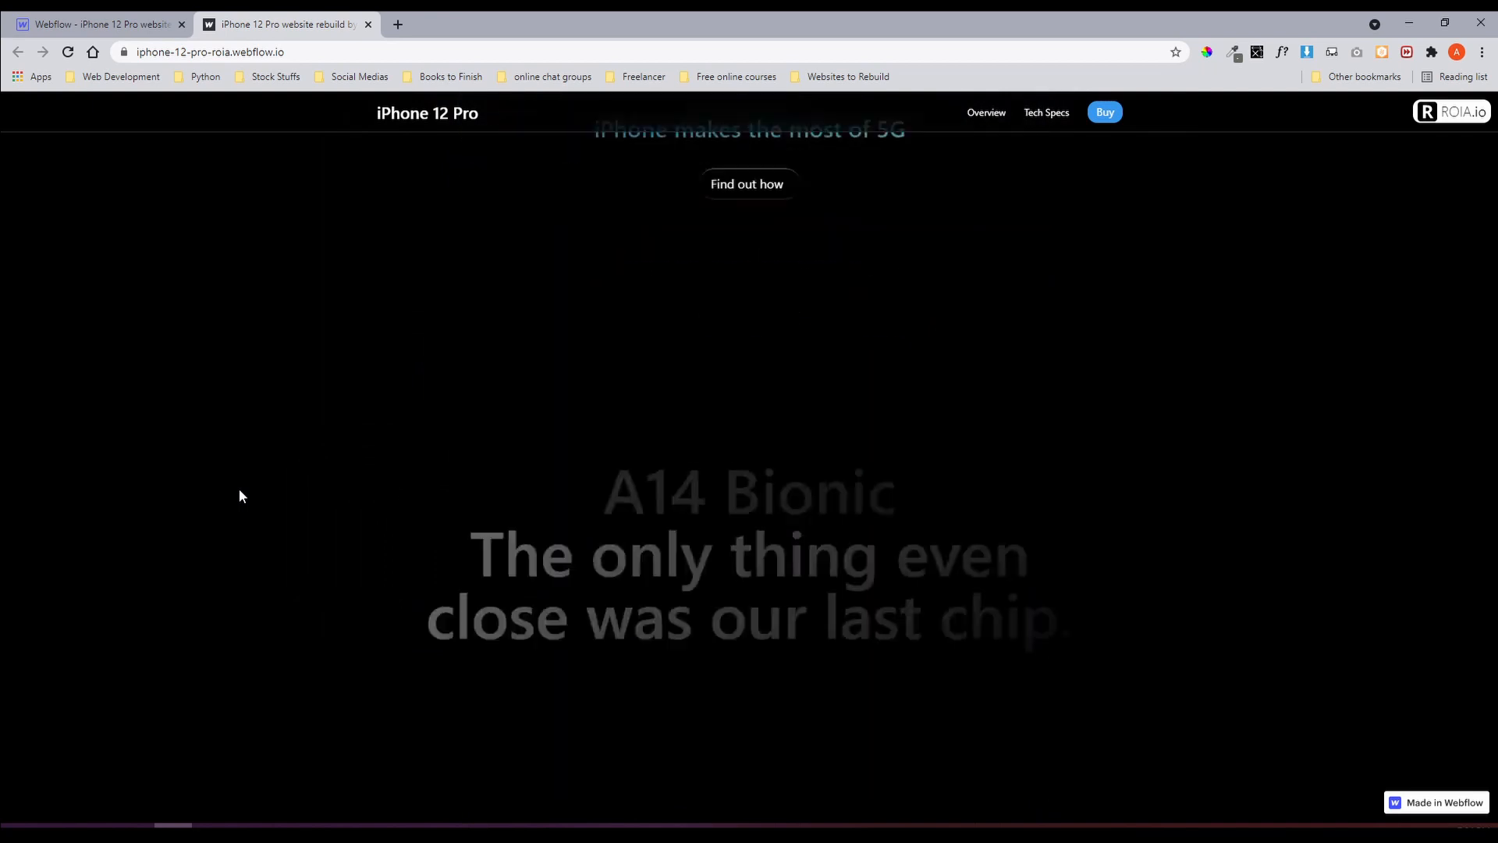
# Scroll through the published iPhone 12 Pro rebuild site to review its sections.
pyautogui.scroll(-10, 239, 489)
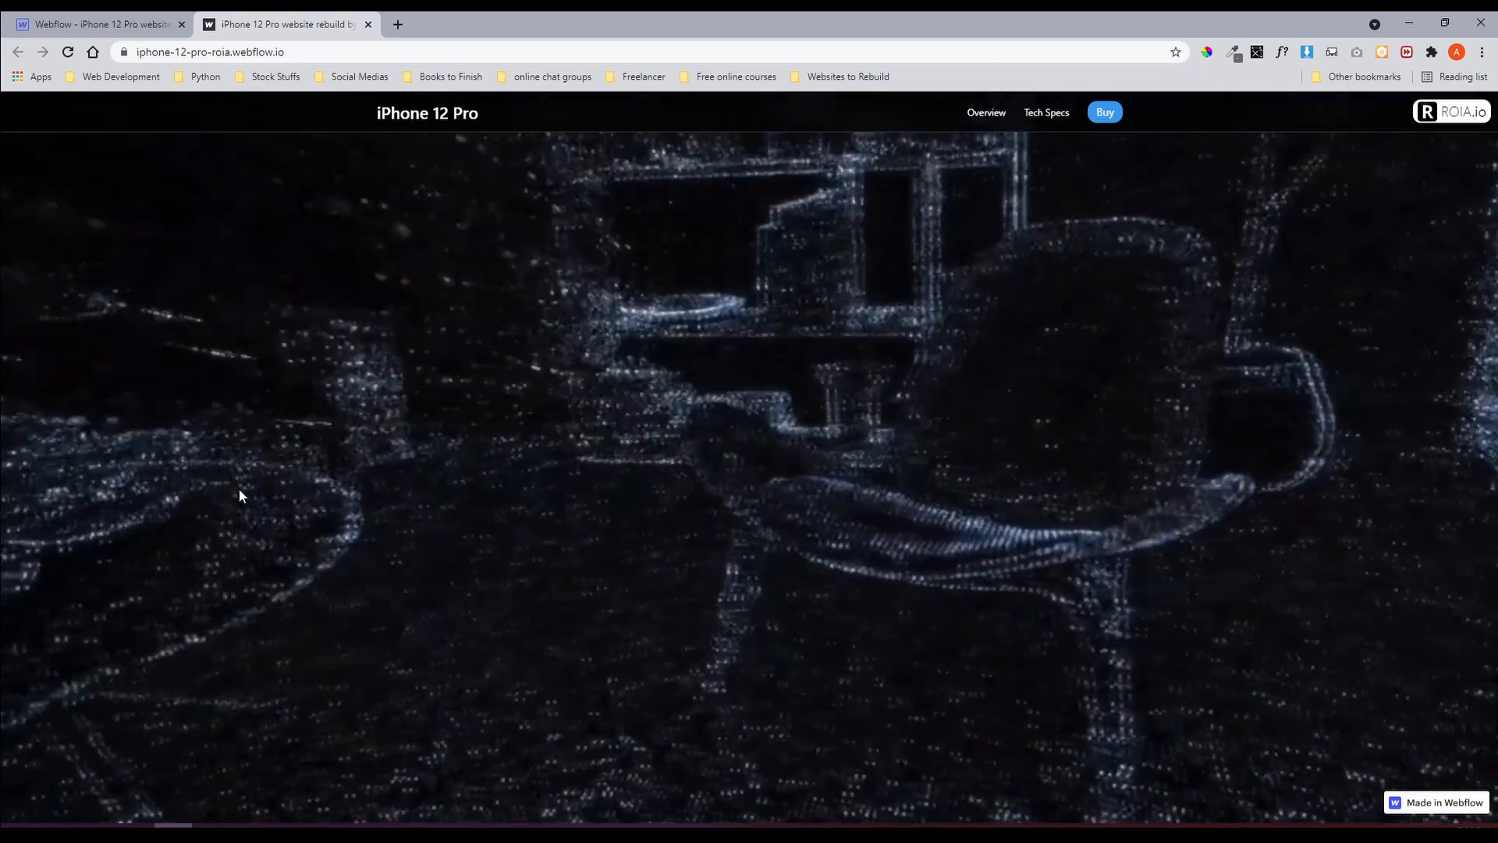
pyautogui.scroll(-15, 239, 489)
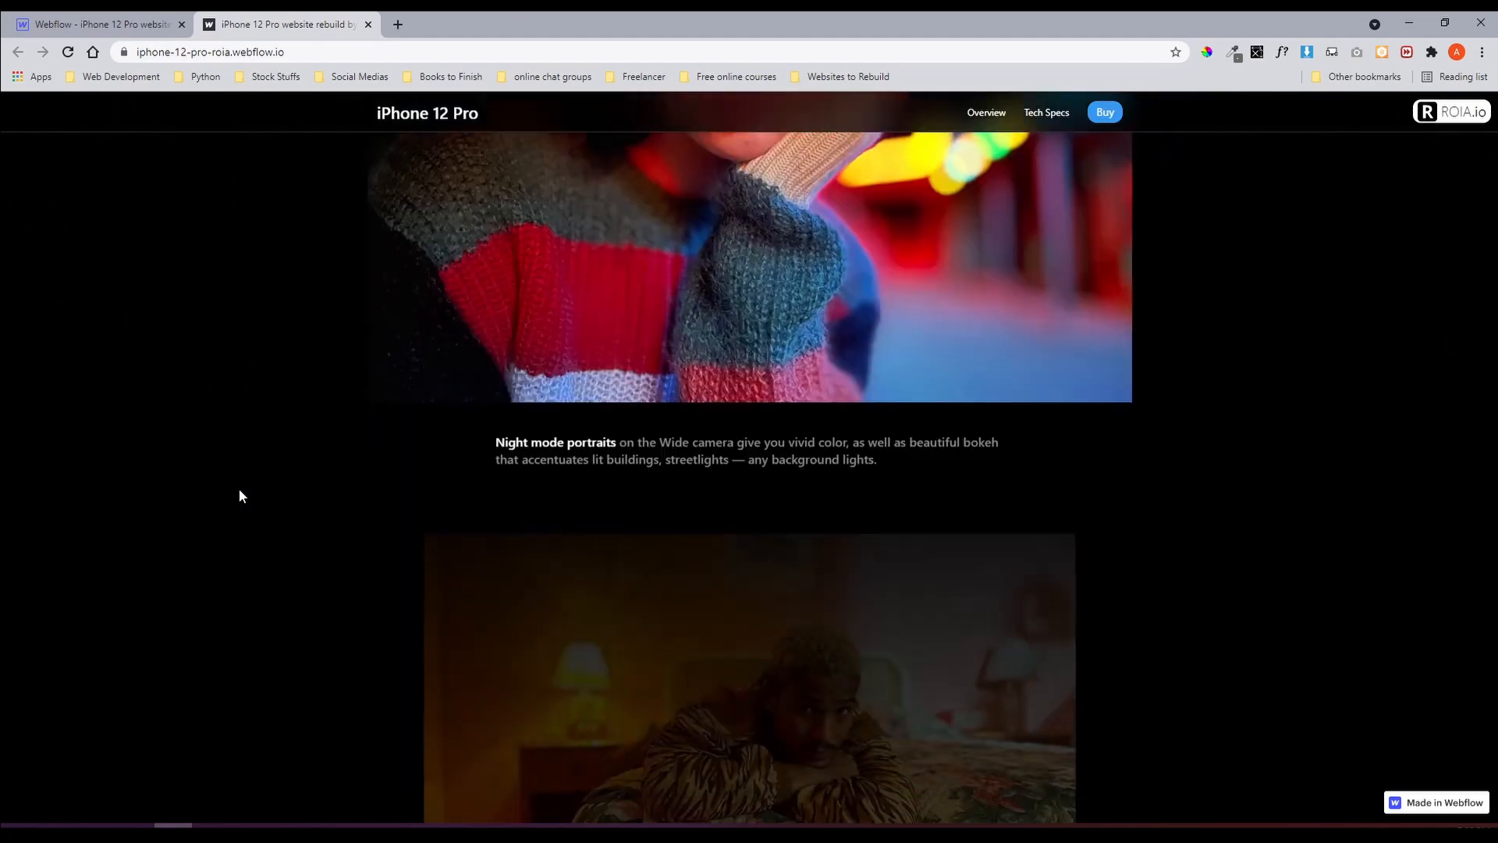
pyautogui.scroll(-15, 240, 490)
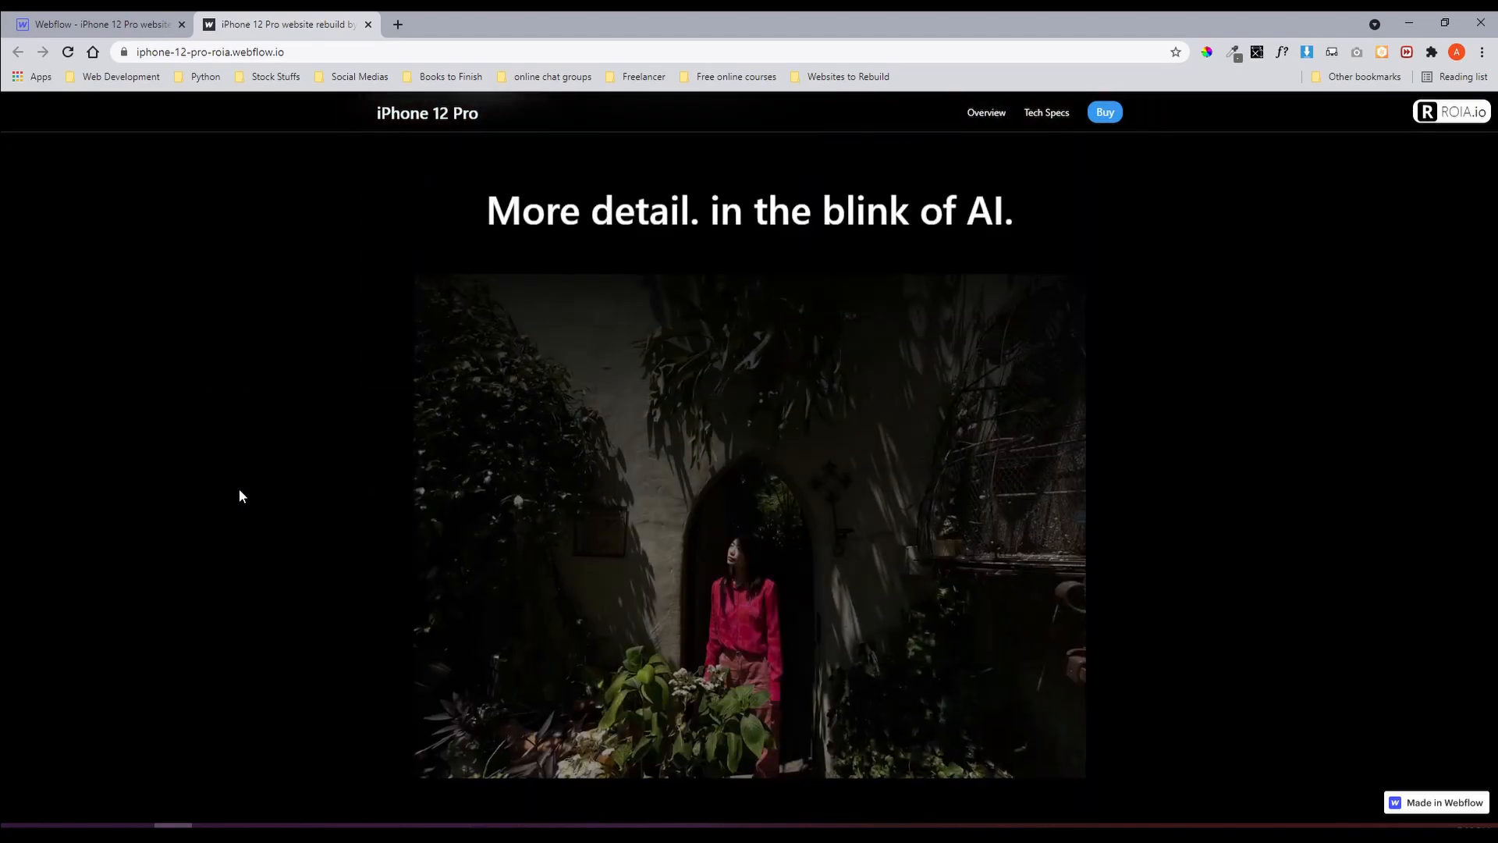
pyautogui.scroll(-15, 239, 491)
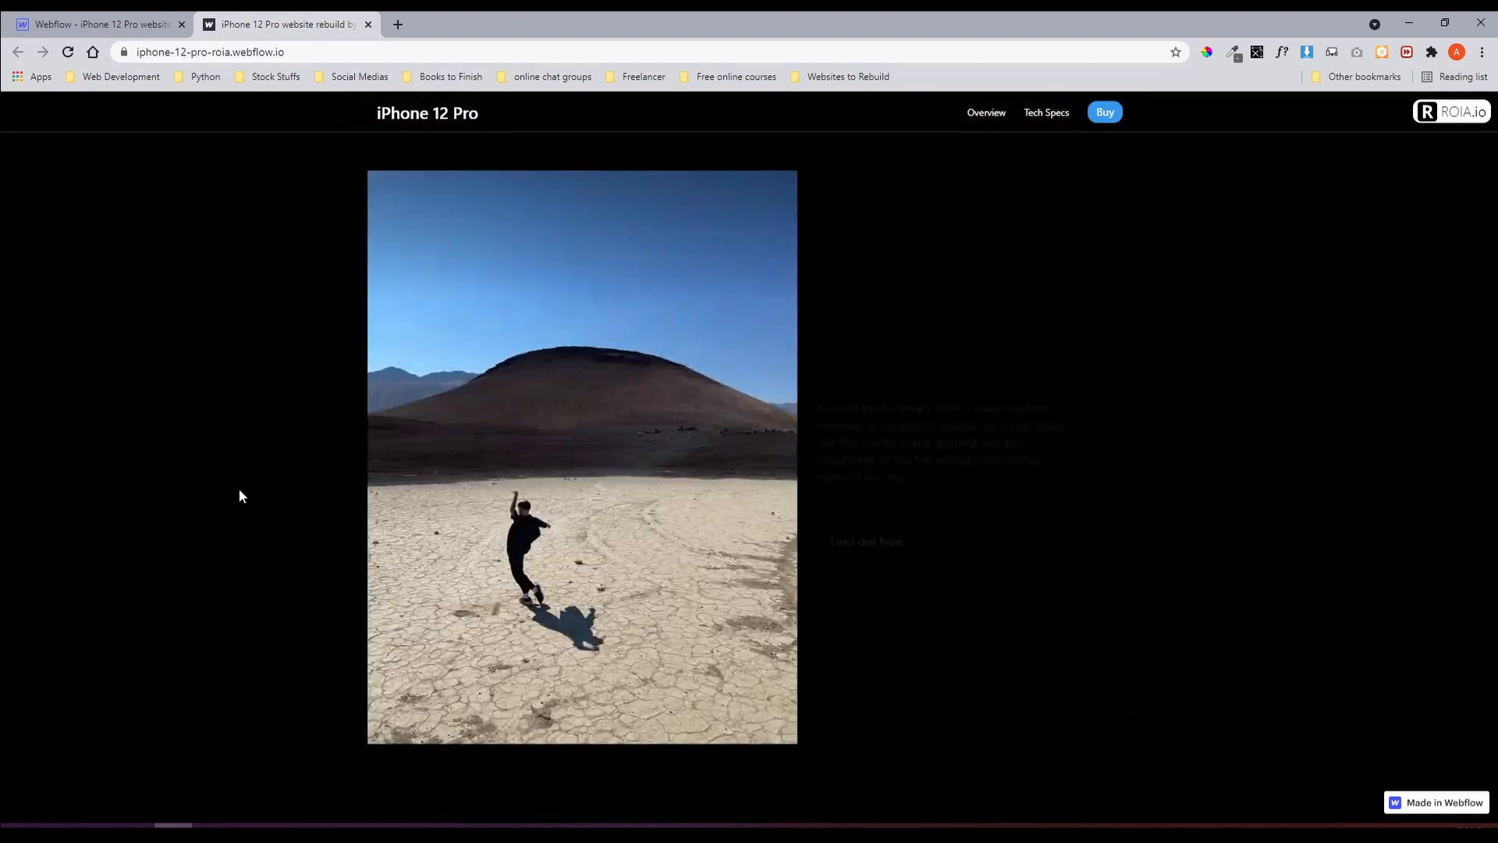
pyautogui.scroll(-15, 238, 491)
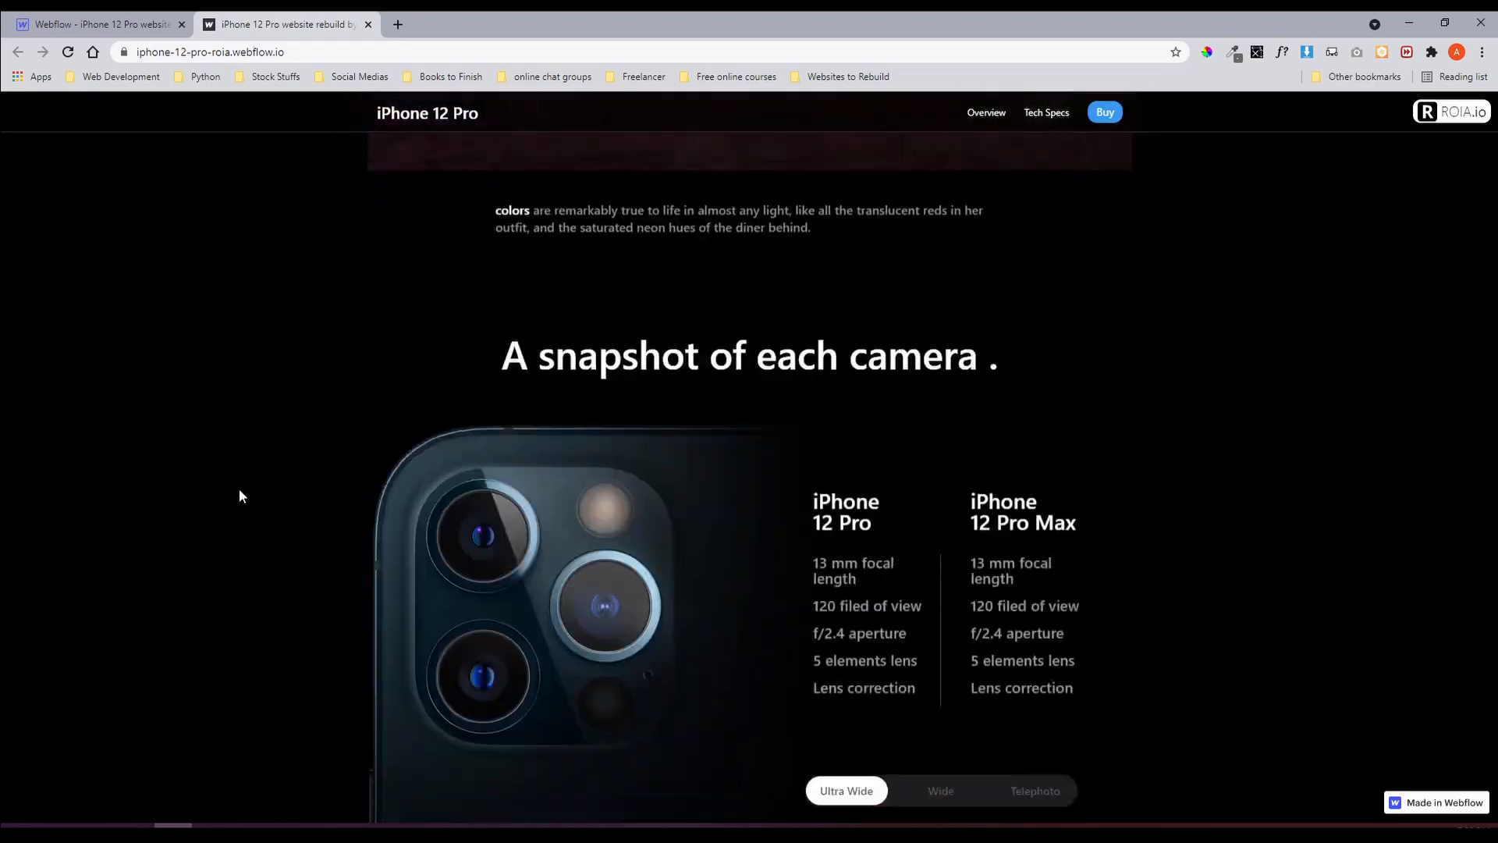
pyautogui.scroll(-15, 238, 490)
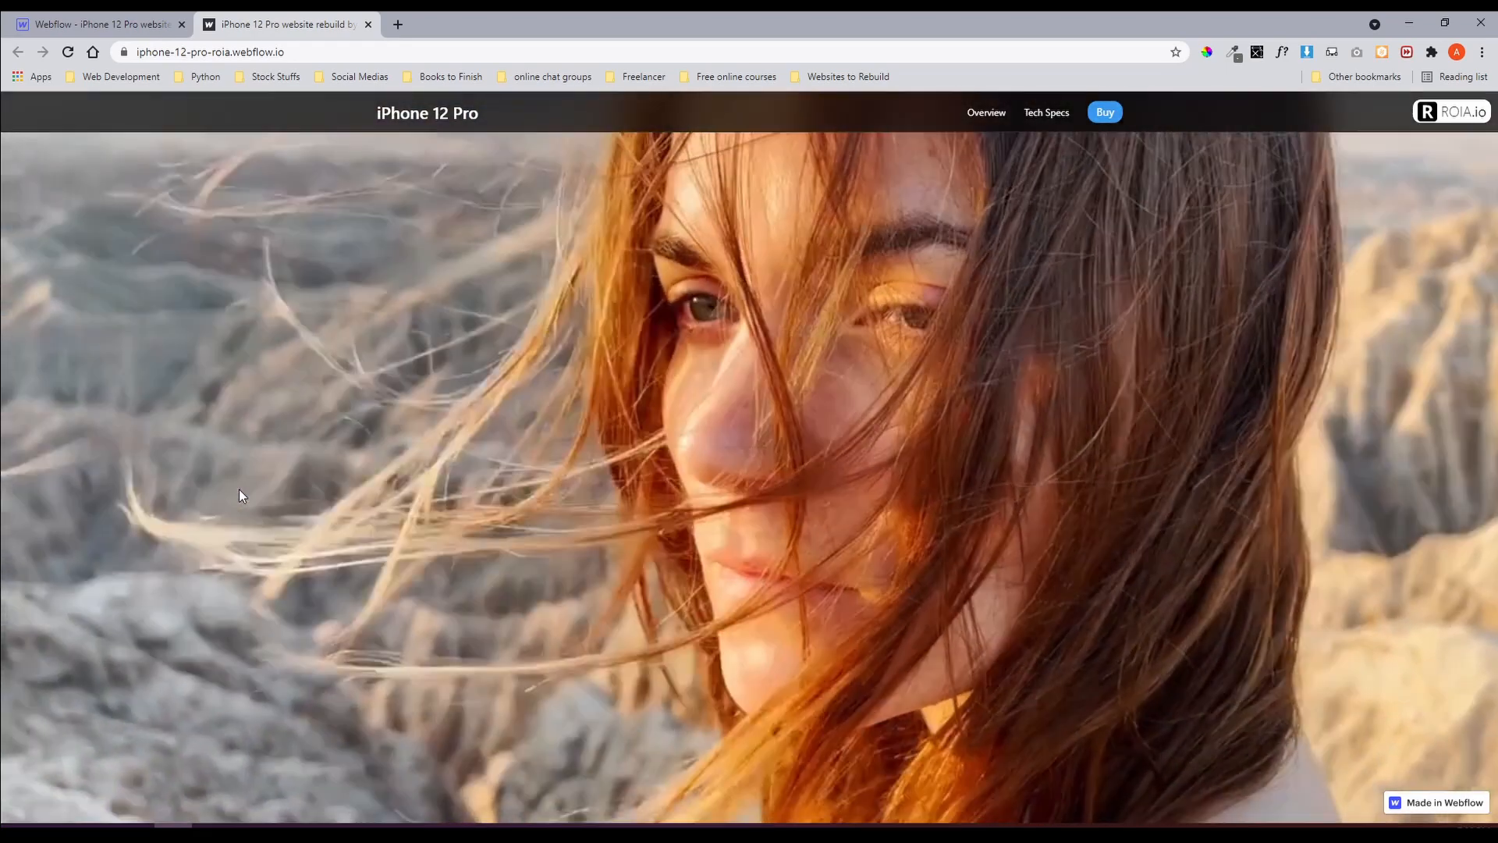
pyautogui.scroll(-10, 239, 488)
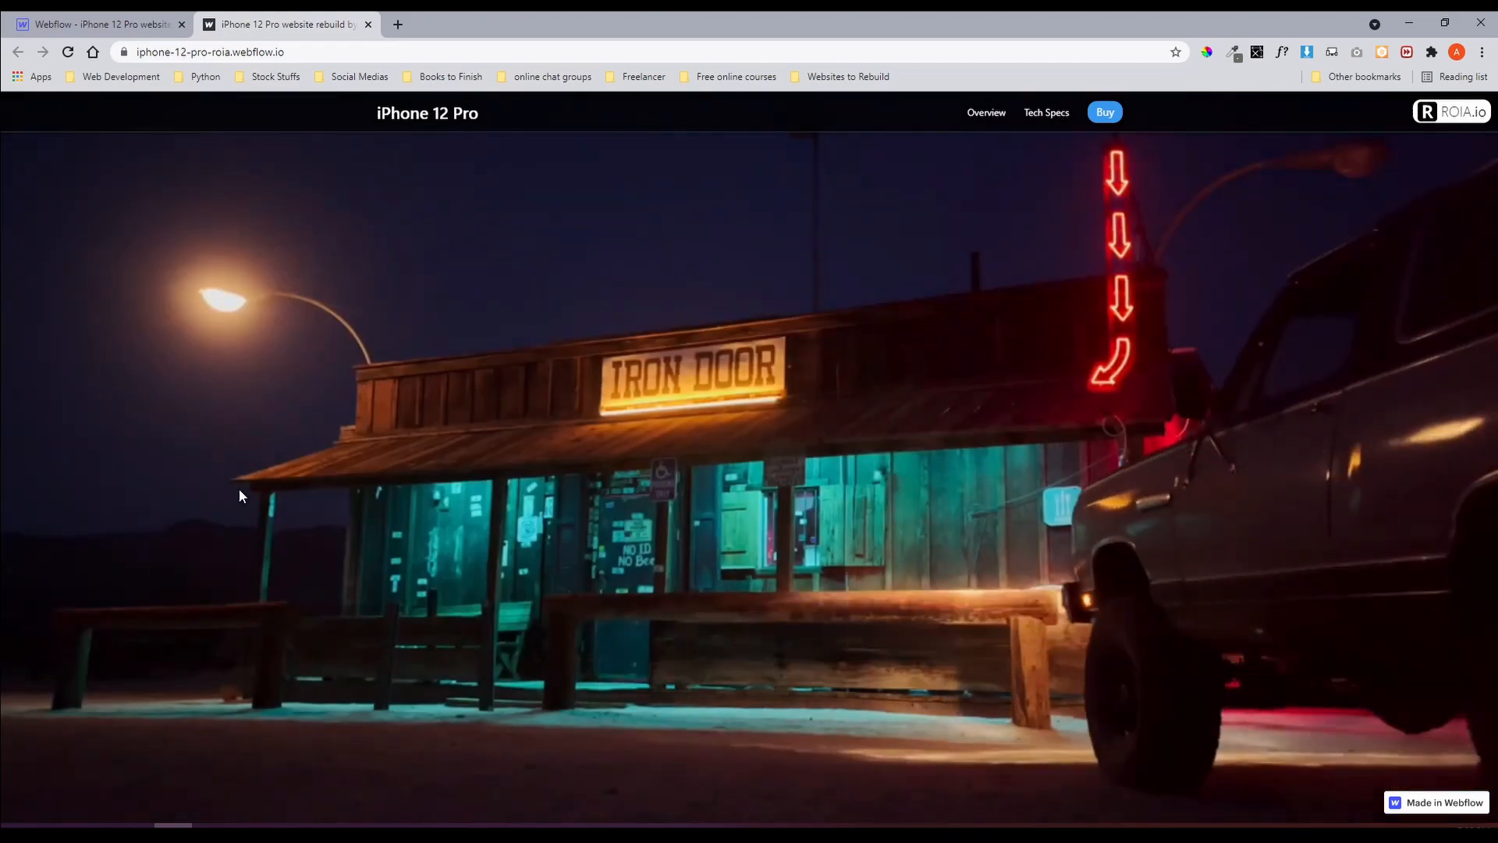
pyautogui.scroll(-15, 239, 489)
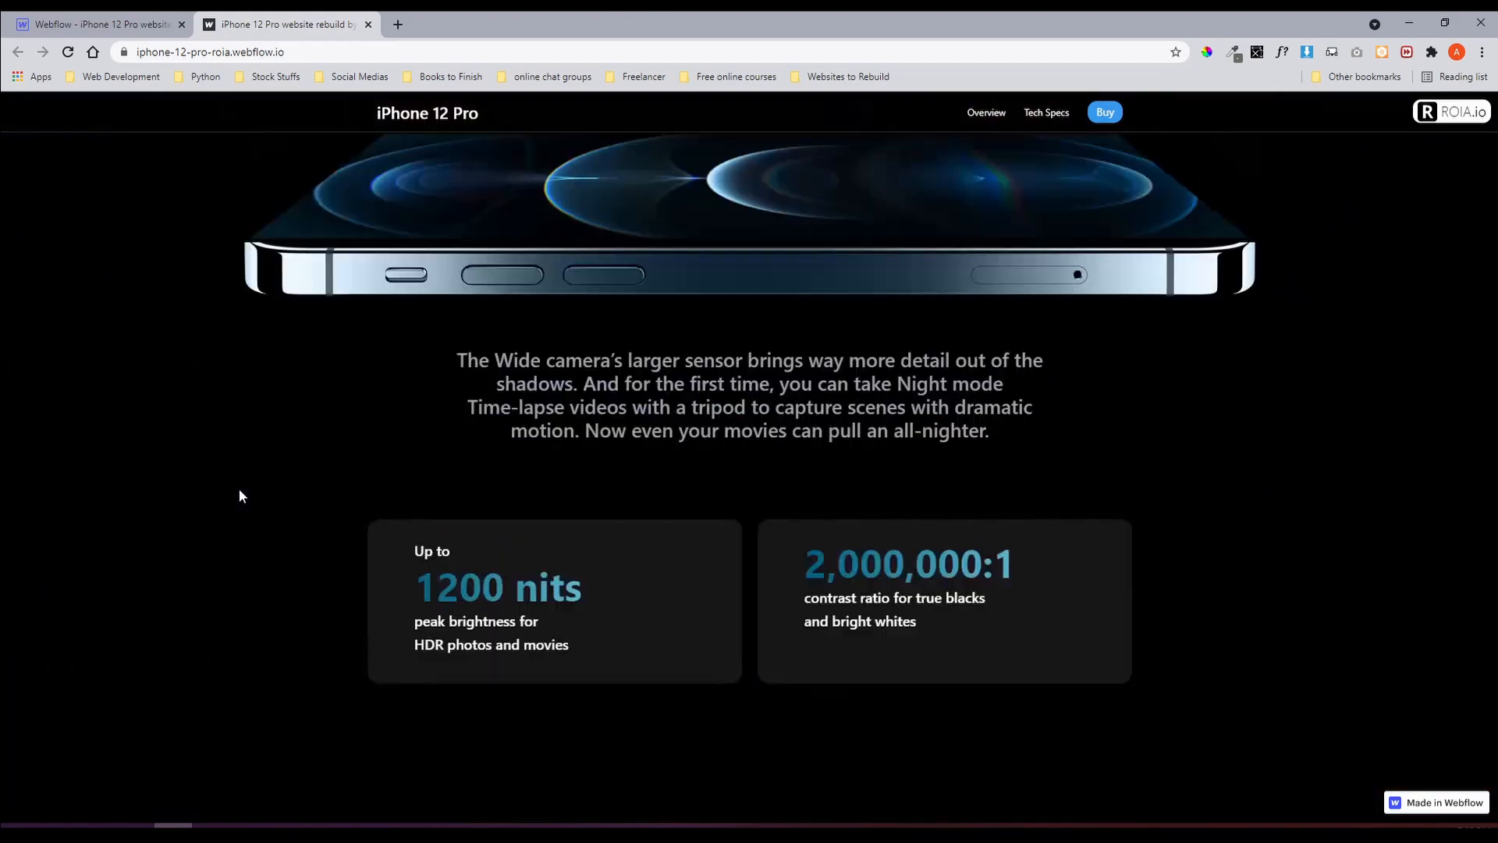
pyautogui.scroll(-15, 239, 488)
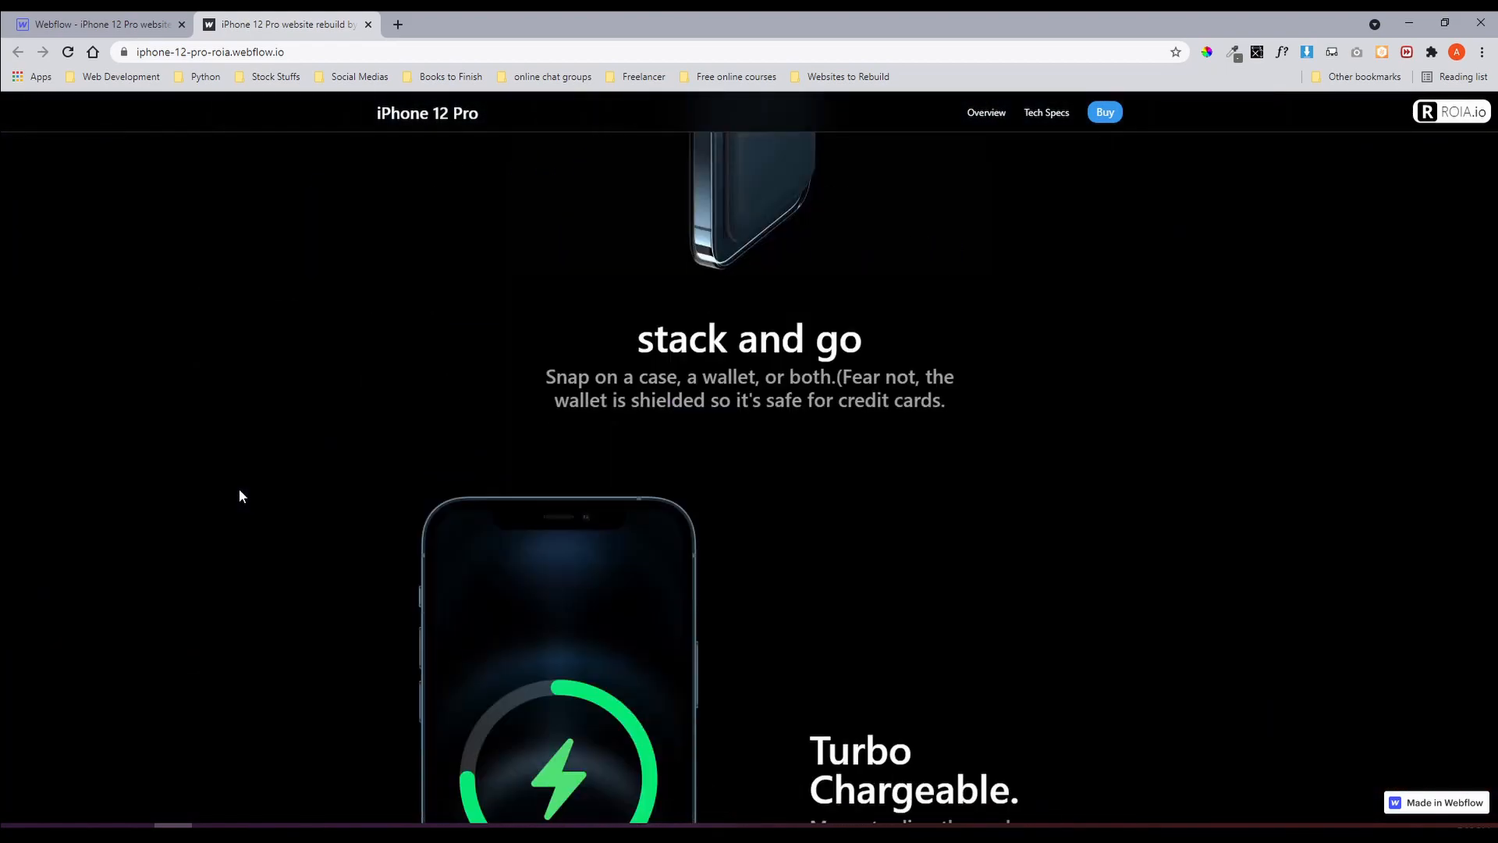
pyautogui.scroll(-15, 239, 489)
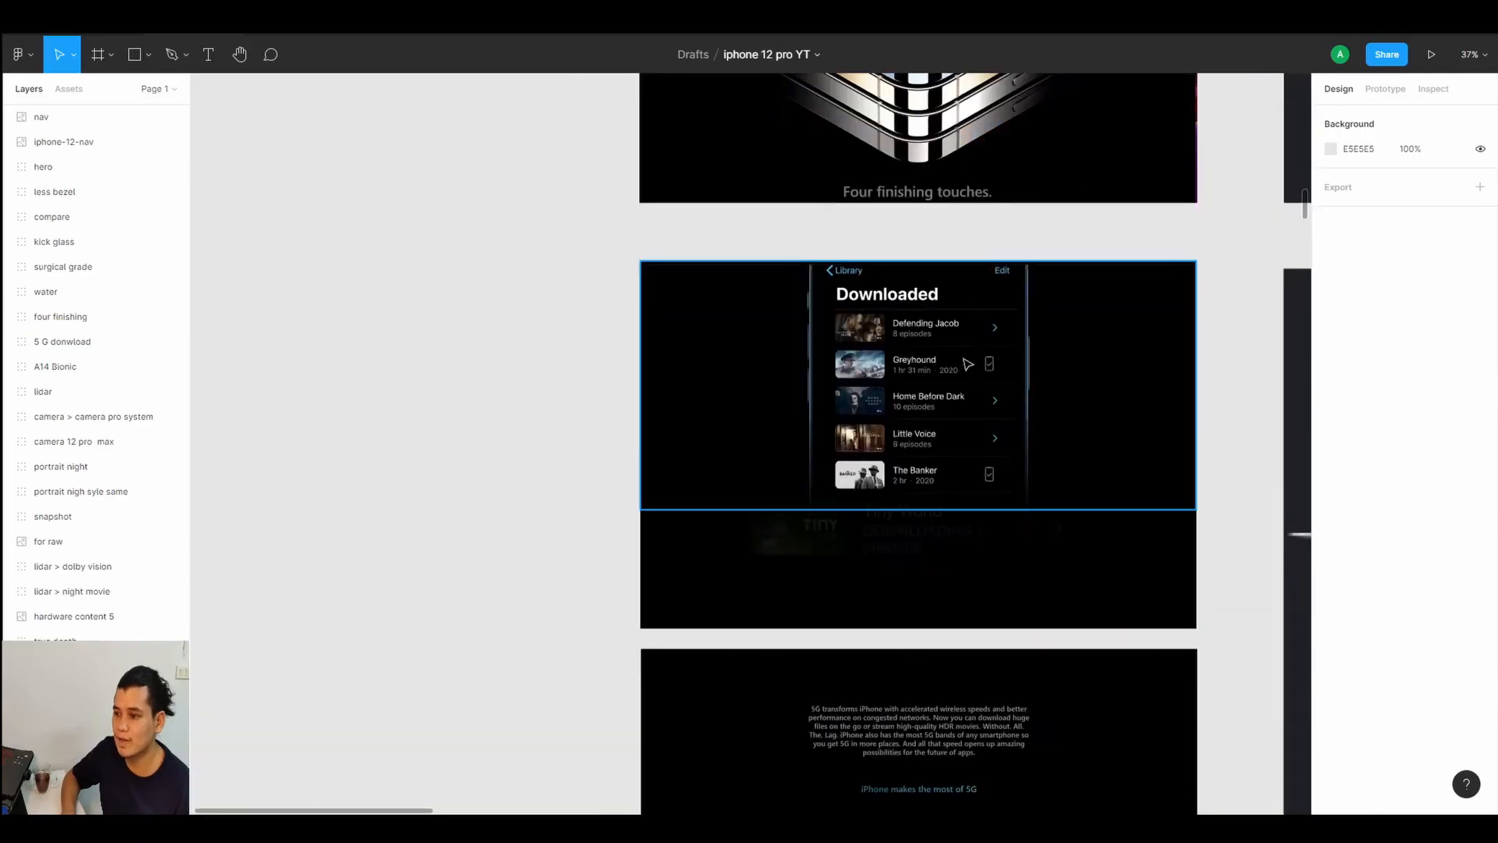
# Browse the Figma design frames and layers for the 5G download section.
pyautogui.scroll(5, 919, 404)
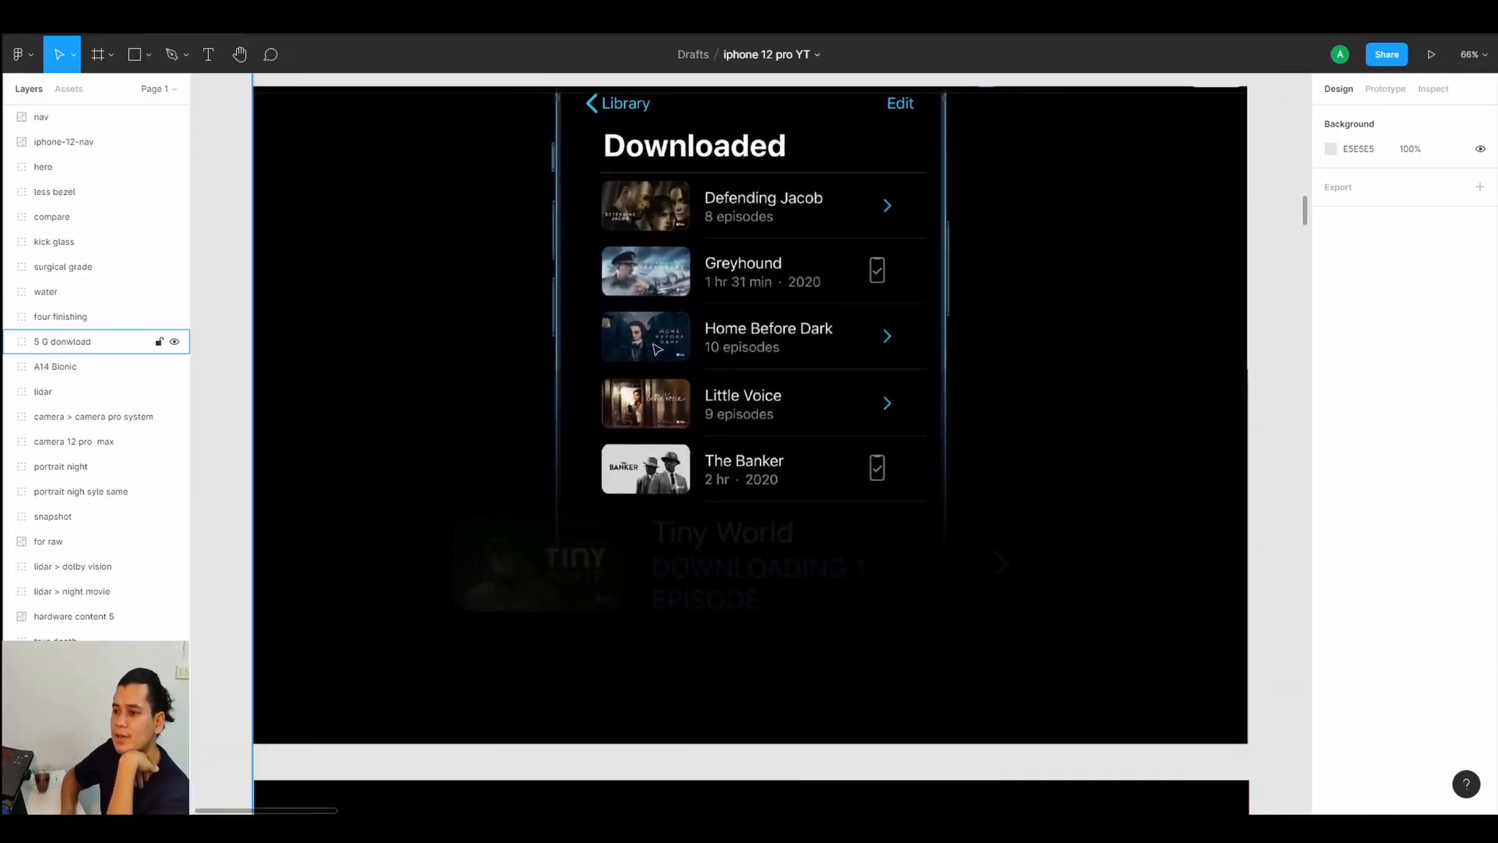
pyautogui.scroll(8, 1011, 432)
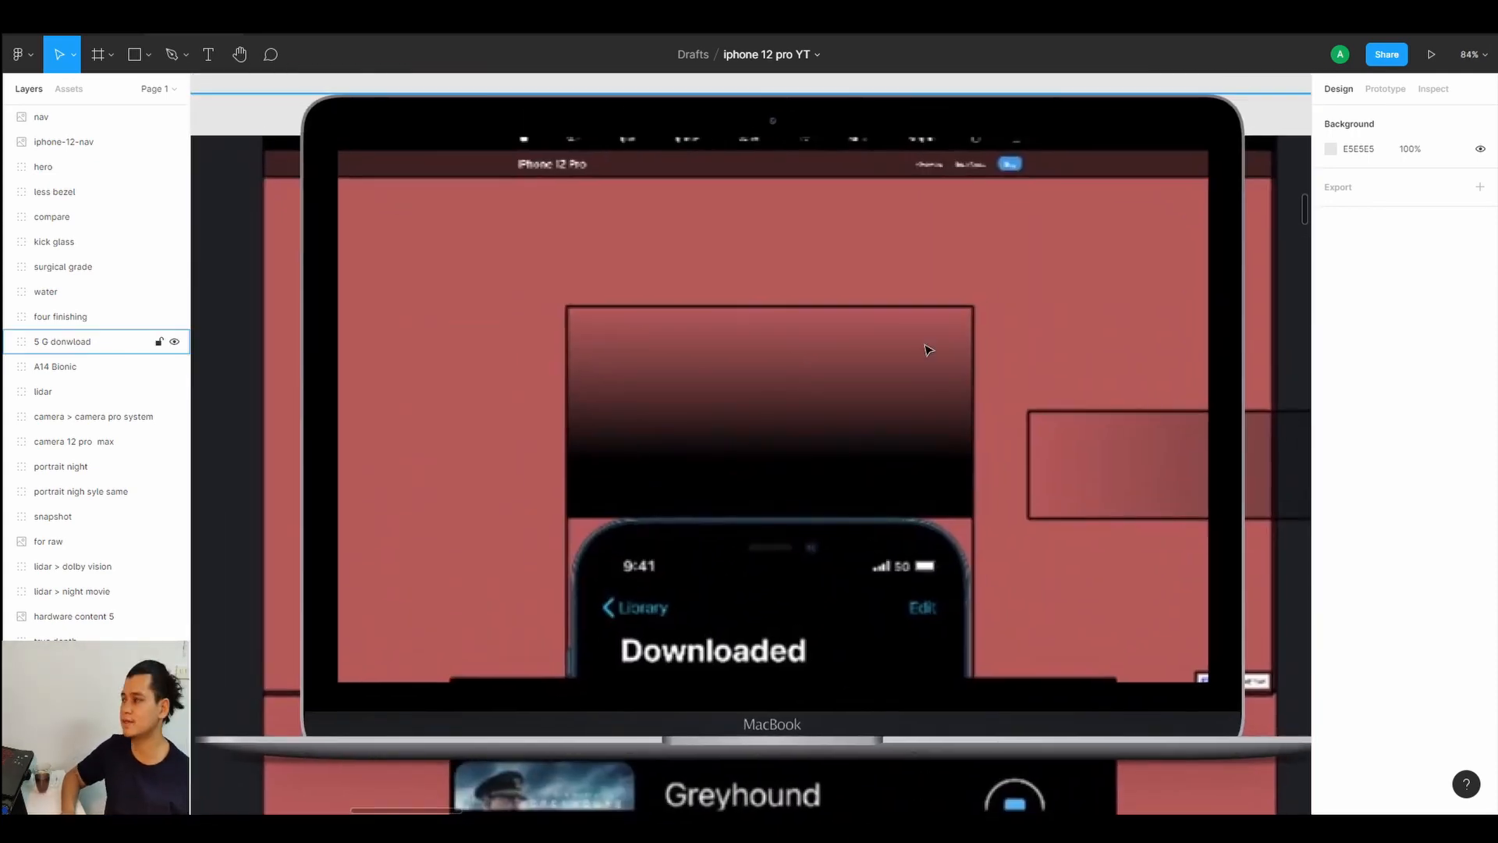
pyautogui.scroll(-5, 574, 452)
pyautogui.scroll(-8, 741, 125)
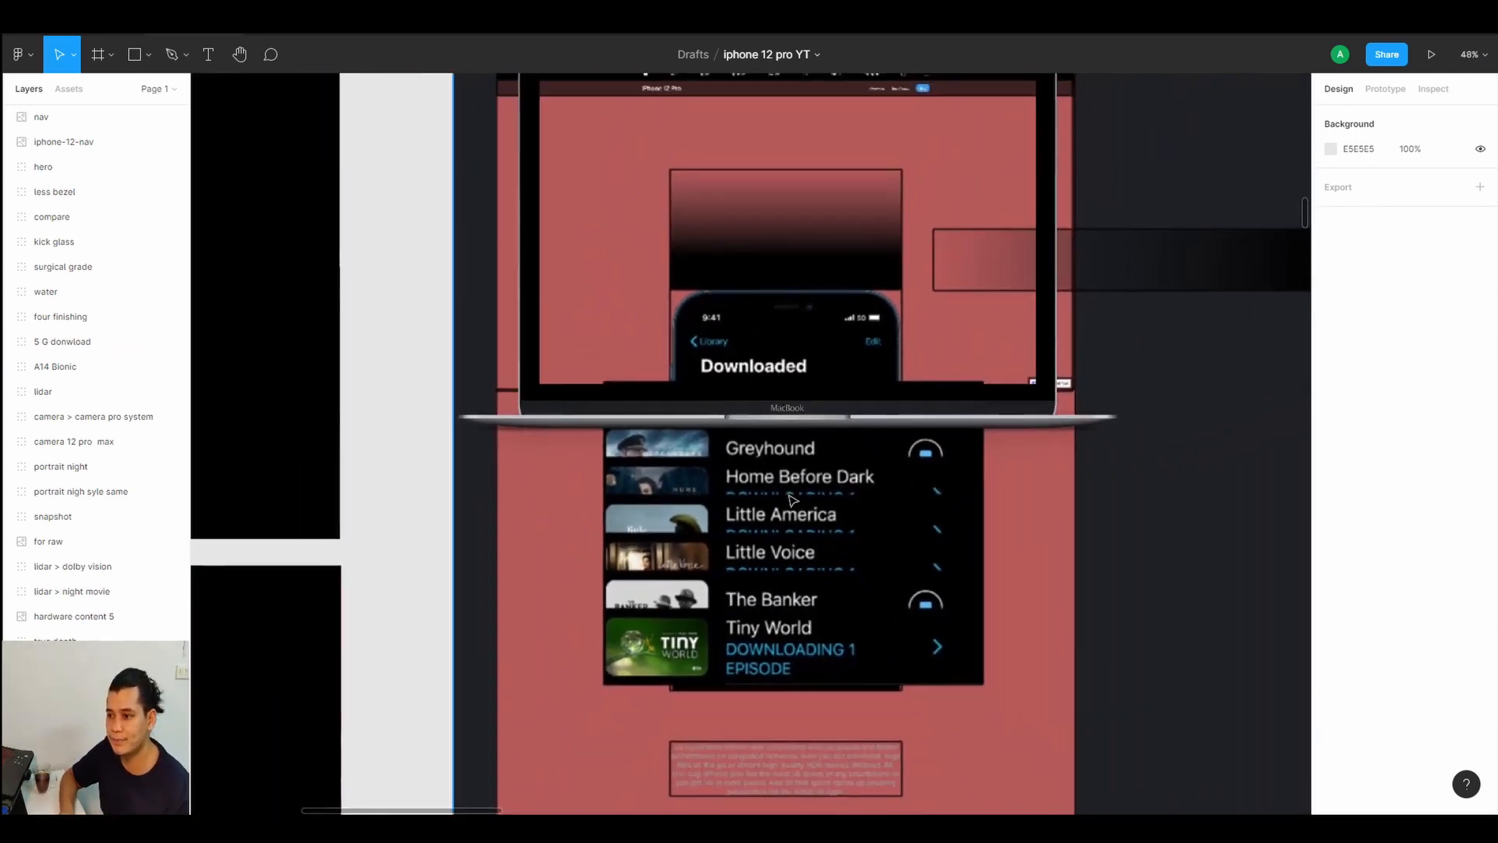
pyautogui.hscroll(-3, 660, 400)
pyautogui.scroll(1, 660, 400)
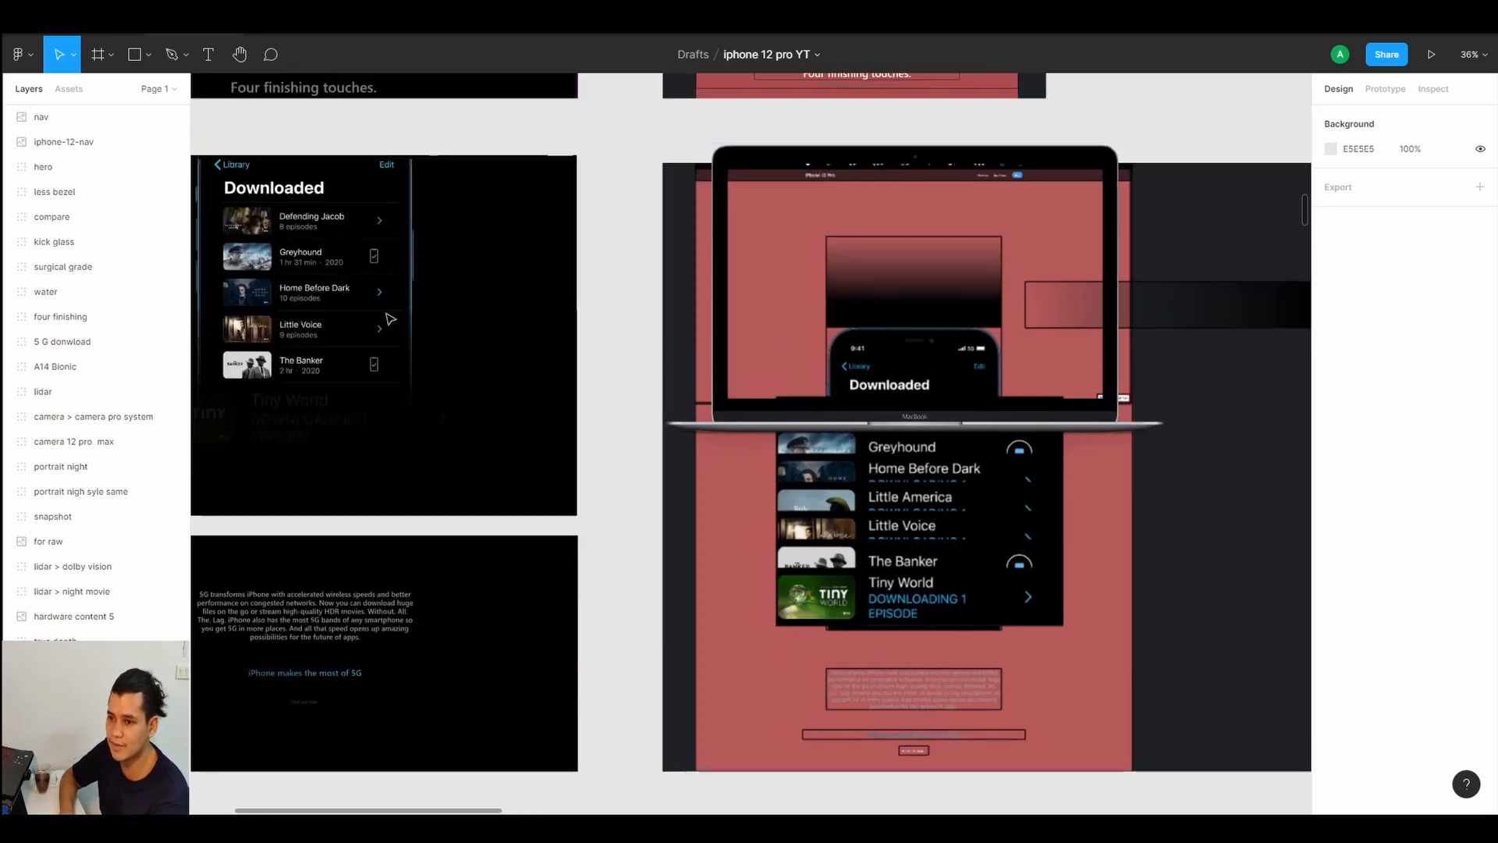
pyautogui.hscroll(5, 834, 475)
pyautogui.scroll(5, 776, 502)
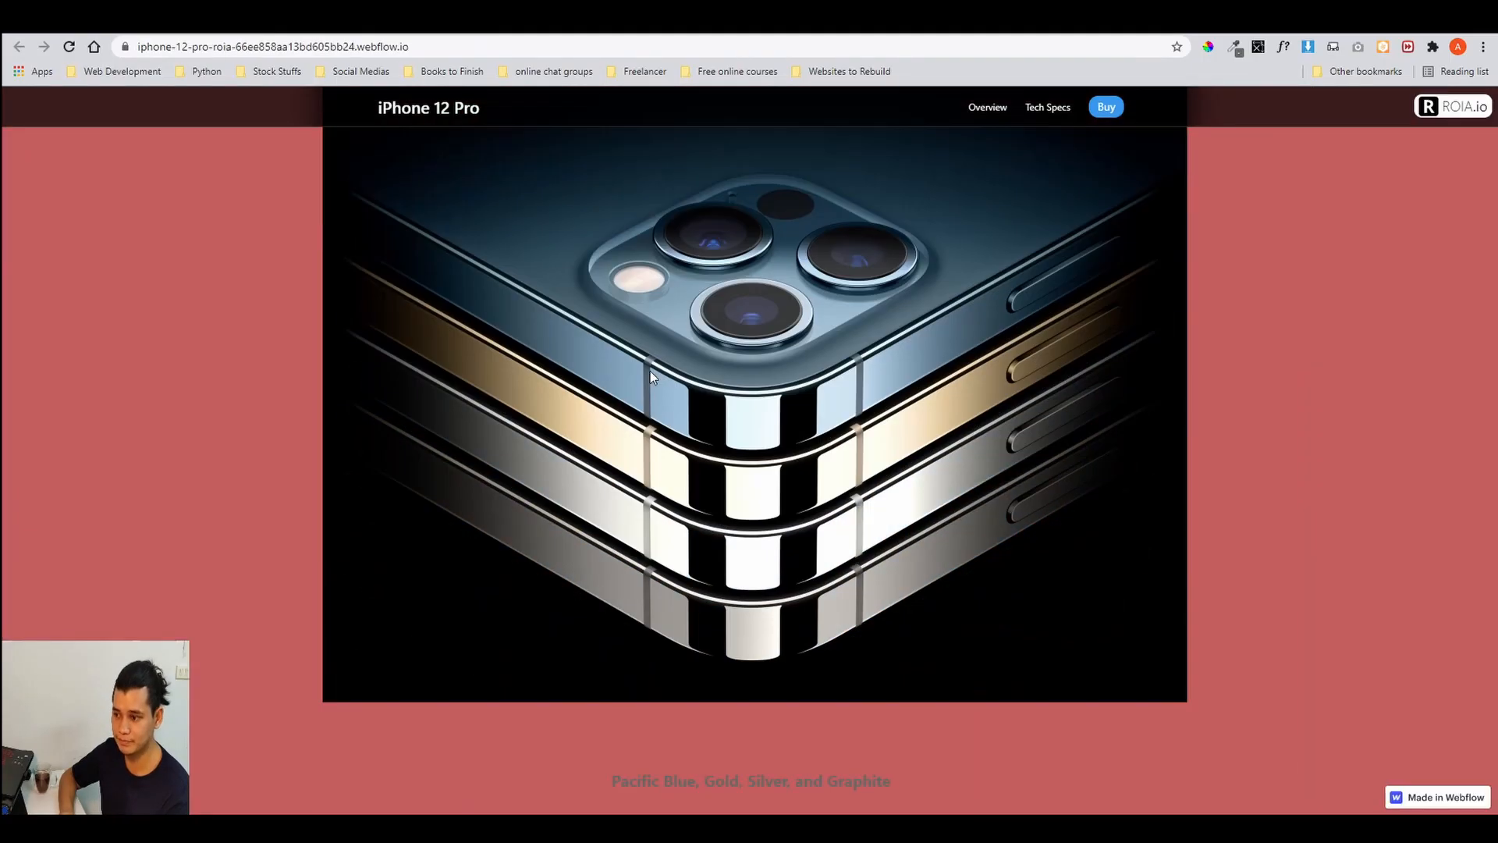
pyautogui.scroll(-5, 649, 371)
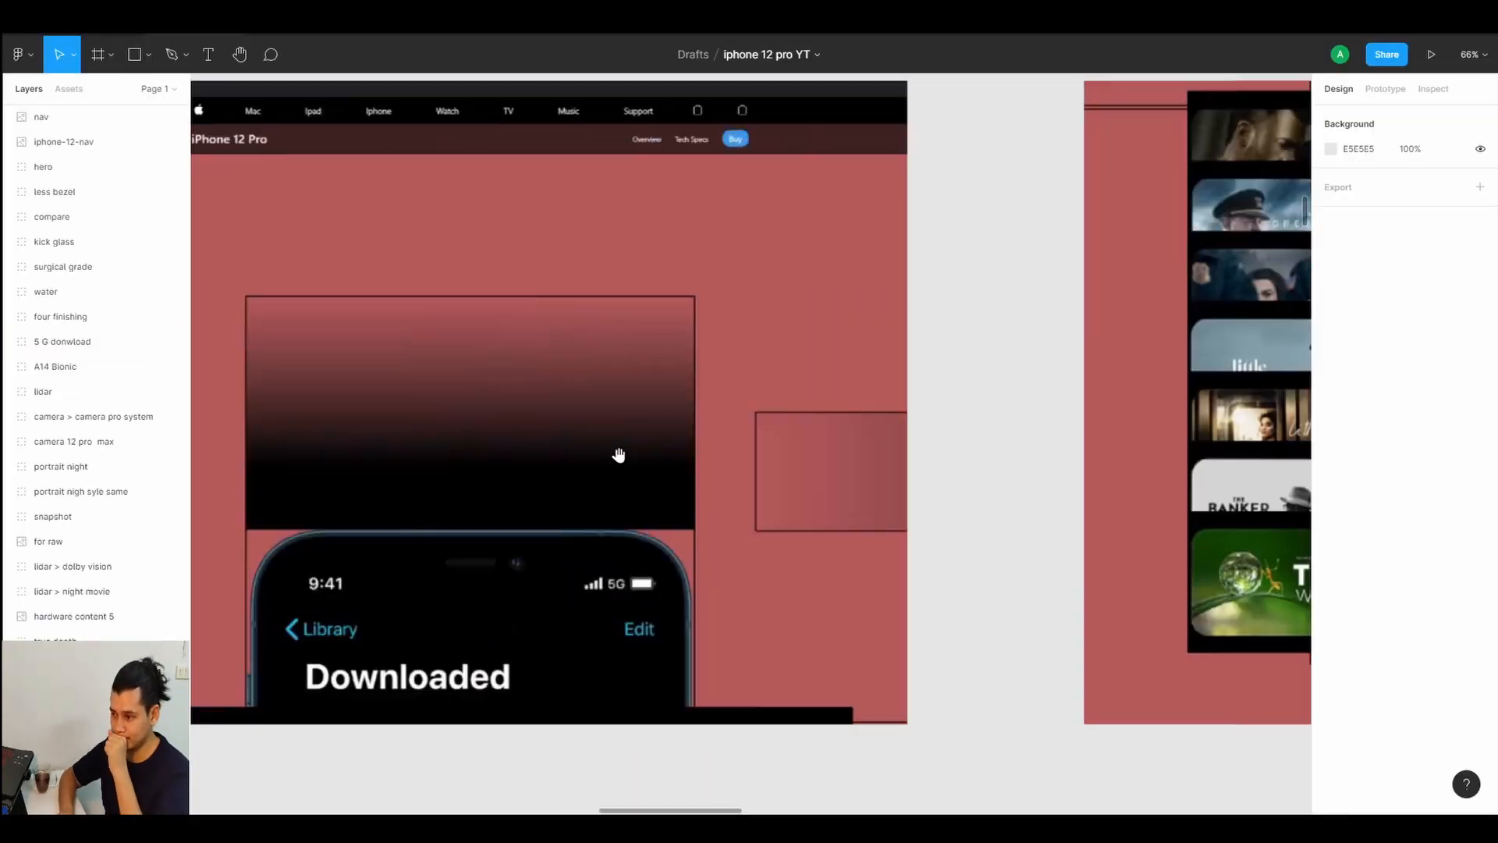
pyautogui.scroll(-3, 616, 452)
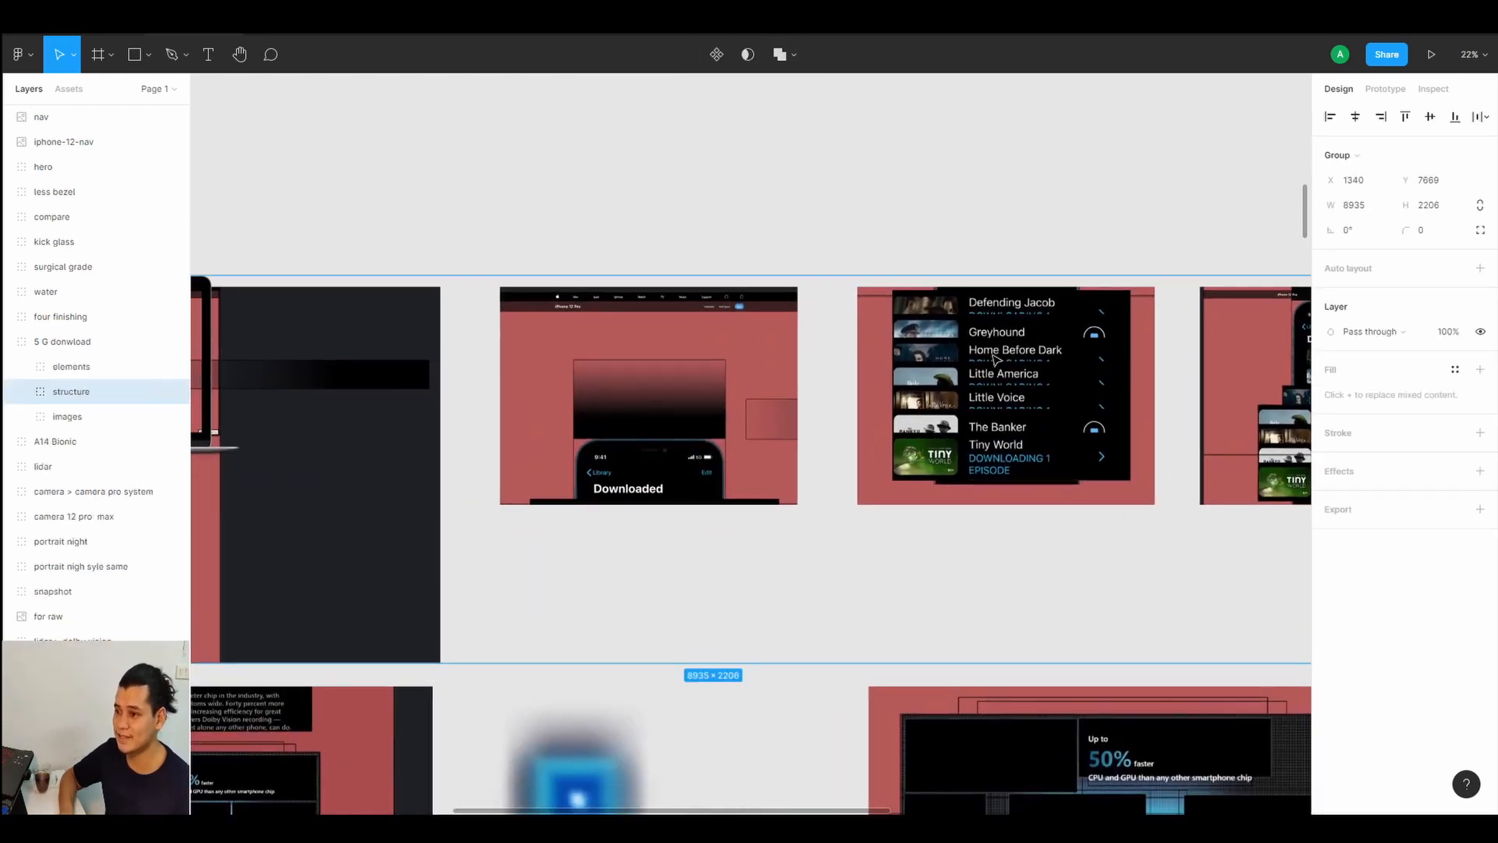
pyautogui.moveTo(991, 344); pyautogui.dragTo(636, 531)
pyautogui.hotkey('ctrl', 'z')
pyautogui.hscroll(7, 636, 530)
pyautogui.scroll(4, 789, 286)
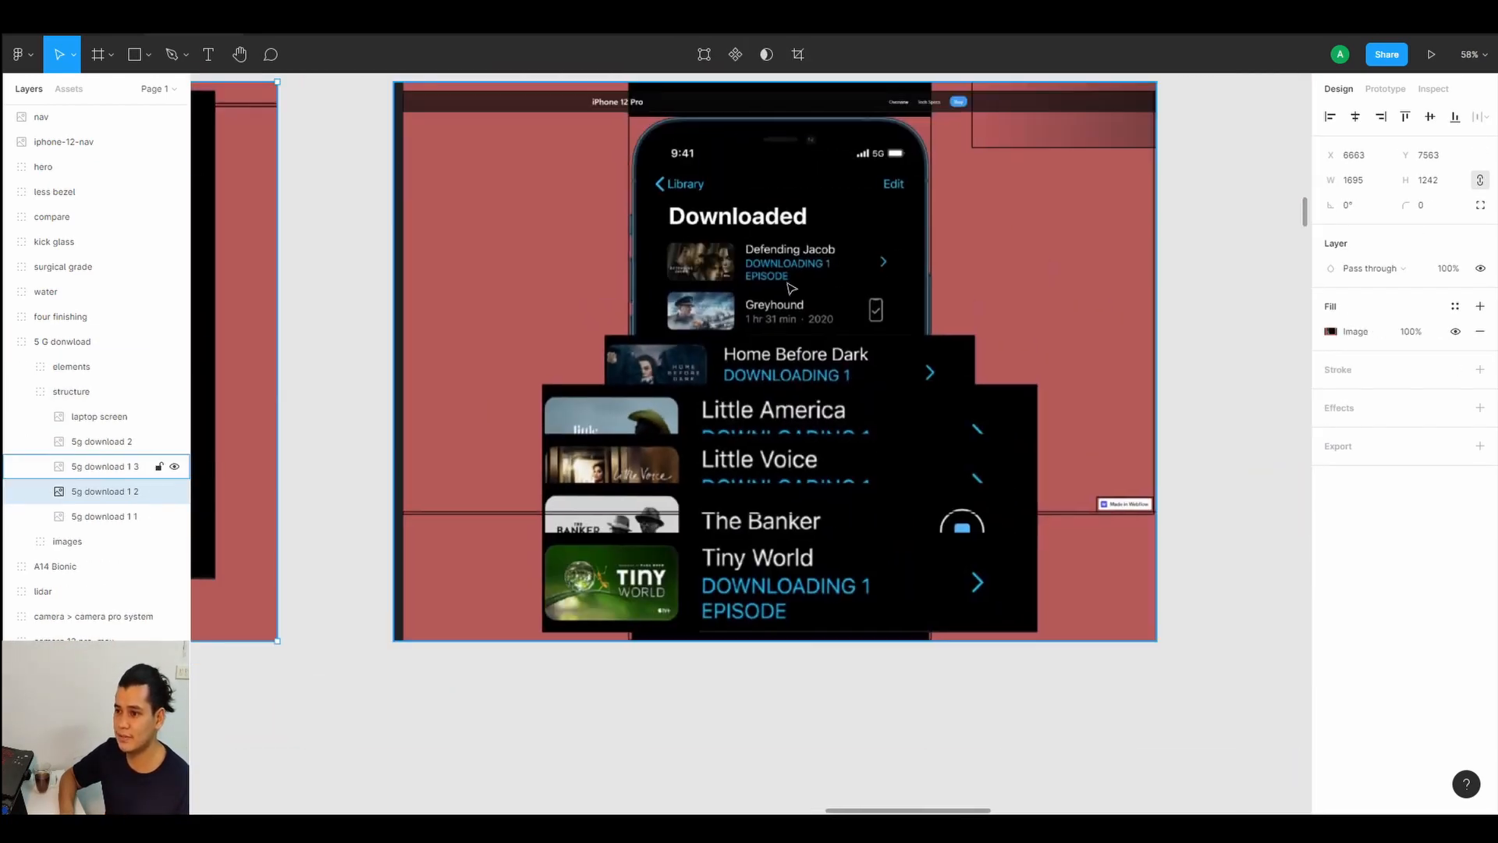
pyautogui.scroll(1, 667, 160)
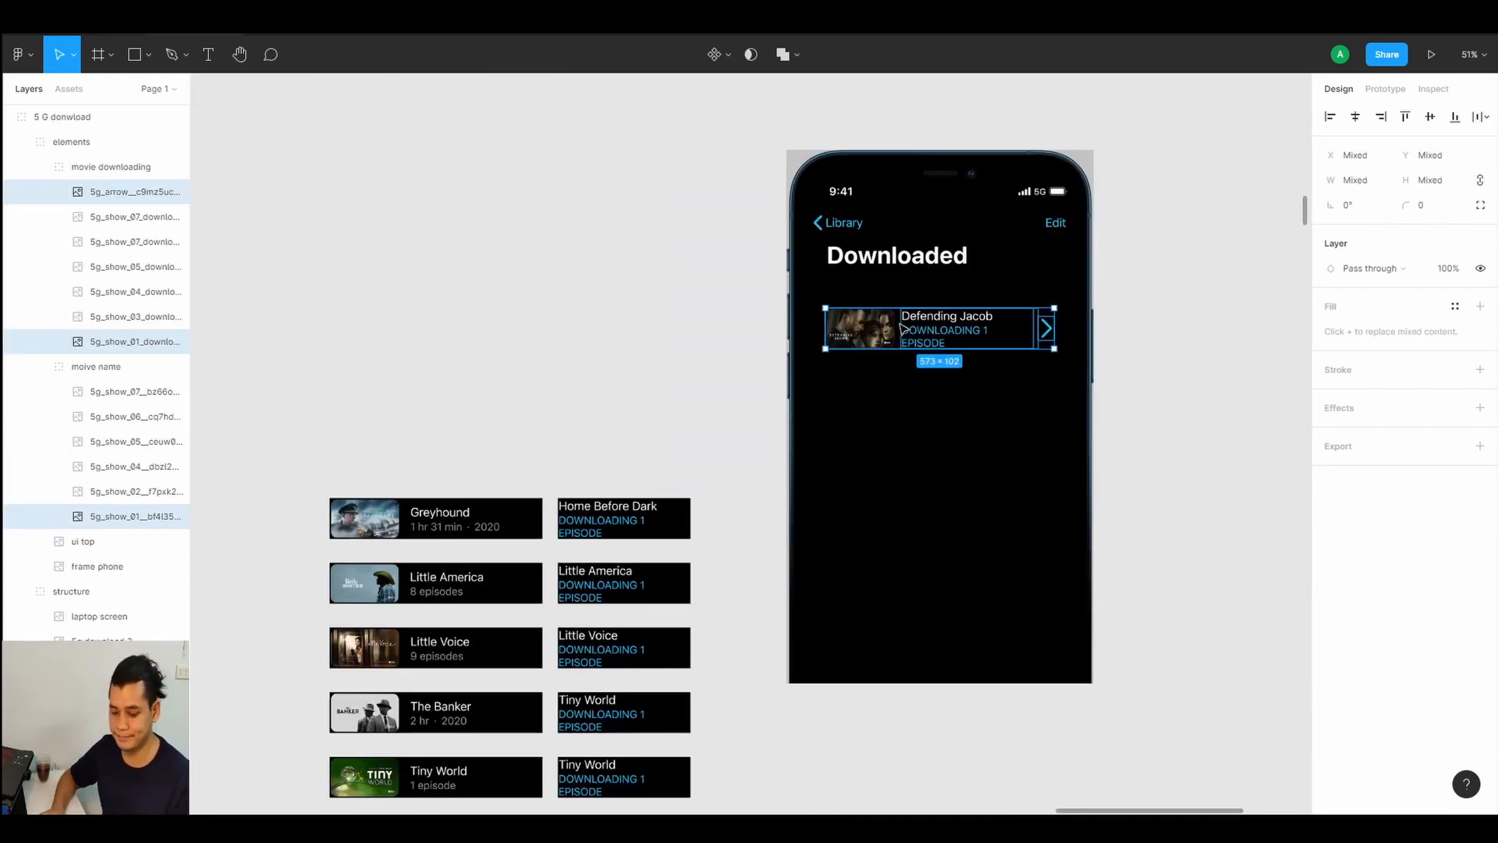
# Duplicate the selected movie row three times and scale one copy down to about 253 × 45.
pyautogui.hotkey('ctrl', 'd')
pyautogui.hotkey('ctrl', 'd')
pyautogui.hotkey('ctrl', 'd')
pyautogui.hotkey('ctrl', 'd')
pyautogui.press('k')
pyautogui.moveTo(976, 565); pyautogui.dragTo(892, 615)
pyautogui.moveTo(970, 592); pyautogui.dragTo(843, 614)
pyautogui.moveTo(823, 623); pyautogui.dragTo(916, 590)
pyautogui.scroll(-2, 919, 562)
pyautogui.scroll(-1, 921, 565)
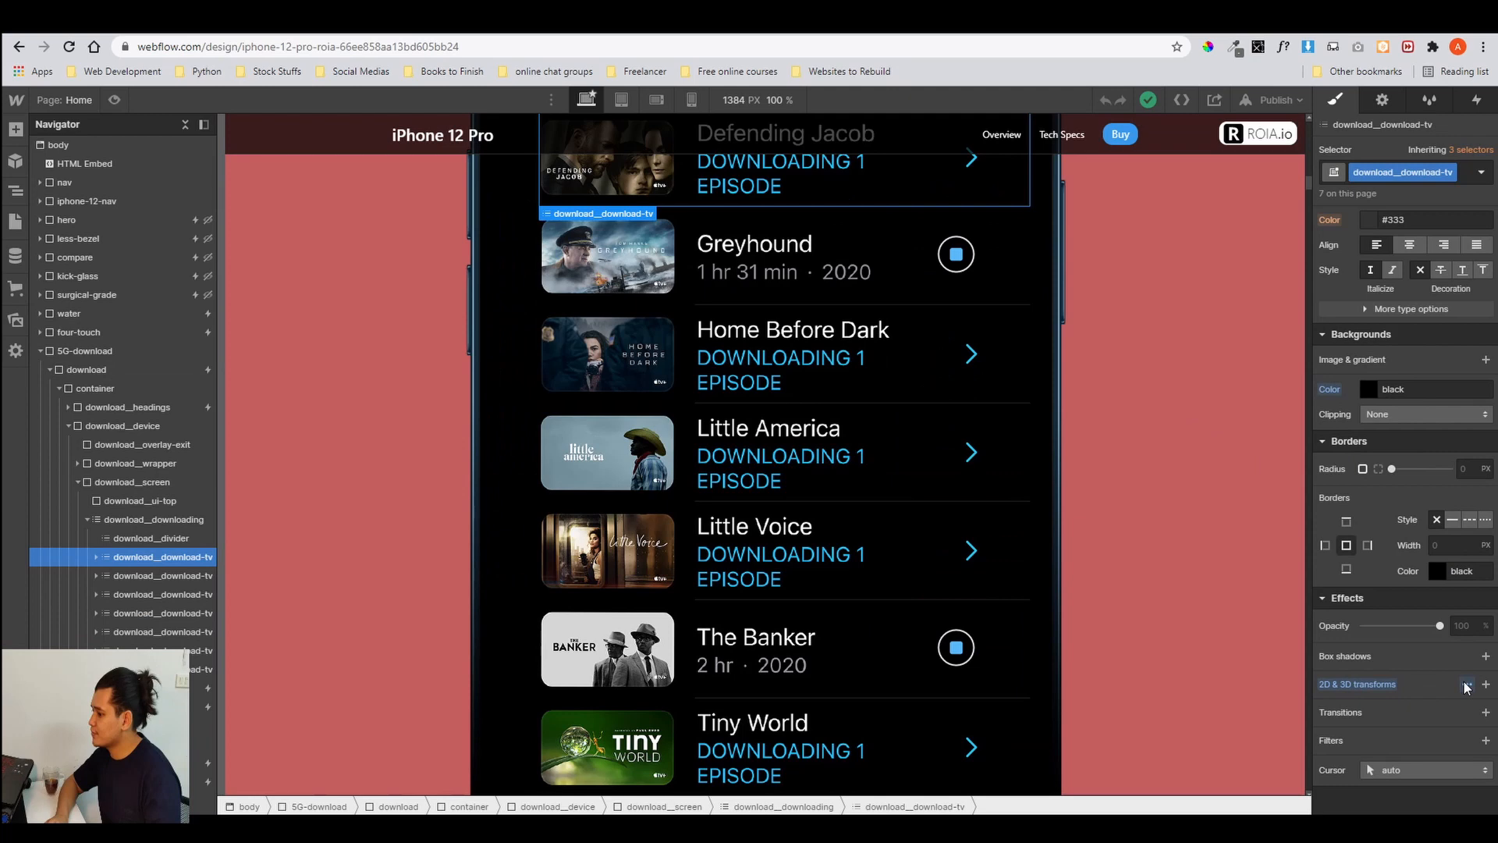
# Try a scale transform of 2 on the first download row, then reset it to 1.
pyautogui.click(1466, 683)
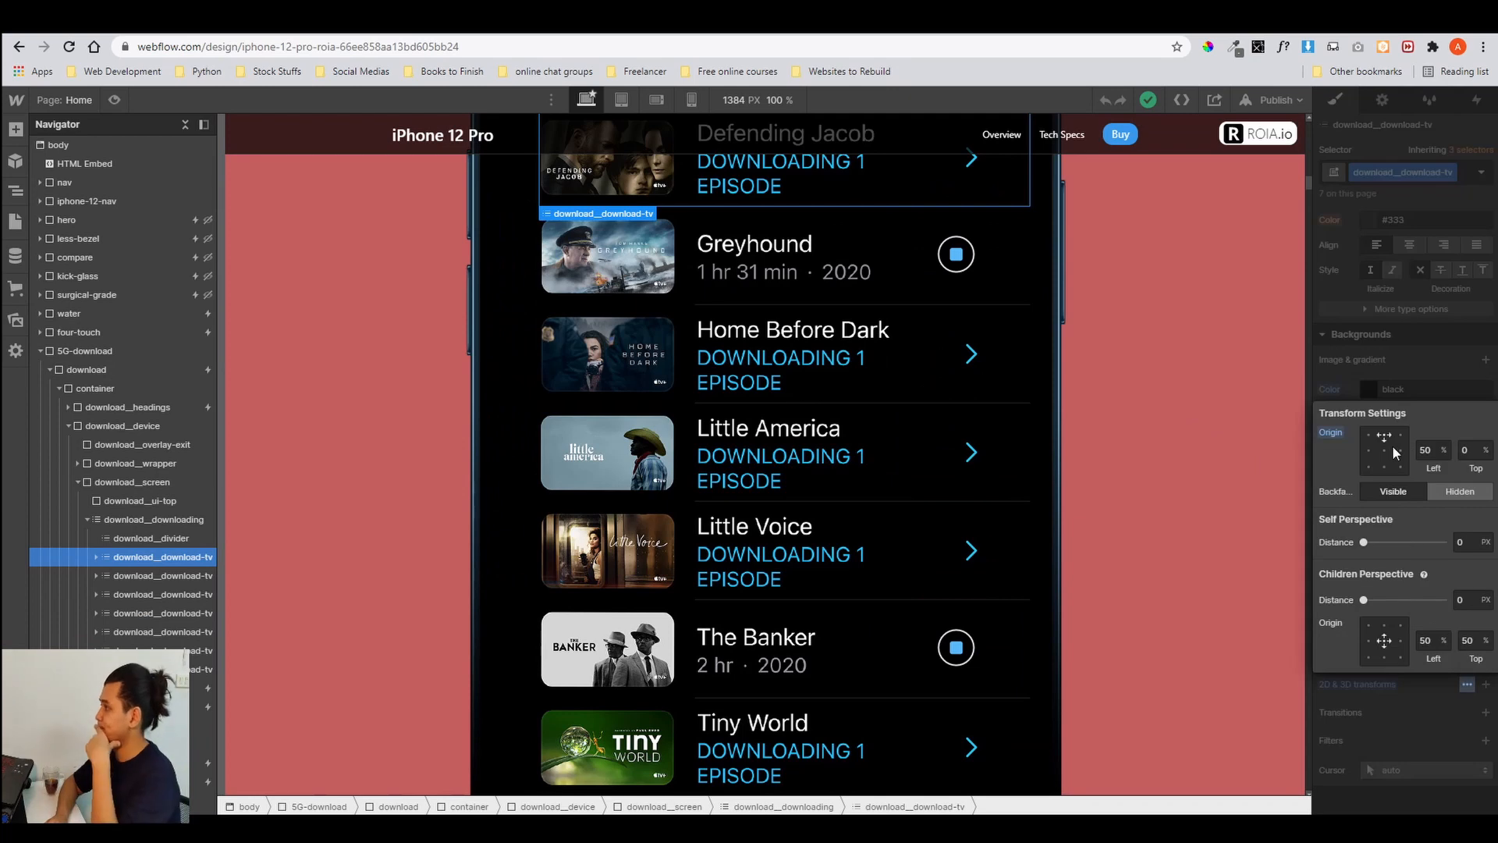
pyautogui.click(1385, 451)
pyautogui.click(1481, 686)
pyautogui.click(1486, 685)
pyautogui.click(1400, 590)
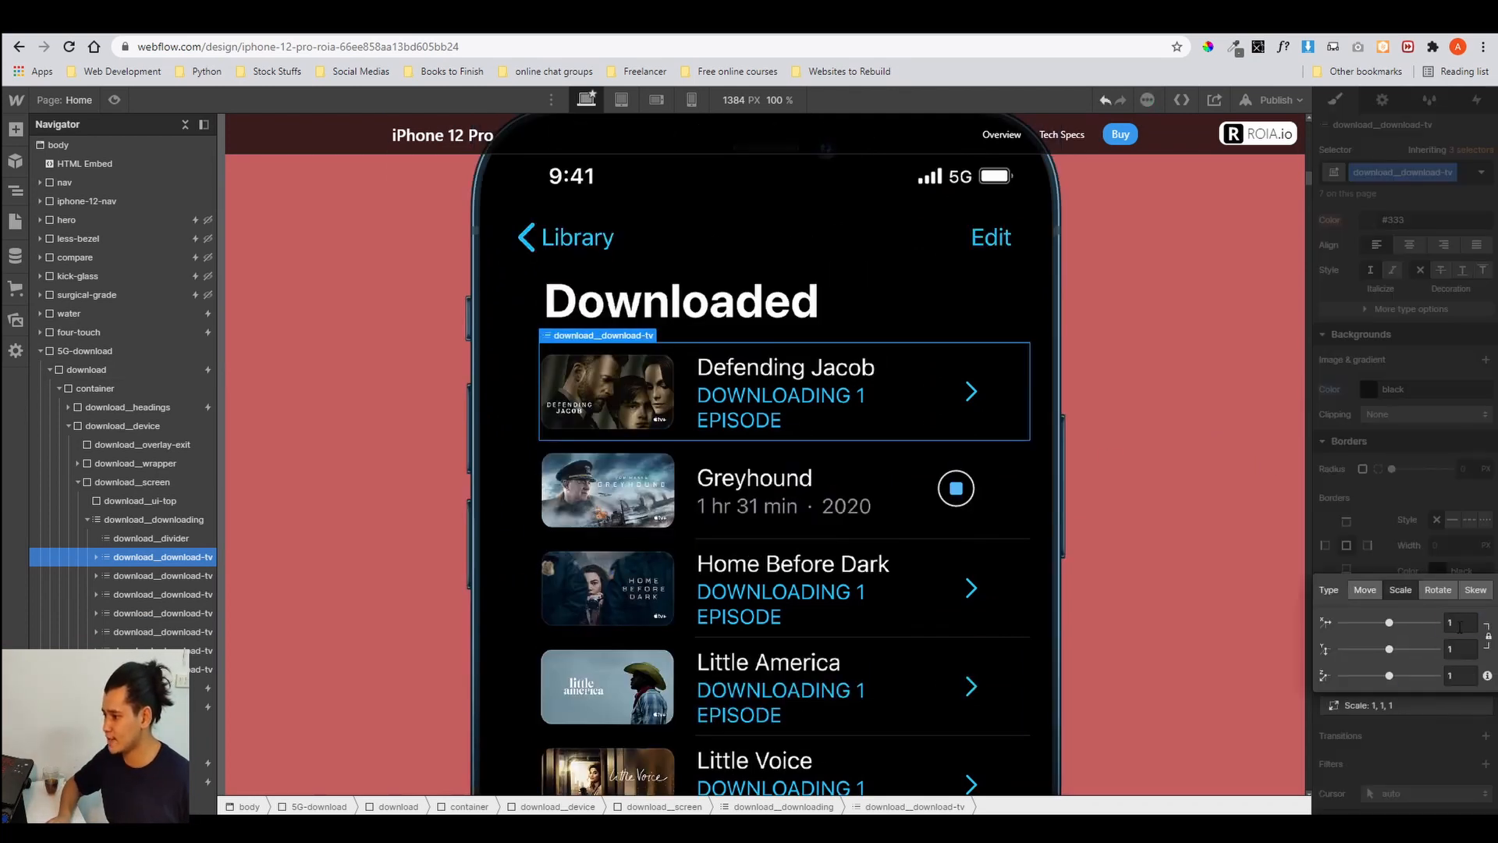
pyautogui.click(1459, 623)
pyautogui.write('2')
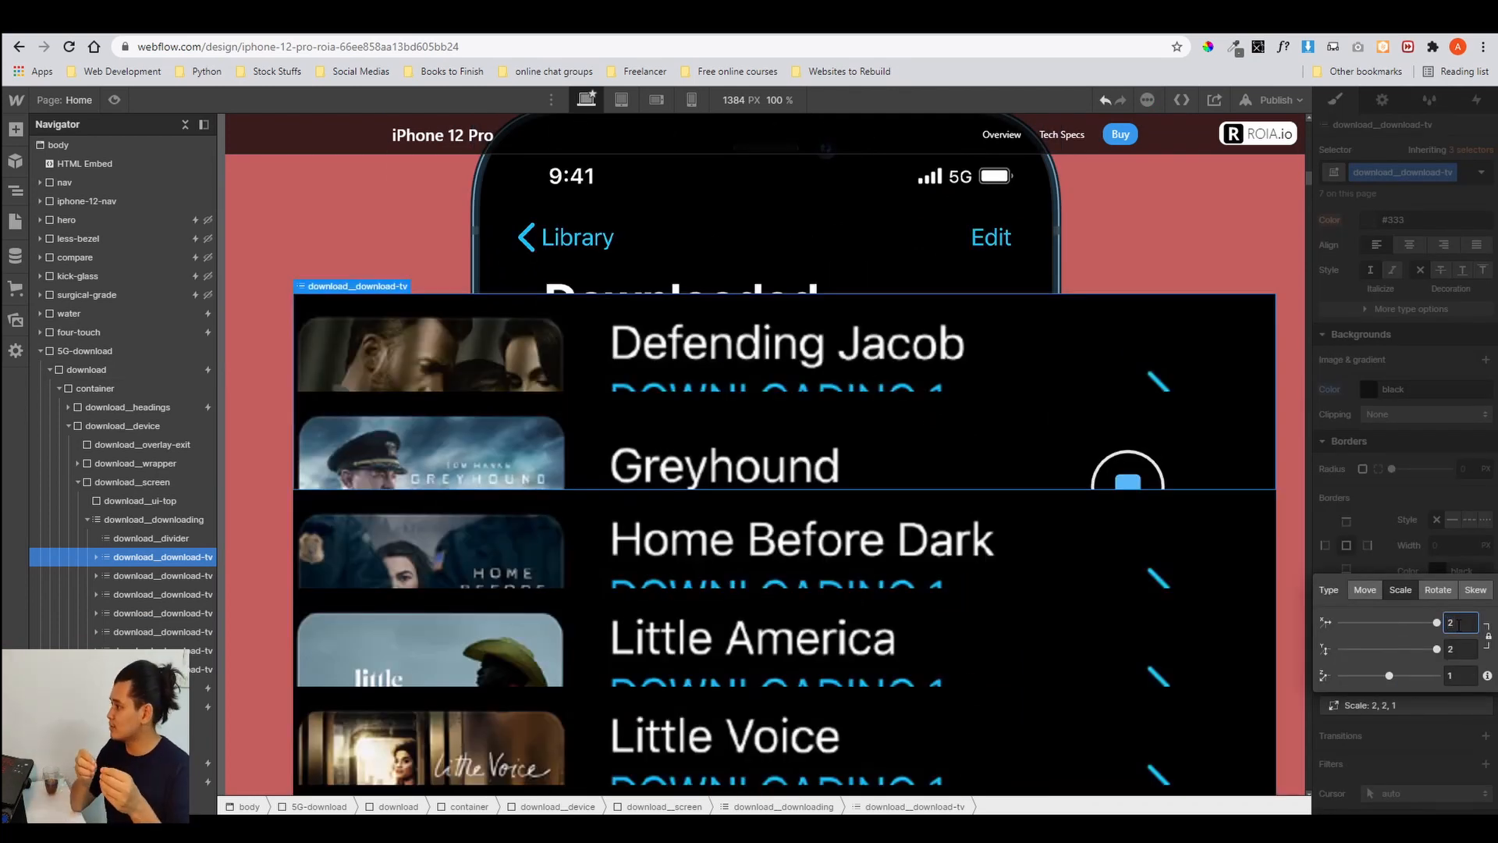
pyautogui.press('BackSpace')
pyautogui.write('1')
pyautogui.click(1412, 545)
# Select the third download row and give it a new combo class named 1.
pyautogui.click(161, 596)
pyautogui.click(1462, 179)
pyautogui.write('1')
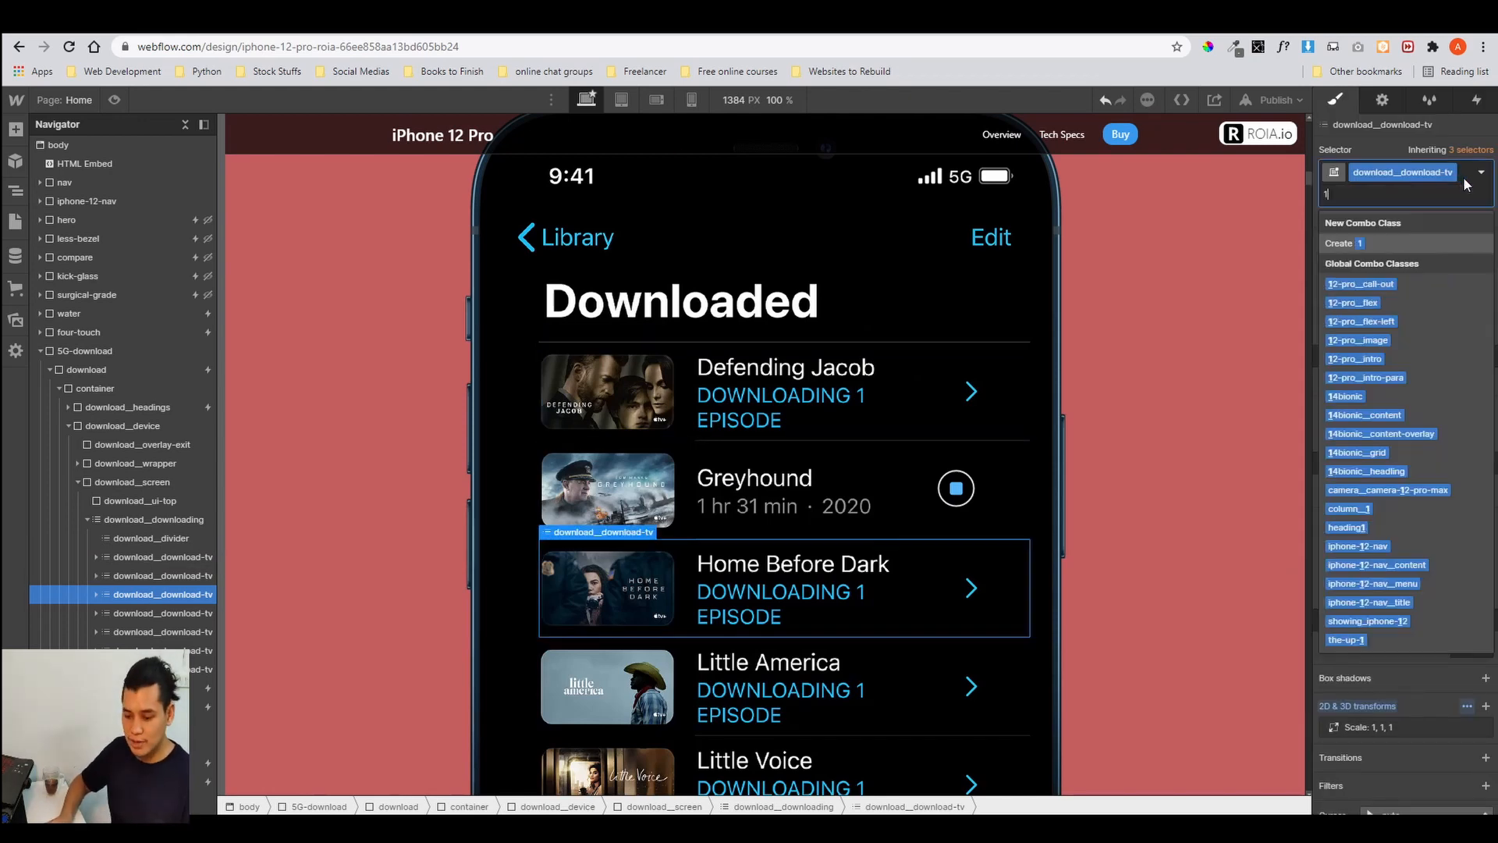
pyautogui.press('Return')
# Try previewing scale transforms of 2 and then 3 on the third download row.
pyautogui.click(1419, 729)
pyautogui.click(1459, 644)
pyautogui.write('2')
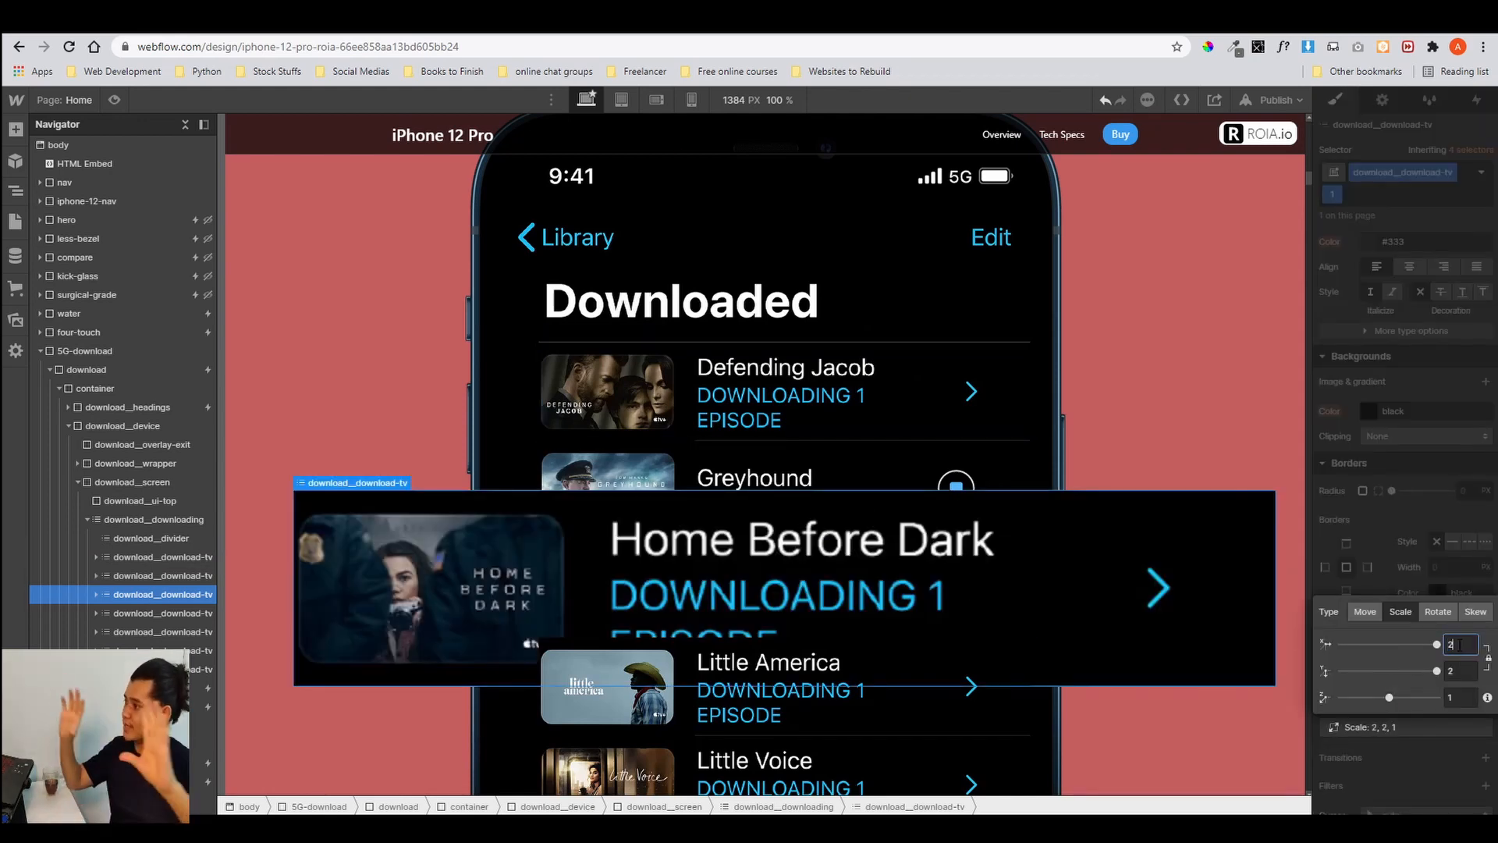
pyautogui.press('Escape')
pyautogui.click(1468, 707)
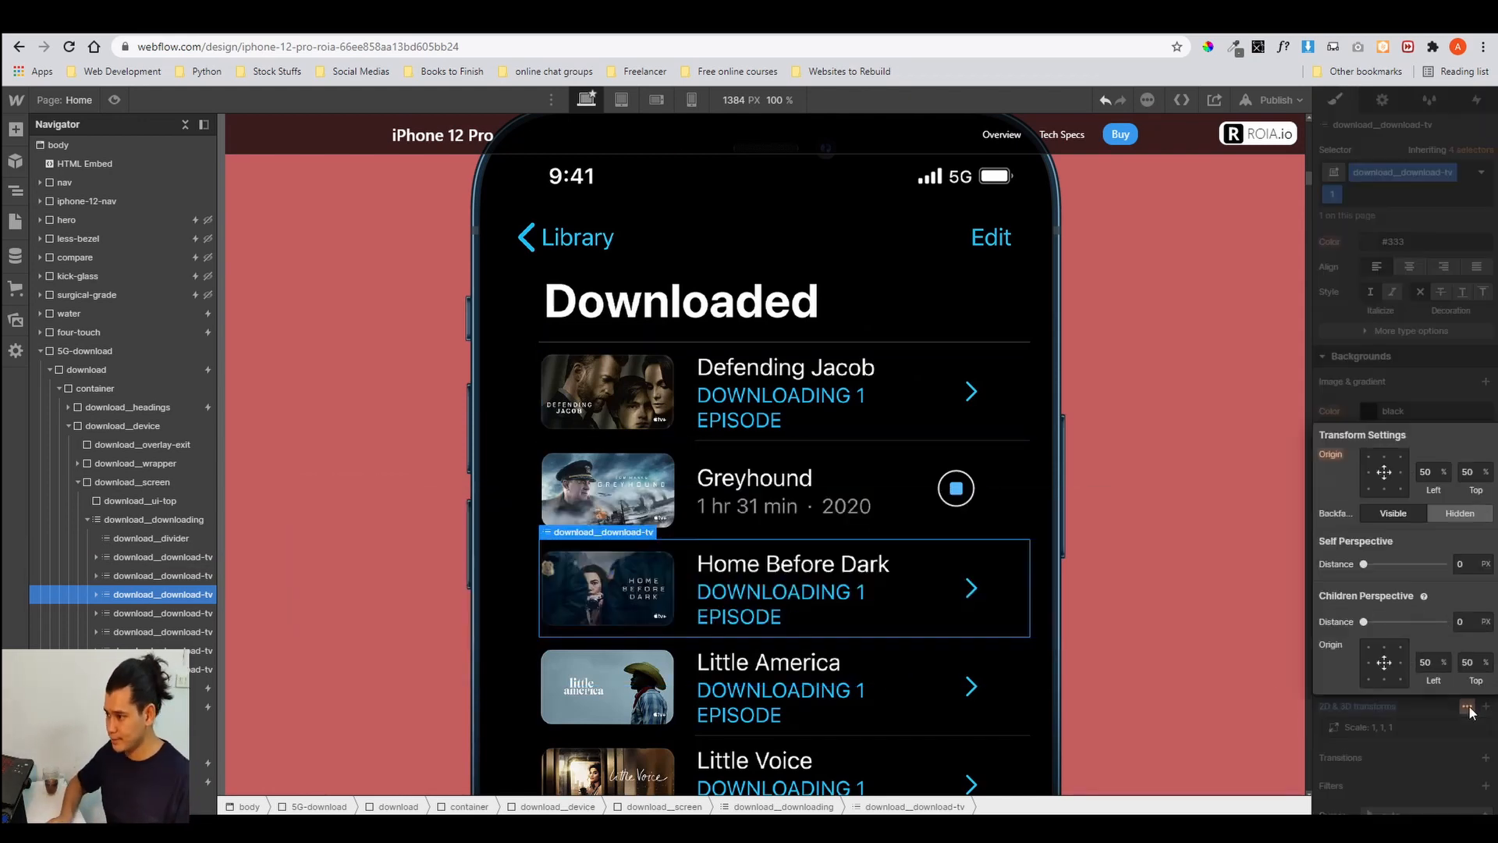
pyautogui.click(1422, 727)
pyautogui.click(1421, 727)
pyautogui.click(1465, 642)
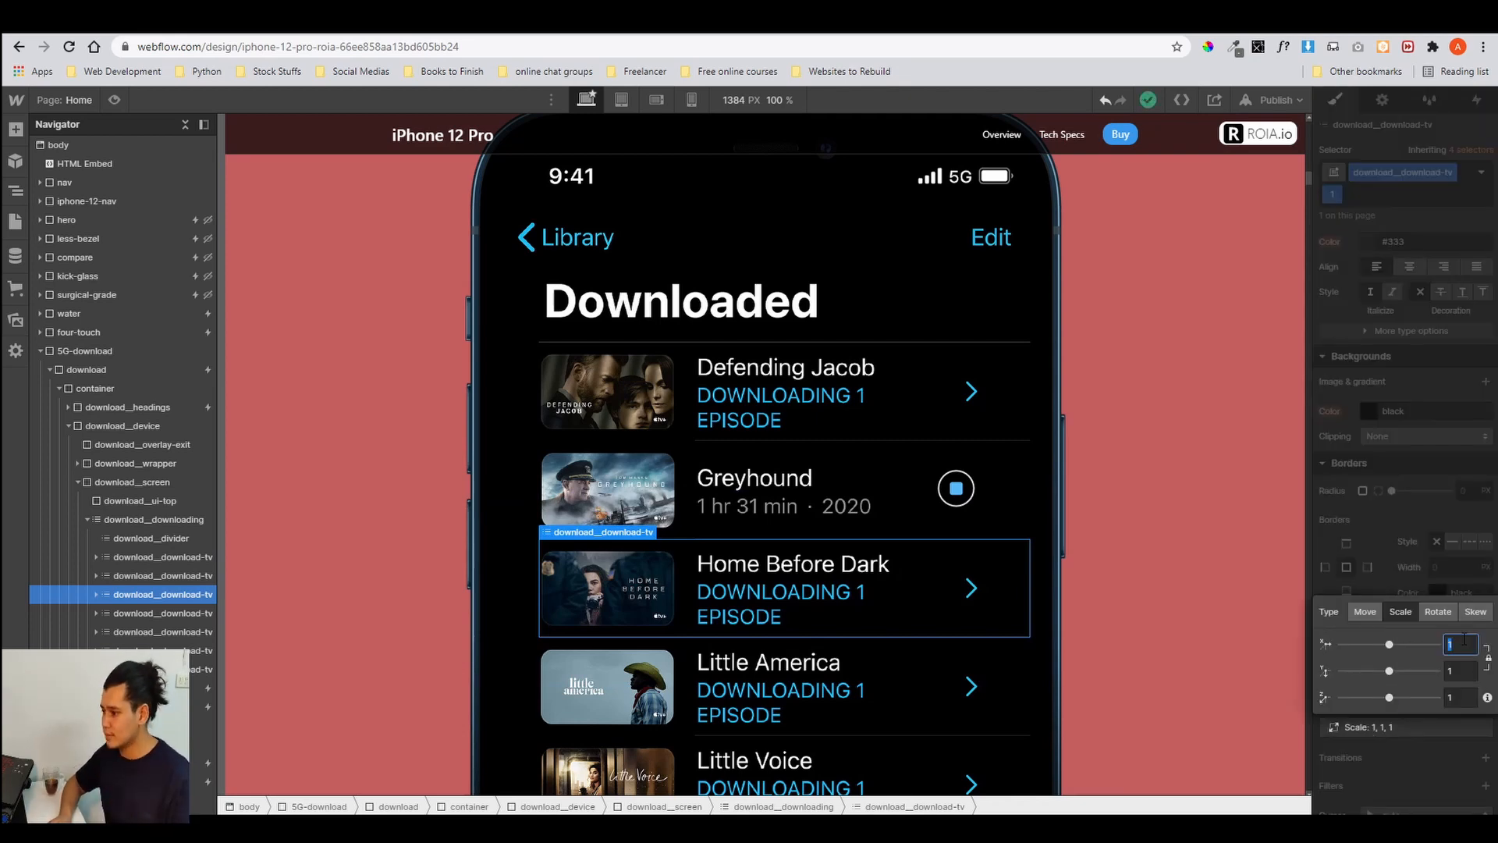
pyautogui.write('3')
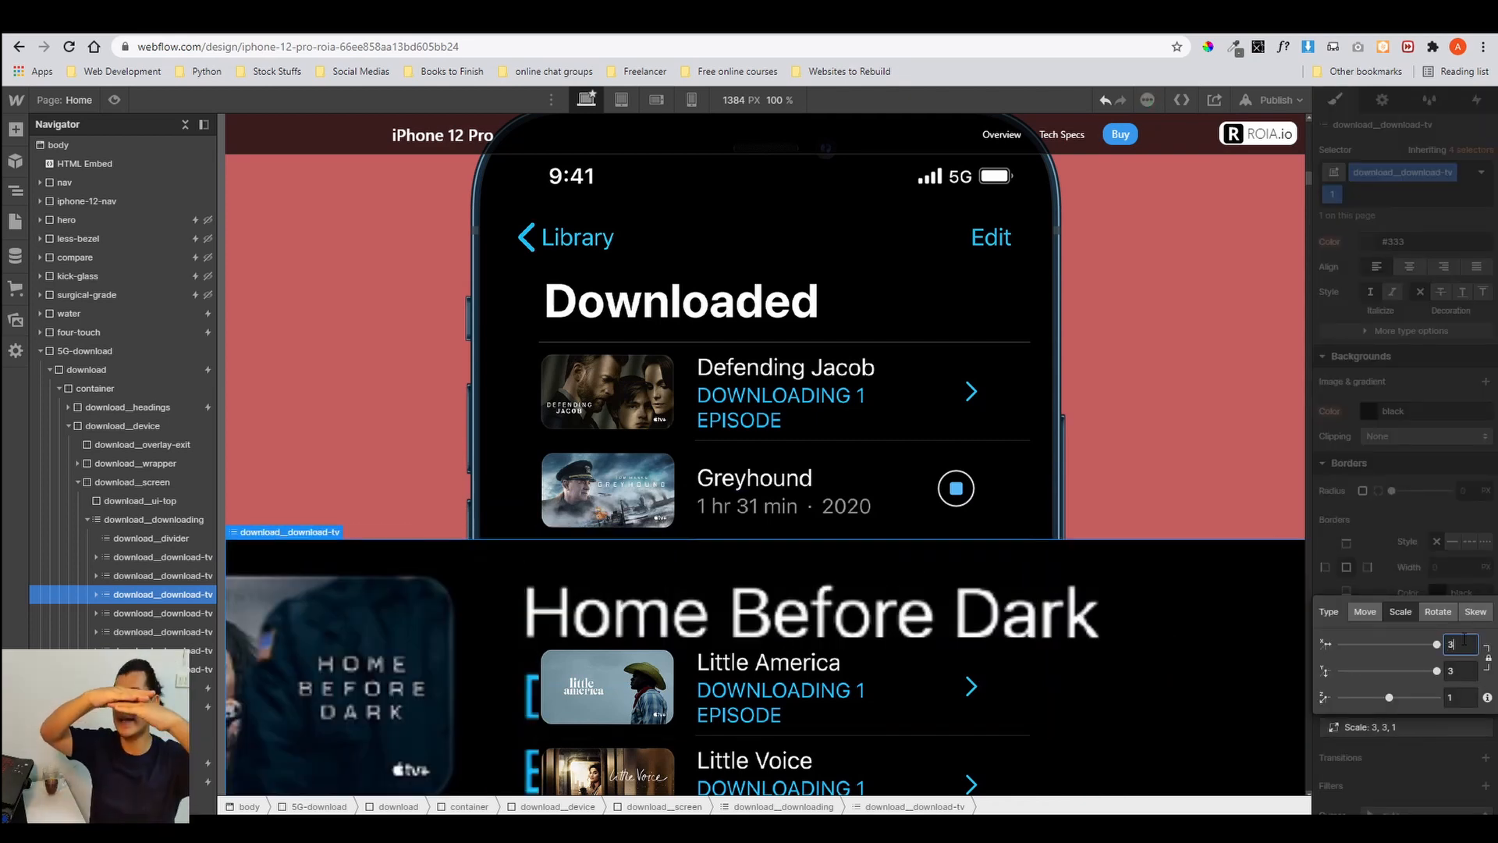
pyautogui.press('Escape')
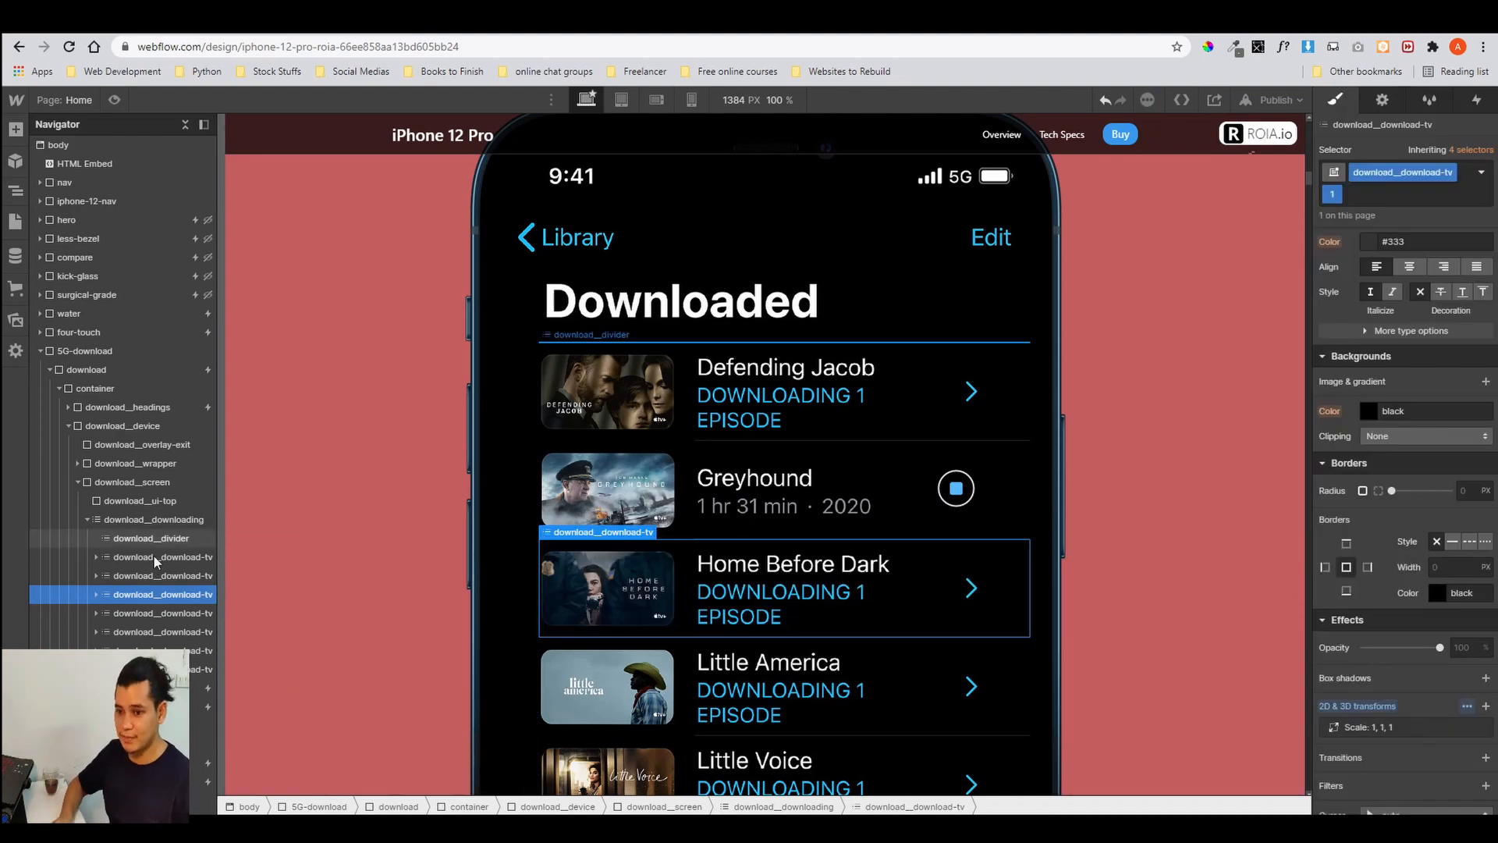
pyautogui.click(155, 557)
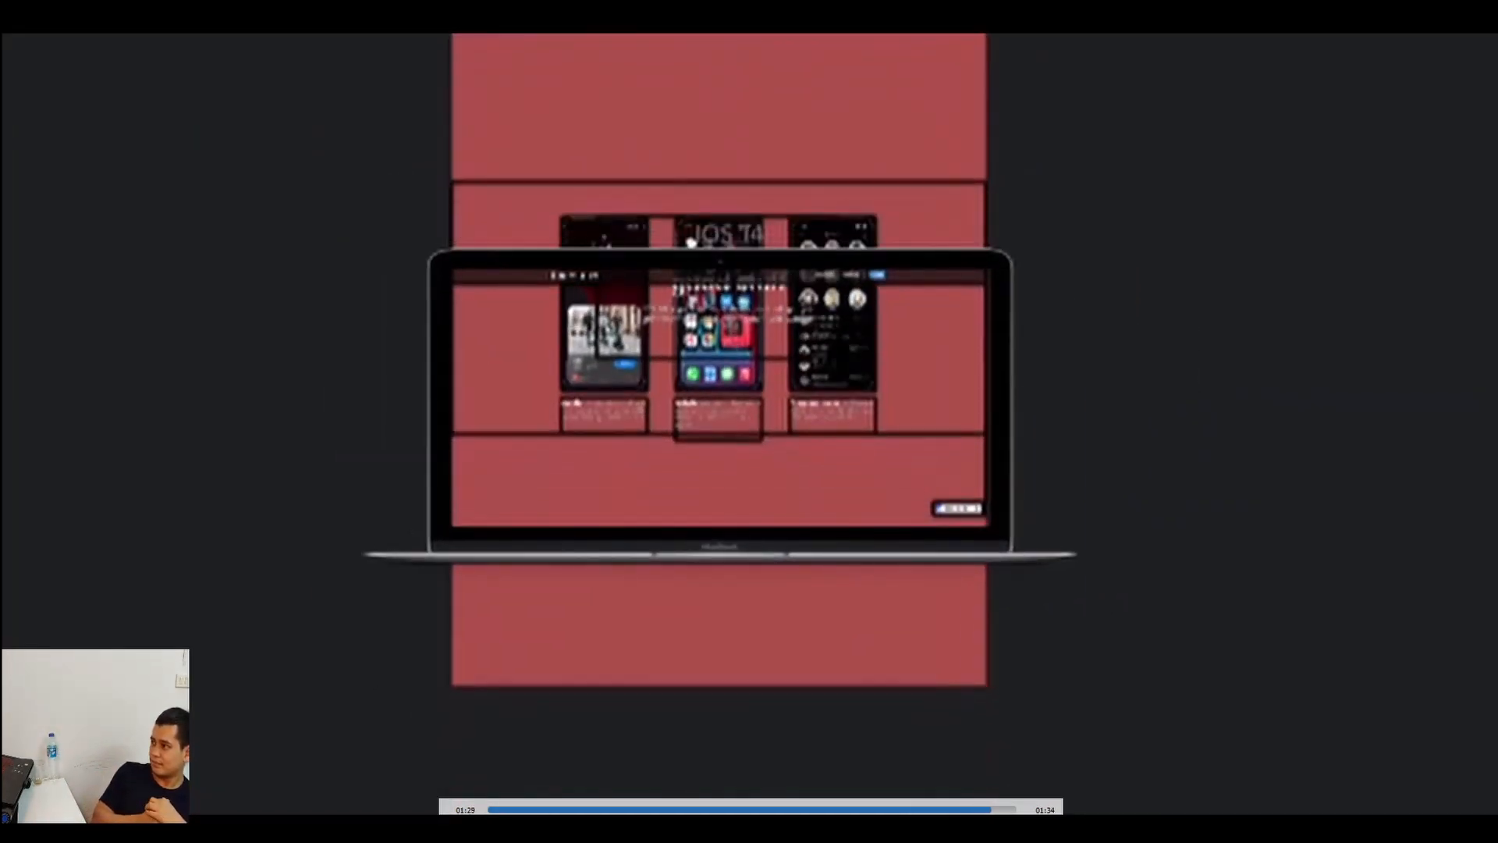
pyautogui.moveTo(1010, 810); pyautogui.dragTo(953, 809)
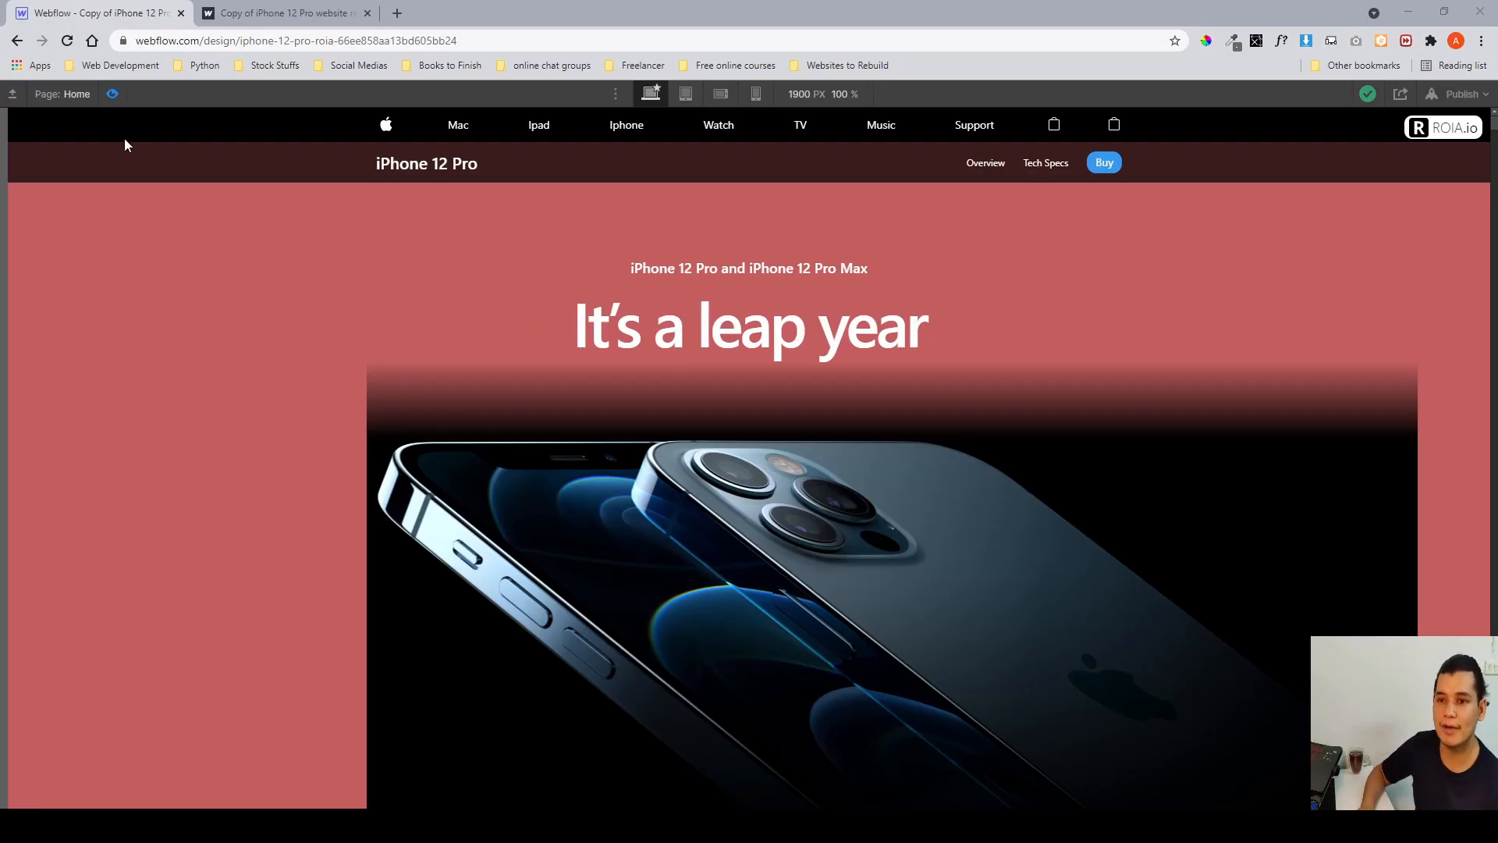
# Toggle preview mode to watch the hero section animation play.
pyautogui.click(113, 95)
pyautogui.click(114, 95)
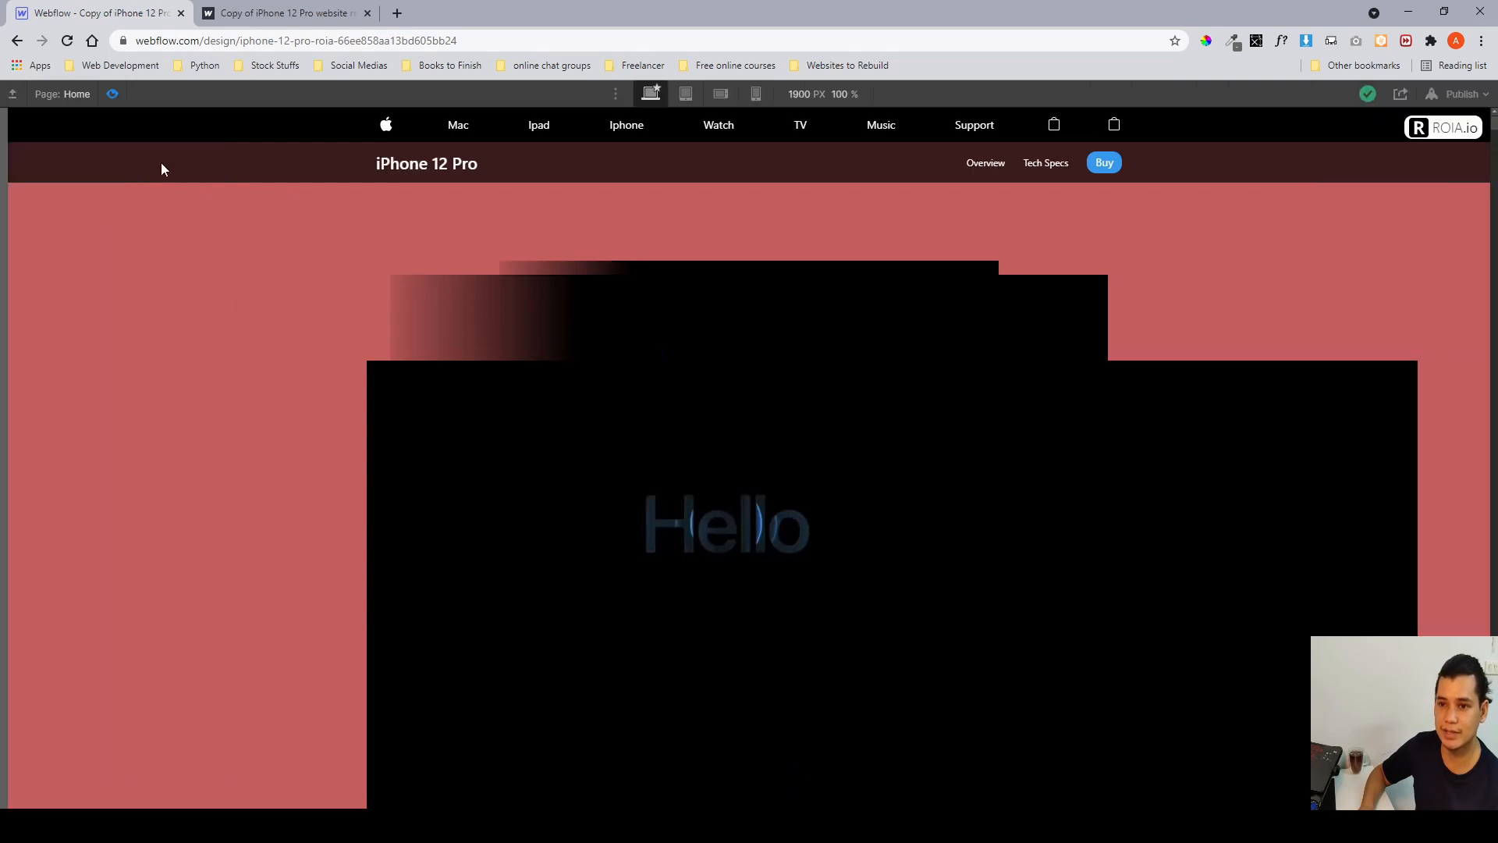
pyautogui.click(116, 95)
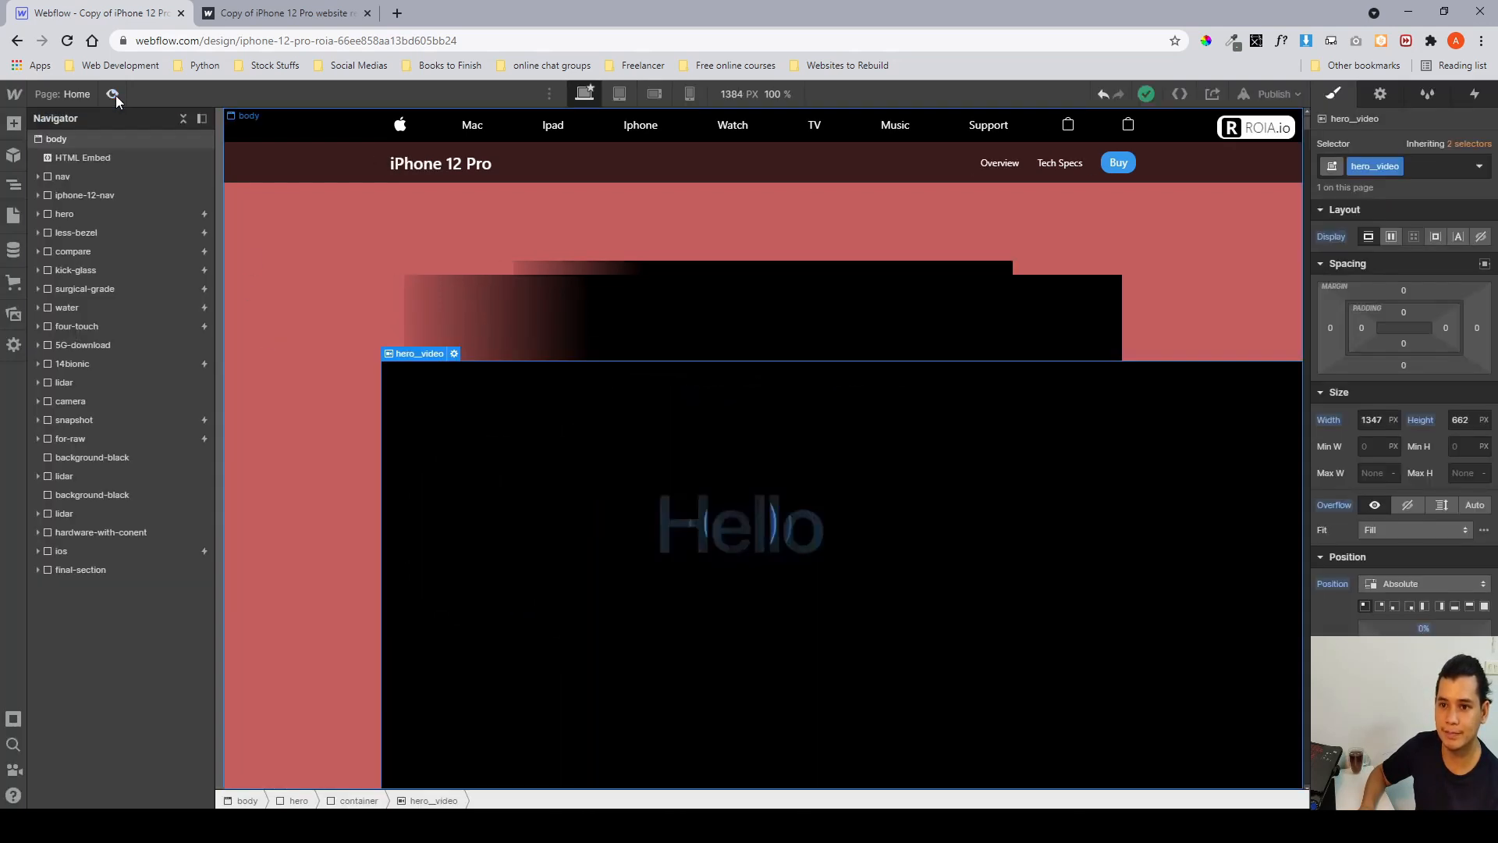
pyautogui.click(115, 95)
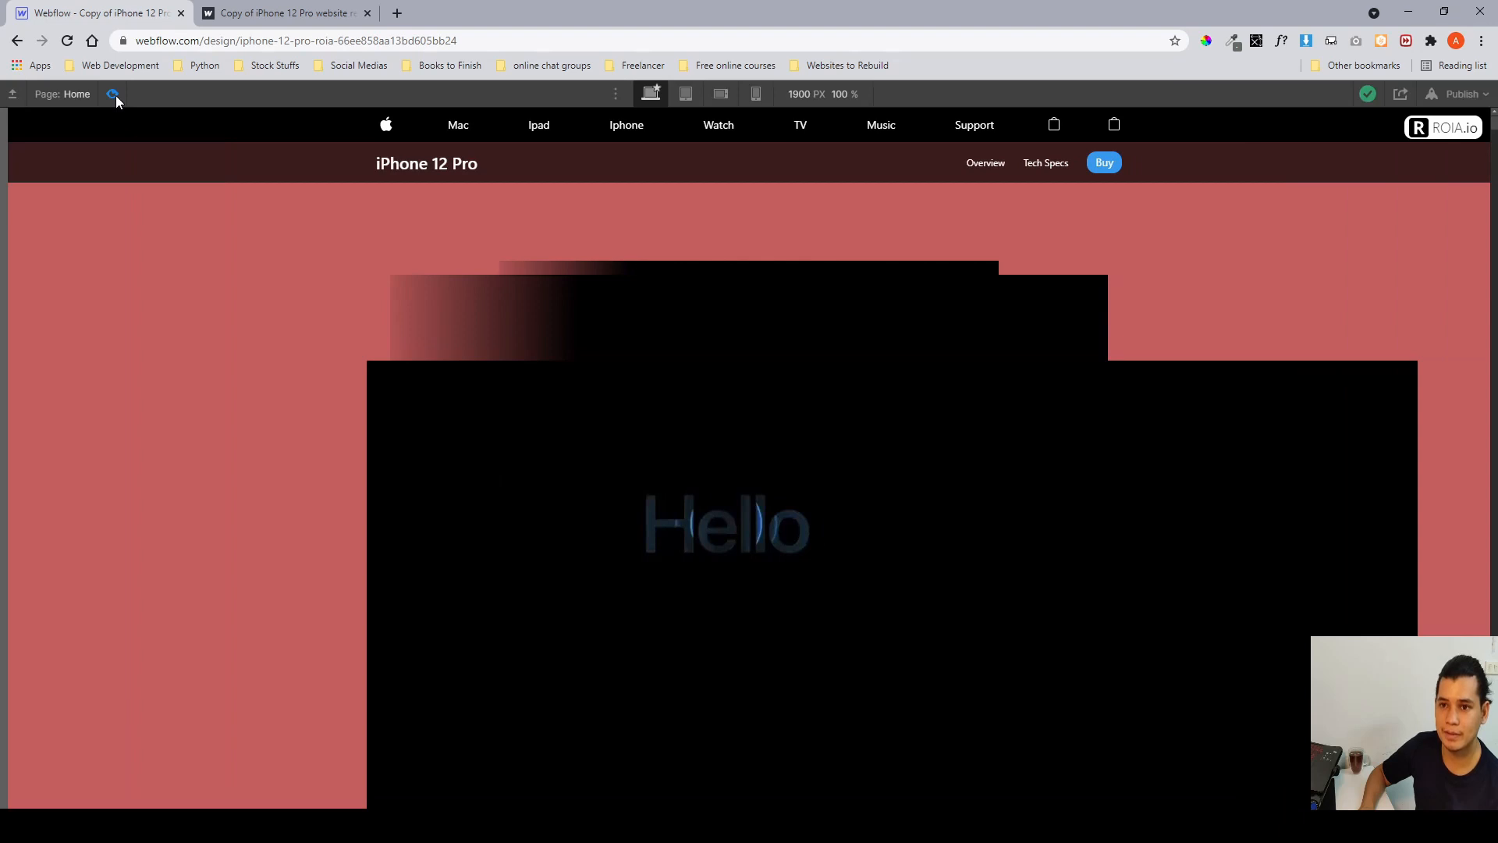
pyautogui.click(115, 96)
# Select the HTML Embed and then the body element to inspect their styles.
pyautogui.click(128, 161)
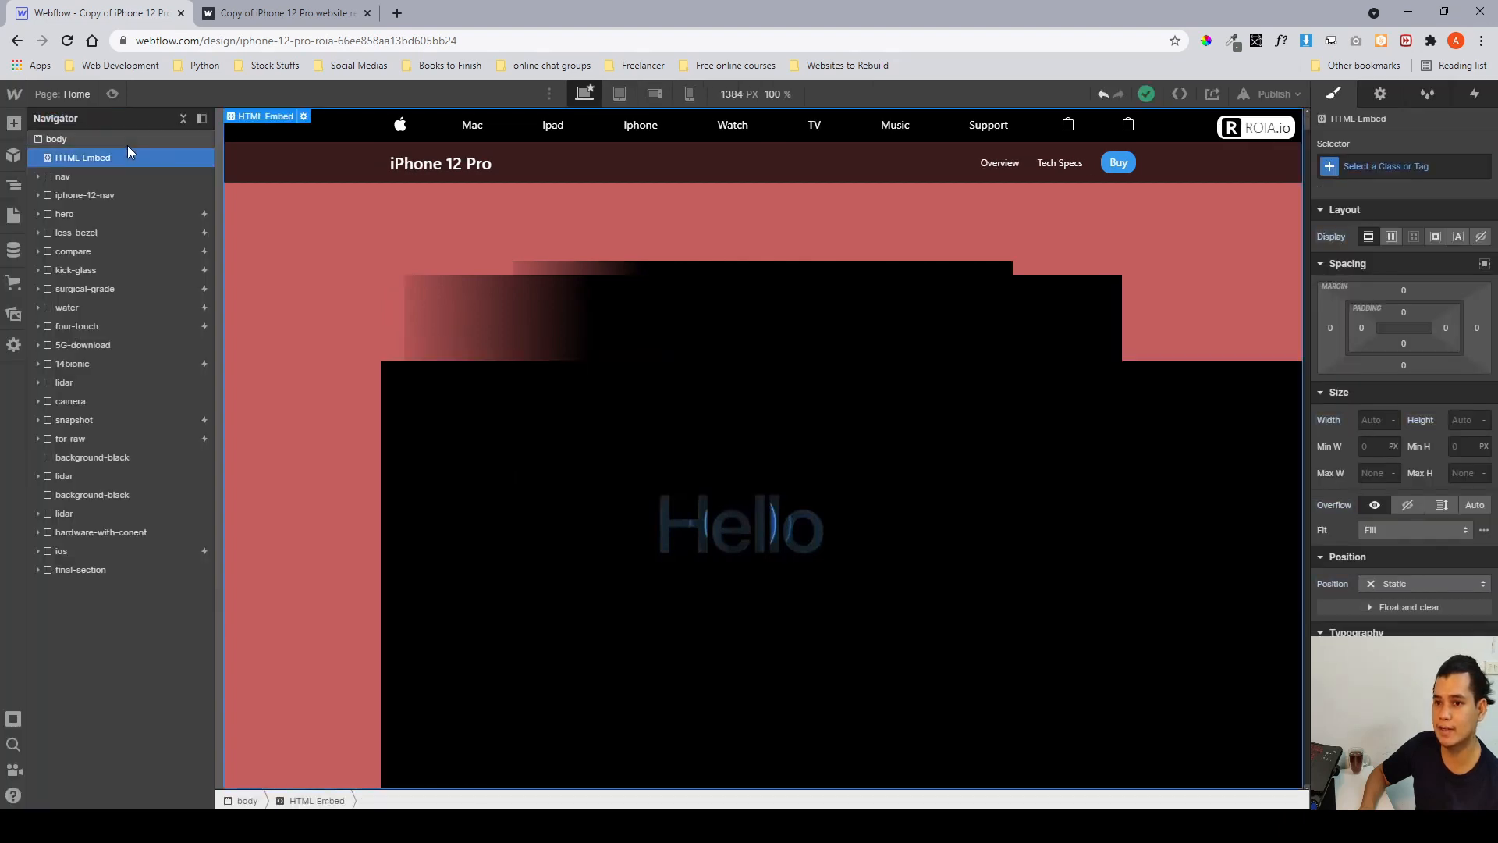
pyautogui.click(128, 145)
pyautogui.scroll(-6, 1359, 496)
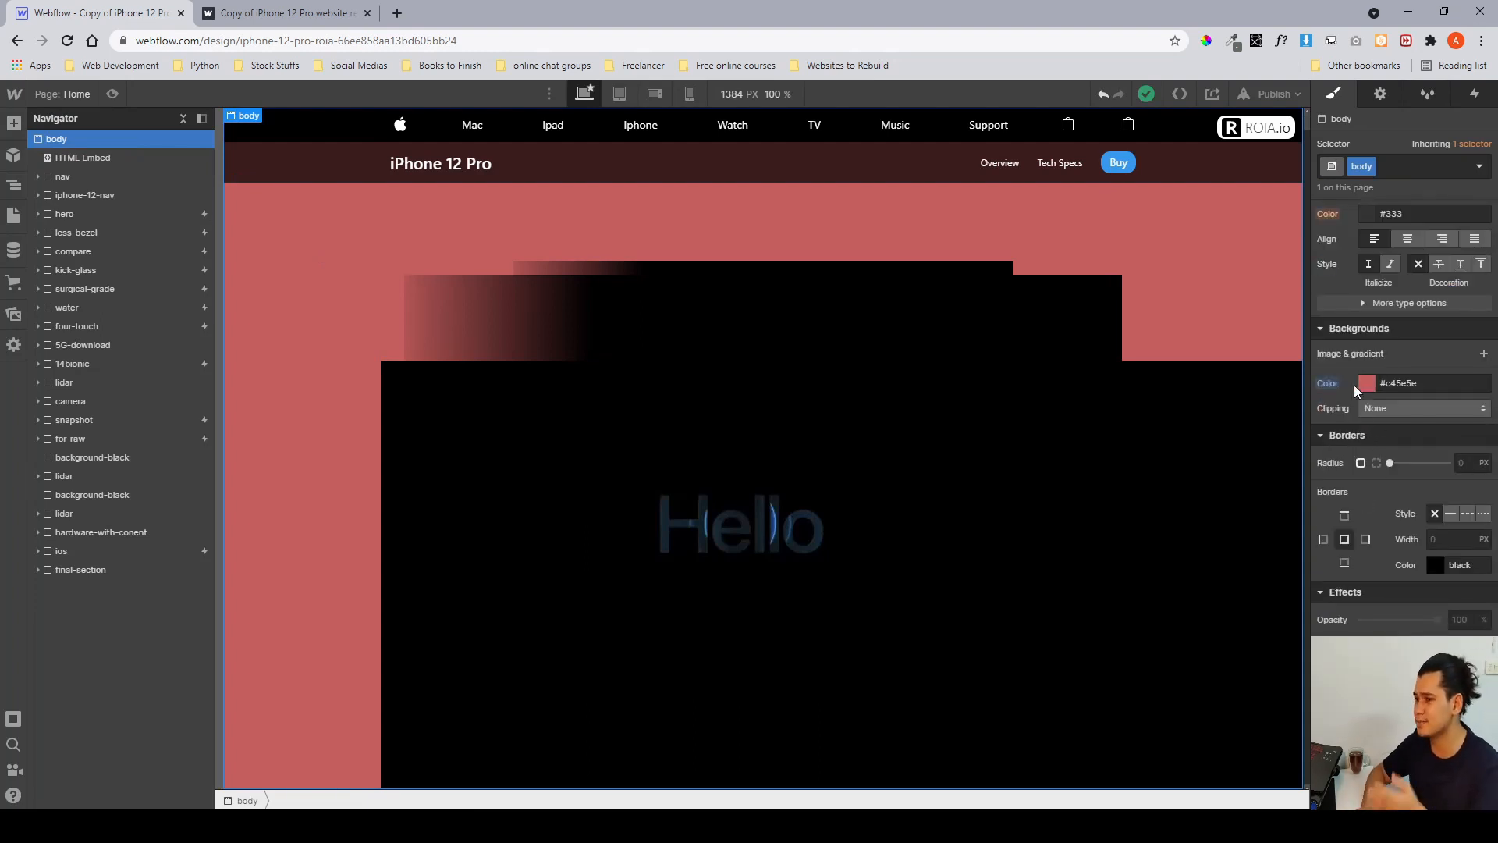
# Check the hero section on the published site, then return to the Designer.
pyautogui.click(343, 16)
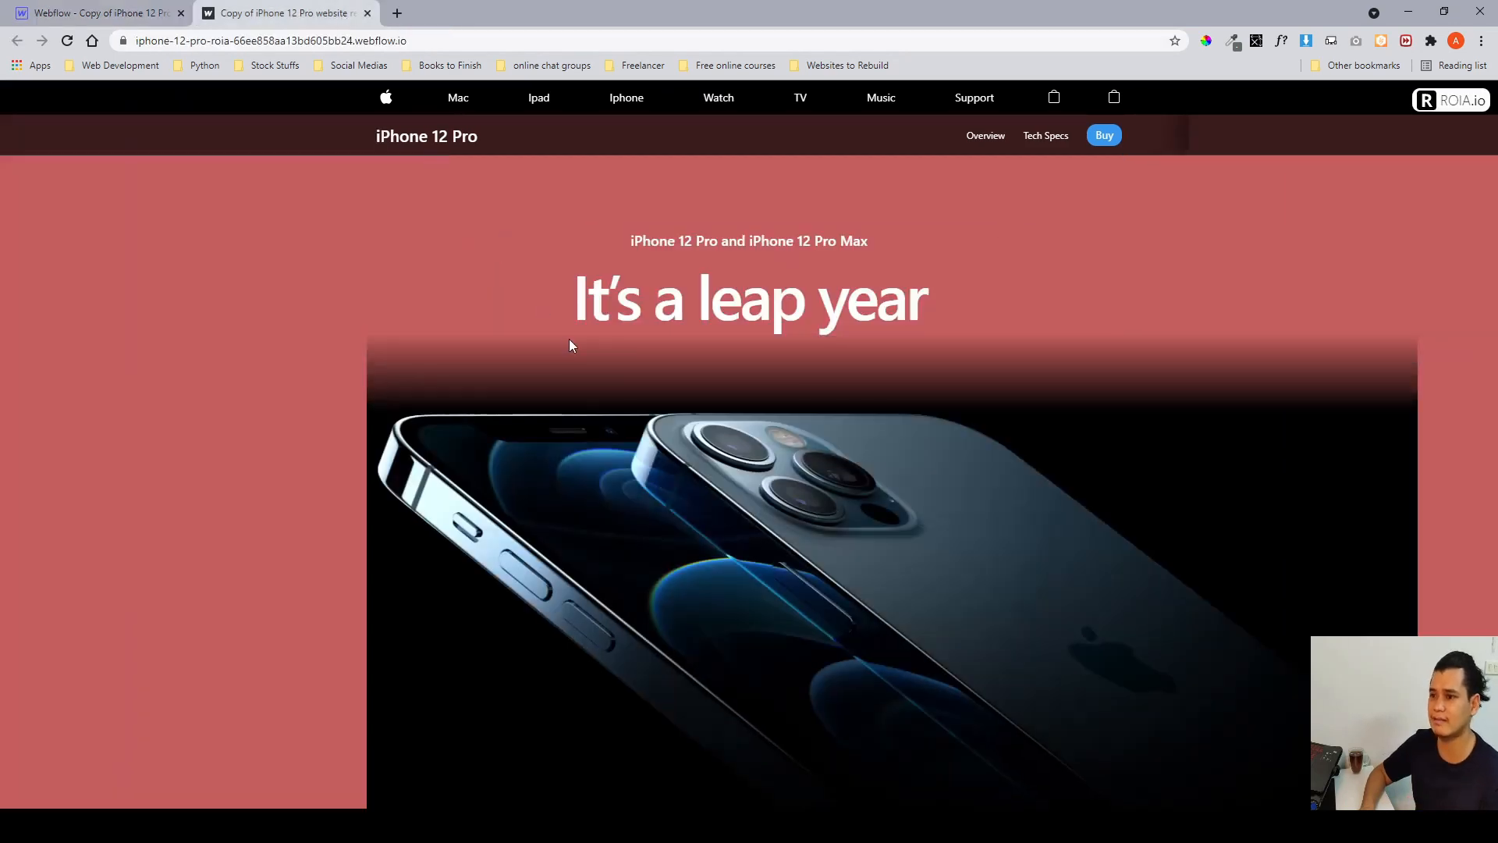
pyautogui.scroll(-8, 401, 262)
pyautogui.scroll(8, 401, 262)
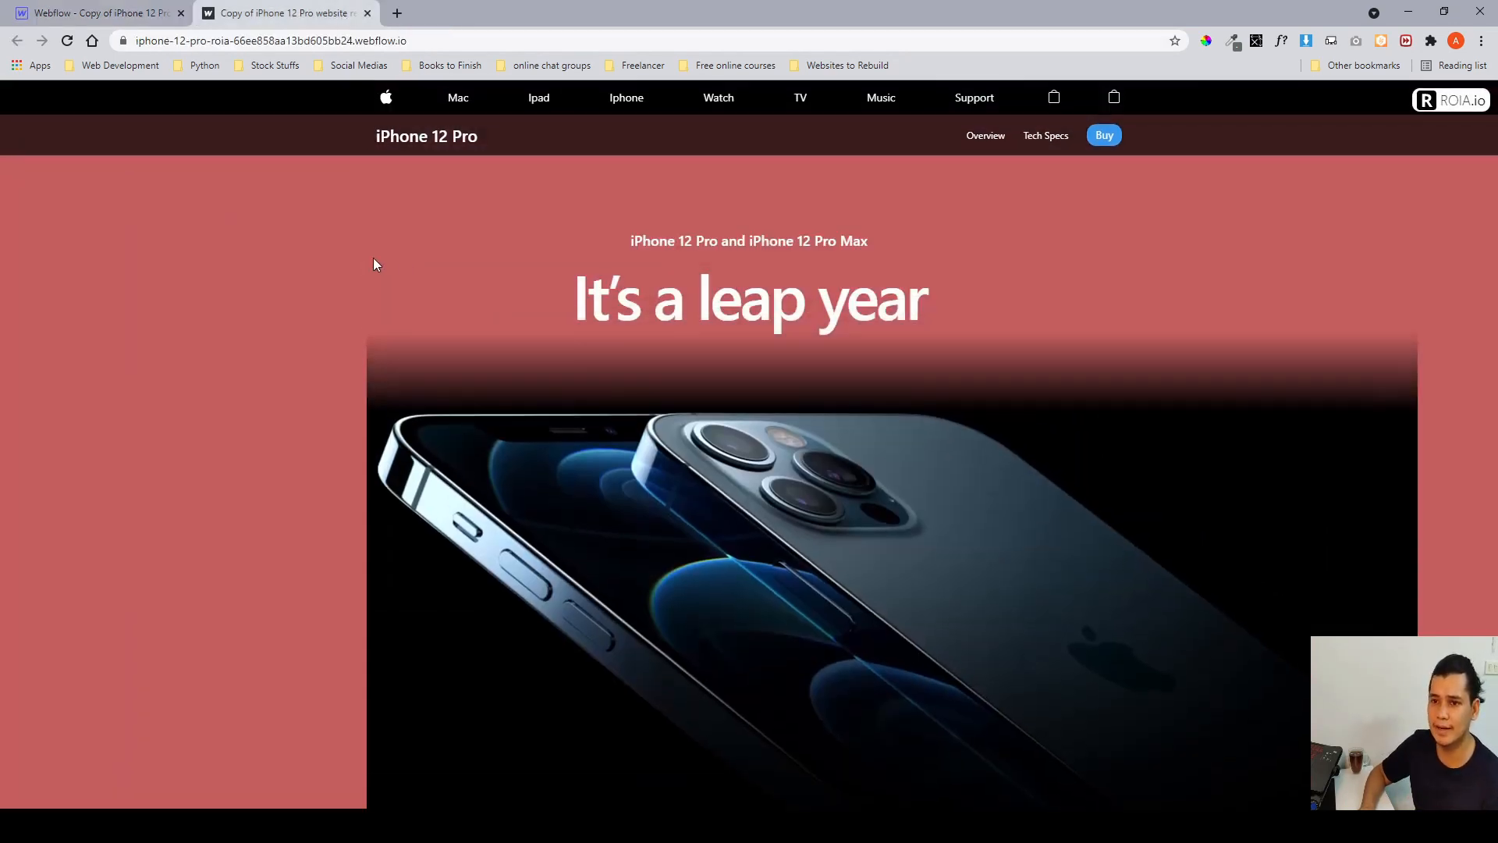
pyautogui.click(112, 12)
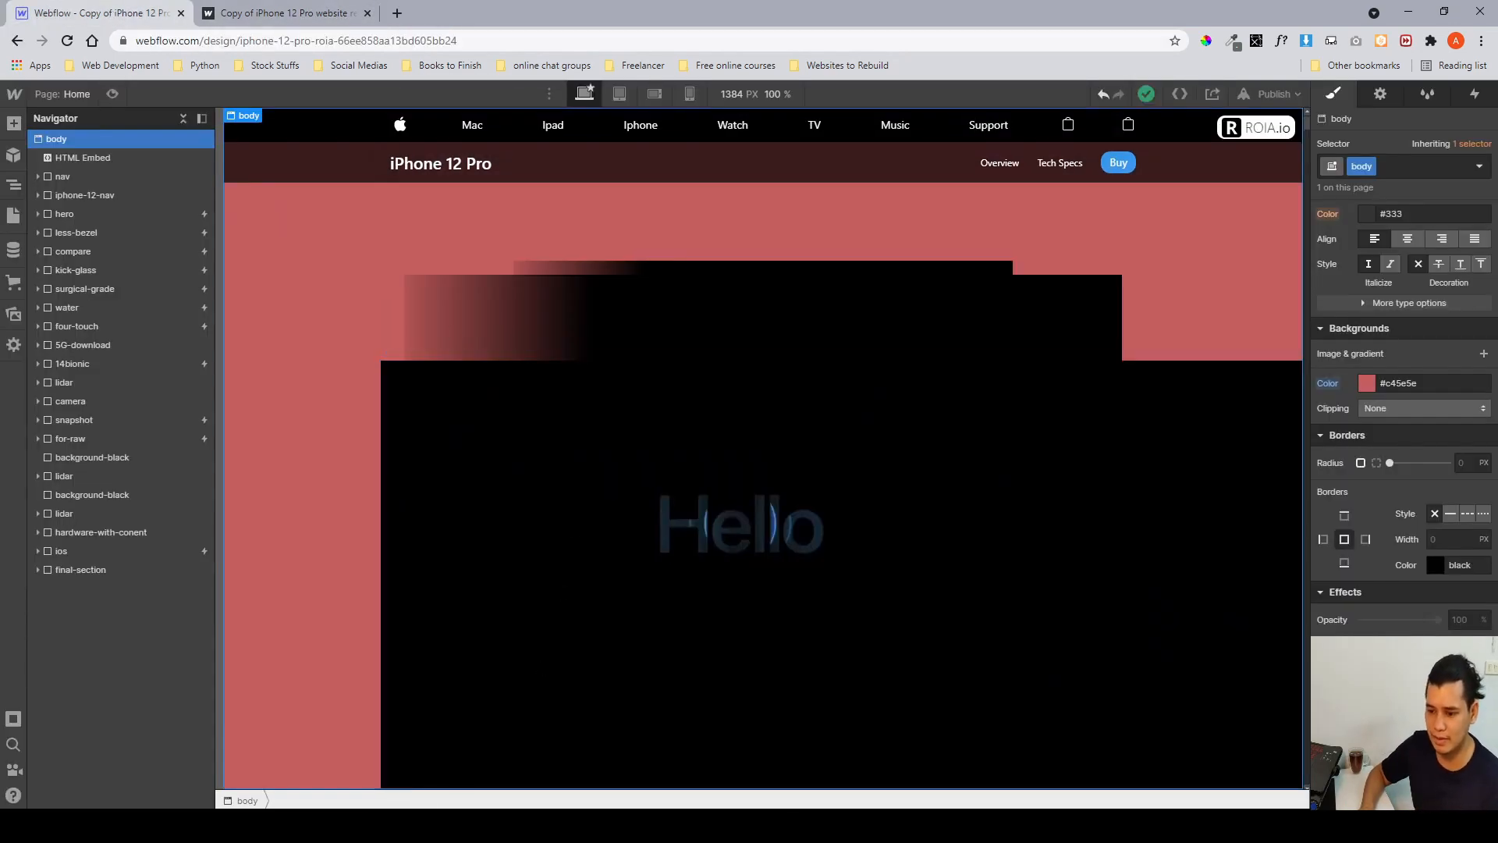
# Inspect the nav and iphone-12-nav layers in the Figma design for comparison.
pyautogui.hotkey('alt', 'Tab')
pyautogui.scroll(5, 547, 574)
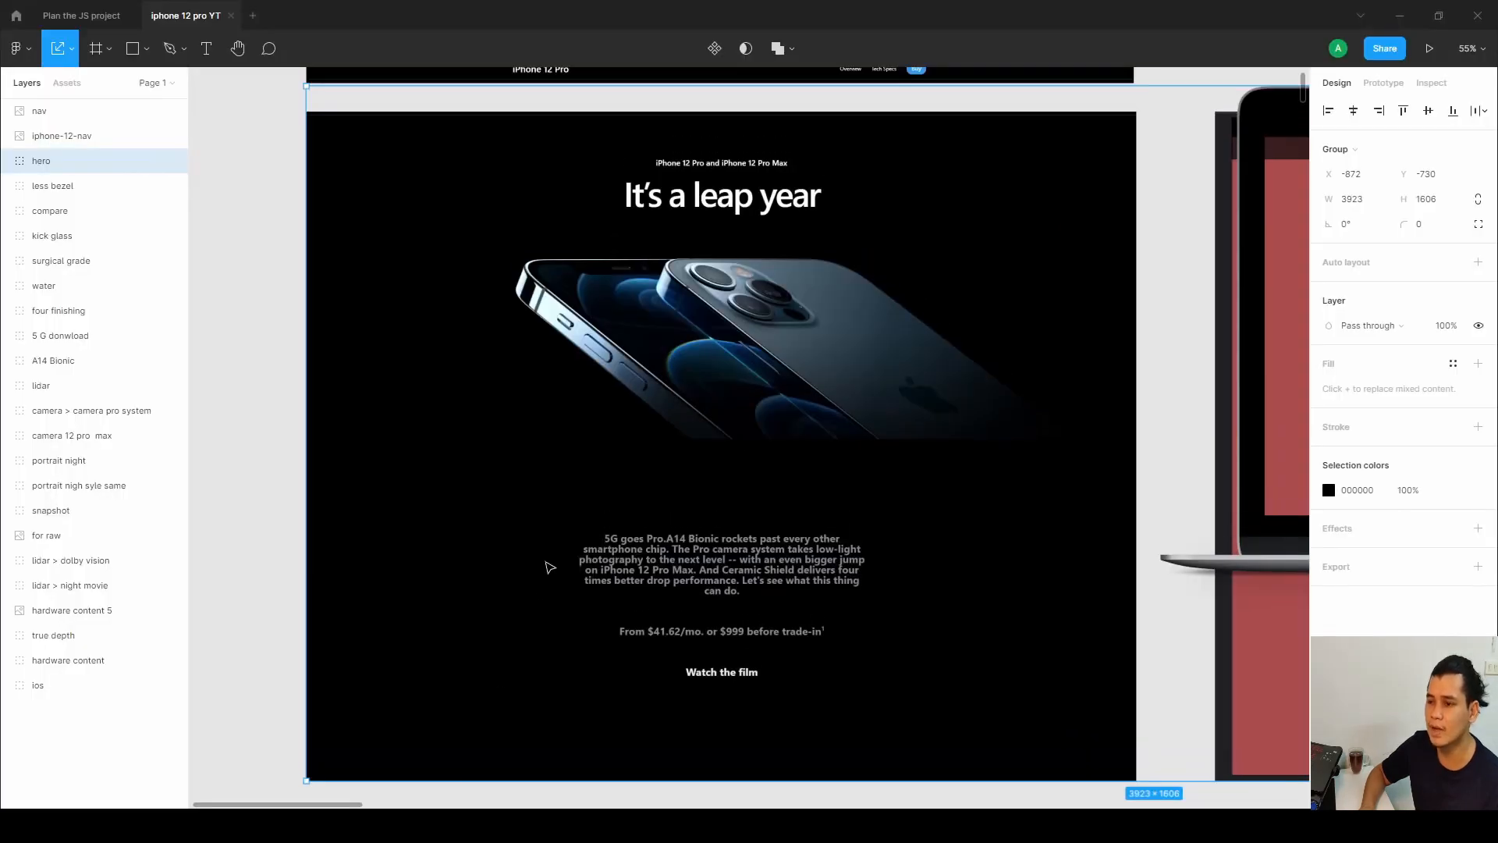
pyautogui.keyDown('ctrl'); pyautogui.scroll(1, 667, 273); pyautogui.keyUp('ctrl')
pyautogui.scroll(1, 667, 273)
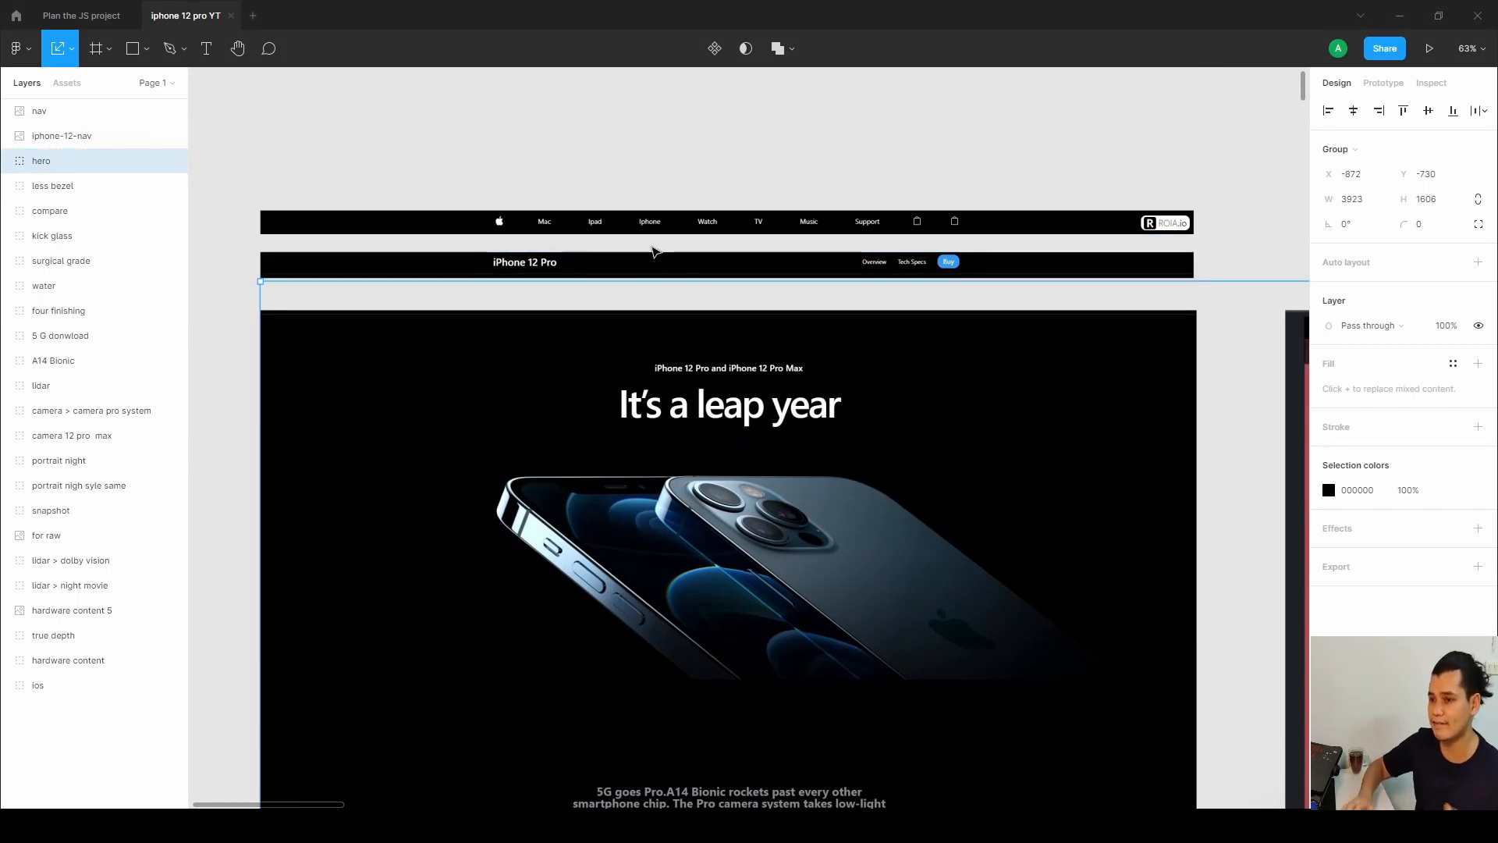
pyautogui.click(351, 222)
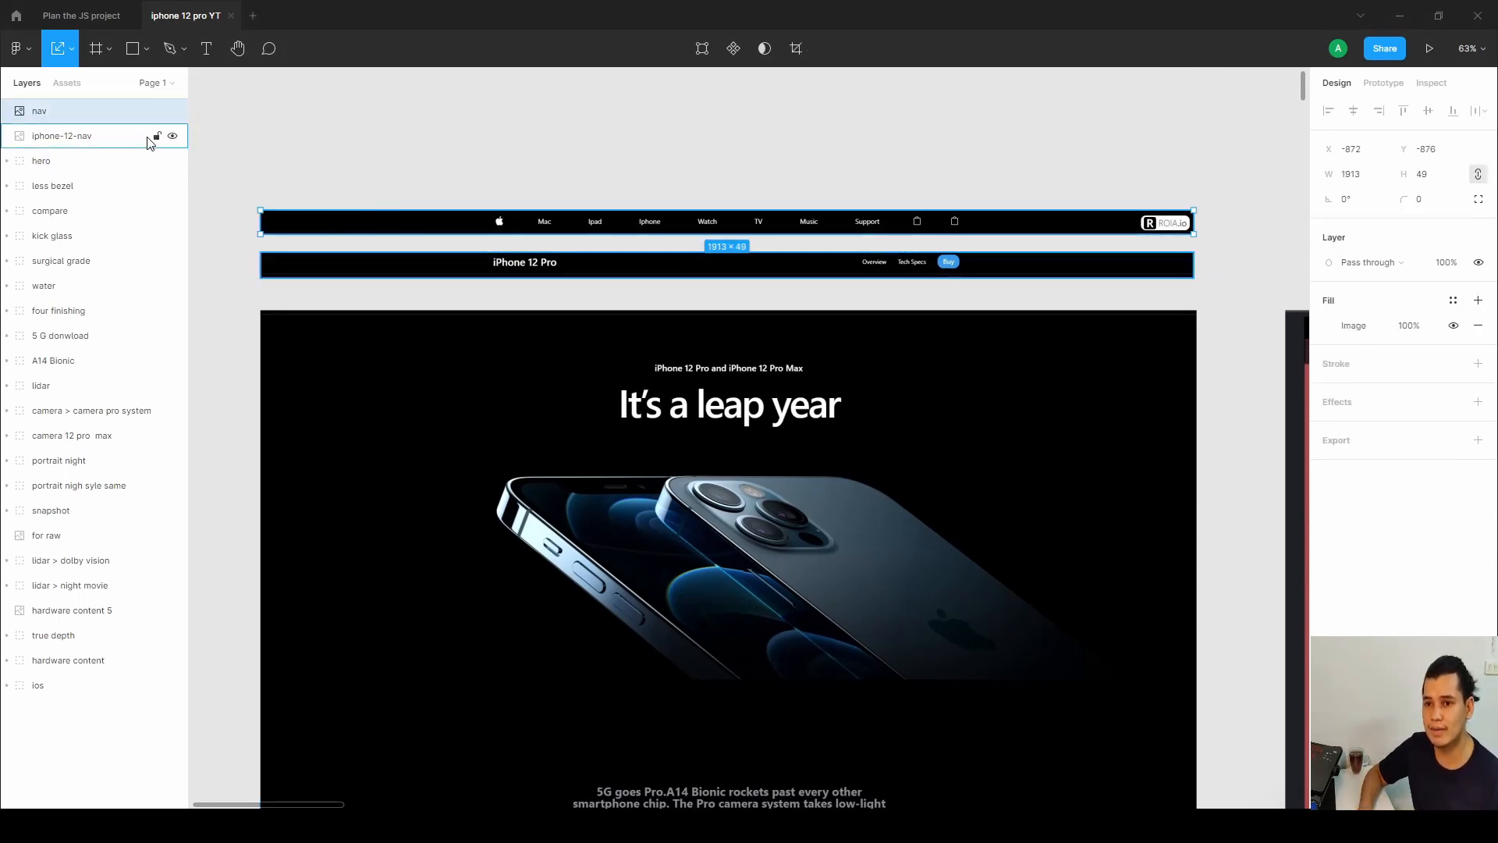
pyautogui.click(297, 261)
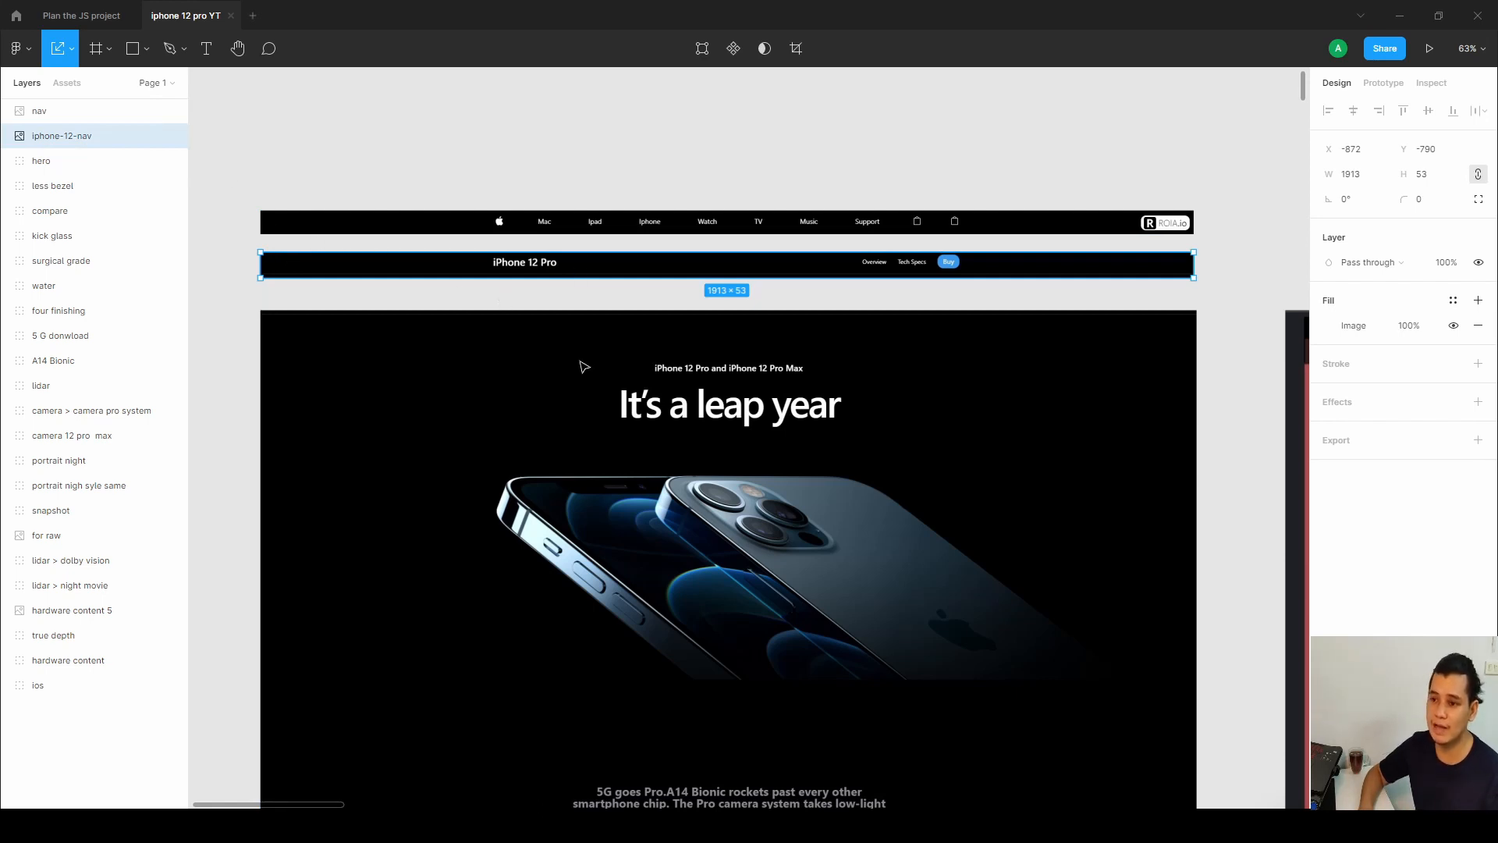
pyautogui.hotkey('alt', 'Tab')
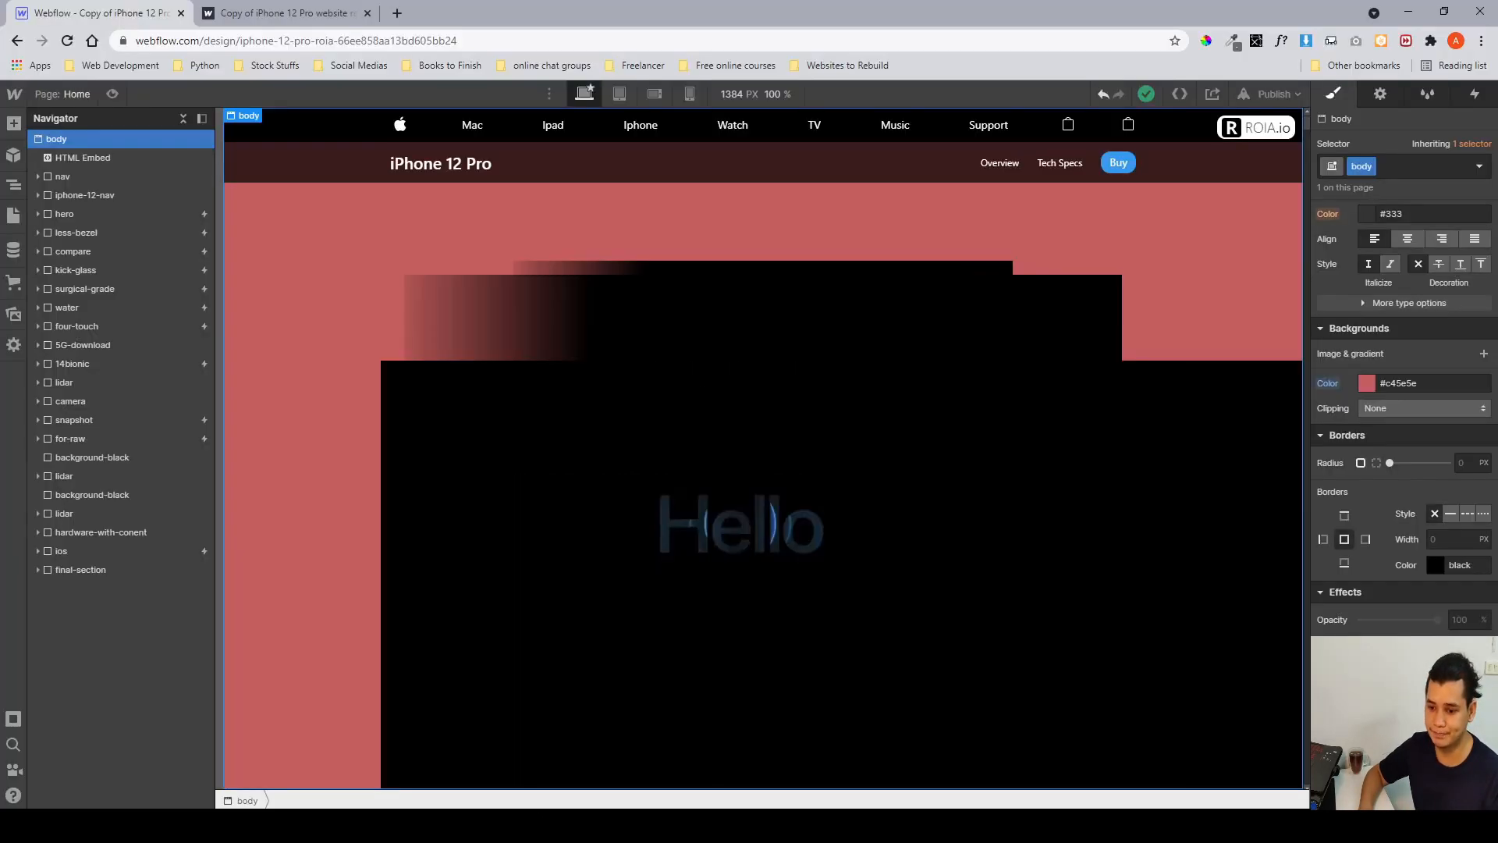
# Scroll through the published site's navigation and hero section.
pyautogui.click(308, 17)
pyautogui.scroll(-10, 580, 262)
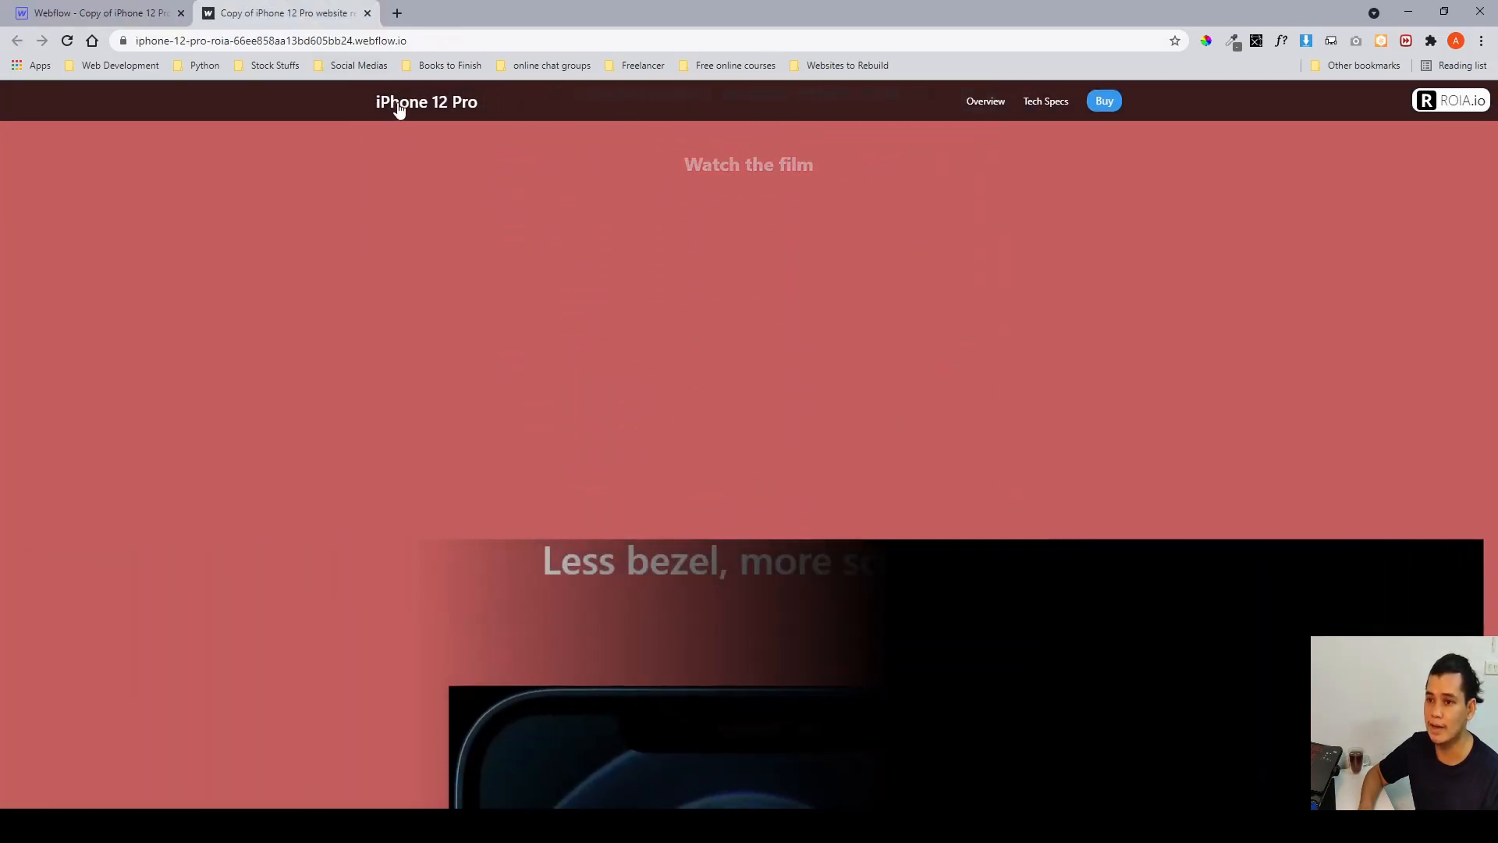
pyautogui.scroll(-5, 417, 237)
pyautogui.scroll(4, 417, 244)
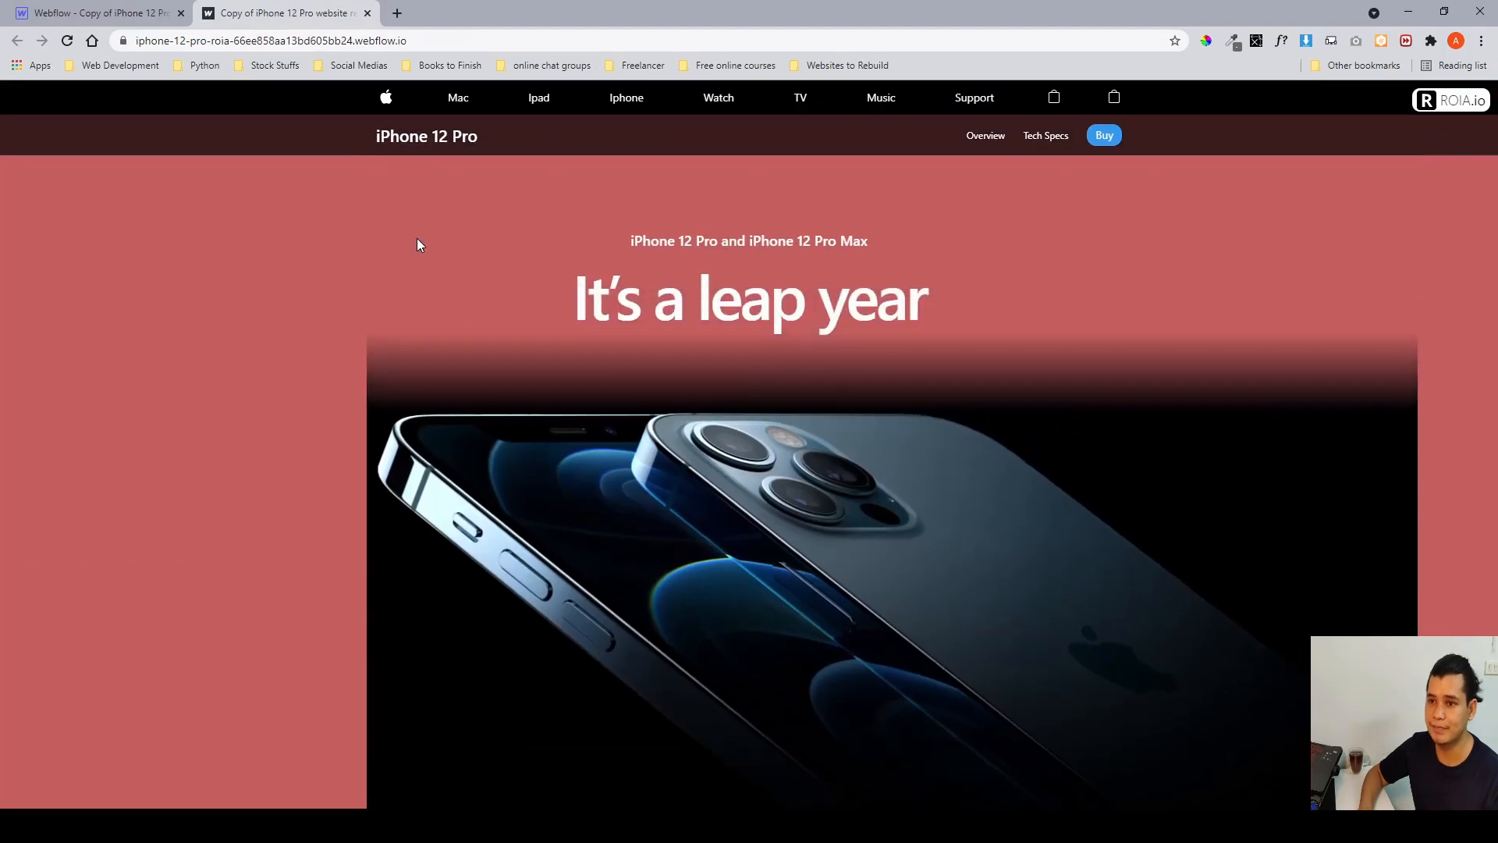
# Examine the spacing between both navigation bars and the hero group in the Figma design.
pyautogui.hotkey('alt', 'Tab')
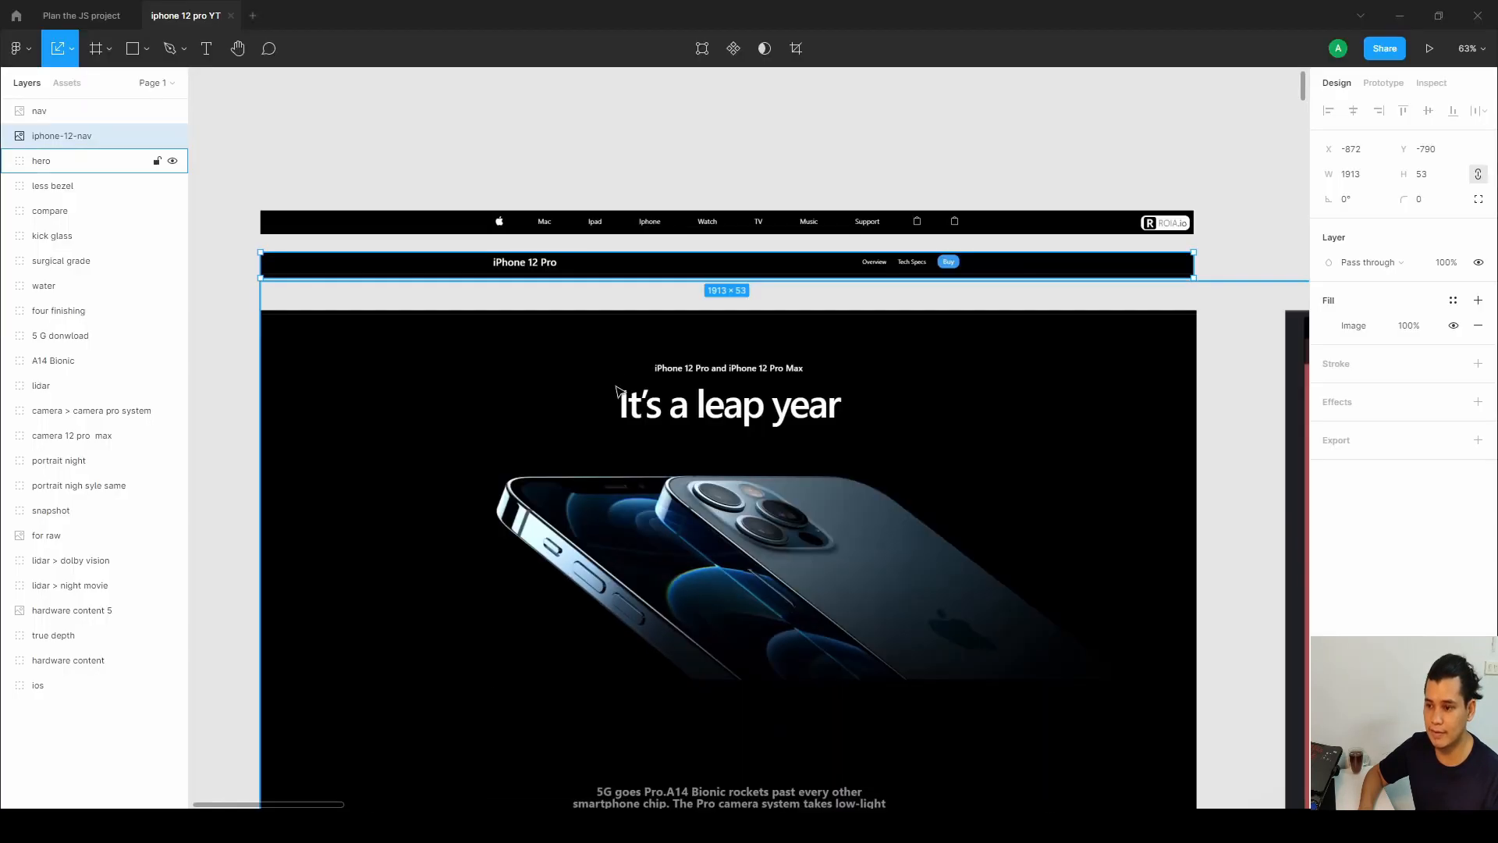
pyautogui.scroll(-1, 620, 366)
pyautogui.click(570, 146)
pyautogui.moveTo(570, 145); pyautogui.dragTo(812, 271)
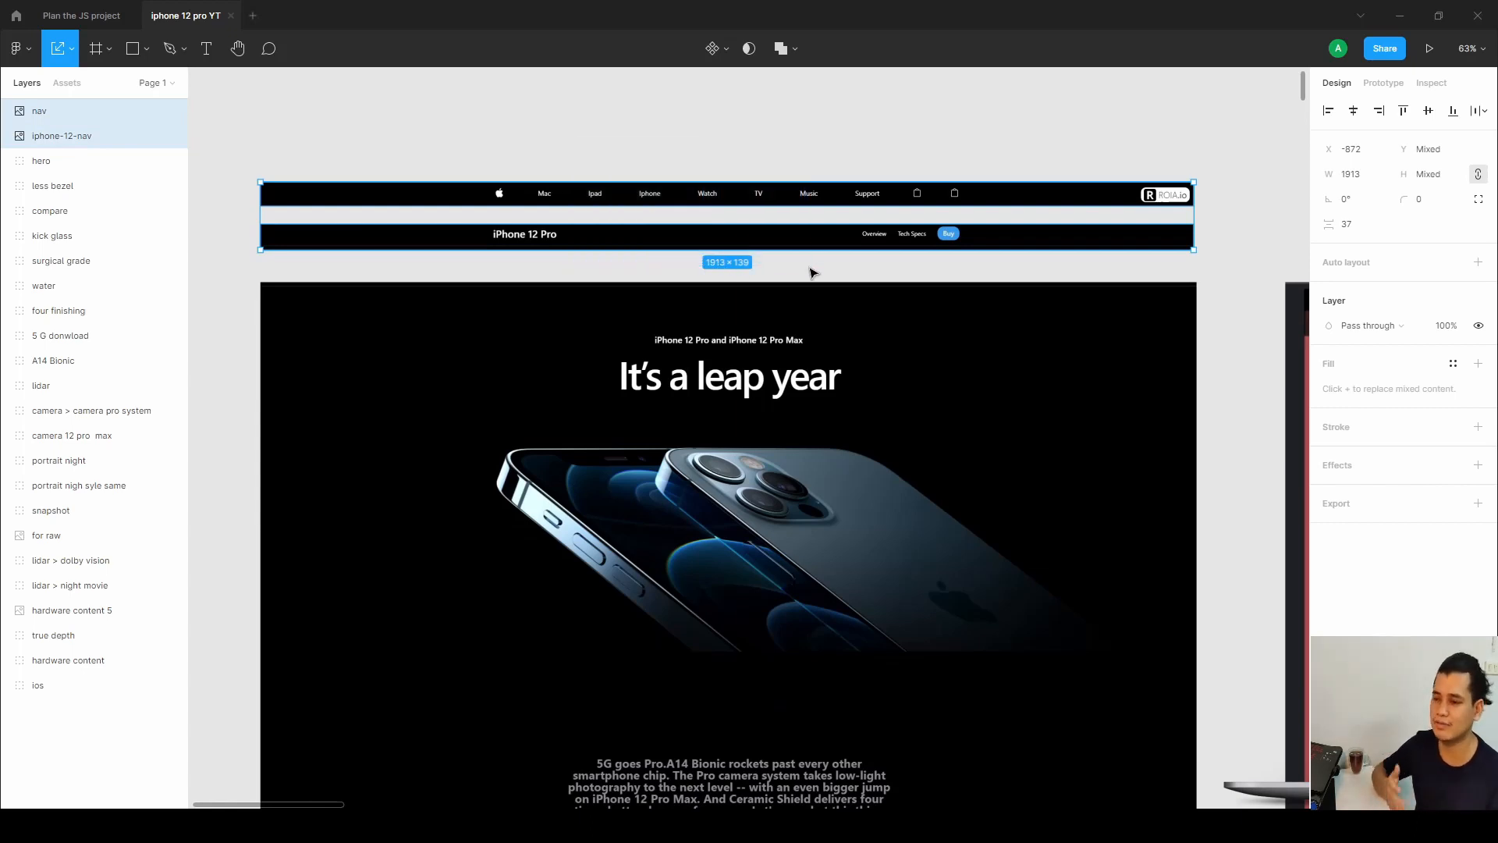
pyautogui.click(1179, 141)
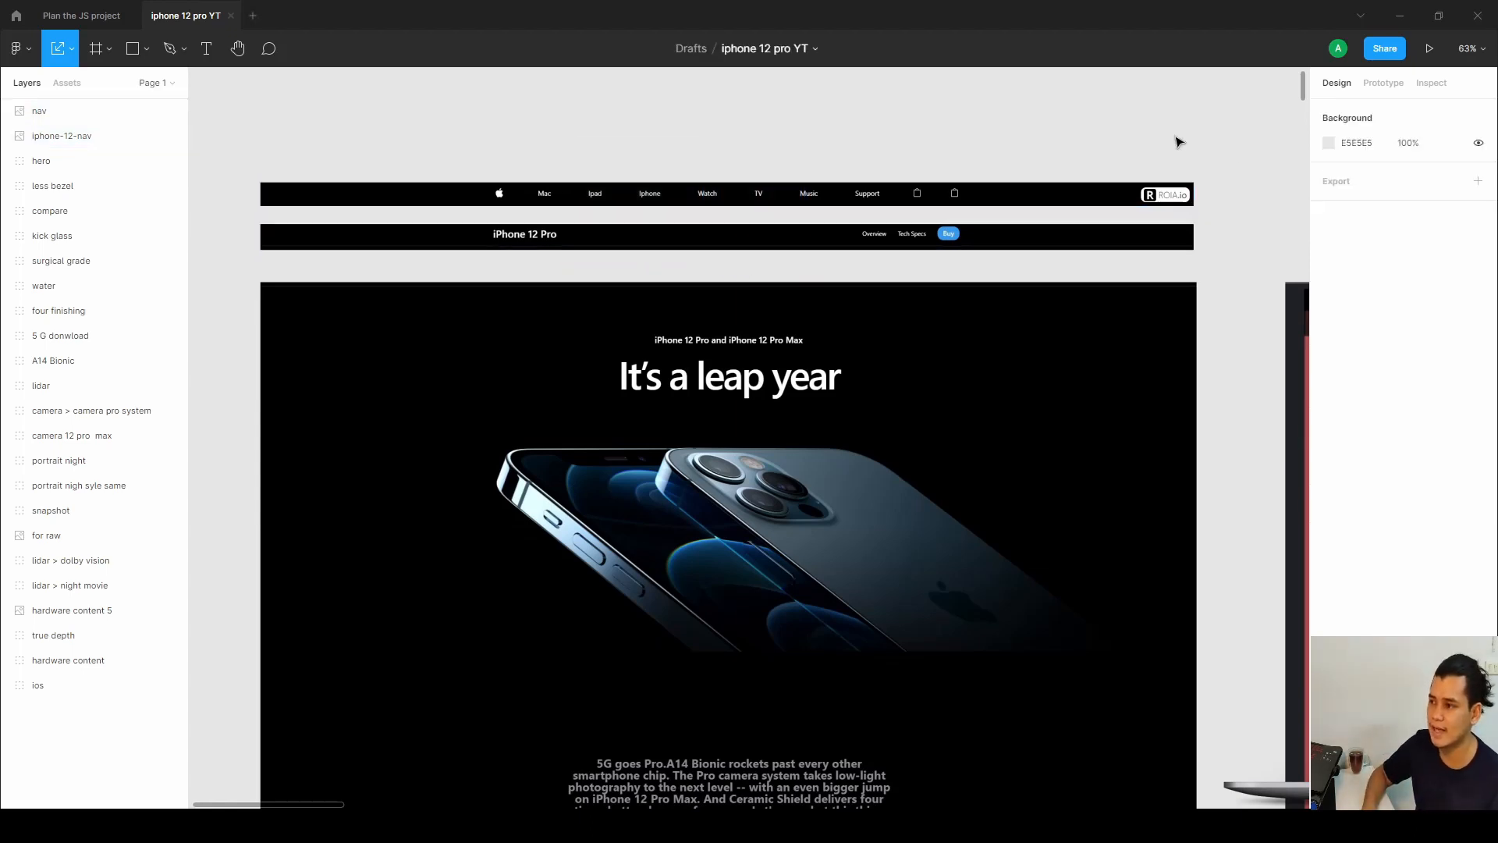
pyautogui.moveTo(1242, 154); pyautogui.dragTo(241, 273)
pyautogui.press('Escape')
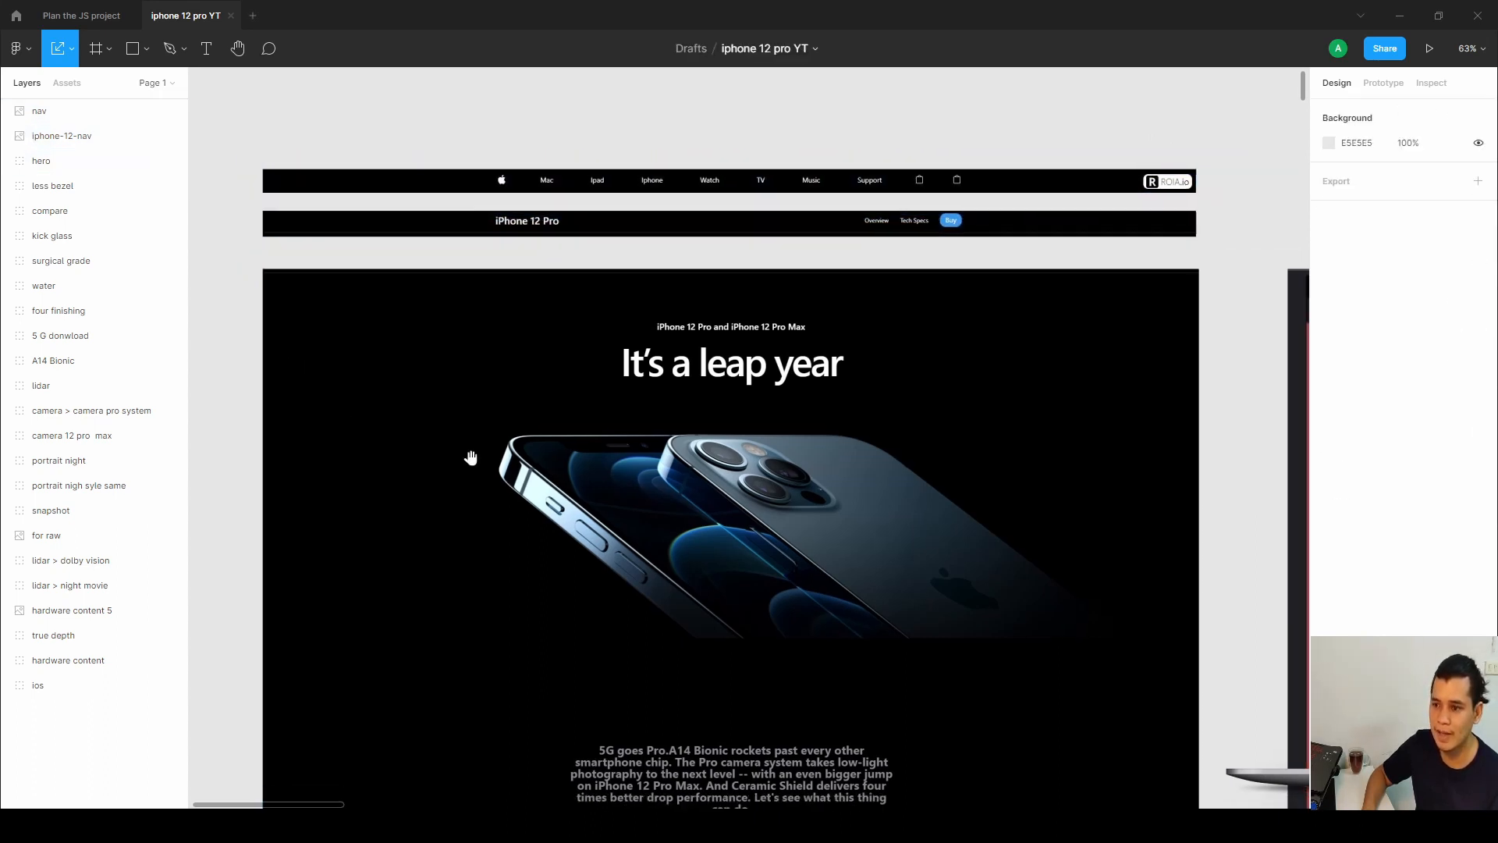
pyautogui.moveTo(471, 458); pyautogui.dragTo(462, 276)
pyautogui.click(89, 160)
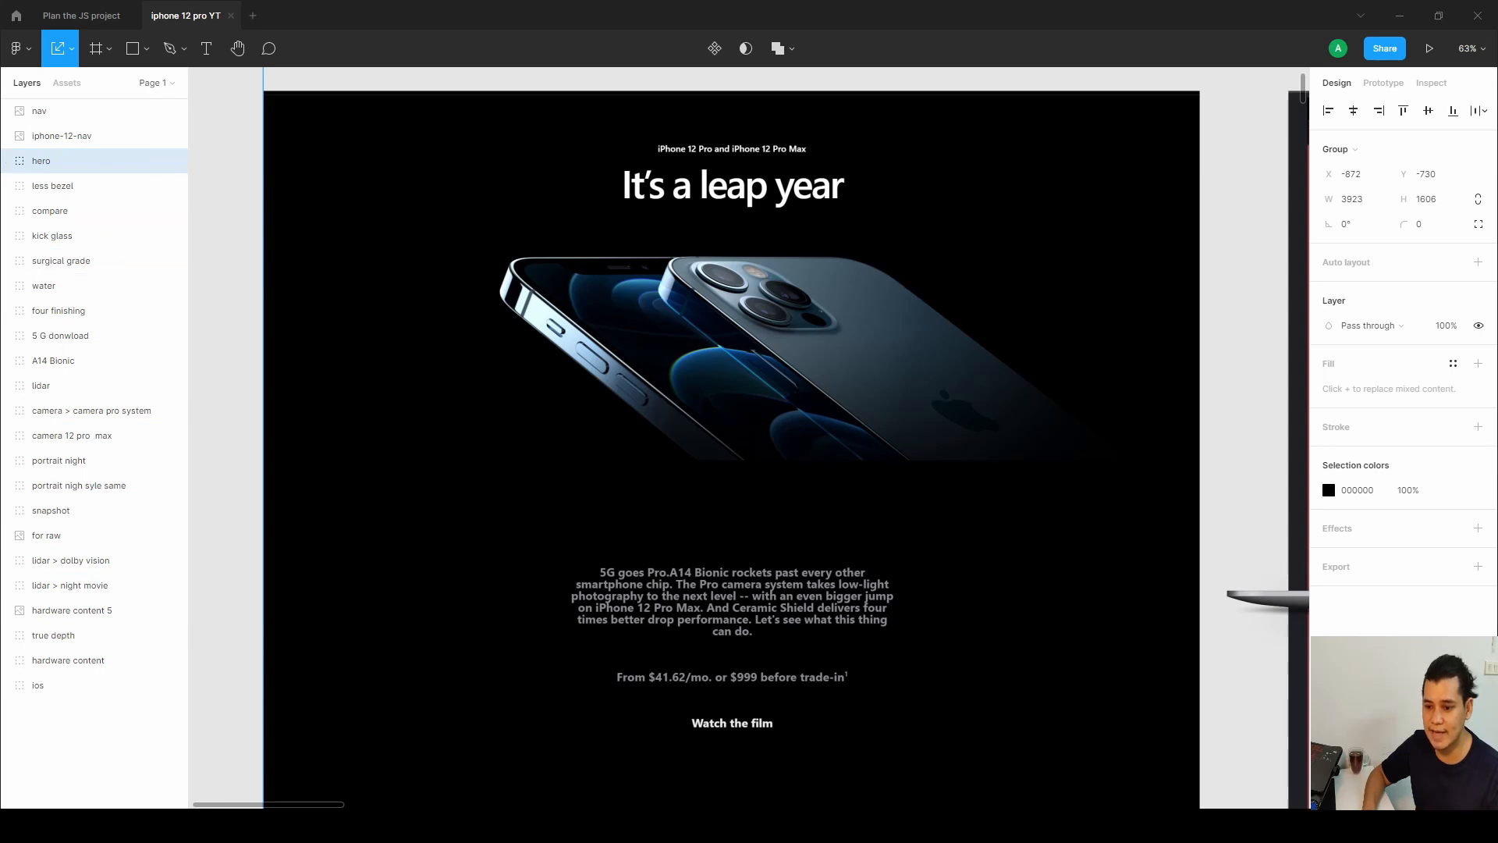
# Compare the Figma hero frame with the laptop mockup of the build, then return to the Designer.
pyautogui.hotkey('alt', 'Tab')
pyautogui.click(39, 25)
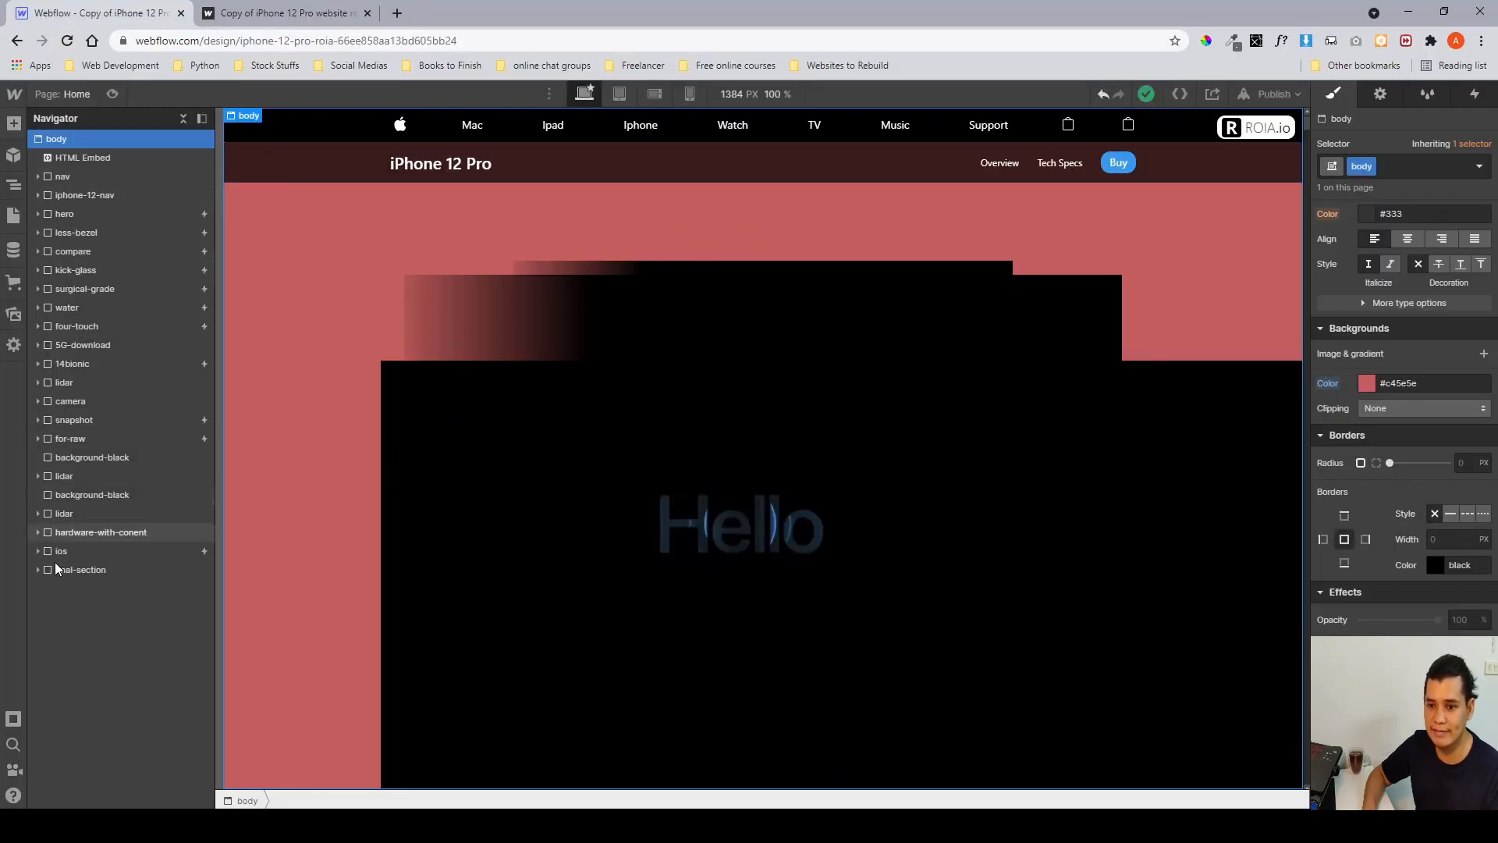
pyautogui.hotkey('alt', 'Tab')
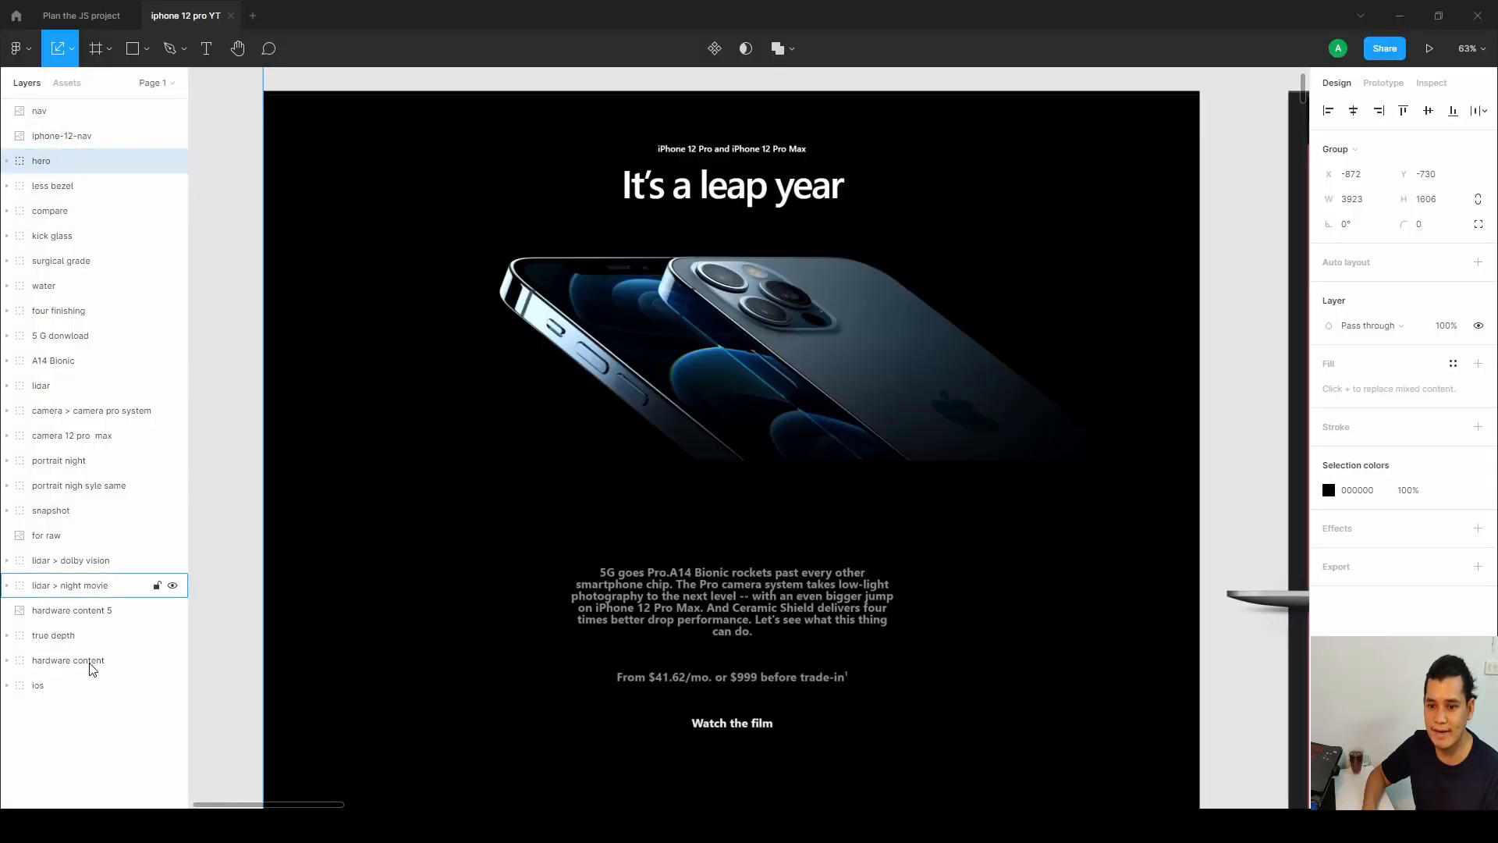
pyautogui.scroll(-2, 515, 542)
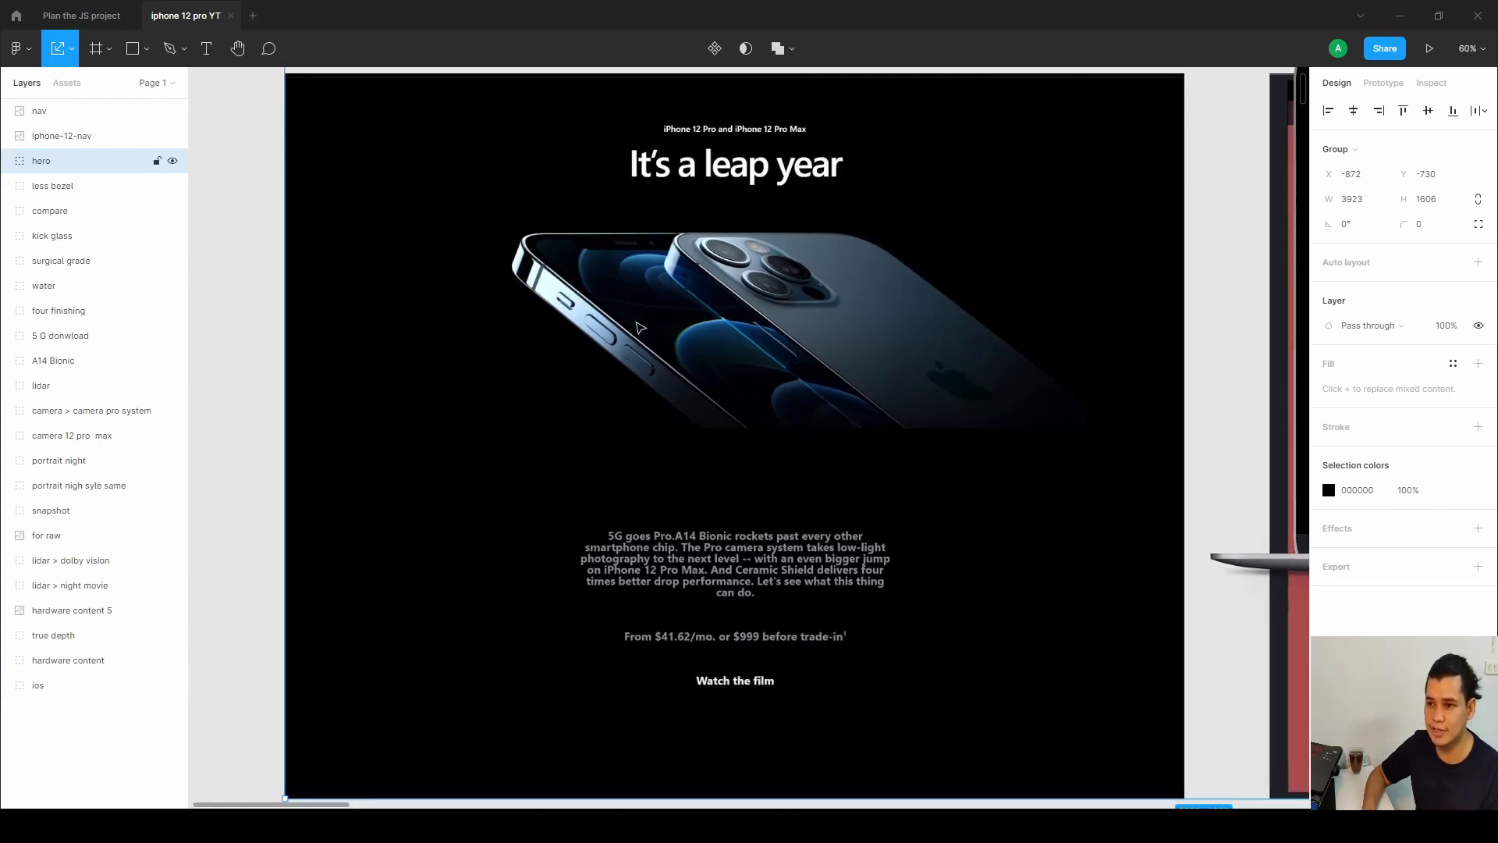
pyautogui.moveTo(665, 355); pyautogui.dragTo(670, 353)
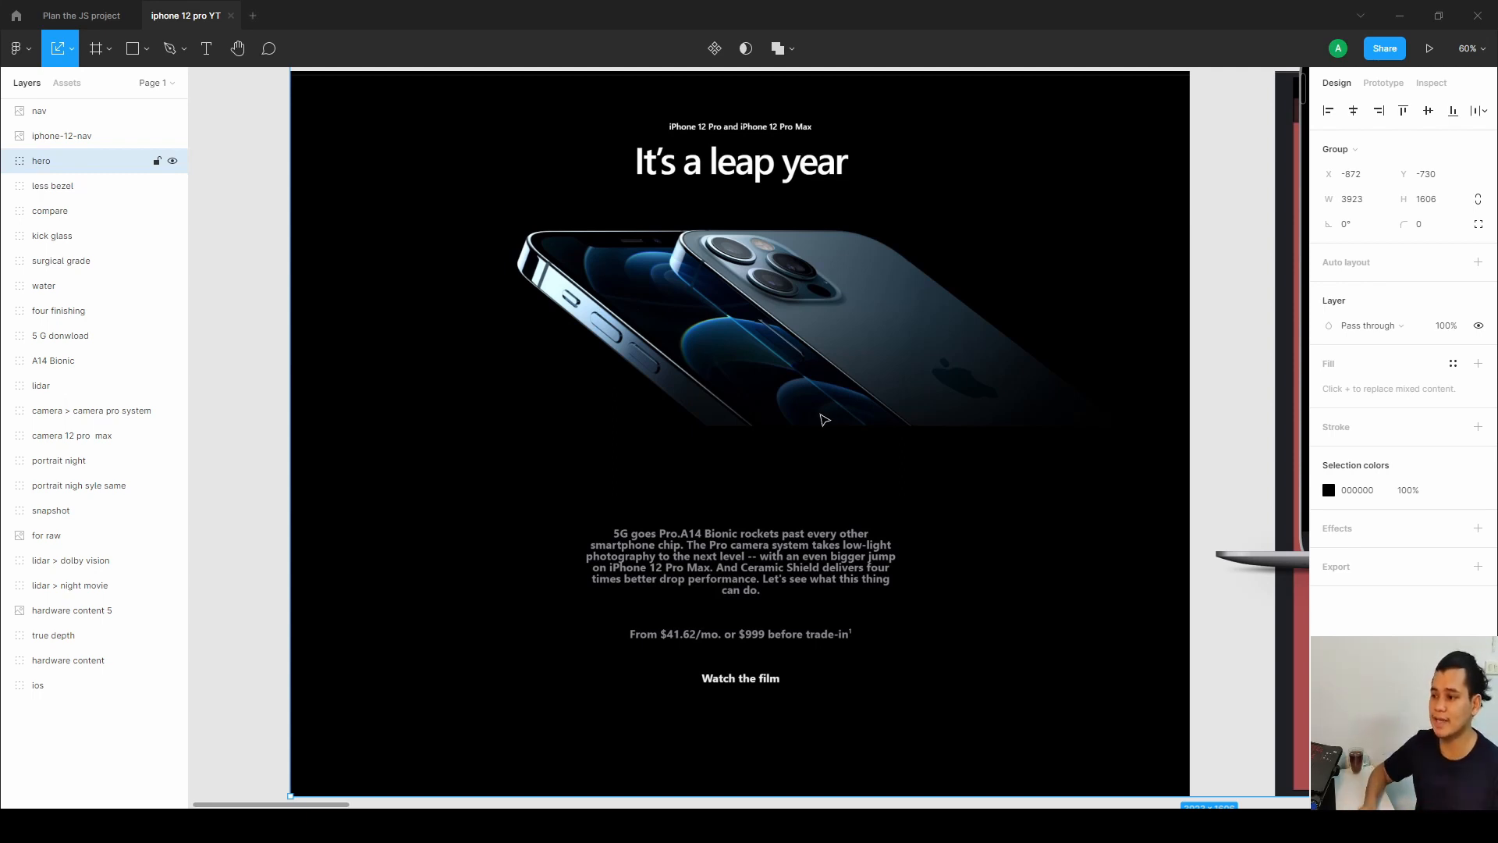
pyautogui.hscroll(10, 936, 460)
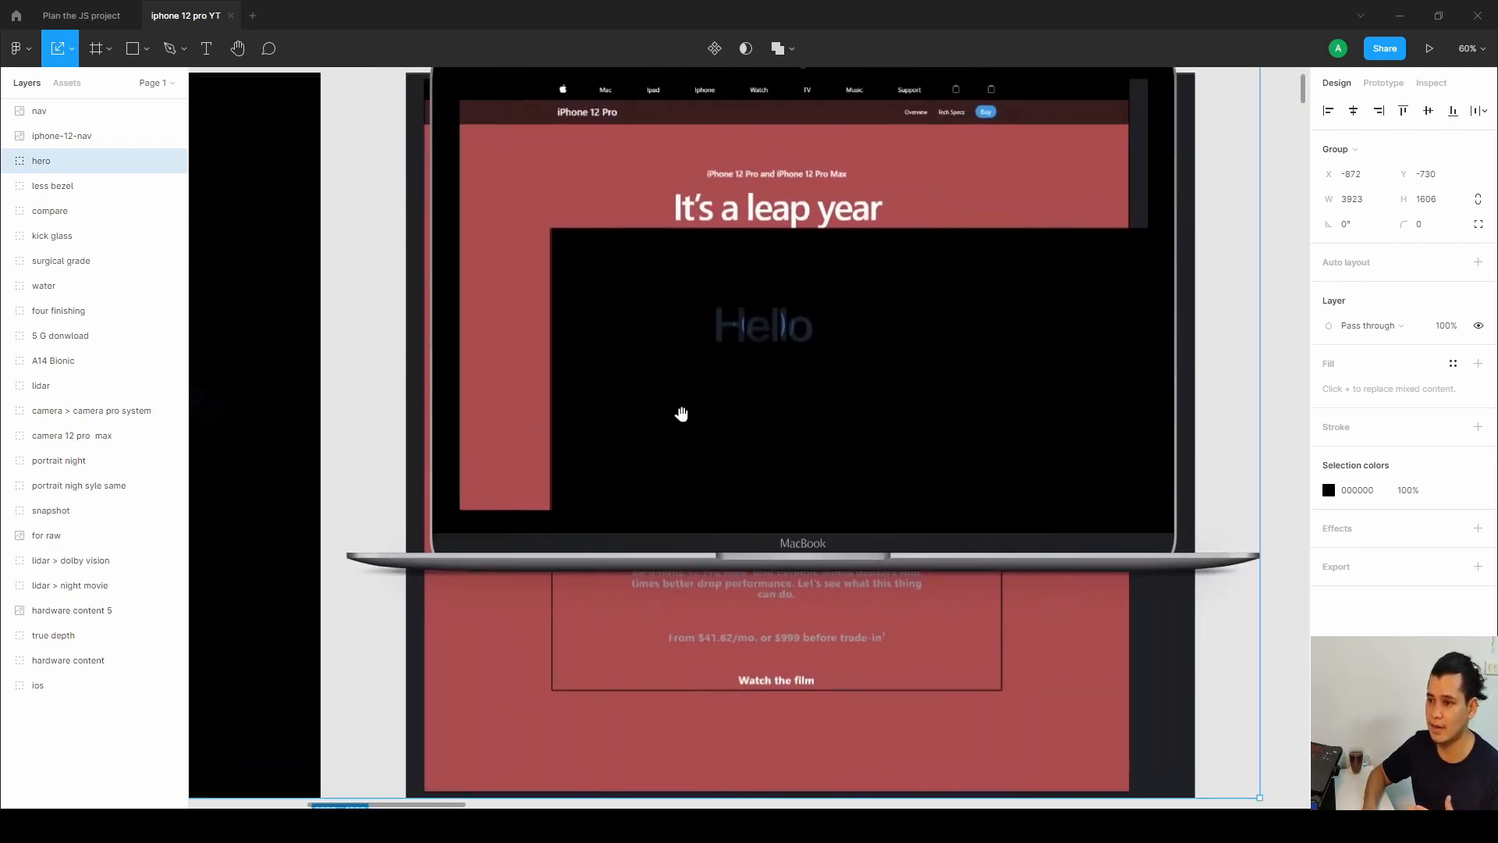
pyautogui.scroll(-2, 683, 430)
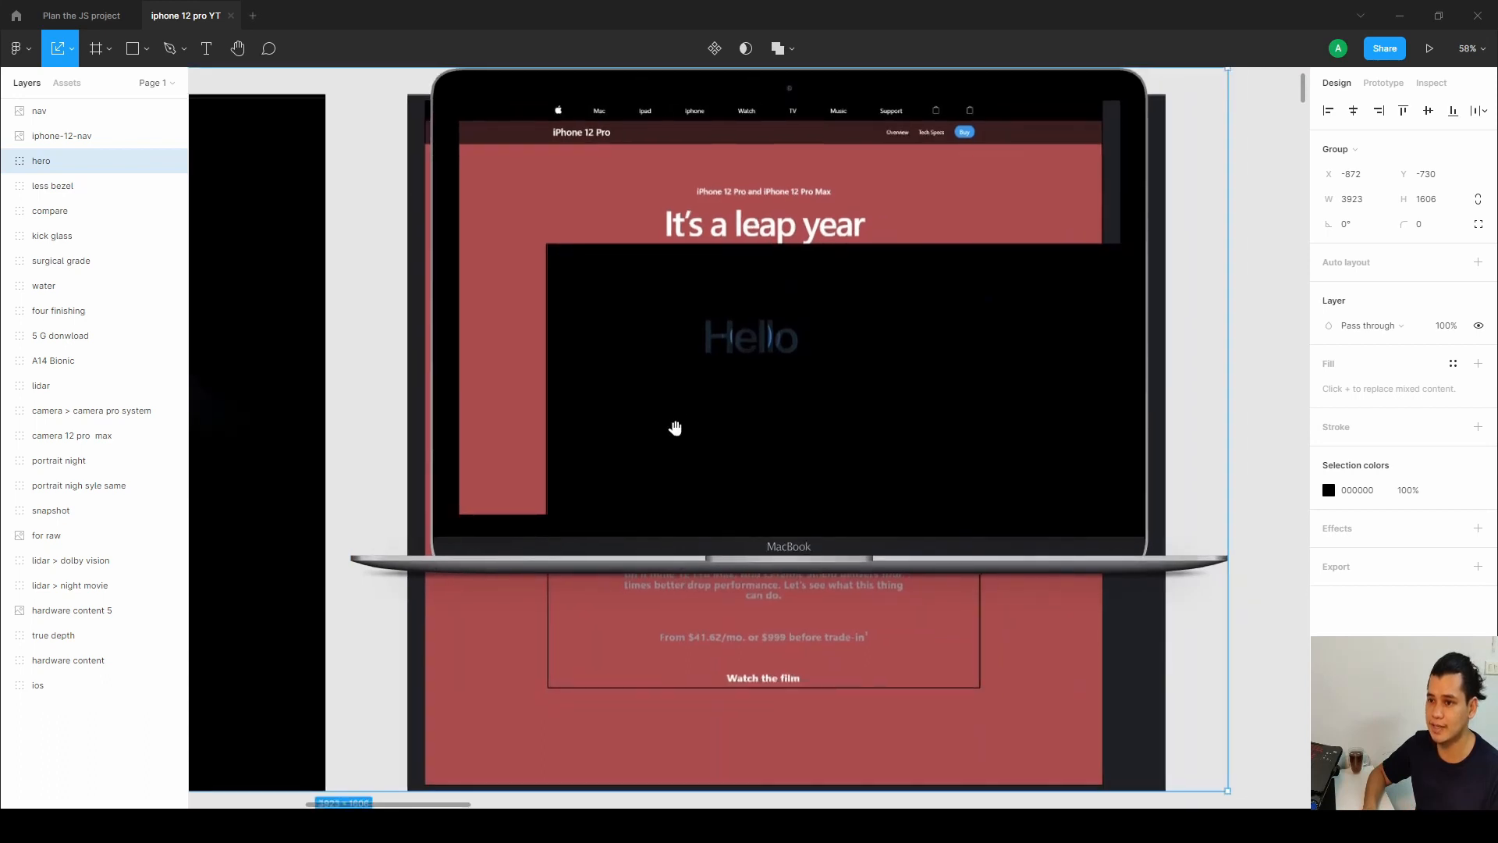
pyautogui.scroll(-1, 671, 440)
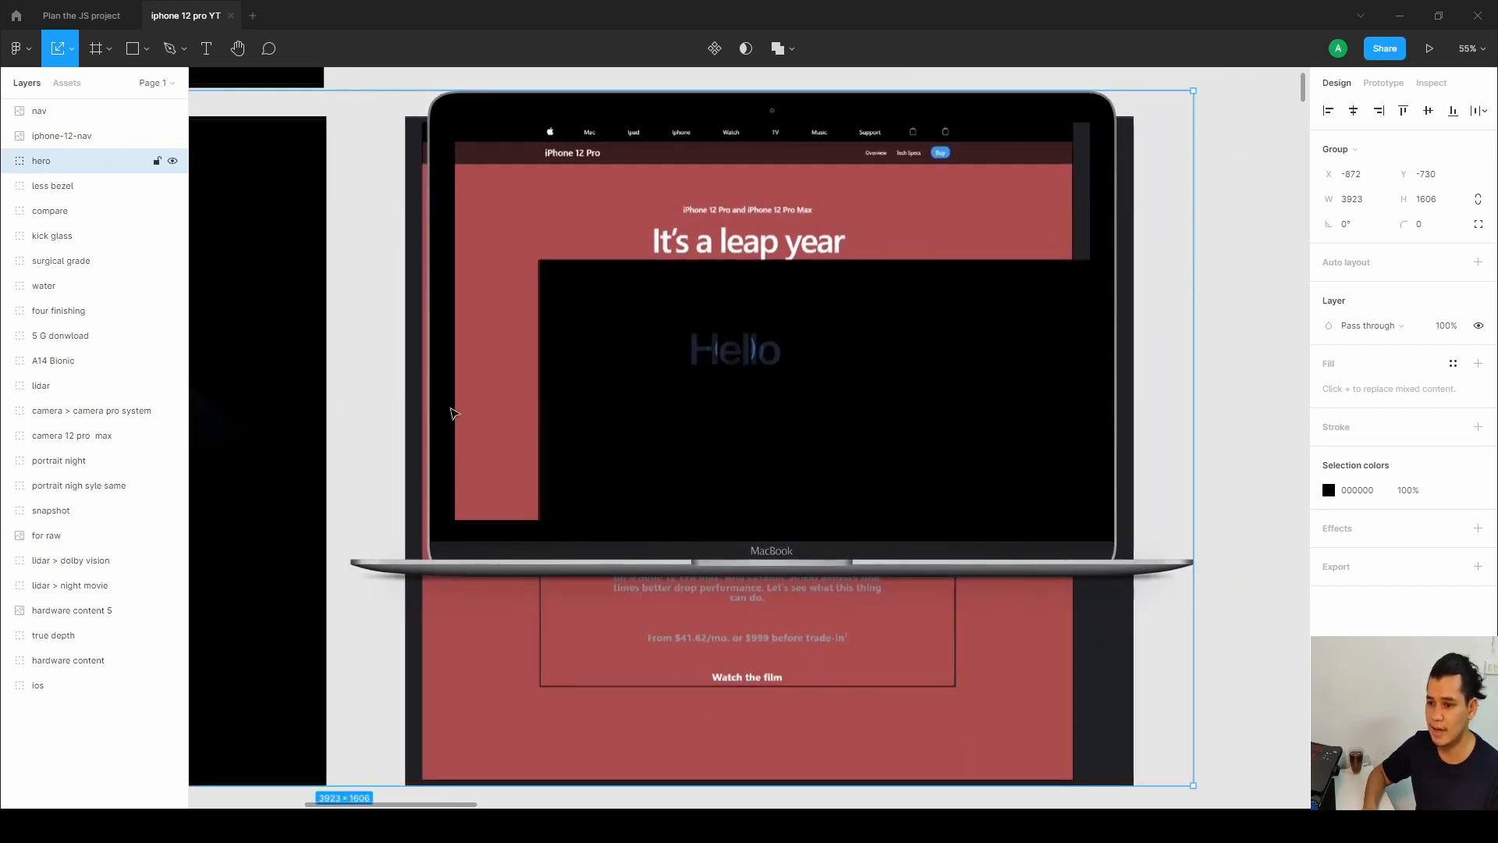
pyautogui.scroll(-1, 662, 347)
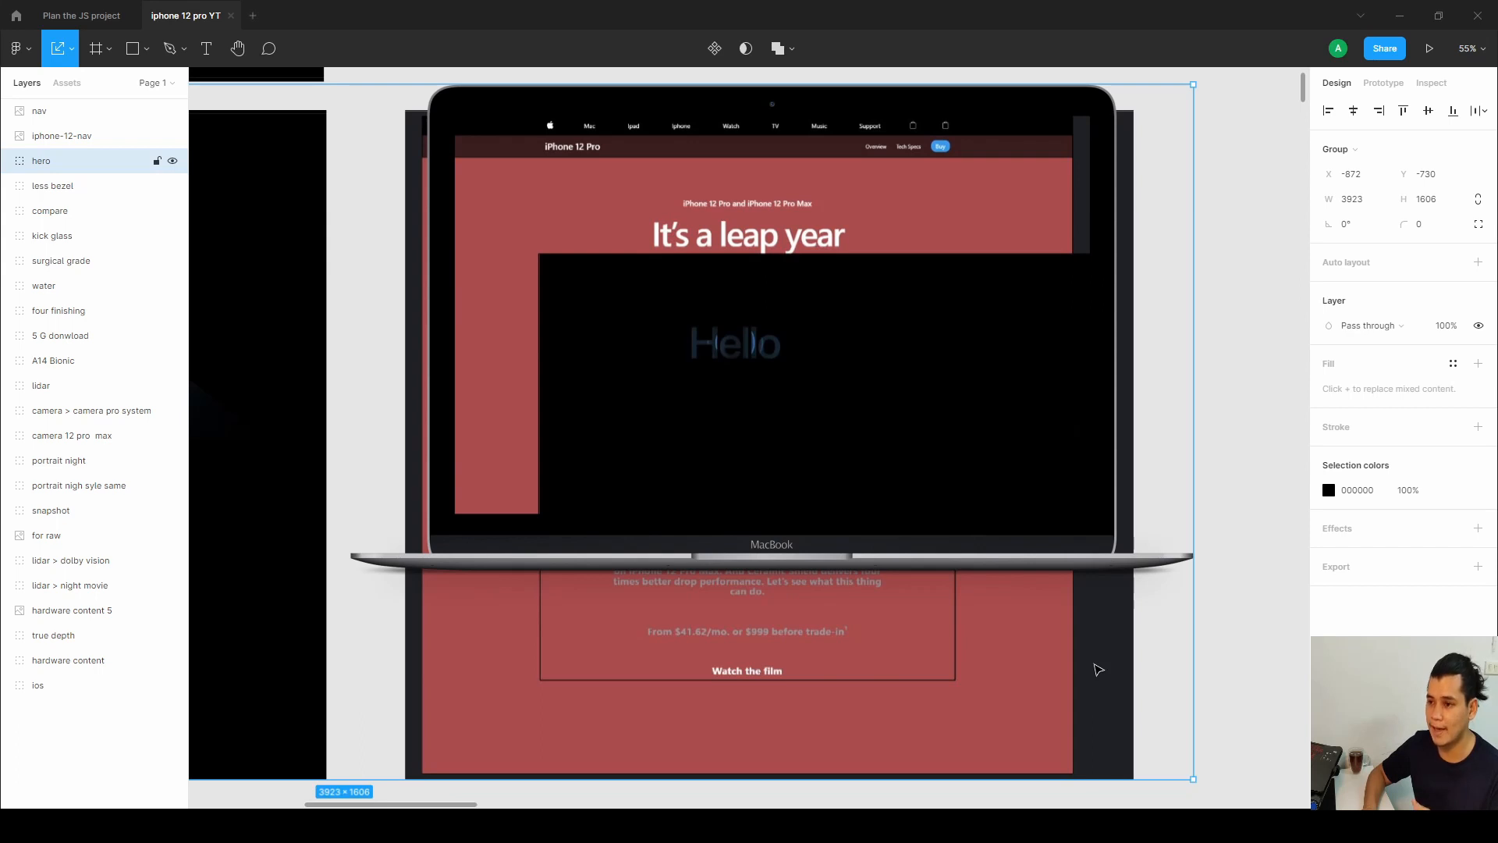
pyautogui.scroll(-1, 877, 693)
pyautogui.moveTo(586, 431); pyautogui.dragTo(742, 424)
pyautogui.scroll(-1, 702, 438)
pyautogui.moveTo(518, 418); pyautogui.dragTo(781, 423)
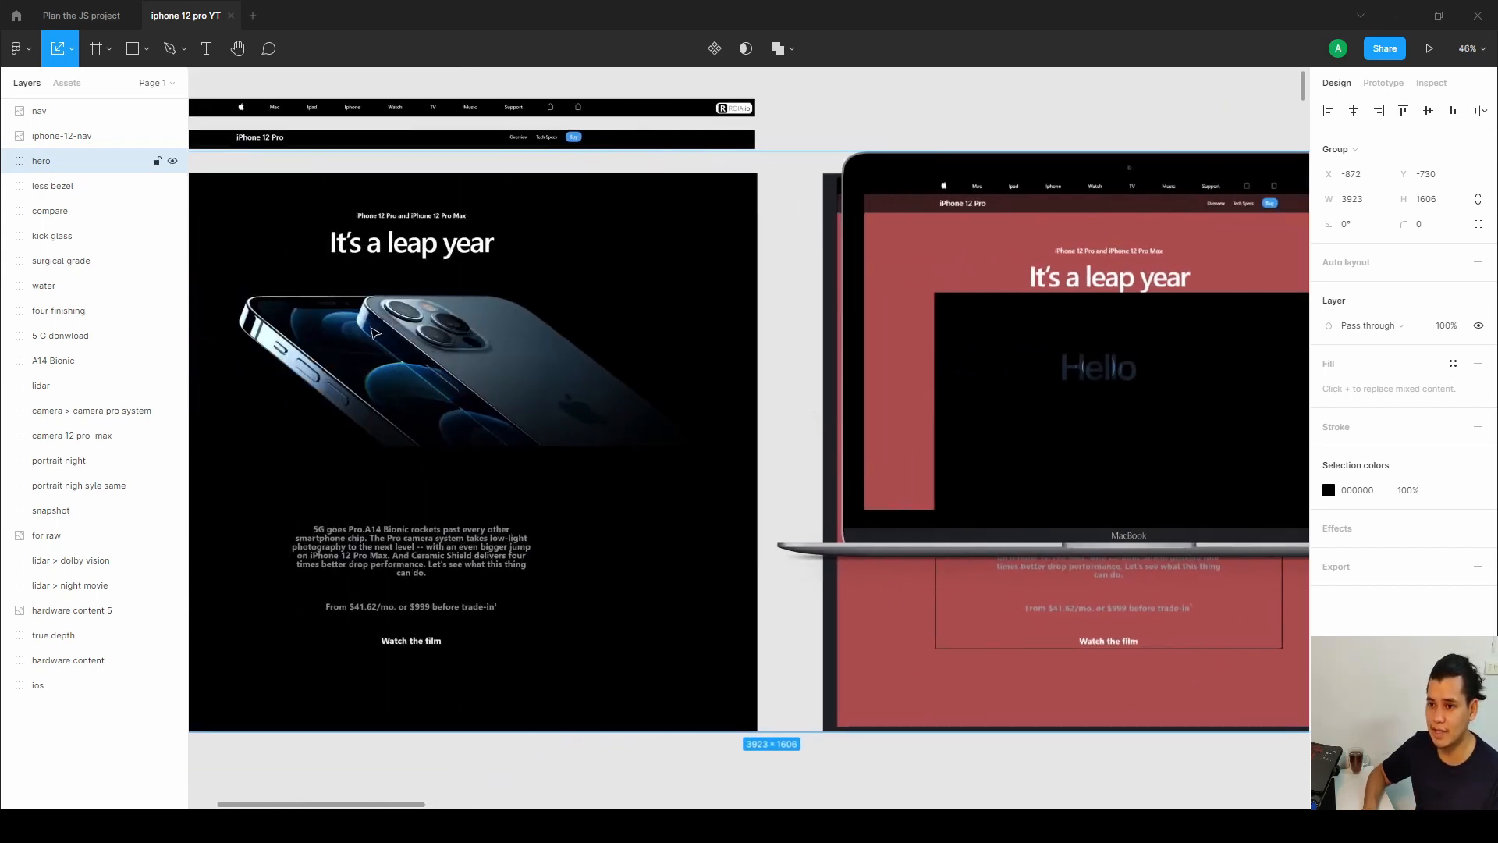
pyautogui.moveTo(375, 334); pyautogui.dragTo(695, 327)
pyautogui.scroll(1, 698, 324)
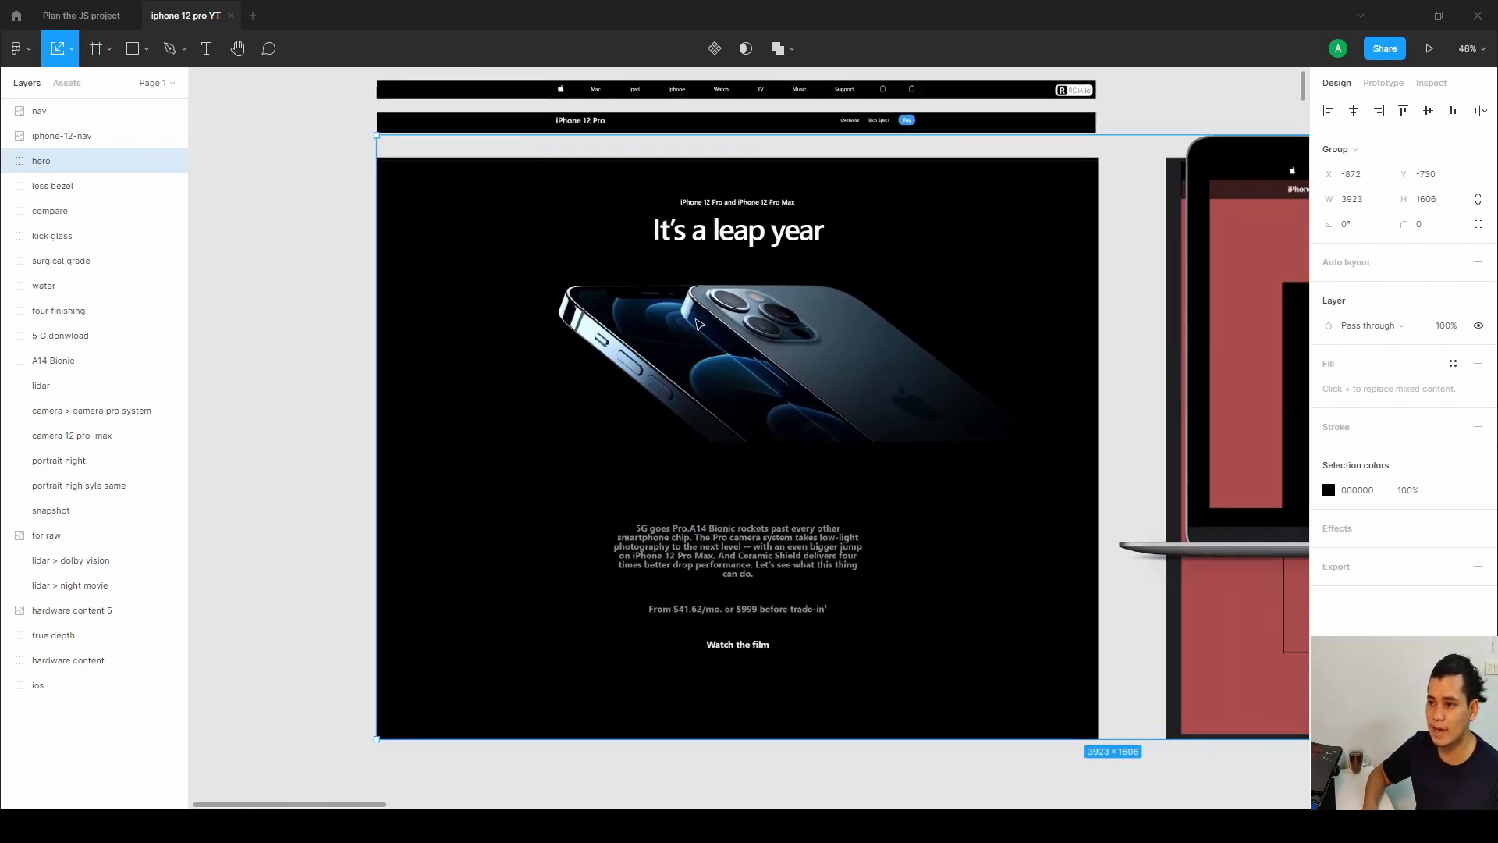
pyautogui.scroll(1, 698, 325)
pyautogui.scroll(1, 697, 322)
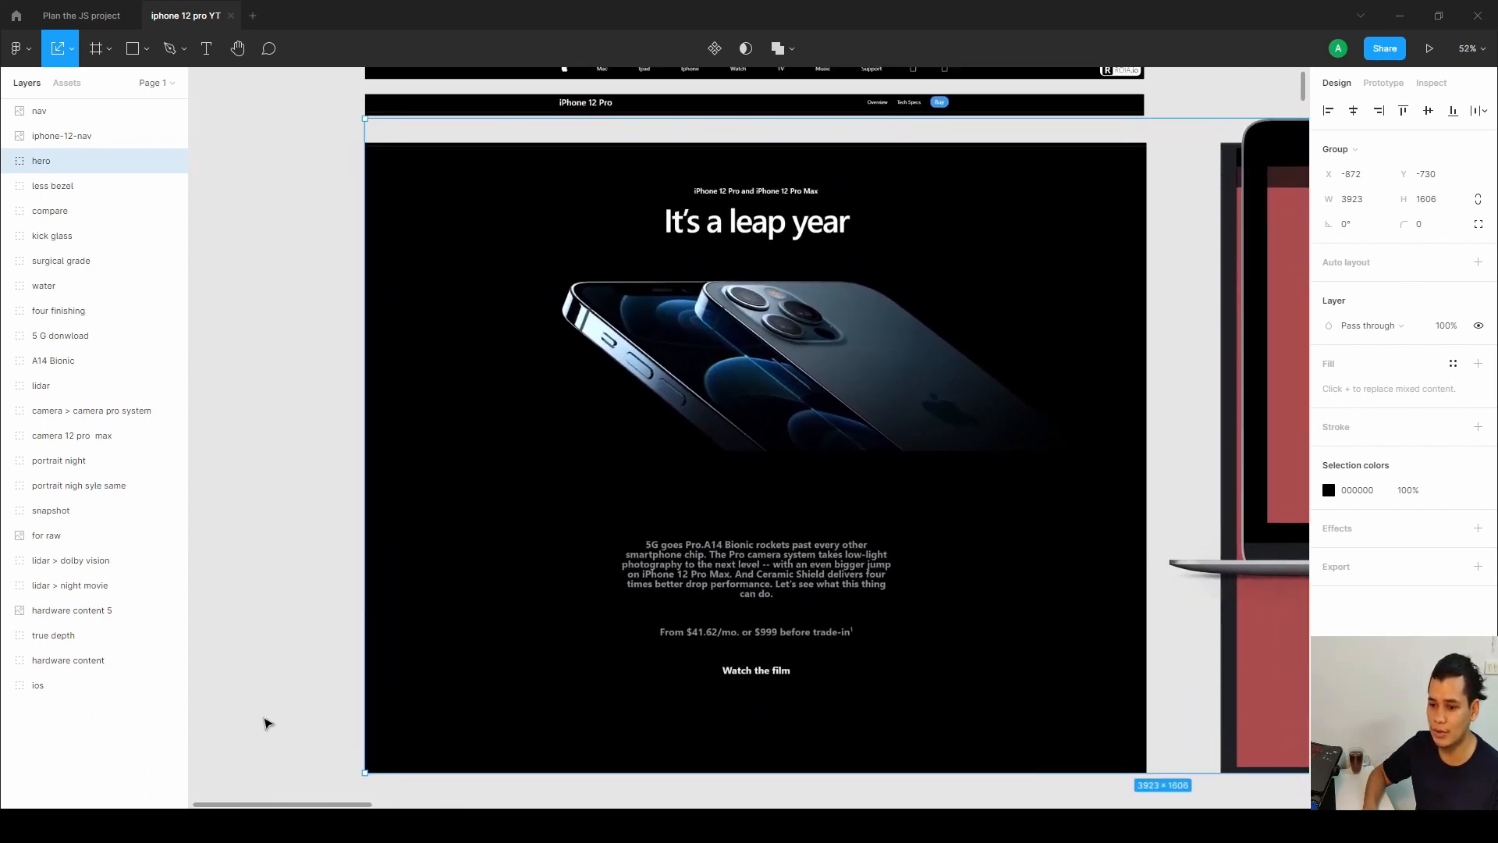
pyautogui.click(205, 825)
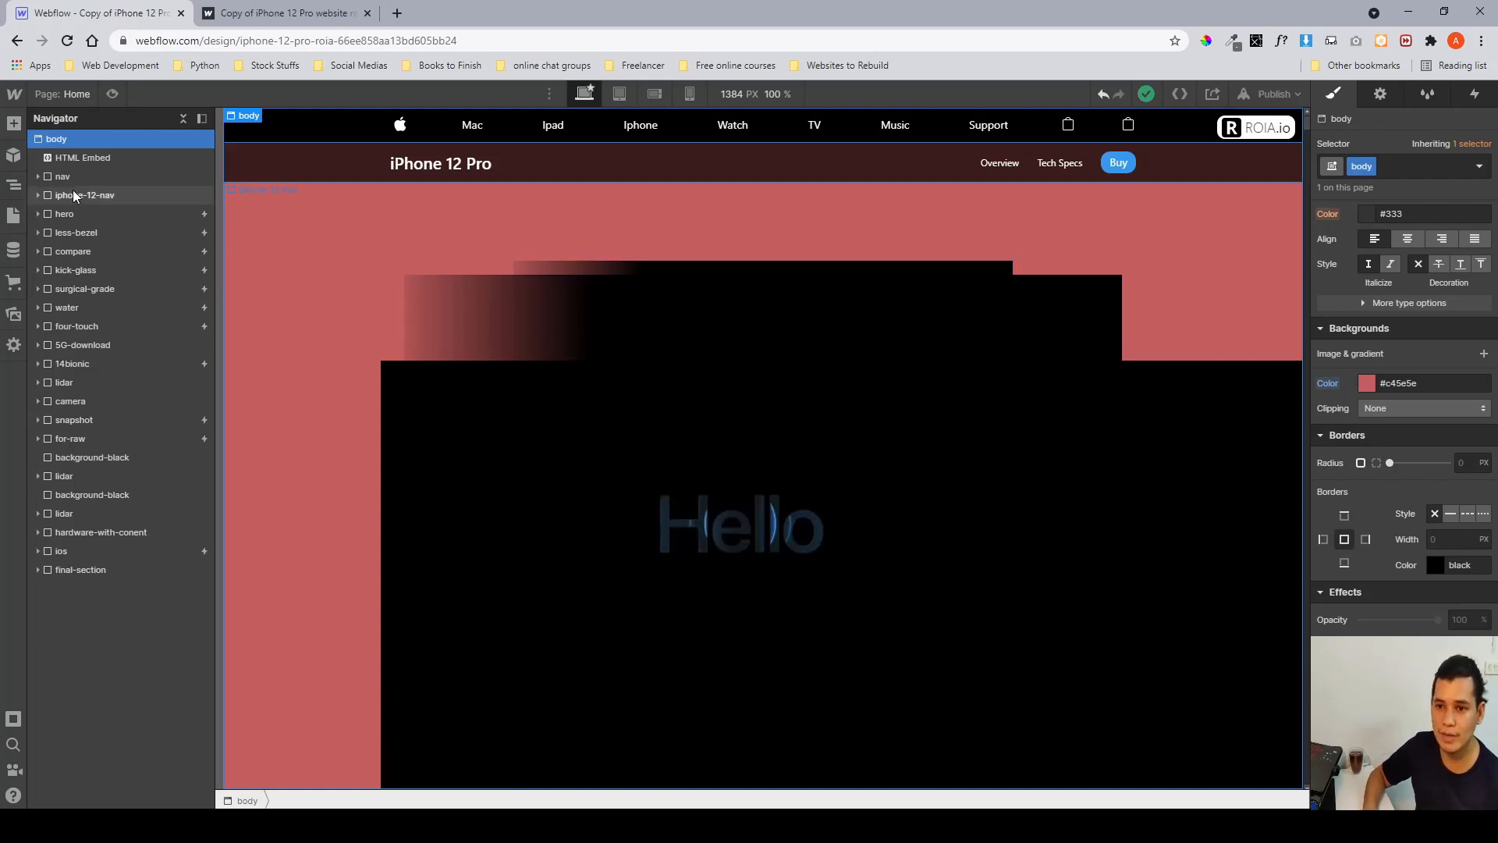
# Inspect the styles of iphone-12-nav, hero and the hero's first header-parent element.
pyautogui.click(91, 196)
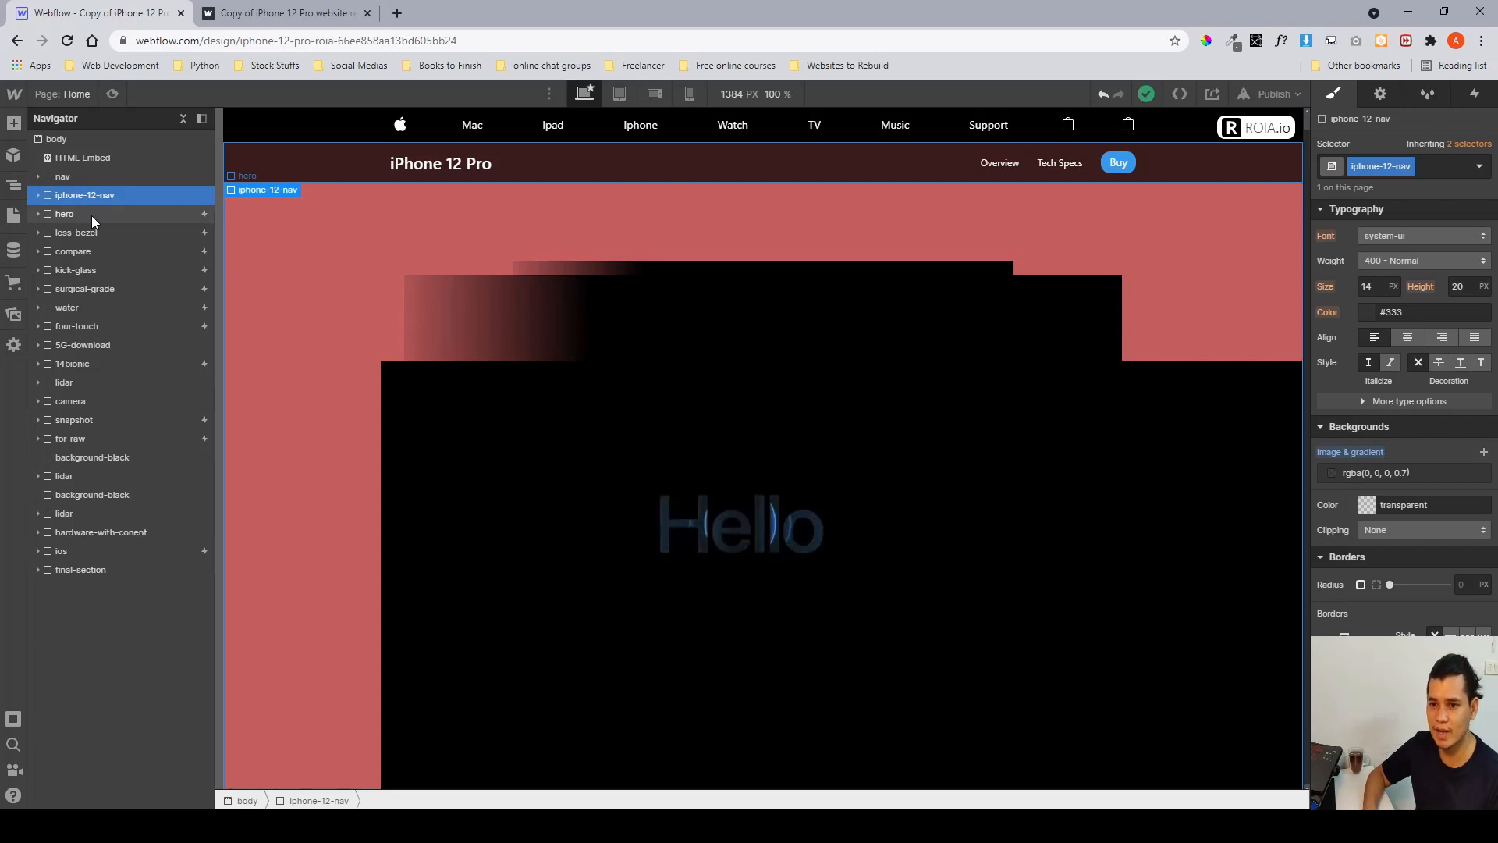
pyautogui.click(91, 215)
pyautogui.scroll(5, 1368, 324)
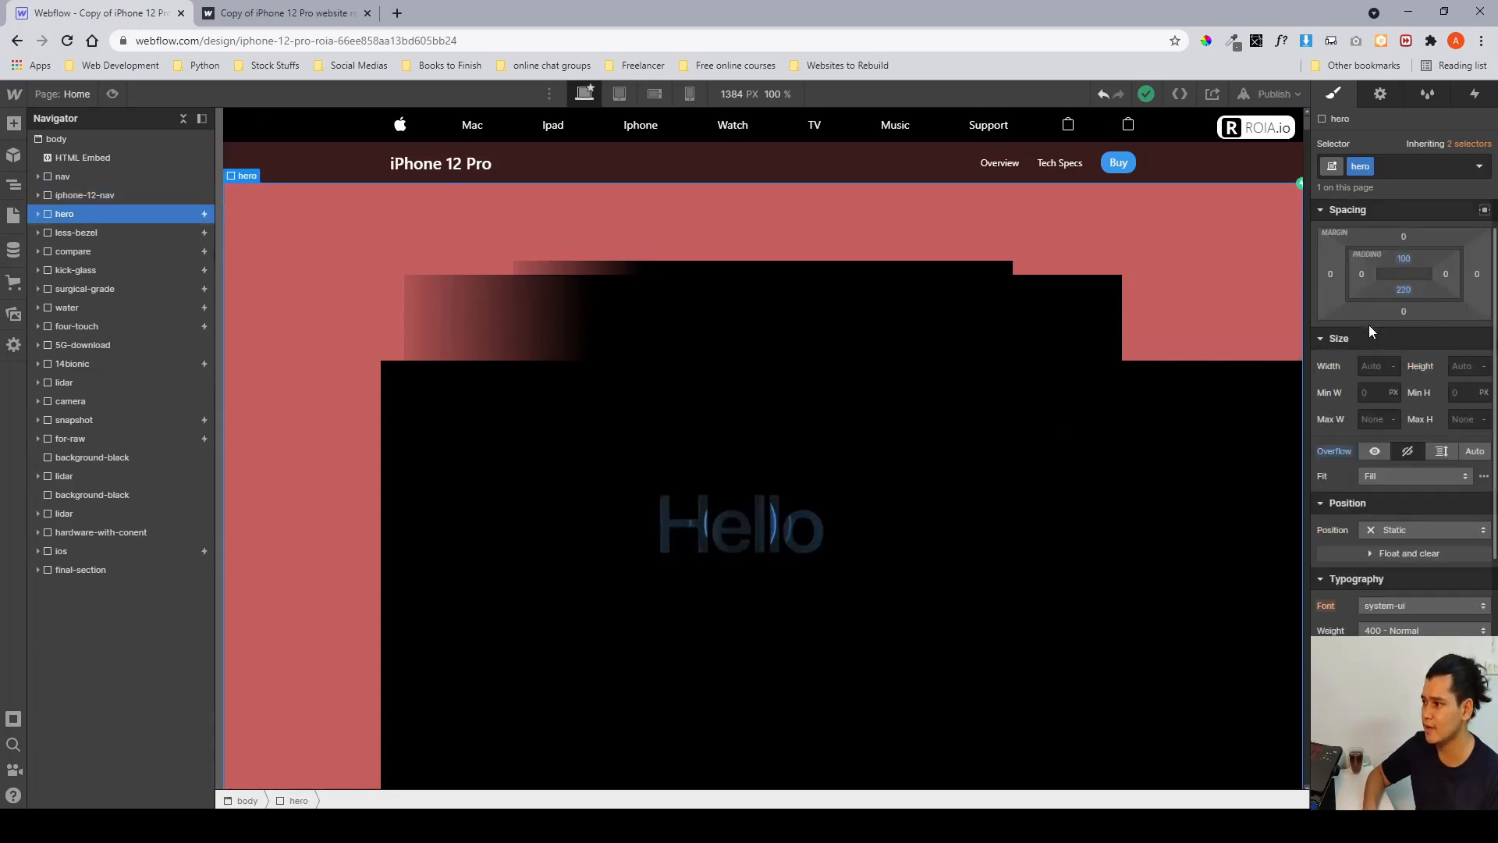
pyautogui.scroll(-5, 1397, 346)
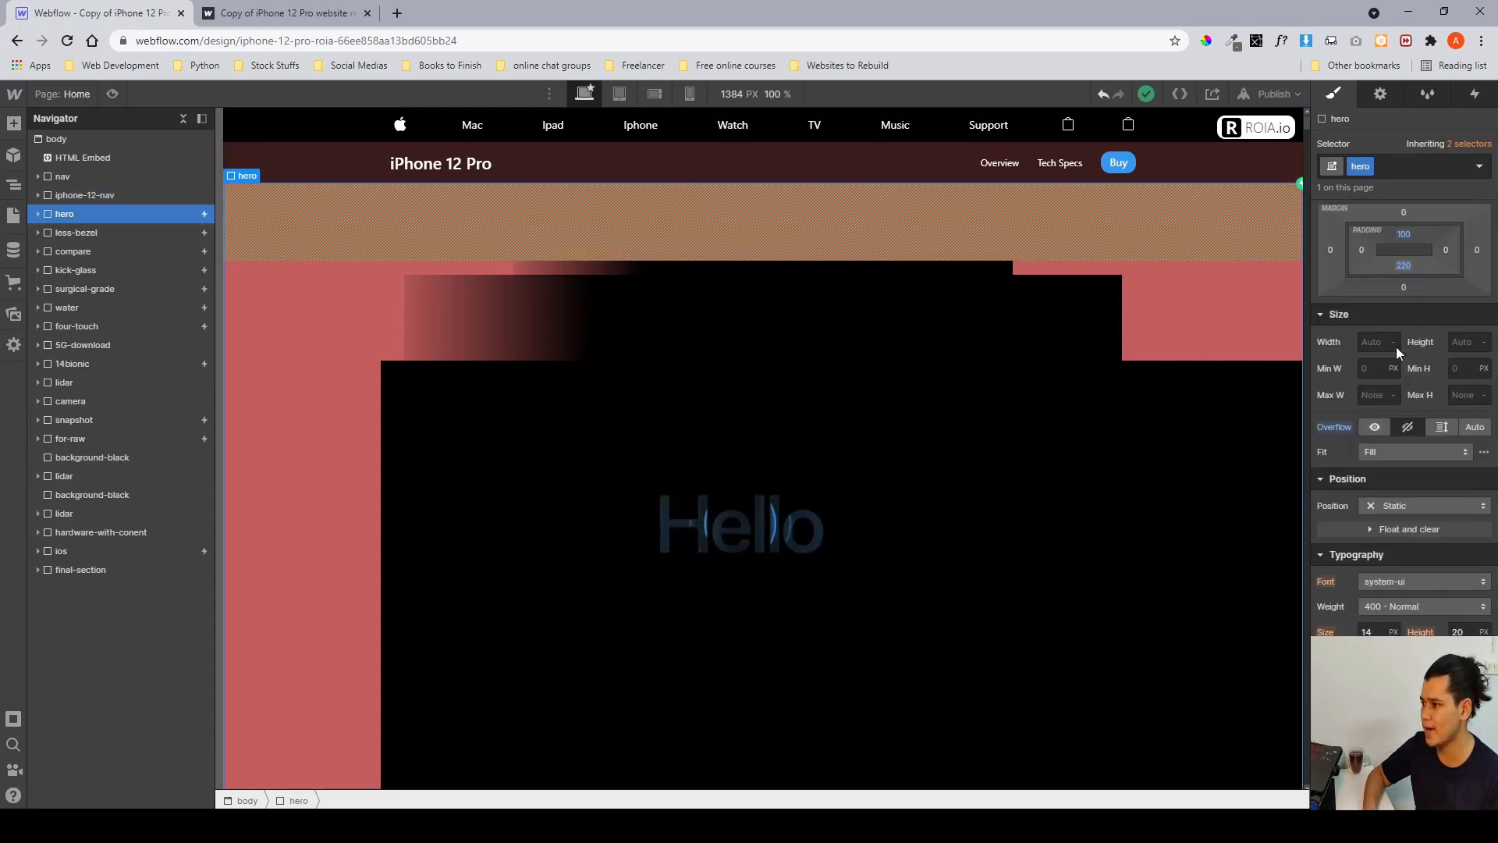
pyautogui.scroll(5, 1397, 346)
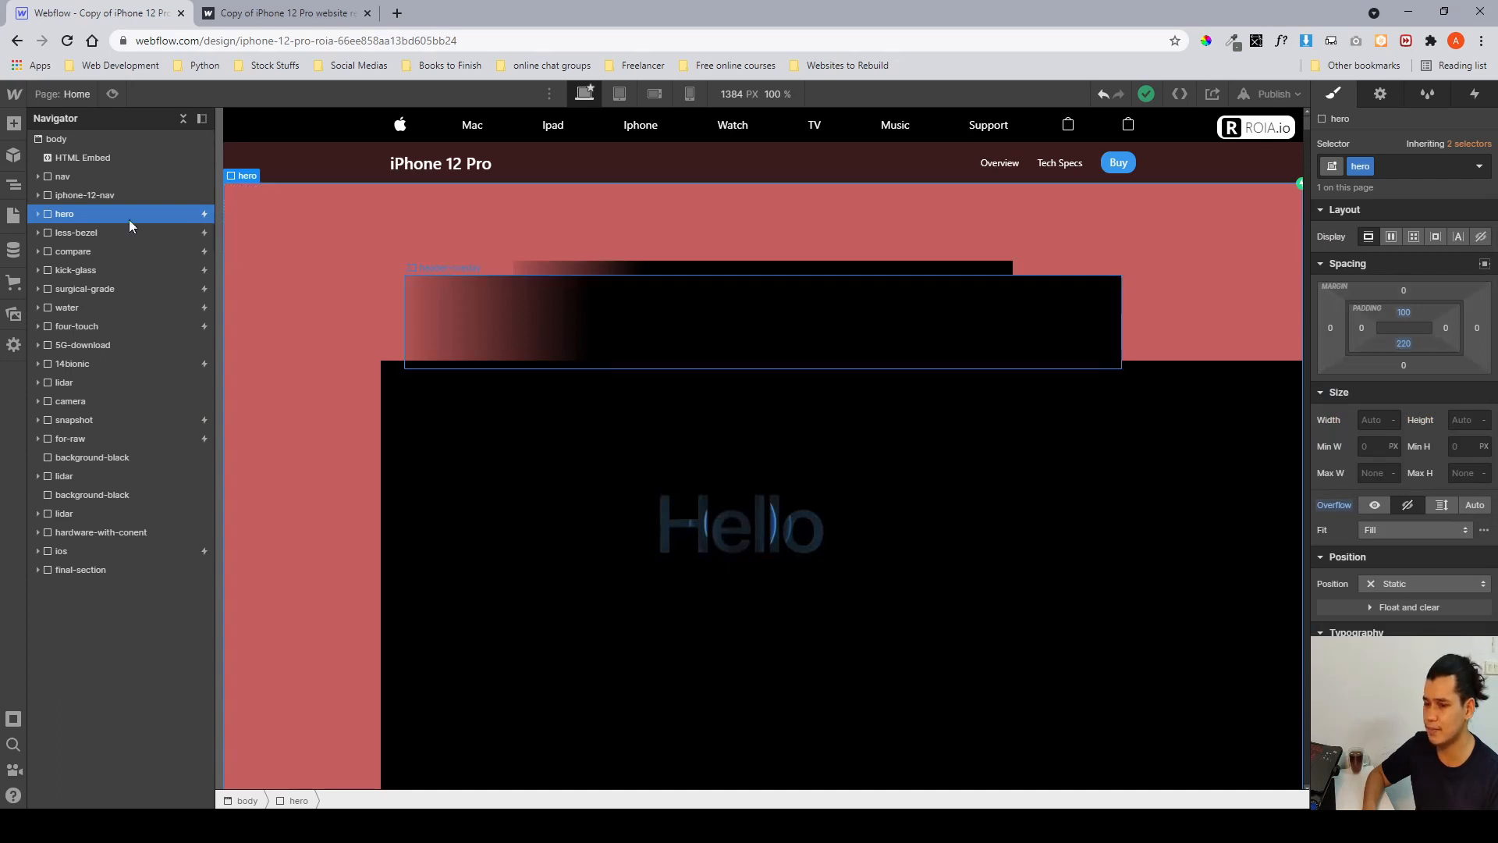
pyautogui.click(37, 215)
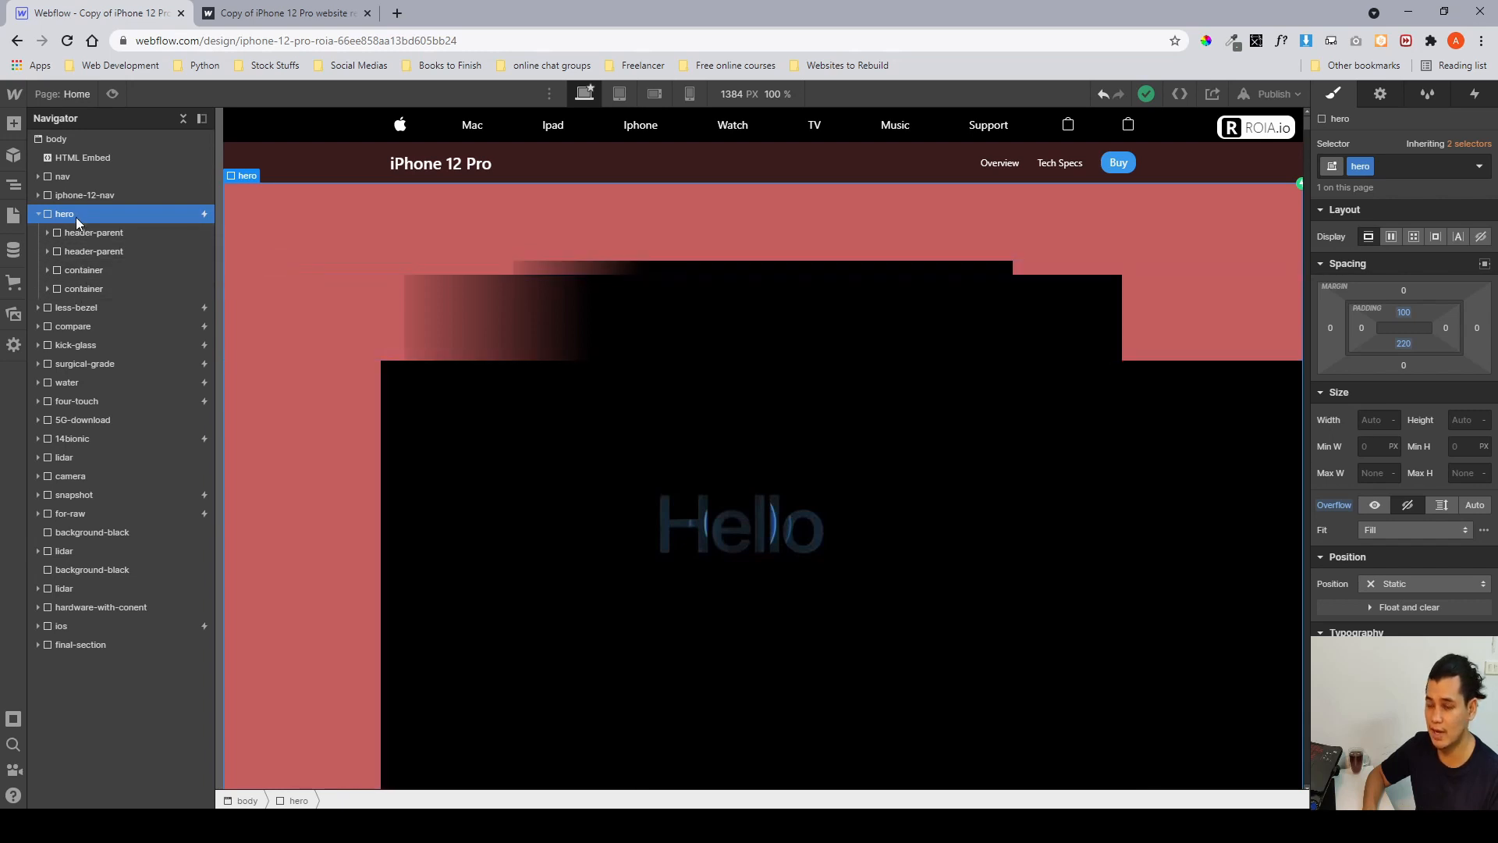
pyautogui.click(91, 233)
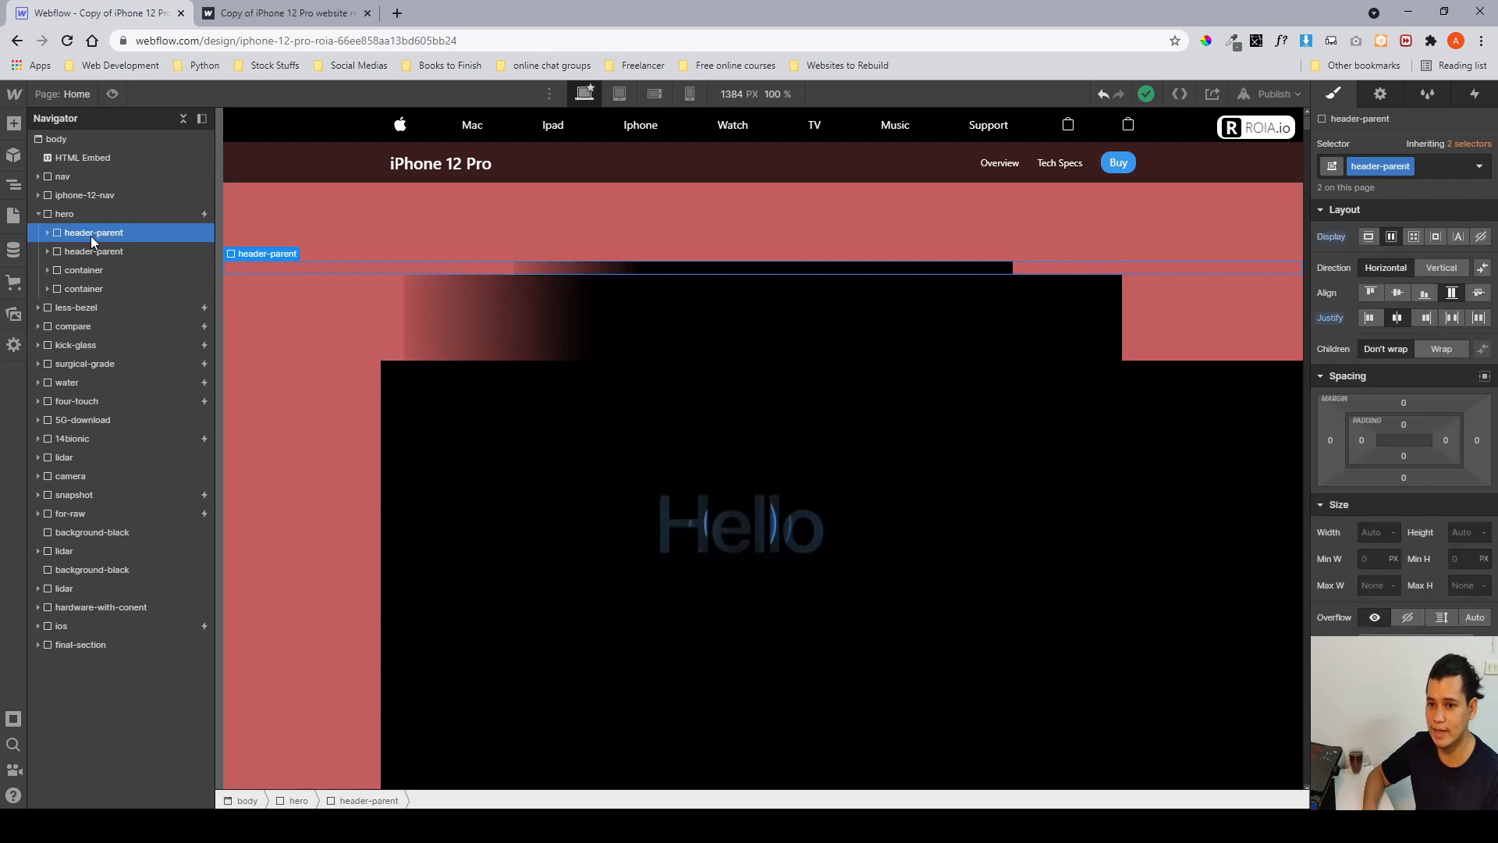
pyautogui.scroll(-2, 283, 273)
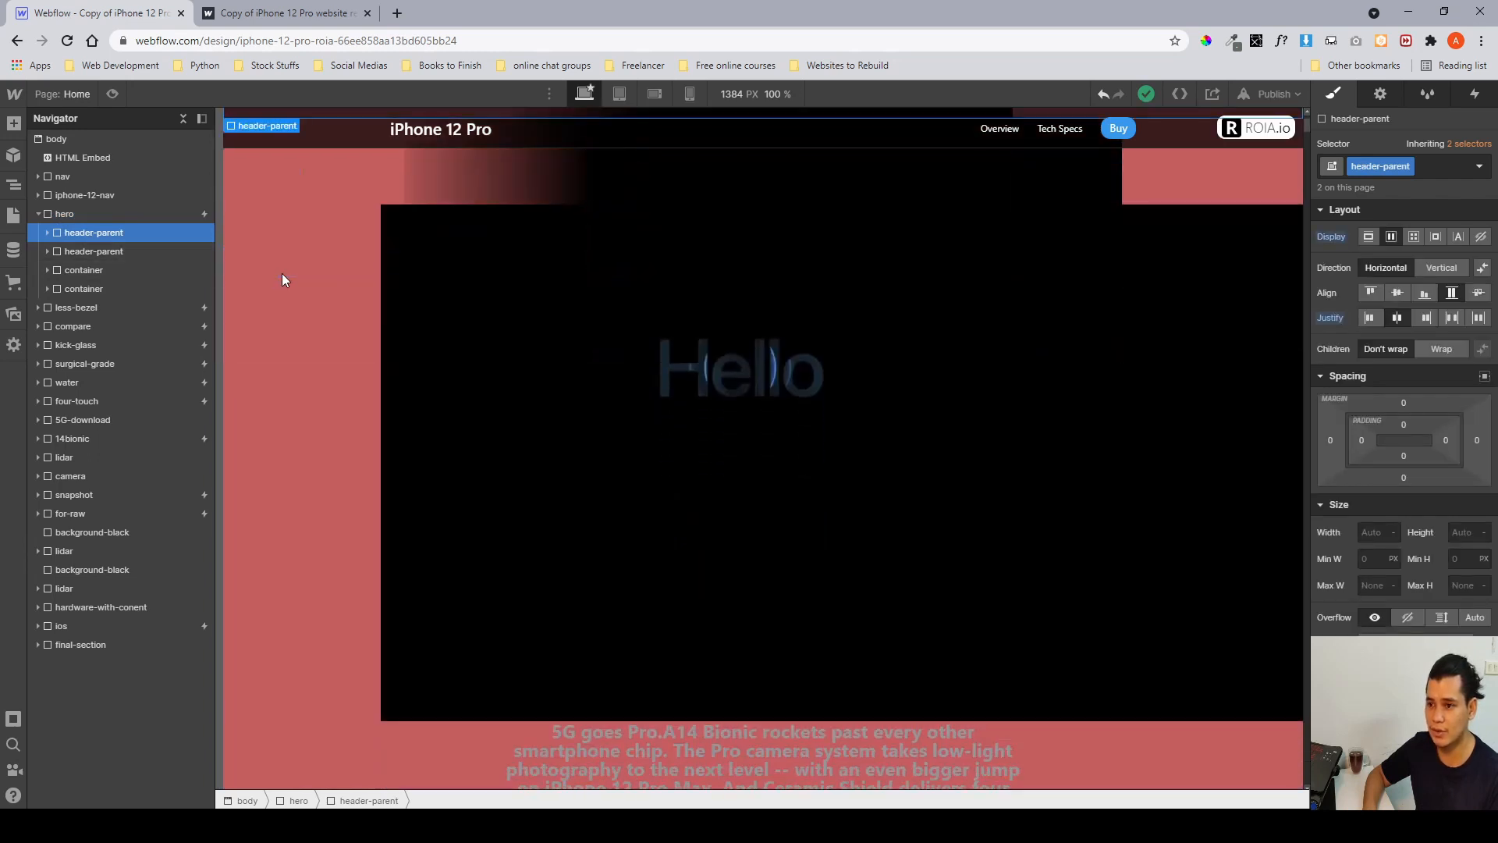
pyautogui.scroll(1, 414, 311)
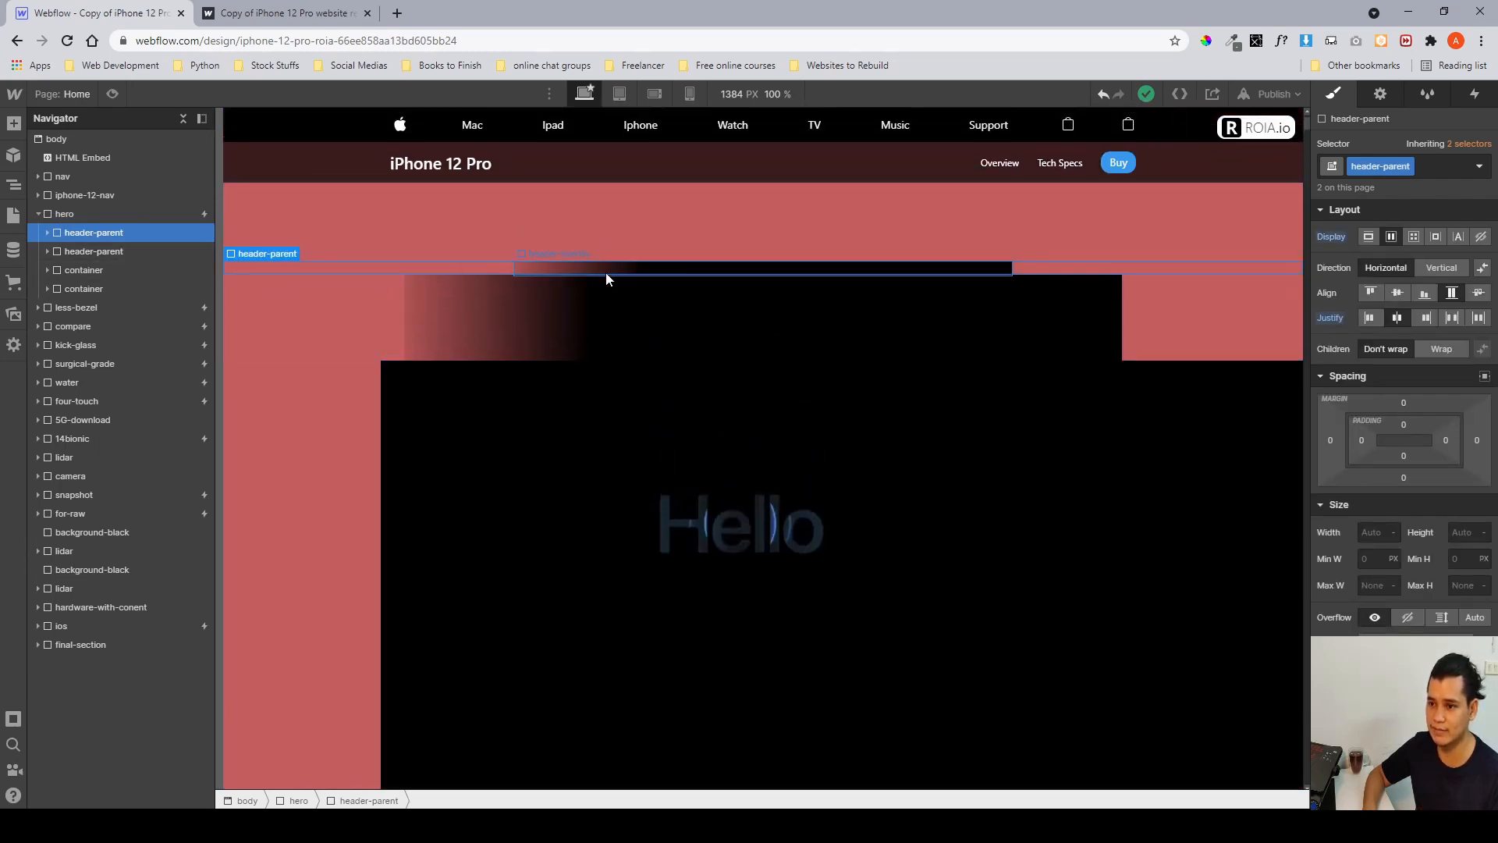
# Inspect the hero's header-parent and container elements, including the hero_video and hero_image inside the first container.
pyautogui.click(702, 331)
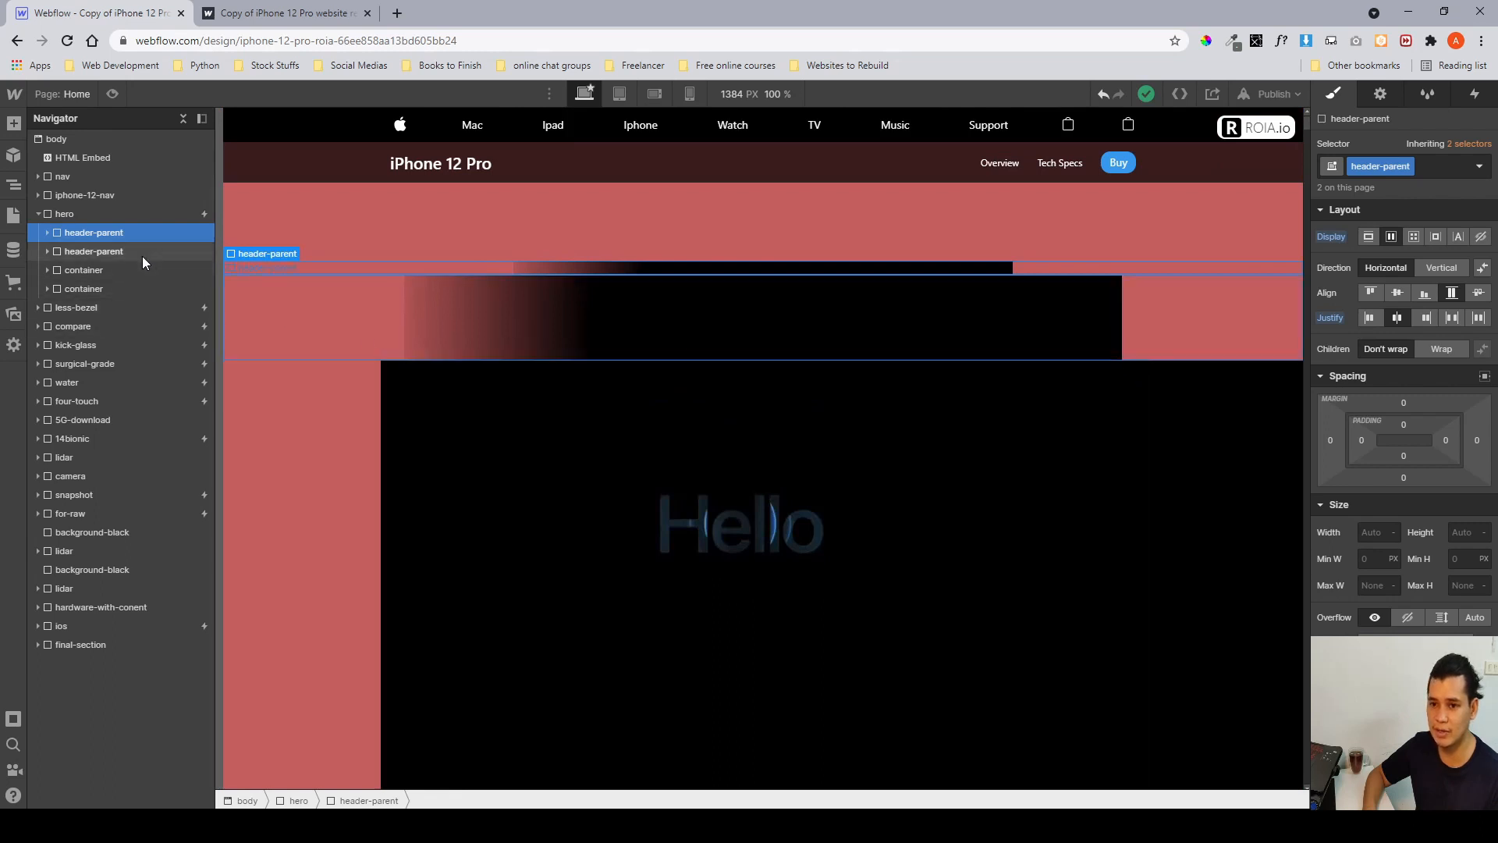
pyautogui.click(135, 235)
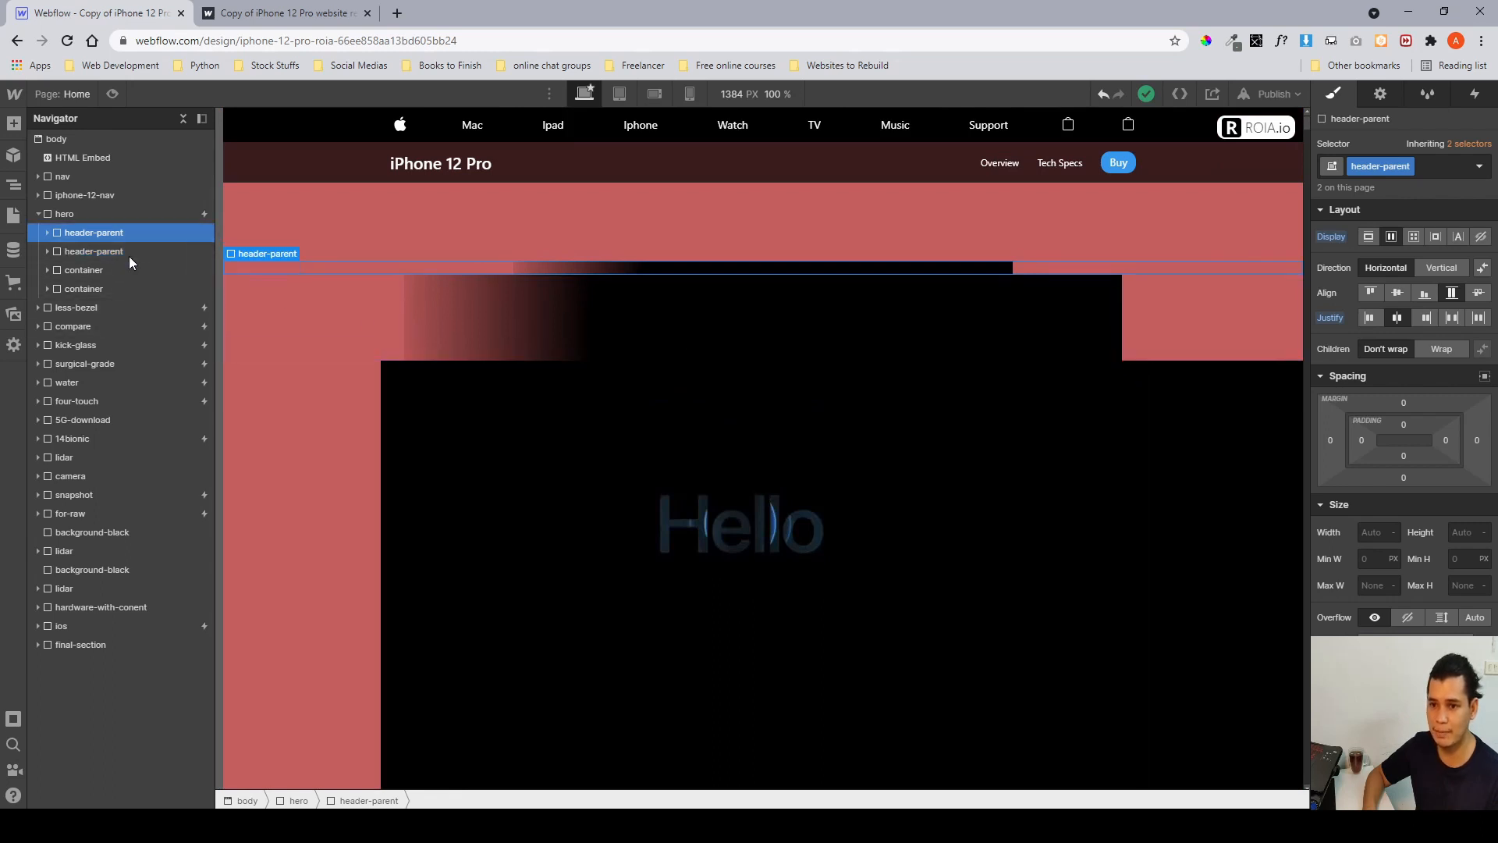
pyautogui.click(128, 270)
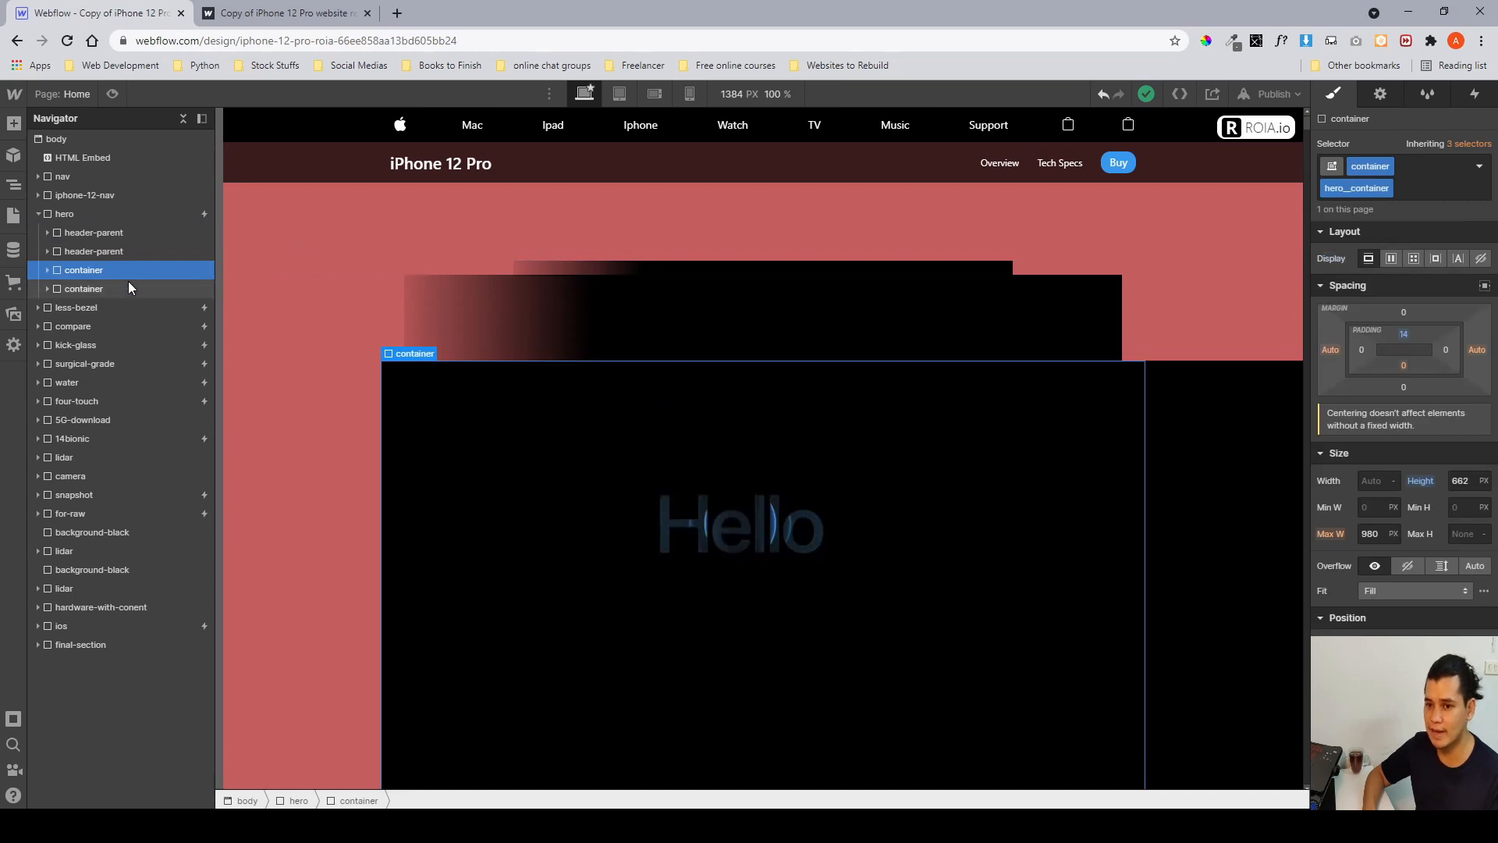
pyautogui.click(128, 291)
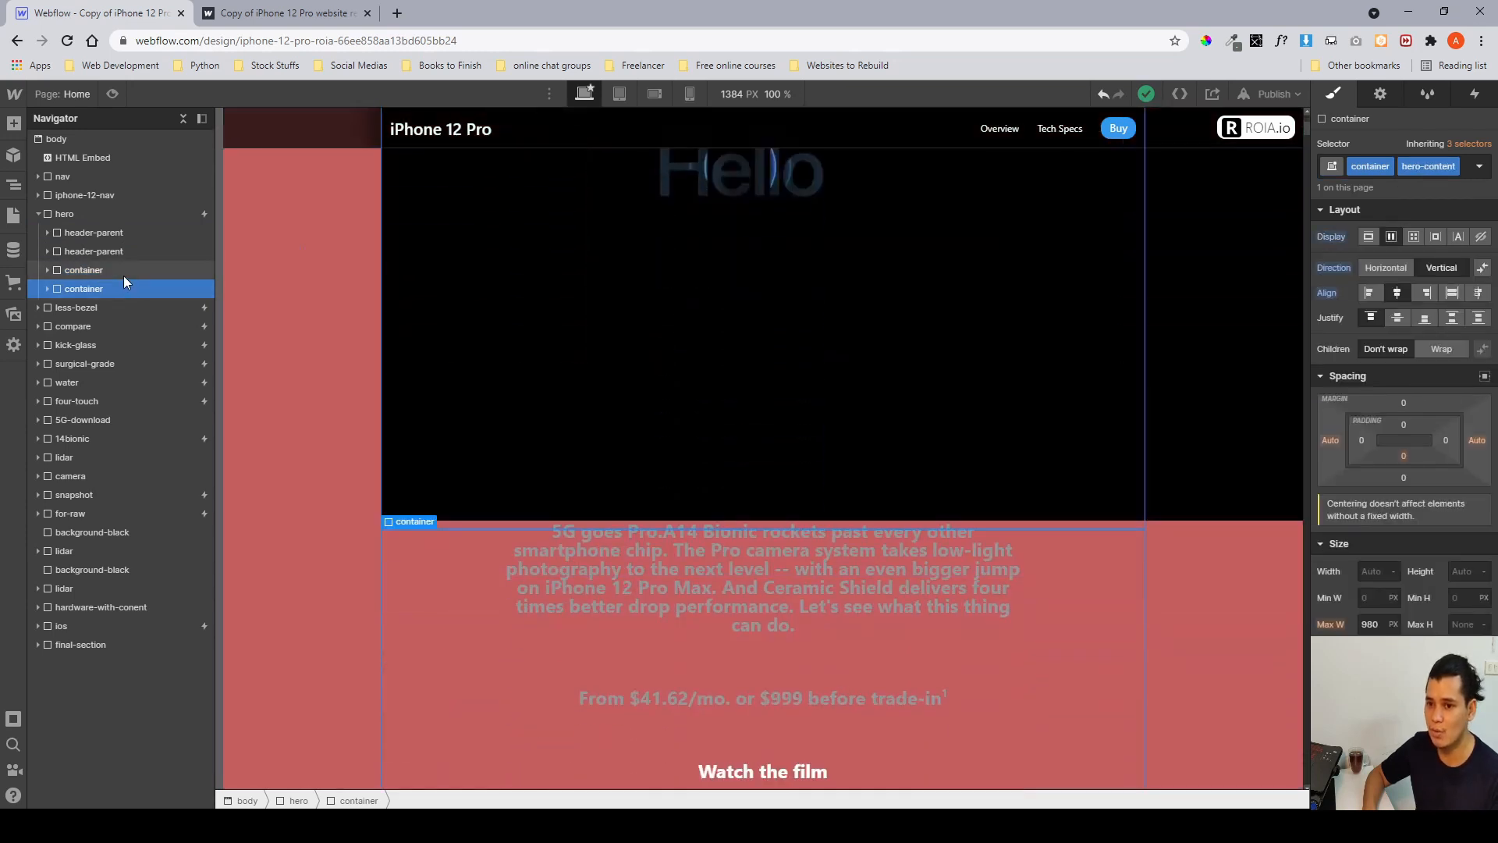
pyautogui.click(130, 276)
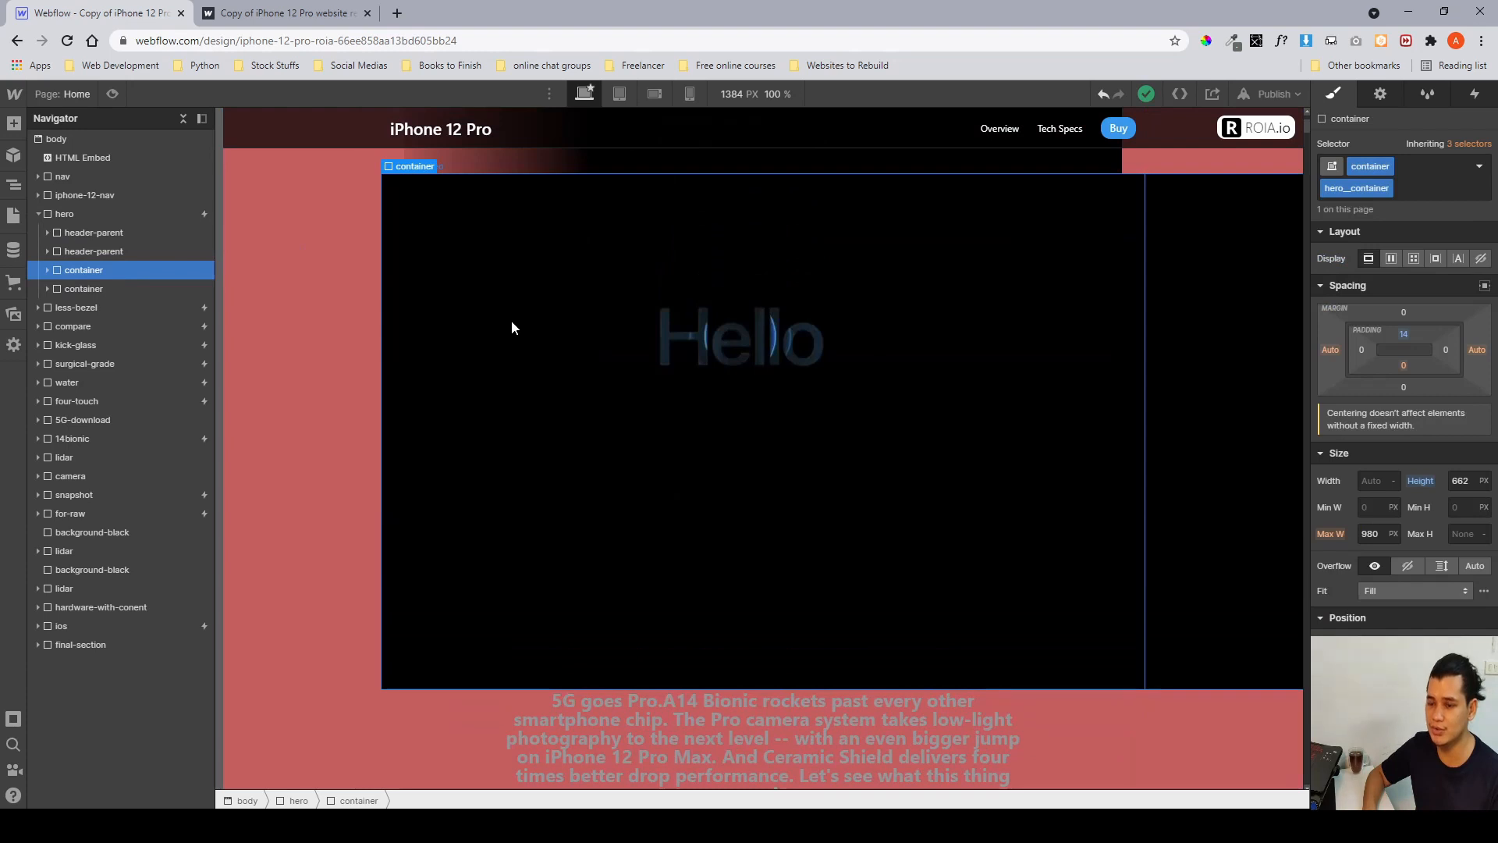
pyautogui.click(49, 272)
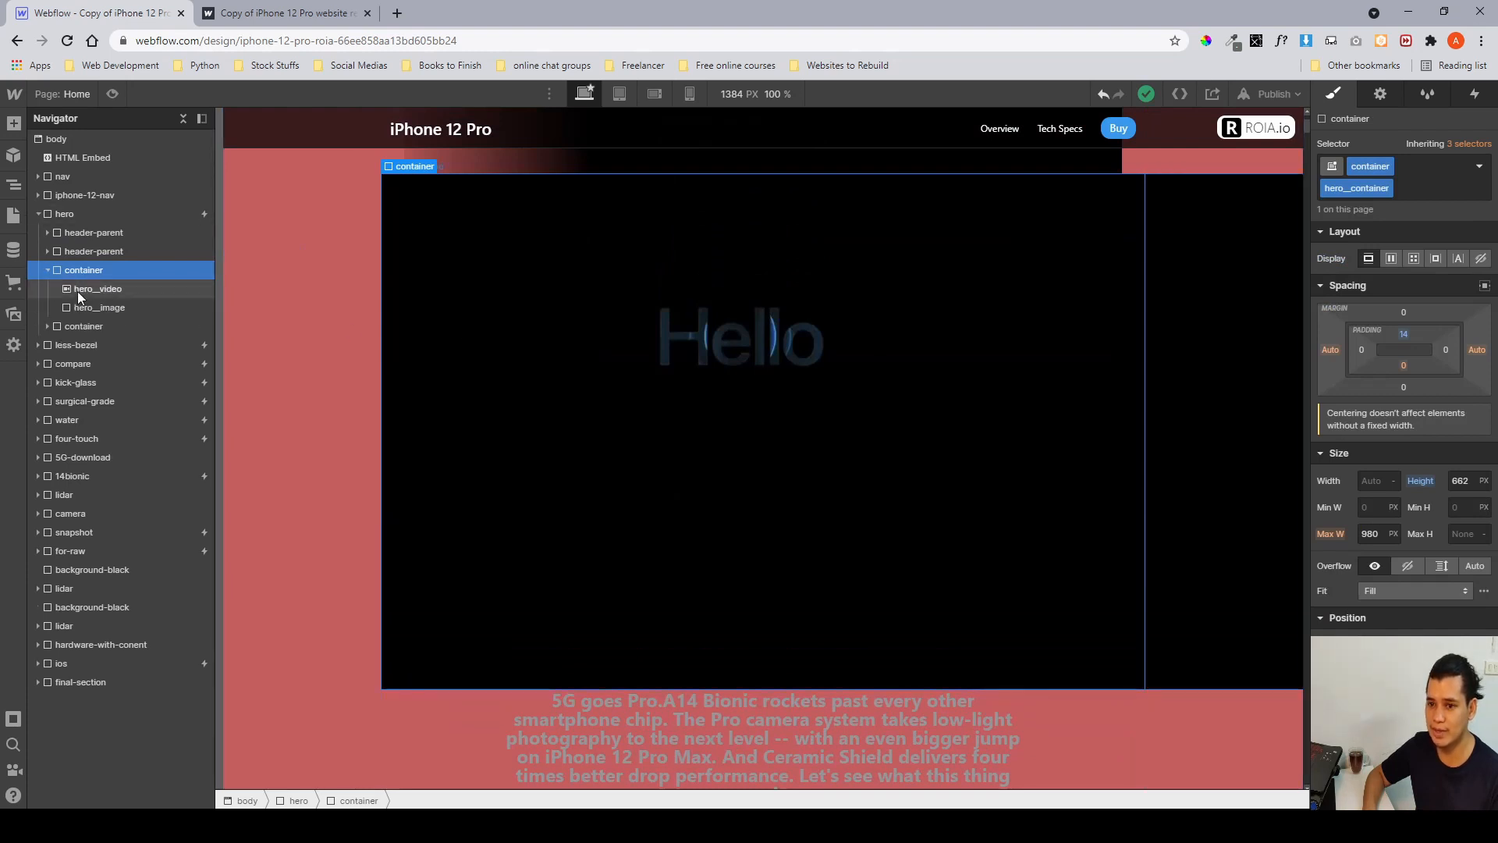
pyautogui.click(82, 290)
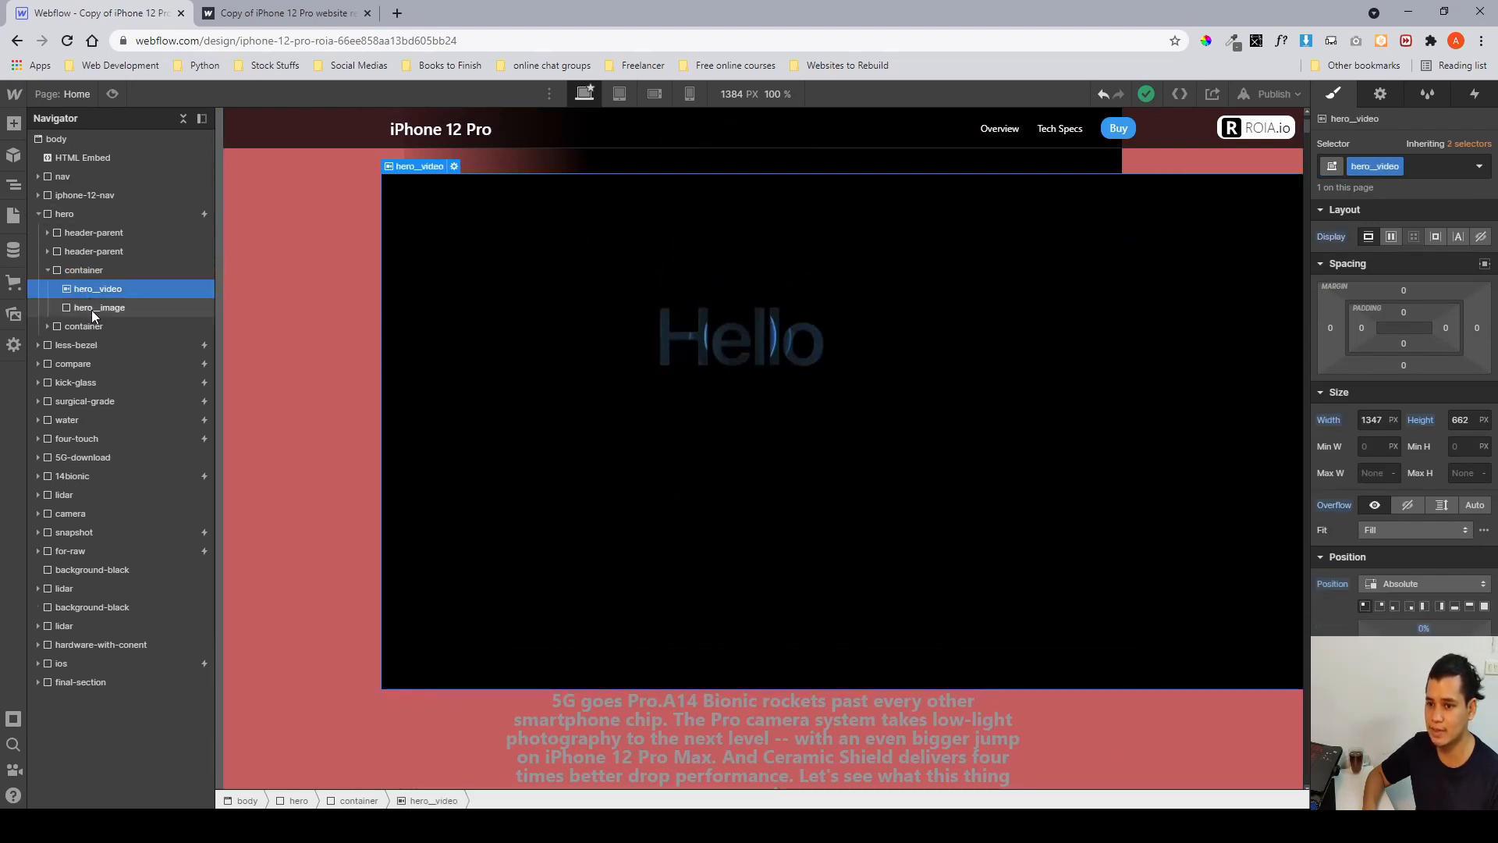
pyautogui.click(91, 309)
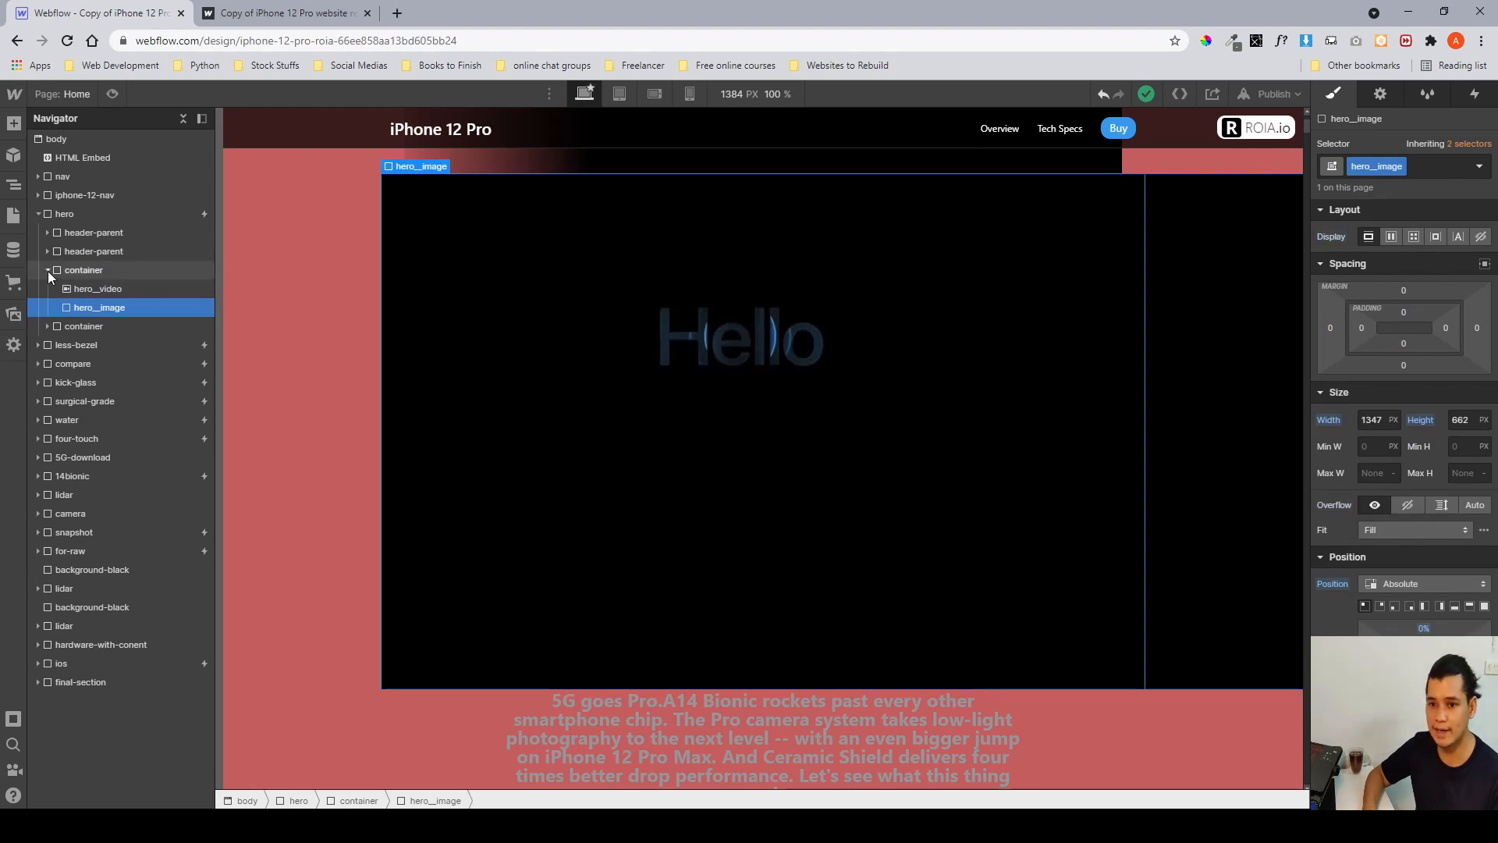
pyautogui.click(48, 270)
pyautogui.click(64, 289)
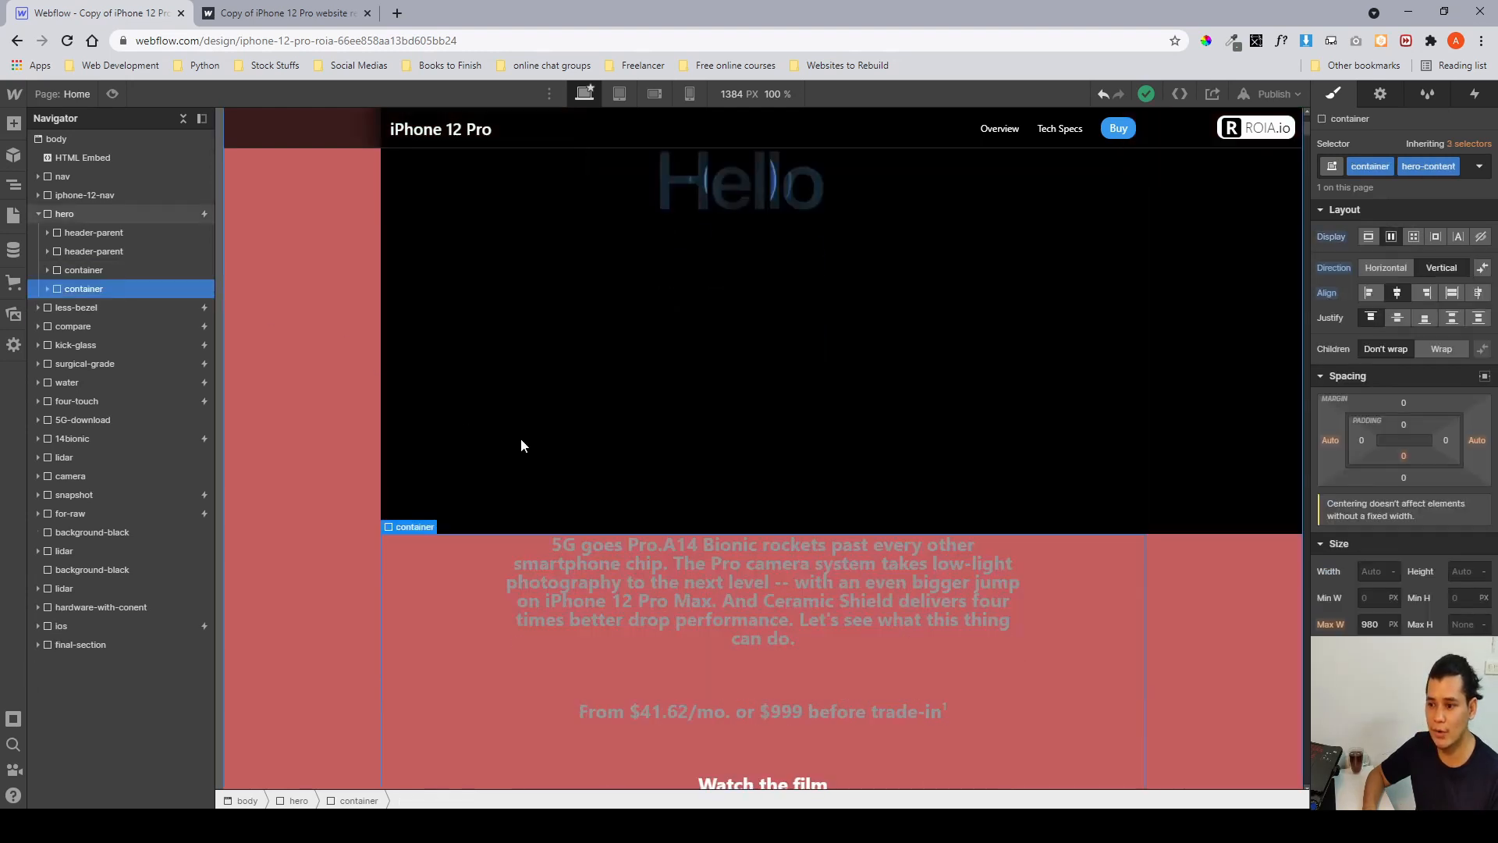
pyautogui.scroll(-2, 765, 483)
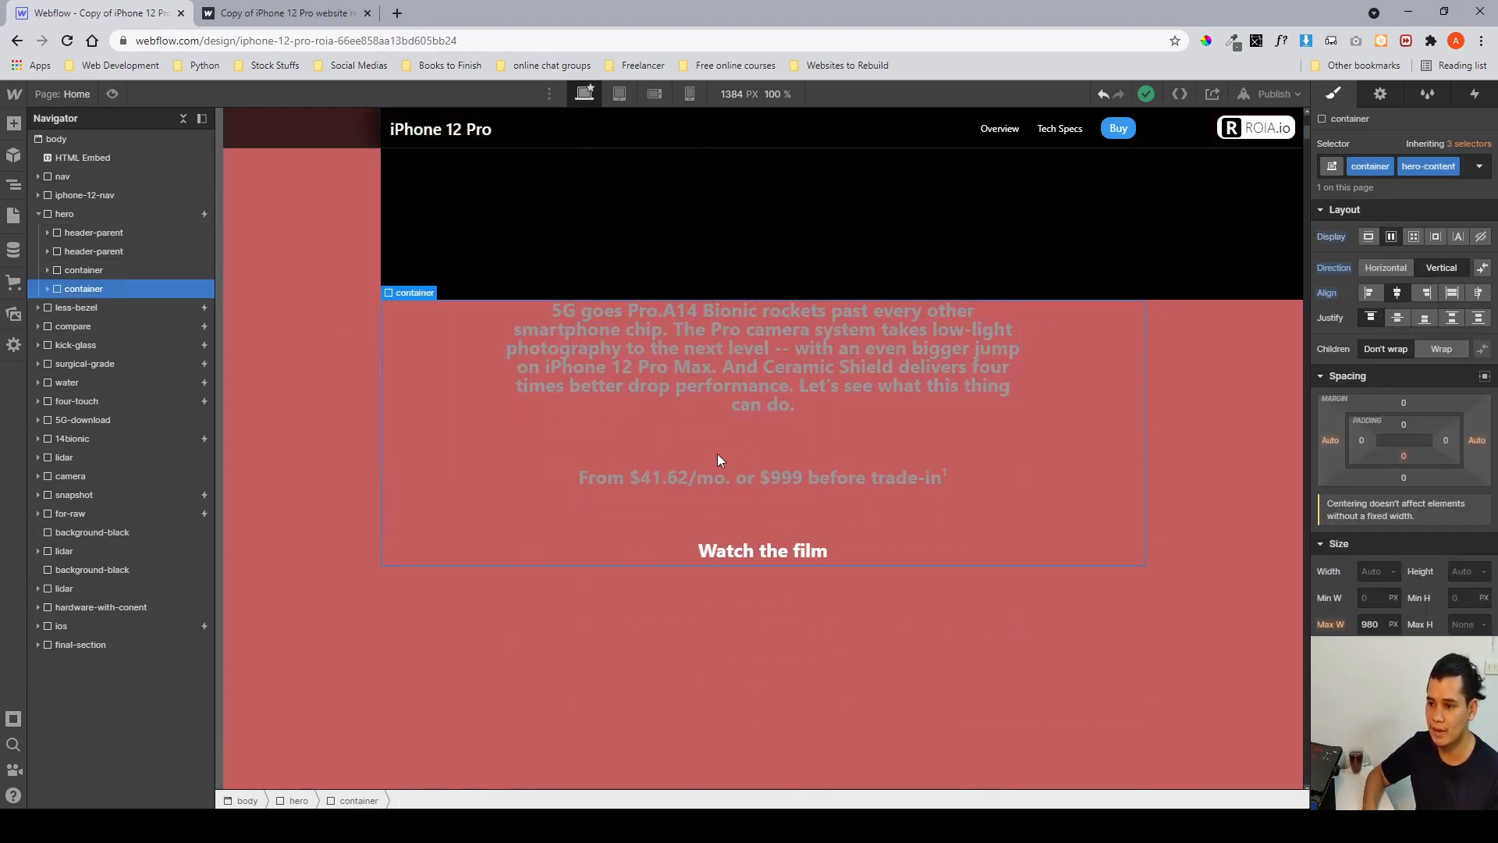
pyautogui.scroll(3, 717, 453)
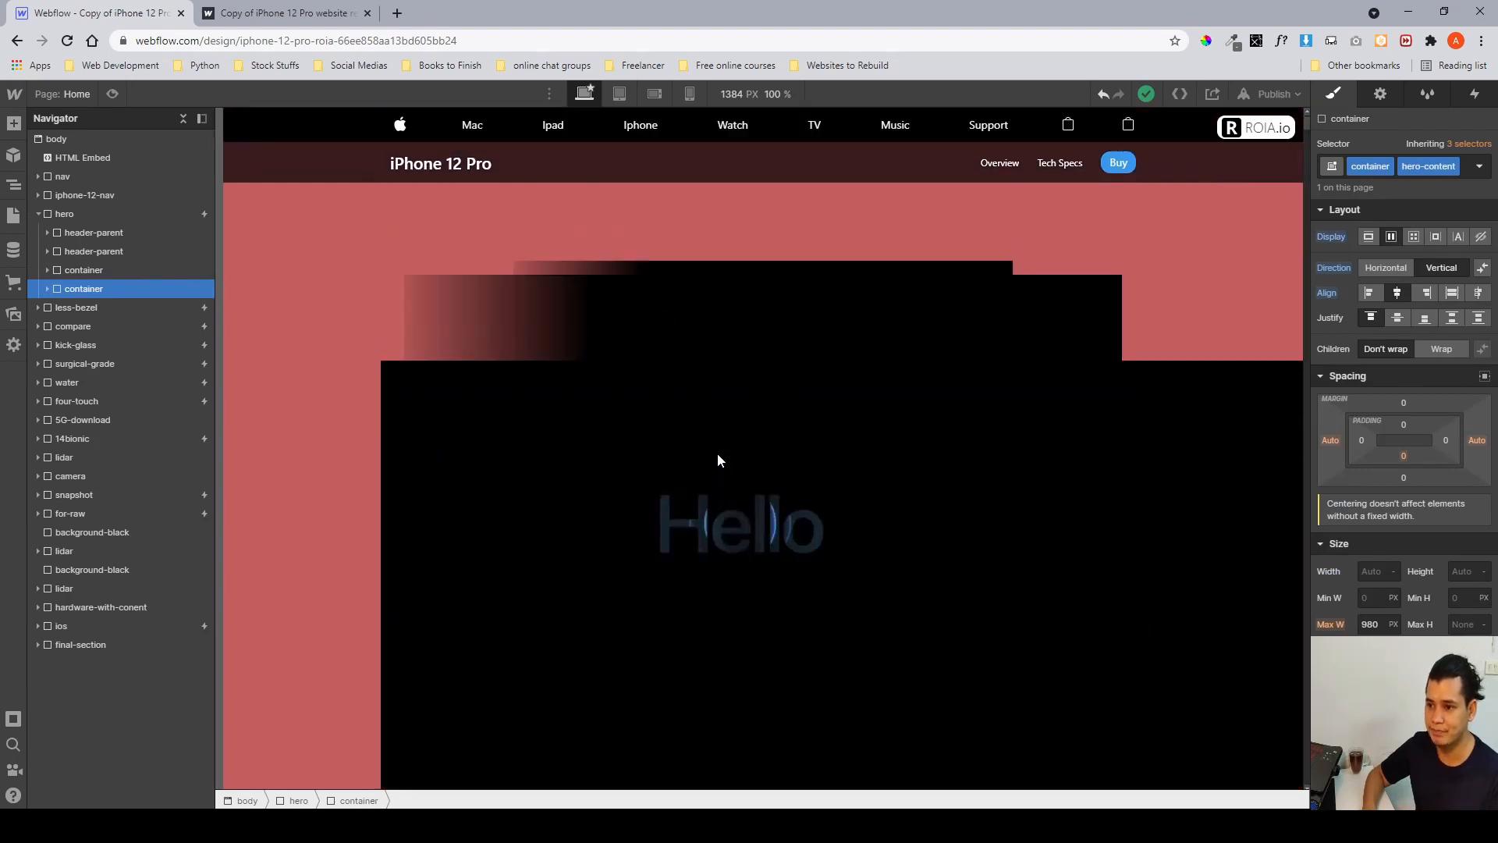
pyautogui.click(129, 246)
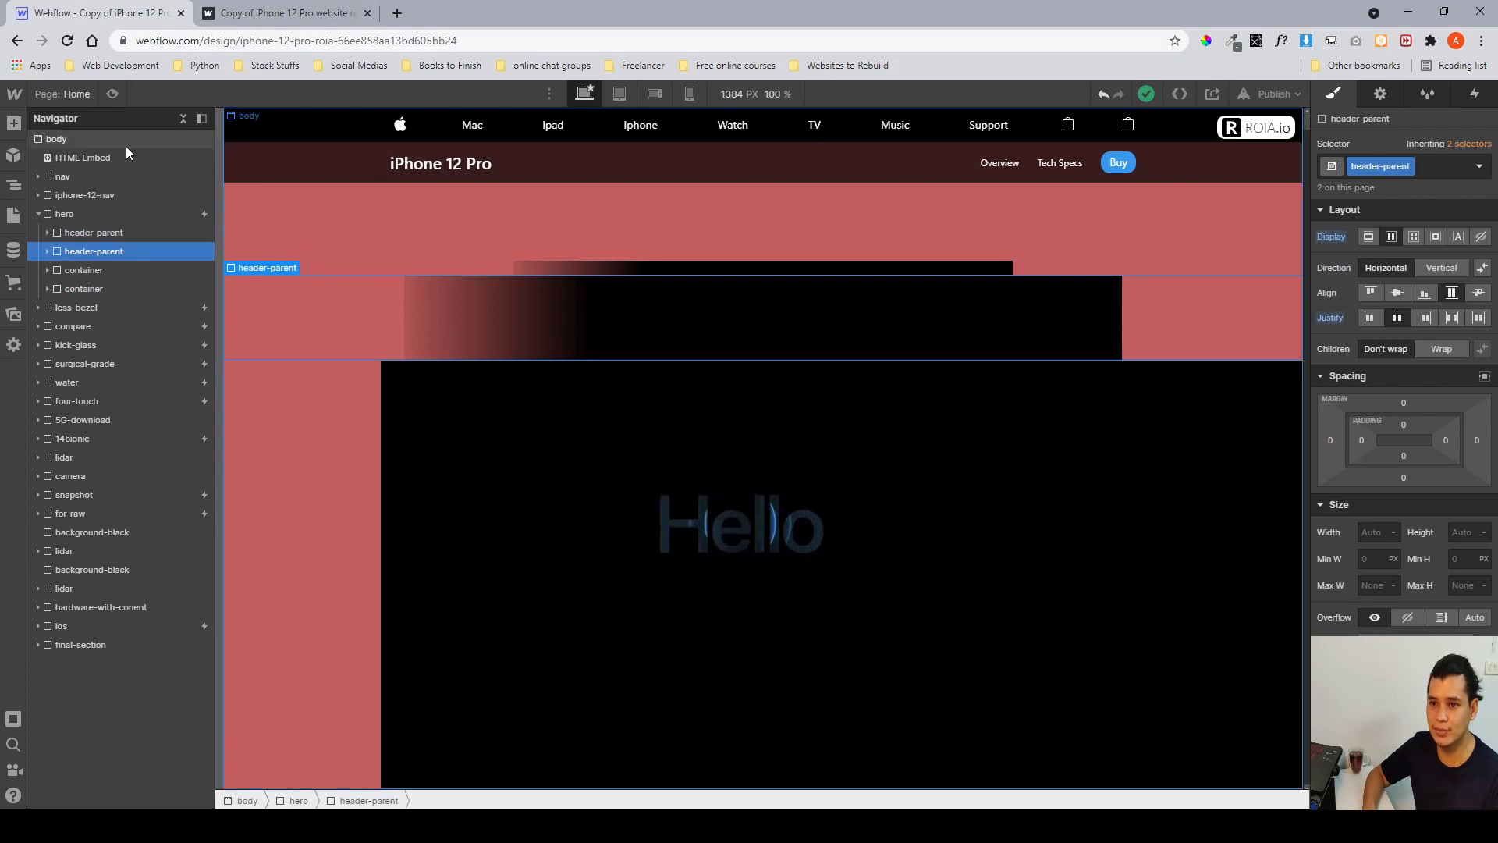
# Preview the hero section with its scroll animation, then return to the Designer.
pyautogui.click(113, 94)
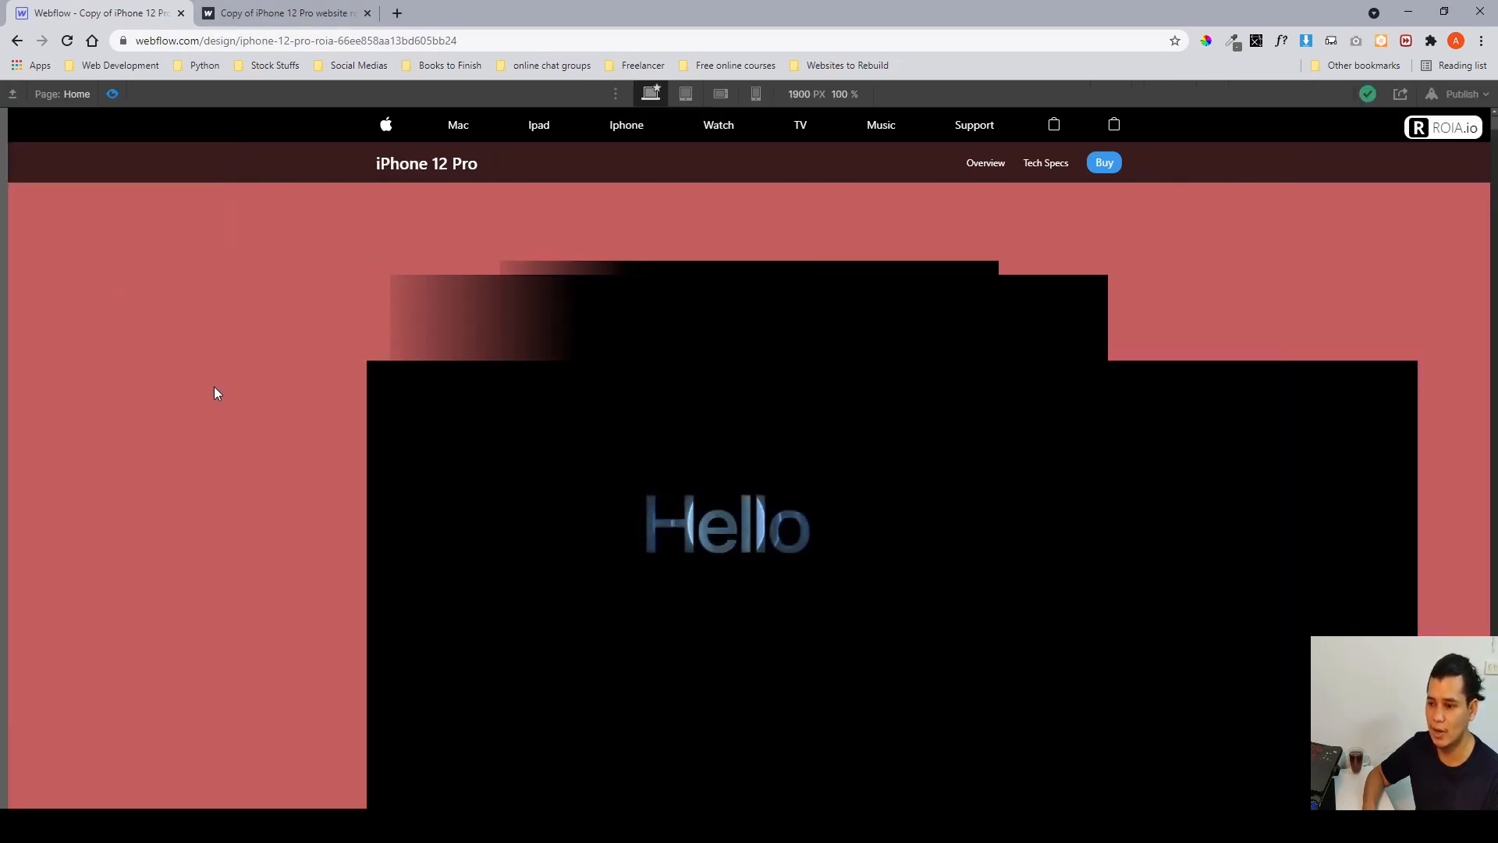
pyautogui.scroll(-2, 217, 392)
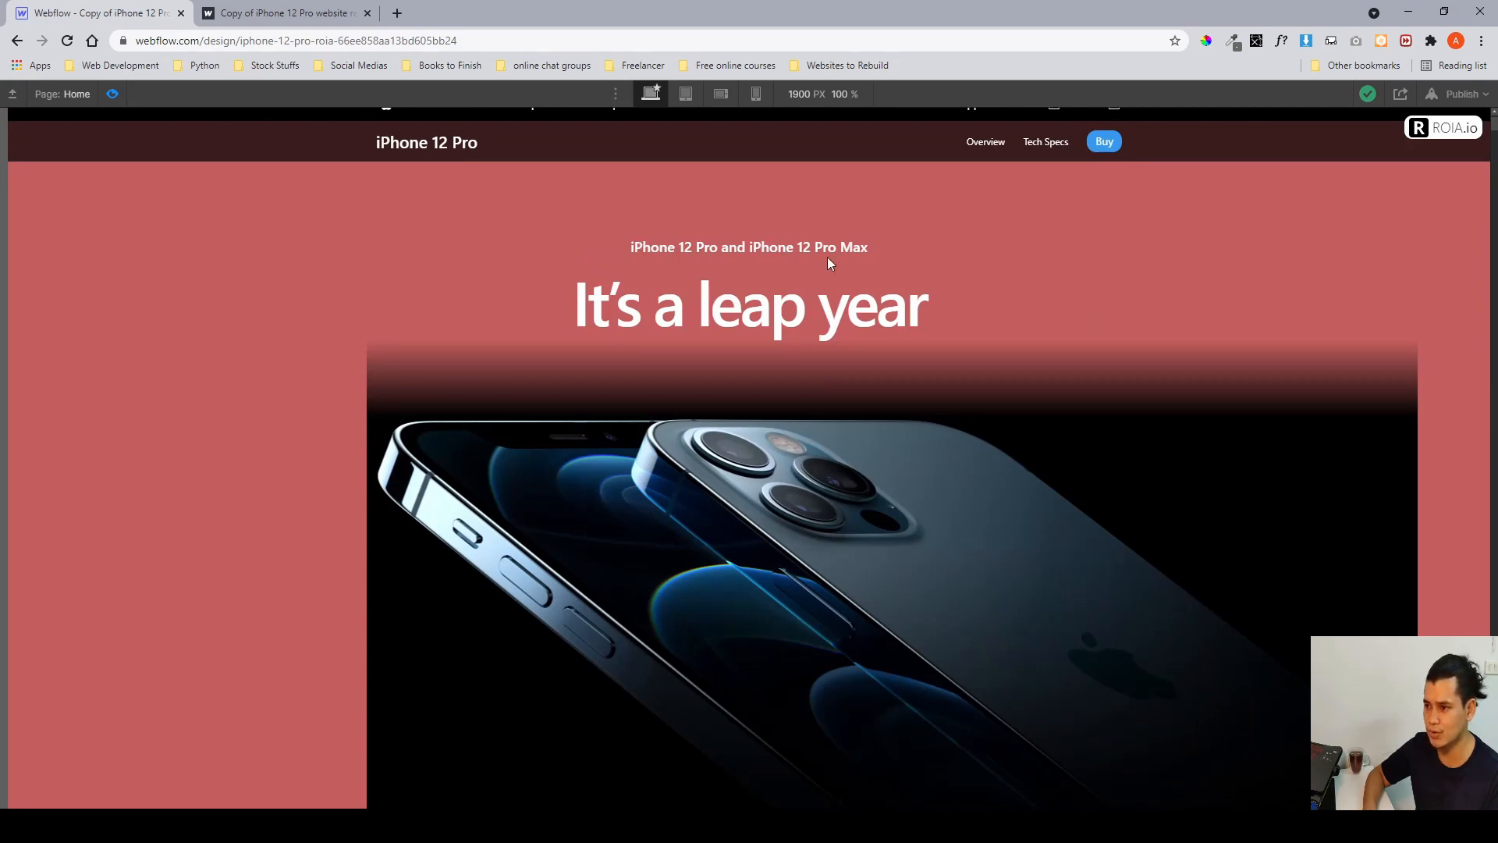
pyautogui.scroll(-3, 1074, 295)
pyautogui.scroll(3, 915, 327)
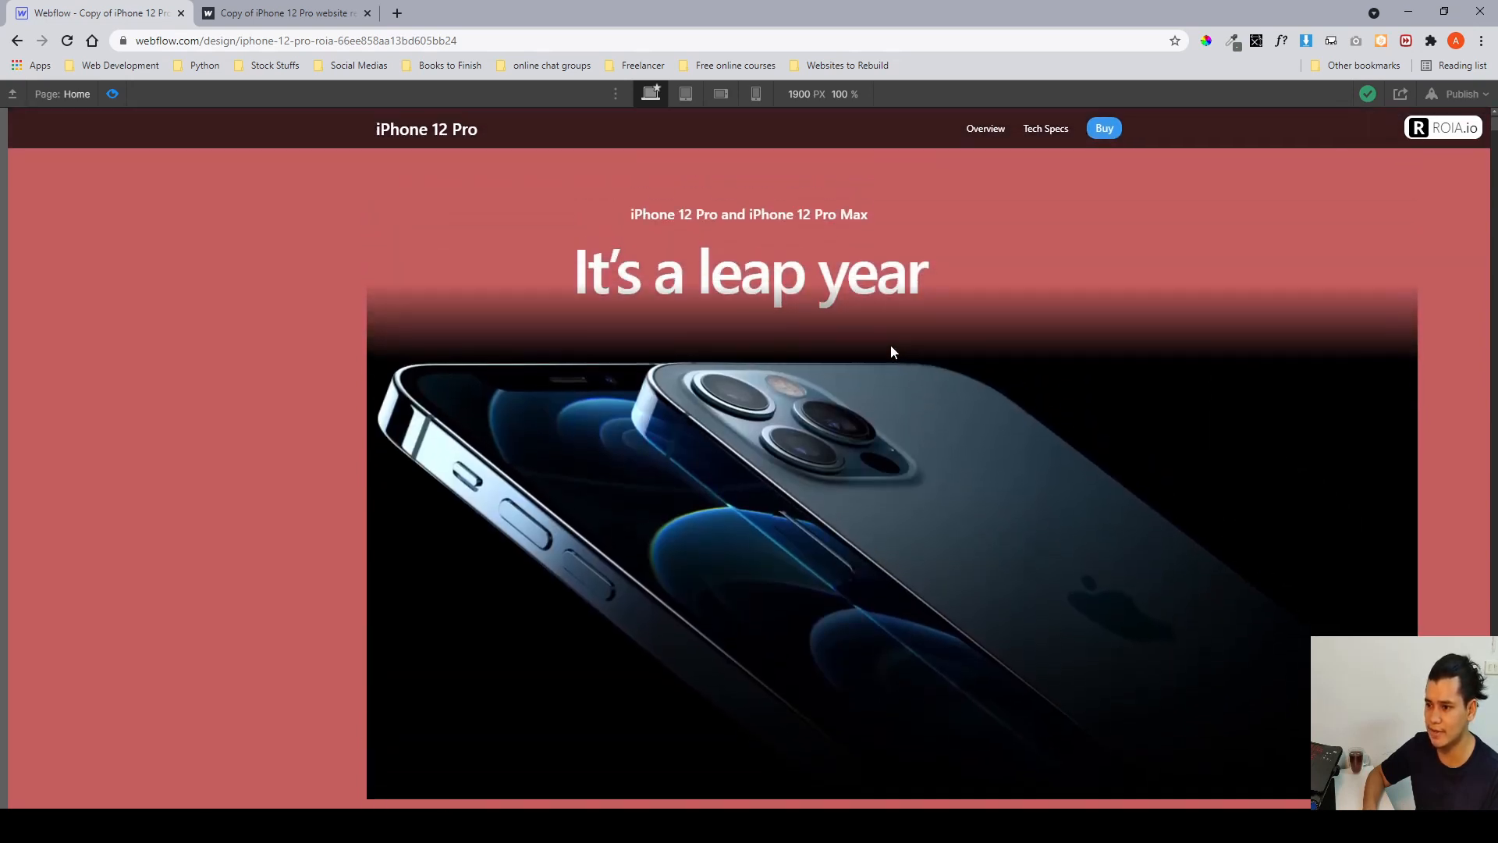
pyautogui.scroll(-2, 649, 401)
pyautogui.scroll(3, 649, 401)
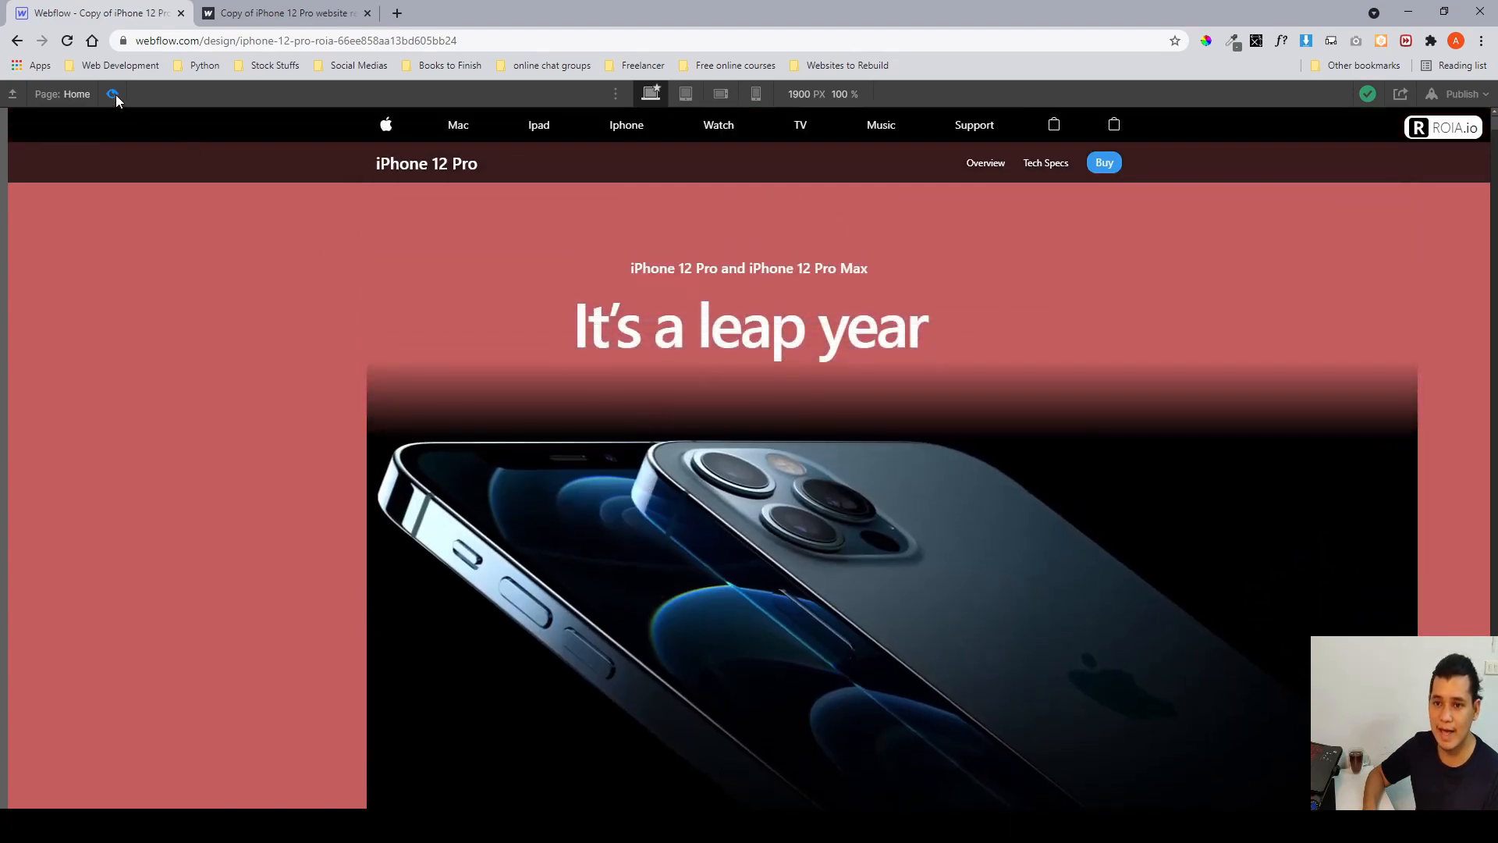
pyautogui.hotkey('ctrl', 'shift', 'p')
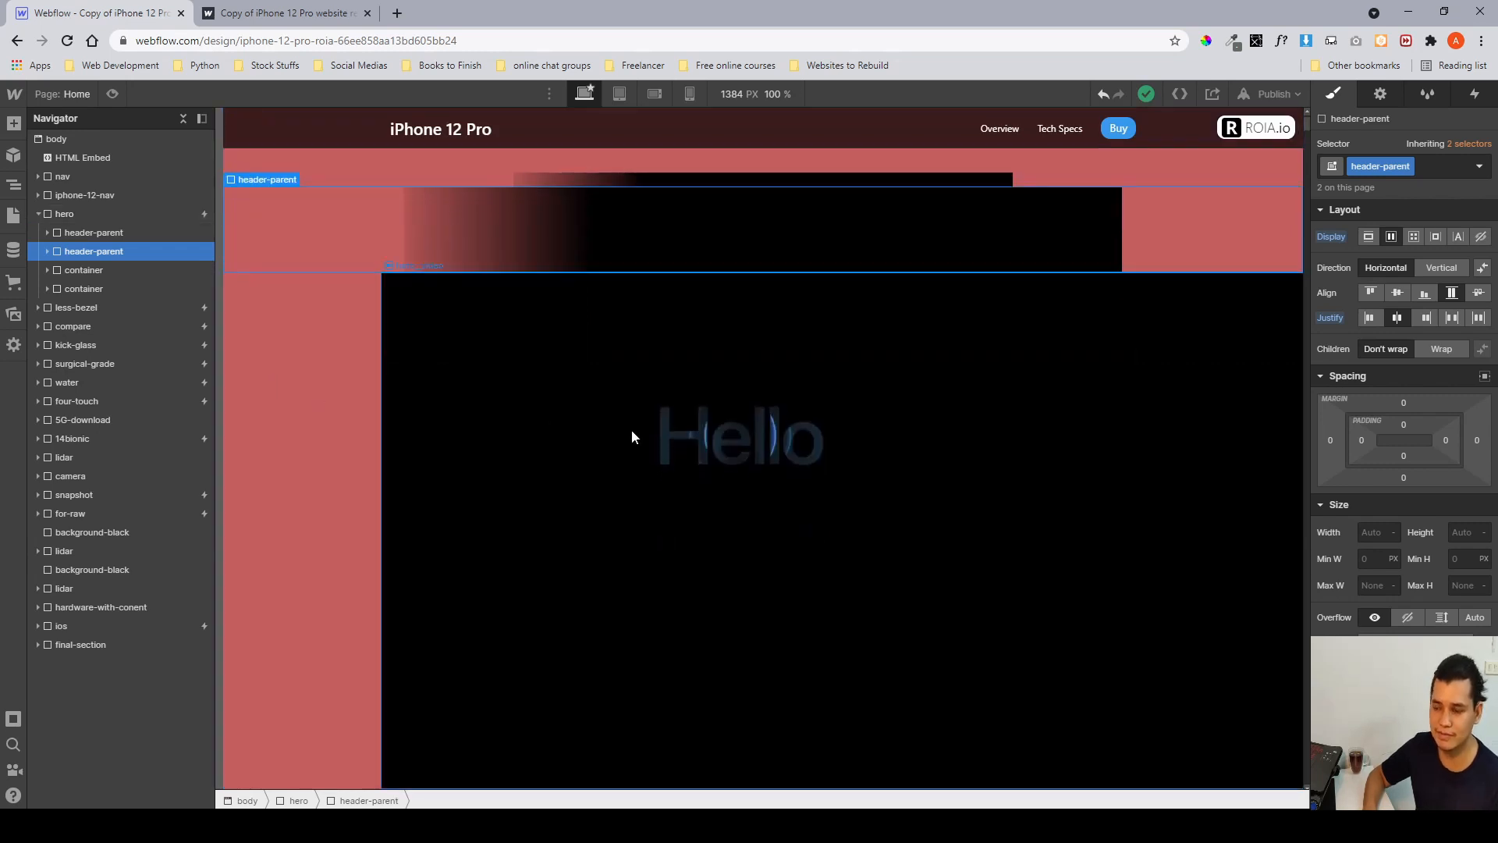
# Inspect the first header-parent's header__wrappers and header-overlay elements and the overlay's style settings.
pyautogui.scroll(1, 632, 432)
pyautogui.scroll(-2, 632, 432)
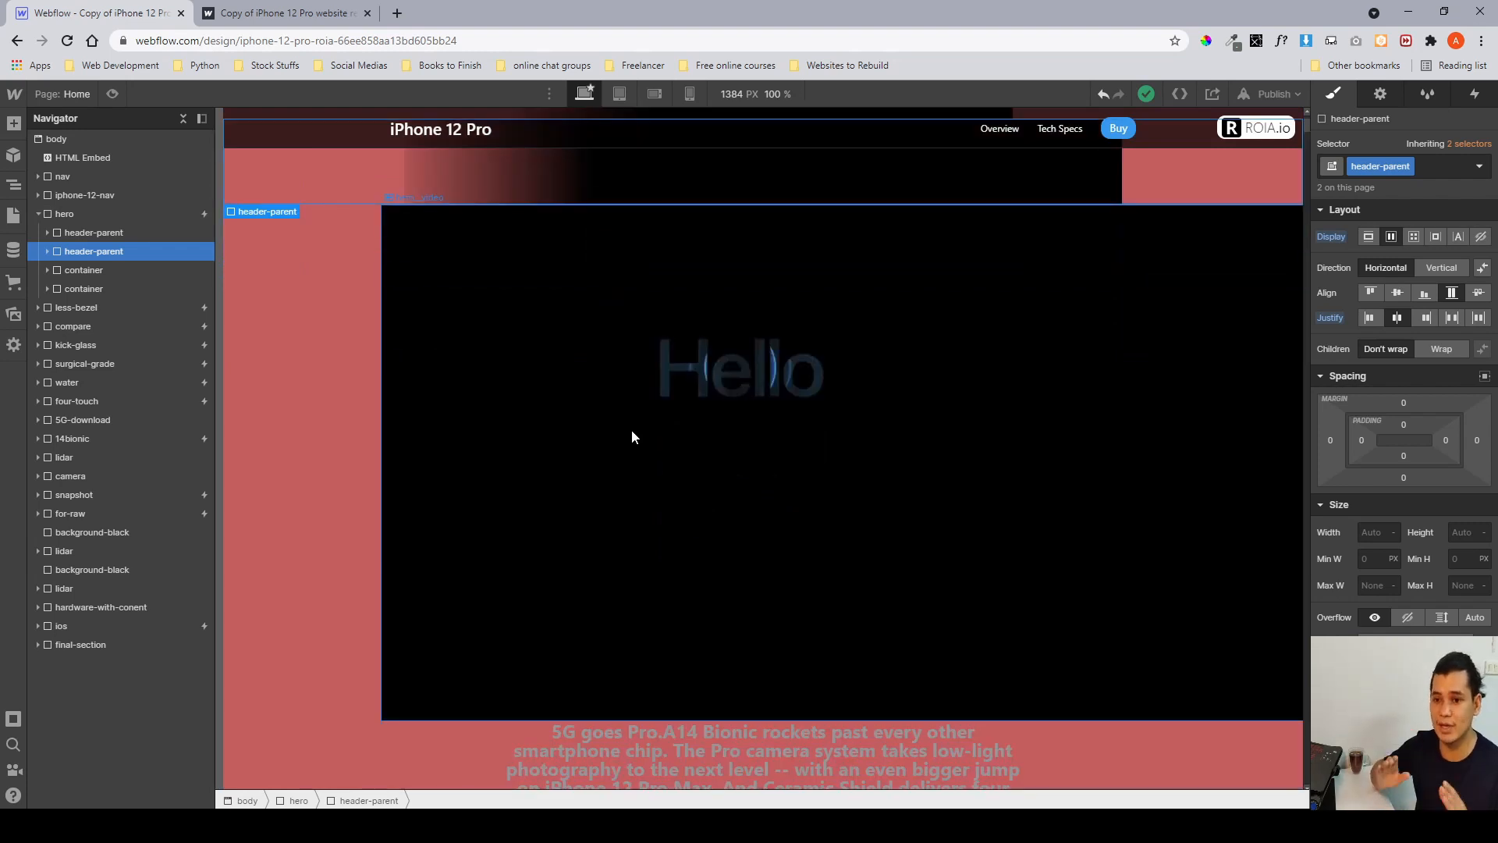
pyautogui.scroll(2, 632, 437)
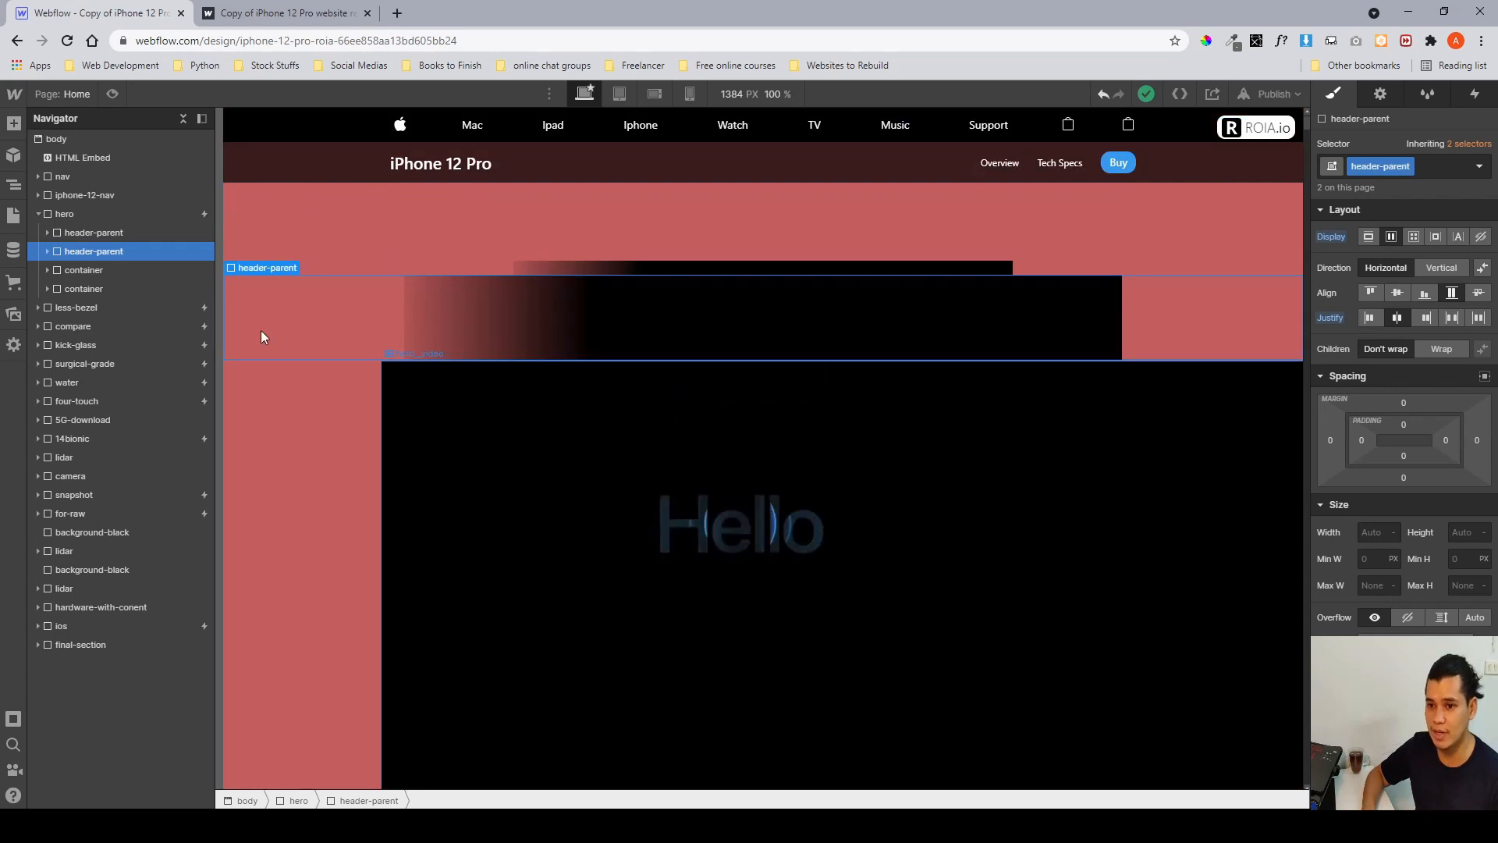
pyautogui.click(119, 234)
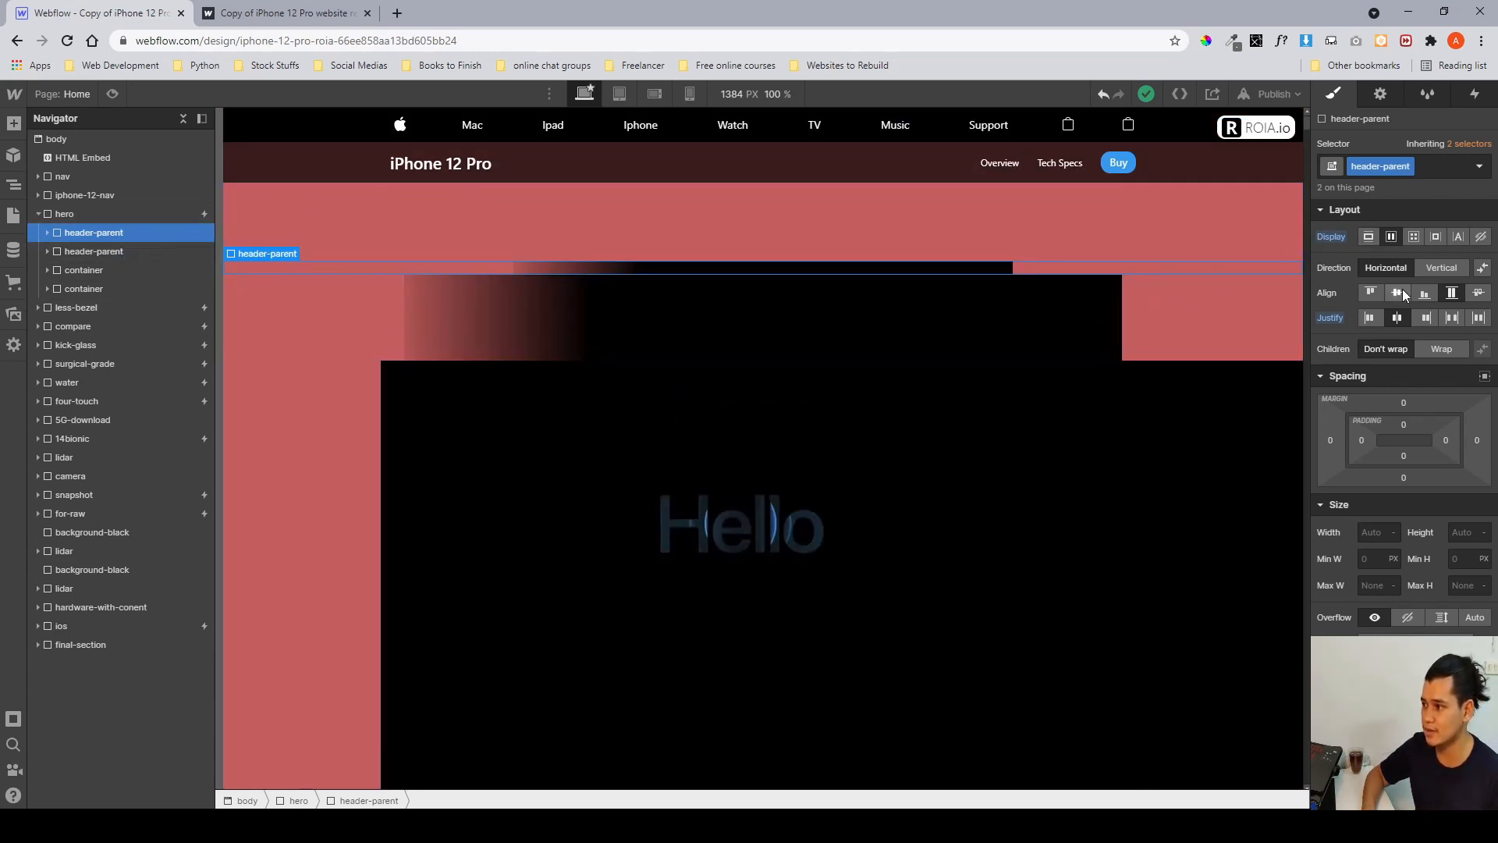
pyautogui.click(47, 233)
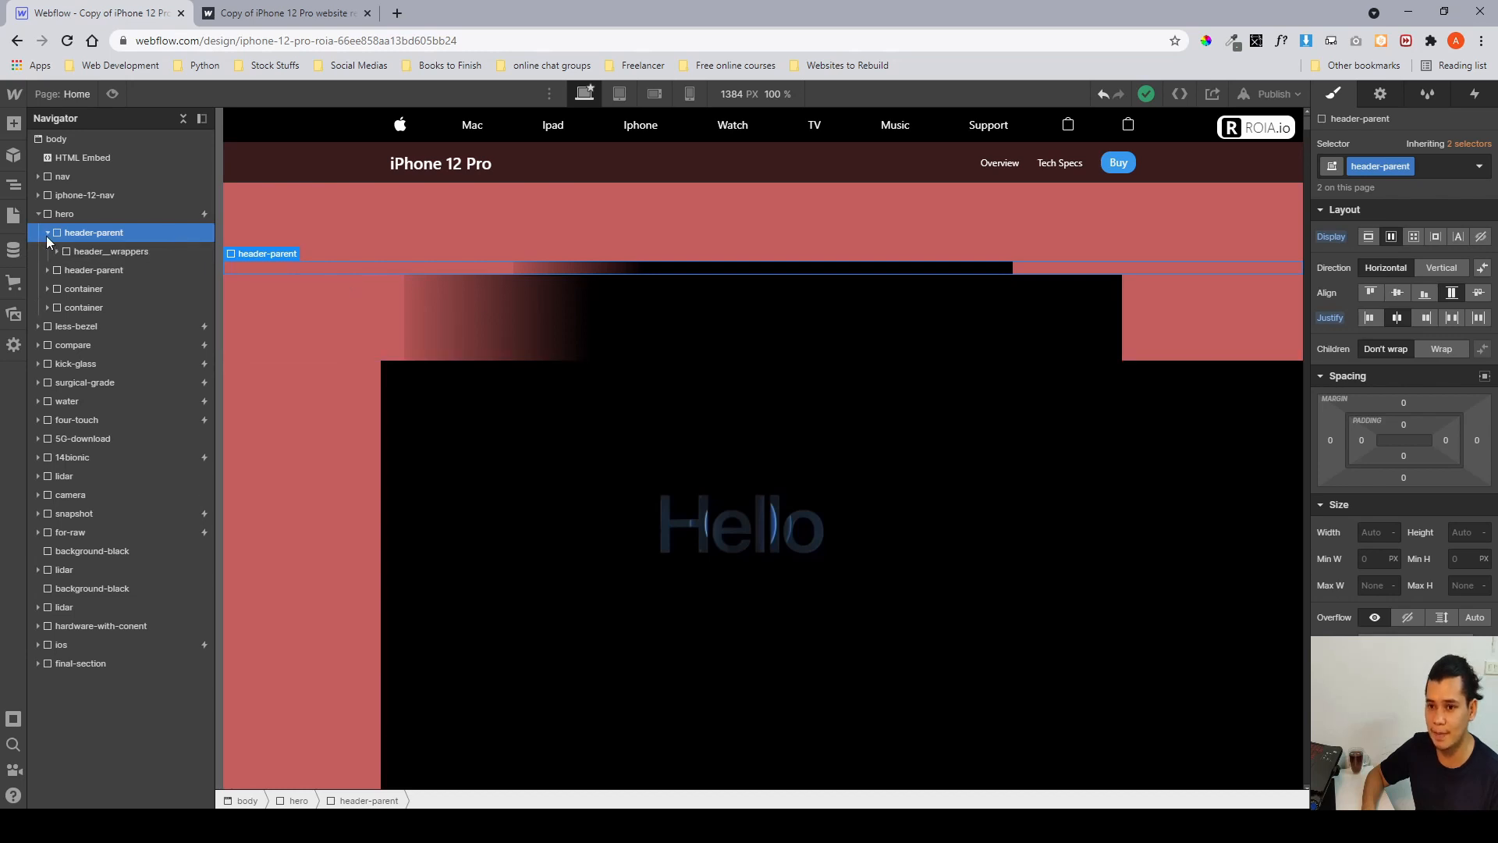
pyautogui.click(91, 251)
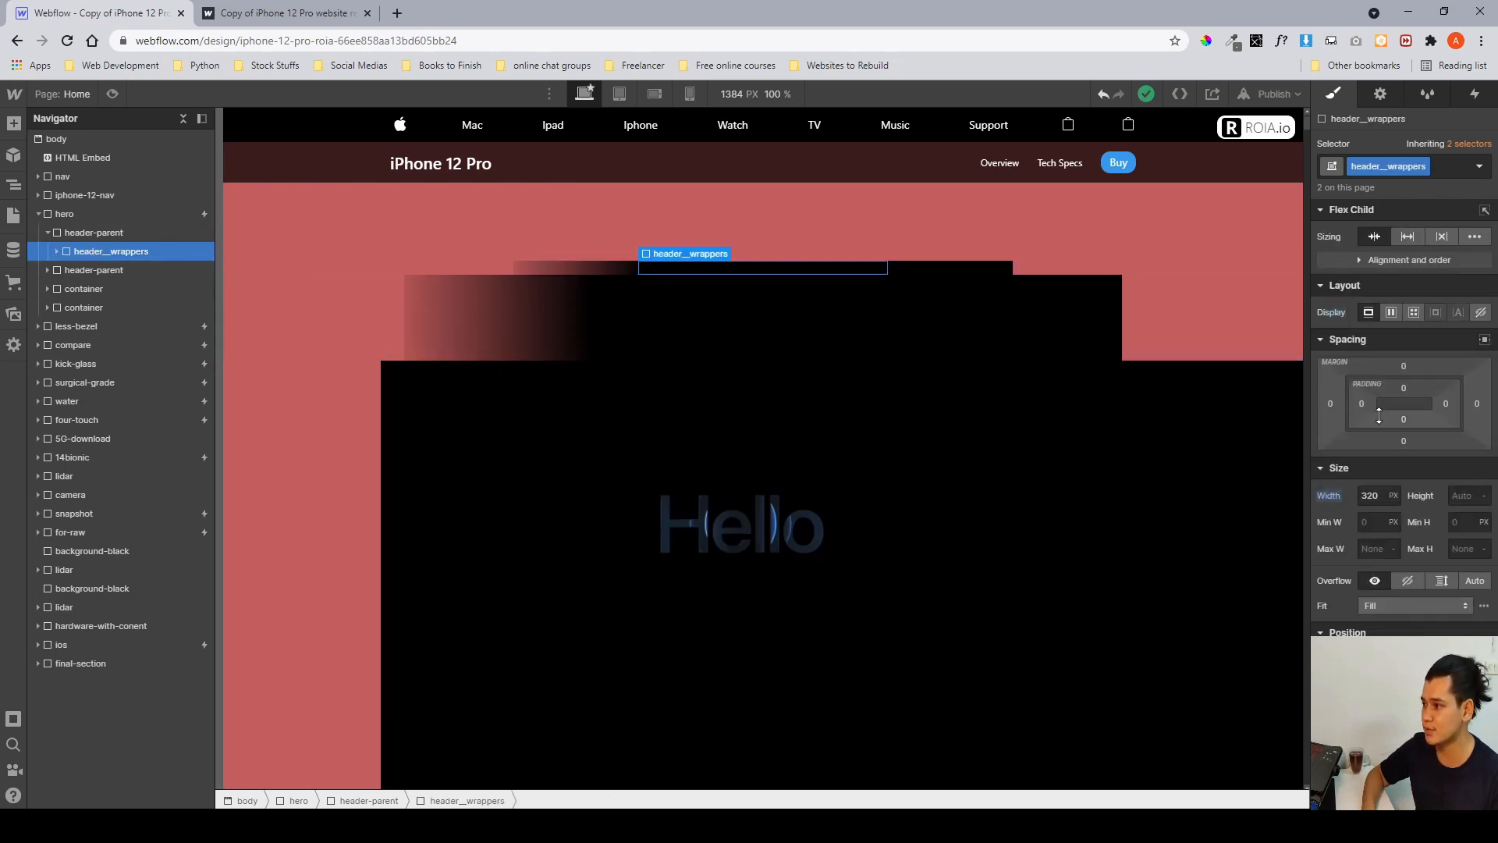
pyautogui.scroll(-1, 1357, 346)
pyautogui.scroll(-2, 1355, 356)
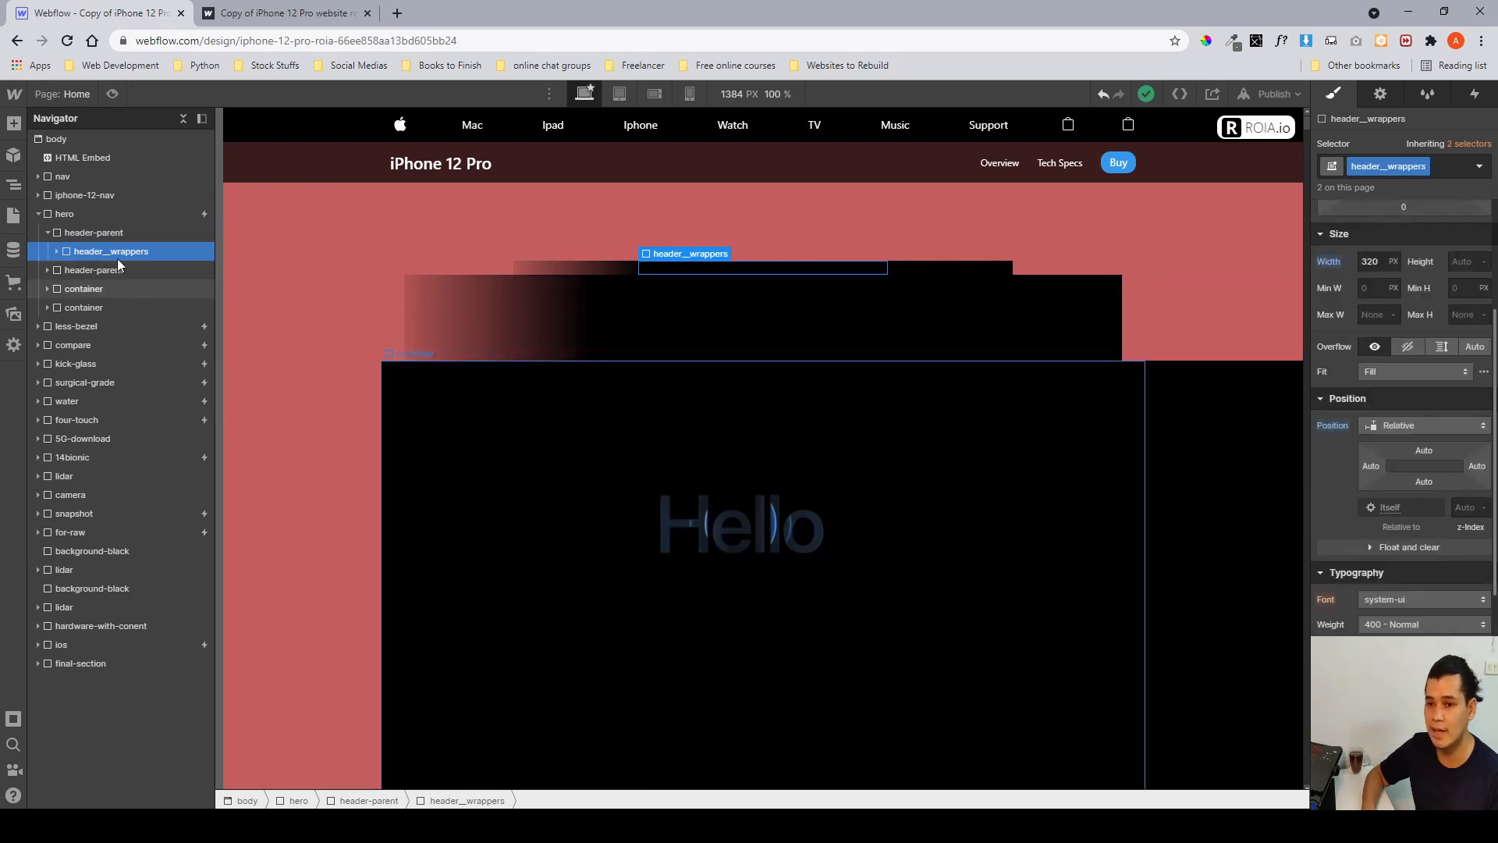
pyautogui.click(58, 252)
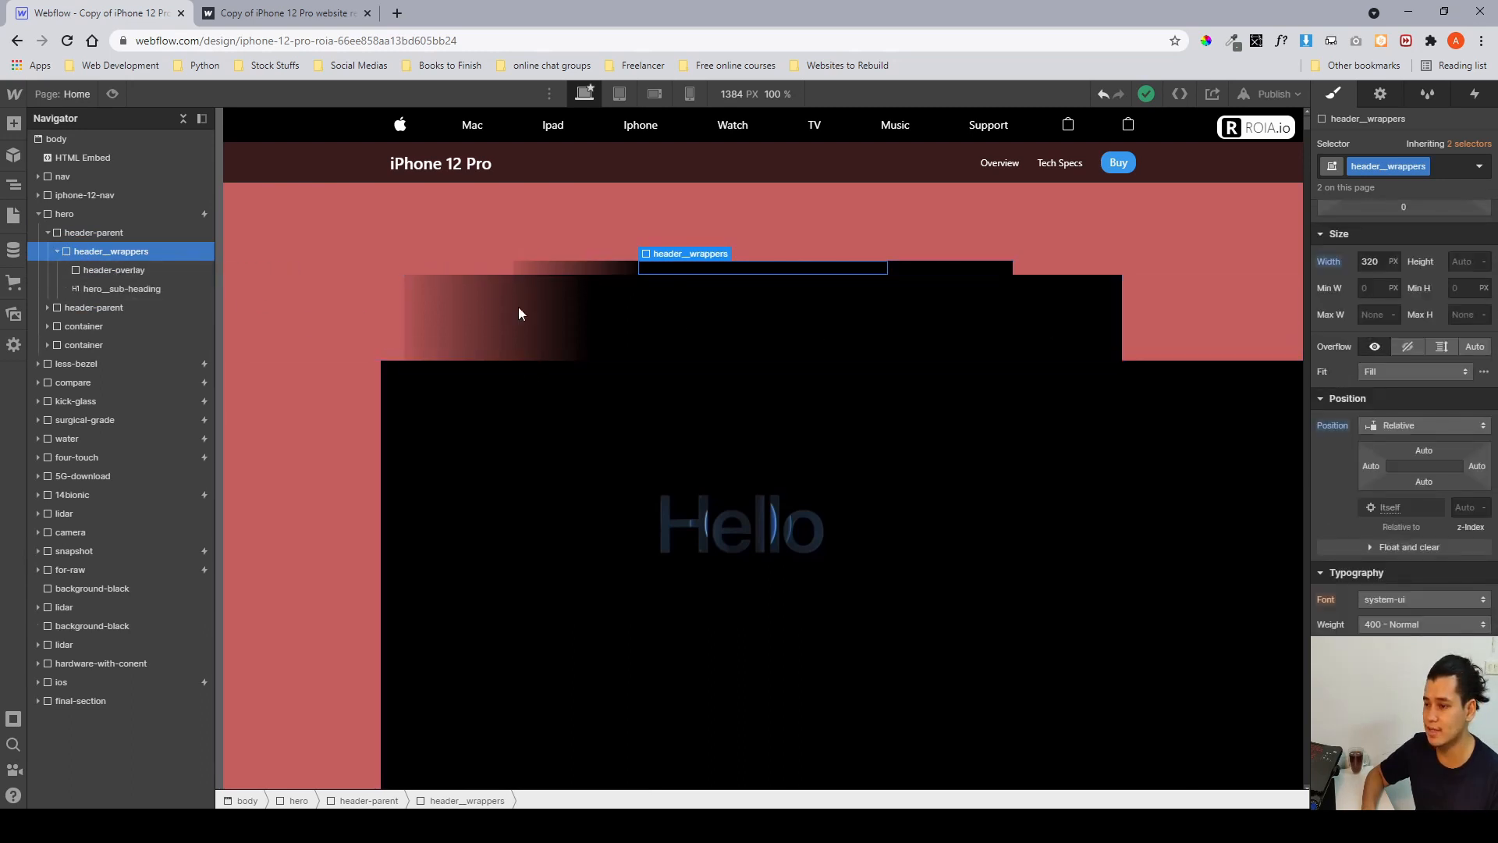
pyautogui.click(114, 270)
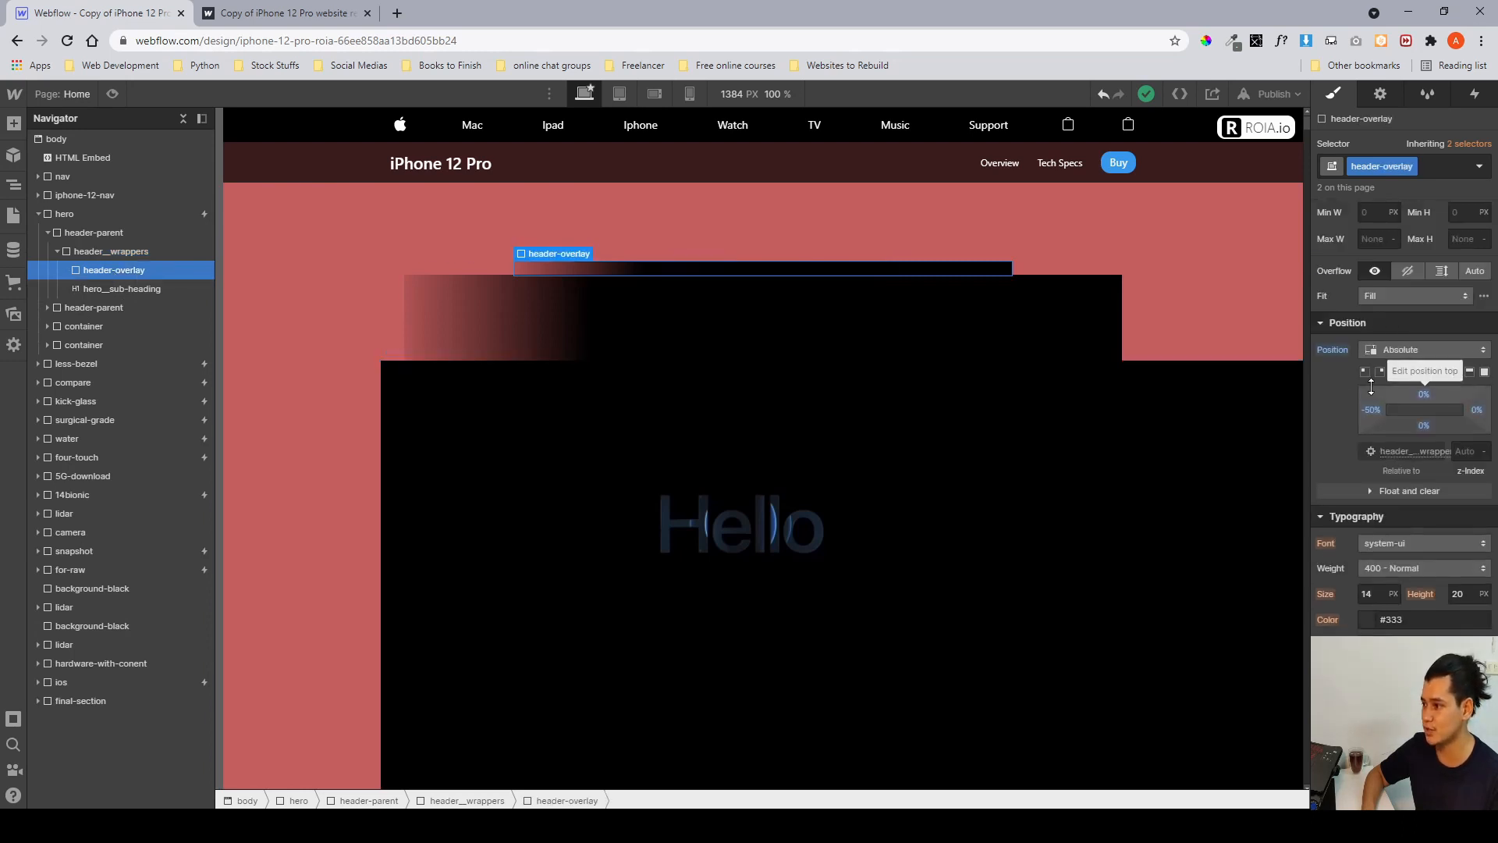
pyautogui.scroll(3, 1371, 386)
pyautogui.scroll(-6, 1371, 387)
pyautogui.scroll(-2, 1371, 387)
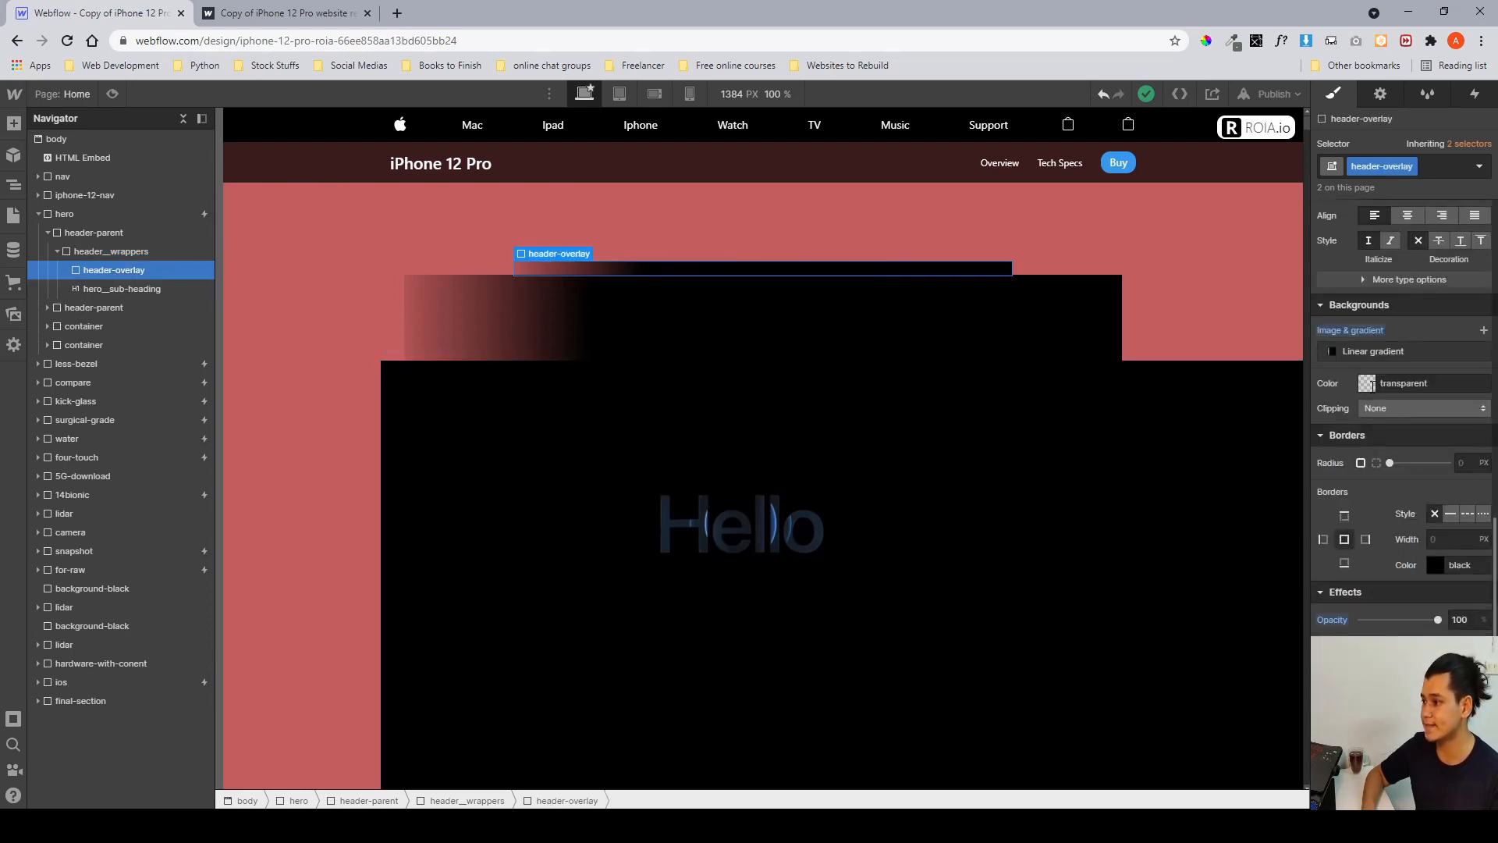
pyautogui.scroll(5, 1371, 386)
pyautogui.scroll(-6, 1370, 386)
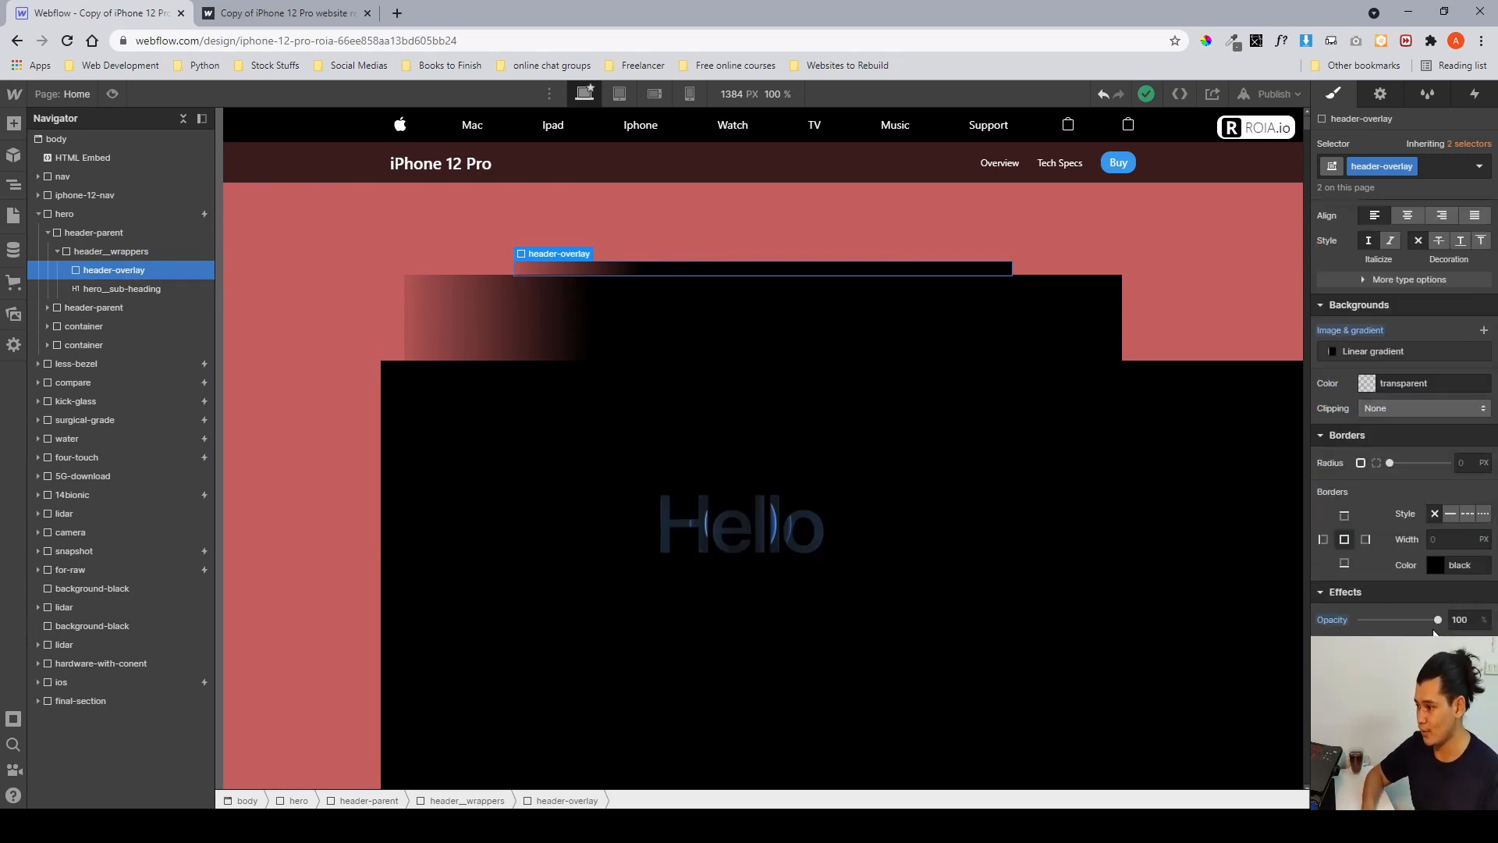
# Temporarily lower the header-overlay's opacity and shift it 300 px to reveal the heading underneath, then restore it.
pyautogui.moveTo(1438, 619); pyautogui.dragTo(1391, 619)
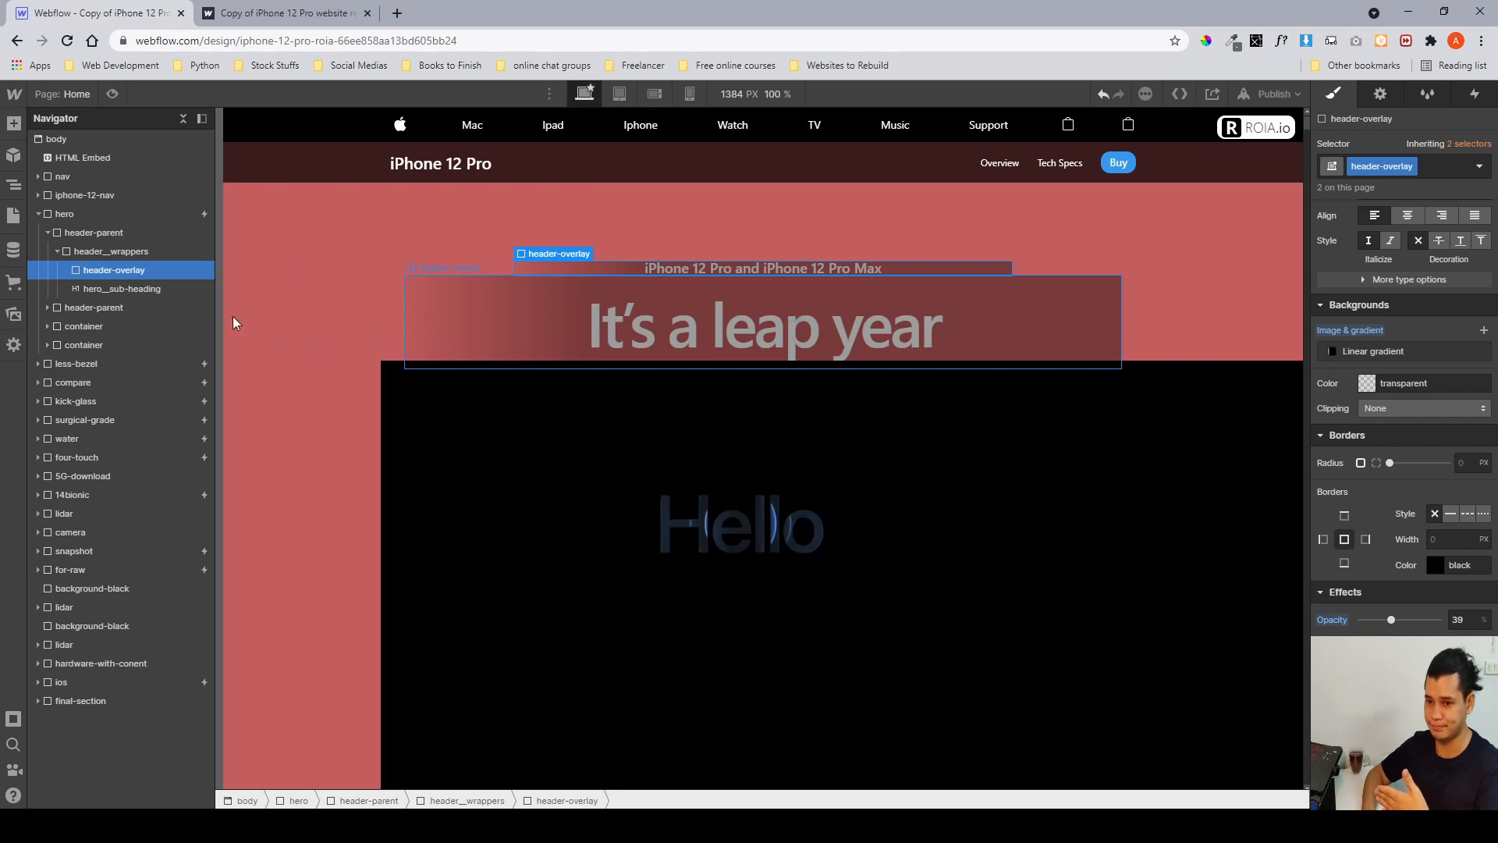
pyautogui.moveTo(1391, 619); pyautogui.dragTo(1453, 631)
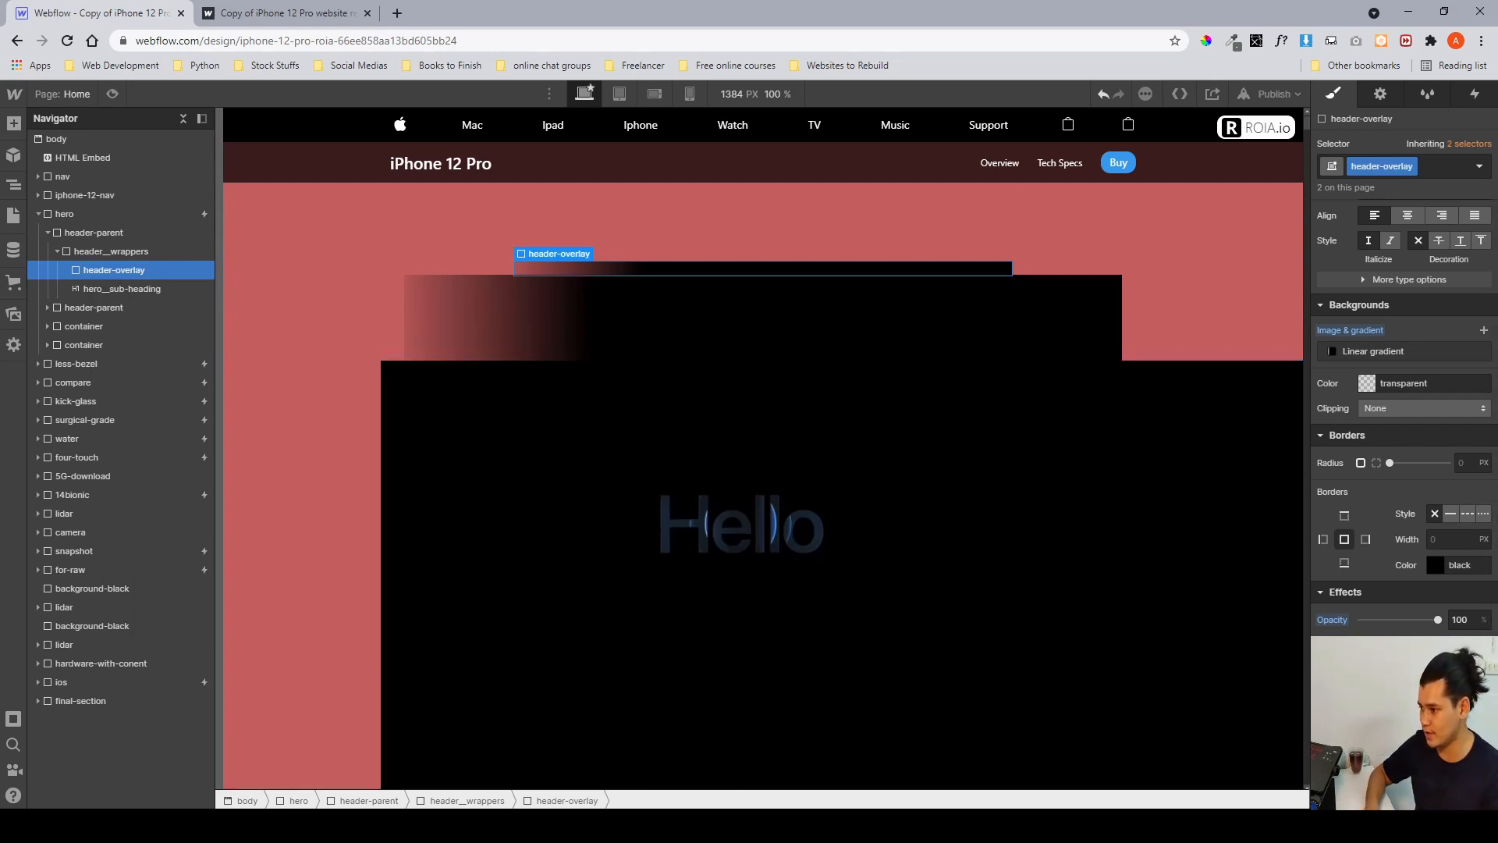
pyautogui.click(1485, 703)
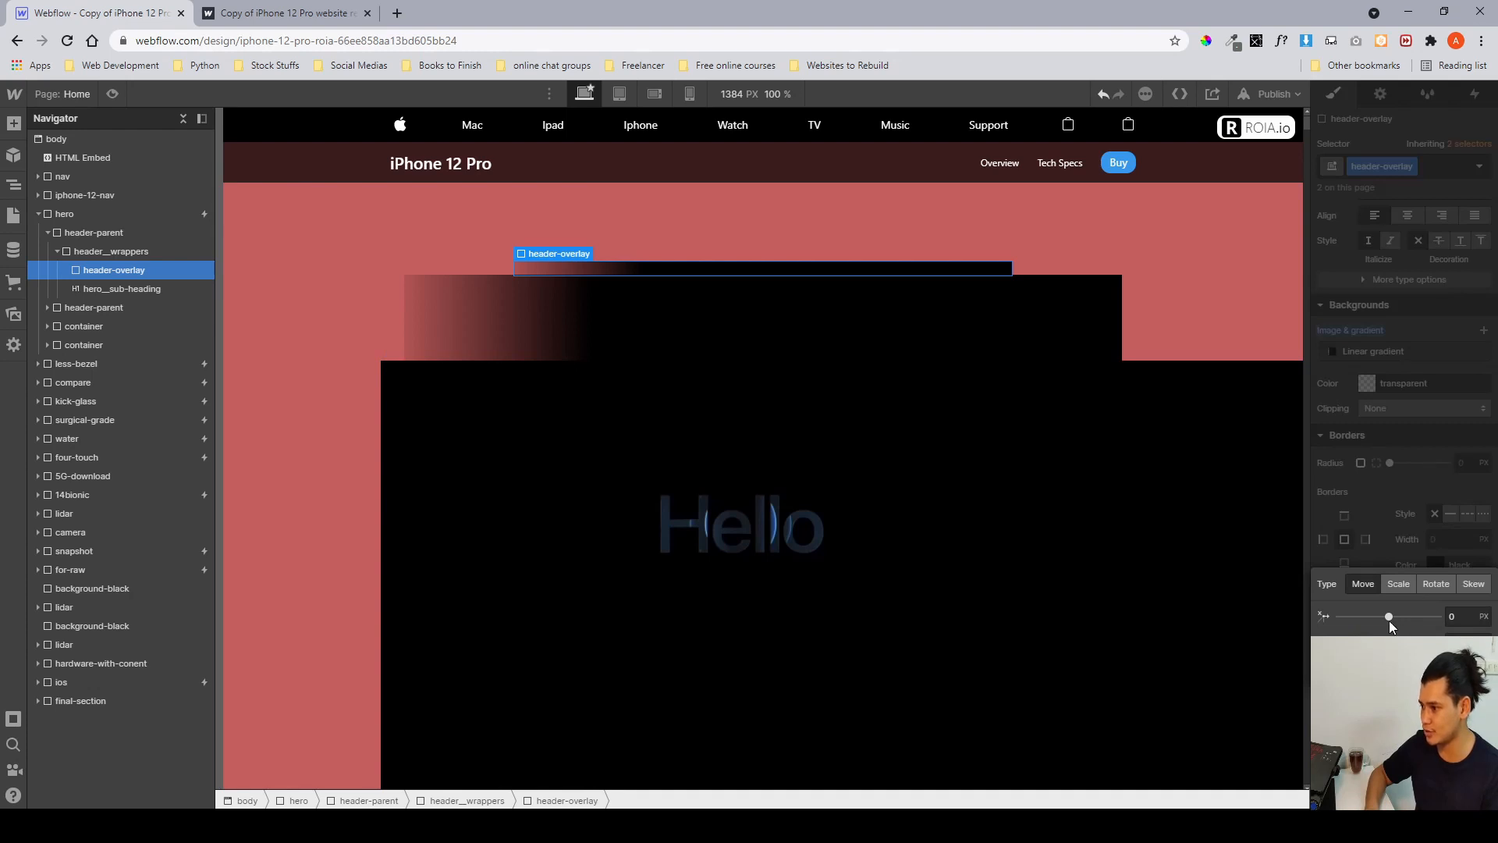
pyautogui.moveTo(1389, 617); pyautogui.dragTo(1444, 617)
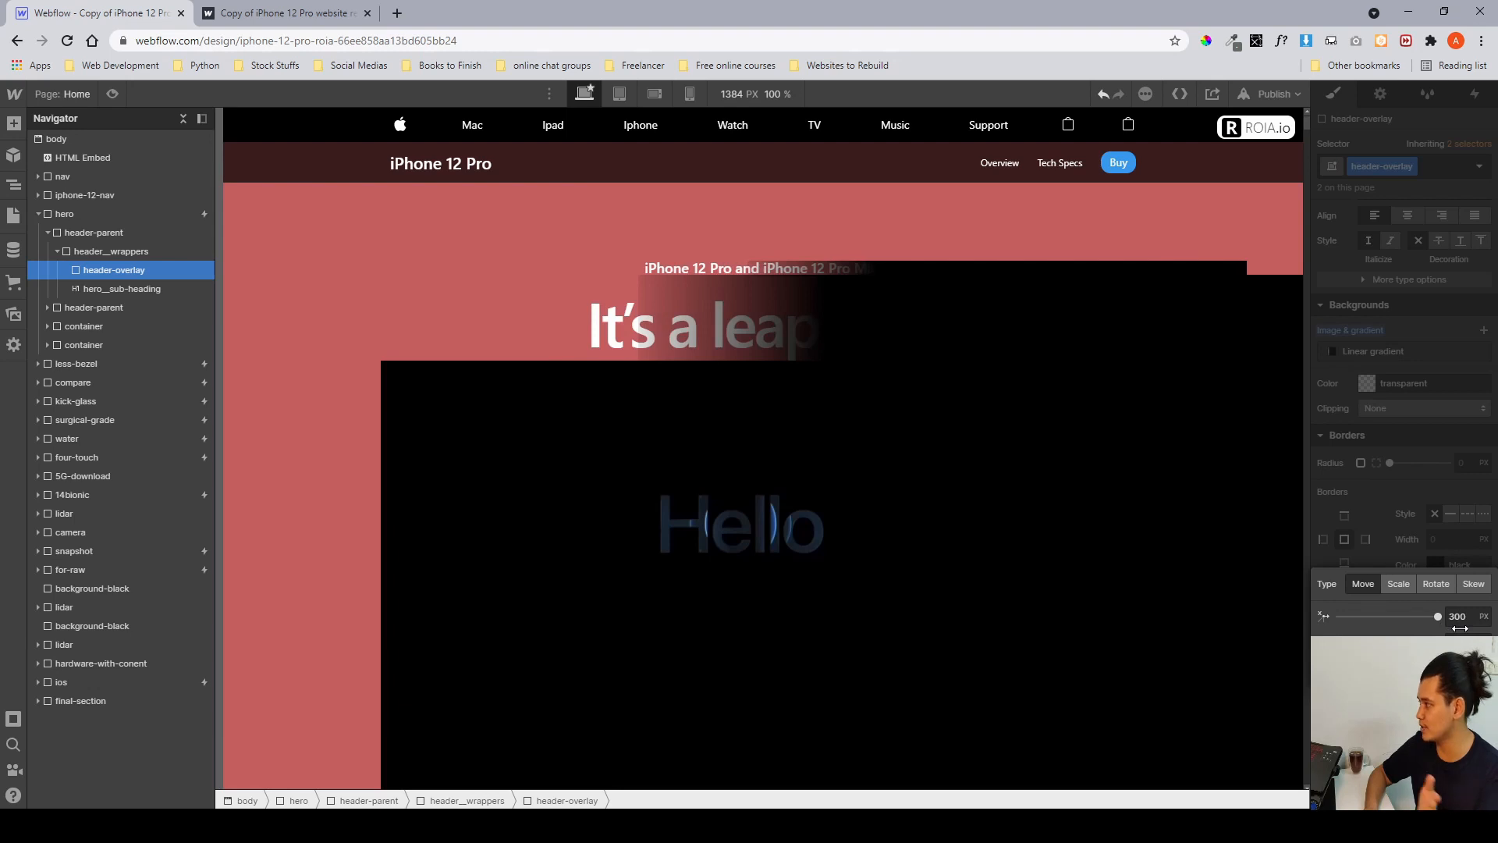
pyautogui.click(1406, 546)
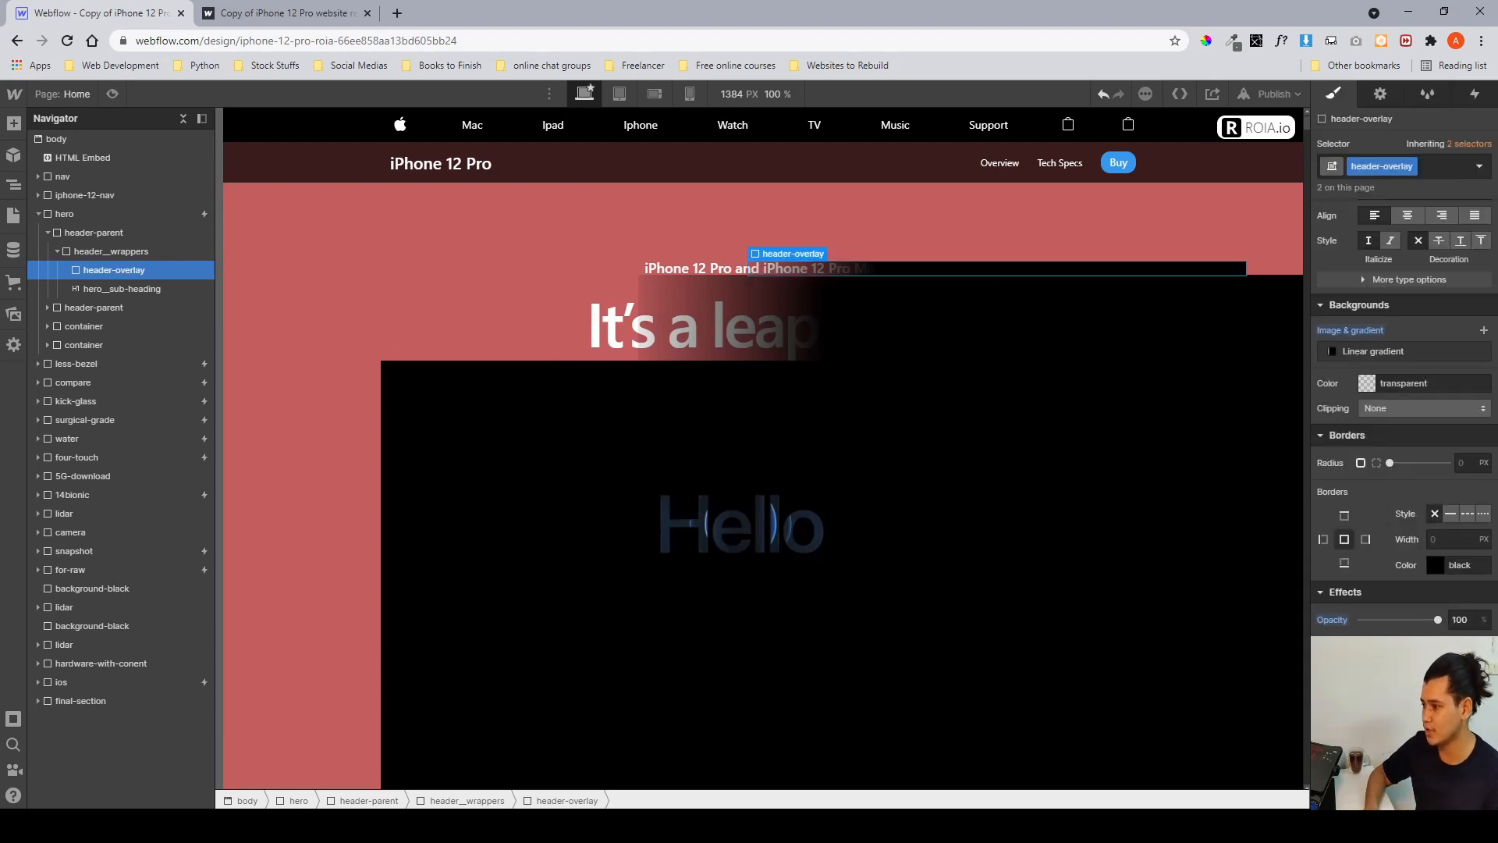
pyautogui.click(1395, 700)
pyautogui.click(1432, 537)
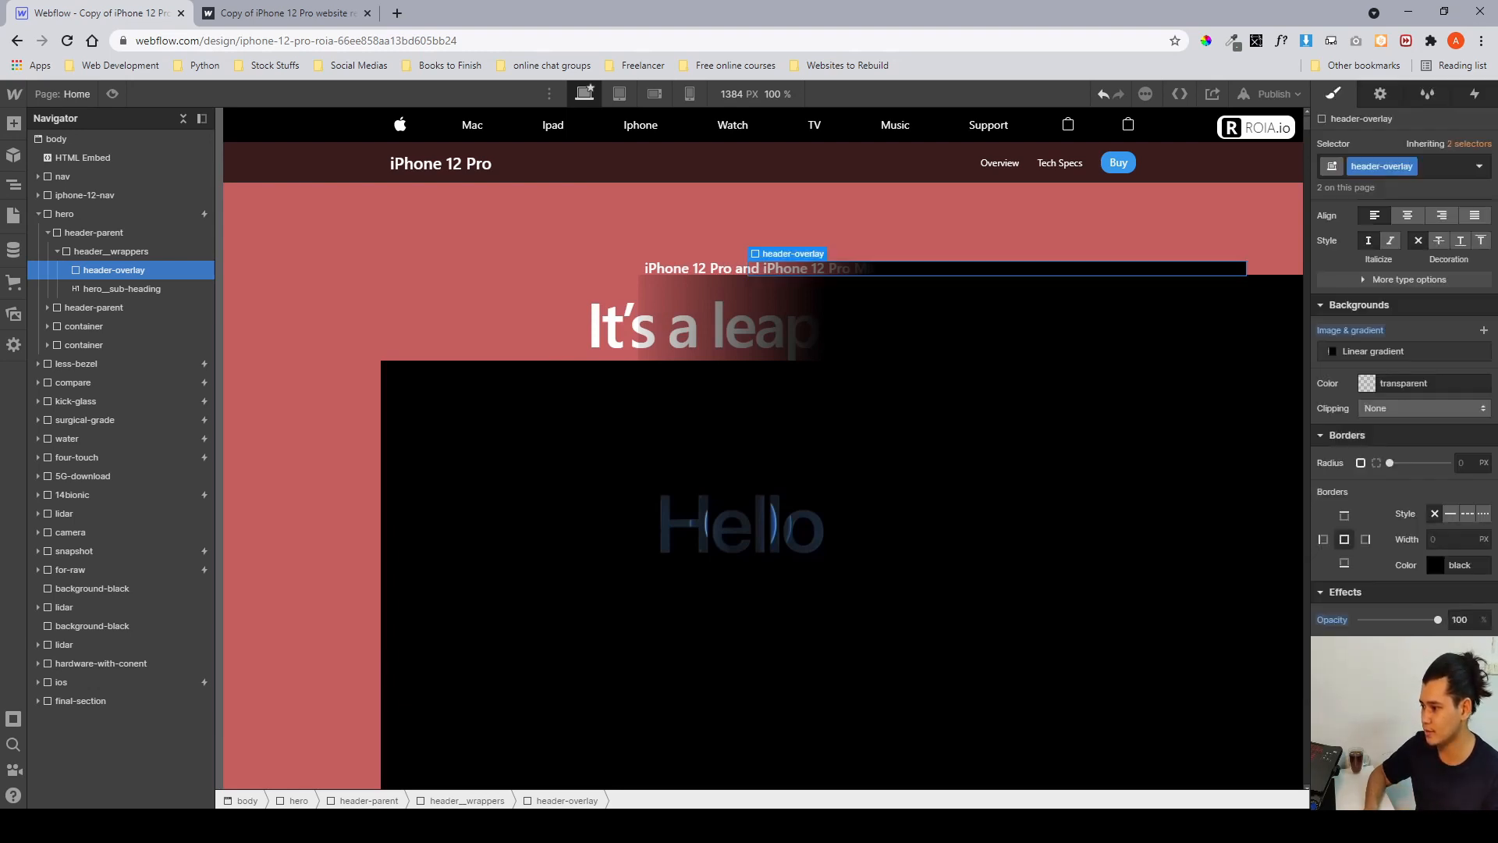
pyautogui.keyDown('alt'); pyautogui.click(1342, 621); pyautogui.keyUp('alt')
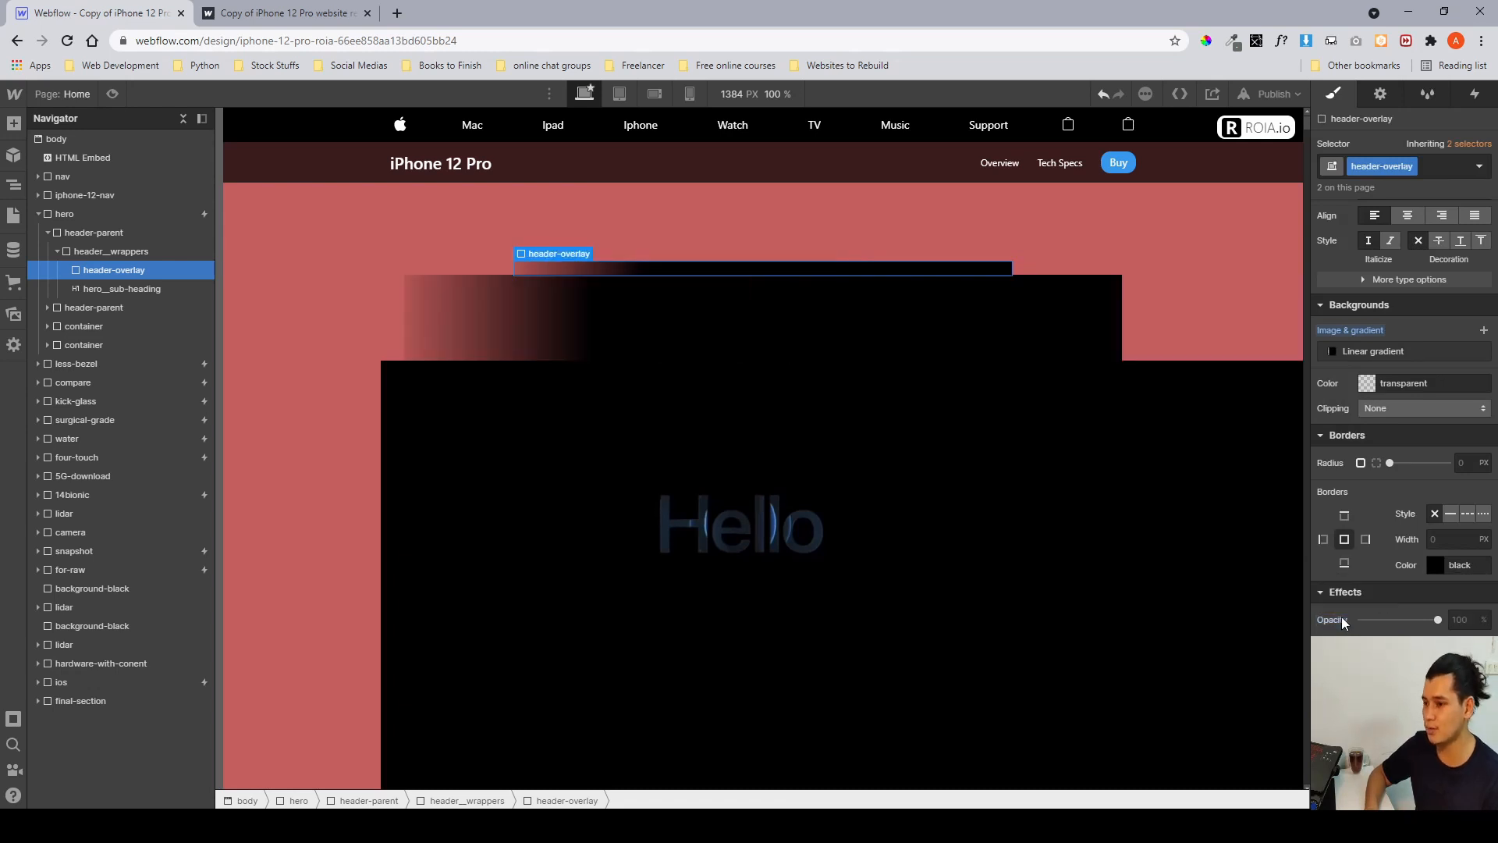
pyautogui.scroll(10, 1341, 617)
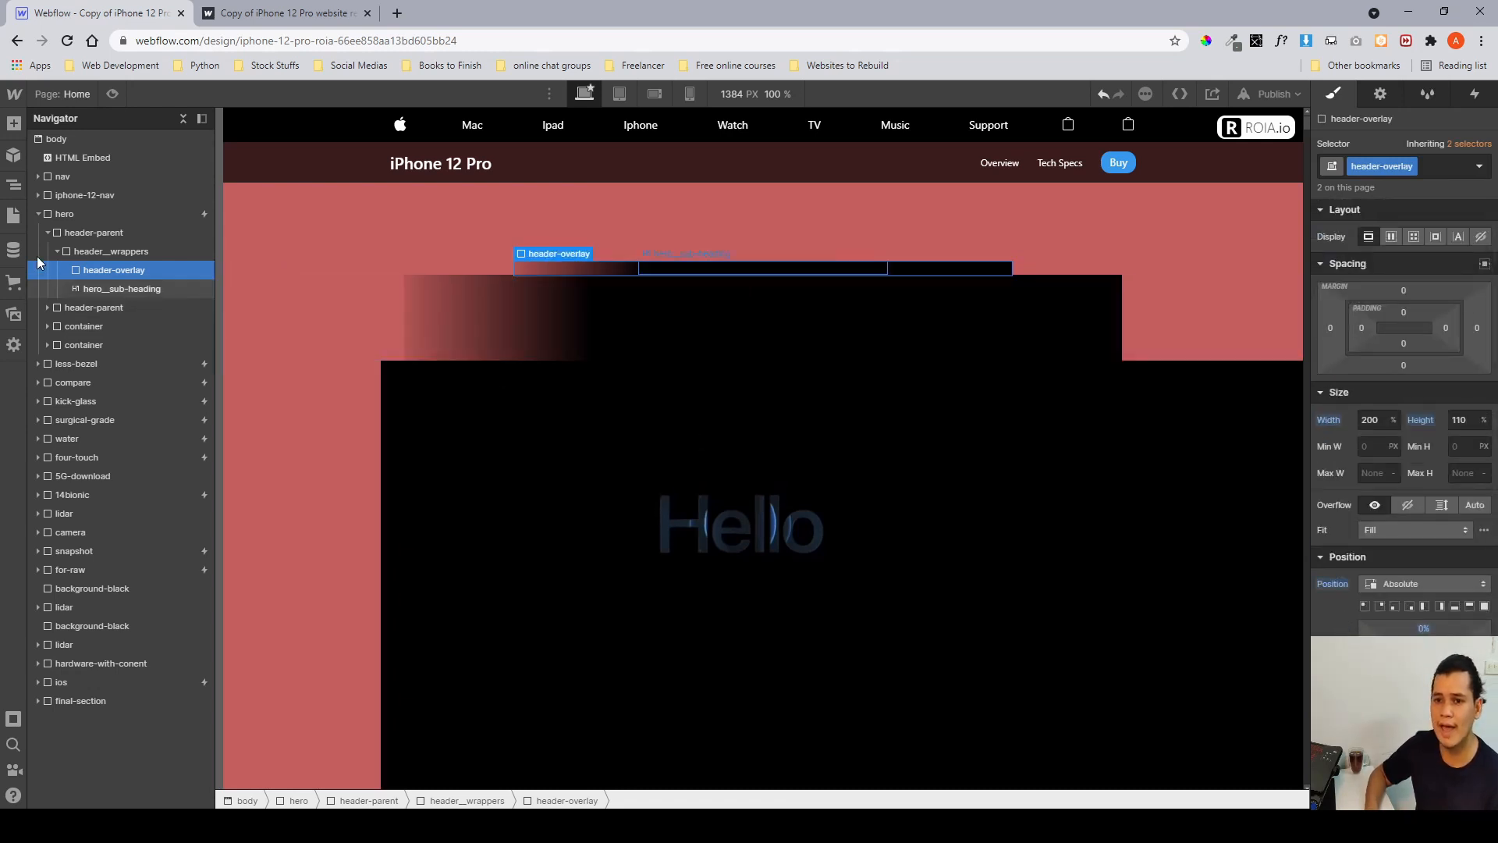
# Collapse the header-parent and inspect the hero's first container and its style settings.
pyautogui.click(58, 251)
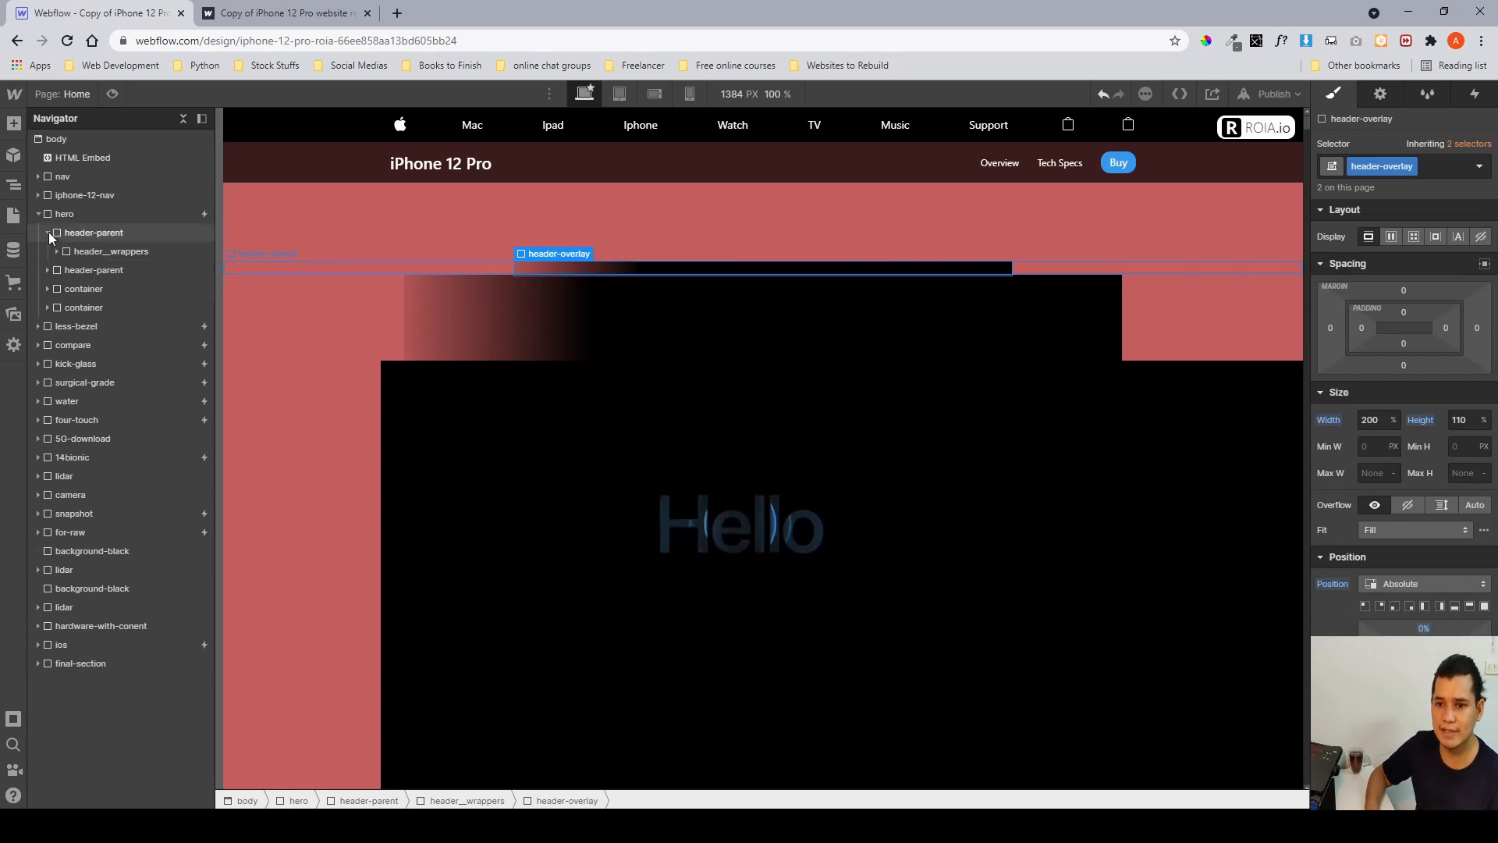
pyautogui.click(48, 232)
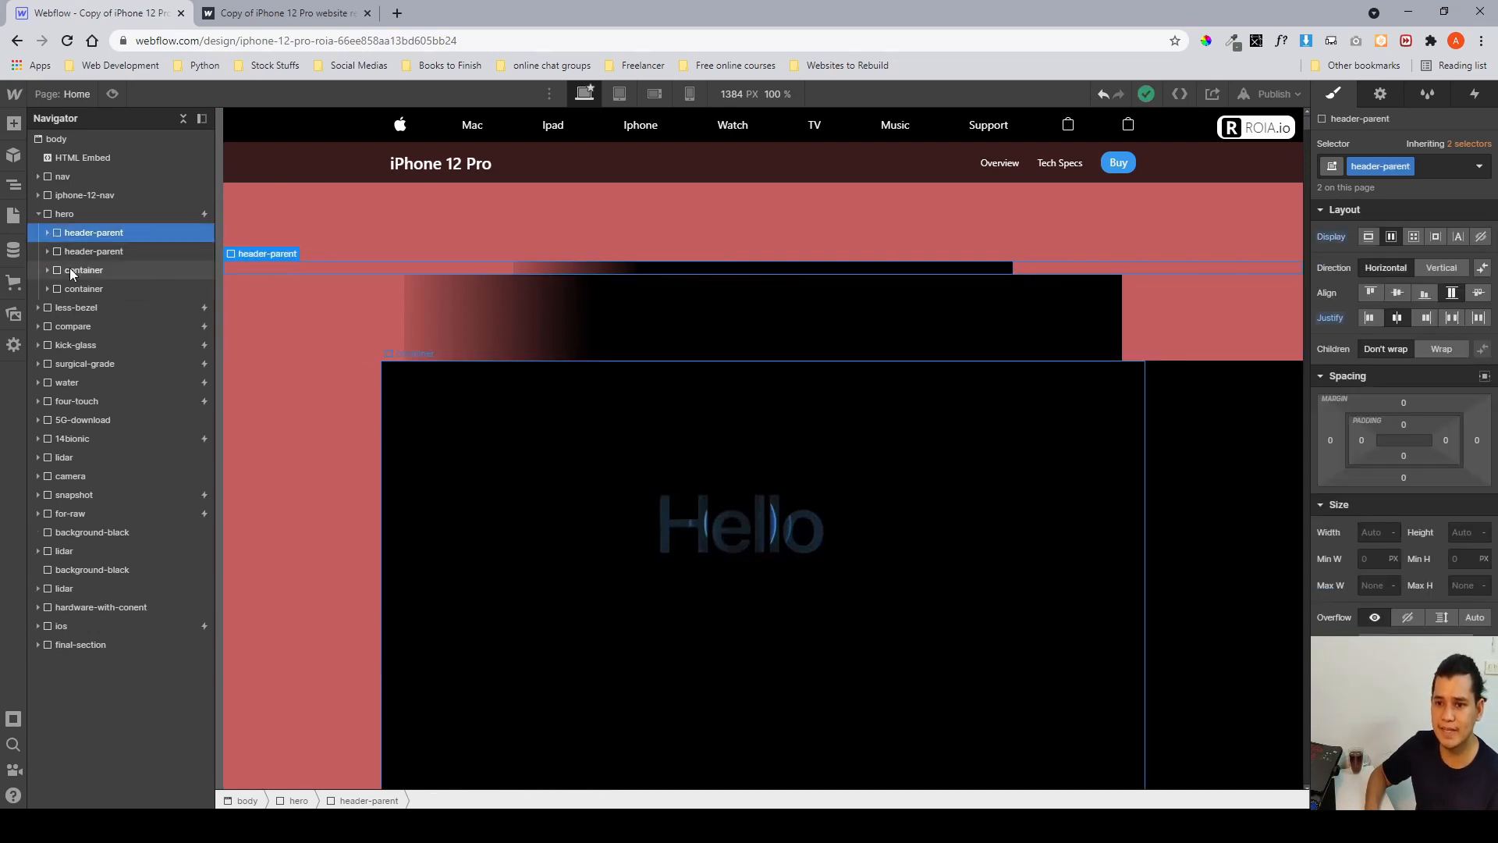
pyautogui.click(69, 269)
pyautogui.scroll(-2, 613, 439)
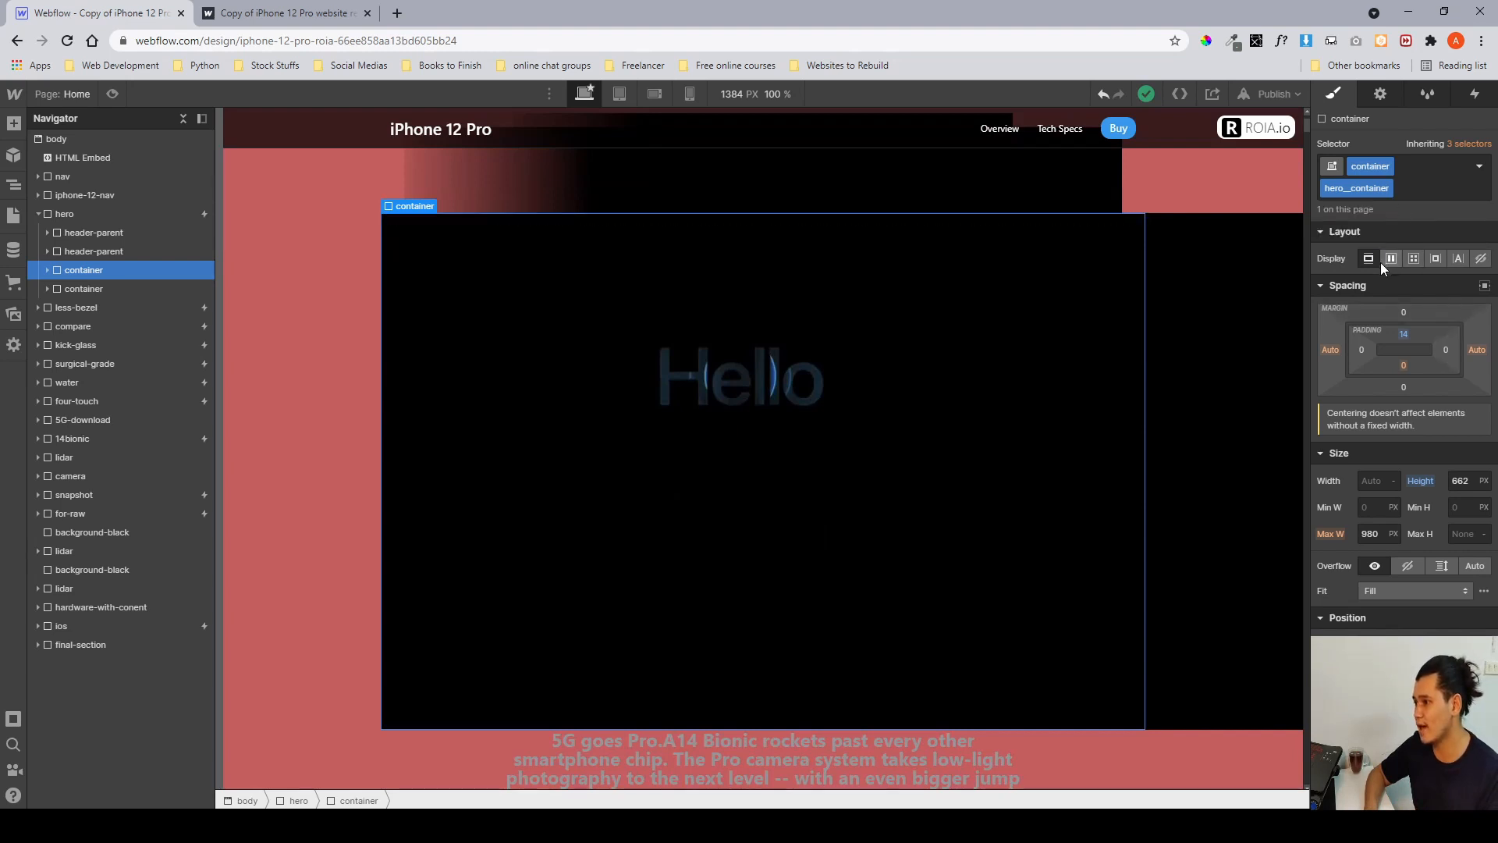
pyautogui.scroll(-2, 1448, 372)
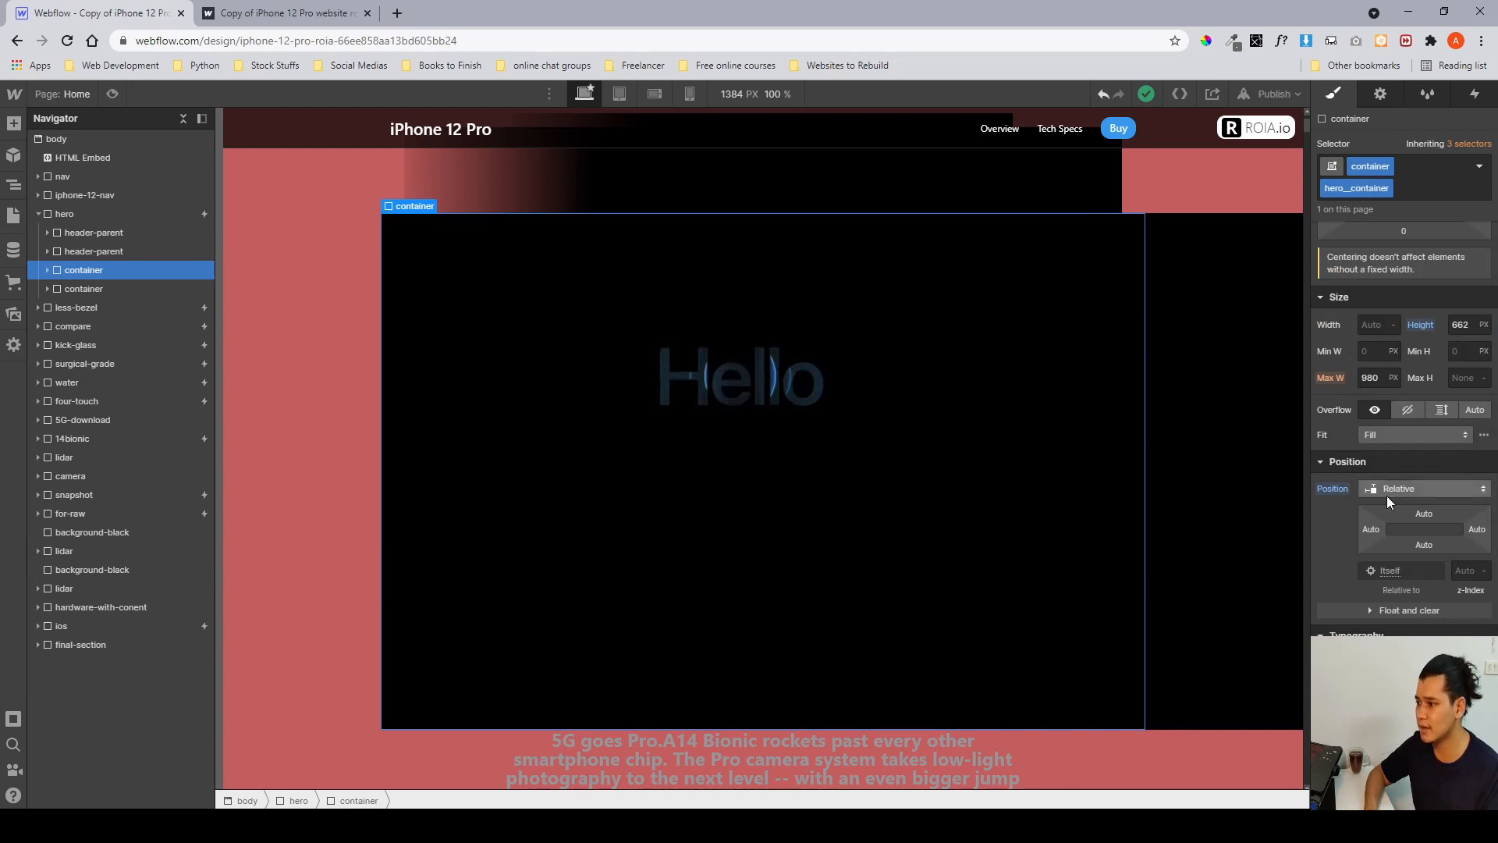
# Expand the first container and inspect the hero_video and hero_image elements, including the video's opacity.
pyautogui.click(48, 271)
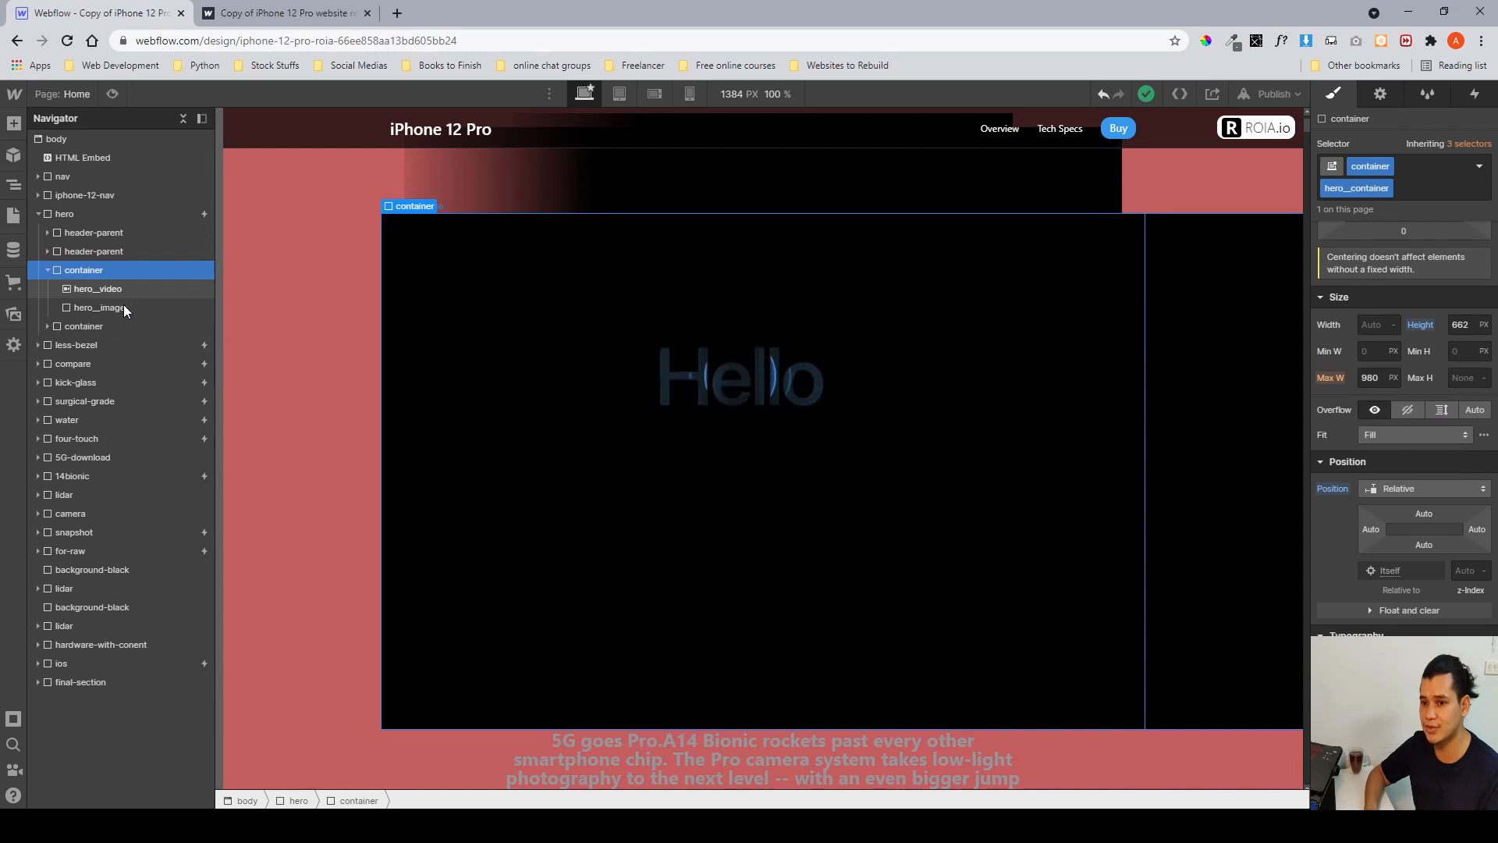
pyautogui.press('Down')
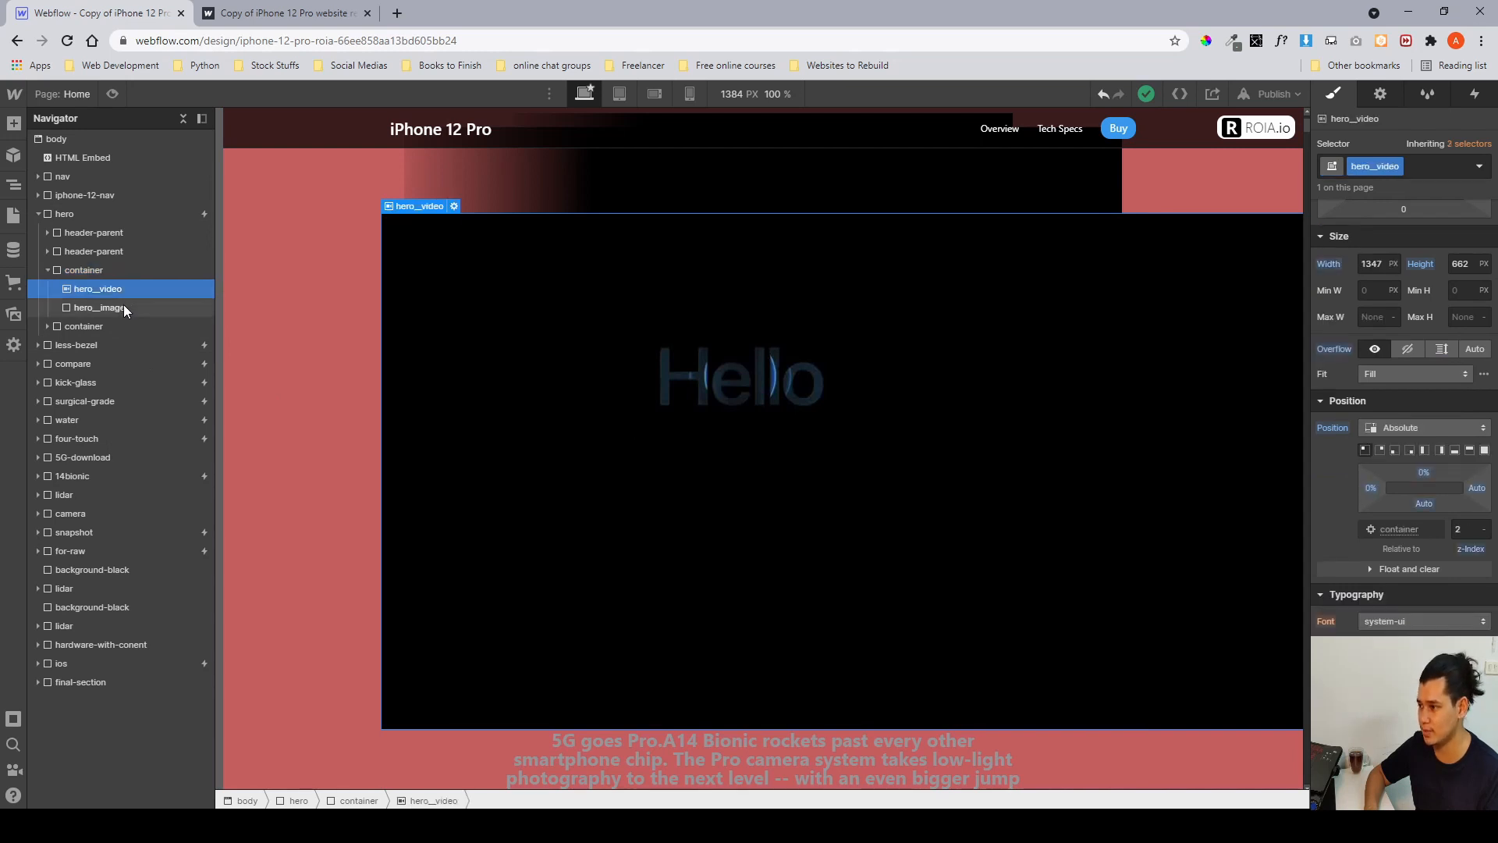
pyautogui.click(123, 306)
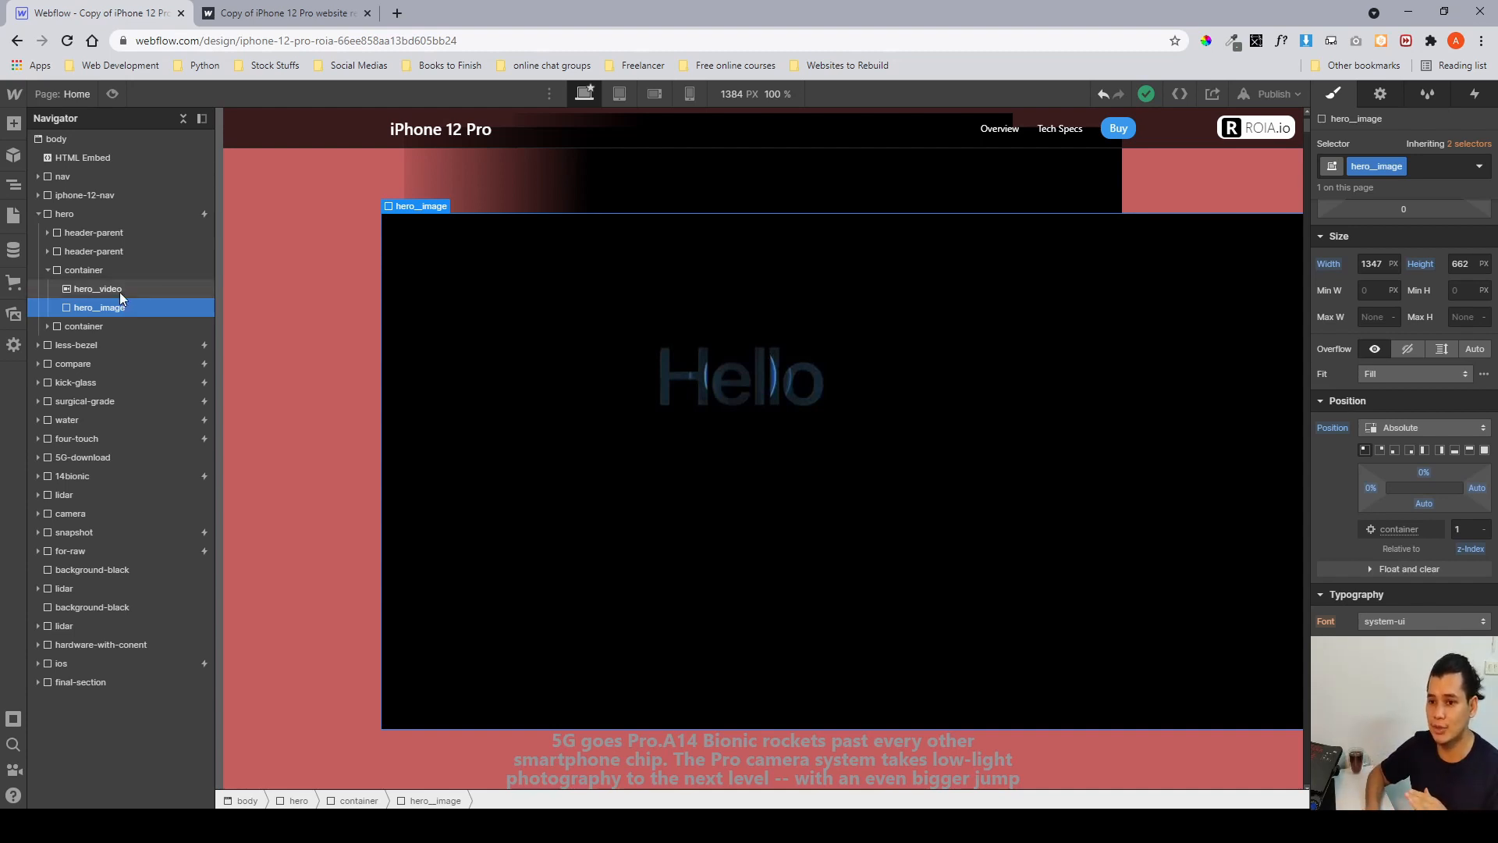
pyautogui.click(120, 291)
pyautogui.scroll(-5, 1403, 600)
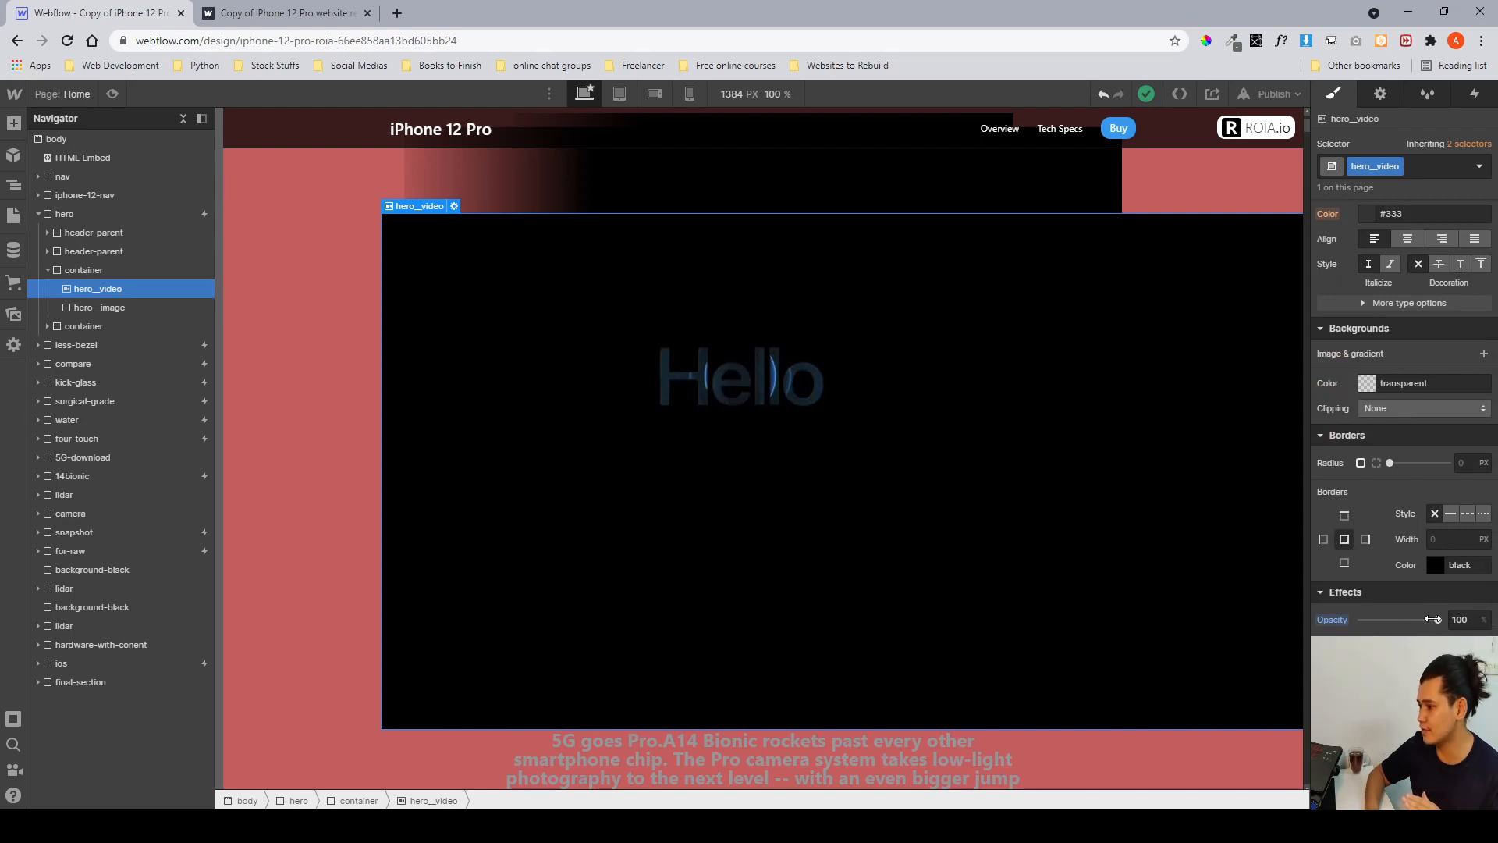
pyautogui.moveTo(1432, 619)
pyautogui.mouseDown()
pyautogui.moveTo(1359, 624)
pyautogui.moveTo(1454, 629)
pyautogui.mouseUp()
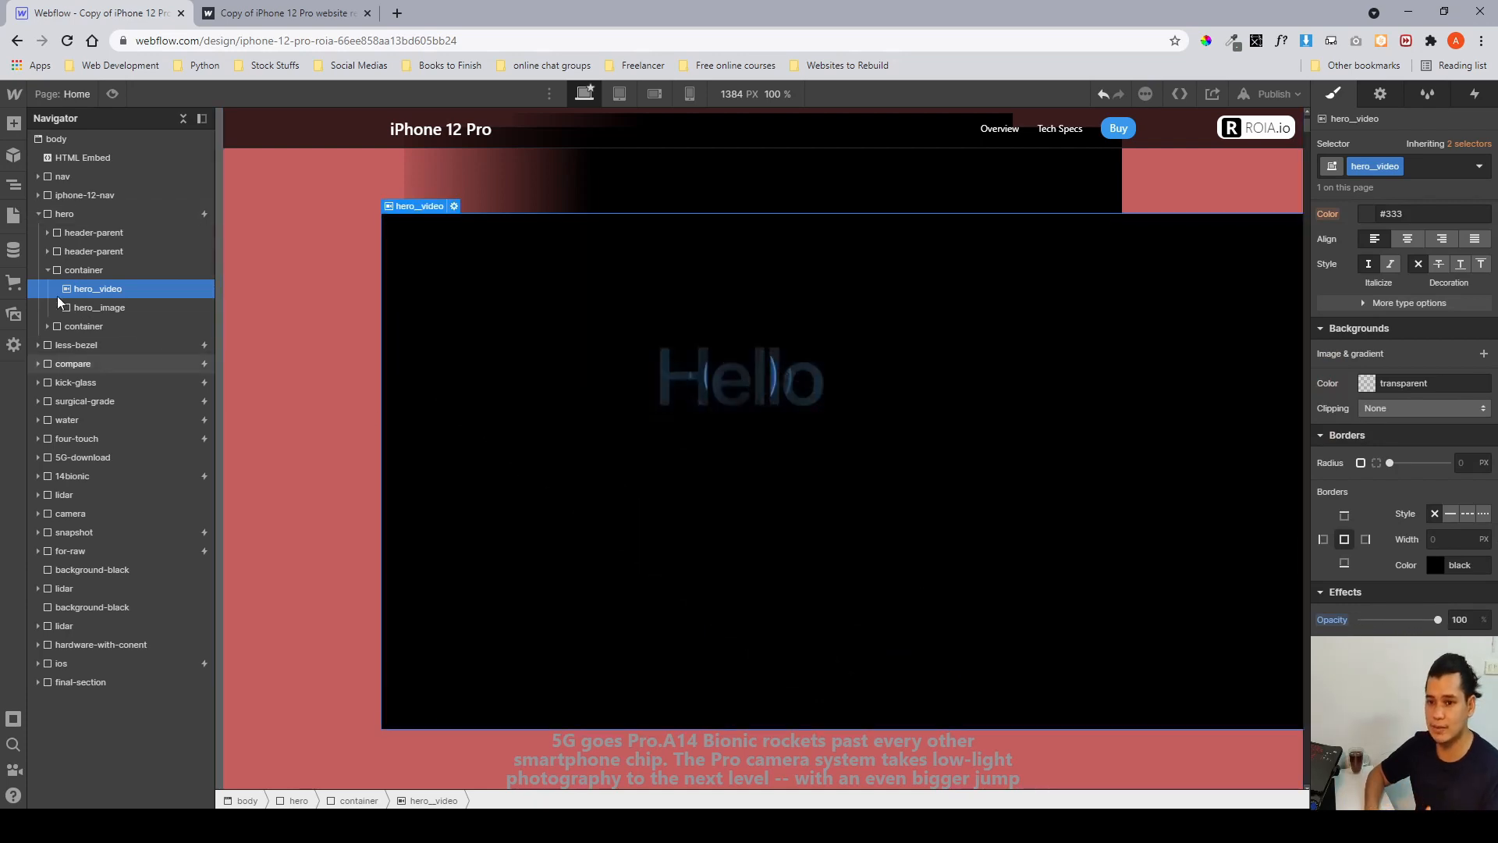
# Inspect the second container's three paragraphs, then collapse the hero and select it.
pyautogui.click(49, 270)
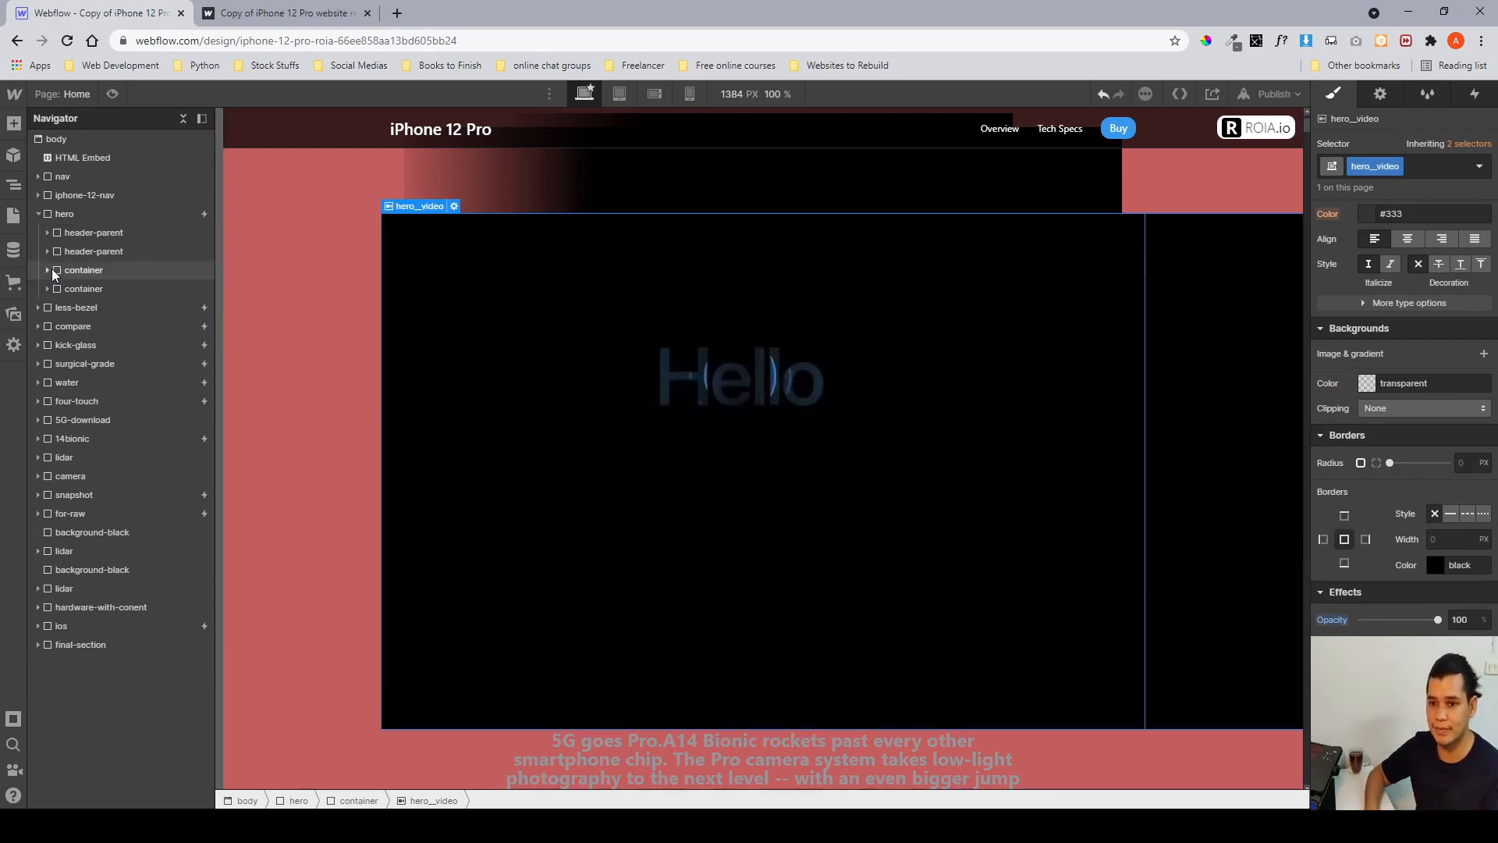
pyautogui.click(106, 288)
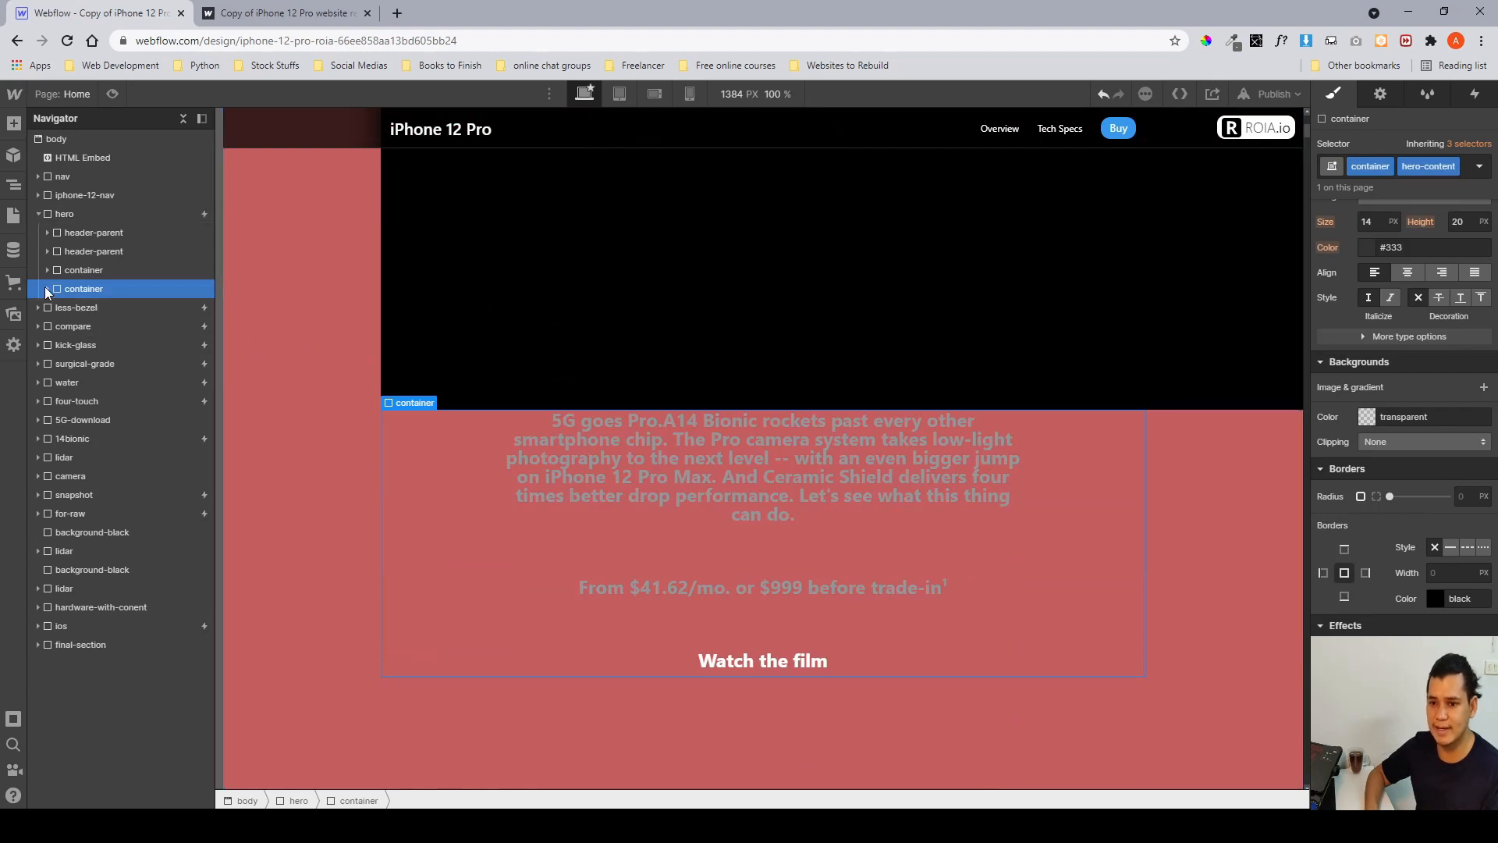
pyautogui.click(47, 289)
pyautogui.click(78, 307)
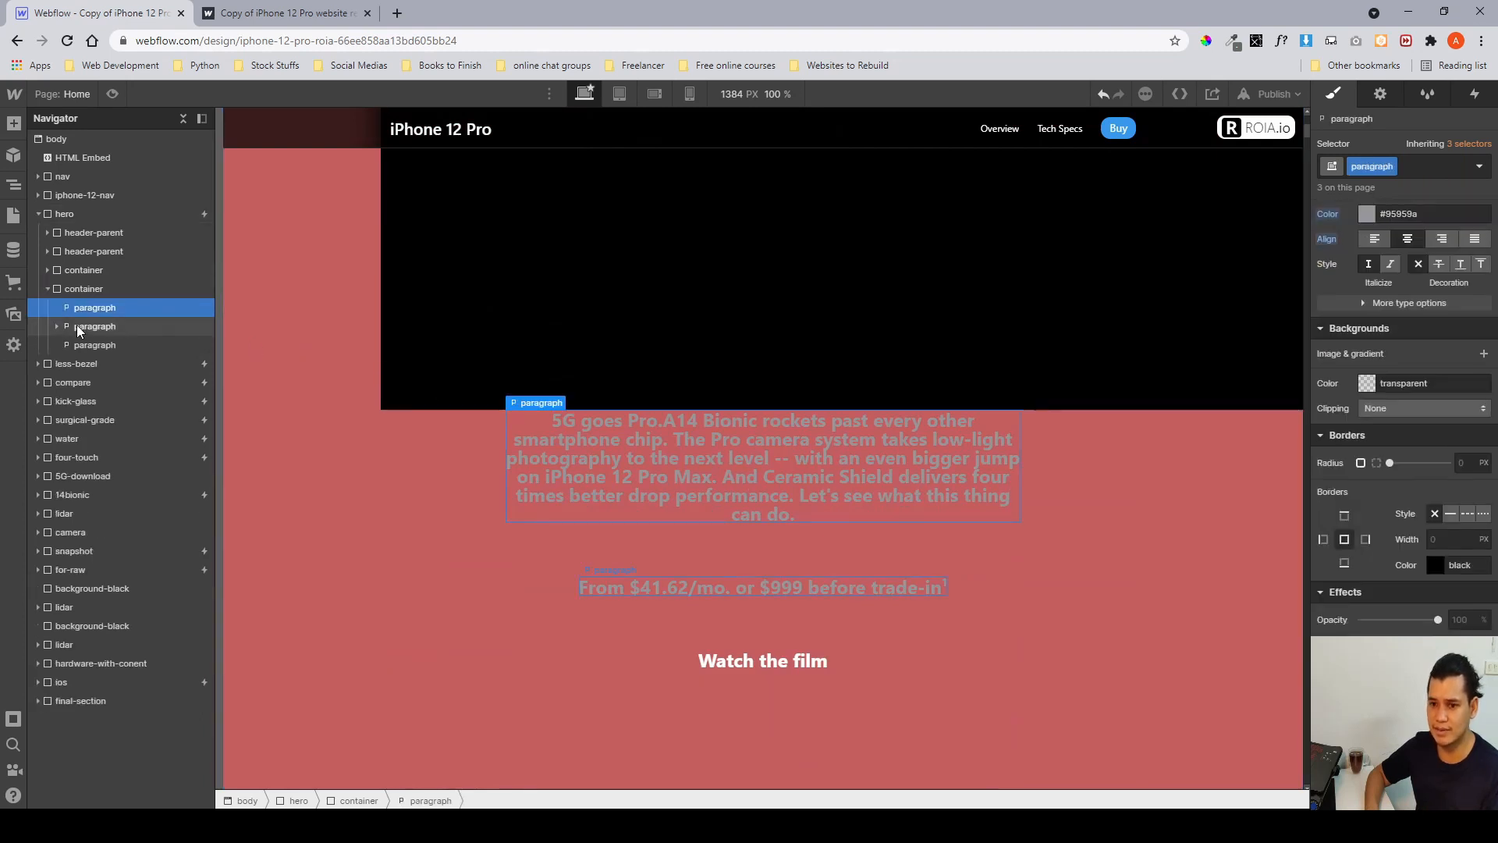
pyautogui.click(81, 346)
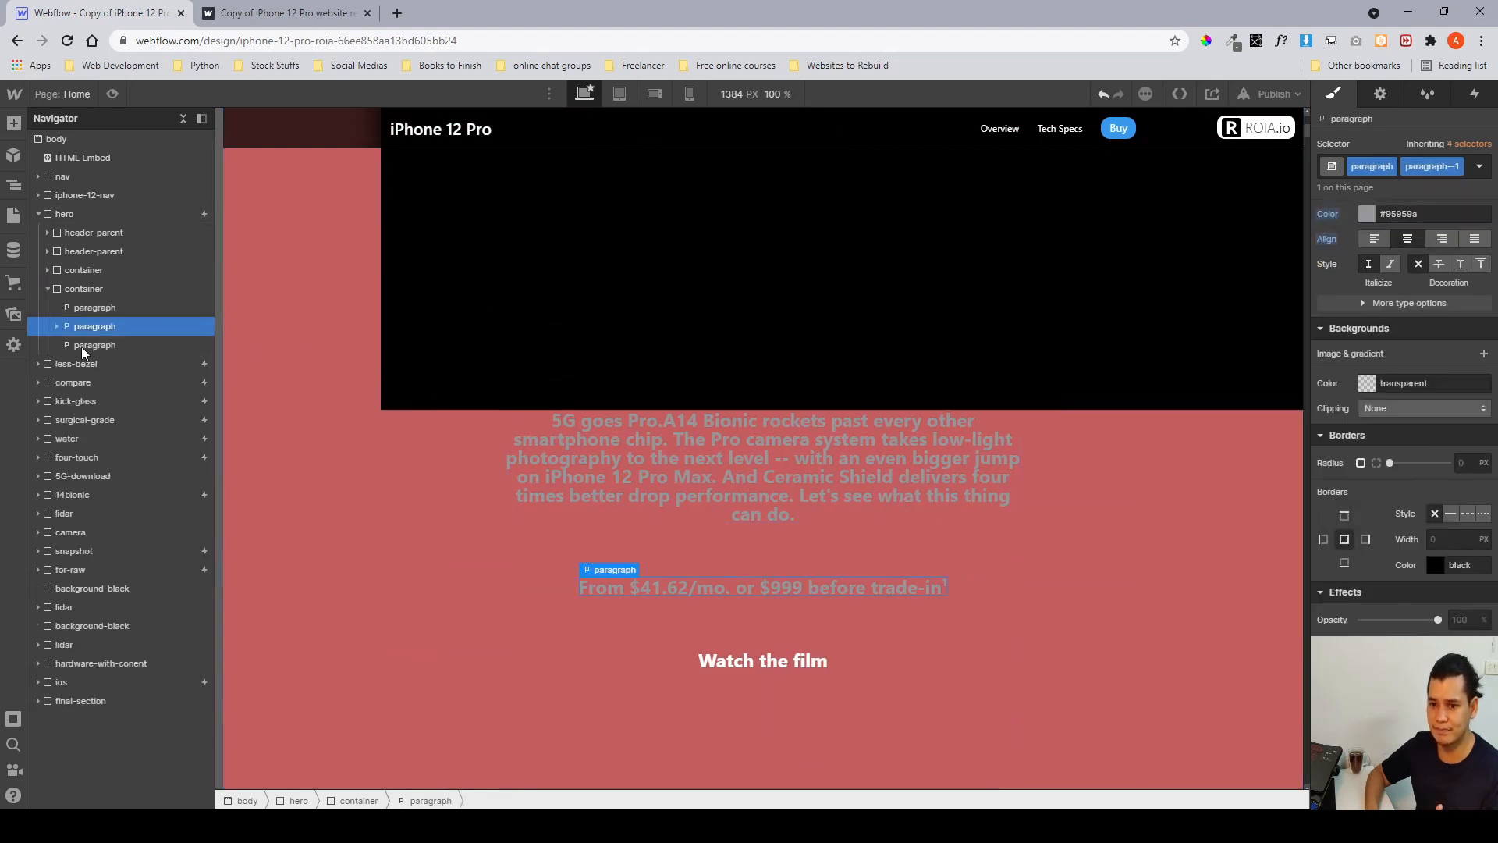
pyautogui.click(49, 287)
pyautogui.click(40, 212)
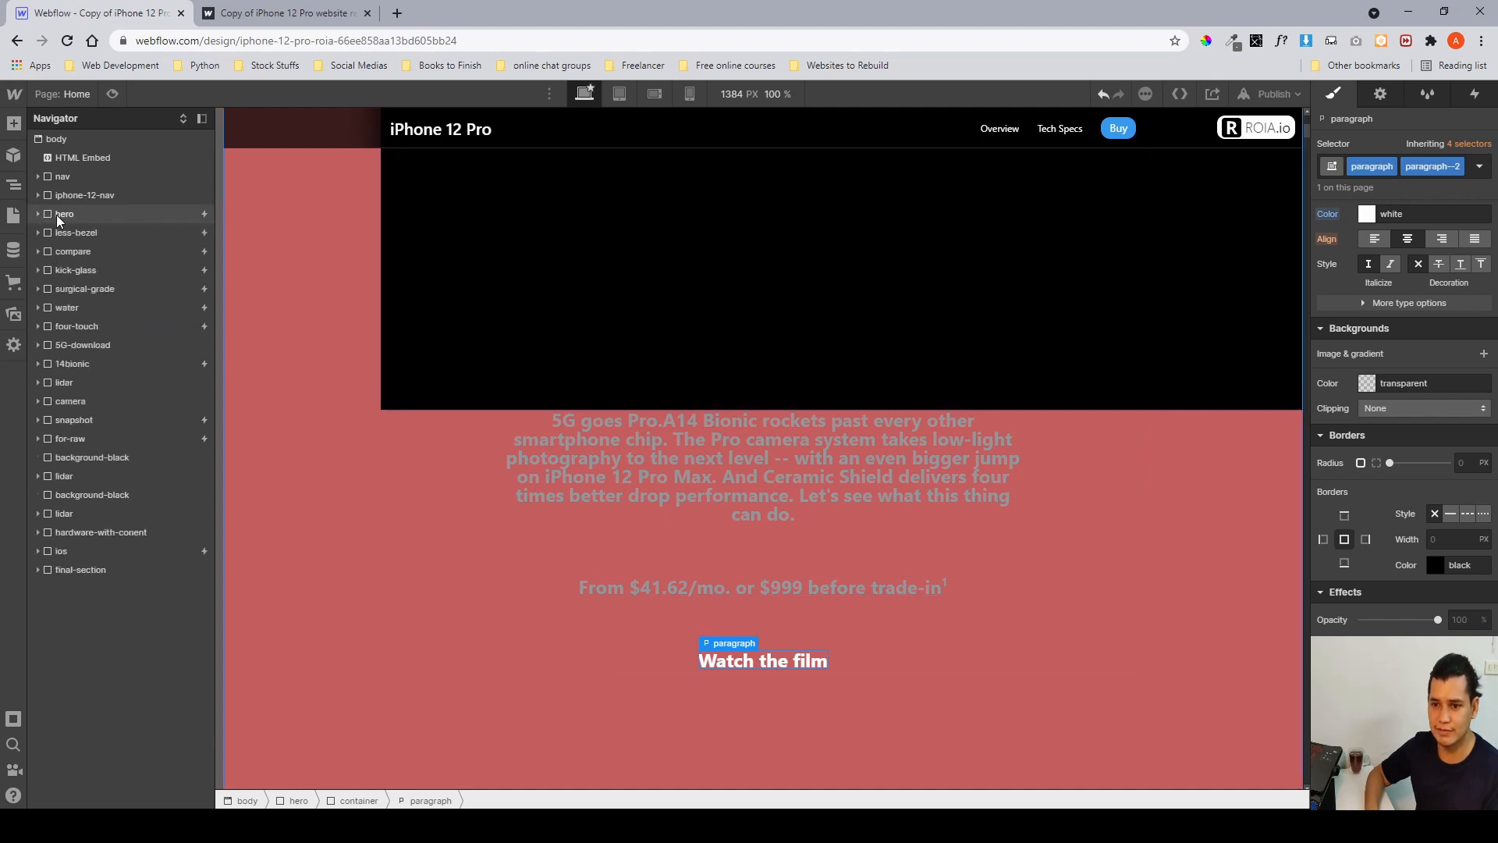
pyautogui.click(59, 215)
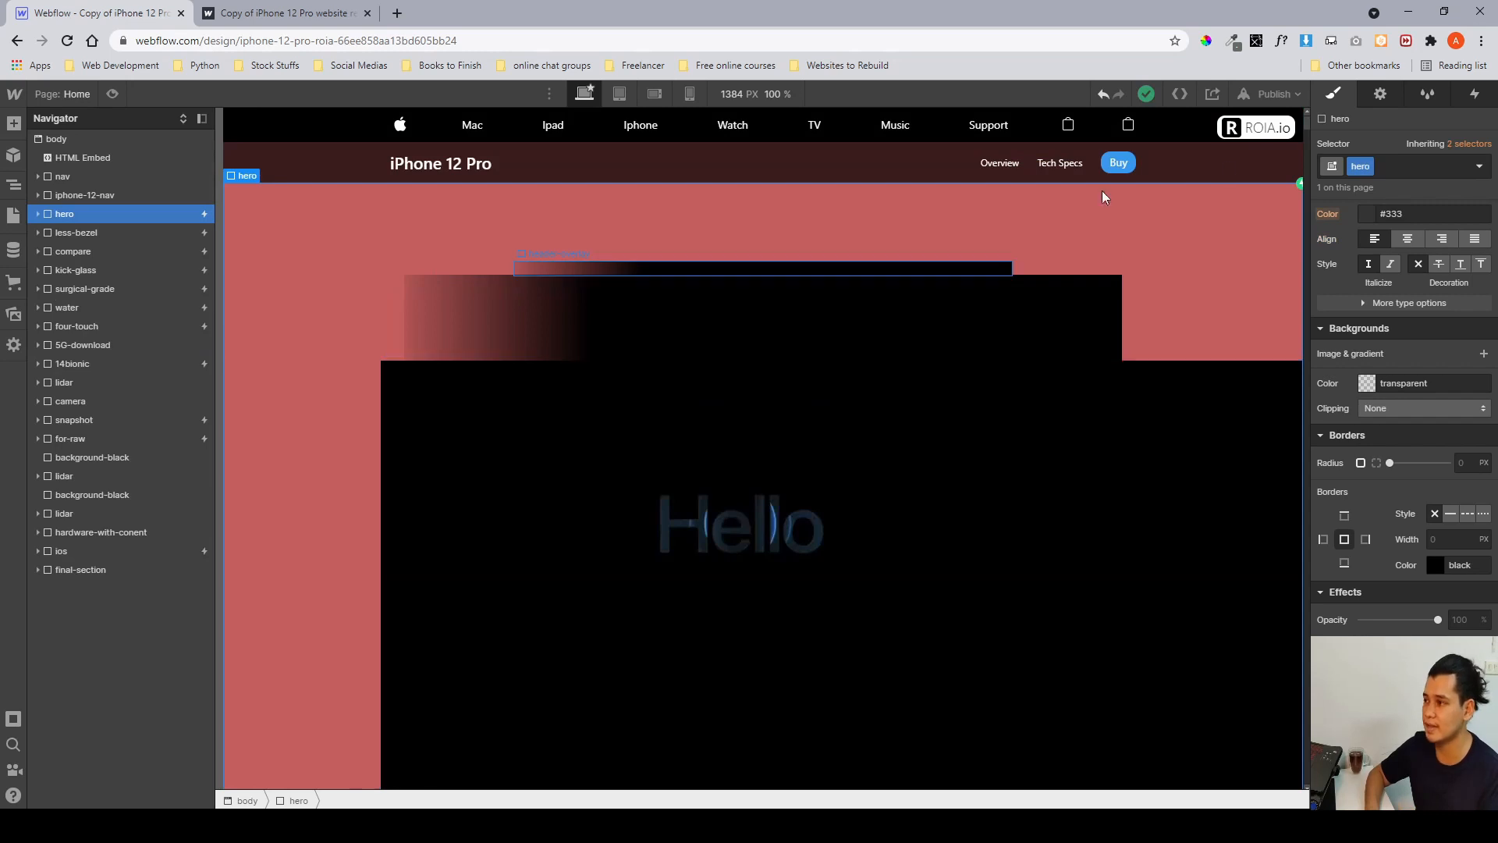
# Open the hero page load animation and review its hero_video opacity and header-overlay move and hide/show actions.
pyautogui.click(1477, 95)
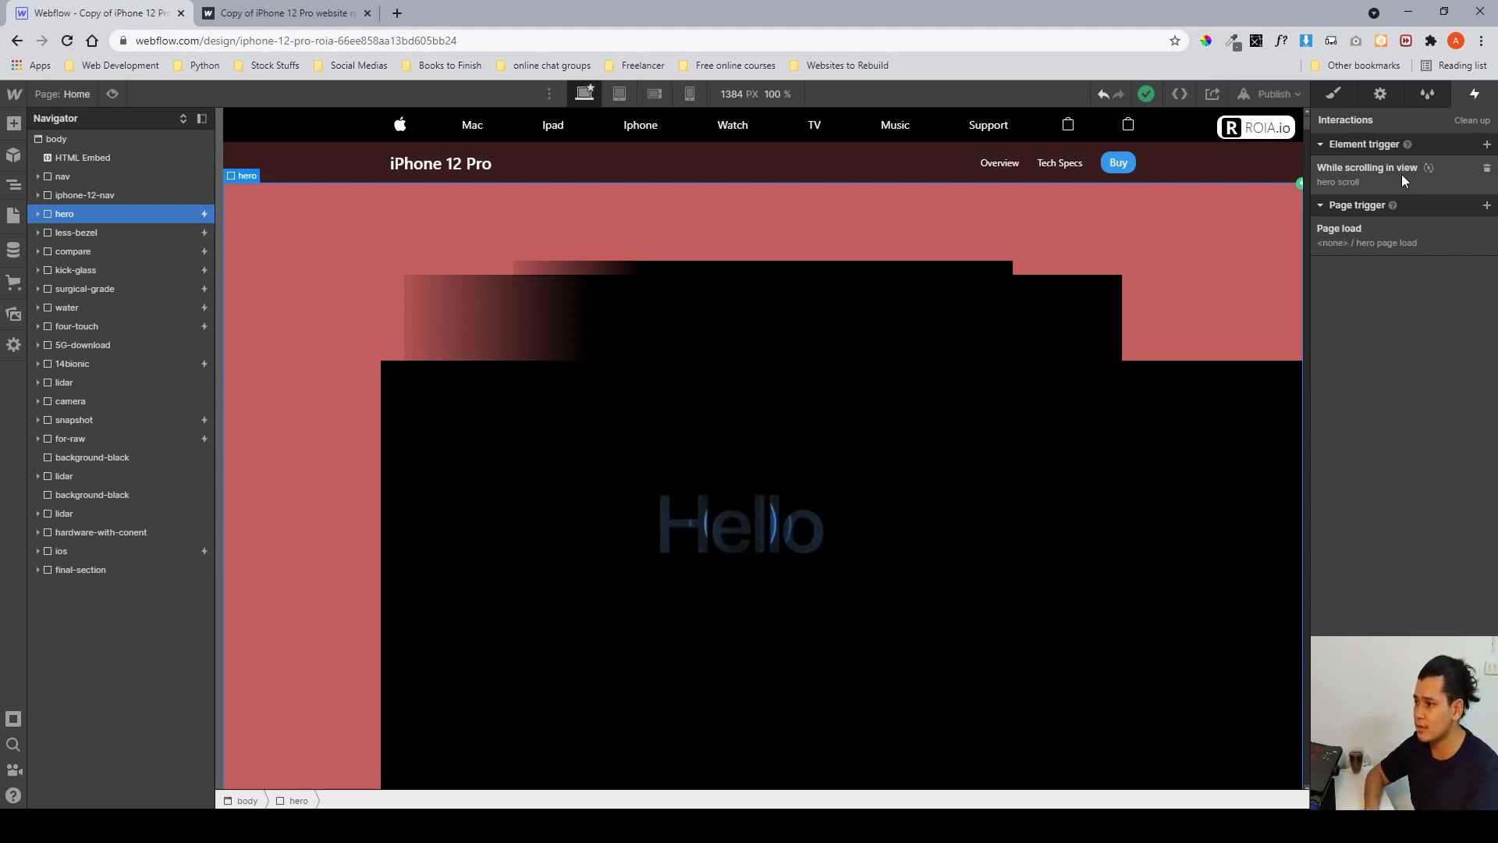
pyautogui.click(1379, 235)
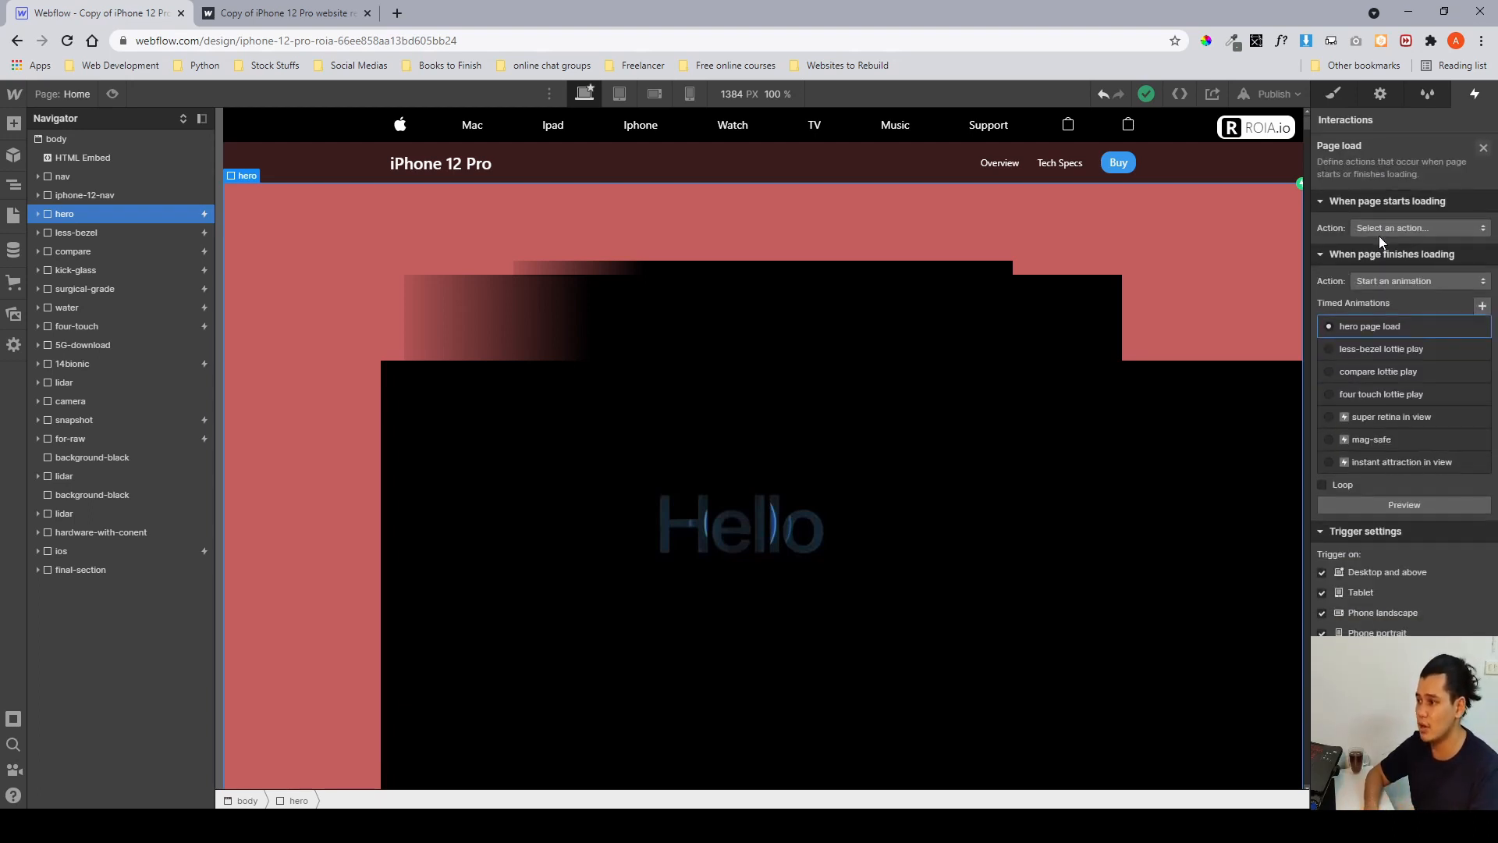
pyautogui.click(1390, 326)
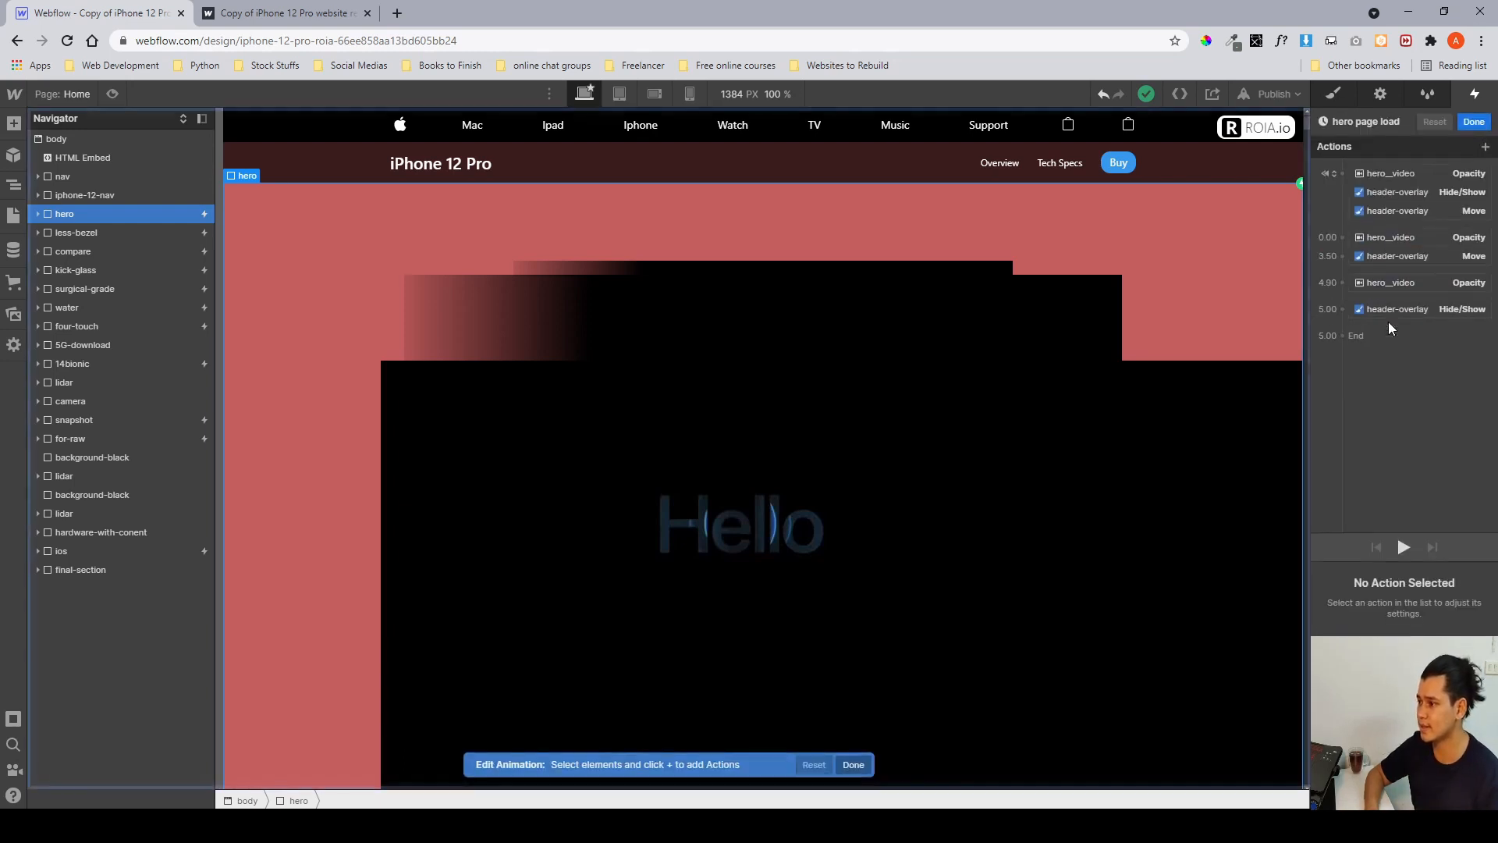
pyautogui.click(1374, 176)
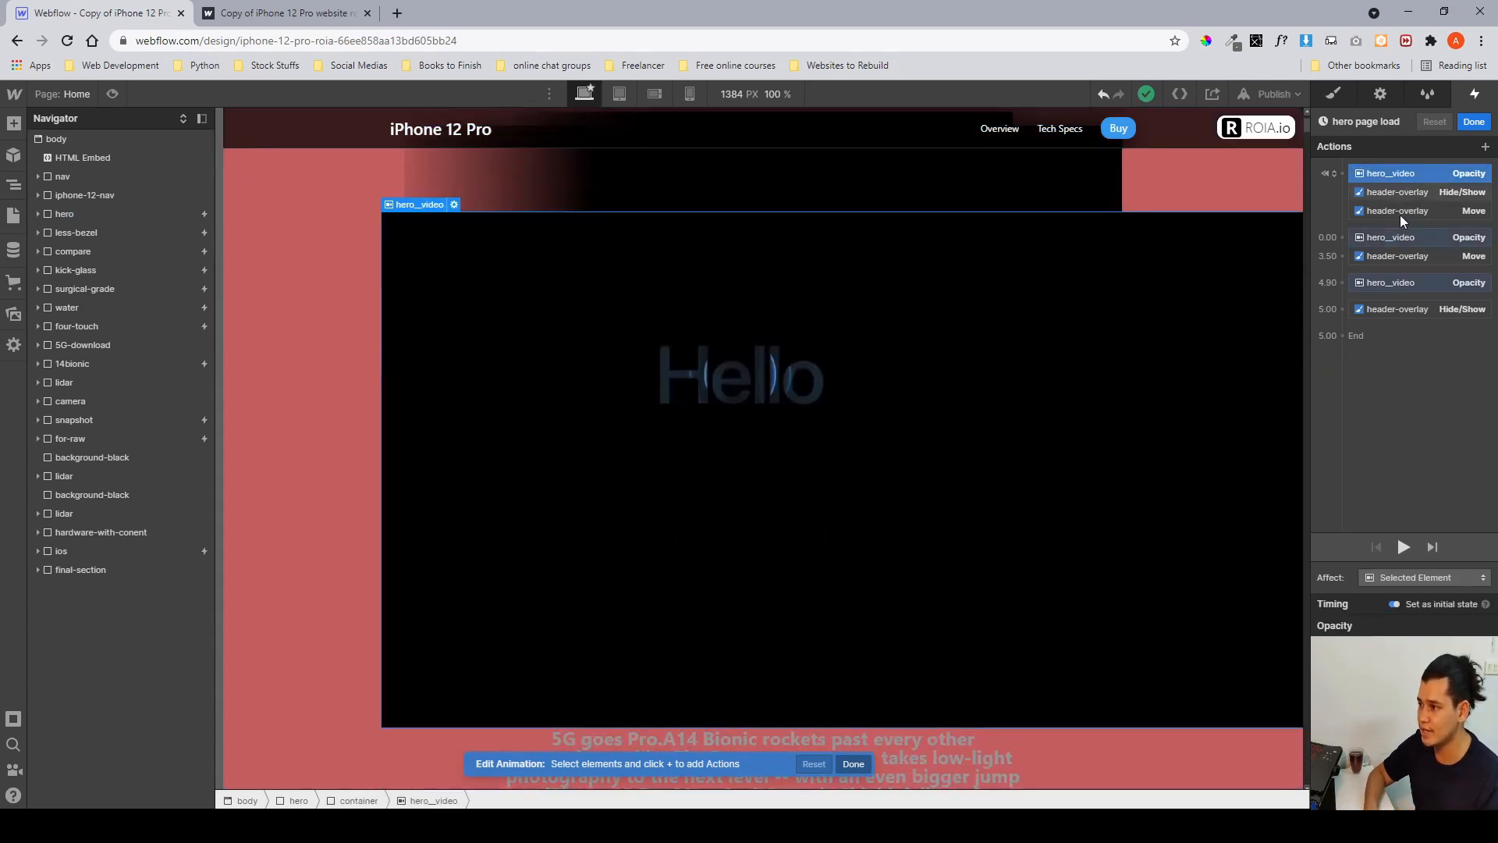
pyautogui.click(1384, 286)
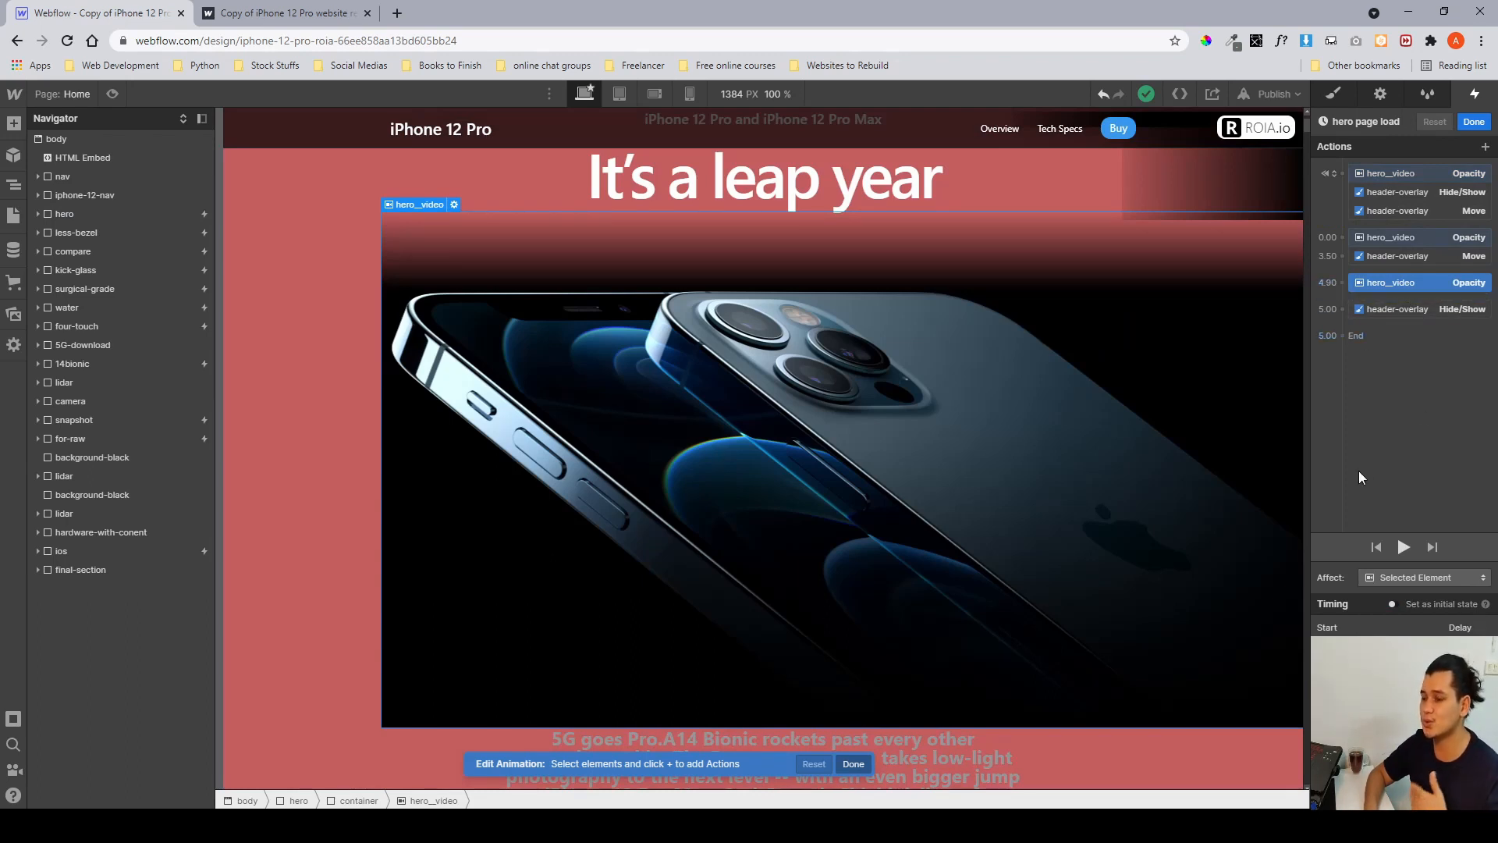
pyautogui.click(1388, 308)
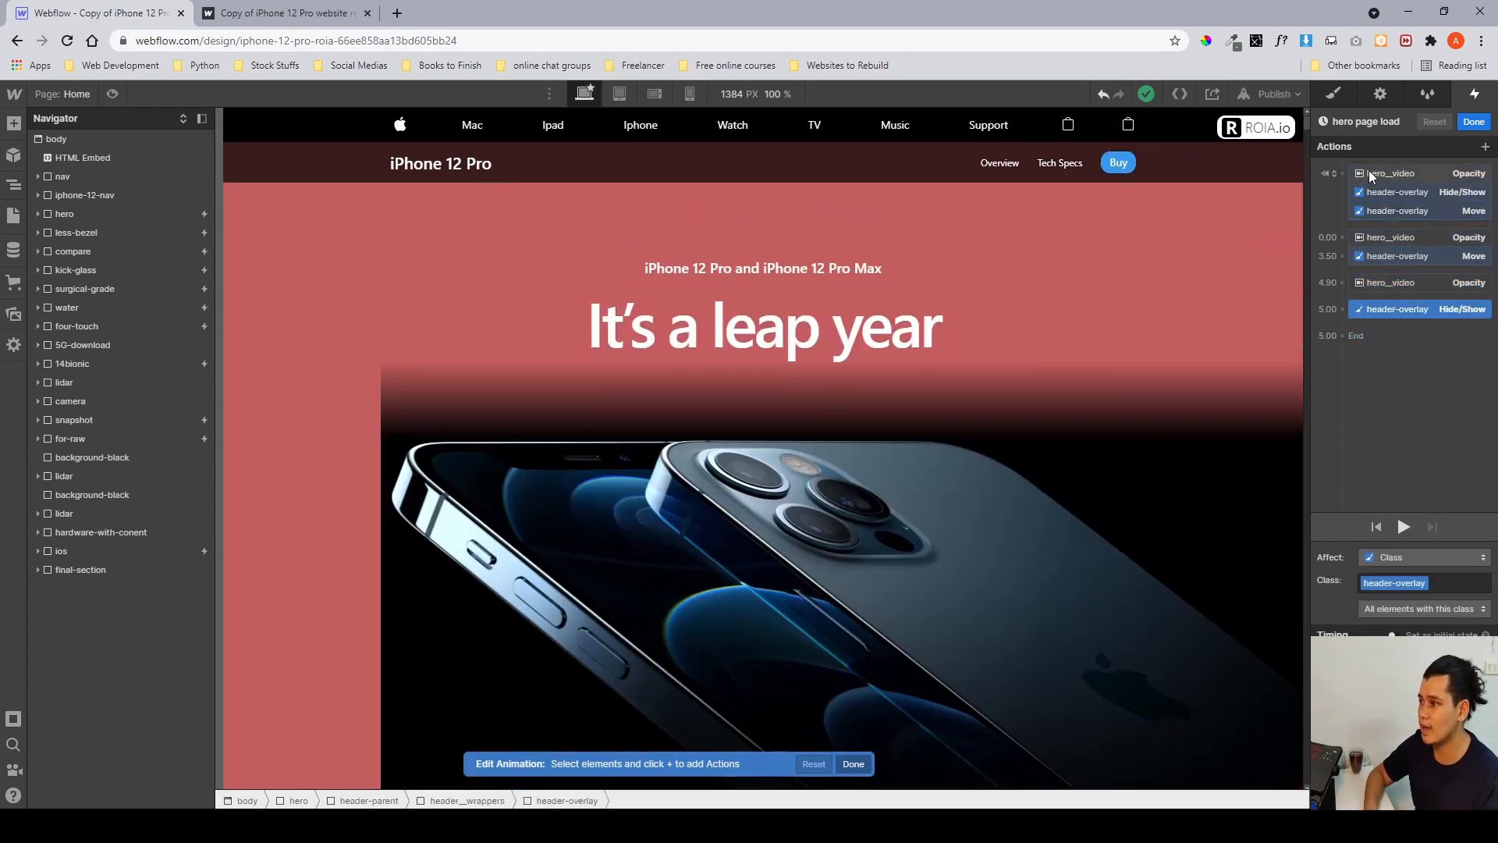
pyautogui.click(1397, 209)
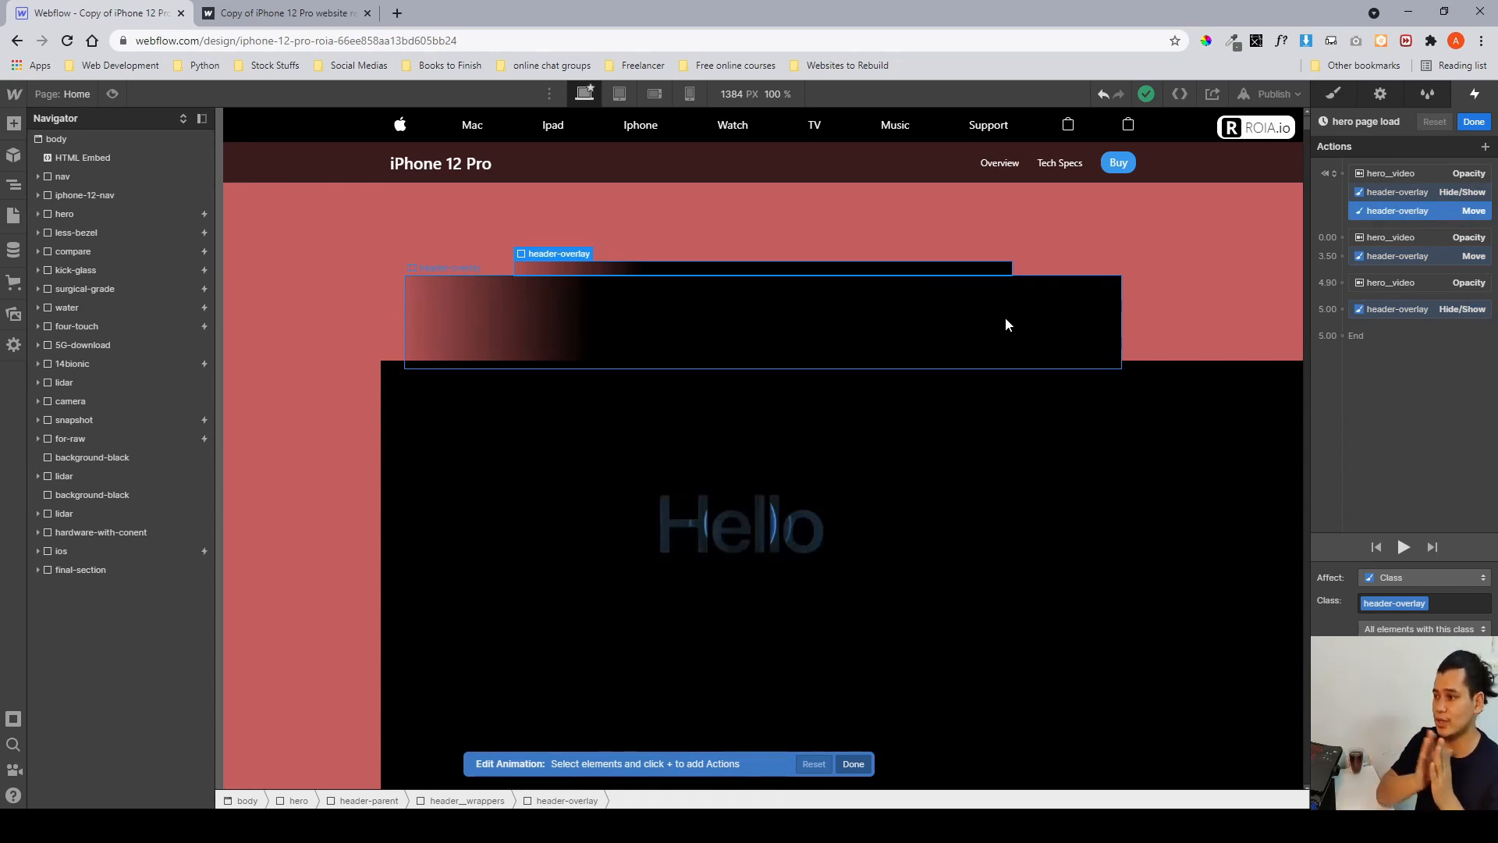
pyautogui.click(1370, 310)
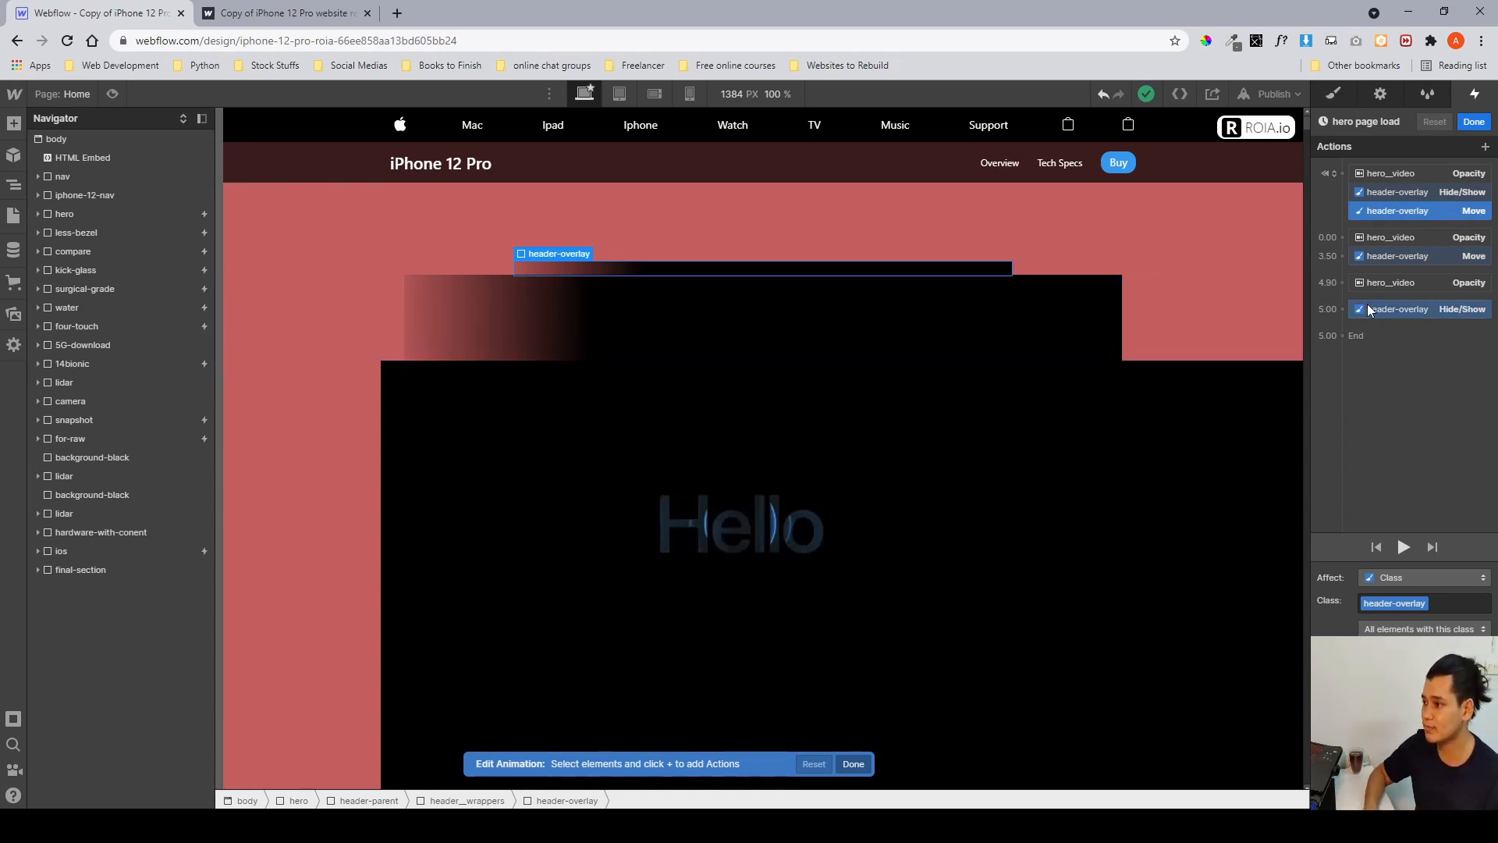
pyautogui.click(1473, 122)
pyautogui.click(1332, 95)
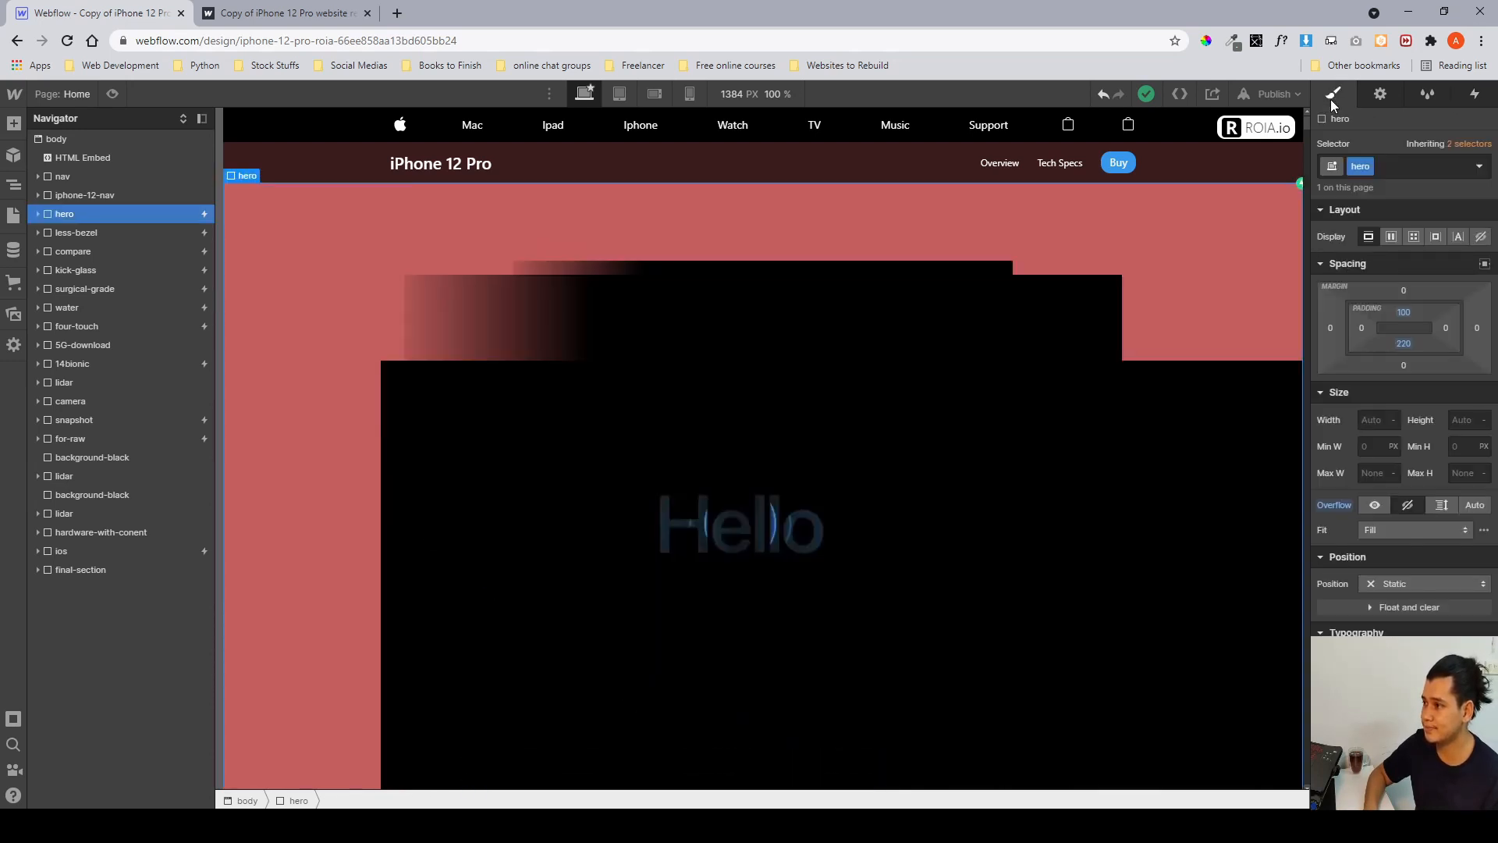
pyautogui.click(1475, 93)
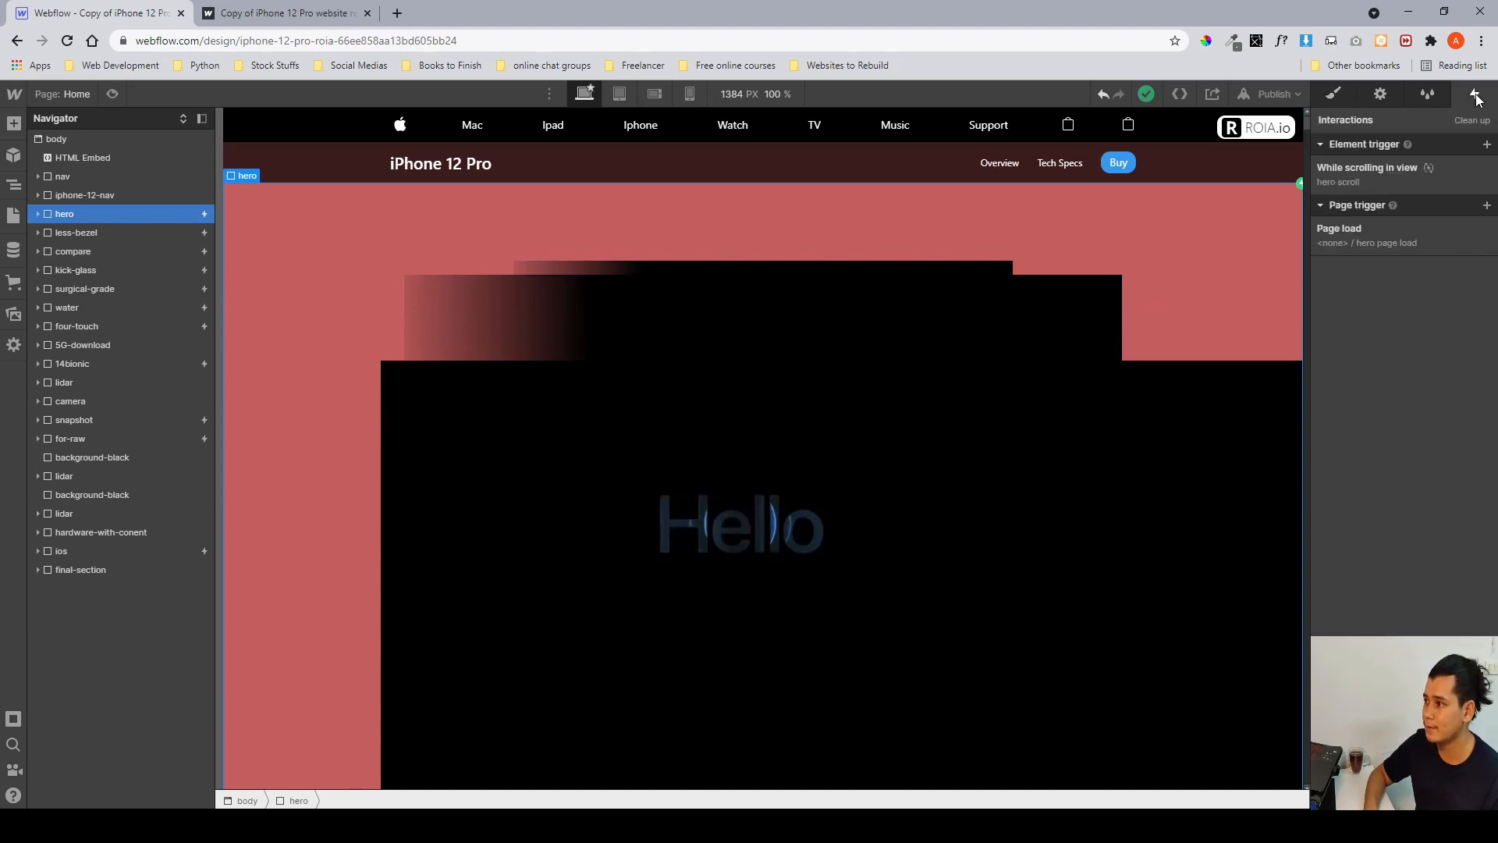
pyautogui.scroll(-2, 847, 426)
pyautogui.scroll(-2, 848, 430)
pyautogui.scroll(4, 848, 430)
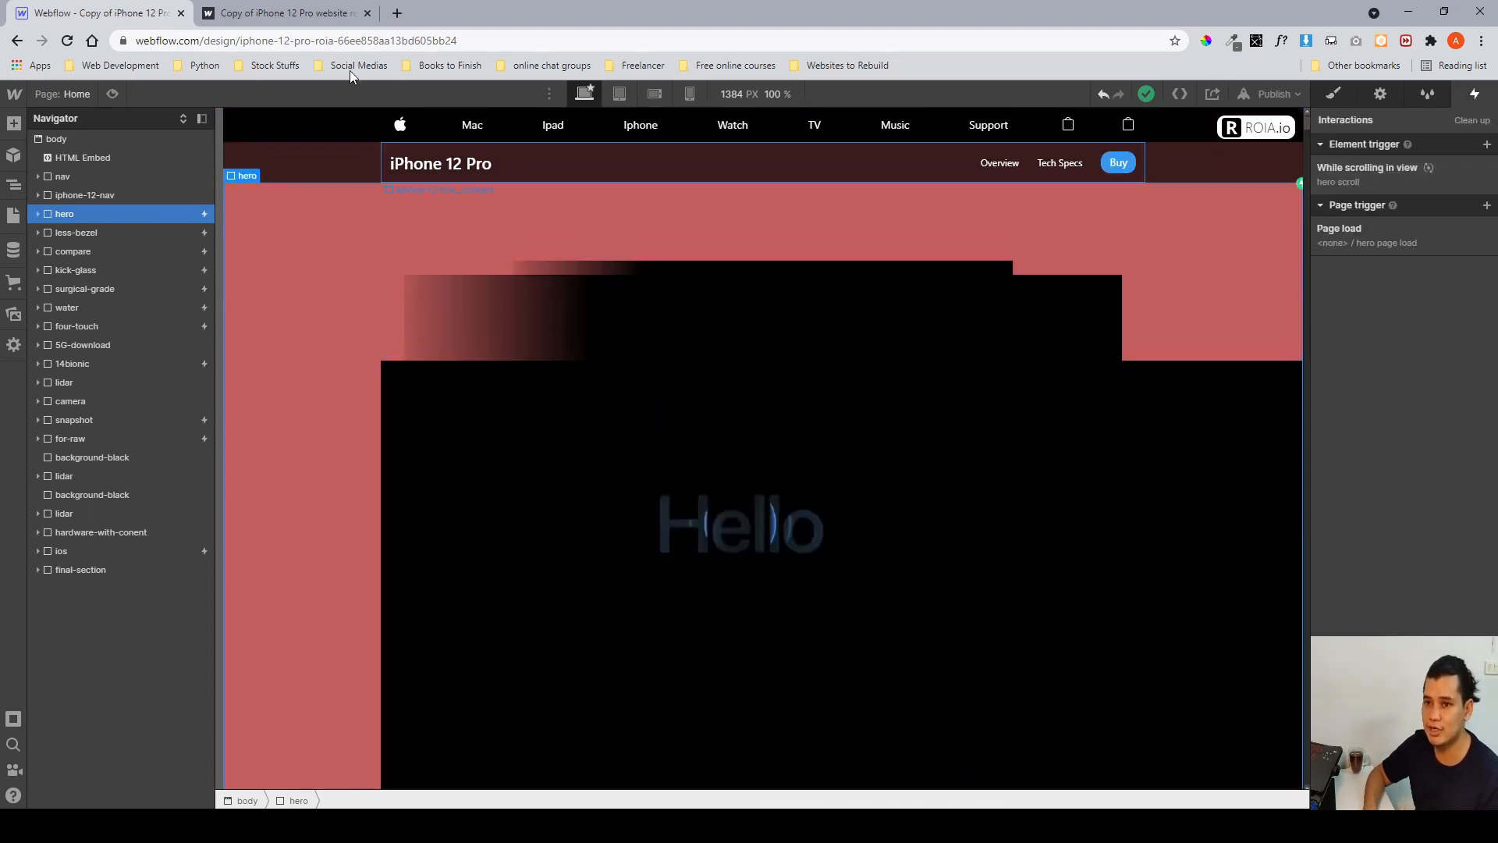
# Scroll through the hero on the published site, then return to the Designer and open the hero's While scrolling in view interaction.
pyautogui.hotkey('ctrl', 'Tab')
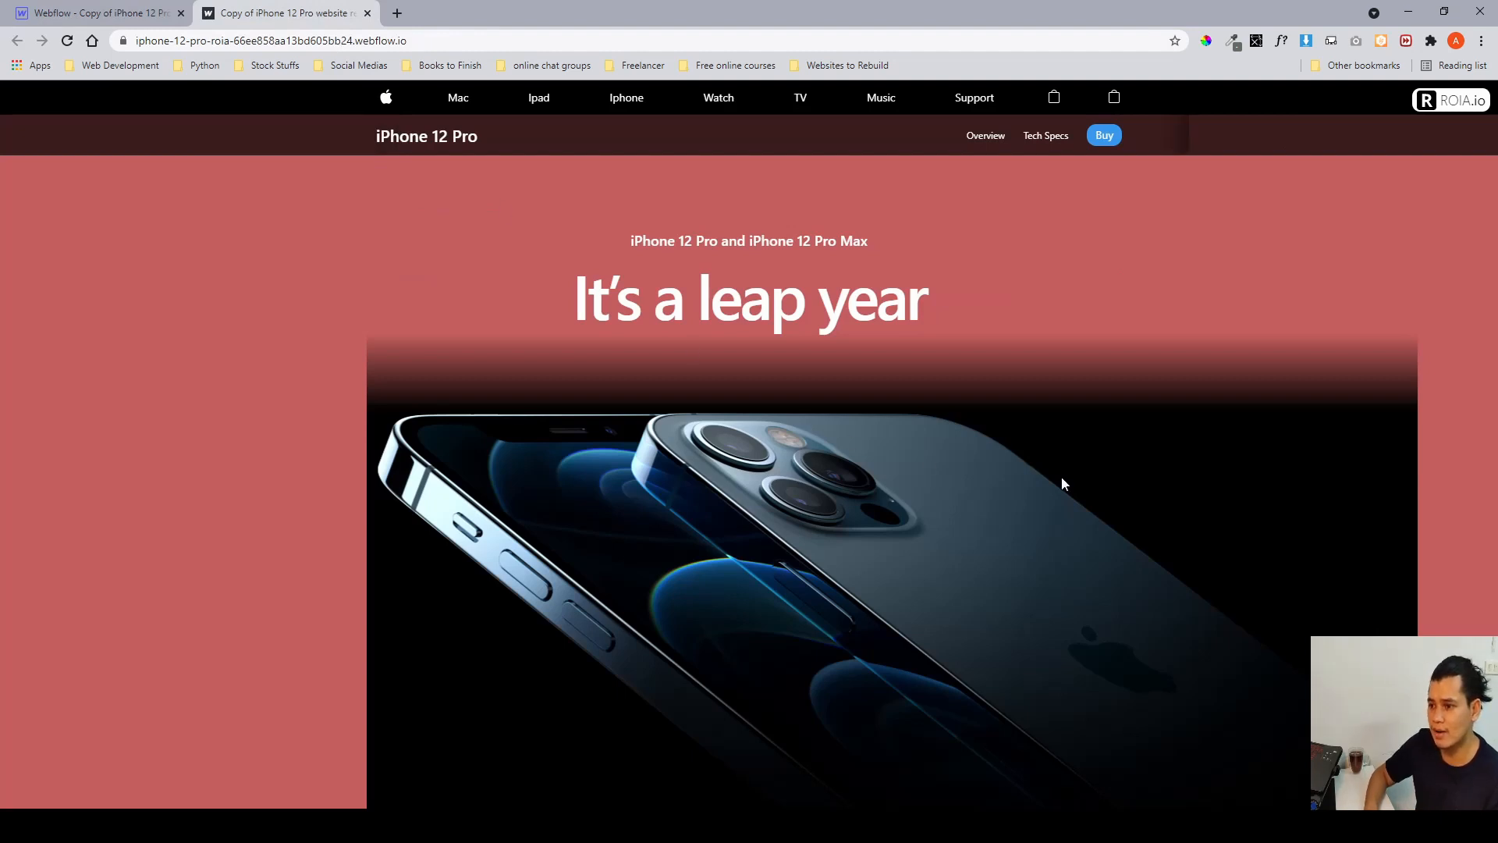
pyautogui.scroll(-3, 1088, 484)
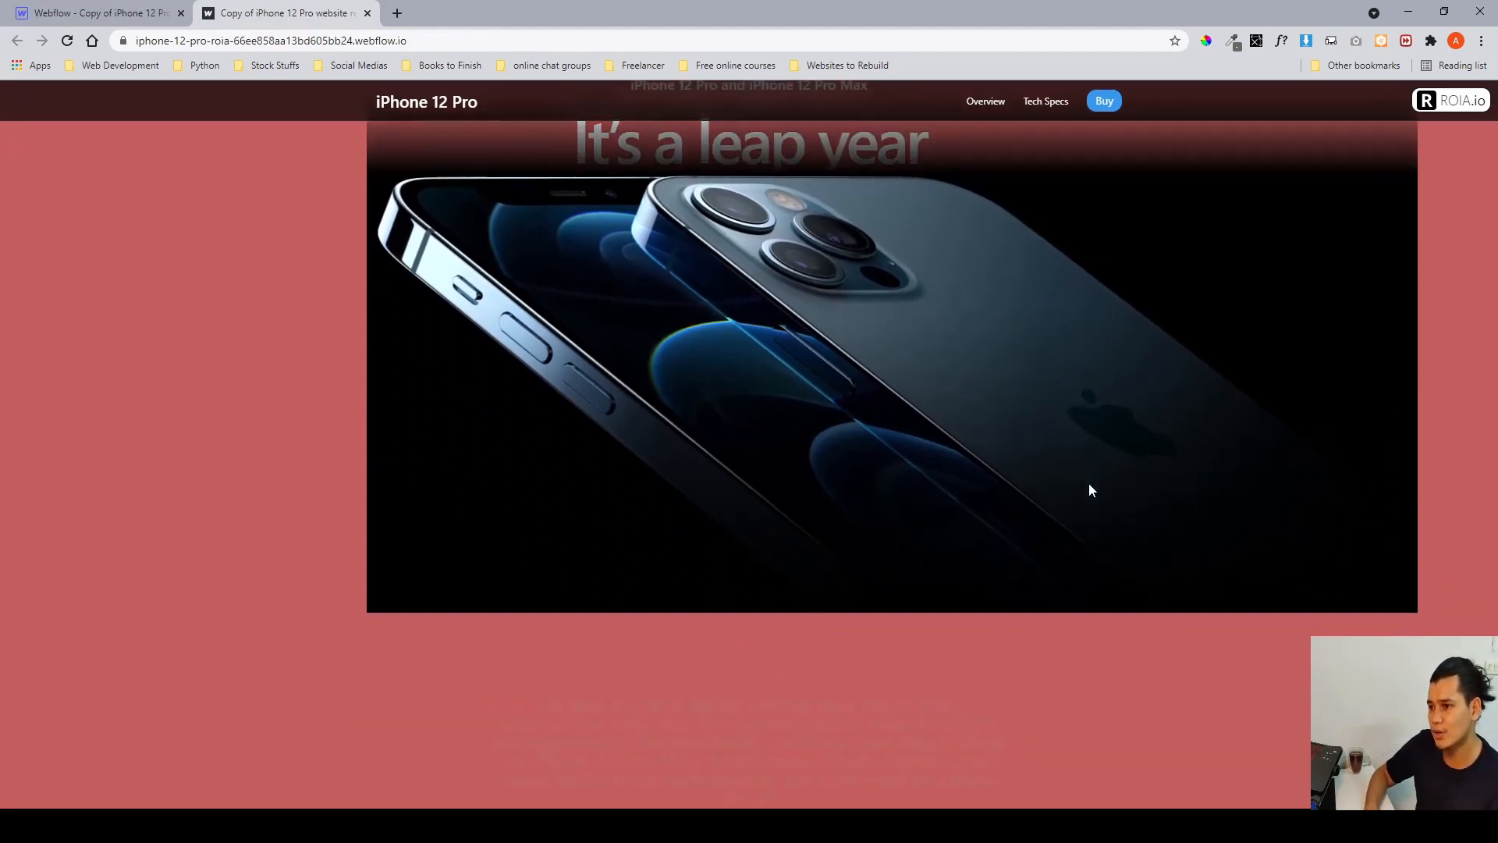
pyautogui.scroll(4, 1090, 489)
pyautogui.scroll(-4, 1090, 489)
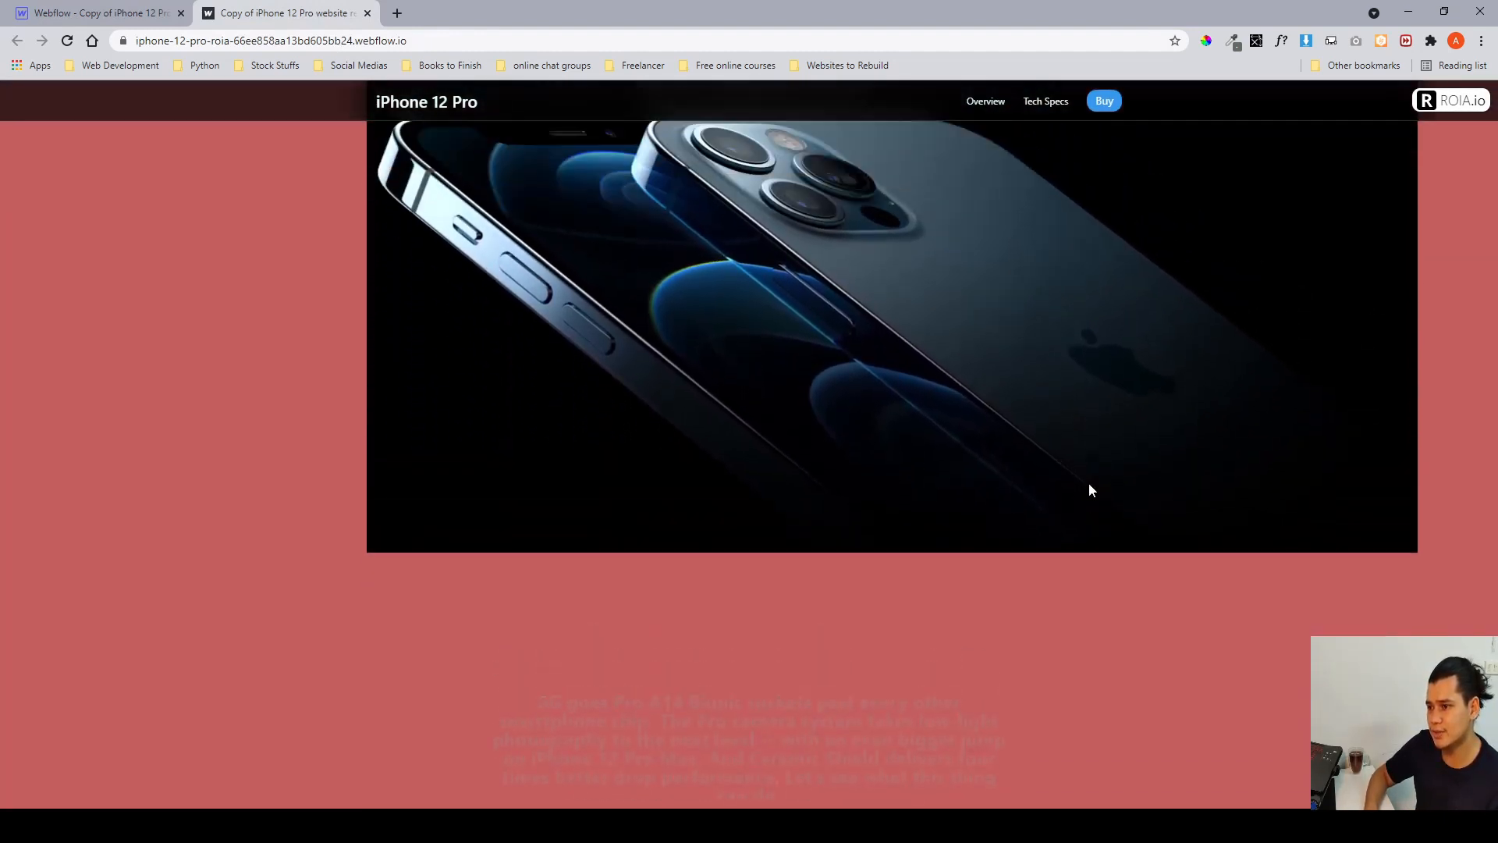
pyautogui.scroll(4, 1090, 490)
pyautogui.scroll(-4, 1090, 490)
pyautogui.scroll(4, 1090, 489)
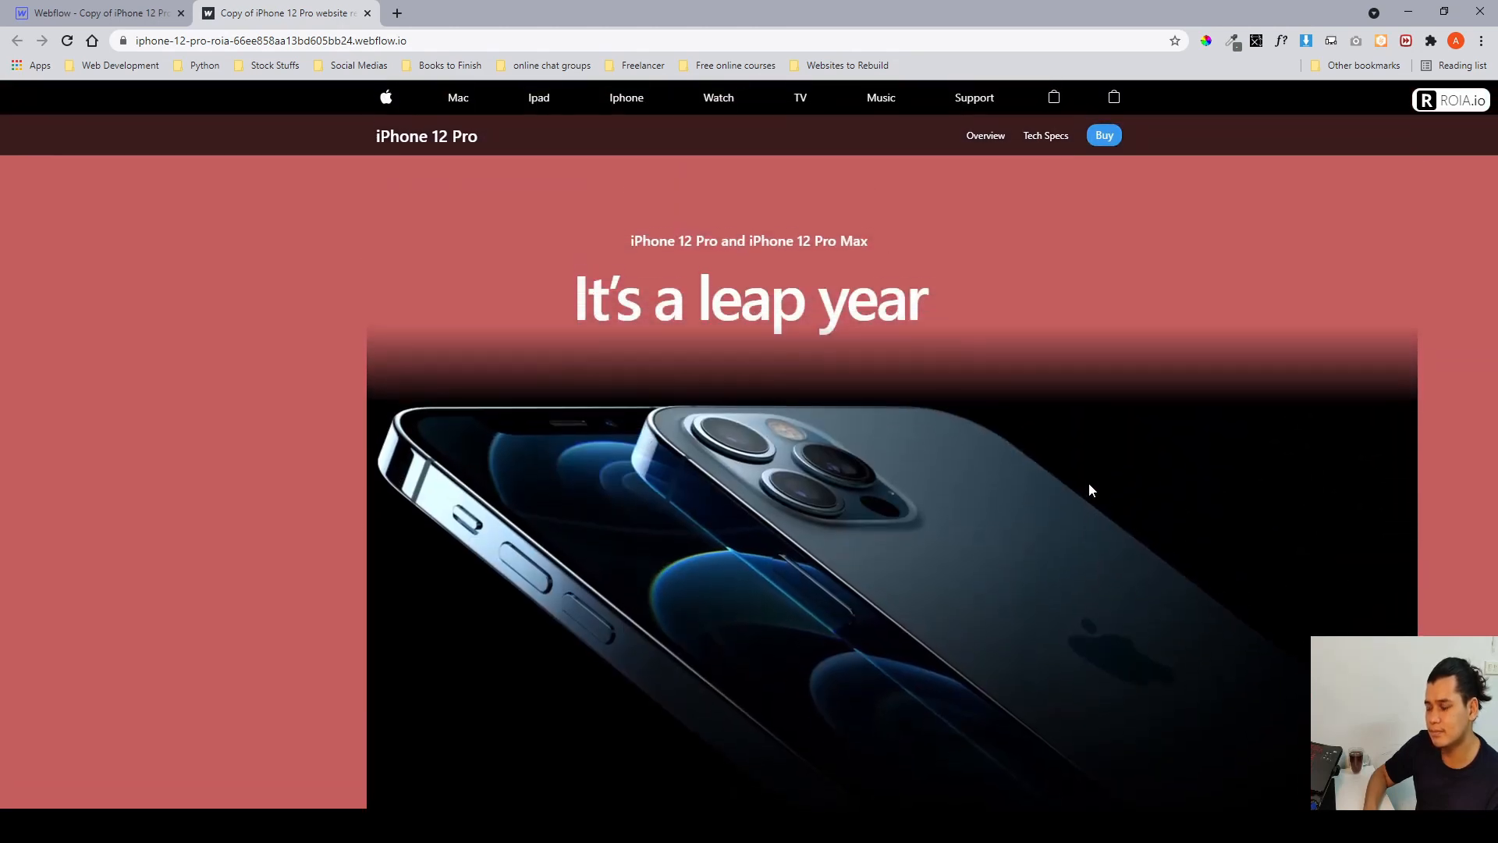
pyautogui.scroll(-5, 1089, 485)
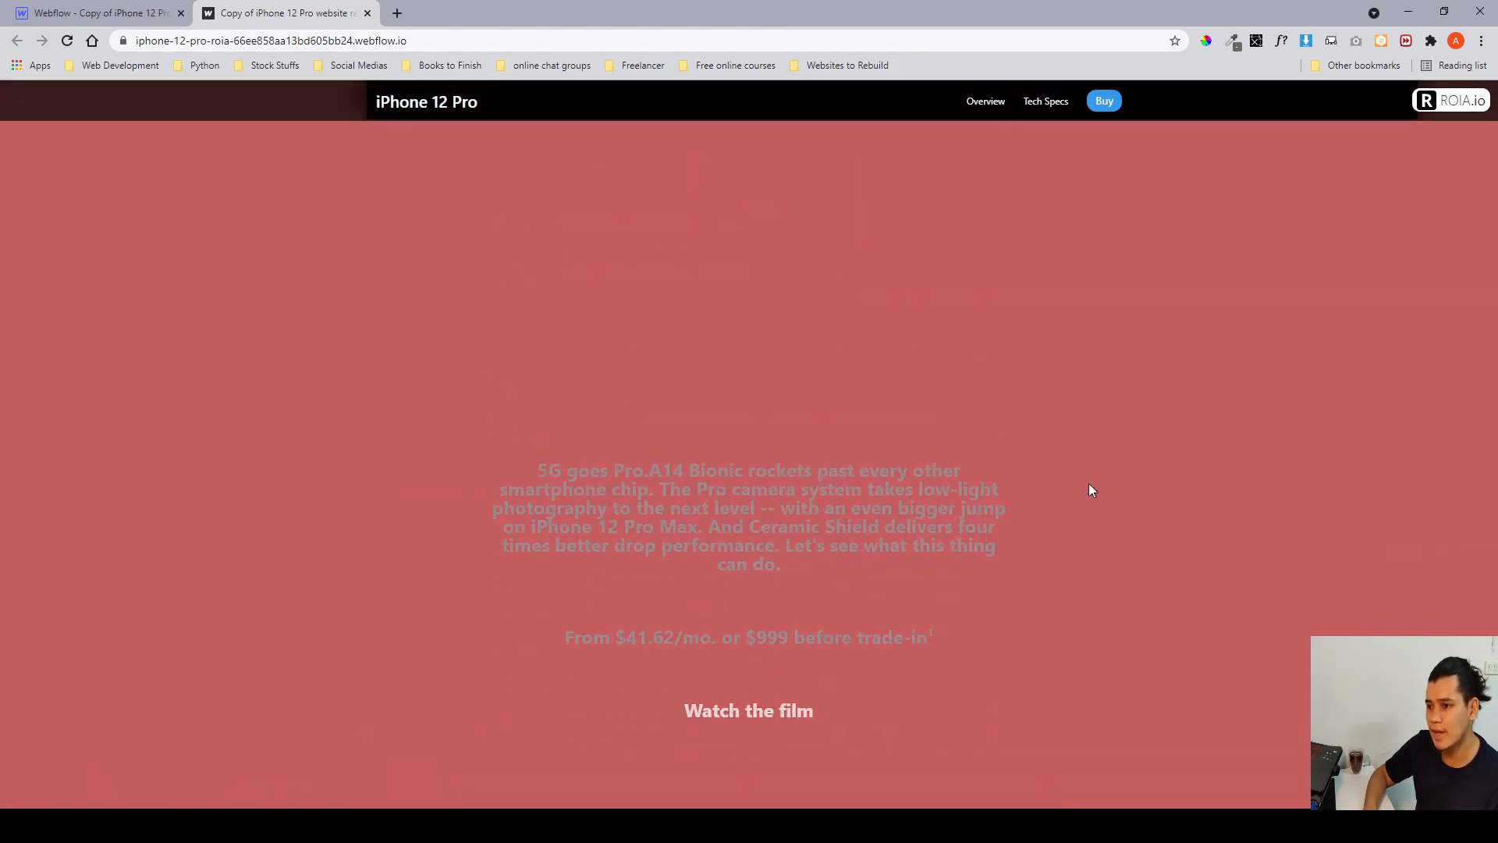
pyautogui.scroll(5, 1089, 490)
pyautogui.click(94, 13)
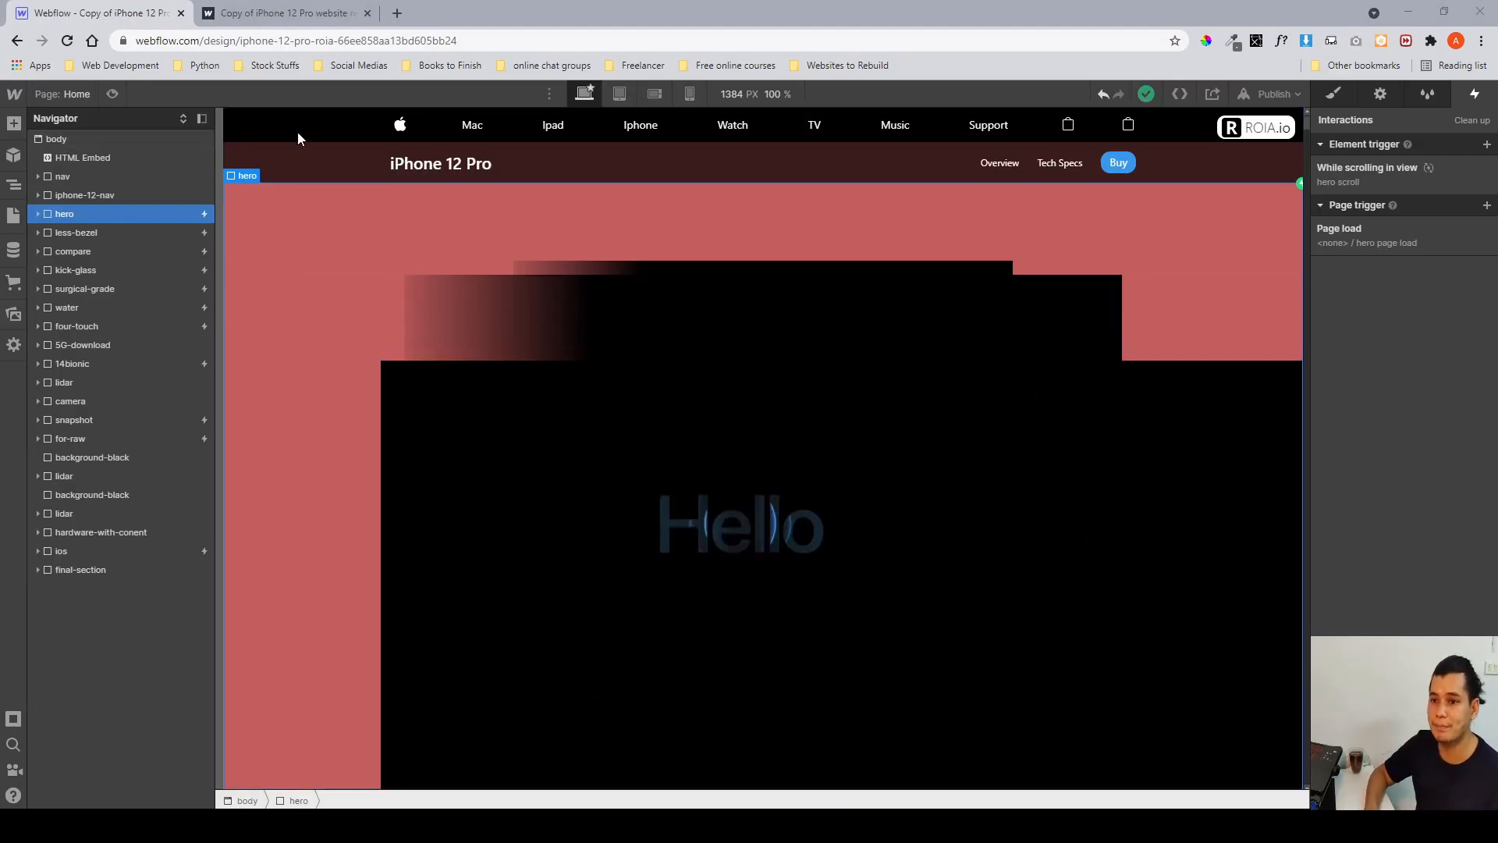
pyautogui.click(246, 15)
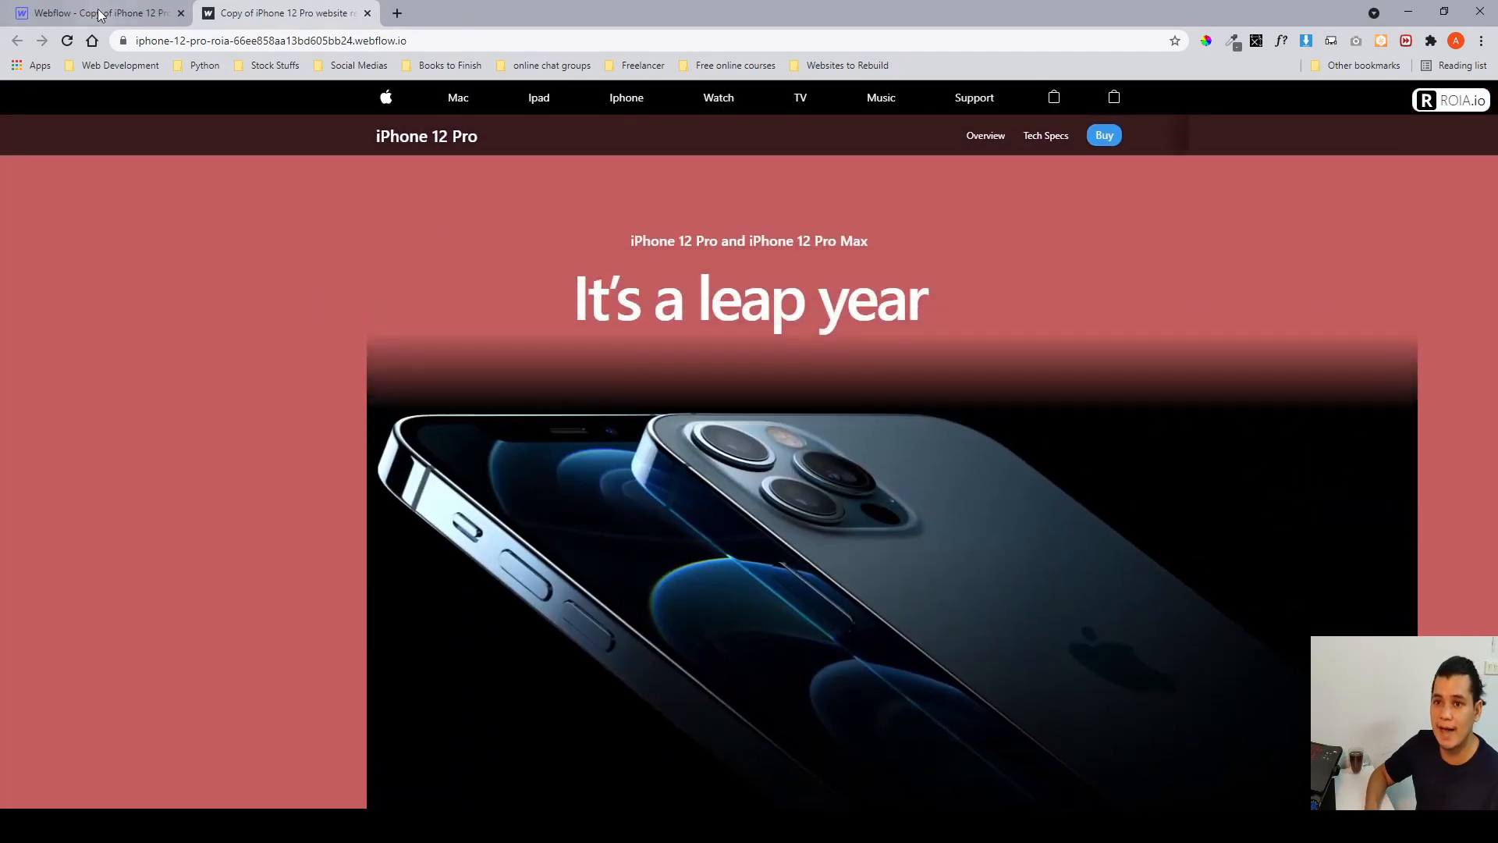
pyautogui.click(101, 15)
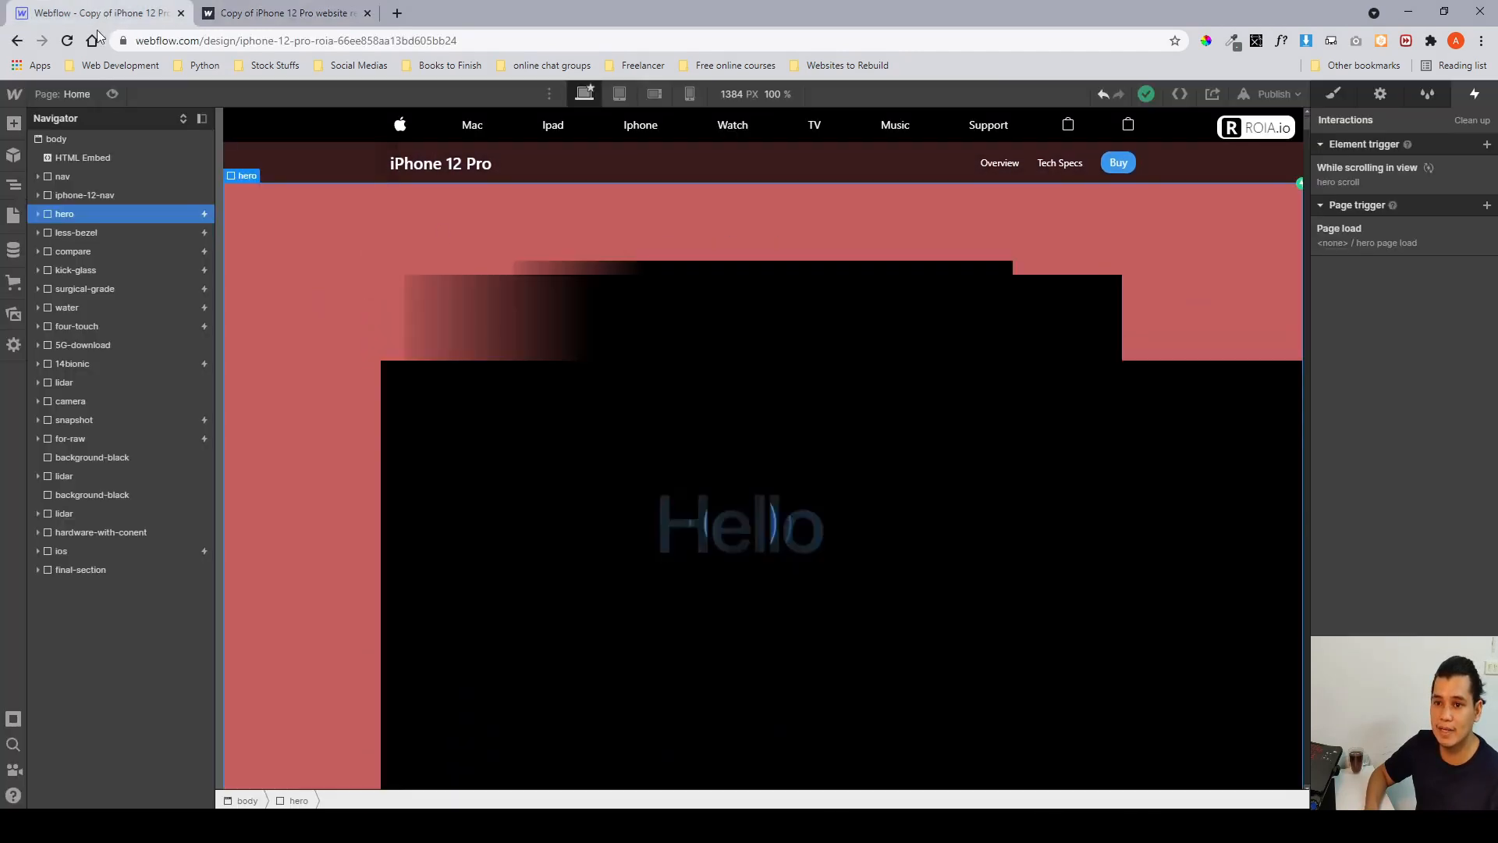
pyautogui.click(1328, 175)
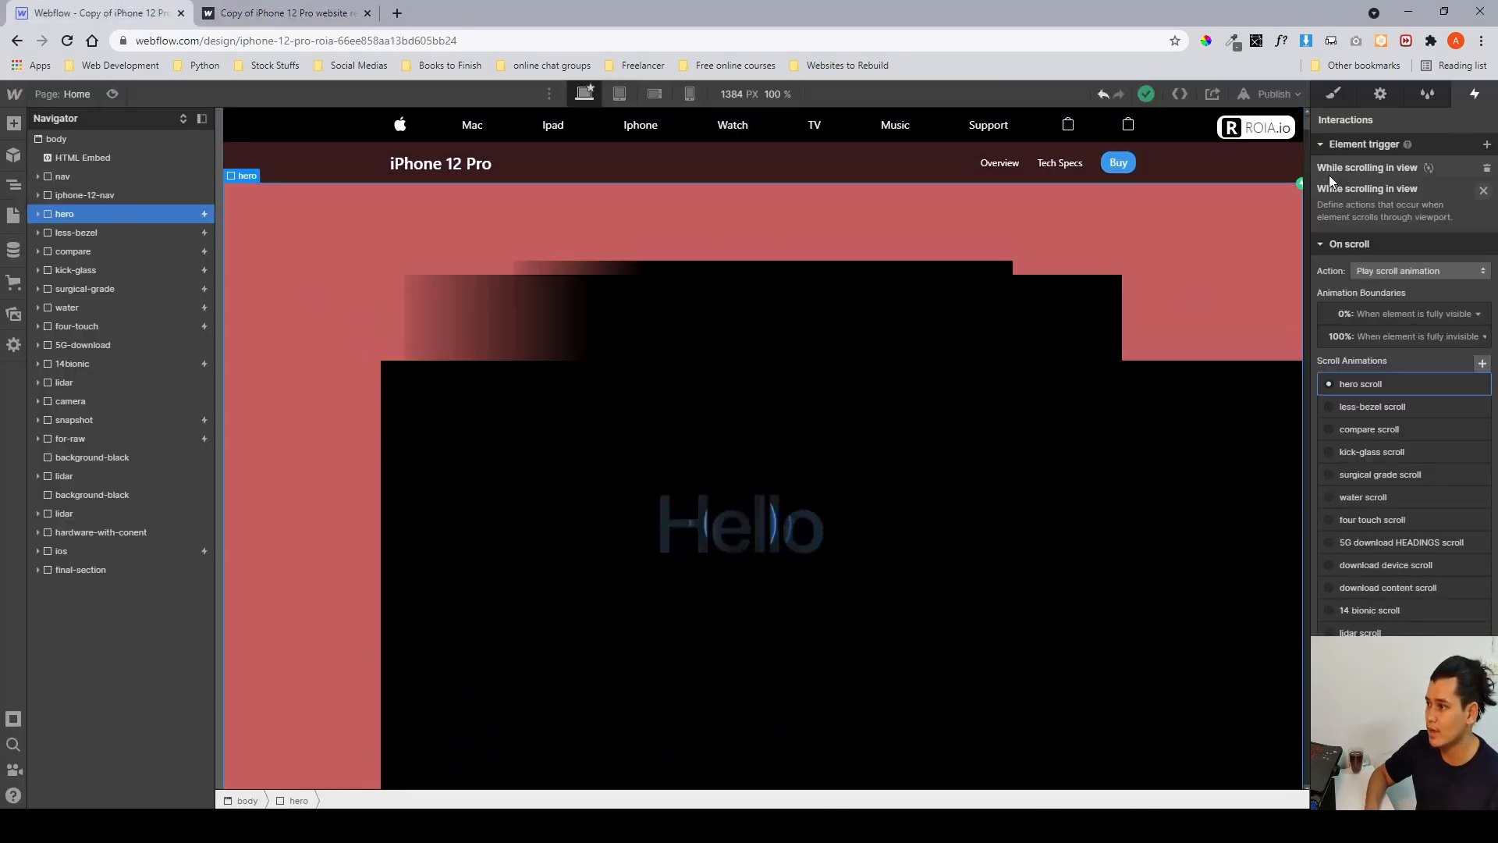
# Open the hero scroll animation and inspect its container Move and Opacity actions at each keyframe.
pyautogui.click(1364, 343)
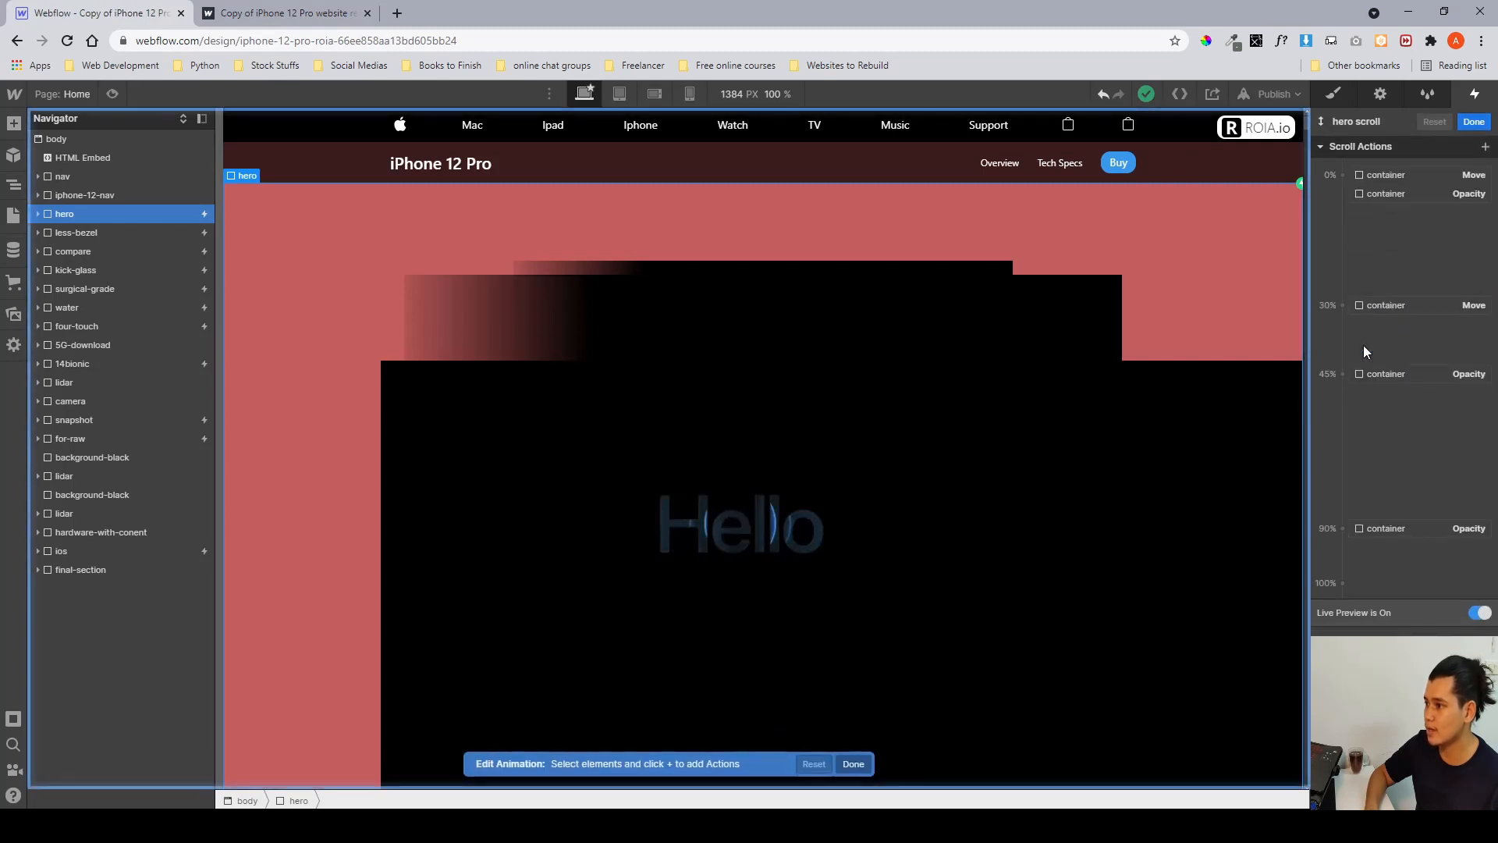
pyautogui.click(1398, 193)
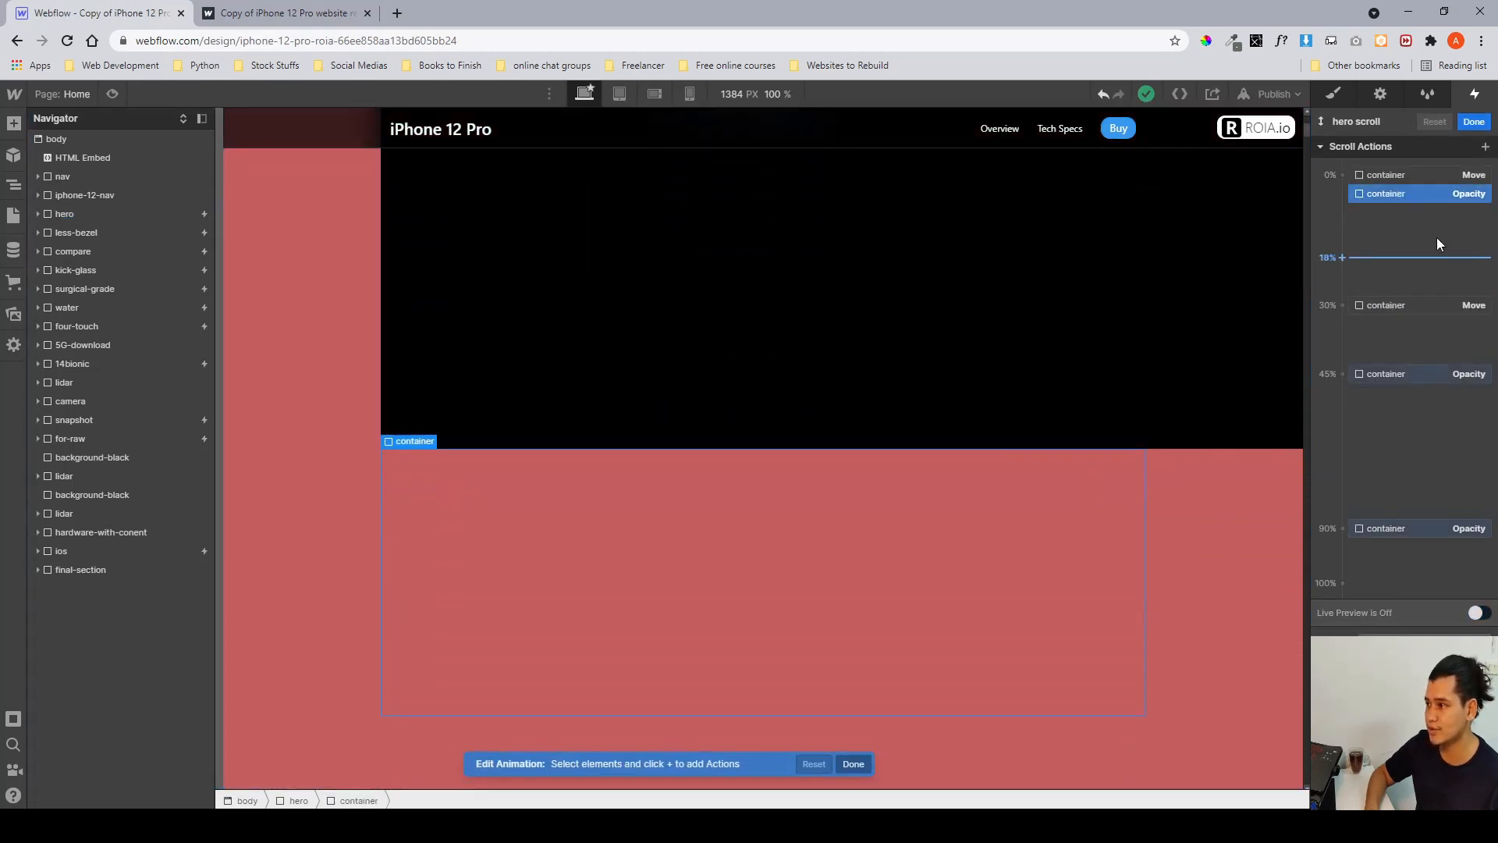
pyautogui.click(1412, 181)
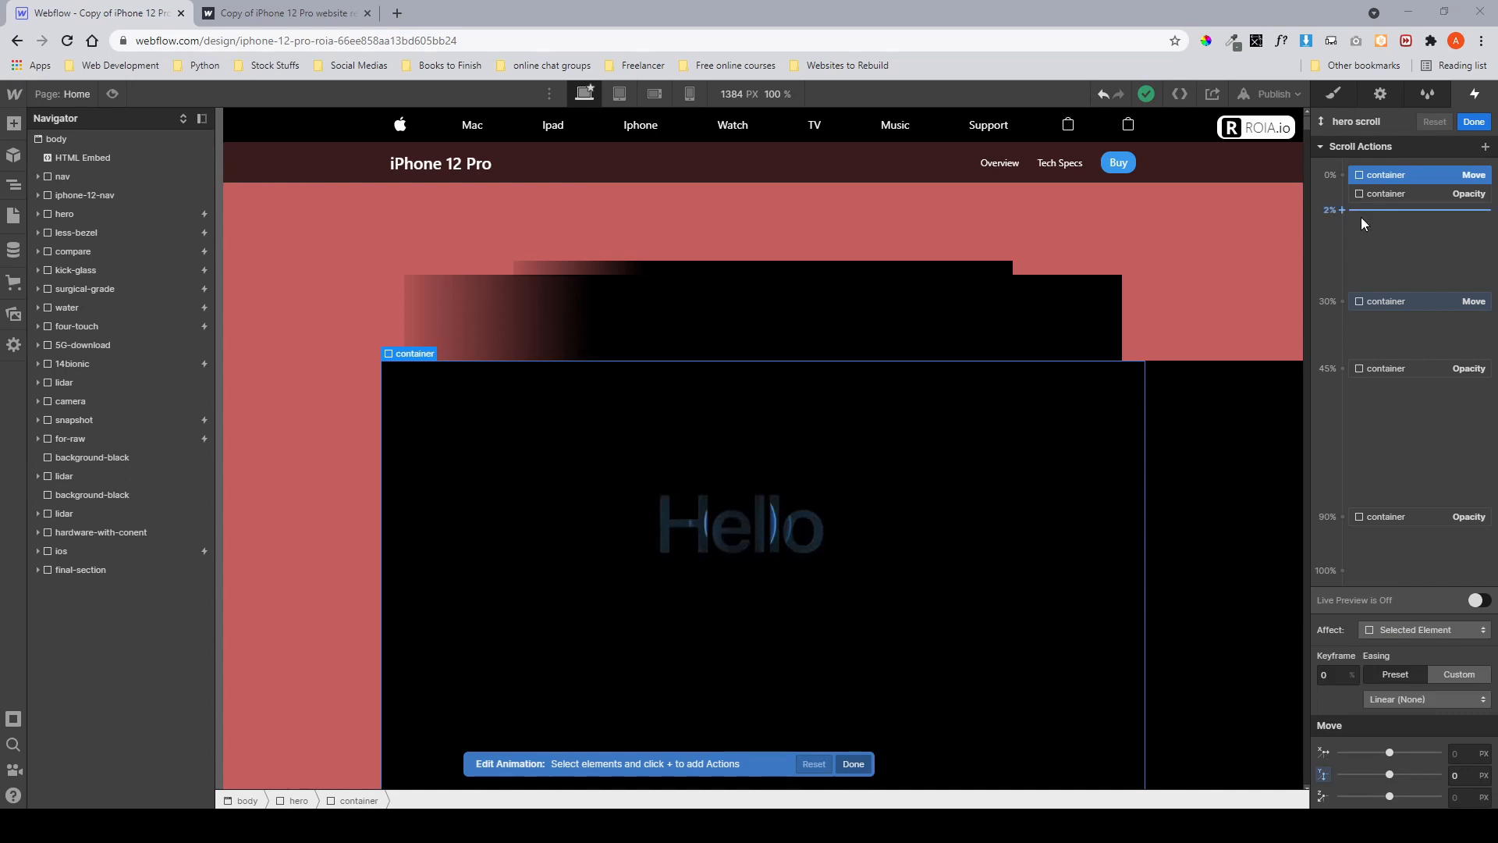
pyautogui.click(1384, 302)
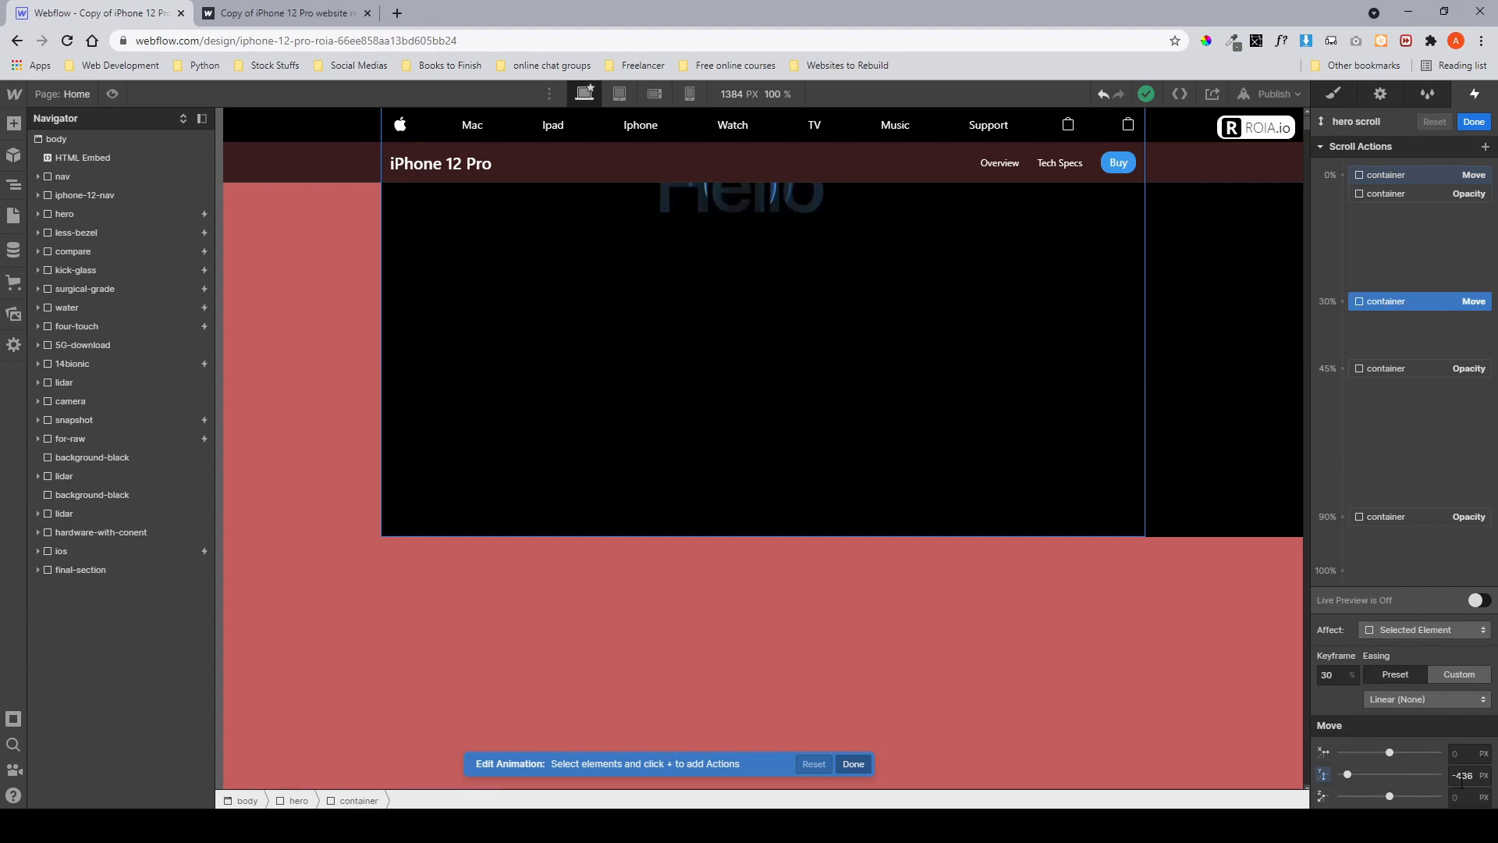
pyautogui.moveTo(1346, 774); pyautogui.dragTo(1343, 773)
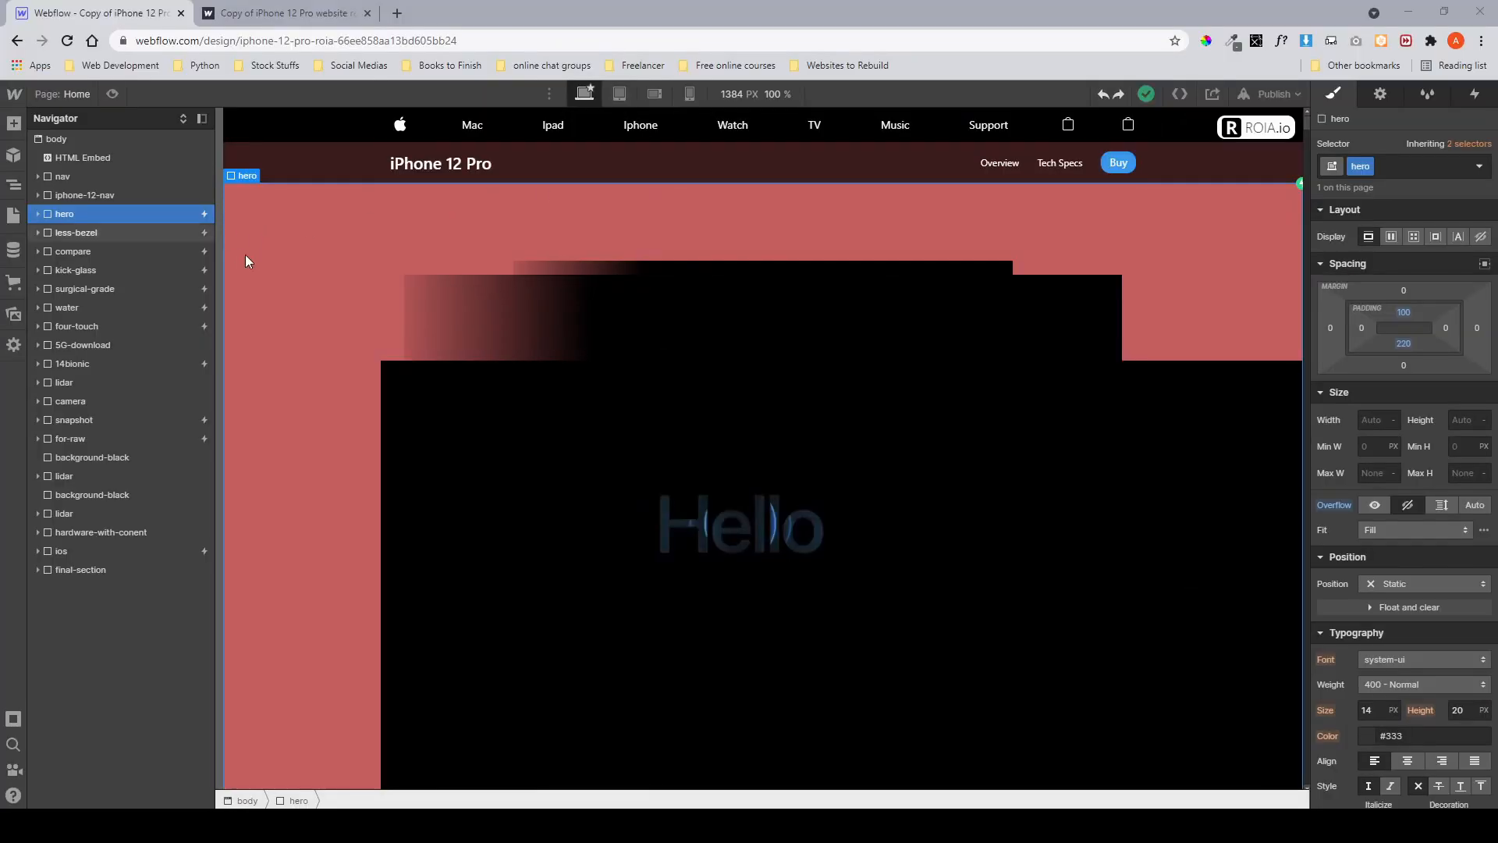
# Scroll through the hero and less-bezel sections on the published site.
pyautogui.click(285, 13)
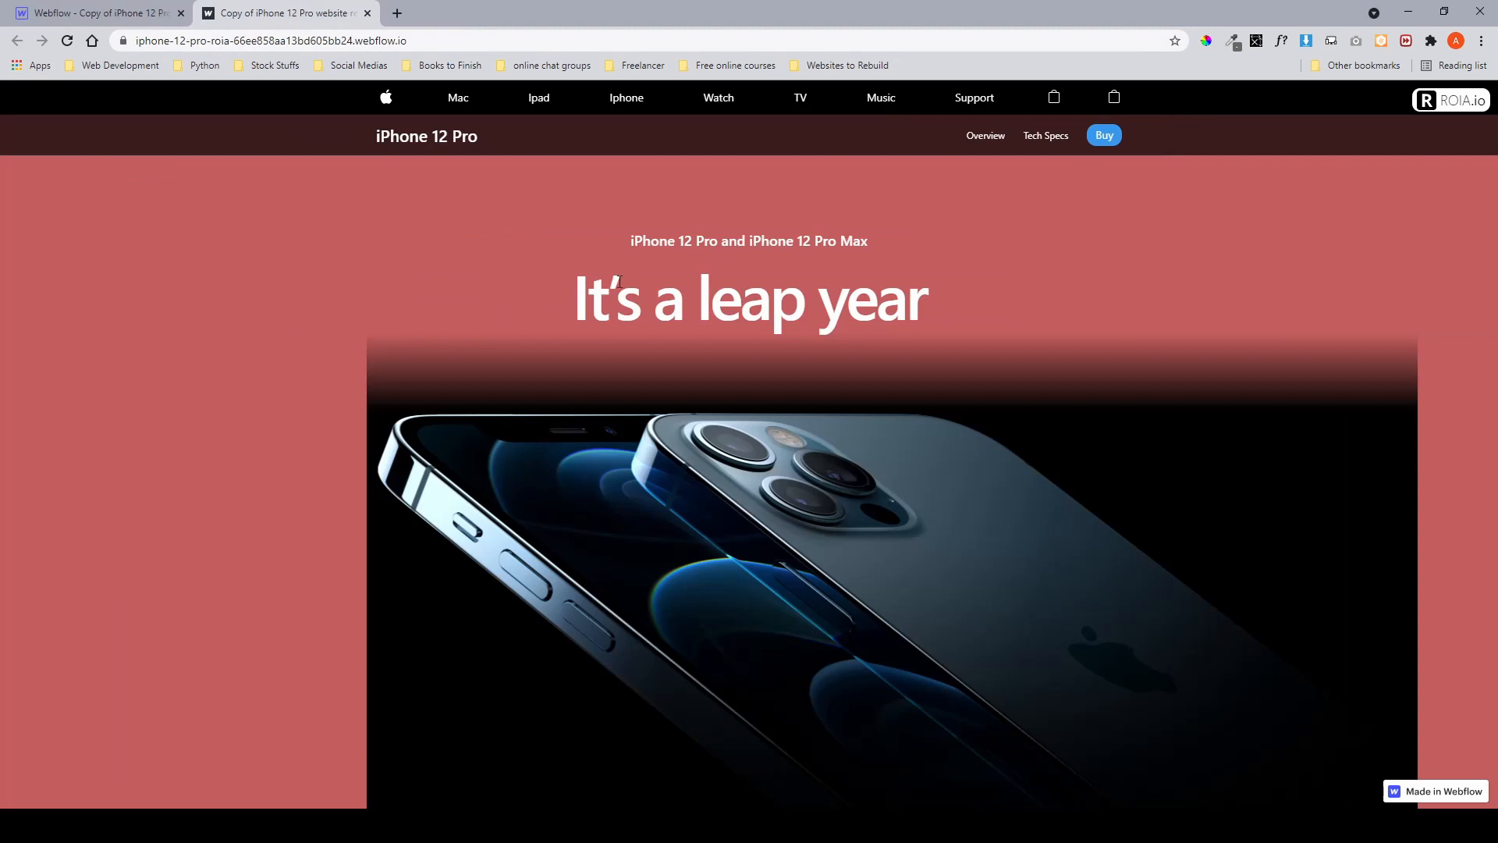
pyautogui.scroll(-10, 618, 281)
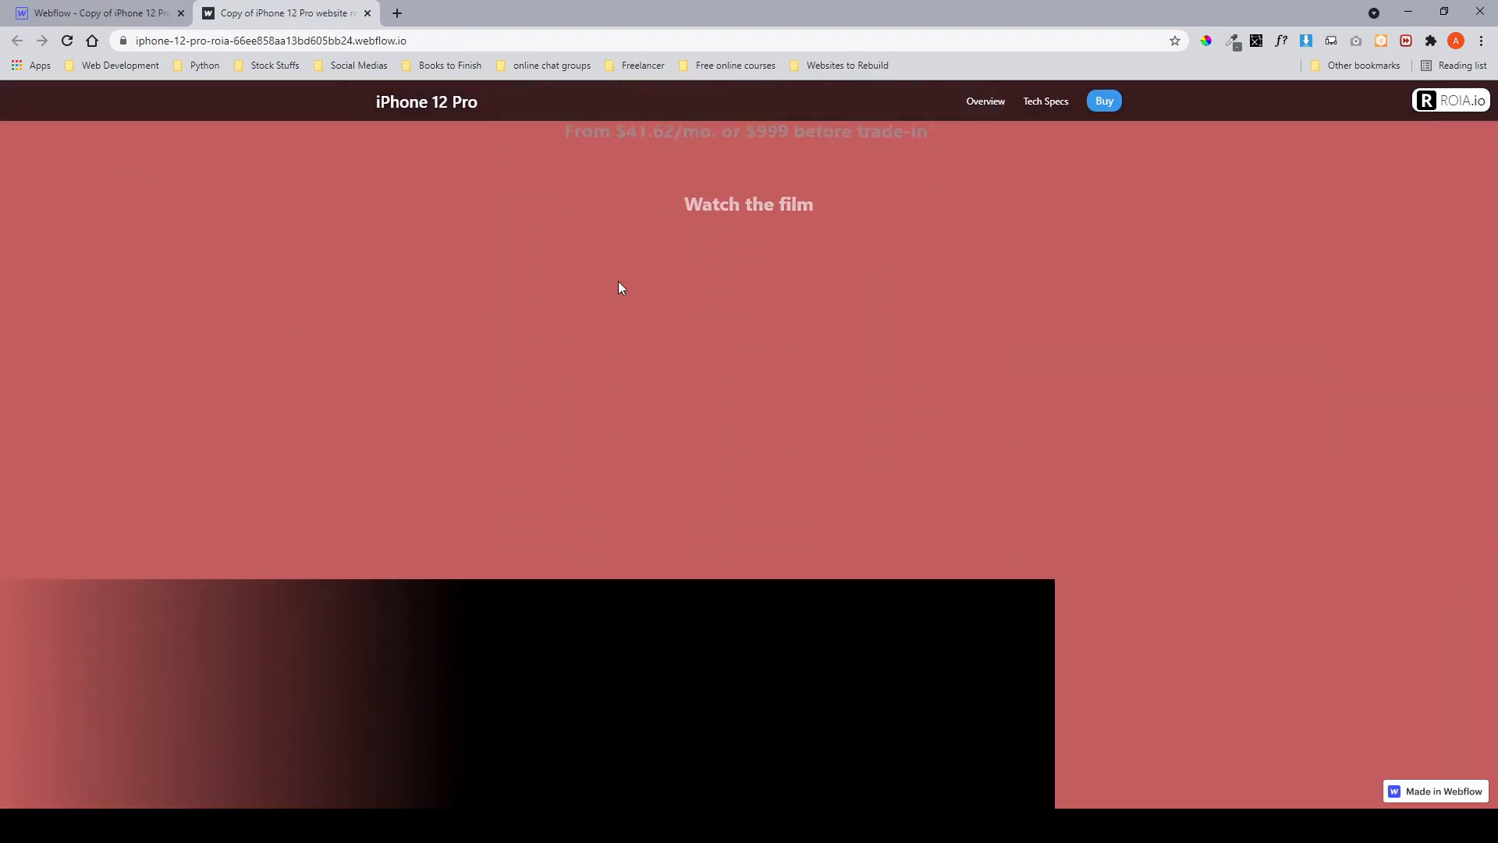
pyautogui.scroll(-4, 618, 281)
pyautogui.scroll(2, 618, 281)
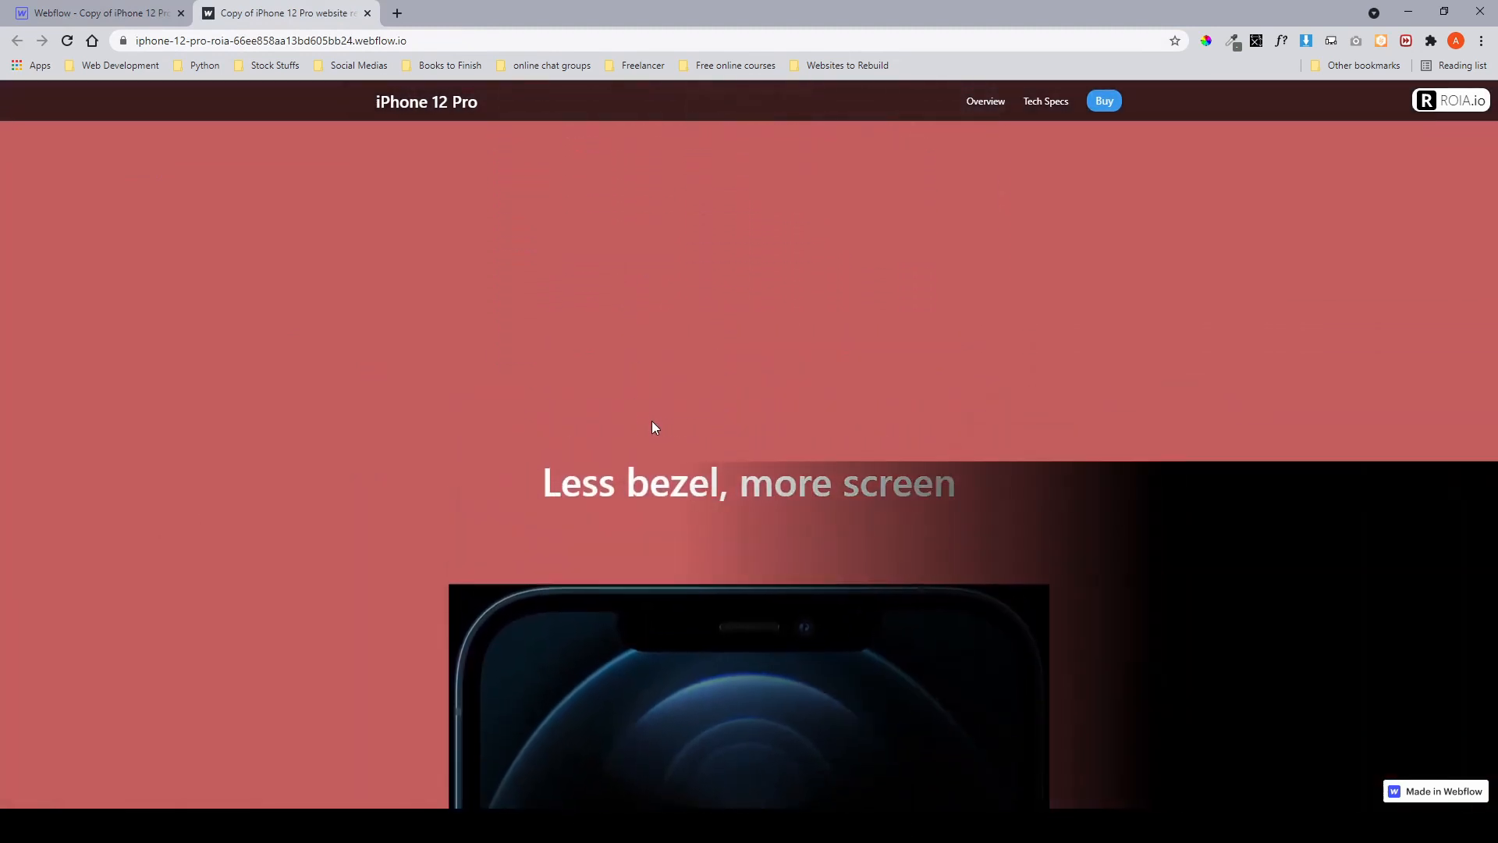
pyautogui.scroll(4, 697, 502)
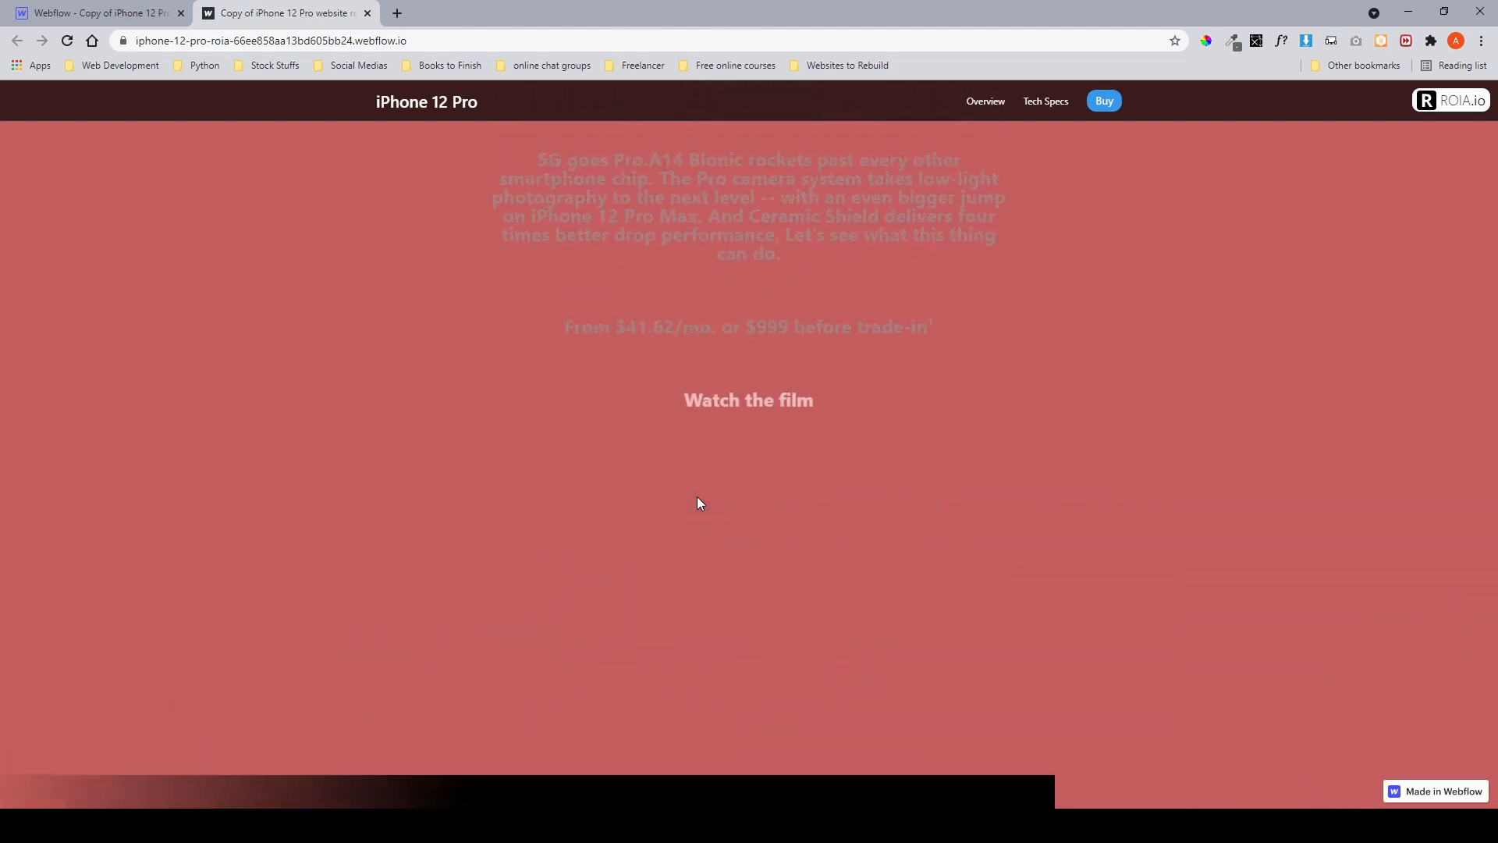
pyautogui.scroll(-4, 699, 503)
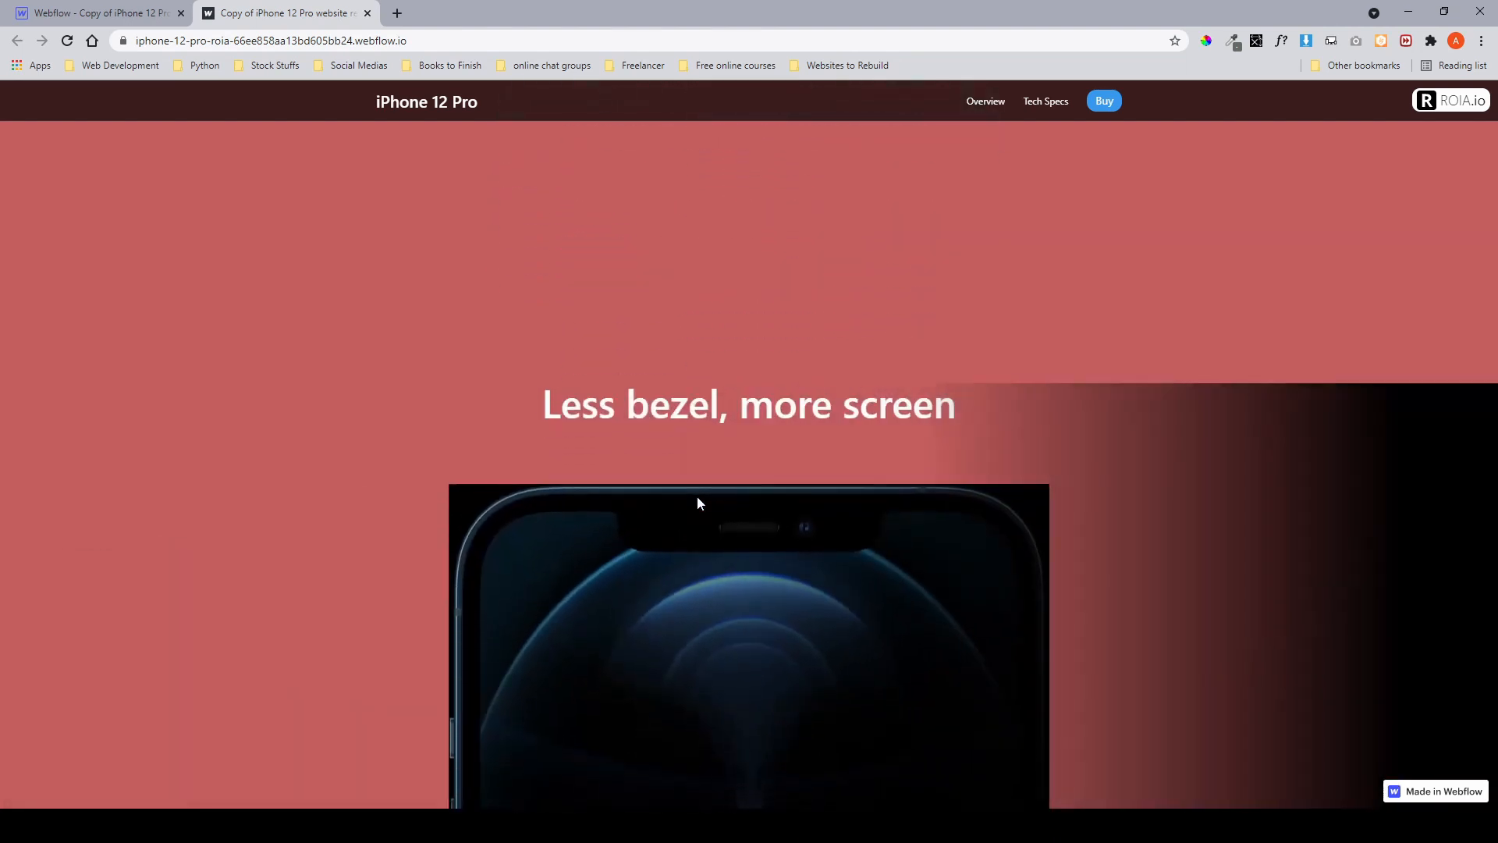
# Return to the Designer and select the less-bezel section in the navigator.
pyautogui.click(139, 36)
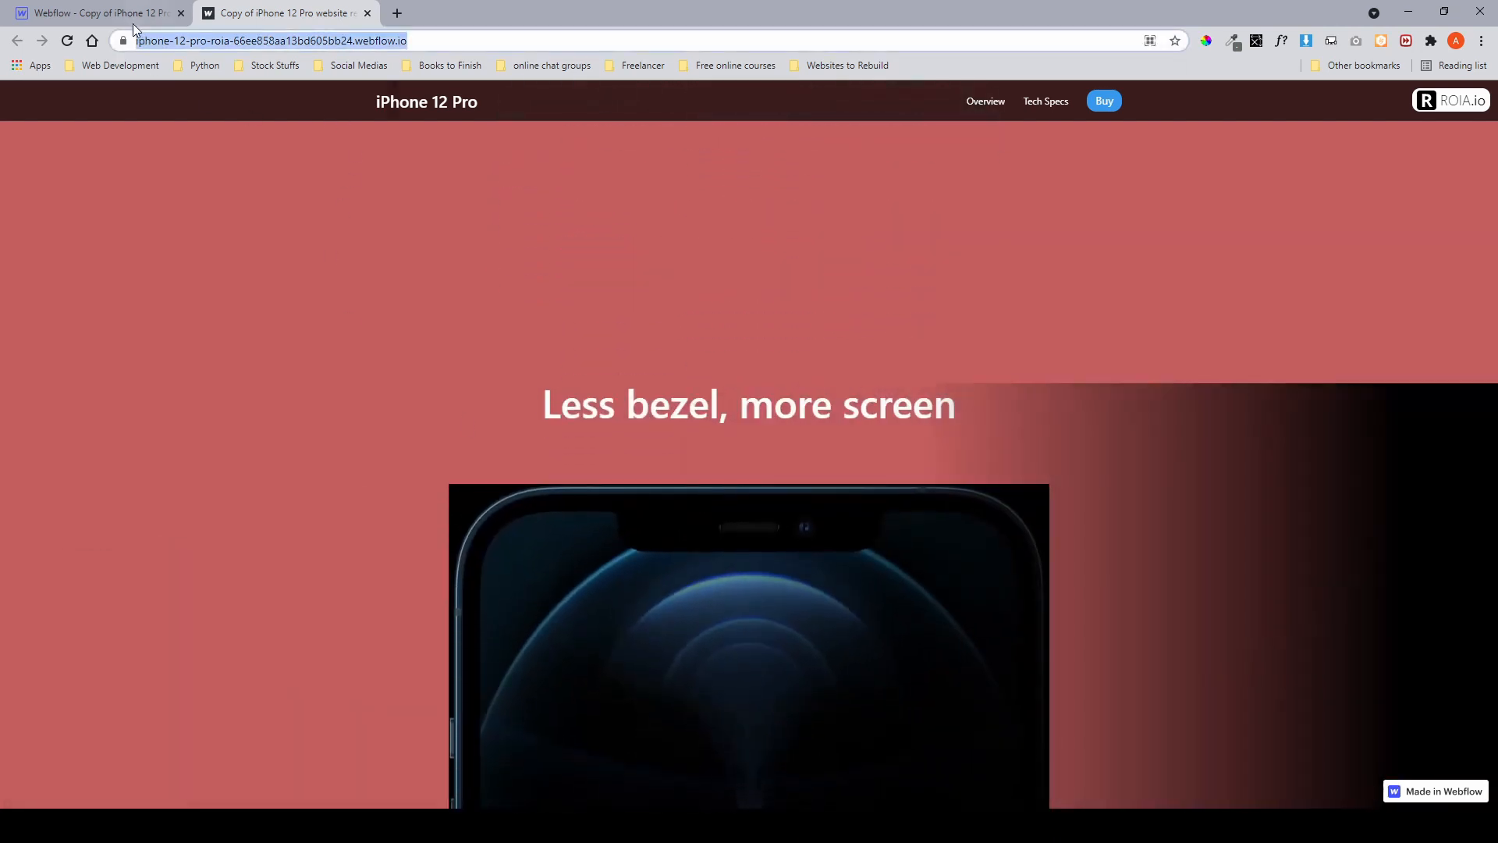
pyautogui.click(132, 21)
pyautogui.click(67, 233)
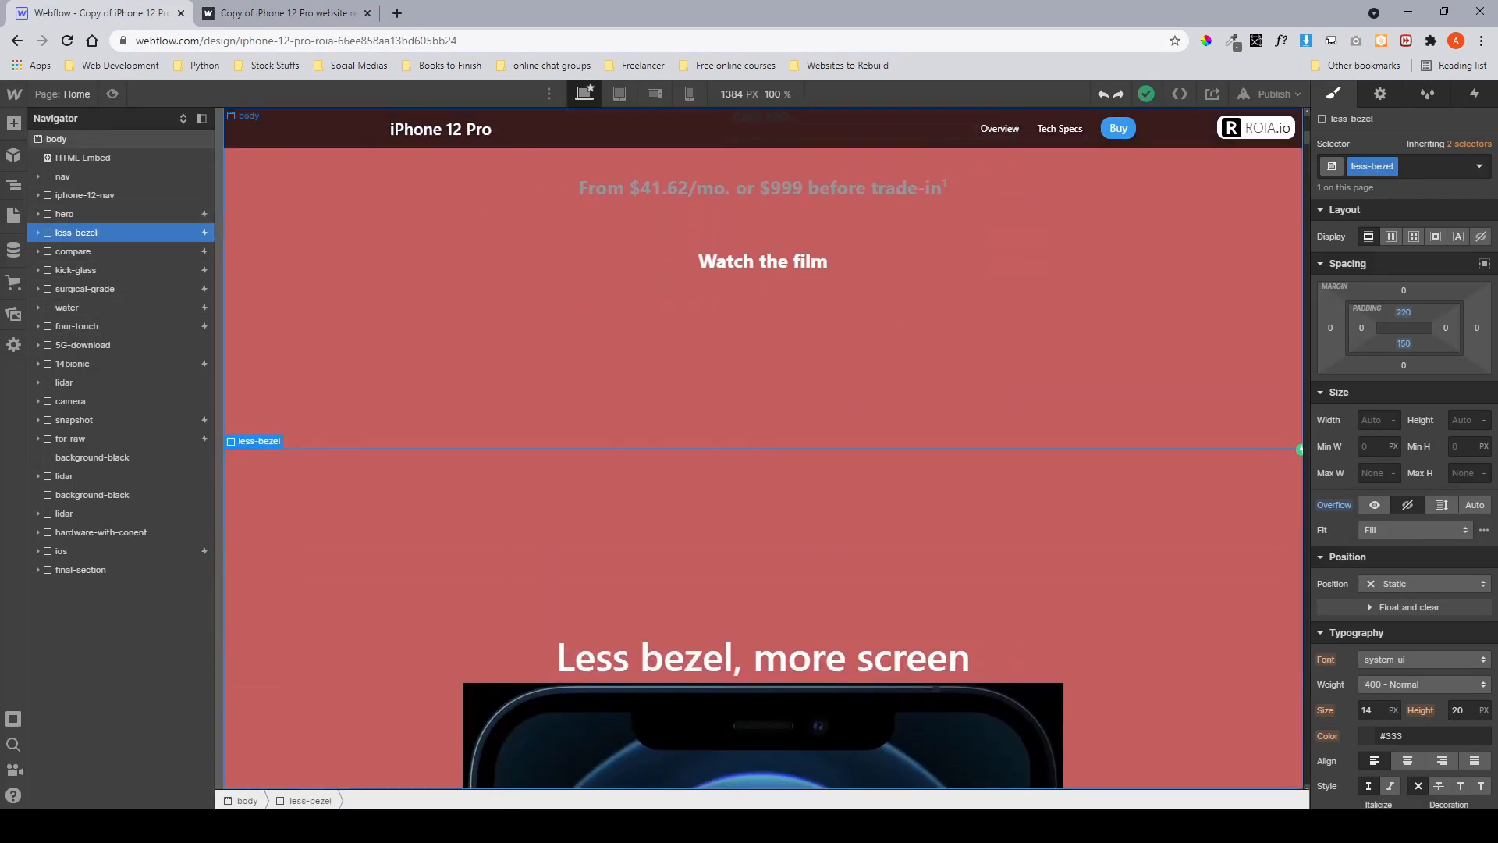
# Switch to Figma and examine the less bezel frame and its layout in the design.
pyautogui.hotkey('alt', 'Tab')
pyautogui.scroll(-9, 686, 421)
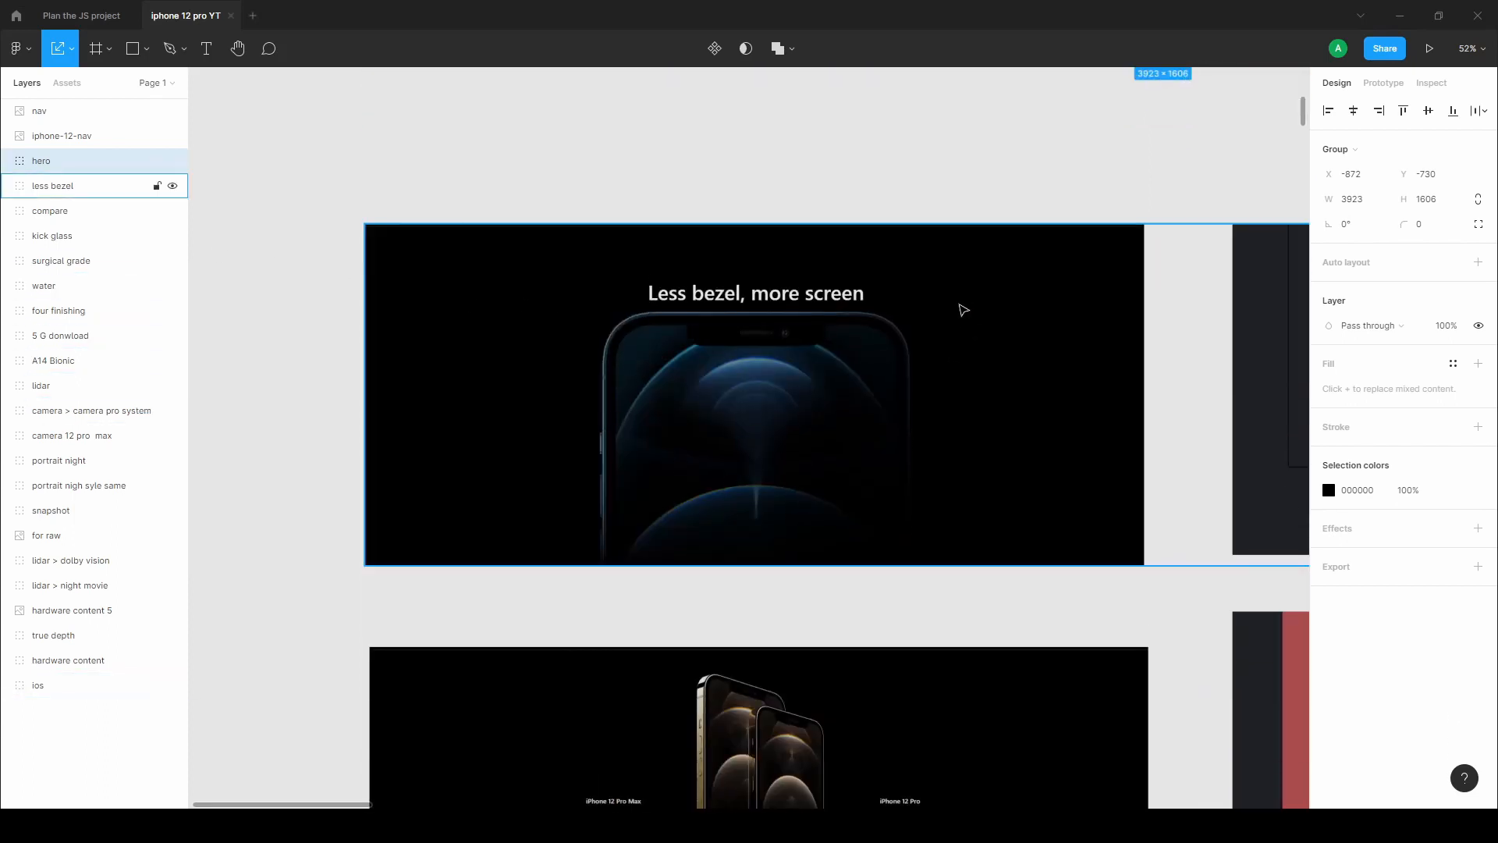
pyautogui.hscroll(10, 802, 499)
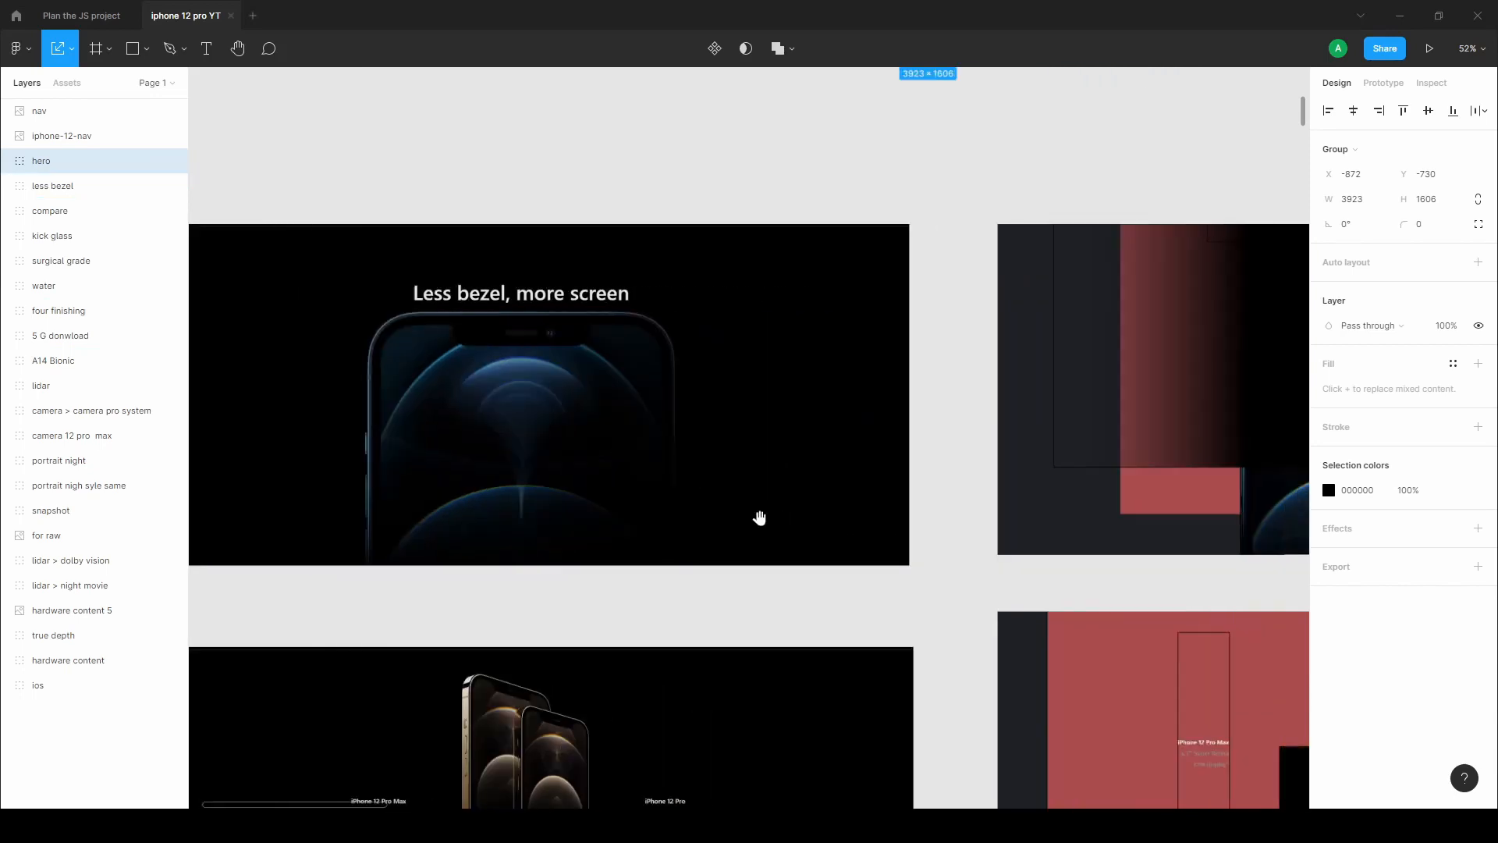
pyautogui.hscroll(2, 852, 508)
pyautogui.scroll(1, 851, 508)
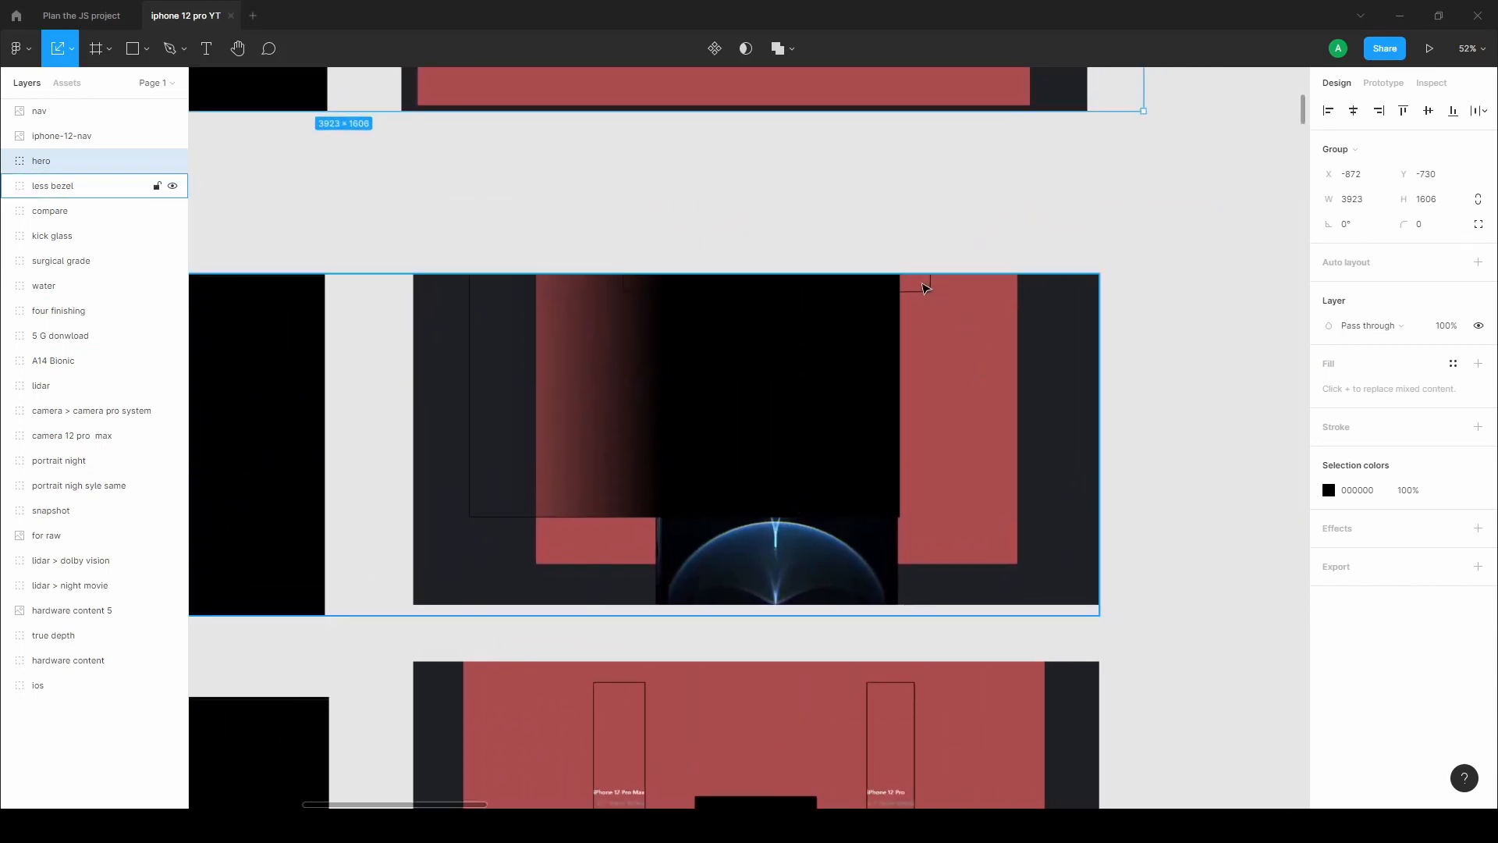
pyautogui.click(924, 288)
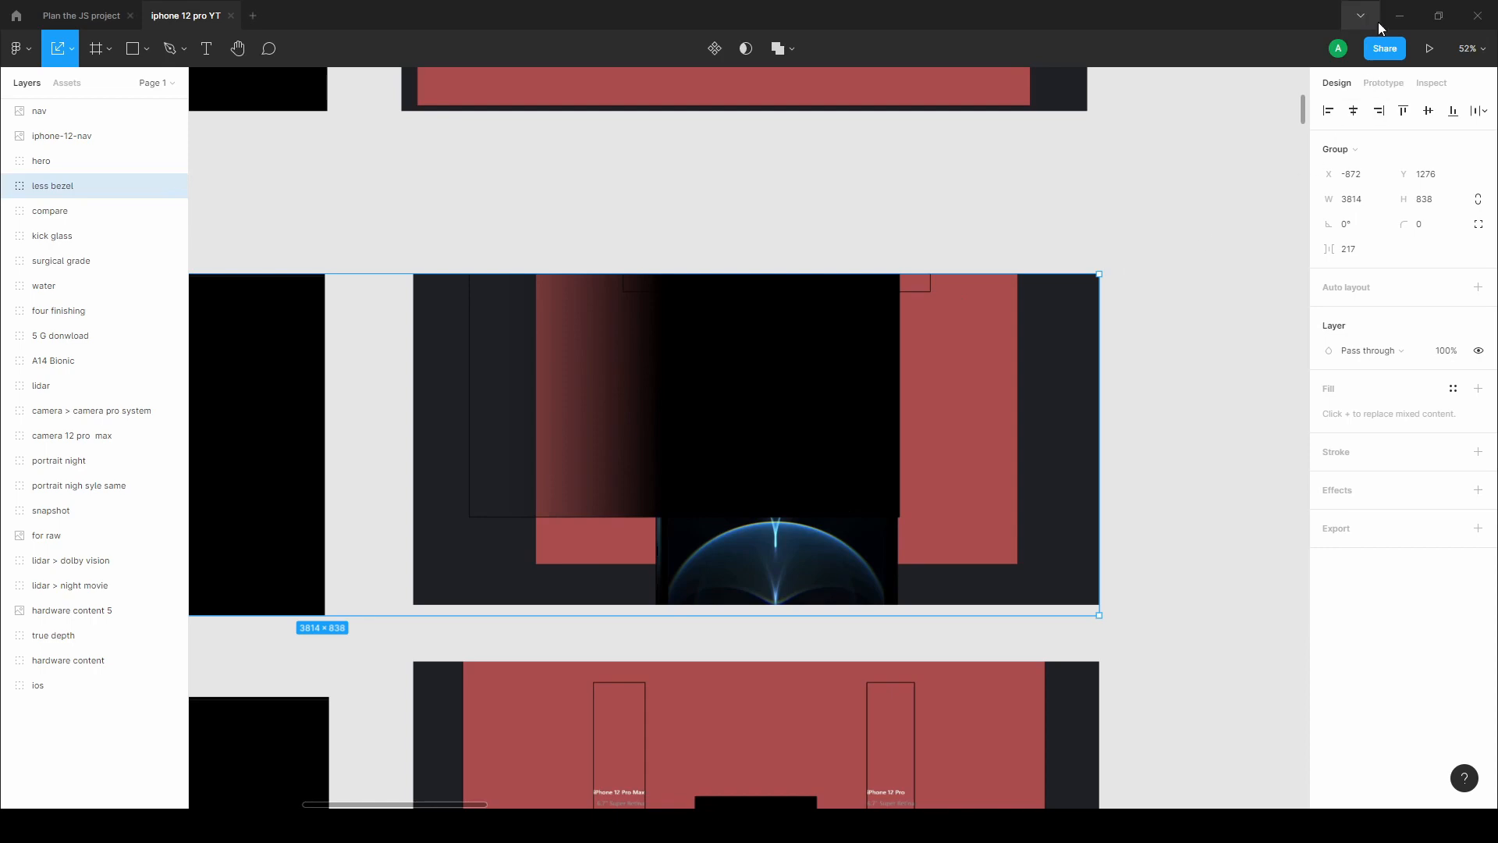
pyautogui.scroll(-3, 1003, 421)
pyautogui.moveTo(561, 493); pyautogui.dragTo(878, 455)
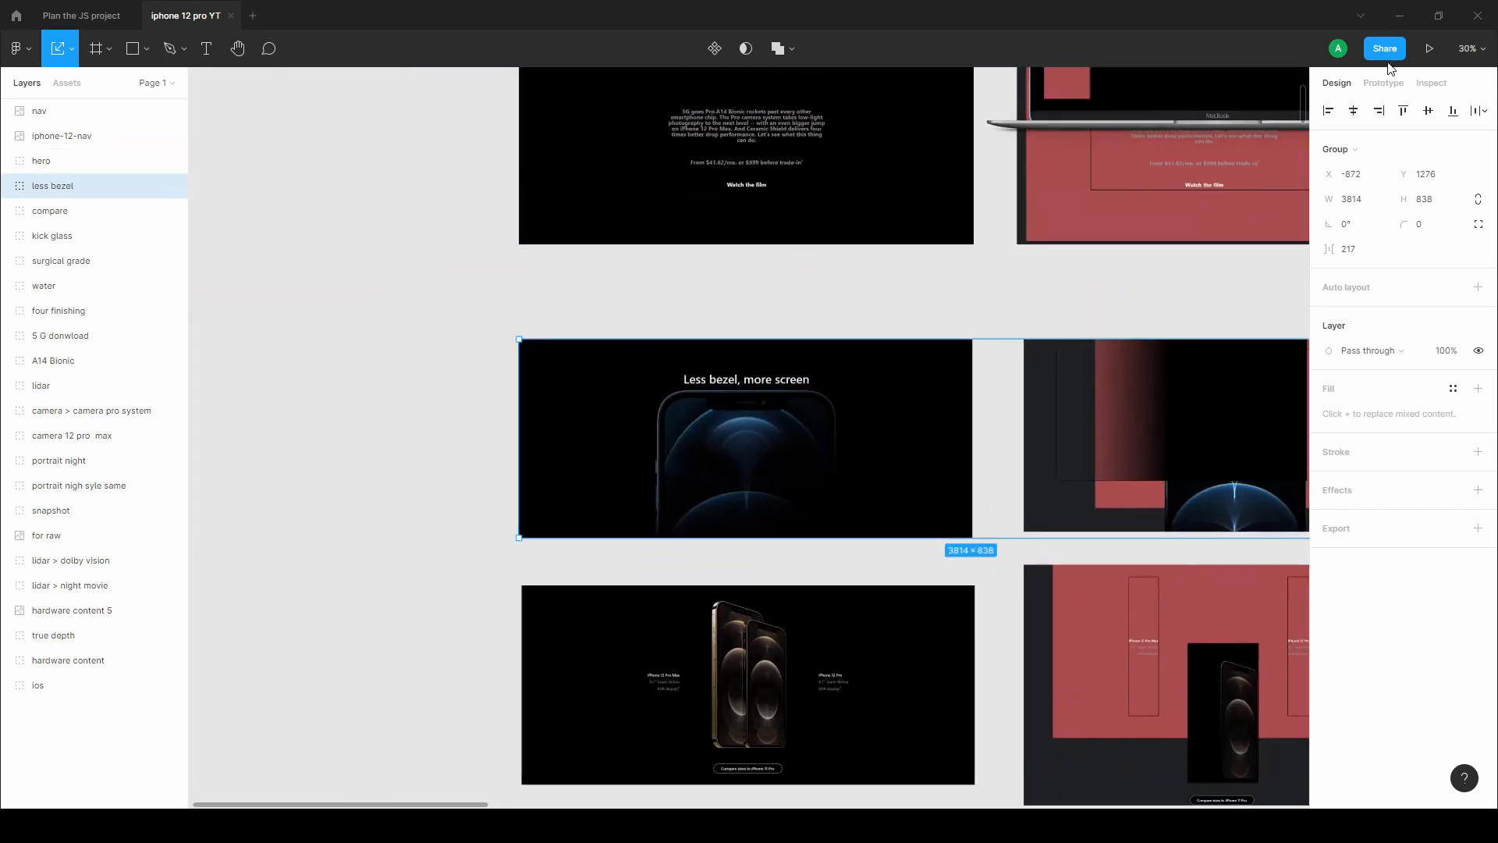
pyautogui.click(1412, 16)
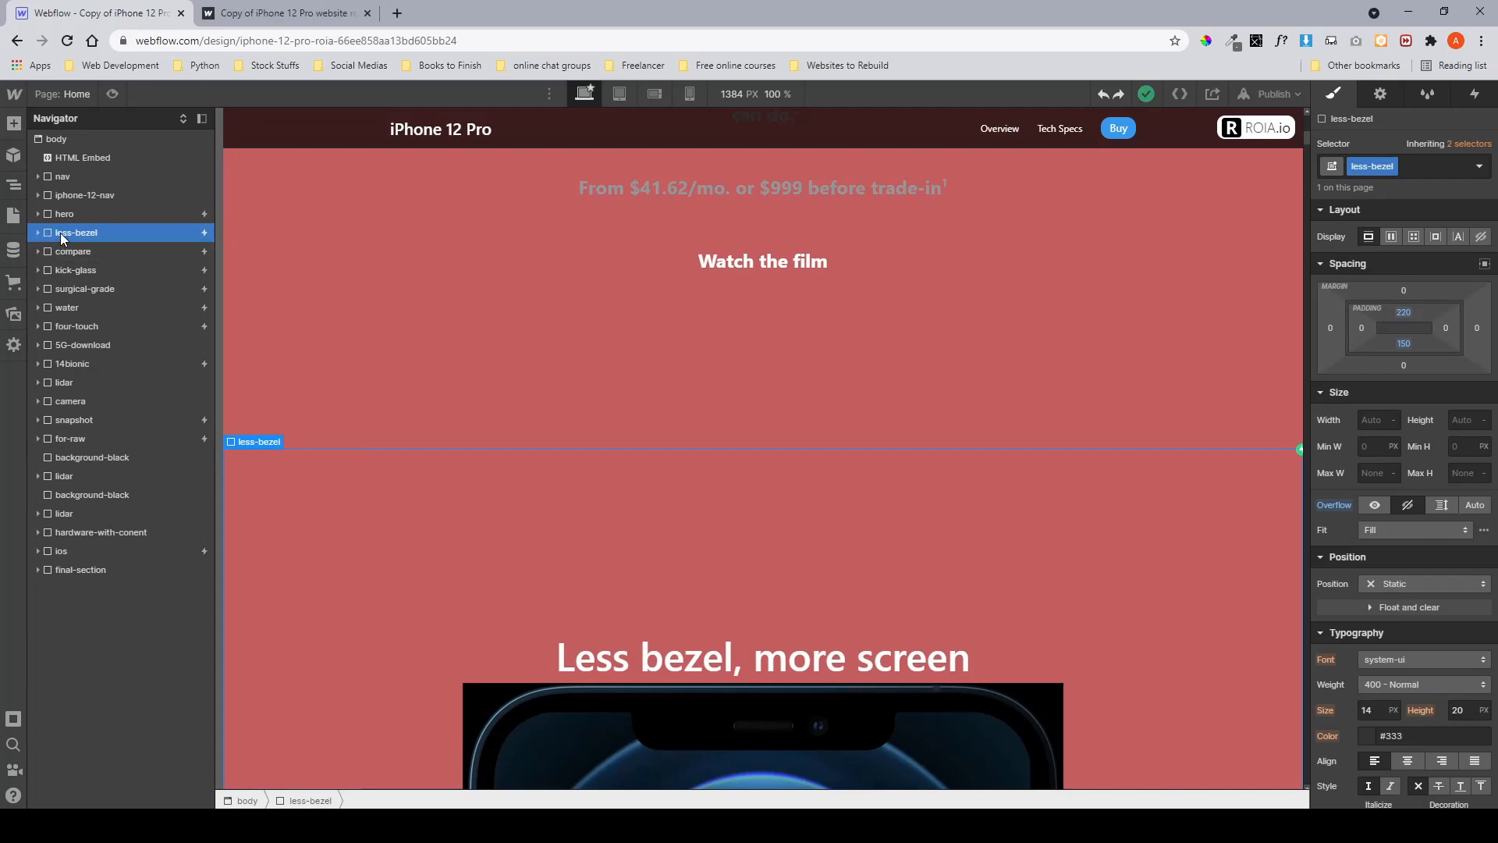
# Inspect the less-bezel section and its container's spacing, size and position settings.
pyautogui.scroll(-5, 509, 422)
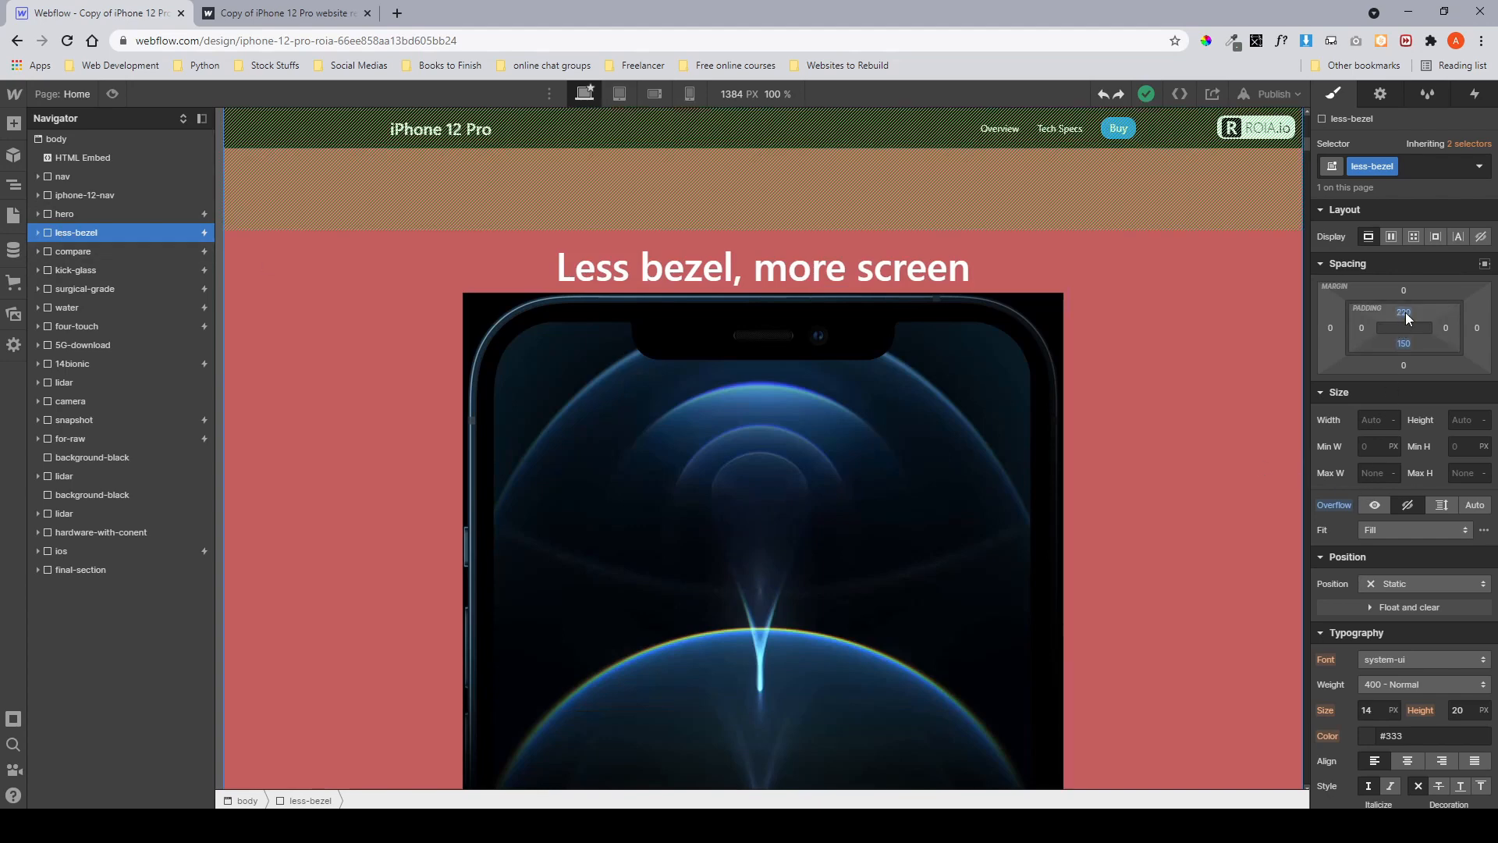
pyautogui.scroll(-3, 1404, 316)
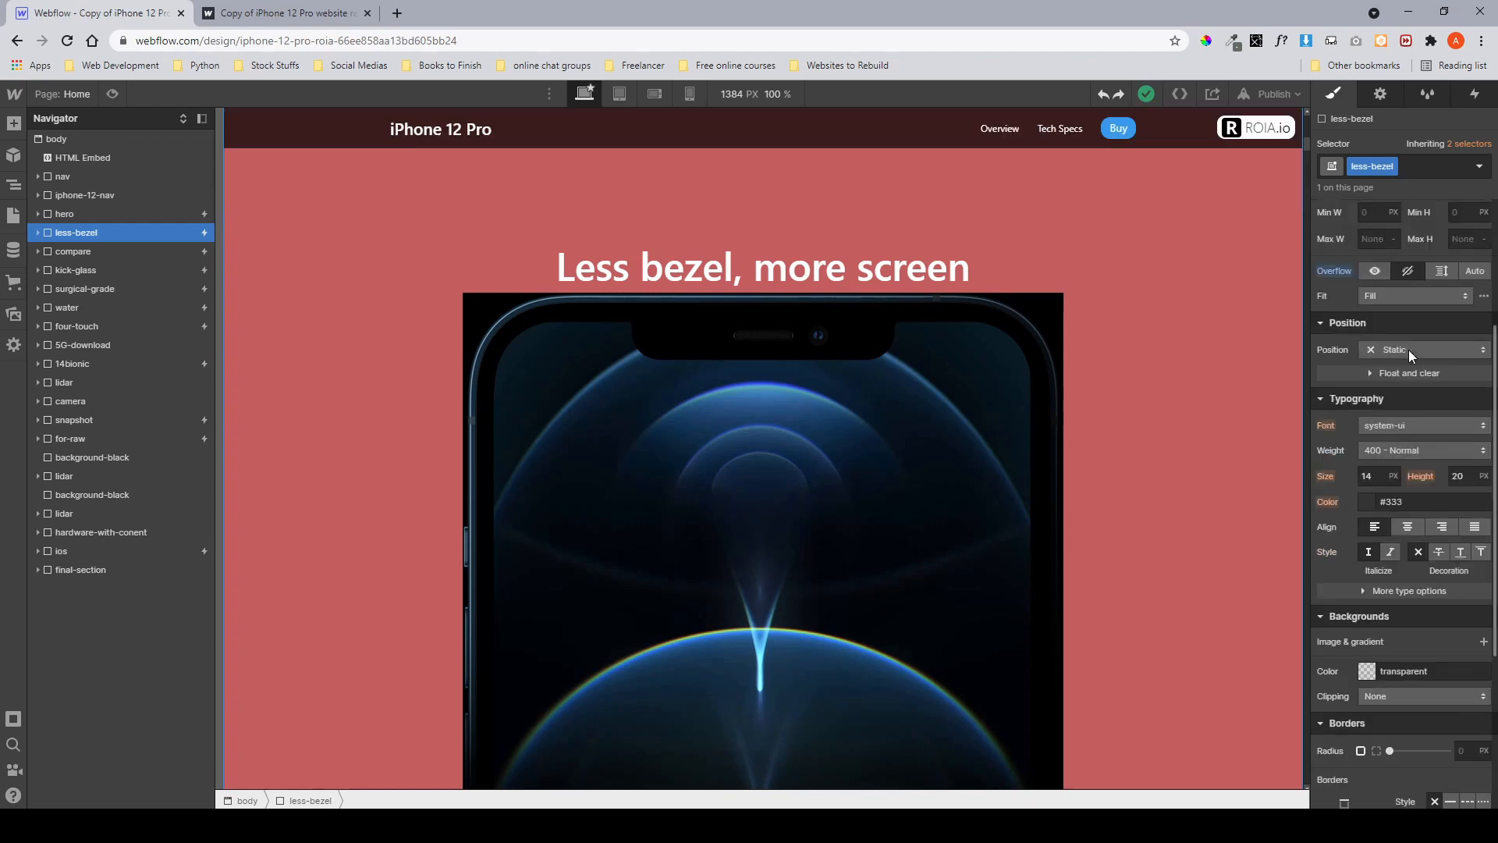
pyautogui.scroll(3, 1397, 287)
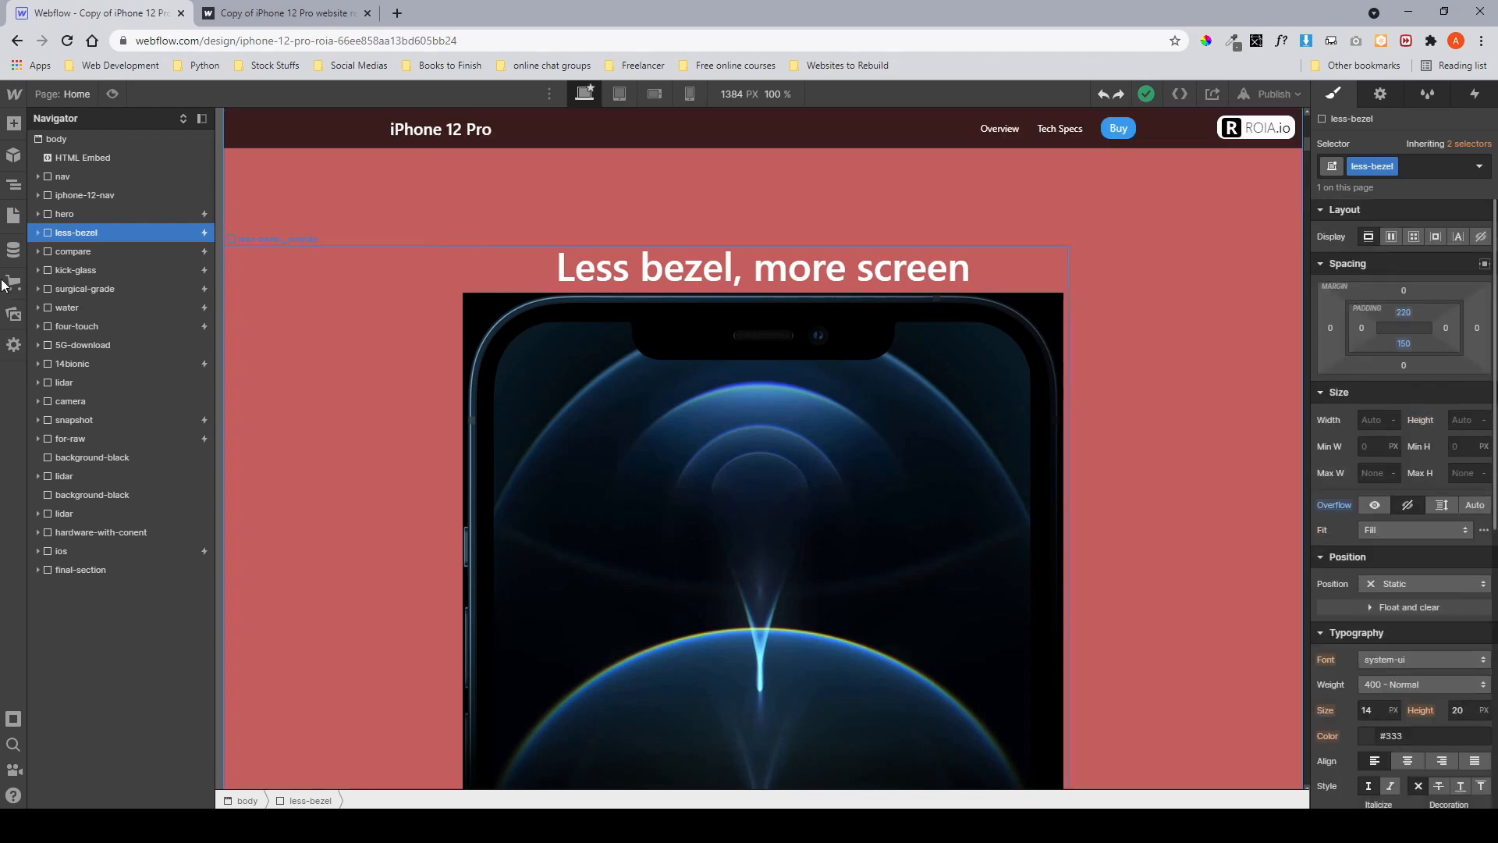
pyautogui.click(37, 233)
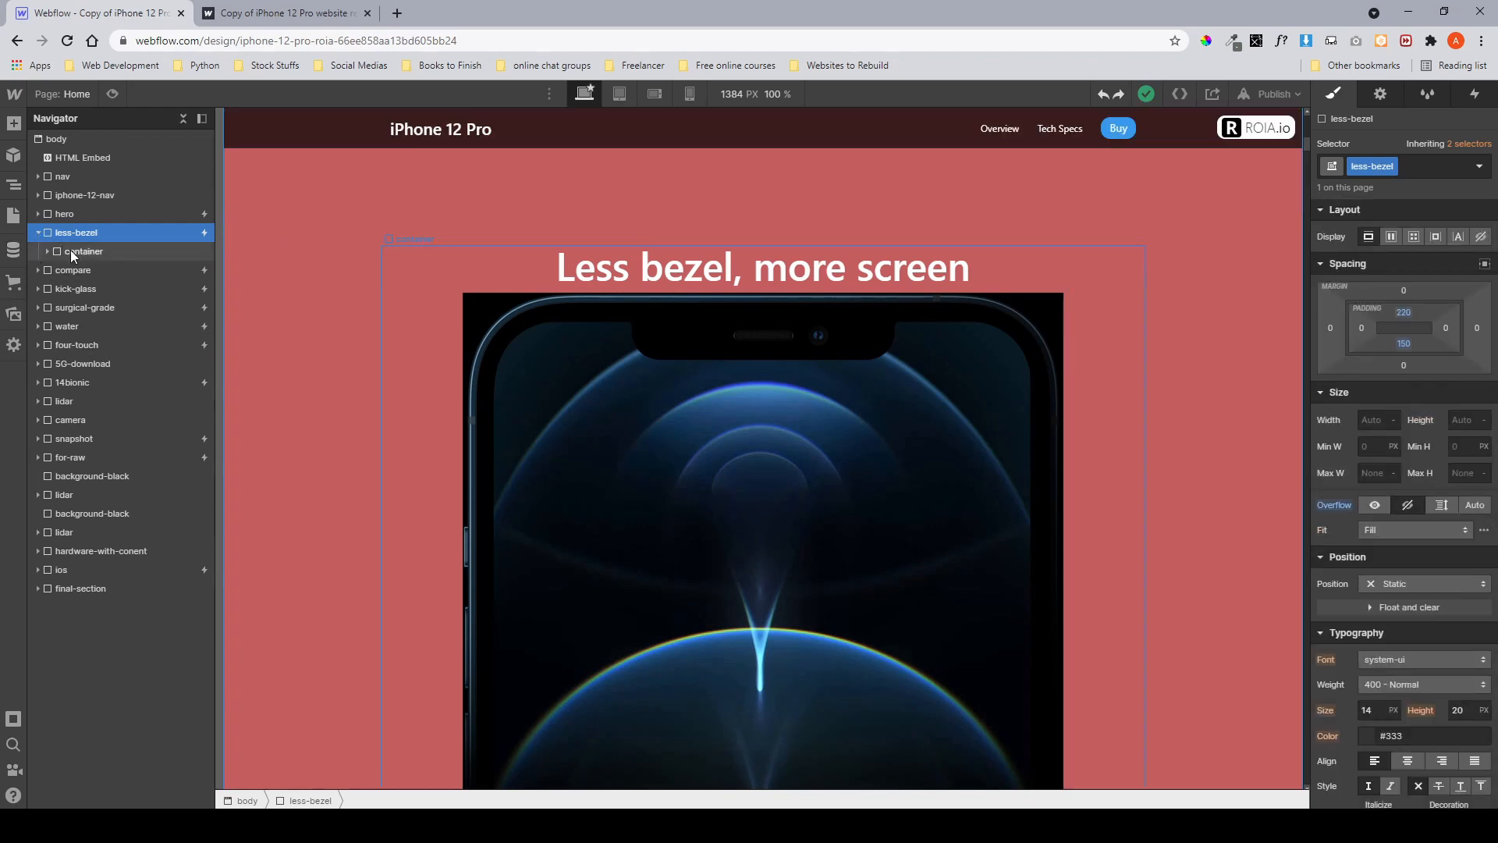
pyautogui.click(70, 250)
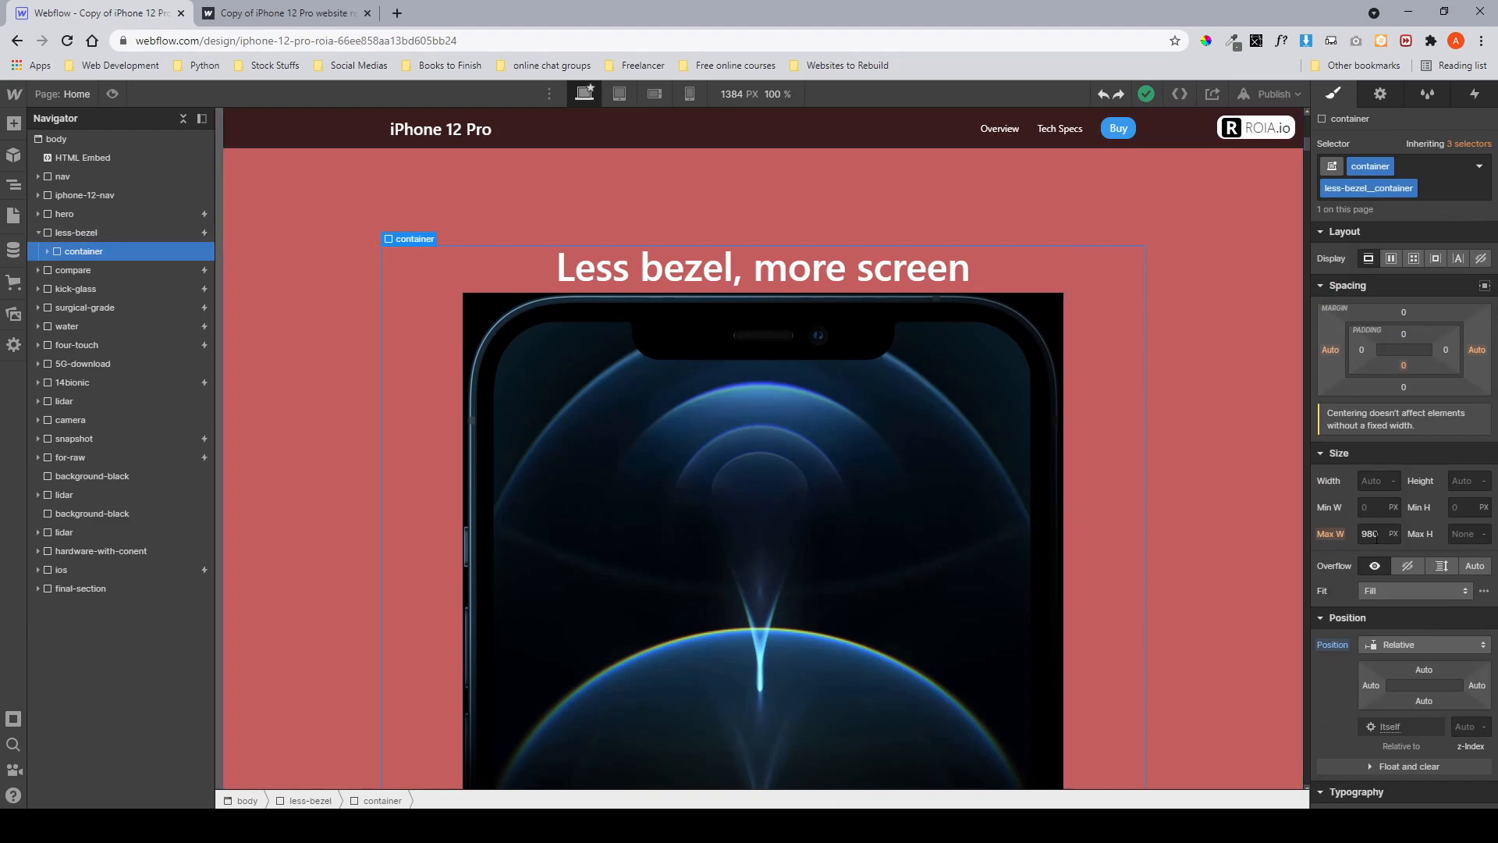
pyautogui.scroll(-7, 1377, 537)
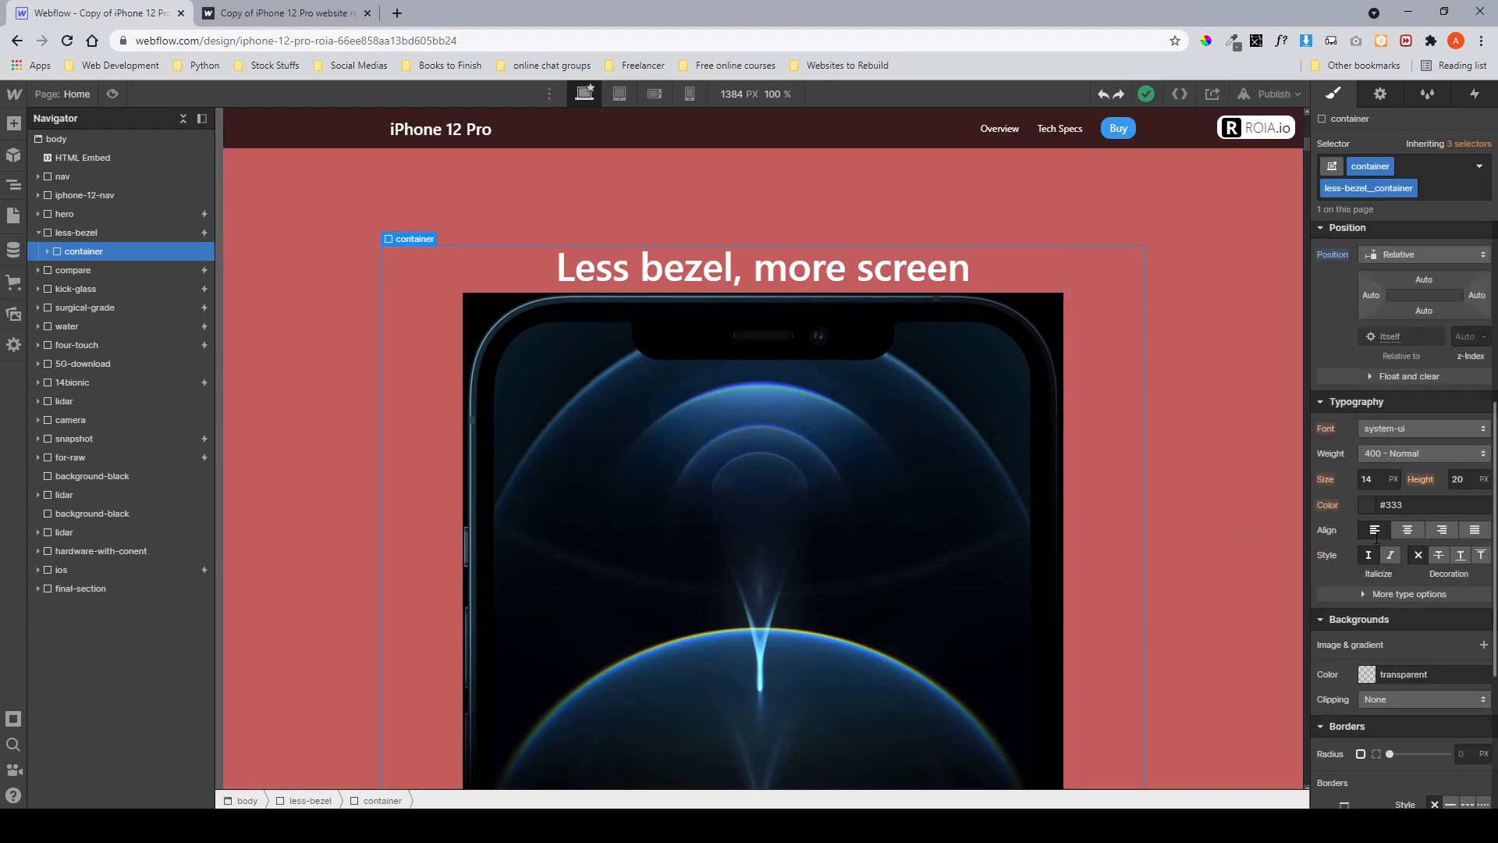
pyautogui.scroll(7, 1378, 544)
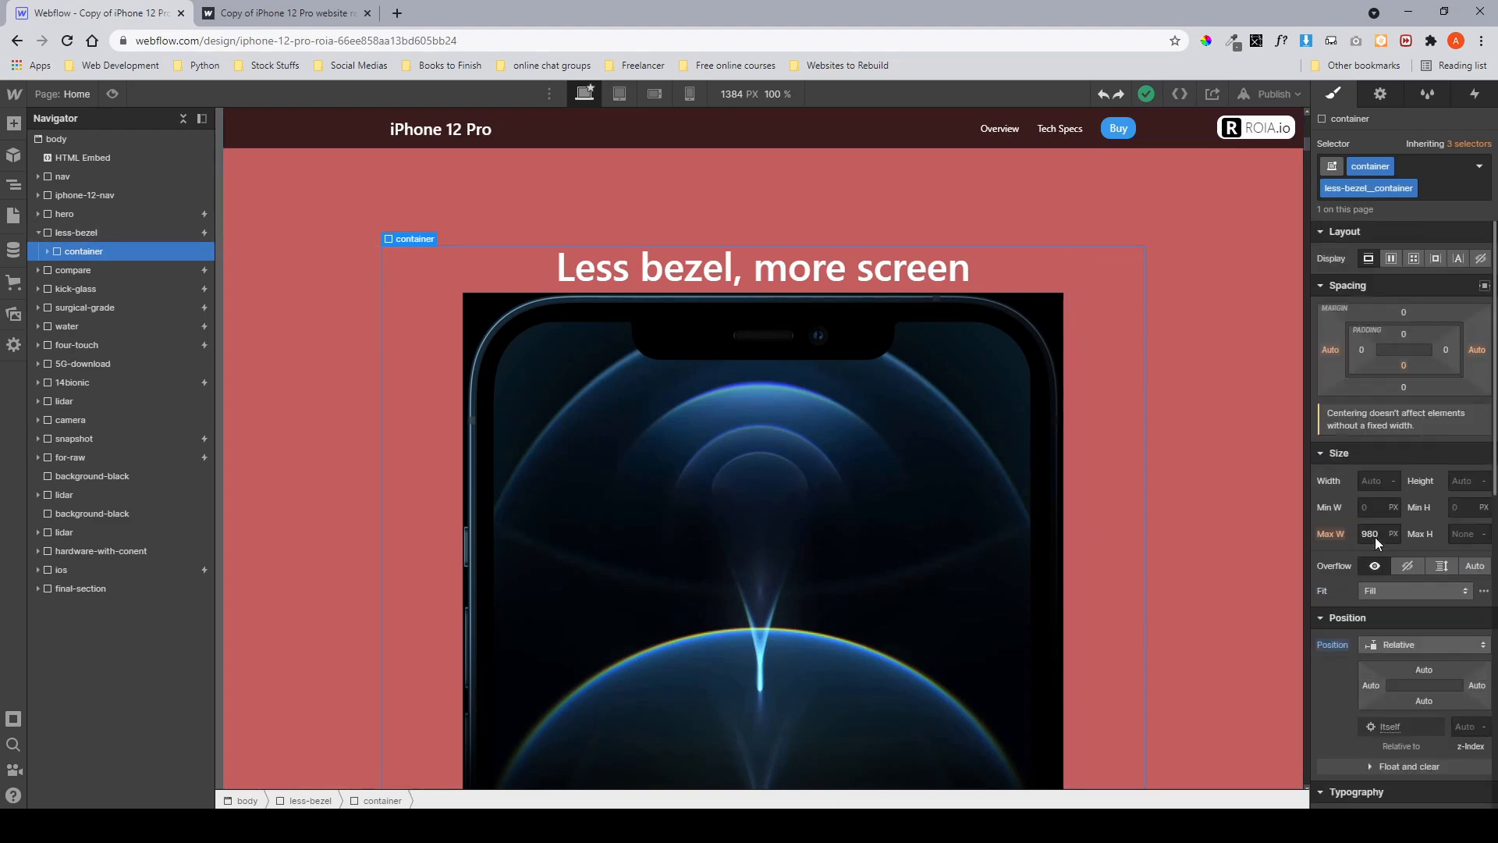
# Expand the less-bezel container, select less-bezel__overlay and set its opacity to 100%.
pyautogui.click(47, 251)
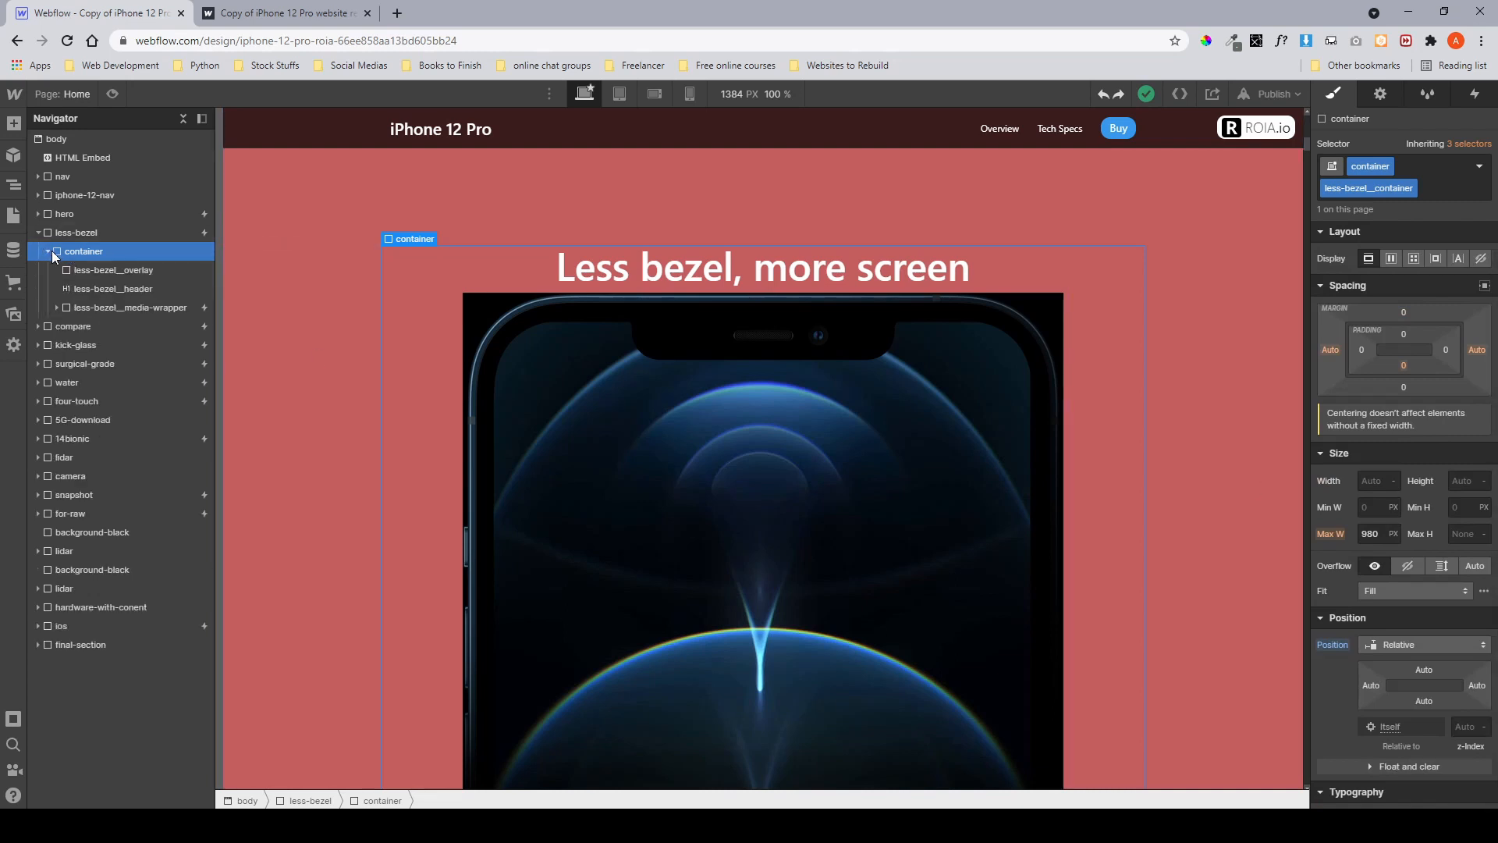
pyautogui.click(83, 270)
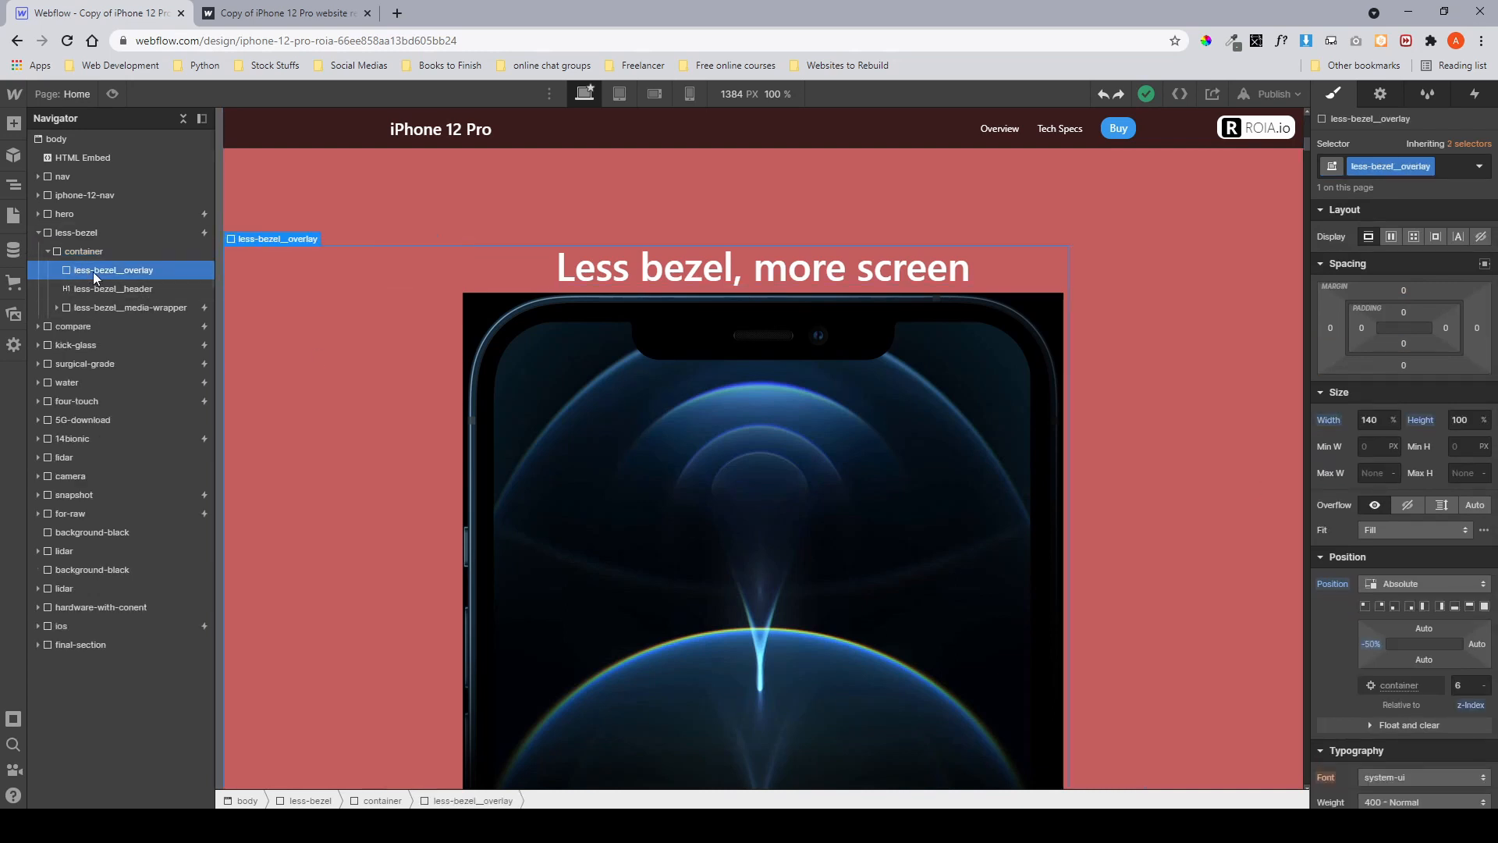
pyautogui.scroll(-8, 1456, 447)
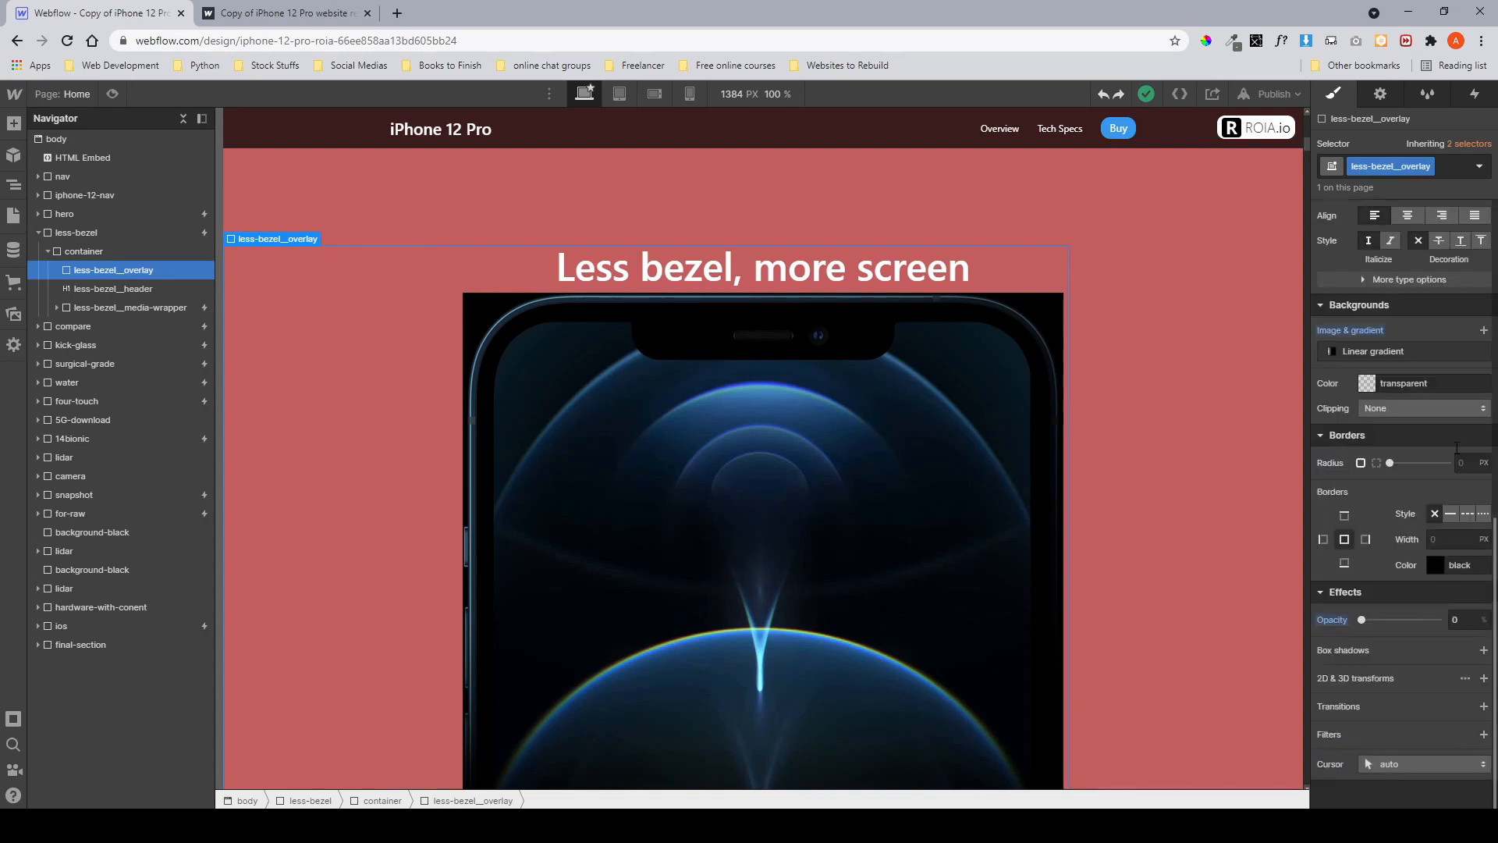
pyautogui.moveTo(1359, 620); pyautogui.dragTo(1450, 623)
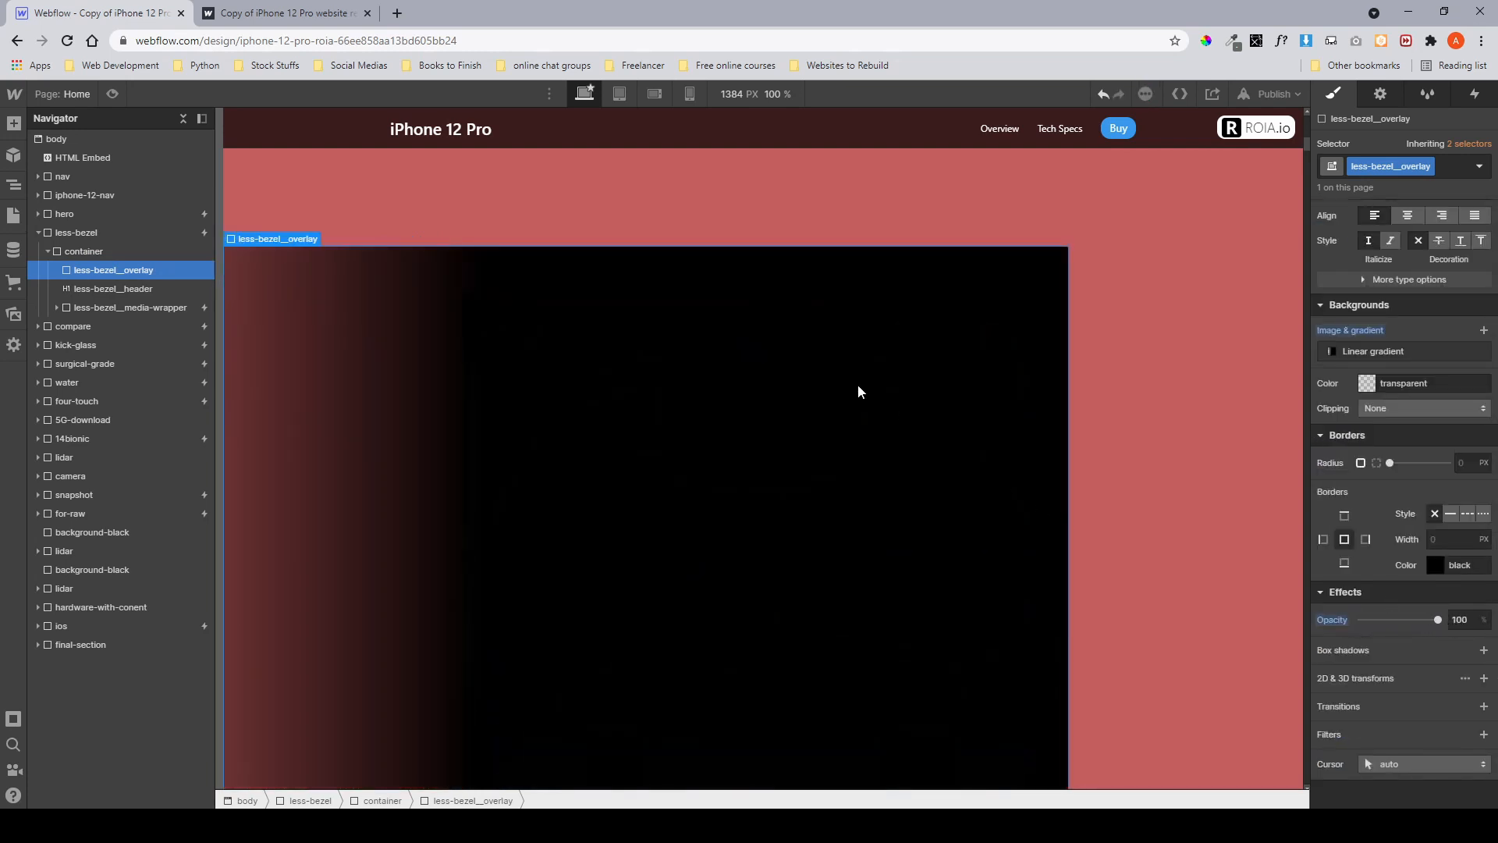
# Review the overlay's size and position settings and the less-bezel__header's styles.
pyautogui.scroll(-1, 858, 384)
pyautogui.scroll(8, 1433, 476)
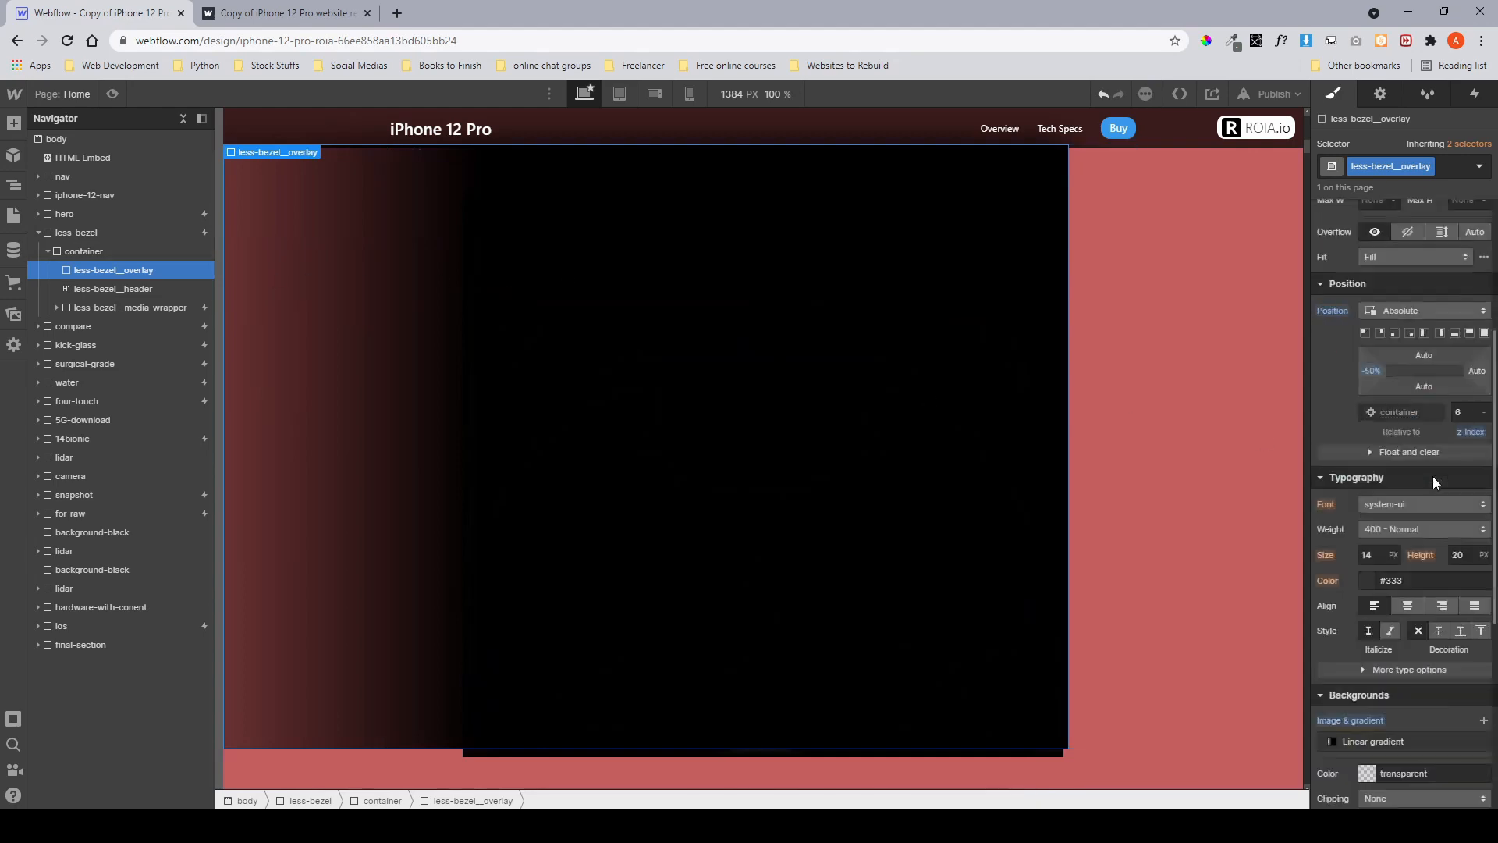
pyautogui.scroll(-2, 1404, 465)
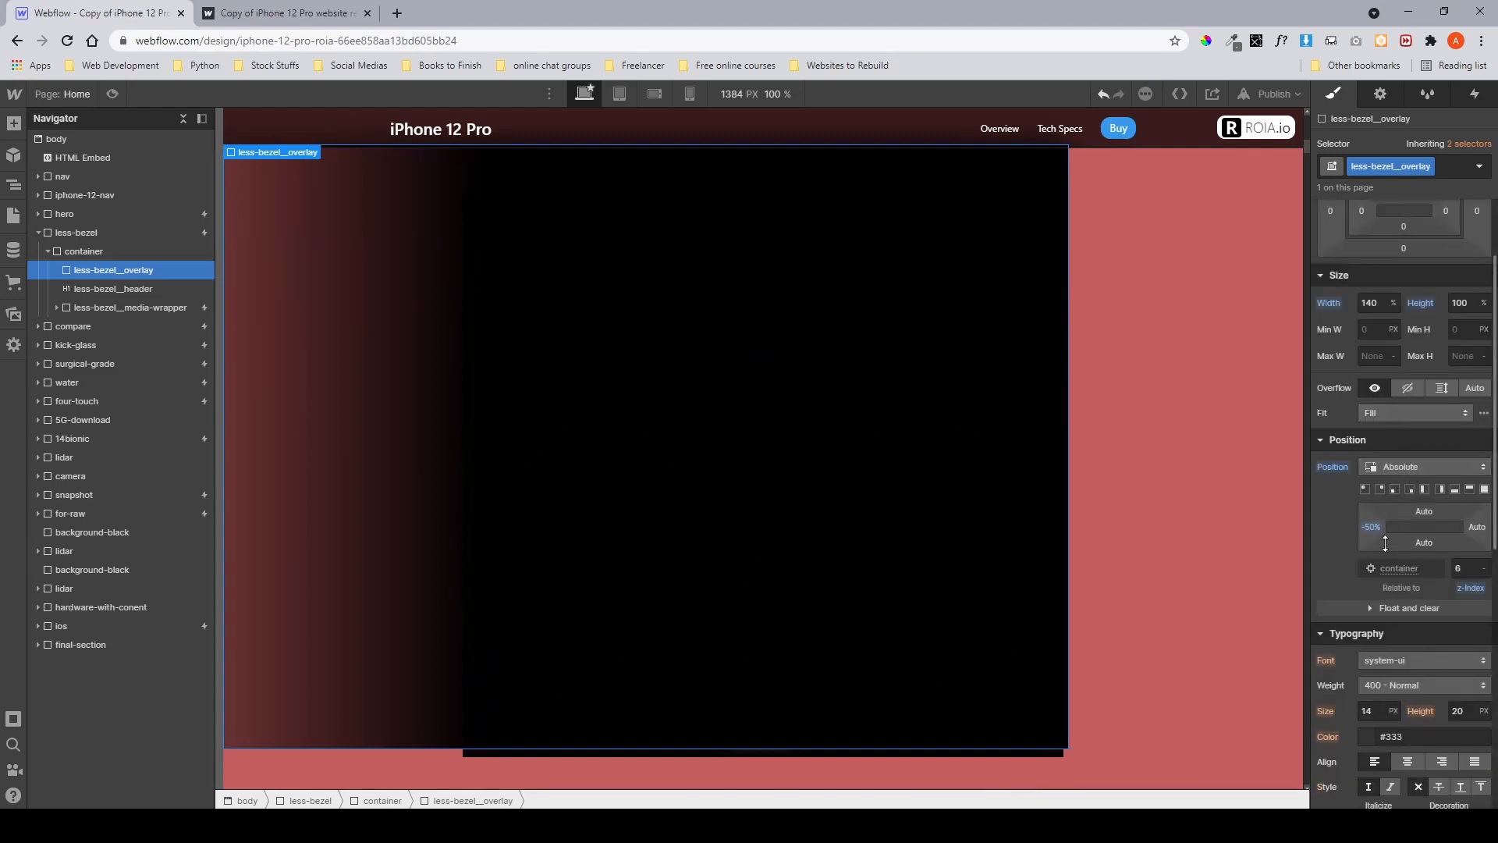
pyautogui.scroll(-7, 1380, 530)
pyautogui.scroll(7, 1380, 531)
pyautogui.scroll(-5, 1379, 530)
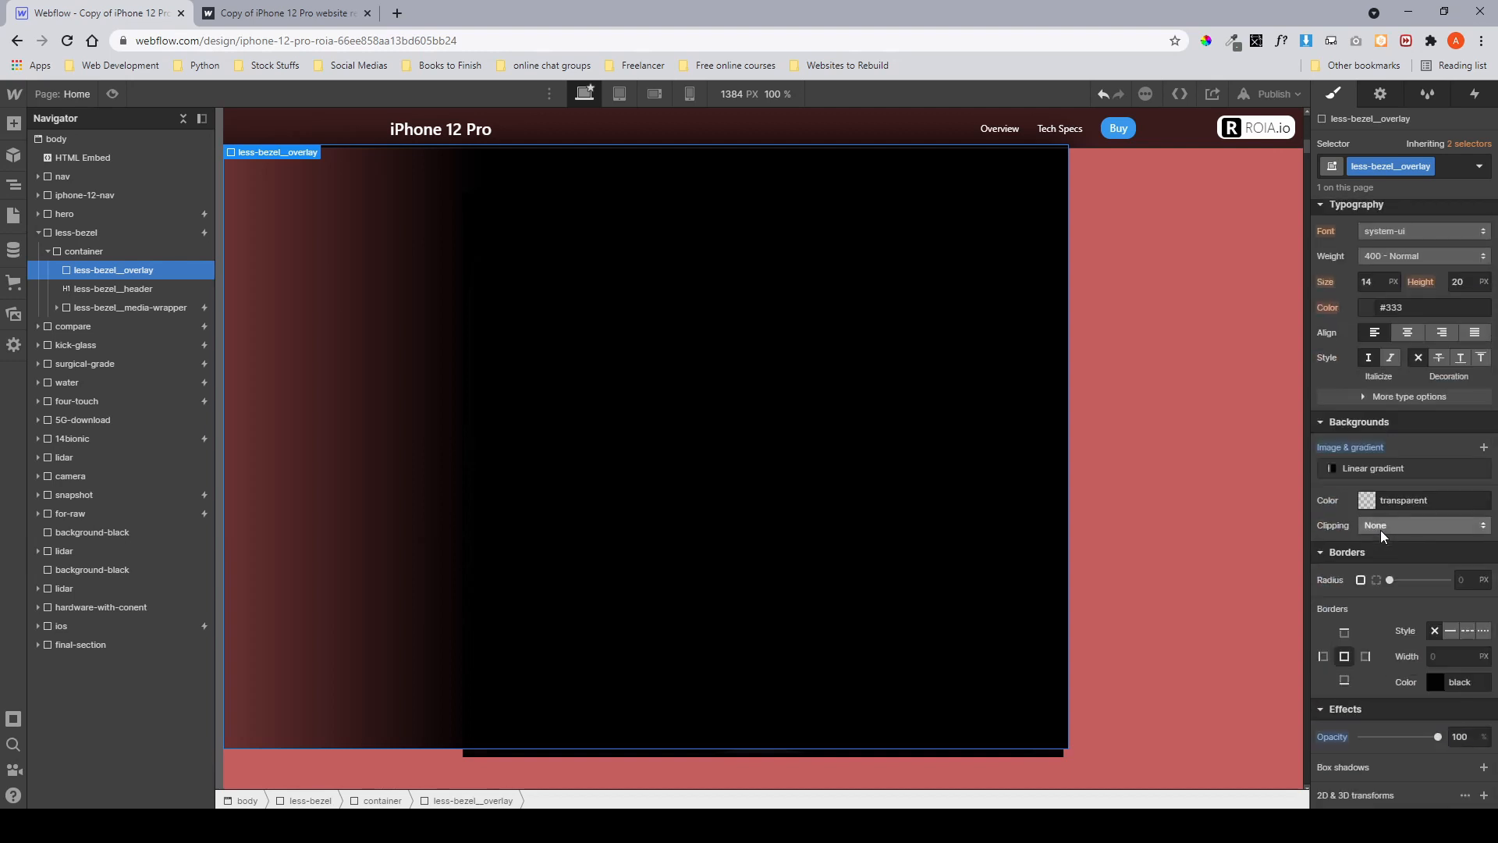
pyautogui.click(139, 289)
pyautogui.scroll(5, 1450, 423)
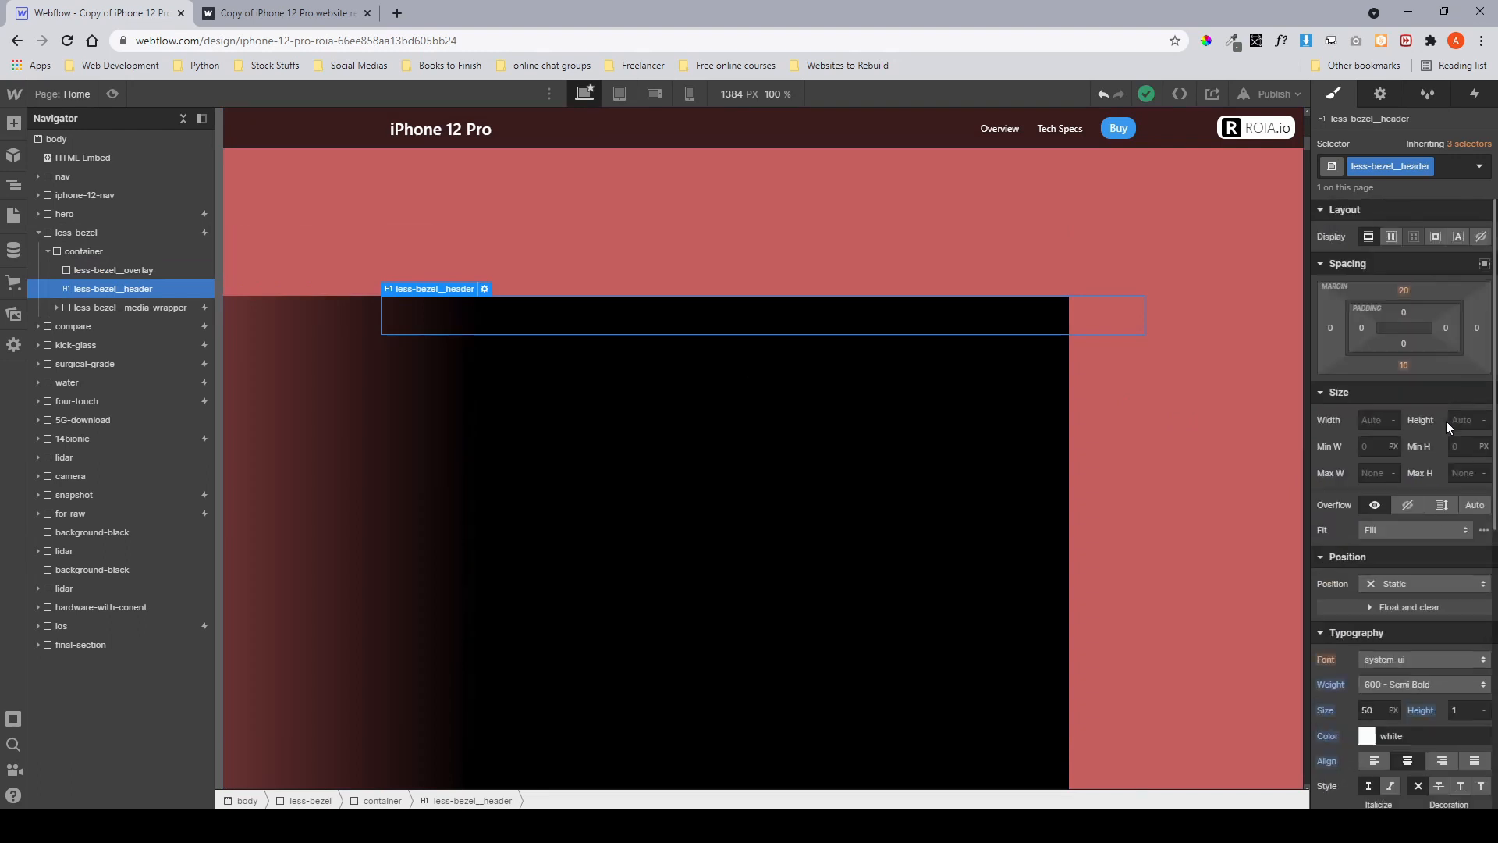
pyautogui.scroll(-2, 1445, 420)
pyautogui.scroll(-2, 470, 348)
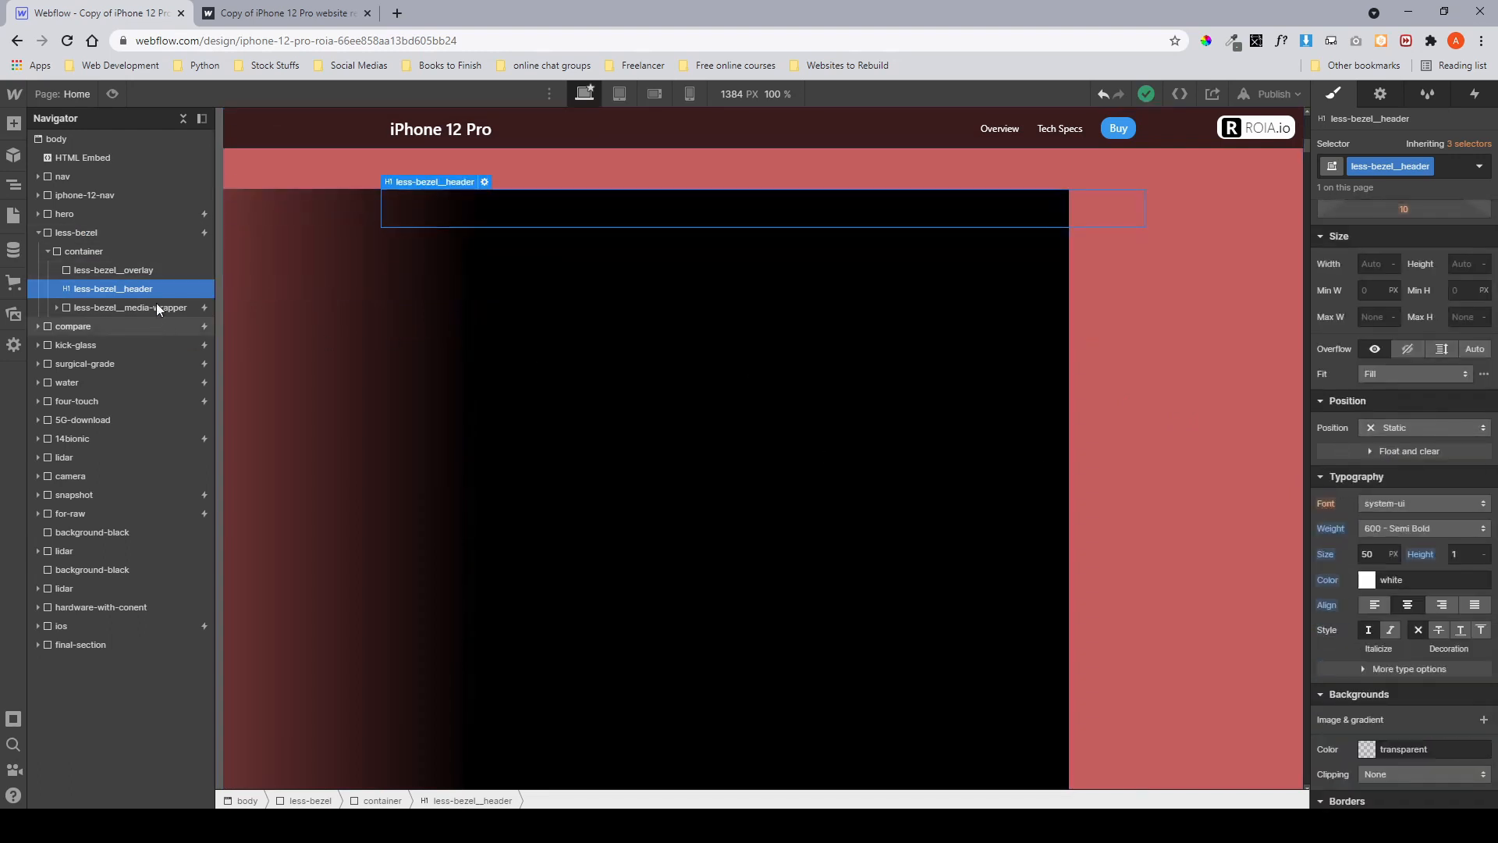
pyautogui.click(143, 270)
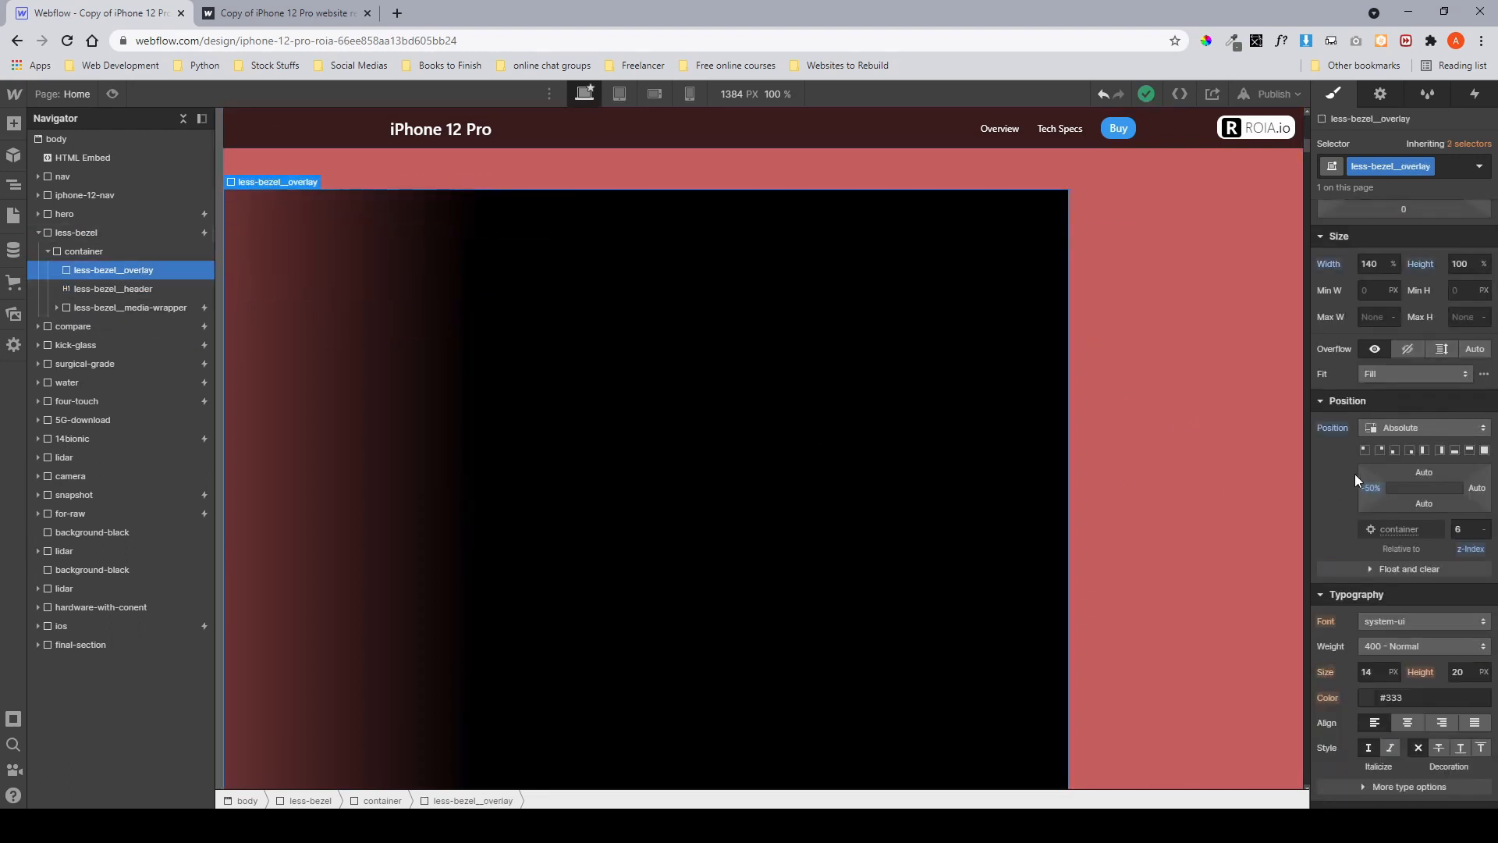
# Review the style settings of less-bezel__header and less-bezel__media-wrapper.
pyautogui.scroll(-1, 1356, 480)
pyautogui.click(141, 289)
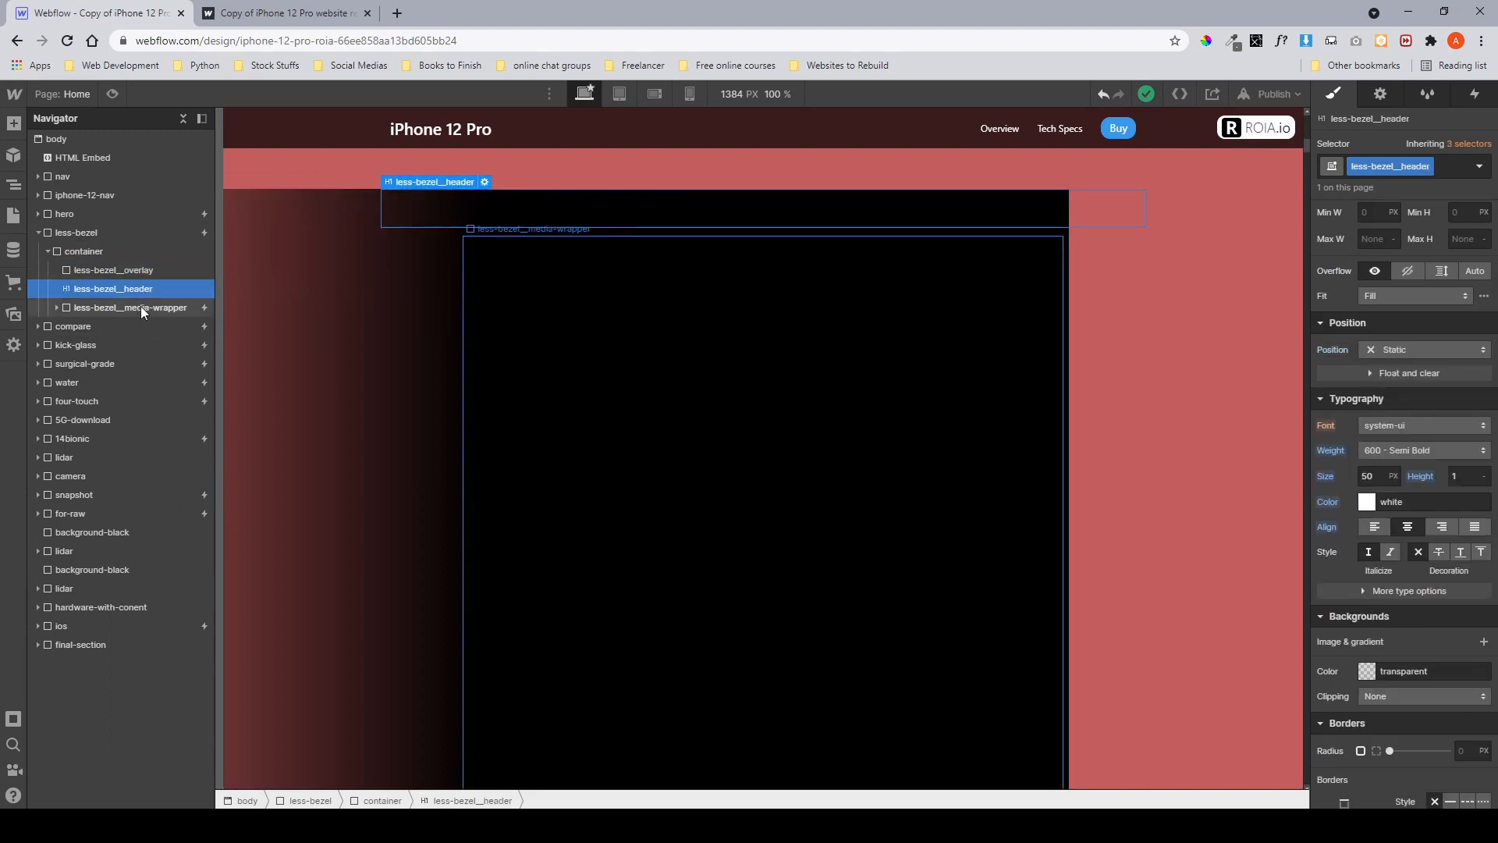
pyautogui.click(141, 308)
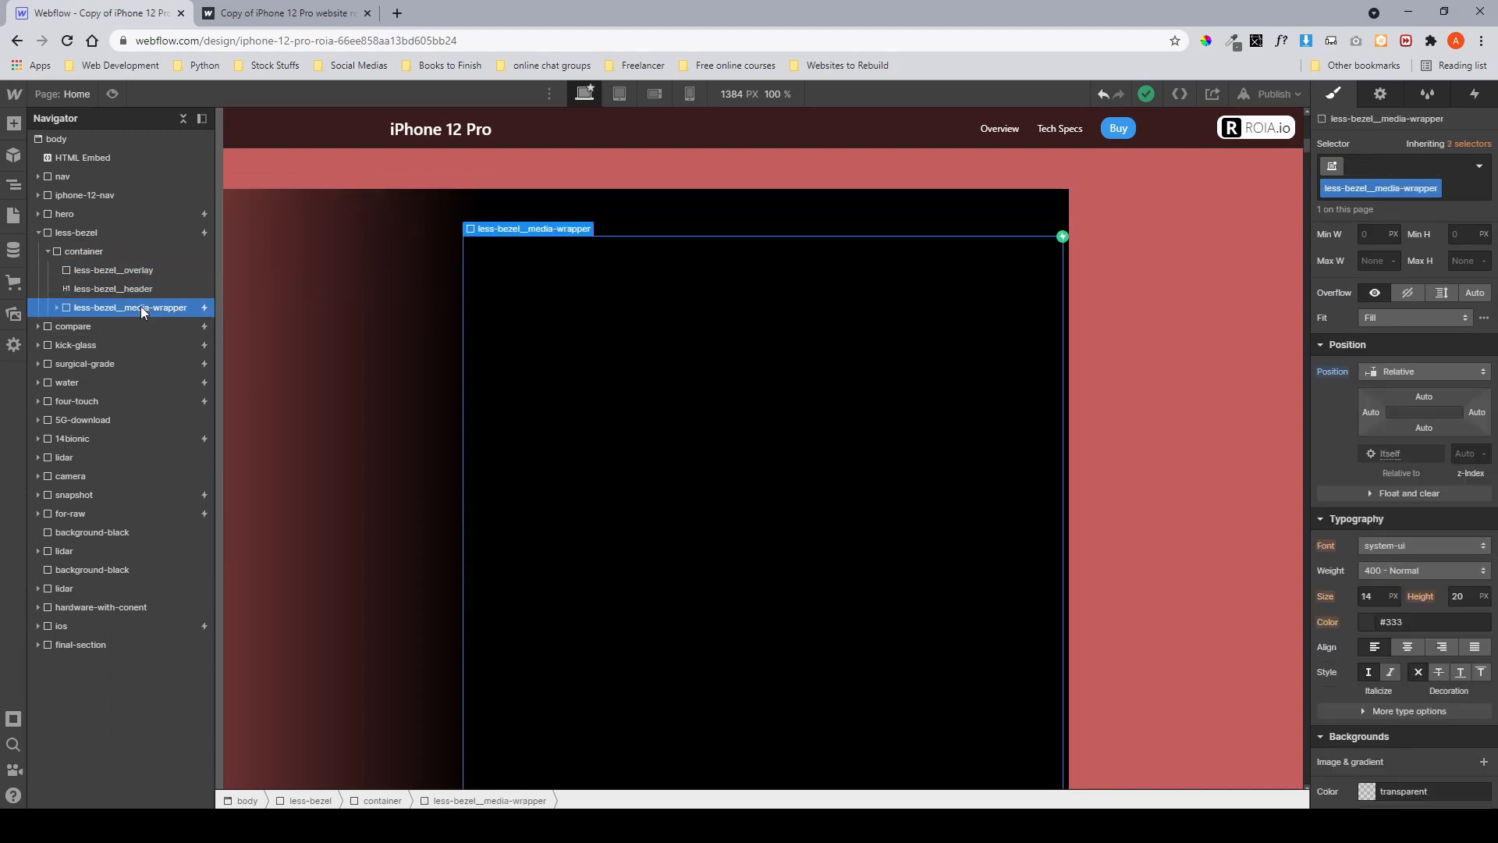
pyautogui.scroll(-3, 361, 326)
pyautogui.scroll(3, 361, 326)
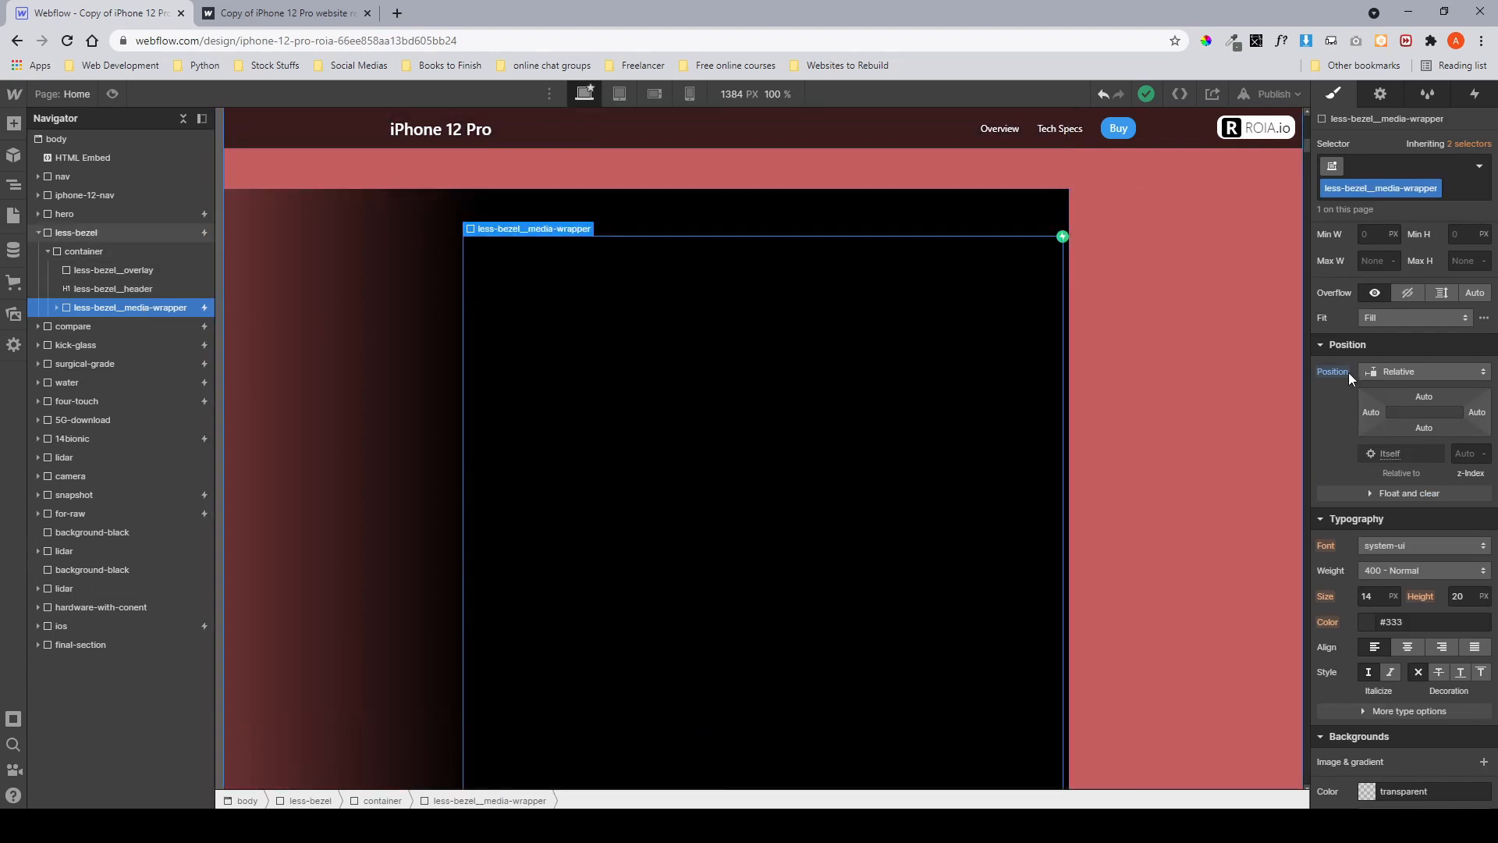
pyautogui.scroll(3, 1348, 372)
pyautogui.scroll(-5, 1348, 373)
pyautogui.scroll(5, 1348, 372)
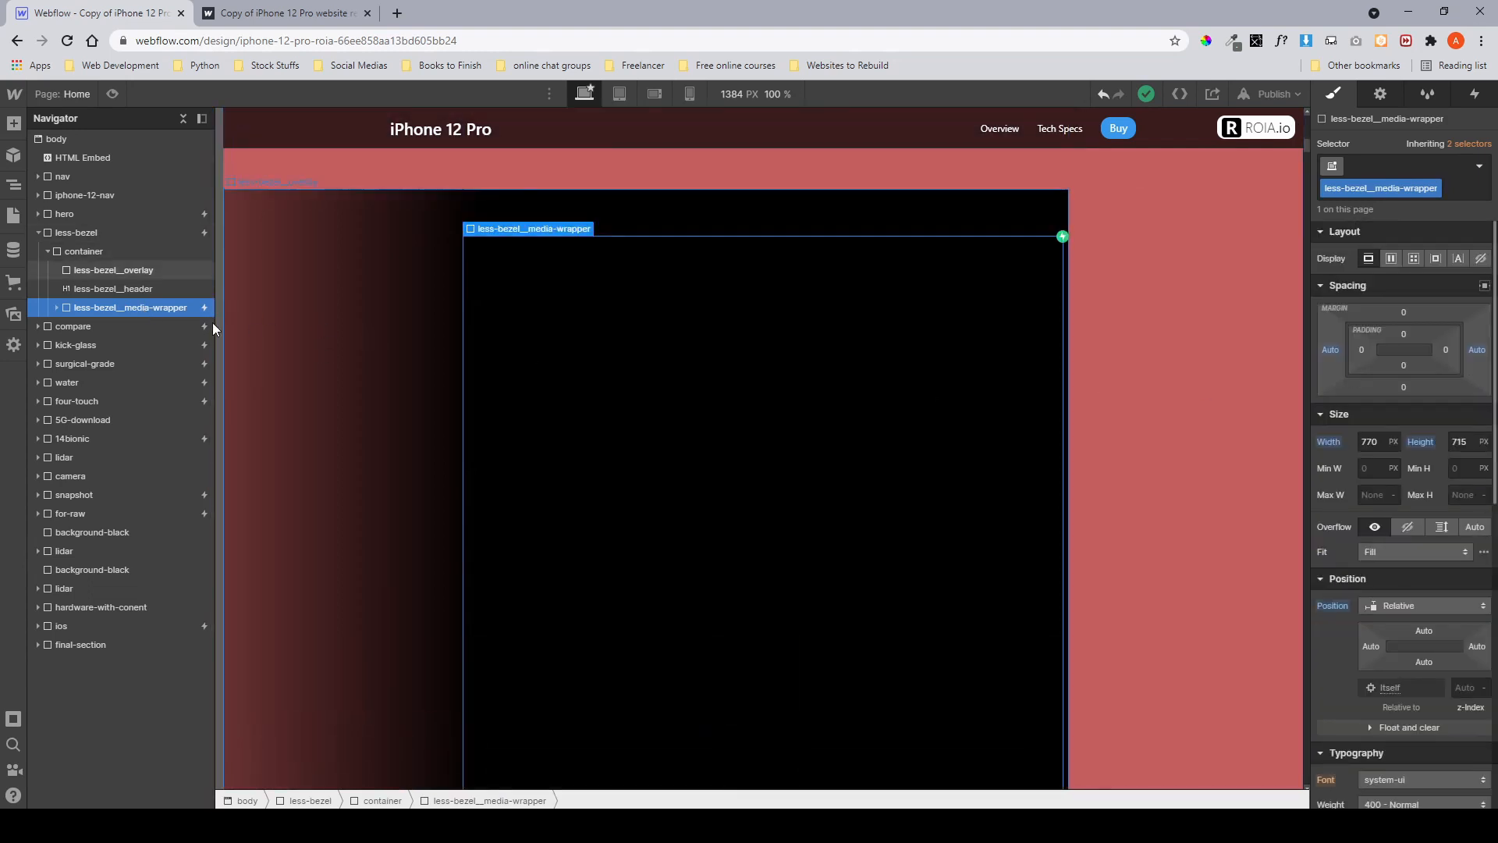
# Expand less-bezel__media-wrapper, select less-bezel__overlay and set its opacity to 0%.
pyautogui.click(59, 308)
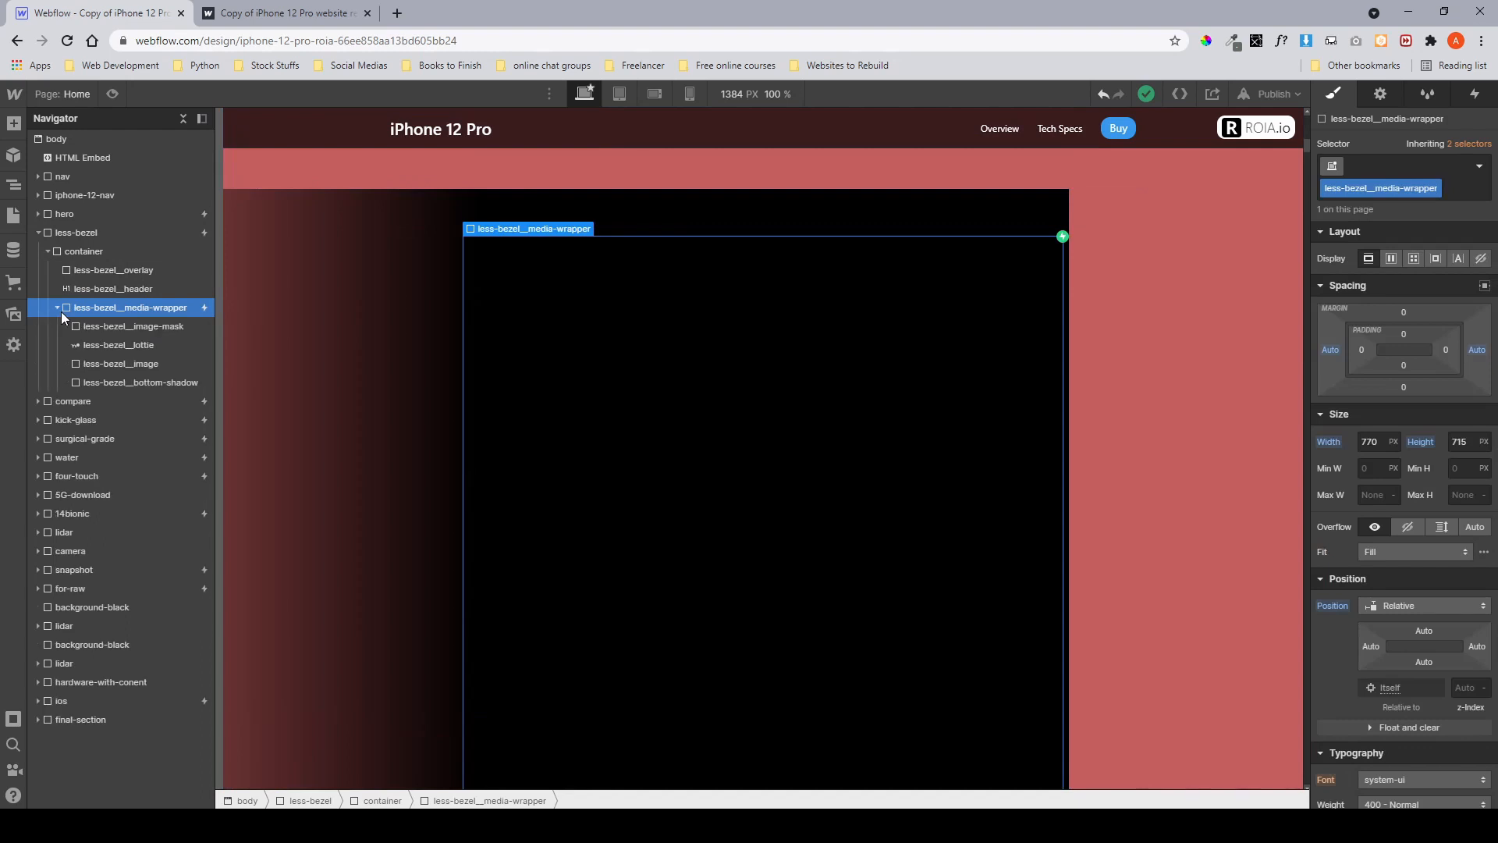
pyautogui.click(88, 270)
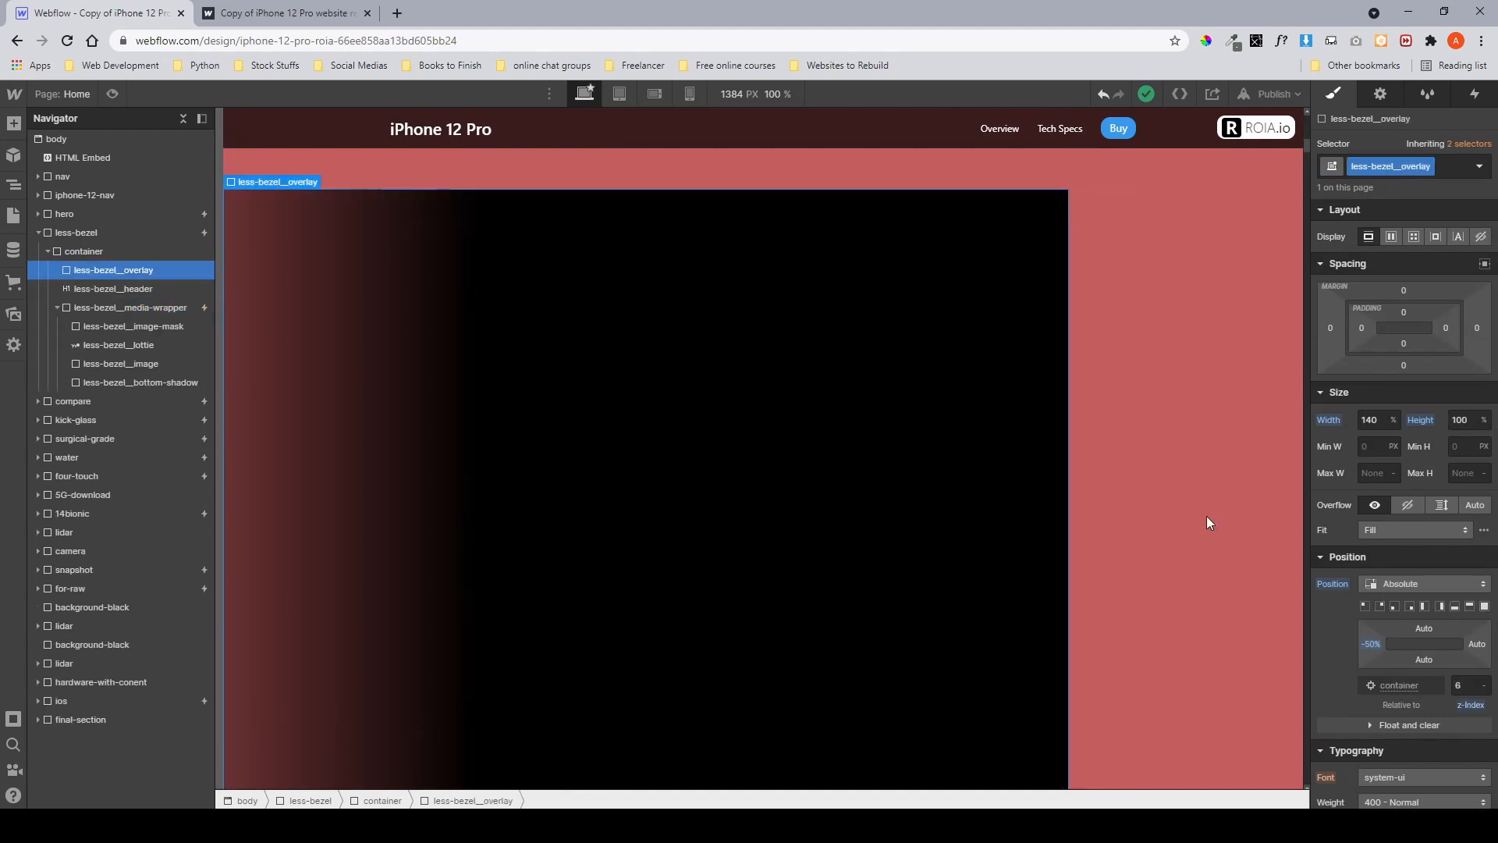
pyautogui.scroll(-10, 1380, 532)
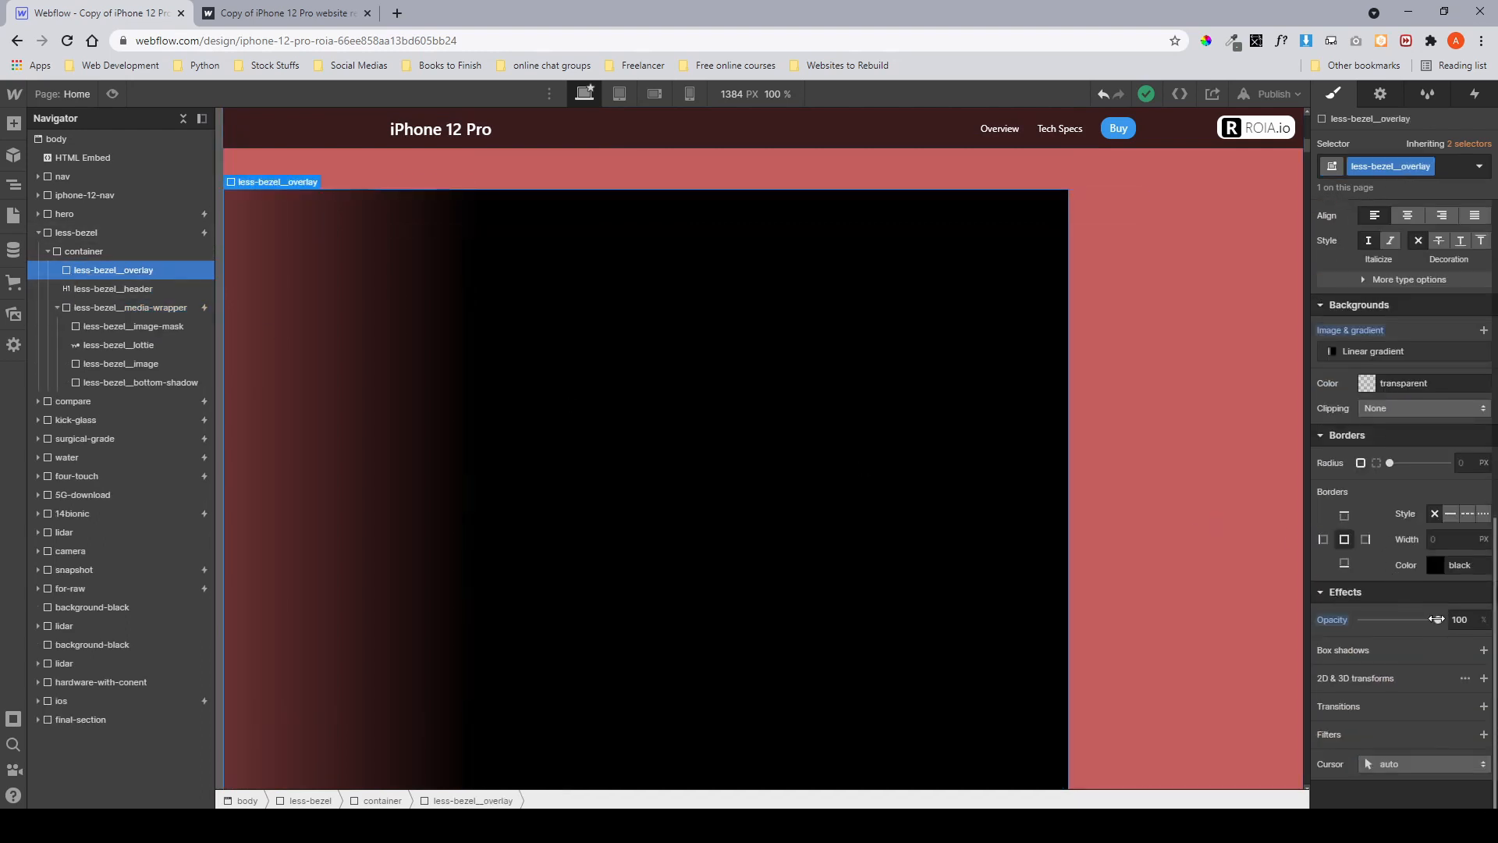
pyautogui.moveTo(1436, 619); pyautogui.dragTo(1362, 620)
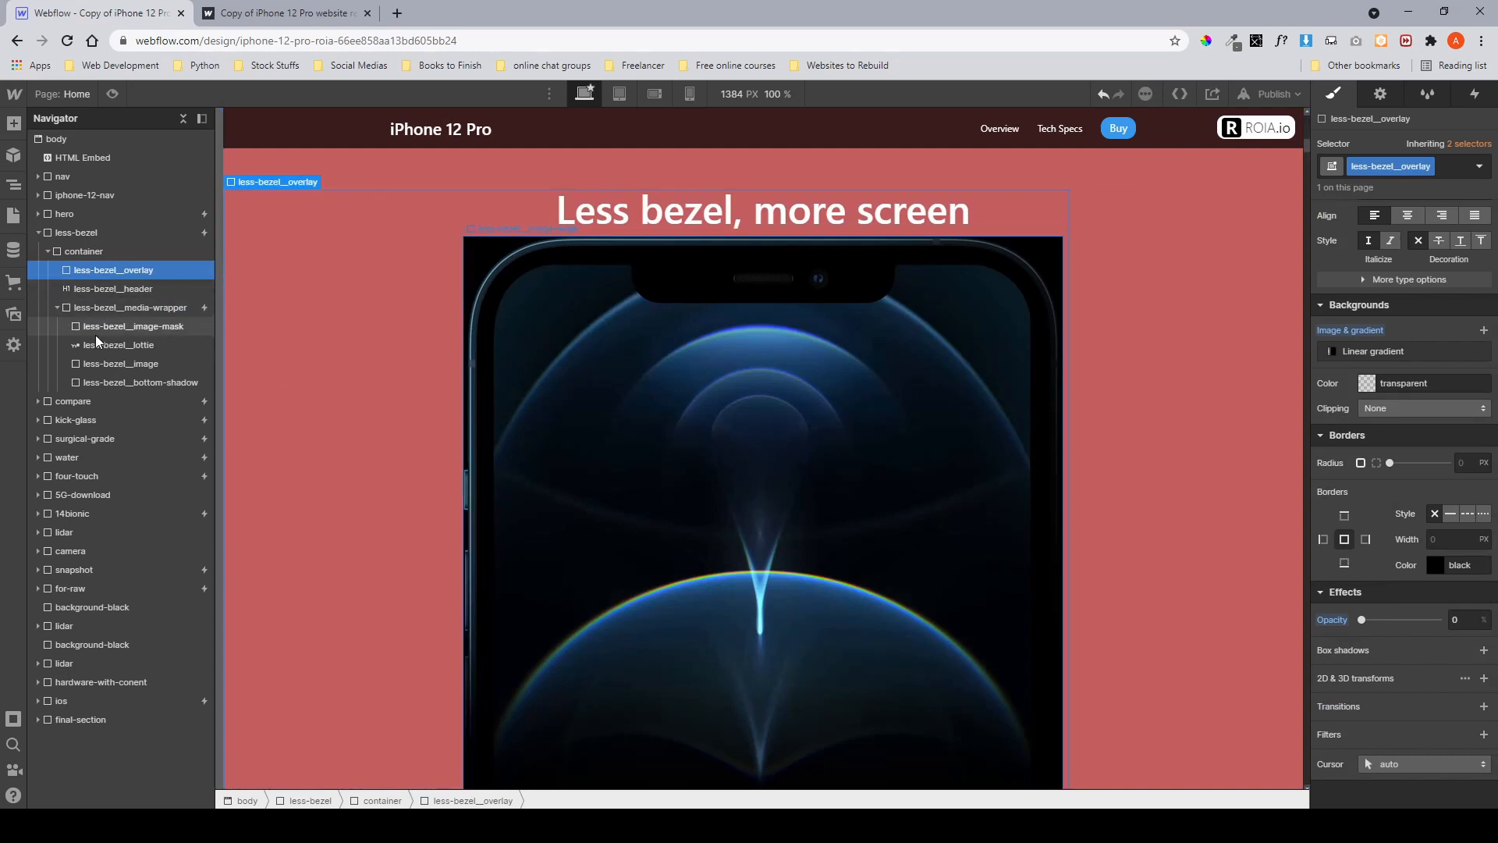
# Select less-bezel__media-wrapper and review its size, position and typography settings.
pyautogui.click(121, 312)
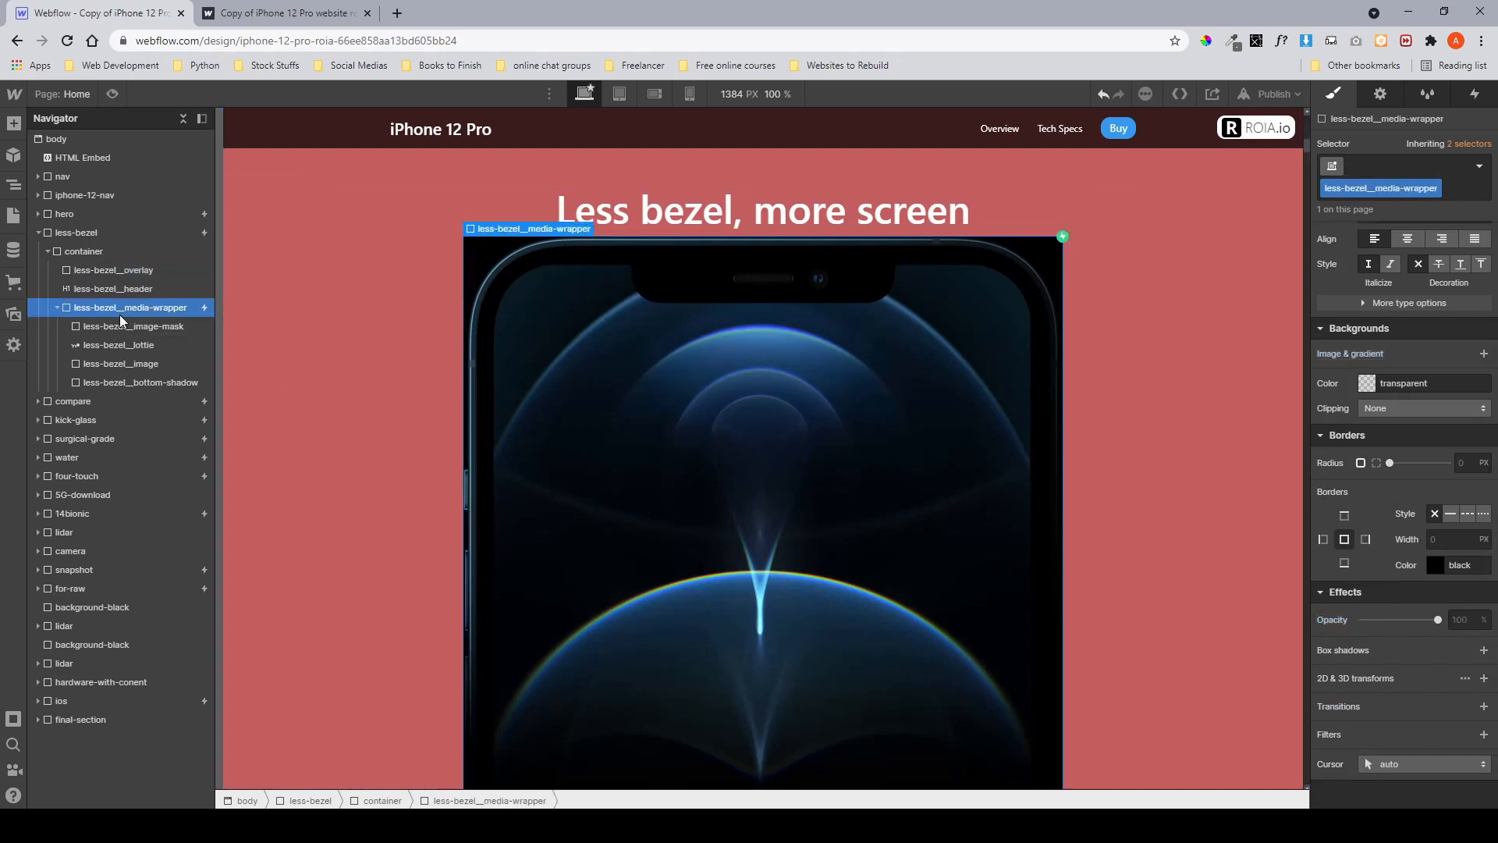
pyautogui.scroll(10, 1381, 396)
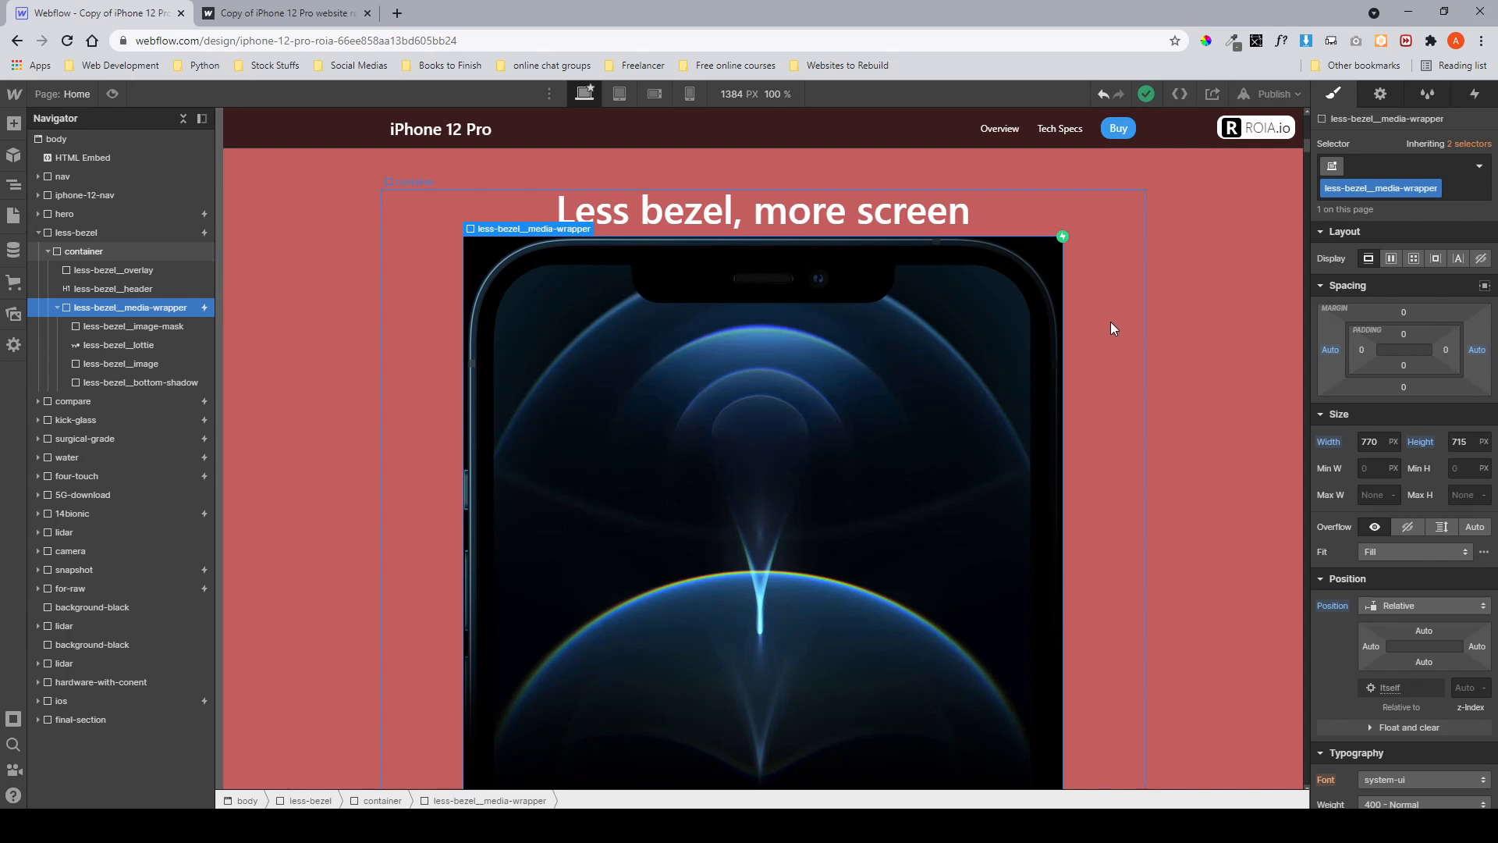
pyautogui.scroll(-1, 1400, 381)
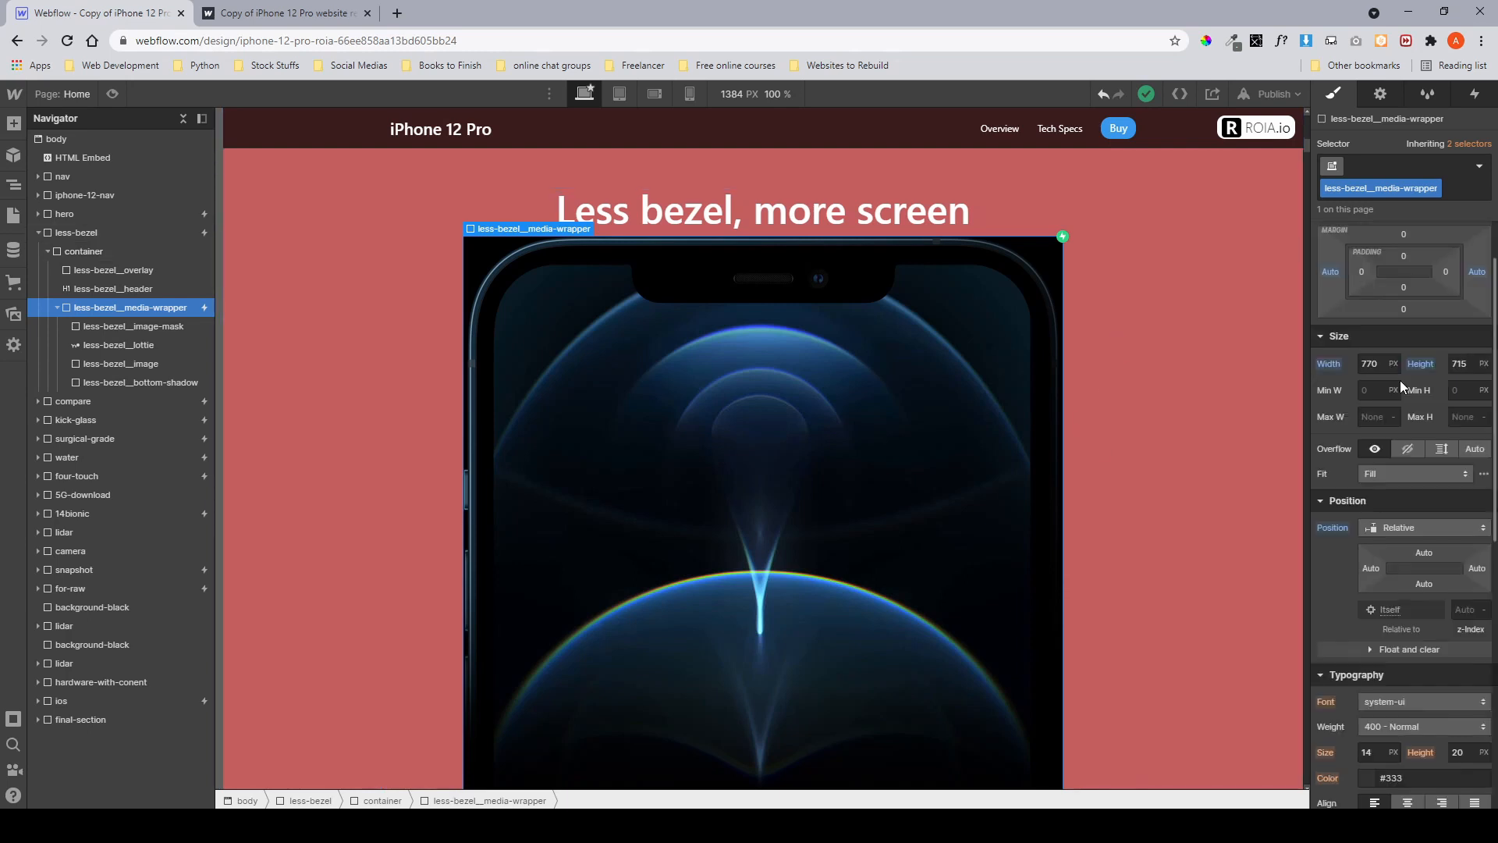
pyautogui.scroll(-1, 1449, 314)
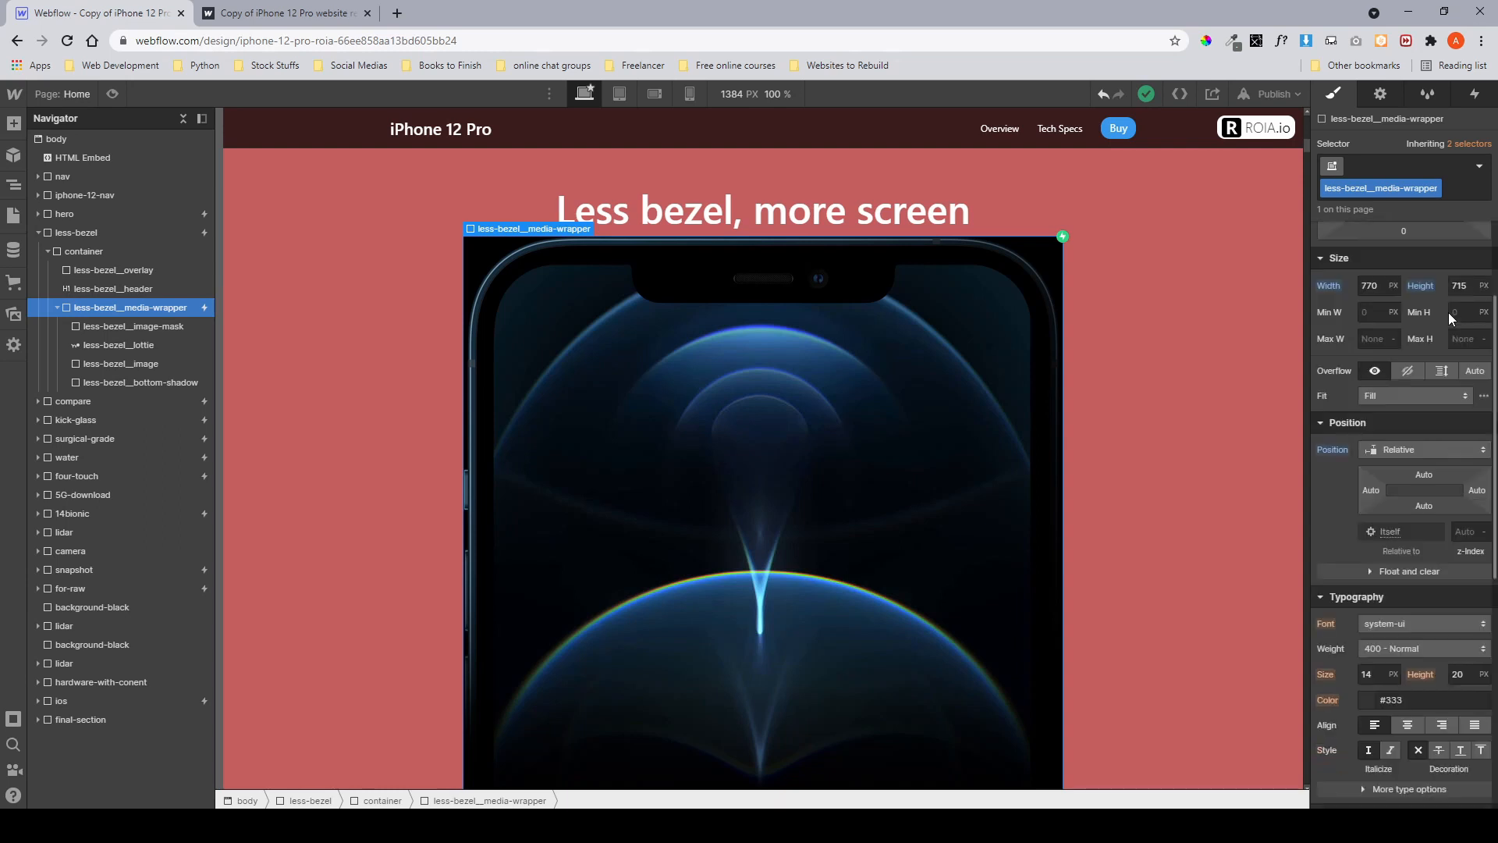
pyautogui.scroll(-5, 1412, 304)
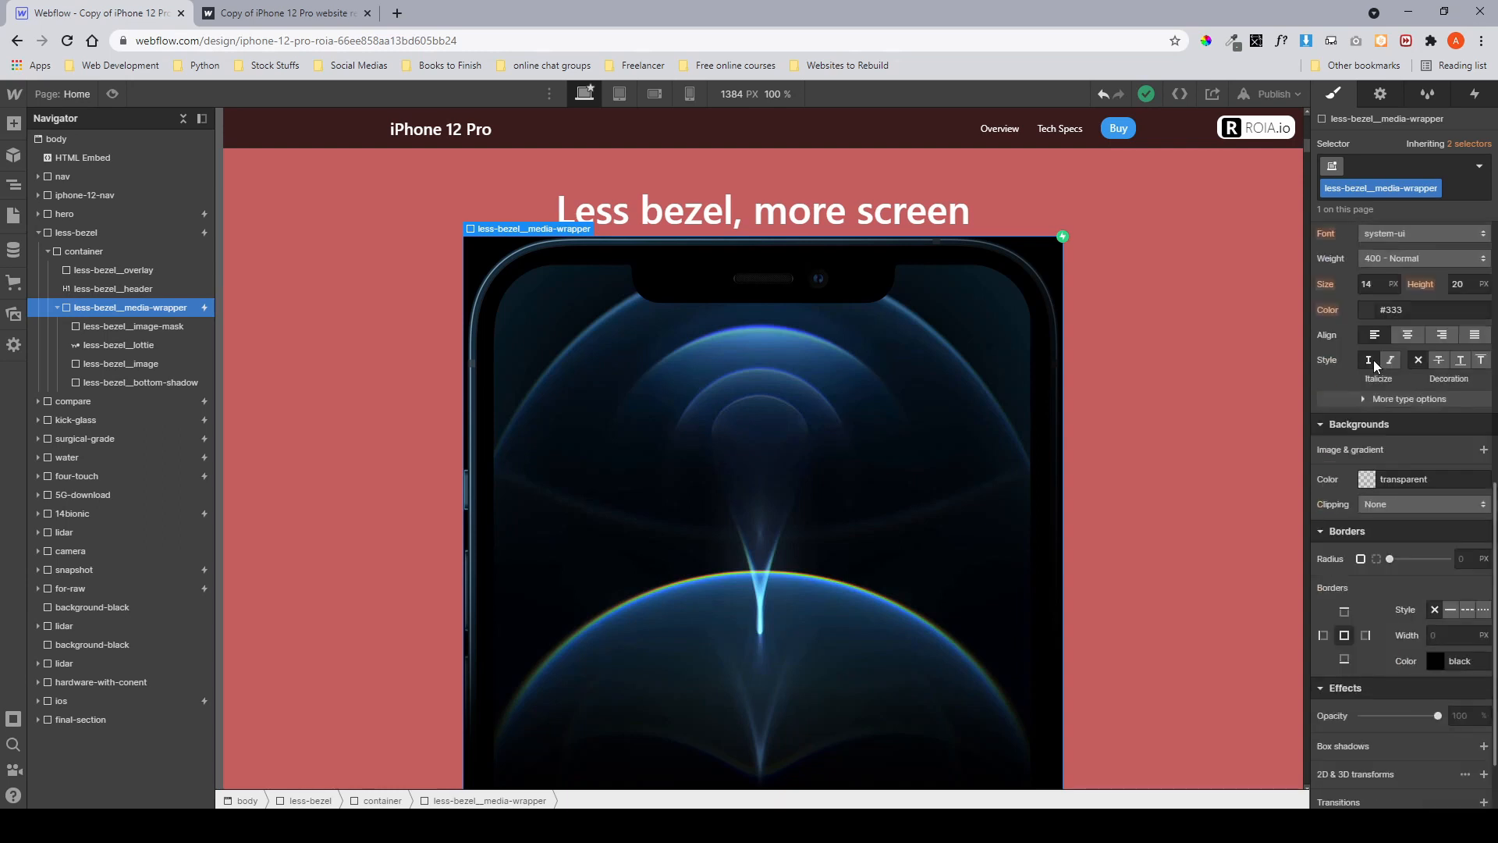
pyautogui.scroll(3, 1373, 359)
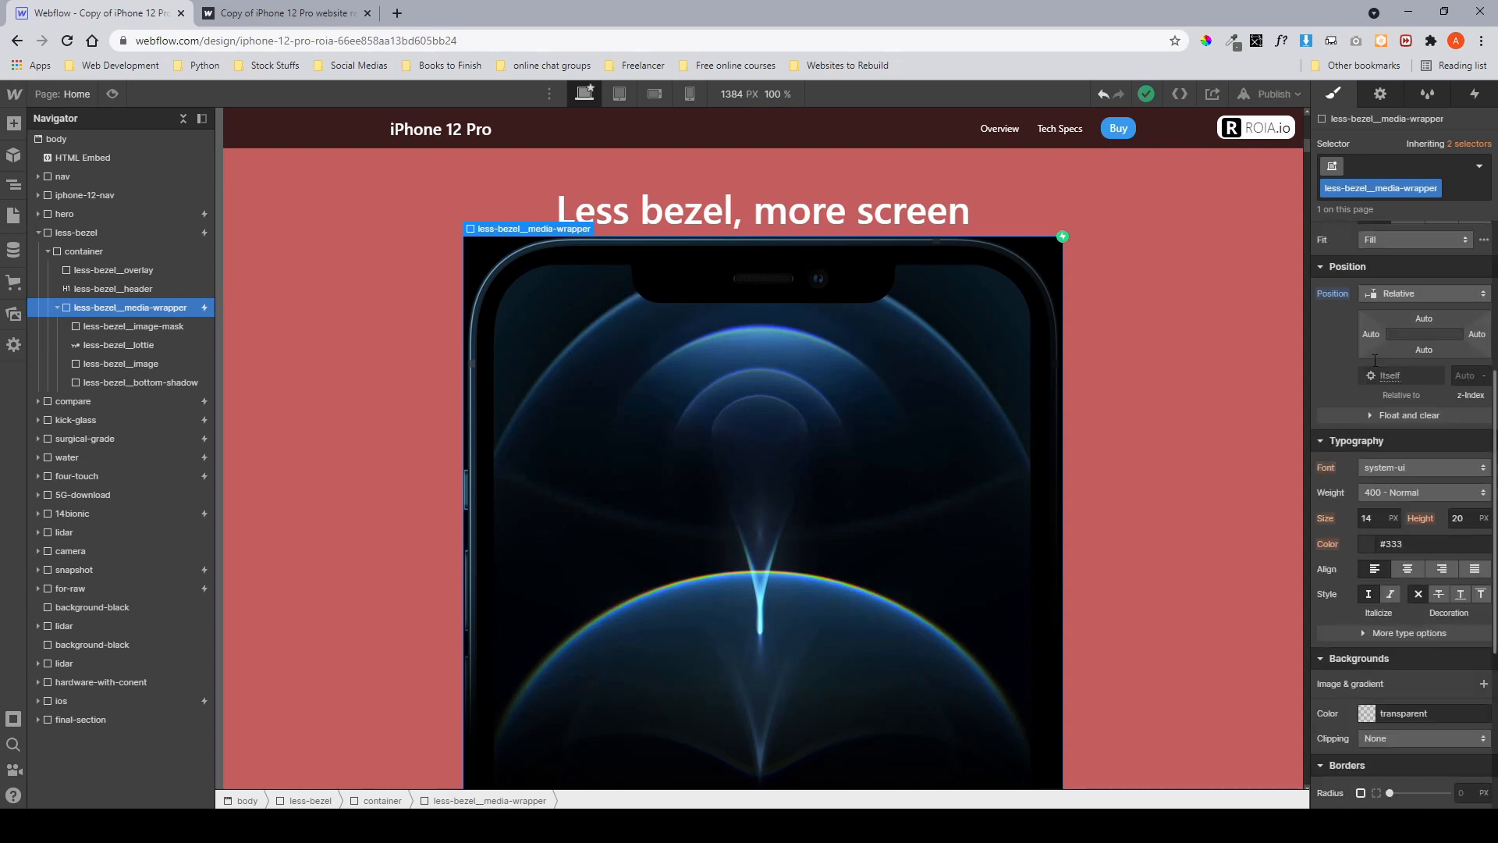
# Inspect the image-mask, image and lottie layers inside the media wrapper, including the mask's background image settings.
pyautogui.click(172, 326)
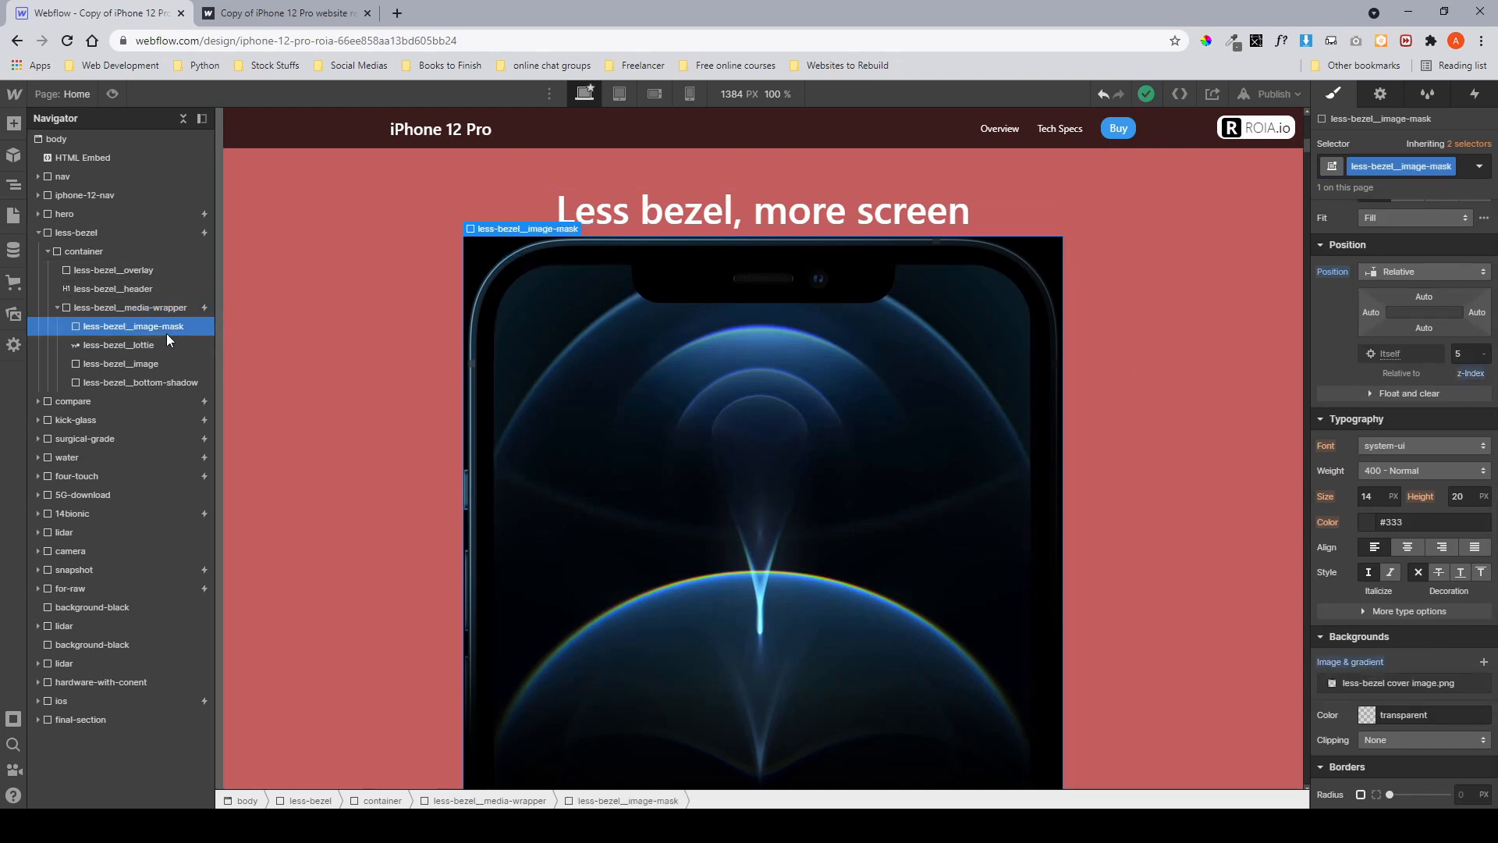
pyautogui.click(157, 344)
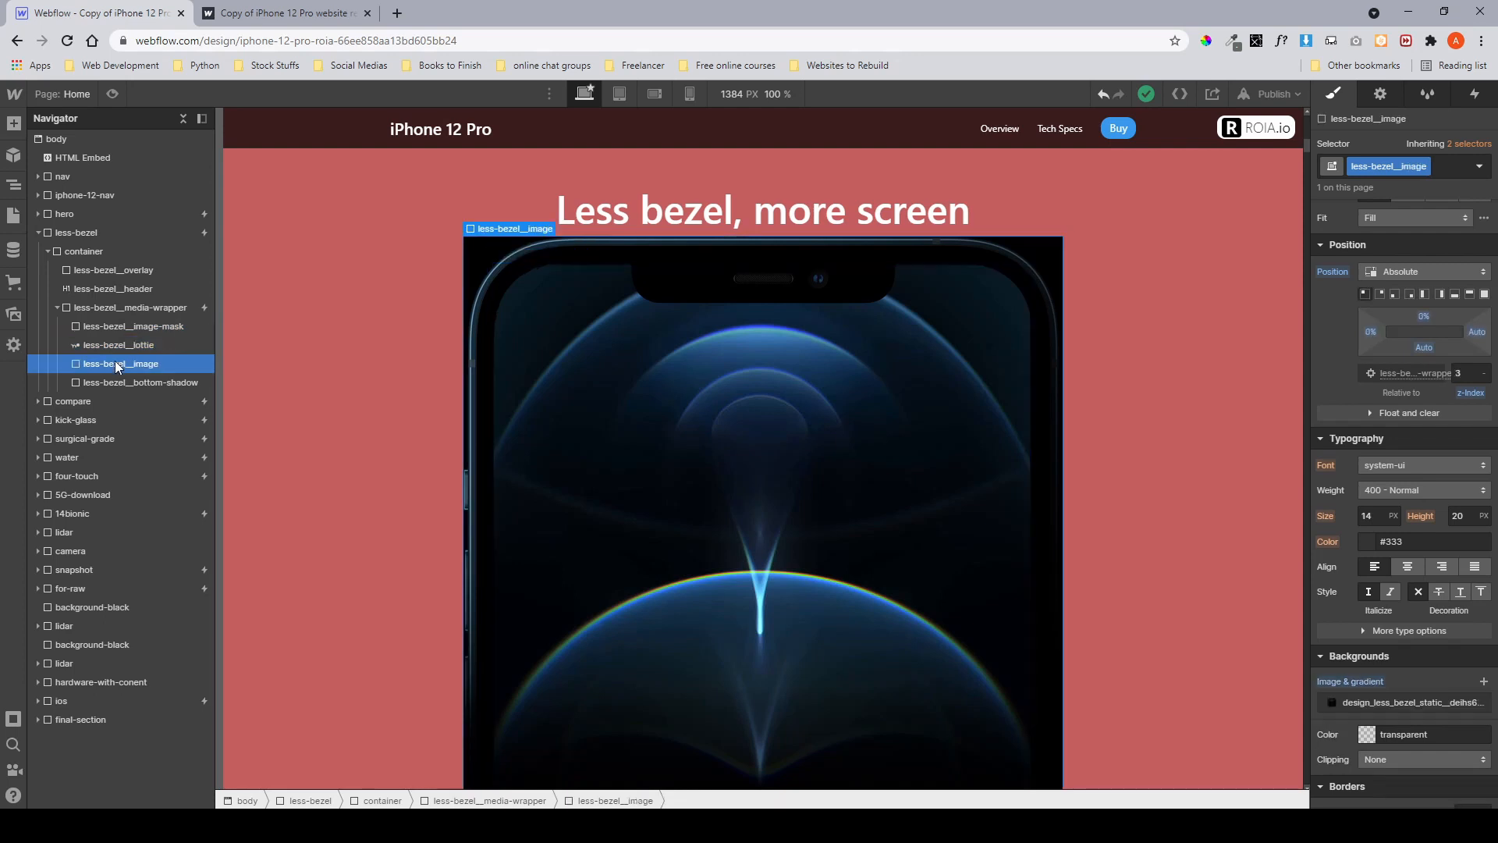
pyautogui.click(124, 326)
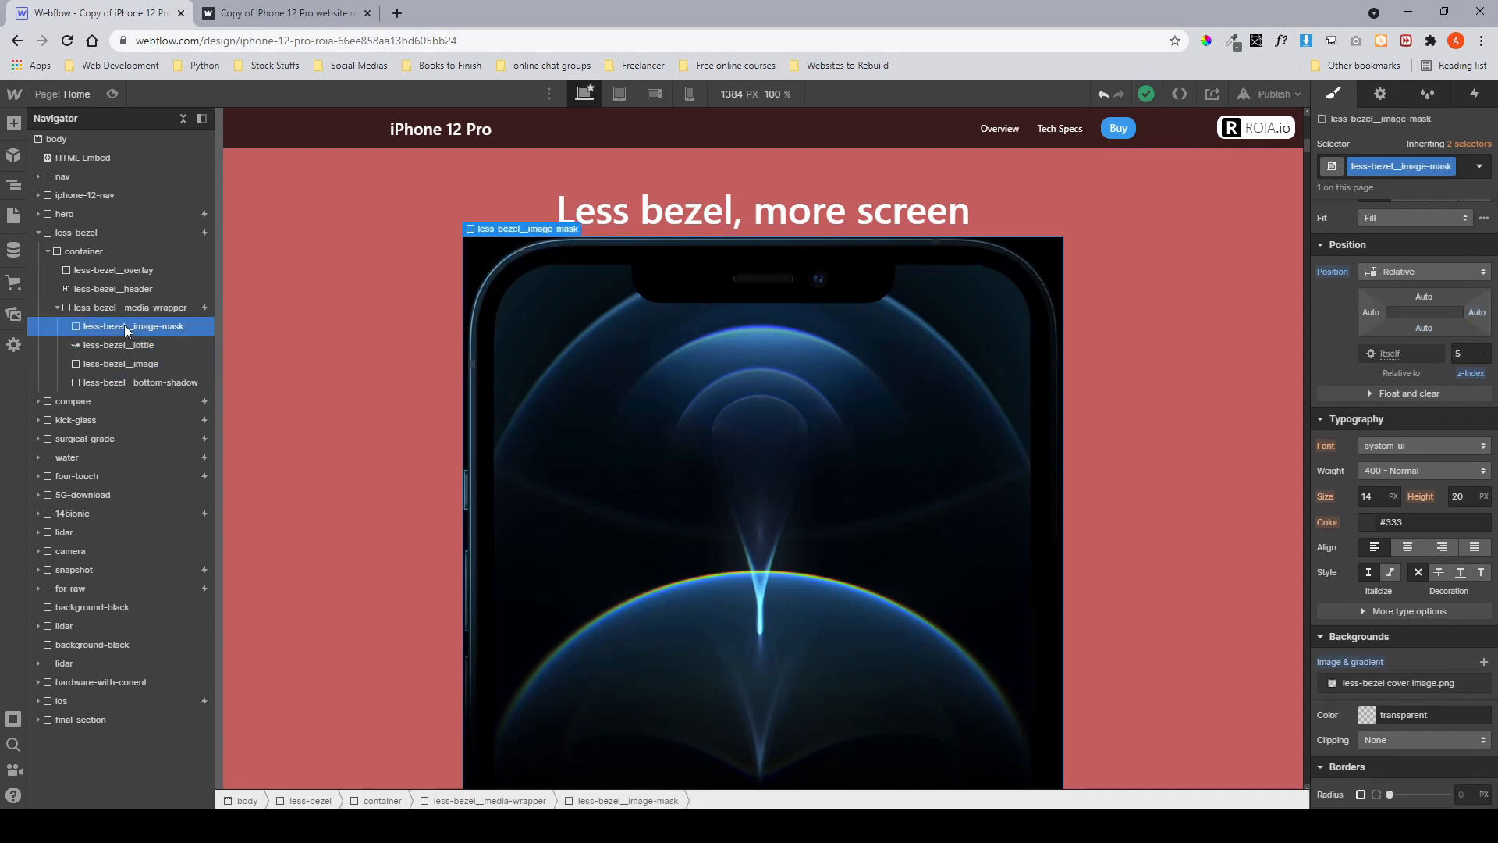
pyautogui.scroll(-5, 1321, 429)
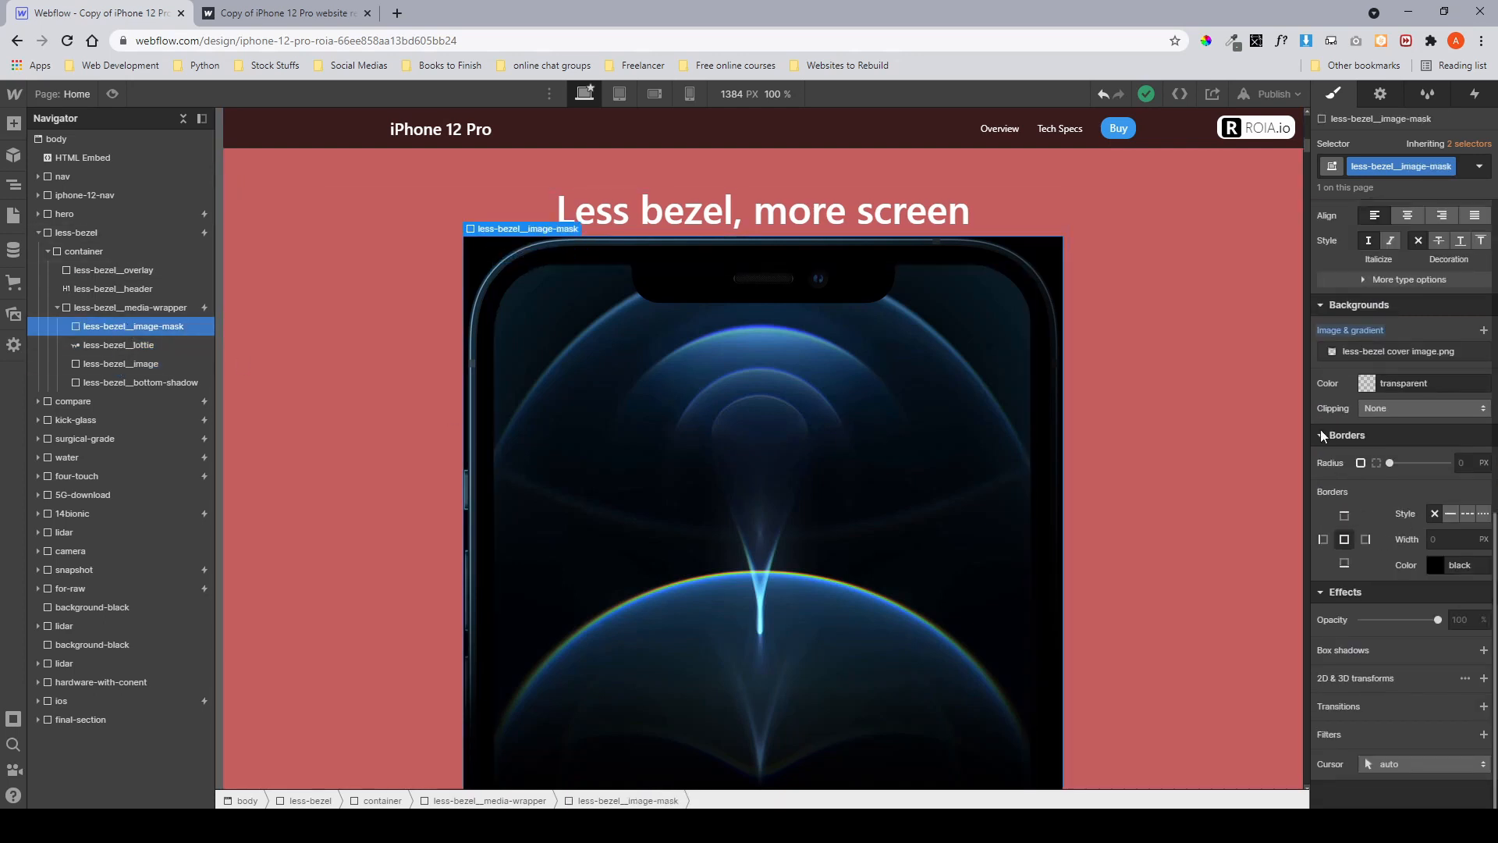
pyautogui.click(1335, 353)
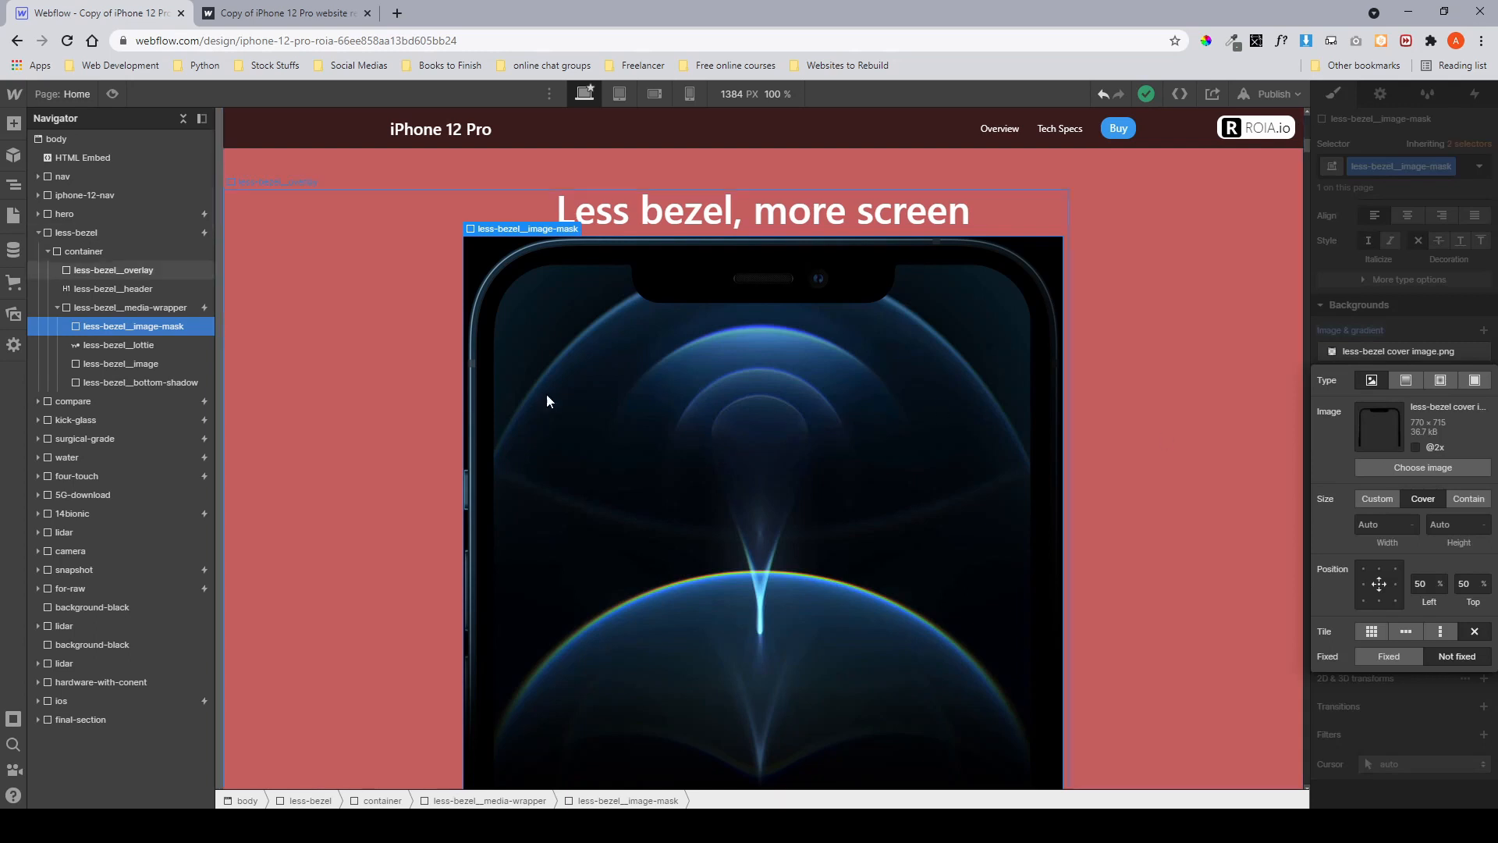
pyautogui.click(103, 344)
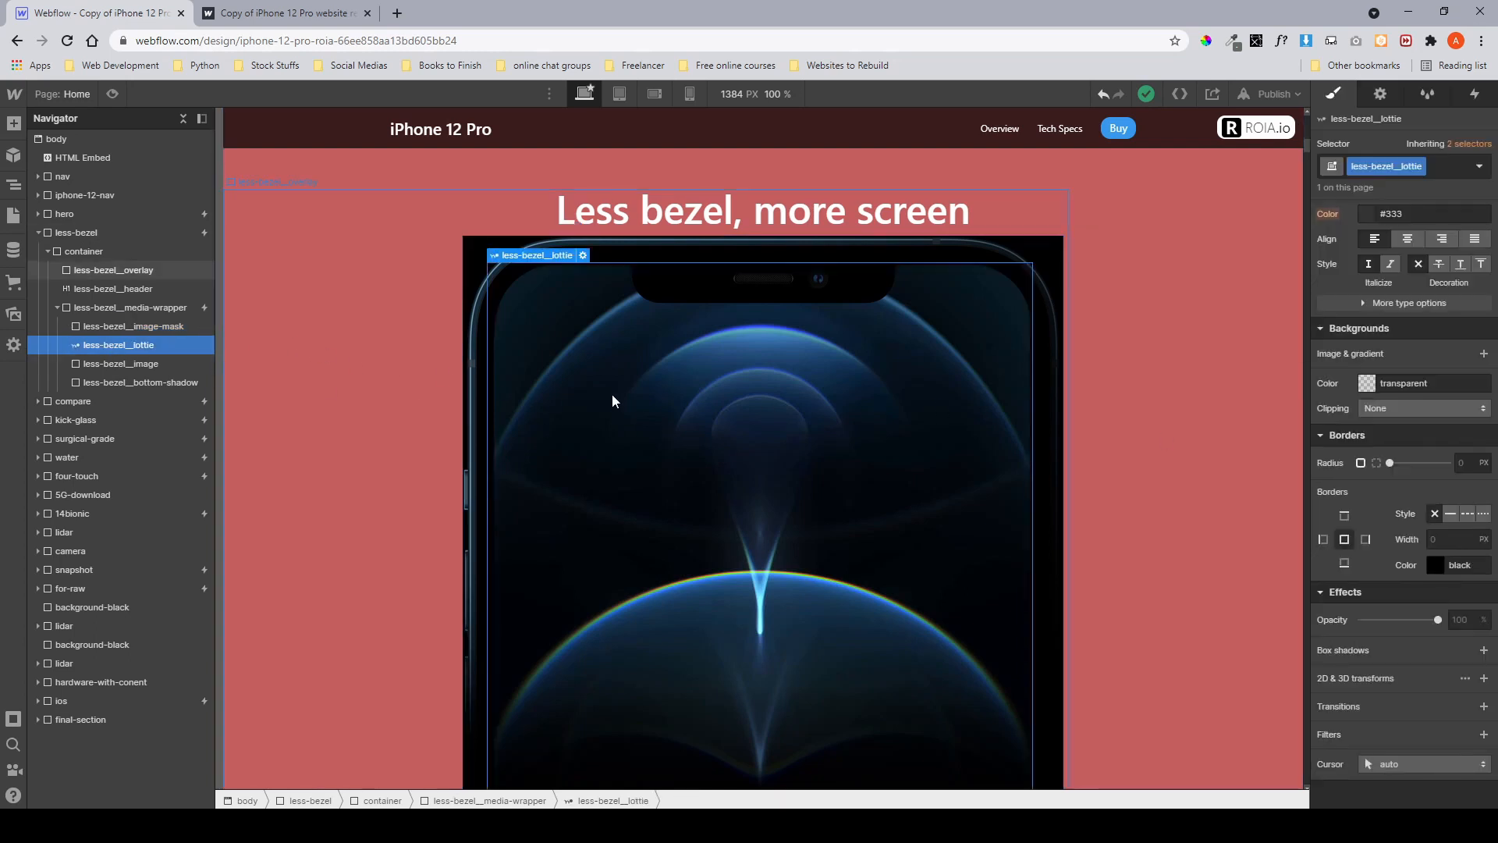
# Check the less-bezel section on the published site and in the Designer preview.
pyautogui.click(285, 13)
pyautogui.scroll(-5, 554, 340)
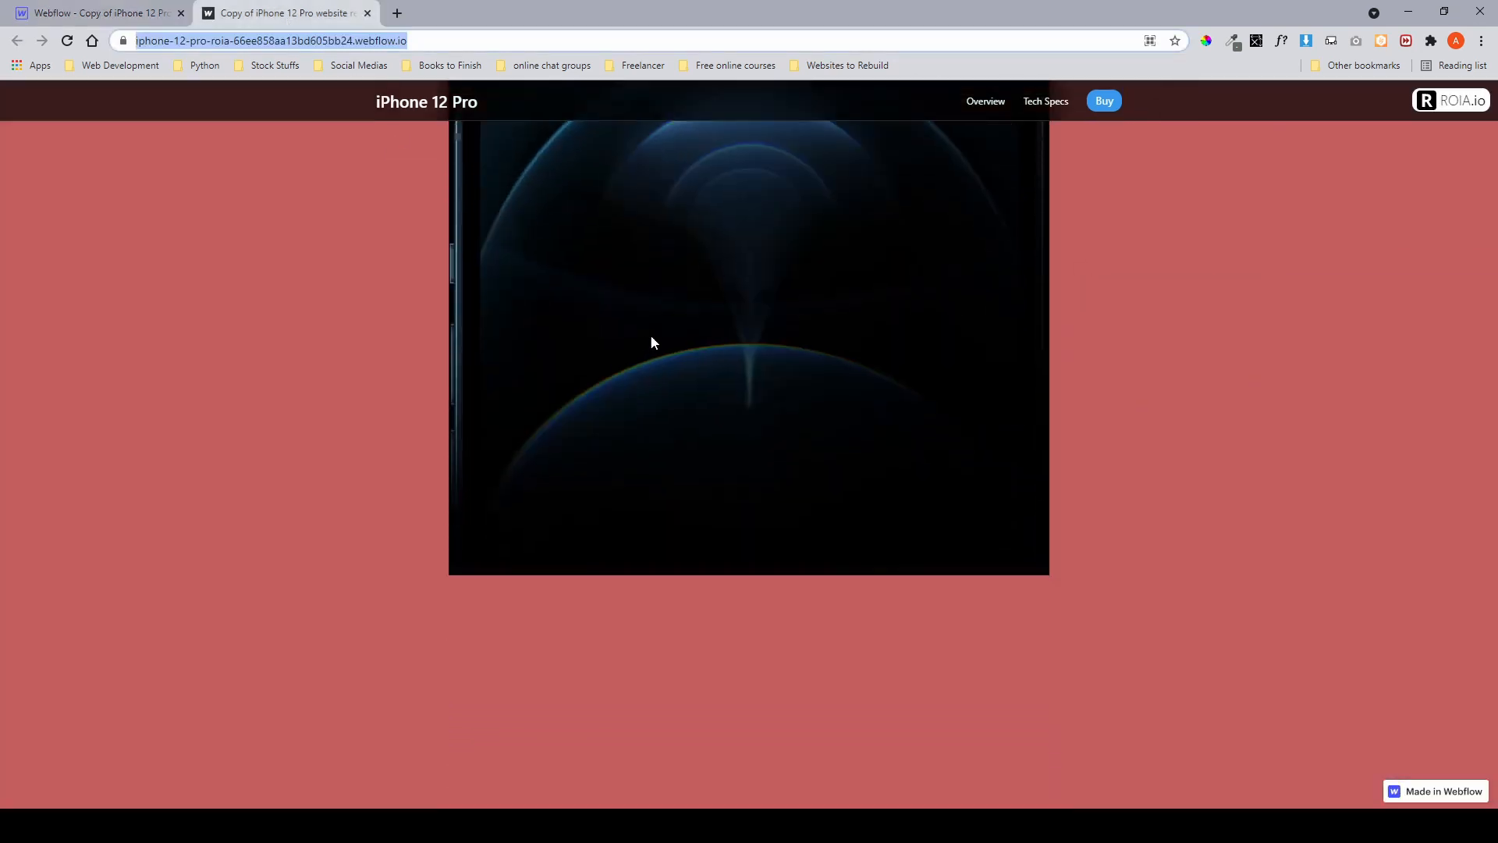
pyautogui.scroll(1, 653, 331)
pyautogui.click(94, 13)
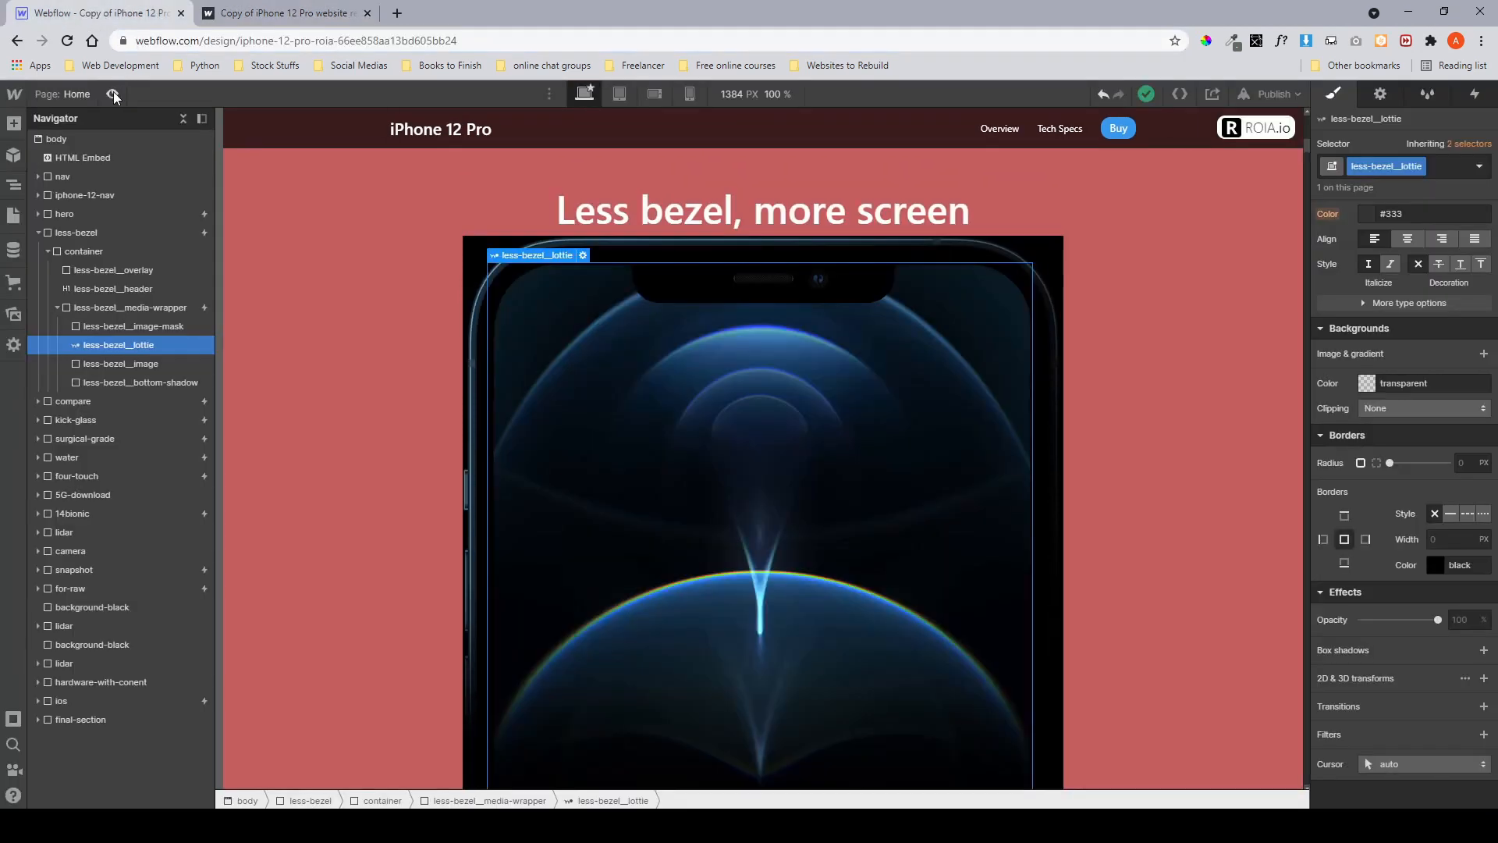
pyautogui.click(113, 94)
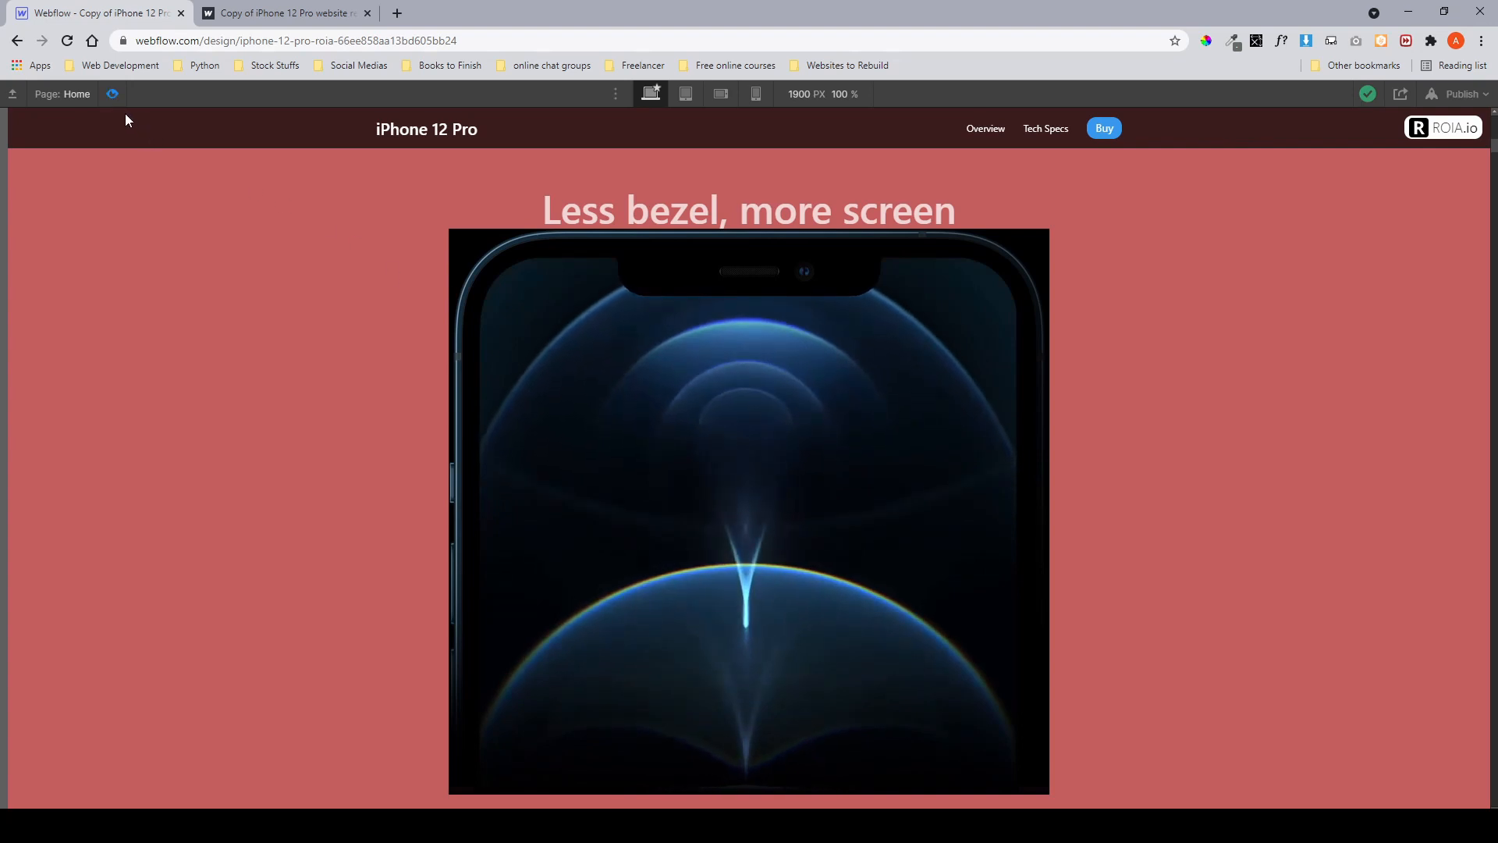
pyautogui.click(113, 94)
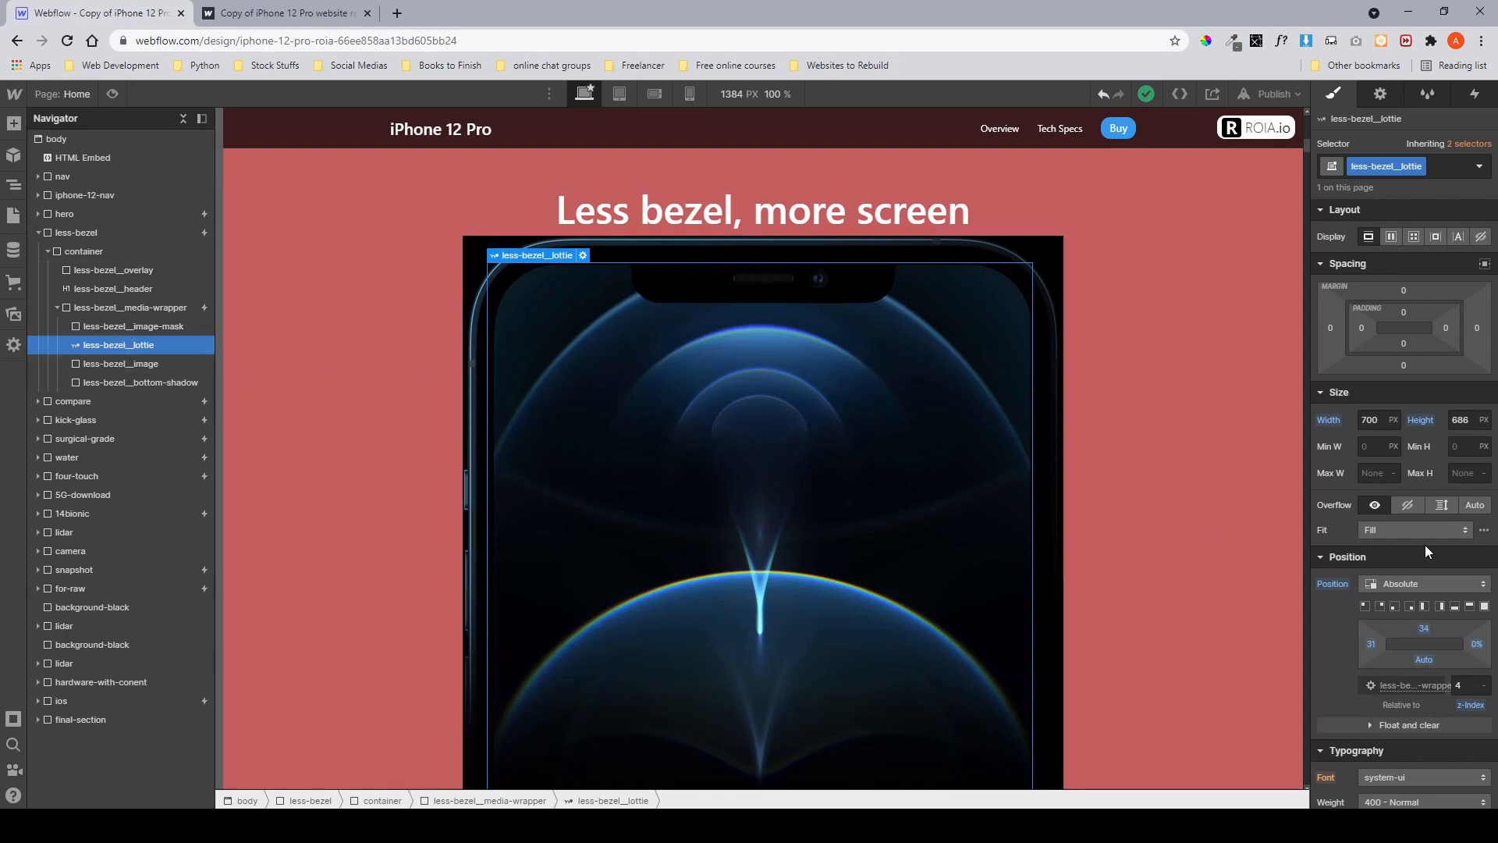
# Set the opacity of less-bezel__lottie and less-bezel__image-mask to 0%.
pyautogui.scroll(-8, 1424, 545)
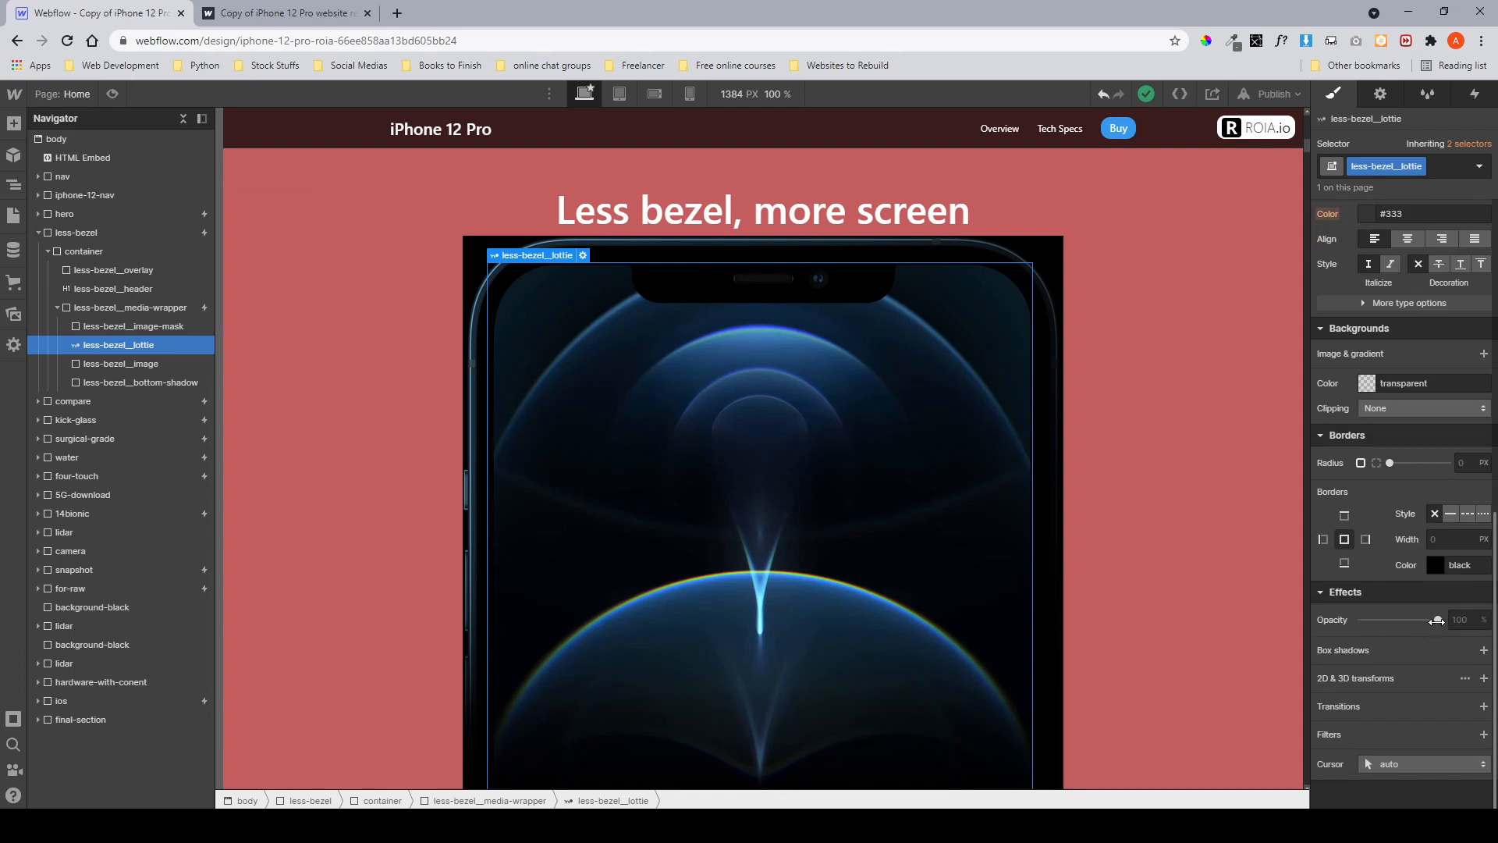
pyautogui.moveTo(1432, 621); pyautogui.dragTo(1327, 622)
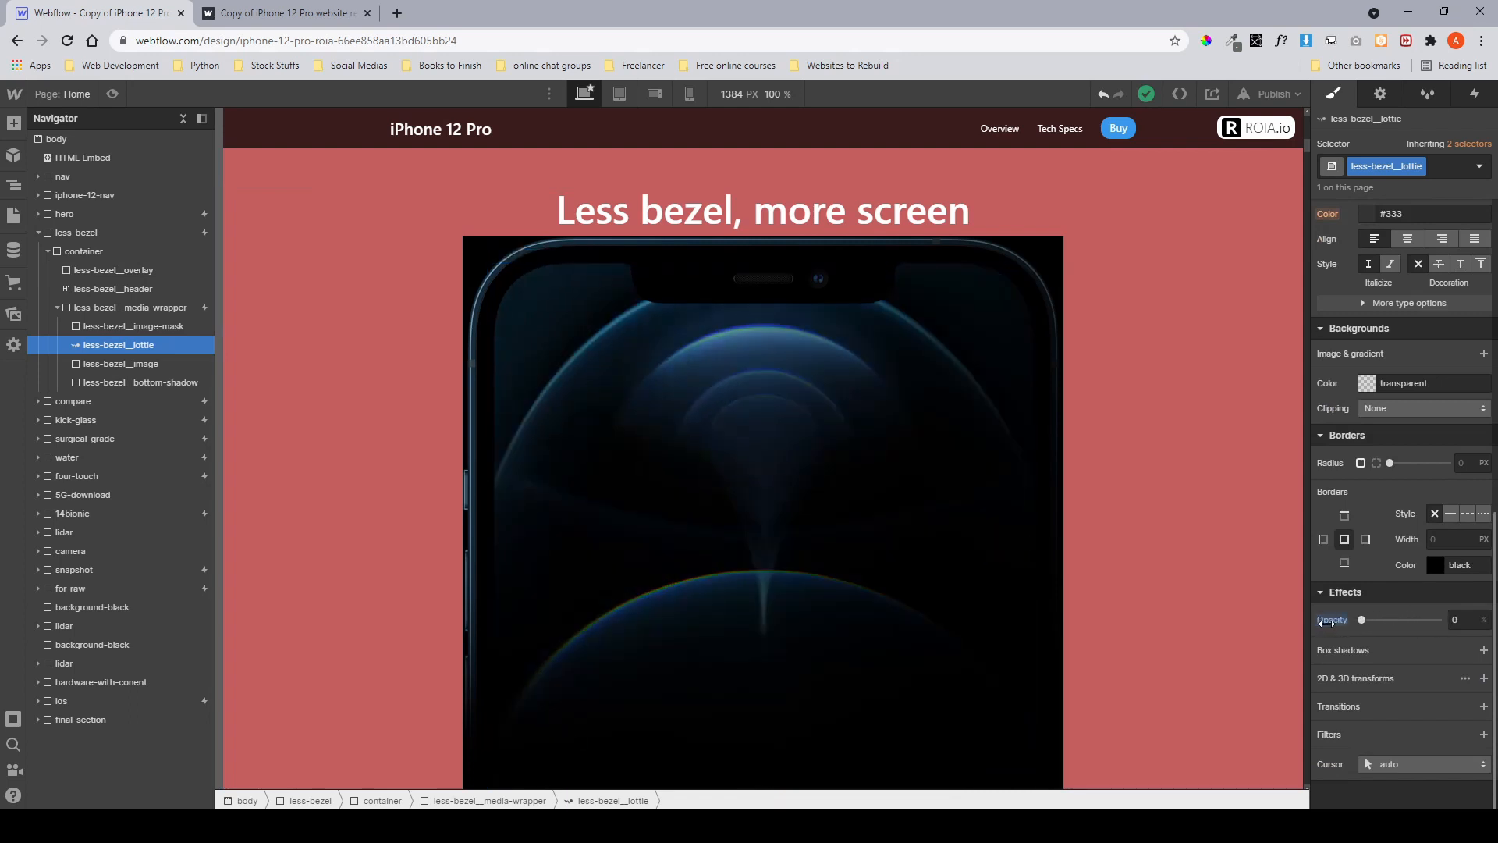
pyautogui.click(133, 327)
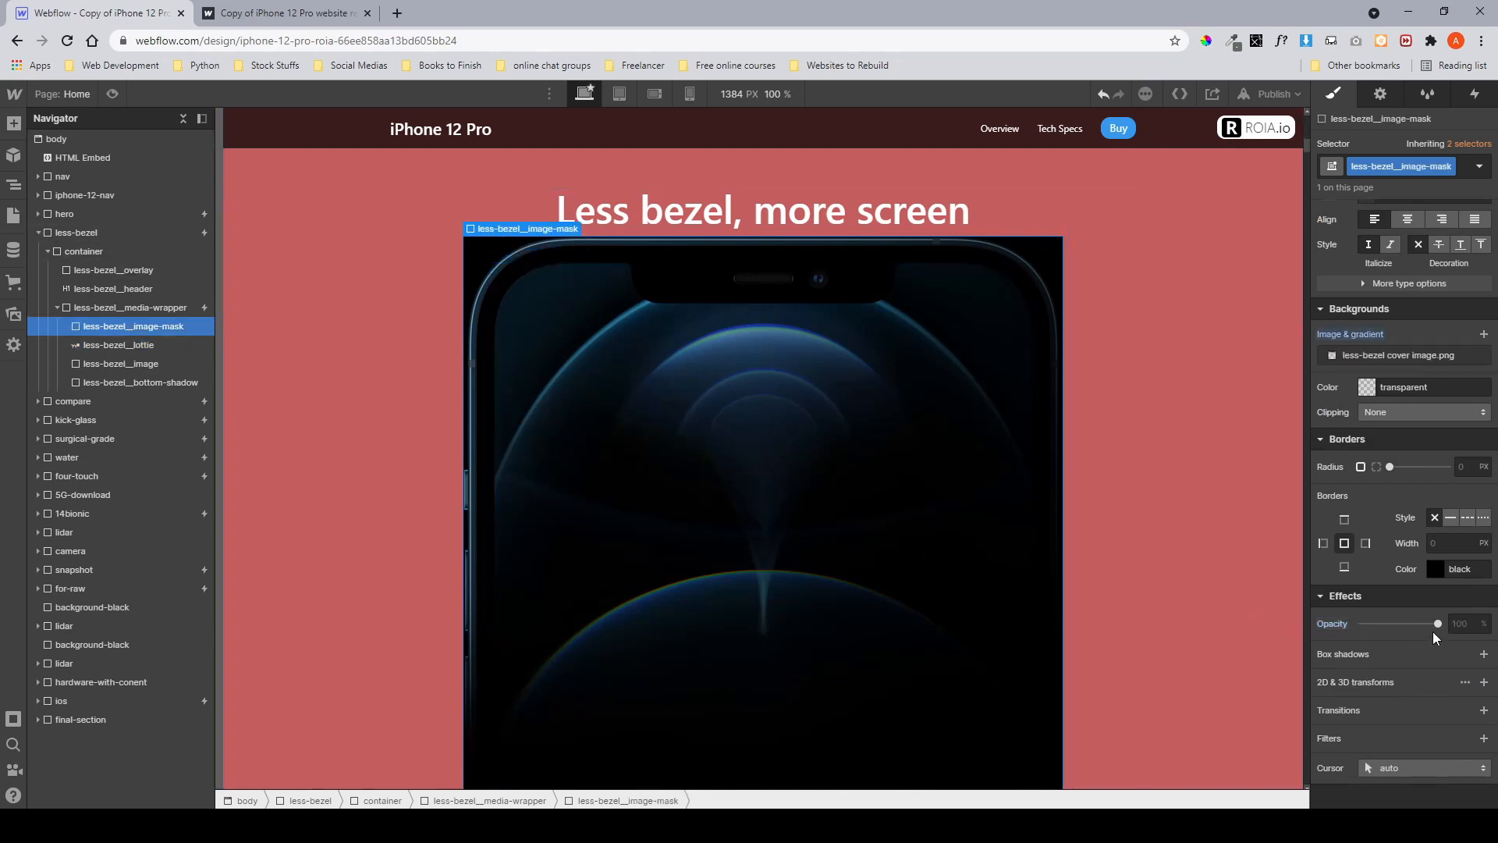
pyautogui.moveTo(1438, 623); pyautogui.dragTo(1350, 623)
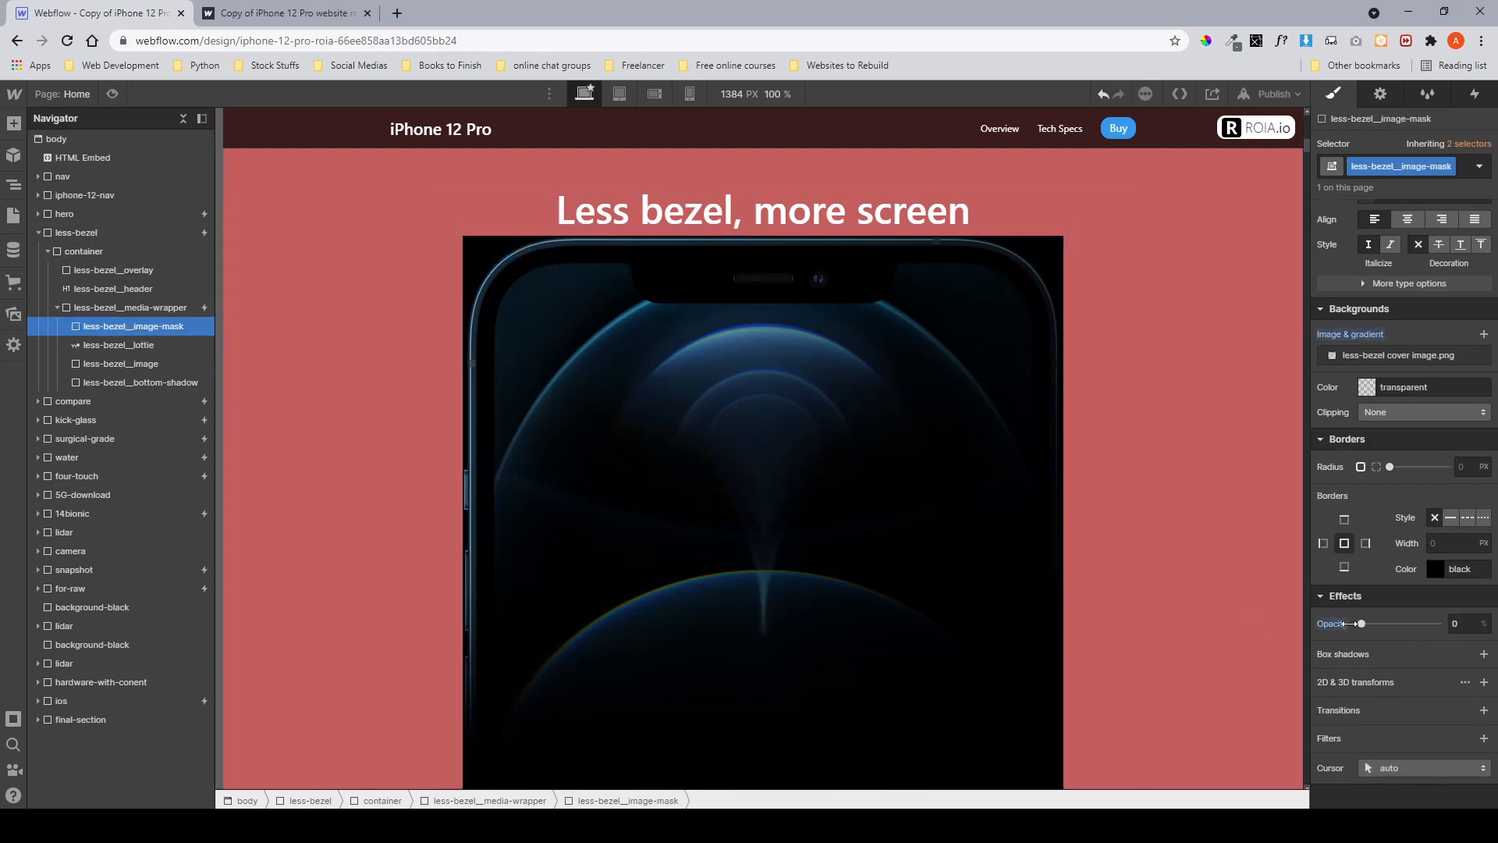
# Select less-bezel__image and set its opacity to 0%.
pyautogui.click(161, 372)
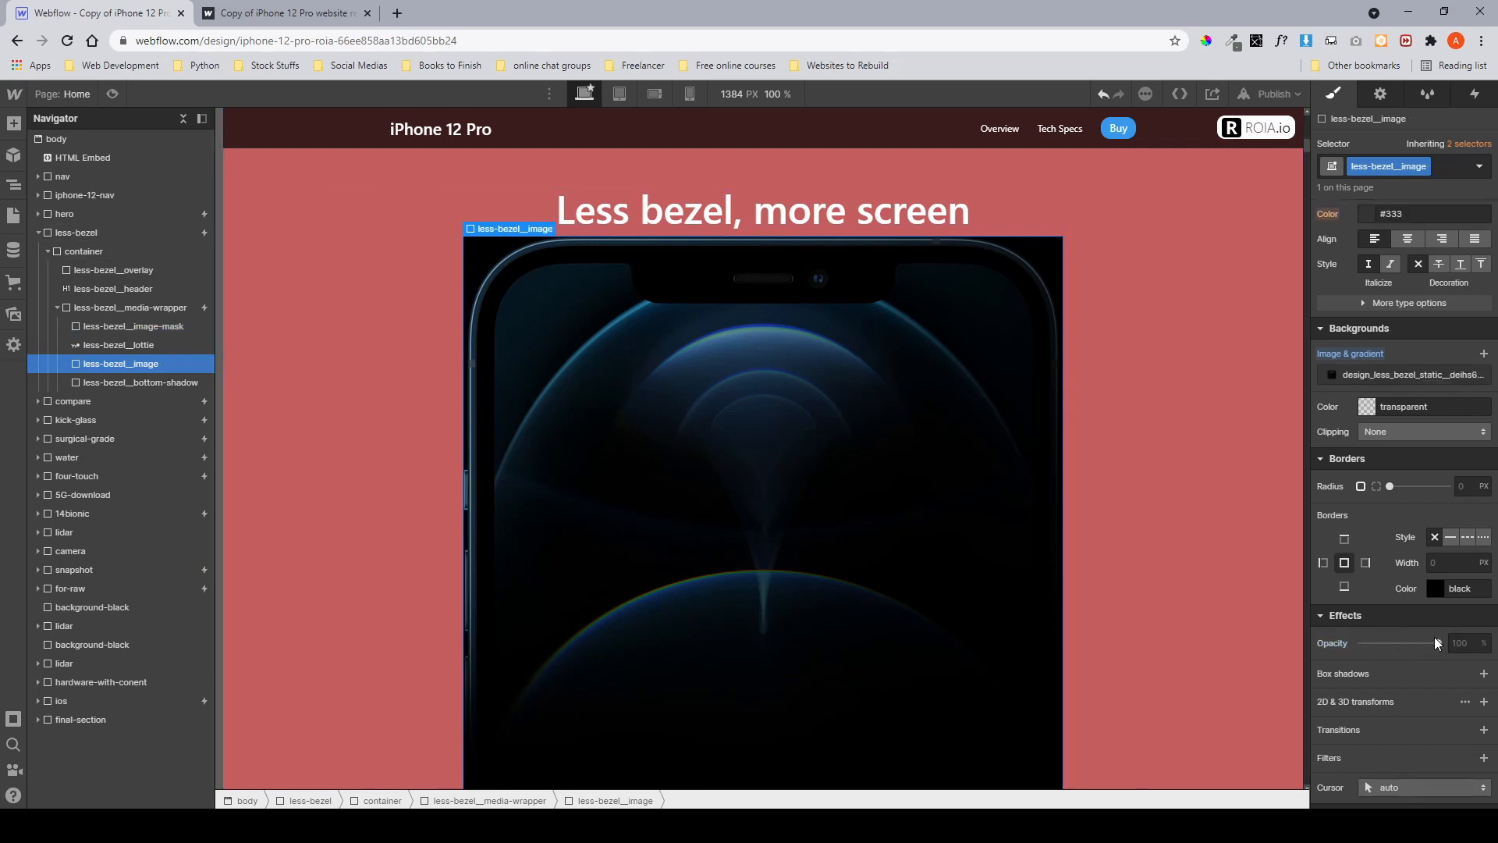
pyautogui.moveTo(1435, 637); pyautogui.dragTo(1334, 643)
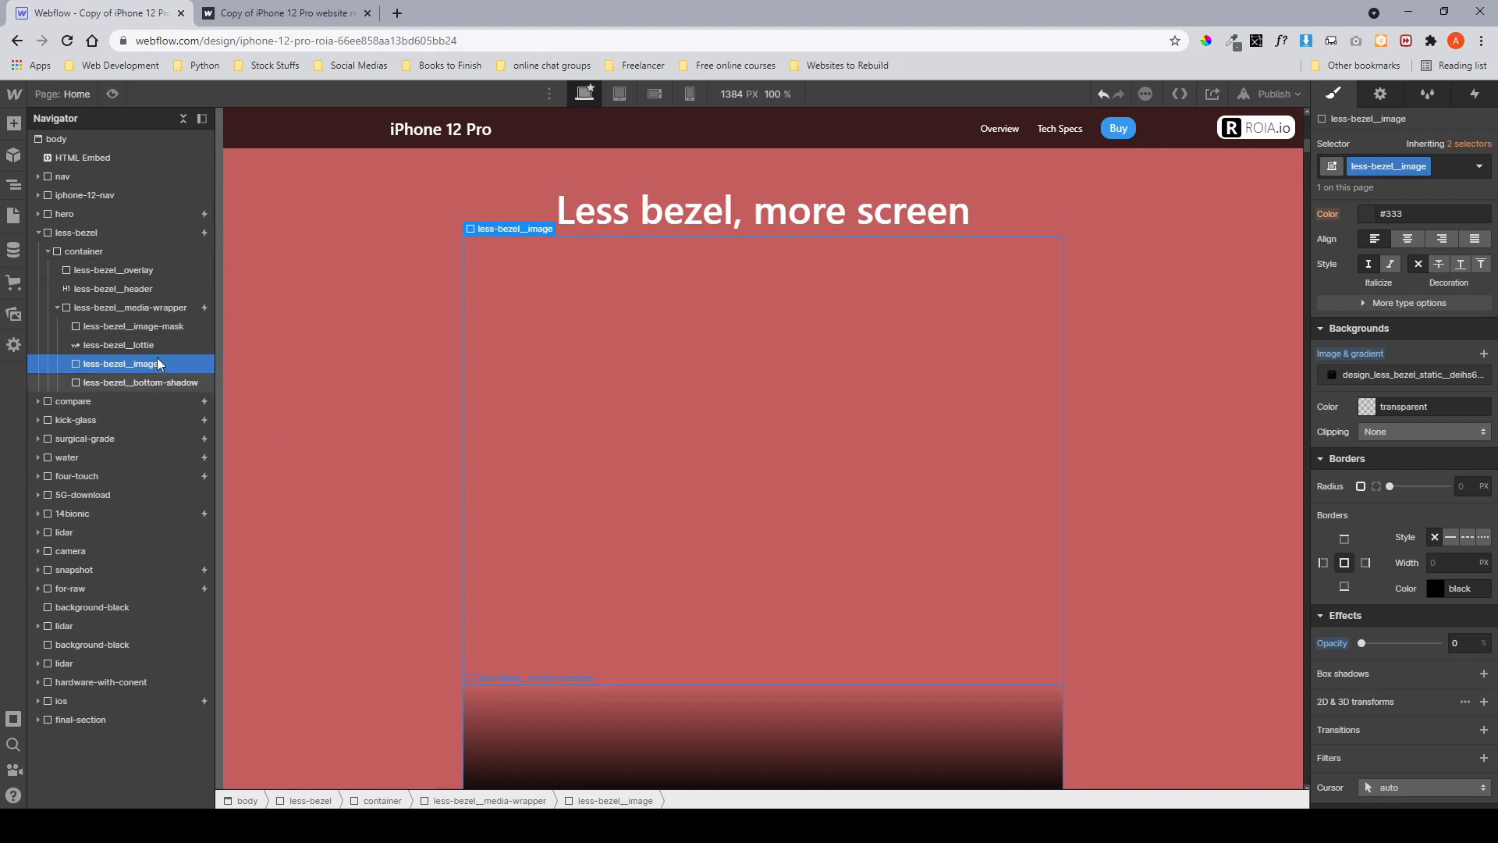
# Restore the opacity of less-bezel__image-mask and less-bezel__lottie to 100%.
pyautogui.click(145, 330)
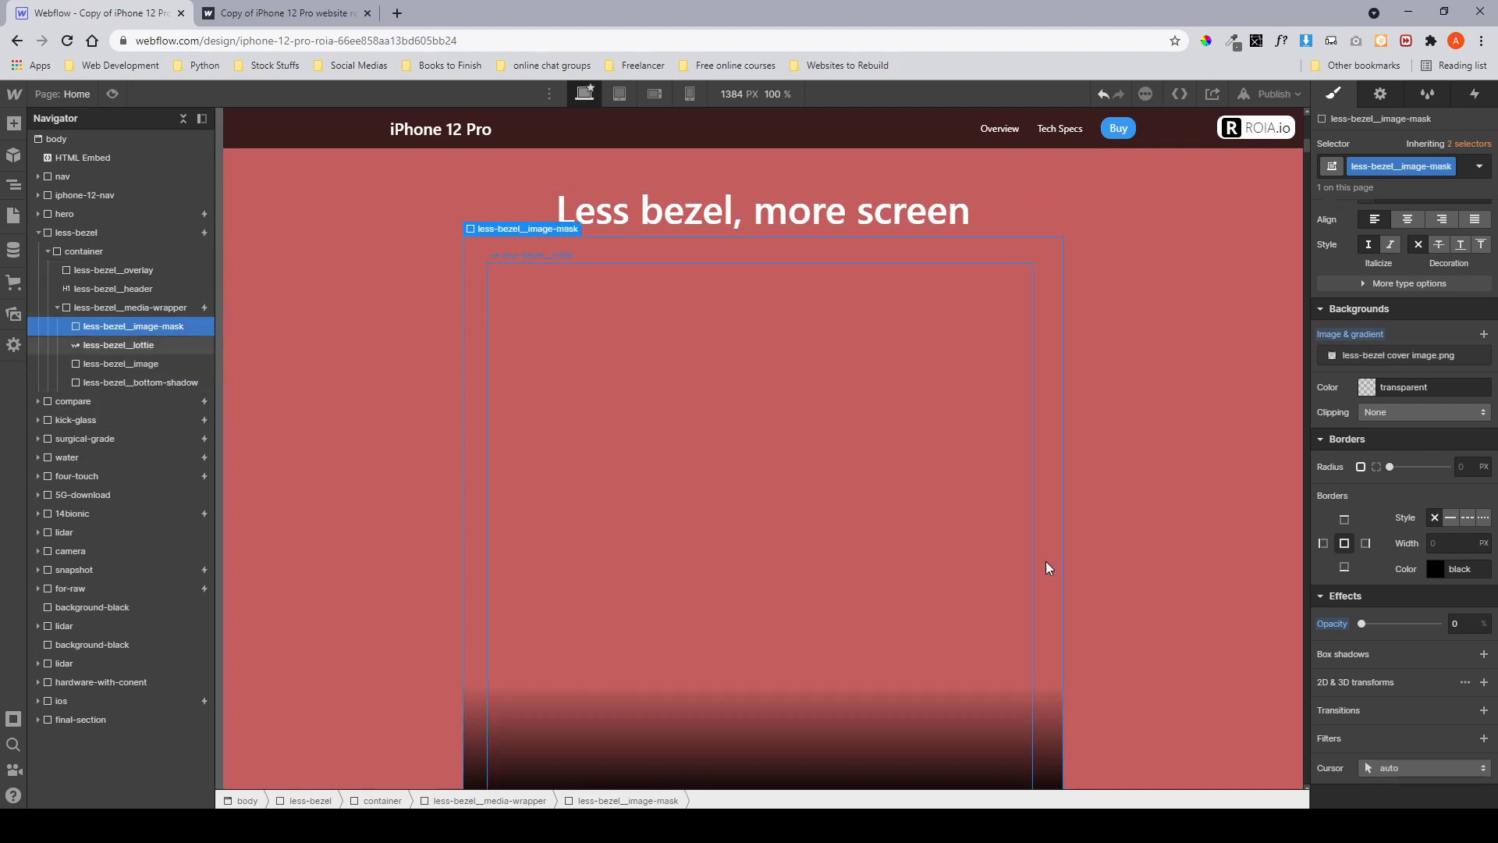
pyautogui.moveTo(1370, 627); pyautogui.dragTo(1453, 631)
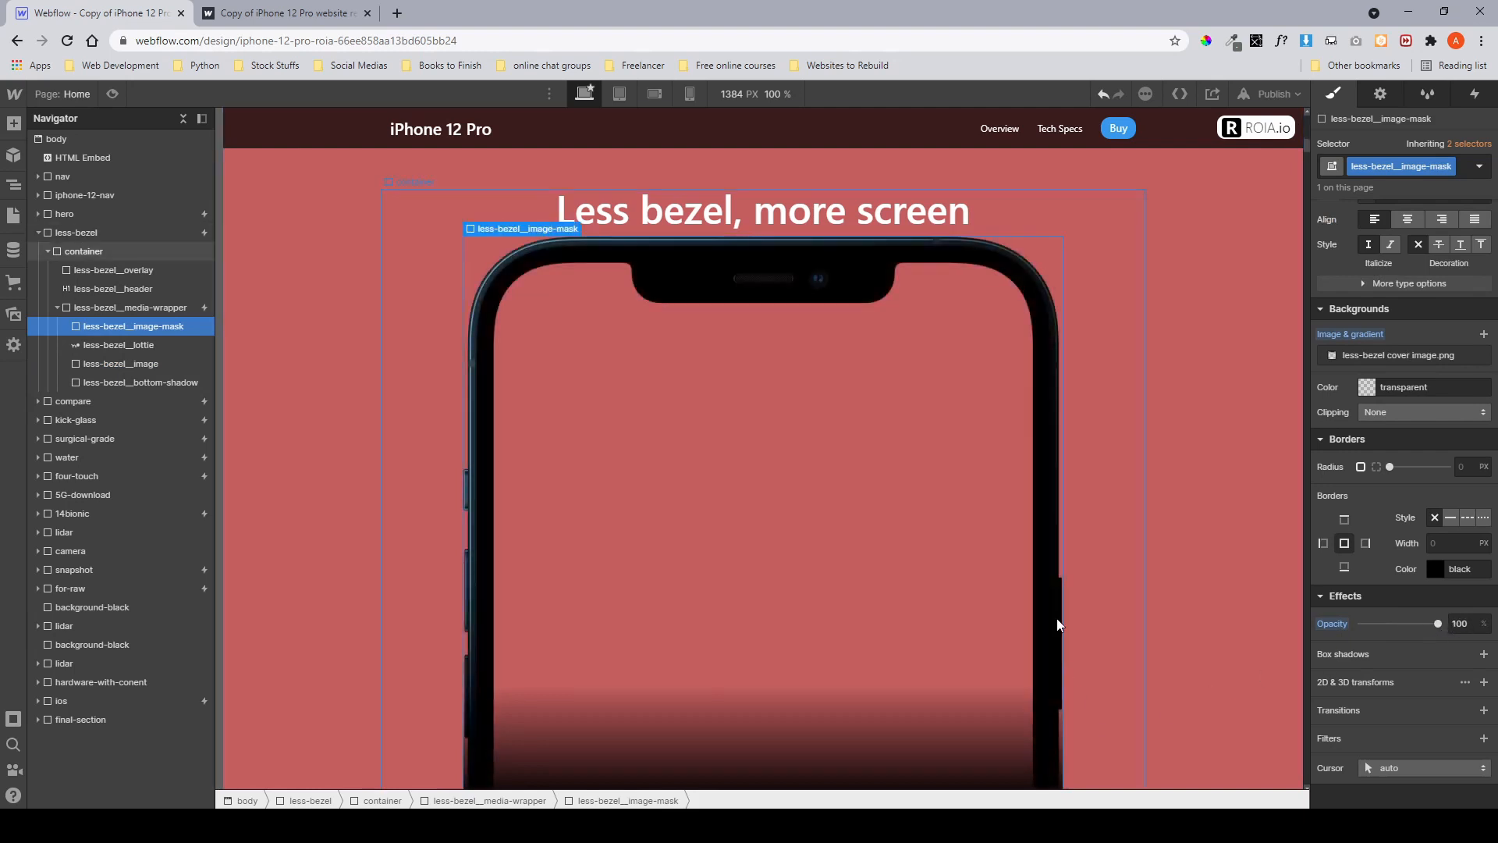
pyautogui.click(184, 344)
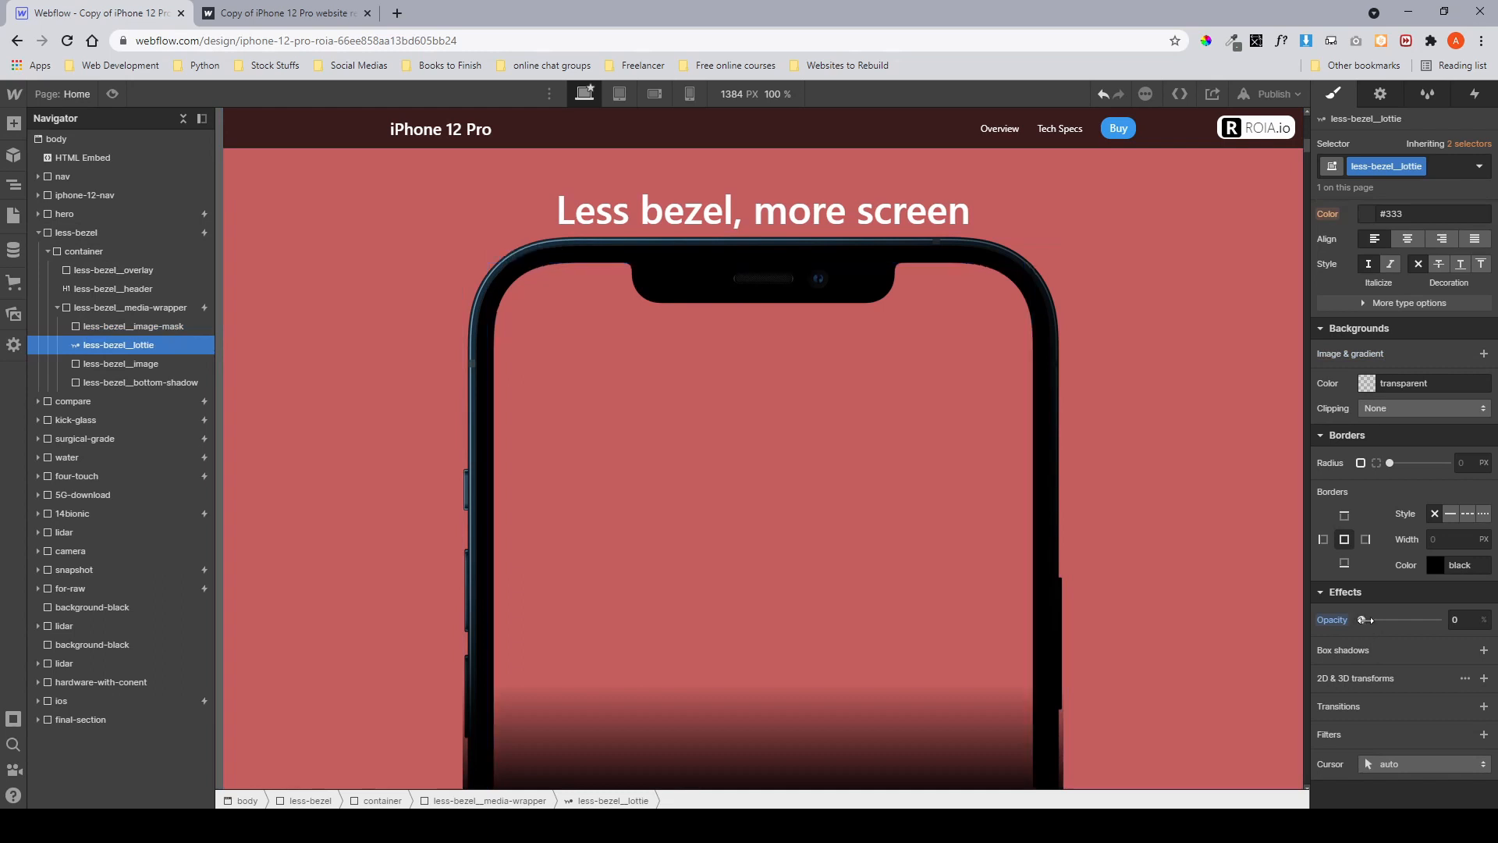
pyautogui.moveTo(1365, 625); pyautogui.dragTo(1470, 629)
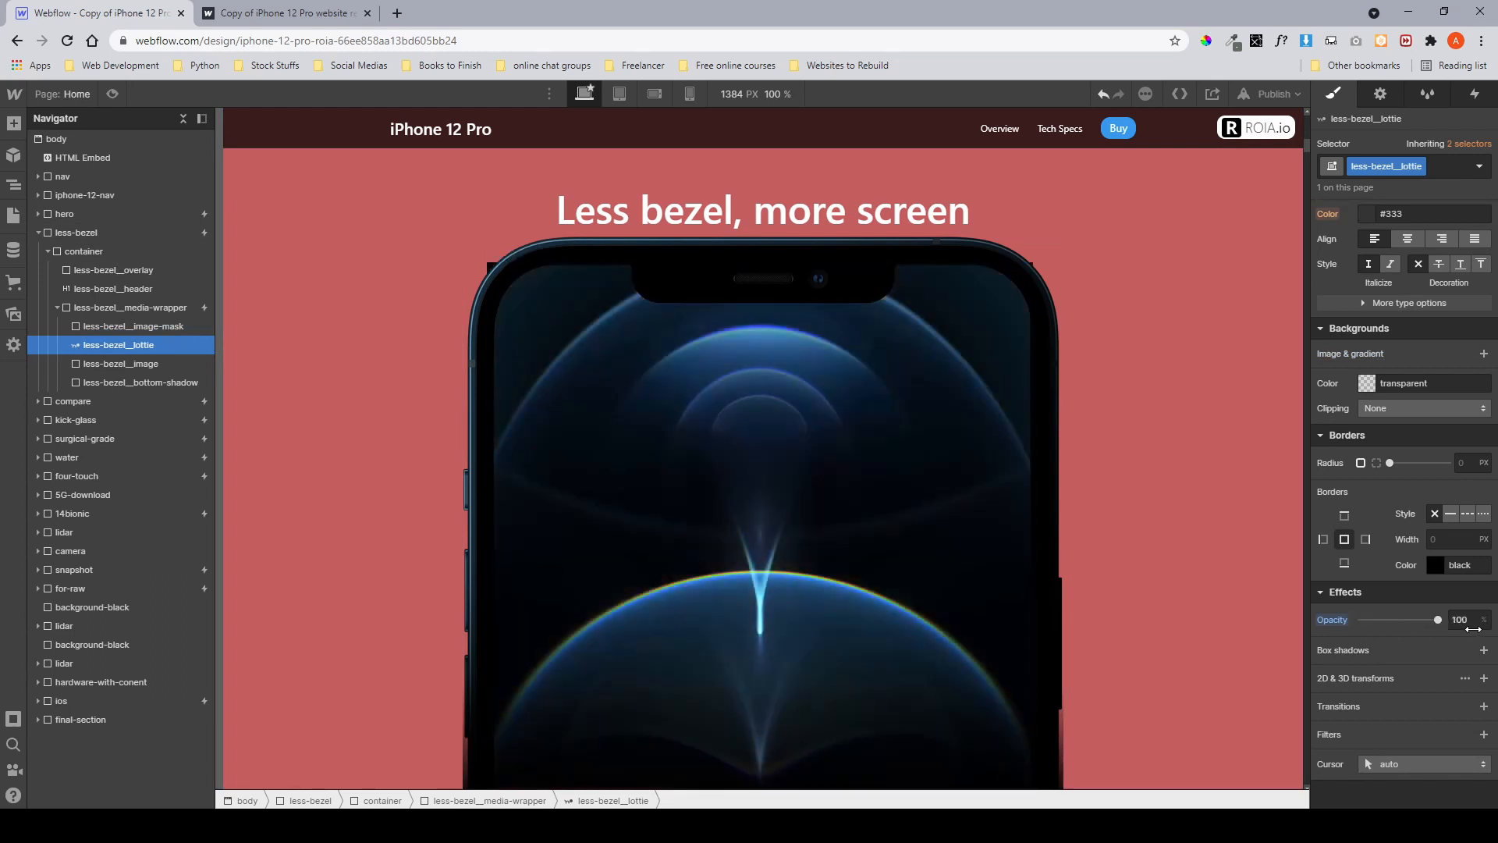
pyautogui.scroll(5, 1468, 628)
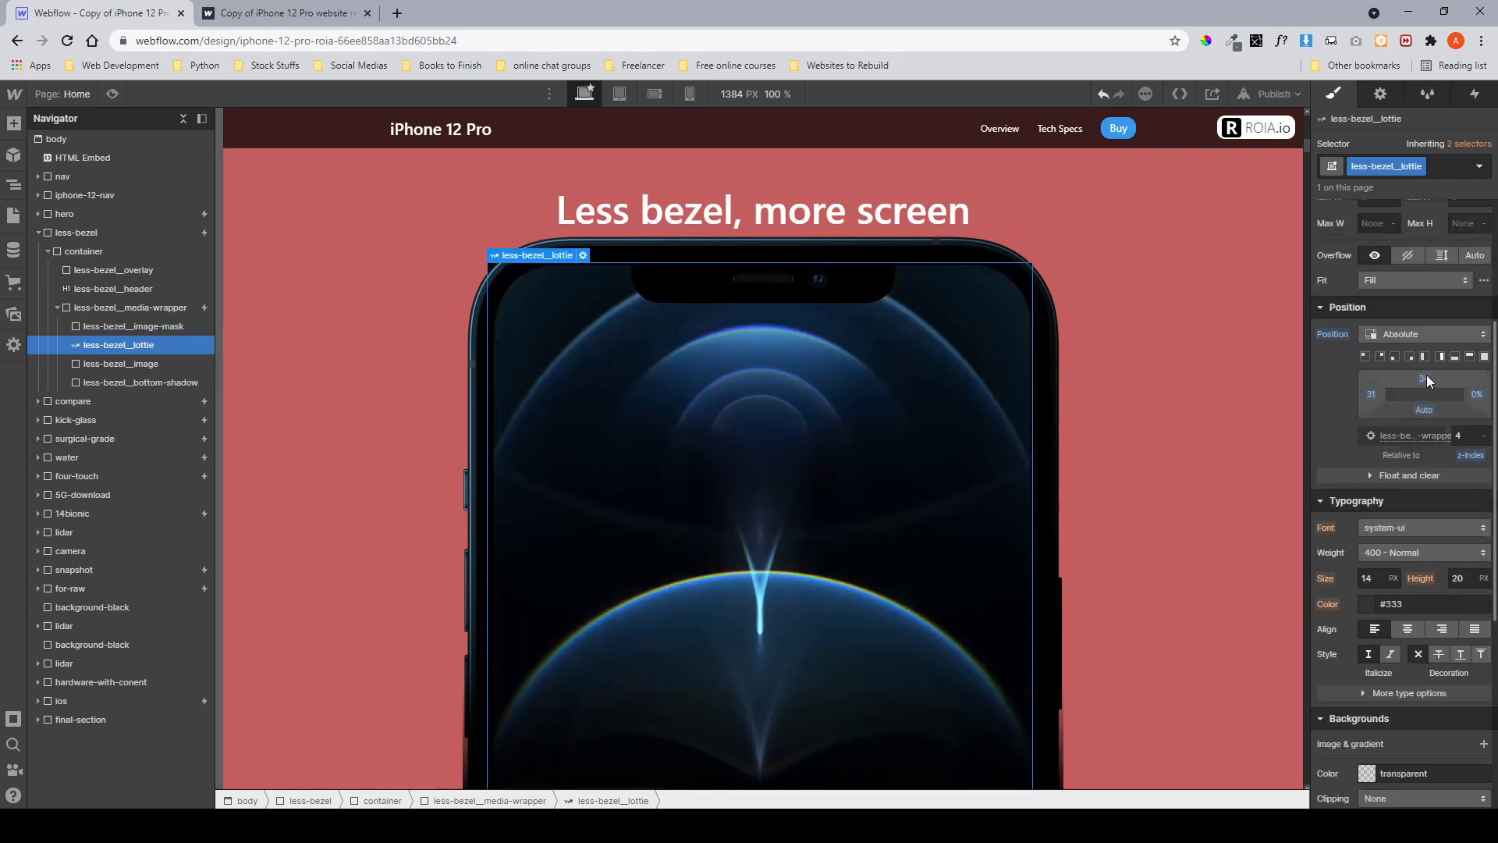
pyautogui.scroll(3, 1403, 396)
pyautogui.scroll(-2, 1403, 396)
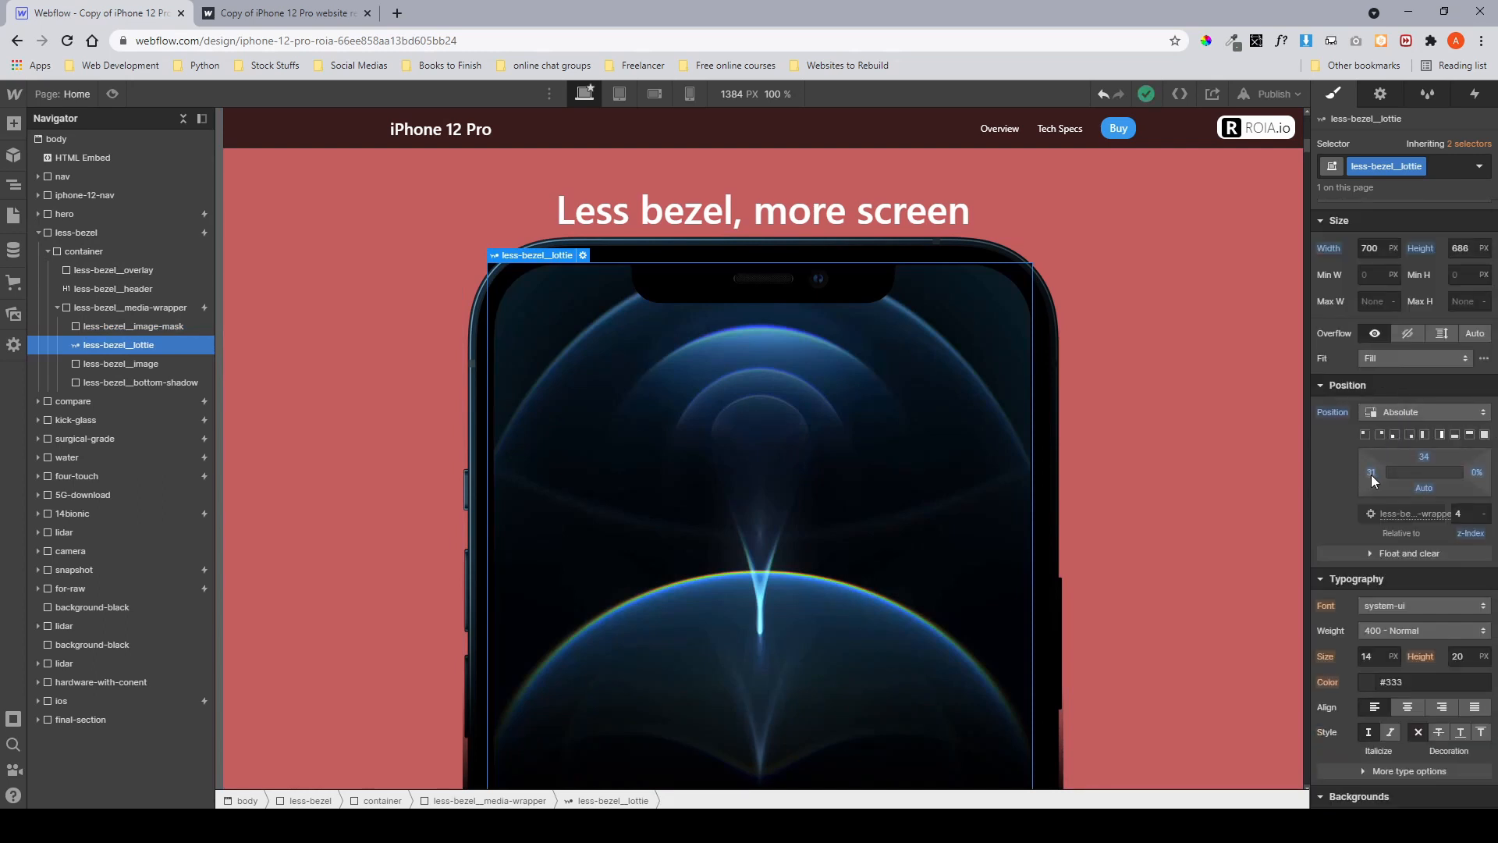
pyautogui.moveTo(1370, 474); pyautogui.dragTo(1156, 477)
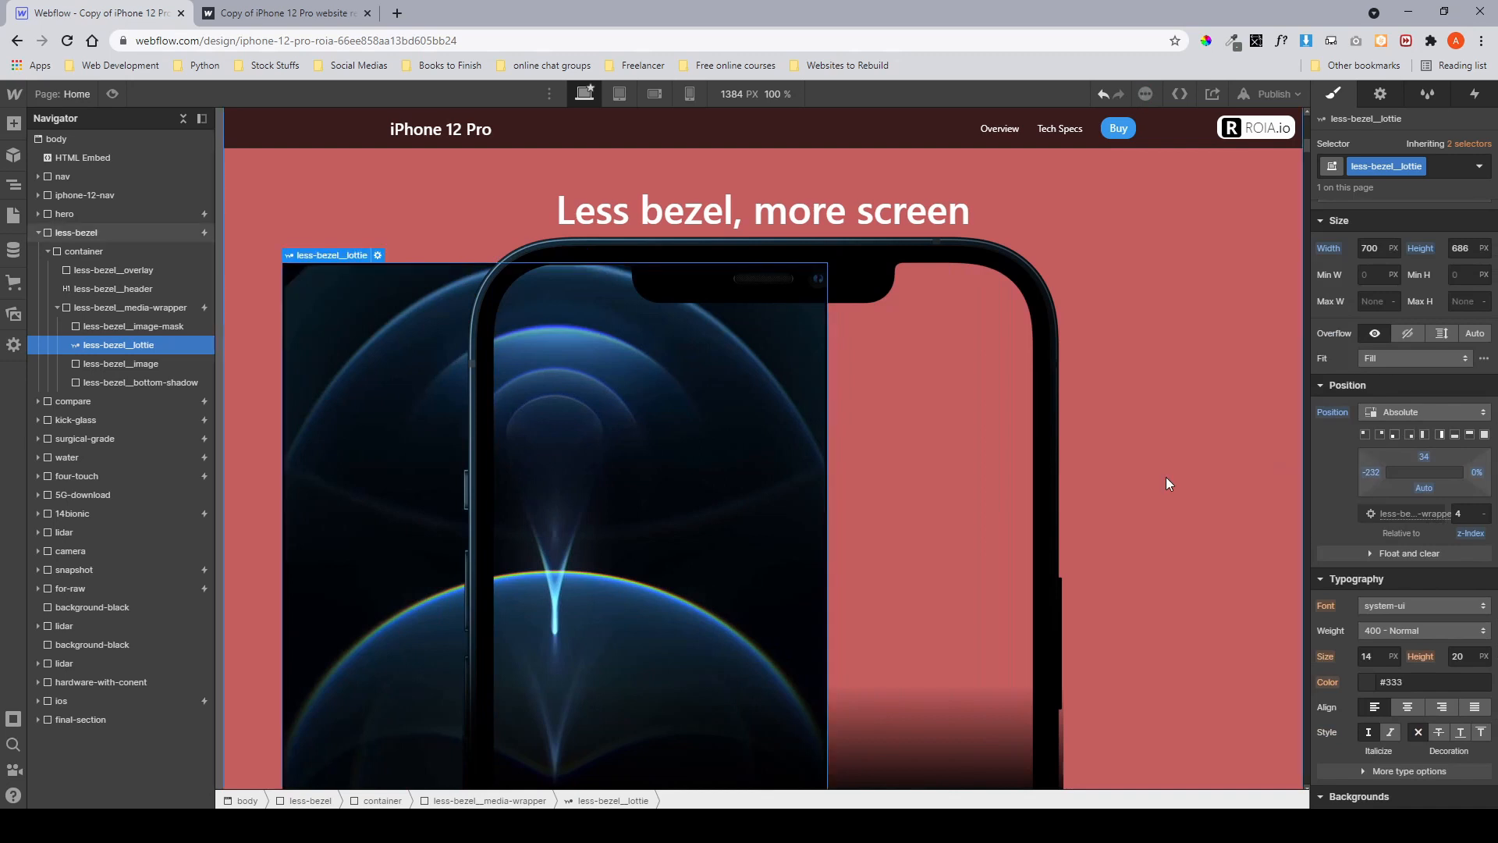
pyautogui.hotkey('ctrl', 'z')
pyautogui.scroll(-2, 1409, 552)
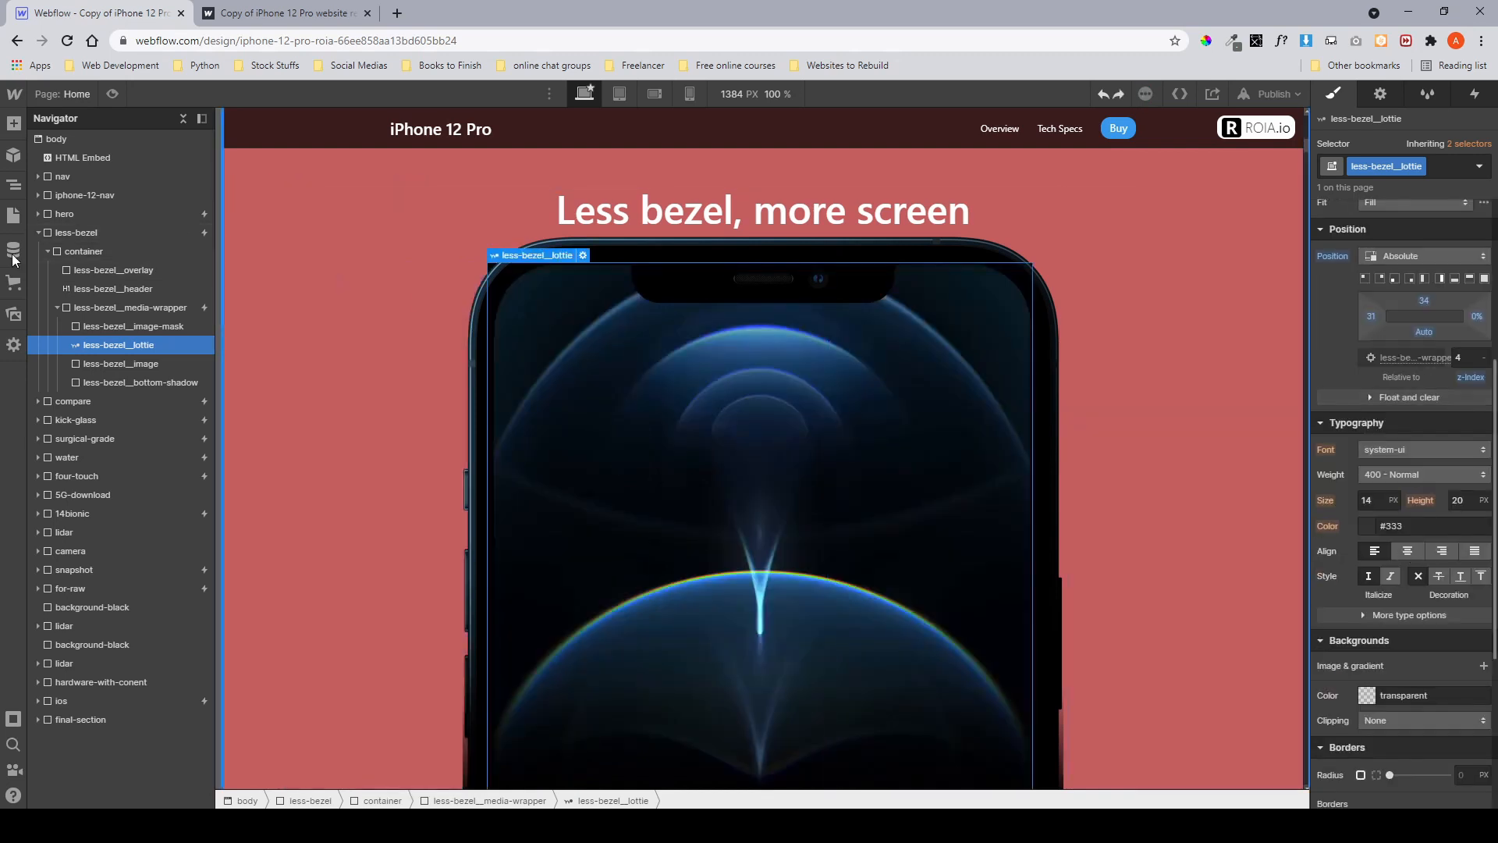
# Inspect the less-bezel__image-mask, less-bezel__lottie and less-bezel__image layers on the canvas.
pyautogui.click(92, 327)
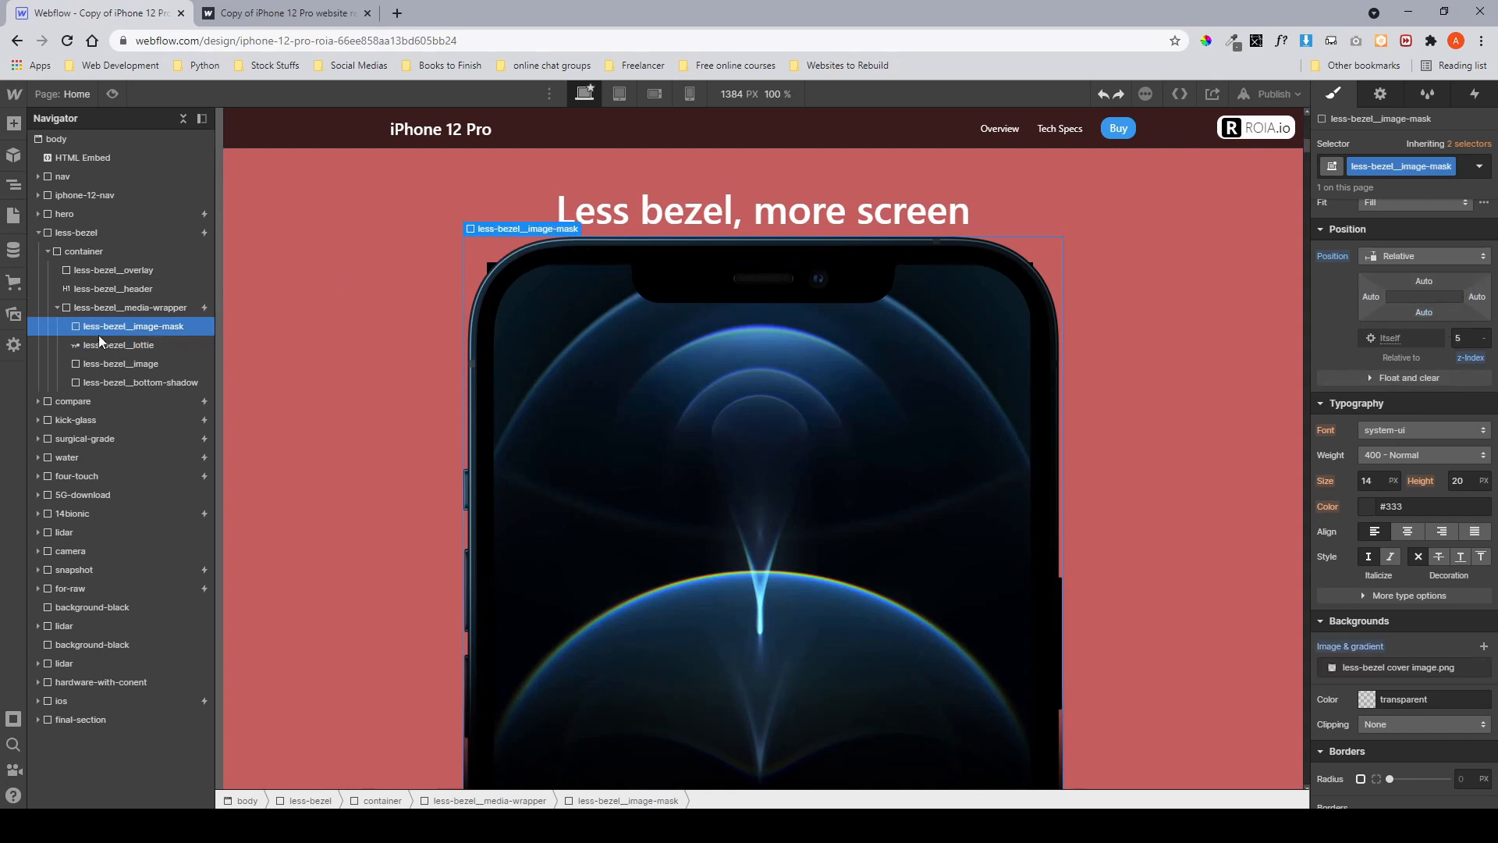
pyautogui.click(101, 347)
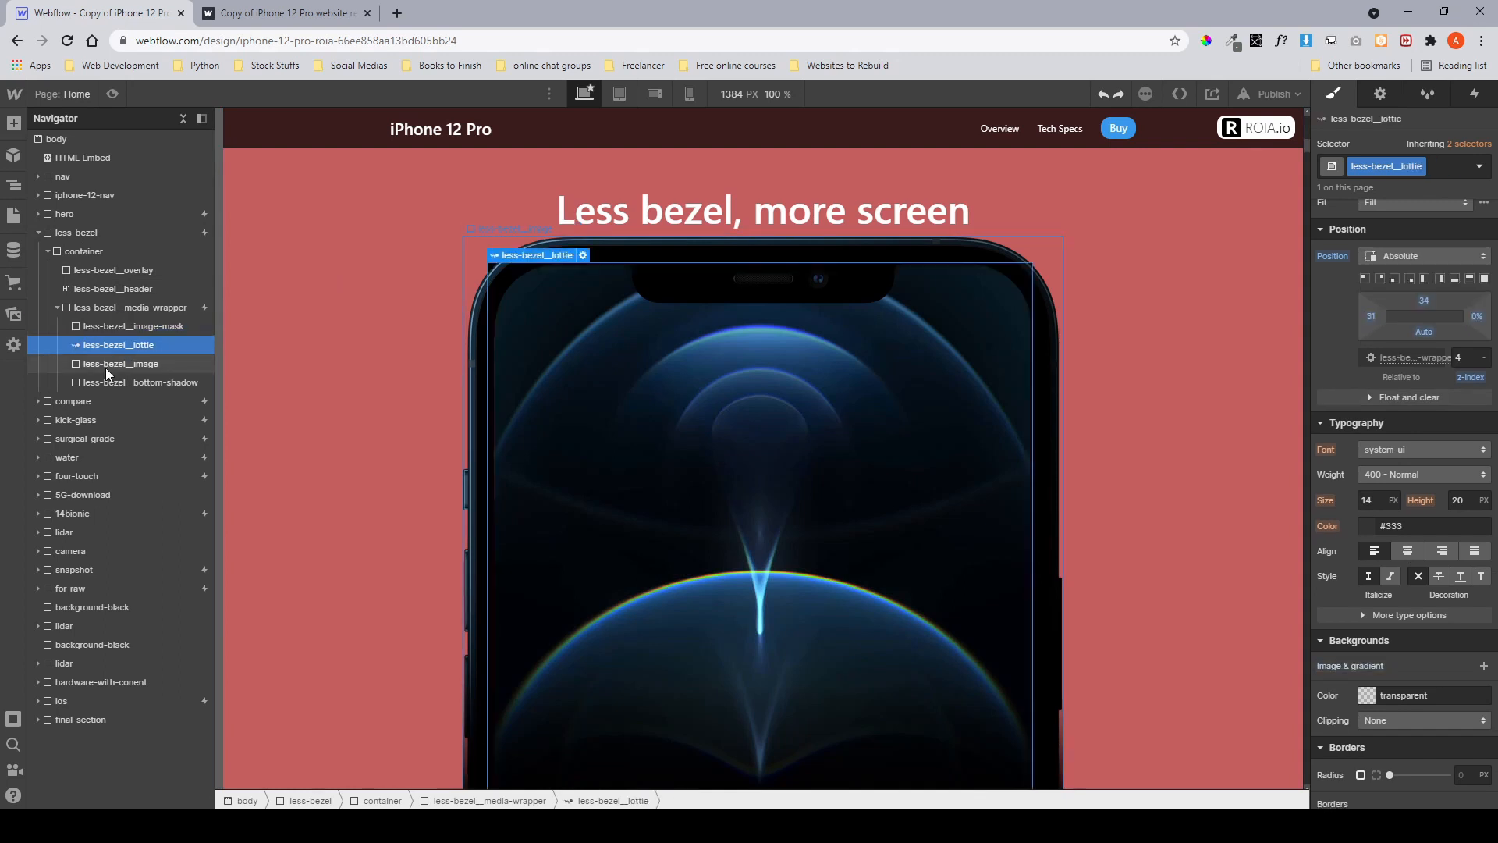
pyautogui.click(105, 364)
pyautogui.scroll(-1, 588, 348)
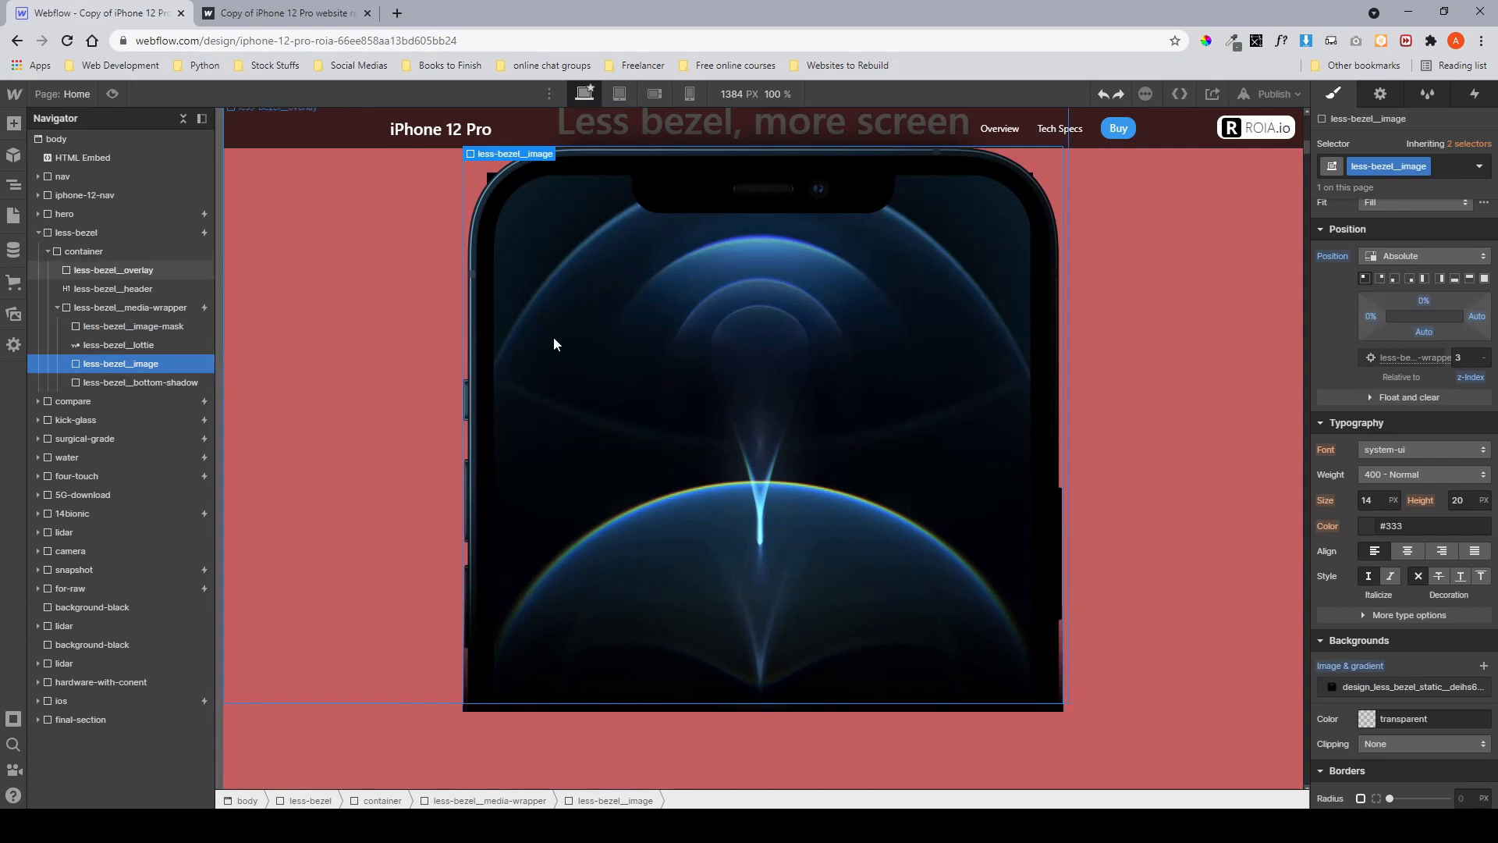
pyautogui.scroll(1, 554, 344)
pyautogui.scroll(-1, 972, 455)
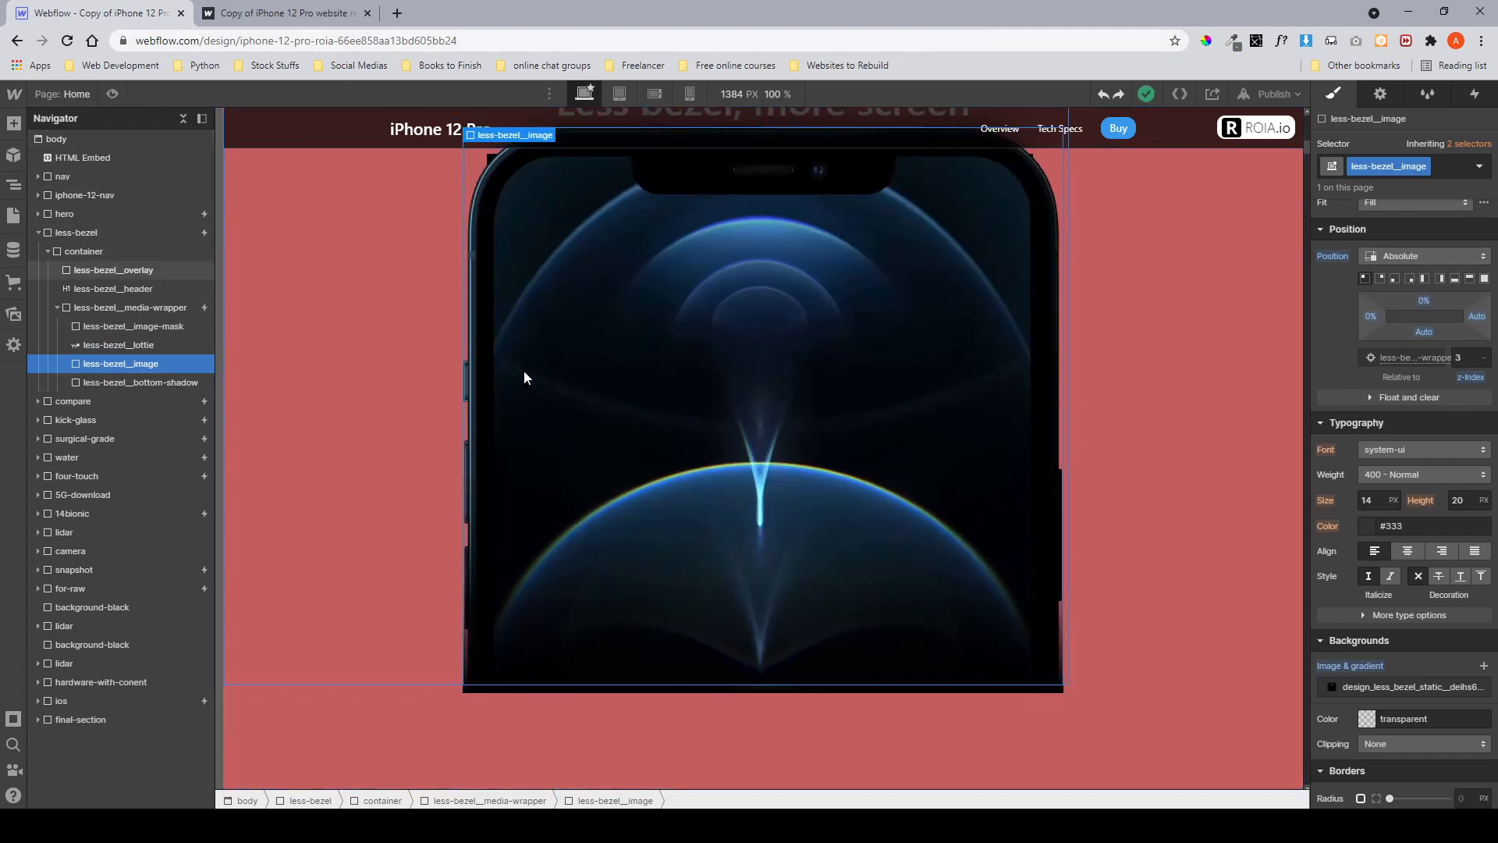
pyautogui.scroll(5, 523, 375)
pyautogui.scroll(5, 523, 371)
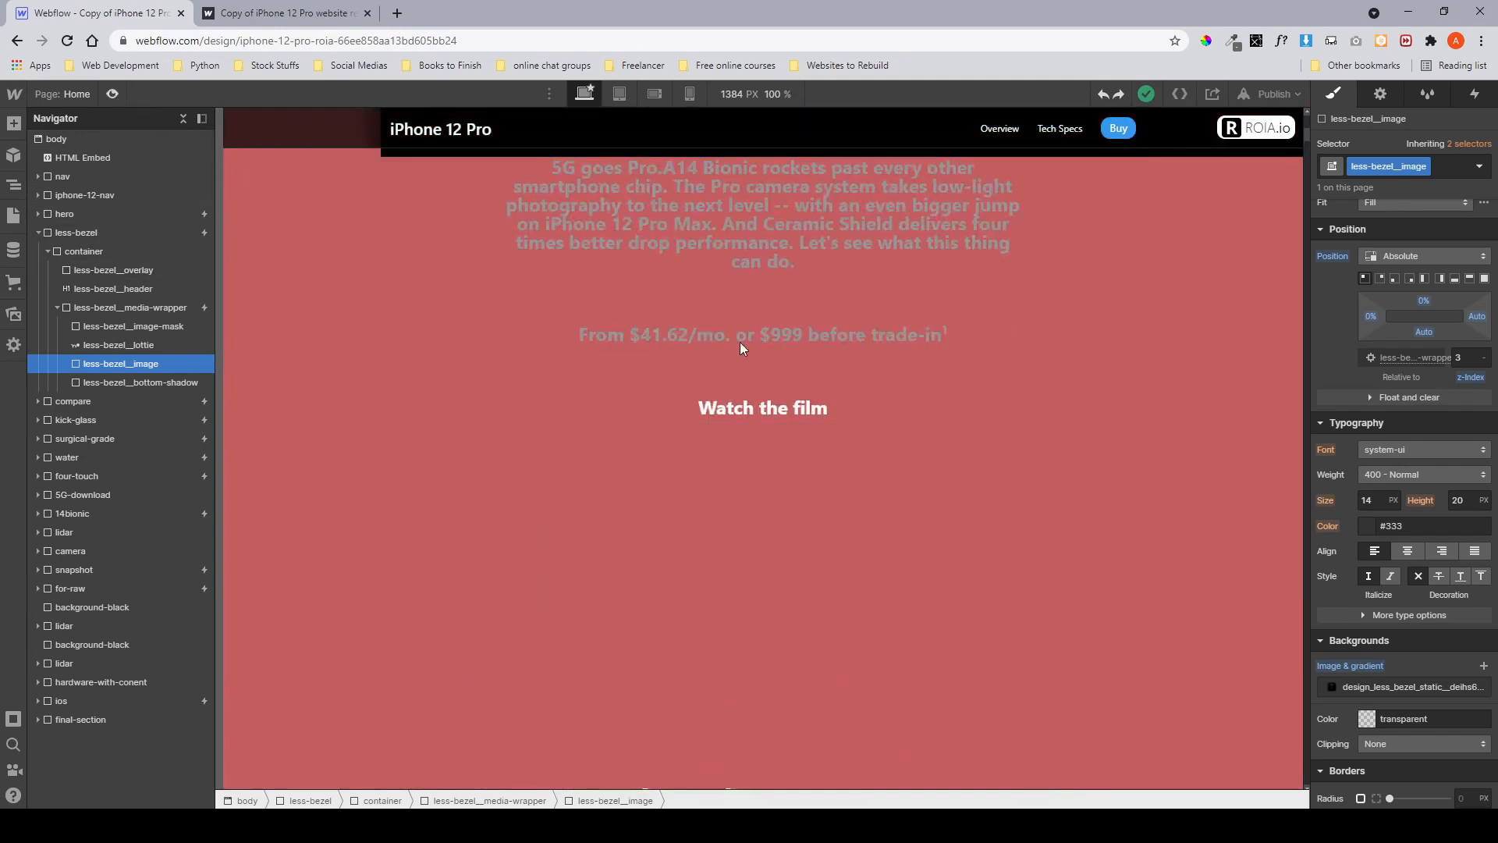
# Compare the less-bezel section in the Designer preview with the published site.
pyautogui.hotkey('ctrl', 'shift', 'p')
pyautogui.scroll(-5, 897, 356)
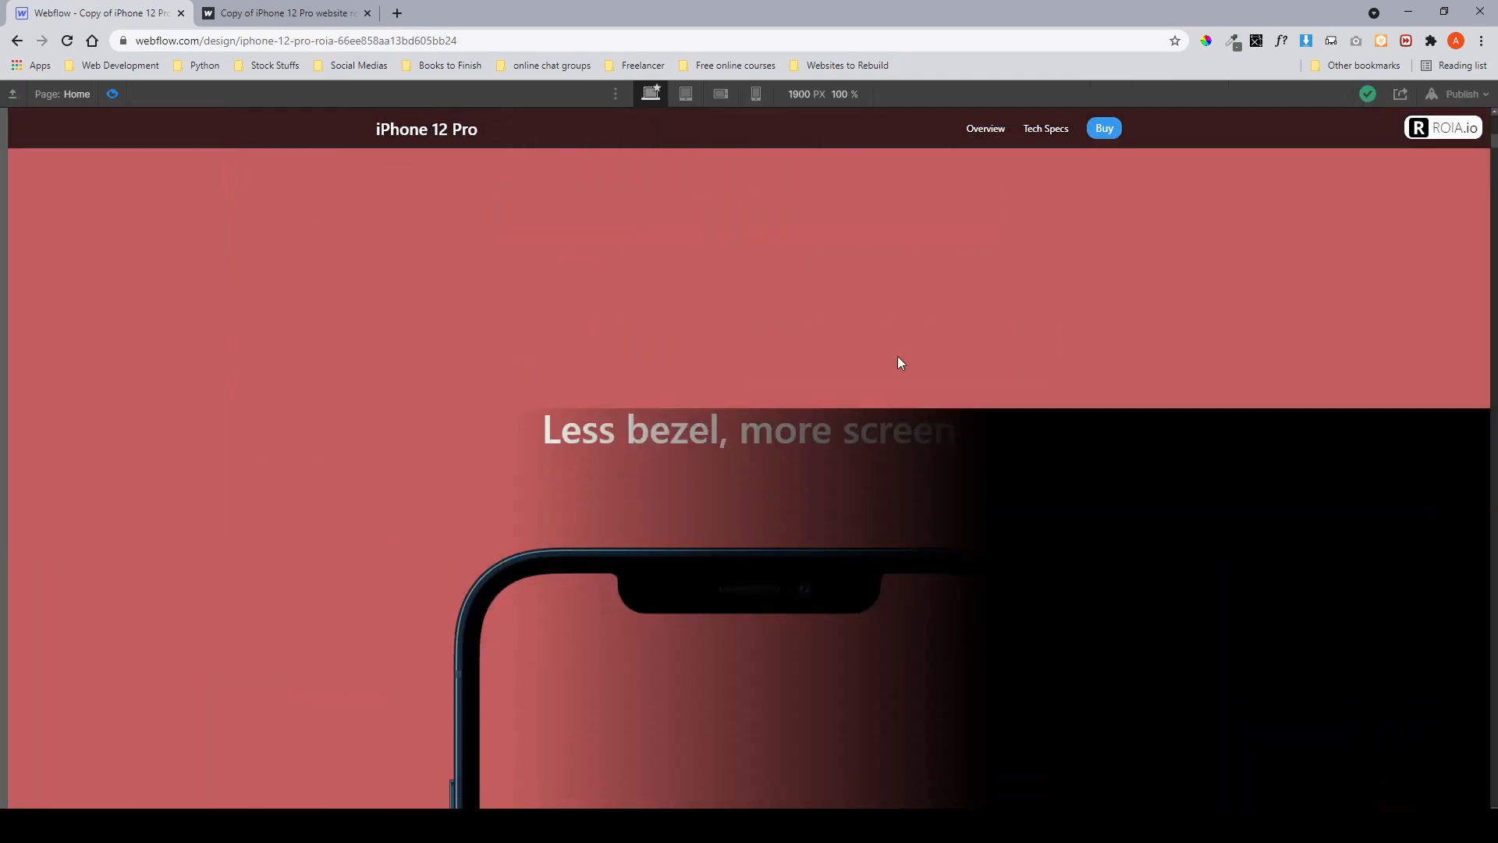
pyautogui.scroll(-3, 897, 363)
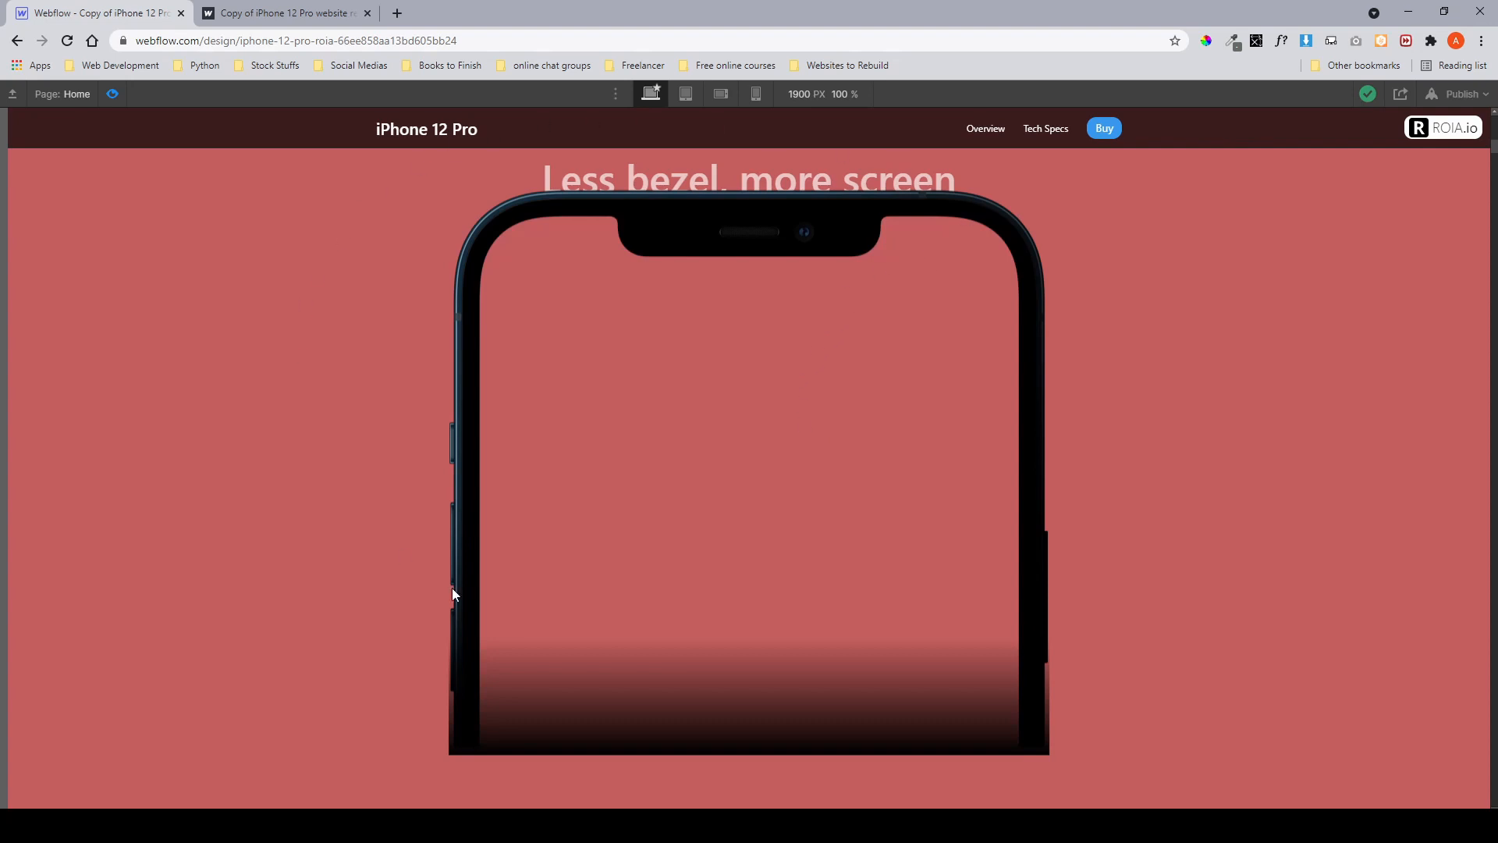
pyautogui.click(273, 14)
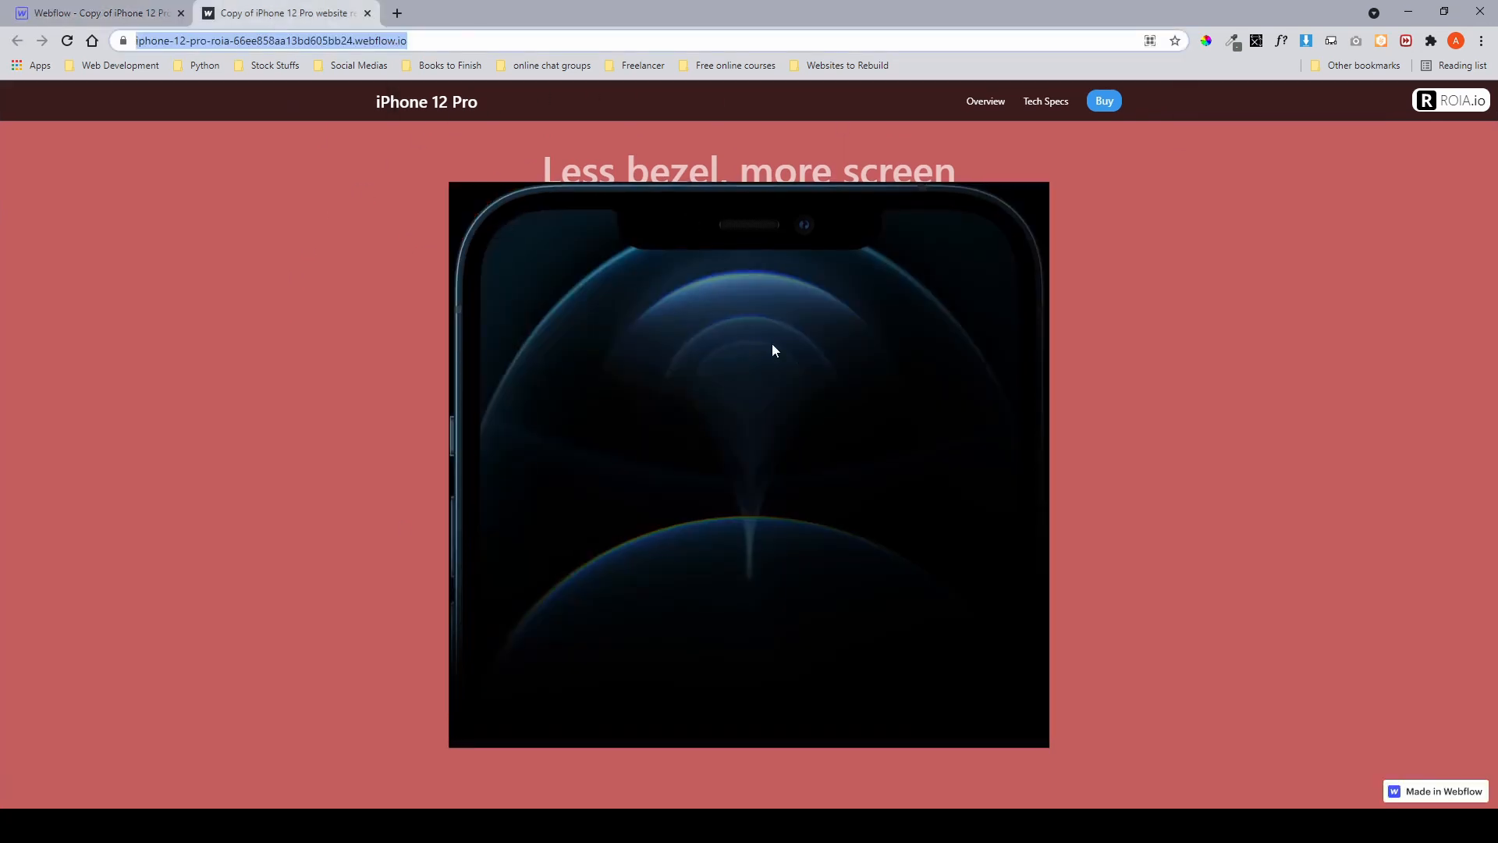
pyautogui.scroll(-6, 771, 344)
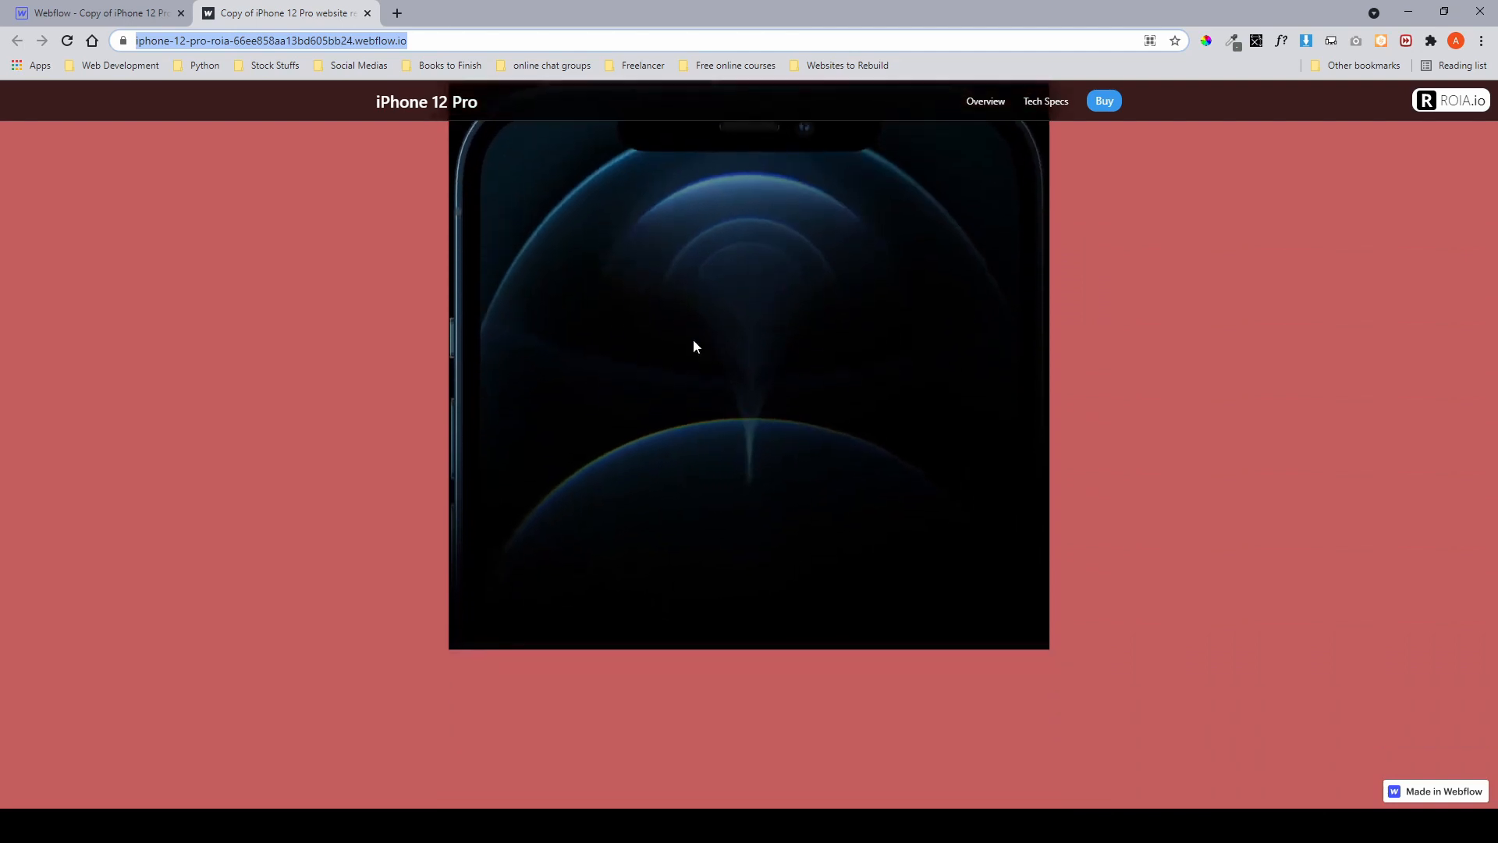
pyautogui.click(317, 371)
pyautogui.scroll(2, 711, 397)
pyautogui.scroll(-1, 712, 396)
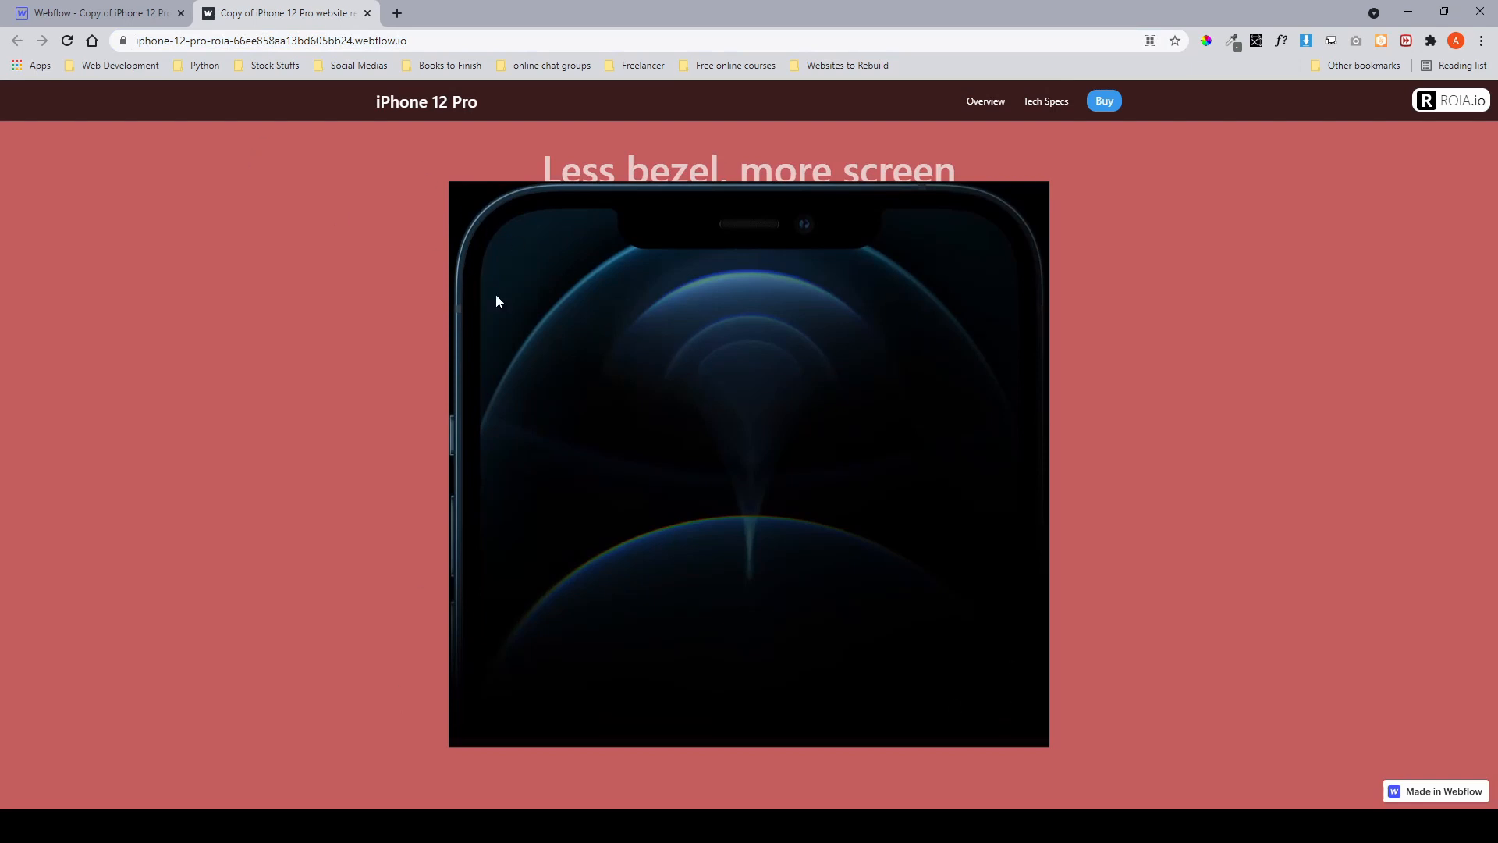
pyautogui.click(50, 22)
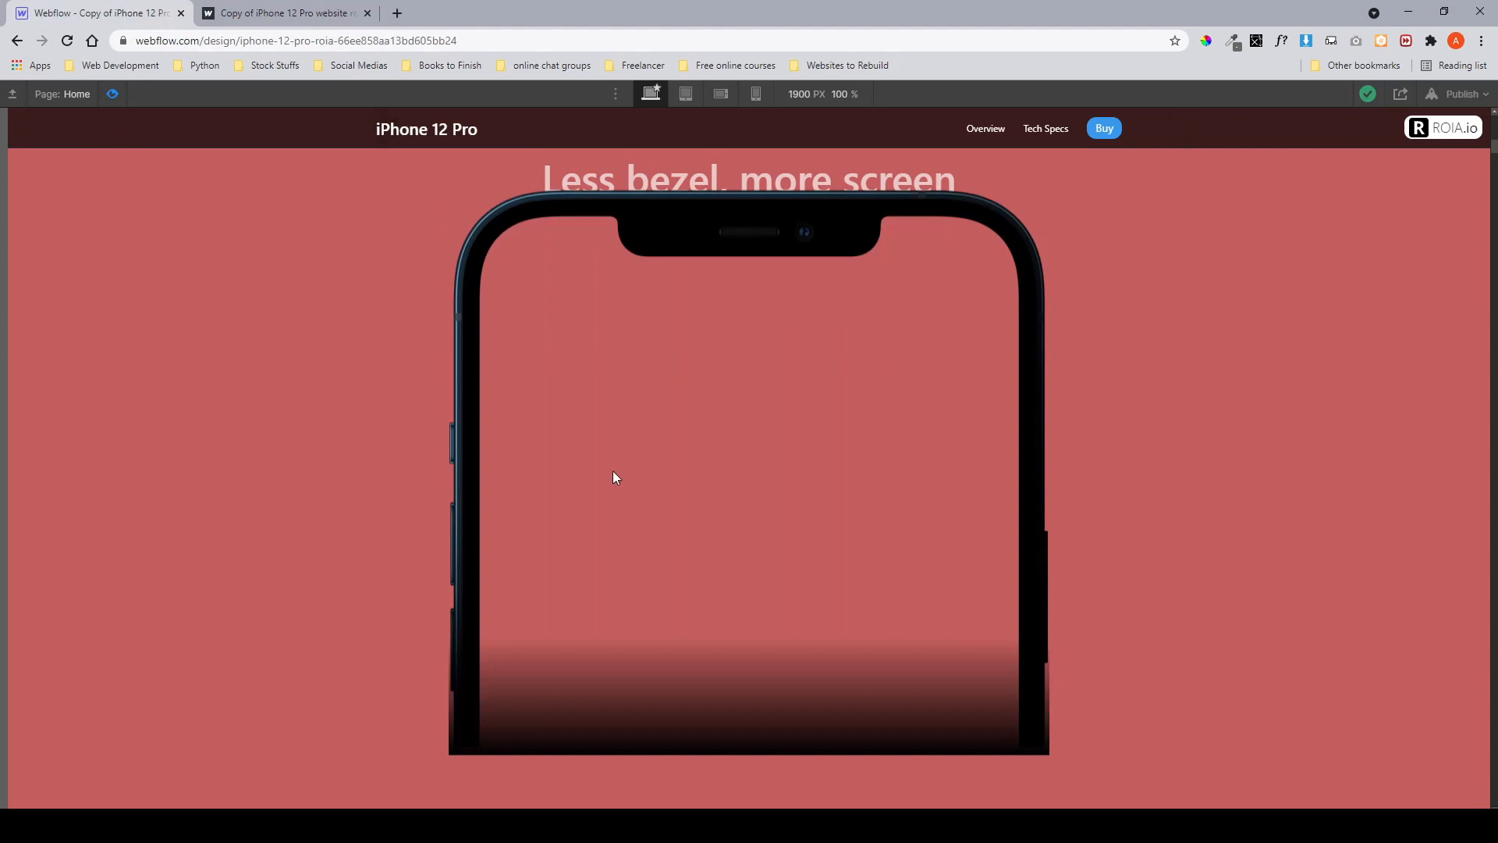
pyautogui.click(112, 95)
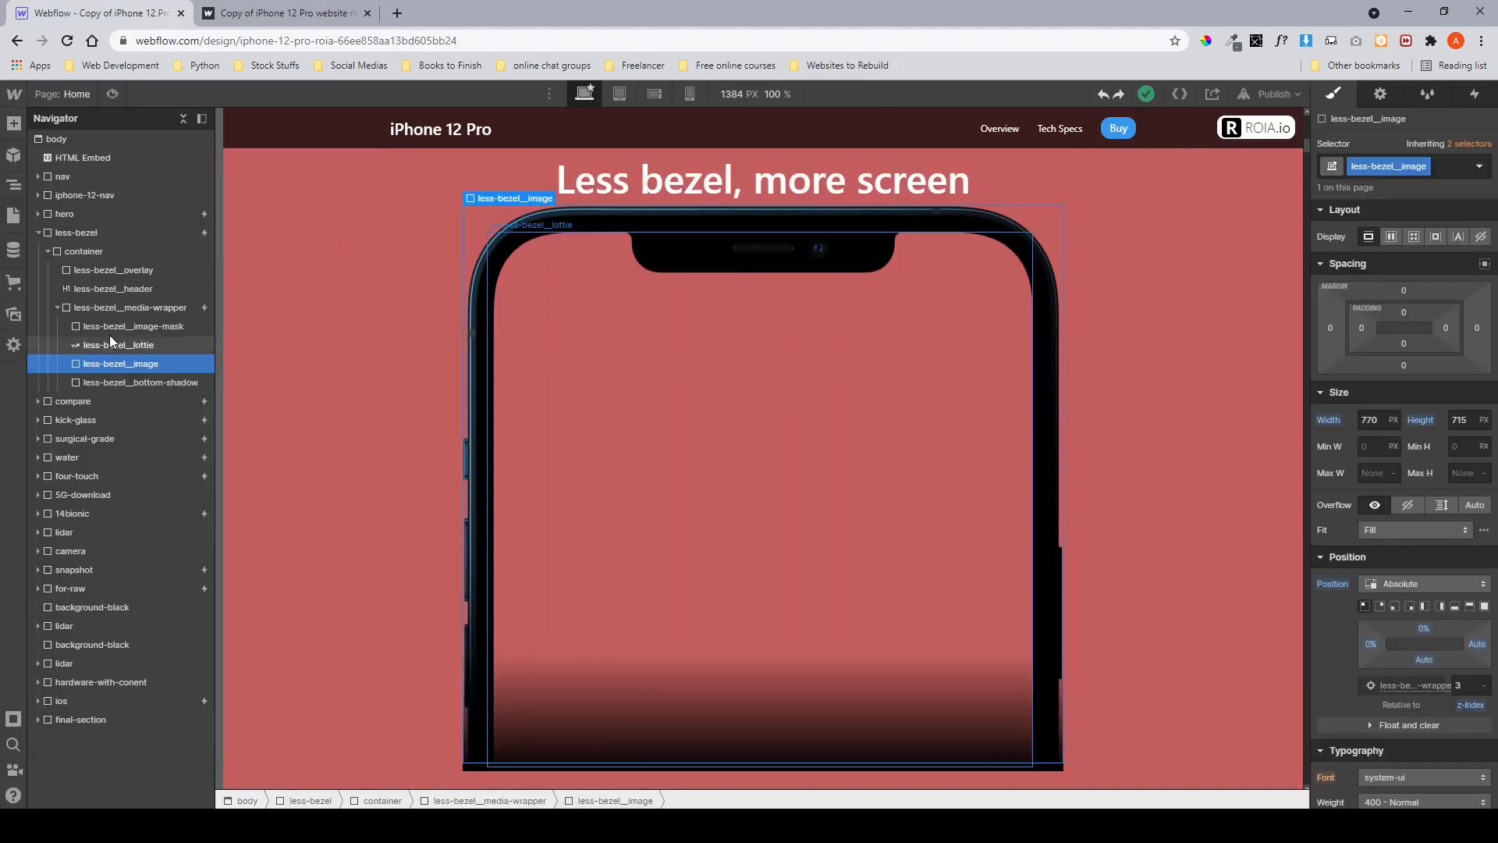
pyautogui.scroll(-8, 1397, 556)
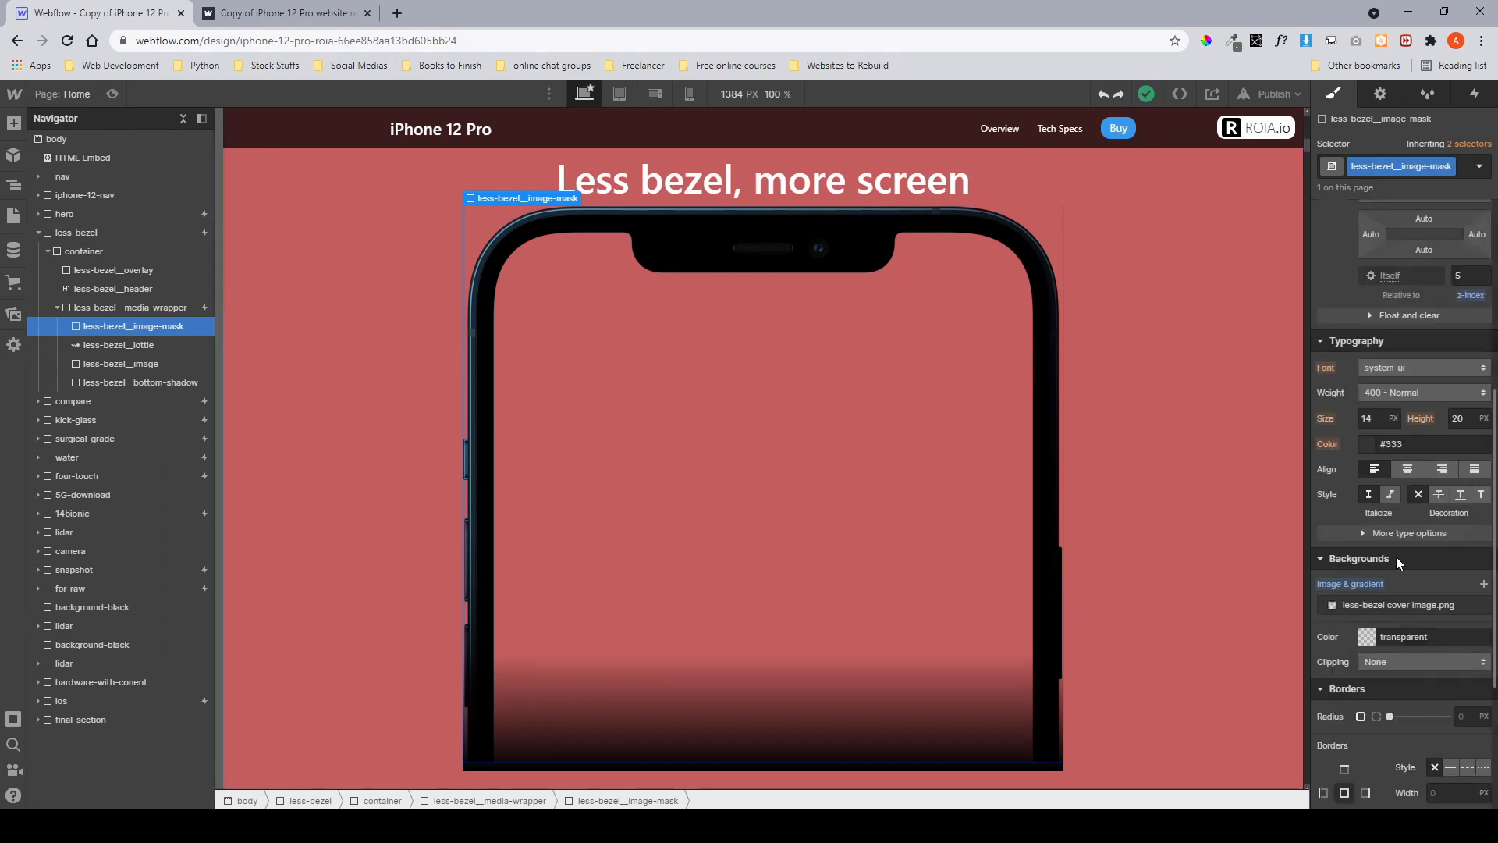
# Select less-bezel__image and raise its opacity to about 66%.
pyautogui.click(79, 347)
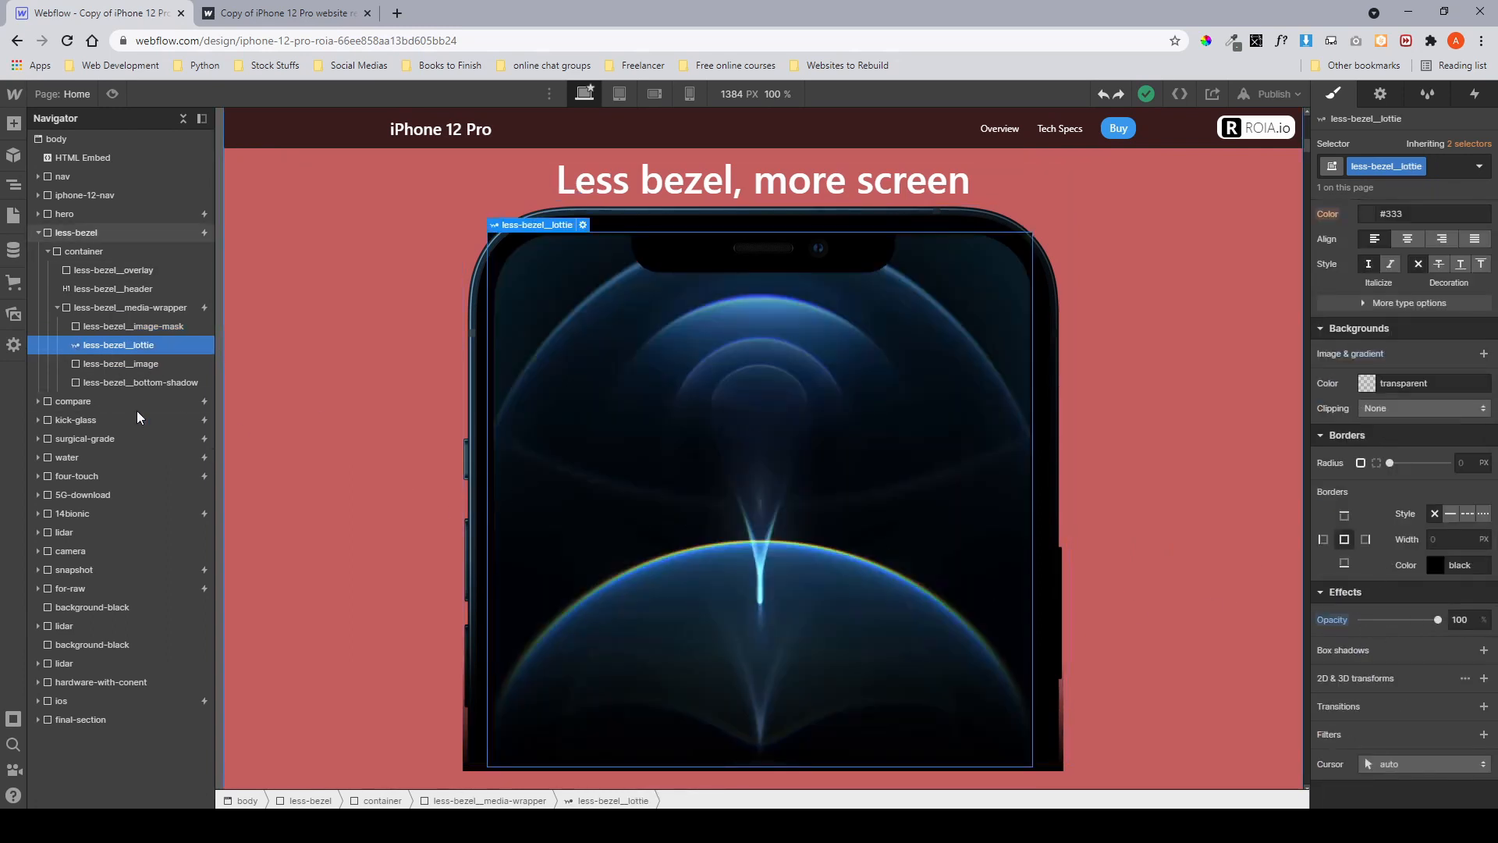
pyautogui.click(107, 365)
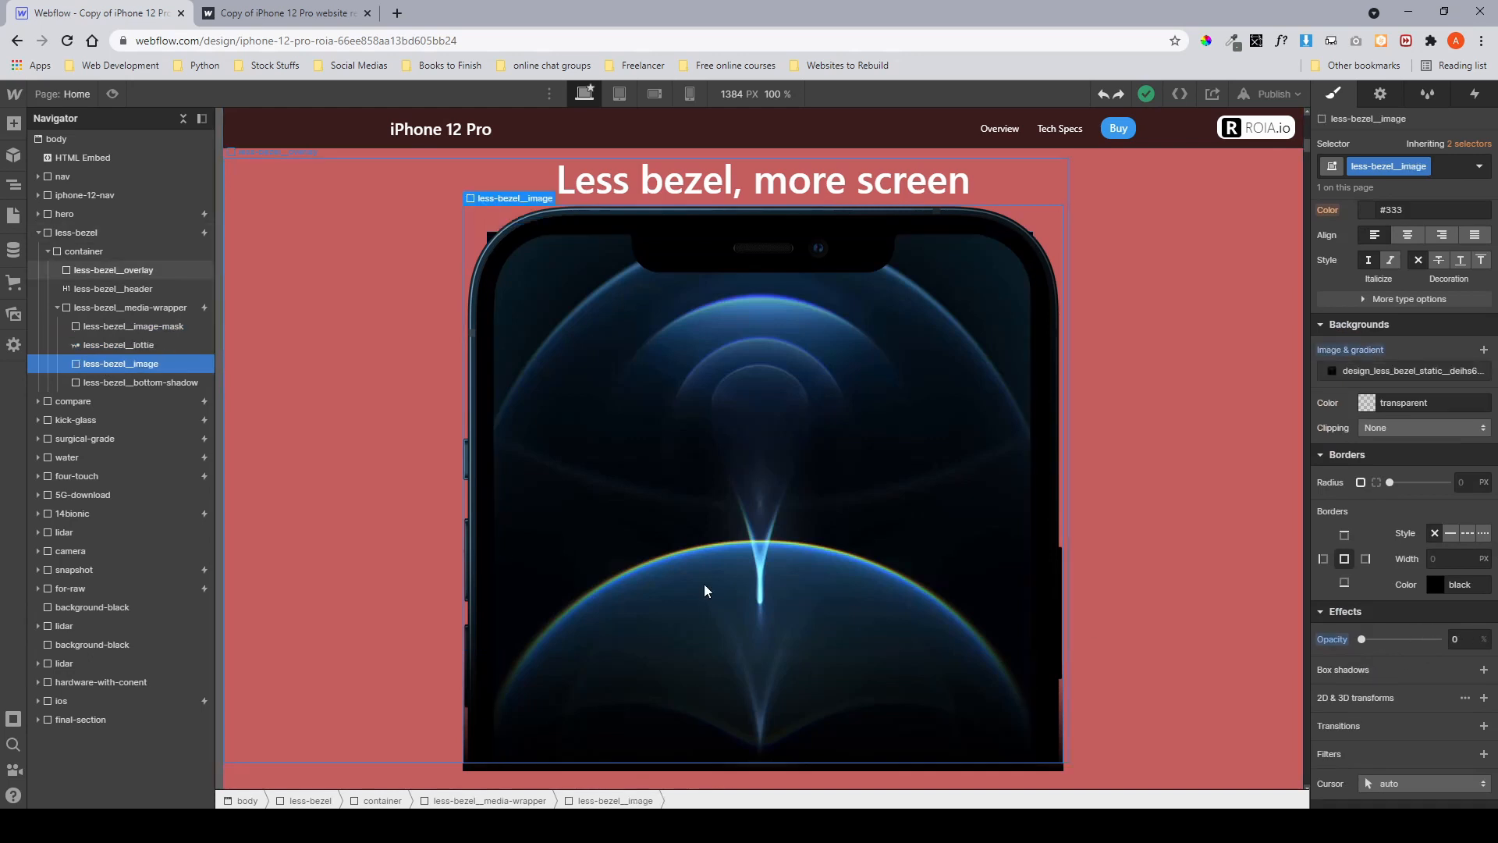
pyautogui.moveTo(1362, 639); pyautogui.dragTo(1443, 641)
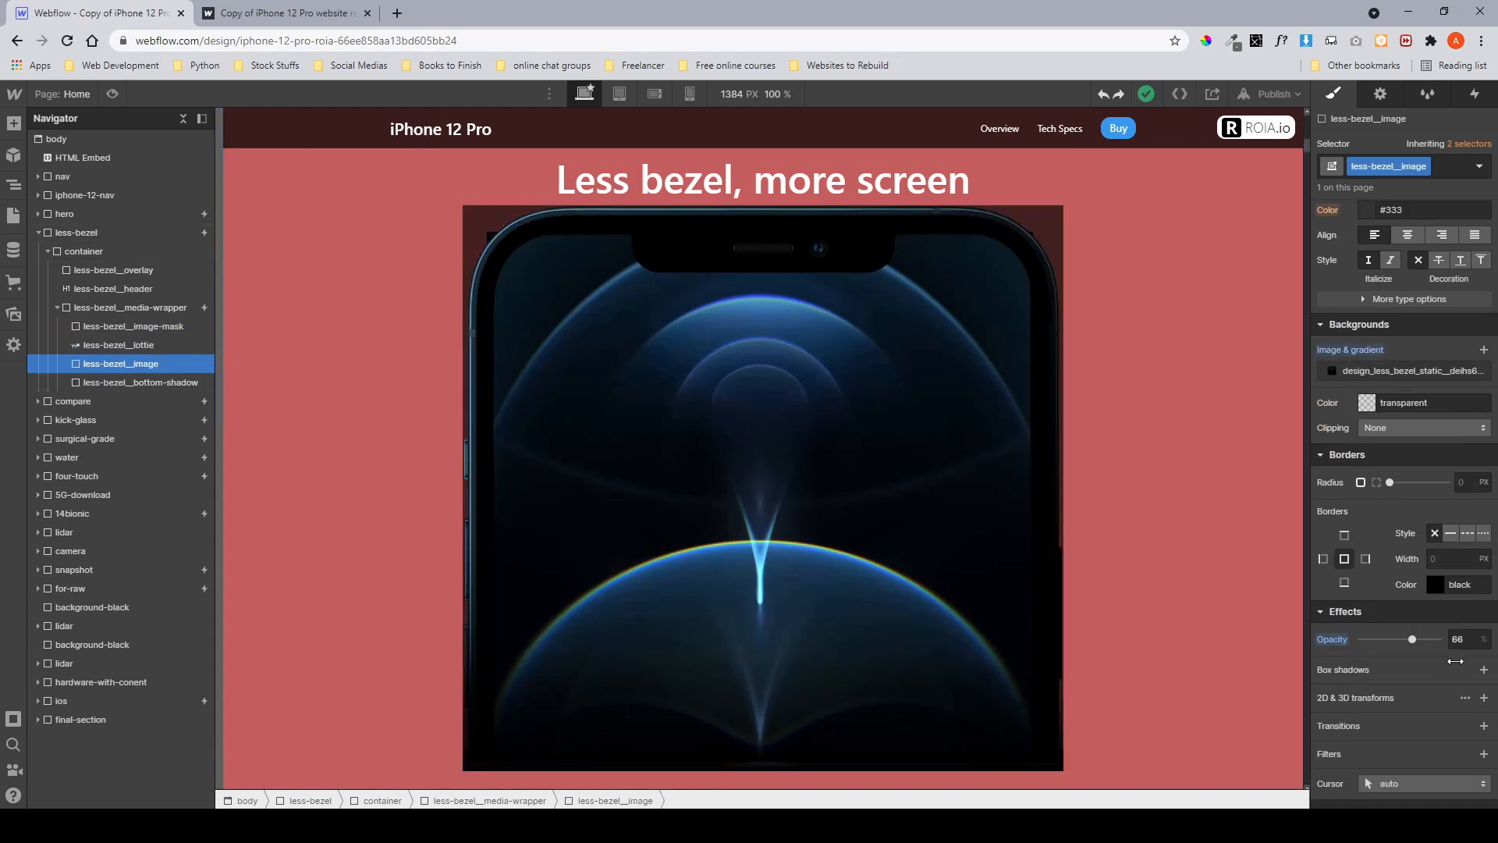
# Collapse the less-bezel layers, select the less-bezel section and view its interactions.
pyautogui.click(128, 384)
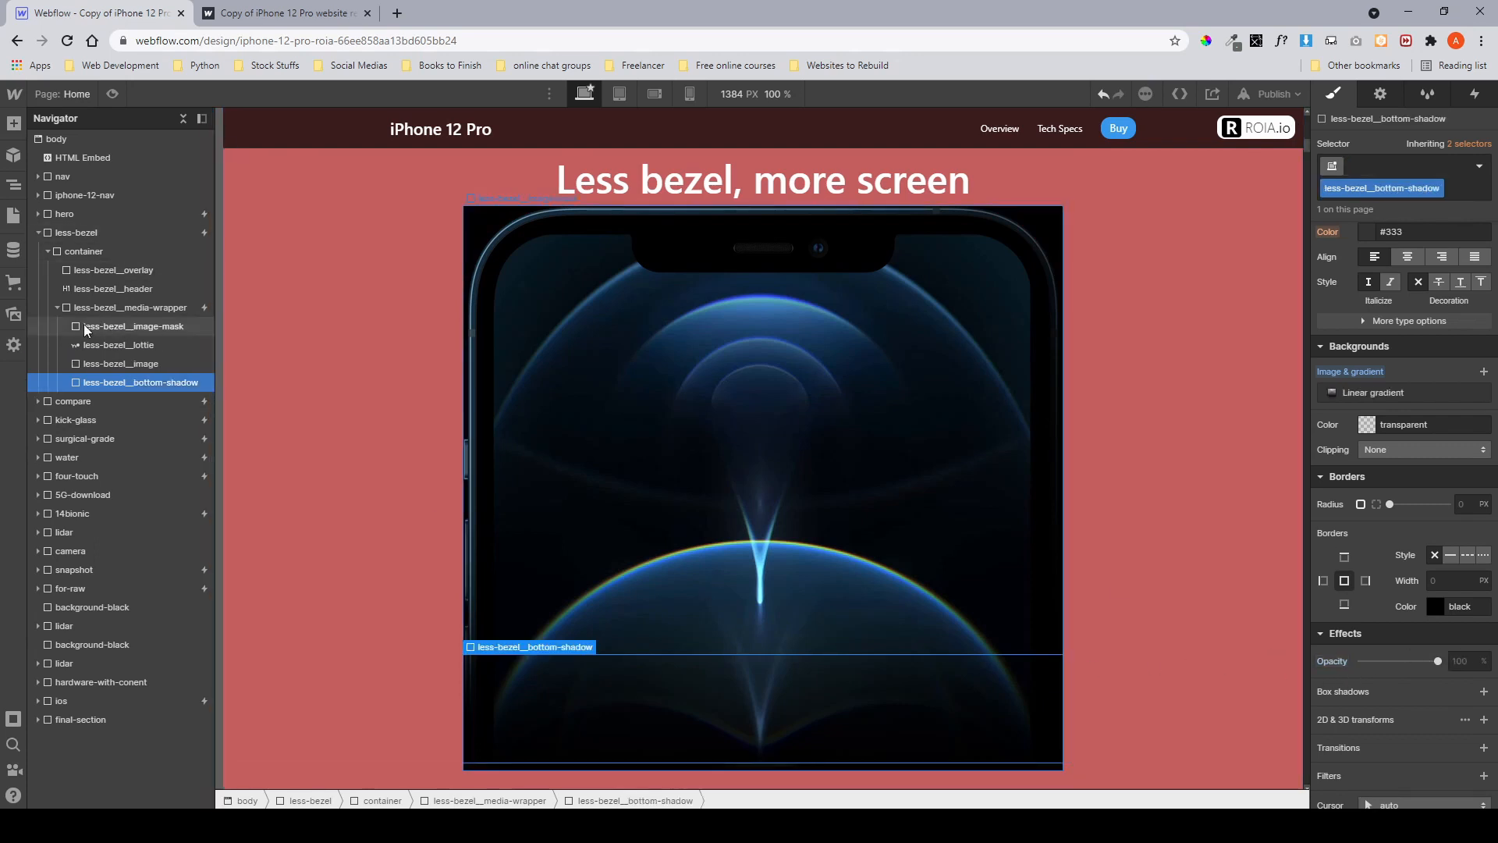
pyautogui.click(56, 307)
pyautogui.click(48, 251)
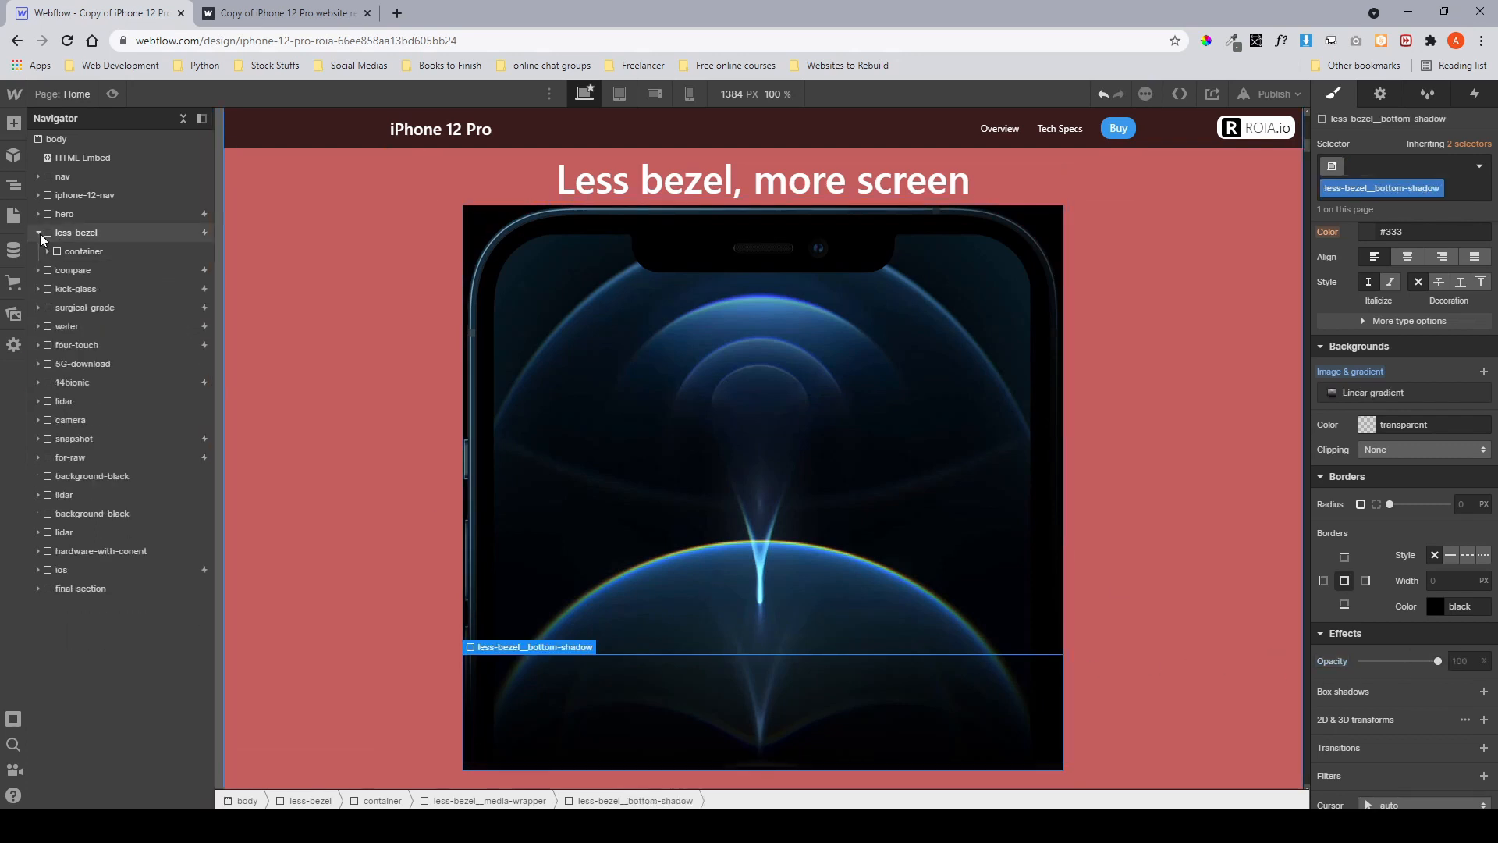
pyautogui.click(38, 233)
pyautogui.click(61, 236)
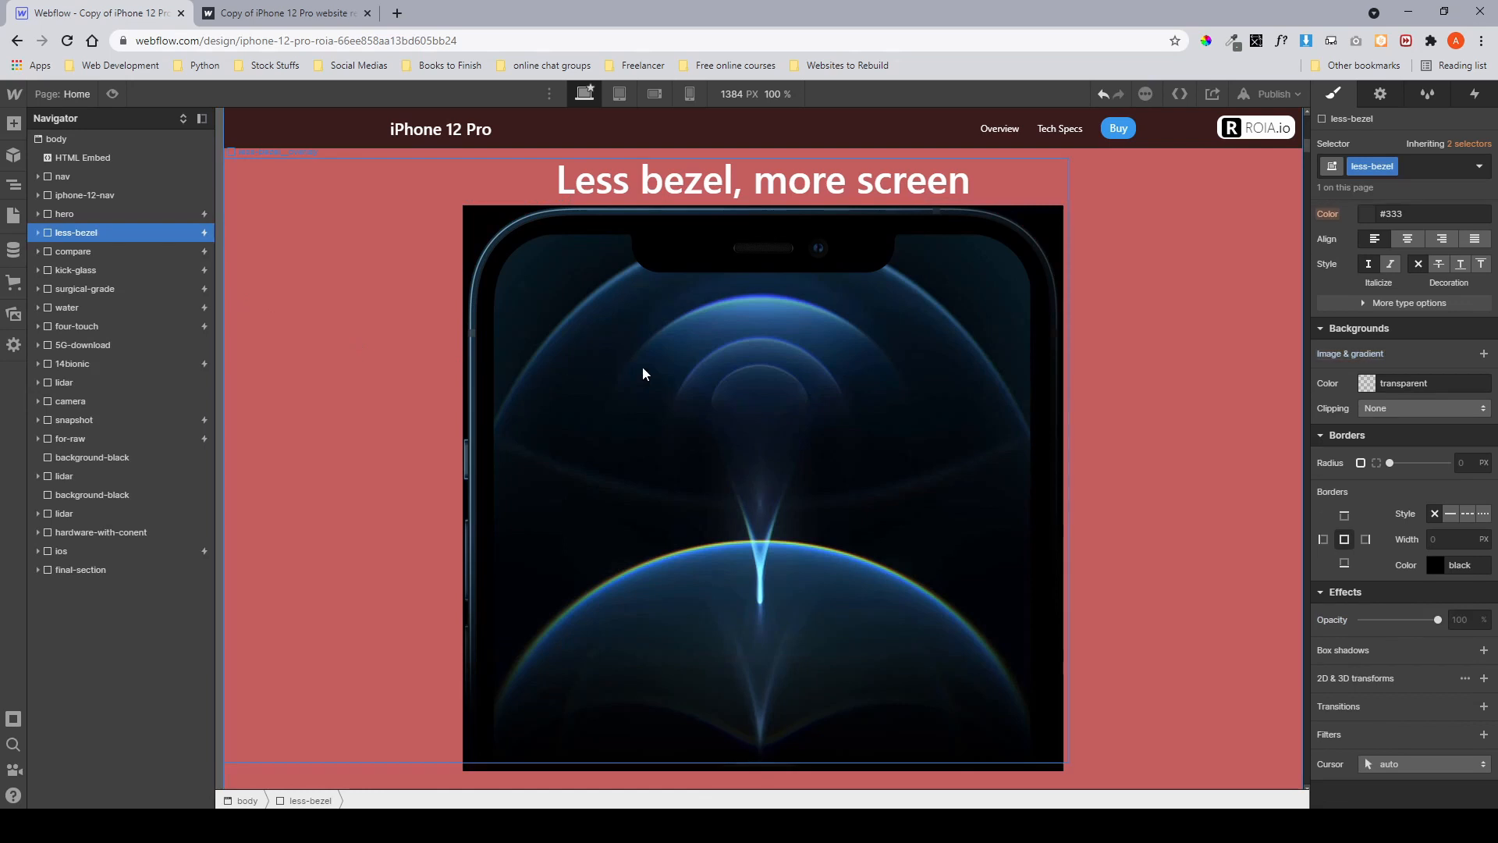
pyautogui.scroll(-4, 643, 367)
pyautogui.scroll(-2, 643, 368)
pyautogui.scroll(7, 643, 368)
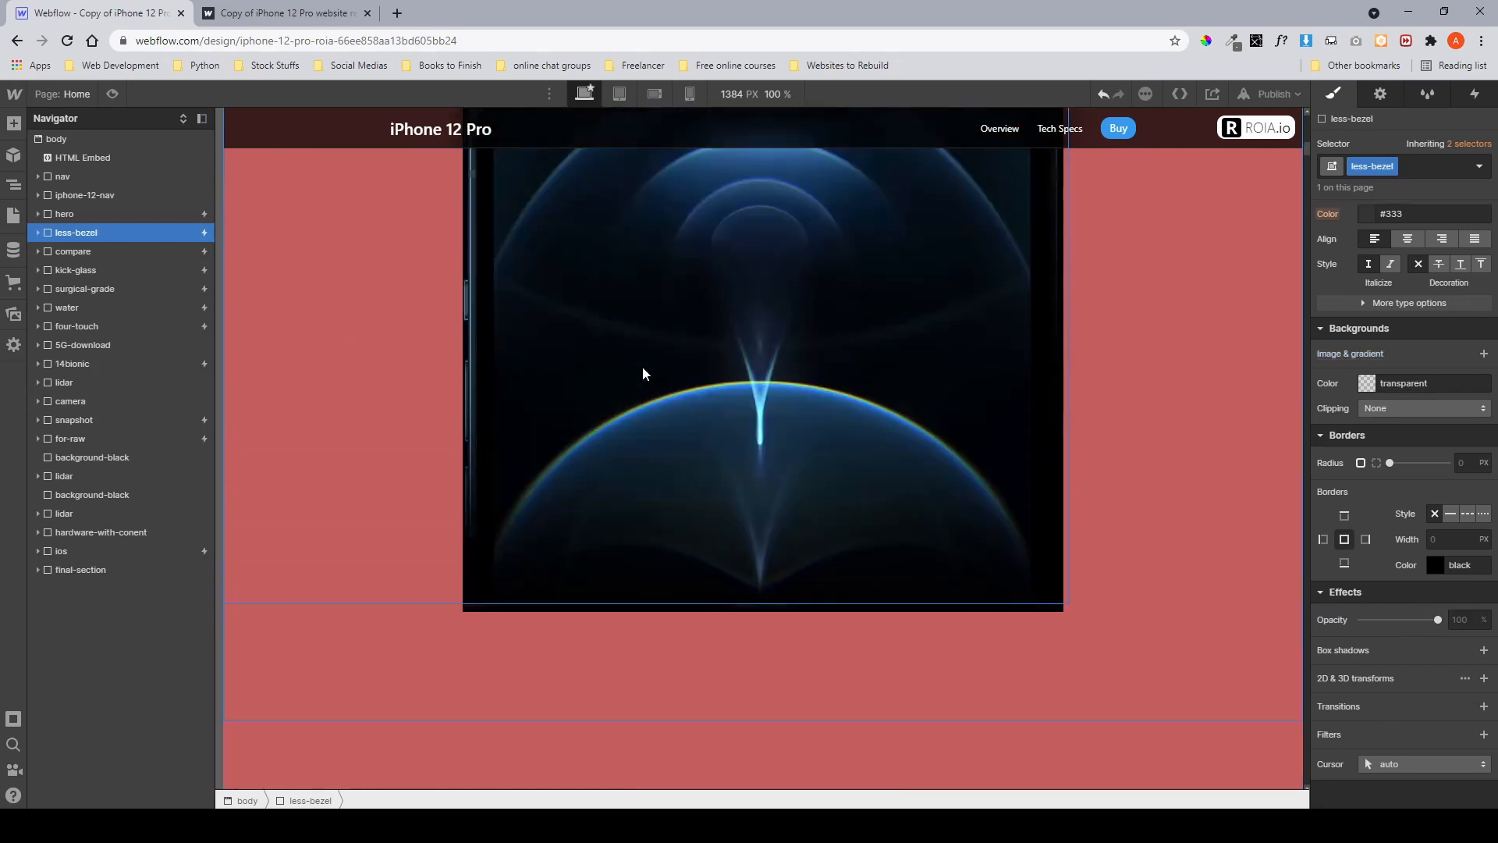
pyautogui.click(1475, 93)
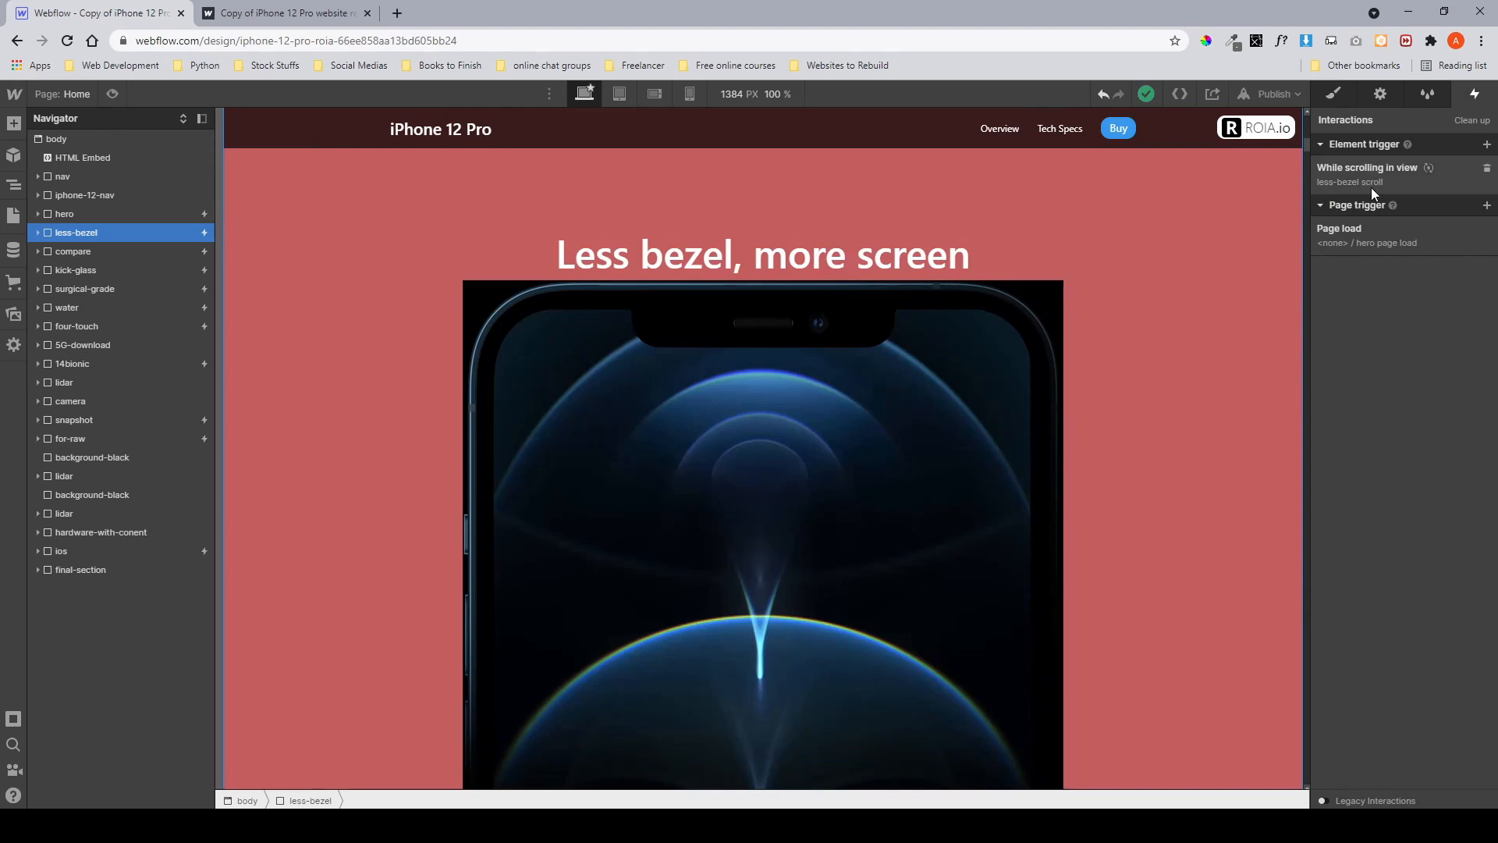
pyautogui.click(37, 233)
pyautogui.click(46, 251)
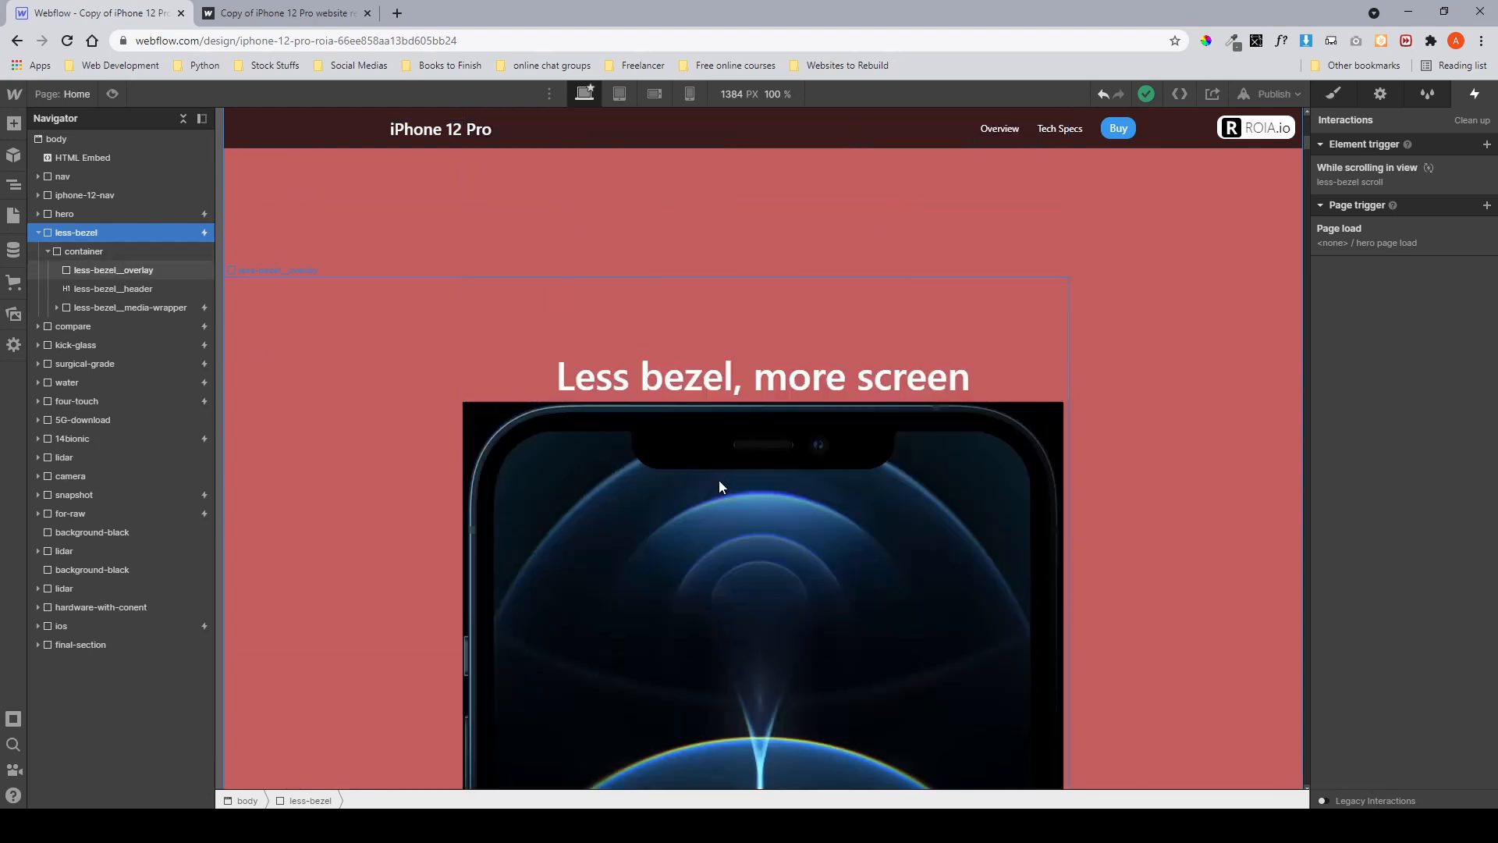
# Scroll through the less-bezel section on the published site to check its scroll animation.
pyautogui.click(246, 20)
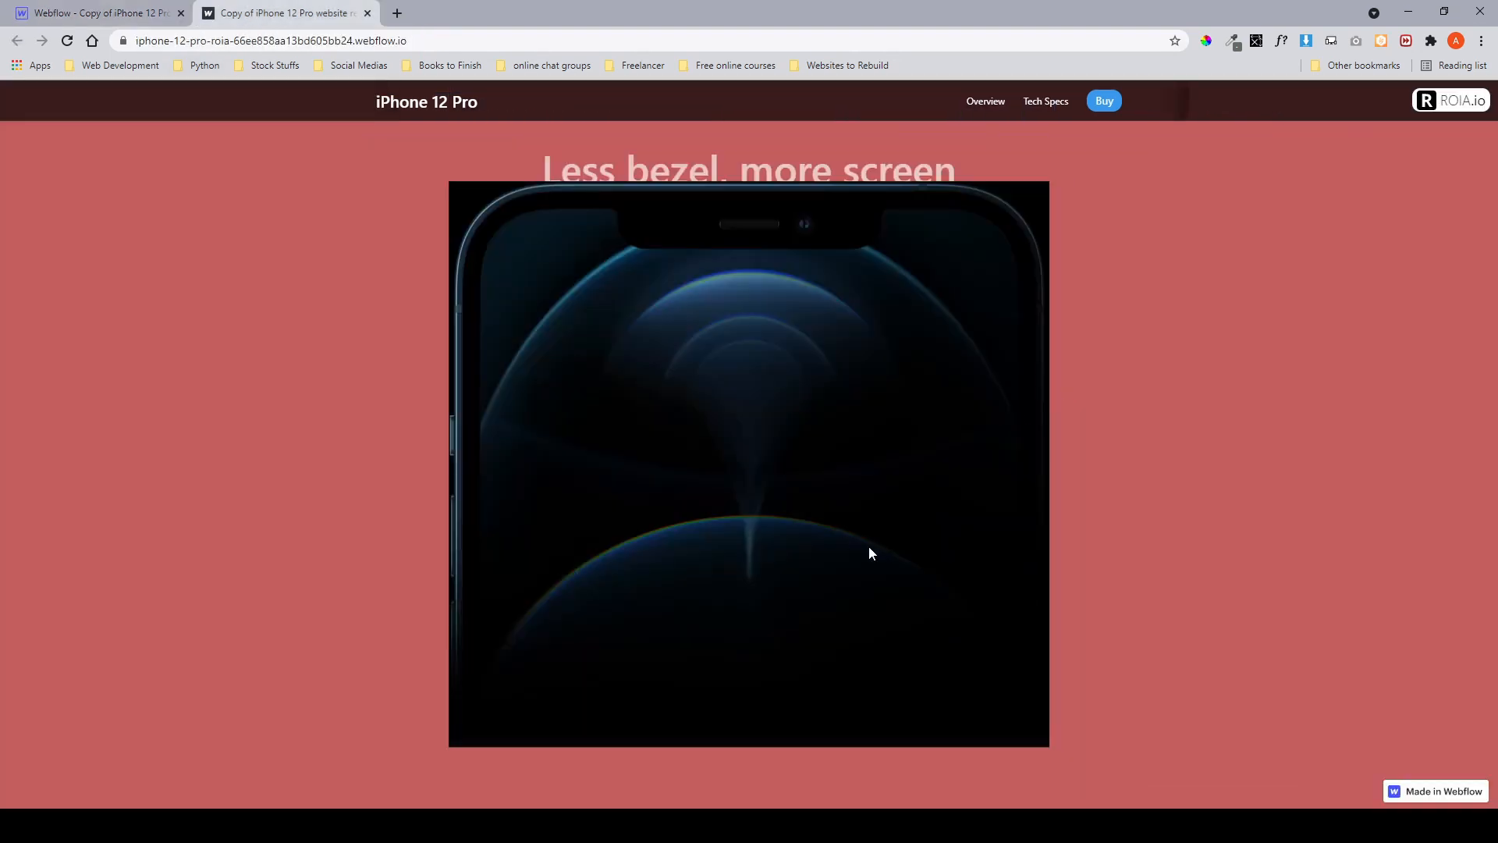
pyautogui.scroll(5, 868, 546)
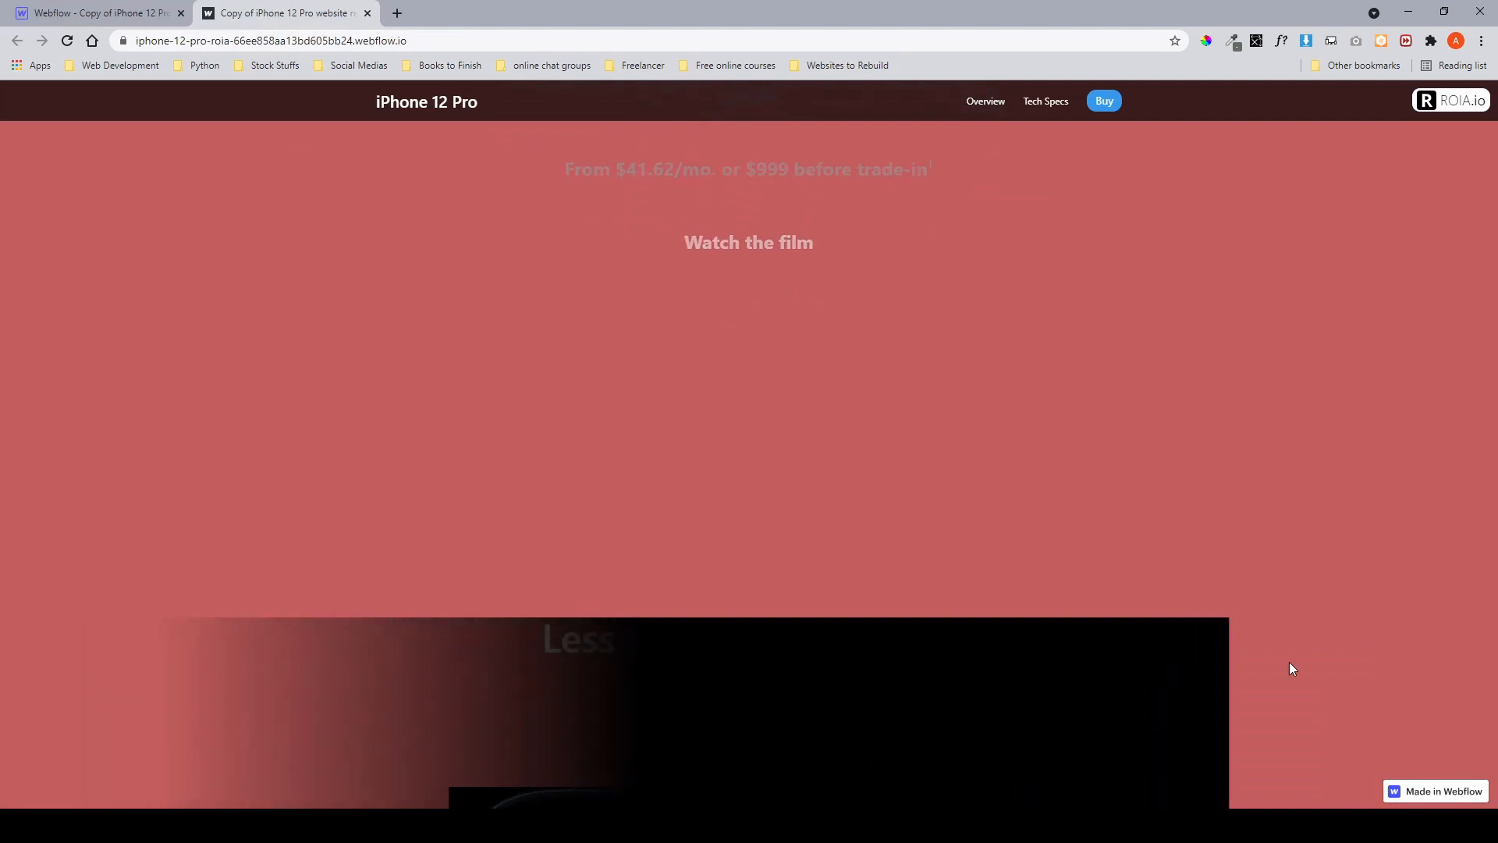
pyautogui.scroll(-3, 1289, 662)
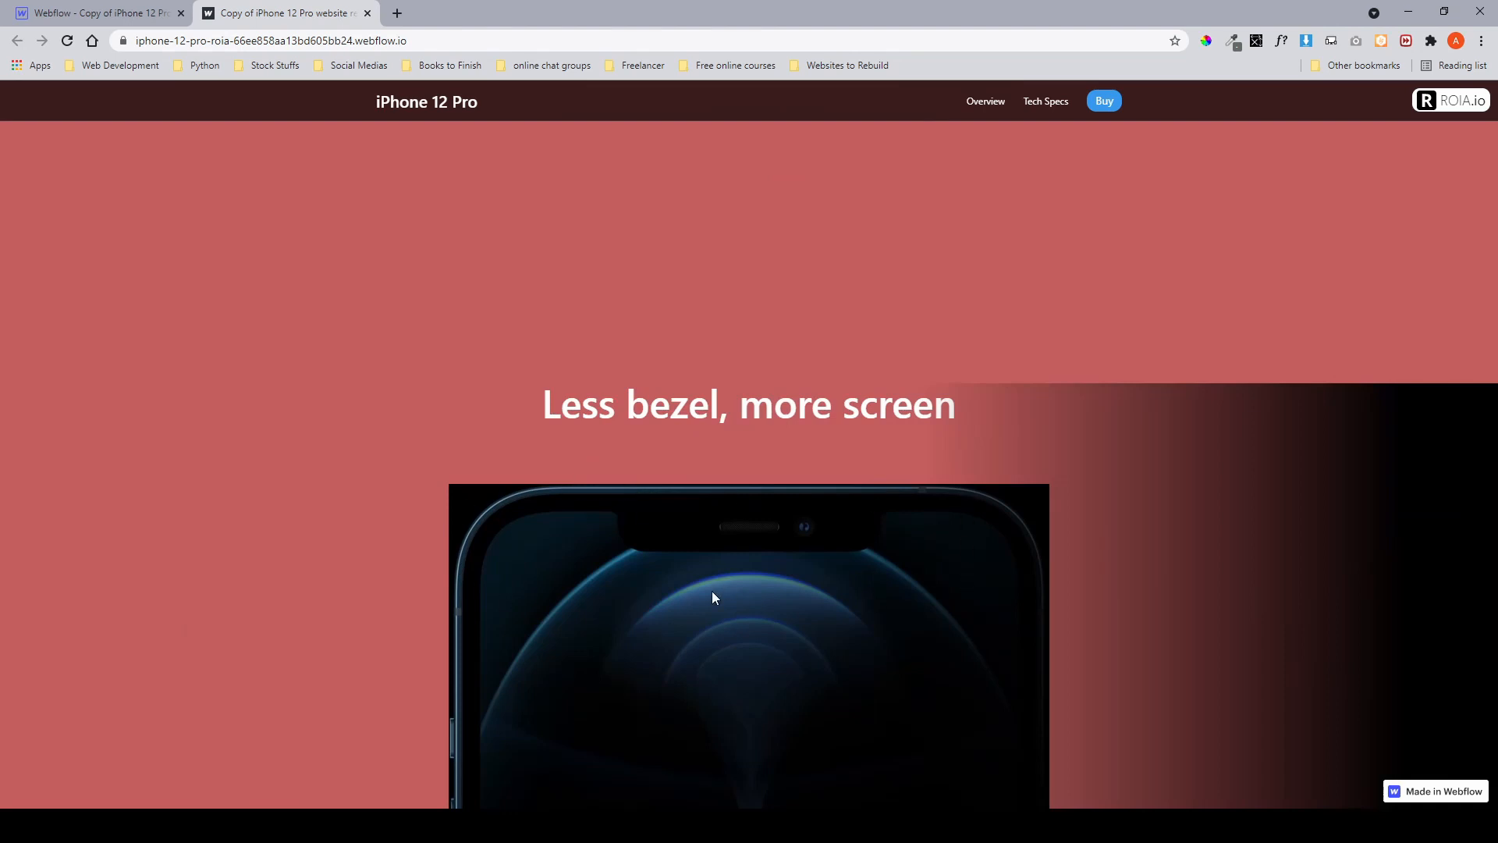
pyautogui.scroll(-3, 712, 598)
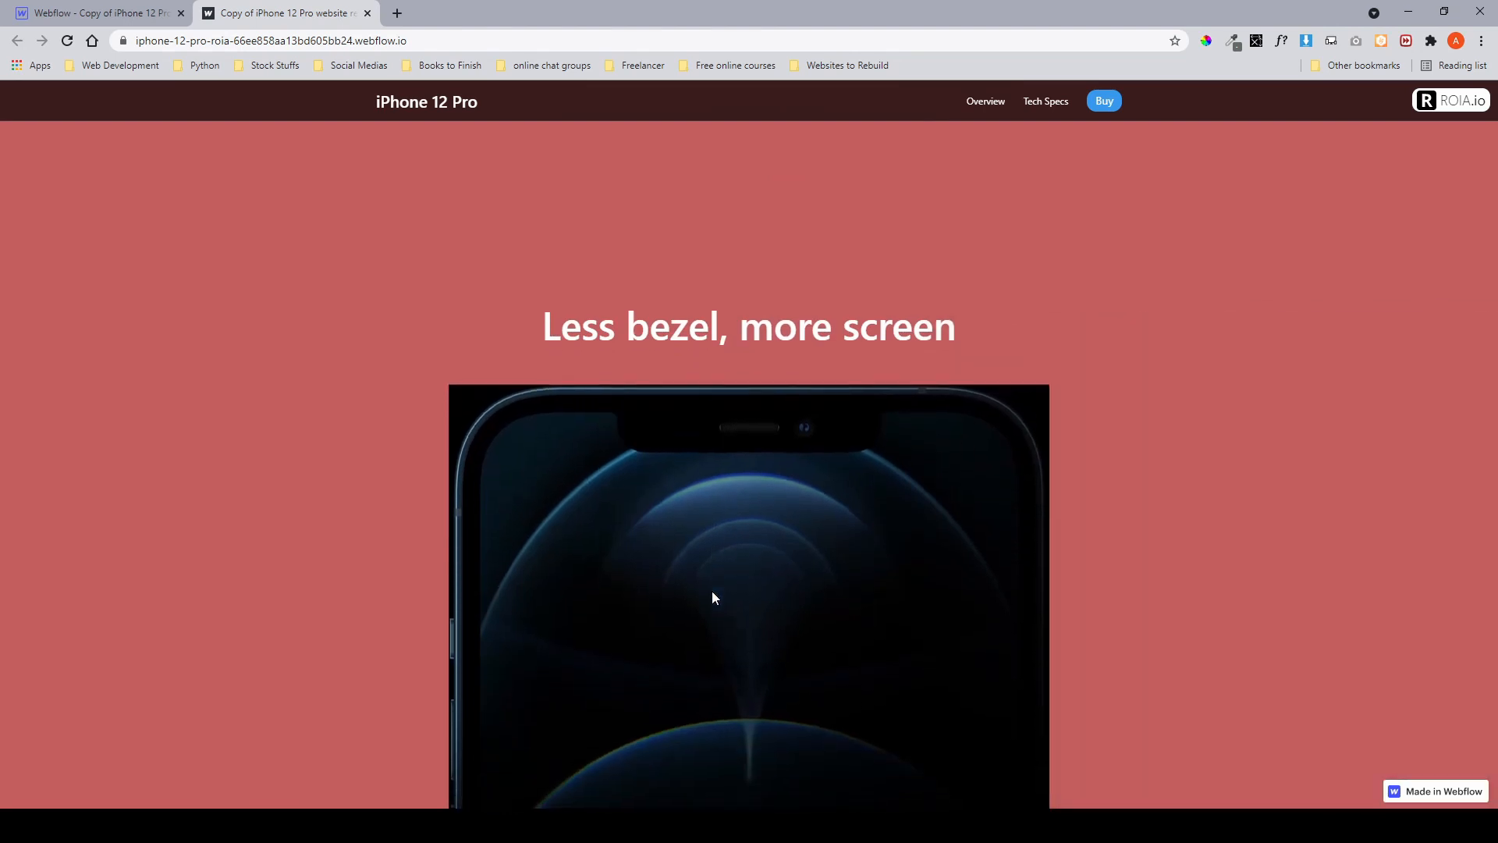
pyautogui.scroll(5, 712, 392)
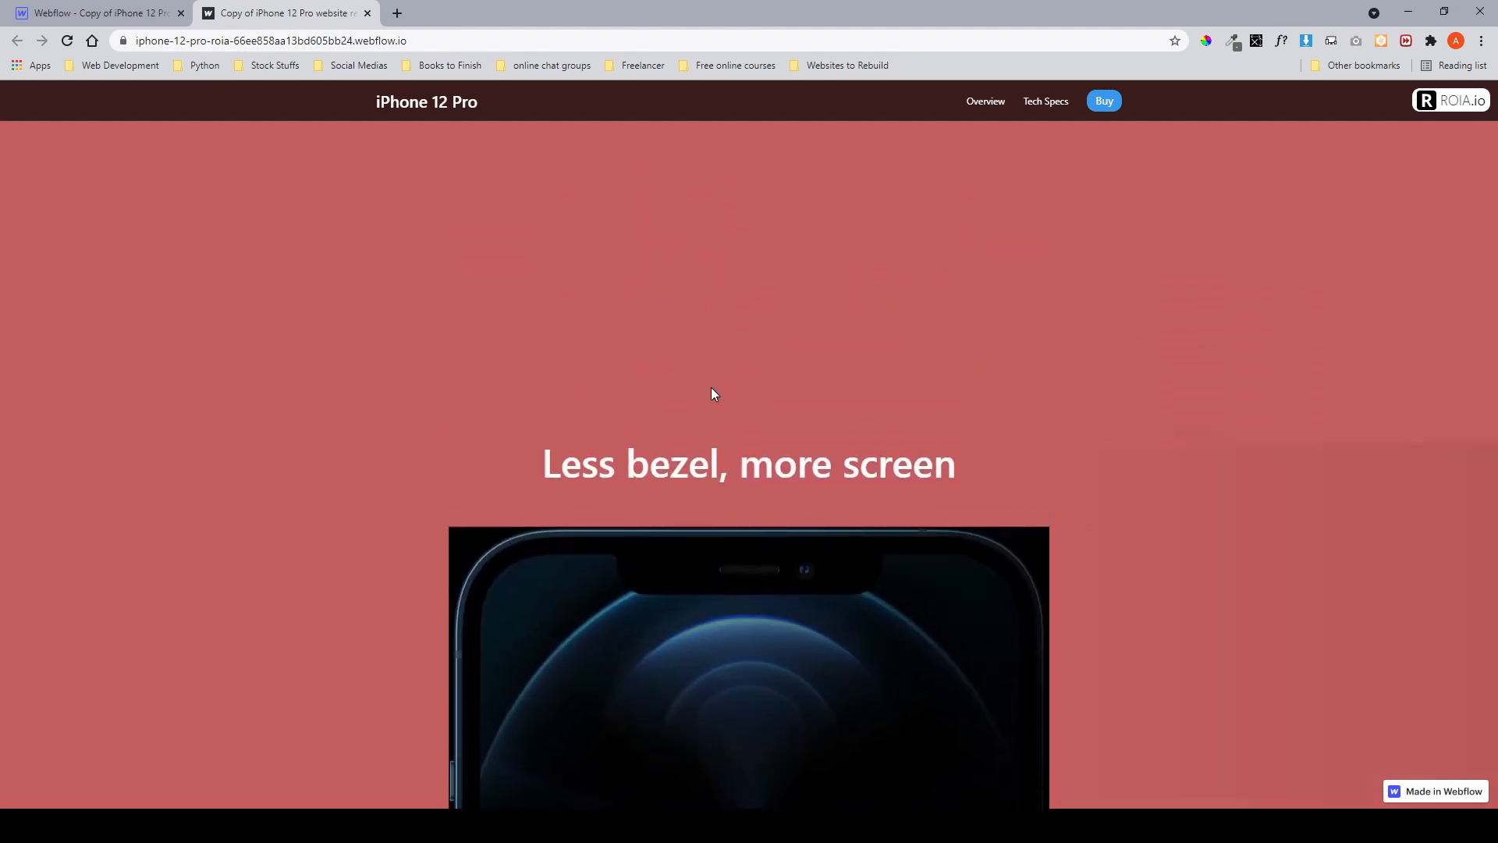
pyautogui.scroll(-1, 663, 593)
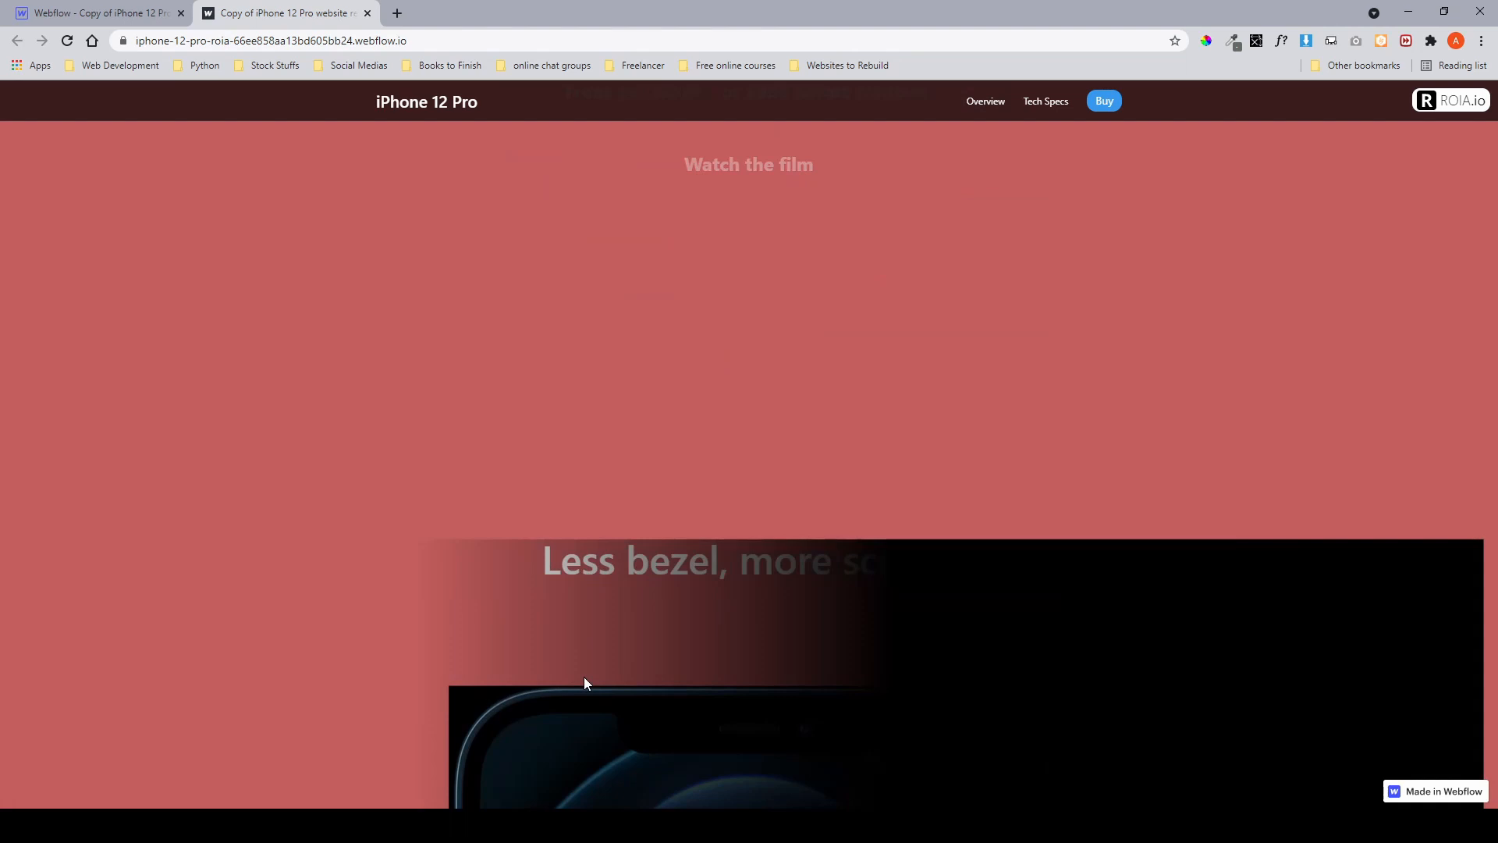
pyautogui.scroll(-4, 583, 676)
pyautogui.scroll(-2, 585, 683)
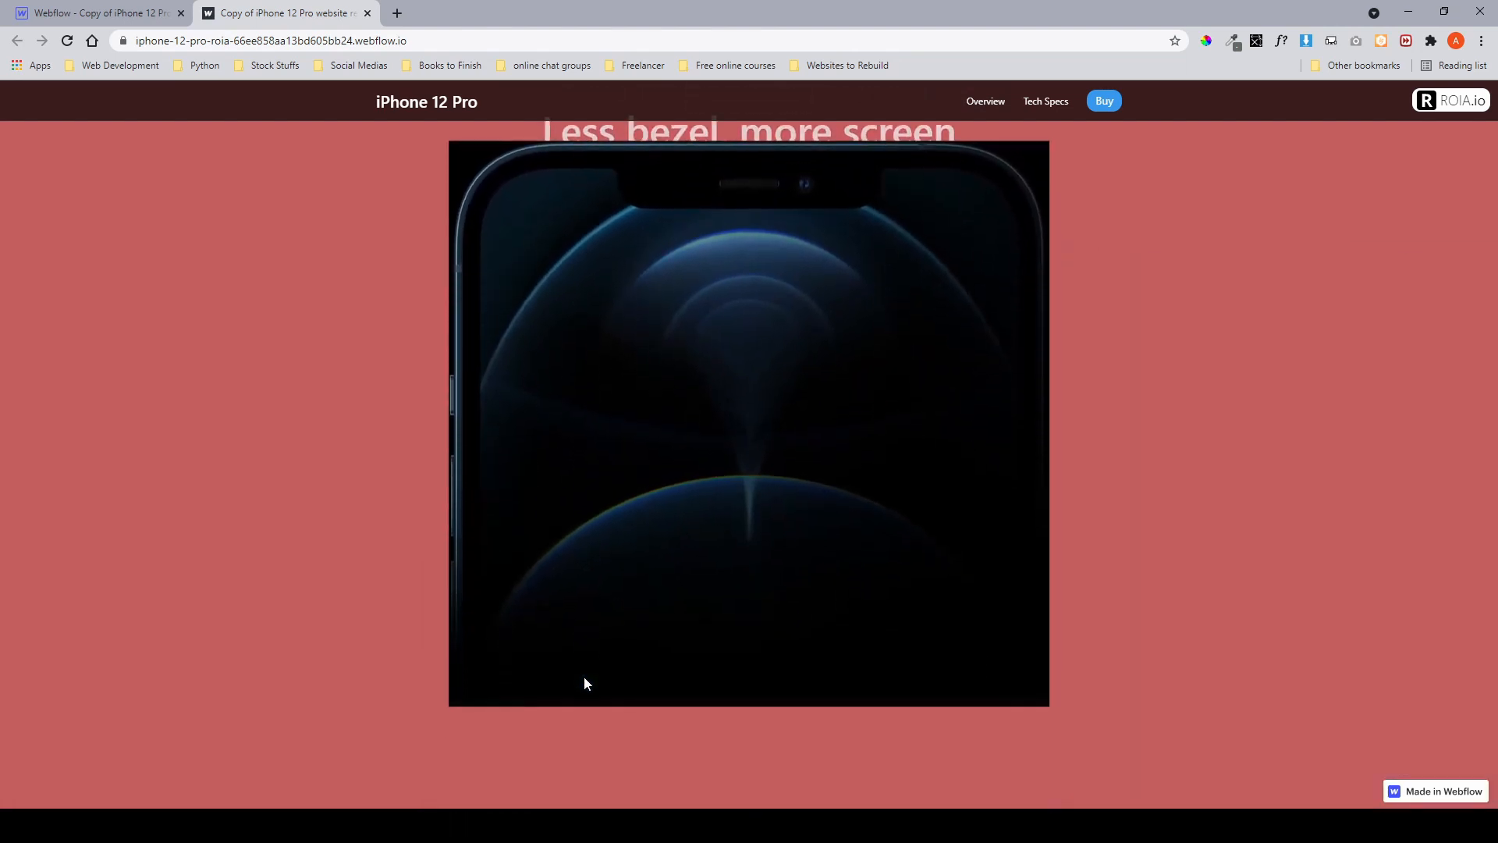
pyautogui.scroll(3, 599, 234)
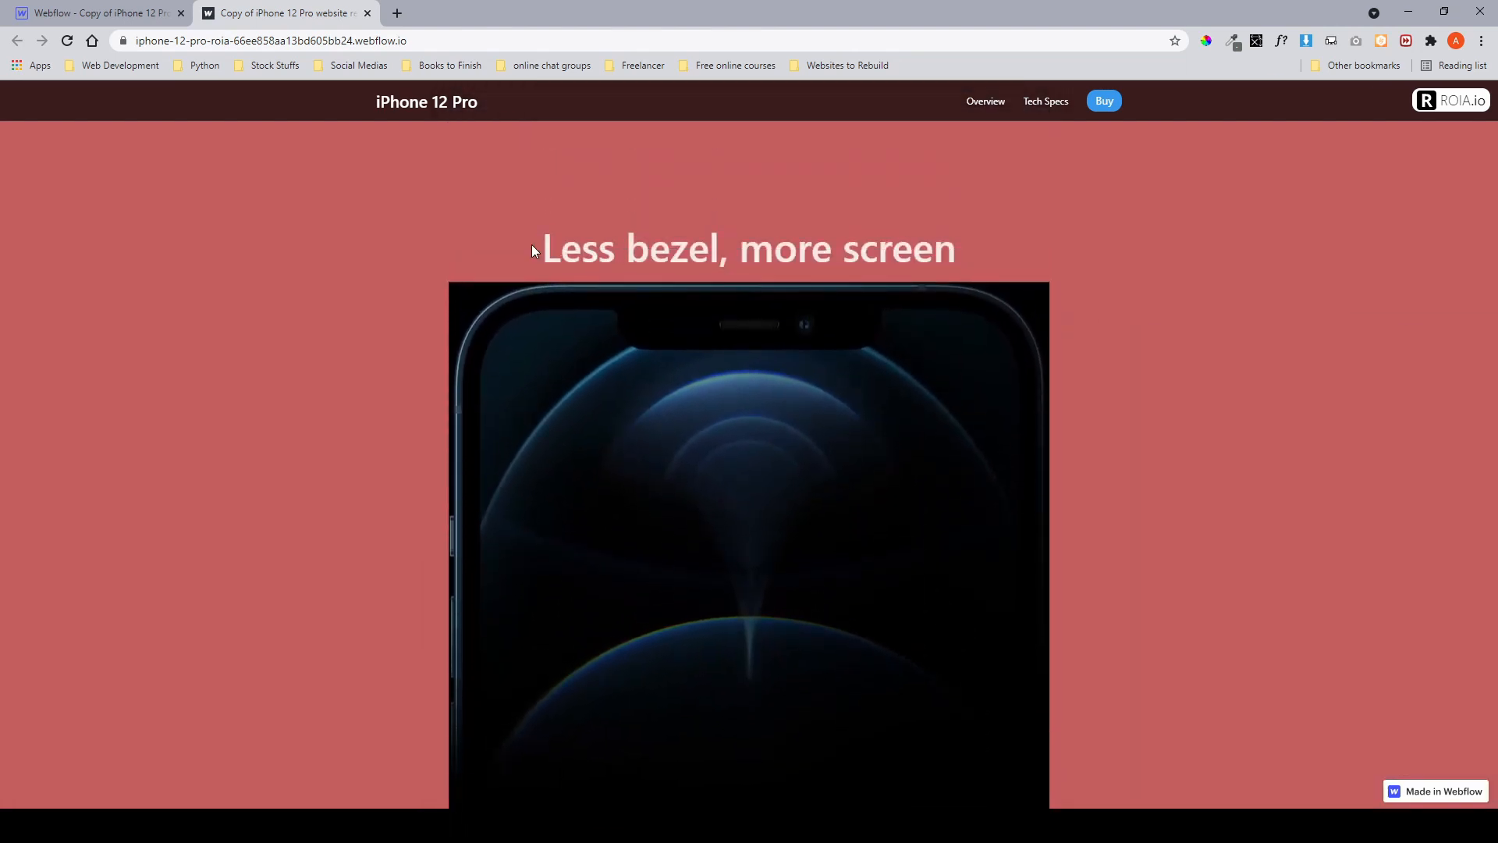
pyautogui.moveTo(530, 250); pyautogui.dragTo(997, 257)
pyautogui.click(931, 258)
pyautogui.scroll(-1, 930, 257)
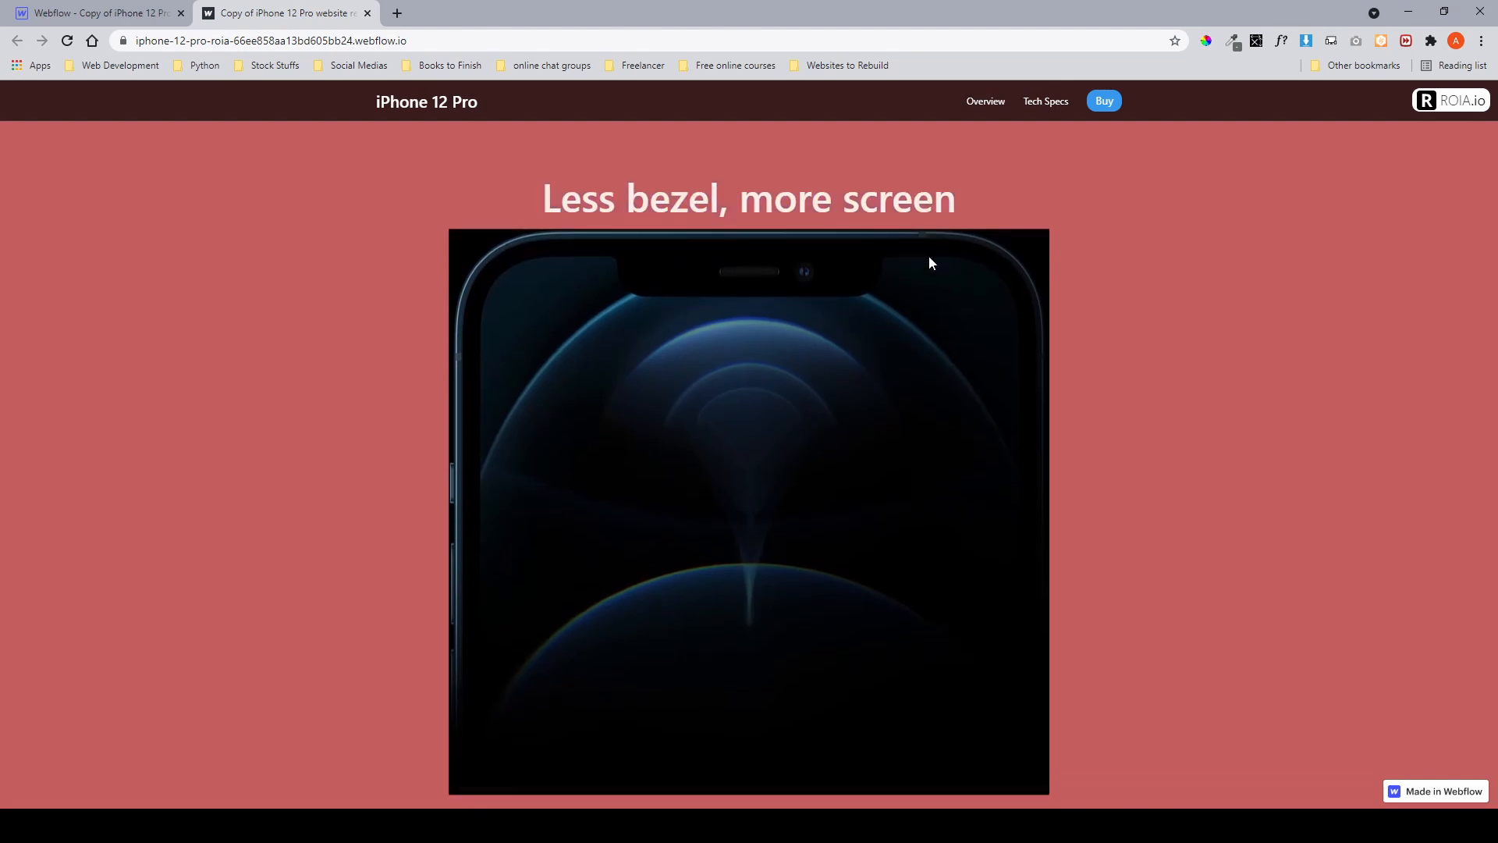
pyautogui.click(57, 14)
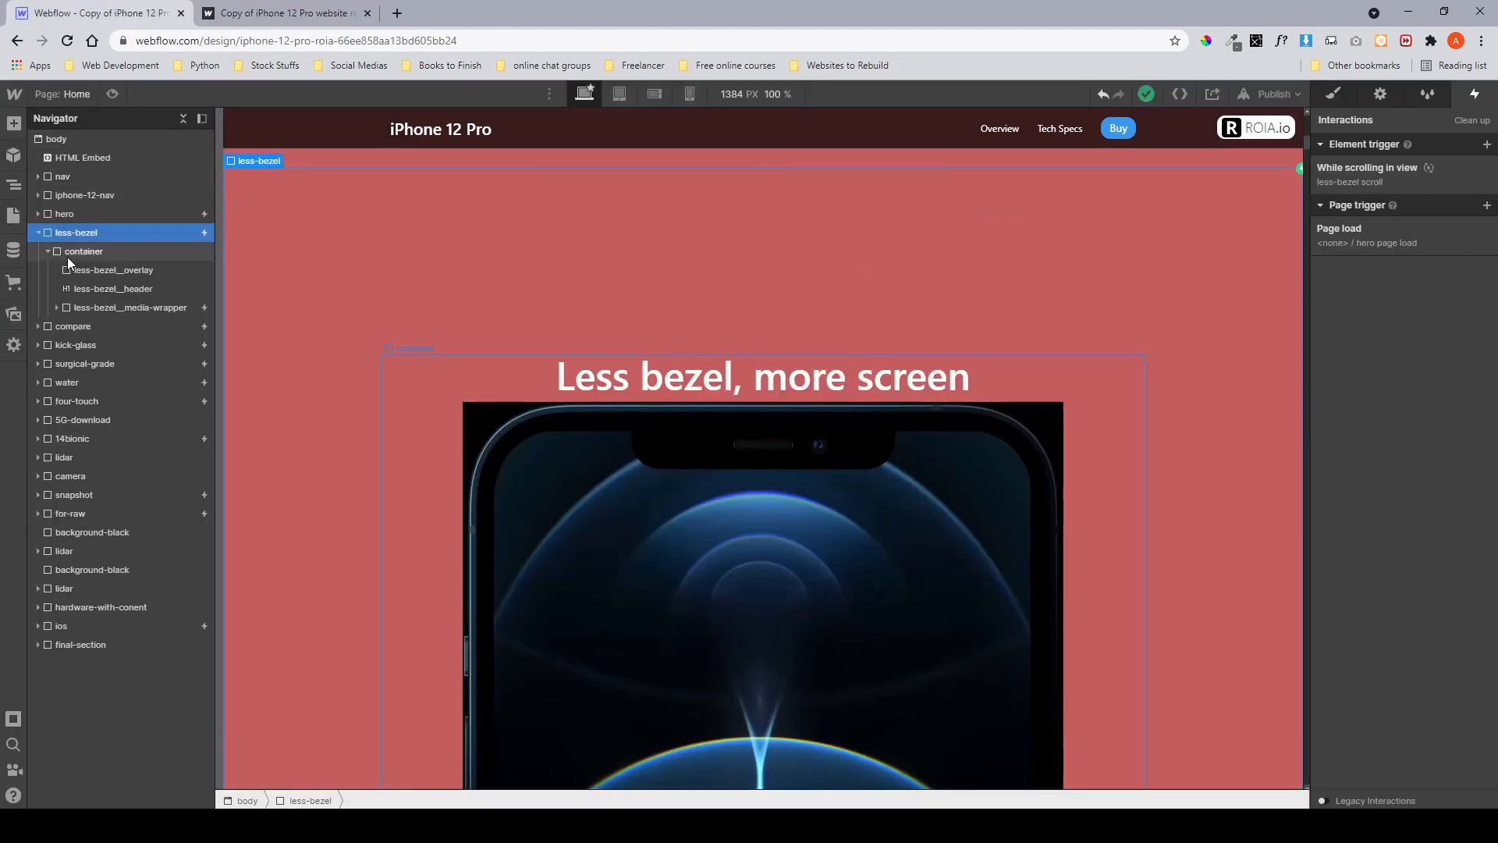
# Open the less-bezel scroll animation from the less-bezel section's while-scrolling-in-view trigger.
pyautogui.click(1386, 167)
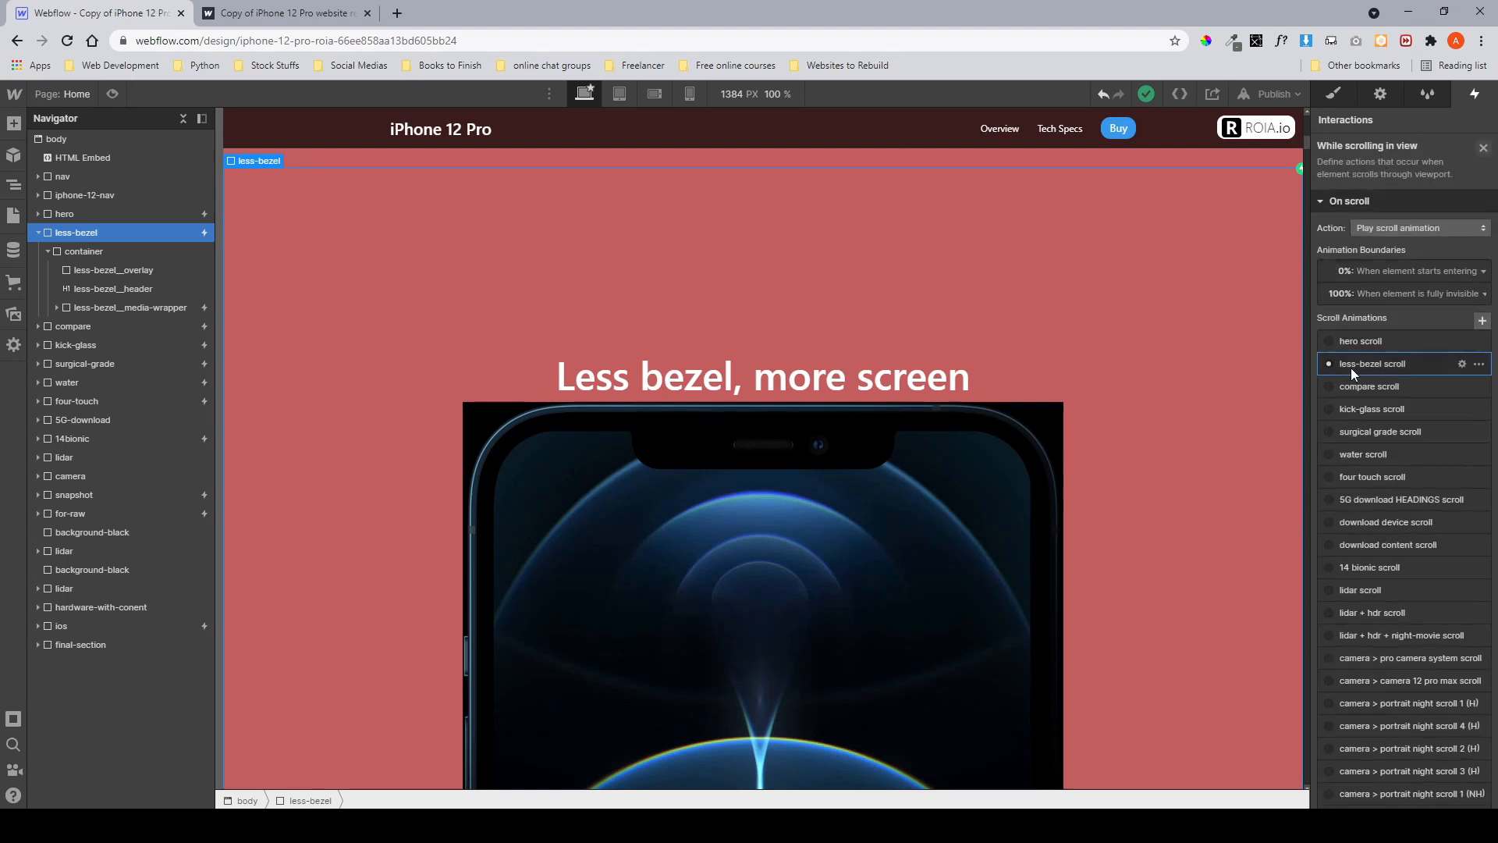
pyautogui.click(1351, 367)
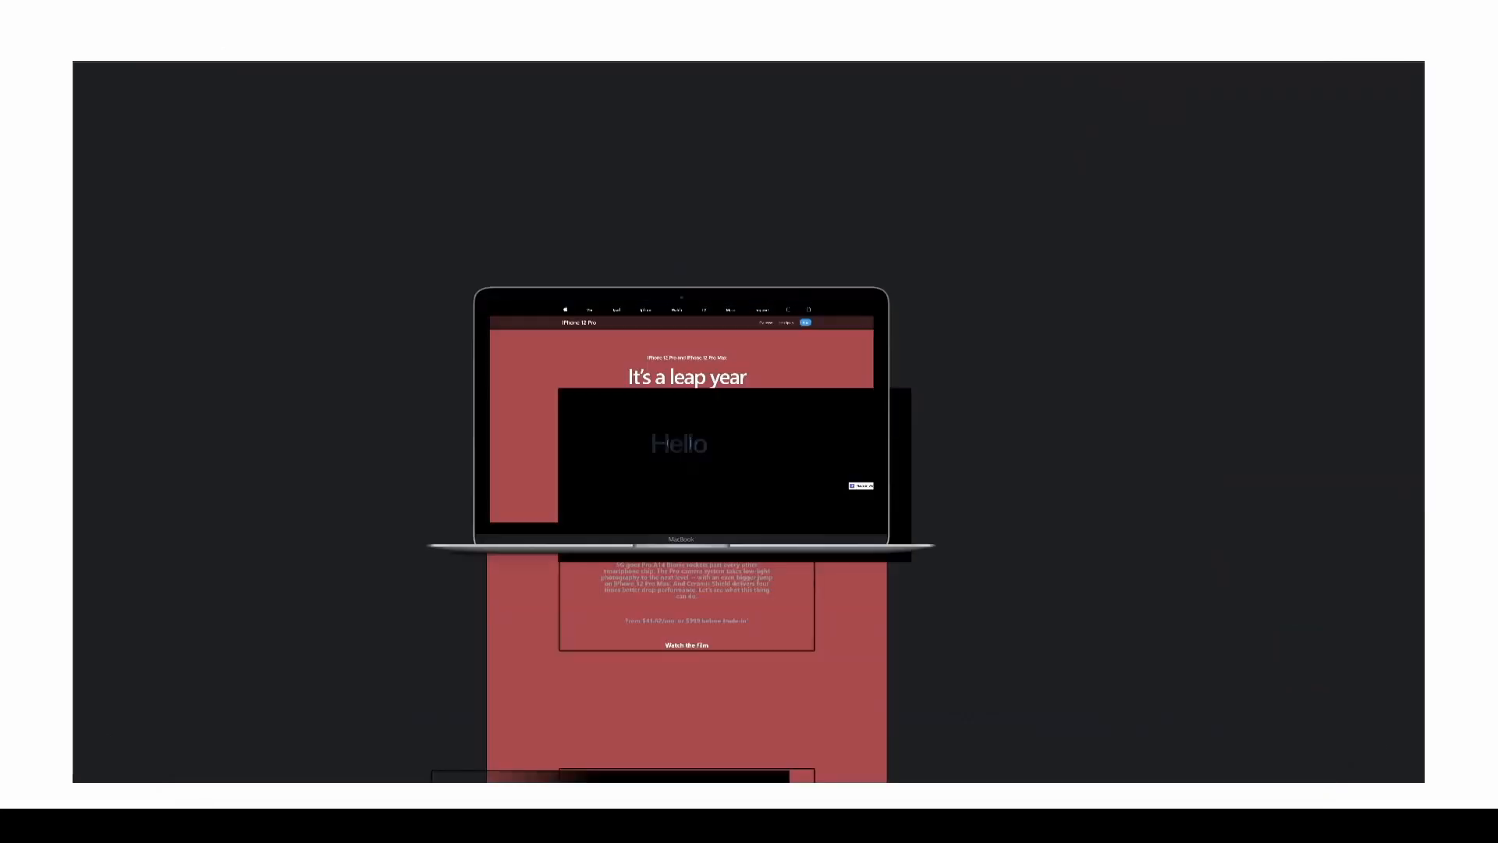
pyautogui.press('space')
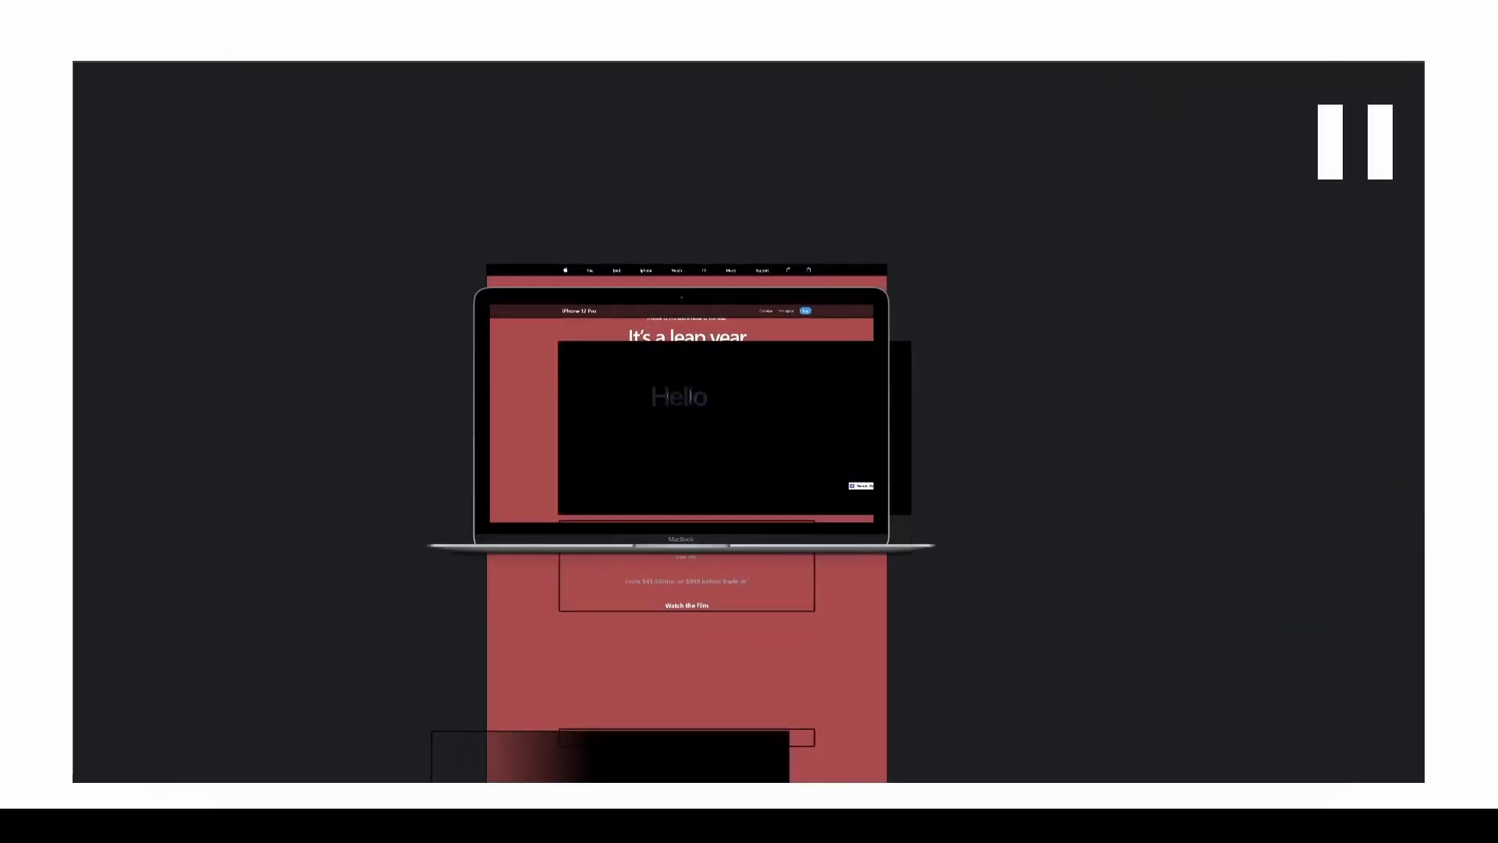
pyautogui.moveTo(457, 394)
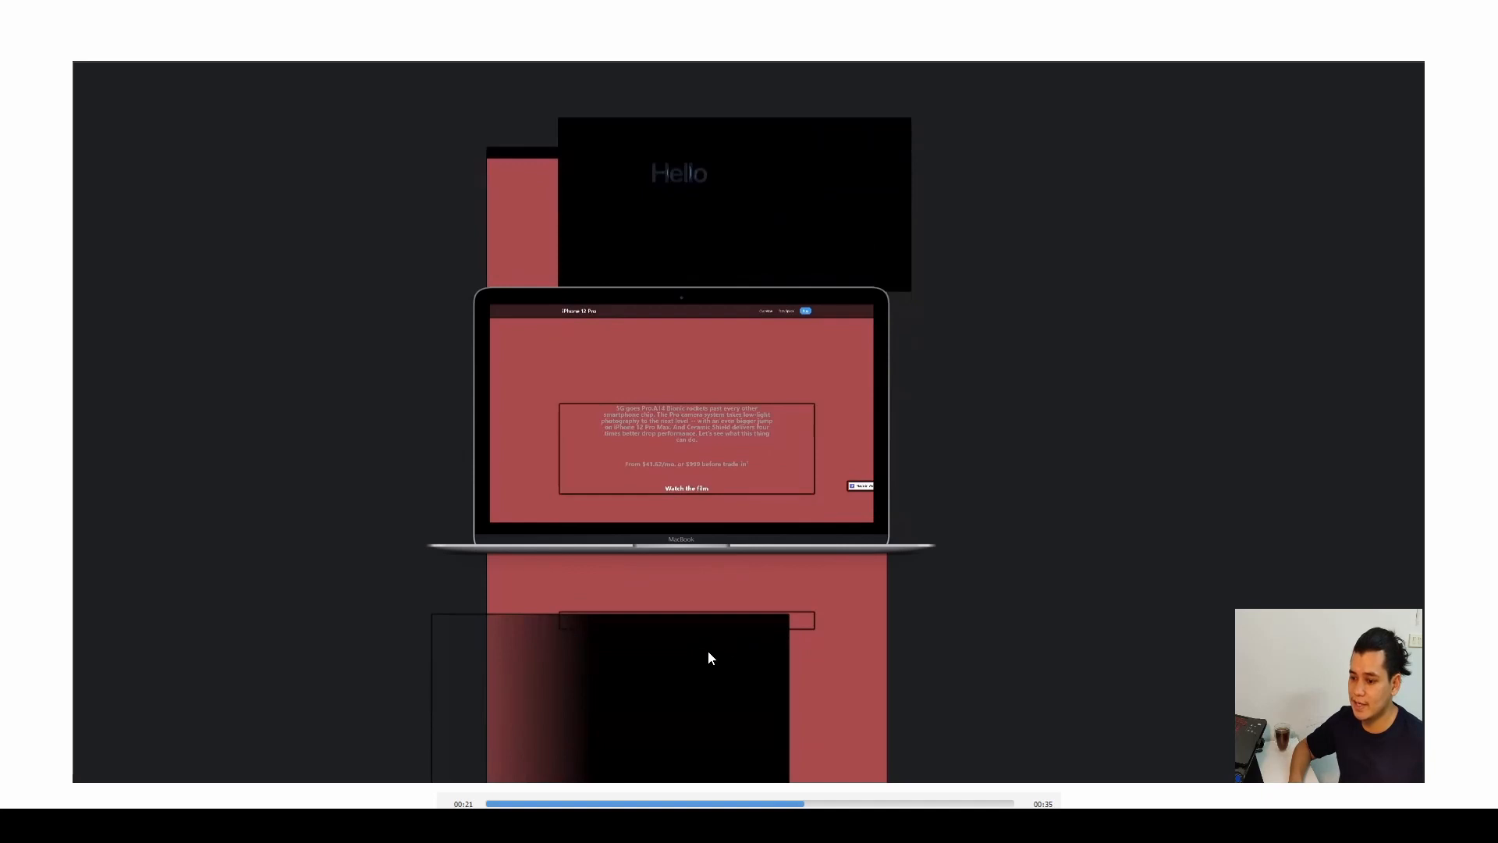
pyautogui.press('space')
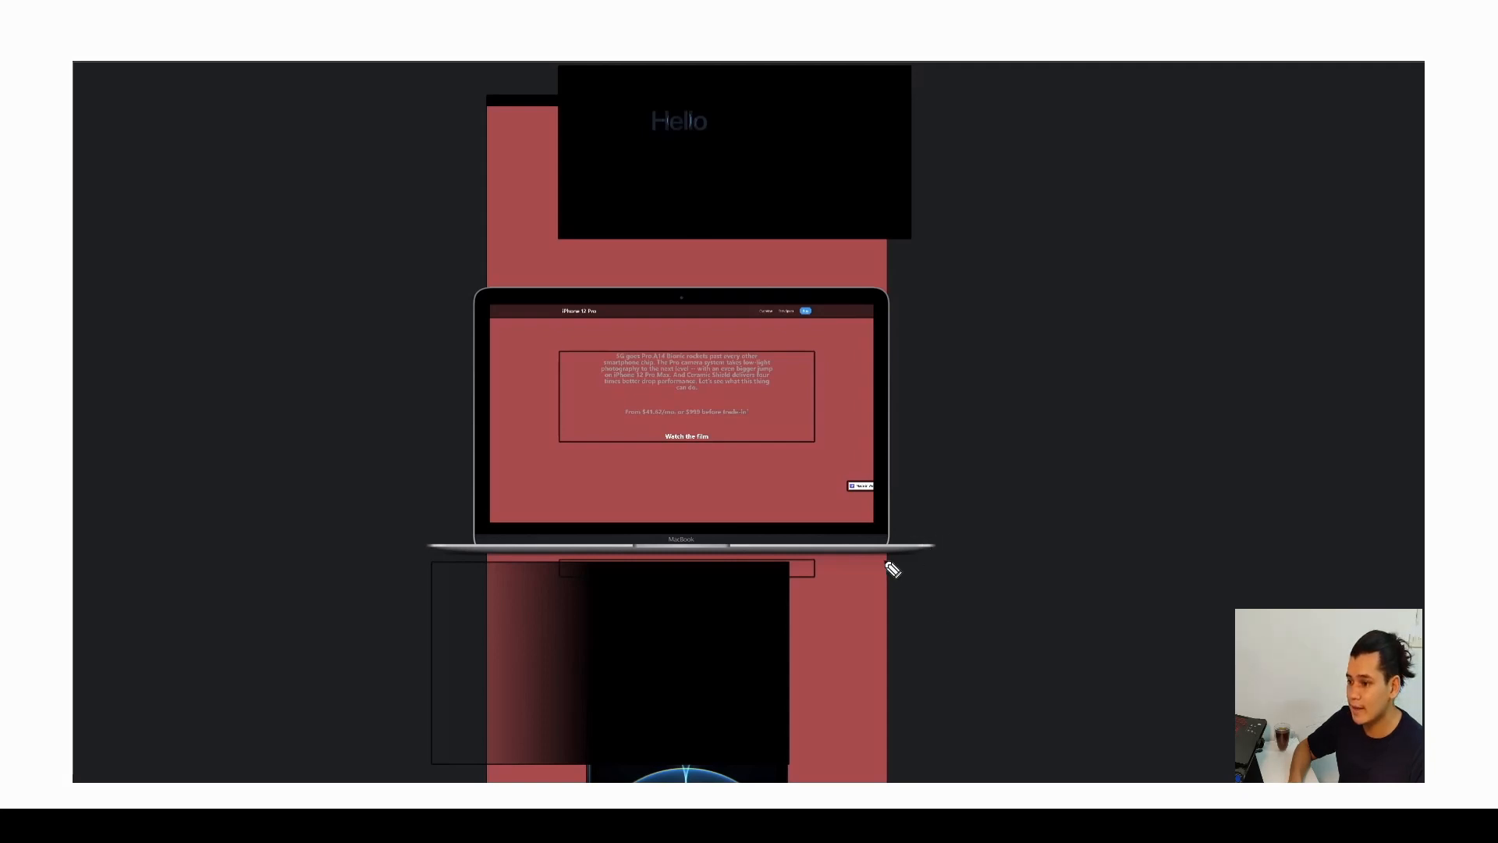
pyautogui.moveTo(887, 562)
pyautogui.mouseDown()
pyautogui.moveTo(911, 555)
pyautogui.moveTo(917, 784)
pyautogui.moveTo(903, 784)
pyautogui.mouseUp()
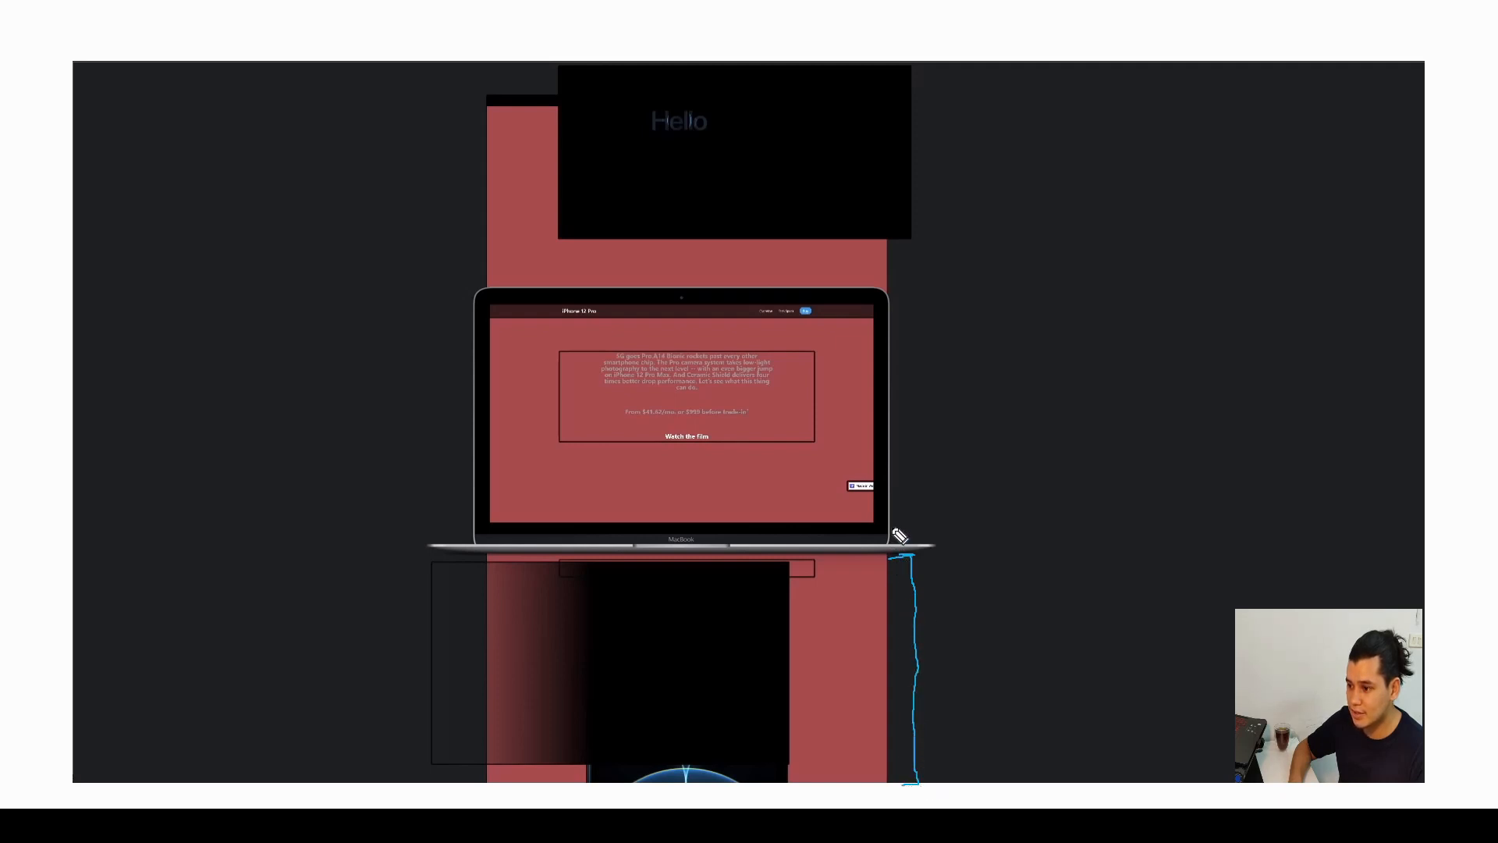
pyautogui.moveTo(892, 527)
pyautogui.mouseDown()
pyautogui.moveTo(977, 532)
pyautogui.moveTo(969, 542)
pyautogui.moveTo(955, 518)
pyautogui.moveTo(1014, 559)
pyautogui.moveTo(1011, 518)
pyautogui.mouseUp()
pyautogui.moveTo(1097, 491); pyautogui.dragTo(1073, 600)
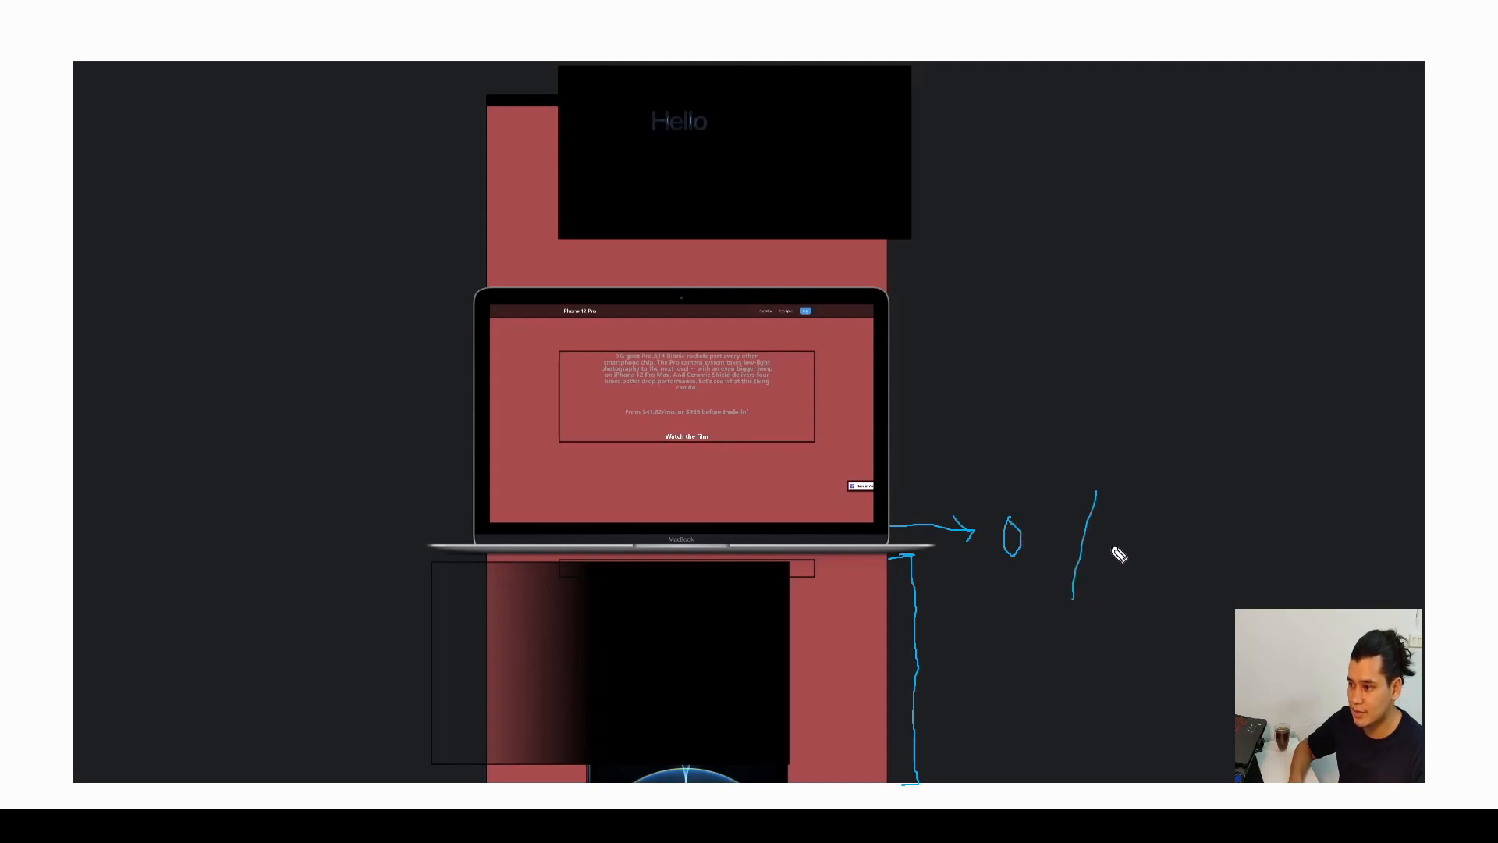
pyautogui.moveTo(1111, 546)
pyautogui.mouseDown()
pyautogui.moveTo(1114, 562)
pyautogui.moveTo(1055, 520)
pyautogui.mouseUp()
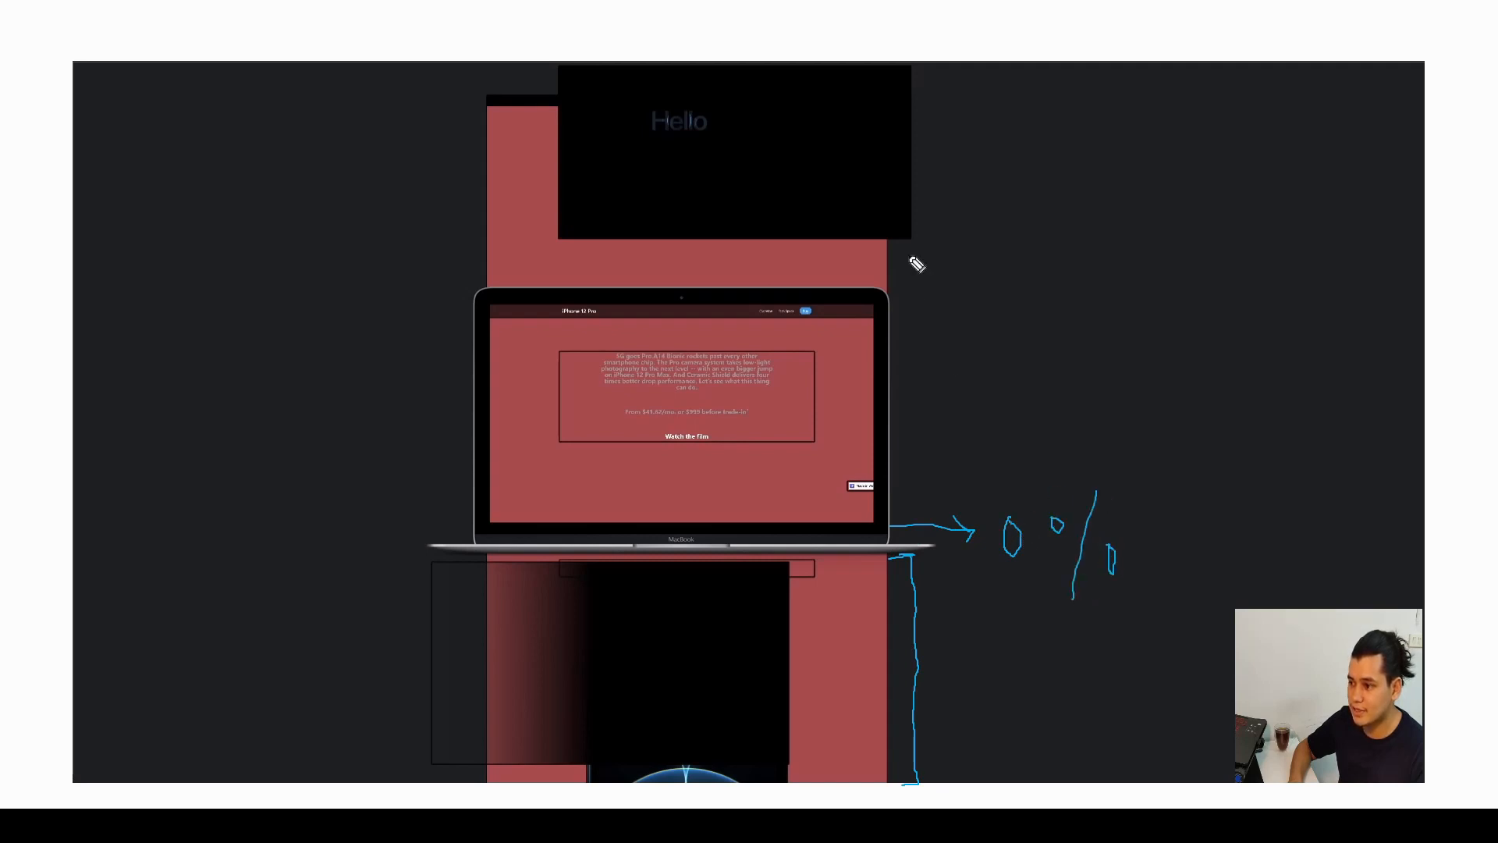
pyautogui.moveTo(894, 288)
pyautogui.mouseDown()
pyautogui.moveTo(960, 294)
pyautogui.moveTo(938, 278)
pyautogui.mouseUp()
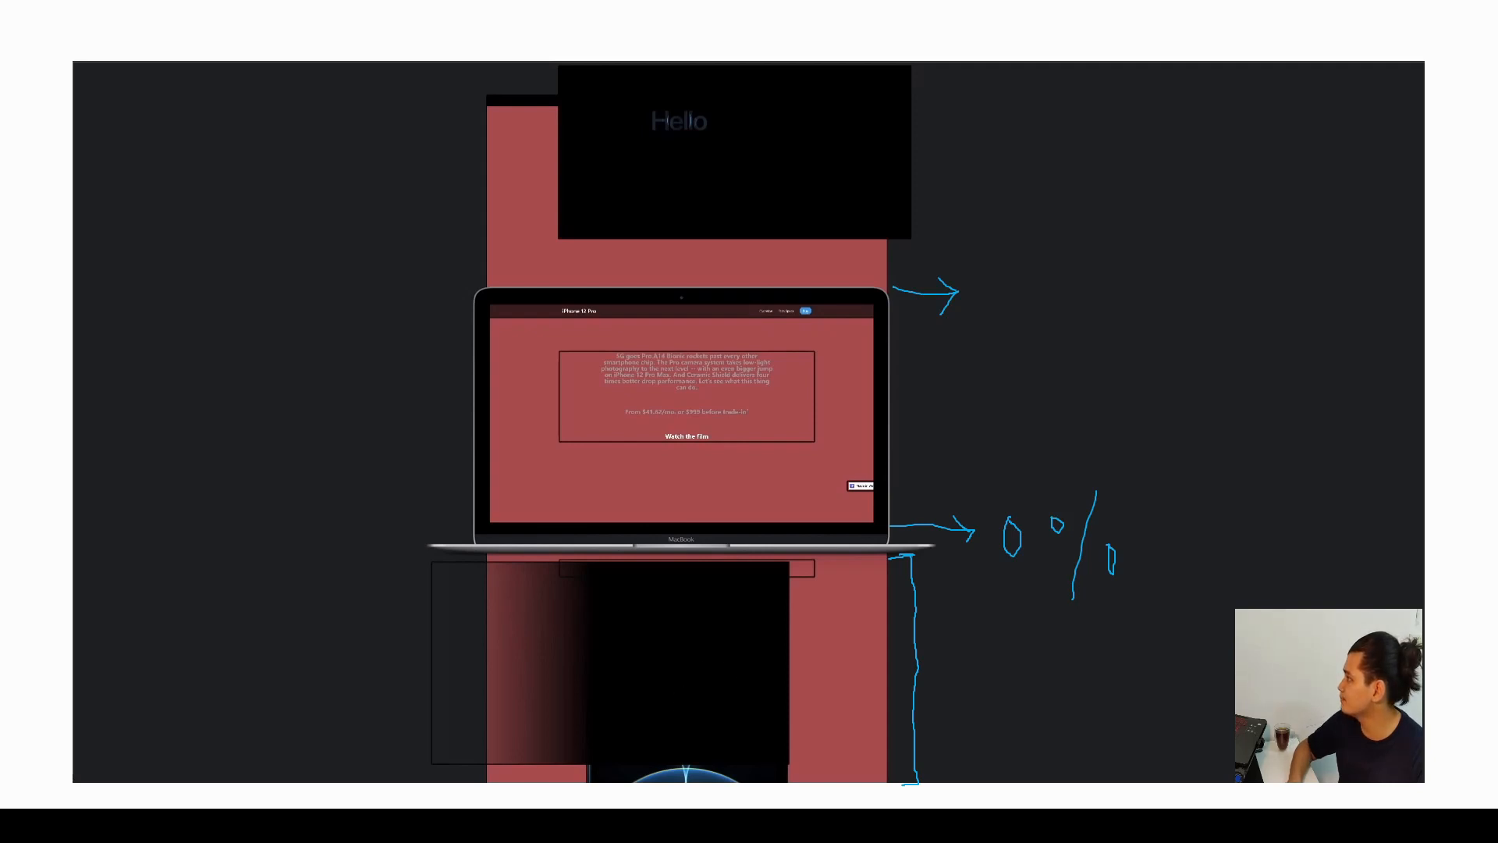
pyautogui.press('e')
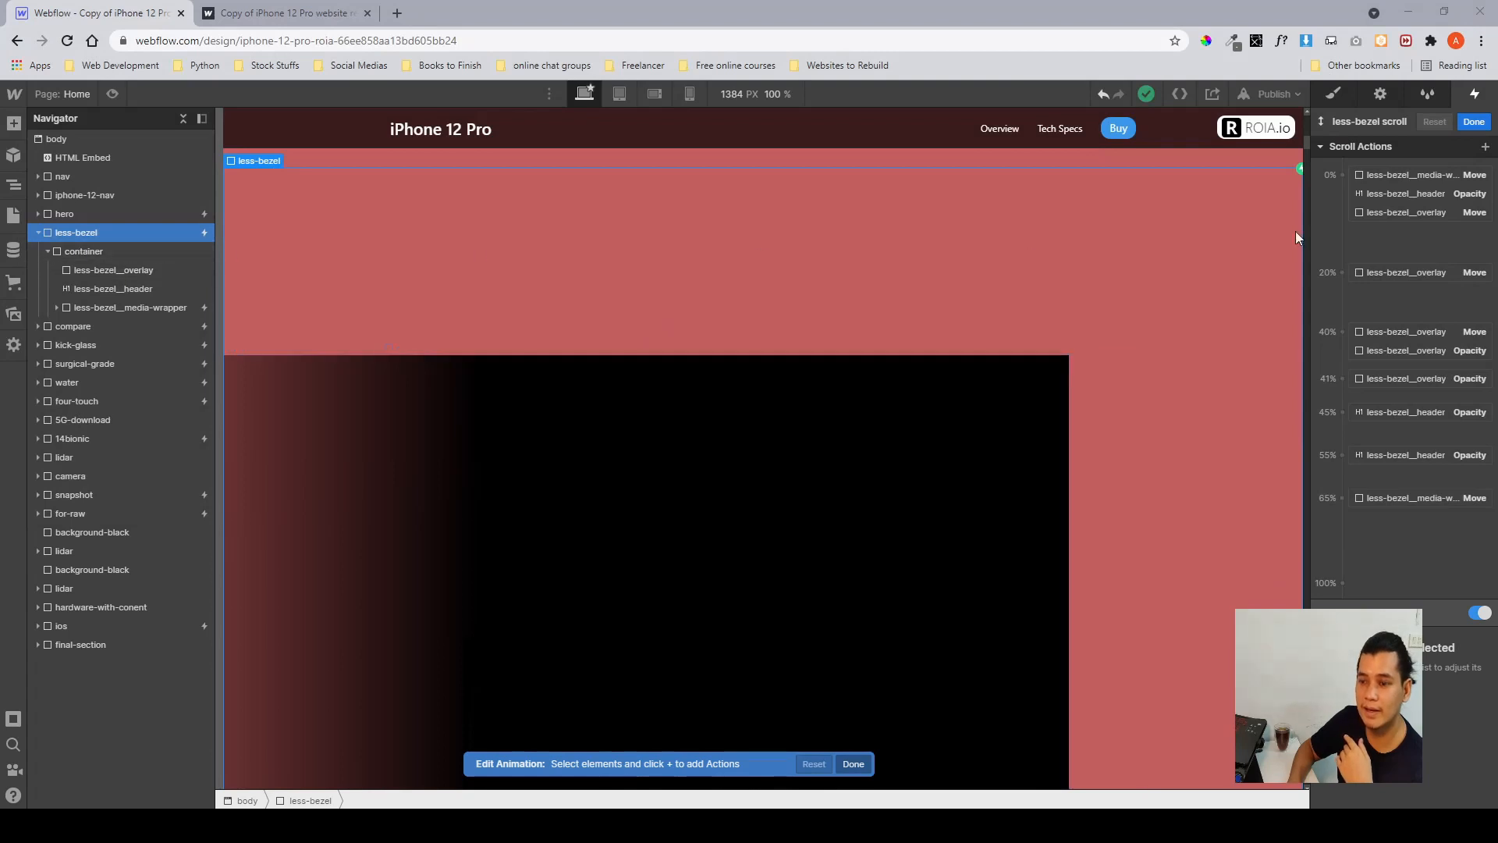
# Inspect the move and opacity keyframes of the less-bezel scroll animation, then close the animation editor.
pyautogui.click(1393, 173)
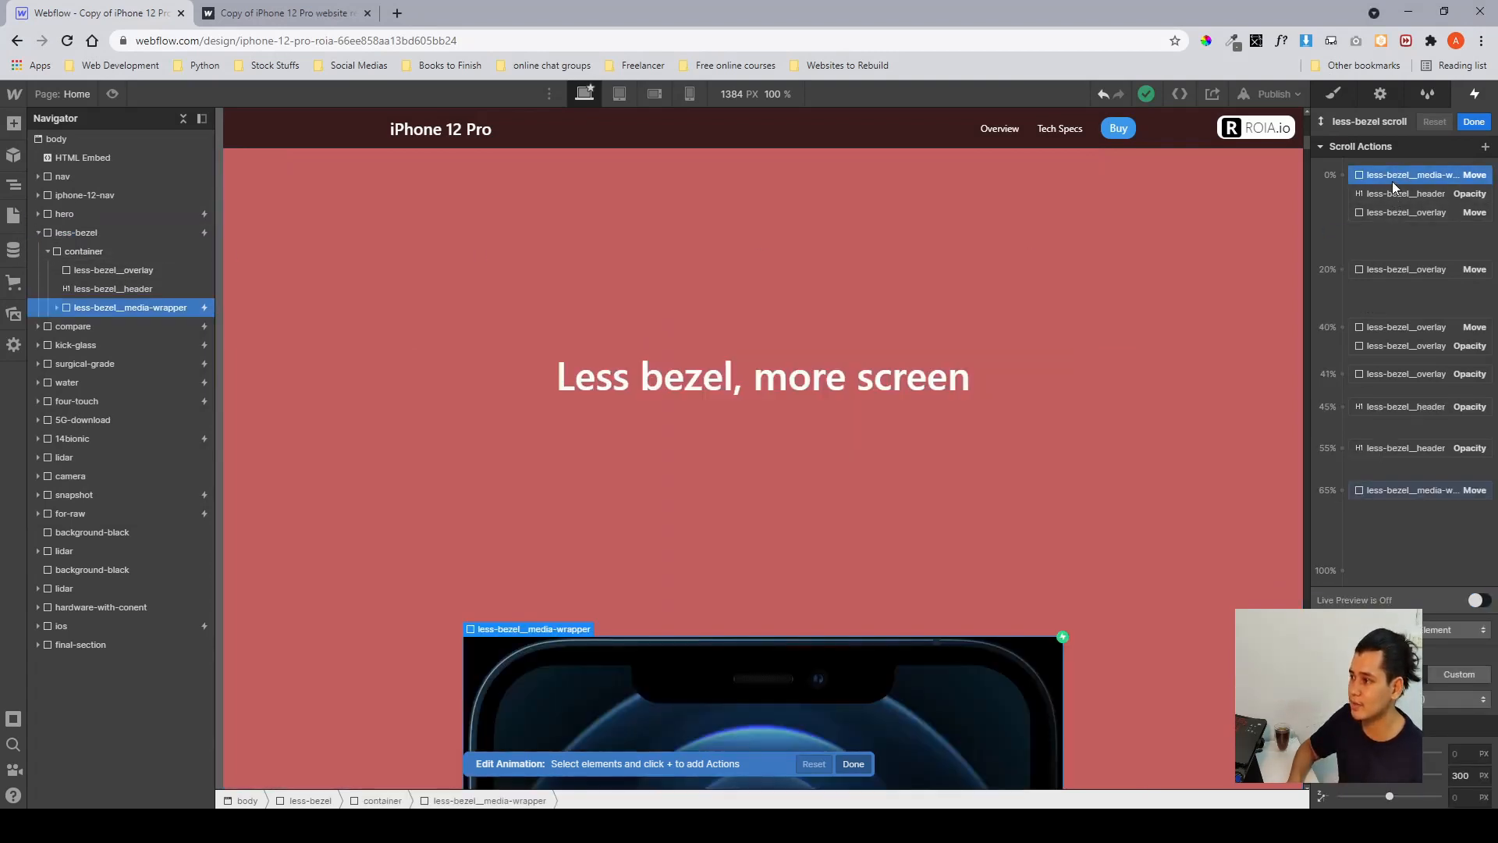
pyautogui.click(1388, 208)
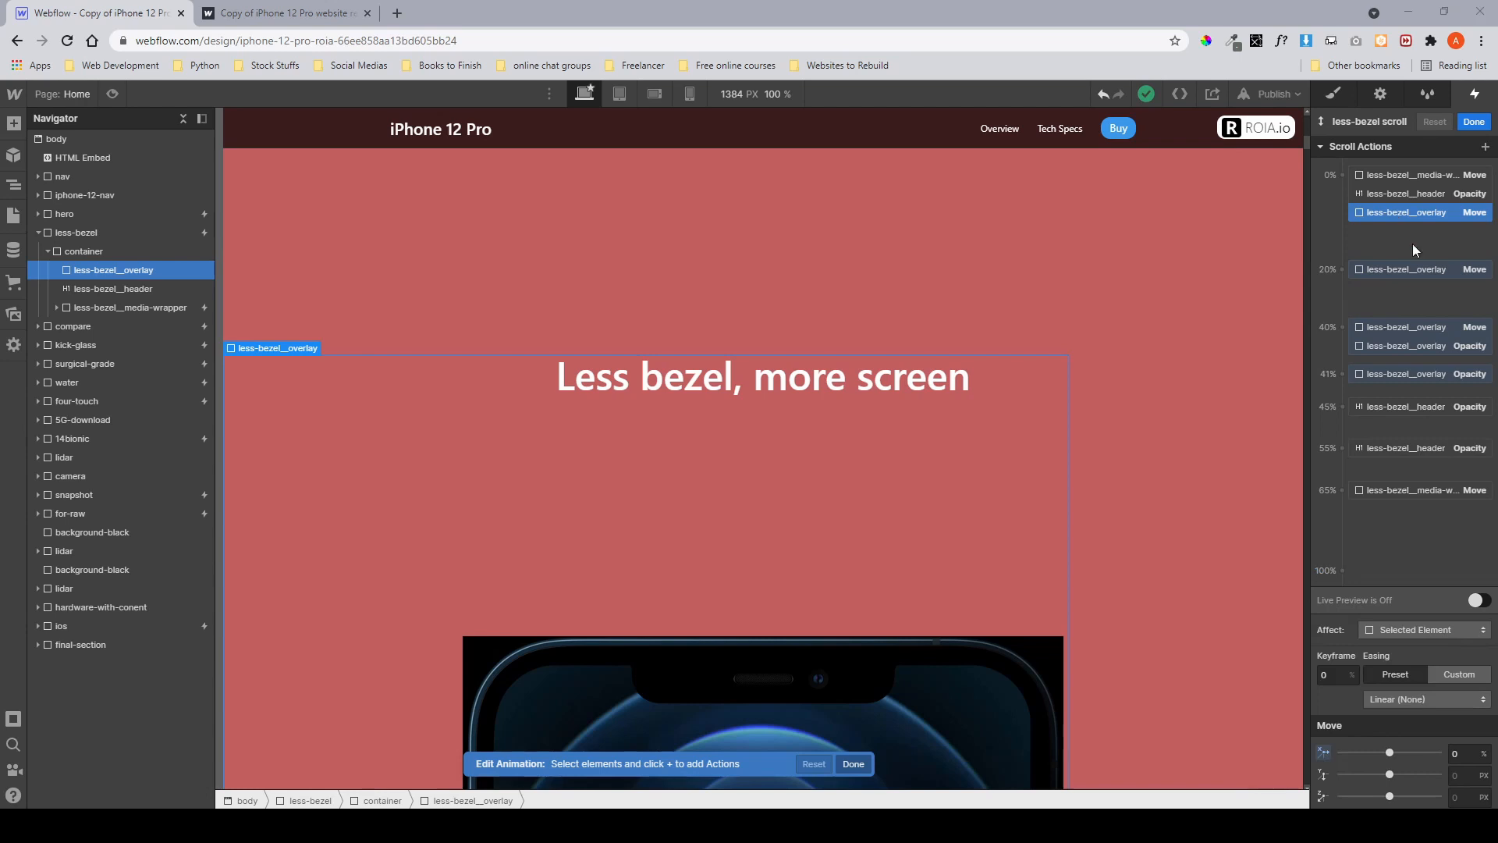
pyautogui.click(1388, 271)
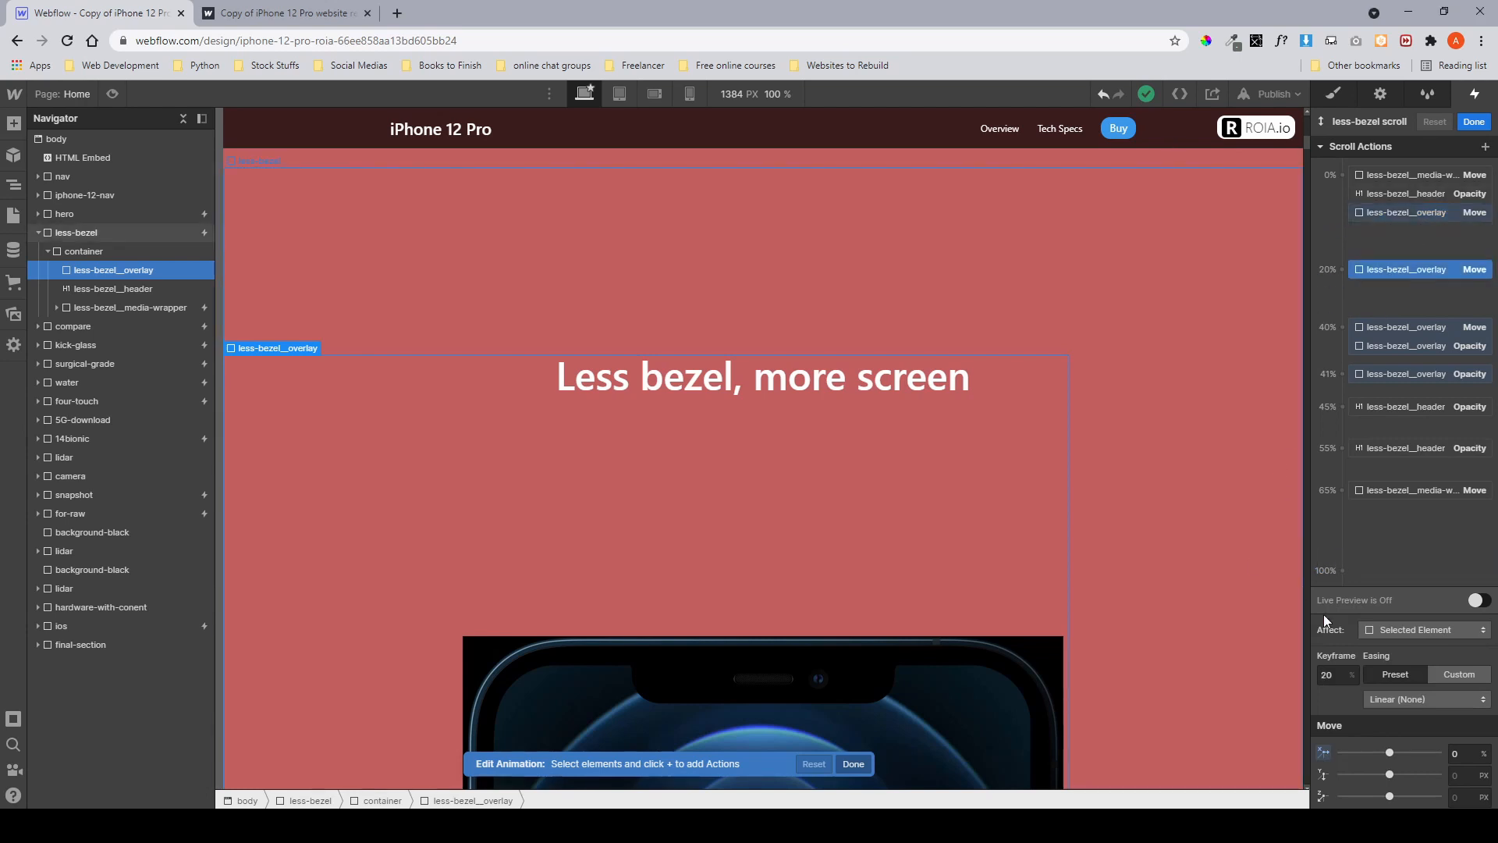
pyautogui.click(1370, 329)
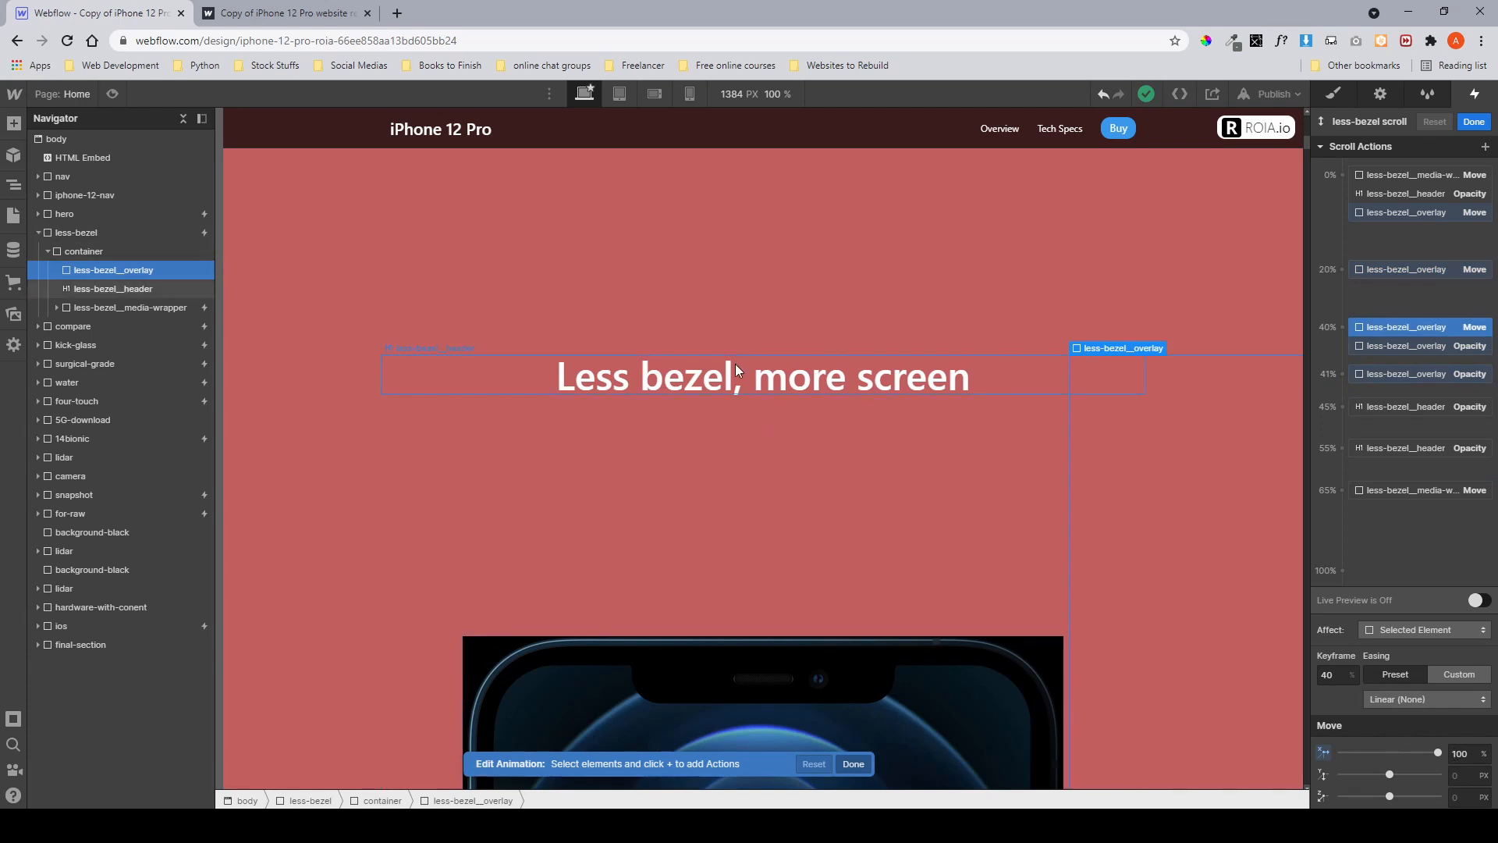
pyautogui.click(858, 699)
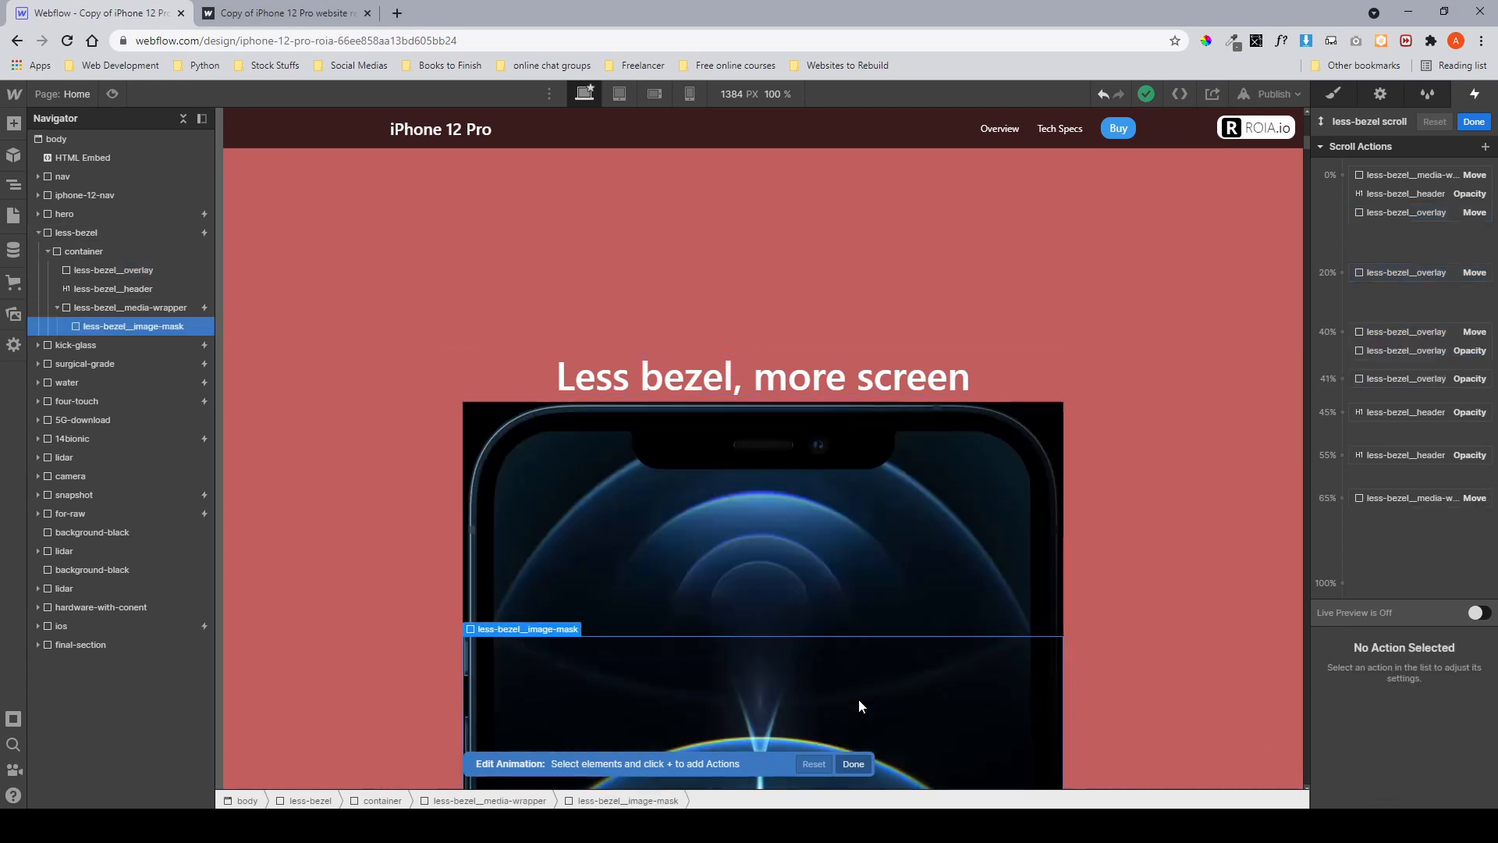
pyautogui.click(154, 308)
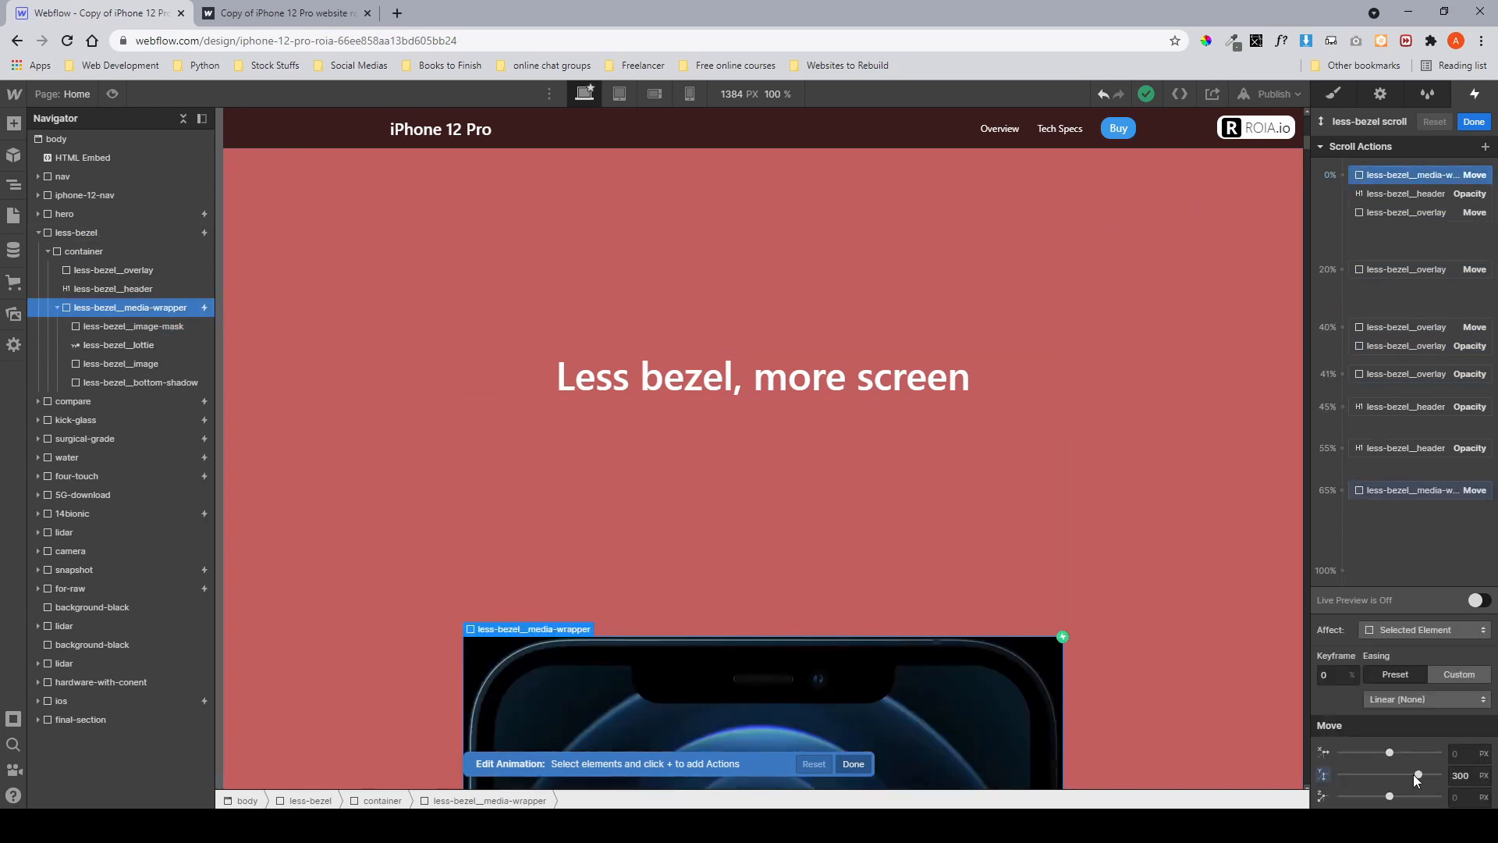
pyautogui.click(1393, 493)
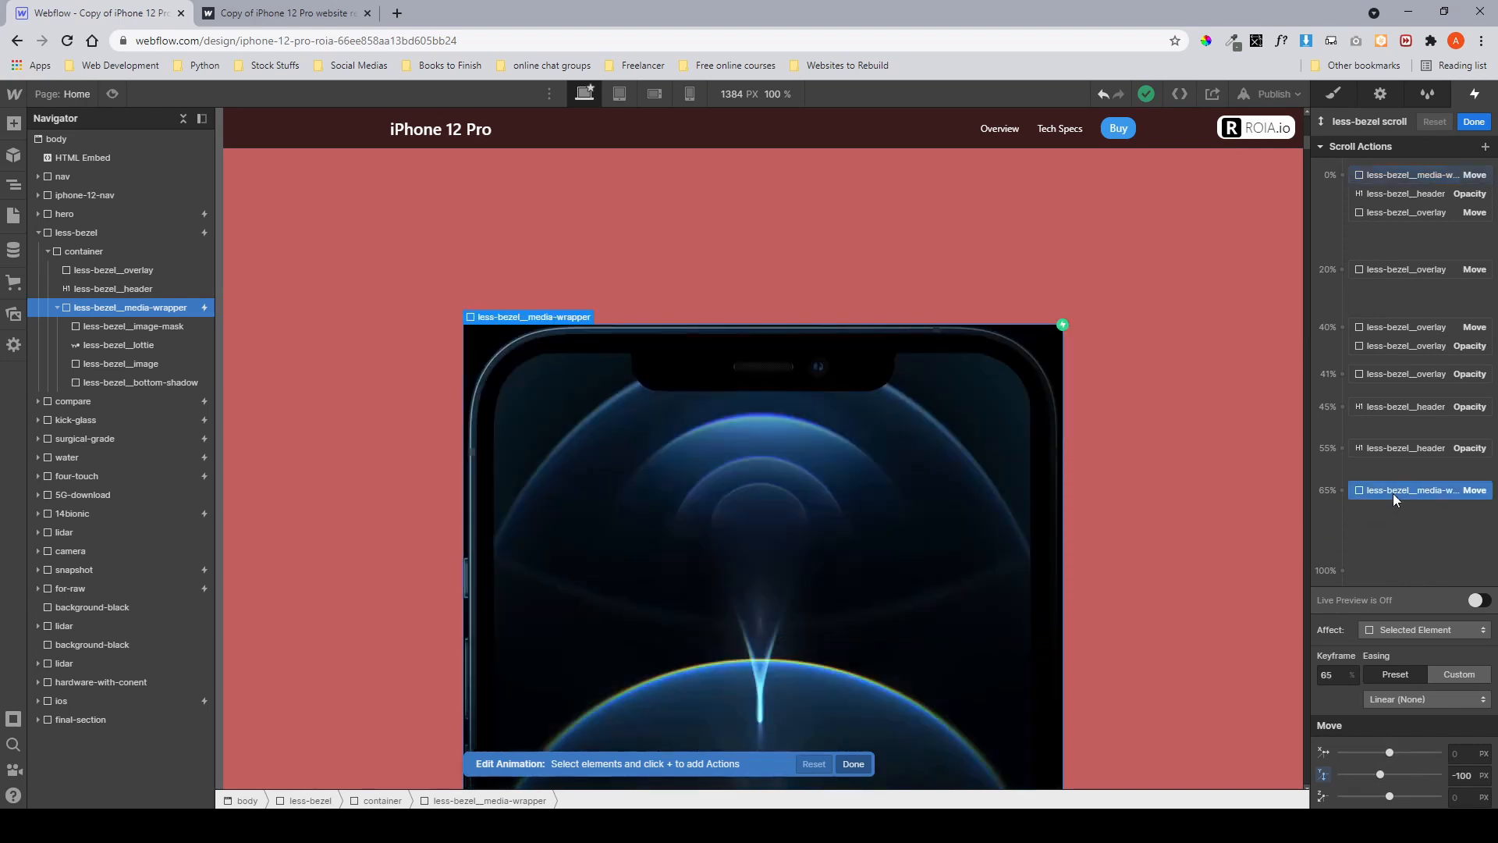
pyautogui.click(1412, 179)
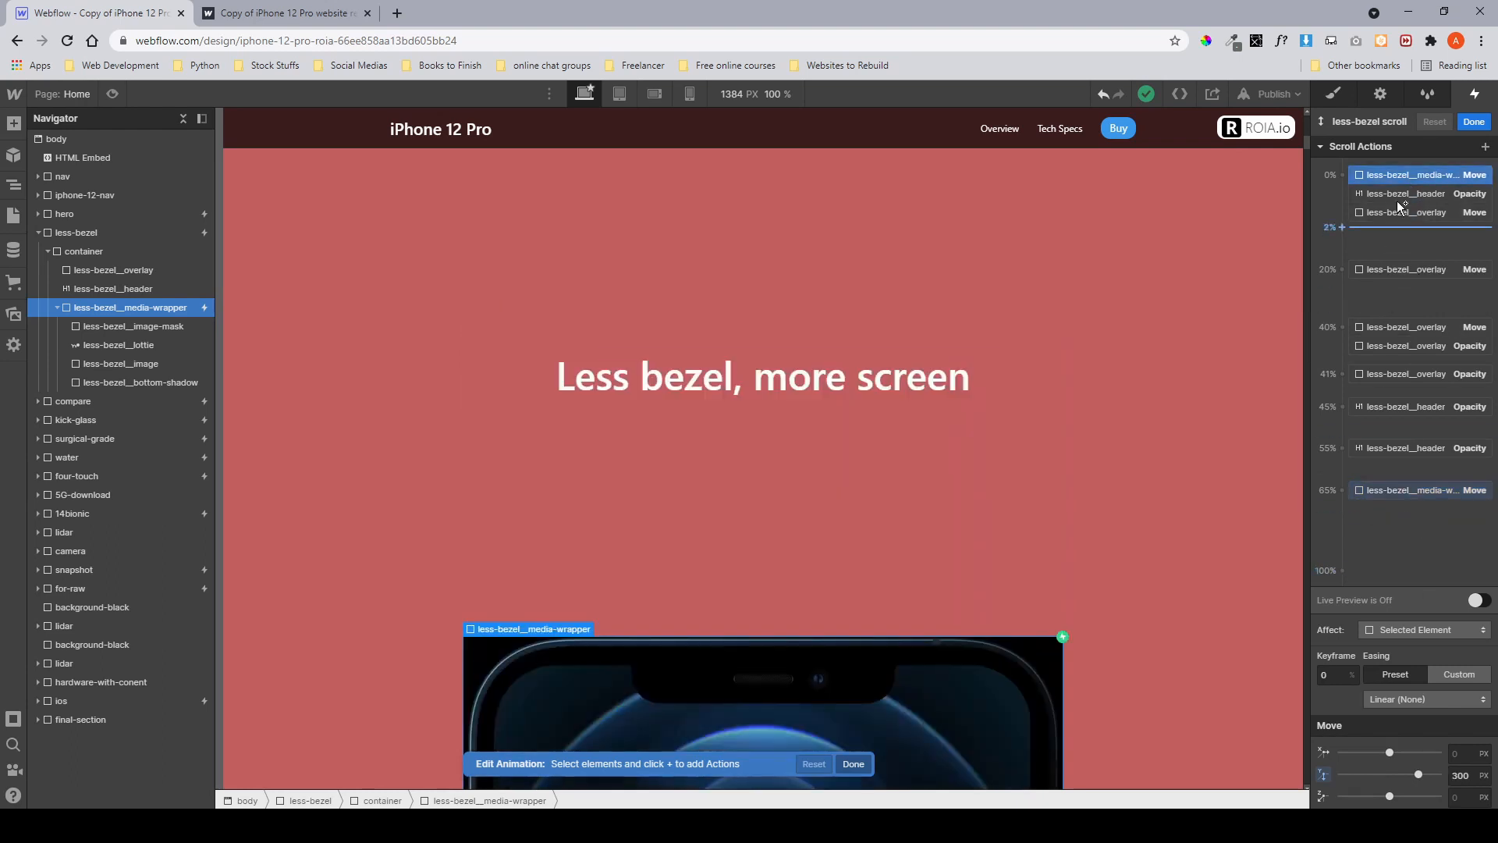
pyautogui.click(1374, 490)
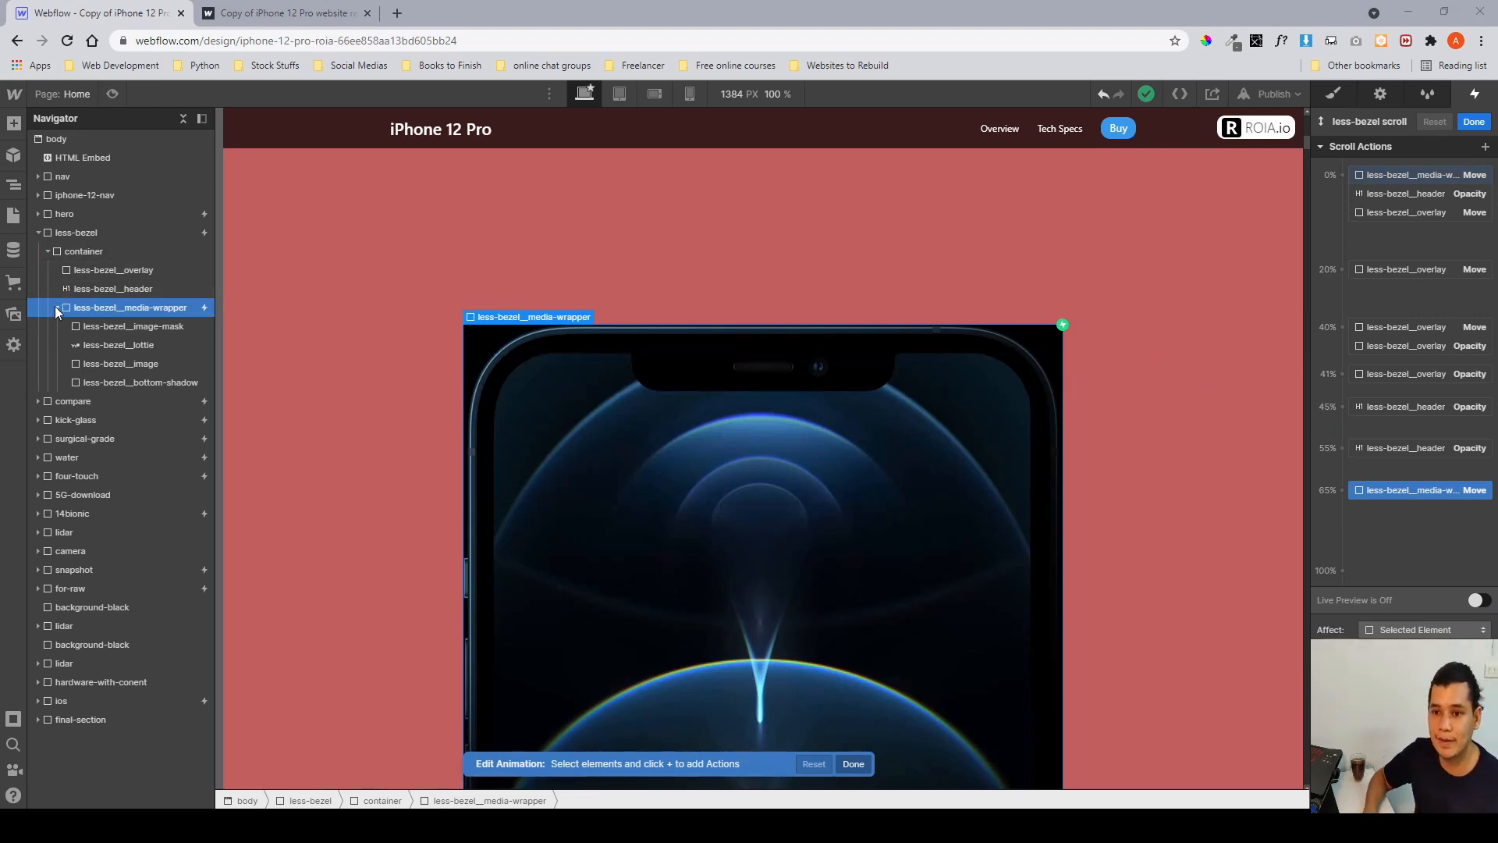
pyautogui.click(1473, 123)
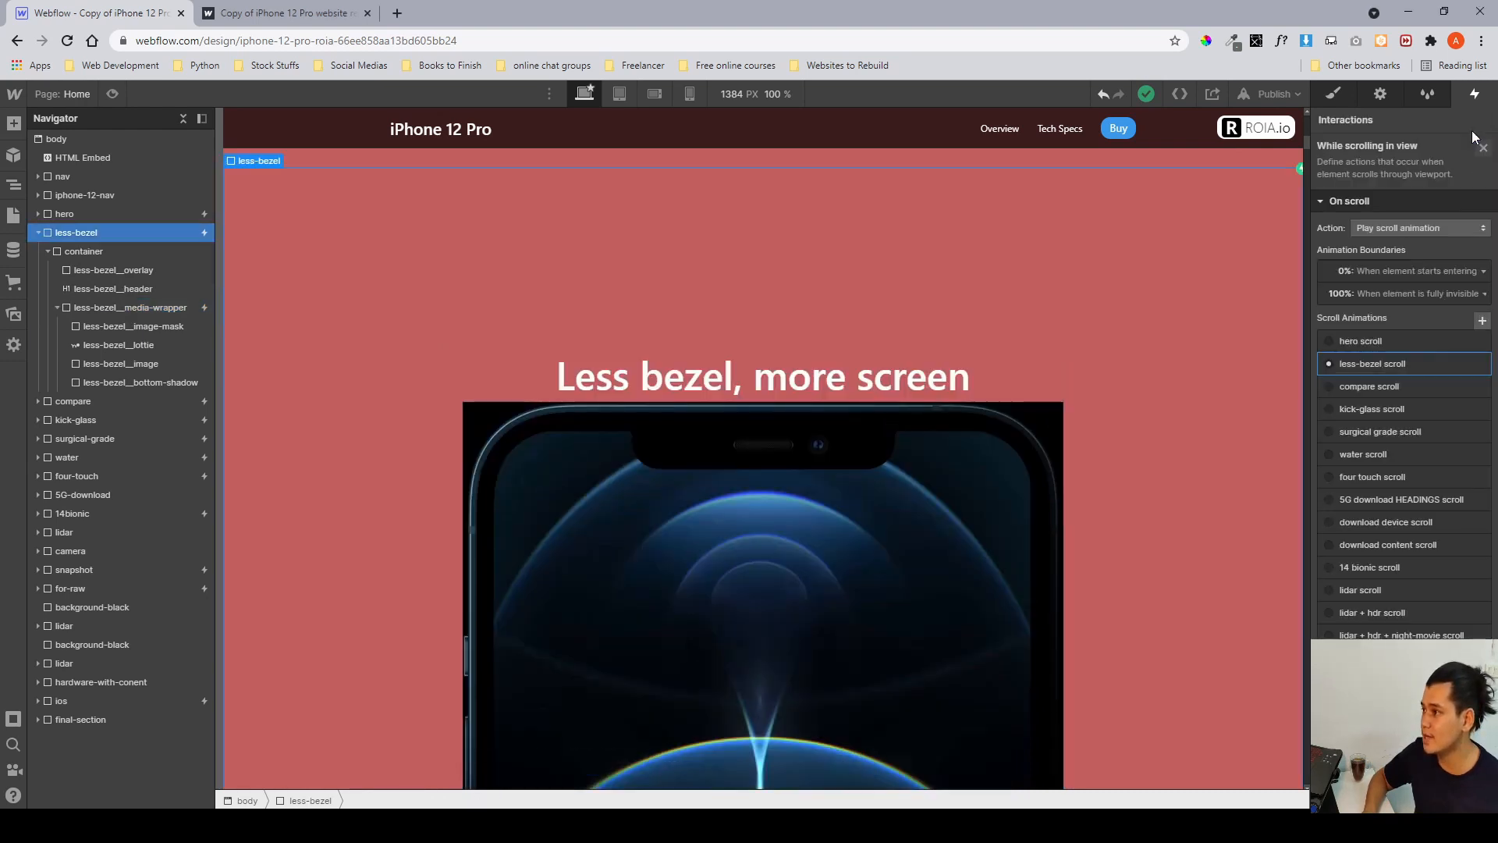
pyautogui.click(1480, 149)
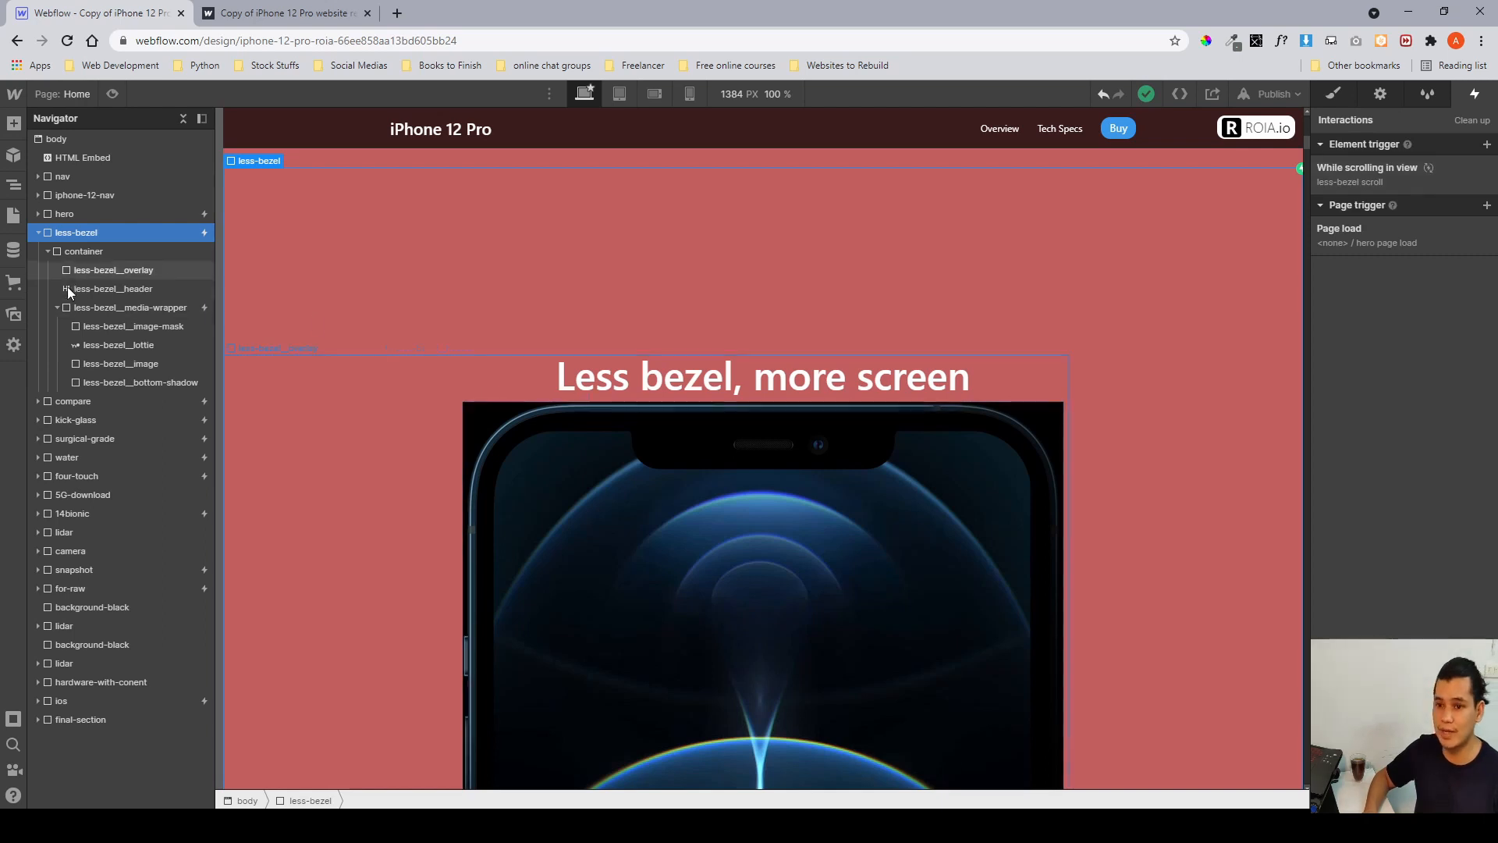
# Select less-bezel__media-wrapper and inspect the actions of its less-bezel lottie play scroll-into-view animation.
pyautogui.click(118, 309)
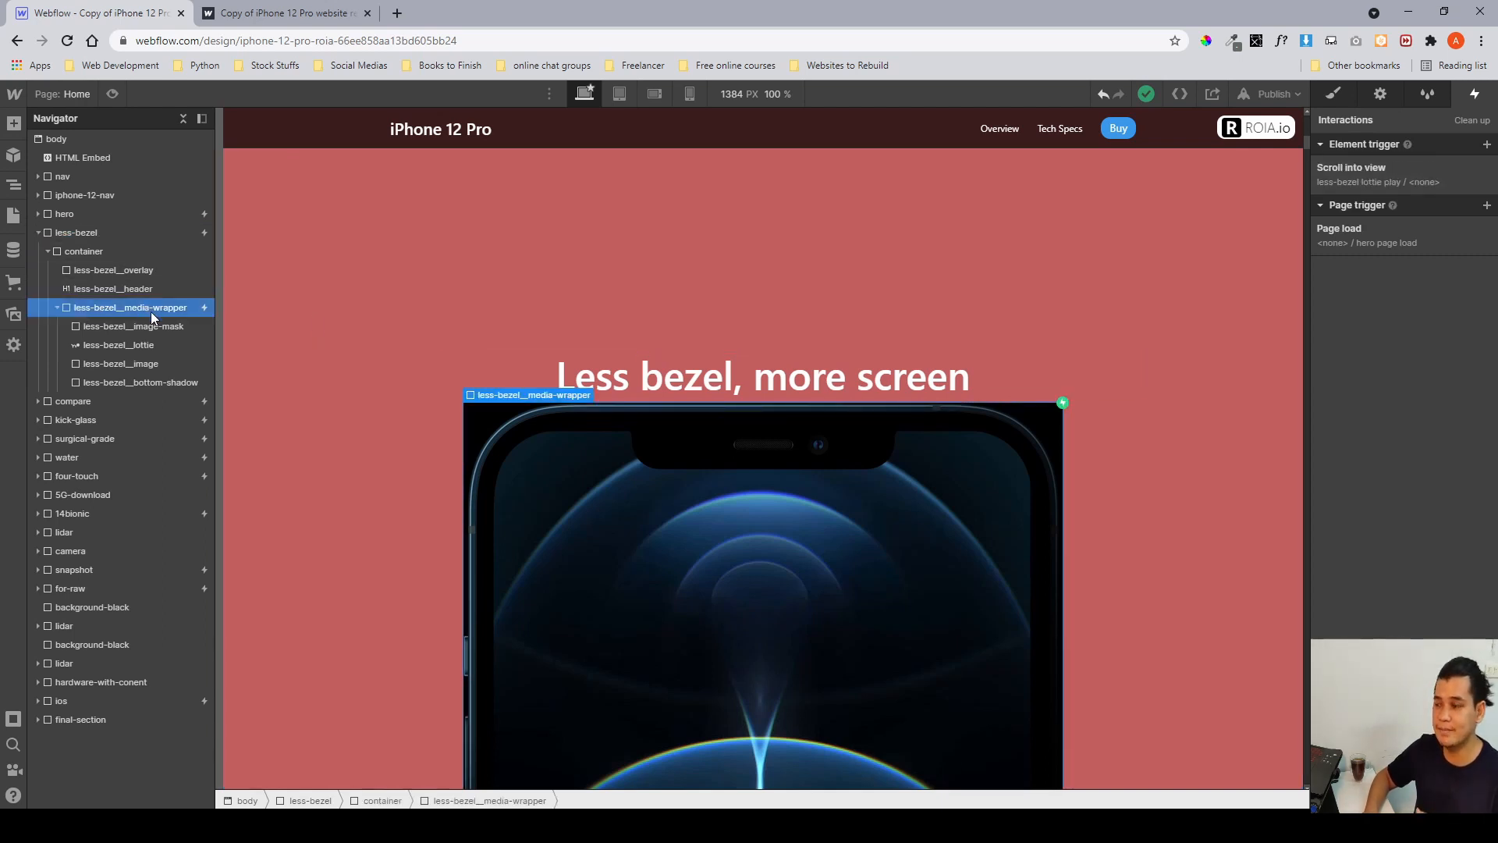
pyautogui.click(1411, 176)
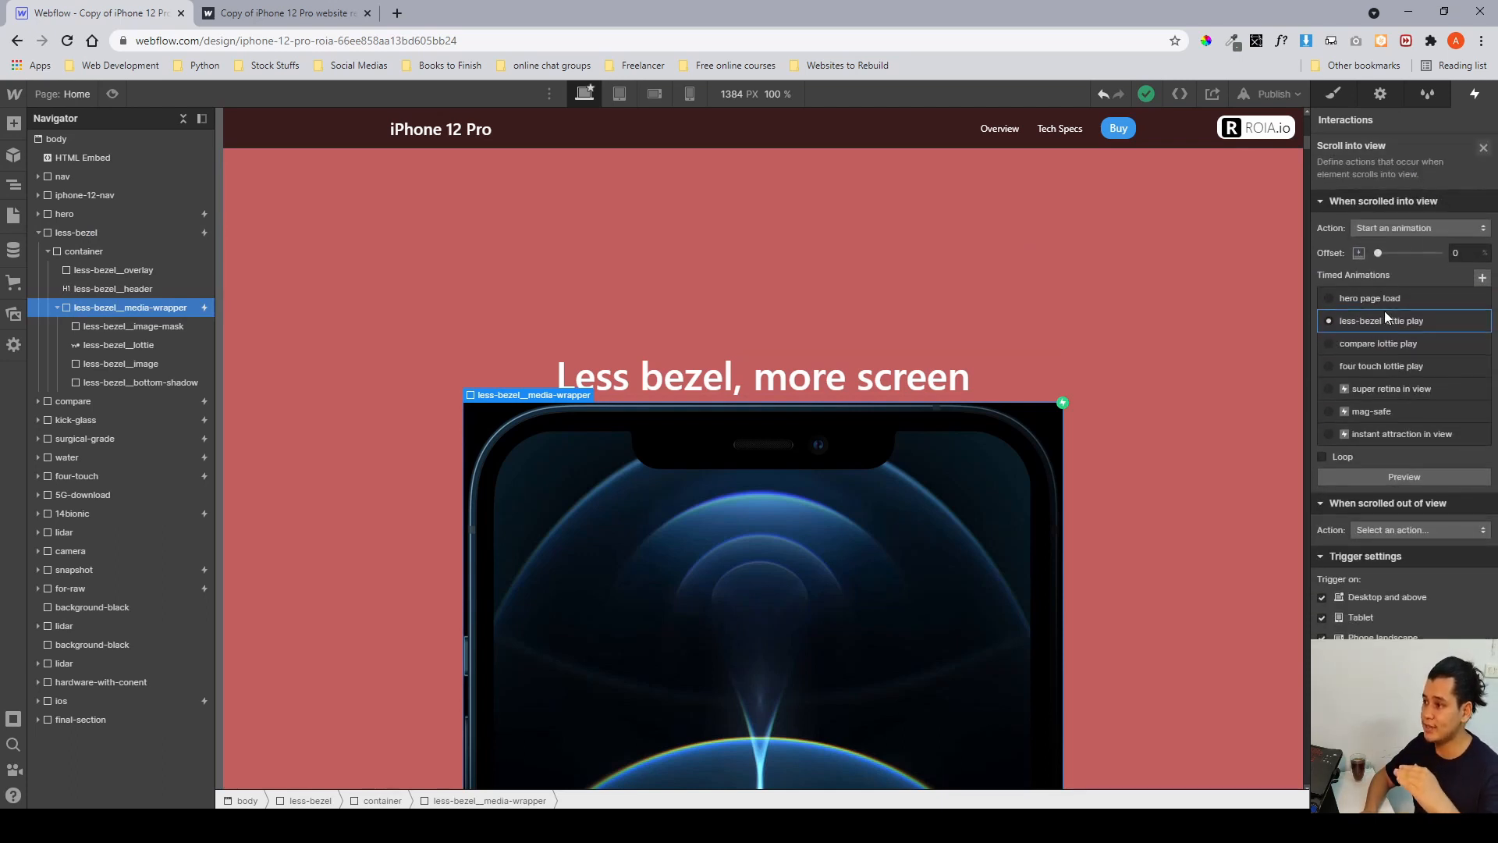
pyautogui.click(1385, 321)
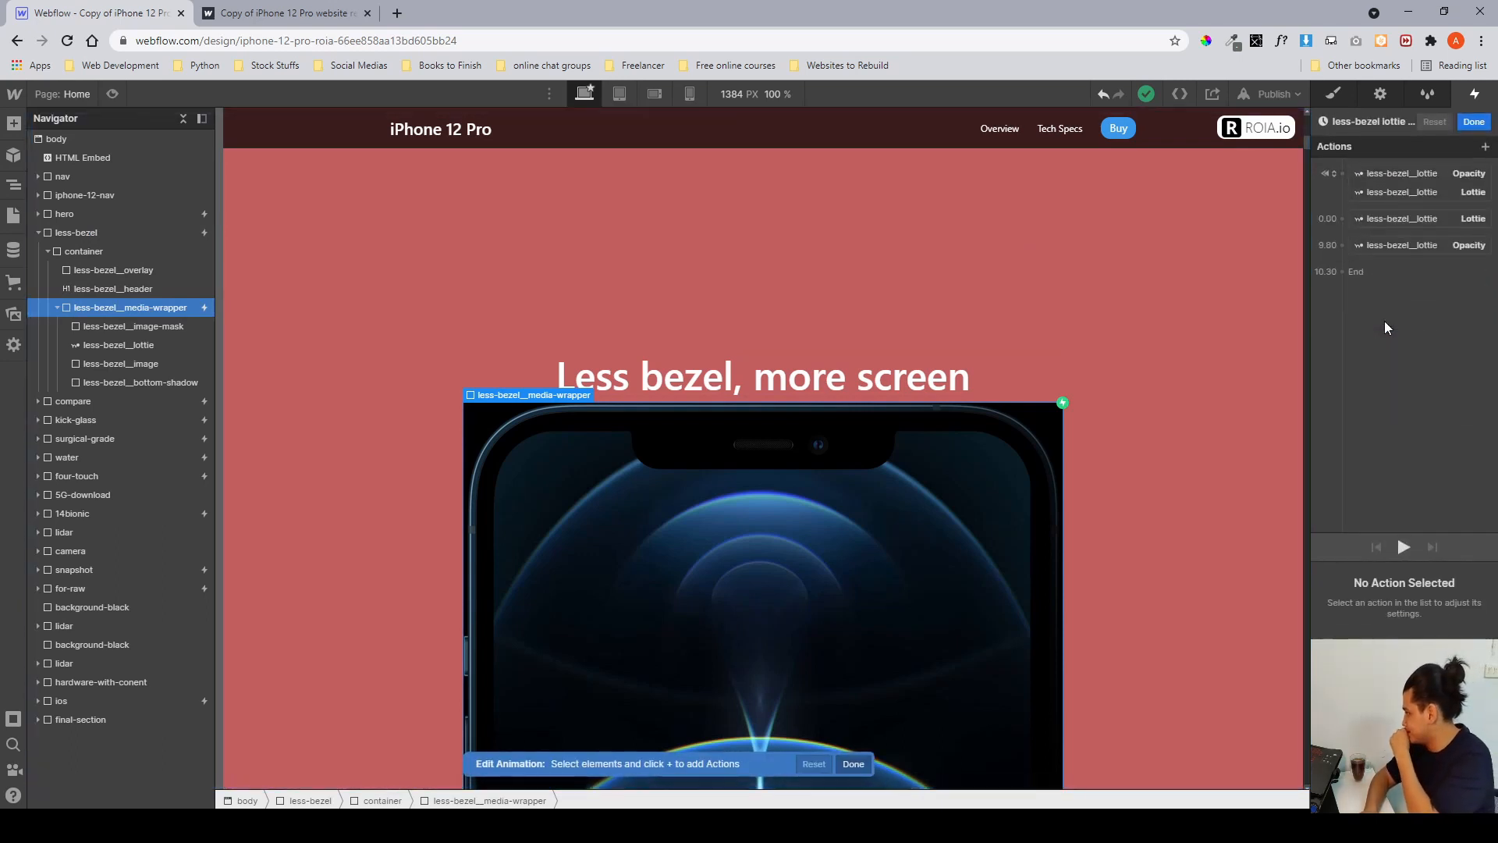
pyautogui.click(1379, 175)
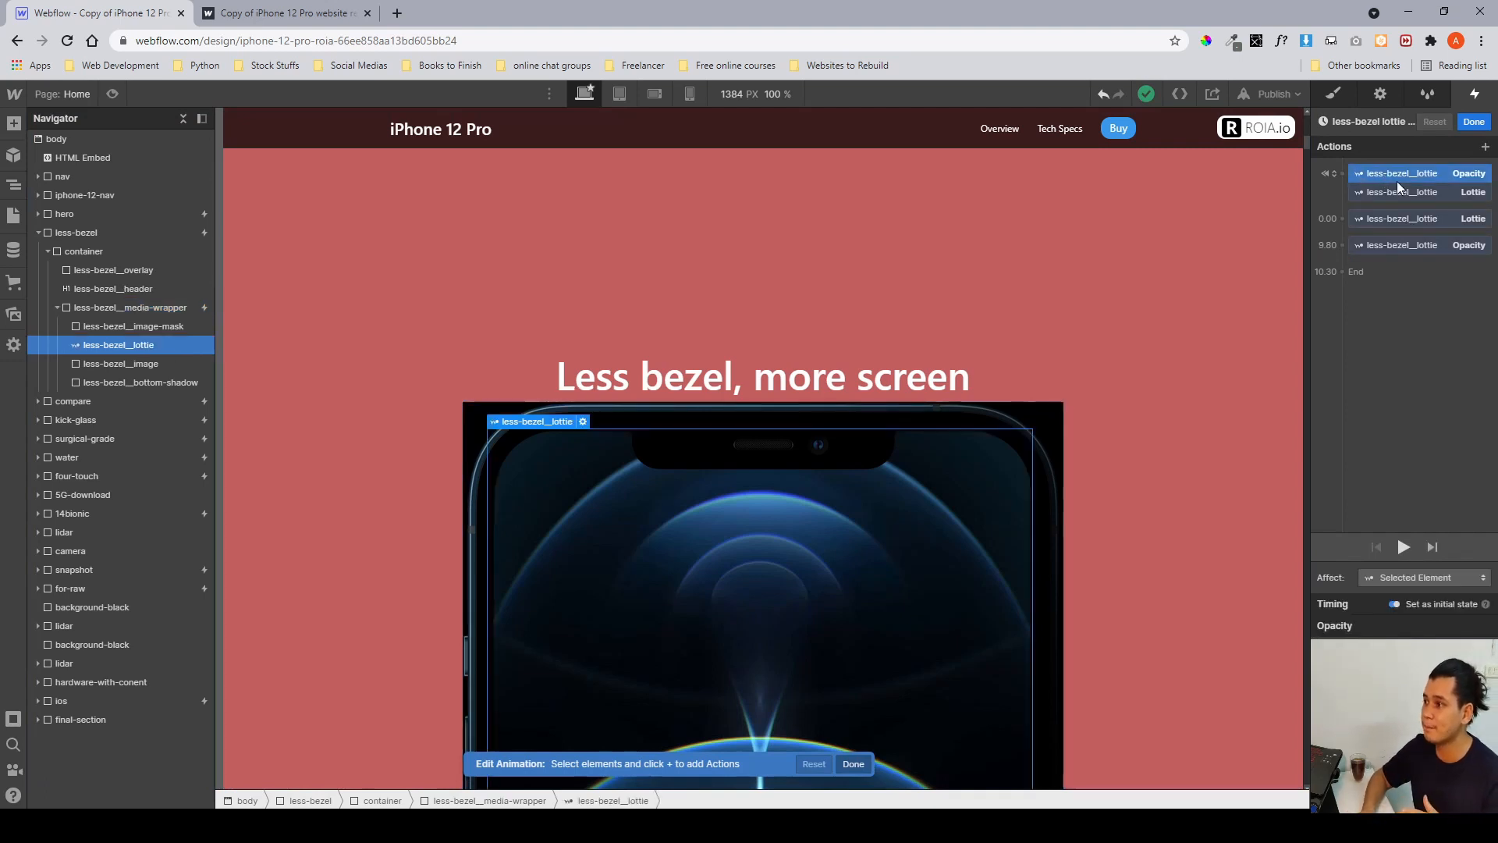
pyautogui.click(1411, 192)
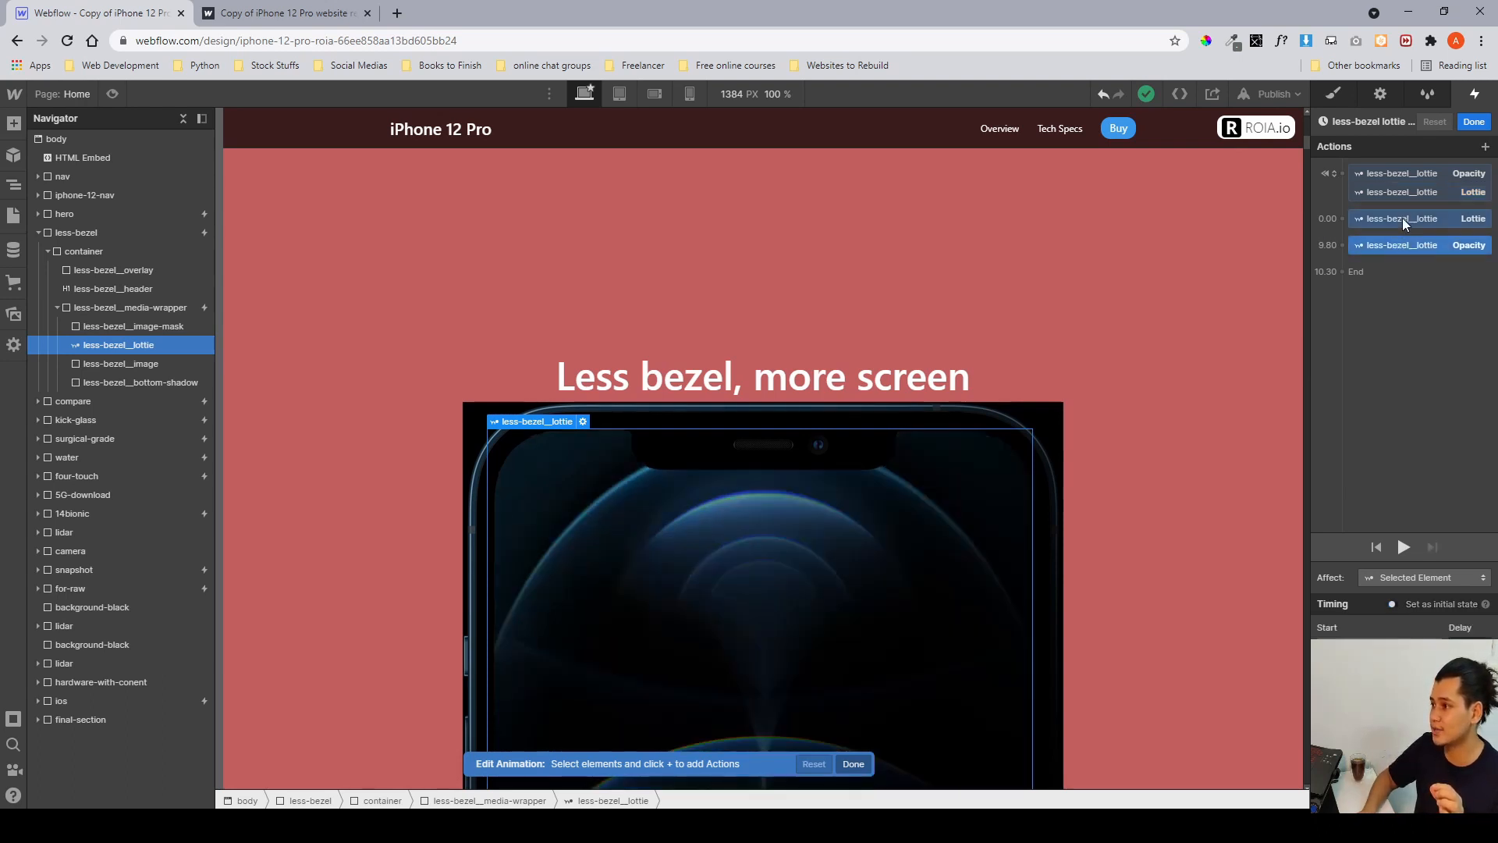
pyautogui.click(1403, 218)
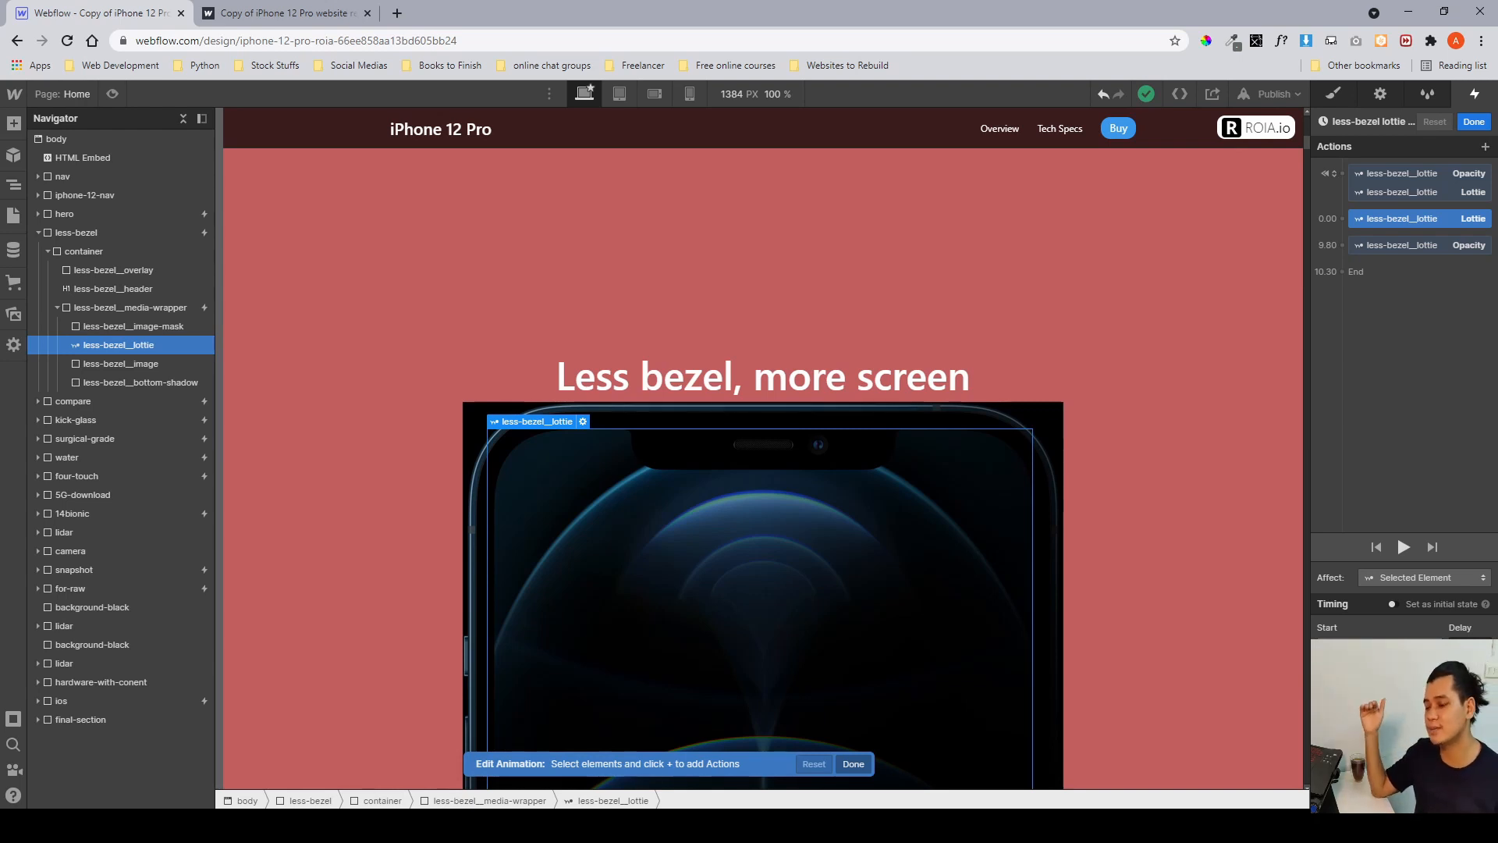
pyautogui.click(1404, 255)
pyautogui.click(1406, 249)
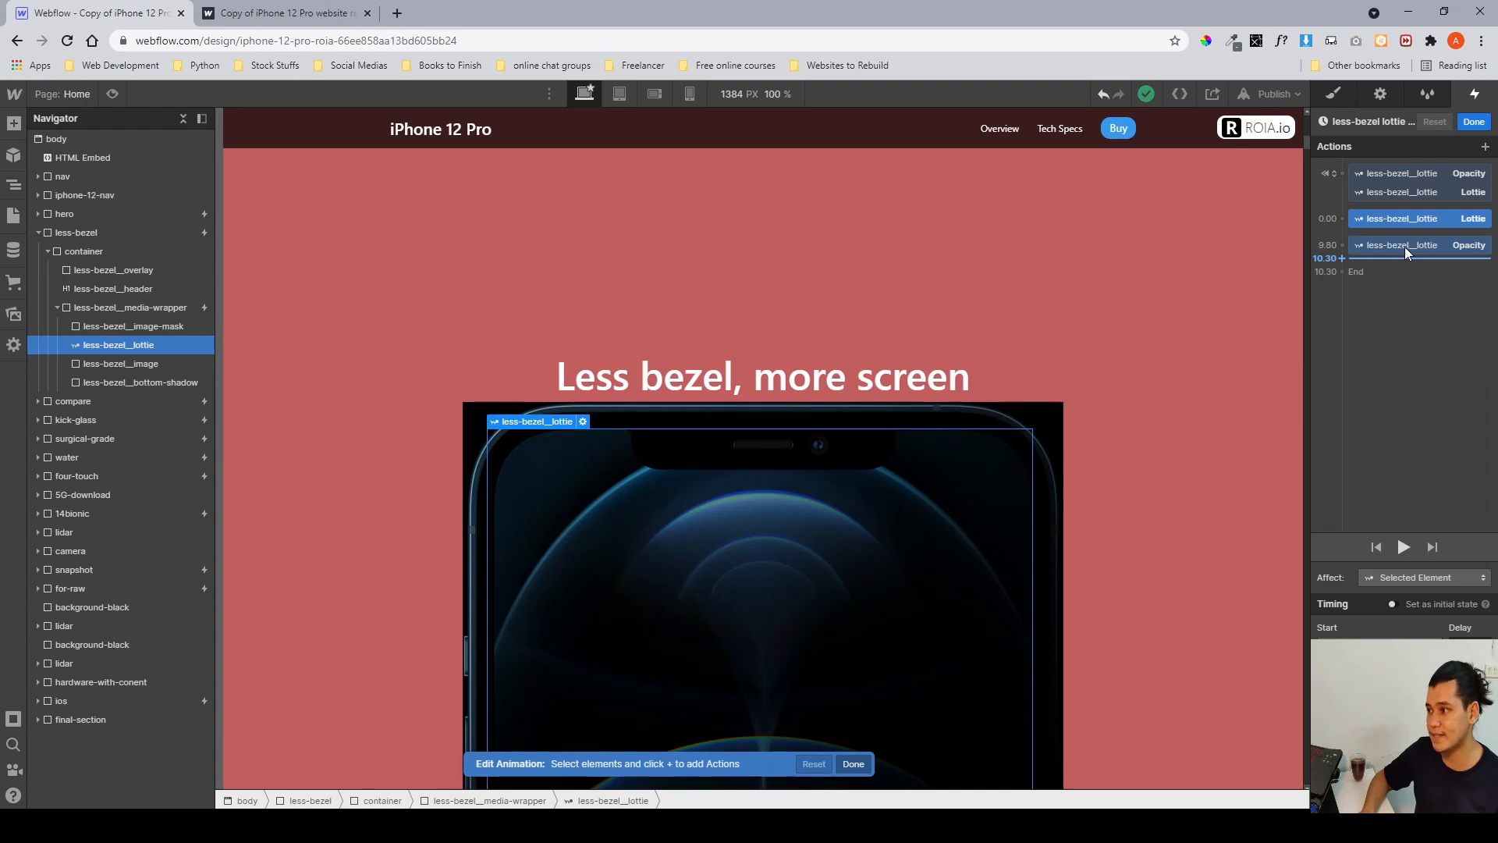
pyautogui.click(1401, 245)
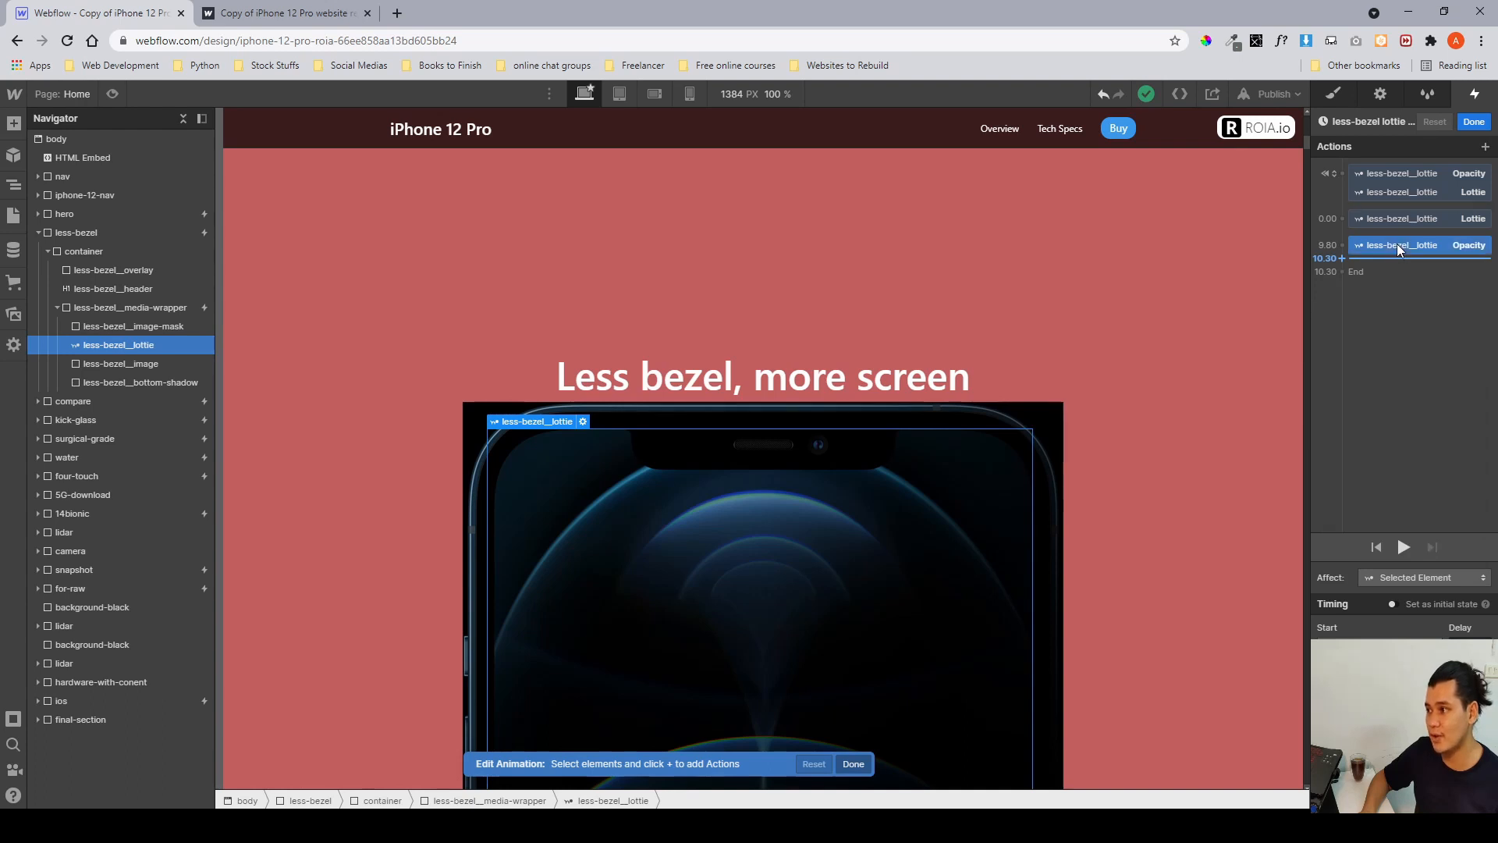
pyautogui.click(1474, 122)
pyautogui.click(1330, 95)
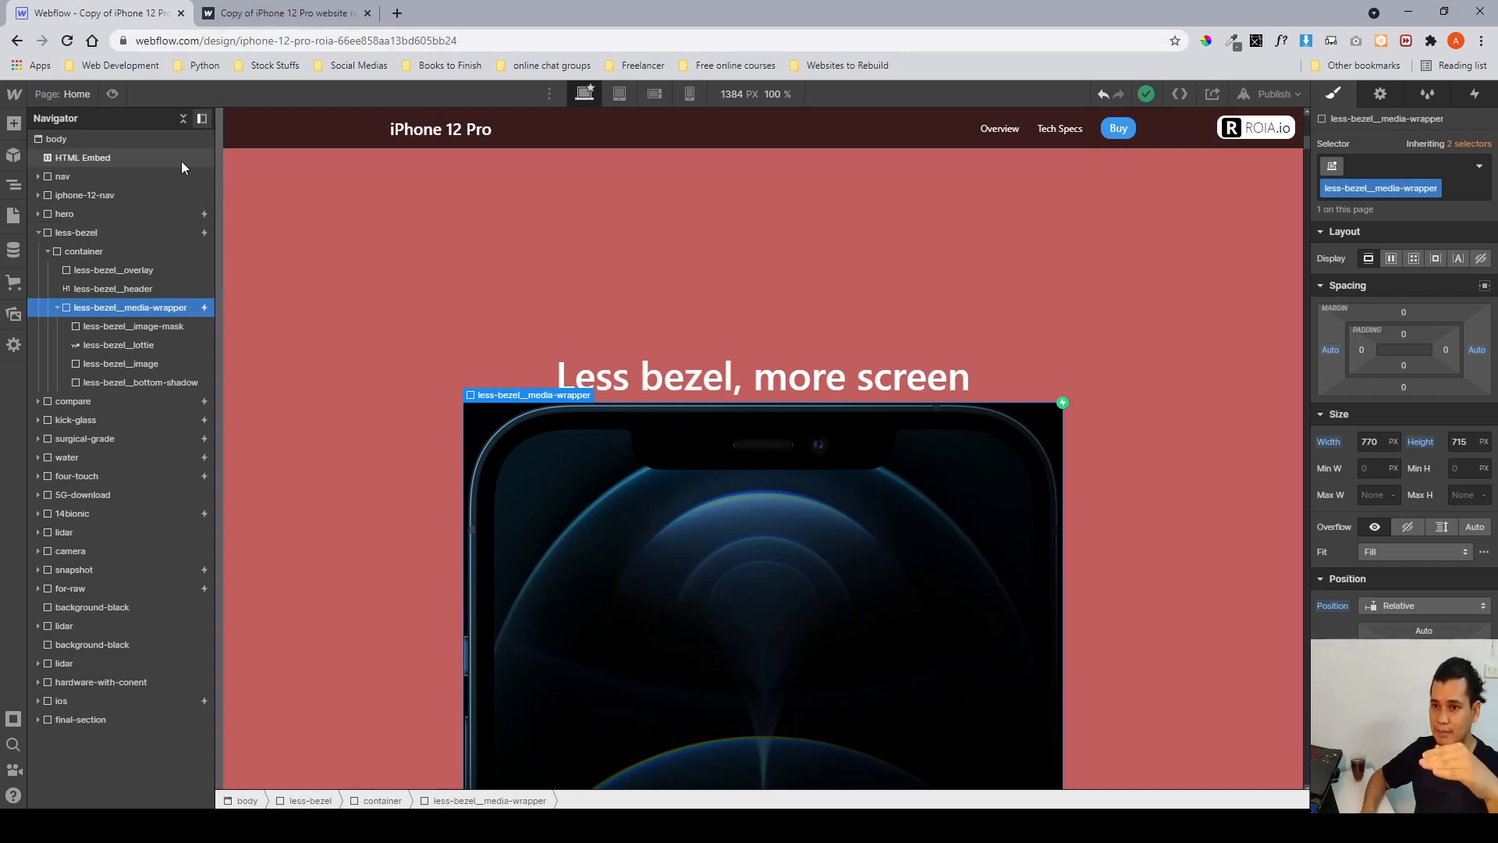
# Switch to the published site and scroll past the less-bezel section to check its animations.
pyautogui.click(257, 12)
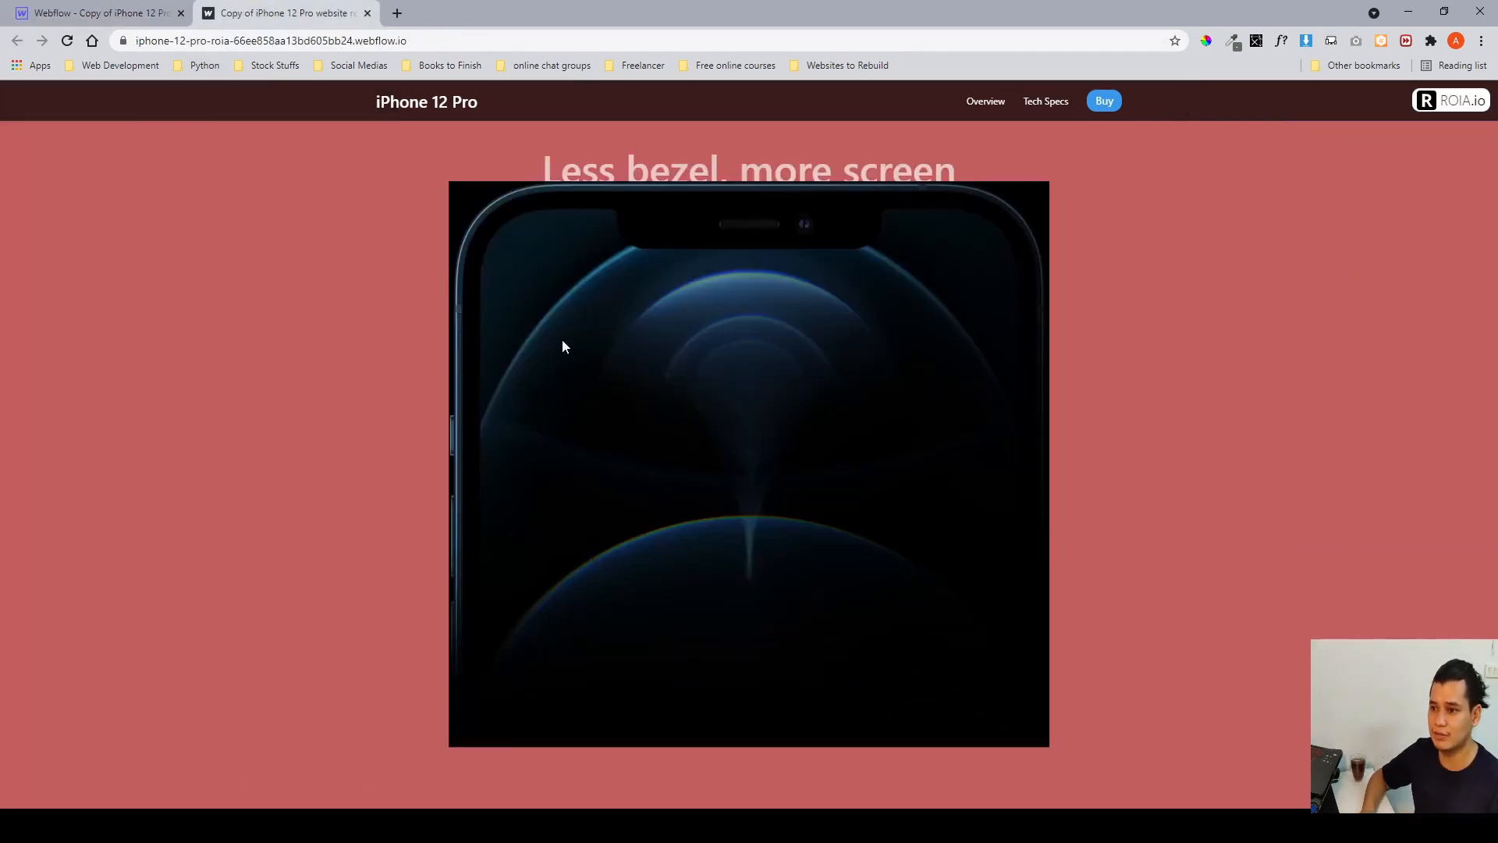
pyautogui.scroll(-15, 562, 340)
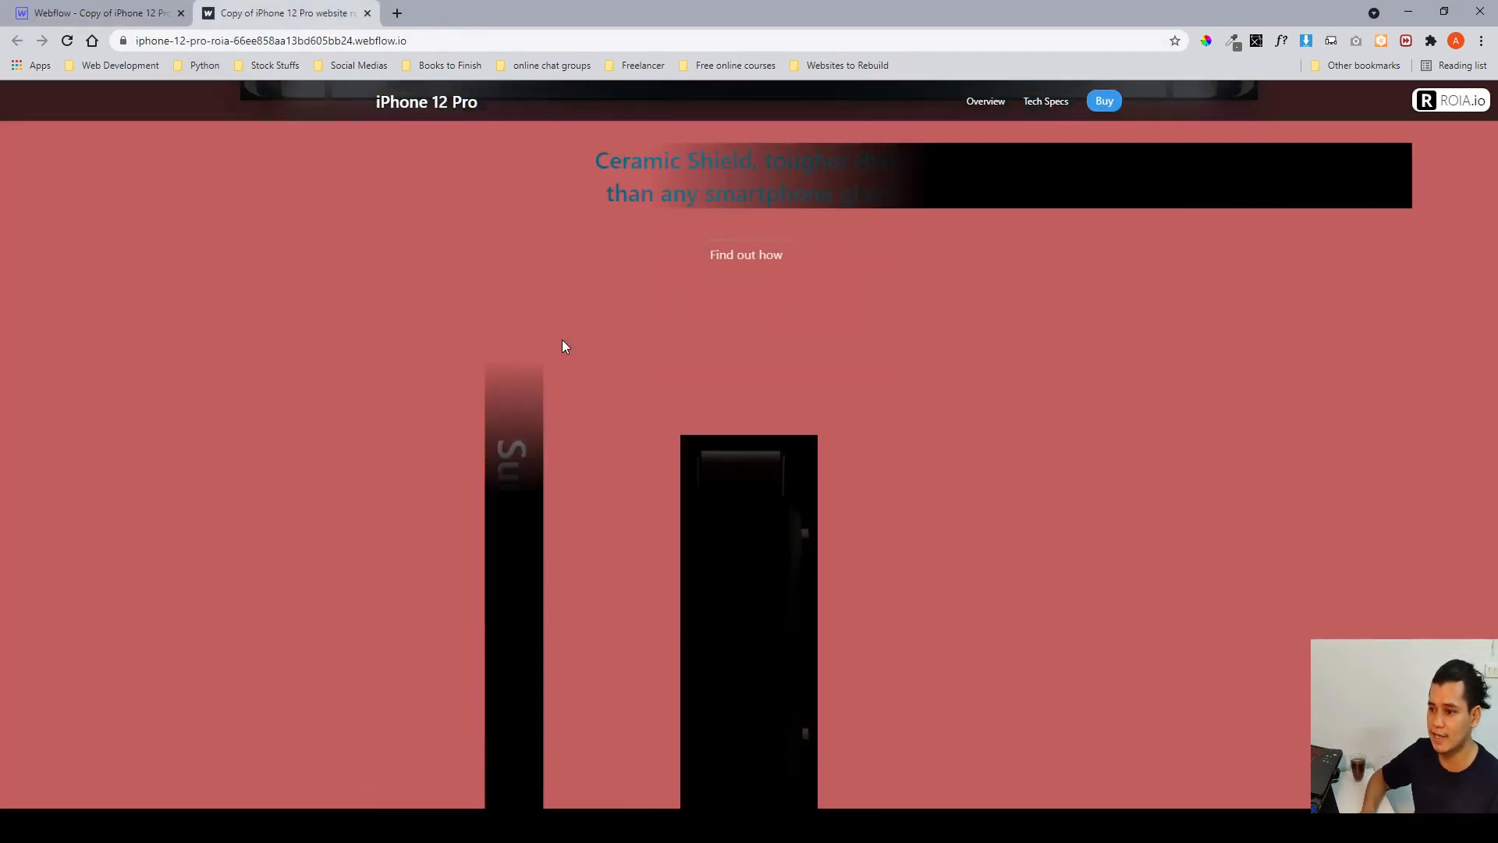
pyautogui.scroll(-15, 562, 340)
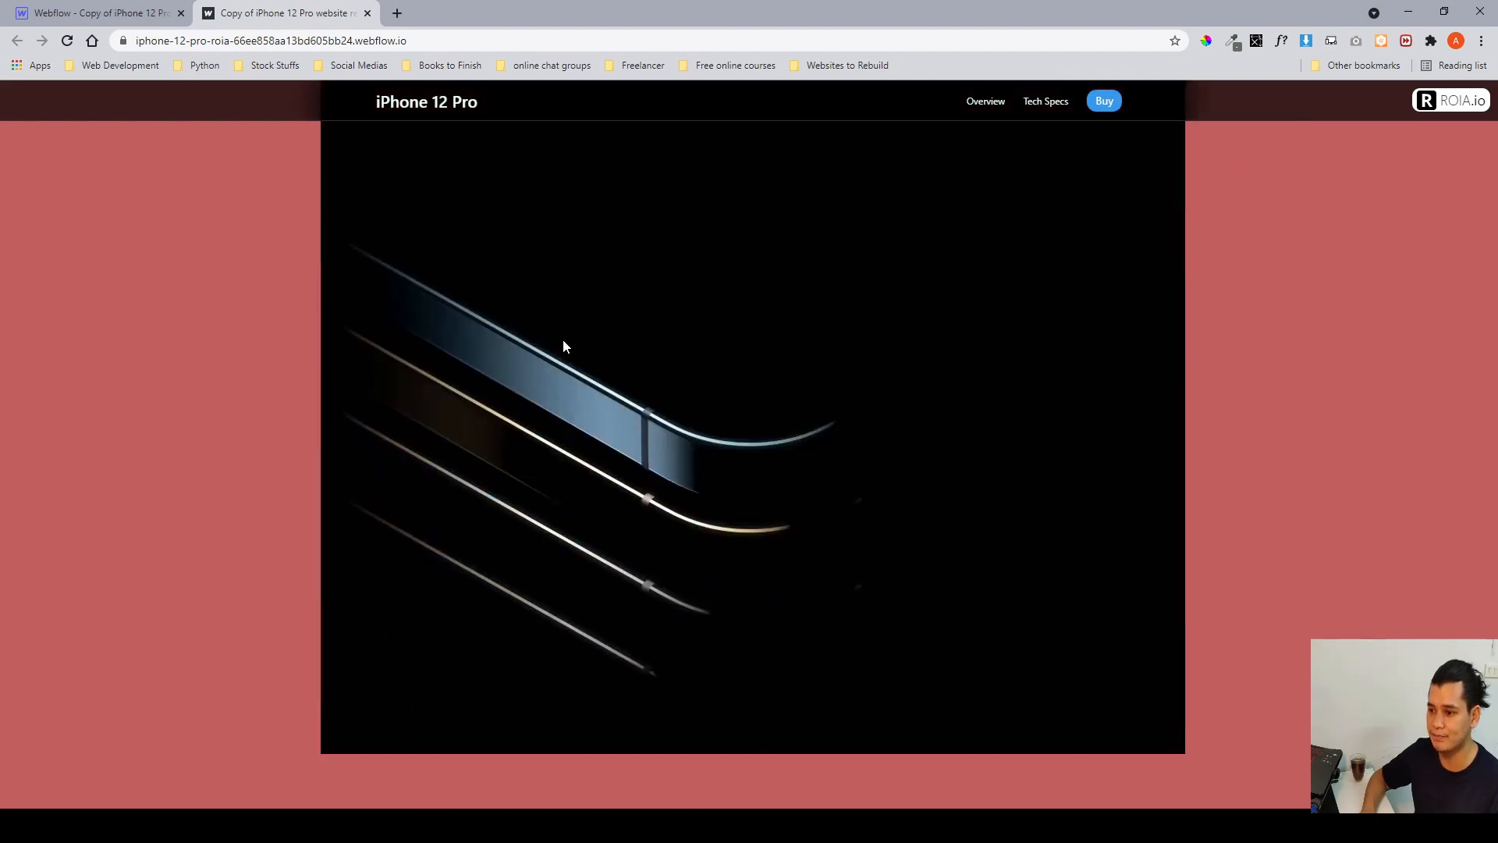
pyautogui.scroll(-10, 563, 347)
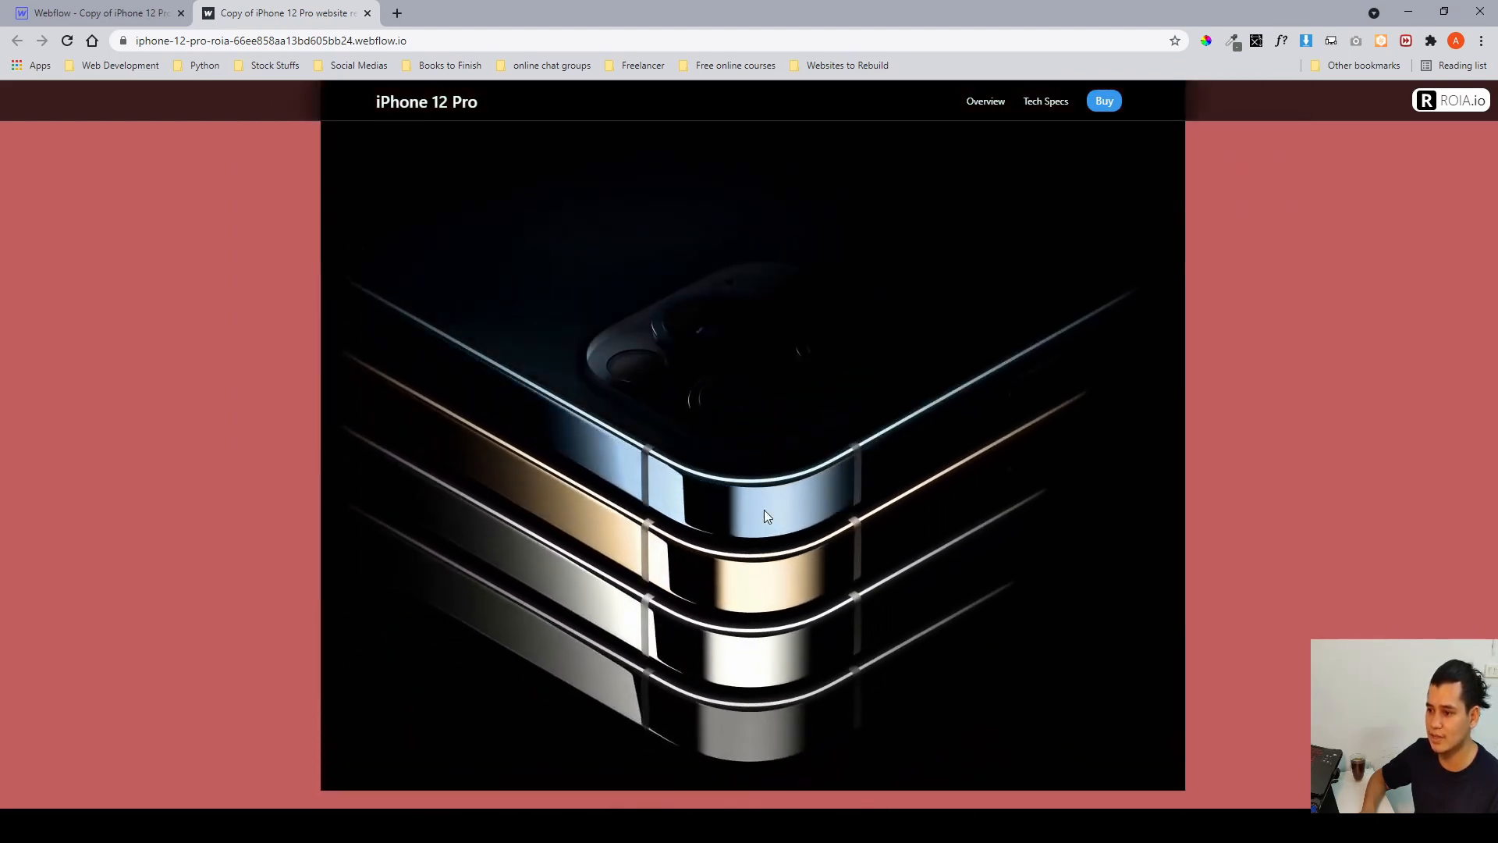
pyautogui.scroll(-10, 764, 509)
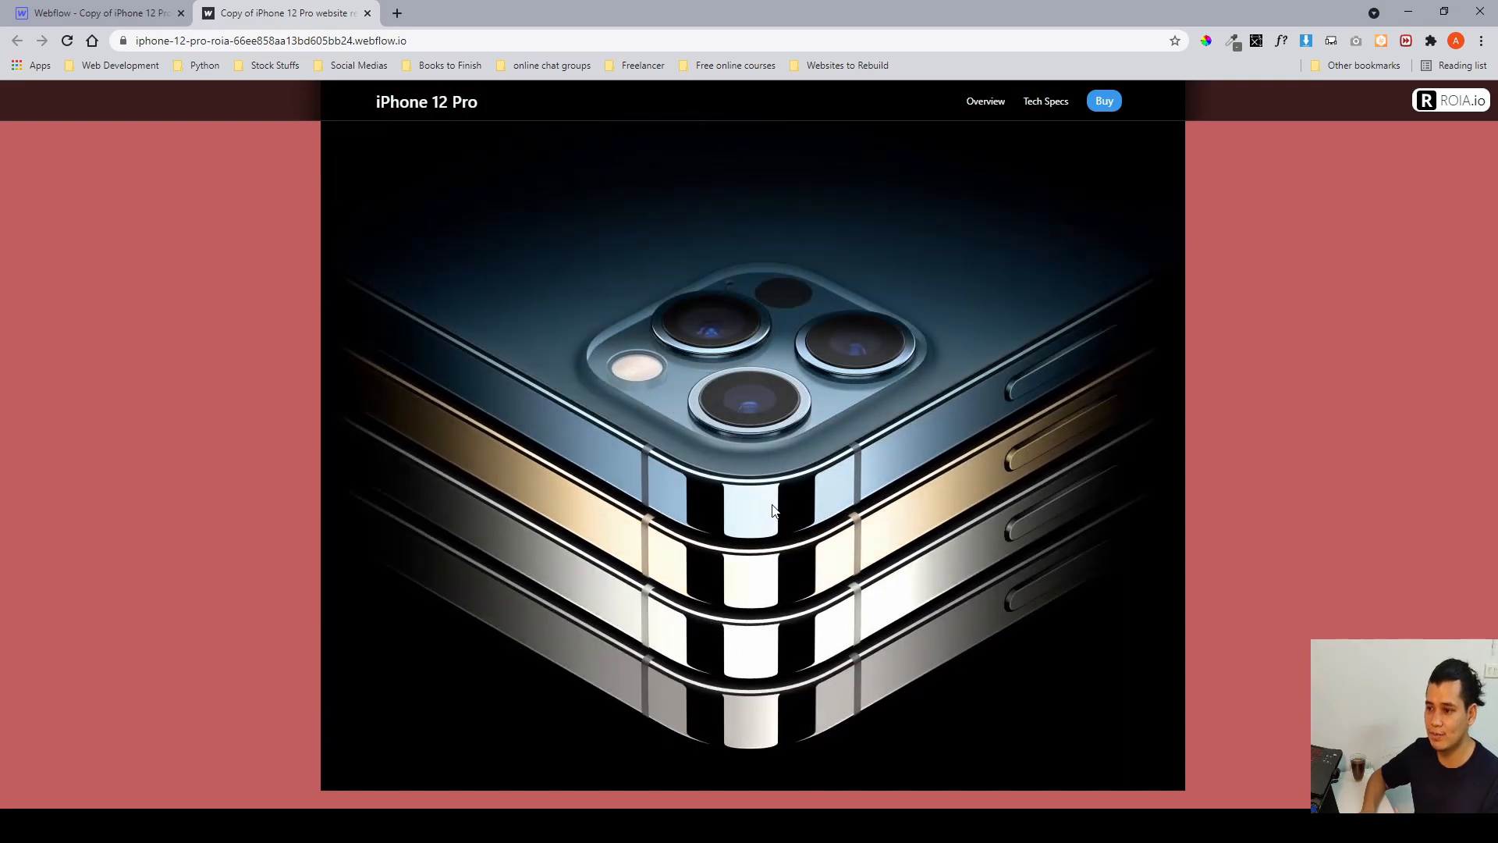
# Scroll back and forth through the less-bezel section on the published site to recheck its scroll animations.
pyautogui.scroll(-1, 729, 411)
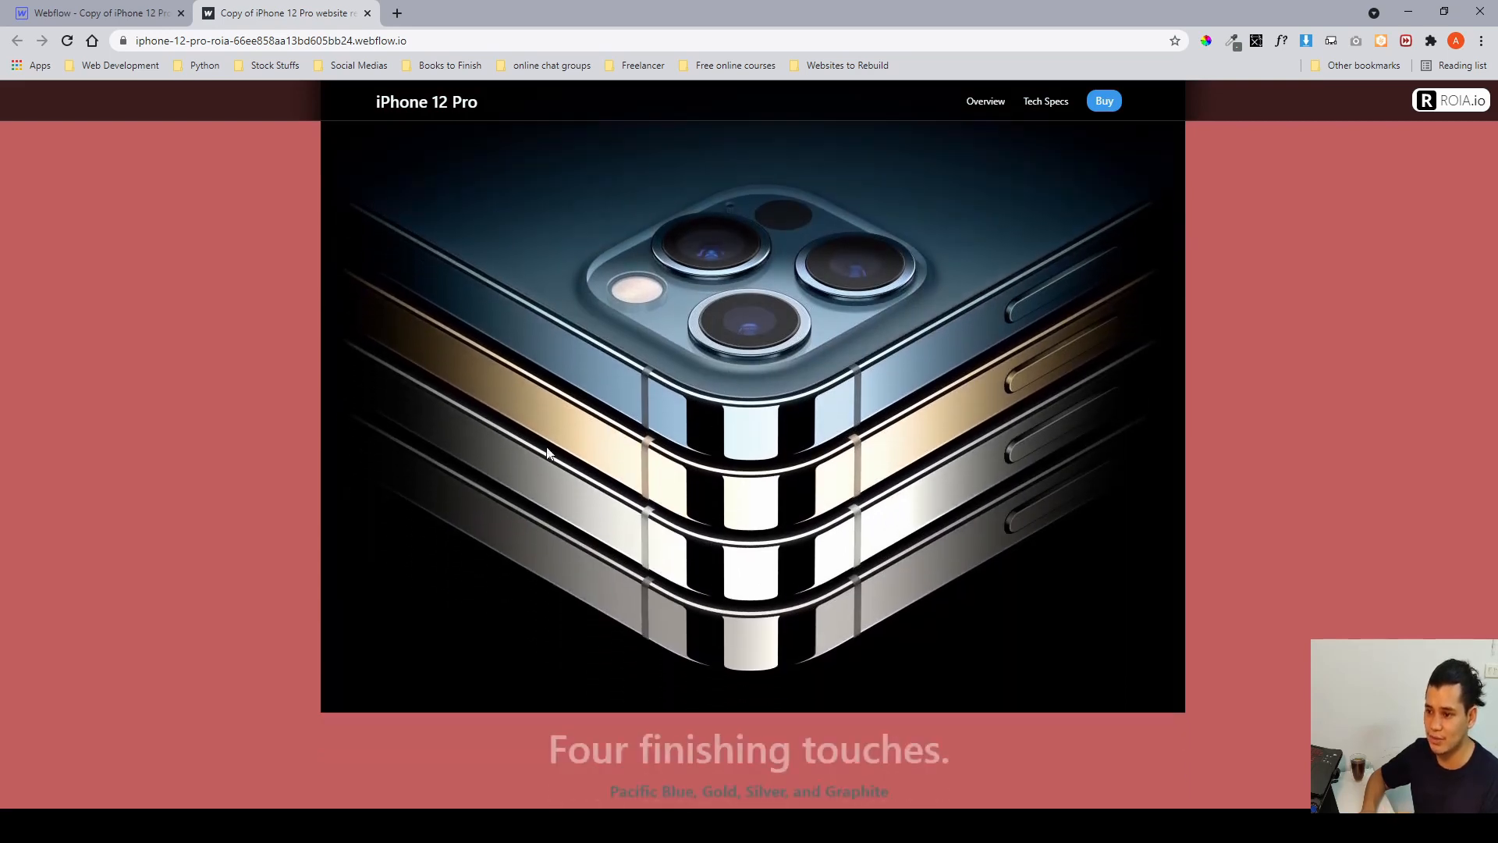
pyautogui.scroll(10, 742, 422)
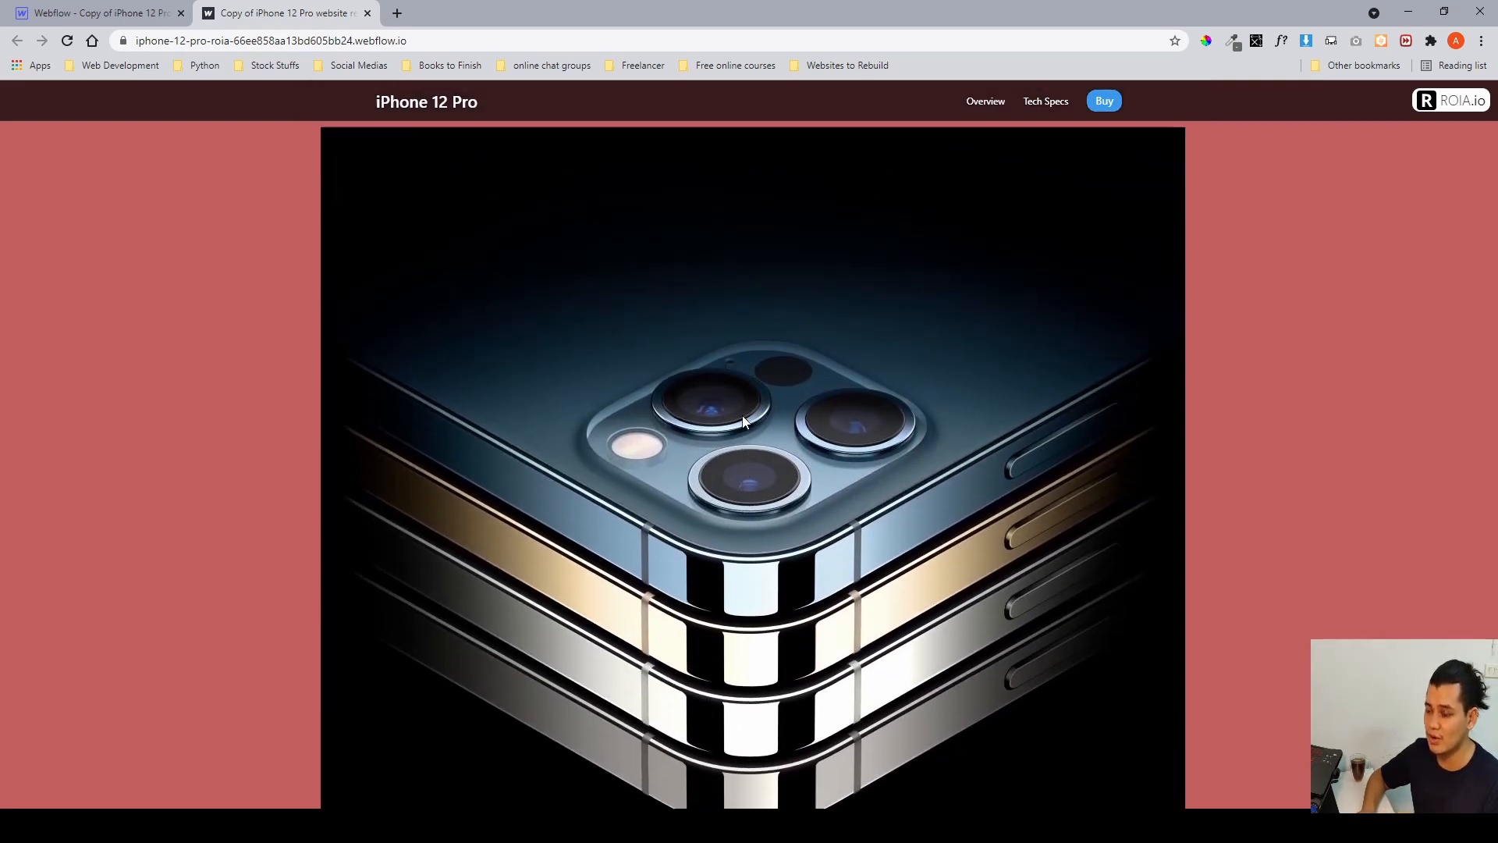
pyautogui.scroll(10, 742, 416)
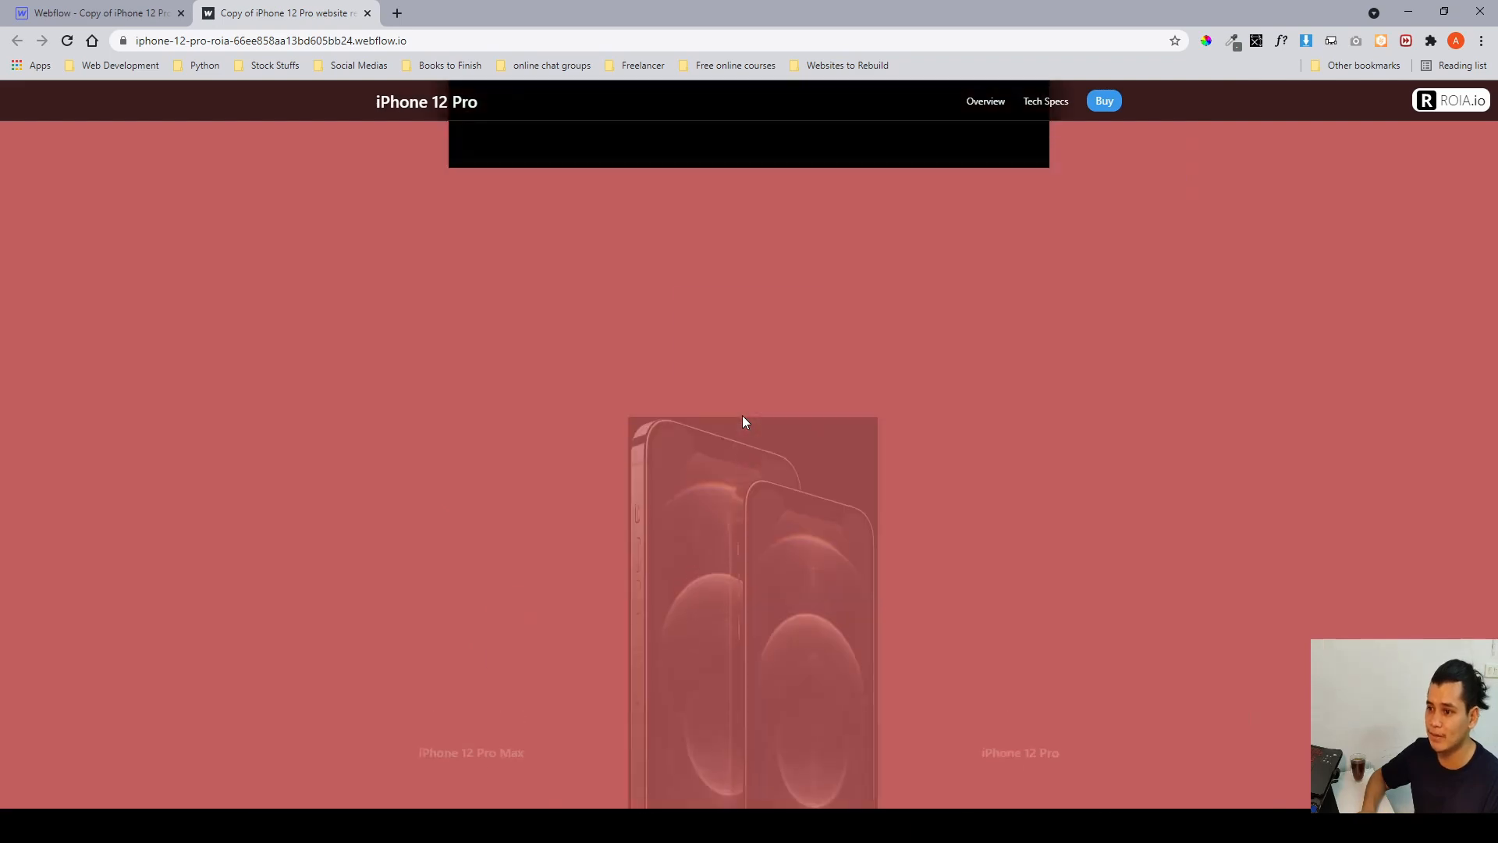
pyautogui.scroll(-5, 742, 415)
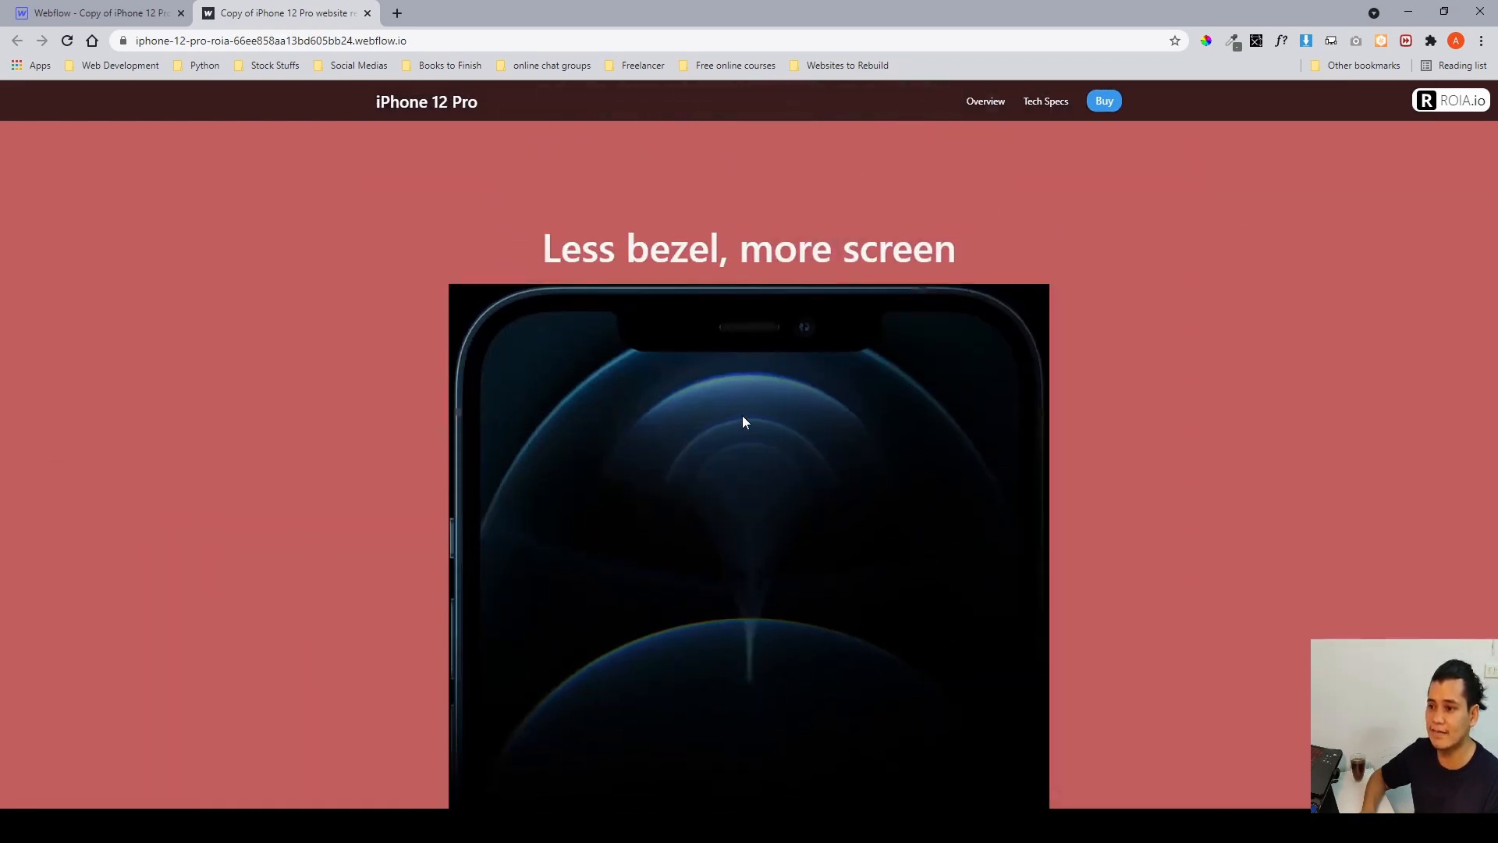
# Return to the Webflow Designer, expand less-bezel in the navigator and select the compare section.
pyautogui.click(94, 13)
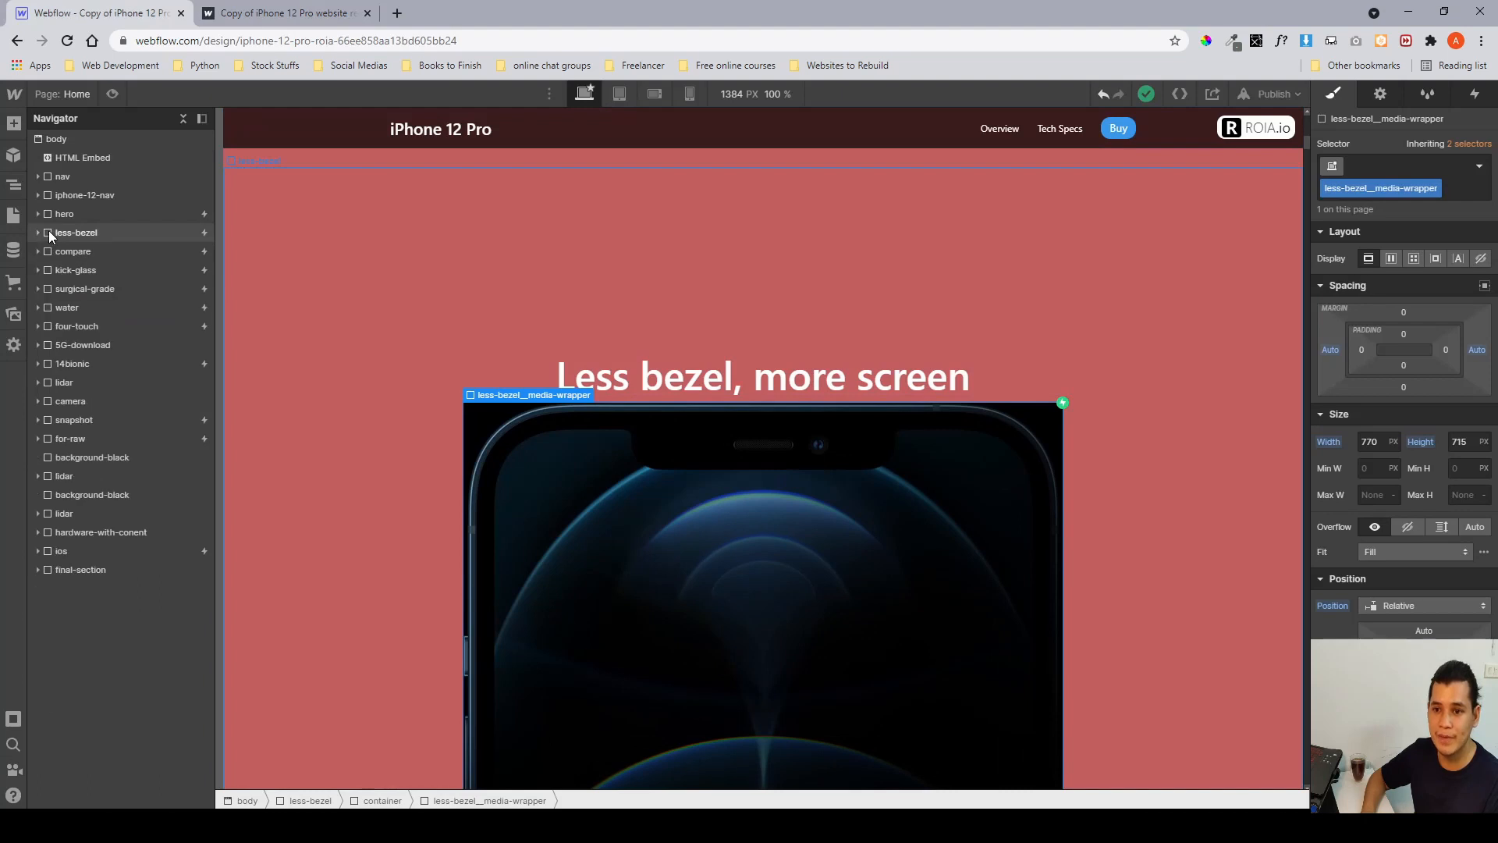
pyautogui.click(48, 231)
pyautogui.click(75, 251)
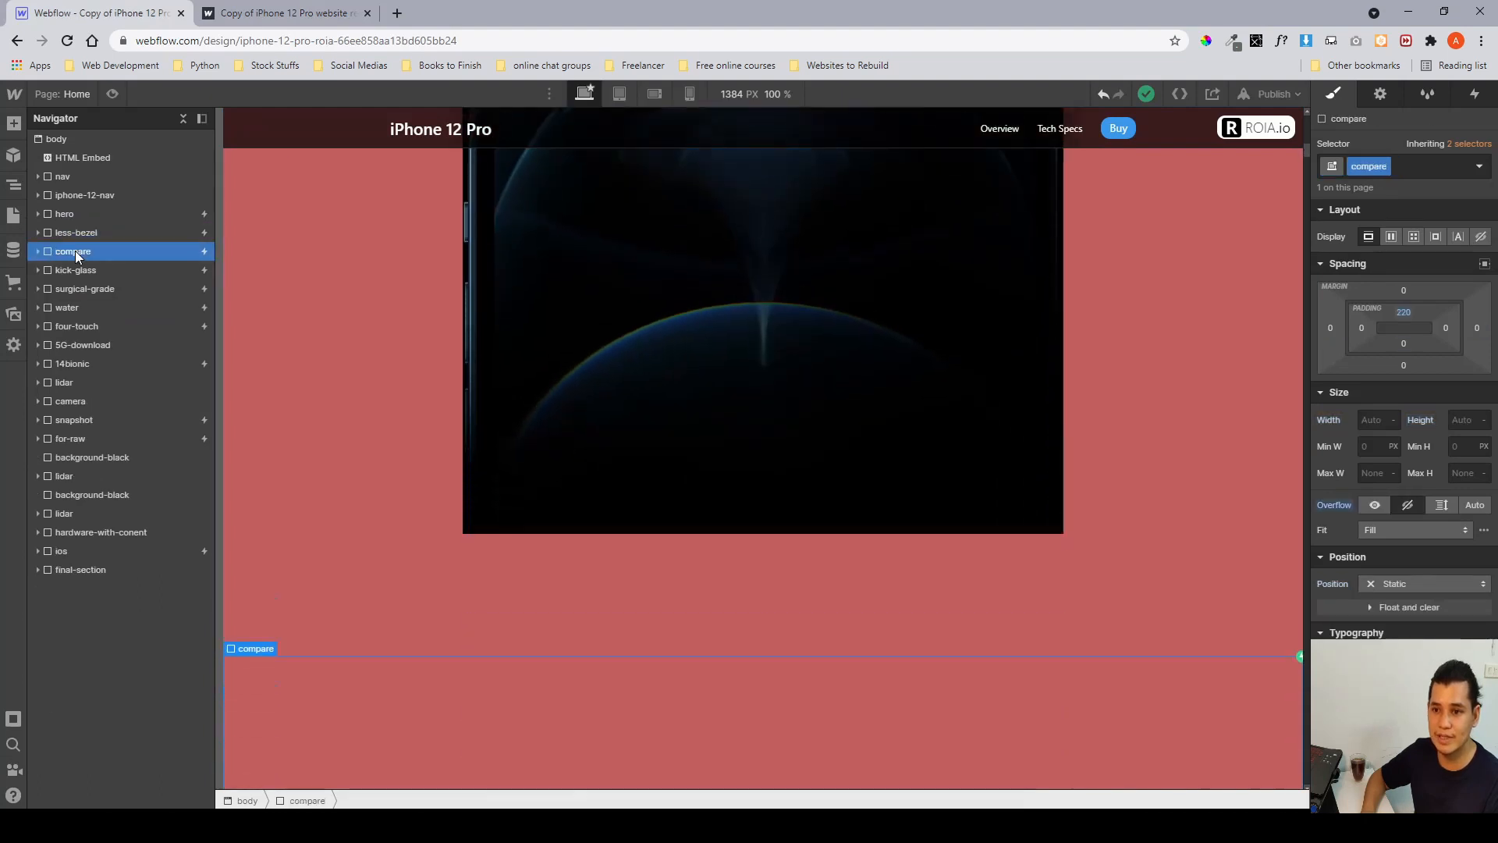
pyautogui.scroll(-7, 566, 351)
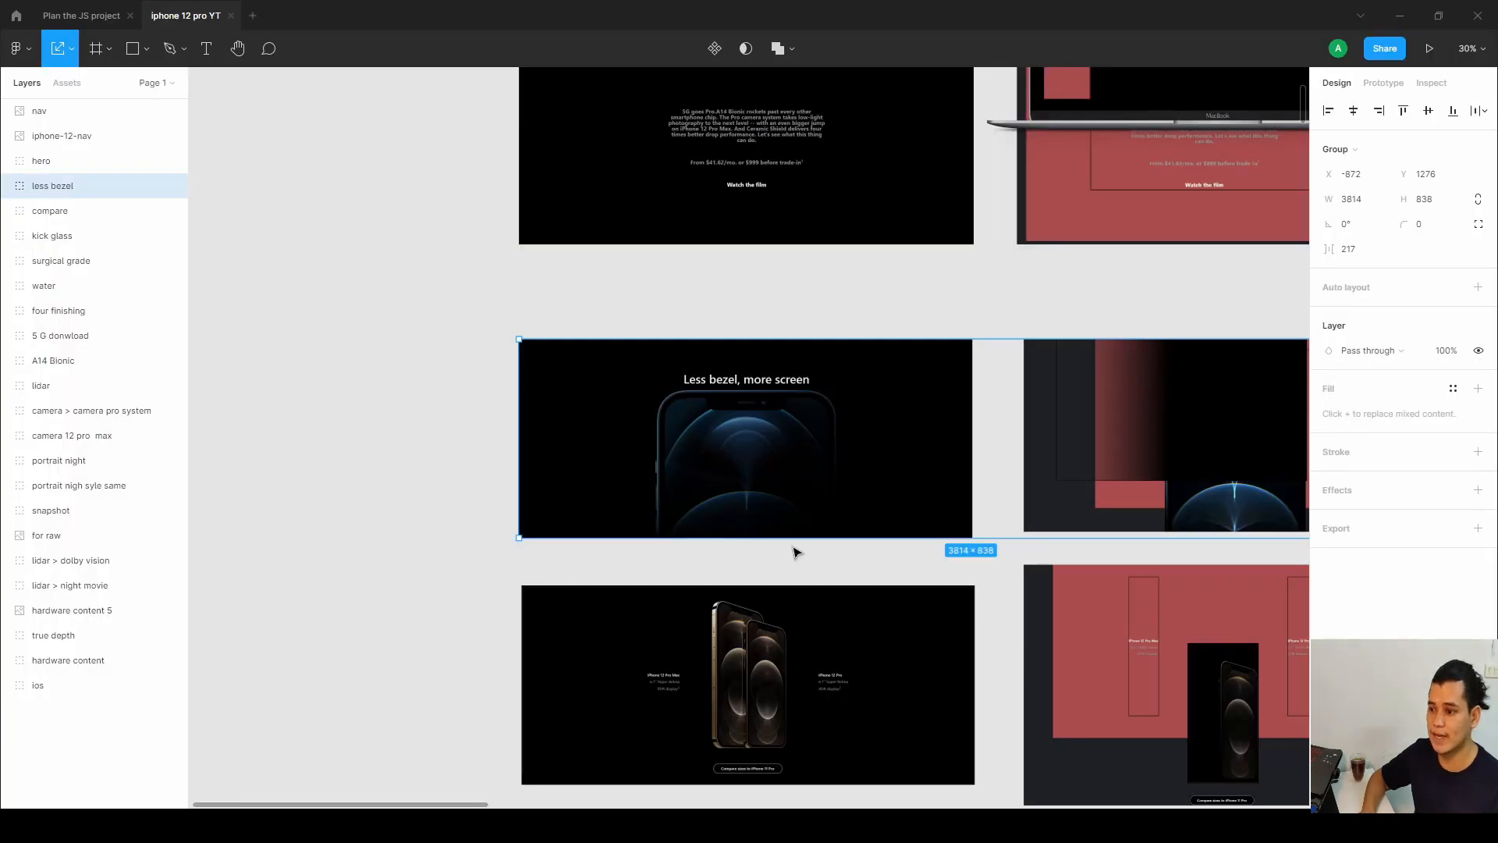
# Examine the compare section's design and its layout-frame version in the Figma file.
pyautogui.scroll(-4, 792, 545)
pyautogui.scroll(5, 747, 472)
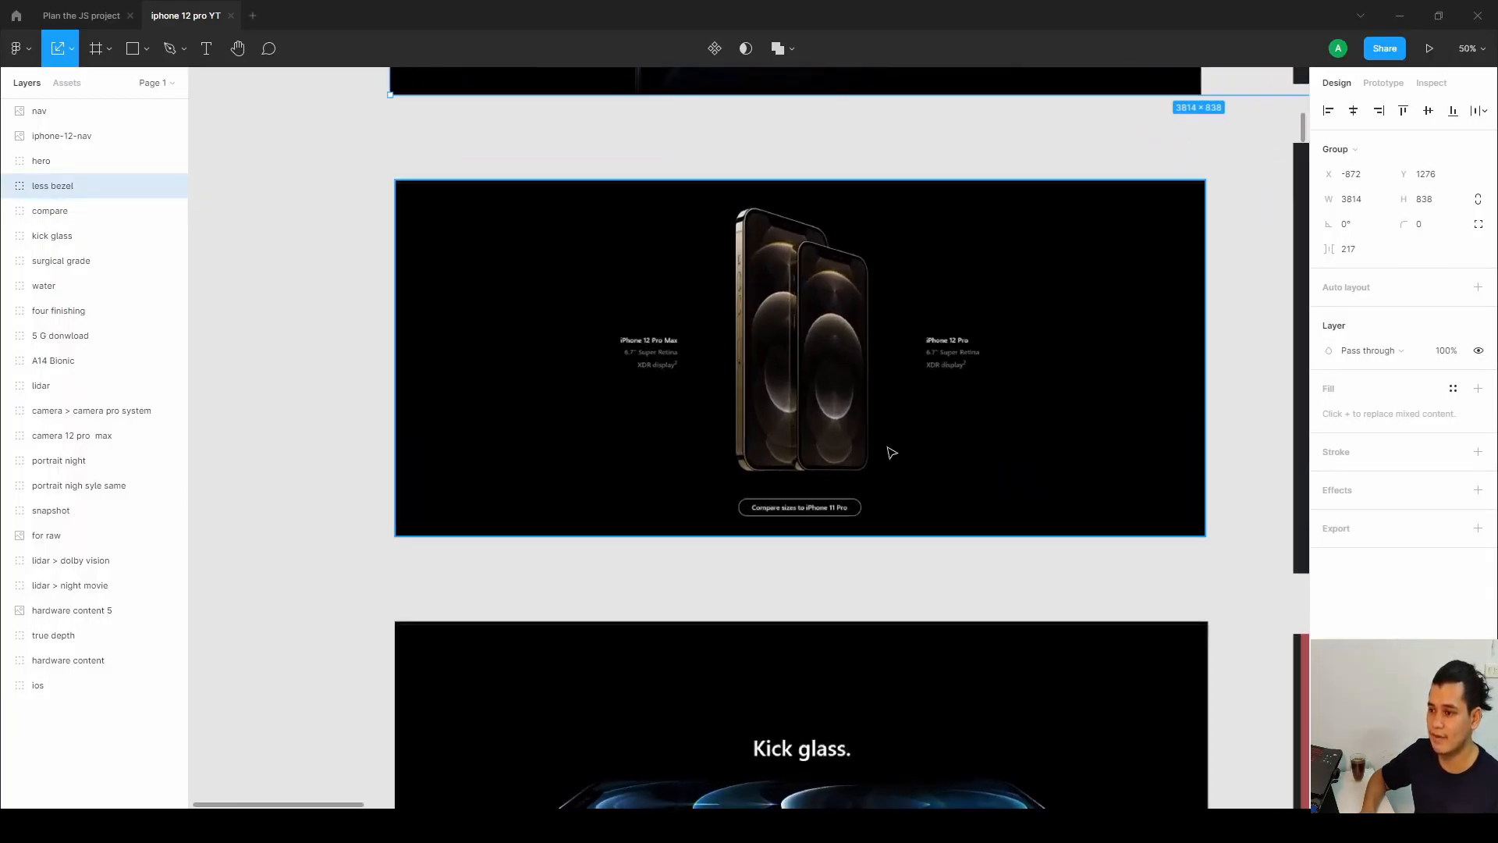
pyautogui.scroll(1, 870, 482)
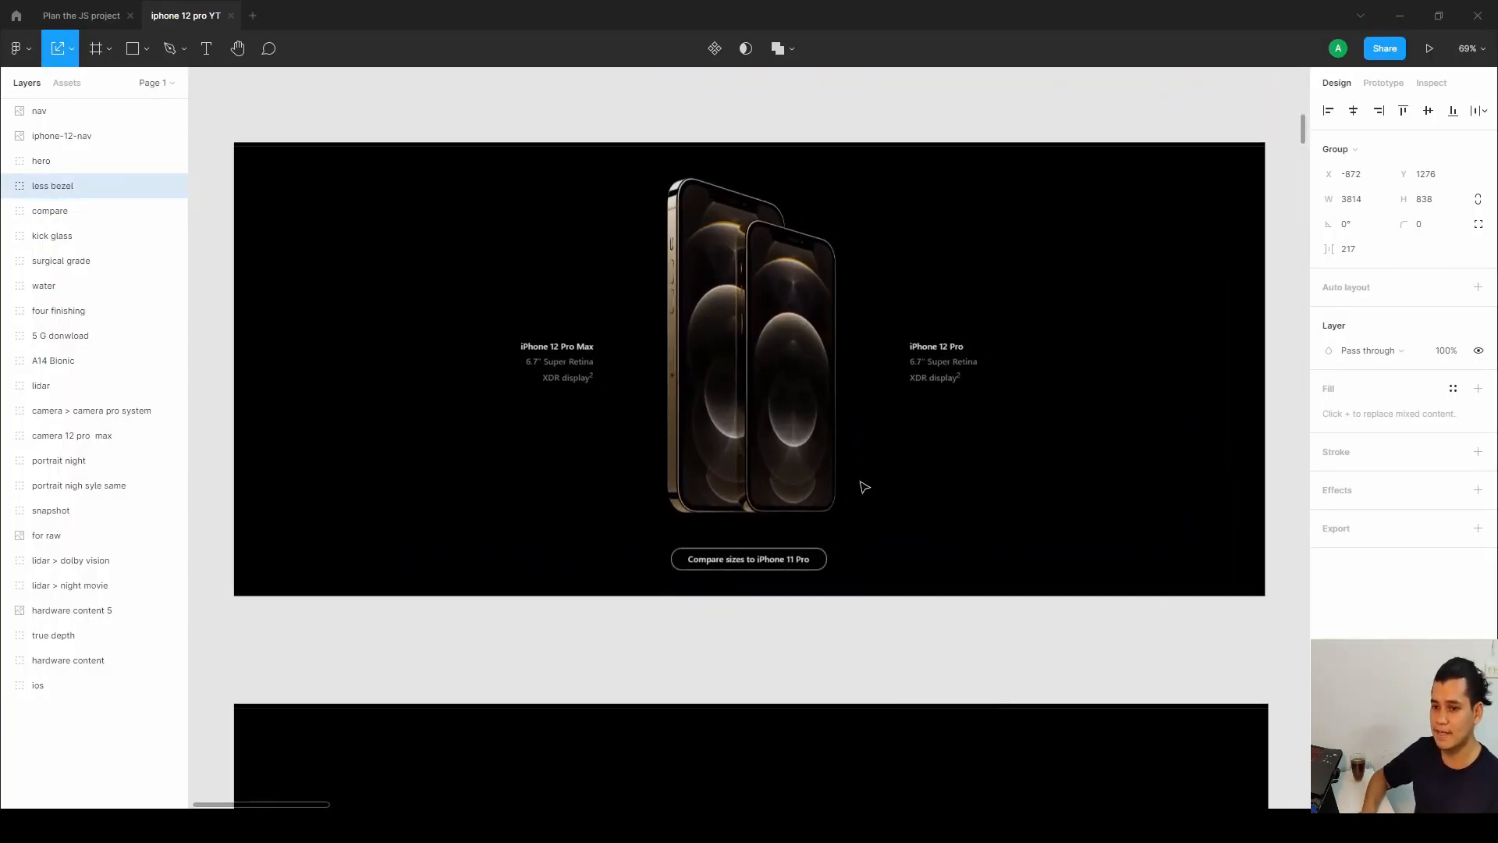
pyautogui.click(40, 210)
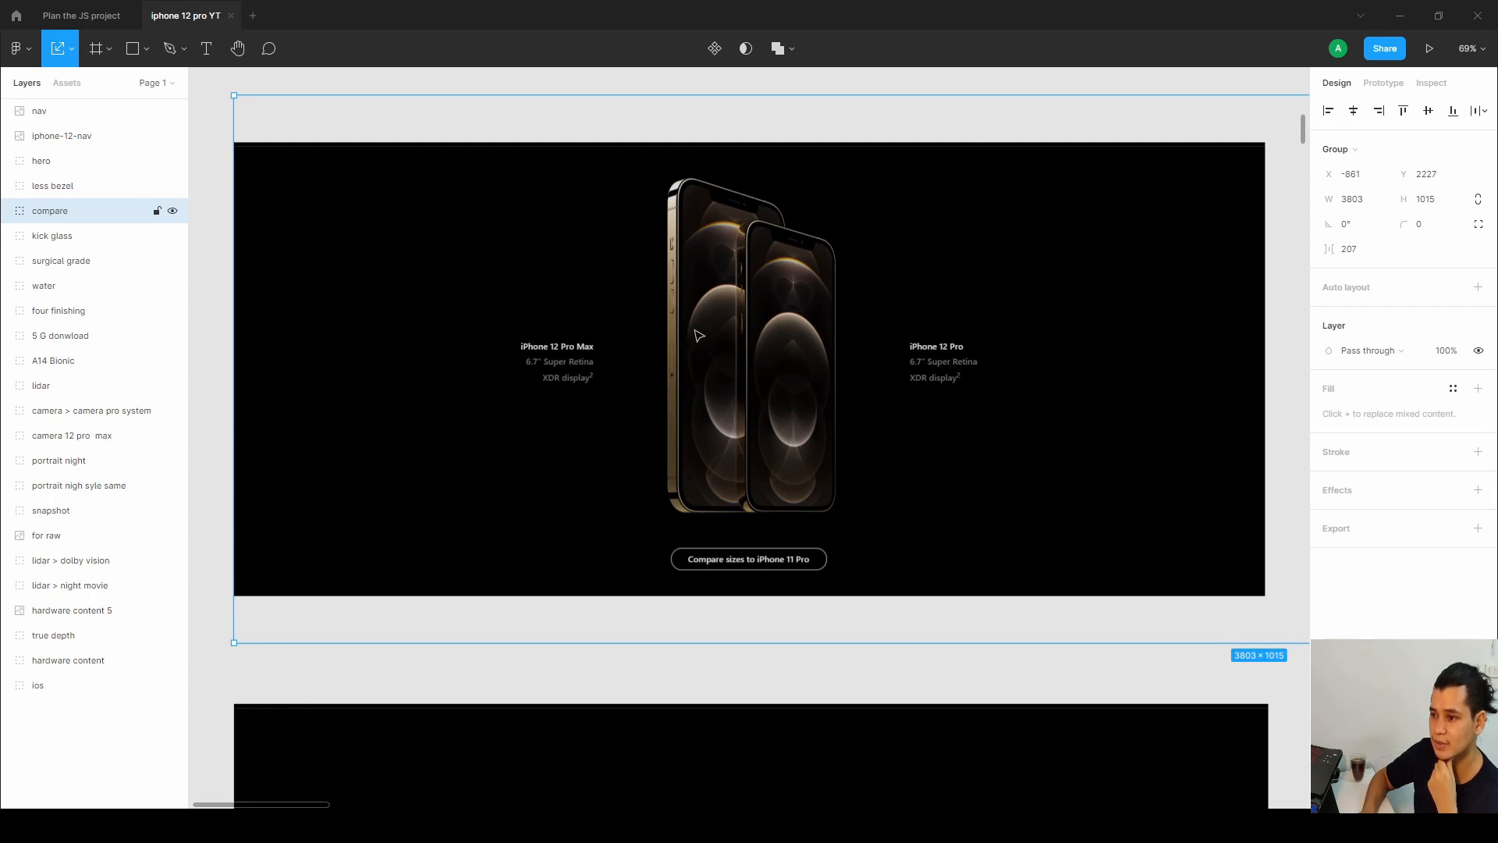
pyautogui.moveTo(1177, 424); pyautogui.dragTo(582, 455)
pyautogui.hscroll(10, 583, 455)
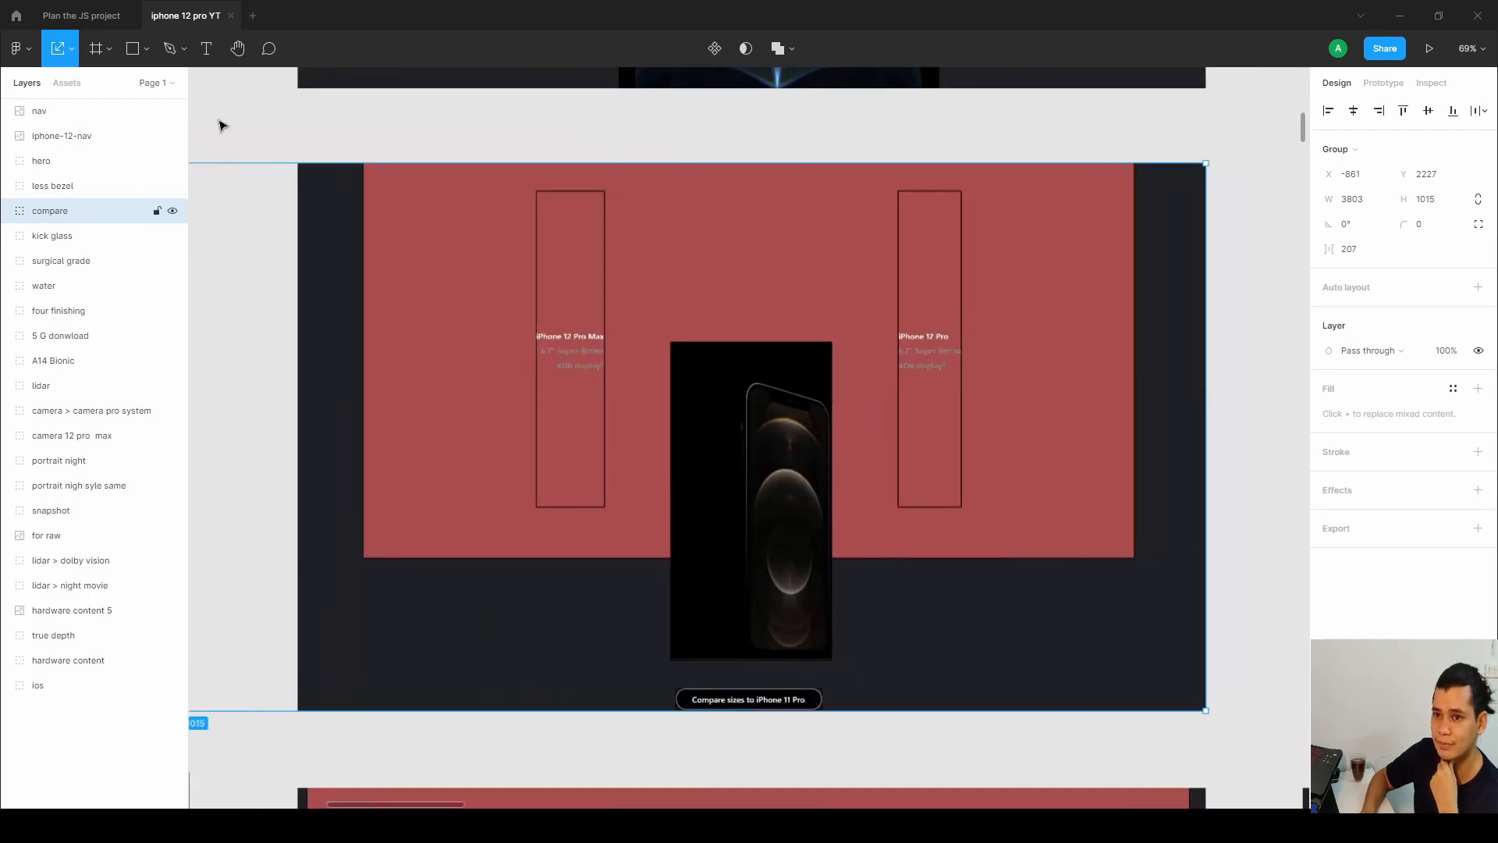
pyautogui.click(152, 50)
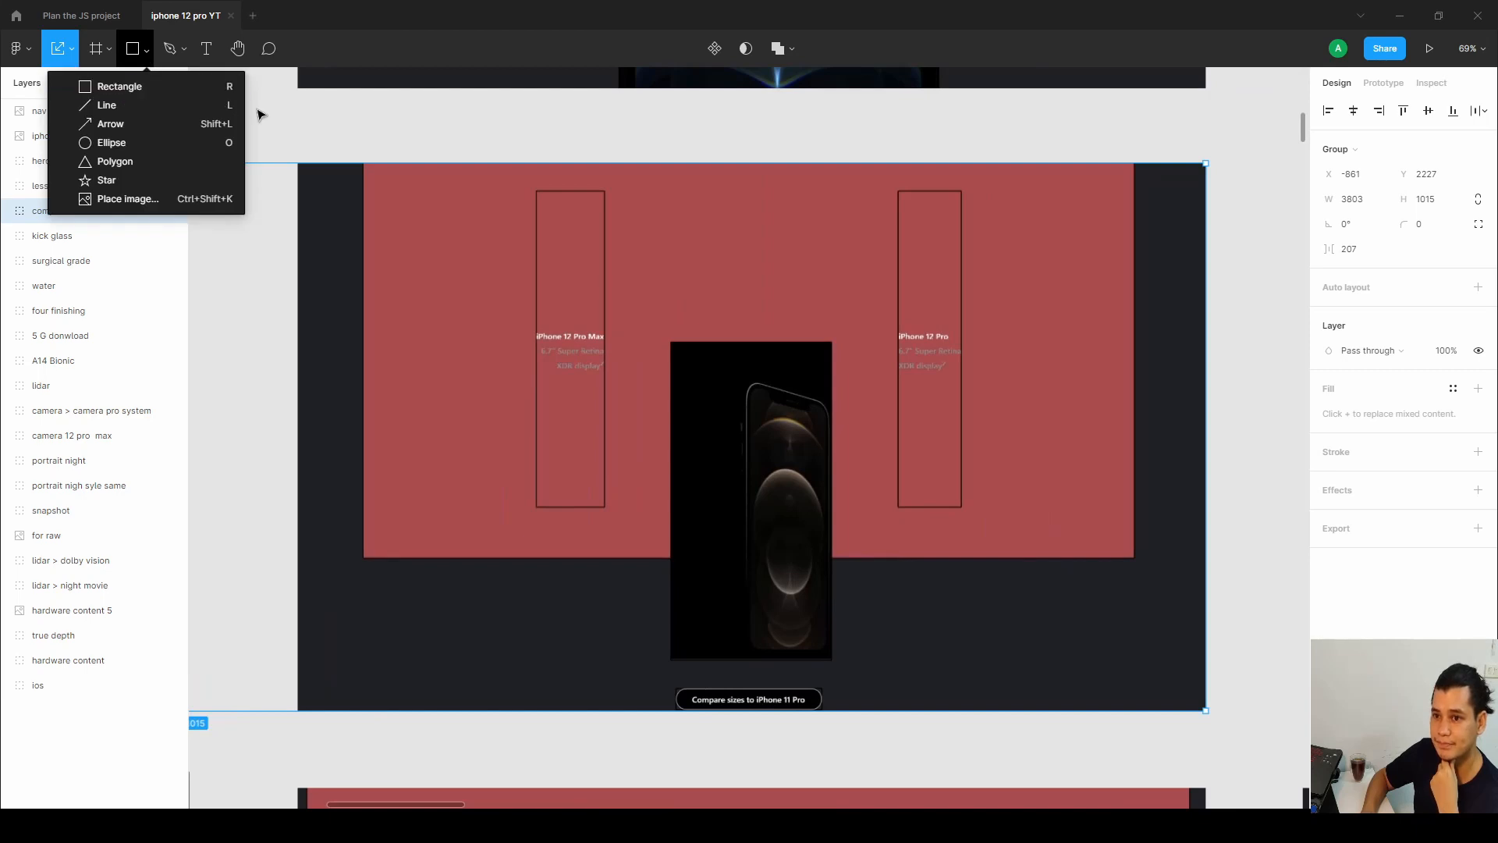
pyautogui.click(488, 144)
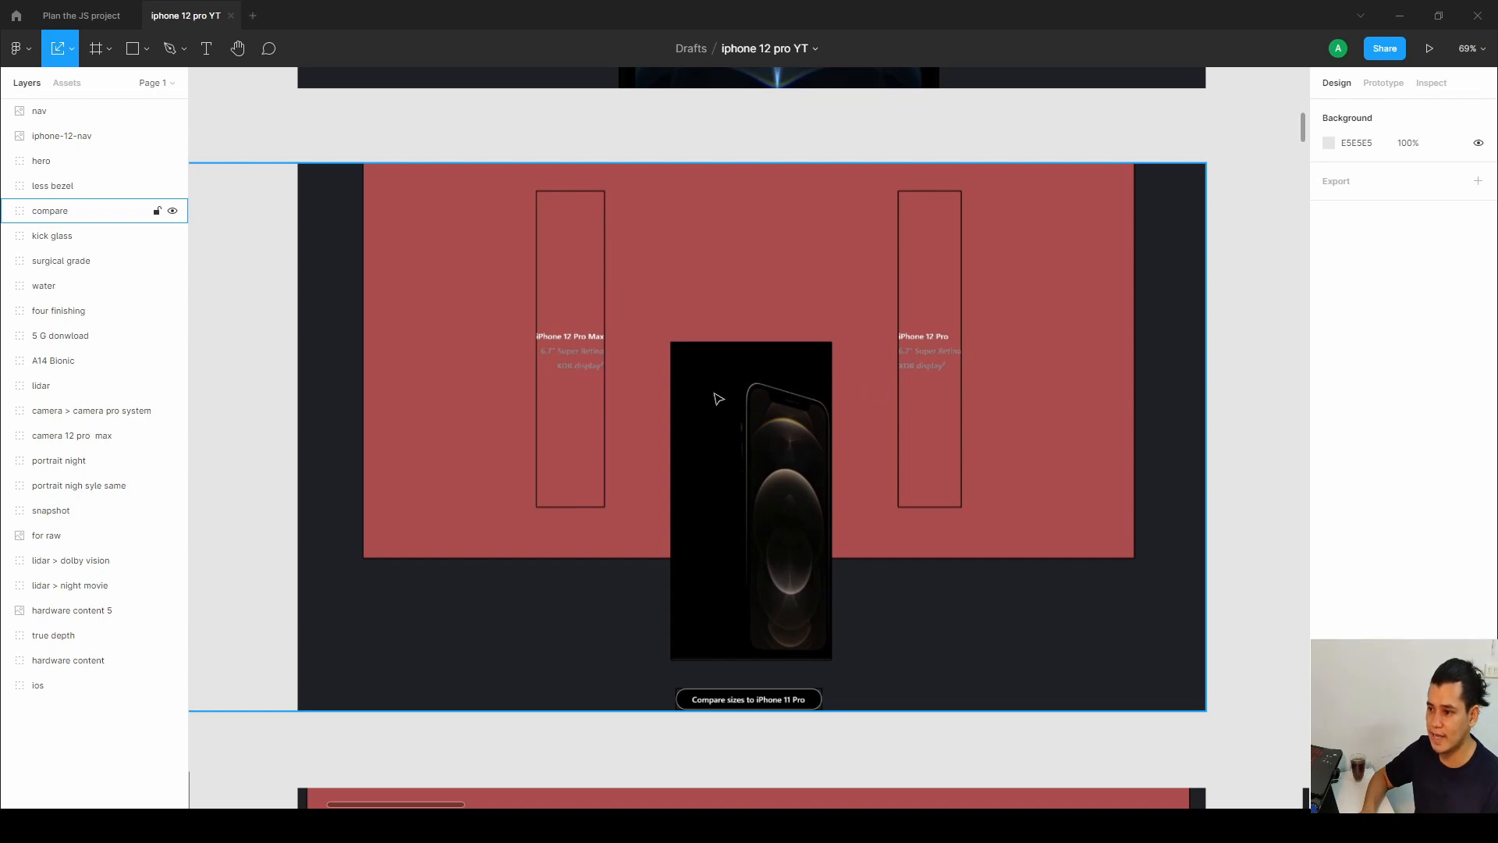
pyautogui.click(749, 425)
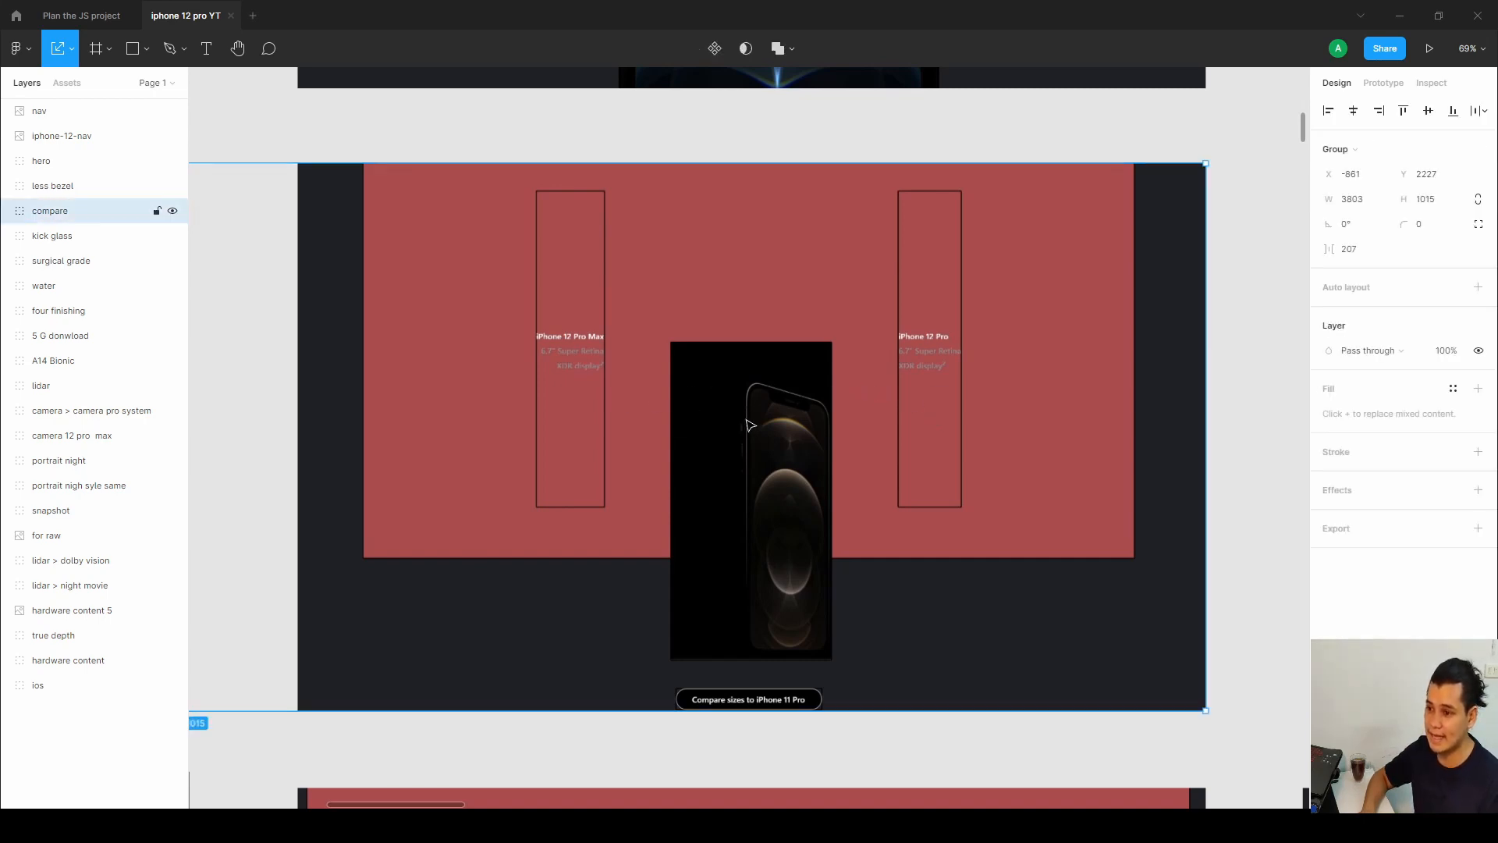
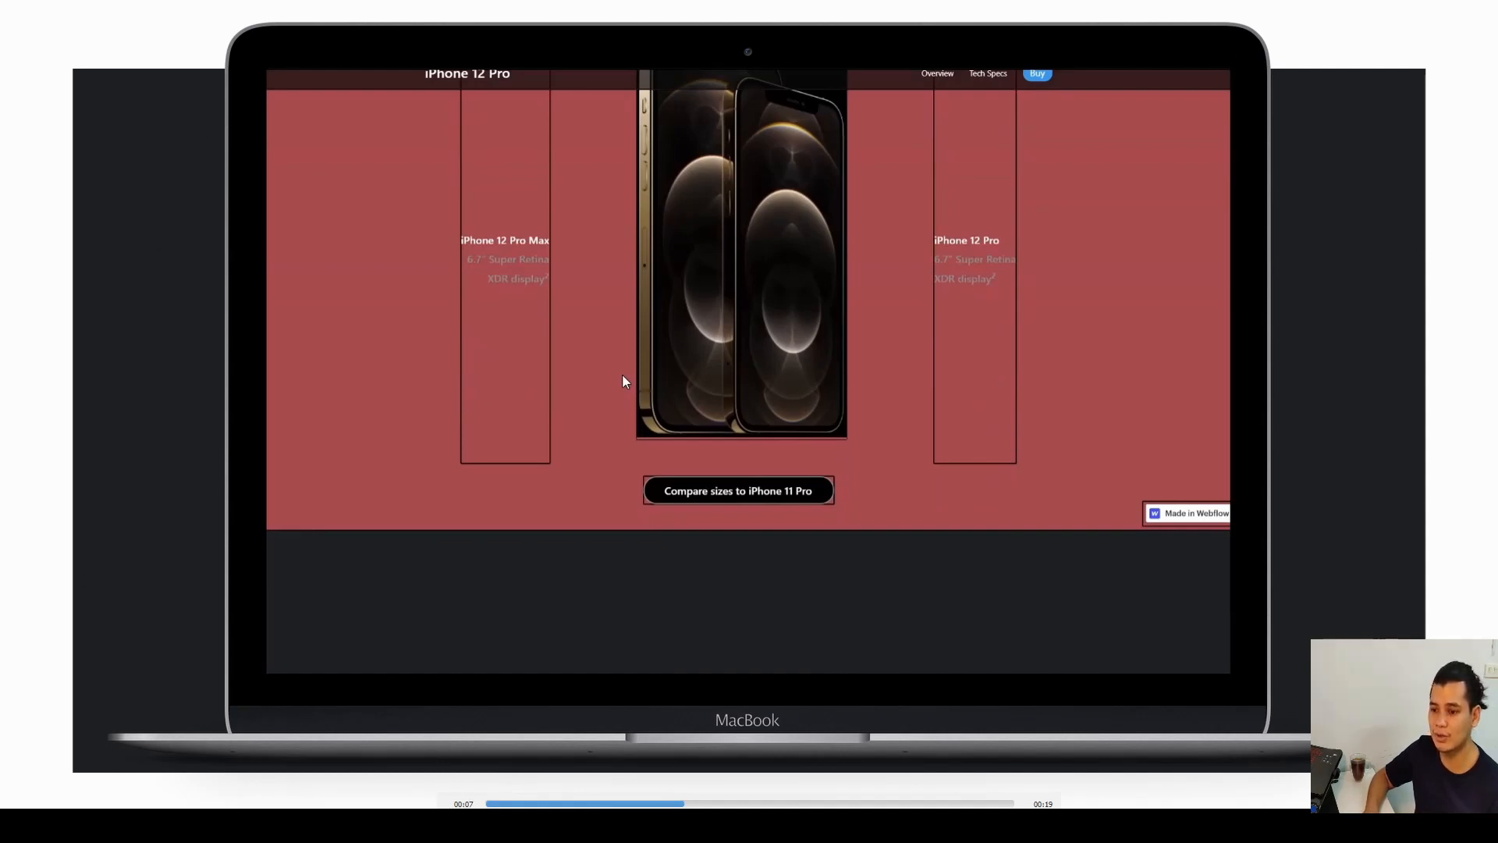
# Play the compare section's animation preview video in the Figma file, then switch back to the Webflow Designer.
pyautogui.press('space')
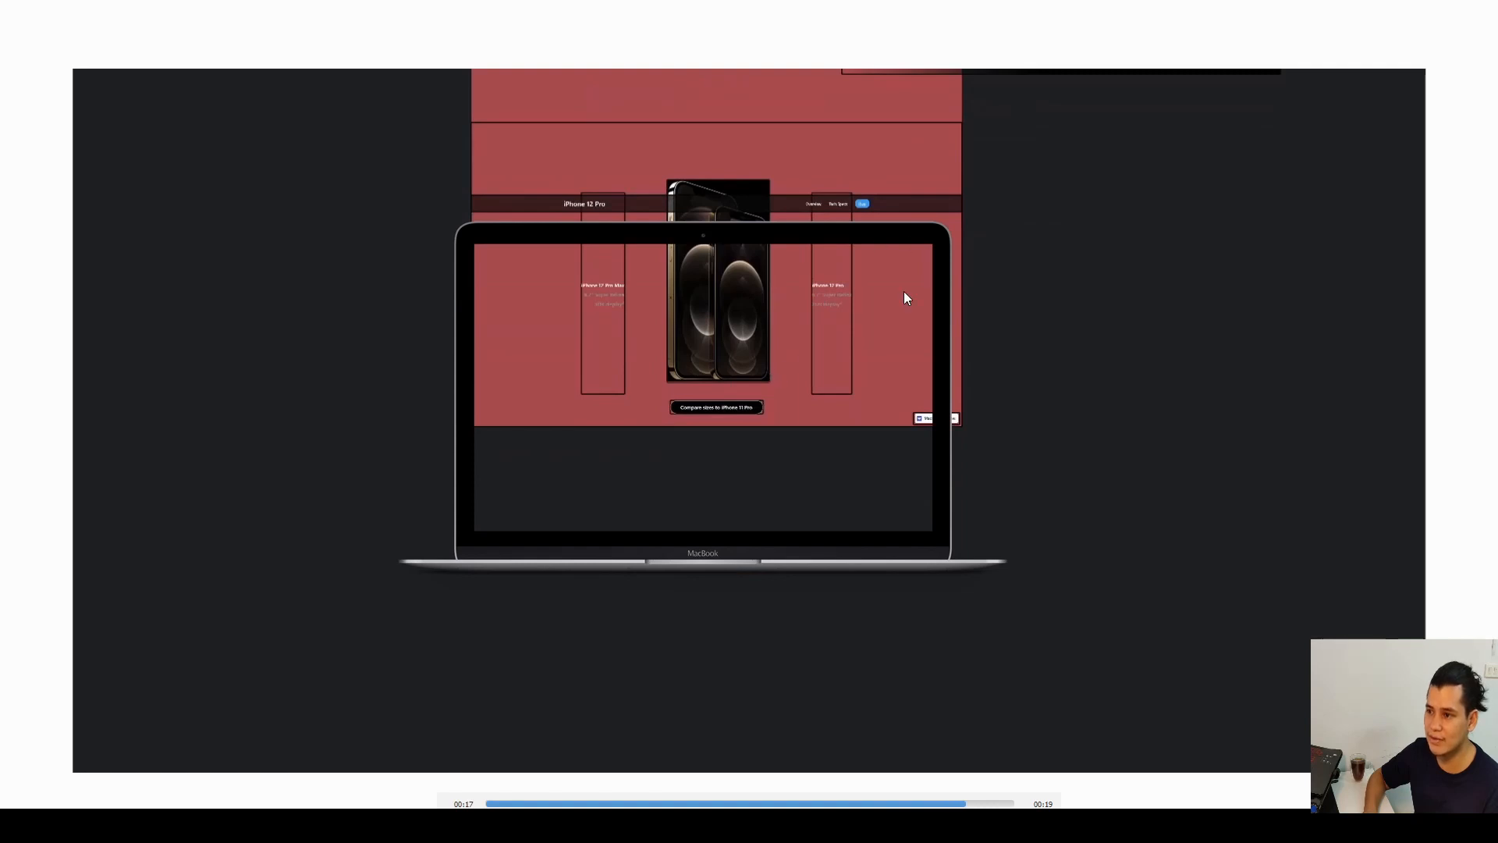
pyautogui.press('Escape')
pyautogui.click(1477, 11)
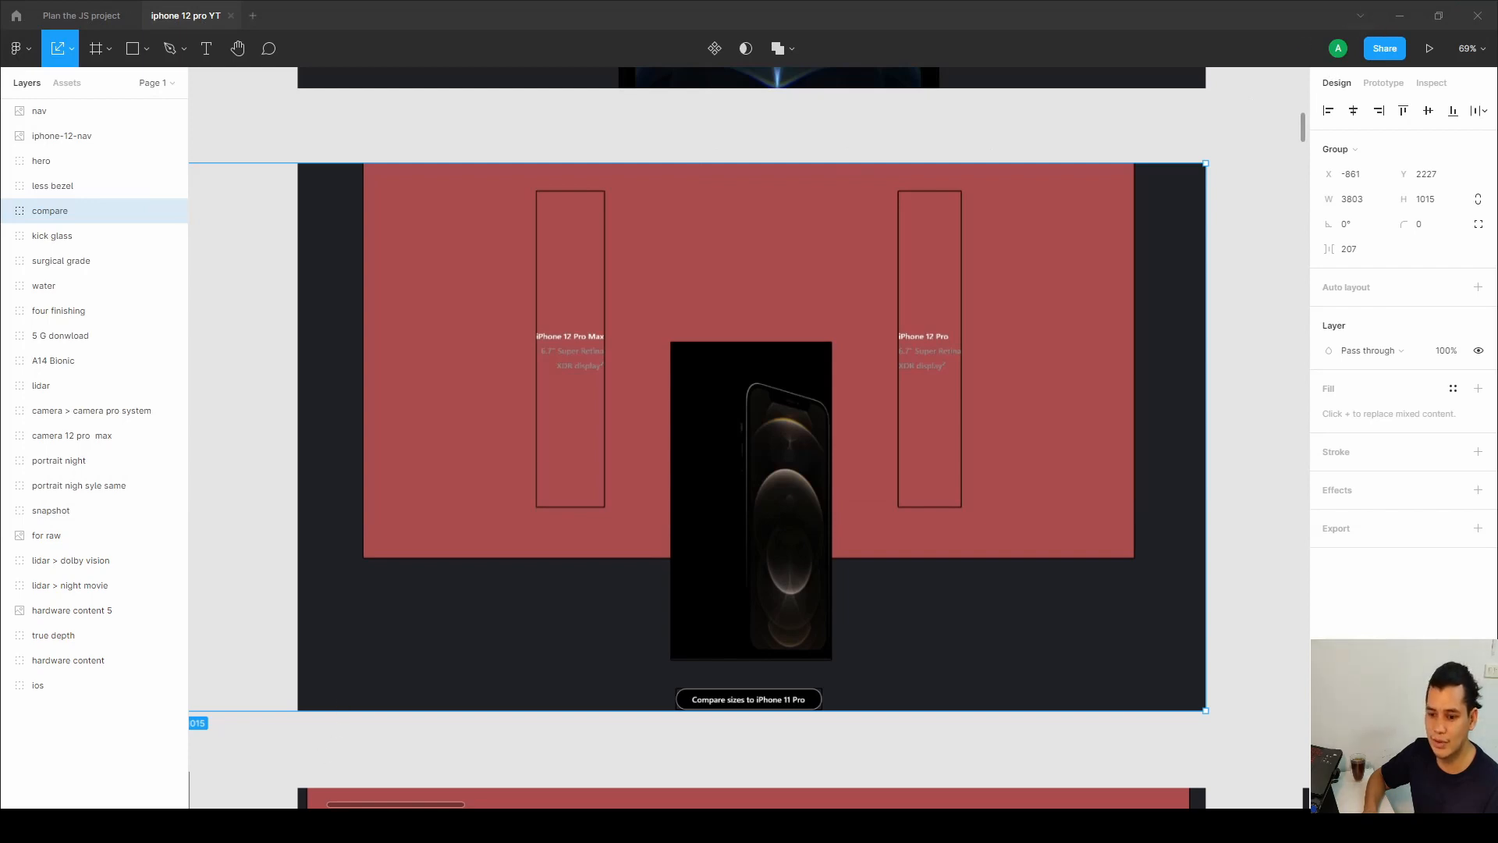
pyautogui.hotkey('alt', 'Tab')
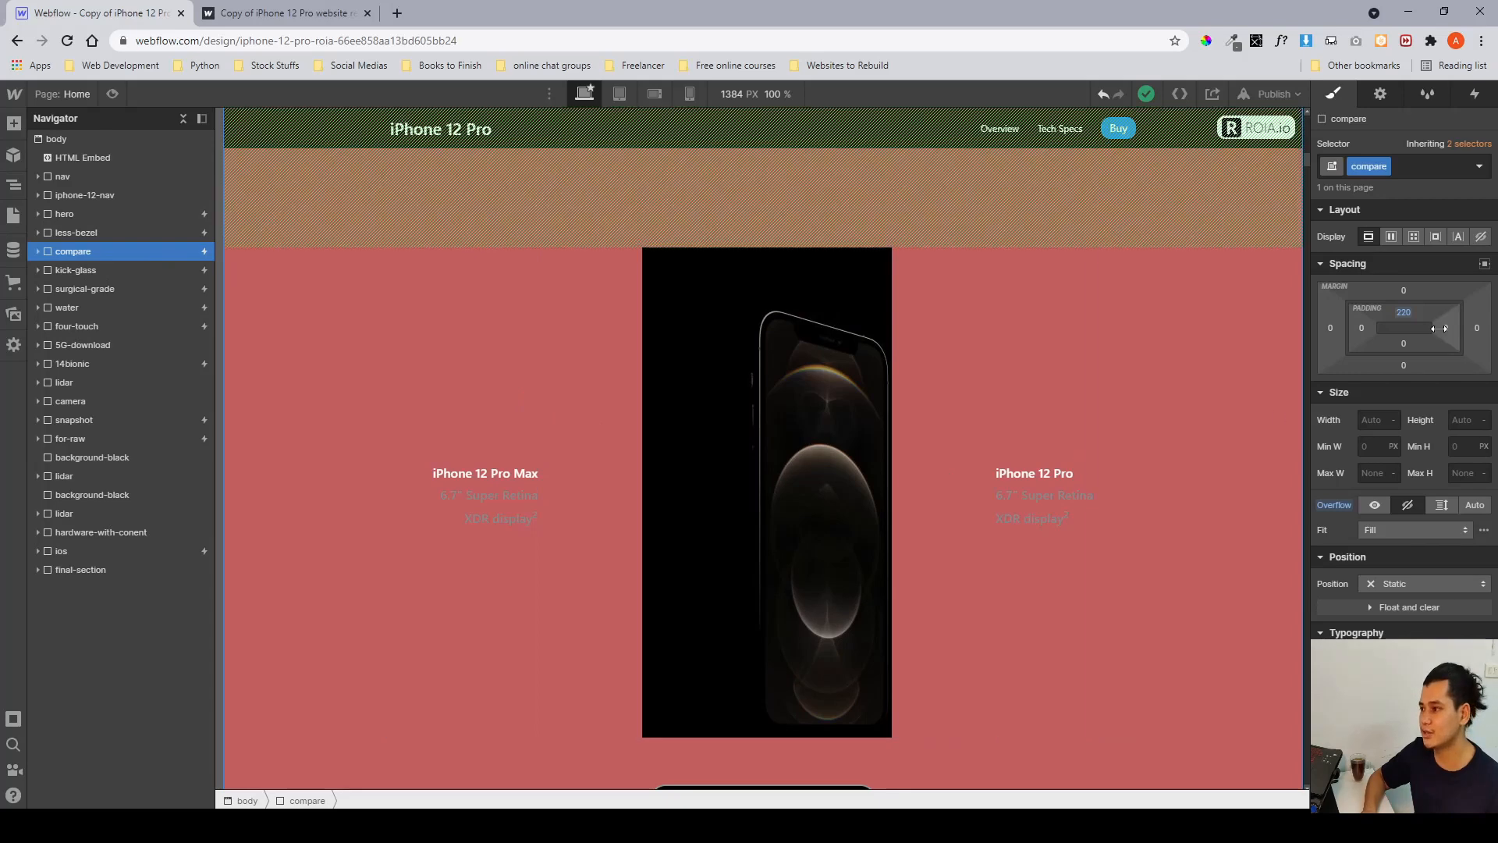
# Expand the compare section in the navigator and inspect its container, compare__flex wrapper and left and right column elements.
pyautogui.scroll(-5, 1415, 314)
pyautogui.scroll(4, 1396, 420)
pyautogui.scroll(-6, 1393, 421)
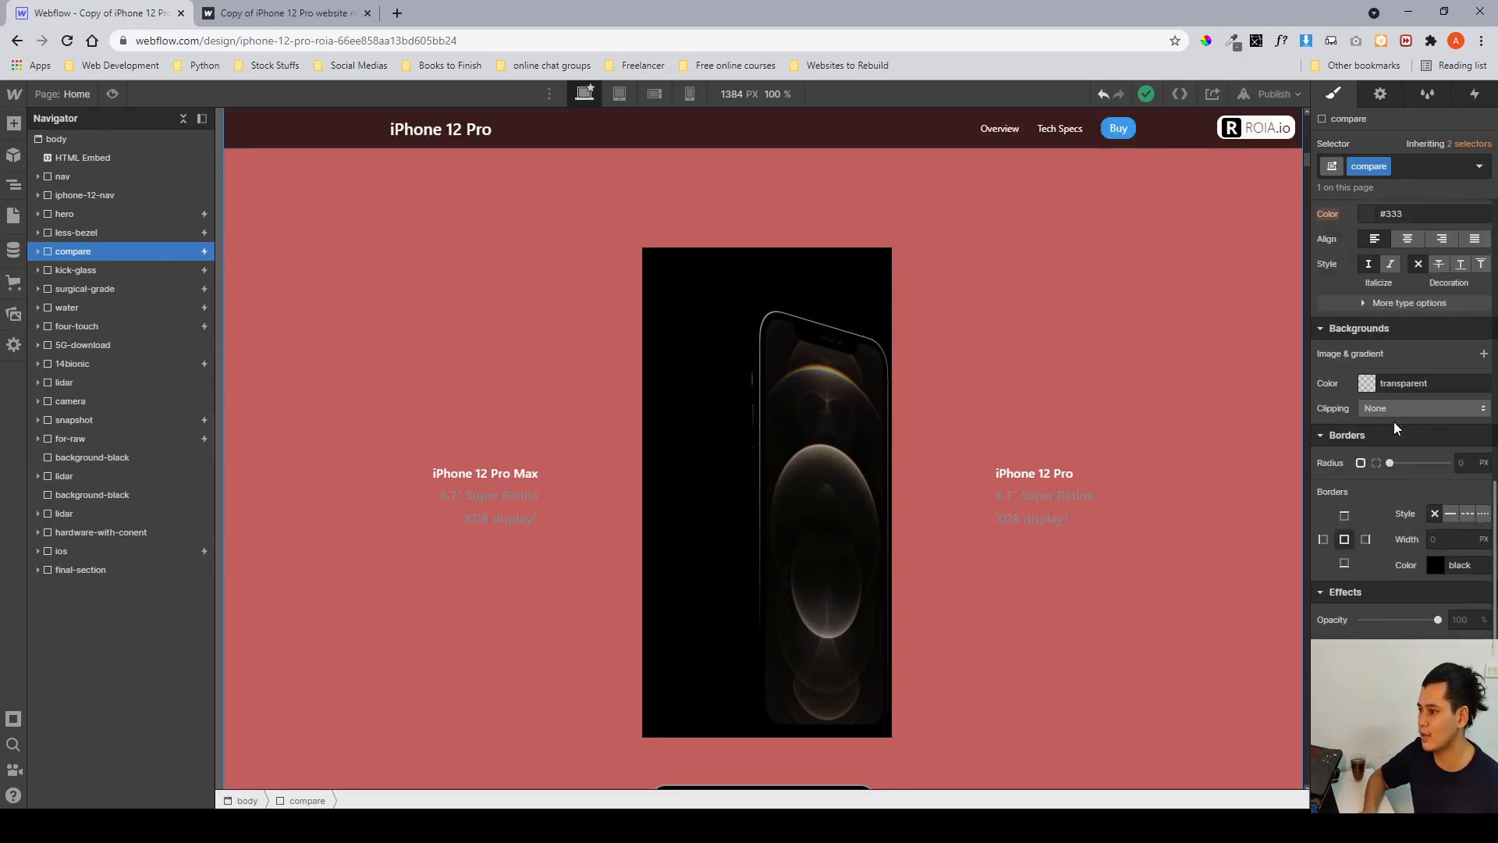
pyautogui.scroll(7, 1394, 422)
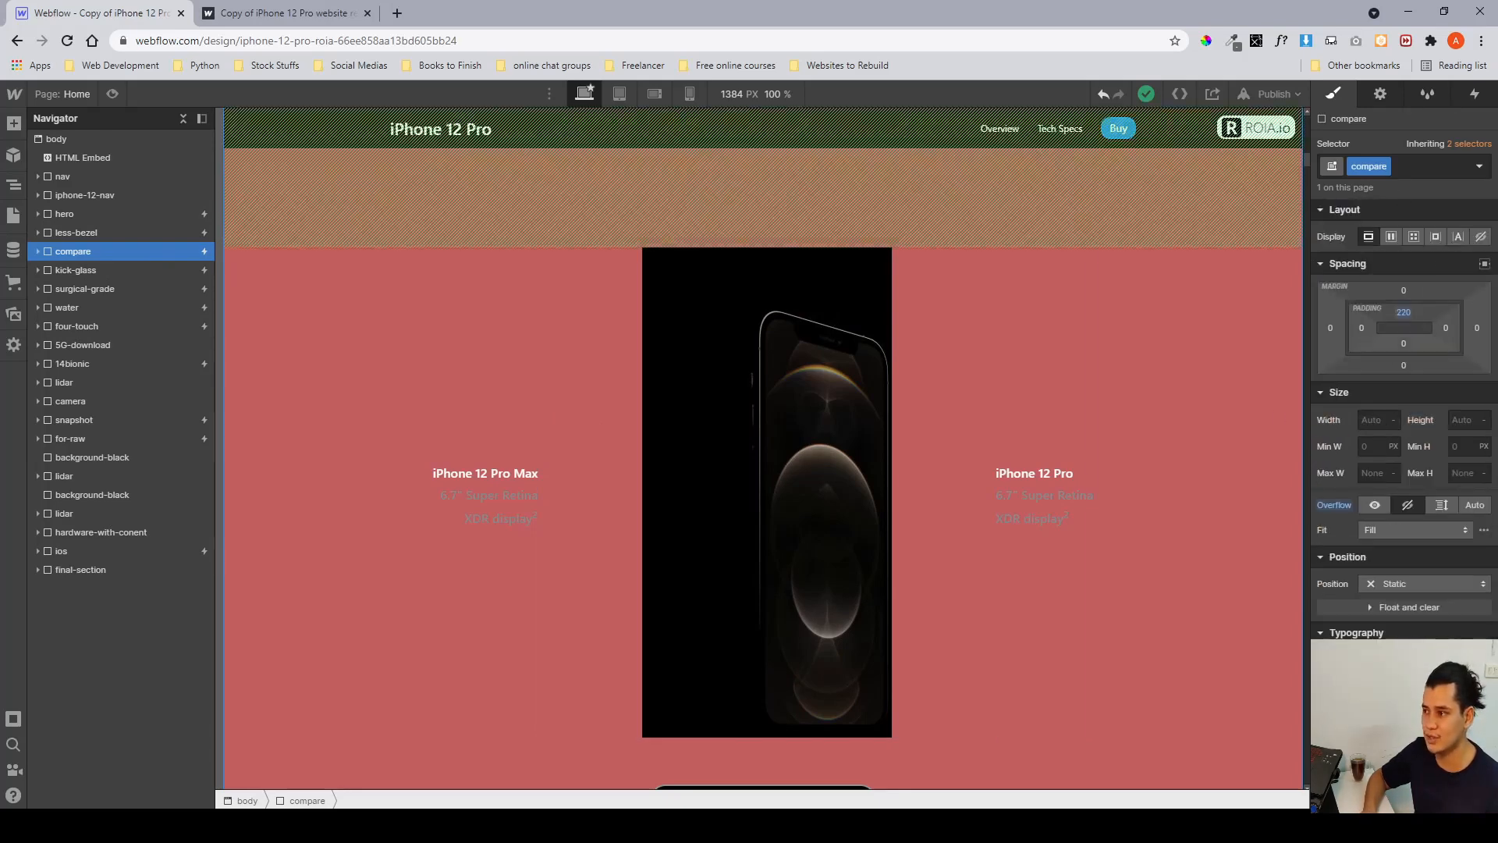
pyautogui.click(37, 252)
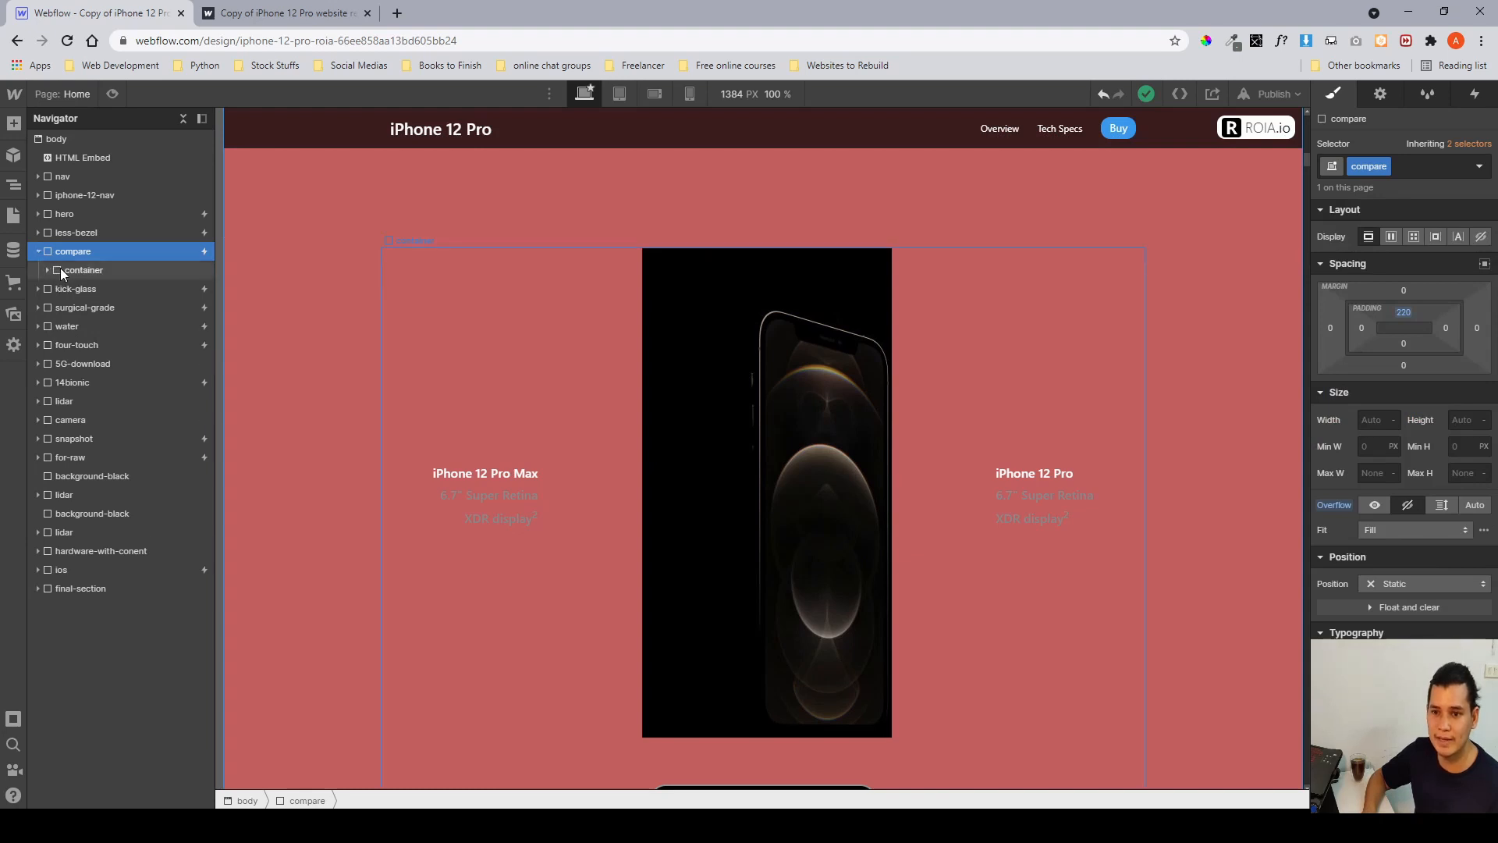
pyautogui.click(59, 268)
pyautogui.scroll(-1, 540, 390)
pyautogui.scroll(2, 596, 400)
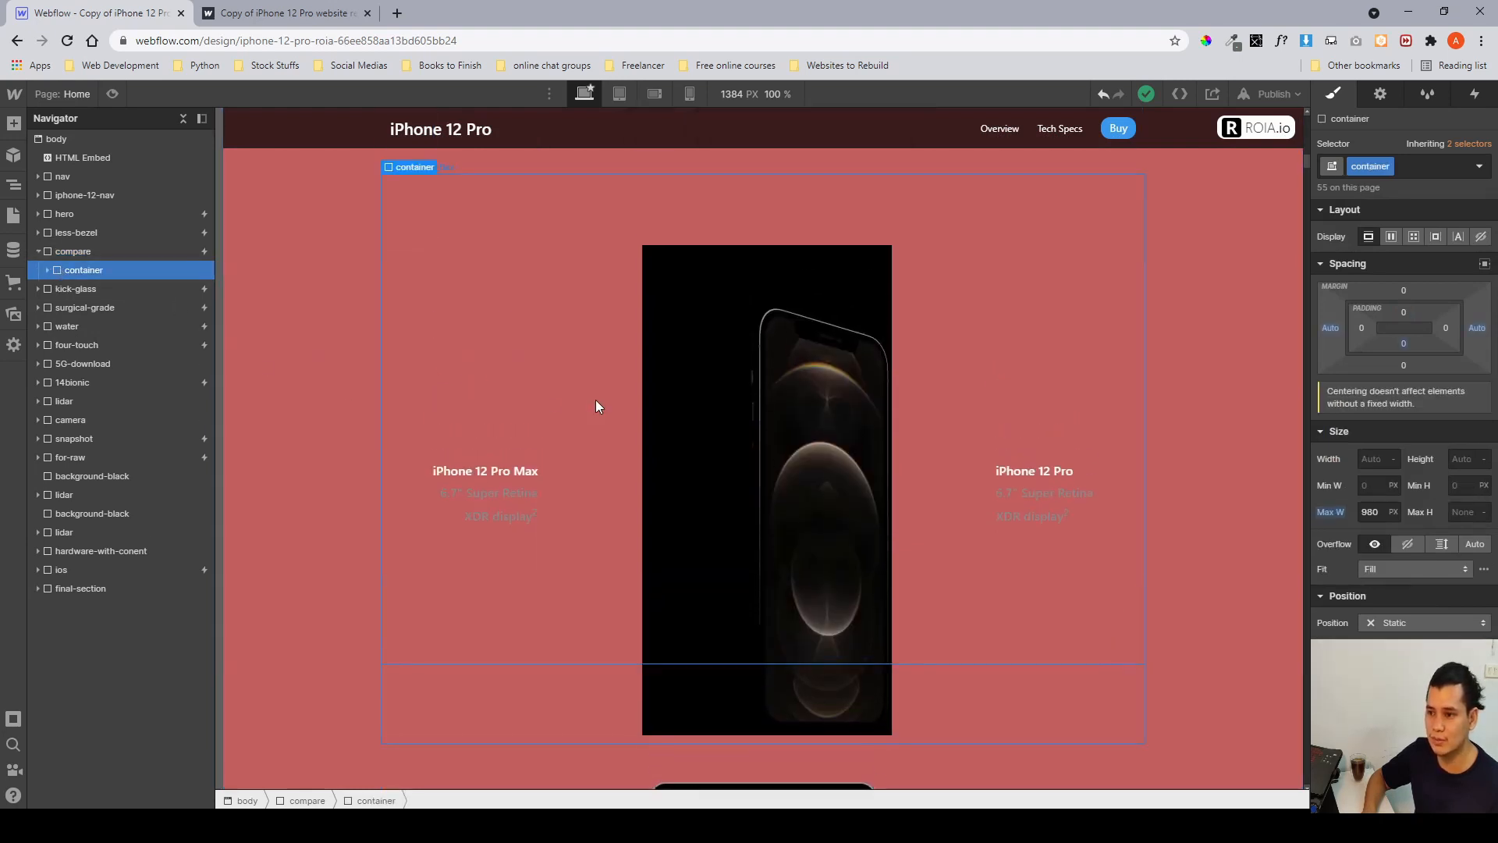
pyautogui.click(48, 271)
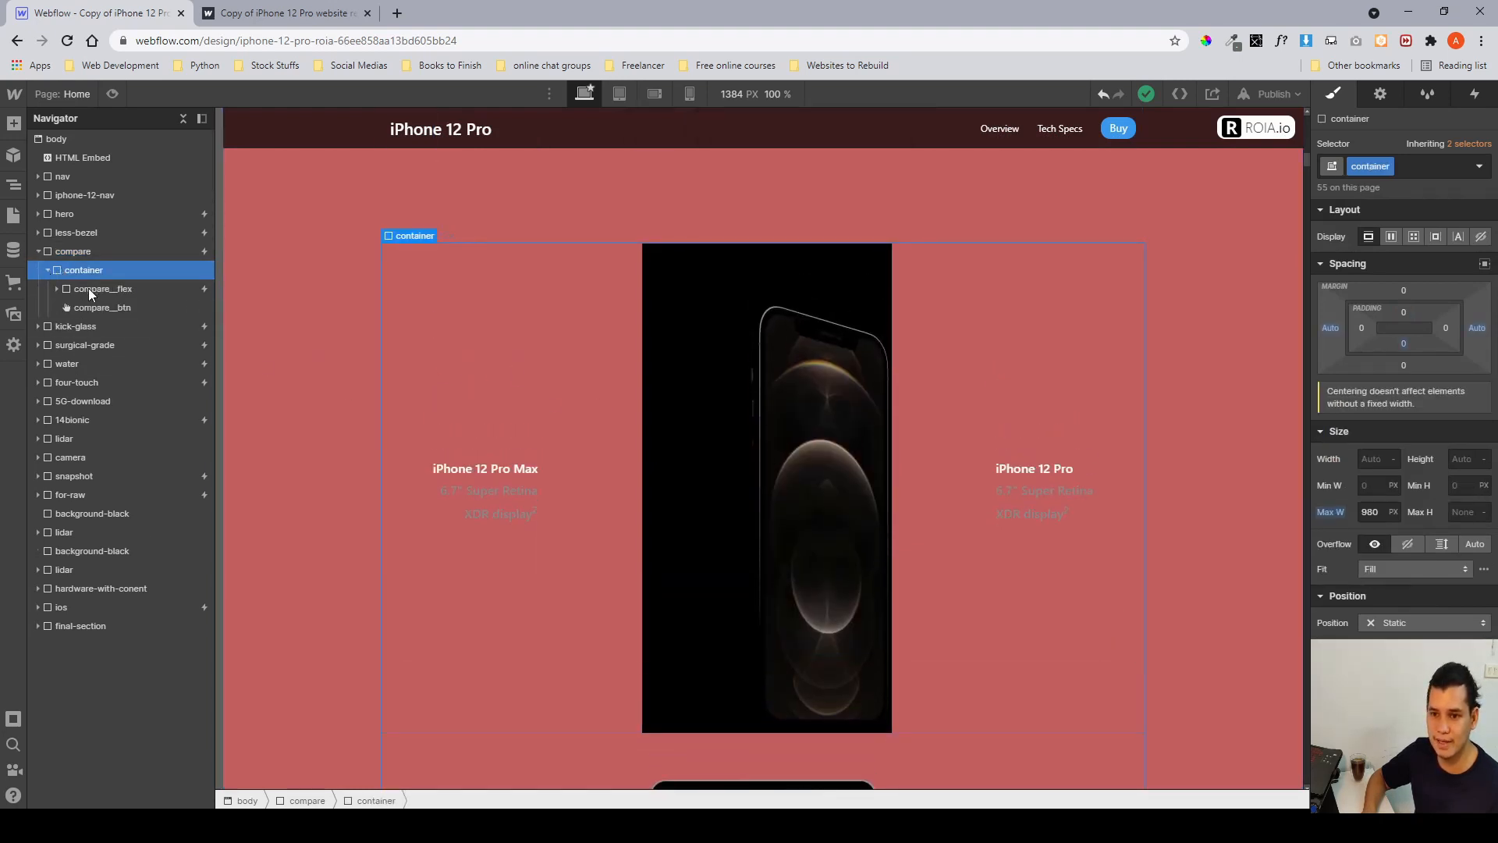
pyautogui.click(87, 288)
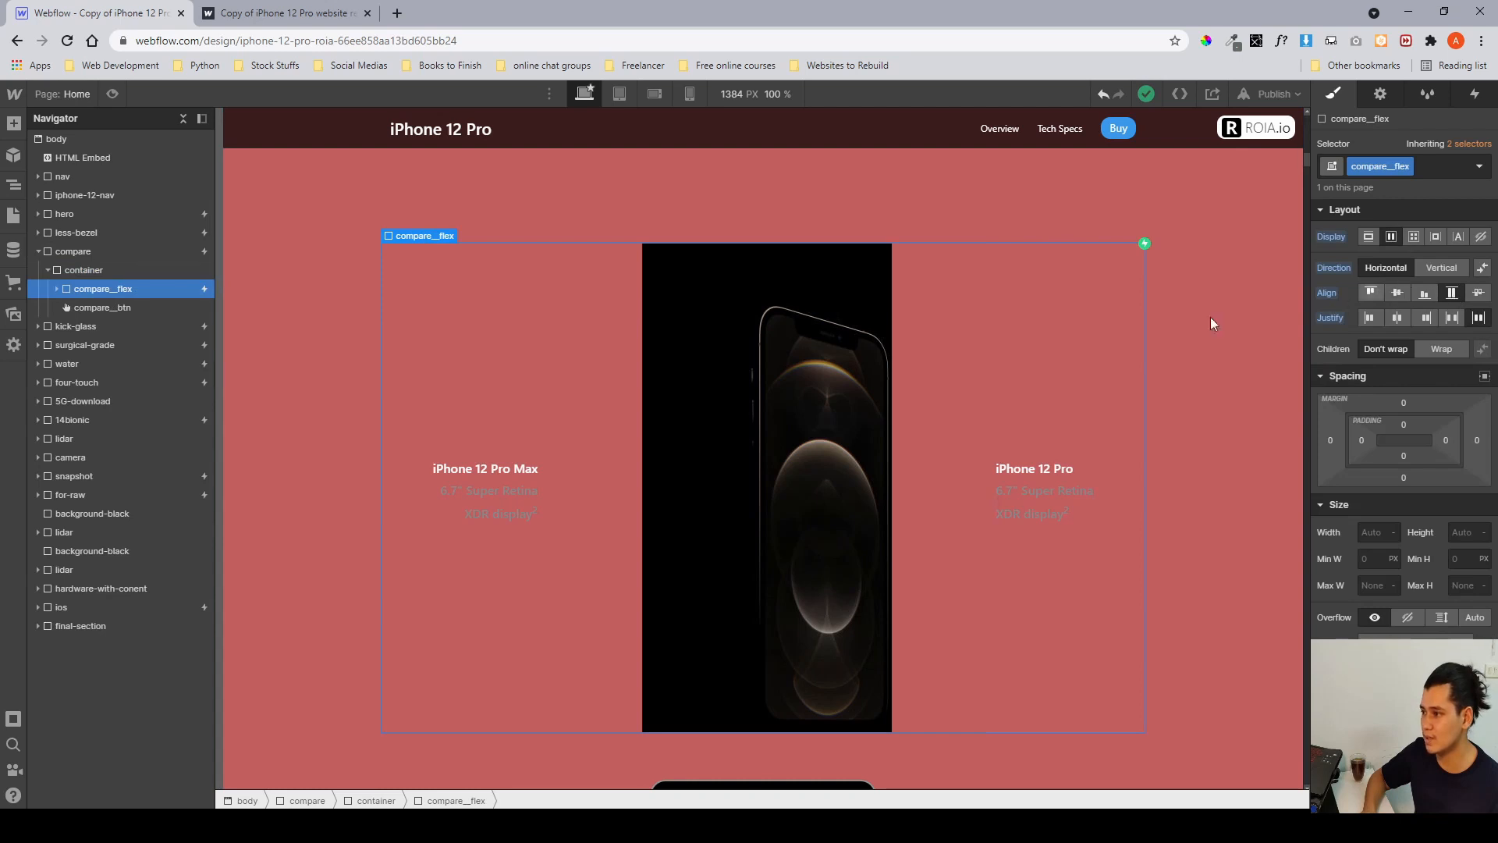
pyautogui.click(58, 288)
pyautogui.click(82, 307)
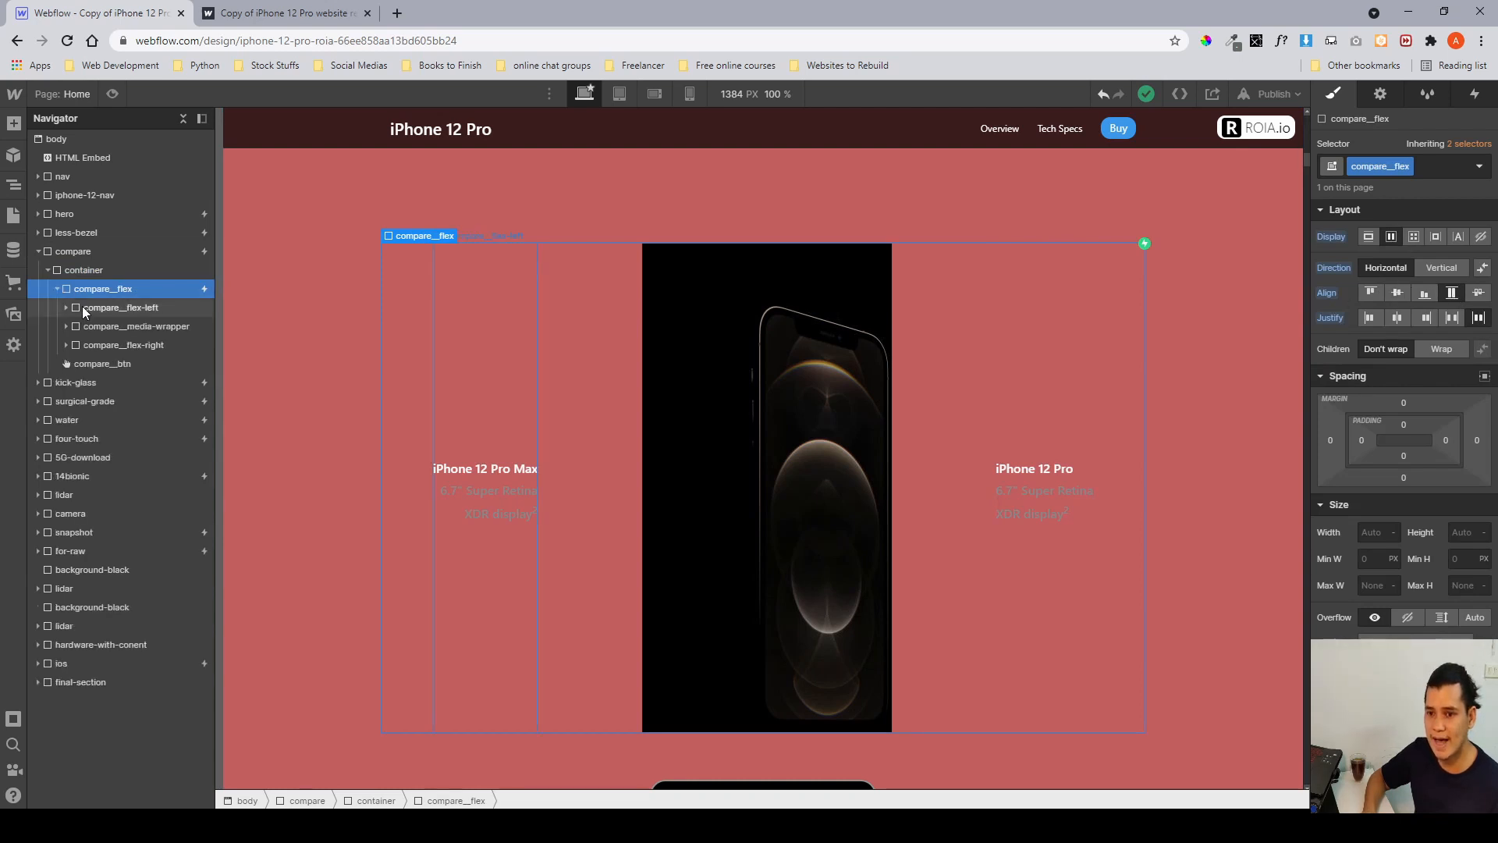
pyautogui.click(107, 326)
pyautogui.click(109, 345)
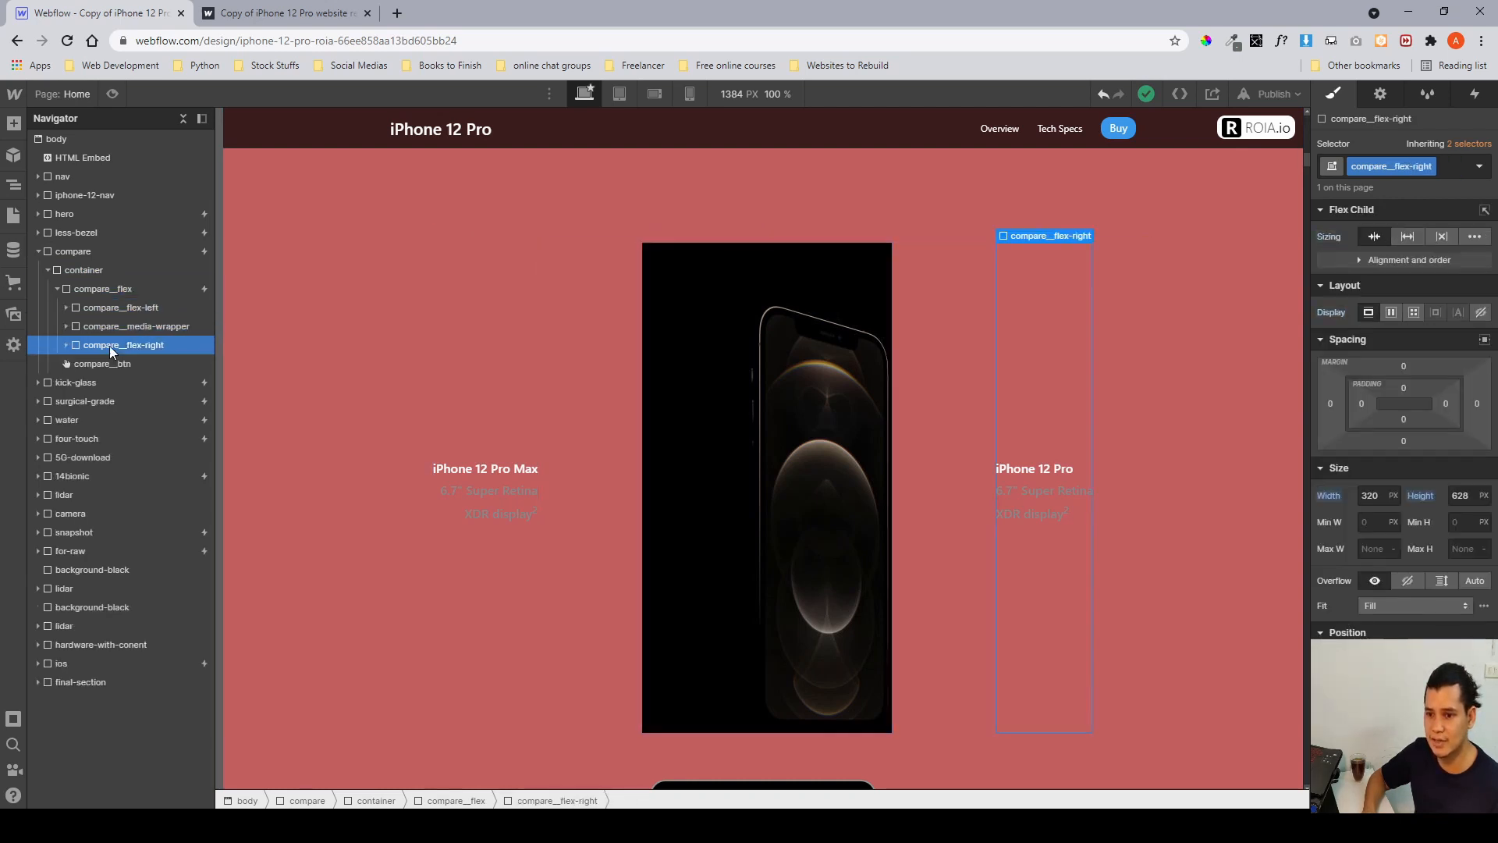
pyautogui.click(119, 309)
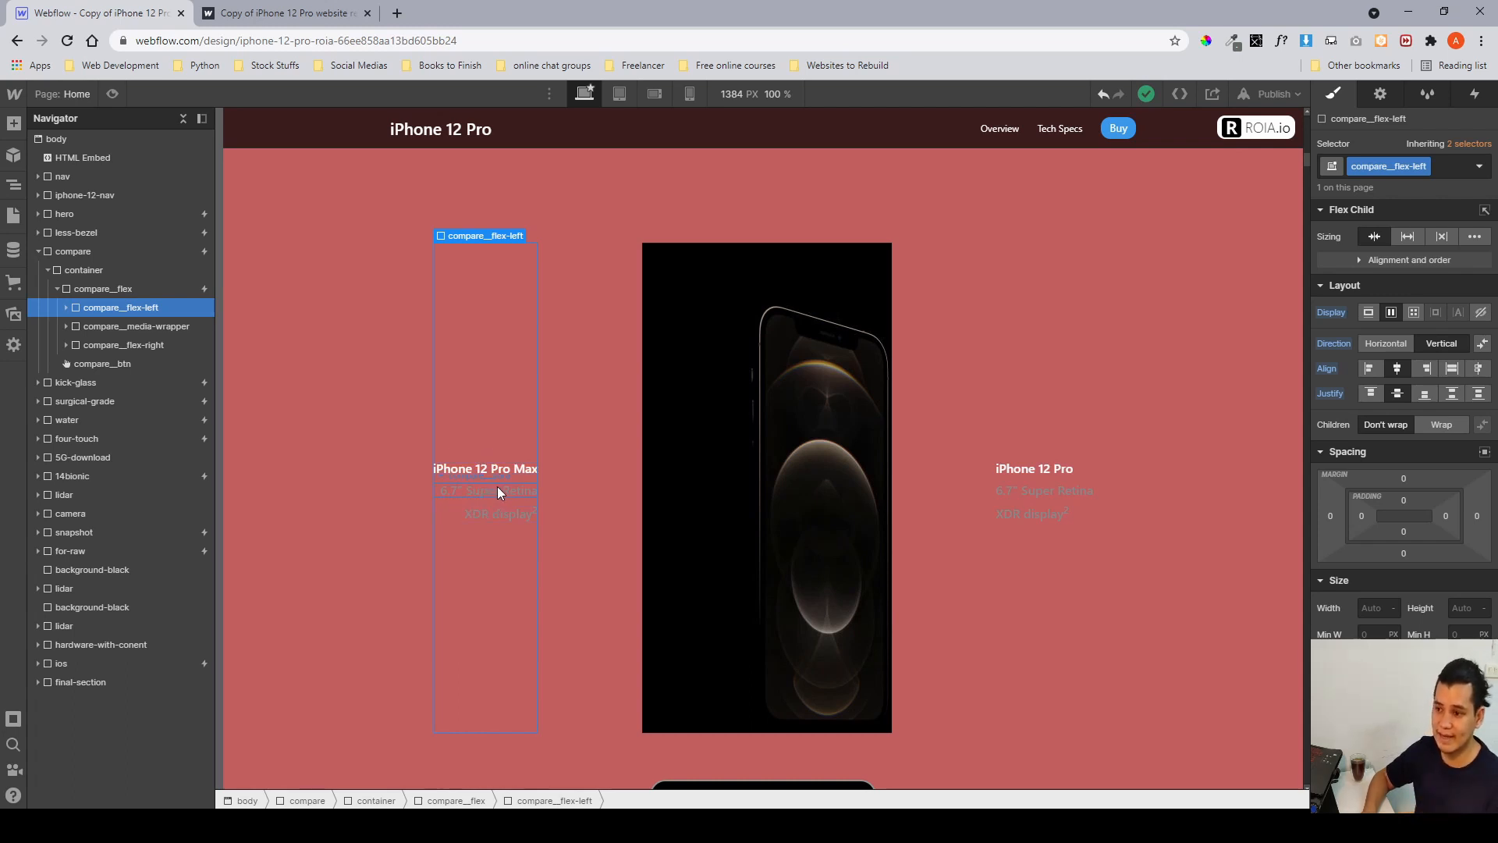
pyautogui.click(66, 307)
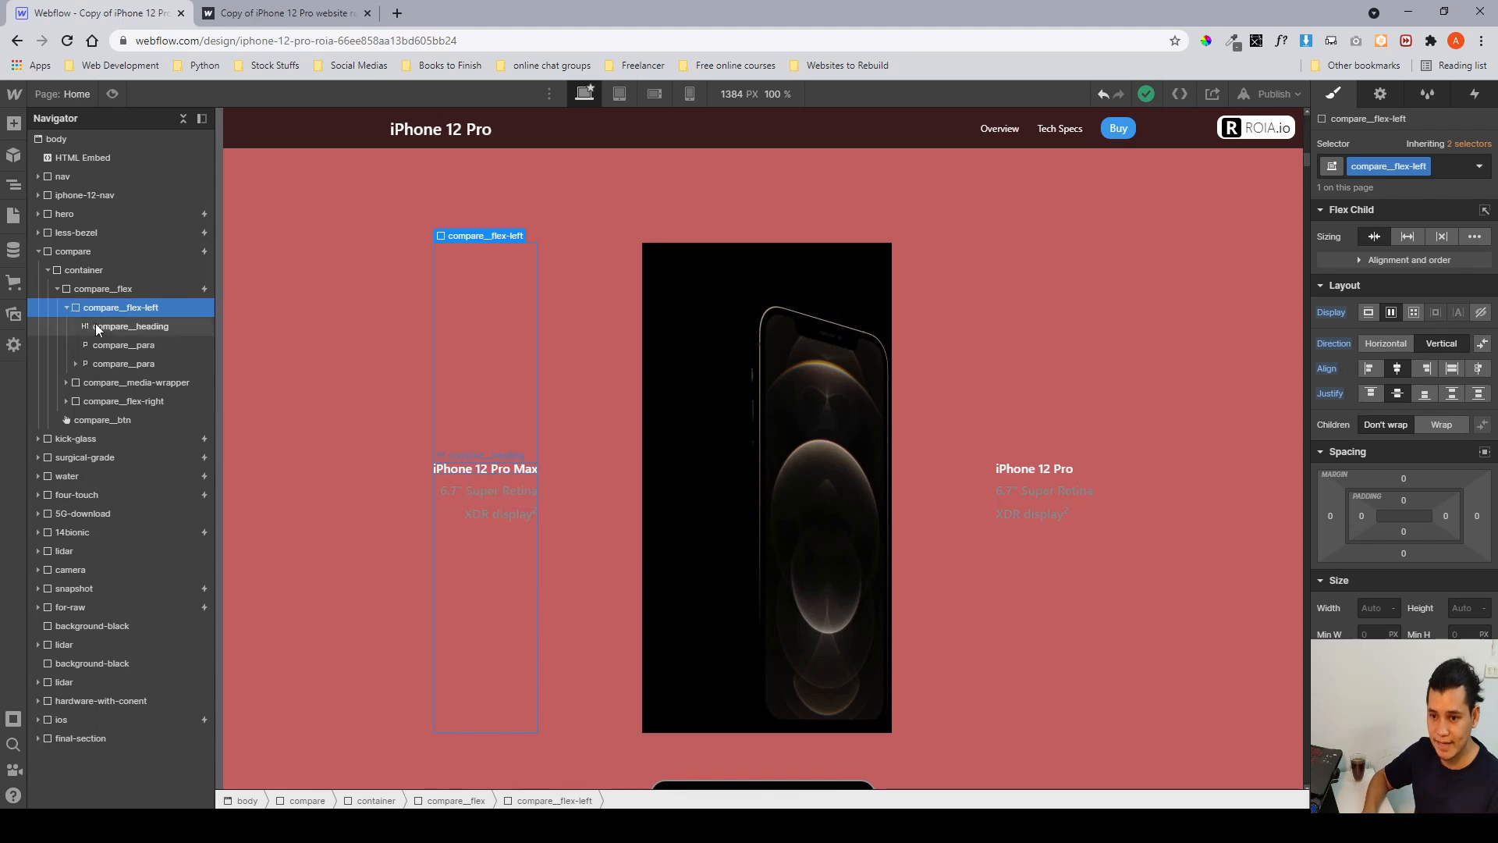
pyautogui.click(67, 307)
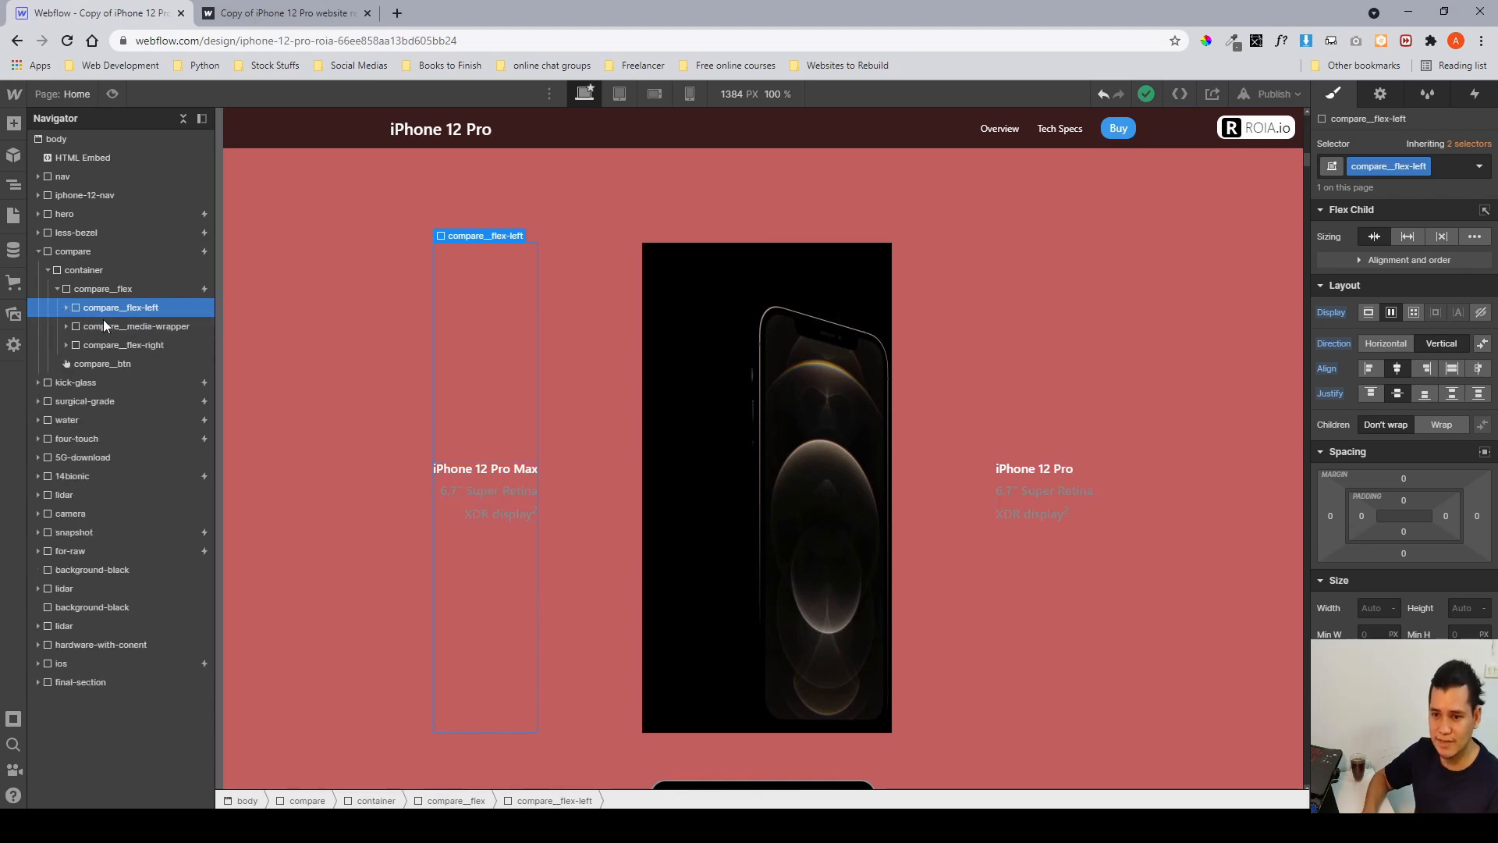
# Expand the compare__media-wrapper and compare the settings of the compare__lottie and compare__image elements inside it.
pyautogui.click(114, 327)
pyautogui.click(67, 326)
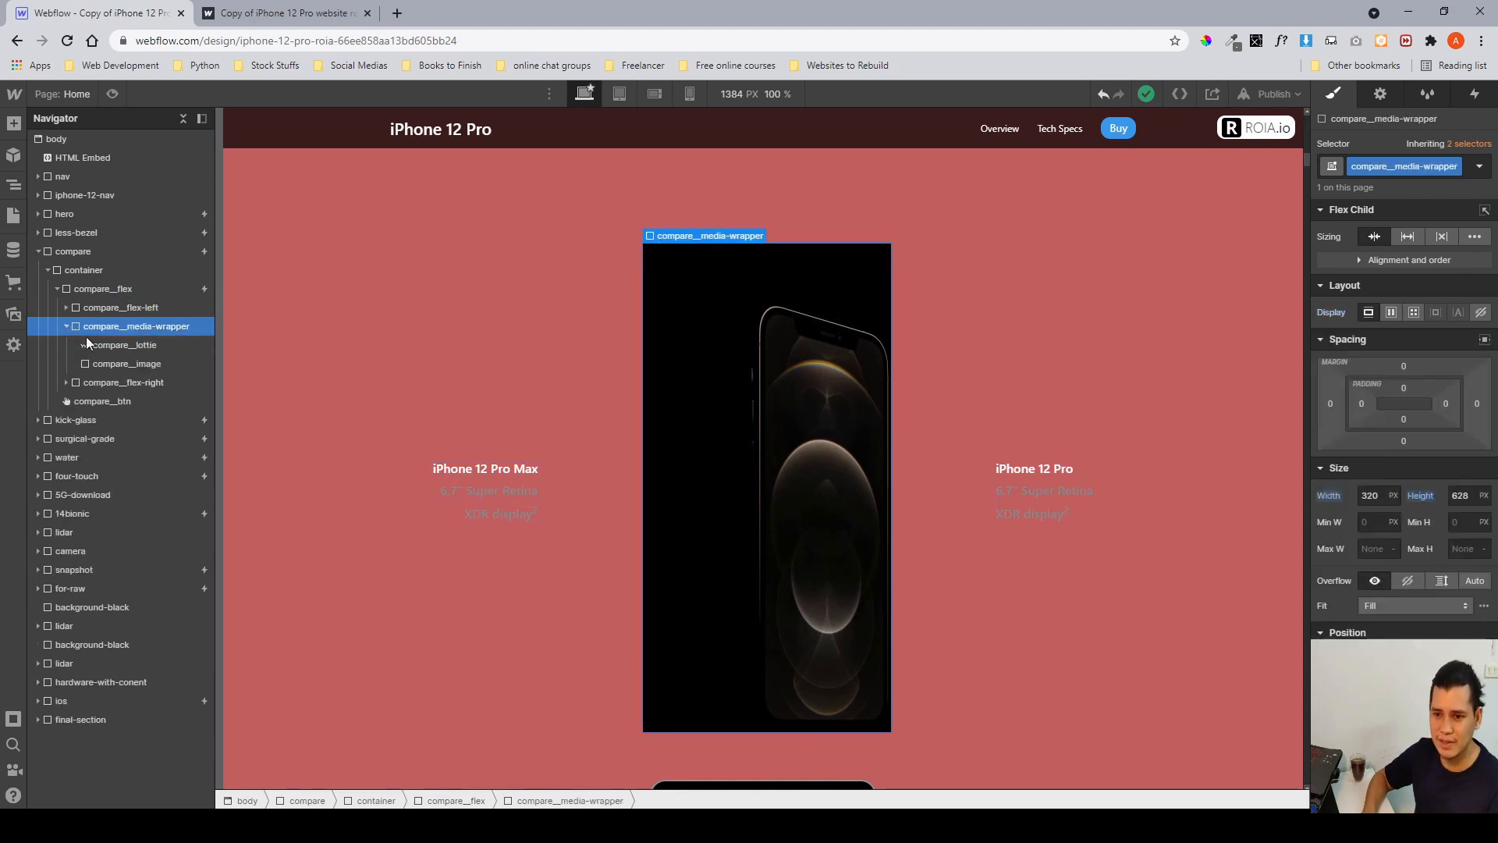
pyautogui.click(134, 348)
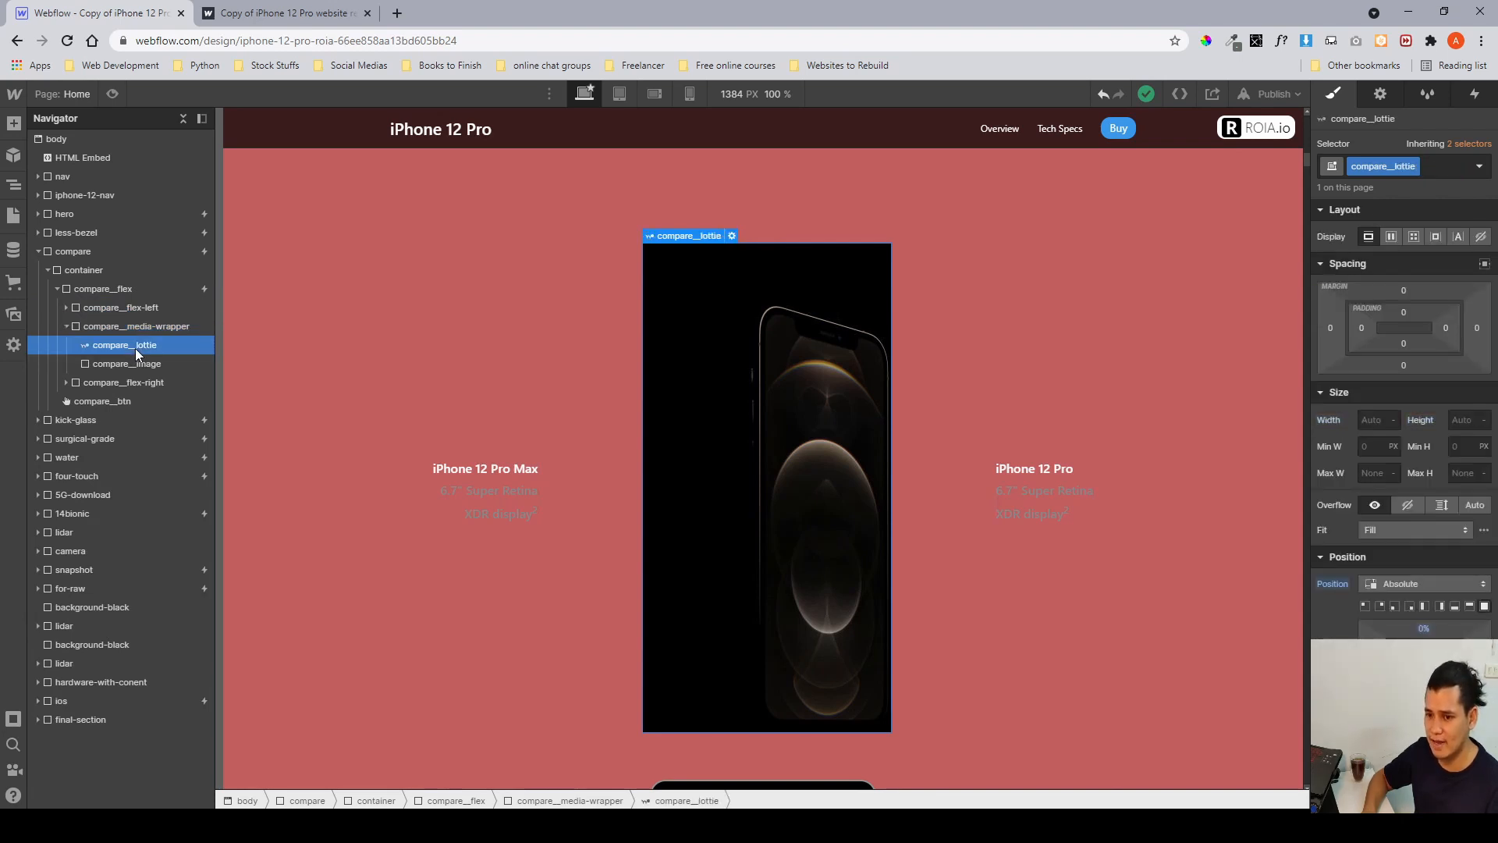
pyautogui.click(142, 364)
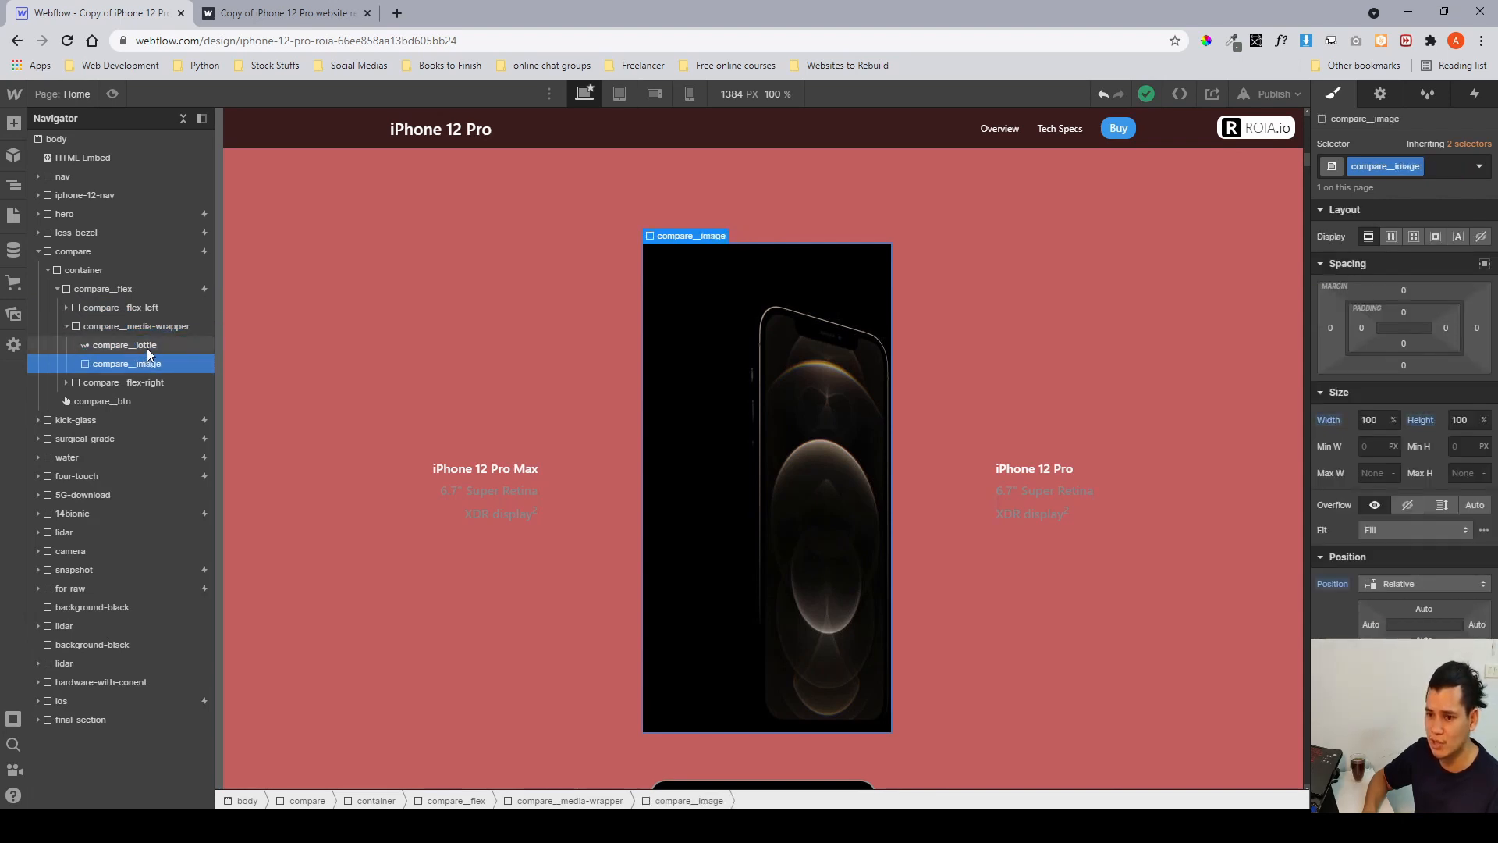
pyautogui.click(146, 348)
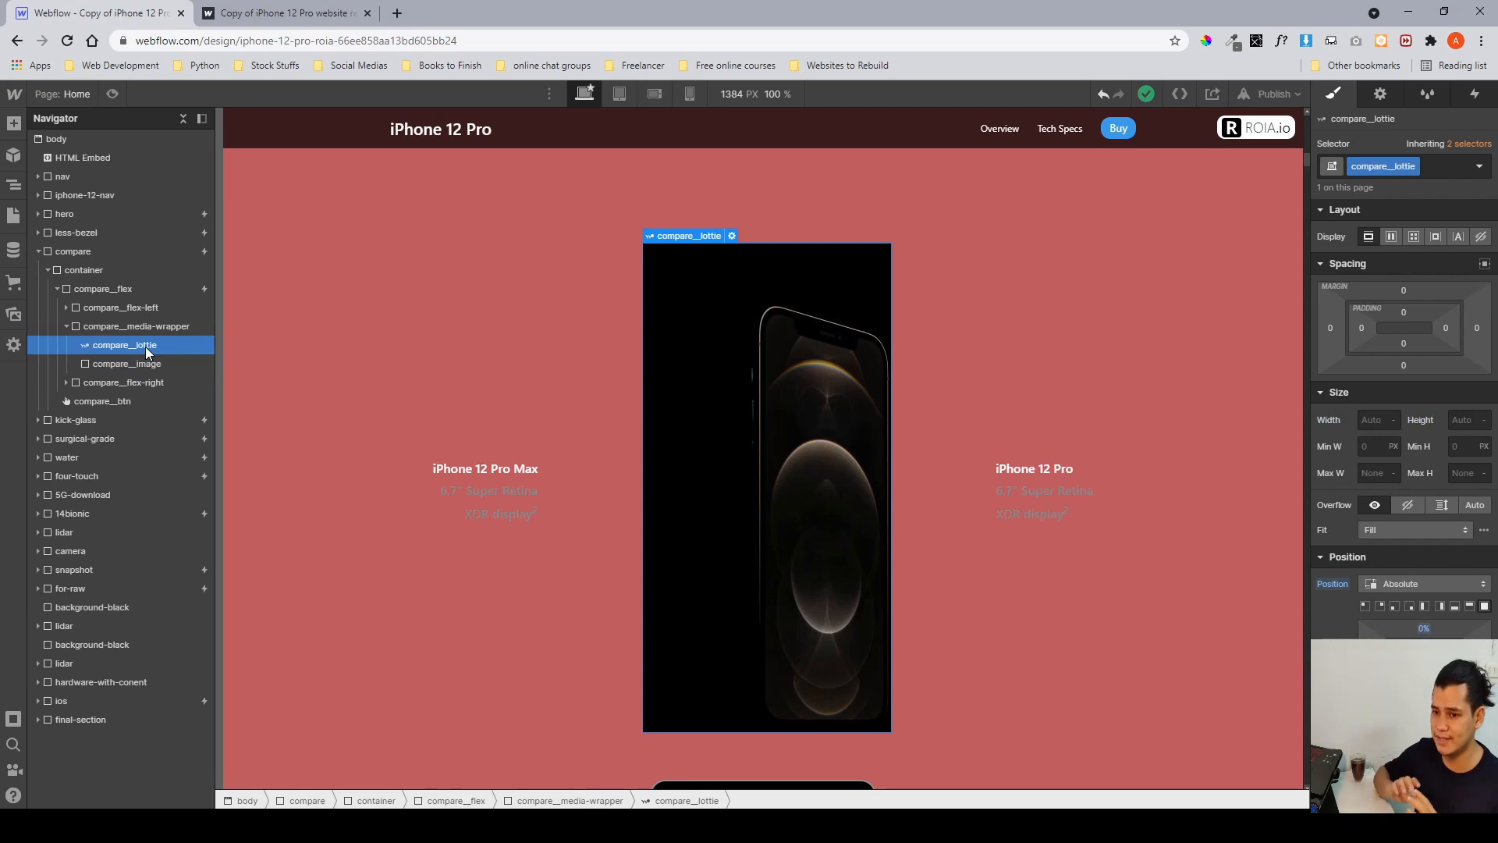
pyautogui.click(144, 364)
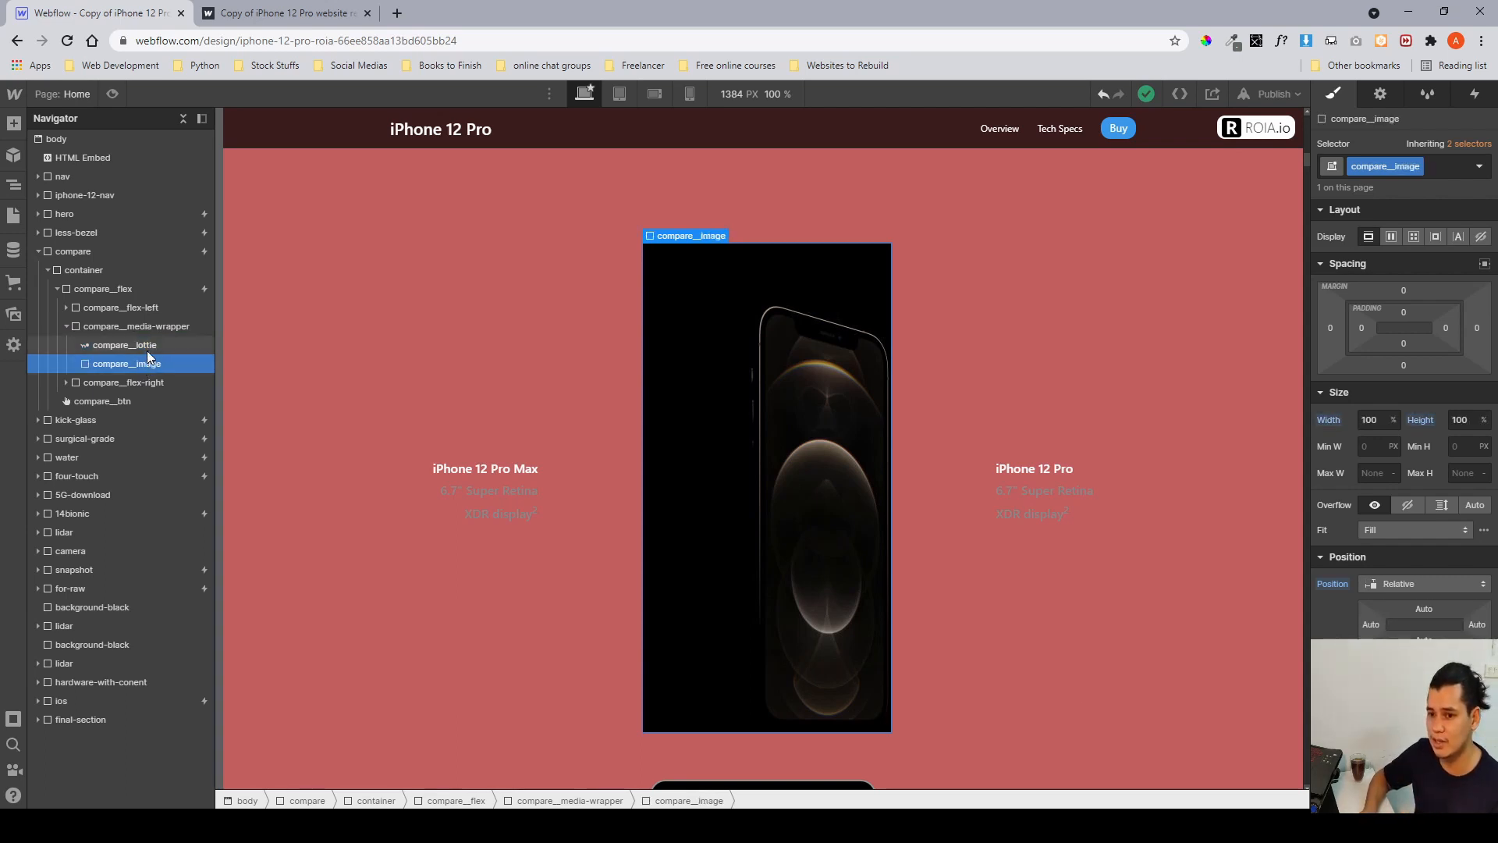
pyautogui.click(147, 352)
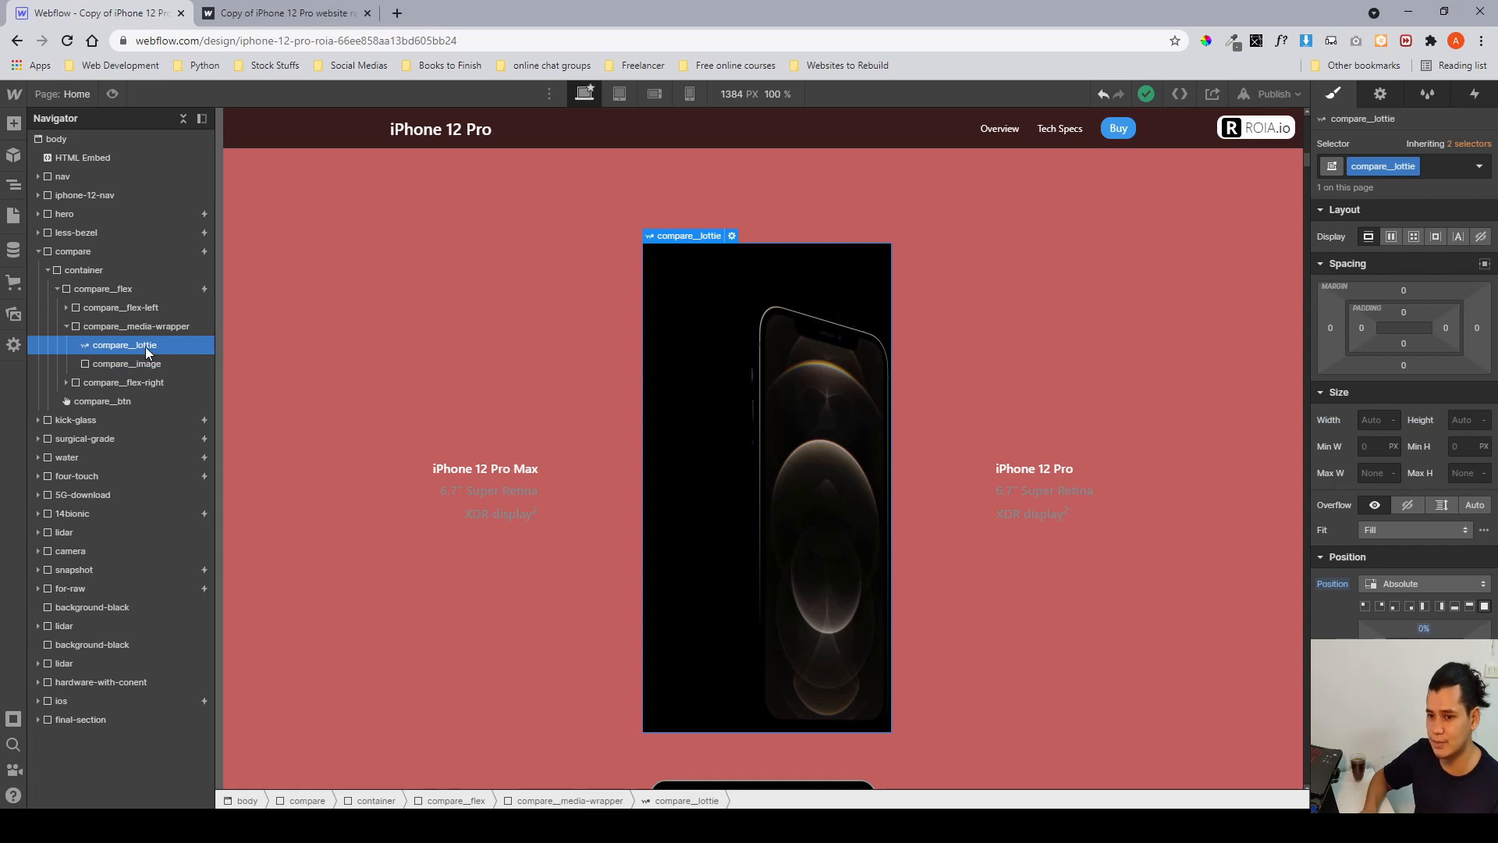
pyautogui.click(150, 366)
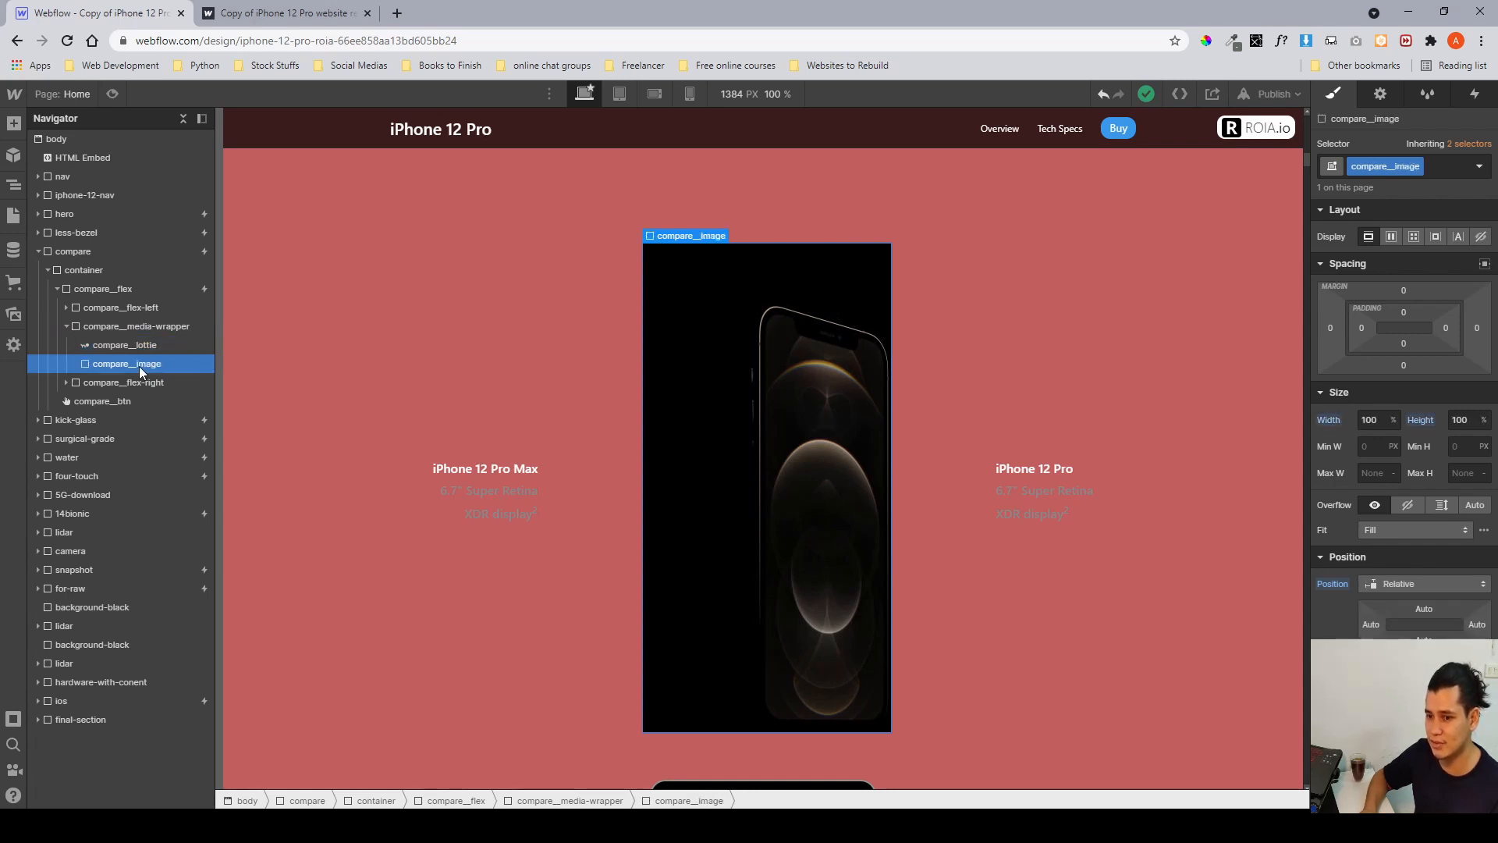
pyautogui.click(138, 350)
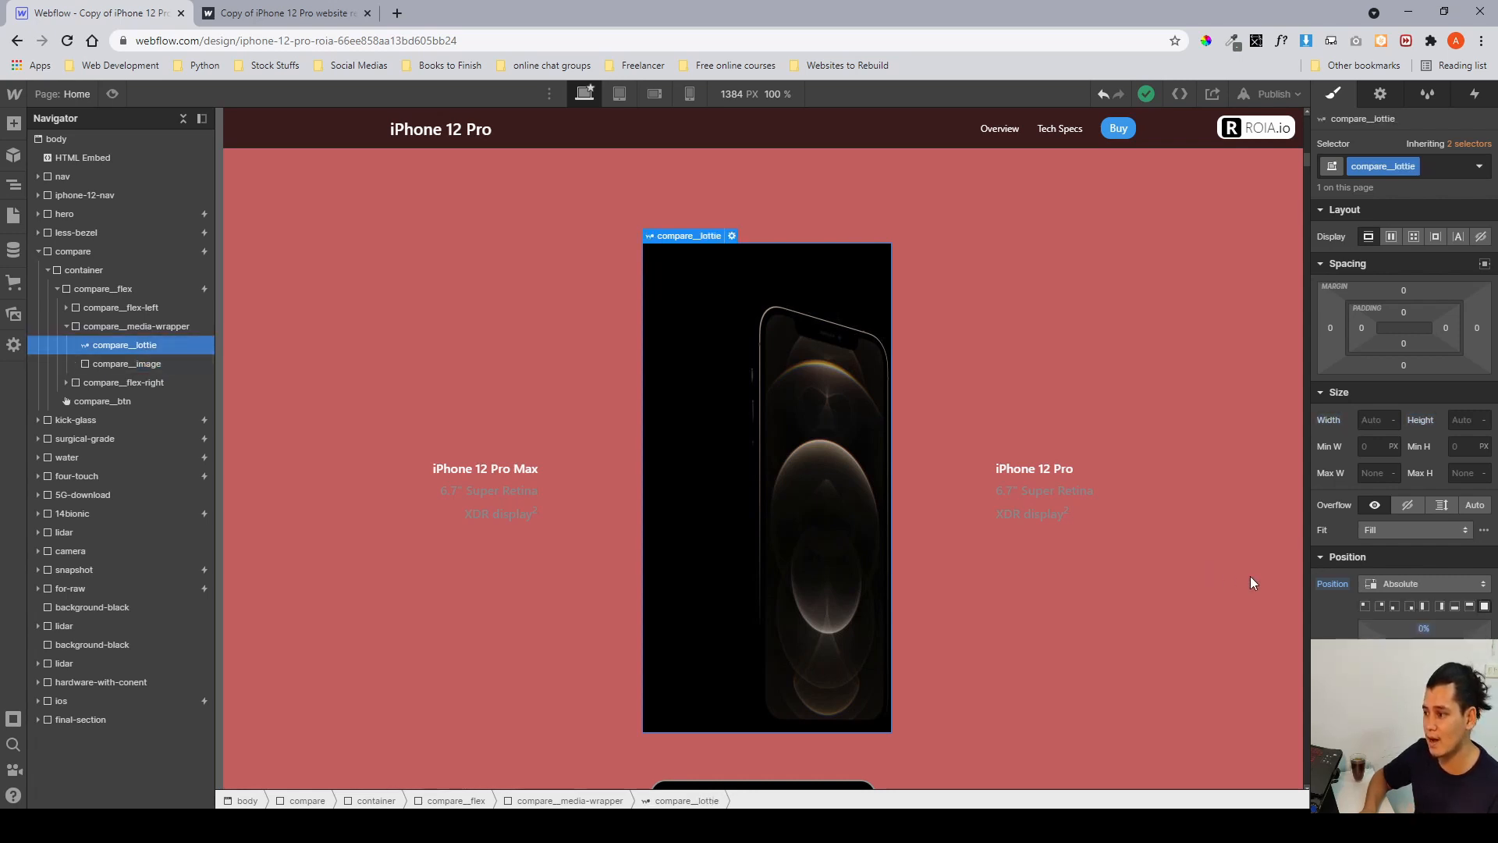
pyautogui.scroll(-5, 1264, 587)
pyautogui.scroll(4, 1213, 602)
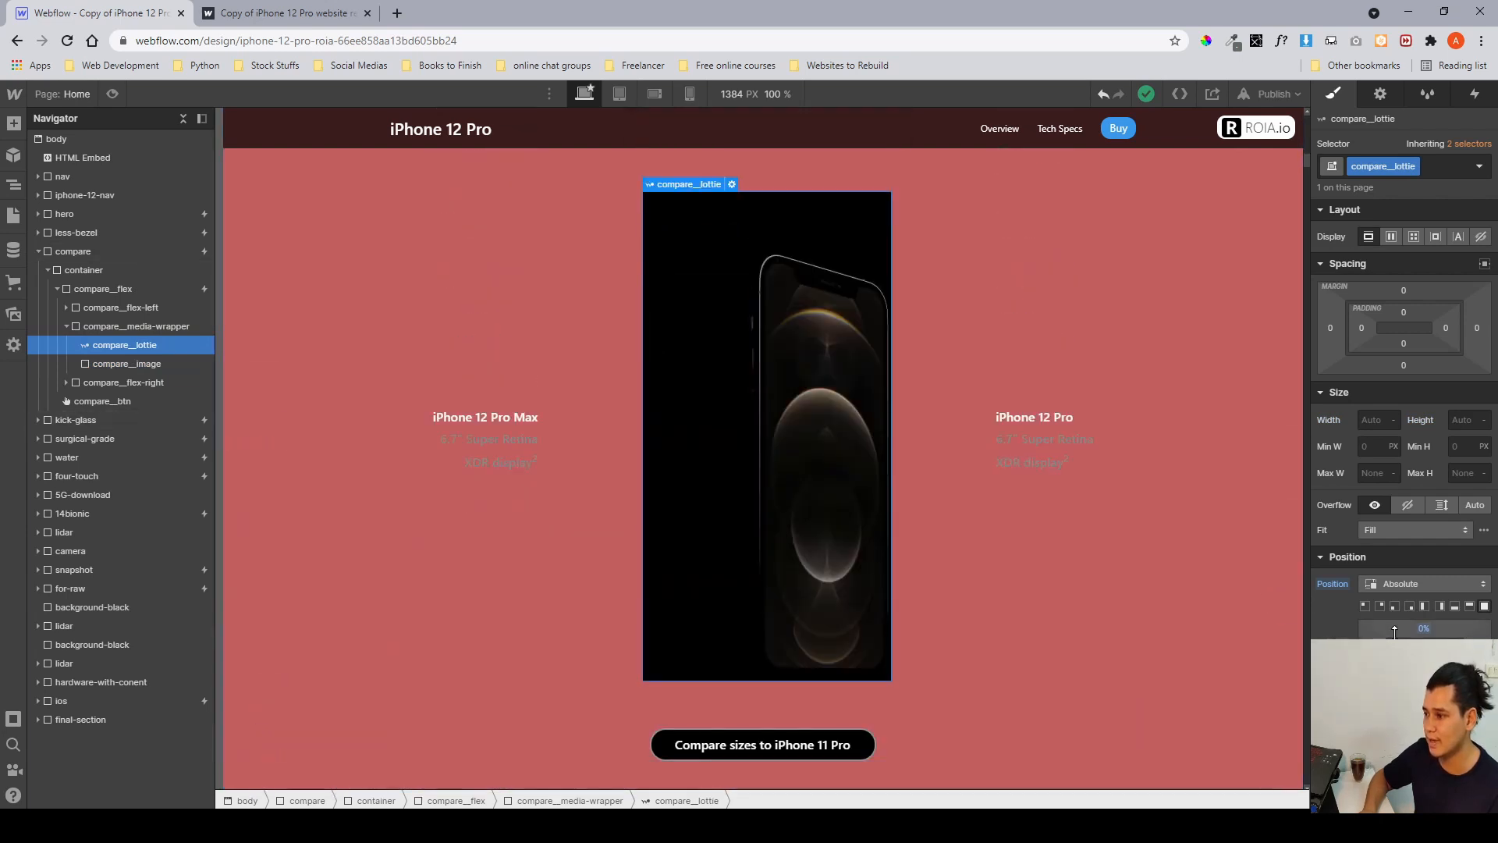
pyautogui.scroll(-6, 1395, 630)
pyautogui.moveTo(1437, 620)
pyautogui.mouseDown()
pyautogui.moveTo(1314, 613)
pyautogui.moveTo(1440, 620)
pyautogui.mouseUp()
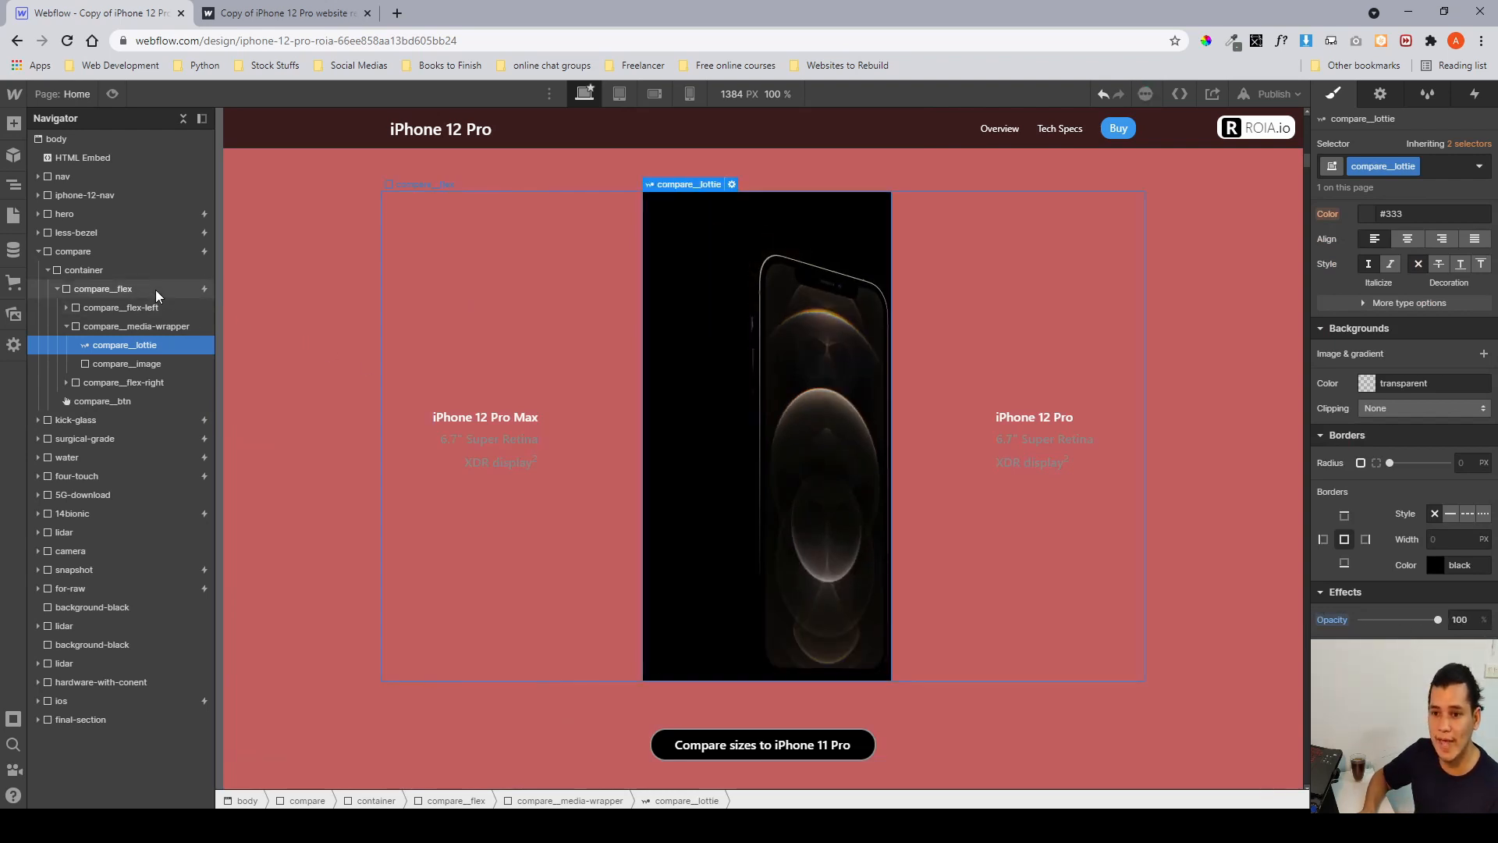
# Select the compare section and open its compare scroll animation from the Interactions panel.
pyautogui.click(123, 251)
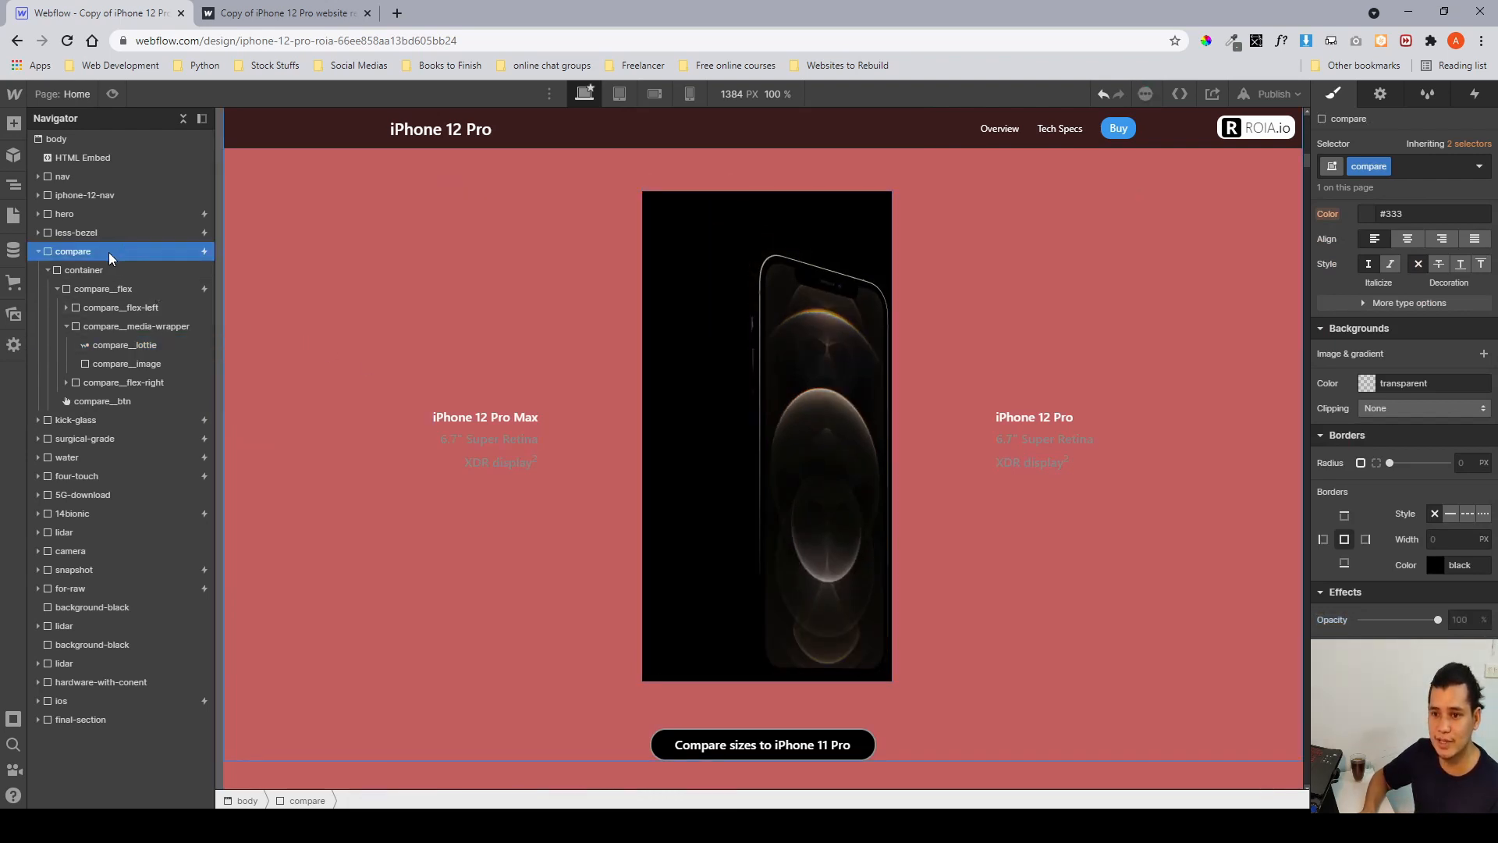
pyautogui.click(1459, 99)
pyautogui.click(1395, 170)
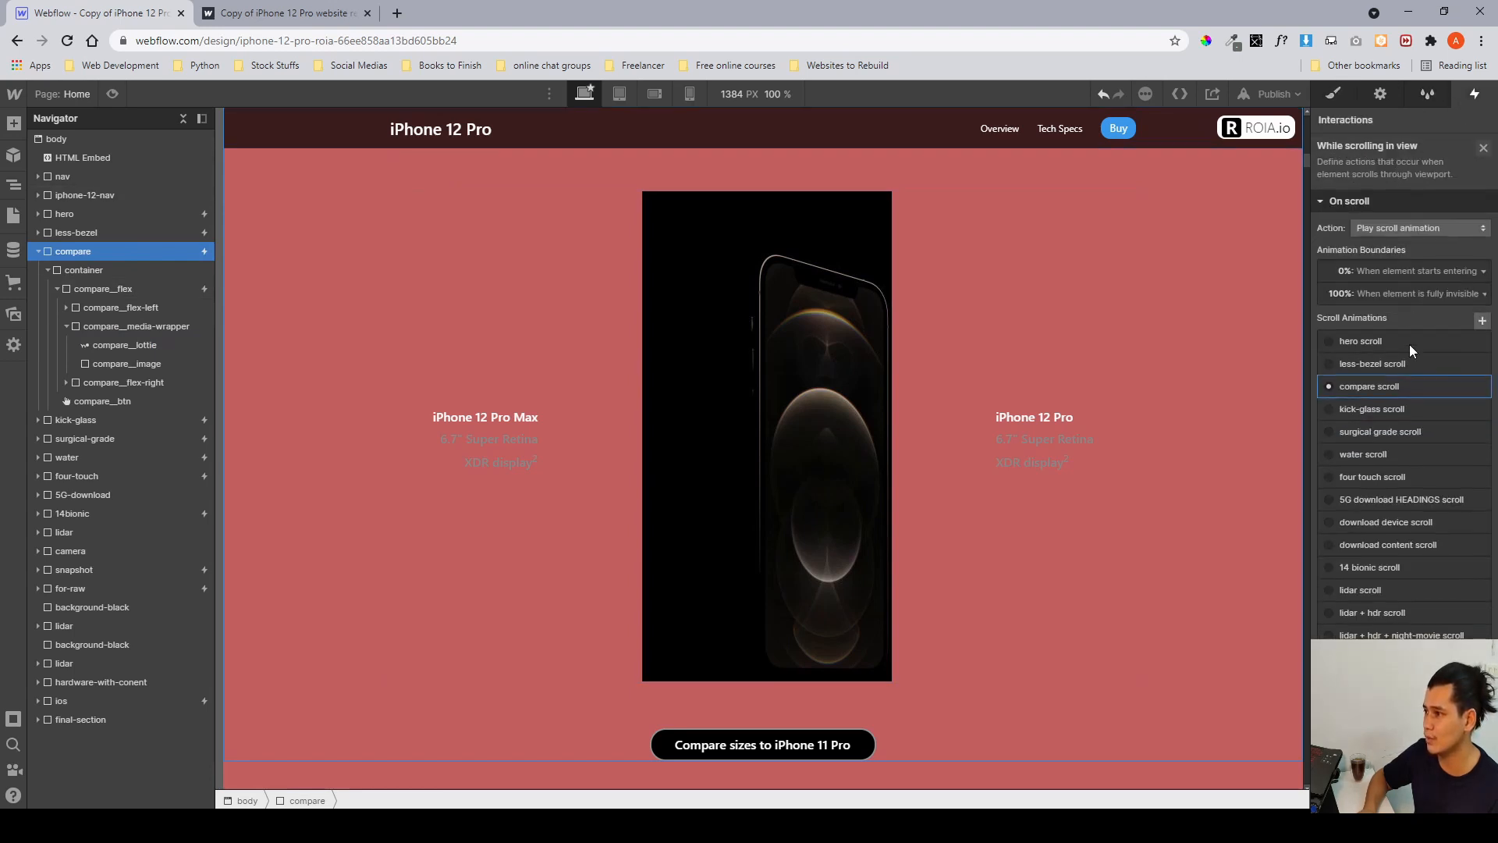
pyautogui.click(1395, 386)
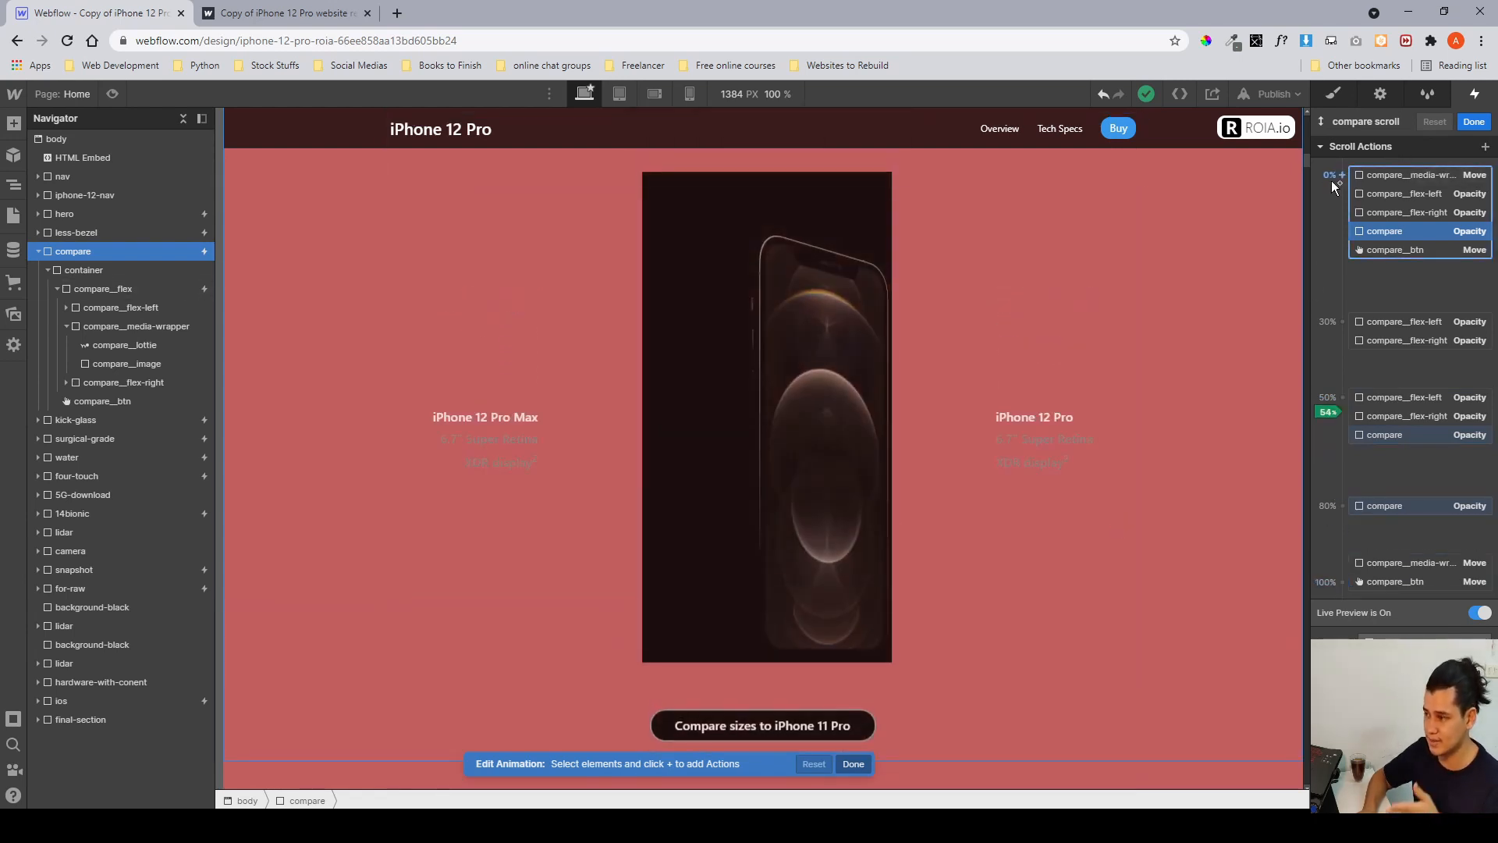
# Scroll the canvas through the compare section to preview the compare scroll animation's actions.
pyautogui.scroll(6, 1152, 439)
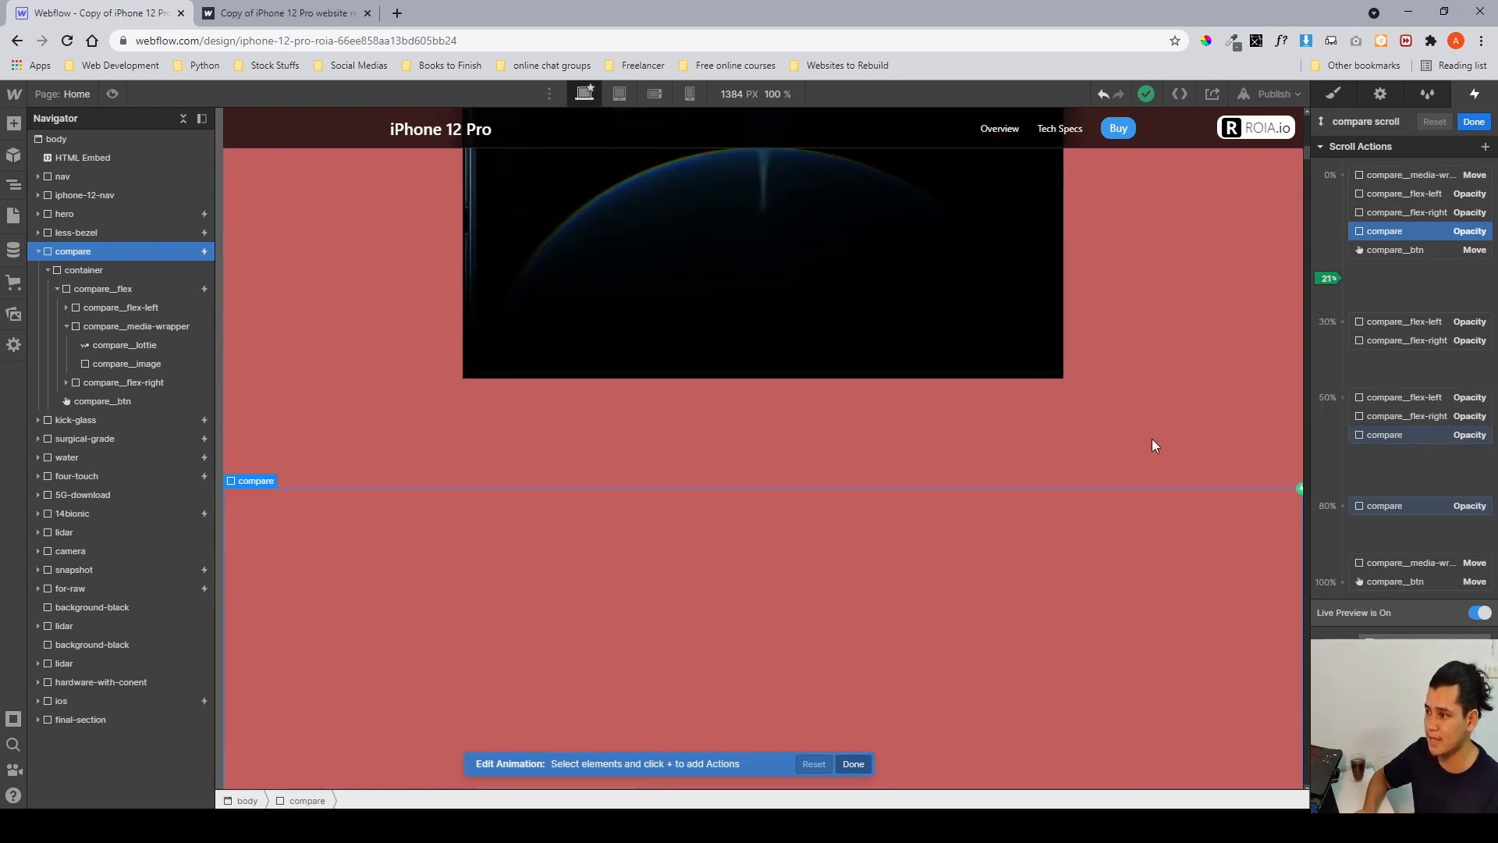
pyautogui.scroll(-4, 1152, 438)
pyautogui.scroll(-6, 1152, 443)
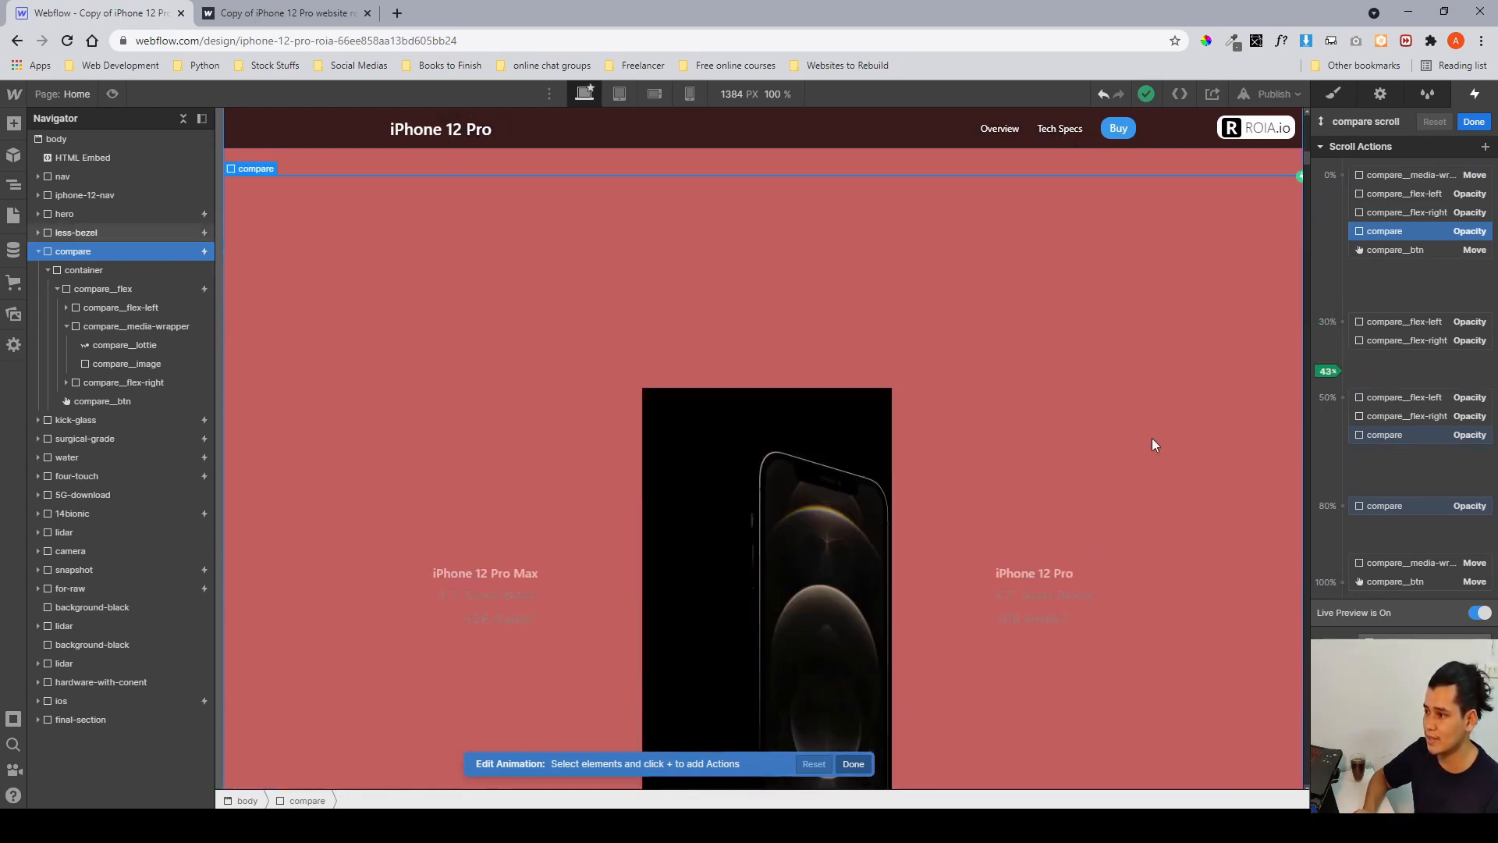
pyautogui.scroll(9, 1152, 443)
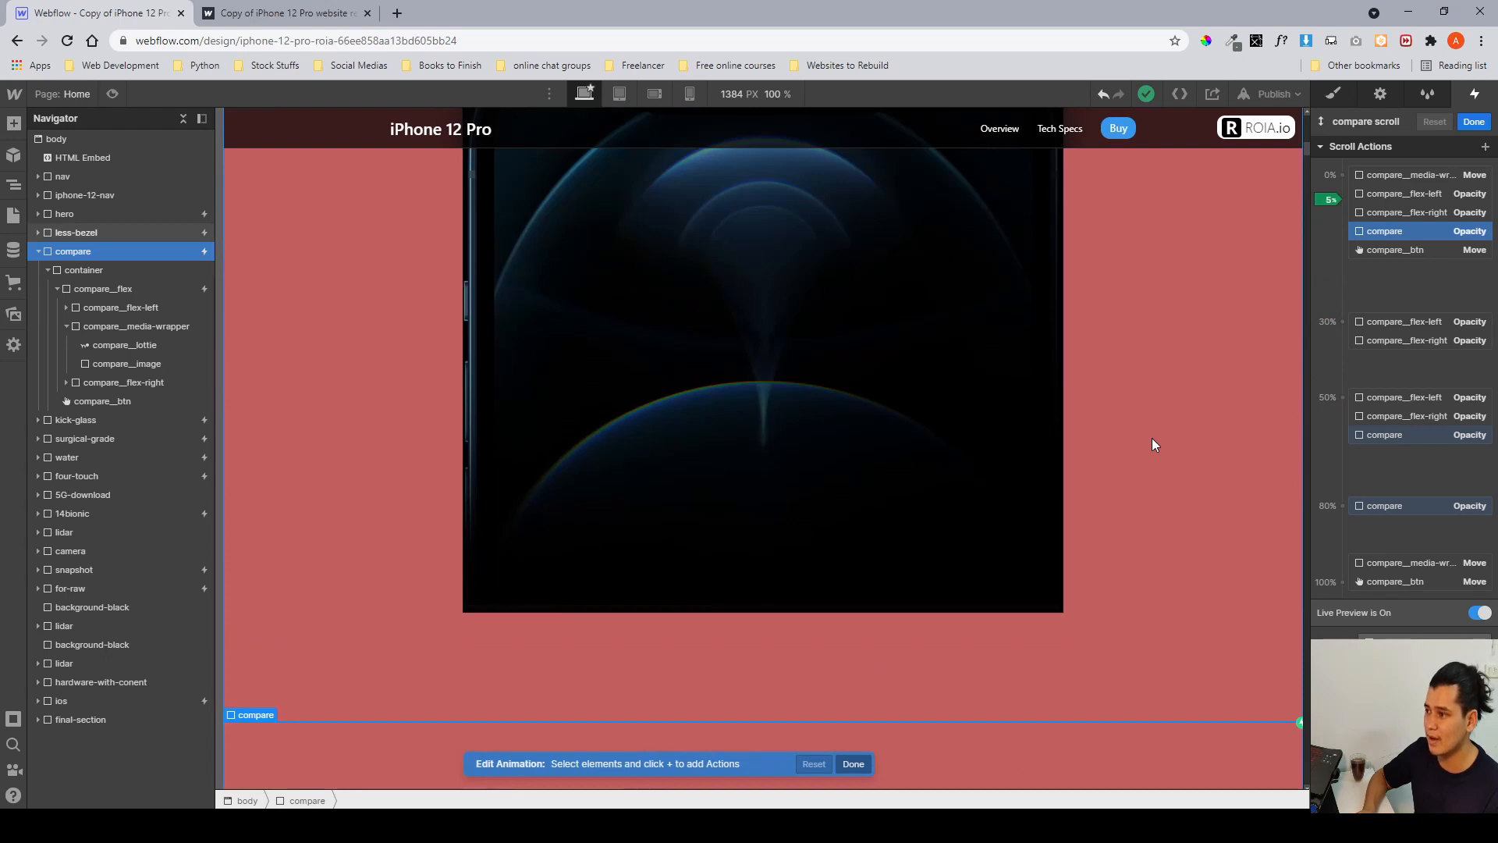
pyautogui.scroll(2, 1152, 445)
pyautogui.scroll(-1, 1152, 652)
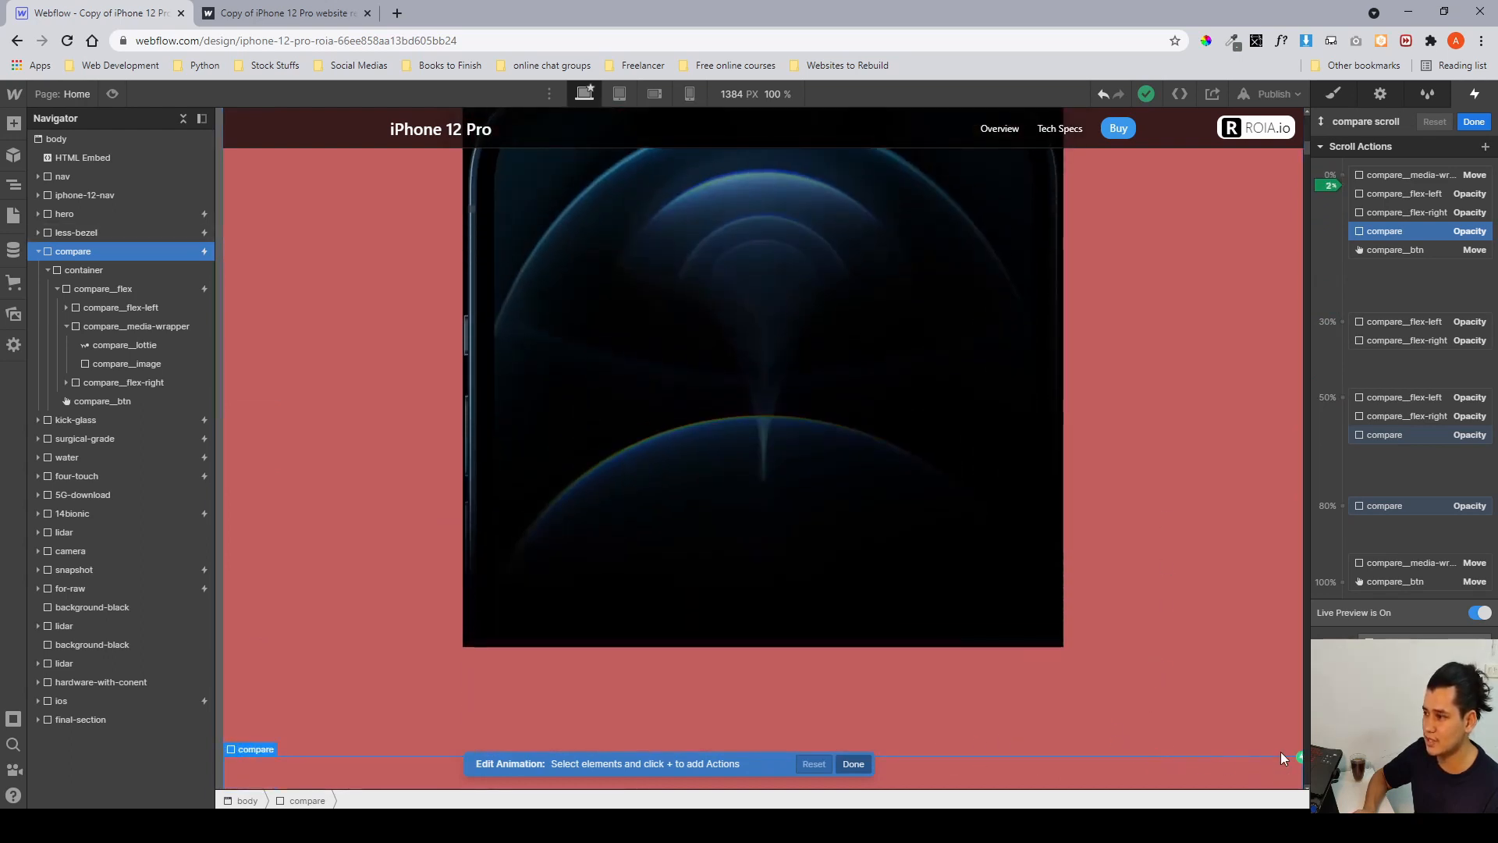
pyautogui.scroll(-6, 1234, 687)
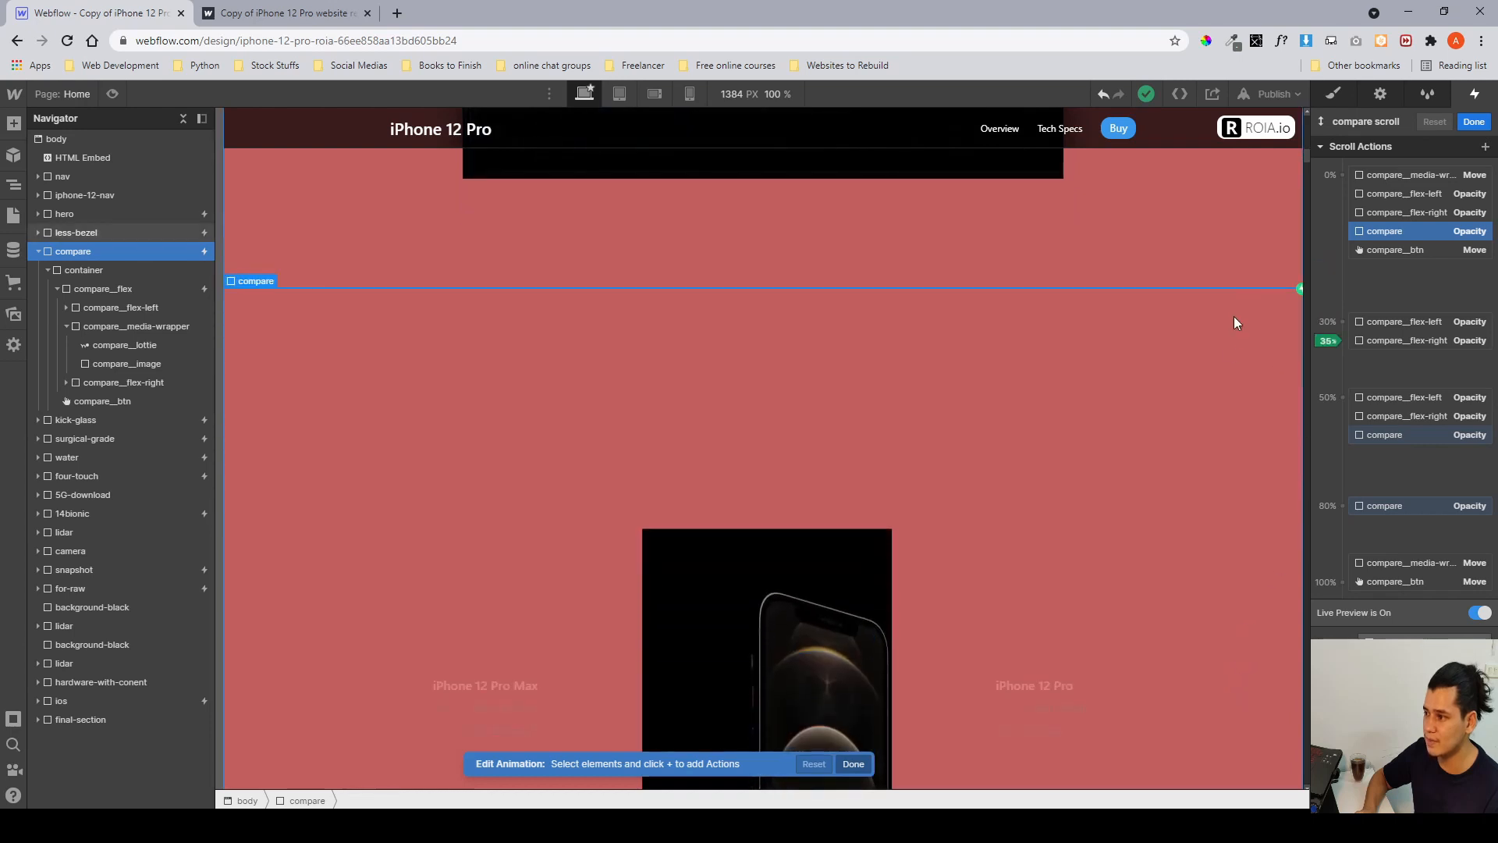
pyautogui.scroll(-3, 1148, 721)
pyautogui.scroll(-10, 1065, 414)
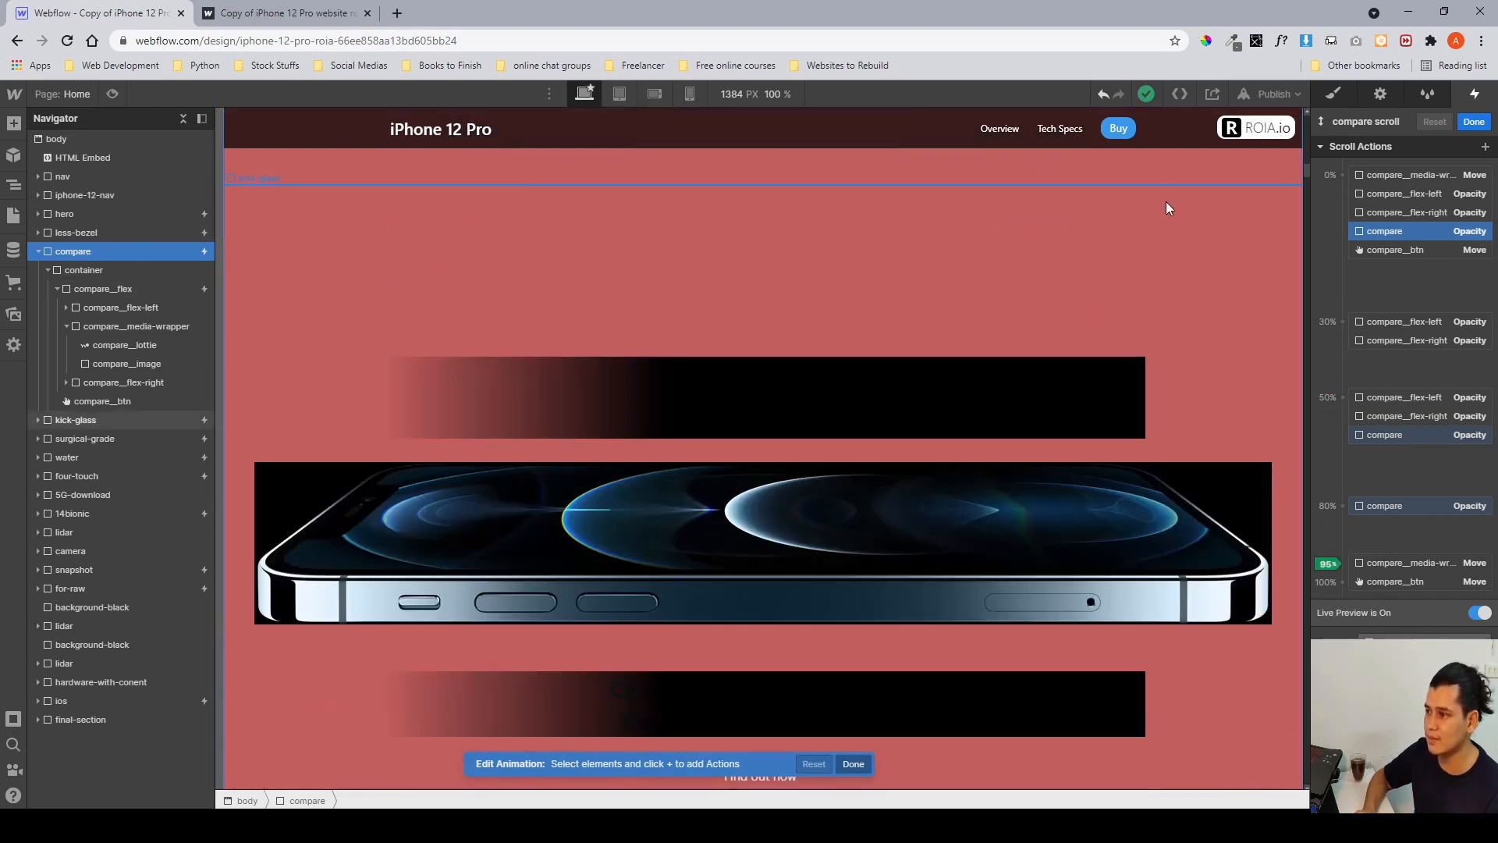
pyautogui.scroll(10, 1162, 187)
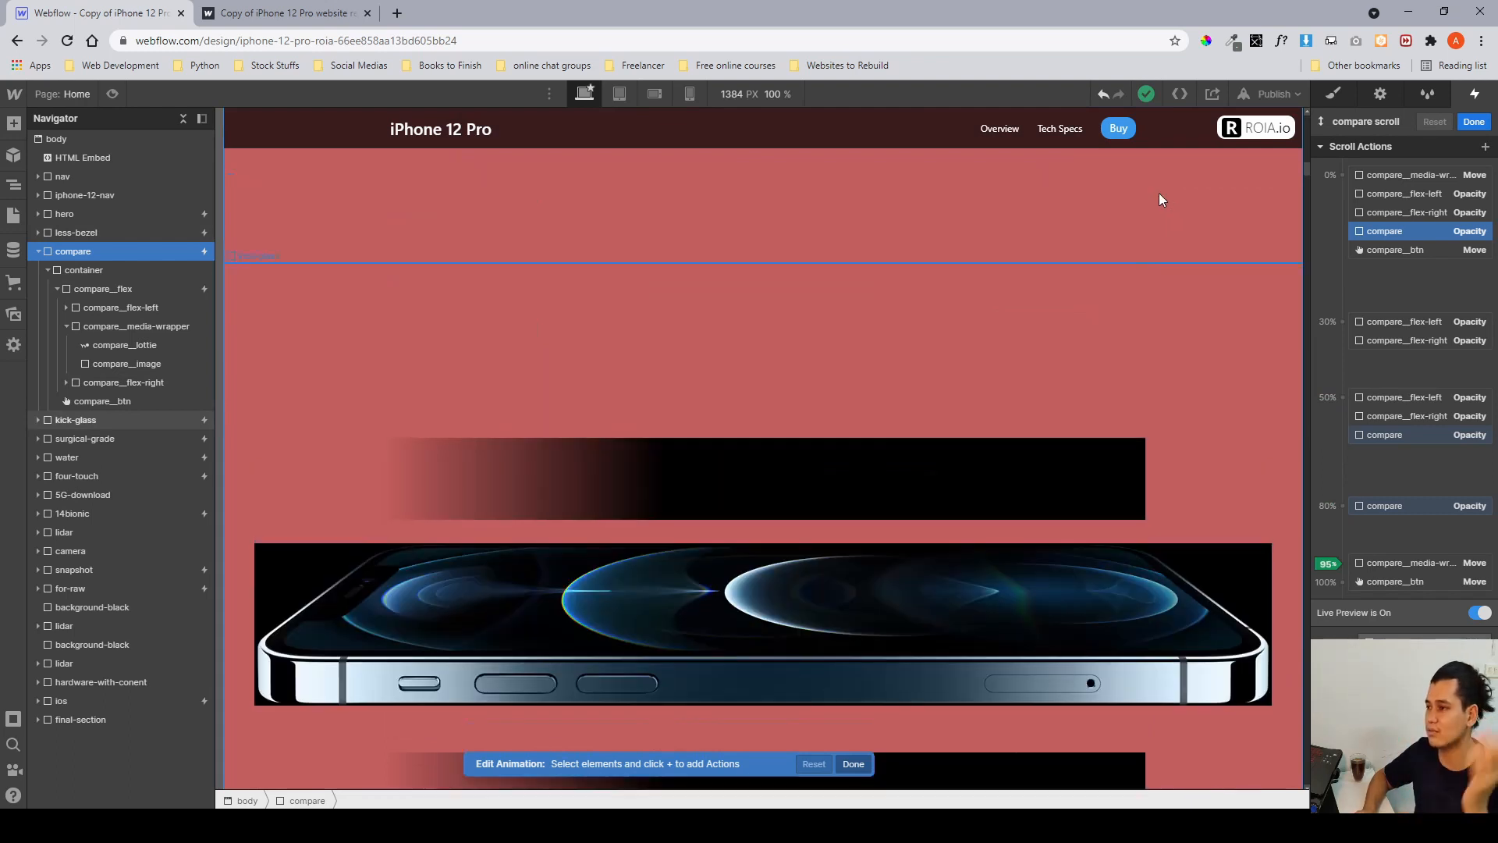
pyautogui.scroll(-2, 1155, 295)
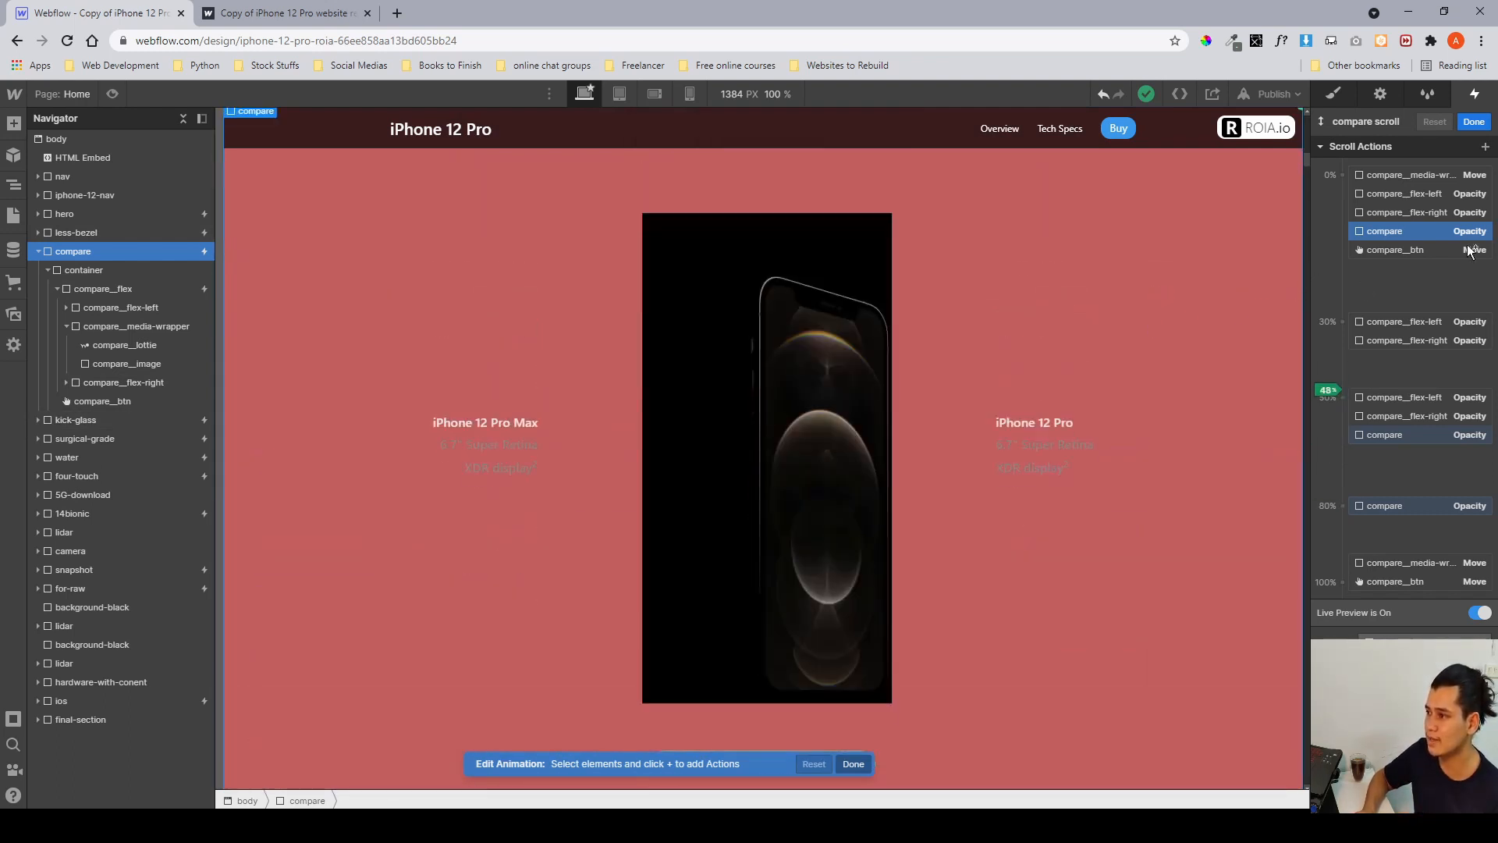
# Inspect the compare__media-wrapper's Move actions at the start and end of the compare scroll animation, then close it.
pyautogui.click(111, 345)
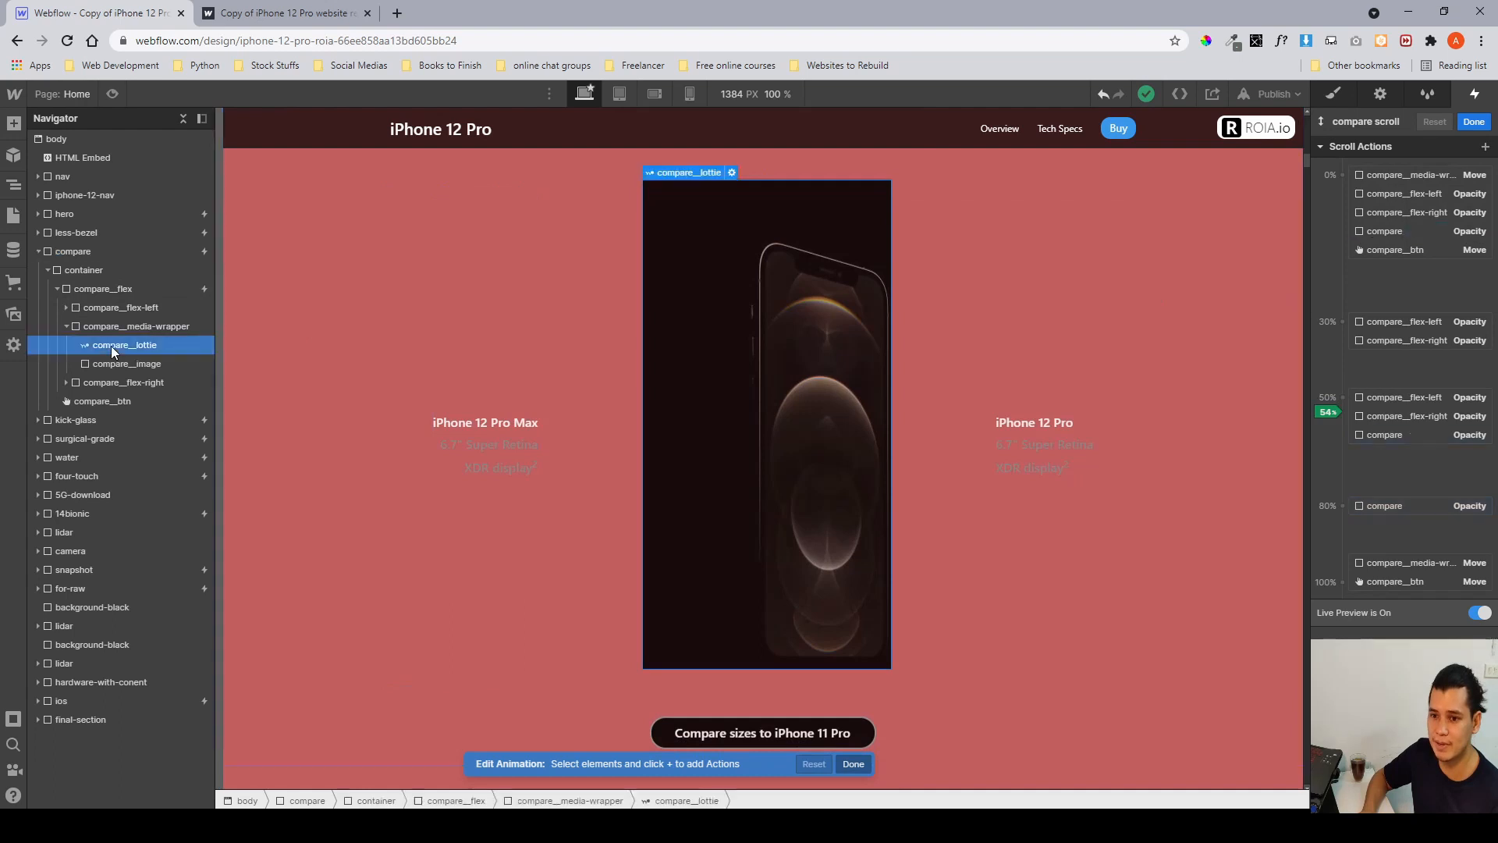
pyautogui.click(115, 326)
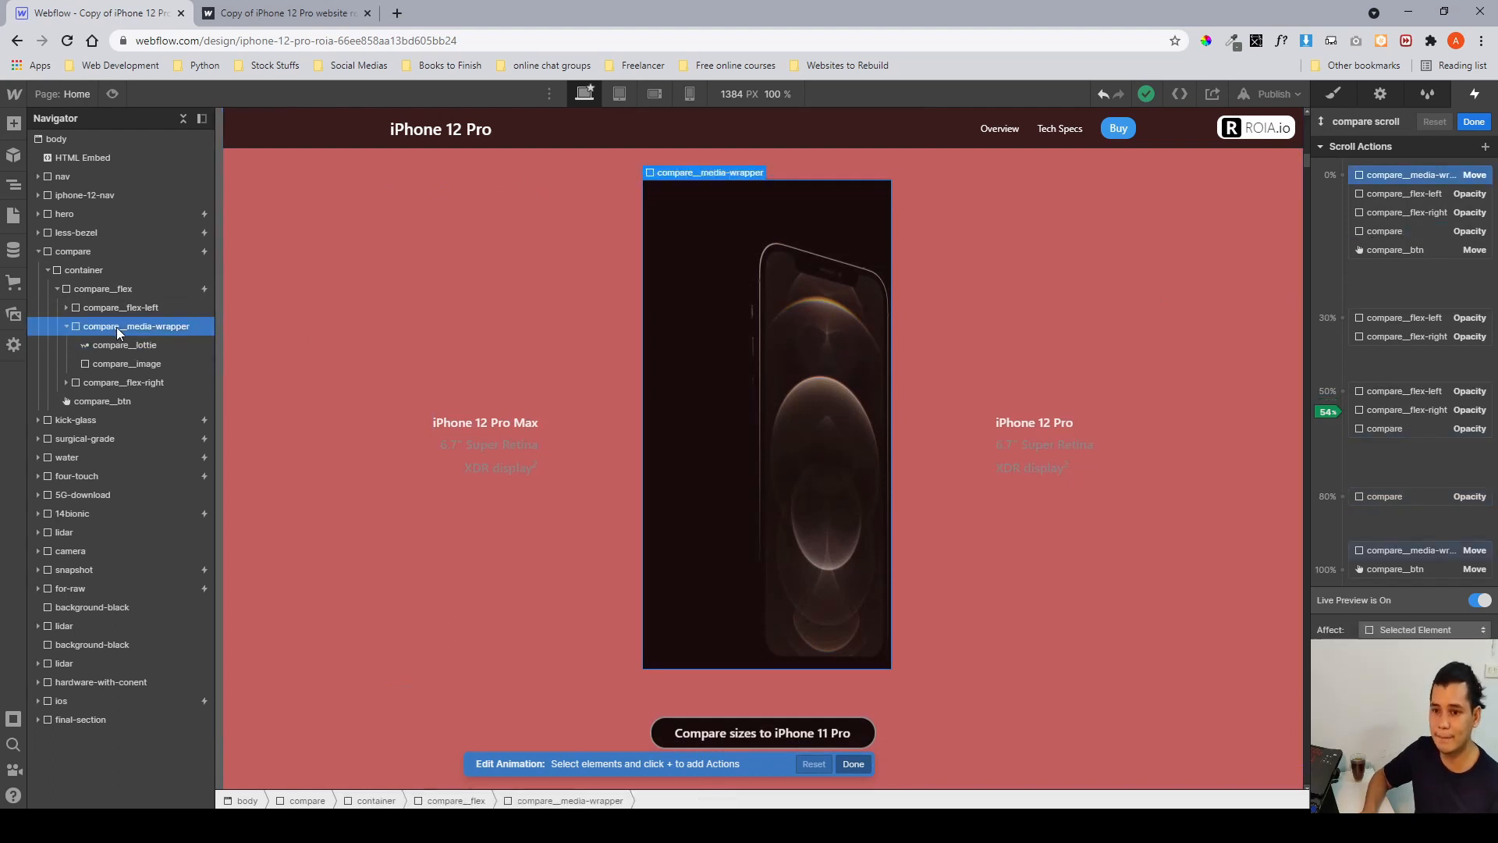
pyautogui.click(1432, 181)
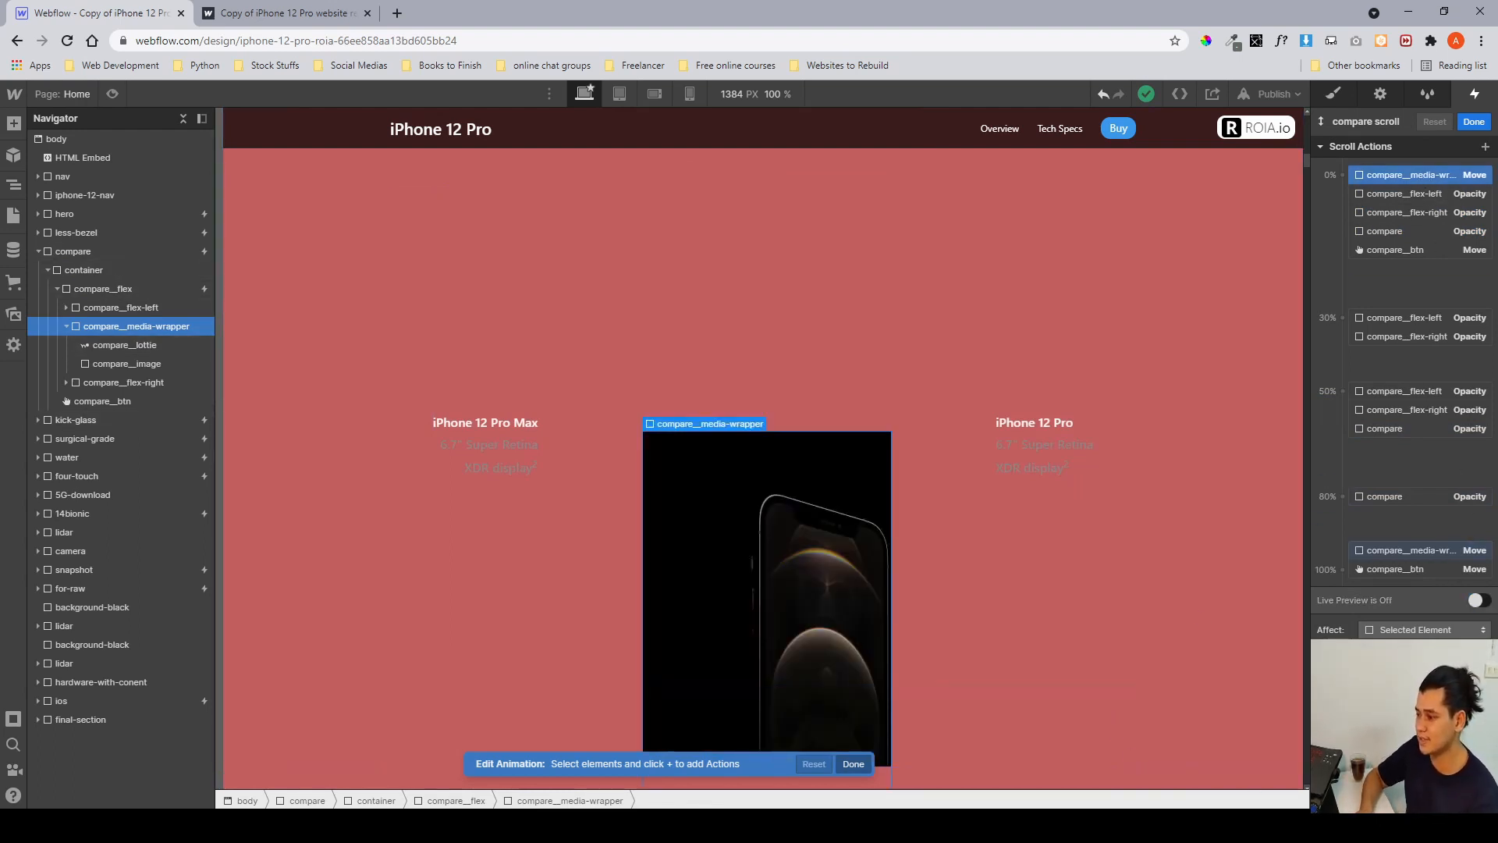
pyautogui.click(1383, 552)
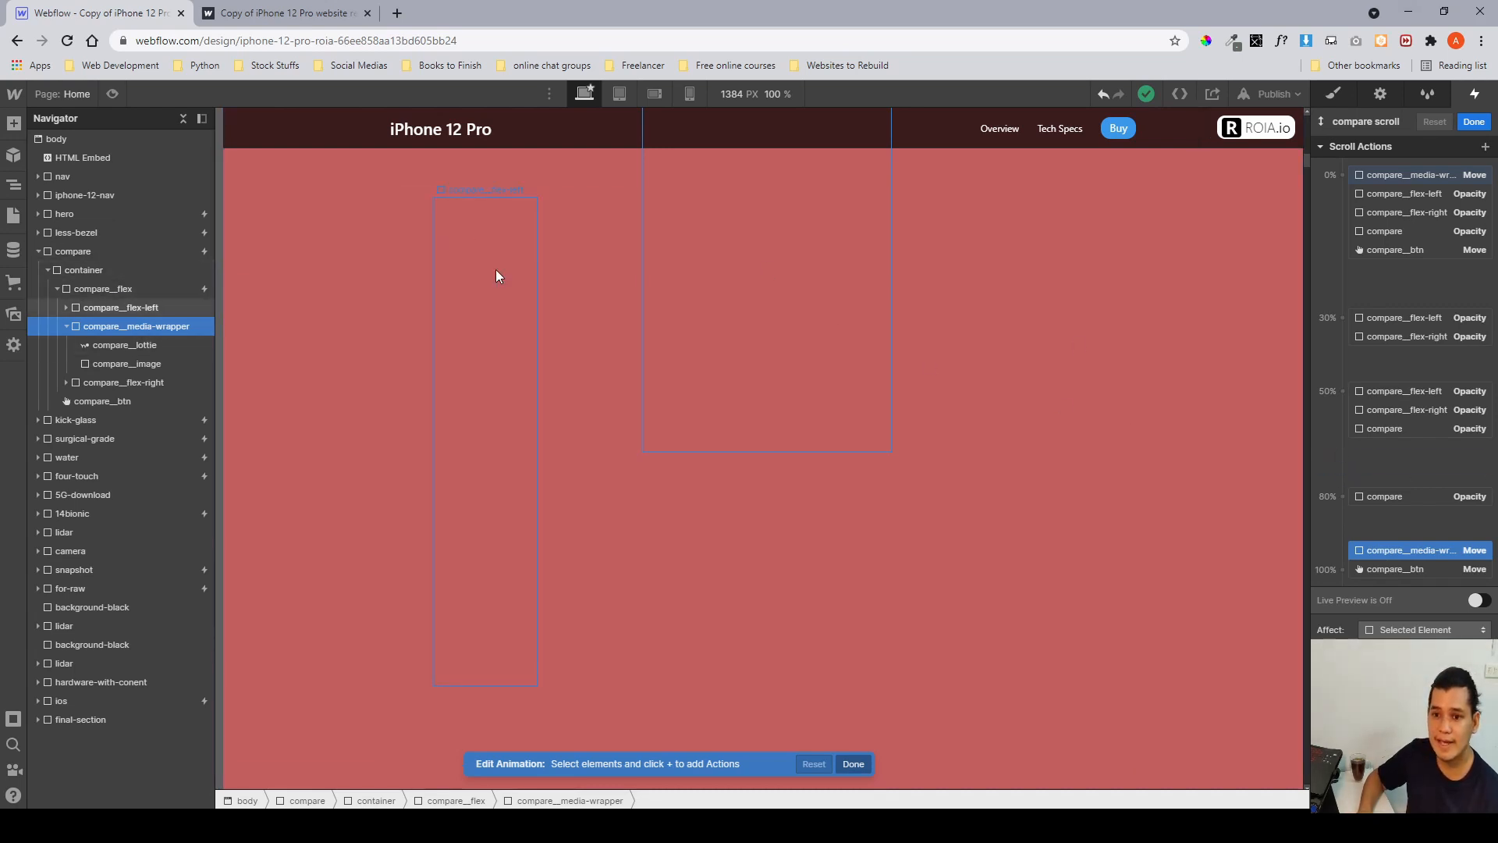
pyautogui.click(1474, 122)
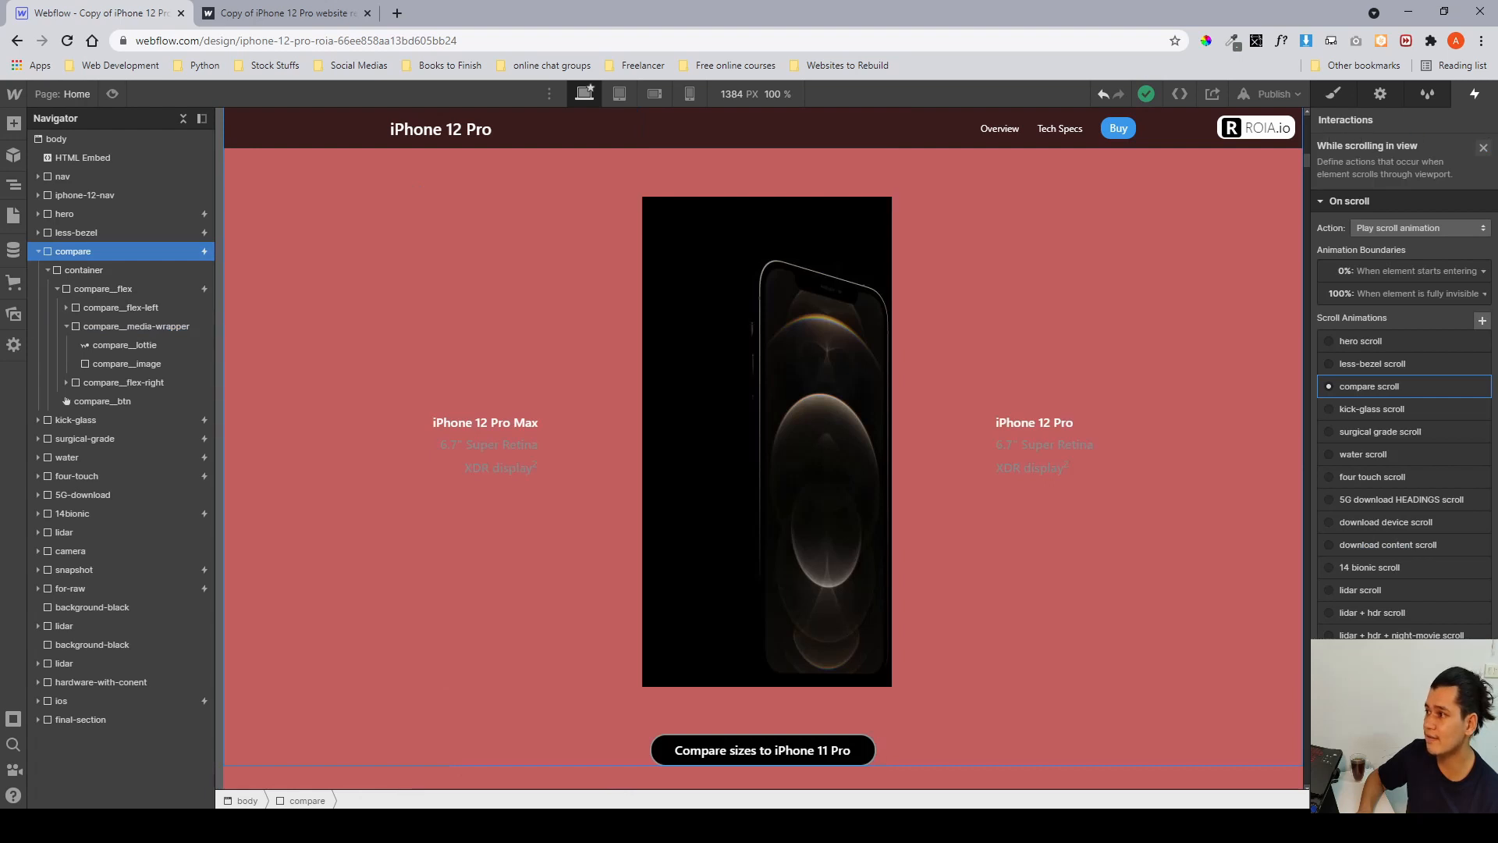
pyautogui.click(1483, 148)
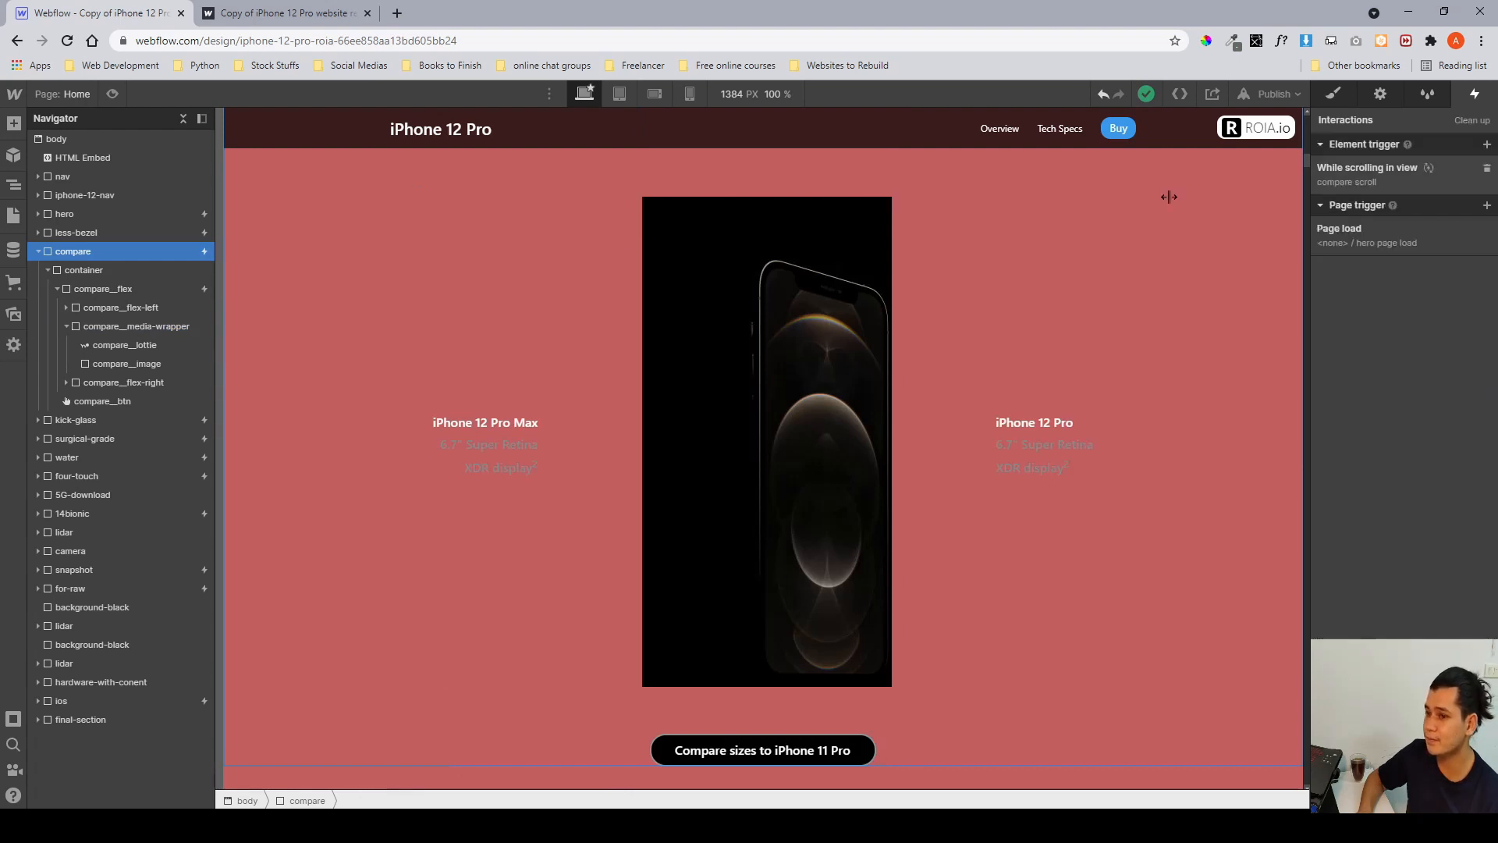
# Open the compare__flex scroll-into-view trigger and inspect the Lottie and Opacity actions of the compare lottie play animation.
pyautogui.click(144, 288)
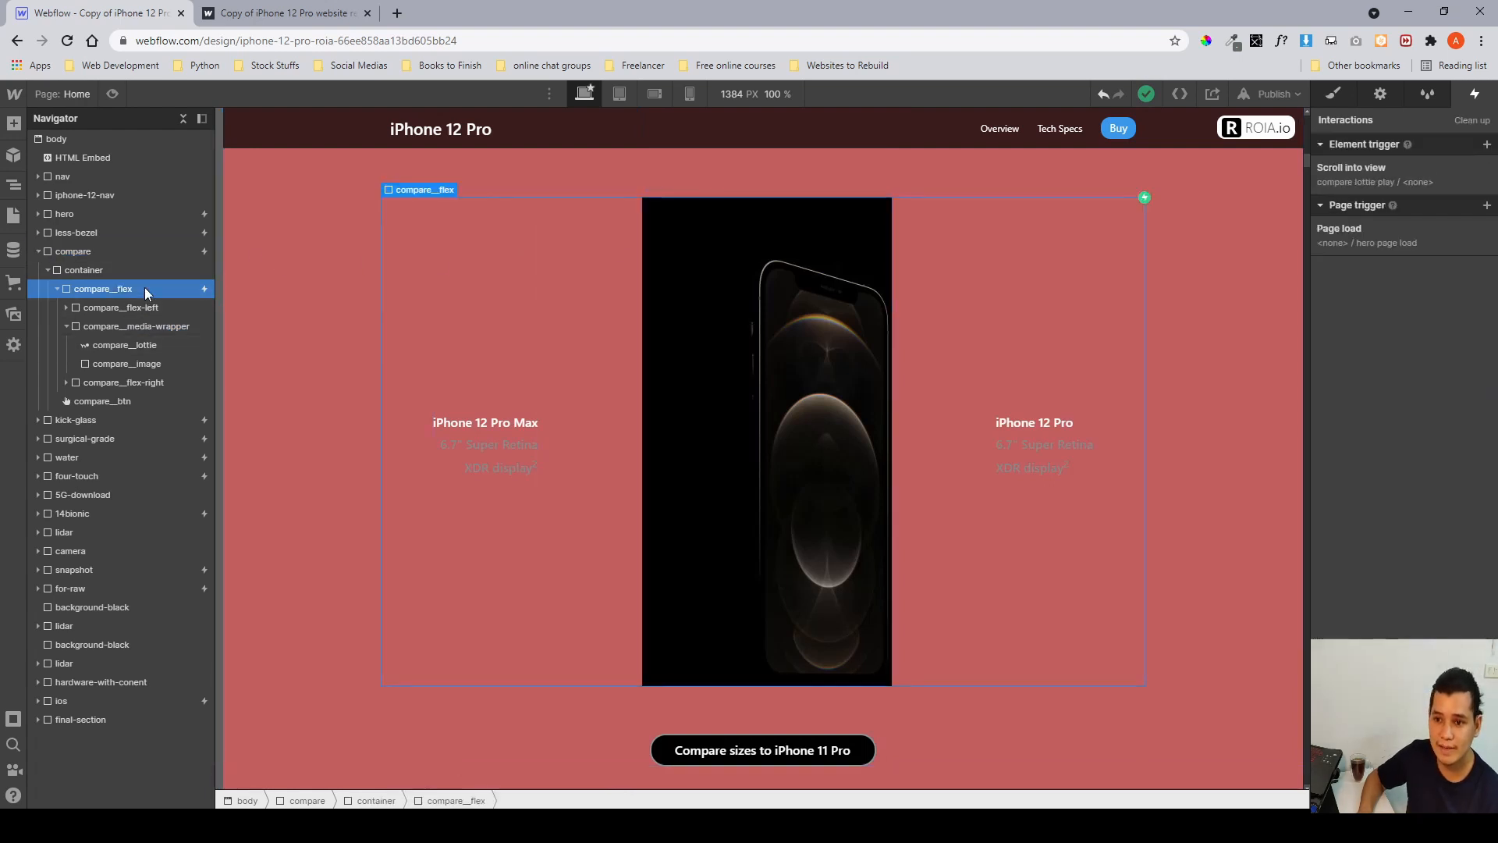
pyautogui.click(1351, 176)
pyautogui.scroll(-1, 1352, 176)
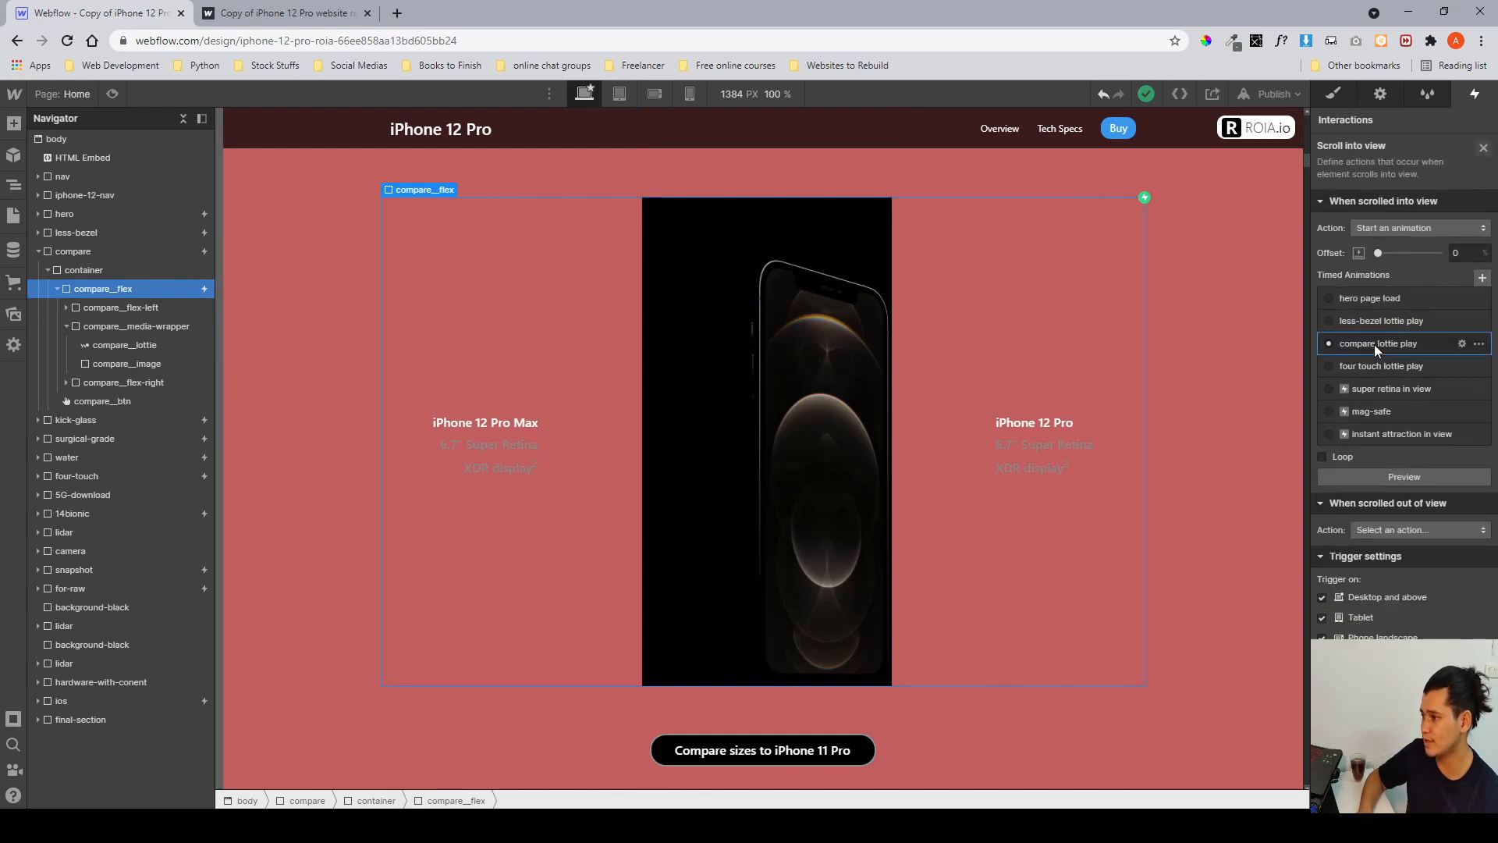
pyautogui.click(1374, 344)
pyautogui.scroll(-1, 1374, 344)
pyautogui.click(1419, 190)
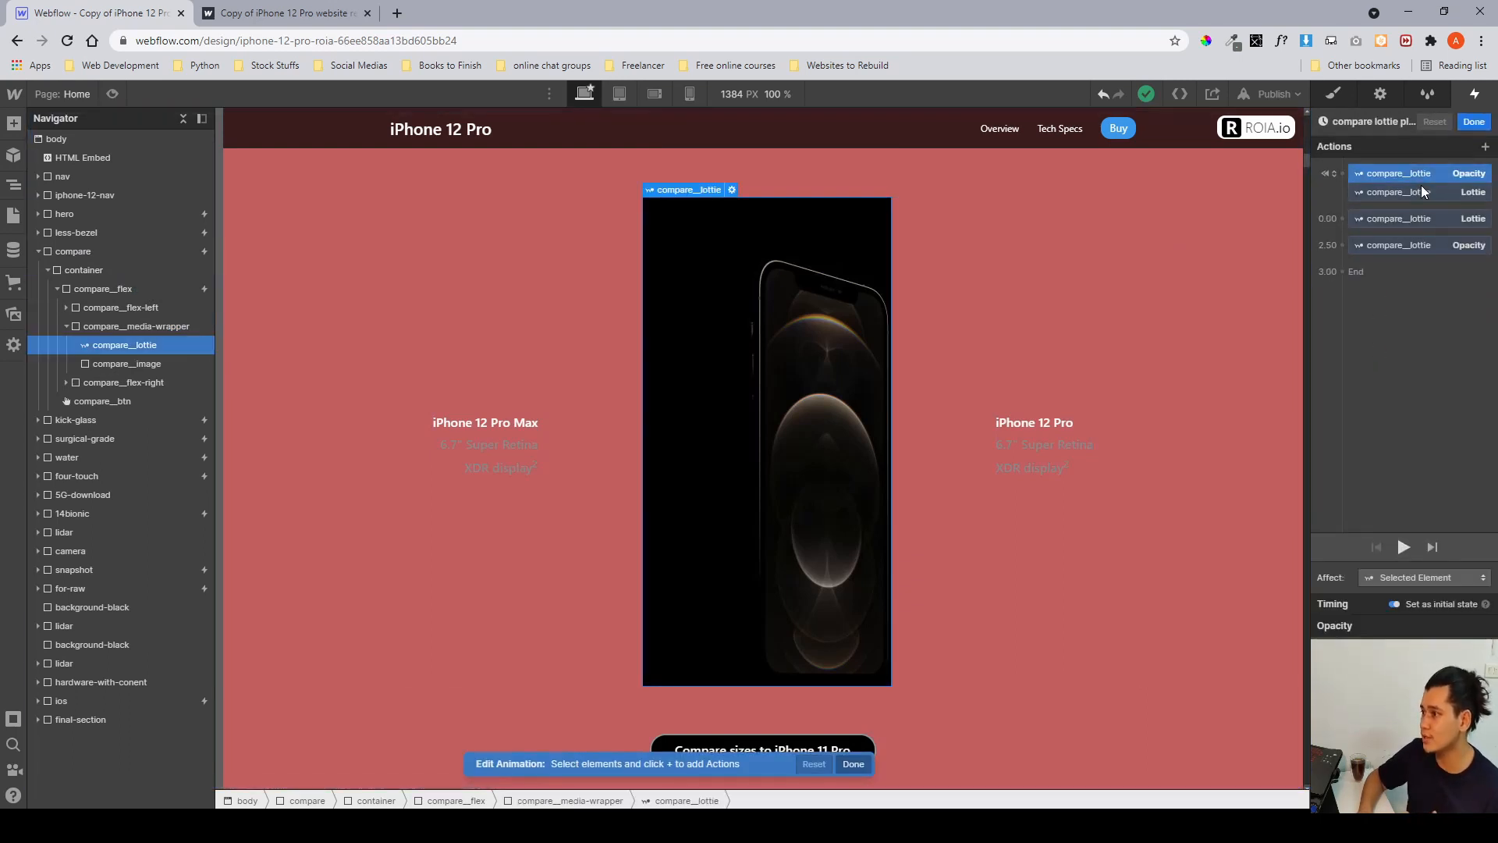
pyautogui.click(1425, 211)
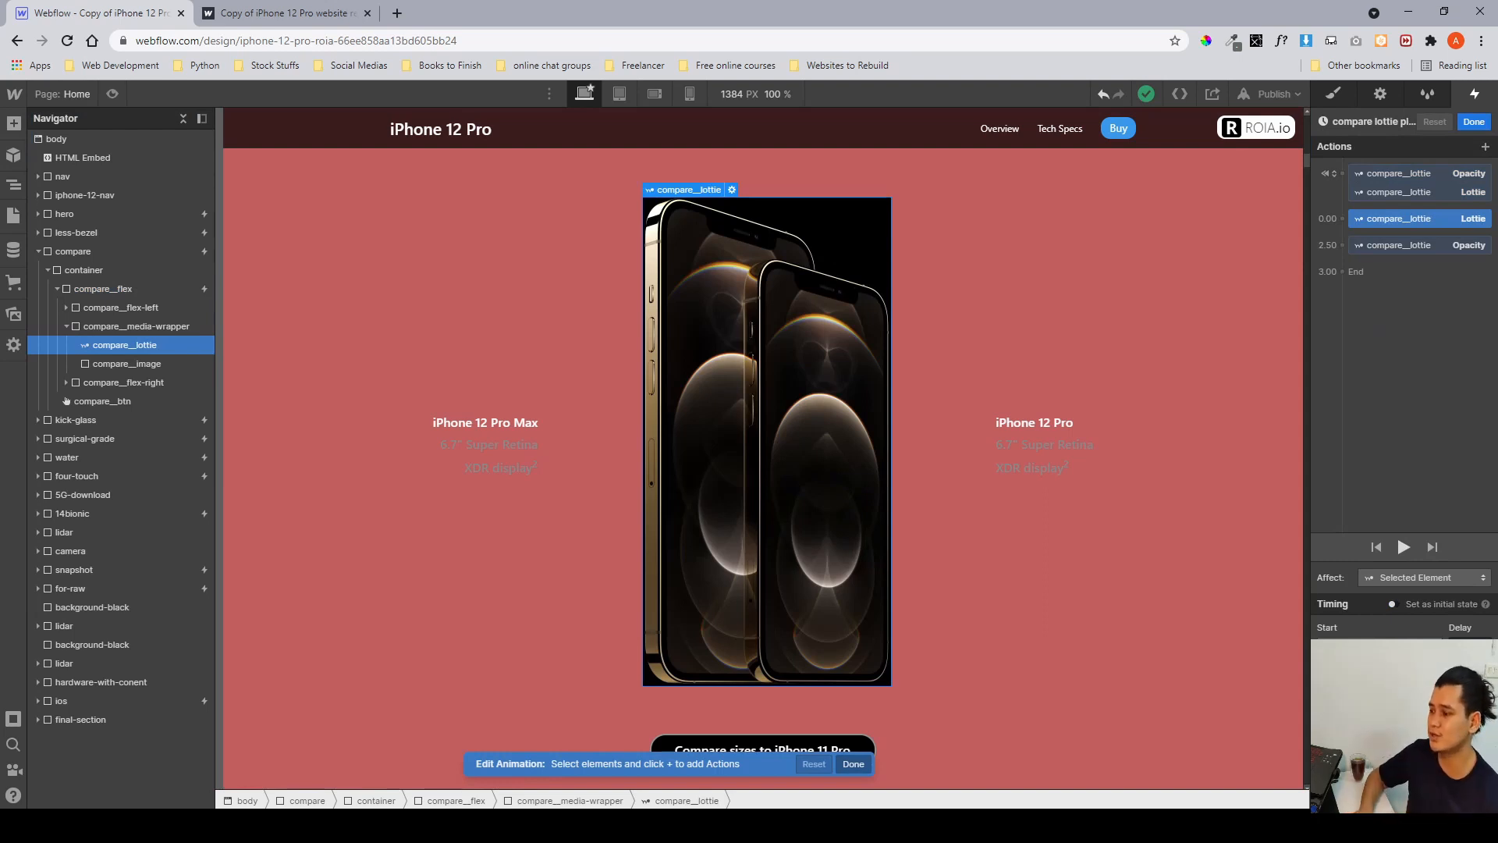
pyautogui.click(1399, 246)
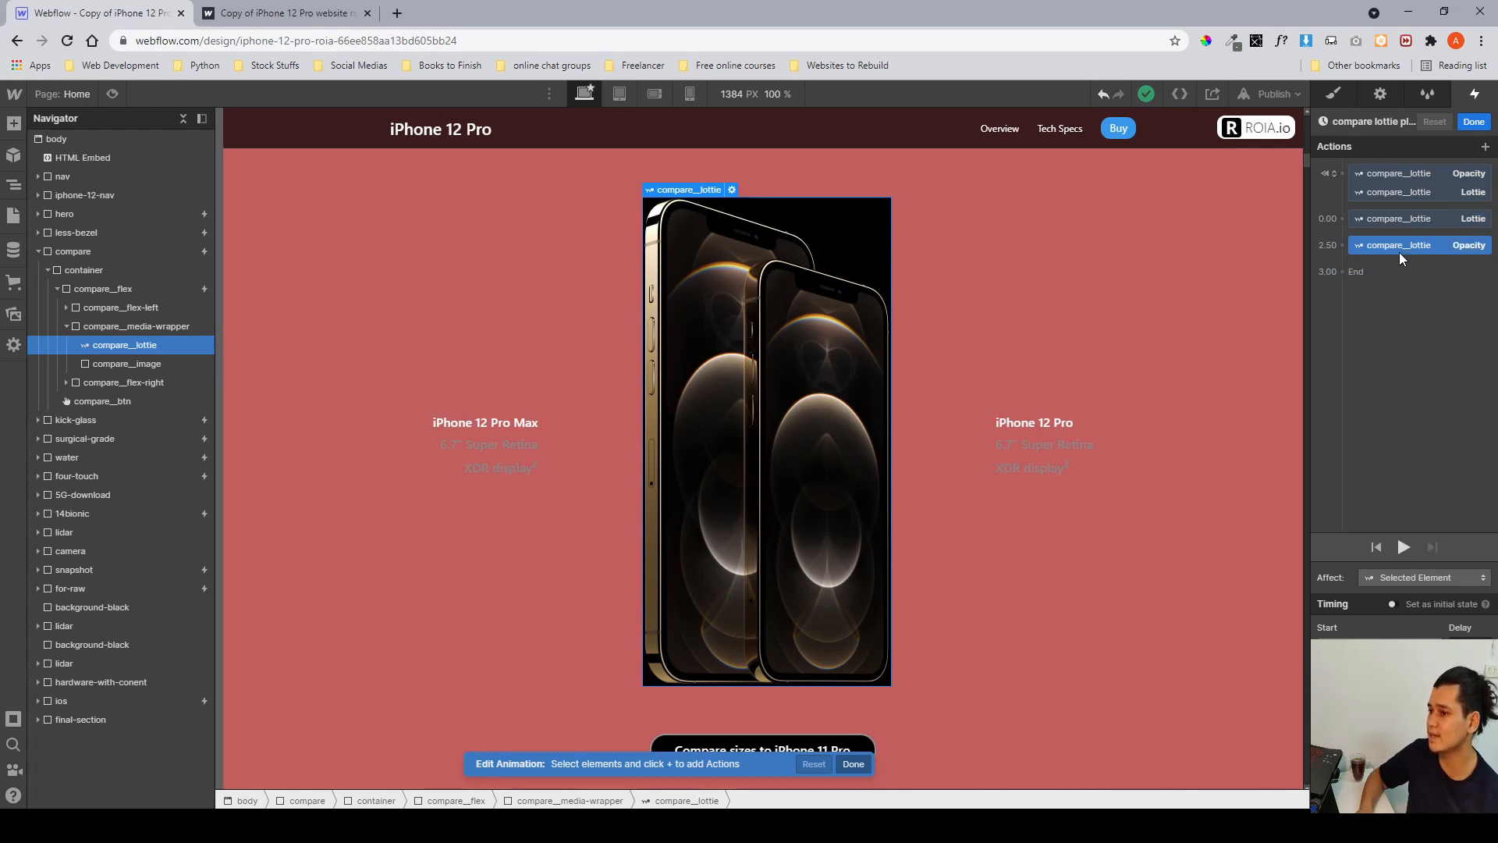
pyautogui.click(1470, 123)
# Collapse the compare section in the navigator and select the kick-glass section to view it on the canvas.
pyautogui.click(1333, 93)
pyautogui.click(105, 287)
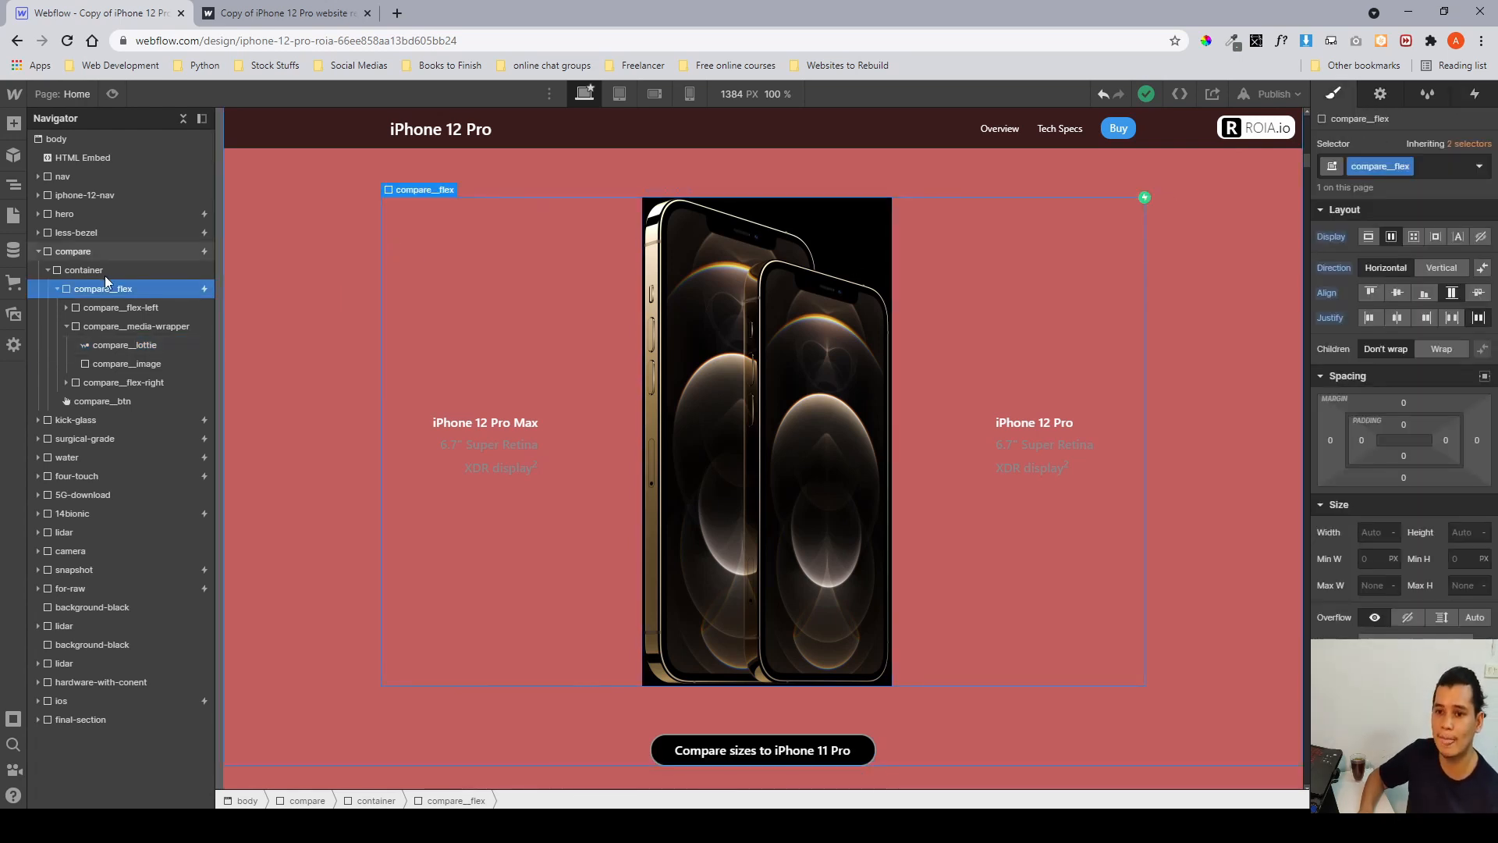
pyautogui.click(39, 253)
pyautogui.click(58, 257)
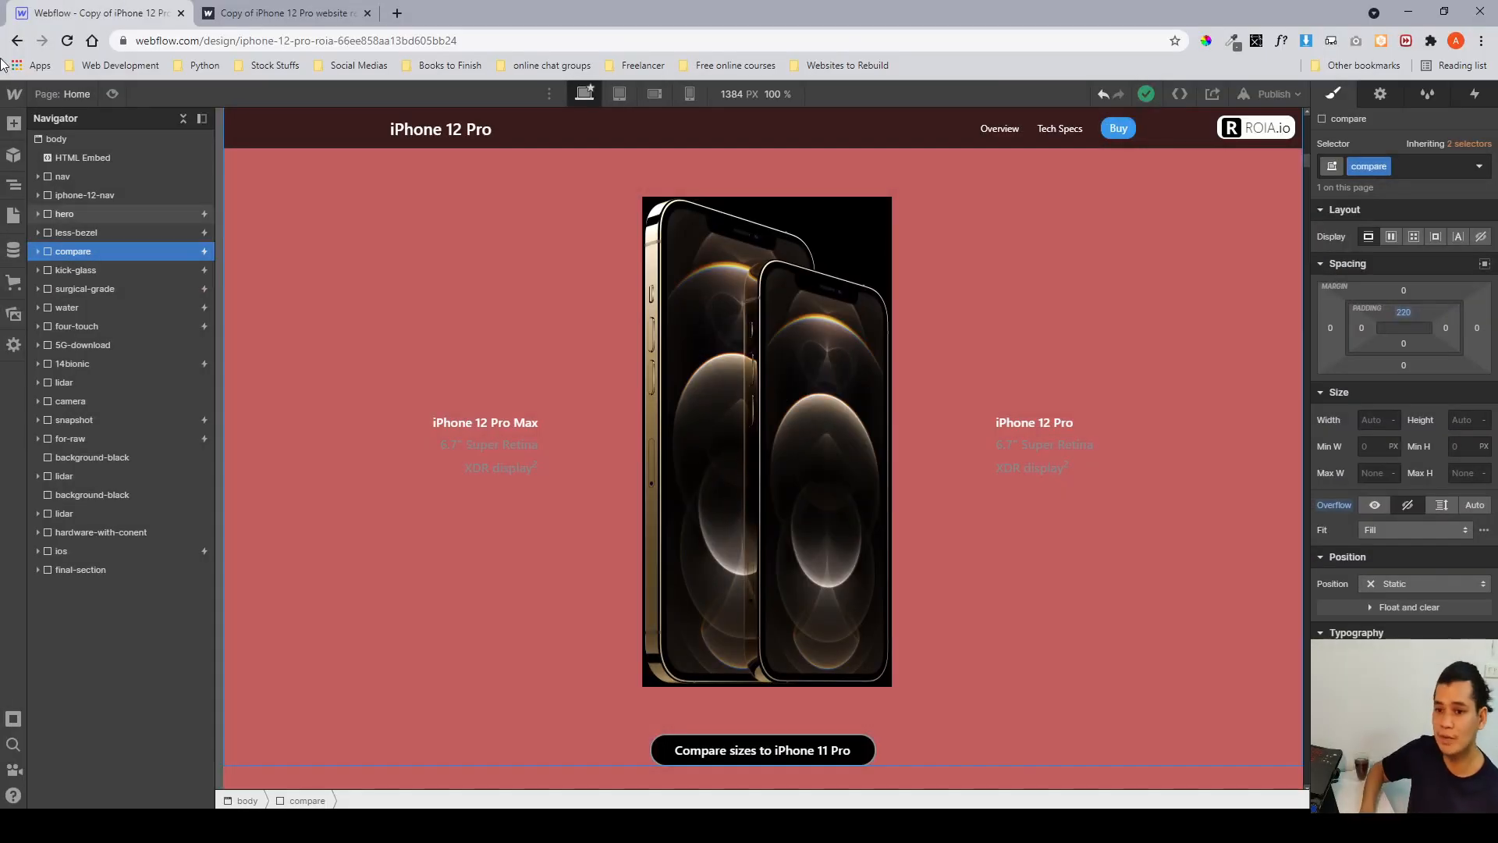
pyautogui.click(114, 270)
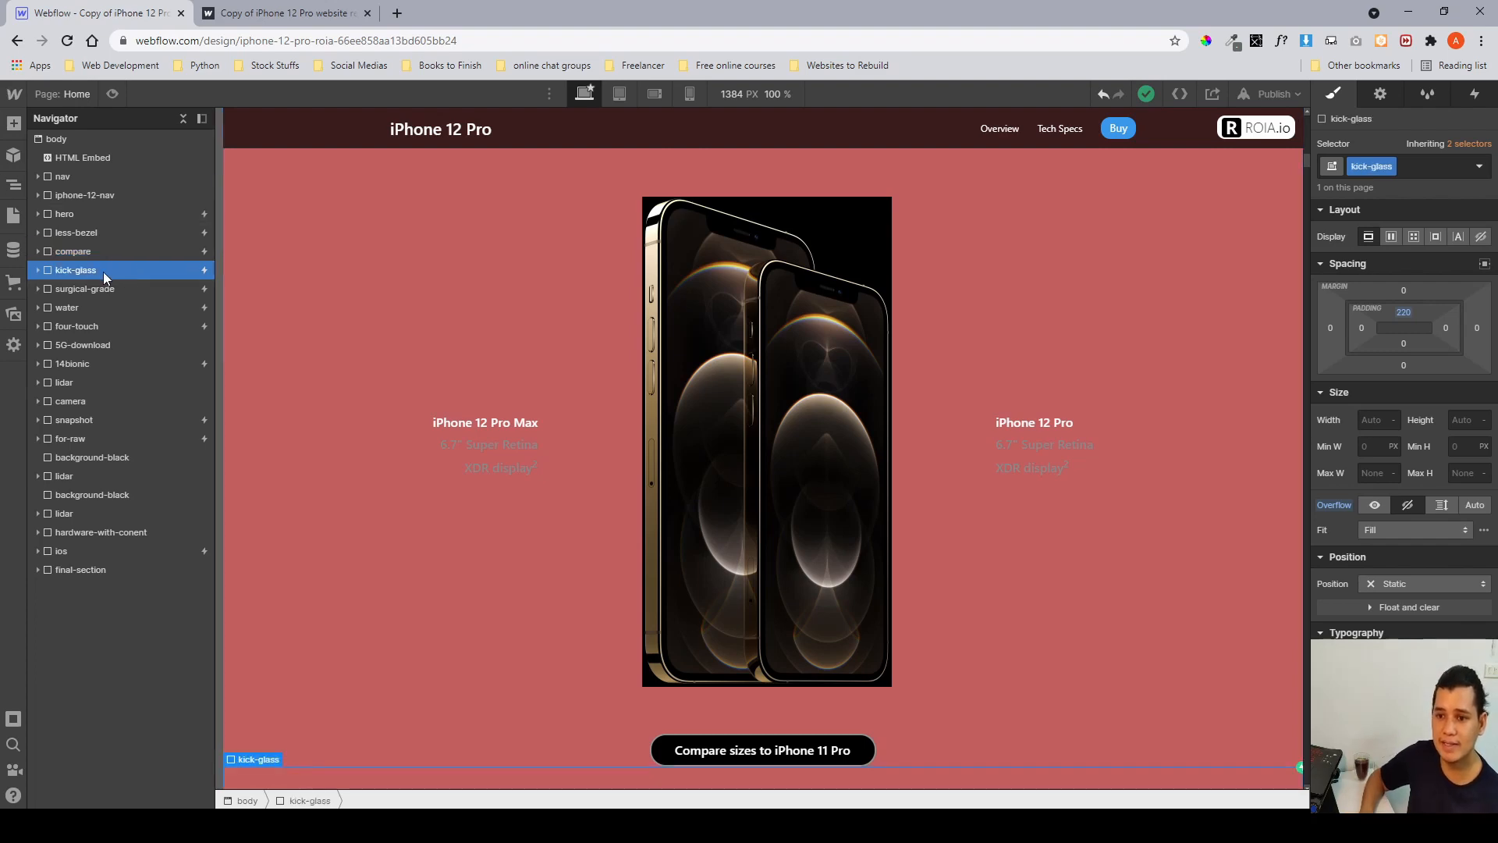
pyautogui.scroll(-10, 375, 330)
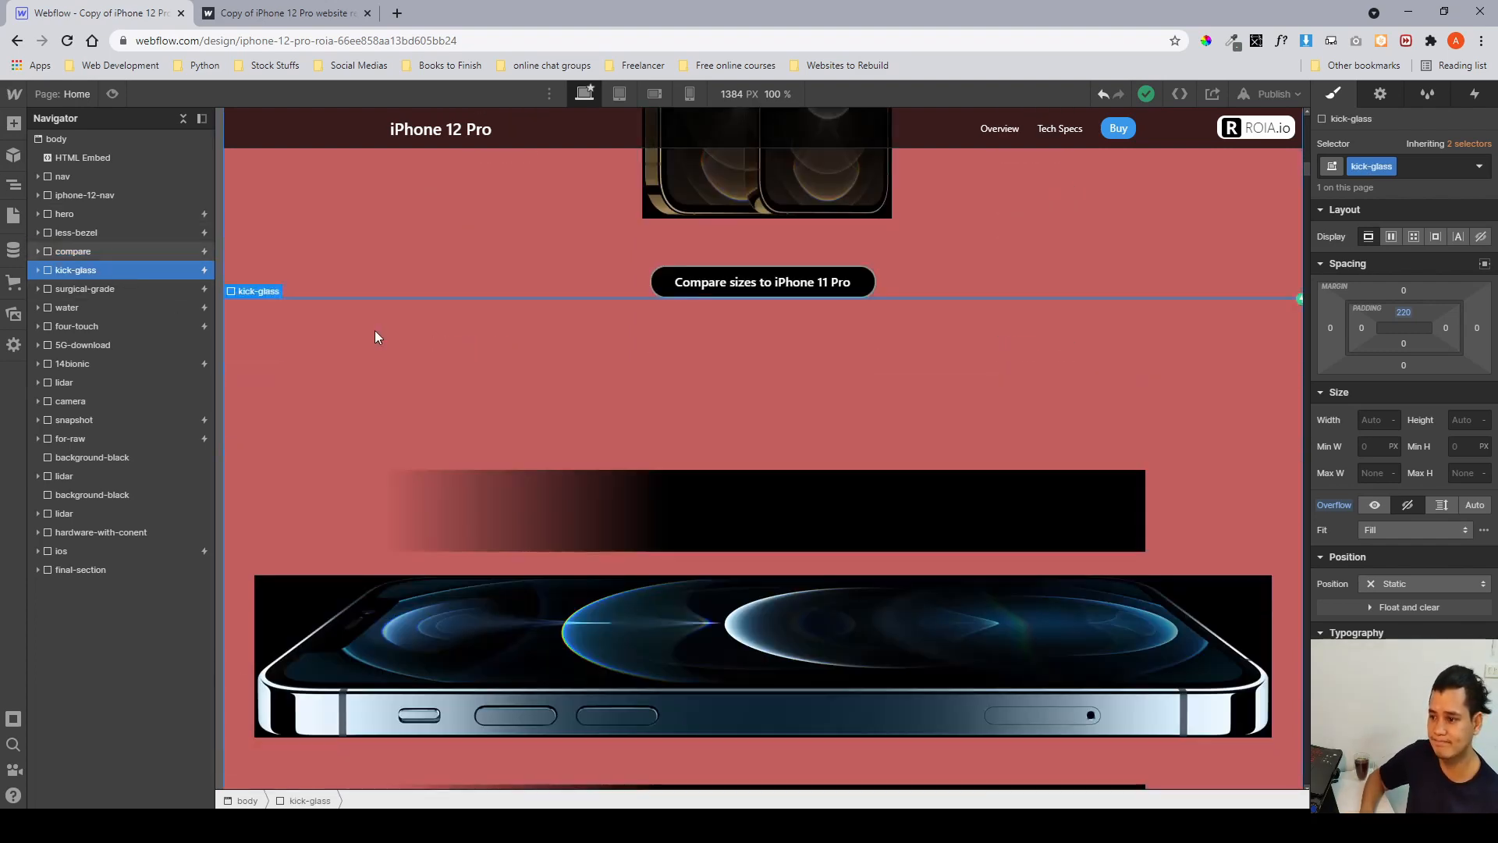
pyautogui.scroll(1, 374, 330)
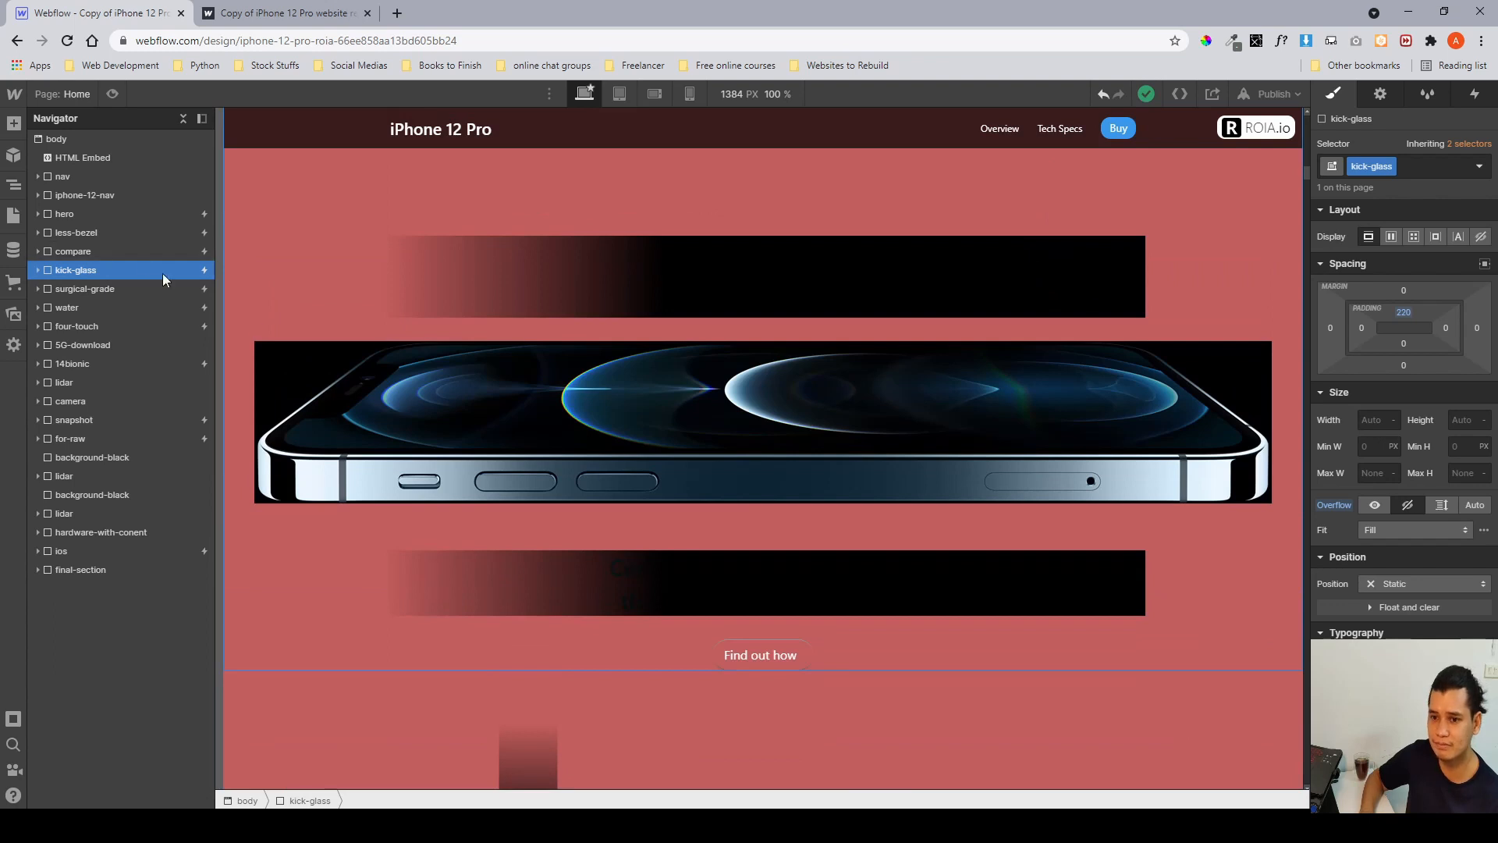
# Switch to Figma and examine the kick glass section's design frames before returning to Webflow.
pyautogui.hotkey('alt', 'Tab')
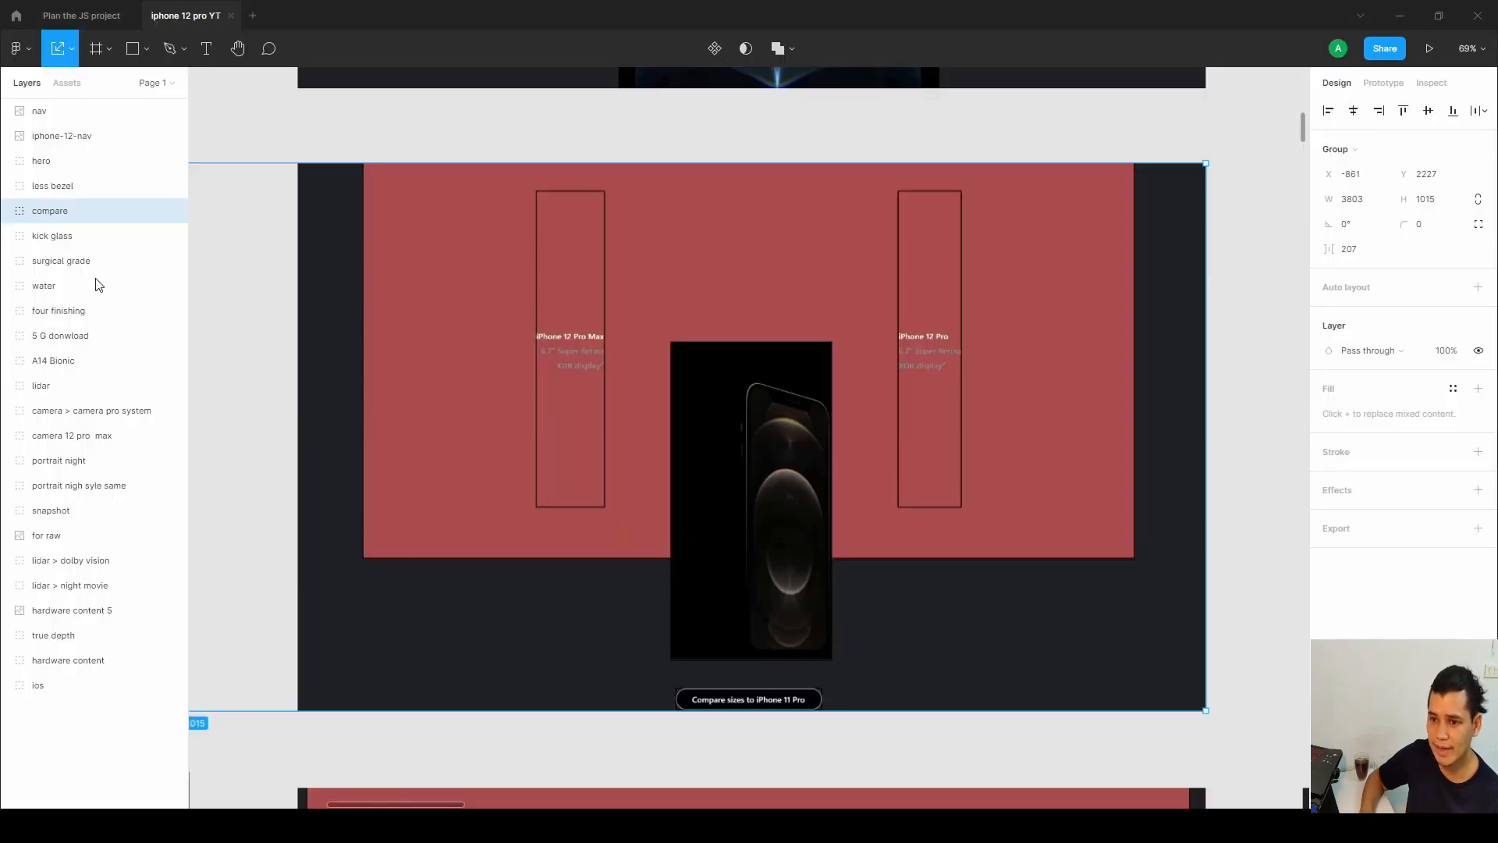
pyautogui.scroll(-5, 625, 425)
pyautogui.hscroll(-2, 625, 424)
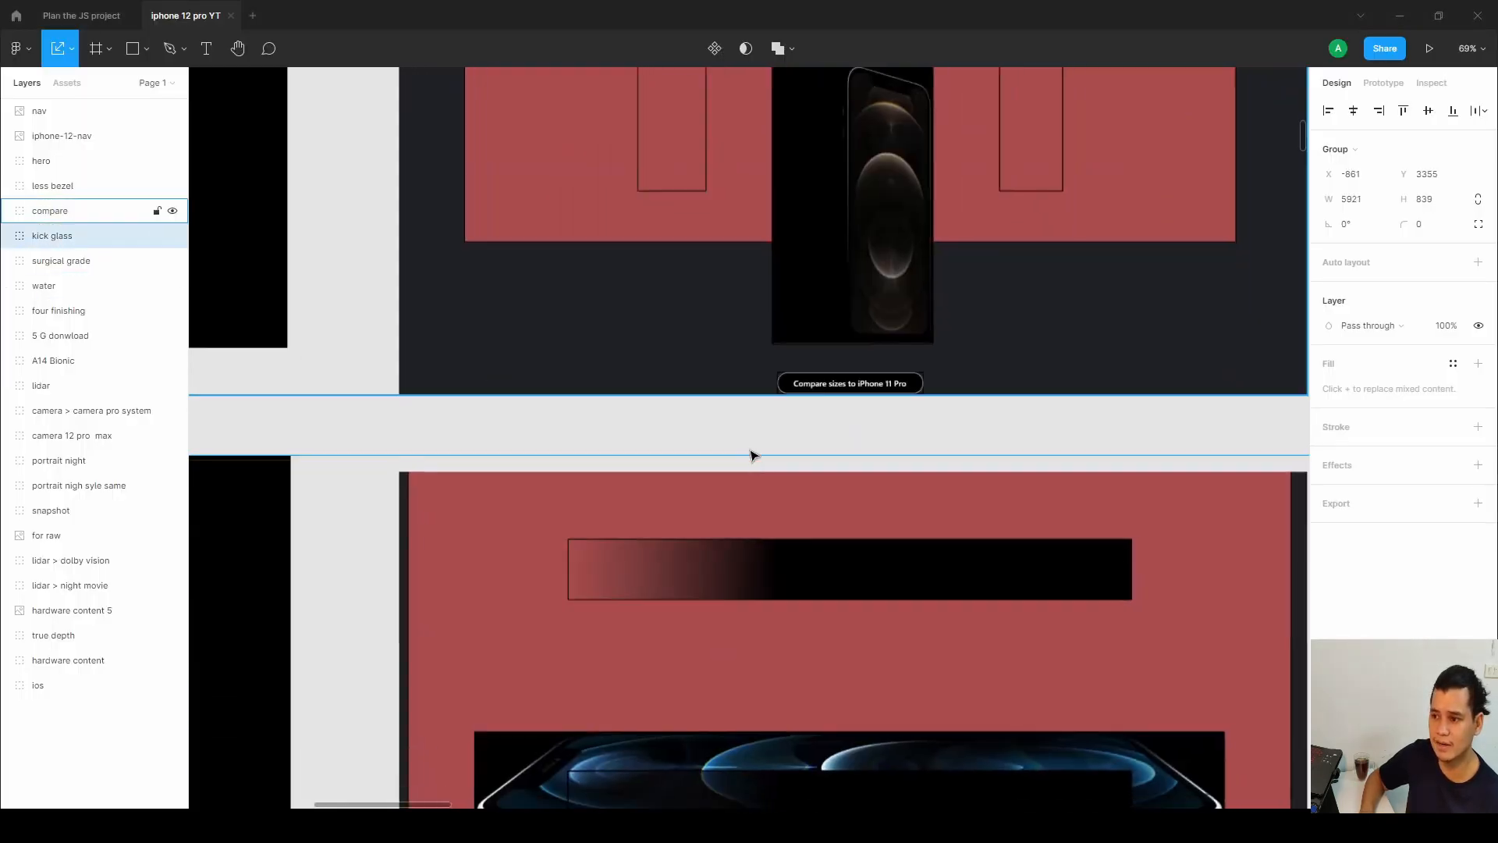
pyautogui.scroll(-3, 739, 430)
pyautogui.moveTo(349, 521); pyautogui.dragTo(870, 392)
pyautogui.scroll(3, 996, 481)
pyautogui.scroll(1, 850, 395)
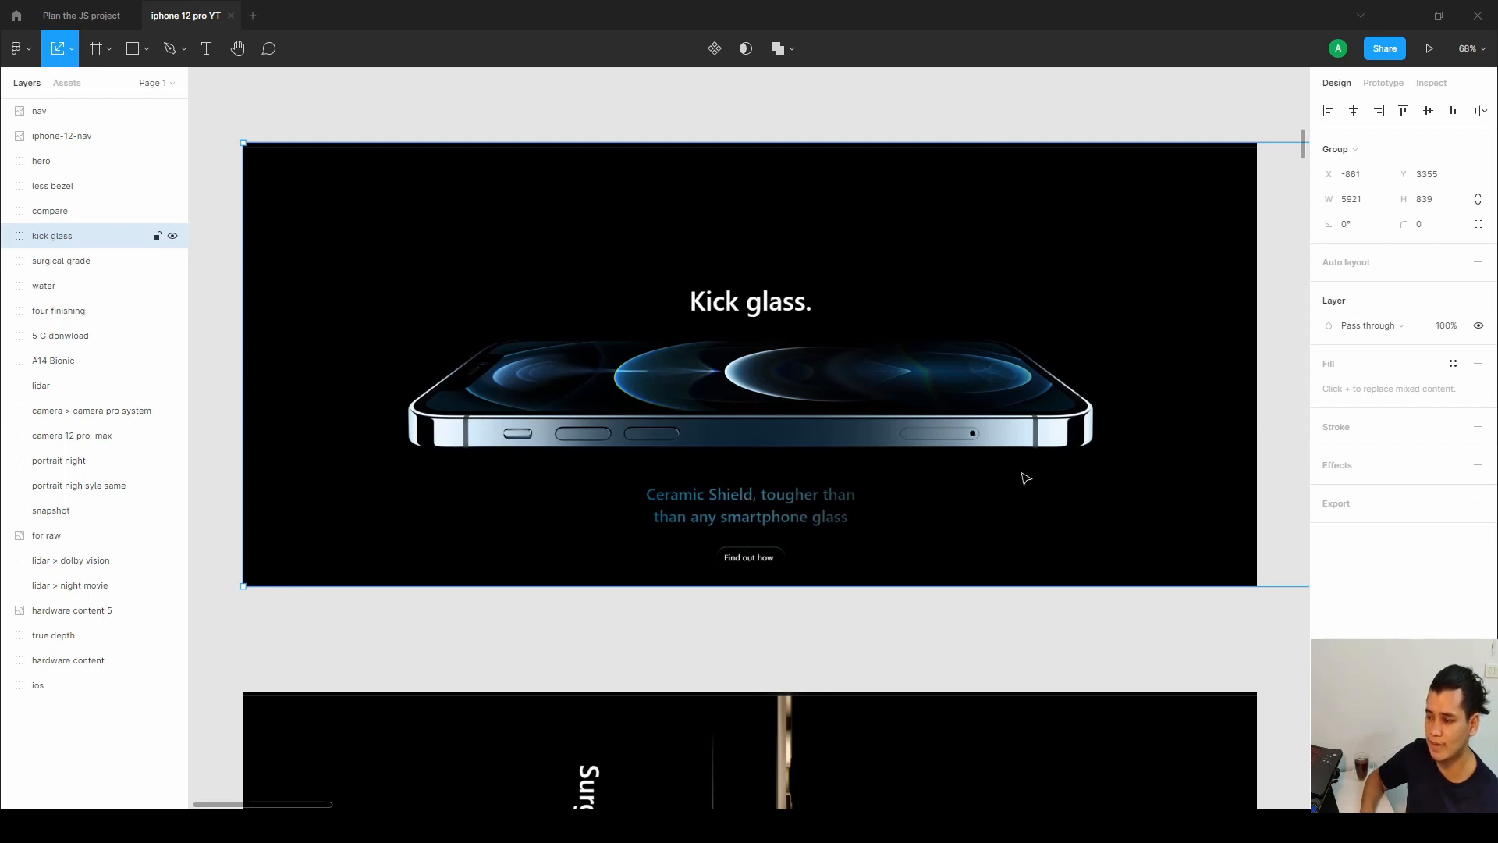
pyautogui.hscroll(5, 527, 477)
pyautogui.hscroll(6, 528, 477)
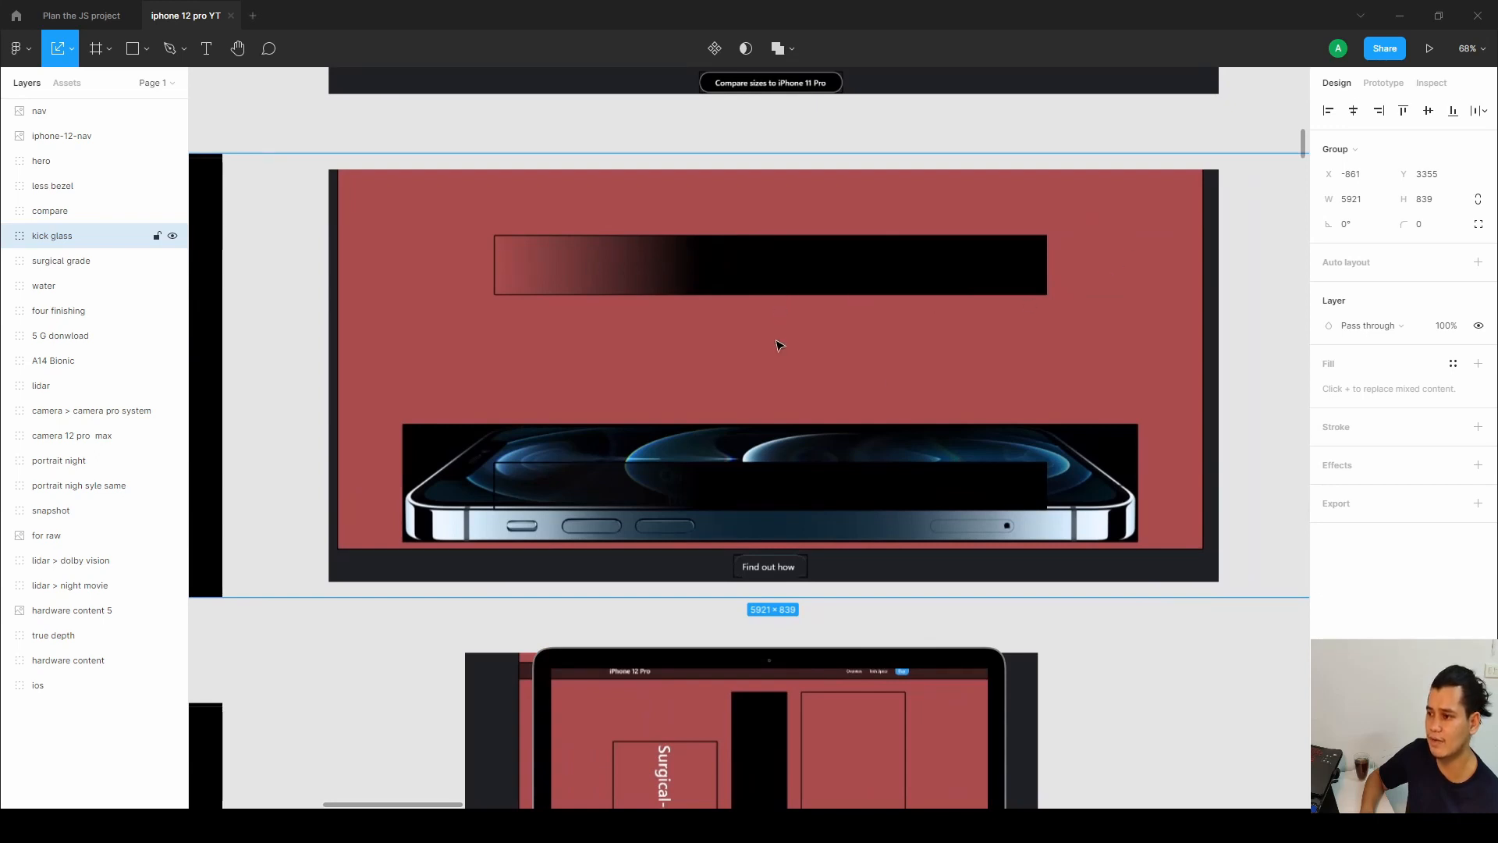
pyautogui.hscroll(10, 894, 481)
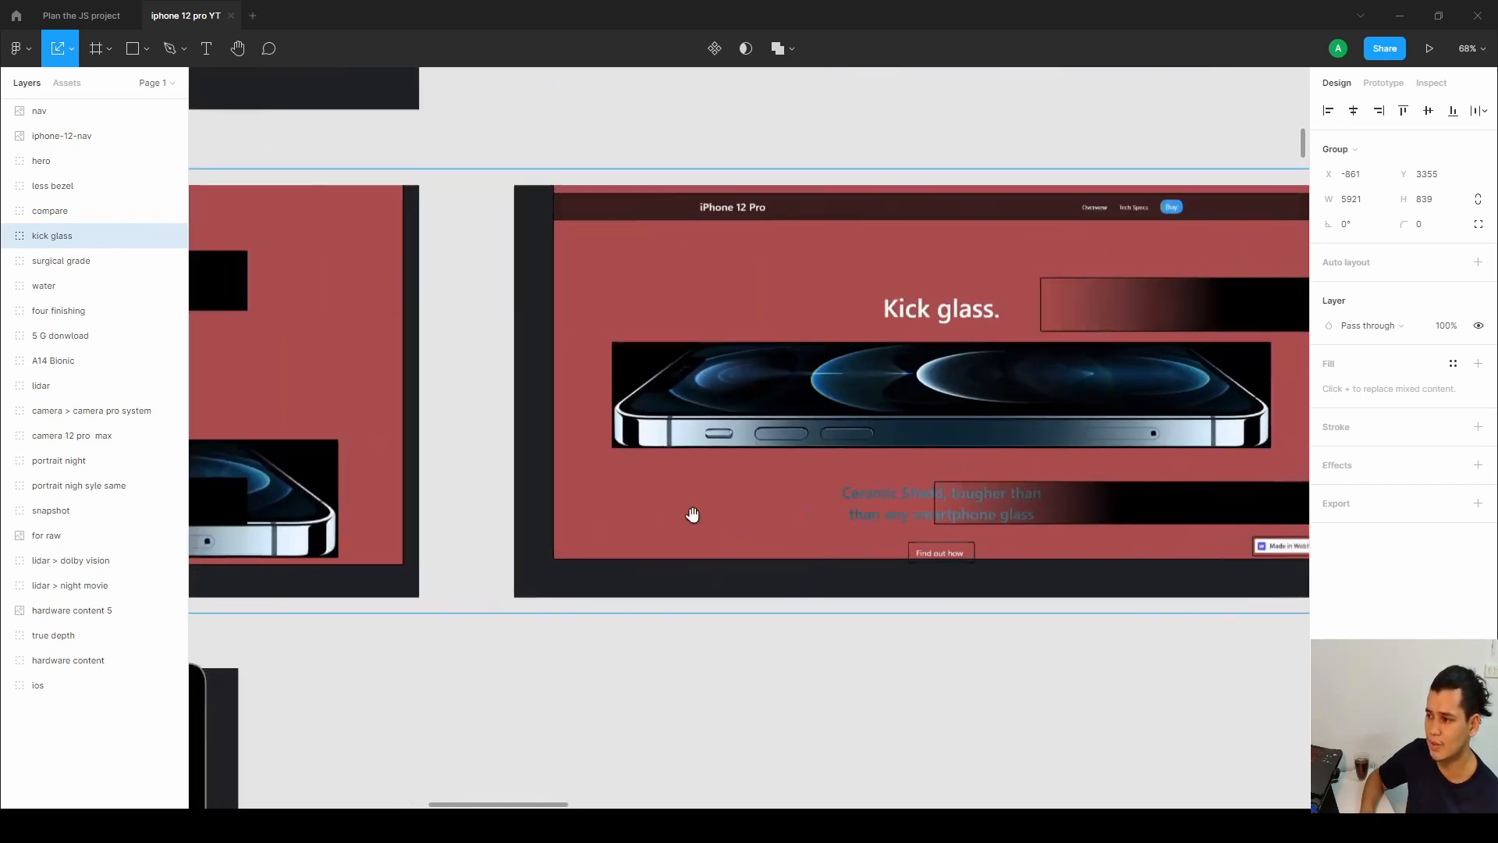
pyautogui.hscroll(8, 317, 479)
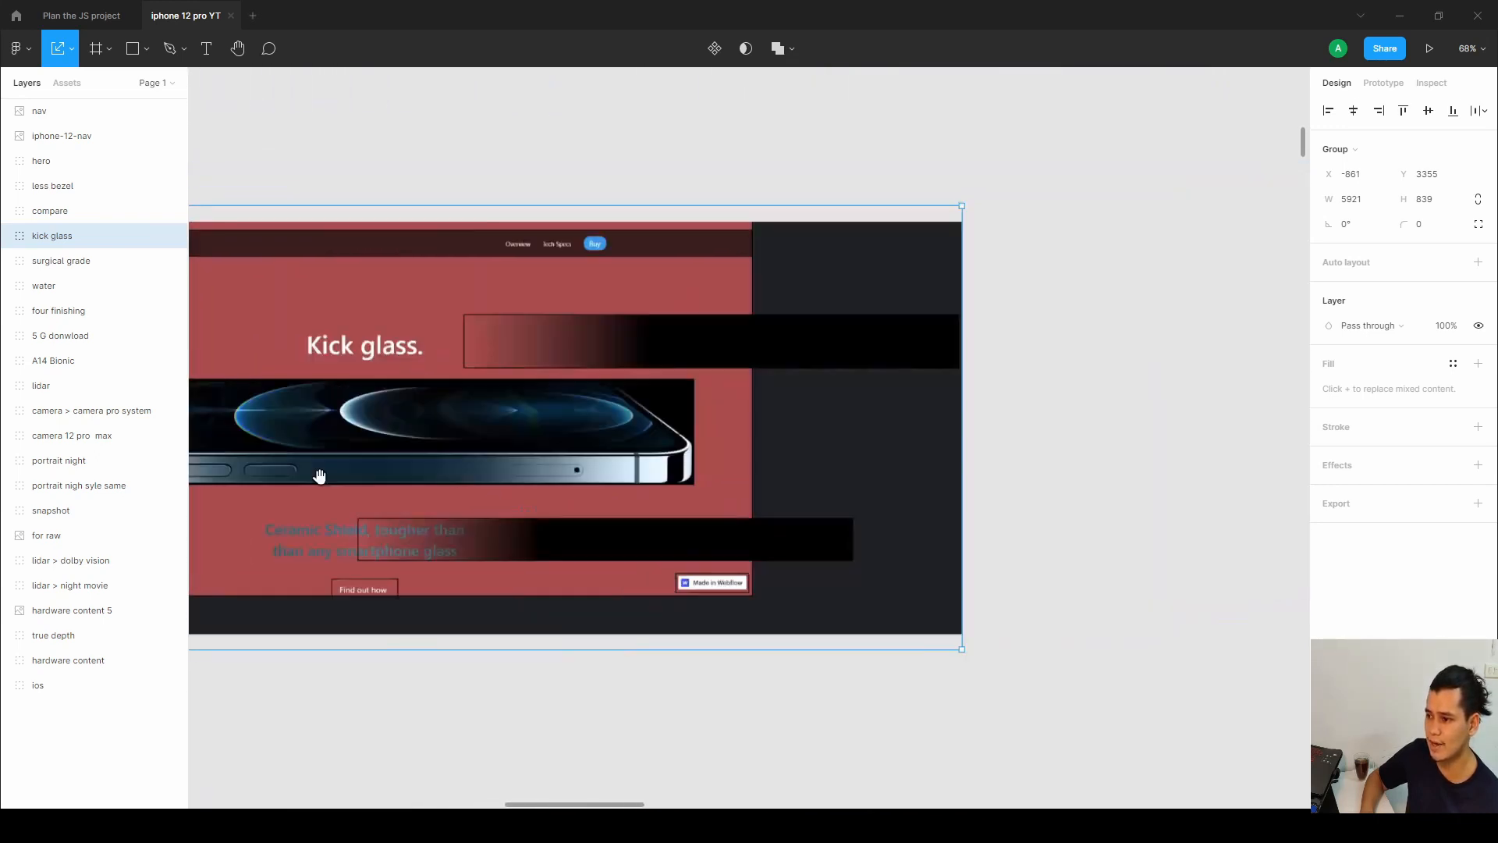
pyautogui.hscroll(-7, 751, 476)
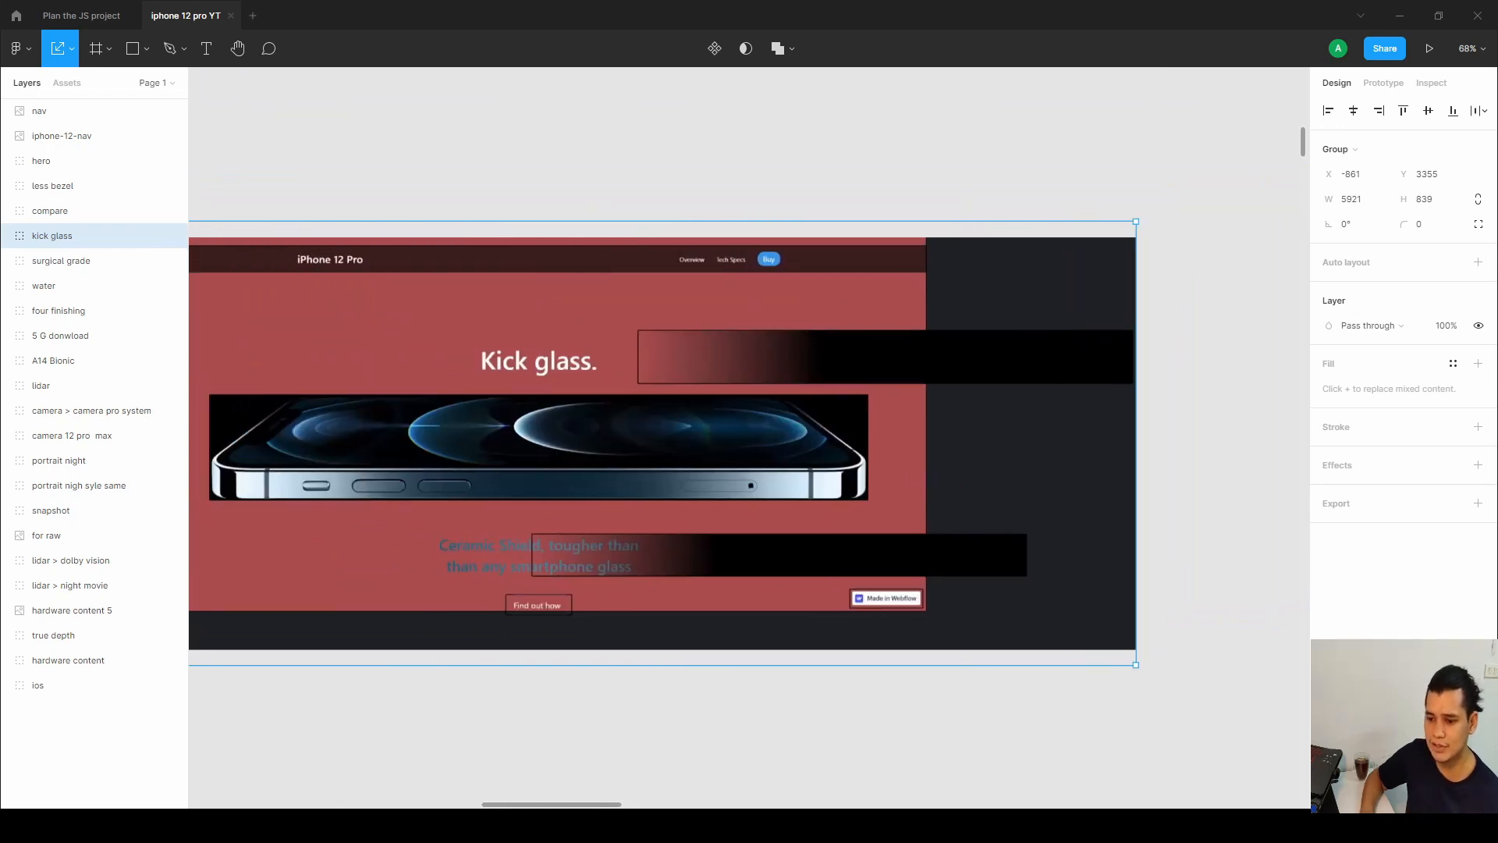
pyautogui.hotkey('alt', 'Tab')
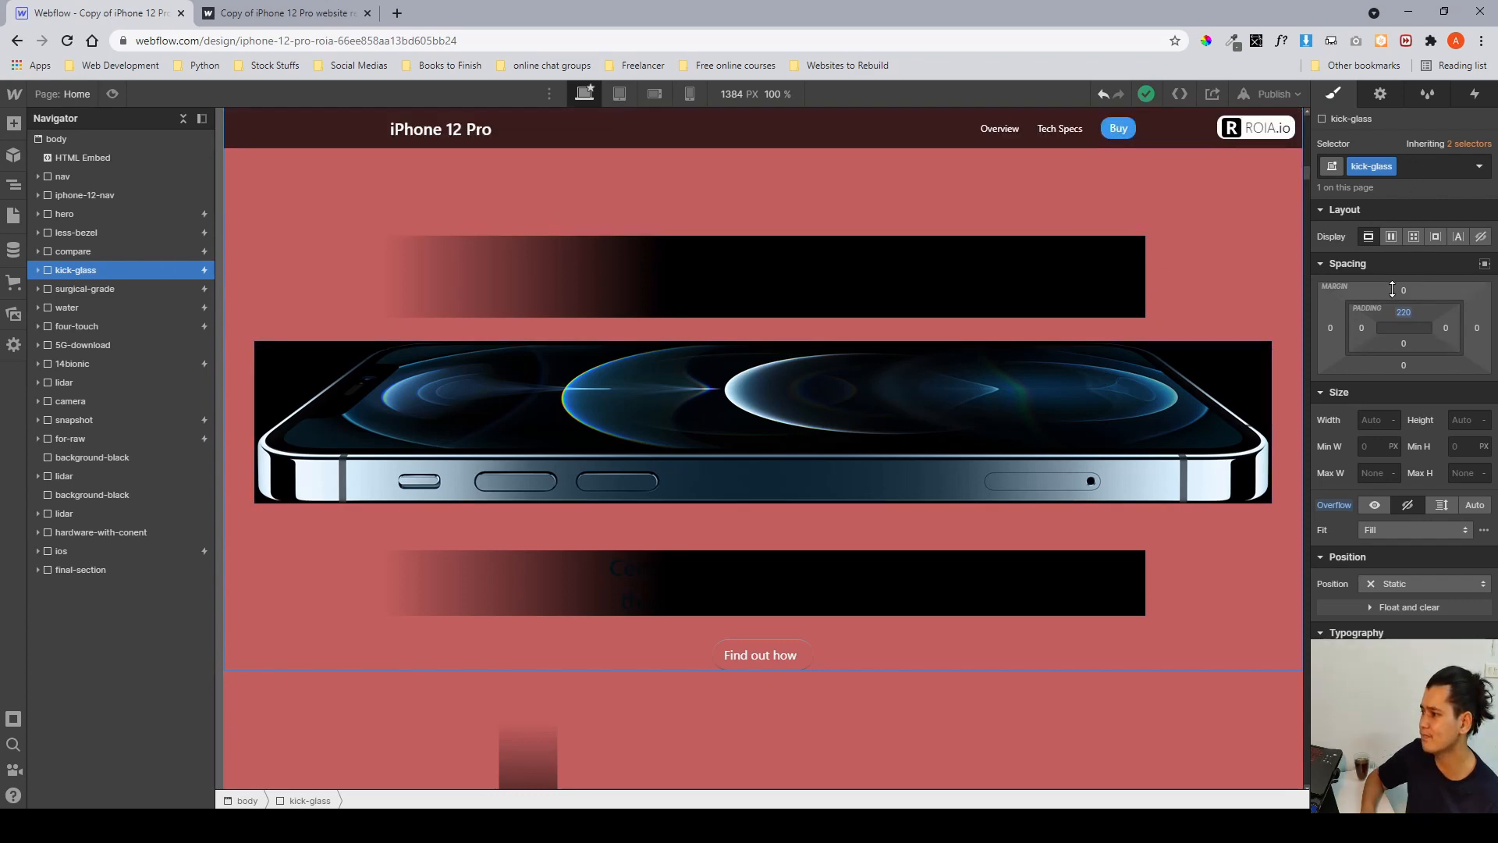
# Expand the kick-glass section in the navigator and inspect its containers, kick-glass__wrapper, kick-glass__heading, image and button elements.
pyautogui.scroll(-6, 1393, 296)
pyautogui.scroll(6, 1393, 327)
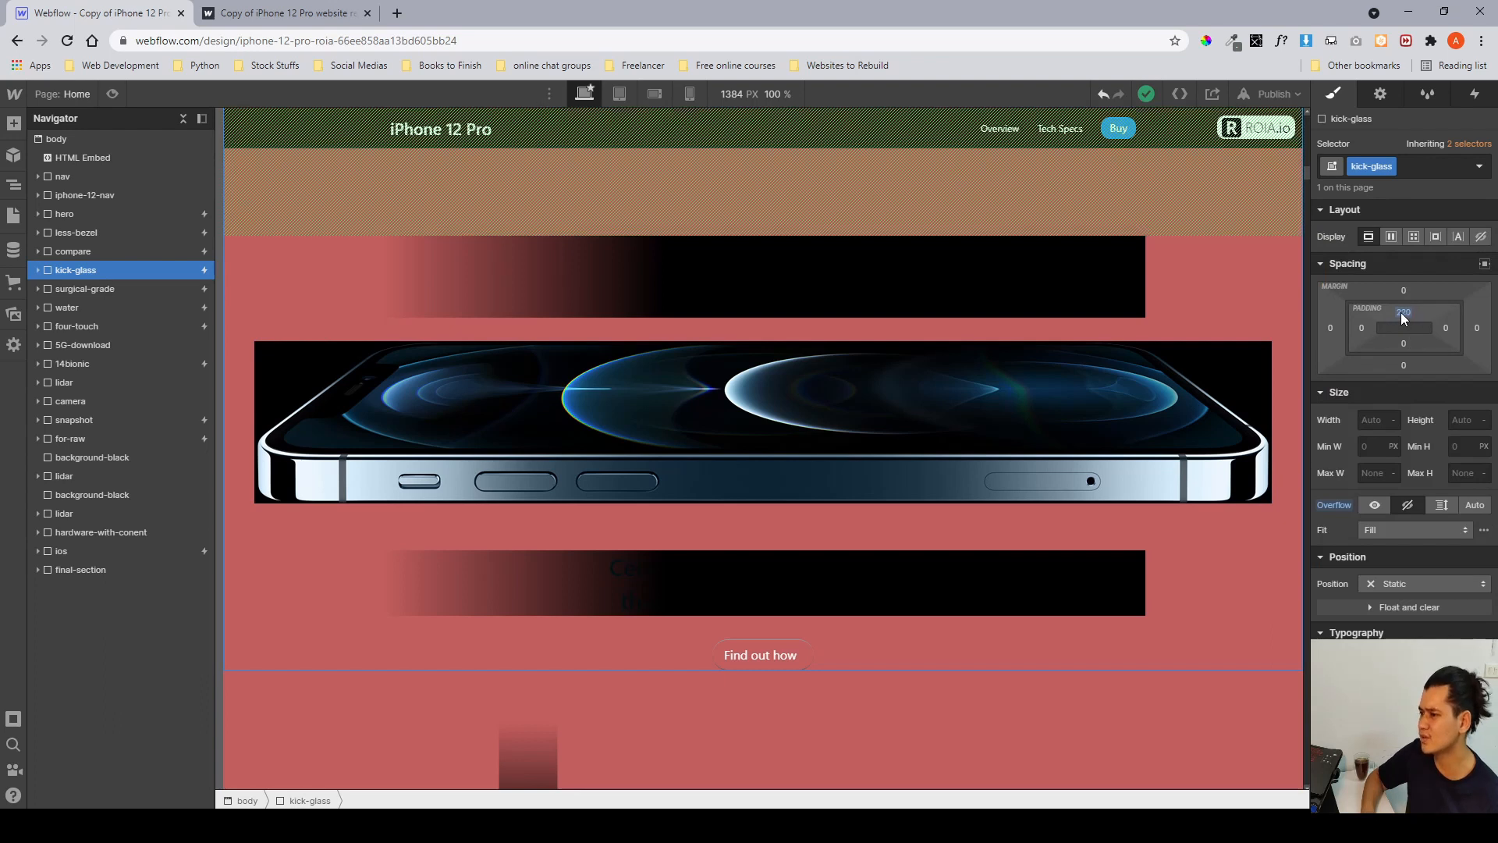
pyautogui.scroll(-5, 1402, 317)
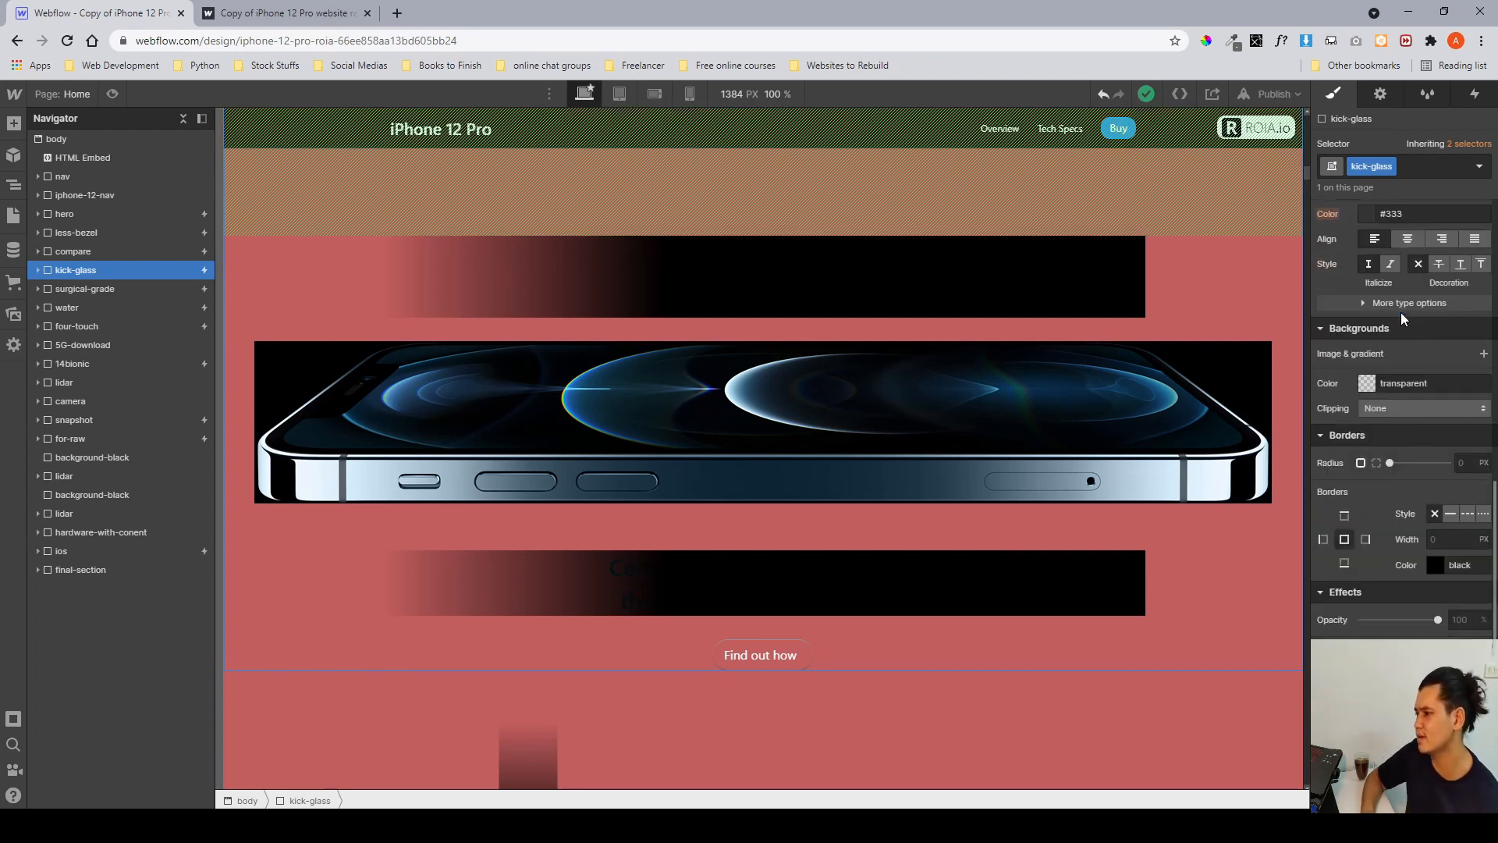
pyautogui.click(38, 271)
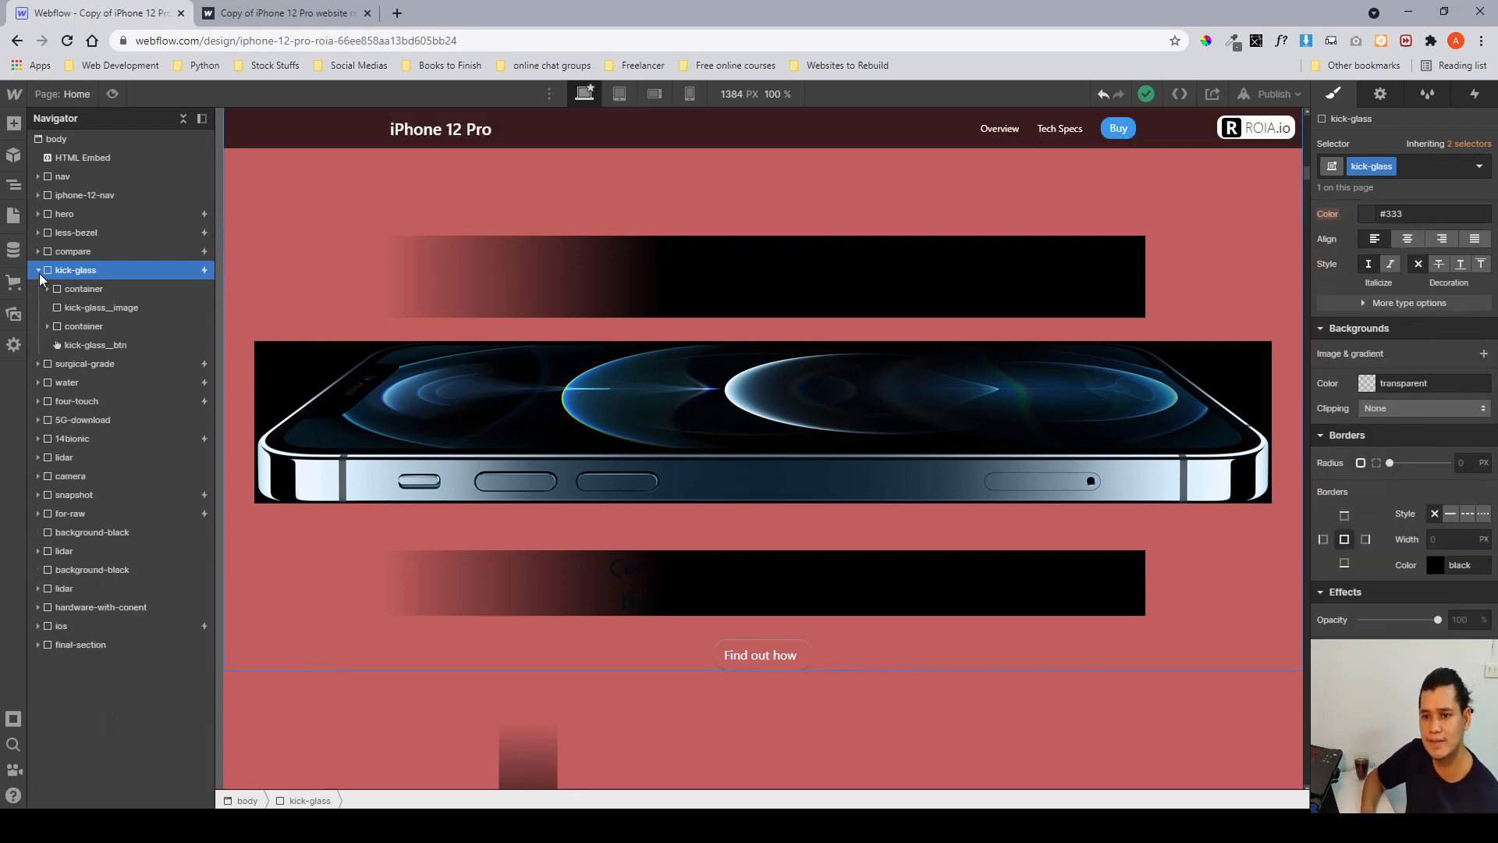
pyautogui.click(67, 292)
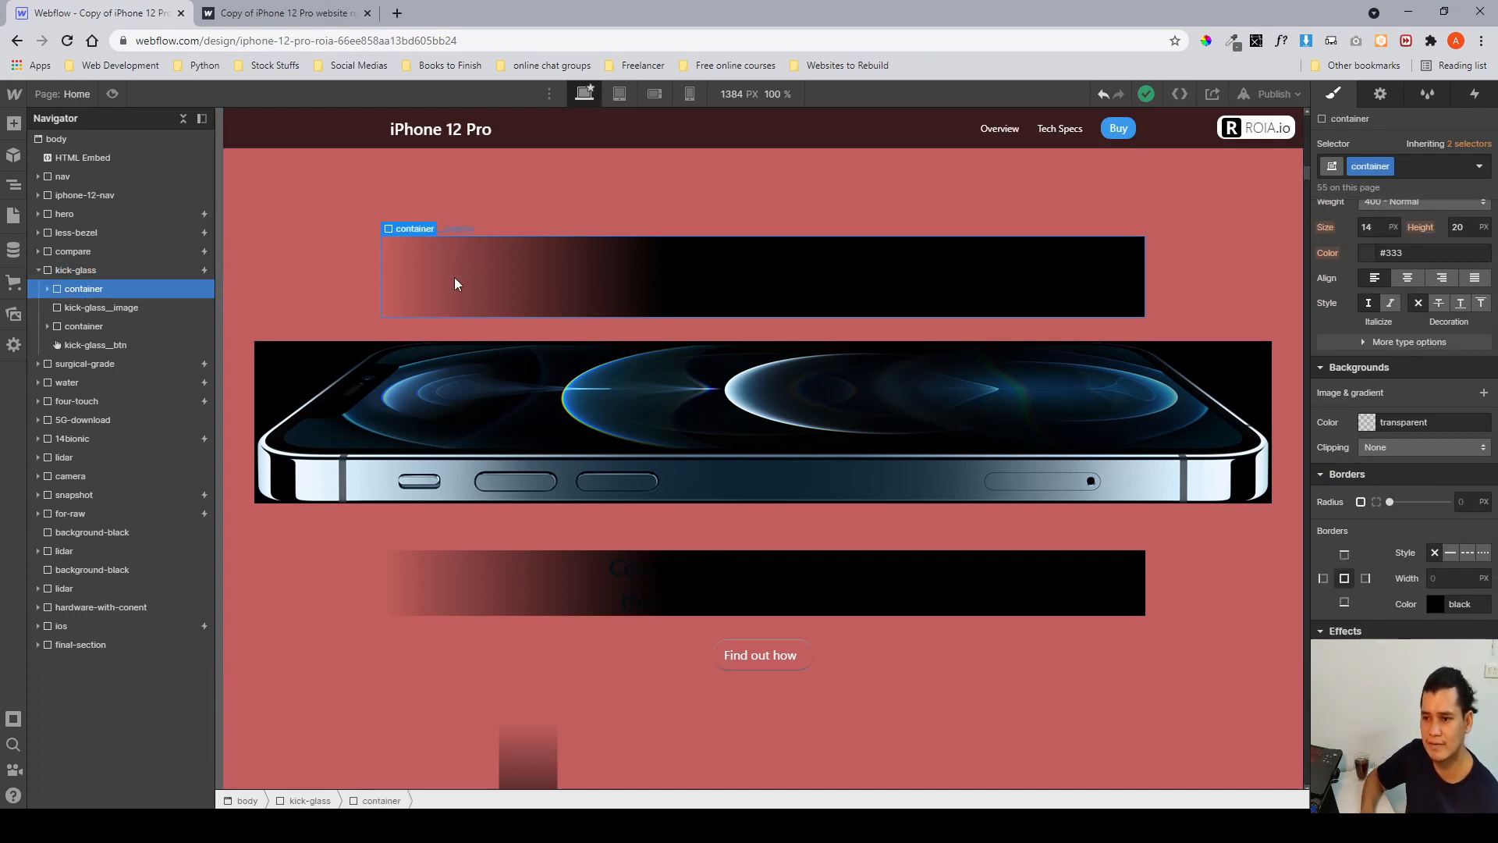
pyautogui.click(149, 308)
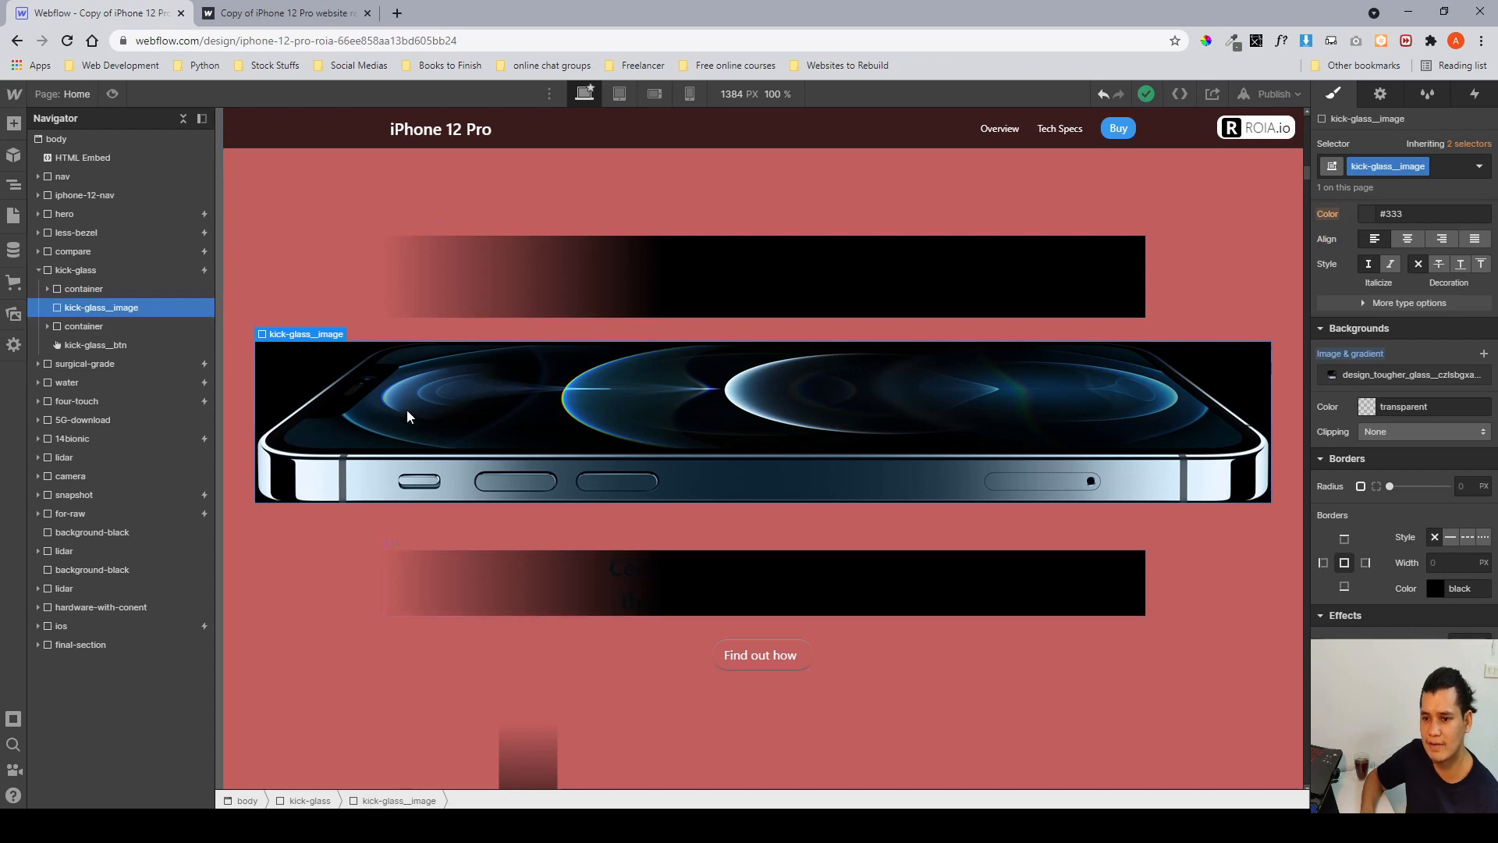
pyautogui.click(133, 327)
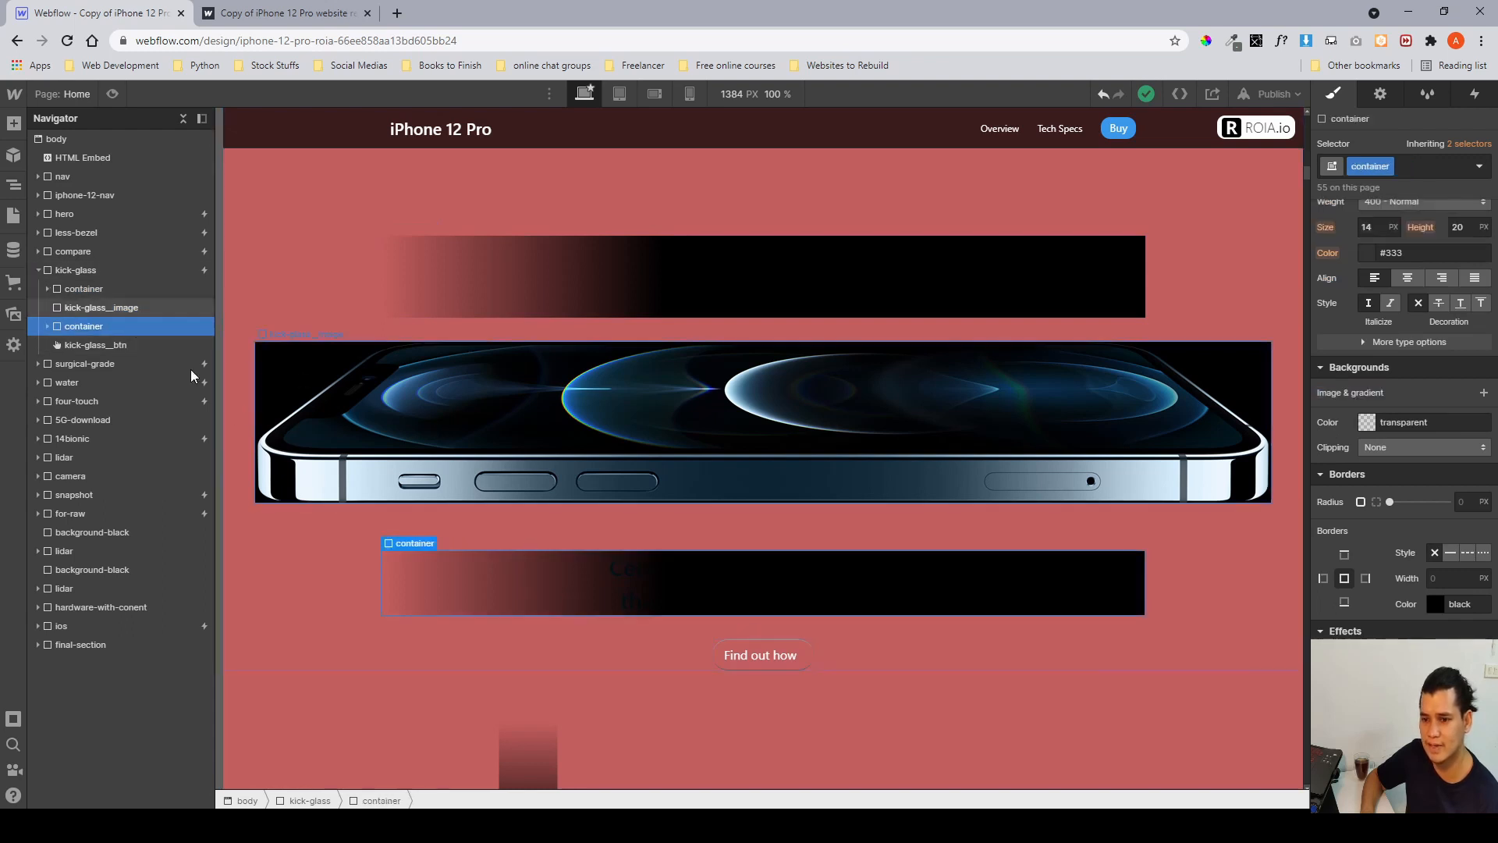
pyautogui.click(108, 289)
pyautogui.click(48, 289)
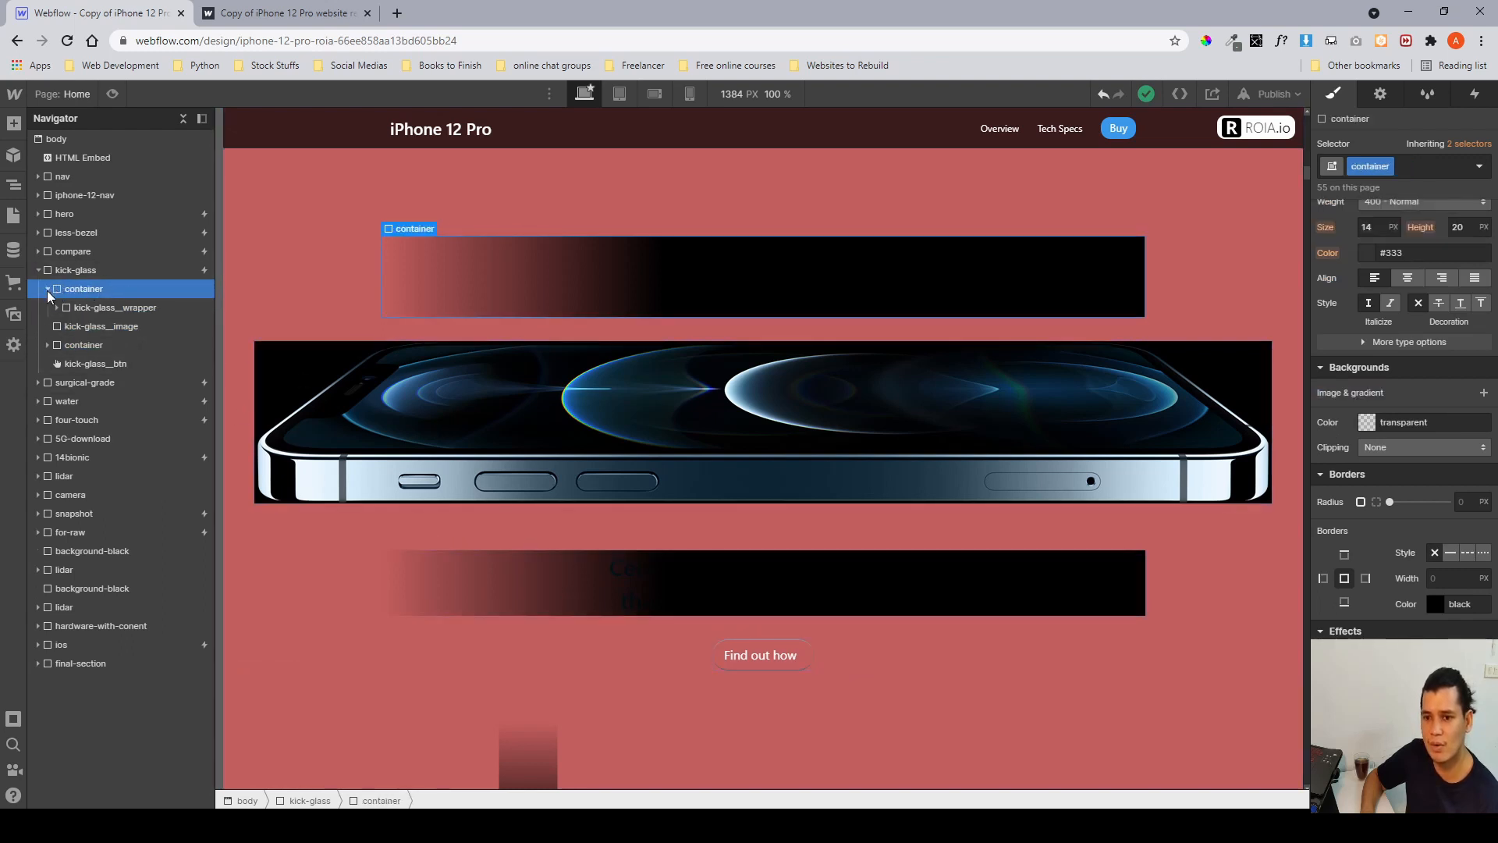
pyautogui.click(78, 304)
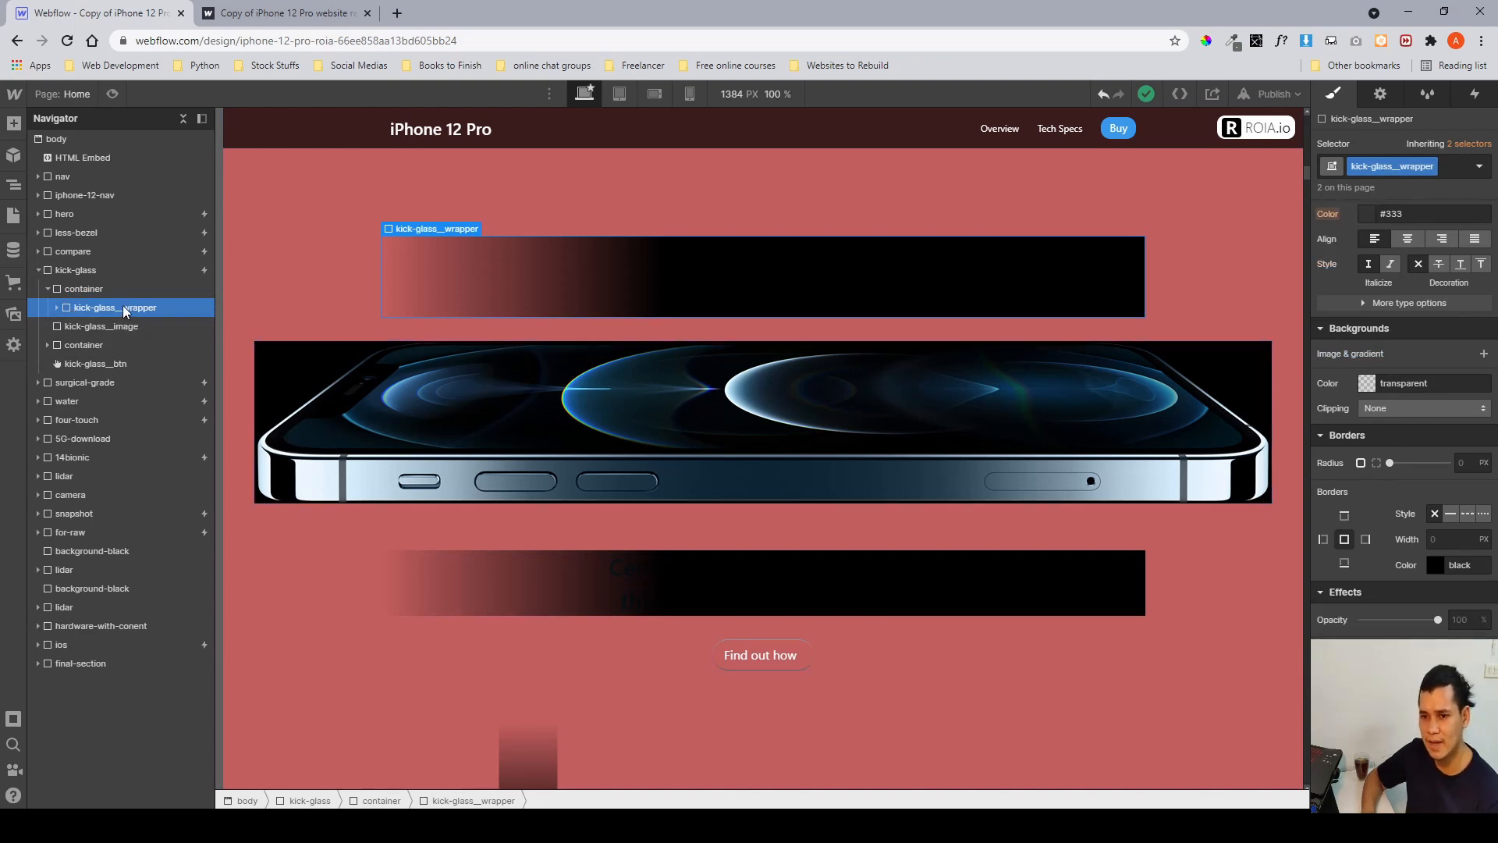
pyautogui.click(56, 308)
pyautogui.click(82, 327)
pyautogui.click(66, 326)
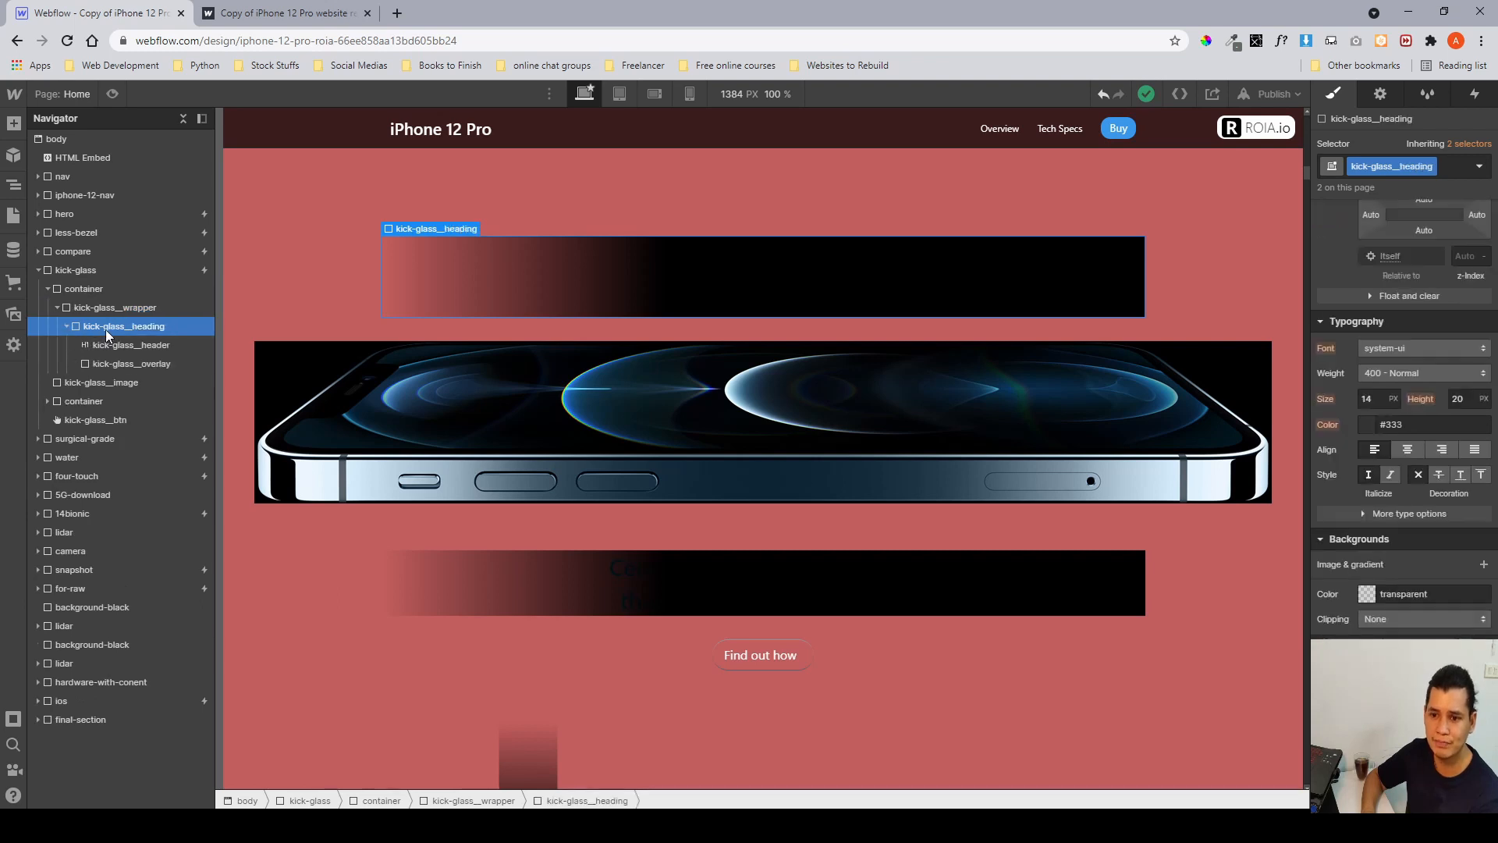
pyautogui.click(130, 308)
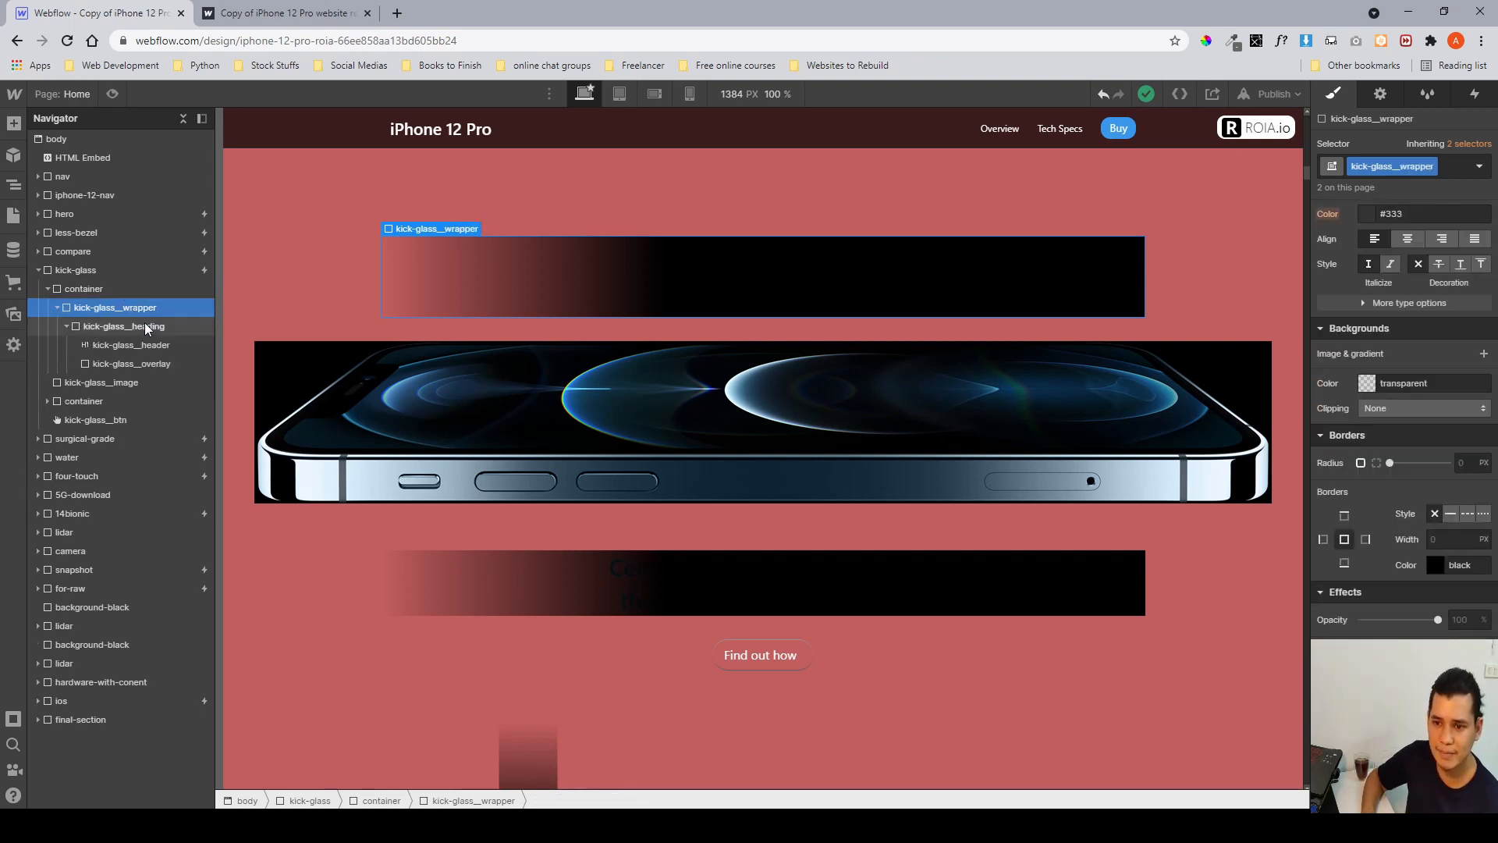
pyautogui.click(144, 324)
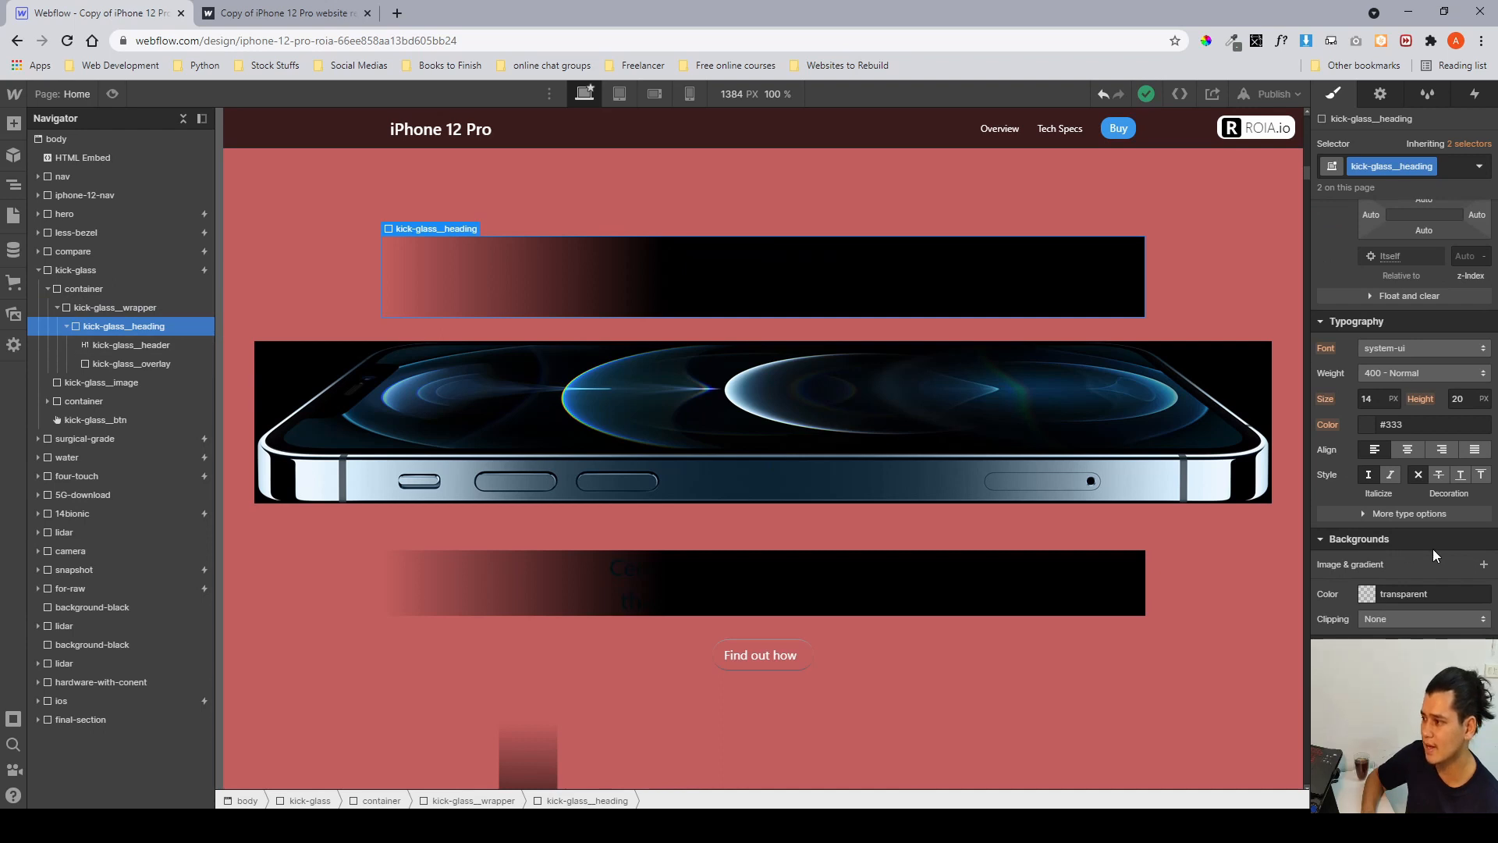
# Select kick-glass__overlay after checking kick-glass__header, and shift its absolute left offset to about 3%.
pyautogui.scroll(5, 1454, 316)
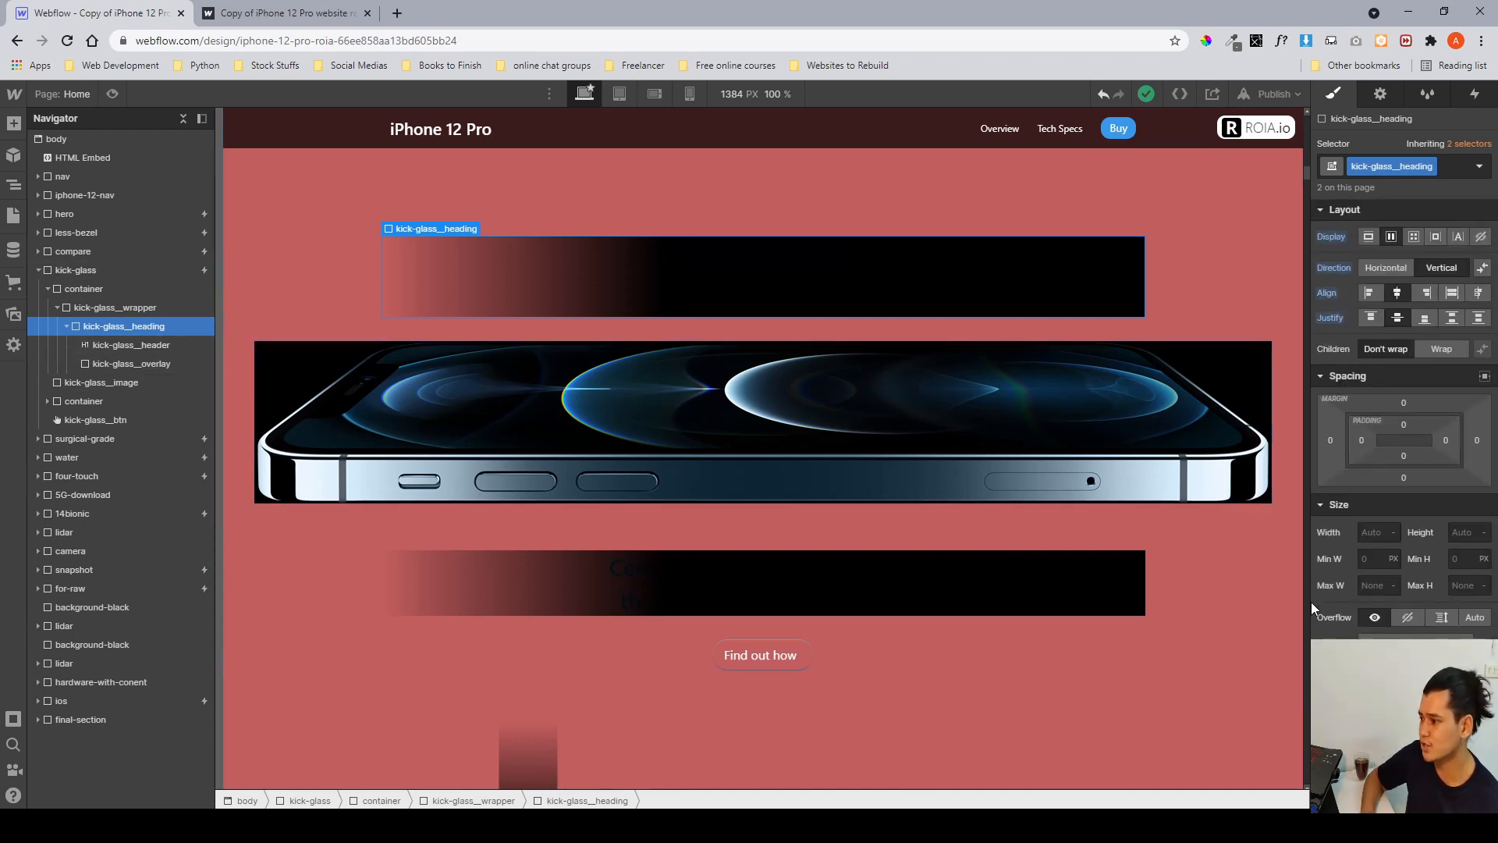
pyautogui.click(141, 349)
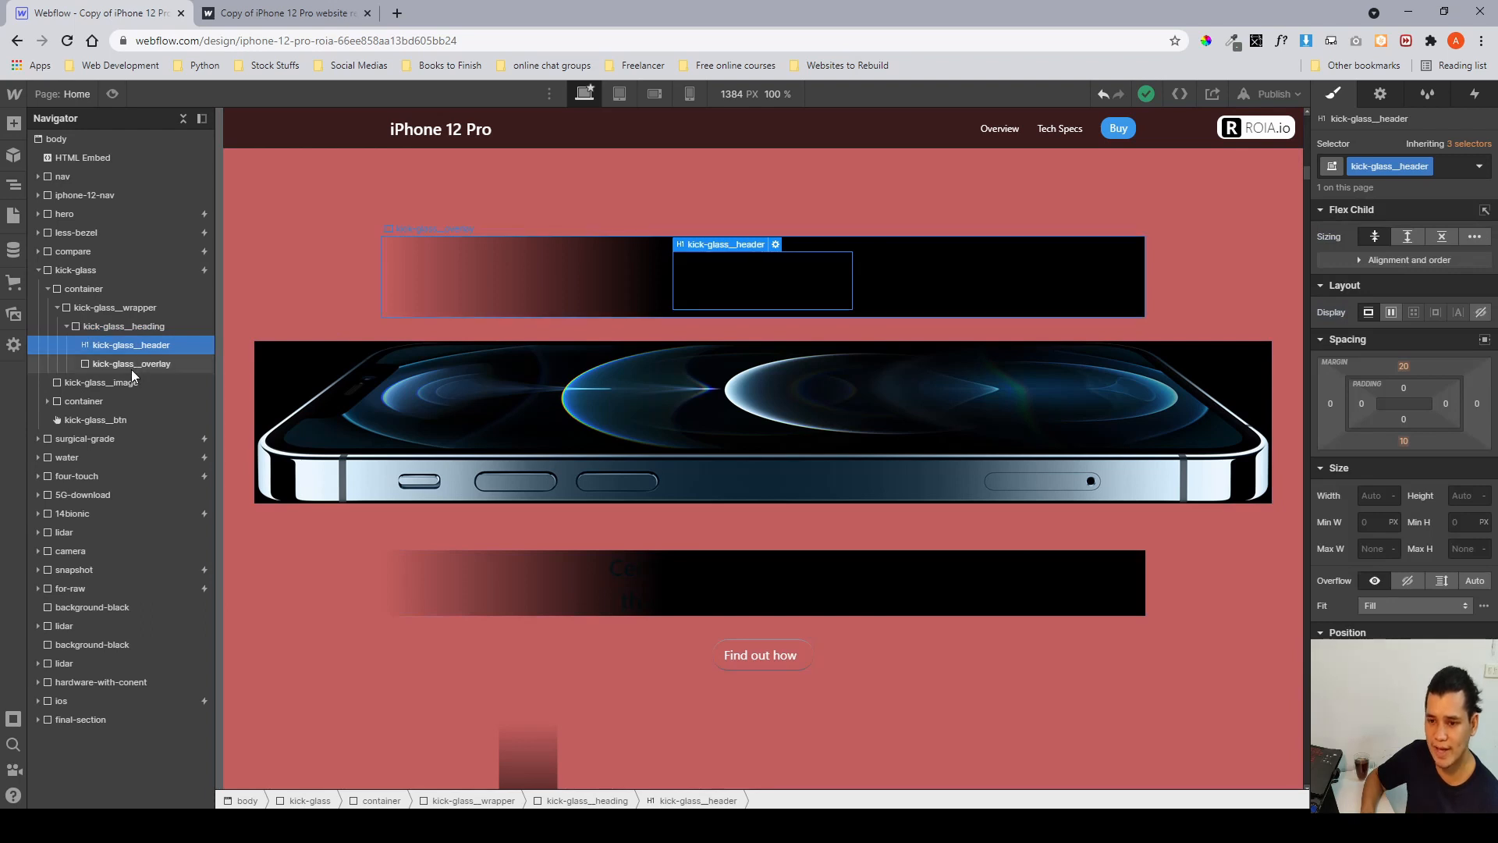
pyautogui.click(131, 367)
pyautogui.scroll(-8, 1450, 598)
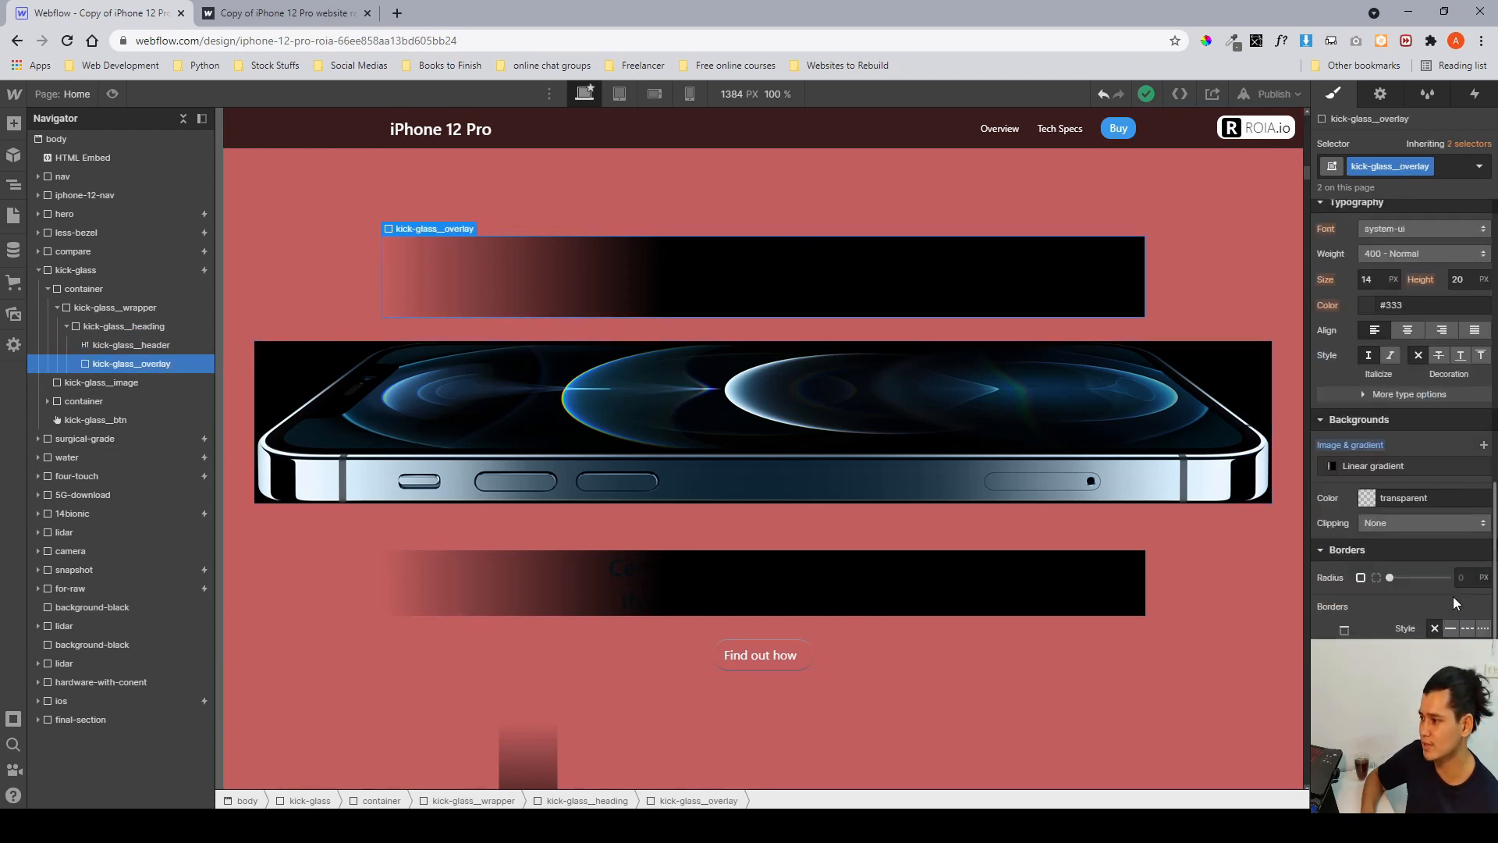
pyautogui.scroll(8, 1389, 530)
pyautogui.scroll(-4, 1417, 403)
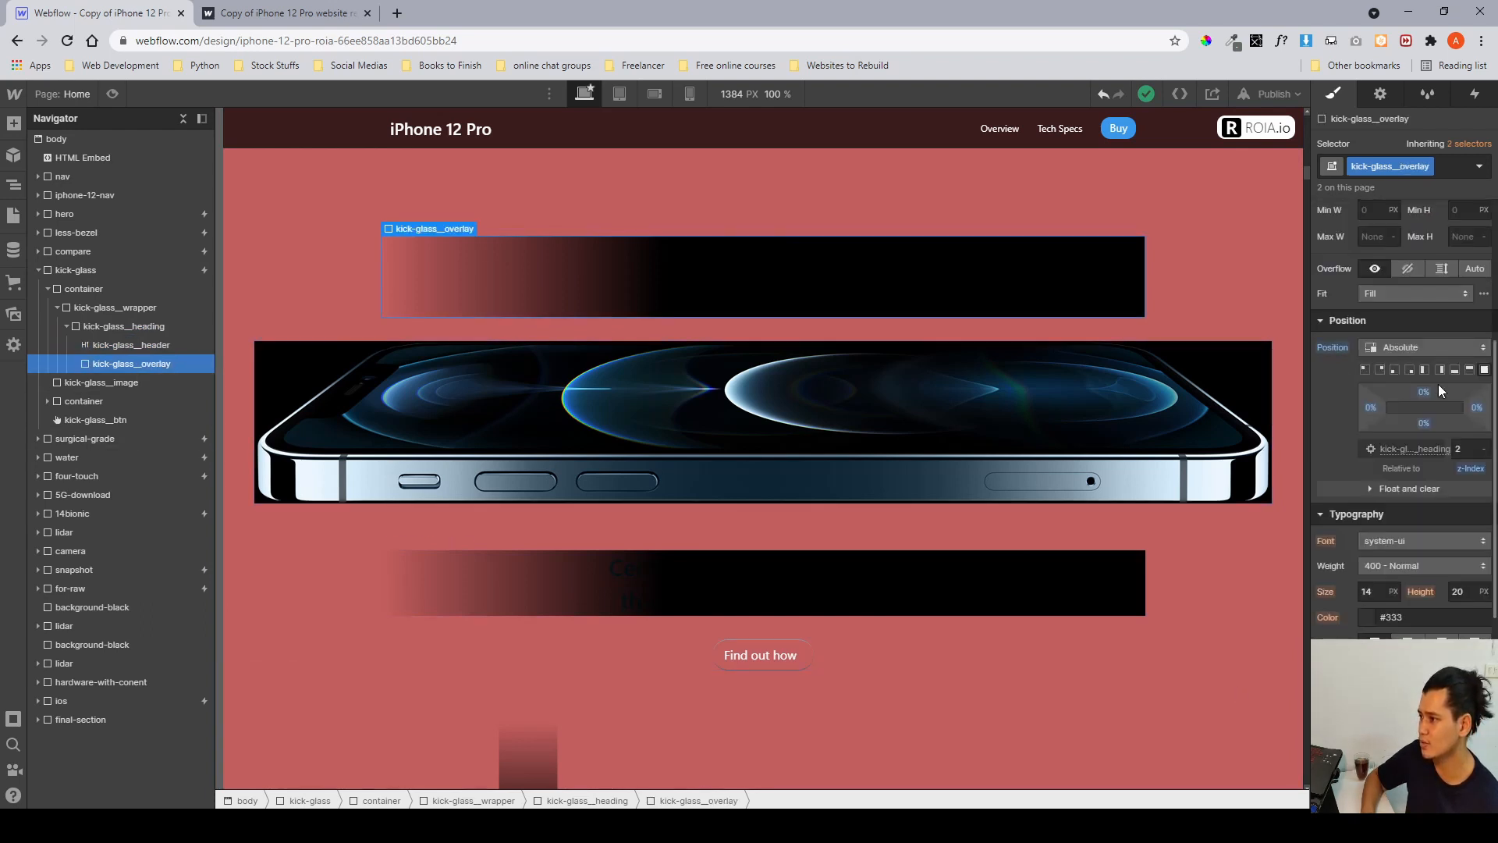
pyautogui.moveTo(1361, 409)
pyautogui.mouseDown()
pyautogui.moveTo(1336, 413)
pyautogui.moveTo(1364, 430)
pyautogui.mouseUp()
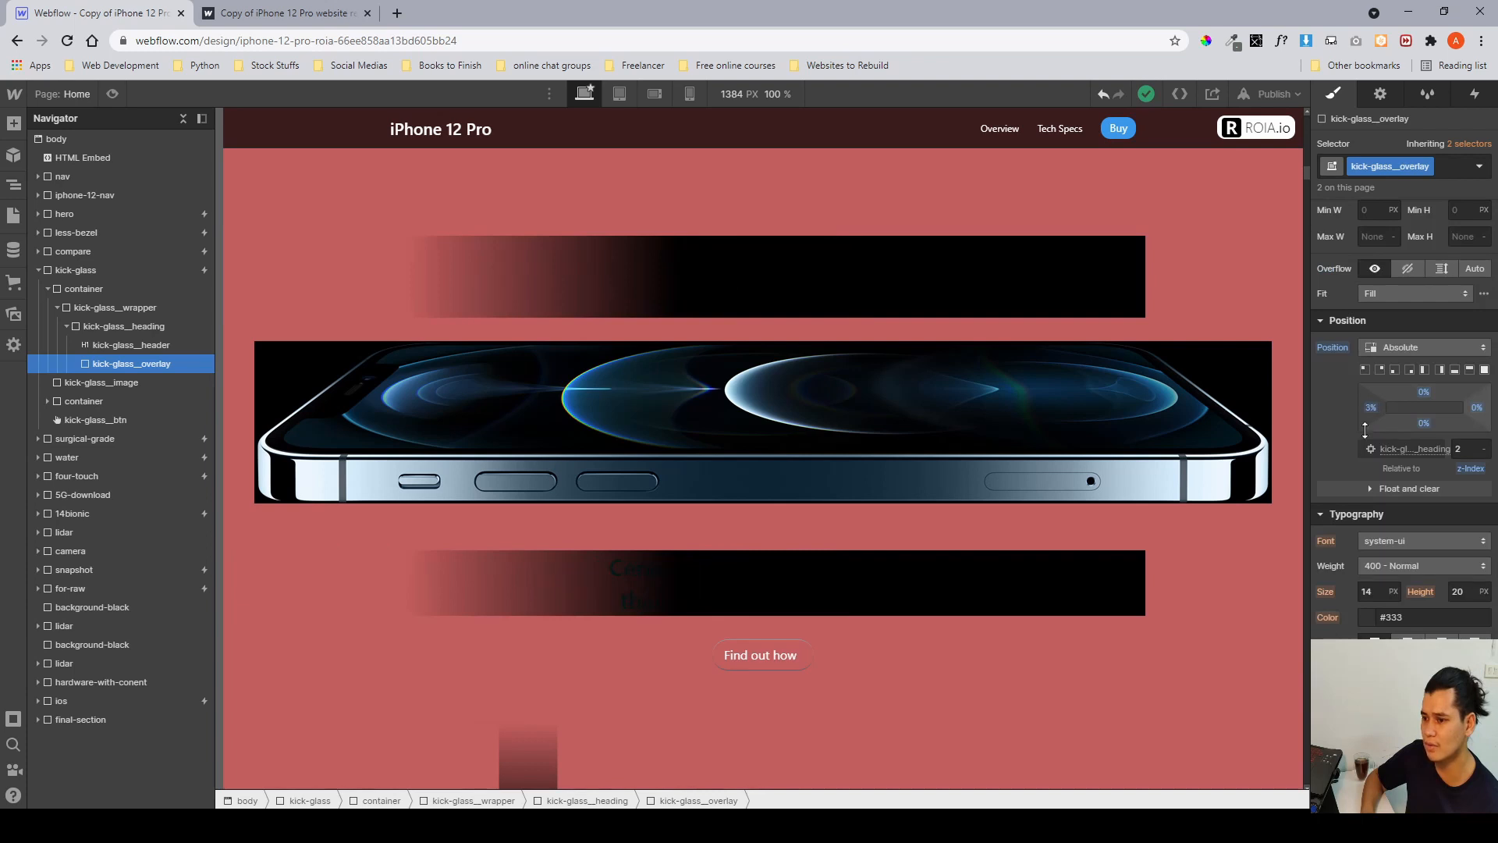
# Collapse the kick-glass wrapper and container, select kick-glass__image, and inspect its spacing and size settings.
pyautogui.click(57, 307)
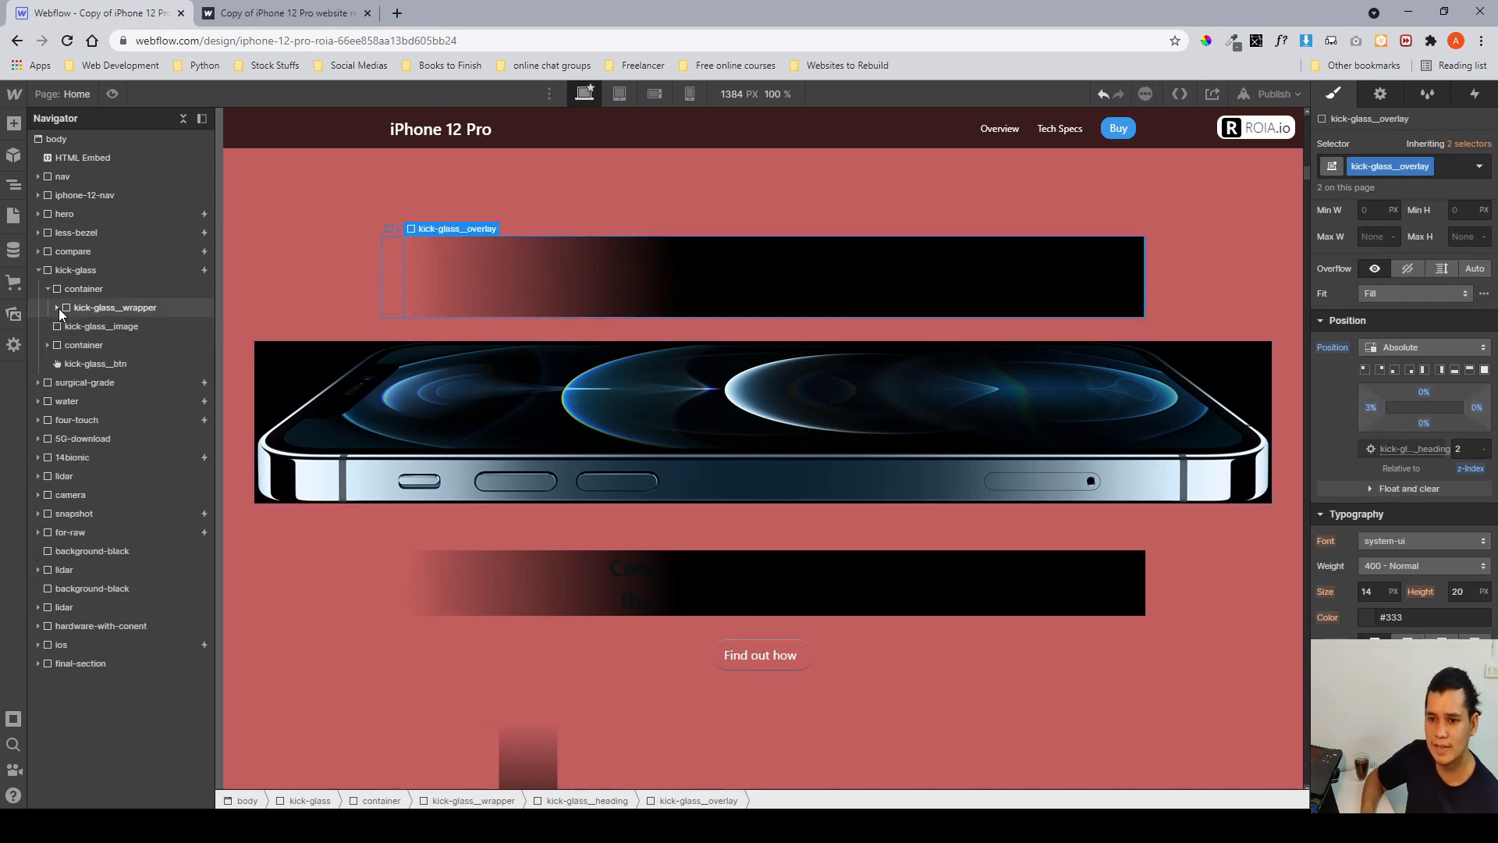
pyautogui.click(47, 289)
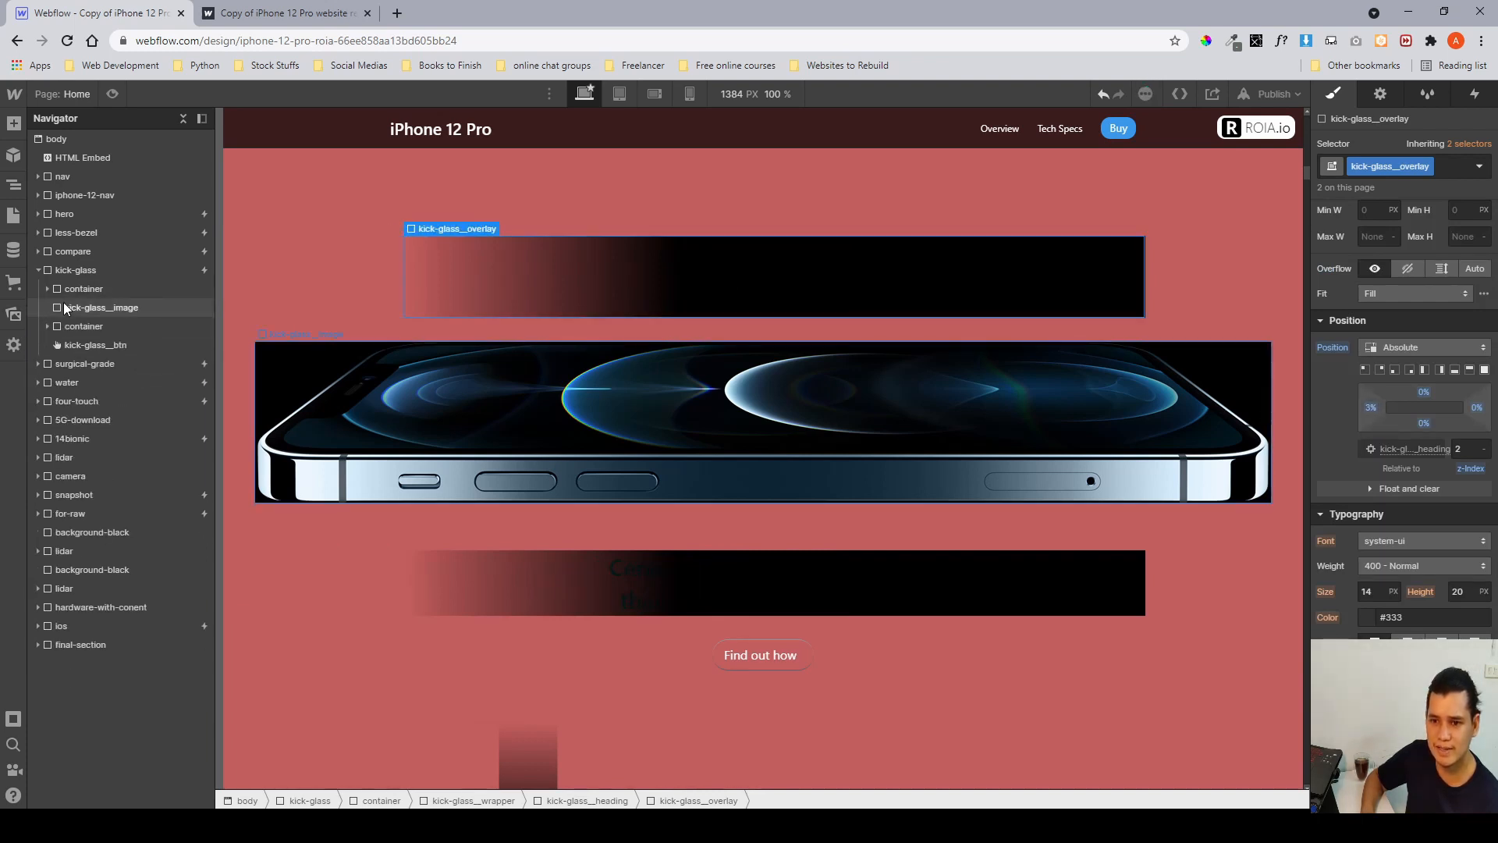
pyautogui.click(86, 307)
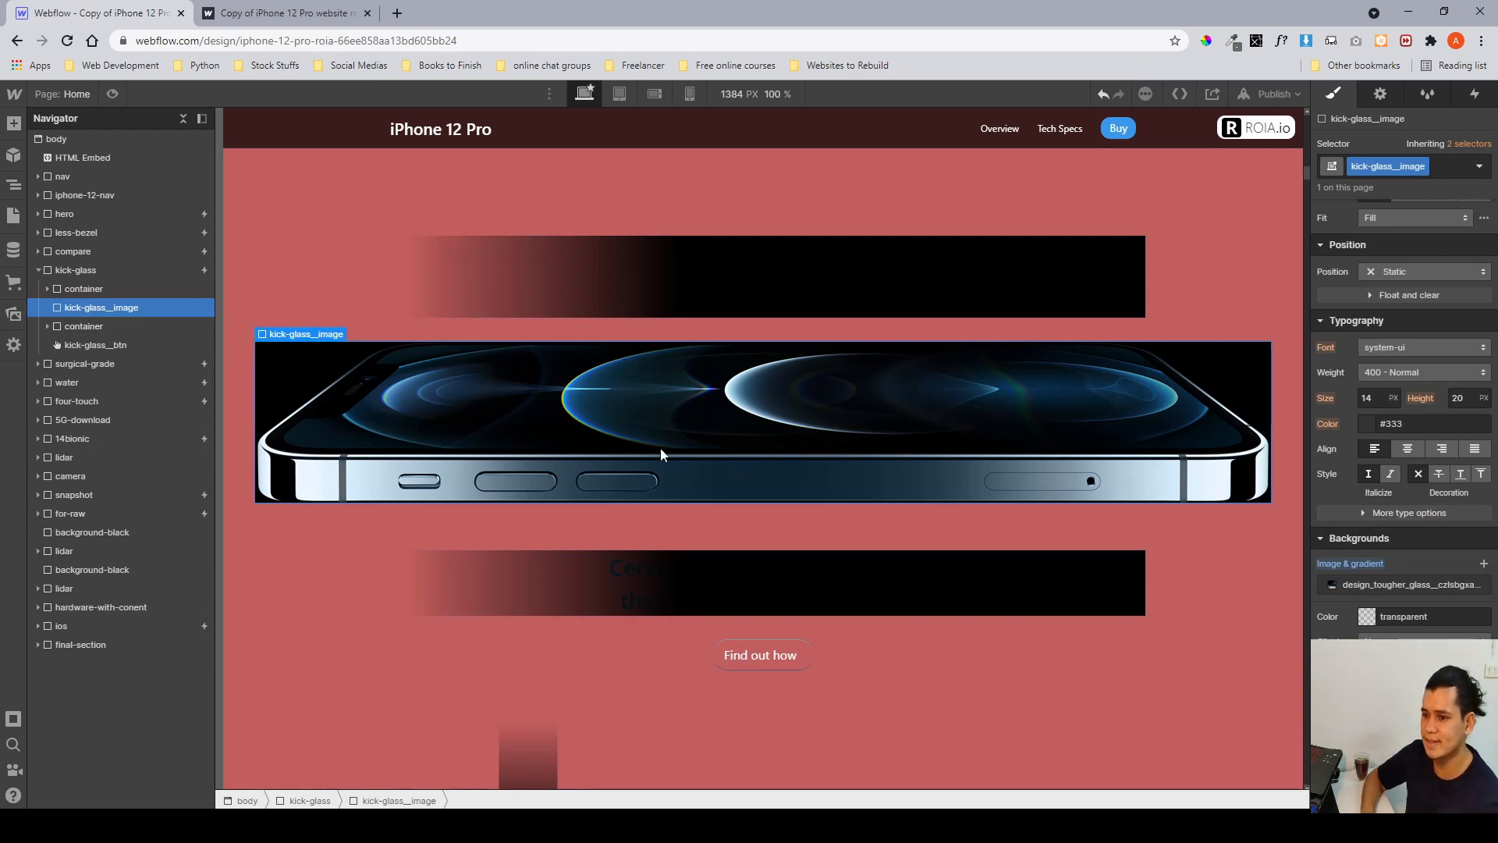
pyautogui.scroll(4, 1458, 388)
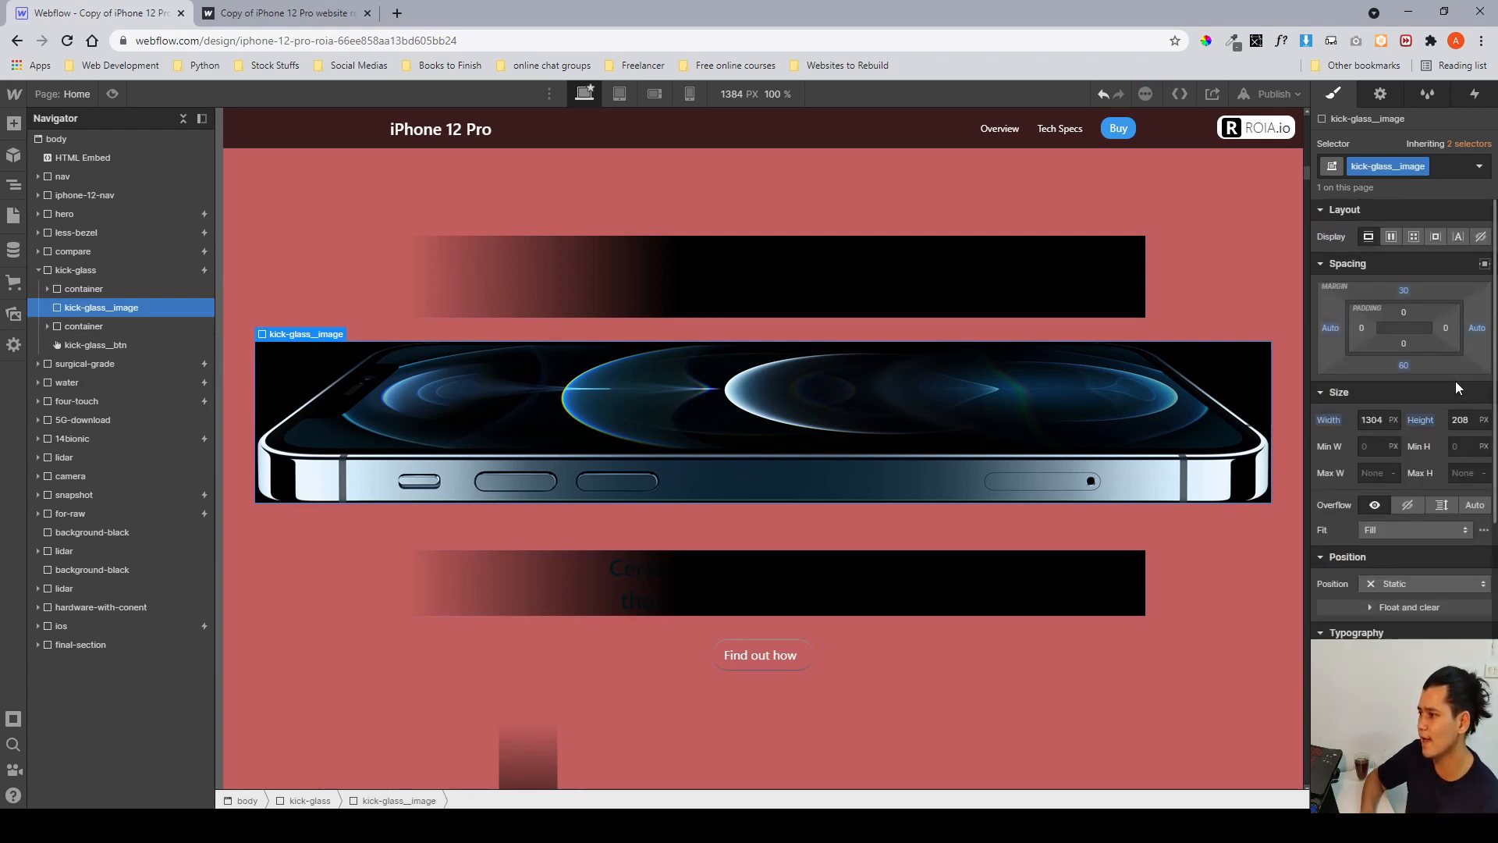
pyautogui.click(1380, 422)
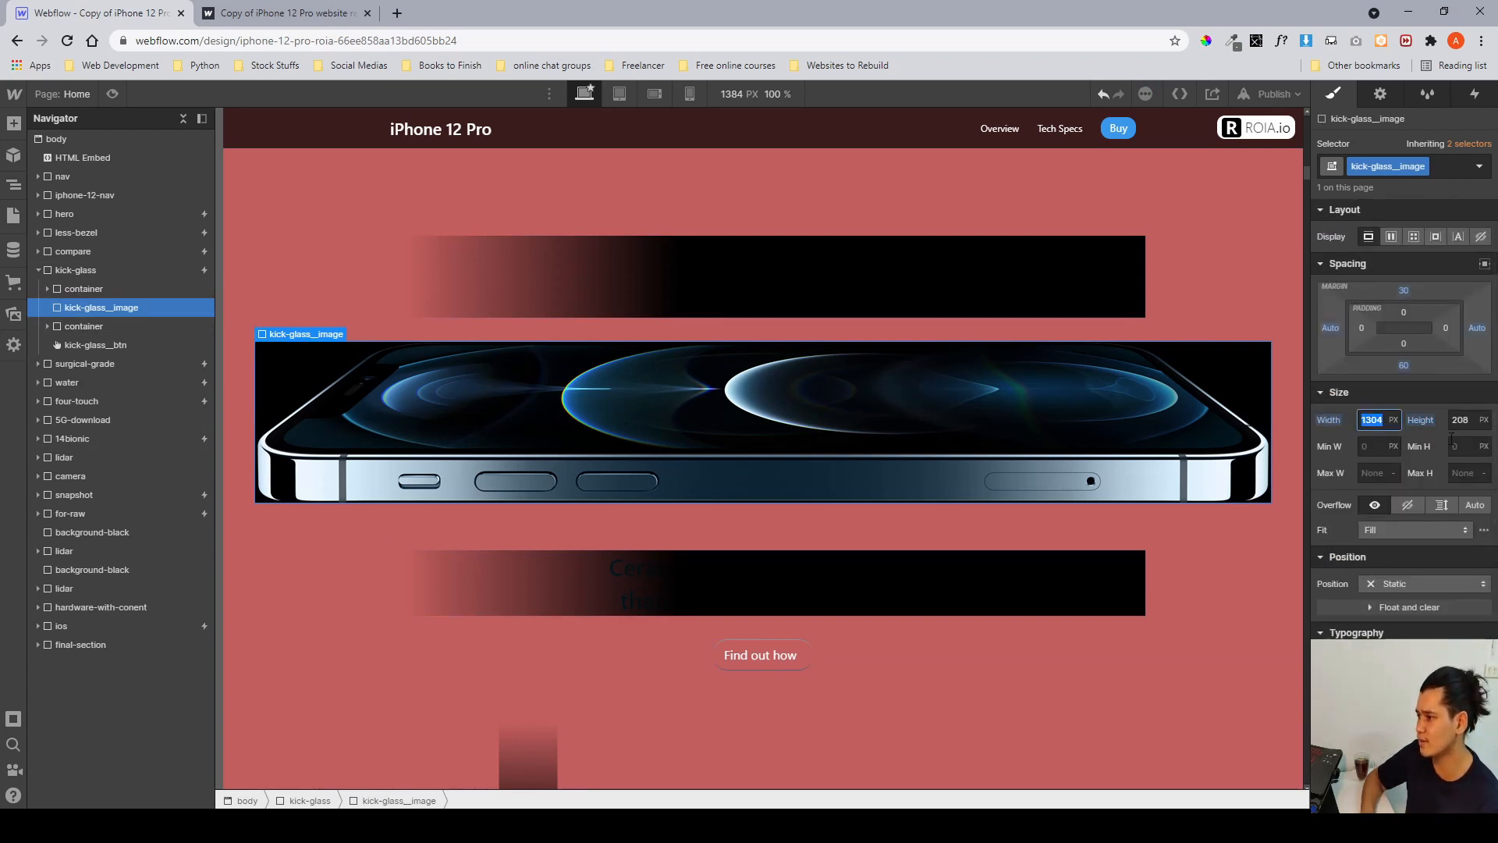
pyautogui.press('Tab')
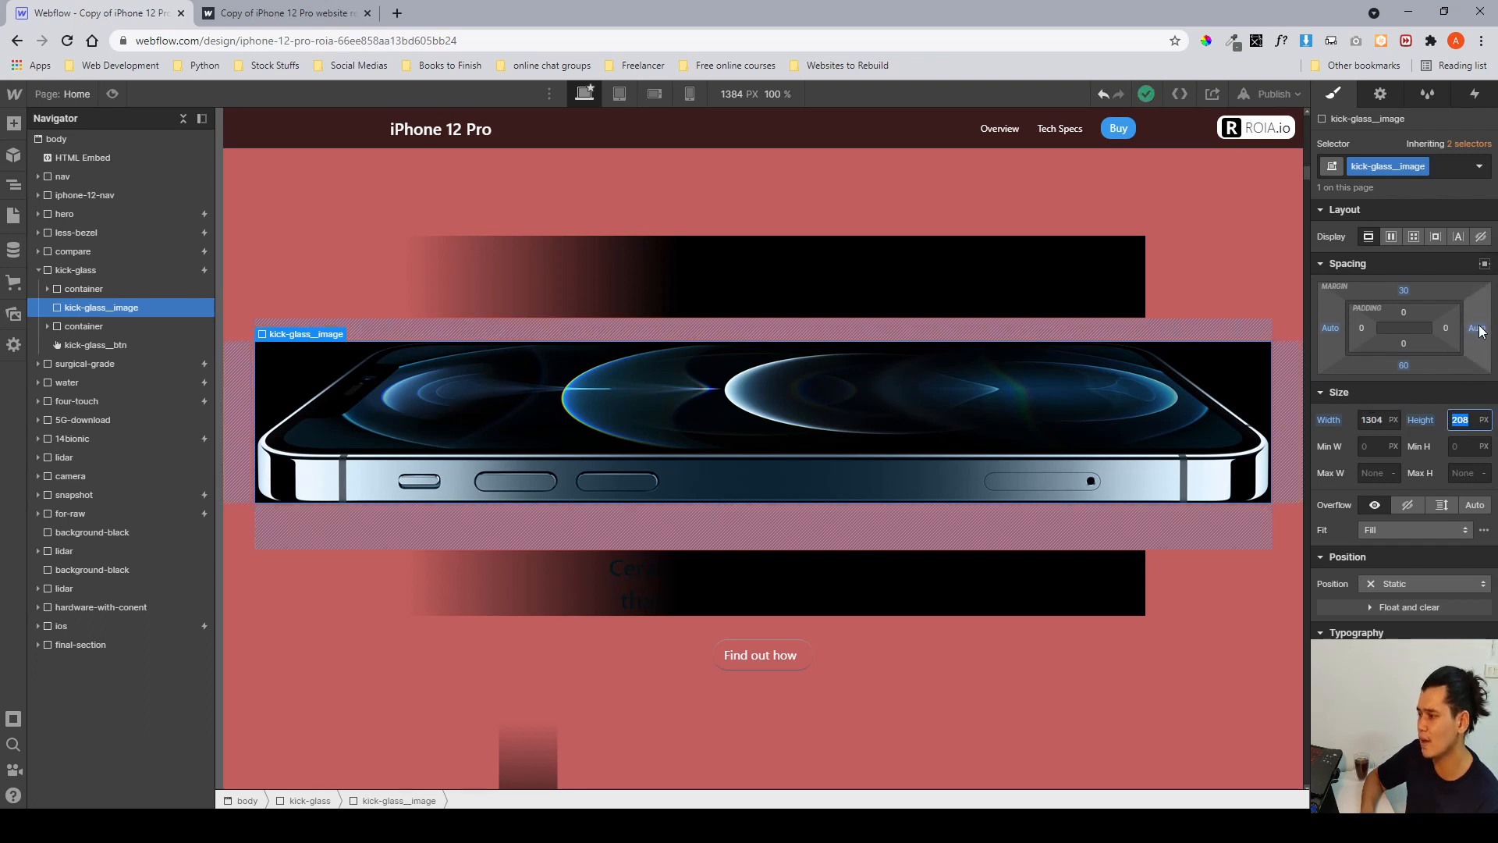
pyautogui.scroll(-6, 1456, 348)
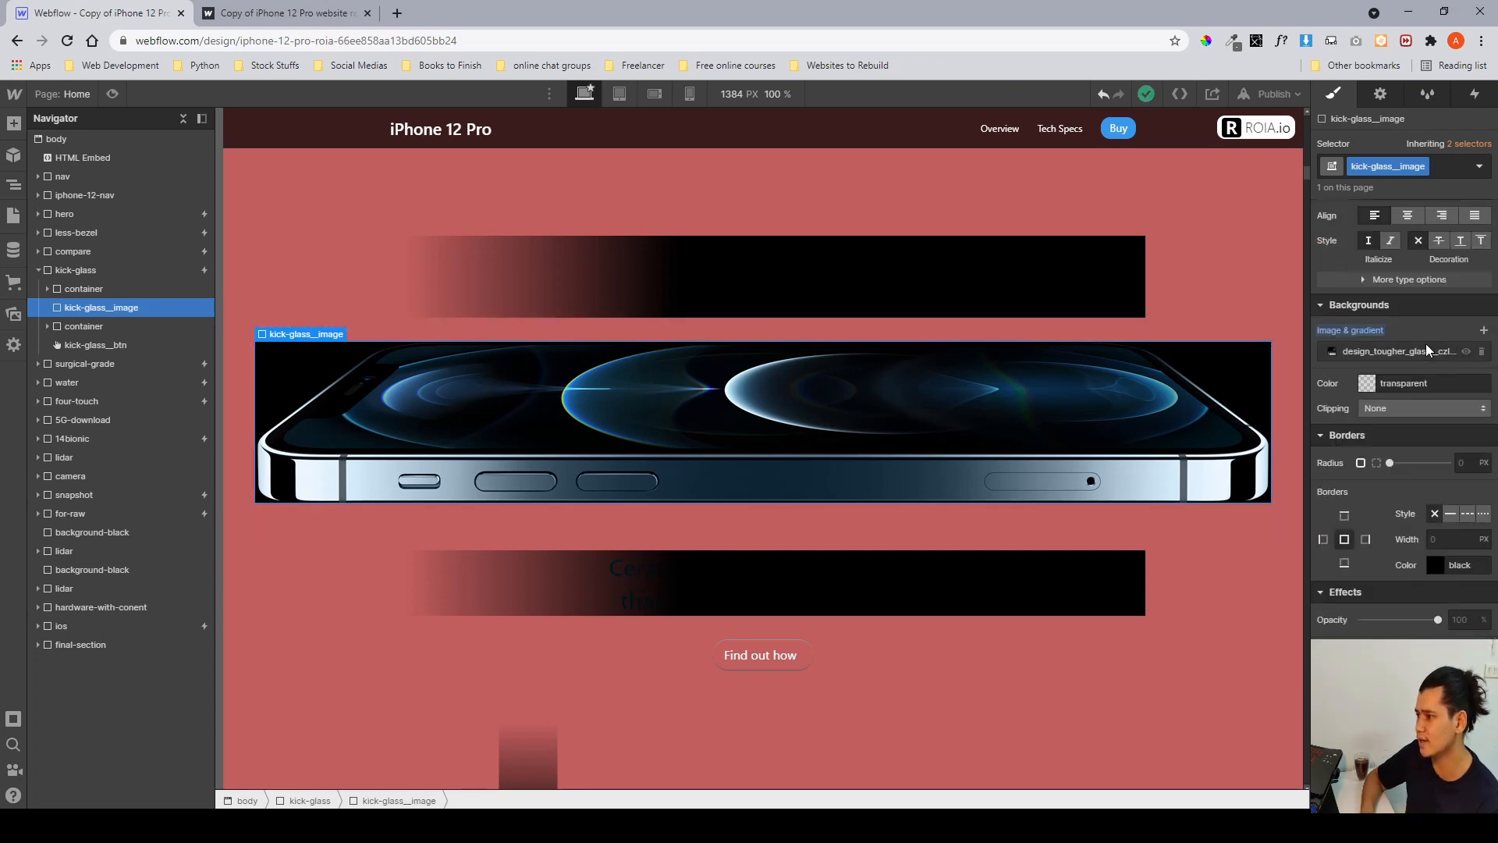
# Inspect the kick-glass__image background image settings and briefly toggle the background image's visibility off and on.
pyautogui.click(1425, 350)
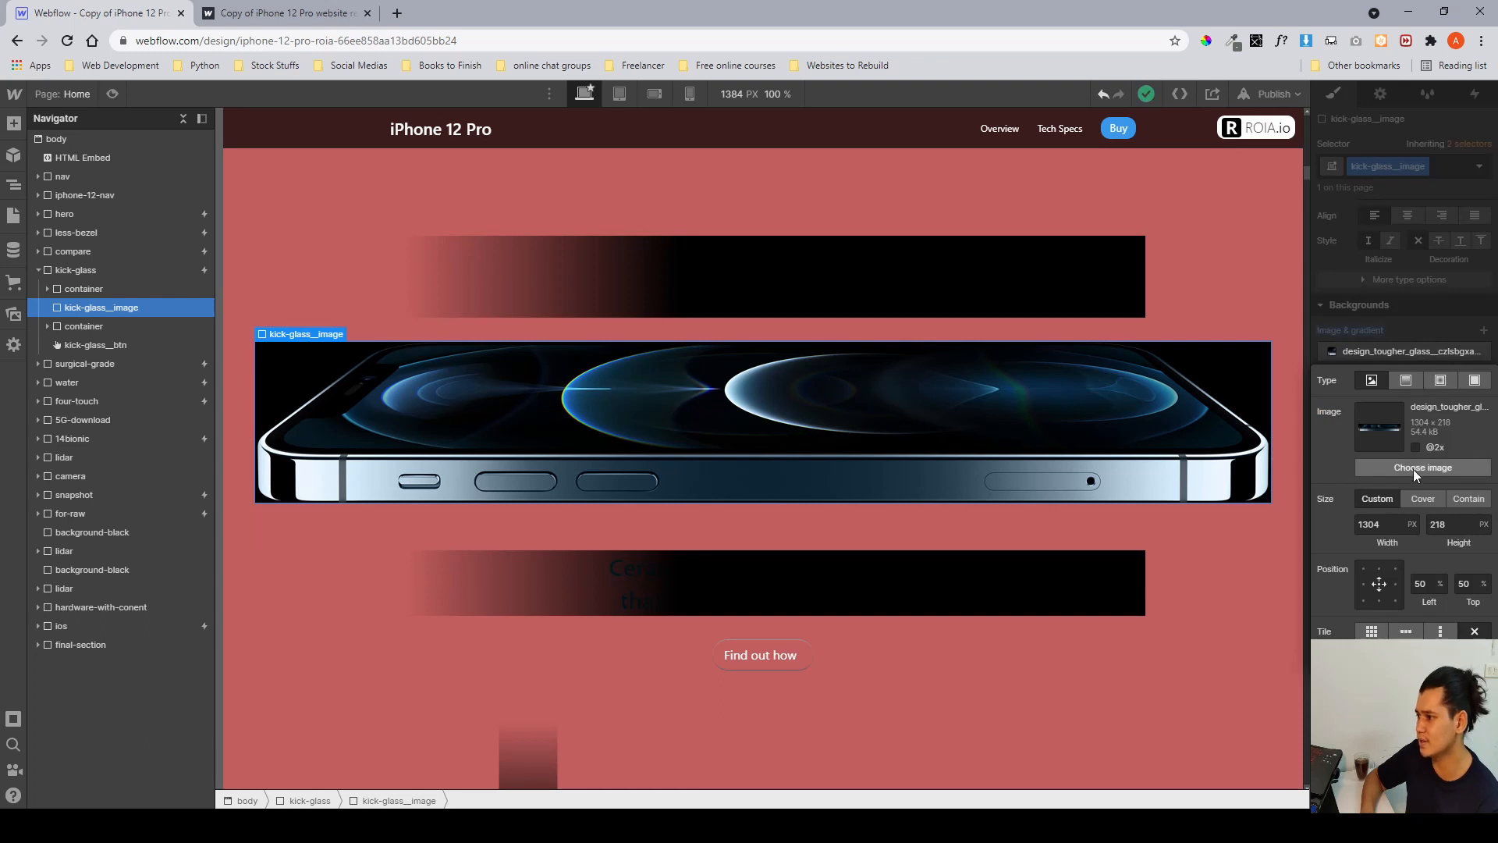
pyautogui.click(1392, 526)
pyautogui.click(1458, 526)
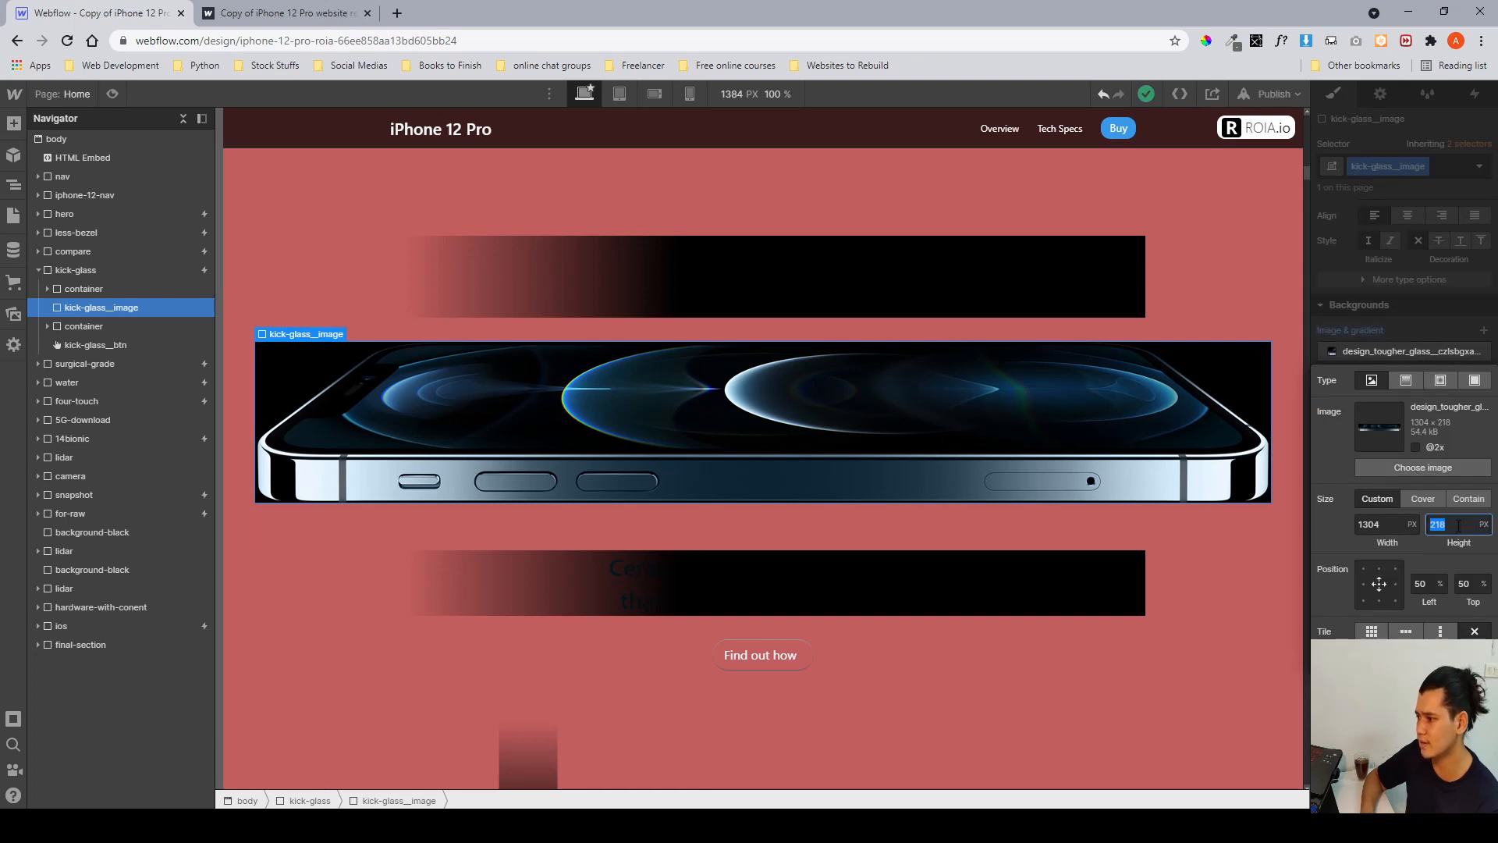
pyautogui.click(1420, 329)
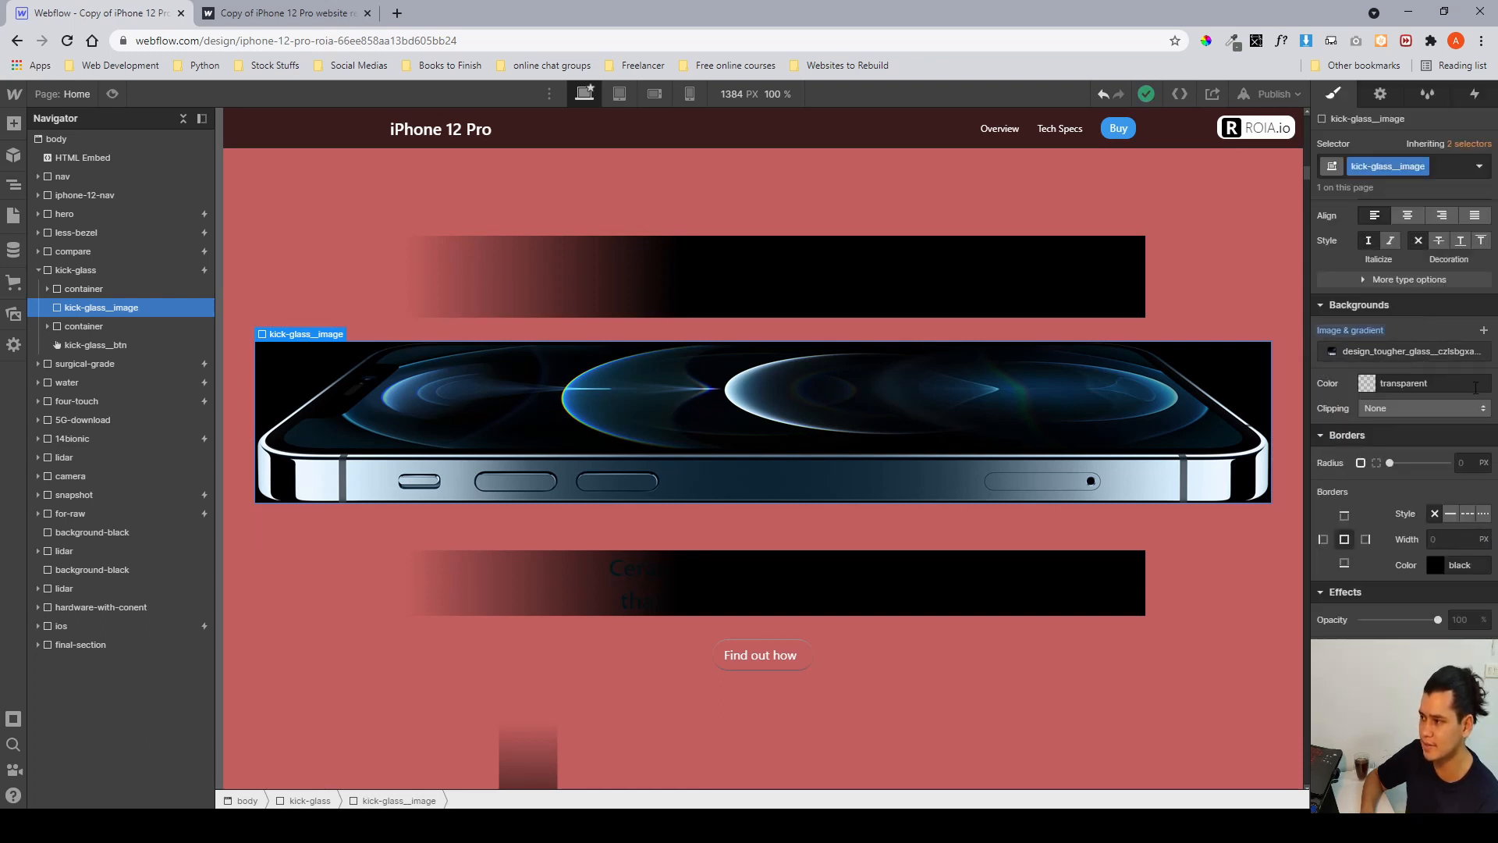
pyautogui.click(1466, 352)
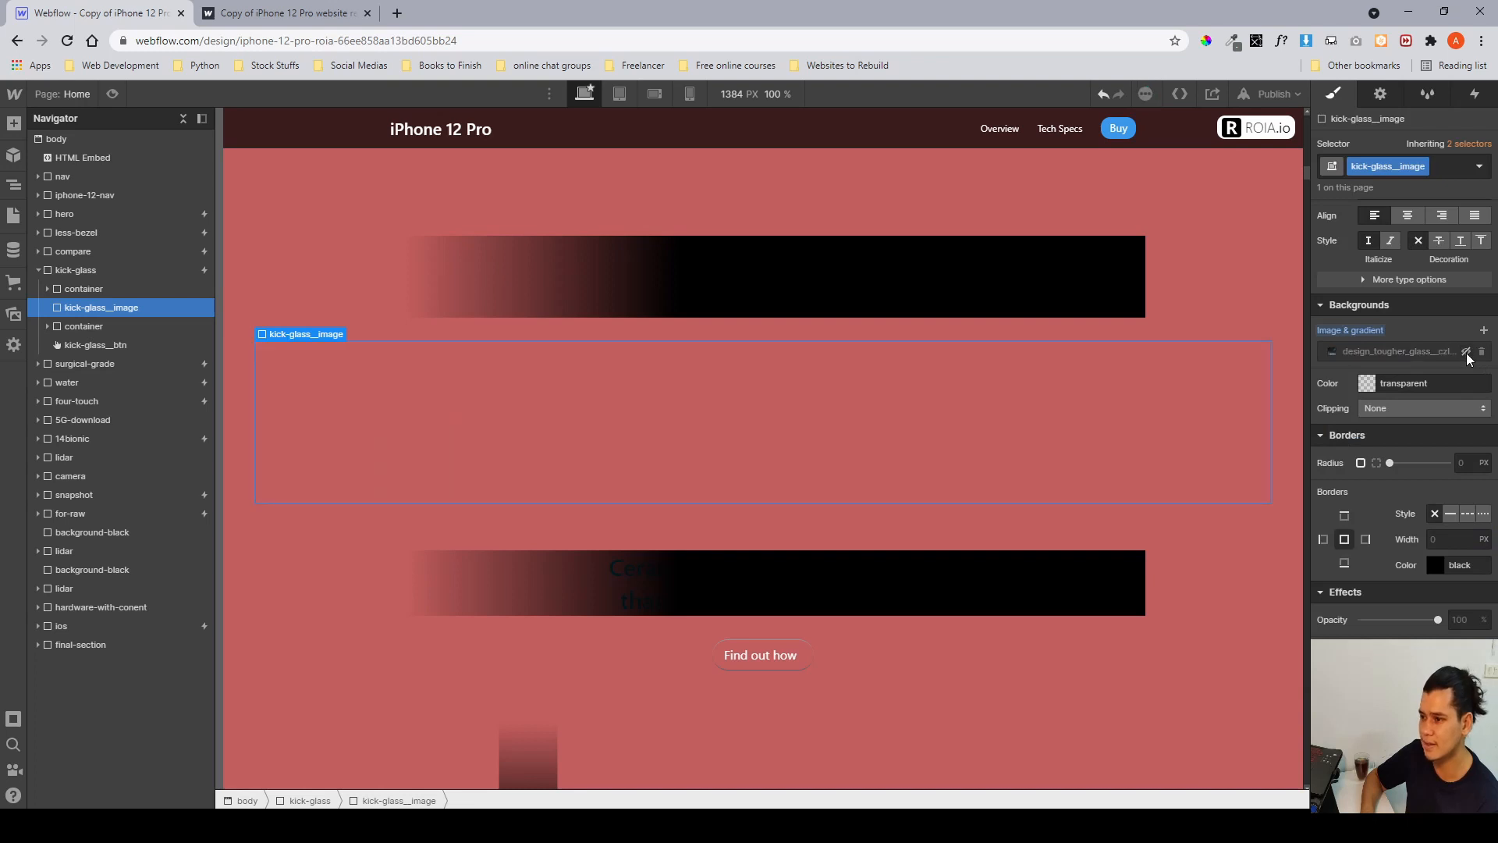
pyautogui.click(1466, 352)
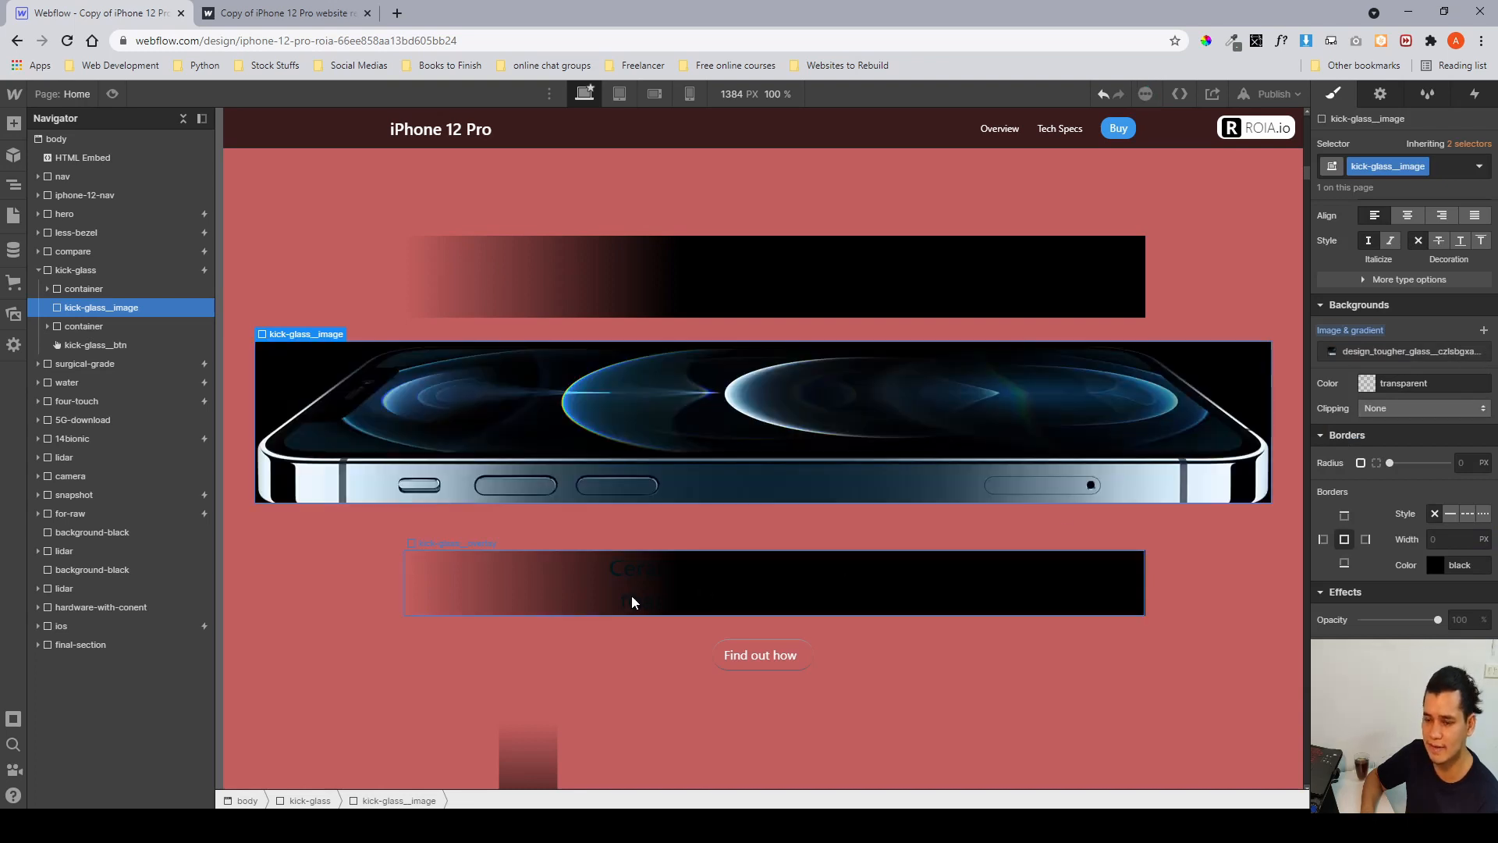
pyautogui.scroll(-2, 630, 595)
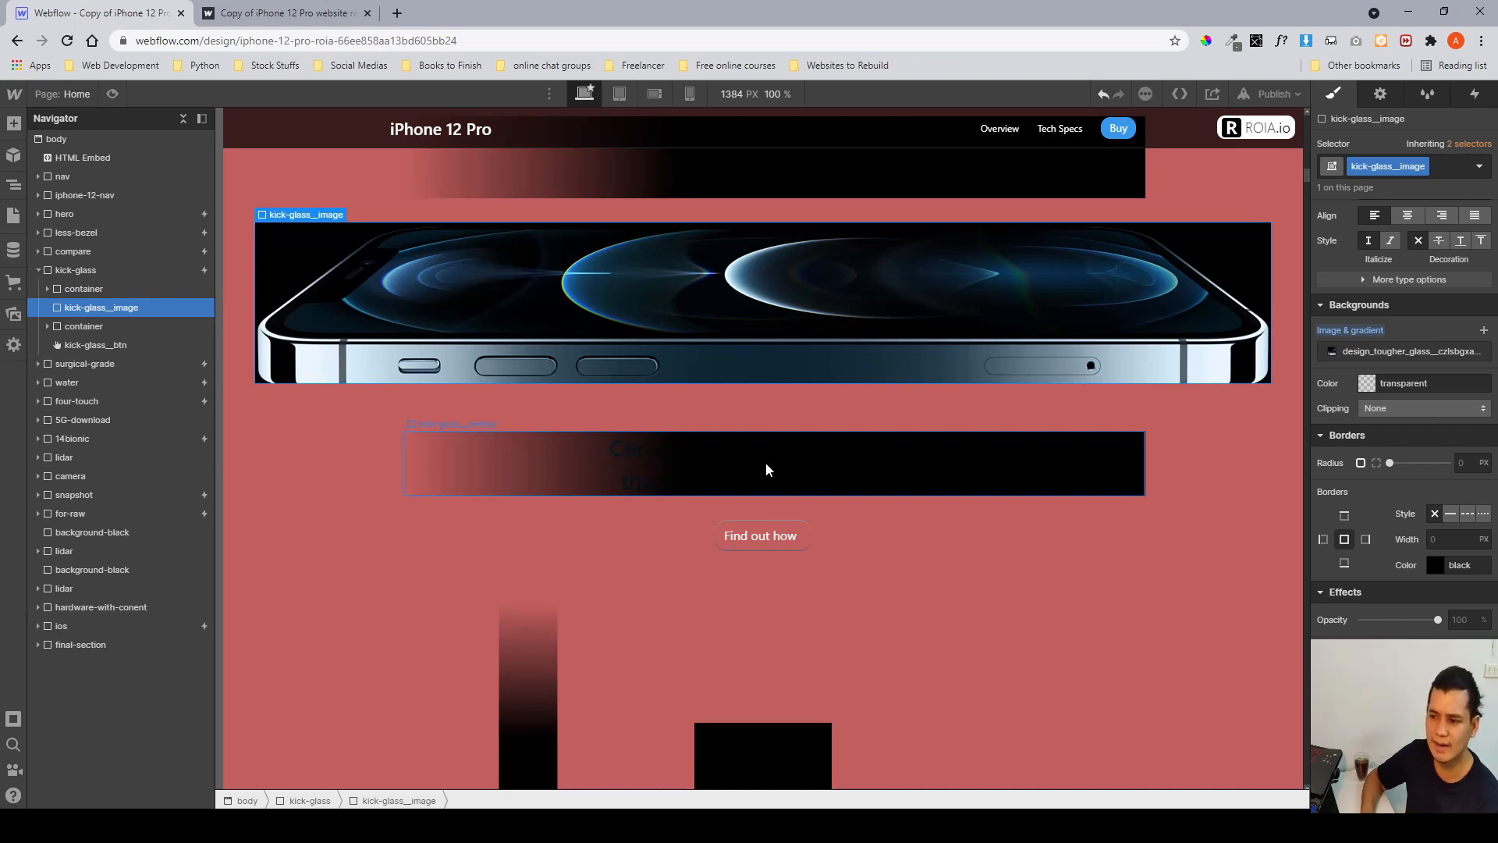
pyautogui.scroll(-2, 766, 462)
pyautogui.scroll(5, 760, 429)
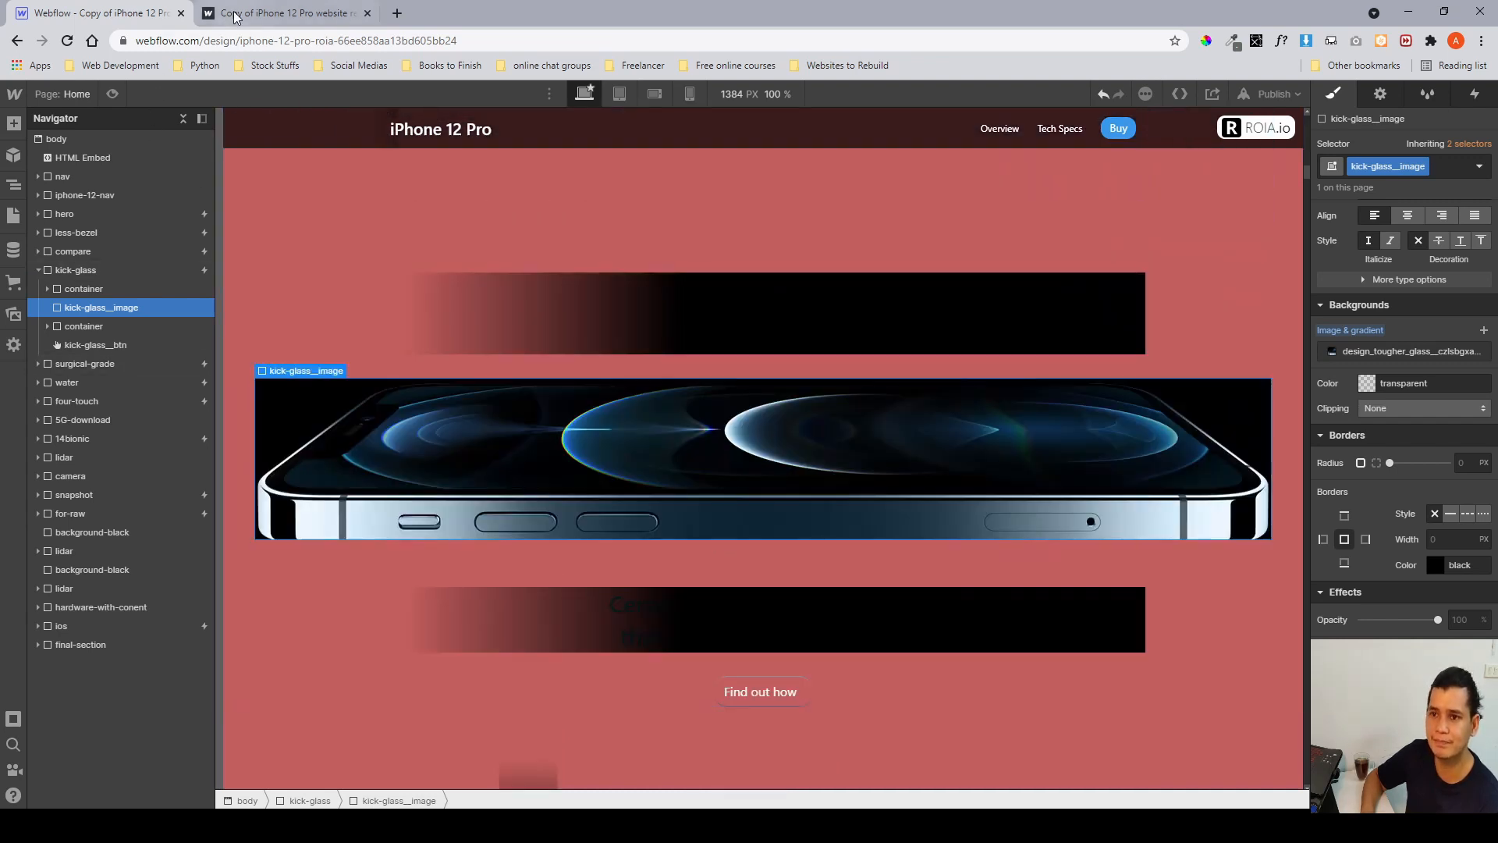
# Switch to the published site tab and scroll through the Kick glass section to review its scroll animation.
pyautogui.click(281, 13)
pyautogui.scroll(-15, 981, 504)
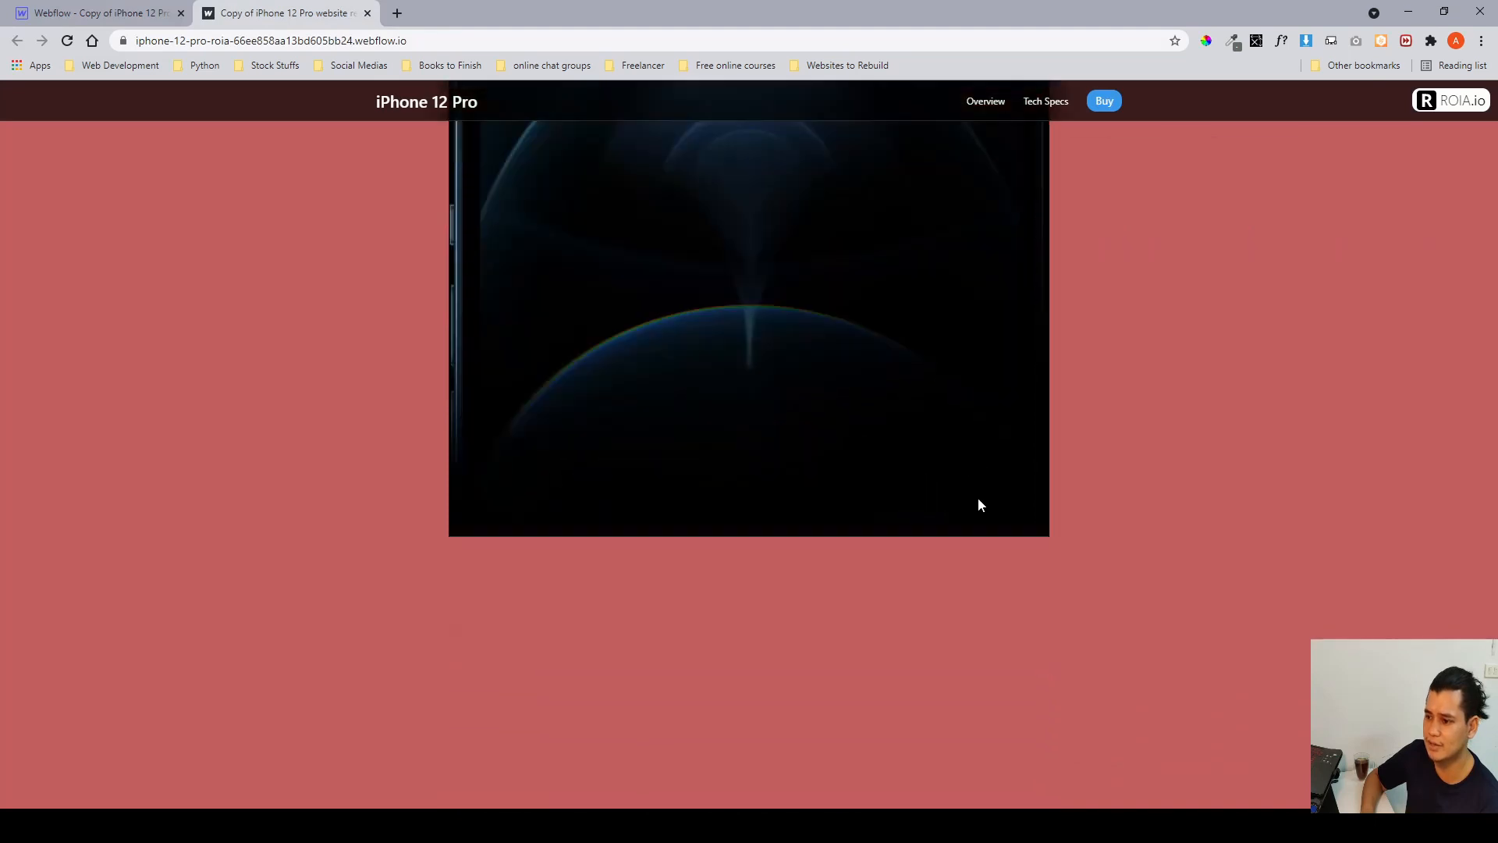
pyautogui.scroll(-10, 981, 505)
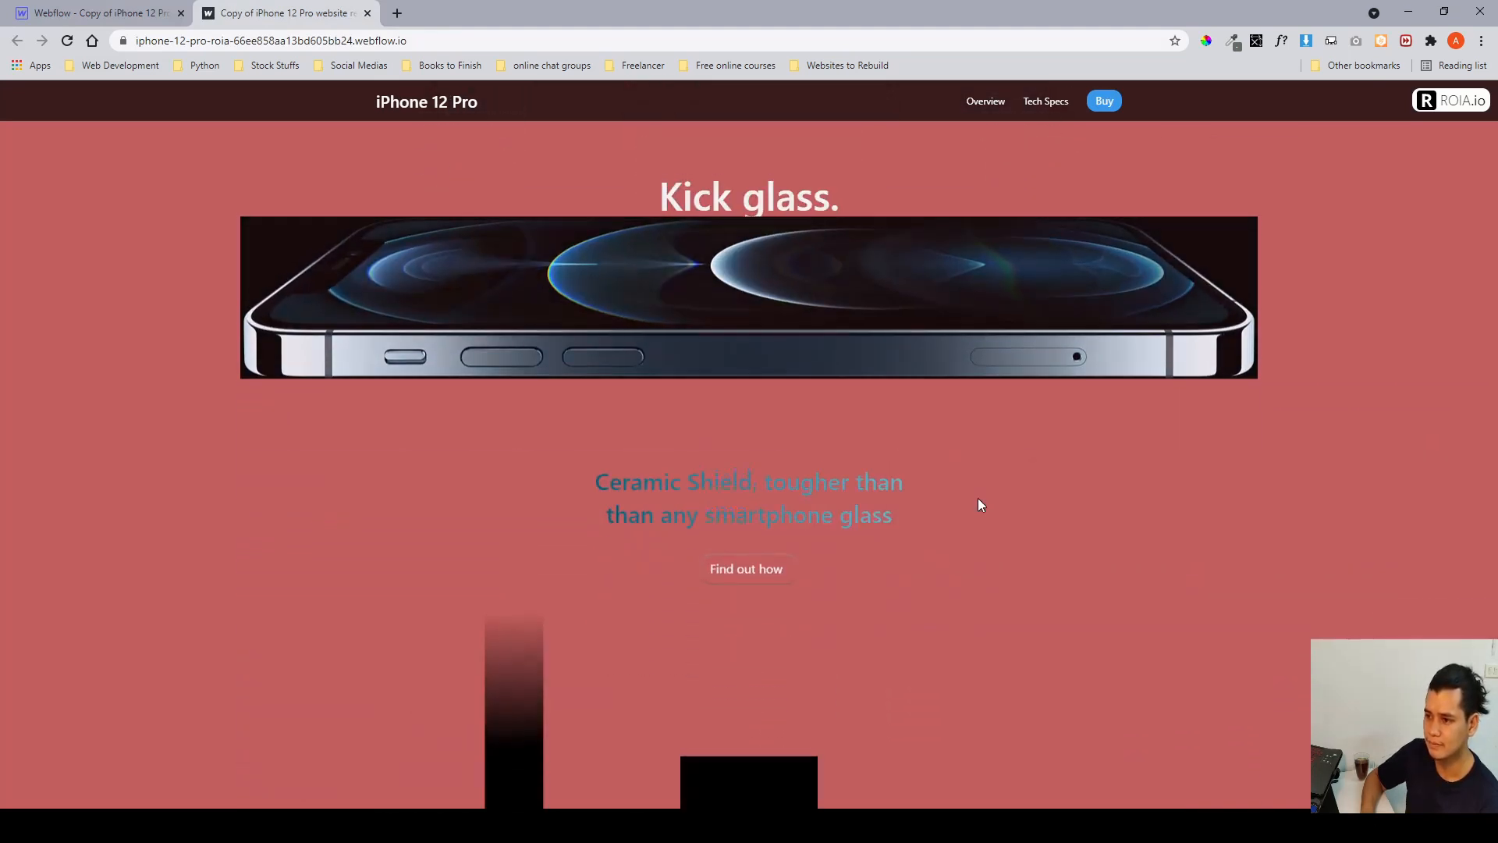
pyautogui.scroll(5, 981, 505)
pyautogui.scroll(-2, 981, 505)
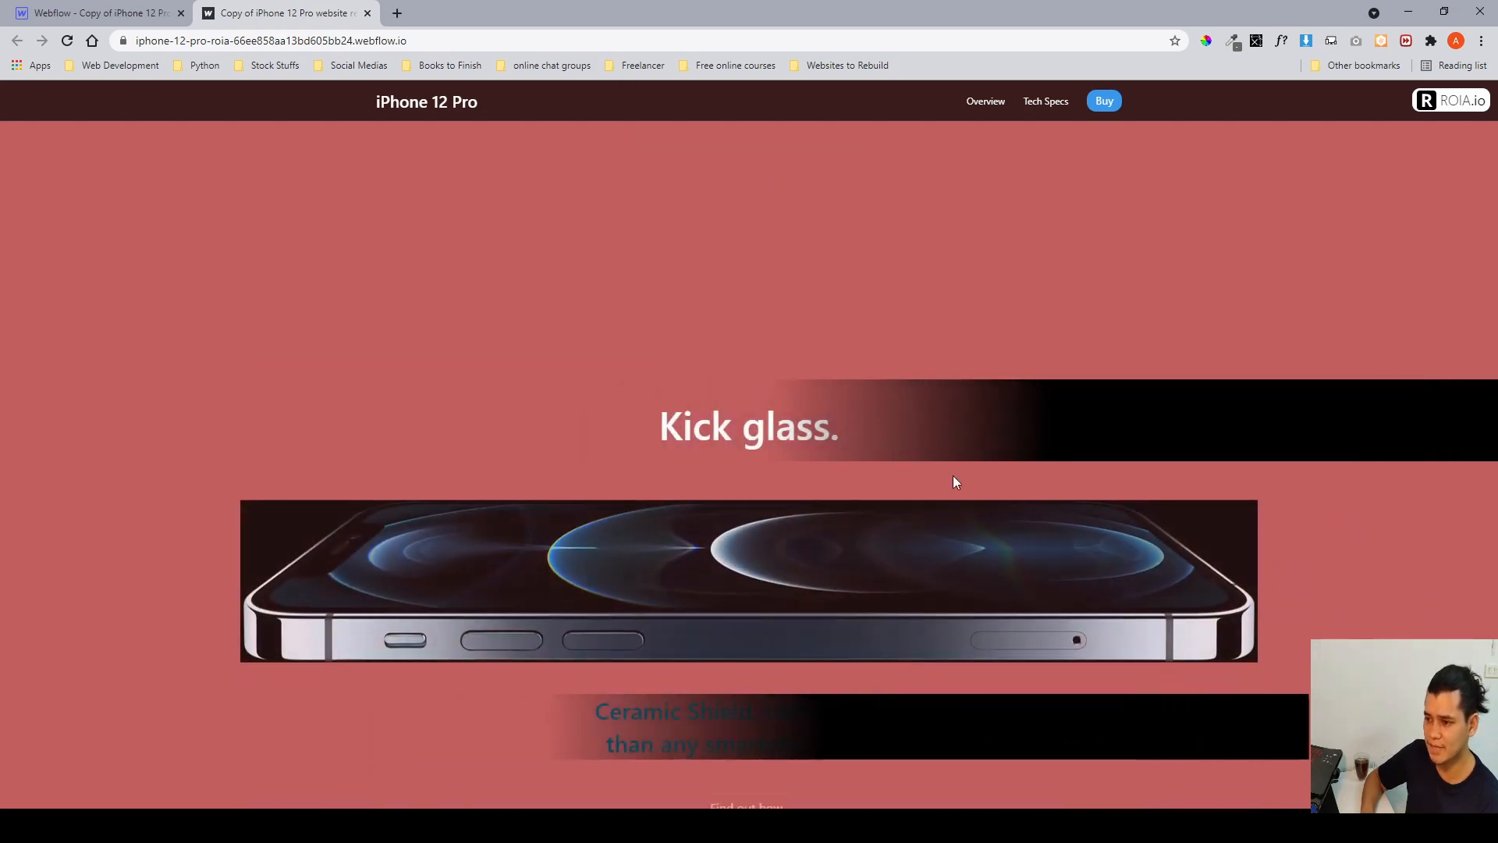
pyautogui.scroll(3, 813, 452)
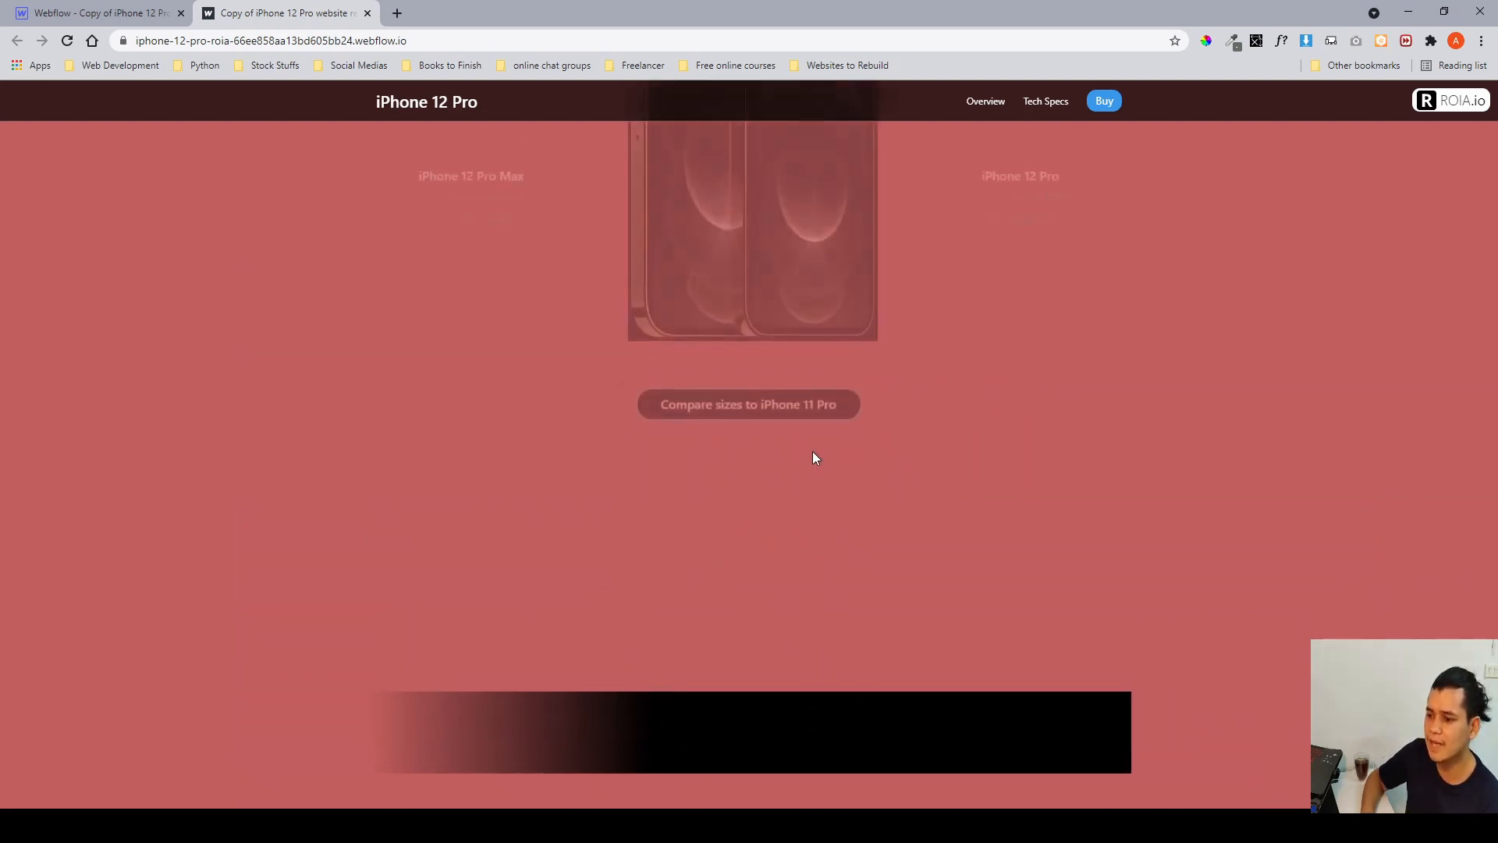
pyautogui.scroll(-2, 753, 739)
pyautogui.scroll(-1, 746, 773)
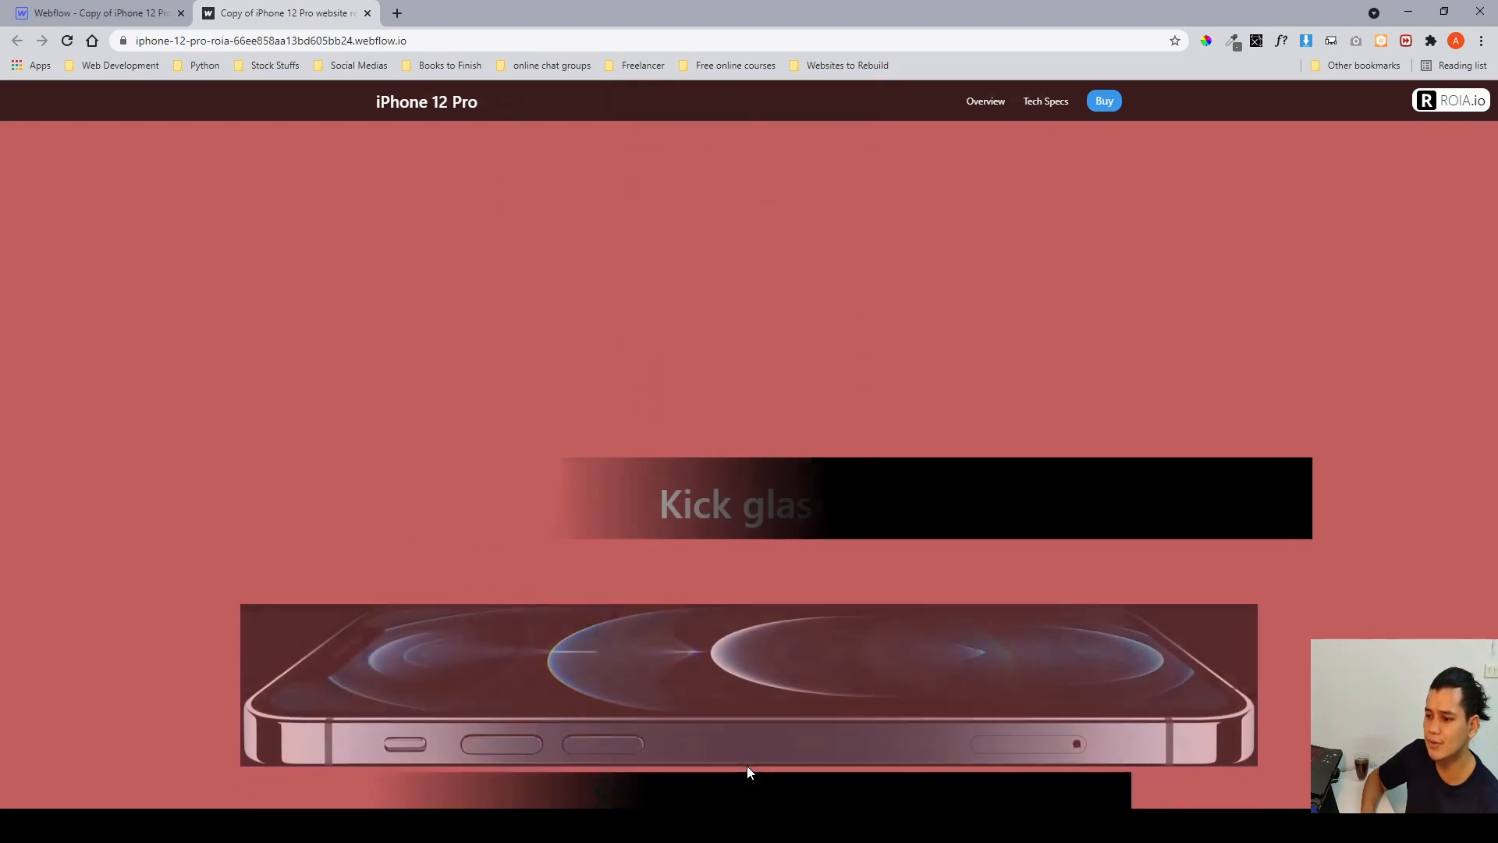
pyautogui.scroll(-1, 709, 530)
pyautogui.scroll(-1, 711, 527)
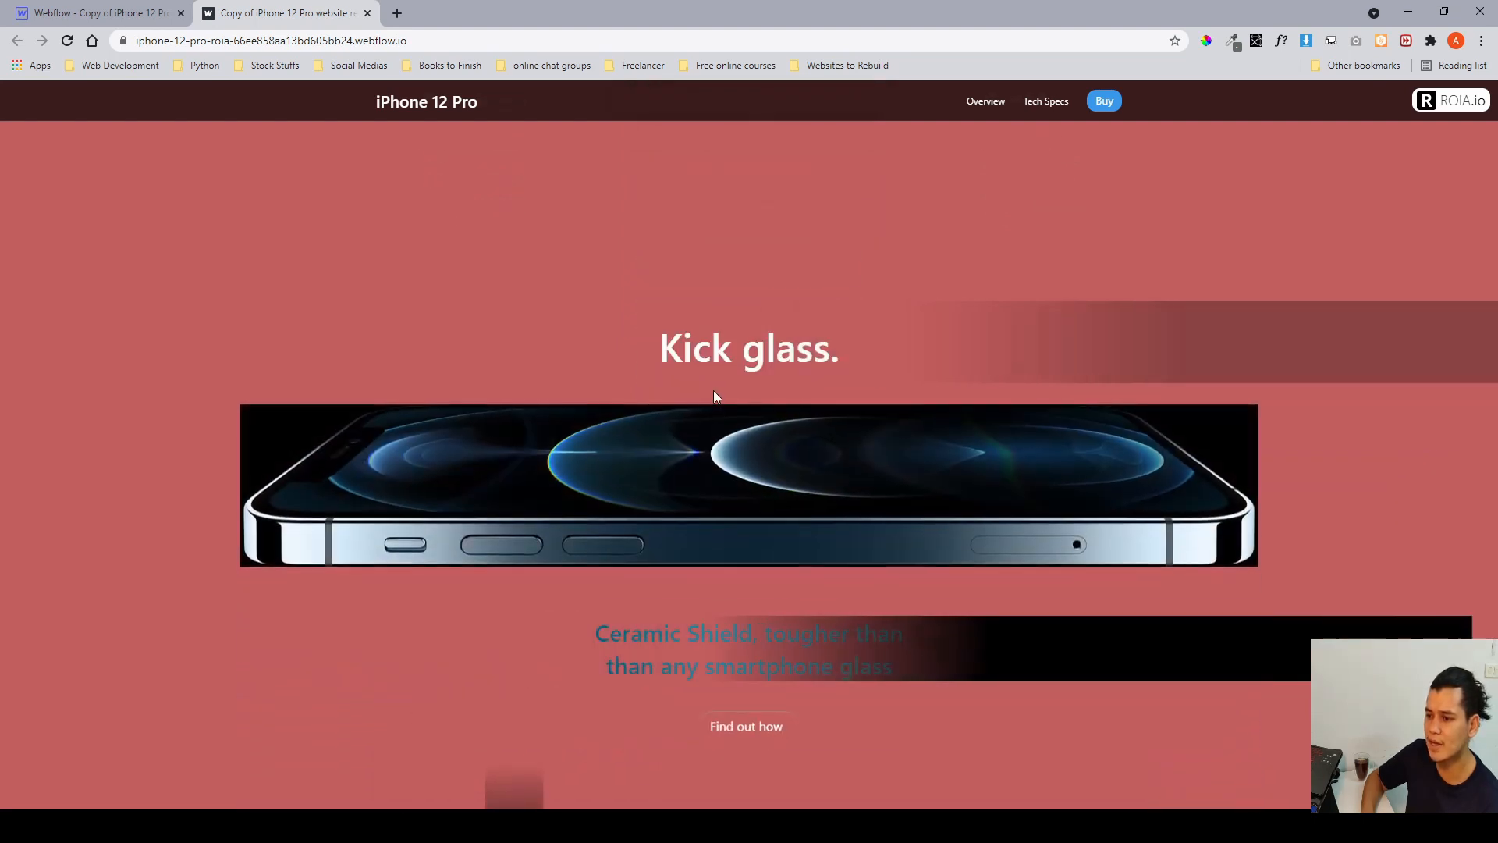
pyautogui.scroll(-2, 666, 469)
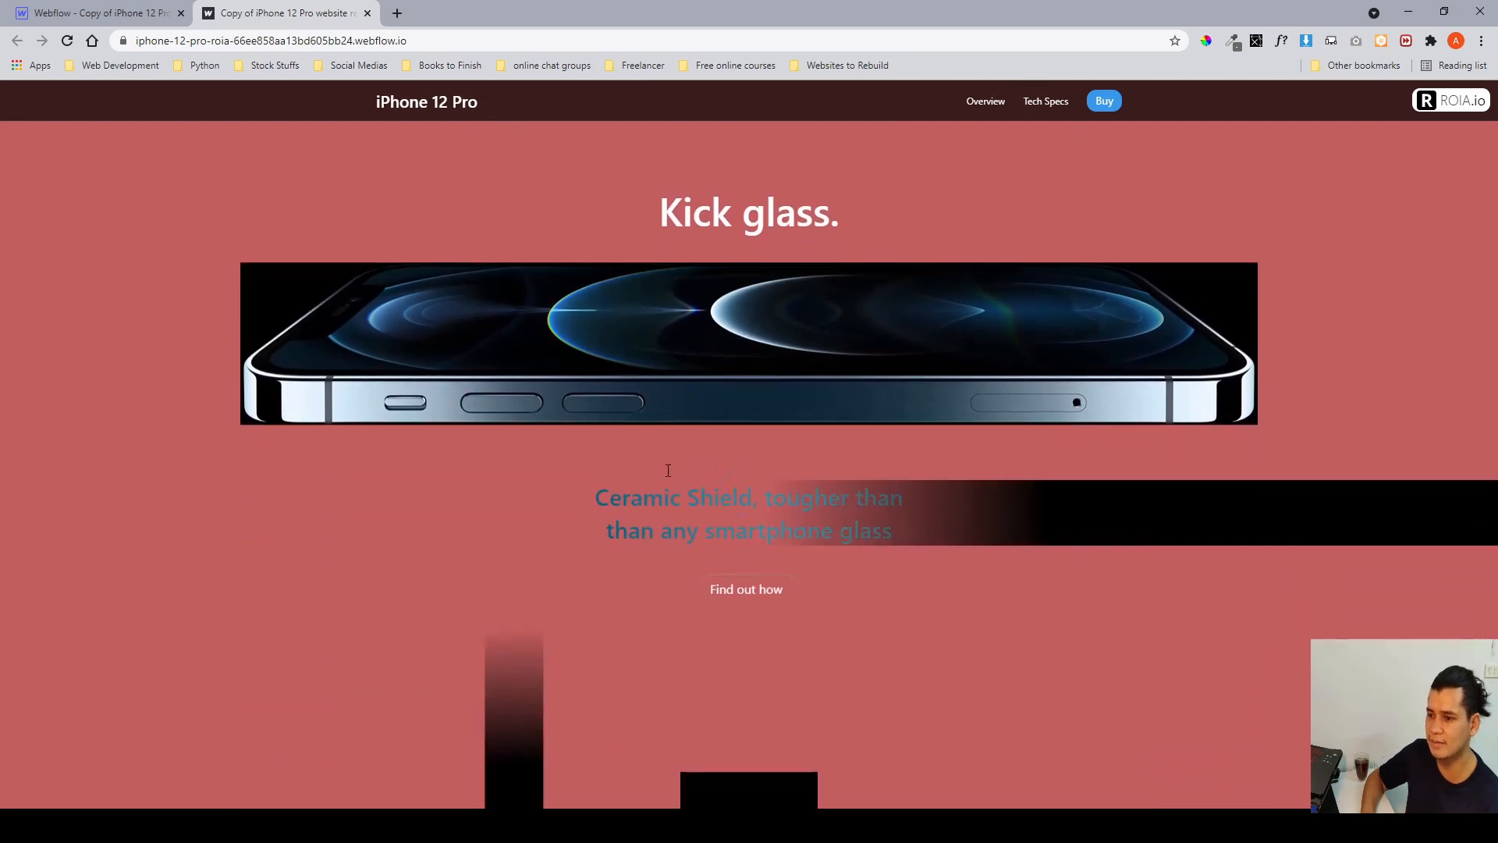
pyautogui.scroll(4, 666, 470)
pyautogui.scroll(-4, 668, 474)
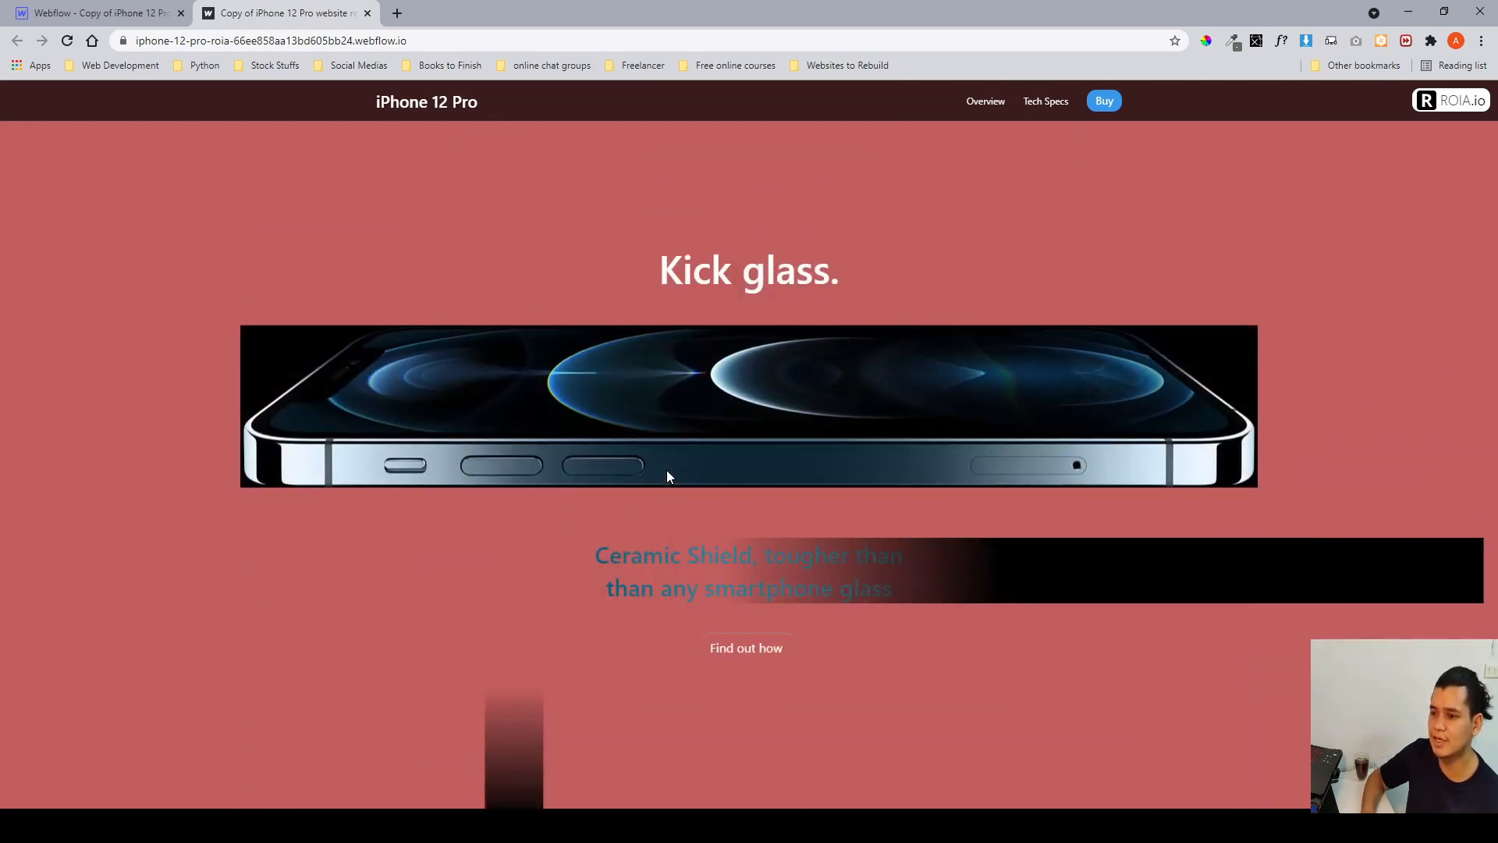
pyautogui.scroll(4, 668, 472)
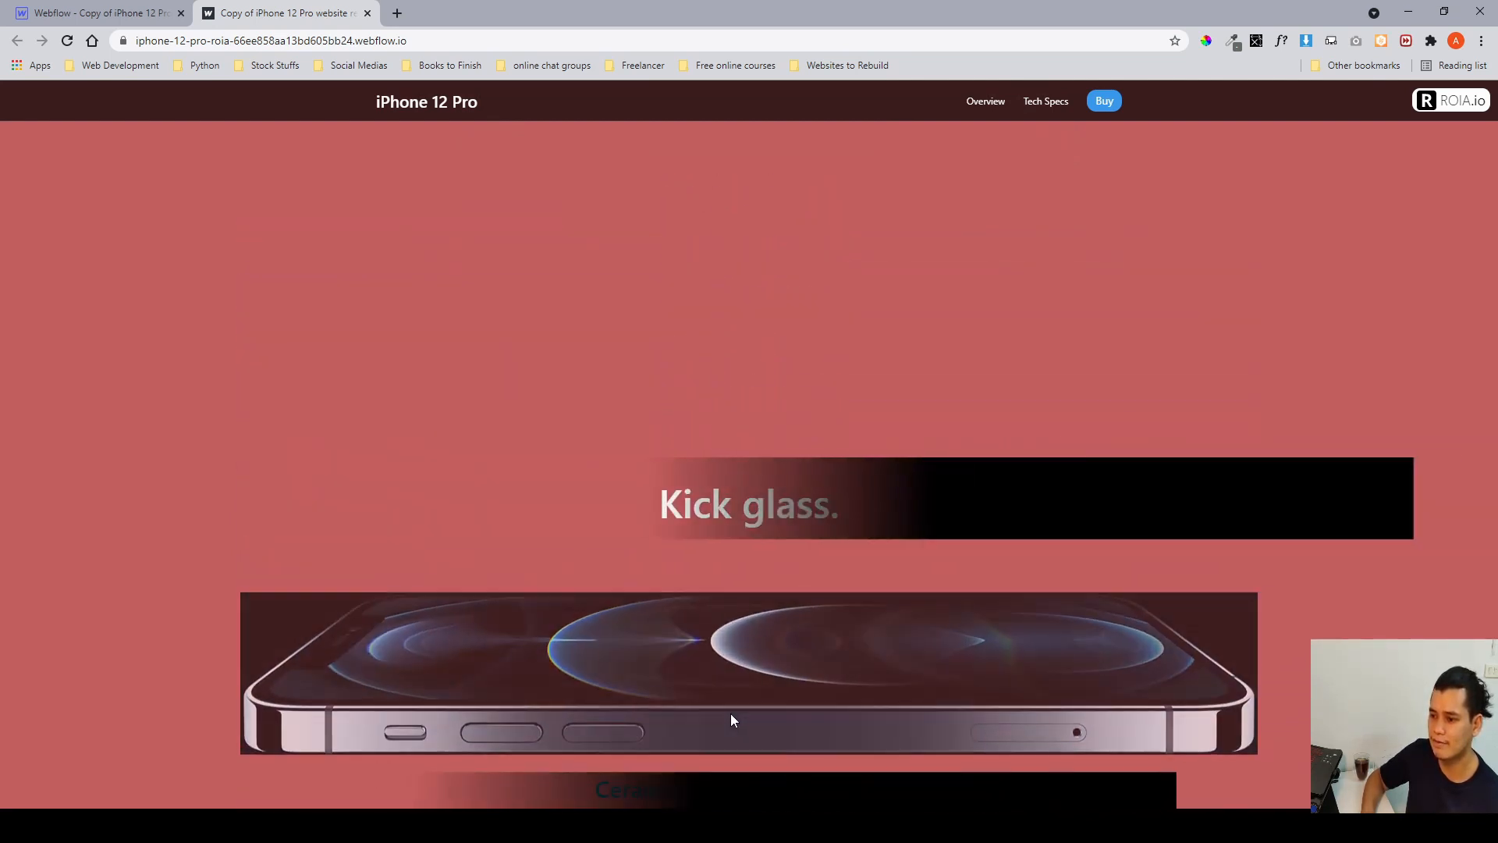
pyautogui.scroll(1, 730, 713)
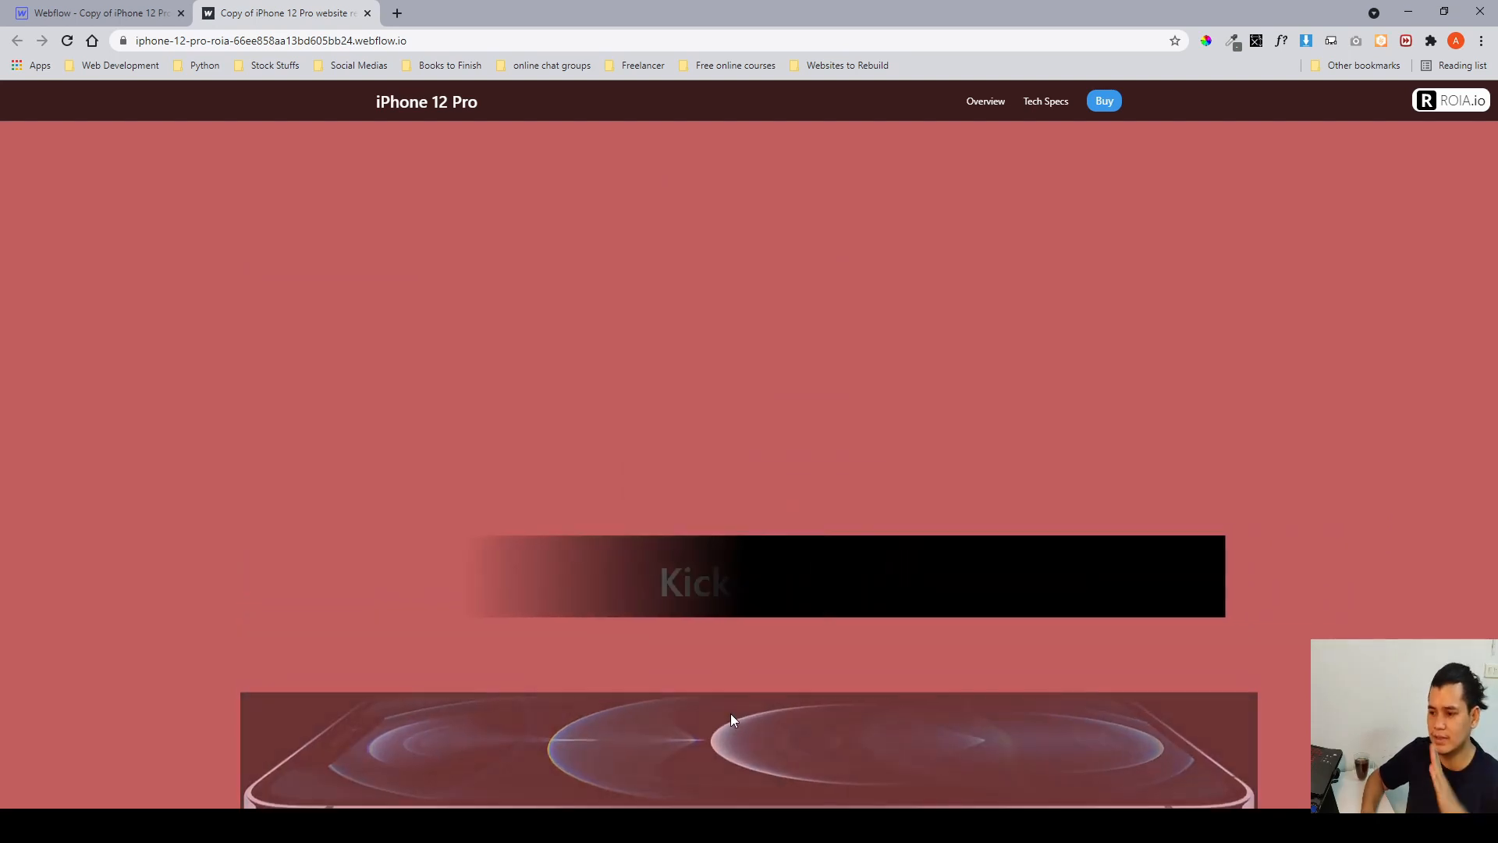
pyautogui.scroll(-5, 731, 713)
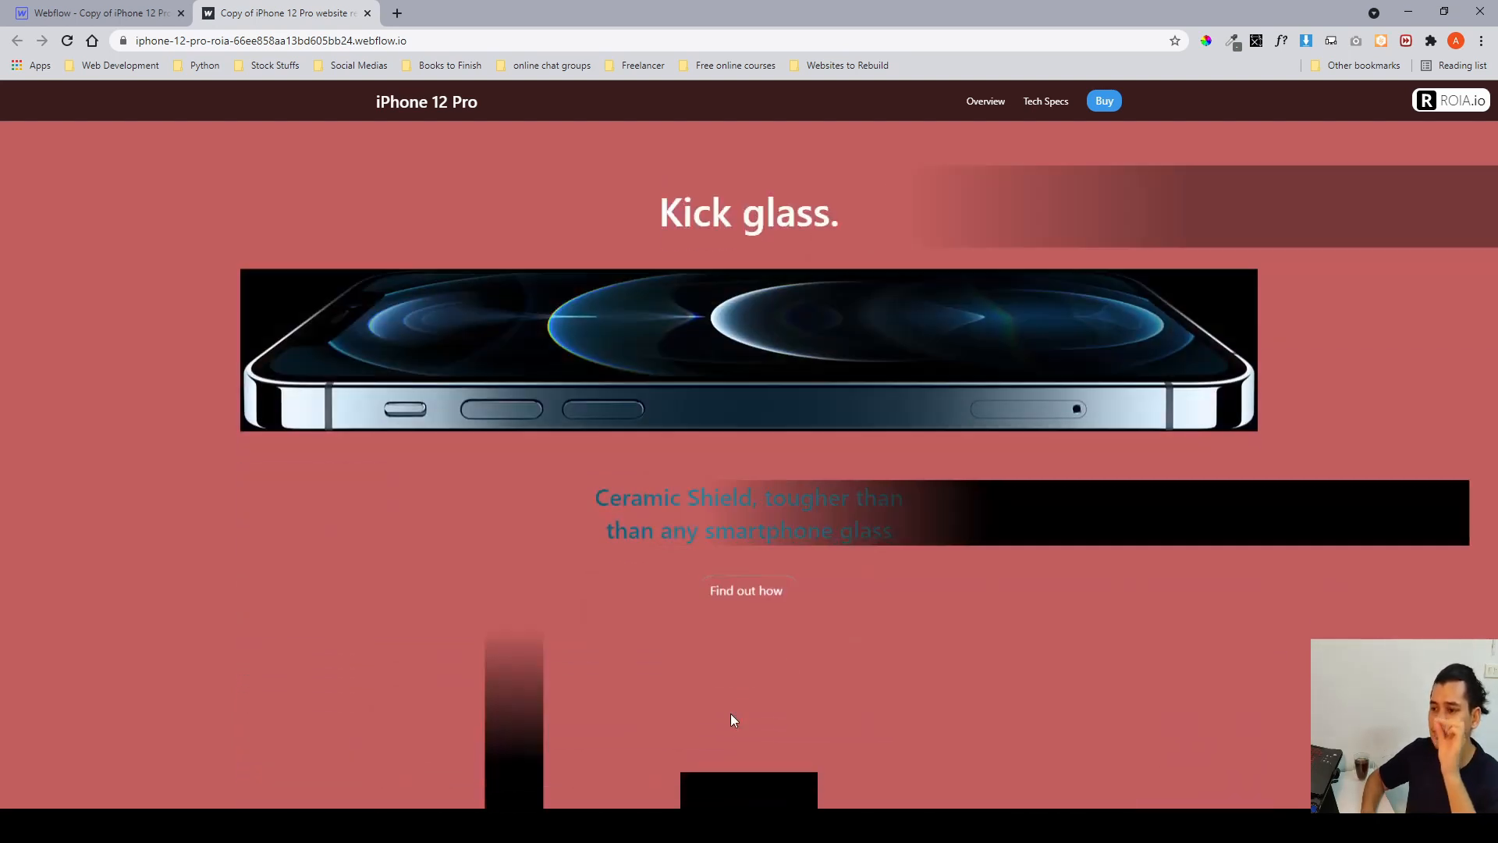
pyautogui.scroll(-3, 730, 713)
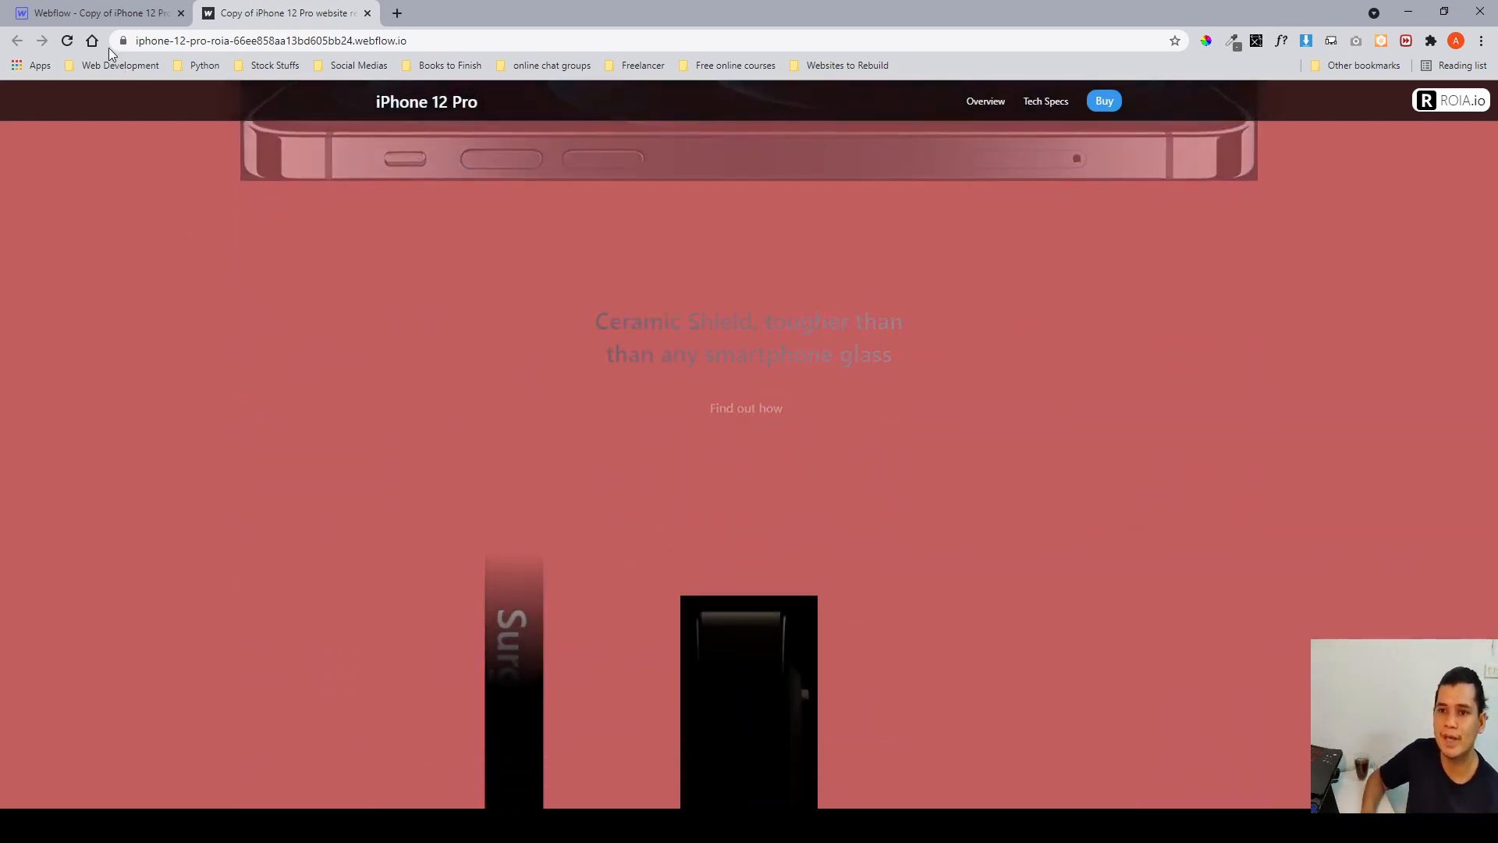
# Return to Webflow, select the kick-glass section, and open its While scrolling in view interaction with kick-glass scroll.
pyautogui.click(91, 12)
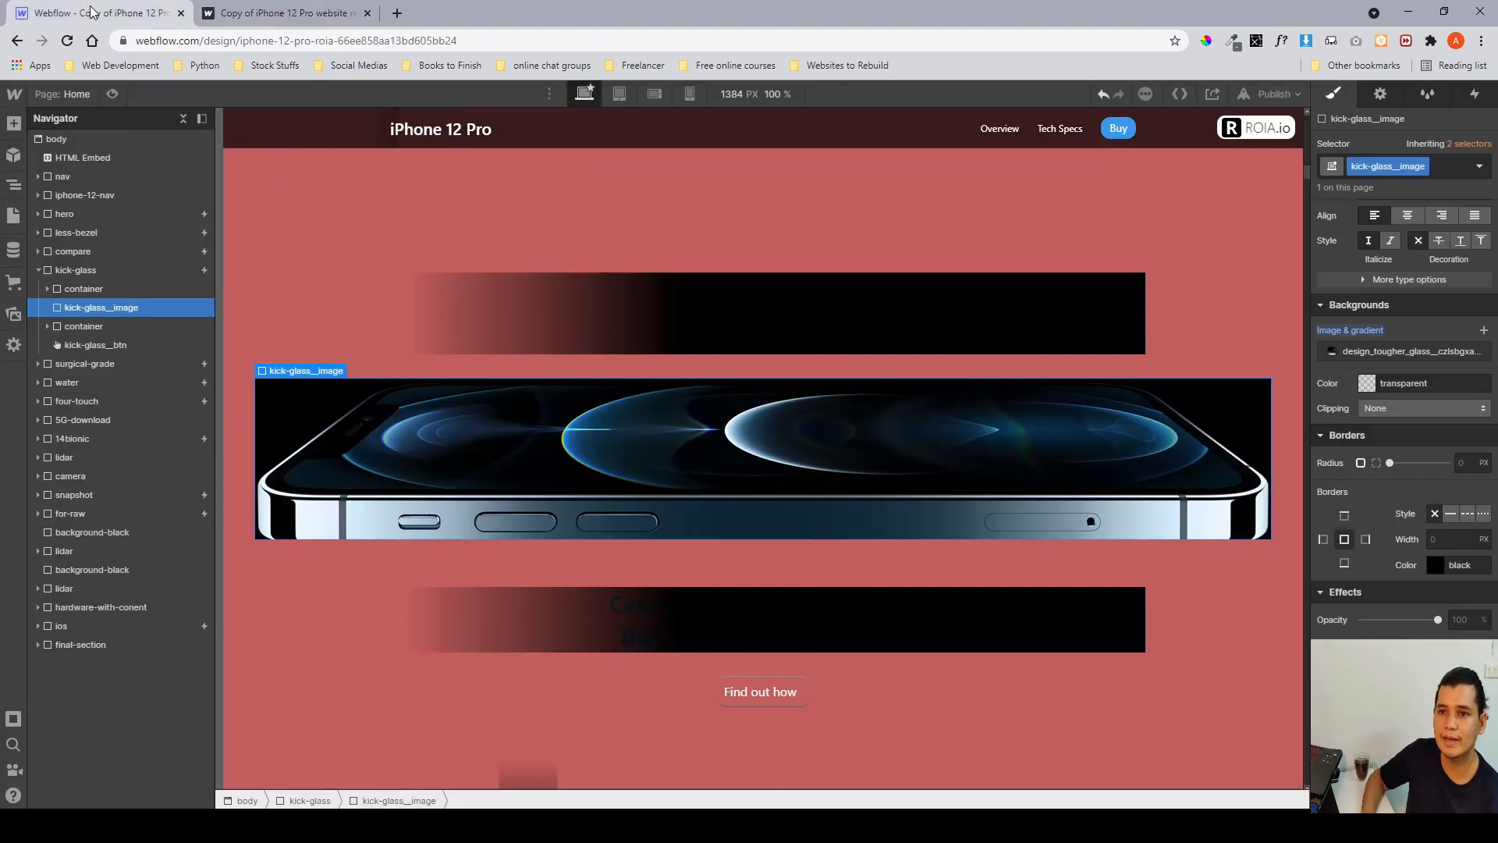
pyautogui.click(37, 270)
pyautogui.click(55, 270)
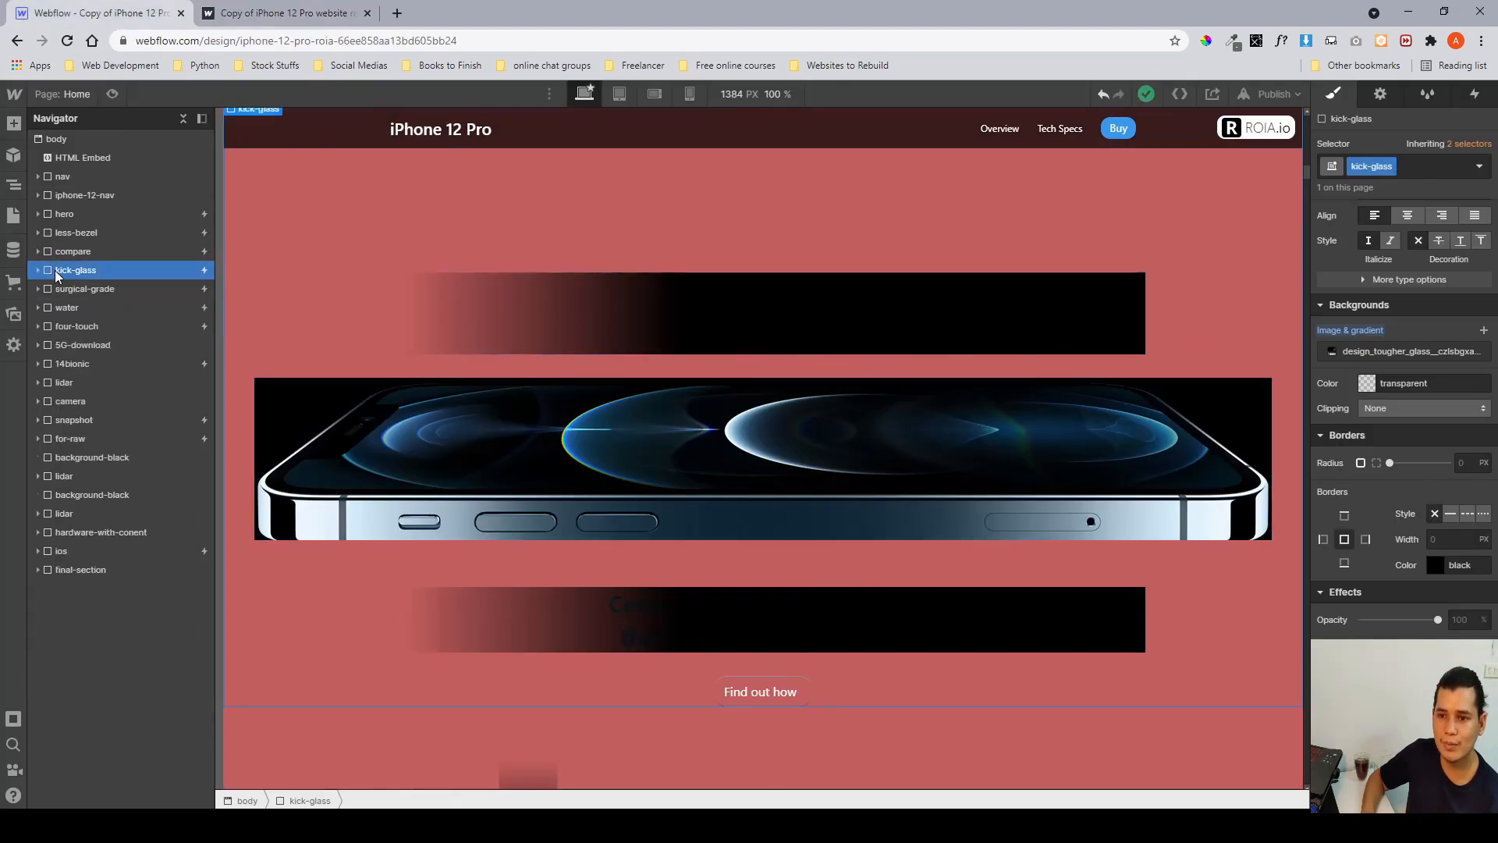
pyautogui.click(1478, 93)
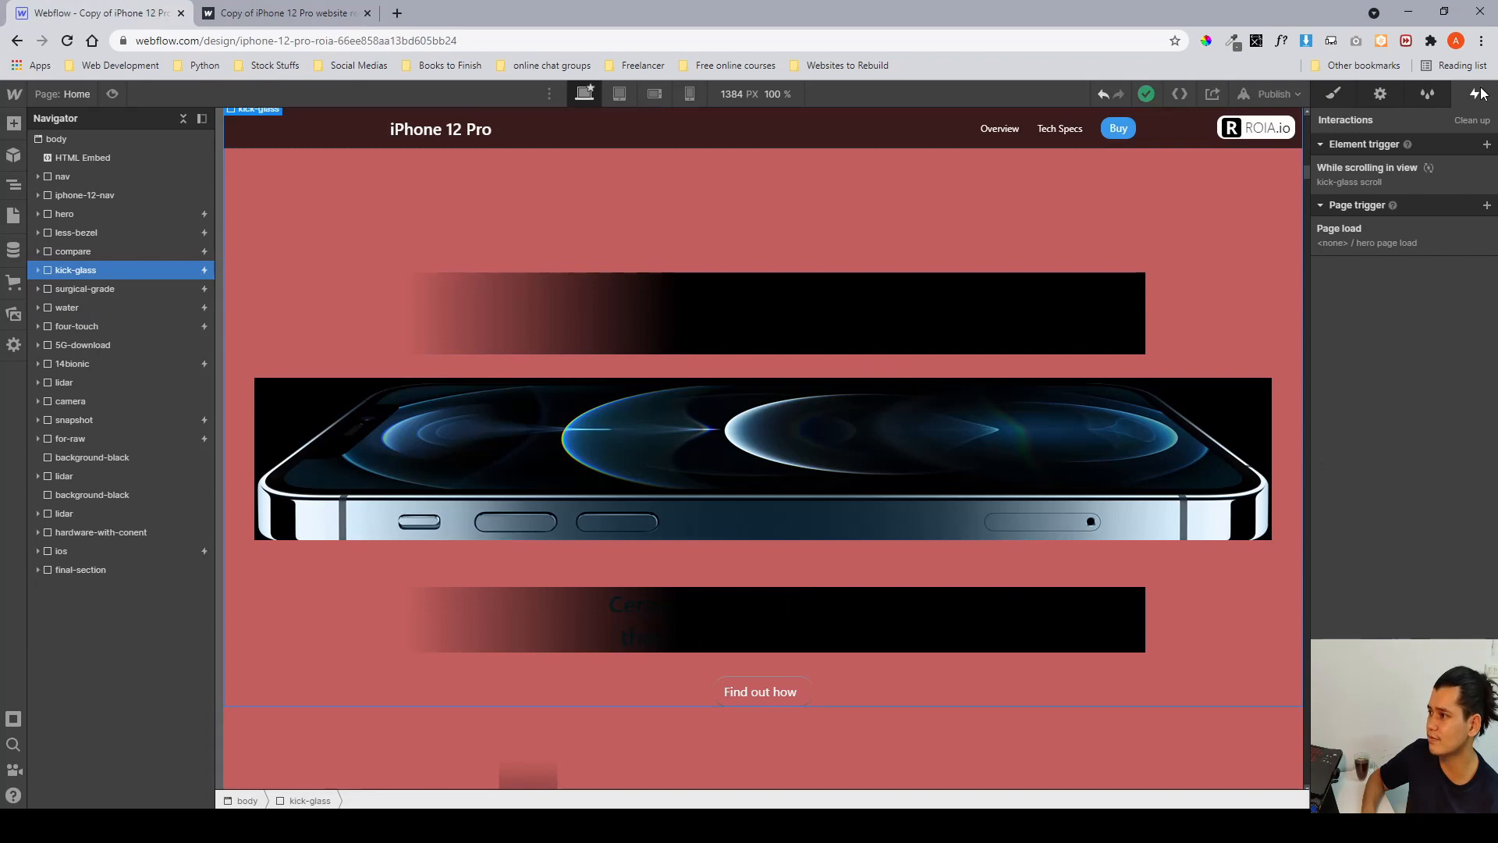
pyautogui.click(1380, 169)
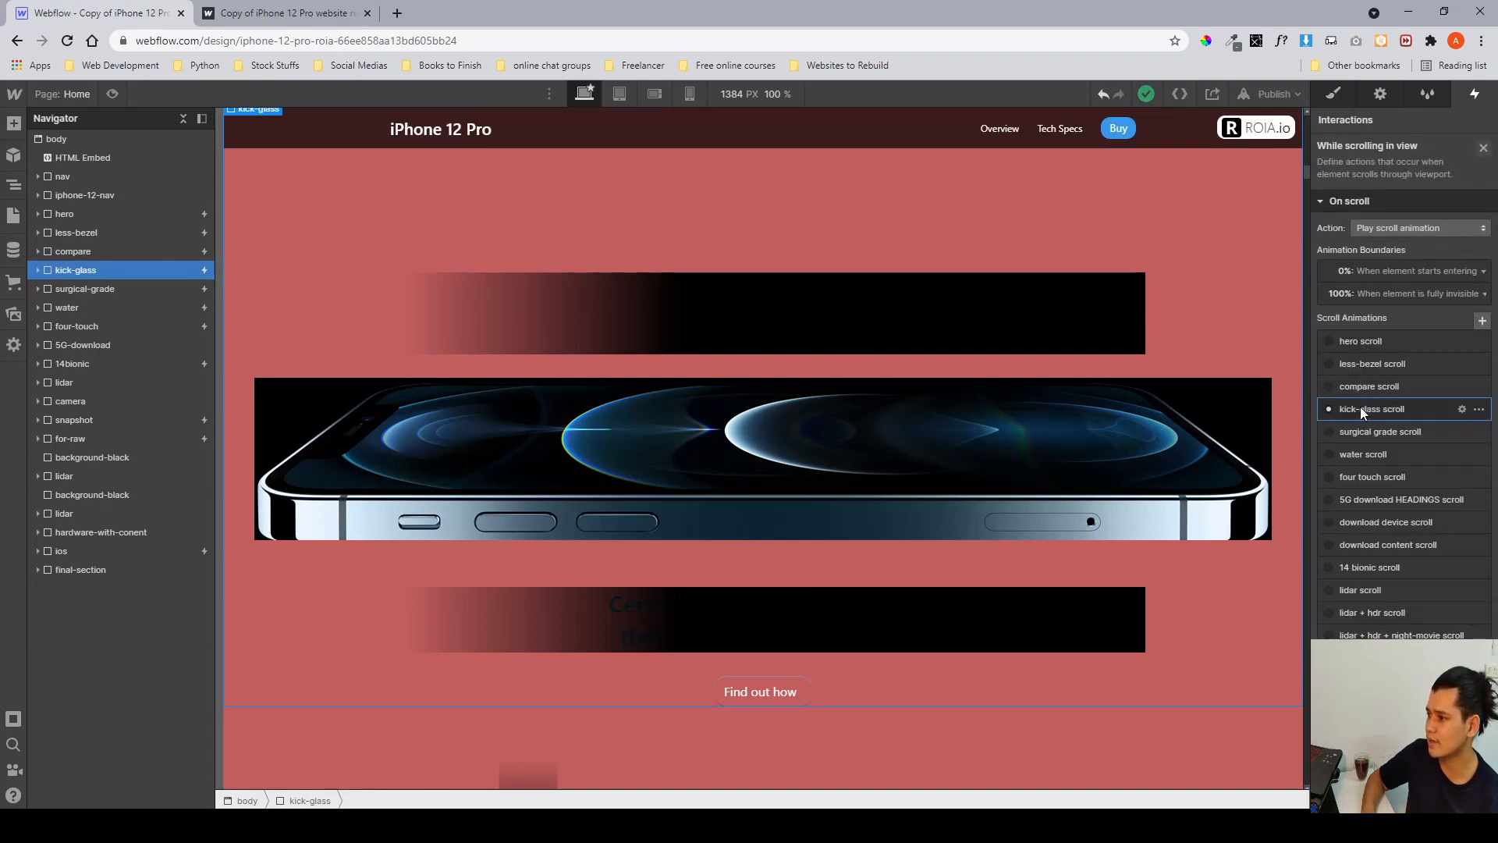
# Open the kick-glass scroll animation, expand kick-glass in the navigator, and review the kick-glass__image Move and Opacity actions across keyframes.
pyautogui.click(1360, 408)
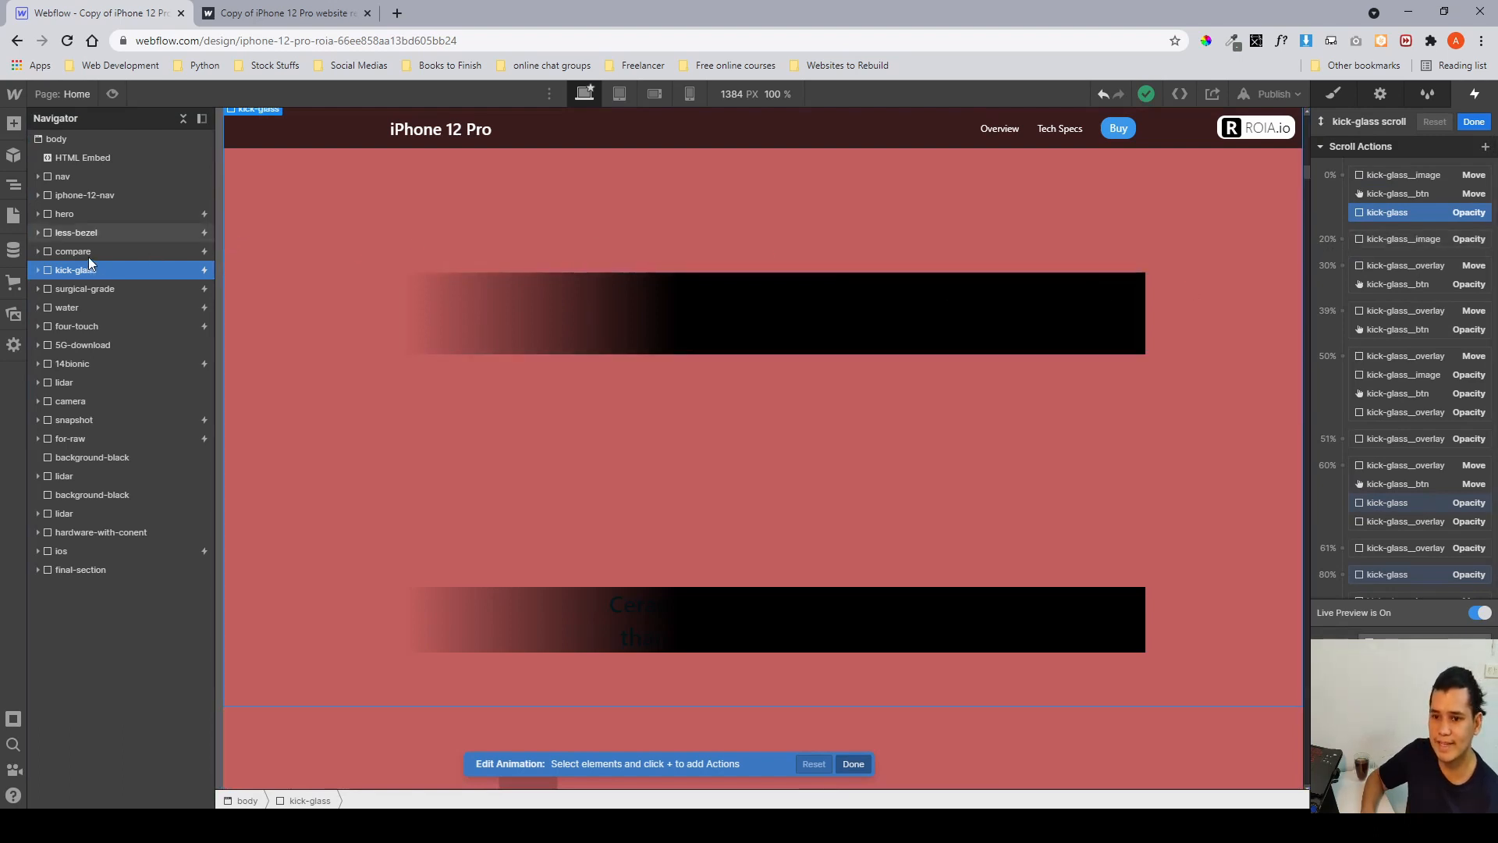
pyautogui.click(38, 270)
pyautogui.click(72, 290)
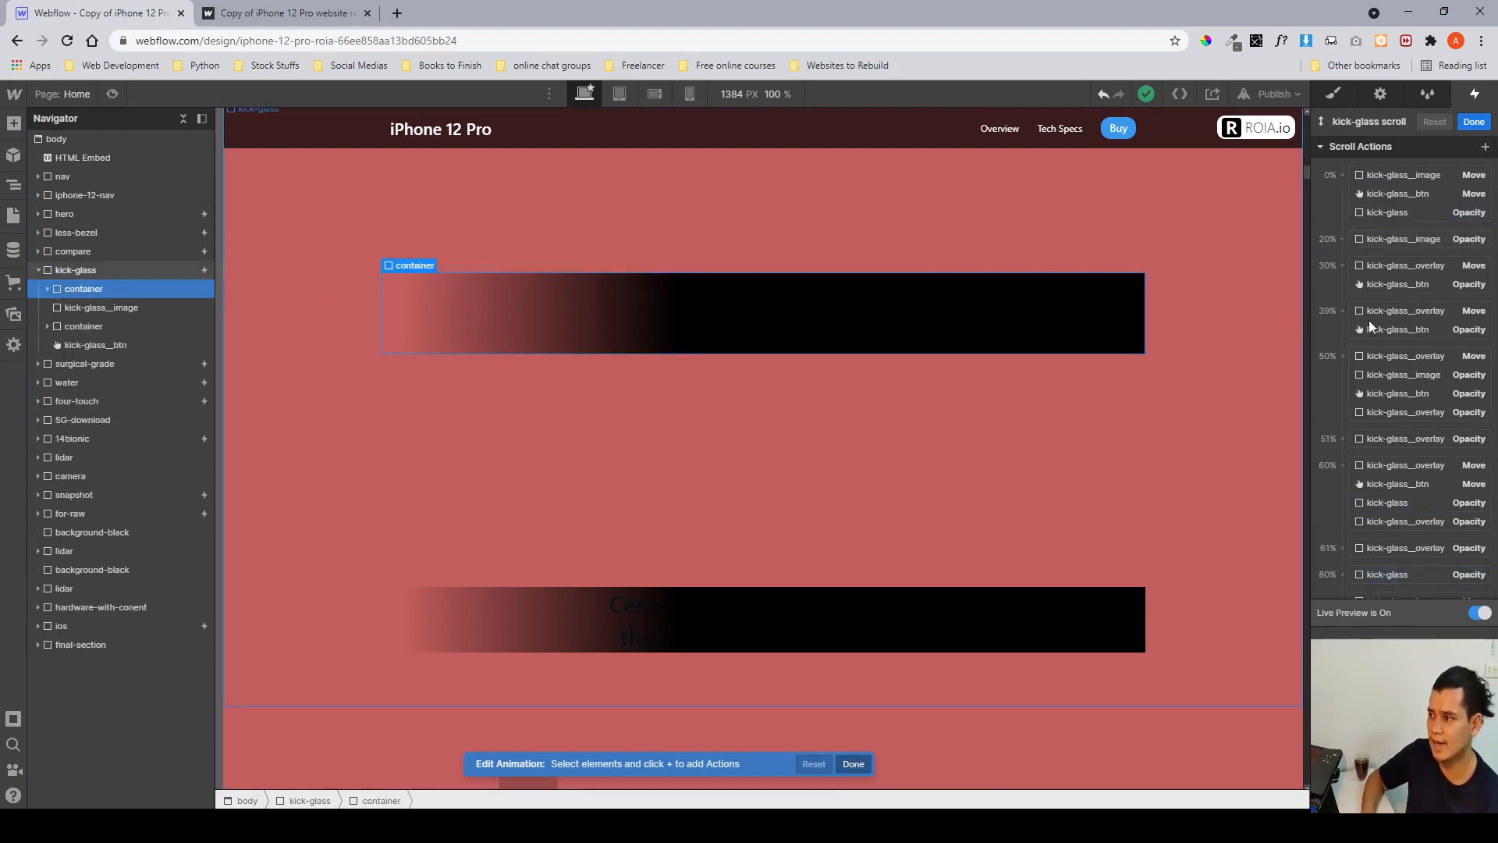
pyautogui.click(1384, 176)
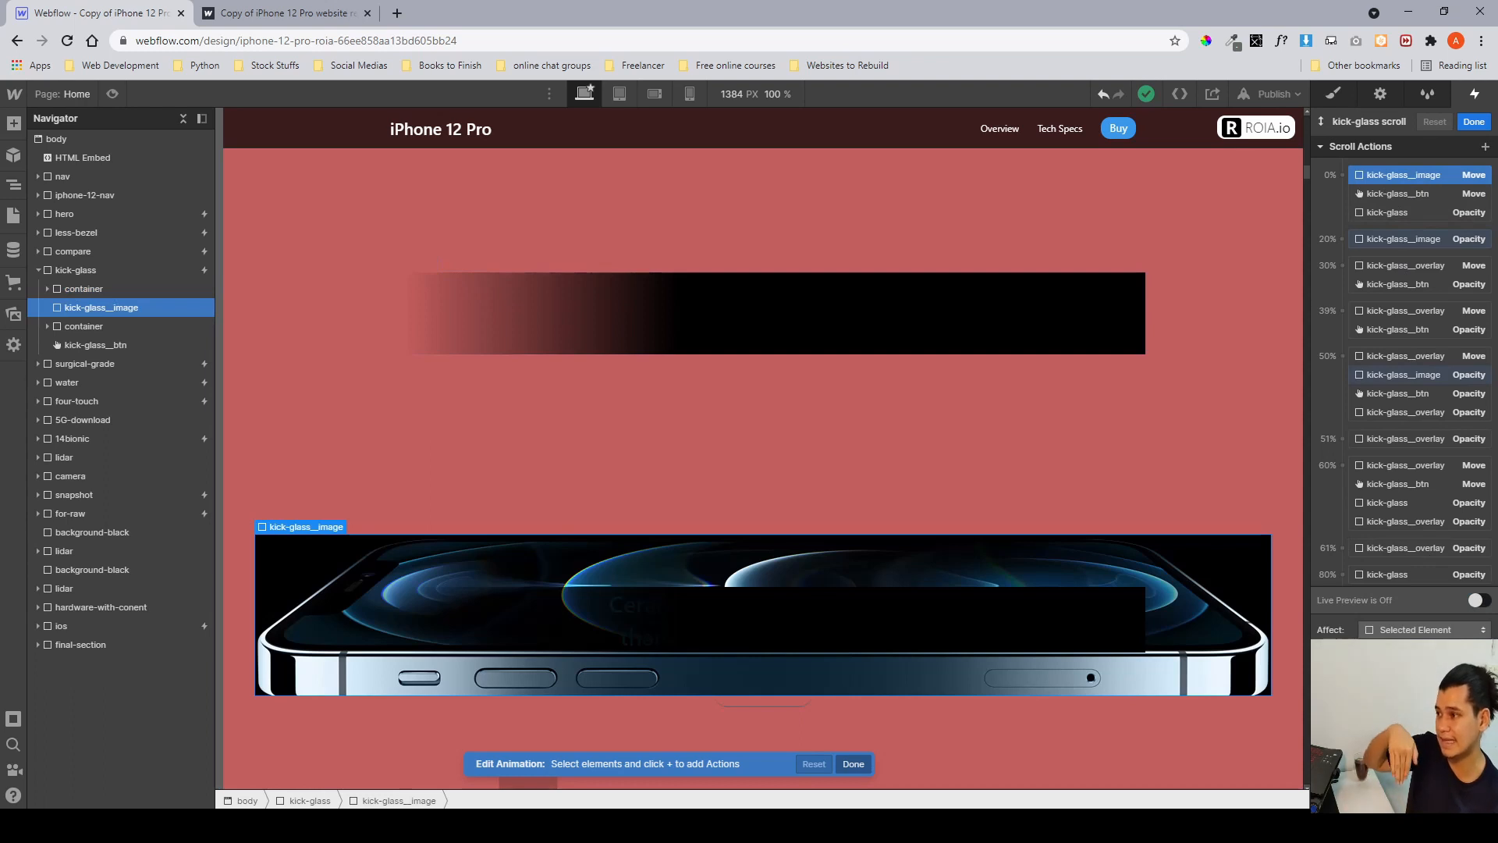
pyautogui.click(1373, 242)
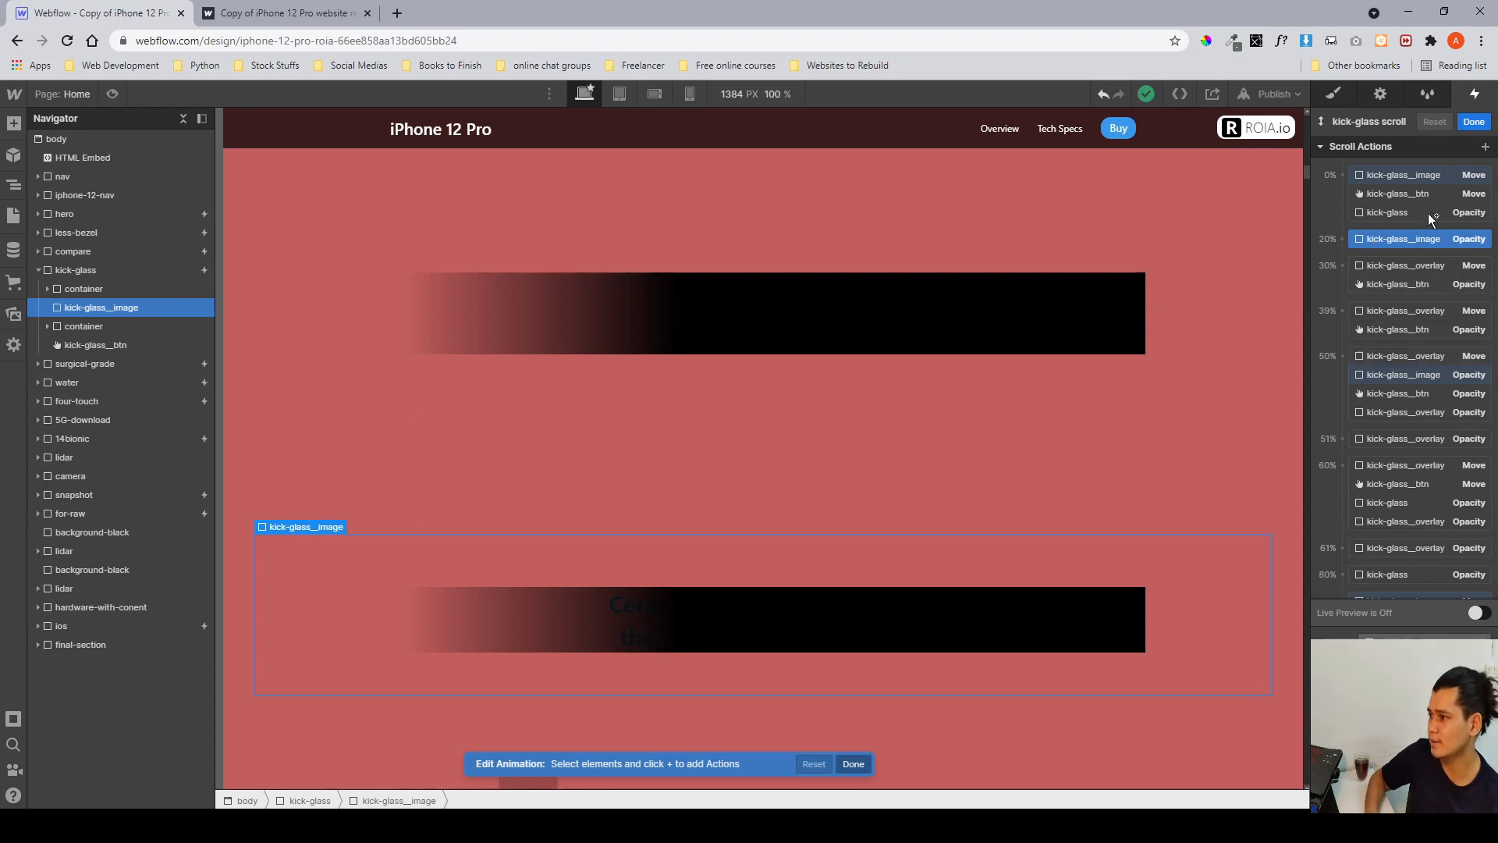
pyautogui.click(1395, 176)
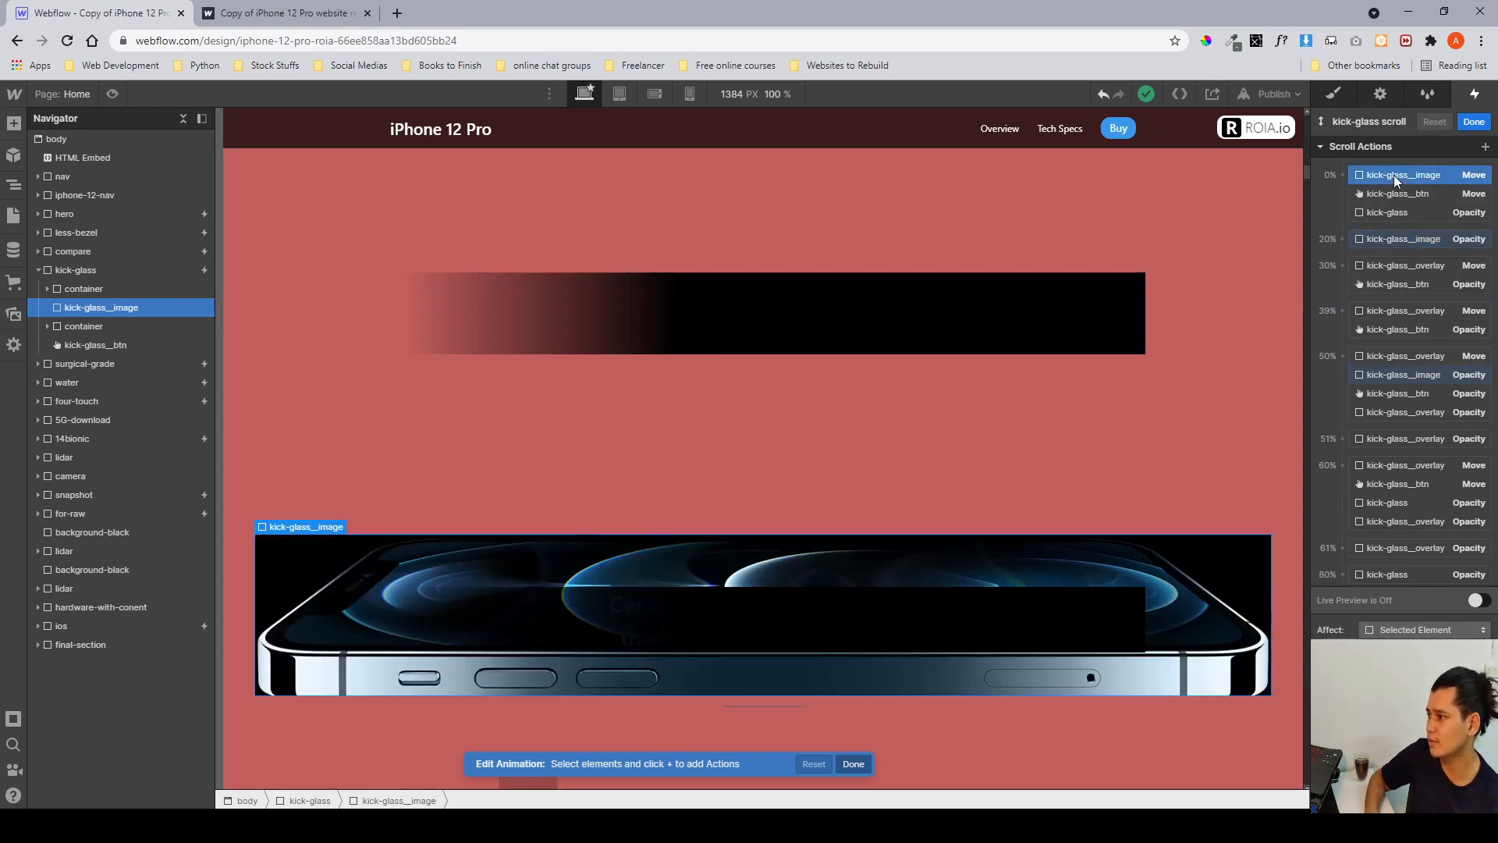
pyautogui.click(1406, 376)
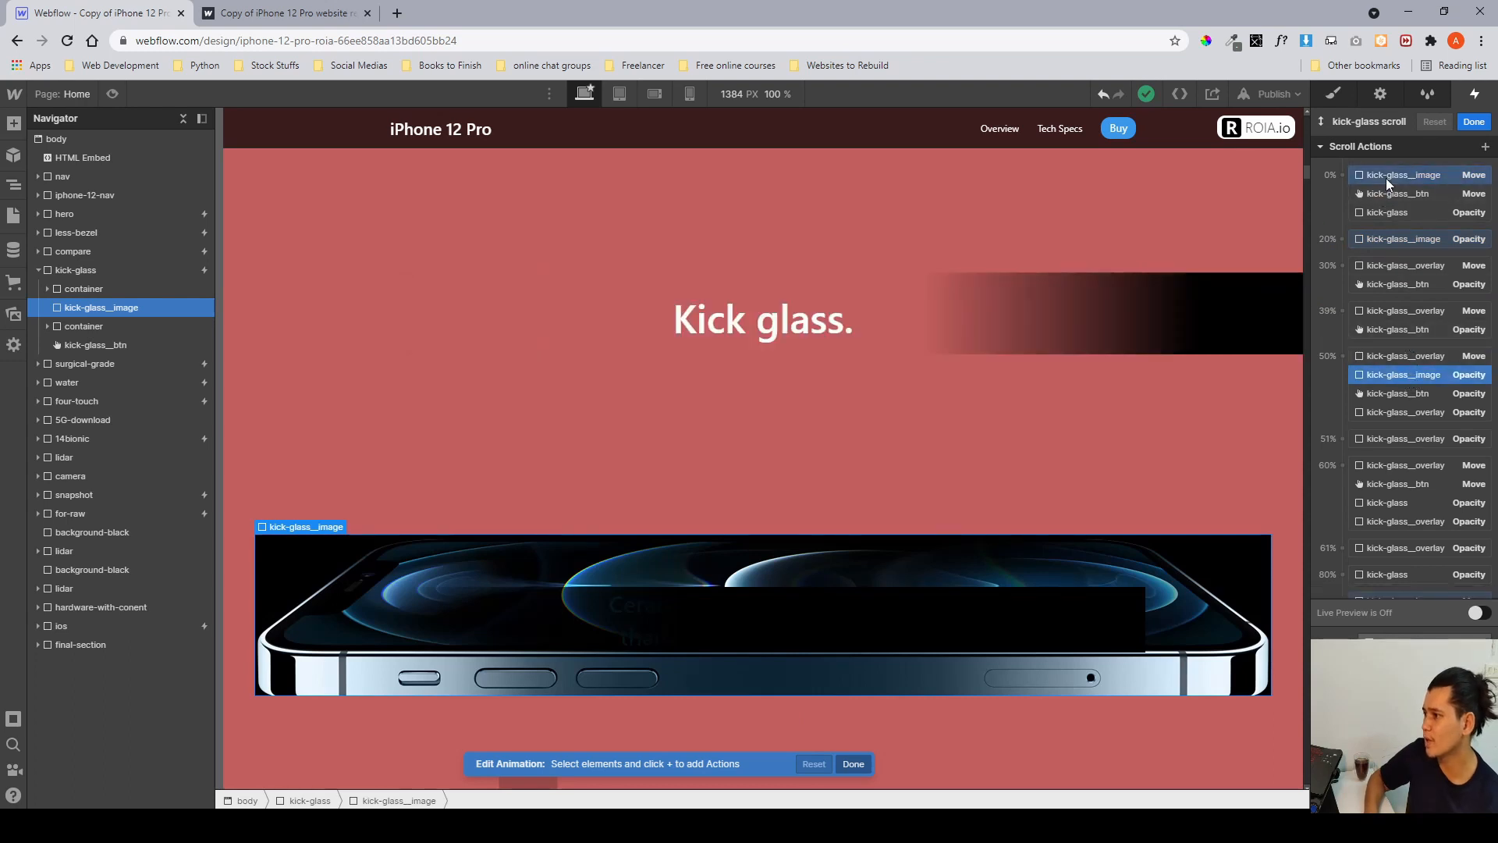
pyautogui.click(1385, 178)
pyautogui.scroll(-1, 1435, 354)
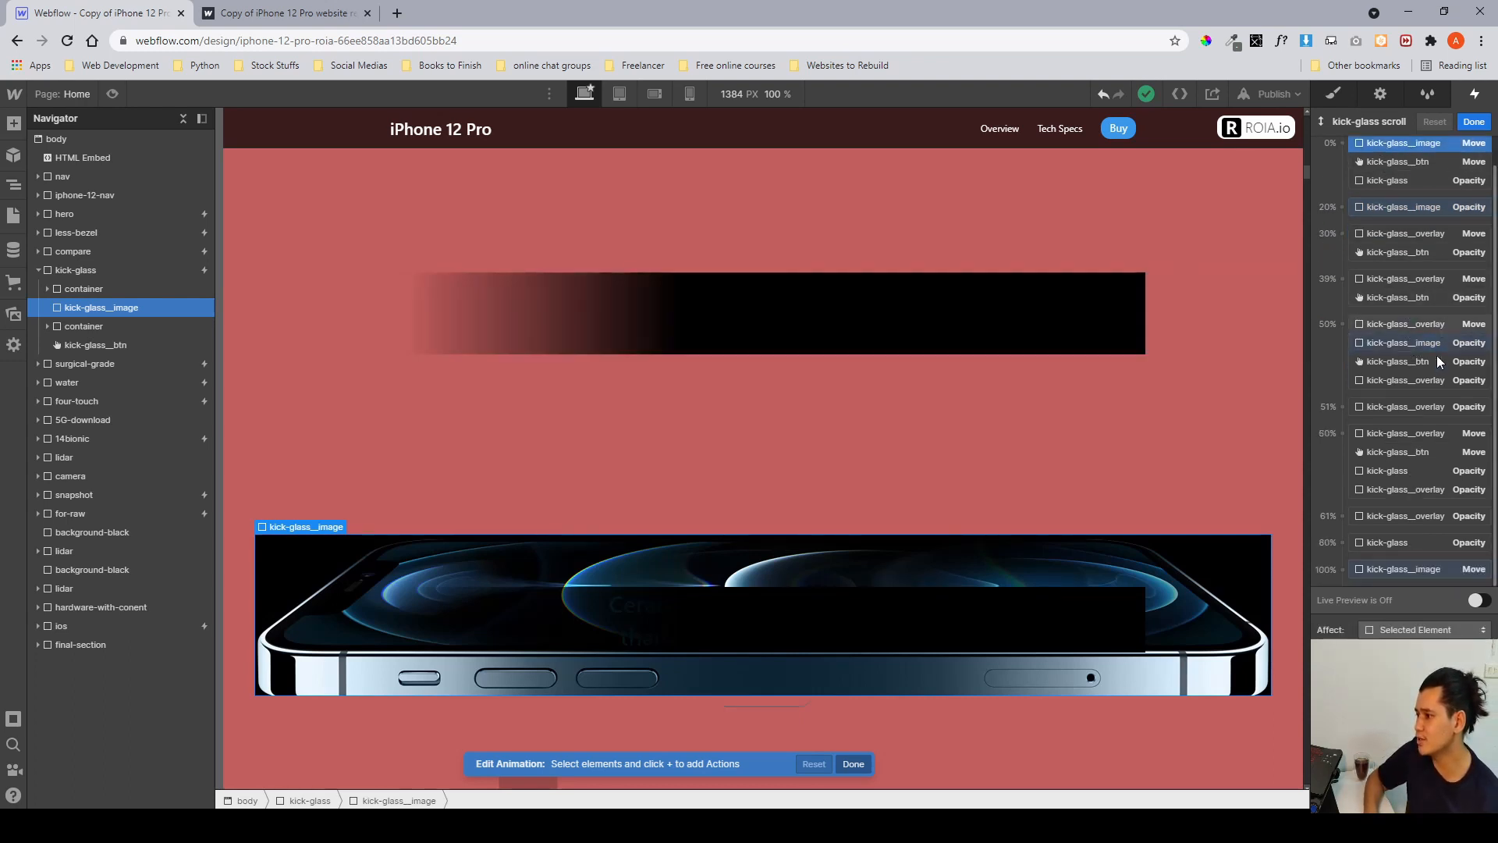
pyautogui.click(1388, 566)
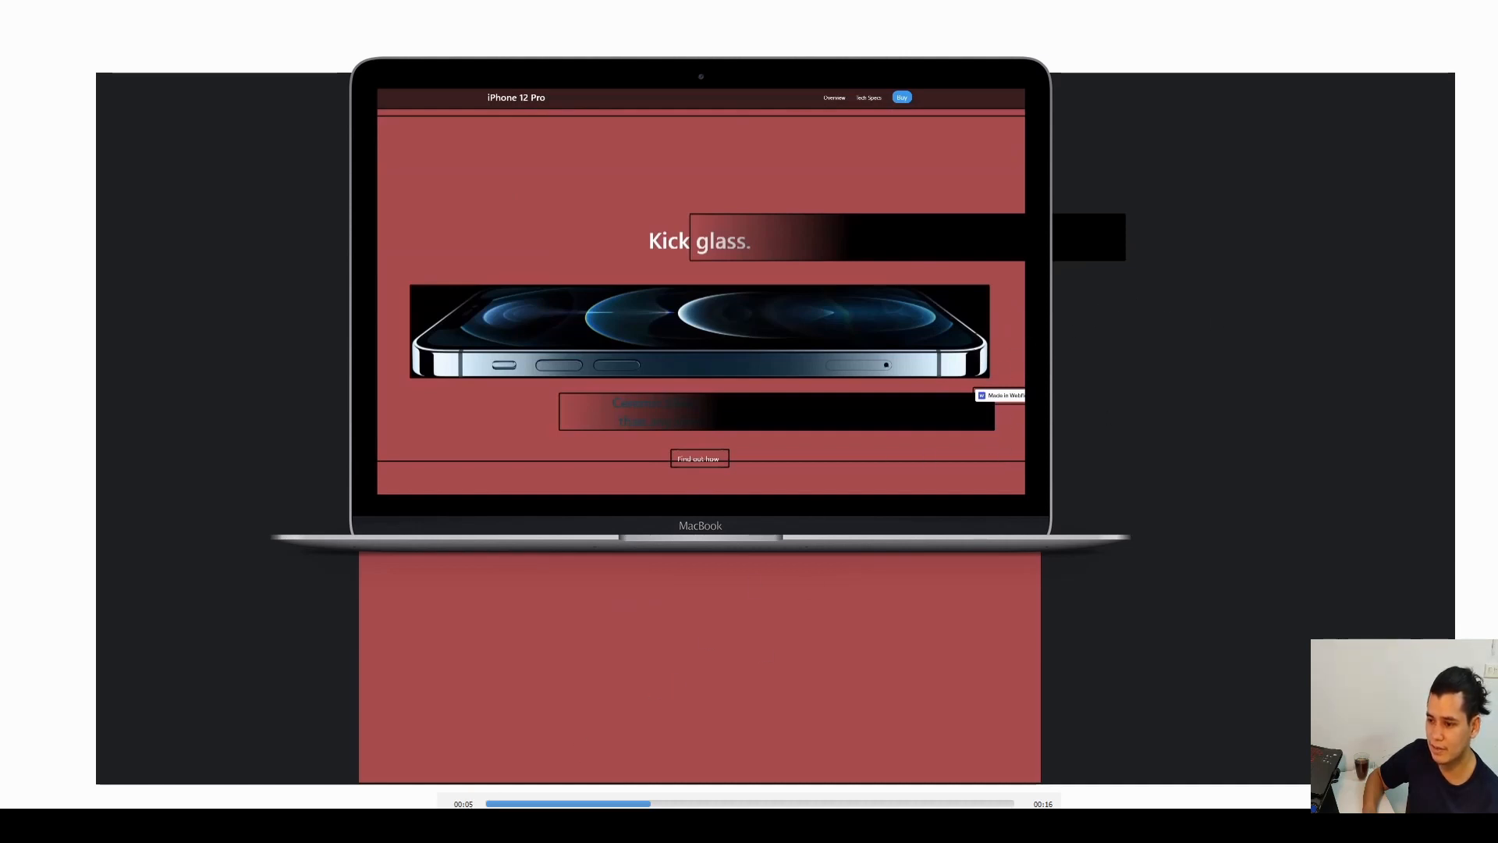
# Play and scrub through the recorded preview of the Kick glass section to study when its elements animate.
pyautogui.press('space')
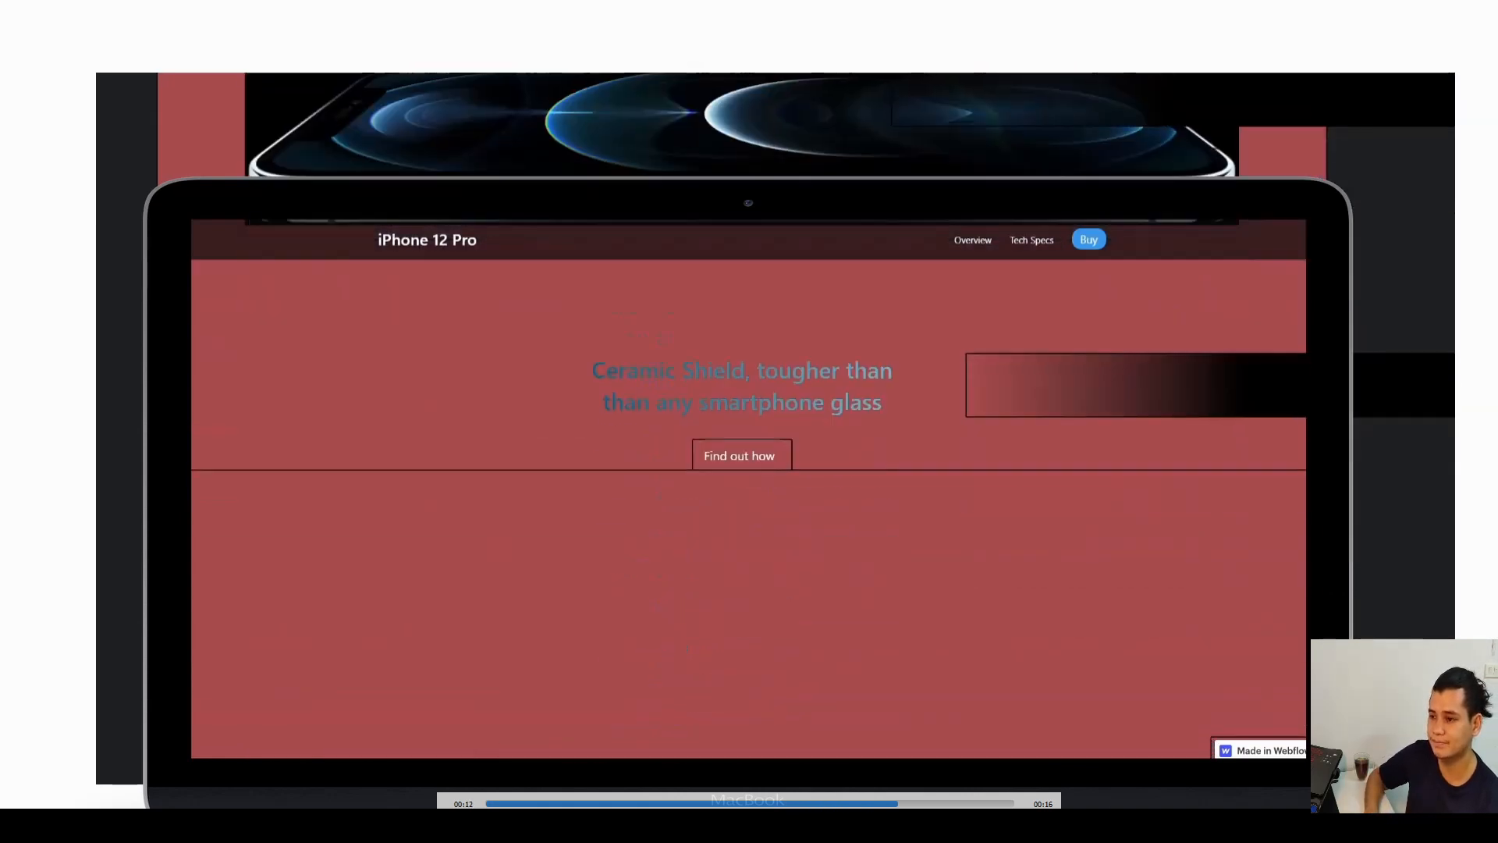
pyautogui.click(511, 803)
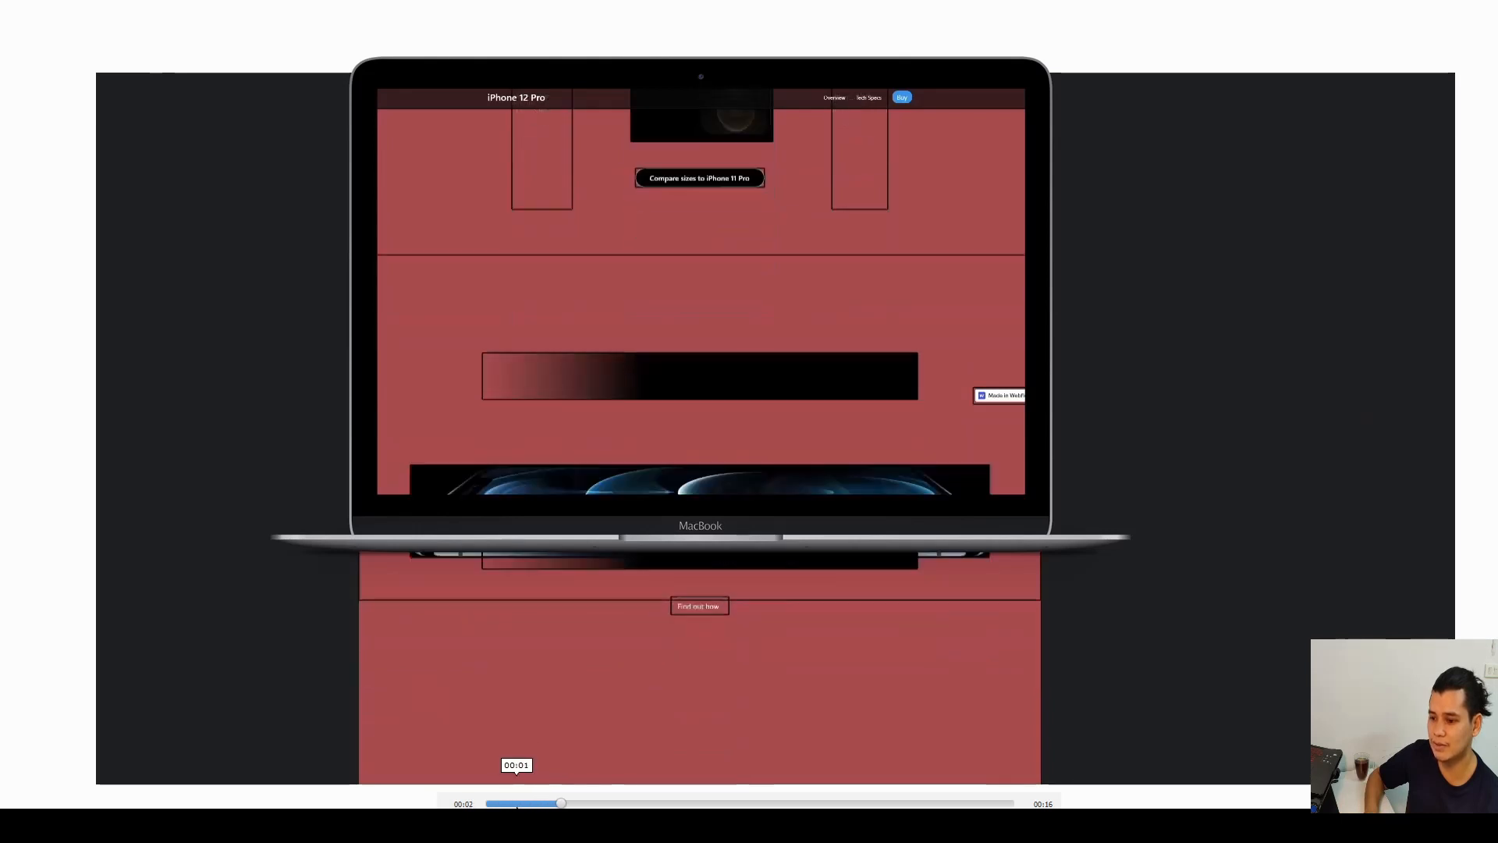
pyautogui.click(490, 803)
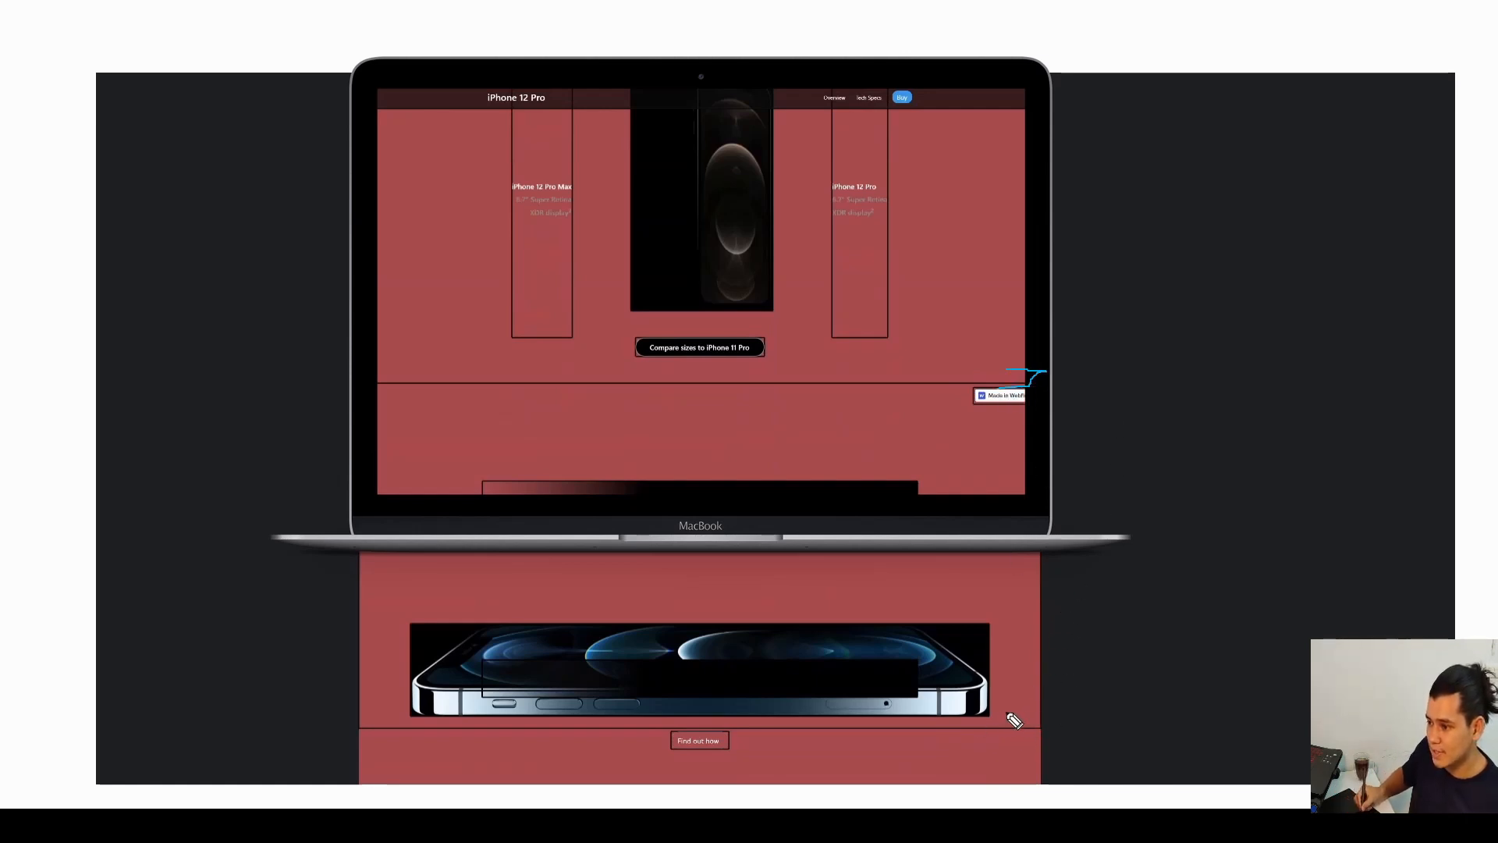
pyautogui.moveTo(1023, 712); pyautogui.dragTo(1032, 736)
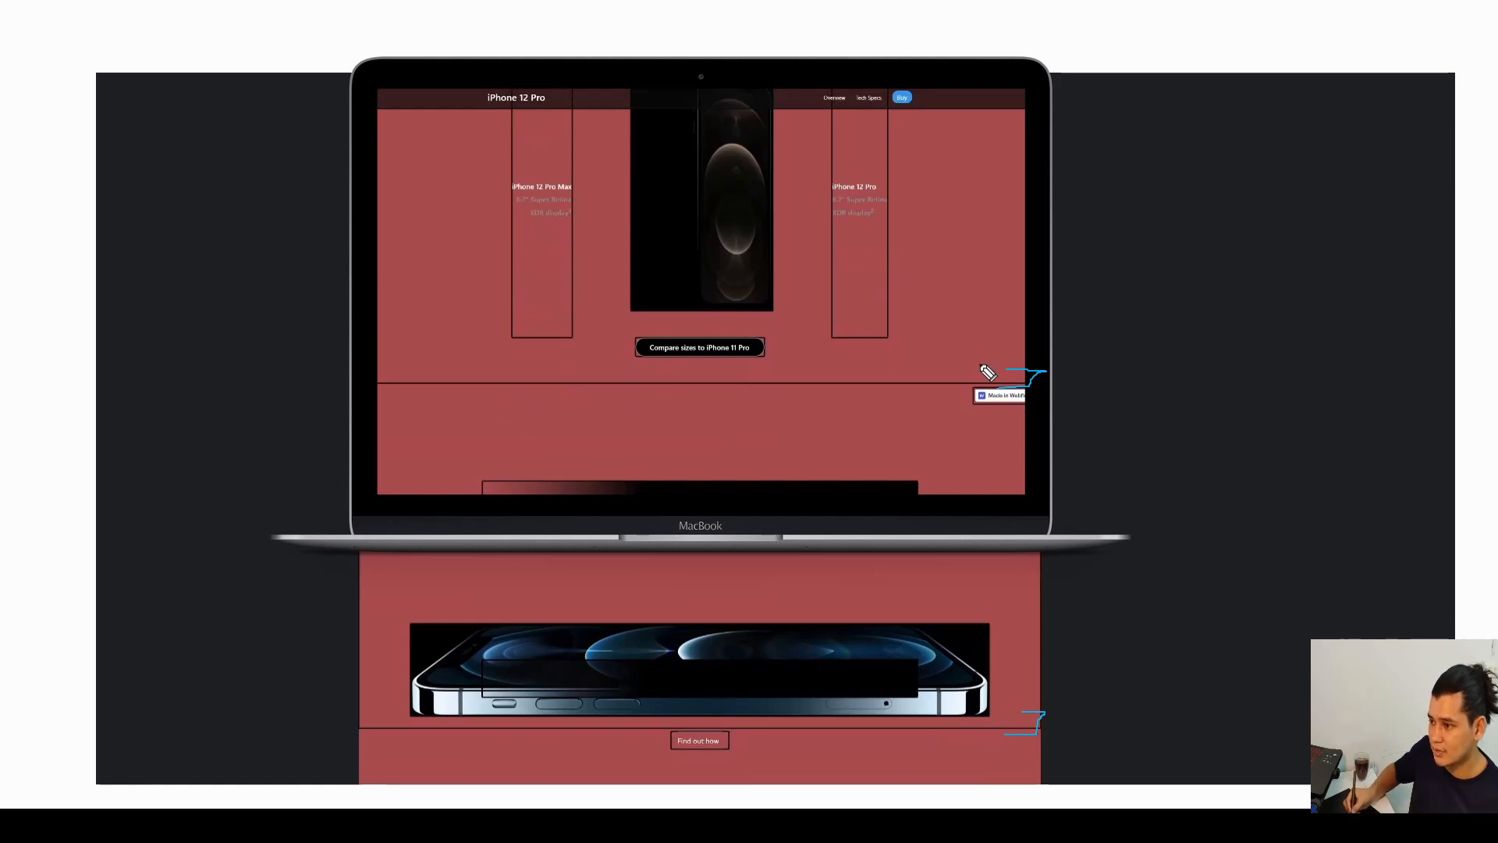
pyautogui.moveTo(1012, 491); pyautogui.dragTo(1037, 492)
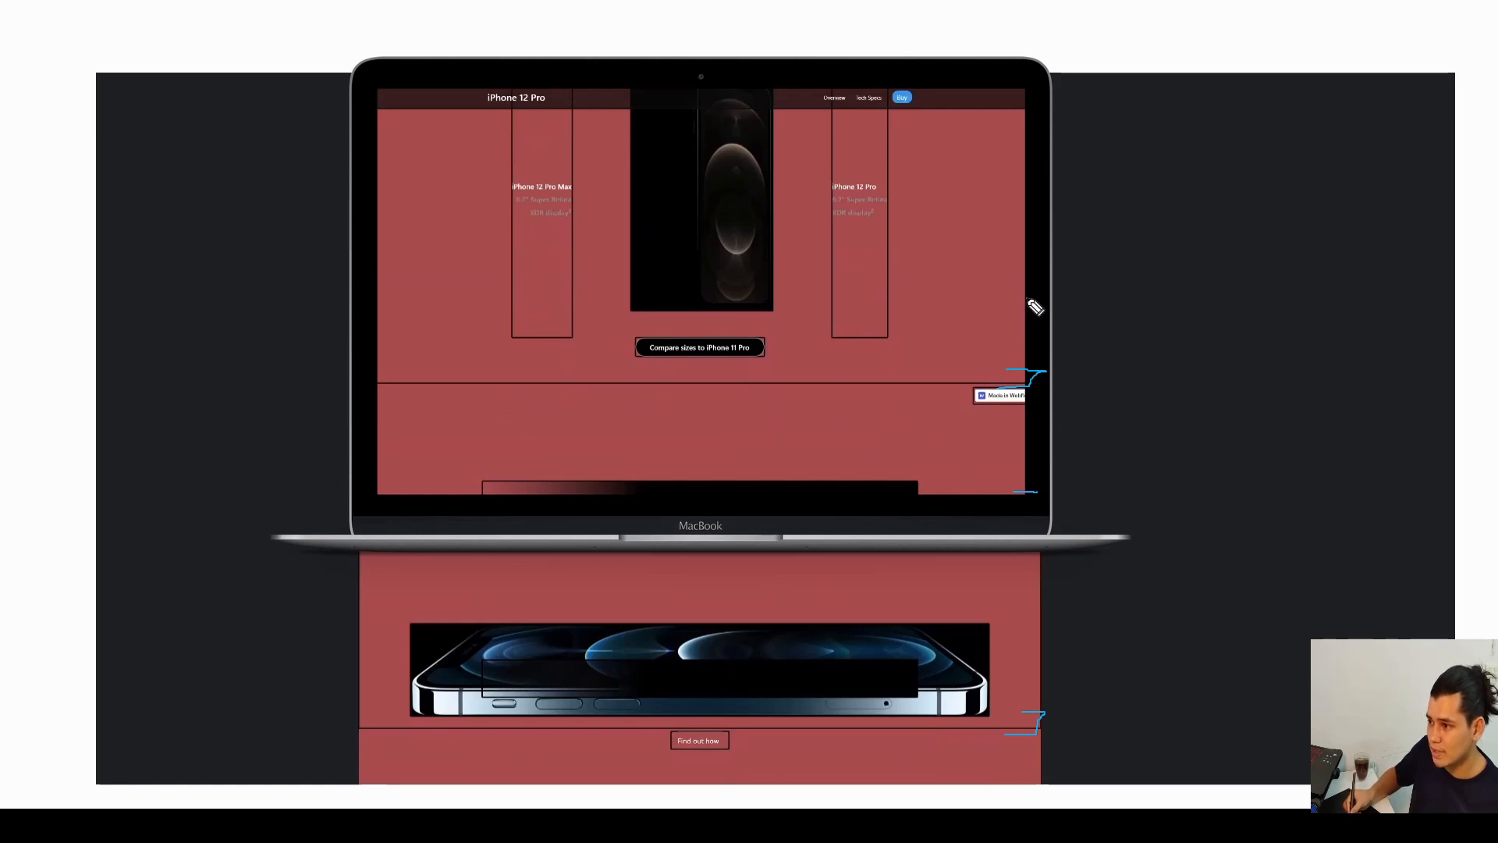
pyautogui.moveTo(1027, 299); pyautogui.dragTo(1000, 299)
pyautogui.moveTo(1101, 289)
pyautogui.mouseDown()
pyautogui.moveTo(1077, 312)
pyautogui.moveTo(1126, 308)
pyautogui.moveTo(1129, 324)
pyautogui.moveTo(1171, 313)
pyautogui.moveTo(1133, 295)
pyautogui.mouseUp()
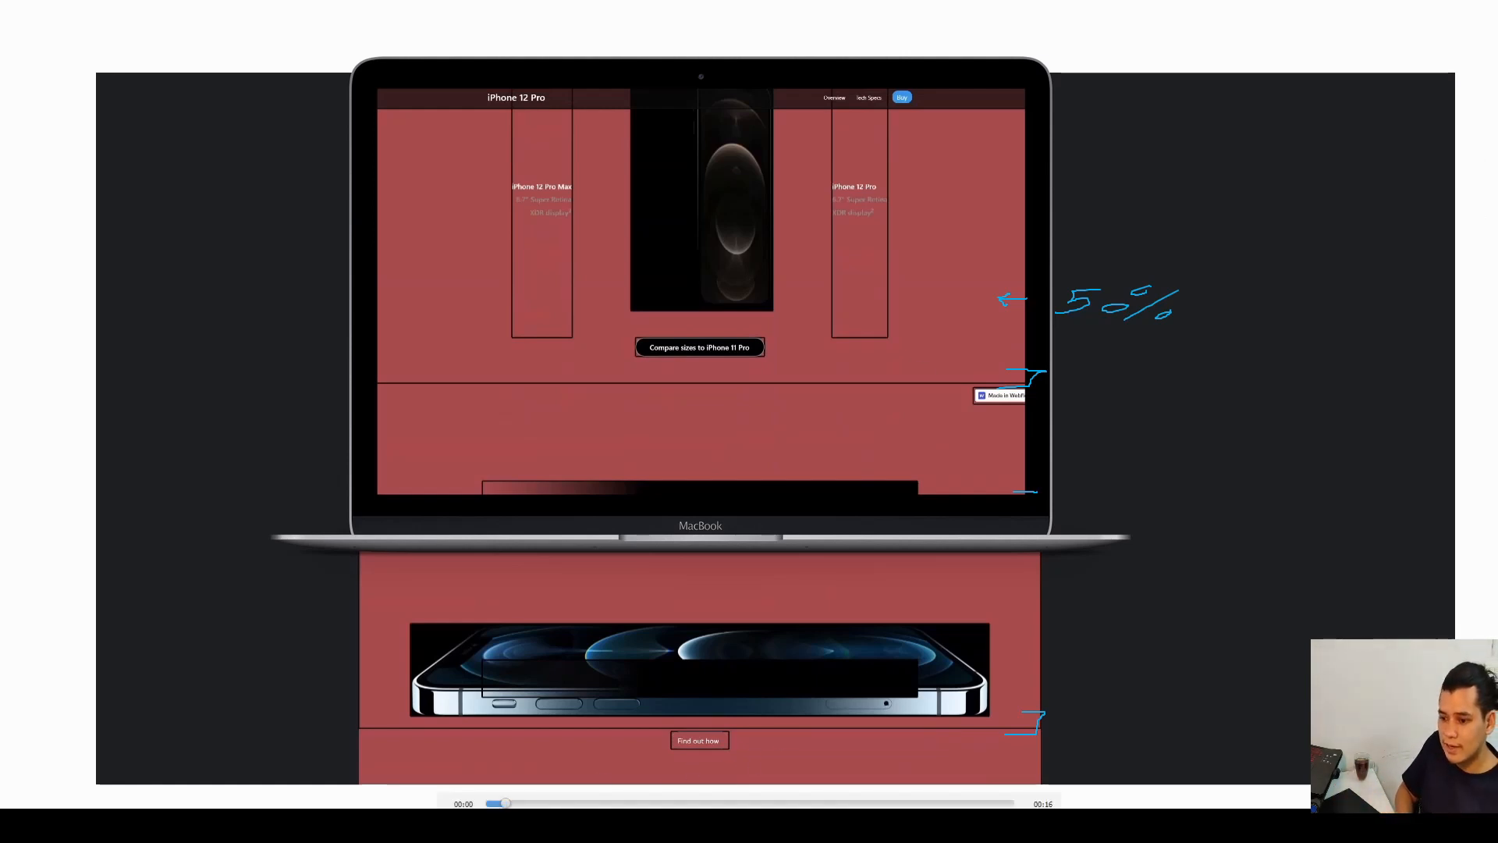
pyautogui.click(457, 825)
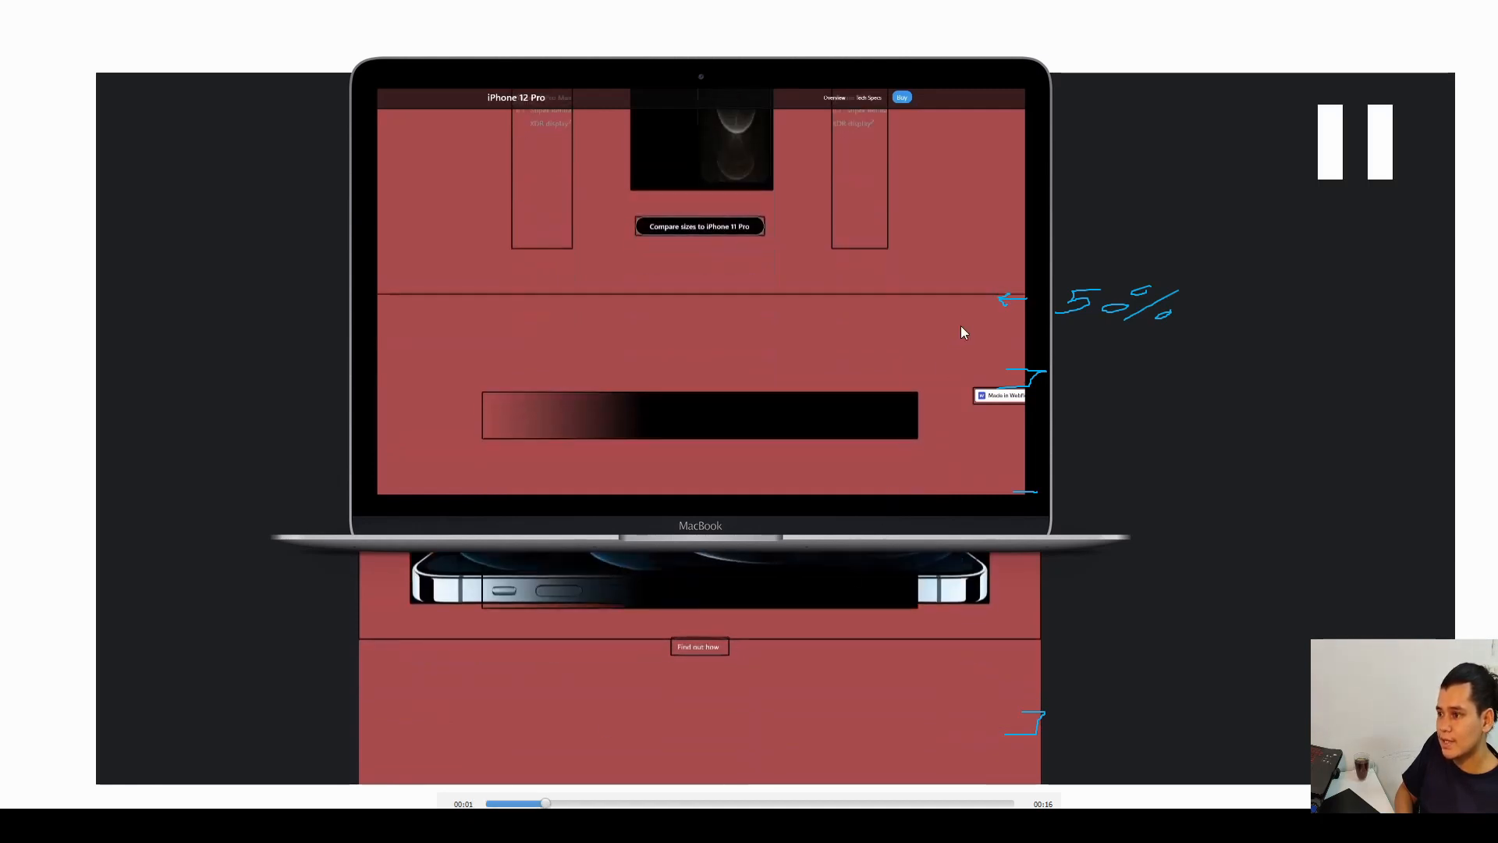
pyautogui.click(990, 298)
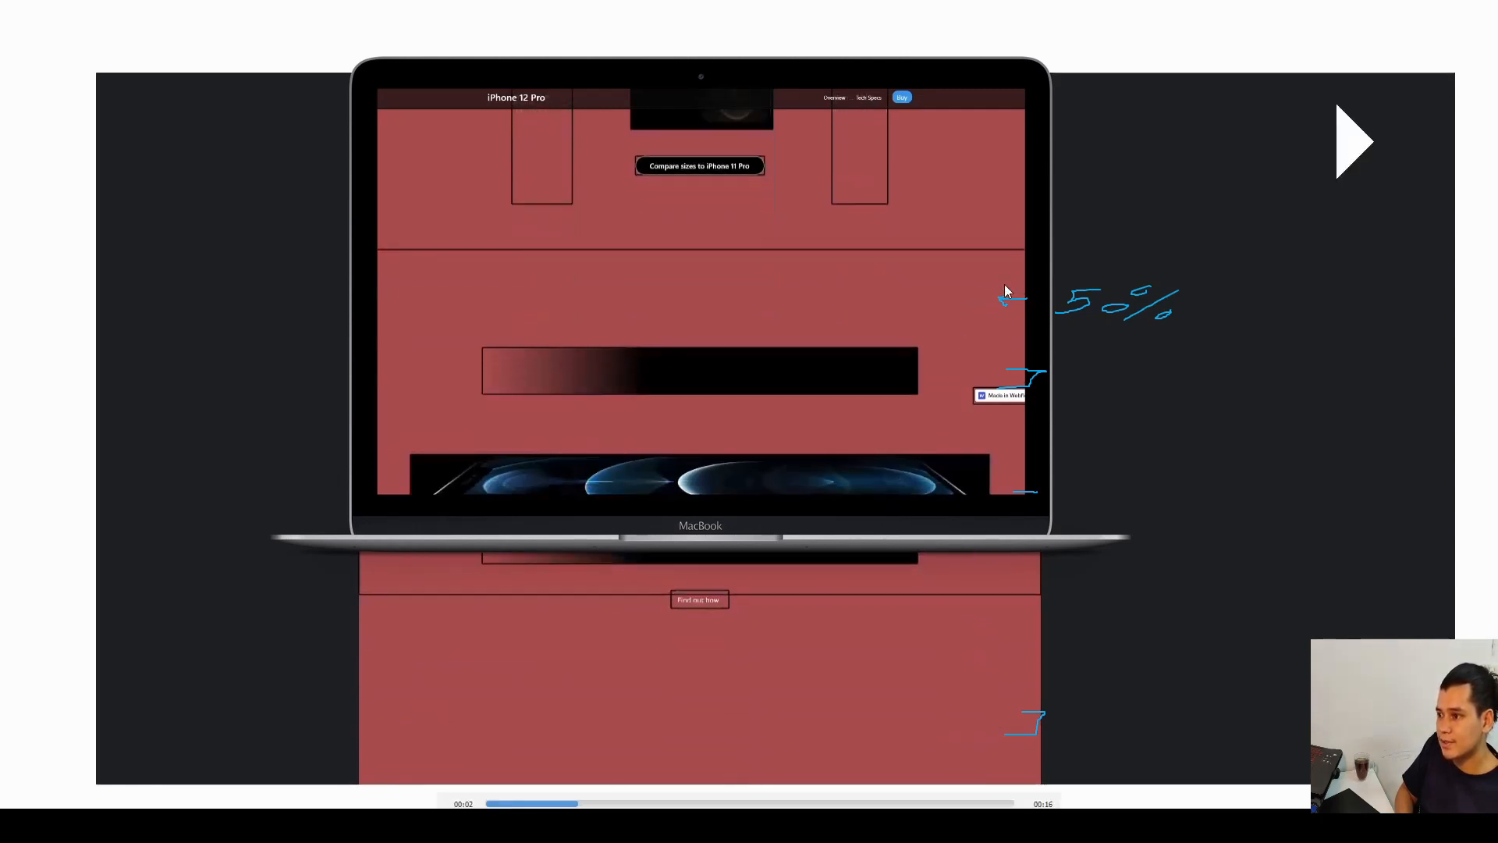
pyautogui.click(644, 297)
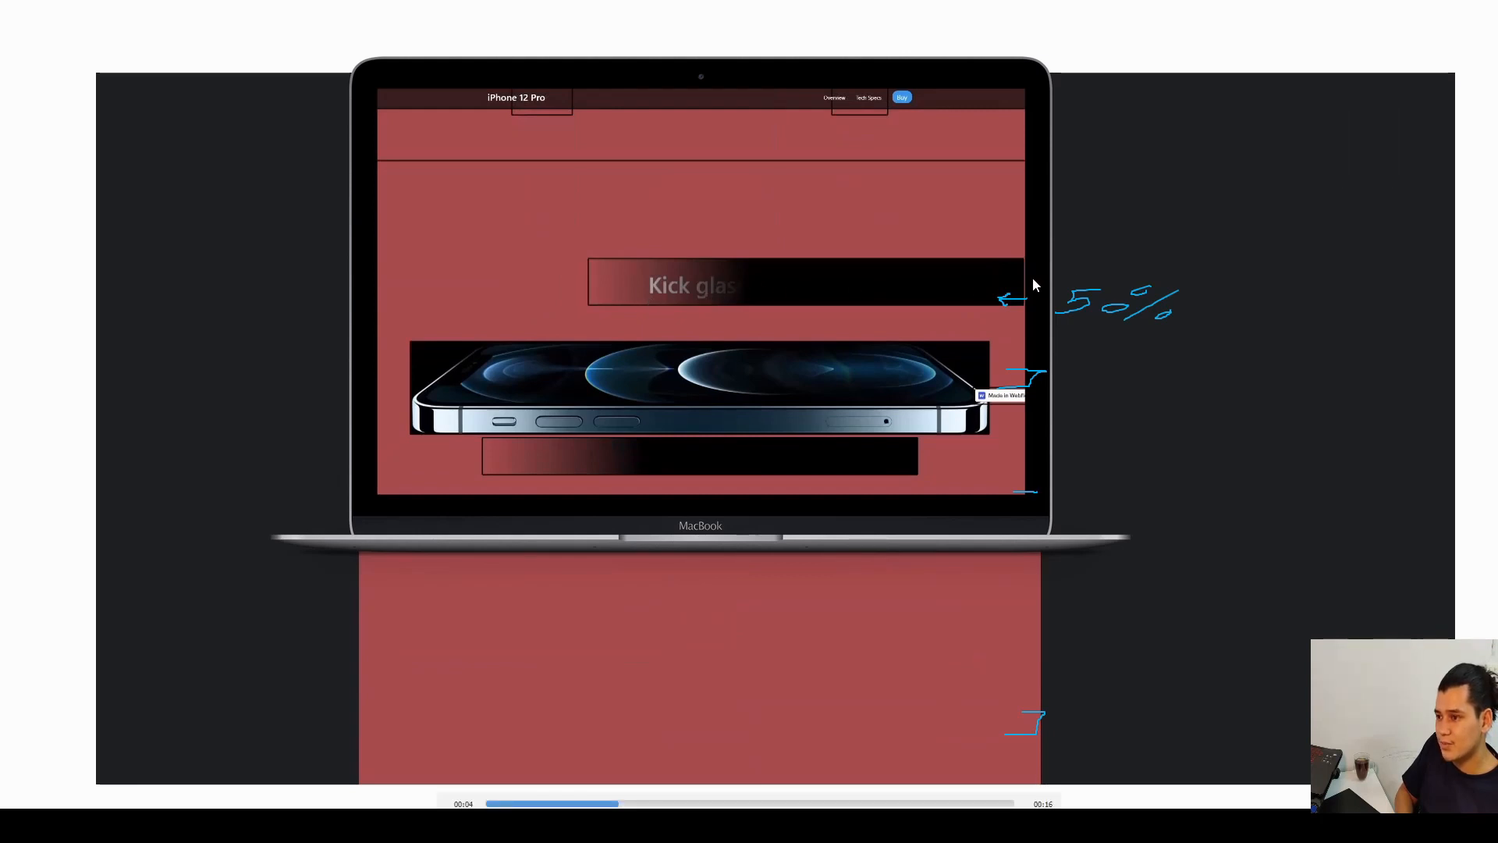
pyautogui.click(1144, 296)
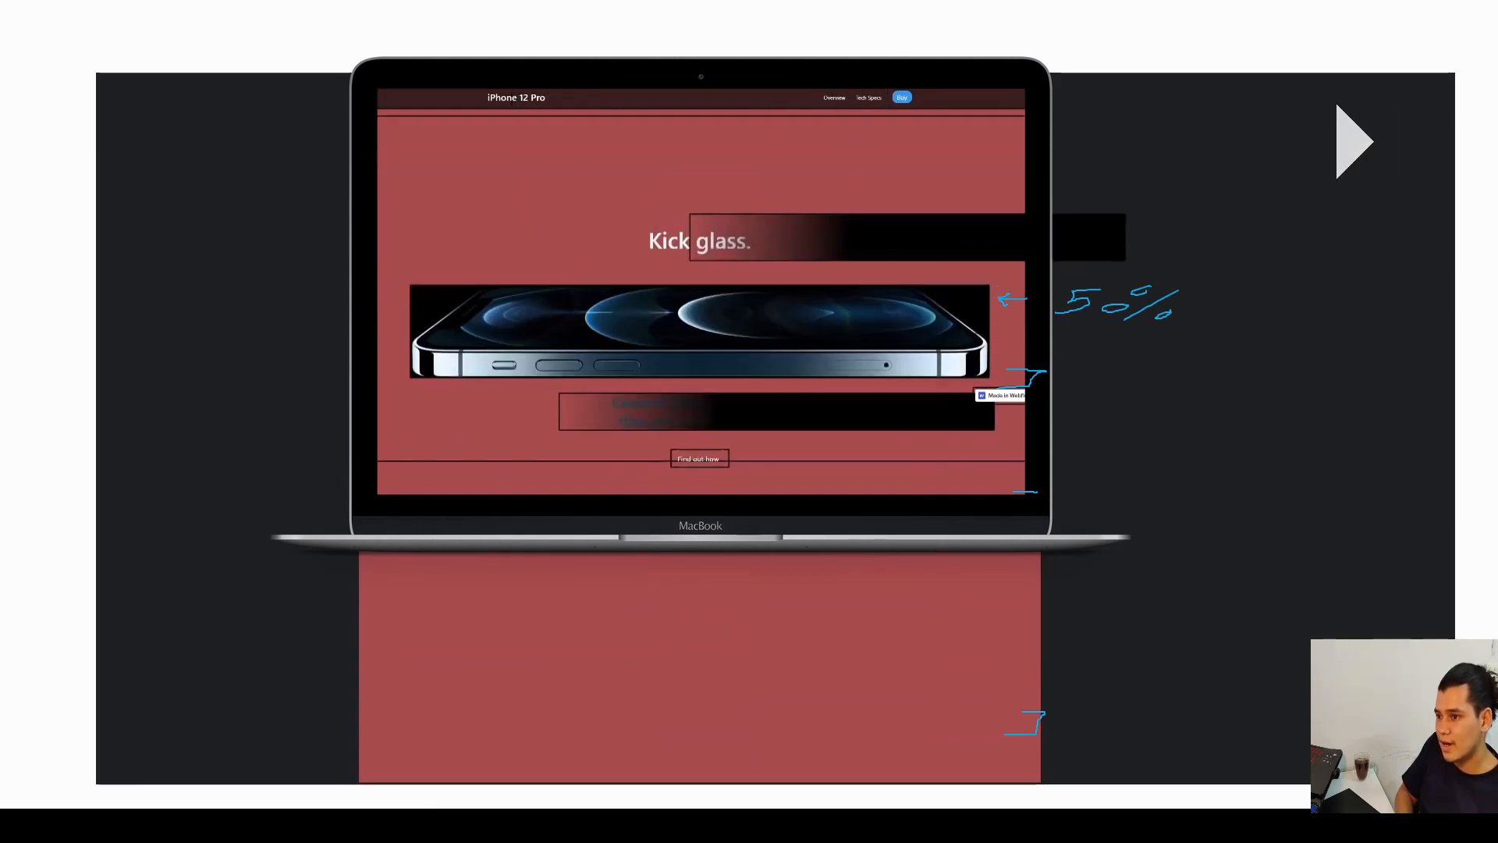
pyautogui.click(746, 237)
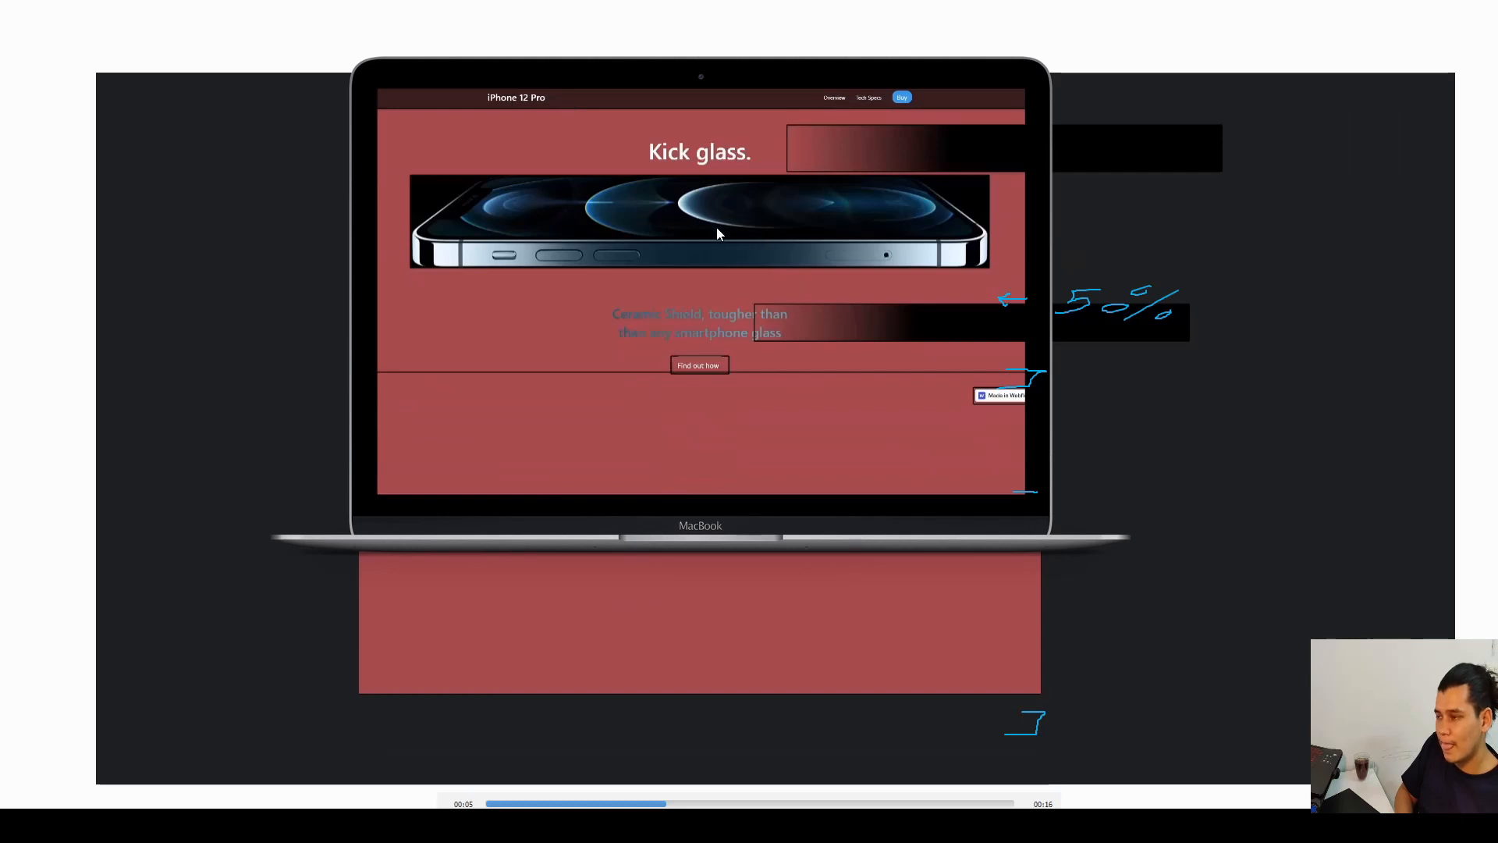
pyautogui.click(676, 211)
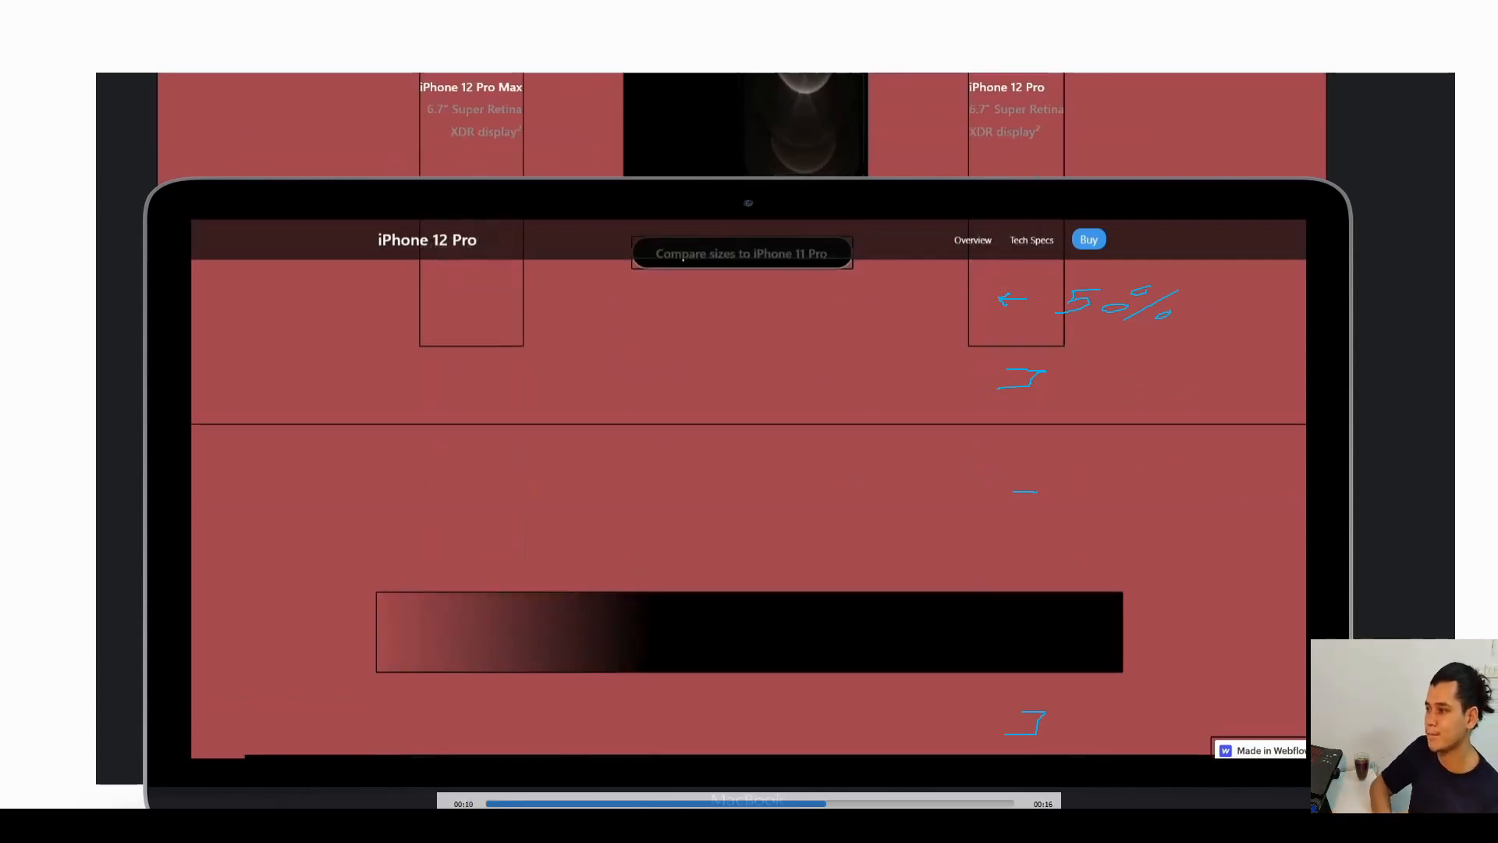
pyautogui.press('e')
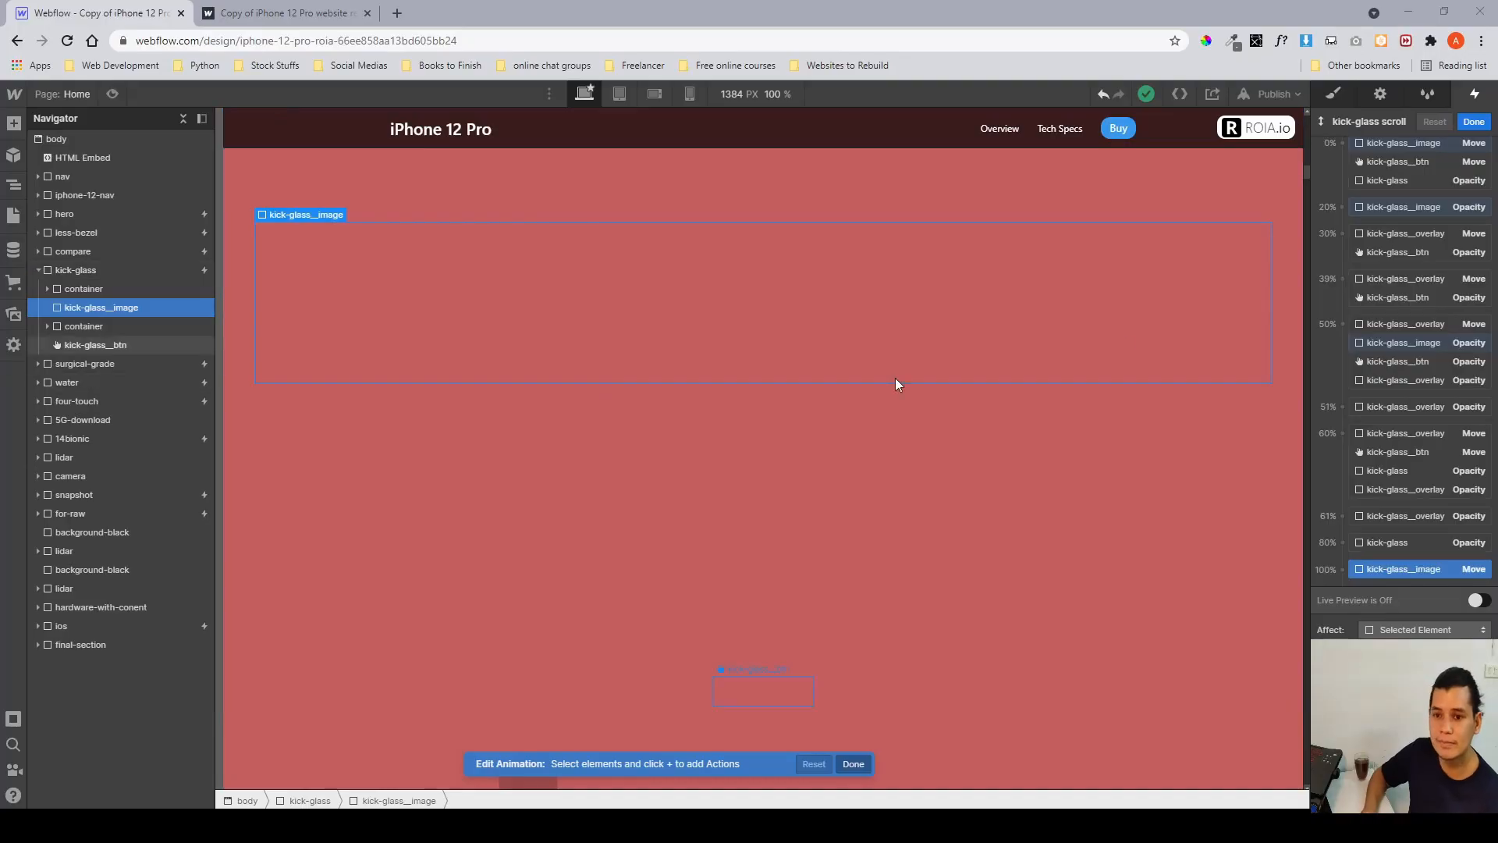
# Select the kick-glass__overlay Move action at the 50% keyframe and set its horizontal move to 100%.
pyautogui.scroll(-1, 1381, 325)
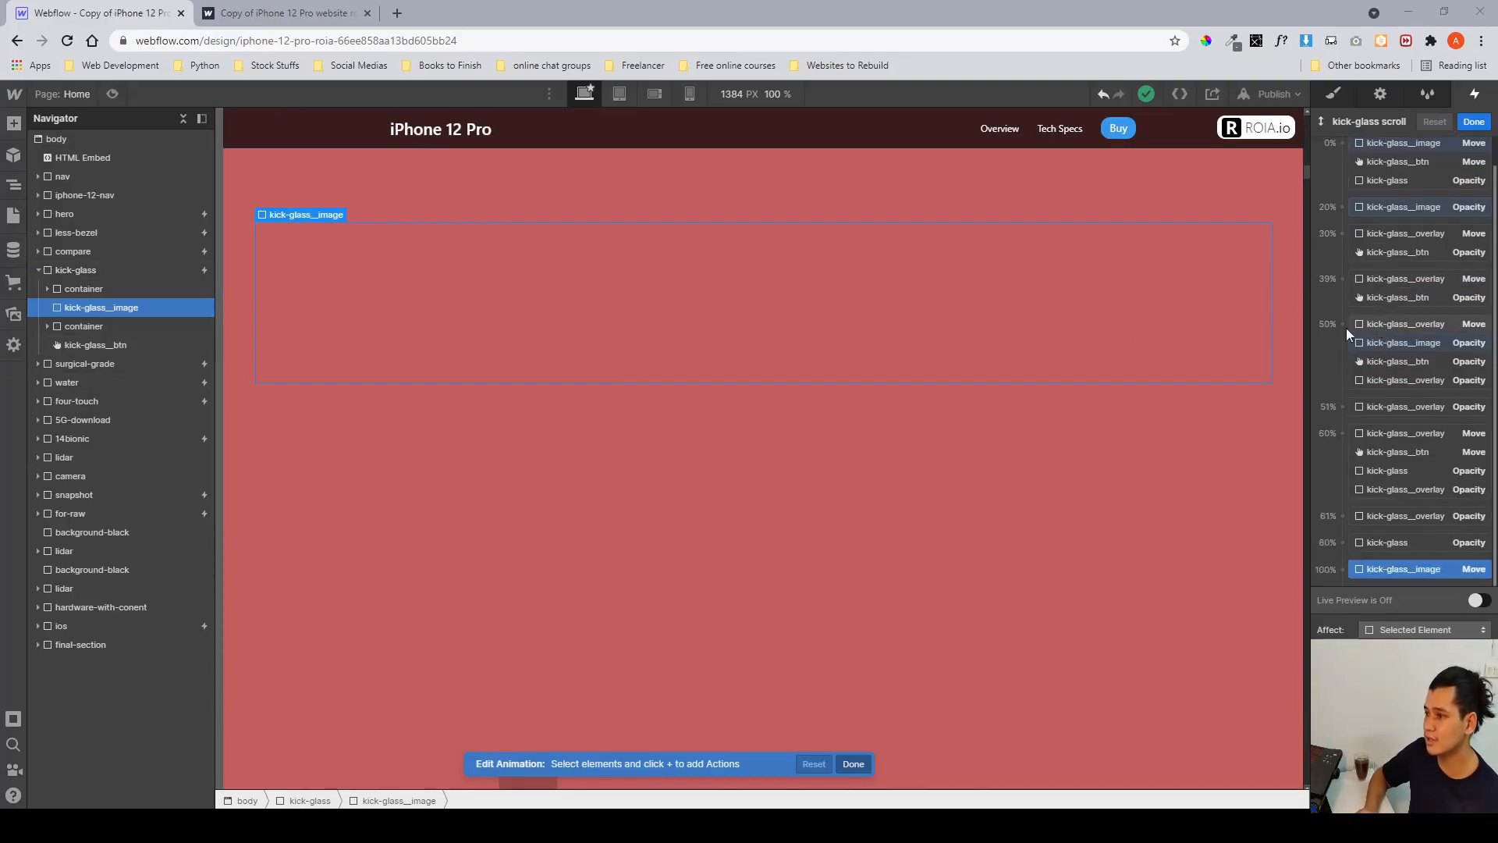
pyautogui.scroll(1, 1453, 350)
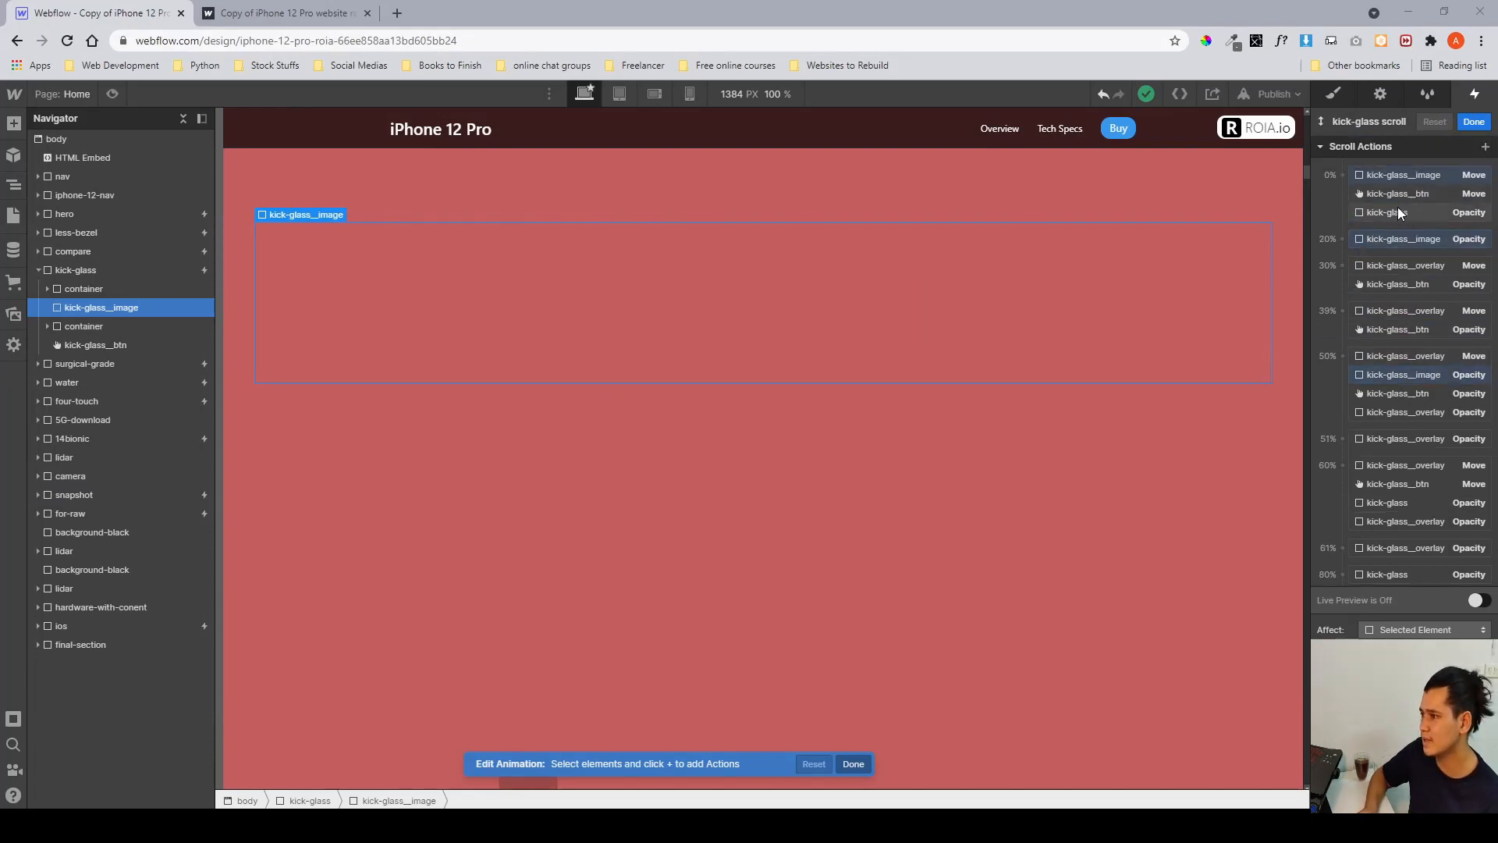
pyautogui.click(1396, 267)
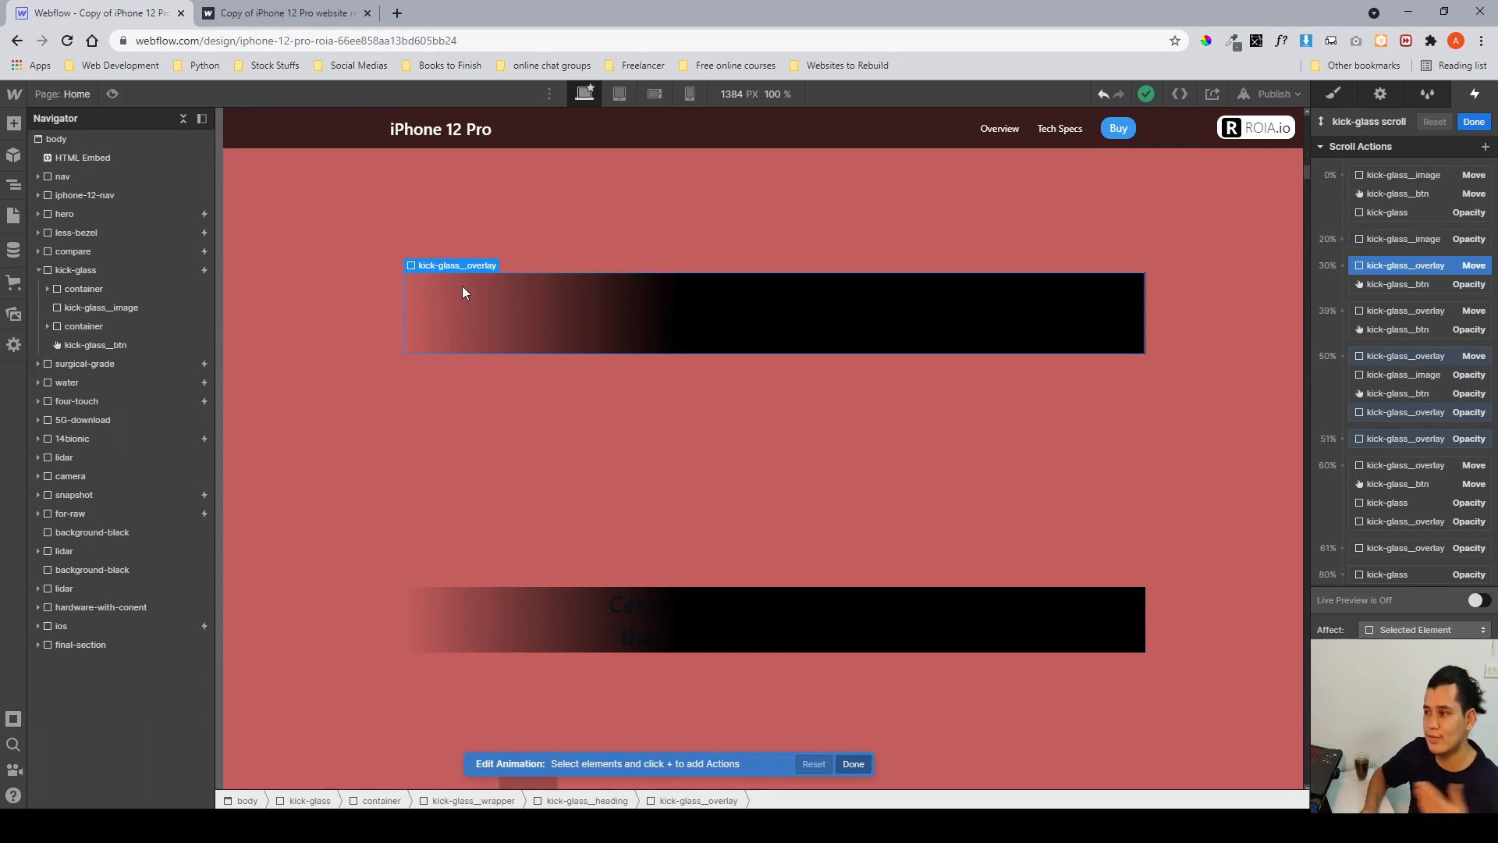
pyautogui.click(1355, 361)
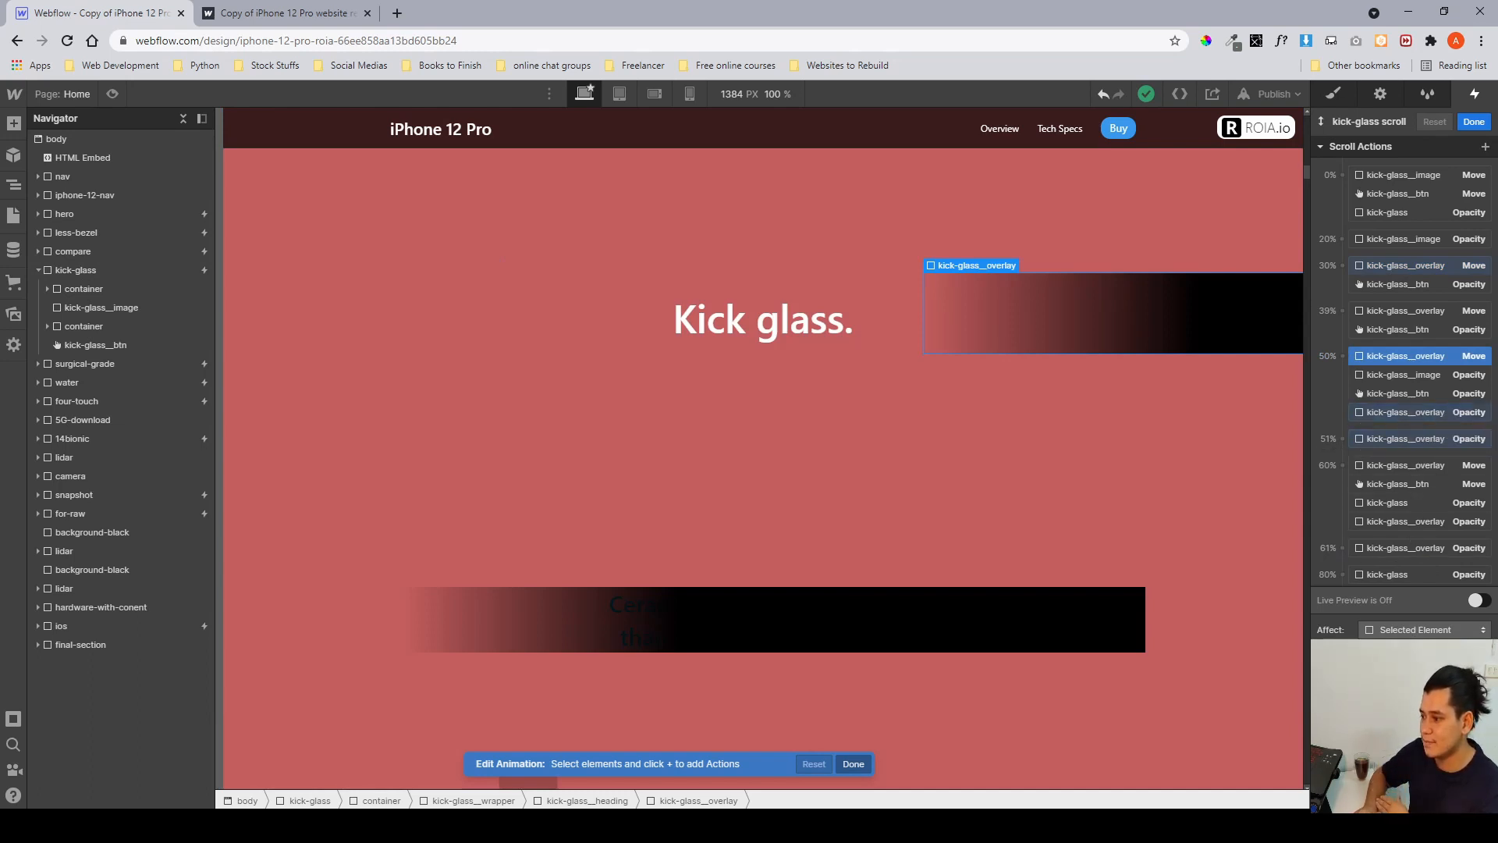
pyautogui.moveTo(1397, 688); pyautogui.dragTo(1410, 688)
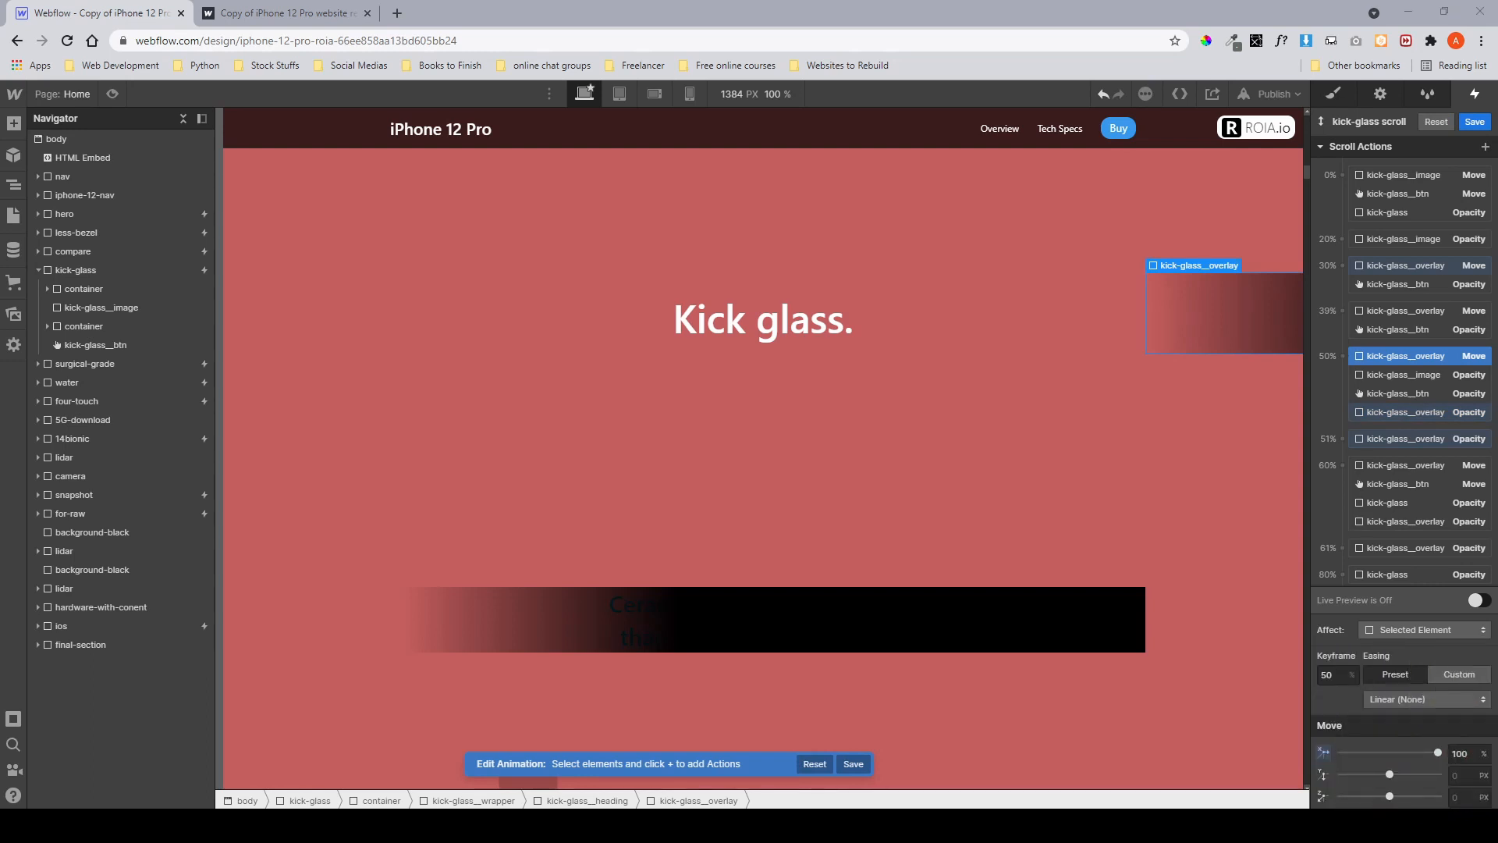
# Check the overlay's 30% Move action, then try reducing the 50% overlay move to about 73% and undo it.
pyautogui.click(1381, 269)
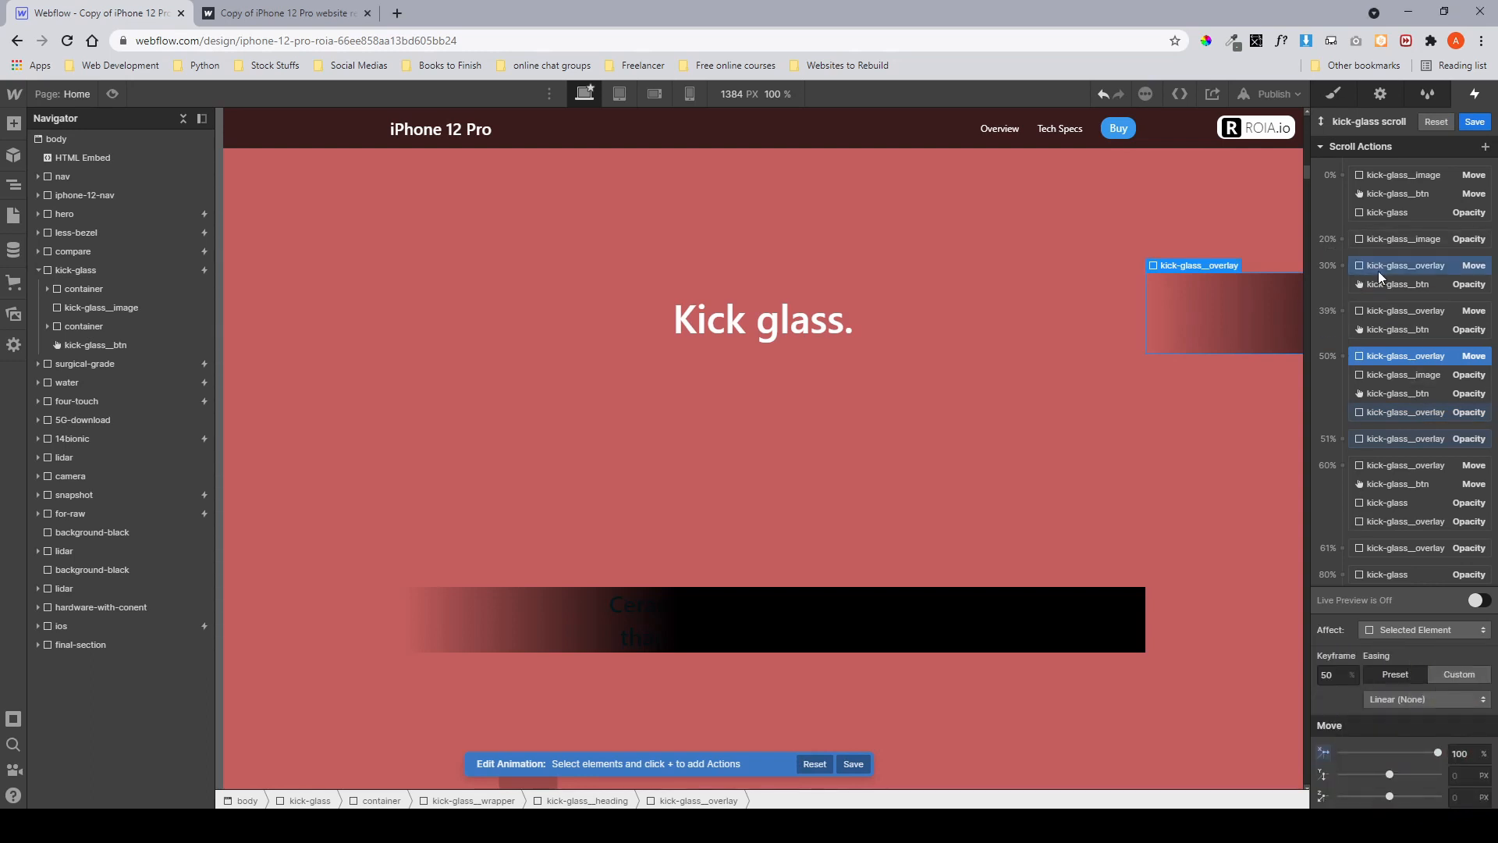
pyautogui.click(1473, 751)
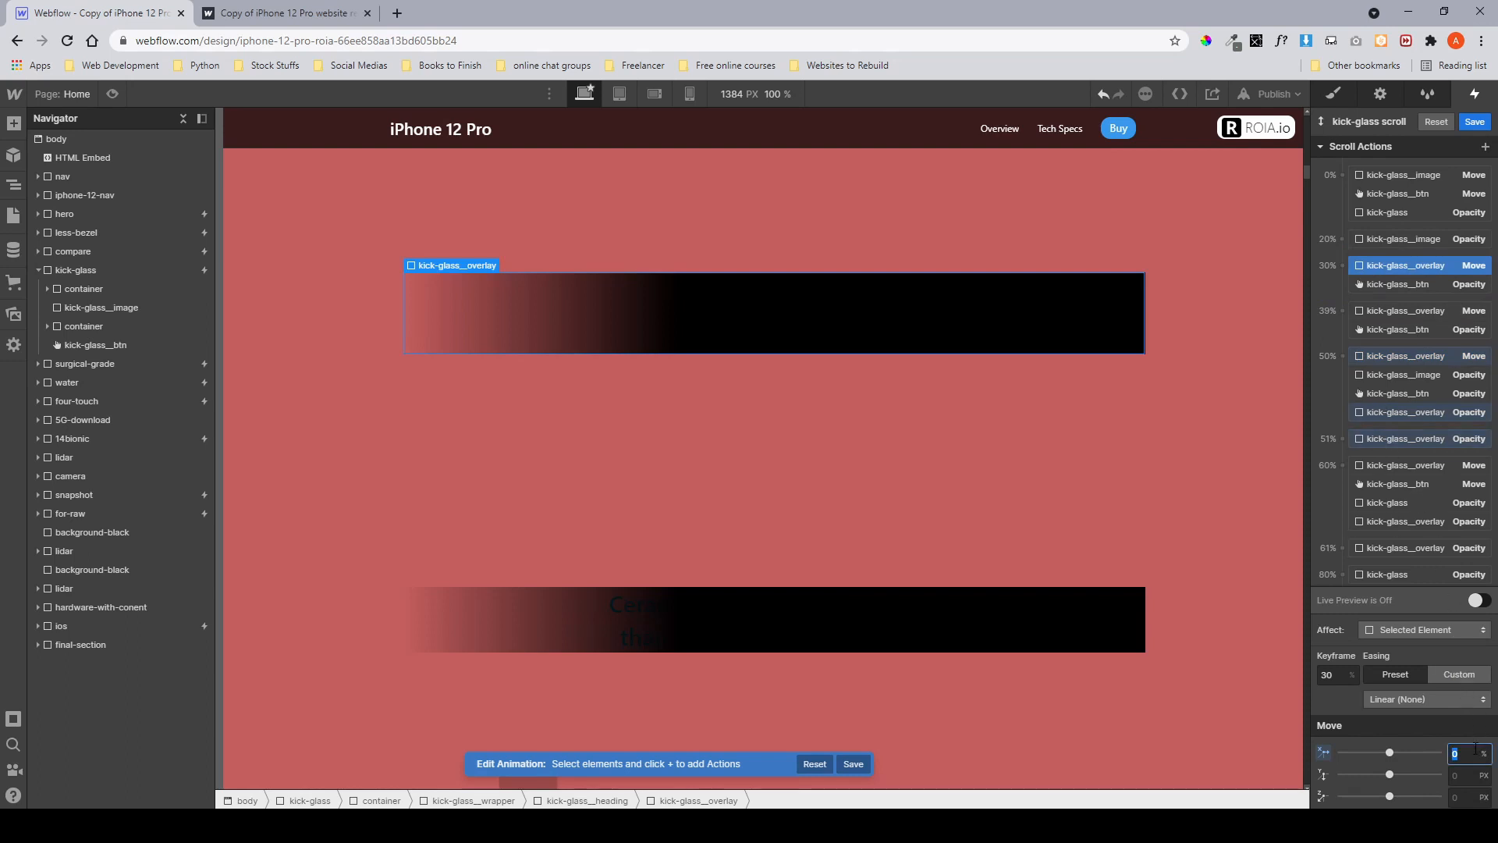
pyautogui.click(1375, 363)
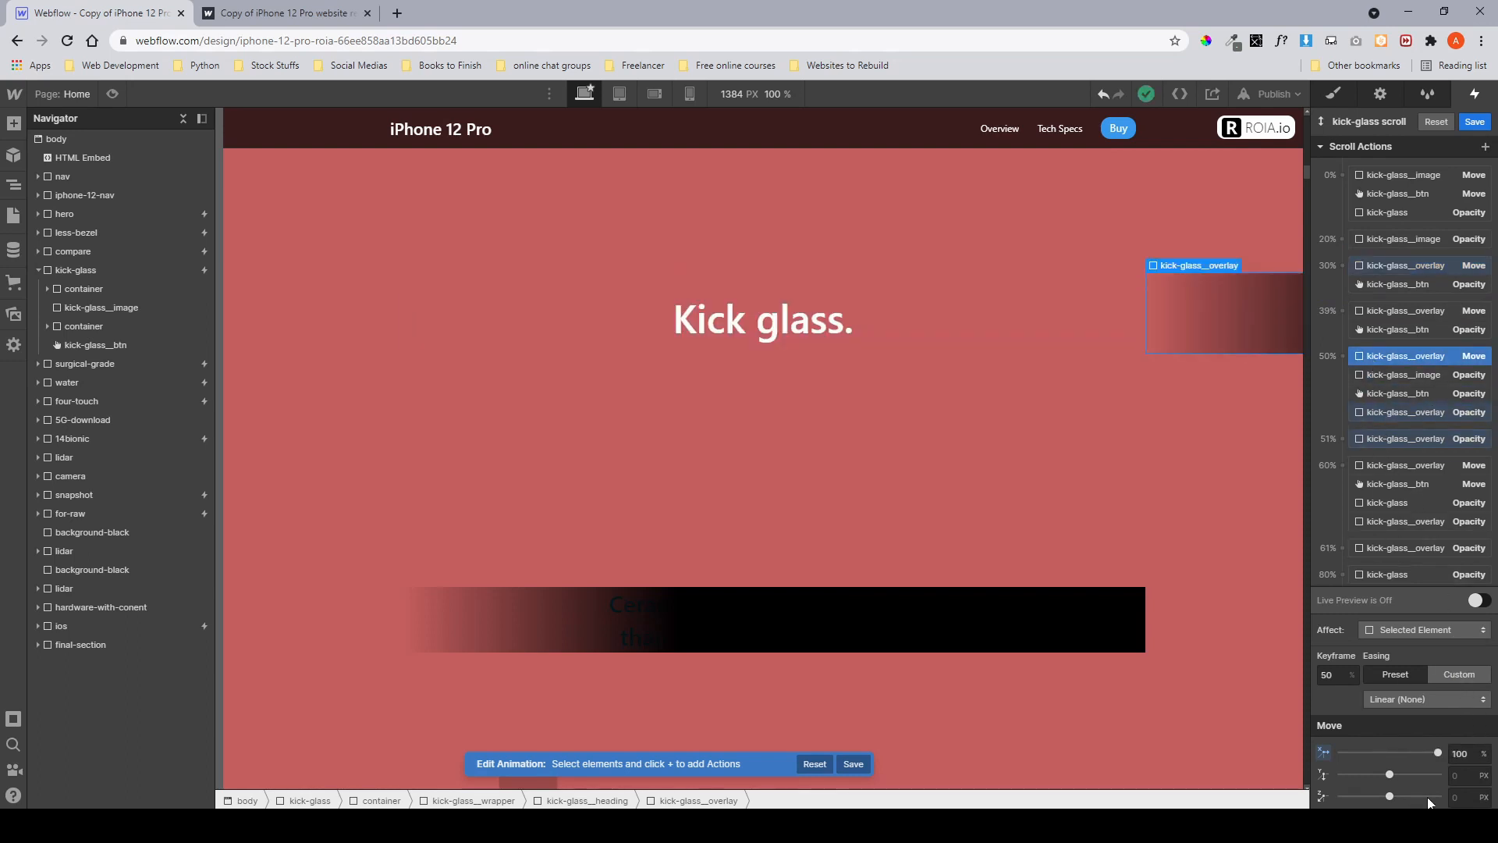
pyautogui.click(1459, 754)
pyautogui.moveTo(1438, 752)
pyautogui.mouseDown()
pyautogui.moveTo(1412, 741)
pyautogui.moveTo(1429, 752)
pyautogui.mouseUp()
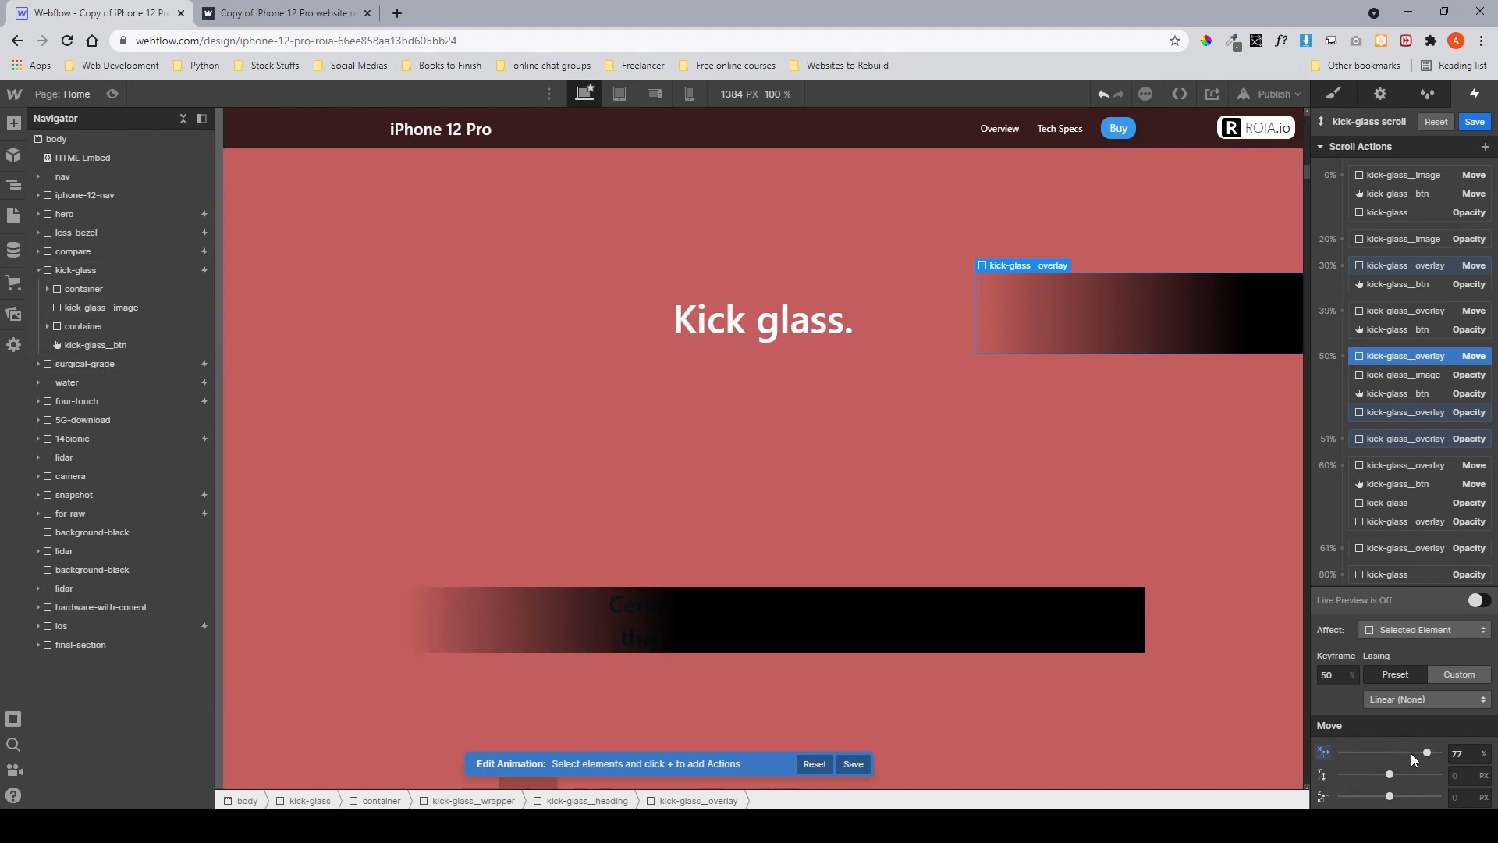
pyautogui.moveTo(1460, 759); pyautogui.dragTo(1456, 760)
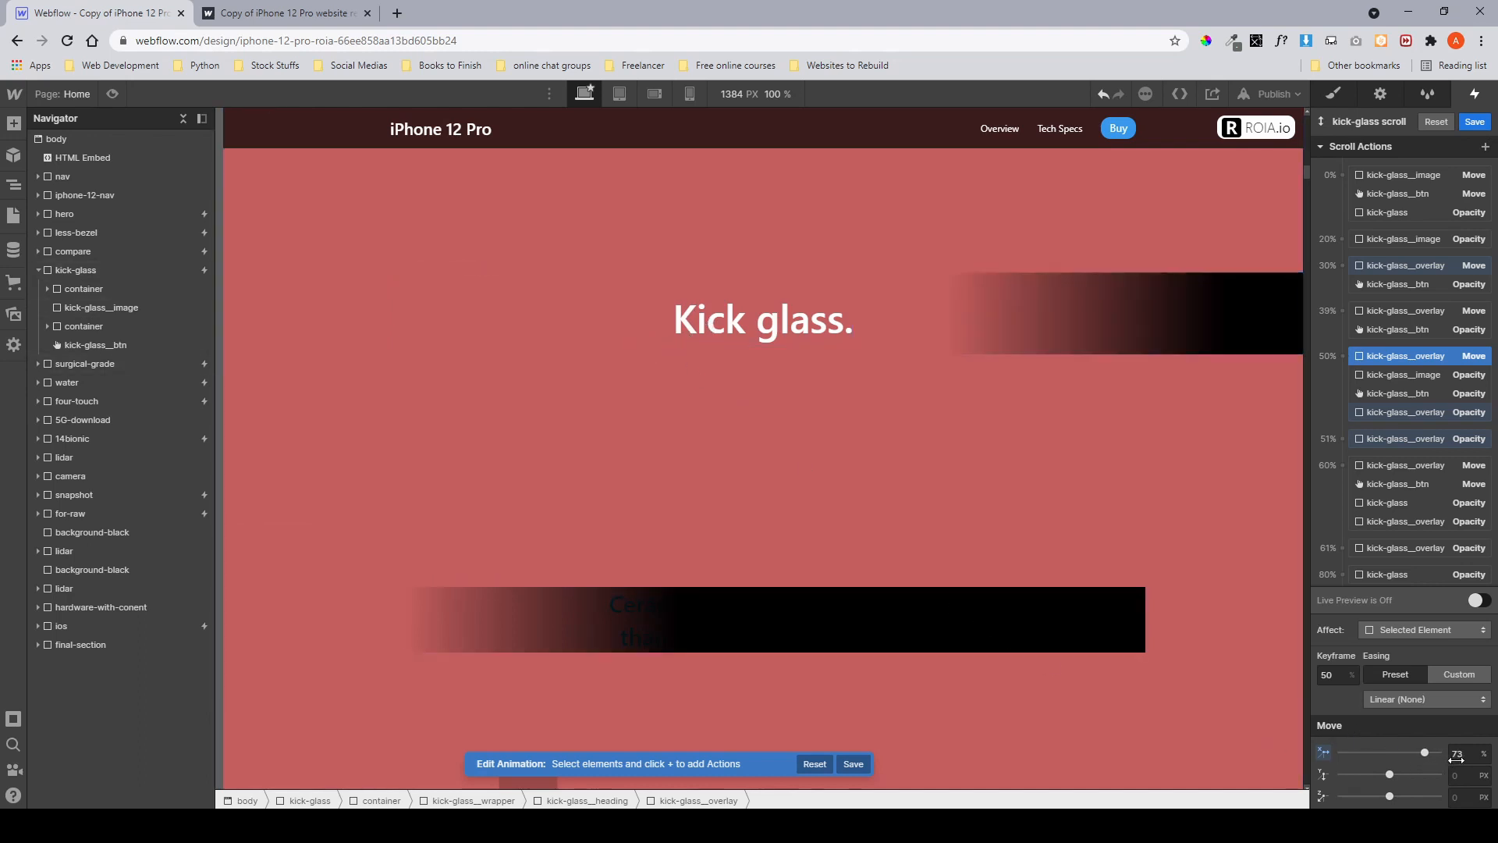
pyautogui.hotkey('ctrl', 'z')
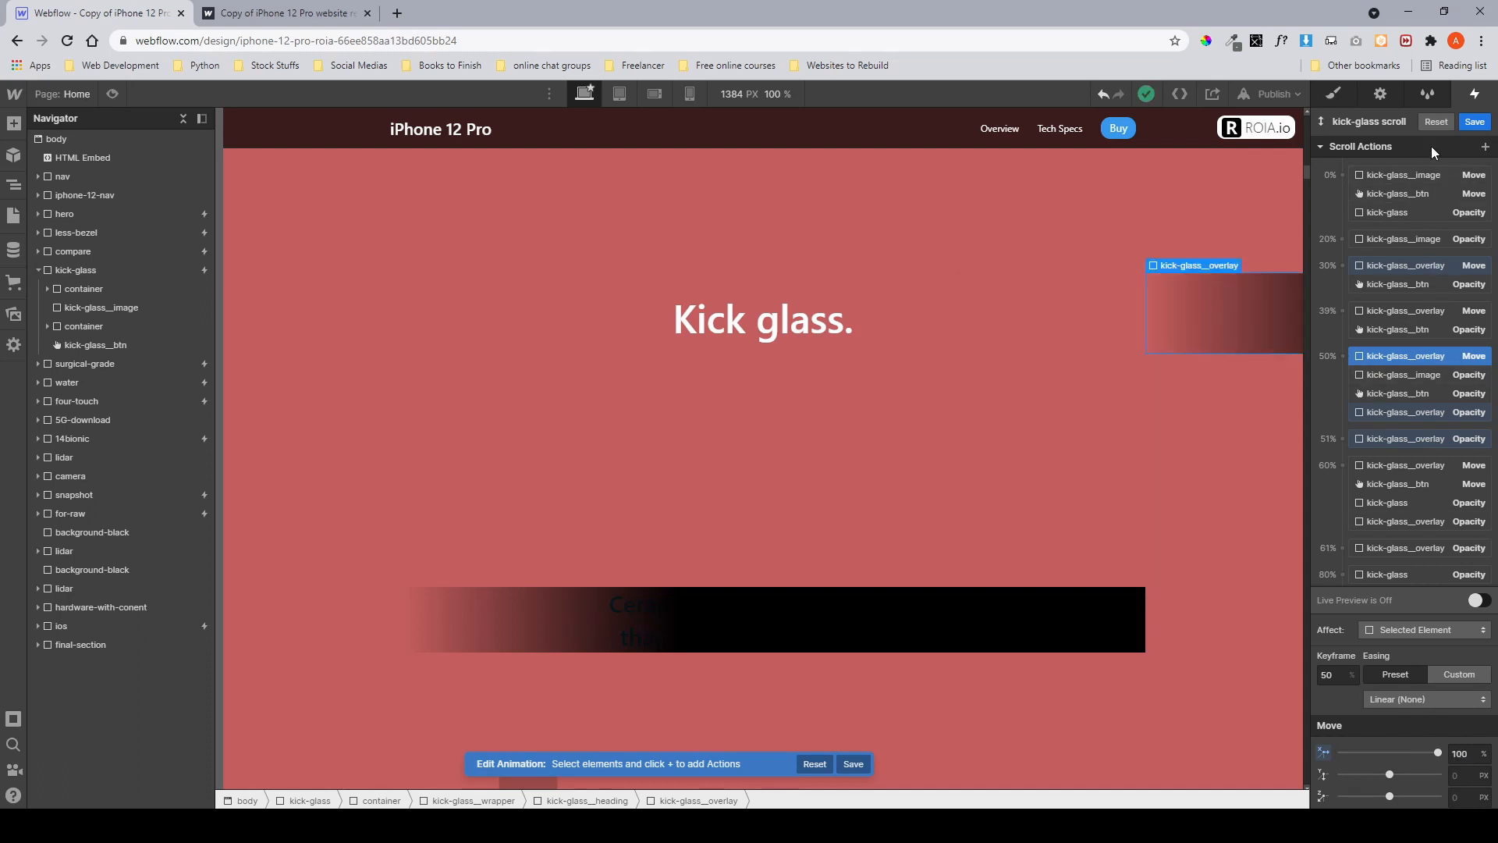
# Review the kick-glass__image 20% and overlay 51% opacity actions, then save the kick-glass scroll animation.
pyautogui.scroll(-1, 1407, 304)
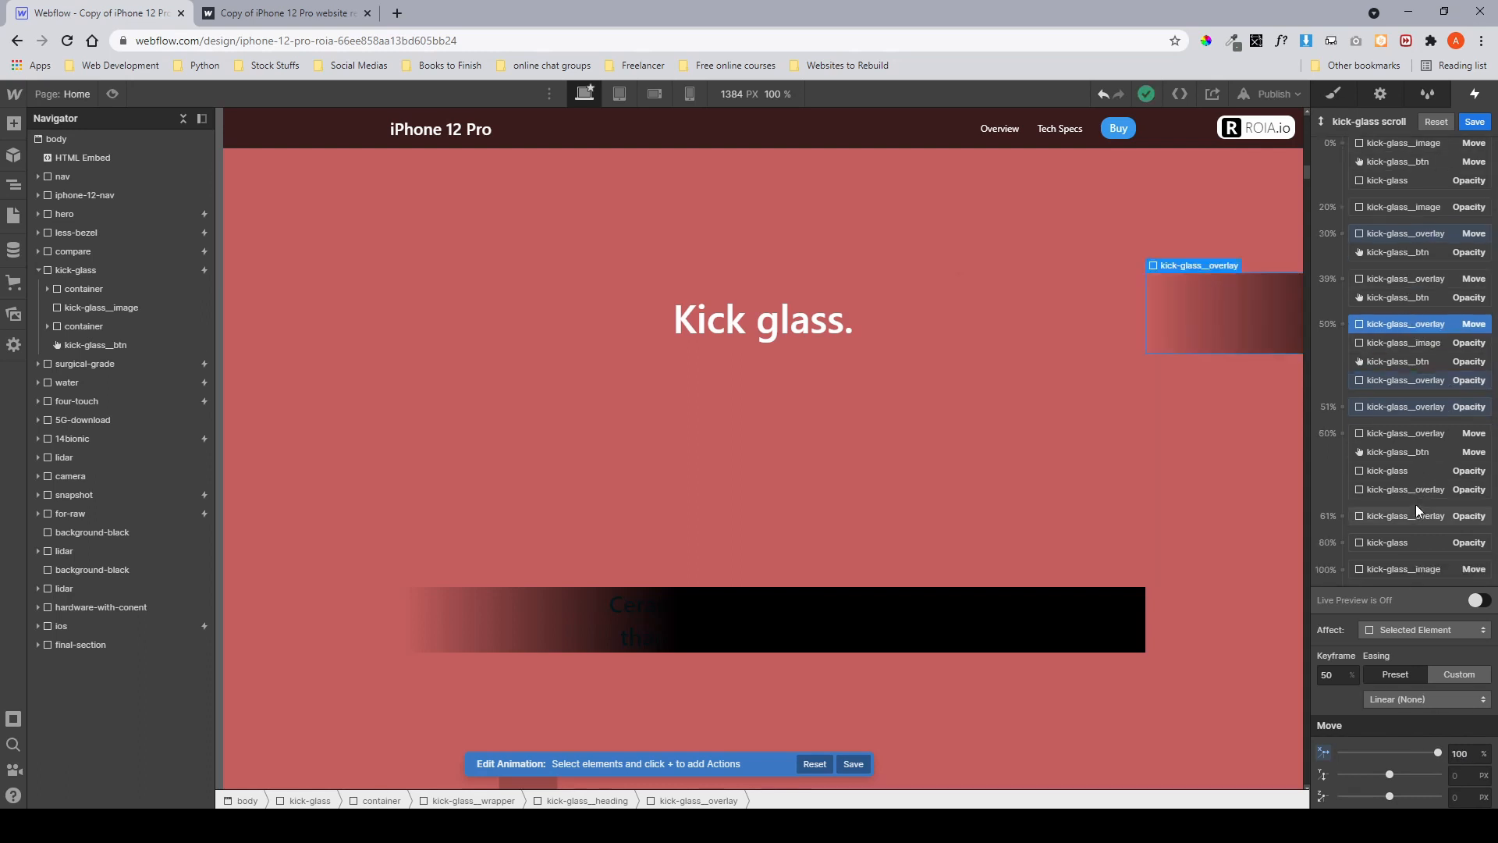
pyautogui.scroll(1, 1413, 242)
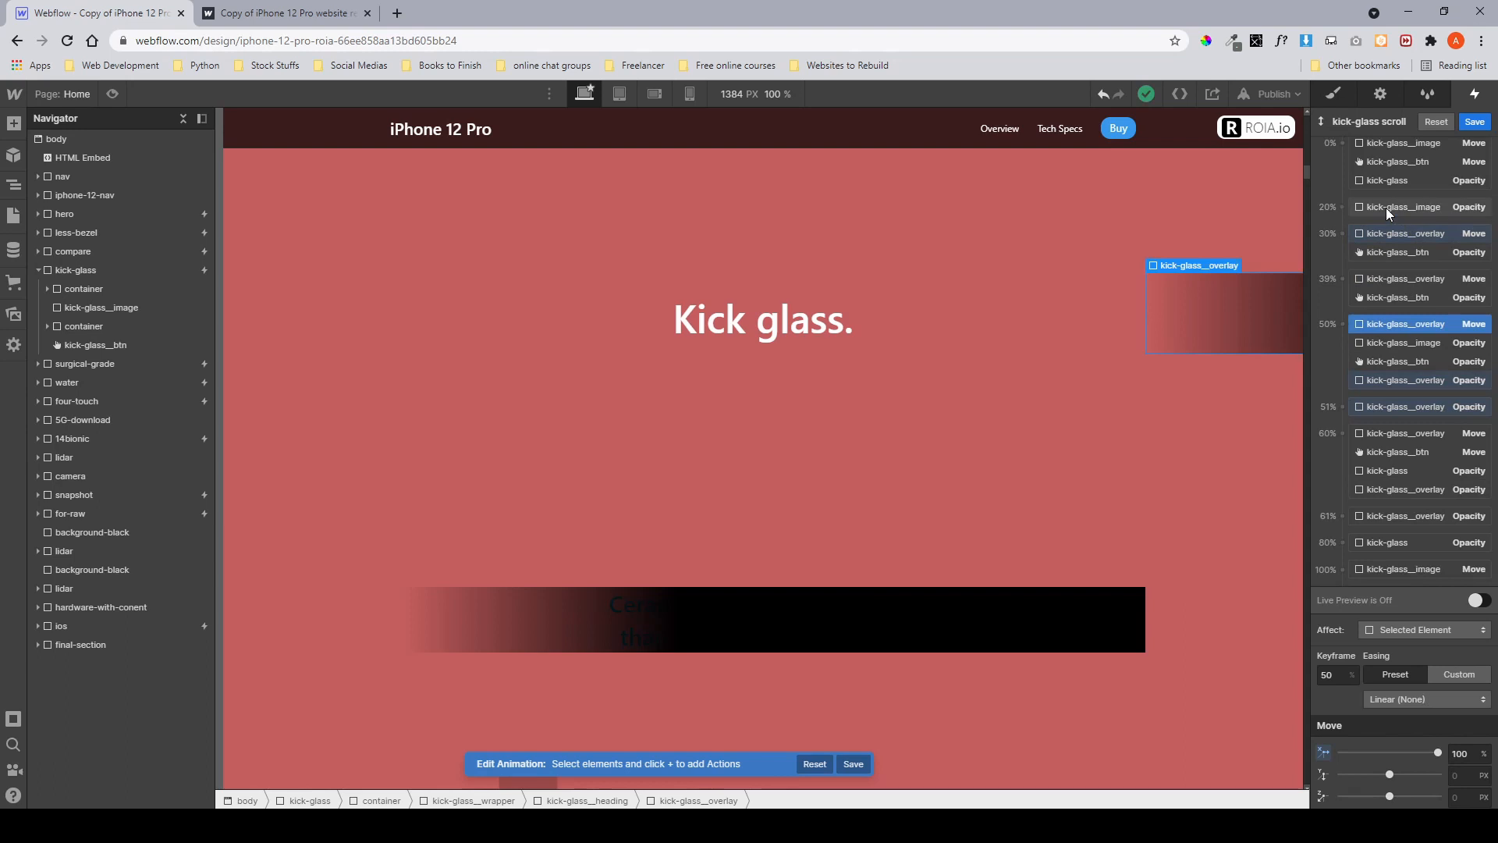
pyautogui.click(1387, 209)
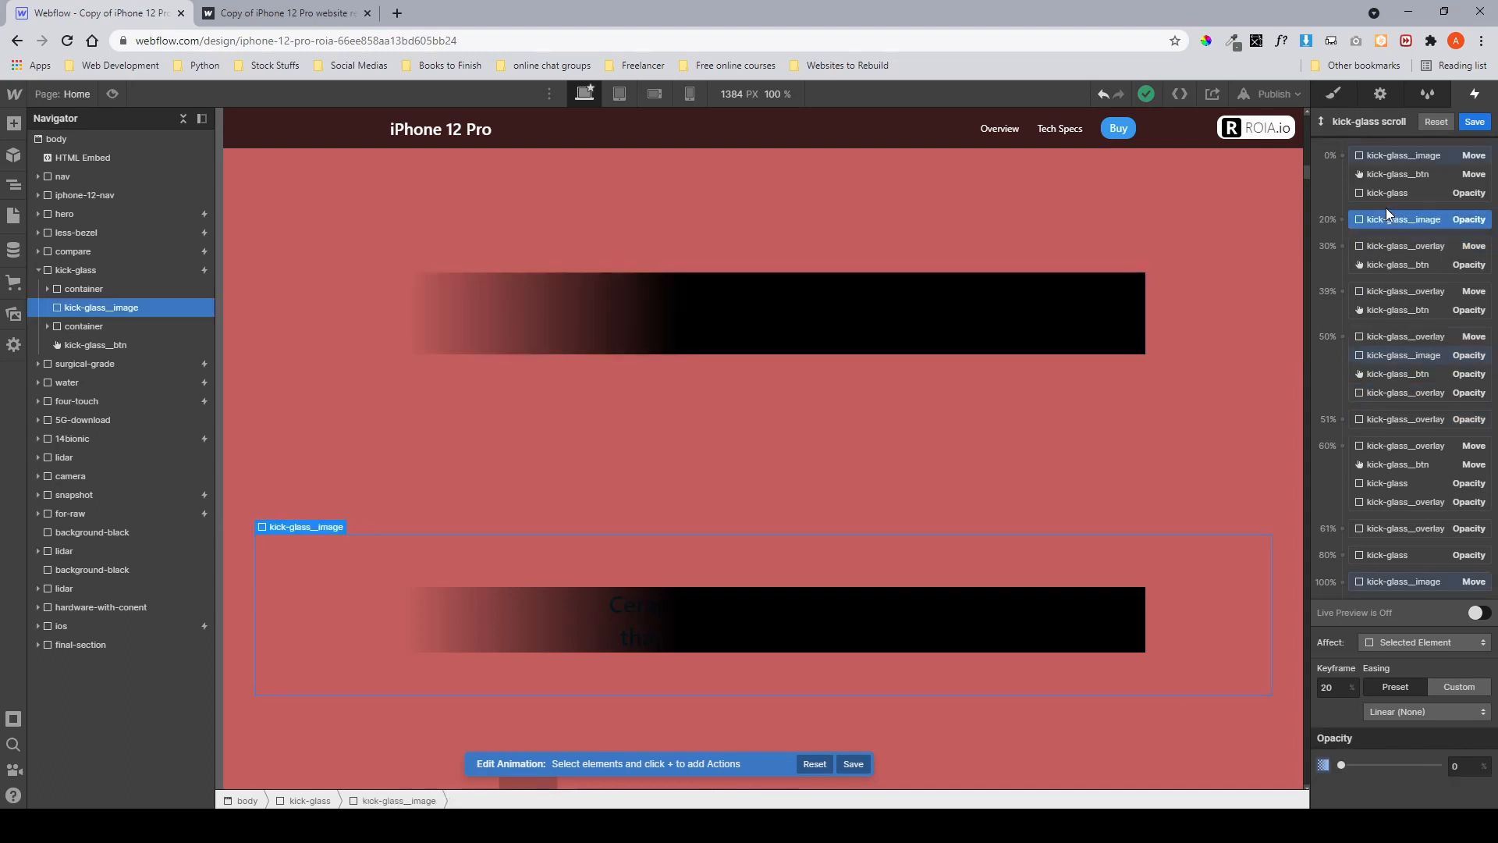
pyautogui.click(1384, 420)
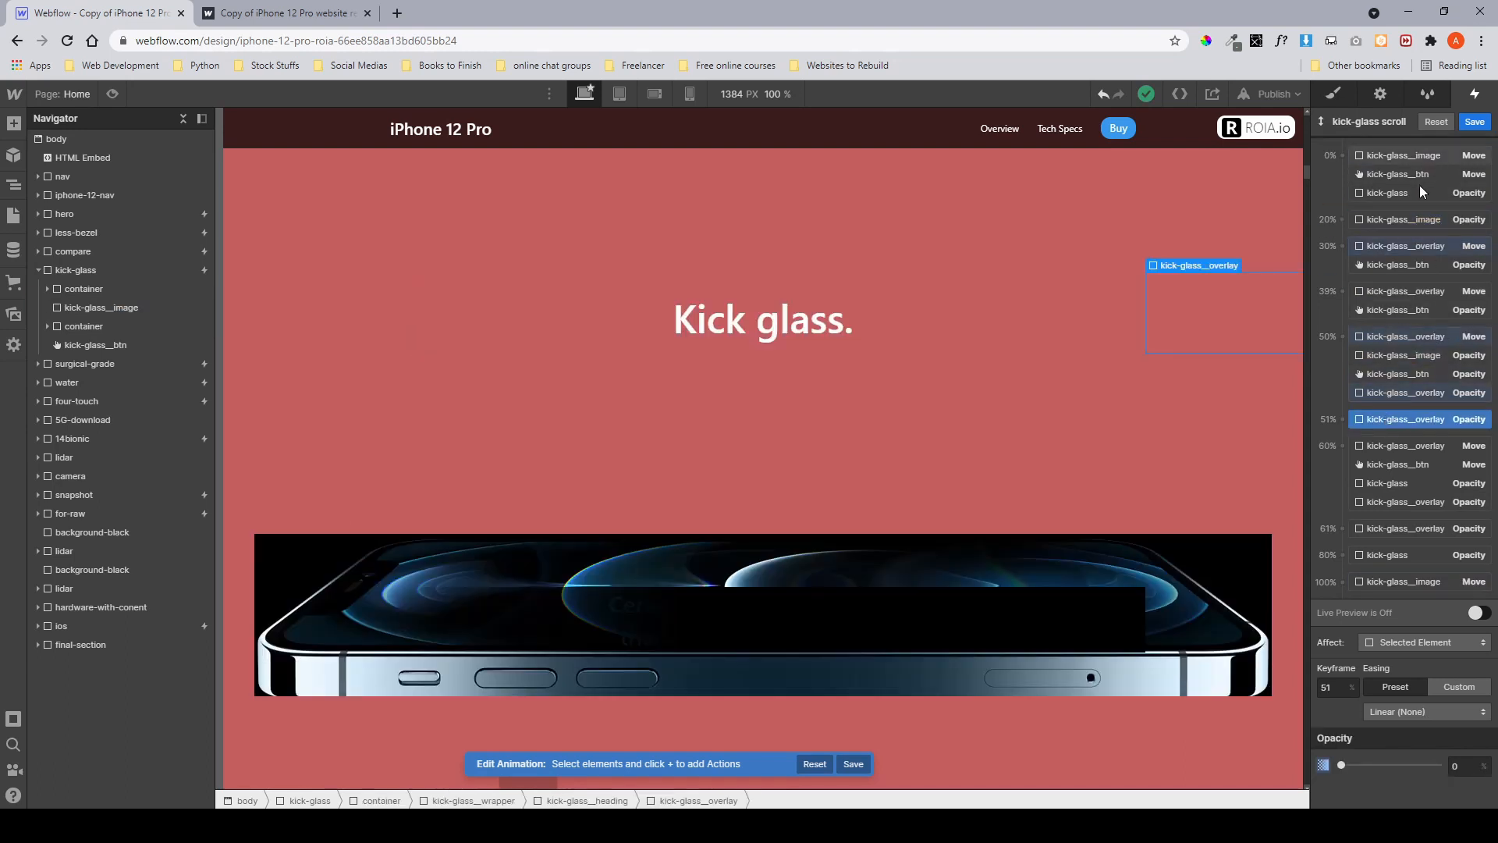
pyautogui.scroll(2, 1433, 381)
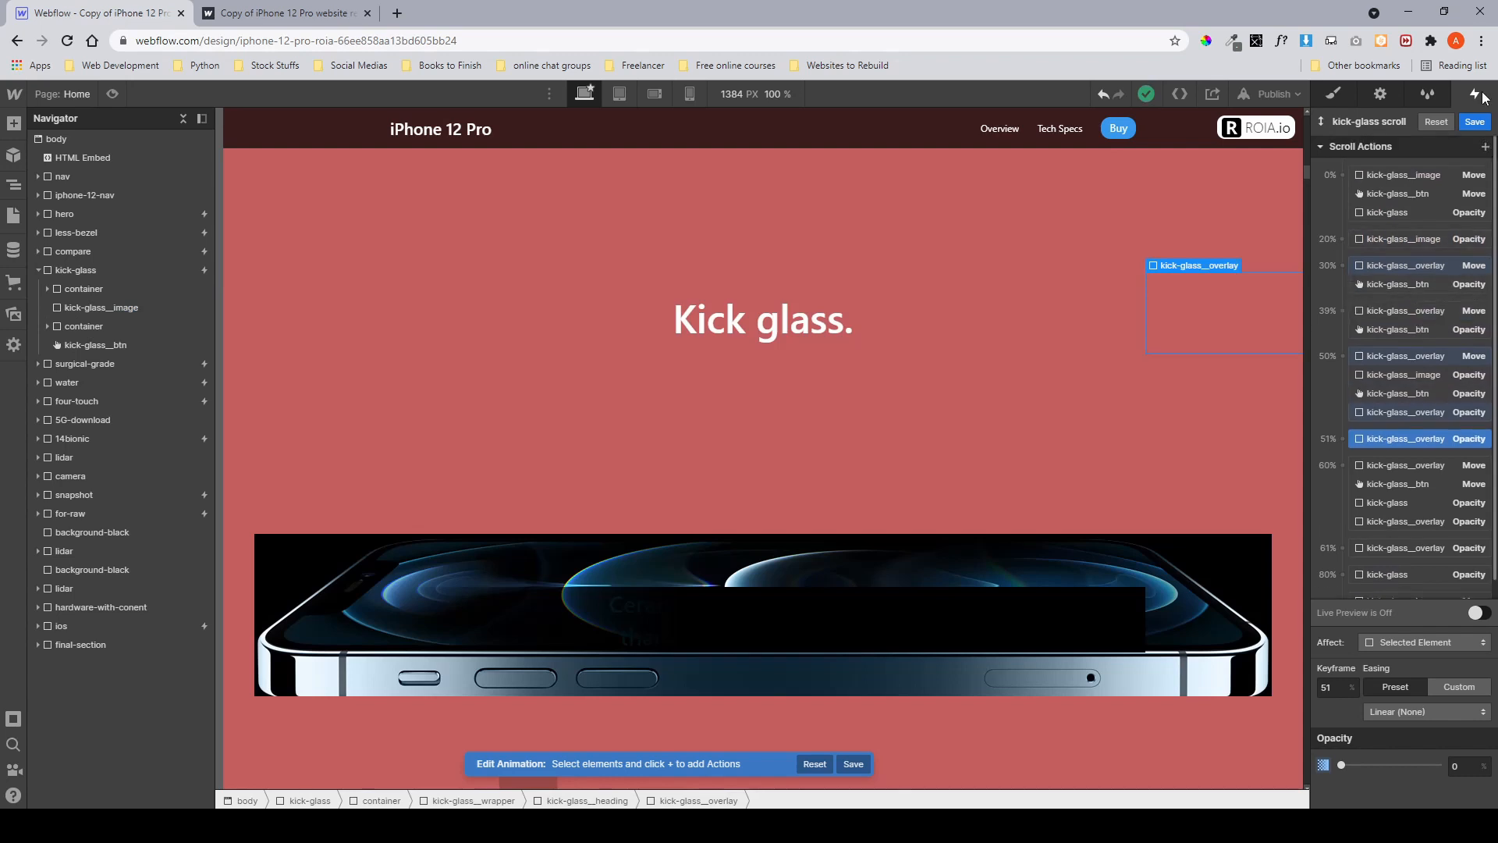
pyautogui.click(1475, 122)
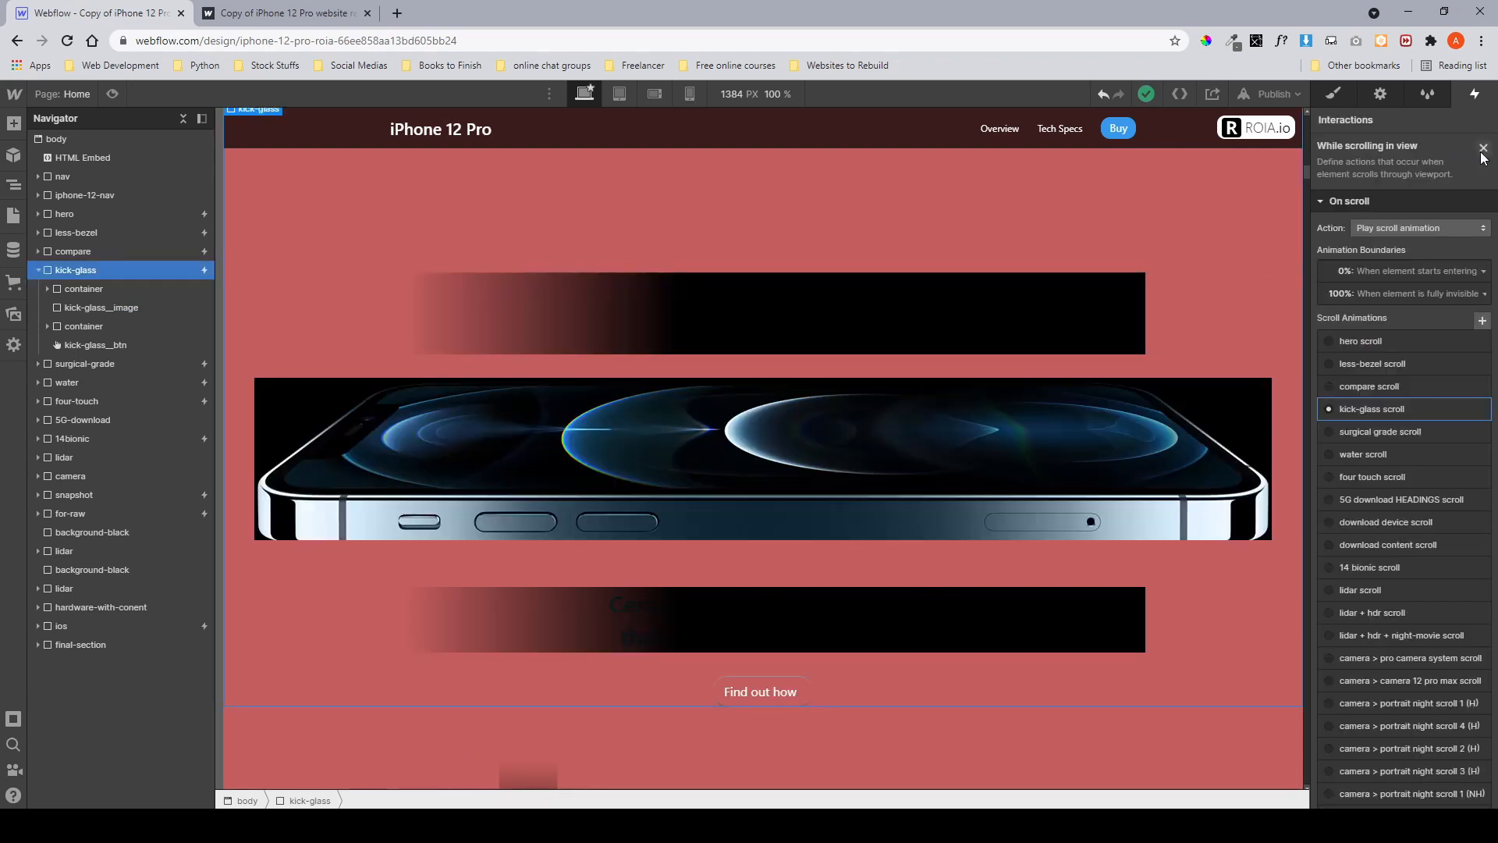
# Set the hero, less-bezel and compare sections to display none so the kick-glass section sits at the top.
pyautogui.click(1334, 94)
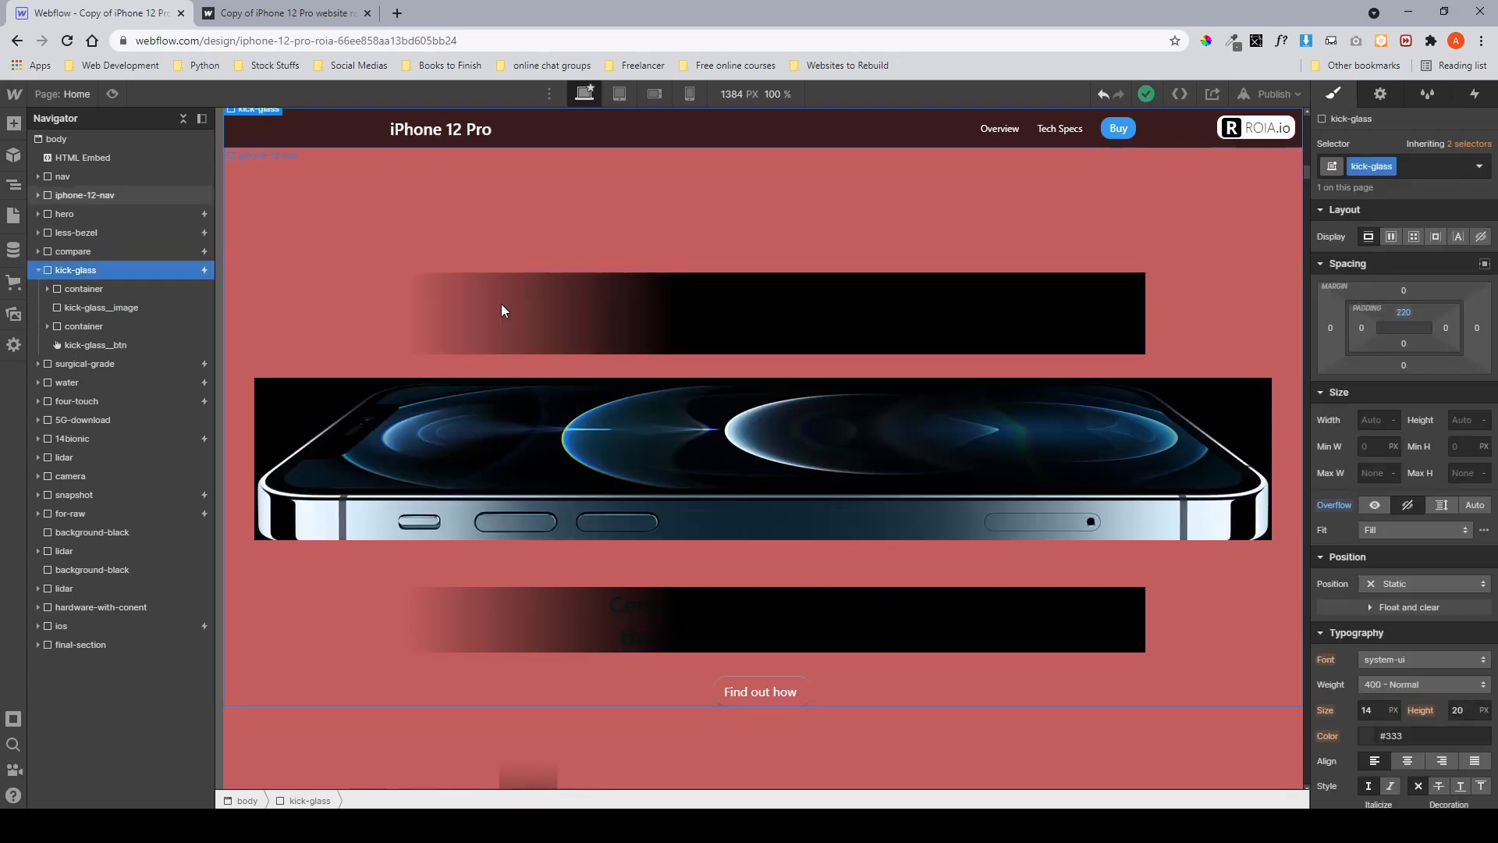
pyautogui.click(37, 270)
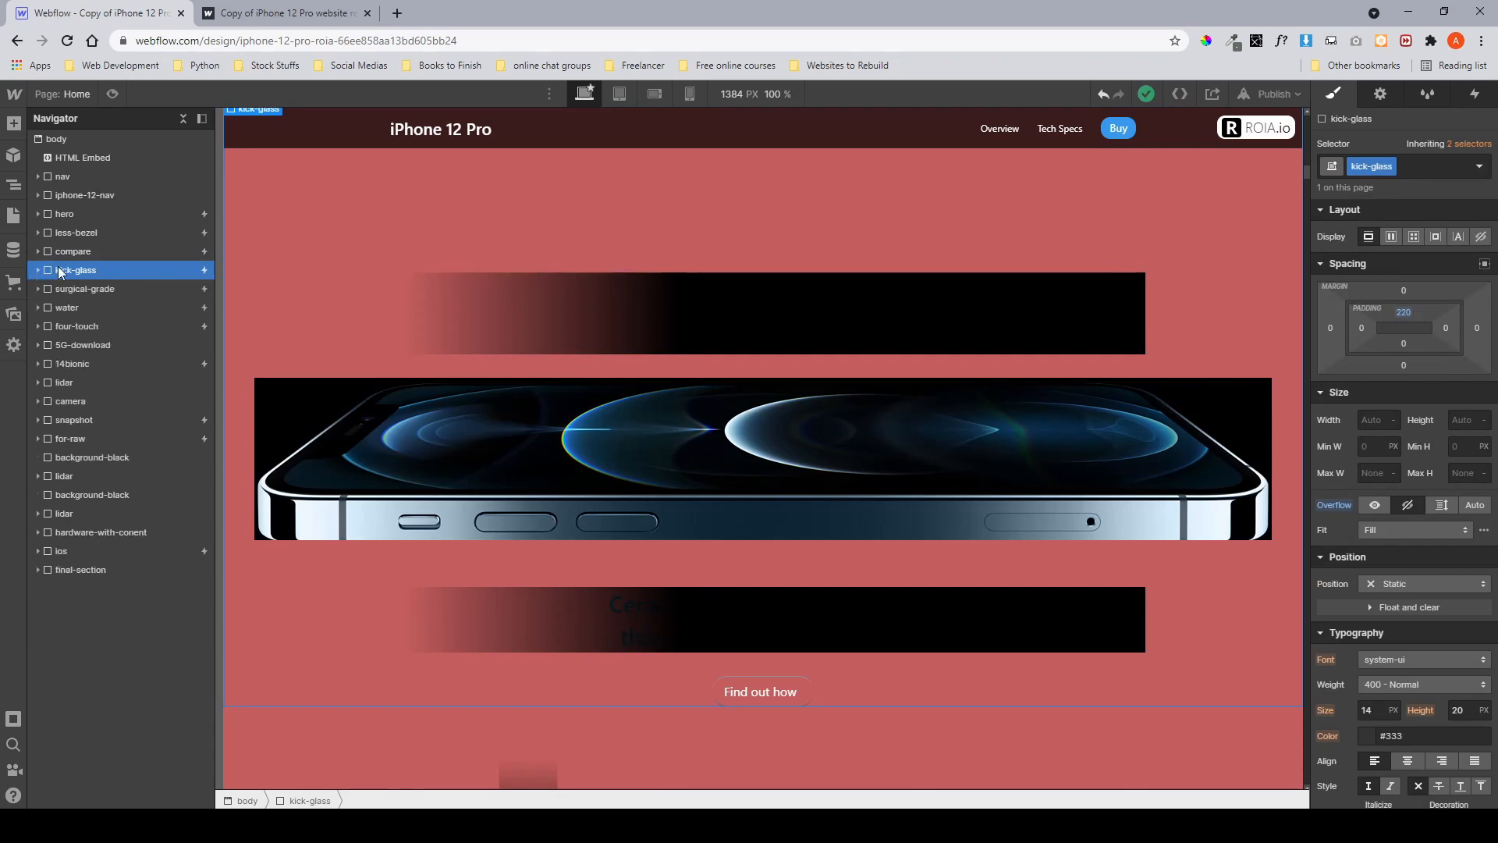
pyautogui.click(61, 177)
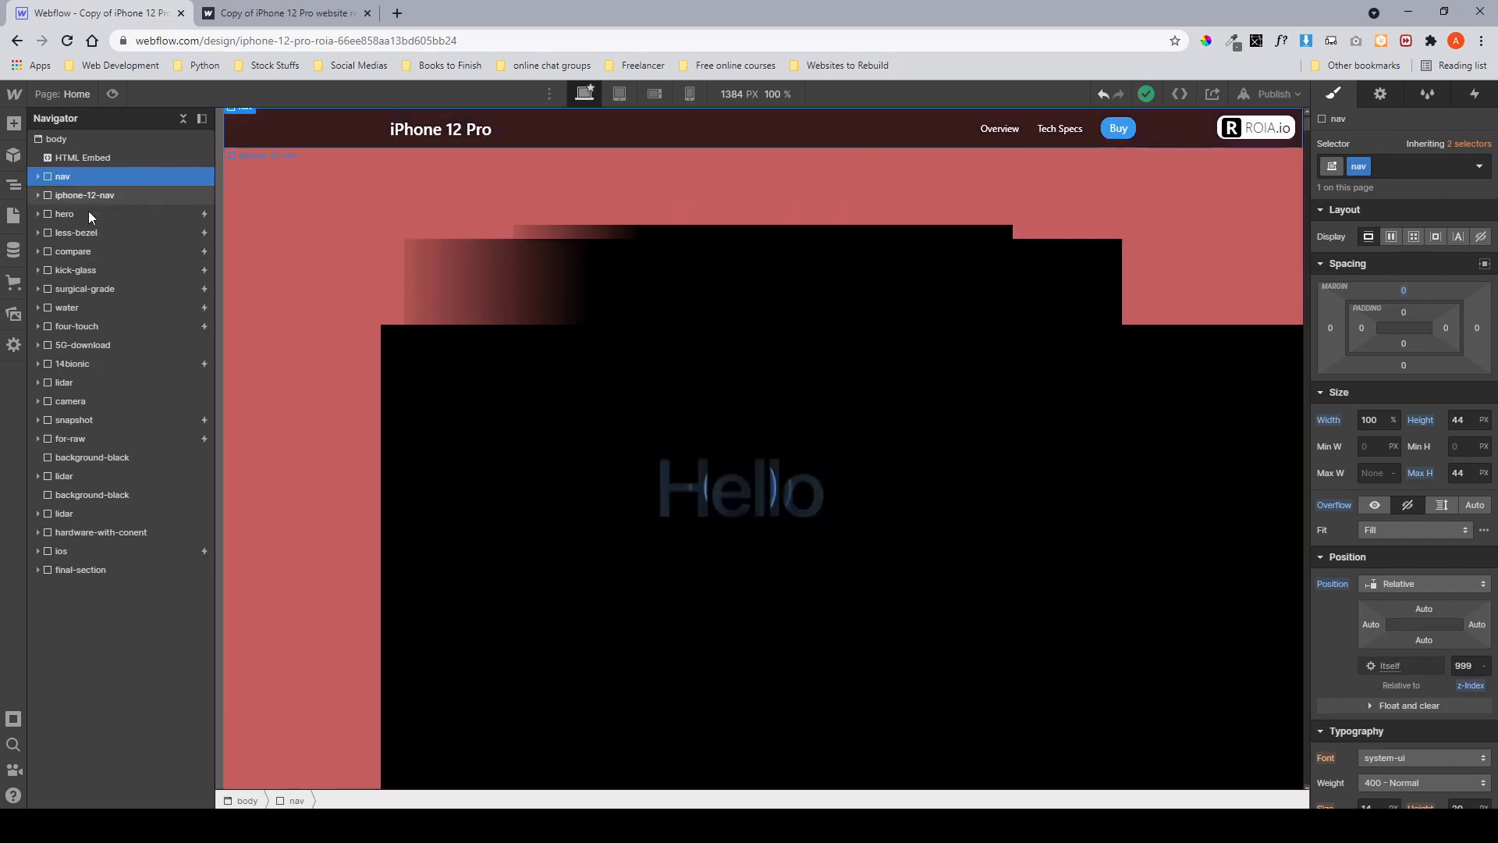
pyautogui.click(88, 212)
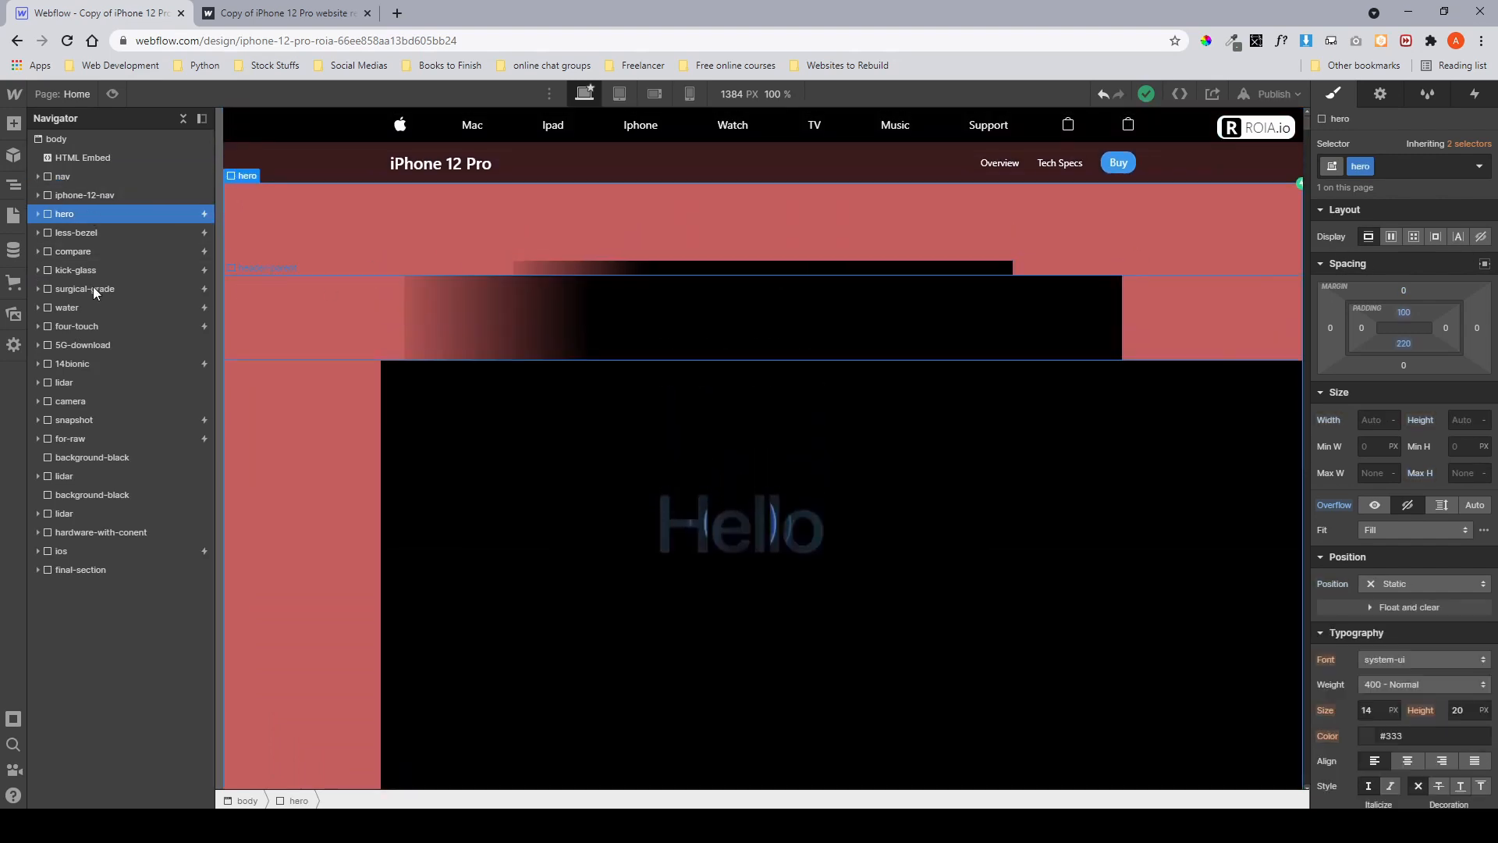
pyautogui.click(1480, 237)
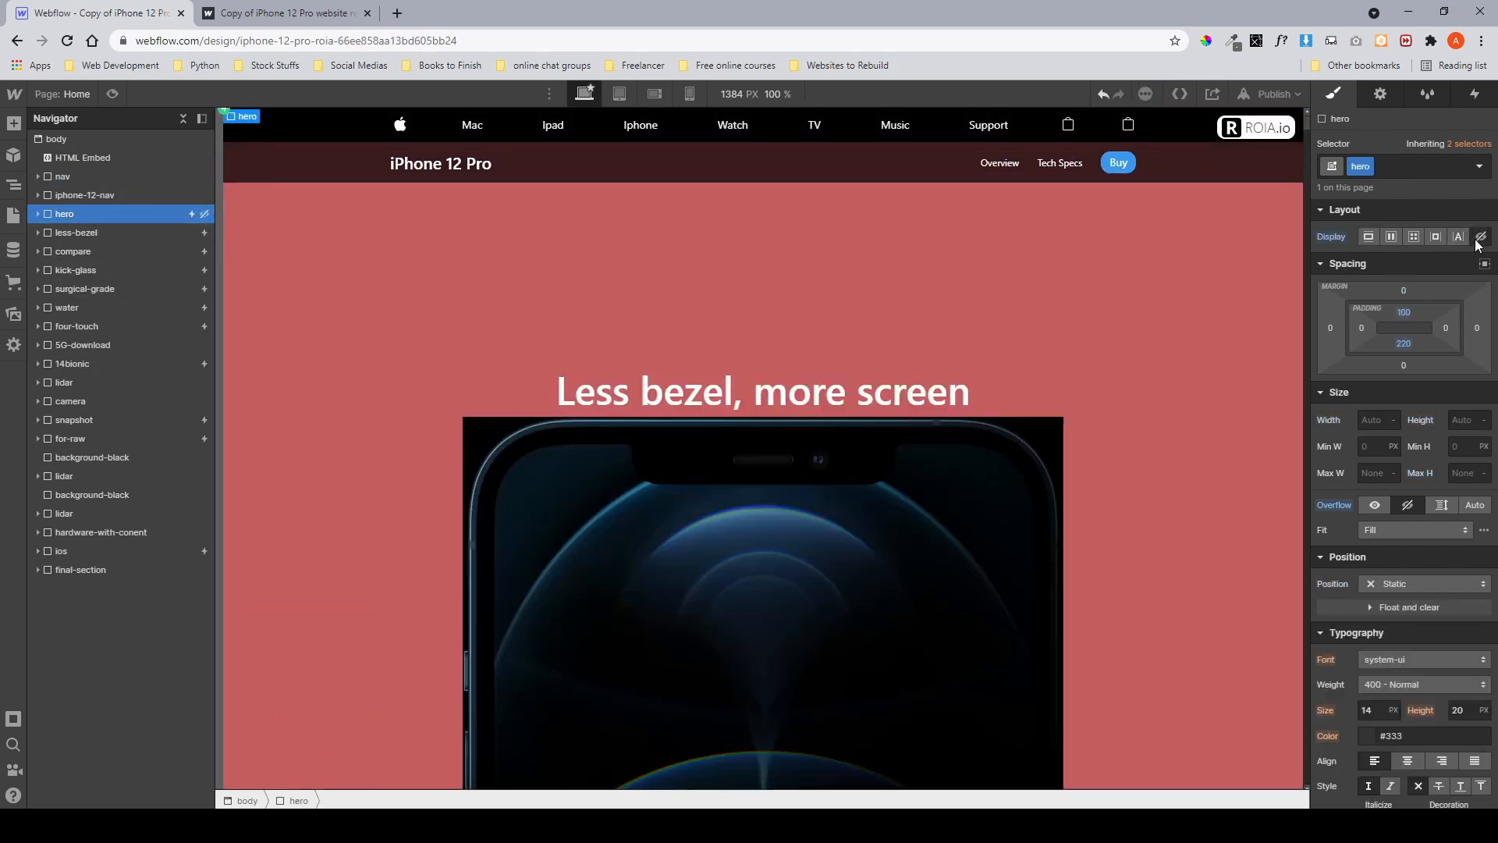
pyautogui.click(104, 235)
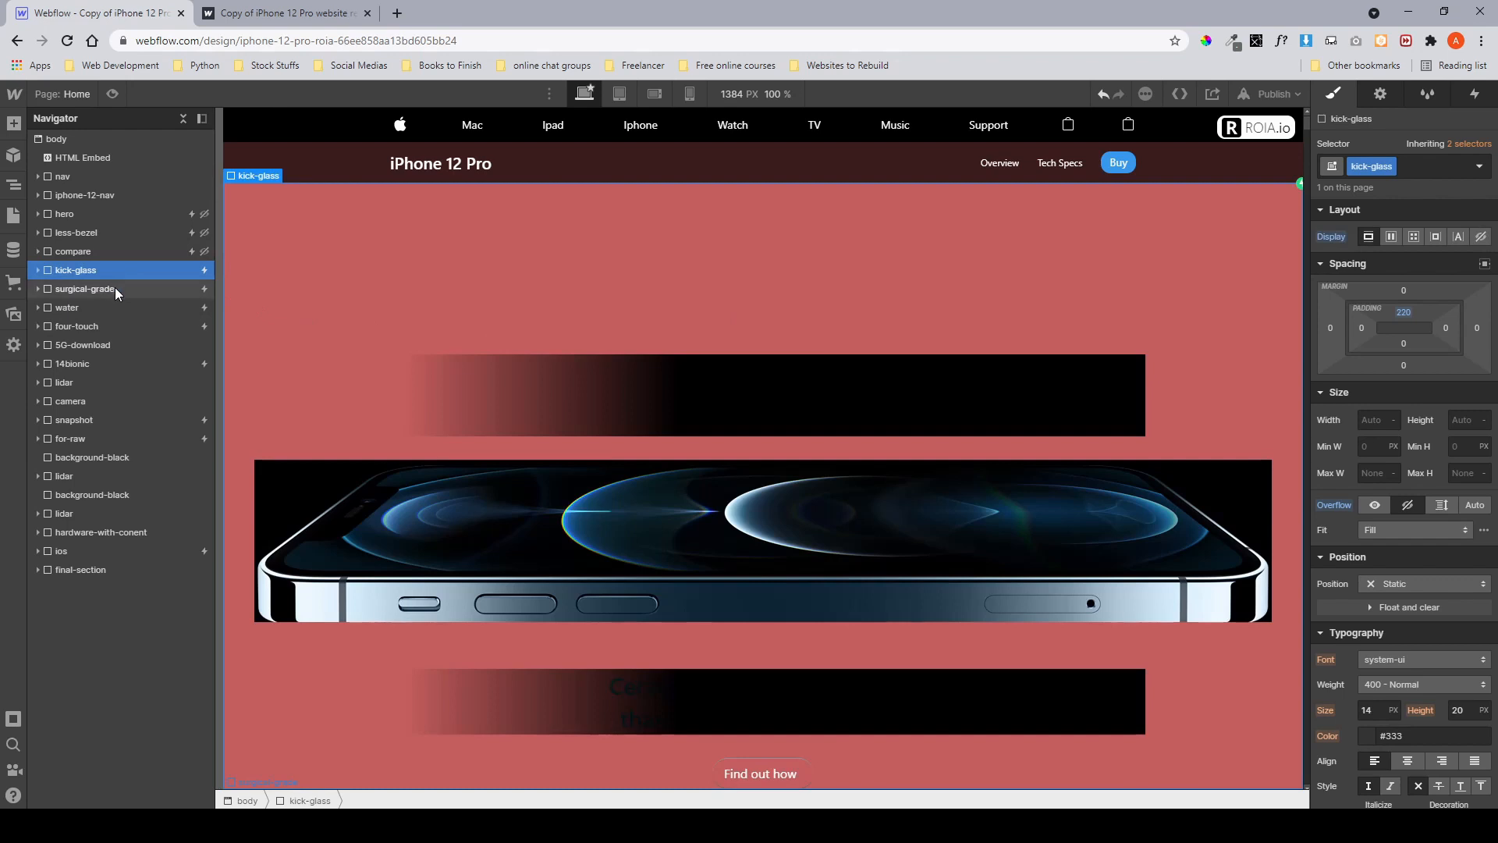
# Select the surgical-grade section and scroll through it on the canvas.
pyautogui.click(115, 288)
pyautogui.scroll(-9, 423, 391)
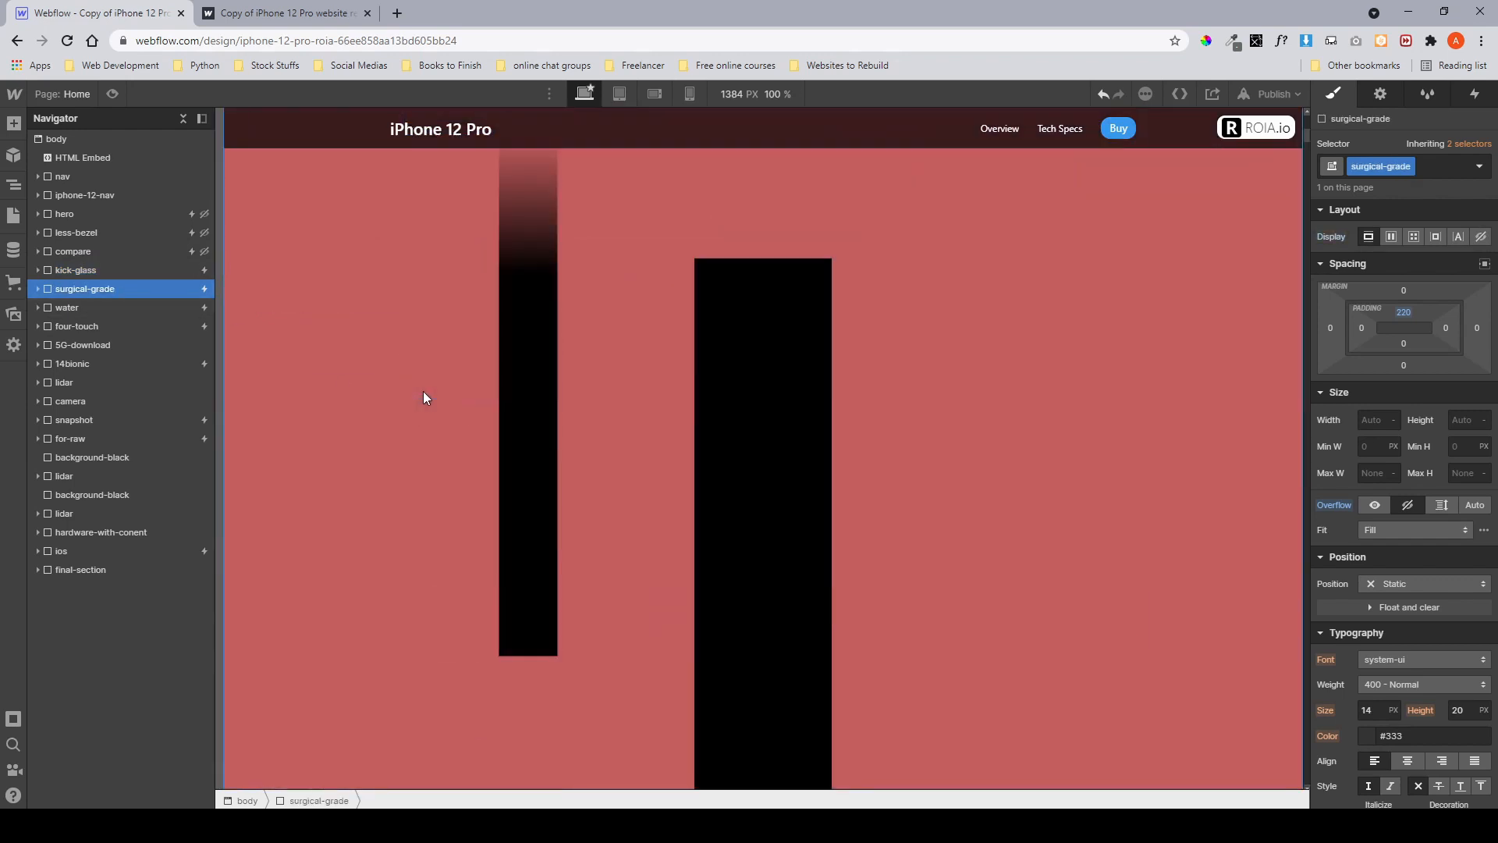
pyautogui.scroll(4, 423, 391)
pyautogui.scroll(-3, 423, 391)
pyautogui.scroll(-2, 607, 555)
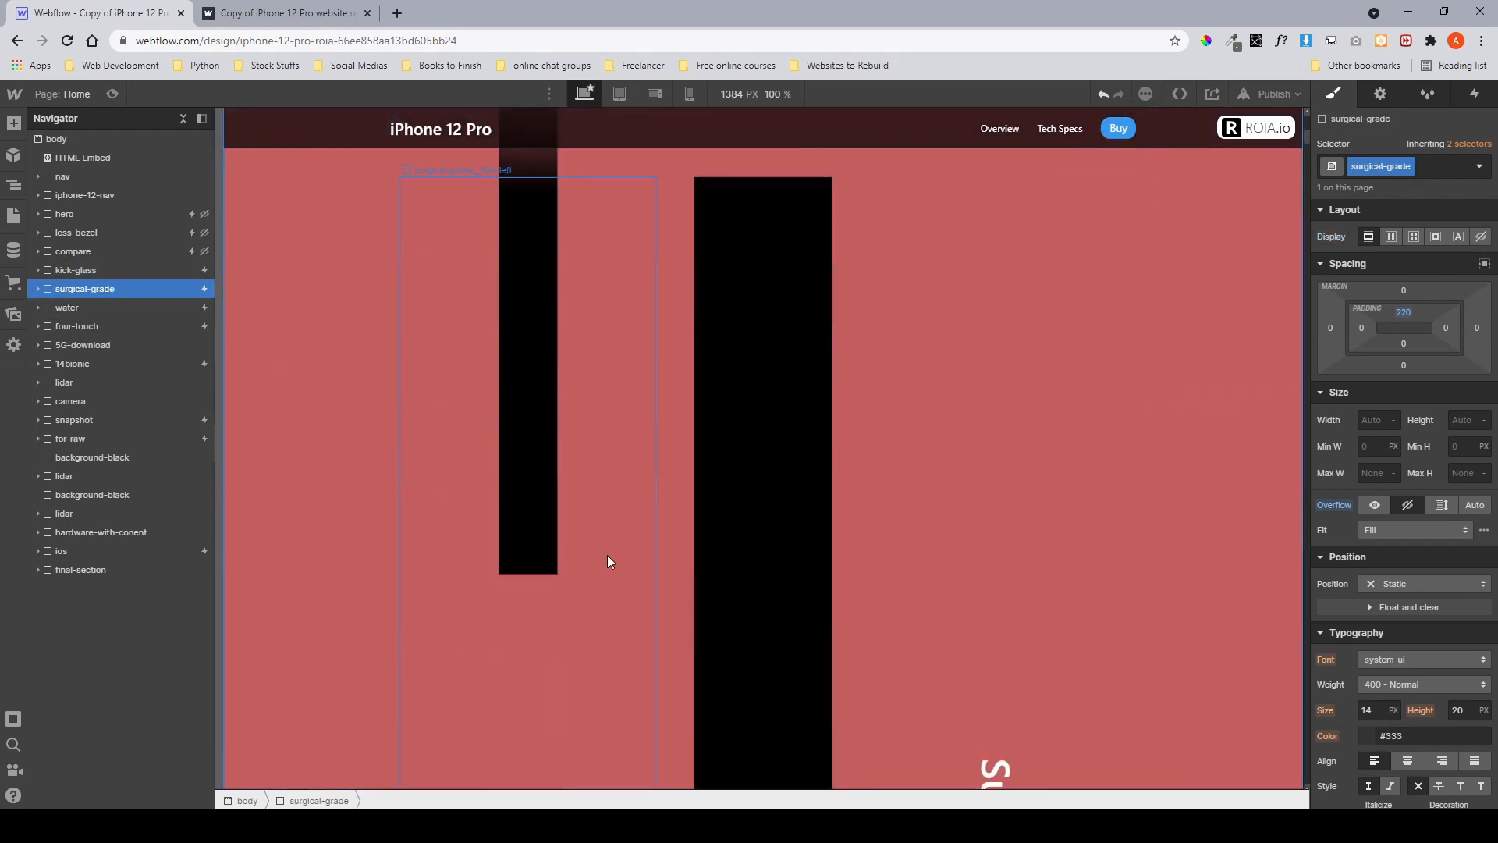
# Switch to Figma and pan around the Surgical-grade design frame to study its layout.
pyautogui.click(343, 826)
pyautogui.moveTo(762, 354); pyautogui.dragTo(1171, 195)
pyautogui.moveTo(395, 485); pyautogui.dragTo(1007, 278)
pyautogui.moveTo(221, 392)
pyautogui.mouseDown()
pyautogui.moveTo(867, 384)
pyautogui.moveTo(1112, 185)
pyautogui.mouseUp()
pyautogui.moveTo(520, 375)
pyautogui.mouseDown()
pyautogui.moveTo(856, 301)
pyautogui.moveTo(788, 327)
pyautogui.moveTo(797, 336)
pyautogui.mouseUp()
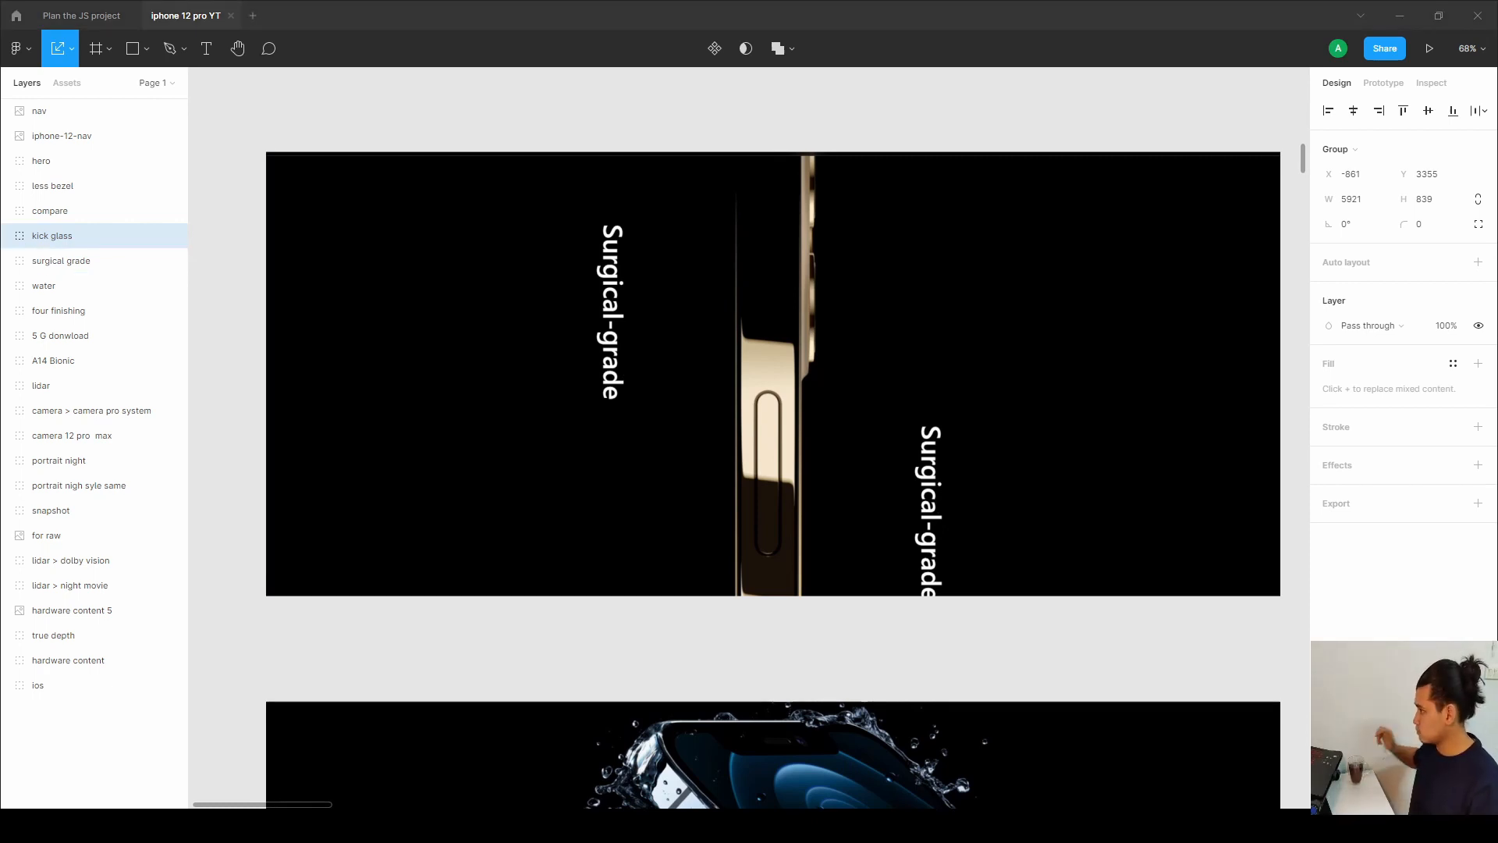
pyautogui.moveTo(736, 459); pyautogui.dragTo(522, 447)
pyautogui.moveTo(1081, 416); pyautogui.dragTo(717, 422)
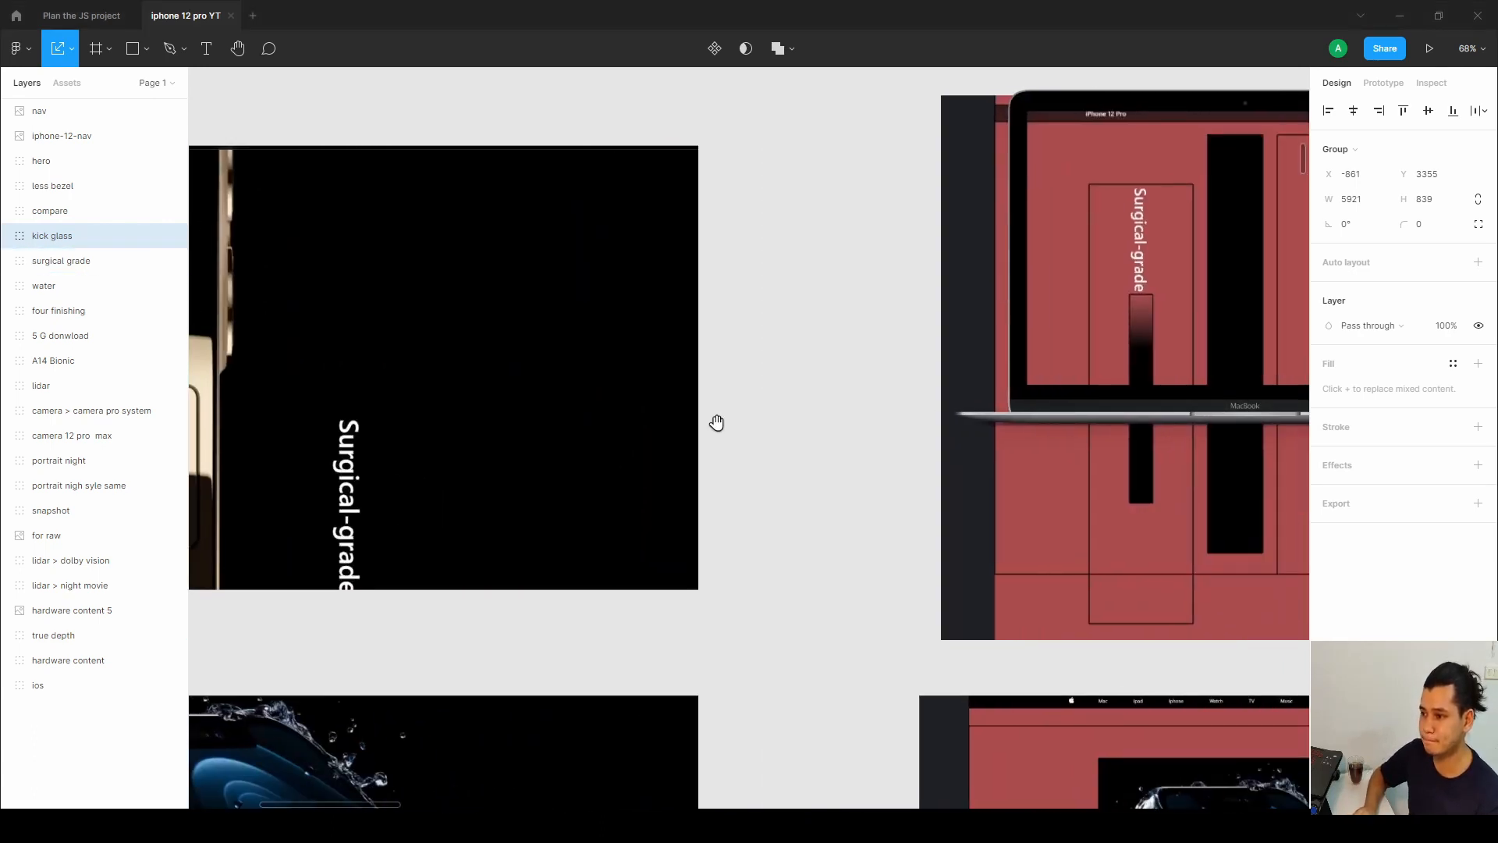
pyautogui.moveTo(995, 415); pyautogui.dragTo(495, 498)
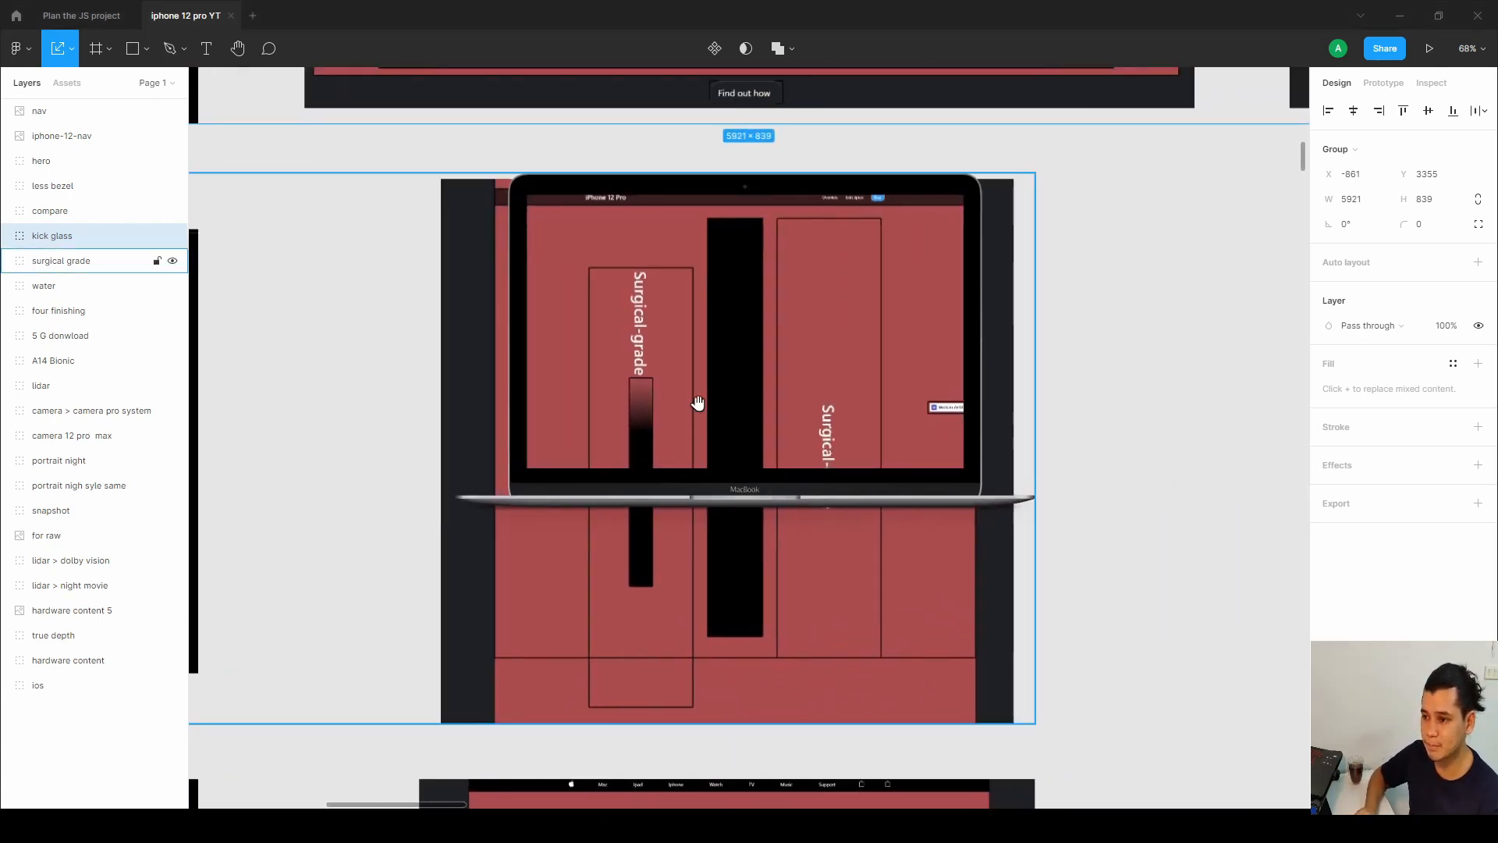
pyautogui.moveTo(696, 401); pyautogui.dragTo(769, 351)
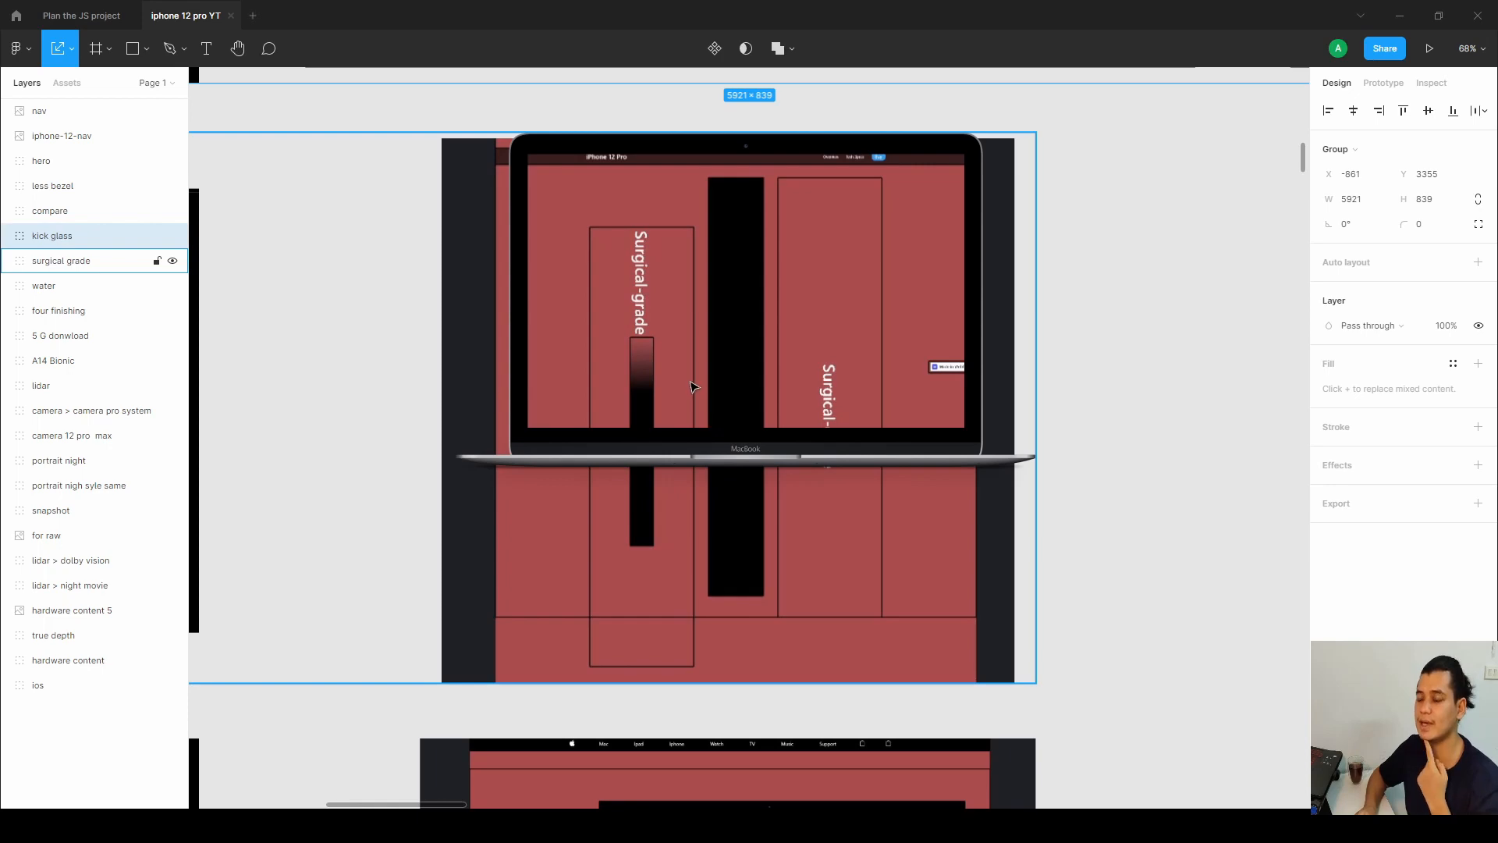
pyautogui.moveTo(974, 379); pyautogui.dragTo(1155, 361)
pyautogui.scroll(-2, 1033, 382)
pyautogui.moveTo(562, 320); pyautogui.dragTo(929, 342)
pyautogui.scroll(1, 772, 377)
pyautogui.scroll(3, 772, 377)
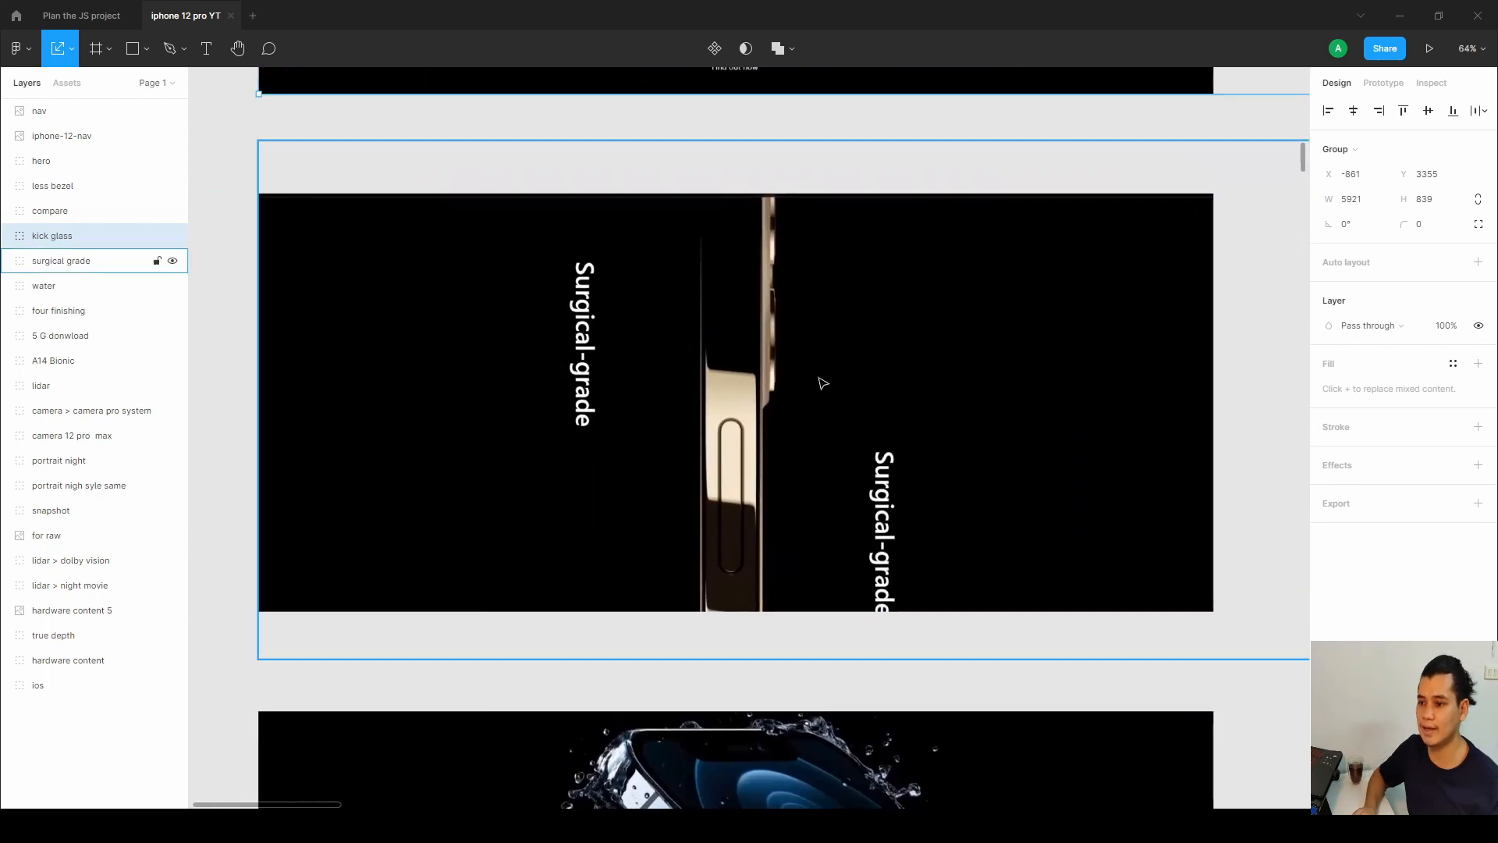
# Return to Webflow and inspect the surgical-grade section's styles and its container element.
pyautogui.hotkey('alt', 'Tab')
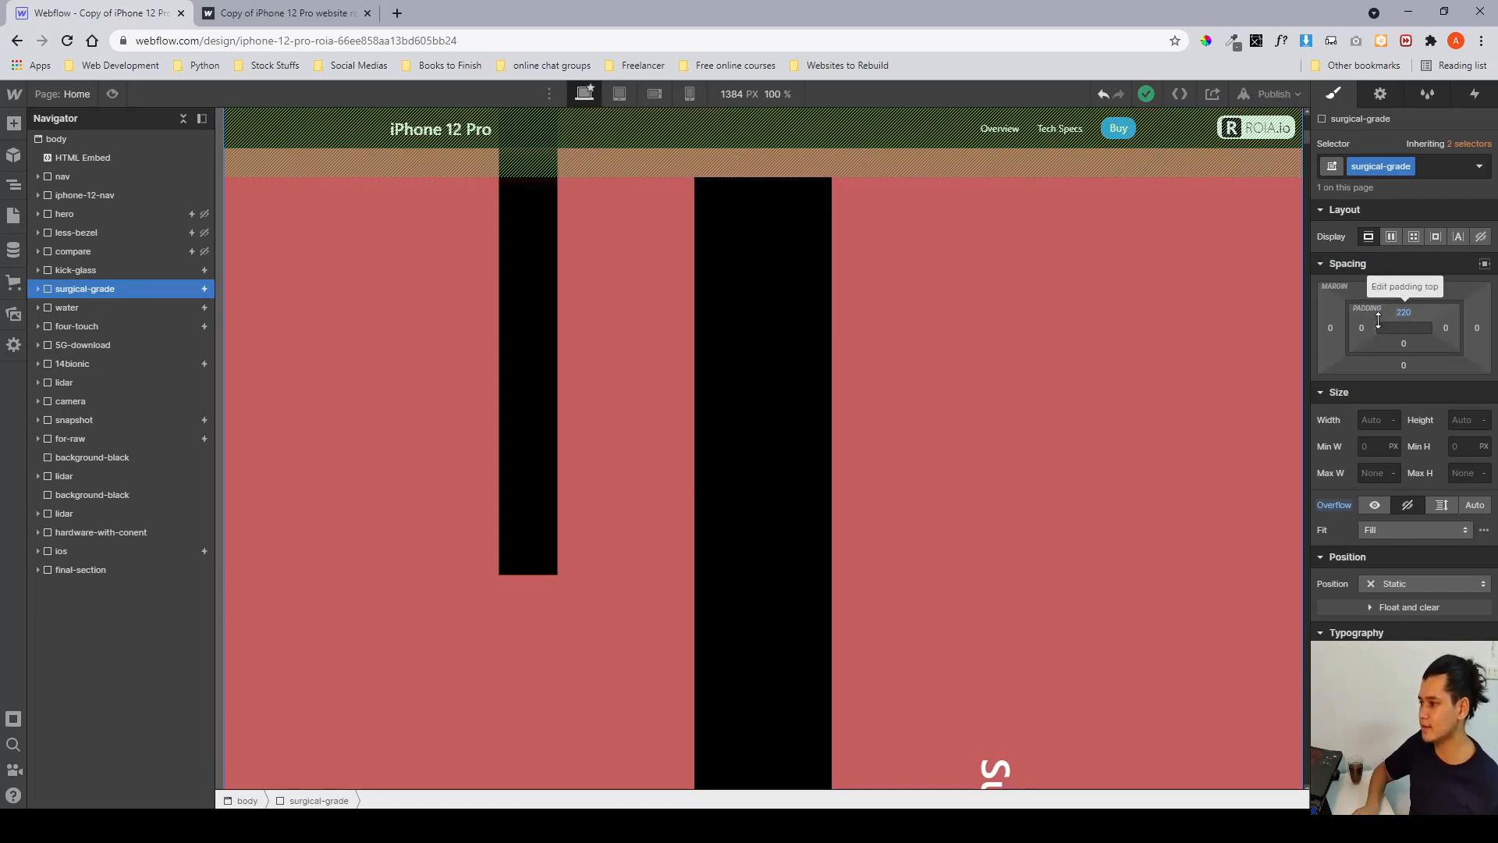
pyautogui.scroll(-5, 1378, 324)
pyautogui.scroll(3, 1378, 324)
pyautogui.scroll(-3, 1404, 321)
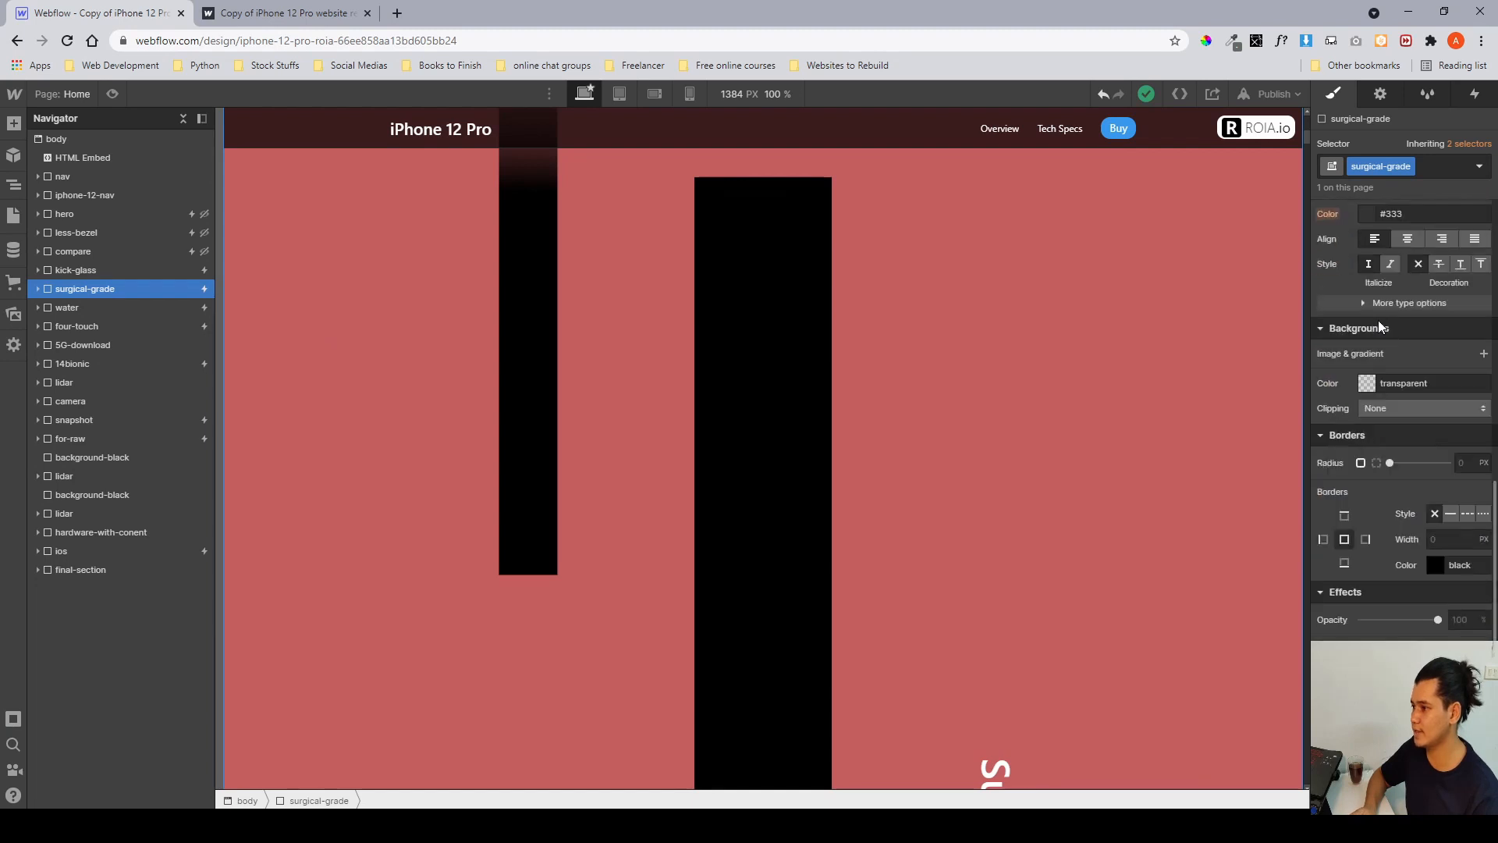
pyautogui.scroll(3, 1428, 320)
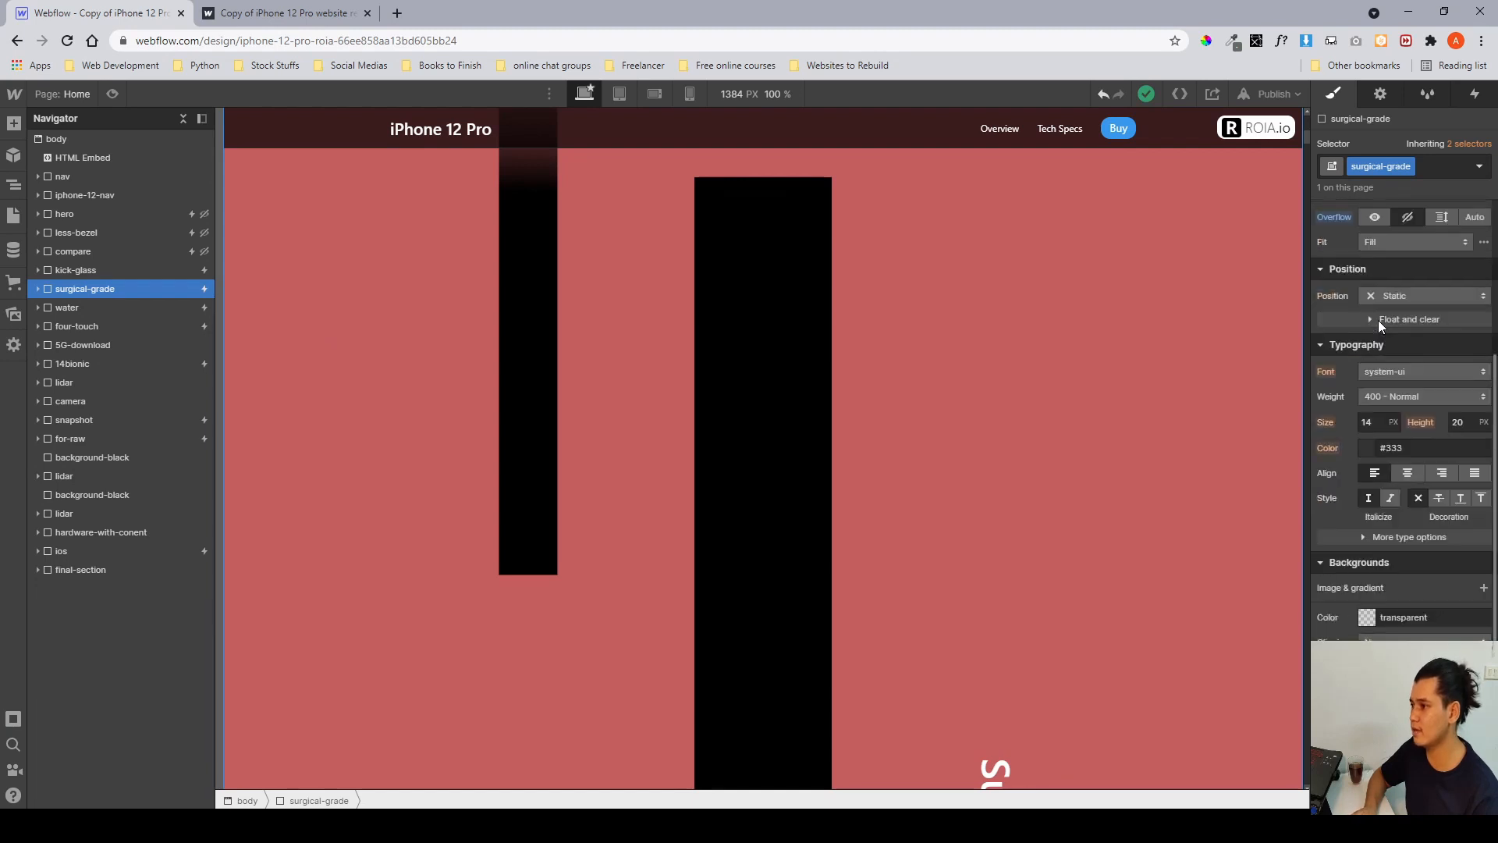
pyautogui.click(37, 289)
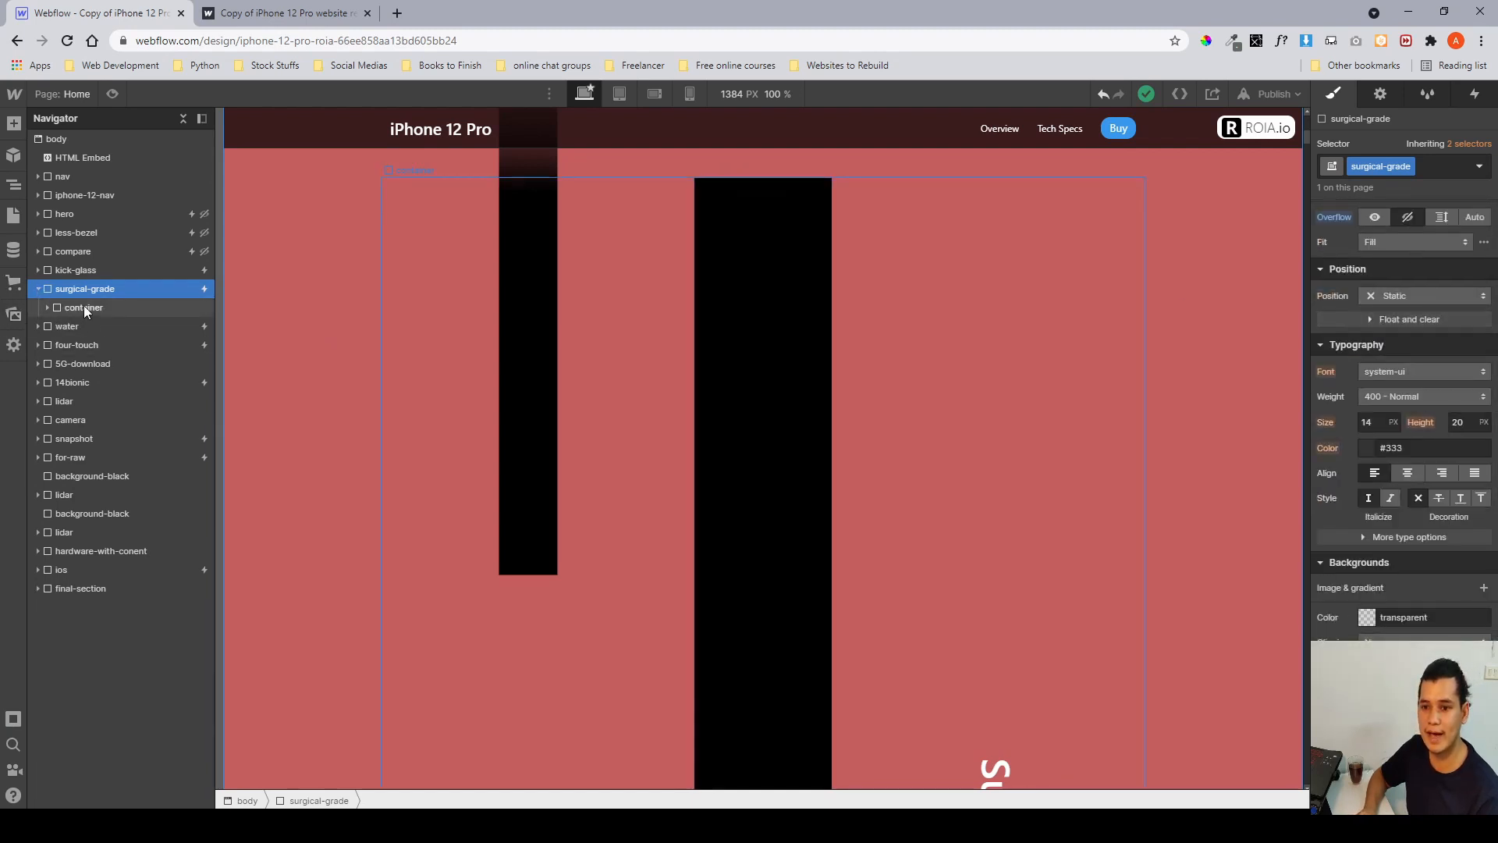
pyautogui.click(83, 307)
pyautogui.scroll(-7, 1023, 420)
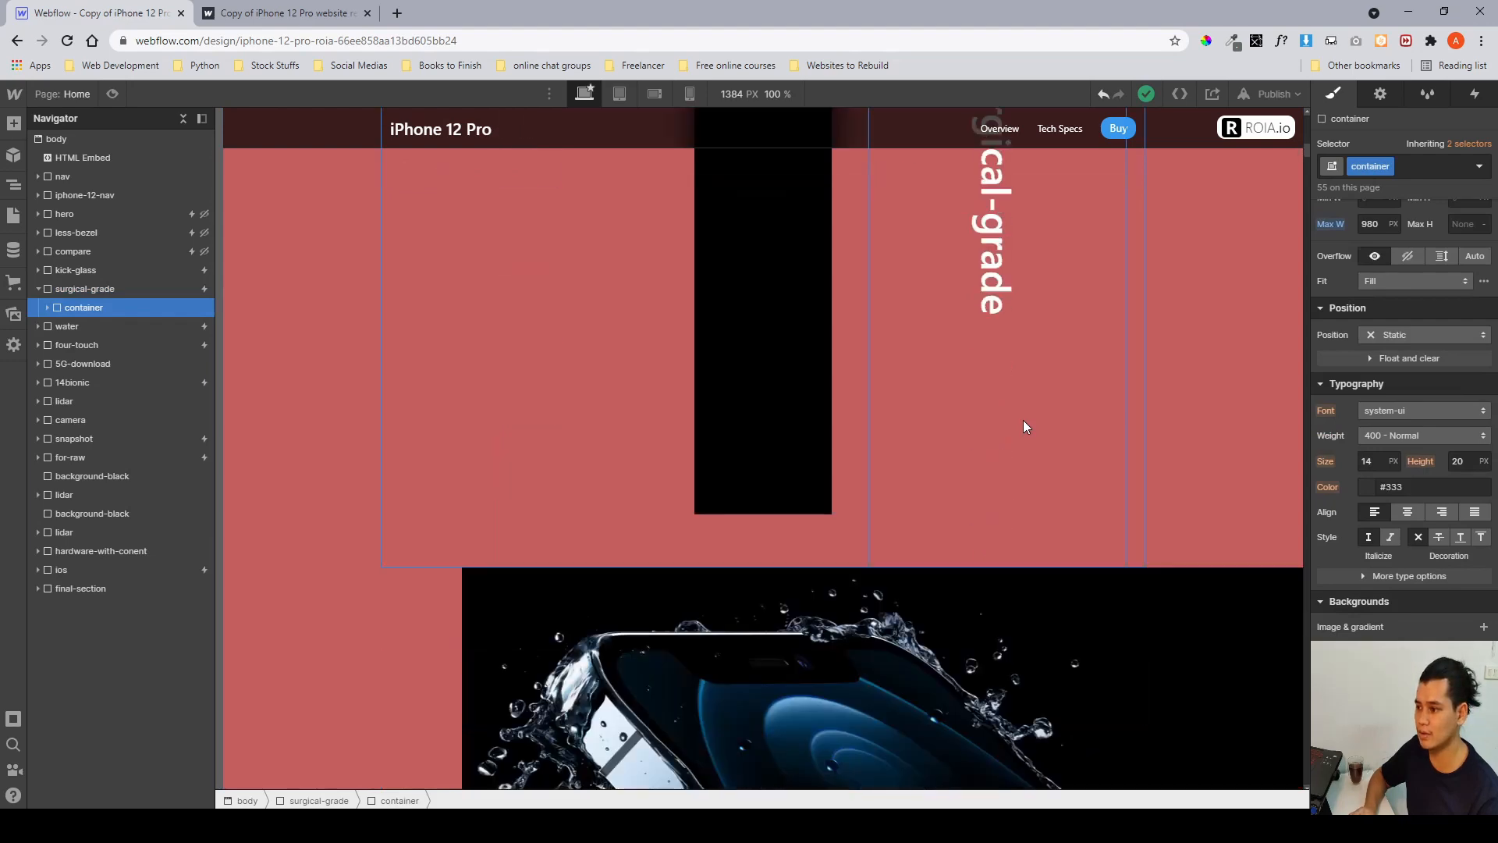
pyautogui.scroll(8, 1023, 420)
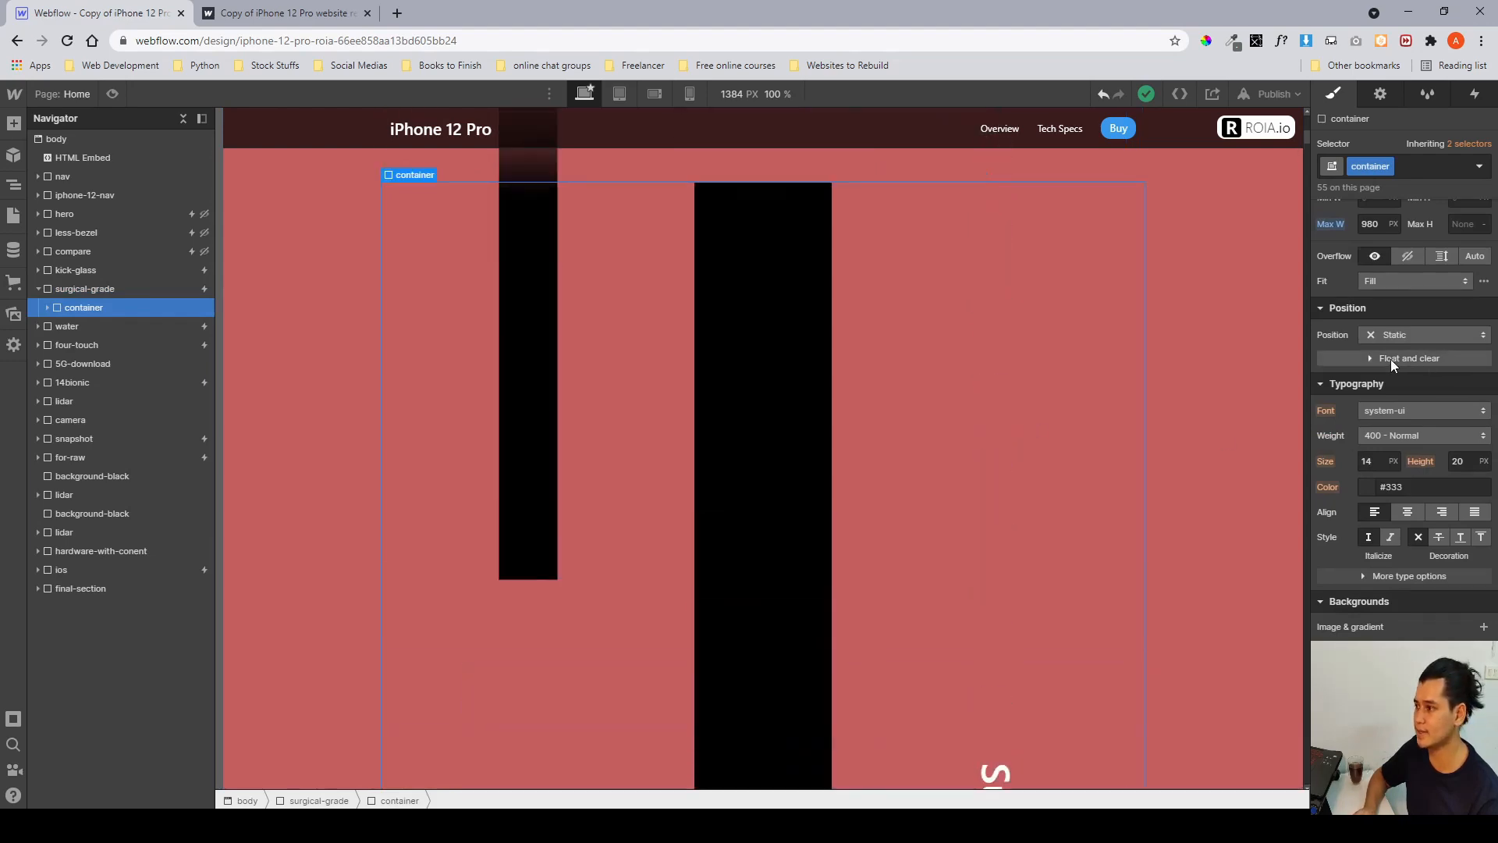
pyautogui.scroll(4, 1390, 359)
pyautogui.scroll(-1, 1391, 359)
pyautogui.scroll(1, 1391, 359)
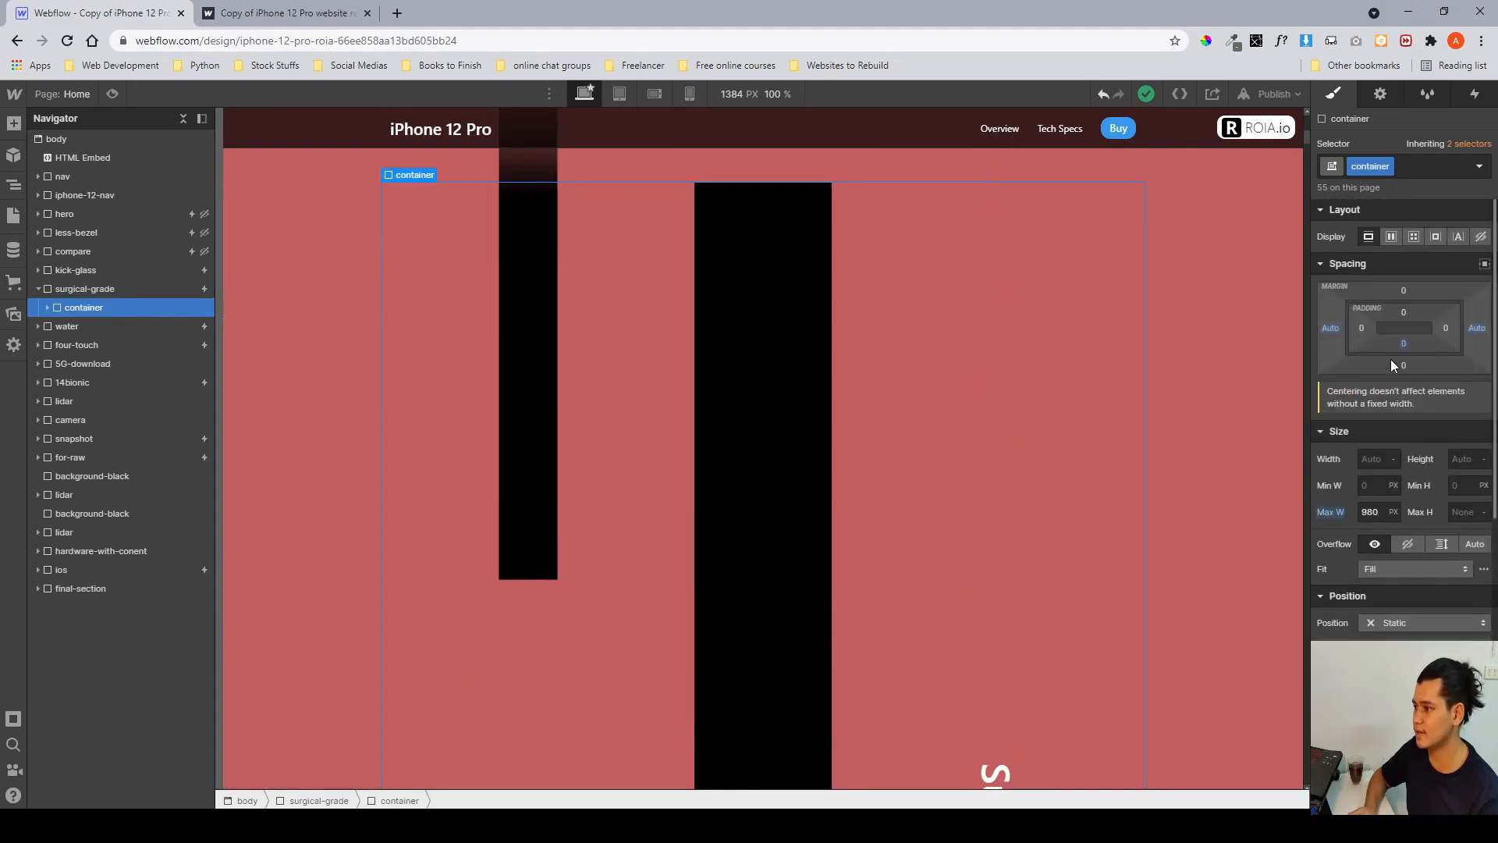
# Expand the surgical-grade container and select surgical-grade__flex to examine it on the canvas.
pyautogui.click(48, 308)
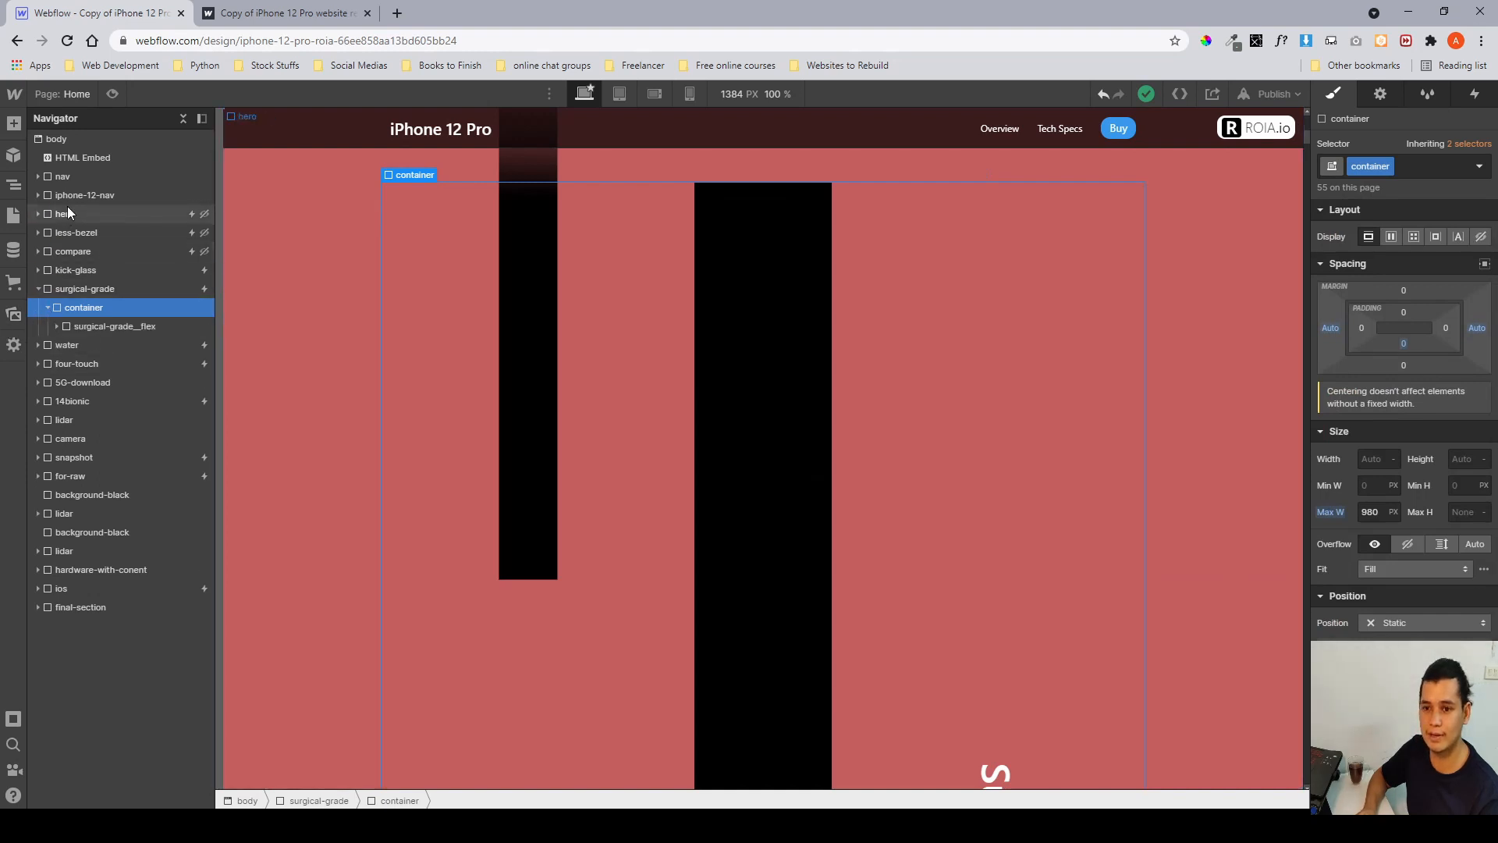
pyautogui.click(99, 328)
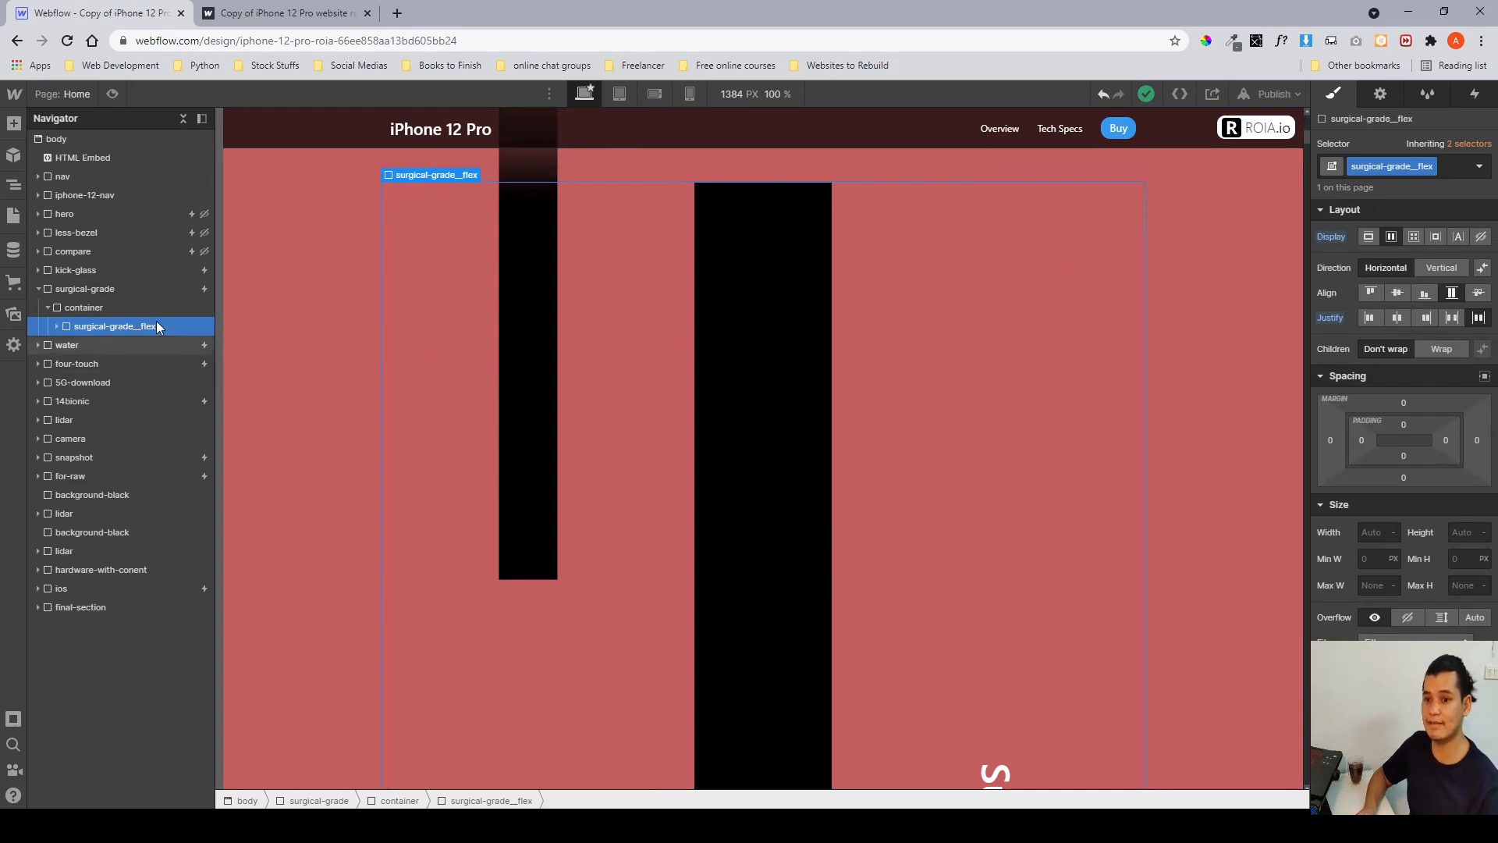
pyautogui.scroll(-2, 606, 340)
pyautogui.scroll(-2, 605, 340)
pyautogui.scroll(9, 605, 340)
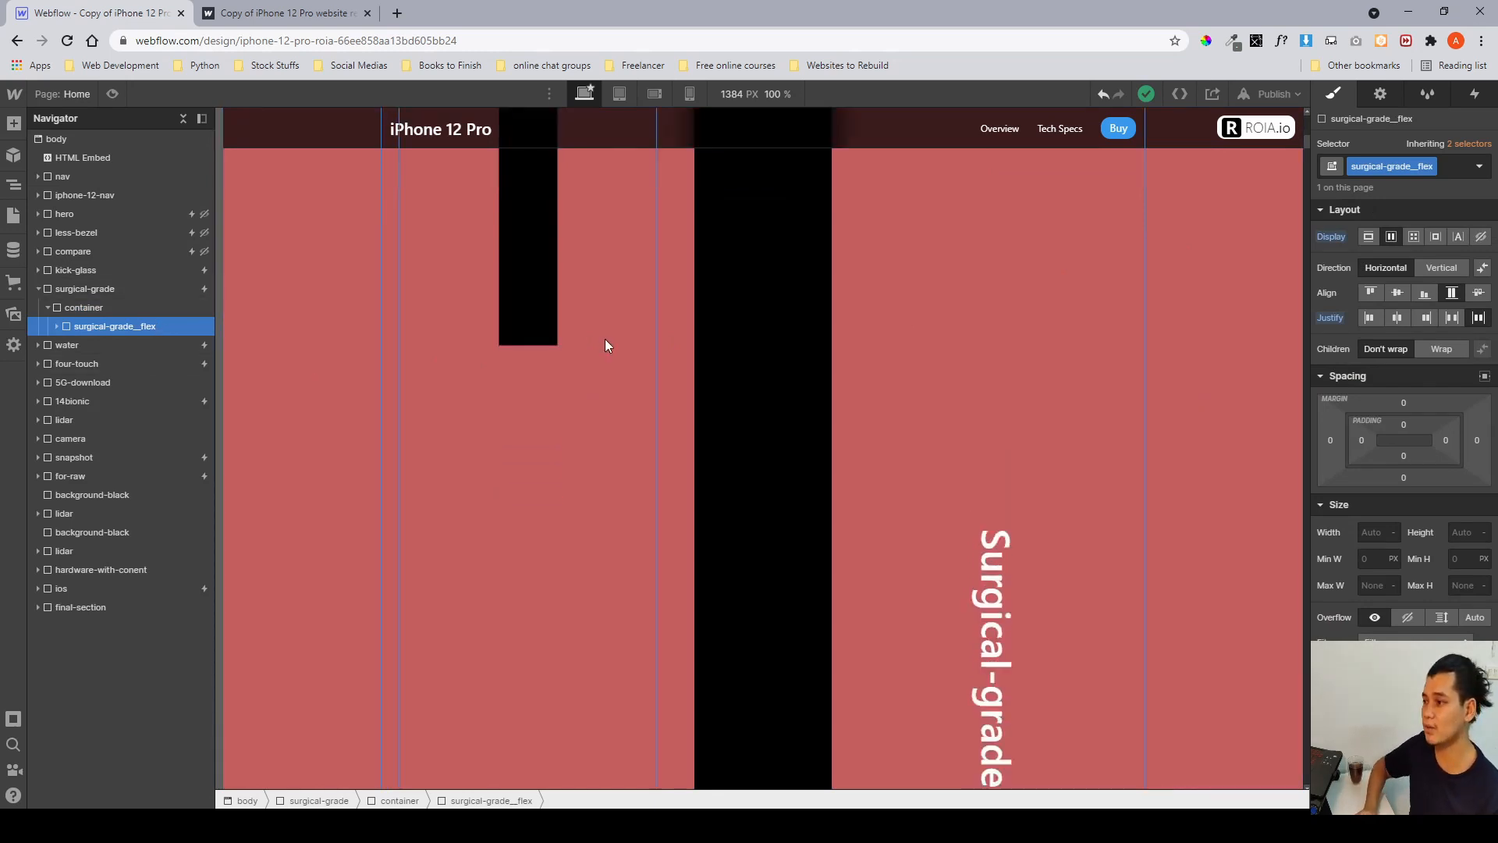
pyautogui.scroll(-2, 608, 345)
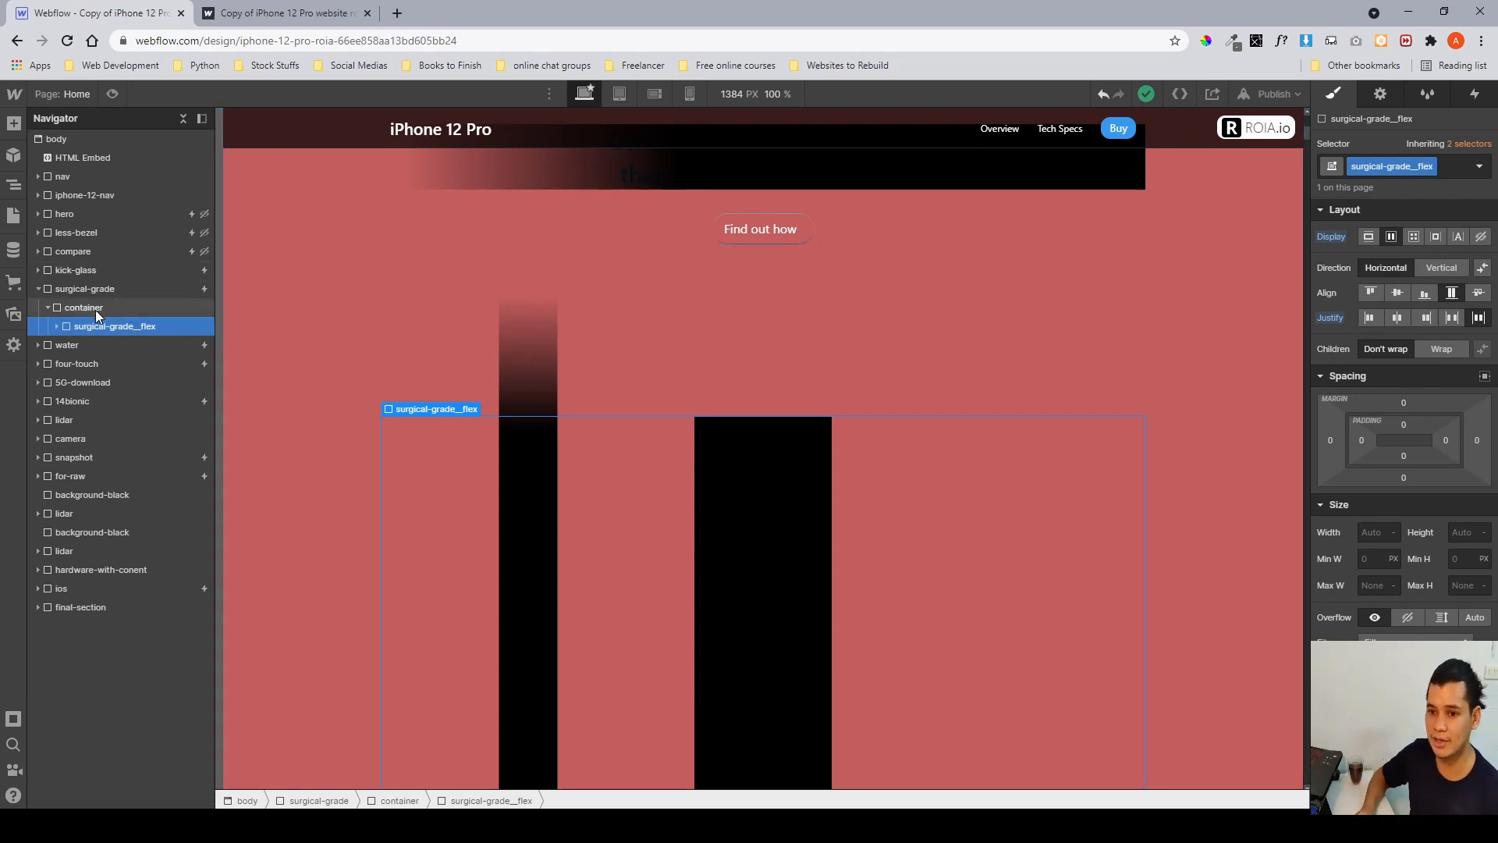
# Expand surgical-grade__flex and inspect its surgical-grade__flex-left and surgical-grade__lottie children.
pyautogui.click(59, 327)
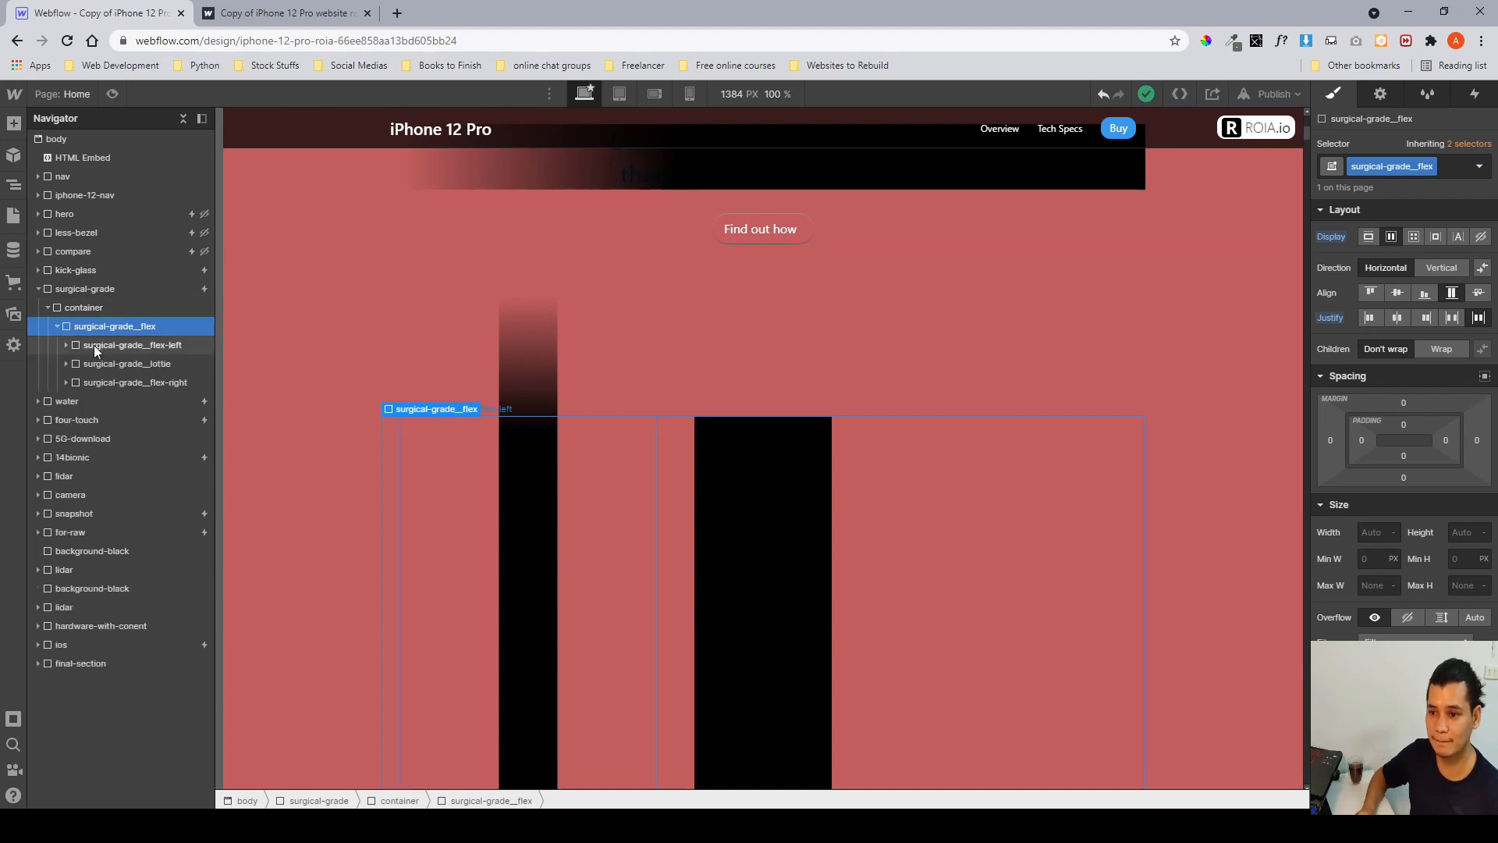
pyautogui.click(98, 345)
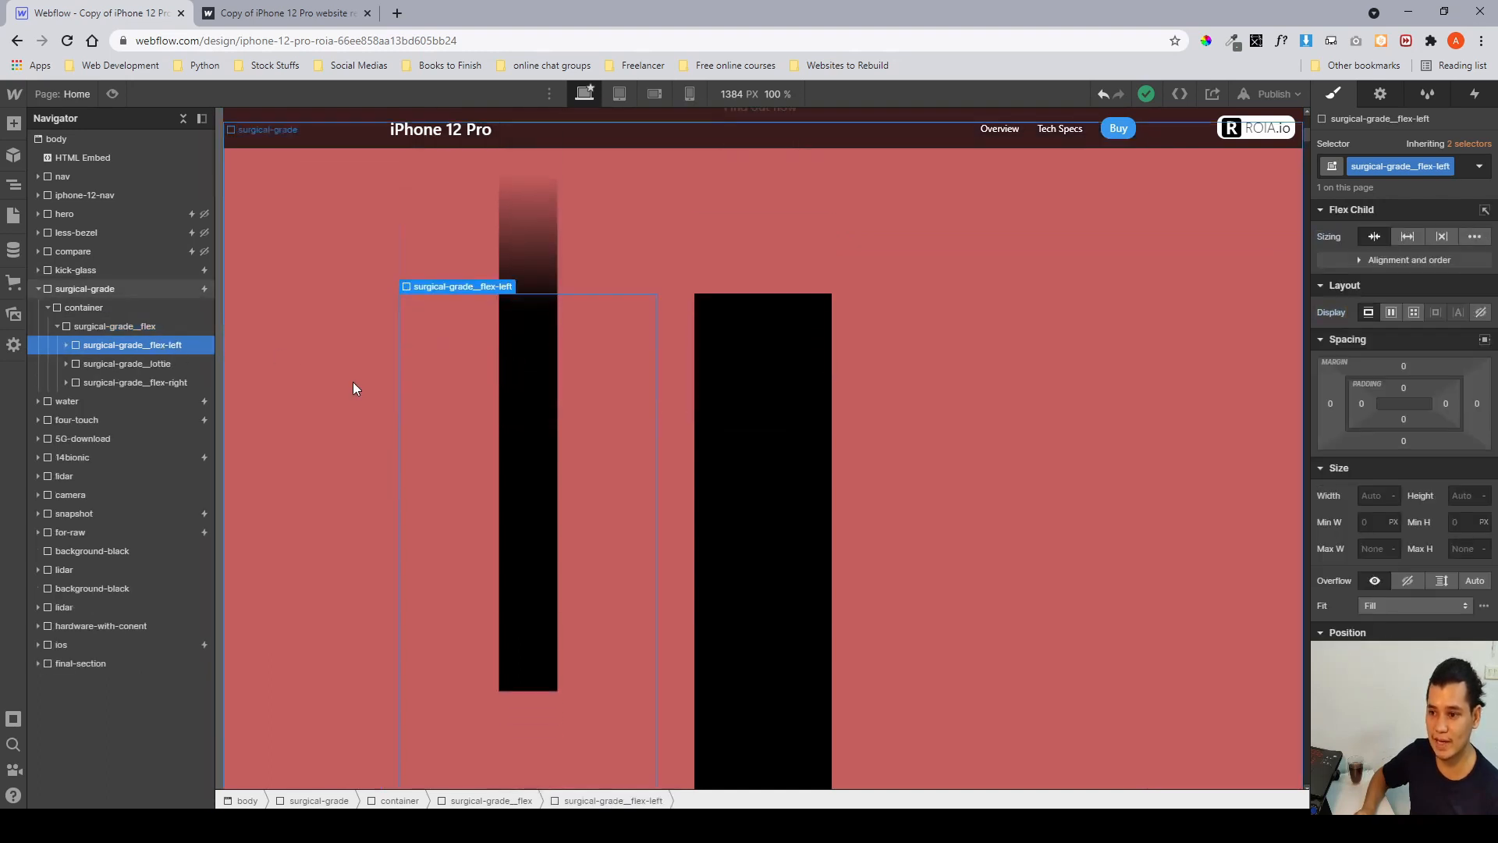
pyautogui.scroll(-6, 559, 332)
pyautogui.scroll(4, 559, 335)
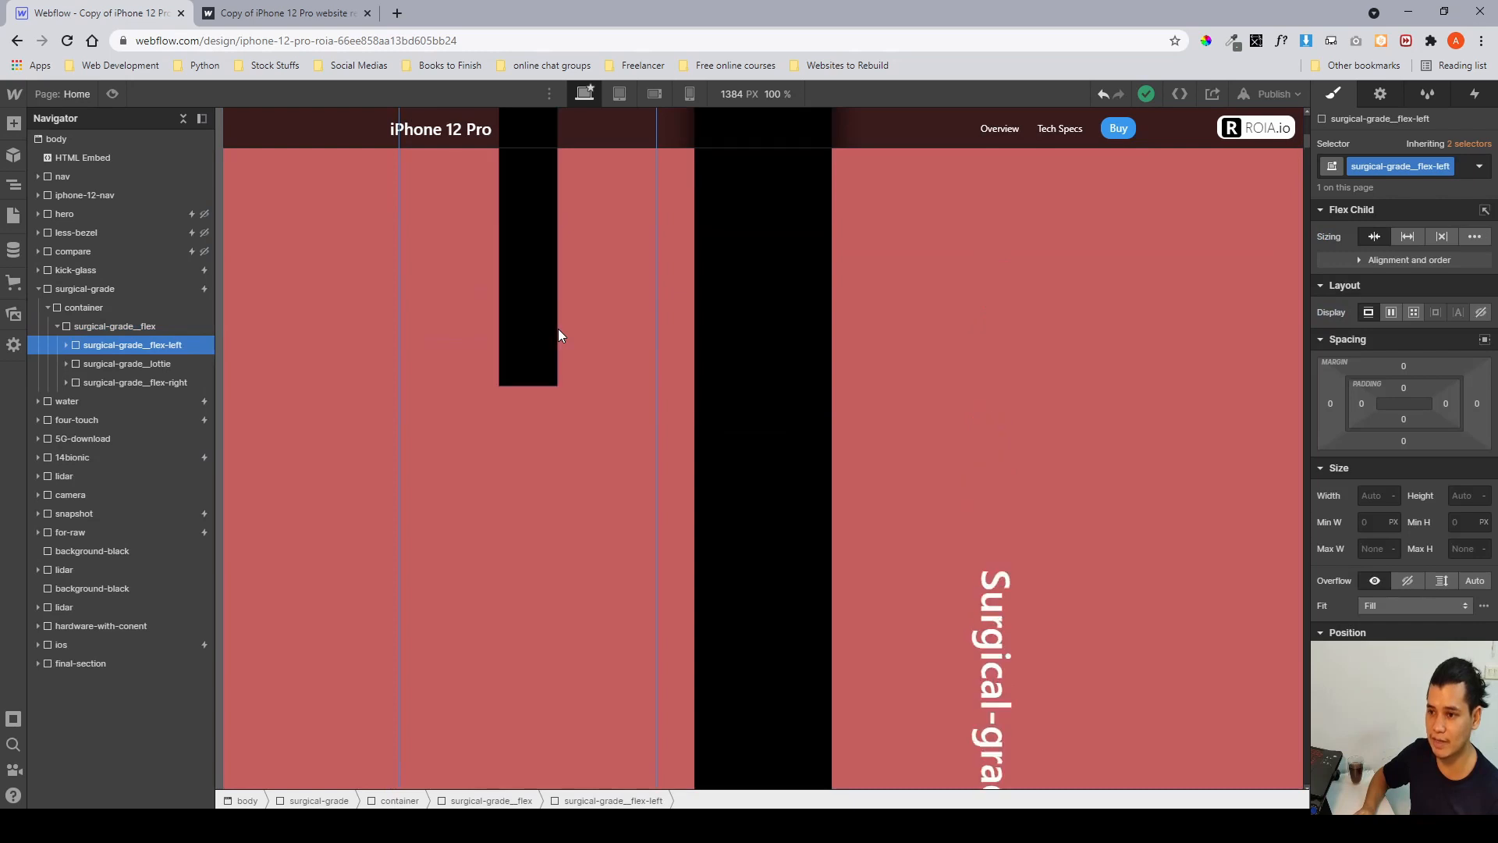
pyautogui.scroll(3, 518, 281)
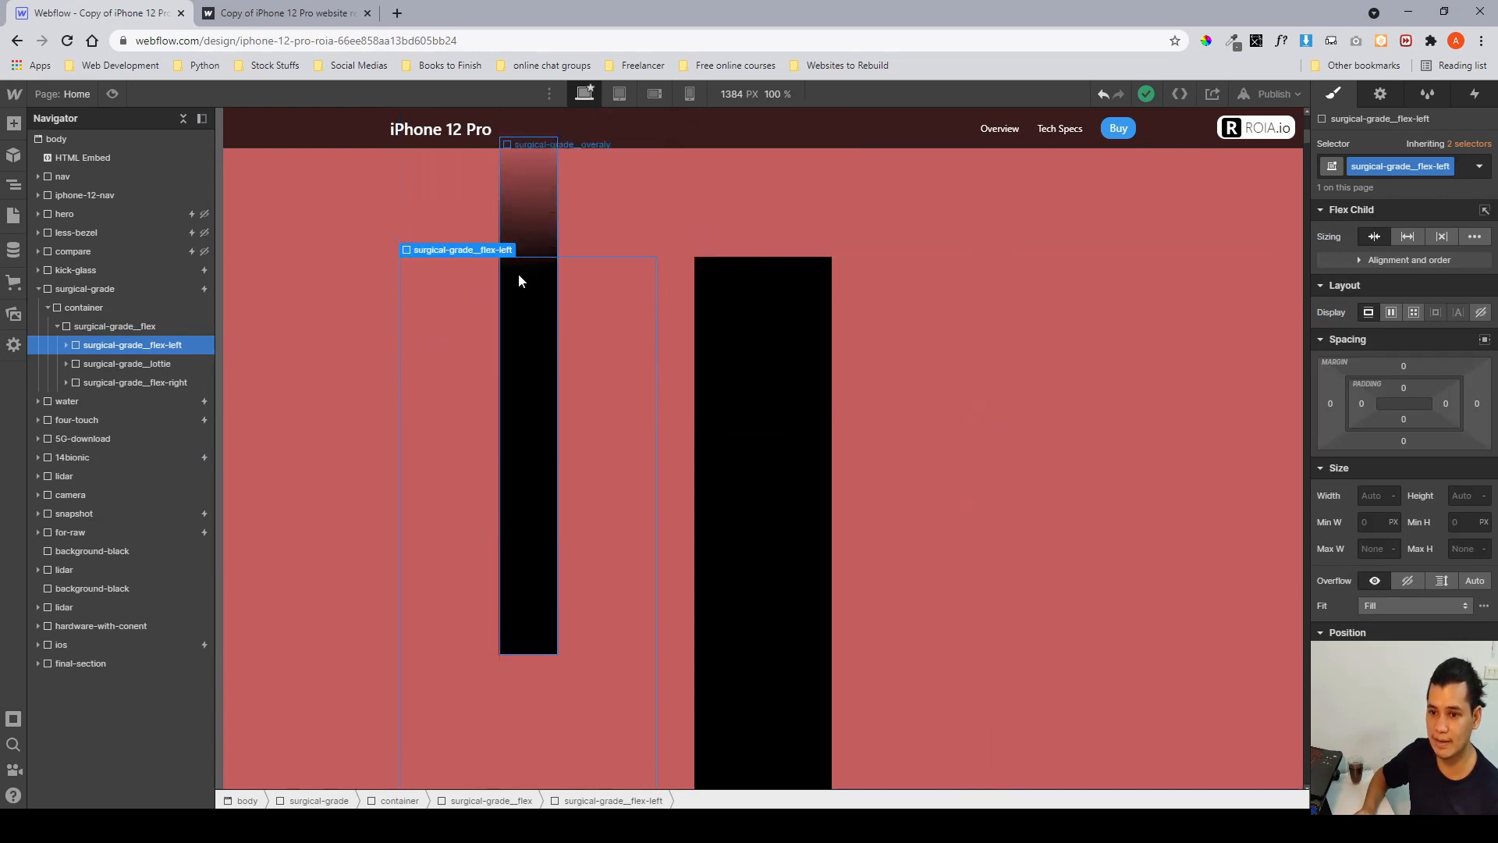
pyautogui.click(175, 362)
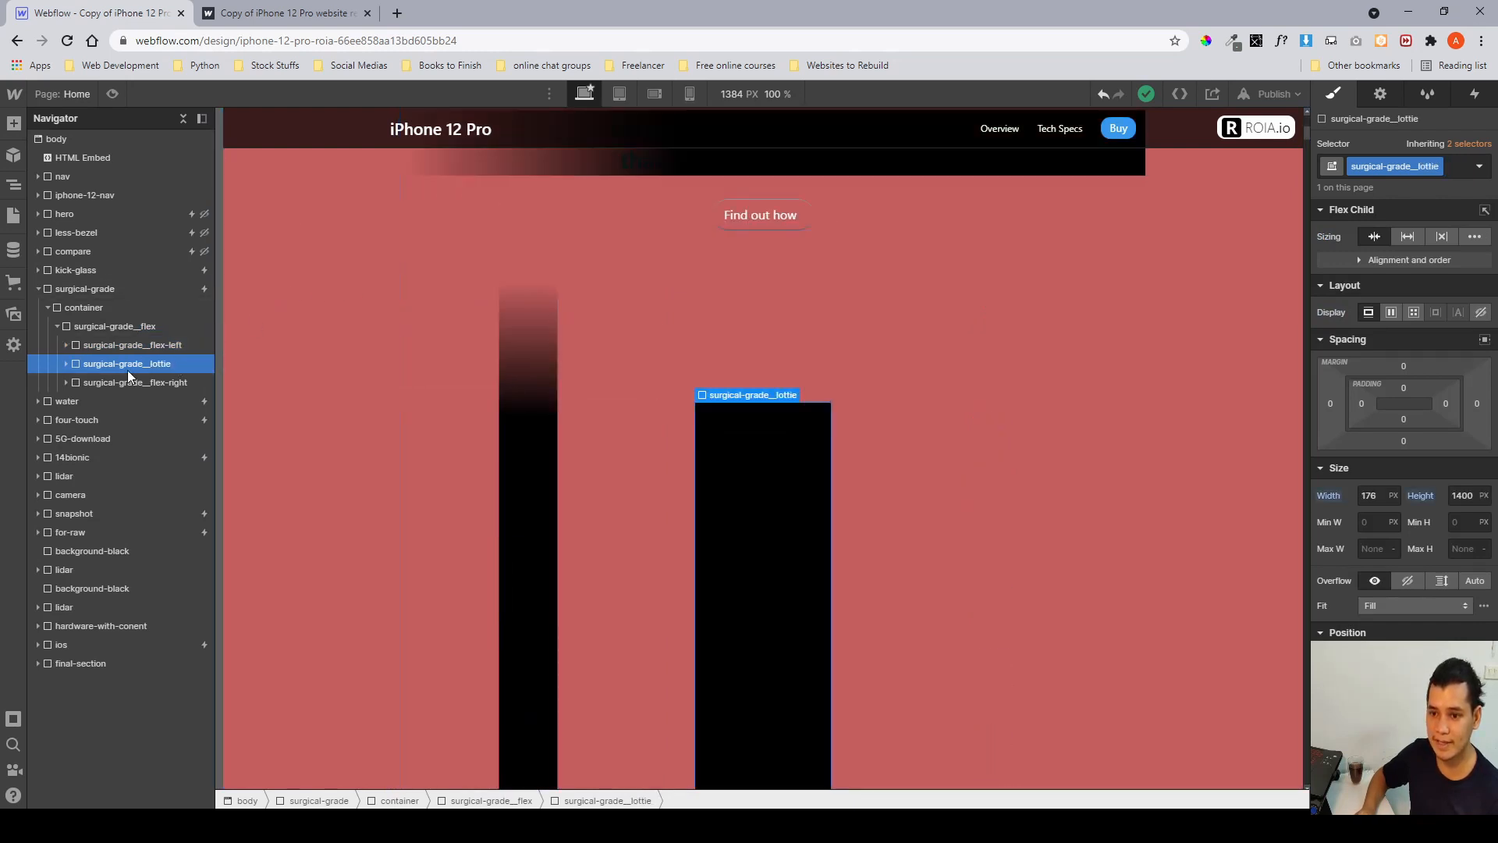
# Scroll the canvas and inspect the styles of surgical-grade__overlay and surgical-grade__wrapper inside surgical-grade__flex-left.
pyautogui.scroll(-10, 644, 386)
pyautogui.scroll(8, 727, 377)
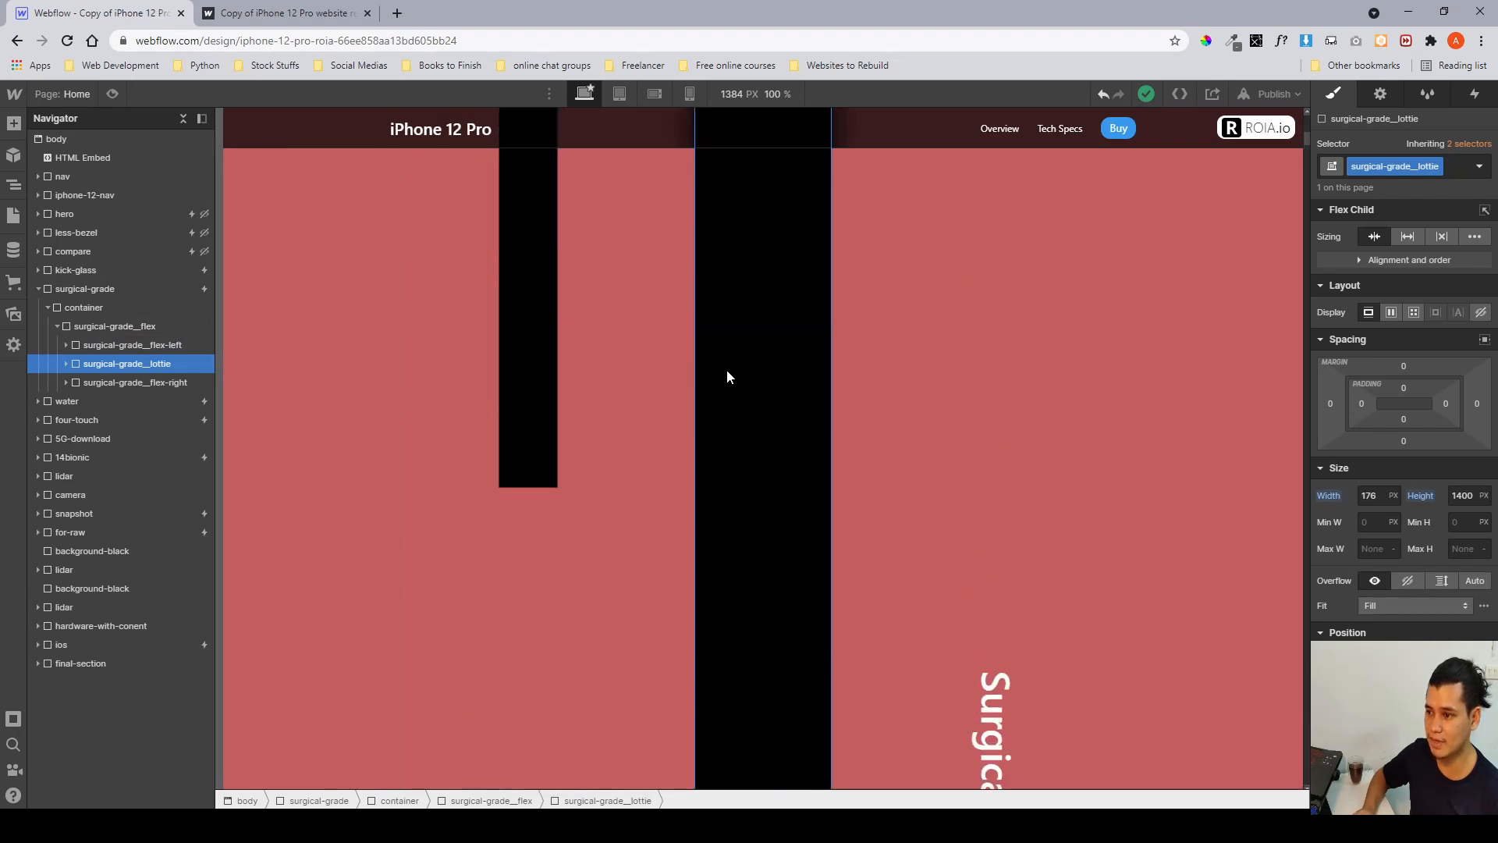
pyautogui.scroll(-6, 780, 406)
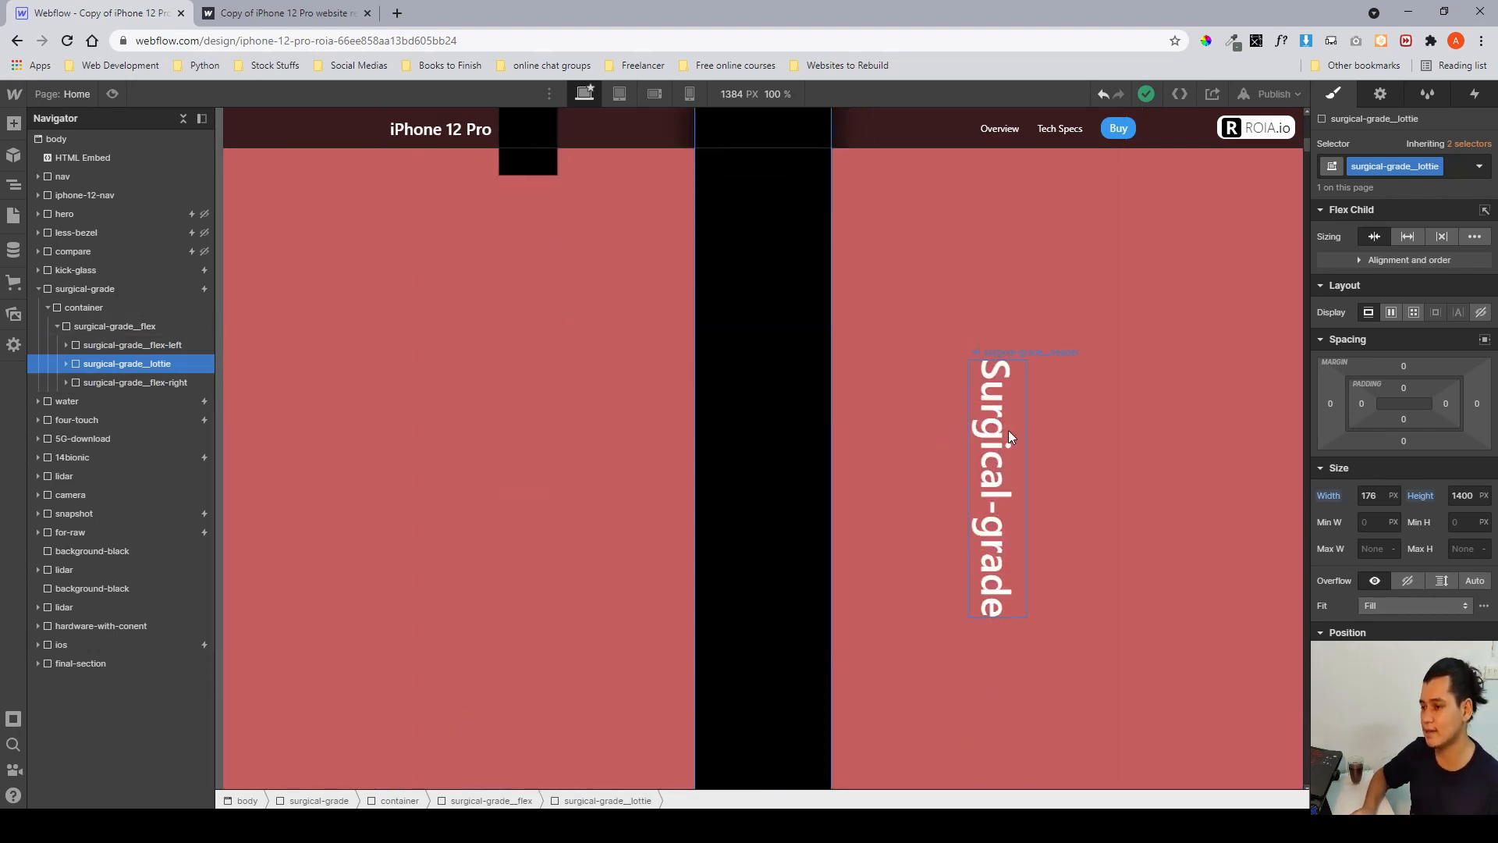
pyautogui.scroll(8, 1008, 429)
pyautogui.scroll(-2, 556, 346)
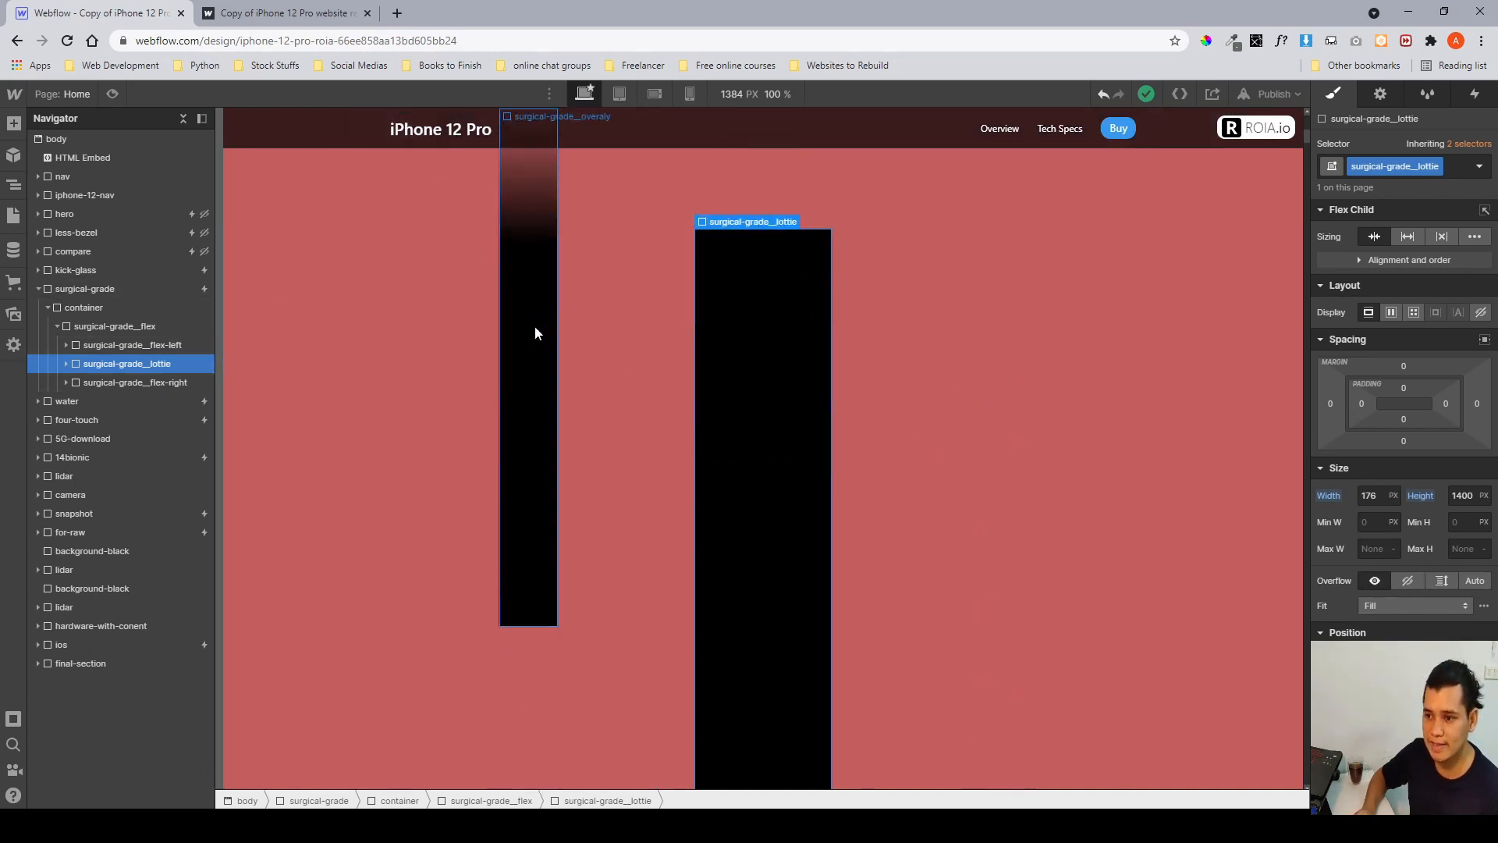
pyautogui.scroll(2, 535, 326)
pyautogui.click(536, 384)
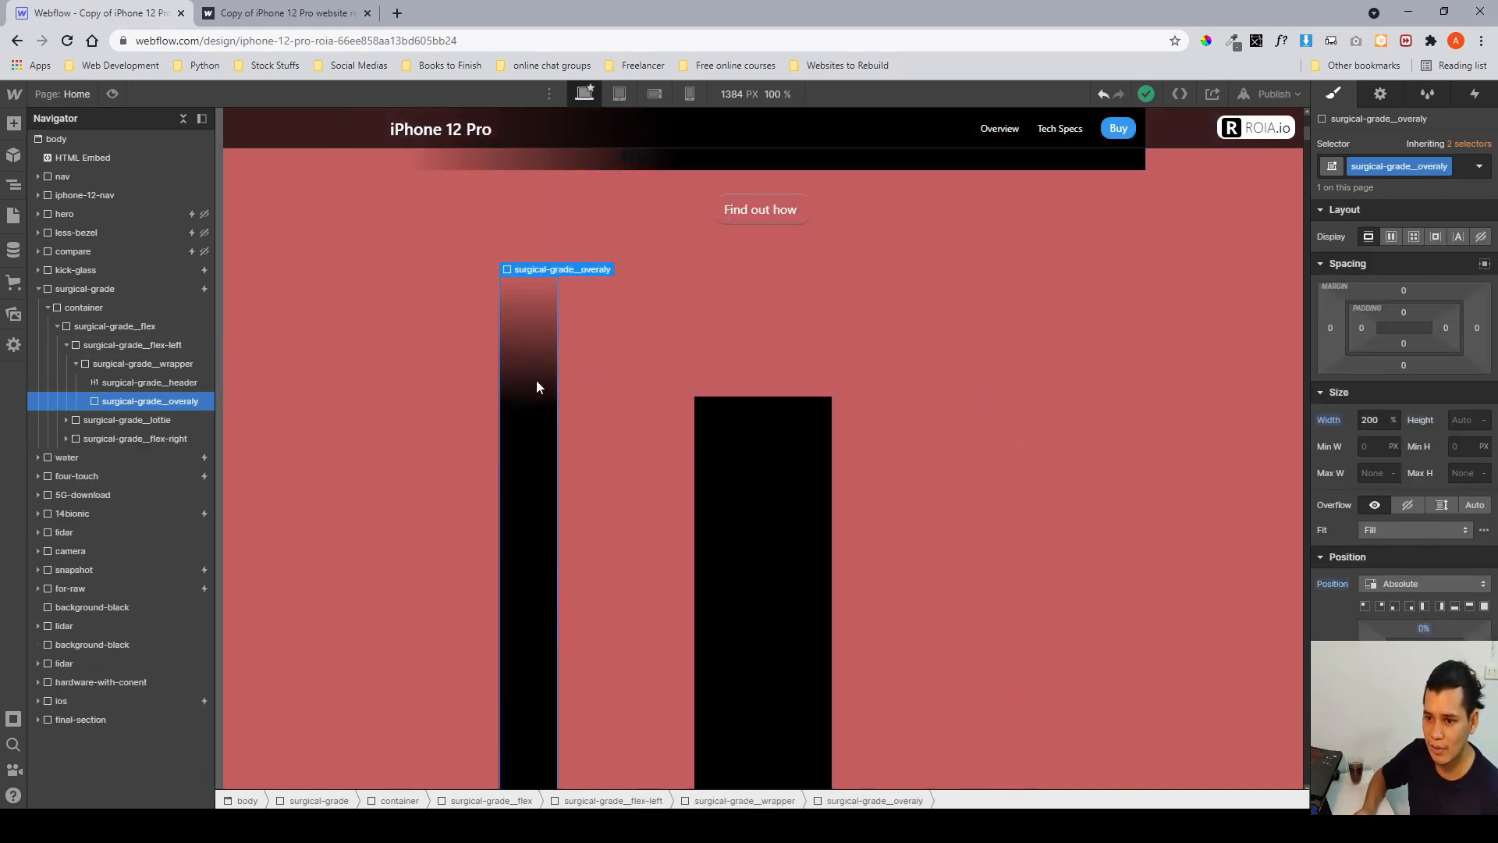
pyautogui.click(120, 363)
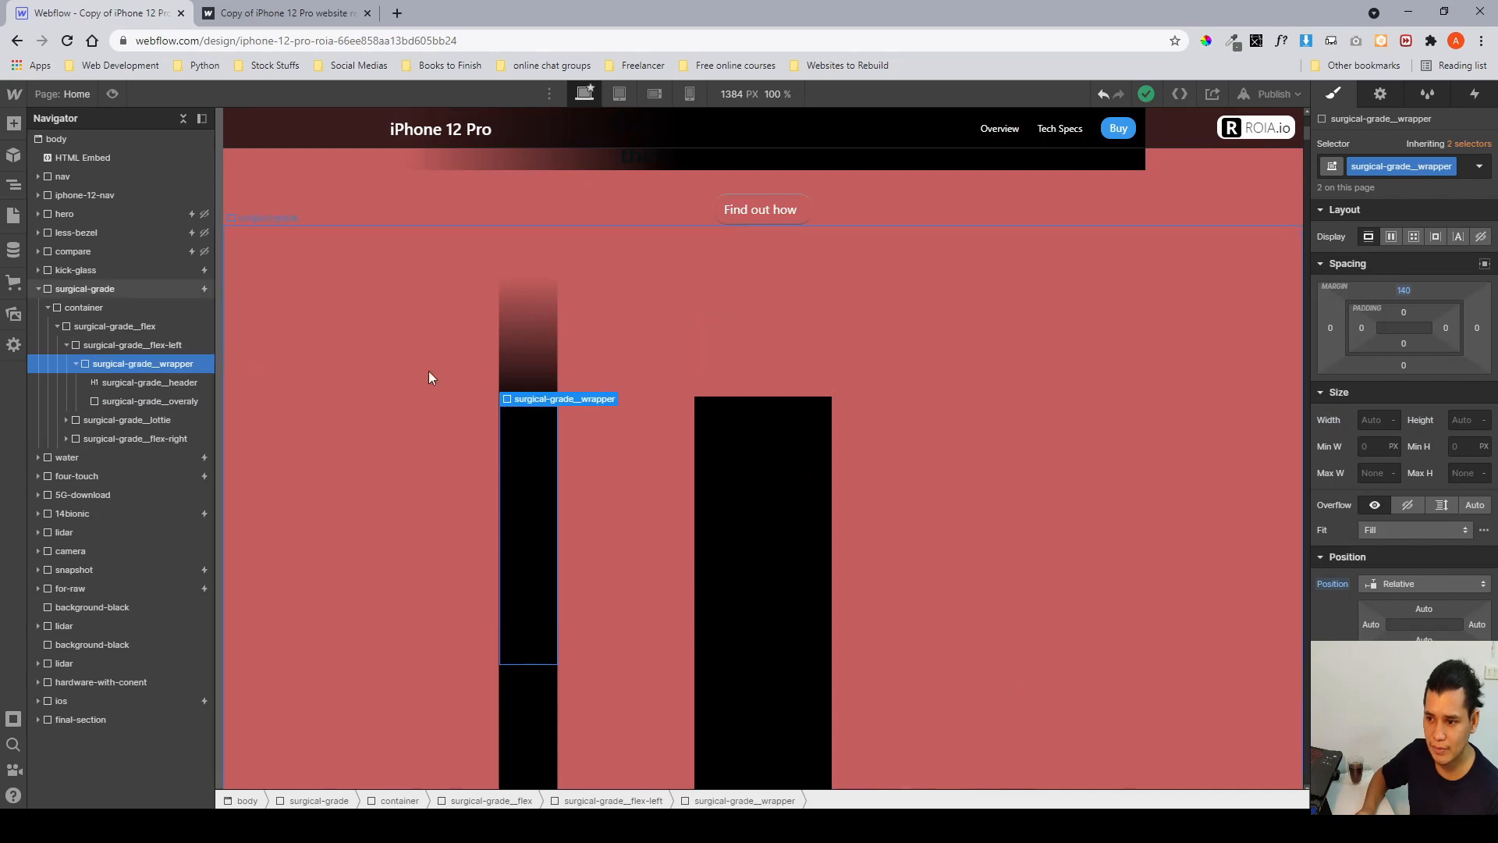
pyautogui.scroll(-1, 428, 375)
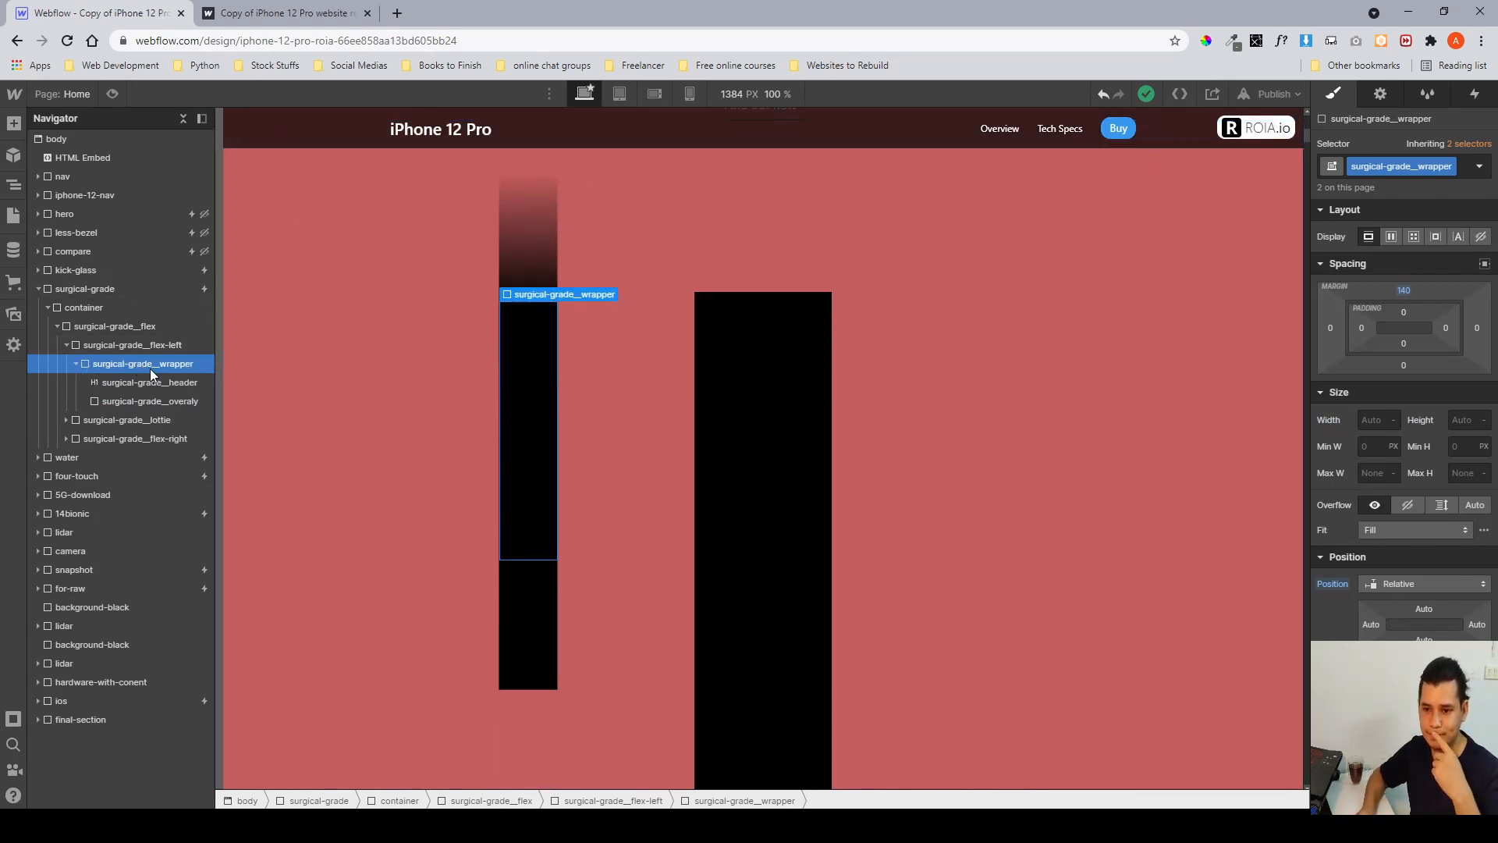
pyautogui.scroll(-2, 1411, 504)
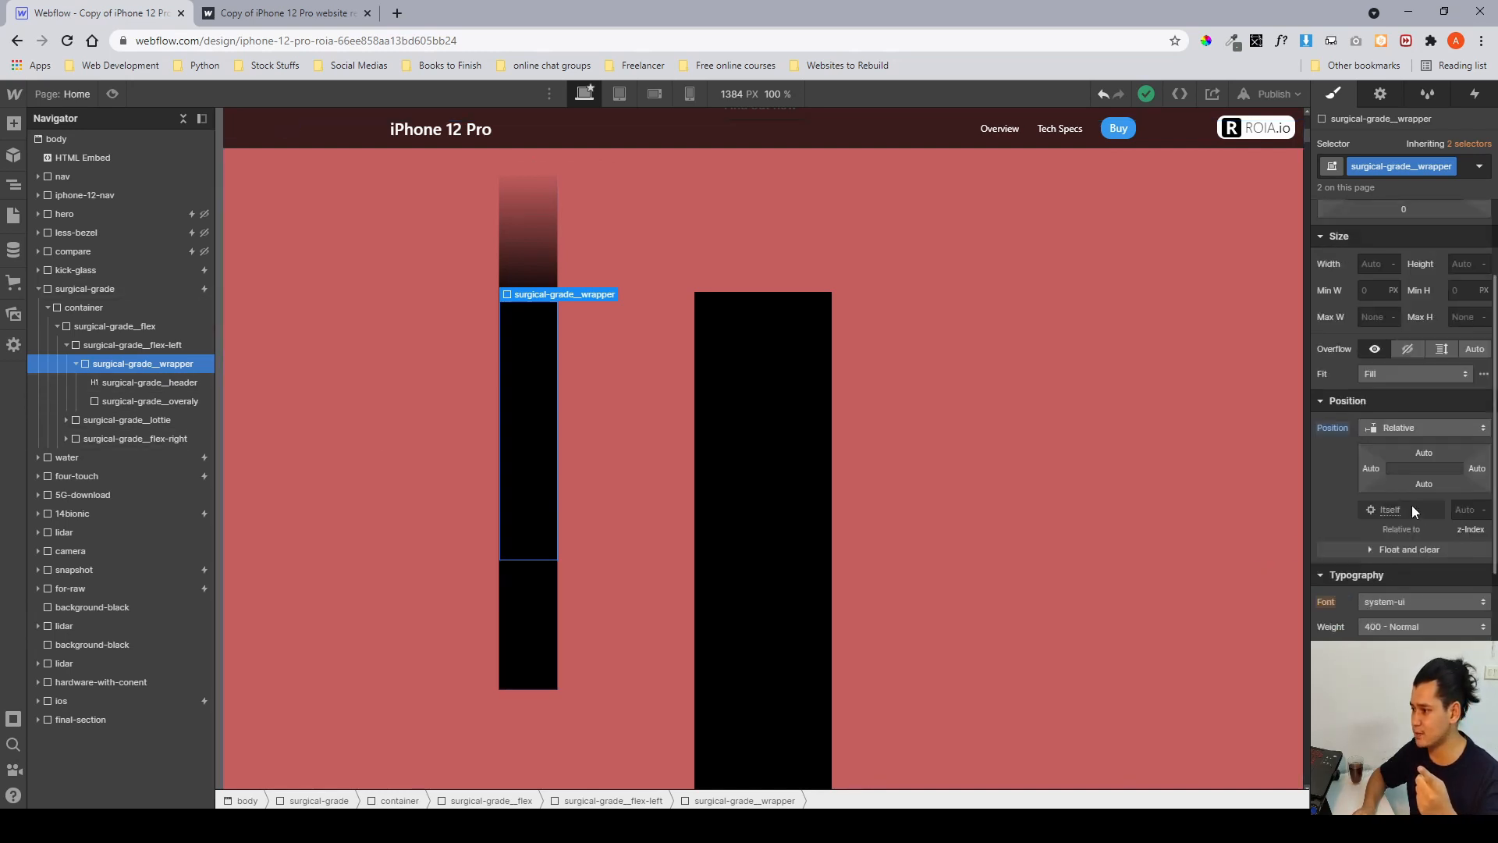
pyautogui.scroll(-6, 1412, 509)
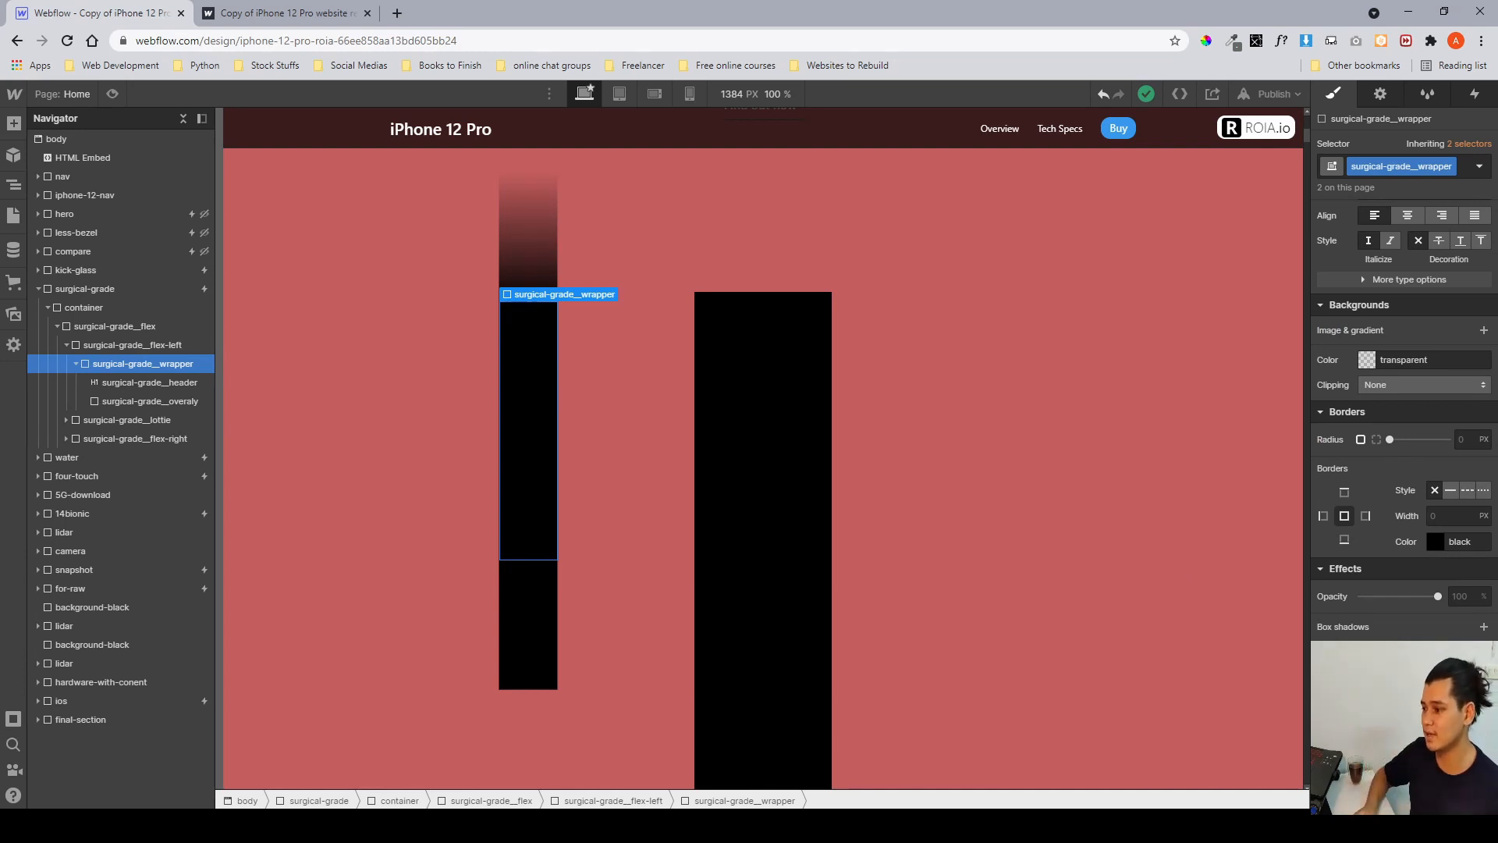
pyautogui.click(1392, 678)
pyautogui.click(1385, 453)
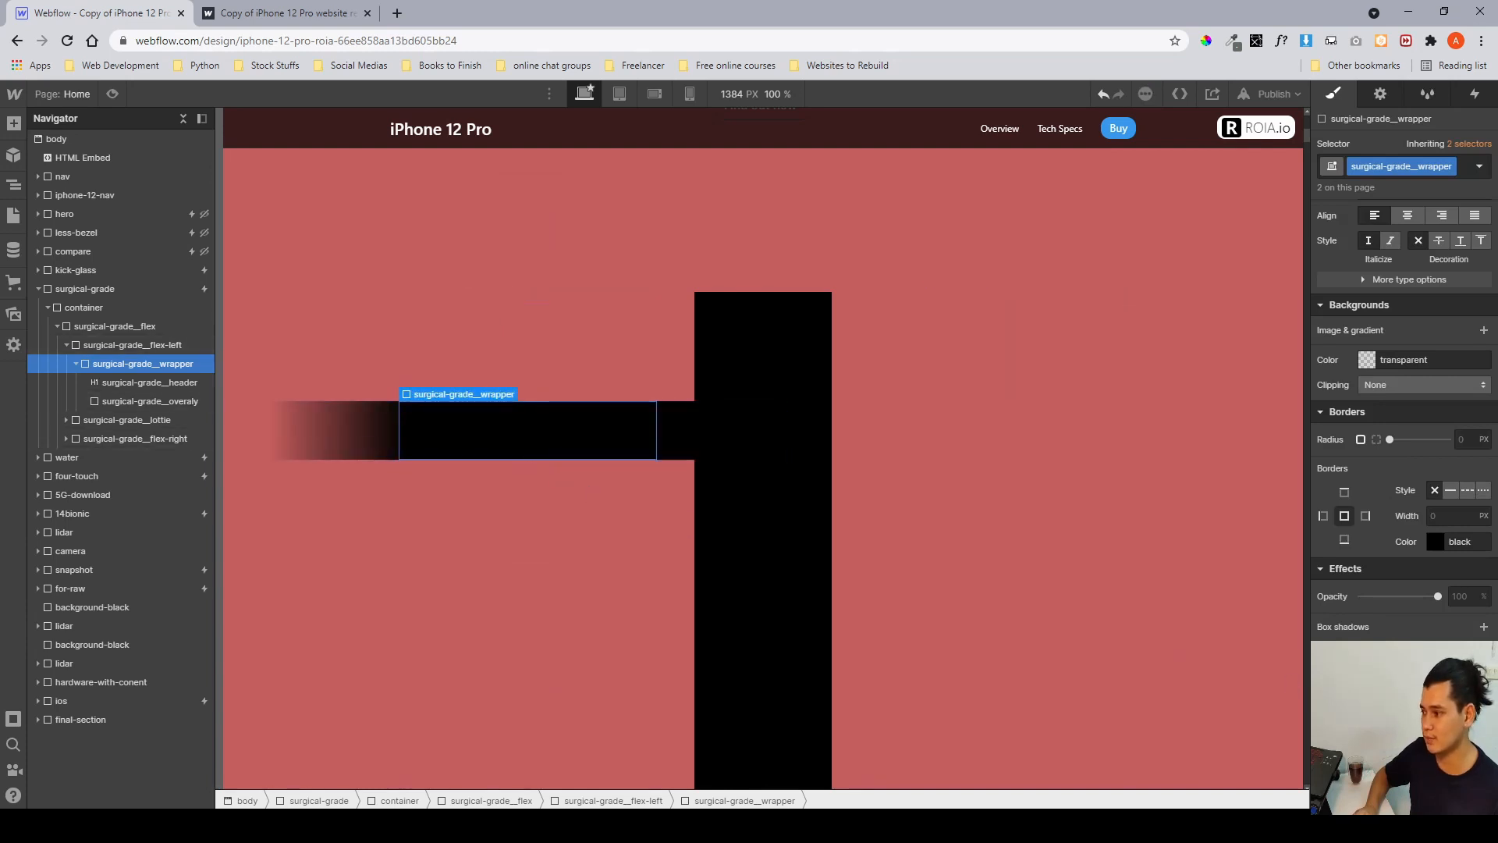
pyautogui.hotkey('ctrl', 'z')
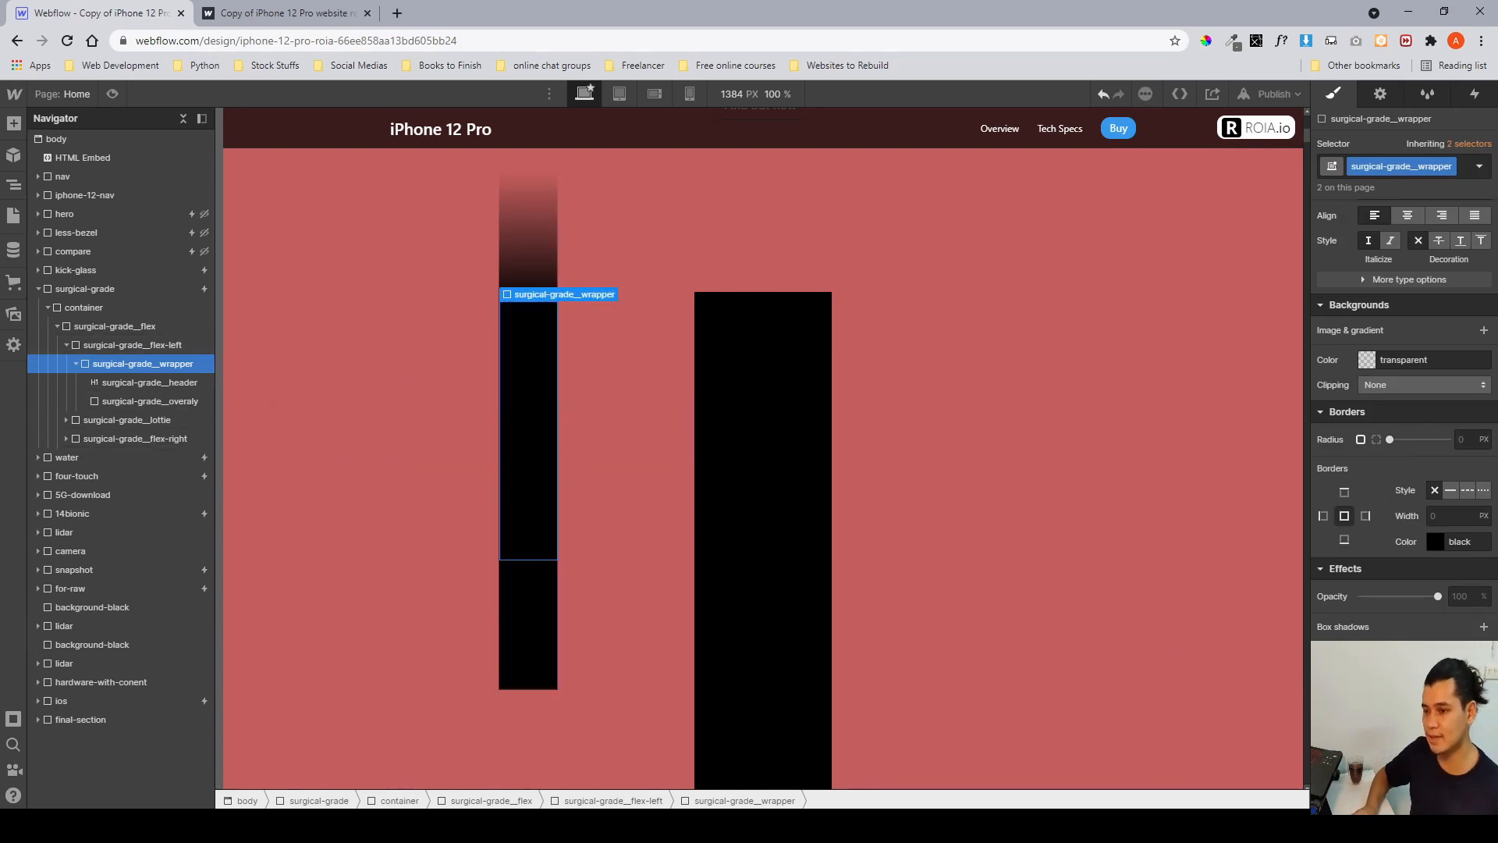
# Temporarily set surgical-grade__overlay's opacity to 0, then restore it to 100 to preview the header beneath.
pyautogui.click(187, 404)
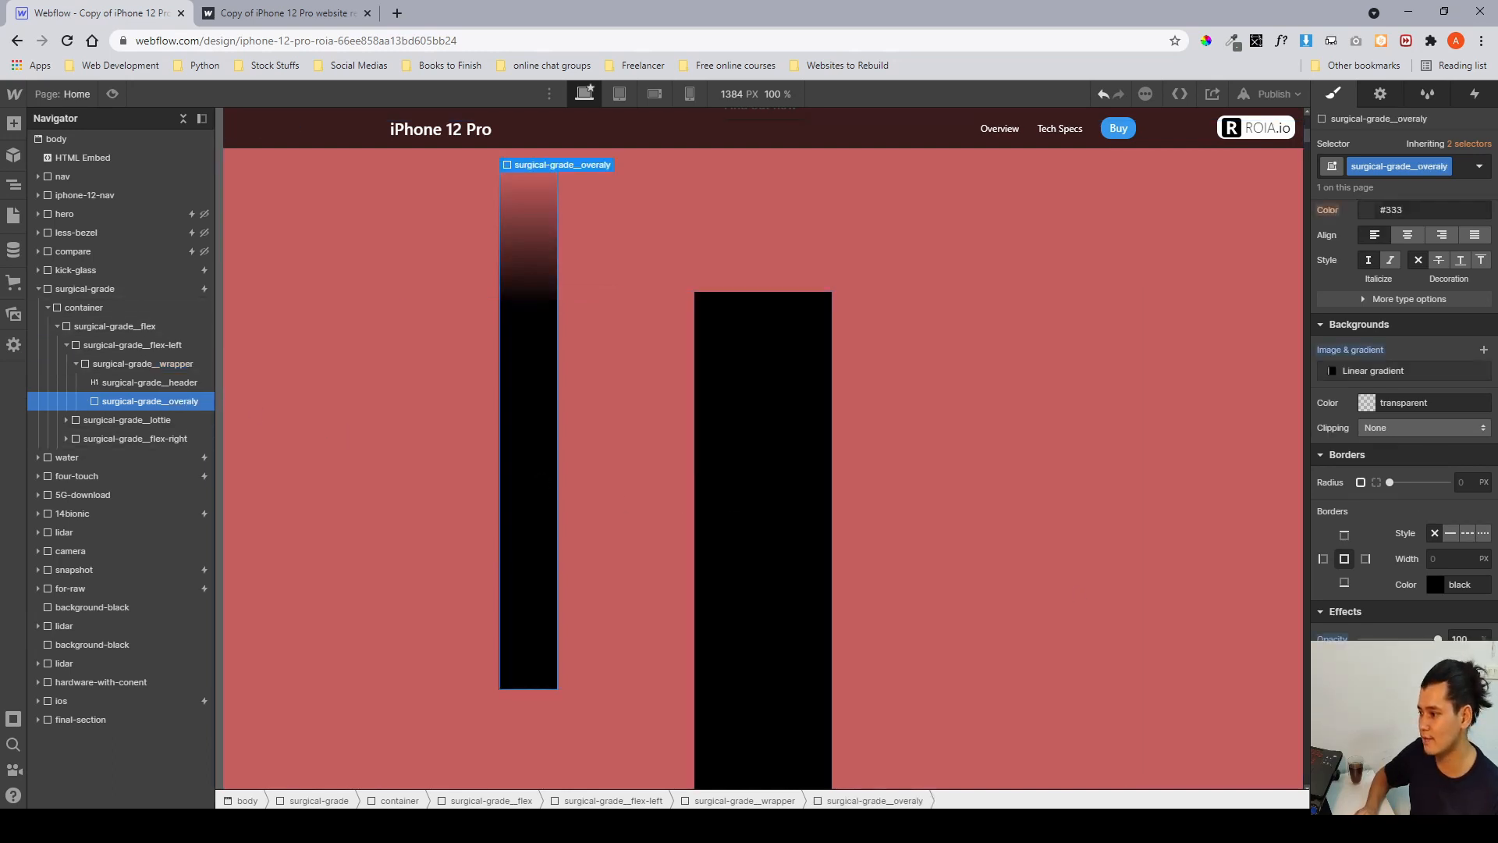
pyautogui.moveTo(1439, 638); pyautogui.dragTo(1336, 634)
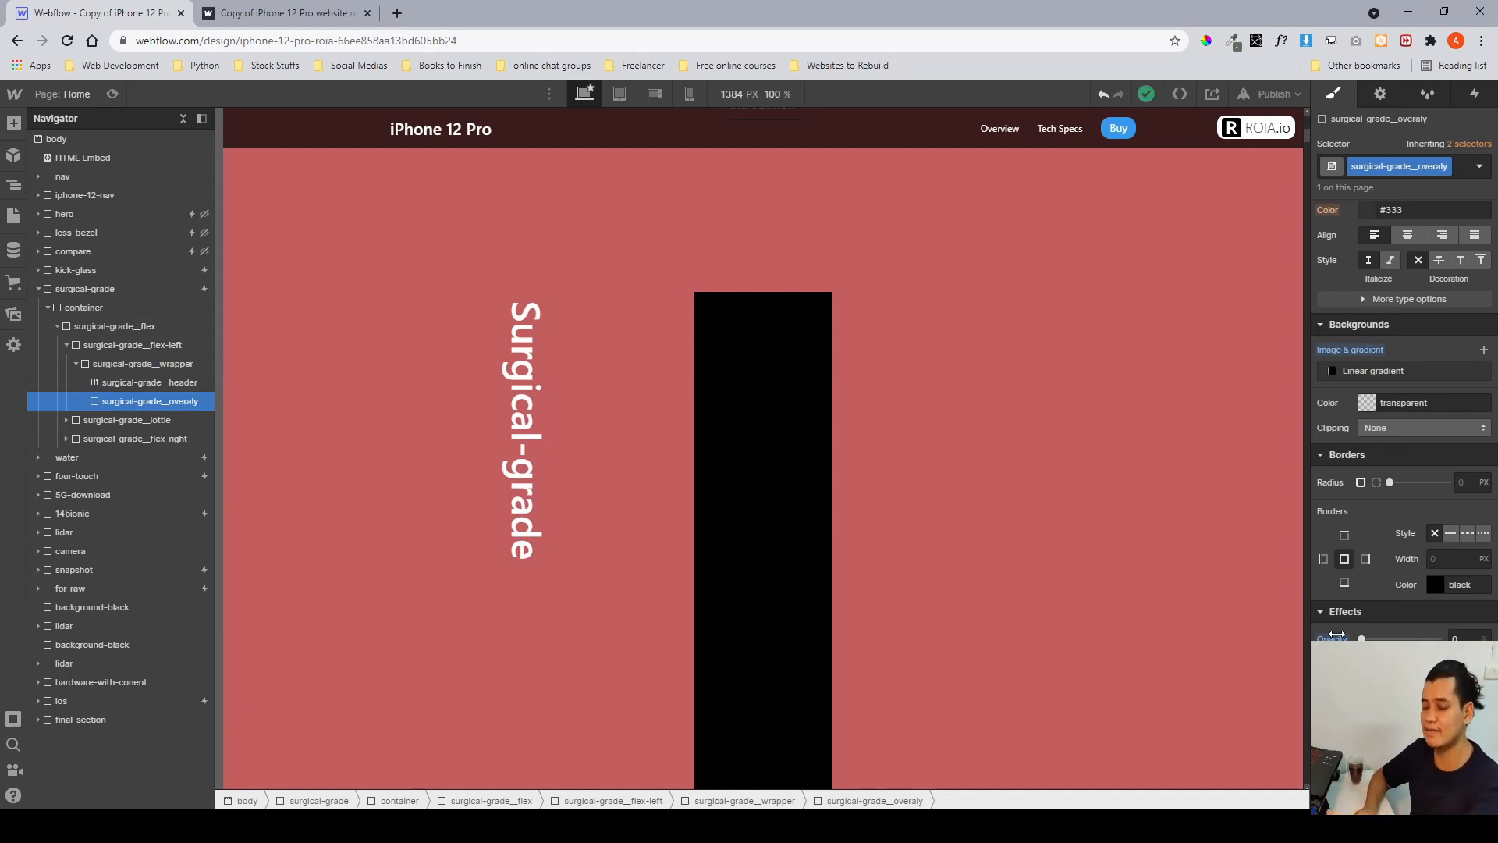
pyautogui.moveTo(1365, 639); pyautogui.dragTo(1438, 639)
pyautogui.scroll(1, 899, 535)
pyautogui.scroll(-2, 899, 535)
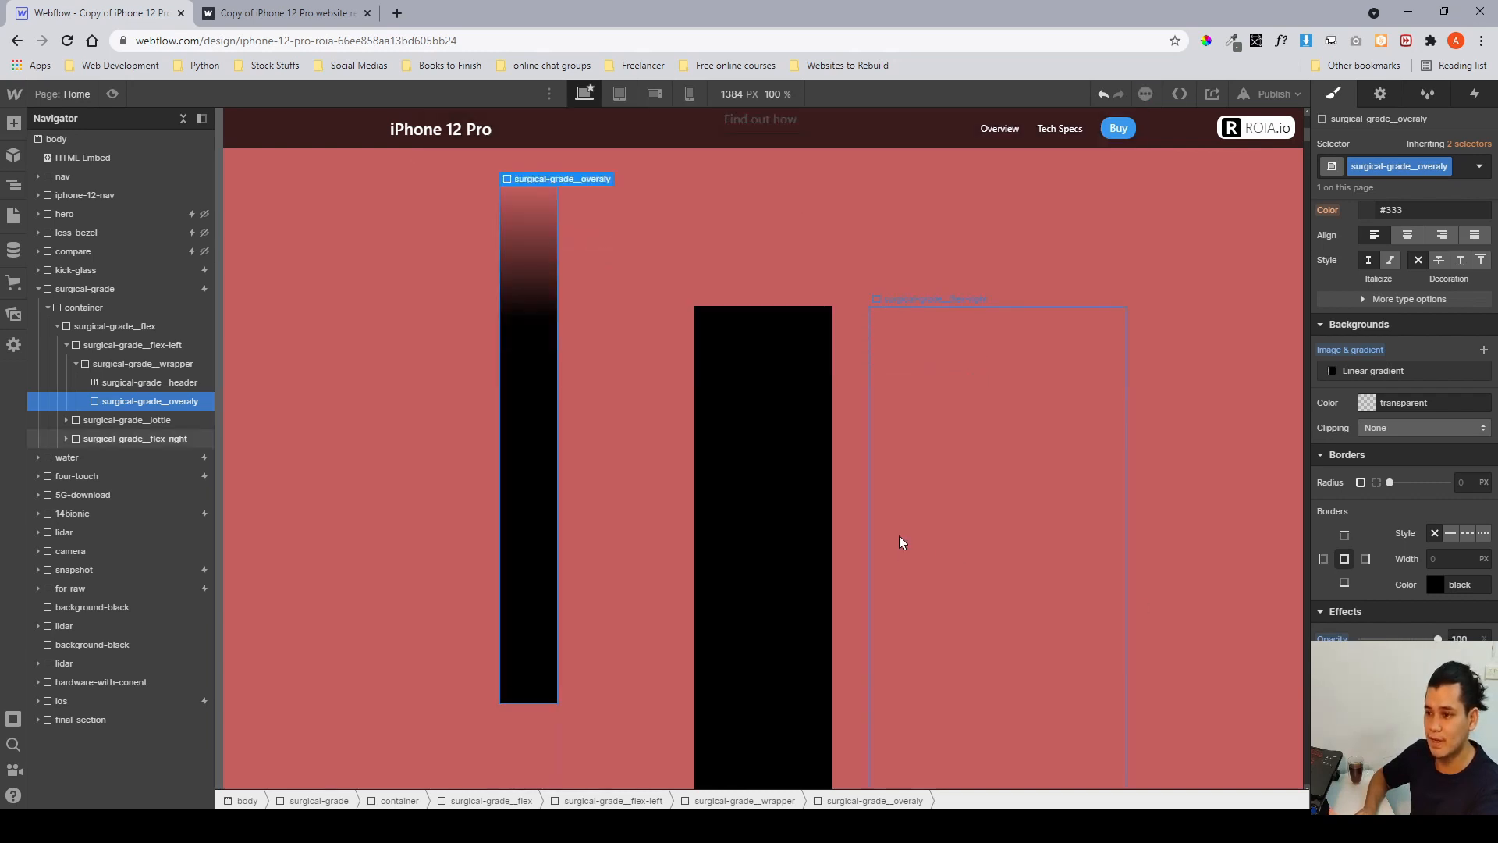
# Inspect the Lottie Animation element and the surgical-grade__lottie wrapper's width and height settings.
pyautogui.scroll(3, 898, 535)
pyautogui.scroll(-1, 899, 536)
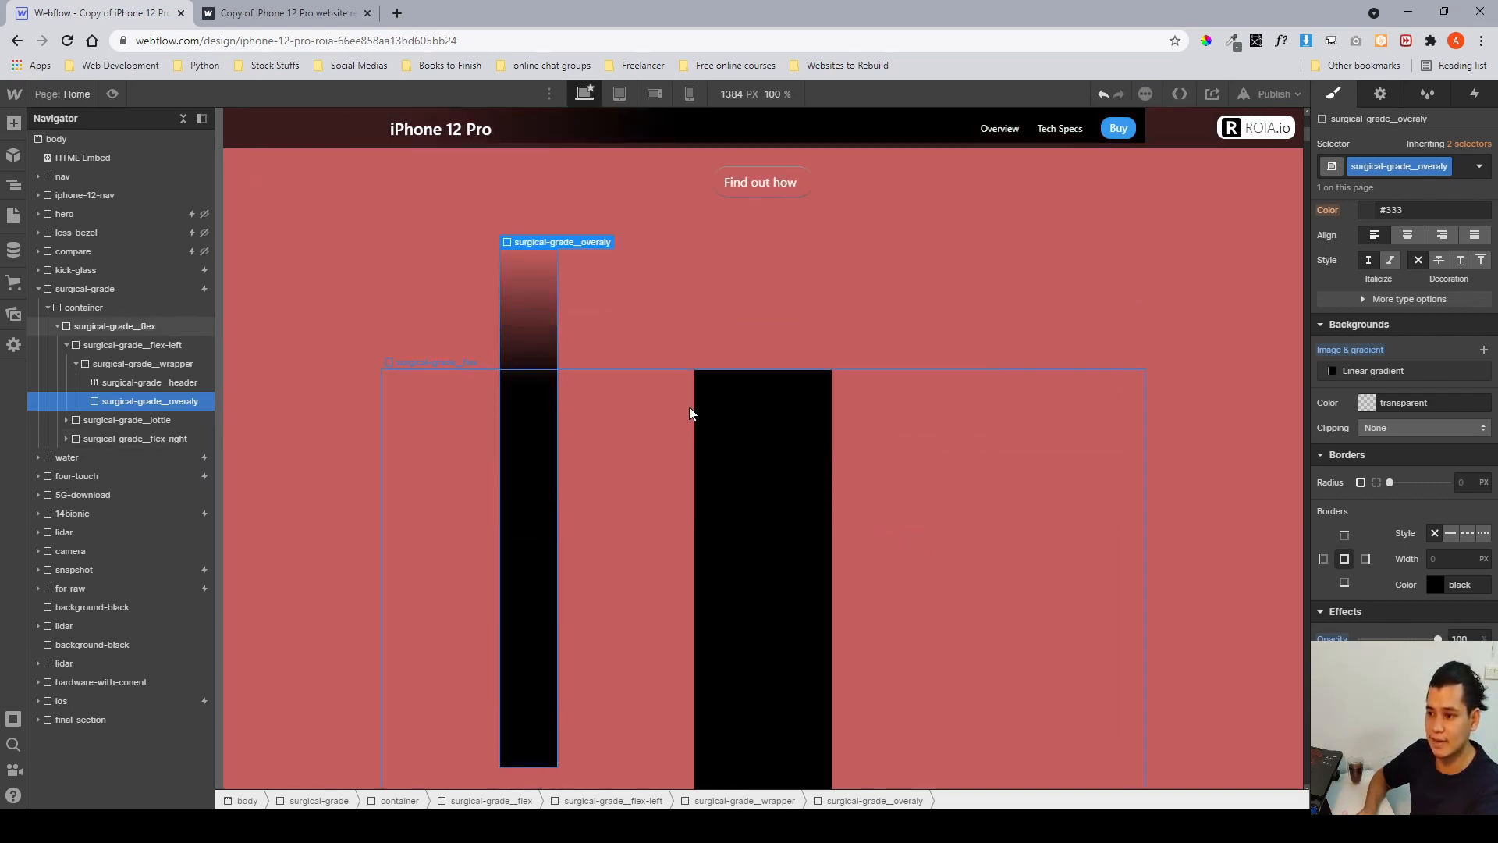
pyautogui.click(743, 412)
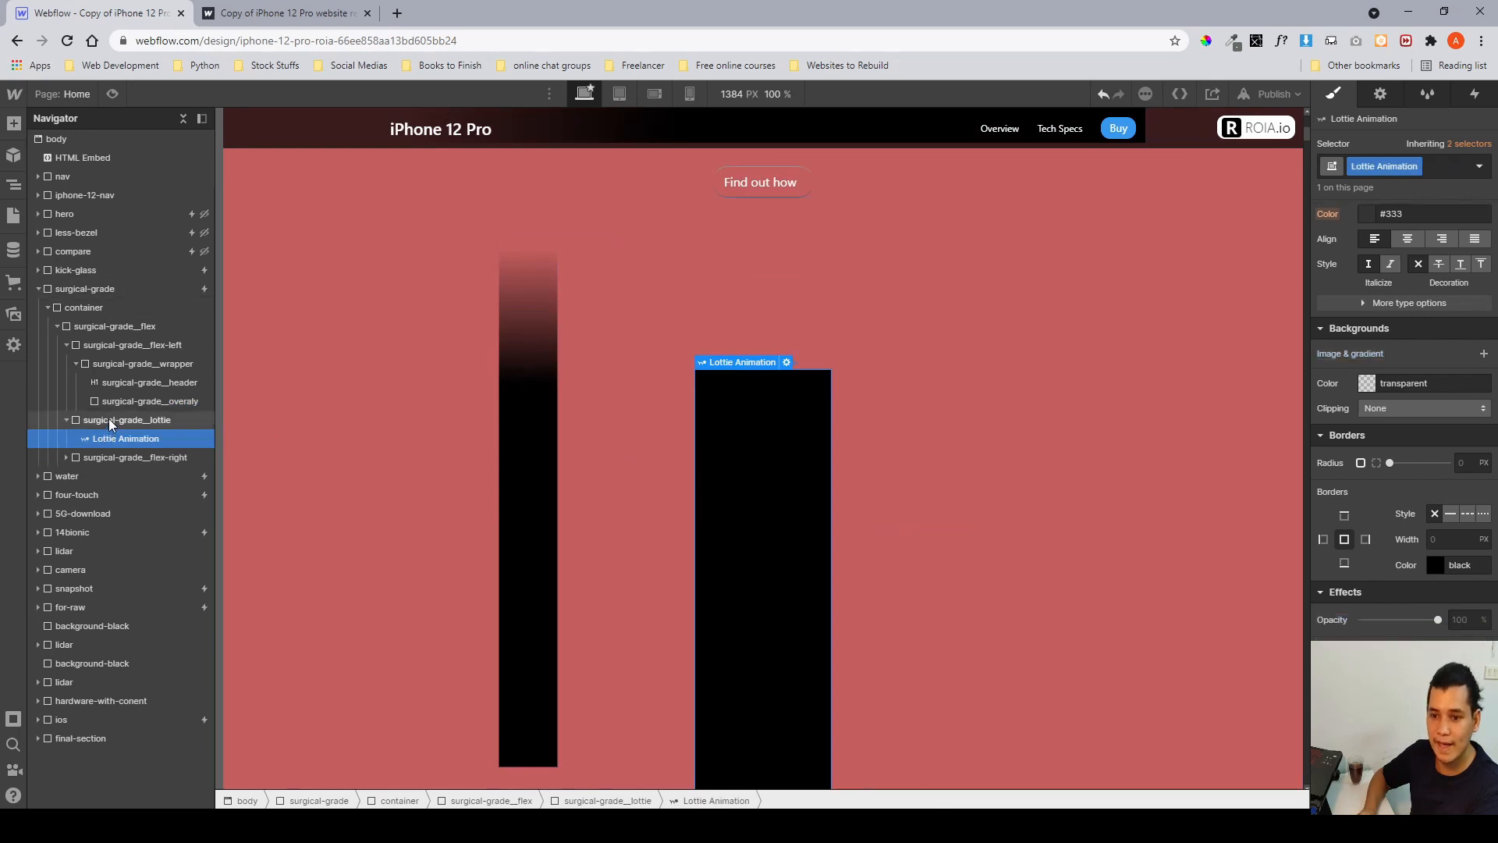
pyautogui.click(110, 419)
pyautogui.click(118, 434)
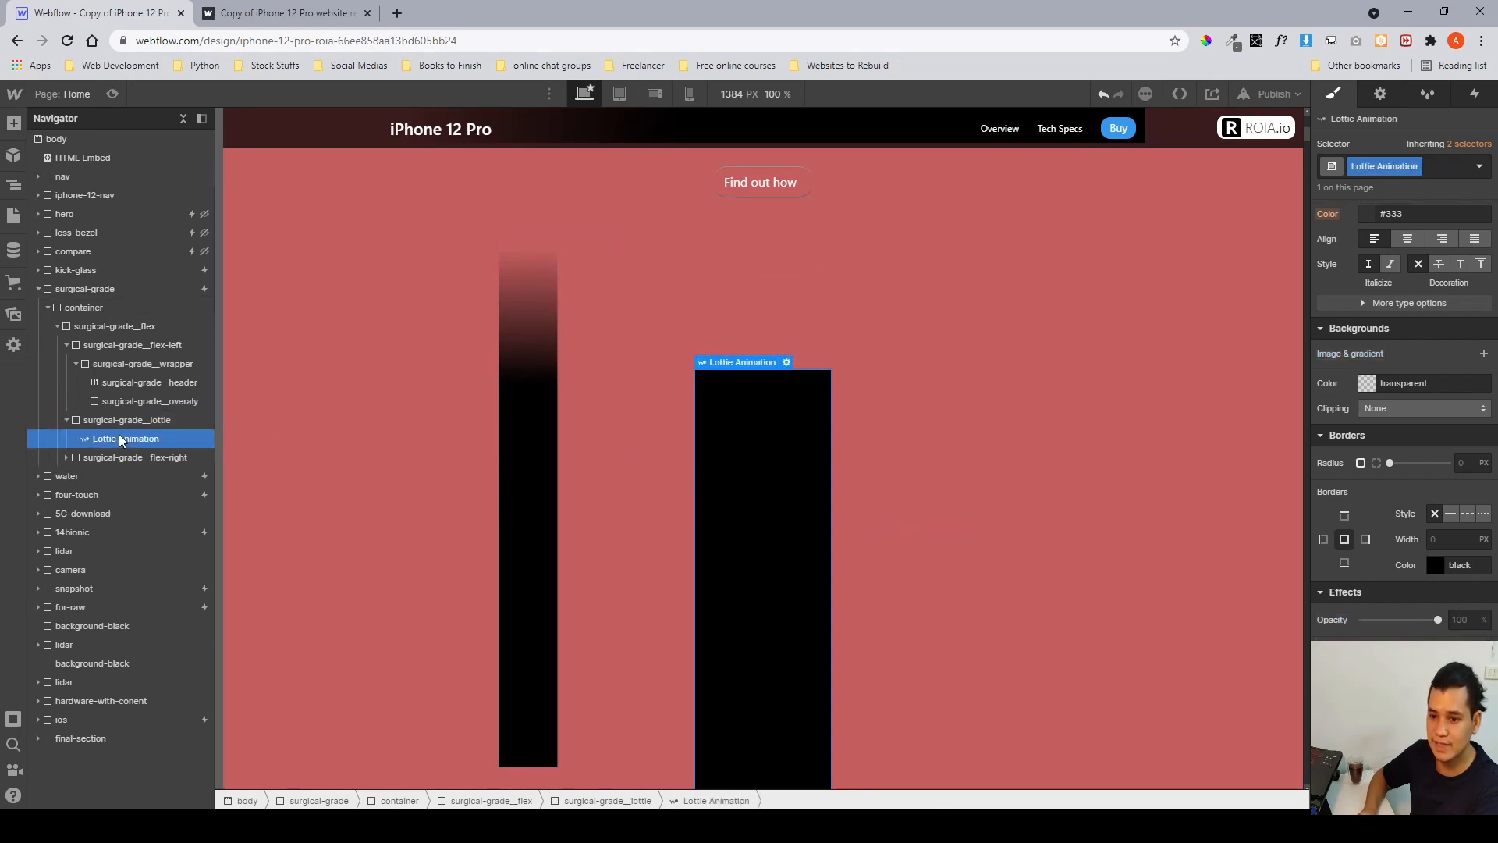
pyautogui.scroll(5, 1338, 497)
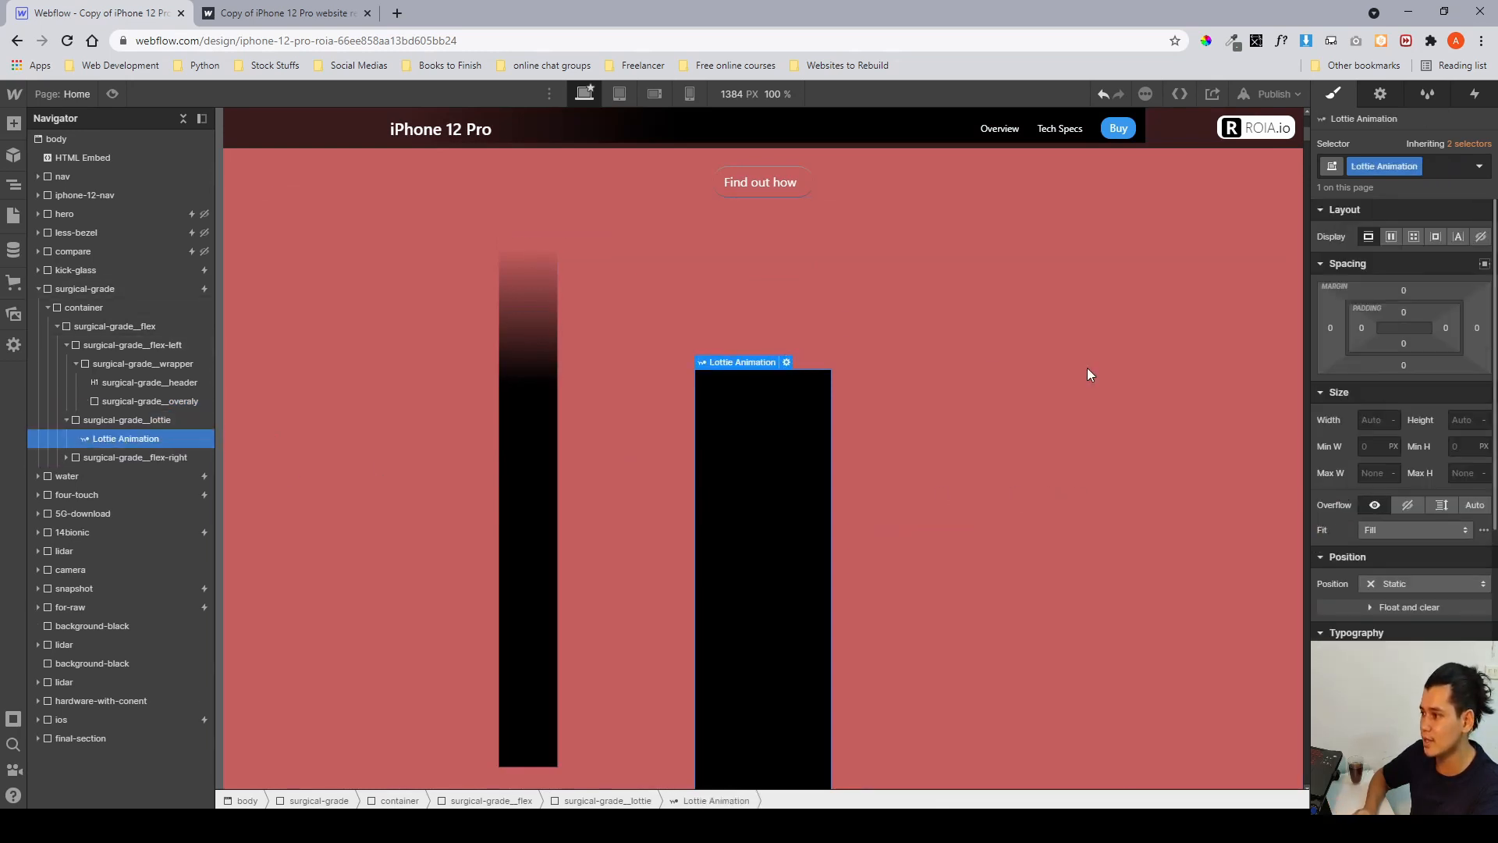
pyautogui.click(104, 420)
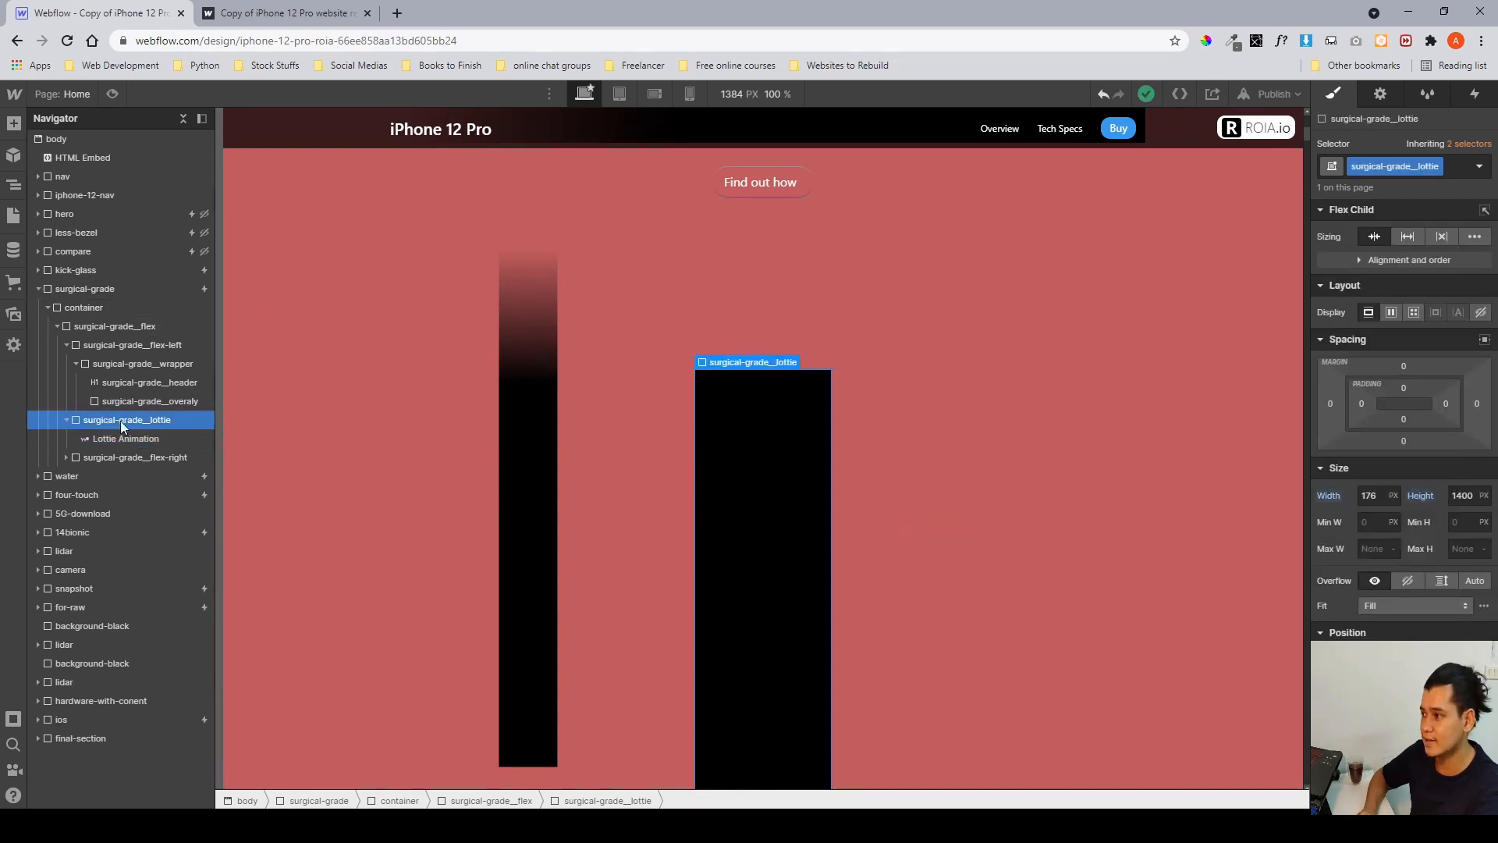
pyautogui.scroll(-1, 1358, 366)
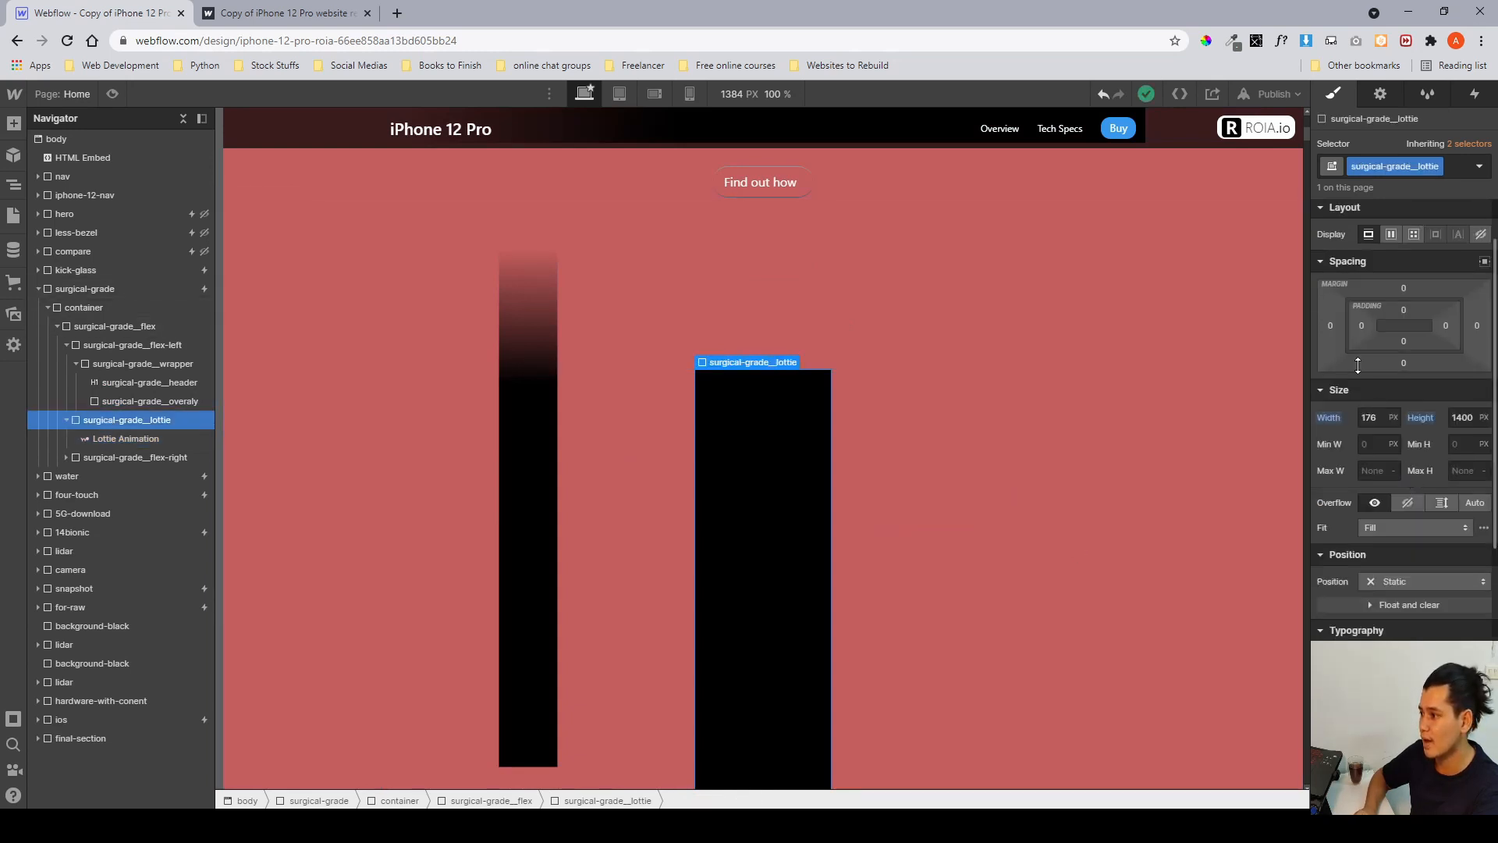
pyautogui.click(1369, 418)
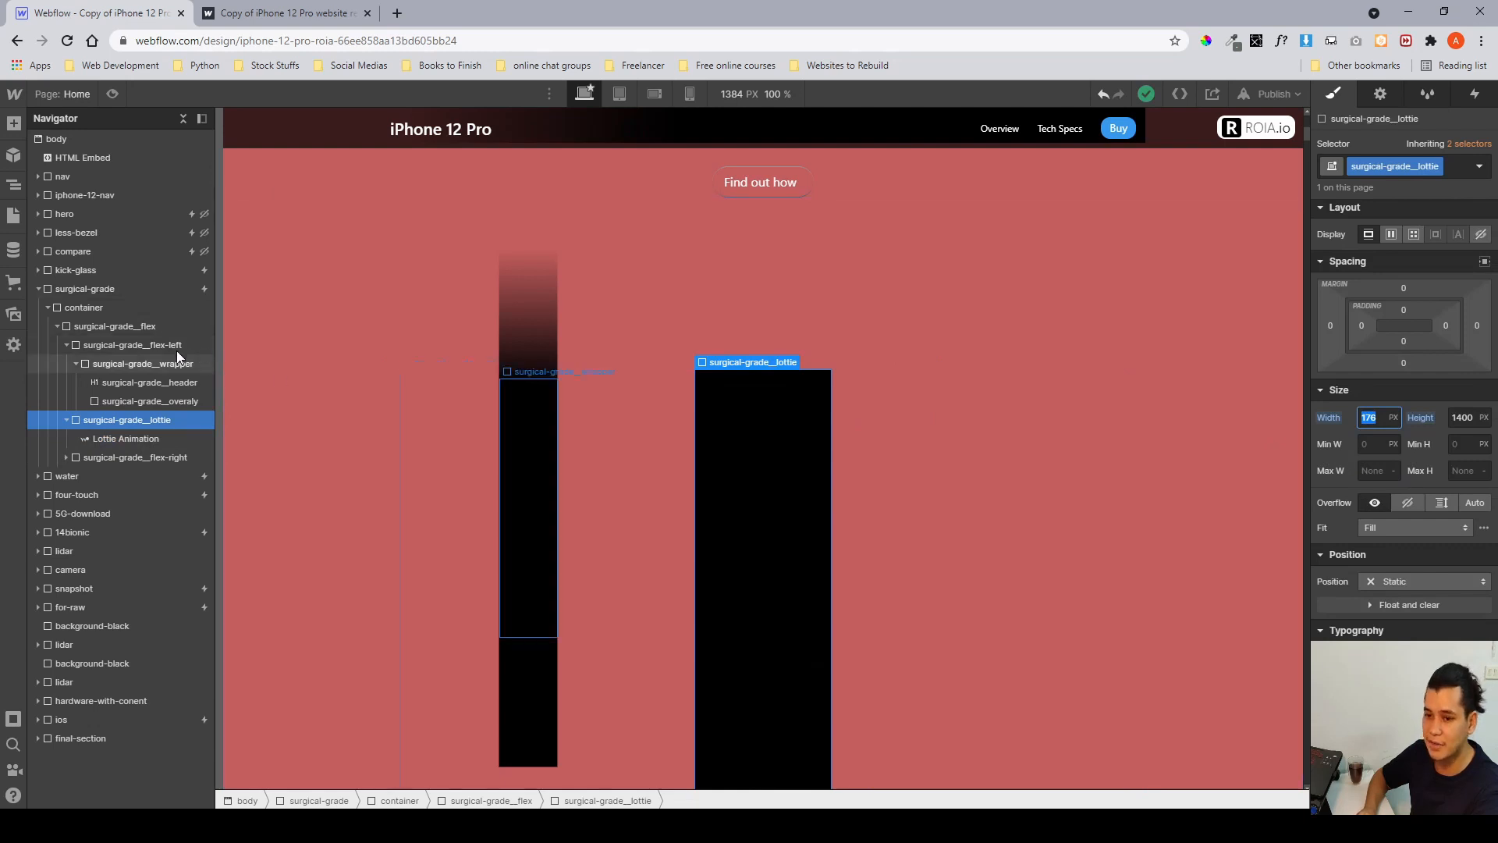
pyautogui.press('Tab')
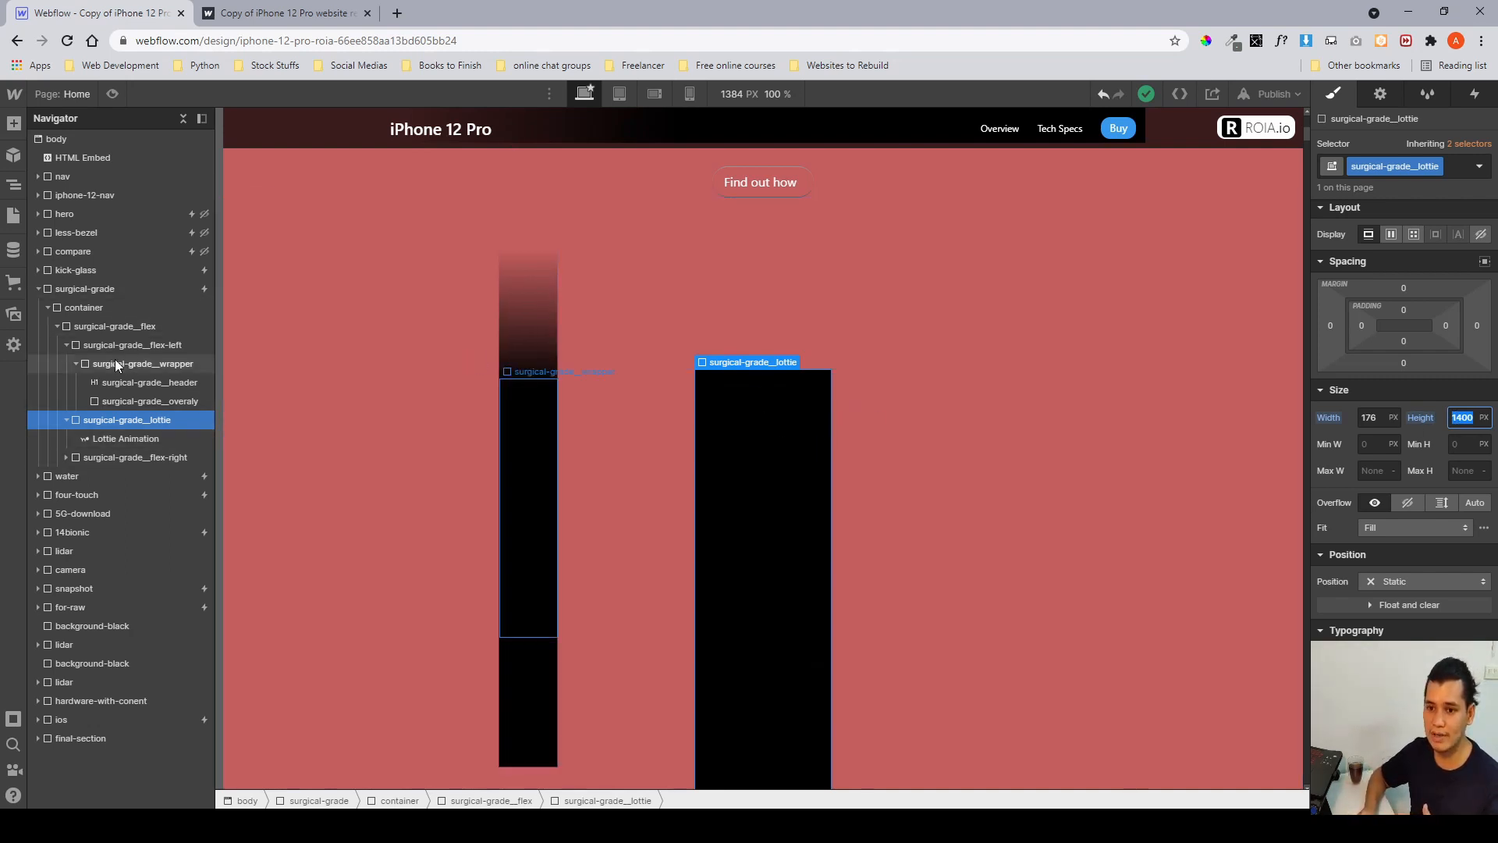
# Collapse surgical-grade__flex-left and select the flex-left and flex-right columns to examine their bounds on the canvas.
pyautogui.click(67, 345)
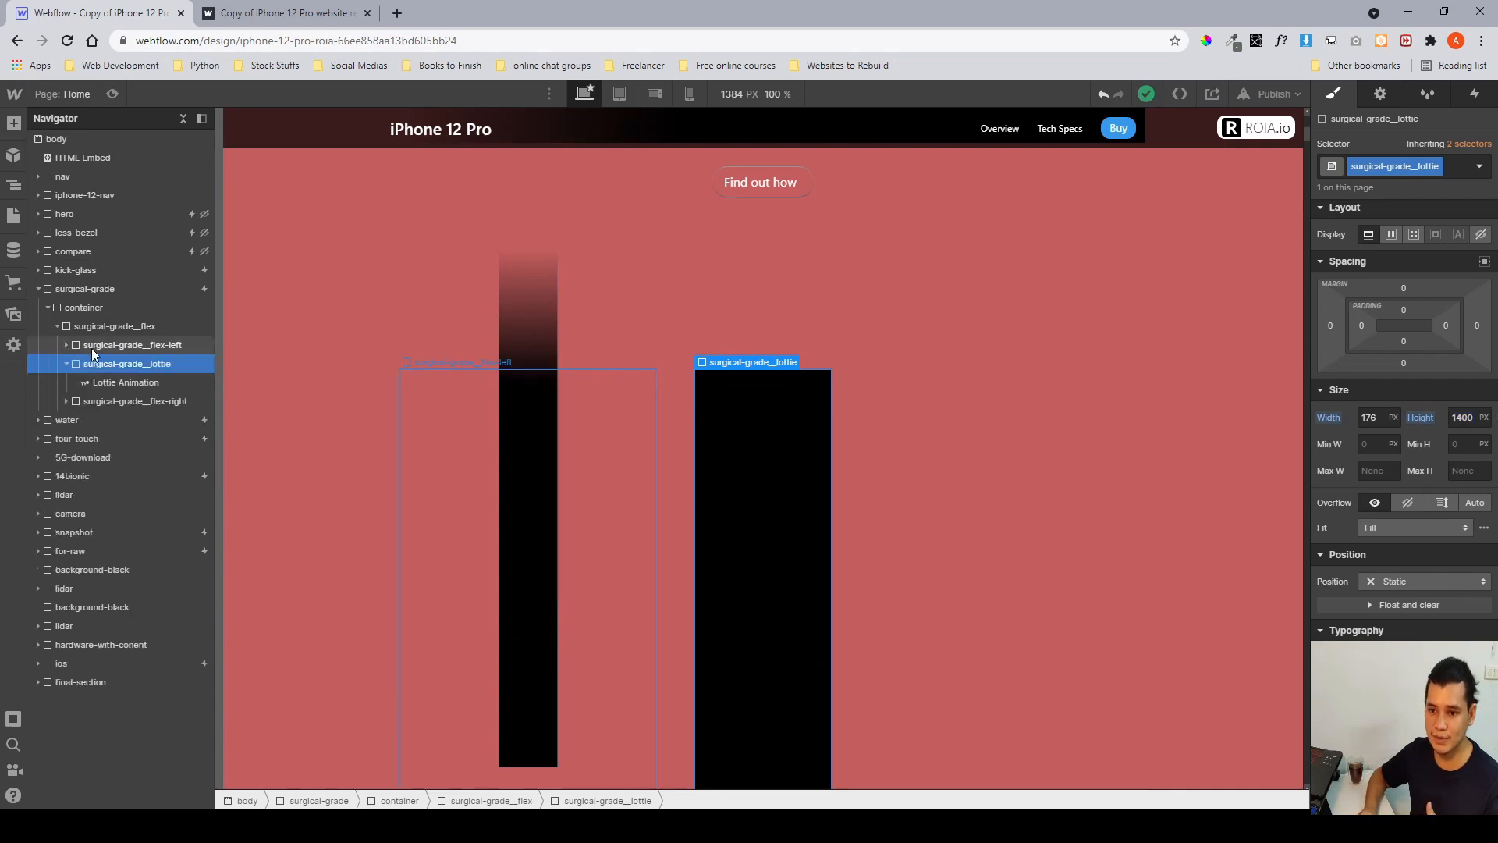
pyautogui.click(92, 348)
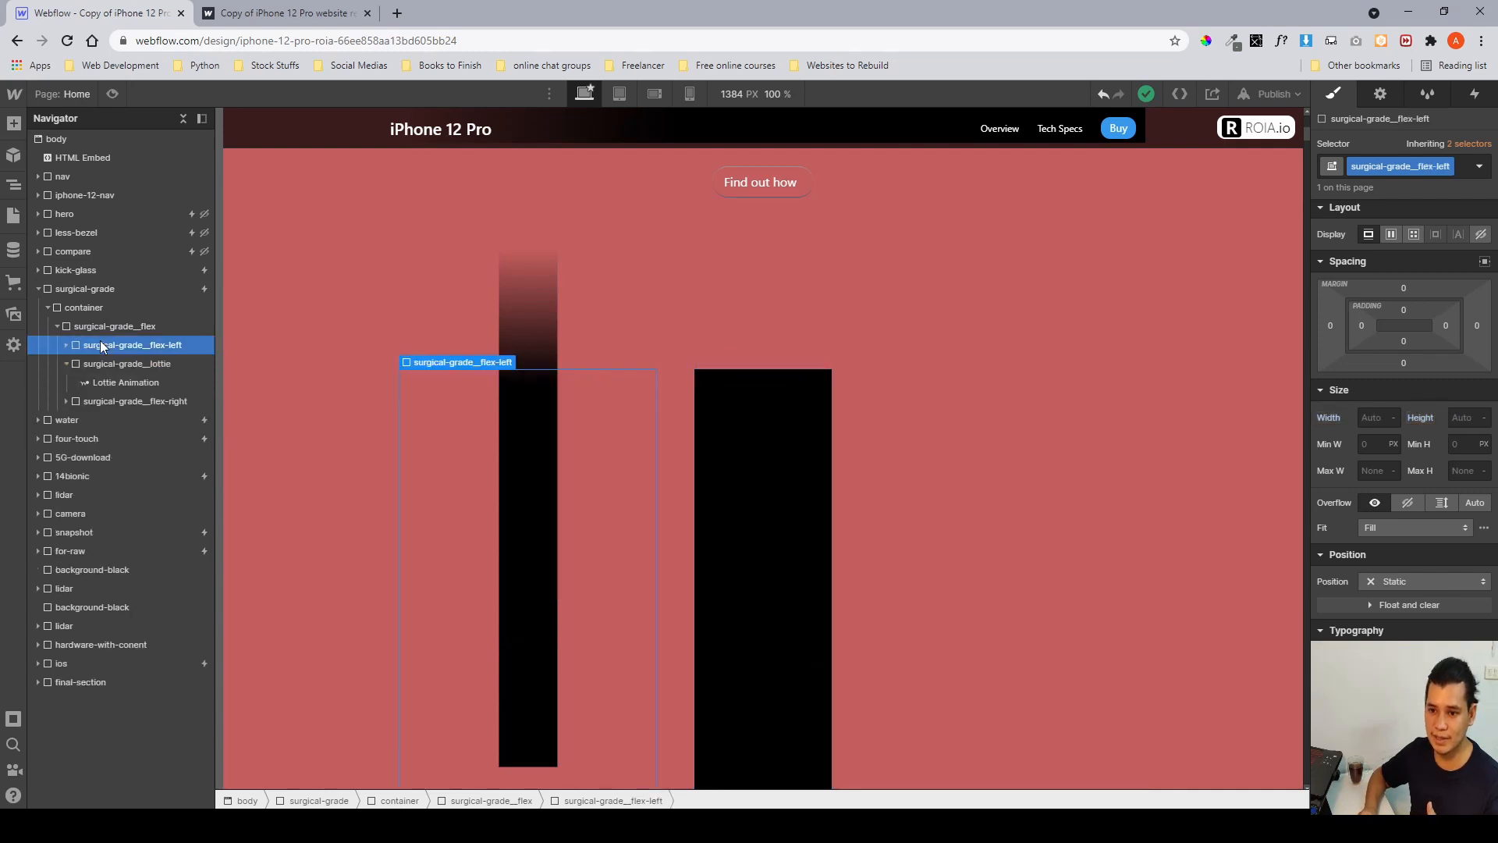
pyautogui.click(100, 399)
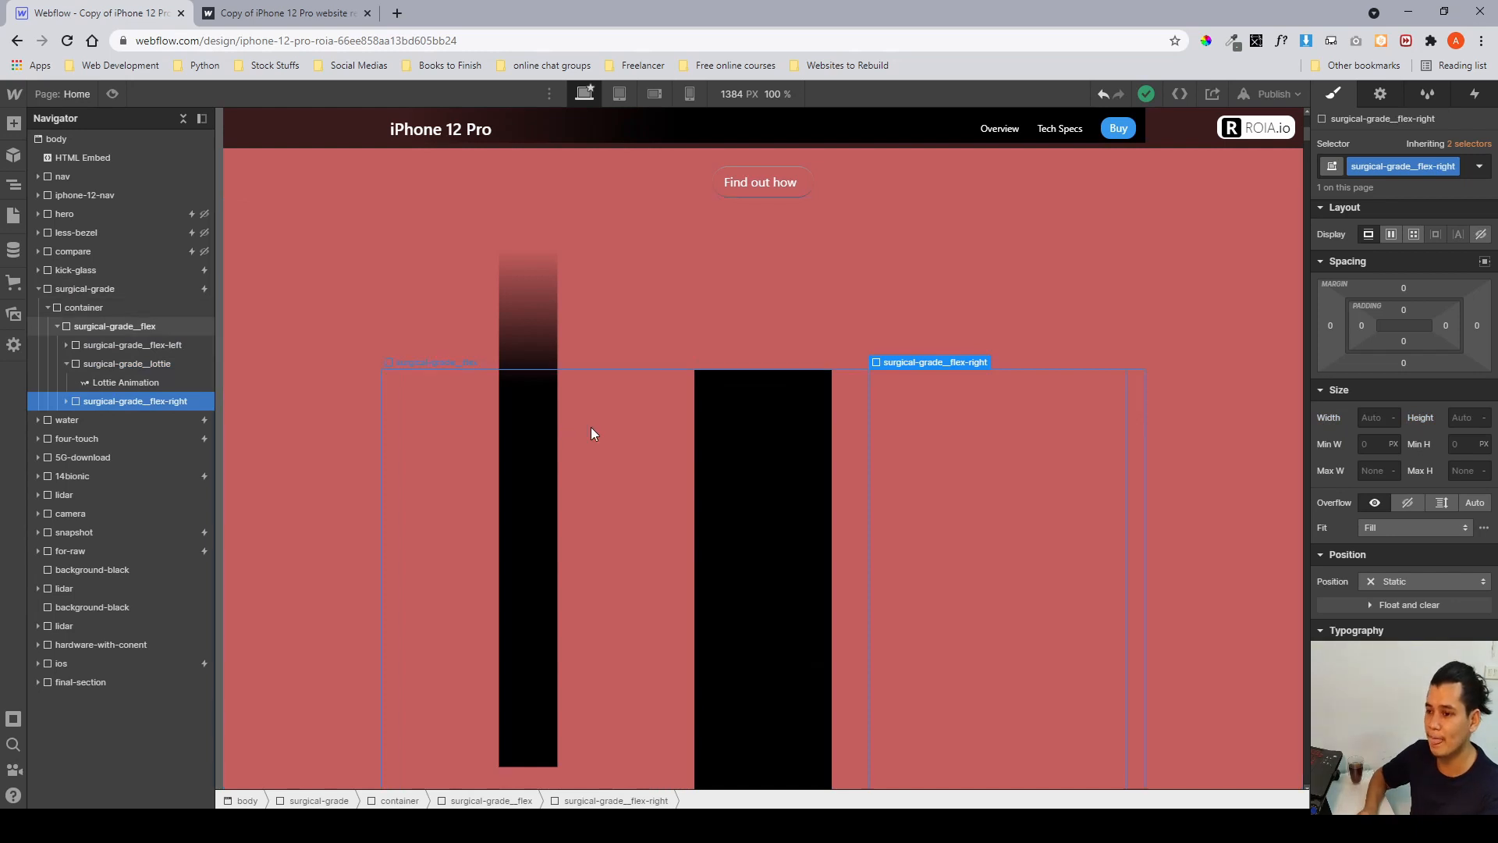
pyautogui.scroll(-4, 592, 428)
# Switch to the published site tab and scroll through the surgical-grade section to preview its scroll animation.
pyautogui.click(245, 14)
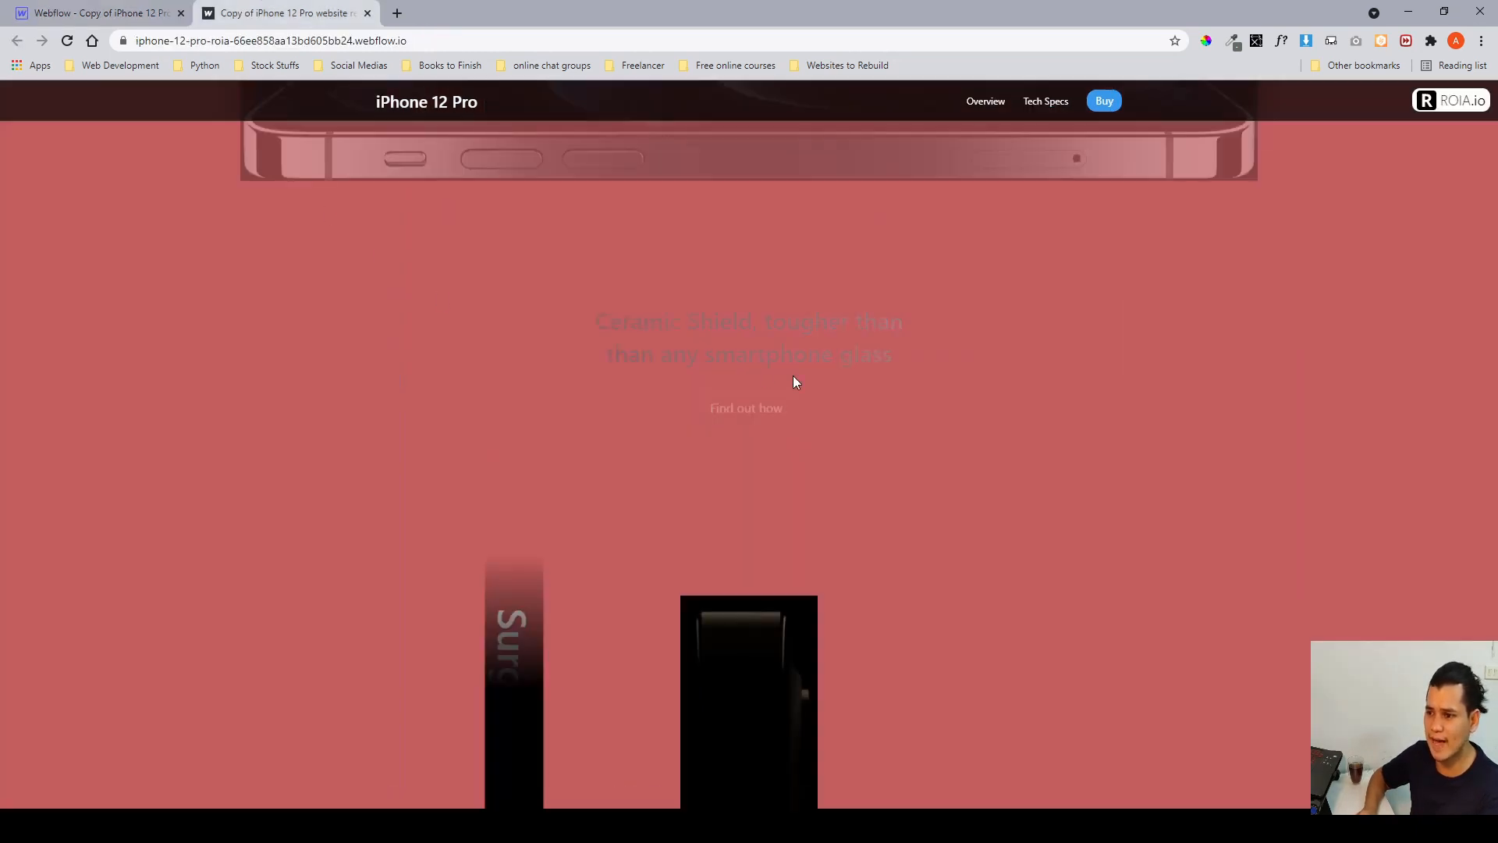
pyautogui.scroll(-5, 793, 376)
pyautogui.scroll(-5, 792, 376)
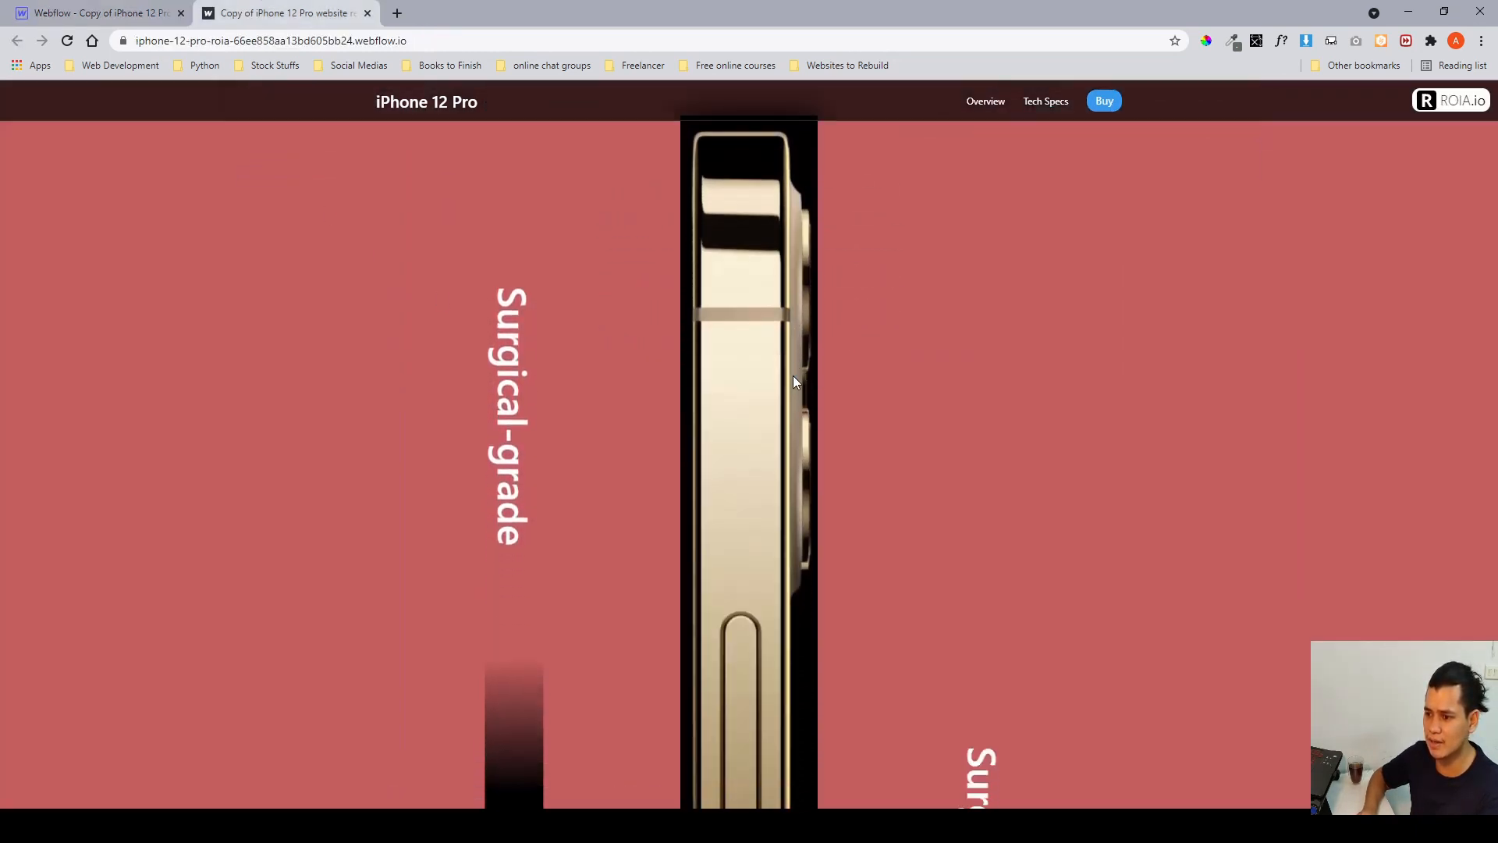
pyautogui.scroll(-7, 793, 382)
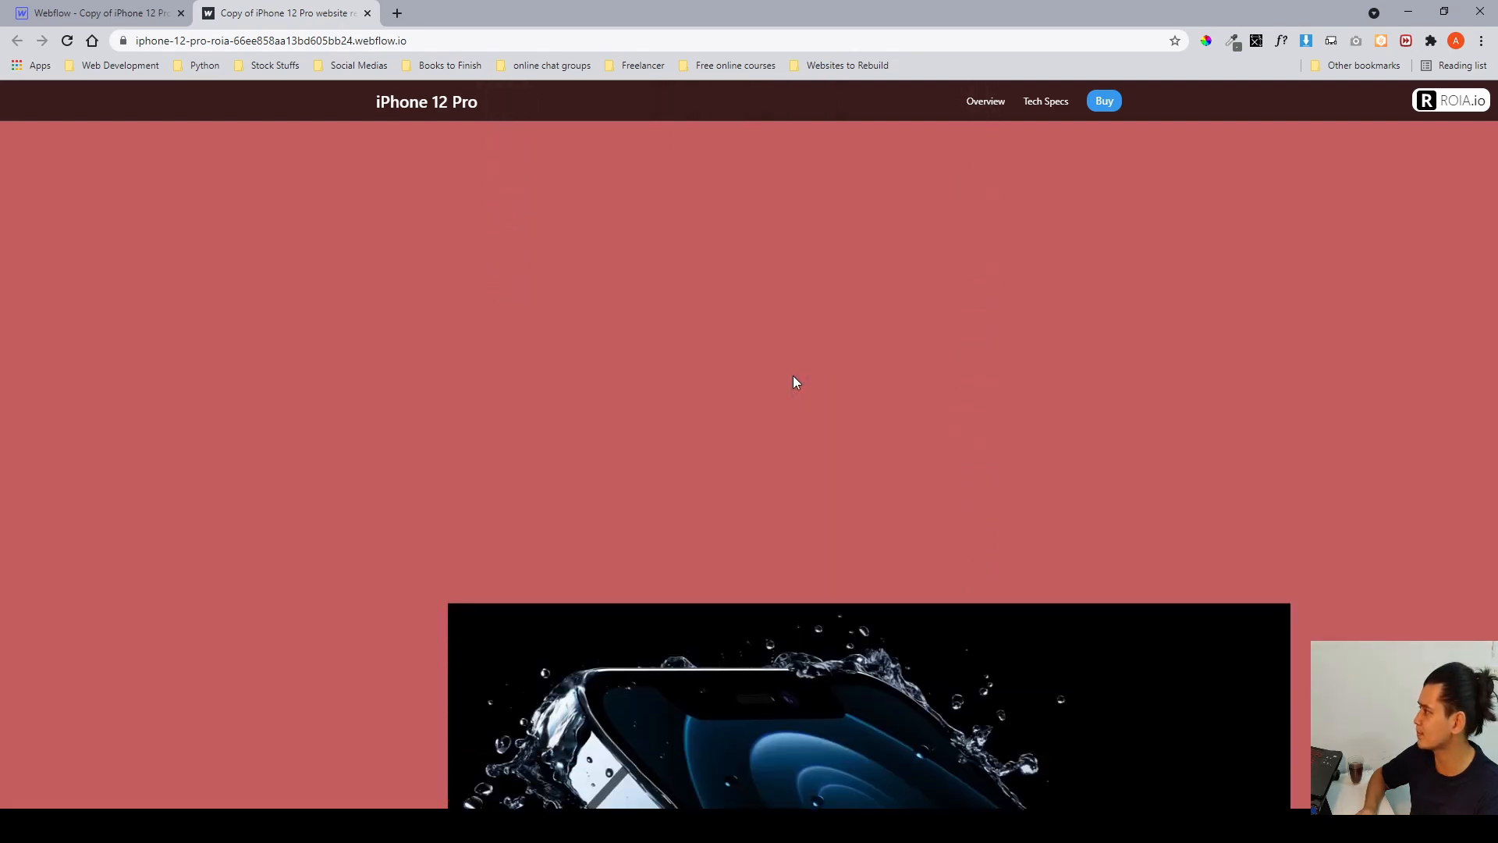
pyautogui.scroll(-2, 793, 378)
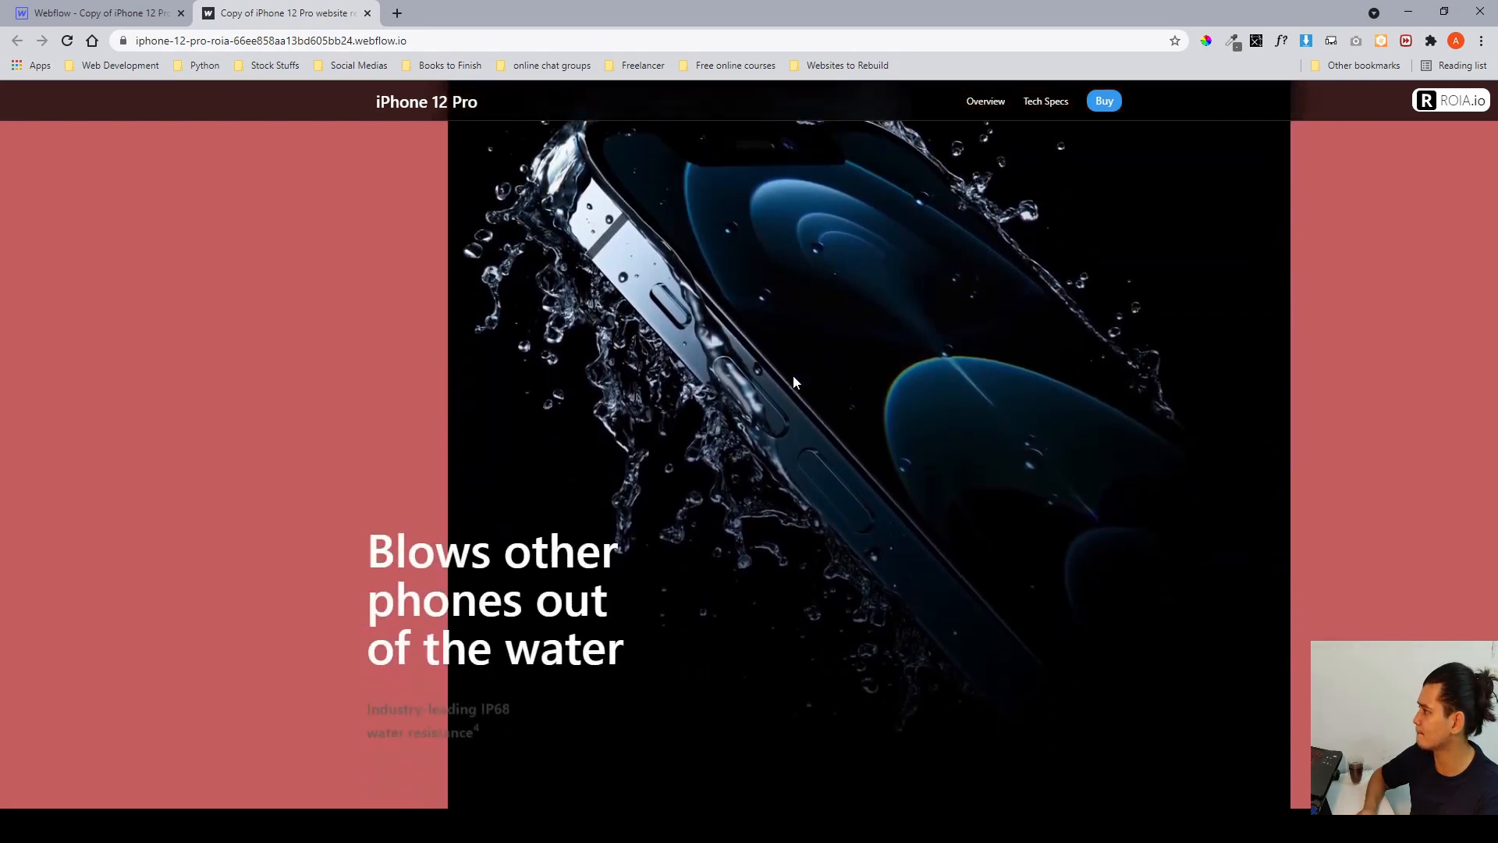
pyautogui.scroll(9, 794, 378)
pyautogui.scroll(5, 793, 376)
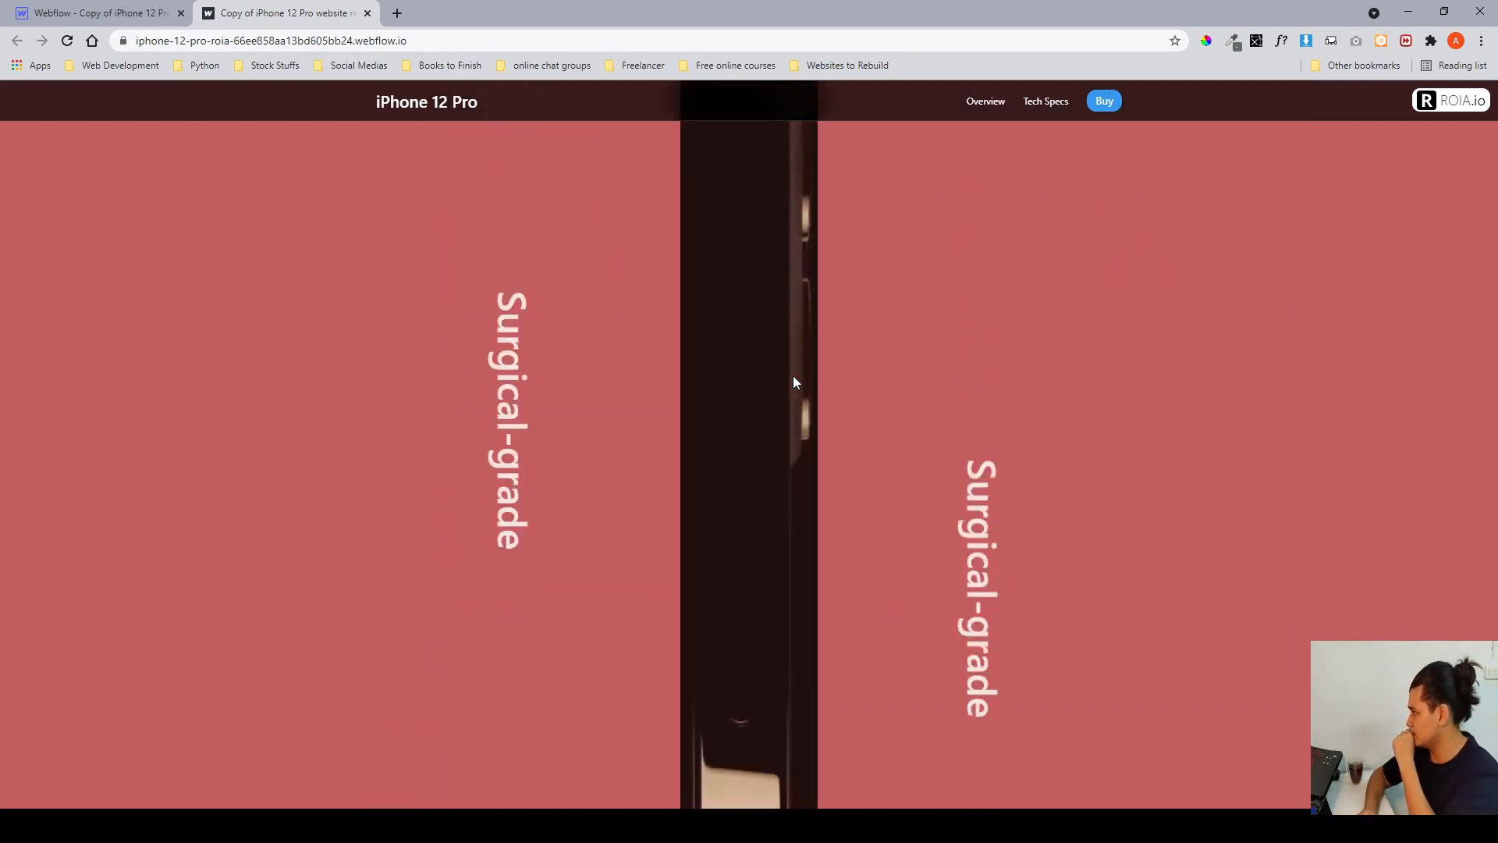
pyautogui.scroll(-5, 792, 382)
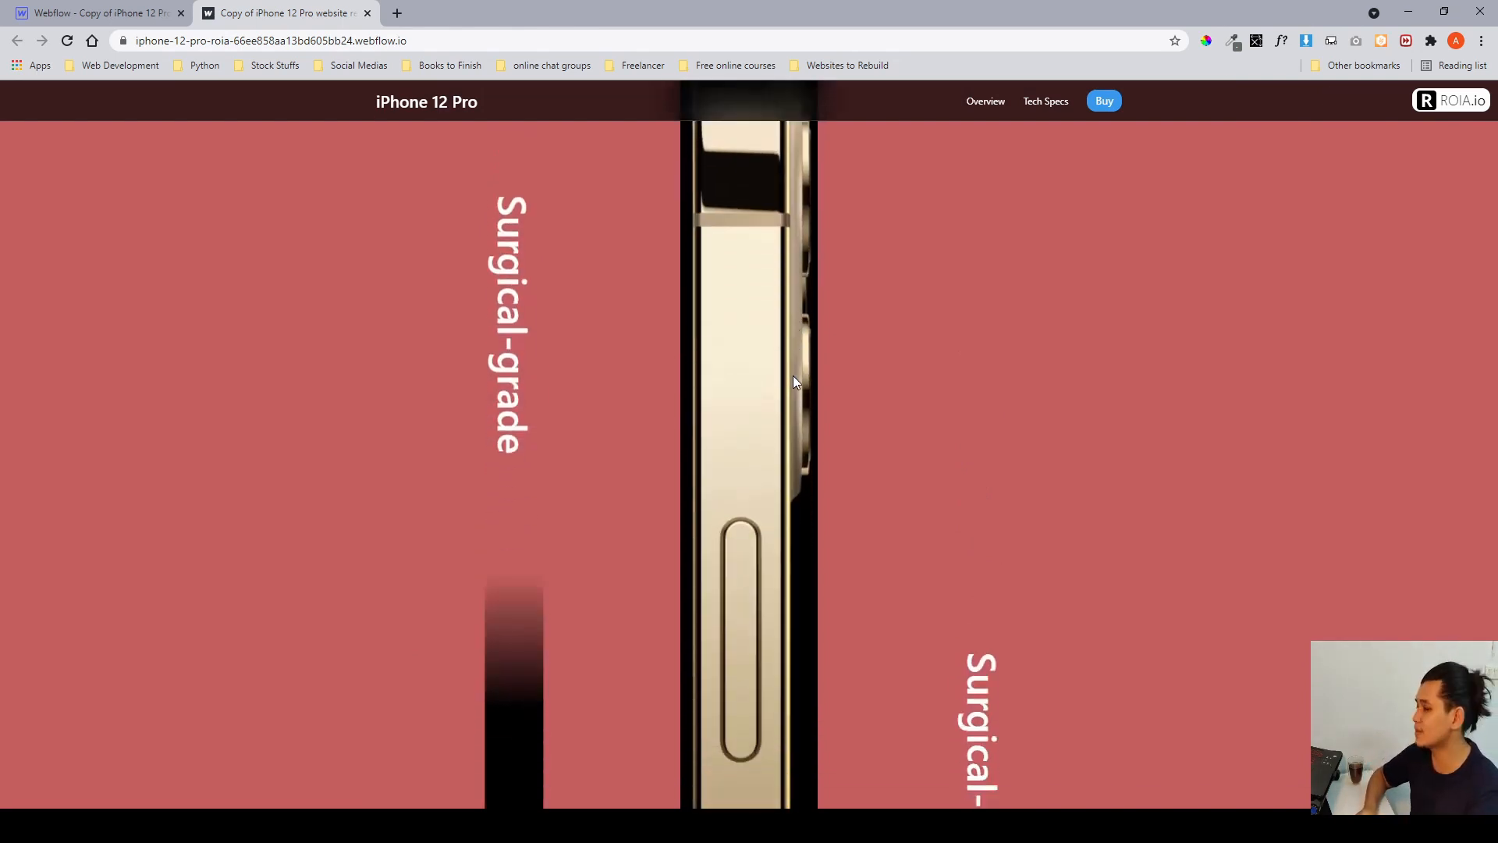
pyautogui.scroll(2, 793, 382)
pyautogui.scroll(5, 792, 376)
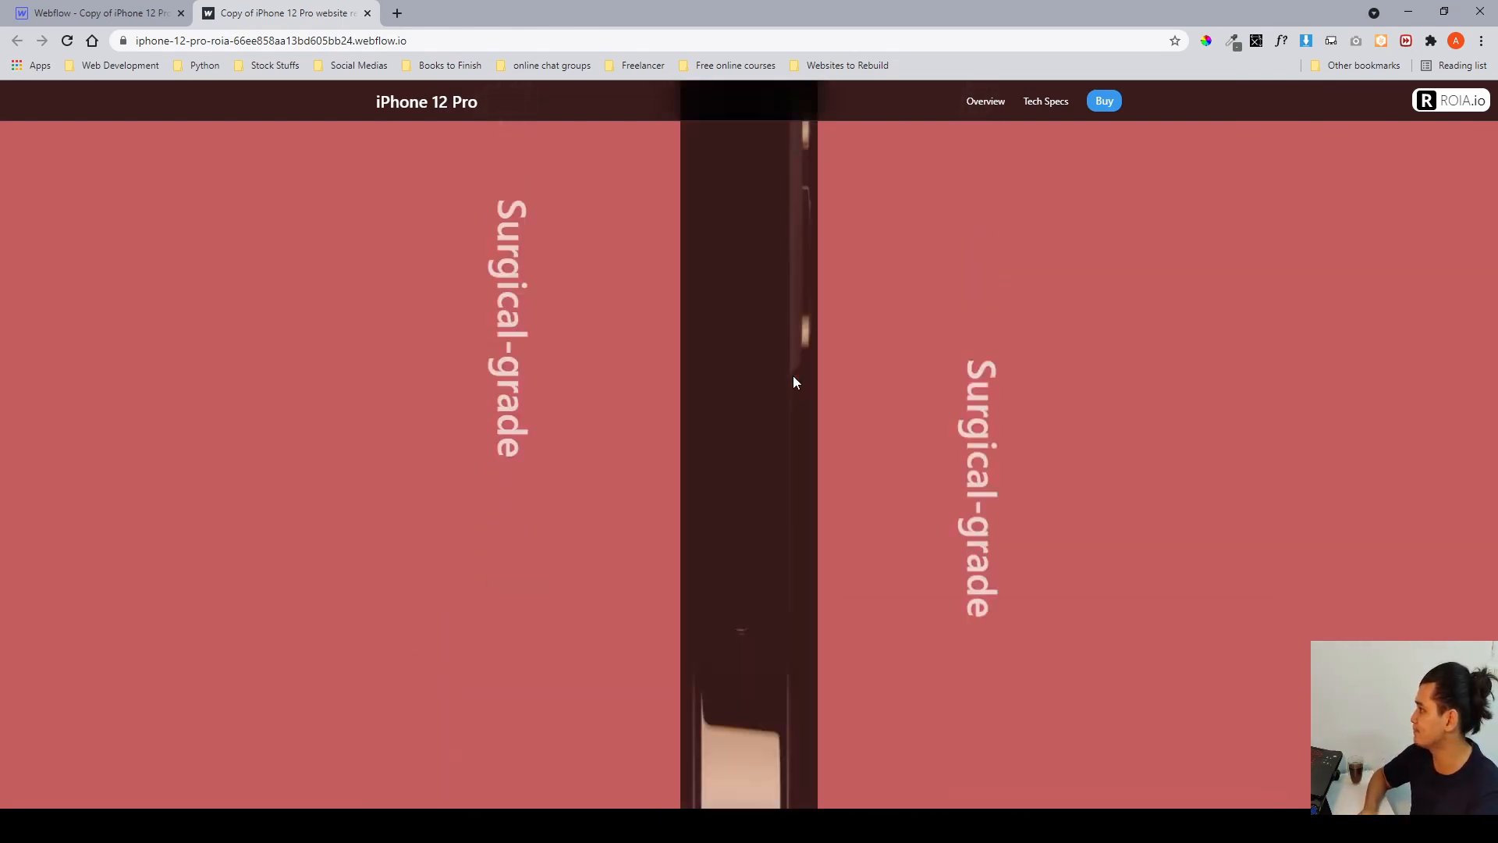
pyautogui.scroll(4, 793, 376)
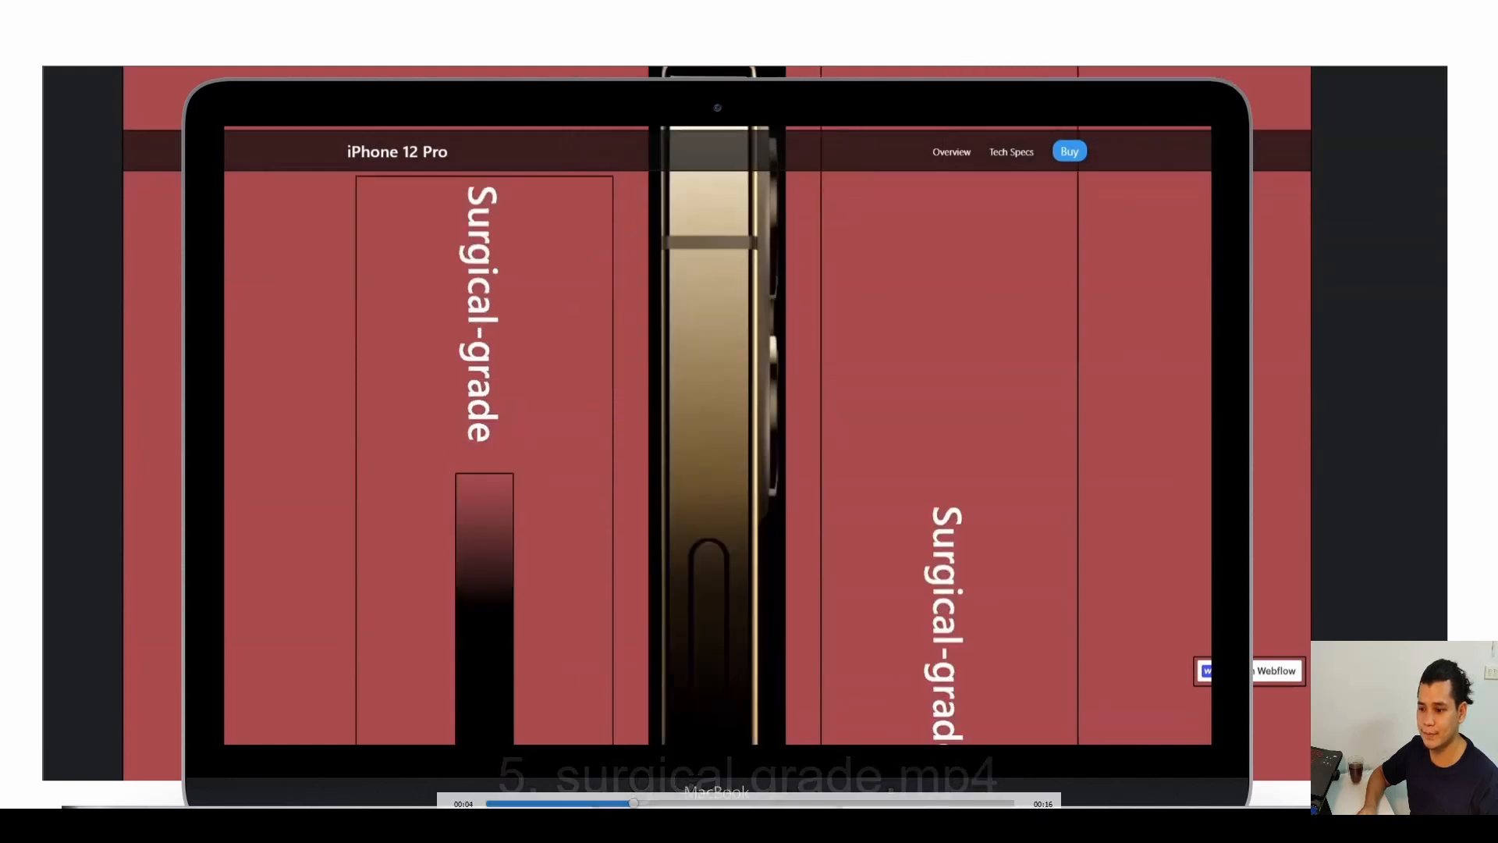
# Scrub through the surgical-grade.mp4 reference video to review the intended animation.
pyautogui.click(553, 641)
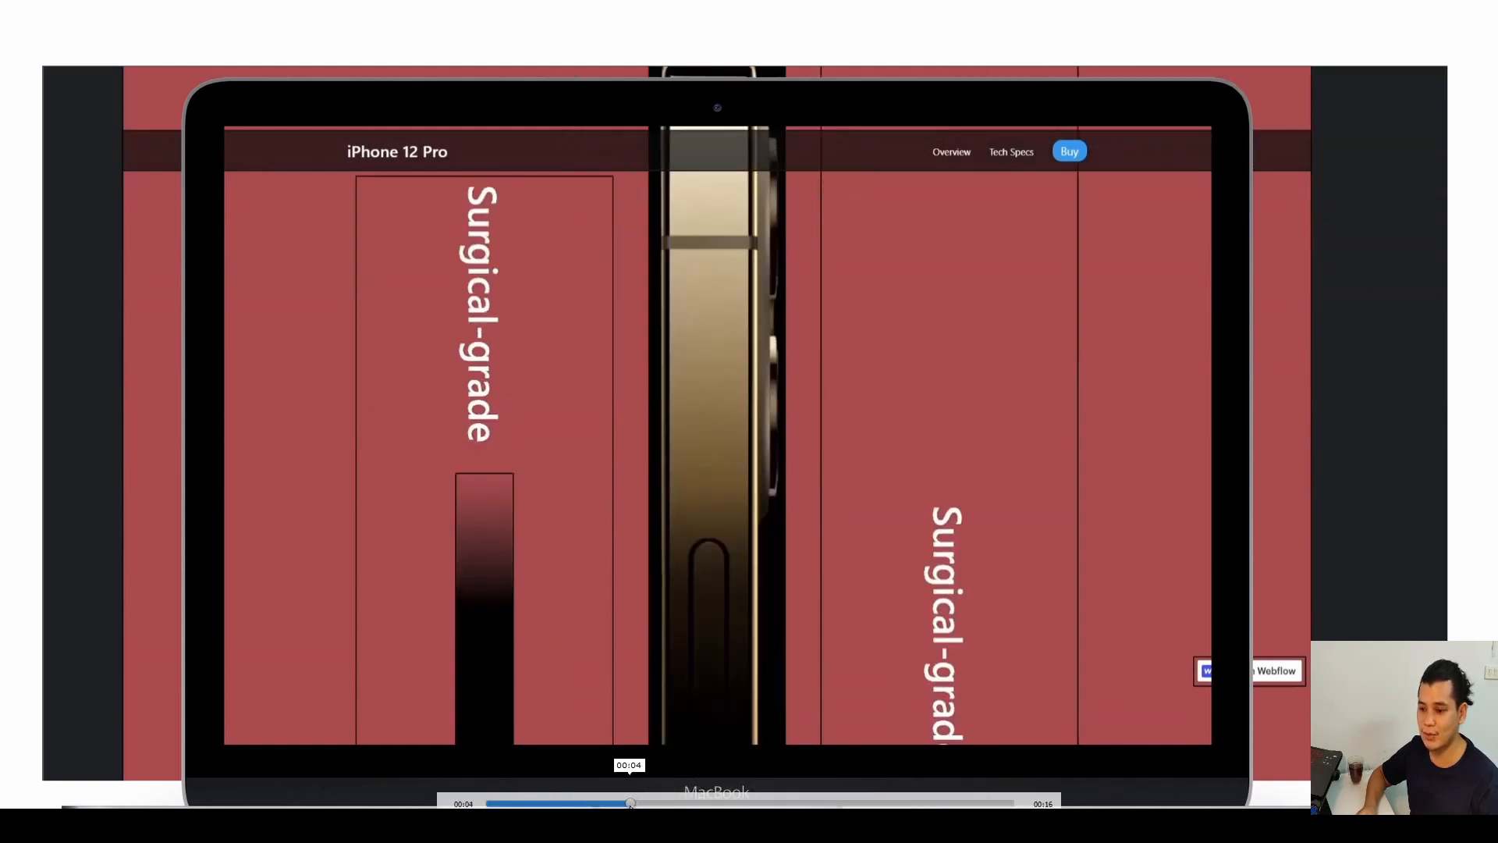
pyautogui.moveTo(631, 803); pyautogui.dragTo(498, 804)
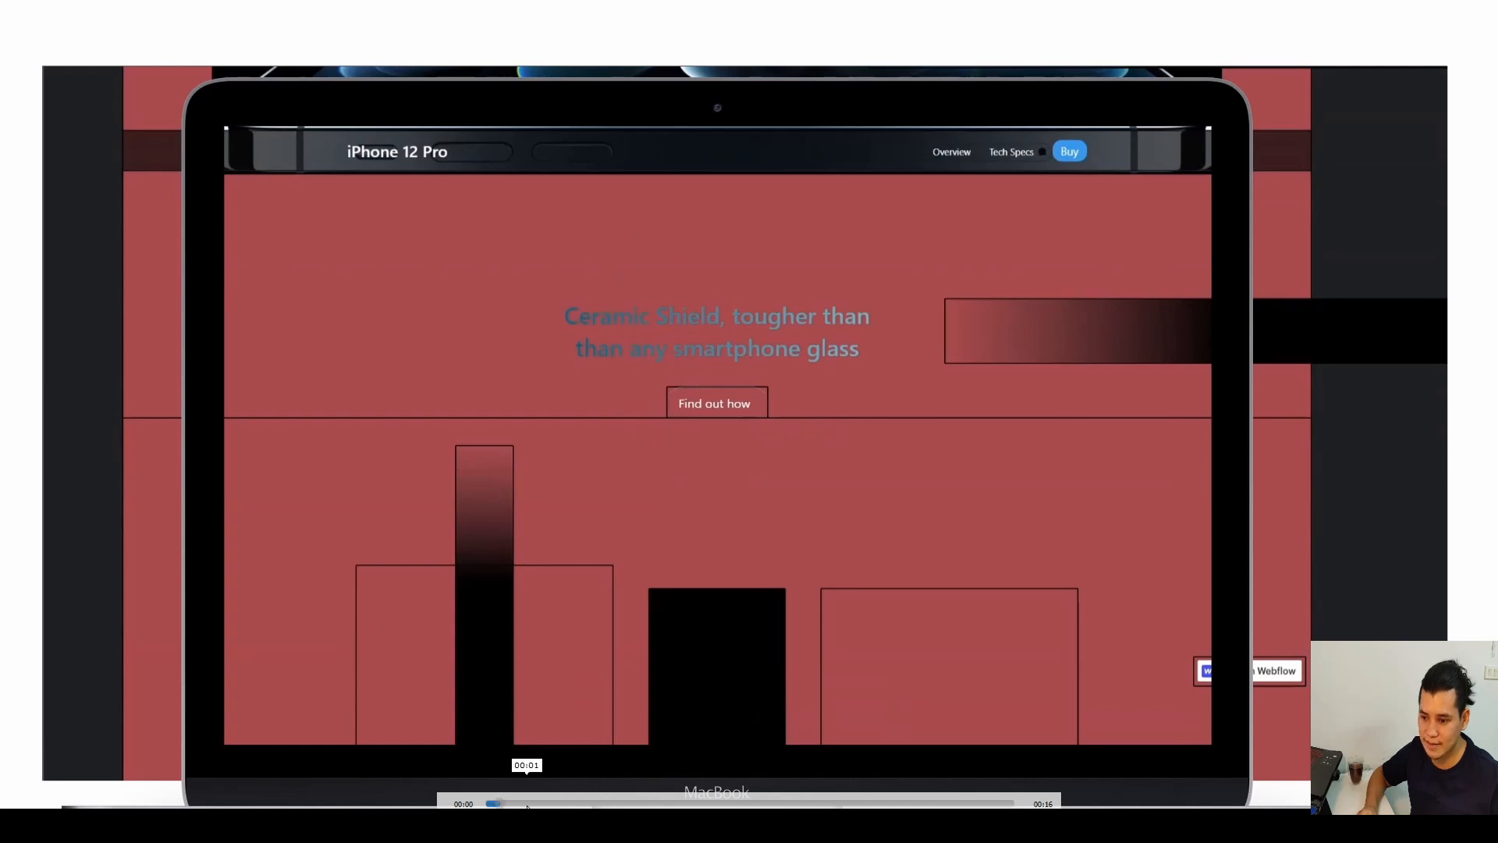
pyautogui.moveTo(498, 805); pyautogui.dragTo(660, 804)
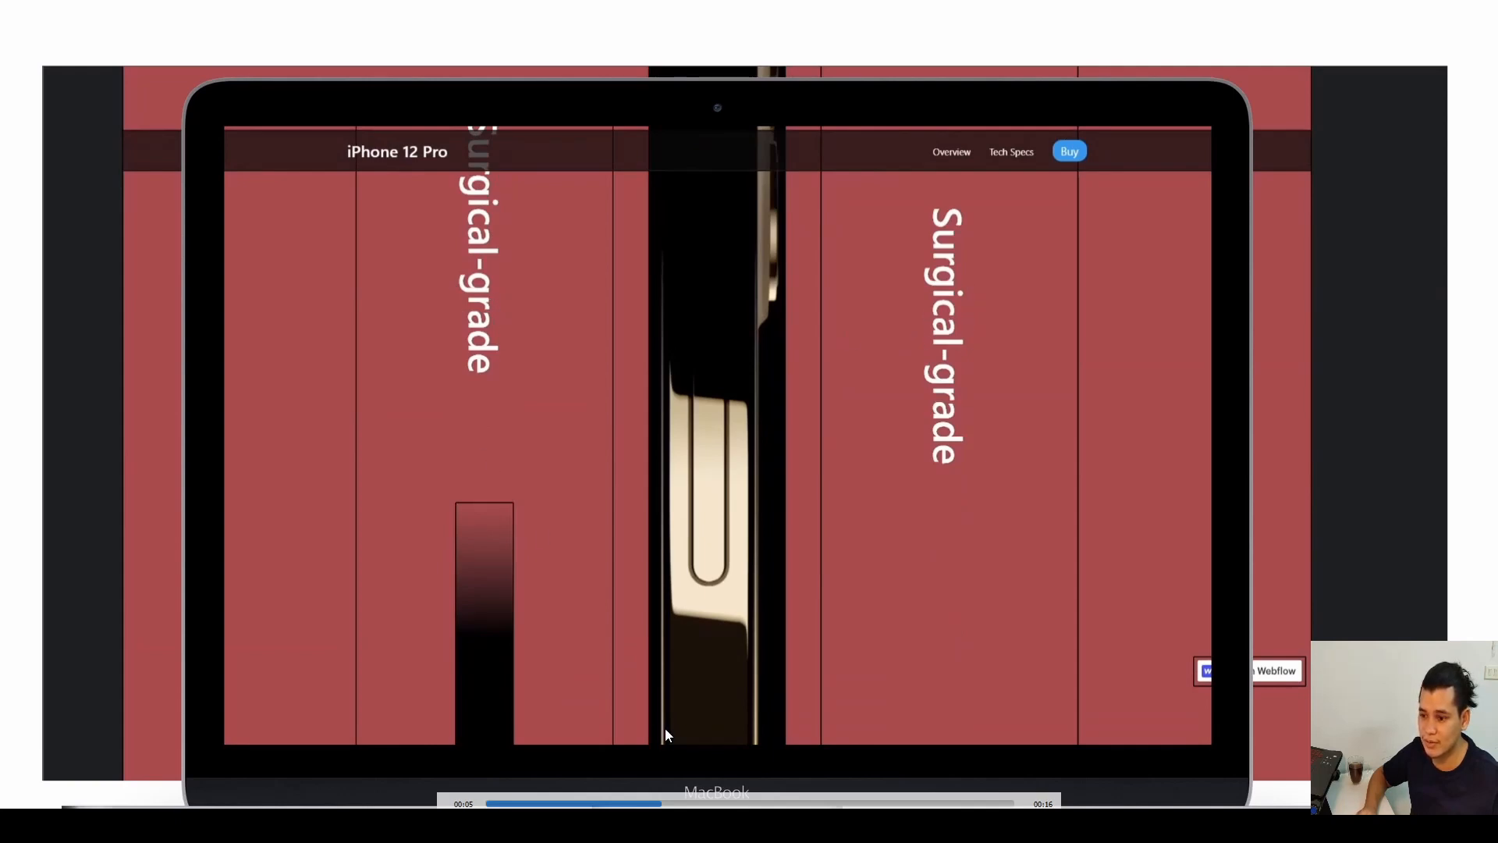
# Return to the Webflow Designer, select the surgical-grade section and open its surgical grade scroll animation for editing.
pyautogui.moveTo(655, 802); pyautogui.dragTo(1013, 802)
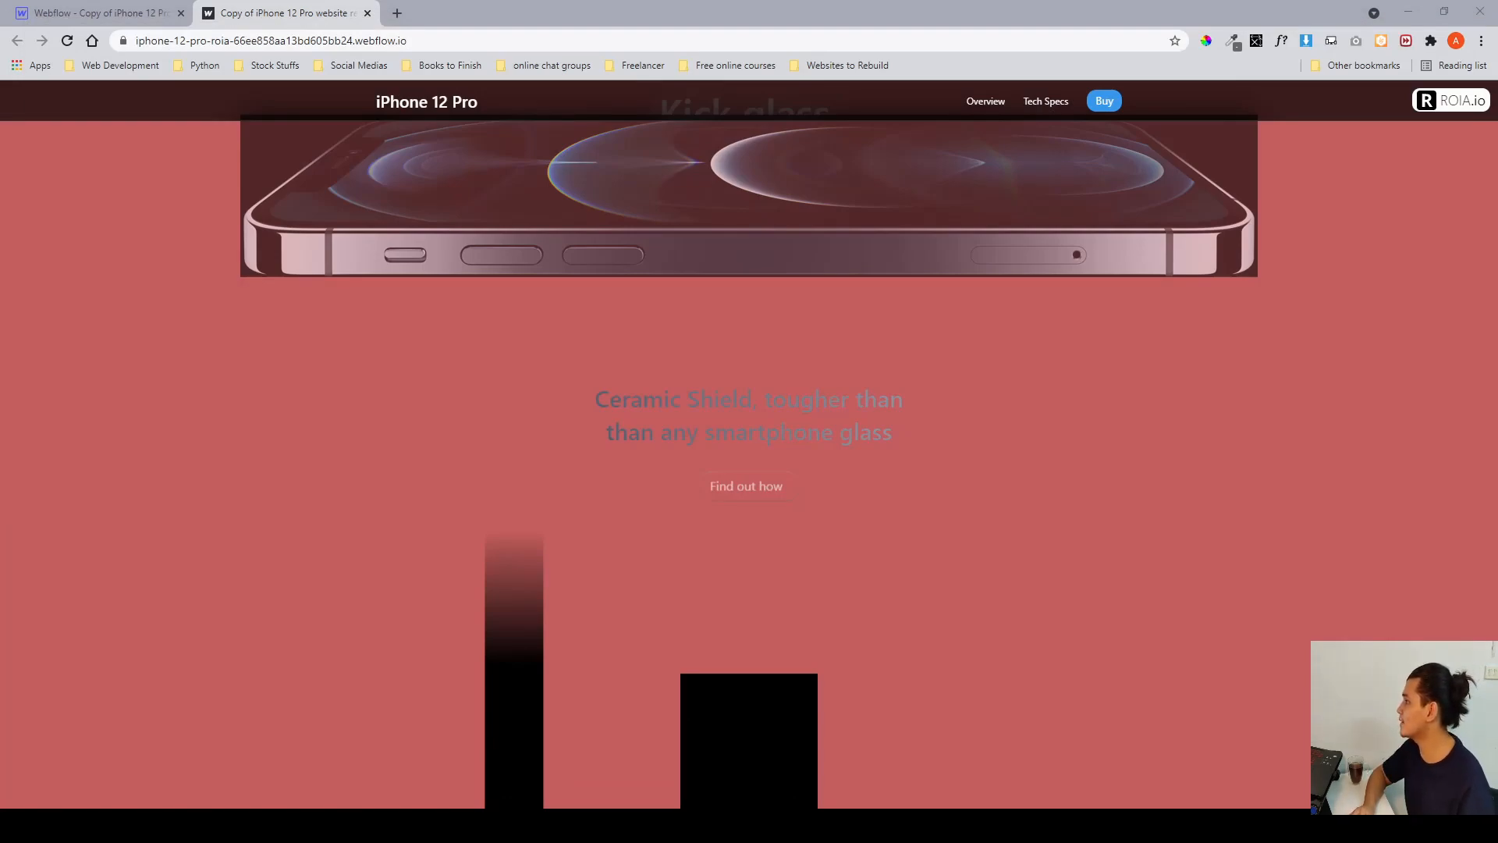
pyautogui.click(97, 13)
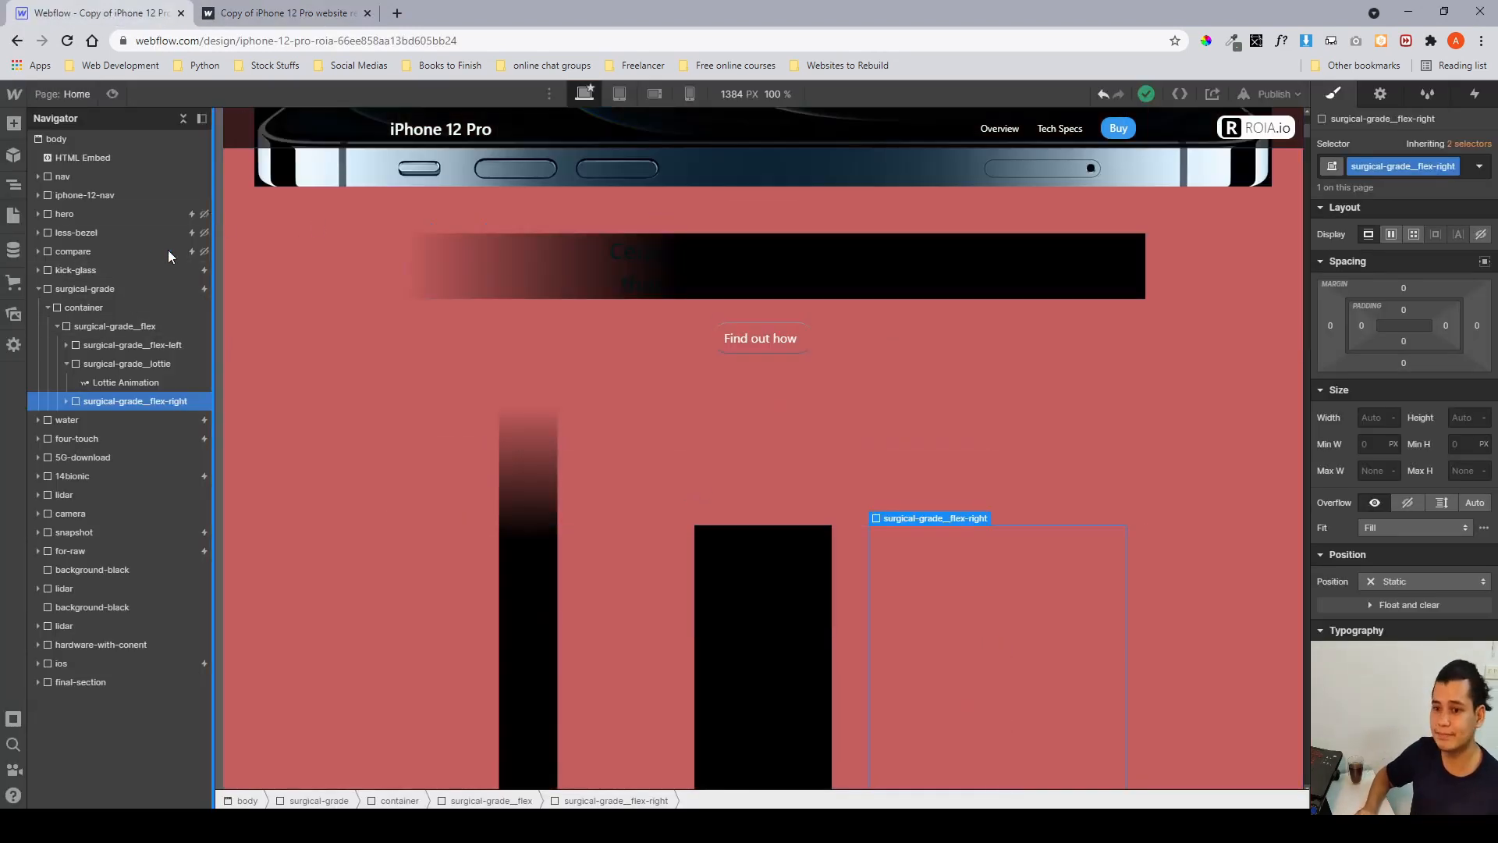
pyautogui.click(124, 290)
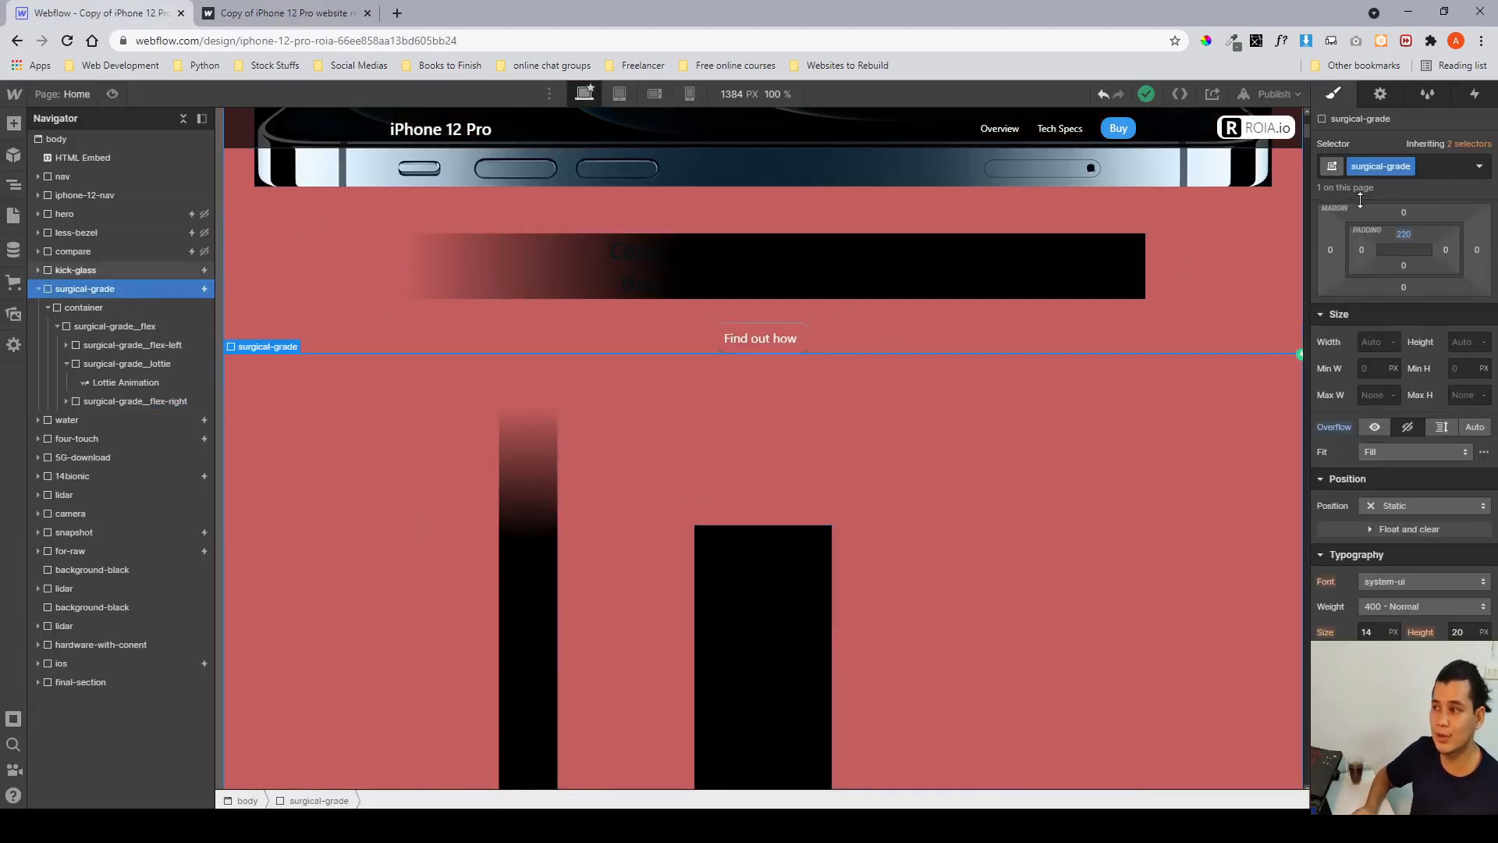
pyautogui.click(1474, 93)
pyautogui.click(1398, 171)
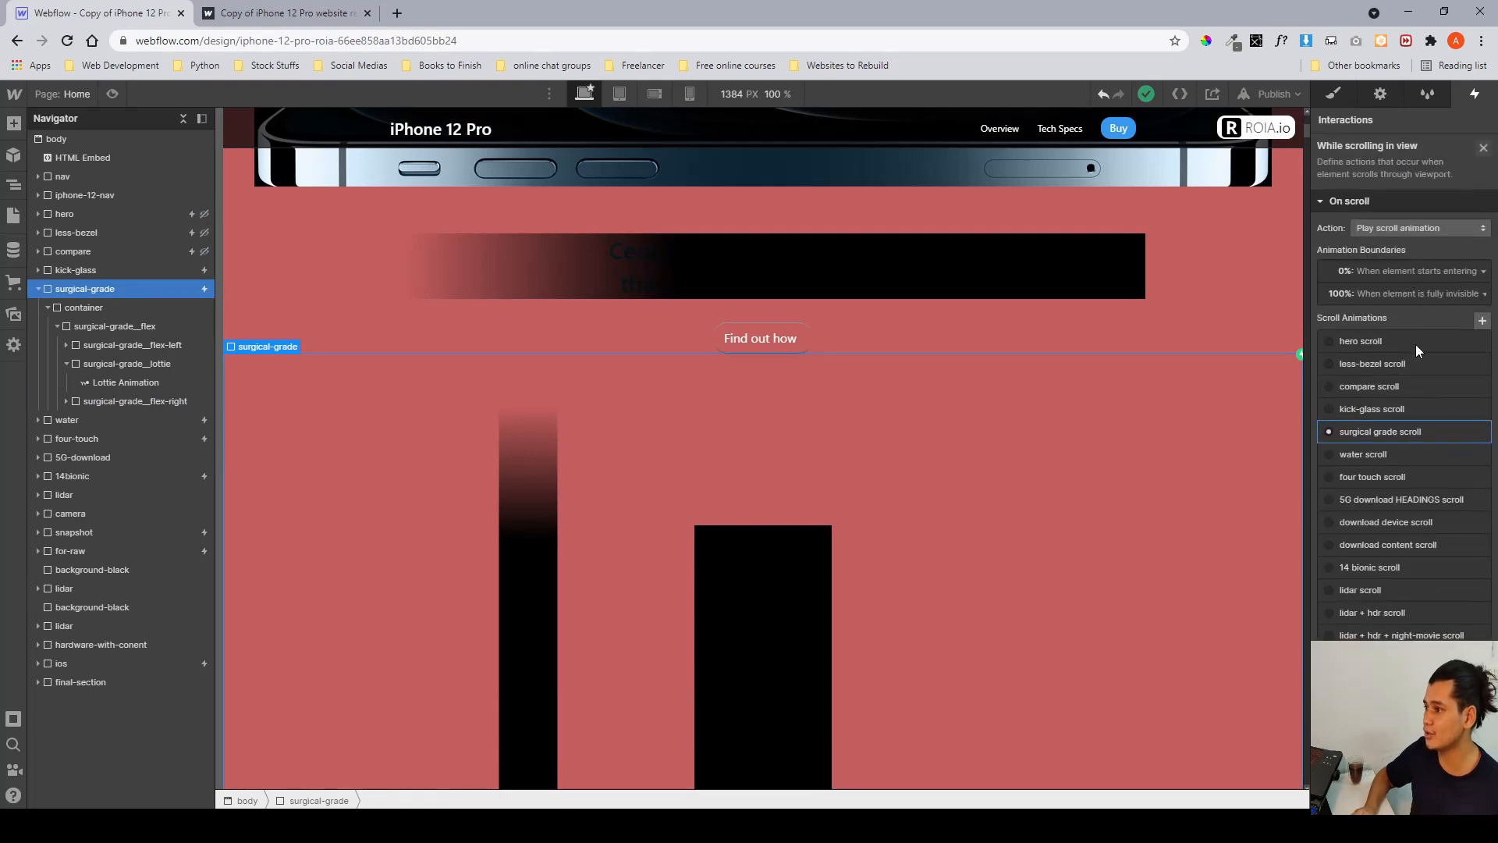
pyautogui.click(1401, 430)
pyautogui.click(1378, 178)
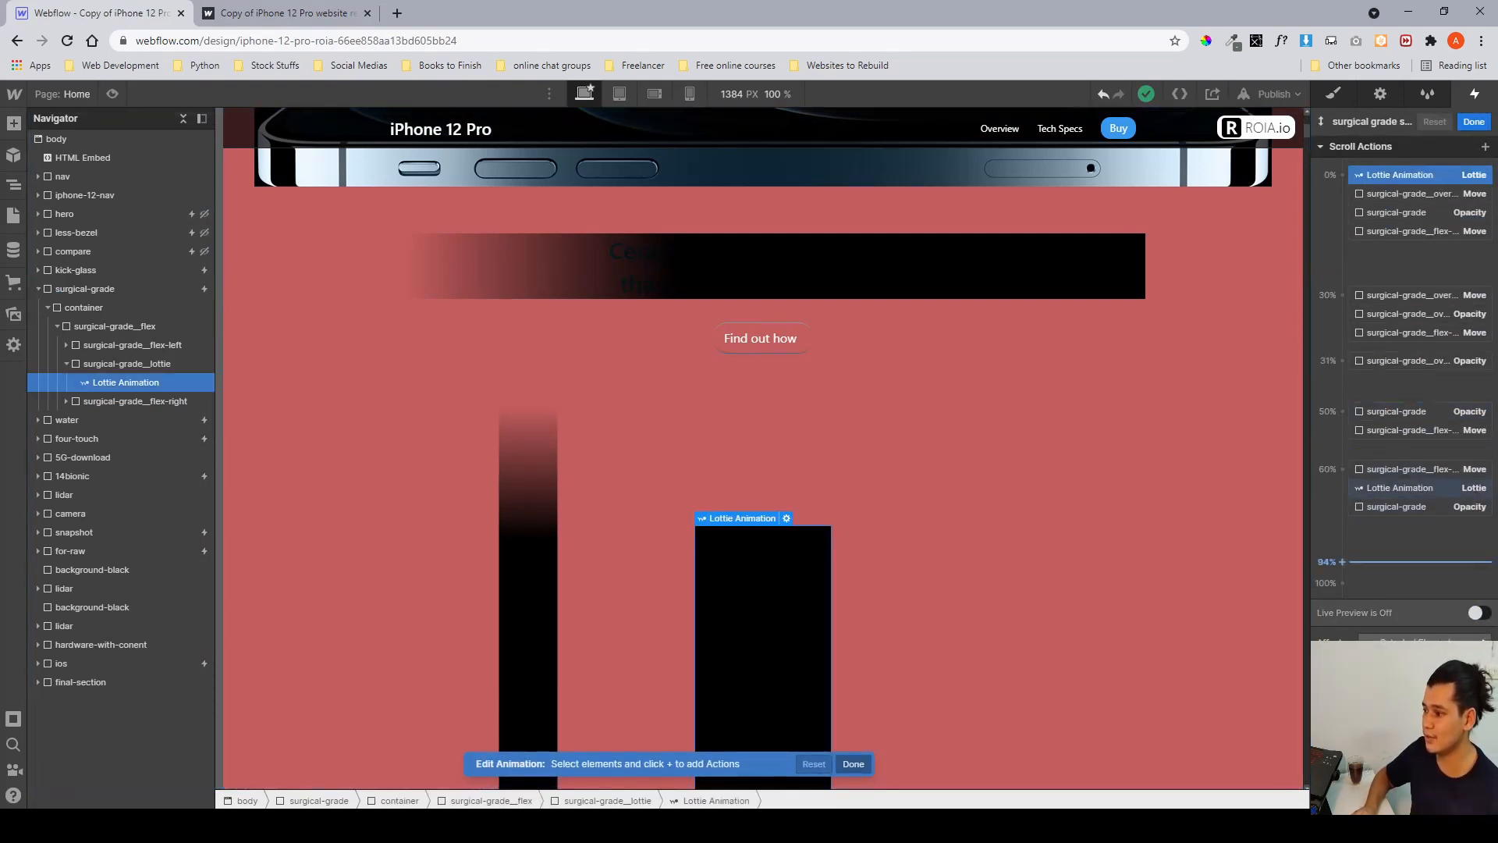
# Inspect the surgical grade scroll actions at the 0%, 30% and 60% keyframes, then close the animation editor.
pyautogui.click(1417, 487)
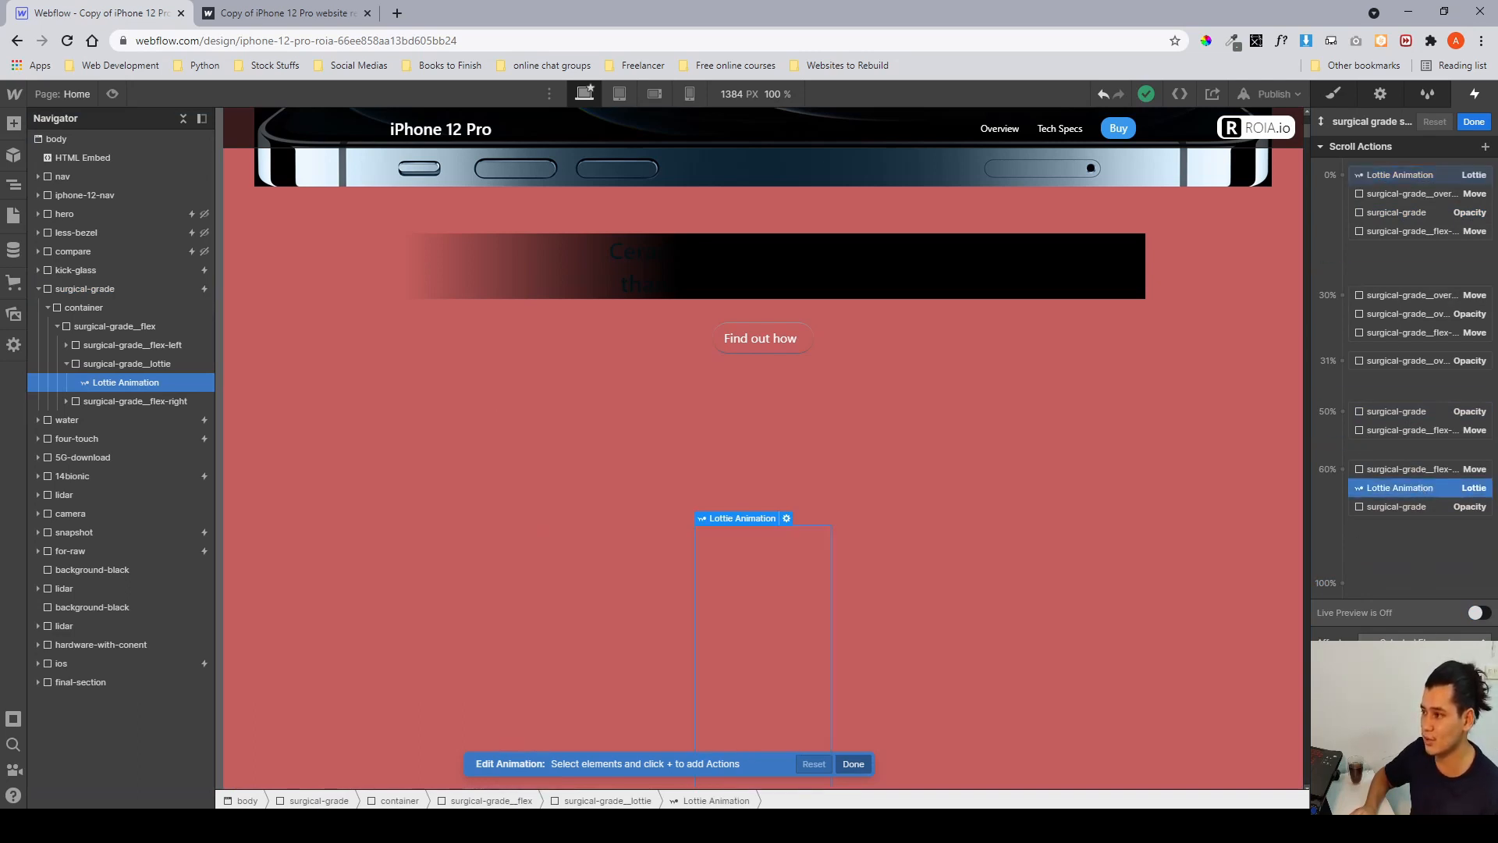
pyautogui.click(1381, 192)
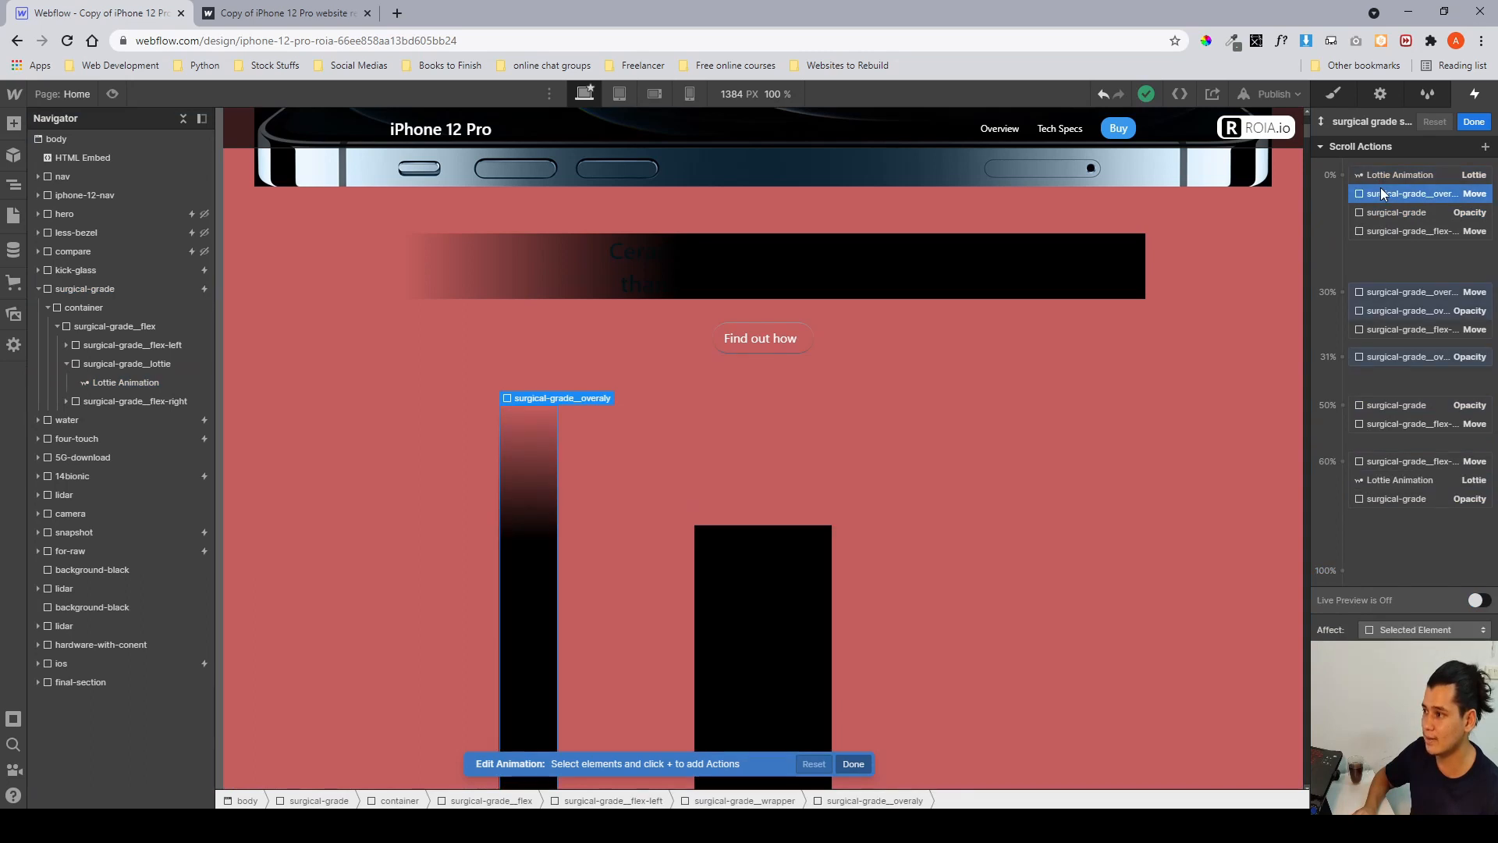
pyautogui.scroll(-2, 568, 368)
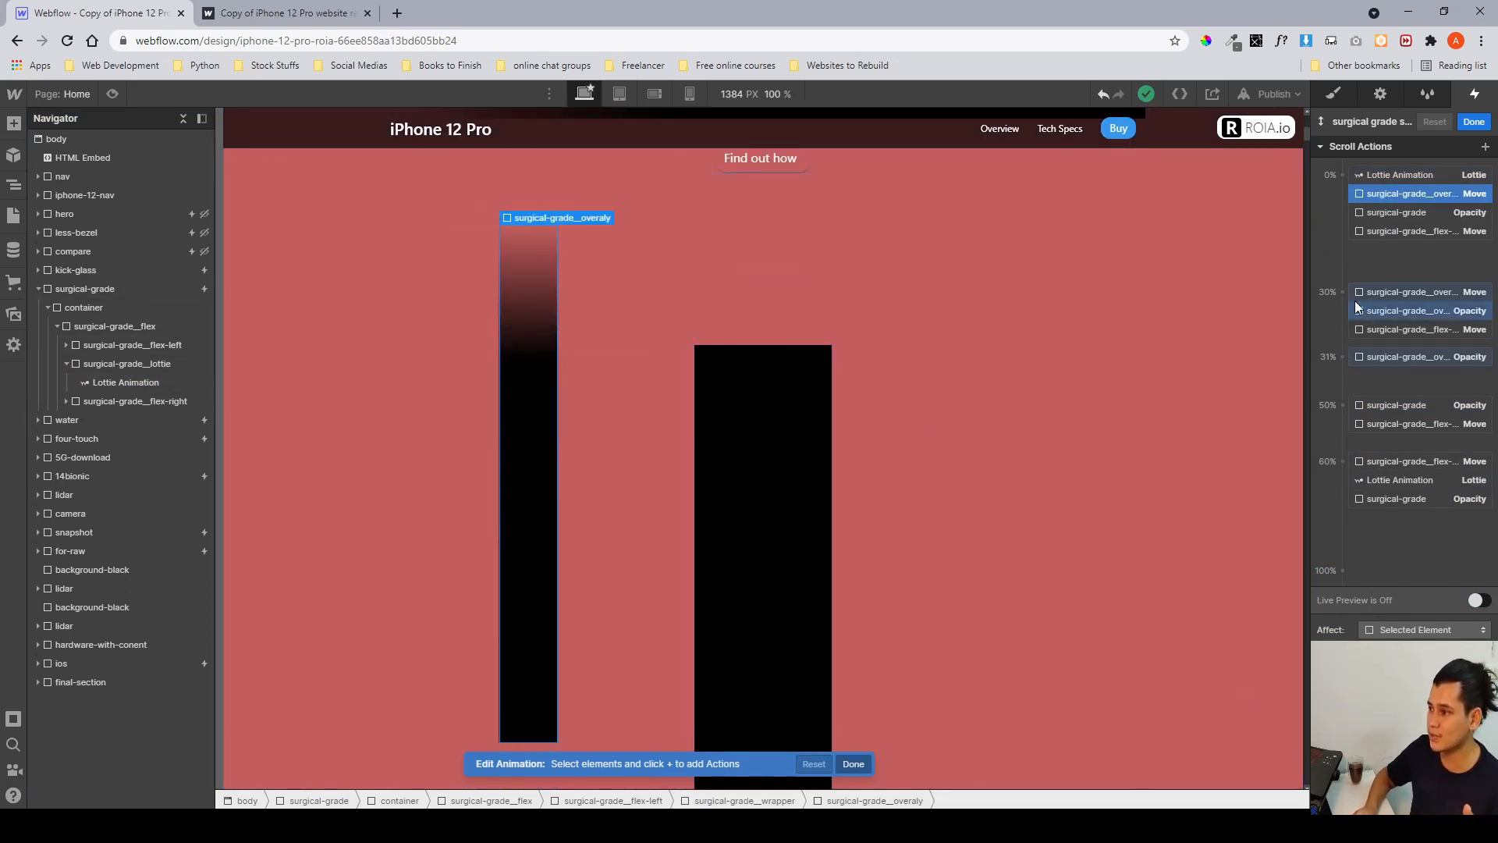
pyautogui.click(1388, 296)
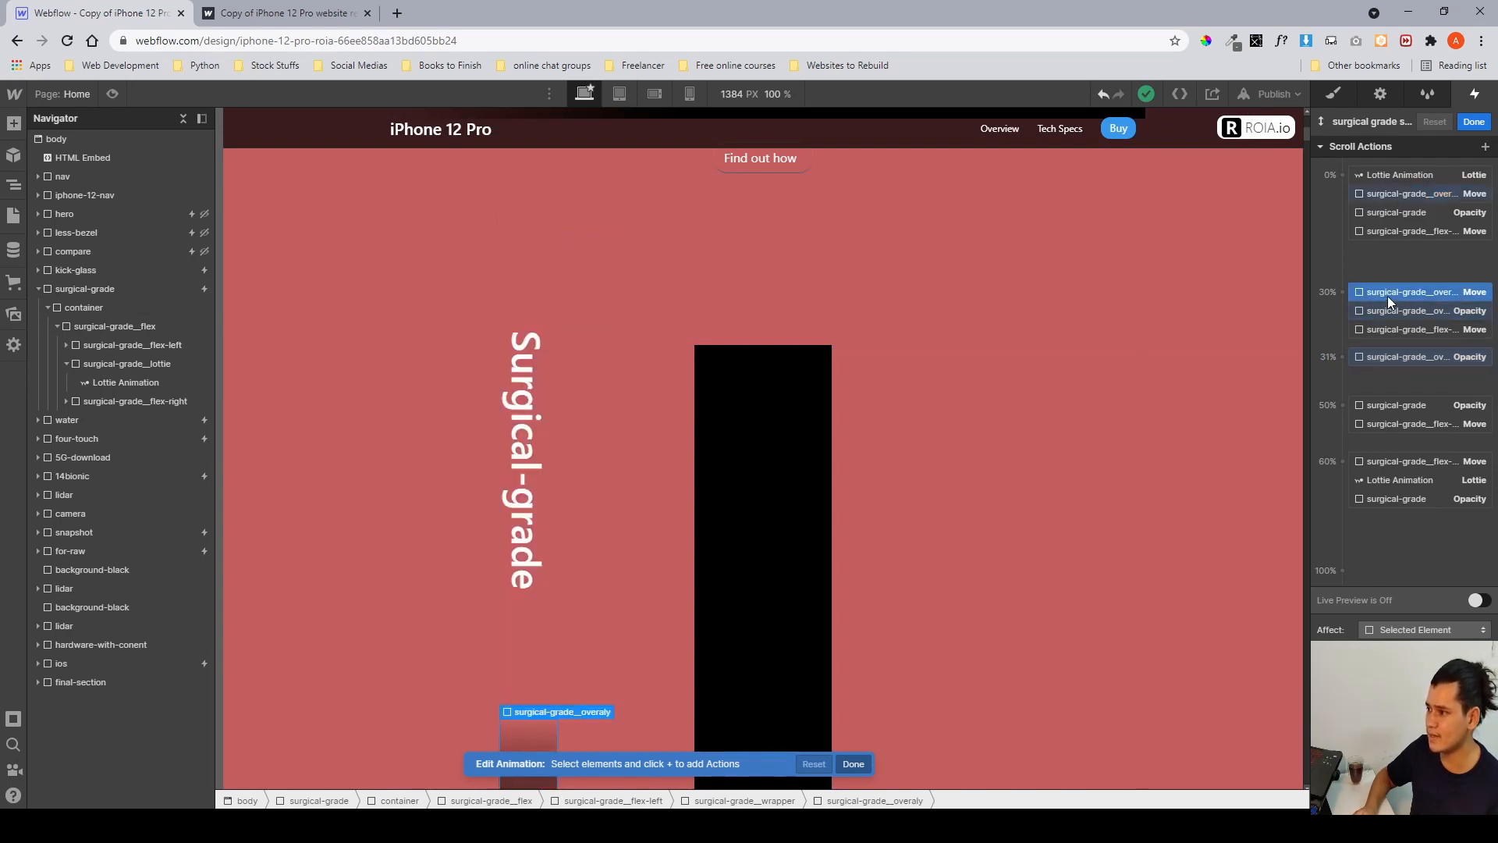
pyautogui.keyDown('shift'); pyautogui.click(1383, 330); pyautogui.keyUp('shift')
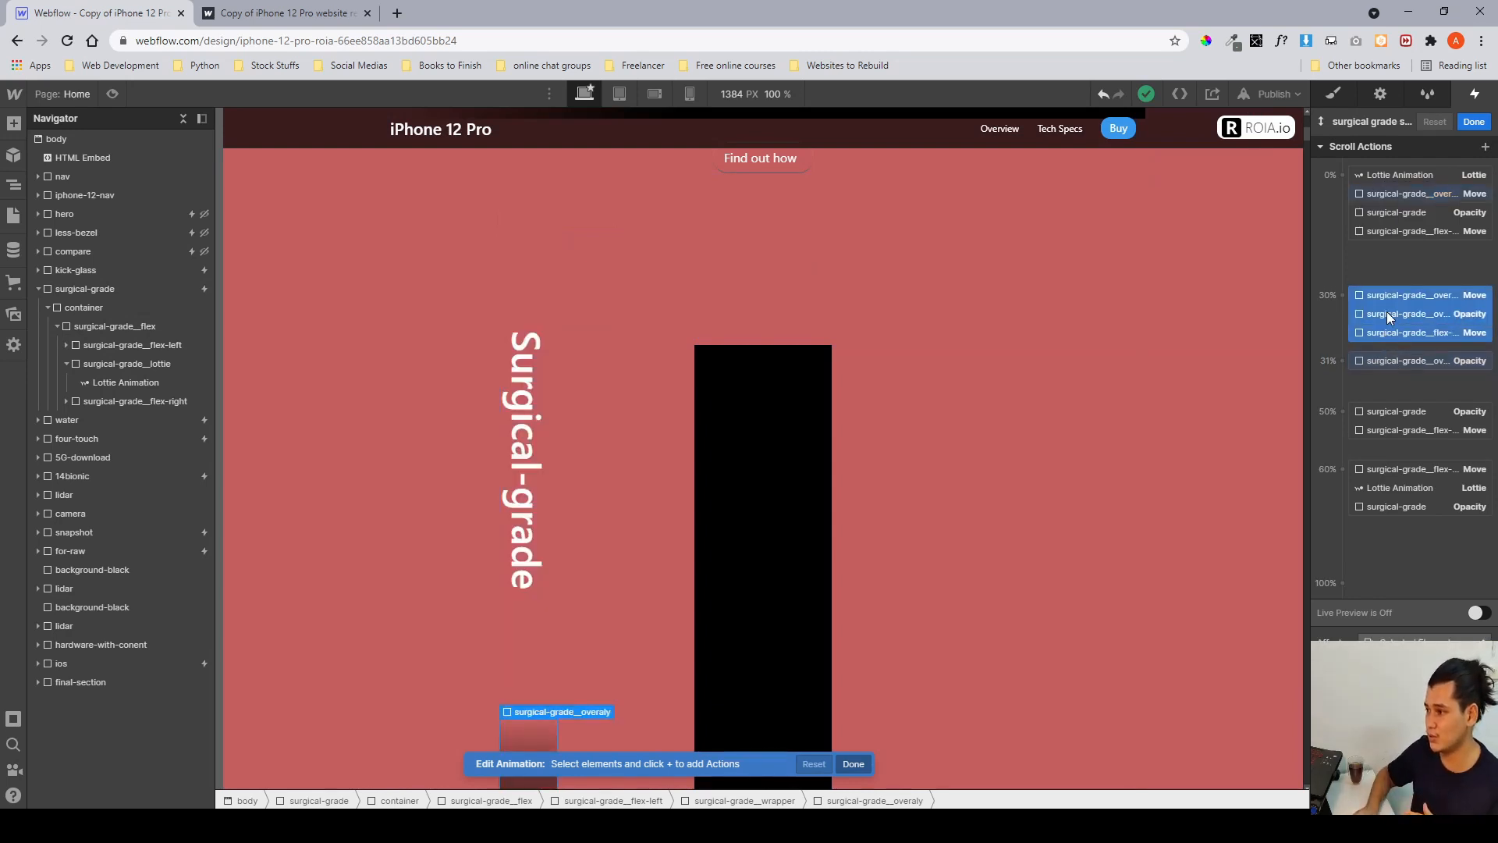
pyautogui.click(1388, 314)
pyautogui.click(1388, 298)
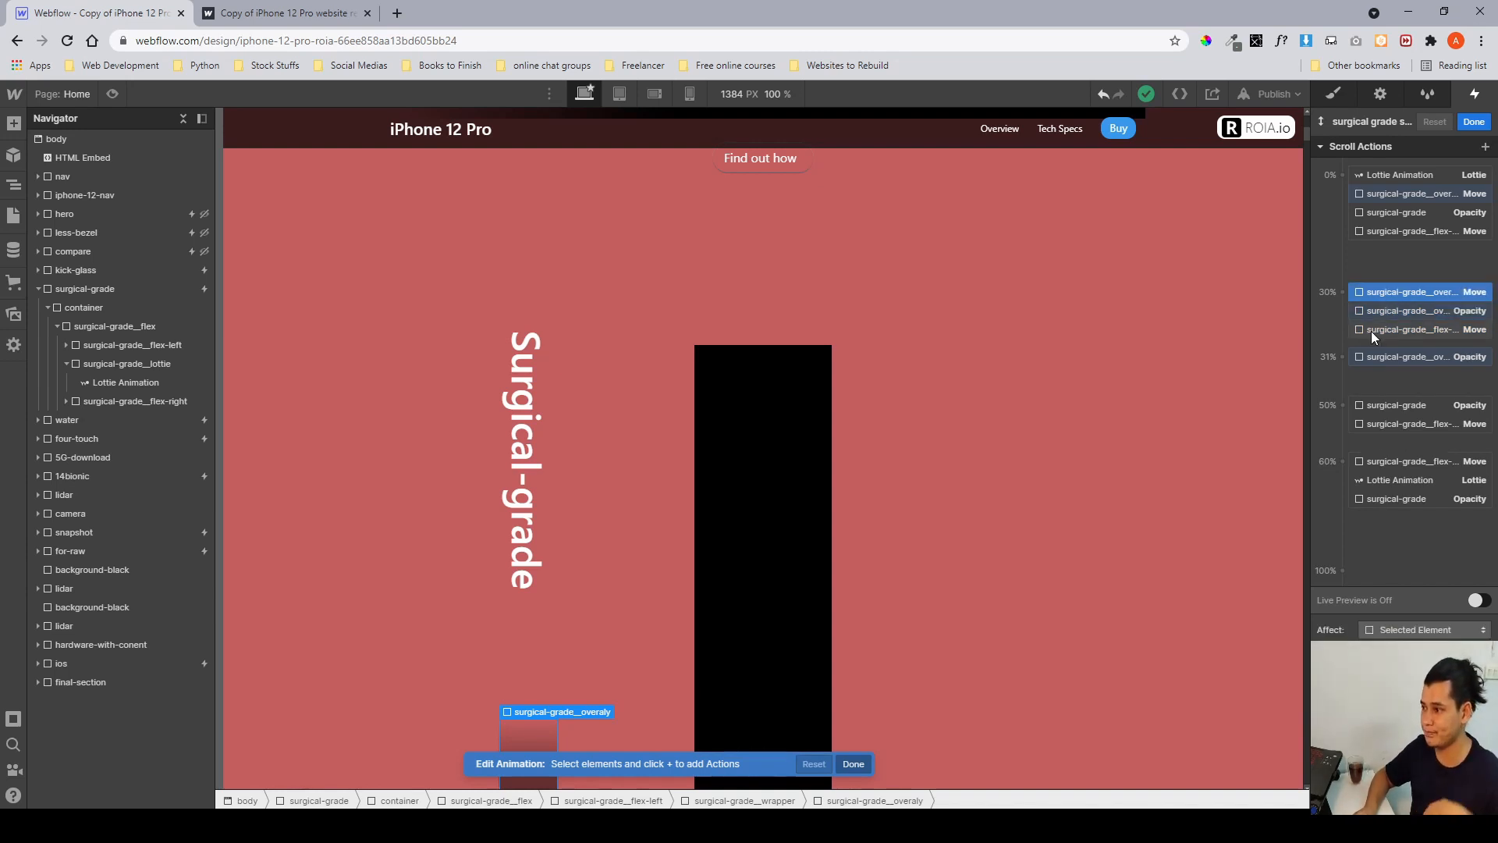
pyautogui.click(1370, 331)
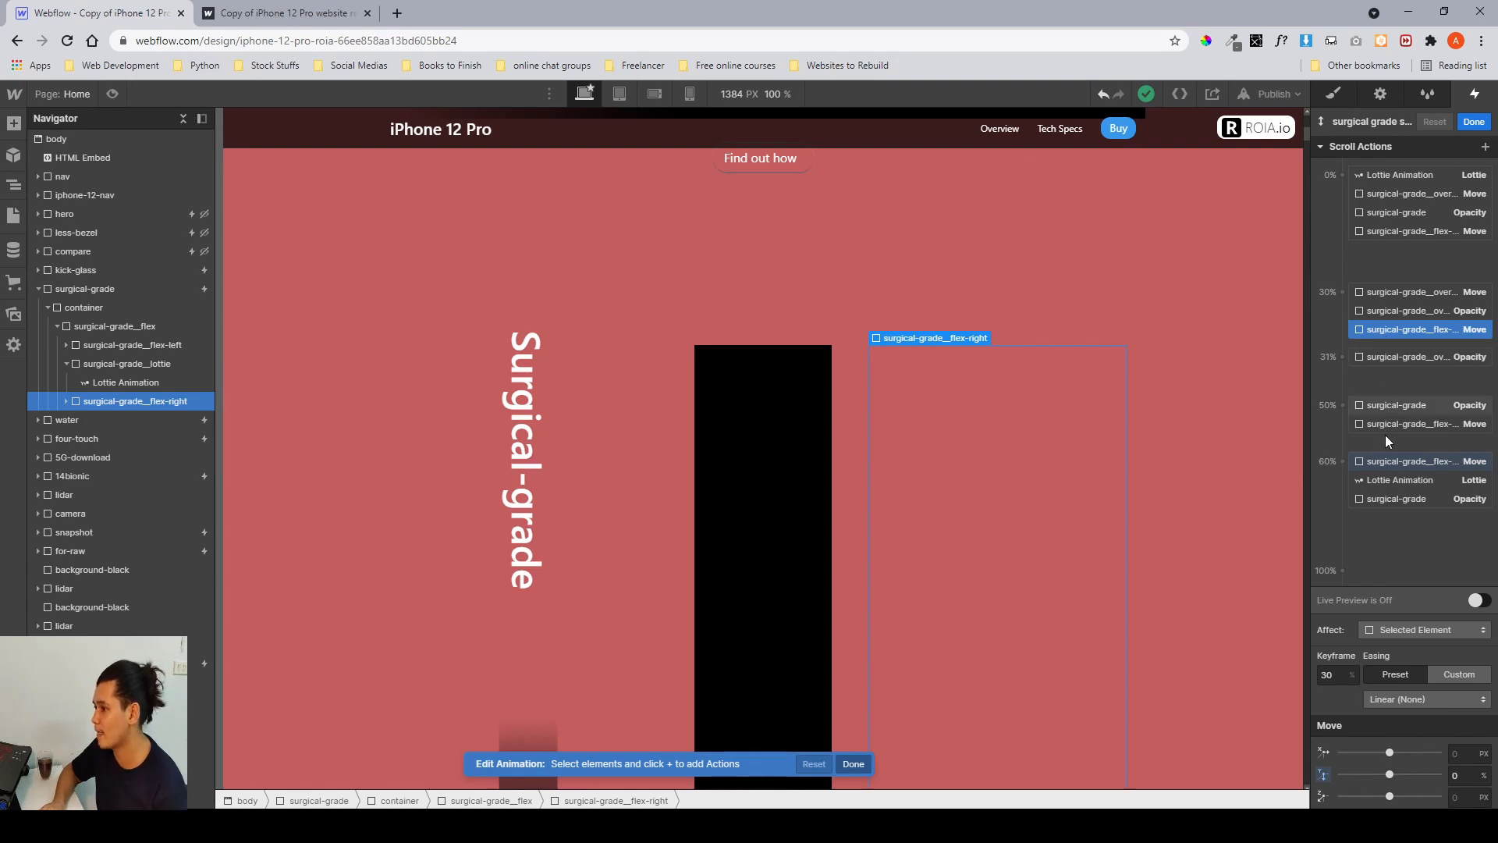
pyautogui.click(1382, 461)
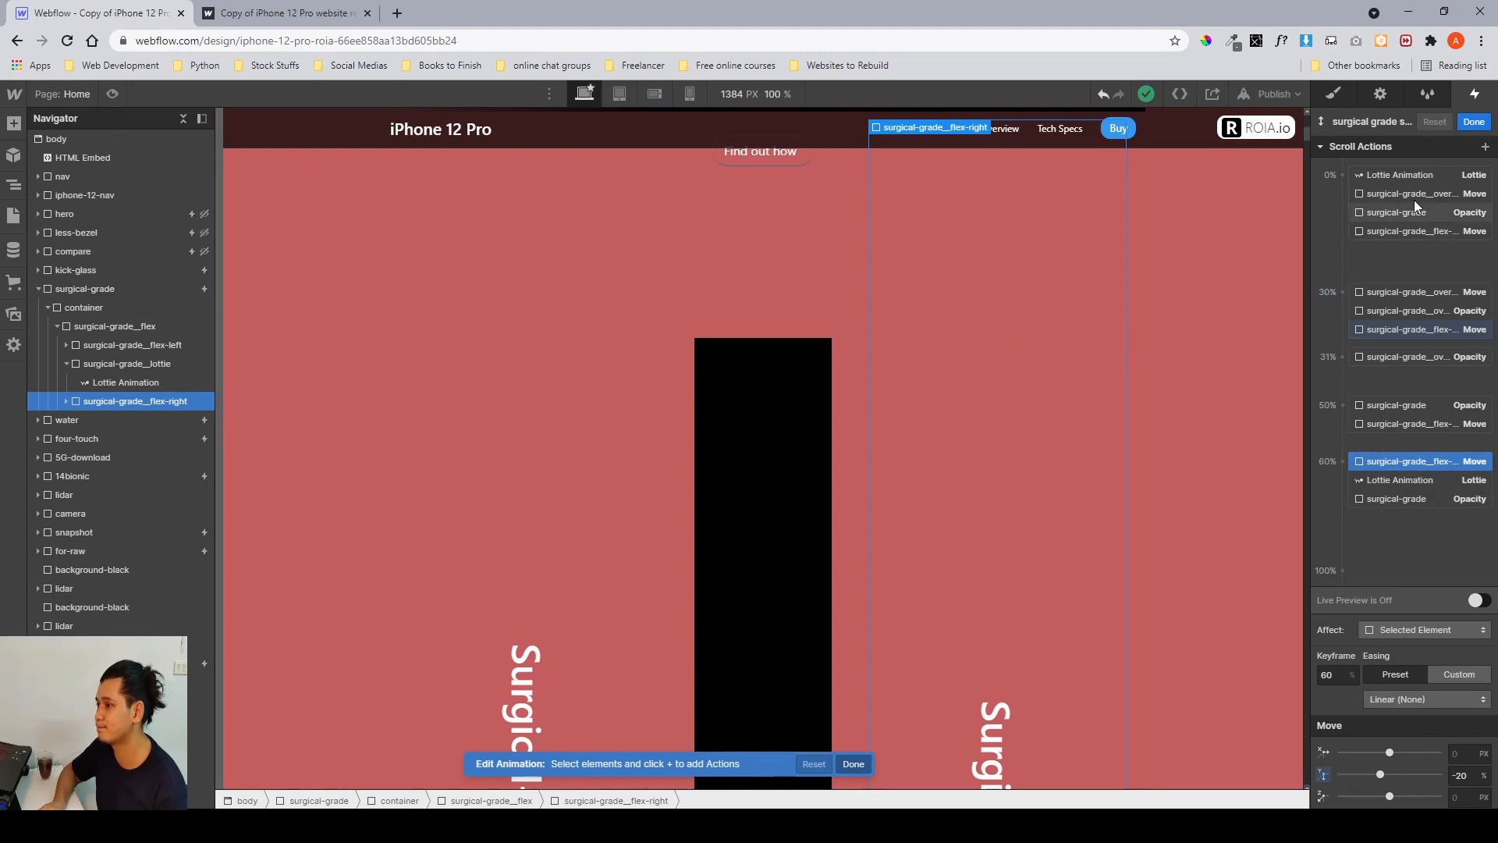
pyautogui.click(1467, 123)
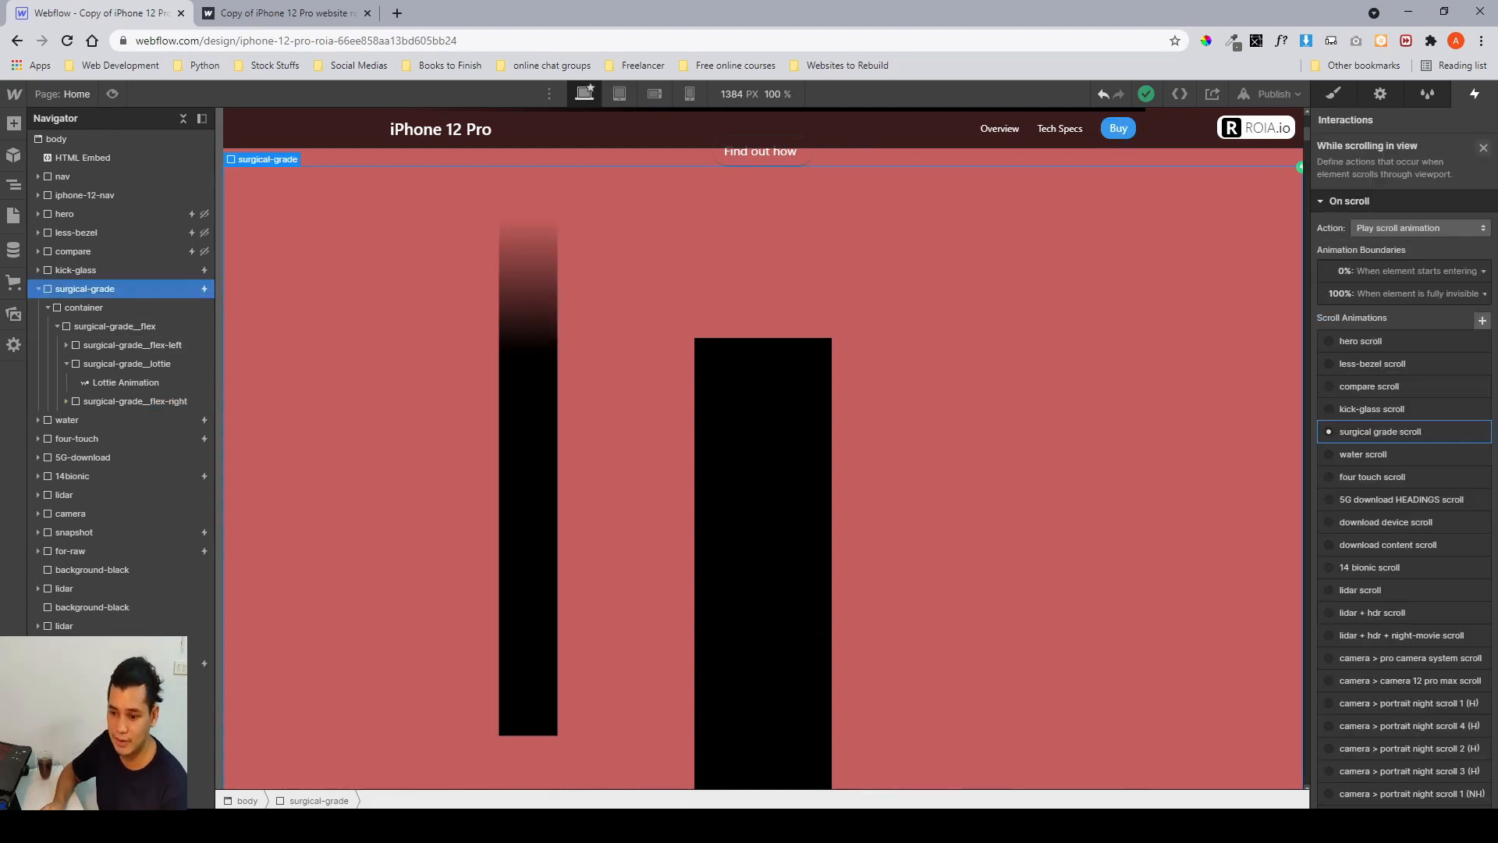
# Switch to Figma and zoom into the surgical-grade laptop mockup frame to examine its column layout.
pyautogui.click(462, 825)
pyautogui.scroll(-5, 653, 384)
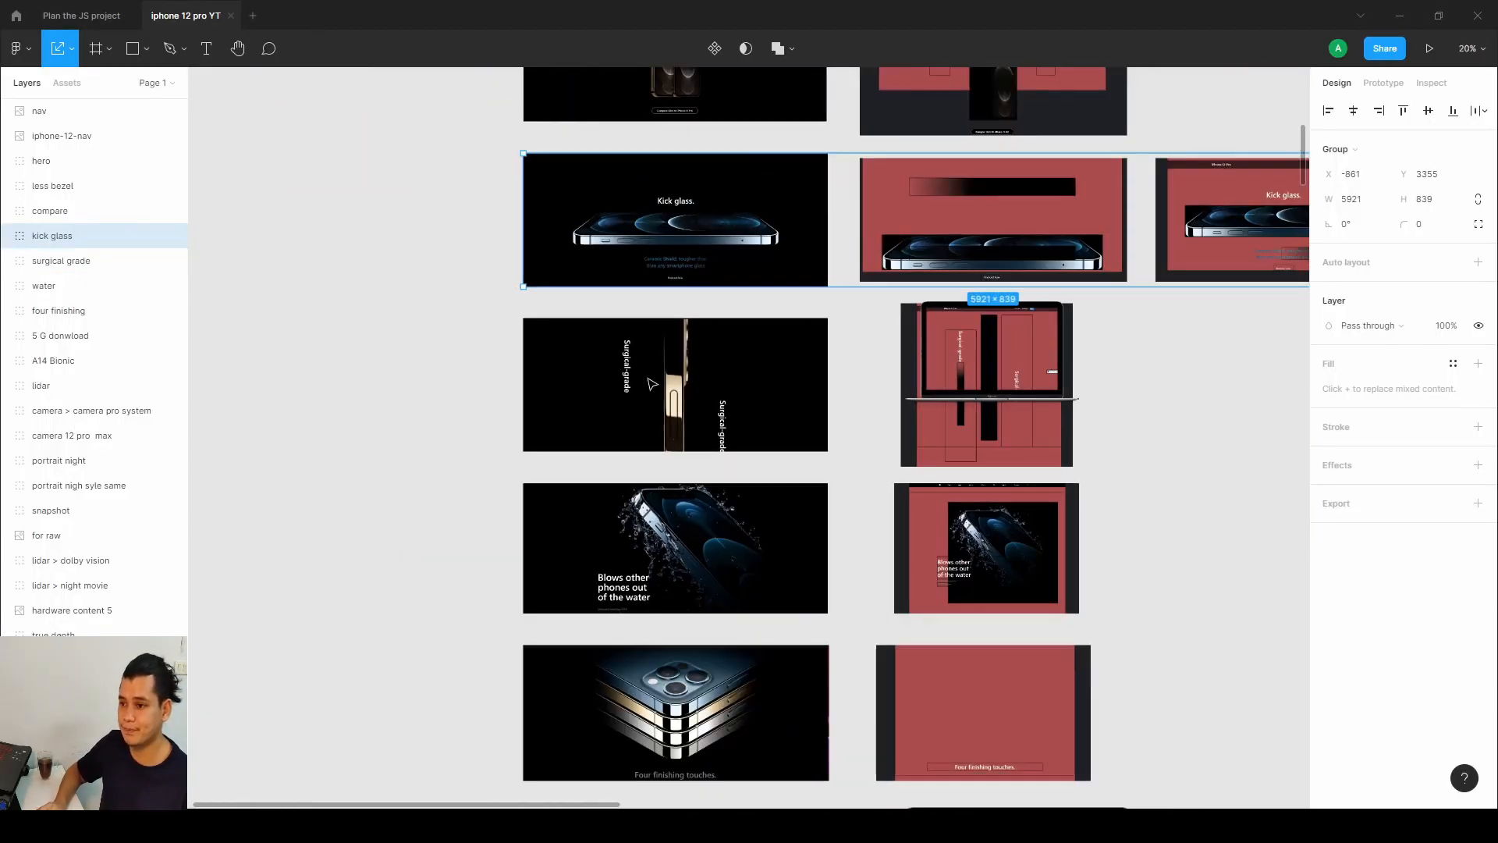
pyautogui.moveTo(1214, 386); pyautogui.dragTo(933, 365)
pyautogui.scroll(1, 933, 365)
pyautogui.scroll(5, 671, 371)
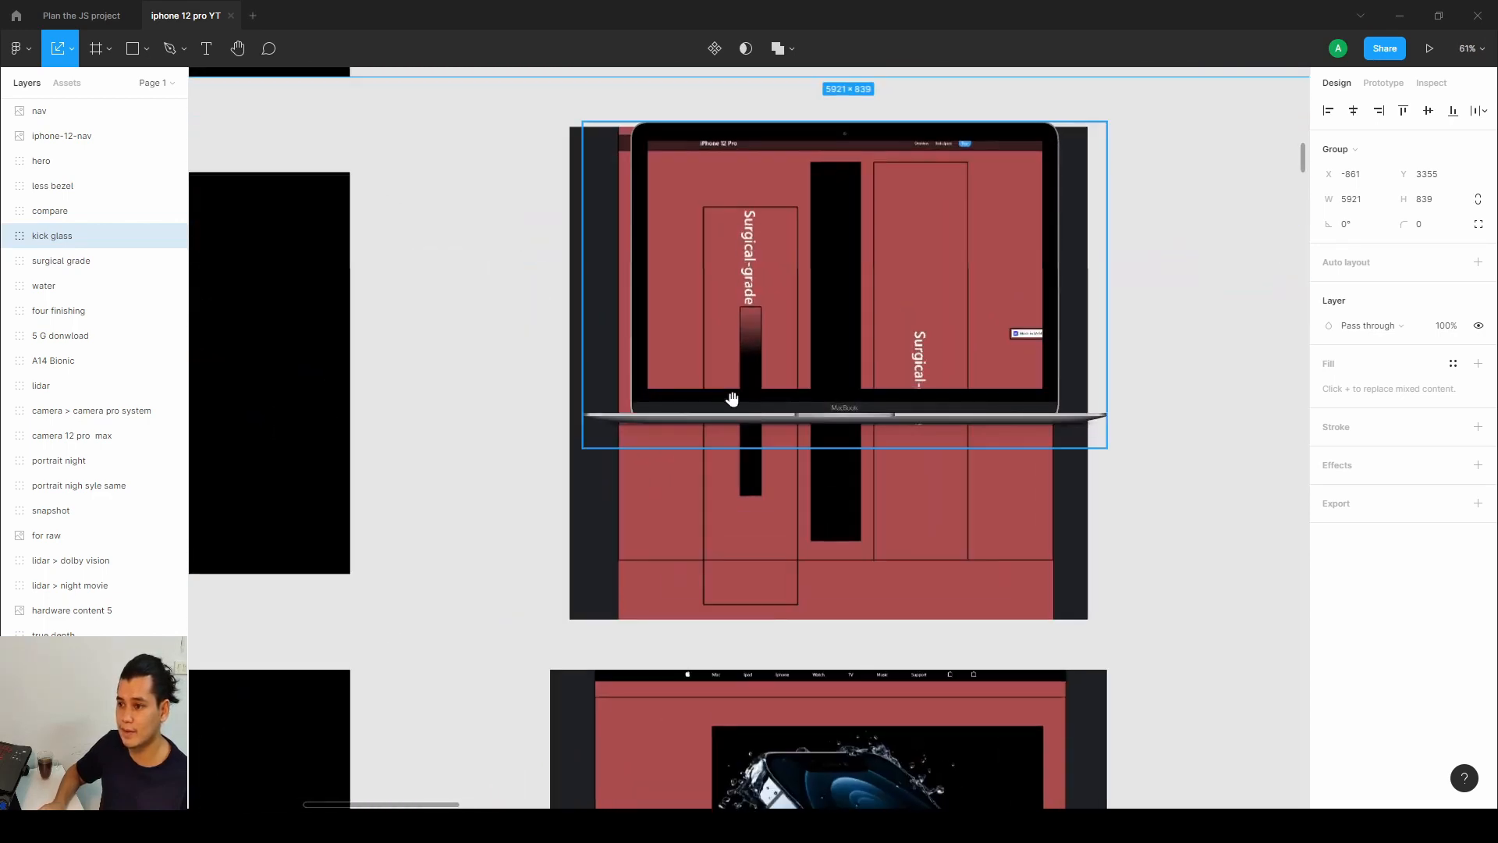
pyautogui.scroll(1, 622, 429)
pyautogui.moveTo(788, 422); pyautogui.dragTo(679, 458)
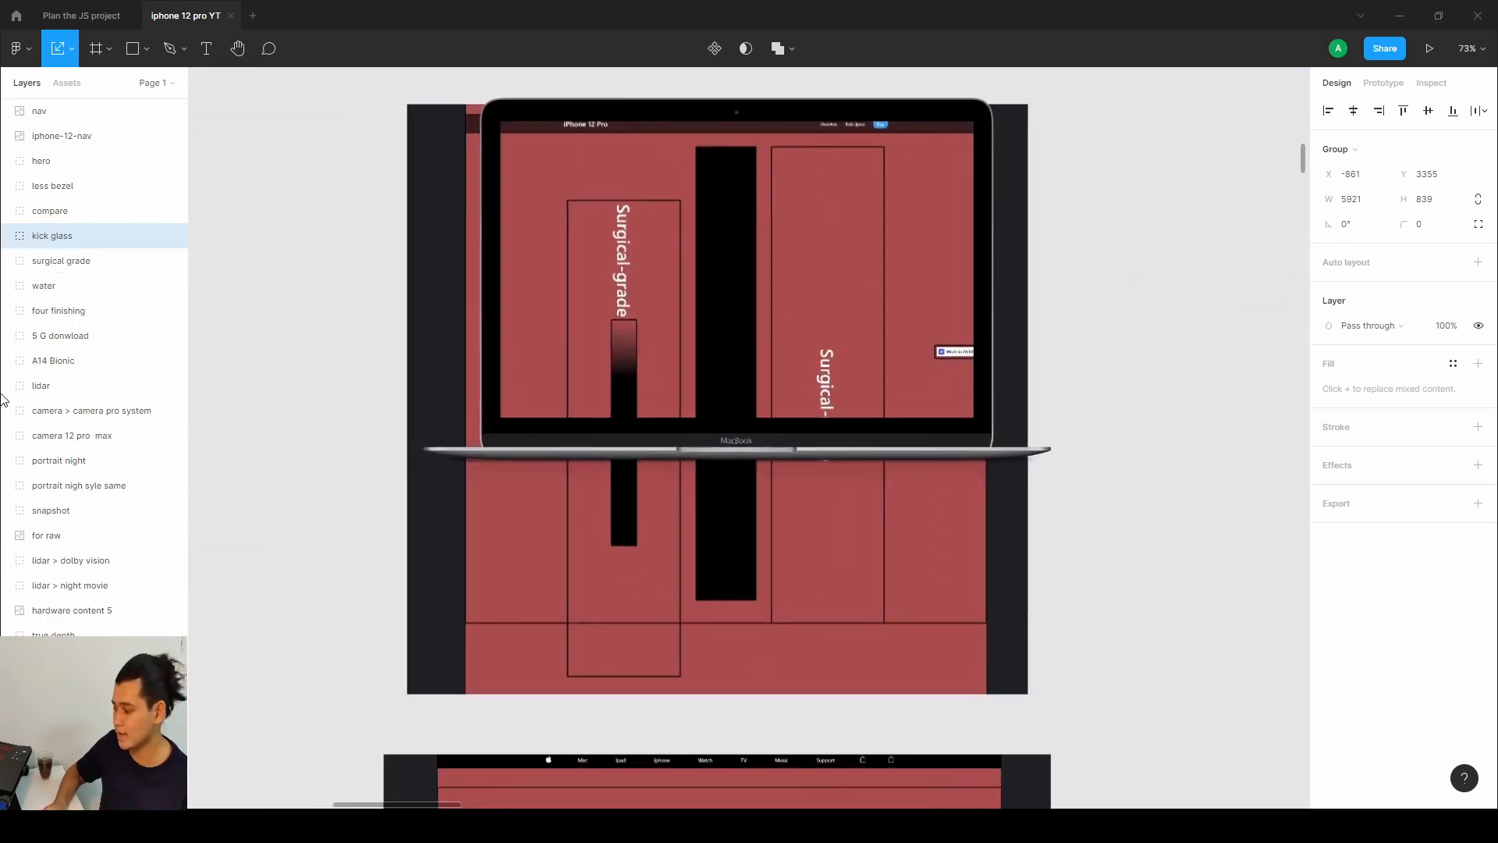
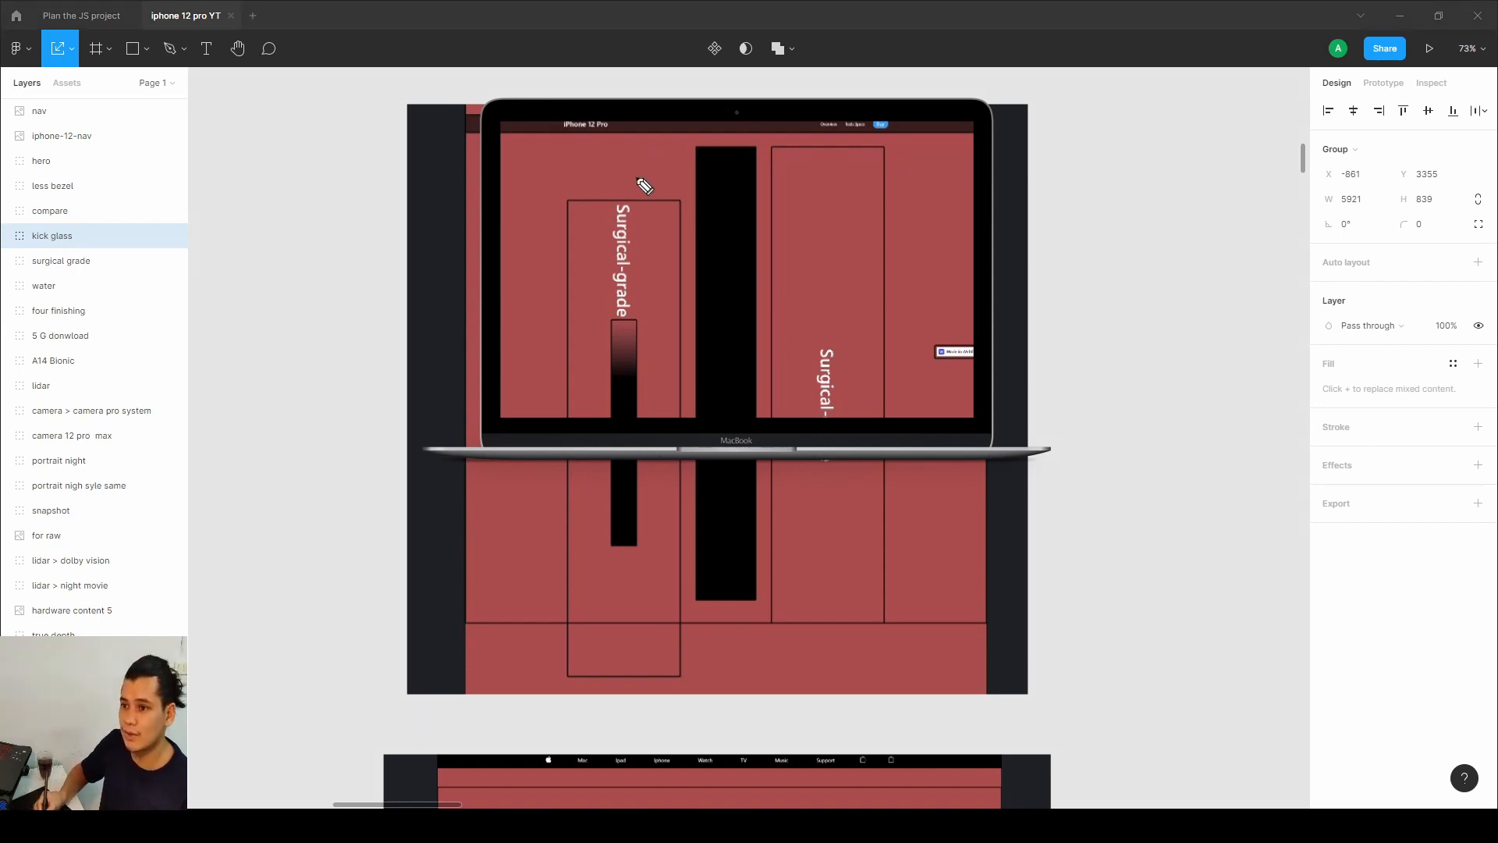
pyautogui.click(983, 128)
pyautogui.moveTo(1043, 135); pyautogui.dragTo(1039, 123)
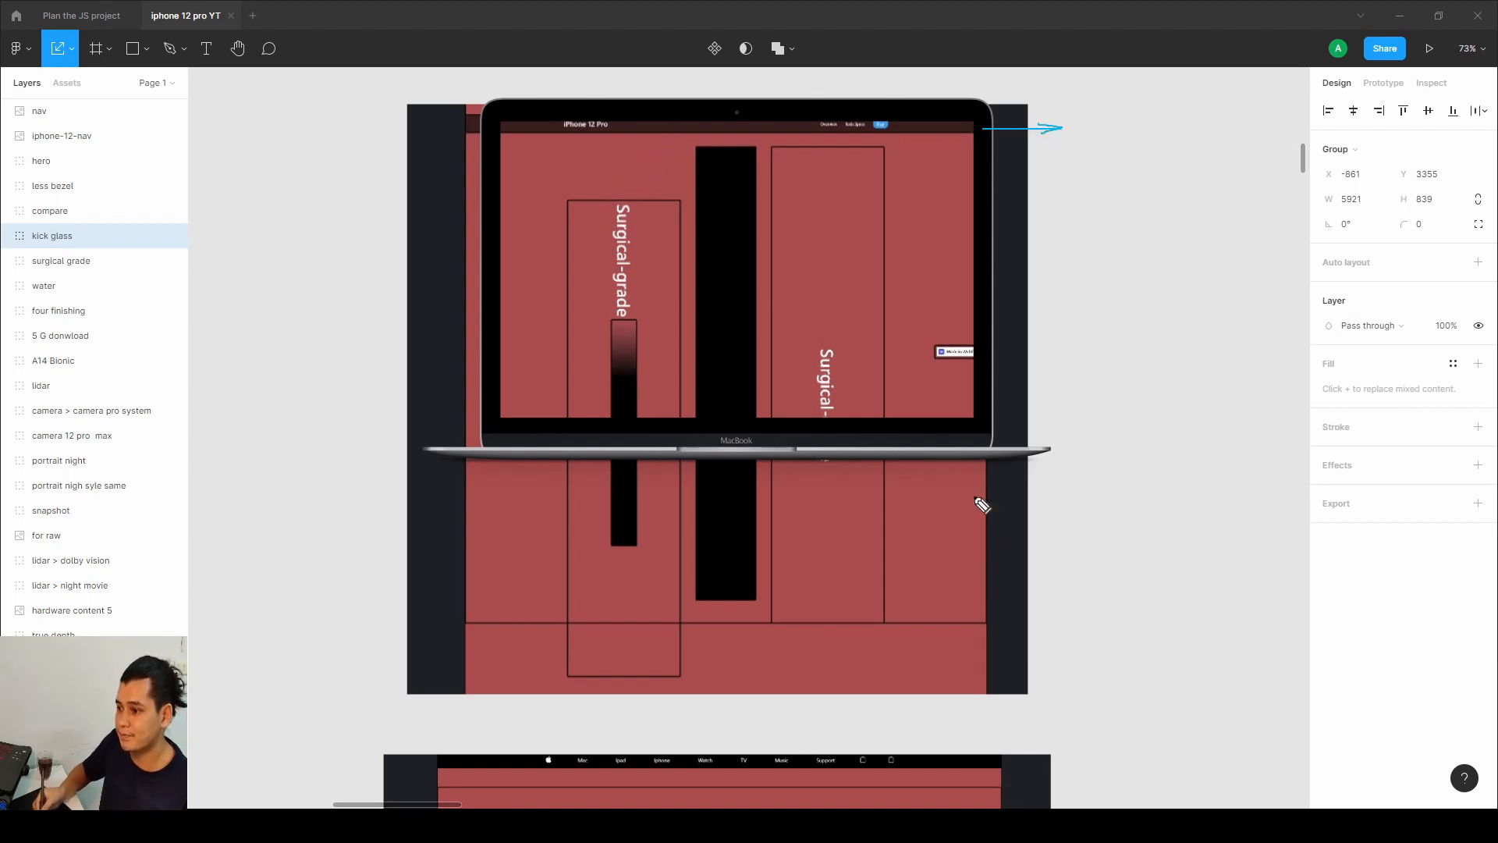
pyautogui.moveTo(975, 623)
pyautogui.mouseDown()
pyautogui.moveTo(1059, 624)
pyautogui.moveTo(1068, 624)
pyautogui.mouseUp()
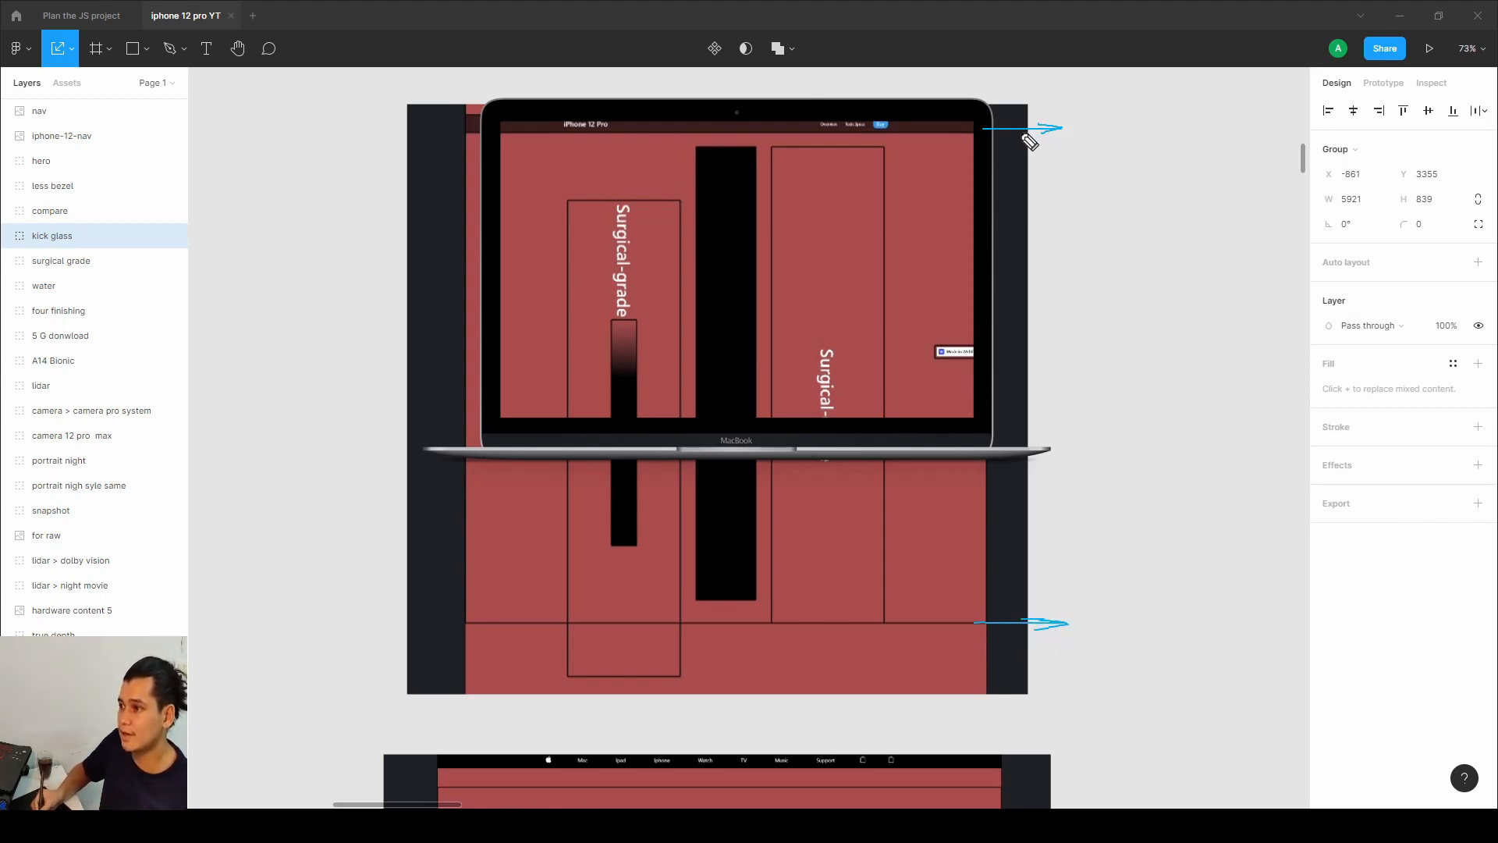
pyautogui.moveTo(1089, 618); pyautogui.dragTo(1225, 614)
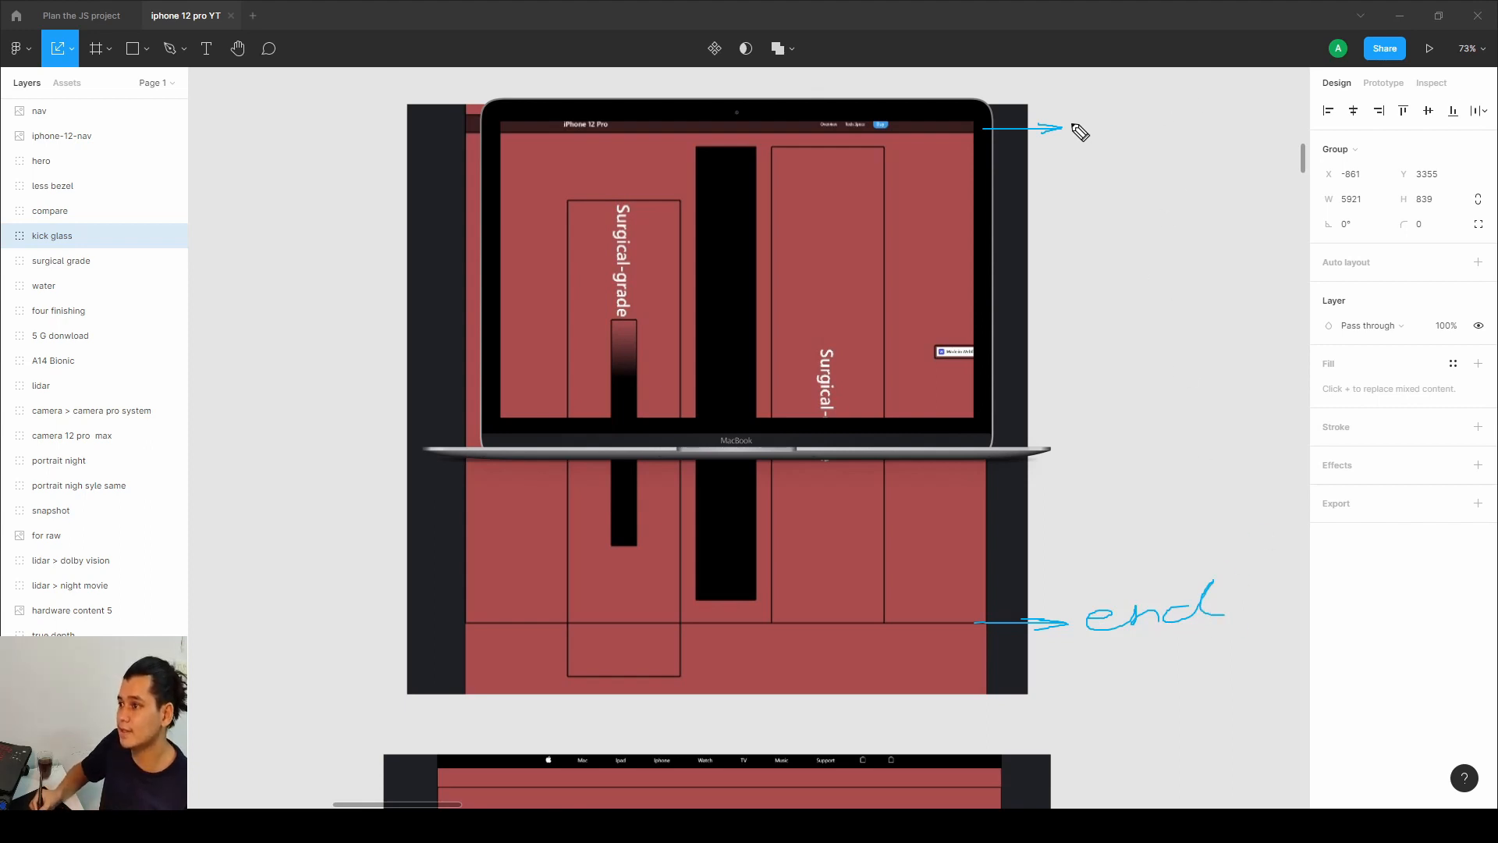
pyautogui.moveTo(1086, 113)
pyautogui.mouseDown()
pyautogui.moveTo(1063, 135)
pyautogui.moveTo(1194, 107)
pyautogui.mouseUp()
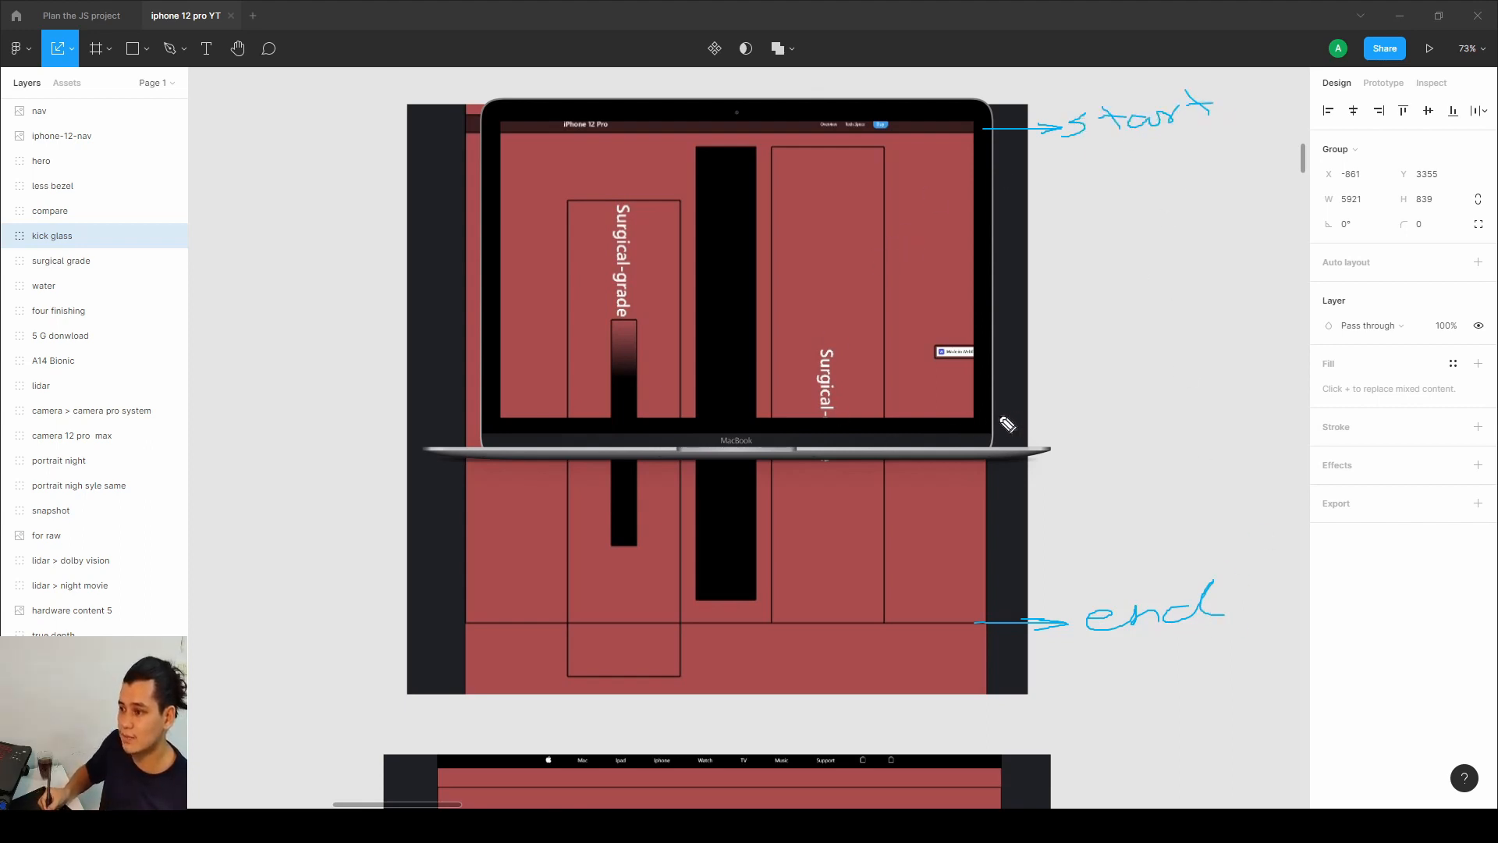
pyautogui.moveTo(987, 416)
pyautogui.mouseDown()
pyautogui.moveTo(1057, 416)
pyautogui.moveTo(1034, 419)
pyautogui.mouseUp()
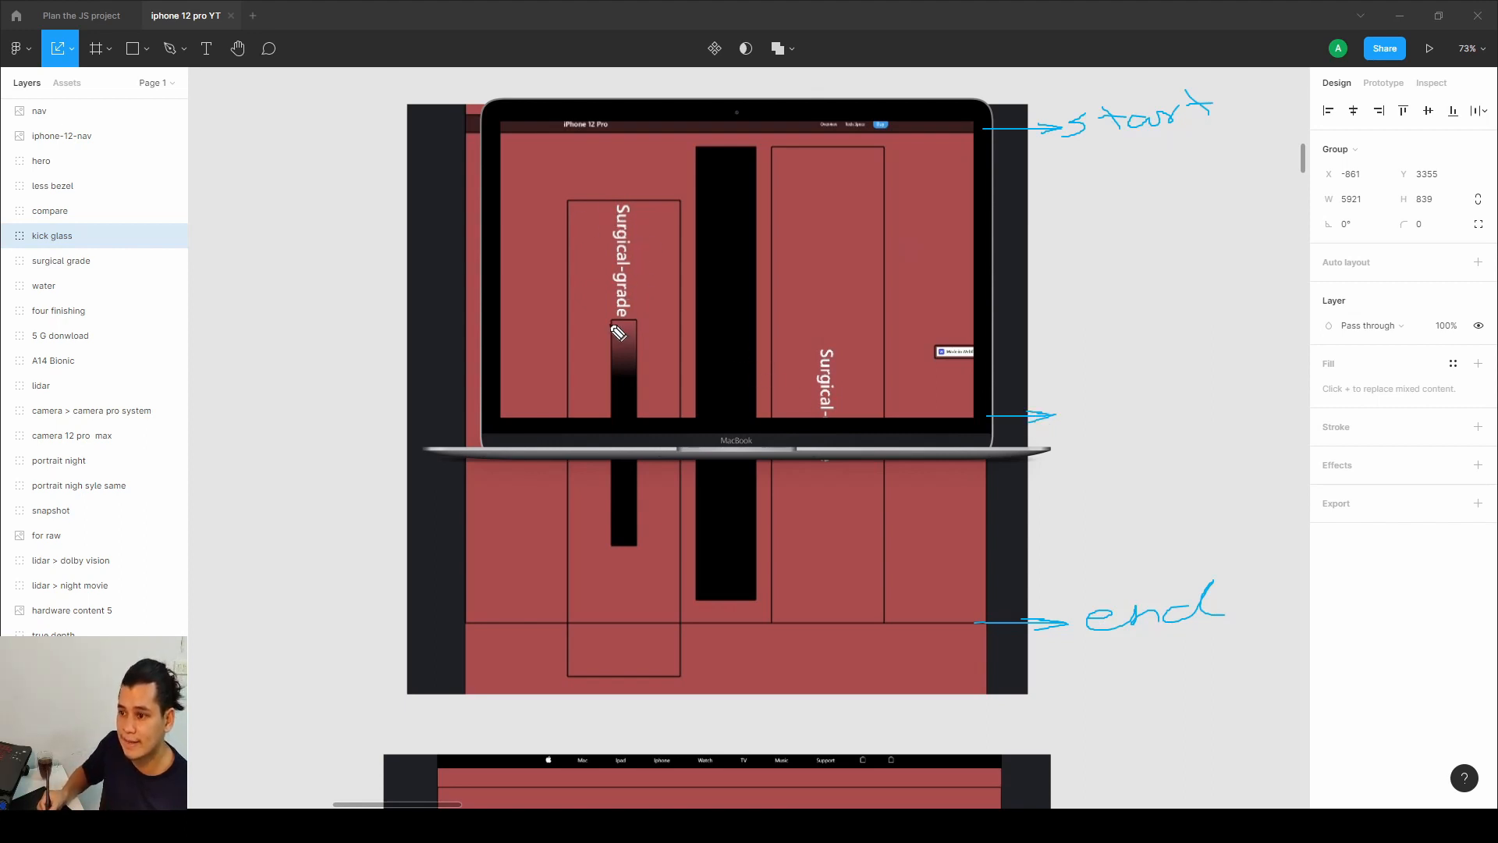
pyautogui.moveTo(611, 323); pyautogui.dragTo(595, 346)
pyautogui.moveTo(590, 255); pyautogui.dragTo(605, 290)
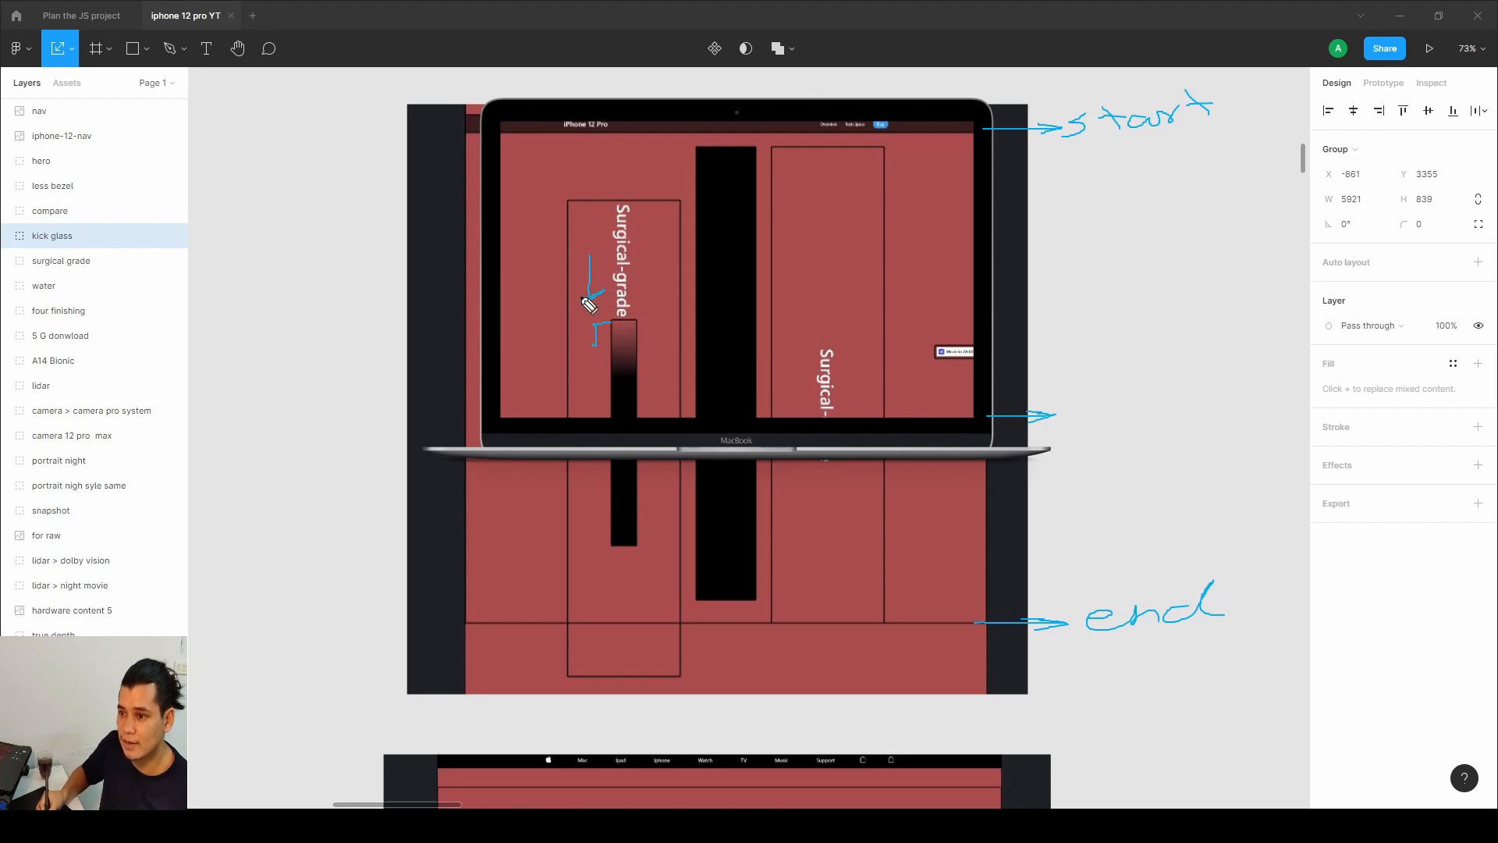
pyautogui.moveTo(602, 204)
pyautogui.mouseDown()
pyautogui.moveTo(634, 310)
pyautogui.moveTo(614, 316)
pyautogui.moveTo(586, 306)
pyautogui.moveTo(607, 208)
pyautogui.mouseUp()
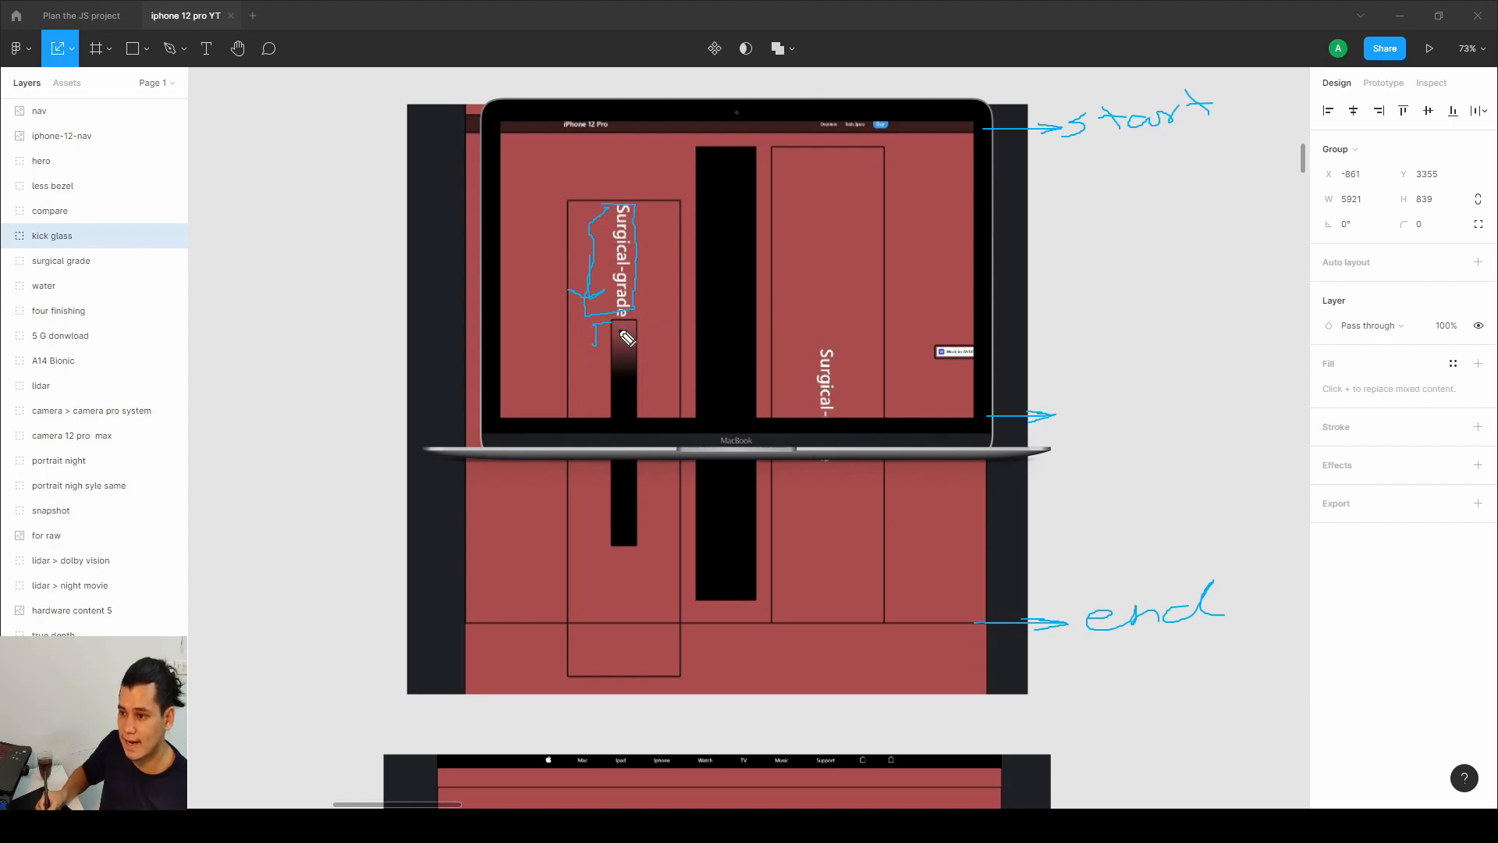
pyautogui.moveTo(578, 188)
pyautogui.mouseDown()
pyautogui.moveTo(548, 209)
pyautogui.moveTo(552, 503)
pyautogui.moveTo(536, 563)
pyautogui.moveTo(538, 639)
pyautogui.moveTo(572, 676)
pyautogui.mouseUp()
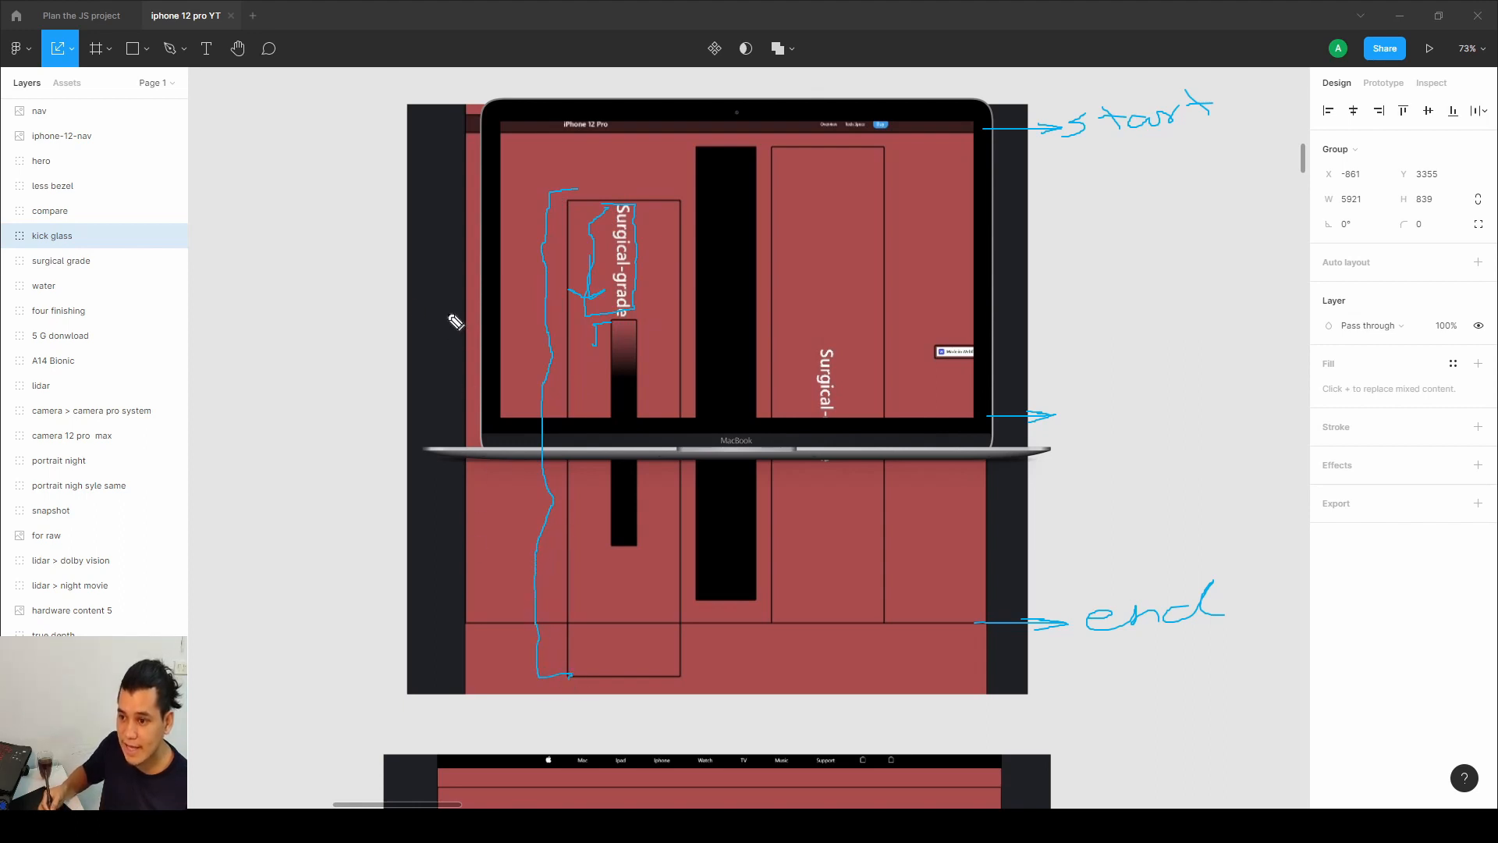
pyautogui.moveTo(294, 224)
pyautogui.mouseDown()
pyautogui.moveTo(303, 292)
pyautogui.moveTo(286, 333)
pyautogui.moveTo(308, 324)
pyautogui.moveTo(256, 308)
pyautogui.mouseUp()
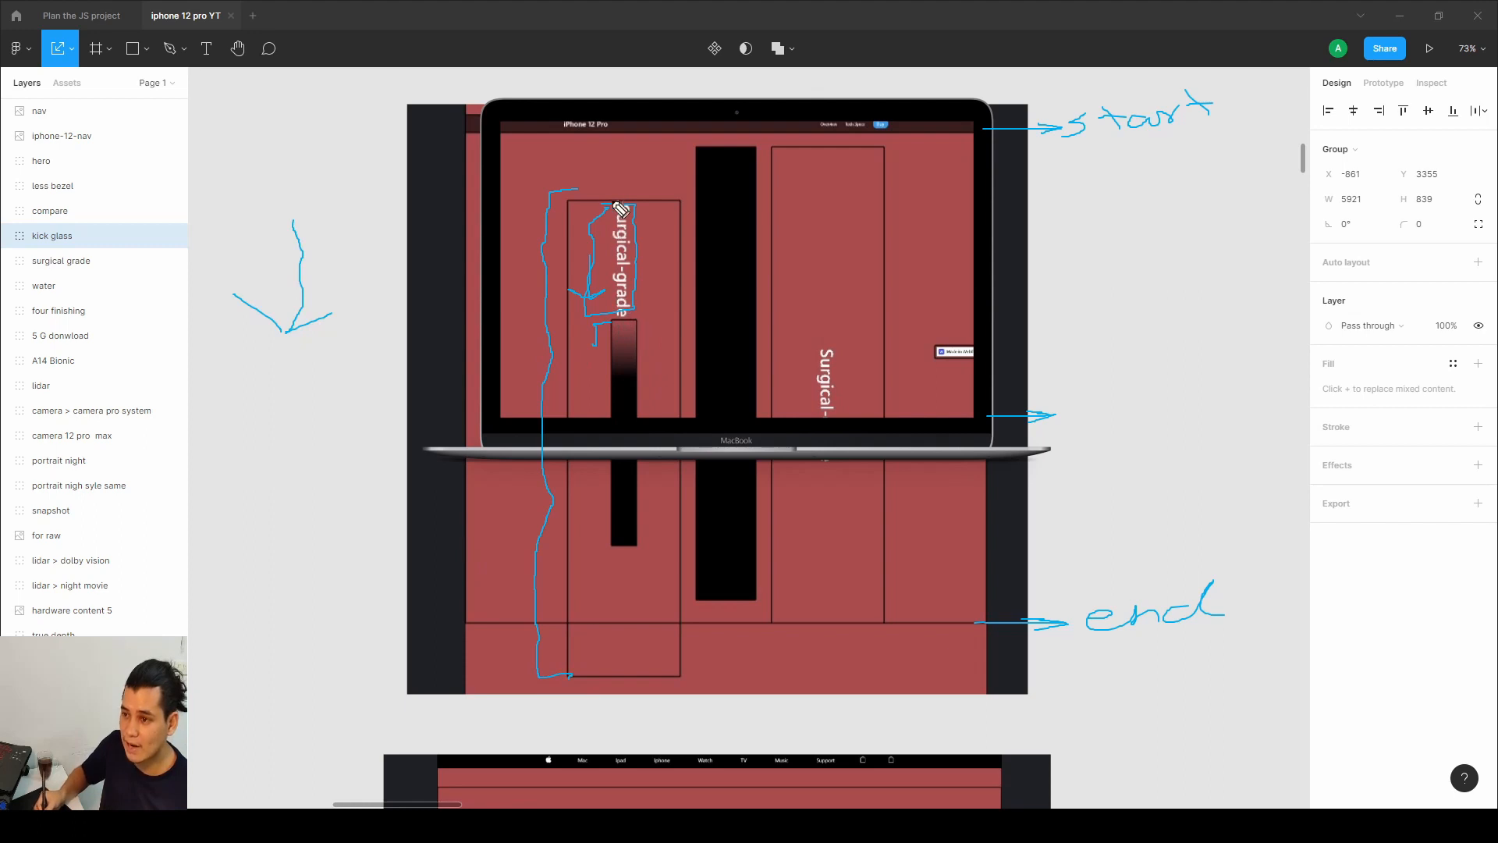
pyautogui.moveTo(586, 201)
pyautogui.mouseDown()
pyautogui.moveTo(572, 110)
pyautogui.moveTo(575, 89)
pyautogui.moveTo(591, 97)
pyautogui.moveTo(530, 92)
pyautogui.mouseUp()
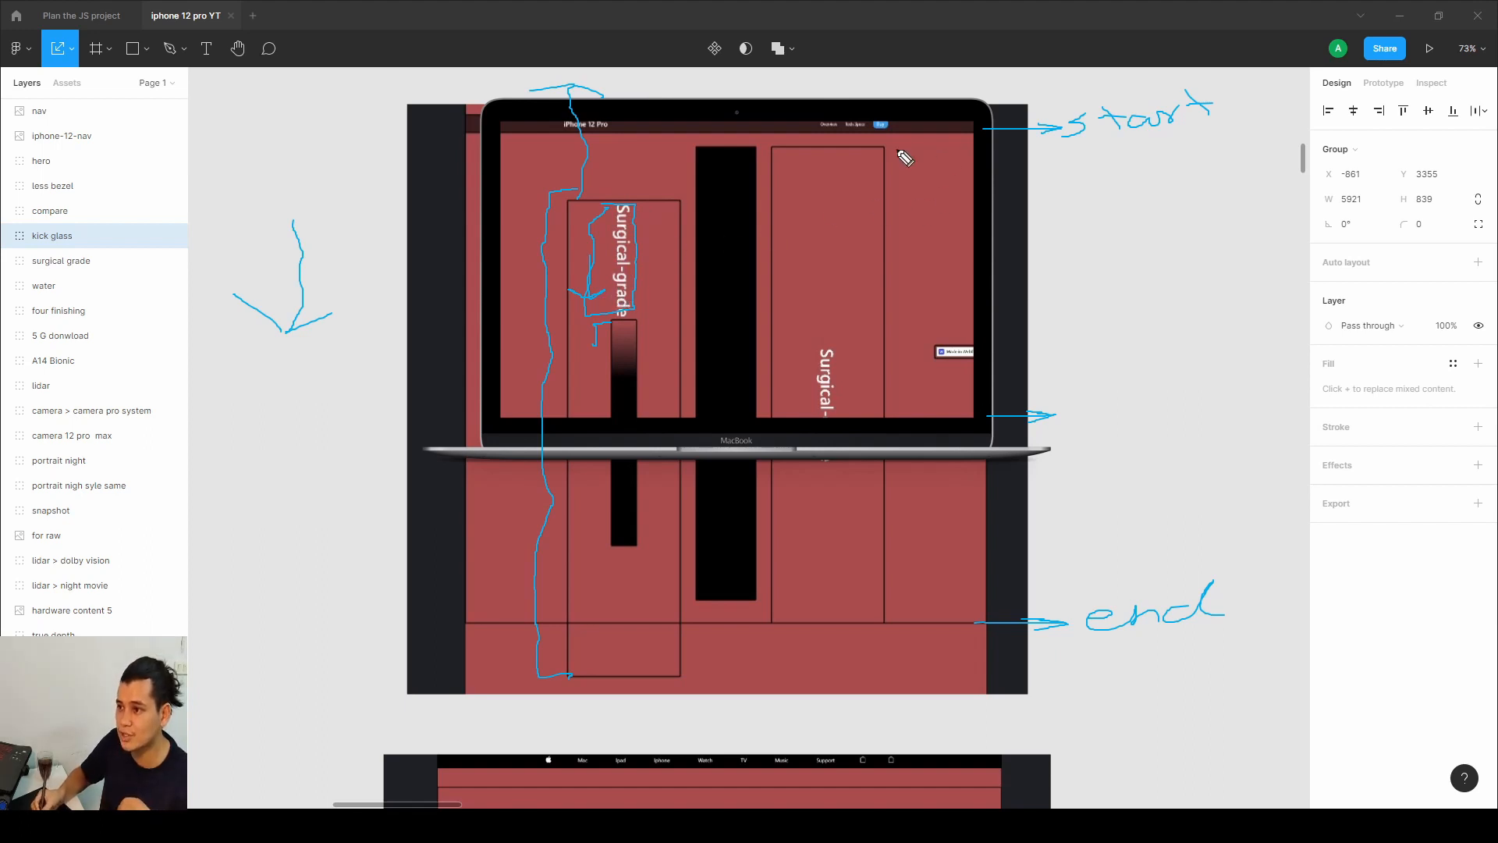
pyautogui.moveTo(881, 149)
pyautogui.mouseDown()
pyautogui.moveTo(916, 150)
pyautogui.moveTo(913, 191)
pyautogui.moveTo(897, 193)
pyautogui.moveTo(924, 223)
pyautogui.moveTo(952, 373)
pyautogui.moveTo(936, 604)
pyautogui.moveTo(887, 619)
pyautogui.mouseUp()
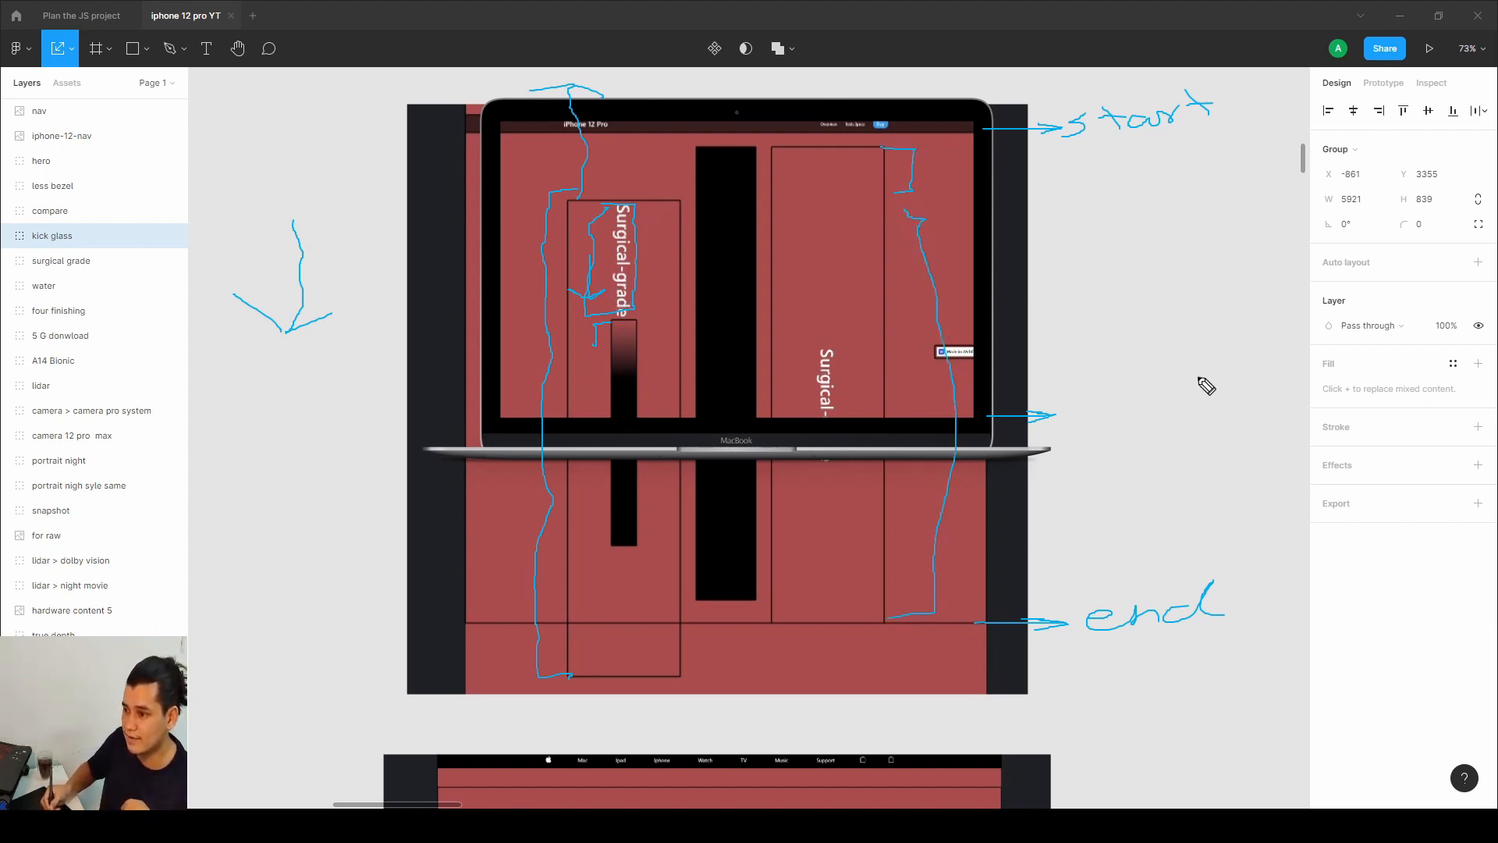
pyautogui.moveTo(1100, 259); pyautogui.dragTo(1104, 311)
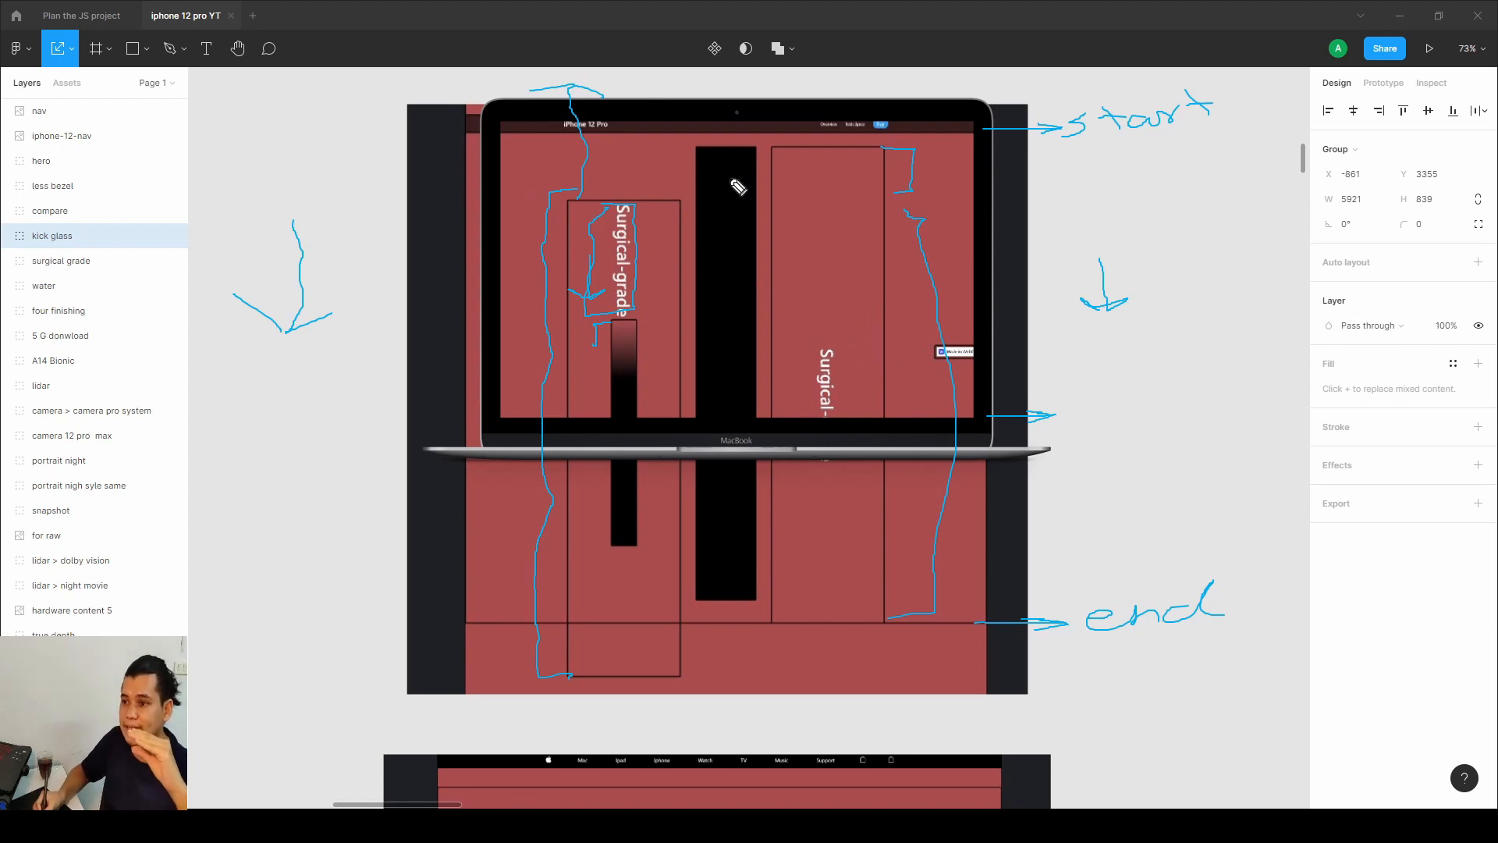
pyautogui.moveTo(737, 180)
pyautogui.mouseDown()
pyautogui.moveTo(707, 190)
pyautogui.moveTo(732, 210)
pyautogui.moveTo(743, 192)
pyautogui.moveTo(720, 207)
pyautogui.moveTo(721, 250)
pyautogui.moveTo(733, 243)
pyautogui.moveTo(700, 234)
pyautogui.mouseUp()
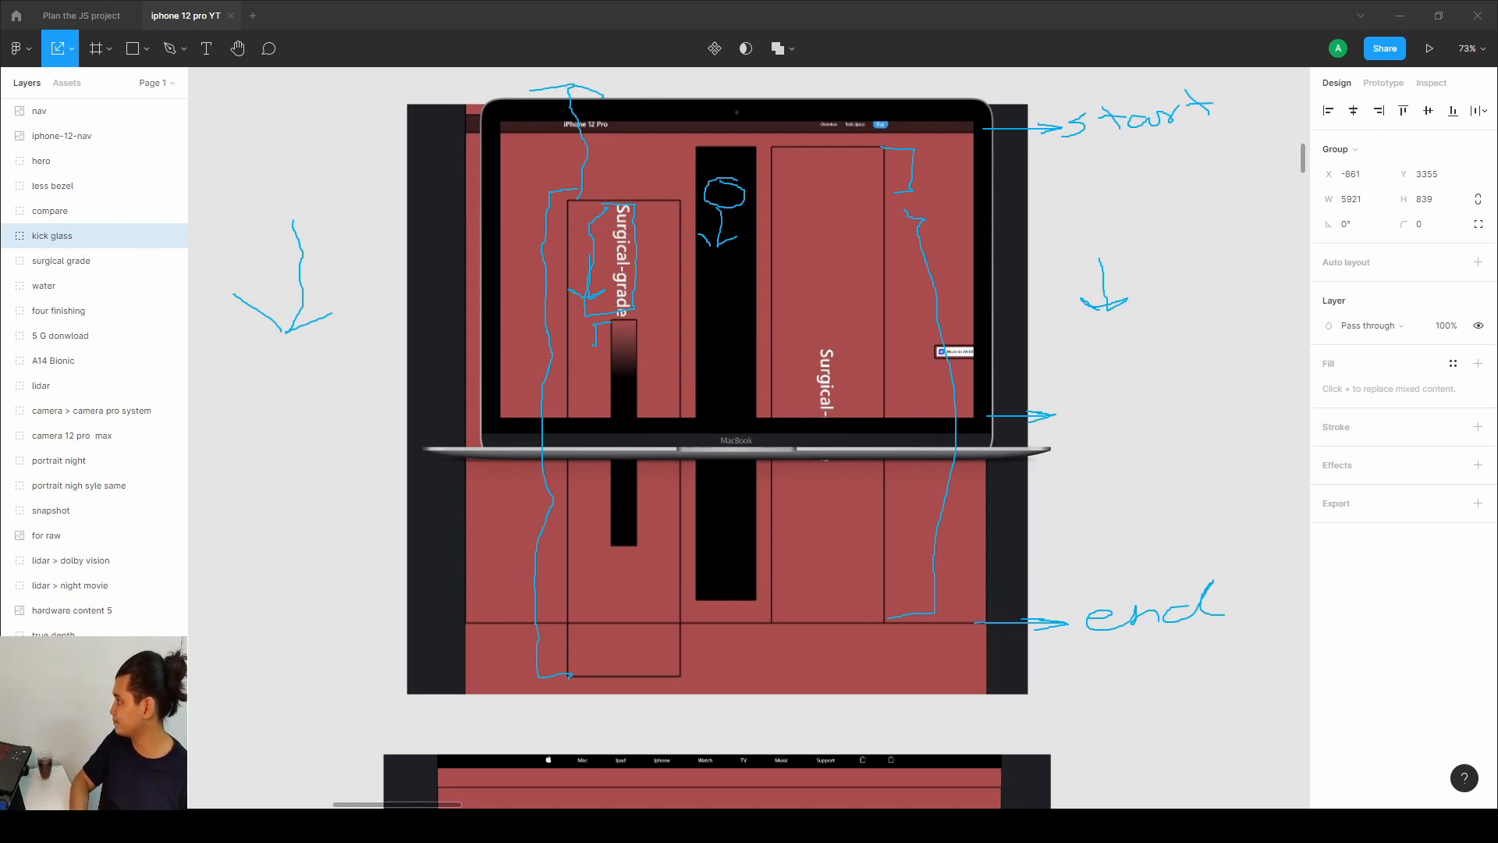
pyautogui.press('Escape')
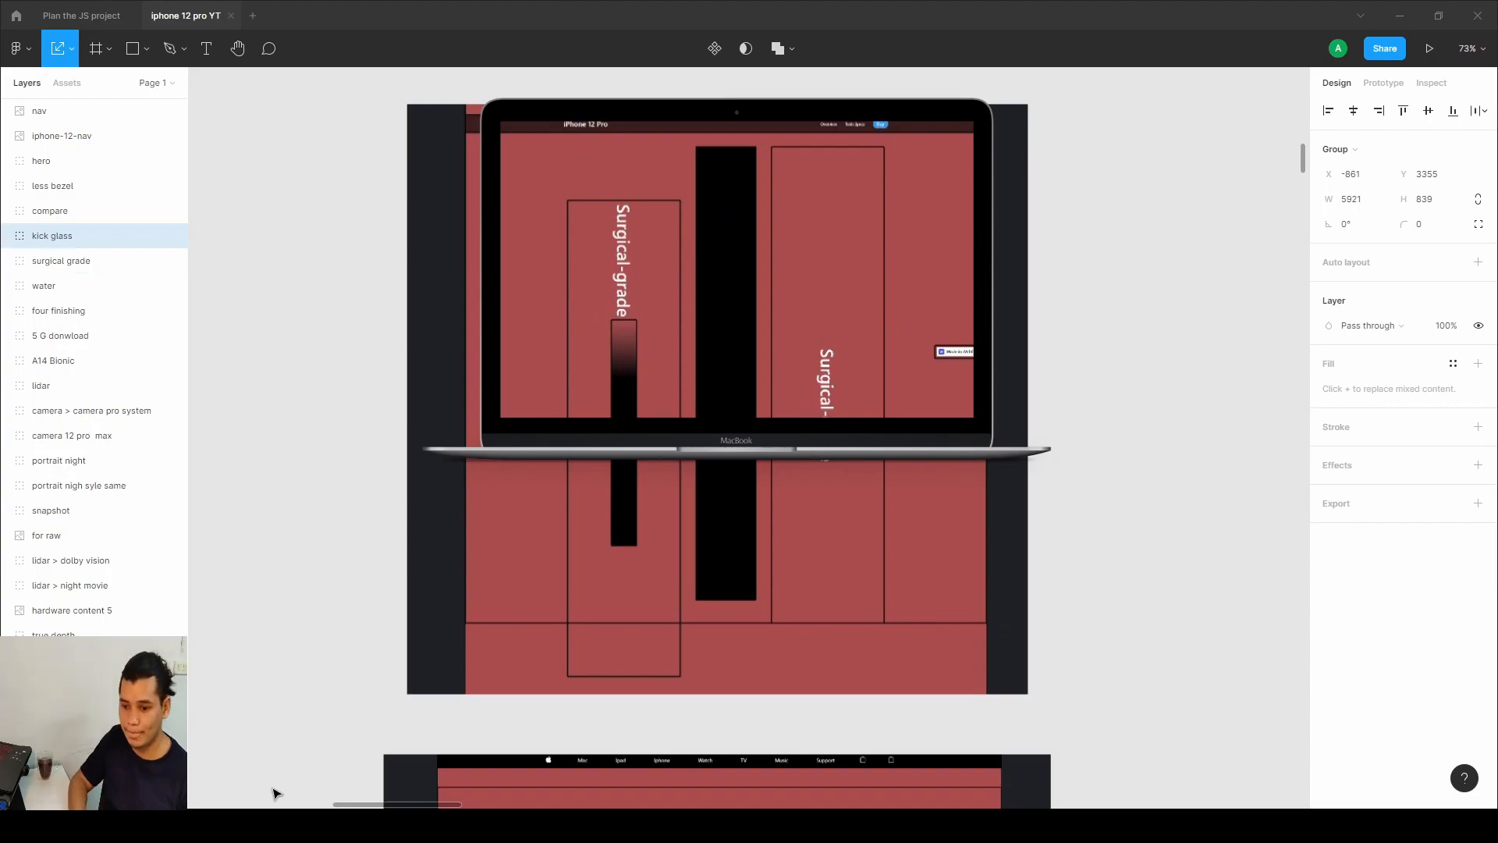
# Switch to the browser and scroll through the published site's surgical-grade section to review its scroll animation.
pyautogui.hotkey('alt', 'Tab')
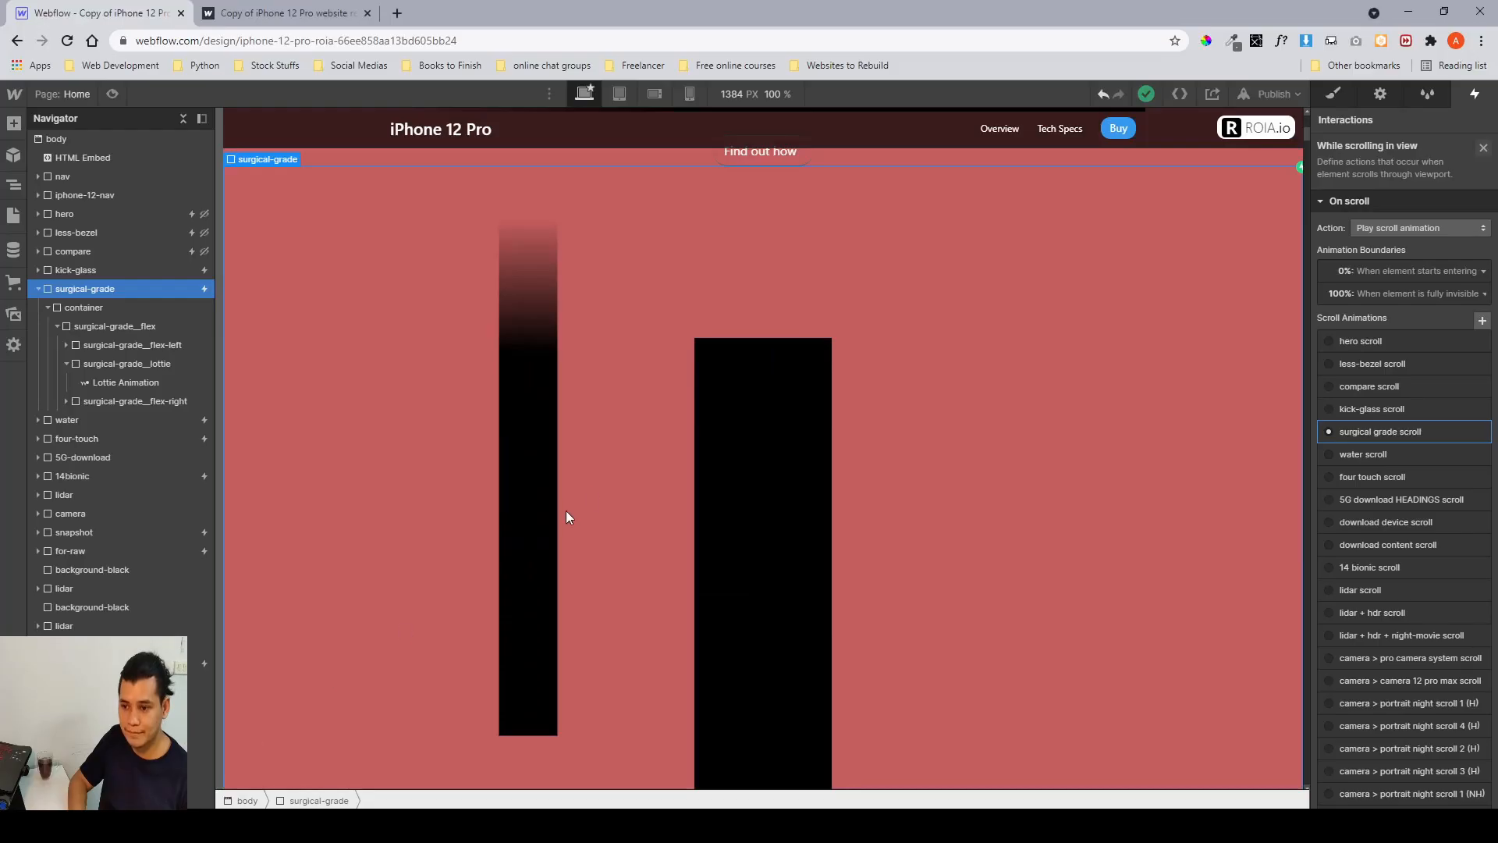
pyautogui.click(320, 13)
pyautogui.scroll(5, 819, 378)
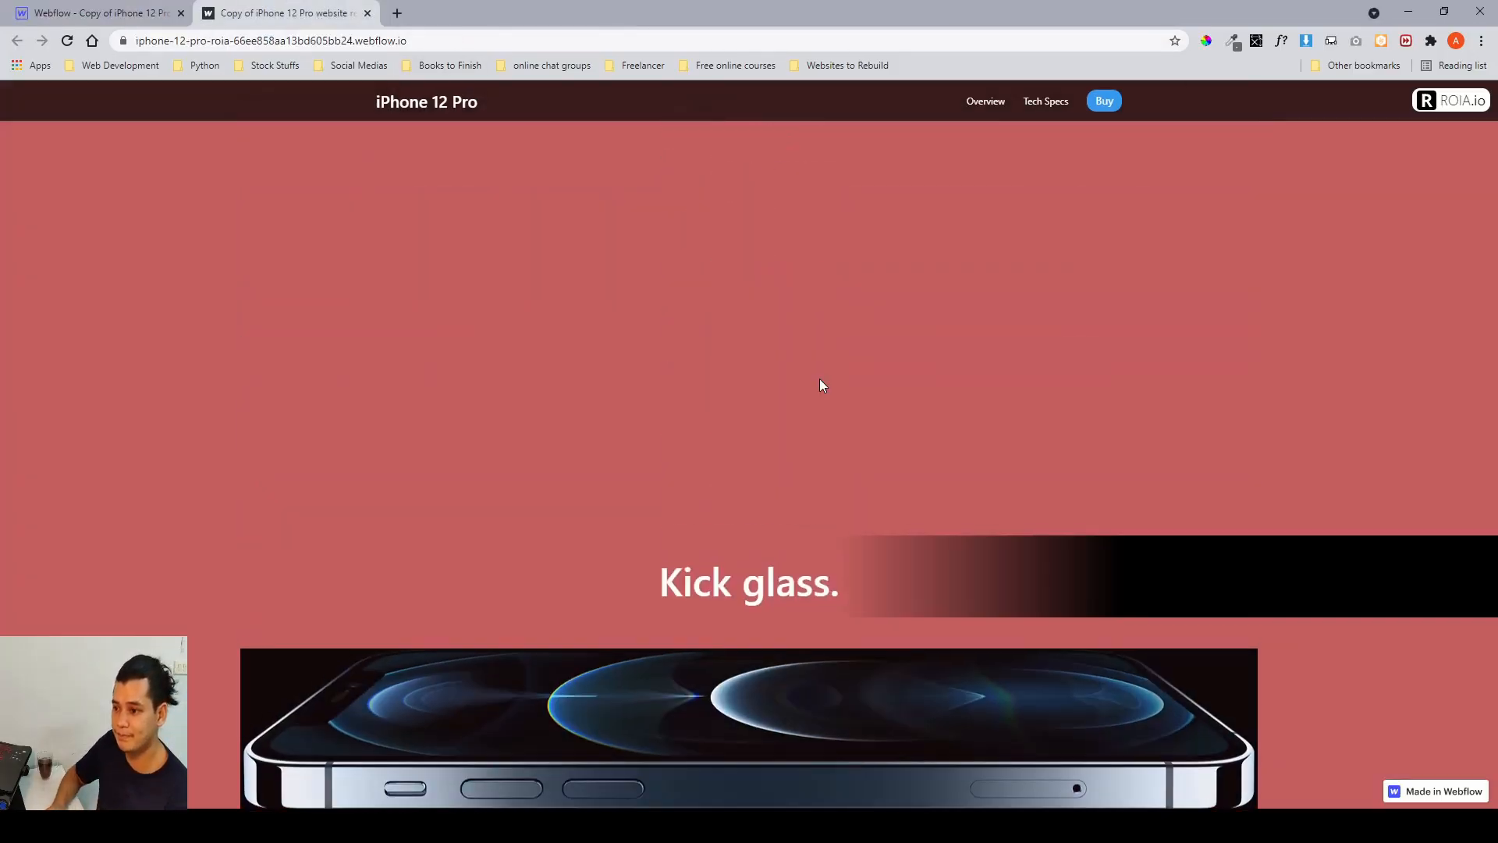
pyautogui.scroll(-5, 819, 377)
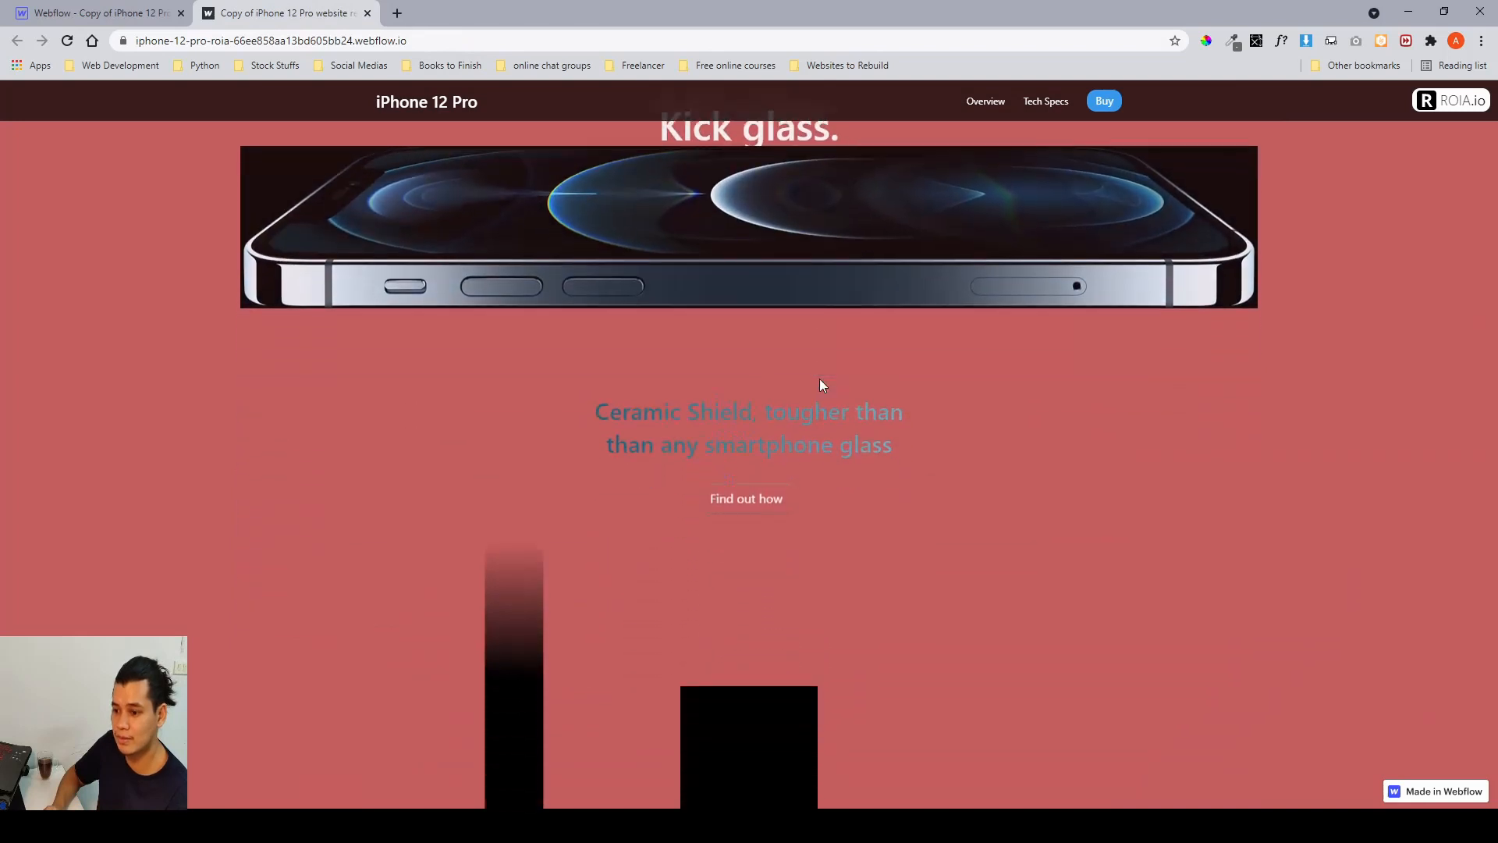
pyautogui.scroll(-2, 514, 601)
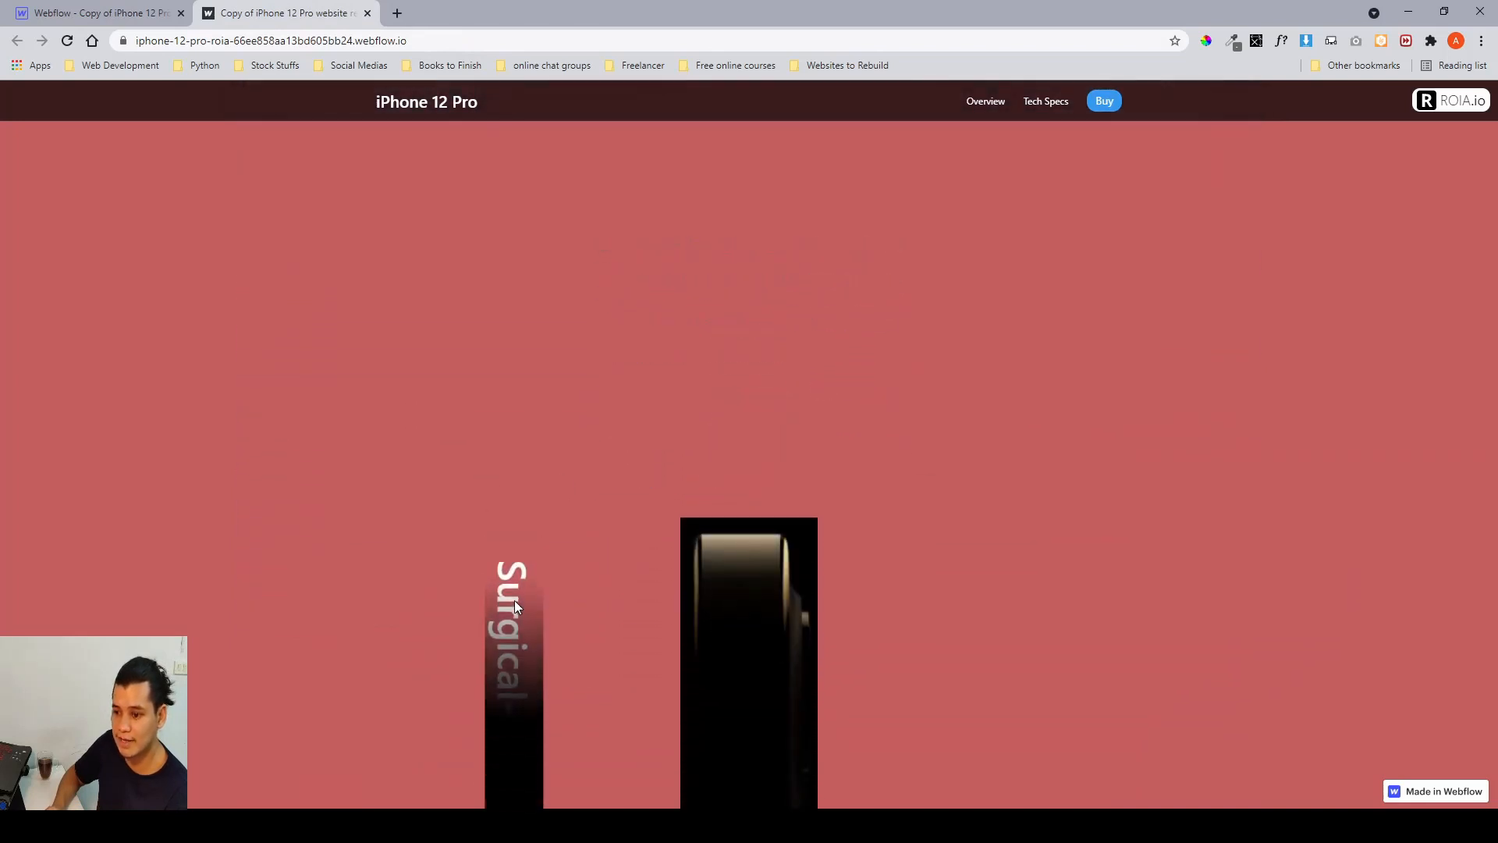
pyautogui.scroll(-2, 514, 601)
pyautogui.scroll(-2, 518, 584)
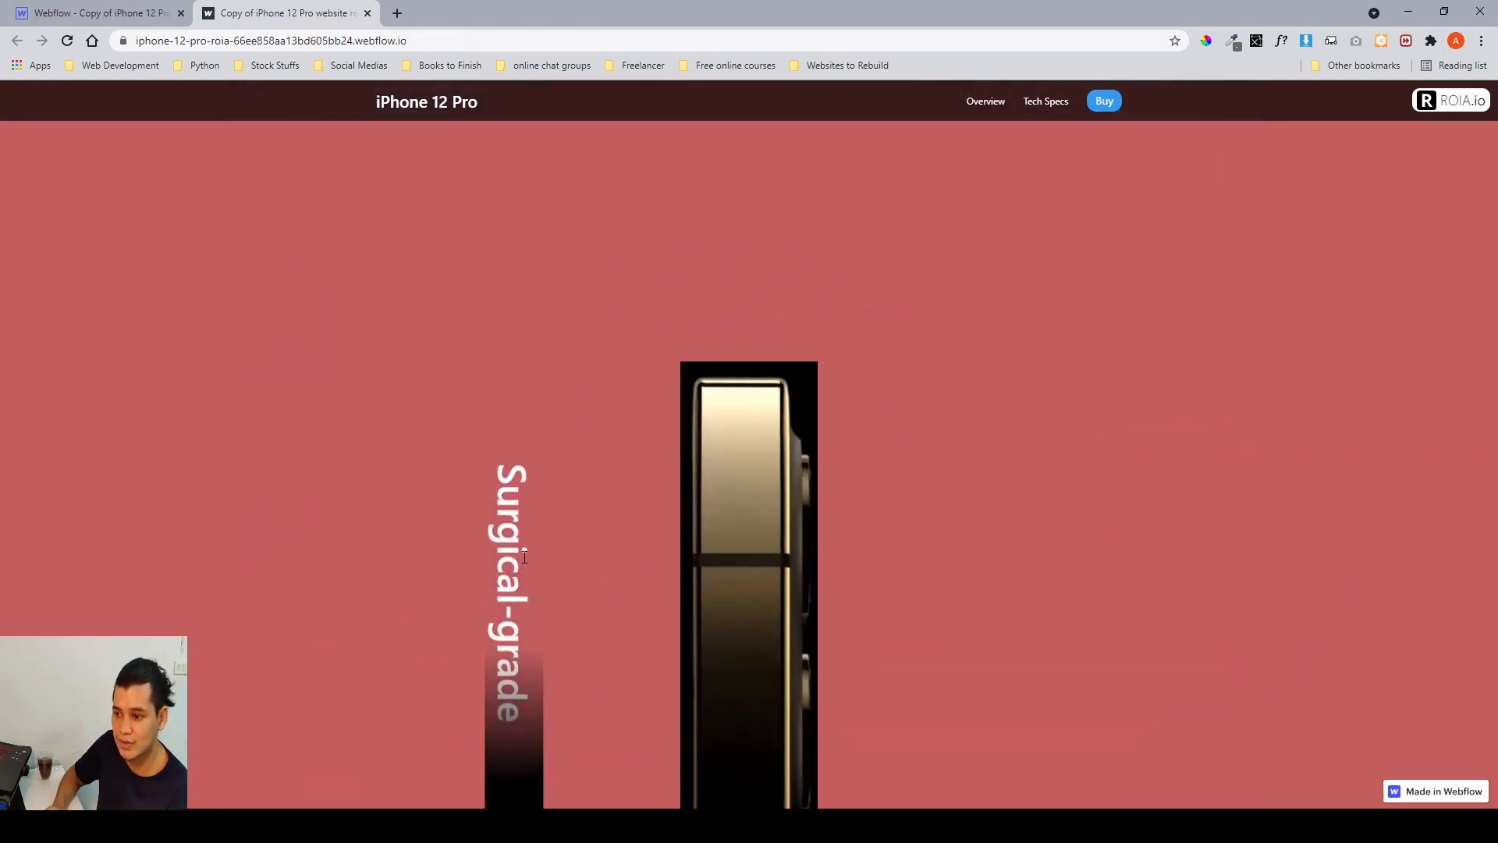
pyautogui.moveTo(499, 495); pyautogui.dragTo(513, 522)
pyautogui.scroll(-3, 517, 529)
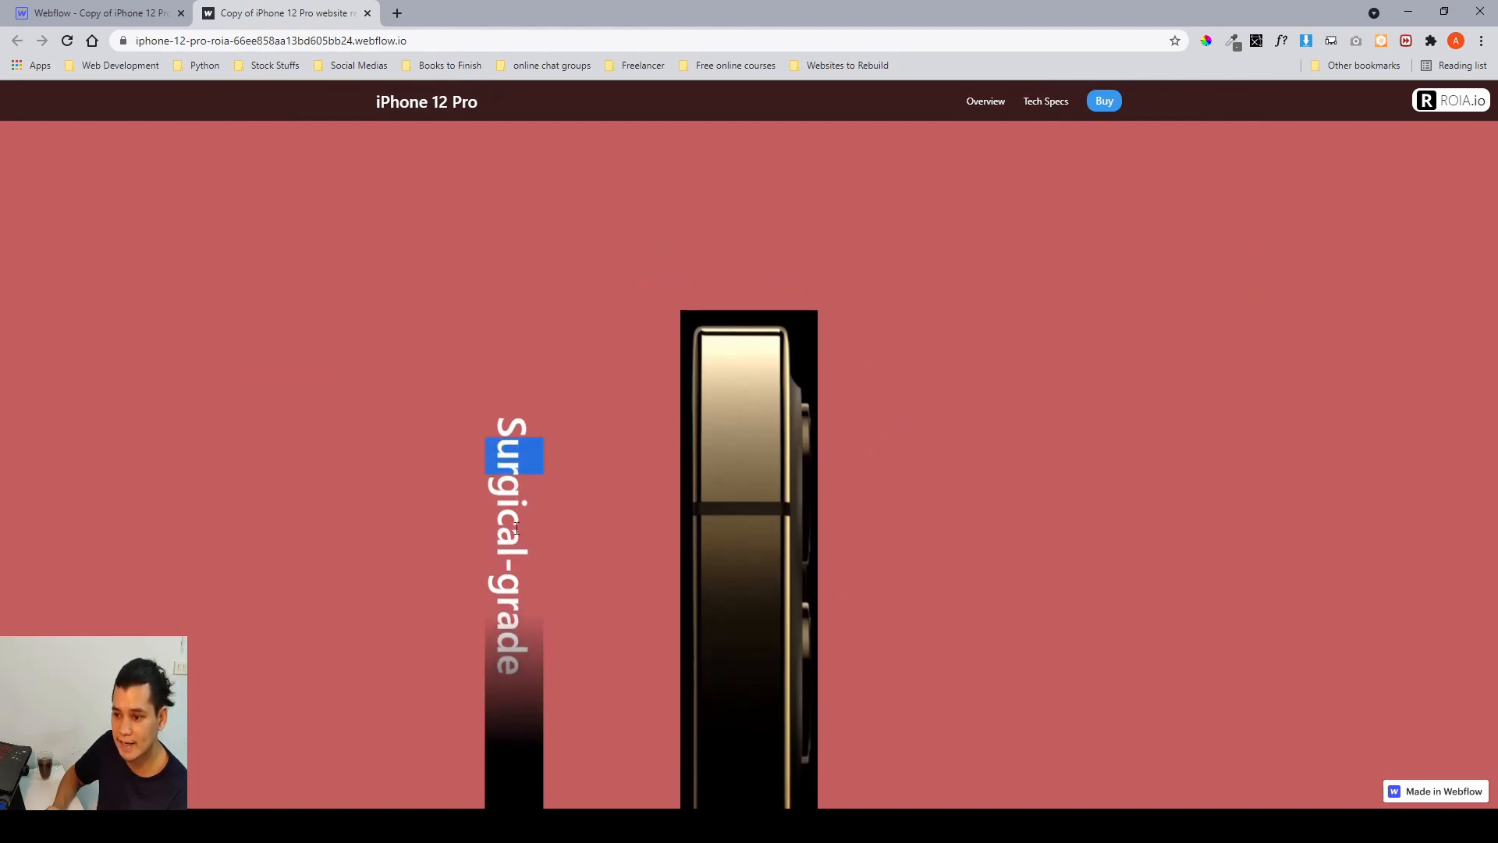
pyautogui.scroll(-2, 516, 528)
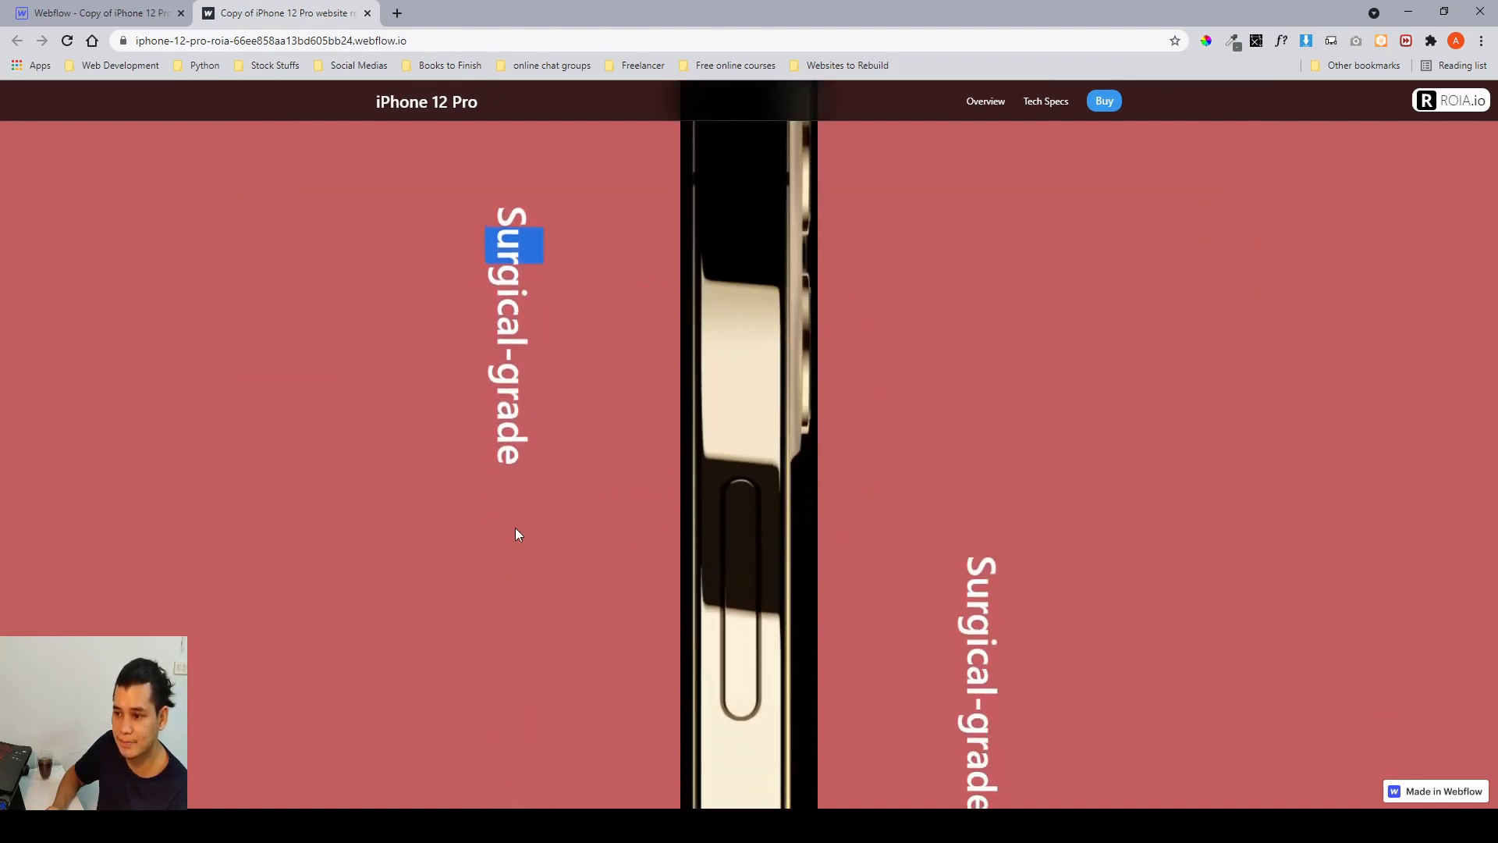
pyautogui.scroll(-5, 988, 554)
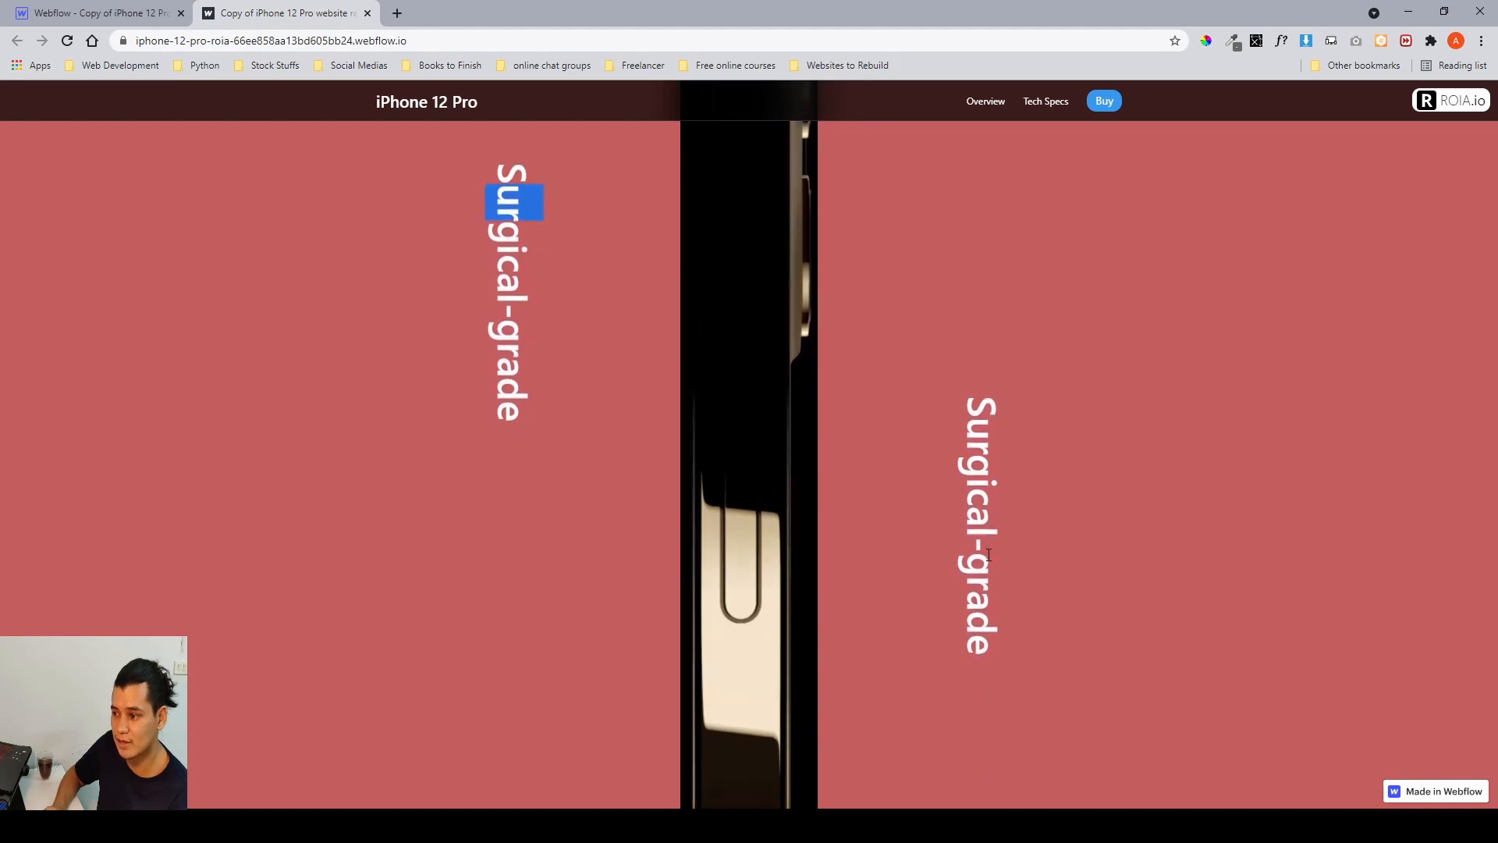
pyautogui.scroll(-5, 986, 554)
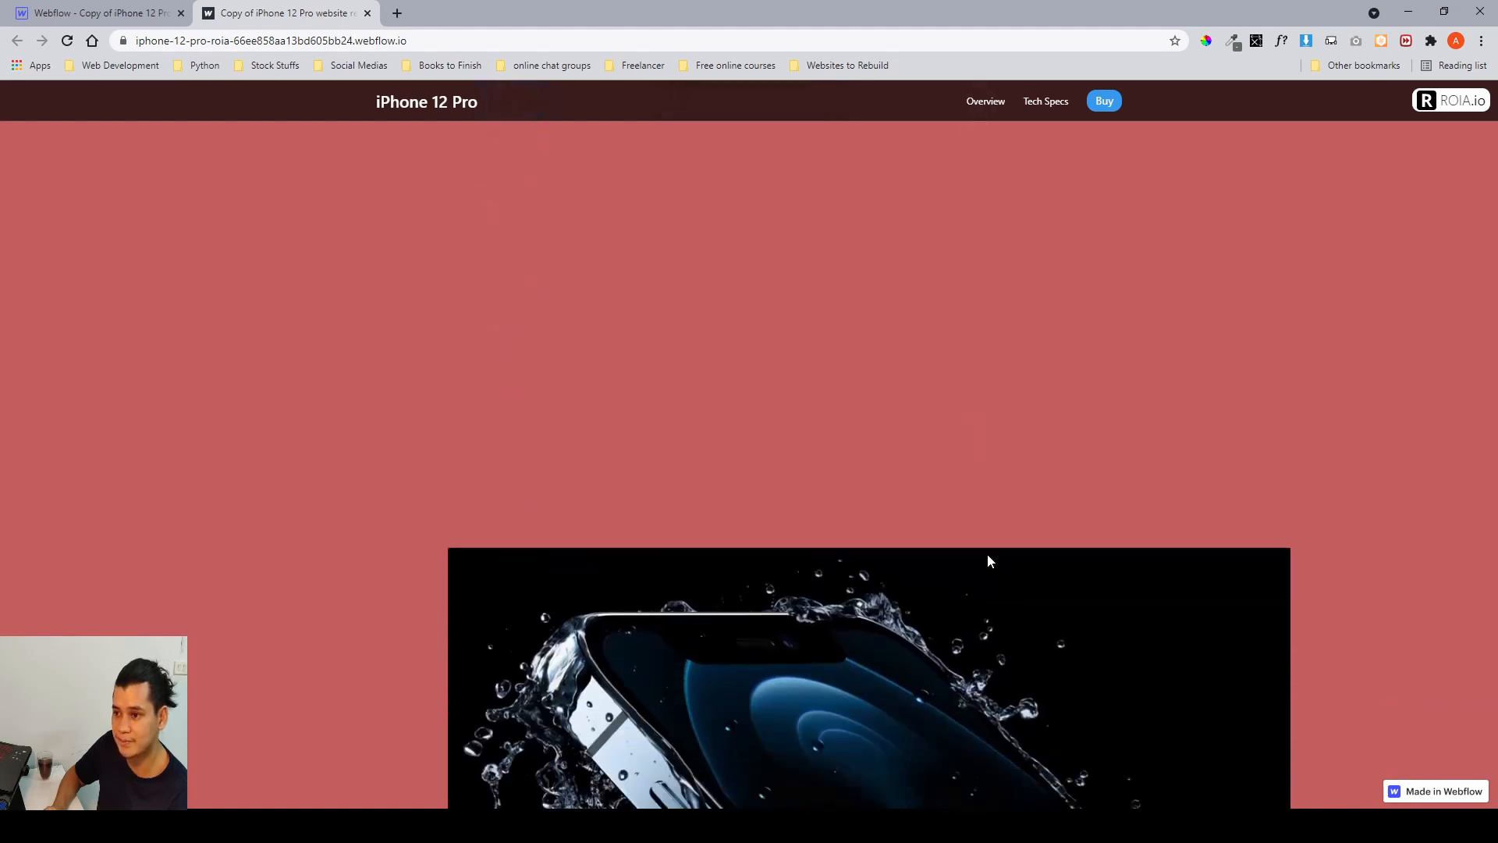
# Return to the Webflow Designer, open the surgical grade scroll animation and inspect its Lottie and overlay actions.
pyautogui.click(108, 22)
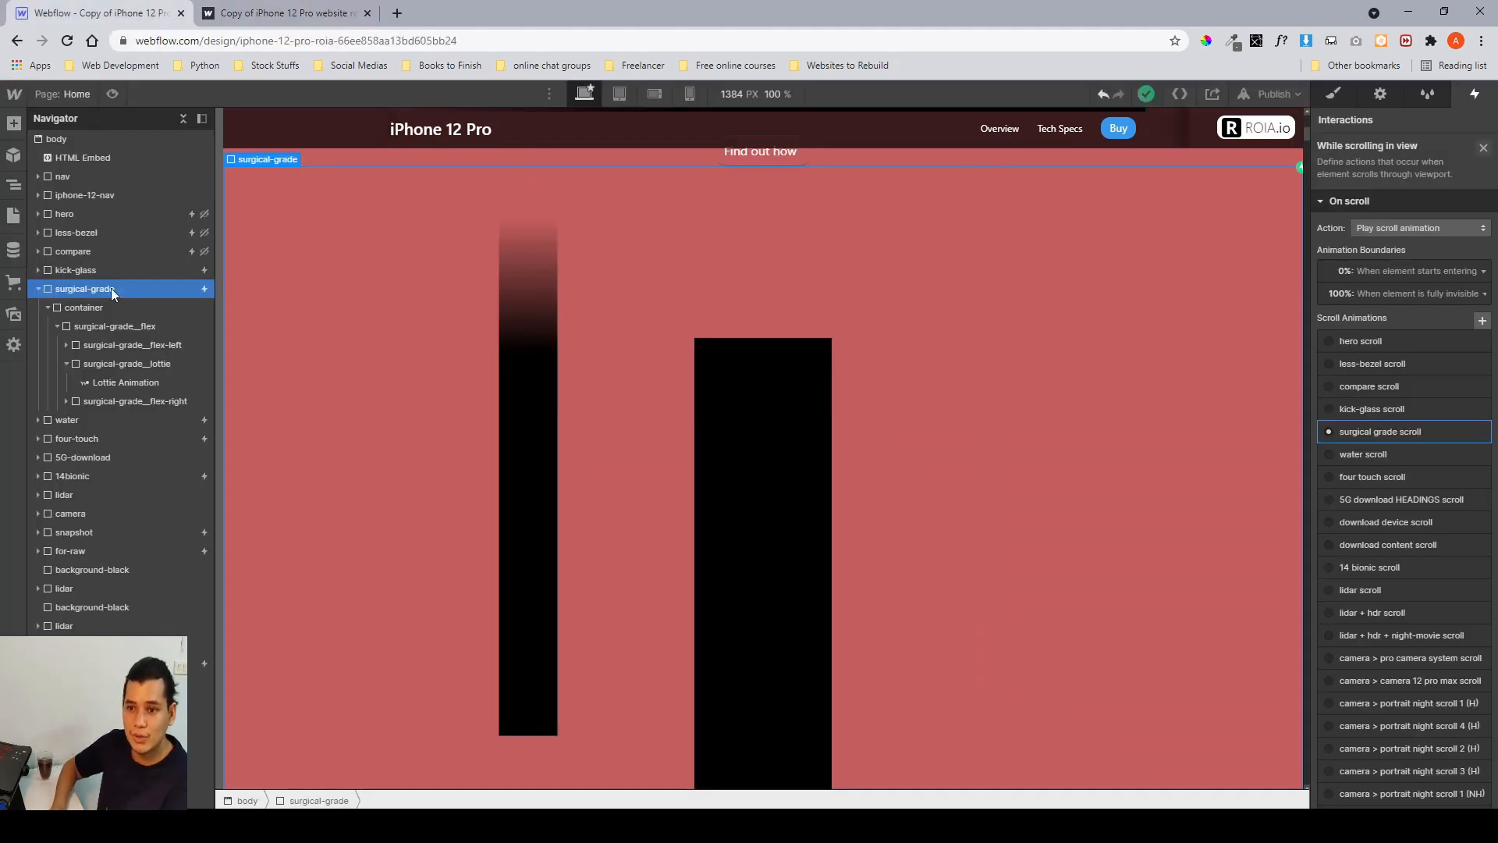
pyautogui.click(1373, 435)
pyautogui.click(1387, 175)
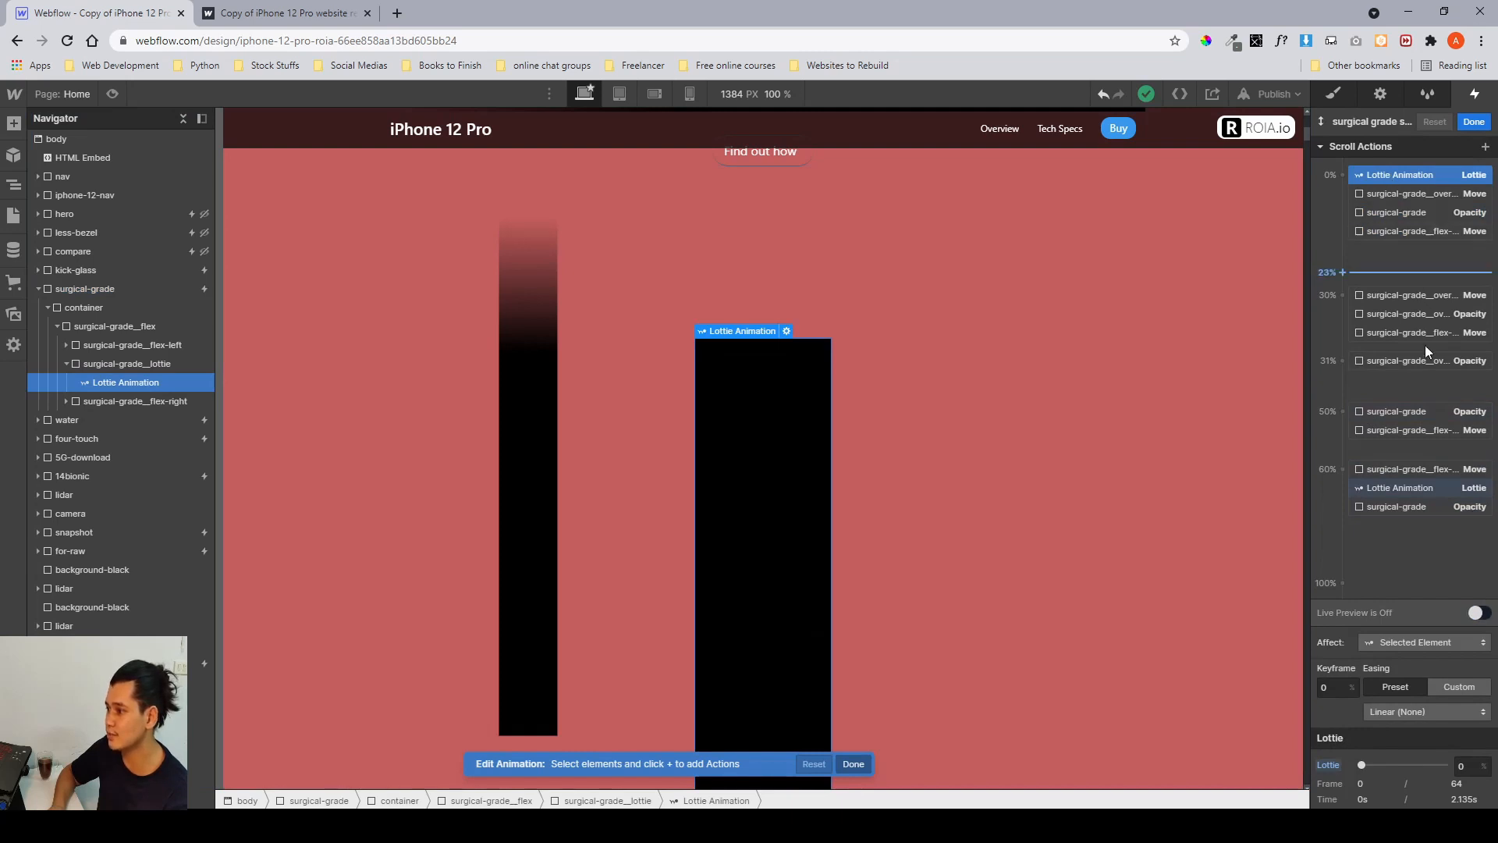
pyautogui.click(1380, 488)
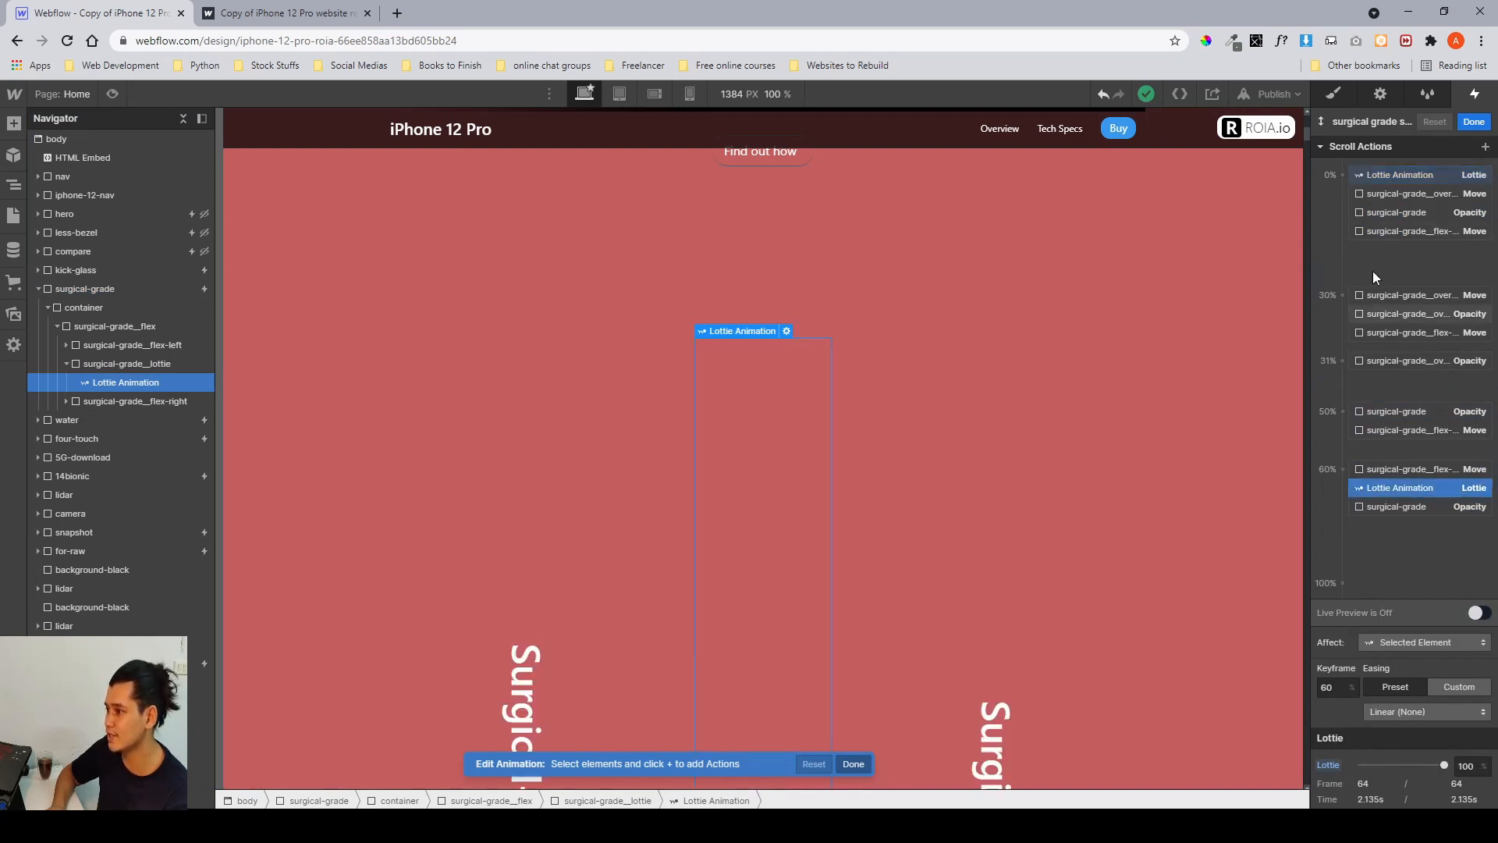
pyautogui.click(1370, 193)
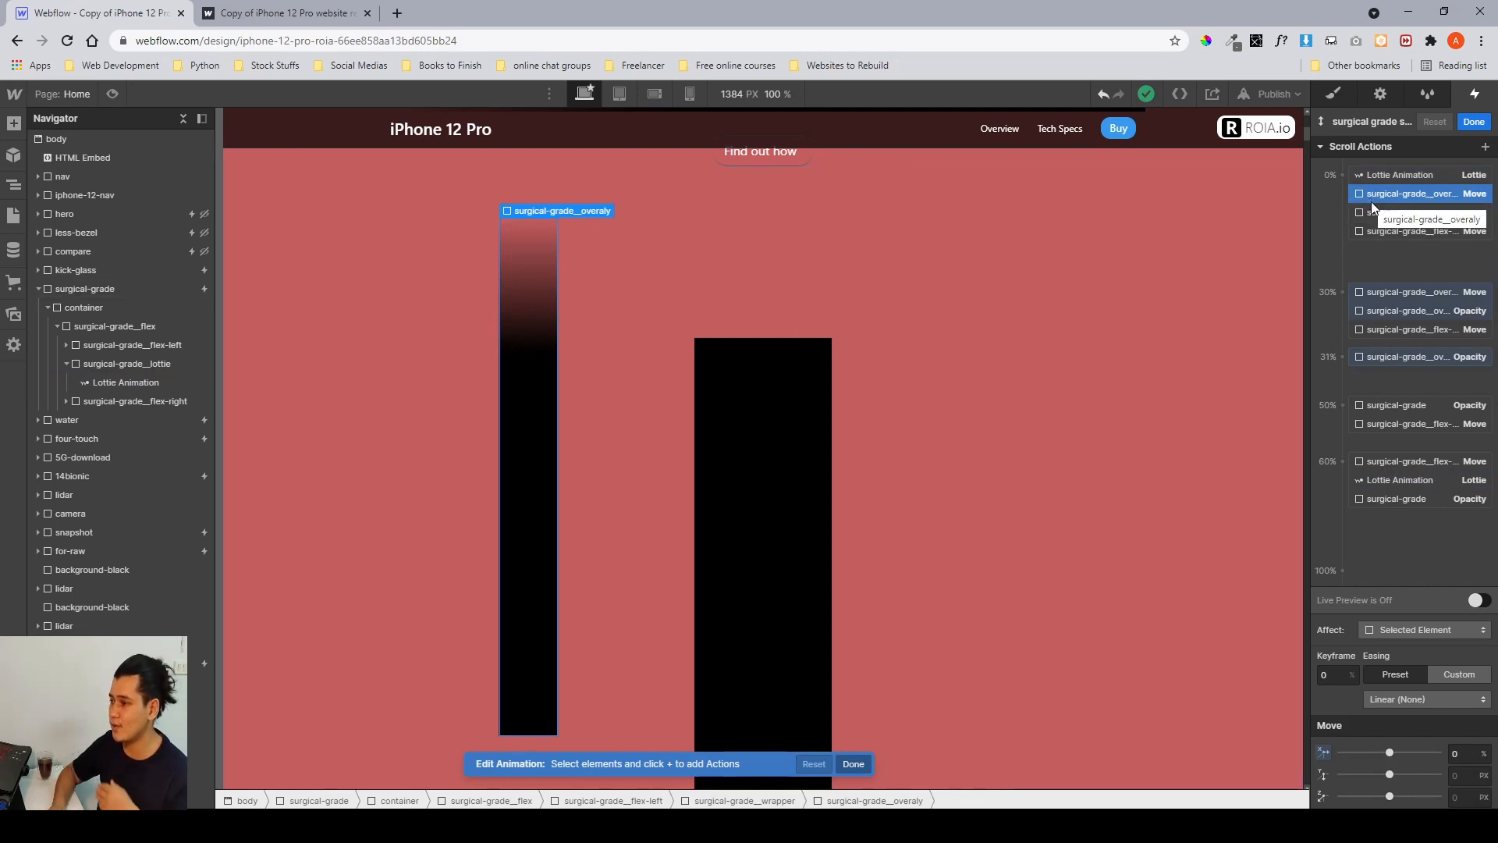
pyautogui.click(1404, 290)
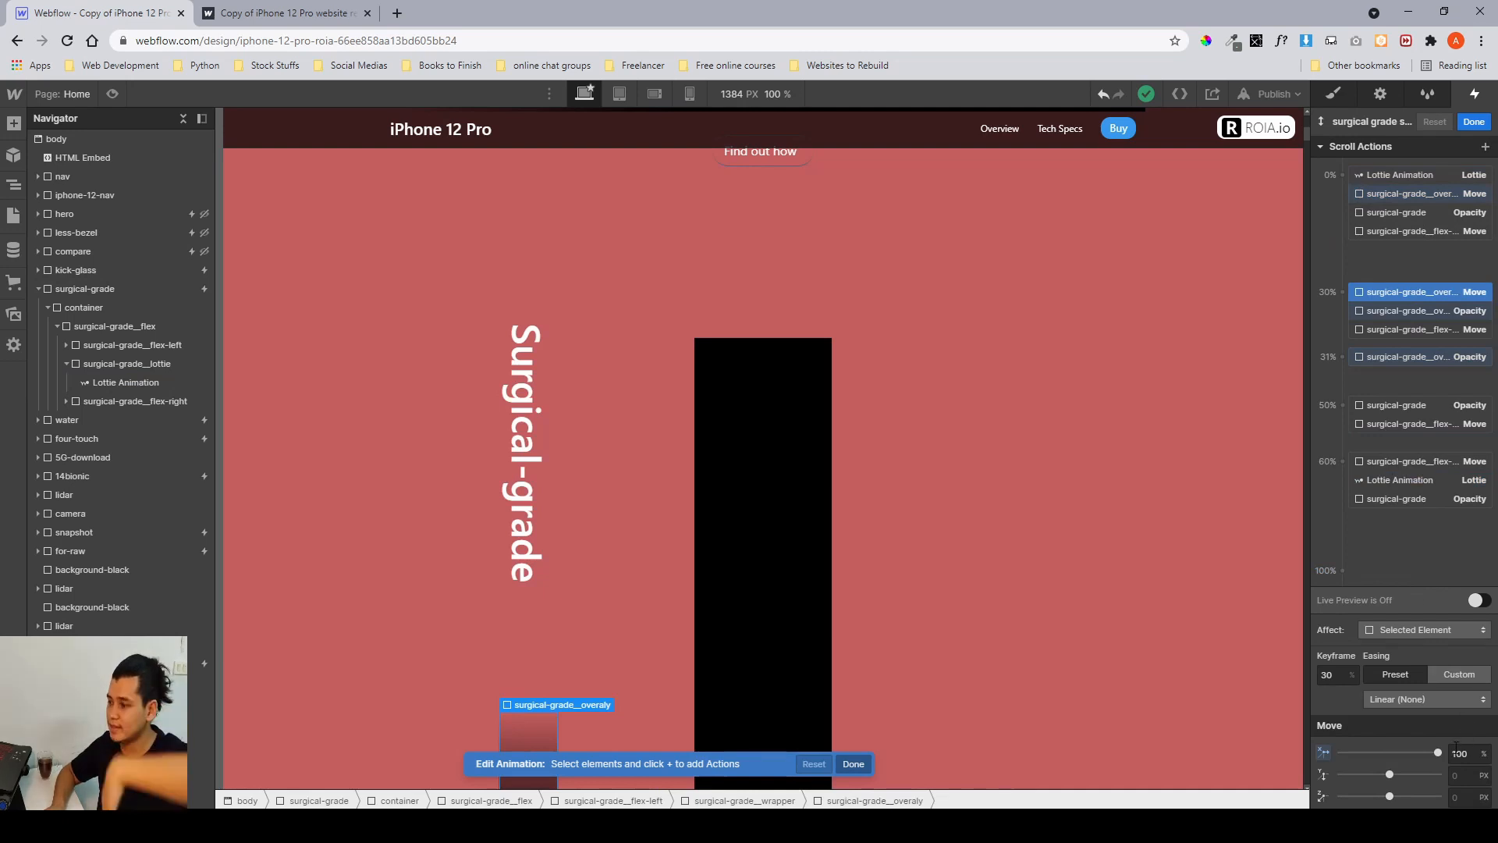
pyautogui.click(1384, 358)
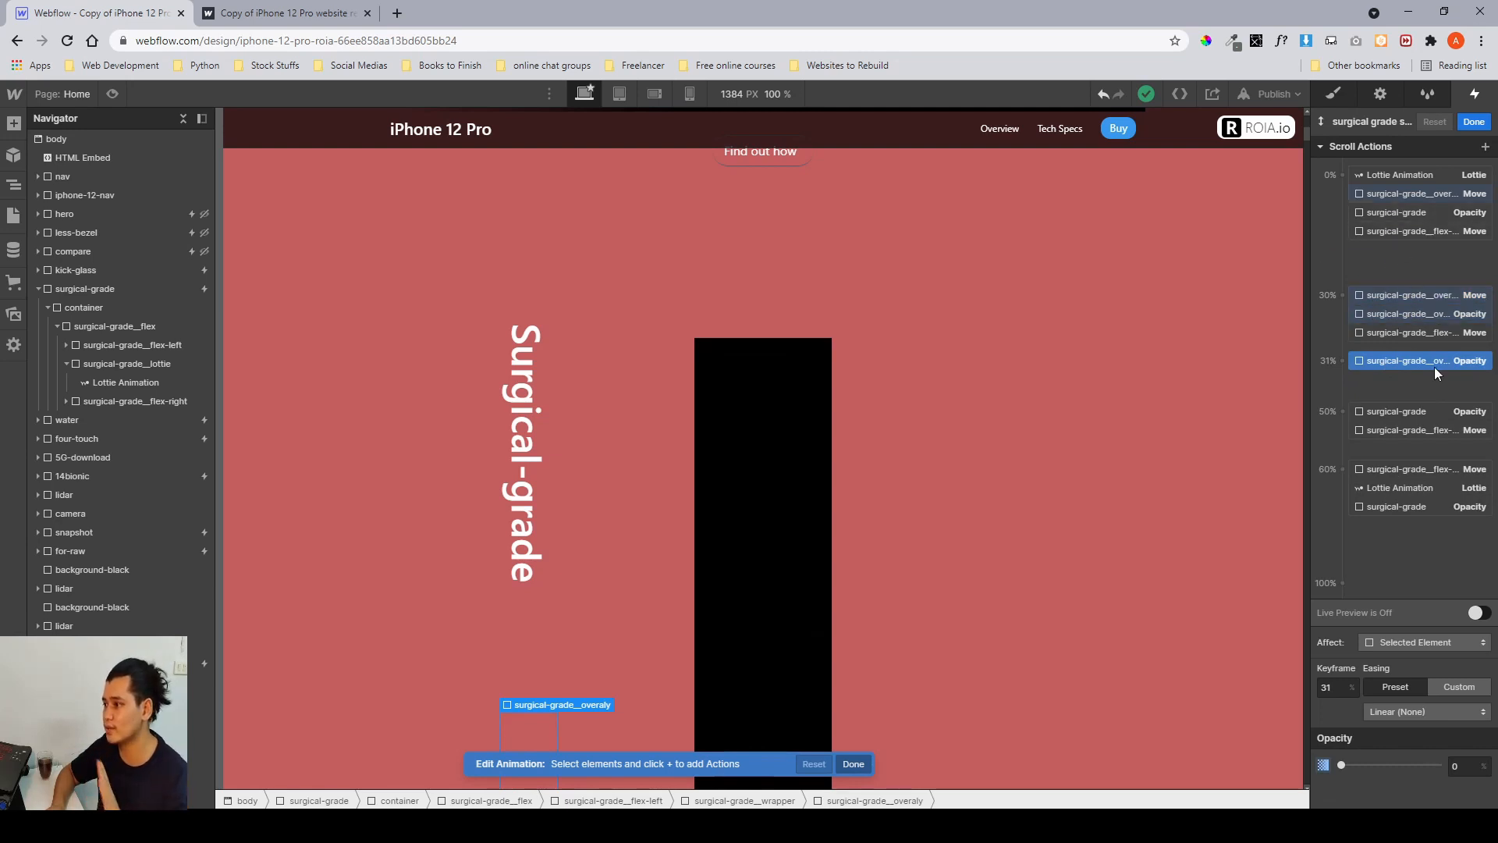
pyautogui.click(1415, 315)
# Inspect the flex-right move actions at the 30% and 60% keyframes and the surgical-grade opacity action.
pyautogui.click(1405, 334)
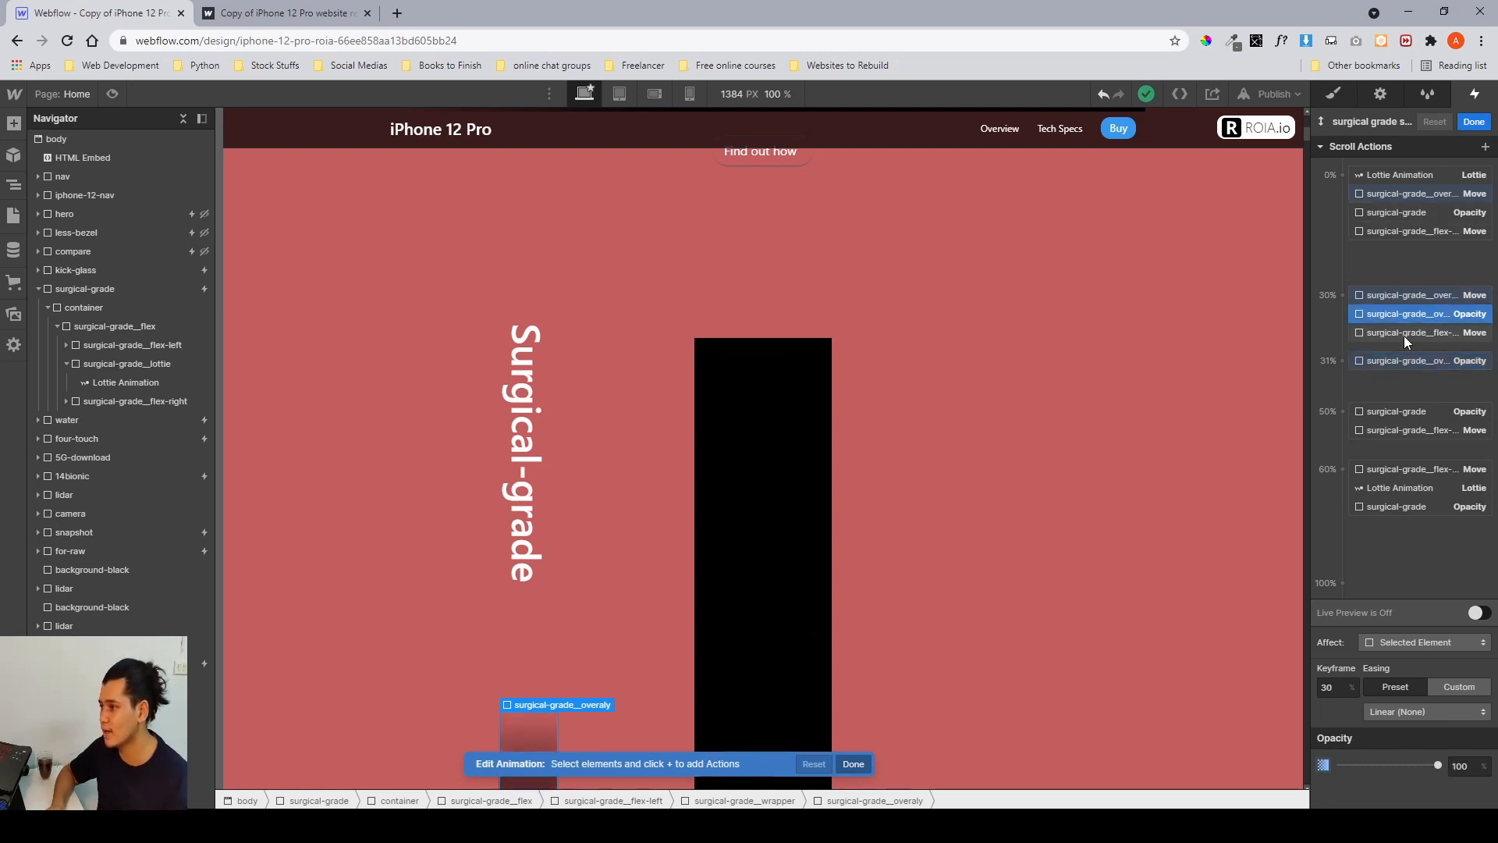
pyautogui.scroll(-1, 1009, 391)
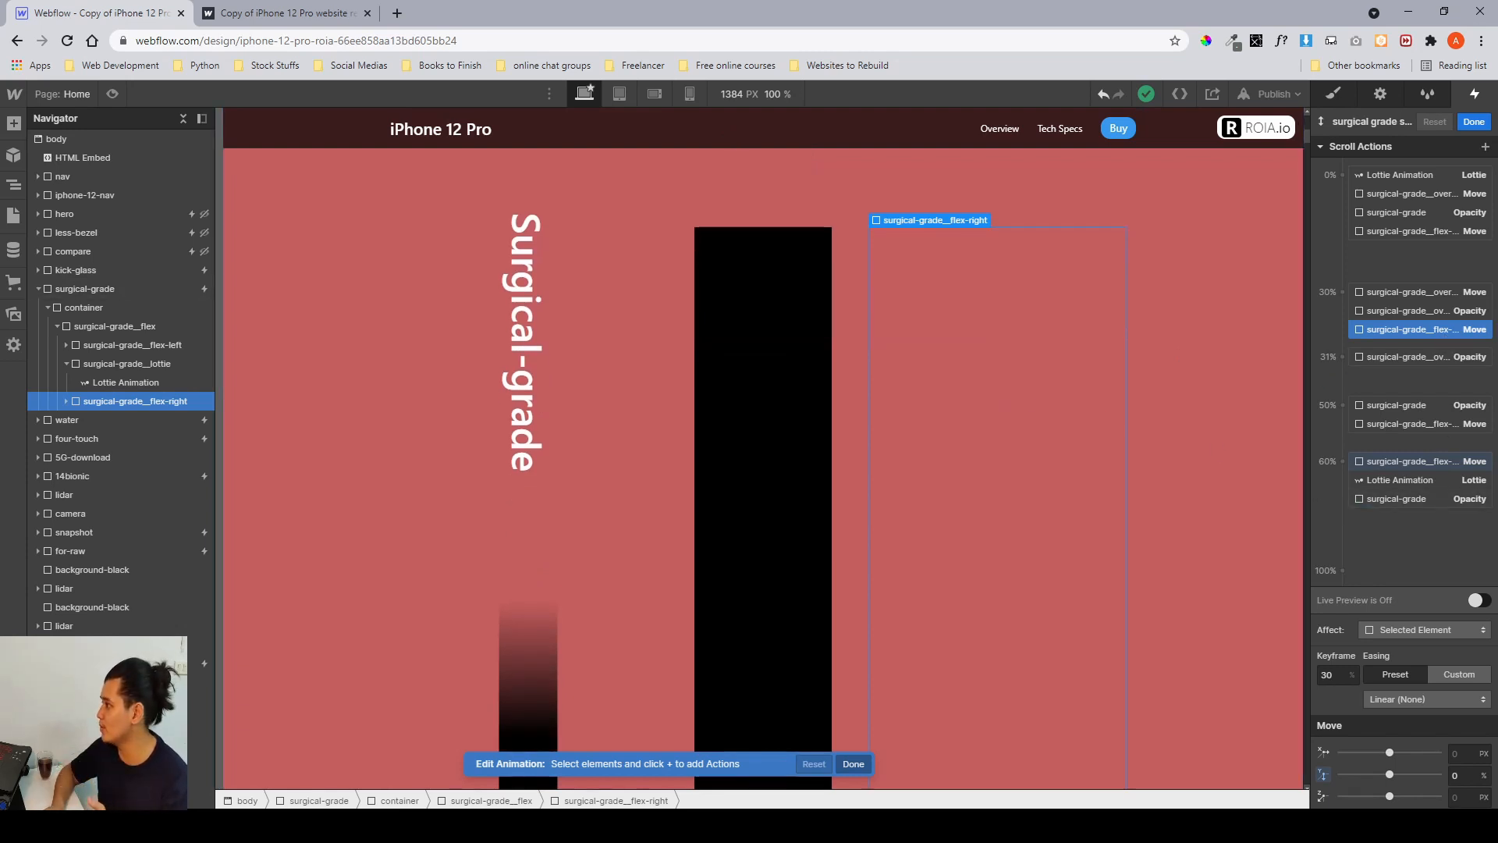
pyautogui.click(1456, 775)
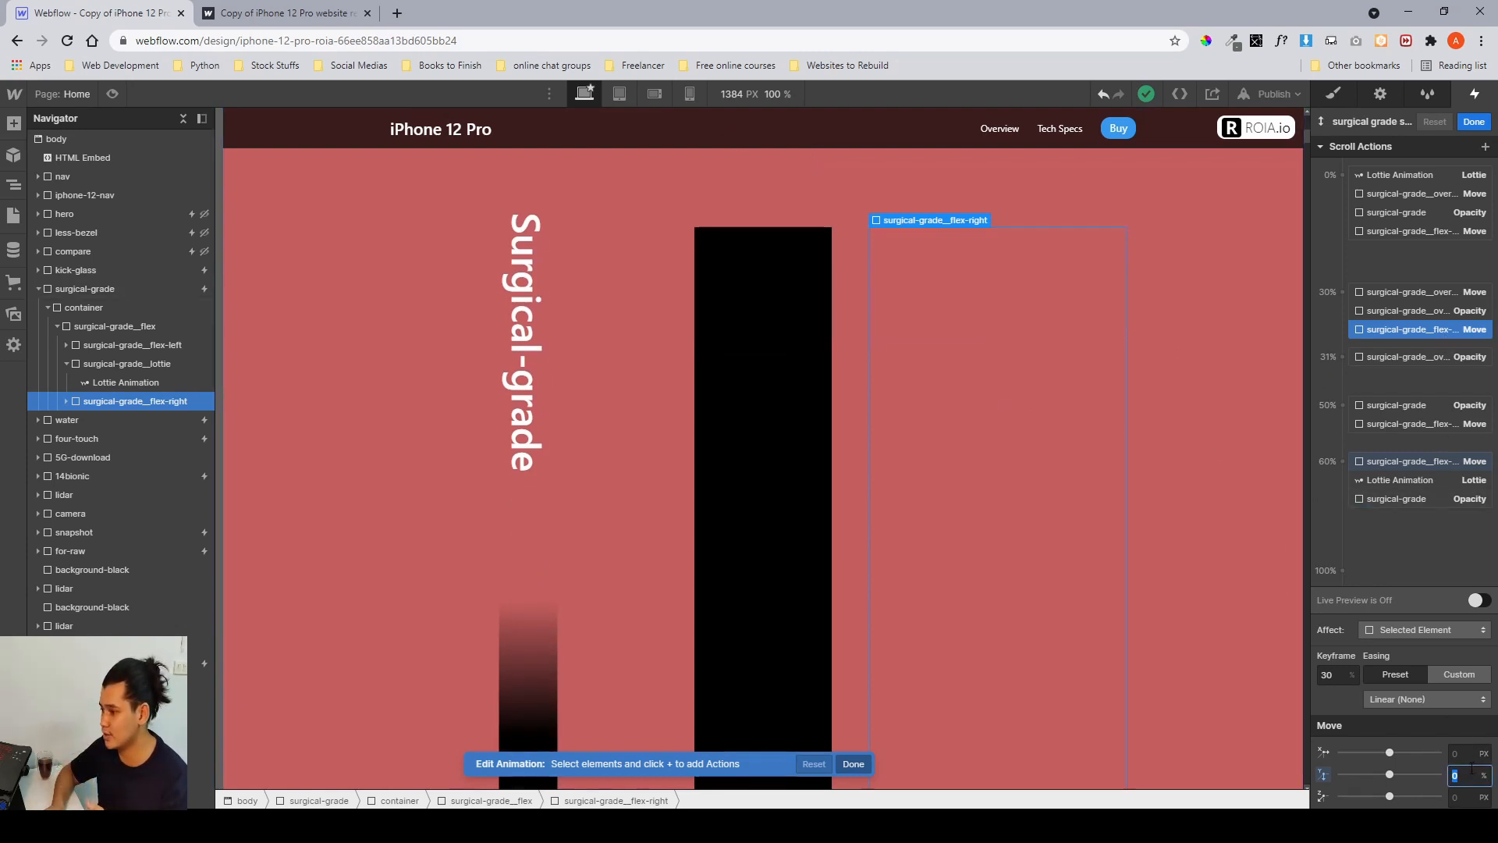
pyautogui.click(1392, 460)
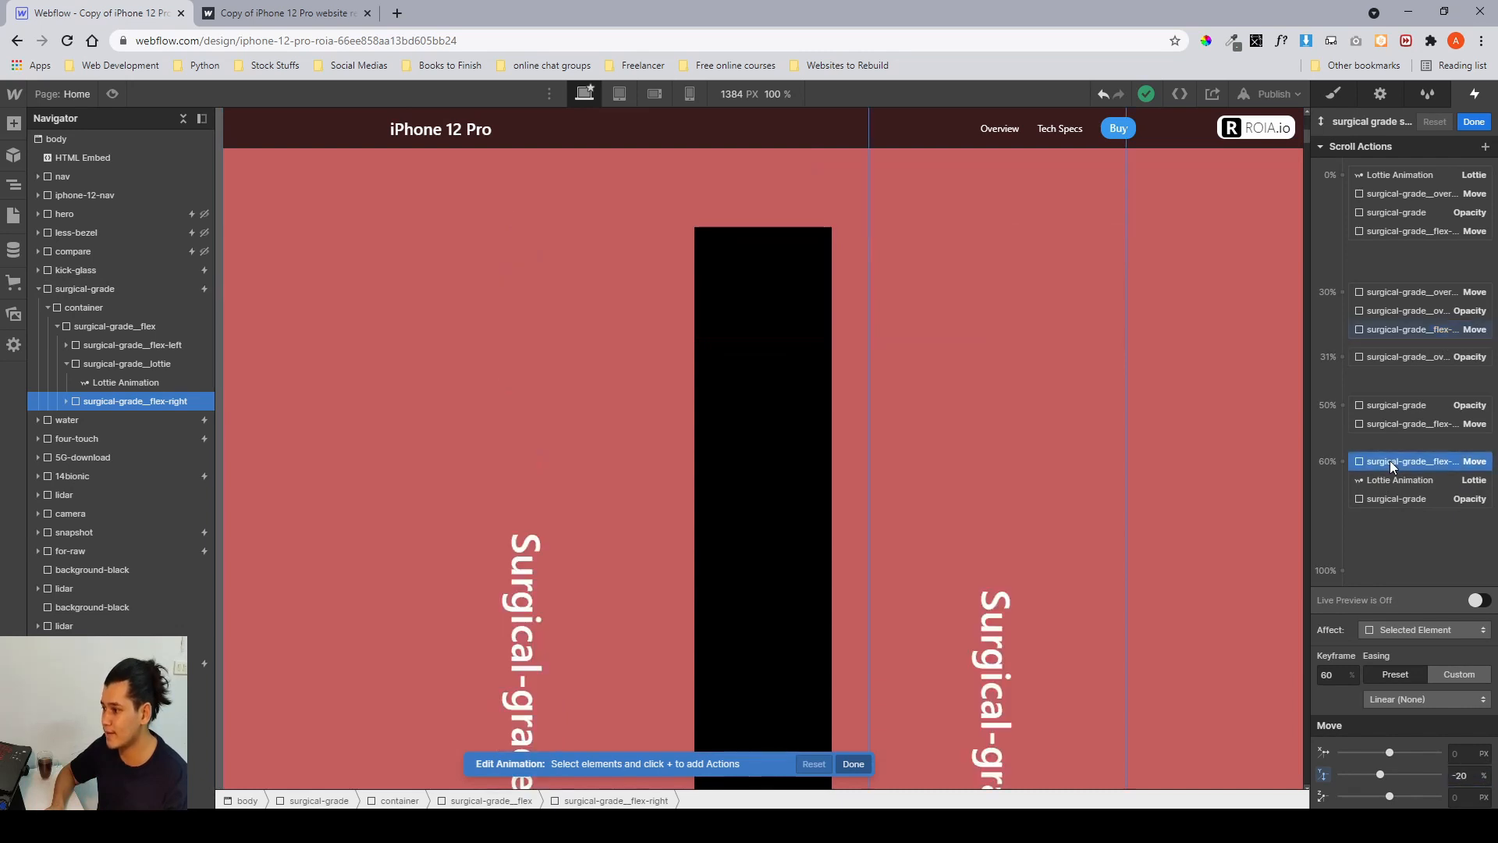
pyautogui.click(1469, 775)
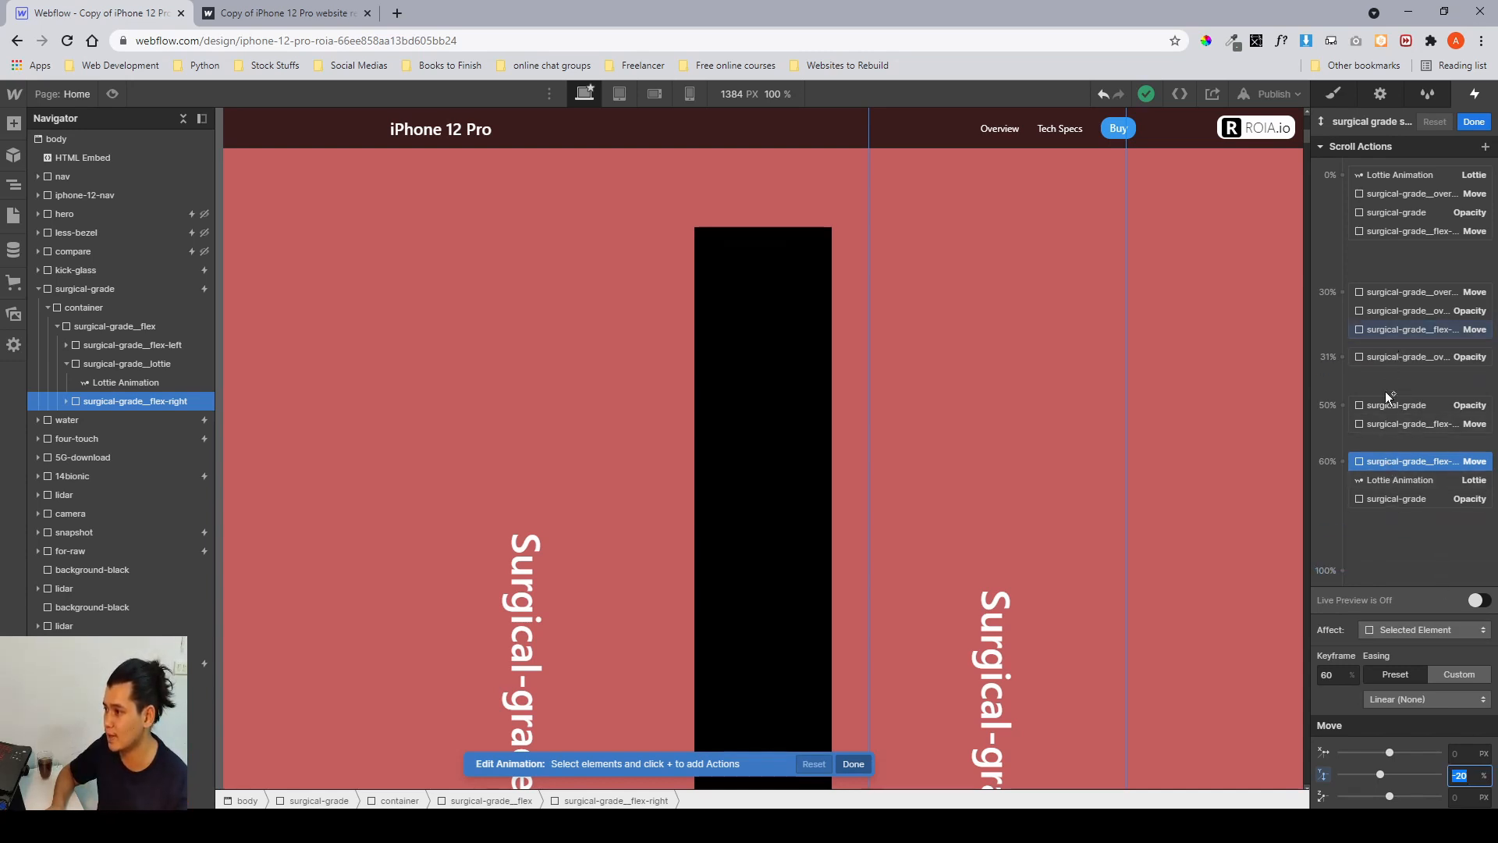
pyautogui.click(1407, 494)
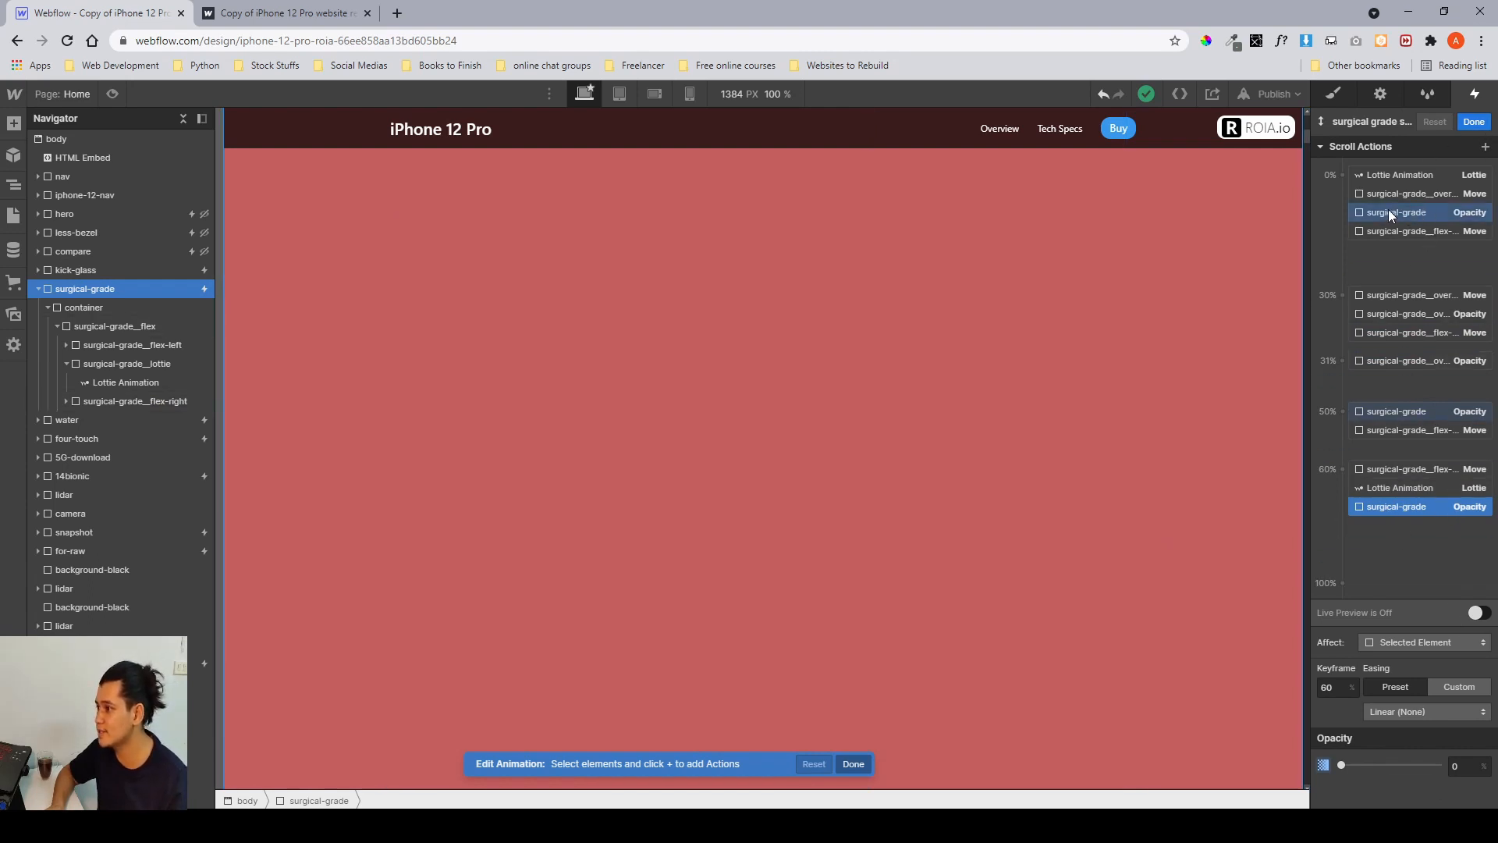
# Inspect the surgical-grade opacity action at the 0% keyframe, then exit the animation editor back to the style settings.
pyautogui.click(1417, 213)
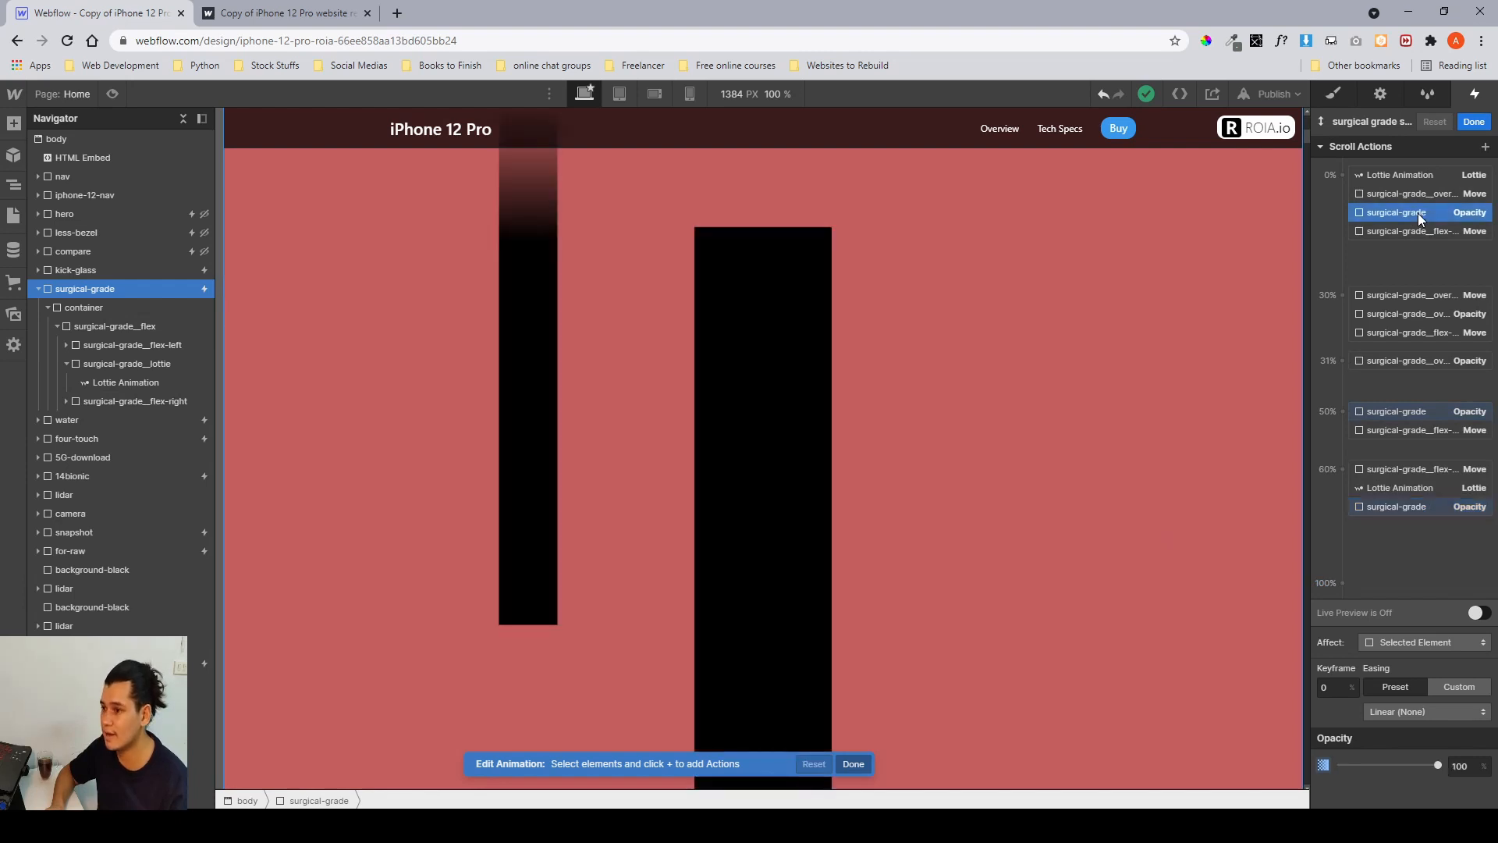
pyautogui.click(1475, 121)
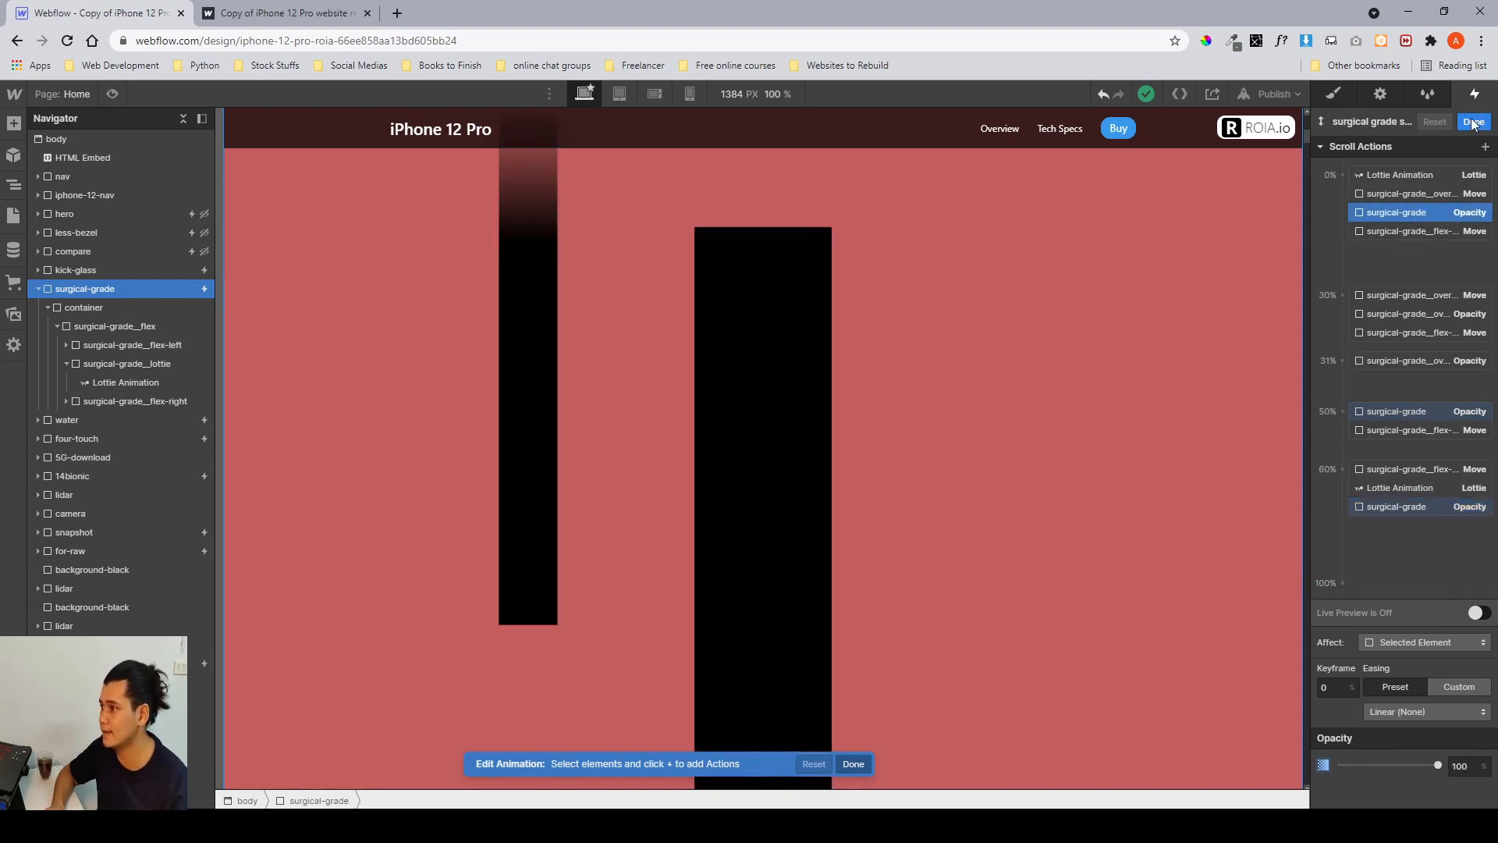
pyautogui.click(1333, 94)
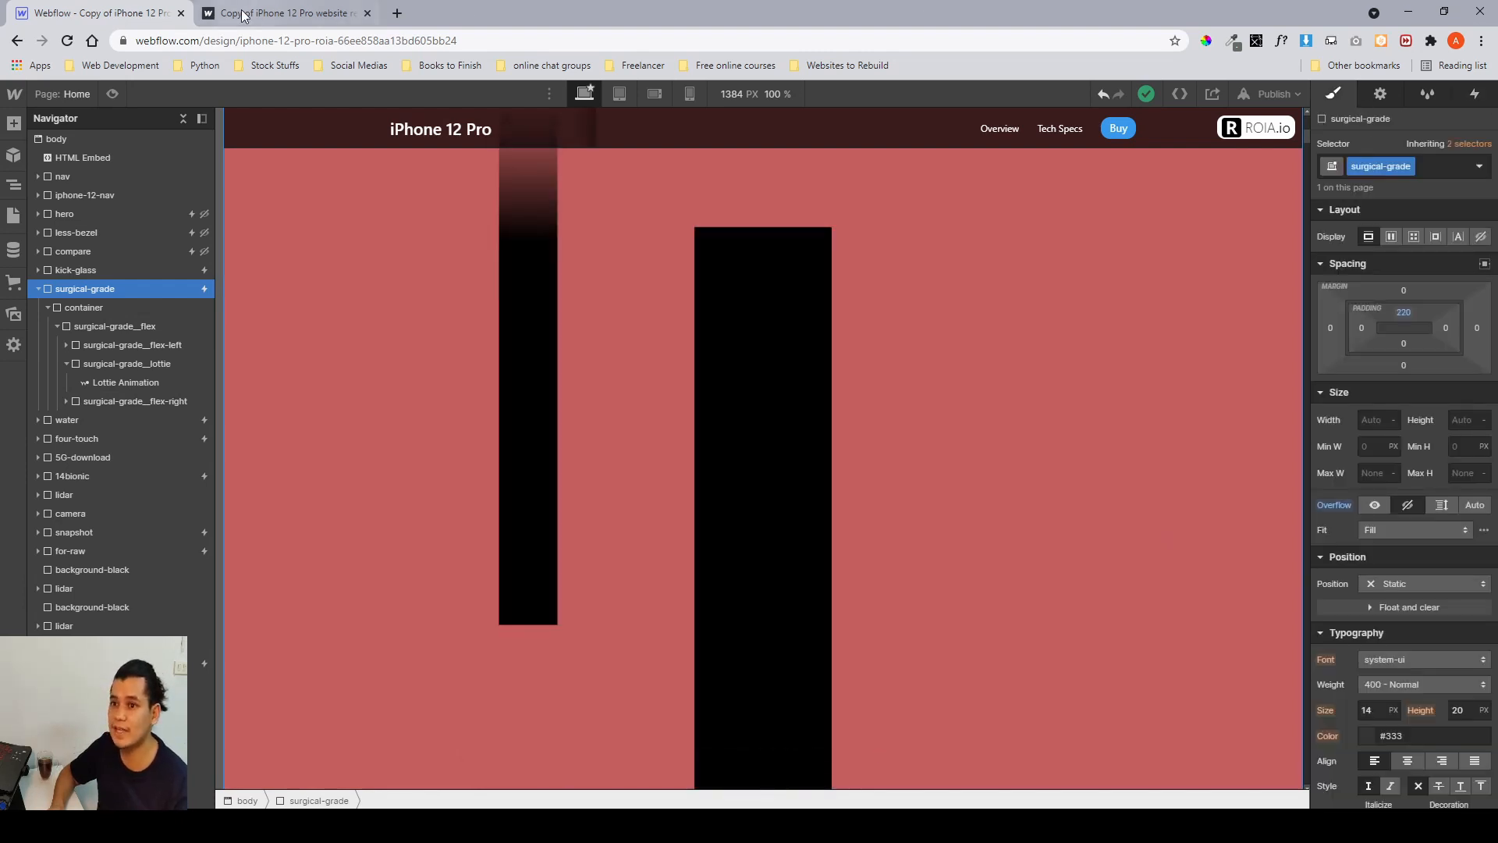
# Switch to the published site and scroll through the surgical-grade and water sections to review their behaviour.
pyautogui.click(281, 14)
pyautogui.scroll(-10, 843, 408)
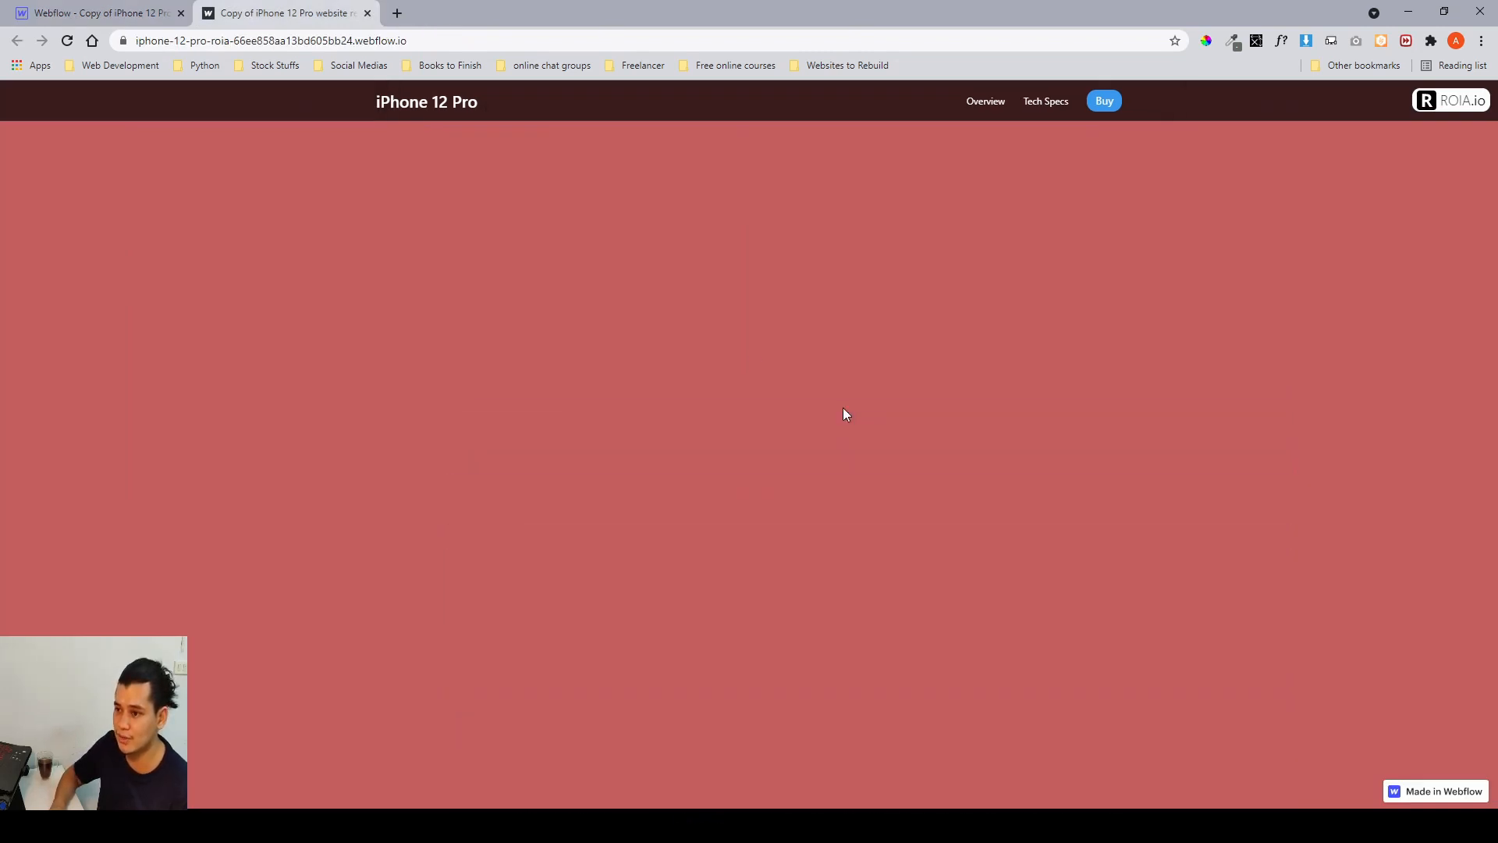
pyautogui.scroll(-8, 844, 414)
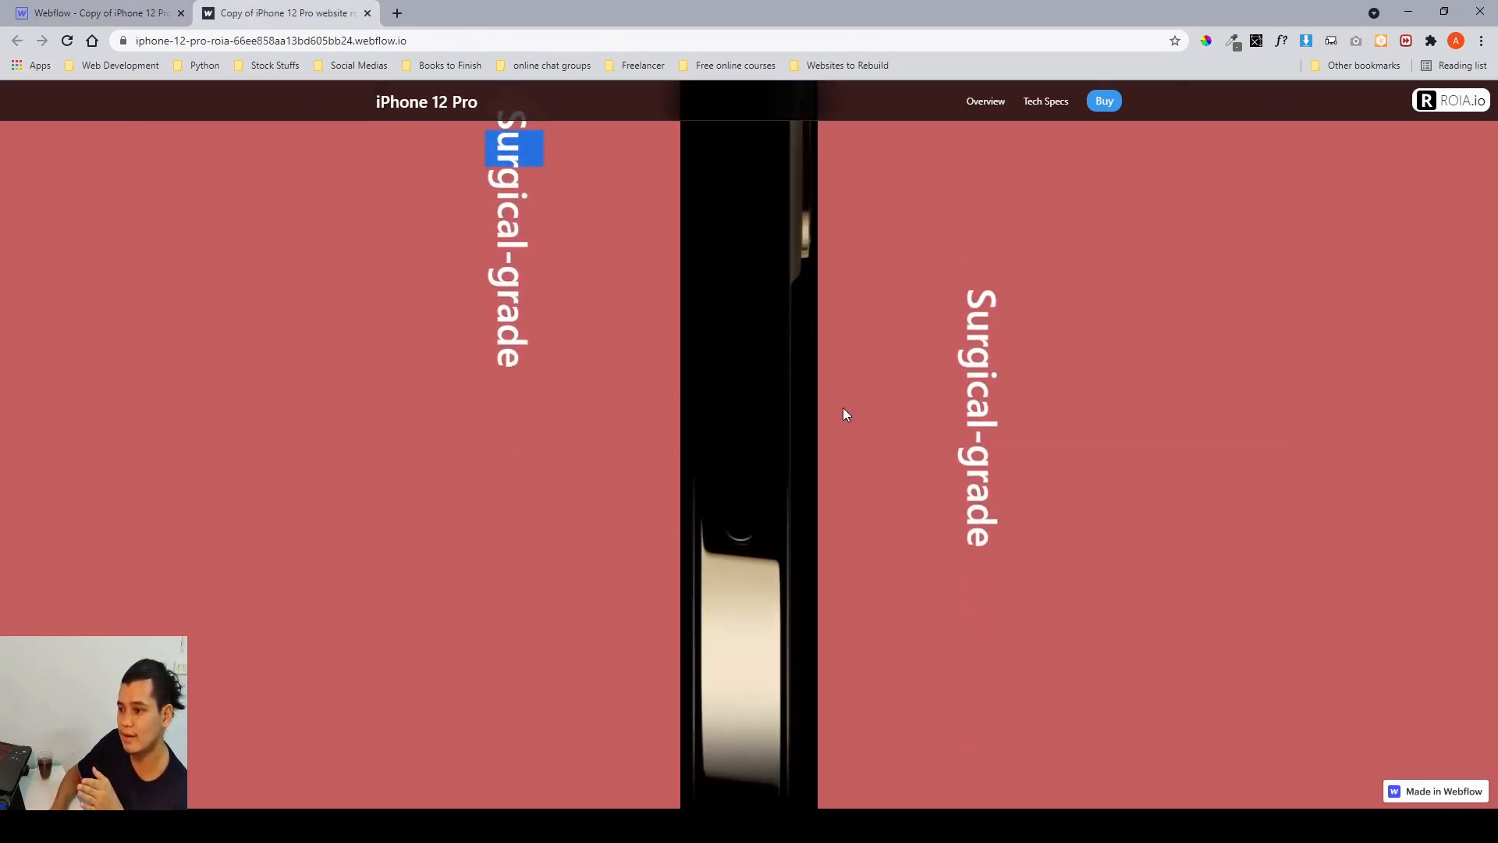
pyautogui.scroll(3, 849, 407)
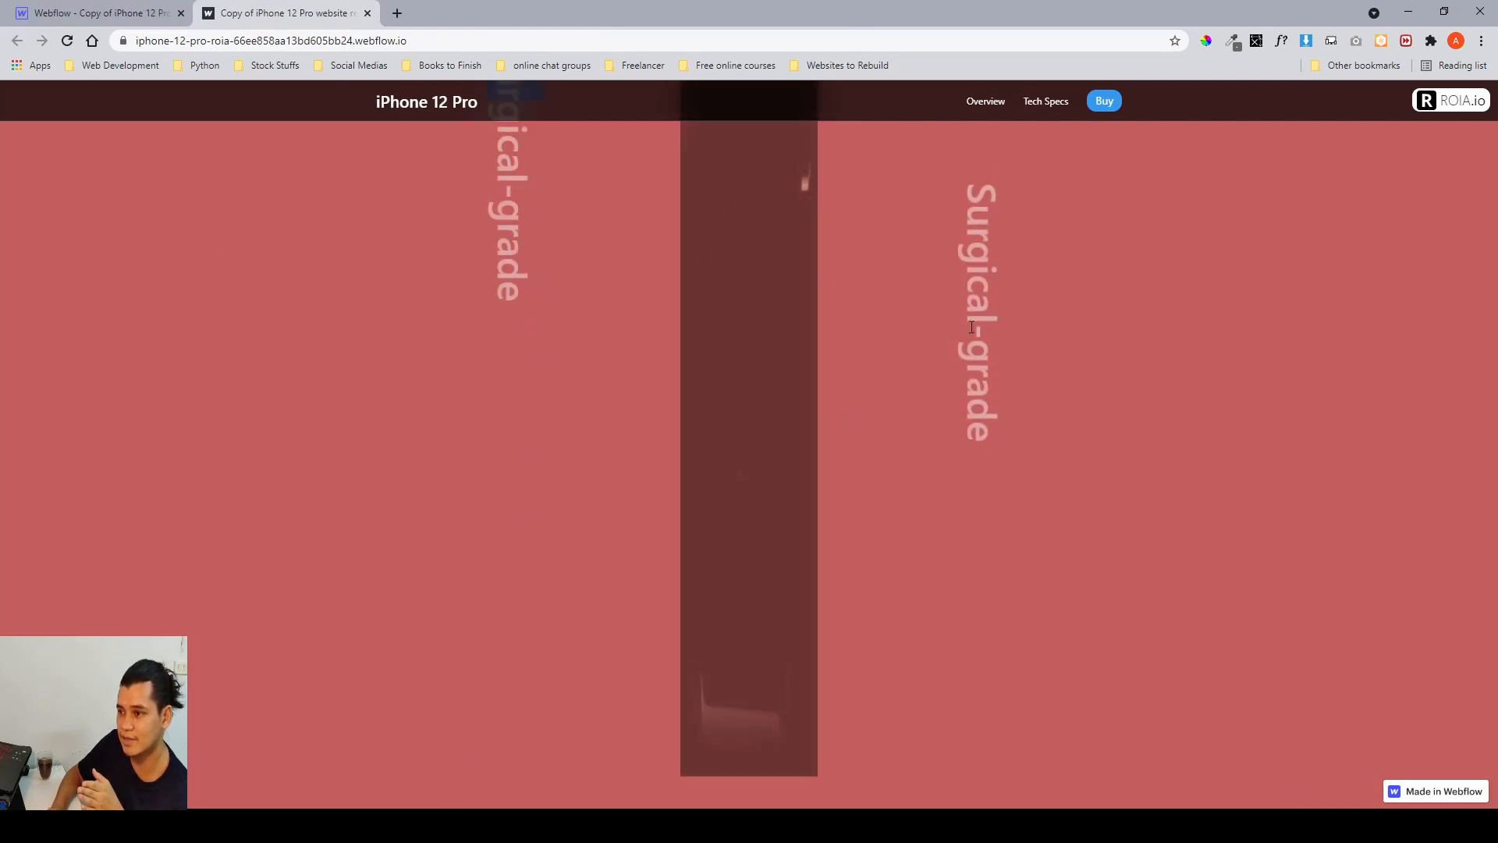
pyautogui.scroll(-5, 971, 327)
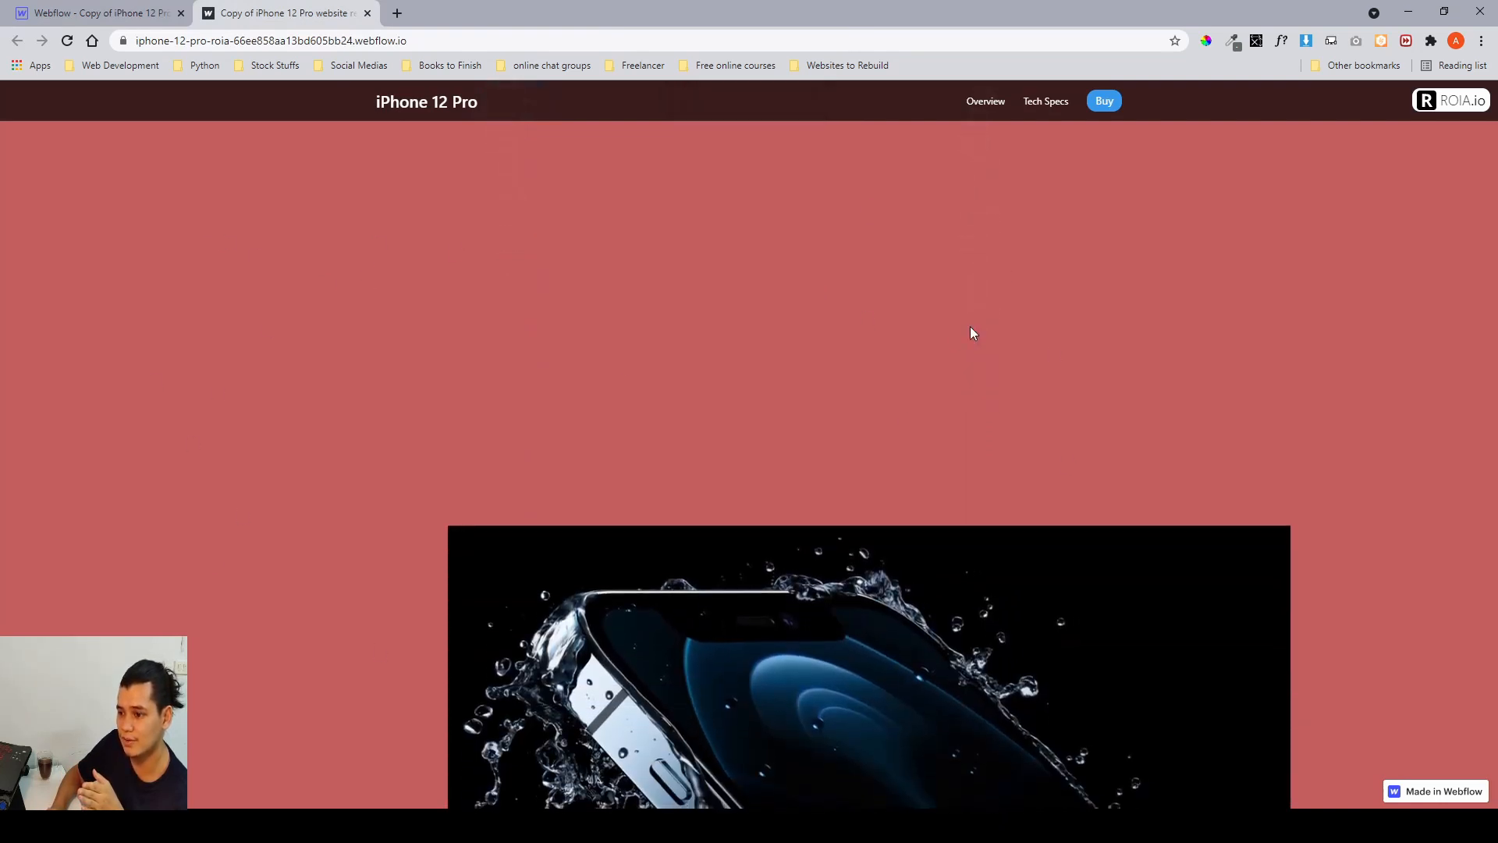
pyautogui.scroll(-3, 971, 327)
pyautogui.scroll(-1, 701, 426)
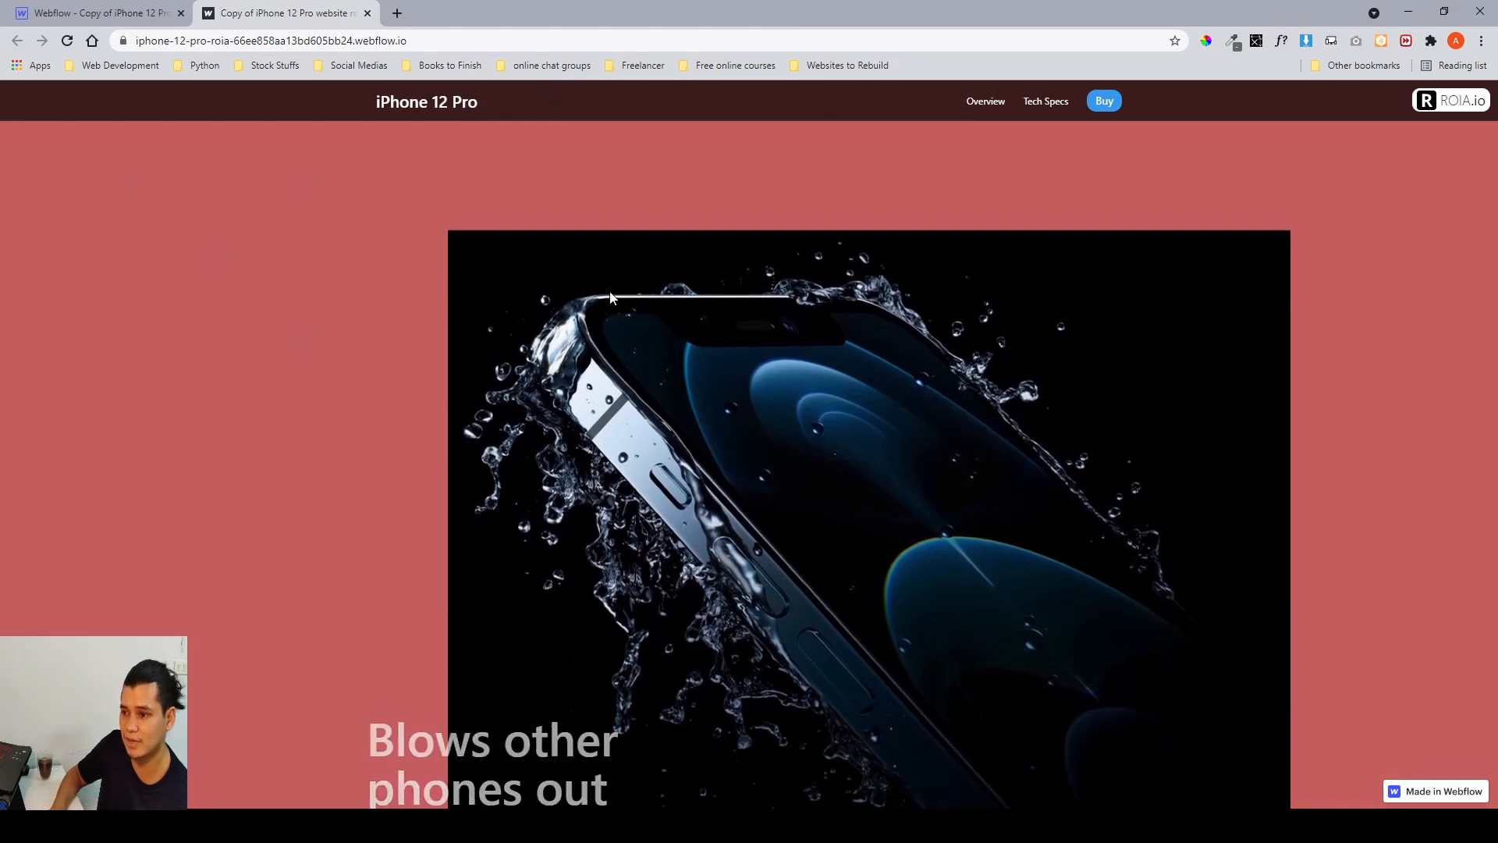
# Return to the Designer, collapse surgical-grade and select the water section in the Navigator to view it on the canvas.
pyautogui.click(93, 12)
pyautogui.click(36, 290)
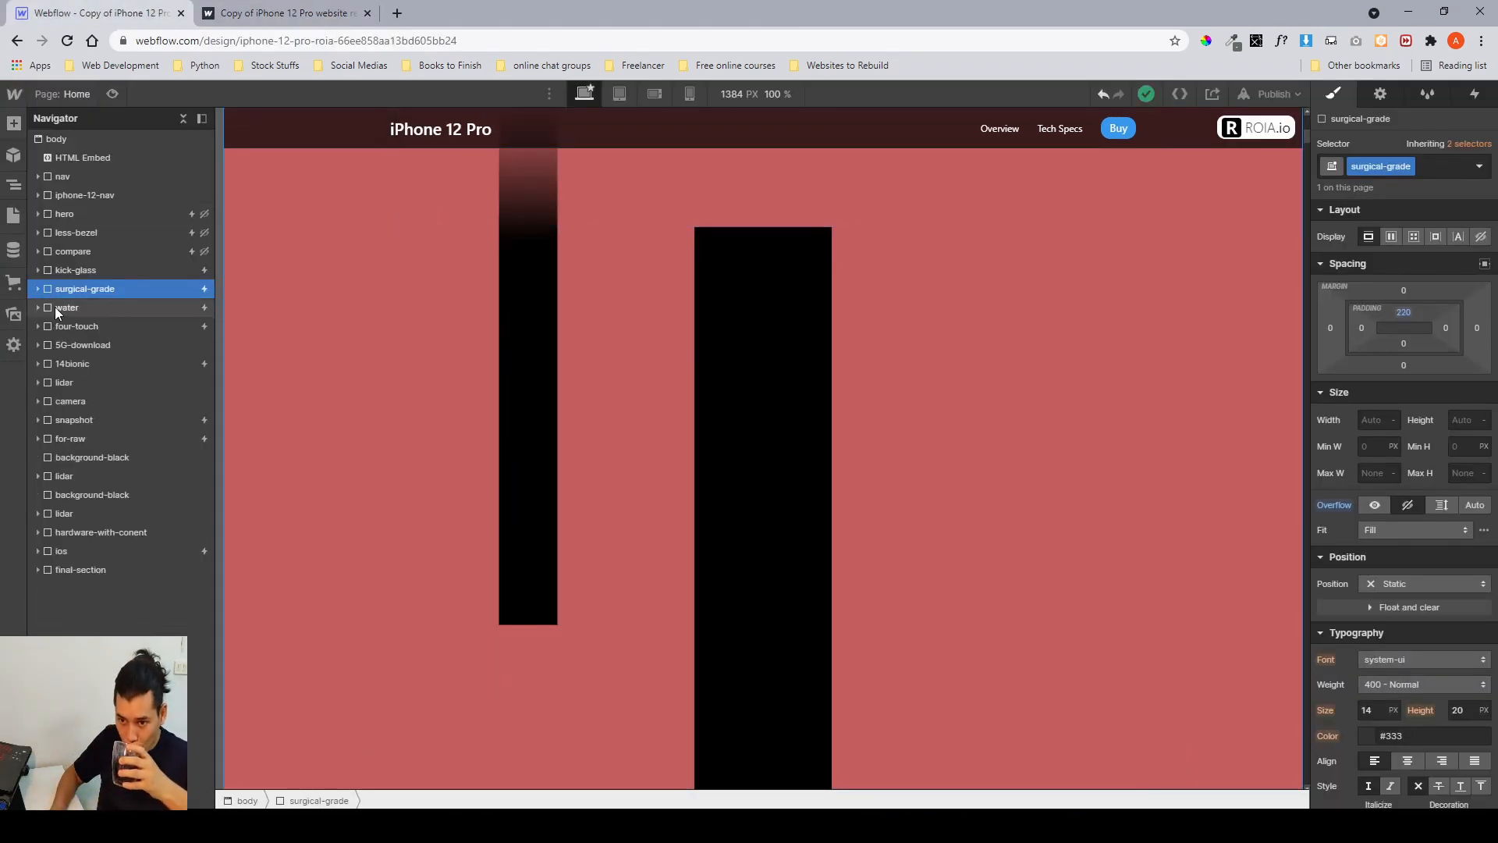
pyautogui.click(55, 307)
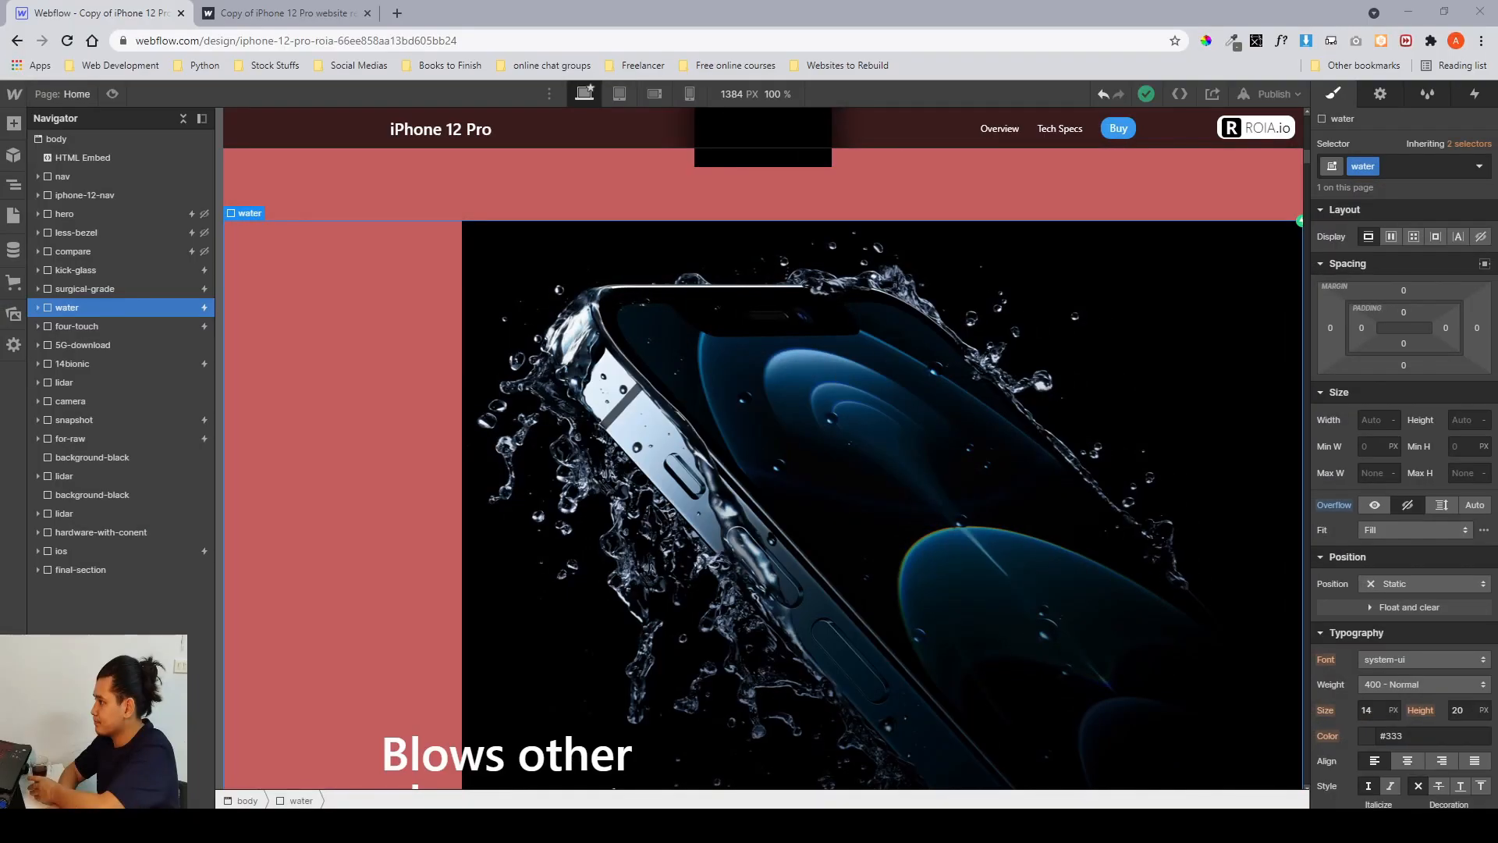
pyautogui.scroll(-2, 696, 404)
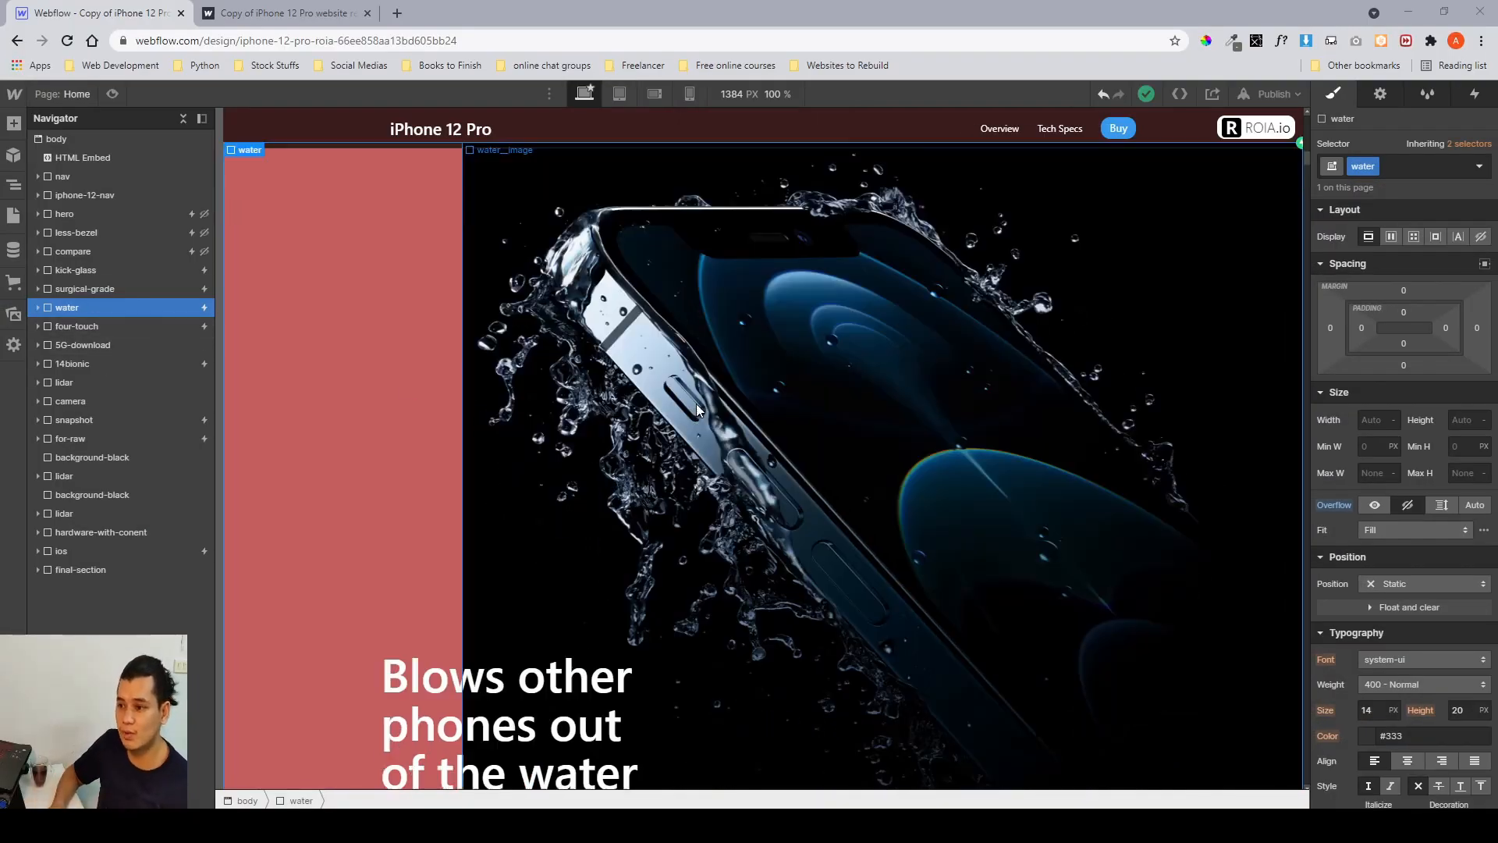
pyautogui.scroll(1, 696, 404)
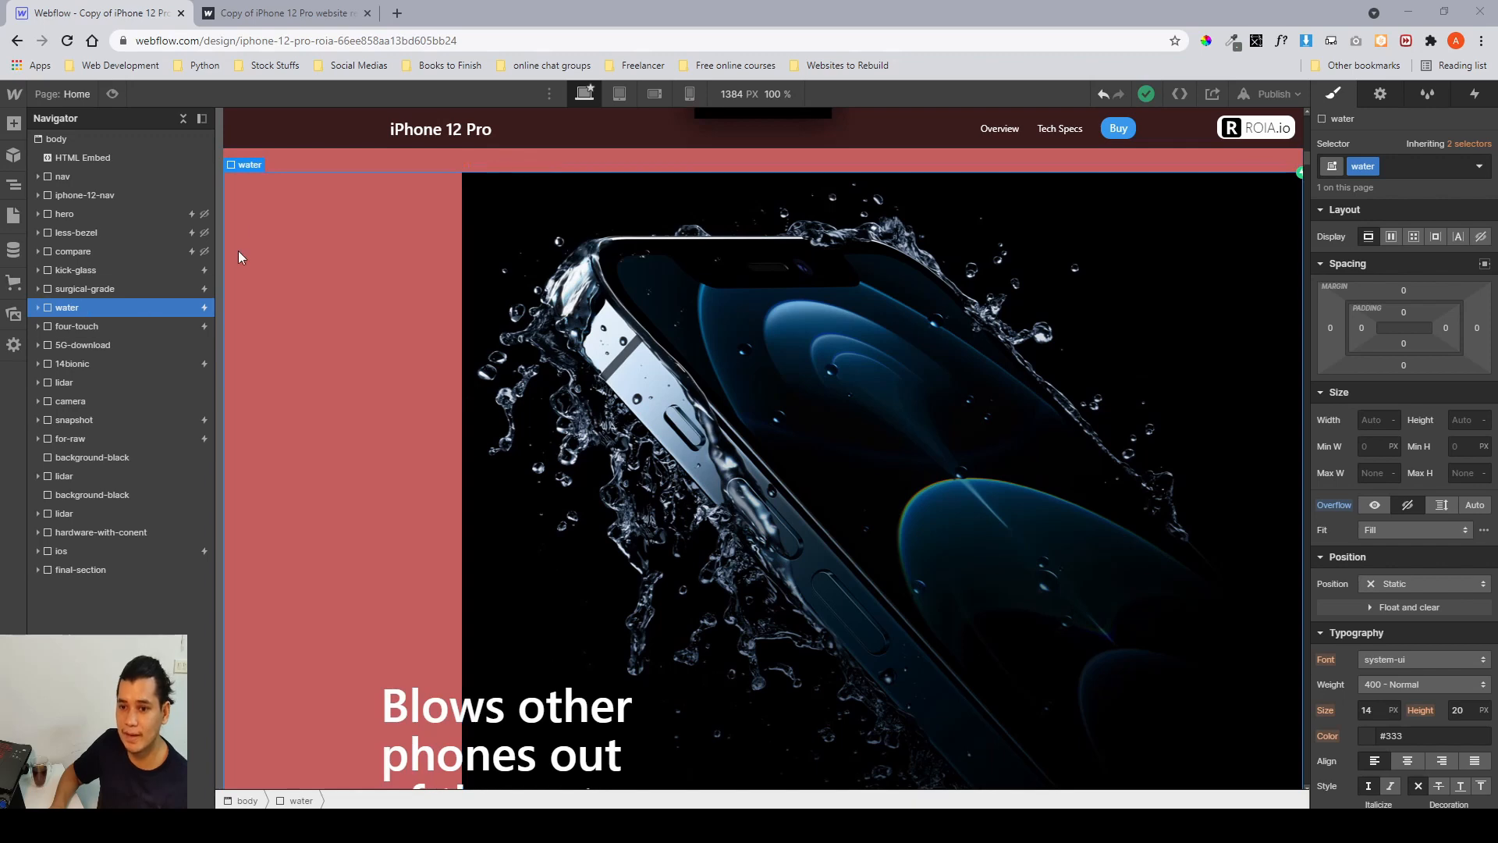
# Switch to Figma and examine the water-resistance section frame and its laptop mockup layout.
pyautogui.click(443, 824)
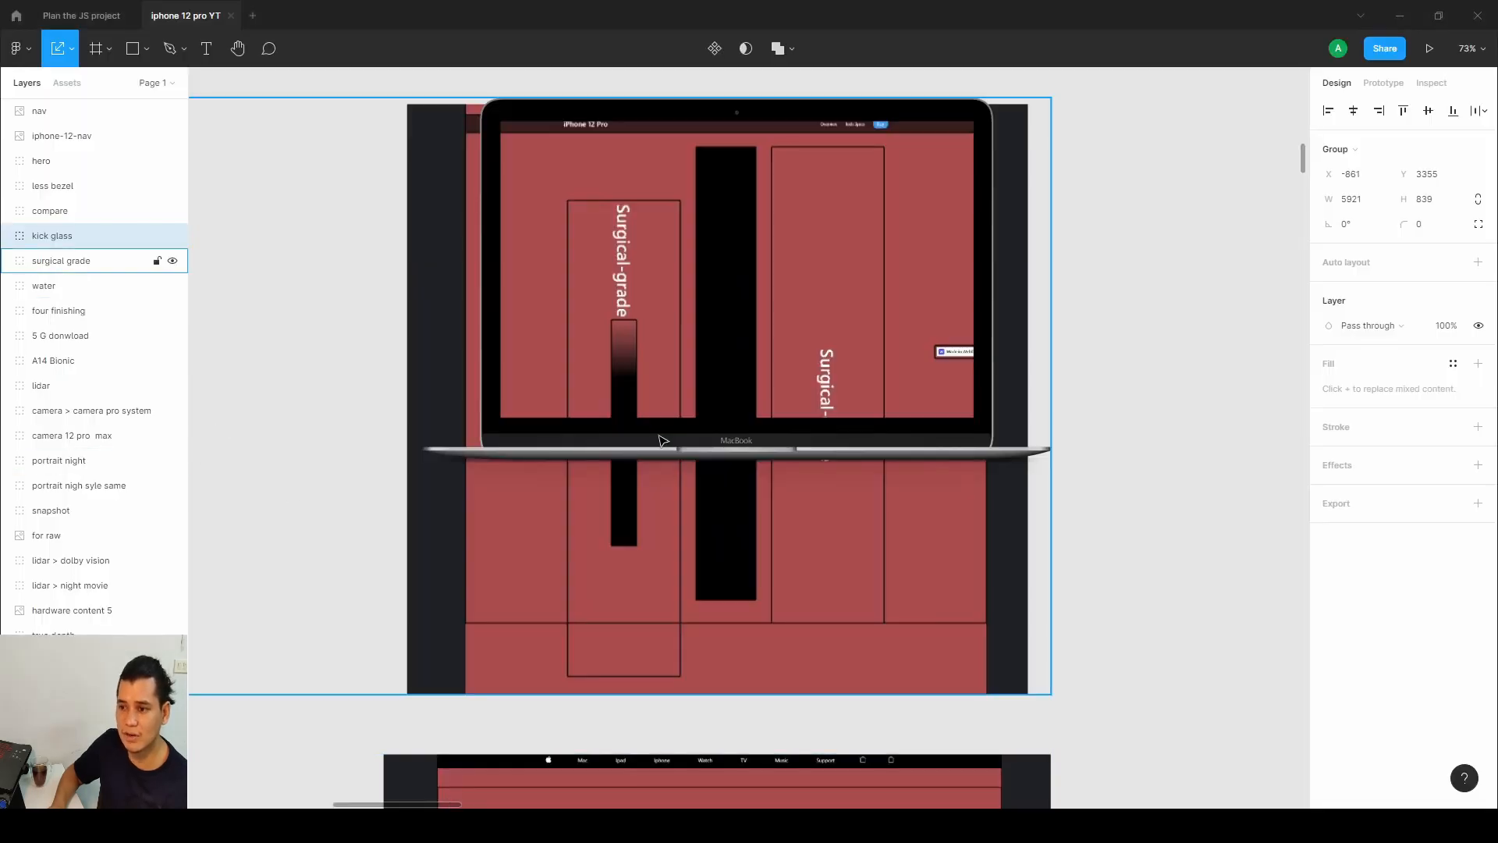
pyautogui.scroll(-2, 662, 440)
pyautogui.scroll(-5, 660, 437)
pyautogui.moveTo(602, 572); pyautogui.dragTo(1337, 322)
pyautogui.scroll(4, 1030, 348)
pyautogui.moveTo(966, 351); pyautogui.dragTo(913, 366)
pyautogui.scroll(3, 913, 366)
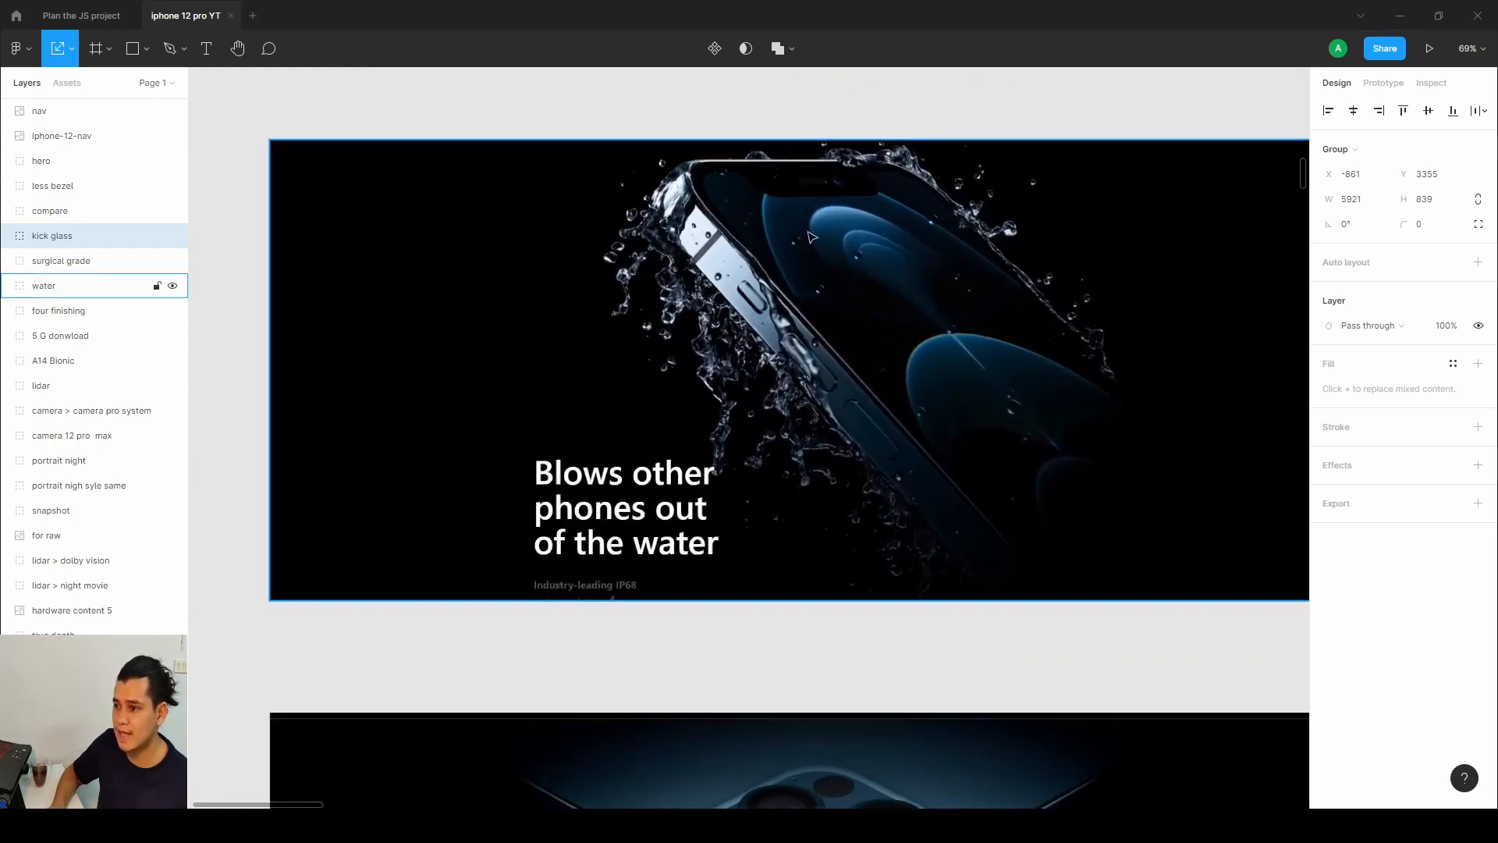
pyautogui.click(557, 484)
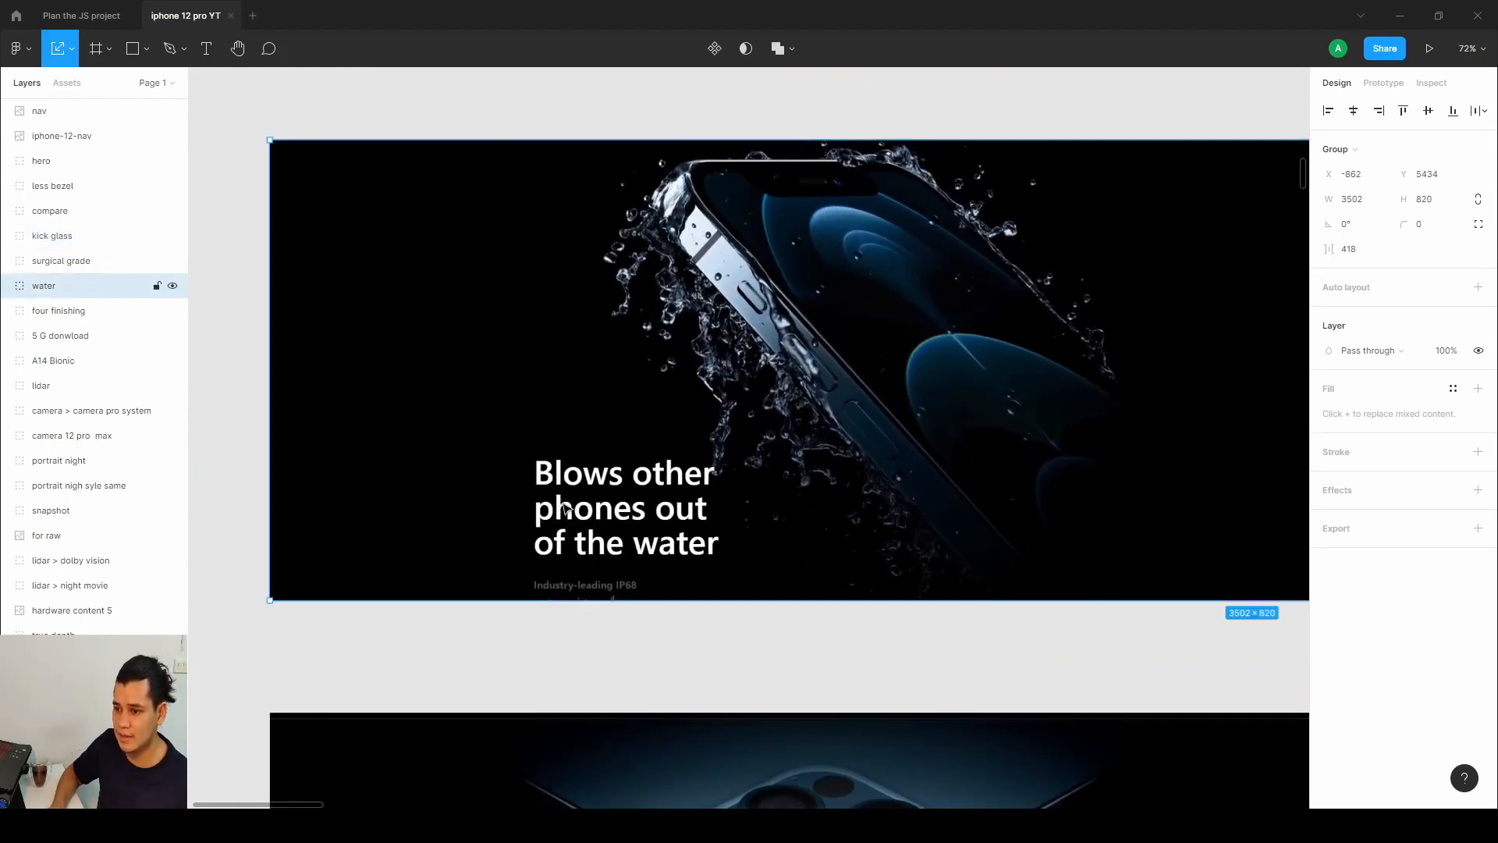
pyautogui.moveTo(1119, 489); pyautogui.dragTo(504, 480)
pyautogui.moveTo(1056, 471); pyautogui.dragTo(508, 491)
pyautogui.scroll(1, 847, 464)
pyautogui.scroll(3, 848, 464)
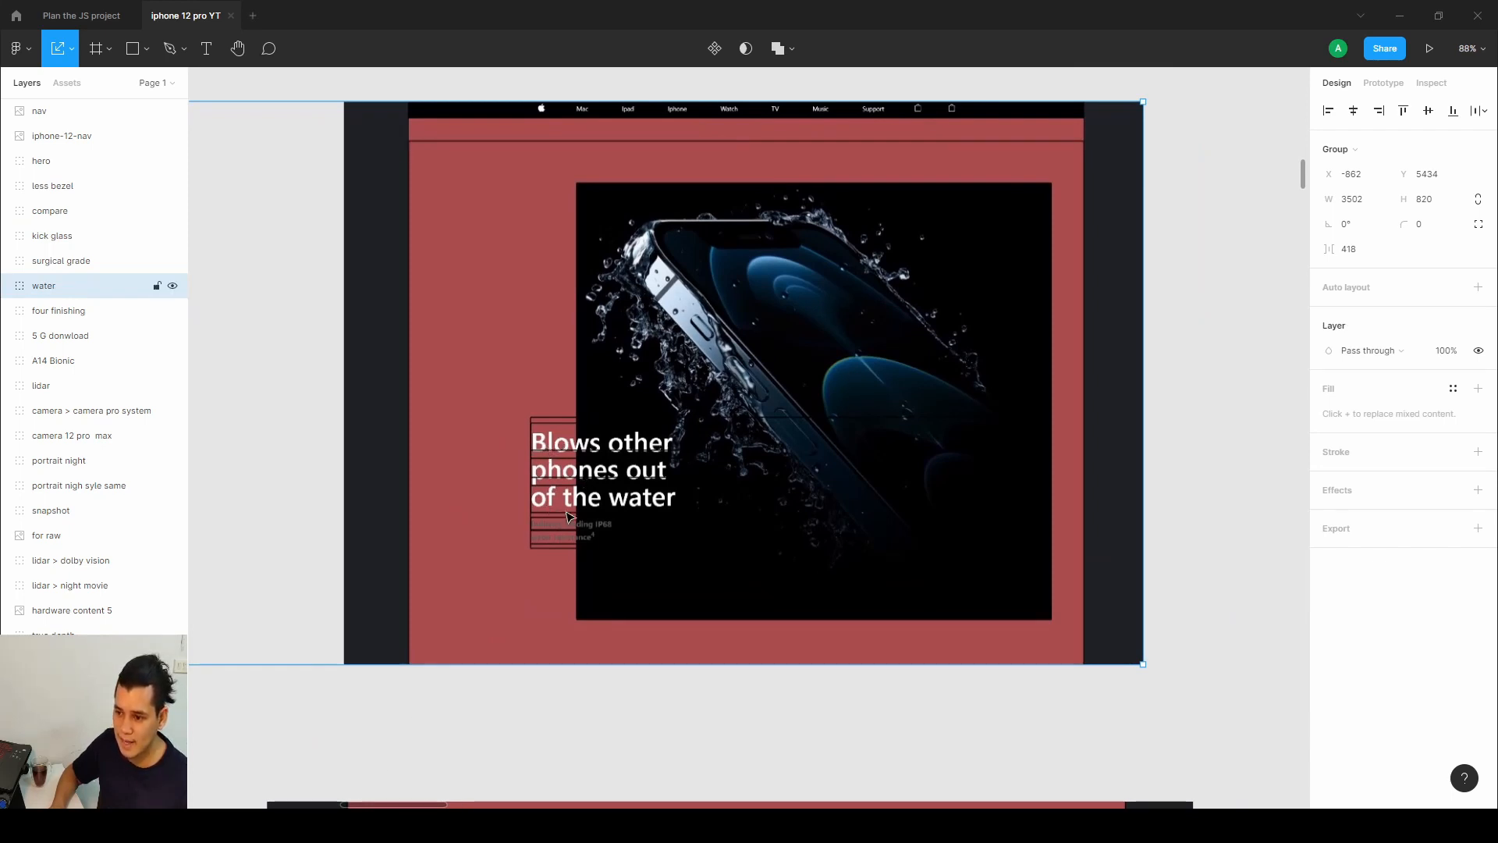
# Return to the Designer and select the water__image element inside the water section's container.
pyautogui.click(1399, 15)
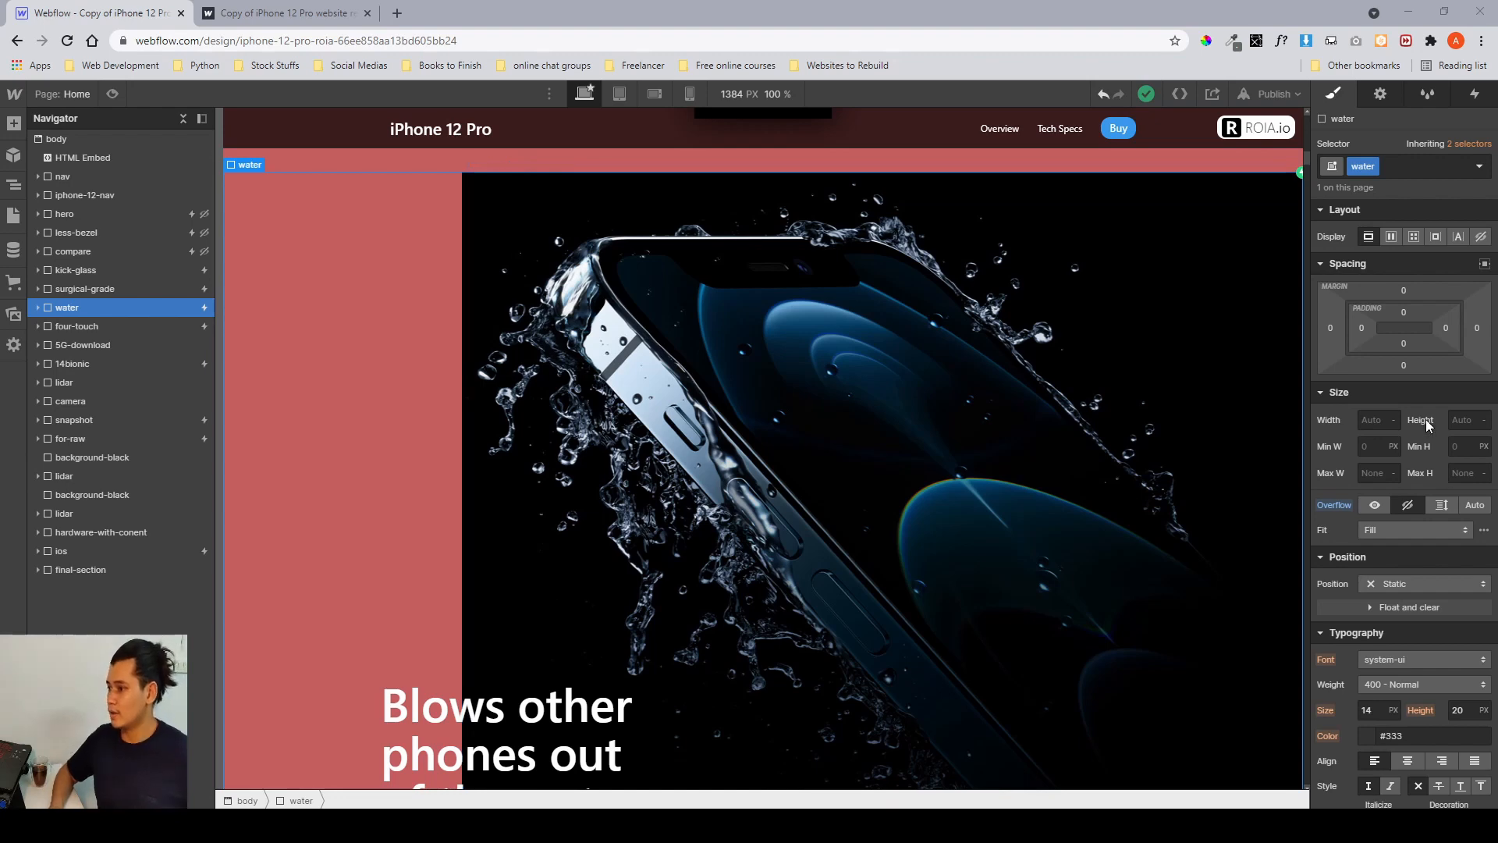
pyautogui.scroll(-6, 1426, 423)
pyautogui.scroll(4, 1426, 424)
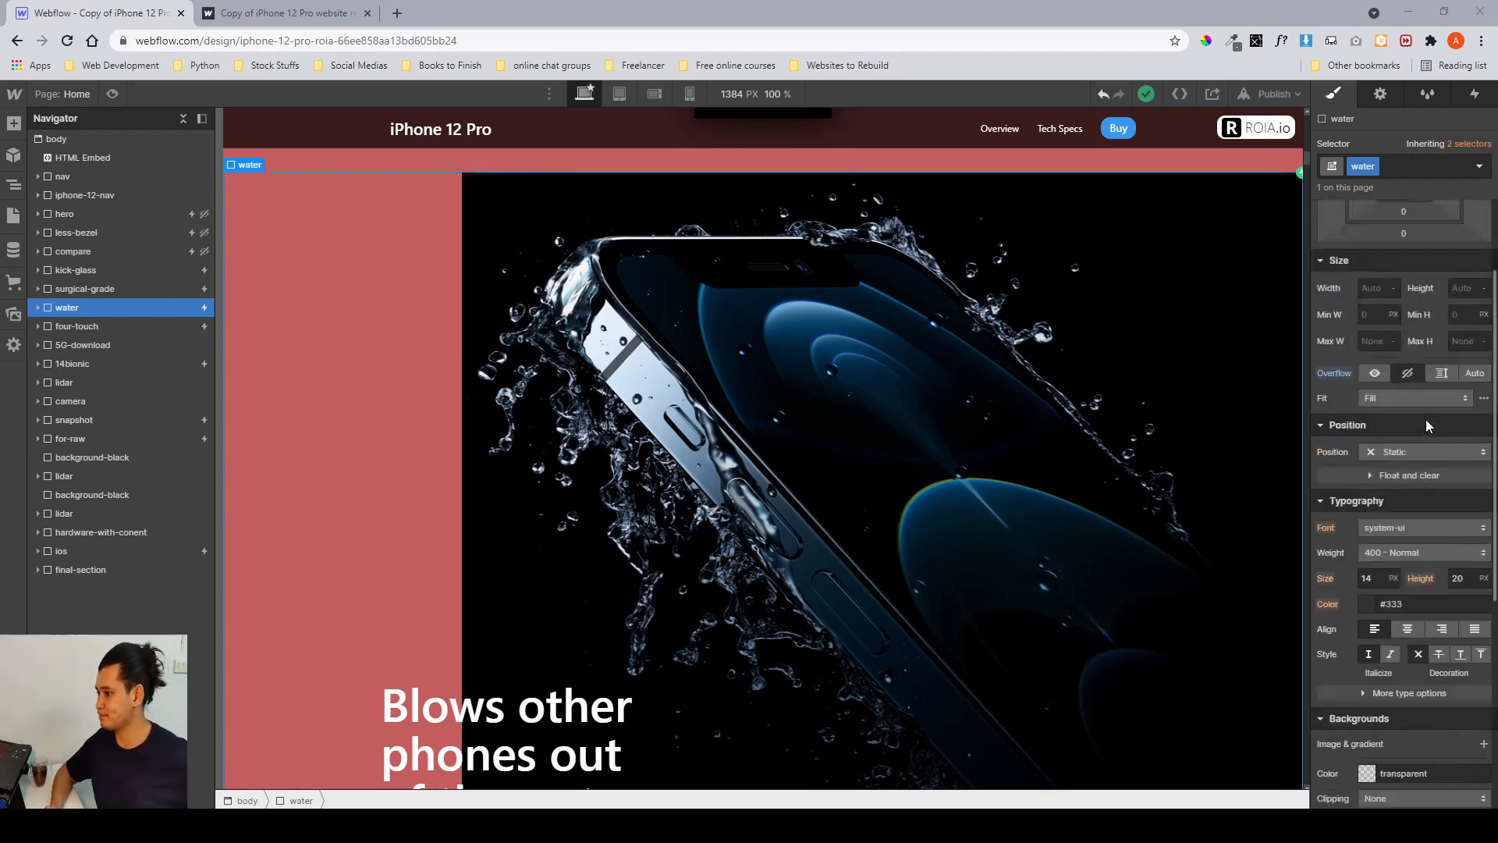
pyautogui.scroll(-4, 1426, 419)
pyautogui.scroll(6, 1426, 419)
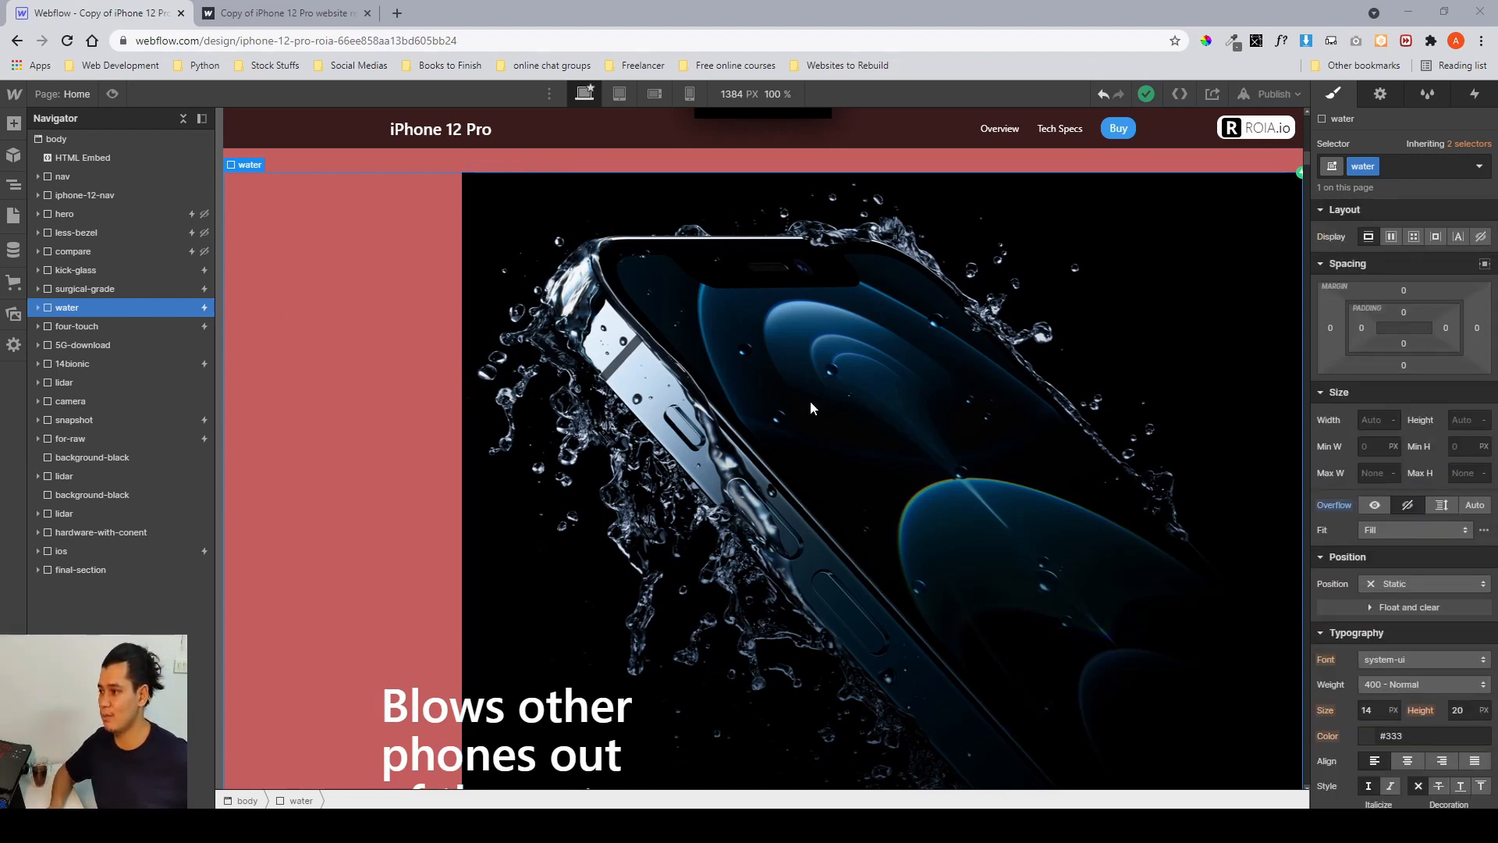
pyautogui.click(37, 309)
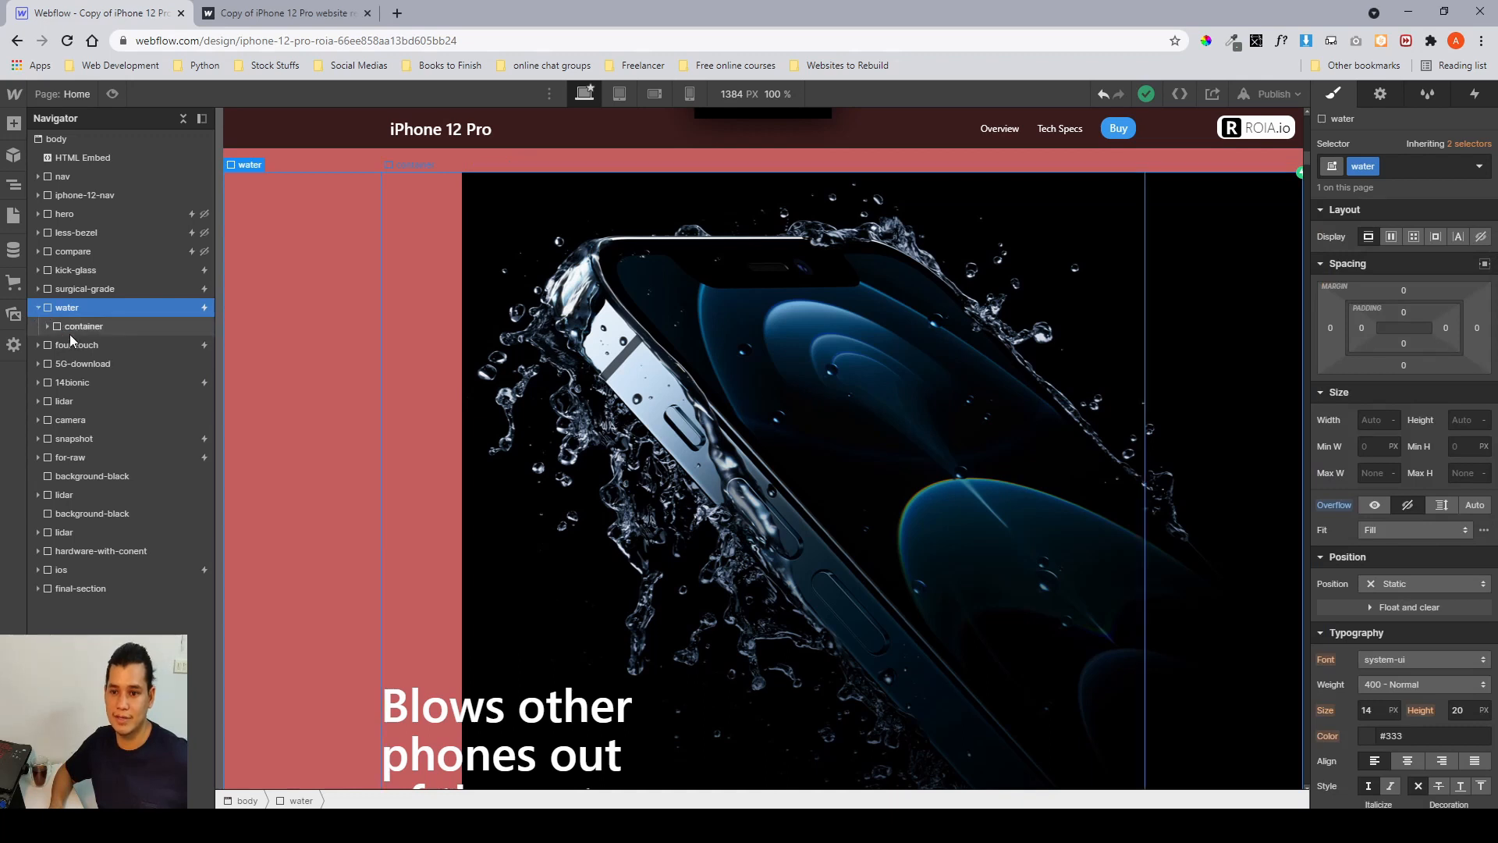
pyautogui.click(79, 328)
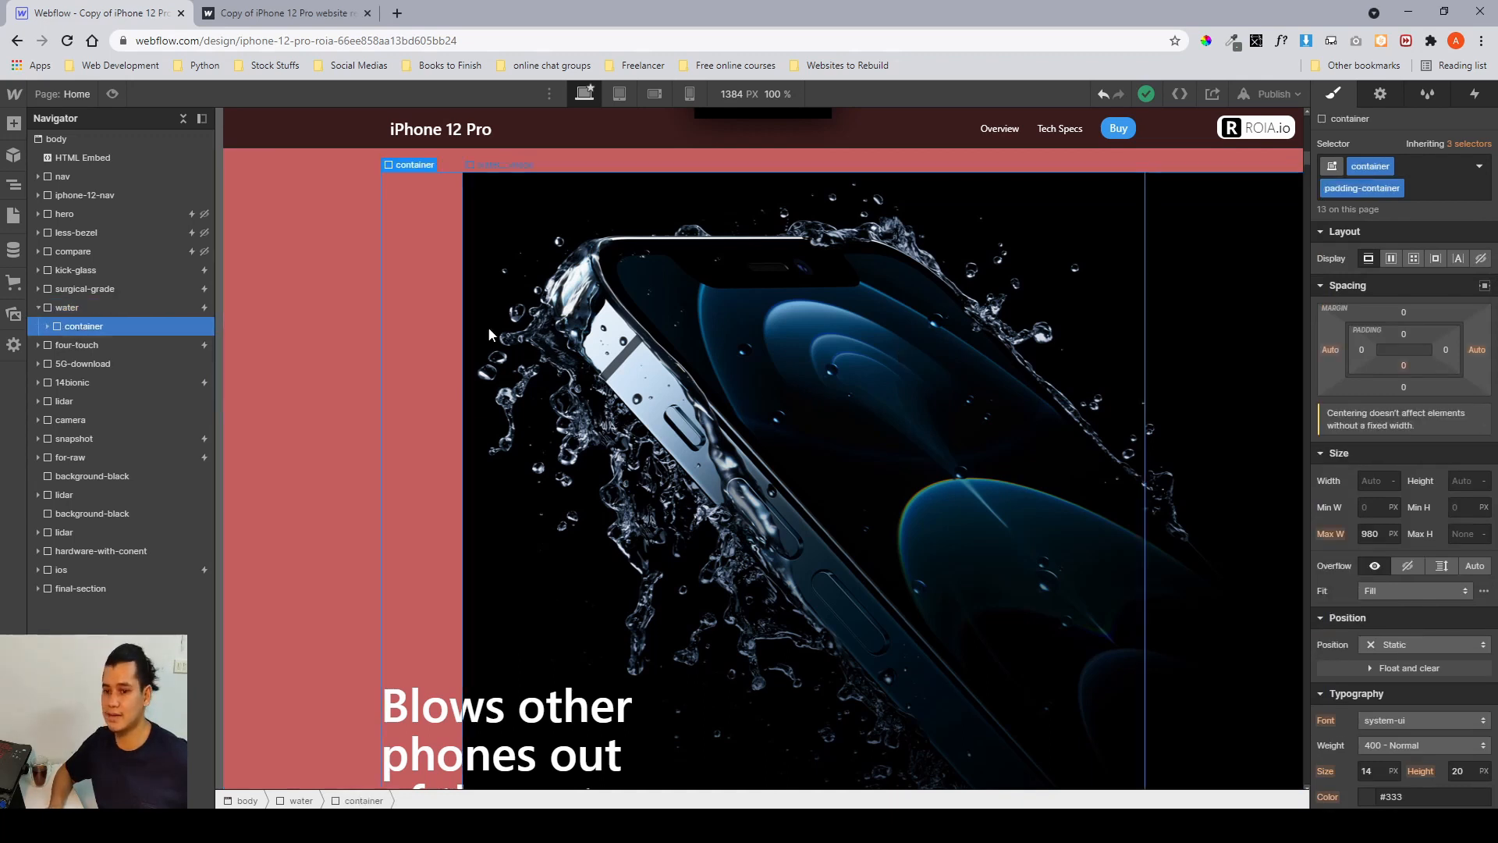
pyautogui.click(48, 327)
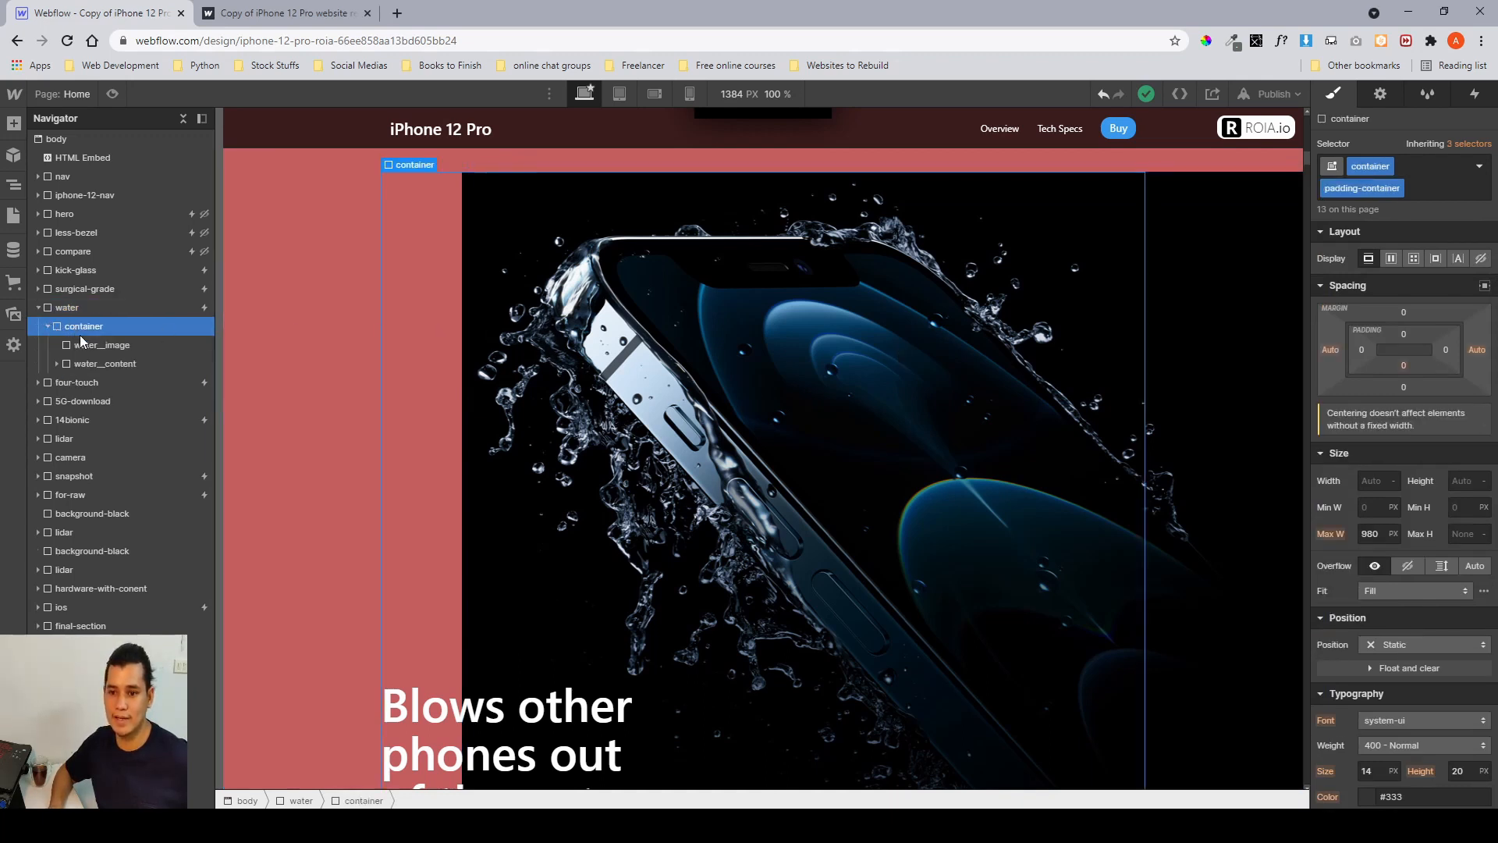
pyautogui.click(87, 345)
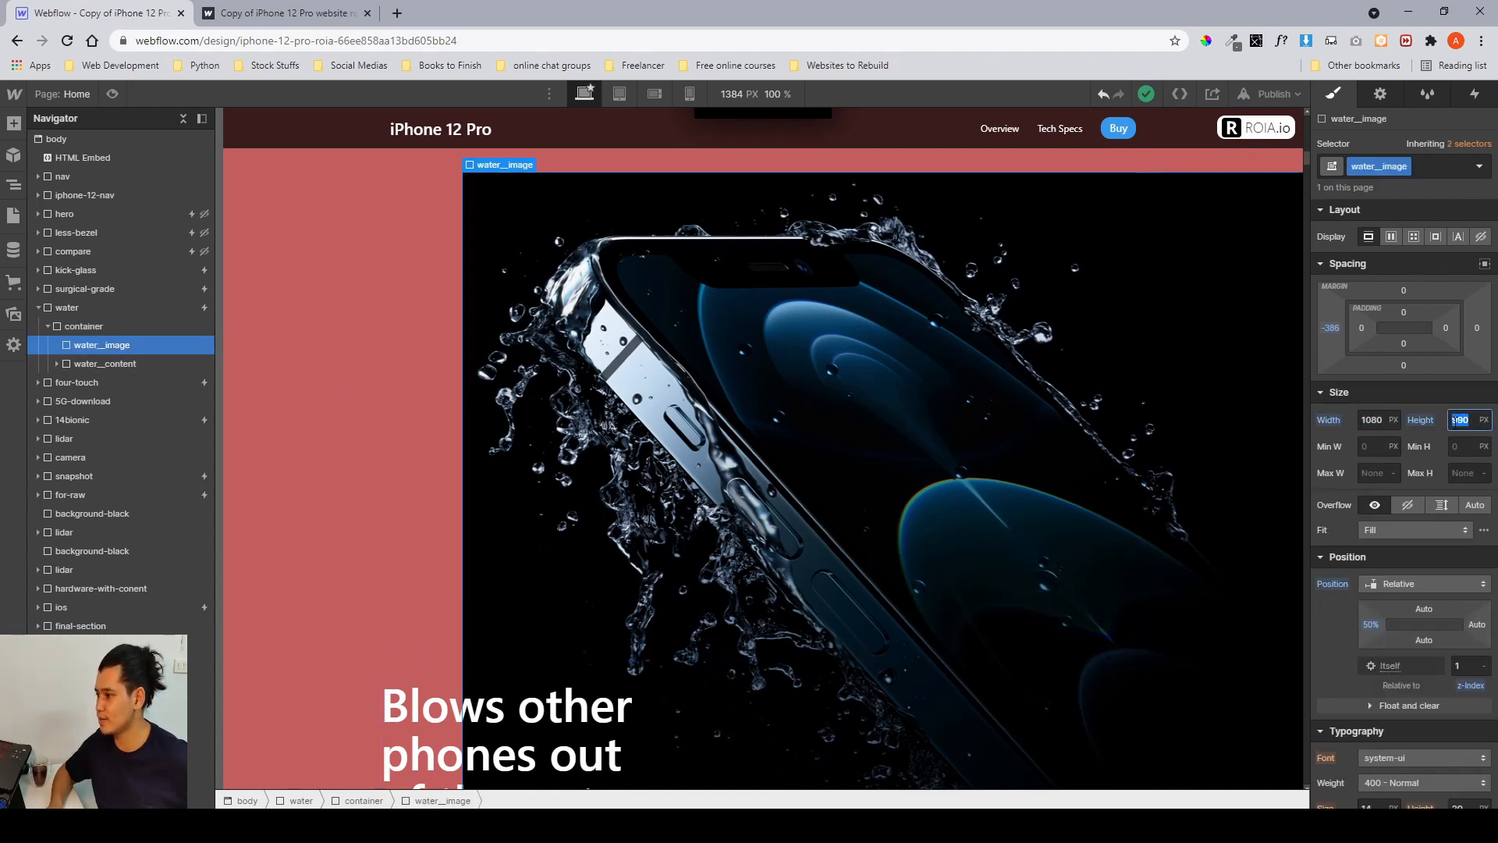
# Review the water__image background image size settings and its spacing and position values.
pyautogui.scroll(-8, 1455, 420)
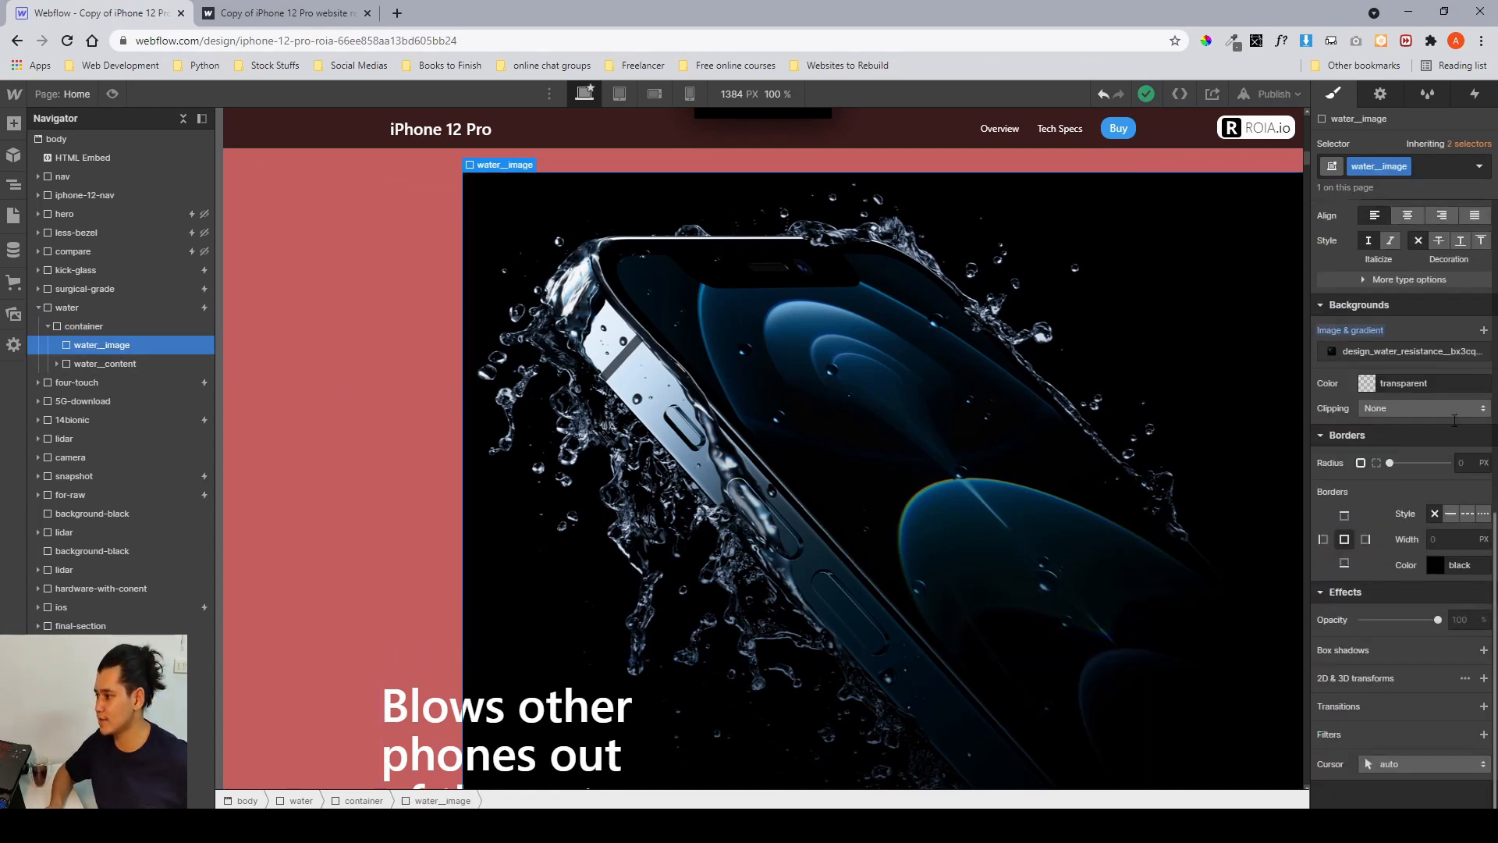
pyautogui.click(1366, 351)
pyautogui.click(1385, 523)
pyautogui.click(1444, 526)
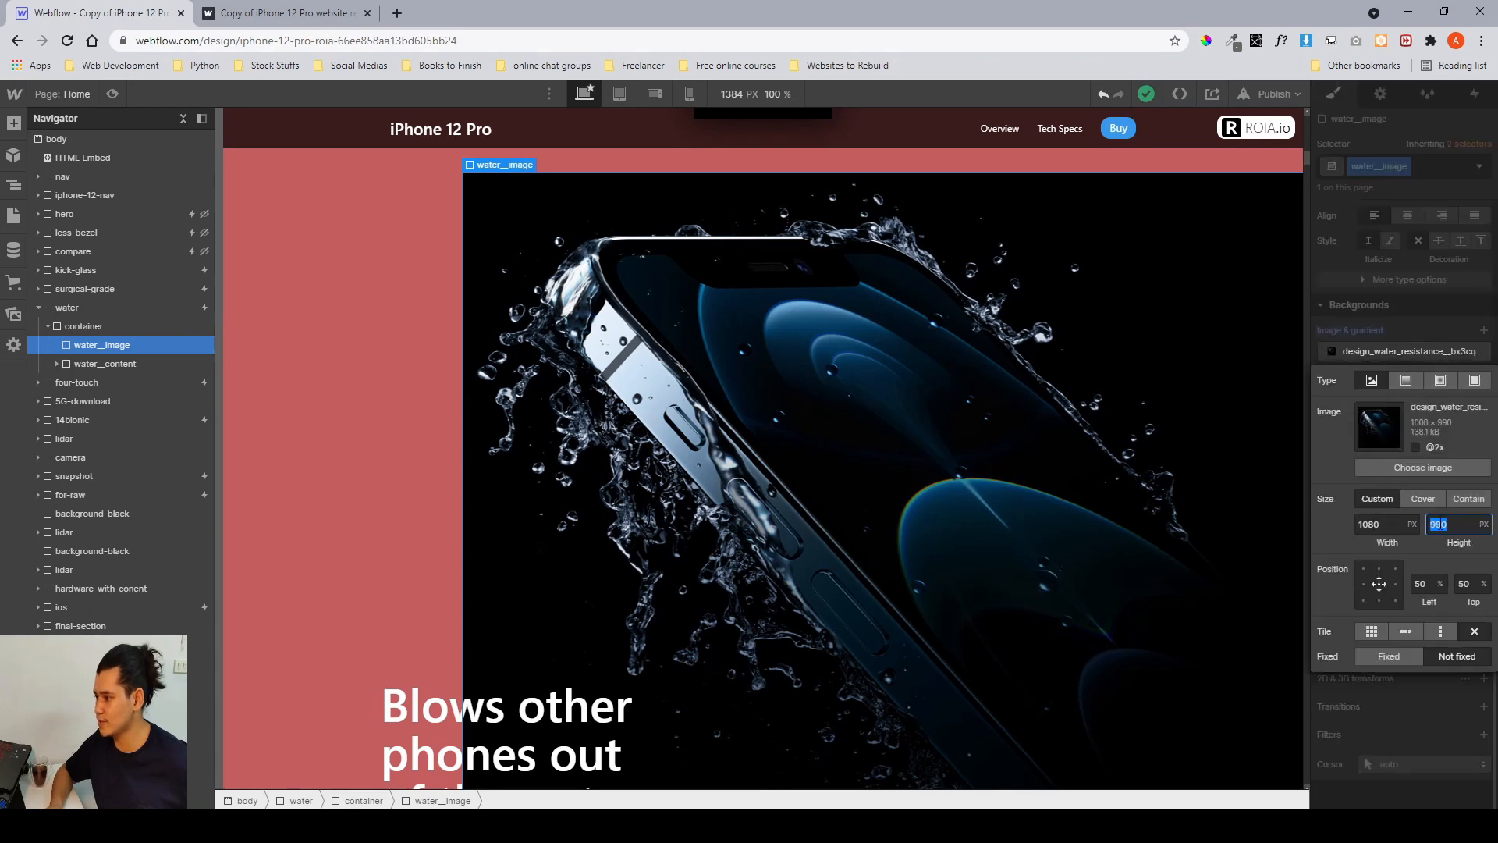
pyautogui.click(1398, 334)
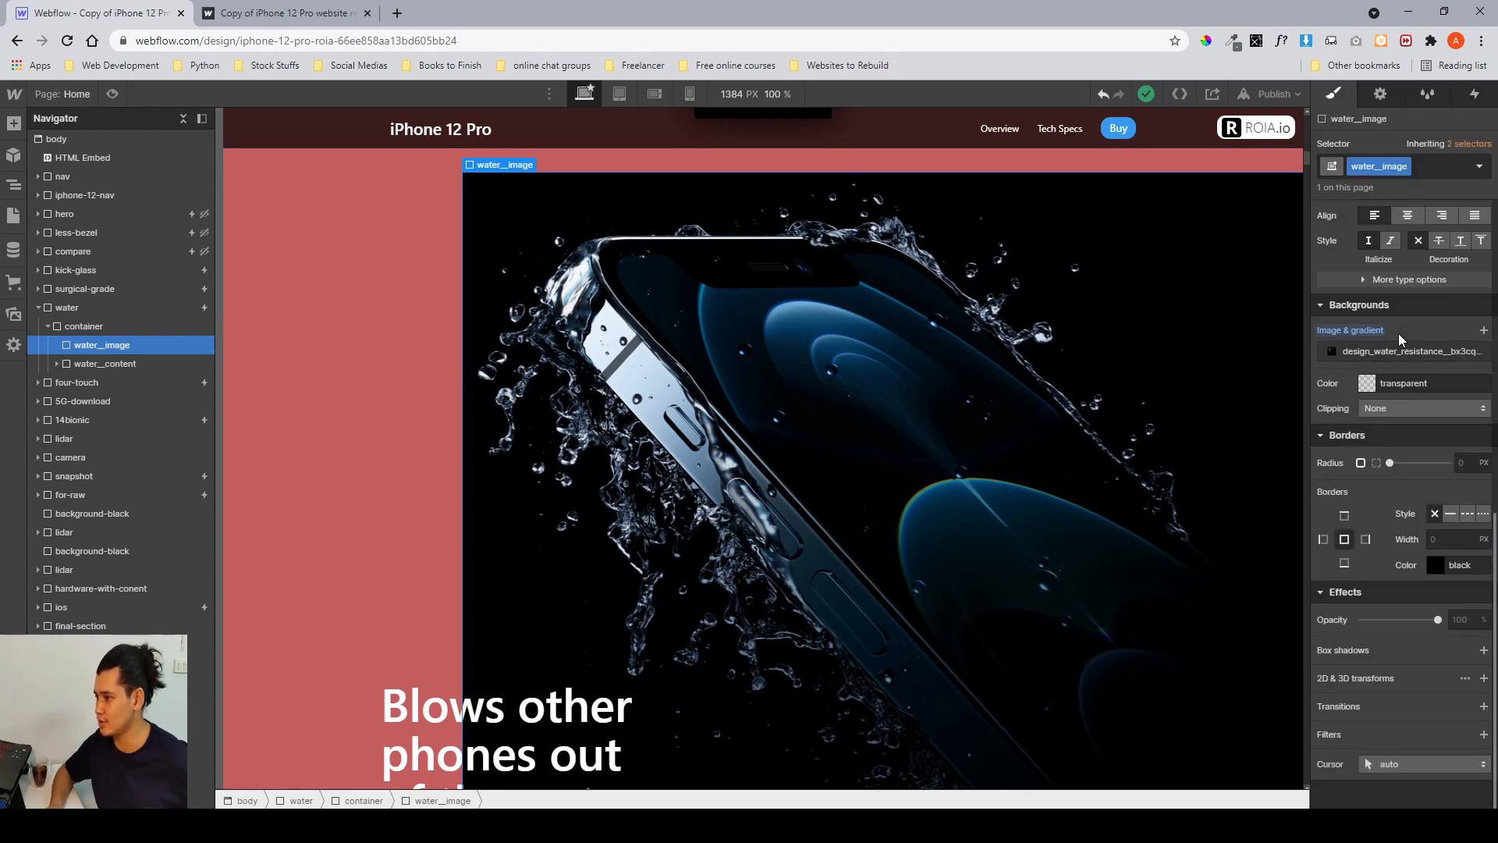
pyautogui.scroll(4, 1399, 334)
pyautogui.scroll(2, 1398, 334)
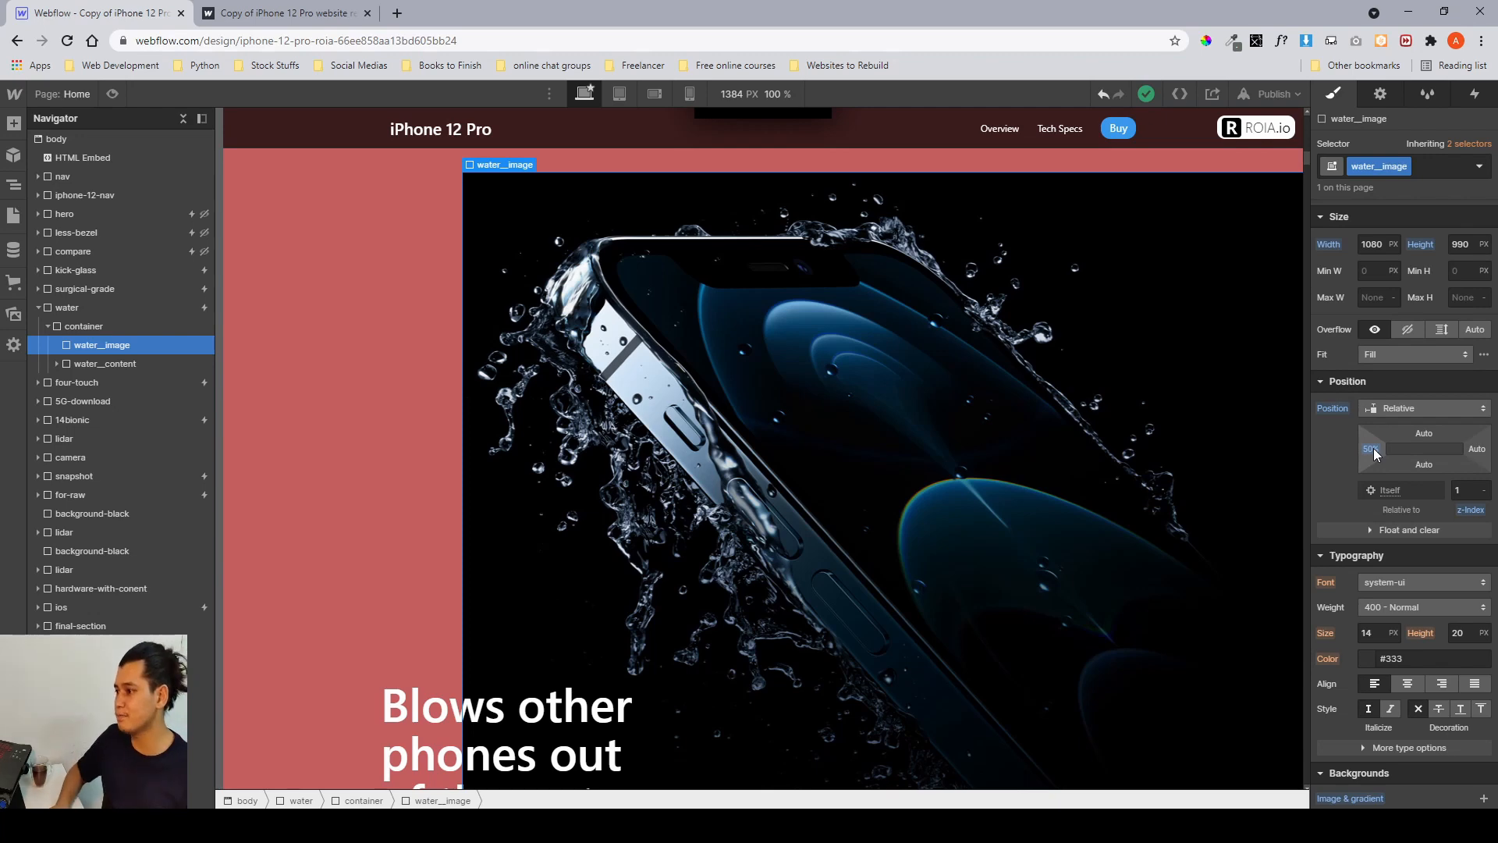
pyautogui.scroll(2, 1375, 455)
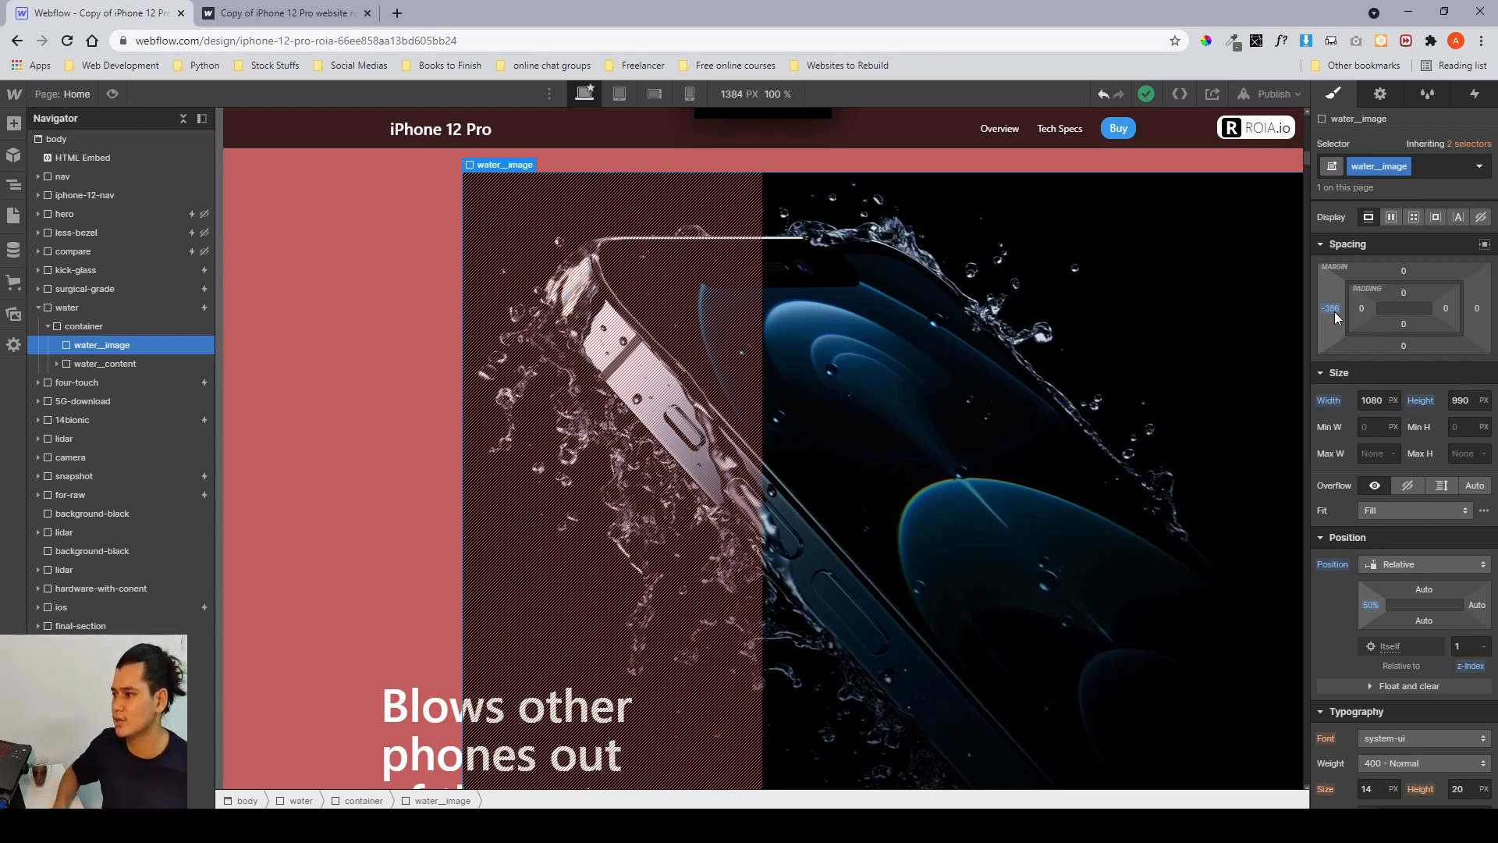
# Try adjusting the water__image left margin by dragging, then undo the change.
pyautogui.moveTo(1335, 316); pyautogui.dragTo(1454, 326)
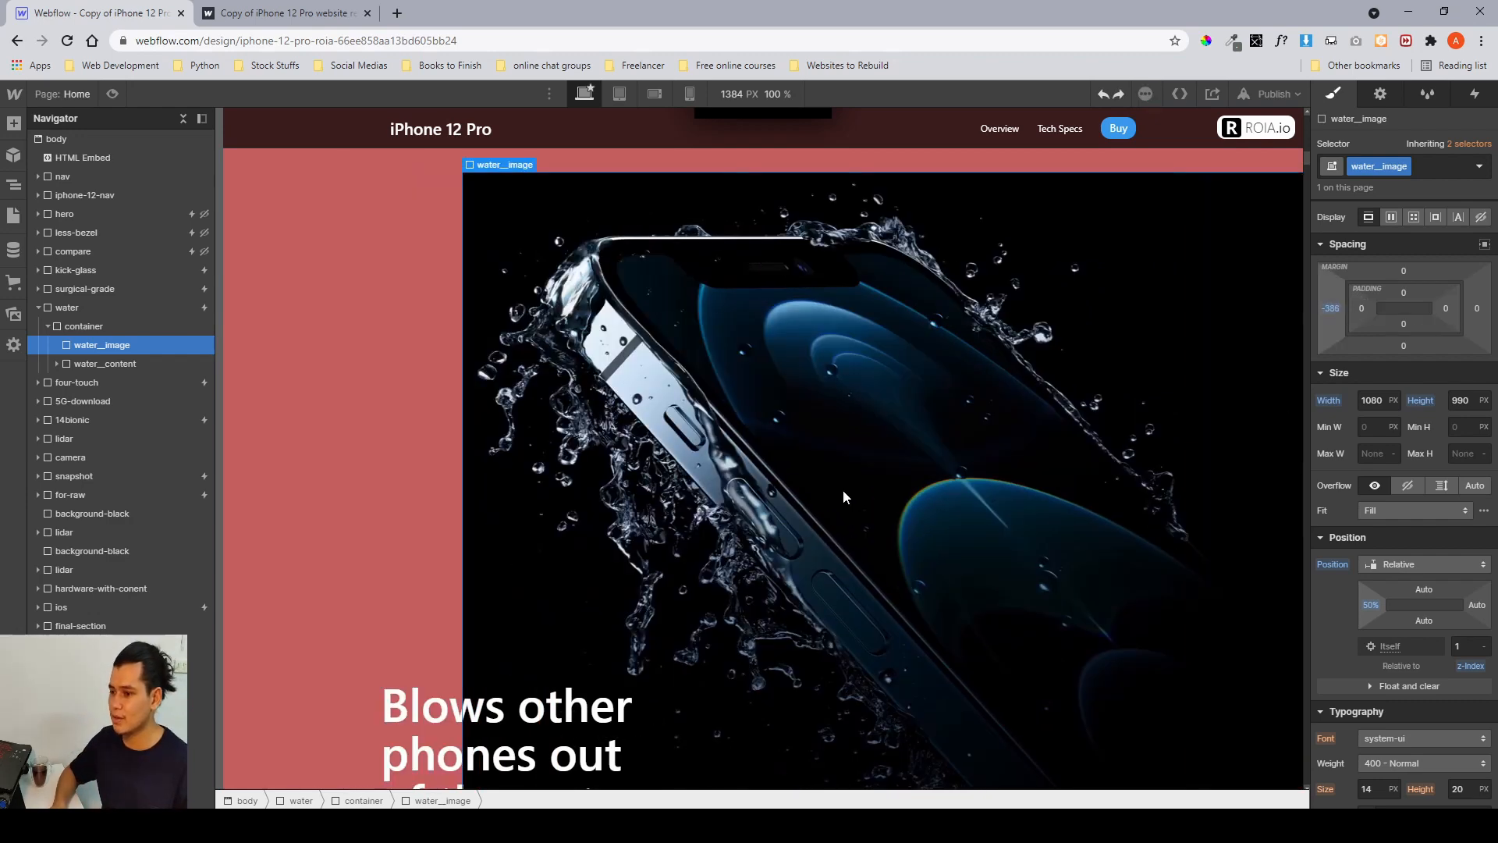
pyautogui.hotkey('ctrl', 'z')
pyautogui.scroll(-3, 843, 489)
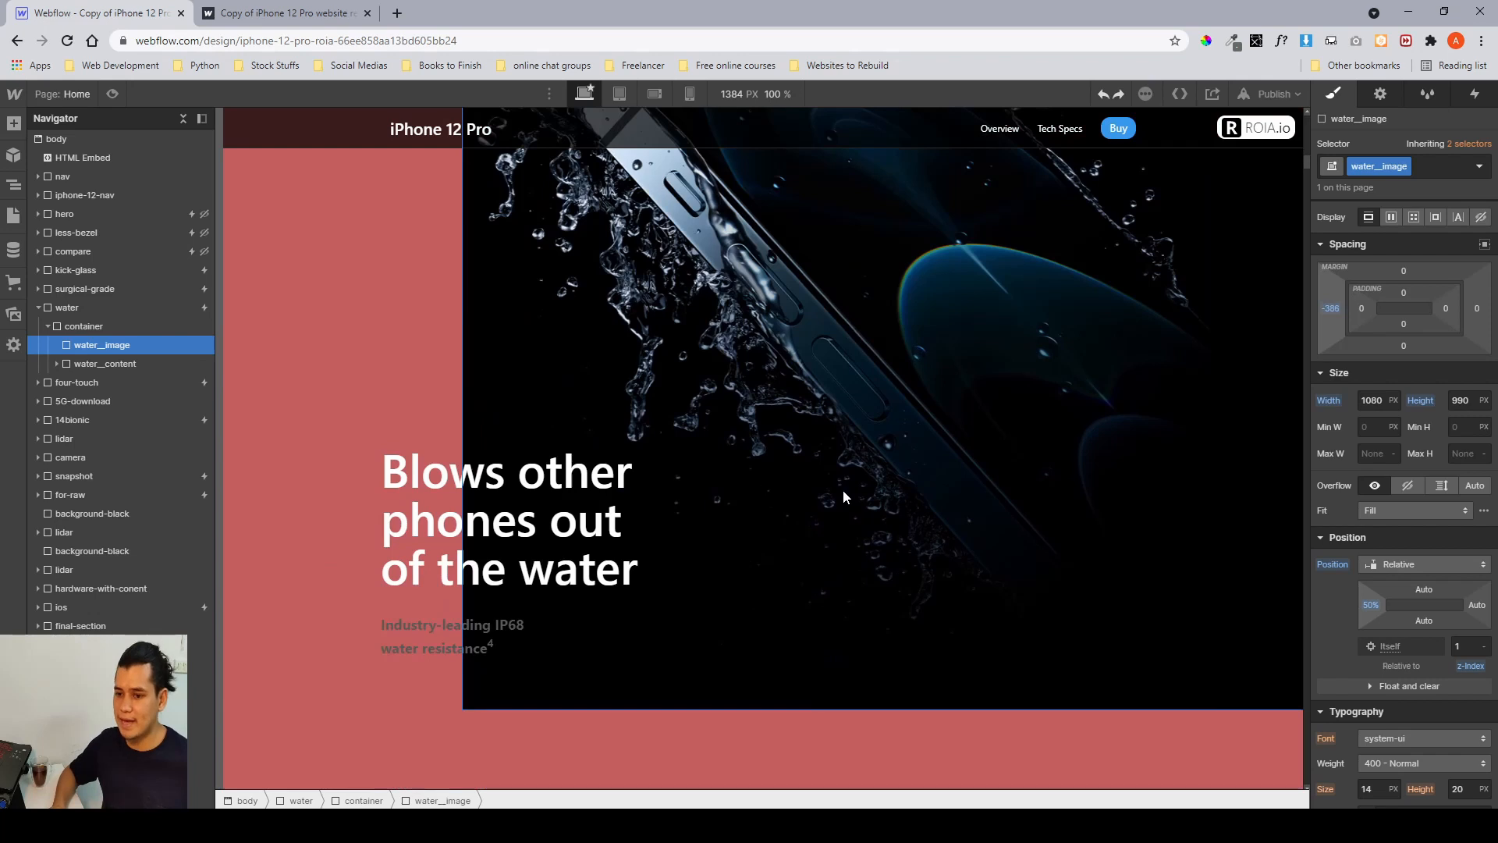
# Select water__content and set its relative top offset to -358 px, checking its z-index.
pyautogui.click(109, 362)
pyautogui.scroll(-3, 1337, 559)
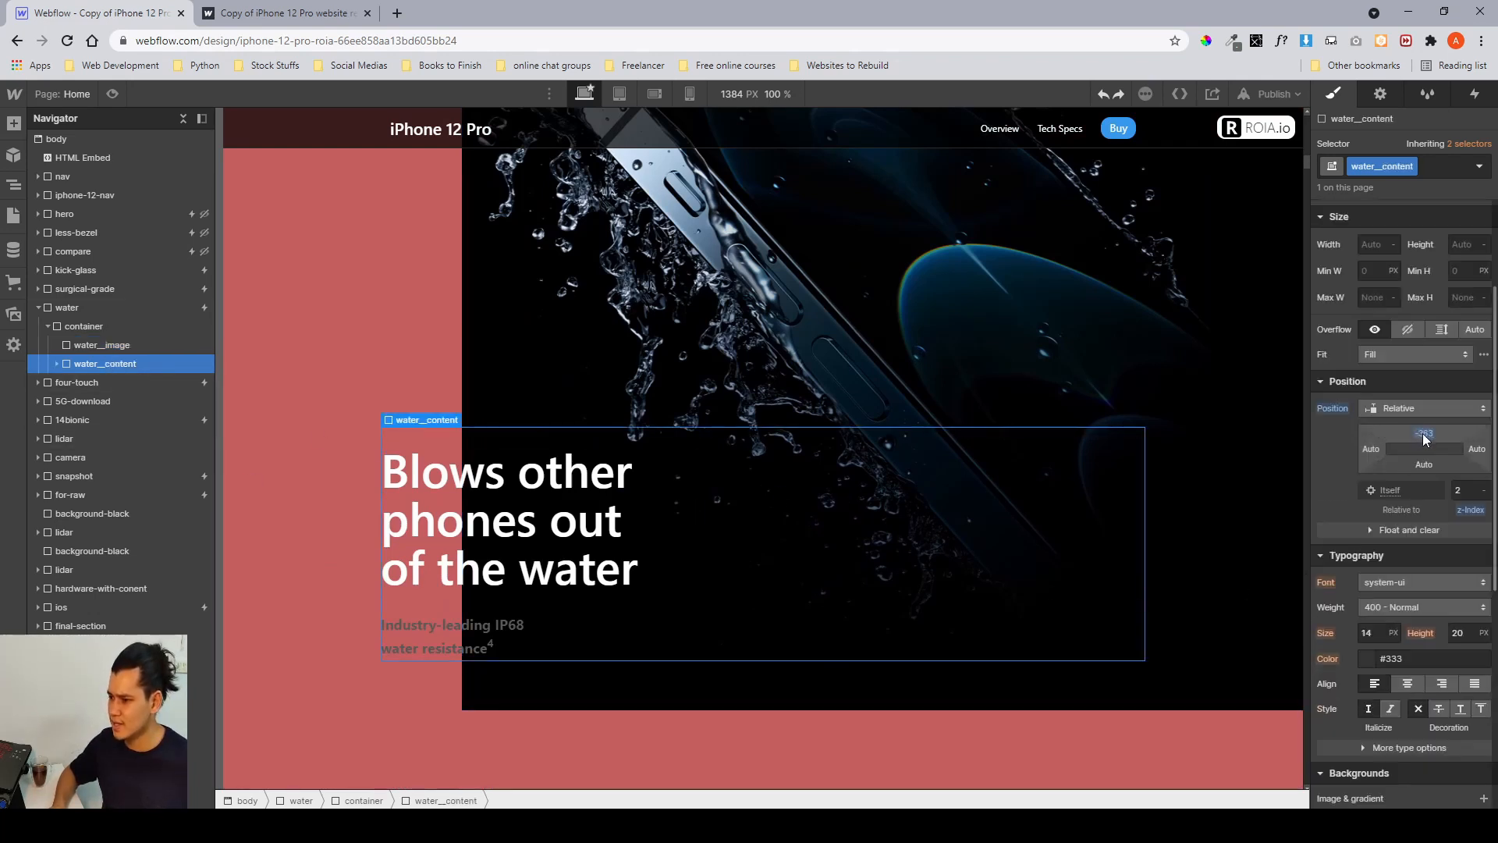
pyautogui.moveTo(1431, 439)
pyautogui.mouseDown()
pyautogui.moveTo(1438, 657)
pyautogui.moveTo(1418, 425)
pyautogui.mouseUp()
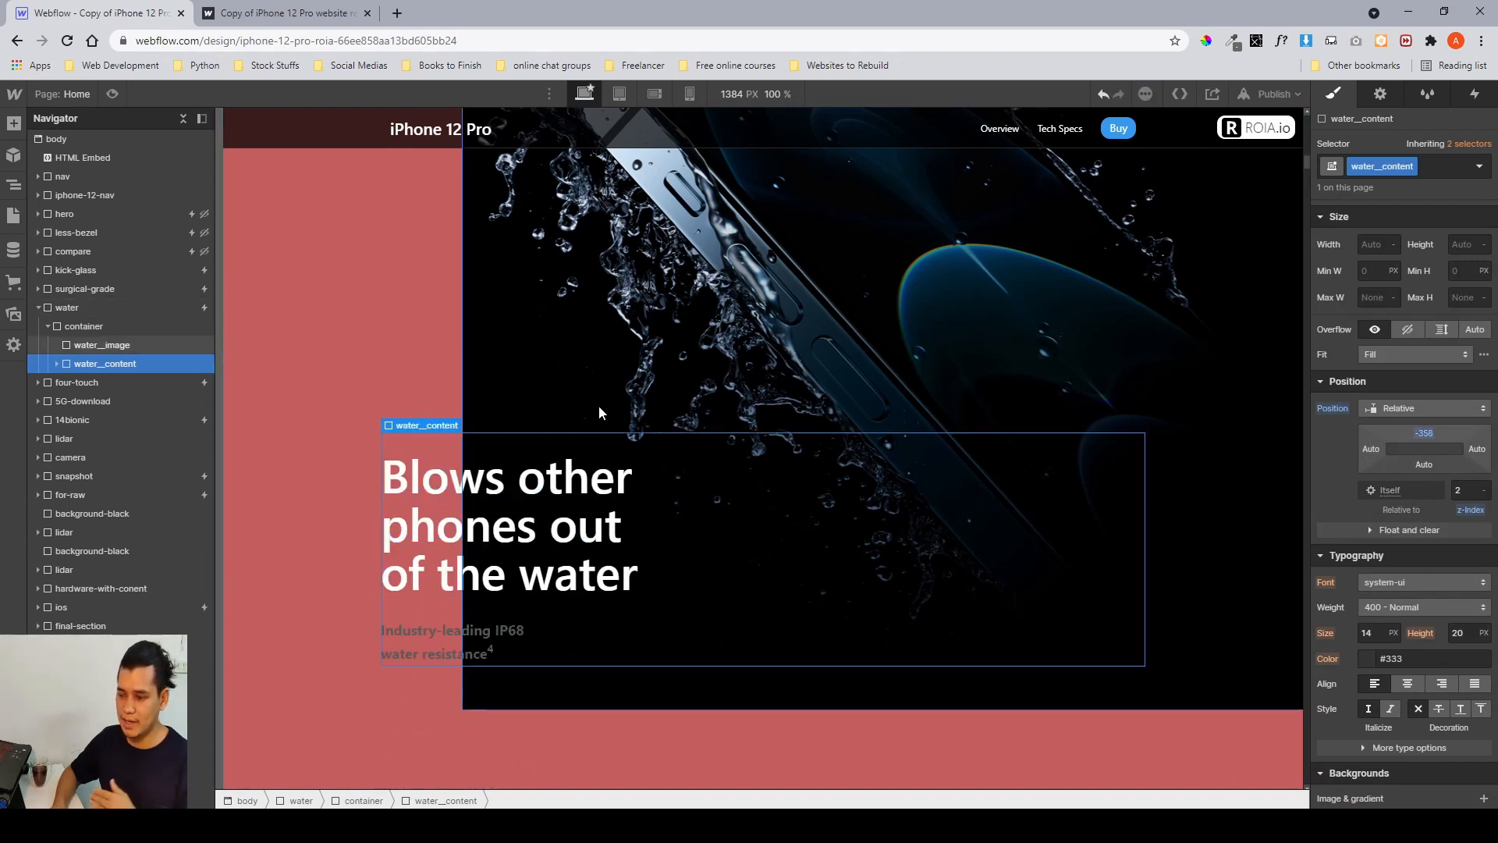
pyautogui.click(1475, 489)
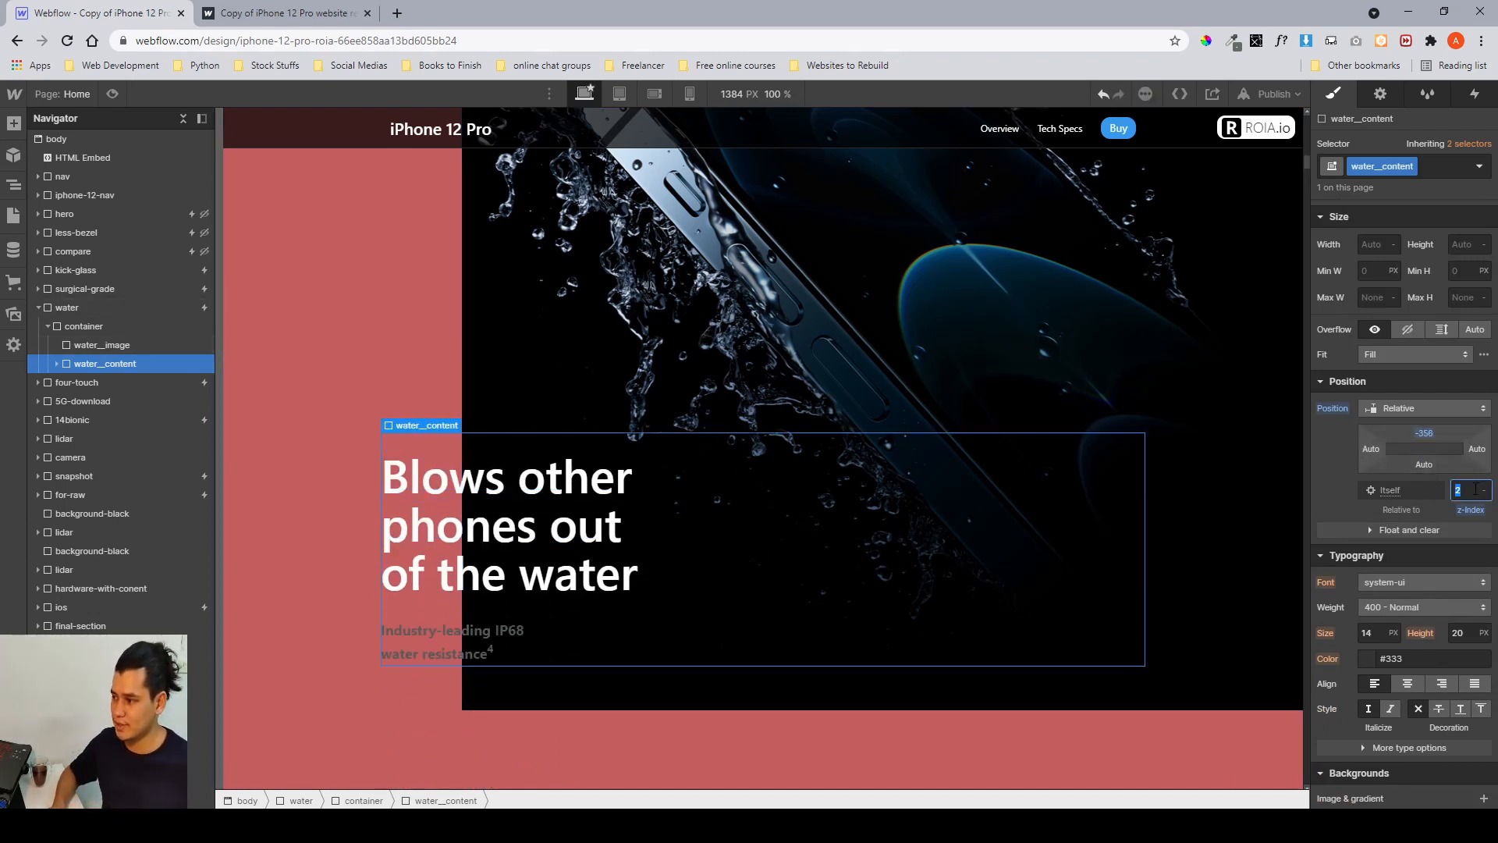
# Select water__image again and review its background and position settings.
pyautogui.click(109, 345)
pyautogui.scroll(-5, 1429, 495)
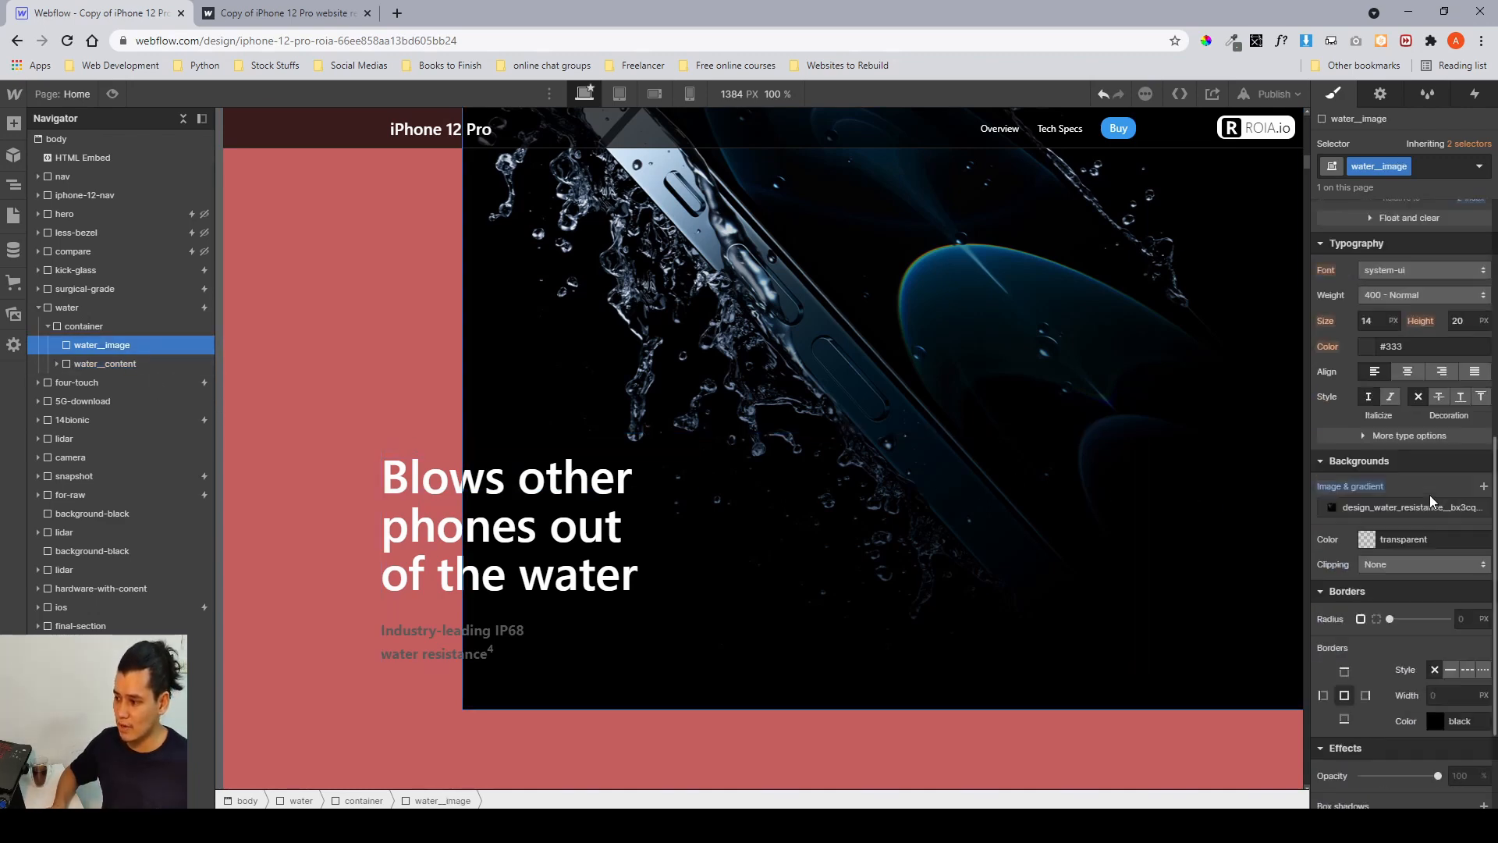
pyautogui.scroll(7, 1429, 494)
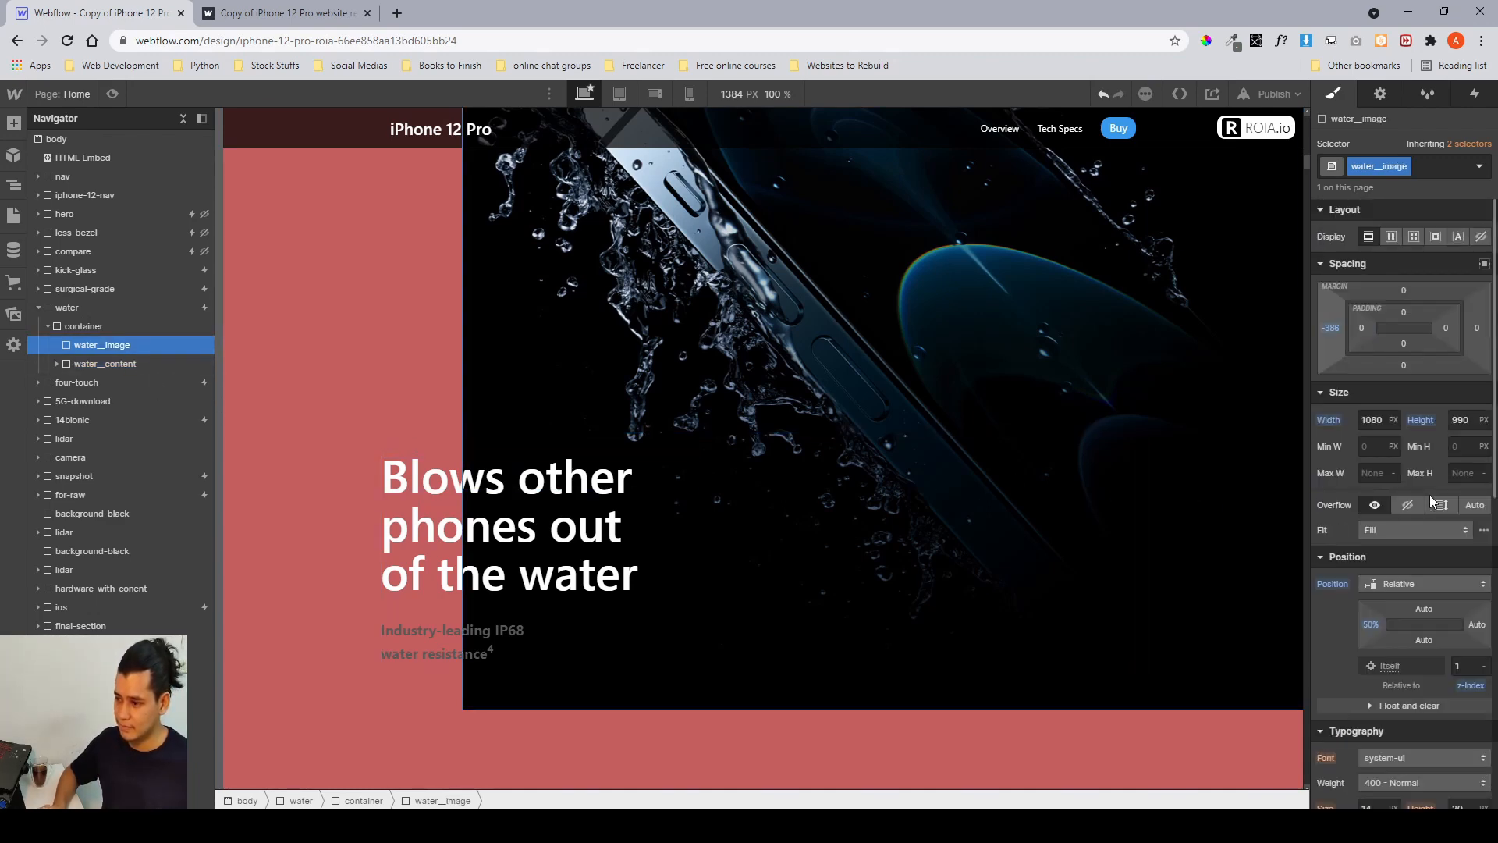
# Select the water section in the navigator and open its 'water scroll' scroll animation for review.
pyautogui.click(123, 364)
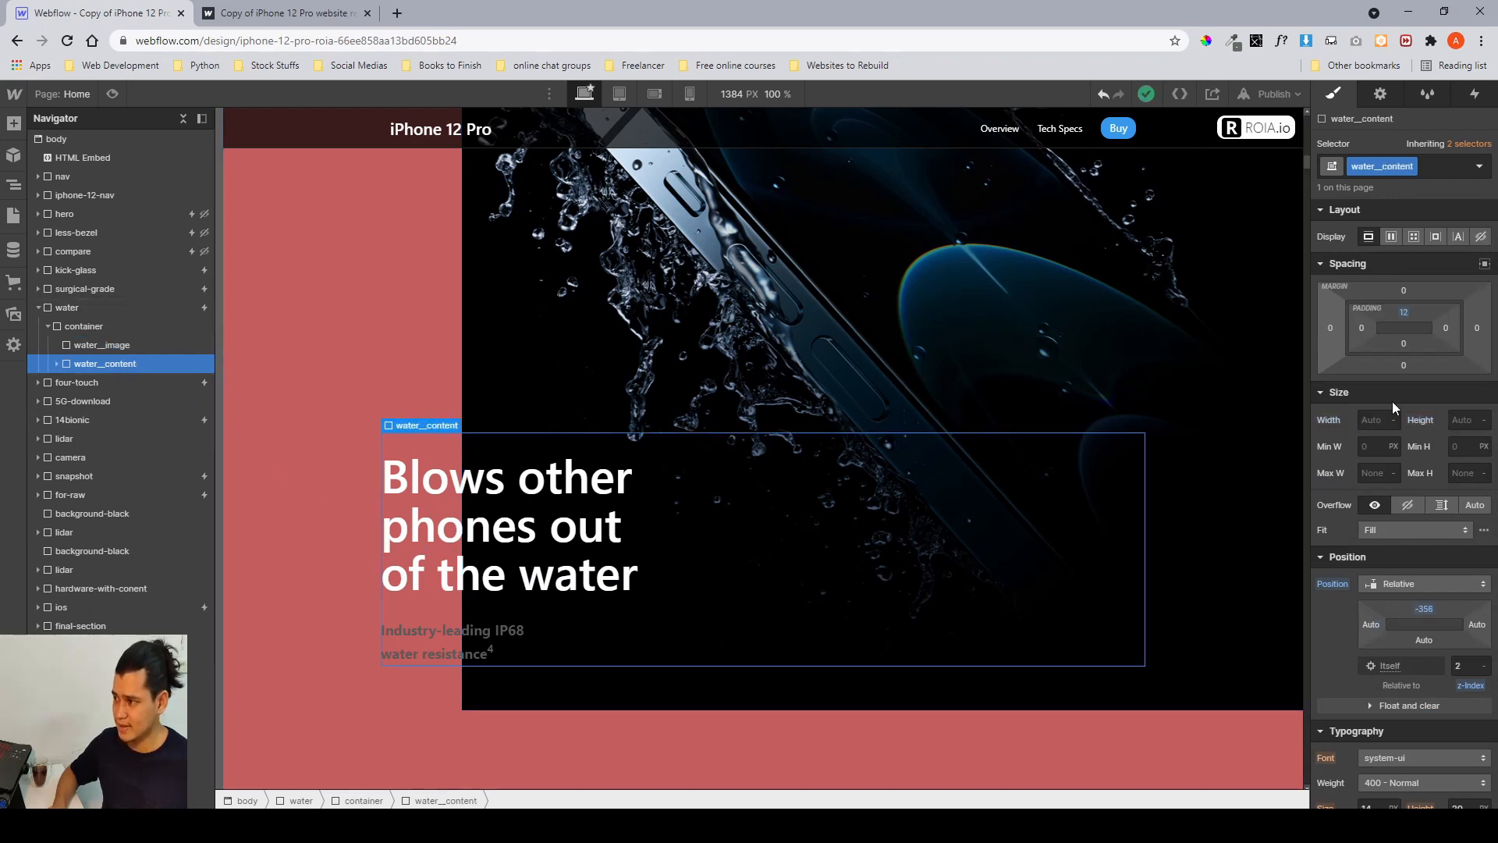
pyautogui.click(56, 364)
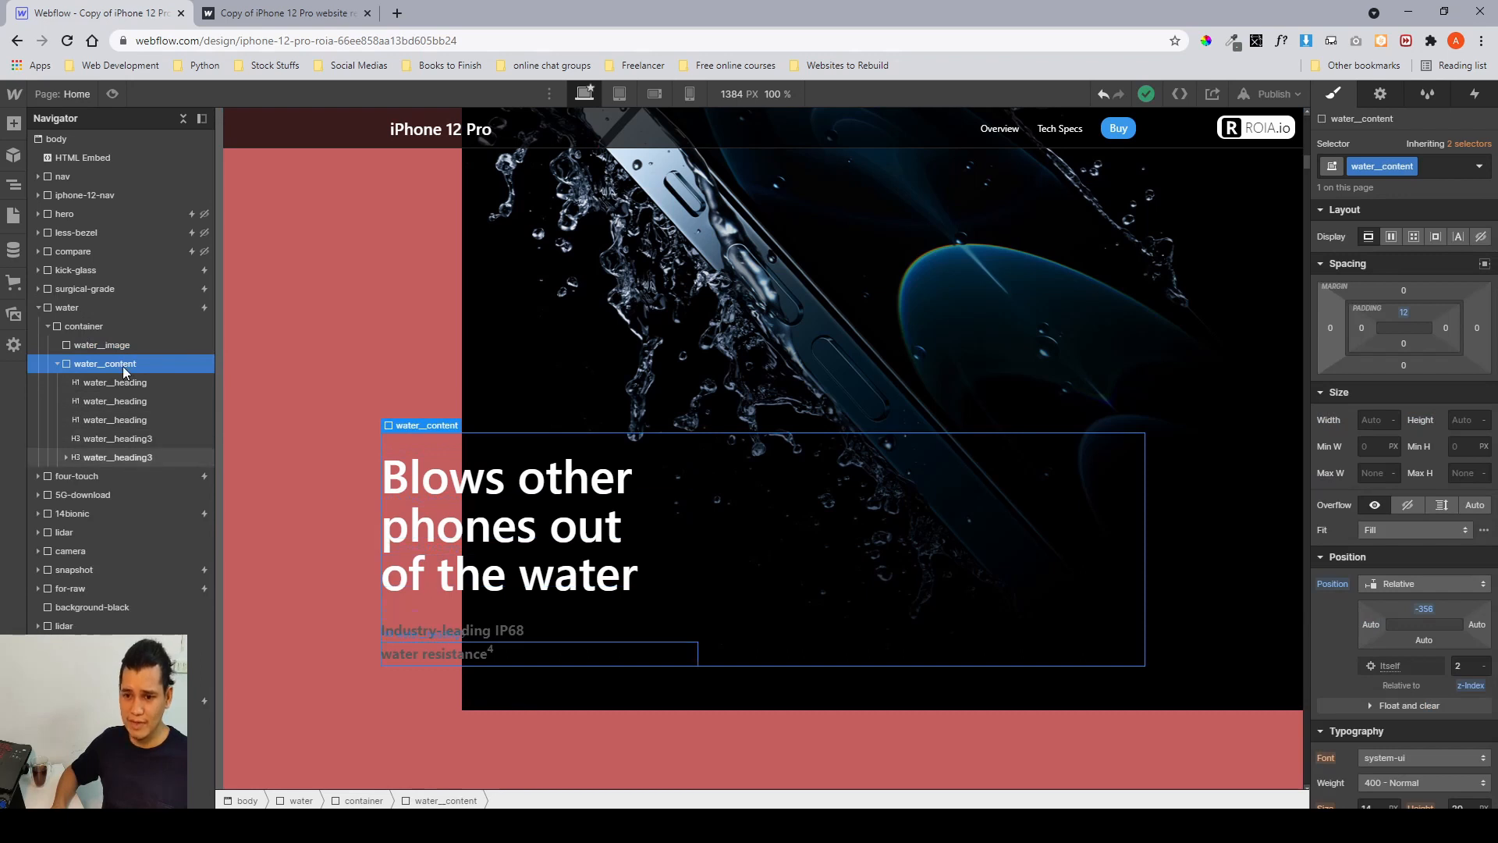
pyautogui.click(57, 364)
pyautogui.click(47, 327)
pyautogui.click(37, 308)
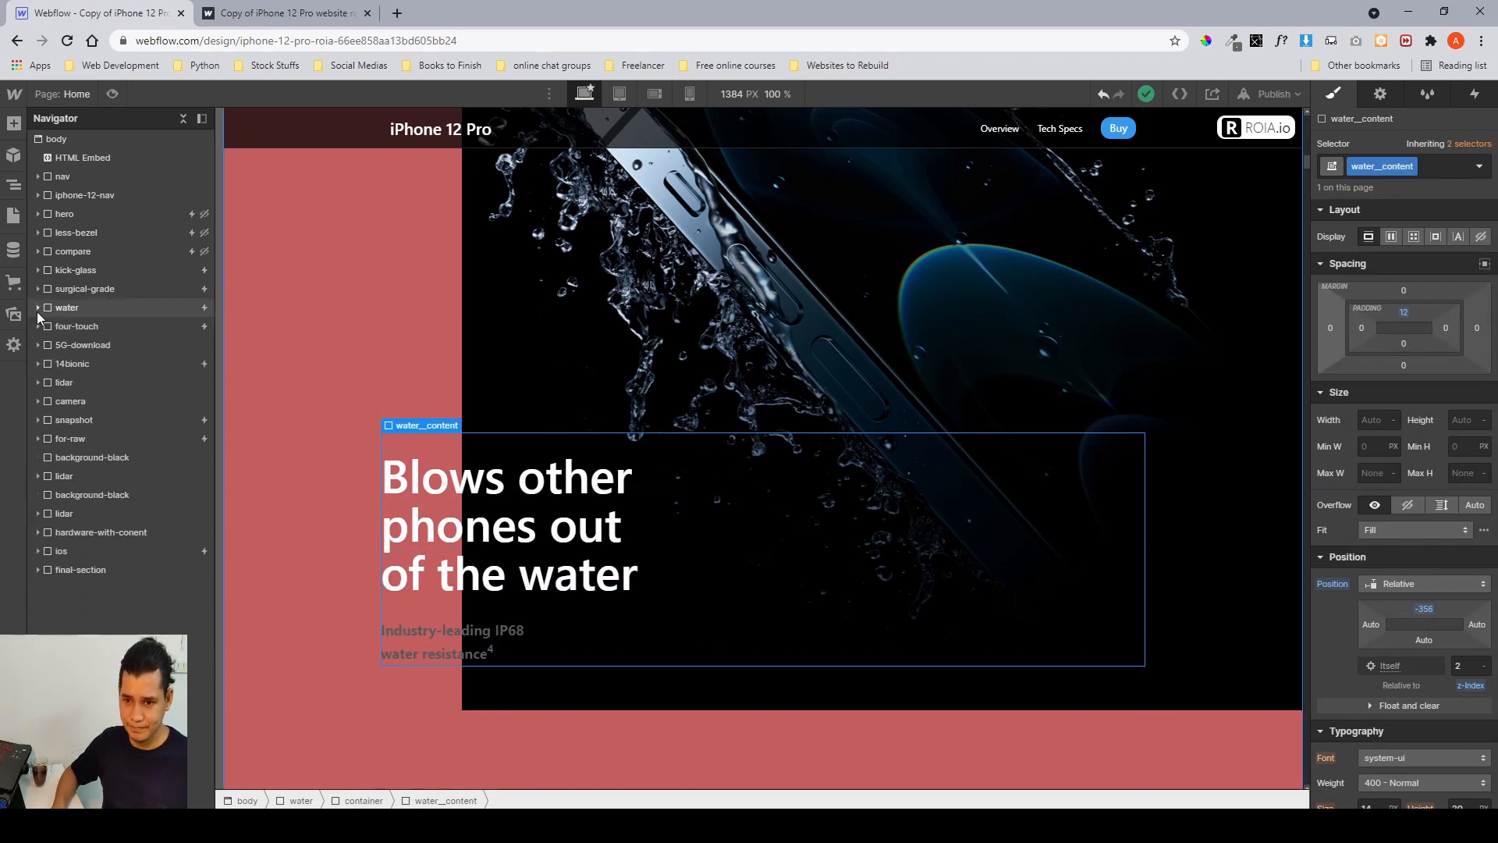
pyautogui.click(57, 310)
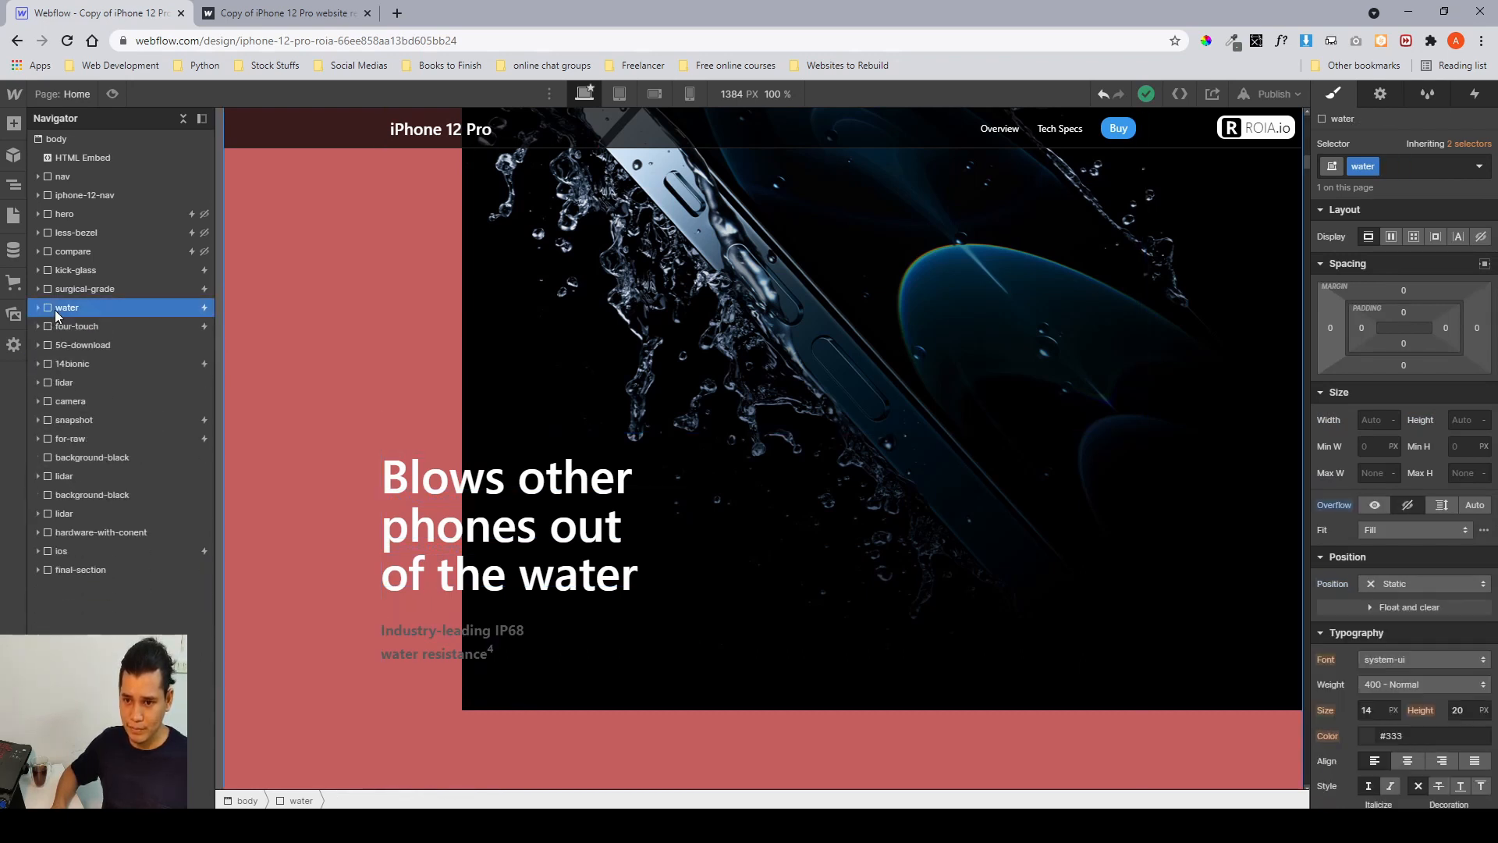
pyautogui.click(1473, 95)
pyautogui.click(1411, 158)
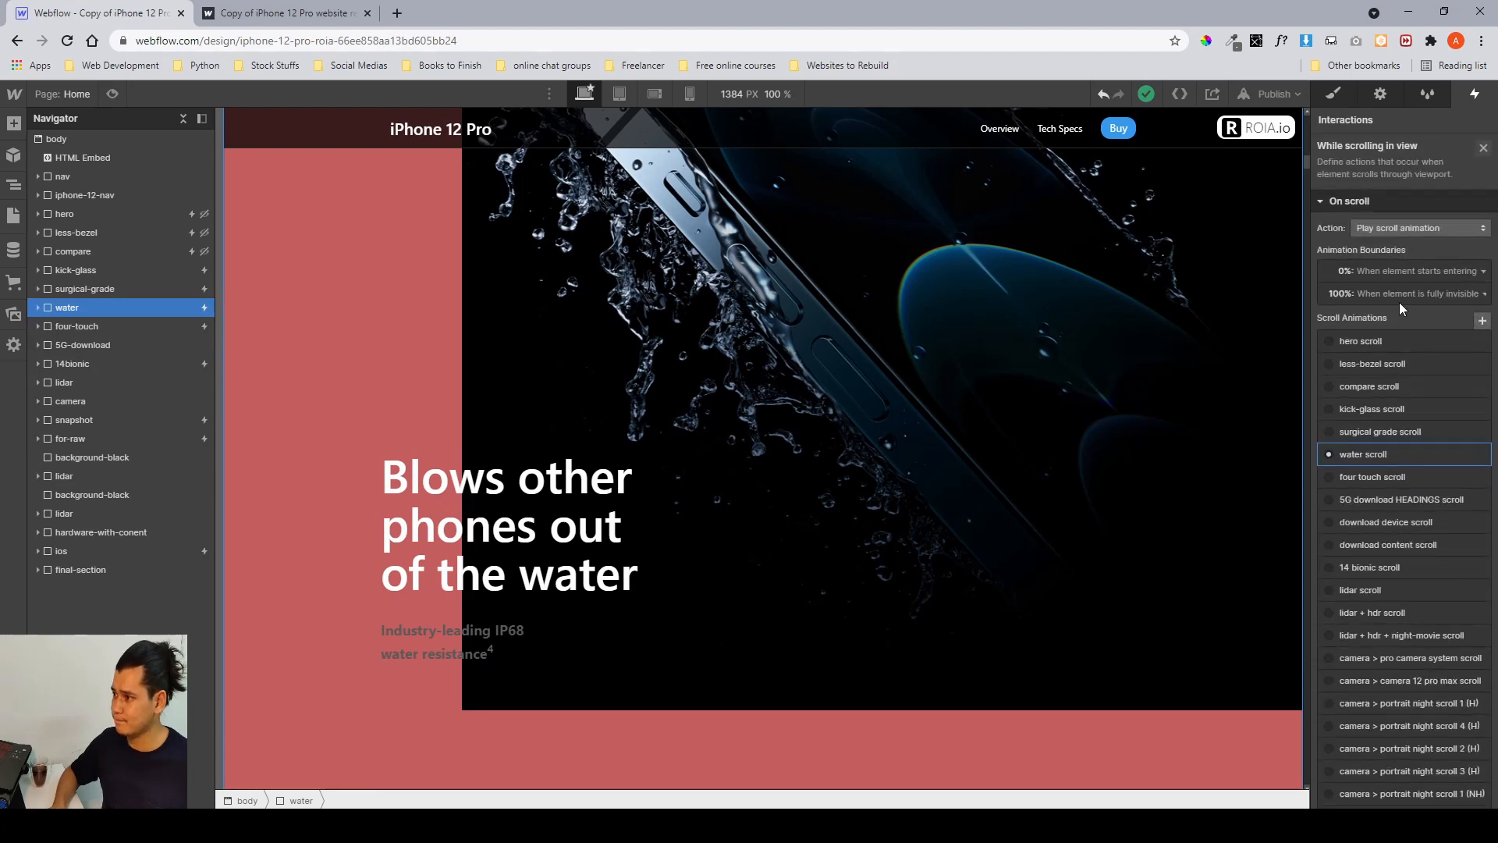
pyautogui.click(1421, 447)
# Switch to the published site and scroll back and forth through the water section to preview its scroll animation.
pyautogui.scroll(5, 1120, 371)
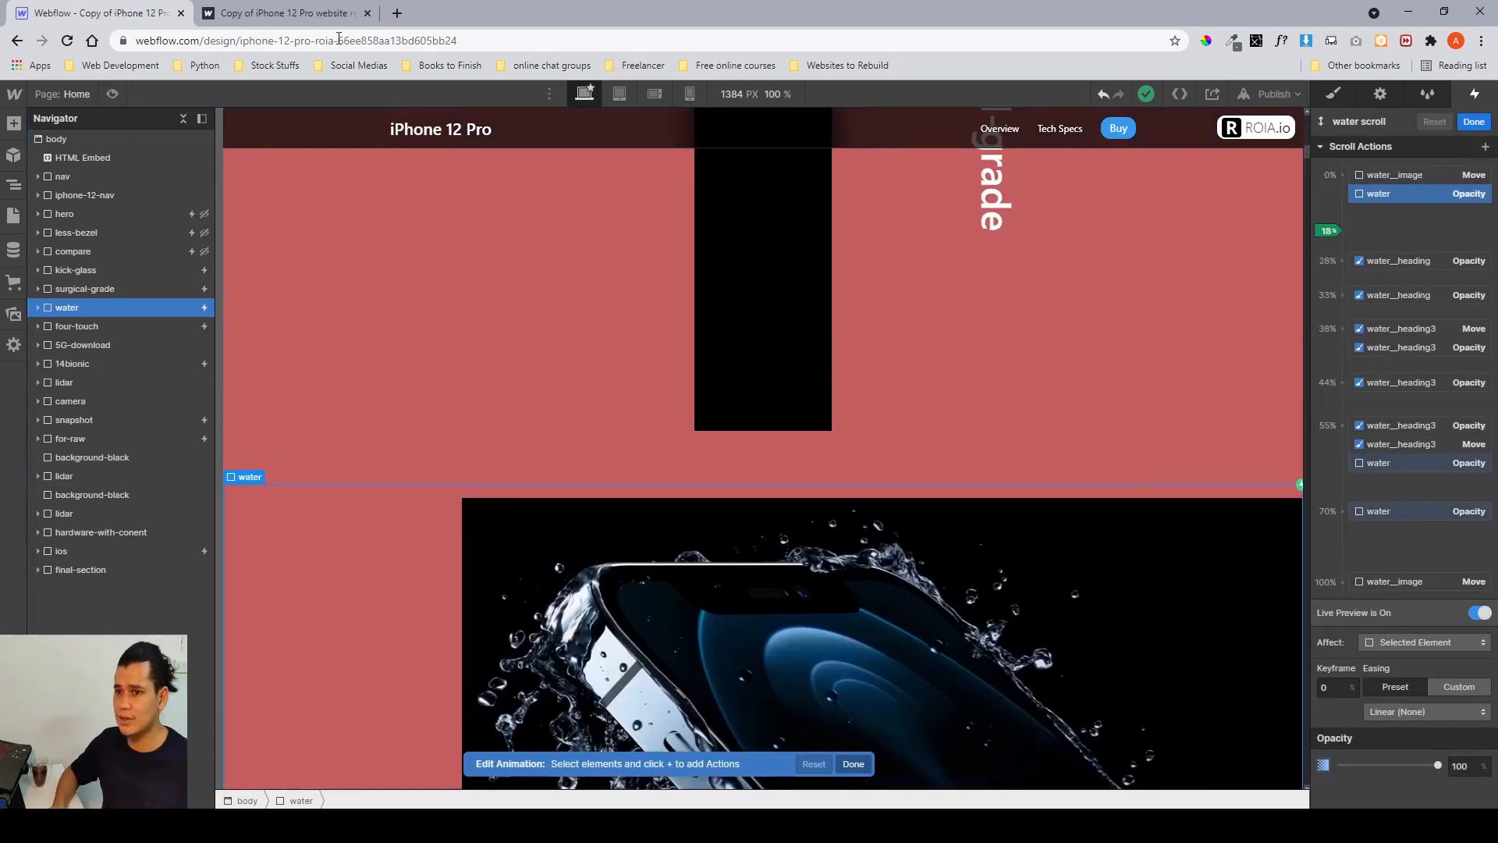
pyautogui.click(285, 13)
pyautogui.scroll(6, 705, 423)
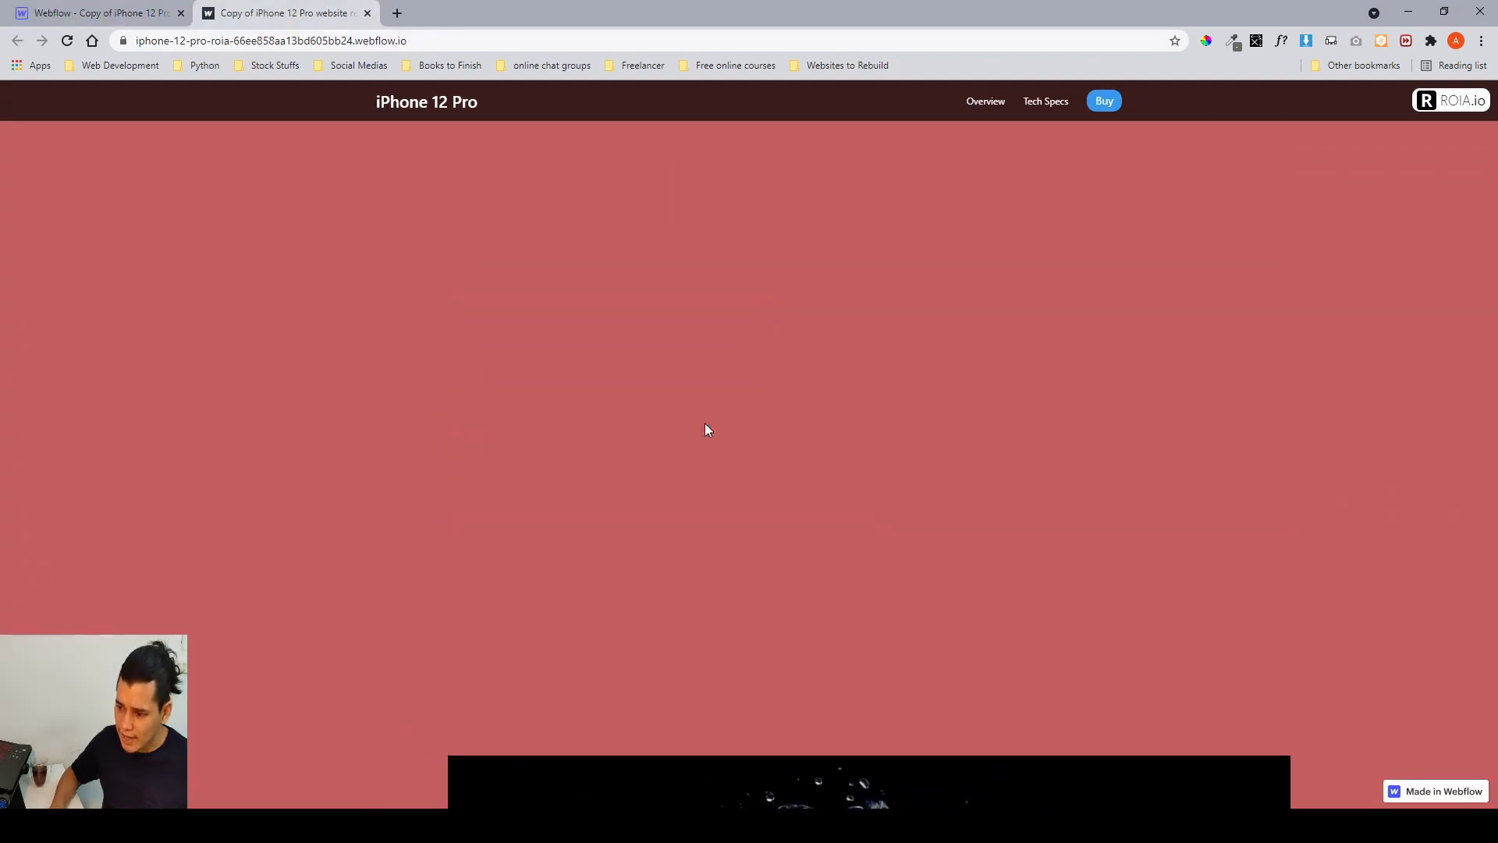
pyautogui.scroll(-2, 705, 423)
pyautogui.scroll(-5, 705, 428)
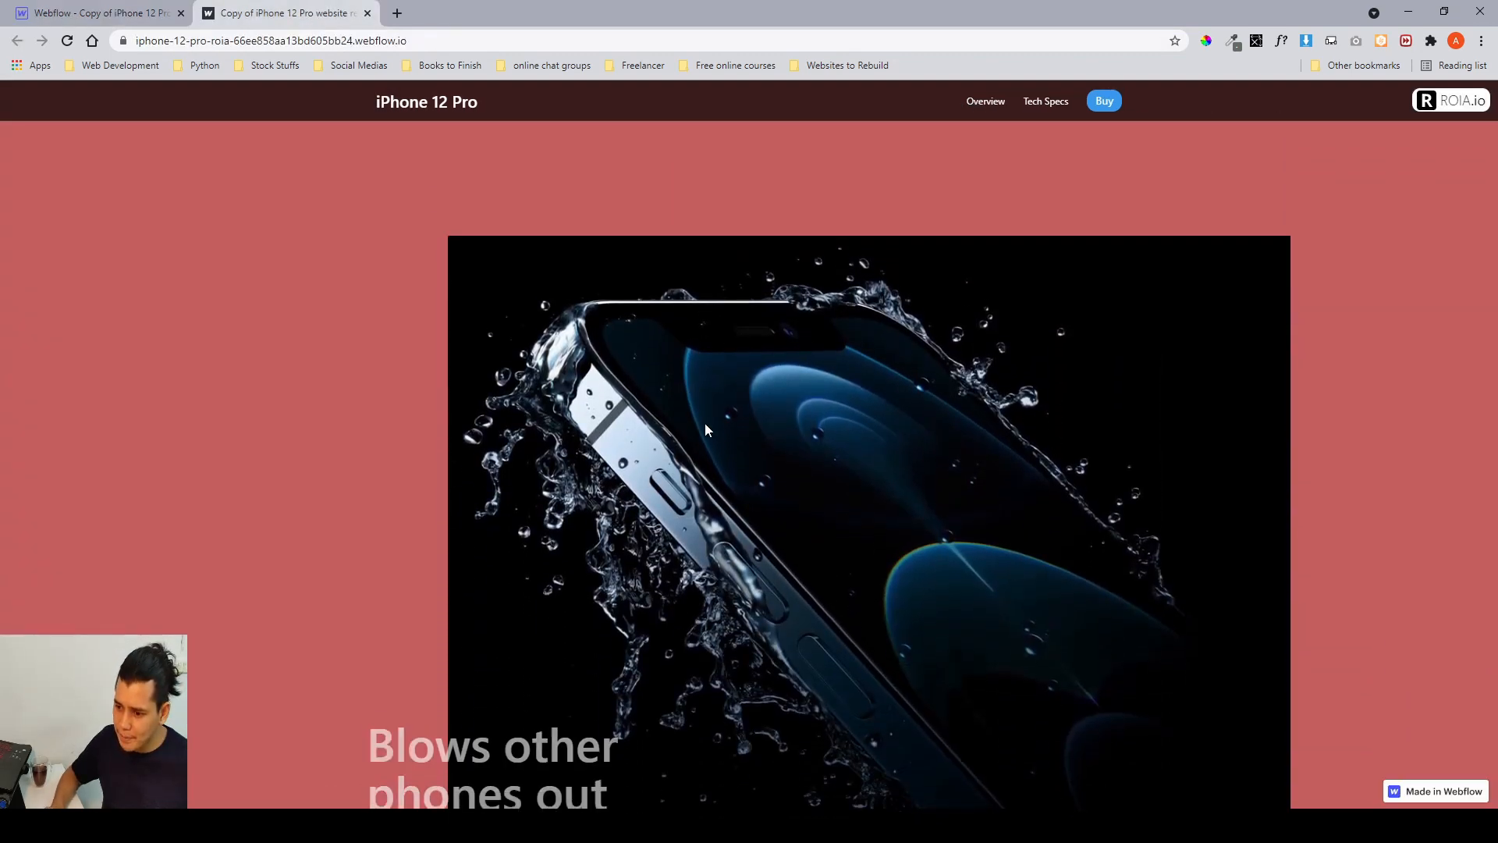
pyautogui.scroll(1, 471, 776)
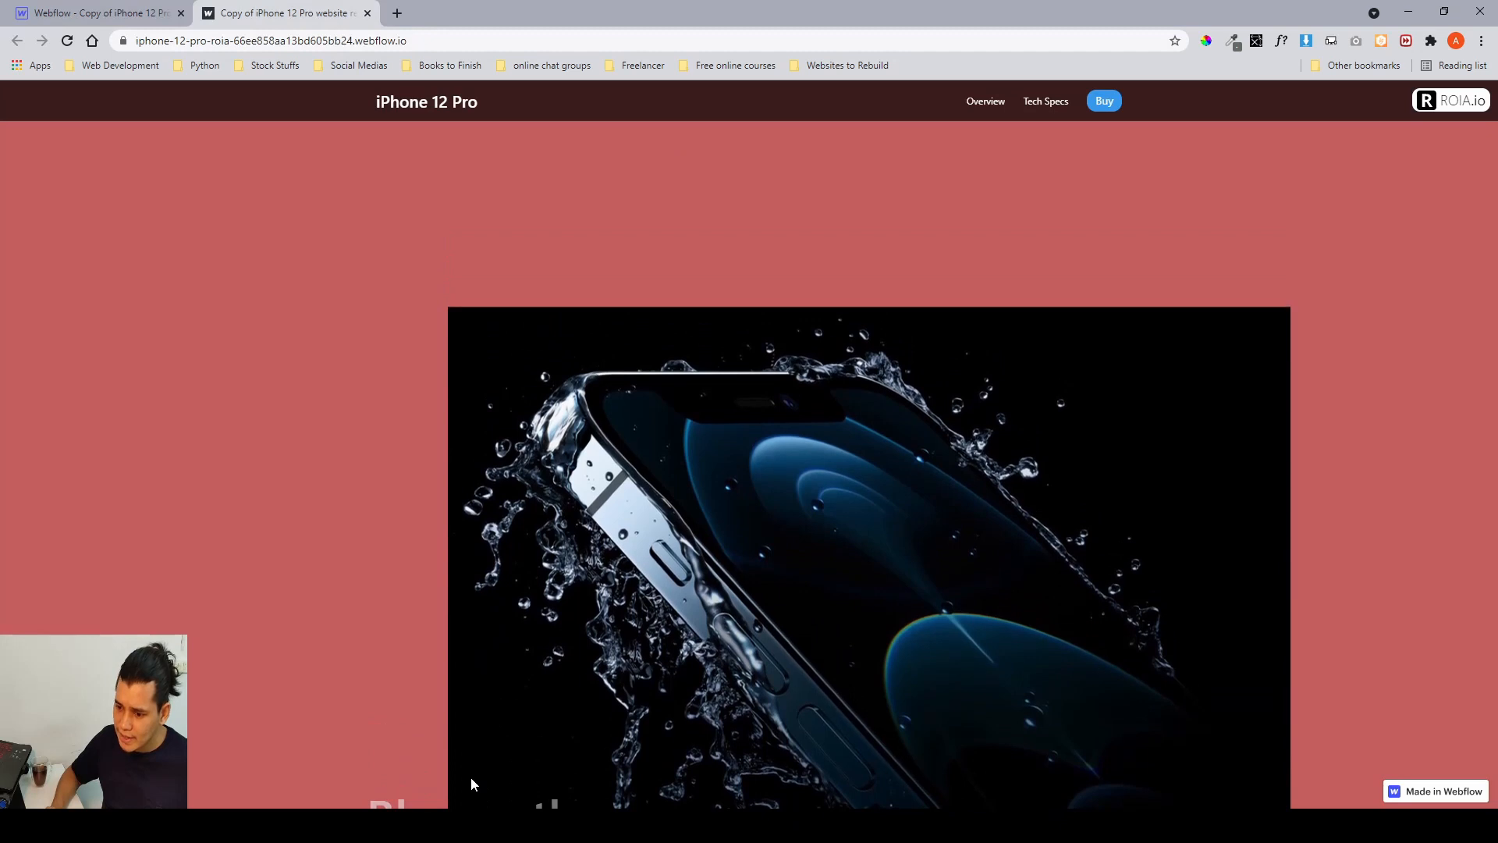
pyautogui.scroll(-1, 470, 776)
pyautogui.scroll(1, 447, 775)
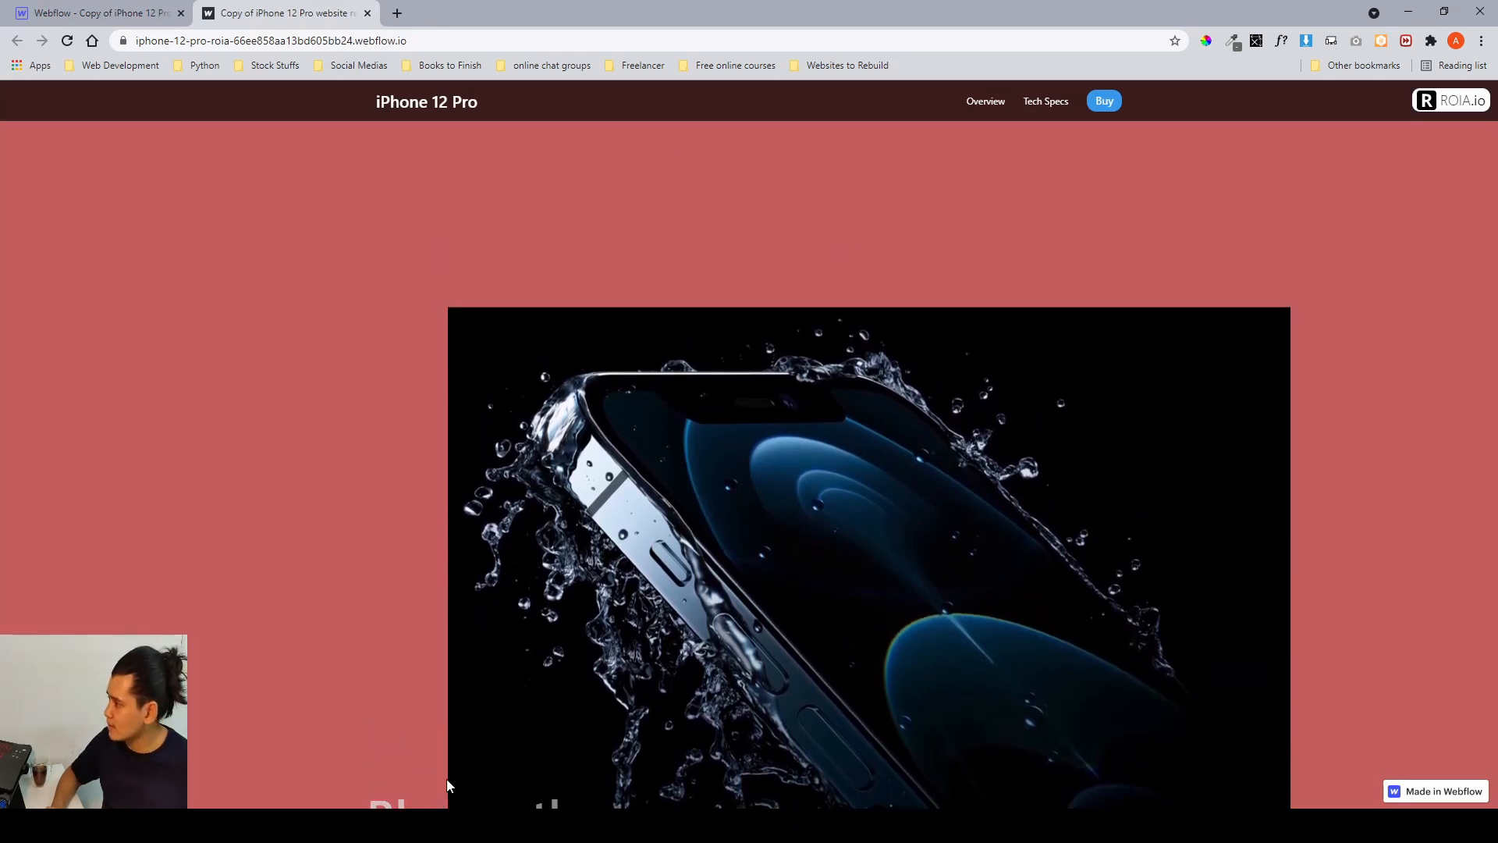
pyautogui.scroll(-1, 447, 775)
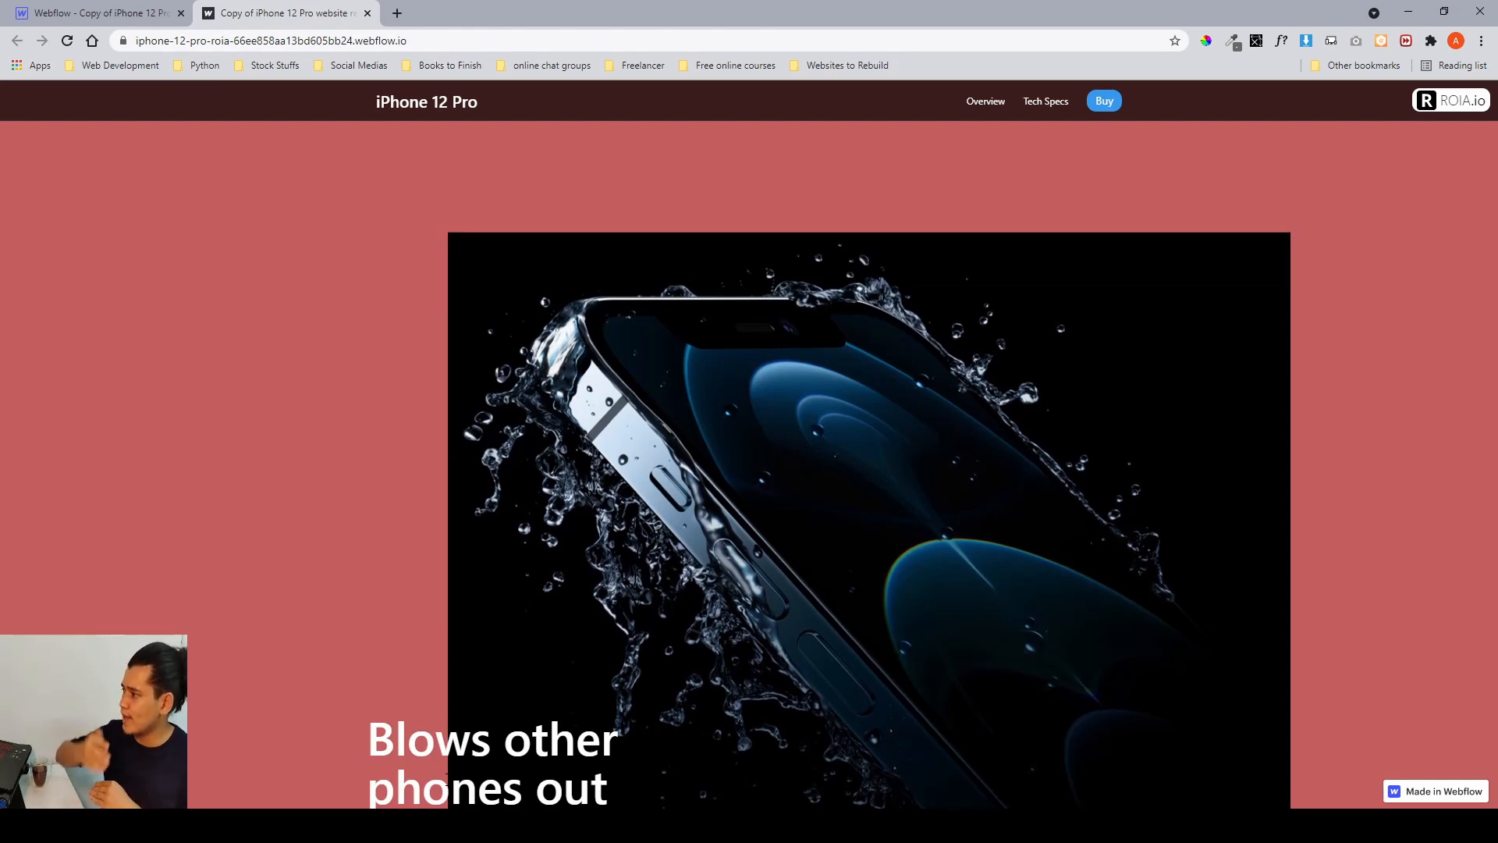
pyautogui.scroll(1, 447, 775)
pyautogui.scroll(-2, 448, 784)
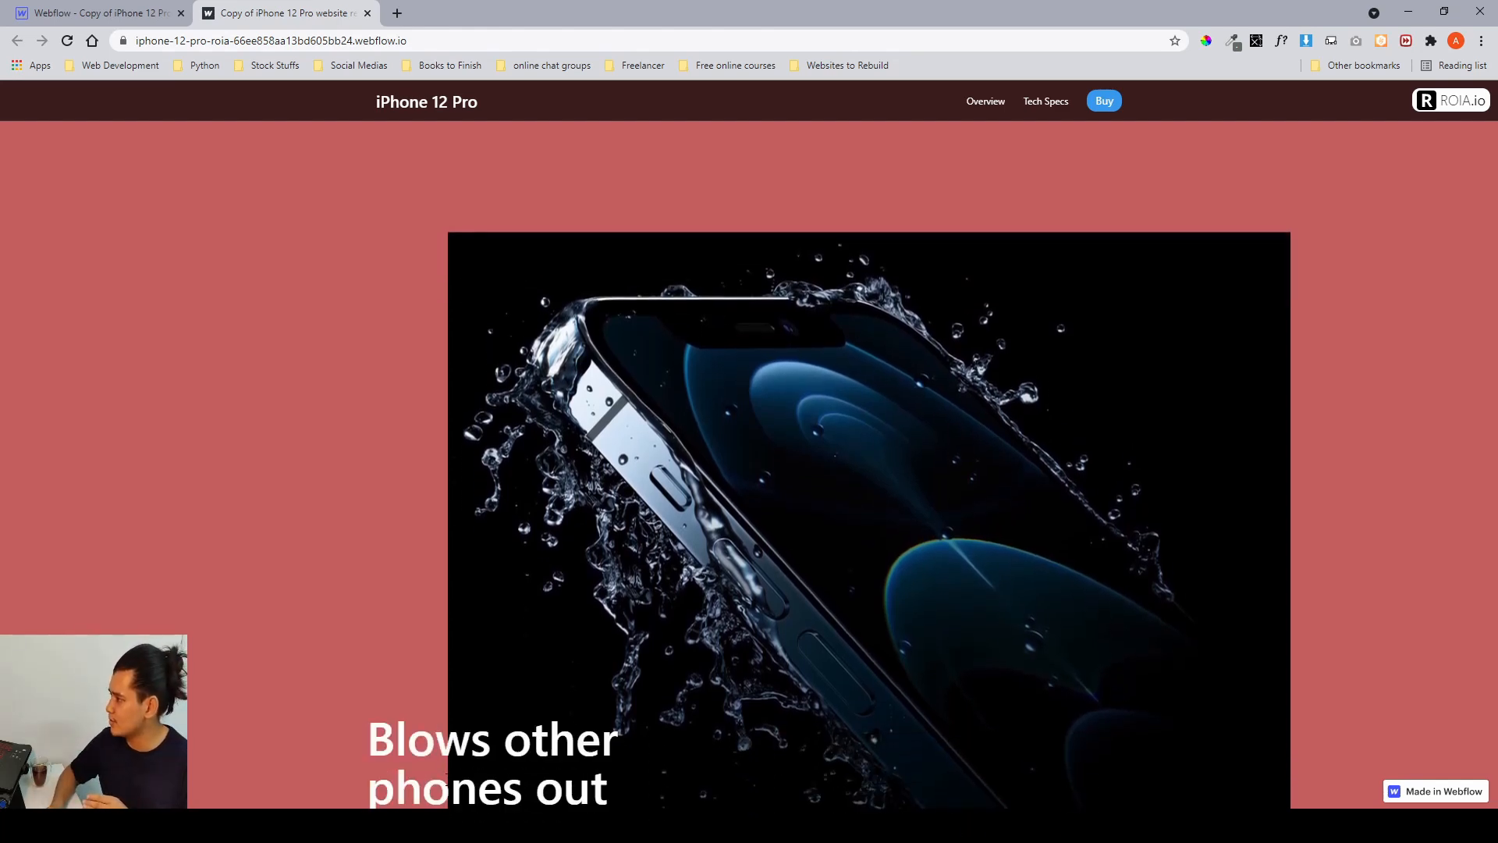
pyautogui.scroll(-1, 524, 778)
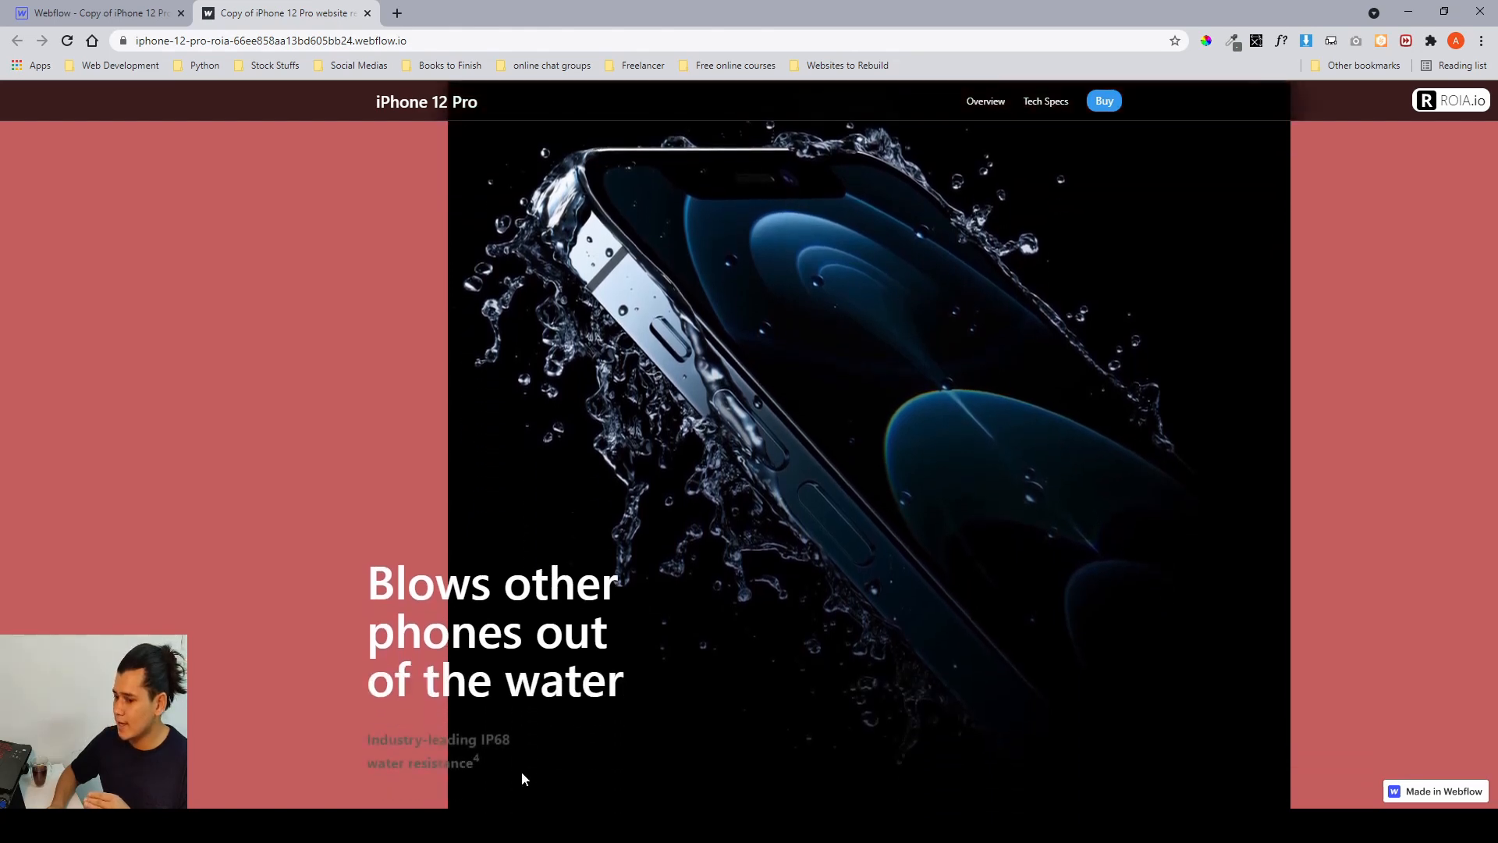
pyautogui.scroll(1, 489, 756)
pyautogui.scroll(-1, 489, 755)
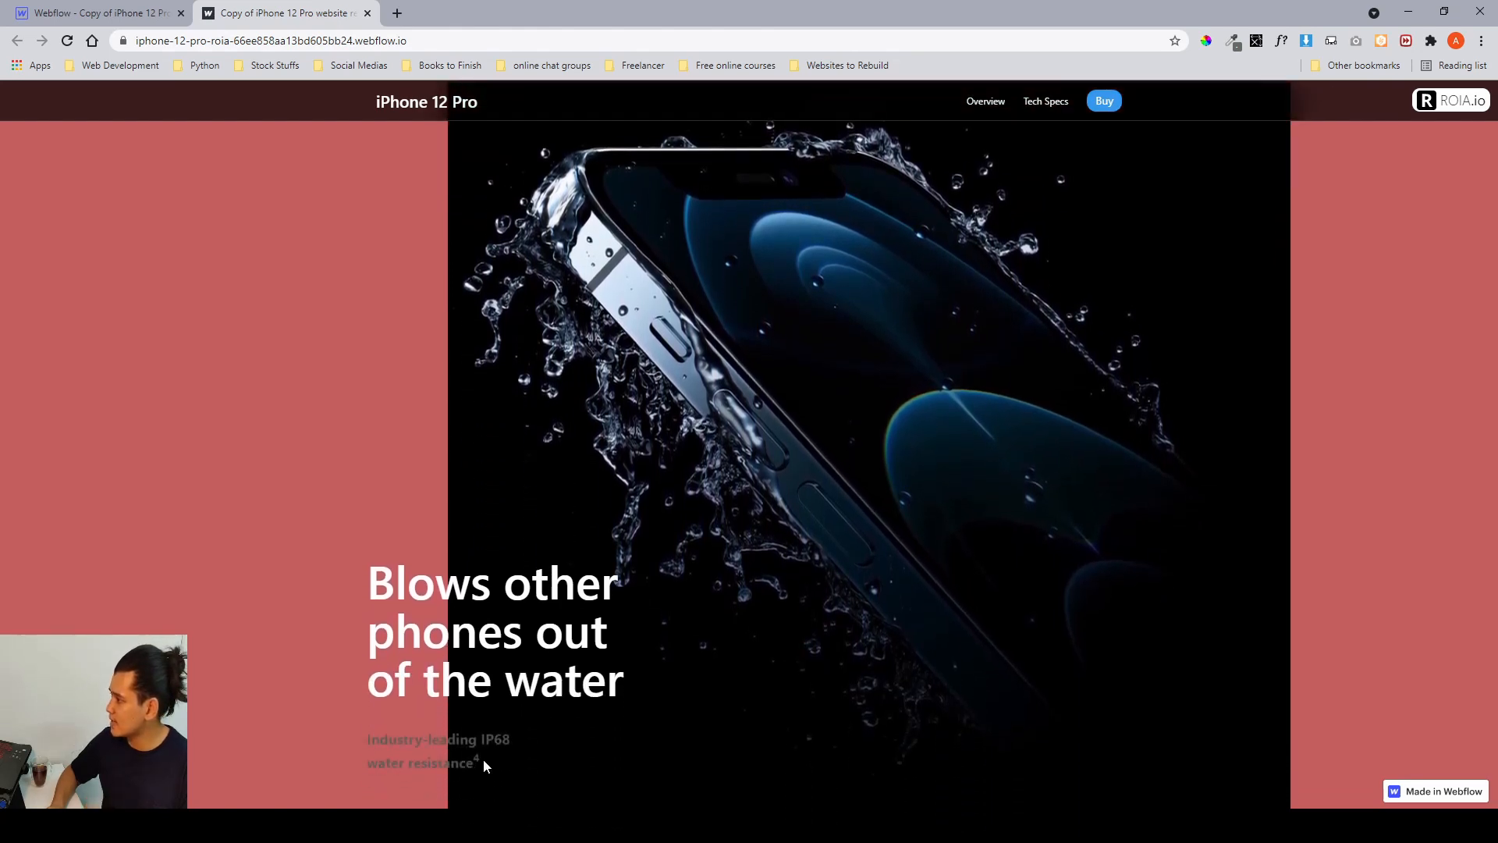
pyautogui.scroll(1, 486, 756)
pyautogui.scroll(-1, 484, 757)
pyautogui.scroll(1, 484, 758)
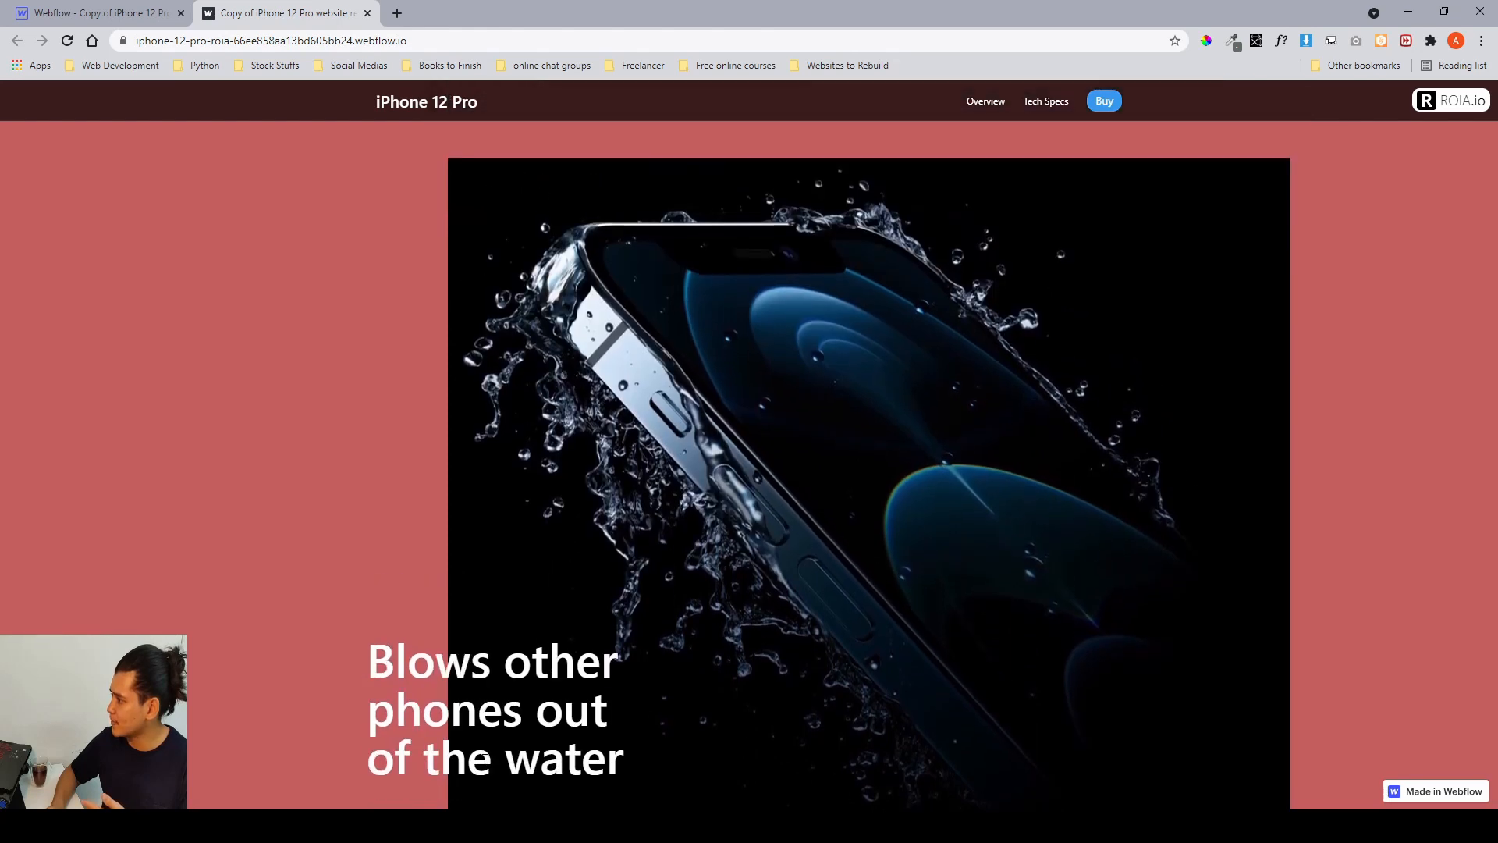
pyautogui.scroll(-1, 484, 759)
pyautogui.scroll(1, 484, 759)
pyautogui.scroll(-4, 484, 759)
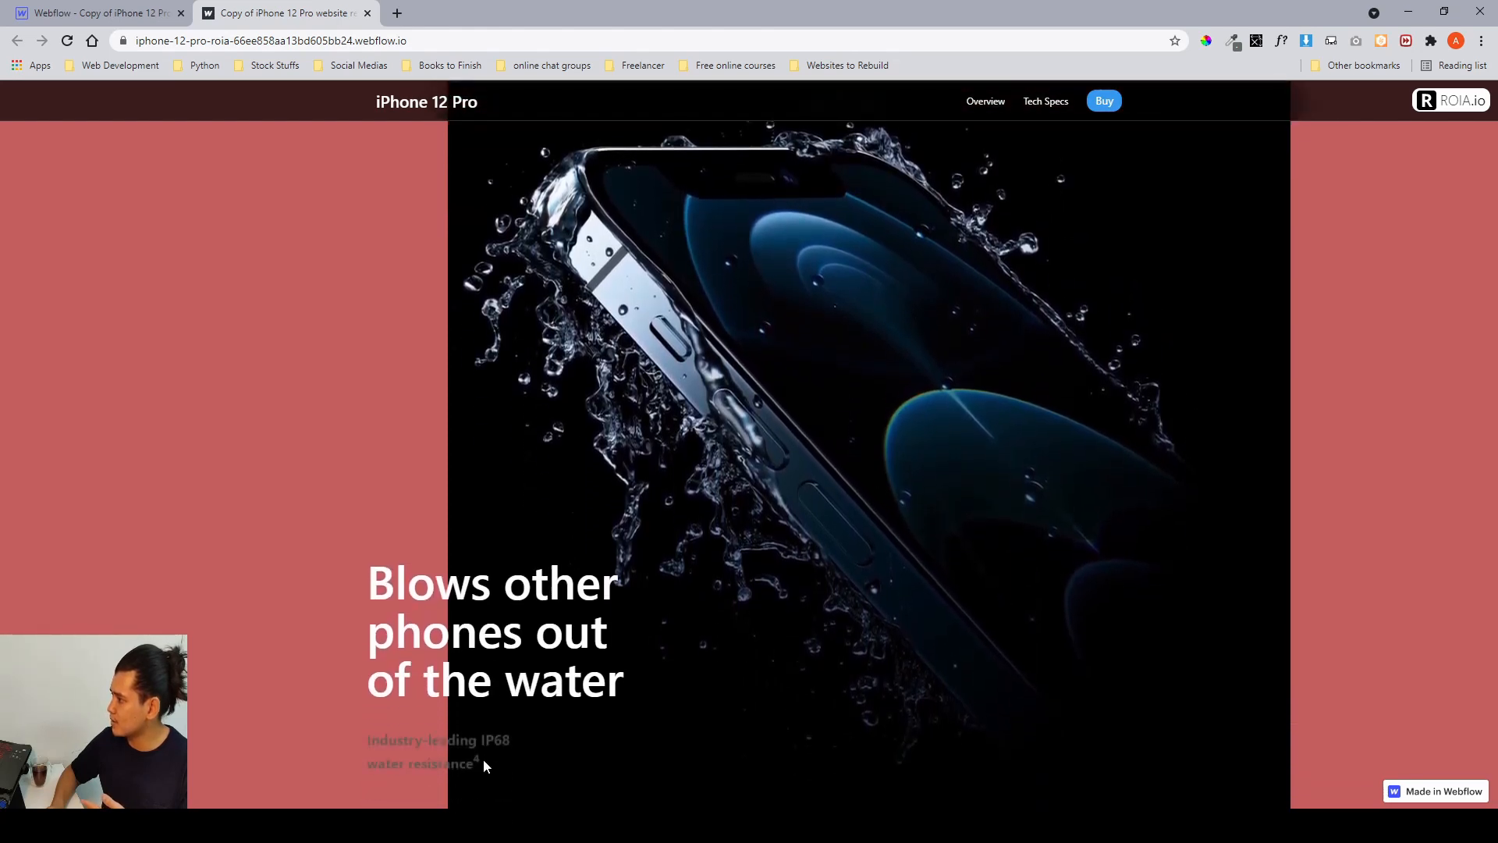
pyautogui.scroll(-2, 484, 760)
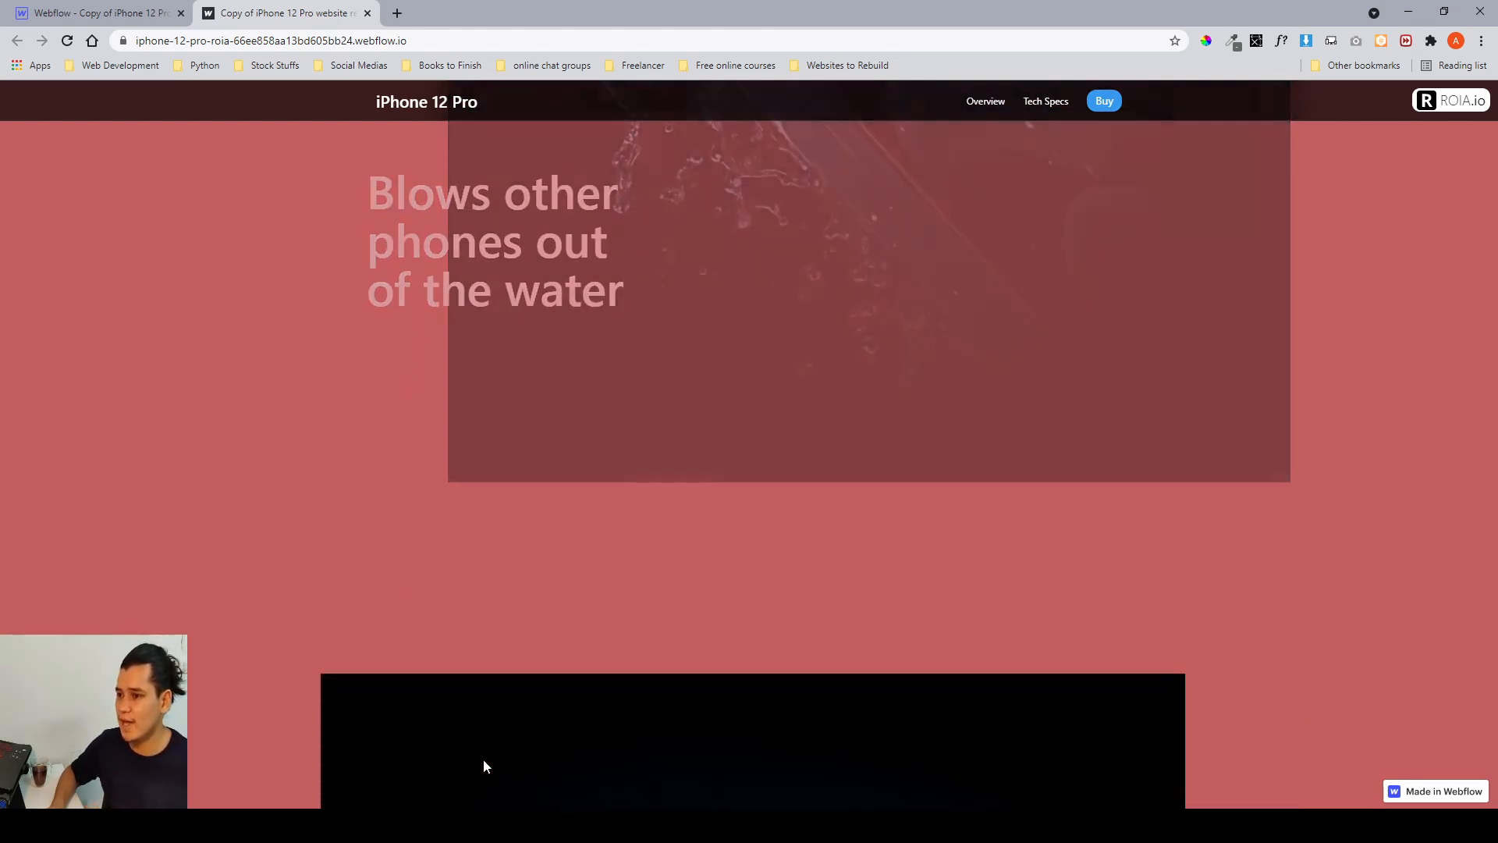
pyautogui.scroll(1, 483, 759)
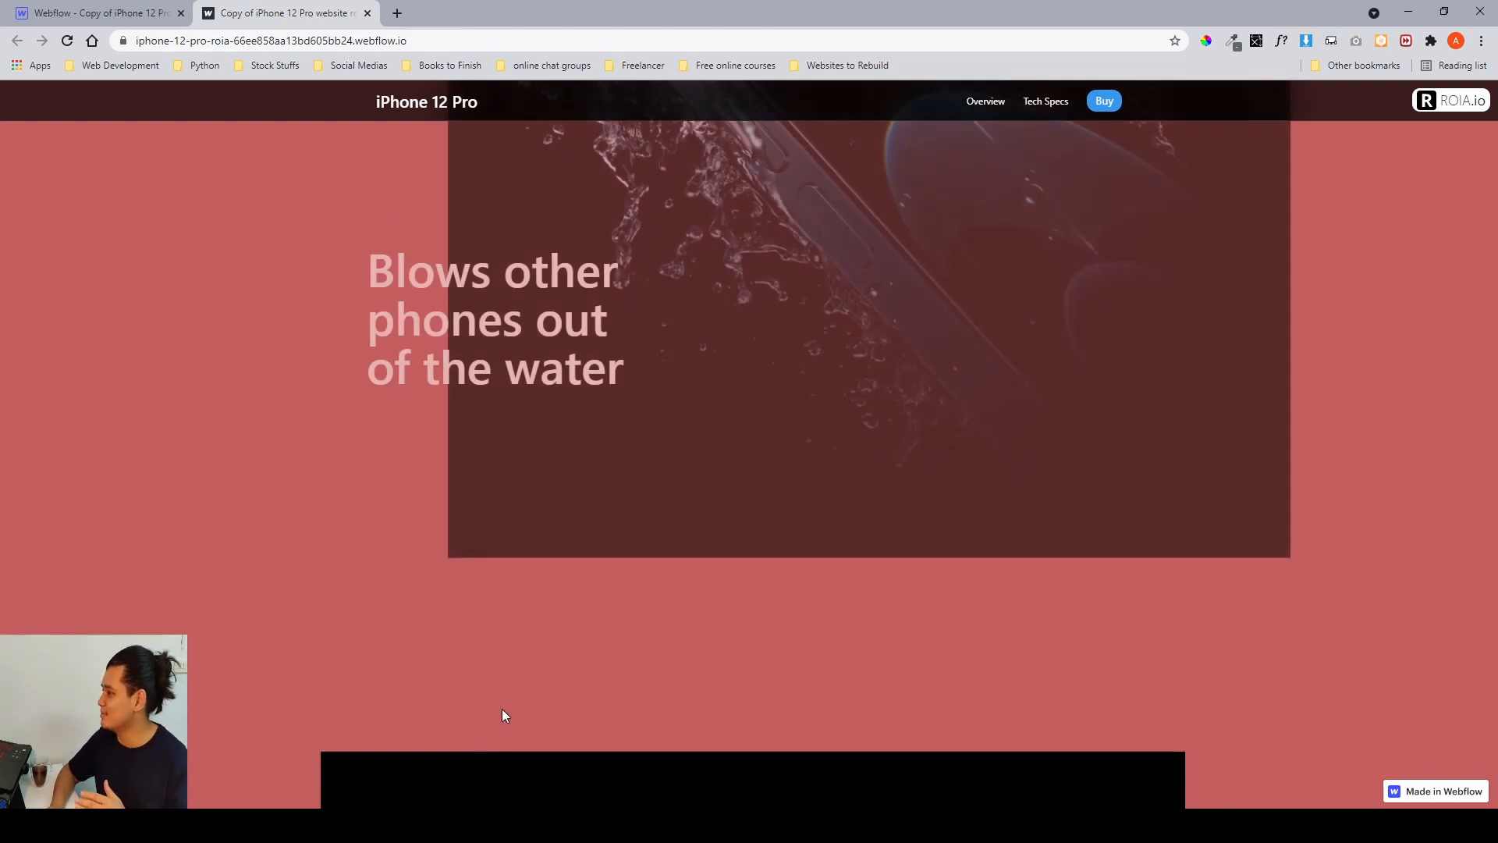
pyautogui.scroll(-1, 502, 708)
pyautogui.scroll(1, 502, 714)
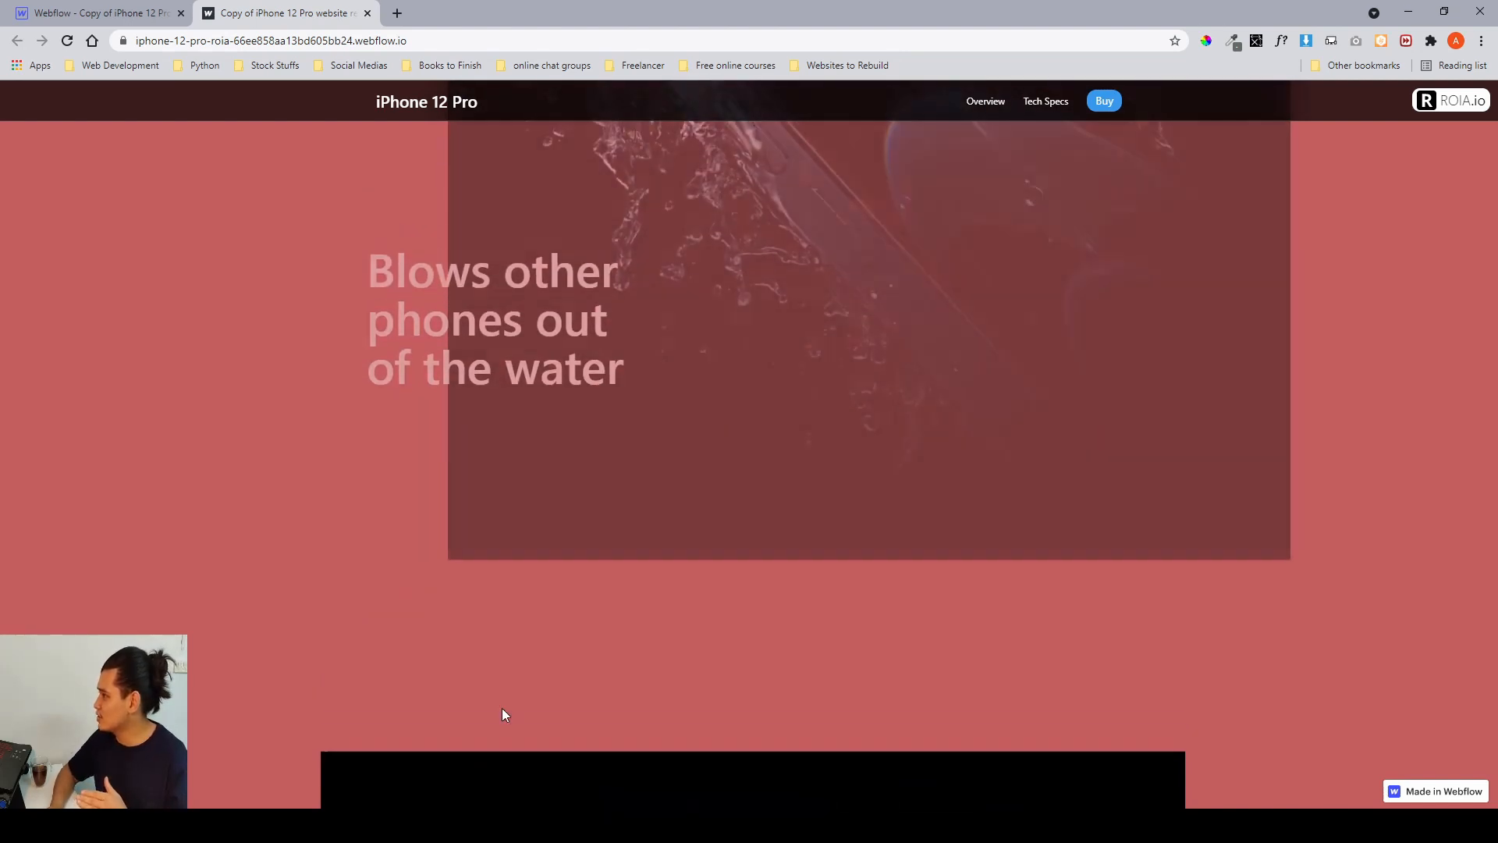
pyautogui.scroll(-1, 502, 714)
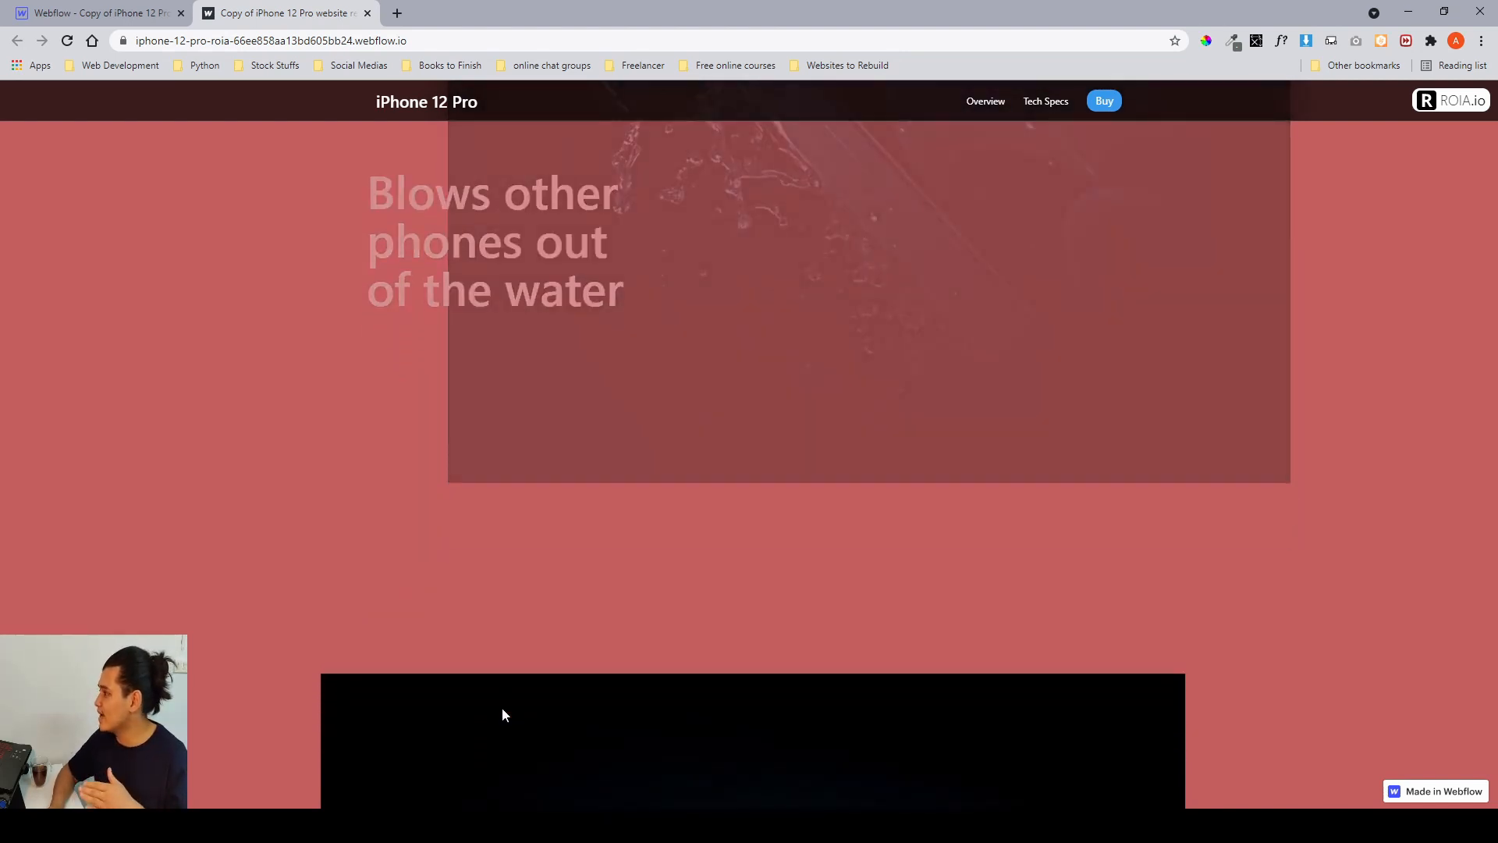
pyautogui.scroll(-1, 503, 707)
pyautogui.scroll(1, 503, 707)
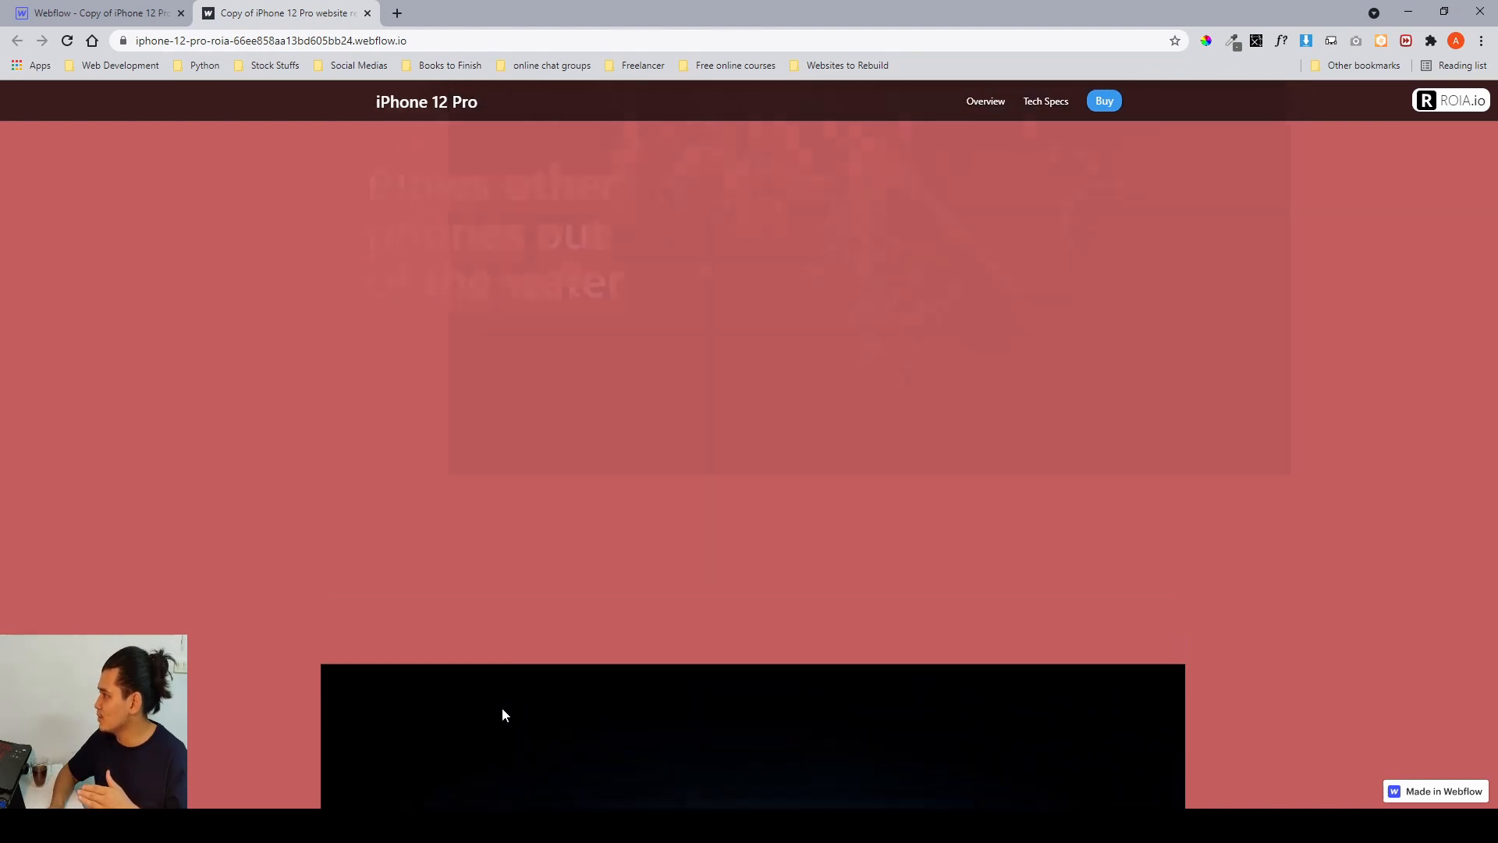
pyautogui.scroll(5, 503, 707)
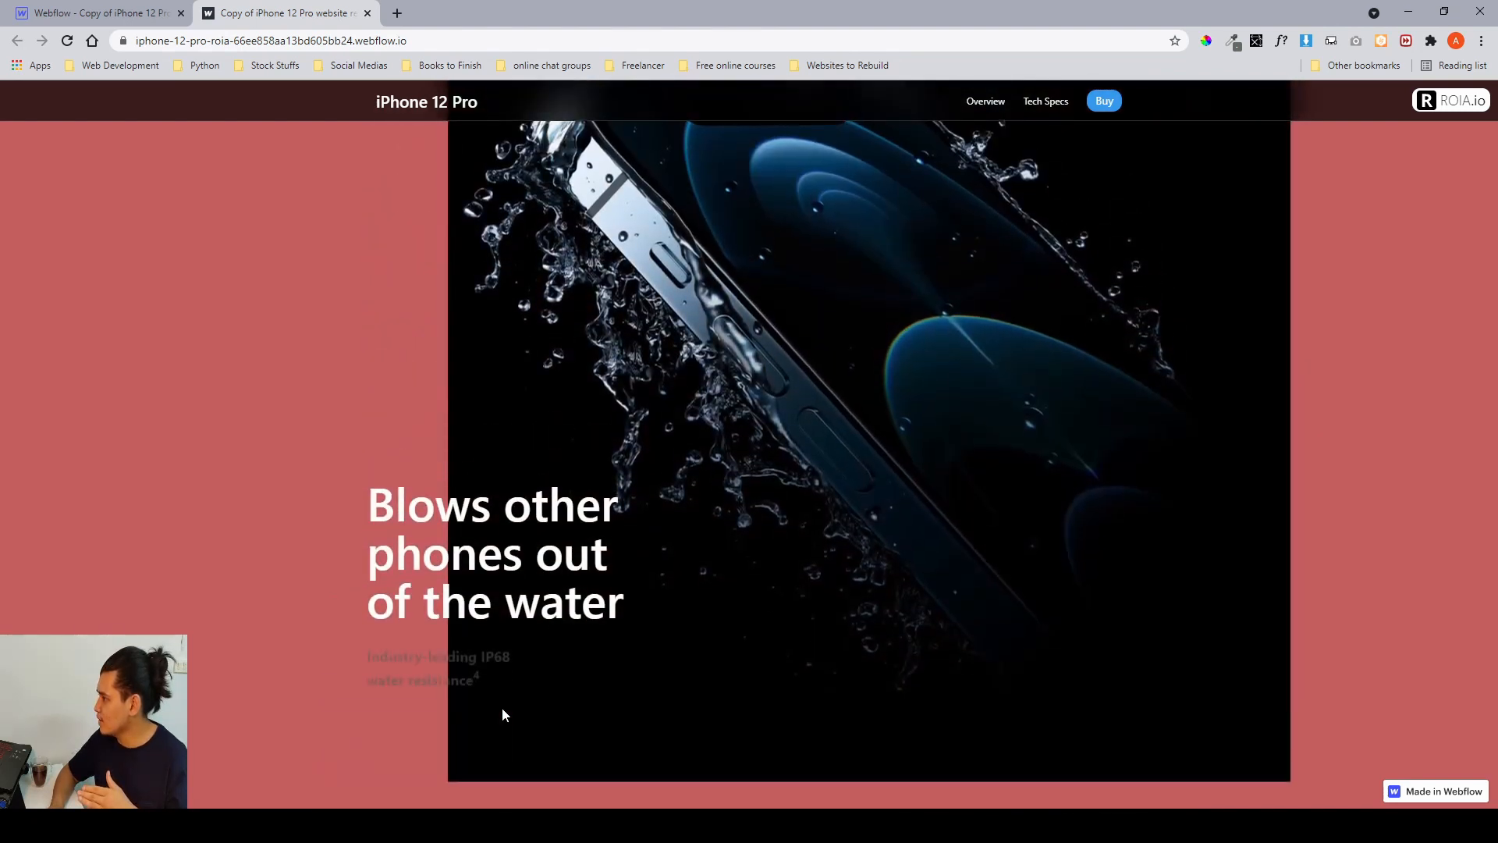
pyautogui.scroll(-1, 394, 712)
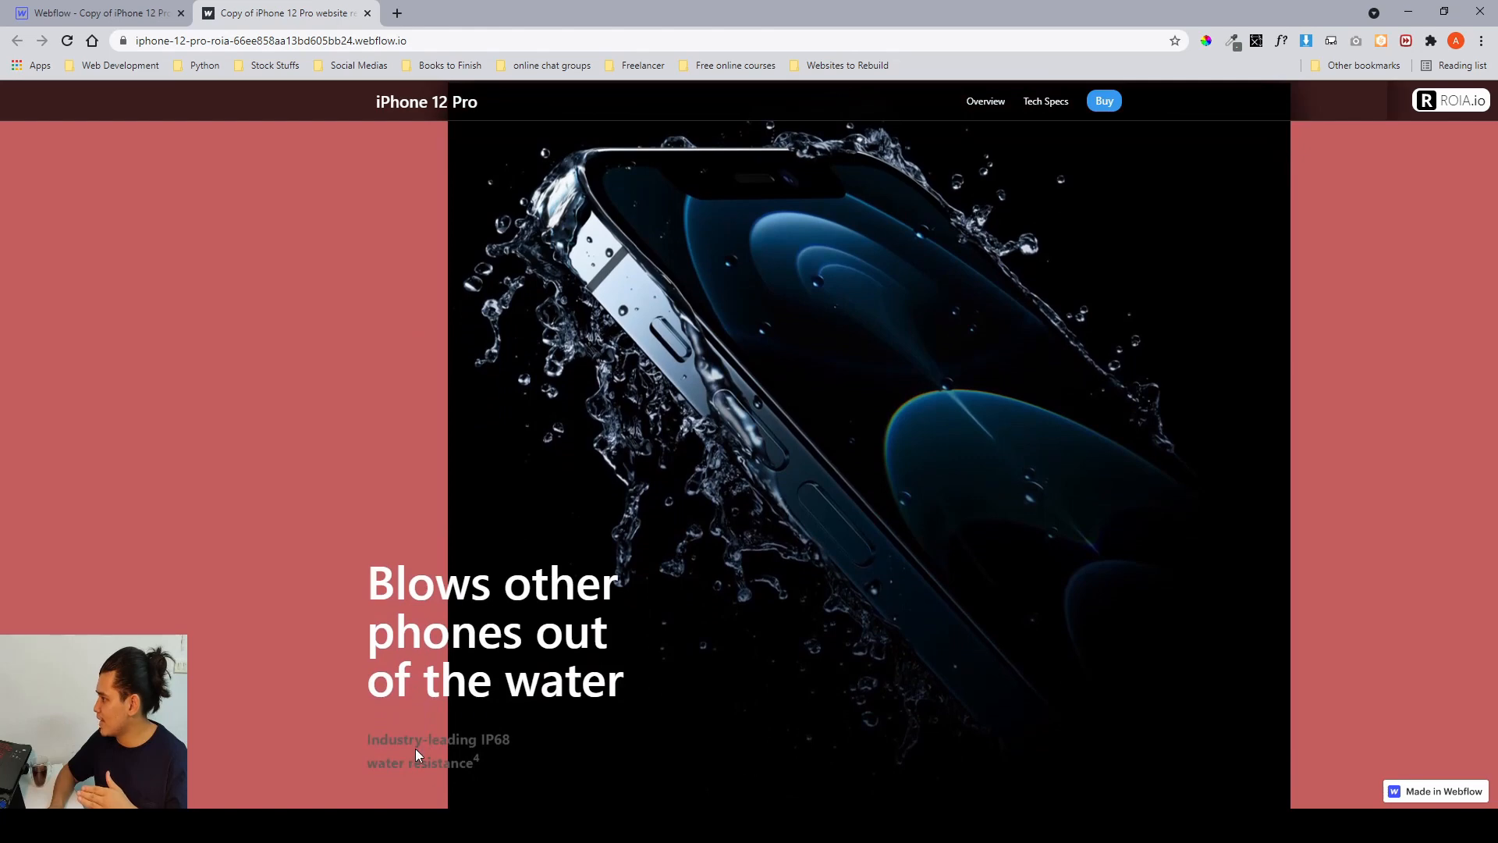
pyautogui.scroll(1, 412, 759)
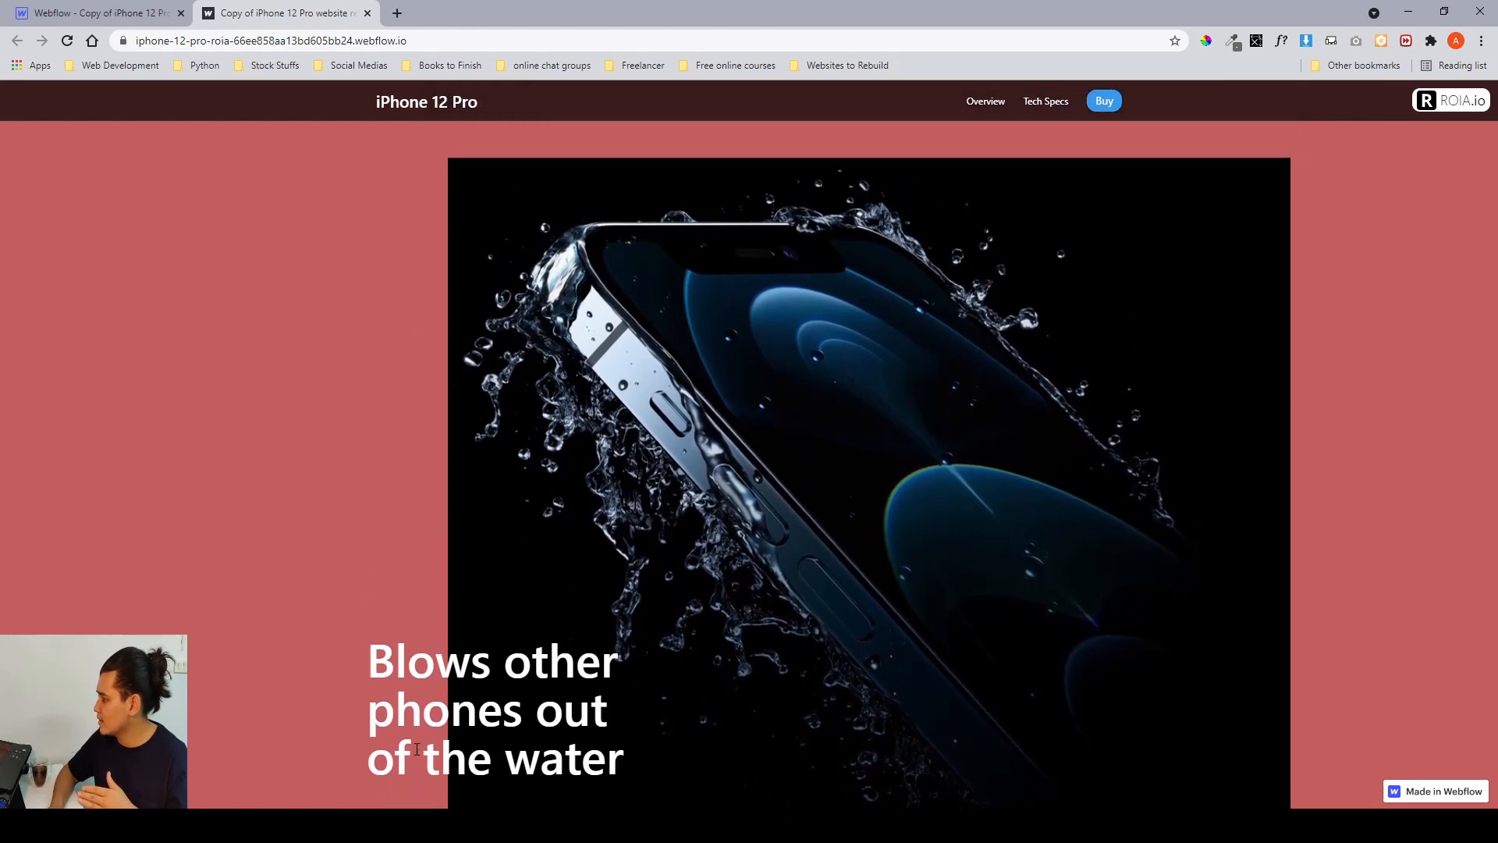
pyautogui.scroll(-1, 417, 749)
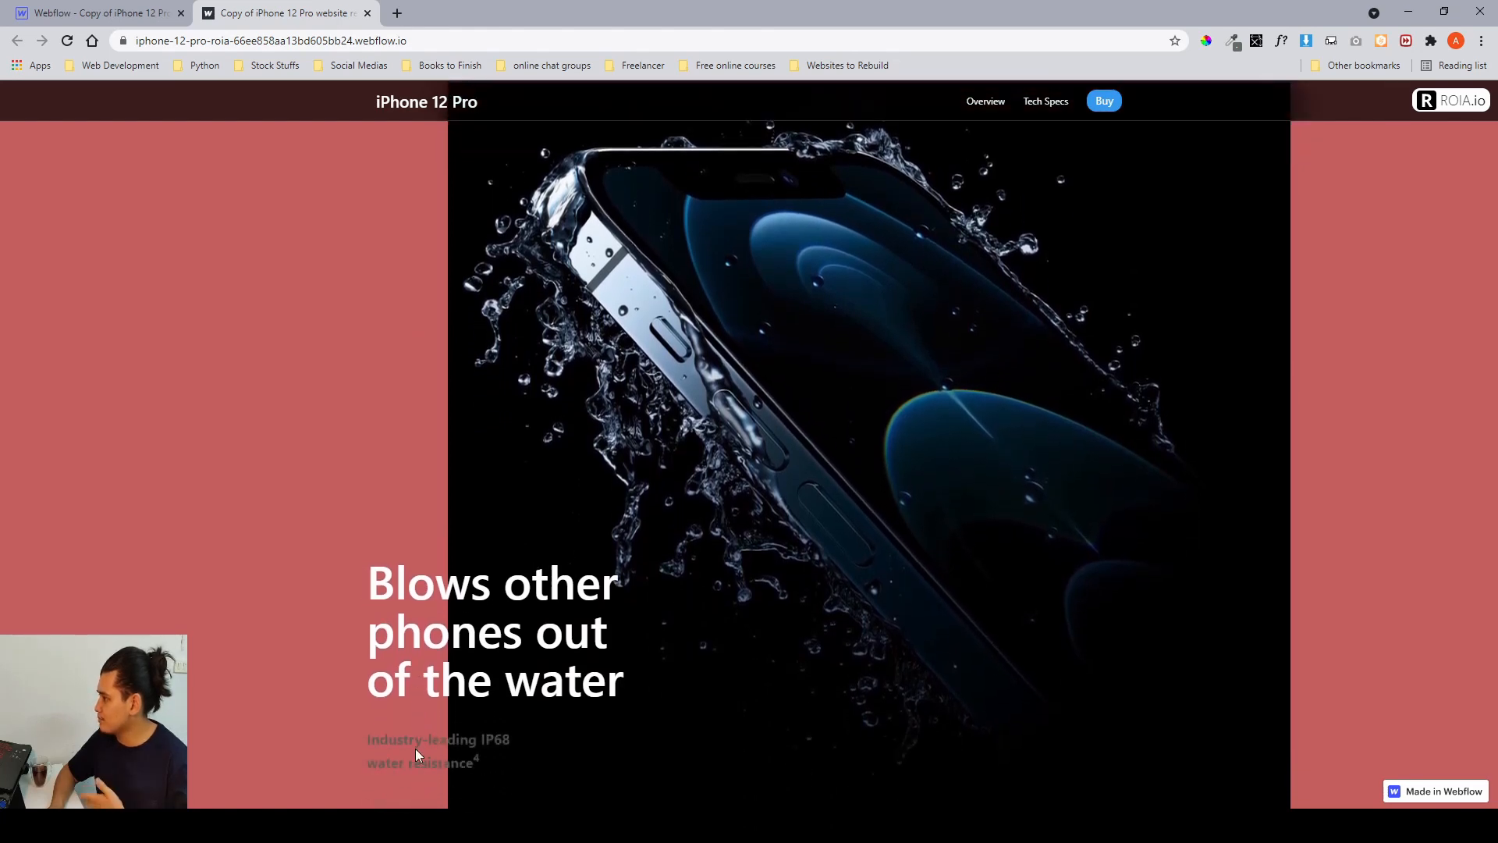
pyautogui.scroll(-2, 415, 748)
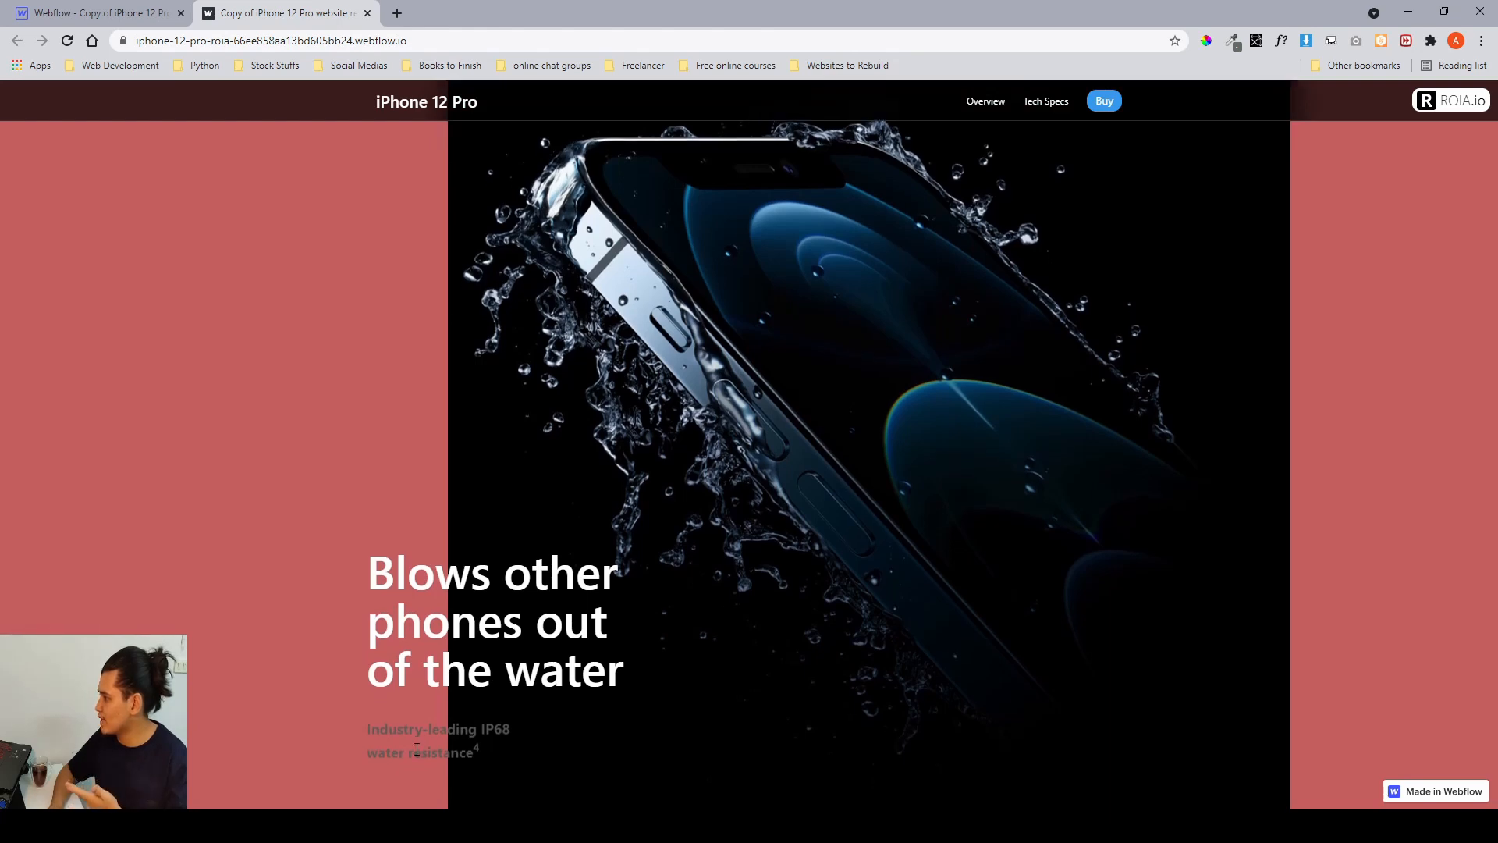
pyautogui.scroll(1, 415, 755)
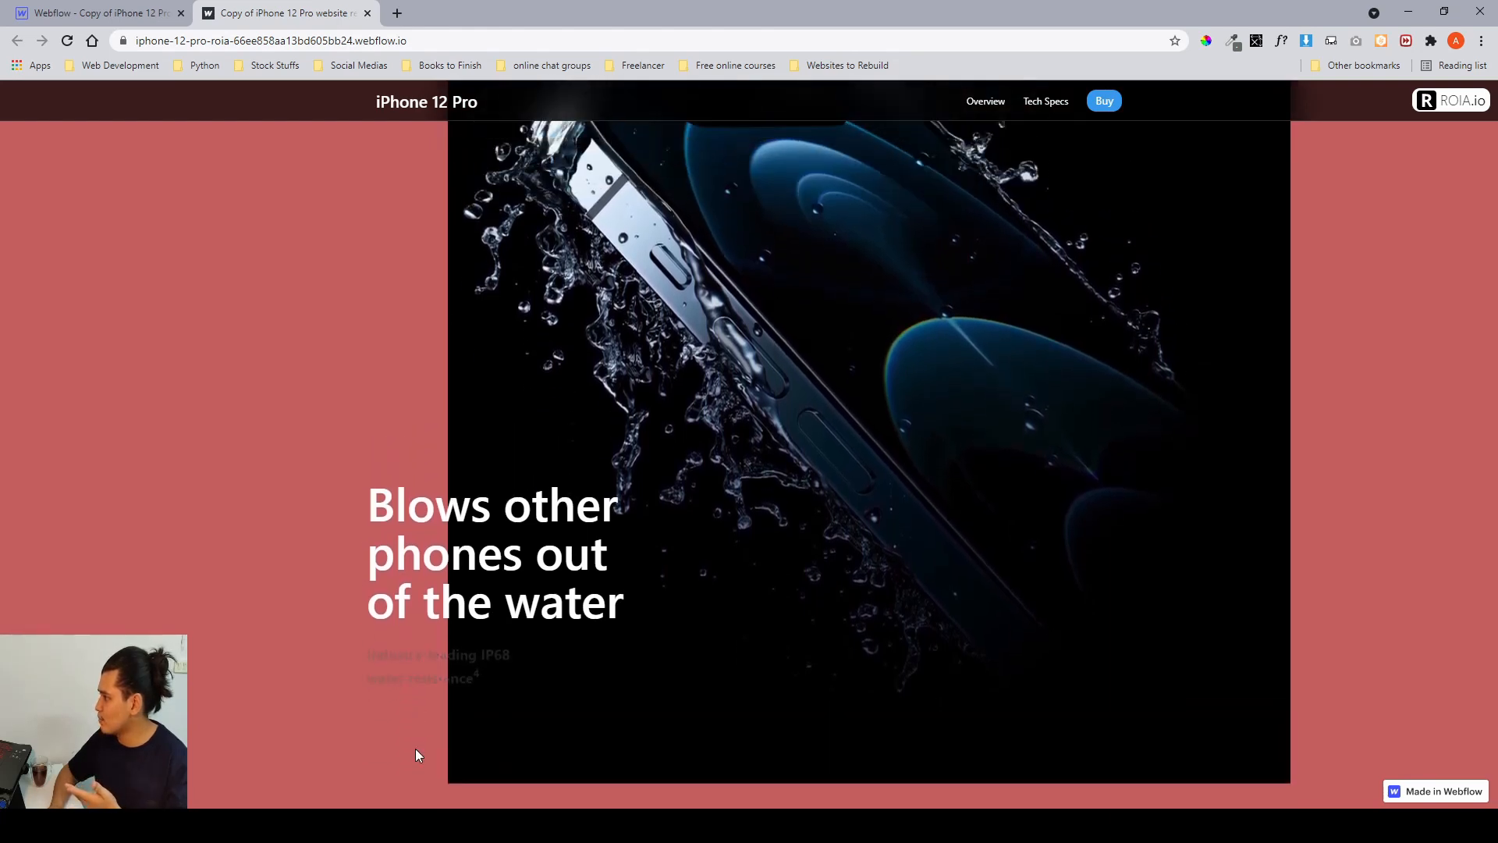
pyautogui.scroll(-2, 415, 755)
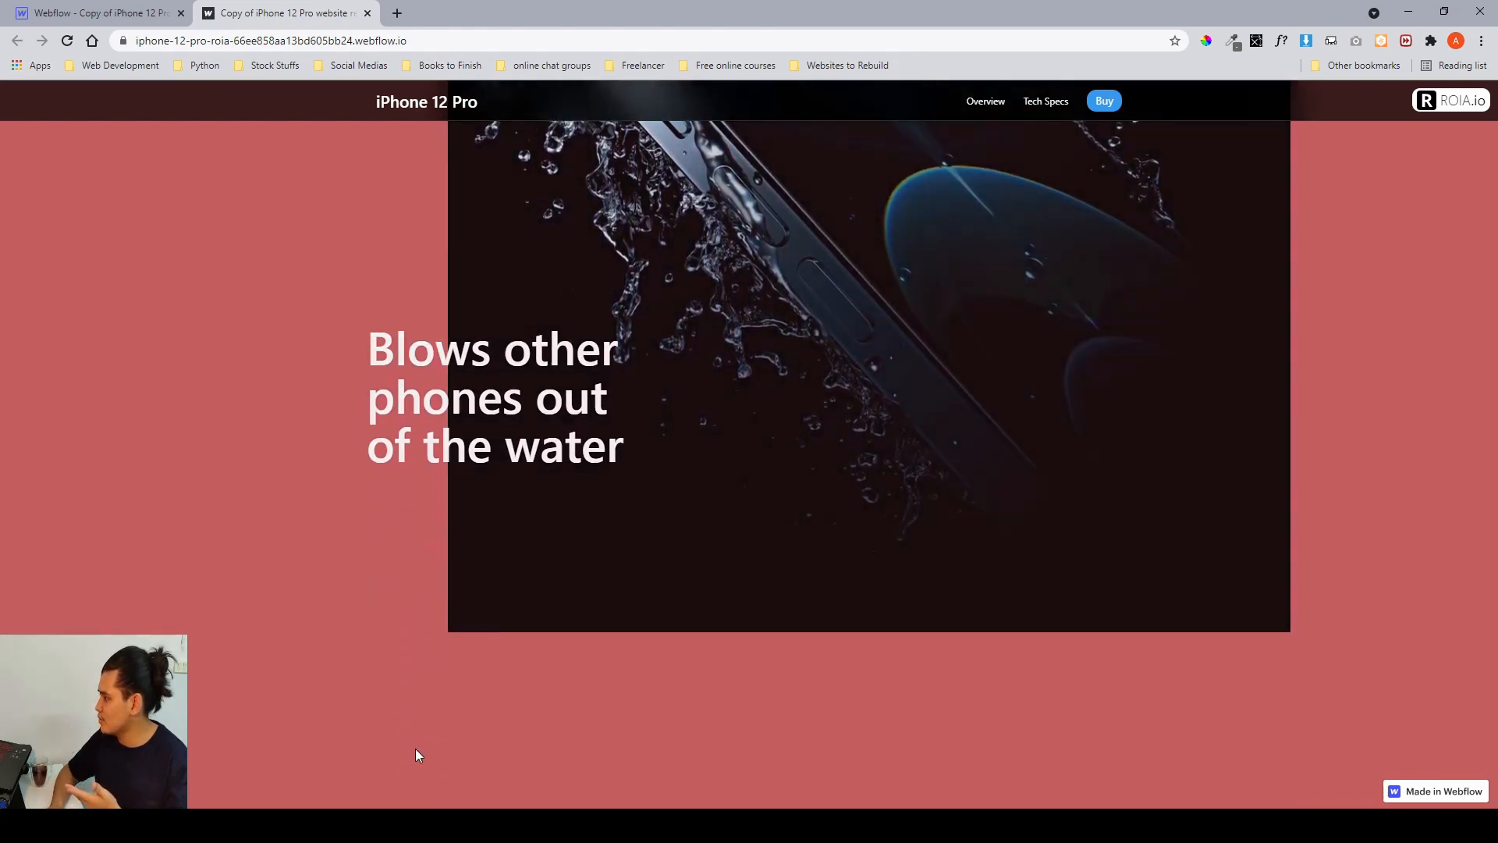
pyautogui.scroll(-2, 415, 748)
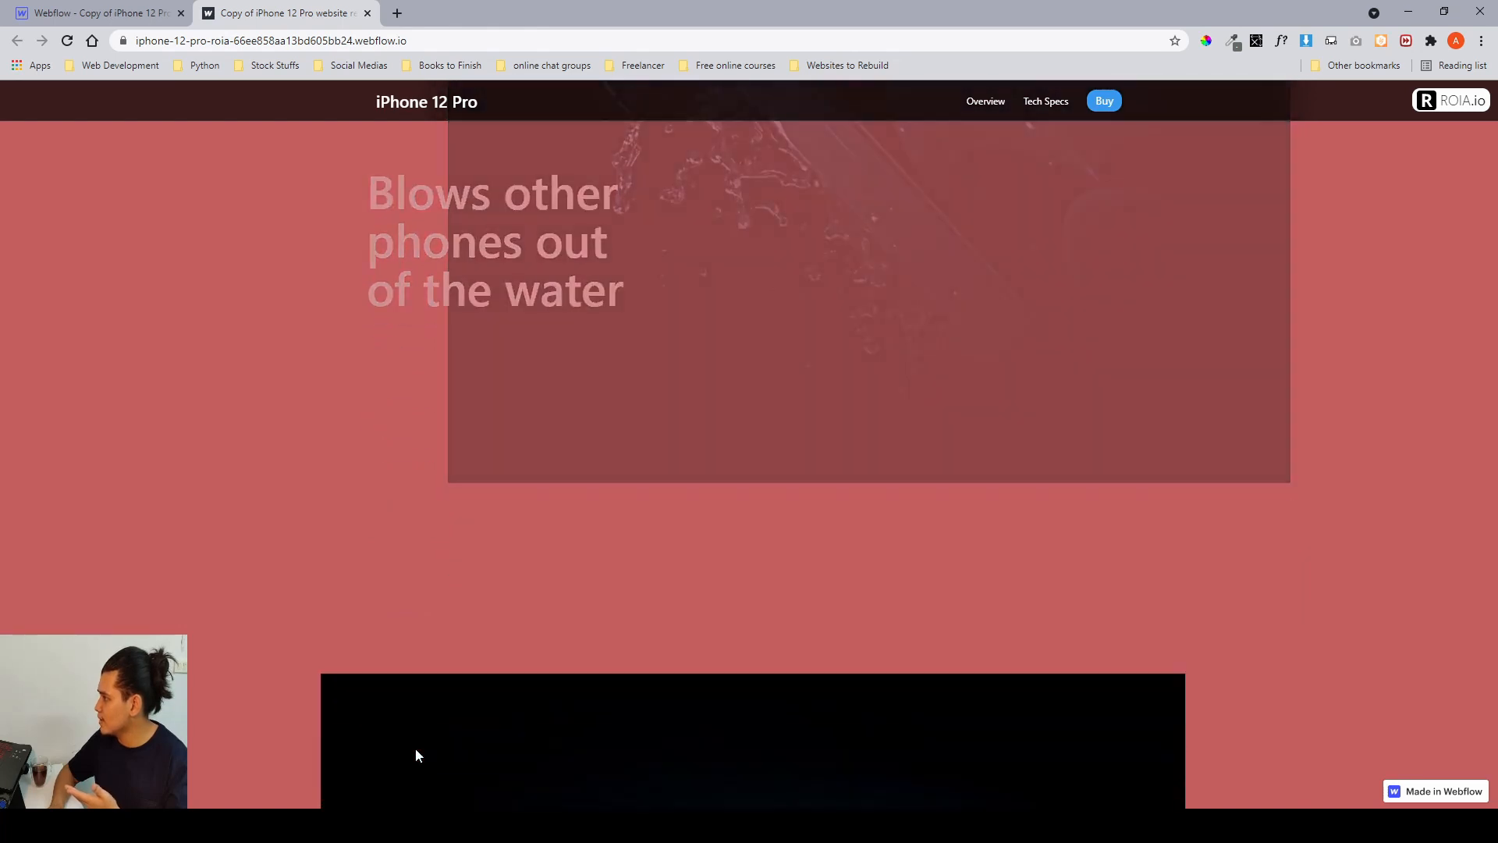
pyautogui.scroll(1, 415, 747)
pyautogui.scroll(-2, 416, 748)
pyautogui.scroll(1, 415, 747)
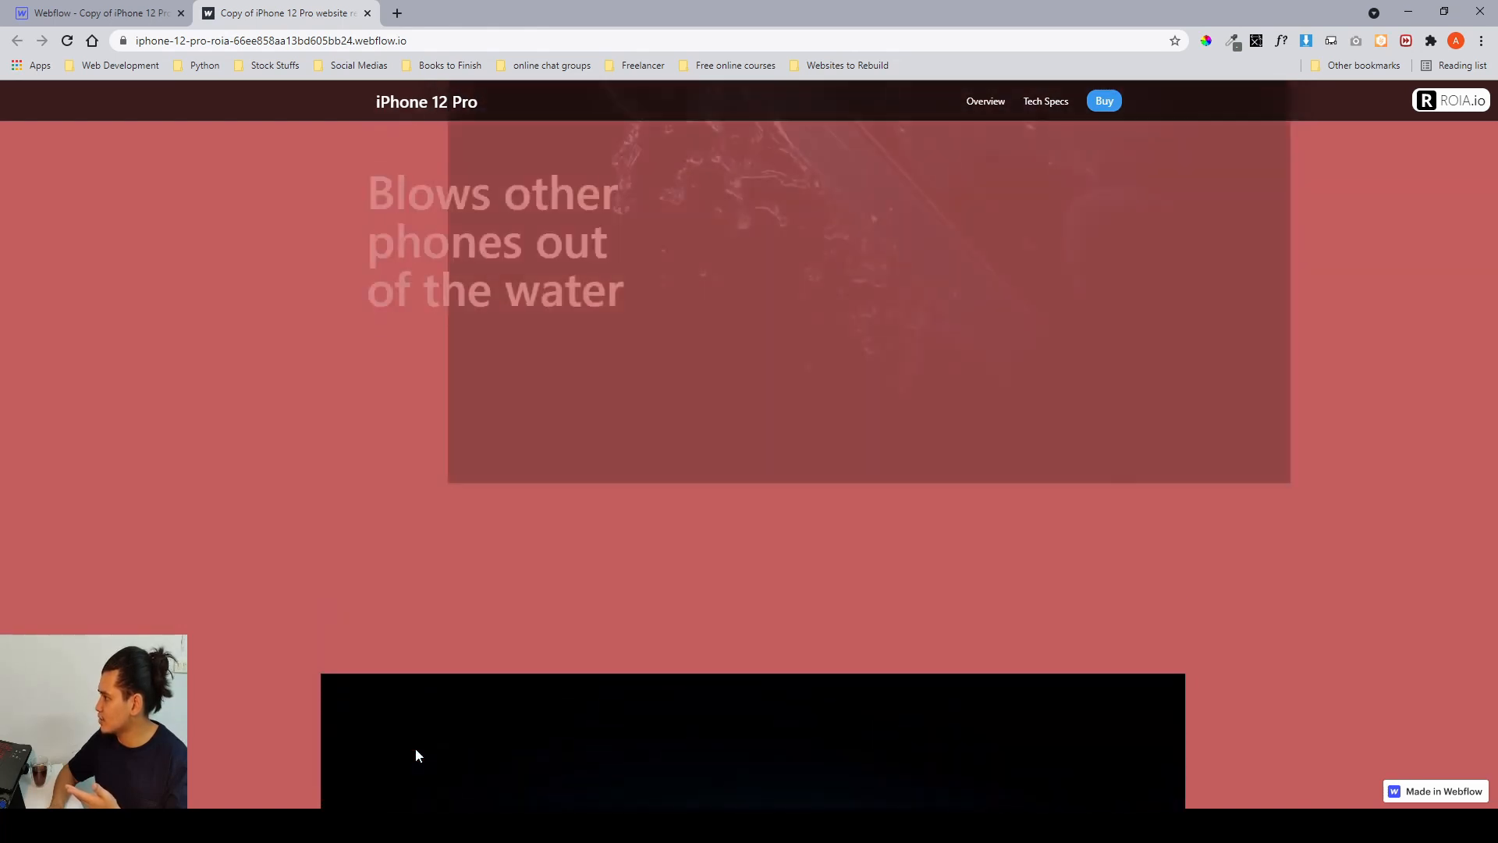
pyautogui.scroll(-1, 415, 747)
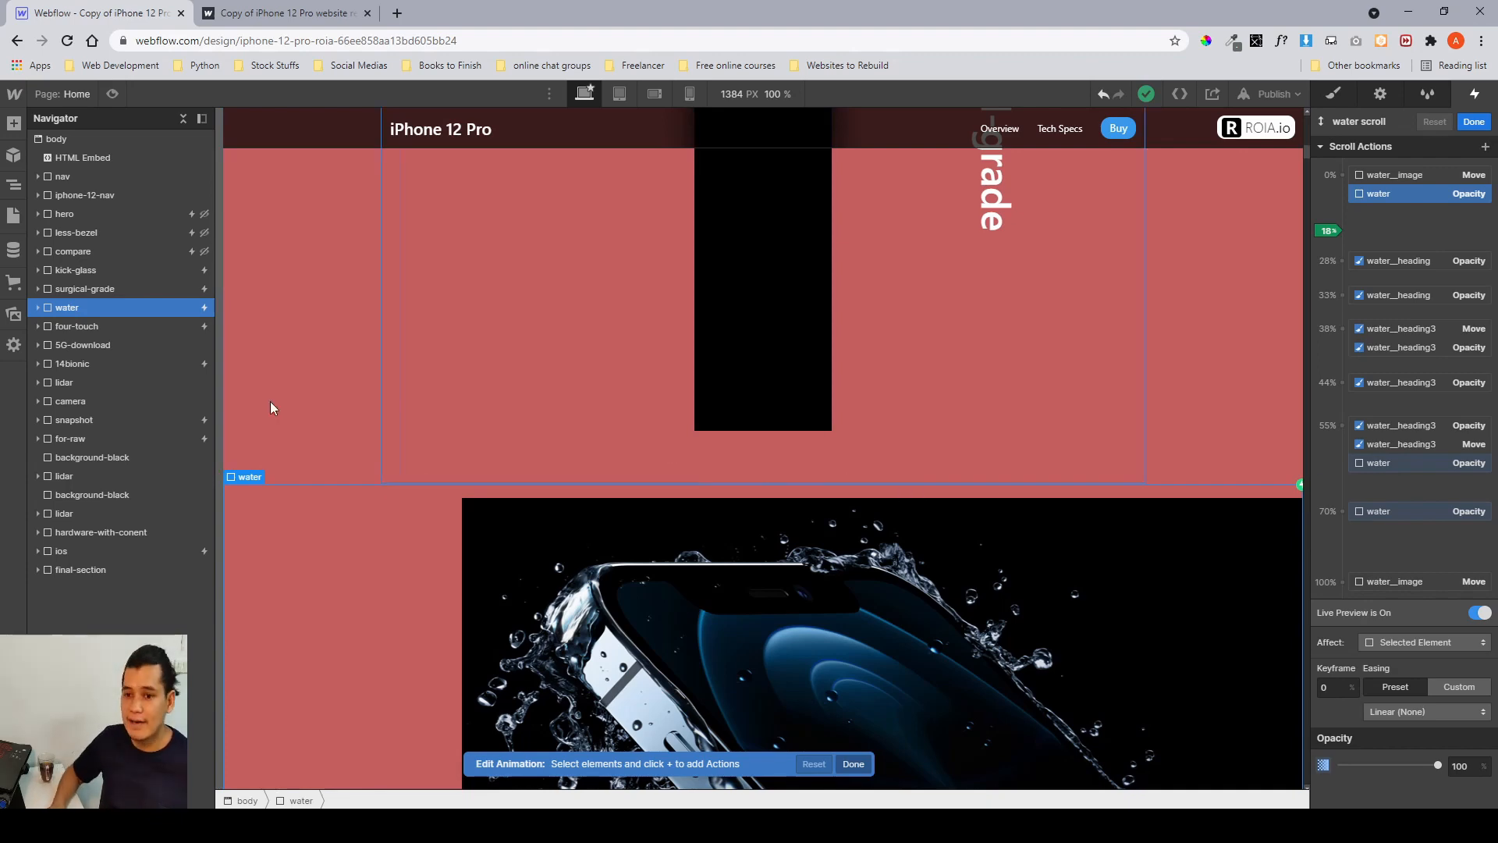
# Close the water scroll animation editor and select the kick-glass section in the style view.
pyautogui.click(96, 330)
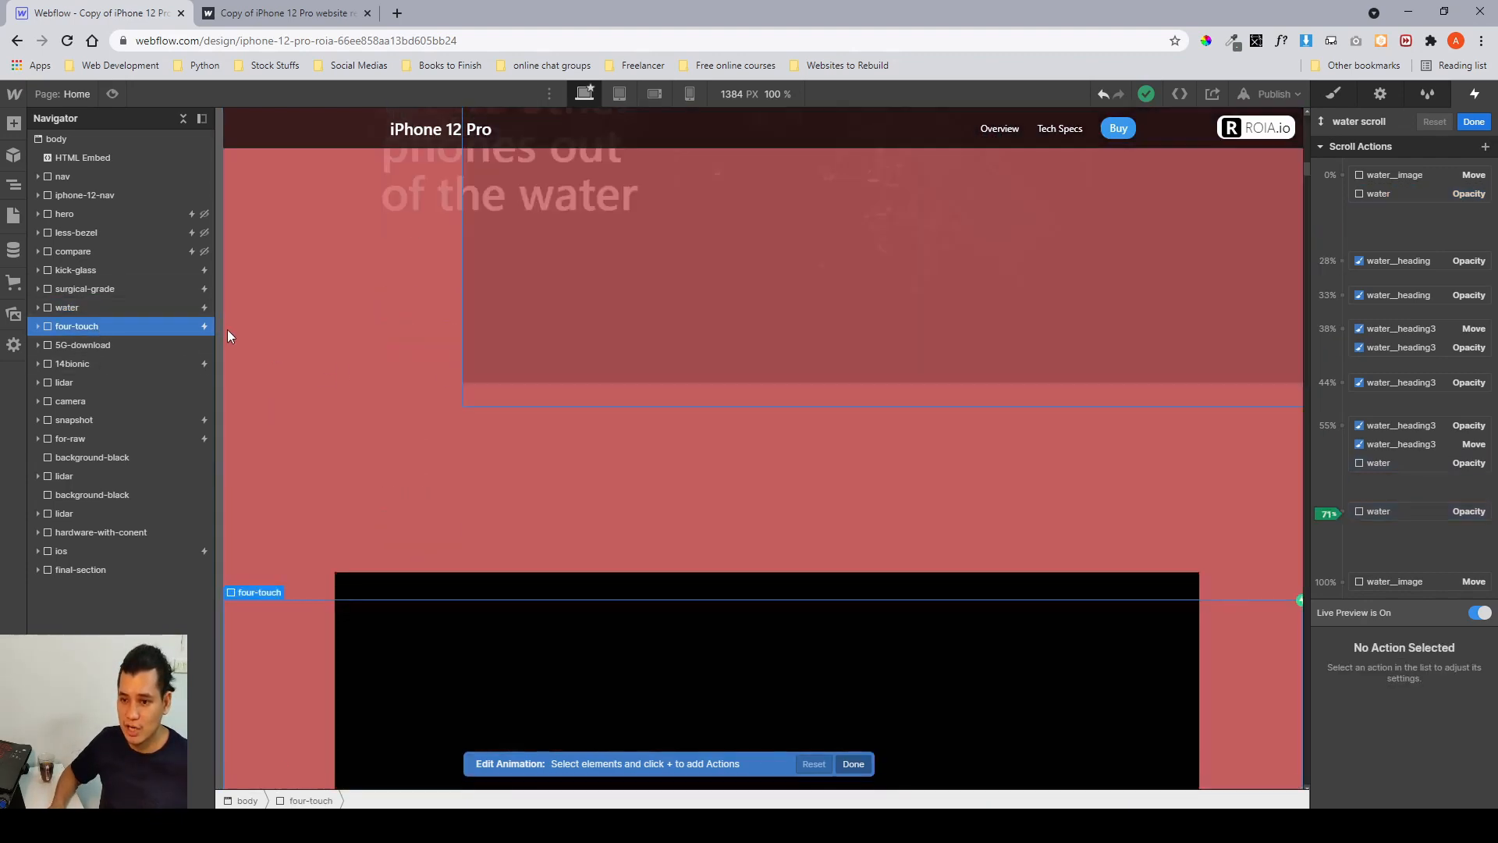
pyautogui.click(1474, 121)
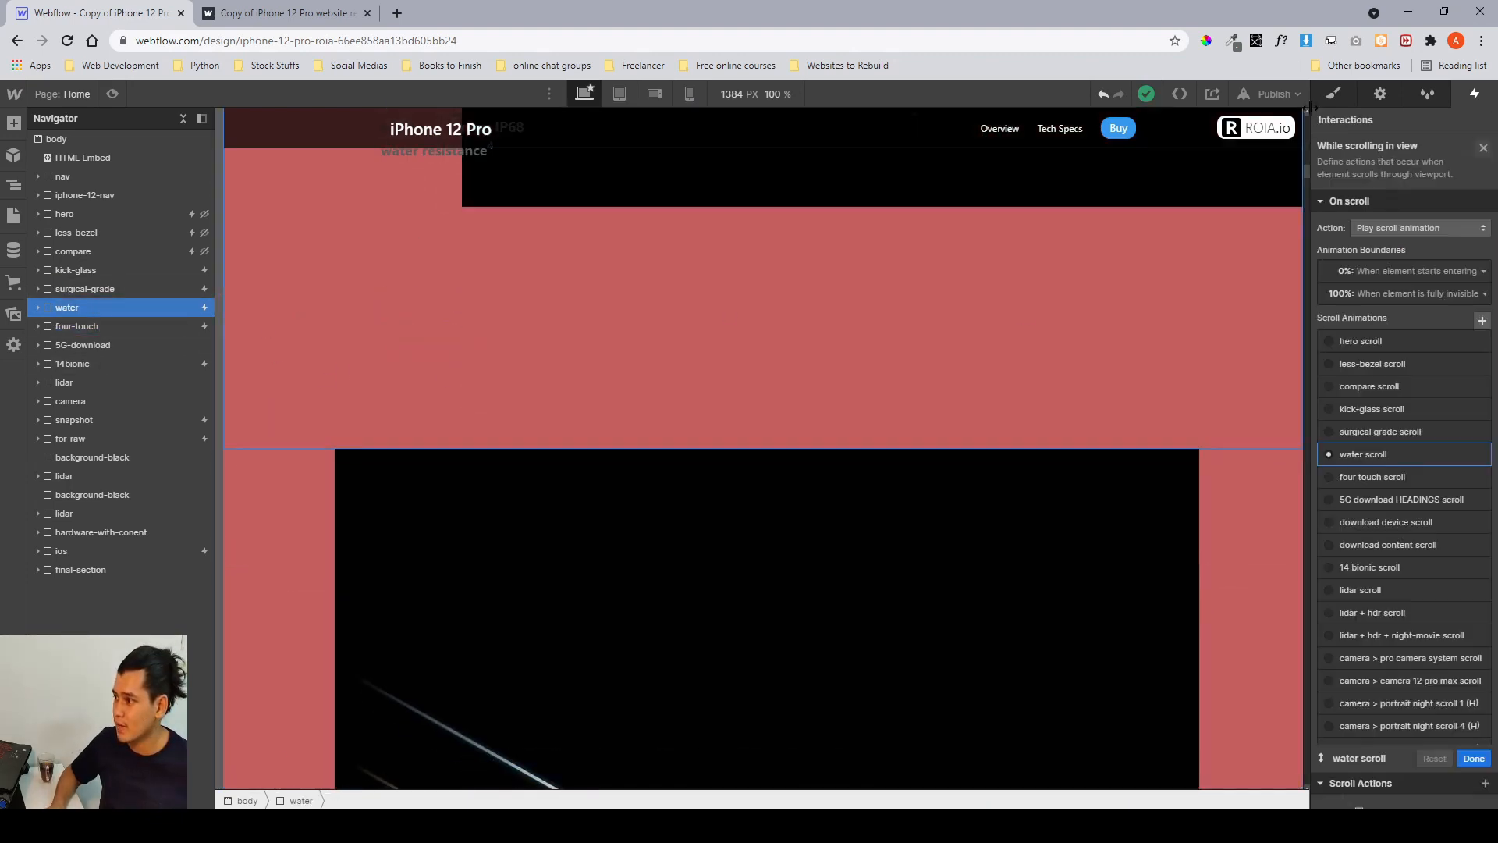
pyautogui.click(1331, 95)
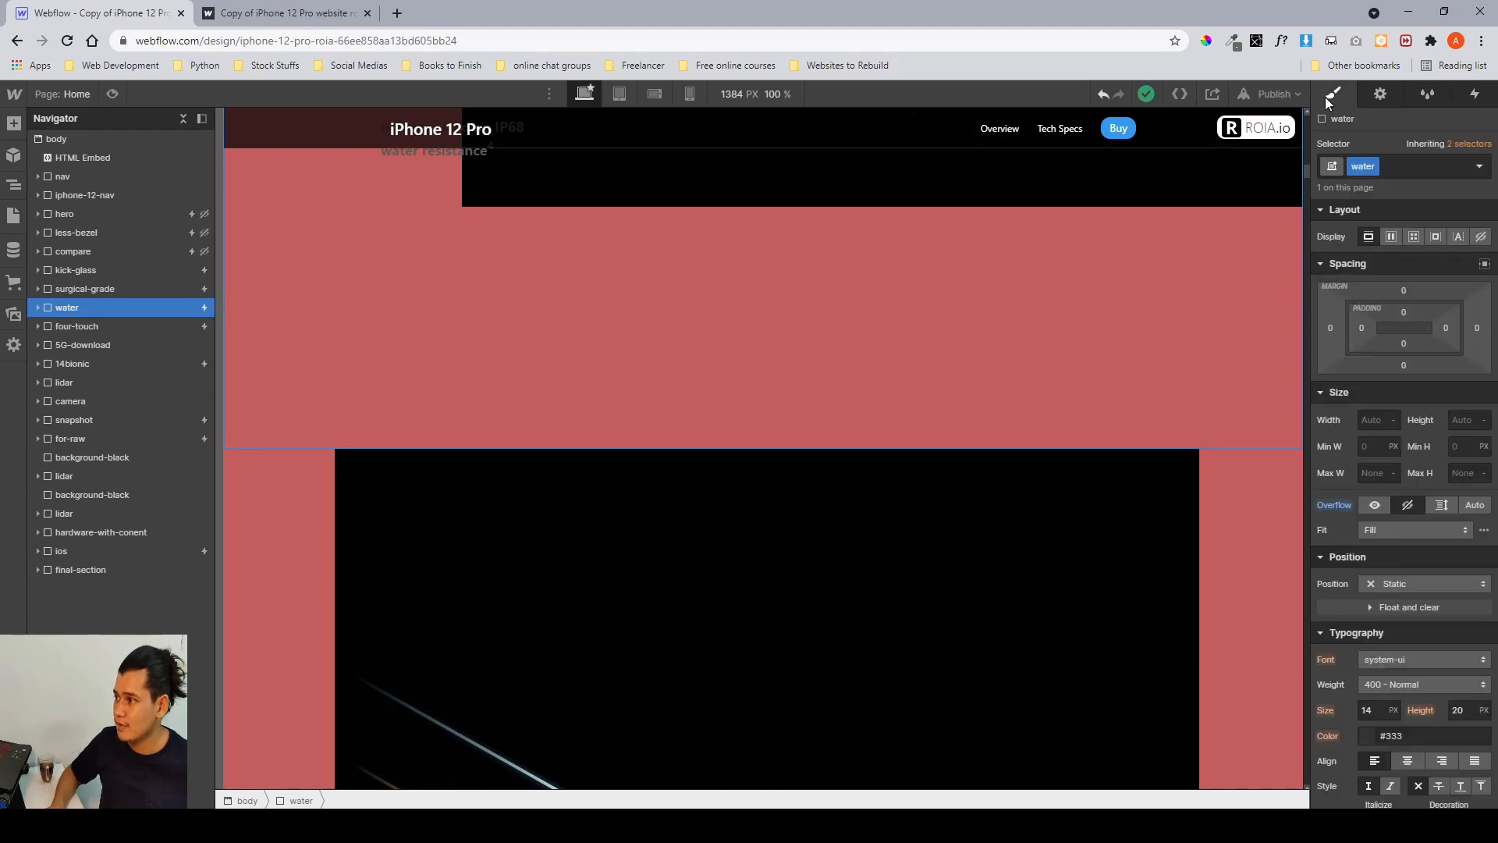
pyautogui.click(159, 269)
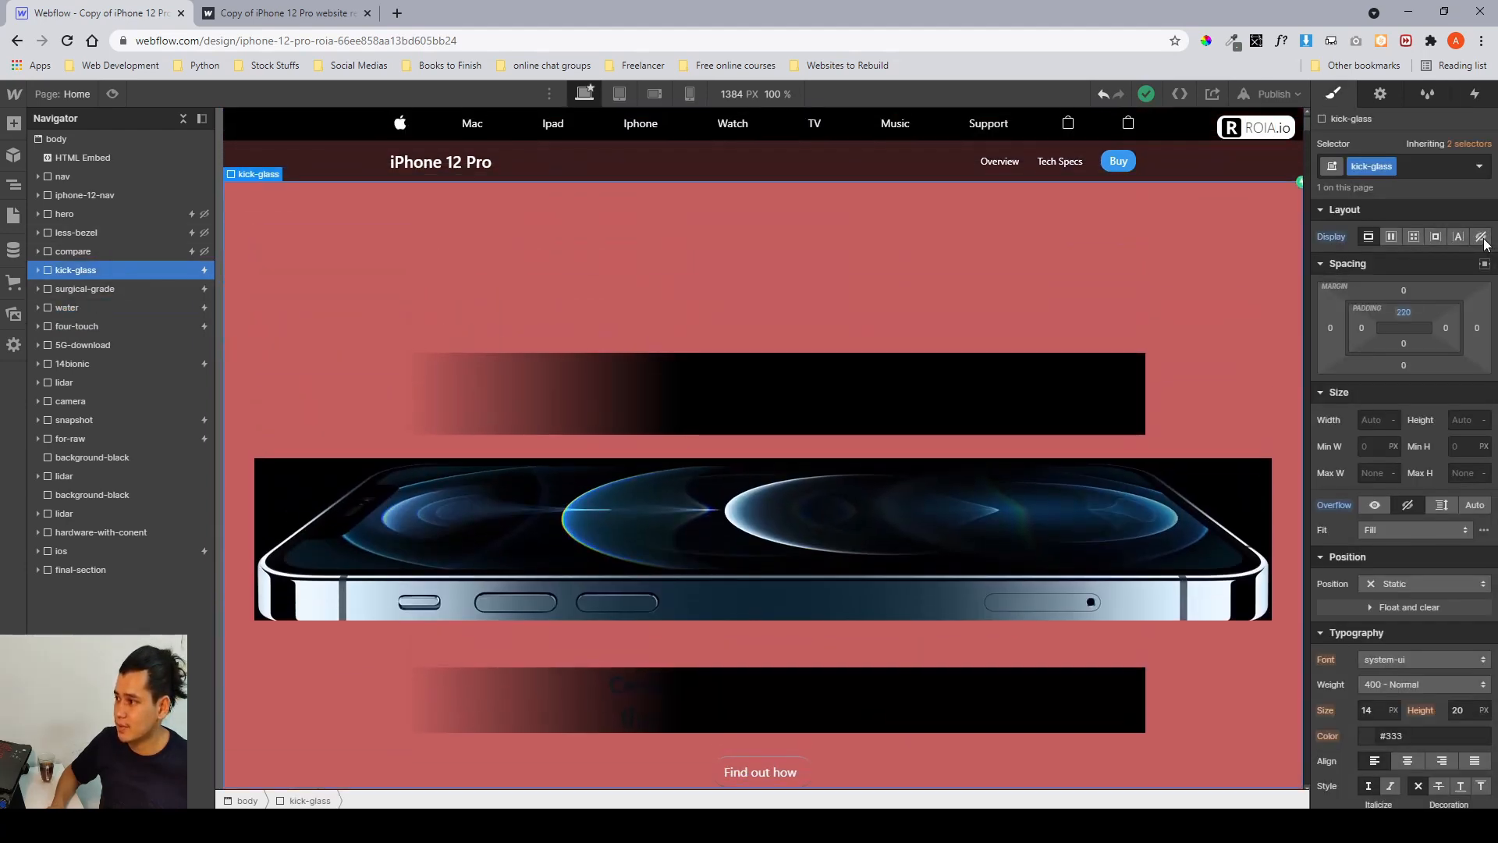
# Step through the surgical-grade, water and four-touch sections in the navigator.
pyautogui.click(111, 288)
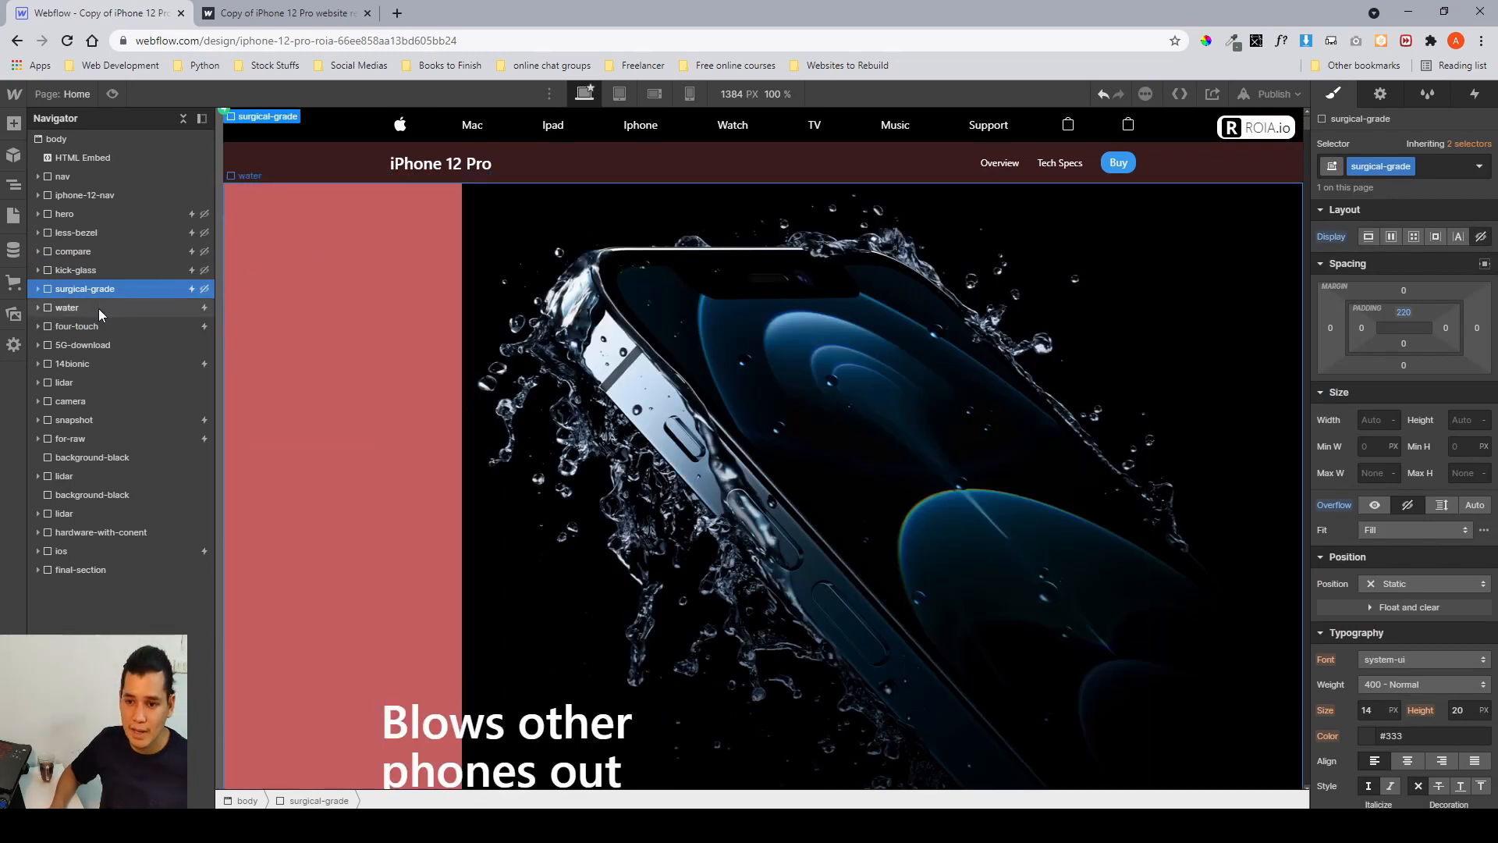
pyautogui.click(98, 308)
pyautogui.click(105, 327)
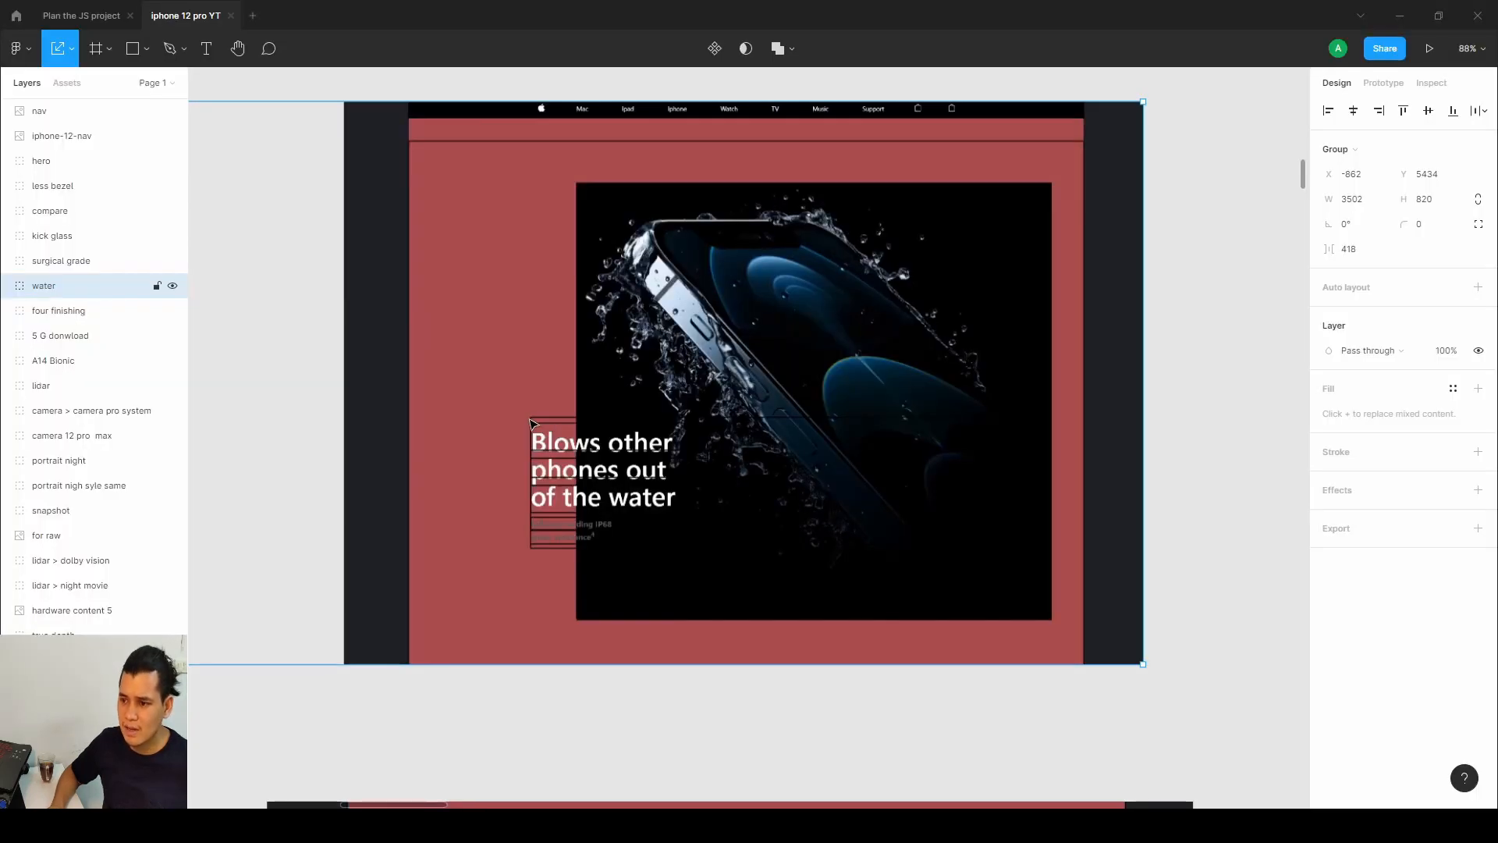
# Switch to Figma and pan around the design to examine the 'Four finishing touches' section layout.
pyautogui.scroll(-3, 531, 425)
pyautogui.moveTo(530, 423); pyautogui.dragTo(1446, 183)
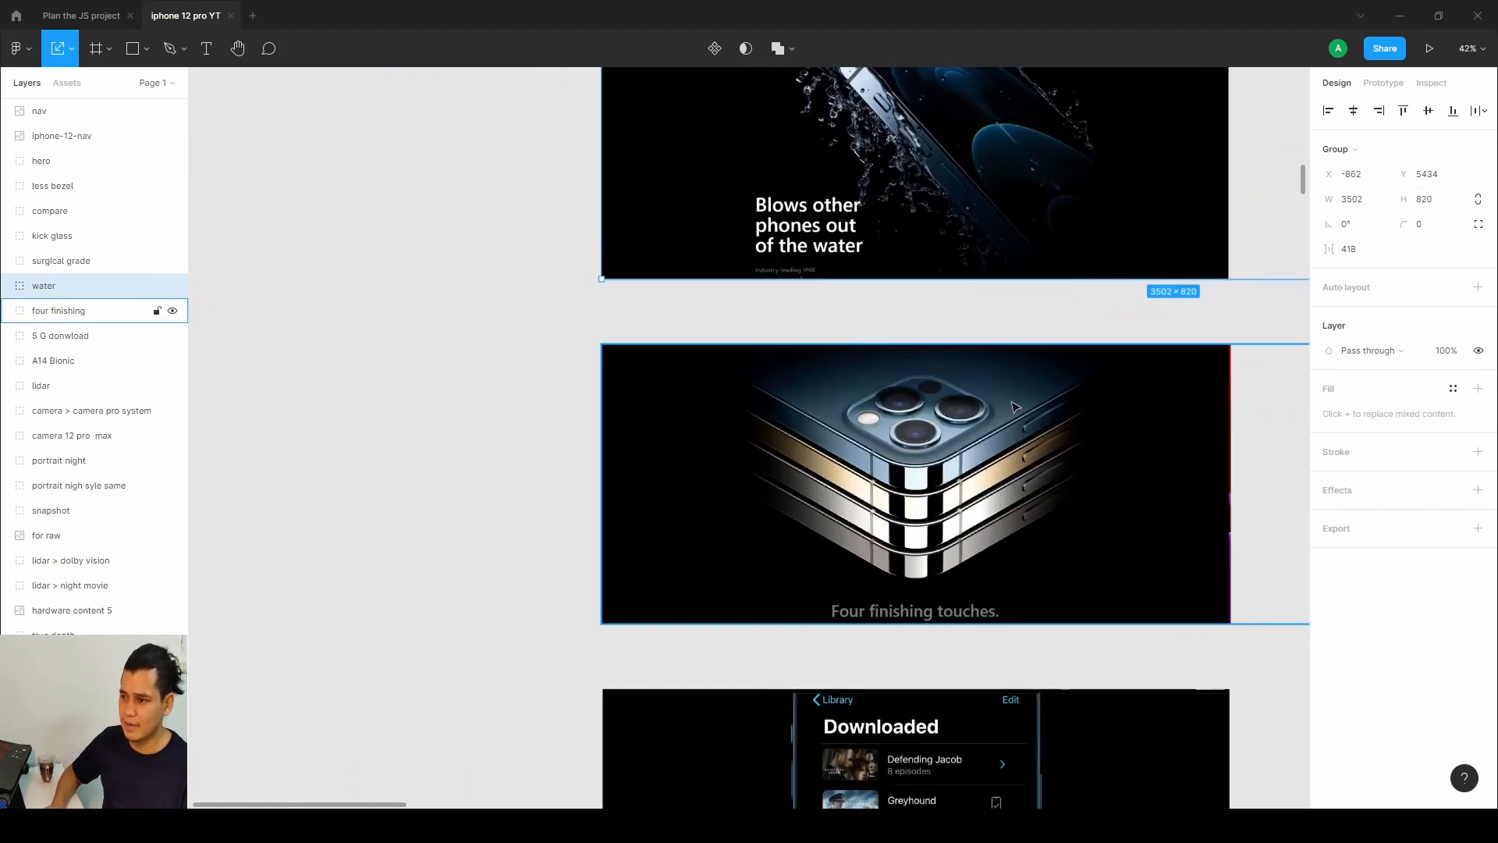
pyautogui.scroll(2, 958, 453)
pyautogui.moveTo(958, 457); pyautogui.dragTo(838, 338)
pyautogui.scroll(1, 838, 337)
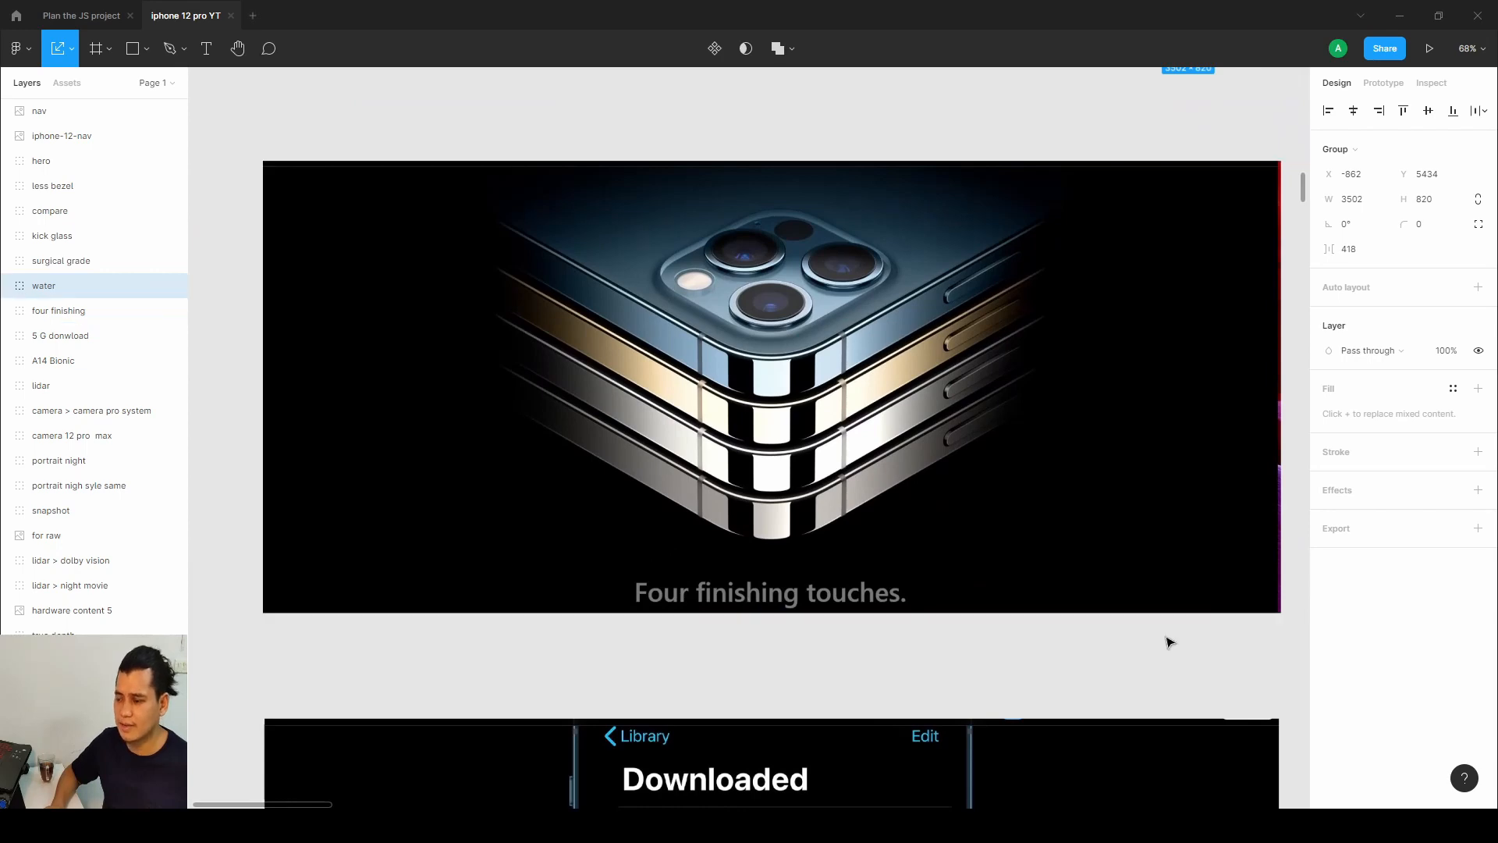
pyautogui.moveTo(1167, 642); pyautogui.dragTo(477, 625)
pyautogui.moveTo(929, 532); pyautogui.dragTo(618, 532)
pyautogui.hscroll(5, 678, 515)
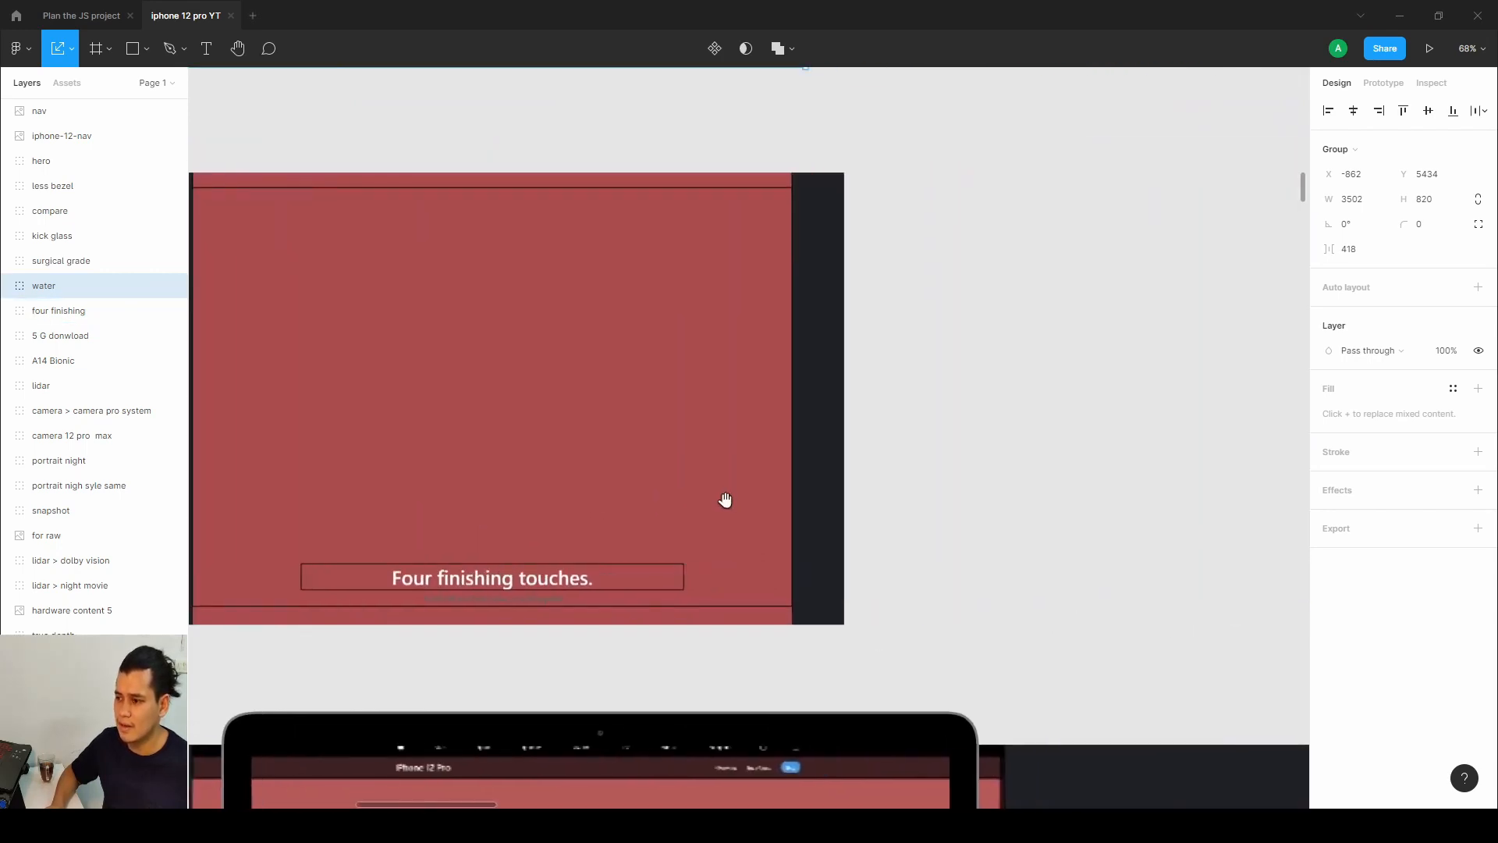
pyautogui.scroll(-5, 733, 496)
pyautogui.scroll(10, 734, 497)
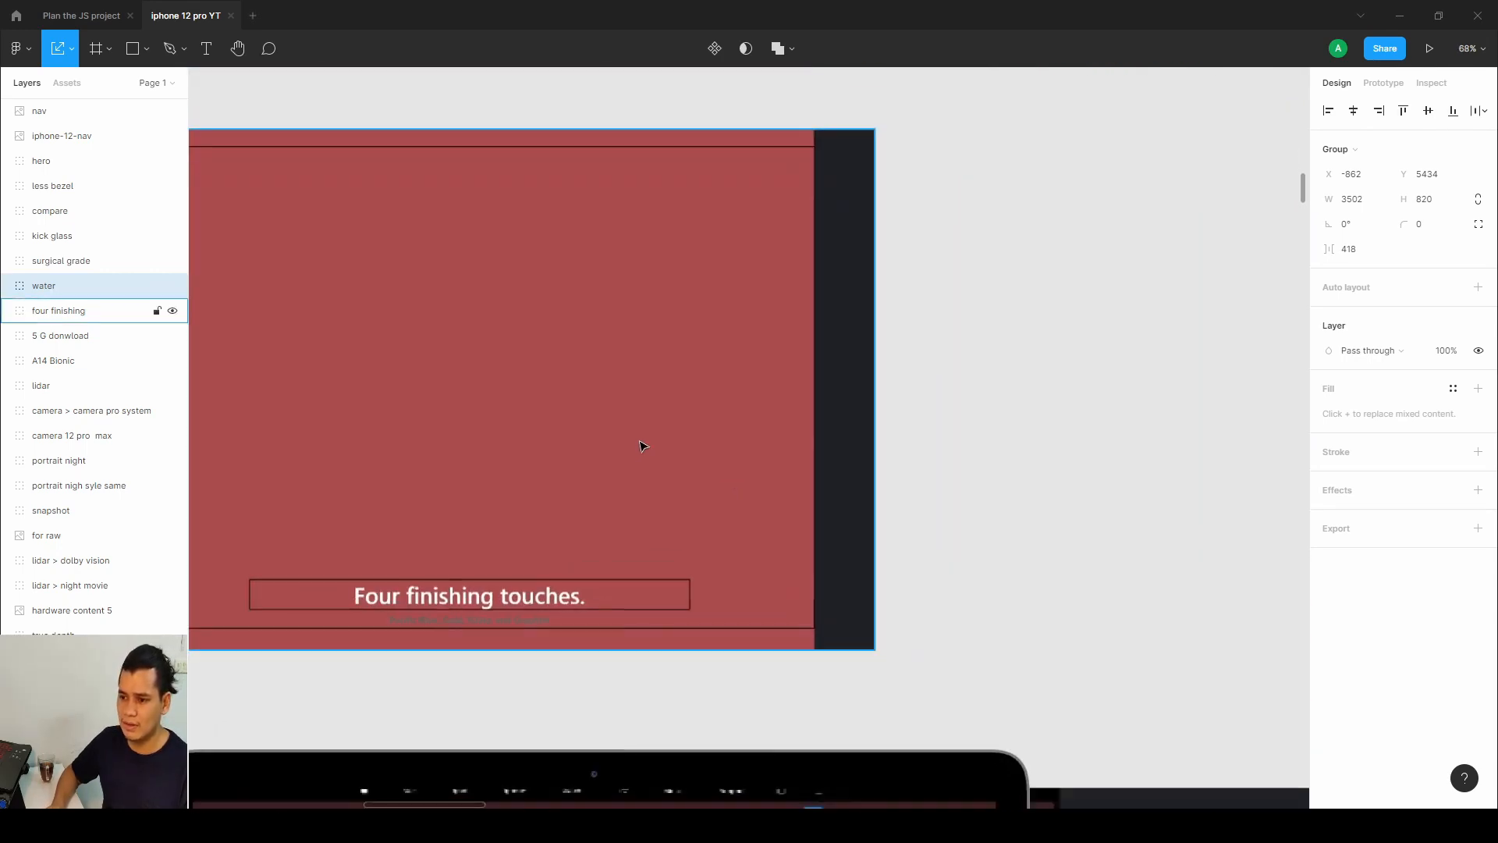
pyautogui.hscroll(-3, 645, 445)
# Draw a rectangle about 1004 × 818 over the four finishing image area, then delete it.
pyautogui.click(146, 49)
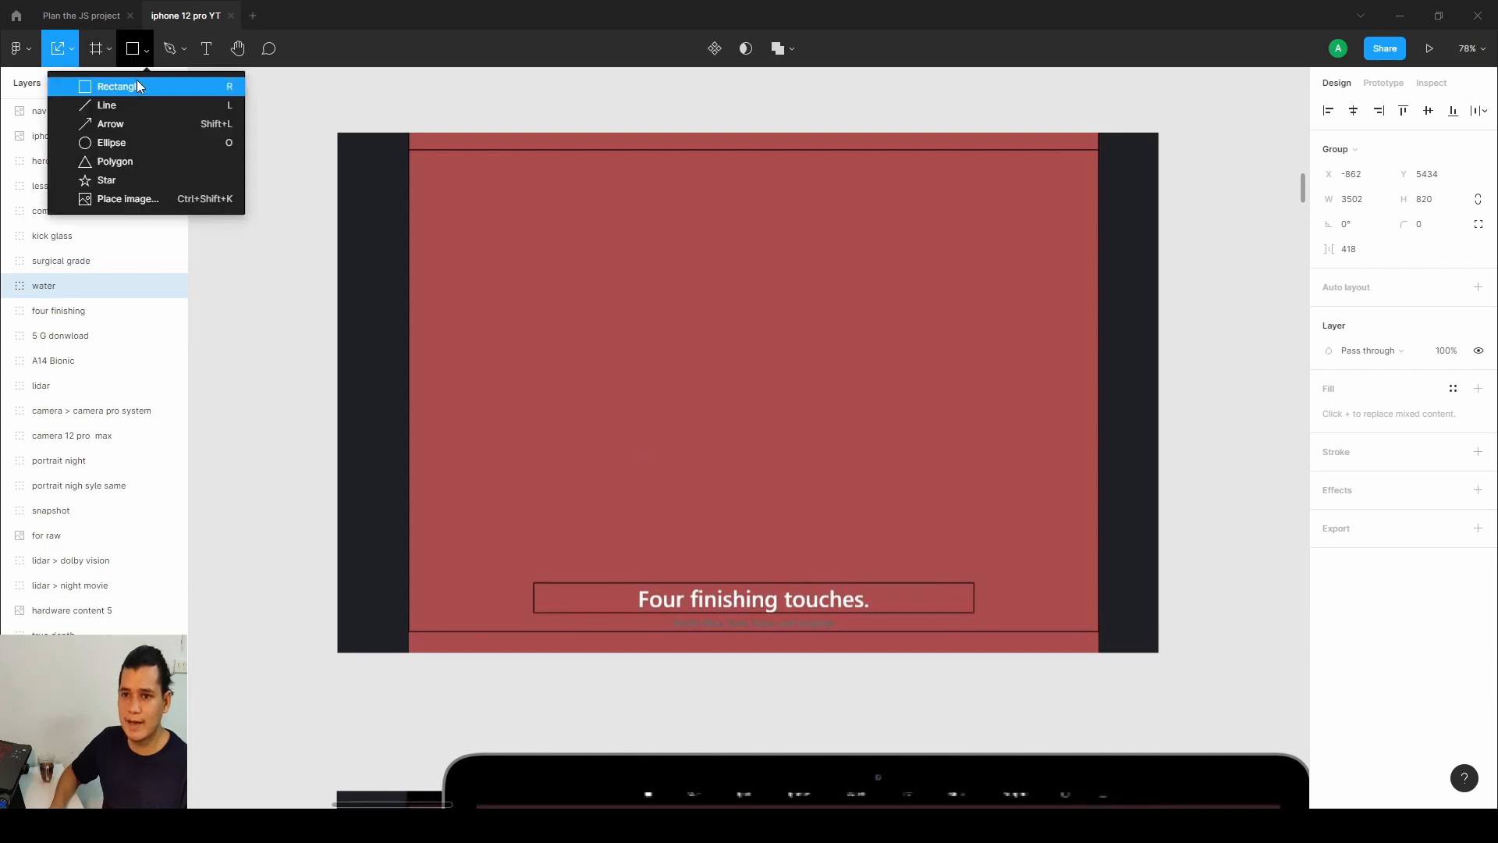
pyautogui.click(117, 83)
pyautogui.moveTo(449, 171); pyautogui.dragTo(692, 338)
pyautogui.moveTo(767, 385)
pyautogui.mouseDown()
pyautogui.moveTo(1027, 495)
pyautogui.moveTo(1060, 546)
pyautogui.mouseUp()
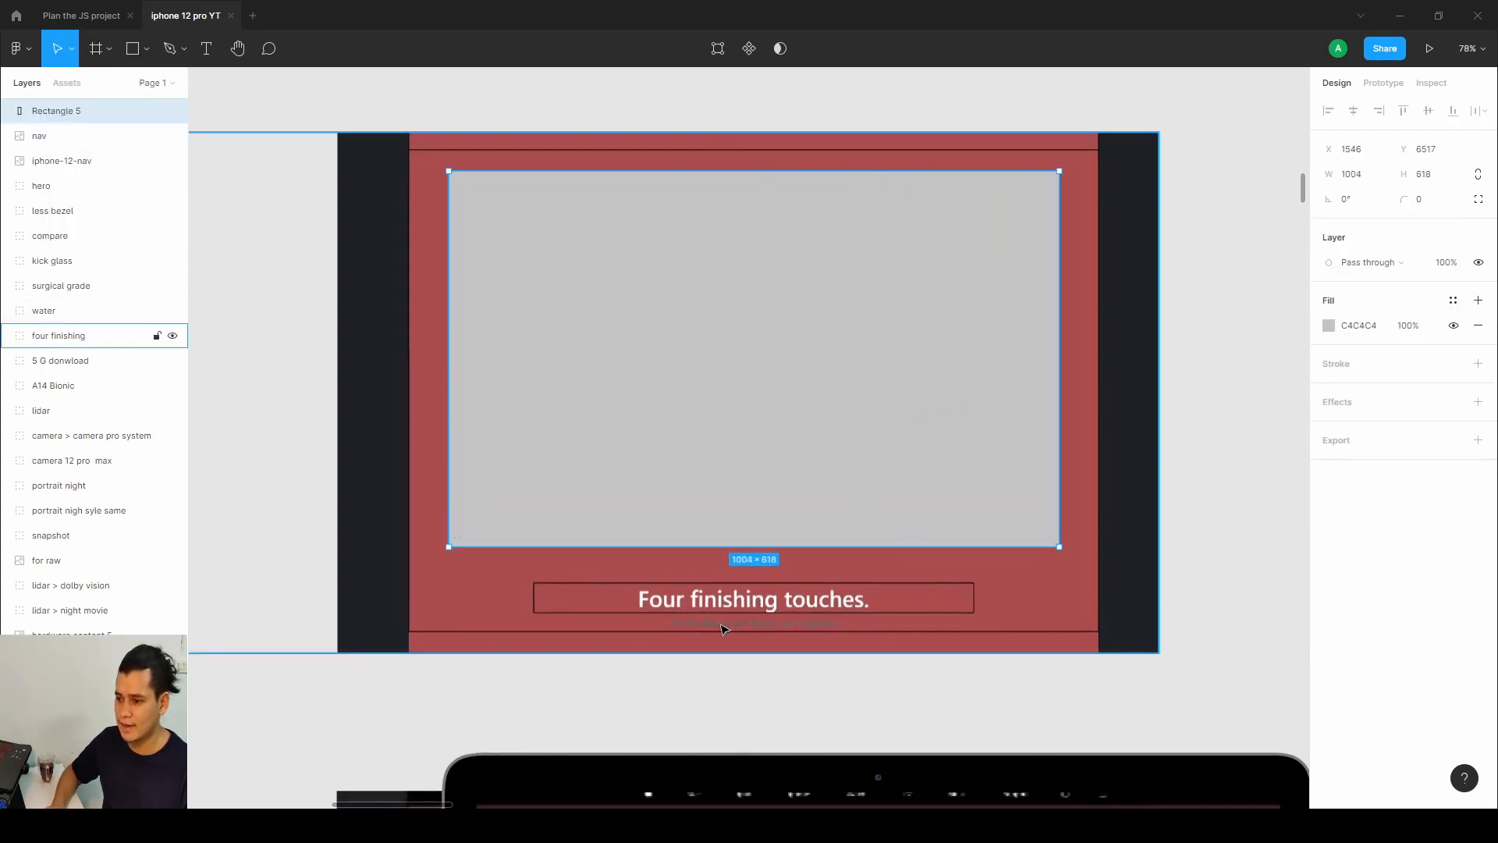
pyautogui.press('Delete')
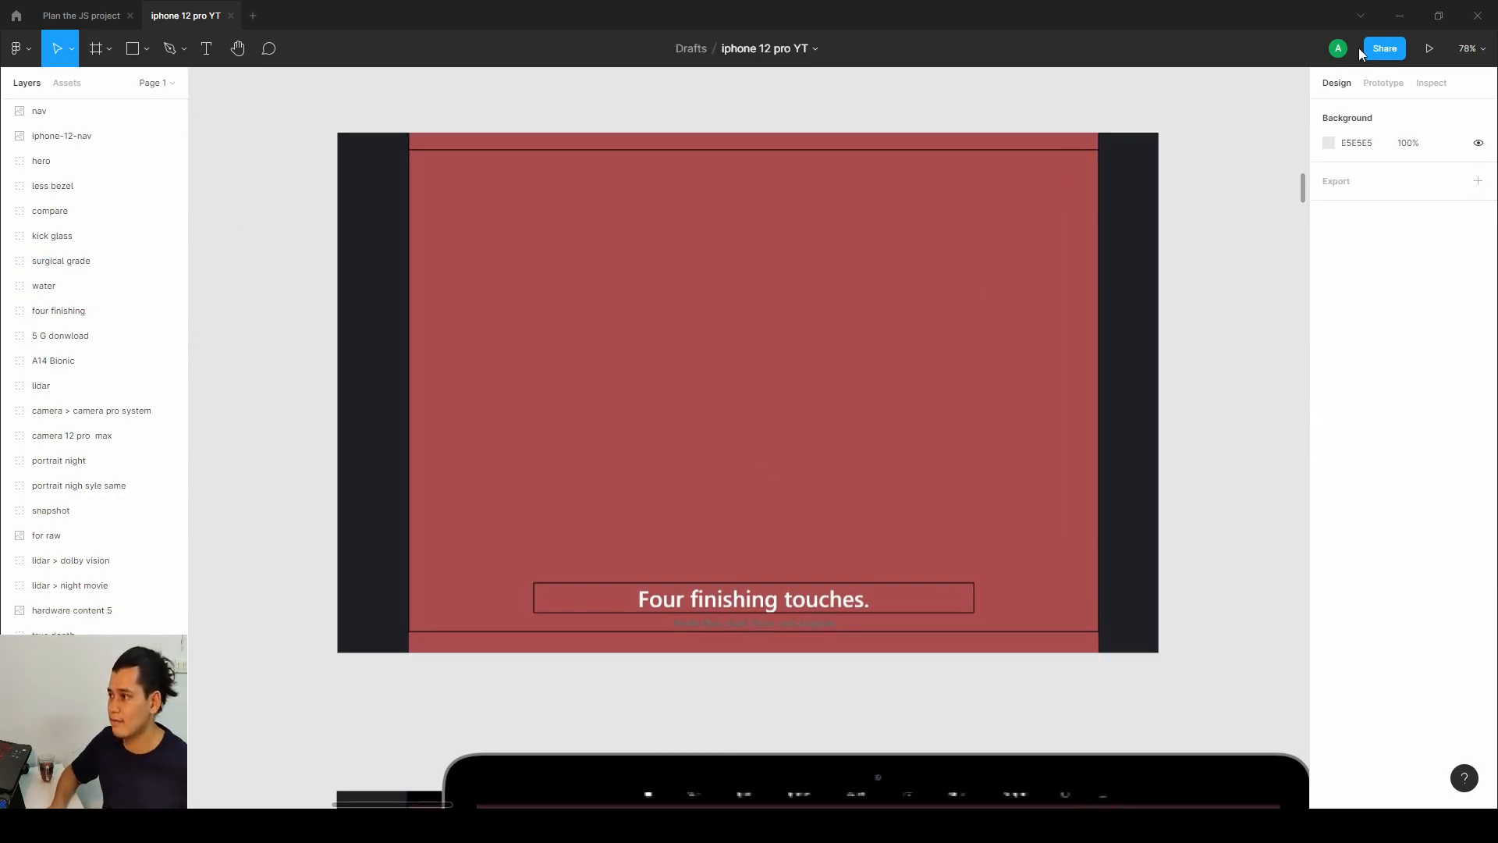
# Return to Webflow and scroll through the four-touch section on the canvas.
pyautogui.click(1411, 18)
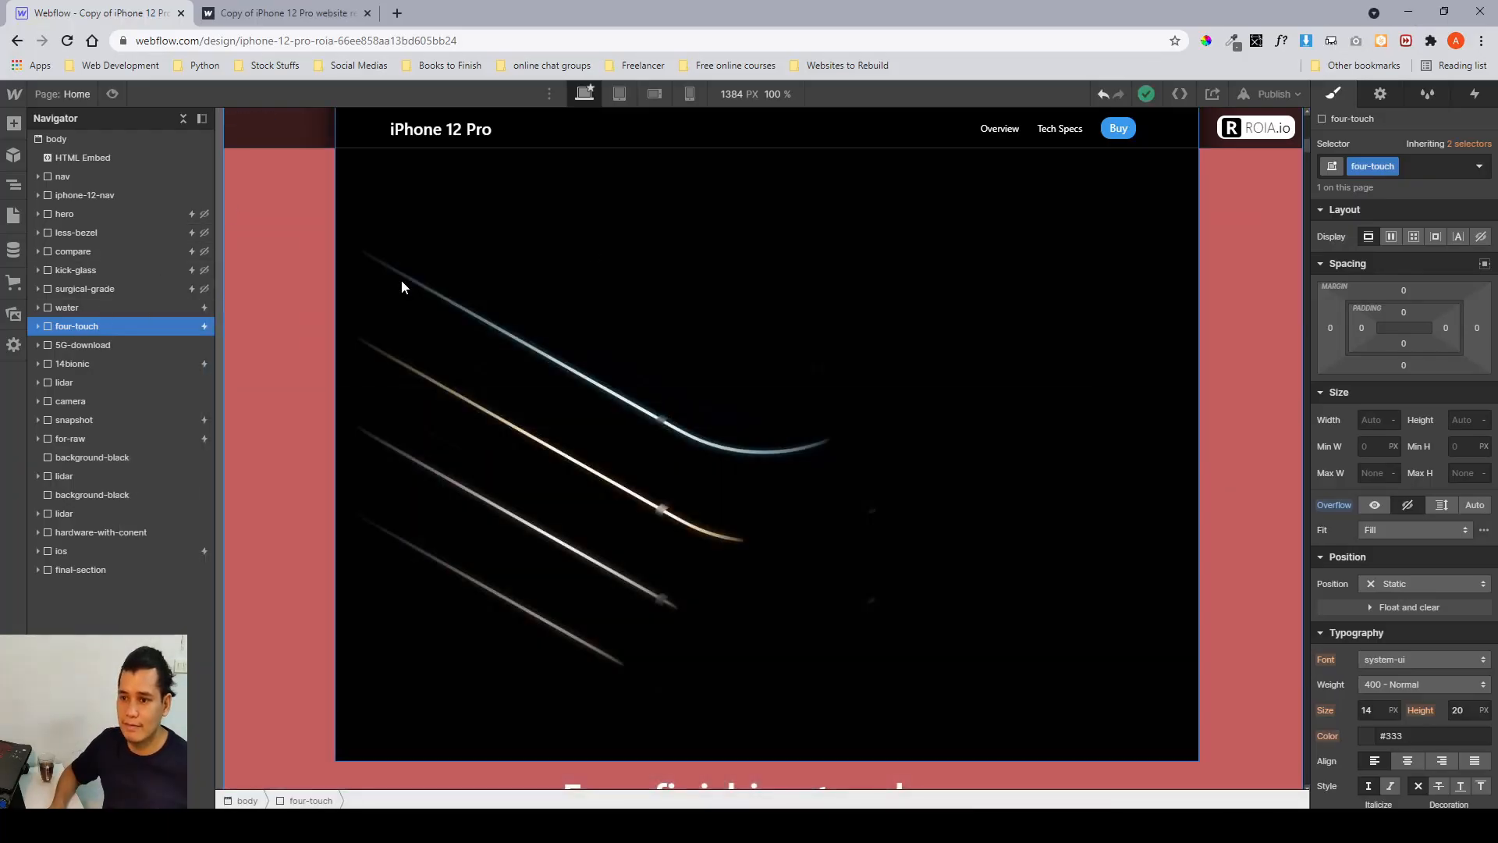
pyautogui.scroll(2, 404, 287)
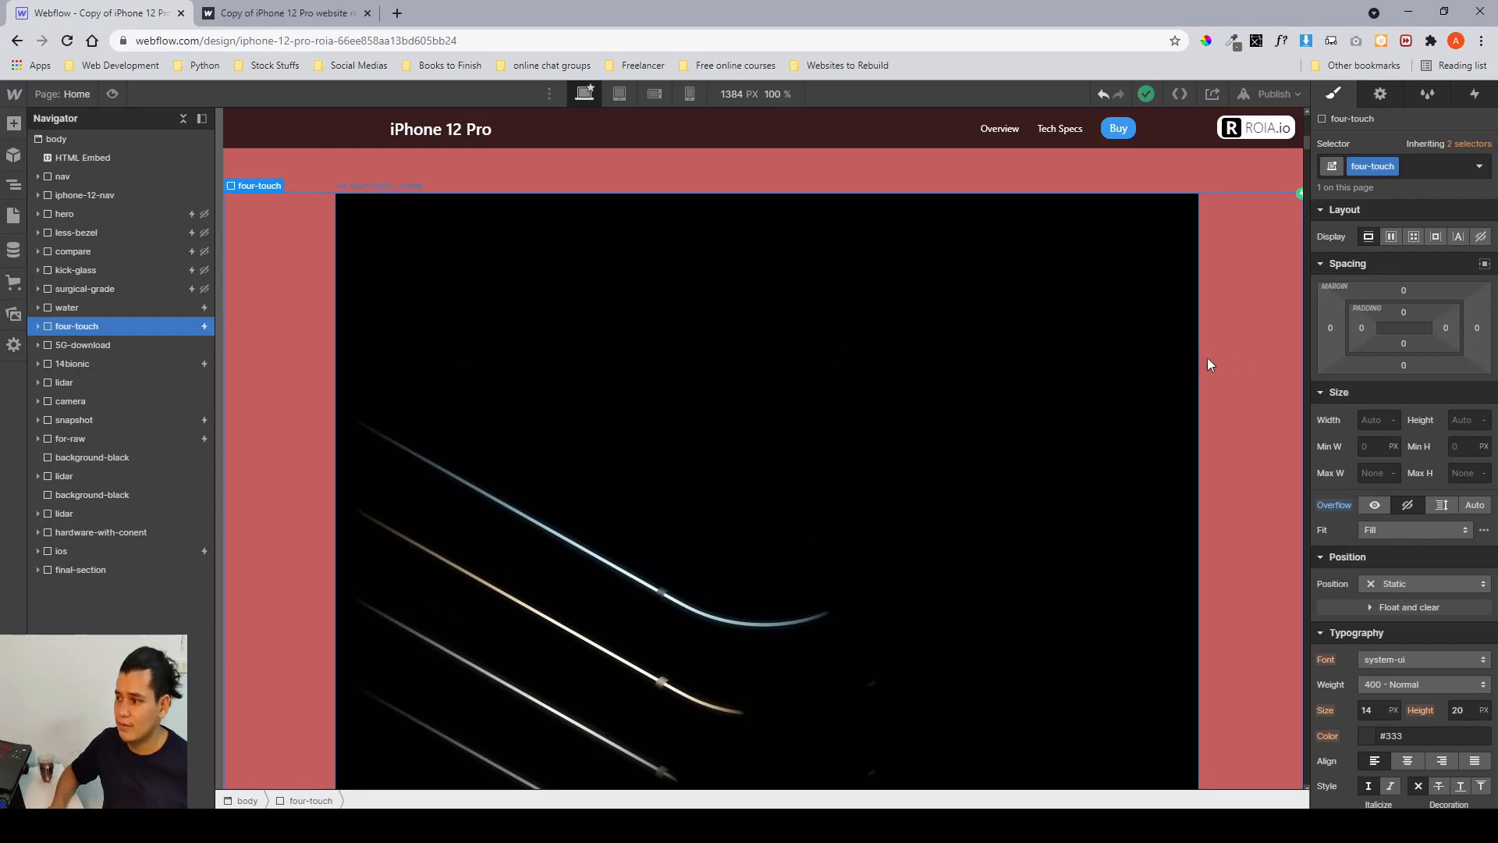
pyautogui.scroll(-5, 1371, 376)
pyautogui.scroll(5, 1371, 376)
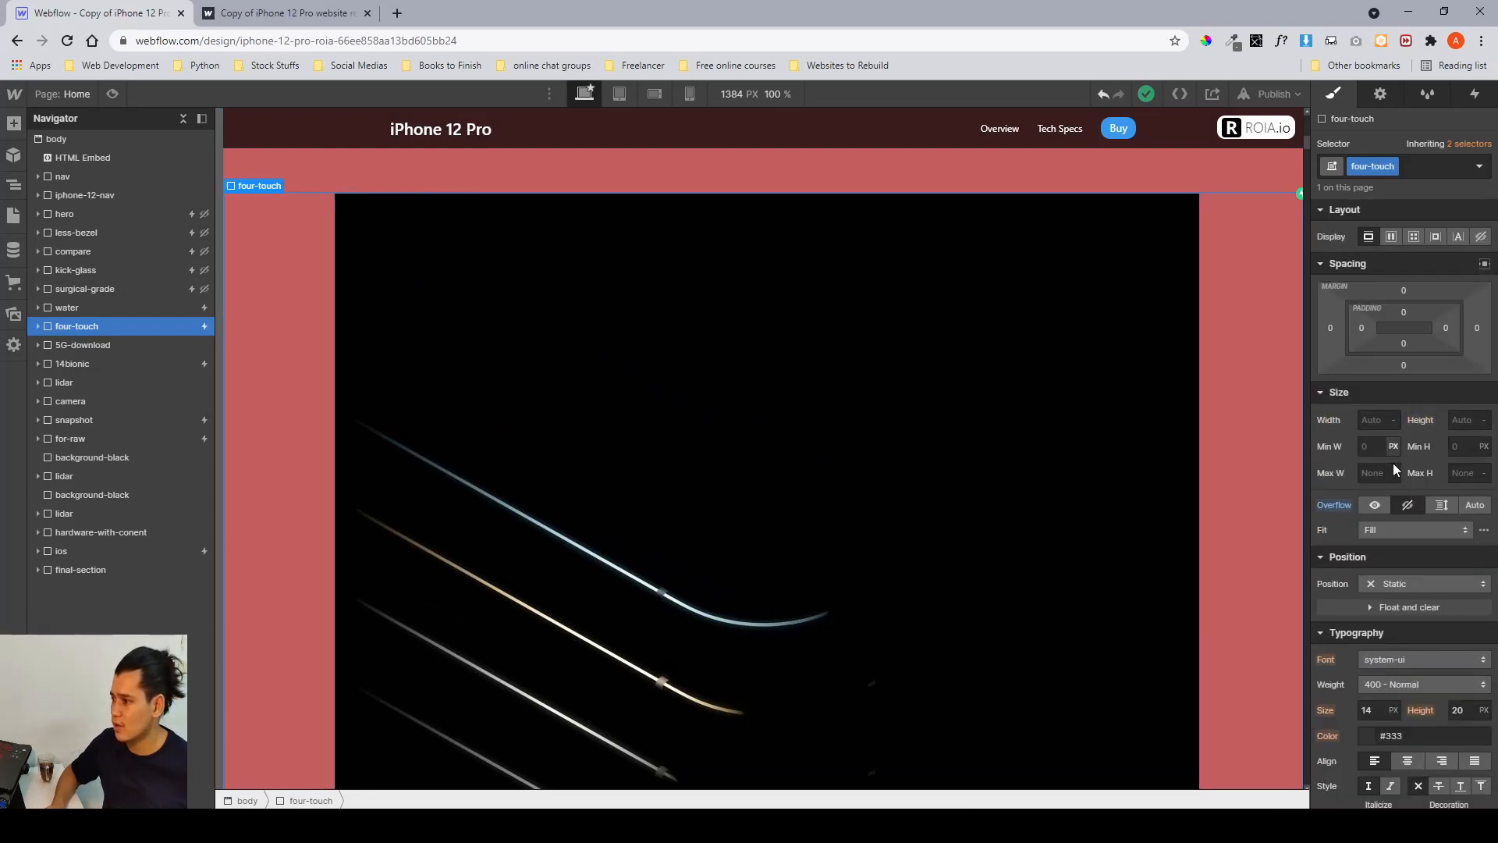
pyautogui.scroll(-6, 1416, 509)
pyautogui.scroll(3, 1416, 506)
pyautogui.scroll(4, 1416, 506)
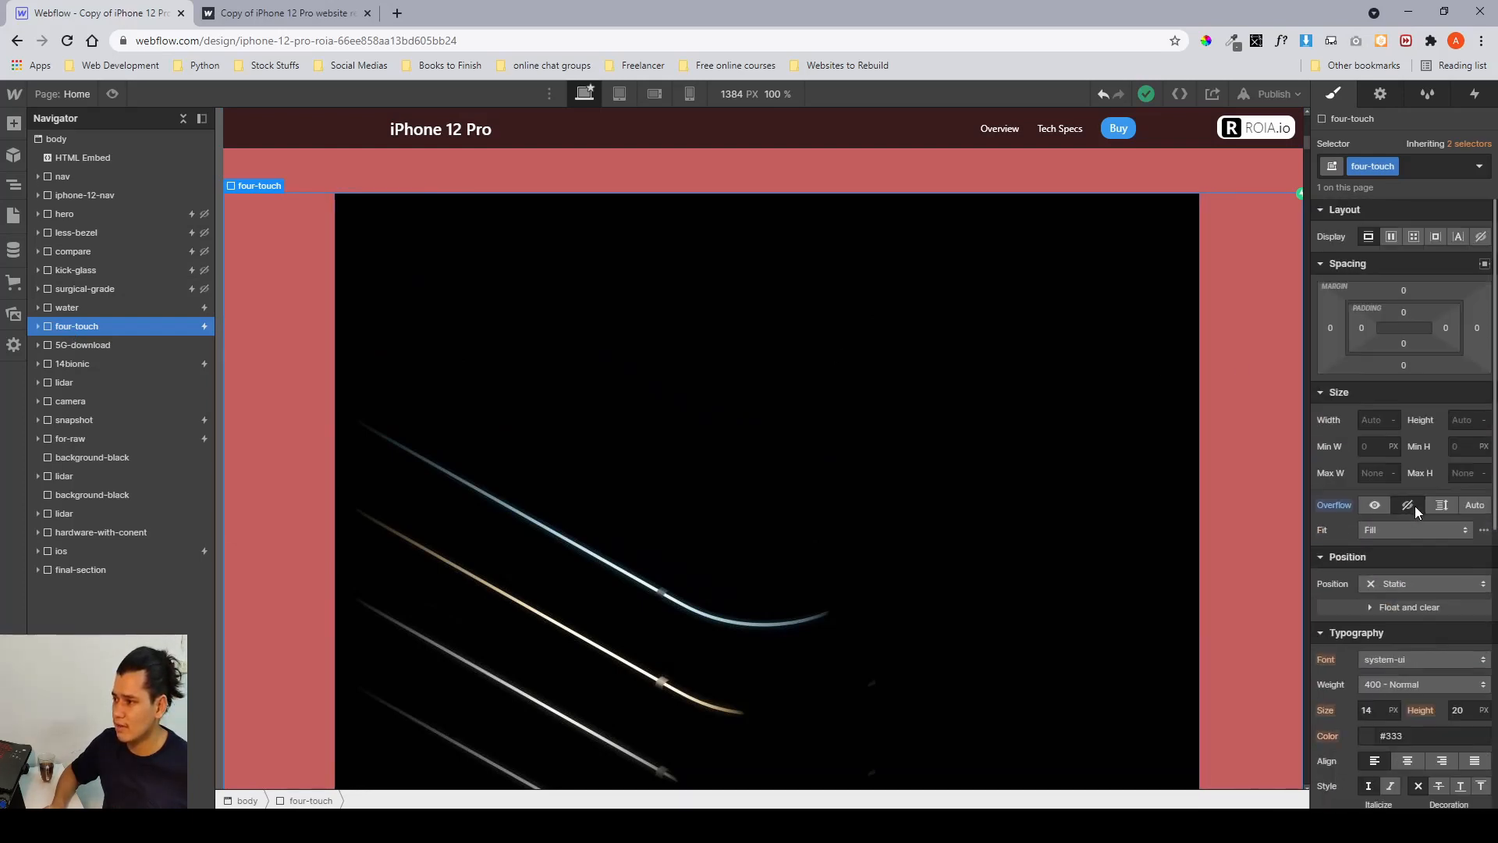
# Expand four-touch and its container, select four-touch__meida-wrapper and inspect its width, height, margin and style settings.
pyautogui.click(36, 327)
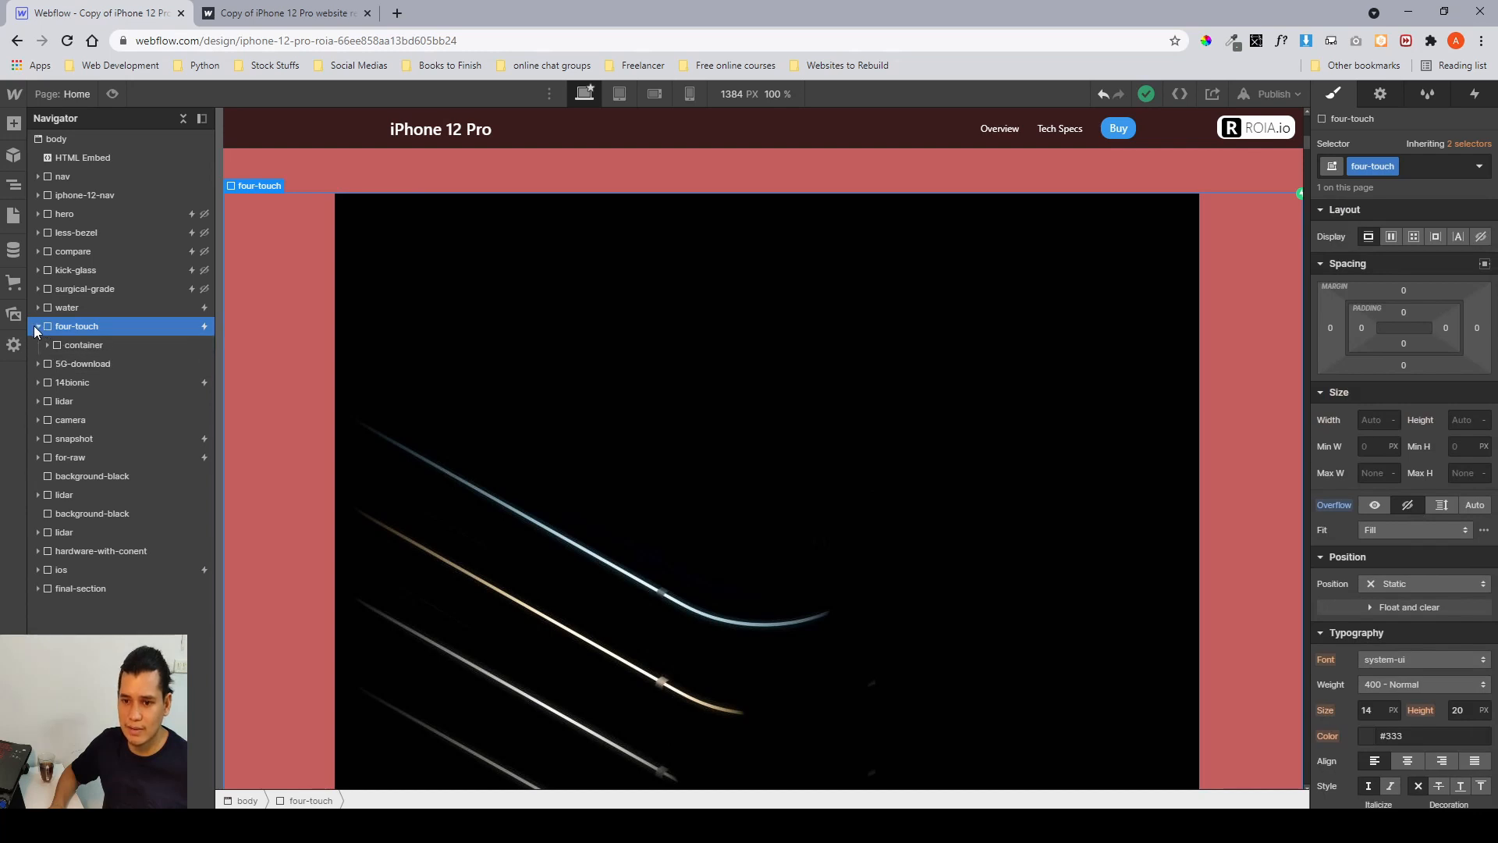
pyautogui.click(78, 345)
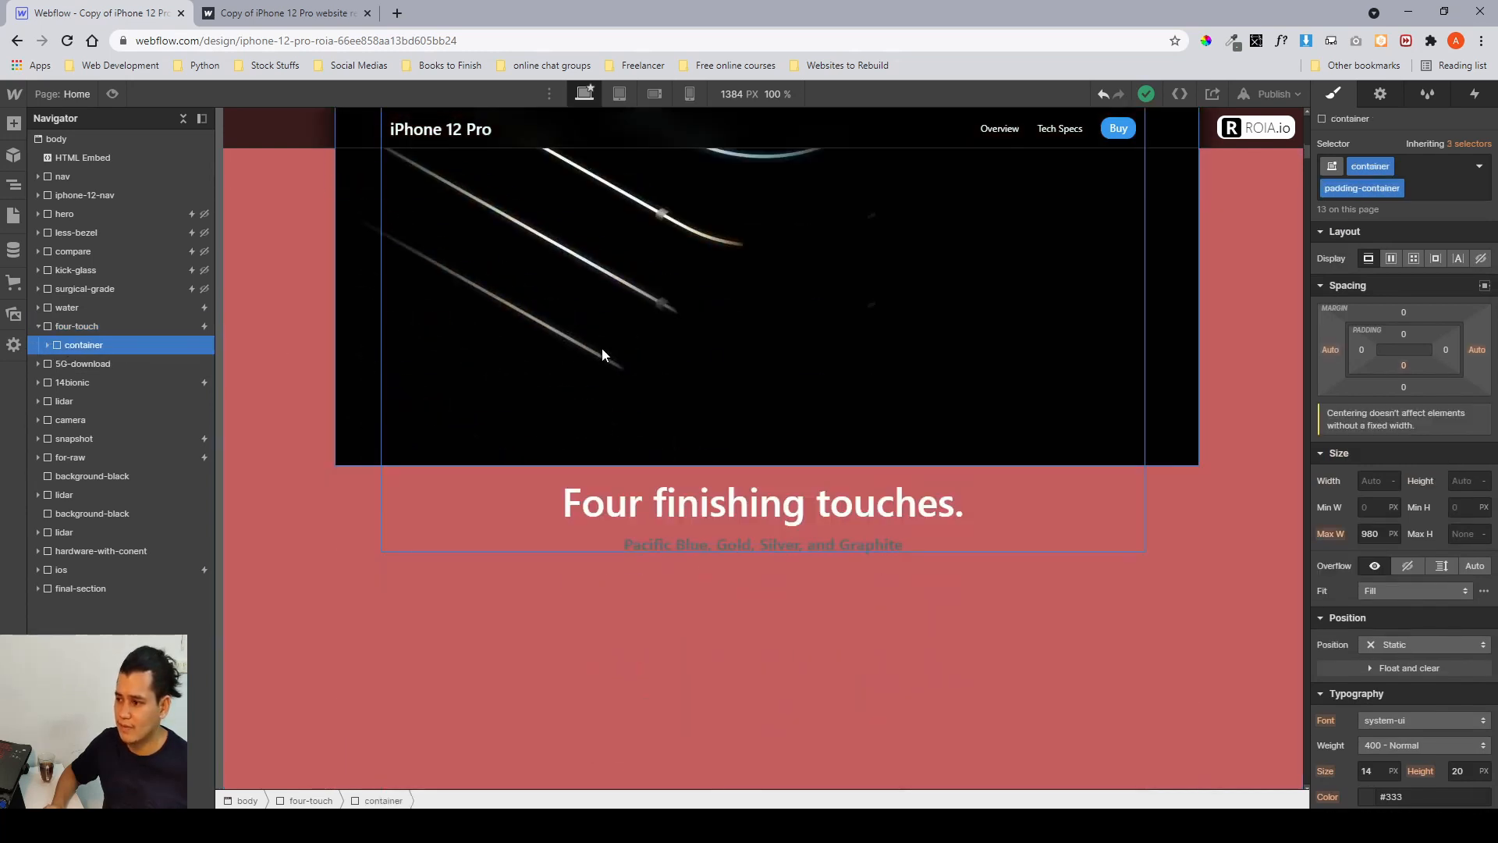
pyautogui.click(47, 346)
pyautogui.click(106, 364)
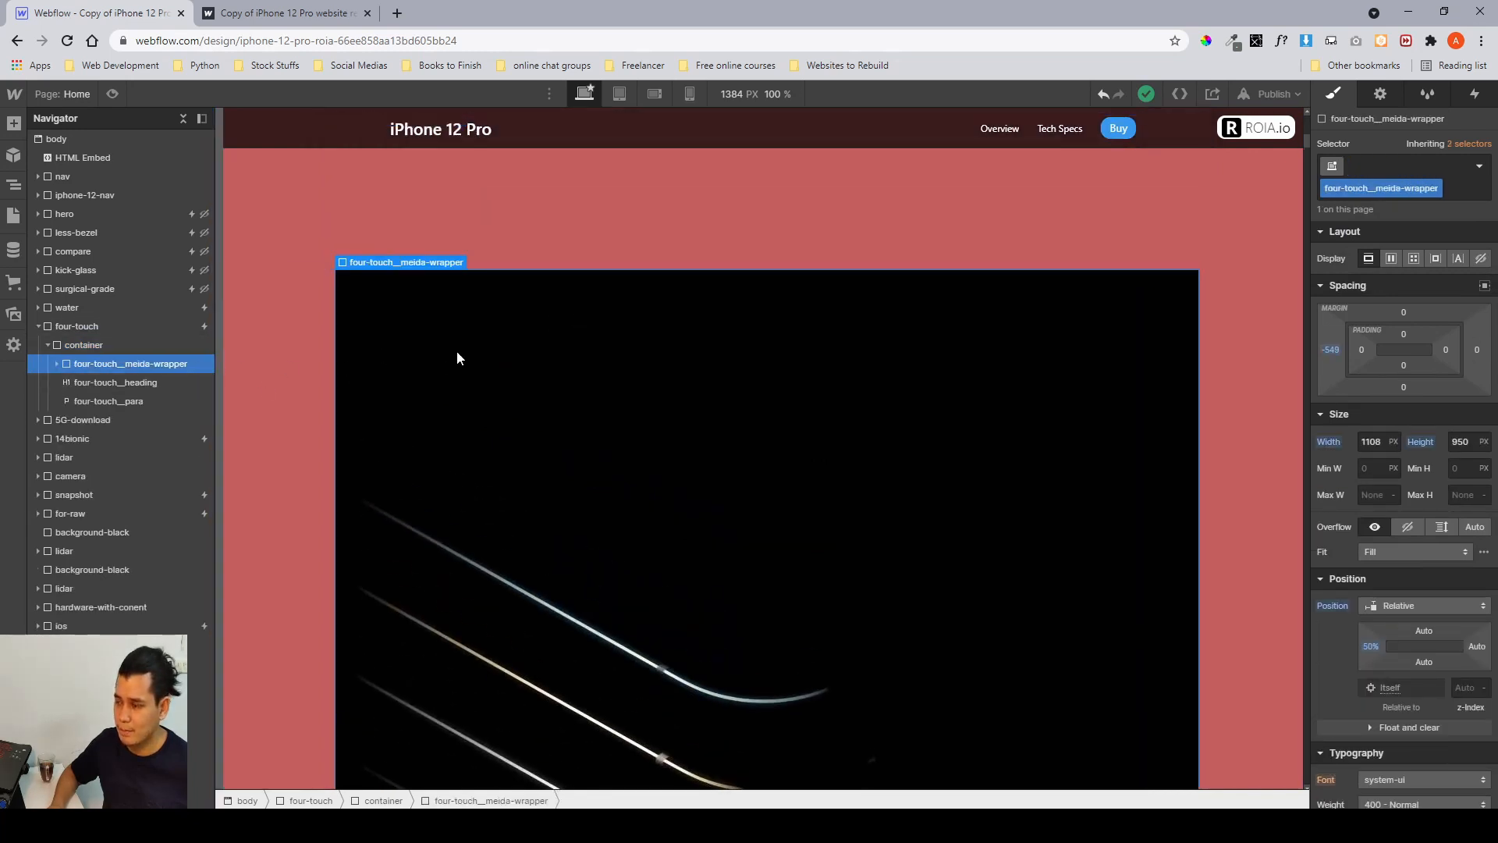
pyautogui.click(1379, 442)
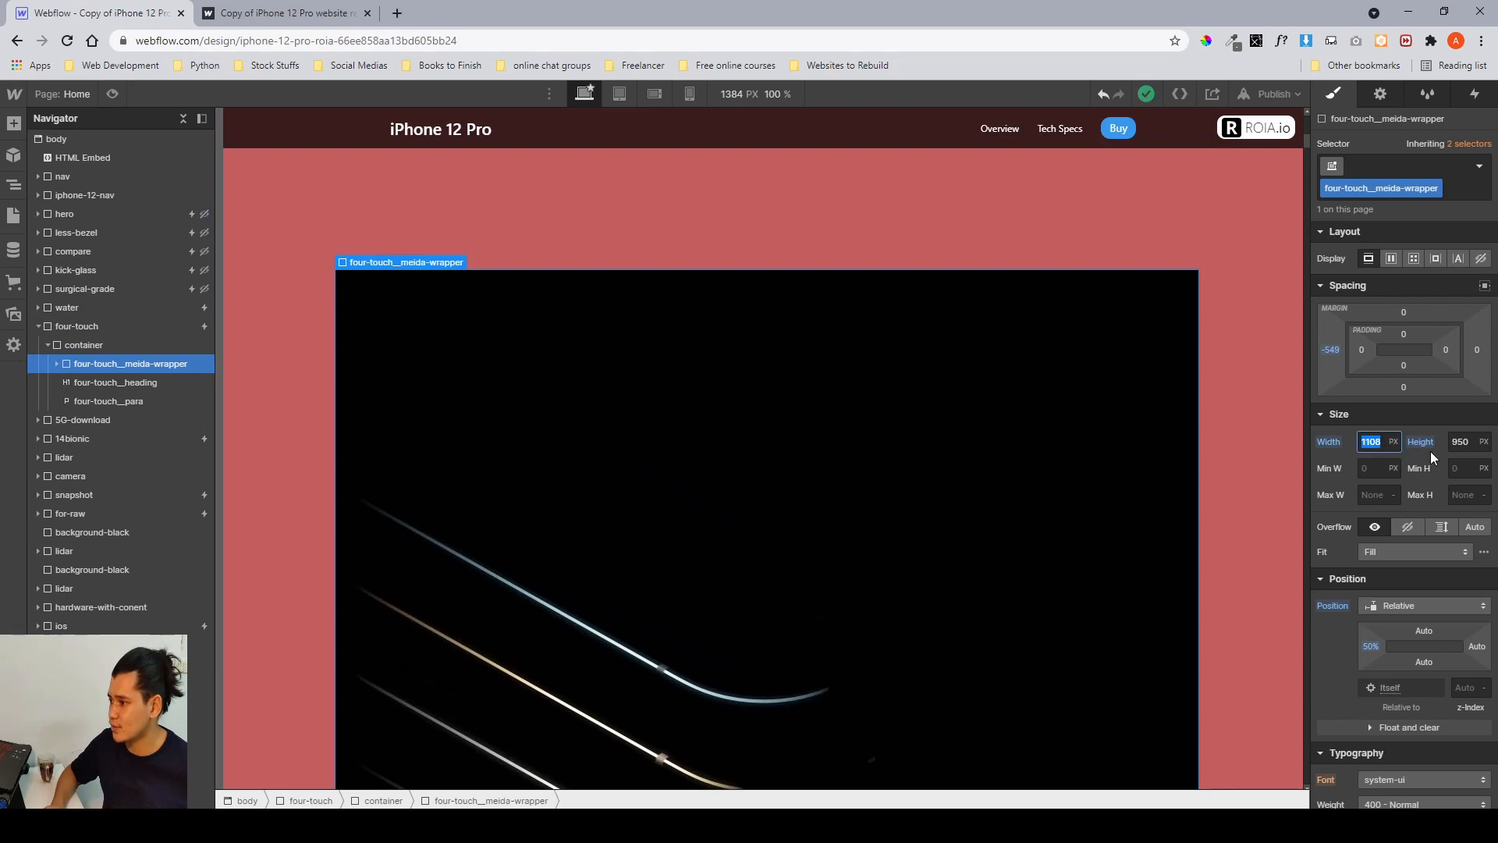
pyautogui.click(1456, 440)
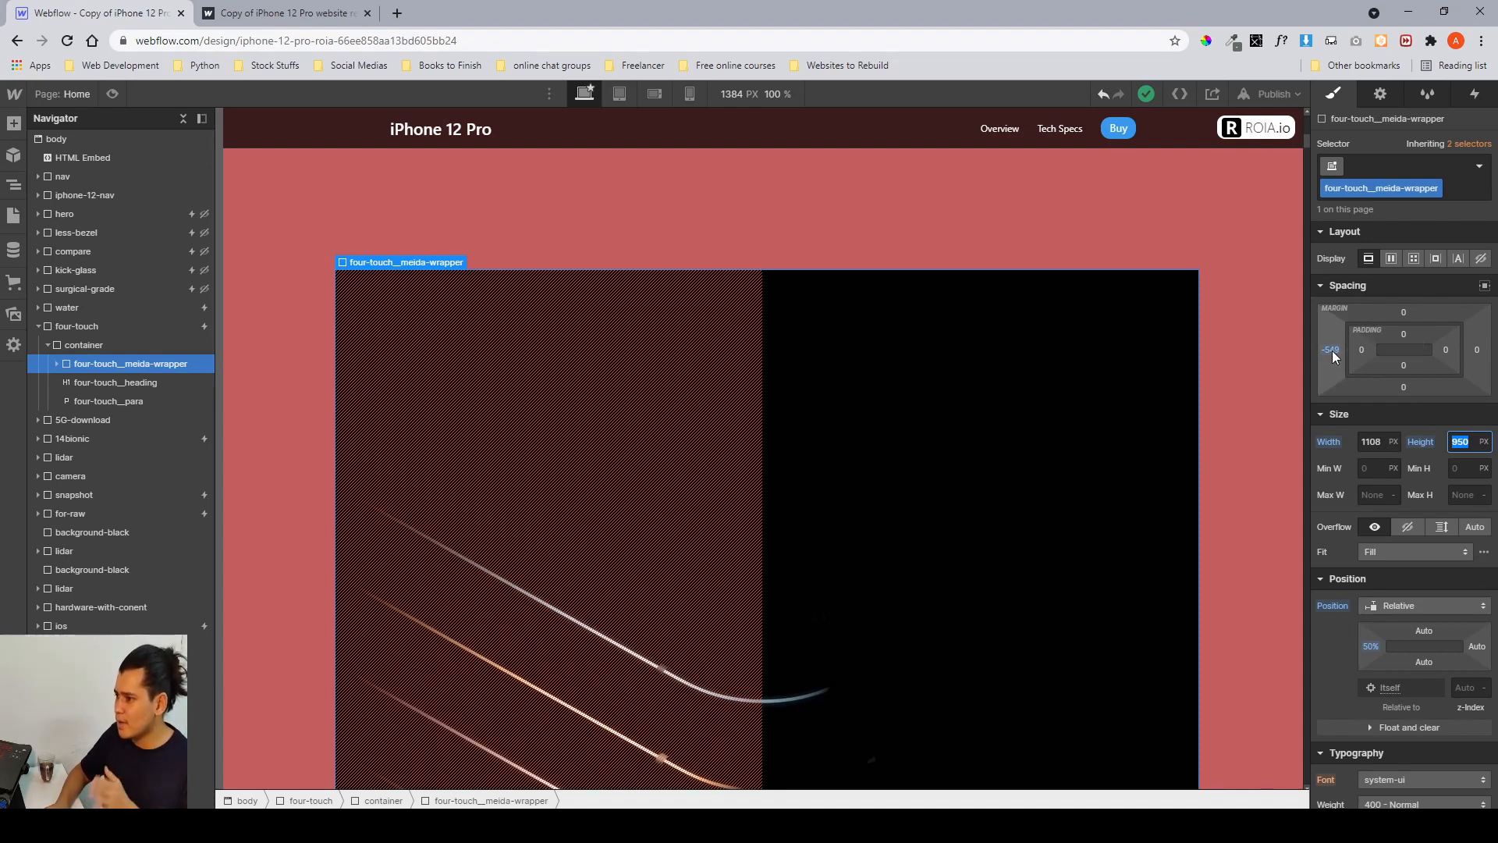
pyautogui.click(1373, 445)
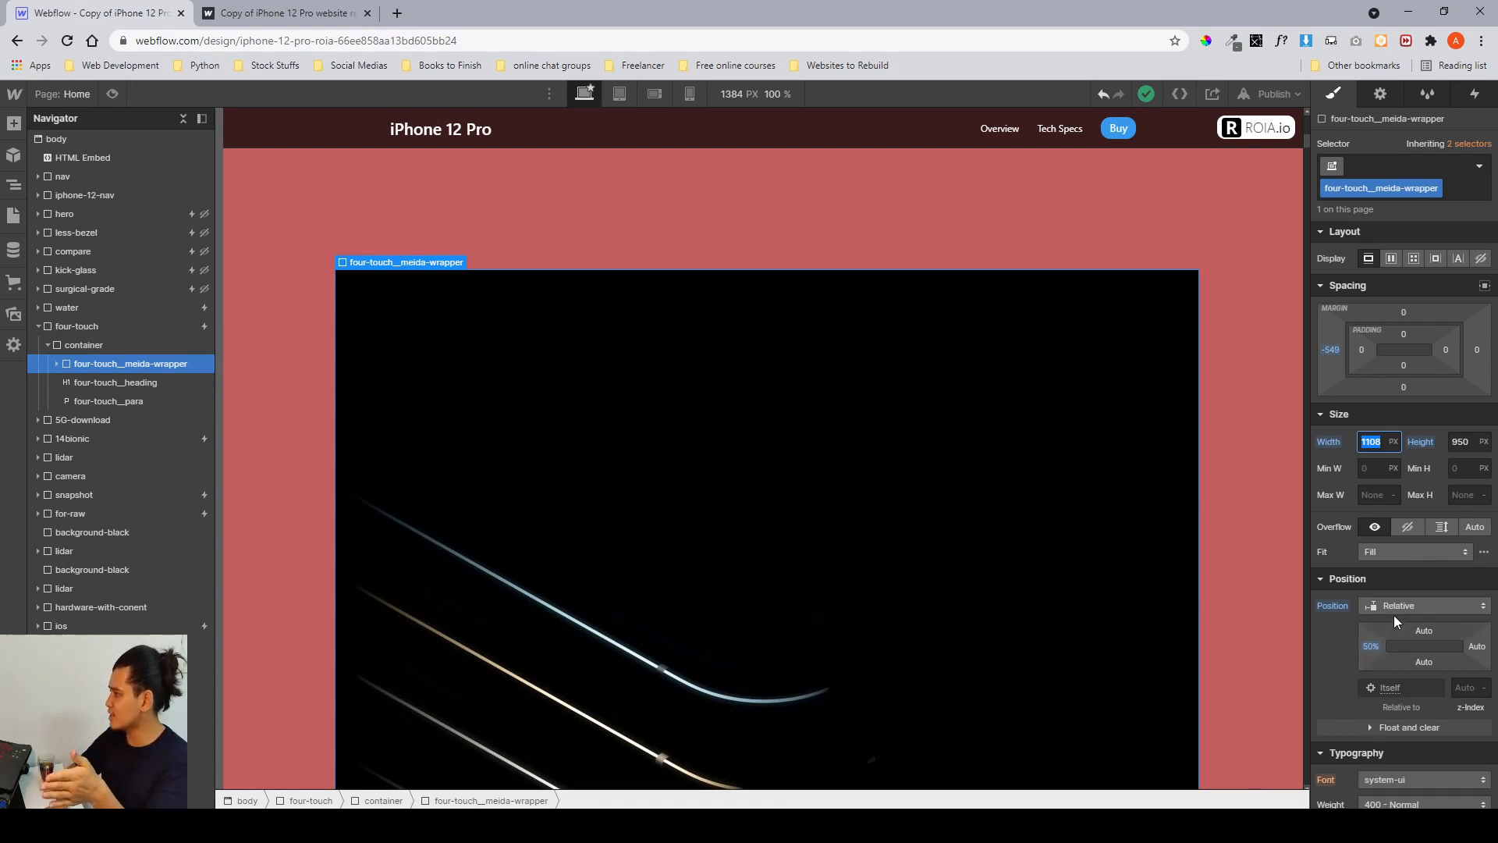
pyautogui.scroll(-8, 1396, 621)
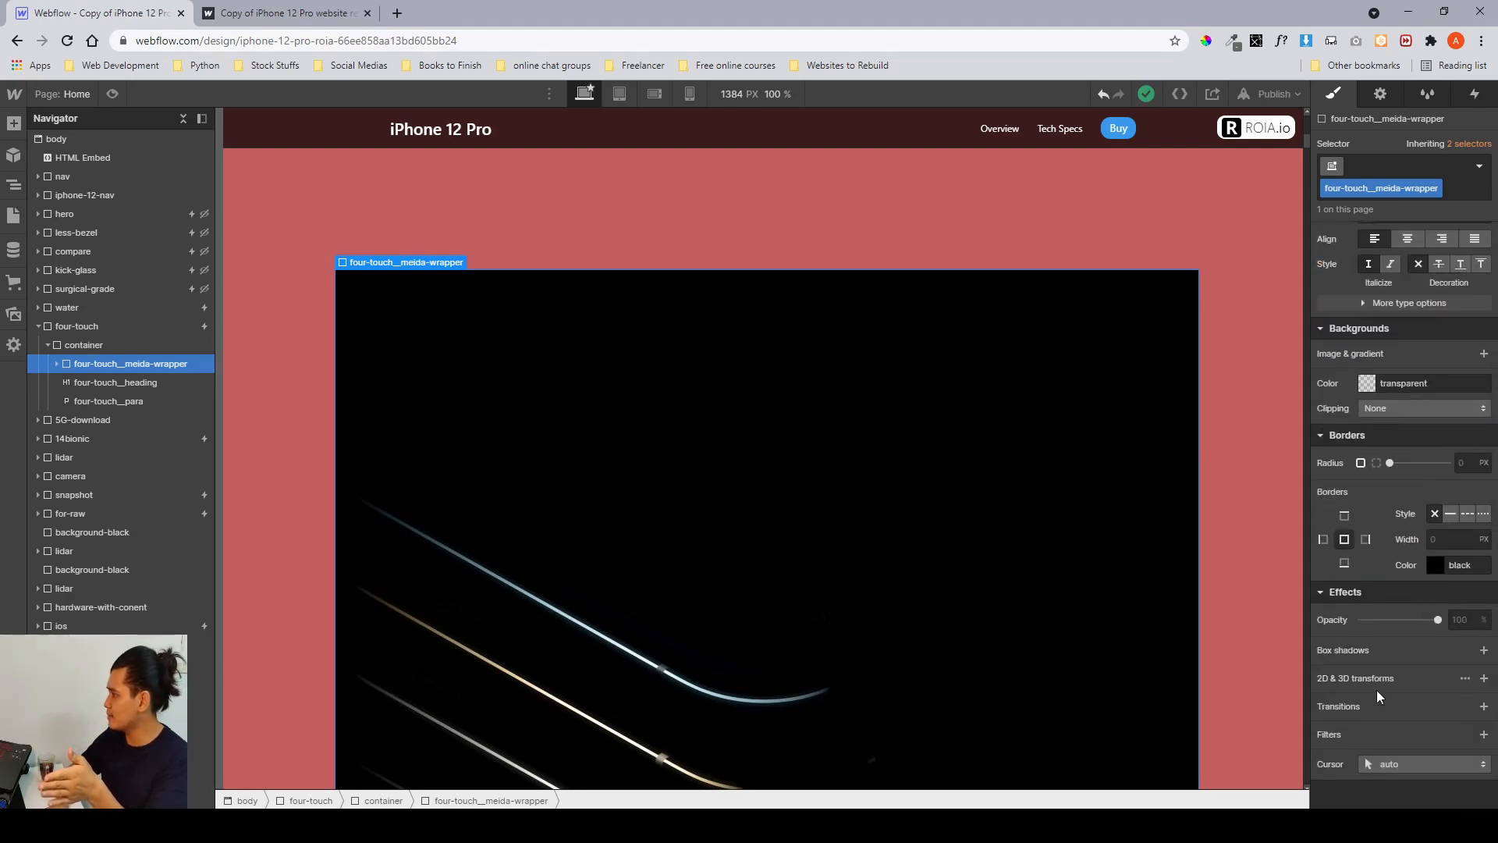
pyautogui.scroll(8, 1379, 701)
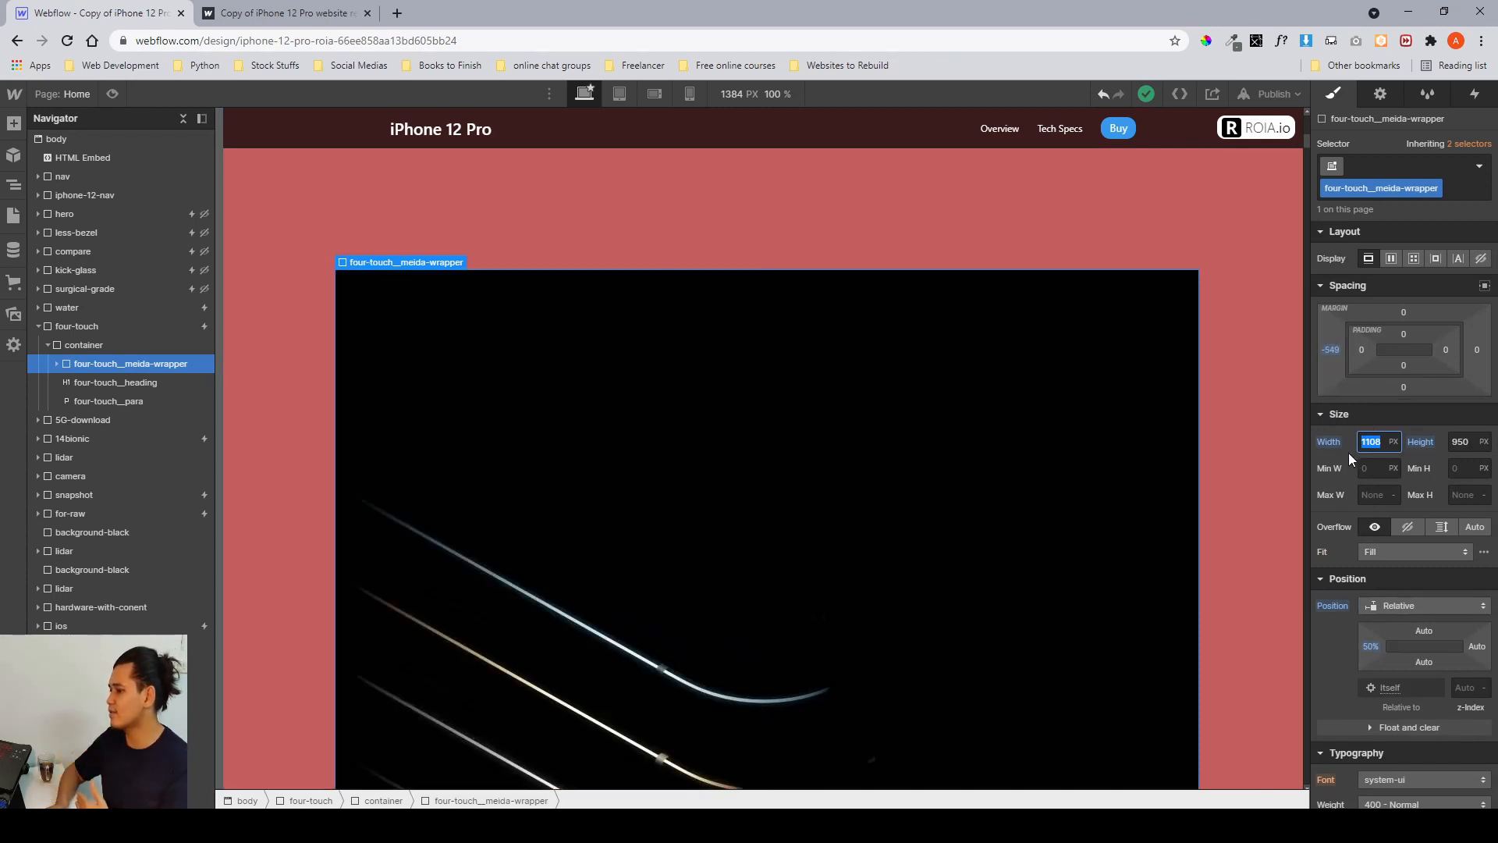
# Select the four-touch heading and paragraph, then collapse the tree and select the four-touch section.
pyautogui.click(111, 382)
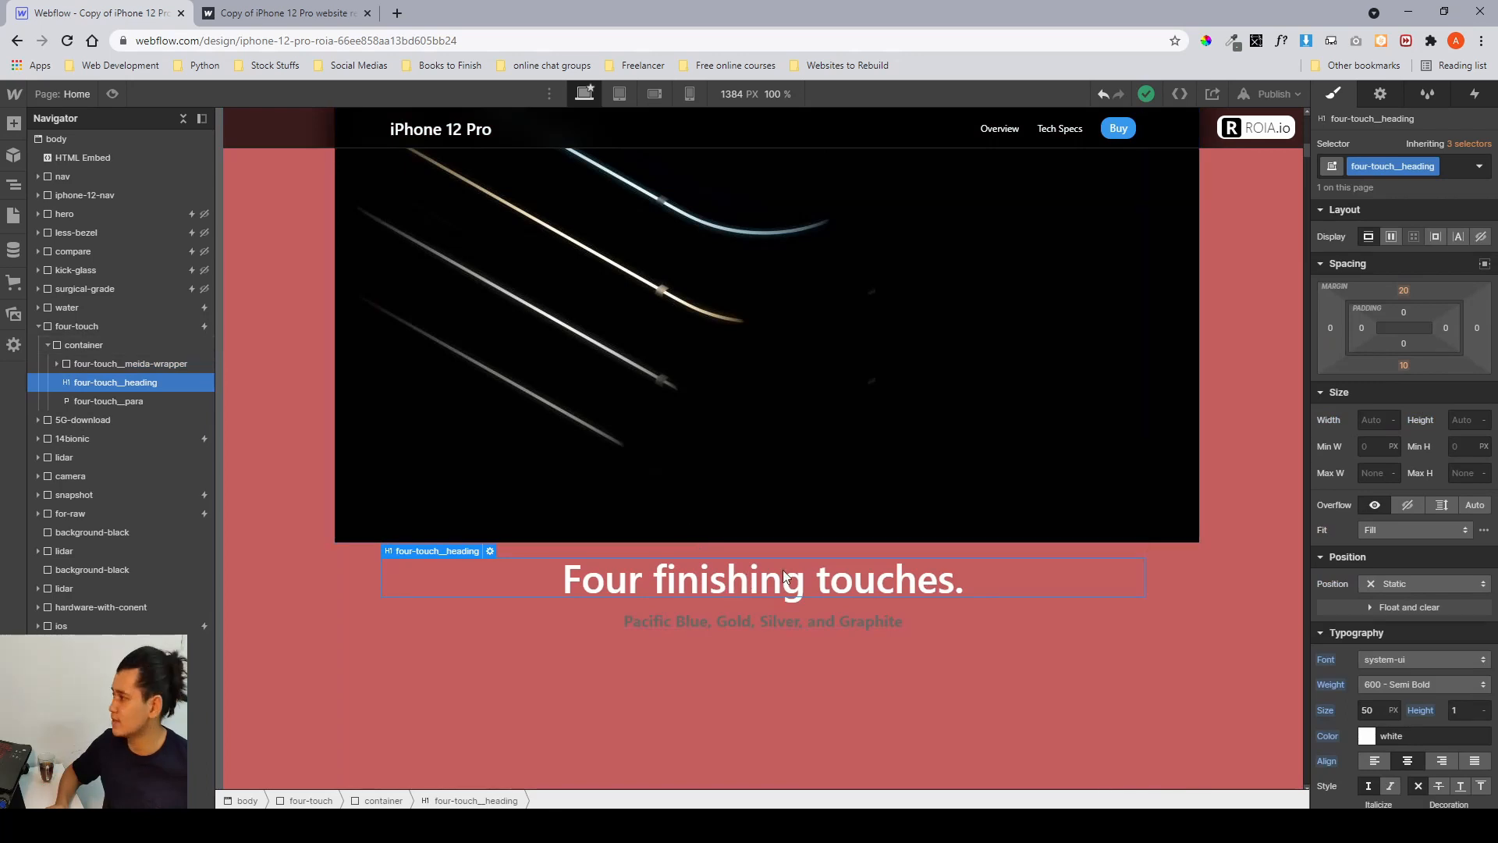
pyautogui.click(145, 402)
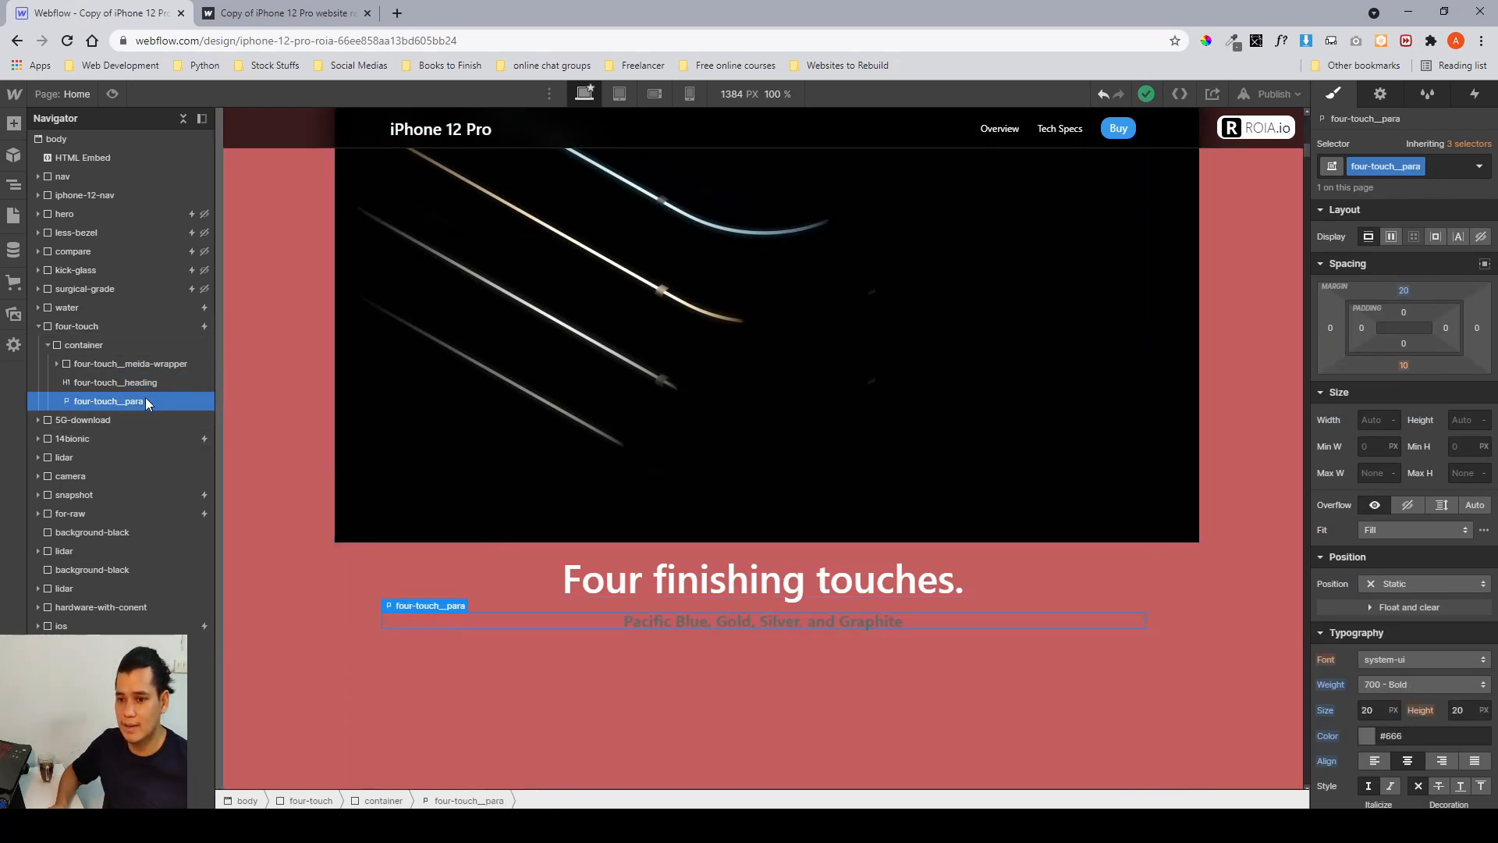
pyautogui.click(48, 345)
pyautogui.click(38, 326)
pyautogui.click(72, 326)
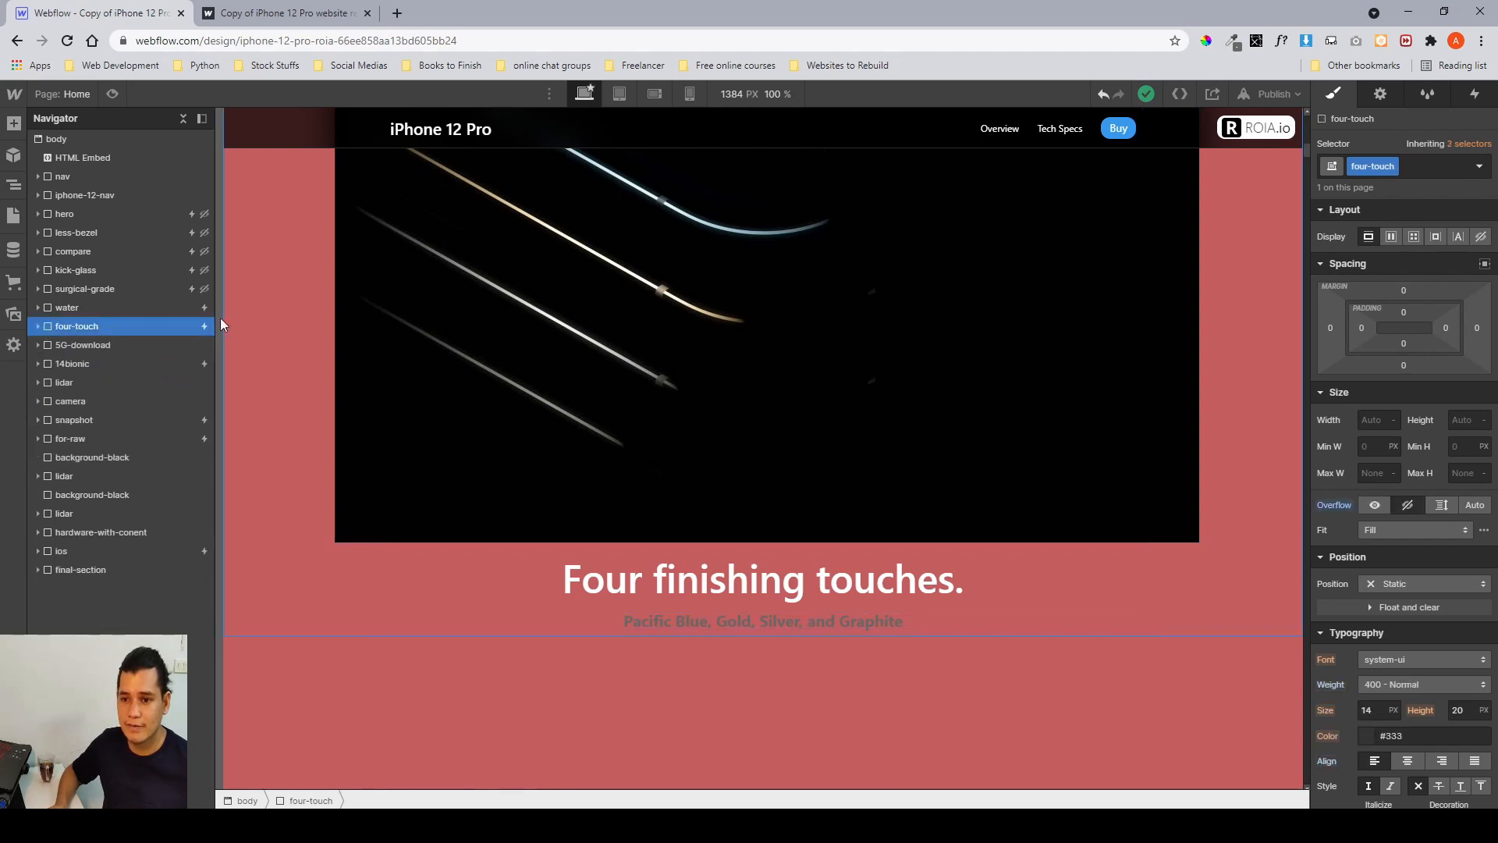
# Open the four-touch section's scroll-into-view interaction and review its 'four touch lottie play' animation actions.
pyautogui.click(1477, 94)
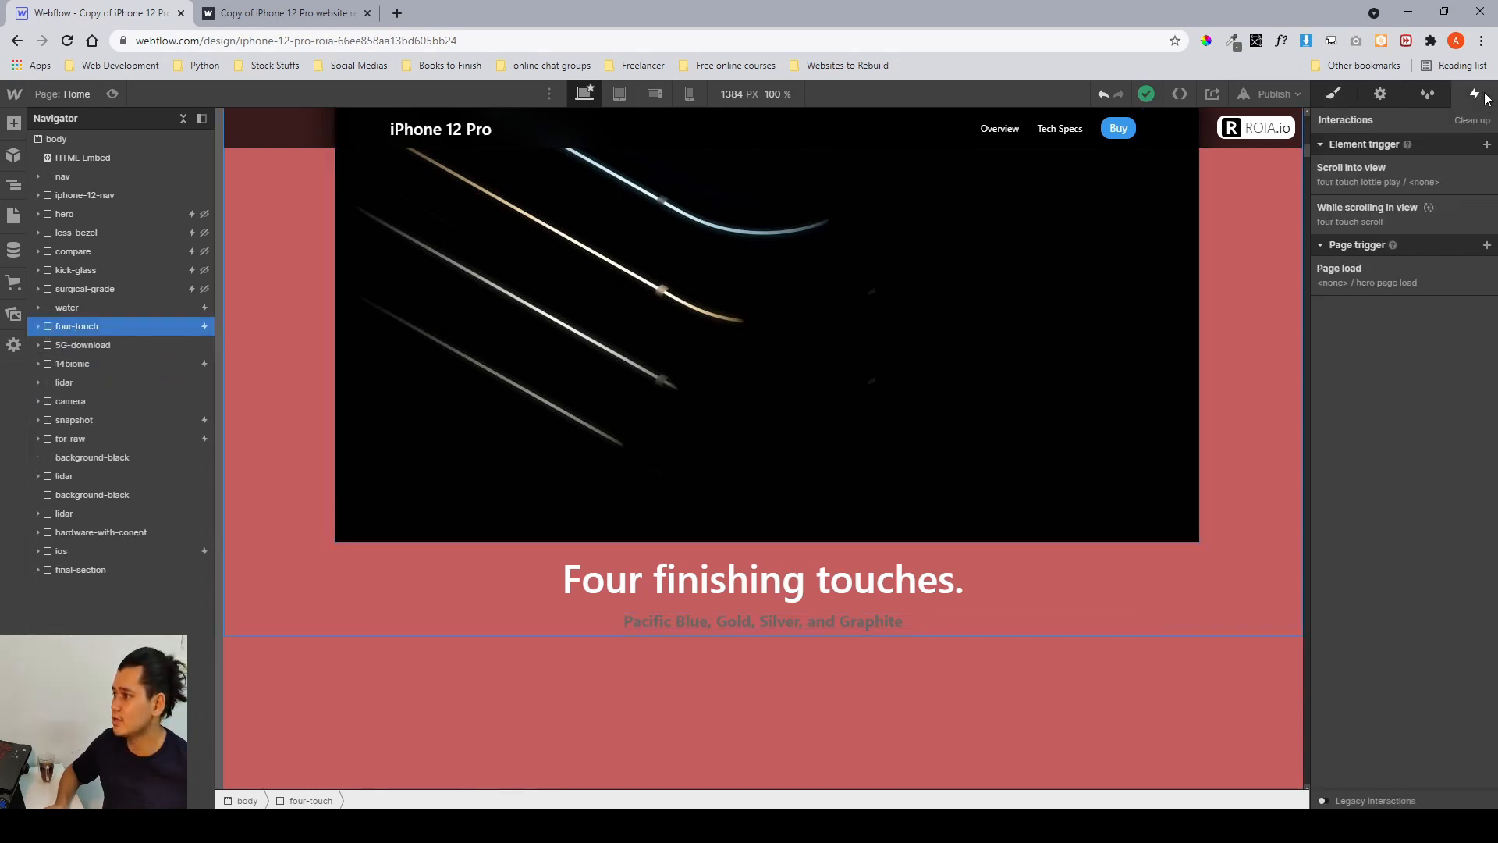
pyautogui.click(1426, 176)
pyautogui.scroll(-1, 1405, 367)
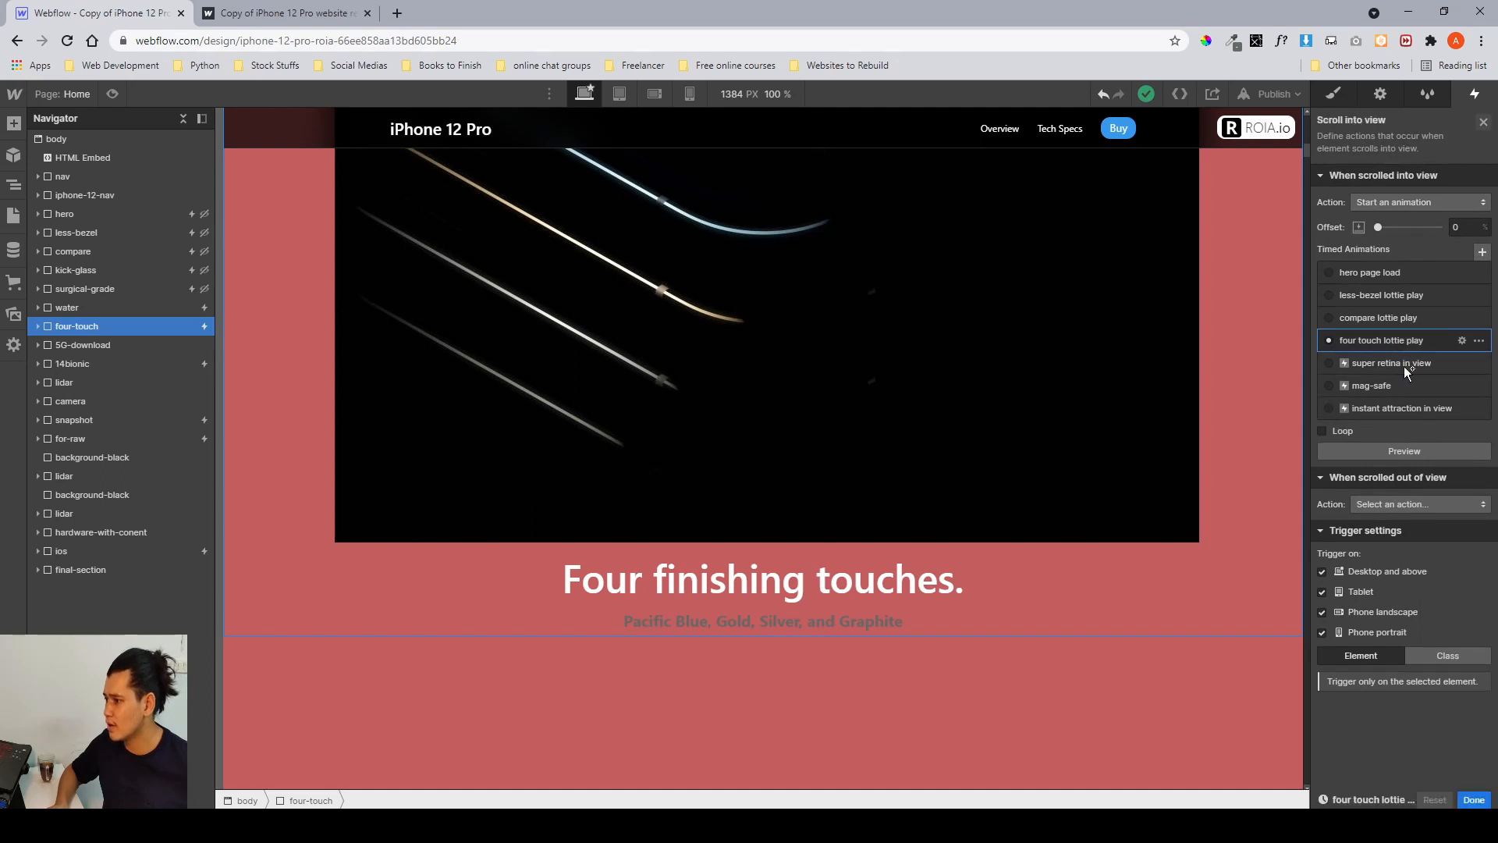
pyautogui.scroll(7, 1038, 394)
pyautogui.scroll(-2, 1038, 395)
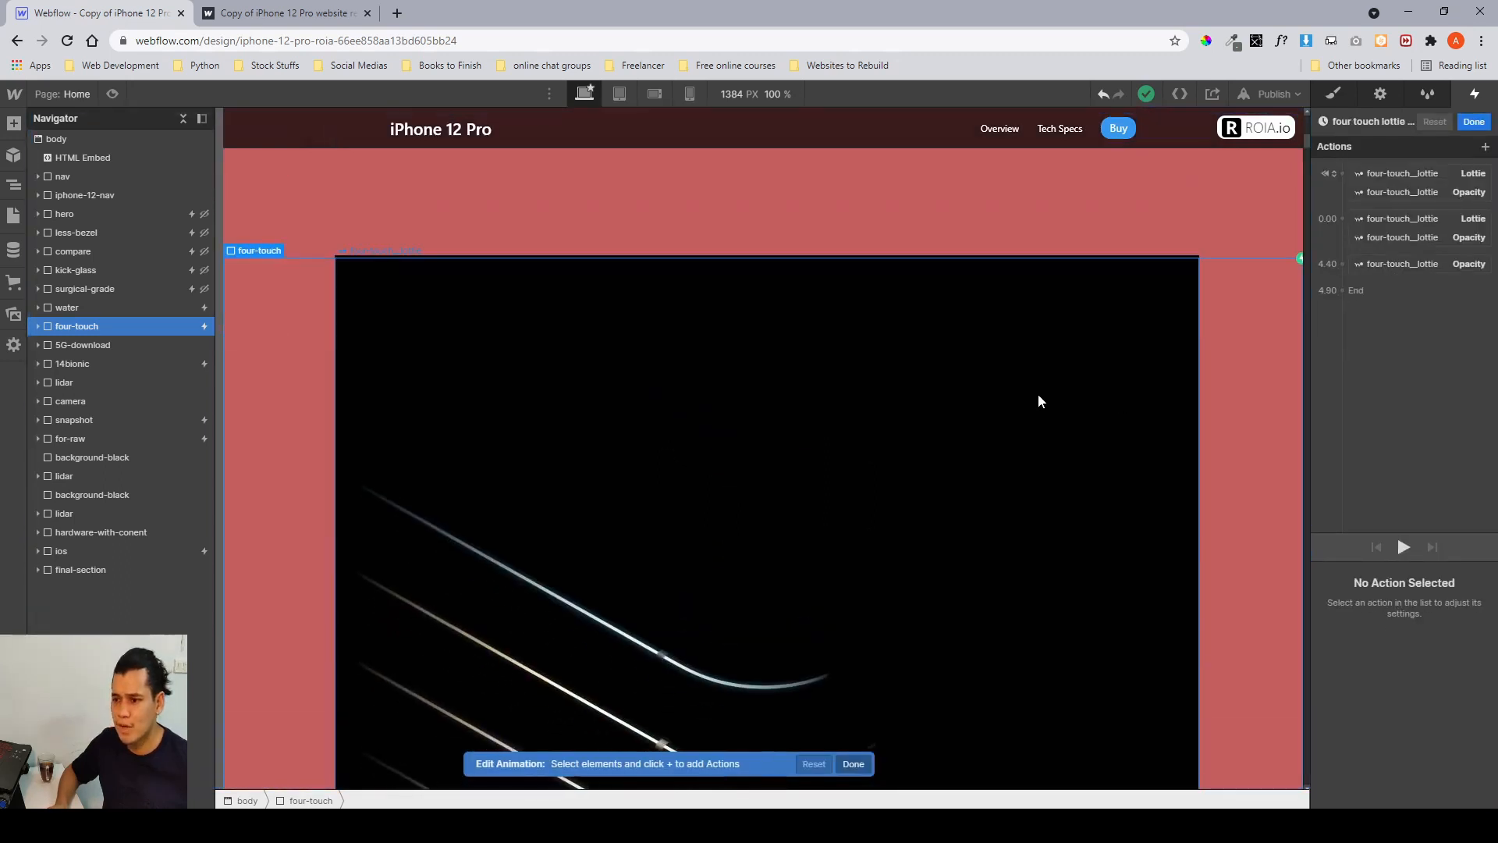
pyautogui.scroll(-1, 1038, 401)
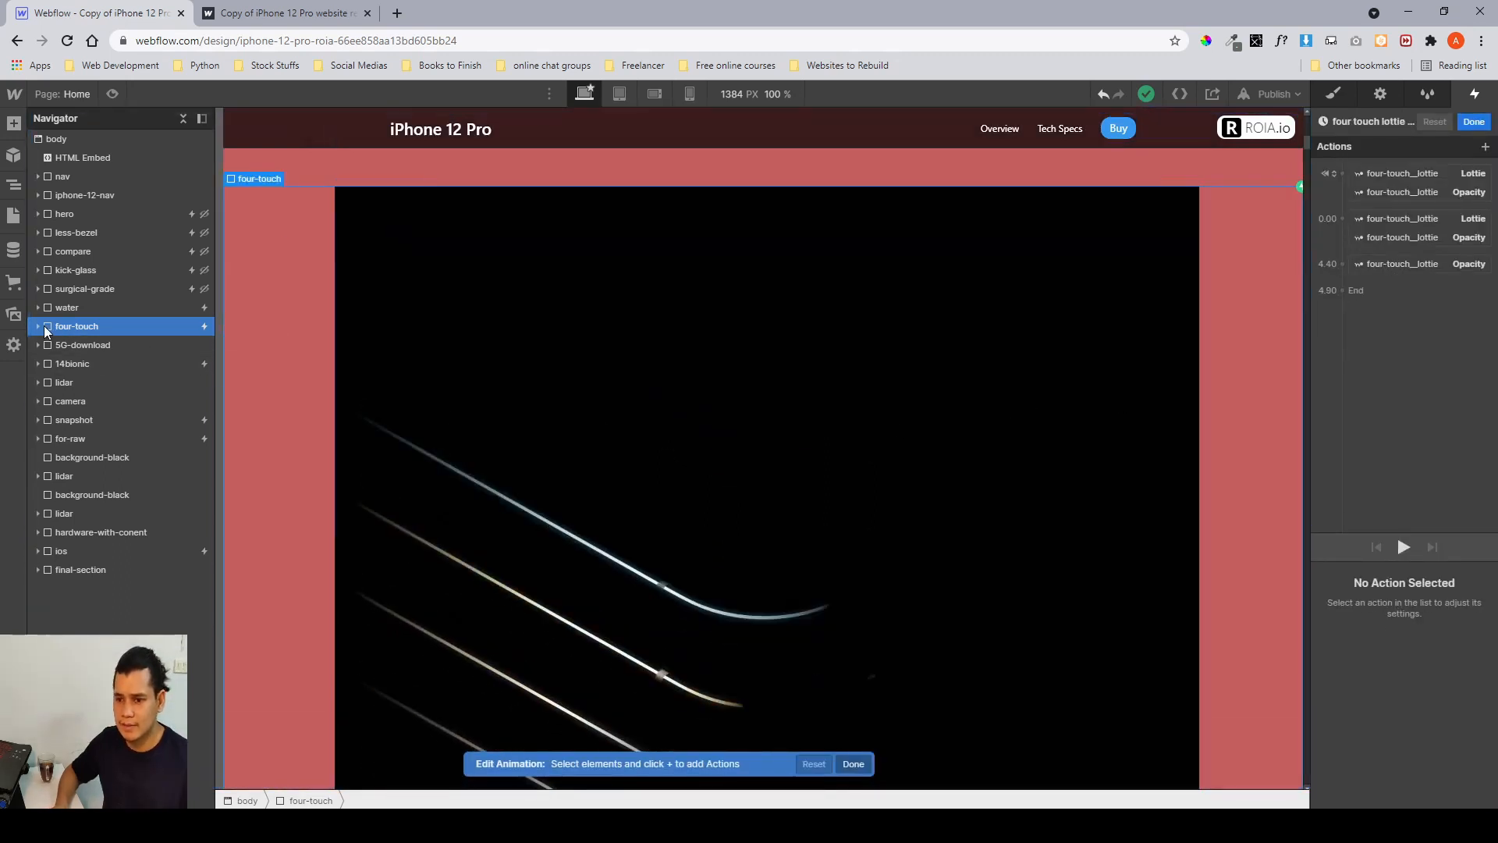
pyautogui.click(1474, 121)
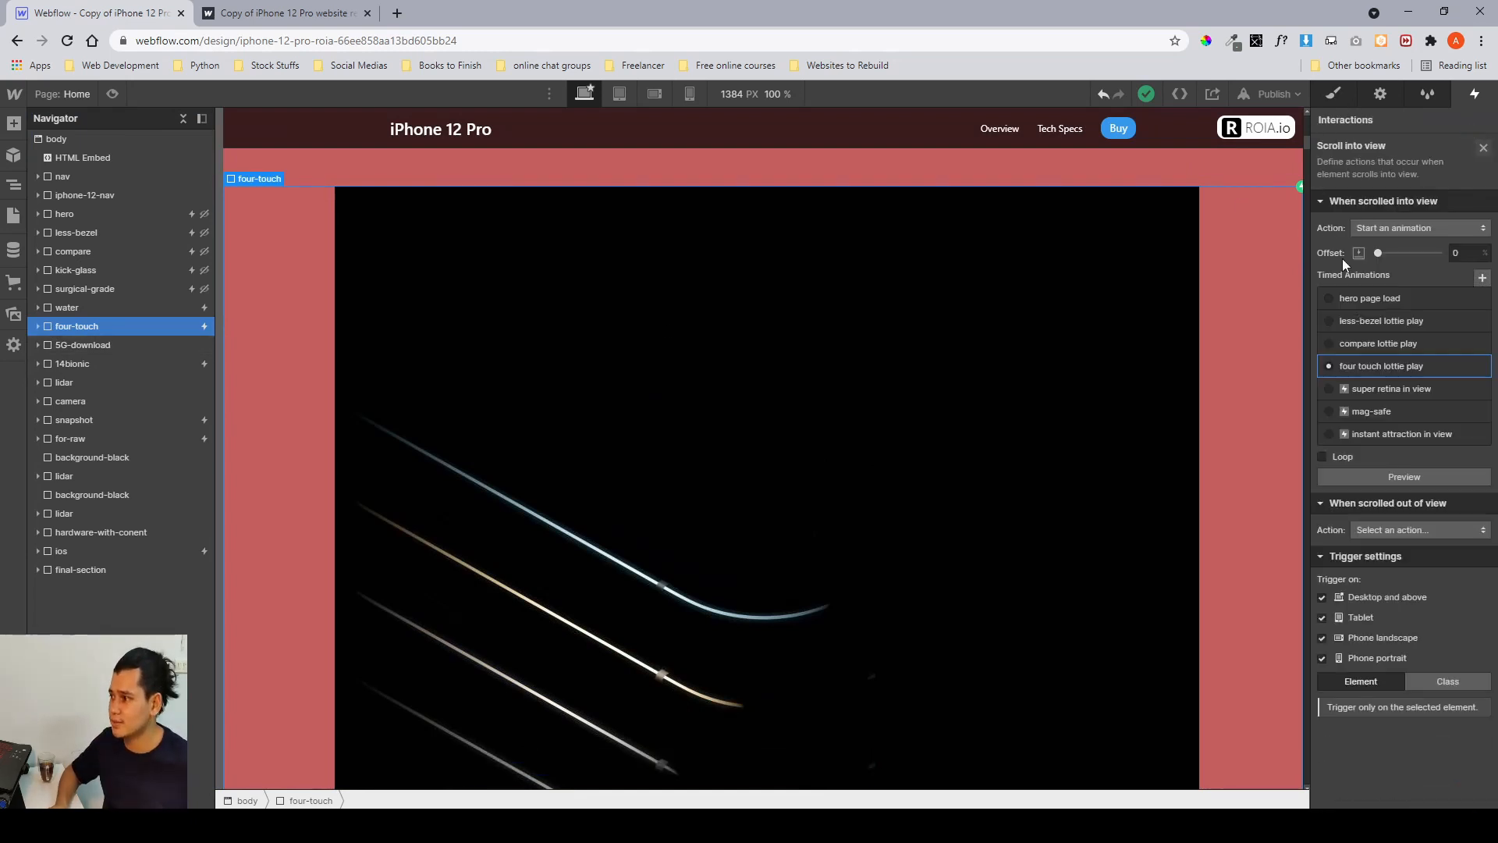
# Reopen the four touch lottie play animation, inspect its first Lottie action and expand the four-touch container.
pyautogui.click(1421, 363)
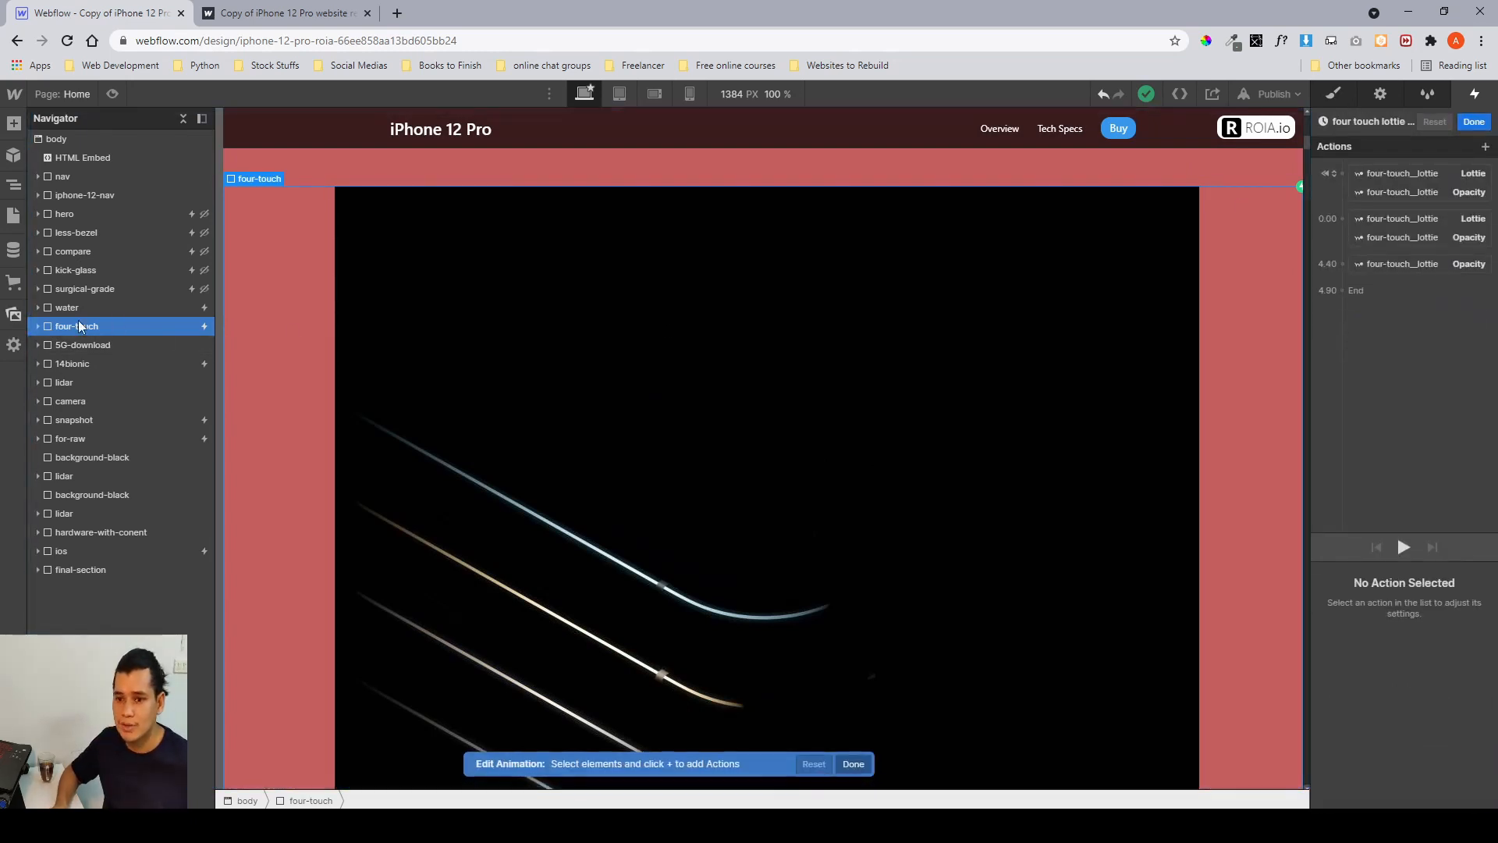
pyautogui.click(1443, 176)
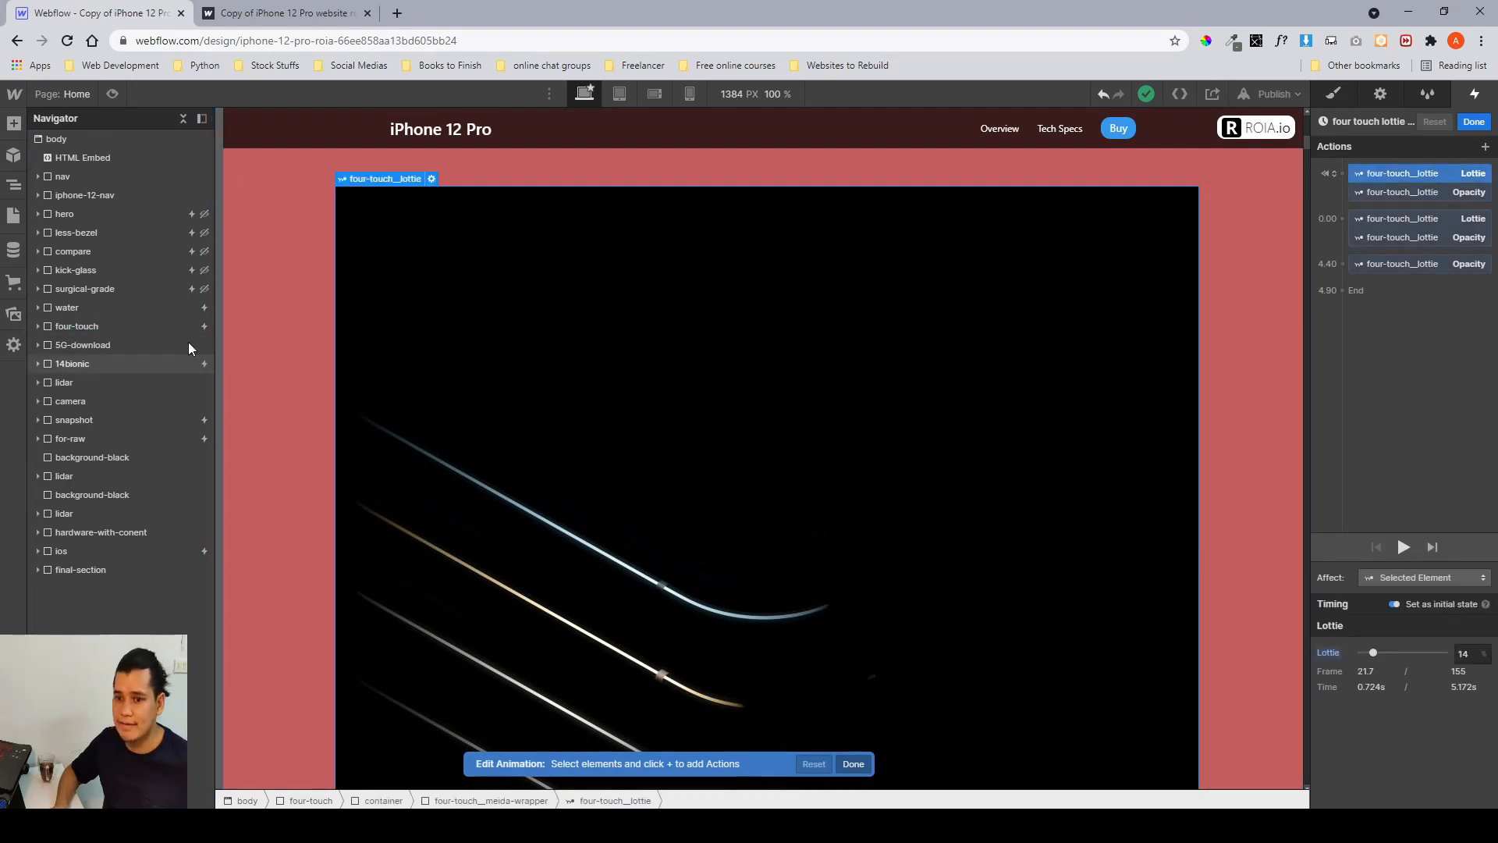
pyautogui.click(85, 326)
pyautogui.click(37, 326)
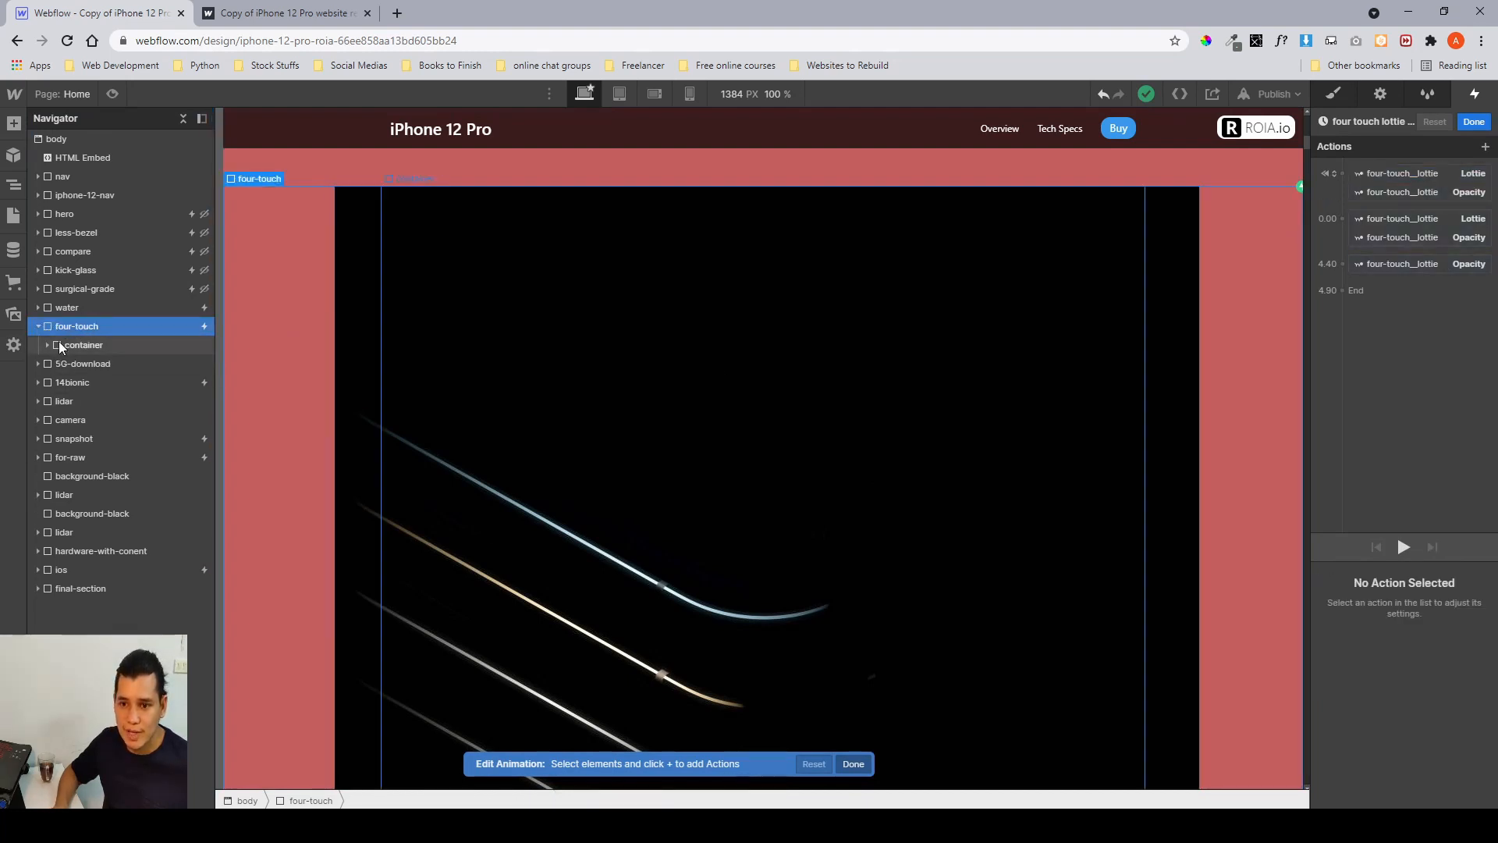
pyautogui.click(48, 345)
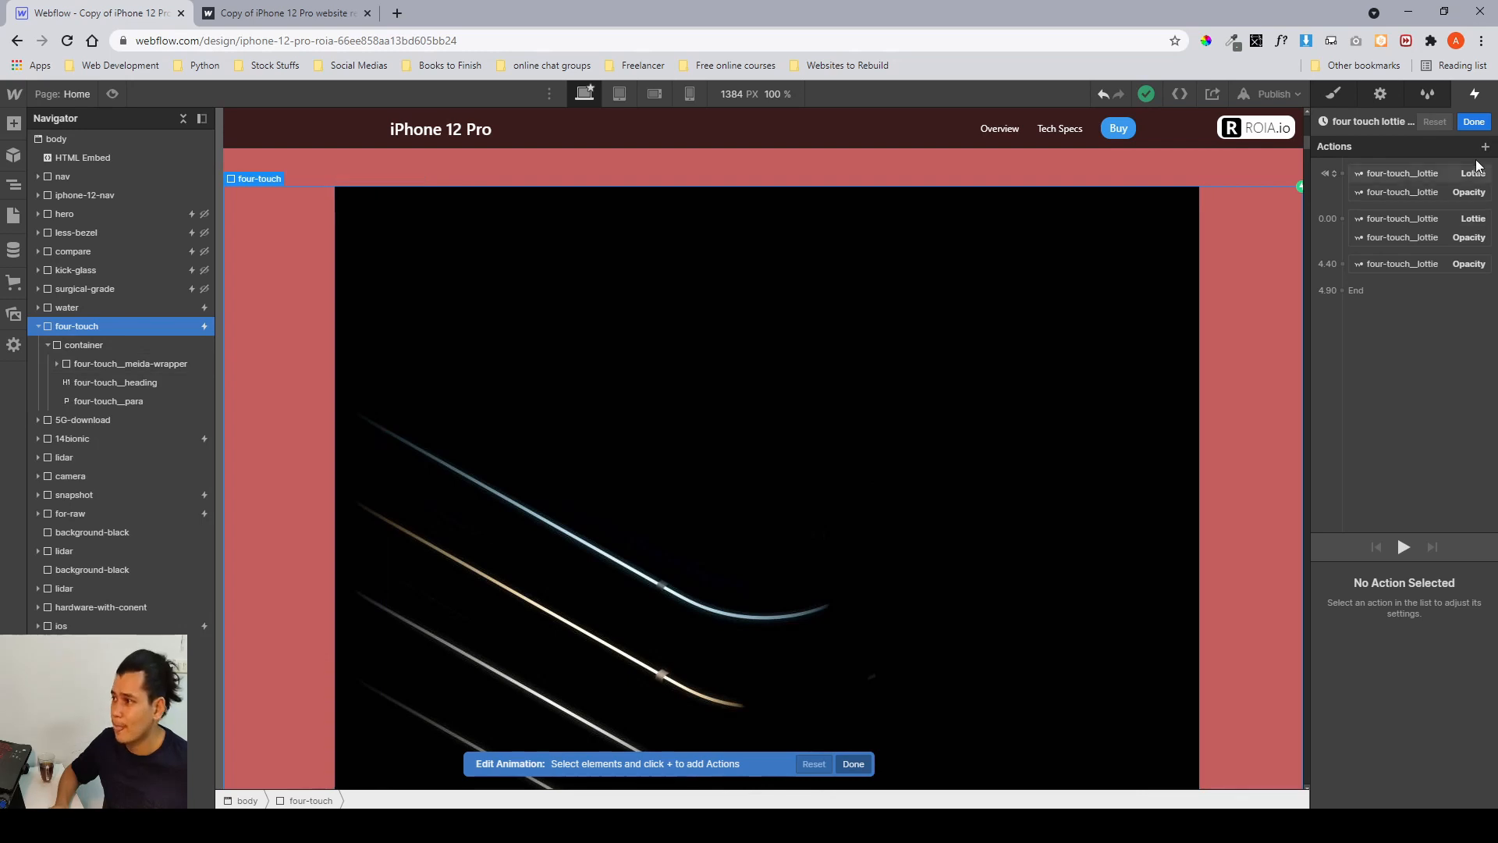
# Close the animation editor, switch to the style panel and select four-touch__meida-wrapper.
pyautogui.click(1474, 121)
pyautogui.press('s')
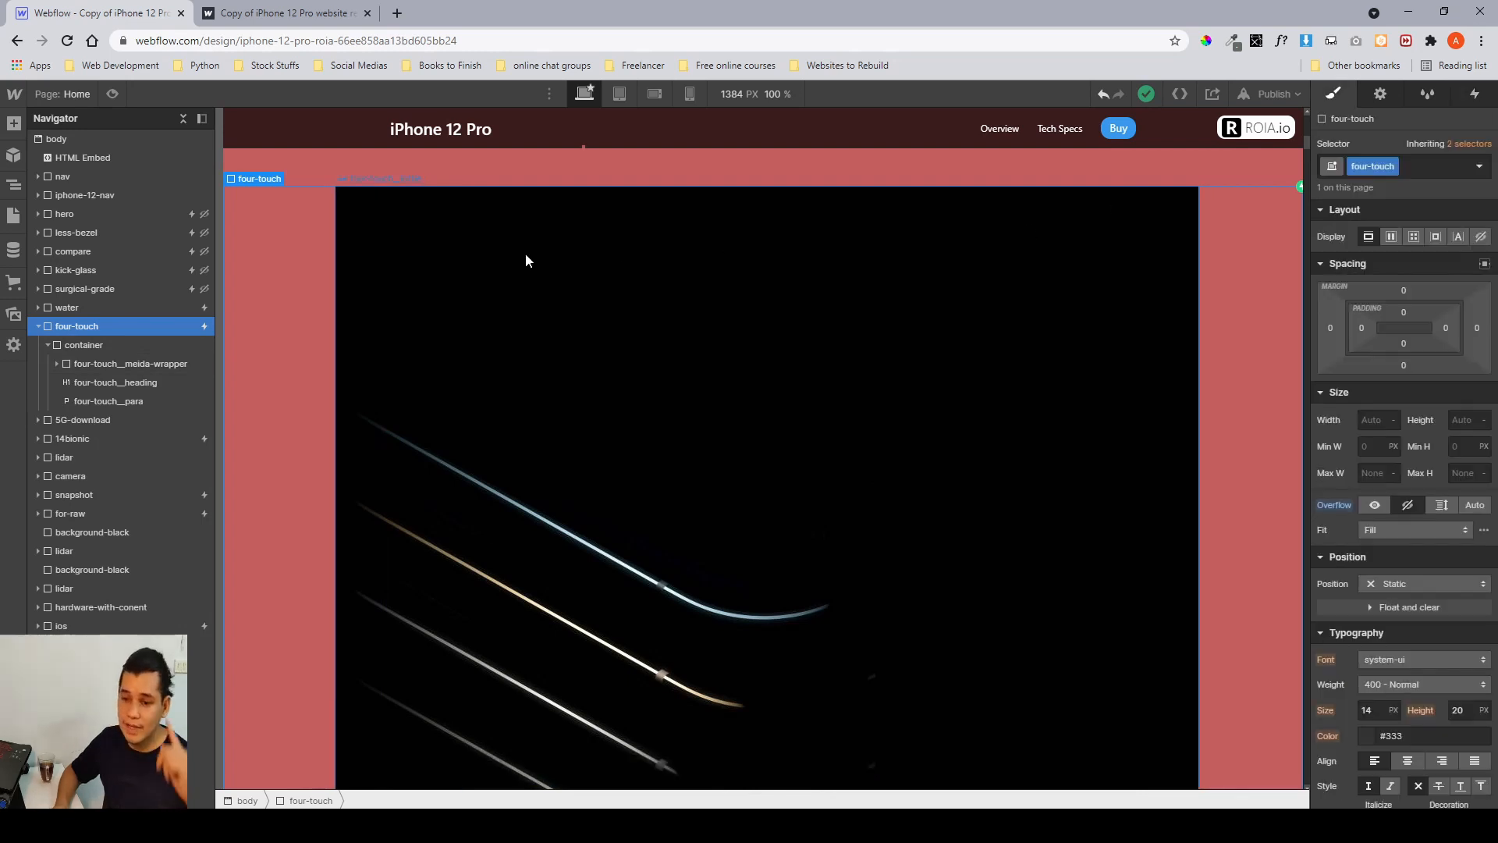
pyautogui.click(101, 363)
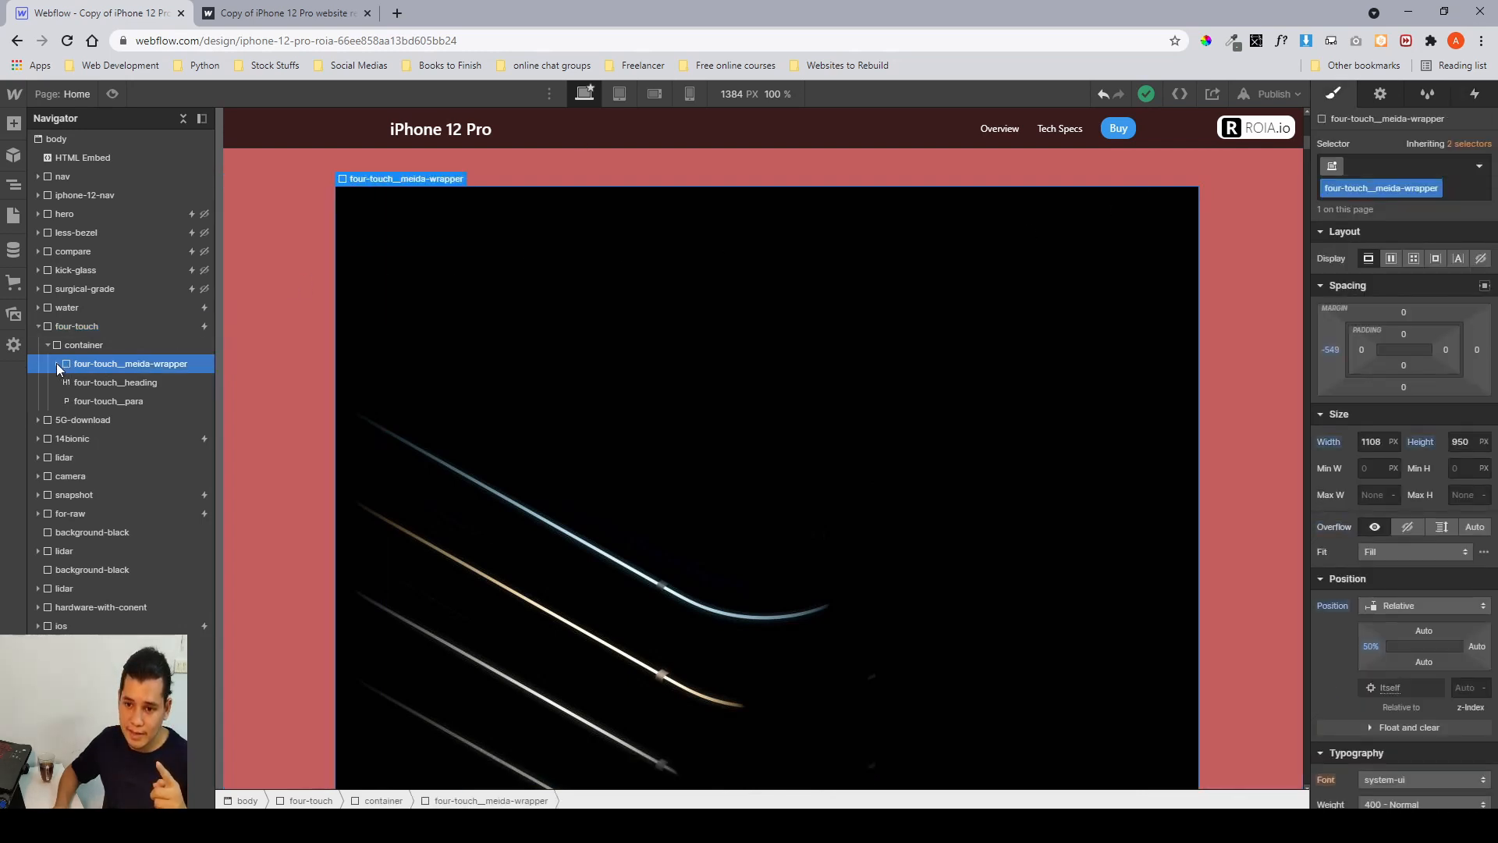
# Expand the four-touch media wrapper in the navigator and review its style settings.
pyautogui.click(56, 363)
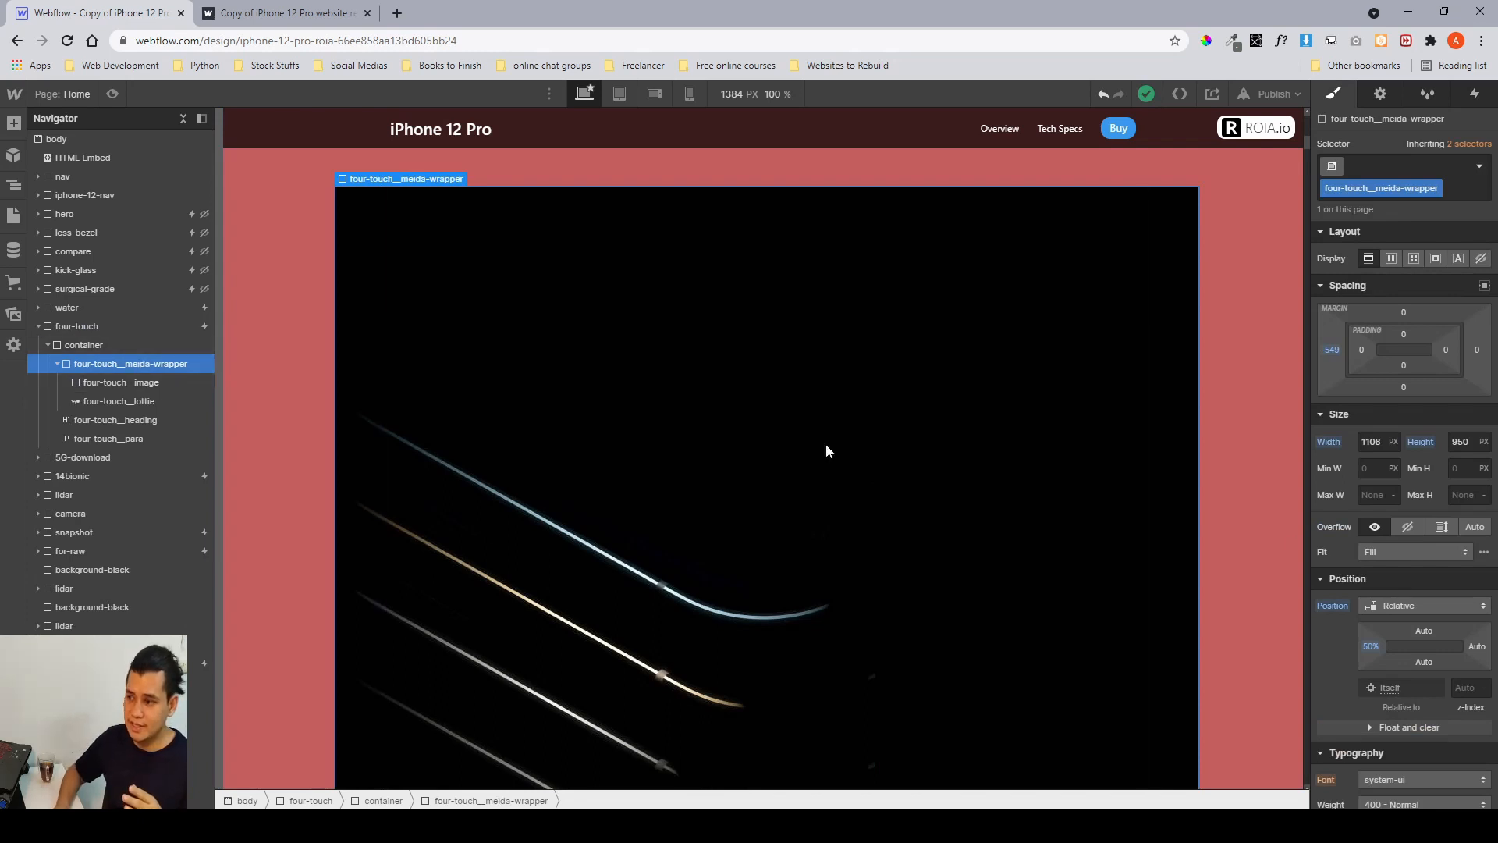
pyautogui.scroll(-2, 1396, 405)
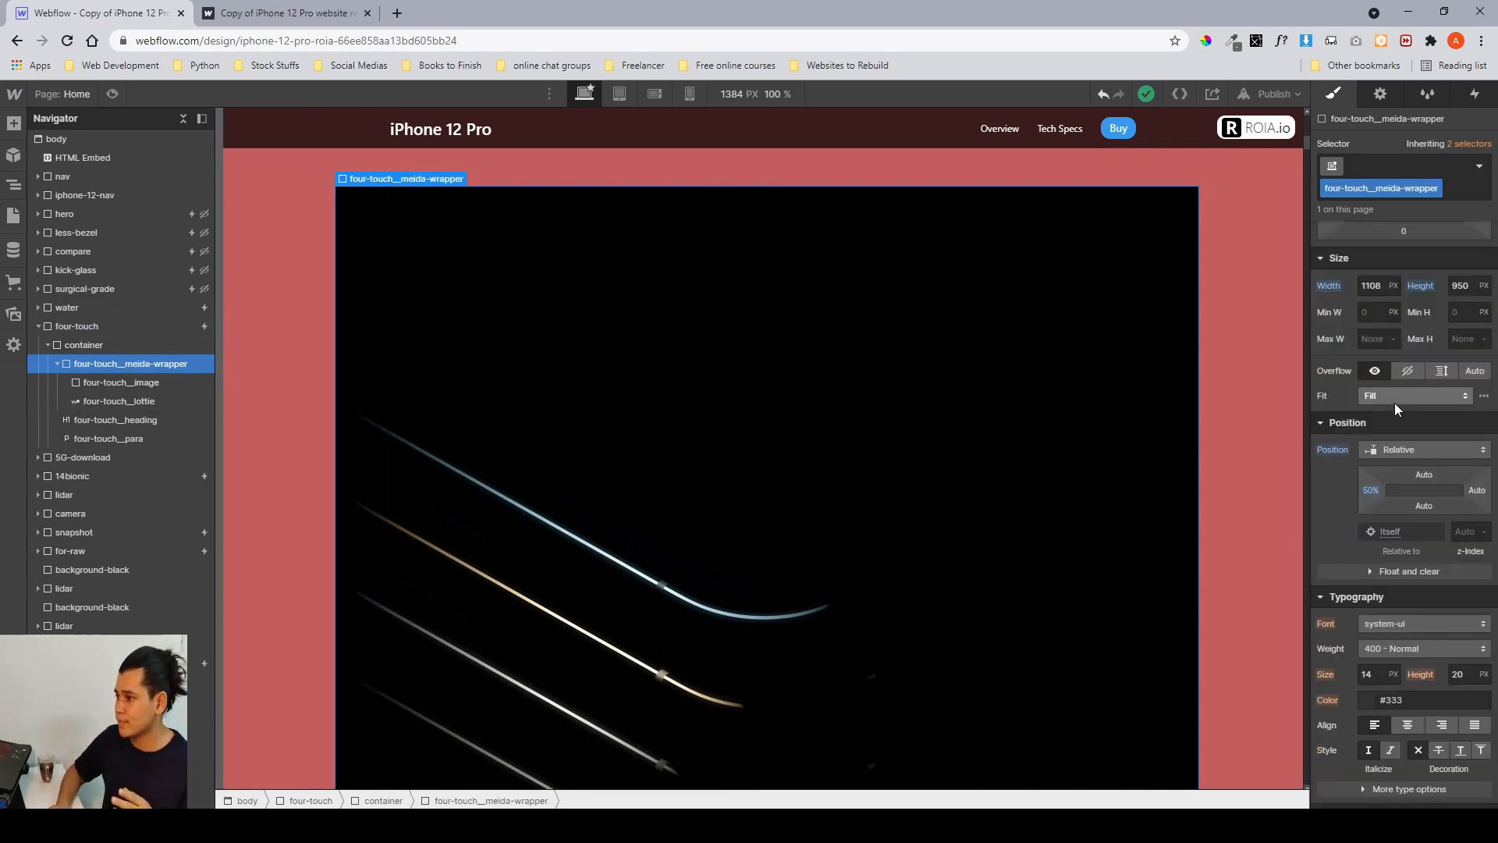
pyautogui.scroll(-5, 1394, 403)
pyautogui.scroll(5, 1394, 403)
pyautogui.scroll(-2, 1140, 378)
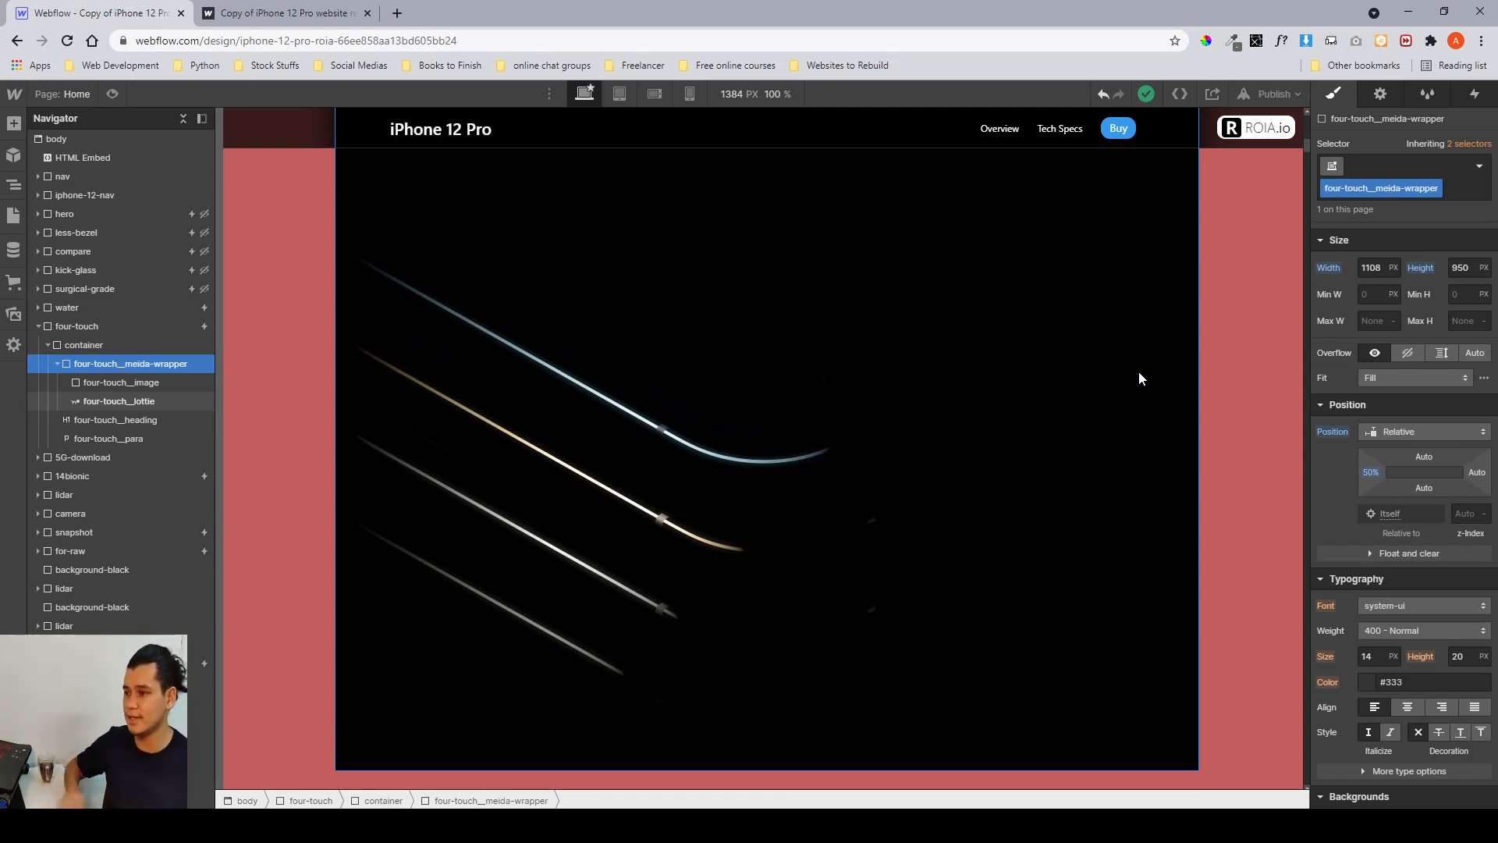
pyautogui.scroll(2, 555, 361)
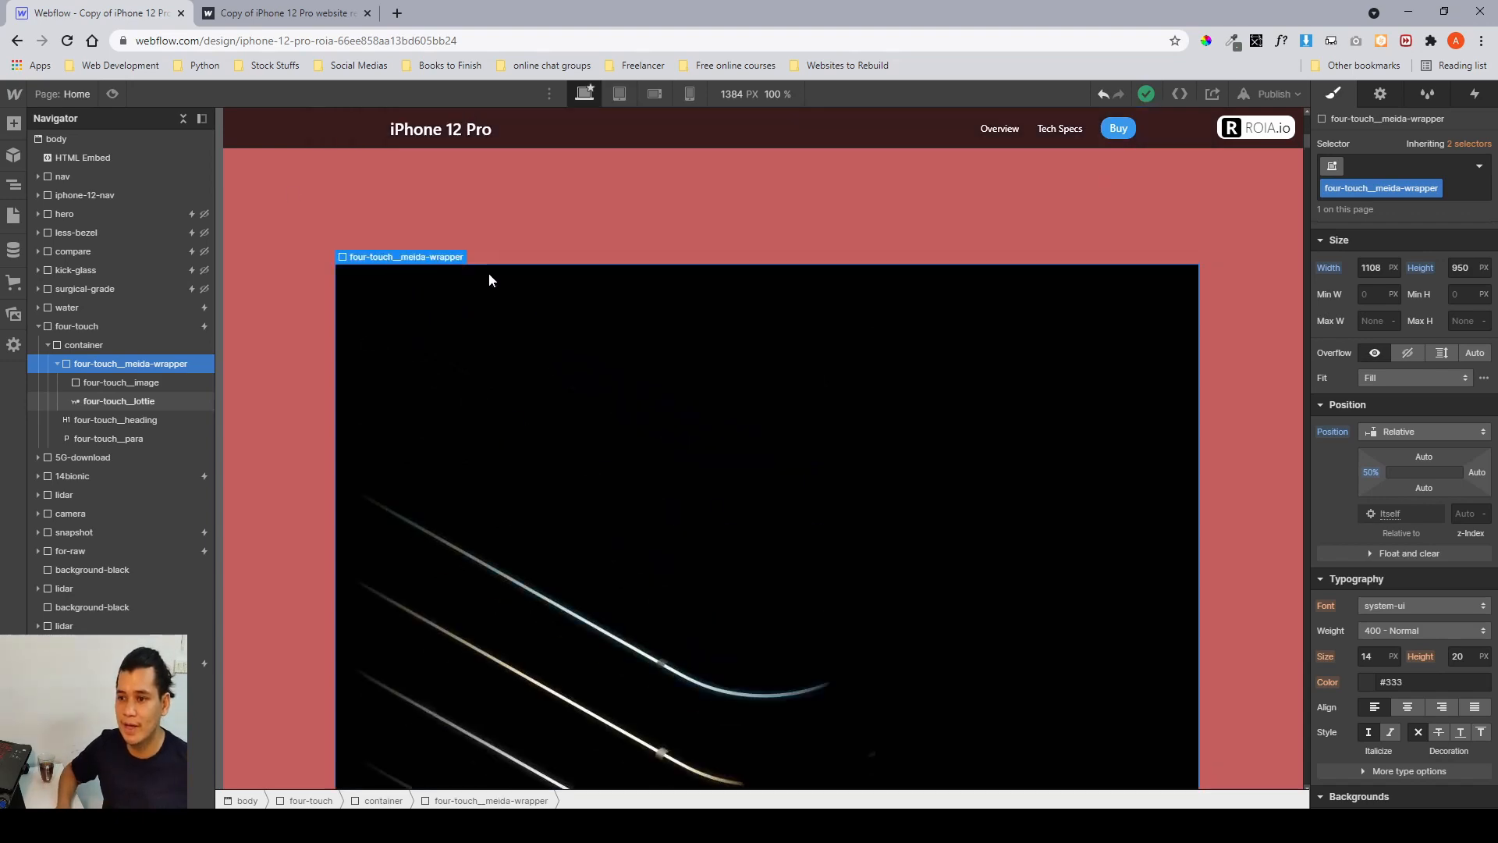
pyautogui.click(224, 15)
pyautogui.scroll(4, 287, 252)
pyautogui.click(123, 13)
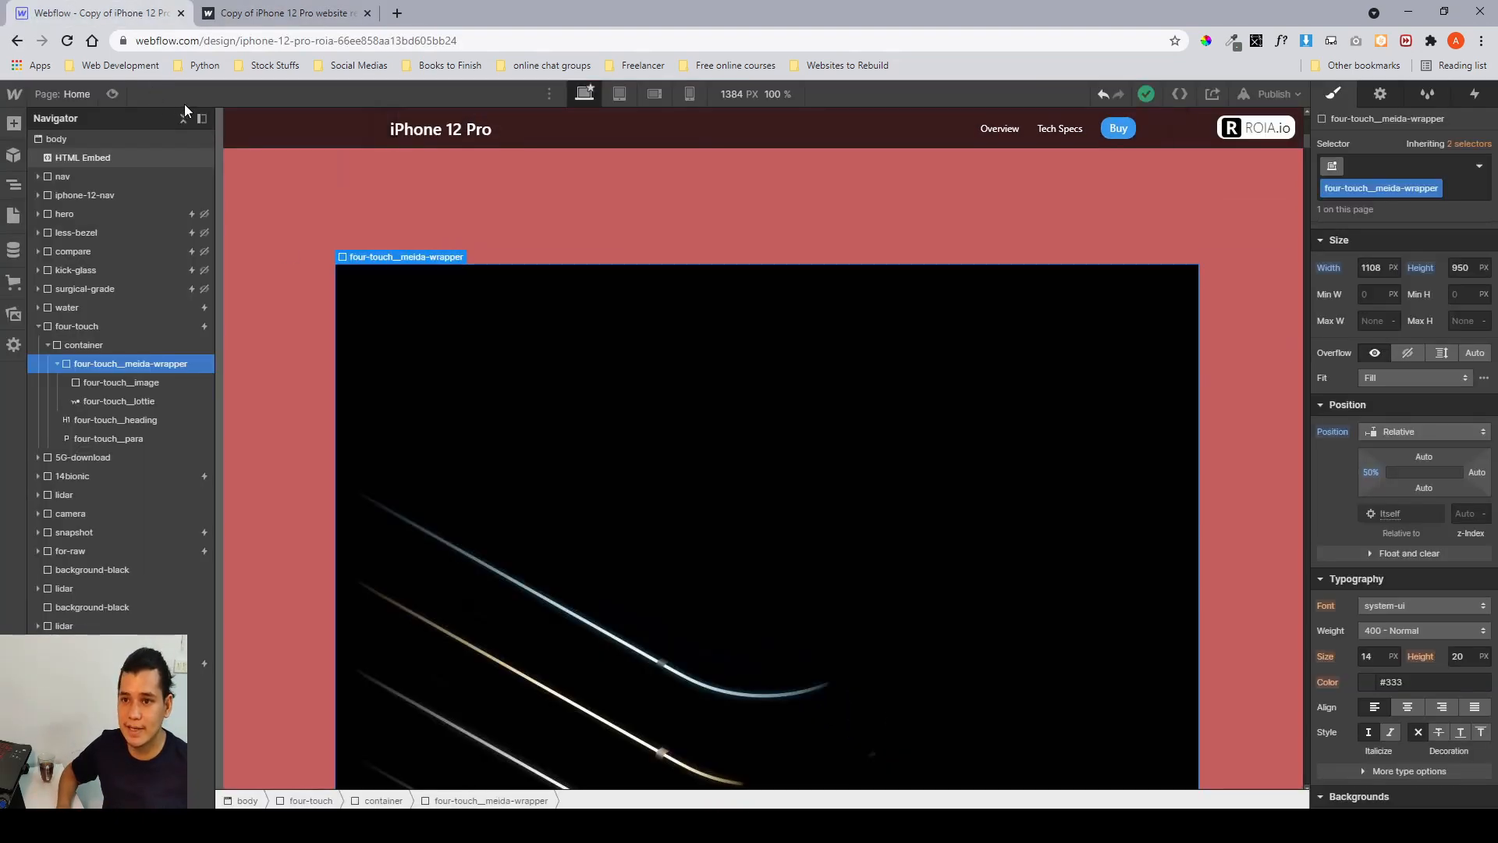
pyautogui.scroll(-5, 415, 391)
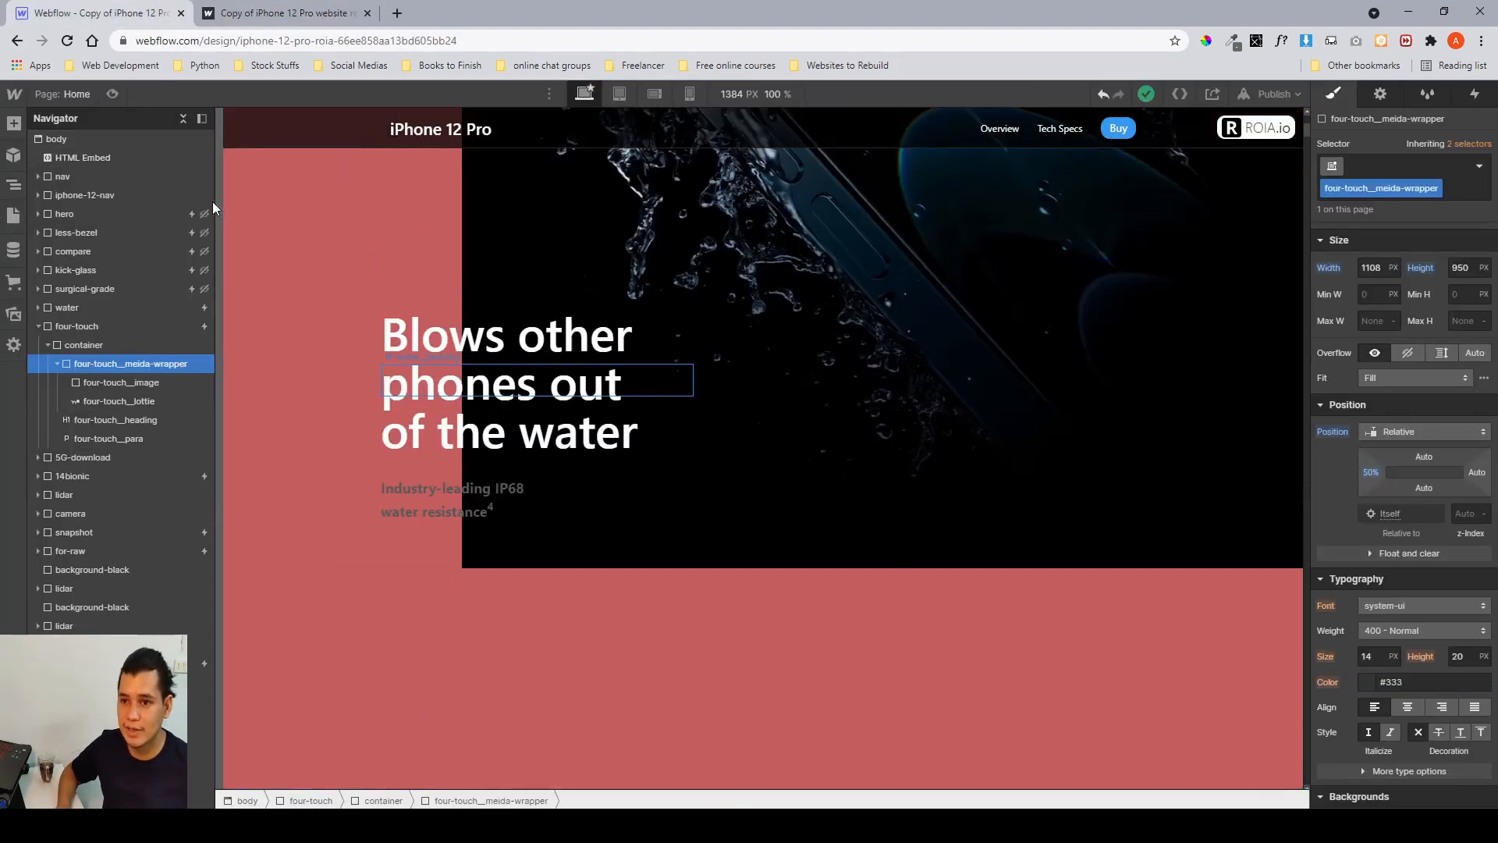
# Preview the page and scroll through the water and four-touch sections to check their animations.
pyautogui.click(113, 94)
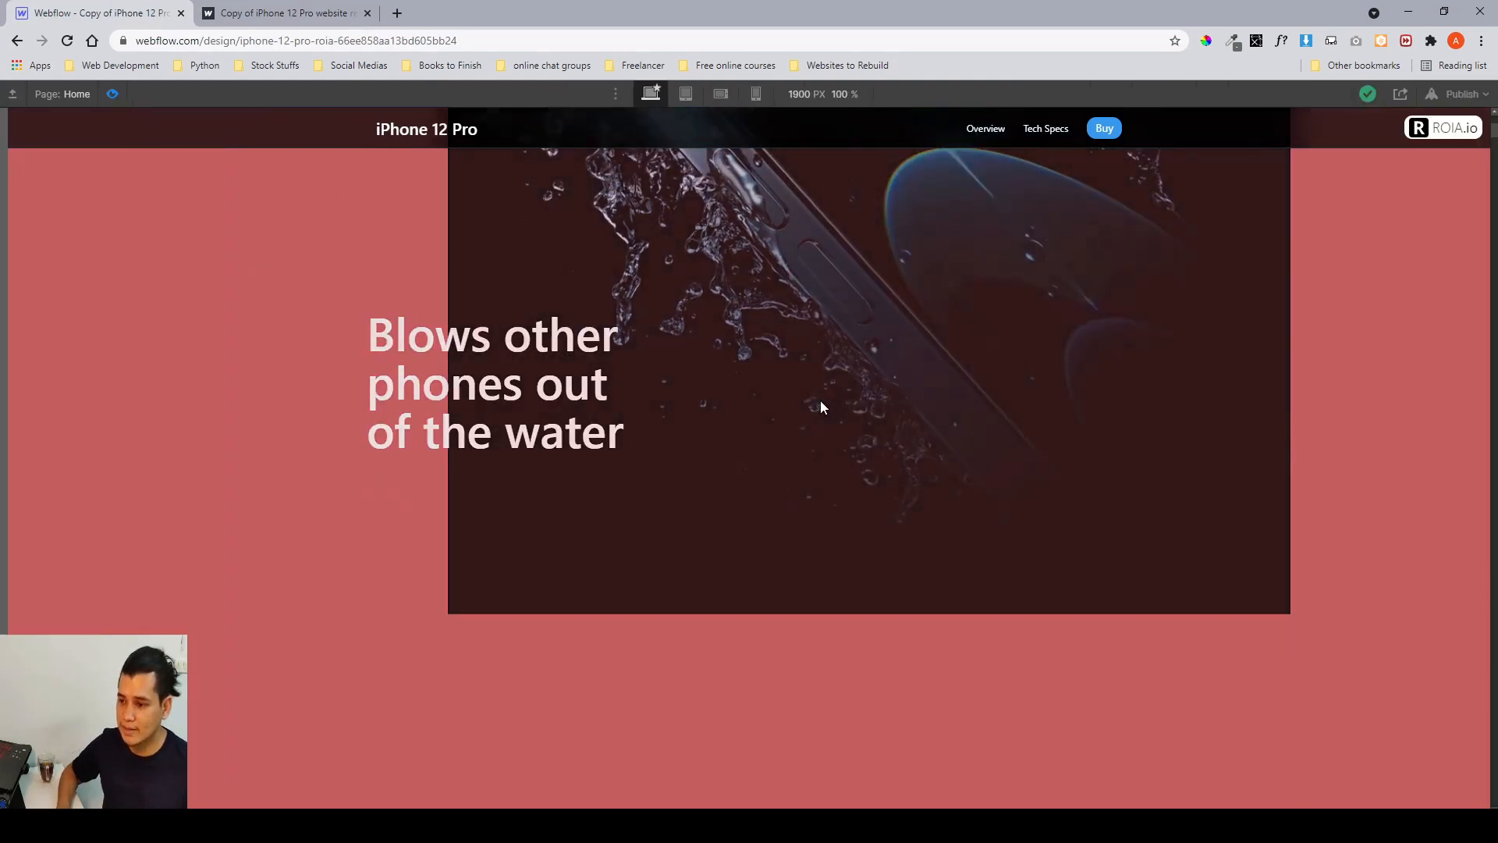
pyautogui.scroll(-10, 821, 399)
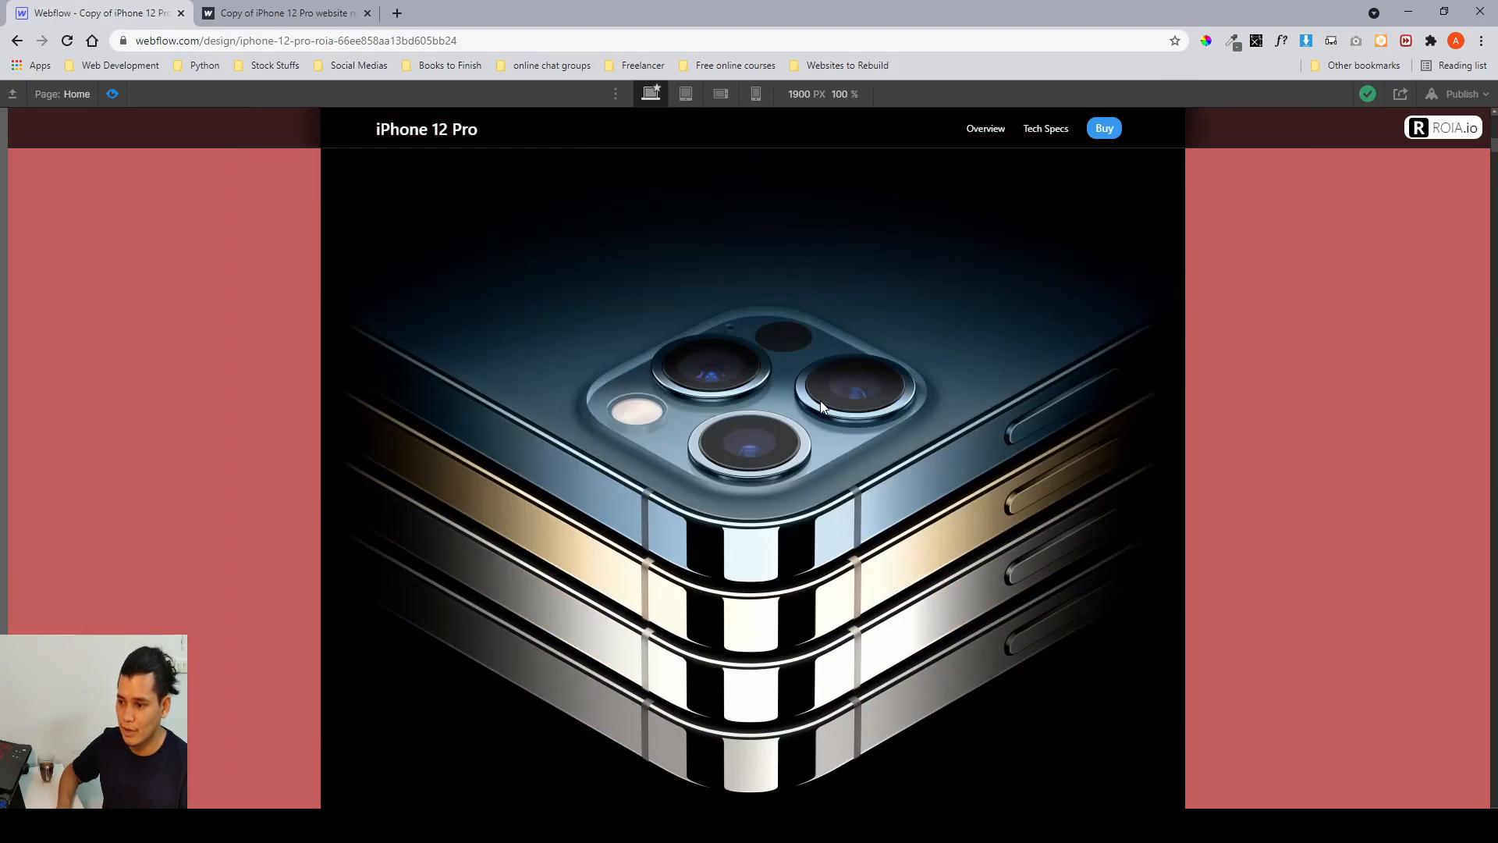
pyautogui.scroll(10, 821, 400)
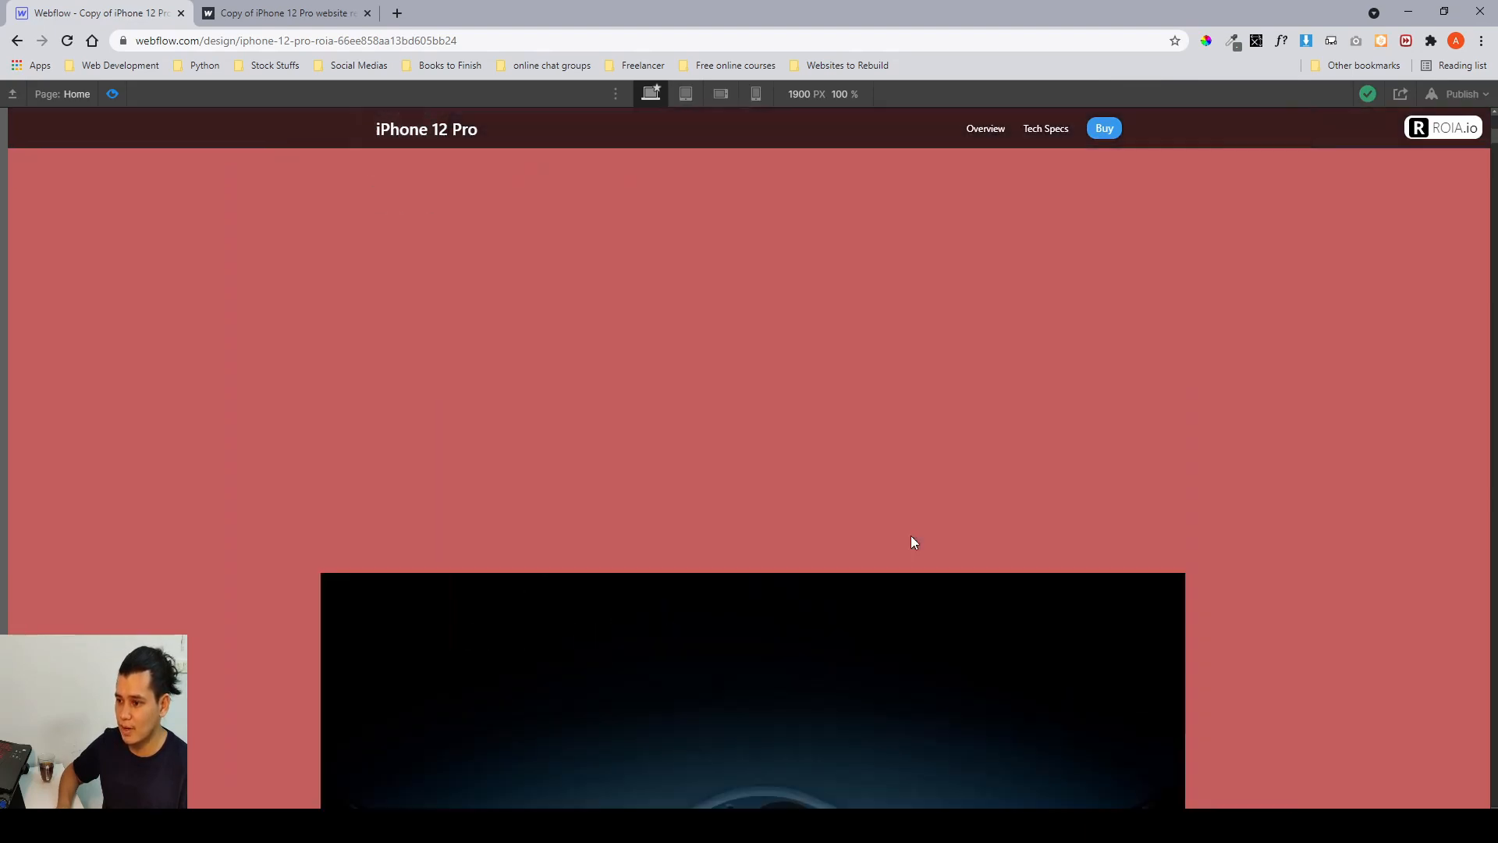
pyautogui.scroll(-5, 911, 535)
pyautogui.scroll(13, 911, 536)
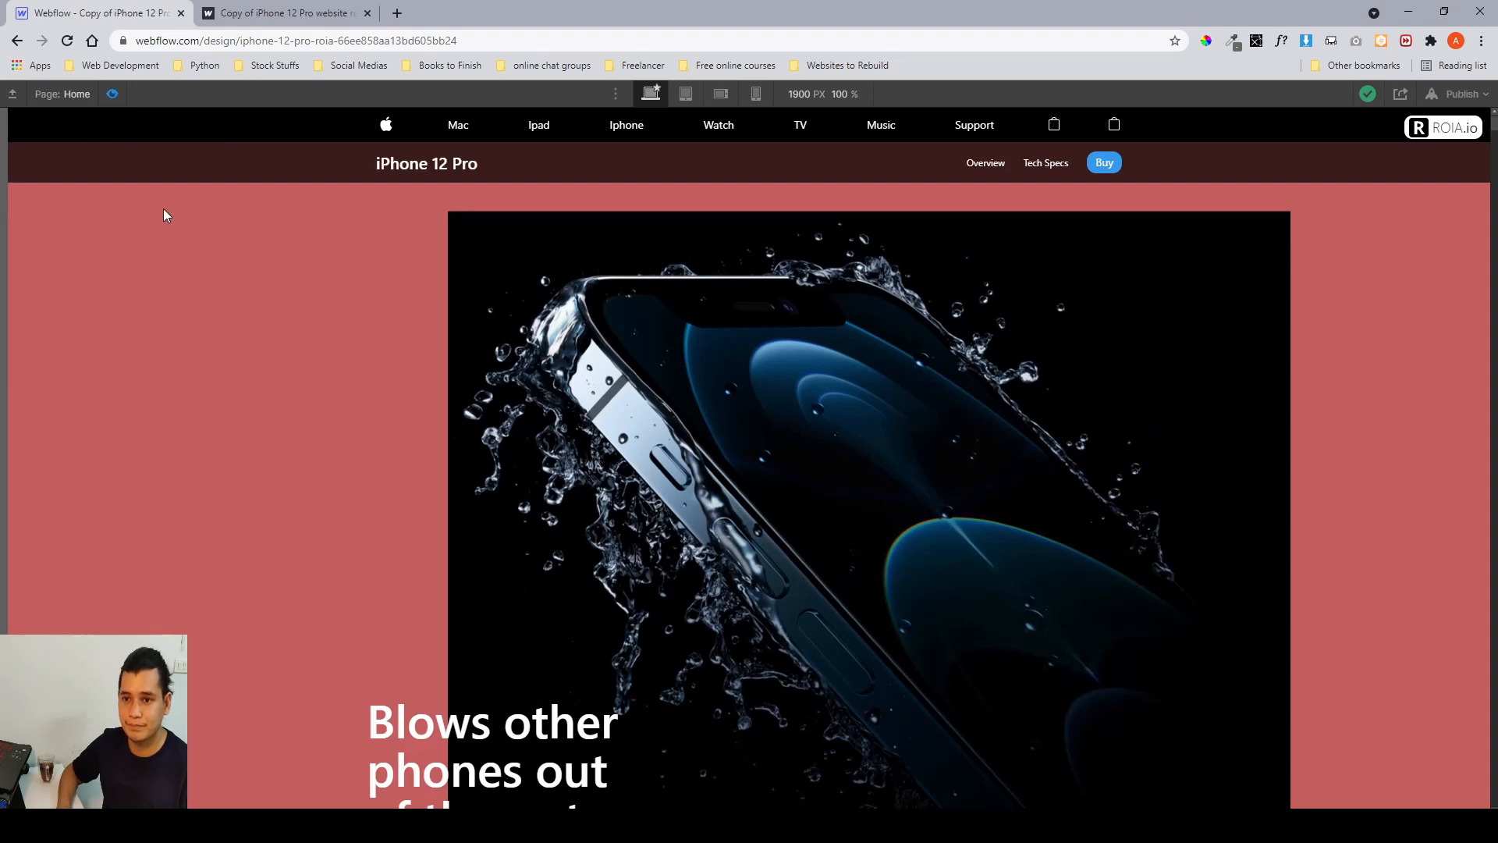
pyautogui.click(113, 94)
pyautogui.click(113, 94)
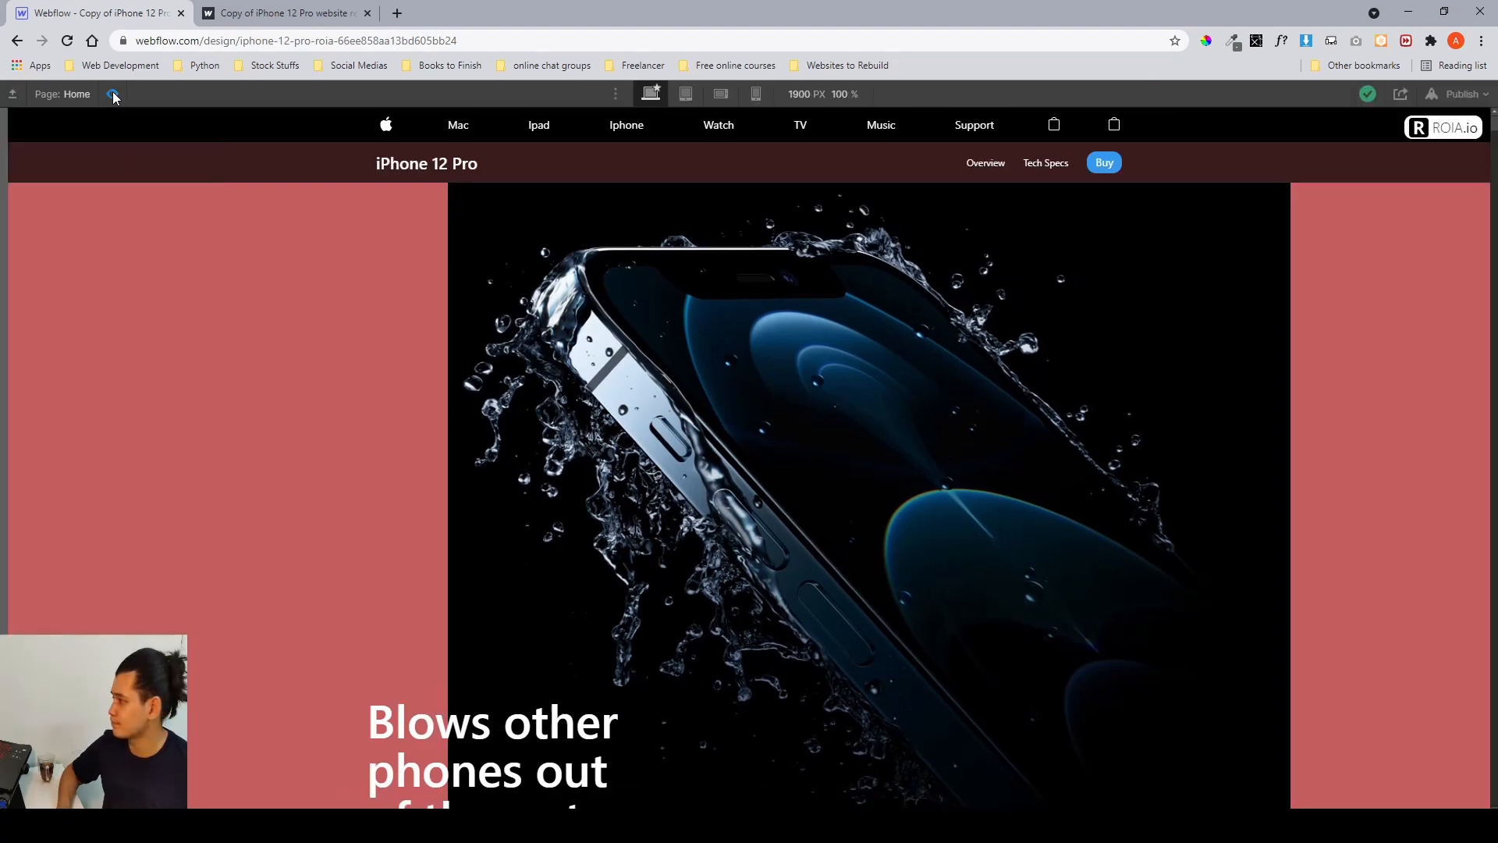
pyautogui.scroll(-10, 723, 469)
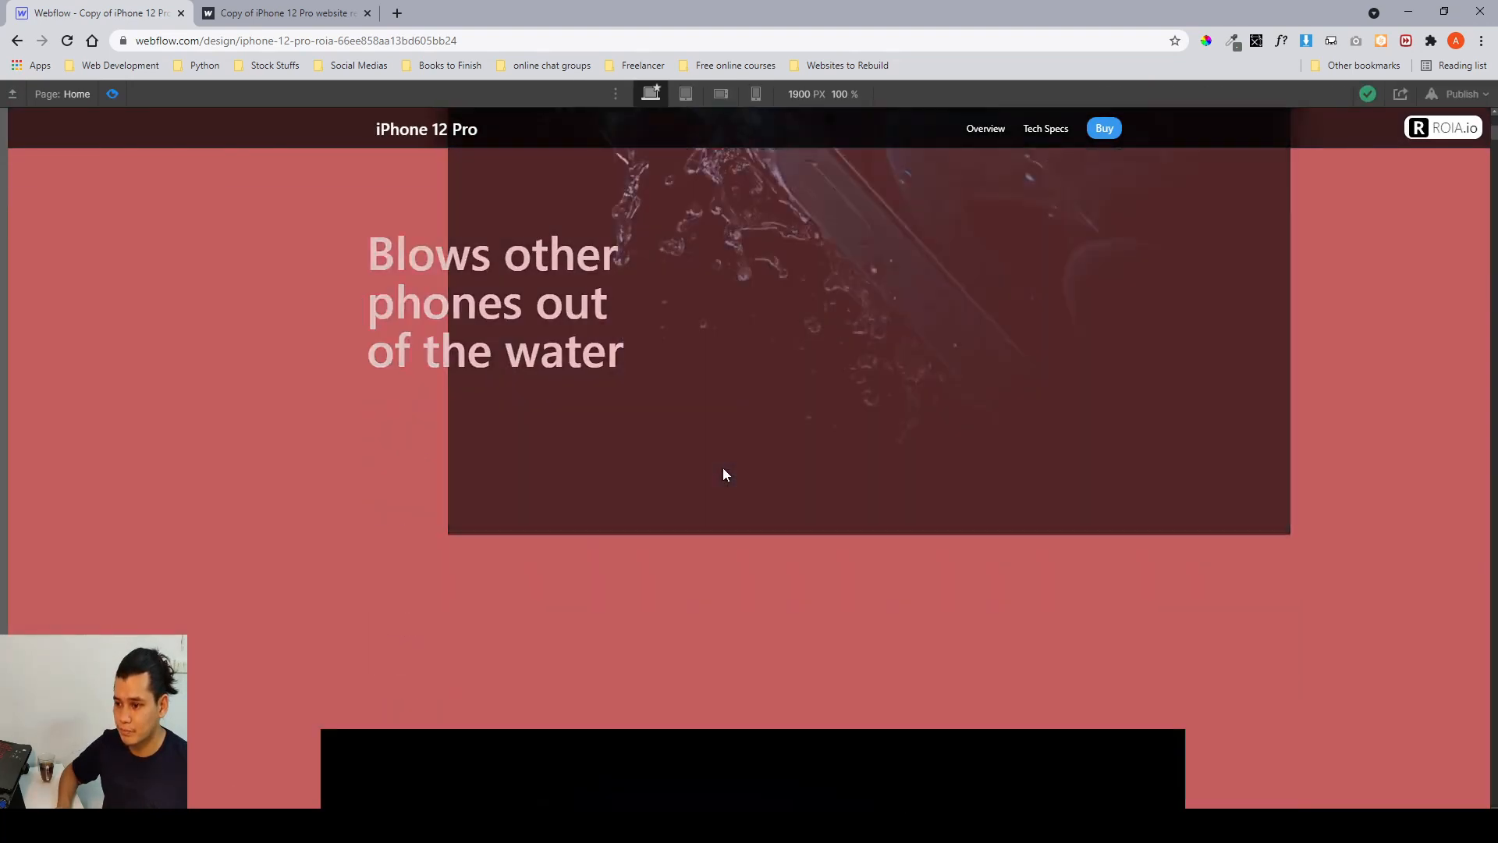
pyautogui.scroll(-3, 722, 466)
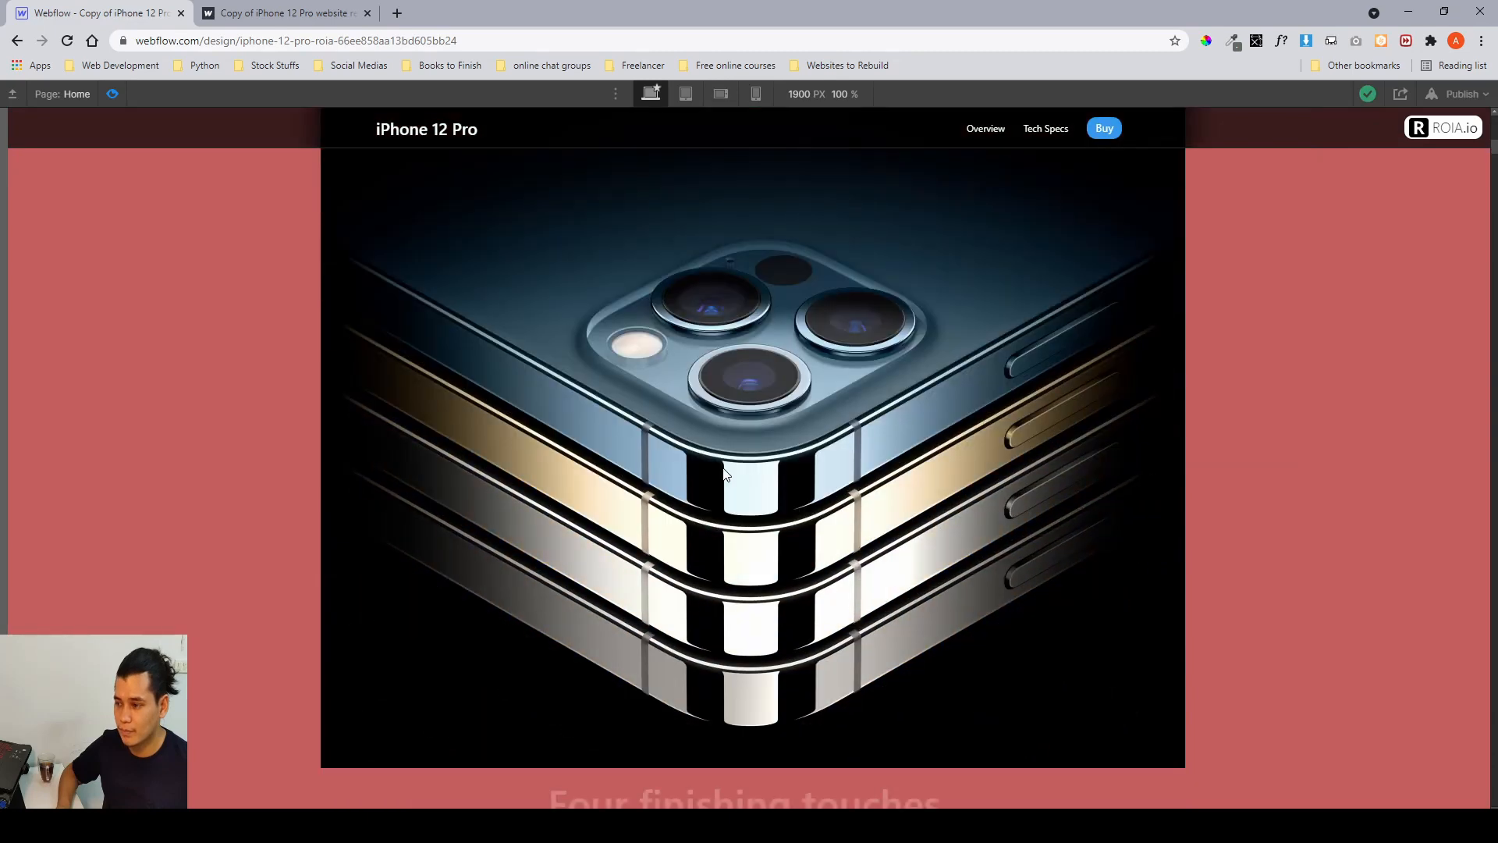
pyautogui.scroll(2, 723, 466)
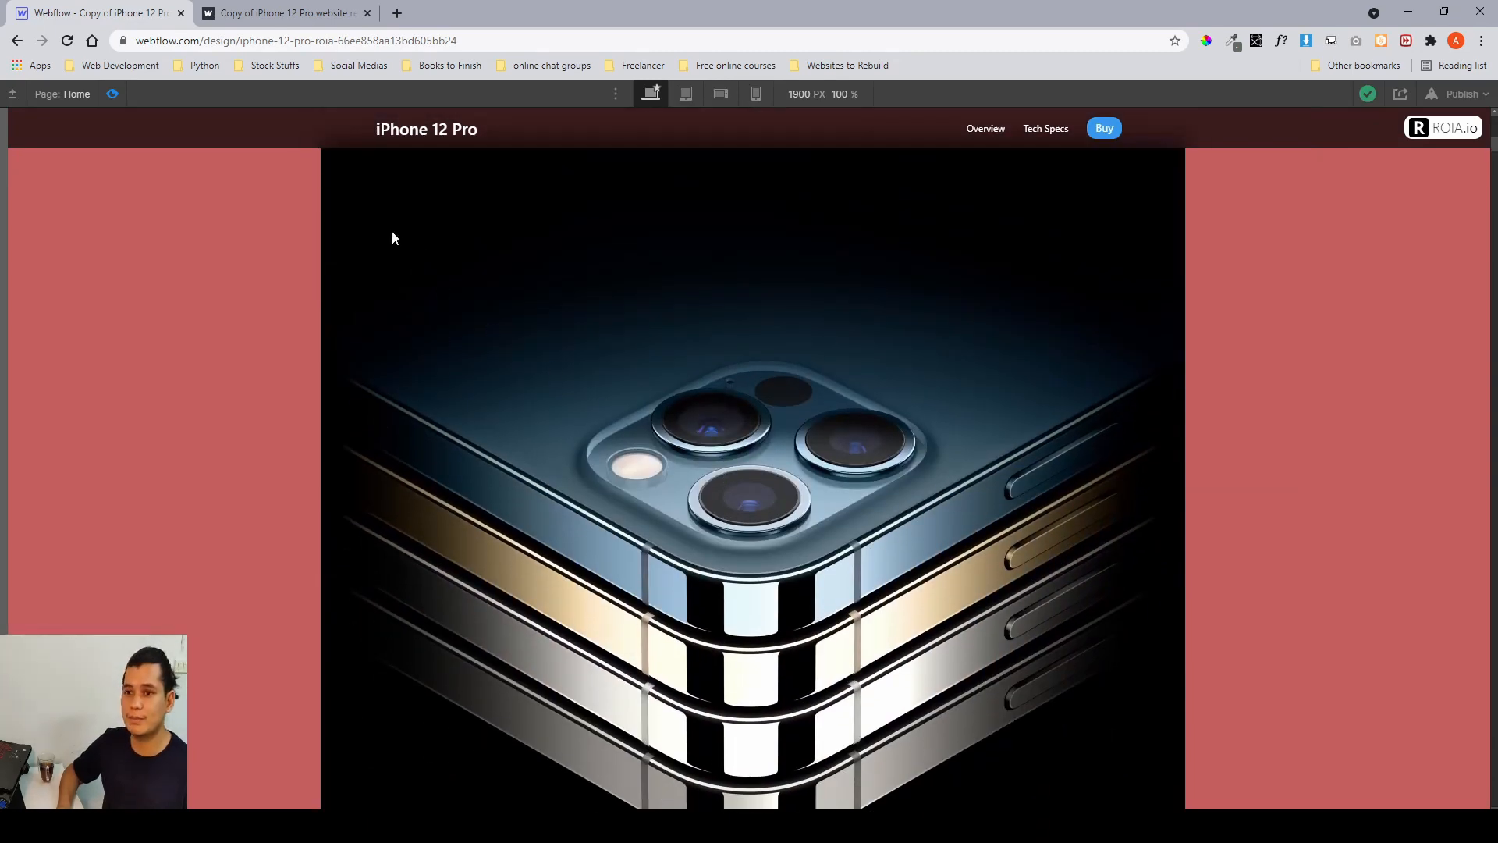
# Switch to the published site tab, reload it and scroll through the kick-glass, surgical-grade and four-touch sections.
pyautogui.click(250, 15)
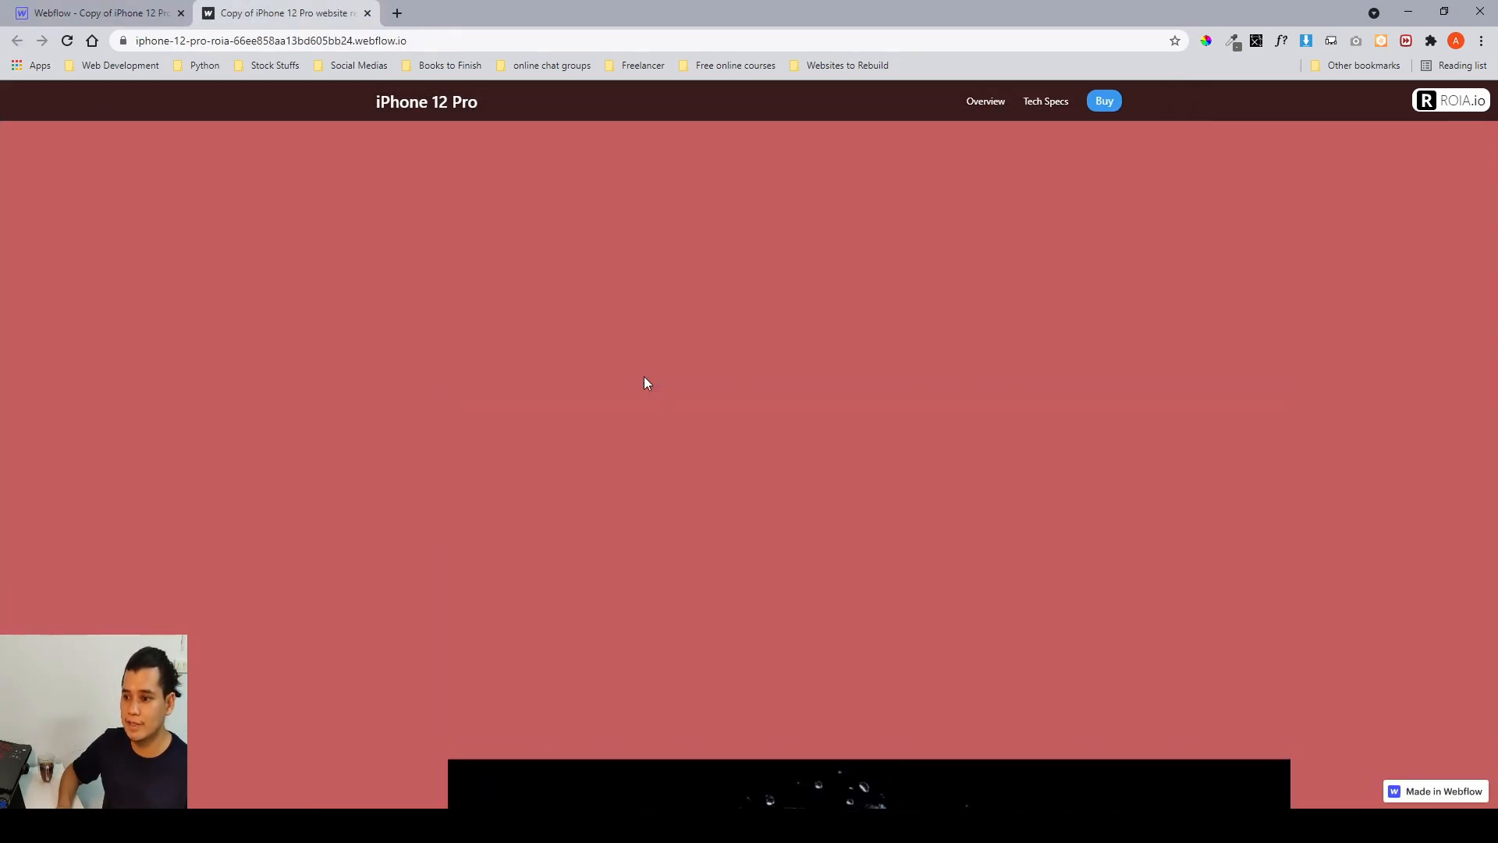
pyautogui.scroll(11, 644, 376)
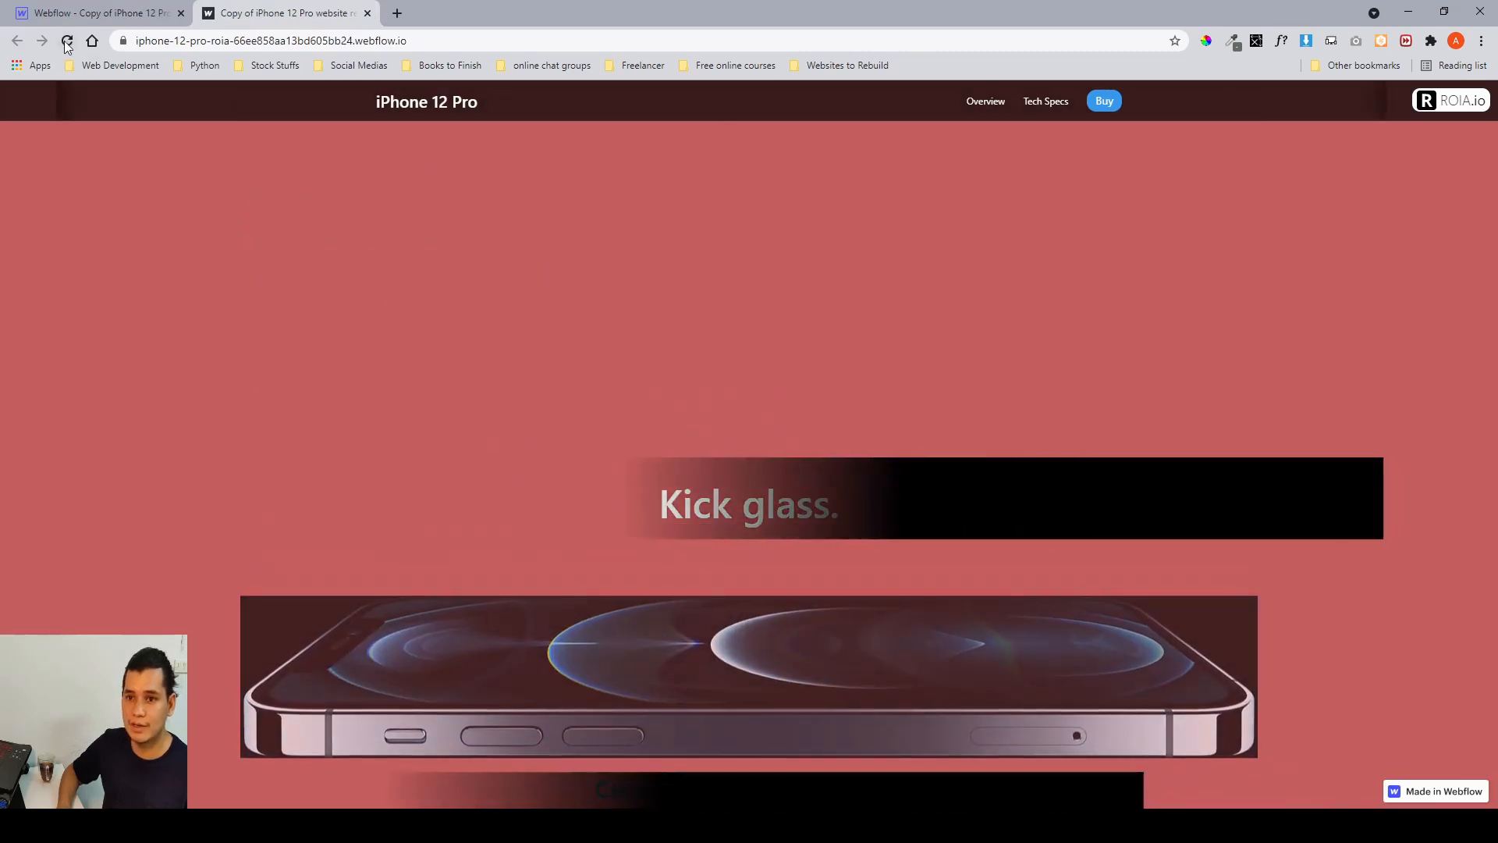
pyautogui.click(68, 40)
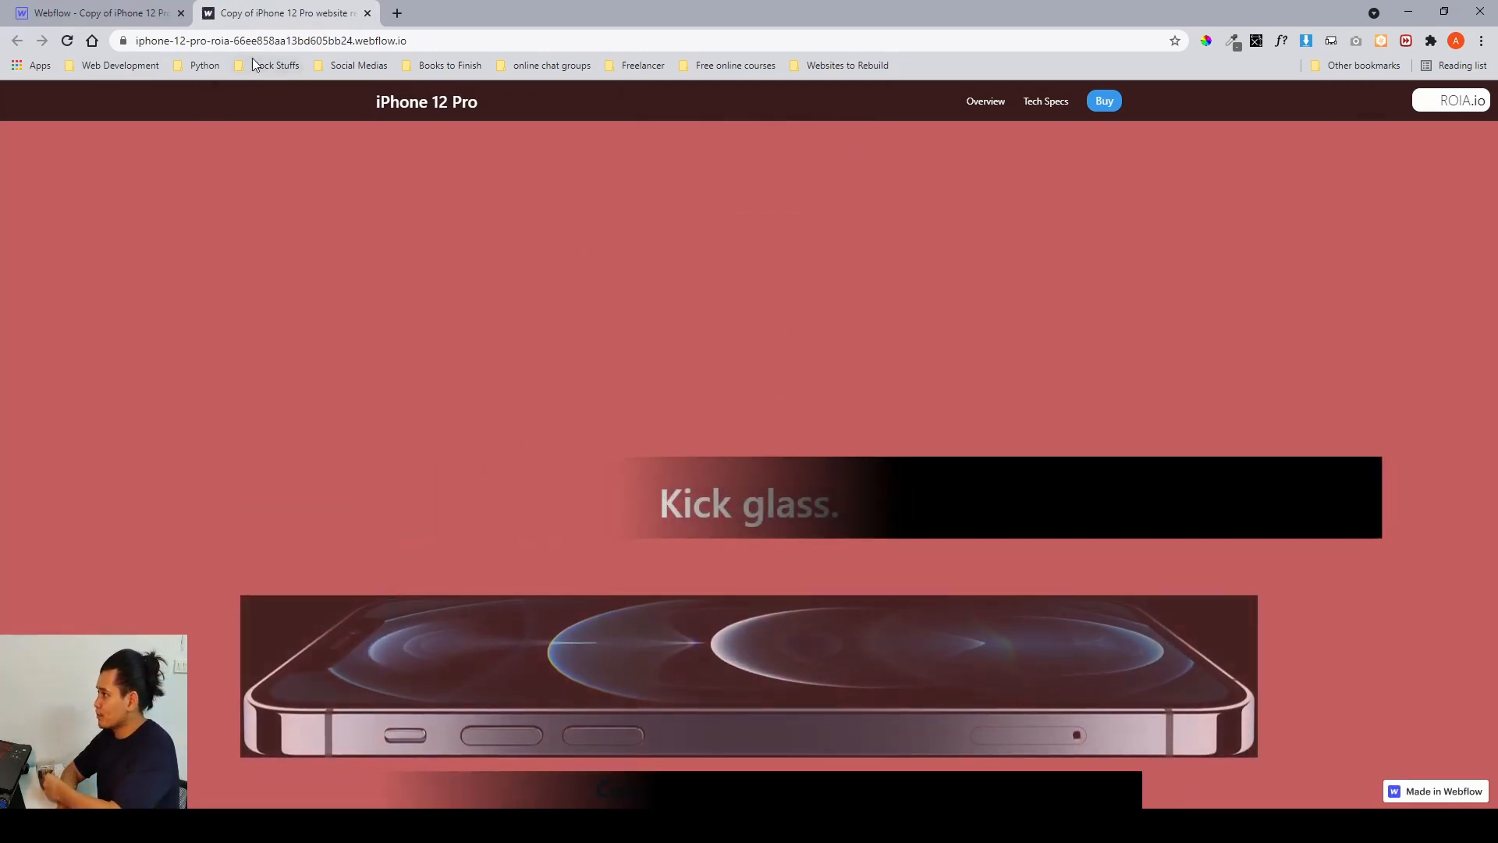
pyautogui.scroll(-5, 376, 222)
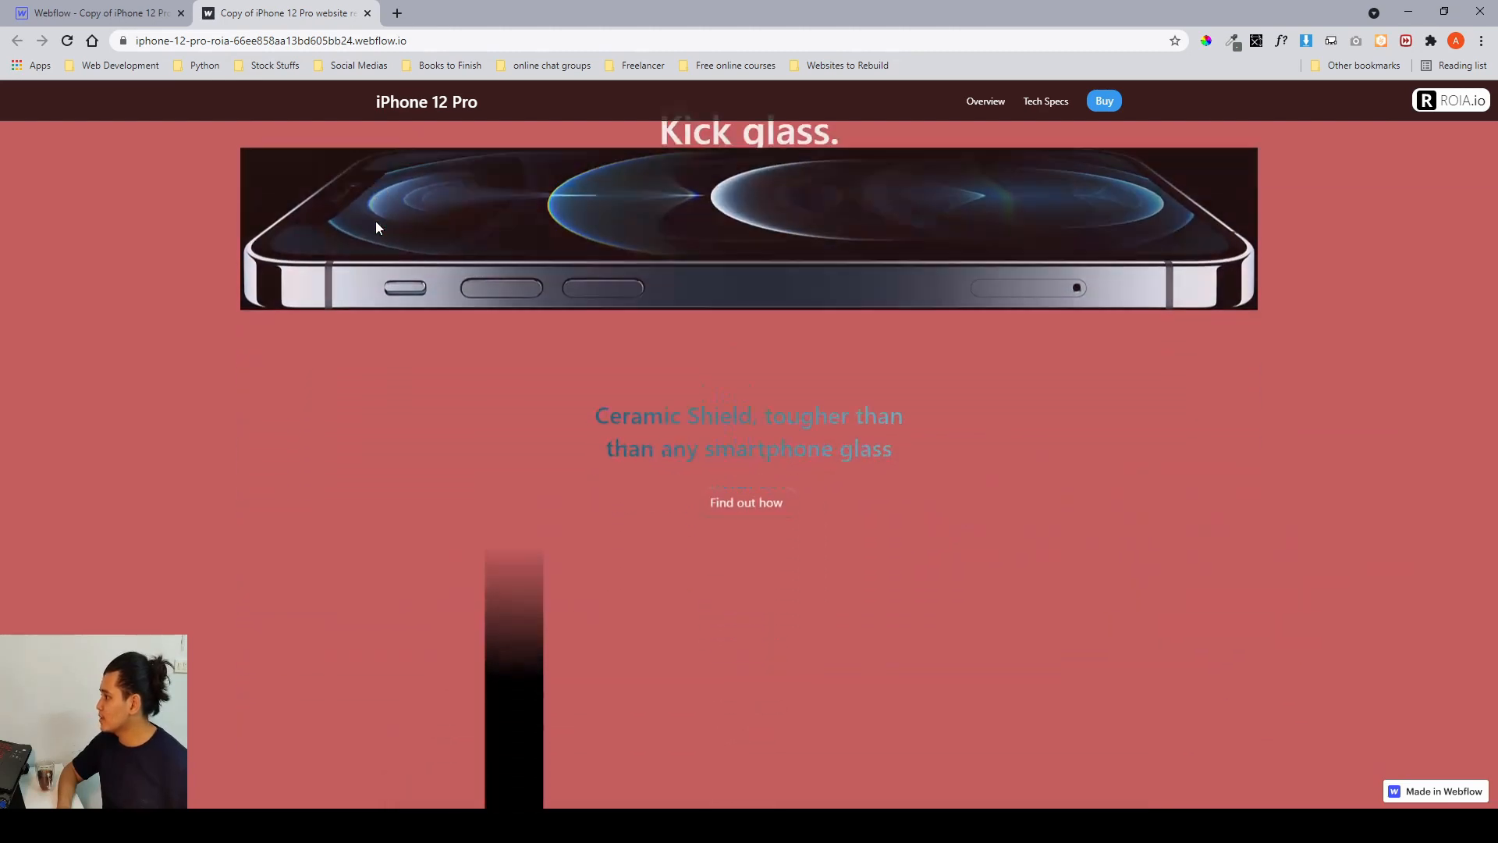
pyautogui.scroll(-10, 376, 222)
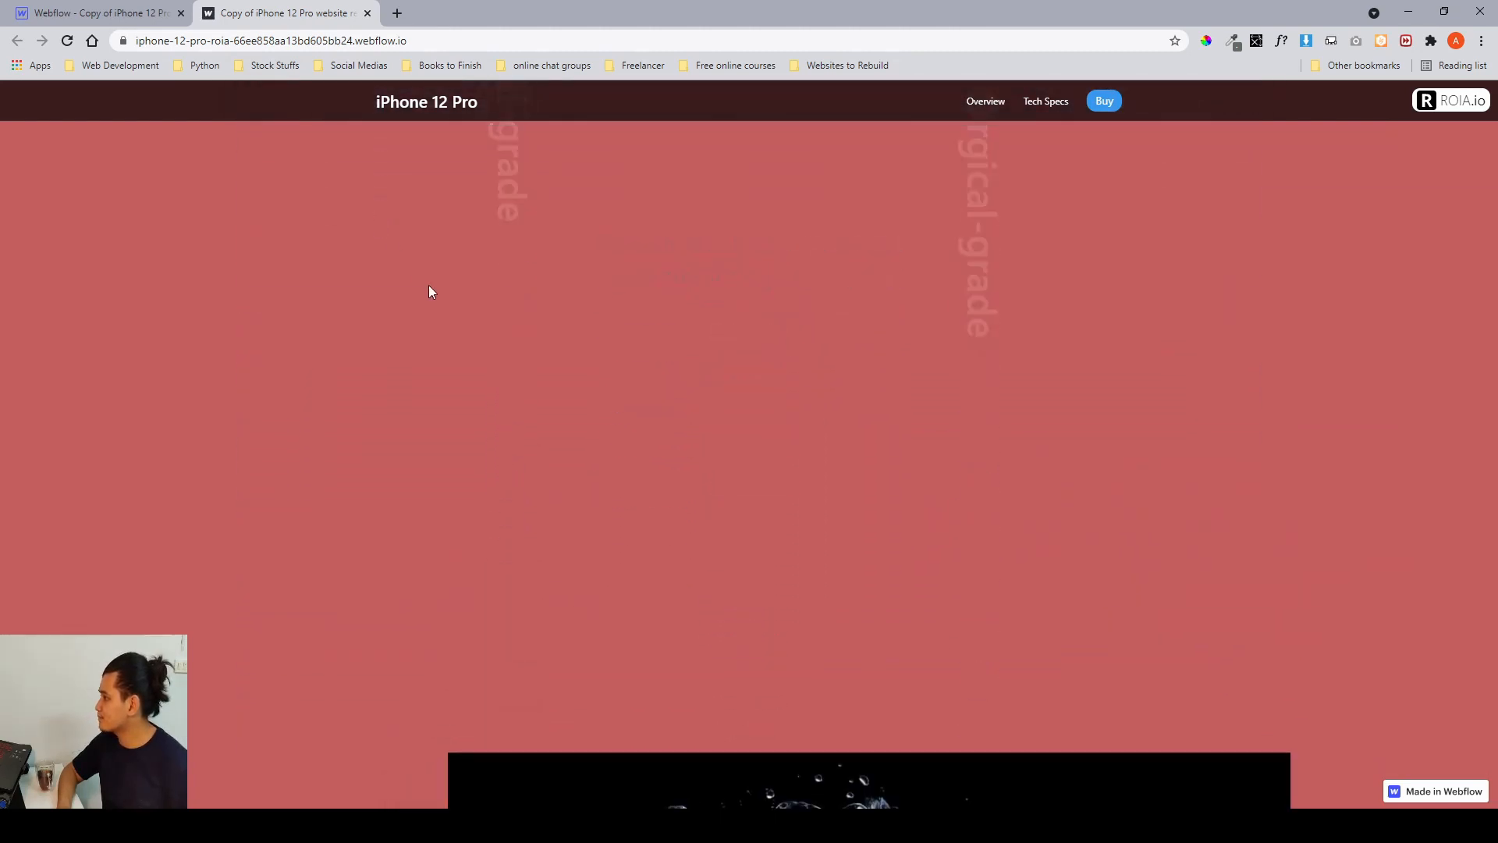
pyautogui.scroll(-12, 429, 287)
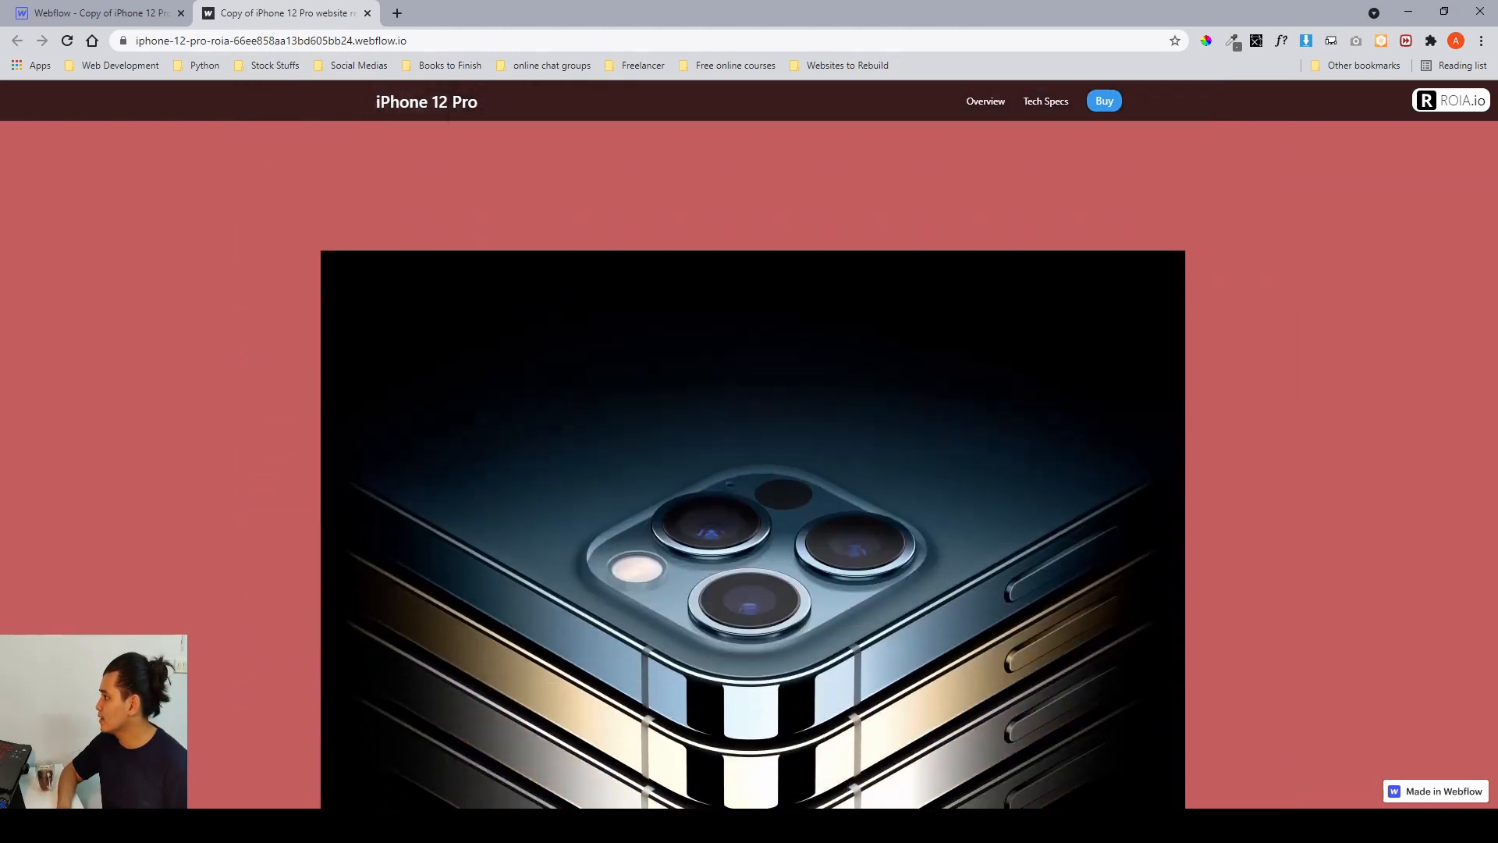
pyautogui.scroll(-2, 428, 284)
pyautogui.scroll(-2, 568, 442)
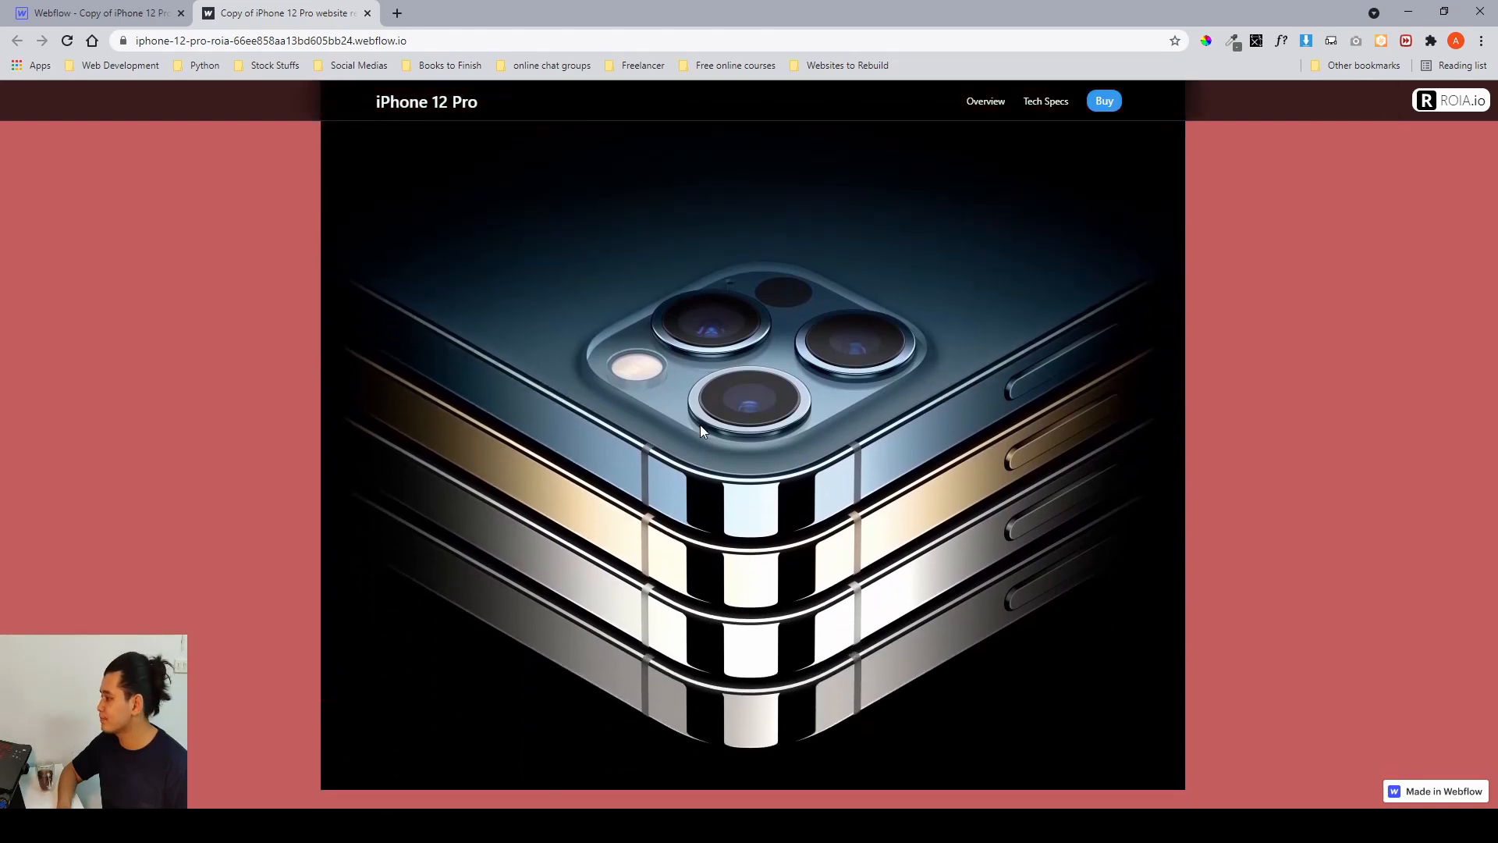
# Return to the Designer, select the four-touch section and inspect the heading opacity keyframes of its 'four touch scroll' animation.
pyautogui.click(97, 17)
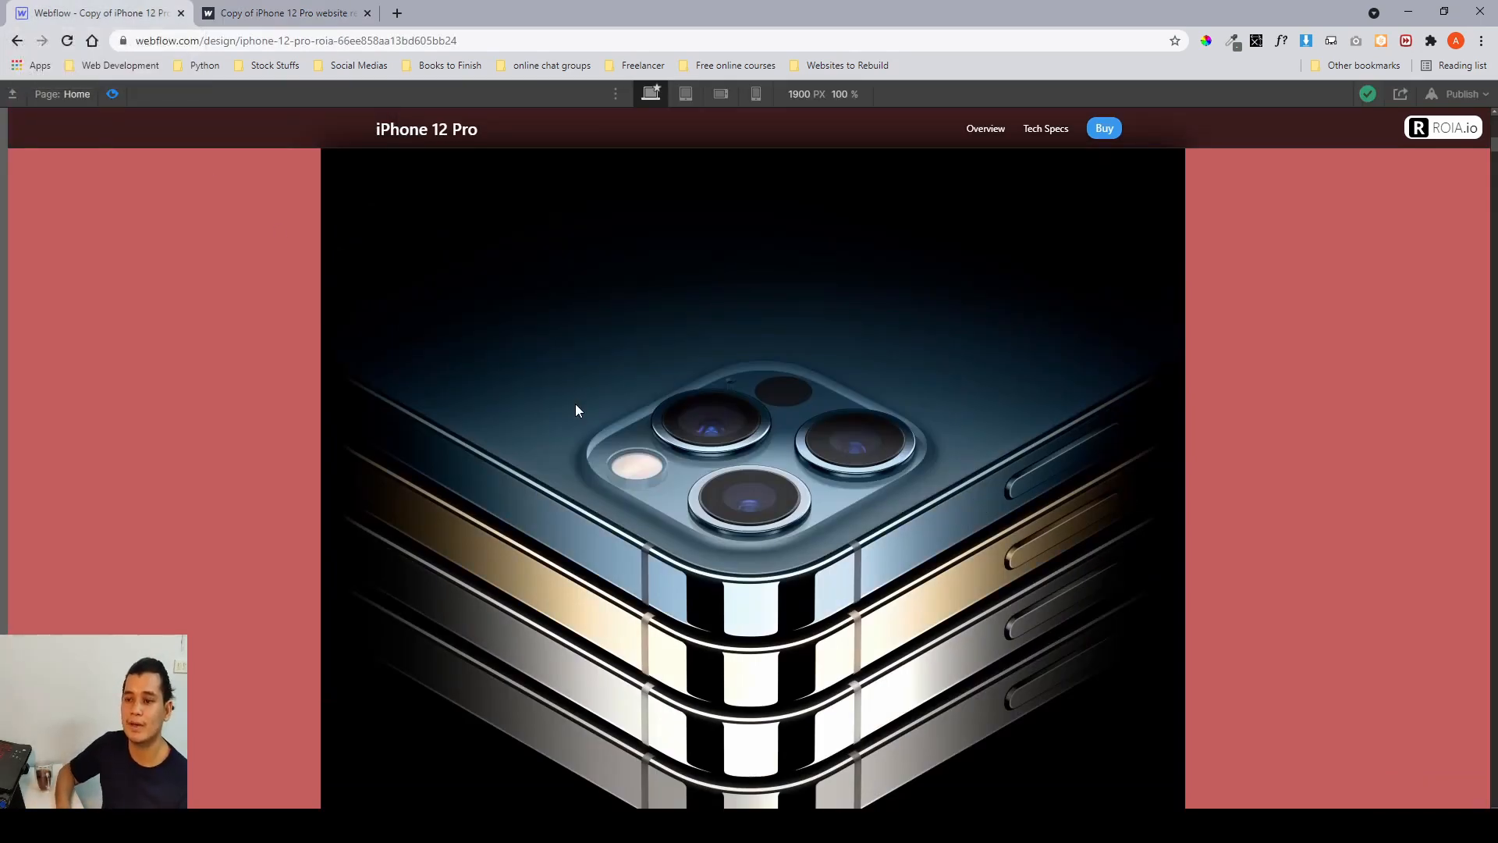
pyautogui.hotkey('ctrl', 'shift', 'p')
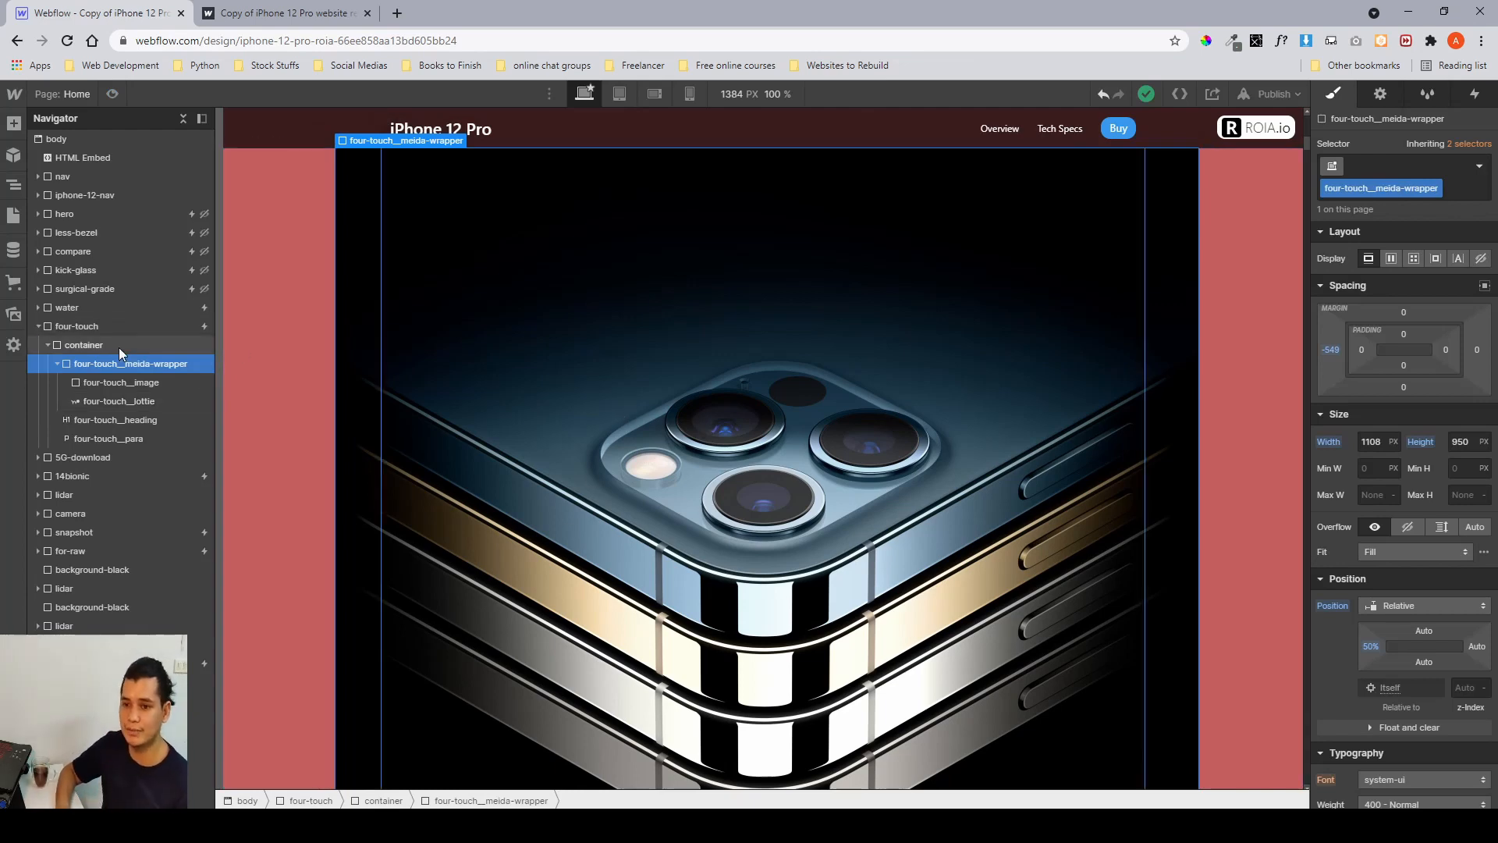
pyautogui.click(128, 329)
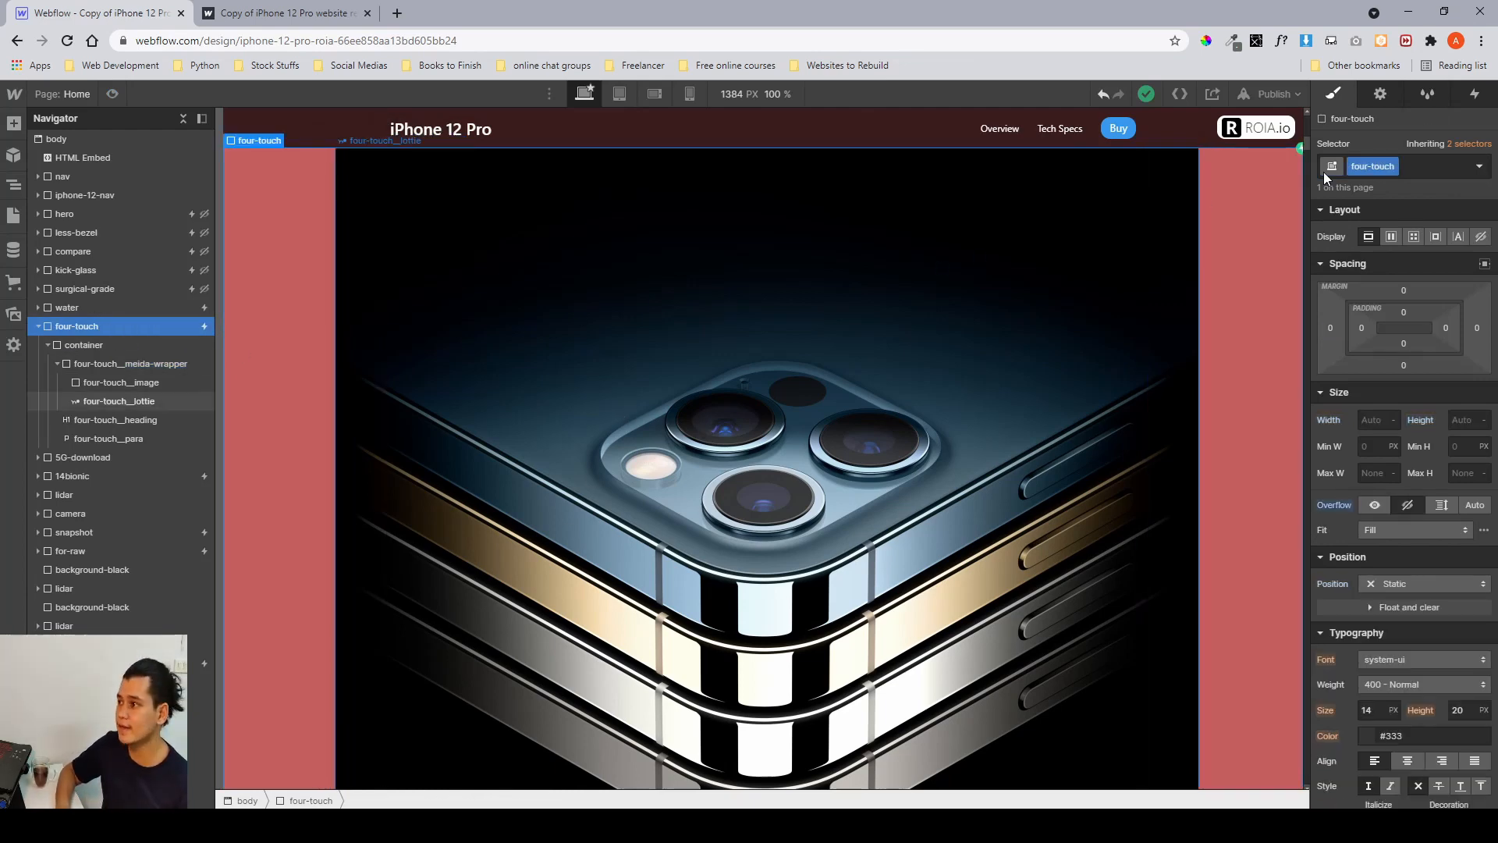
pyautogui.click(1459, 95)
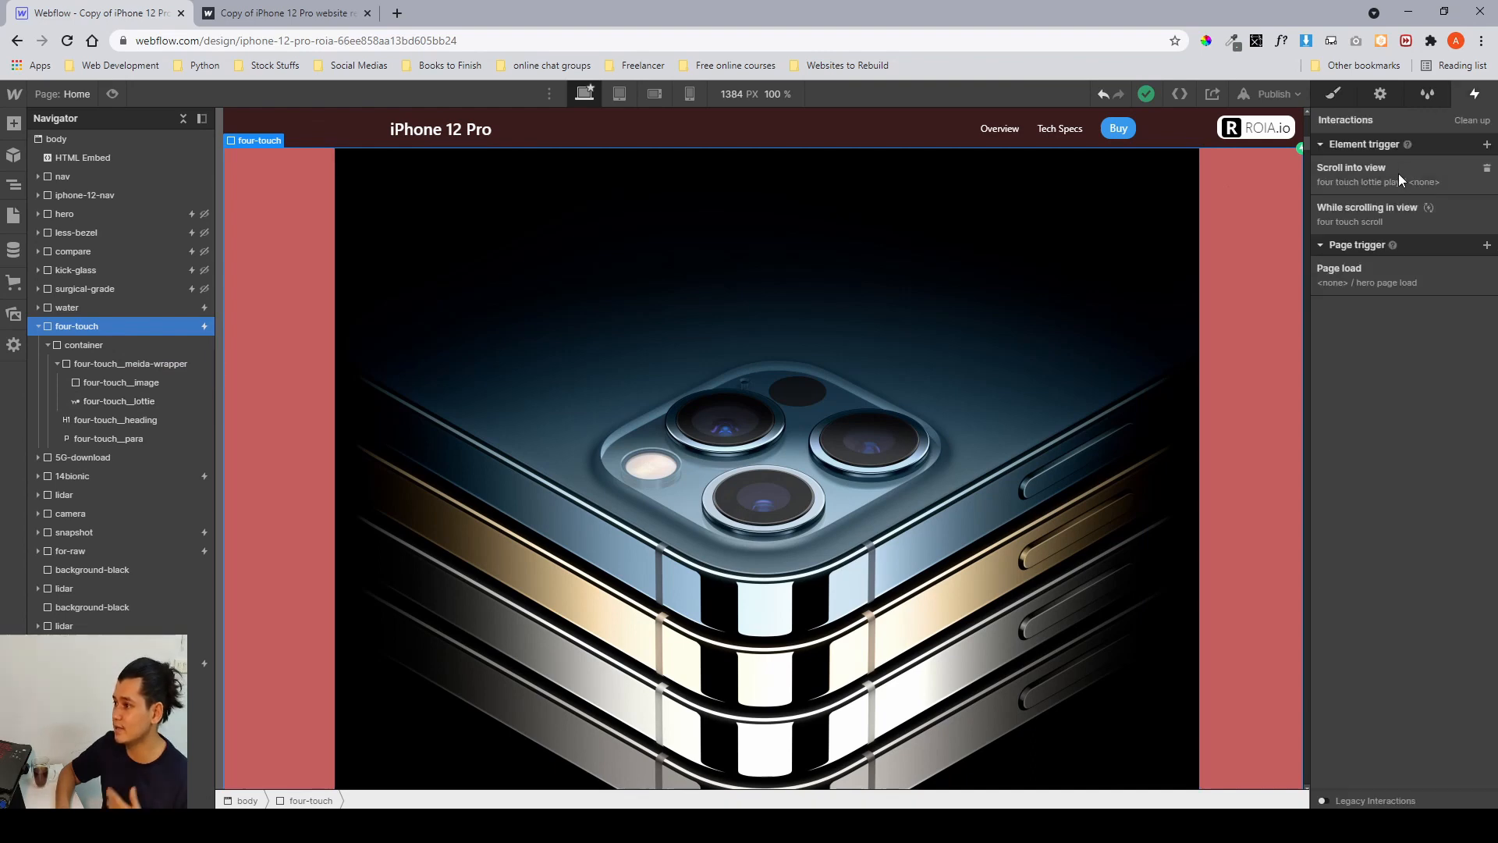
pyautogui.click(1386, 218)
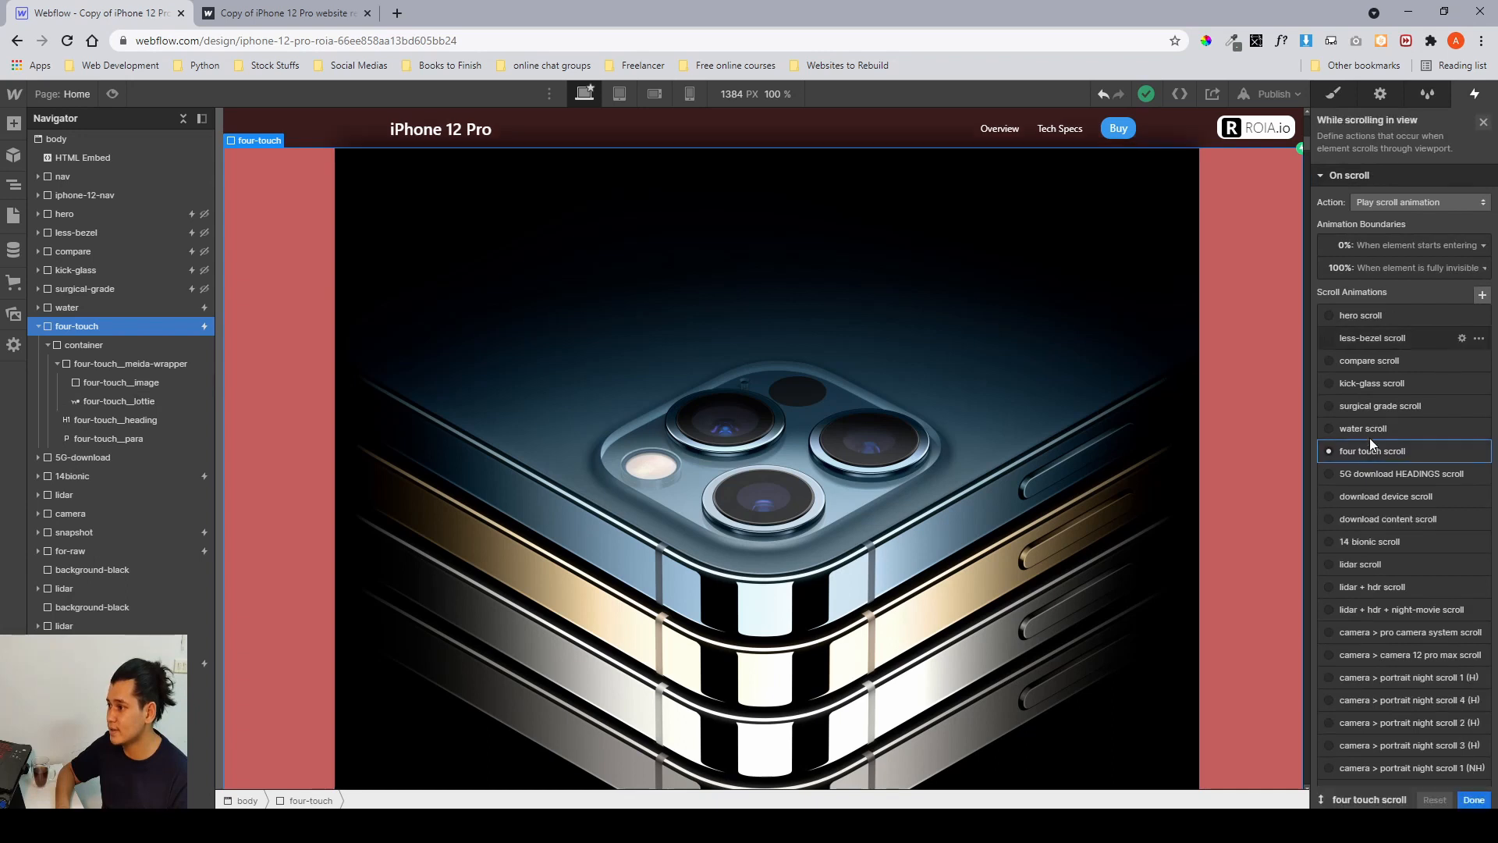
pyautogui.click(1372, 441)
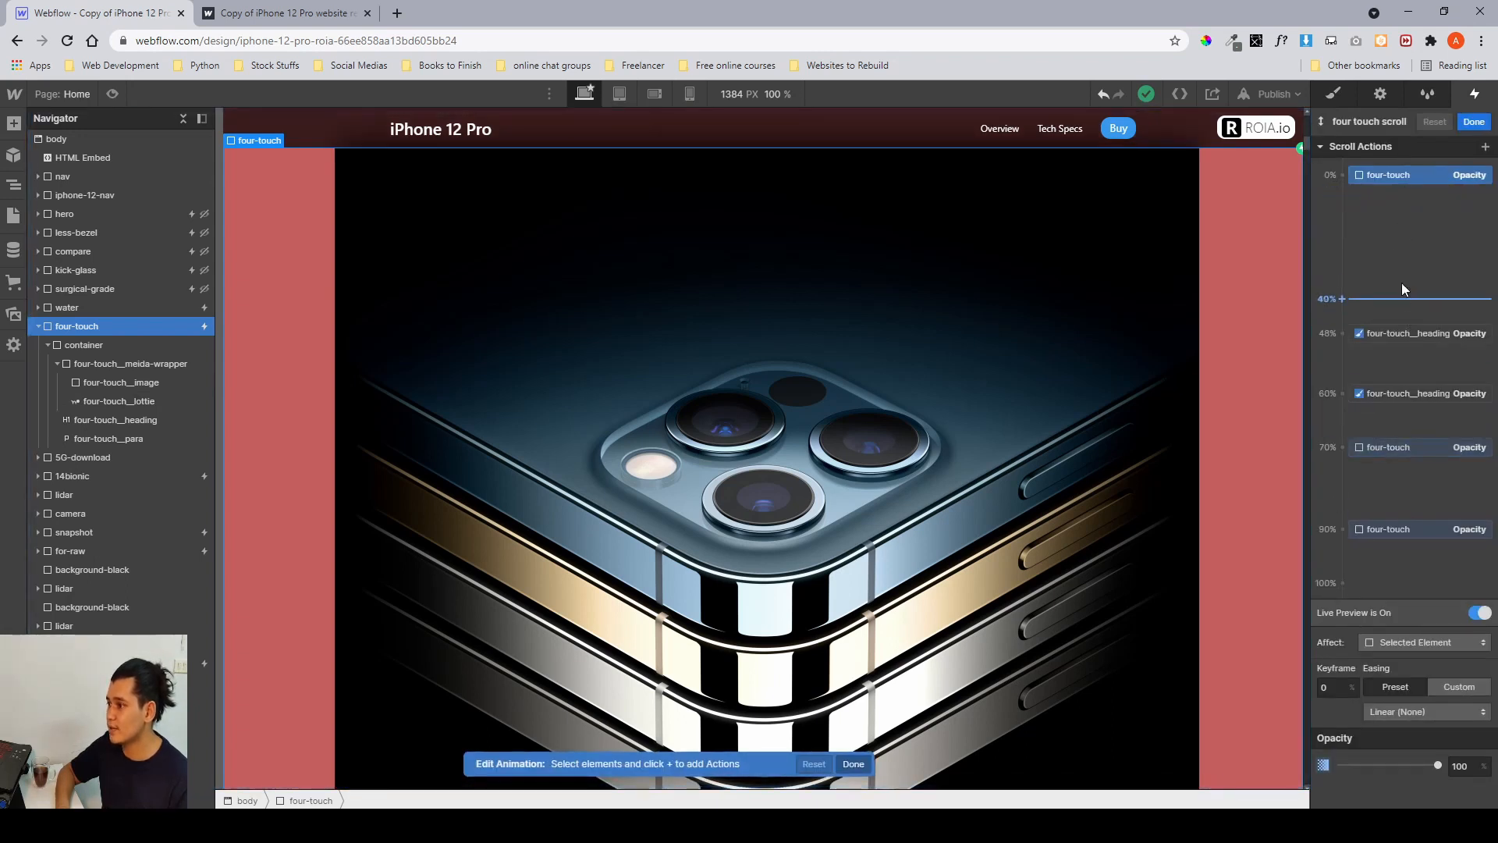
pyautogui.click(1394, 173)
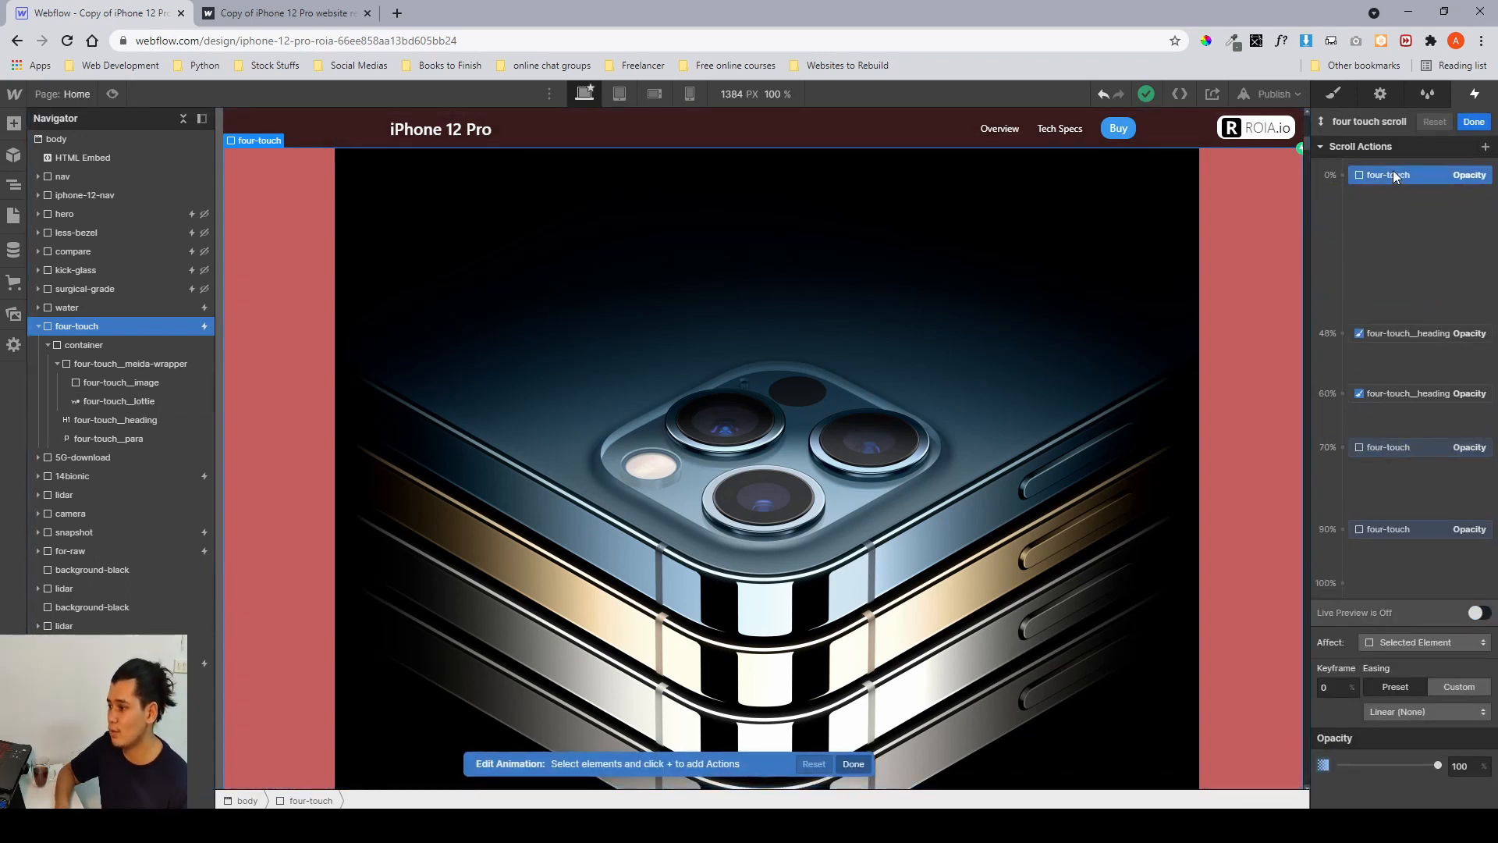
pyautogui.click(1402, 335)
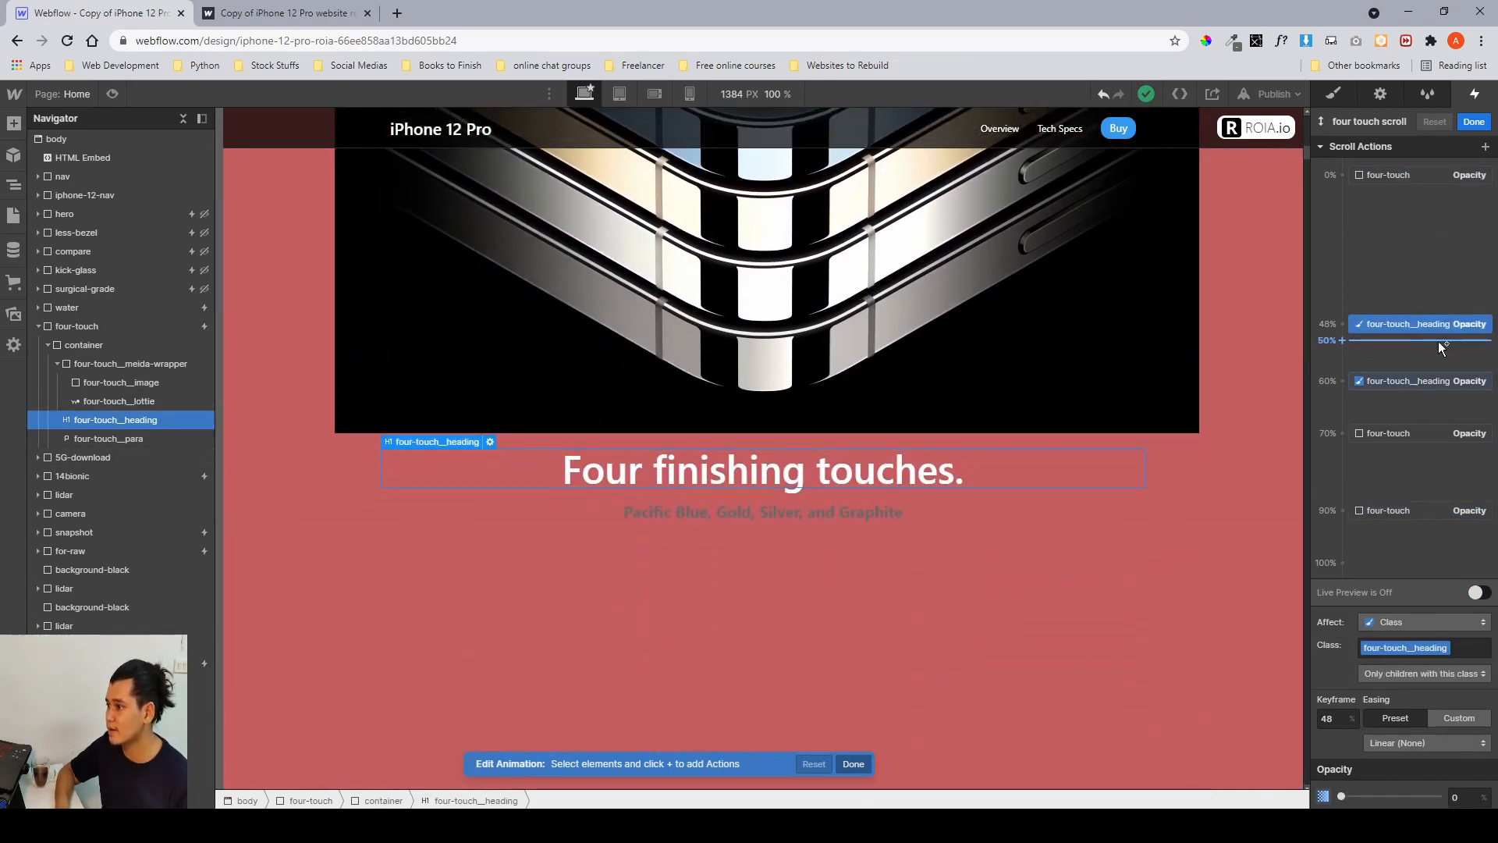
pyautogui.click(1433, 385)
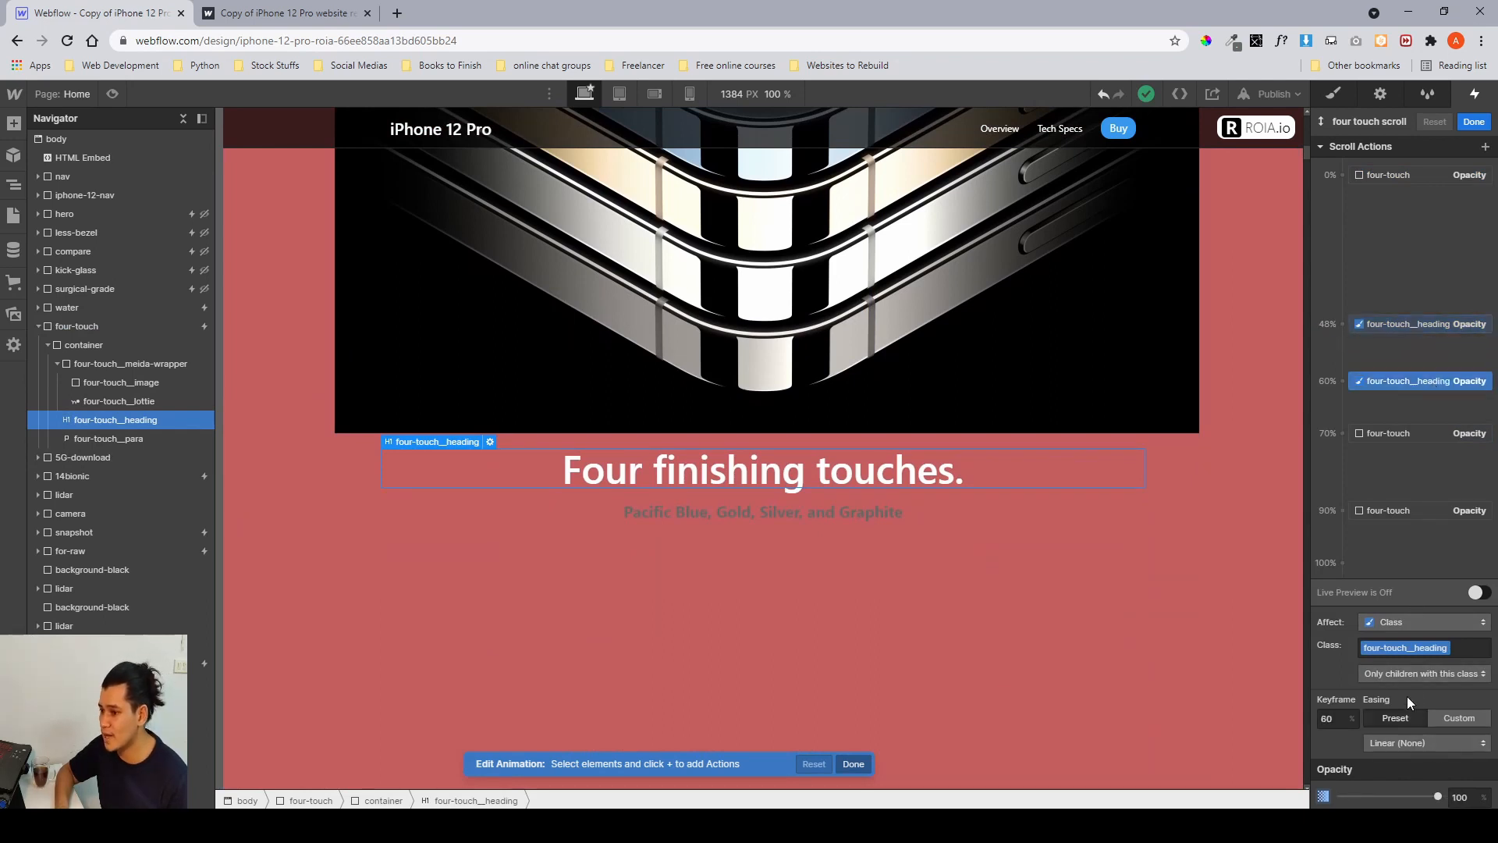
# Switch to the published site and scroll past the four-touch image to check the heading fade-in.
pyautogui.click(269, 14)
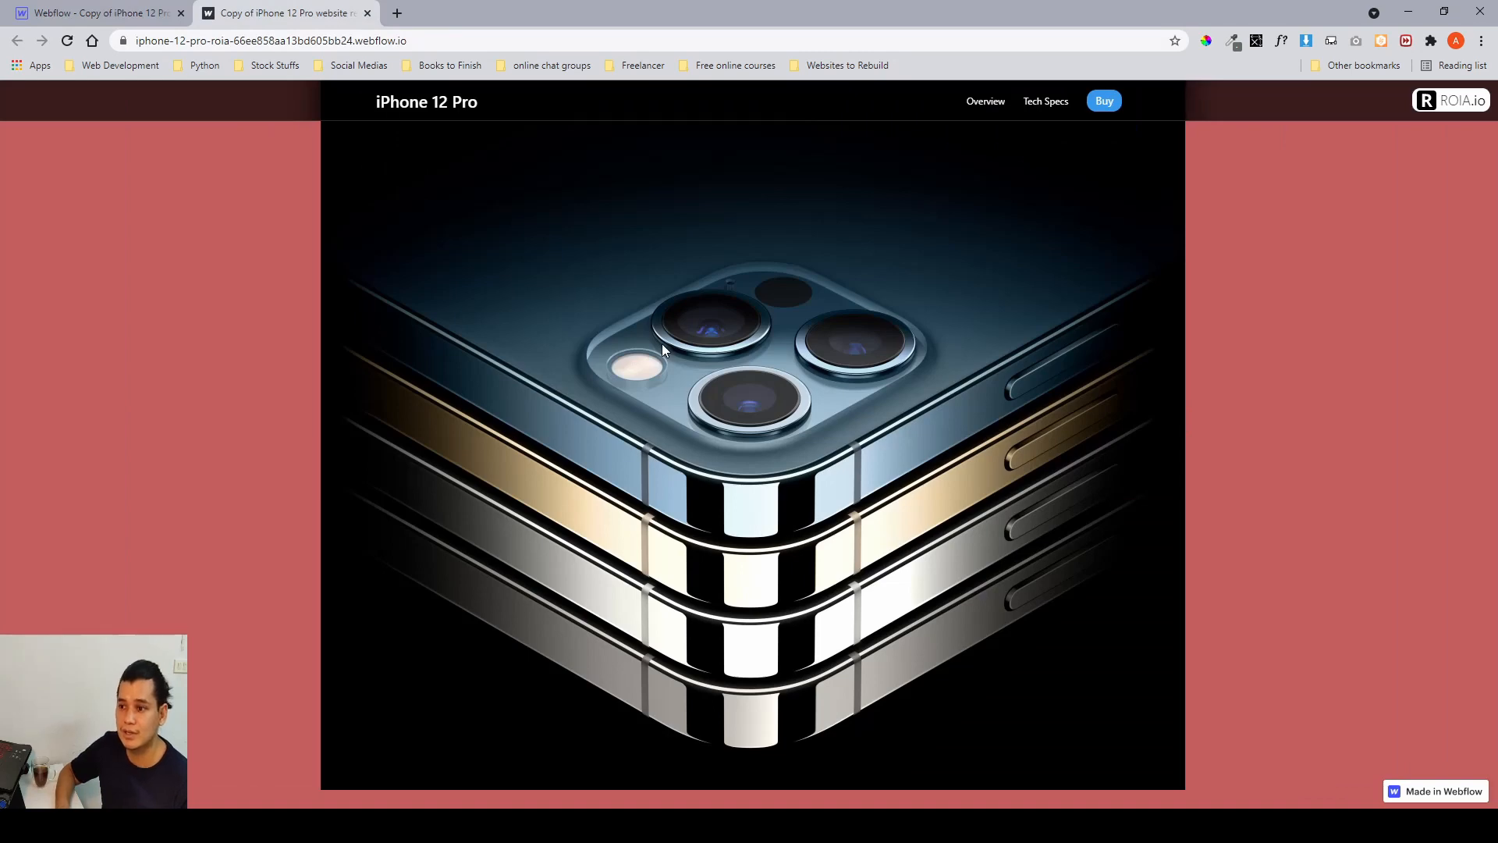
pyautogui.scroll(-1, 663, 346)
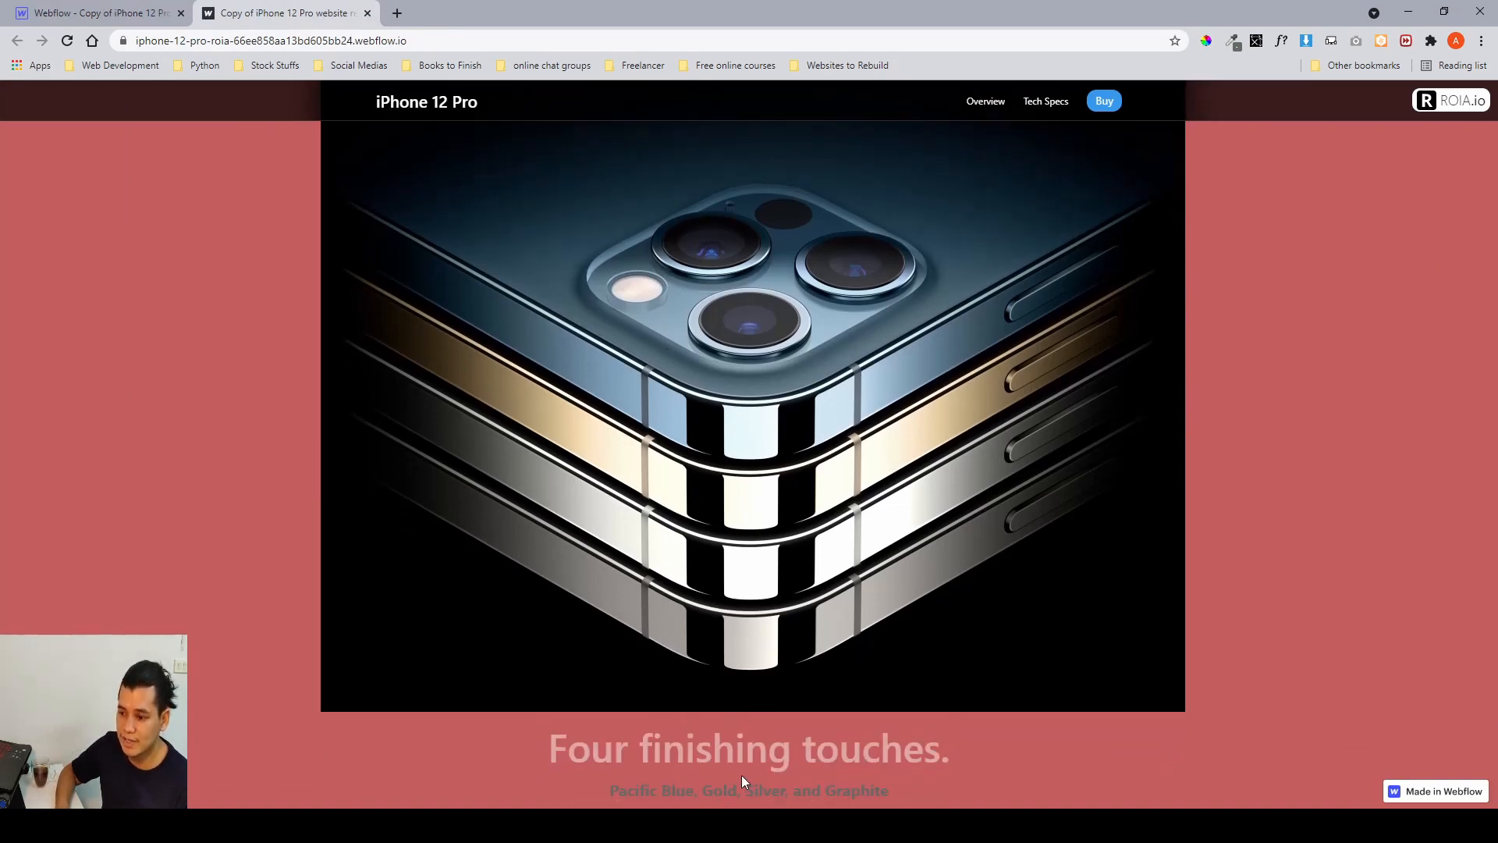
pyautogui.scroll(3, 741, 775)
pyautogui.scroll(-1, 743, 761)
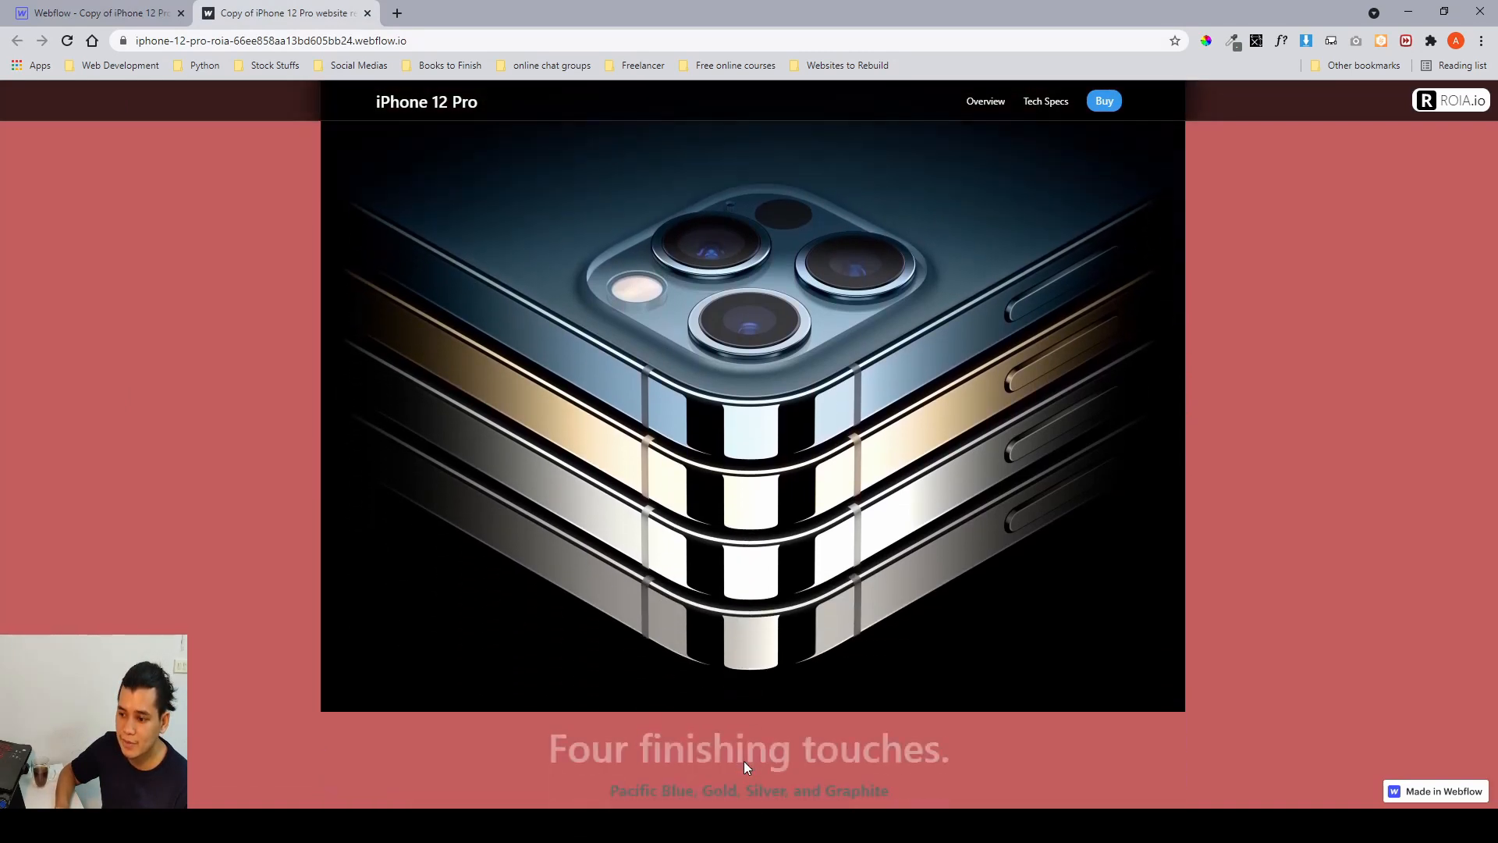
pyautogui.scroll(1, 694, 679)
pyautogui.scroll(-3, 644, 602)
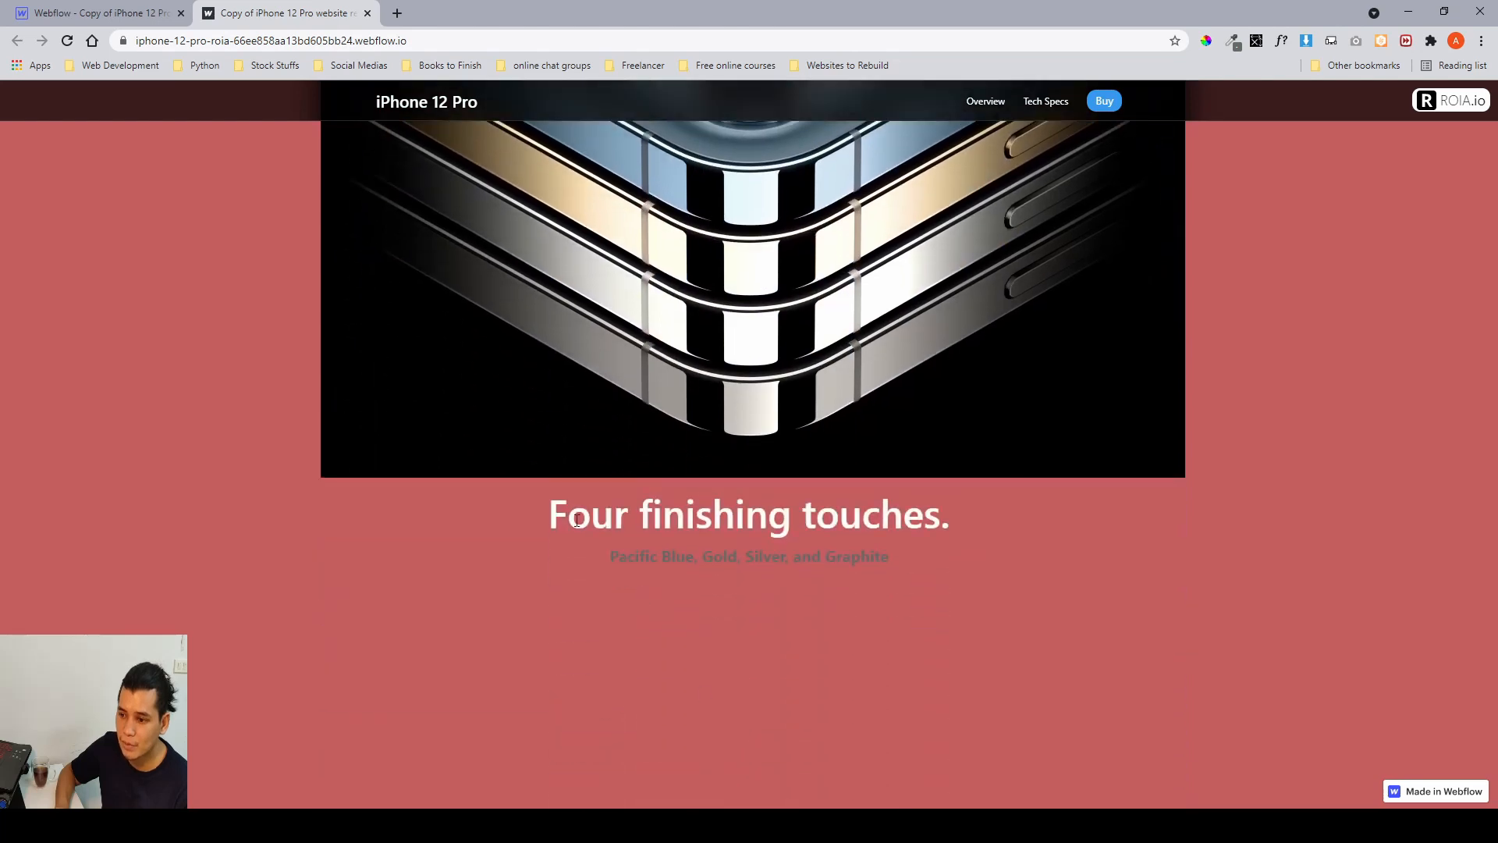
pyautogui.moveTo(578, 520); pyautogui.dragTo(889, 555)
pyautogui.click(827, 577)
pyautogui.scroll(4, 803, 596)
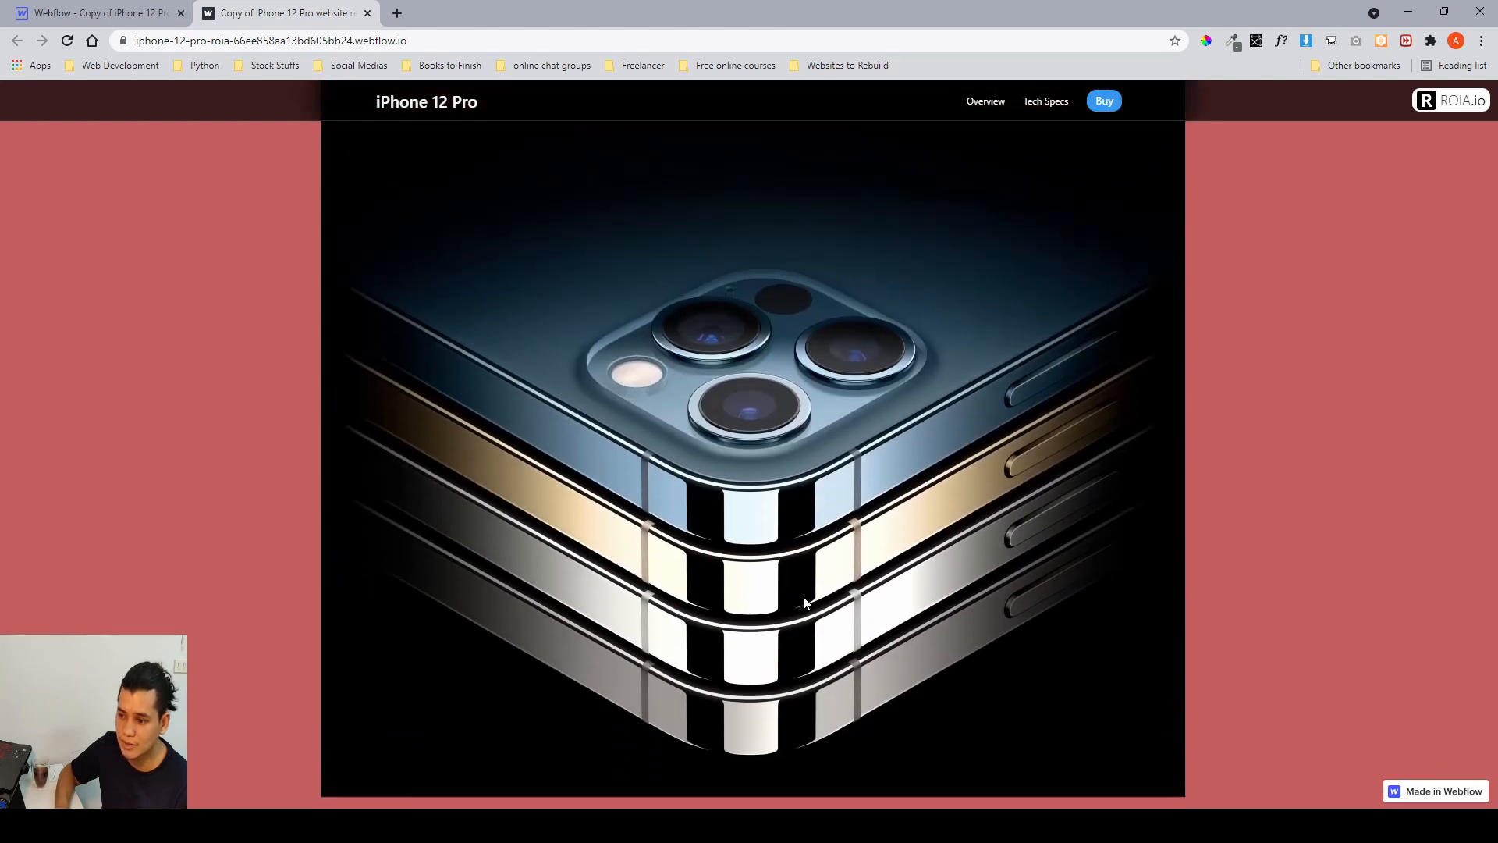
# Scroll up and down the published four-touch section to recheck the heading fade-in.
pyautogui.scroll(-2, 803, 597)
pyautogui.scroll(2, 803, 596)
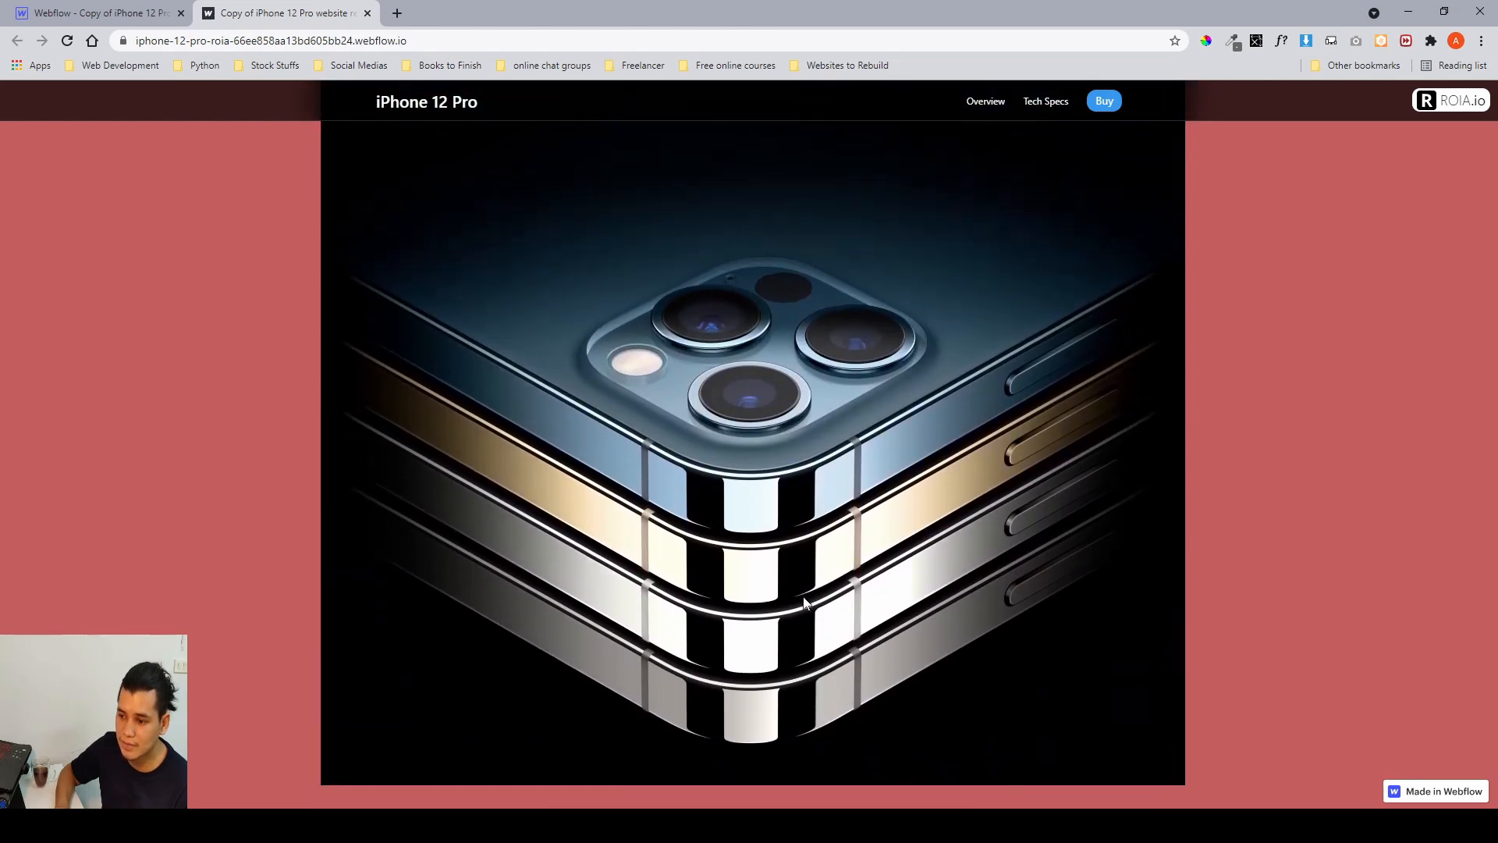
pyautogui.scroll(-2, 803, 596)
# Return to the Designer and close the four touch scroll animation editor and its while-scrolling interaction panel.
pyautogui.click(91, 14)
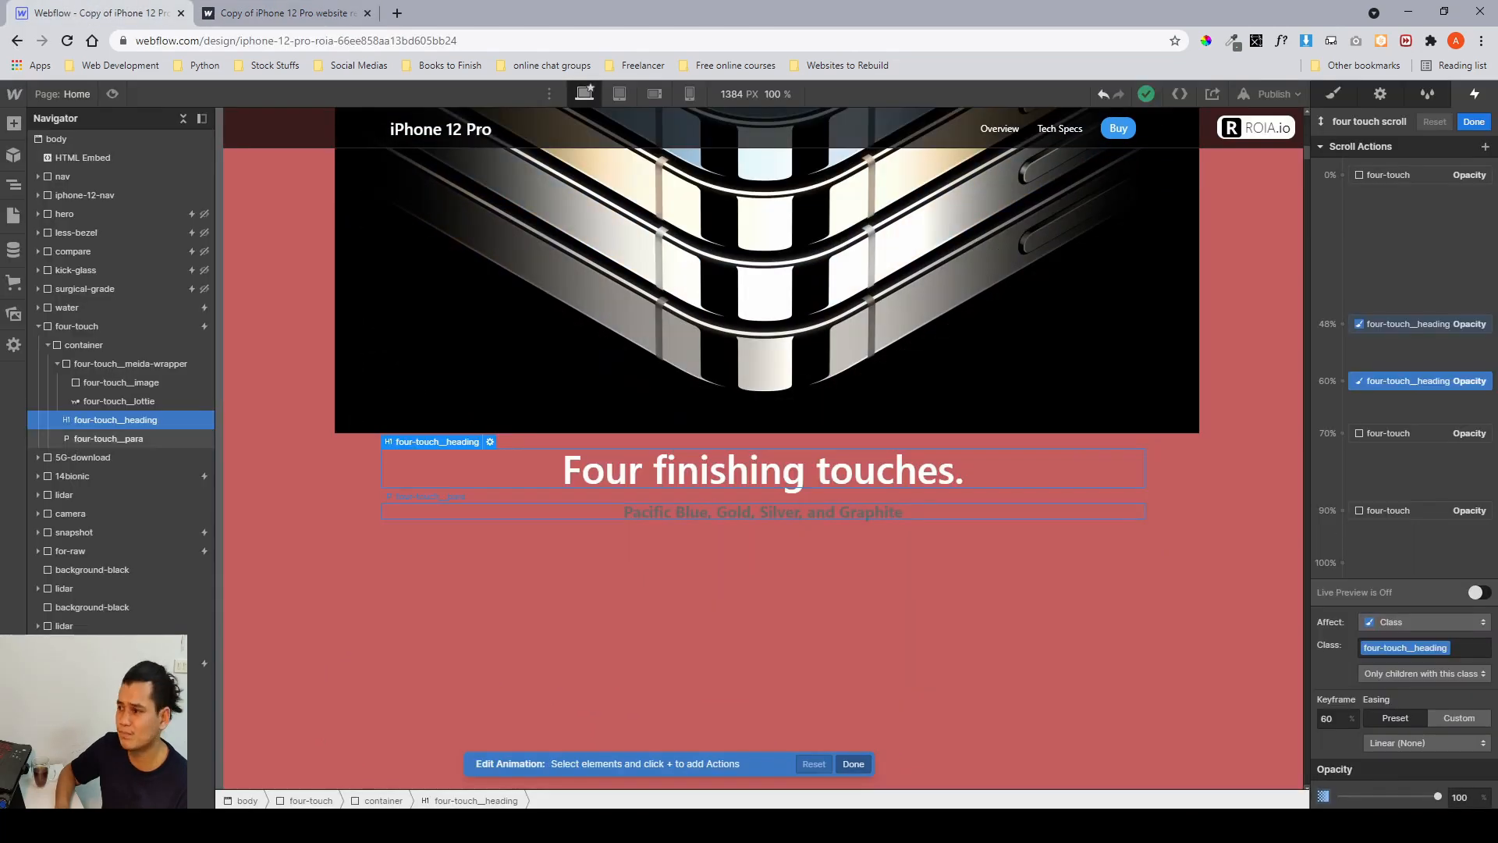
pyautogui.click(1474, 121)
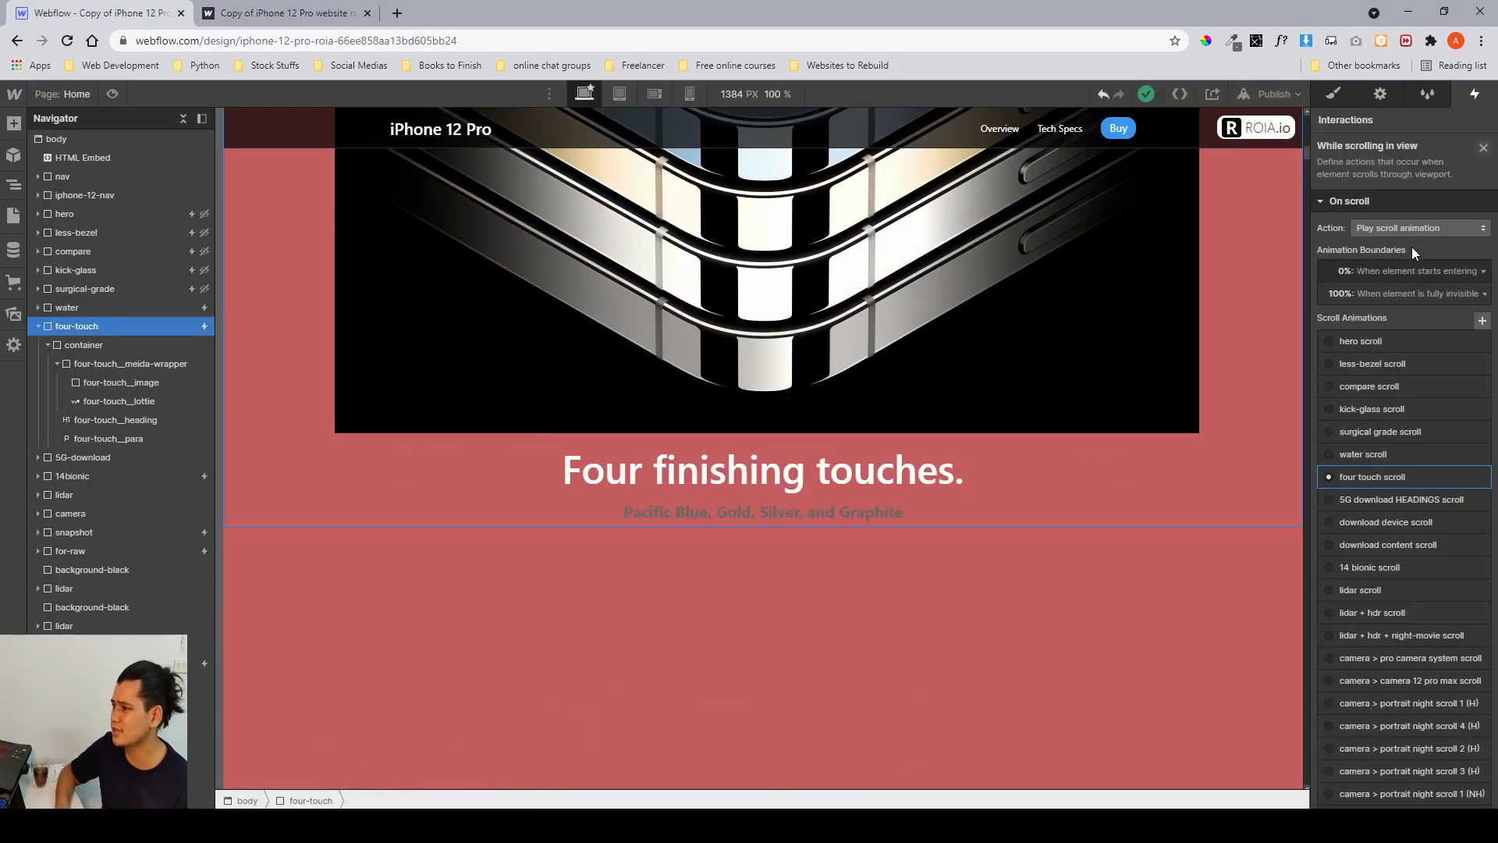
pyautogui.click(1484, 148)
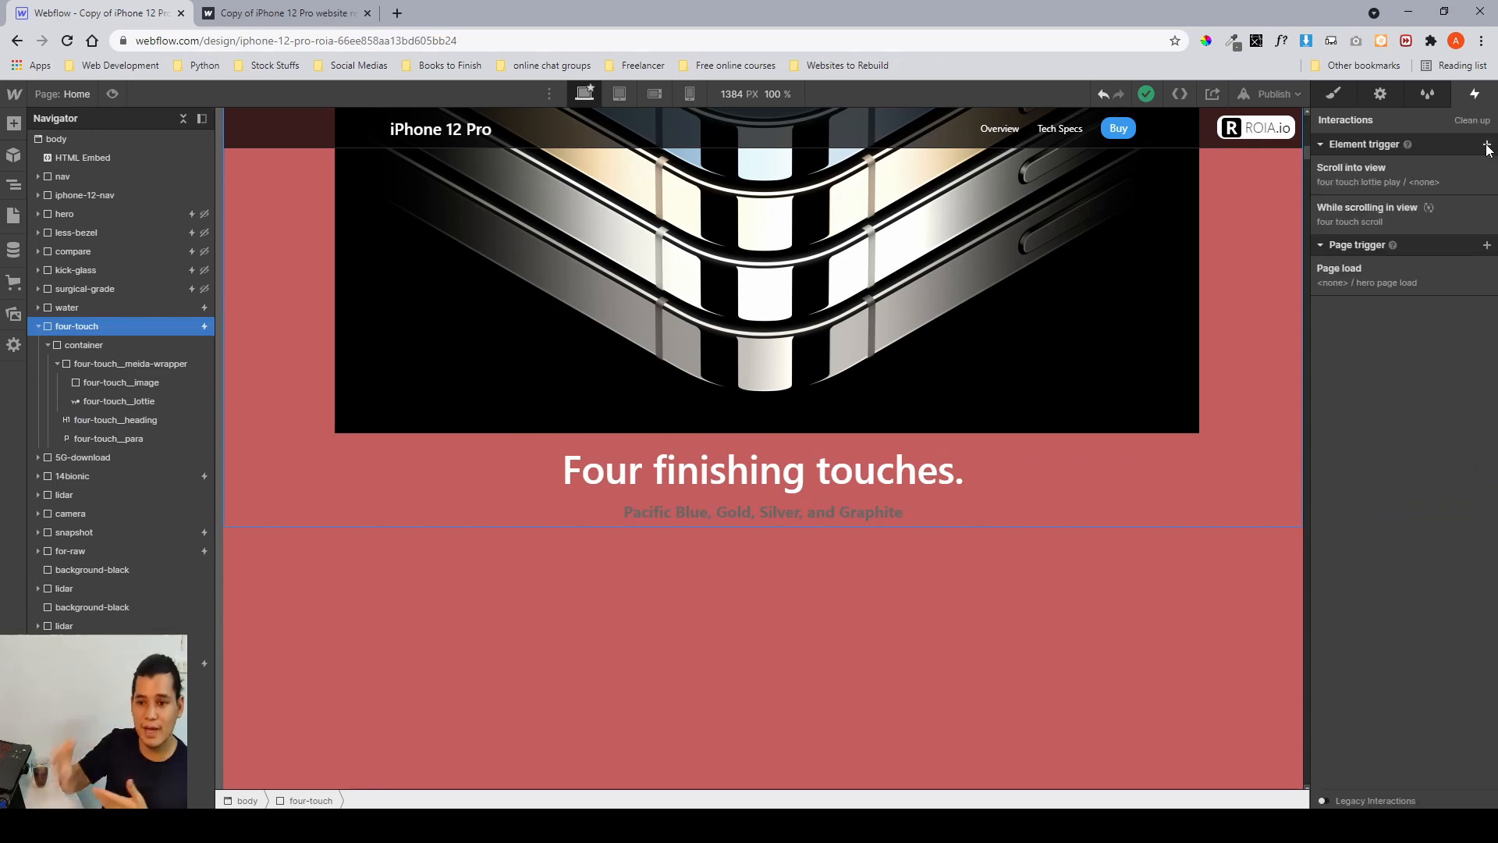
# Open the style panel, select the 5G-download section and scroll through it on the canvas.
pyautogui.click(1337, 97)
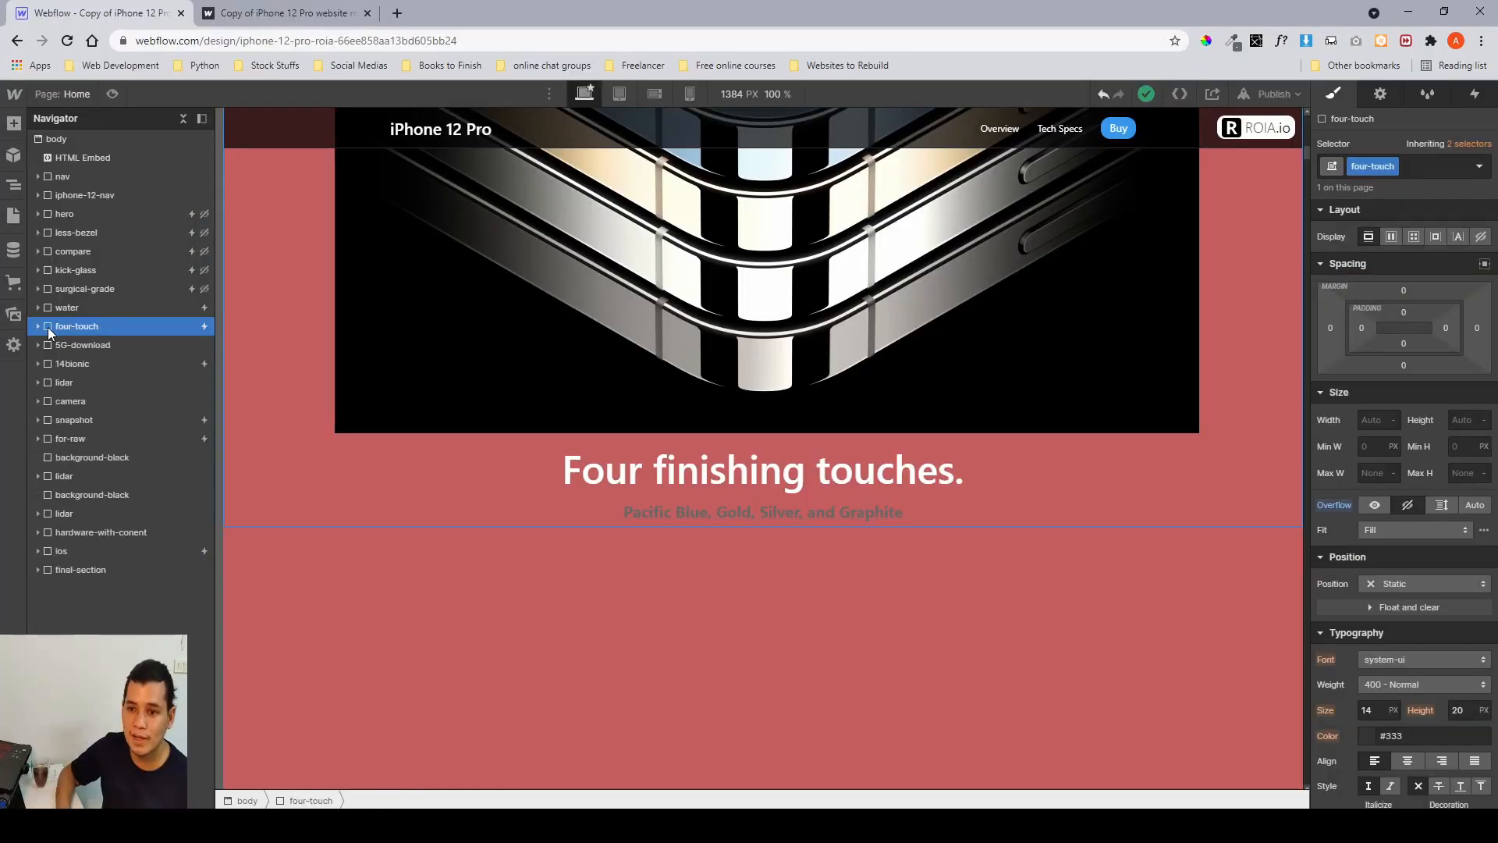
pyautogui.click(114, 341)
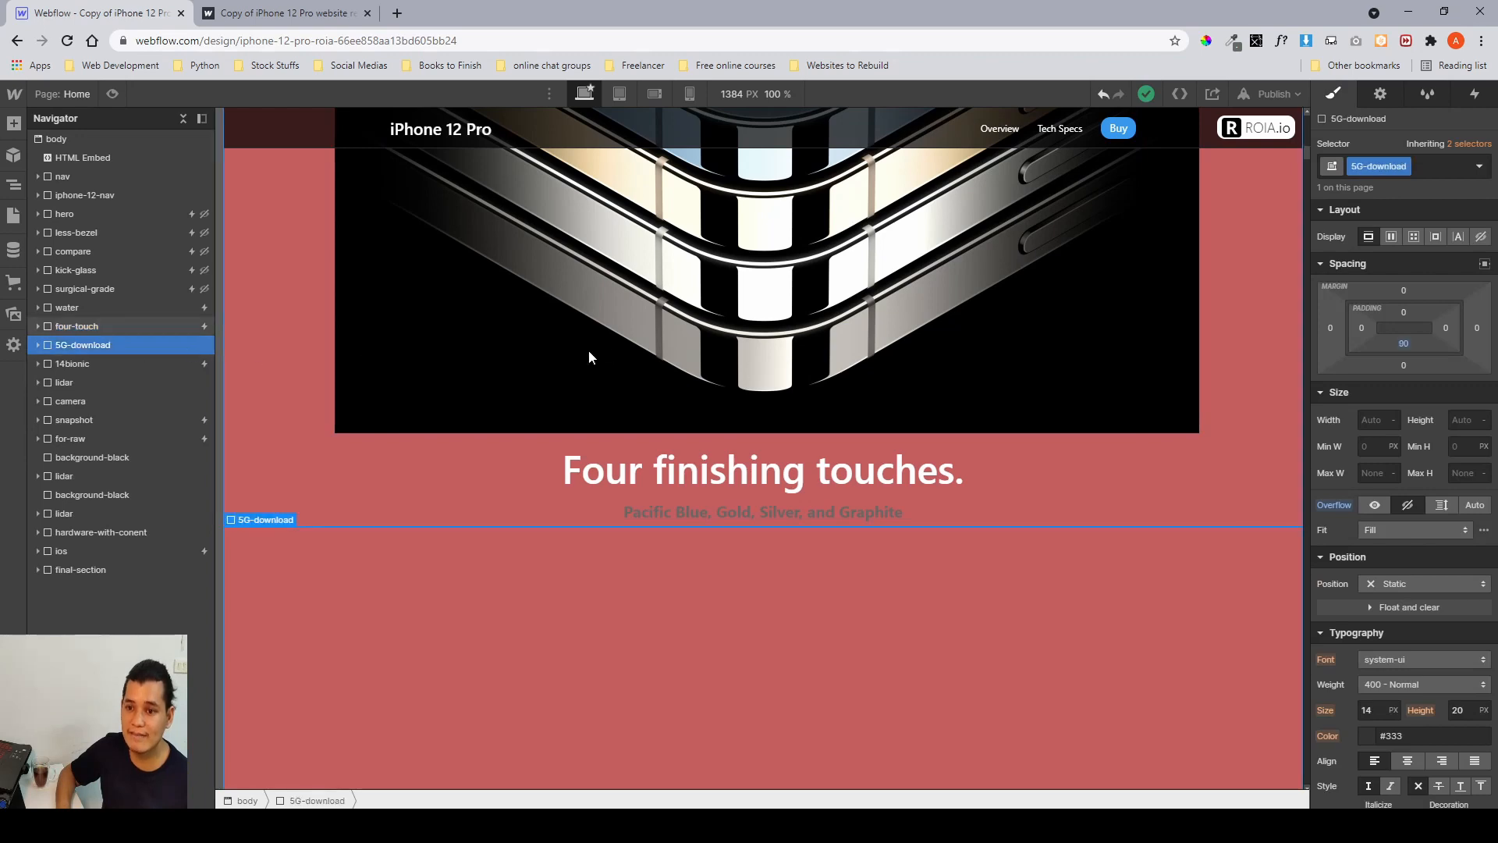
pyautogui.scroll(-5, 608, 344)
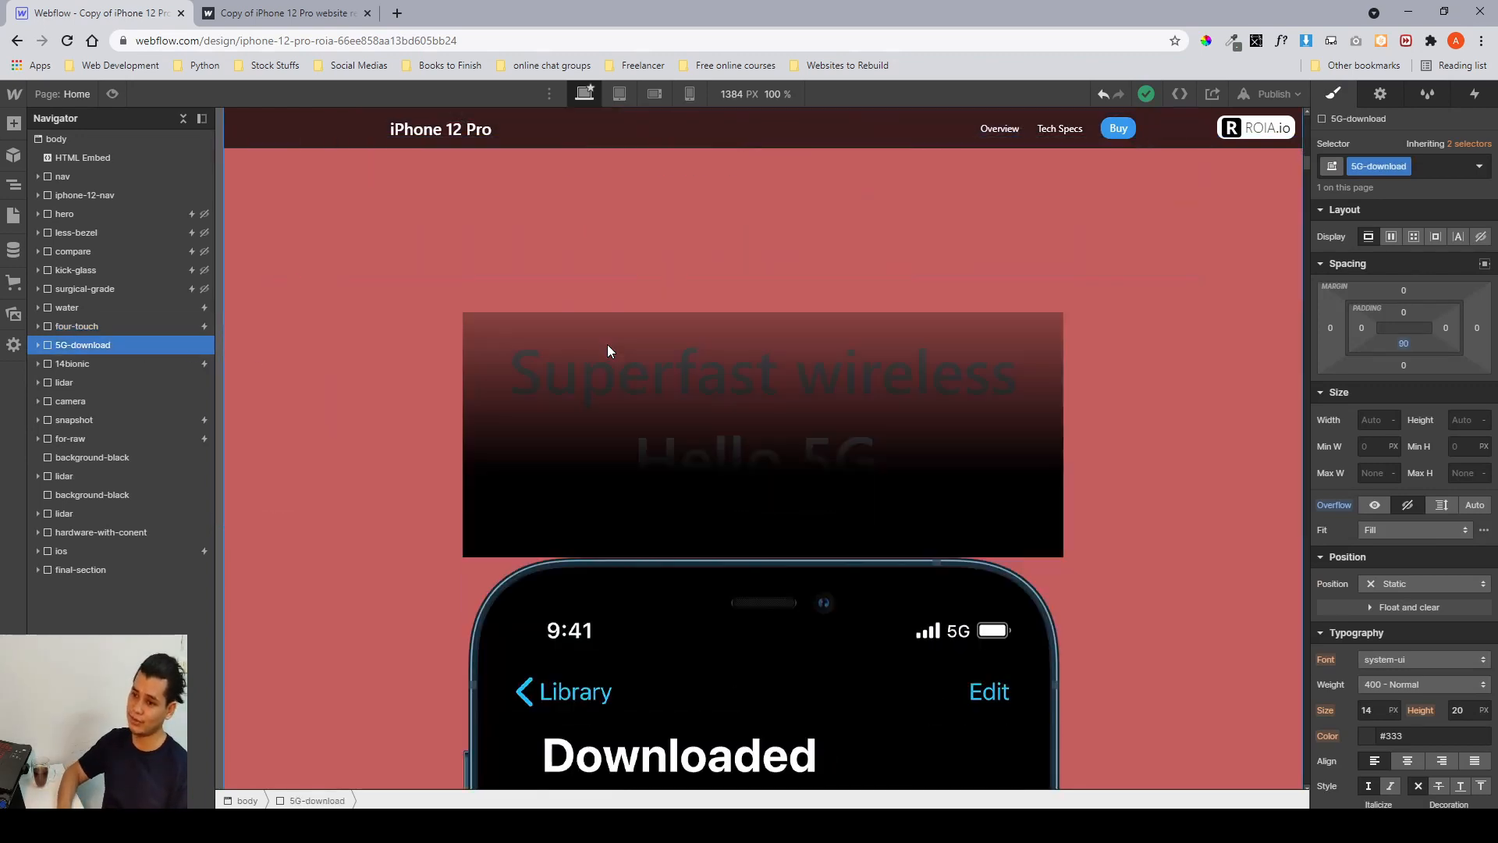
pyautogui.scroll(-8, 608, 347)
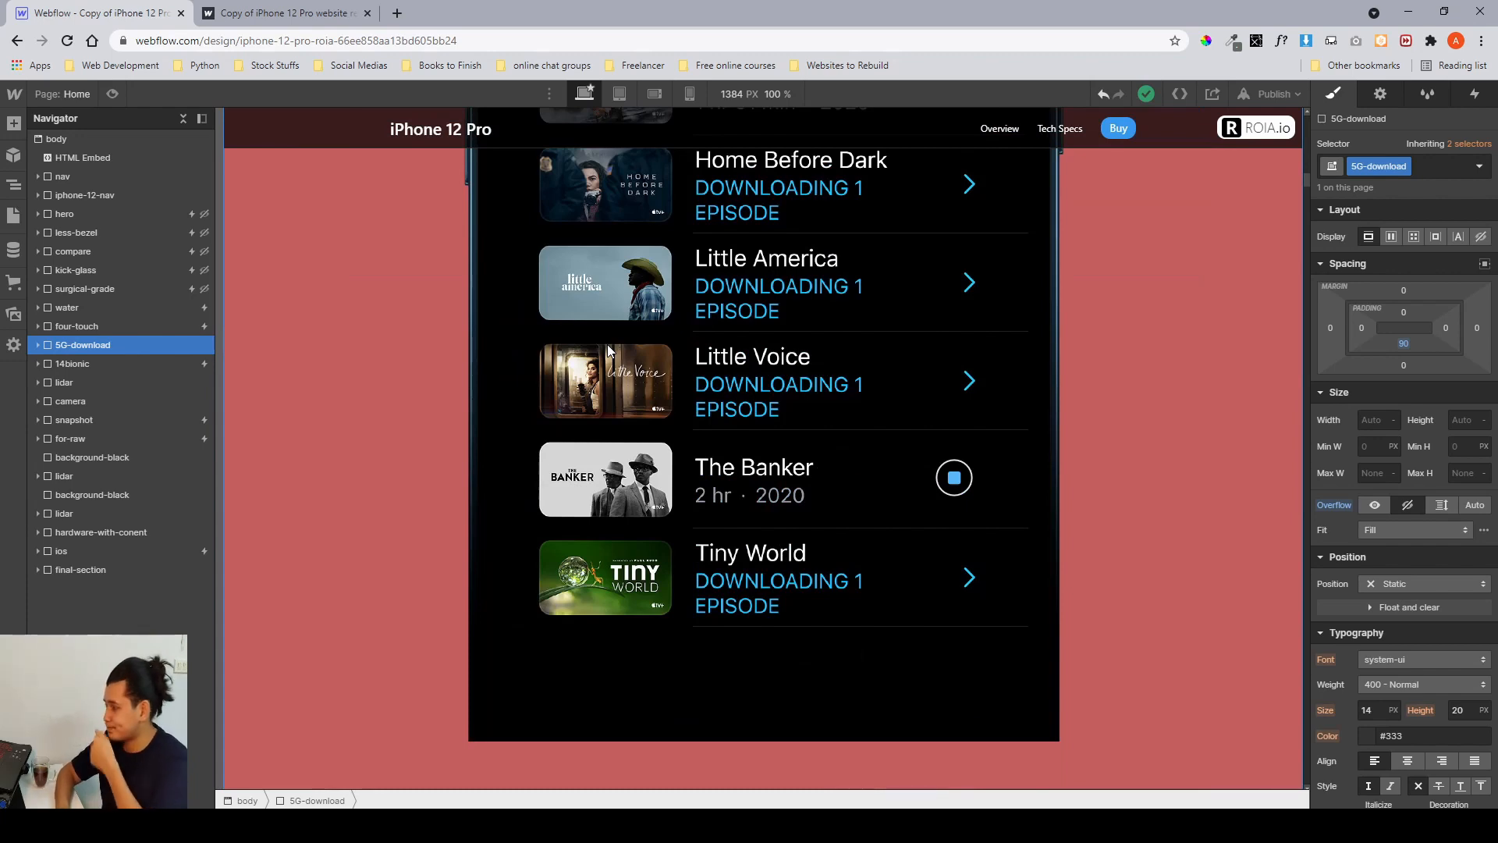
pyautogui.scroll(6, 607, 344)
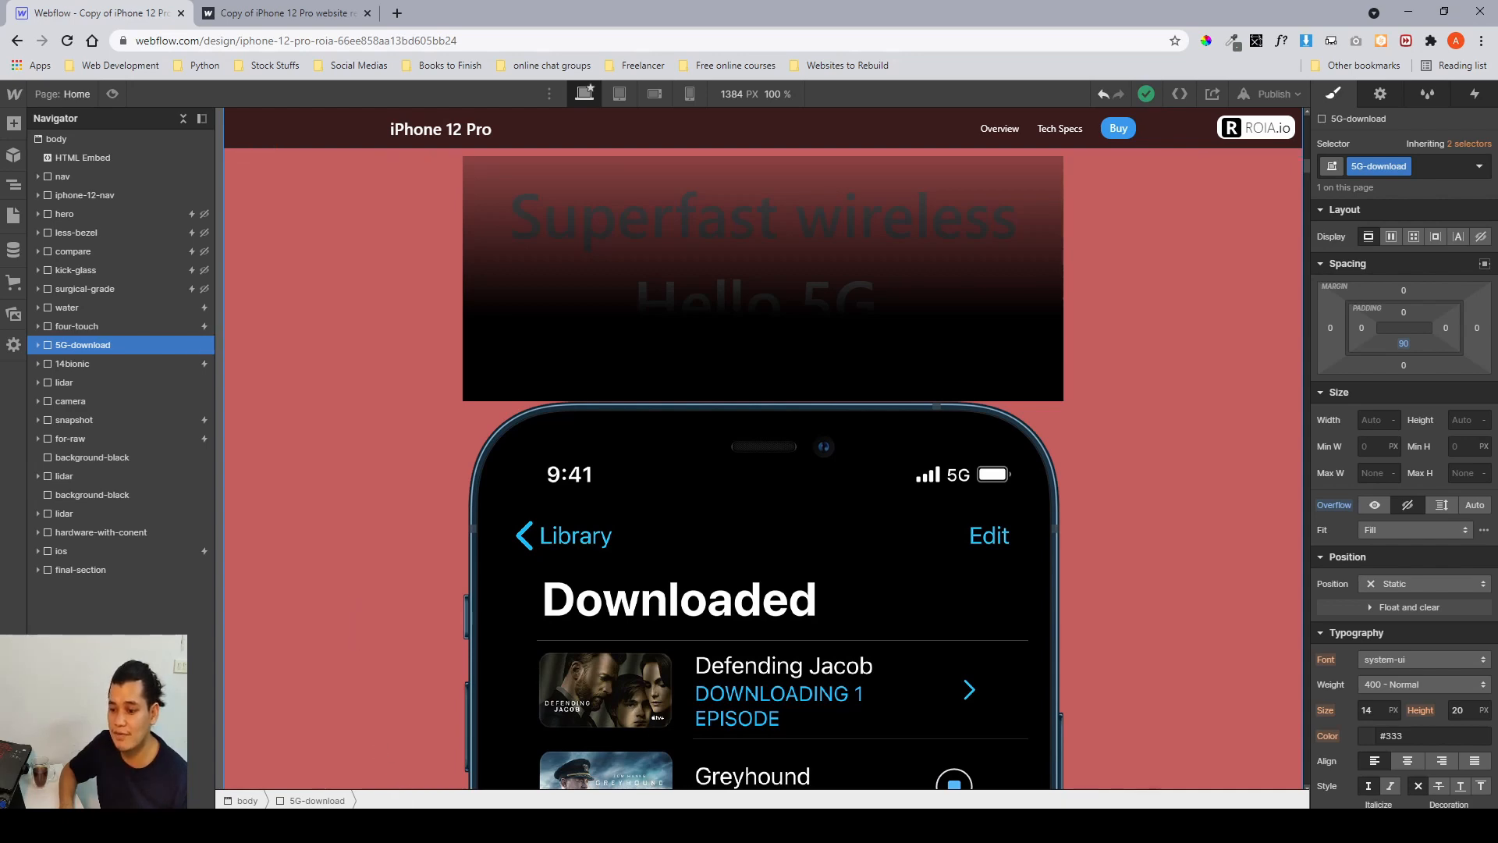
# Switch to the Figma file and examine the 5G download section frames and their layout.
pyautogui.moveTo(440, 827)
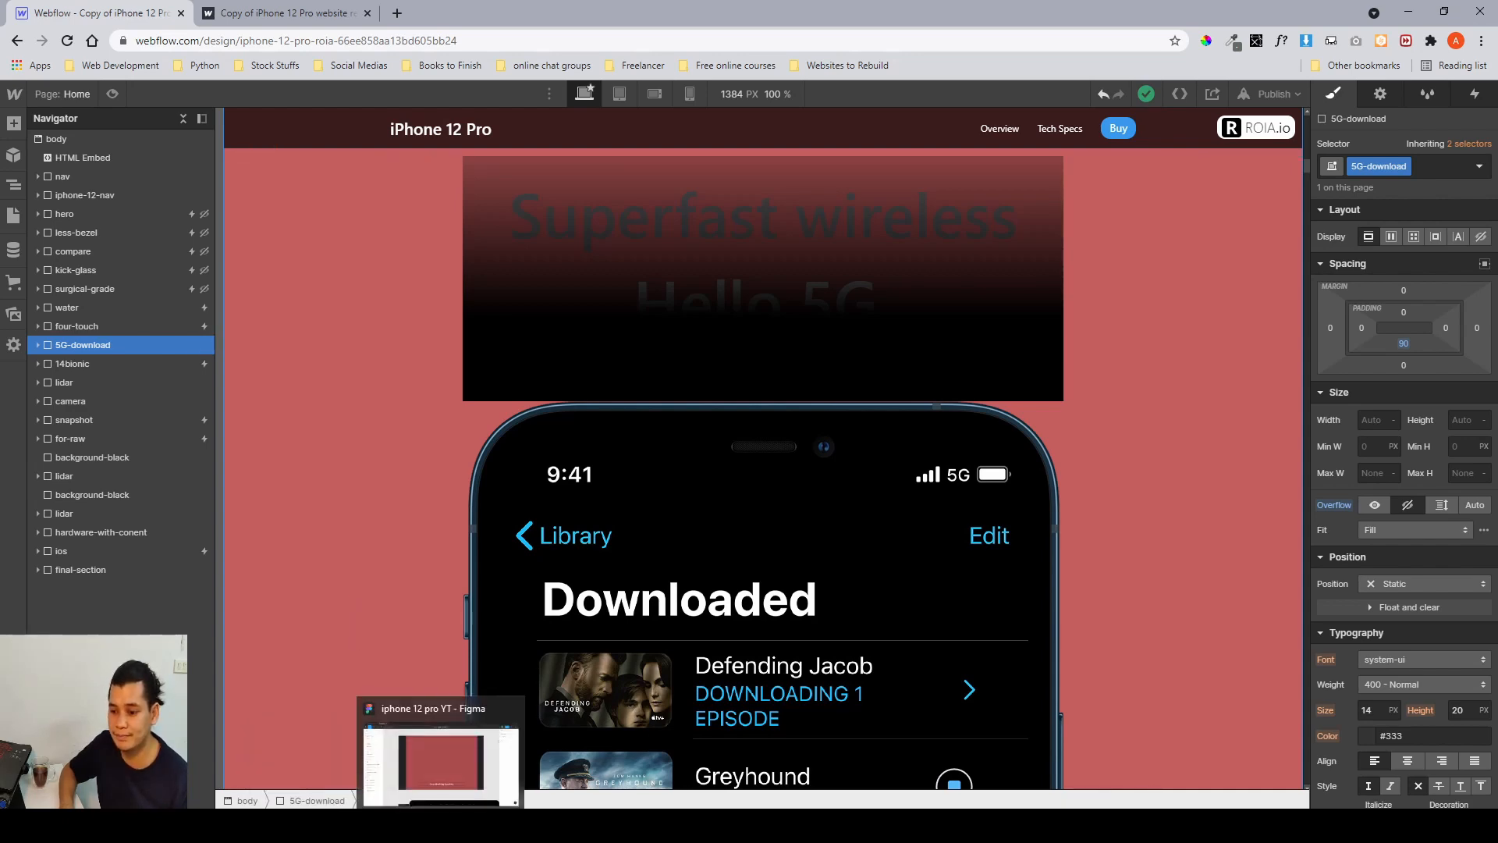
pyautogui.click(441, 760)
pyautogui.scroll(-5, 762, 421)
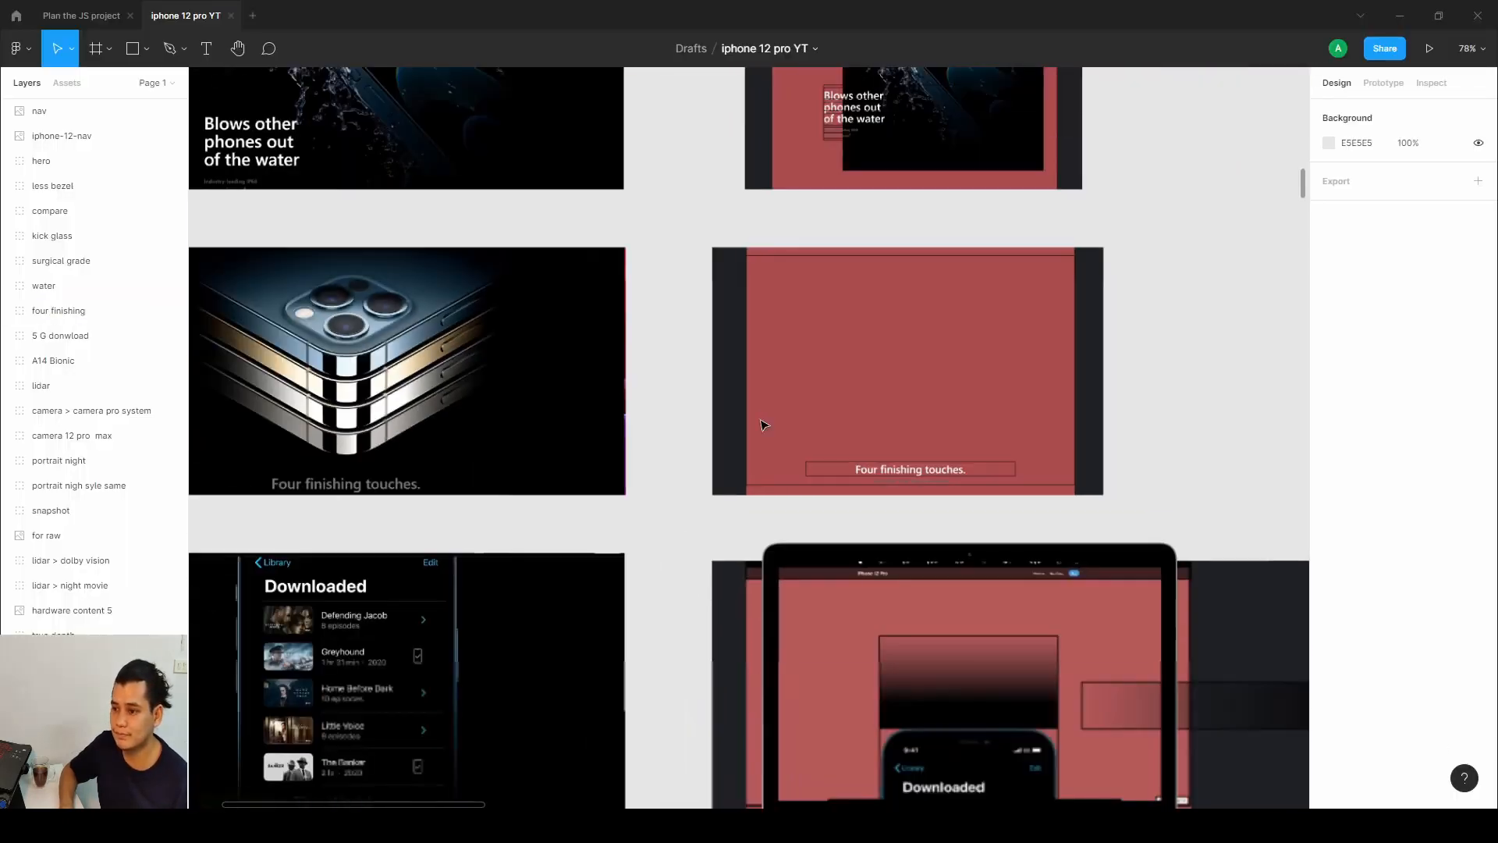
pyautogui.moveTo(545, 379); pyautogui.dragTo(1115, 197)
pyautogui.moveTo(960, 465); pyautogui.dragTo(960, 351)
pyautogui.scroll(2, 960, 354)
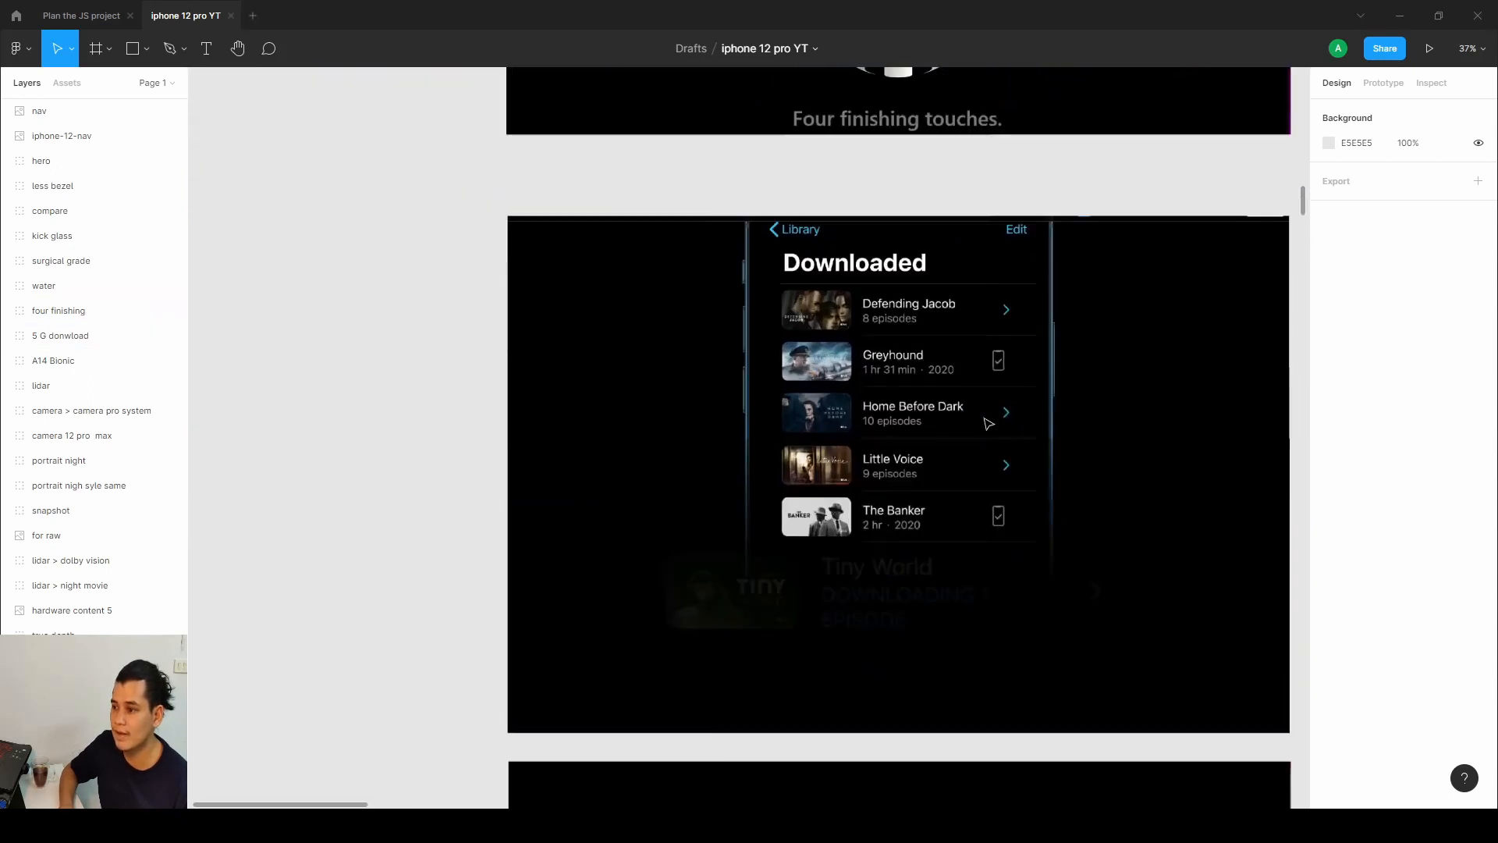
pyautogui.moveTo(1005, 463); pyautogui.dragTo(888, 393)
pyautogui.scroll(3, 939, 401)
pyautogui.scroll(1, 888, 396)
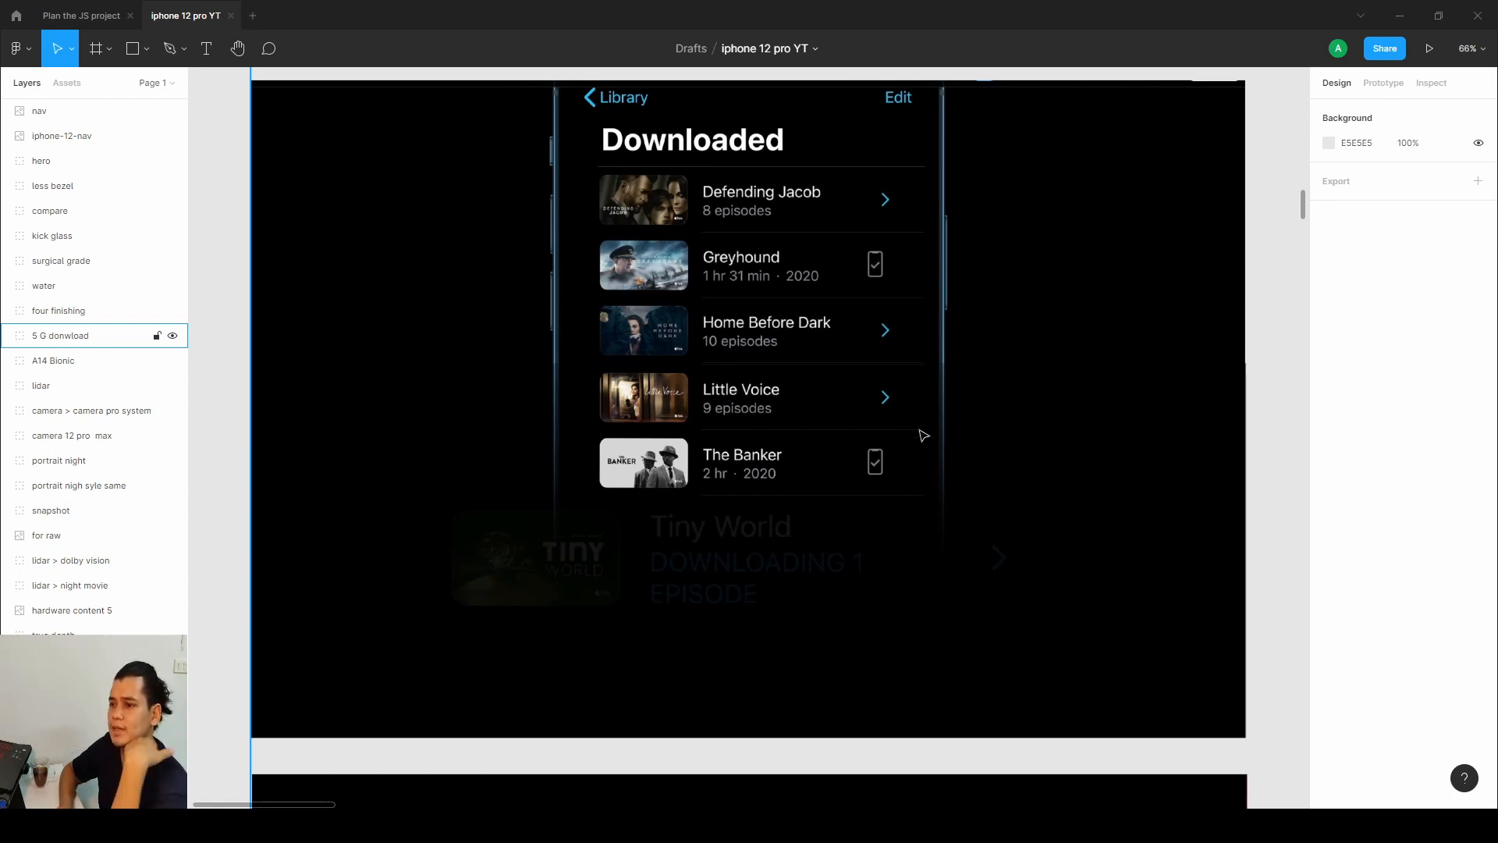
pyautogui.hscroll(8, 1025, 434)
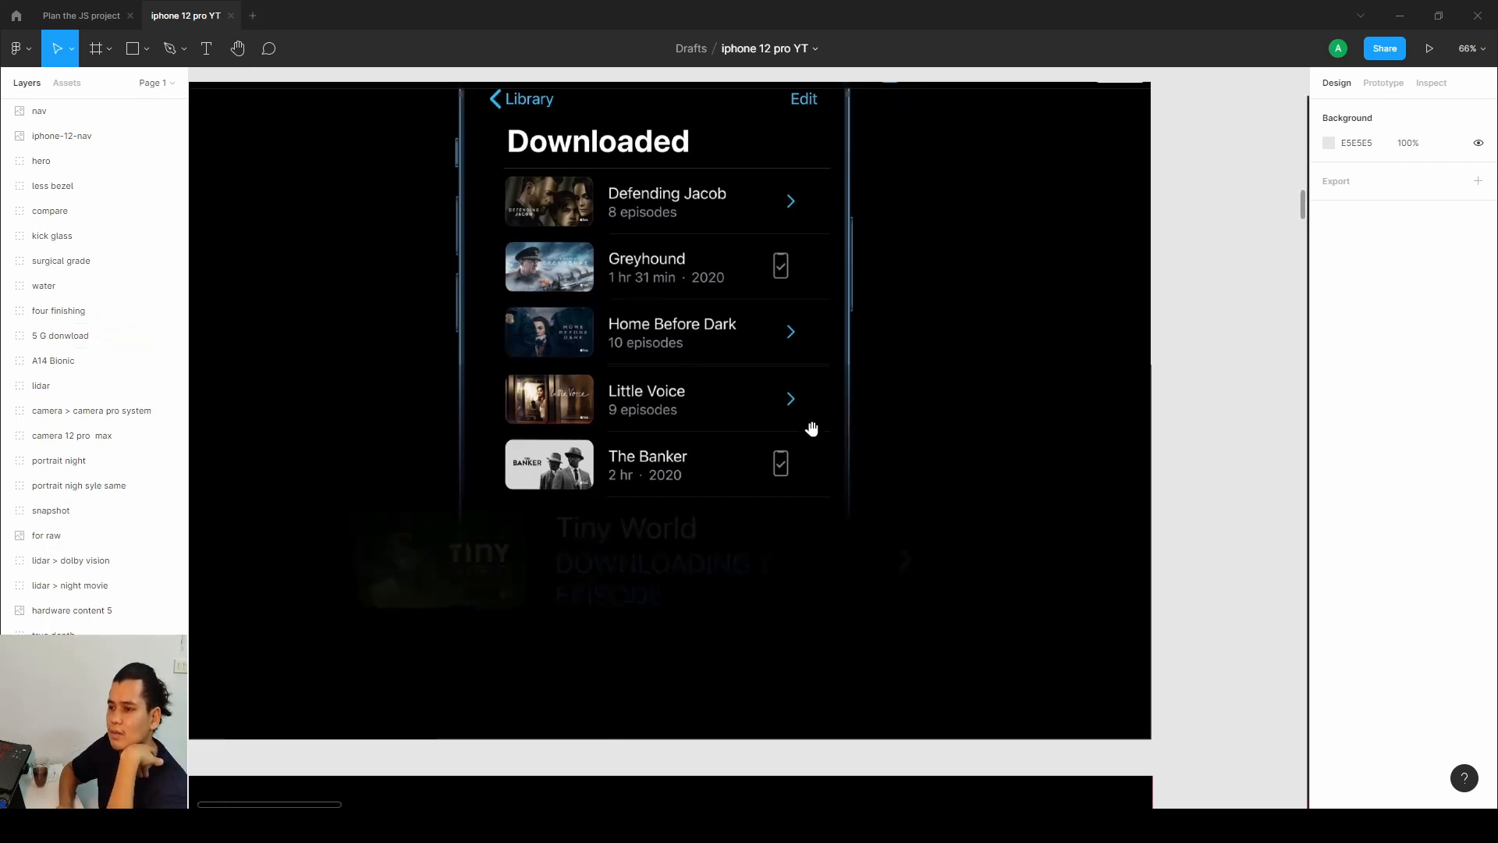
pyautogui.hscroll(5, 941, 427)
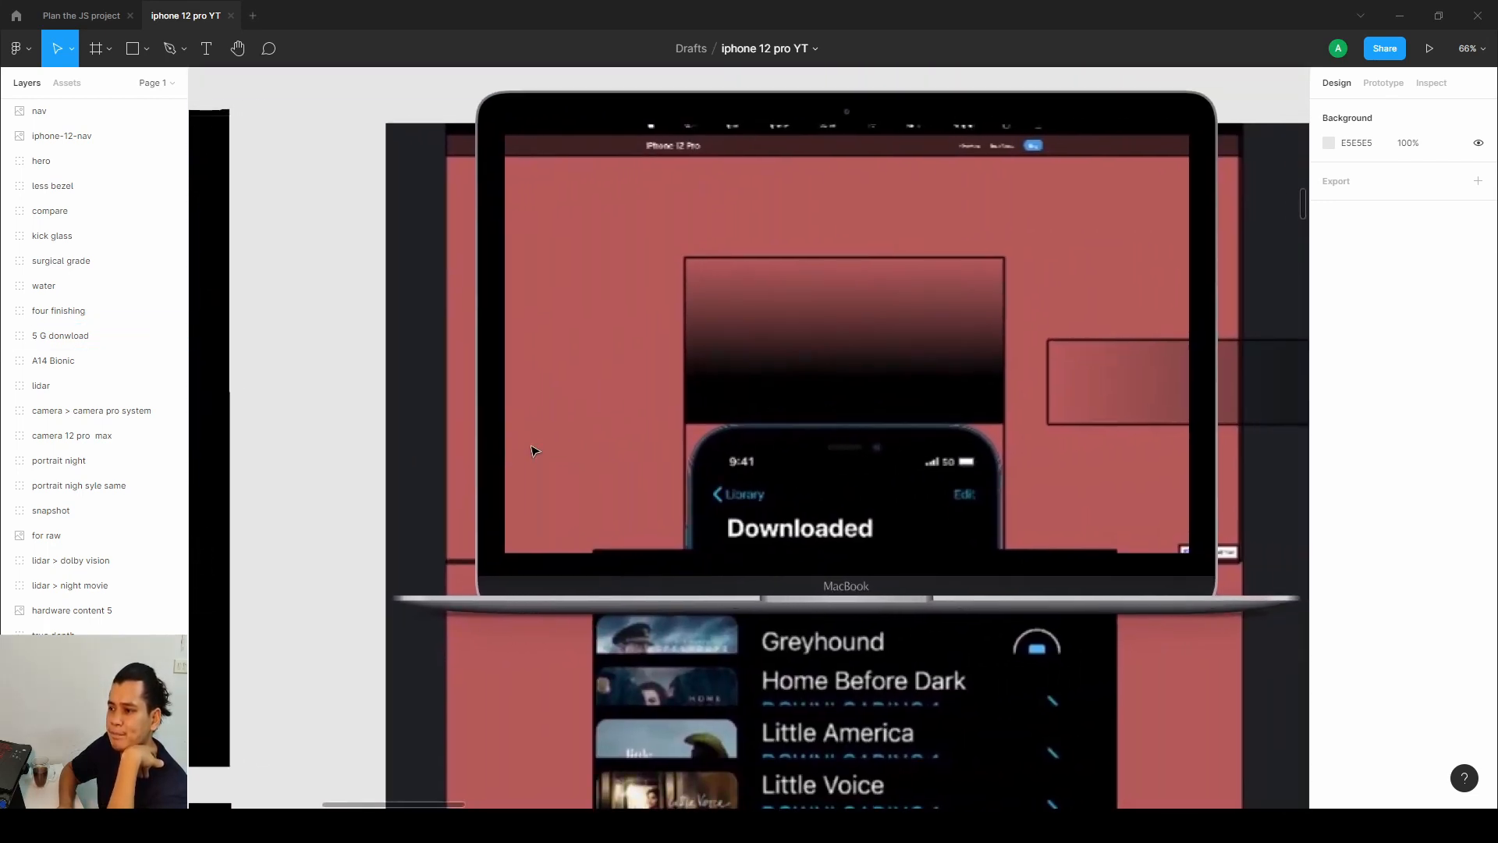
pyautogui.scroll(-2, 775, 442)
pyautogui.hscroll(3, 775, 443)
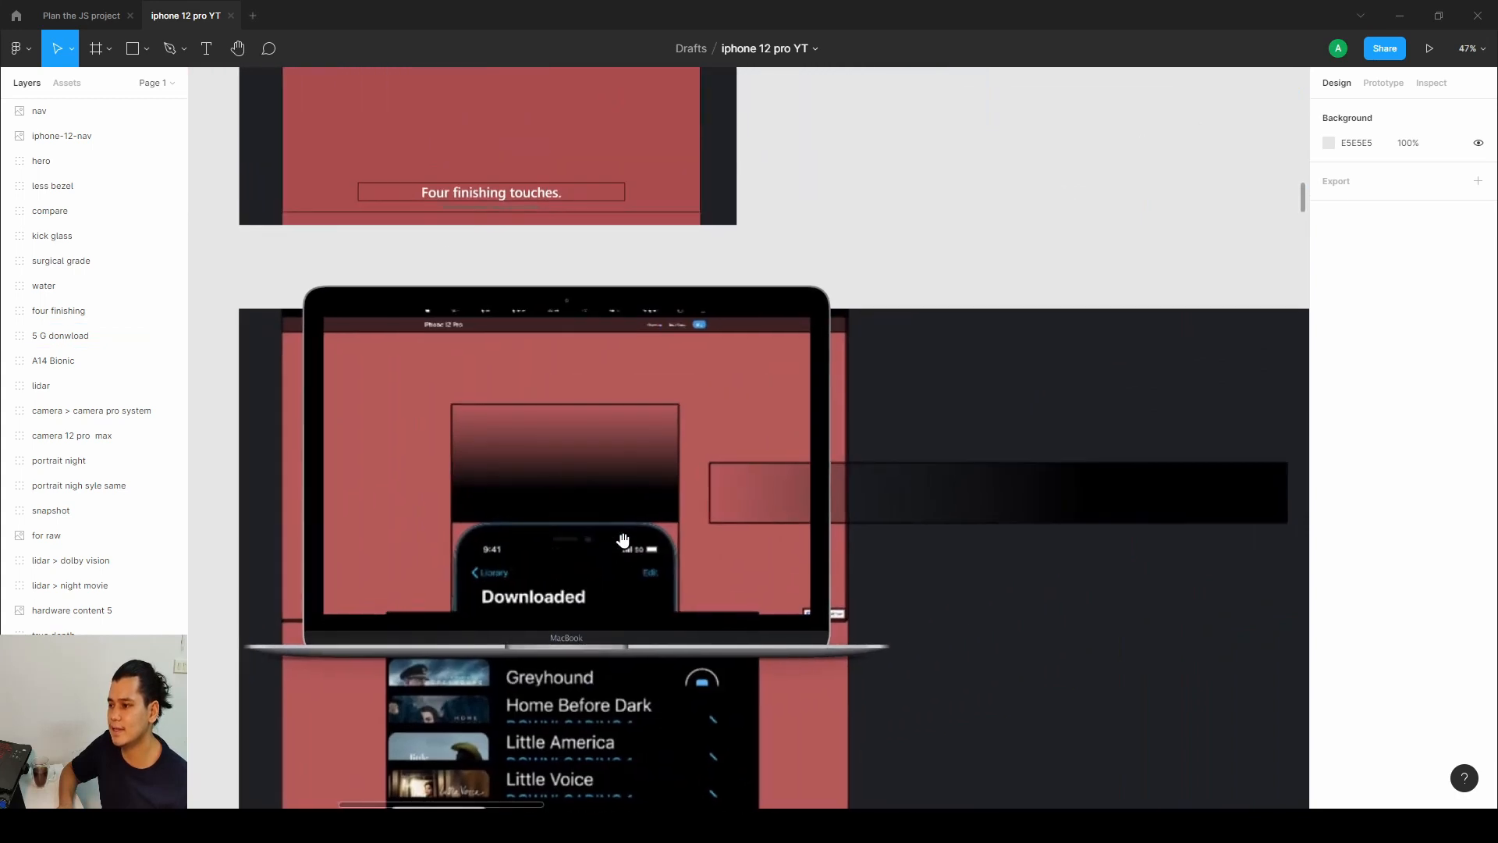
pyautogui.scroll(4, 774, 443)
pyautogui.moveTo(618, 518); pyautogui.dragTo(822, 480)
pyautogui.scroll(2, 821, 480)
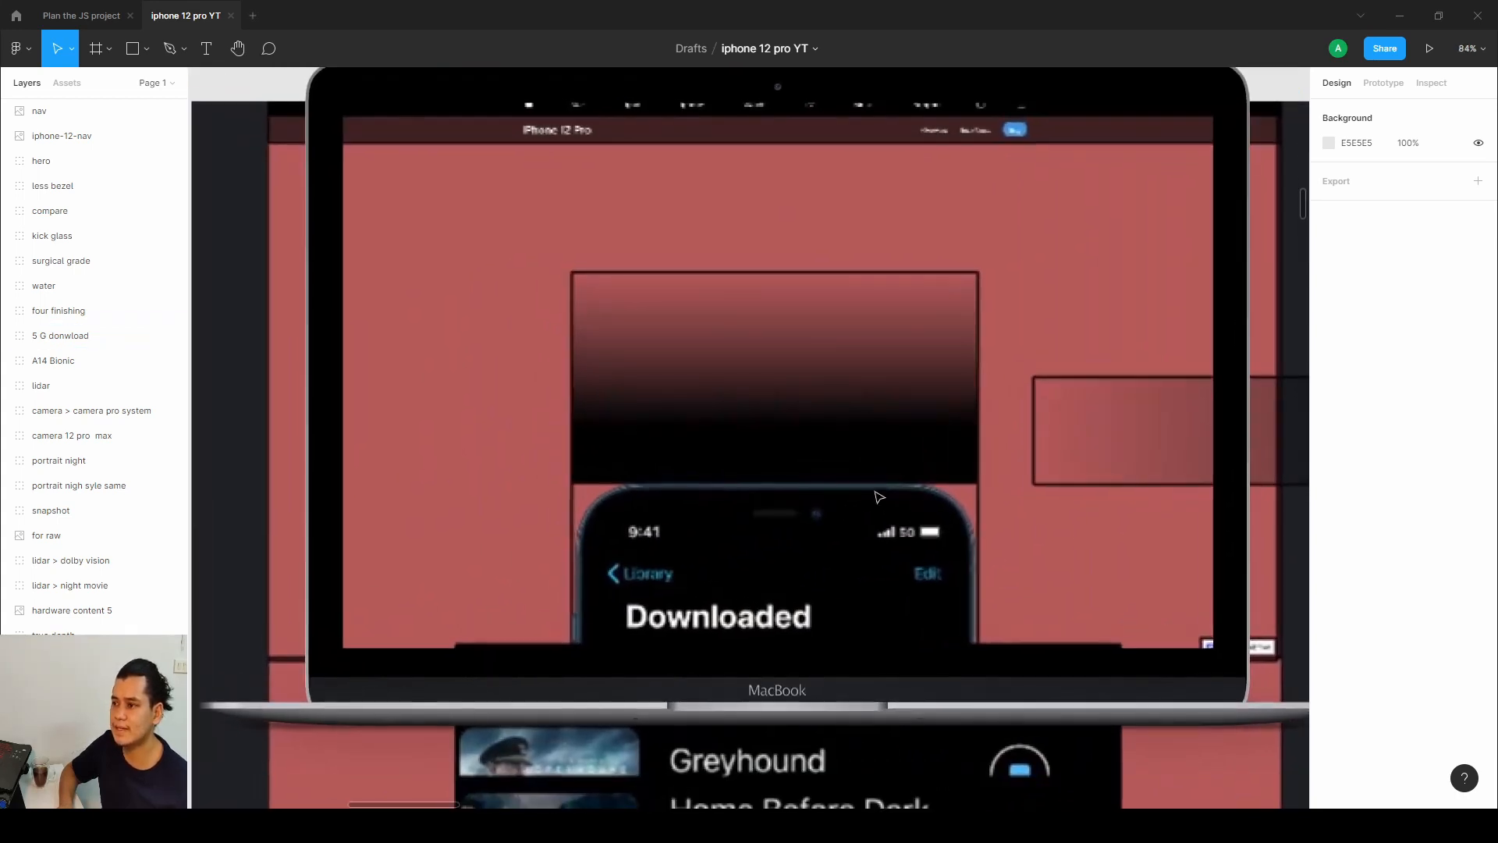
pyautogui.moveTo(776, 379); pyautogui.dragTo(774, 413)
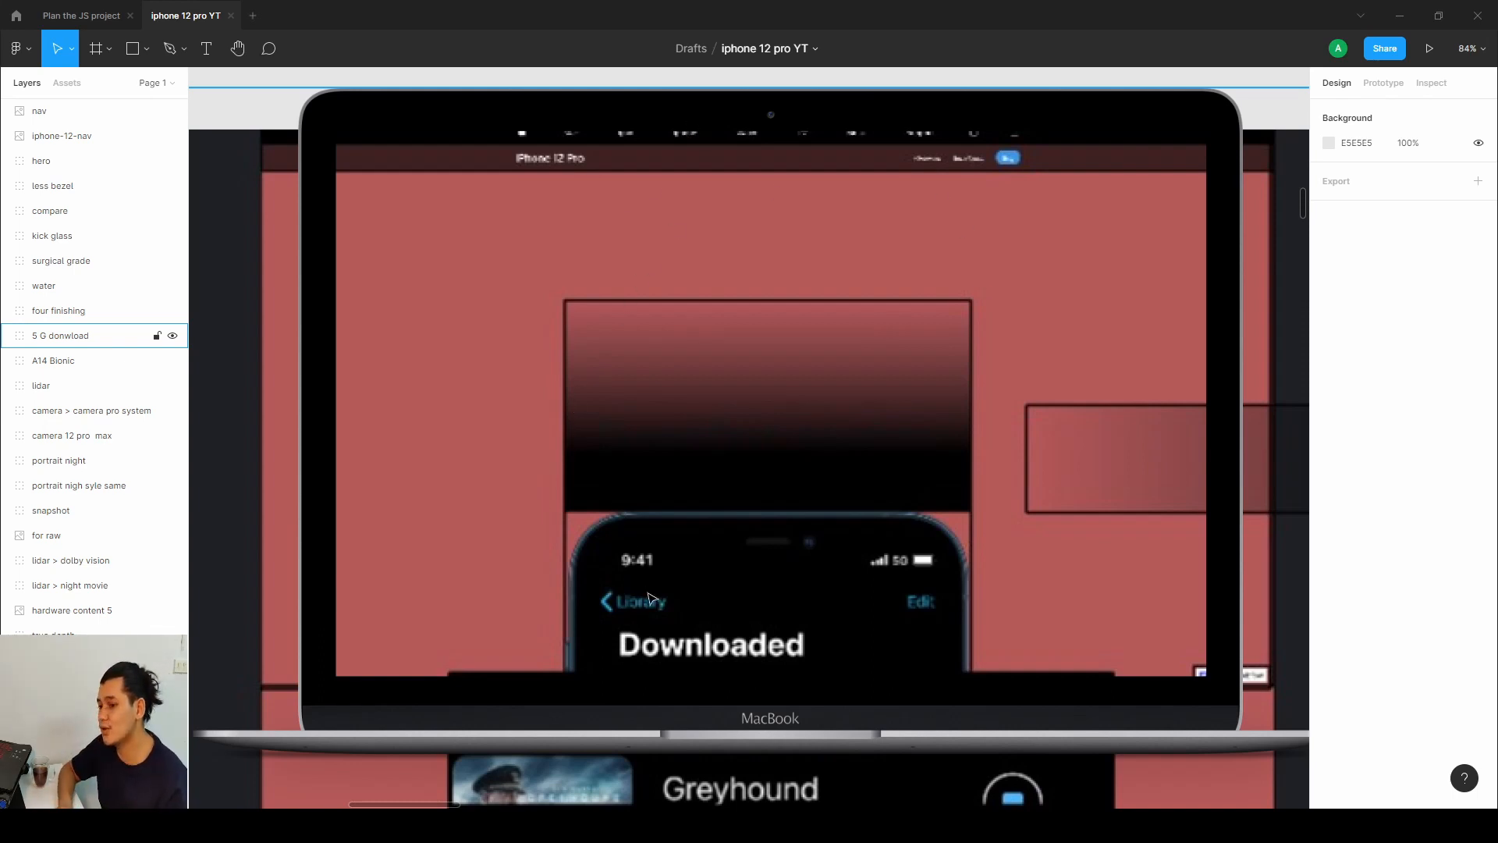
pyautogui.scroll(-10, 647, 600)
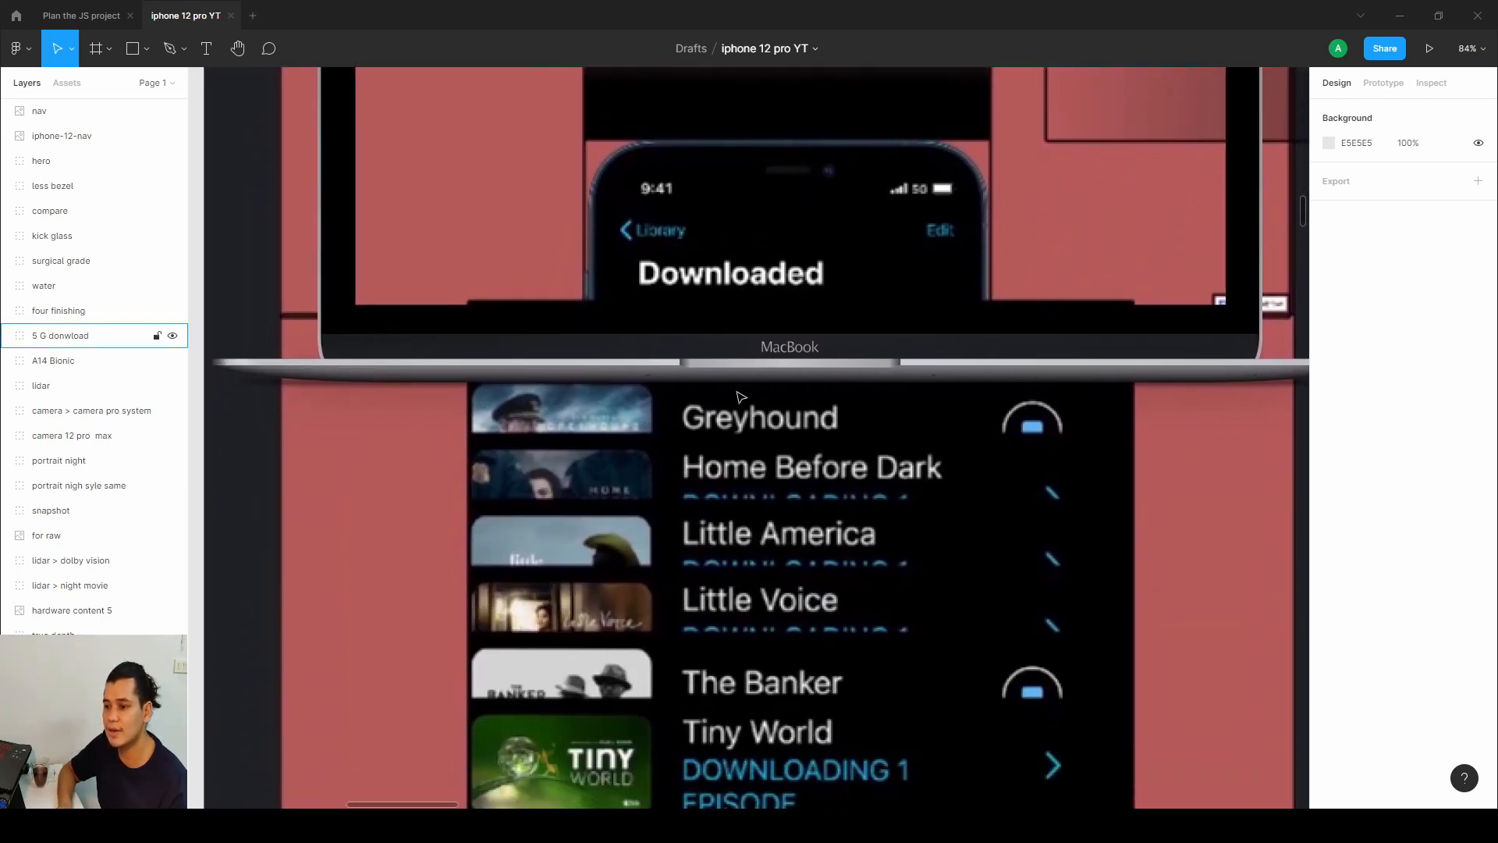
pyautogui.scroll(-5, 783, 480)
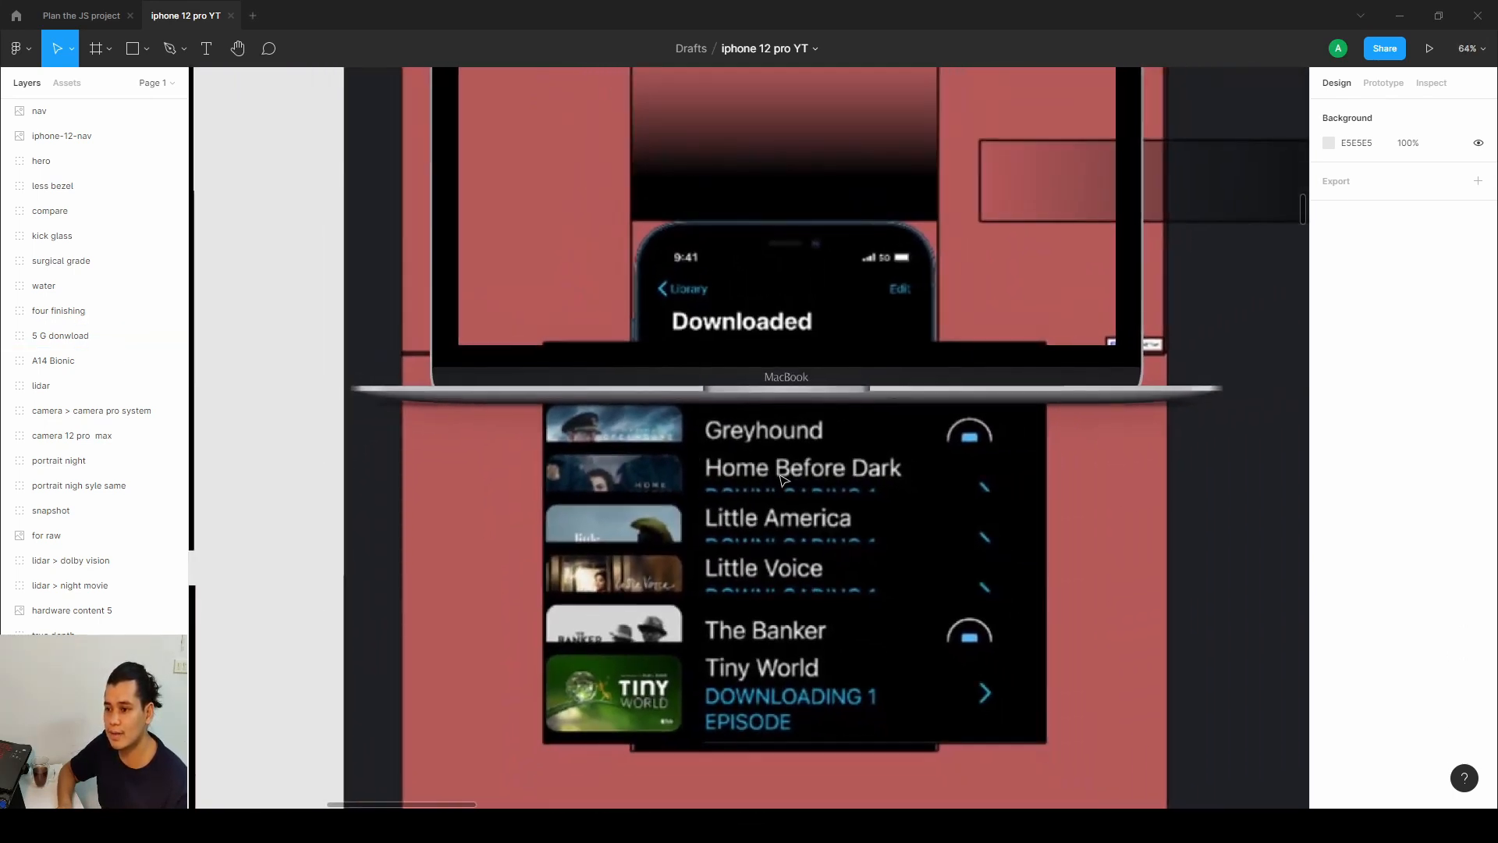
pyautogui.scroll(-5, 783, 480)
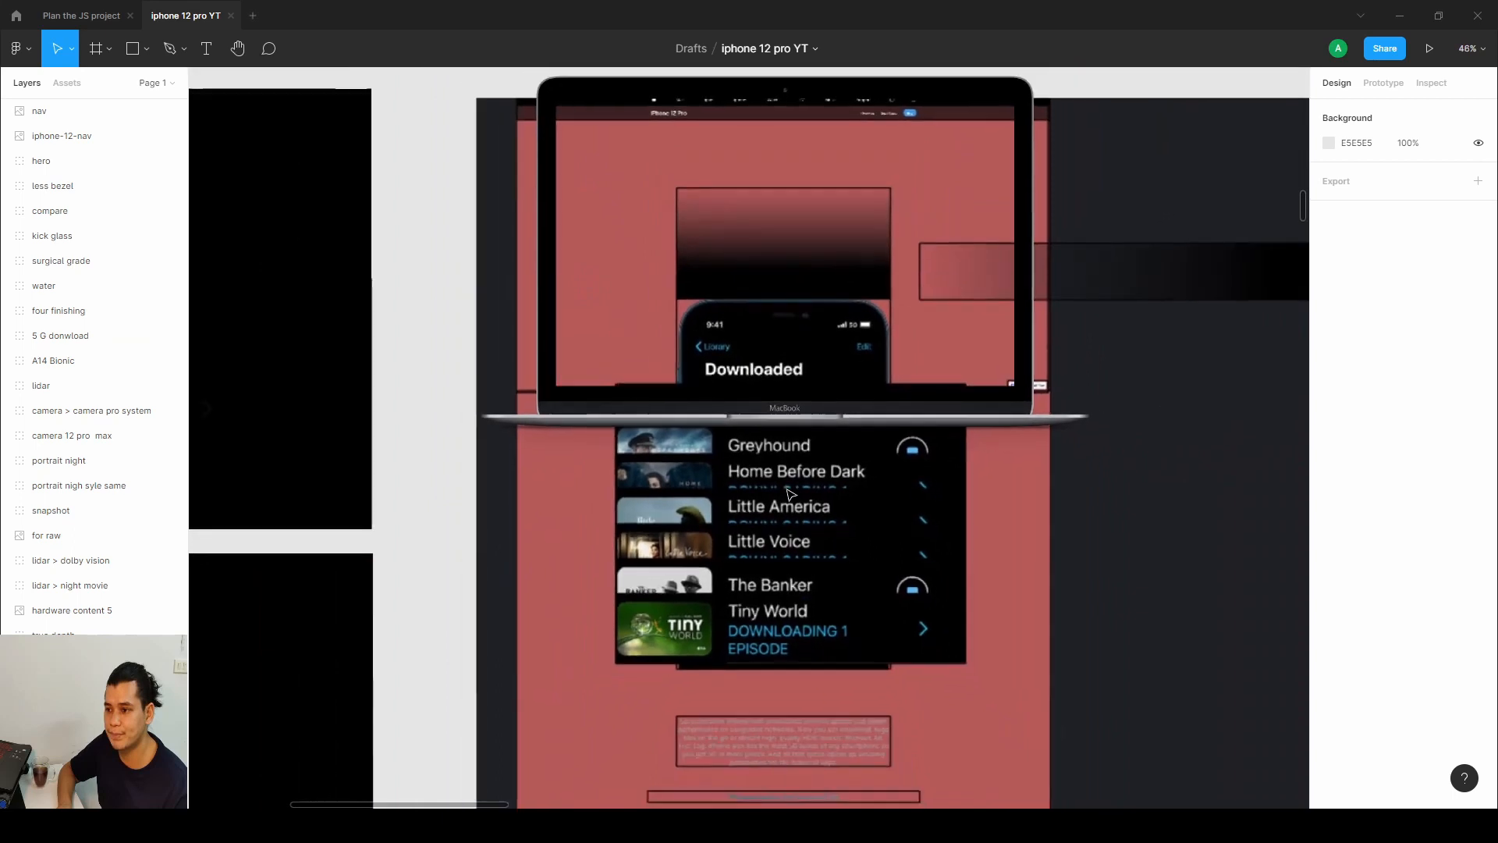
pyautogui.scroll(-4, 790, 493)
pyautogui.scroll(-2, 783, 489)
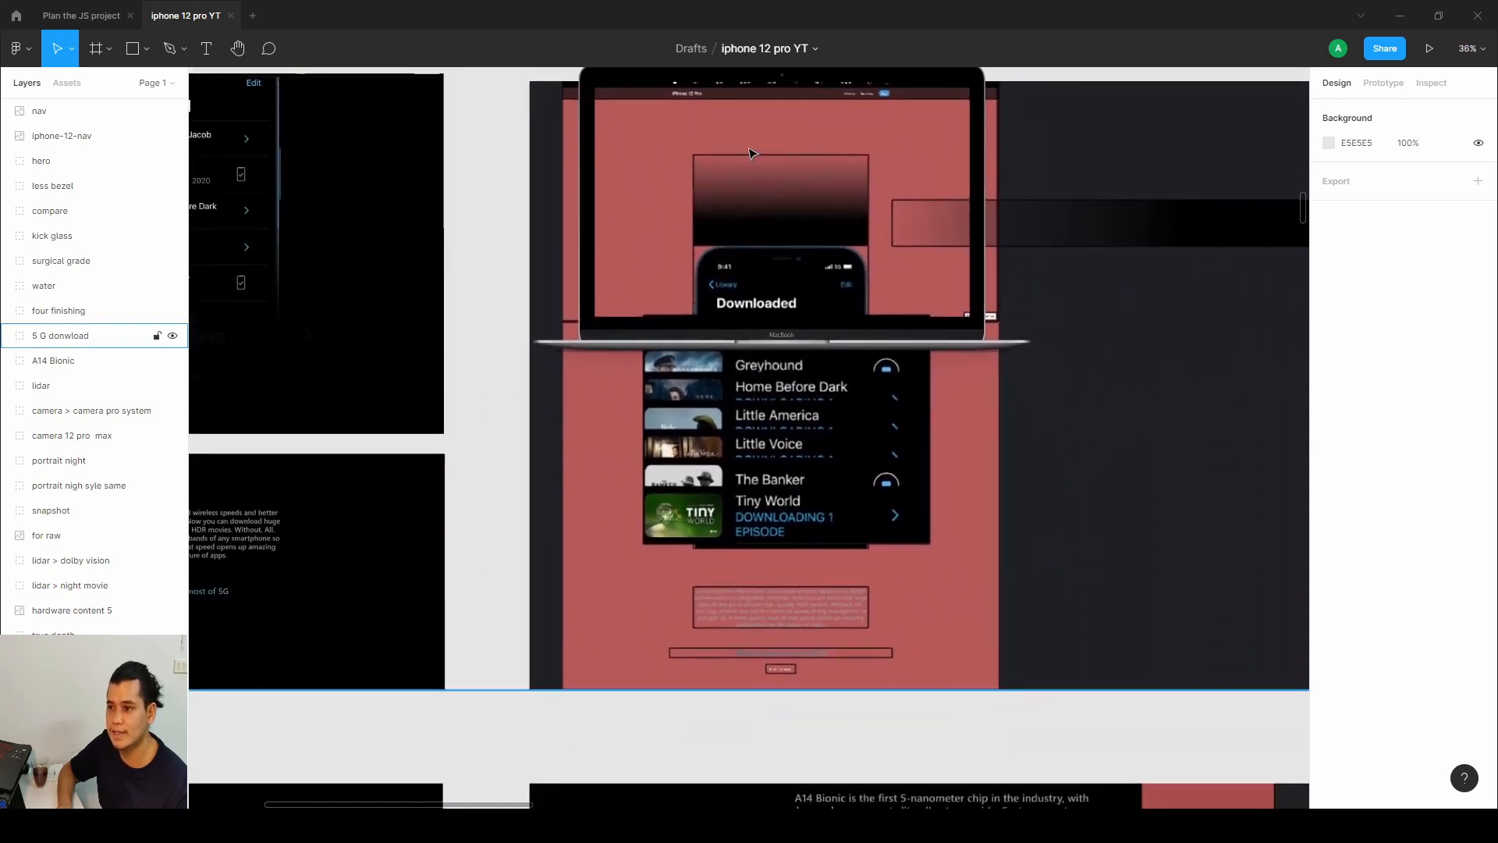
pyautogui.scroll(1, 751, 153)
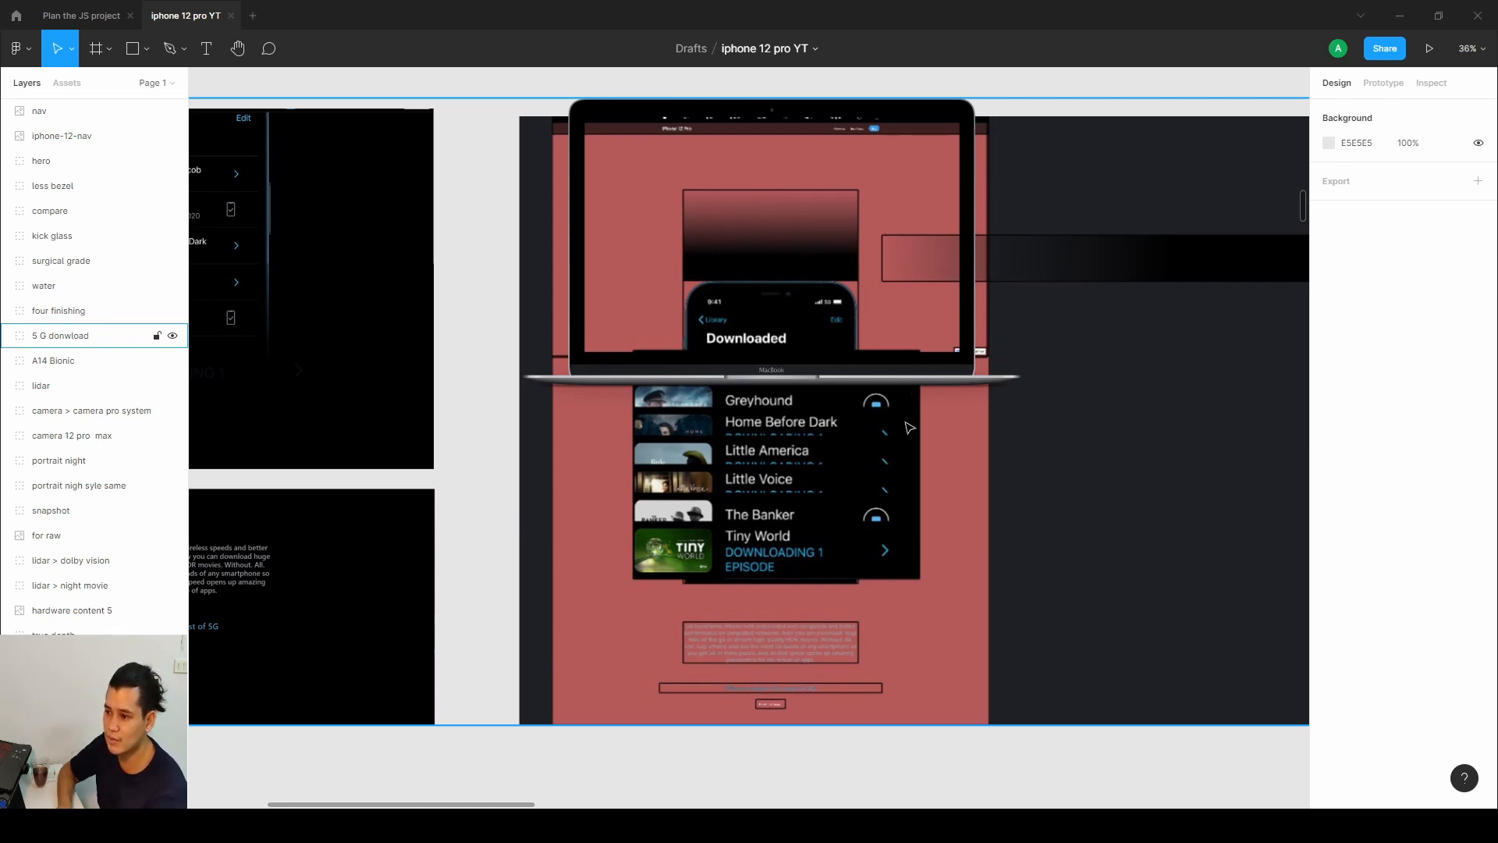
pyautogui.hscroll(-3, 624, 390)
pyautogui.scroll(1, 625, 391)
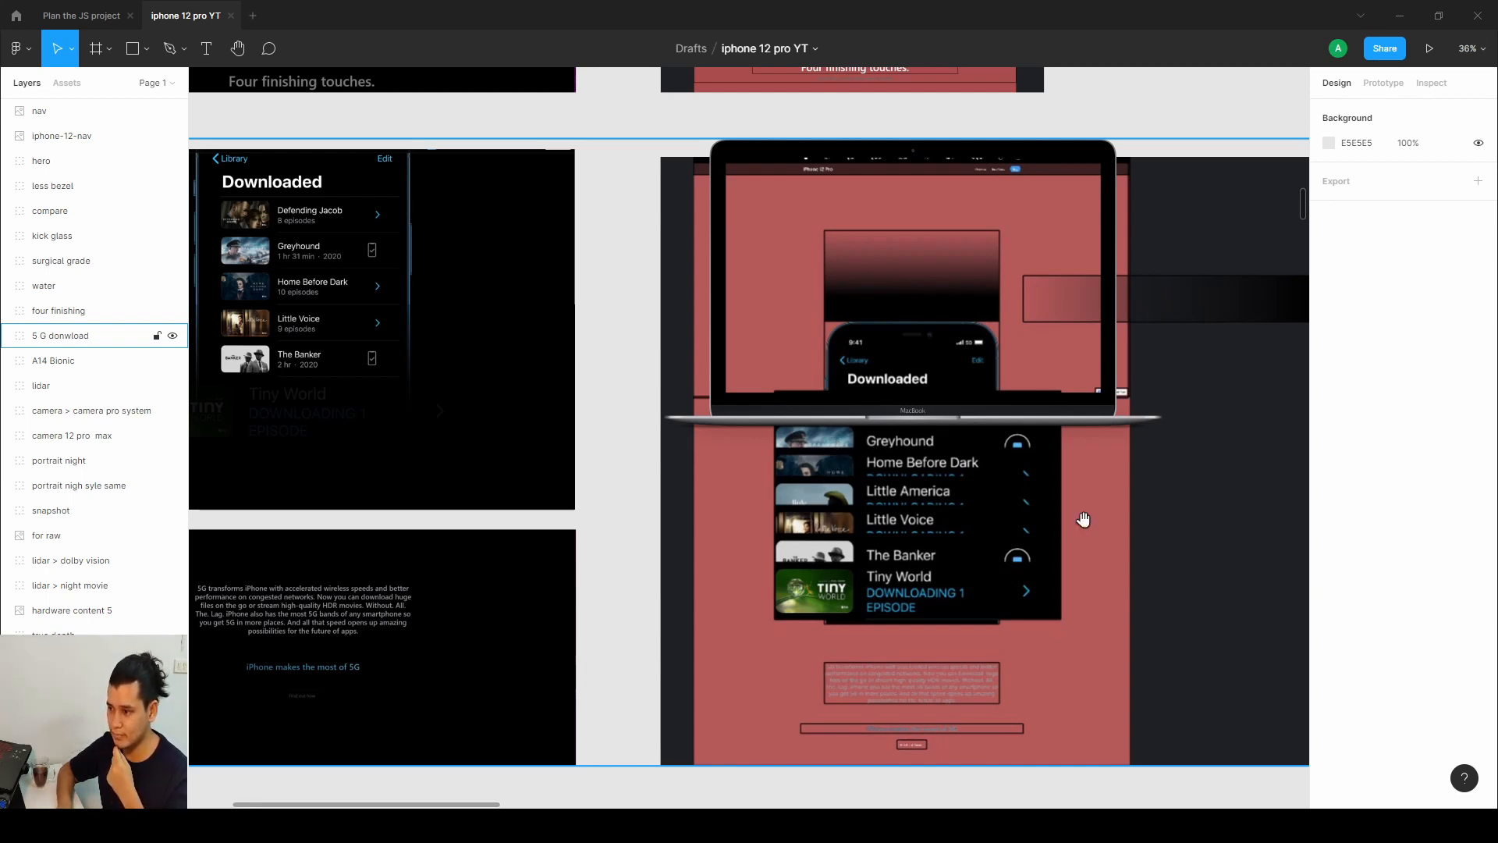
pyautogui.hscroll(10, 1079, 517)
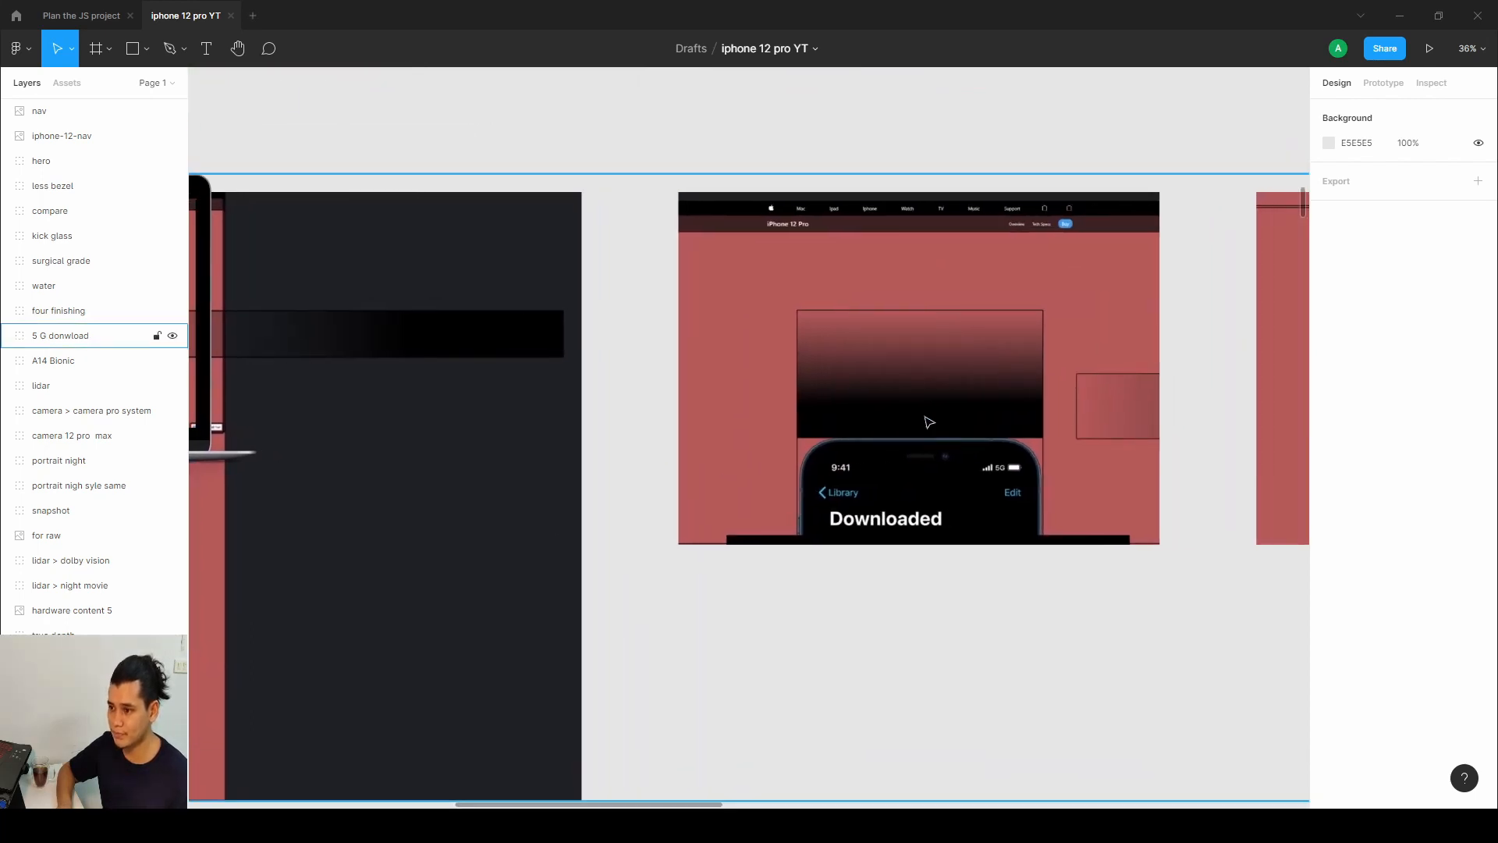
pyautogui.scroll(5, 929, 413)
pyautogui.moveTo(781, 492); pyautogui.dragTo(770, 488)
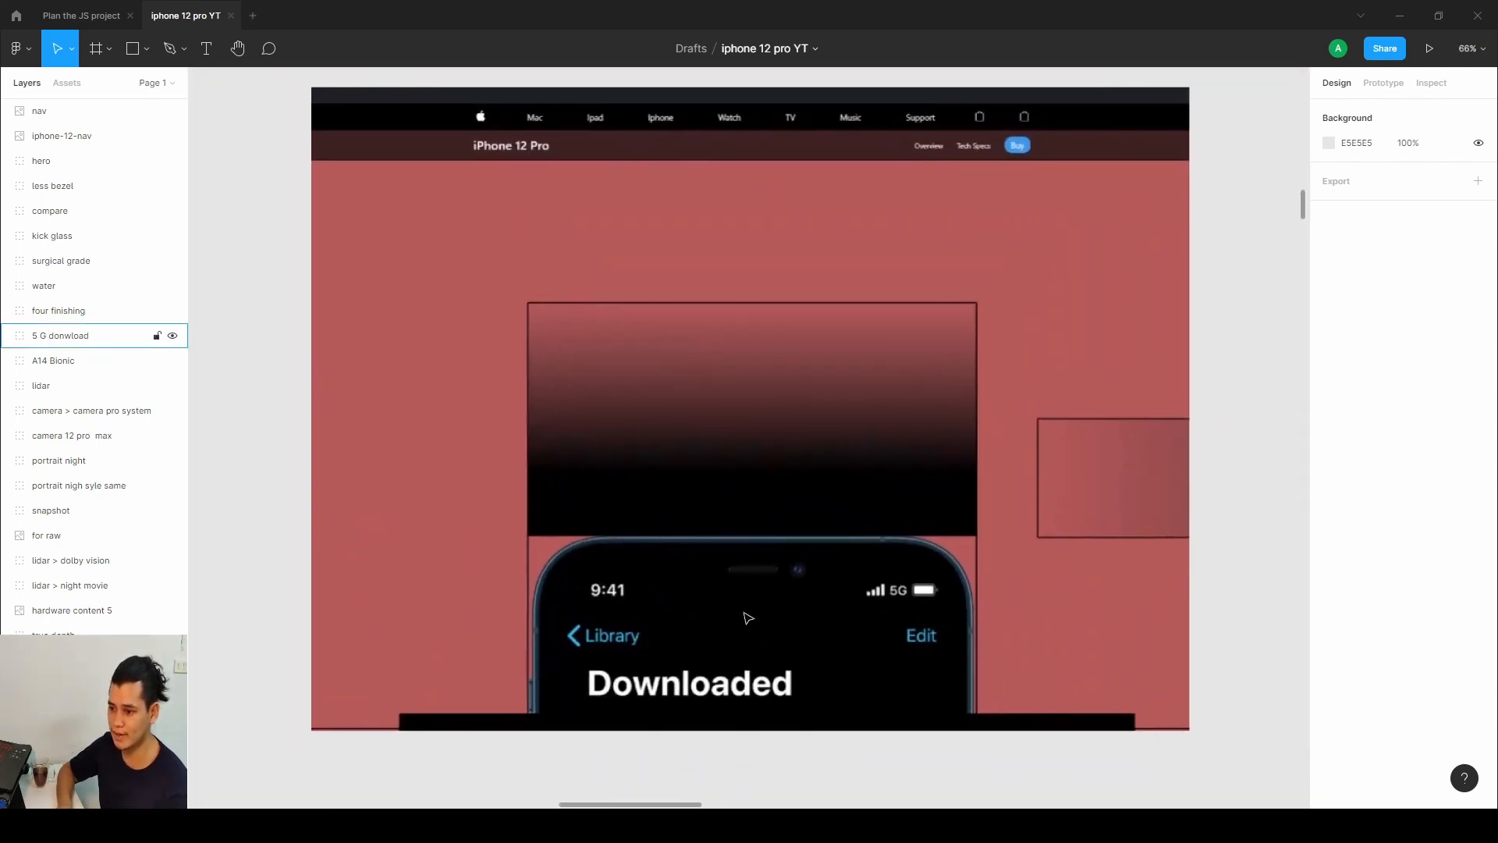
# Switch to the published site and scroll from the four-touch section into the 5G download section.
pyautogui.click(209, 826)
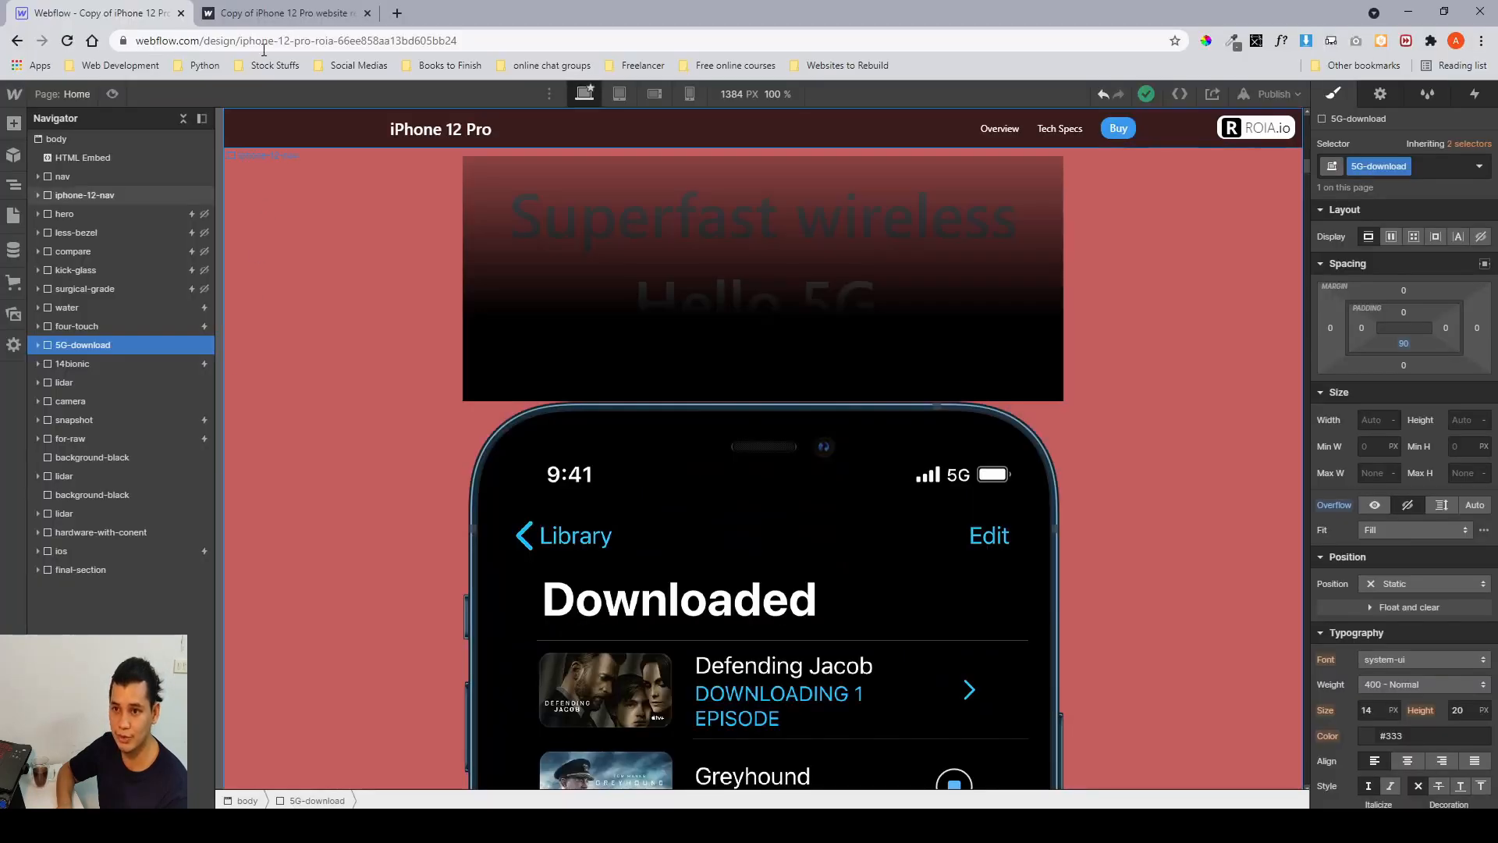
pyautogui.click(277, 14)
pyautogui.scroll(3, 647, 364)
pyautogui.scroll(-10, 648, 364)
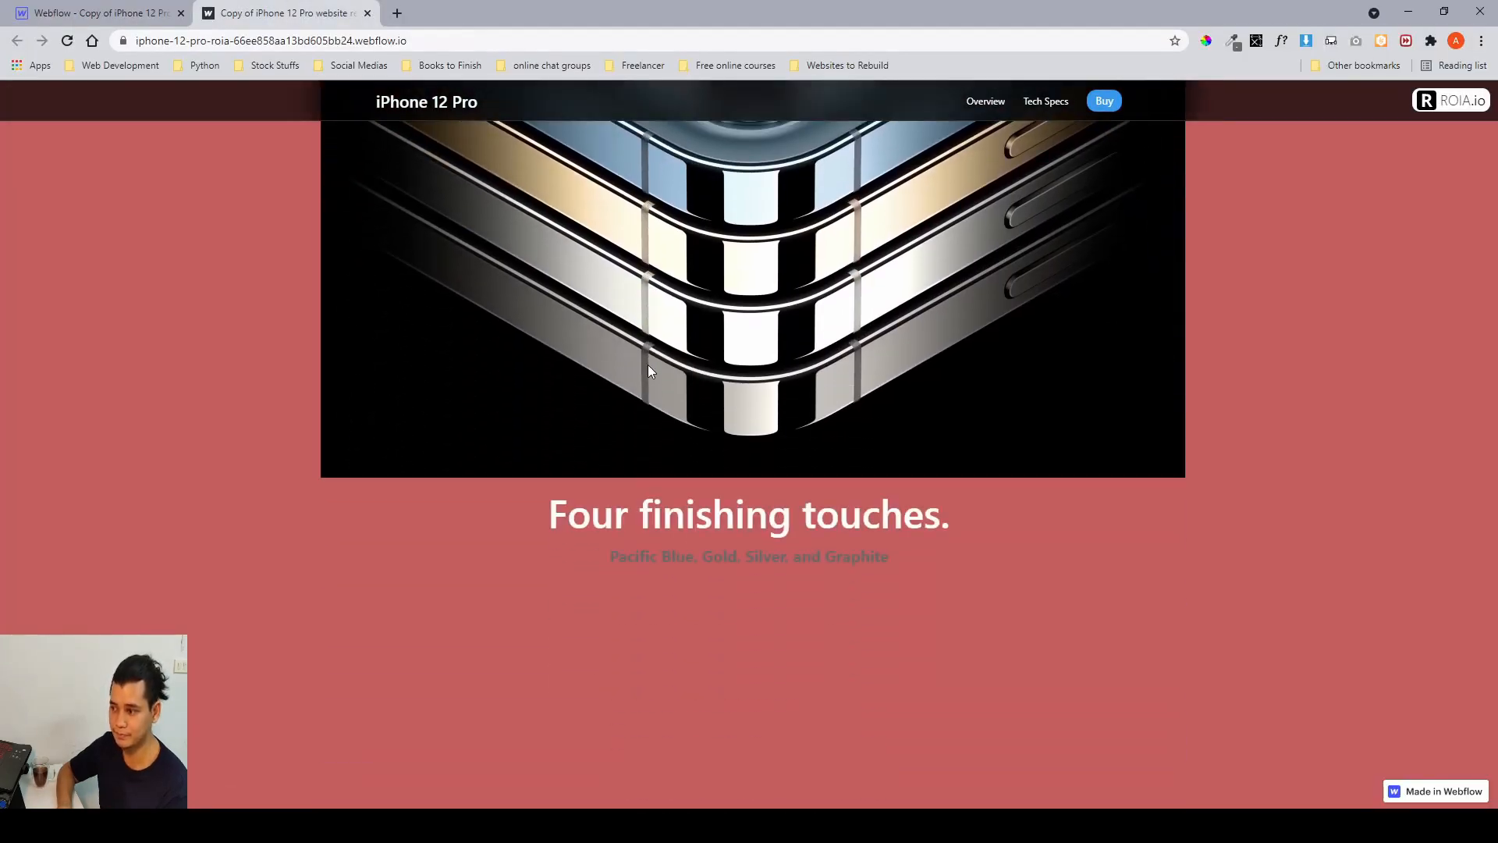
pyautogui.scroll(-2, 724, 397)
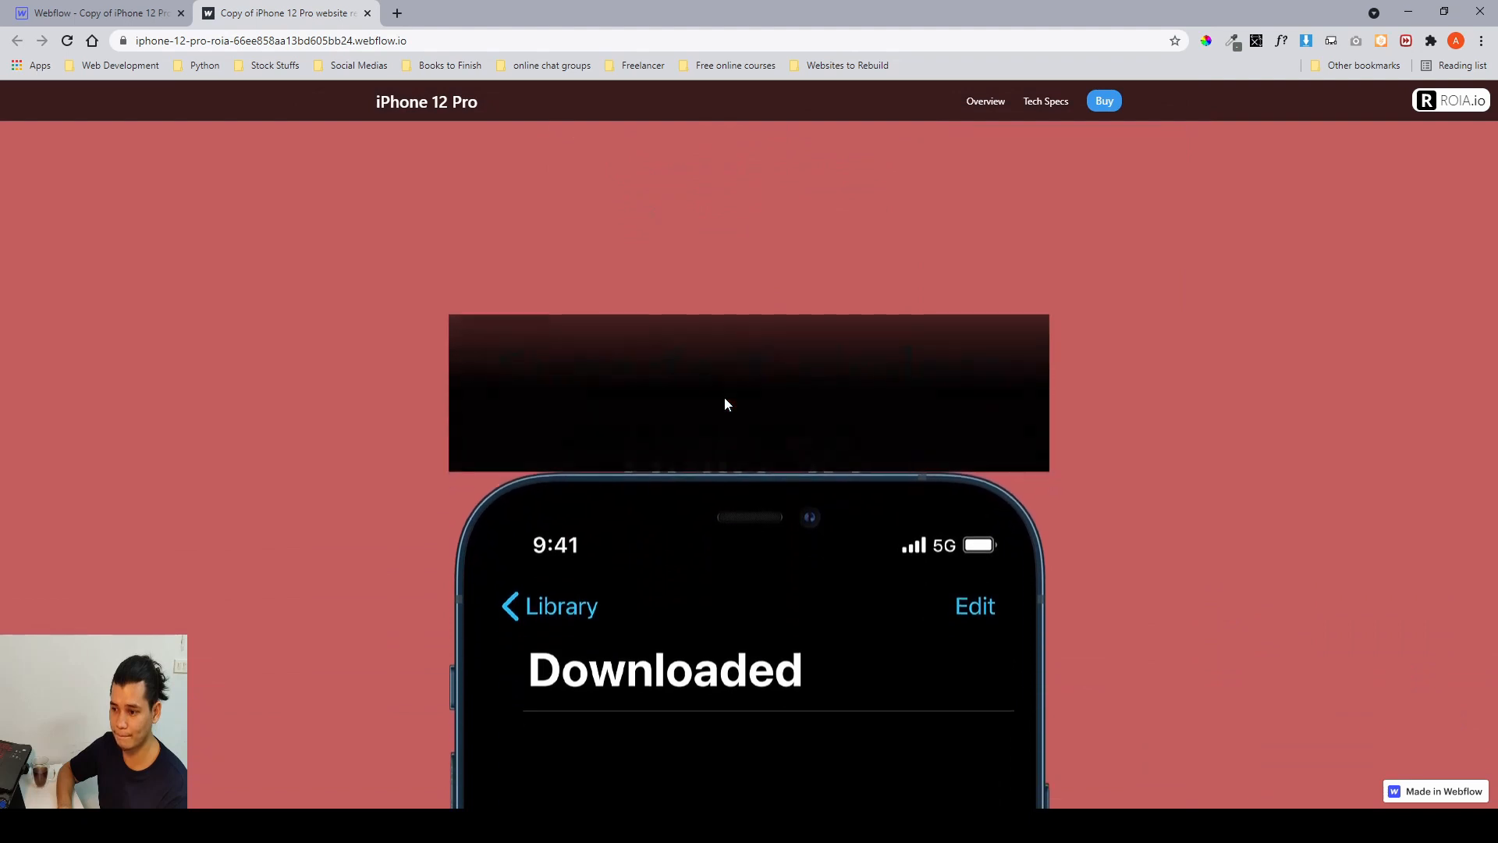
pyautogui.scroll(1, 733, 484)
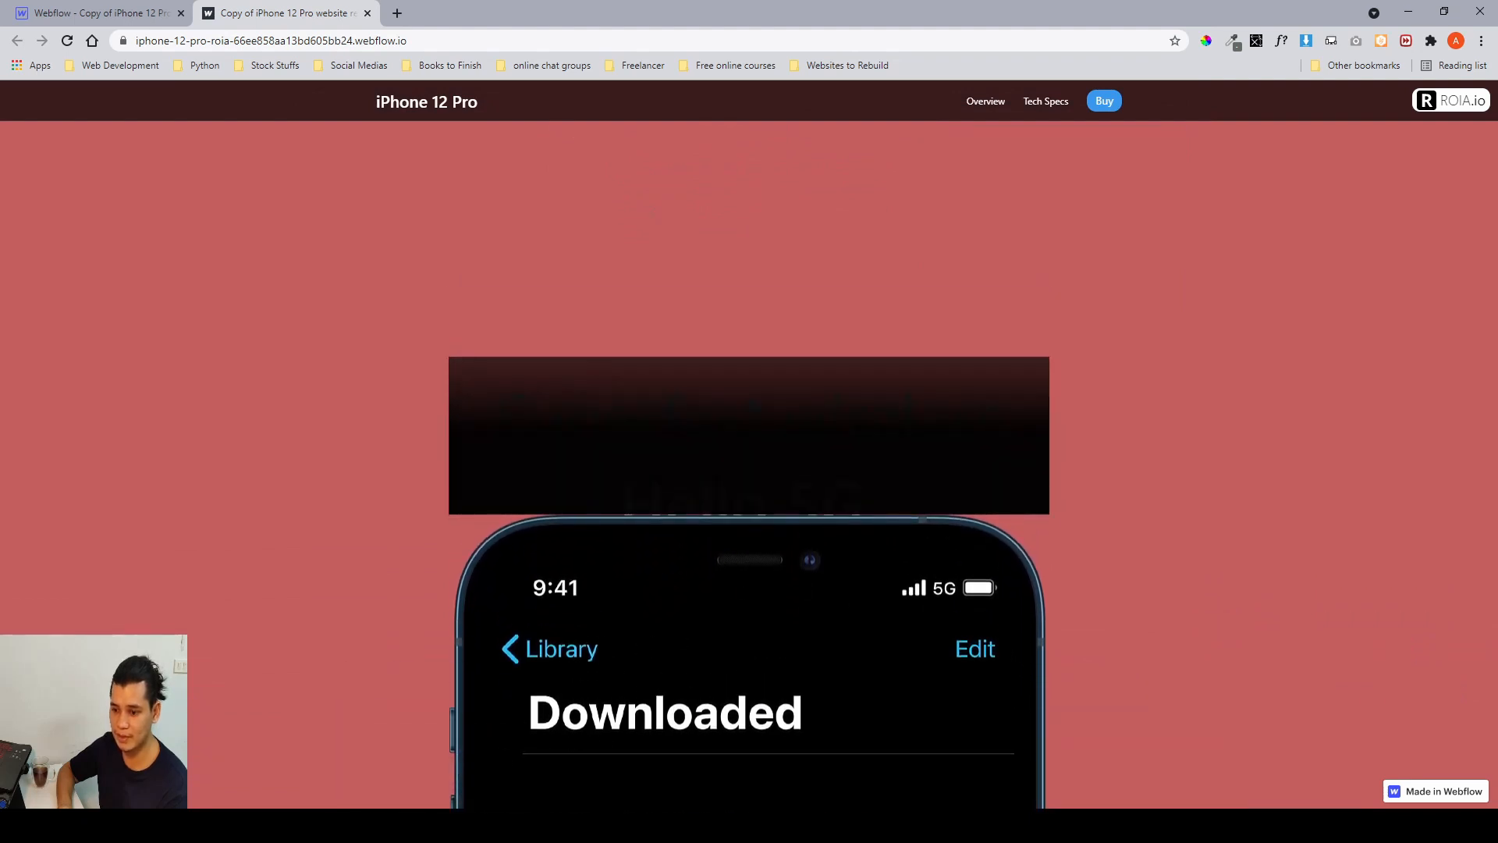
# Return to Figma and select the '5g download 1 2' image inside the 5G download structure frames.
pyautogui.hotkey('alt', 'Tab')
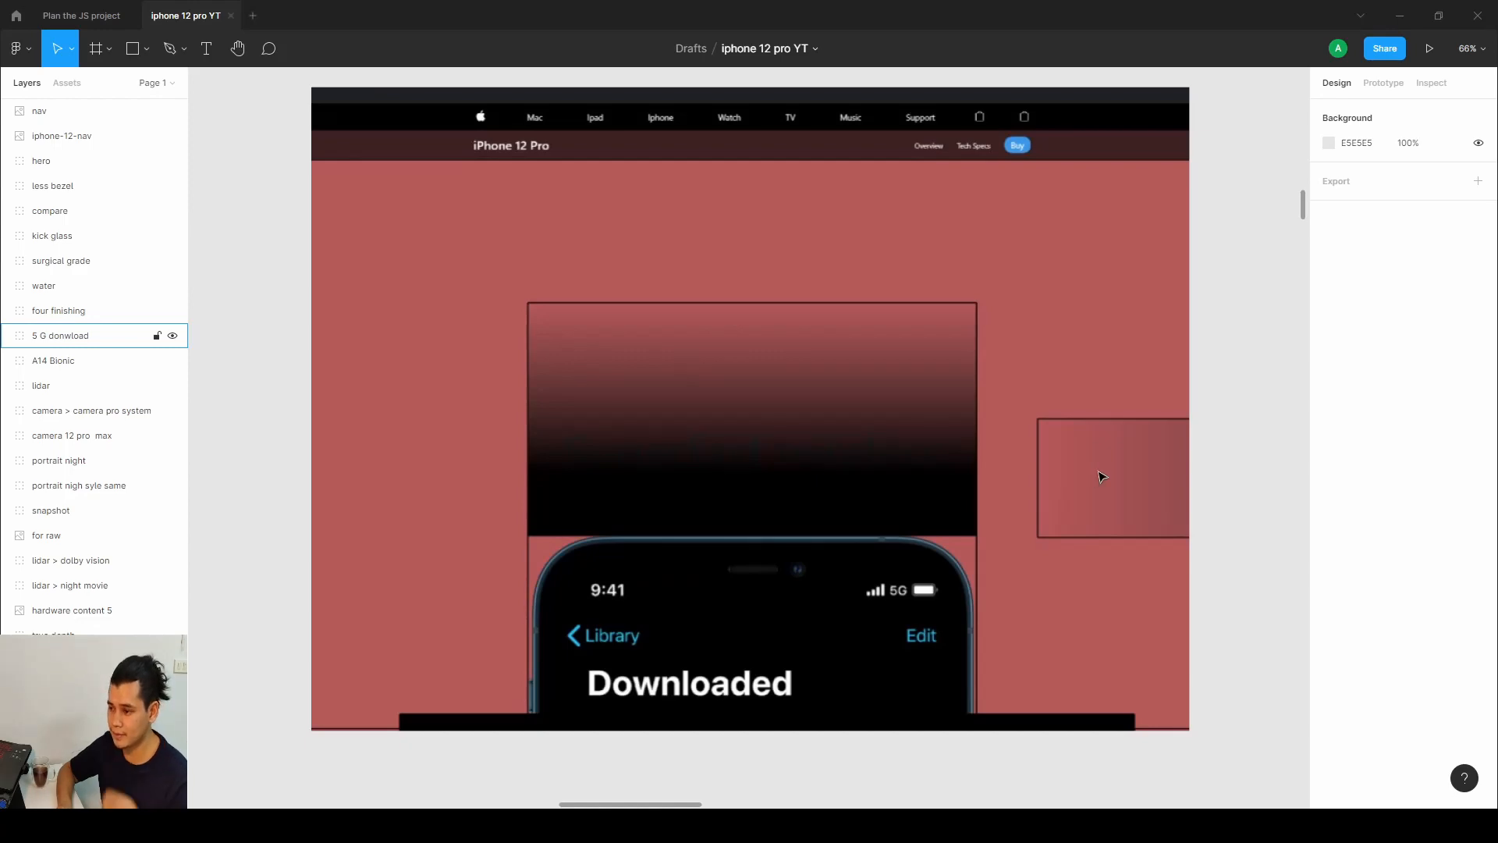
pyautogui.hscroll(10, 1057, 462)
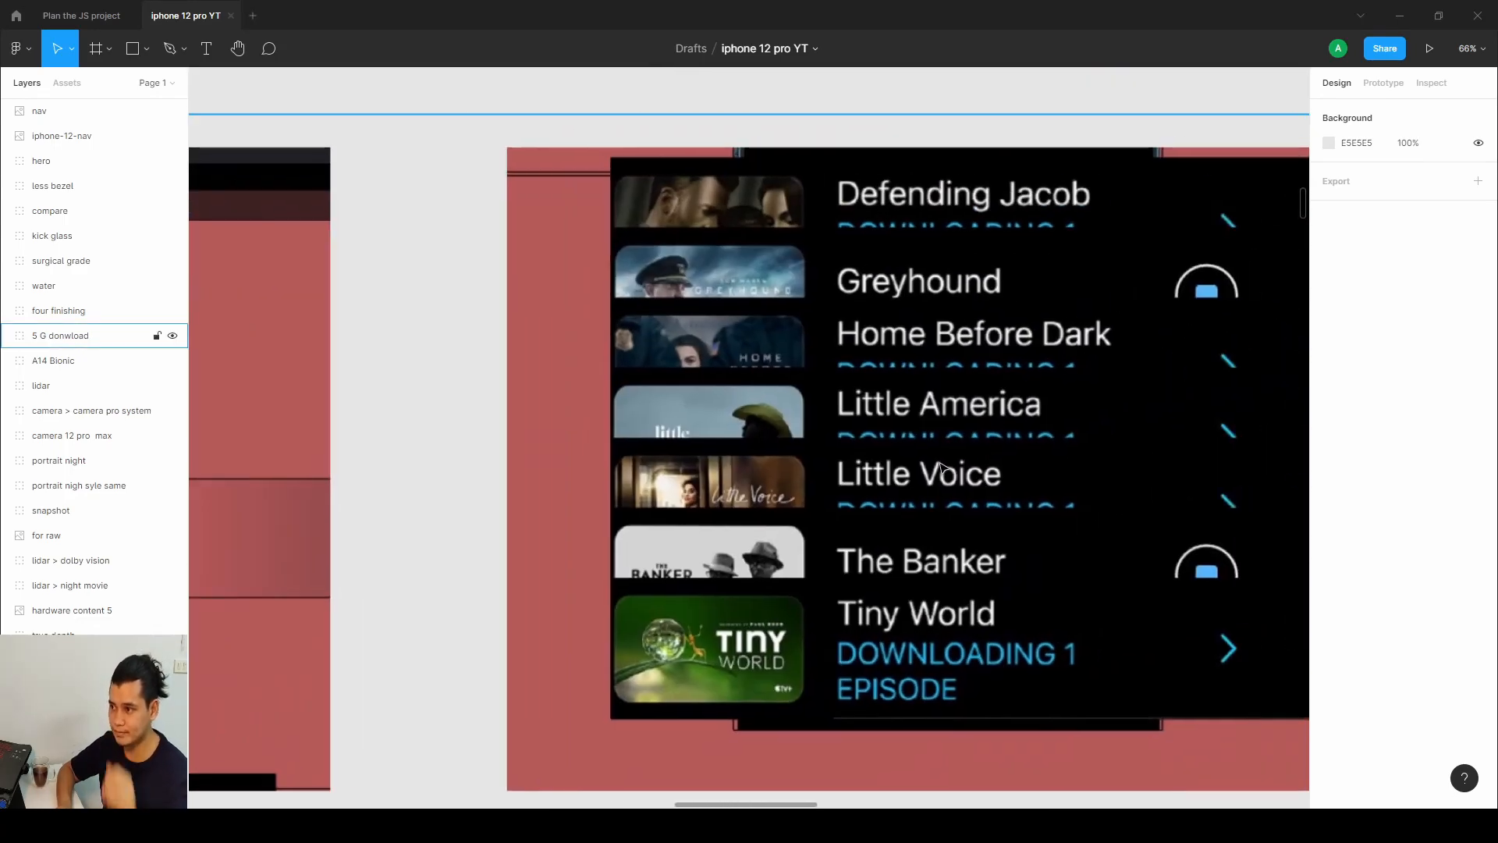
pyautogui.scroll(-6, 940, 465)
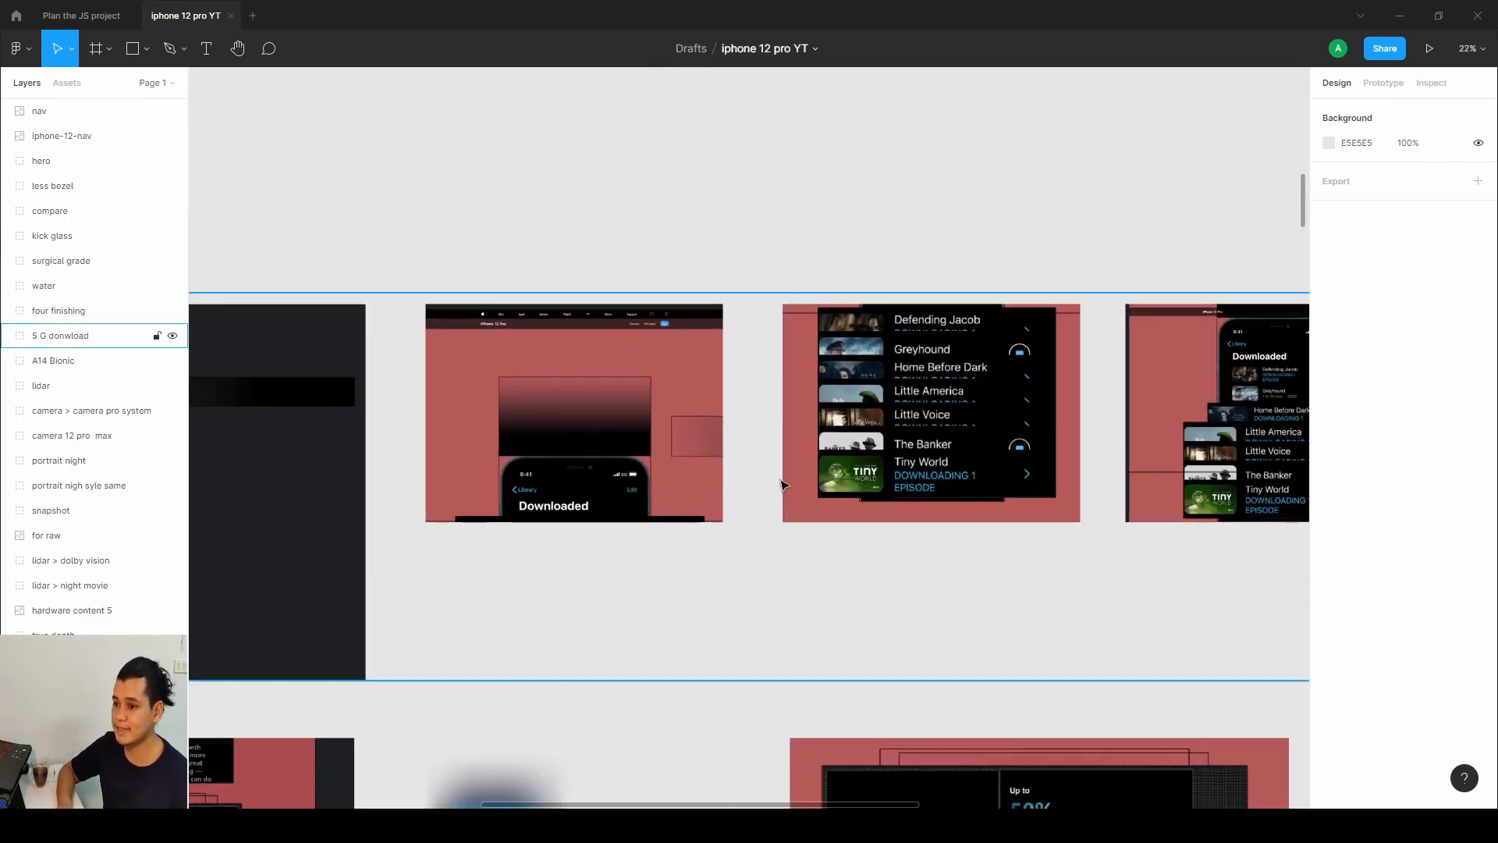
pyautogui.moveTo(784, 485); pyautogui.dragTo(860, 426)
pyautogui.doubleClick(944, 370)
pyautogui.moveTo(998, 316); pyautogui.dragTo(642, 542)
pyautogui.doubleClick(998, 321)
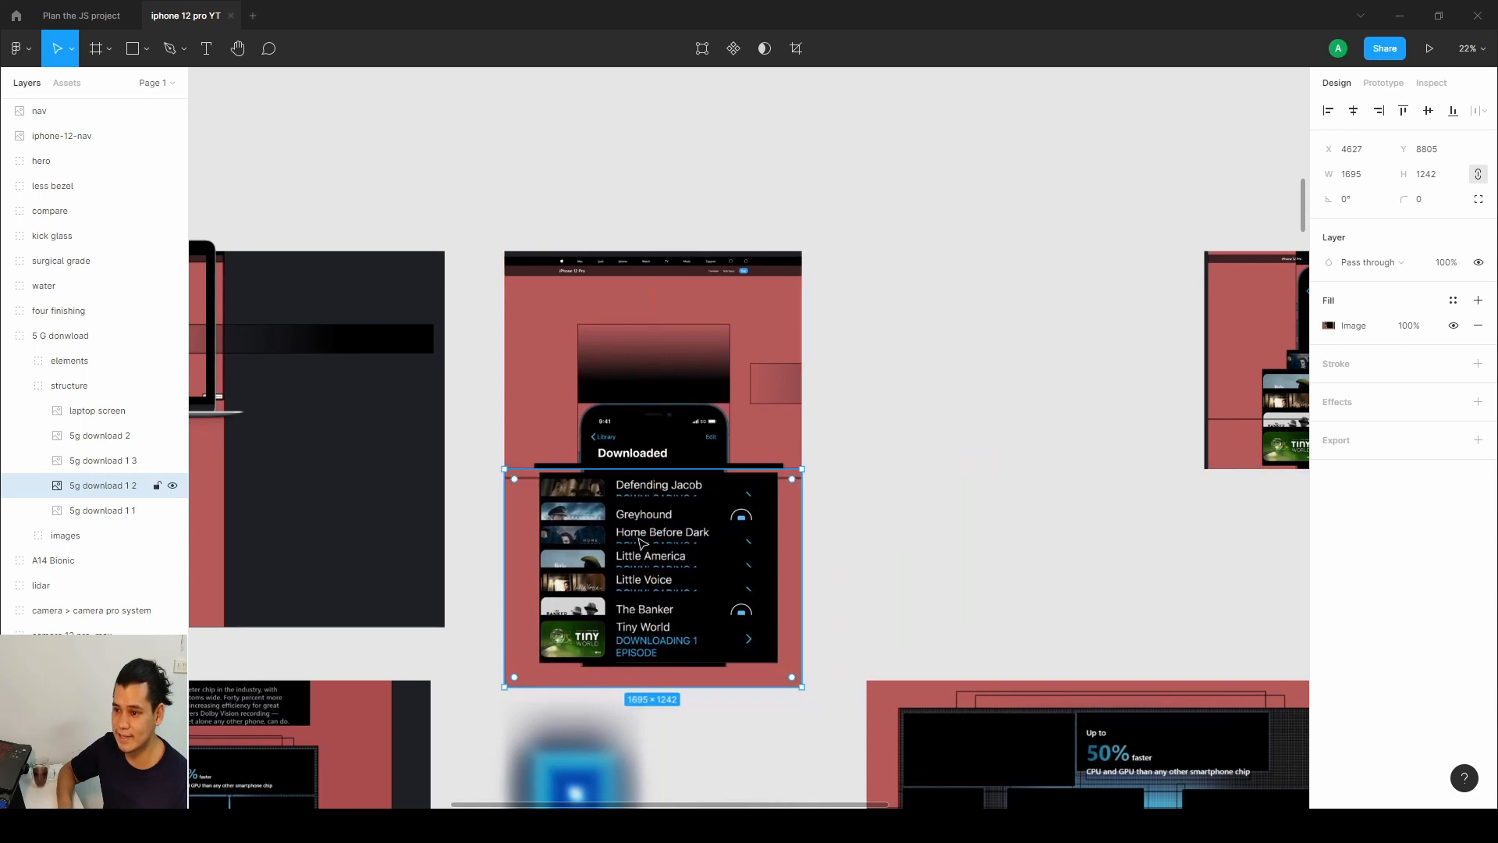
pyautogui.scroll(3, 642, 542)
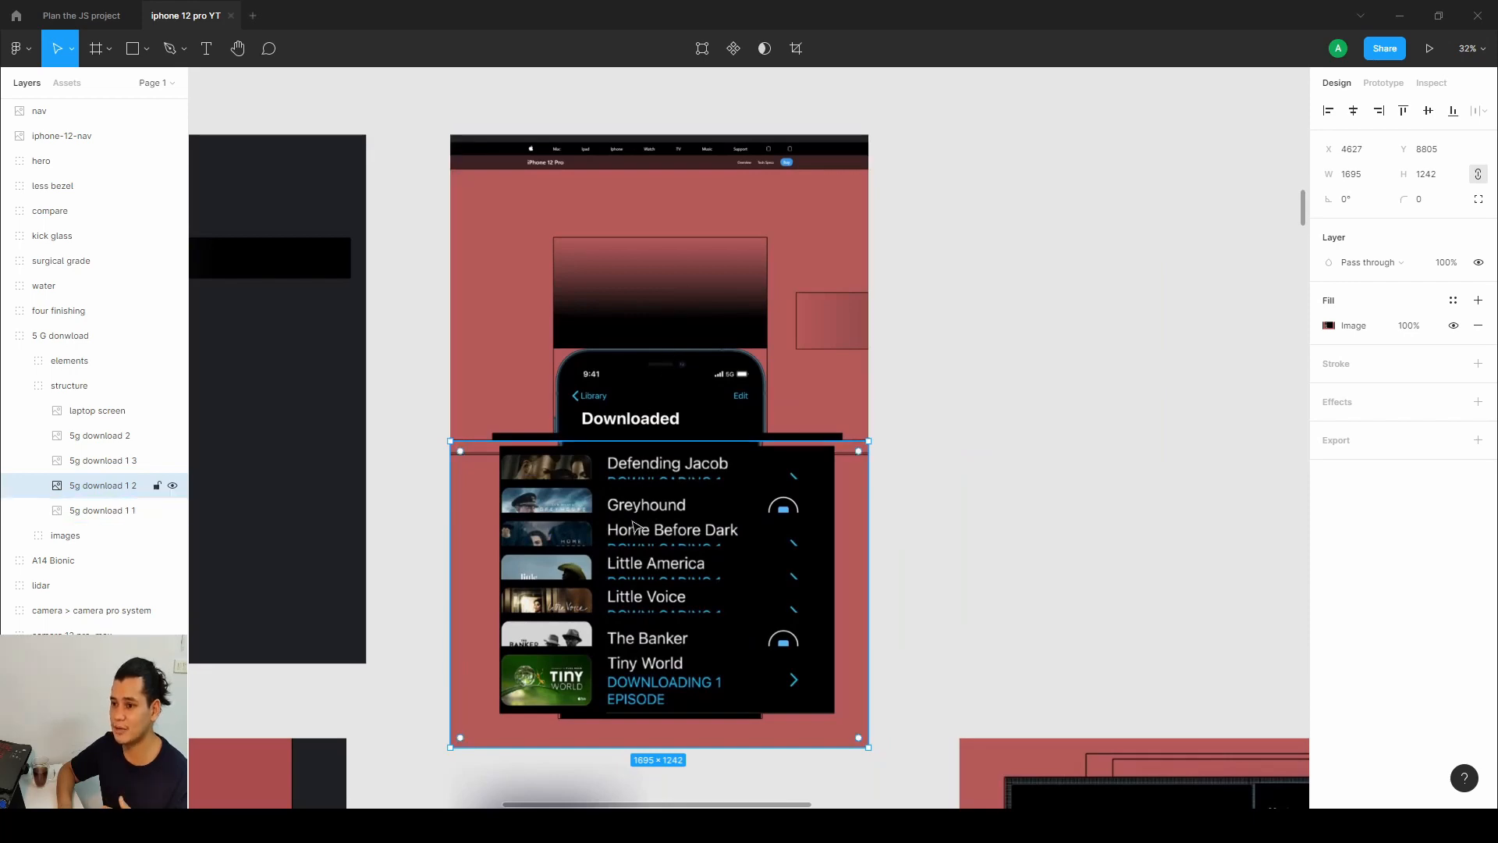
# Examine the 5G download image frames and their overlapping download-list layout in the Figma design.
pyautogui.moveTo(630, 530); pyautogui.dragTo(1133, 225)
pyautogui.hscroll(10, 981, 316)
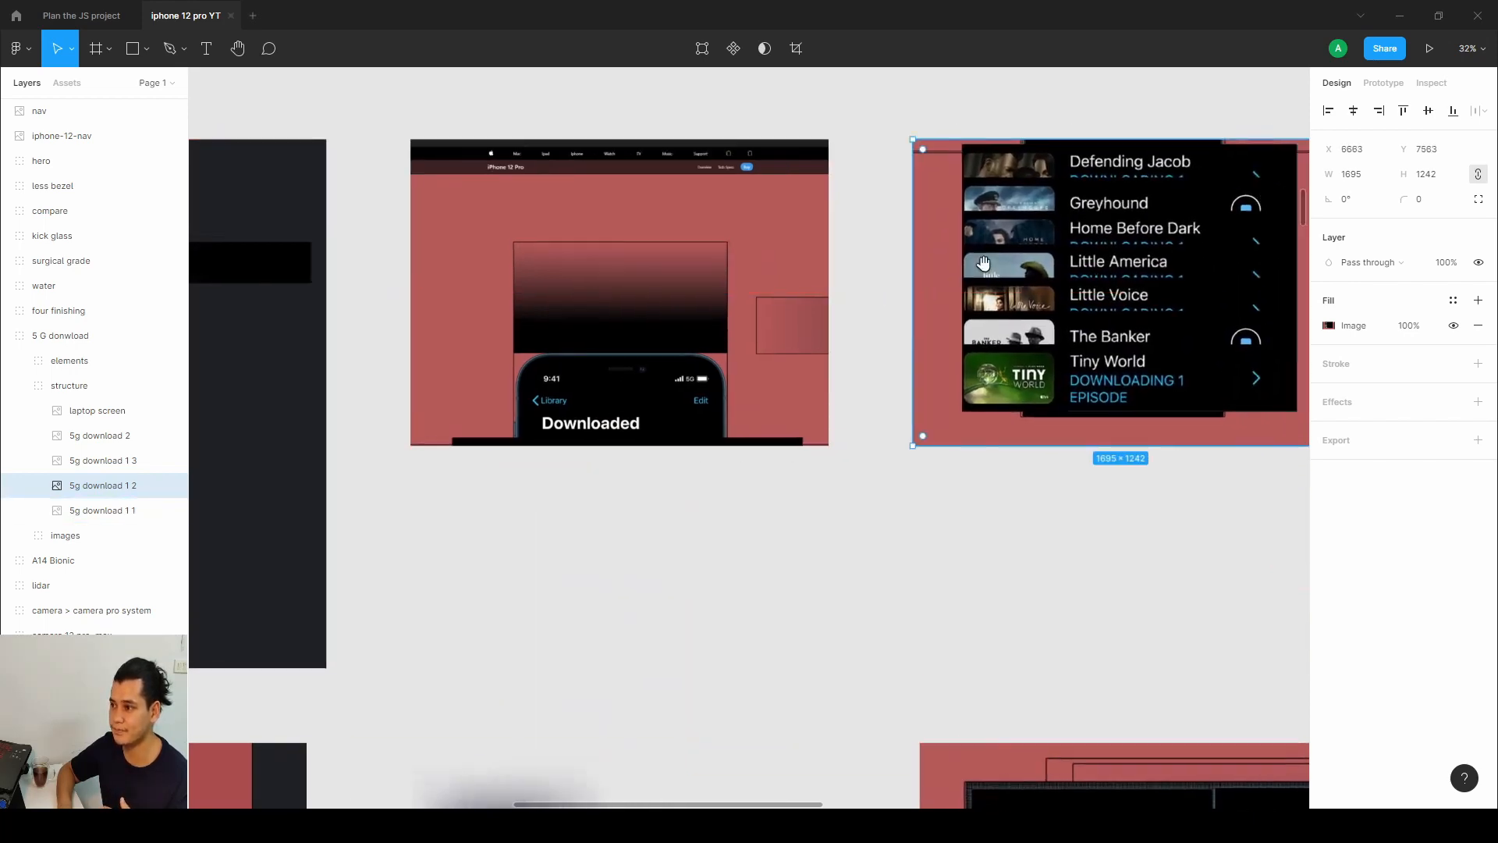
pyautogui.hscroll(2, 981, 315)
pyautogui.scroll(3, 912, 321)
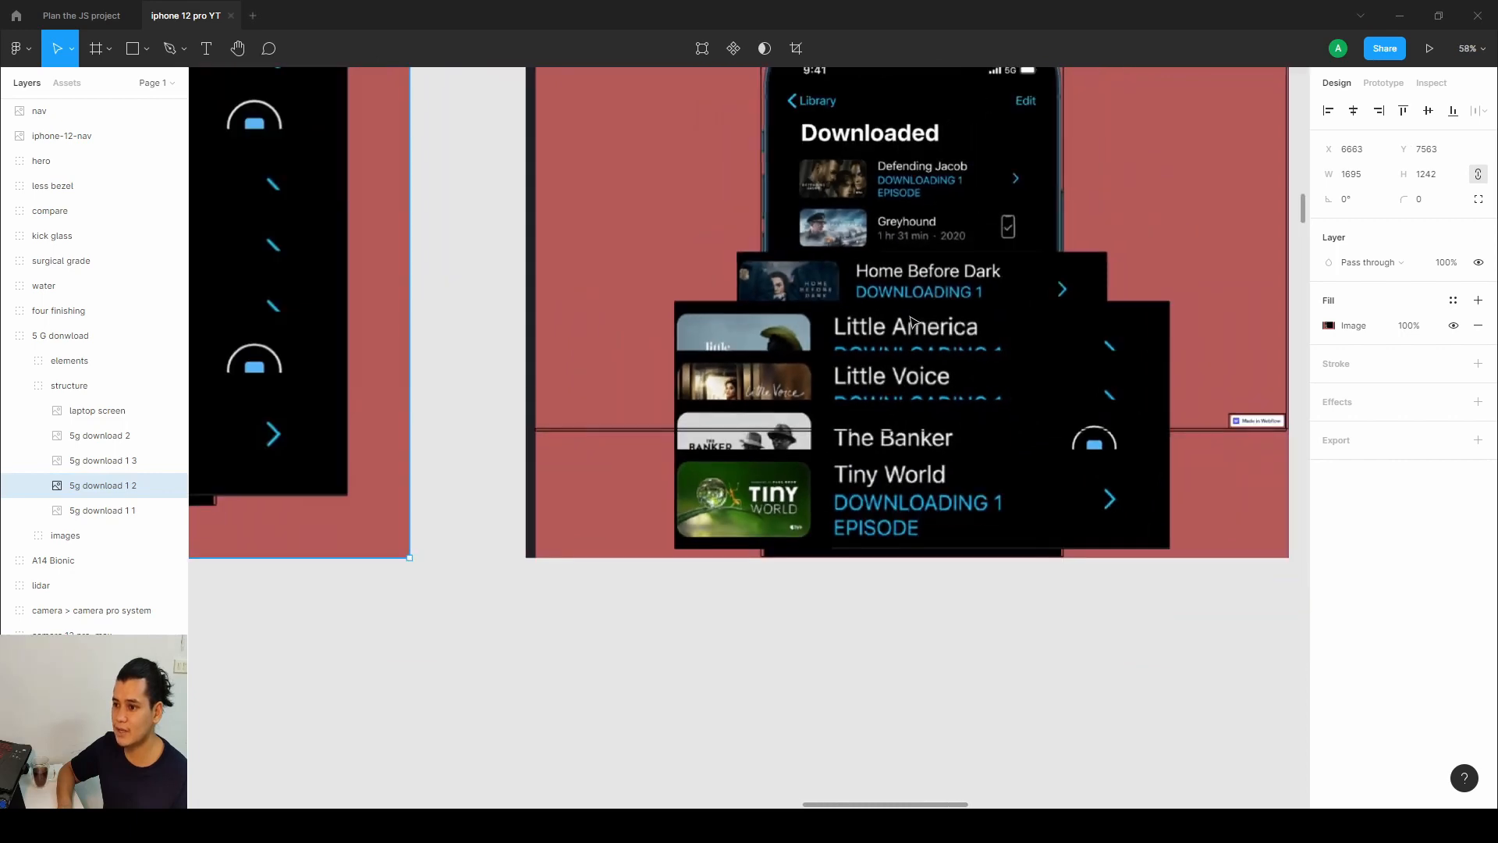
pyautogui.moveTo(911, 321); pyautogui.dragTo(778, 398)
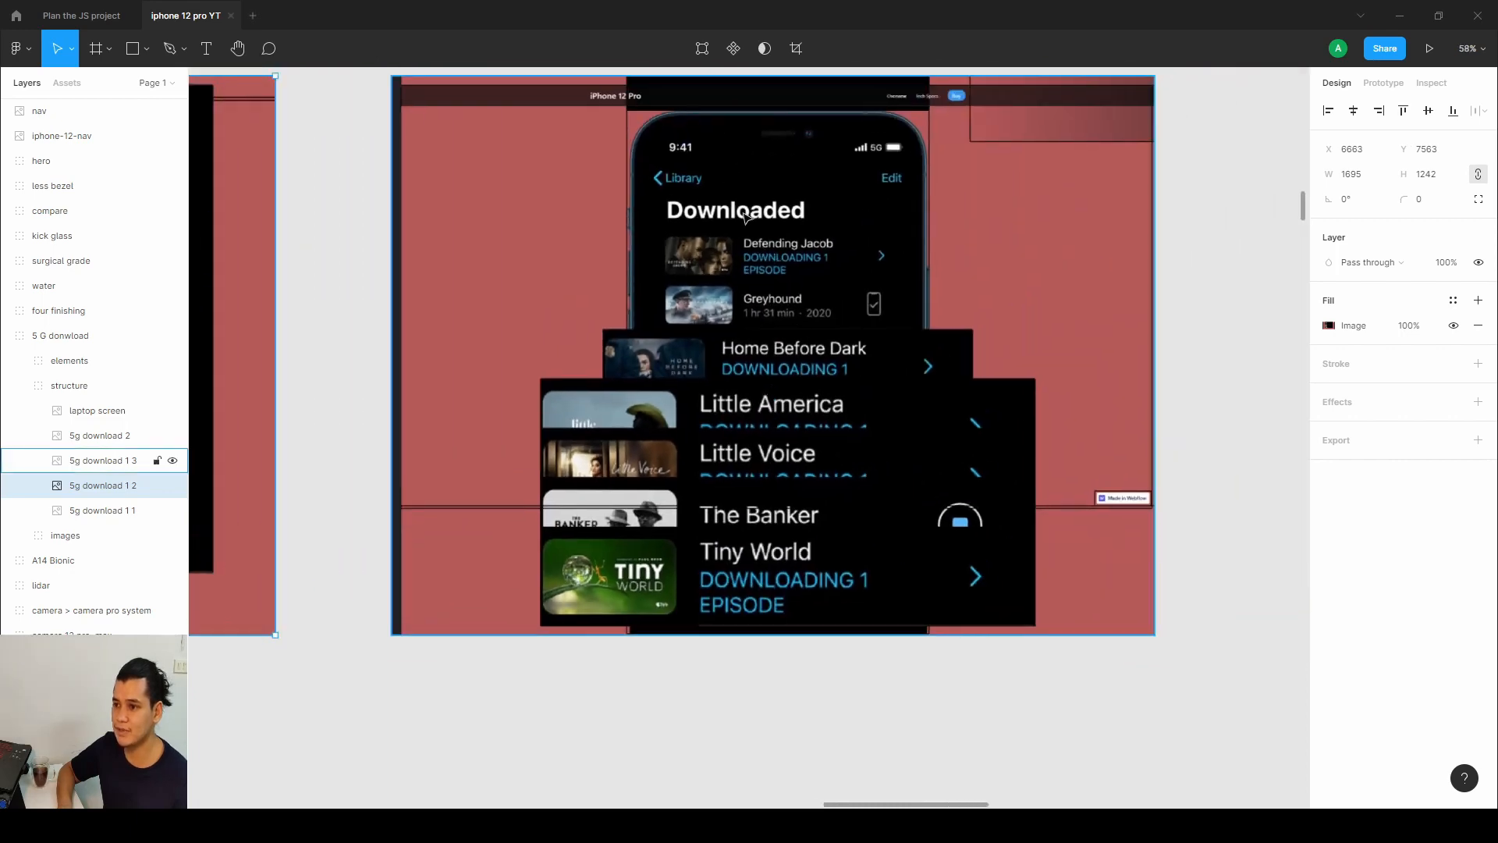
pyautogui.scroll(1, 743, 167)
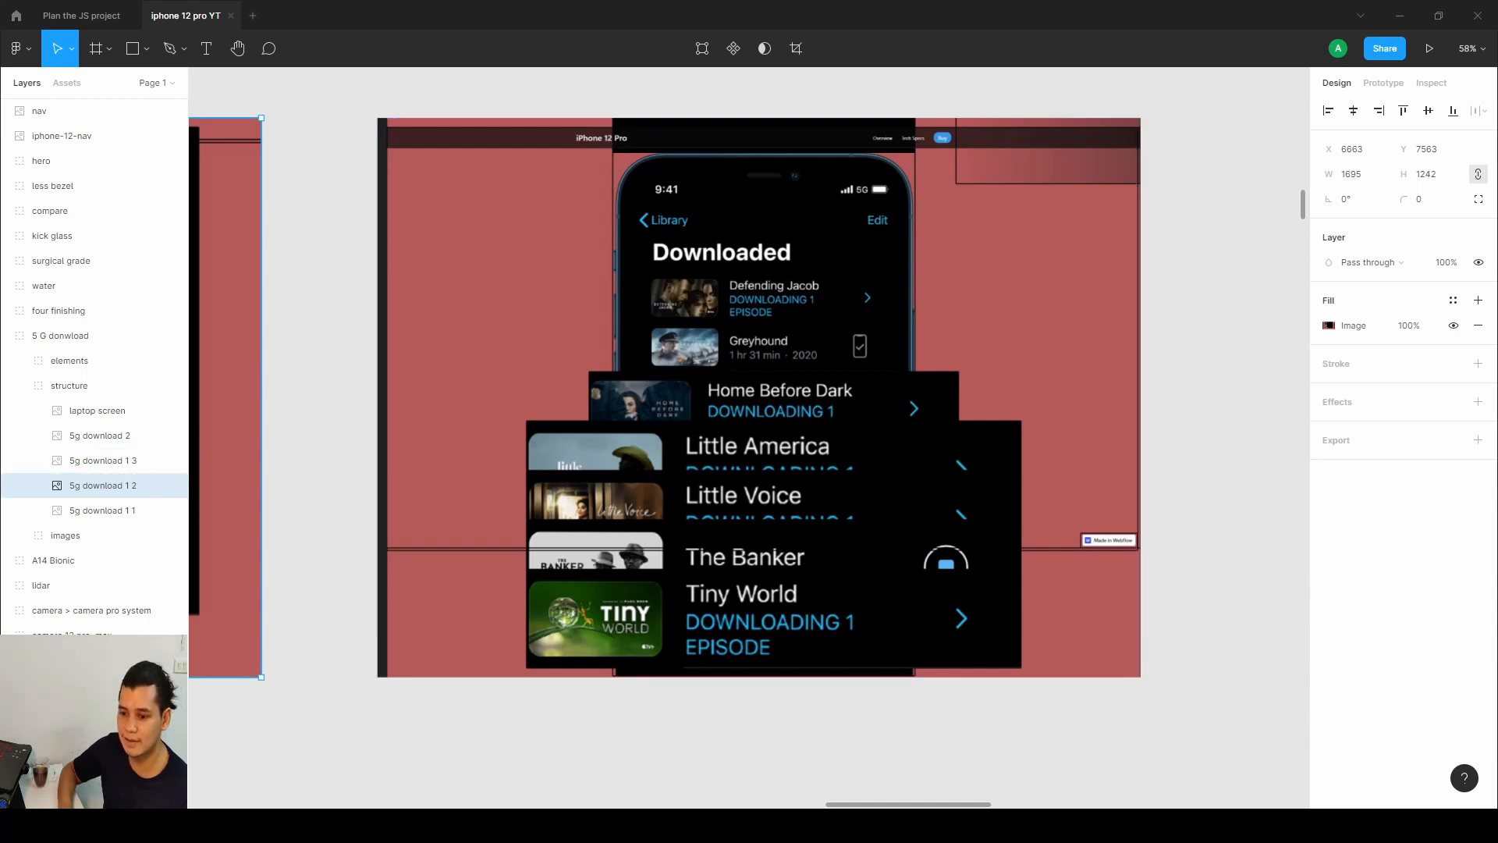
# Compare the published site's 5G download section with the matching Figma frame.
pyautogui.hotkey('alt', 'Tab')
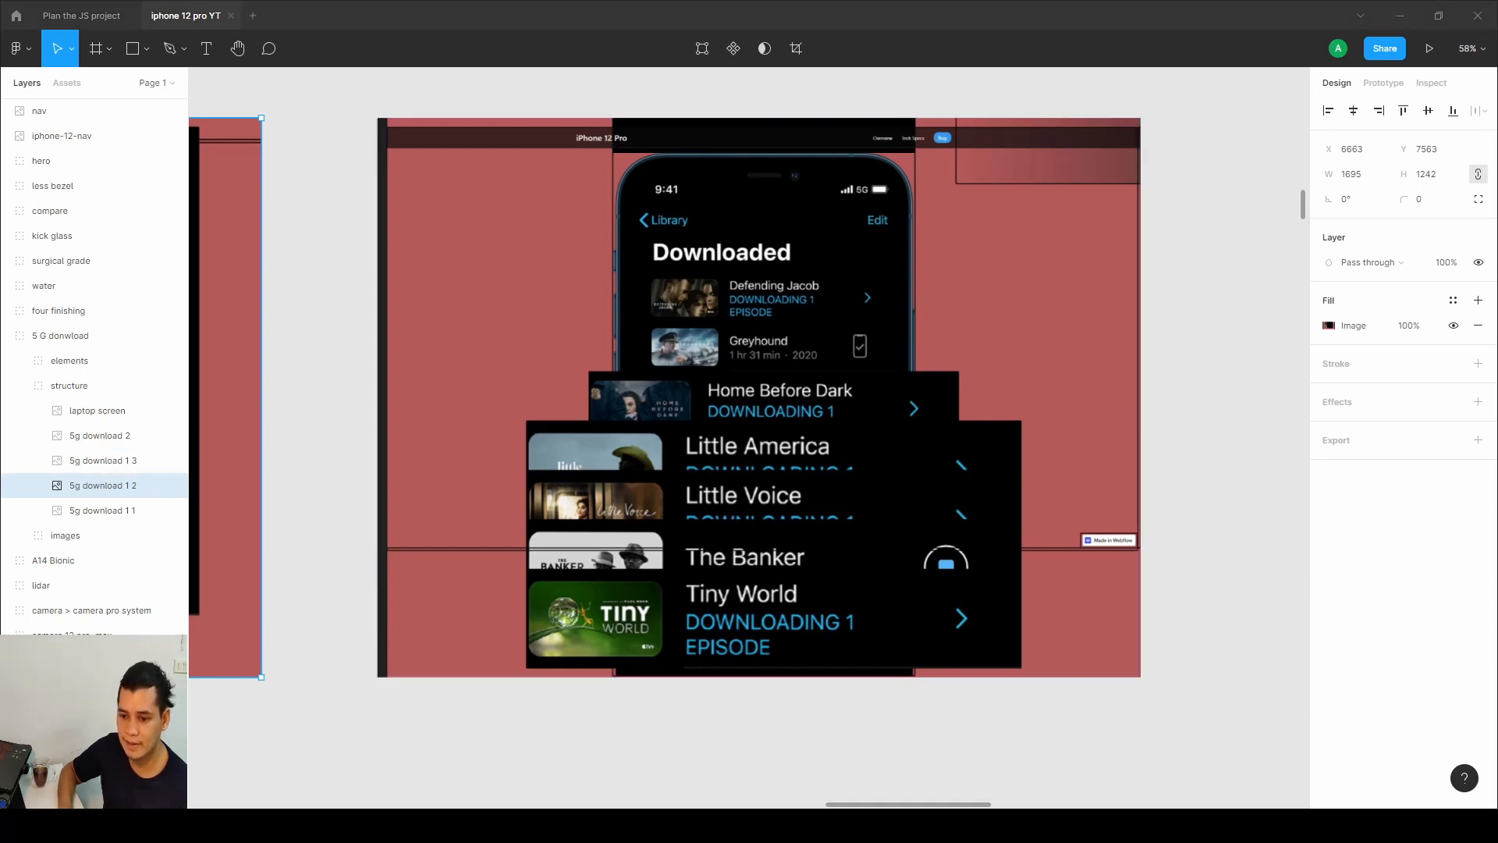
pyautogui.scroll(-4, 713, 512)
pyautogui.scroll(-1, 737, 360)
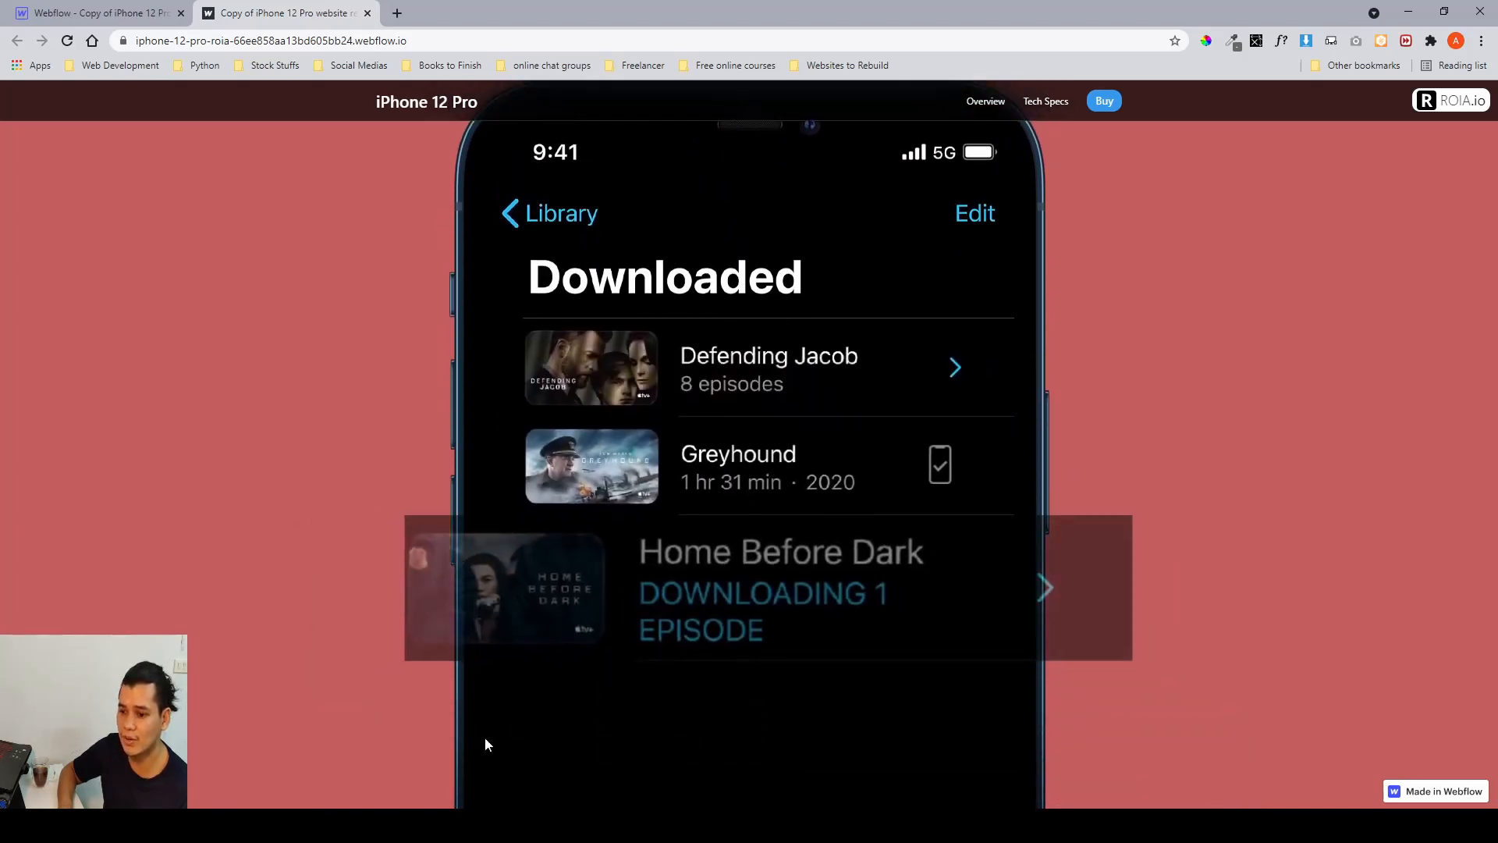
pyautogui.hotkey('alt', 'Tab')
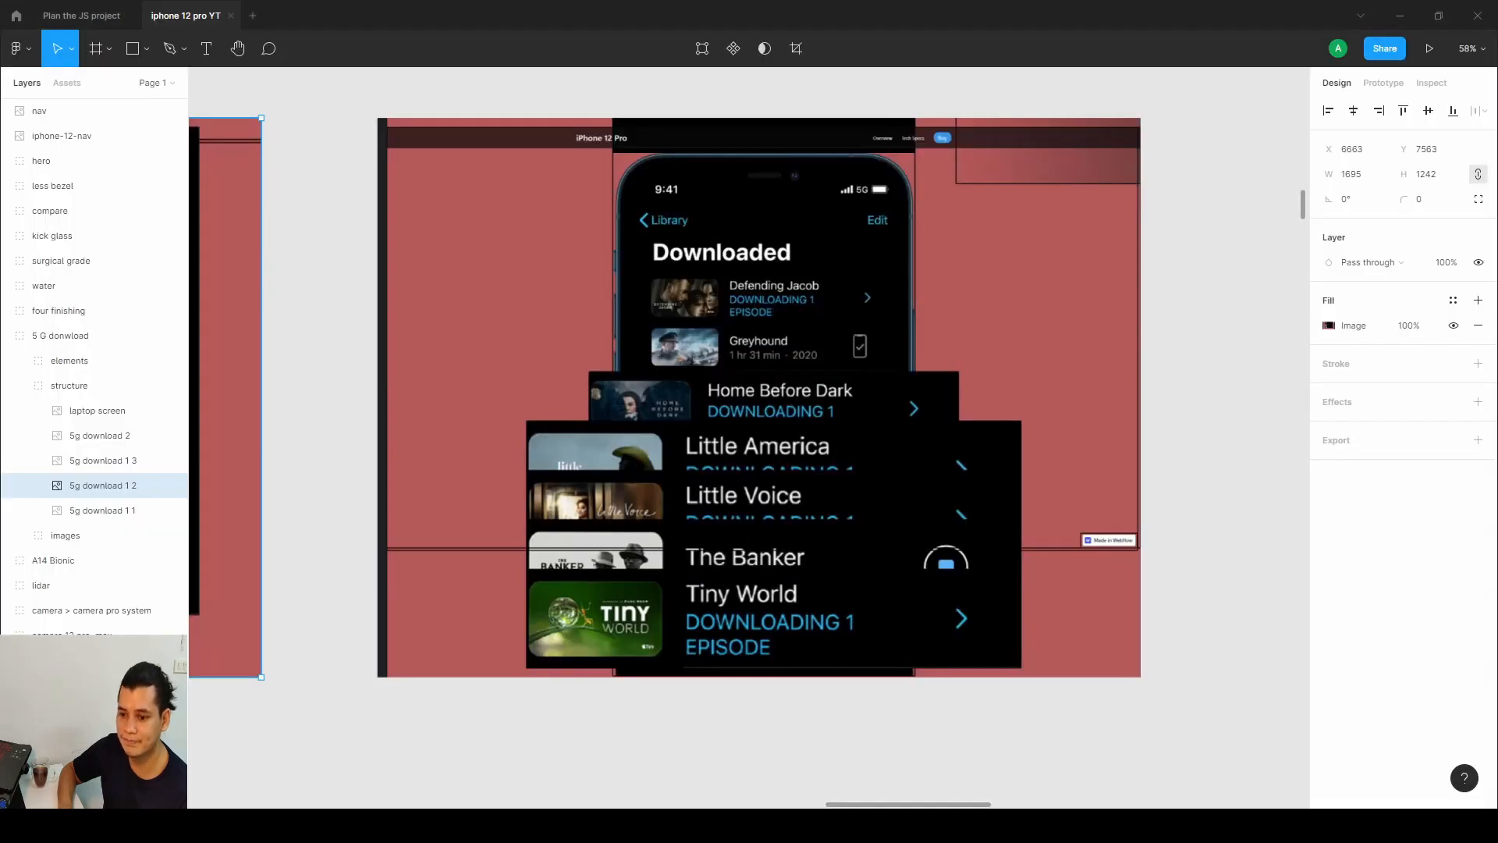
pyautogui.hotkey('alt', 'Tab')
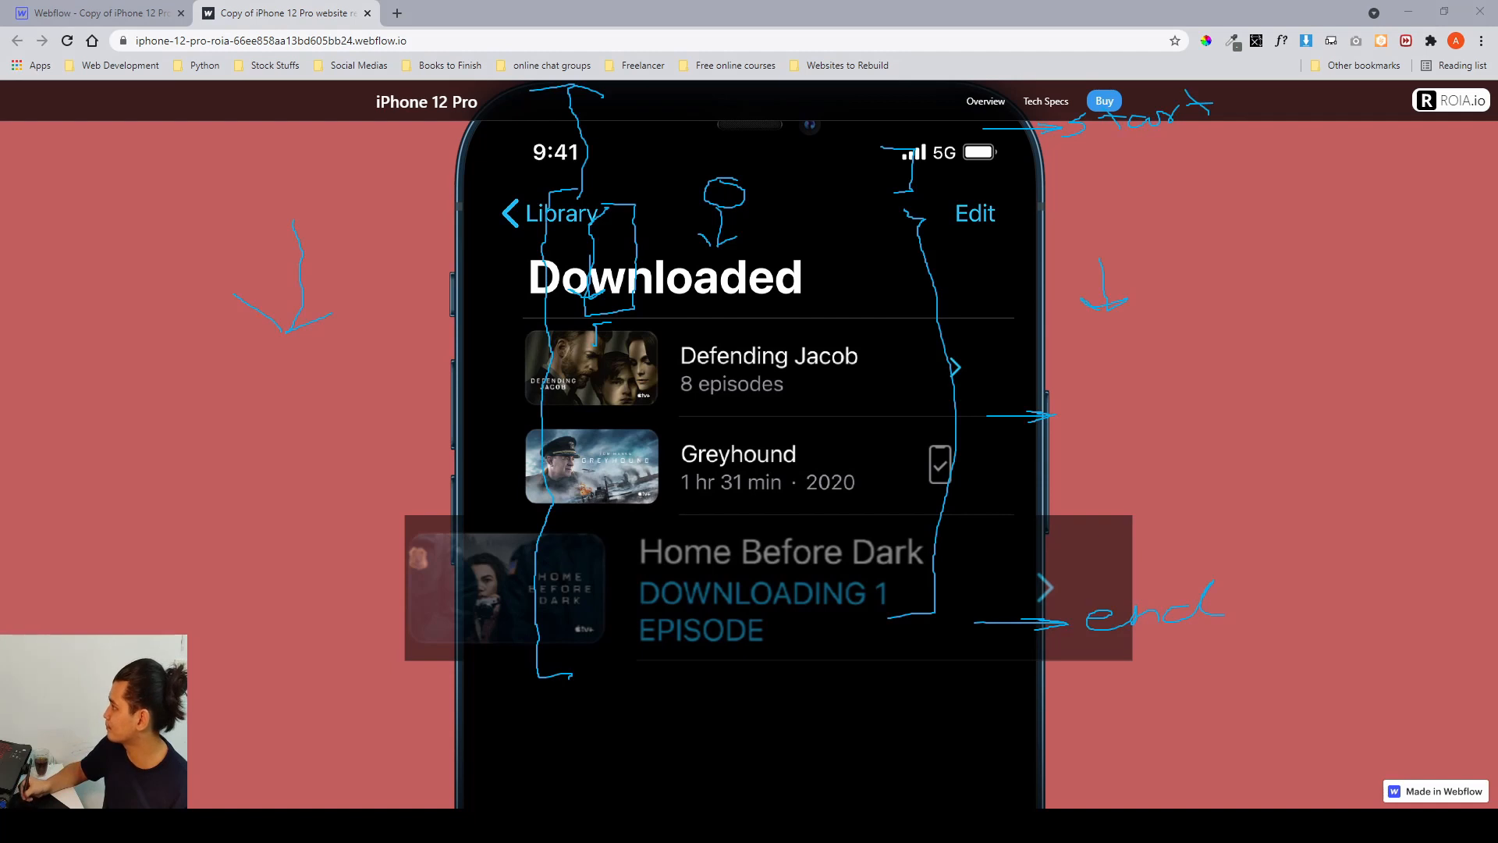
pyautogui.press('Escape')
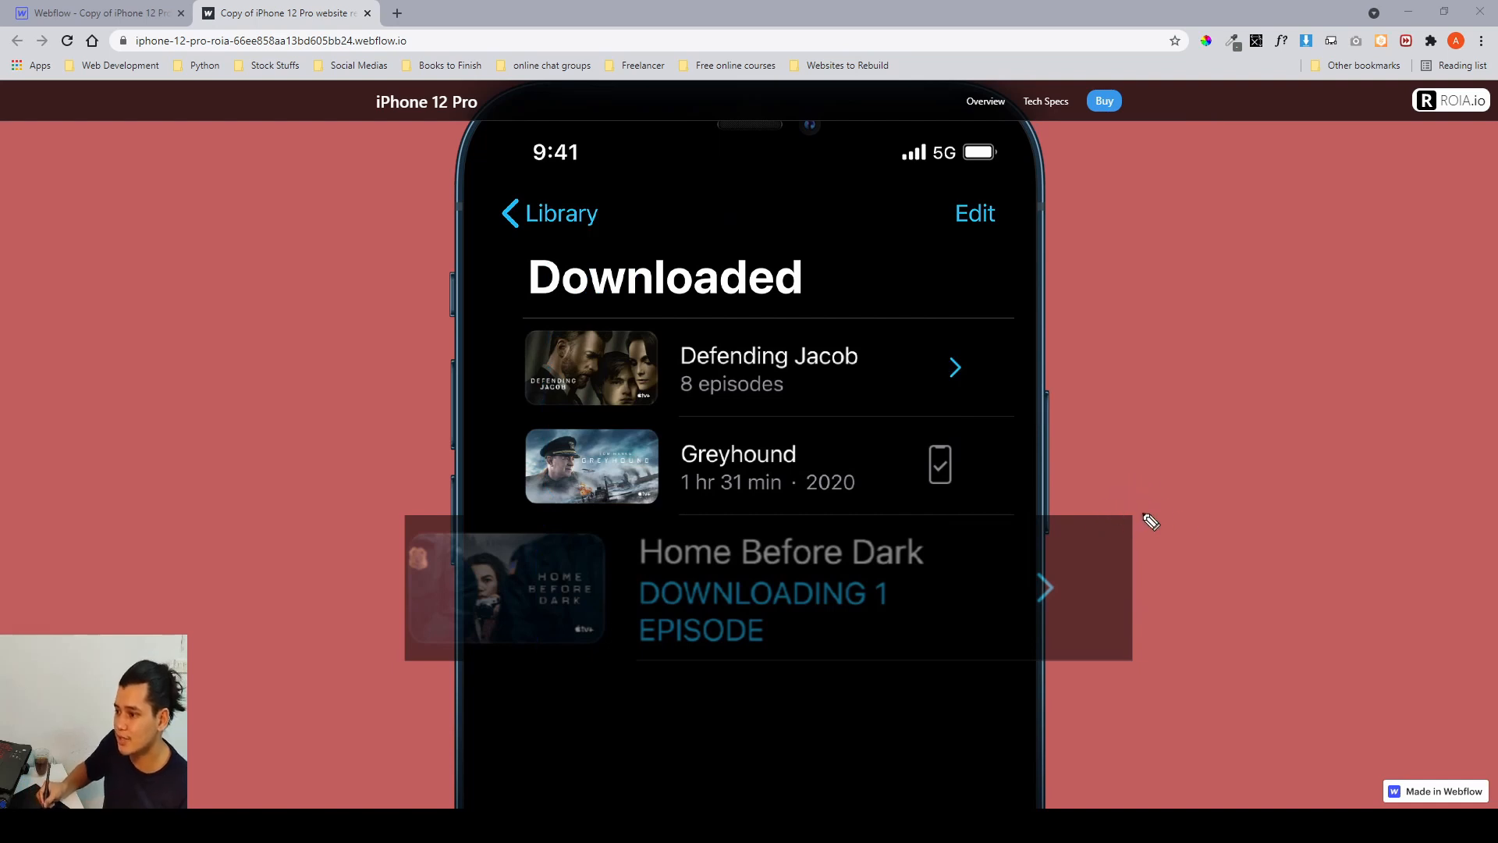
pyautogui.moveTo(1131, 509)
pyautogui.mouseDown()
pyautogui.moveTo(1144, 542)
pyautogui.moveTo(1126, 655)
pyautogui.moveTo(1077, 669)
pyautogui.mouseUp()
pyautogui.moveTo(410, 502)
pyautogui.mouseDown()
pyautogui.moveTo(366, 507)
pyautogui.moveTo(341, 635)
pyautogui.moveTo(367, 664)
pyautogui.mouseUp()
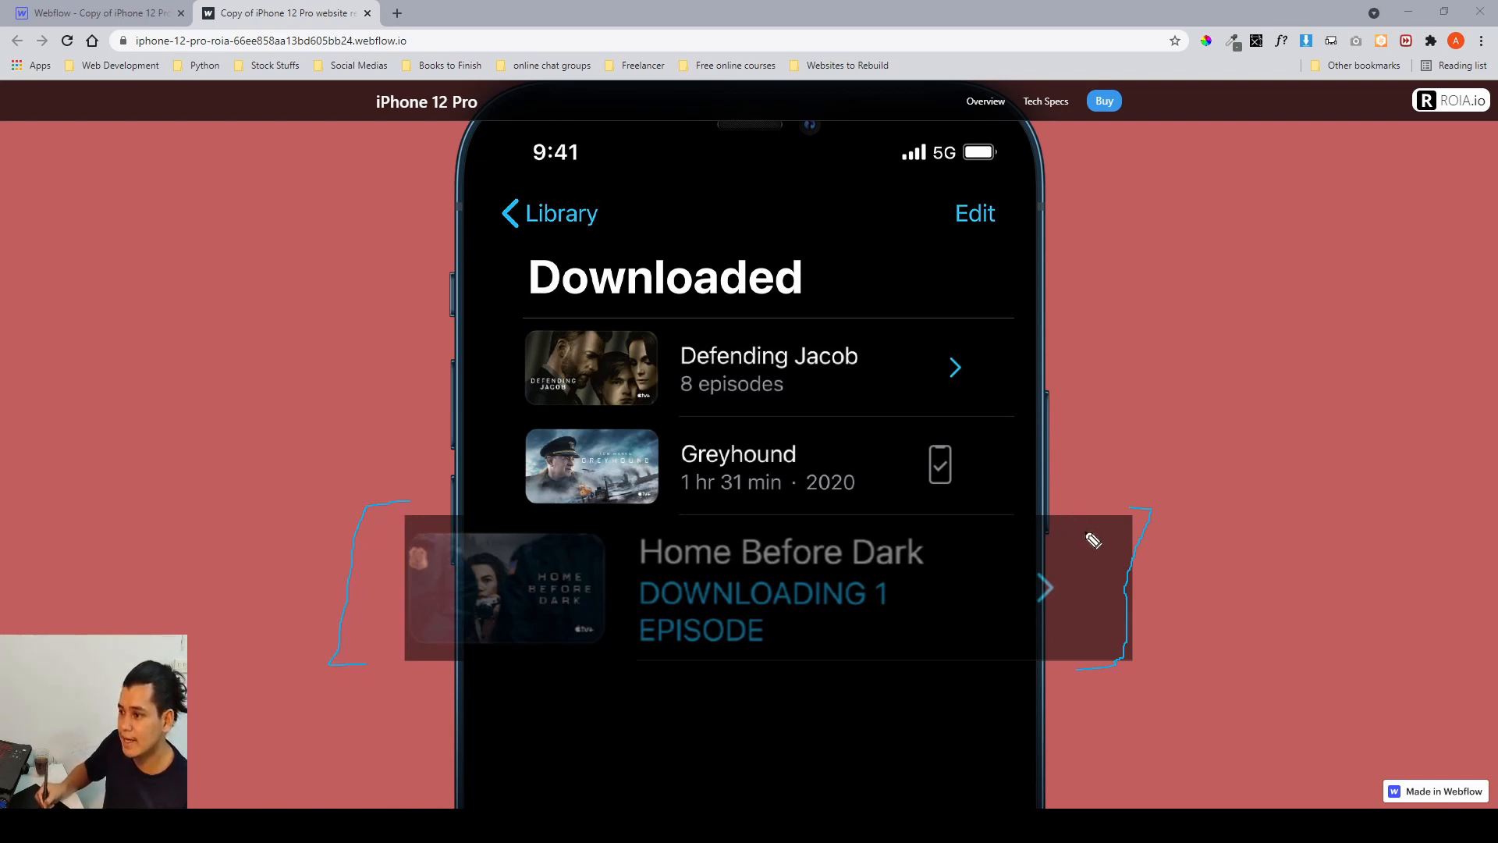
pyautogui.moveTo(999, 318)
pyautogui.mouseDown()
pyautogui.moveTo(1054, 334)
pyautogui.moveTo(1028, 416)
pyautogui.moveTo(983, 414)
pyautogui.mouseUp()
pyautogui.moveTo(555, 318)
pyautogui.mouseDown()
pyautogui.moveTo(493, 323)
pyautogui.moveTo(515, 386)
pyautogui.mouseUp()
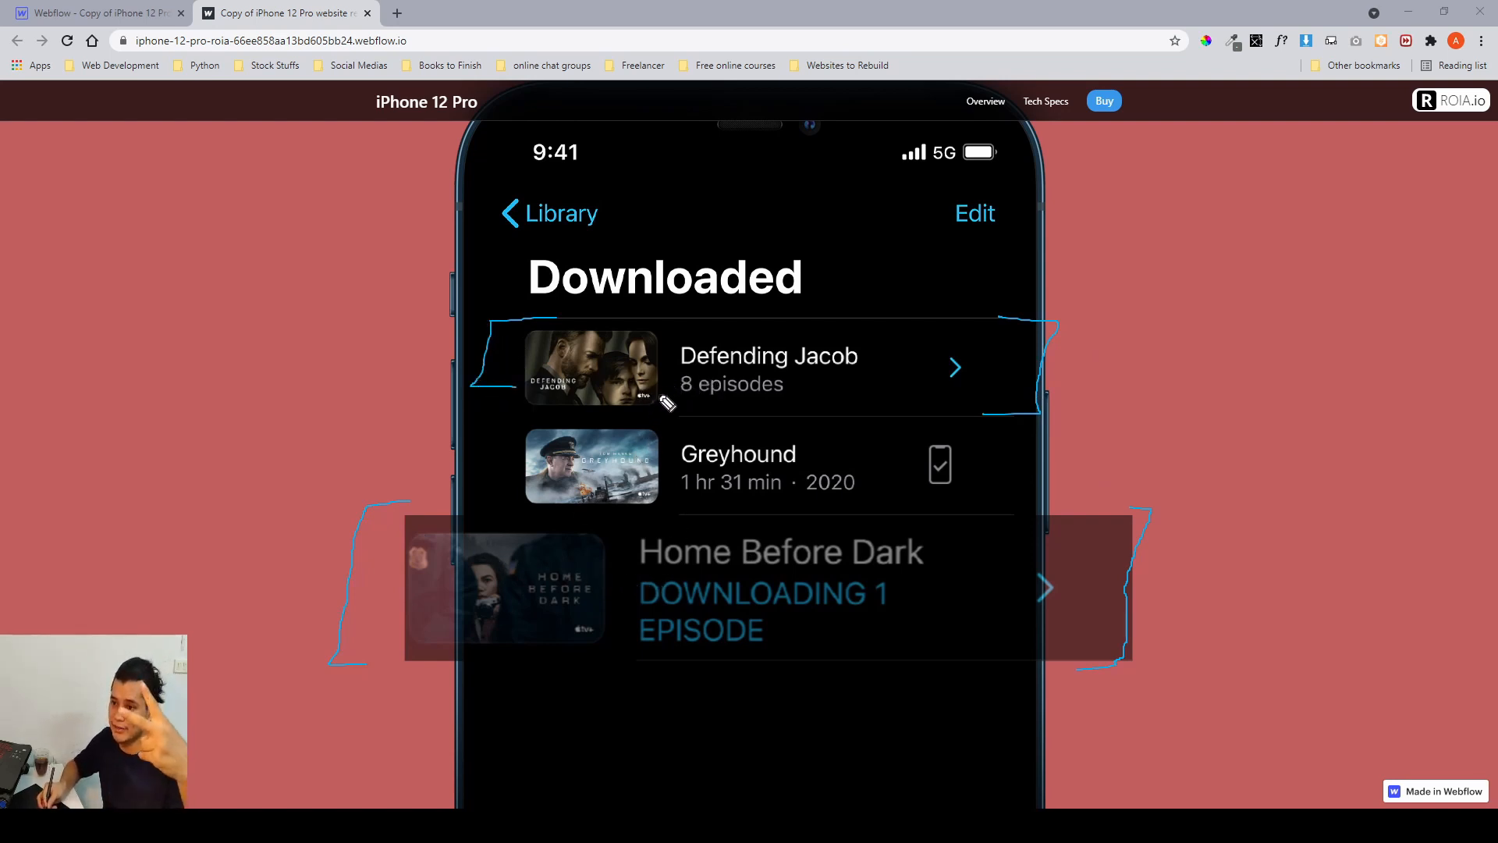
pyautogui.moveTo(1108, 627)
pyautogui.mouseDown()
pyautogui.moveTo(1159, 645)
pyautogui.moveTo(1128, 714)
pyautogui.moveTo(1096, 711)
pyautogui.mouseUp()
pyautogui.moveTo(398, 625)
pyautogui.mouseDown()
pyautogui.moveTo(329, 647)
pyautogui.moveTo(349, 688)
pyautogui.mouseUp()
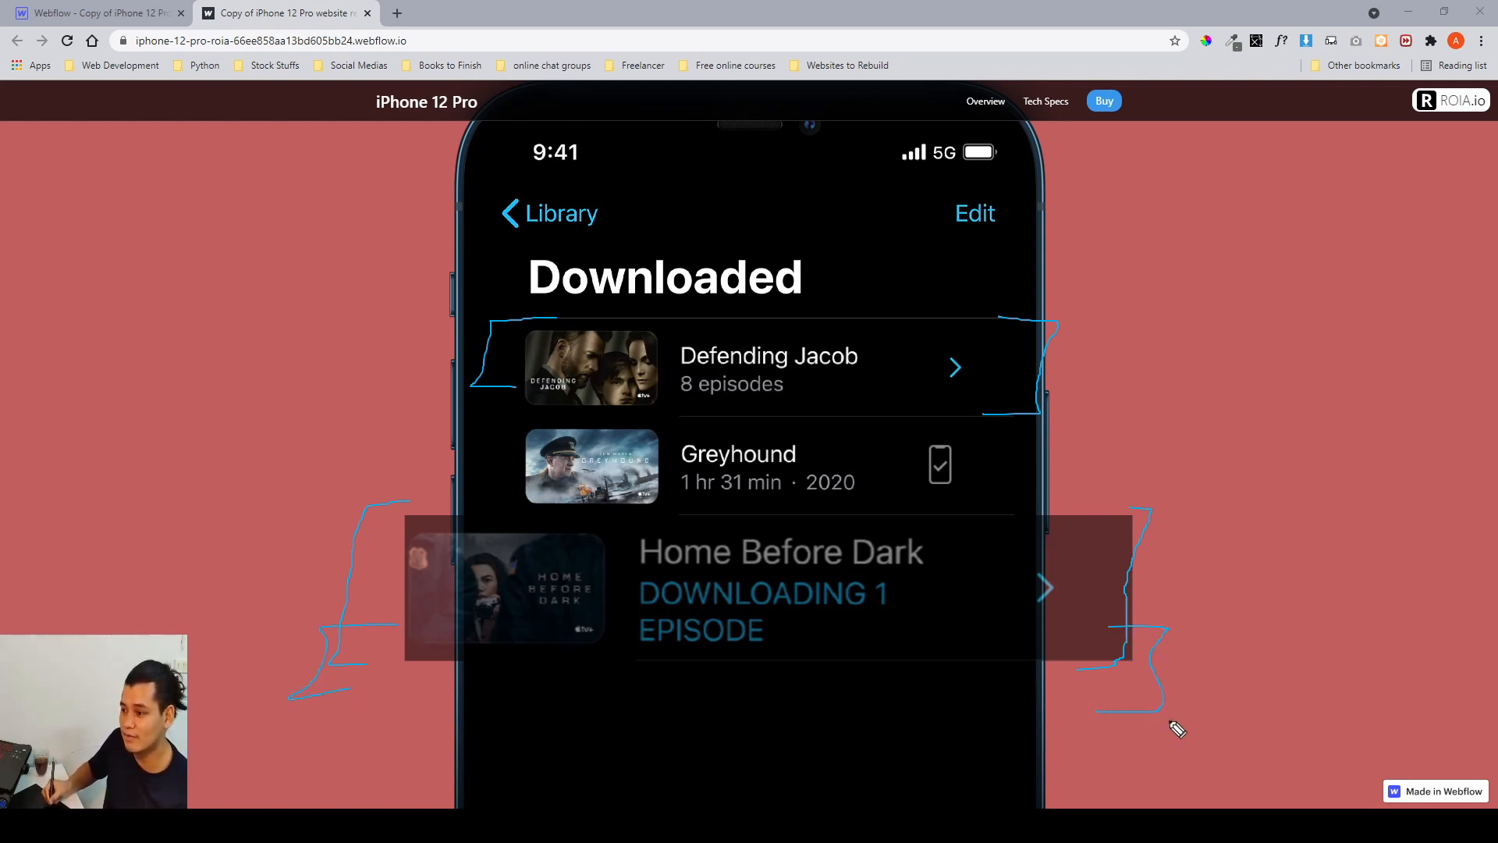
pyautogui.moveTo(1120, 694)
pyautogui.mouseDown()
pyautogui.moveTo(1145, 755)
pyautogui.moveTo(1067, 758)
pyautogui.mouseUp()
pyautogui.moveTo(400, 706)
pyautogui.mouseDown()
pyautogui.moveTo(348, 713)
pyautogui.moveTo(378, 763)
pyautogui.mouseUp()
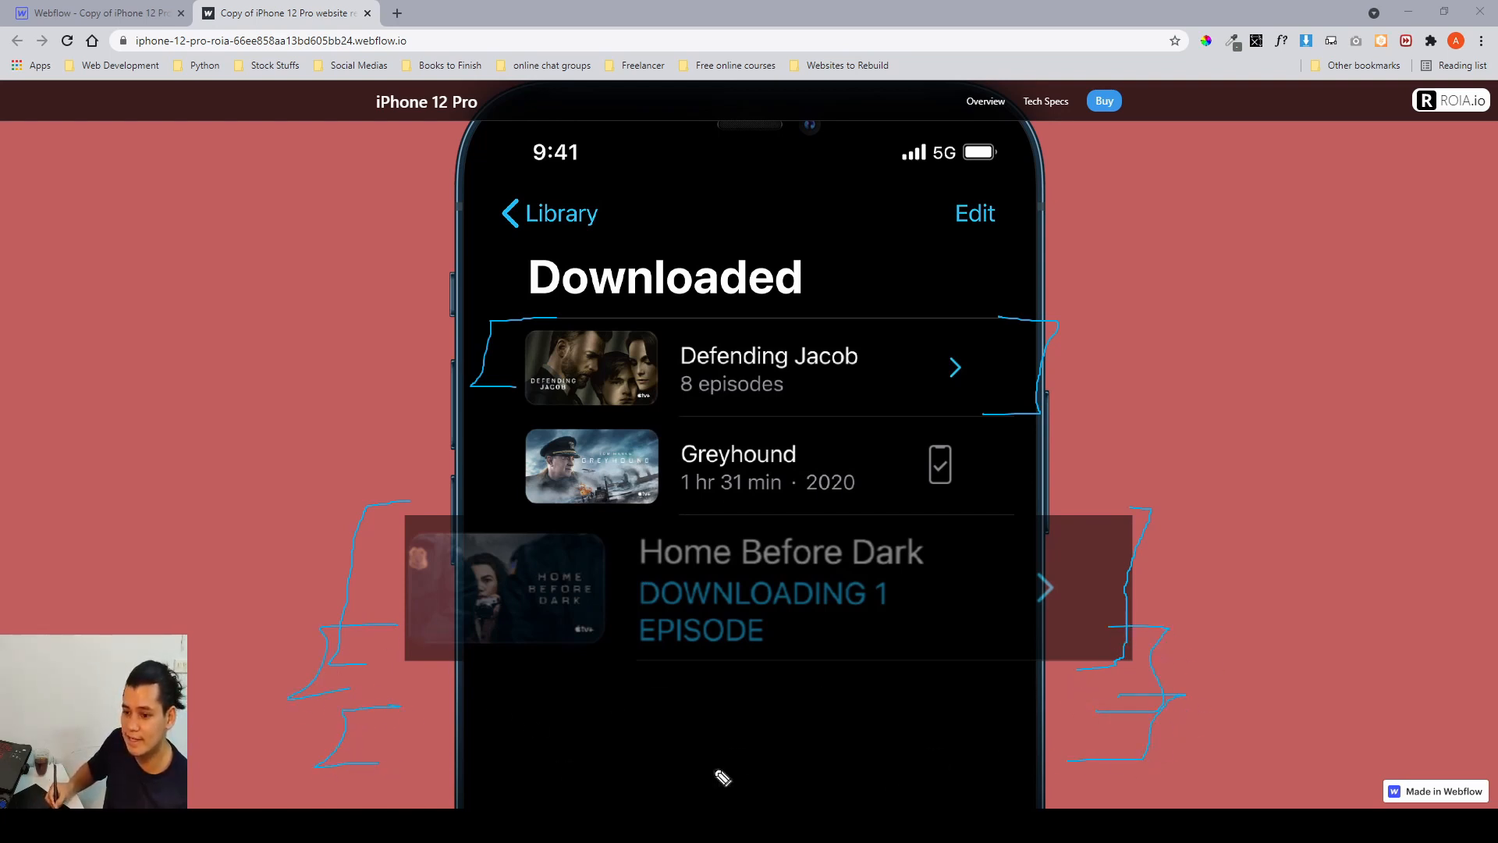
pyautogui.moveTo(1143, 766); pyautogui.dragTo(1116, 804)
pyautogui.moveTo(419, 771); pyautogui.dragTo(369, 807)
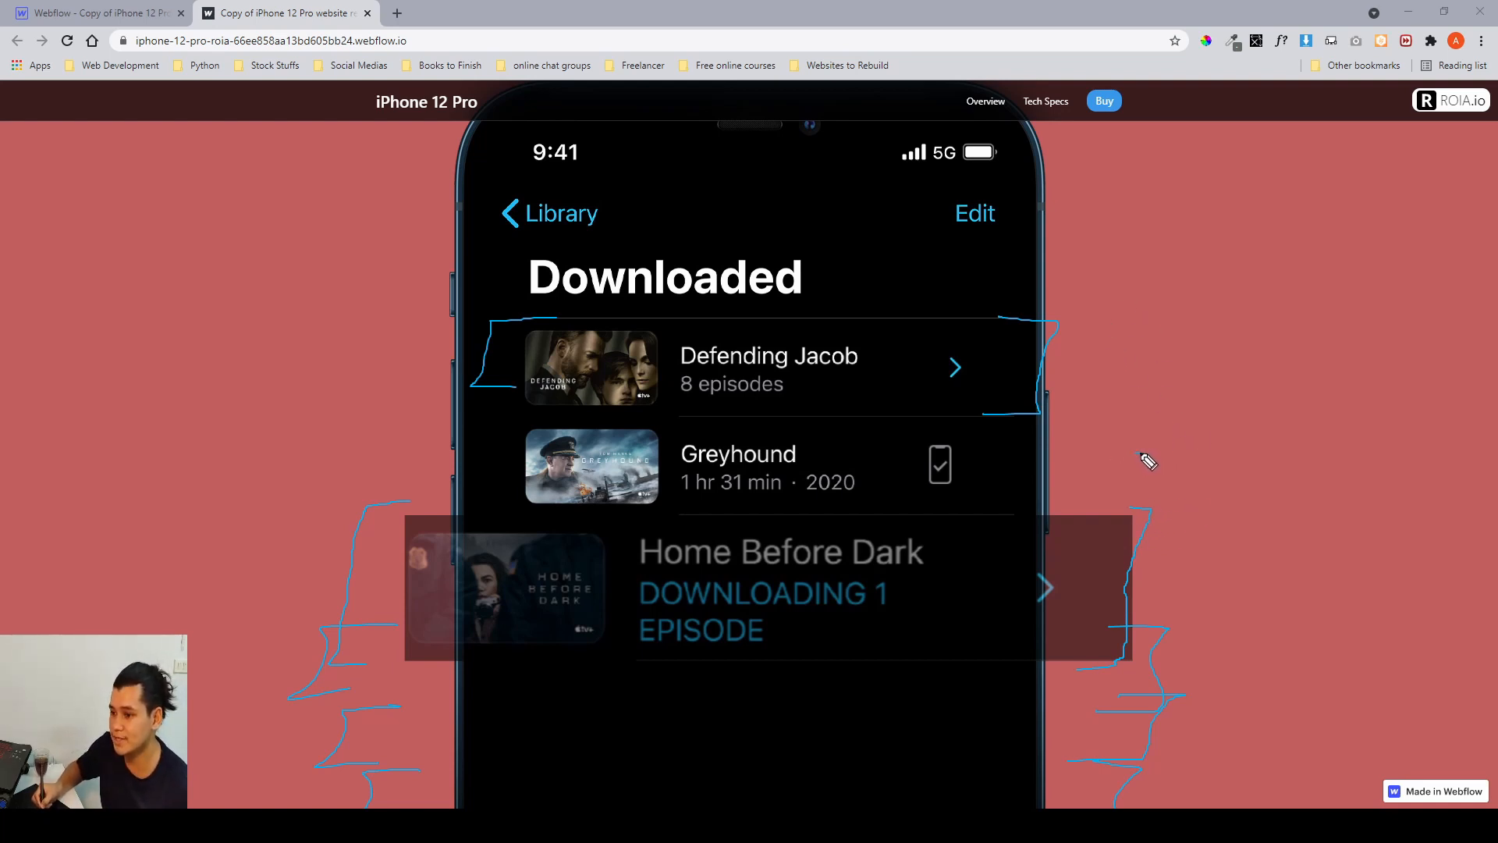
pyautogui.click(1079, 459)
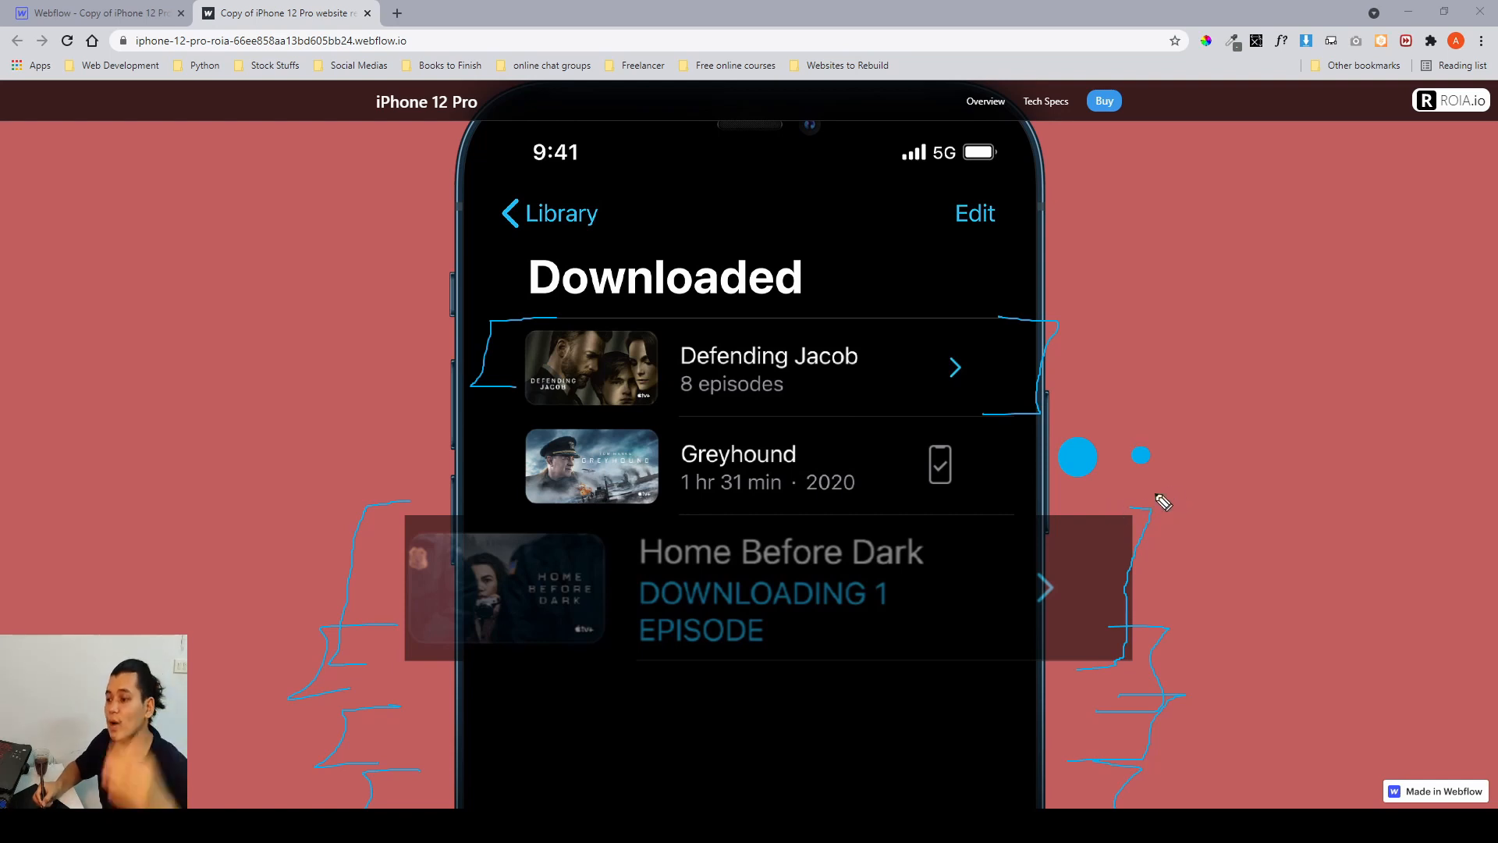
pyautogui.moveTo(1234, 458); pyautogui.dragTo(1273, 521)
pyautogui.moveTo(1250, 534)
pyautogui.mouseDown()
pyautogui.moveTo(1222, 516)
pyautogui.moveTo(1244, 591)
pyautogui.mouseUp()
pyautogui.moveTo(1268, 568)
pyautogui.mouseDown()
pyautogui.moveTo(1258, 582)
pyautogui.moveTo(1275, 572)
pyautogui.mouseUp()
pyautogui.moveTo(1301, 561)
pyautogui.mouseDown()
pyautogui.moveTo(1311, 569)
pyautogui.moveTo(1300, 562)
pyautogui.mouseUp()
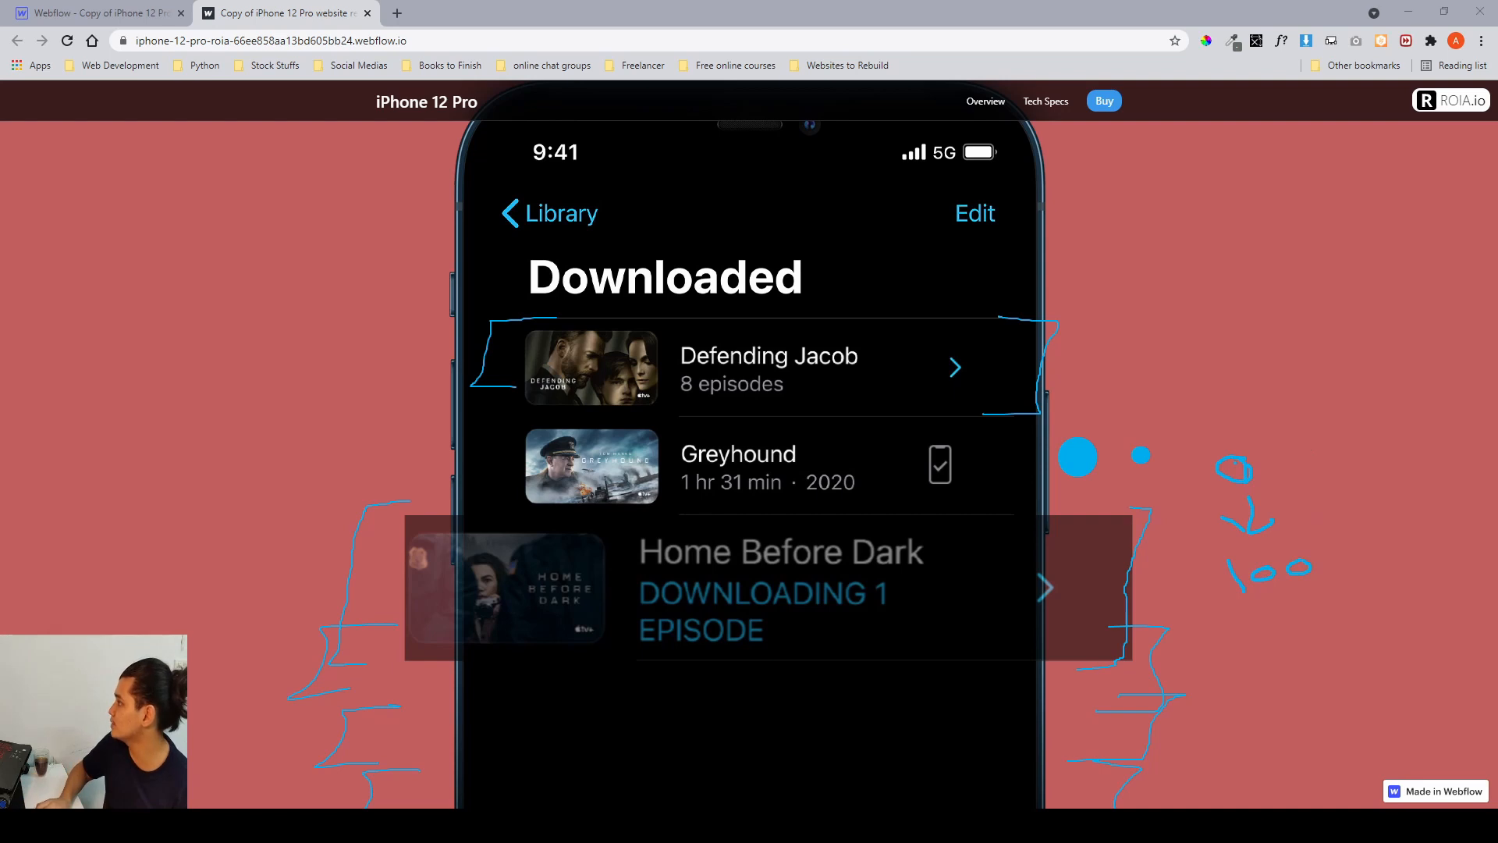
pyautogui.press('Escape')
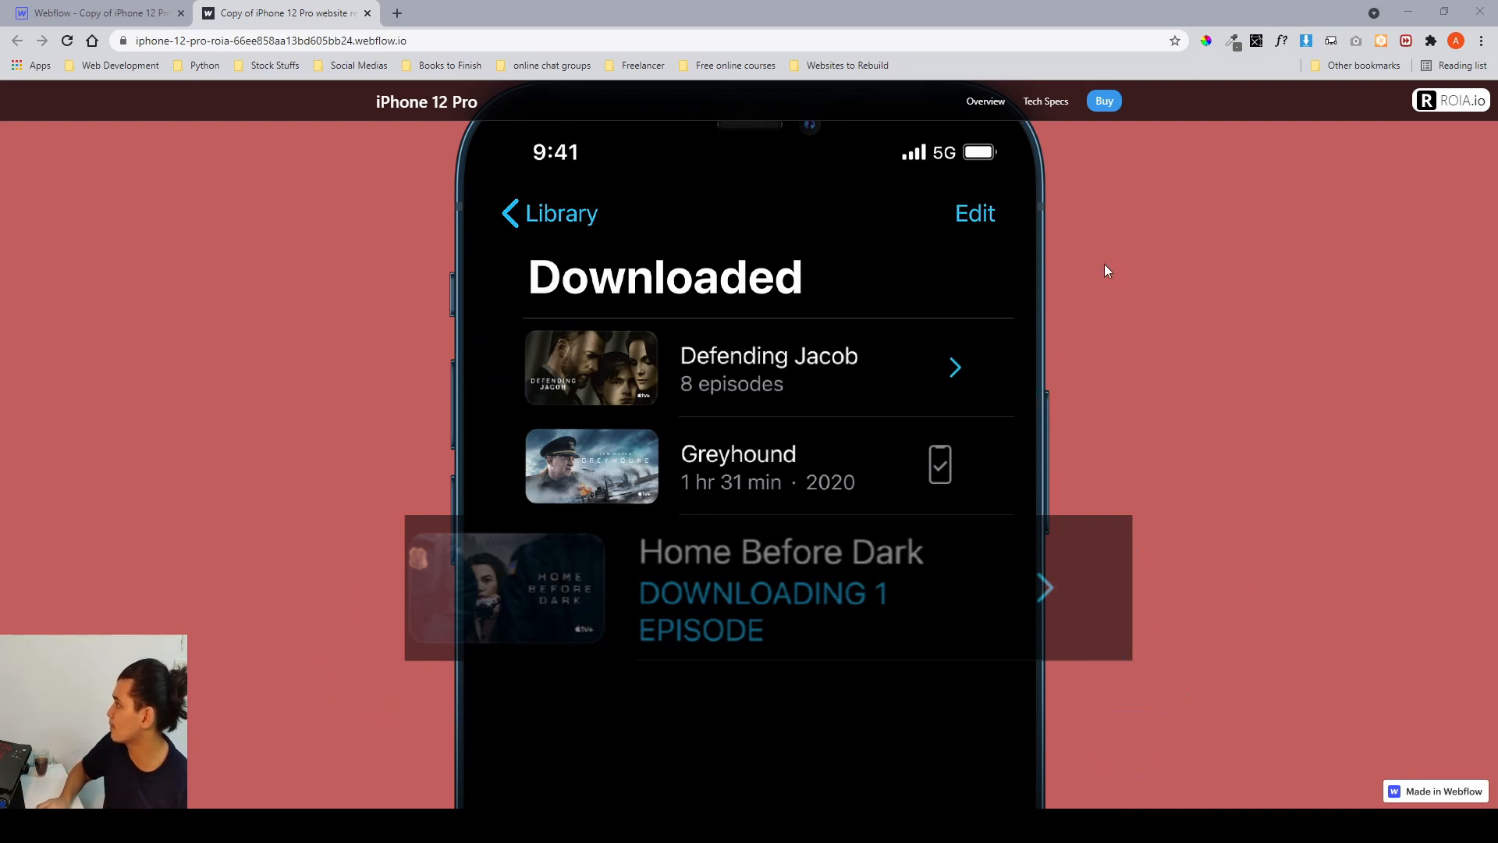
# Scroll back and forth through the 5G download section on the published site to study how the list items animate in.
pyautogui.scroll(-2, 1103, 263)
pyautogui.scroll(2, 1094, 320)
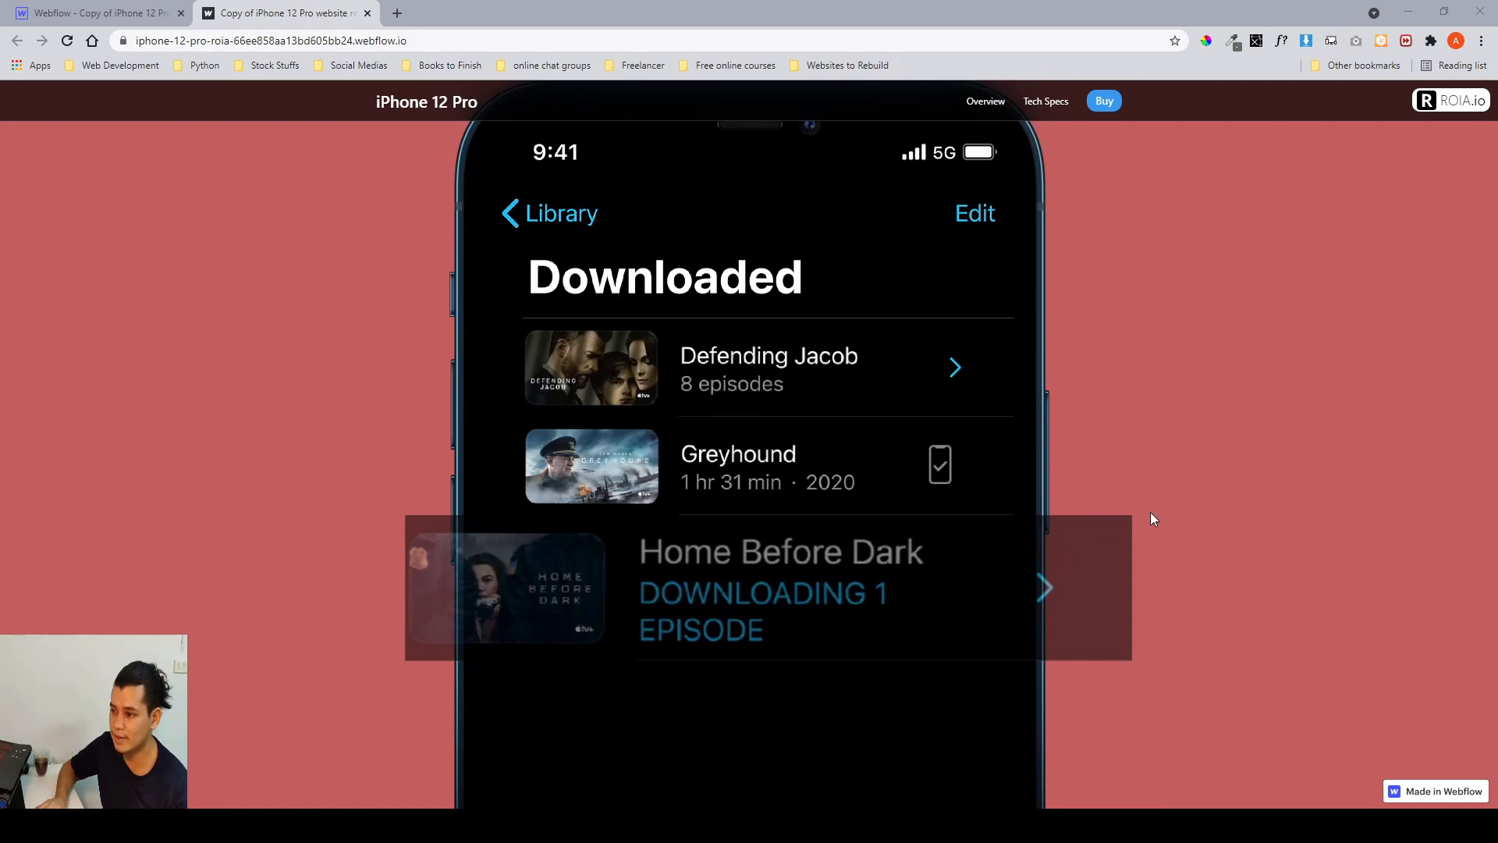
pyautogui.scroll(1, 1149, 518)
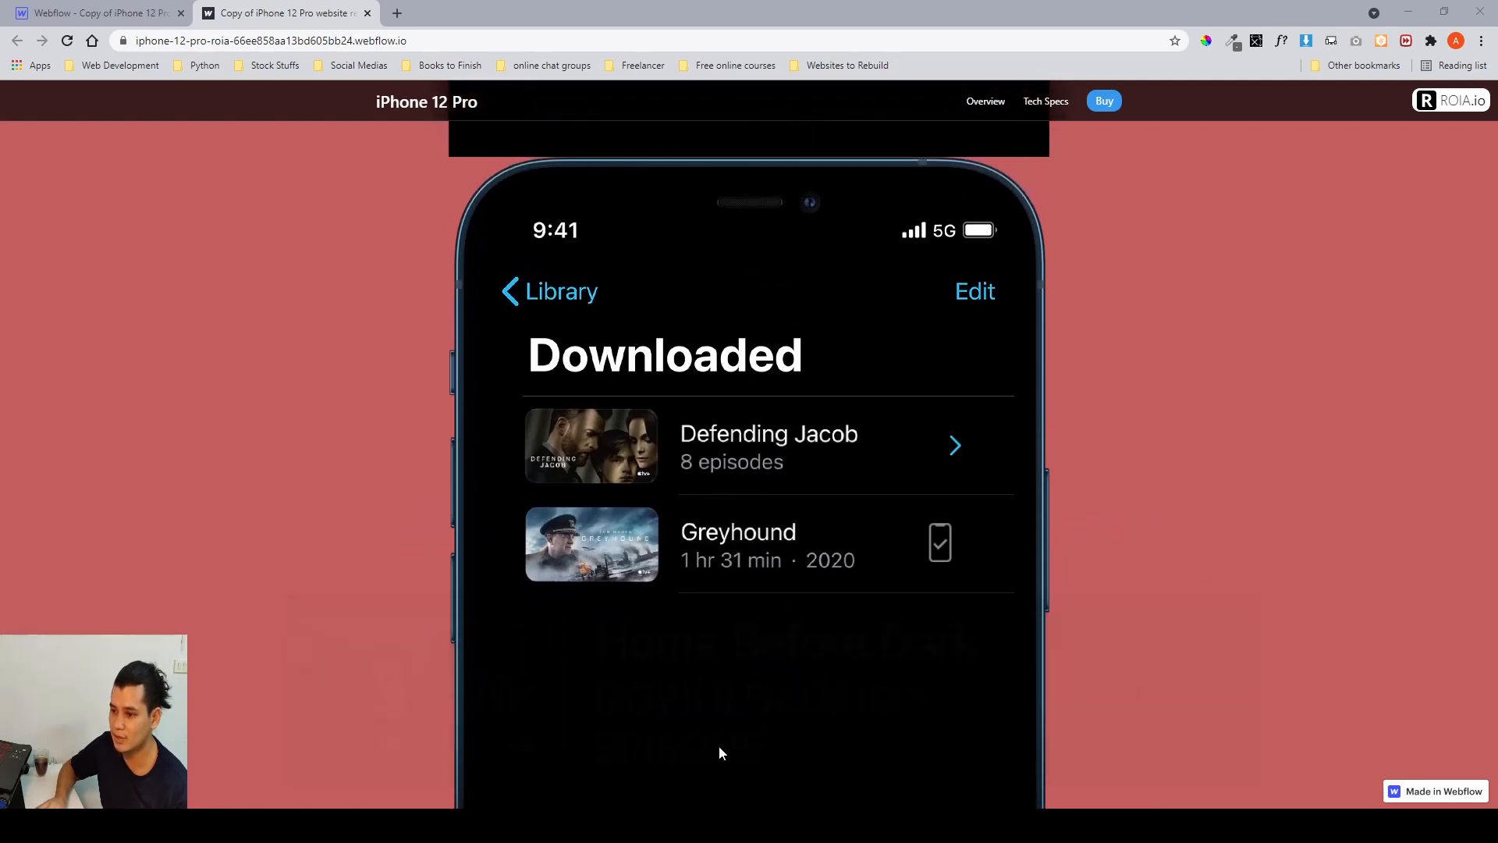
pyautogui.scroll(-1, 839, 687)
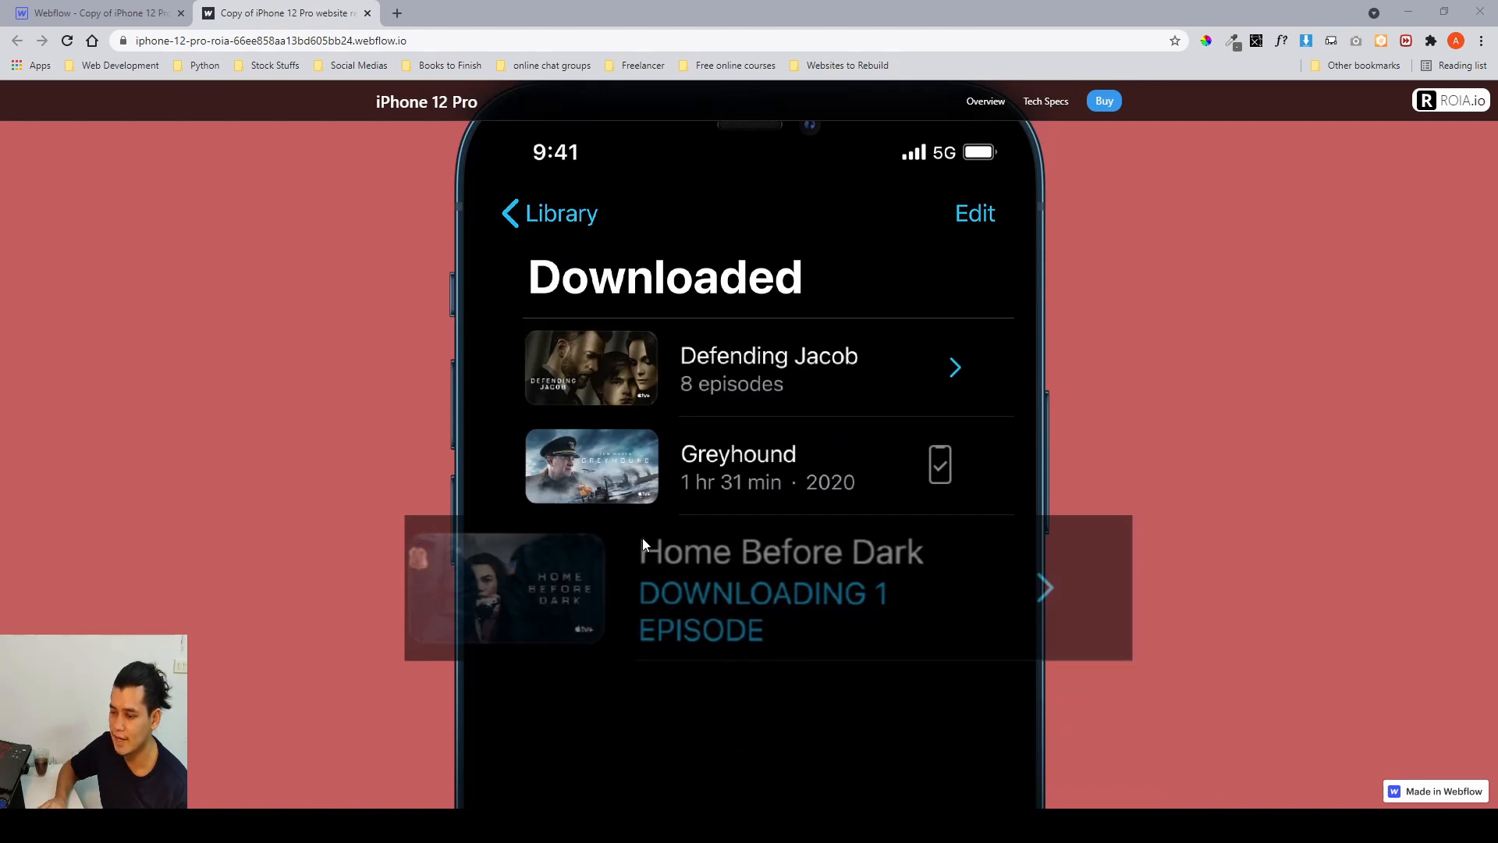
pyautogui.scroll(-1, 643, 537)
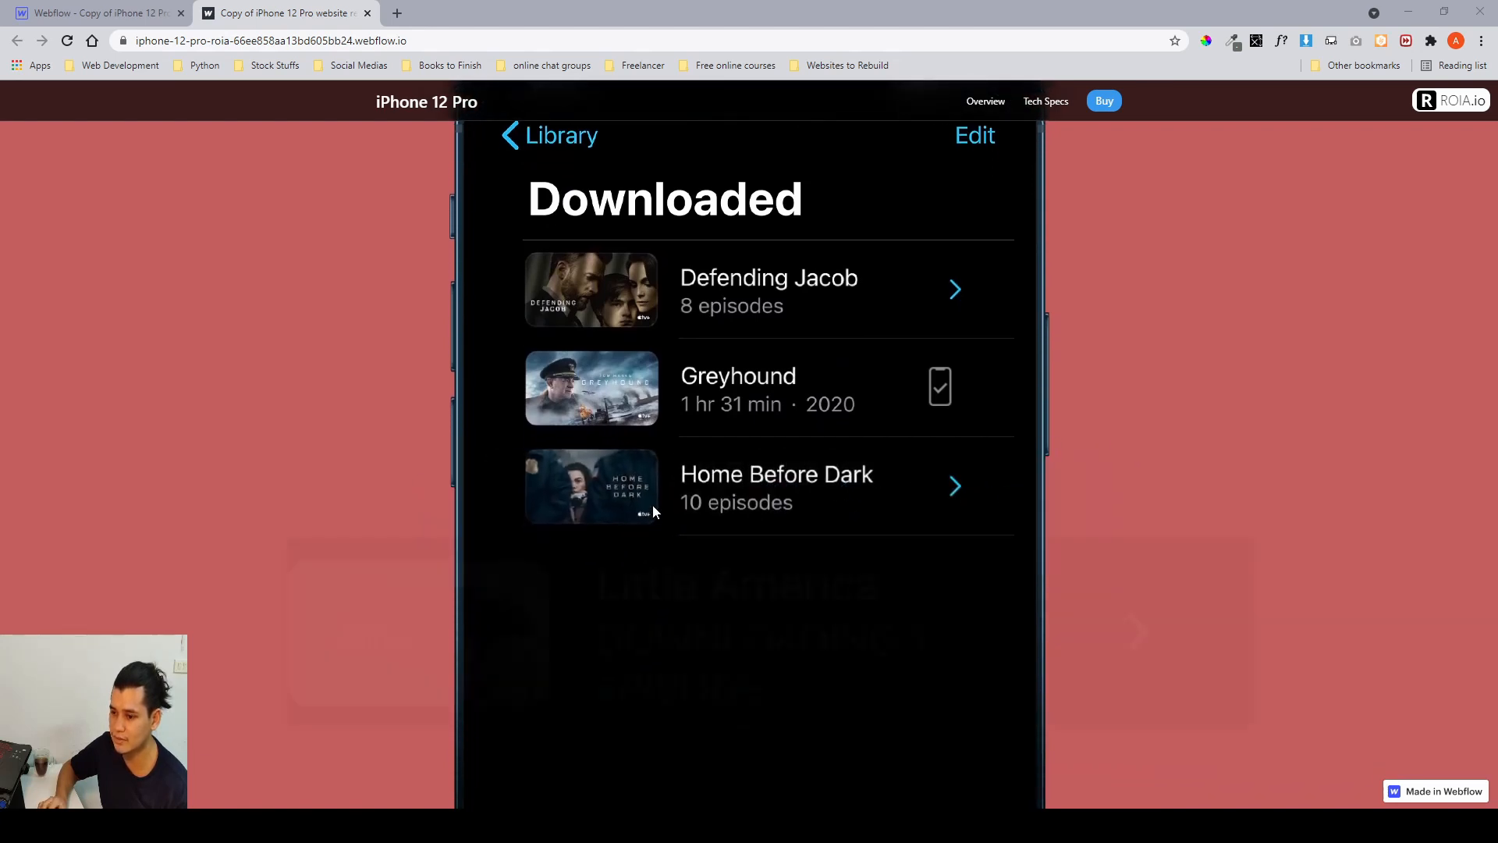
pyautogui.scroll(2, 653, 505)
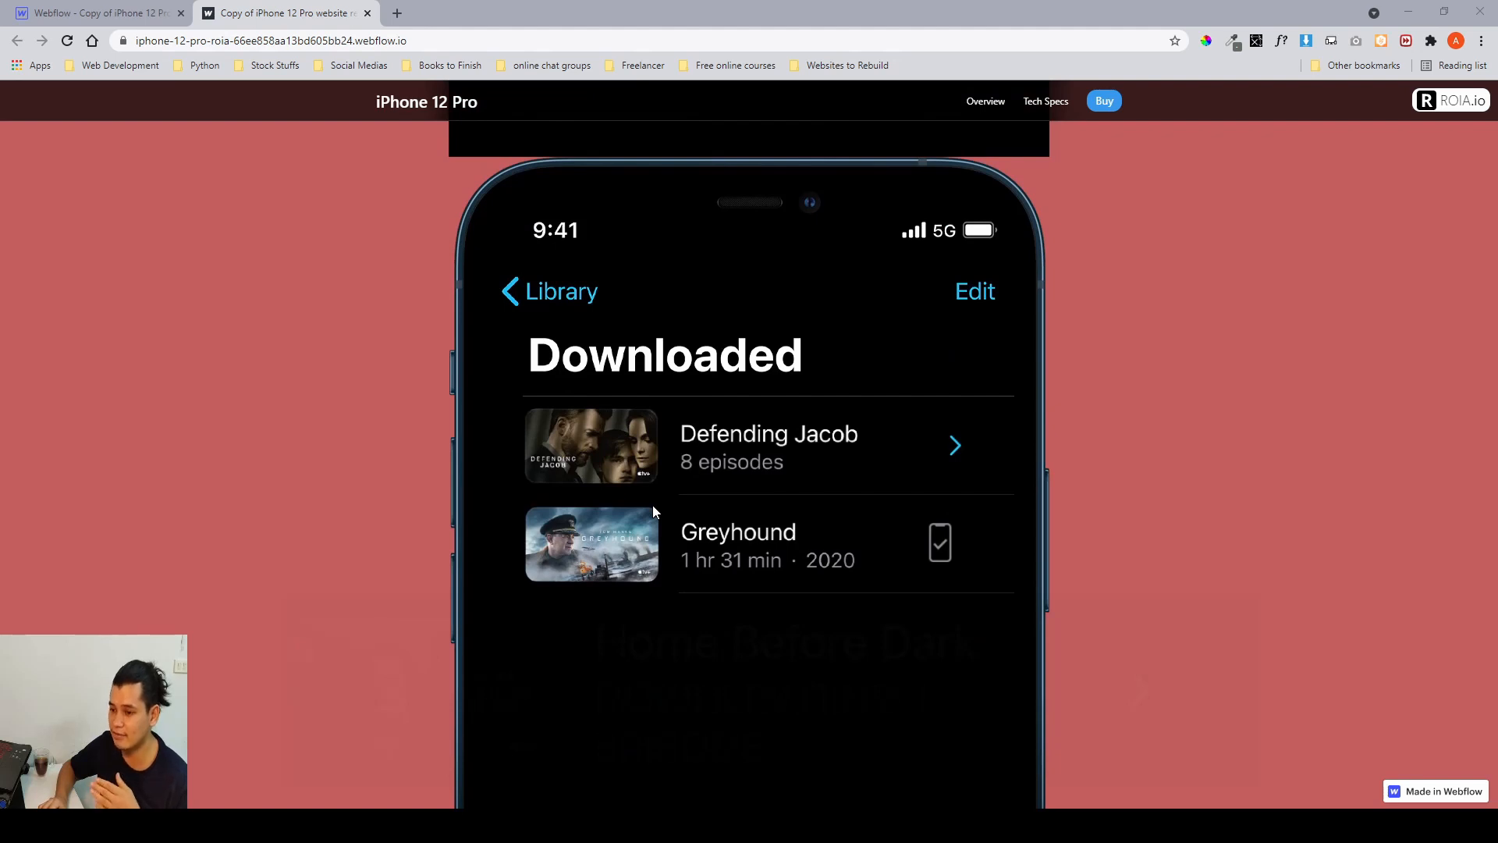
pyautogui.scroll(-2, 654, 511)
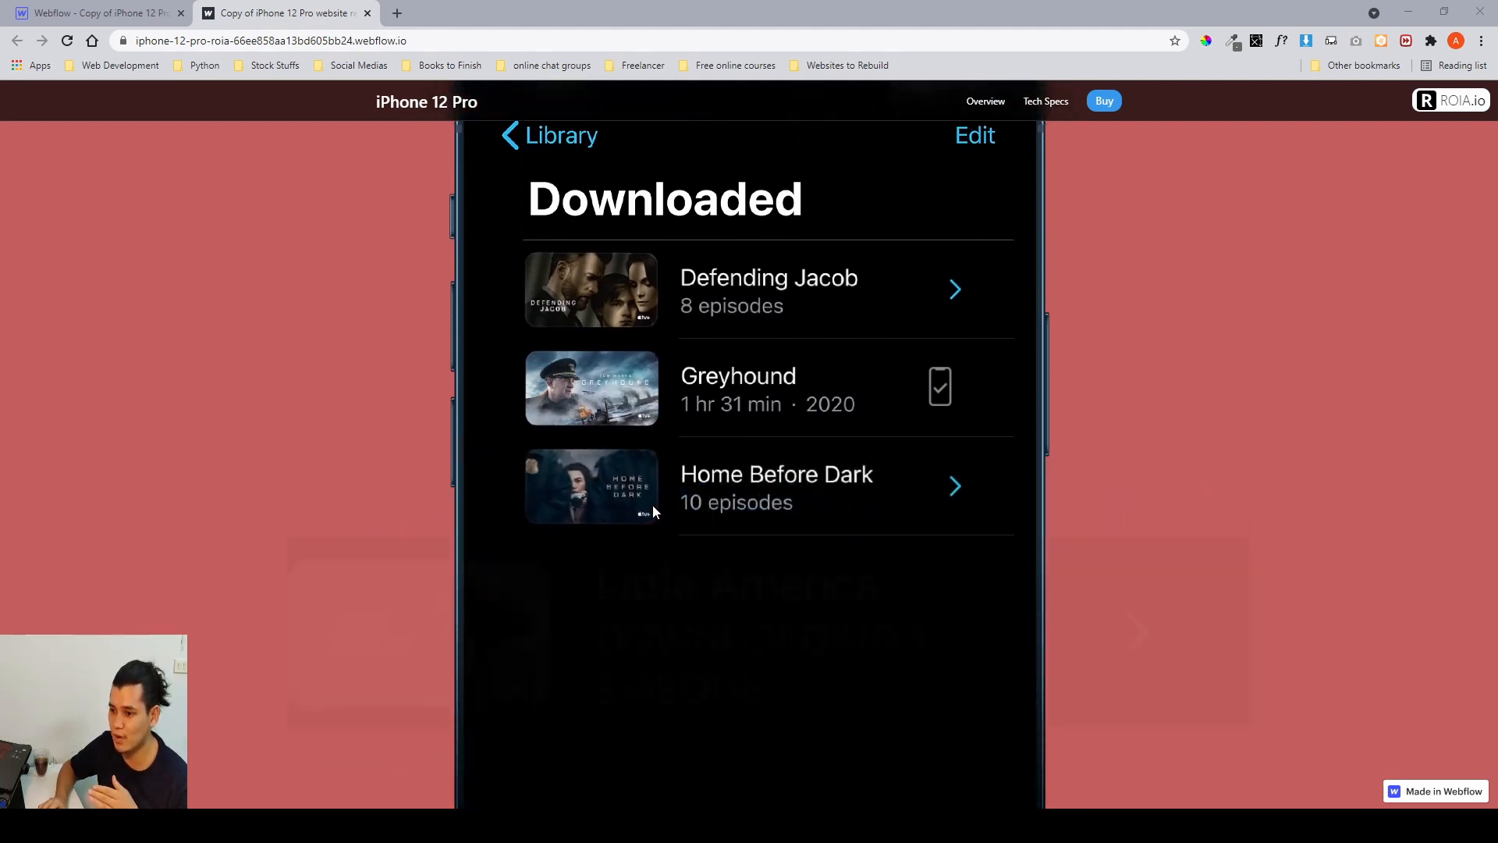
pyautogui.scroll(1, 653, 507)
pyautogui.scroll(-2, 654, 507)
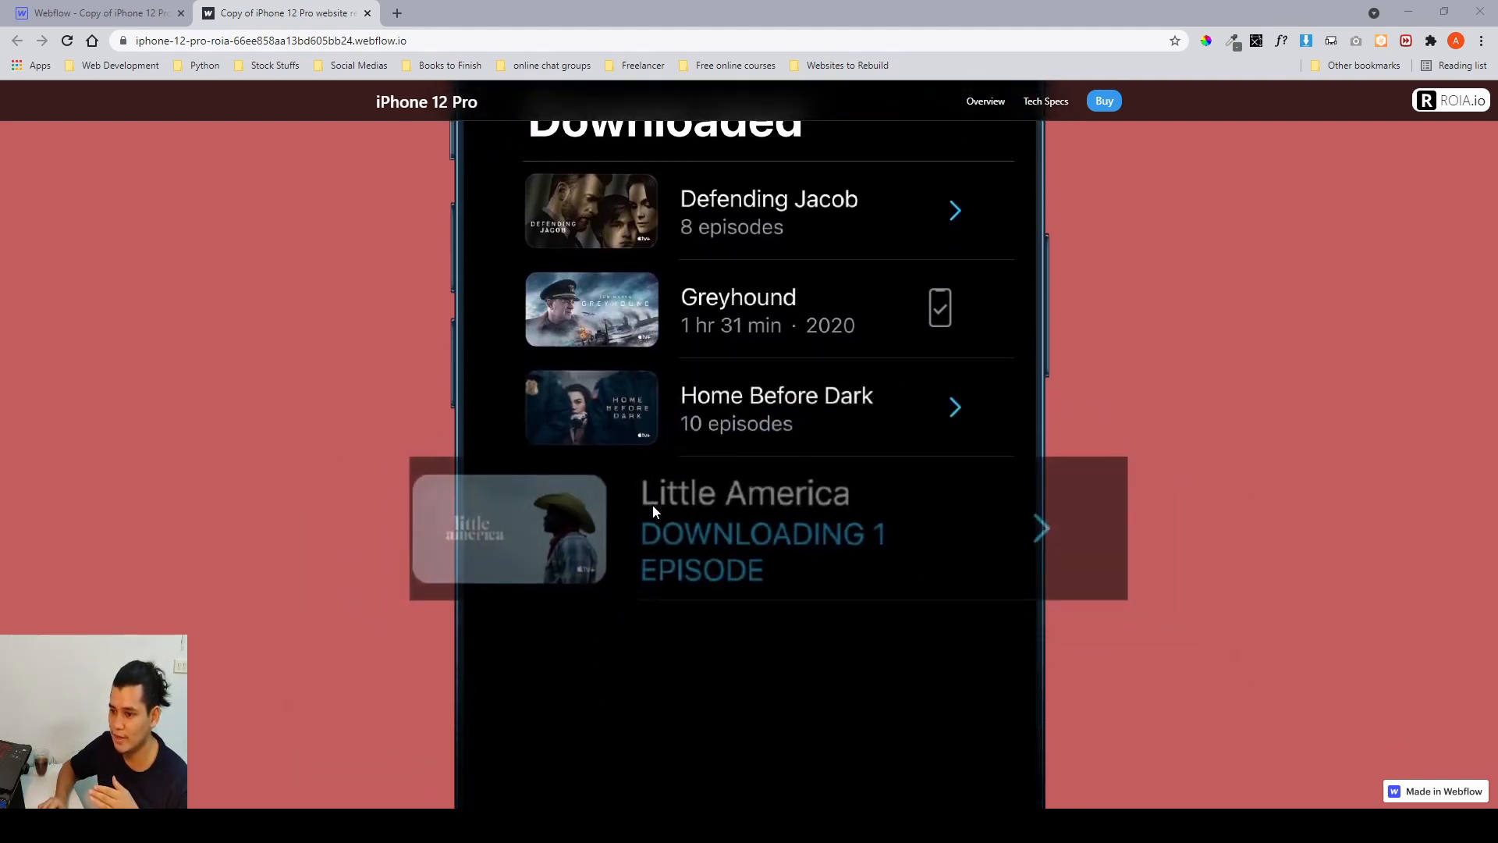
pyautogui.scroll(-6, 652, 504)
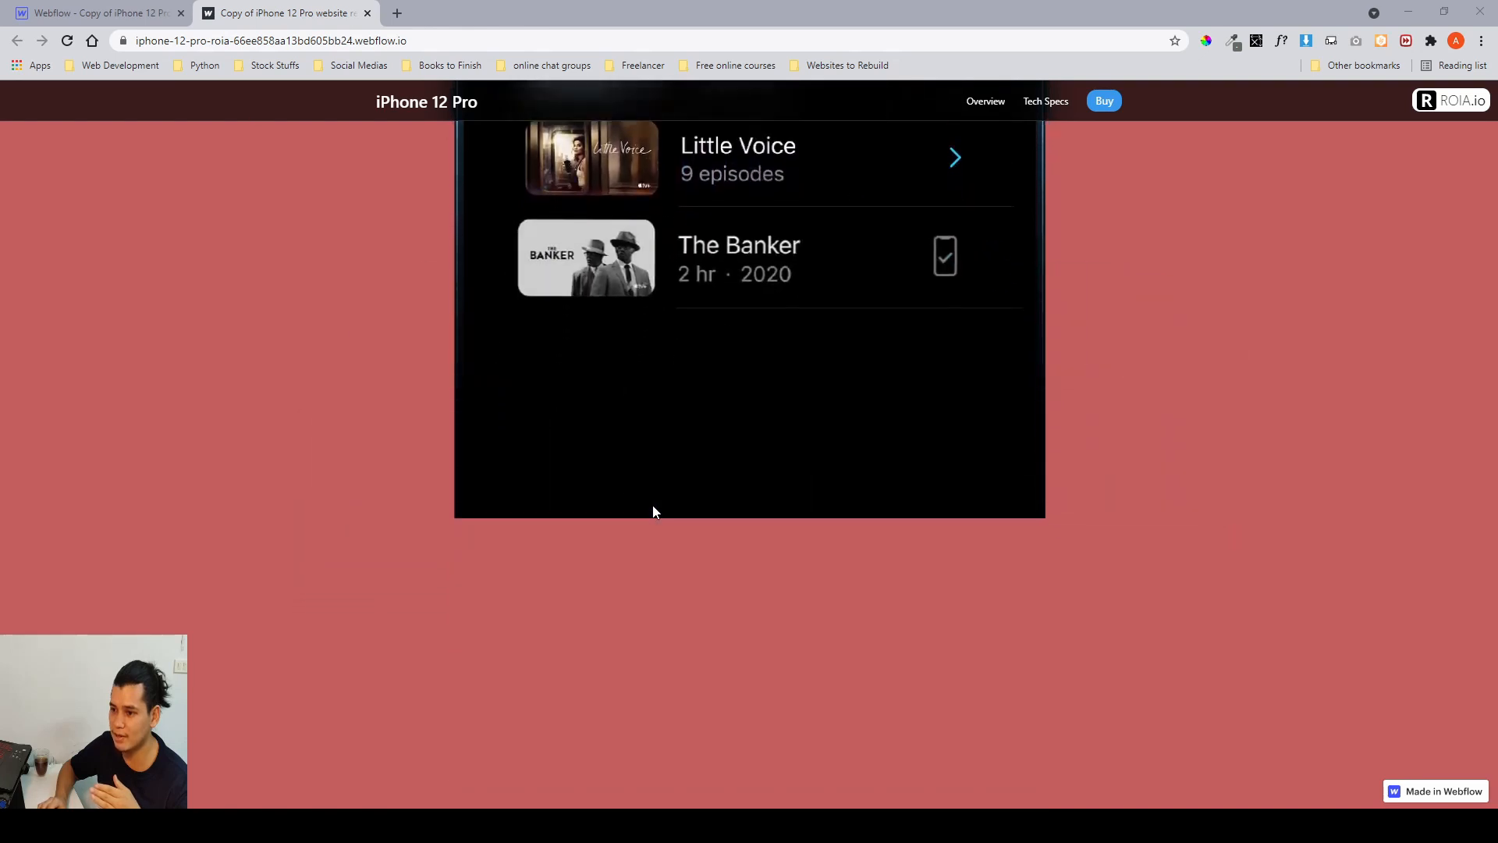
pyautogui.scroll(-3, 653, 512)
pyautogui.scroll(4, 653, 512)
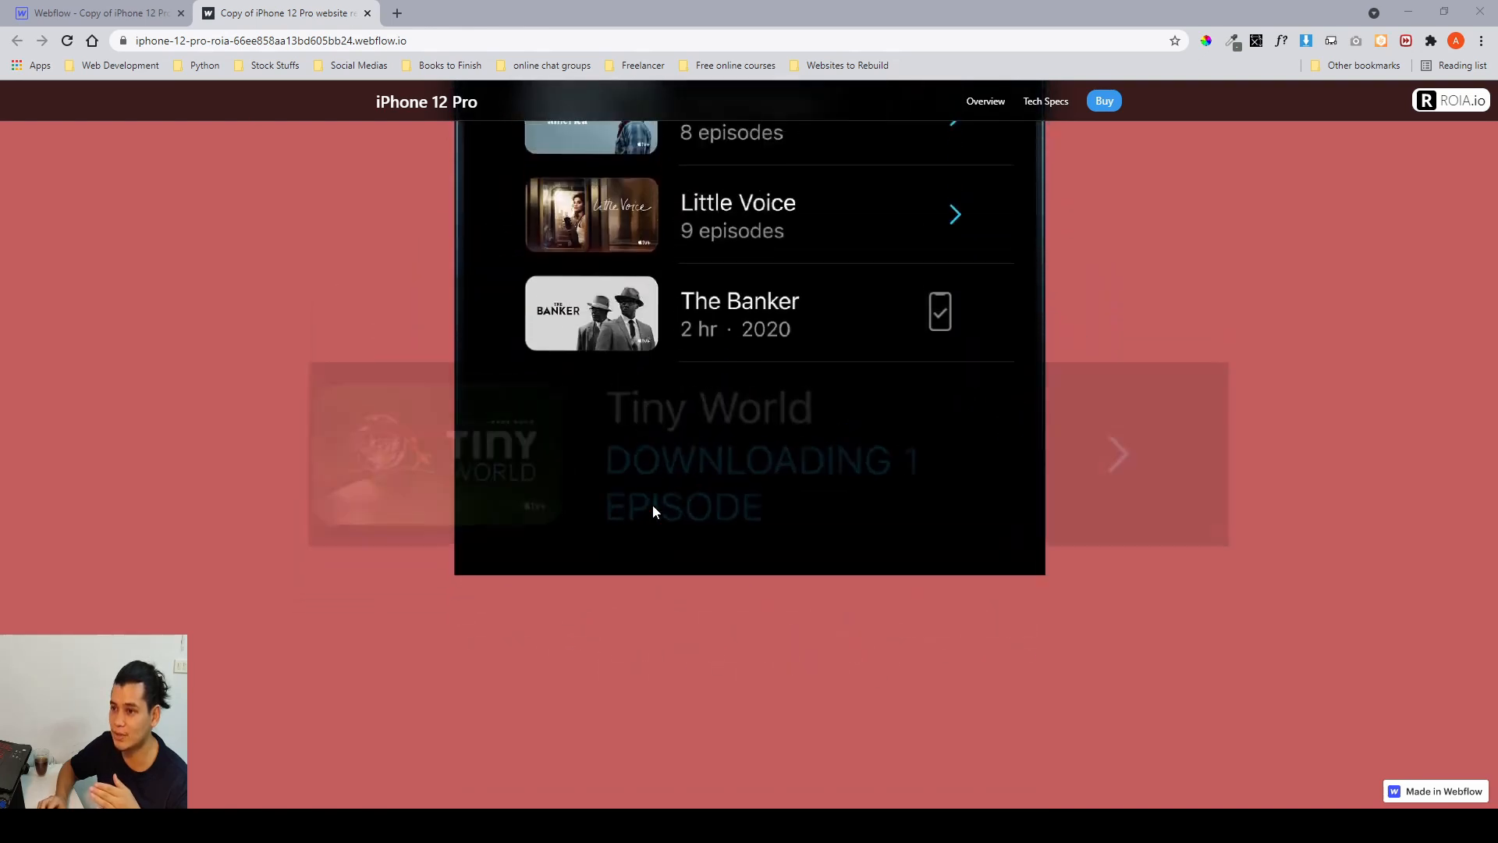
pyautogui.scroll(8, 652, 505)
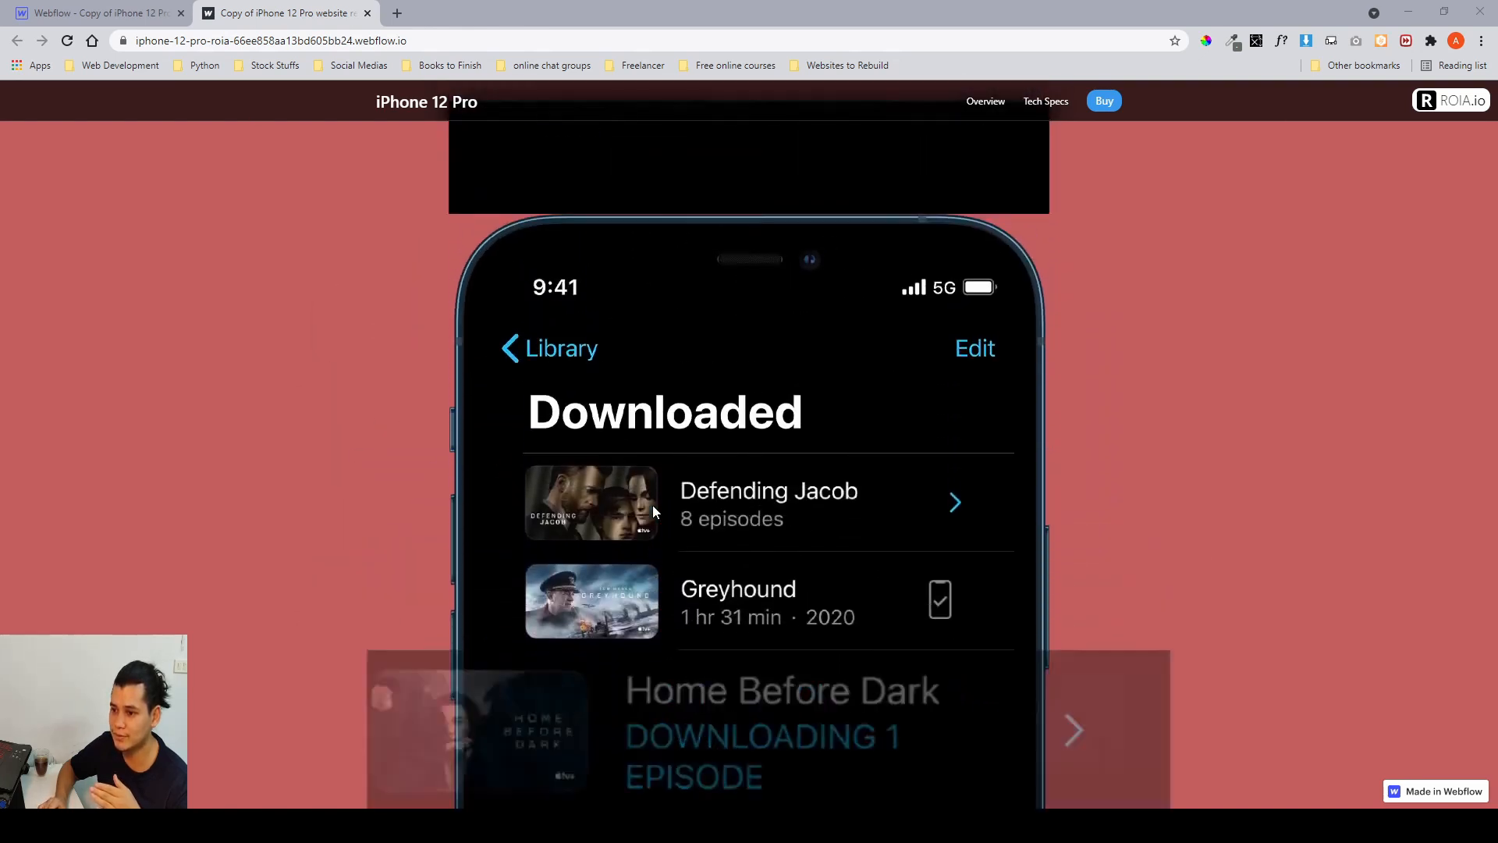
pyautogui.scroll(2, 652, 504)
pyautogui.scroll(-5, 653, 504)
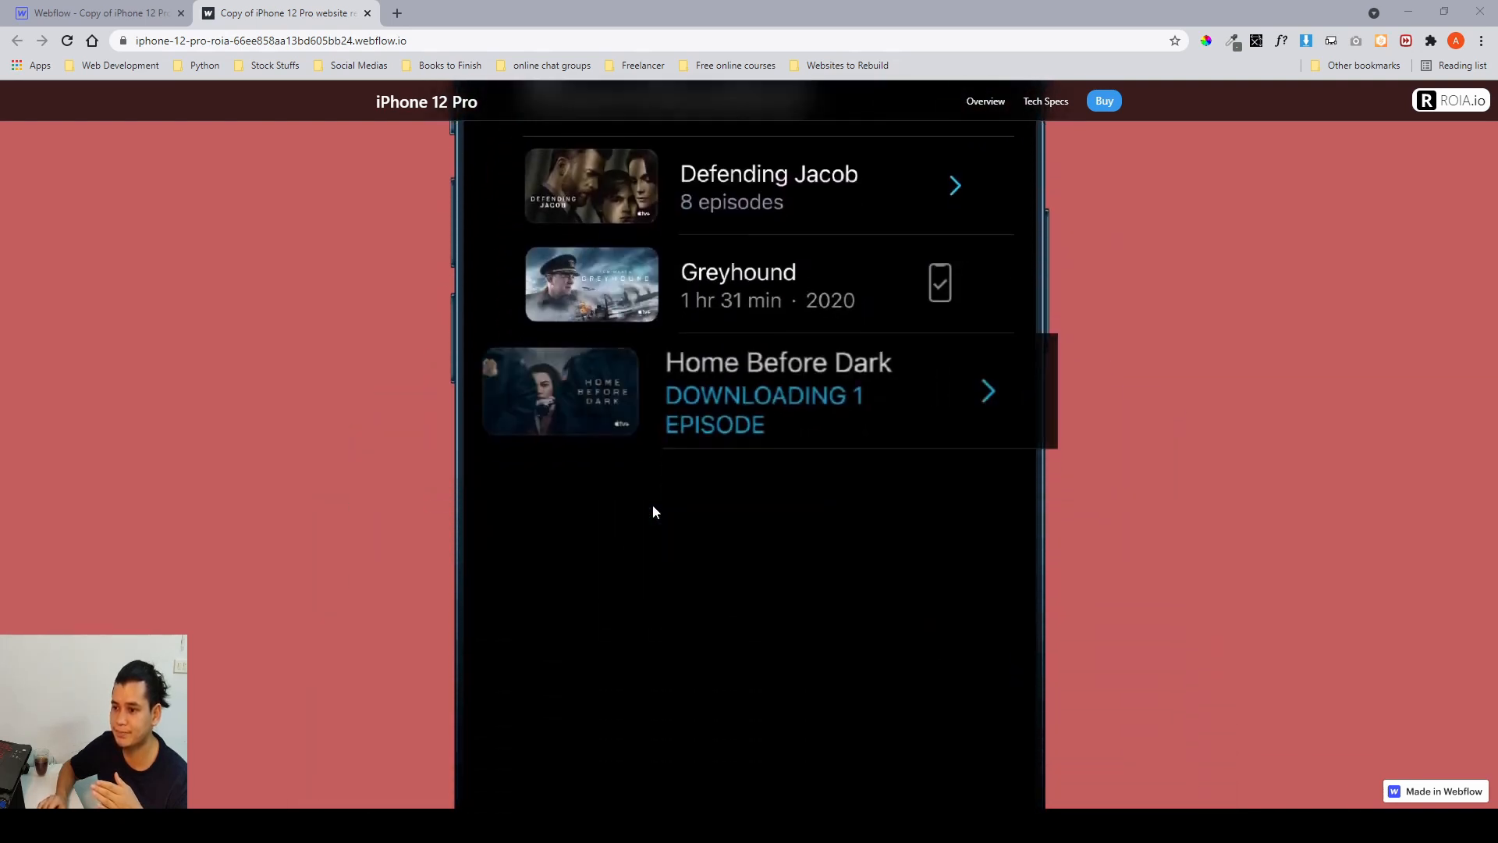
pyautogui.scroll(-6, 652, 504)
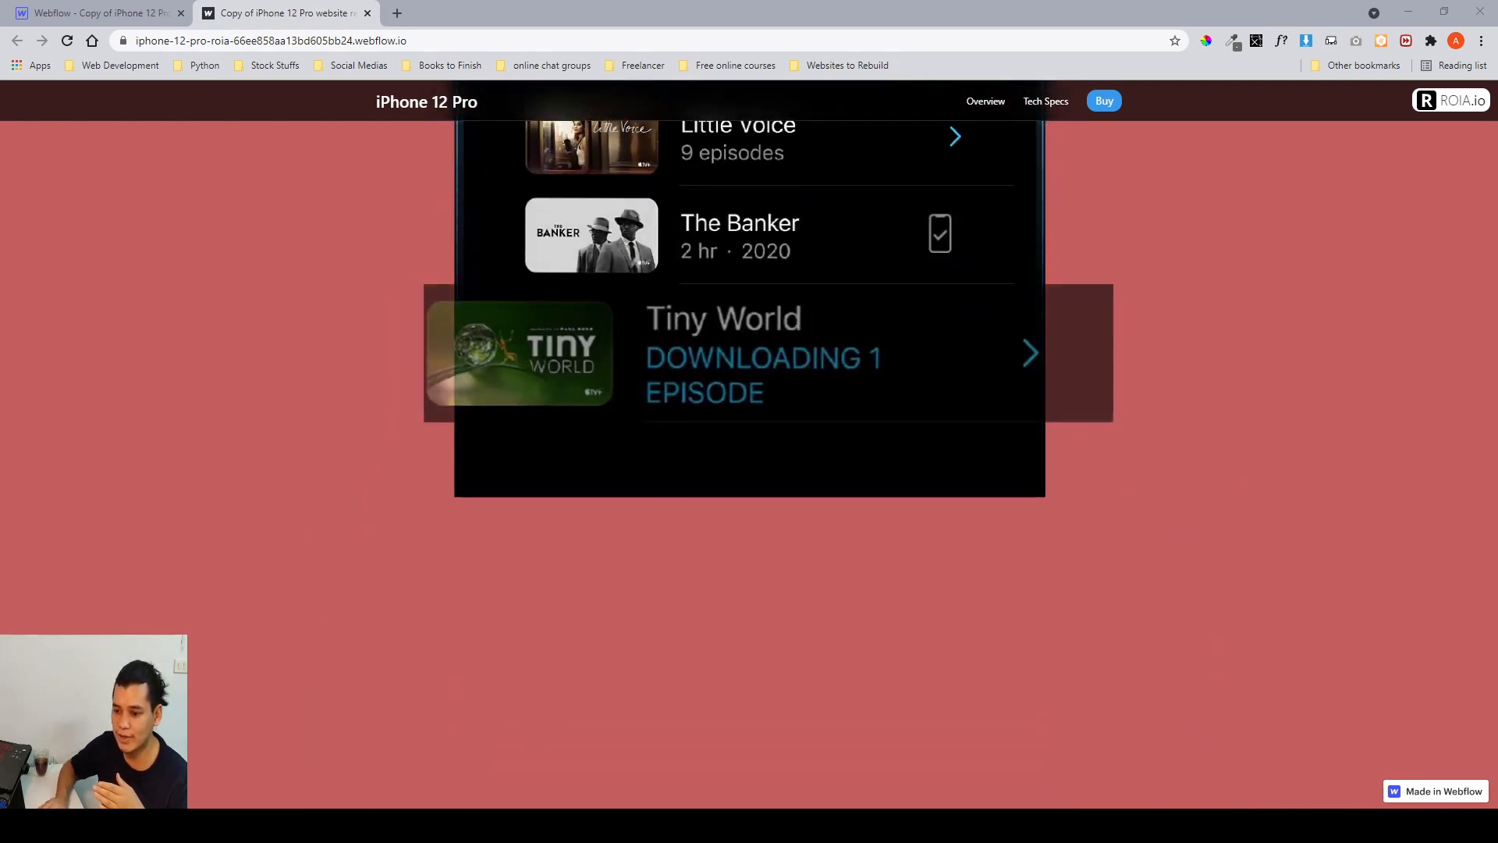
# Return to Figma and examine the phone frame and the separate download-list item assets beside the section frames.
pyautogui.hotkey('alt', 'Tab')
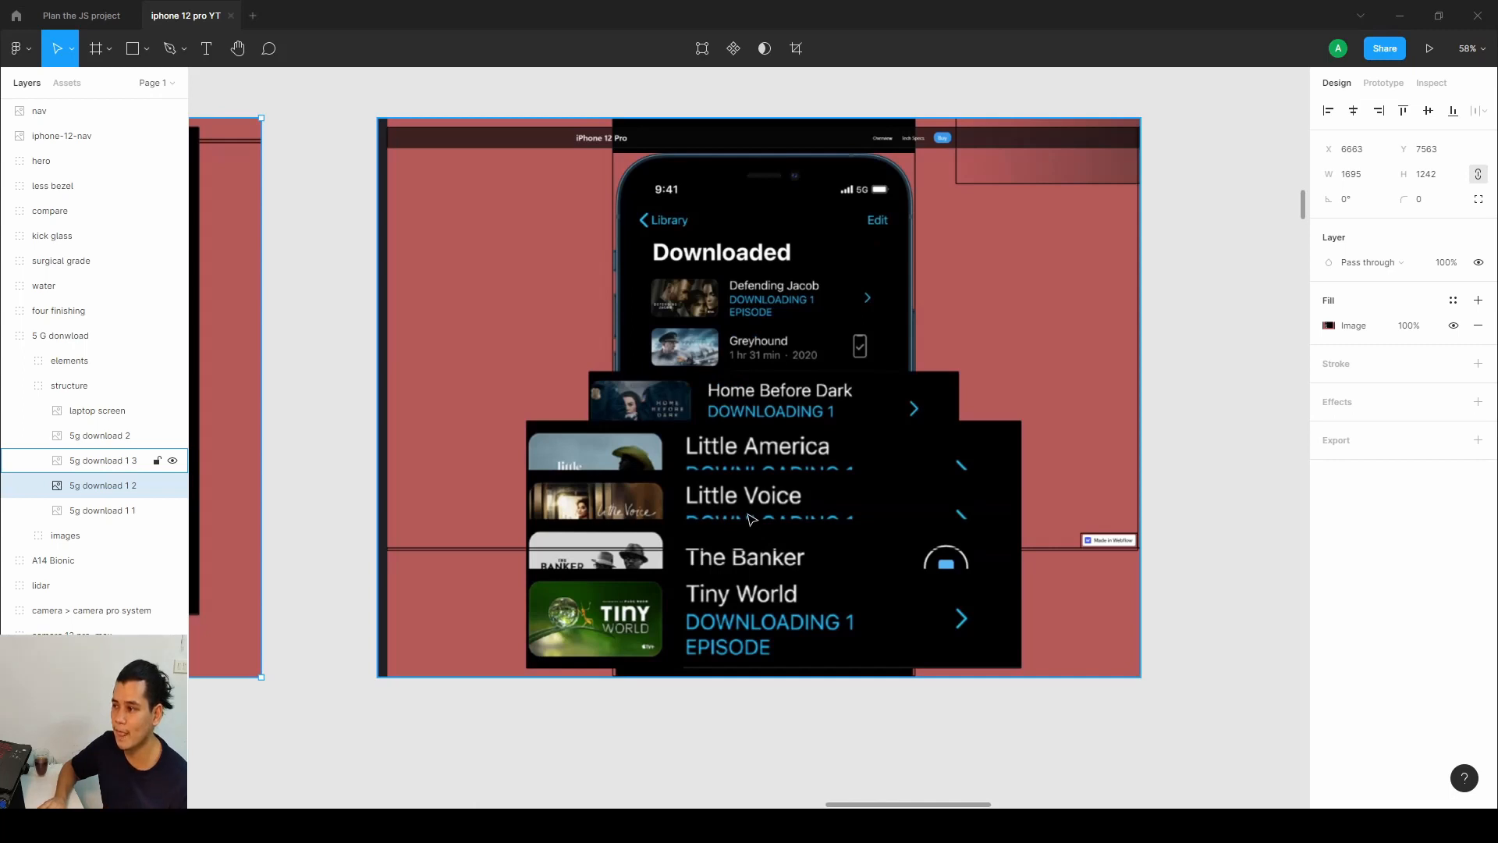
pyautogui.scroll(-2, 751, 519)
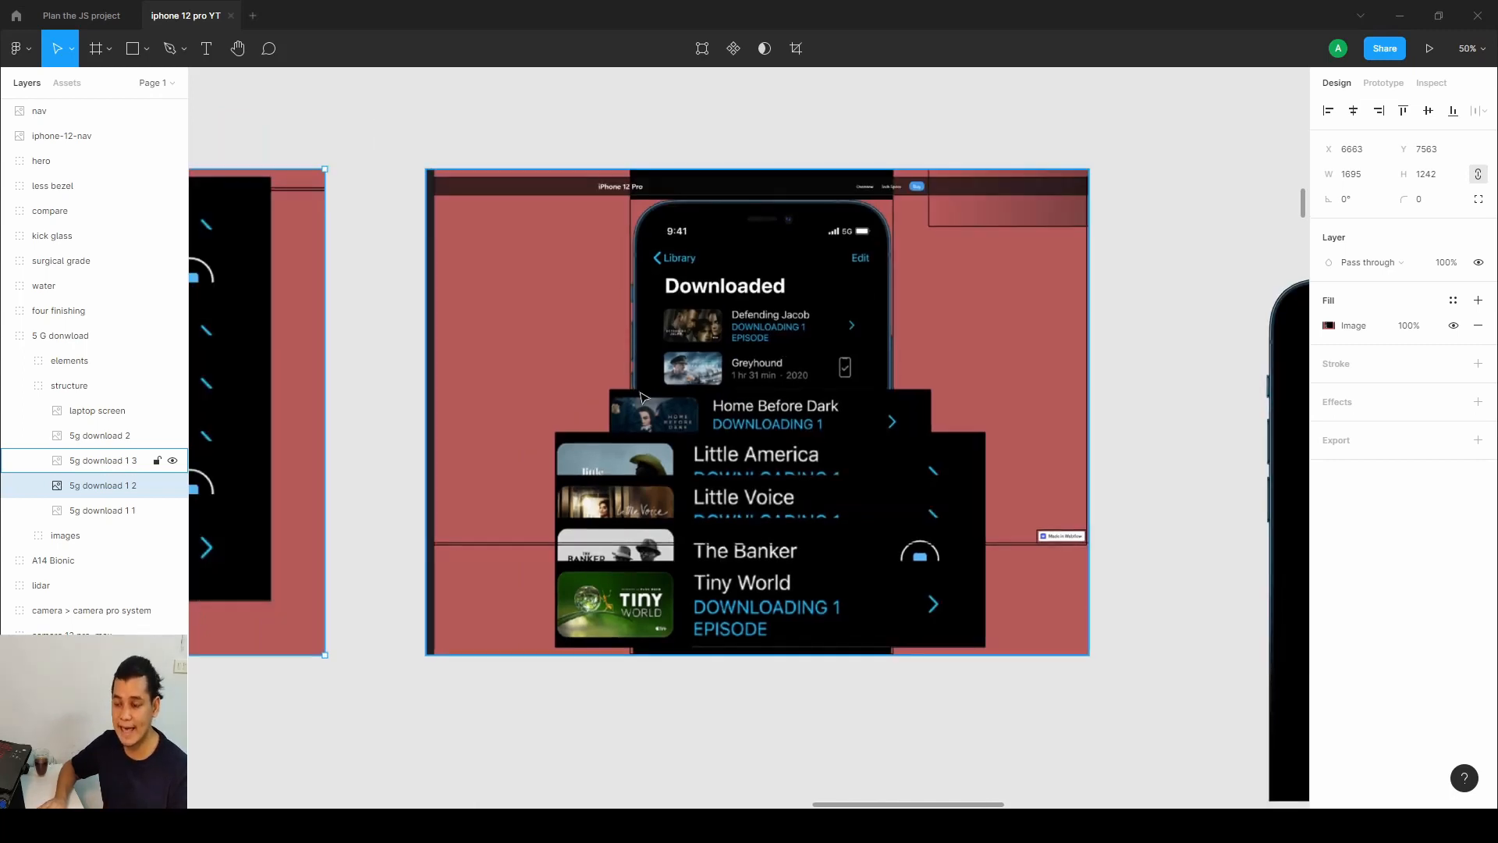
pyautogui.scroll(2, 669, 423)
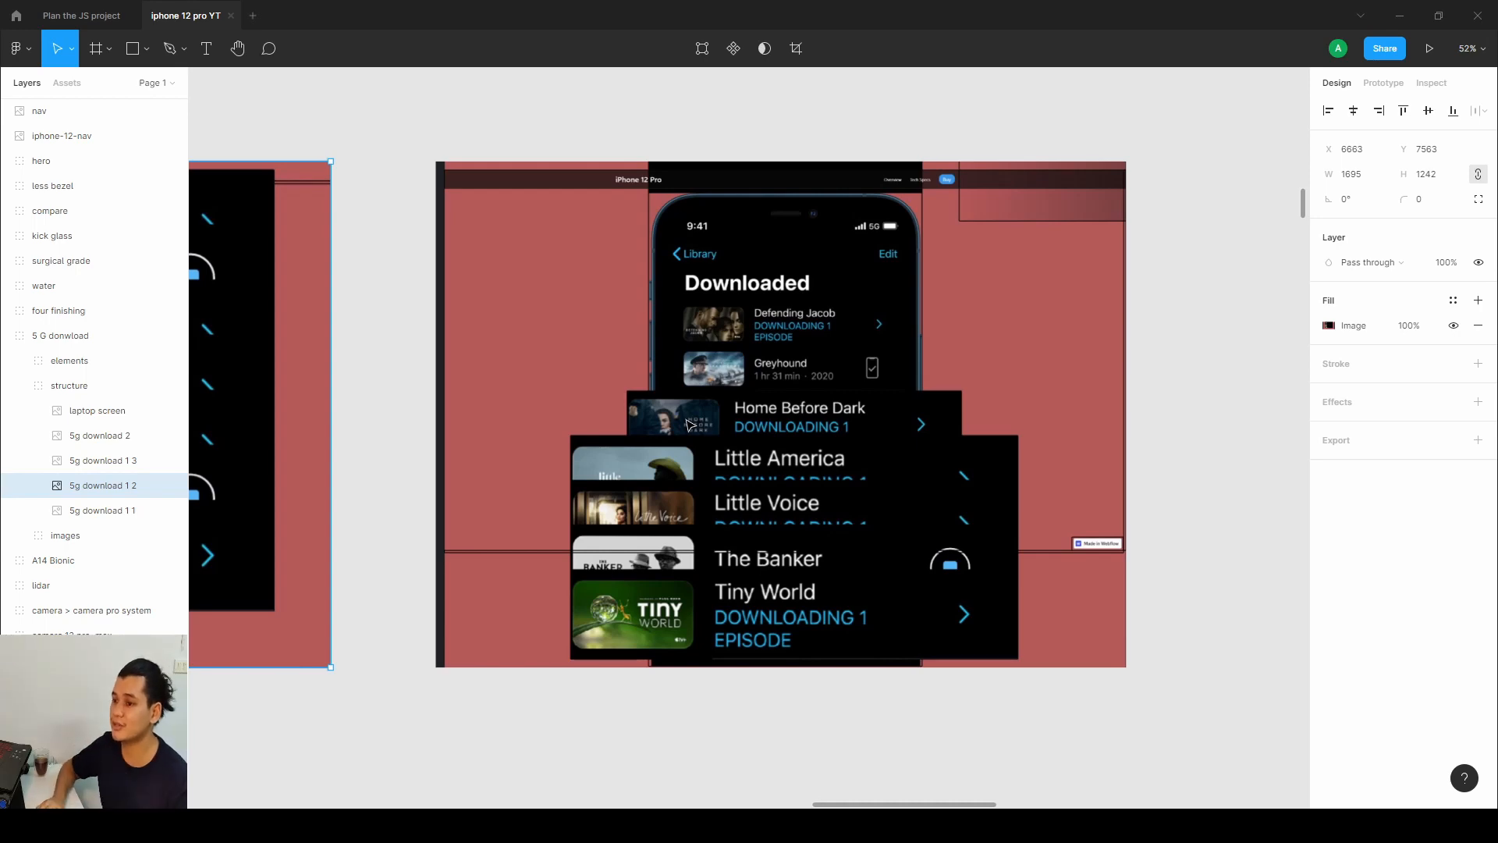
pyautogui.scroll(-5, 690, 424)
pyautogui.moveTo(1191, 512); pyautogui.dragTo(999, 501)
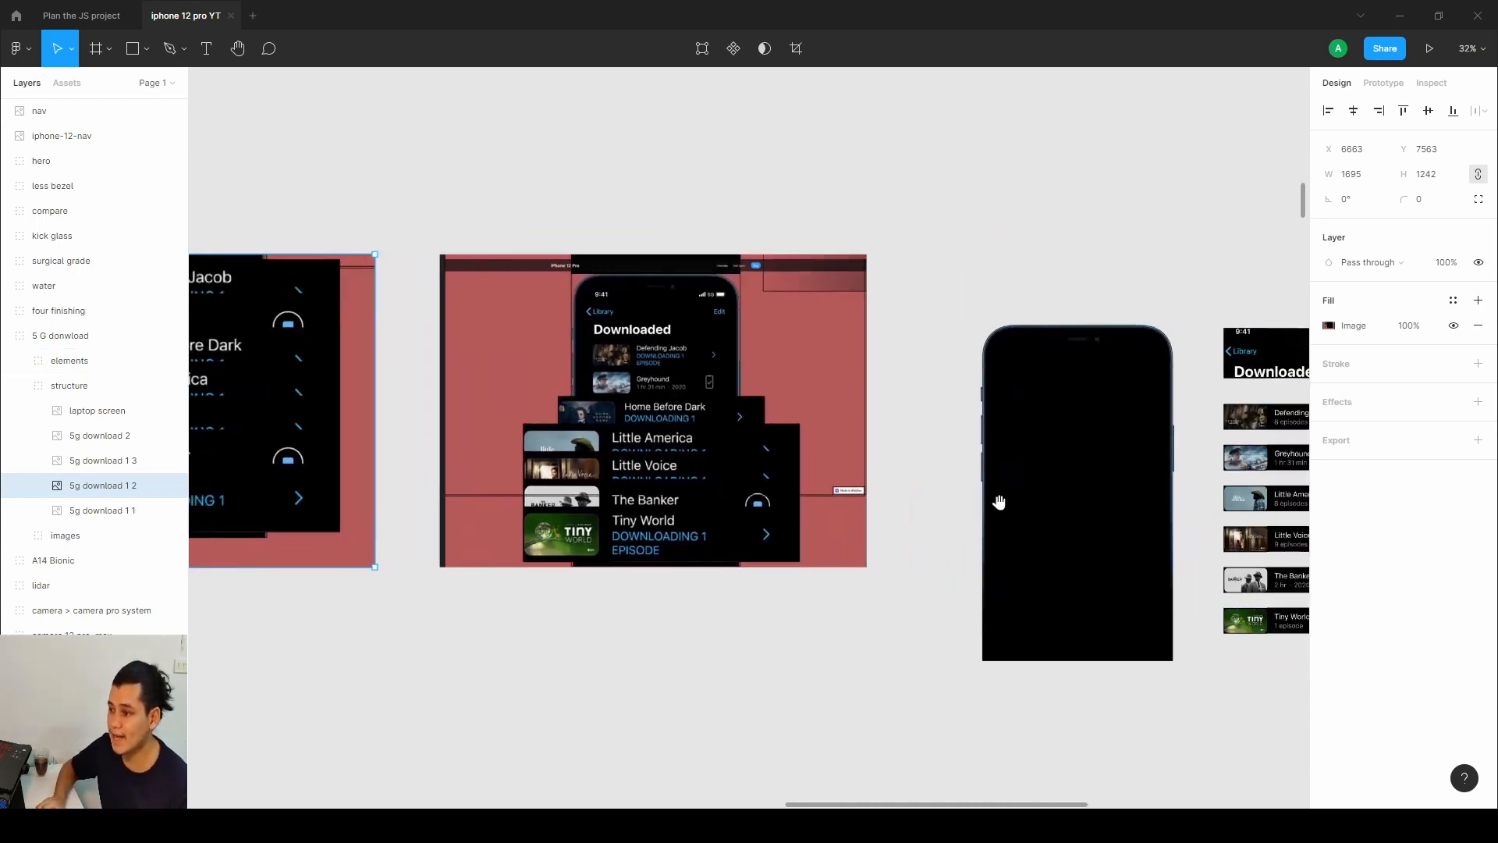
pyautogui.scroll(4, 898, 496)
pyautogui.scroll(-2, 898, 496)
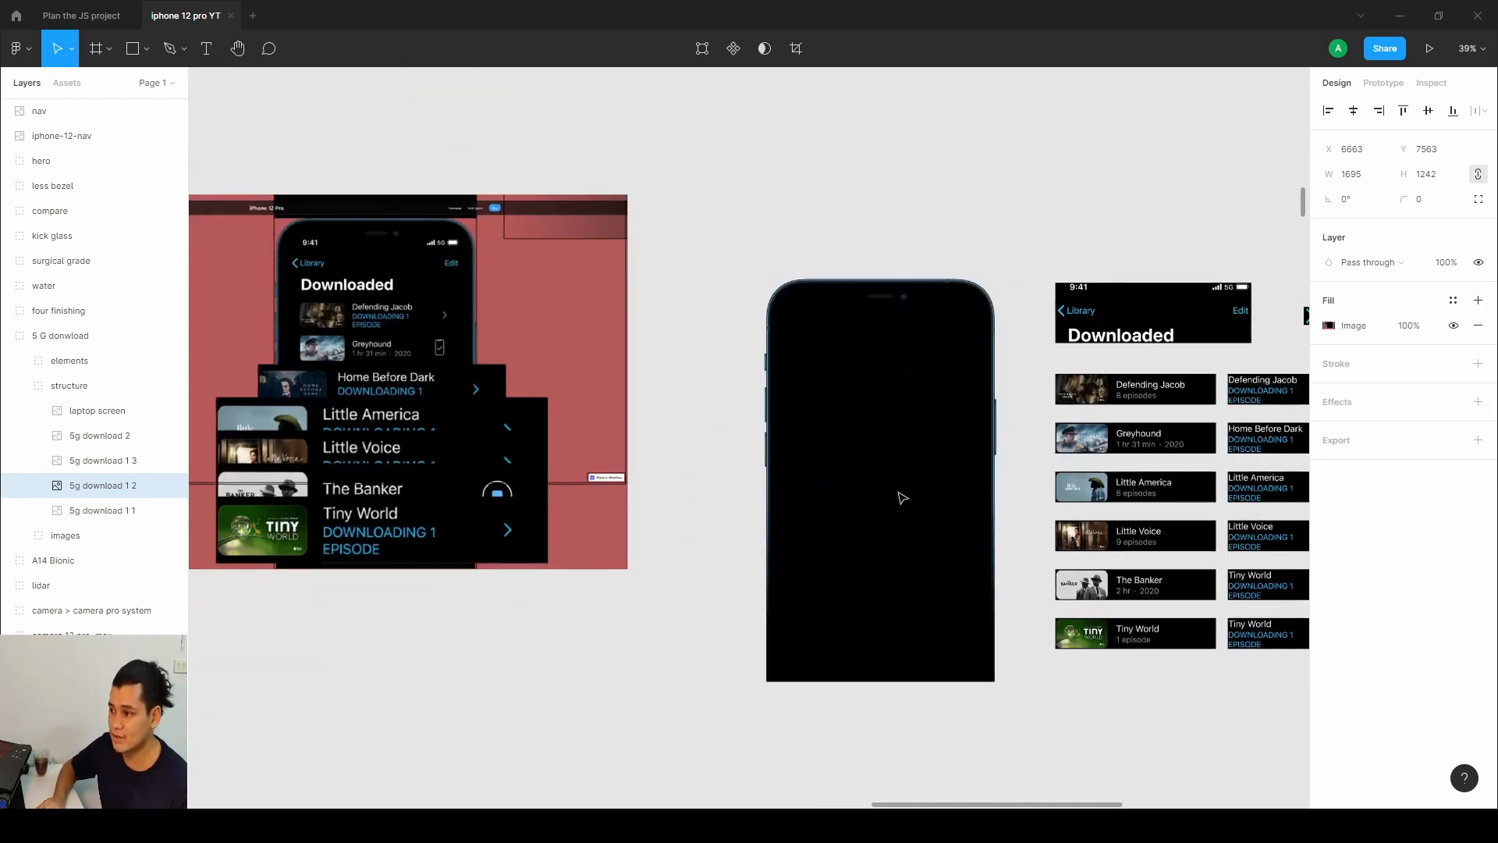
pyautogui.scroll(-4, 898, 498)
pyautogui.moveTo(896, 495); pyautogui.dragTo(613, 503)
pyautogui.scroll(4, 705, 496)
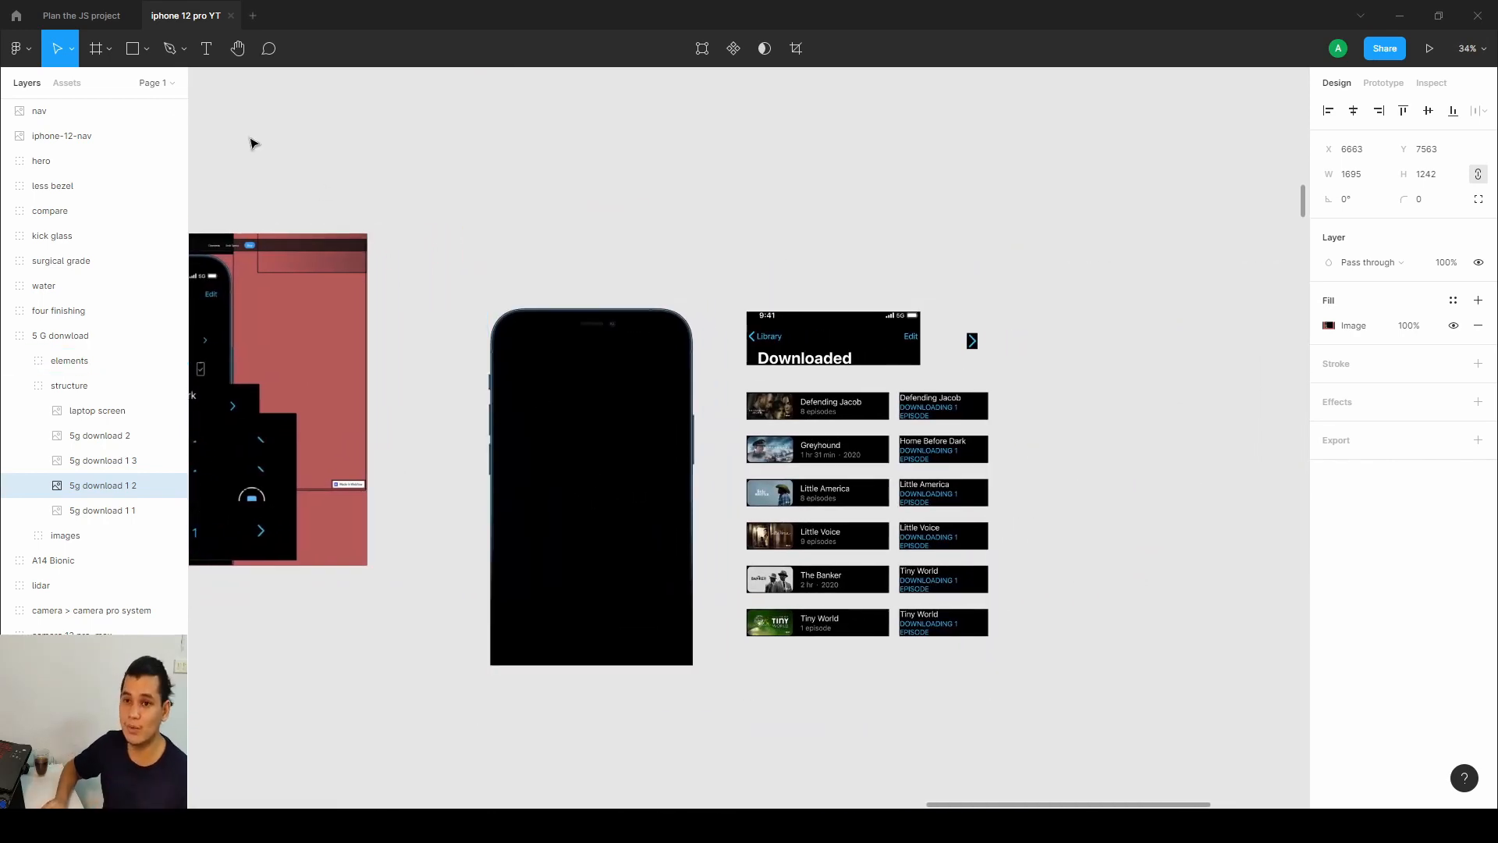
# Draw a rectangle matching the phone frame, about 770 × 1336, and move it beside the phone.
pyautogui.click(133, 49)
pyautogui.click(150, 65)
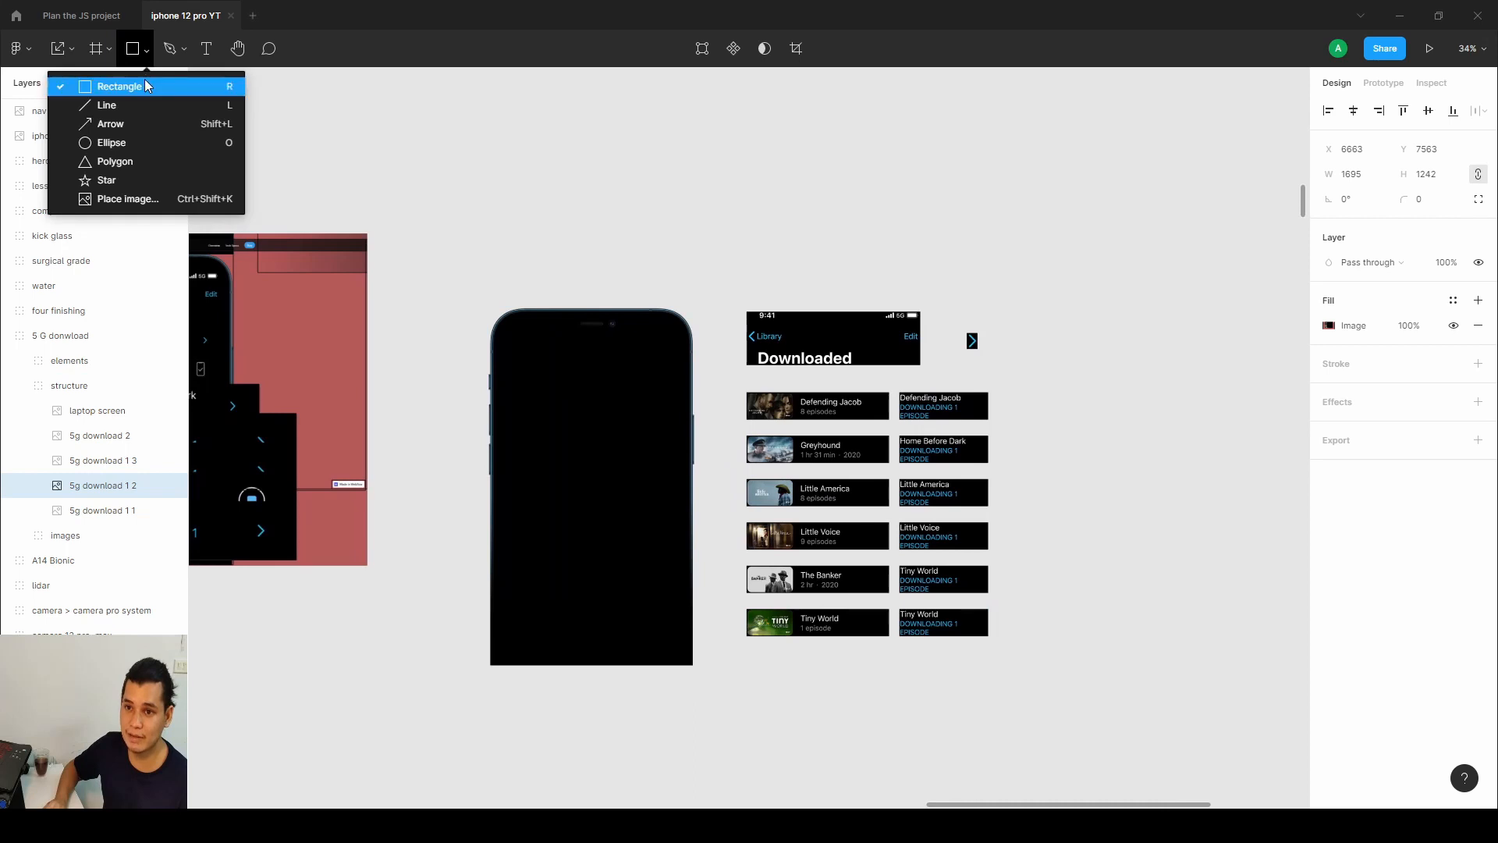
pyautogui.click(117, 86)
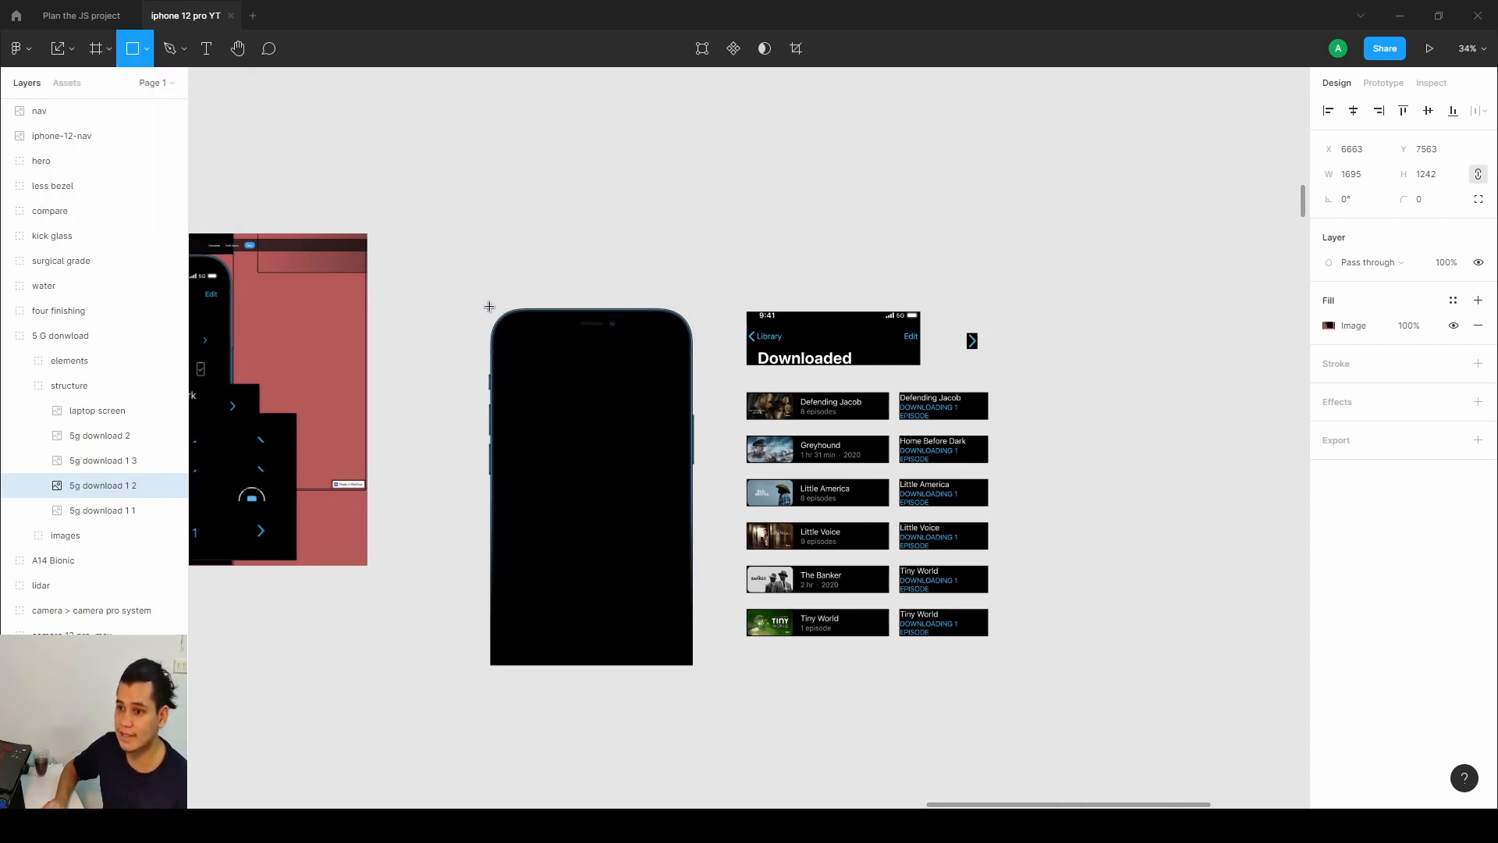
pyautogui.moveTo(490, 307); pyautogui.dragTo(696, 670)
pyautogui.moveTo(574, 310)
pyautogui.mouseDown()
pyautogui.moveTo(569, 329)
pyautogui.moveTo(572, 308)
pyautogui.mouseUp()
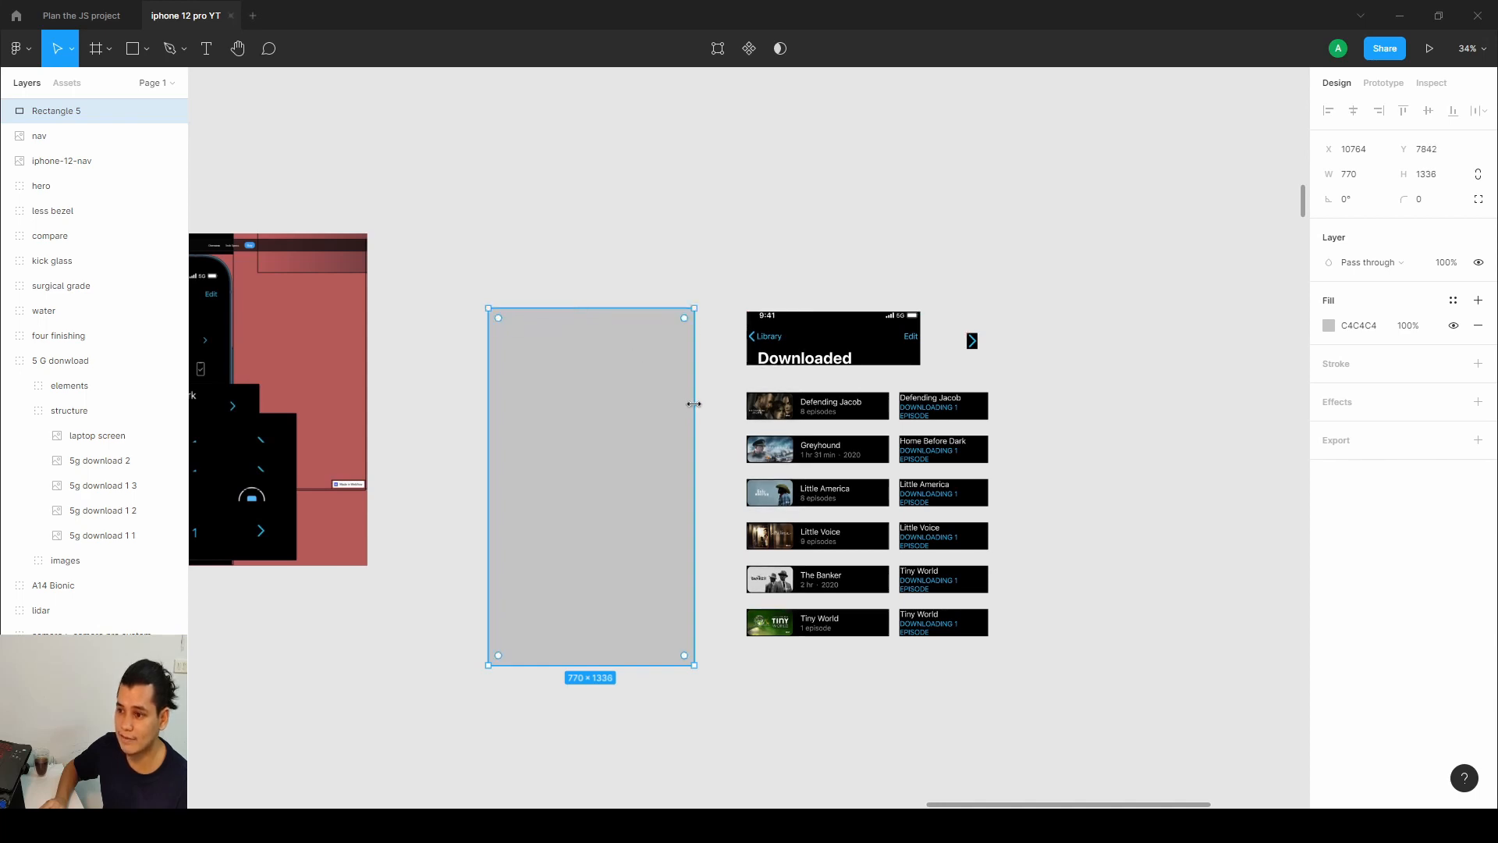
pyautogui.moveTo(694, 404); pyautogui.dragTo(694, 406)
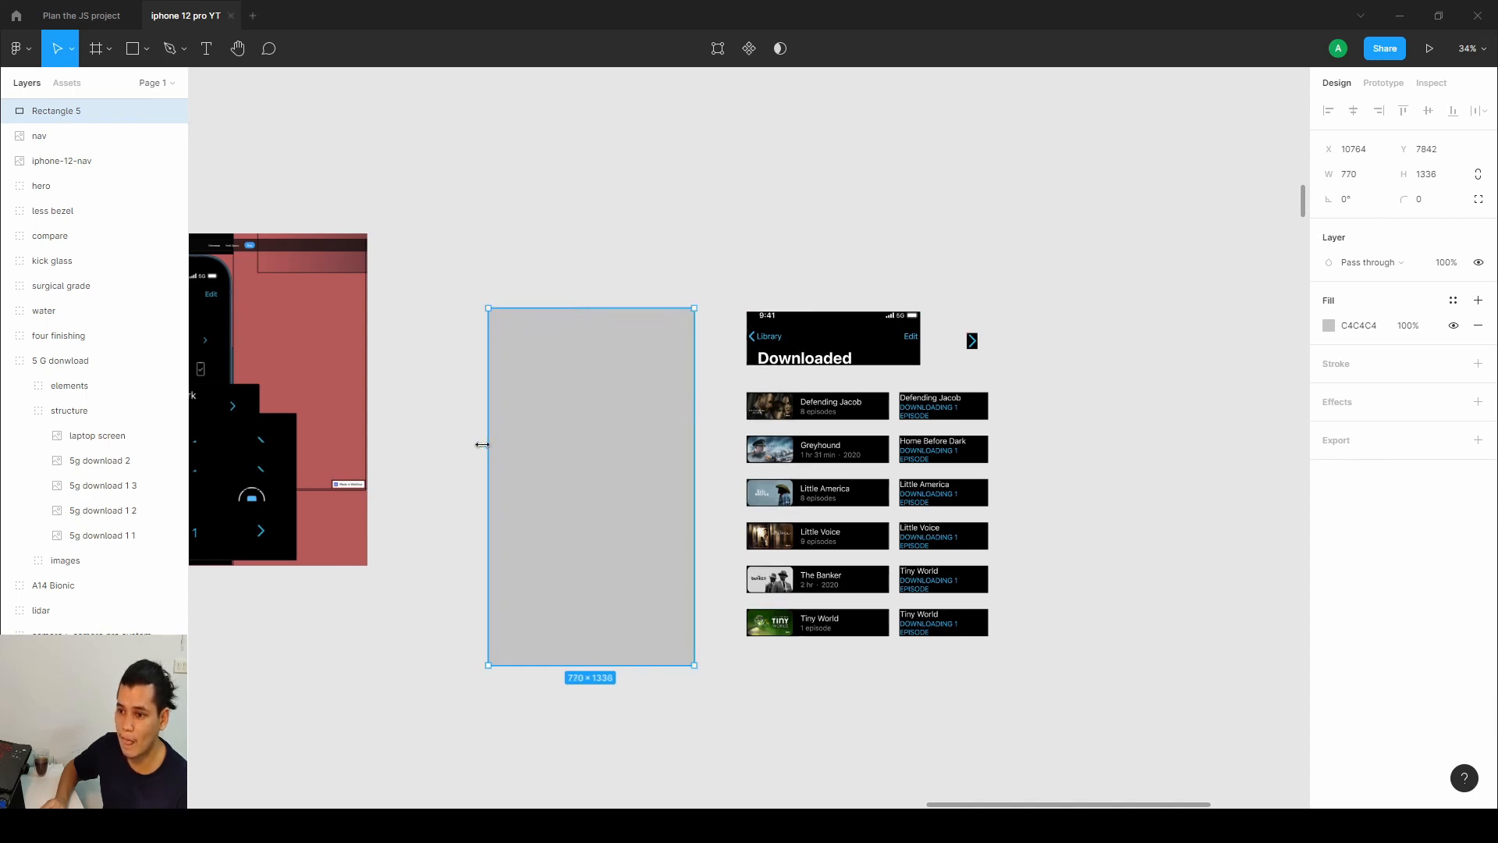
pyautogui.moveTo(482, 444); pyautogui.dragTo(1074, 382)
pyautogui.hscroll(3, 878, 354)
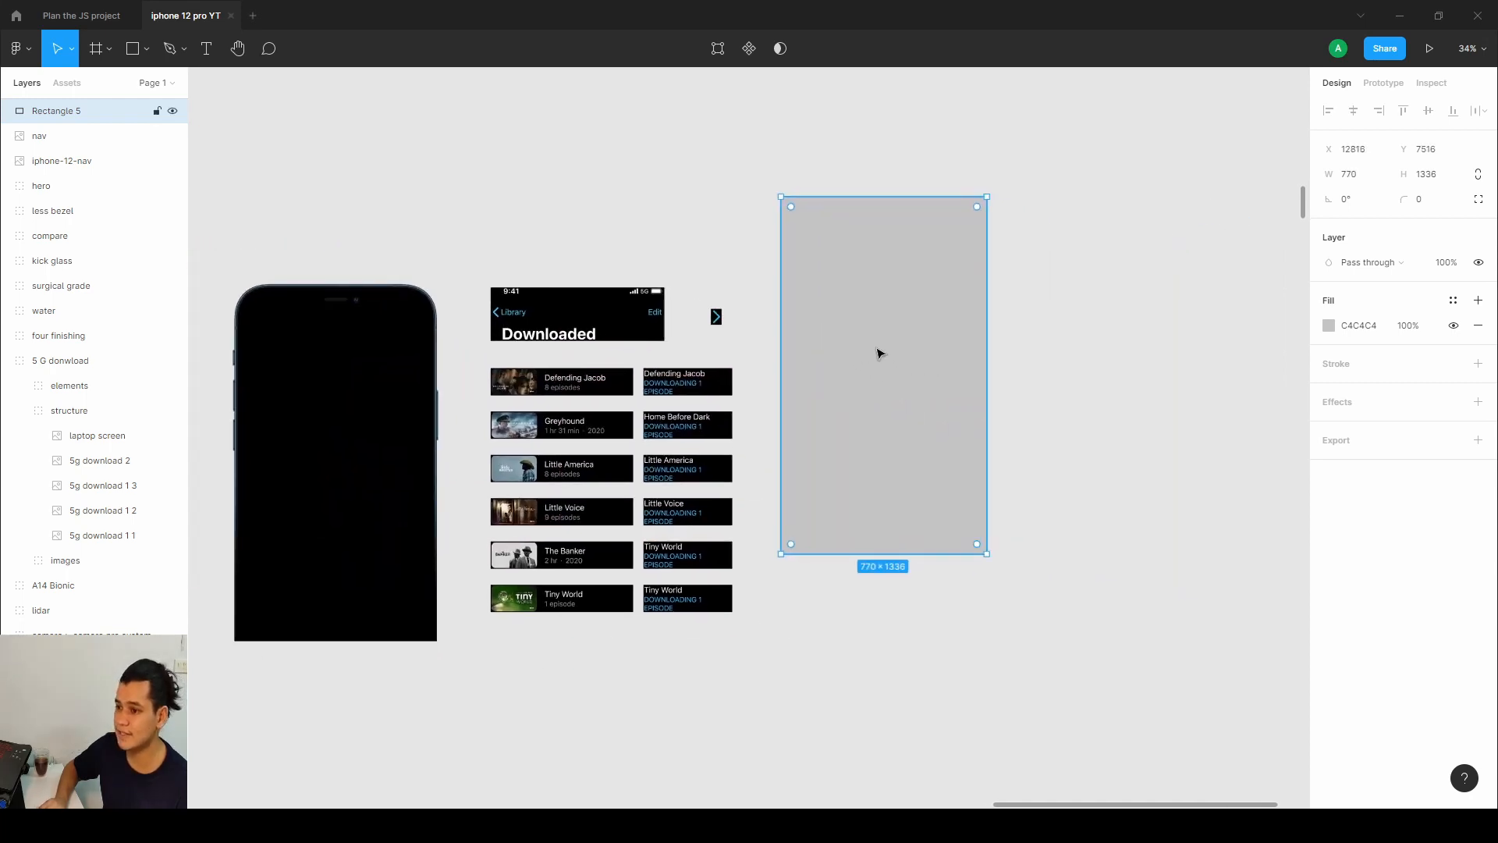
# Move the phone frame image onto the grey rectangle.
pyautogui.moveTo(878, 353); pyautogui.dragTo(917, 386)
pyautogui.moveTo(350, 449); pyautogui.dragTo(373, 487)
pyautogui.doubleClick(370, 473)
pyautogui.doubleClick(370, 473)
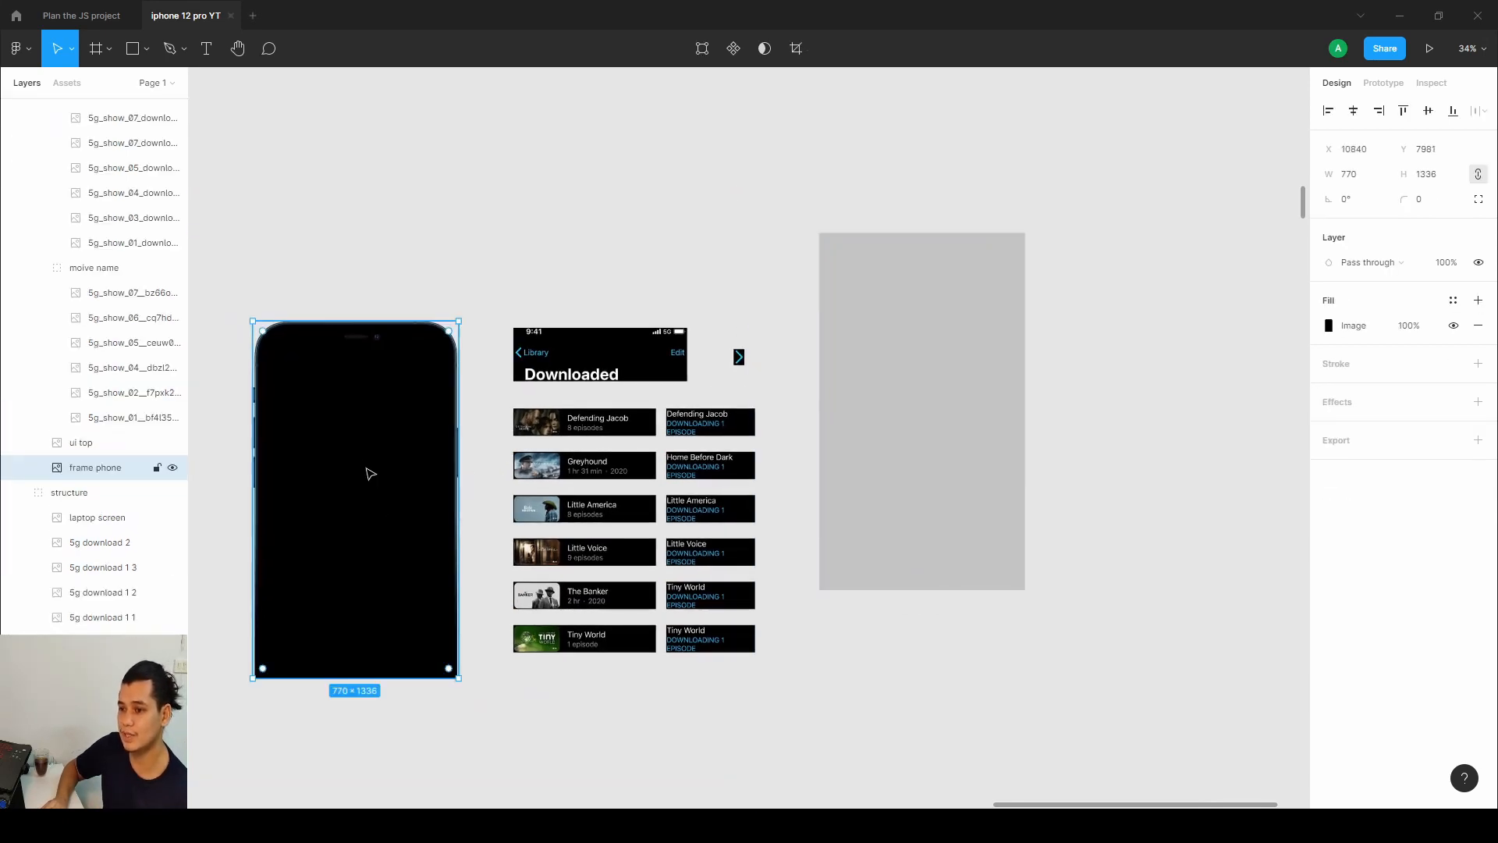
pyautogui.doubleClick(366, 470)
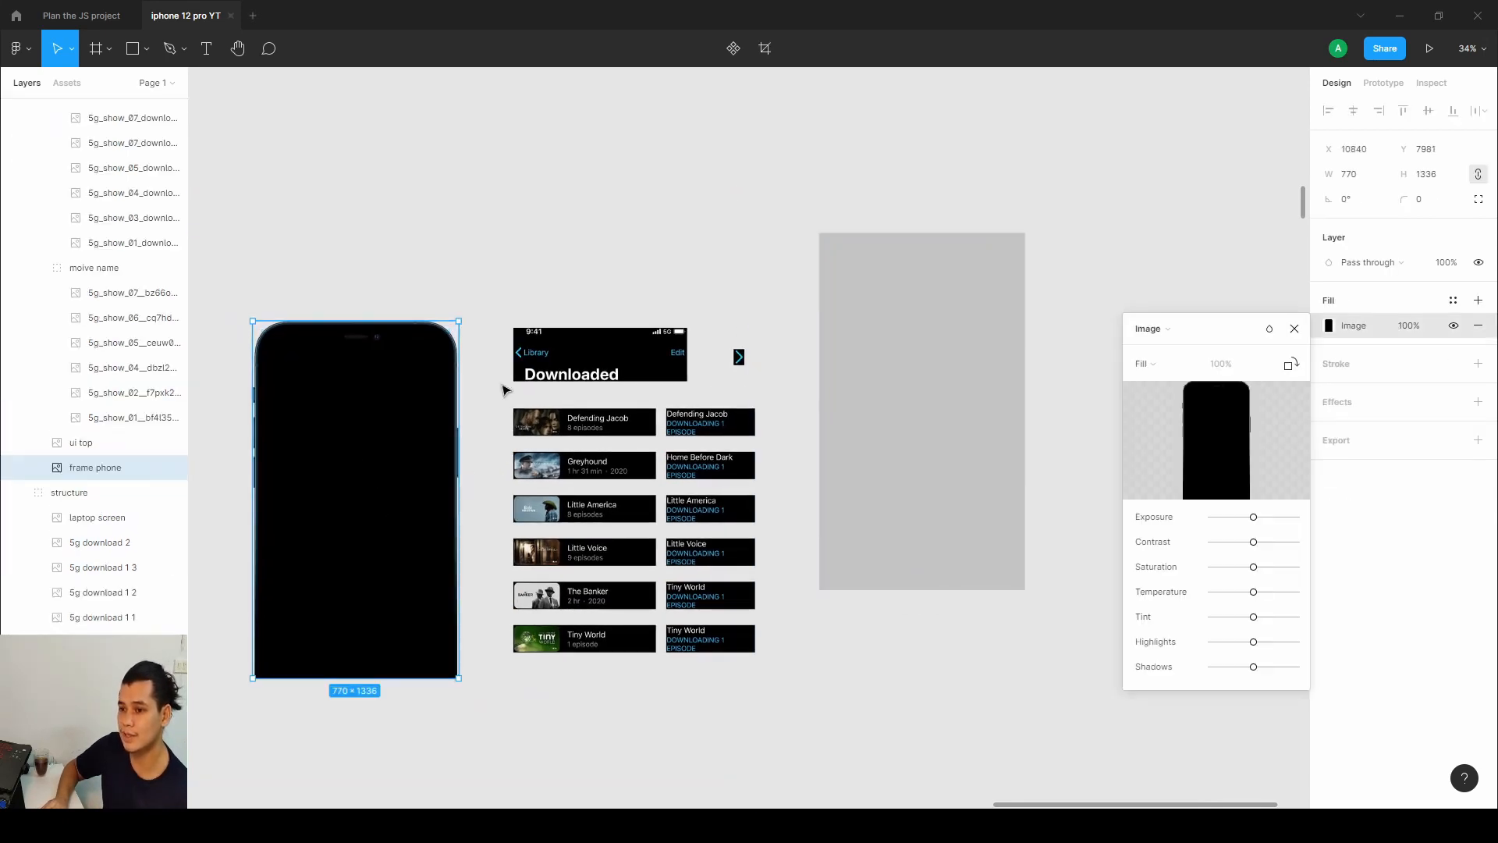
pyautogui.click(1294, 328)
pyautogui.moveTo(458, 441); pyautogui.dragTo(949, 373)
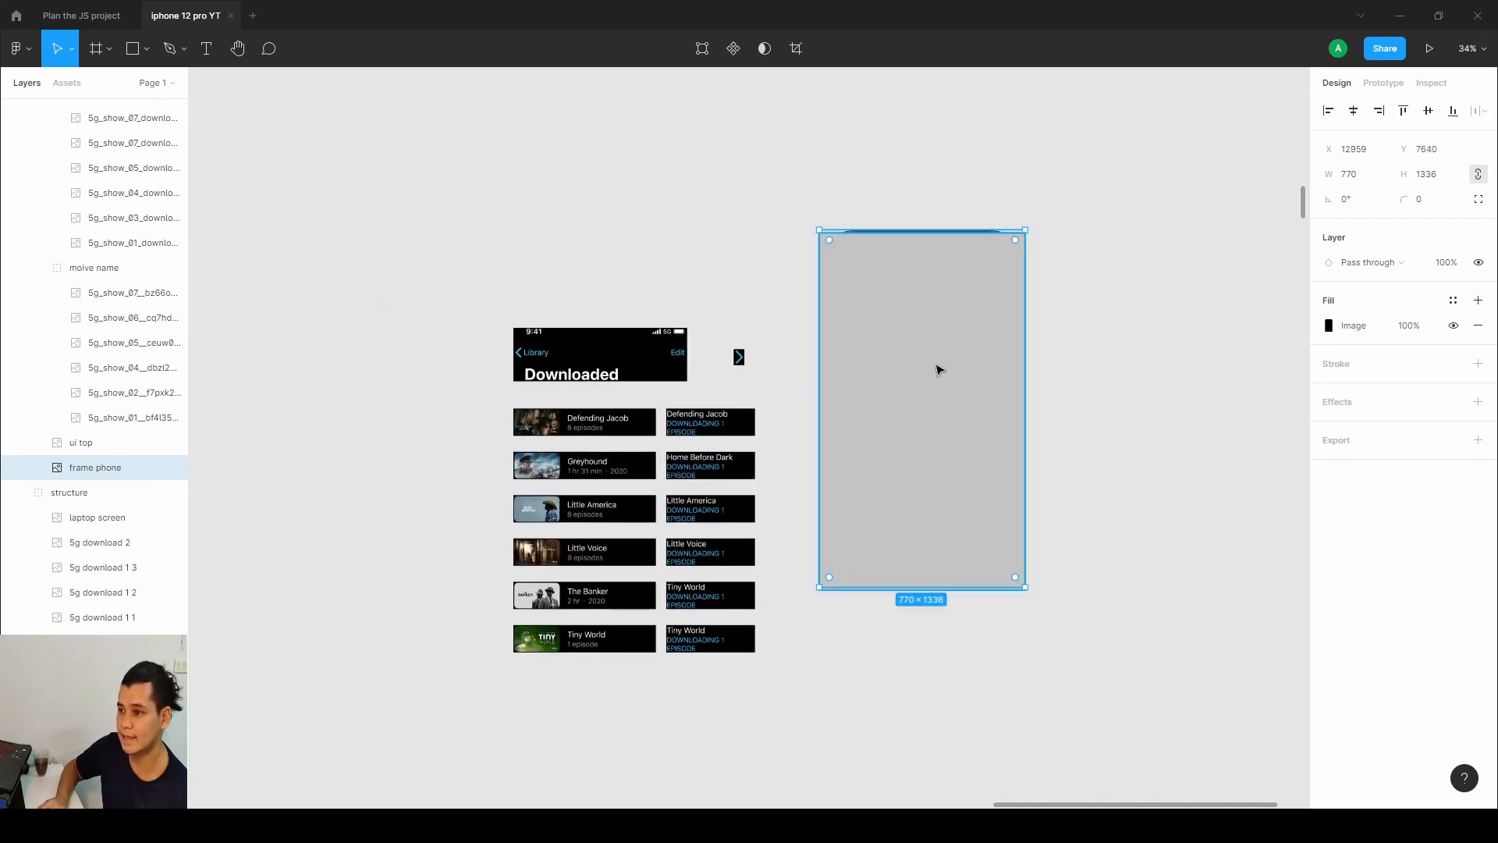
# Send the grey rectangle to the back, behind the phone frame.
pyautogui.scroll(6, 93, 437)
pyautogui.moveTo(845, 337); pyautogui.dragTo(881, 398)
pyautogui.click(885, 273)
pyautogui.rightClick(881, 259)
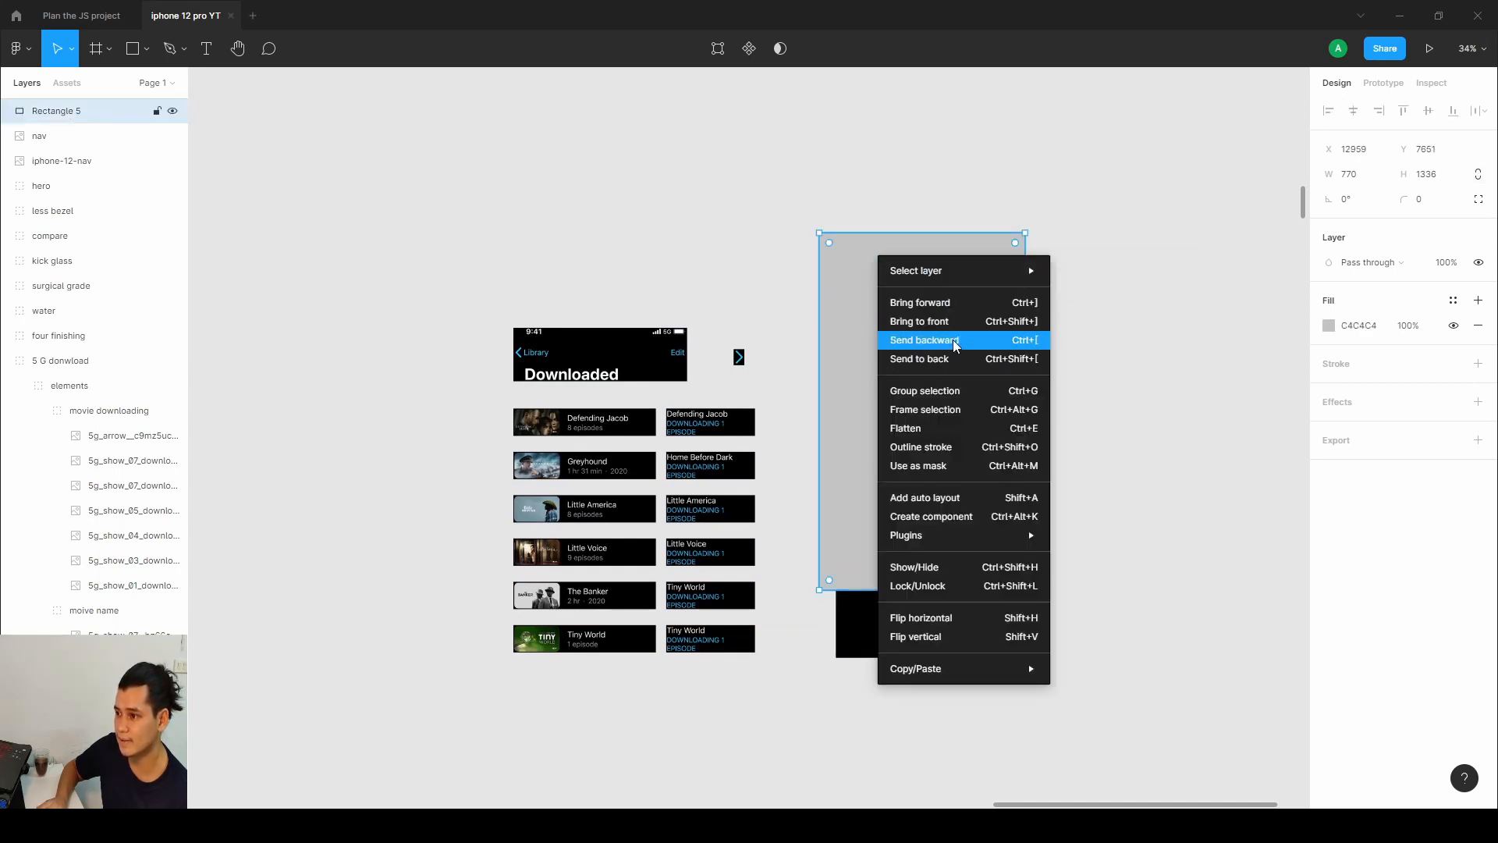
pyautogui.click(951, 358)
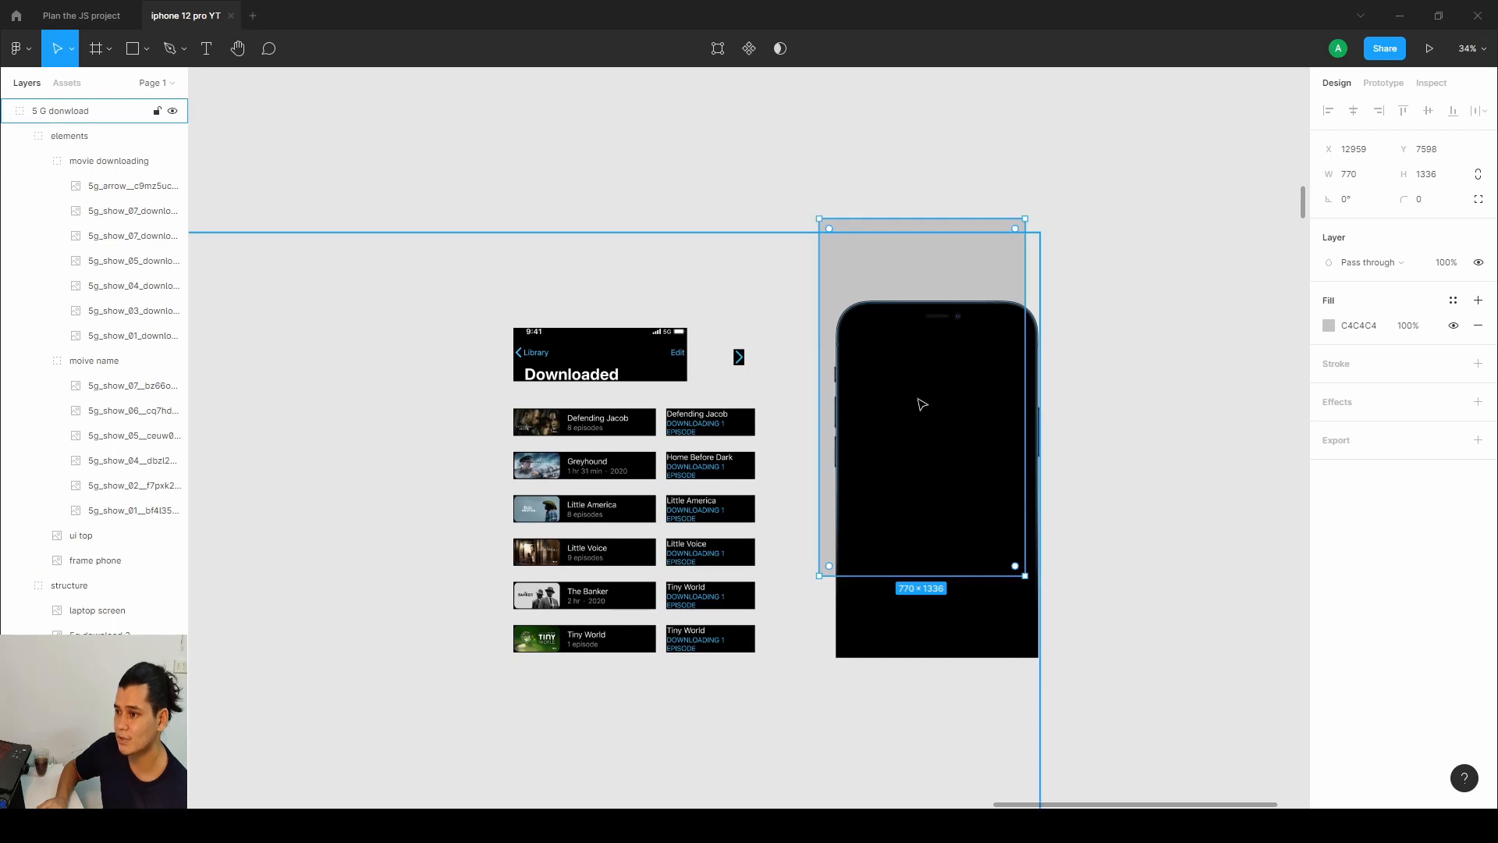
# Realign the phone frame exactly over the grey rectangle.
pyautogui.doubleClick(898, 259)
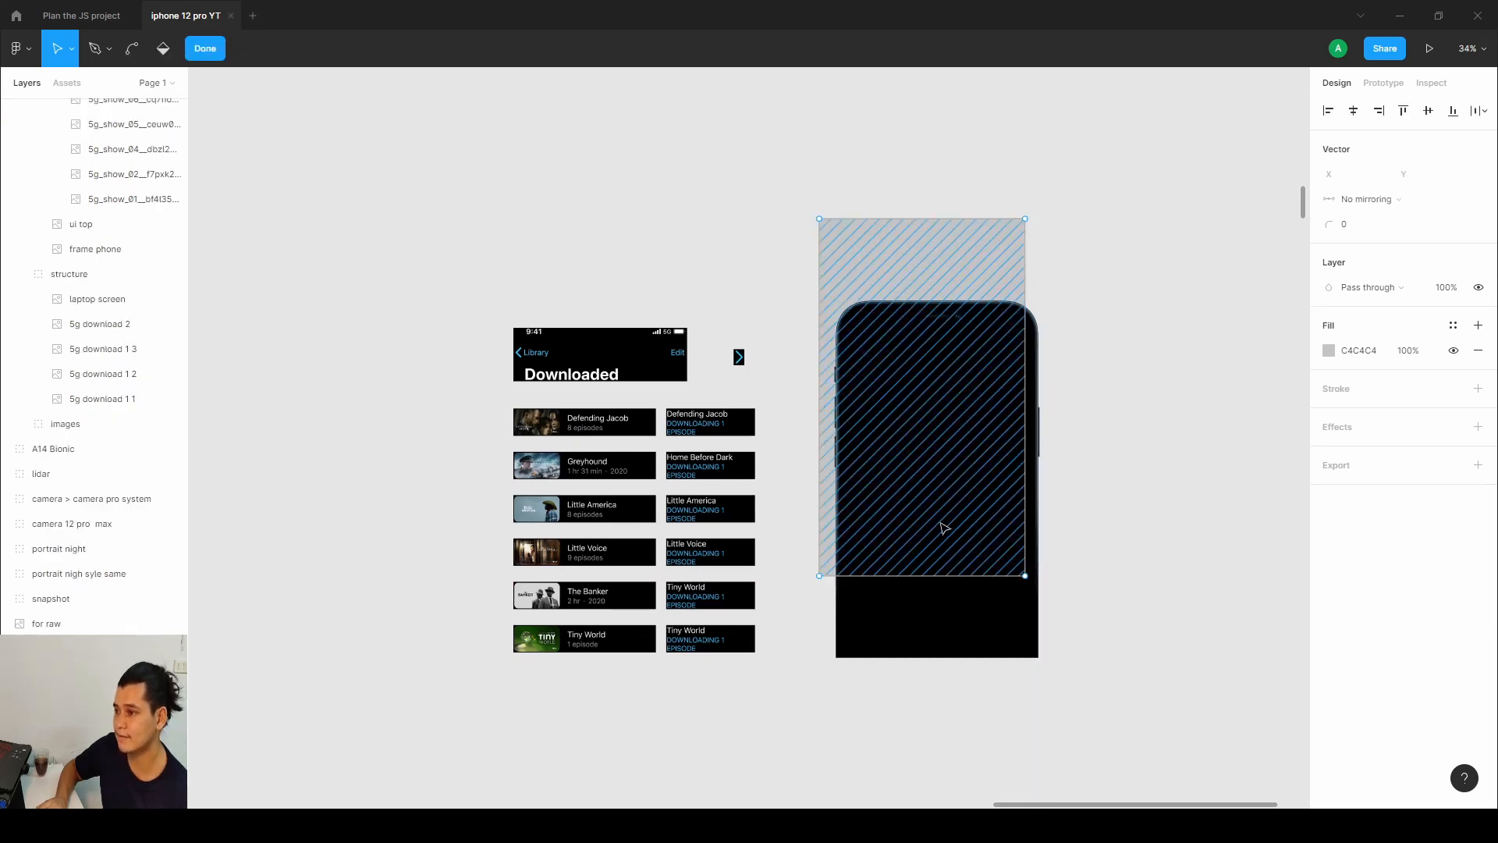
pyautogui.click(206, 50)
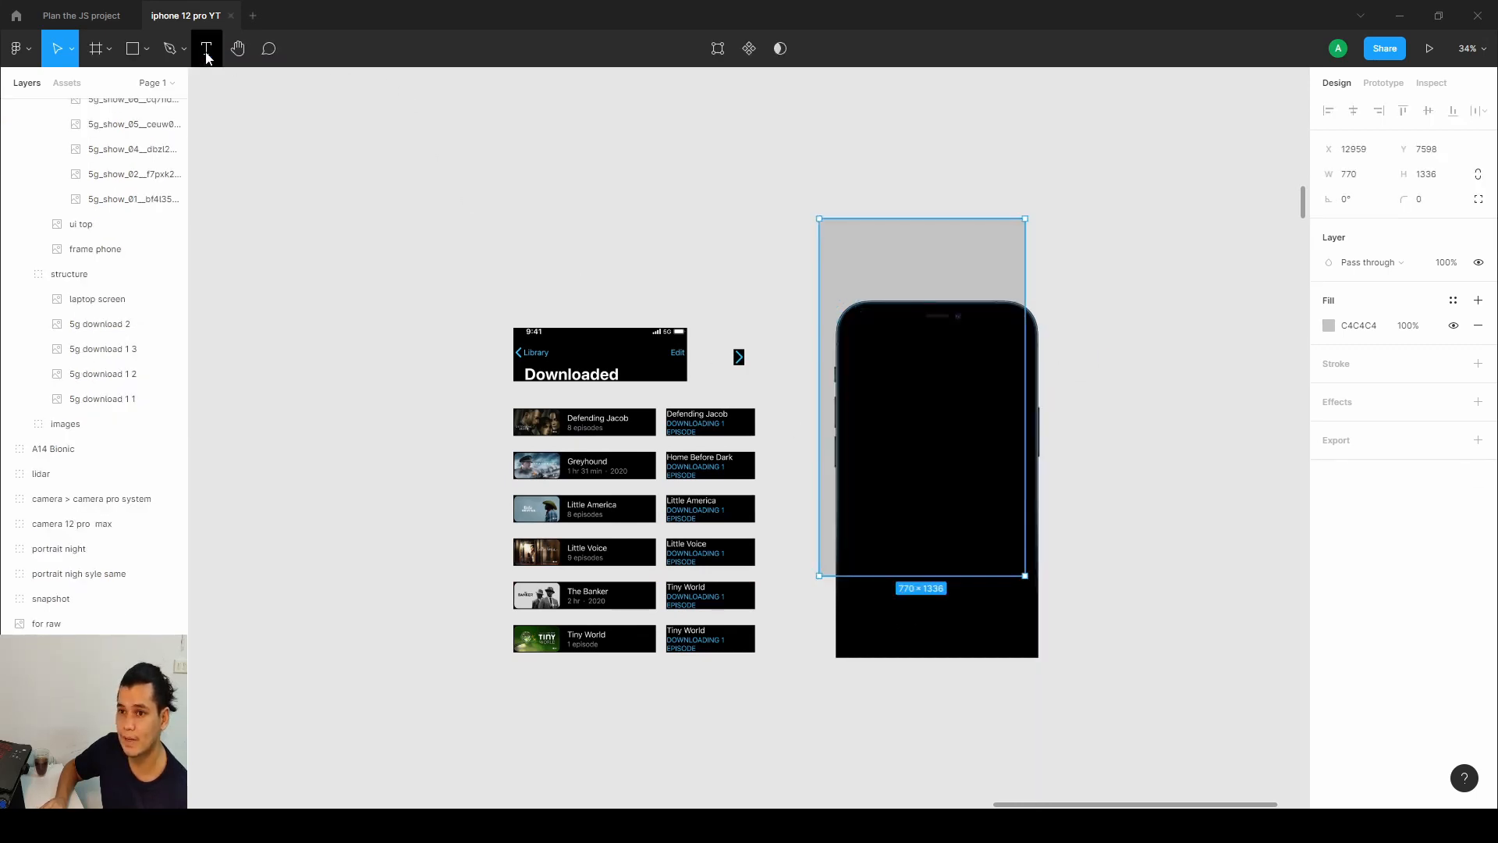
pyautogui.click(895, 637)
pyautogui.click(900, 632)
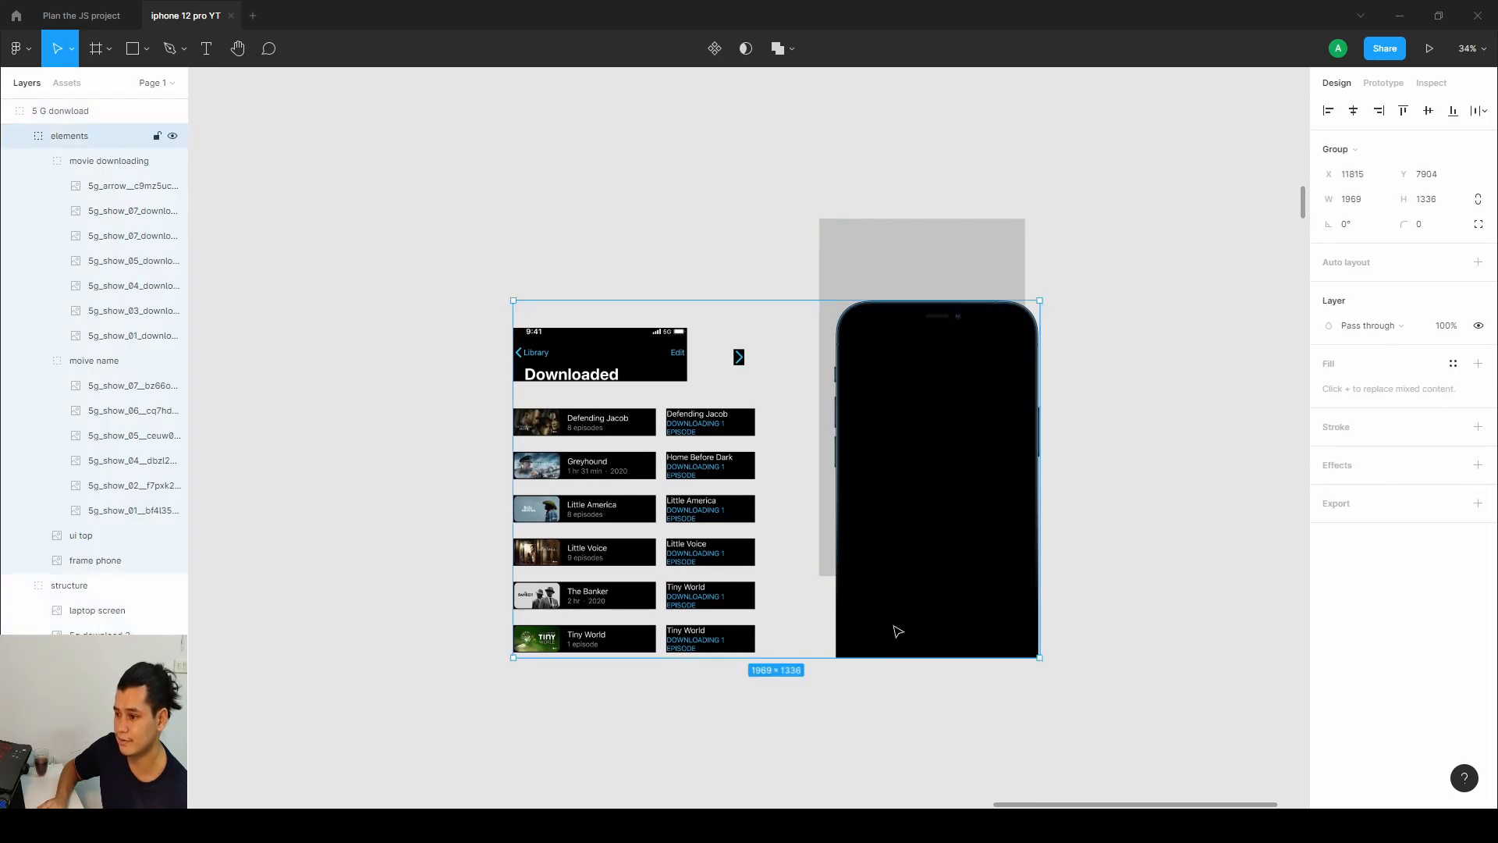
pyautogui.moveTo(896, 625); pyautogui.dragTo(1131, 562)
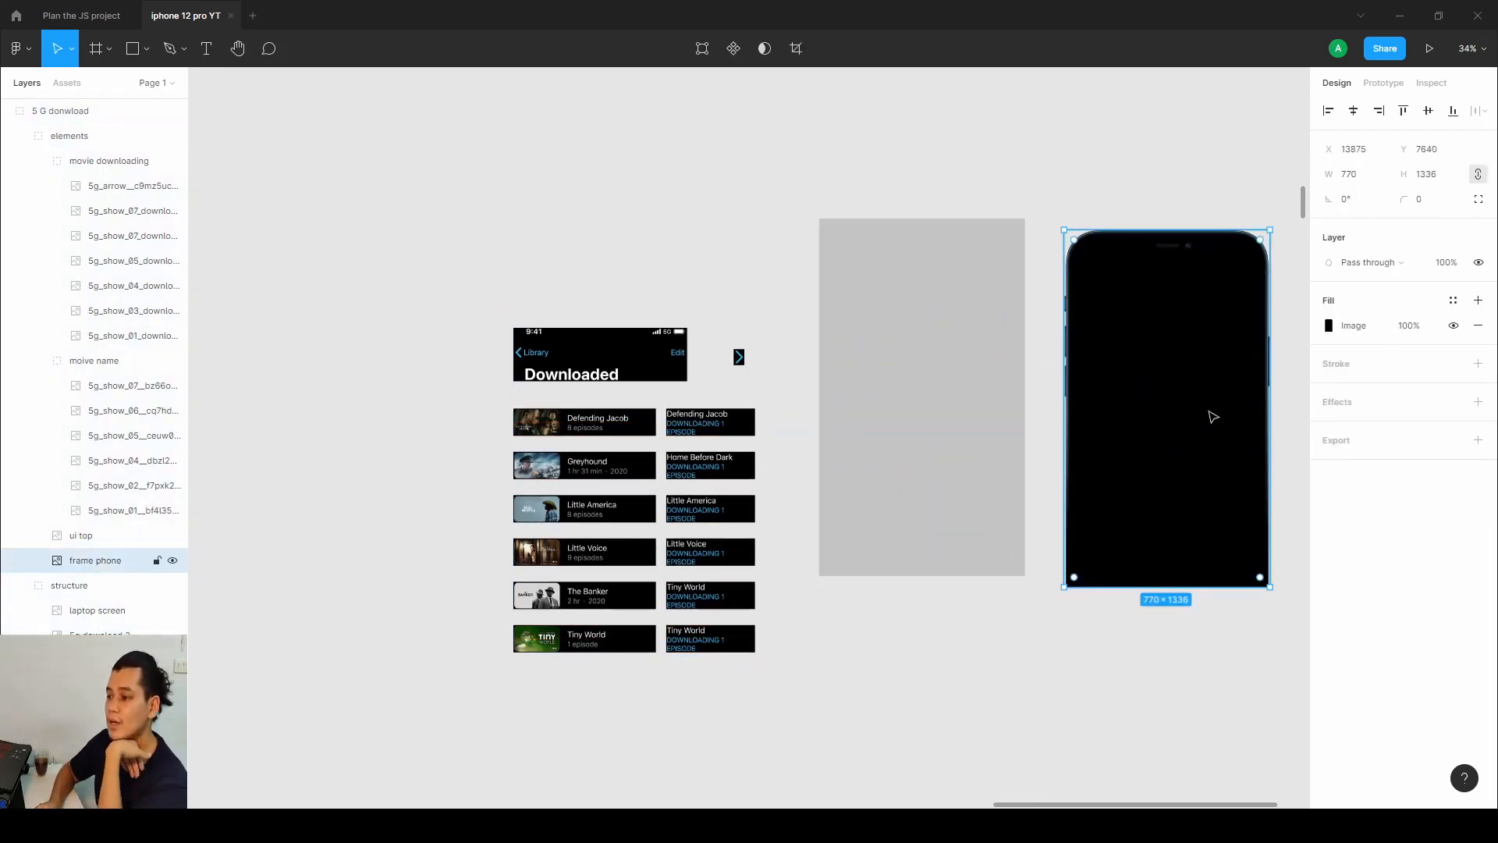
pyautogui.moveTo(1210, 414); pyautogui.dragTo(968, 402)
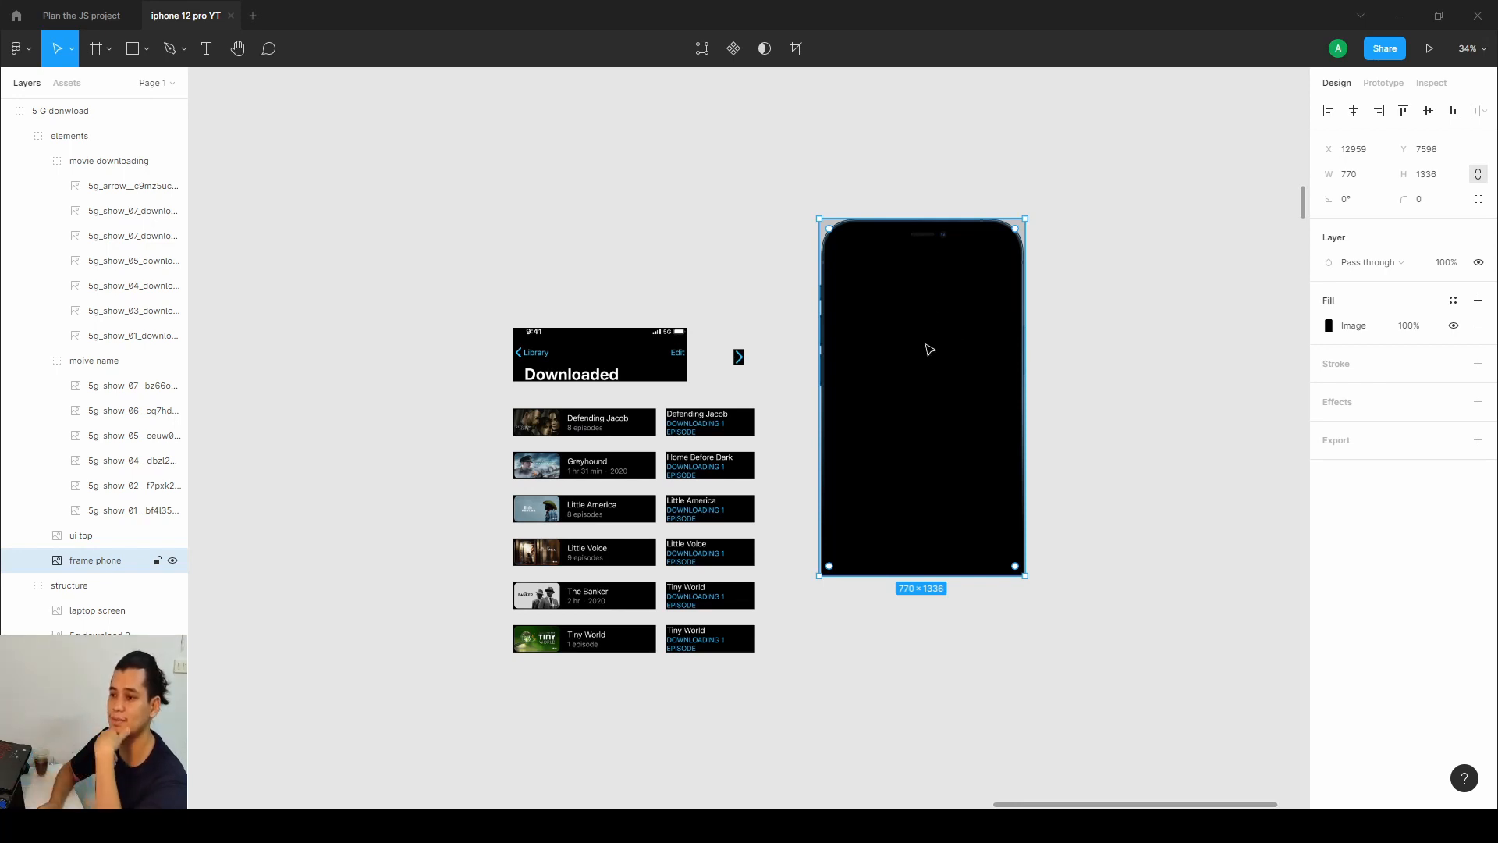
# Place the Downloaded header image at the top of the phone screen.
pyautogui.doubleClick(622, 378)
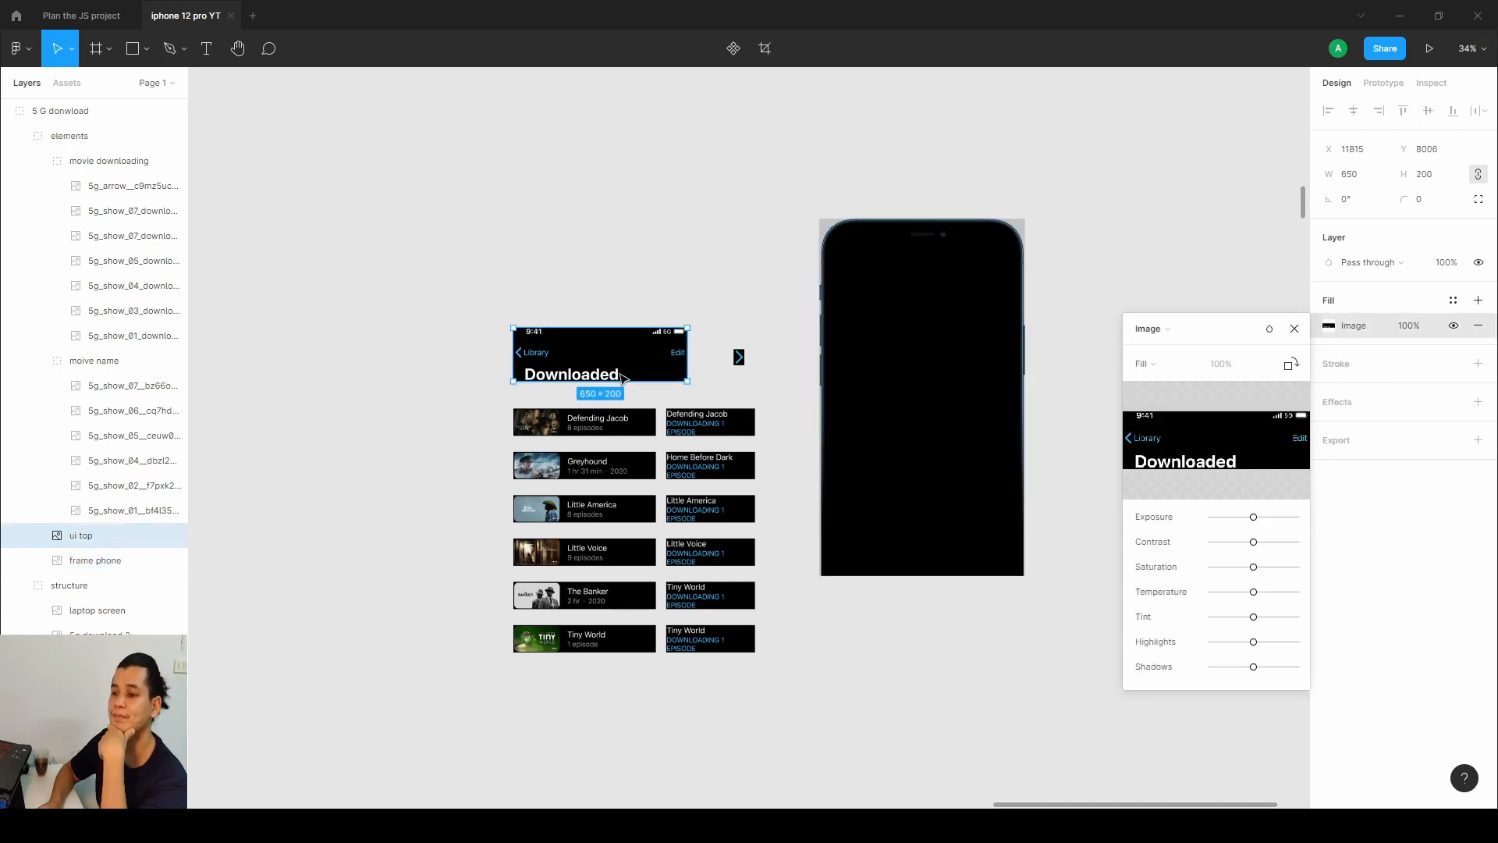
pyautogui.click(1294, 329)
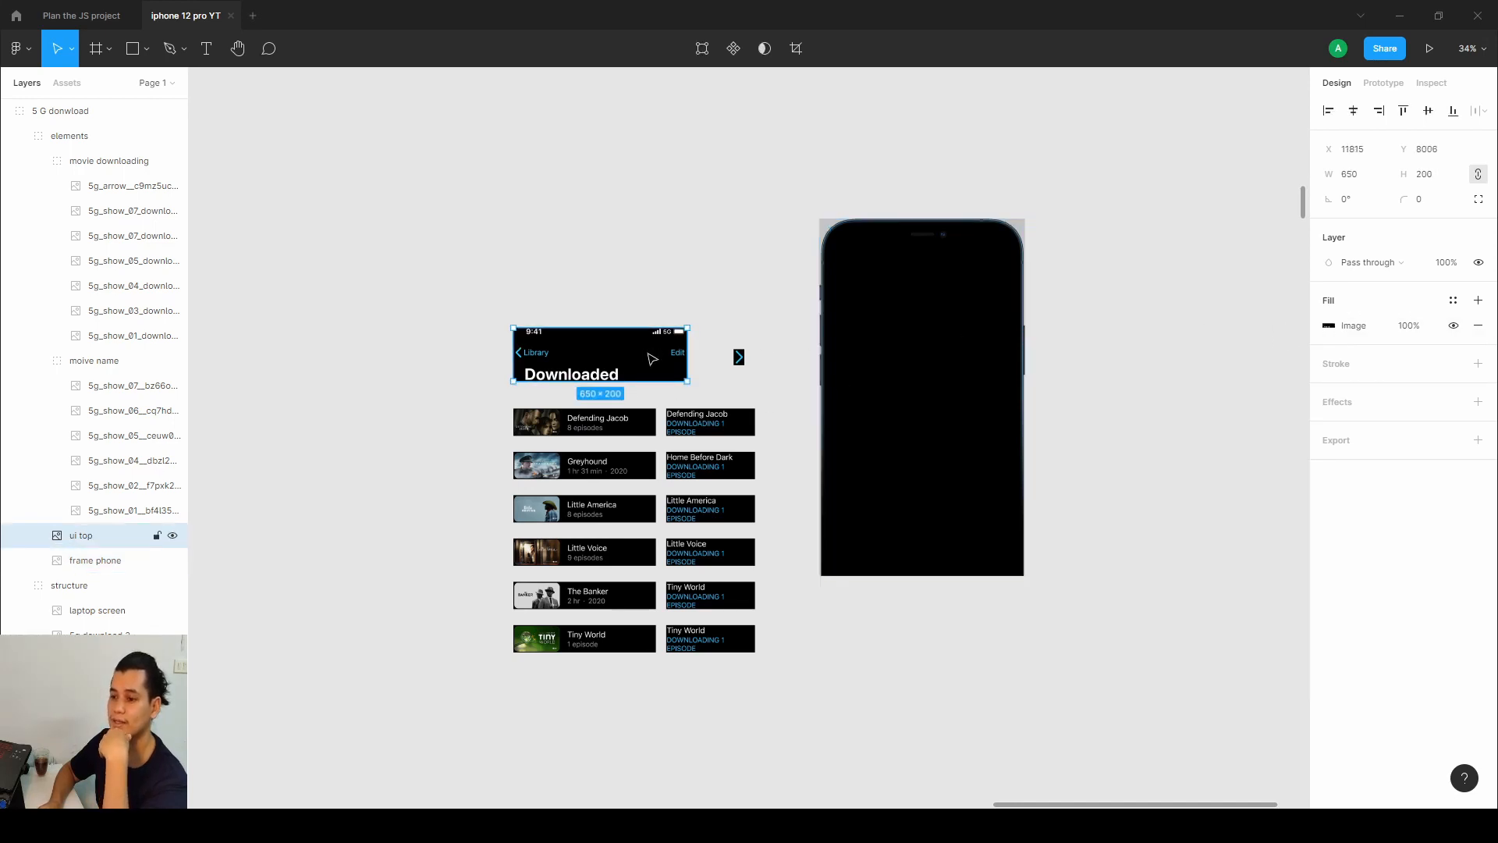
pyautogui.moveTo(654, 349); pyautogui.dragTo(594, 231)
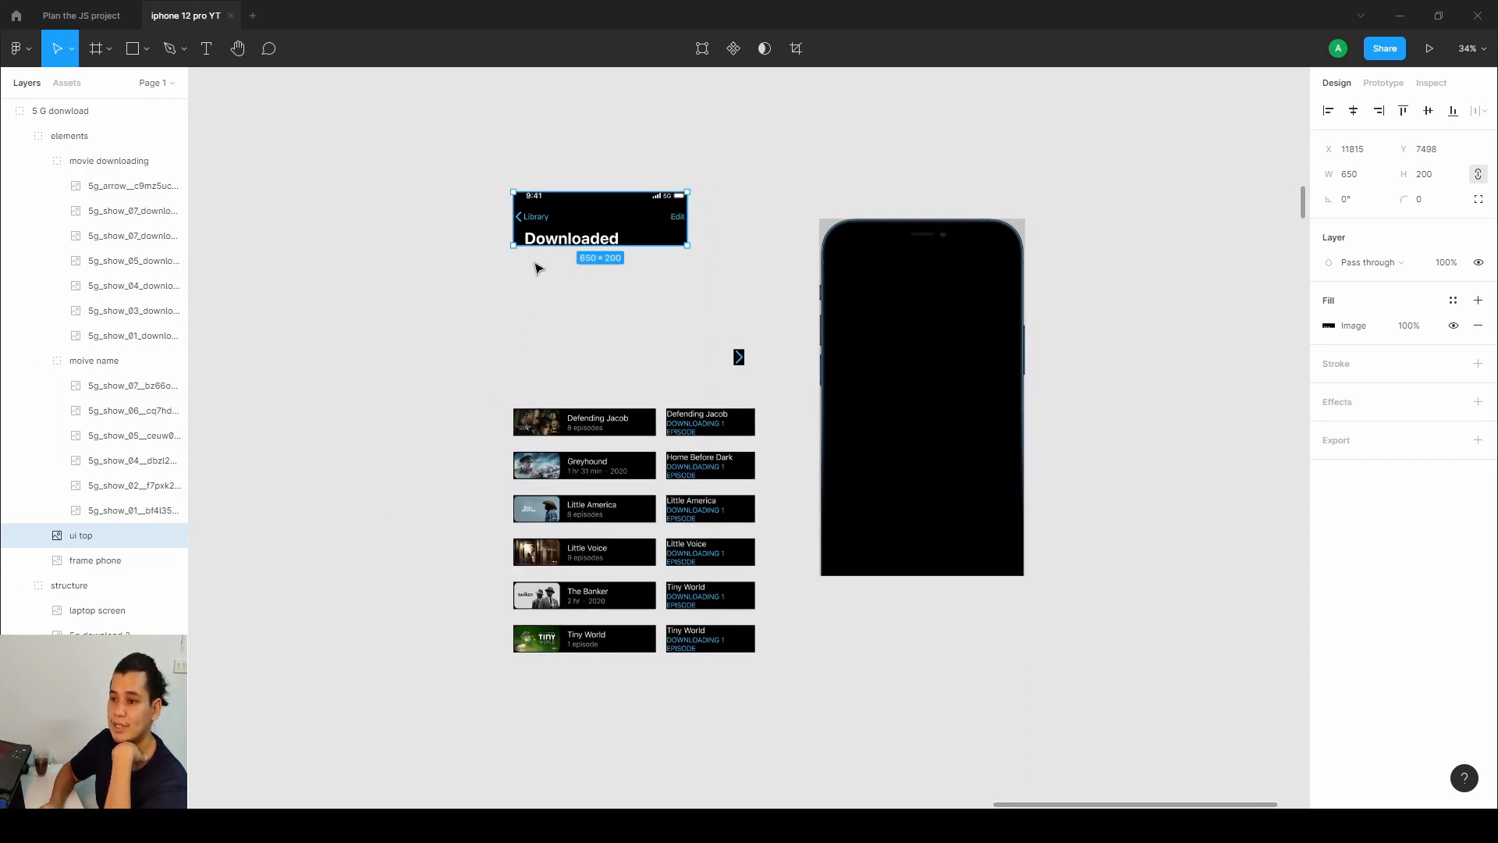
pyautogui.moveTo(570, 238); pyautogui.dragTo(875, 275)
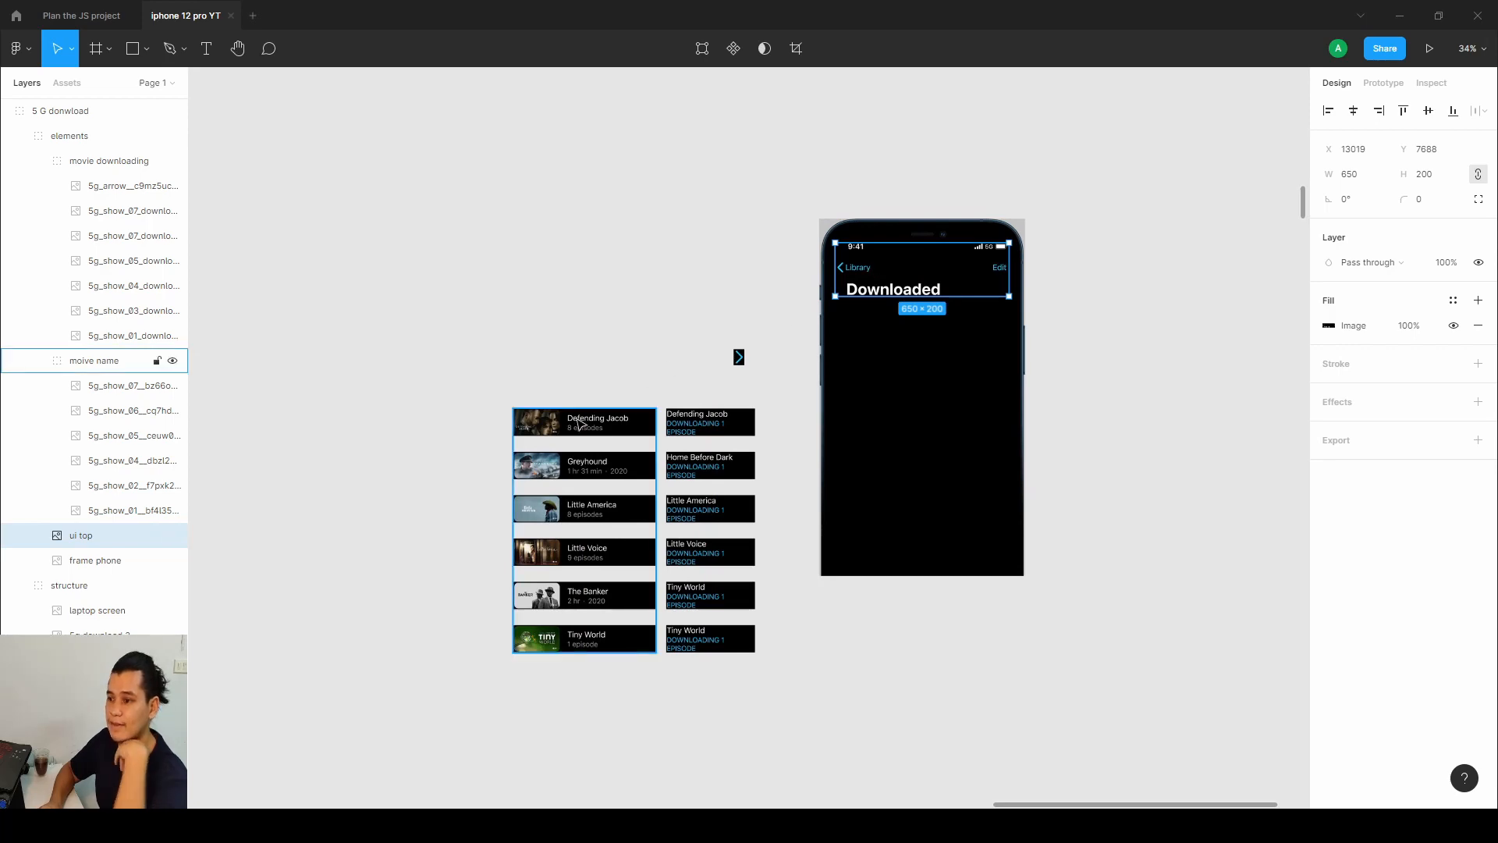
# Move the Defending Jacob list item into the phone just below the Downloaded header.
pyautogui.scroll(5, 578, 422)
pyautogui.scroll(-5, 671, 445)
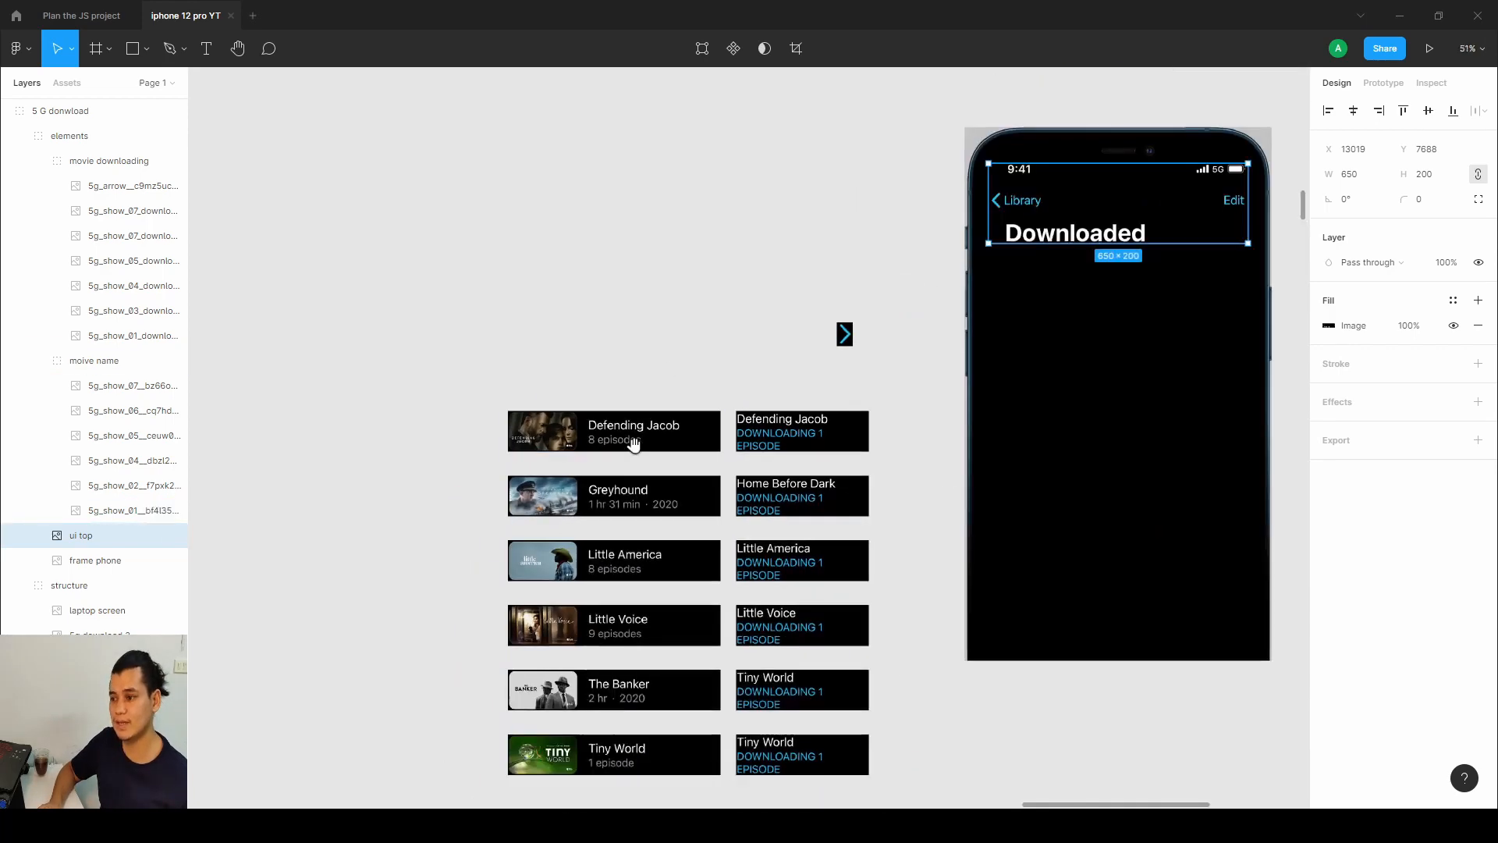
pyautogui.scroll(3, 488, 463)
pyautogui.click(488, 464)
pyautogui.click(488, 463)
pyautogui.moveTo(378, 460); pyautogui.dragTo(544, 289)
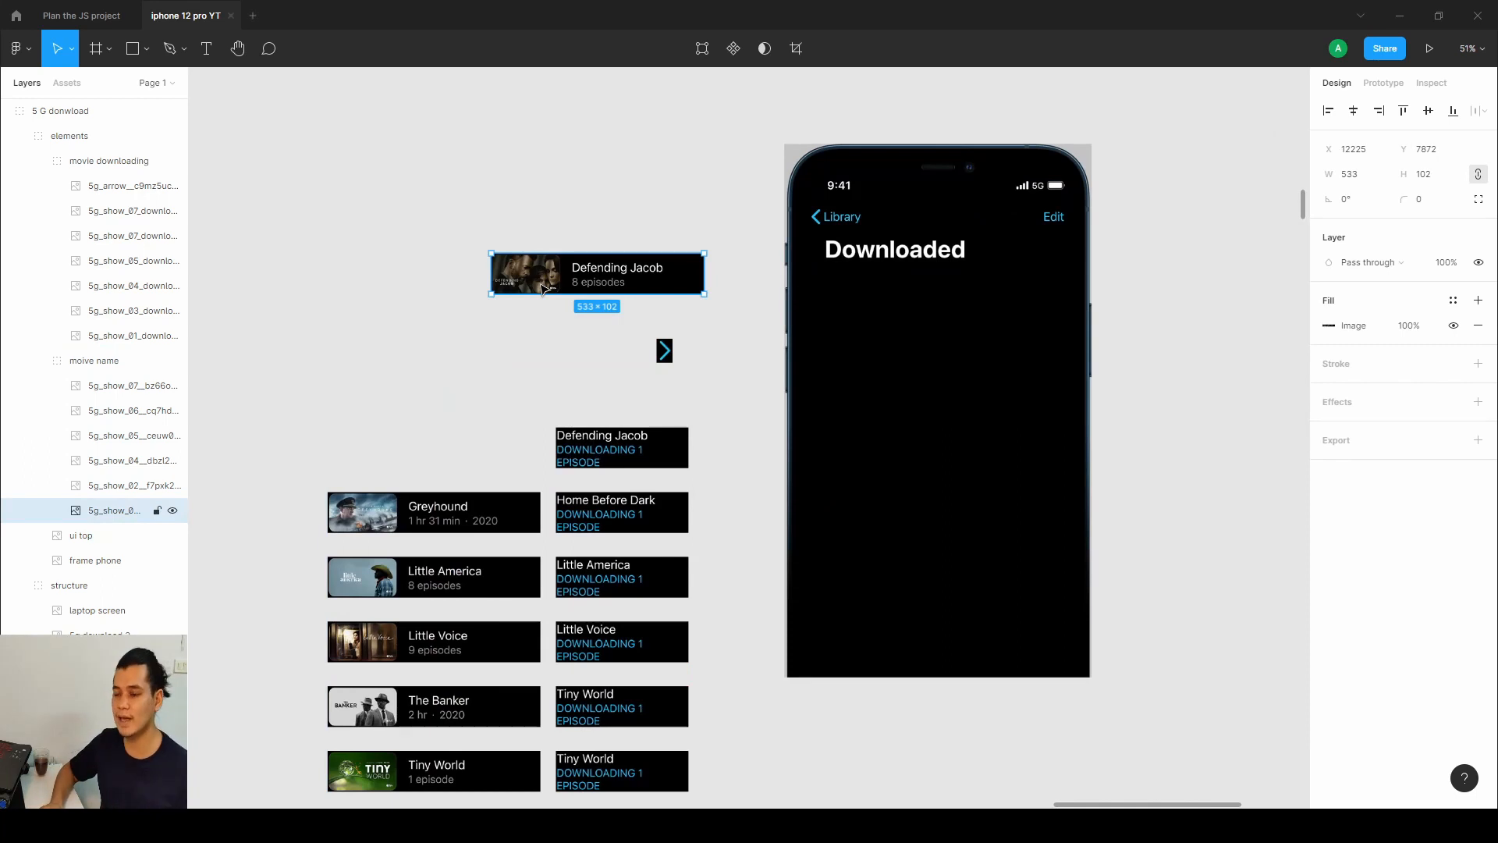
pyautogui.moveTo(547, 284); pyautogui.dragTo(864, 329)
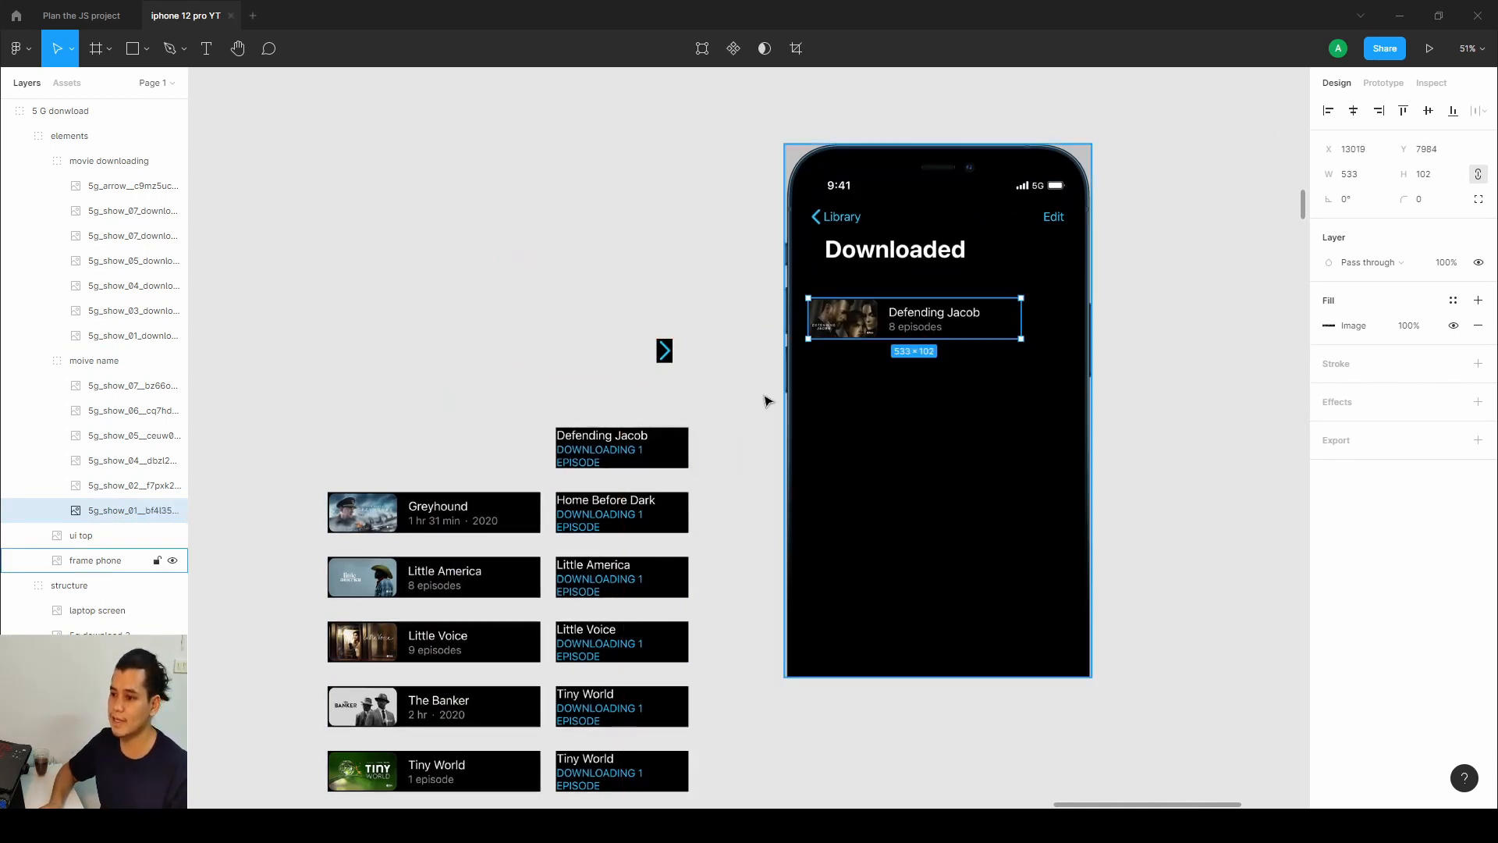
# Overlay the Defending Jacob downloading item and the arrow onto the first row in the phone.
pyautogui.click(625, 456)
pyautogui.doubleClick(620, 457)
pyautogui.moveTo(616, 459); pyautogui.dragTo(939, 332)
pyautogui.click(664, 351)
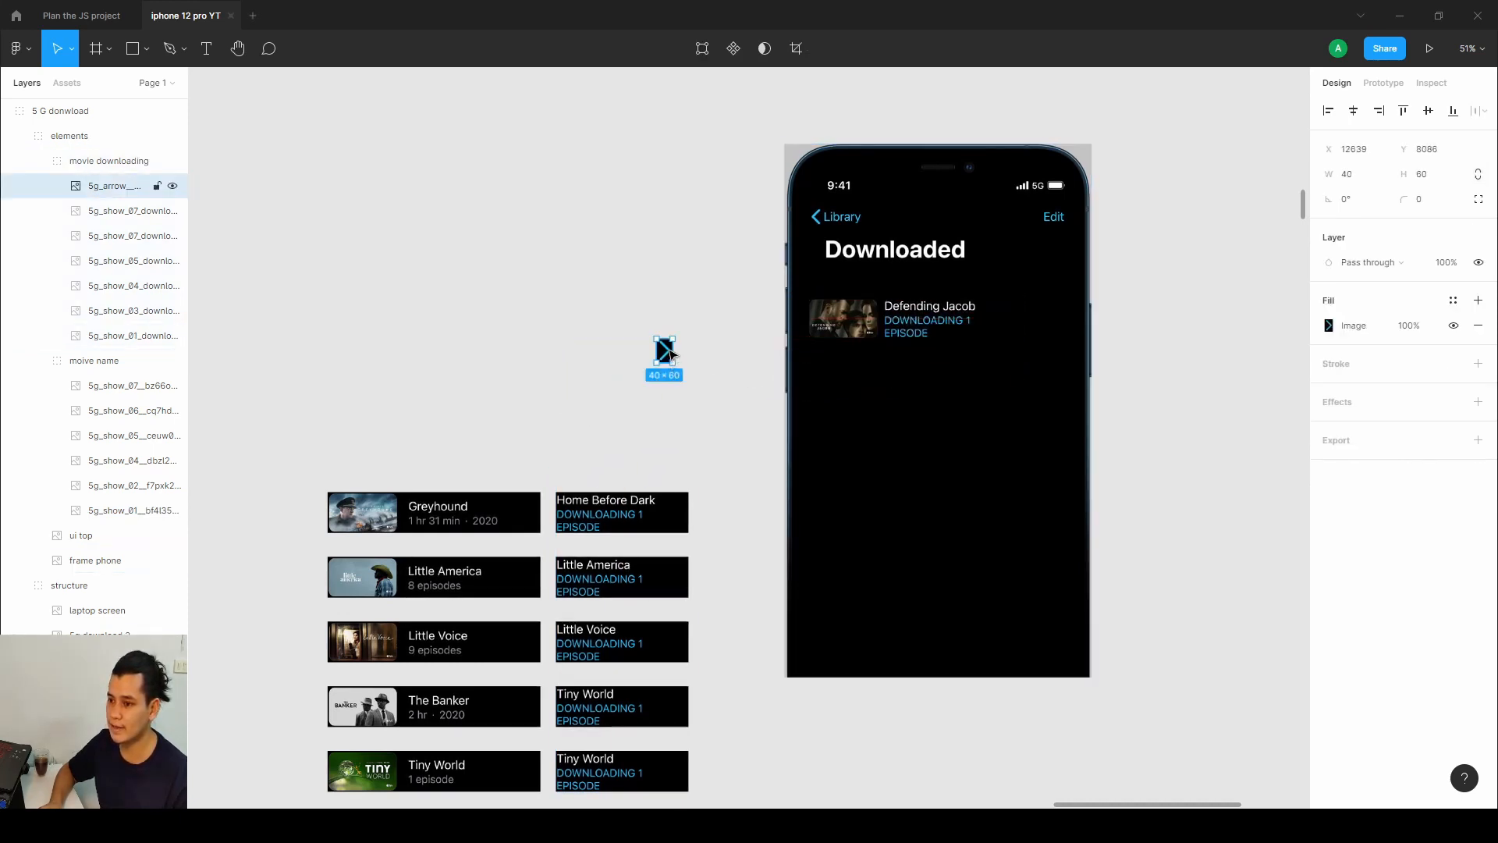
pyautogui.moveTo(665, 353); pyautogui.dragTo(901, 322)
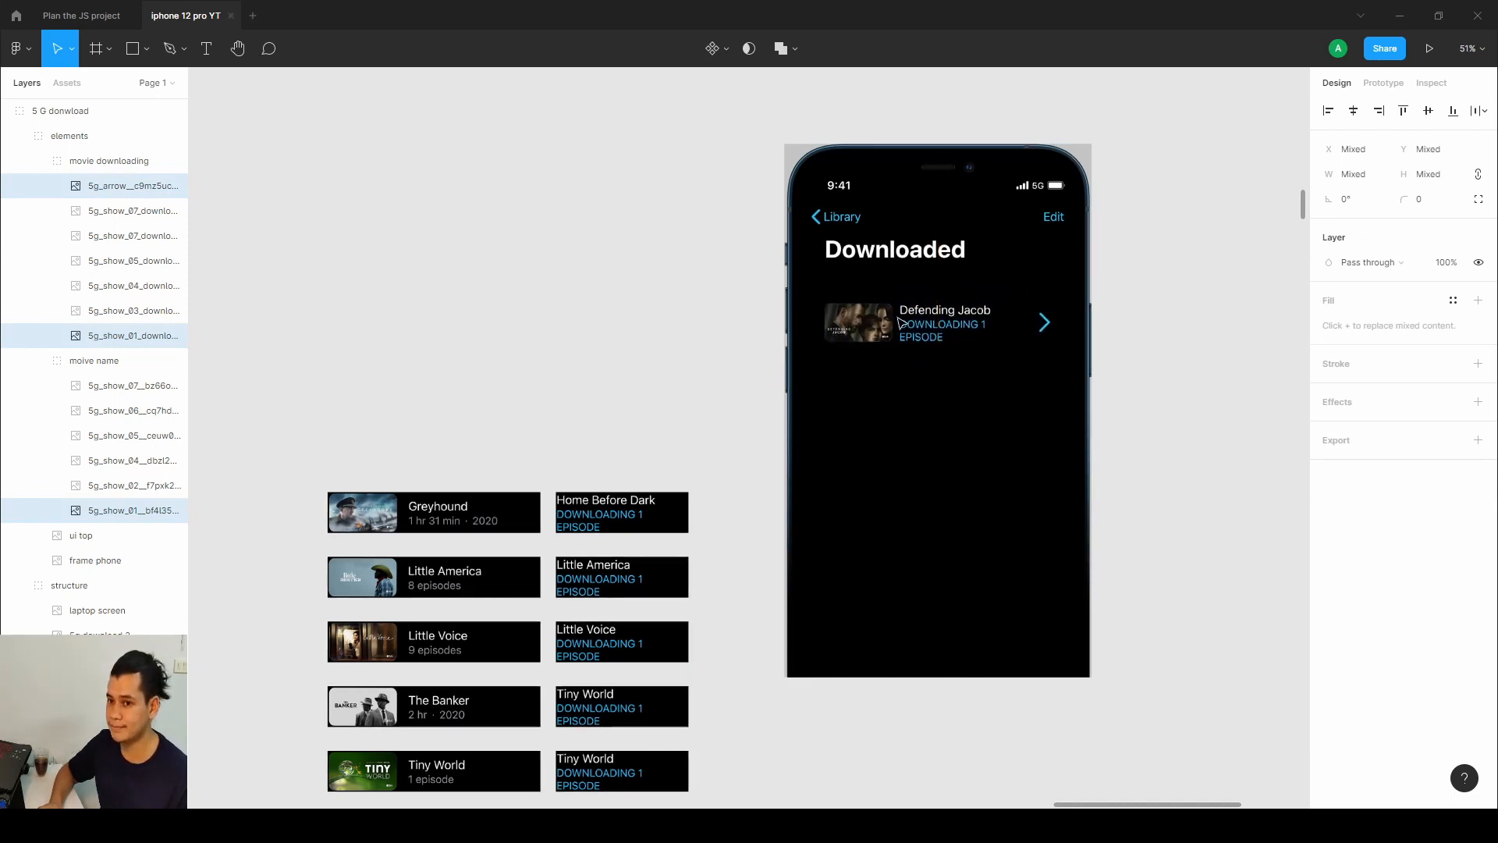
# Duplicate the first row four times, stacking the copies down the phone screen.
pyautogui.hotkey('ctrl', 'd')
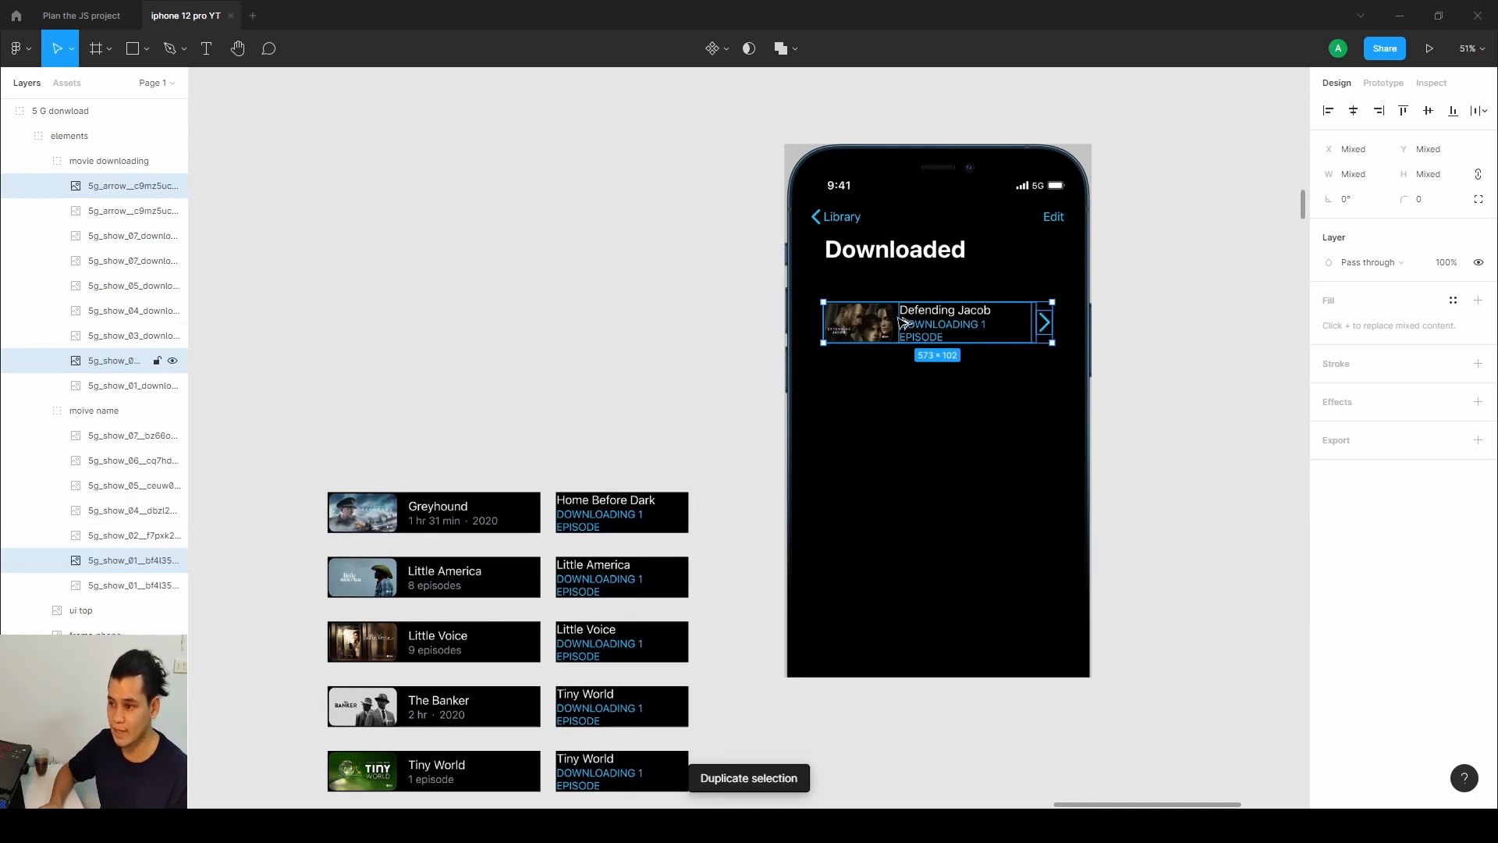
pyautogui.moveTo(903, 323); pyautogui.dragTo(919, 560)
pyautogui.hotkey('ctrl', 'd')
pyautogui.hotkey('ctrl', 'd')
pyautogui.hotkey('ctrl', 'd')
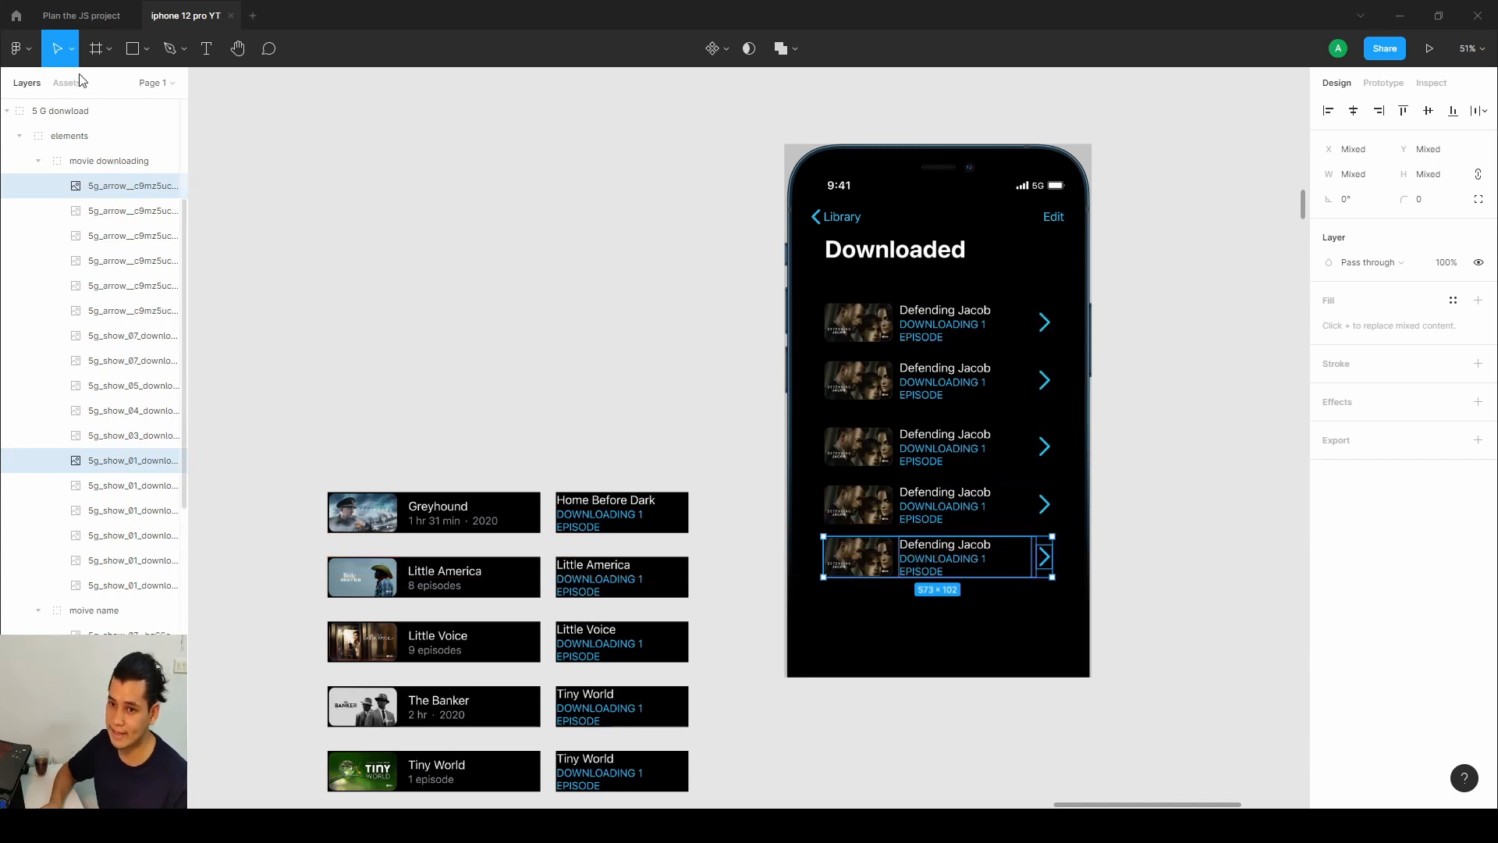
# Use the Scale tool to resize the bottom duplicated row to about 253 × 45.
pyautogui.click(71, 48)
pyautogui.click(72, 106)
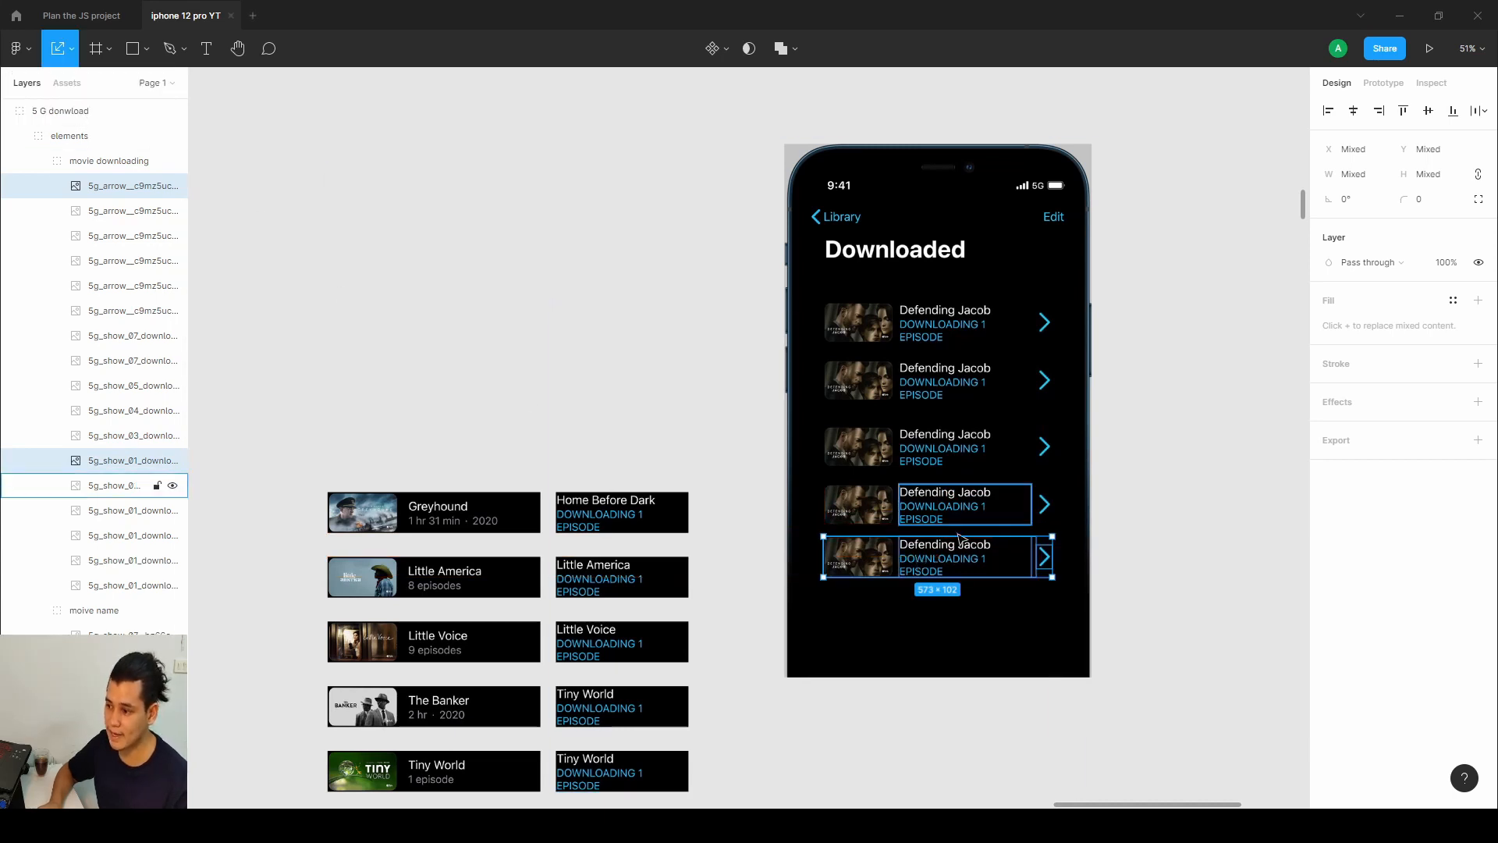
pyautogui.moveTo(1046, 537); pyautogui.dragTo(1140, 482)
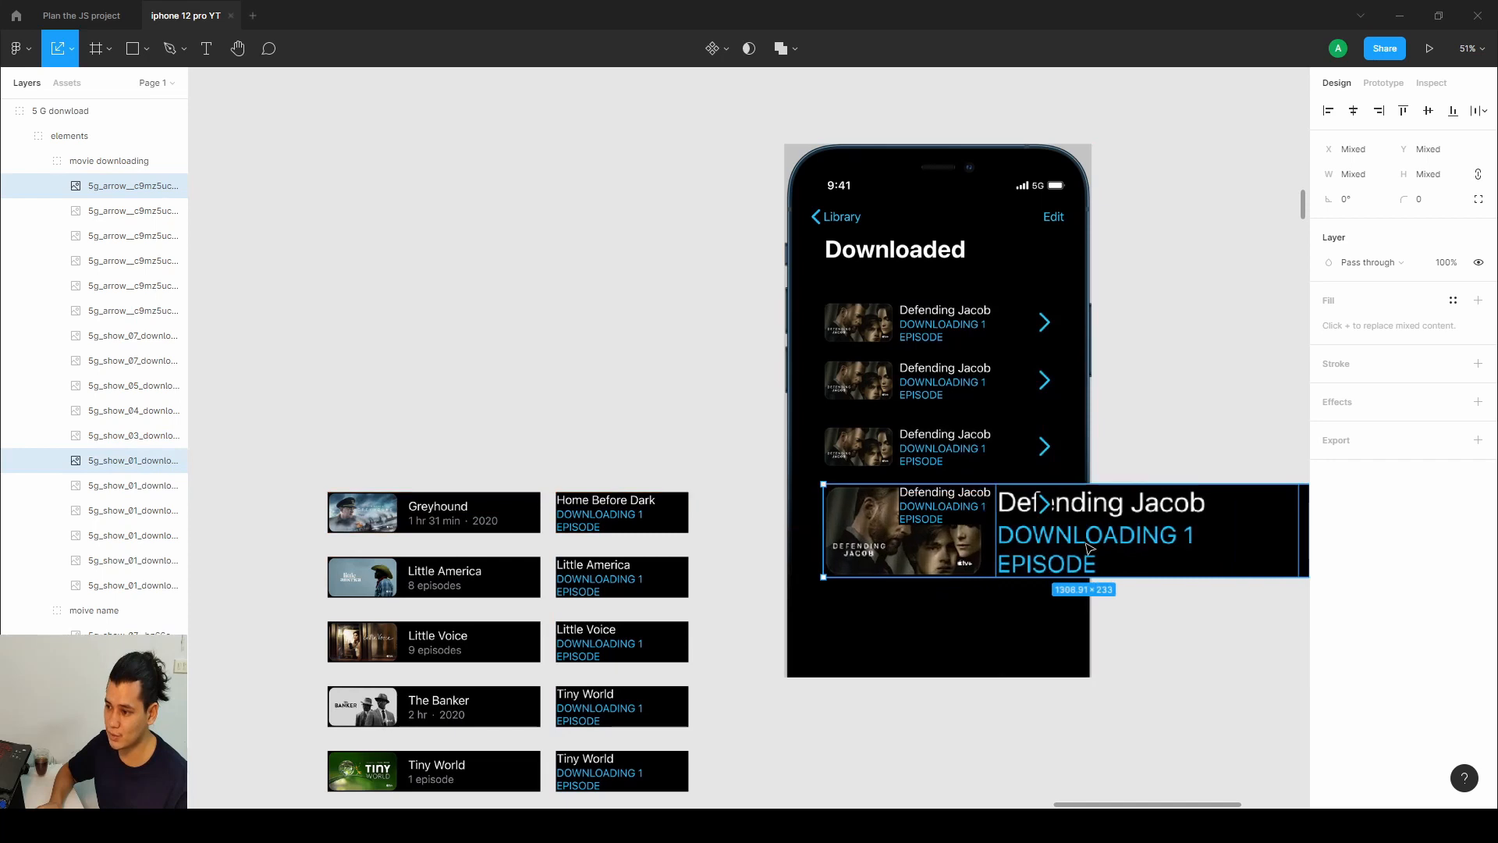
pyautogui.moveTo(1086, 551); pyautogui.dragTo(1005, 600)
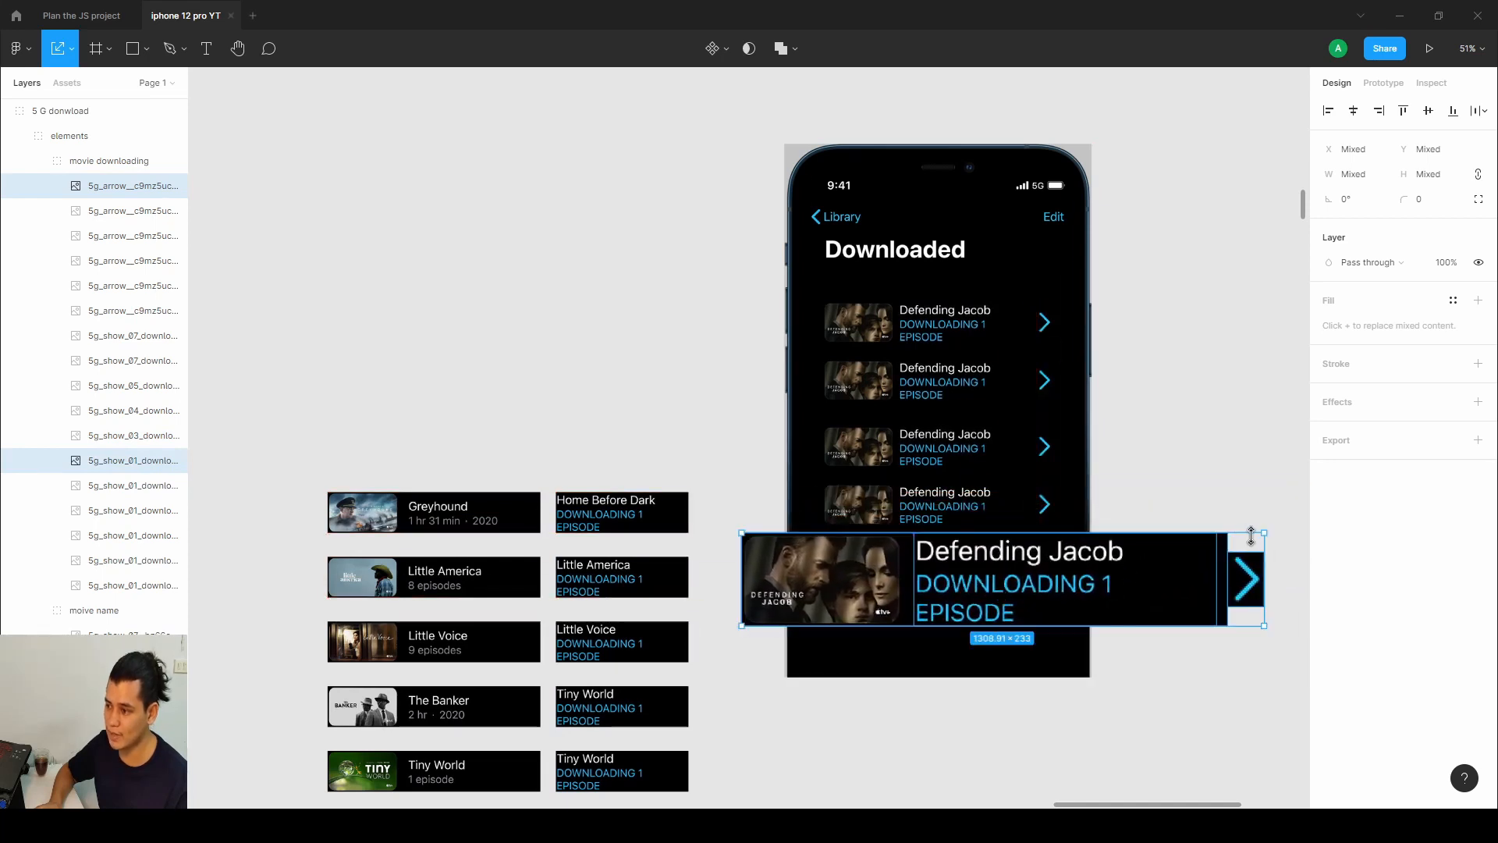
pyautogui.moveTo(1268, 534); pyautogui.dragTo(1027, 574)
pyautogui.moveTo(886, 624); pyautogui.dragTo(885, 596)
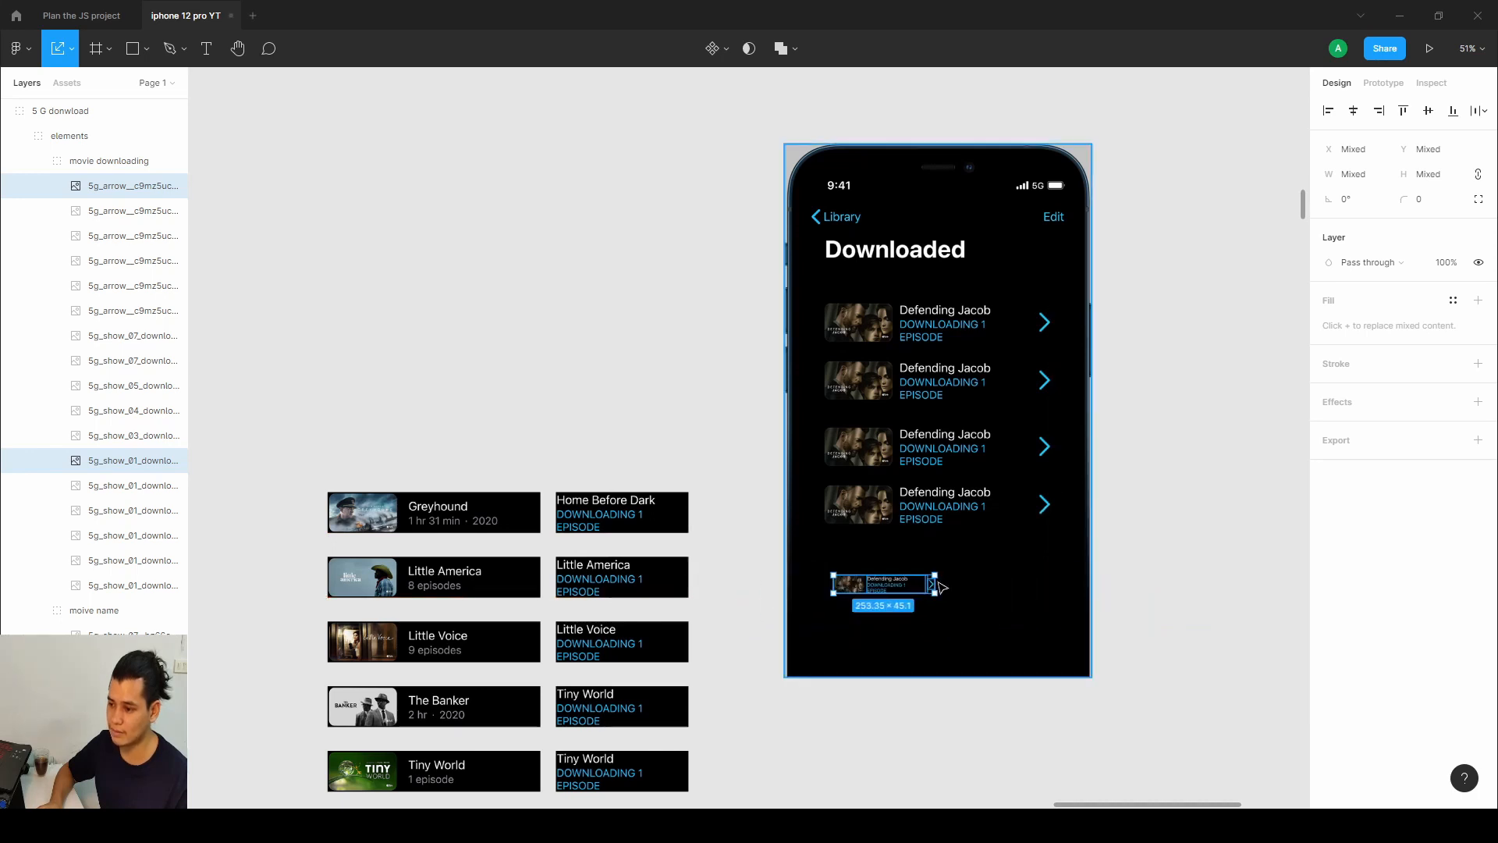
# Pan across the canvas to review the 5G download section frames.
pyautogui.scroll(-4, 920, 559)
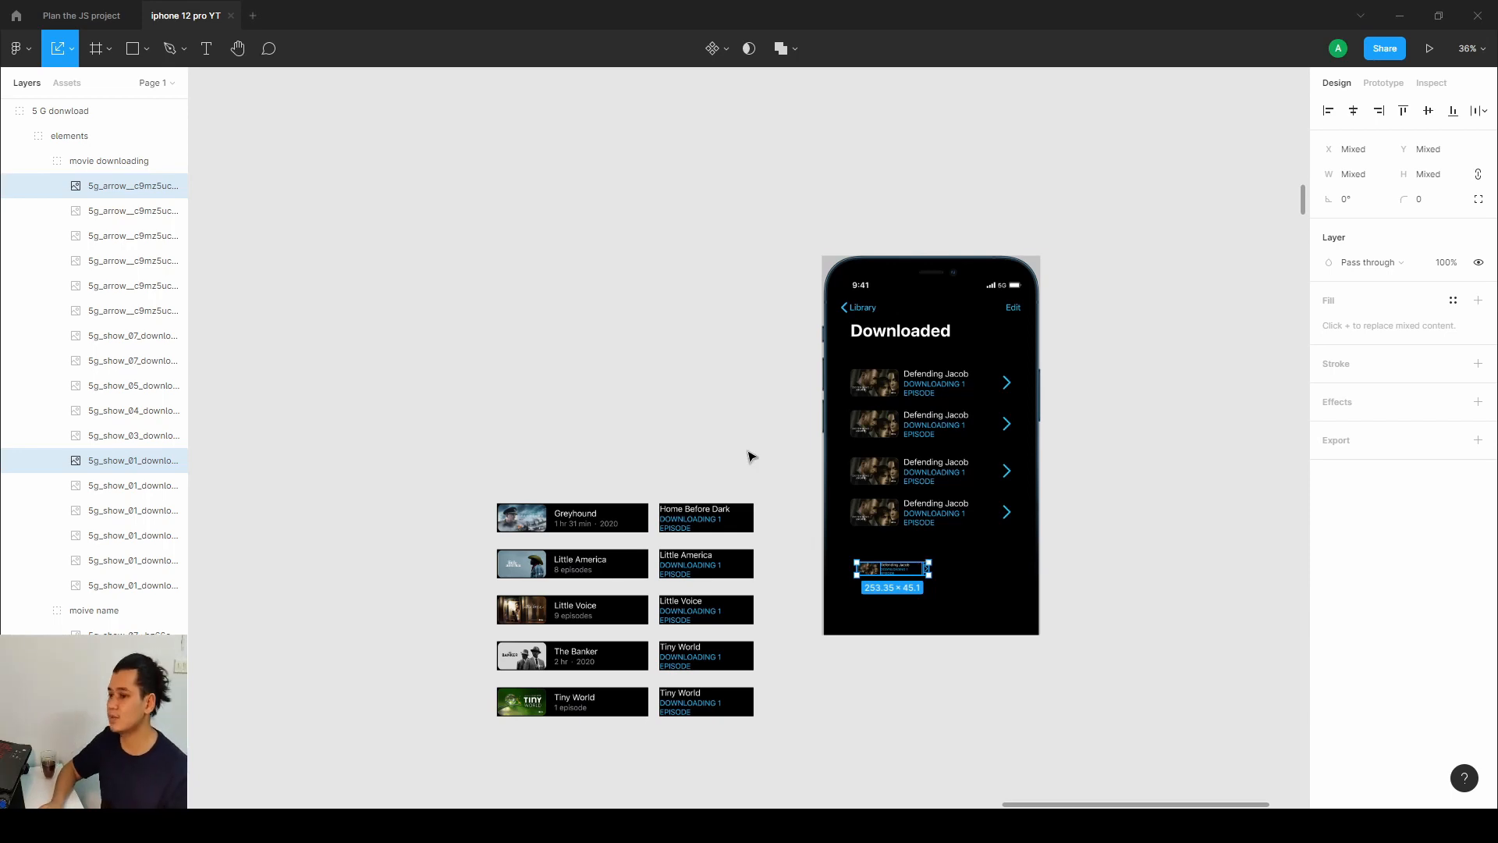
pyautogui.moveTo(749, 457); pyautogui.dragTo(973, 403)
pyautogui.moveTo(505, 435); pyautogui.dragTo(1104, 414)
pyautogui.moveTo(234, 380); pyautogui.dragTo(738, 364)
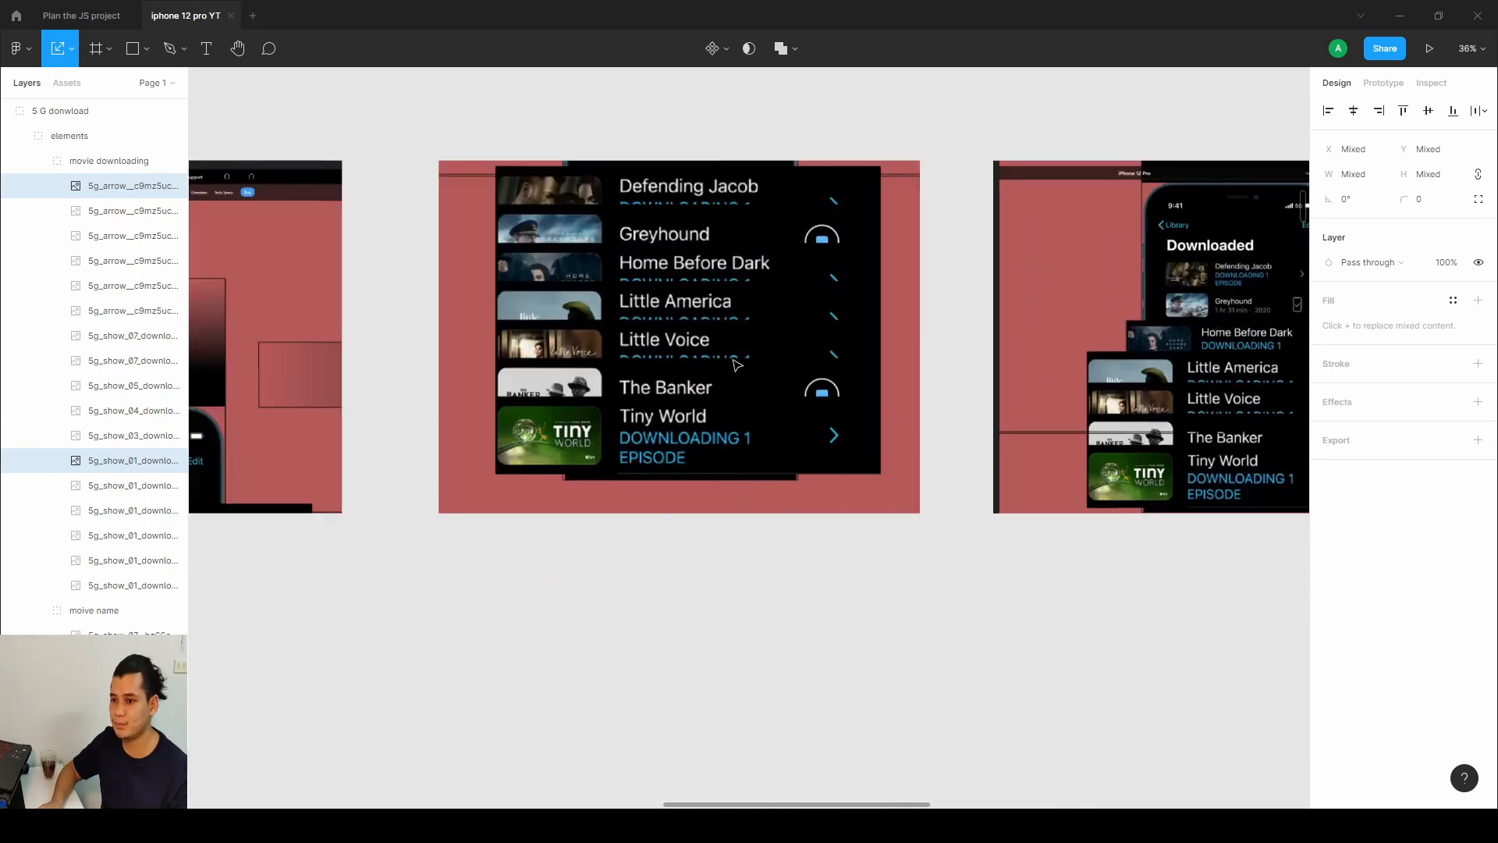
pyautogui.moveTo(460, 365); pyautogui.dragTo(799, 377)
pyautogui.scroll(-3, 802, 373)
pyautogui.moveTo(549, 348); pyautogui.dragTo(920, 425)
pyautogui.moveTo(521, 445); pyautogui.dragTo(905, 423)
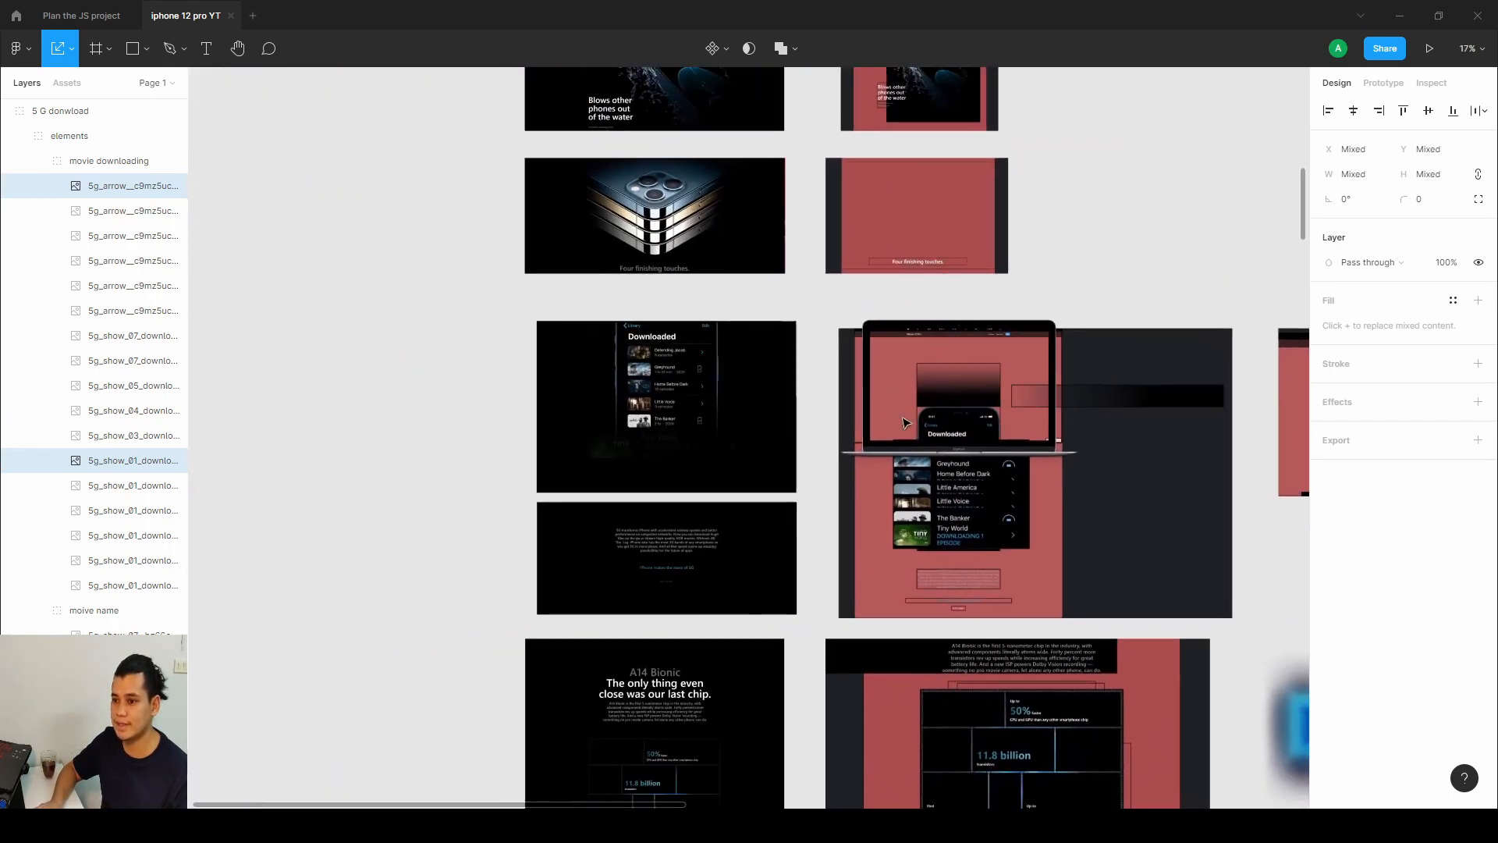
pyautogui.moveTo(649, 442); pyautogui.dragTo(788, 442)
# Scroll through the 5G download section on the published site.
pyautogui.scroll(3, 787, 442)
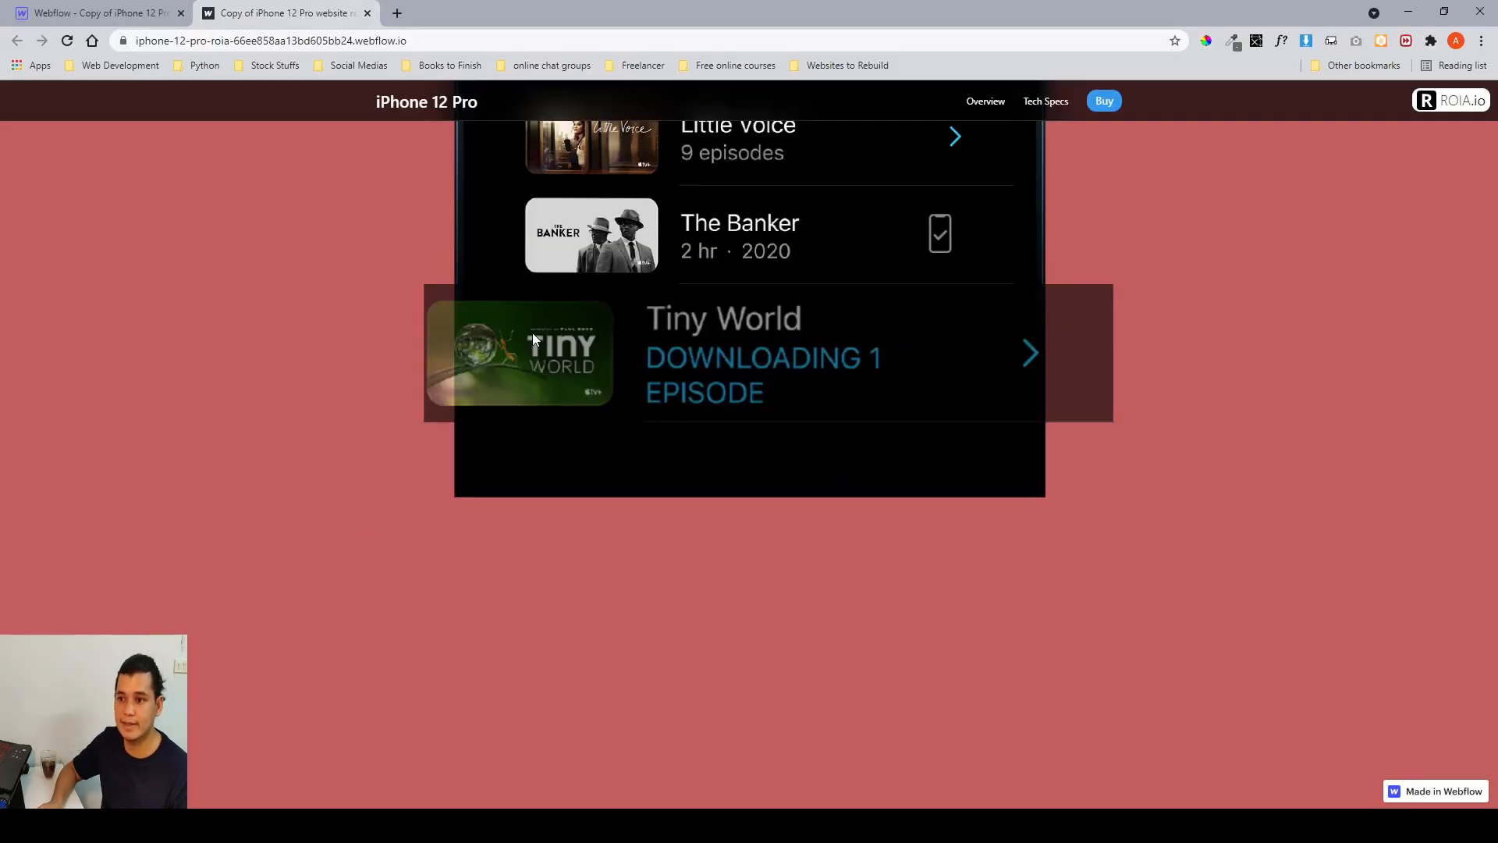
pyautogui.scroll(5, 533, 332)
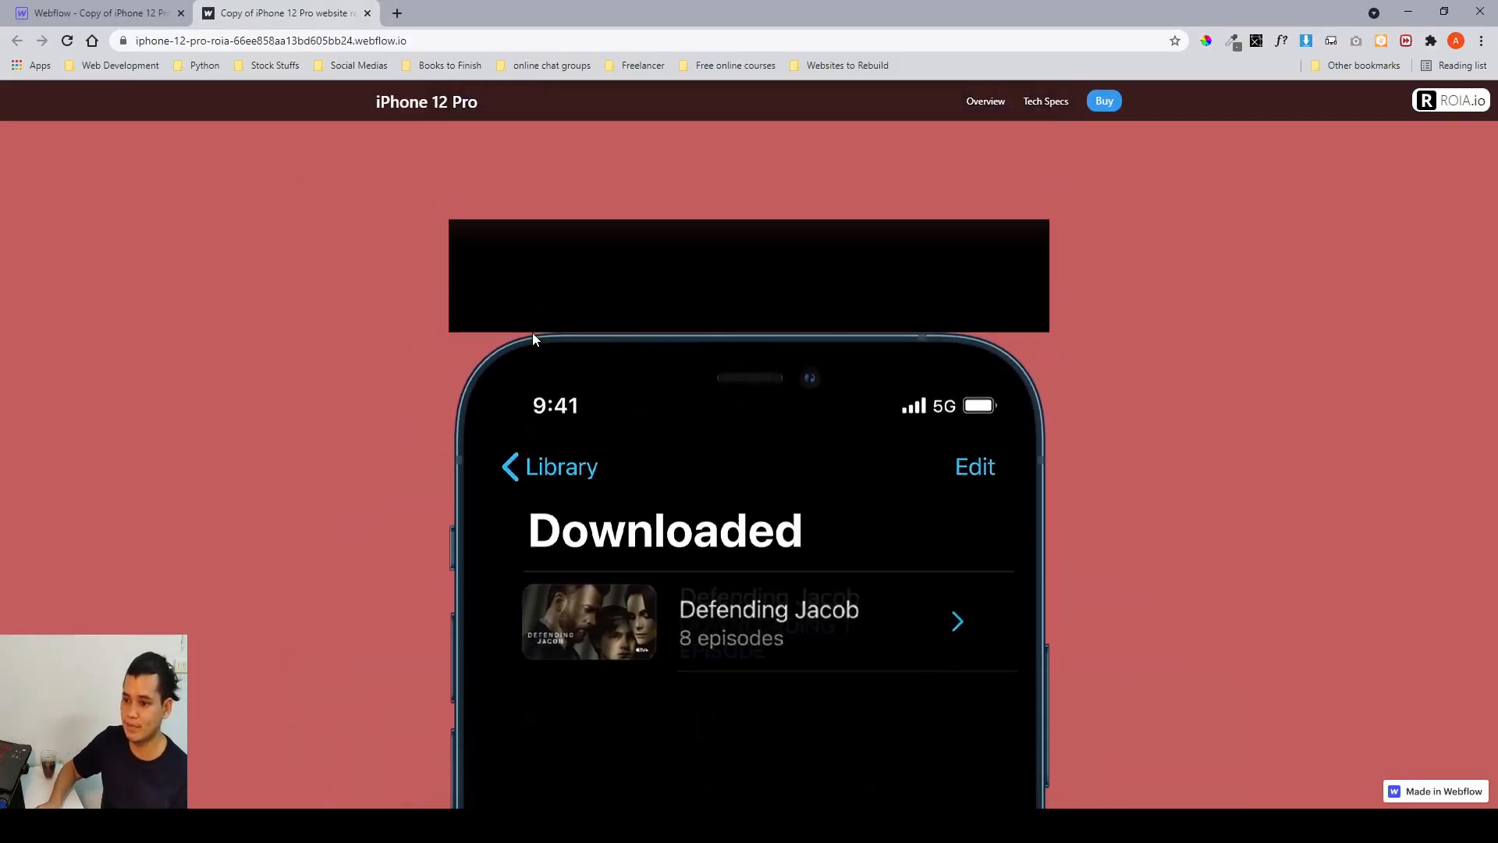
# Scroll back and forth over the first download row's animation on the published site to study it.
pyautogui.scroll(-1, 532, 333)
pyautogui.scroll(3, 532, 332)
pyautogui.scroll(-1, 532, 332)
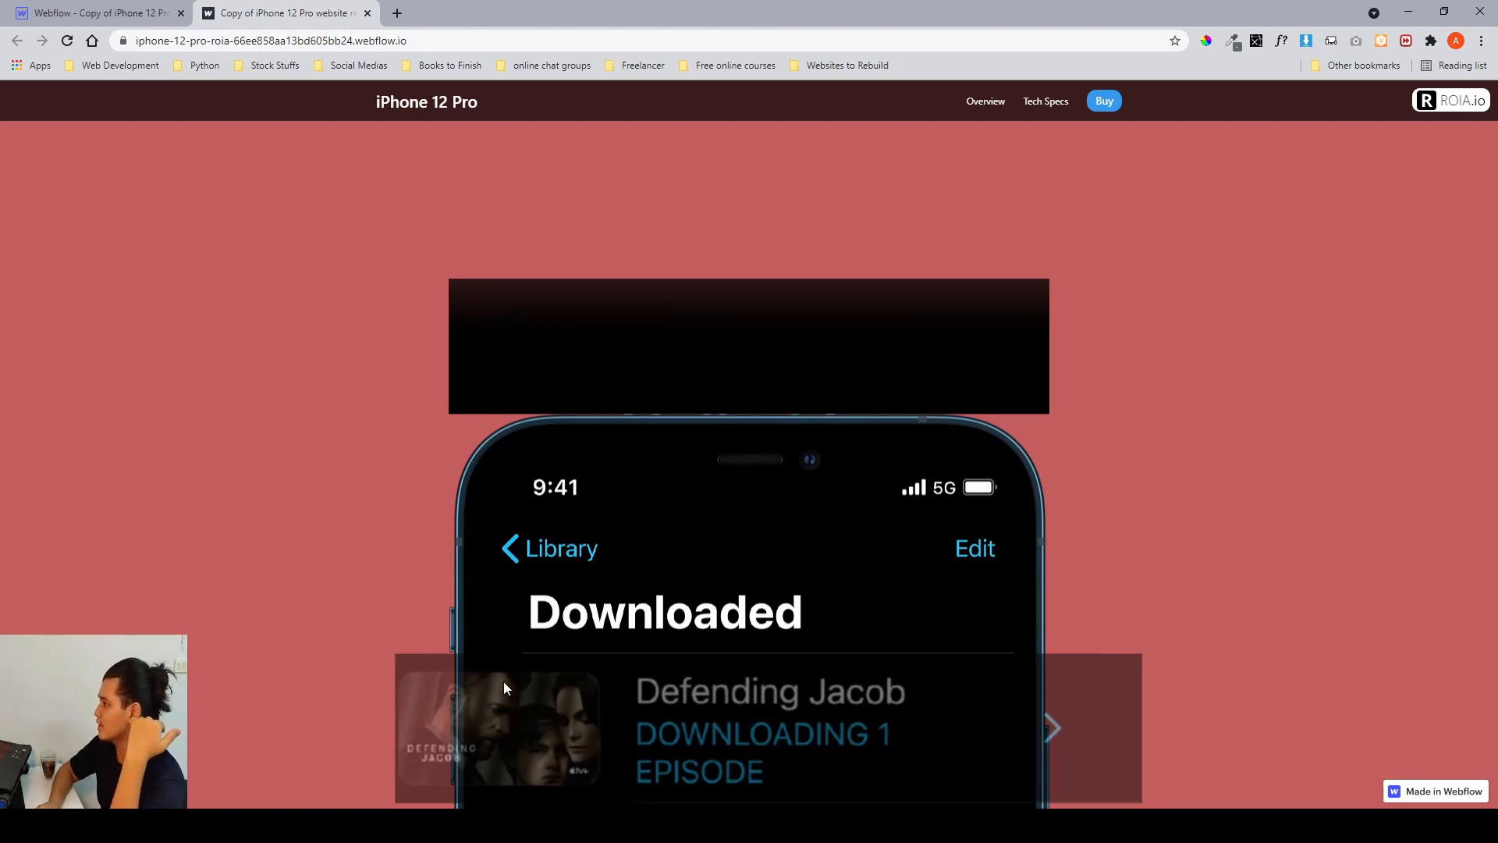
pyautogui.scroll(-1, 493, 693)
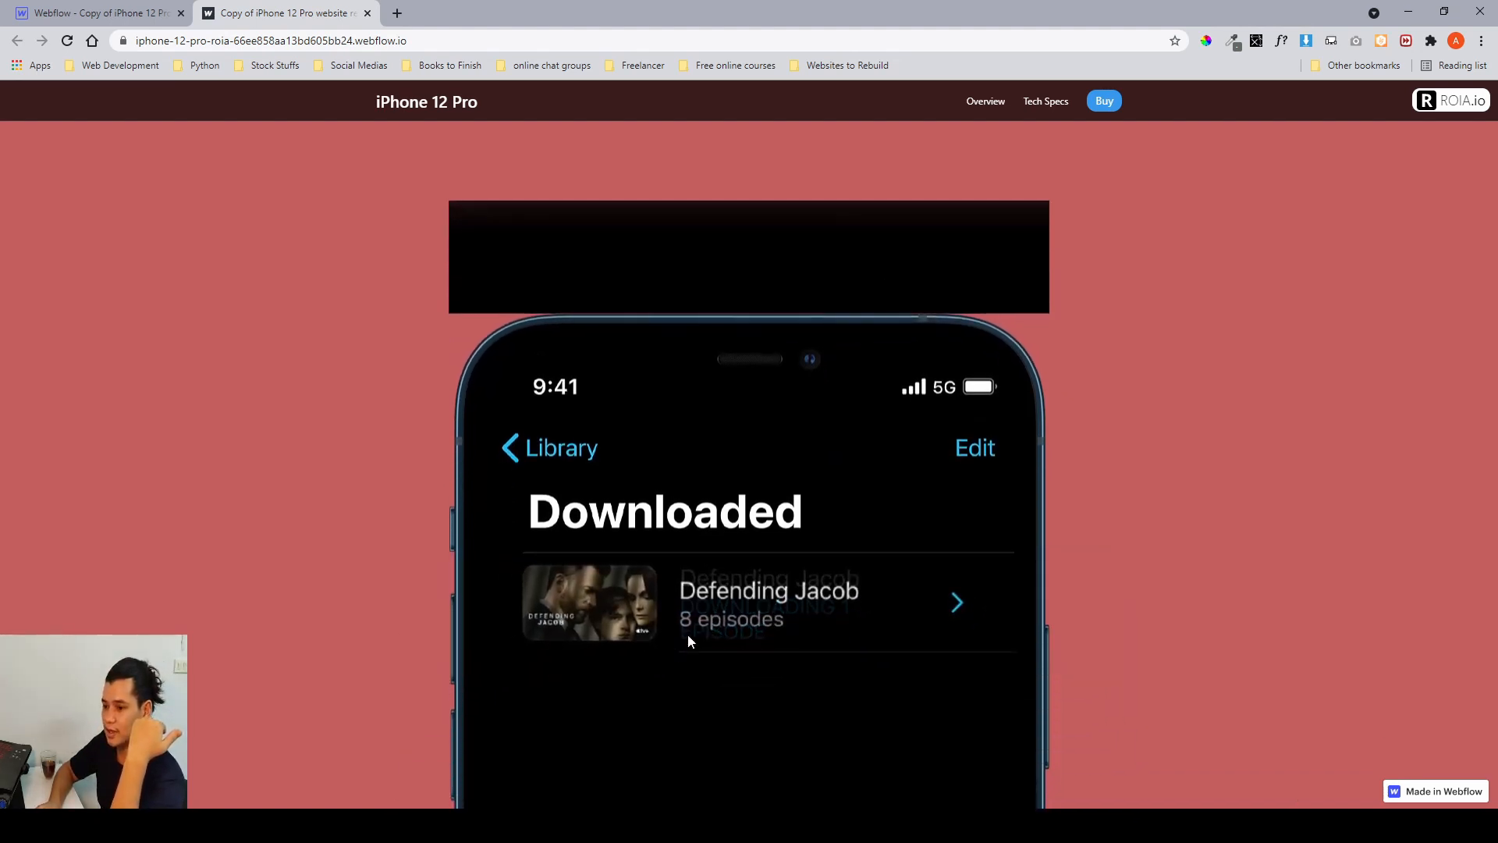
pyautogui.scroll(1, 696, 624)
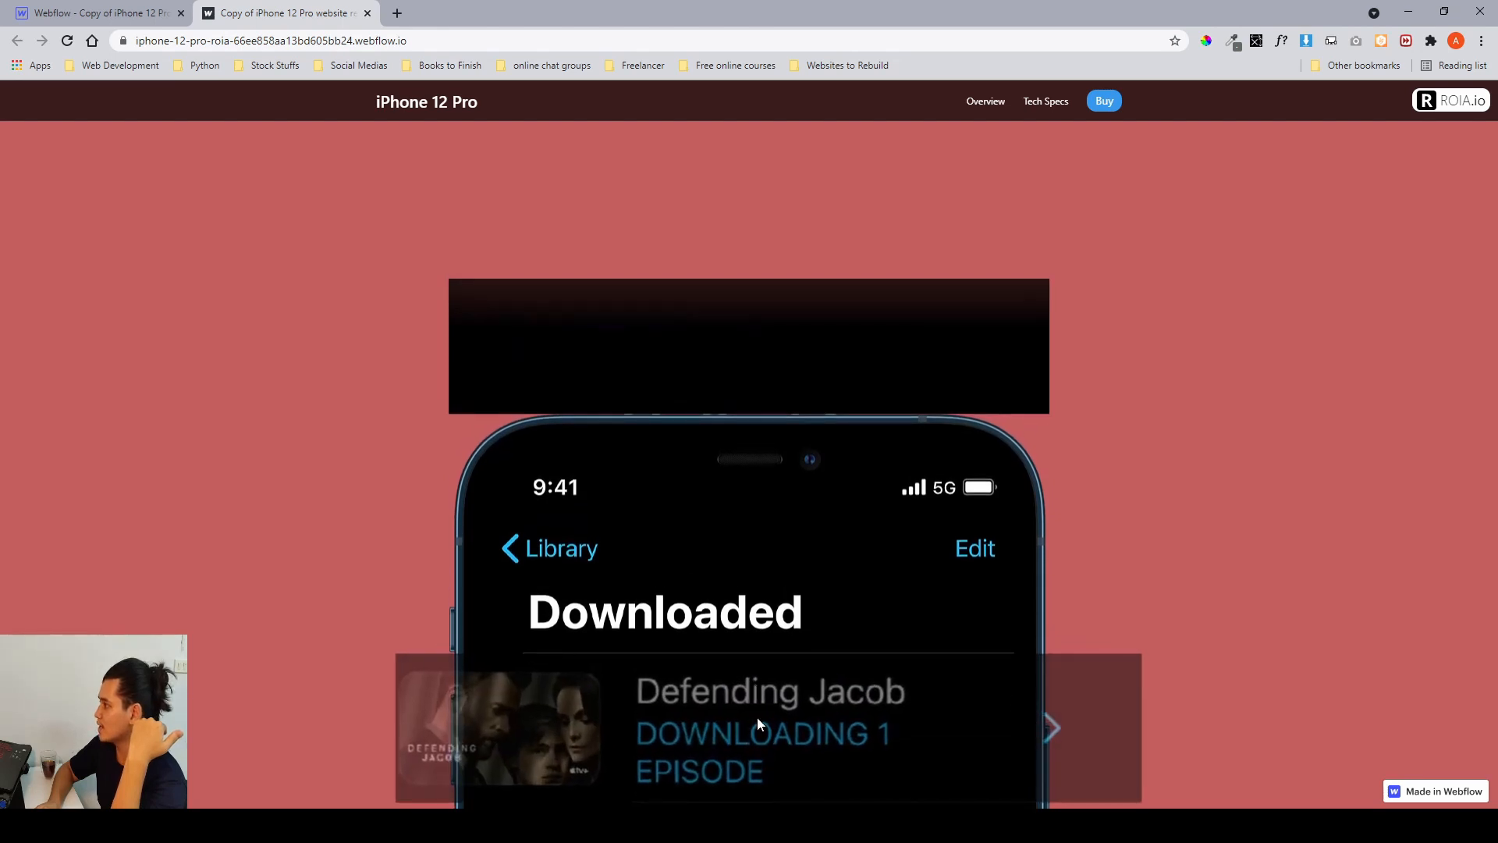
pyautogui.scroll(-1, 757, 718)
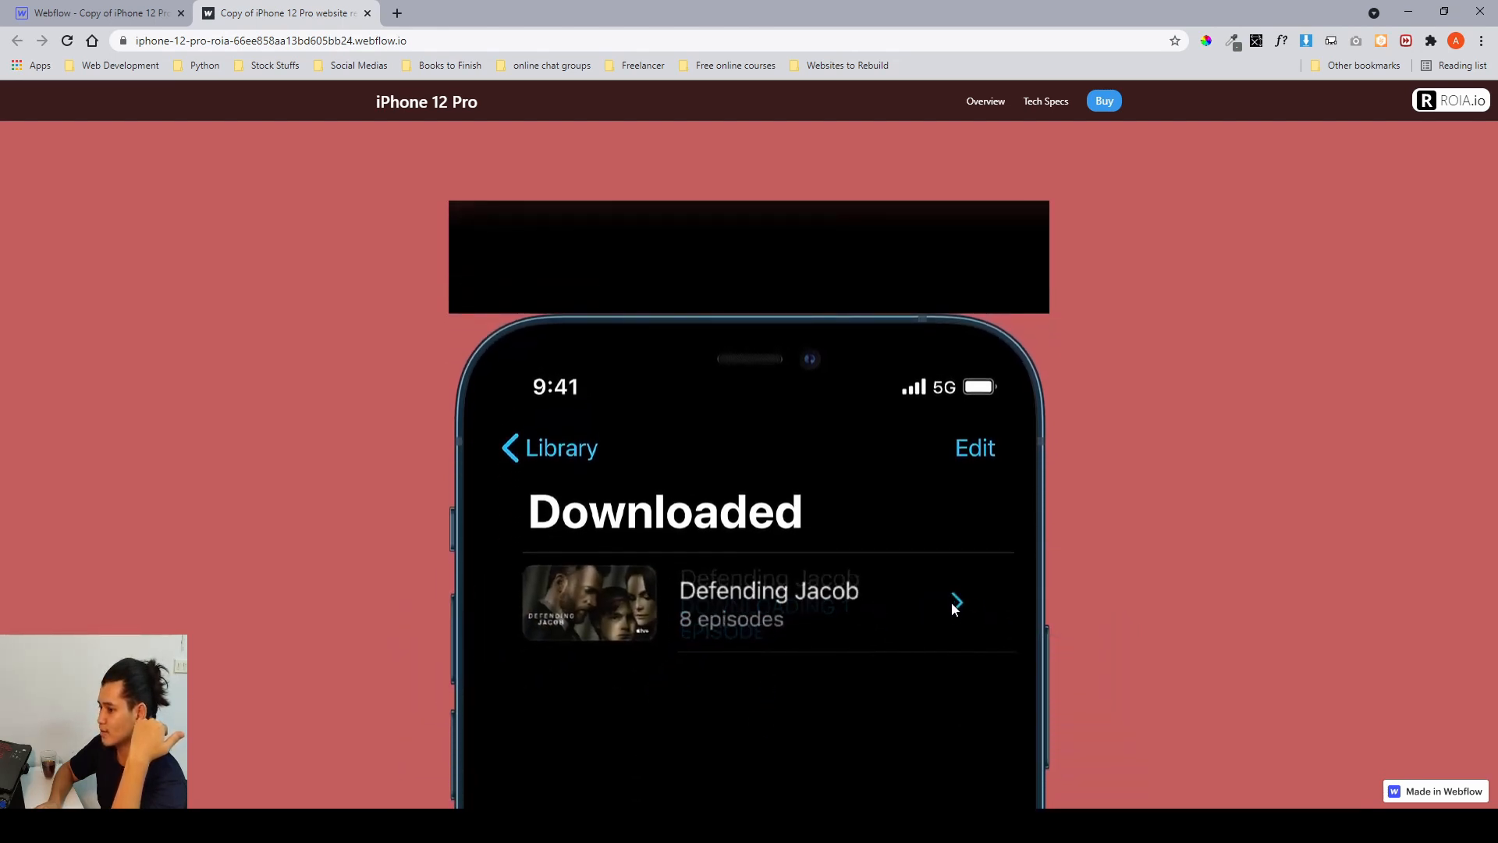
# Switch to the Webflow Designer tab, expand the 5G-download section and select its download element.
pyautogui.click(22, 14)
pyautogui.scroll(-2, 425, 373)
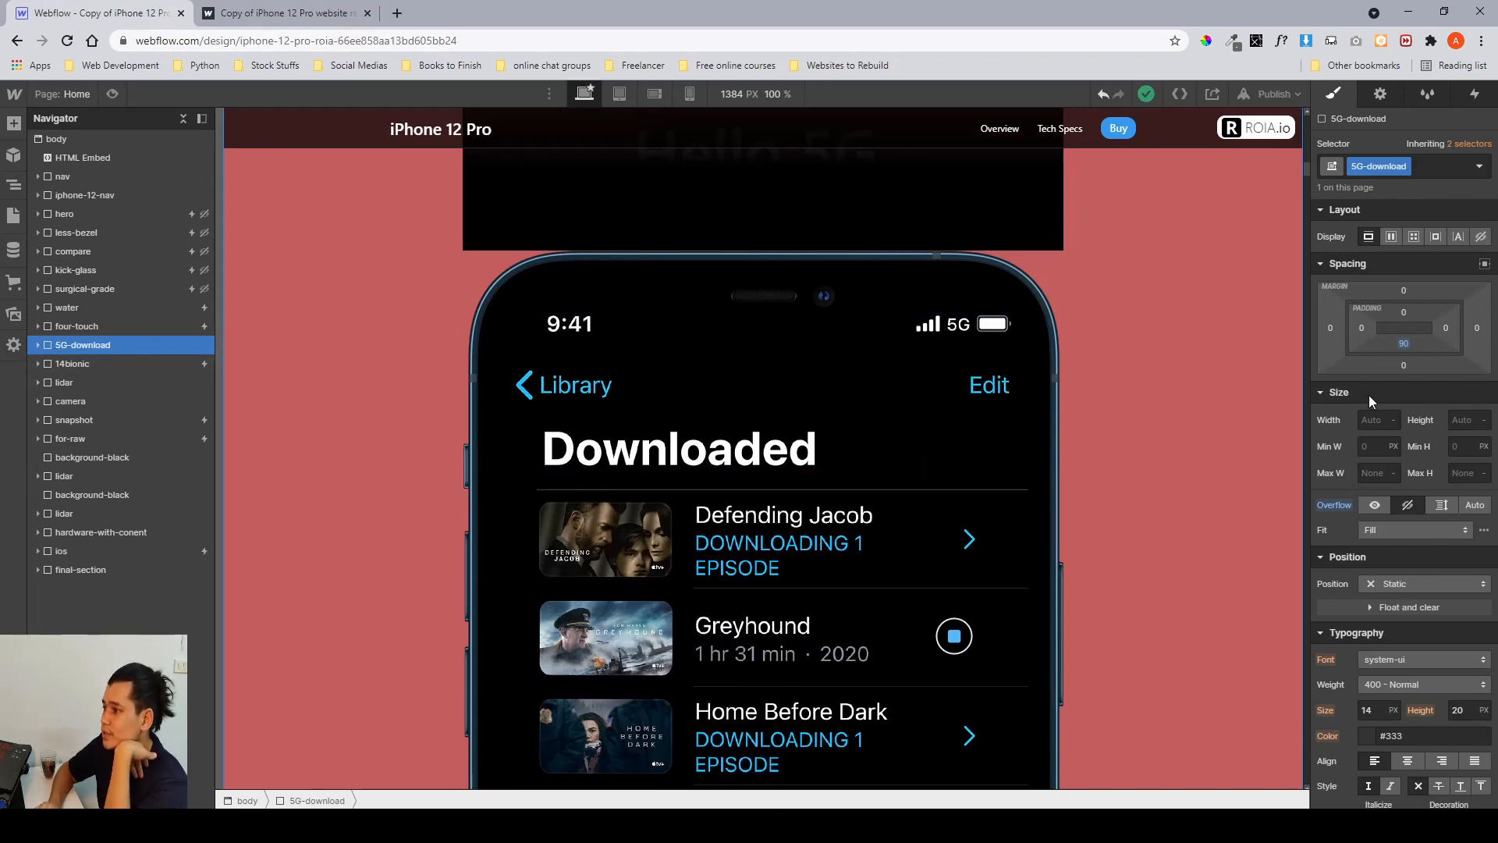
pyautogui.scroll(-2, 1409, 398)
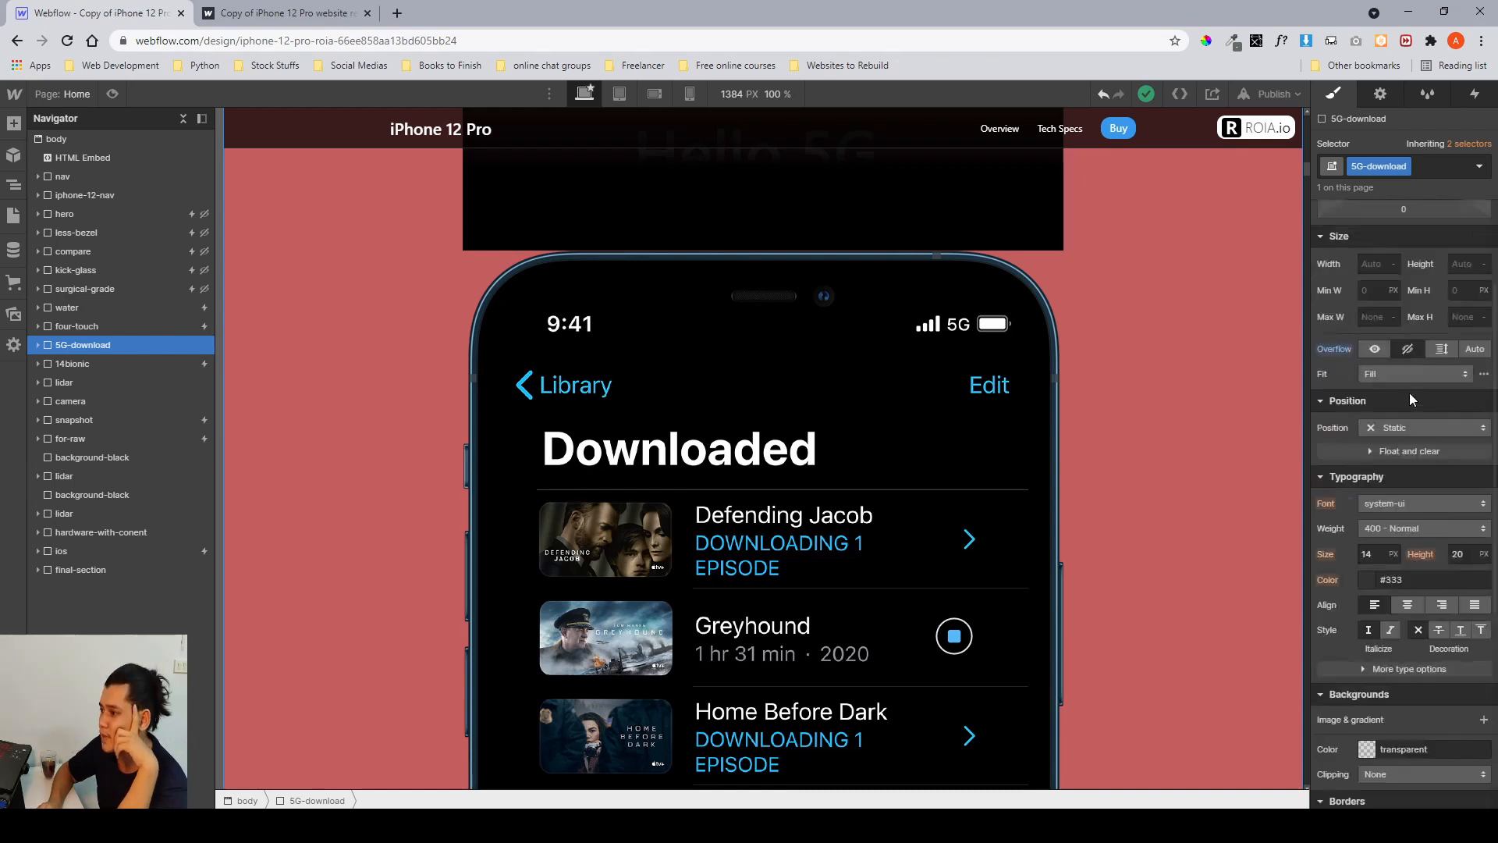
pyautogui.scroll(2, 1410, 392)
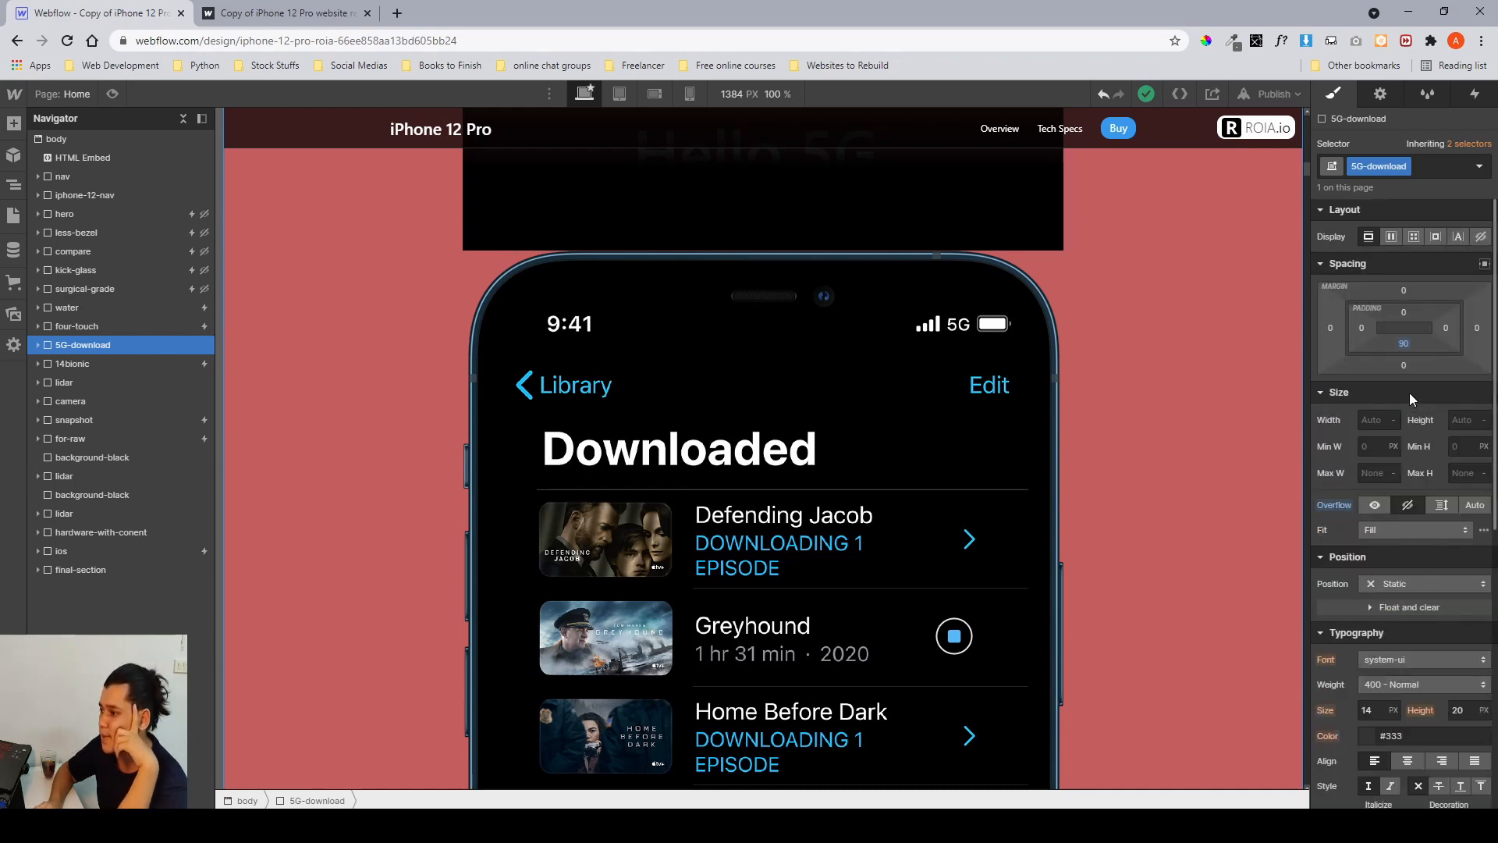
pyautogui.click(38, 345)
pyautogui.click(78, 359)
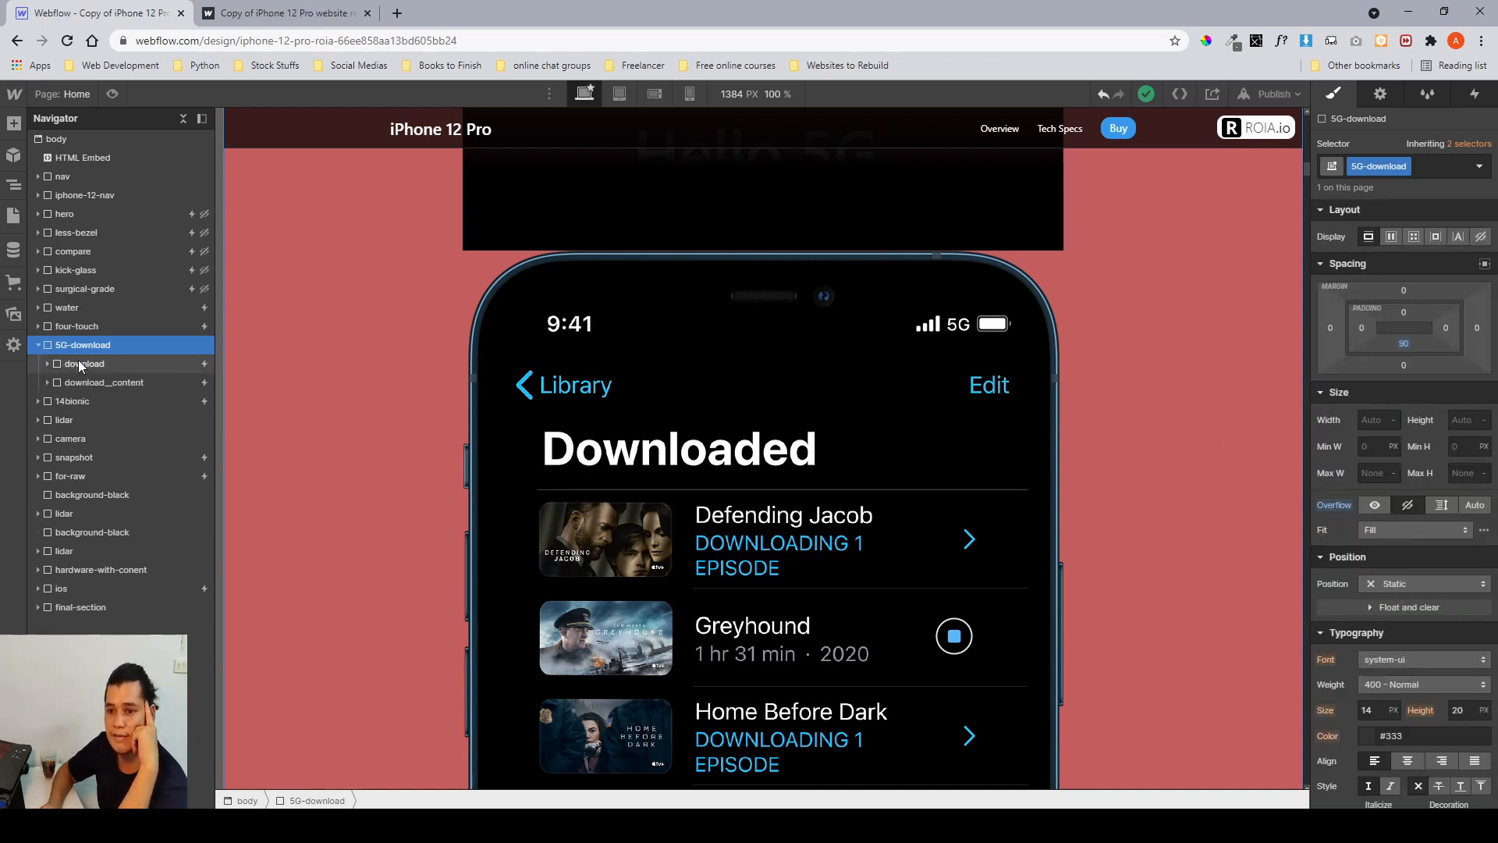
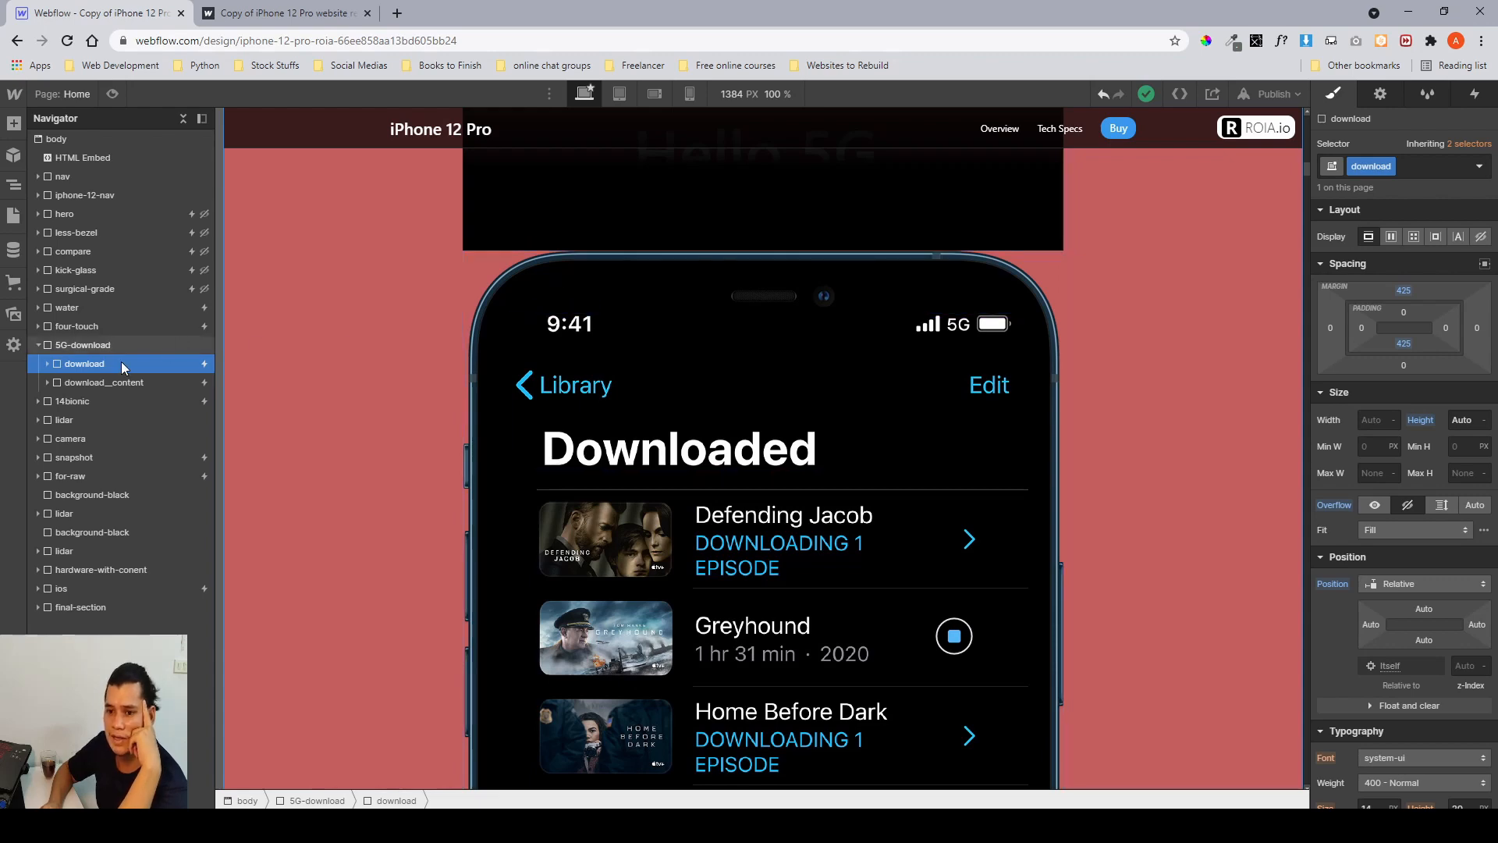
# Examine the download section and its container in the Navigator and canvas.
pyautogui.scroll(-5, 344, 408)
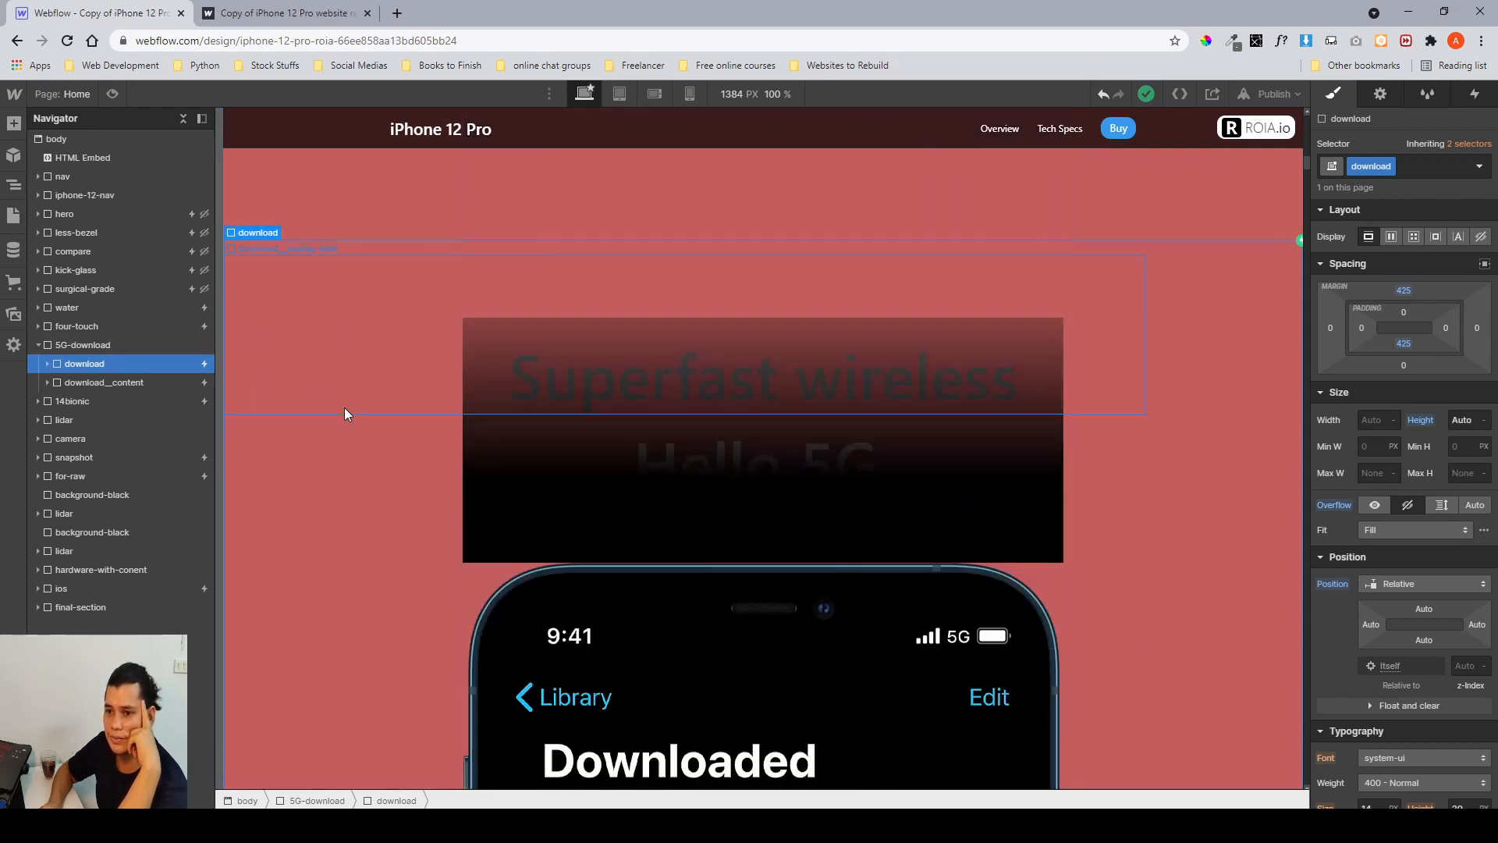
pyautogui.scroll(5, 344, 414)
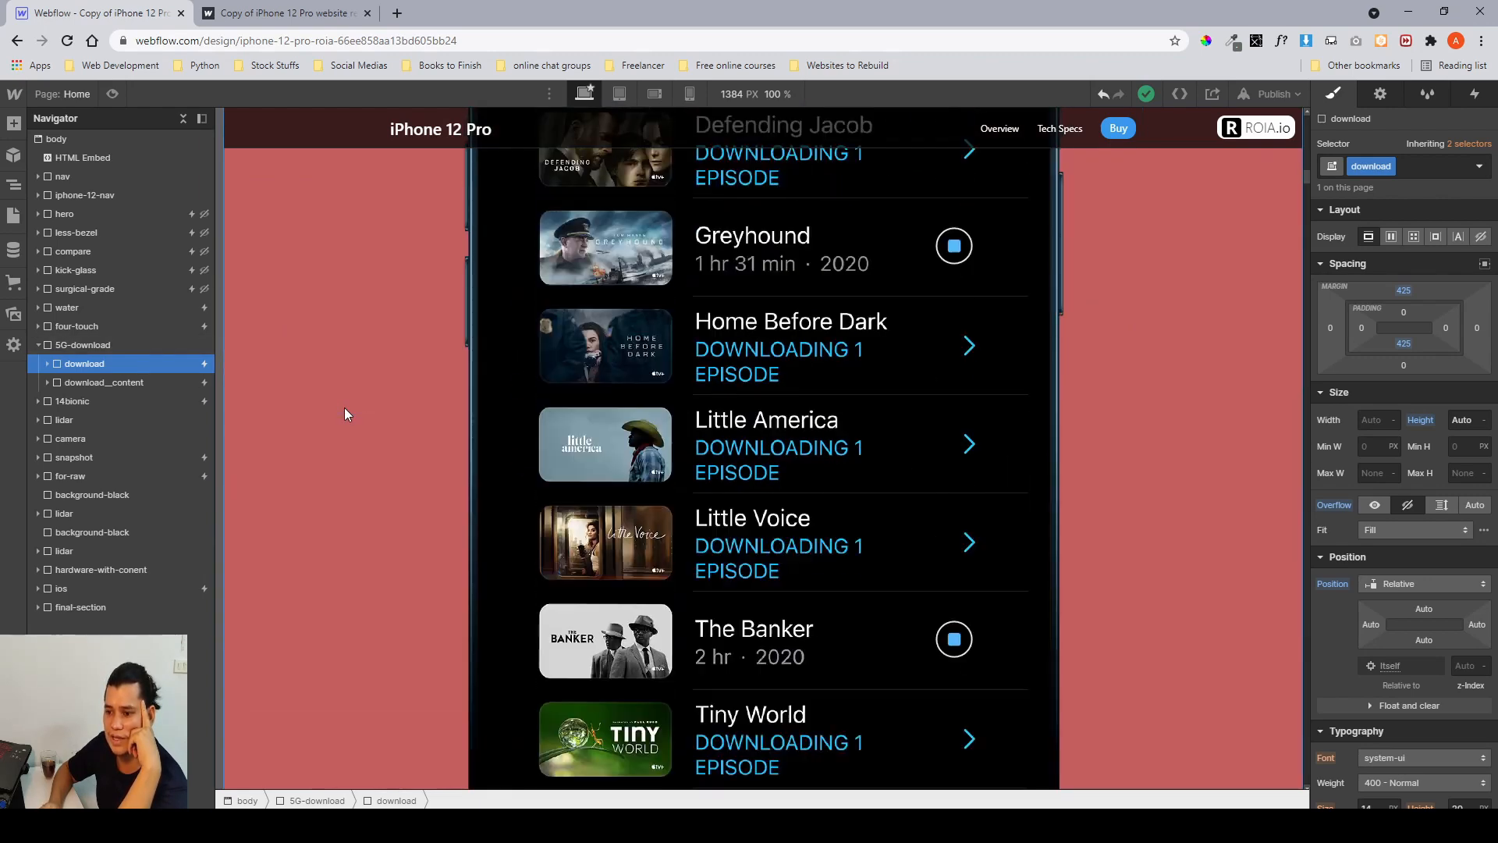
pyautogui.click(111, 382)
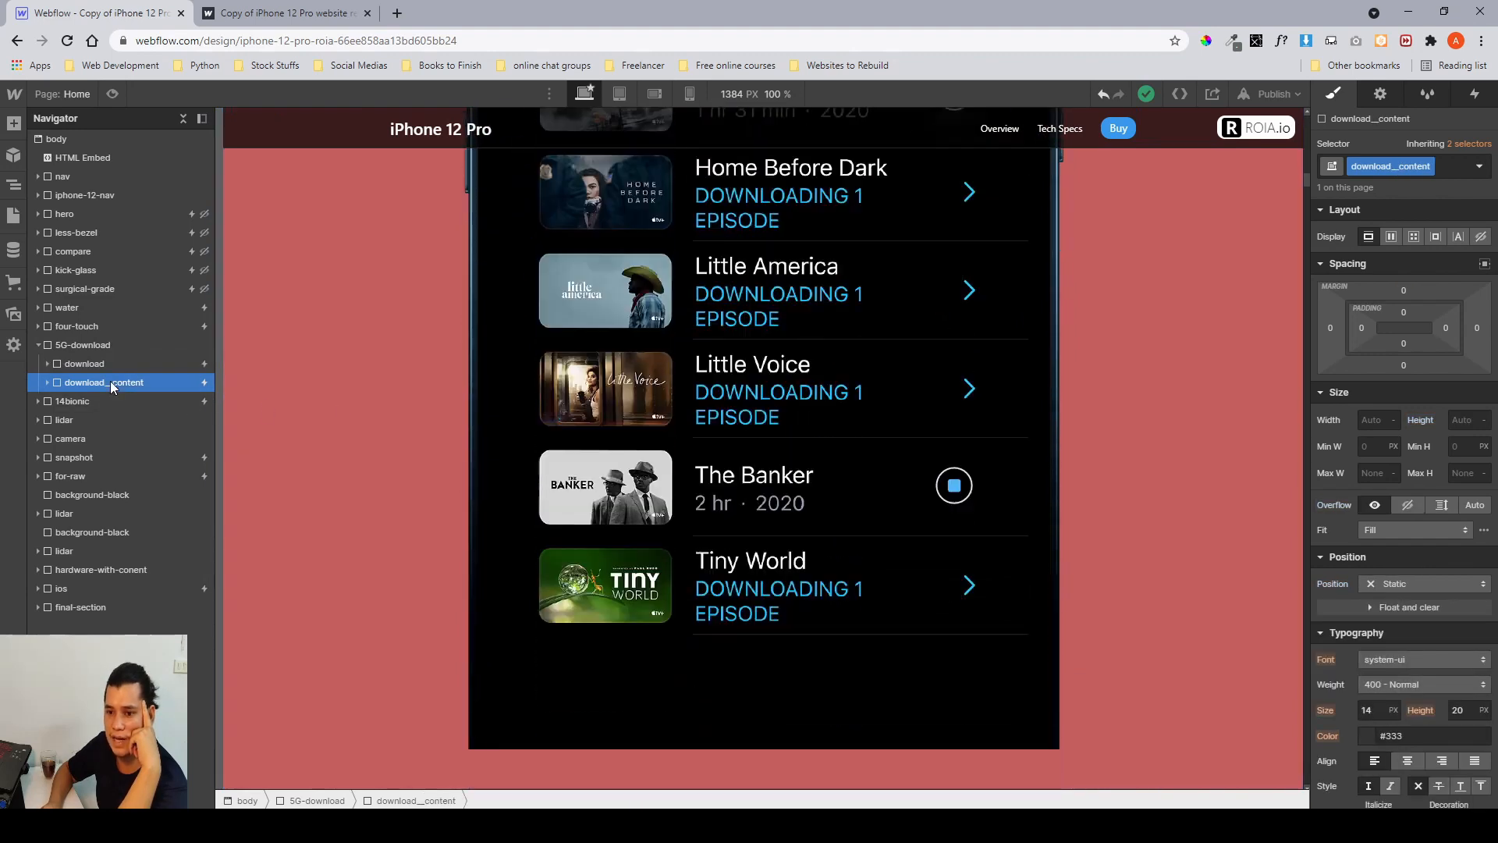
pyautogui.scroll(5, 849, 421)
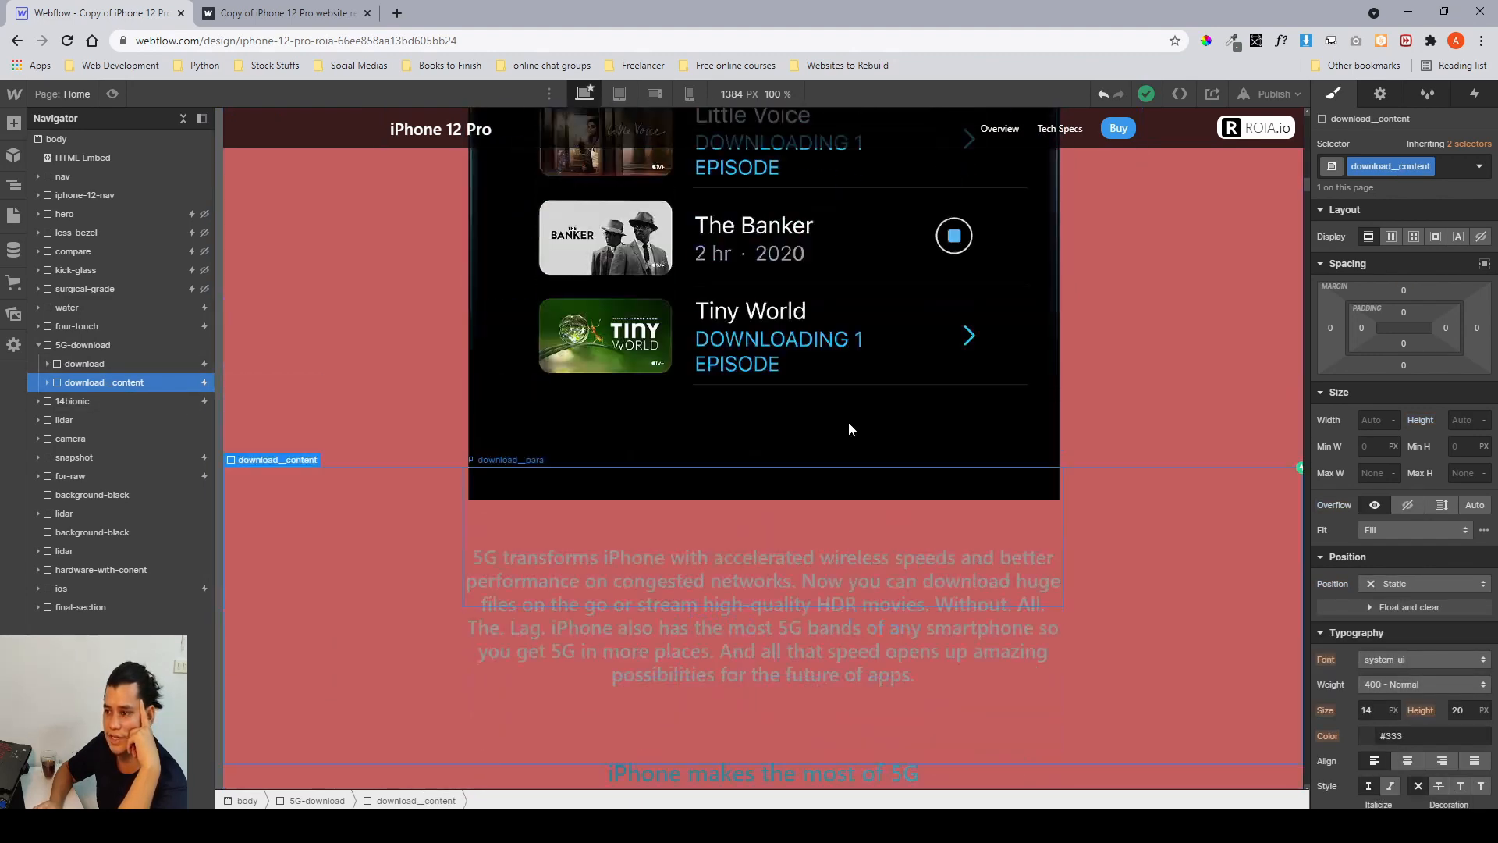
pyautogui.click(139, 365)
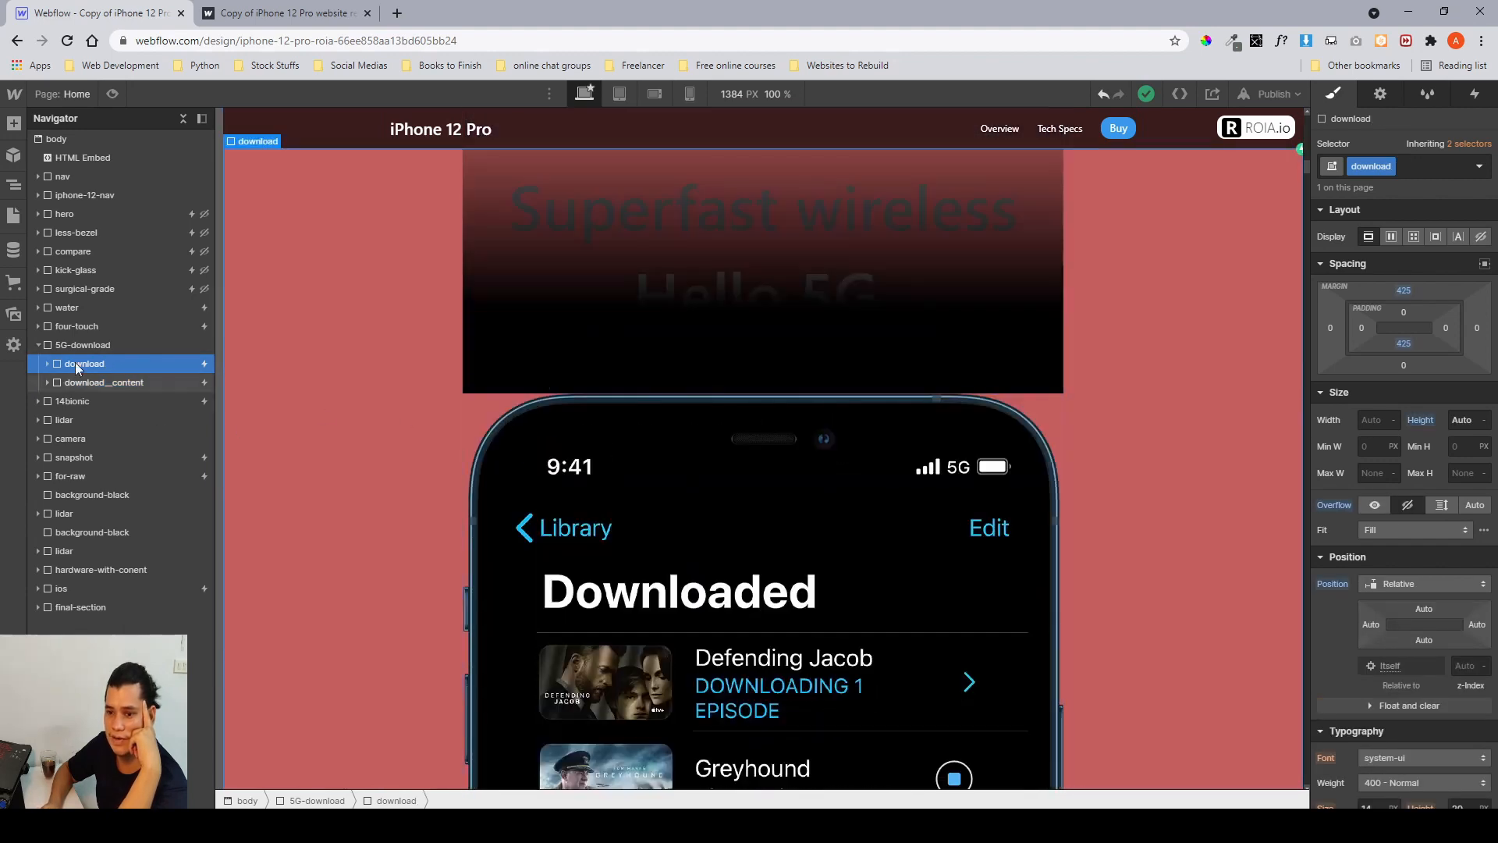
pyautogui.click(48, 365)
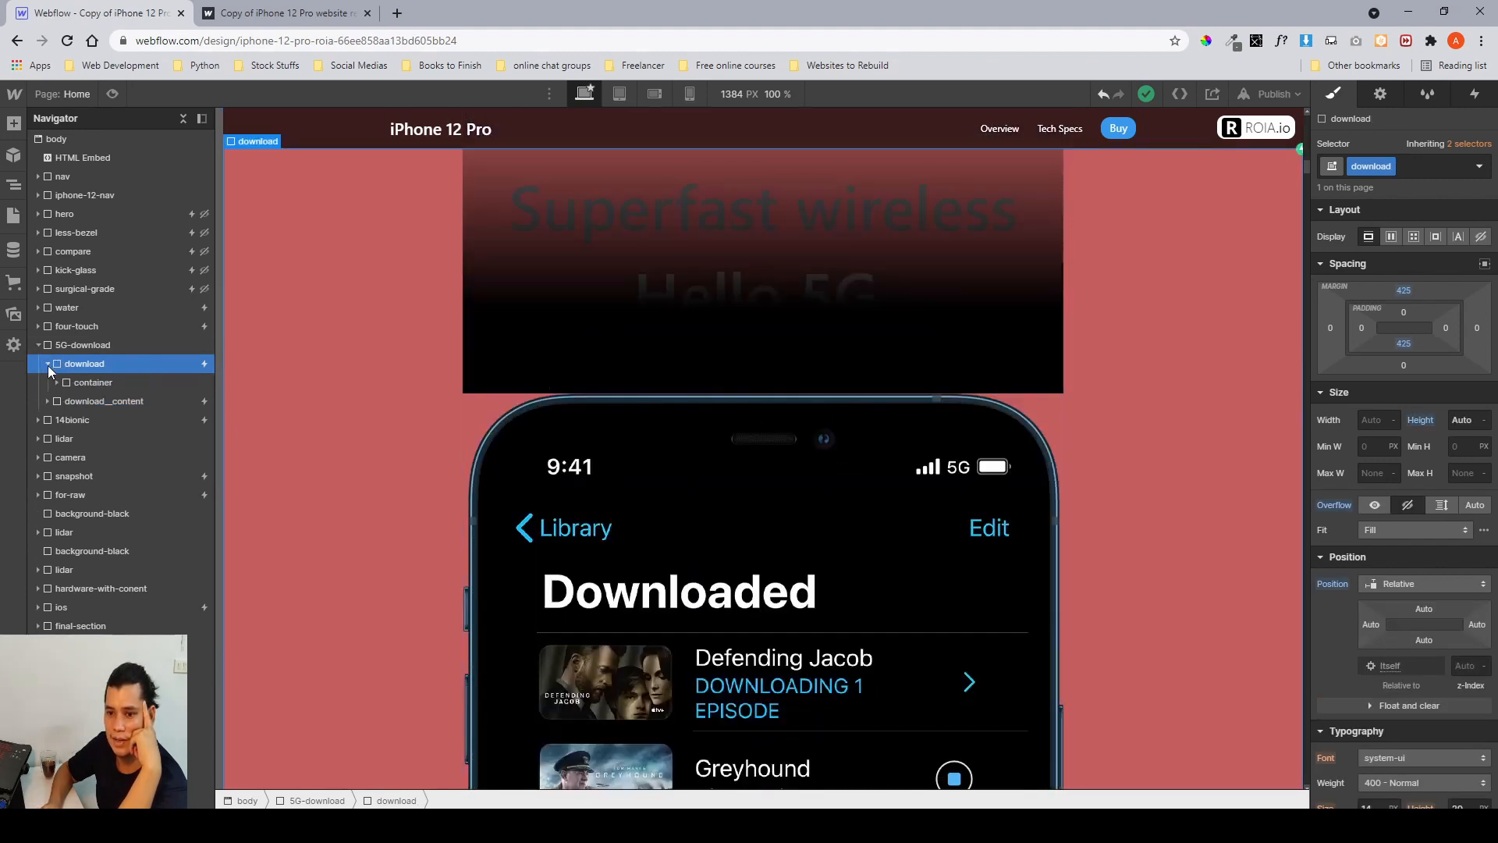
pyautogui.click(91, 382)
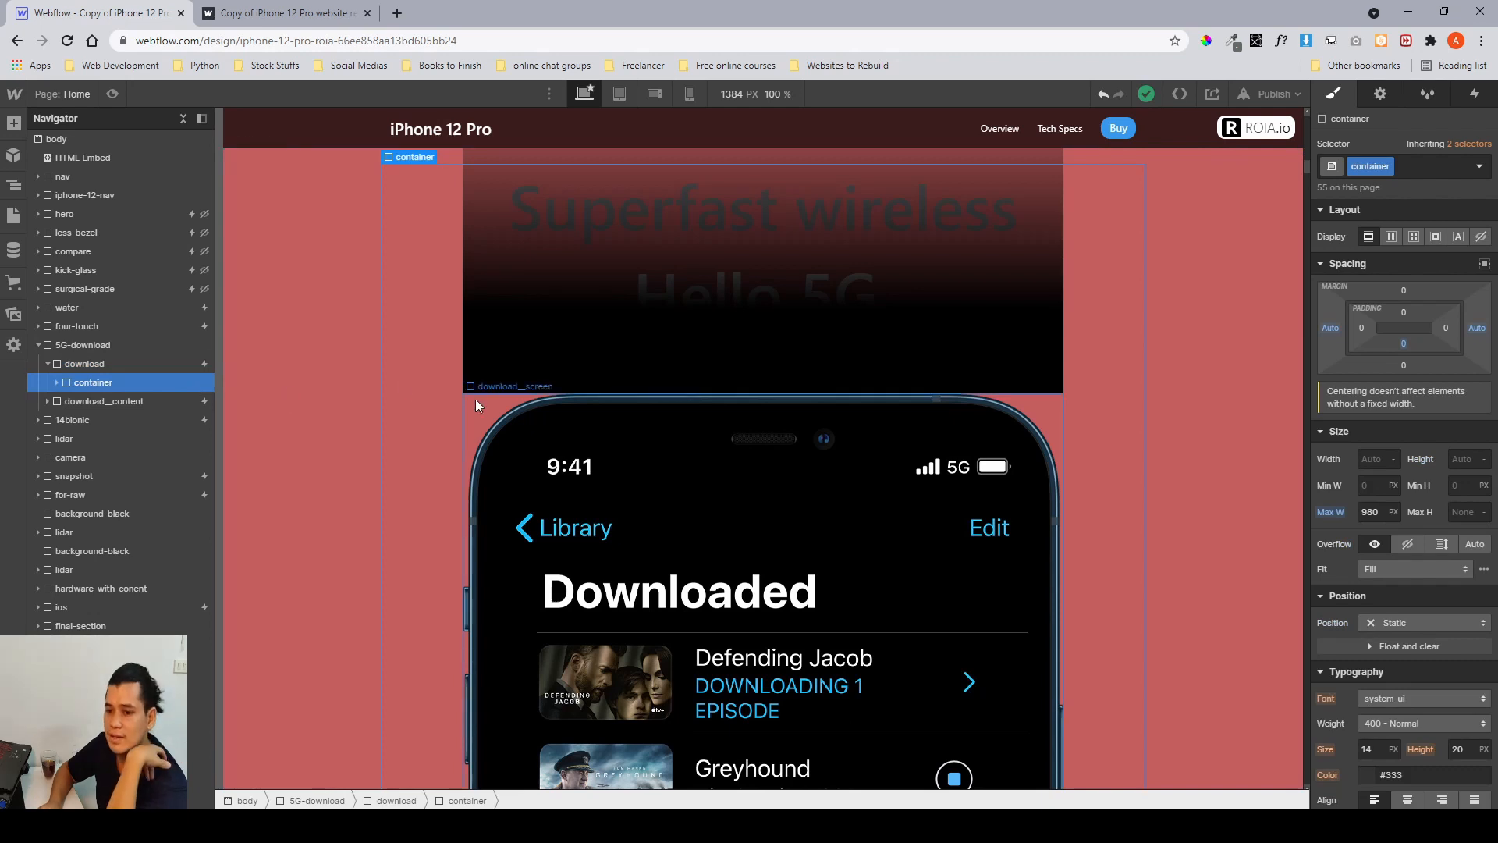
pyautogui.click(129, 363)
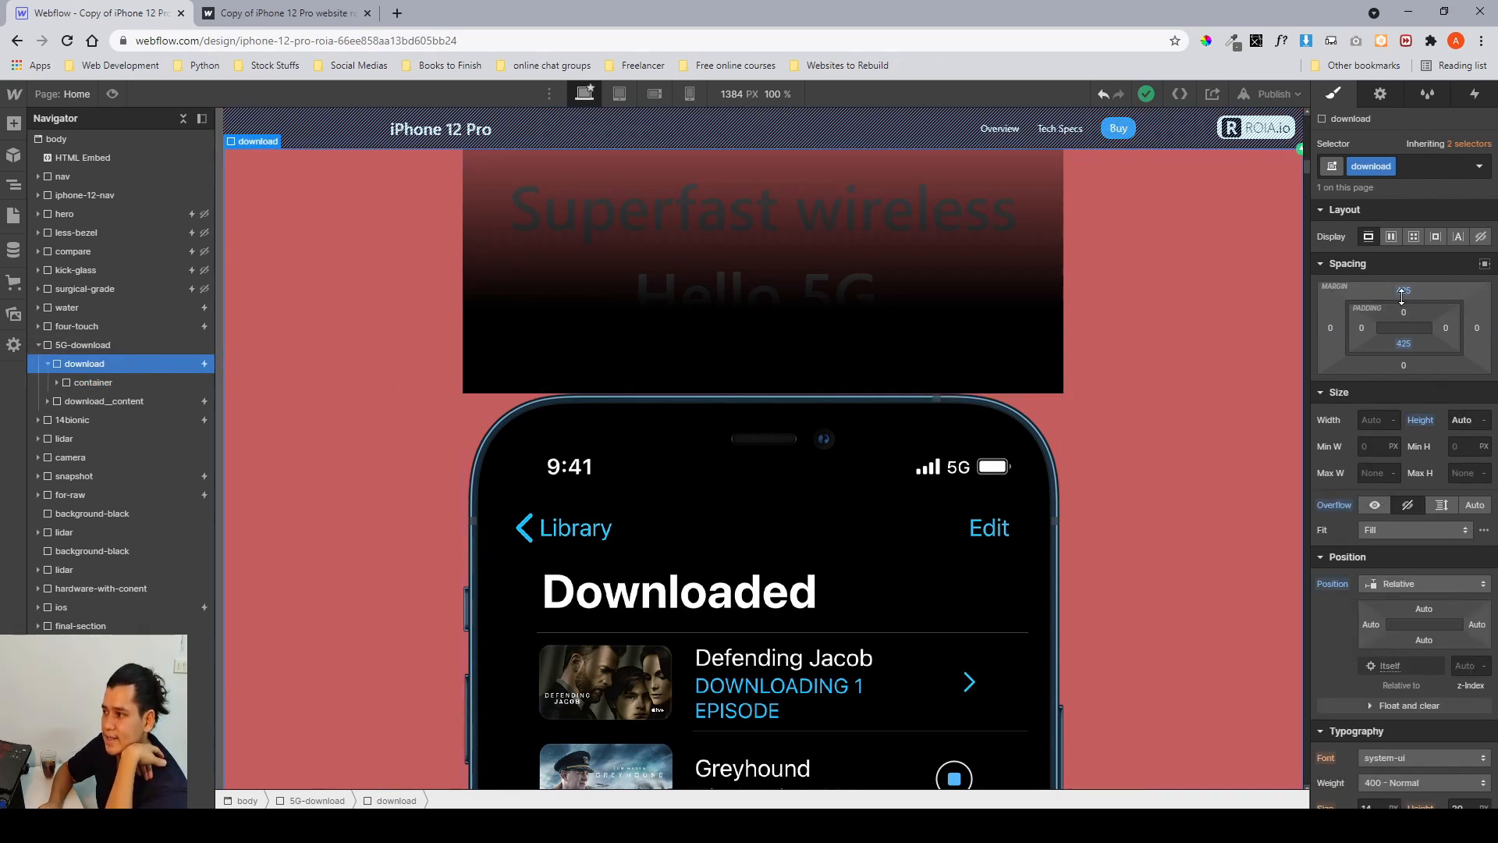
pyautogui.scroll(-4, 1401, 351)
pyautogui.scroll(-4, 1403, 355)
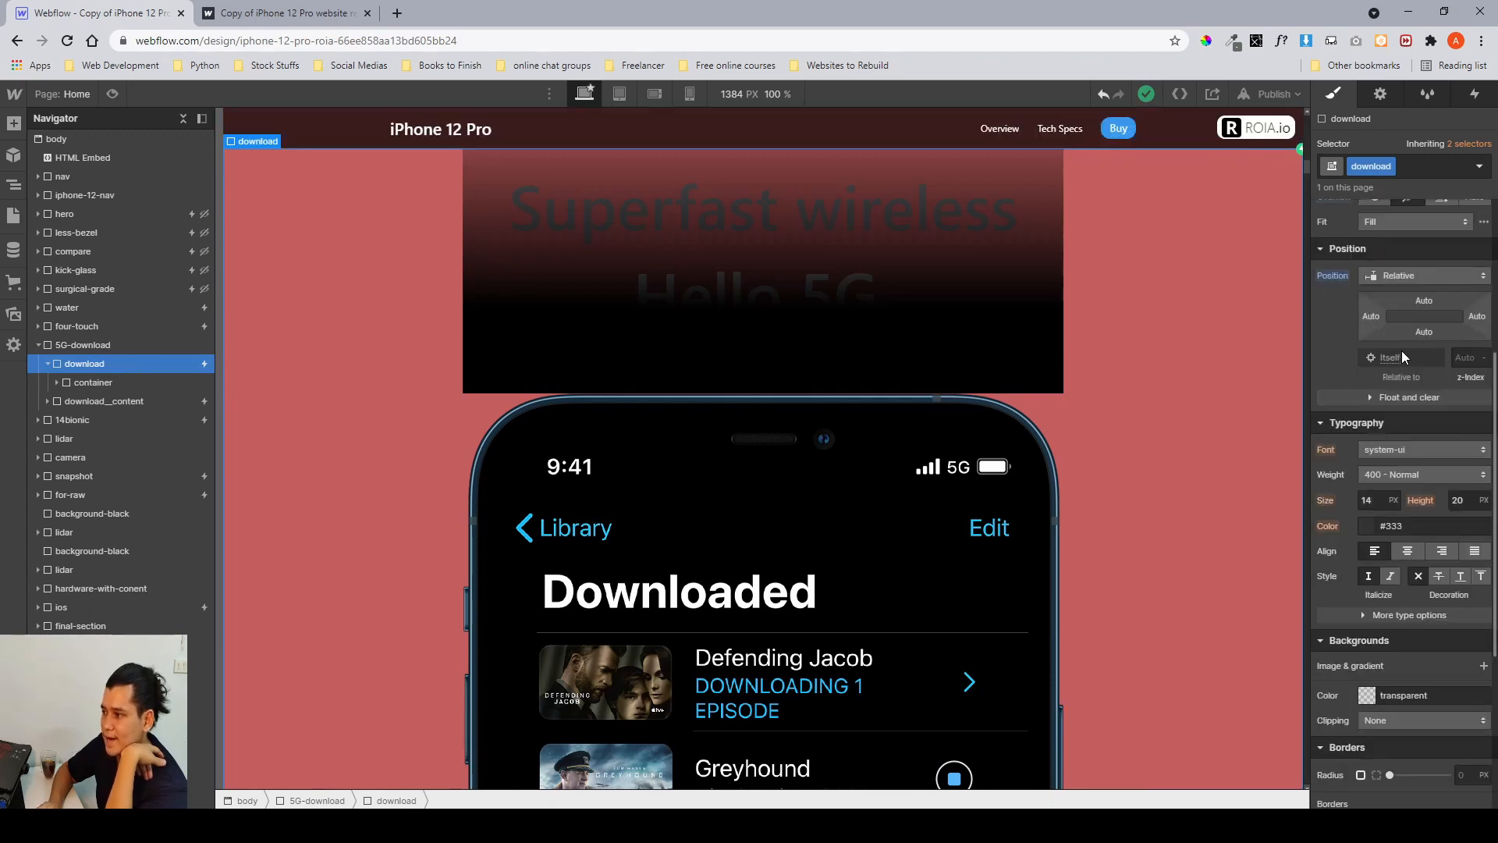
# Expand the container and download__headings elements to inspect the sub-head, head and overlay children.
pyautogui.click(174, 383)
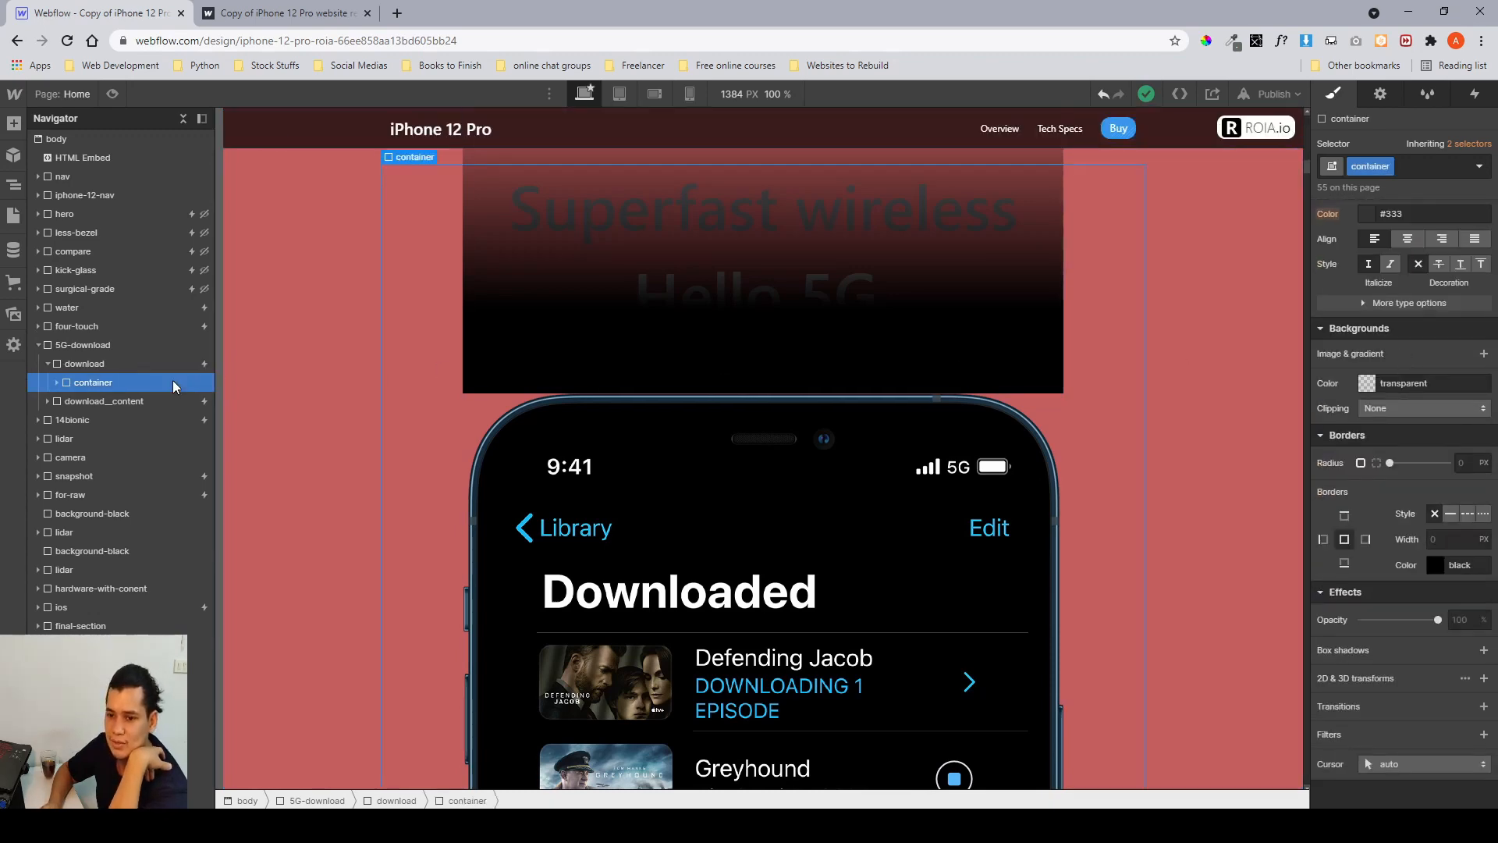
pyautogui.scroll(8, 1441, 480)
pyautogui.scroll(-8, 1441, 481)
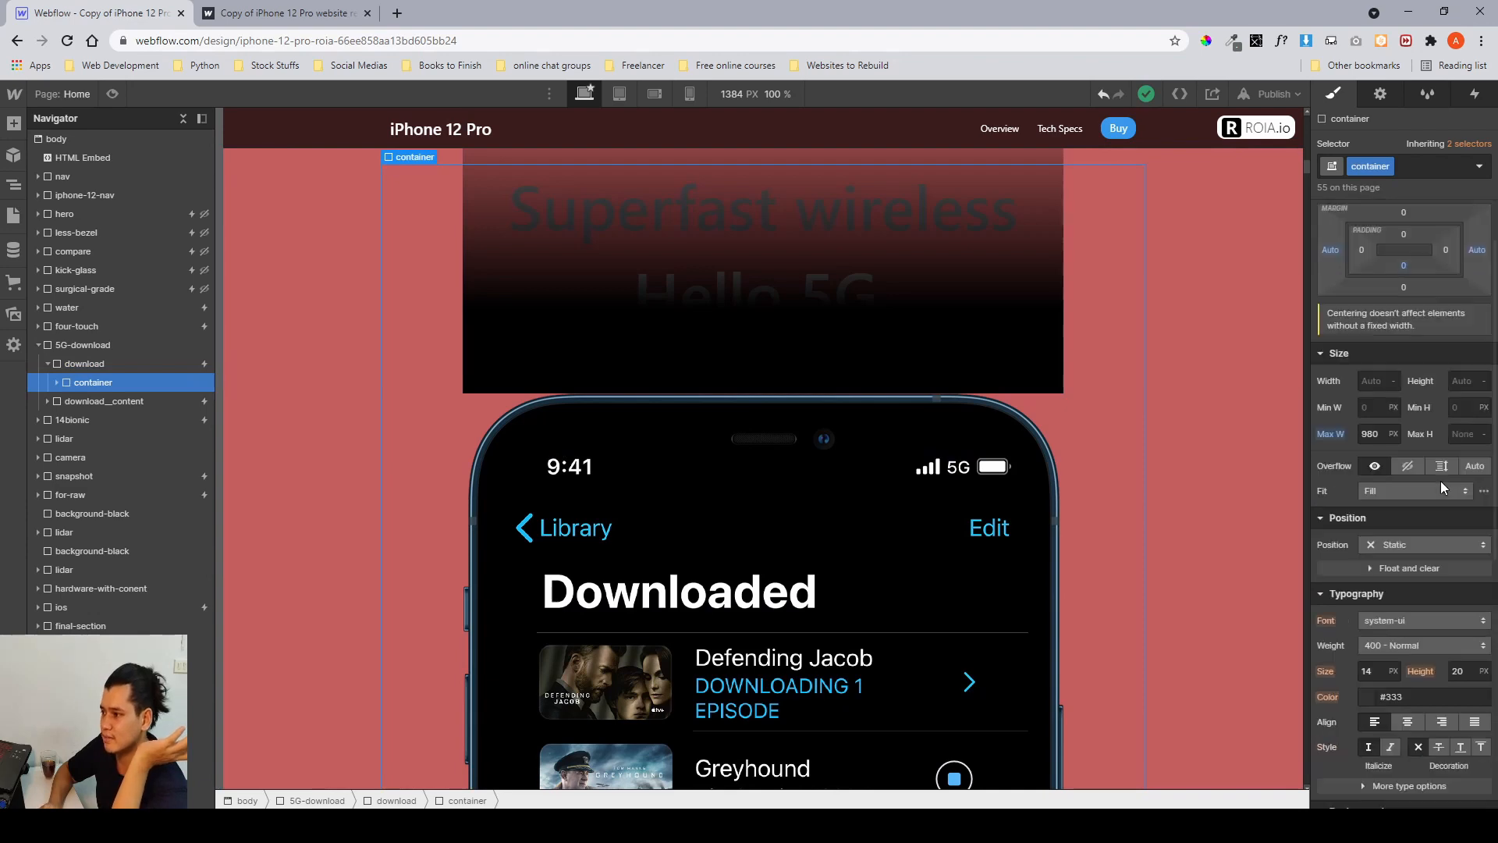
pyautogui.scroll(8, 1440, 480)
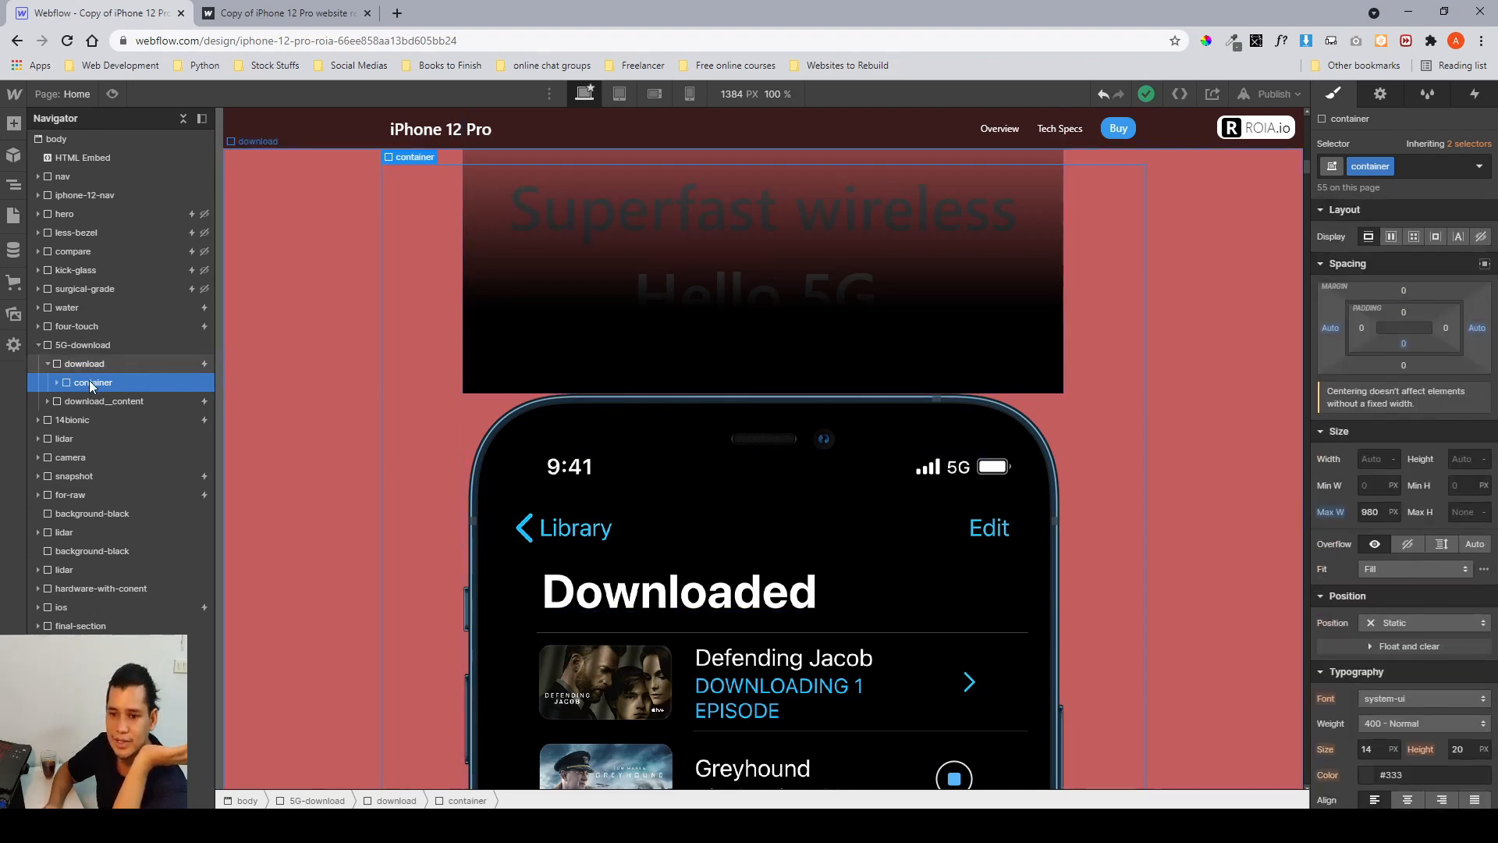
pyautogui.click(57, 382)
pyautogui.click(117, 402)
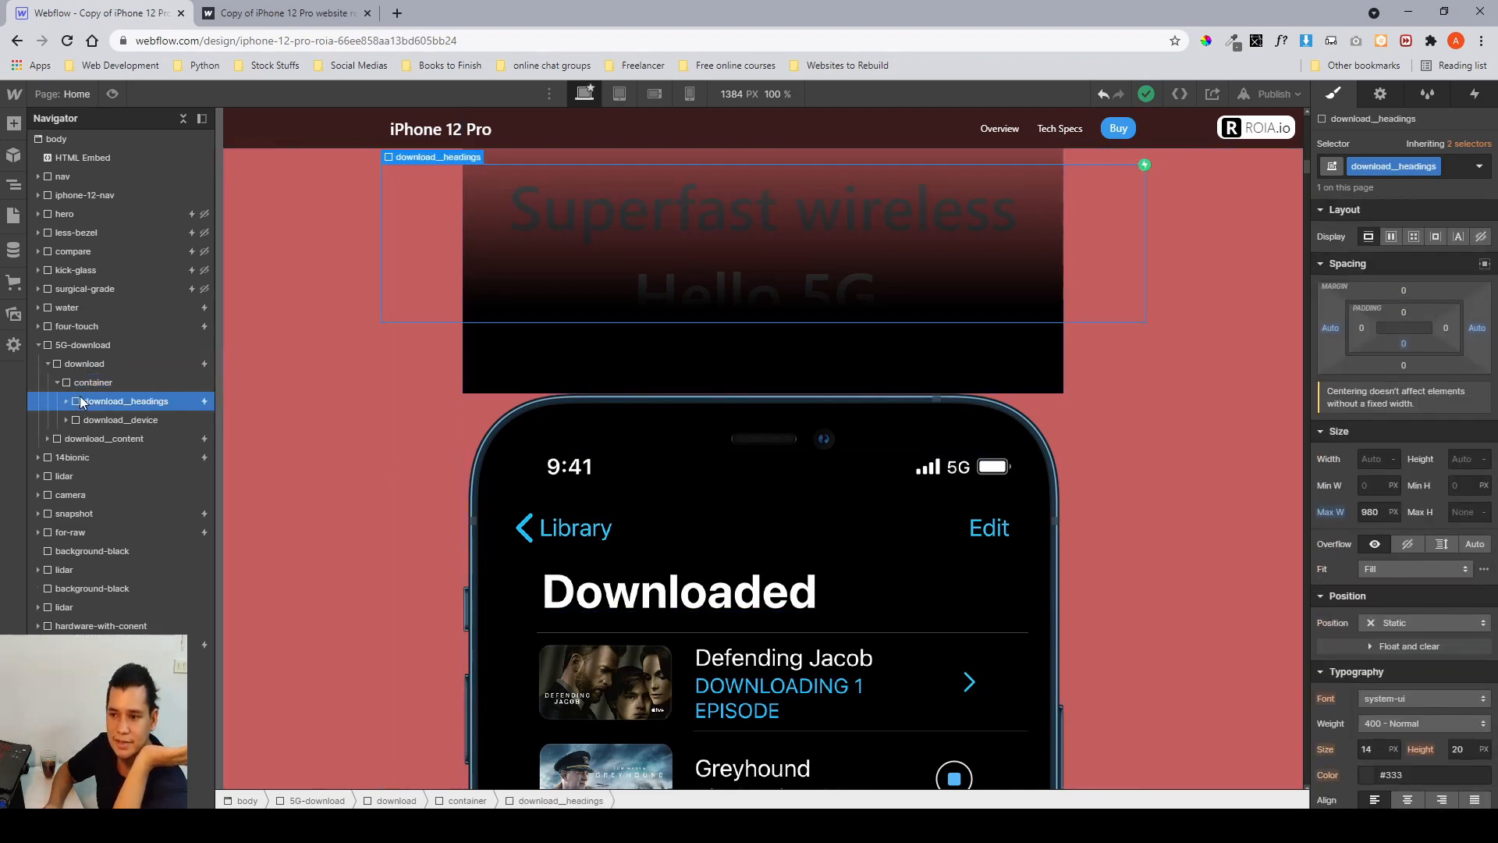
pyautogui.scroll(2, 509, 409)
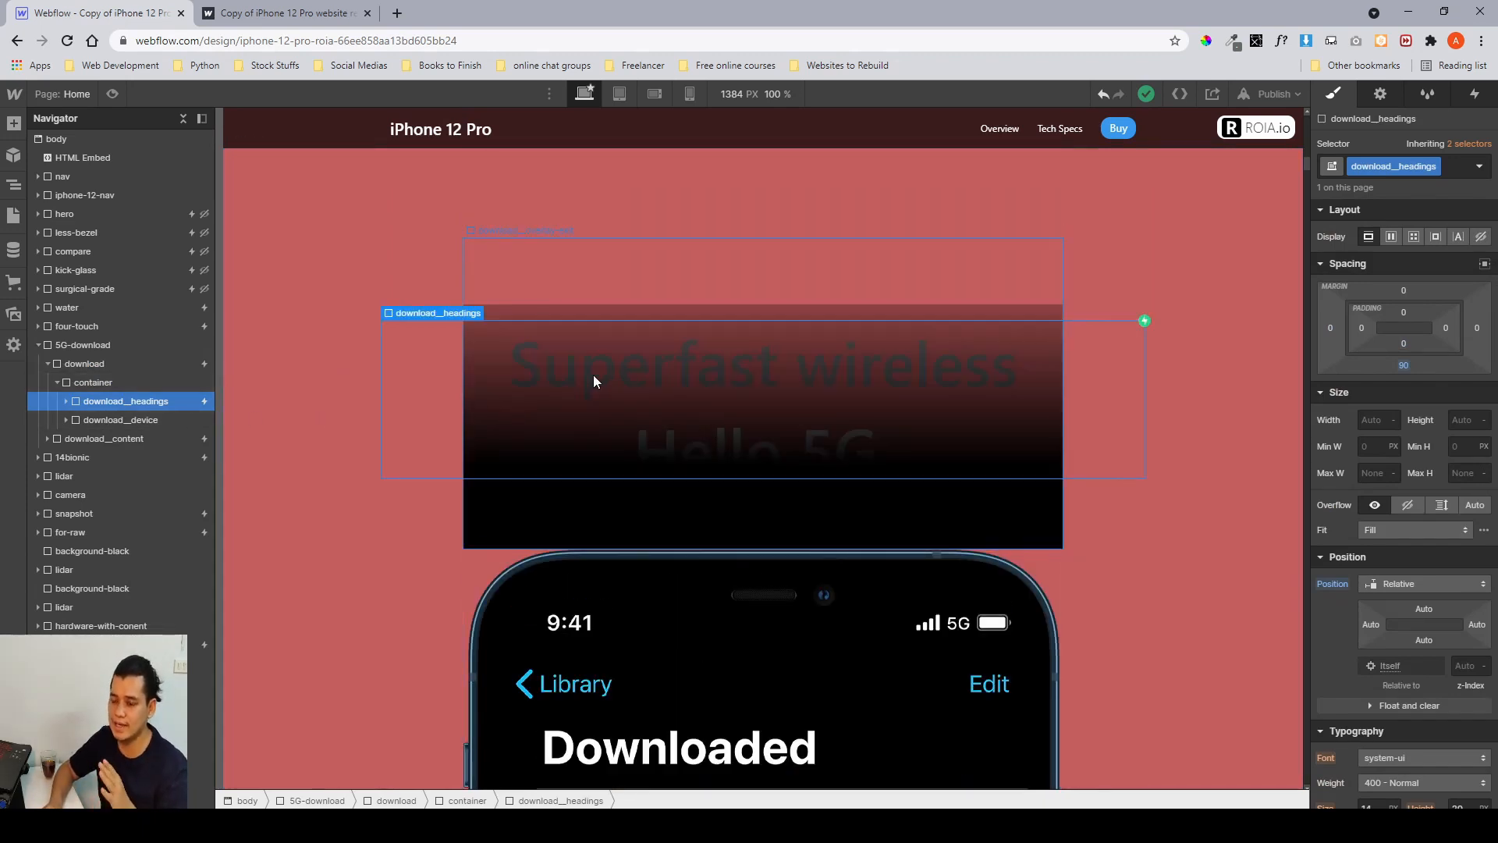
pyautogui.scroll(-8, 1393, 473)
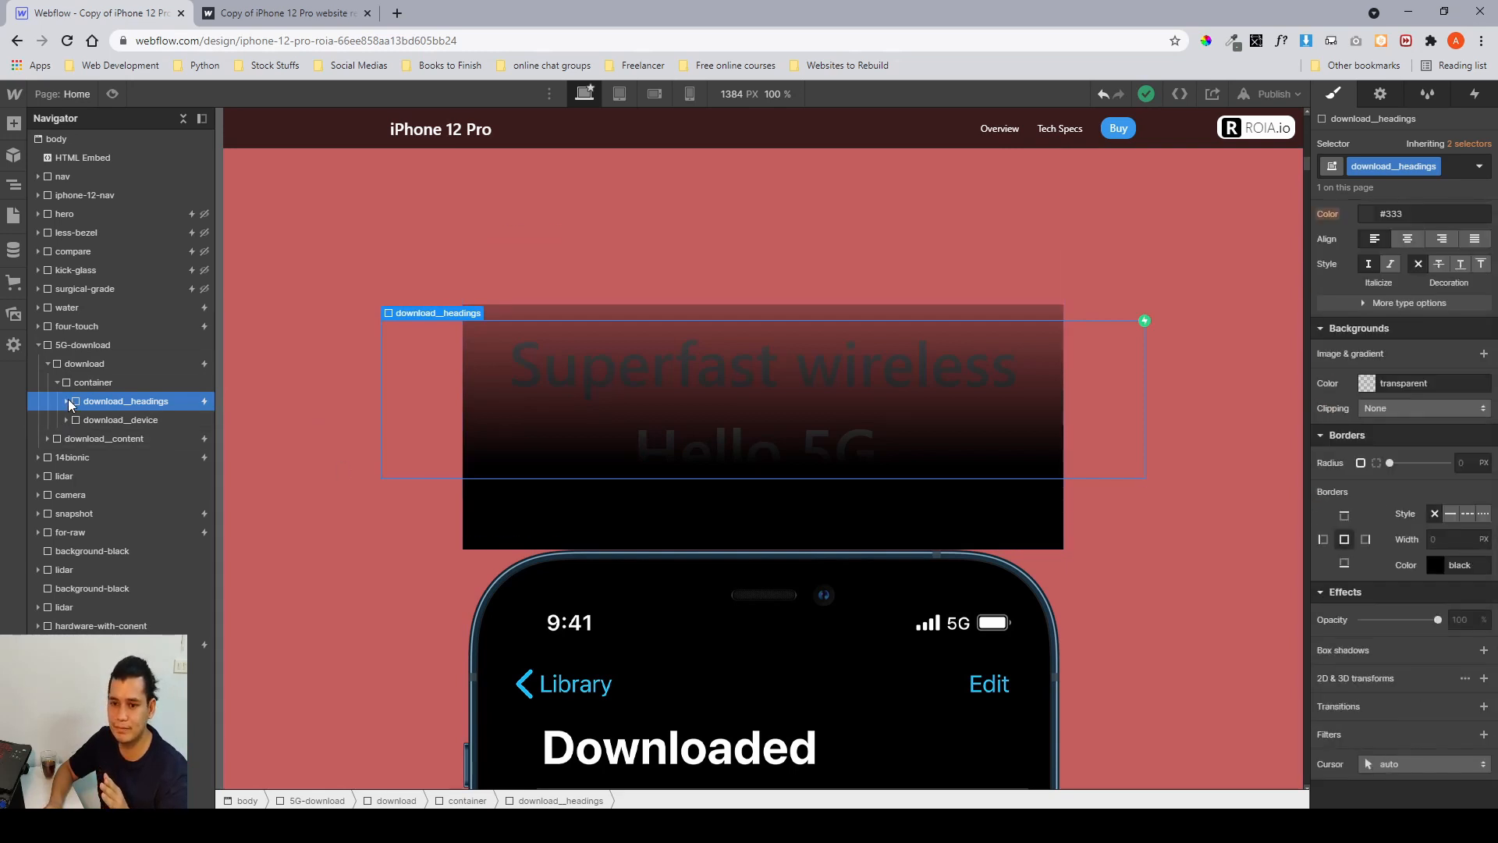
pyautogui.click(67, 401)
pyautogui.click(117, 420)
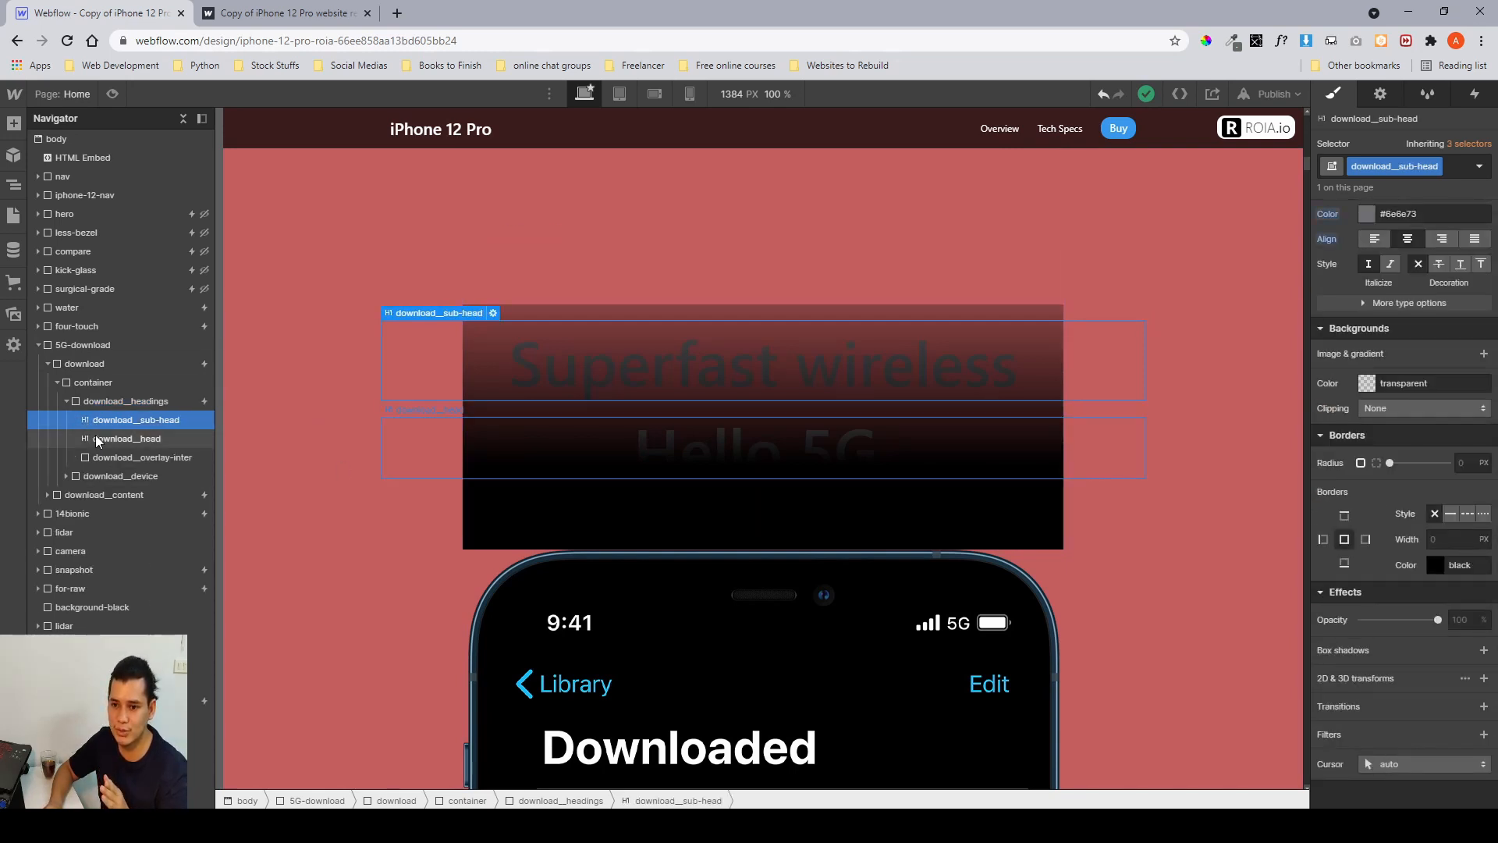
pyautogui.click(96, 437)
pyautogui.click(107, 459)
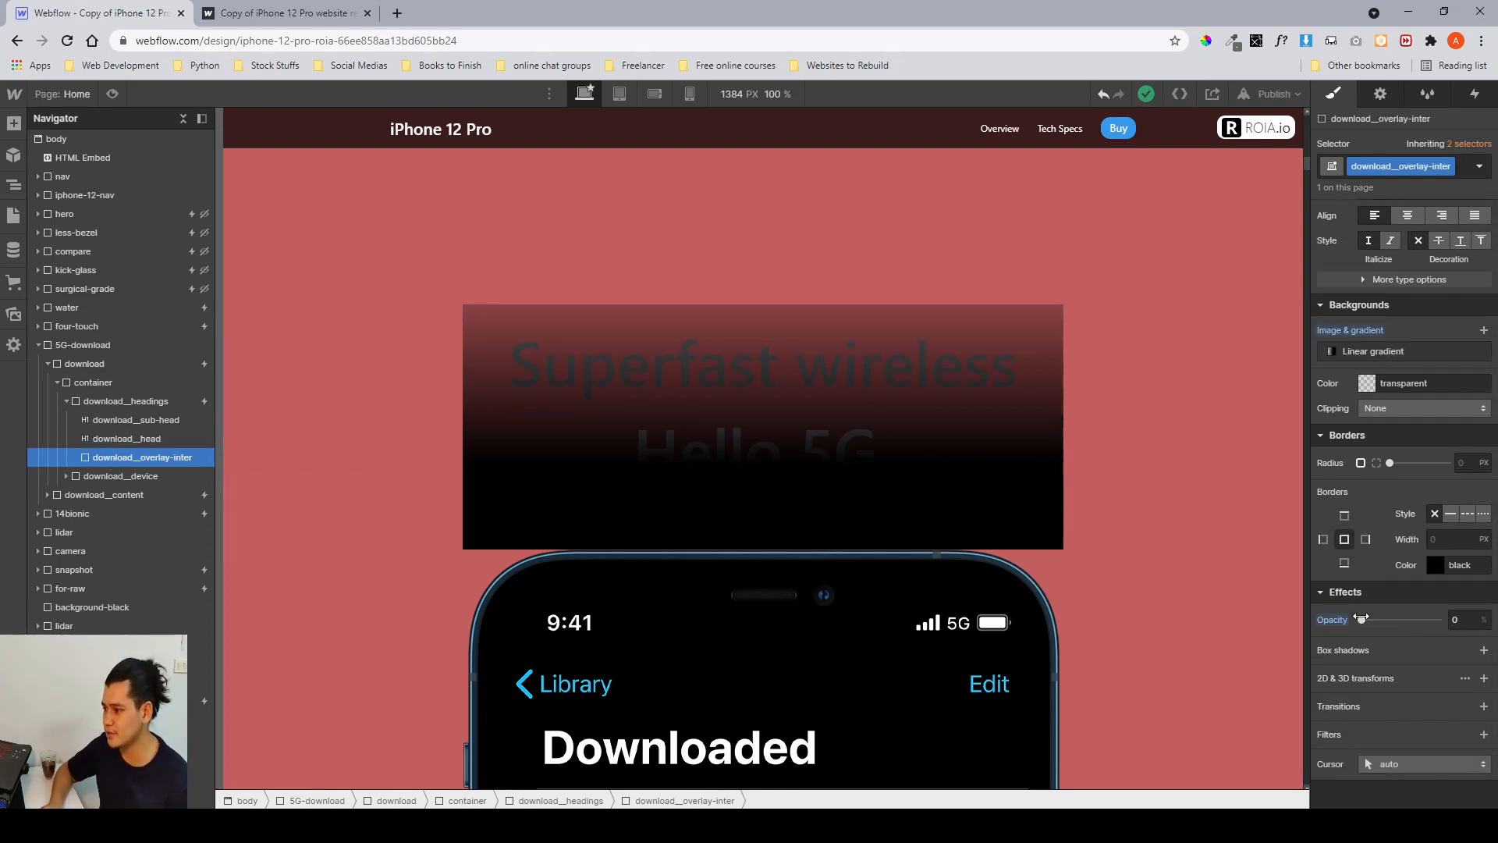
# Inspect the download__device element's width, margin and position settings alongside the phone mockup.
pyautogui.moveTo(1362, 620)
pyautogui.mouseDown()
pyautogui.moveTo(1426, 636)
pyautogui.moveTo(1342, 620)
pyautogui.mouseUp()
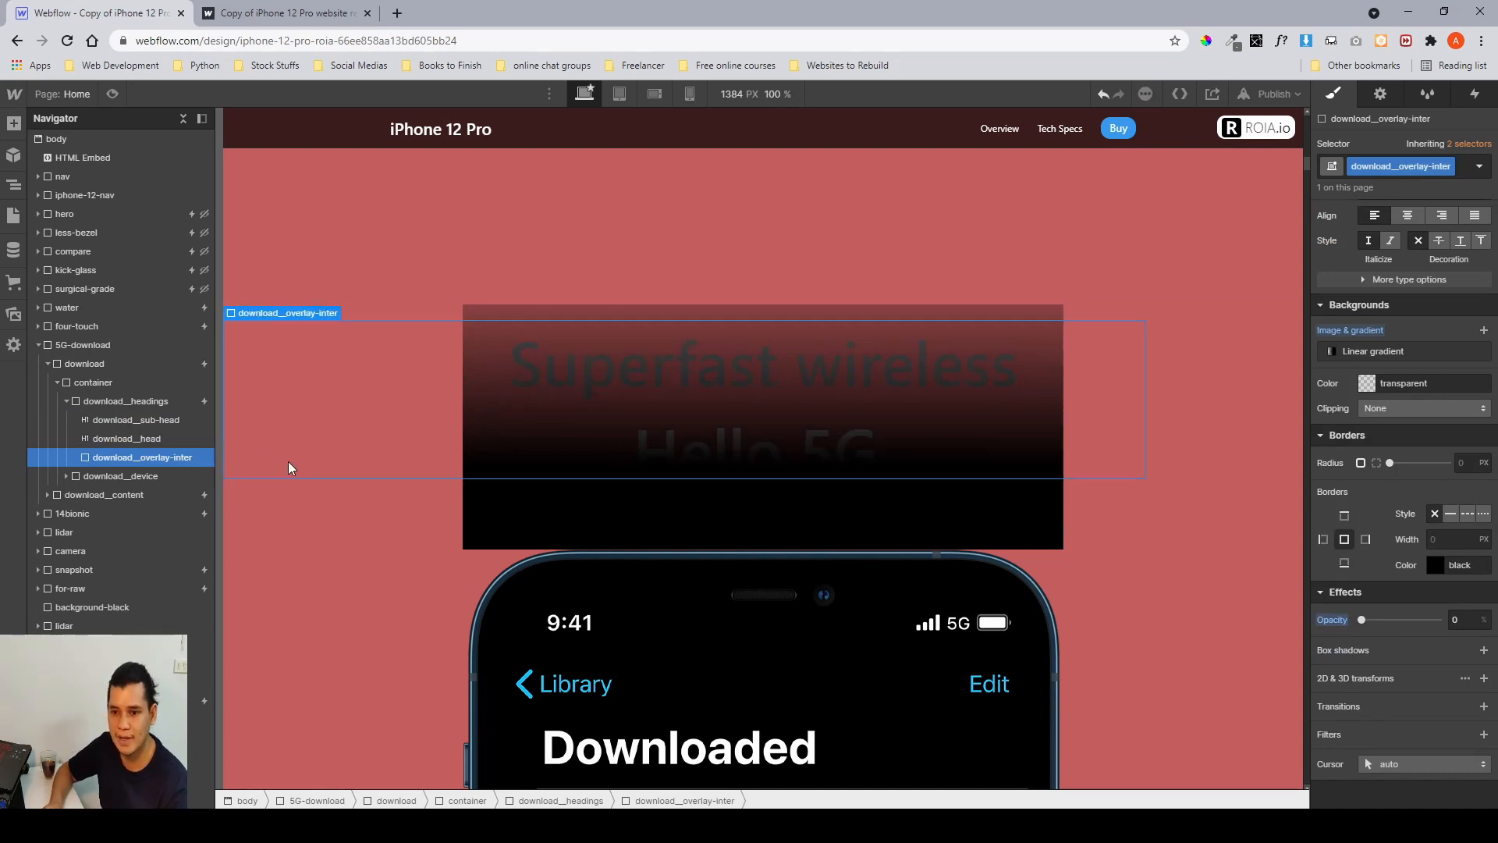
pyautogui.click(78, 402)
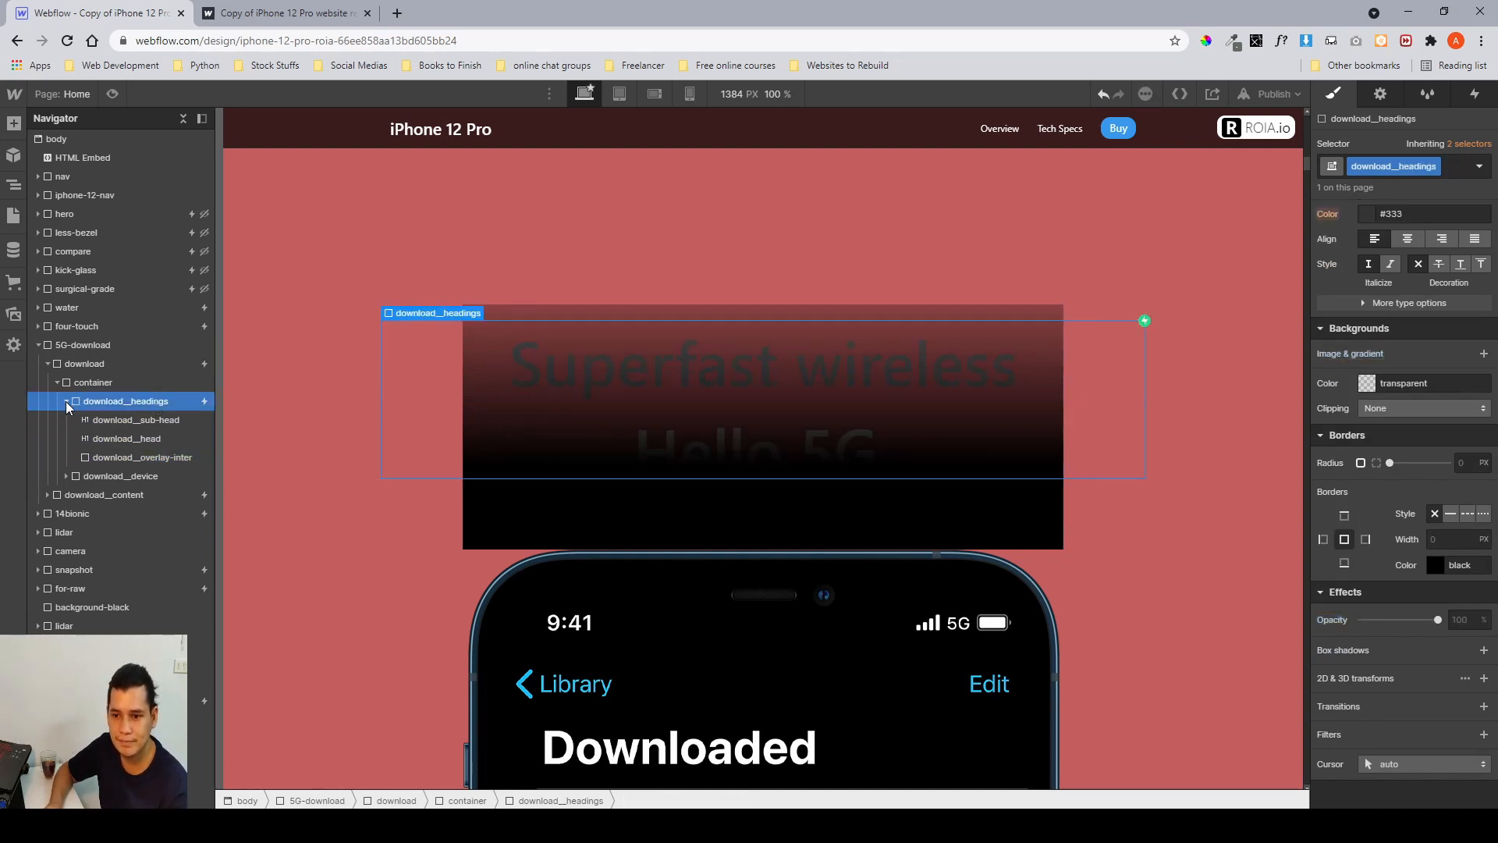
pyautogui.click(67, 402)
pyautogui.scroll(10, 1364, 437)
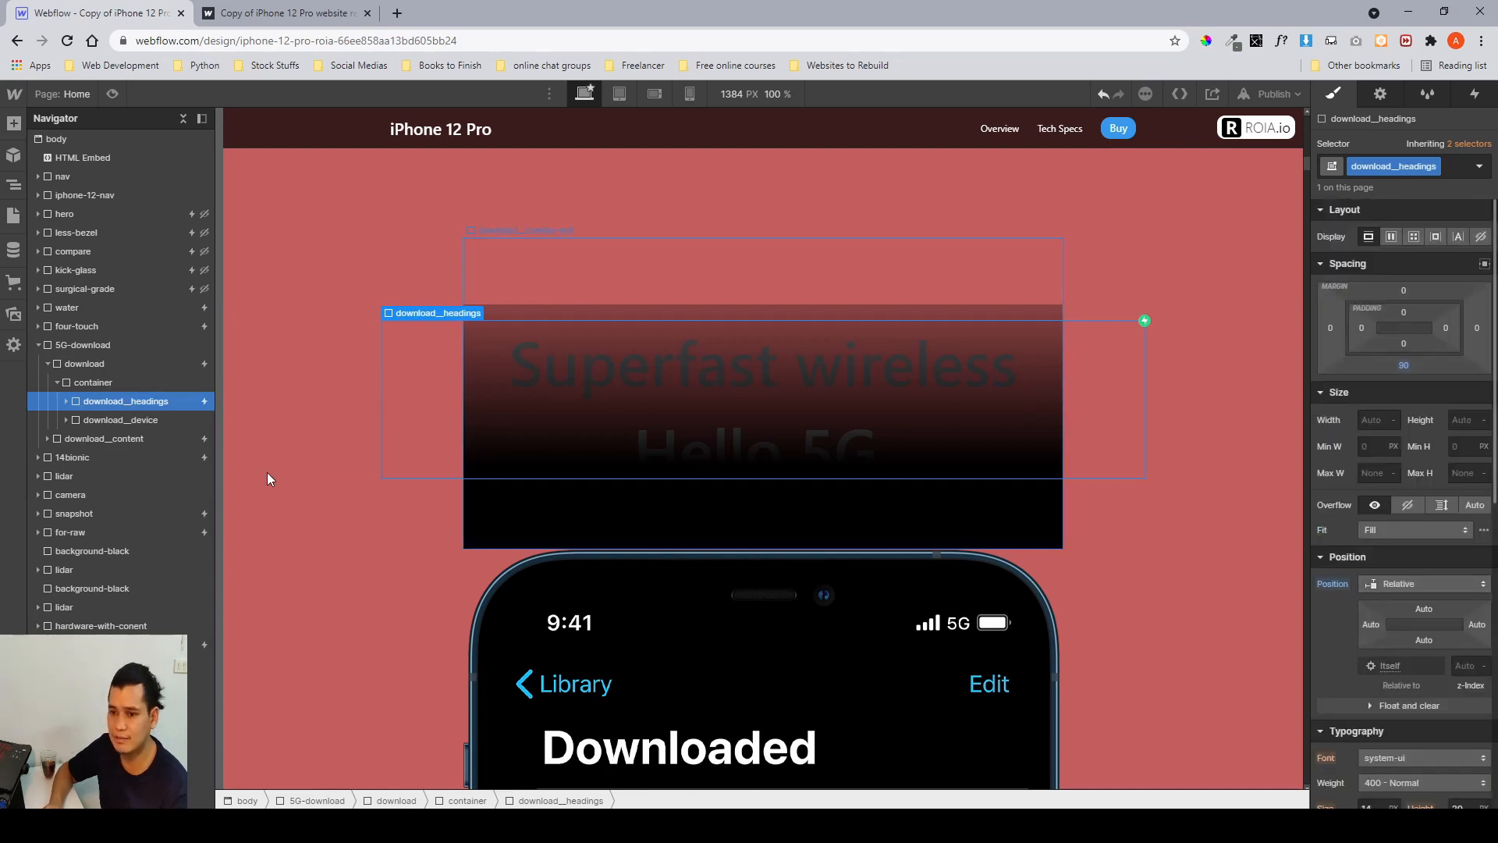
pyautogui.click(134, 423)
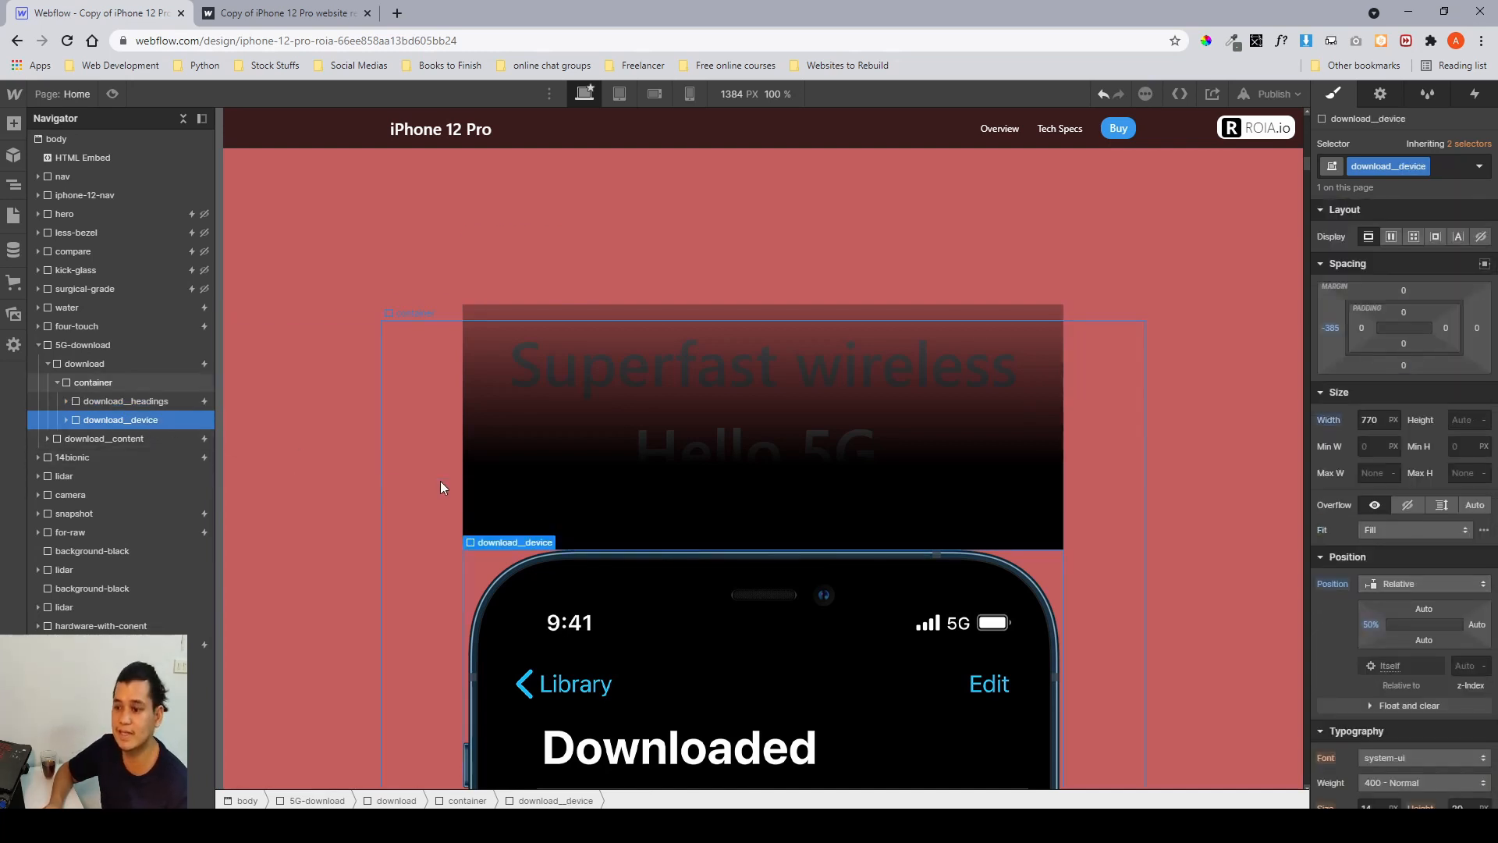
pyautogui.scroll(-2, 621, 439)
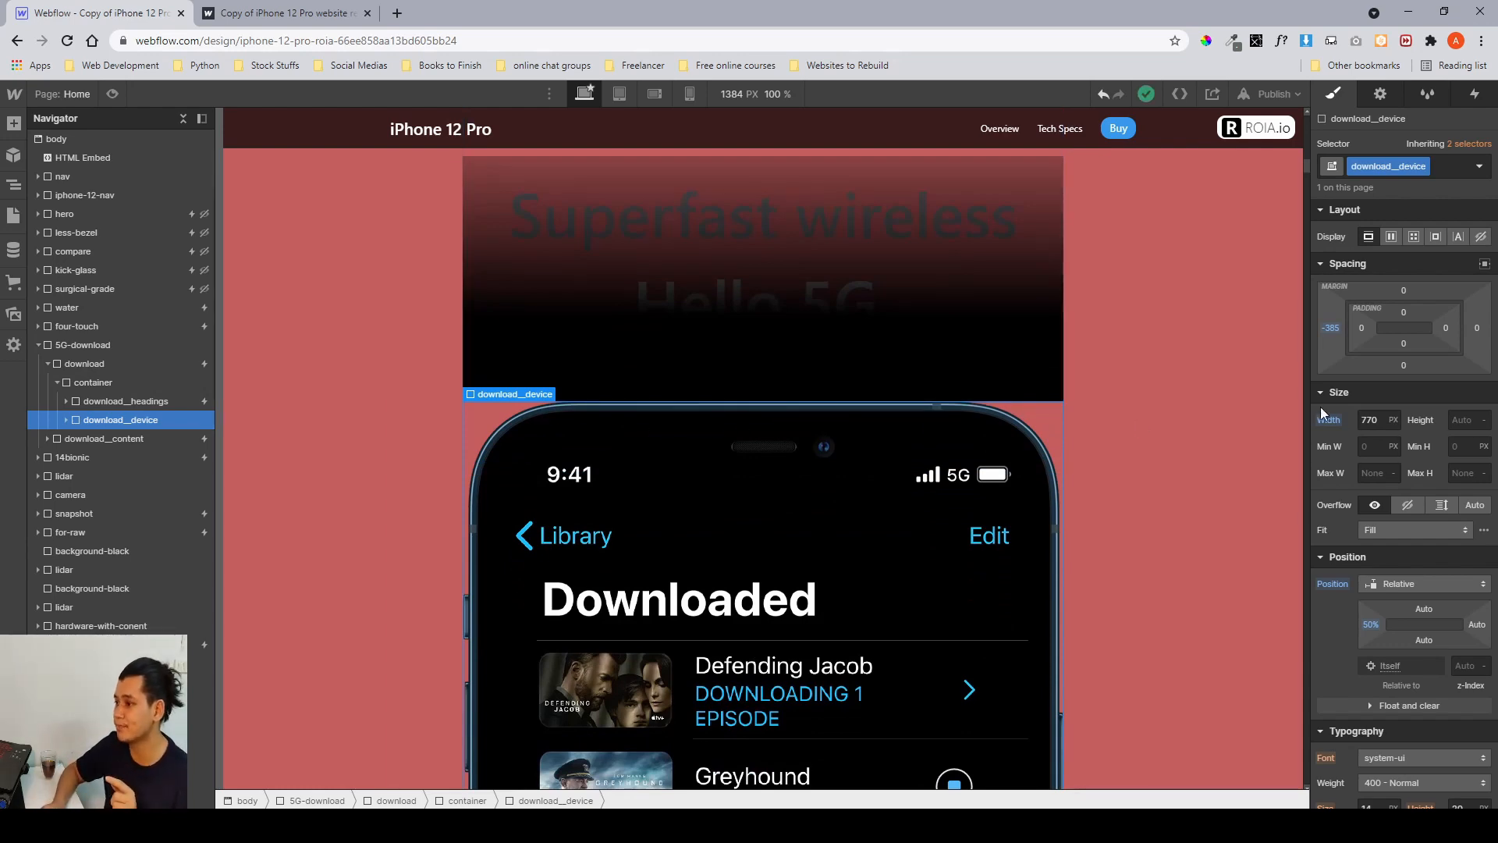
pyautogui.scroll(-1, 1347, 367)
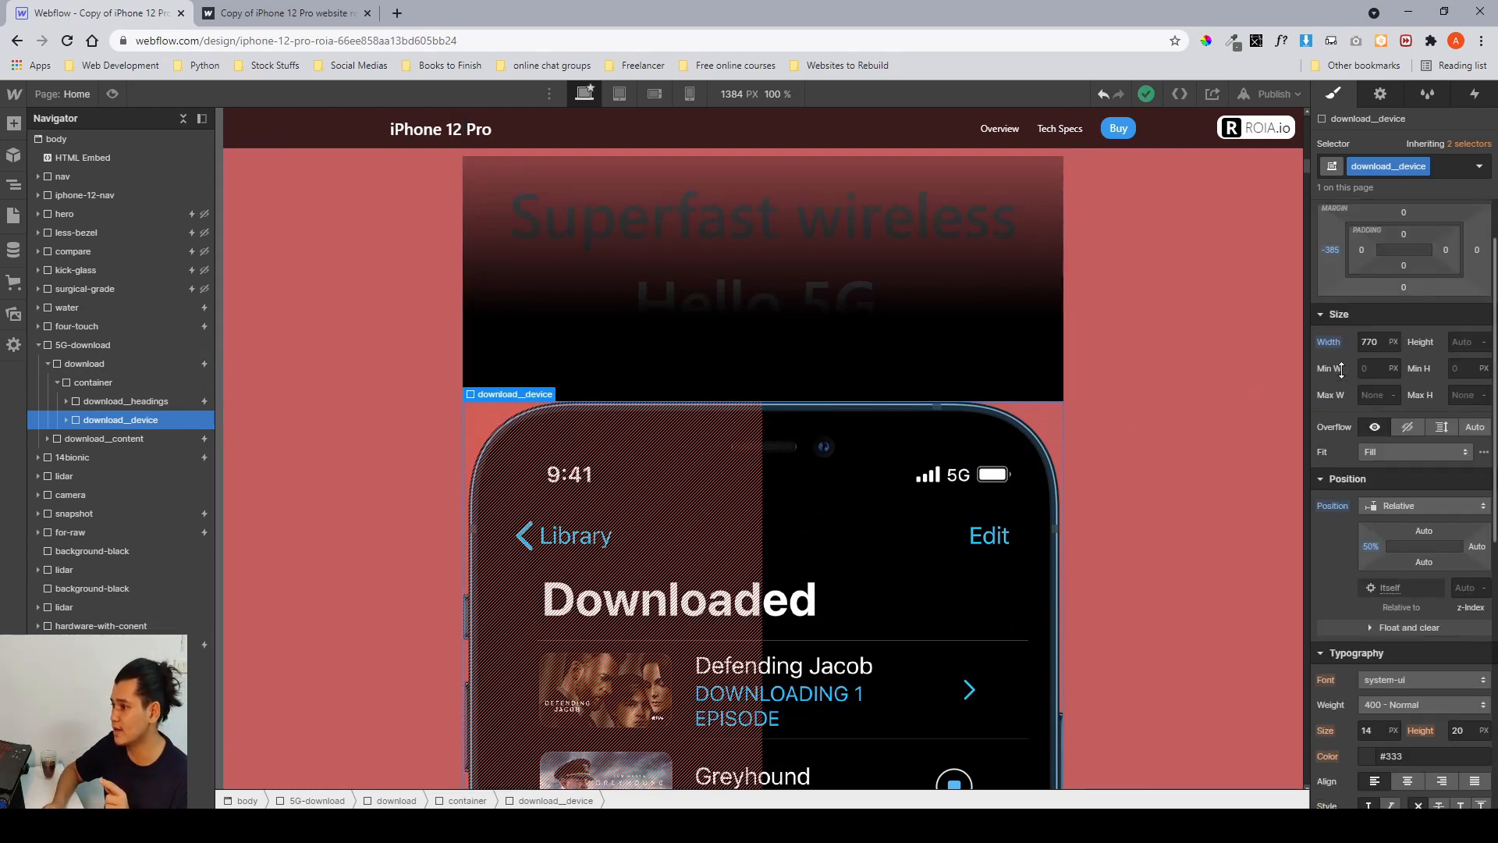
pyautogui.click(1368, 341)
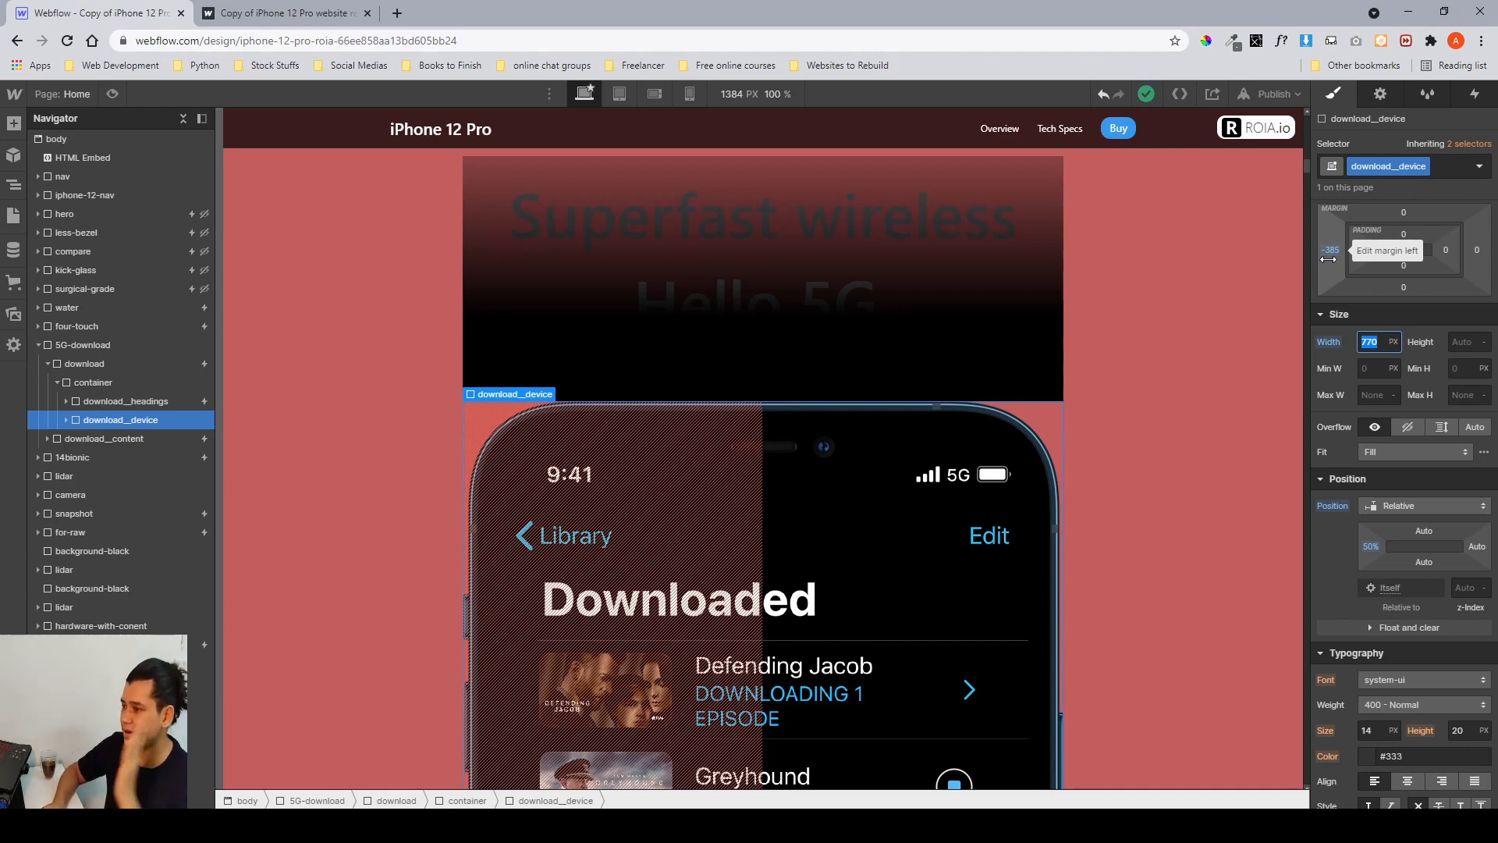
pyautogui.scroll(-7, 1367, 423)
pyautogui.scroll(8, 1367, 423)
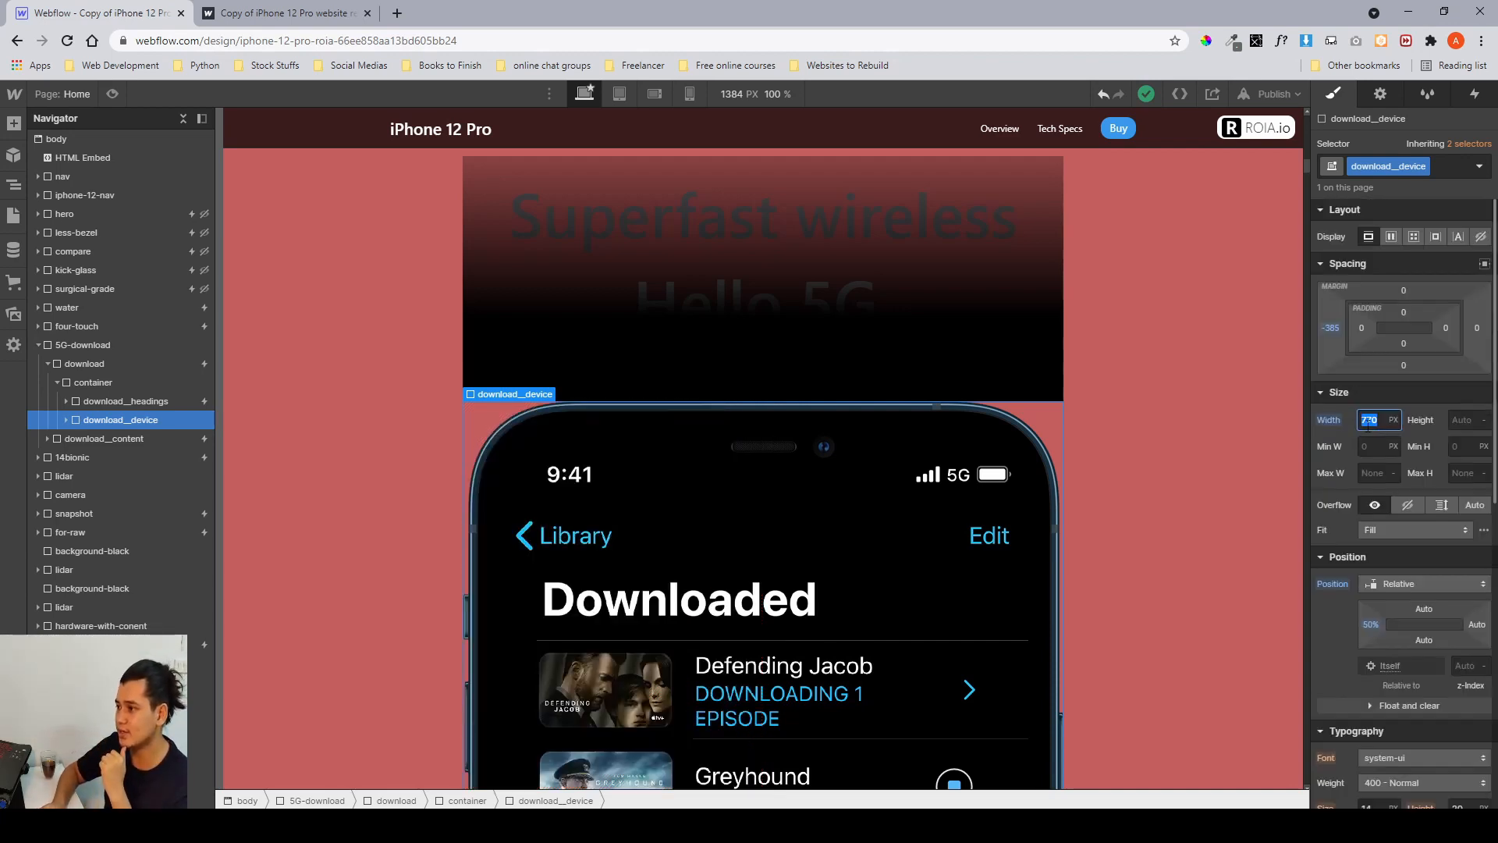
pyautogui.scroll(-4, 667, 334)
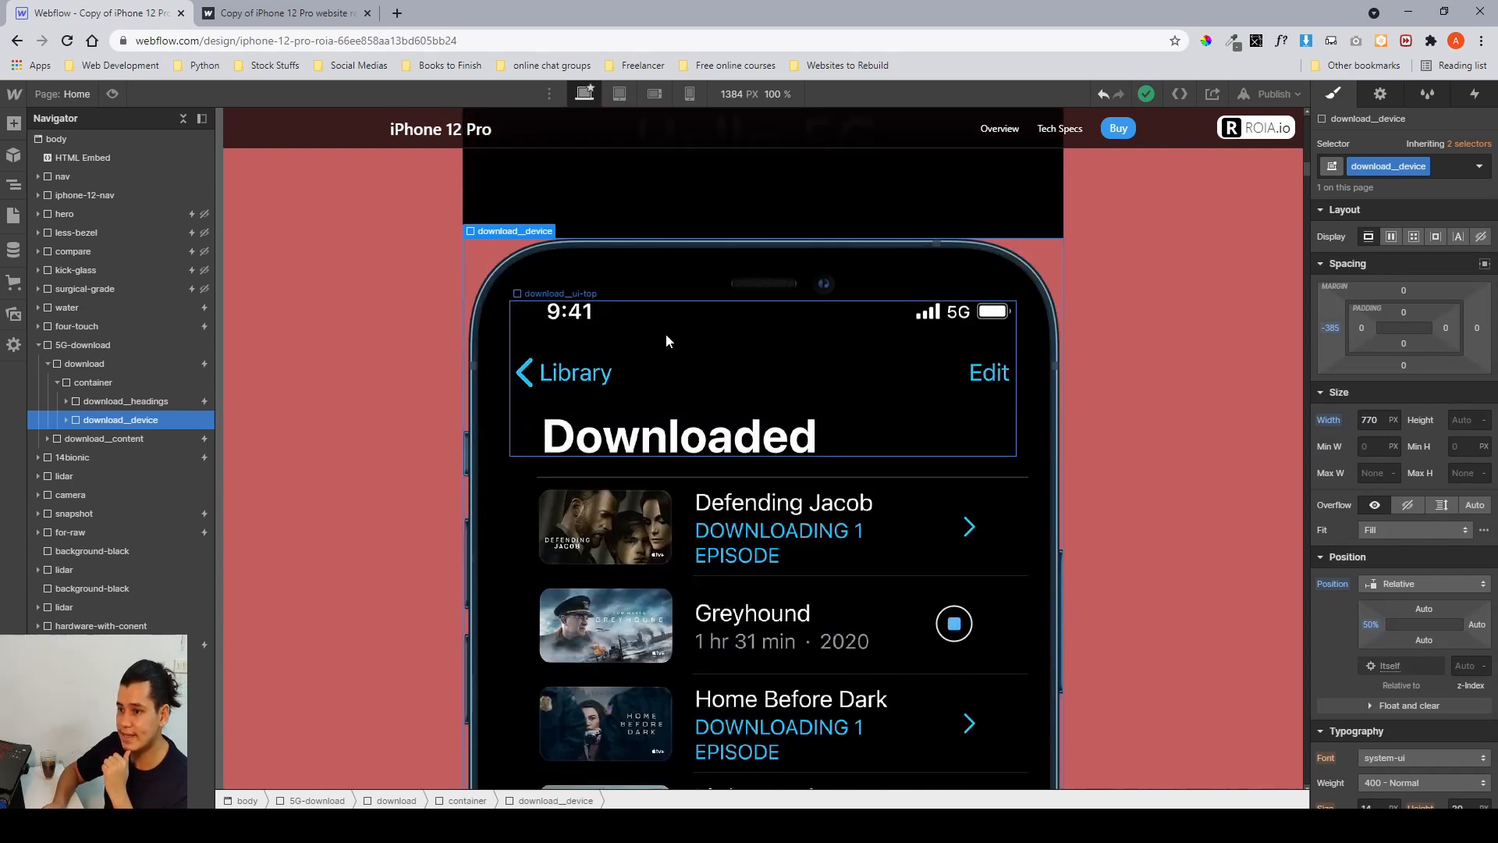
pyautogui.scroll(2, 685, 370)
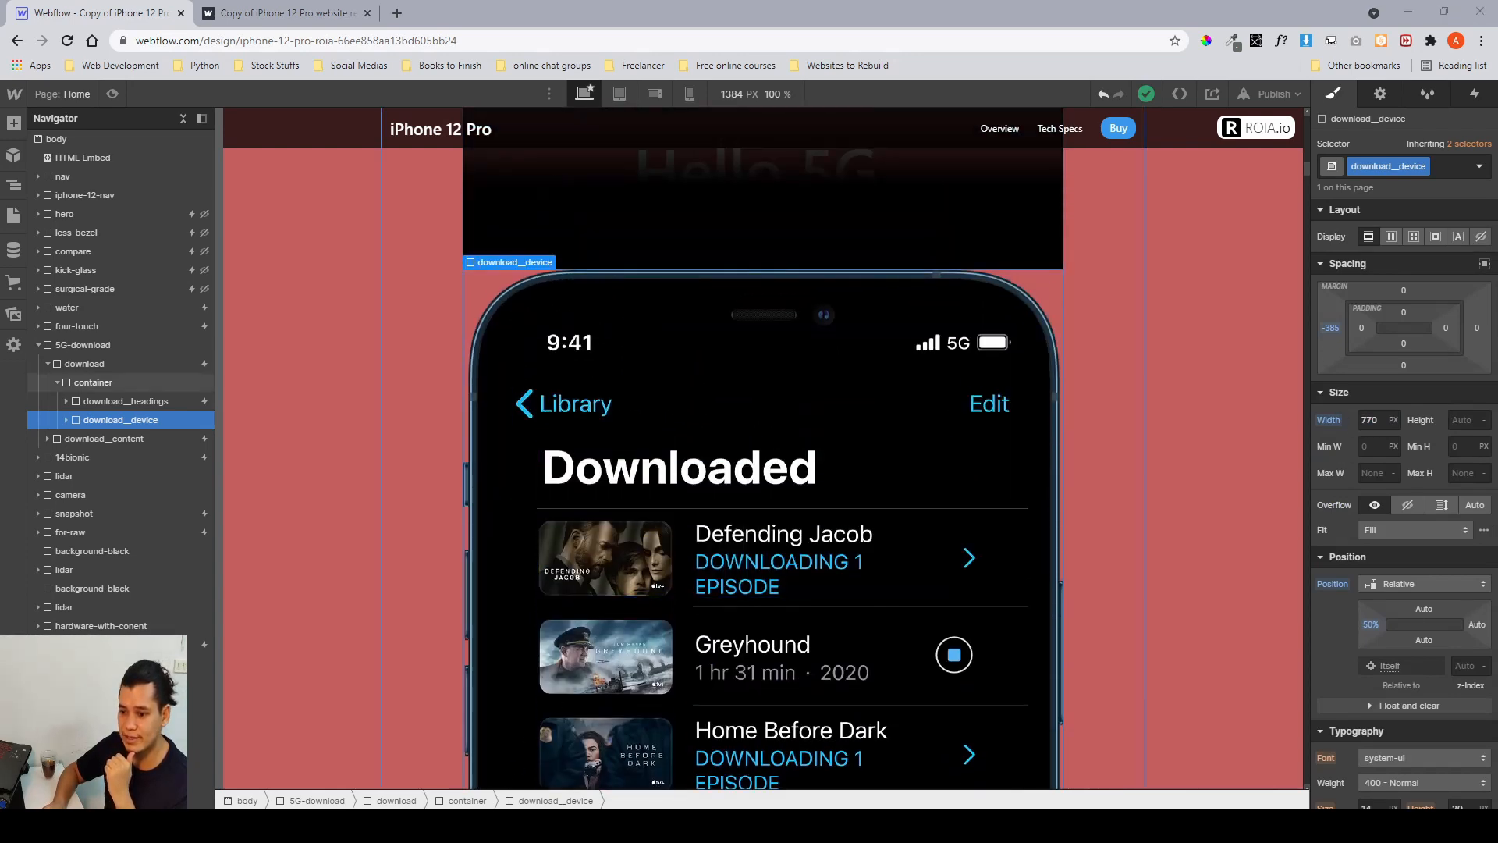
# Switch to Figma and inspect the downloaded-movie rows inside the phone mockup design.
pyautogui.click(478, 826)
pyautogui.hscroll(15, 1091, 425)
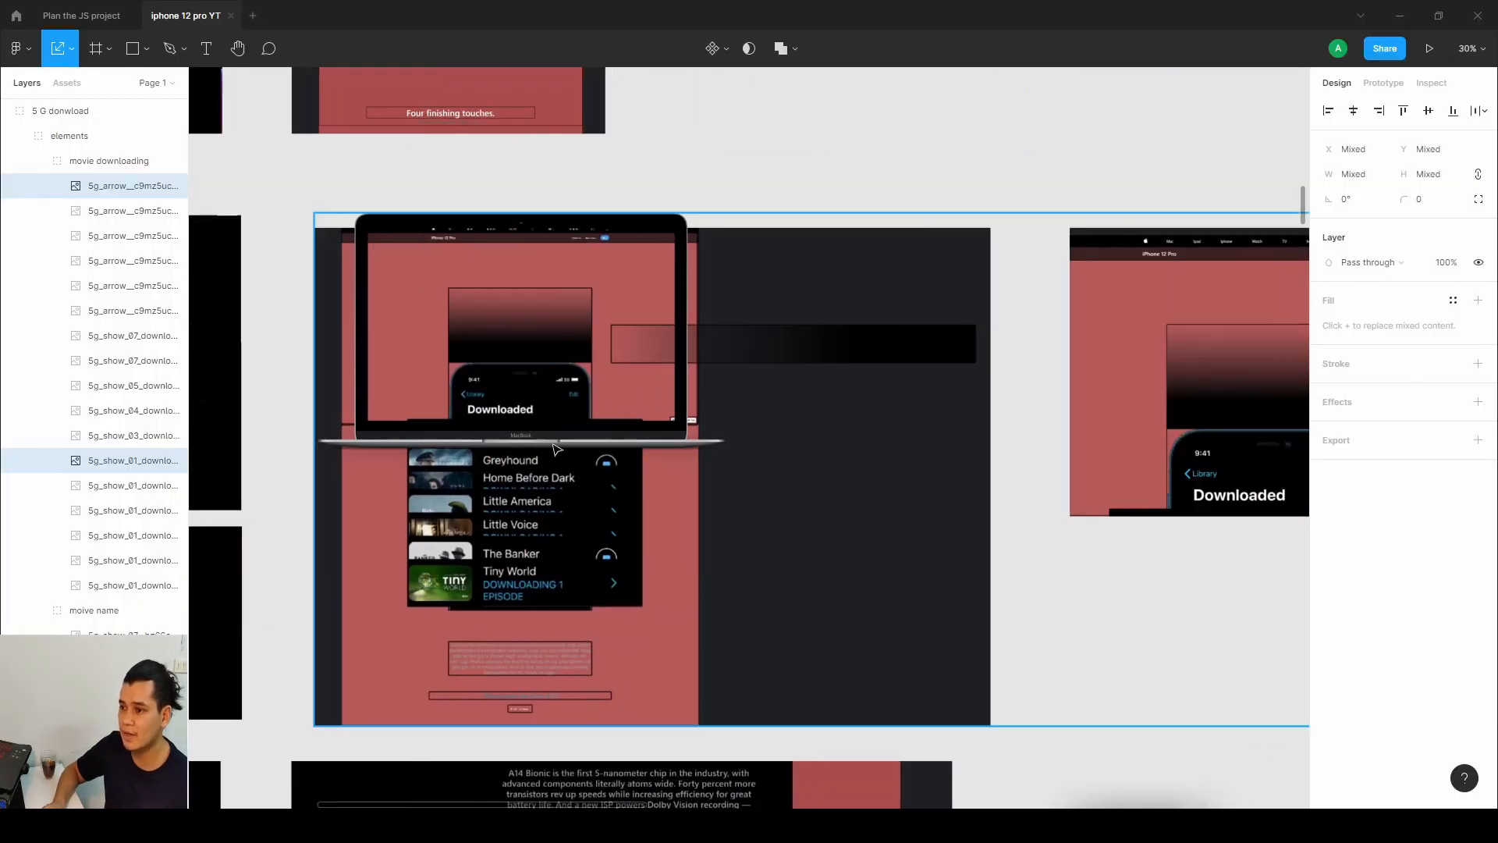
pyautogui.hscroll(15, 443, 450)
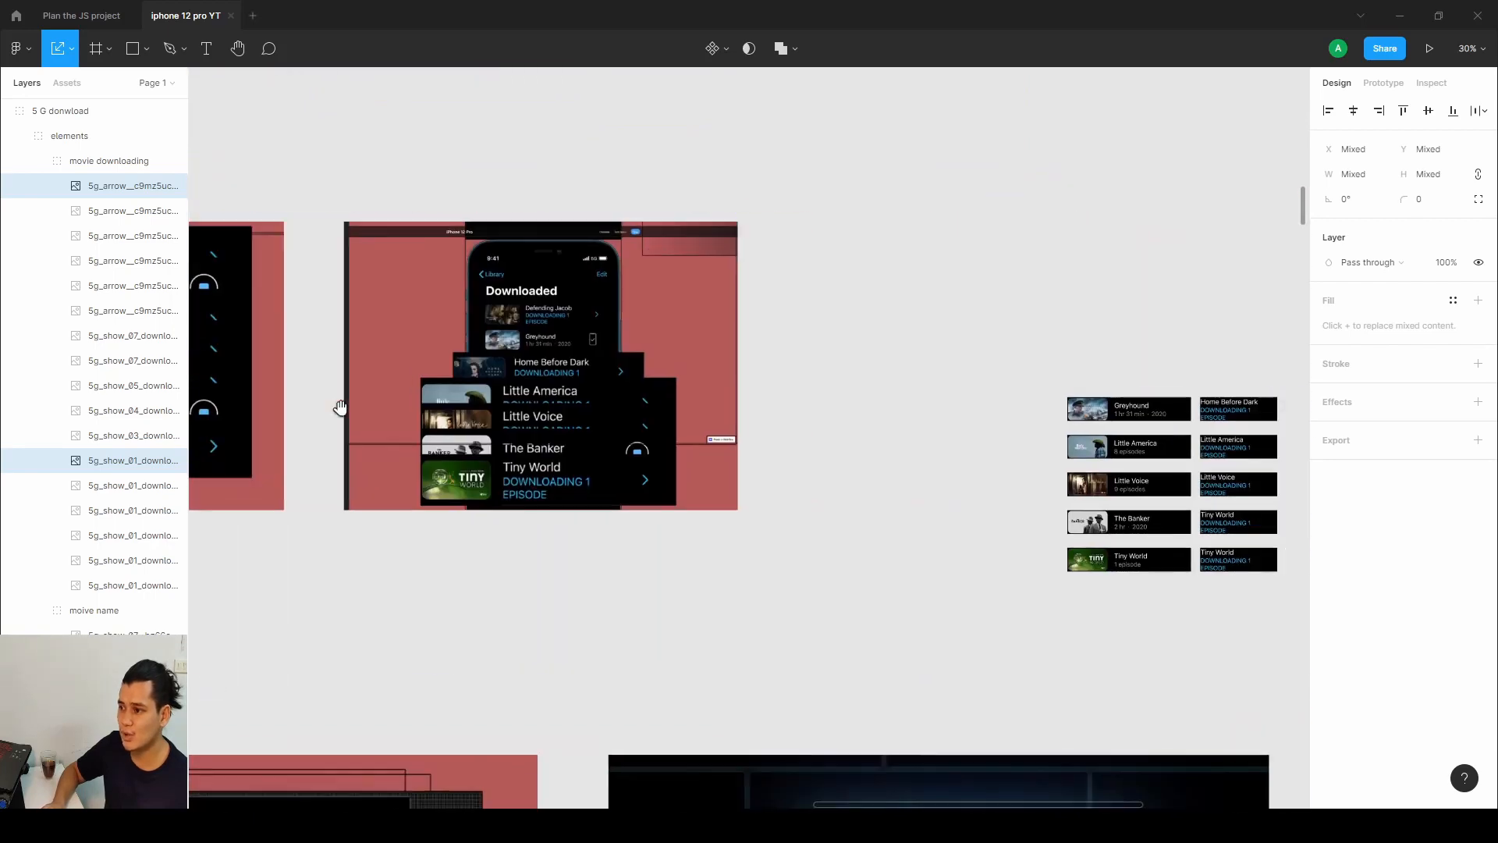
pyautogui.doubleClick(888, 320)
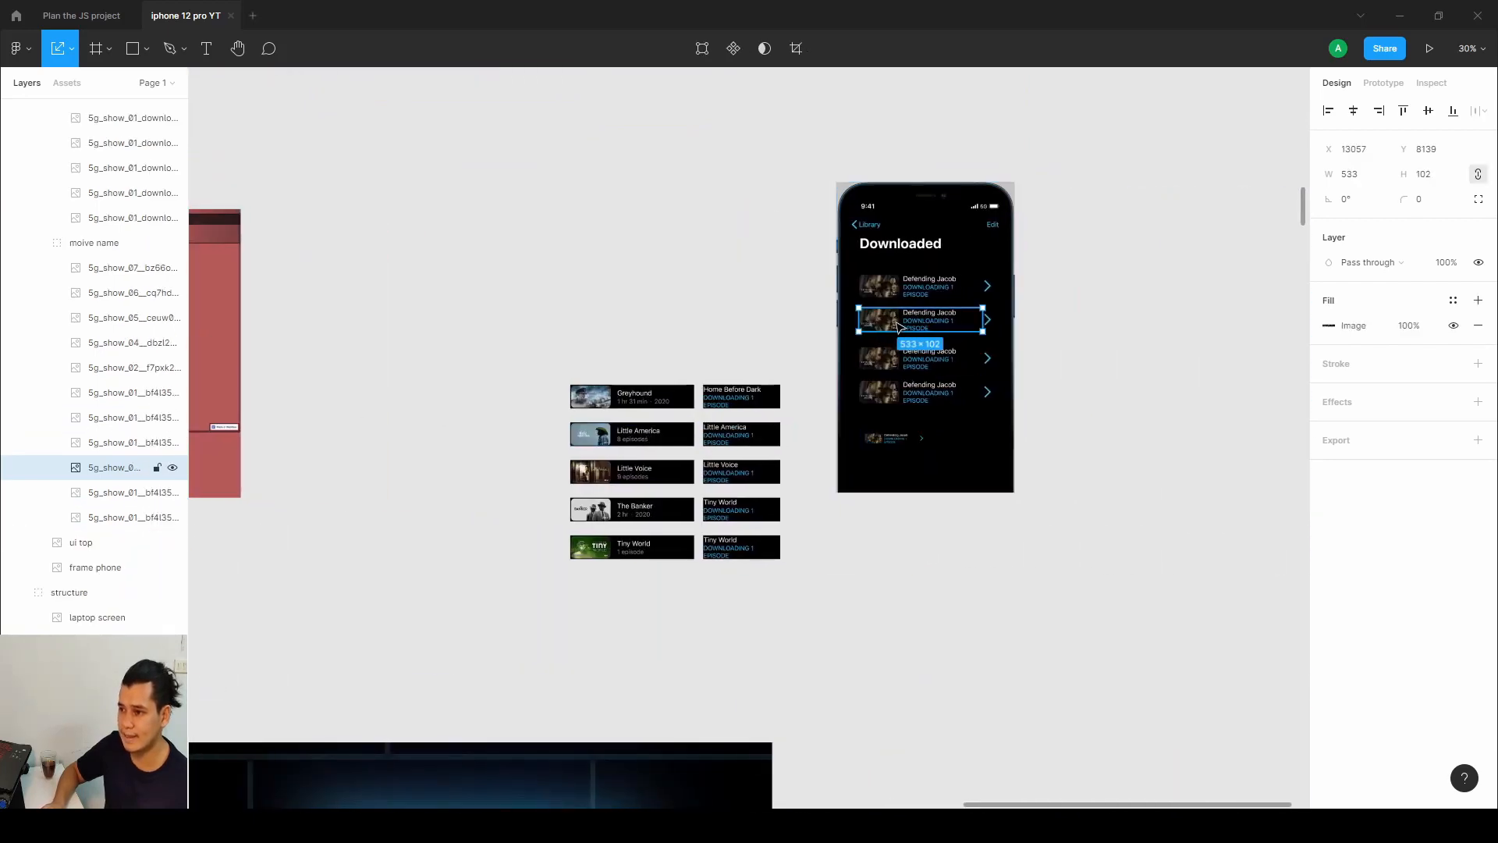
pyautogui.click(1294, 329)
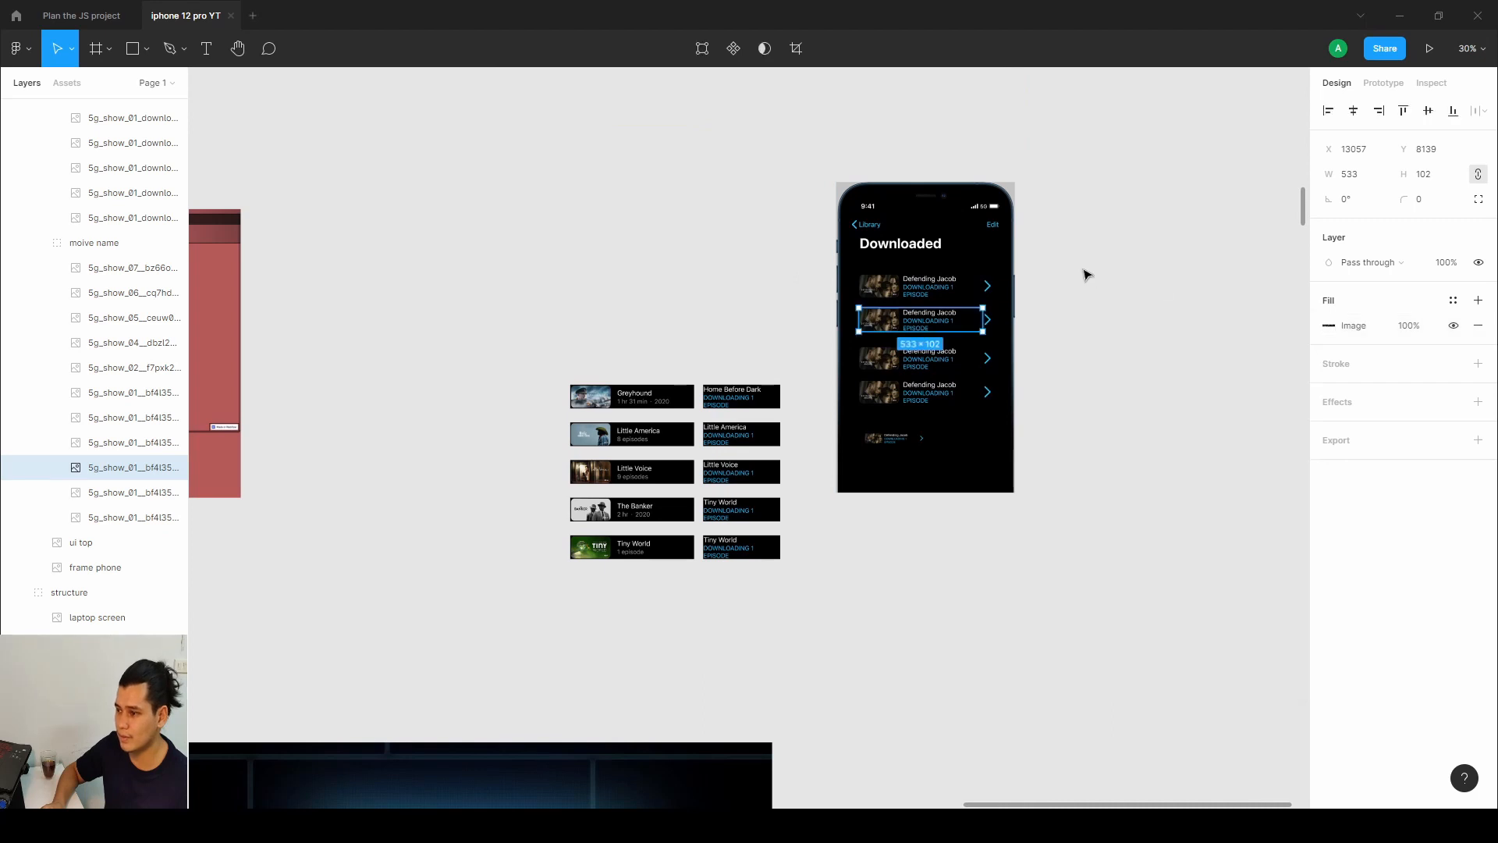
pyautogui.click(1087, 275)
# Undo the recent edits to return the phone mockup to its separated layers.
pyautogui.hotkey('ctrl', 'z')
pyautogui.hotkey('ctrl', 'z')
pyautogui.hotkey('ctrl', 'z')
pyautogui.hotkey('ctrl', 'z')
pyautogui.hotkey('ctrl', 'z')
pyautogui.hotkey('ctrl', 'z')
pyautogui.hotkey('ctrl', 'z')
pyautogui.hotkey('ctrl', 'z')
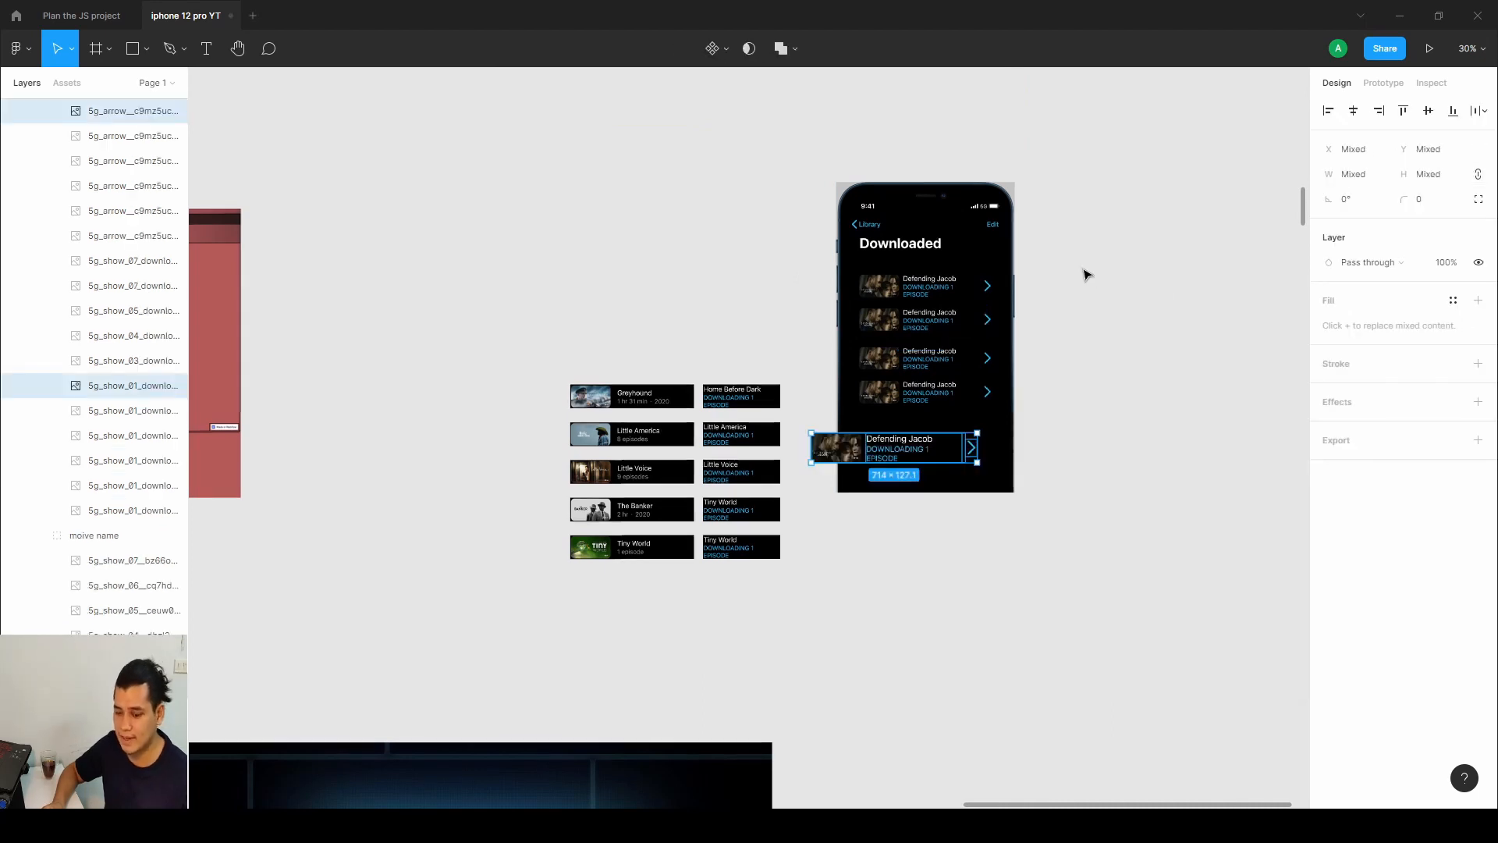
# Select the grey placeholder rectangle next to the black phone frame.
pyautogui.hotkey('ctrl', 'z')
pyautogui.hotkey('ctrl', 'z')
pyautogui.hotkey('ctrl', 'z')
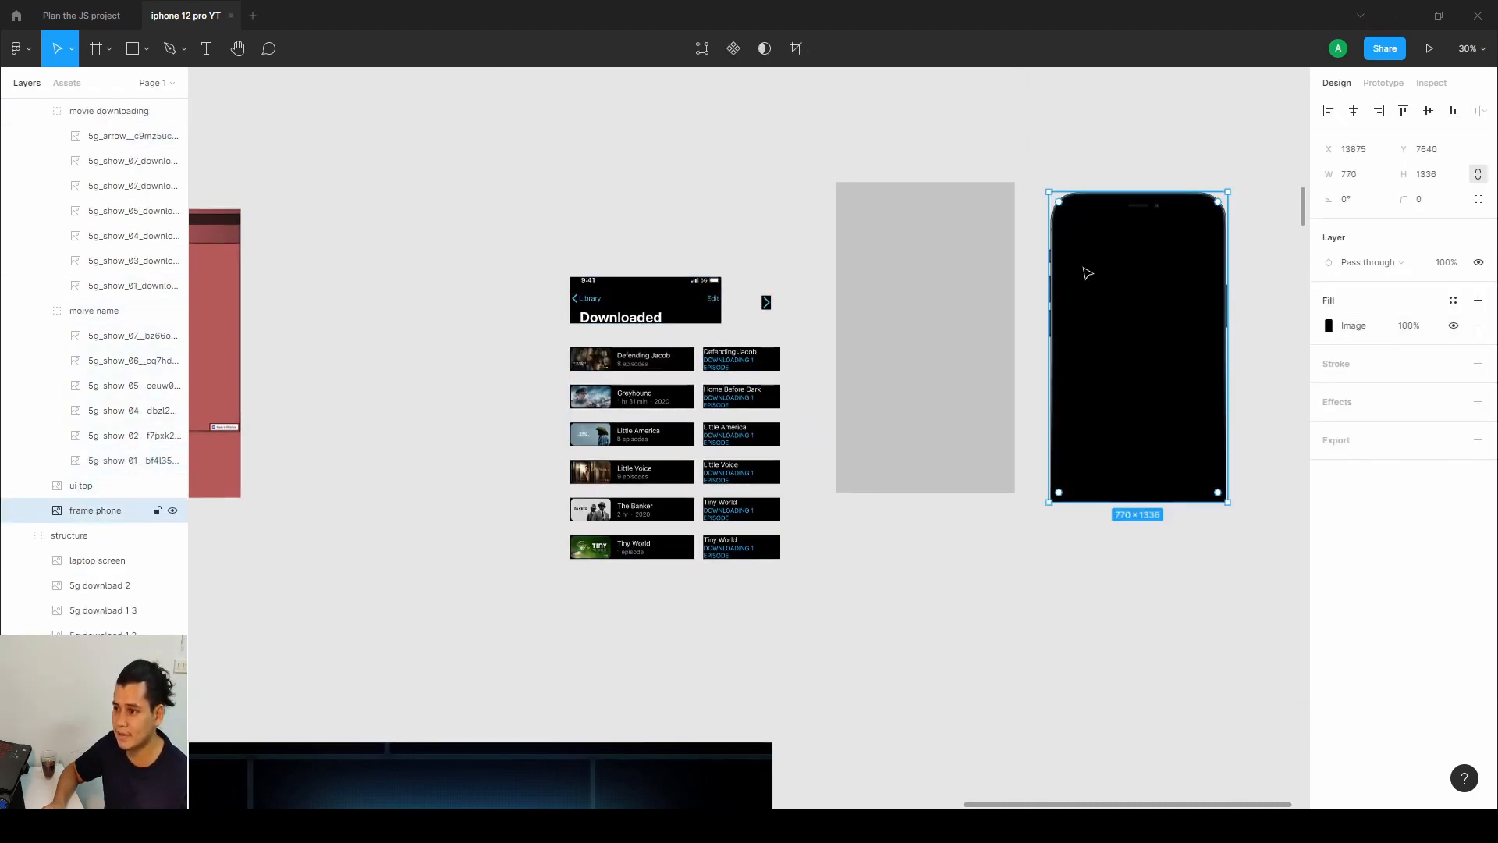
pyautogui.moveTo(965, 361); pyautogui.dragTo(700, 295)
pyautogui.hotkey('ctrl', 'z')
pyautogui.doubleClick(958, 371)
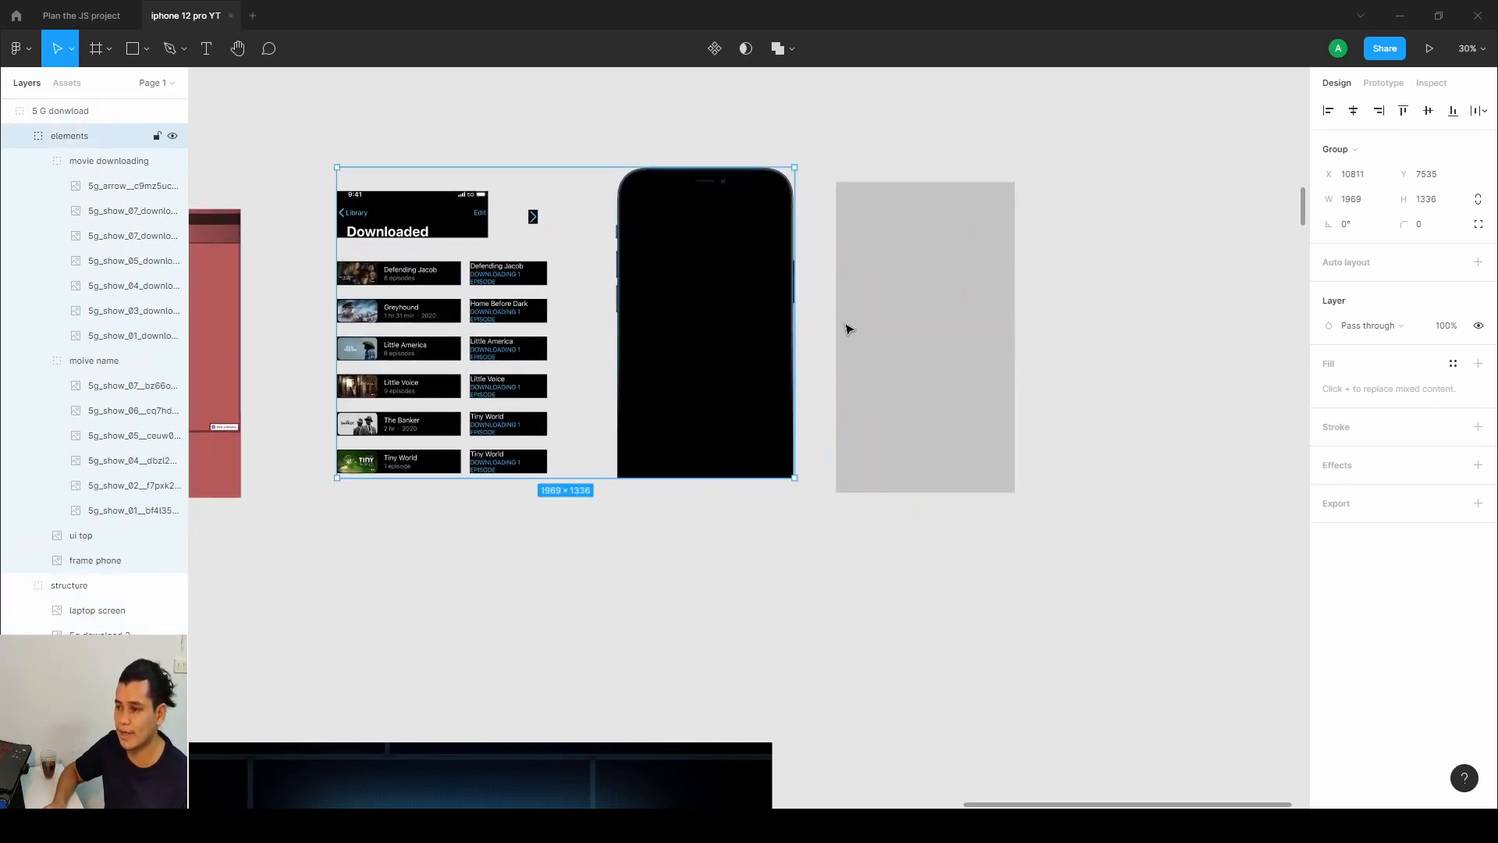
pyautogui.click(868, 323)
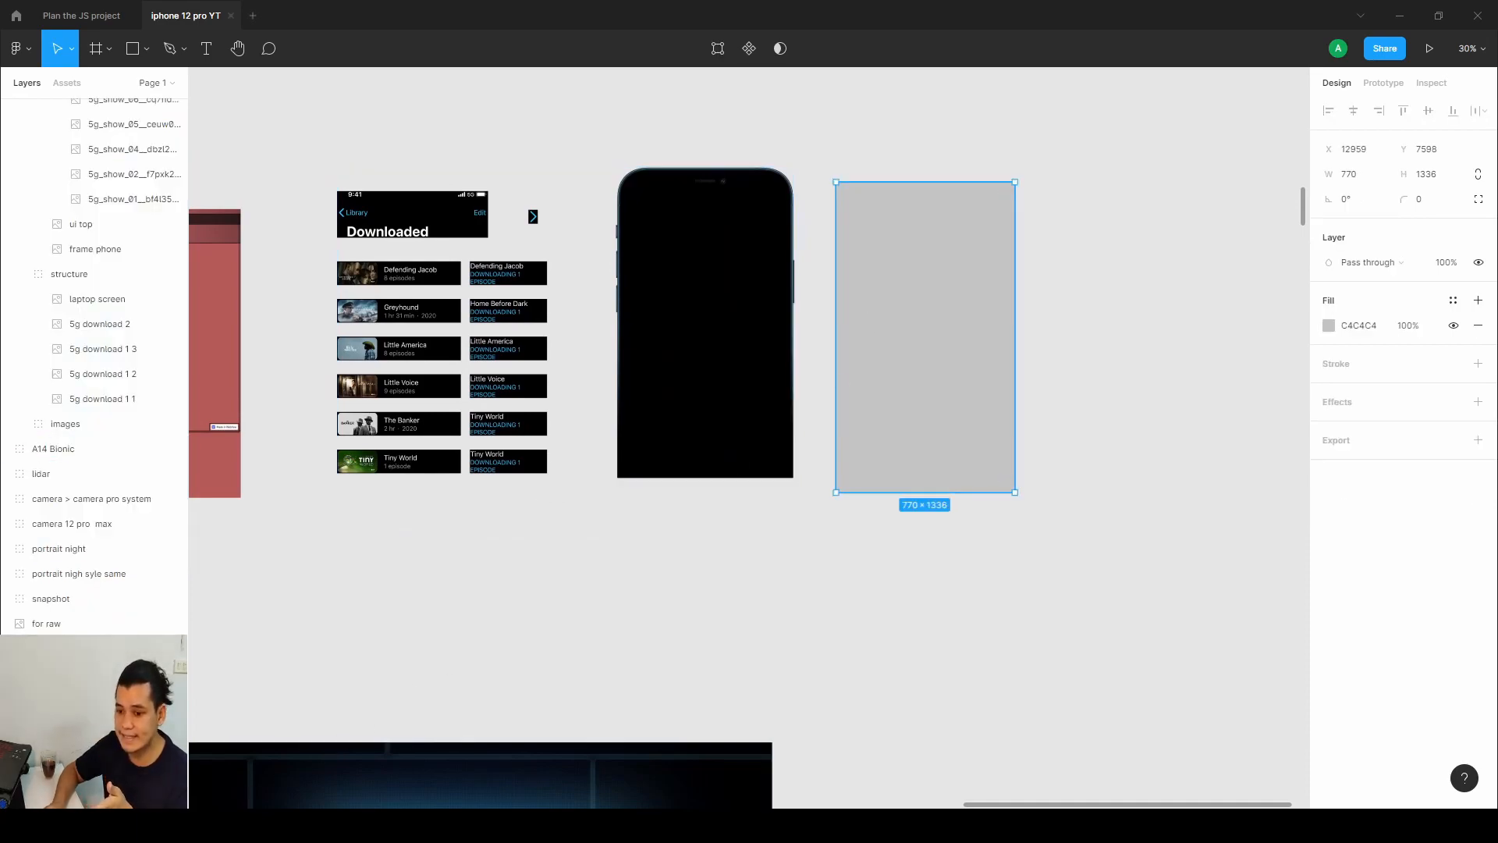
# Back in Webflow, expand download__device and inspect the download__overlay-exit element's position and style settings.
pyautogui.hotkey('alt', 'Tab')
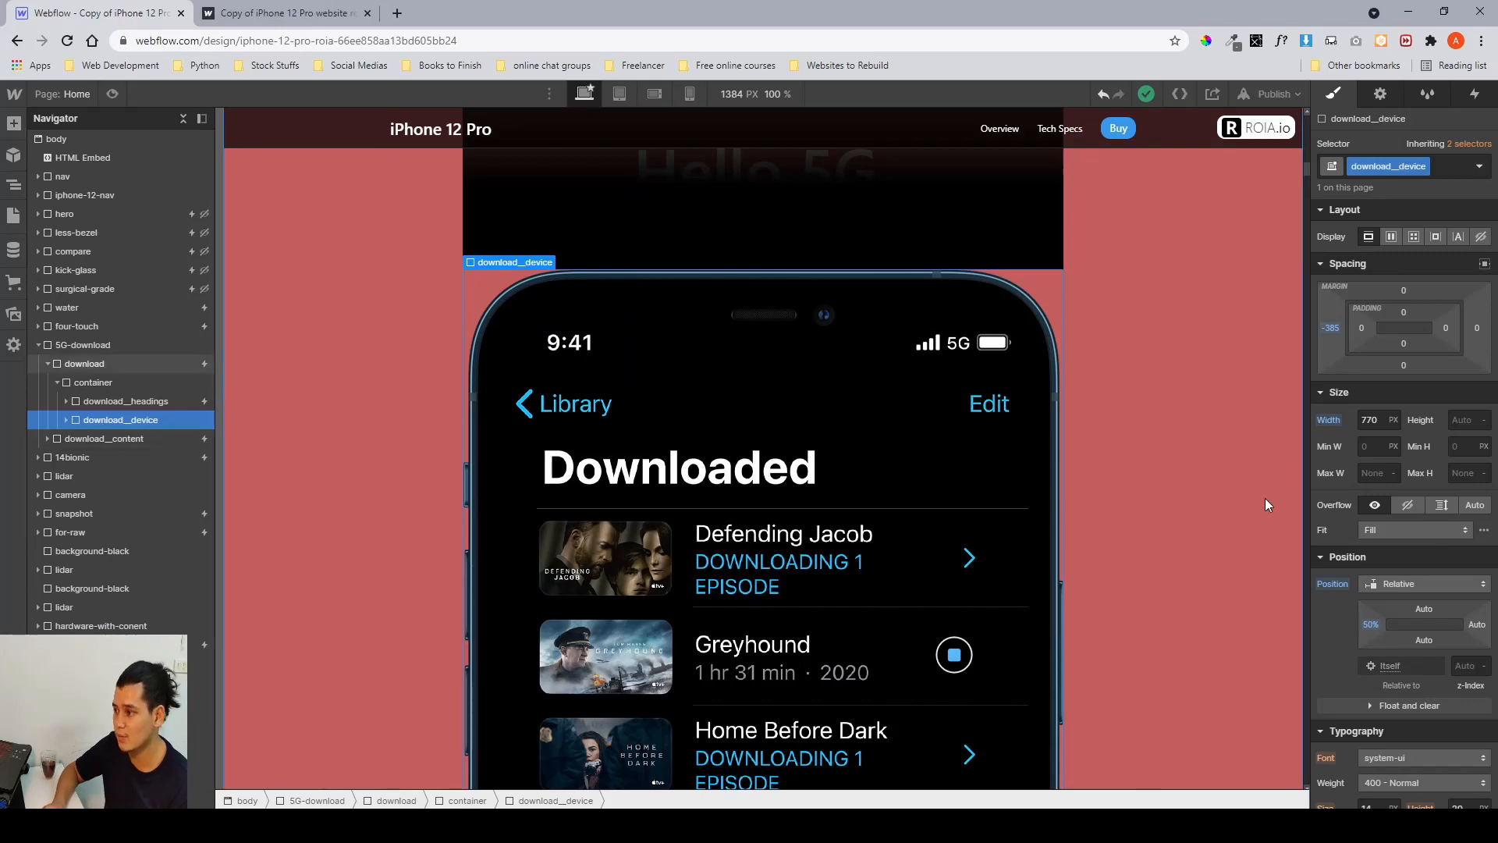
pyautogui.scroll(-1, 1265, 497)
pyautogui.scroll(2, 1114, 541)
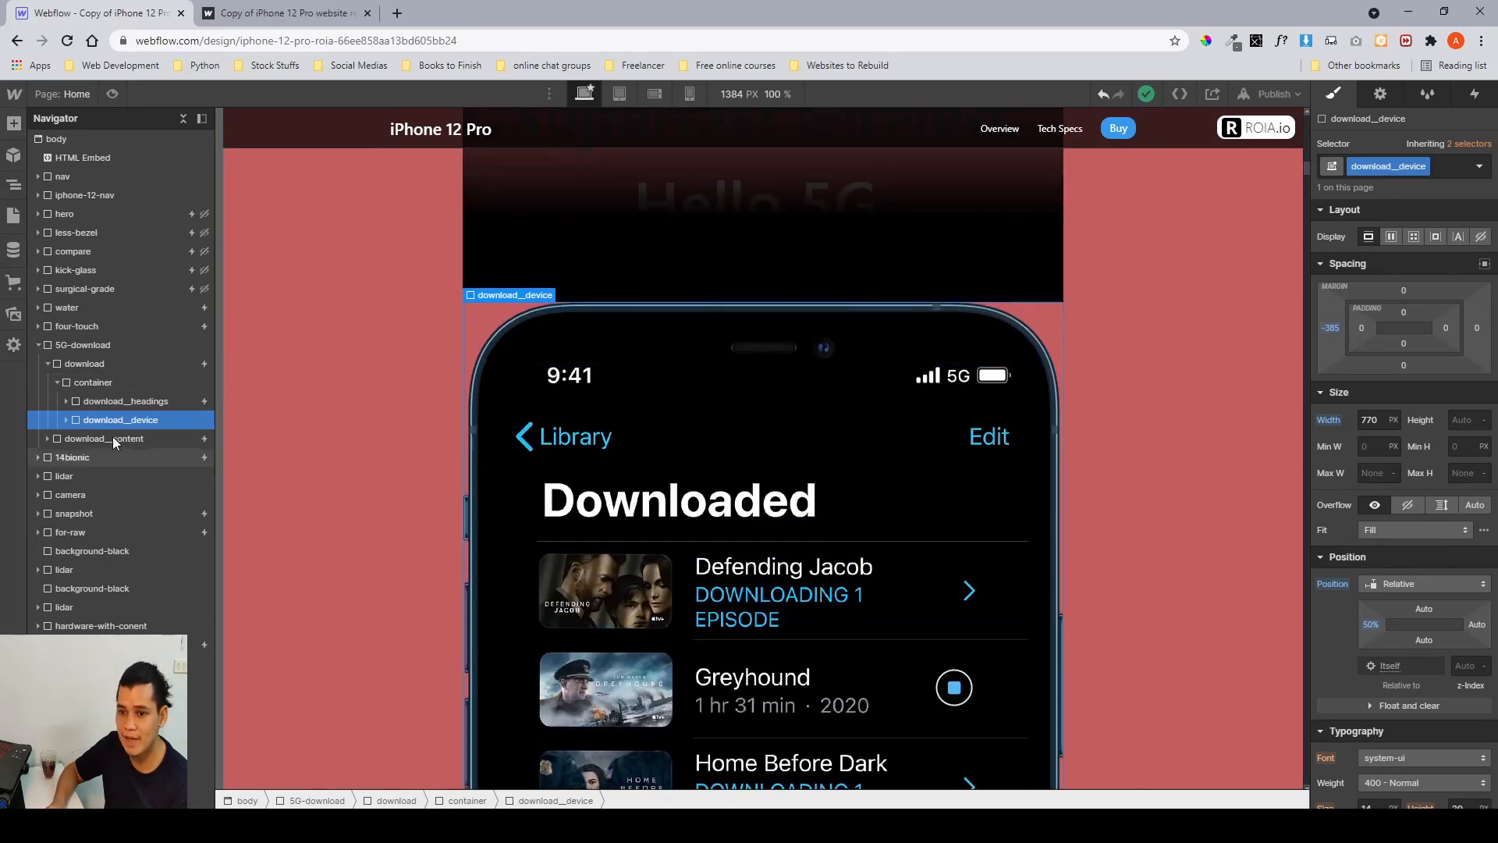
pyautogui.click(67, 420)
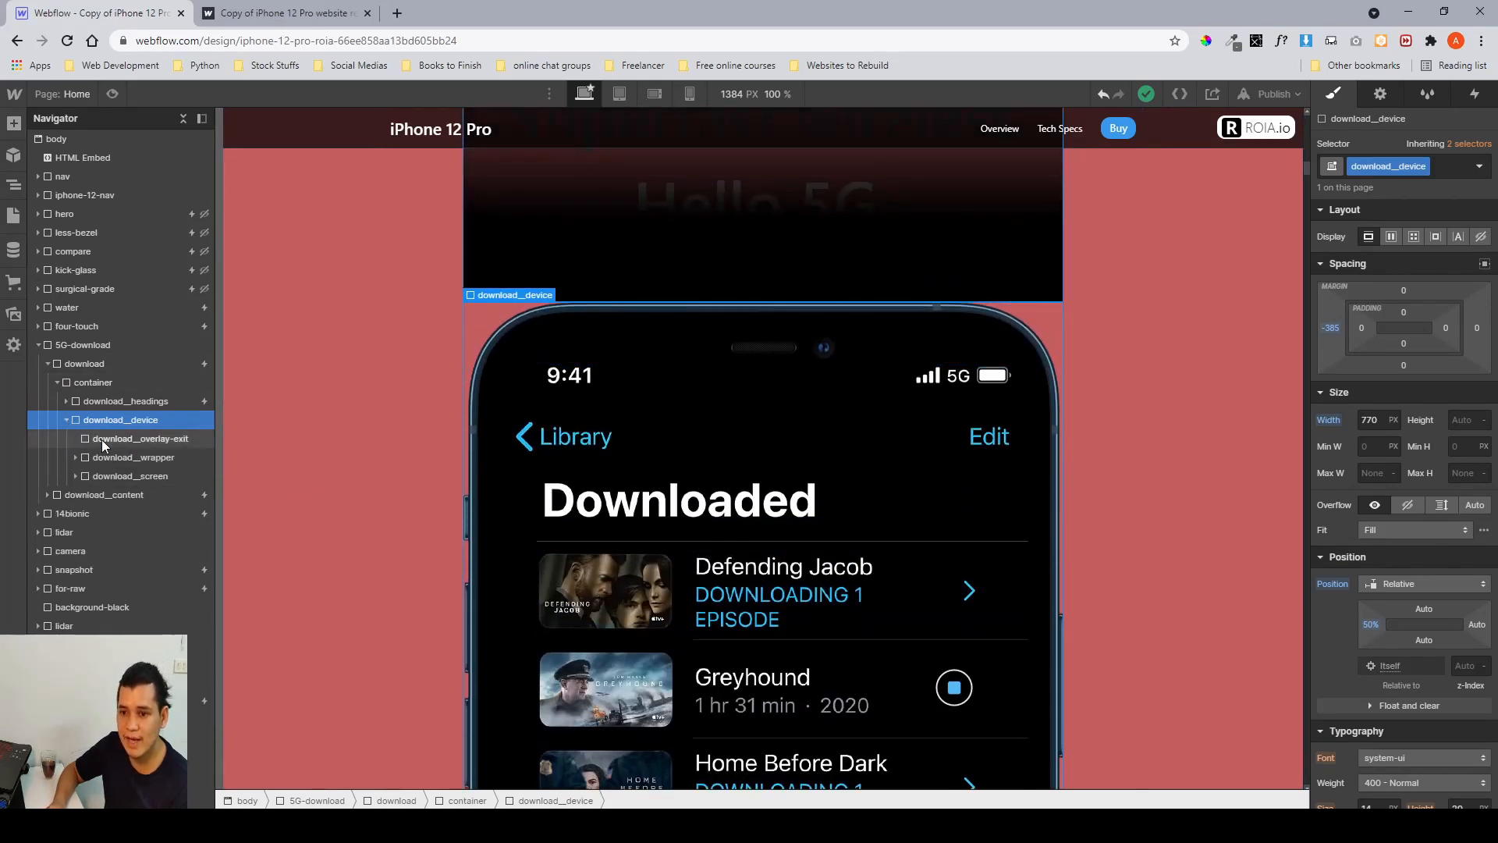
pyautogui.click(102, 438)
pyautogui.scroll(2, 601, 332)
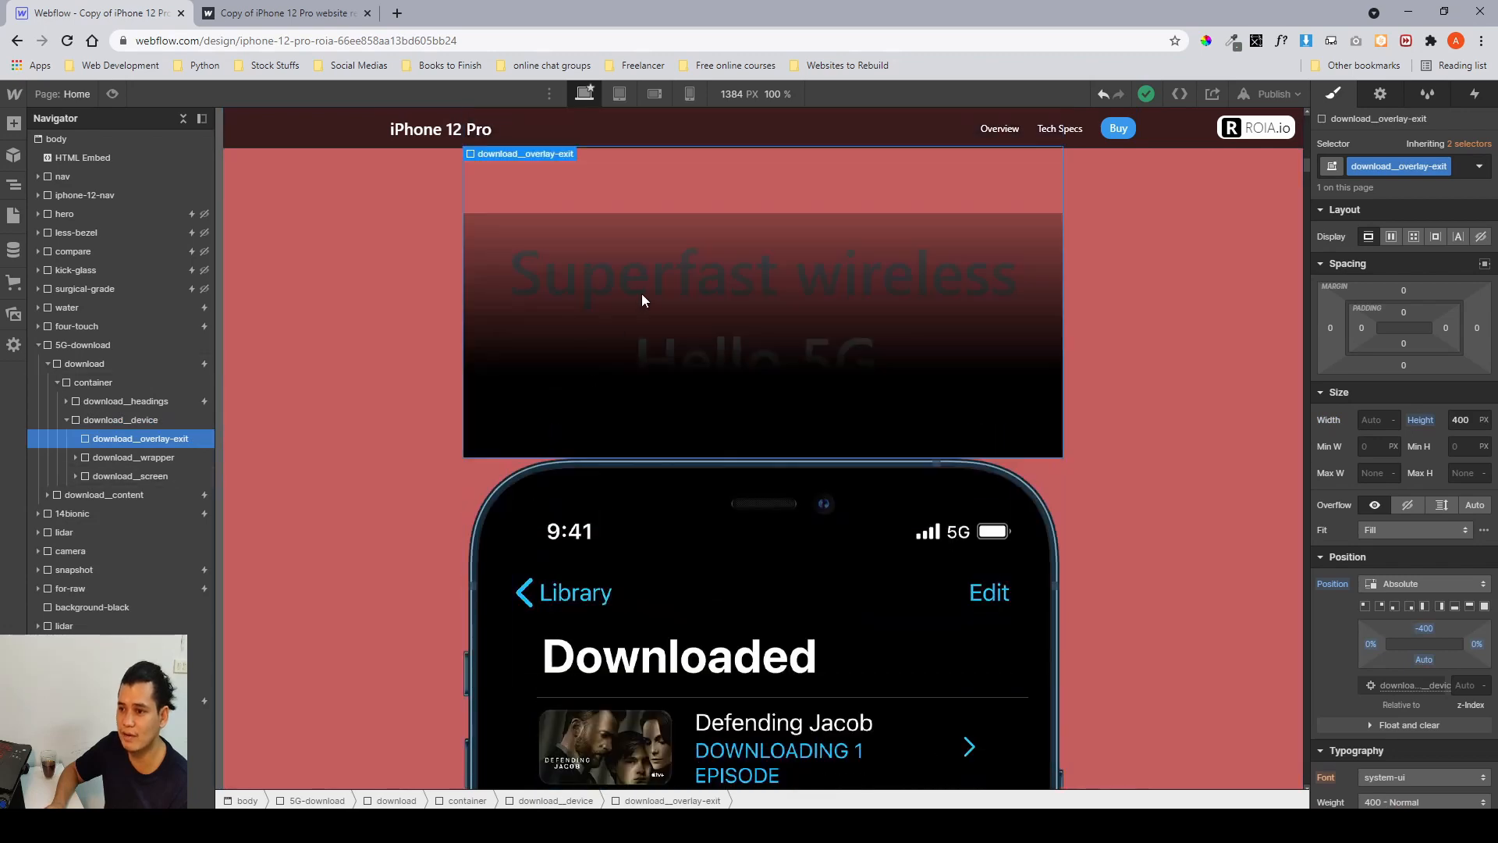
pyautogui.scroll(-10, 1398, 487)
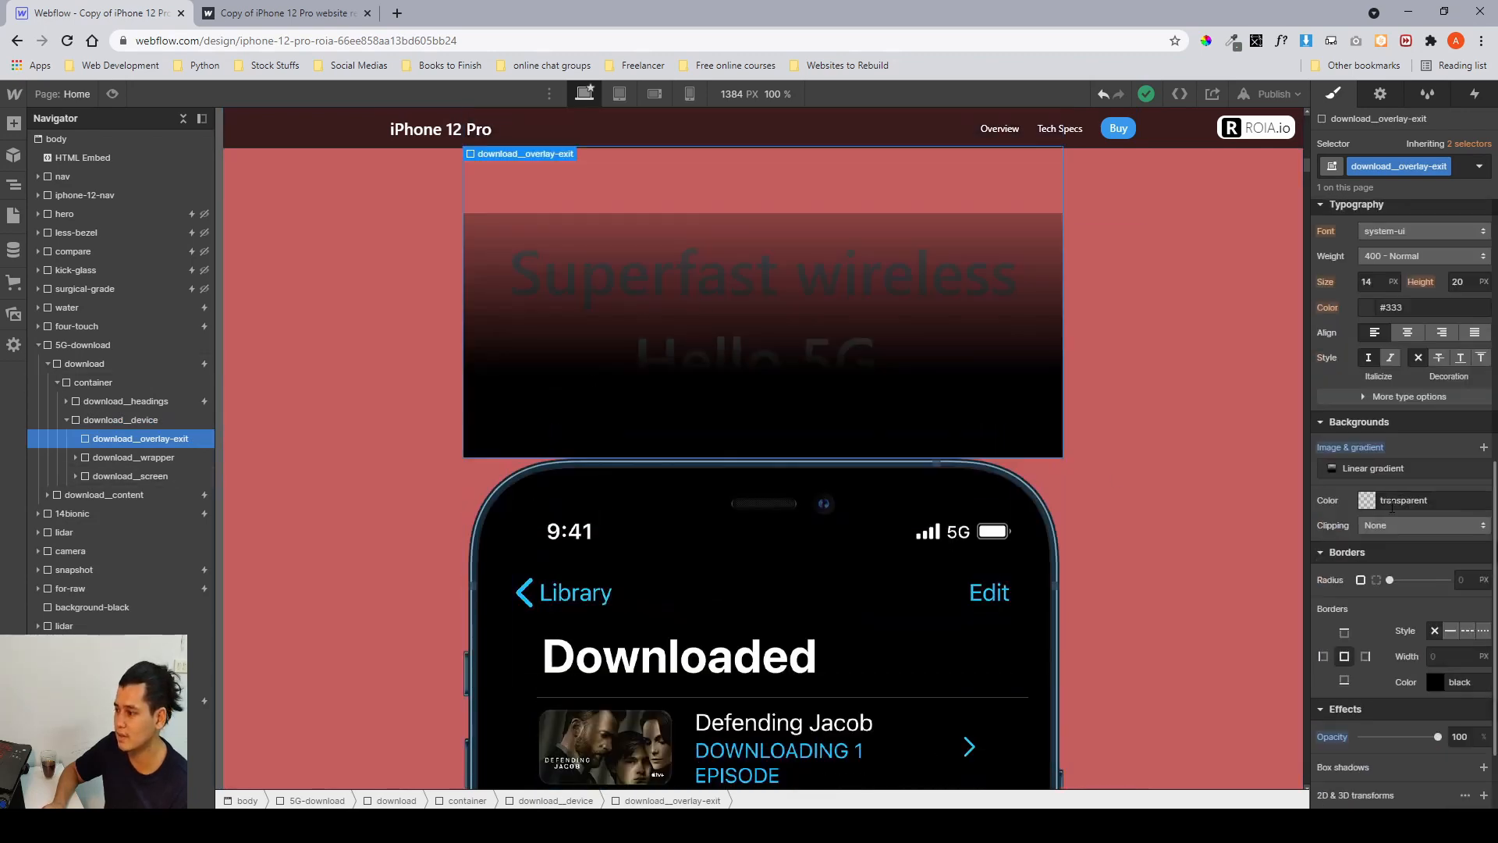
pyautogui.moveTo(1434, 619); pyautogui.dragTo(1472, 609)
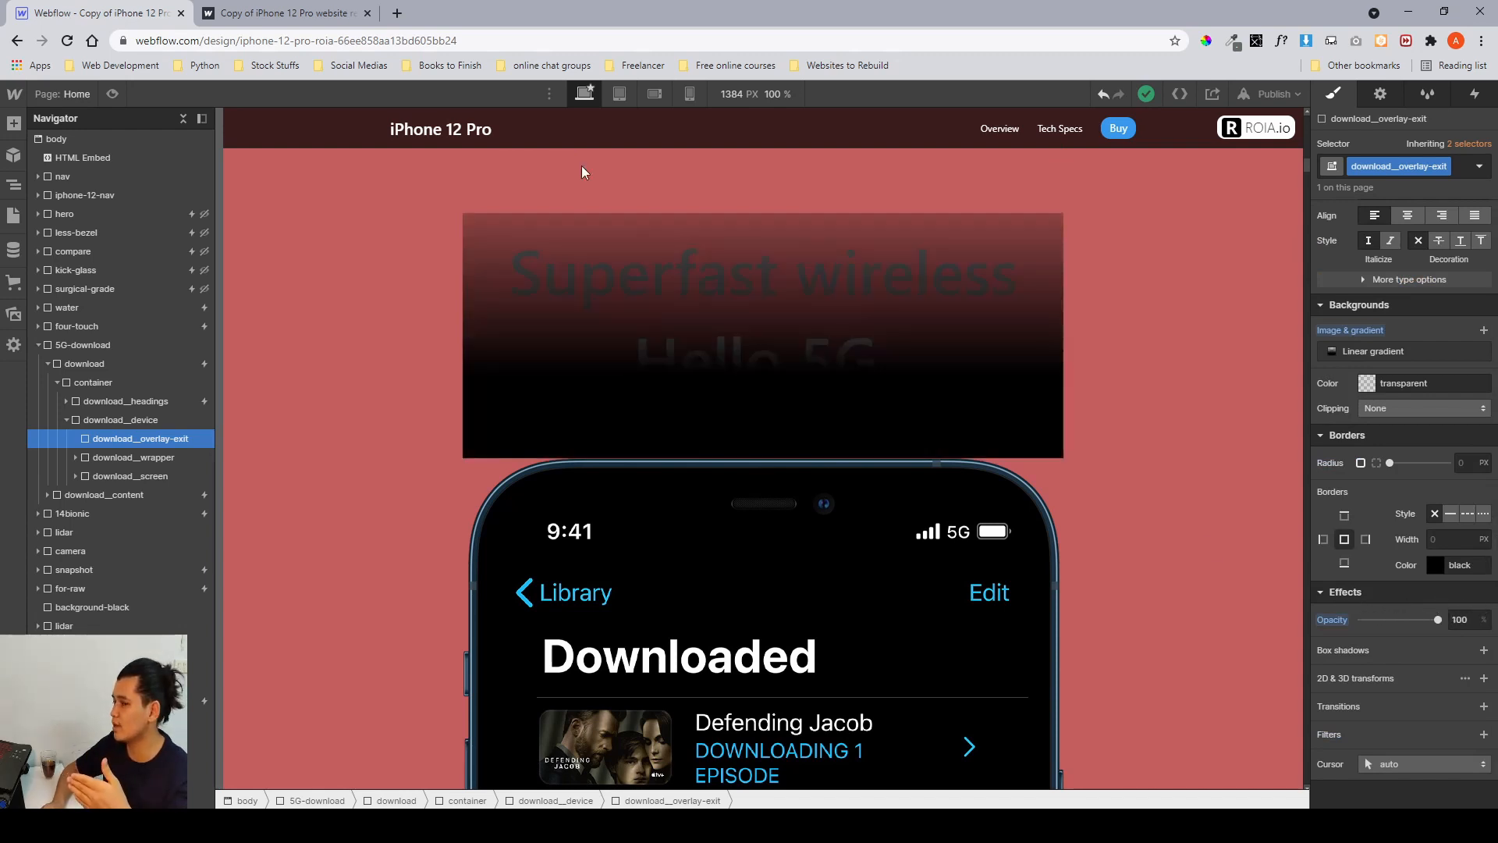
# Preview the published site and scroll through the 5G download section to observe the overlay effect over the phone.
pyautogui.click(285, 14)
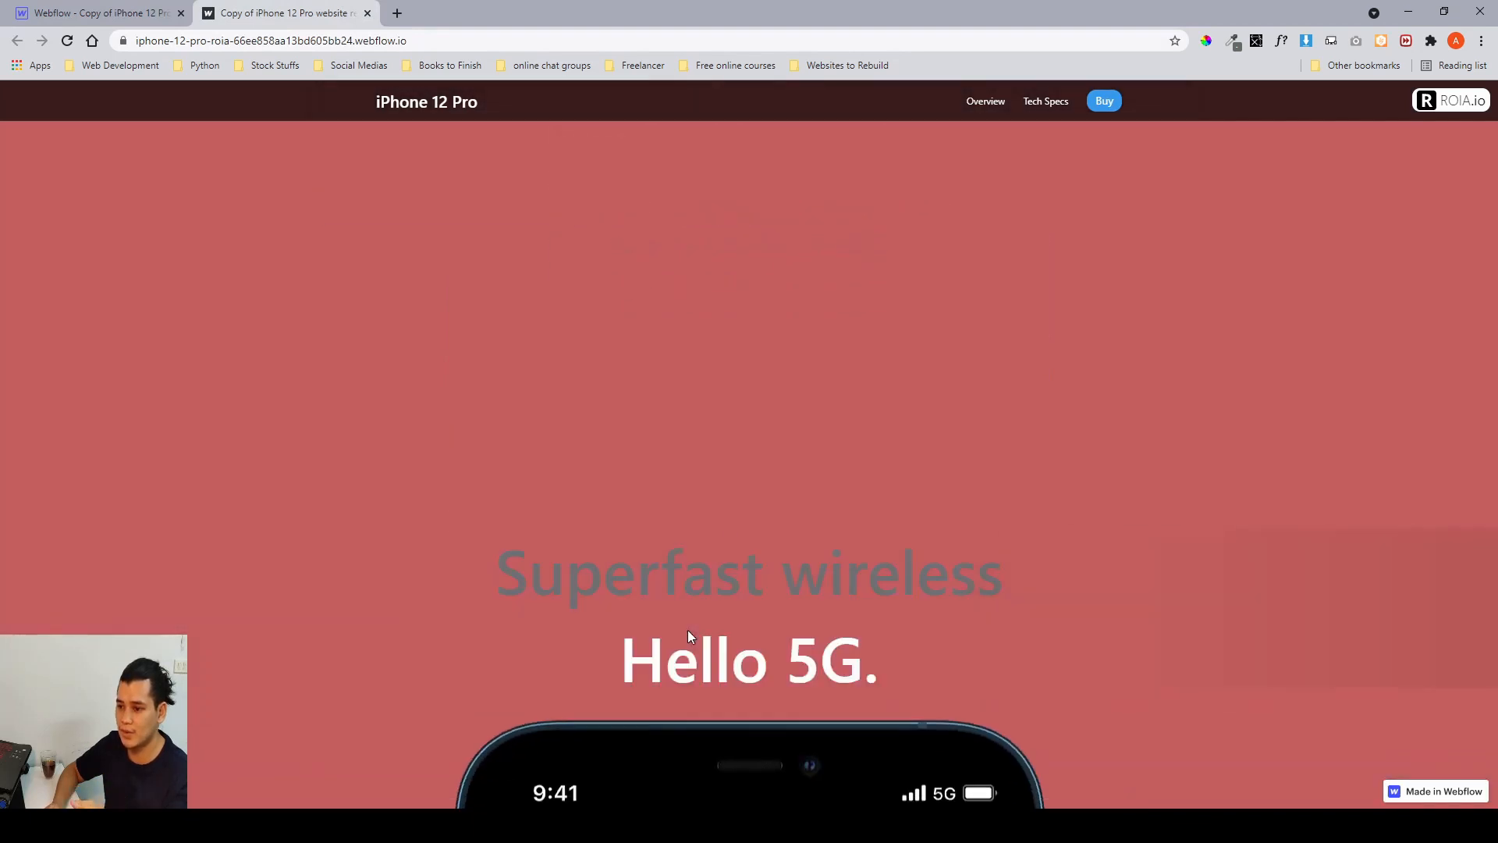
pyautogui.scroll(-3, 688, 635)
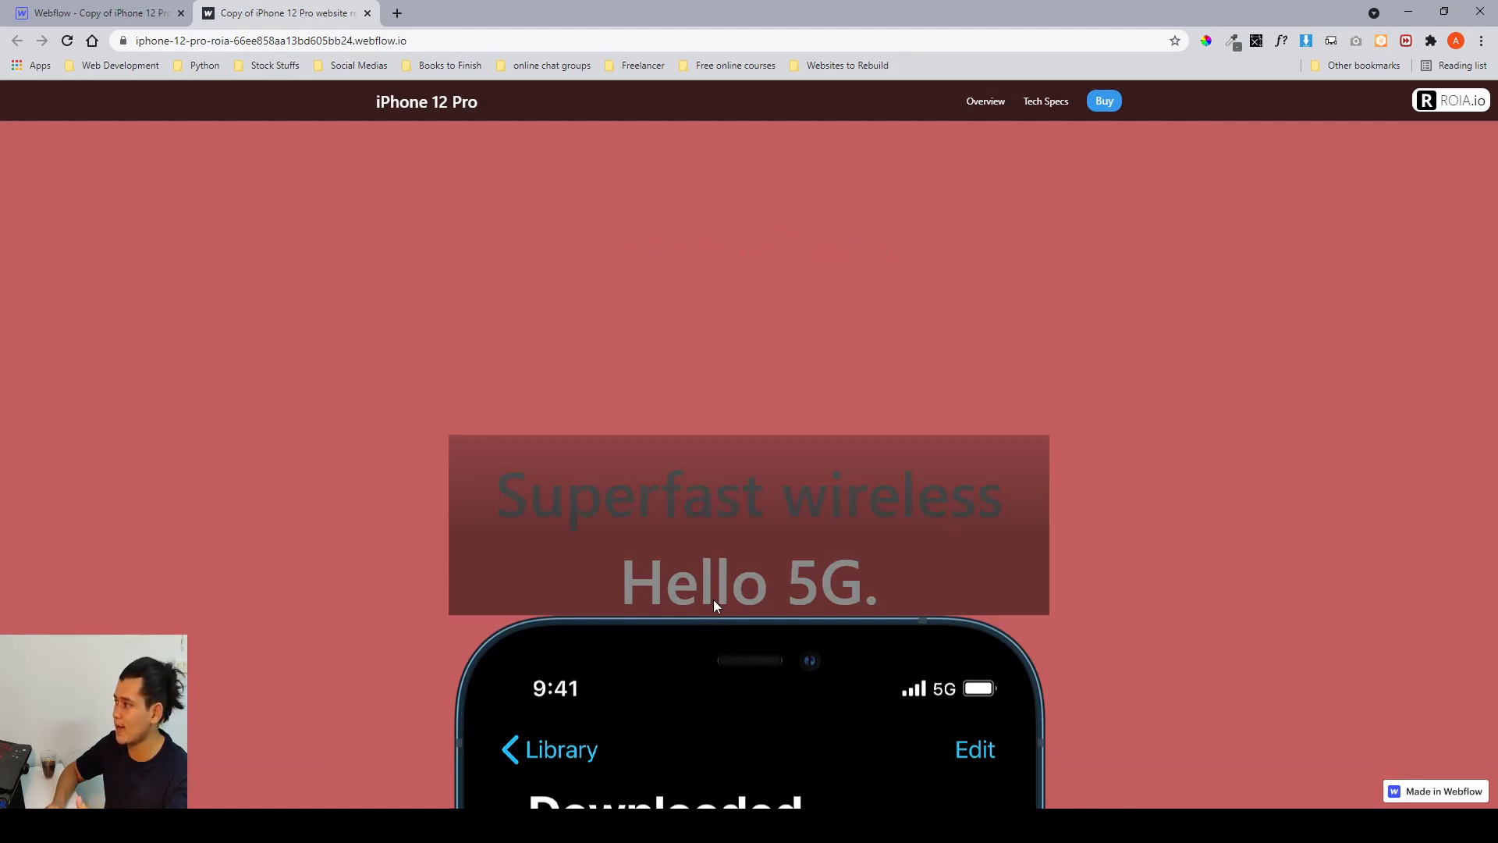
pyautogui.scroll(1, 727, 540)
pyautogui.scroll(-3, 727, 540)
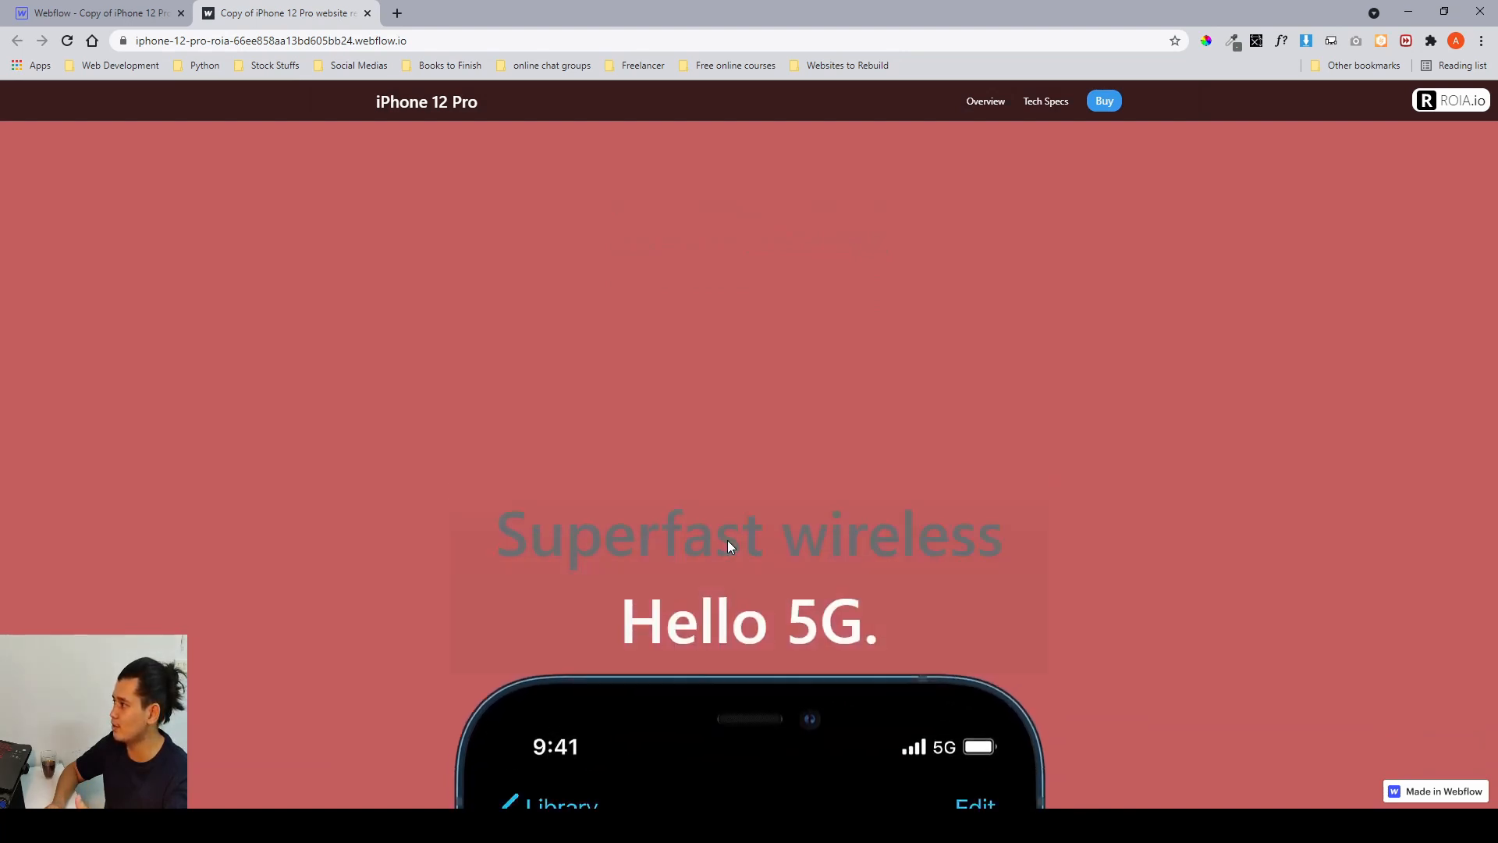
pyautogui.scroll(-2, 724, 541)
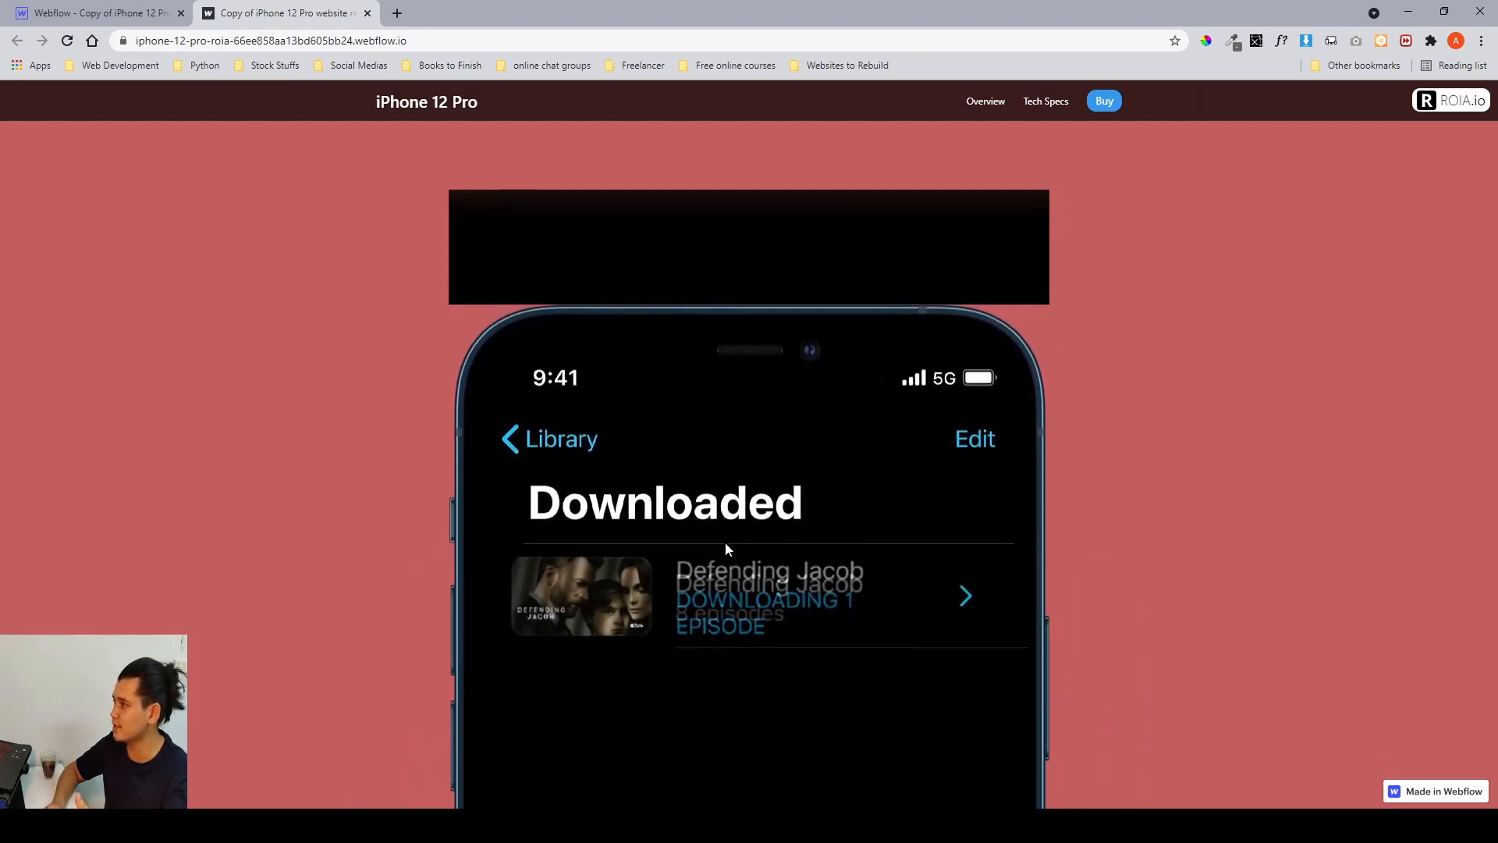
pyautogui.scroll(3, 724, 541)
pyautogui.scroll(1, 725, 541)
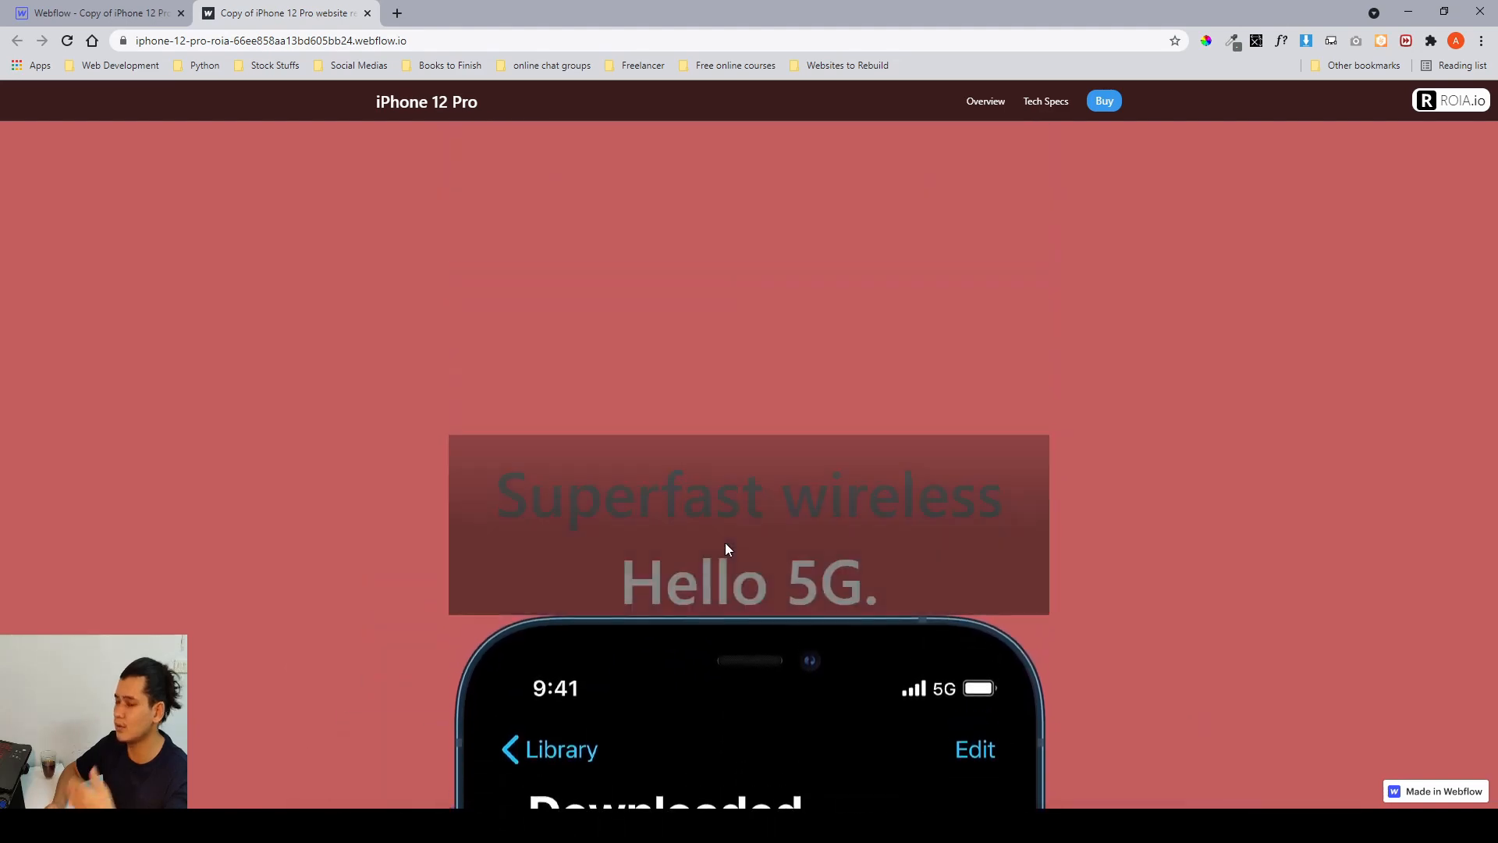
pyautogui.click(4, 15)
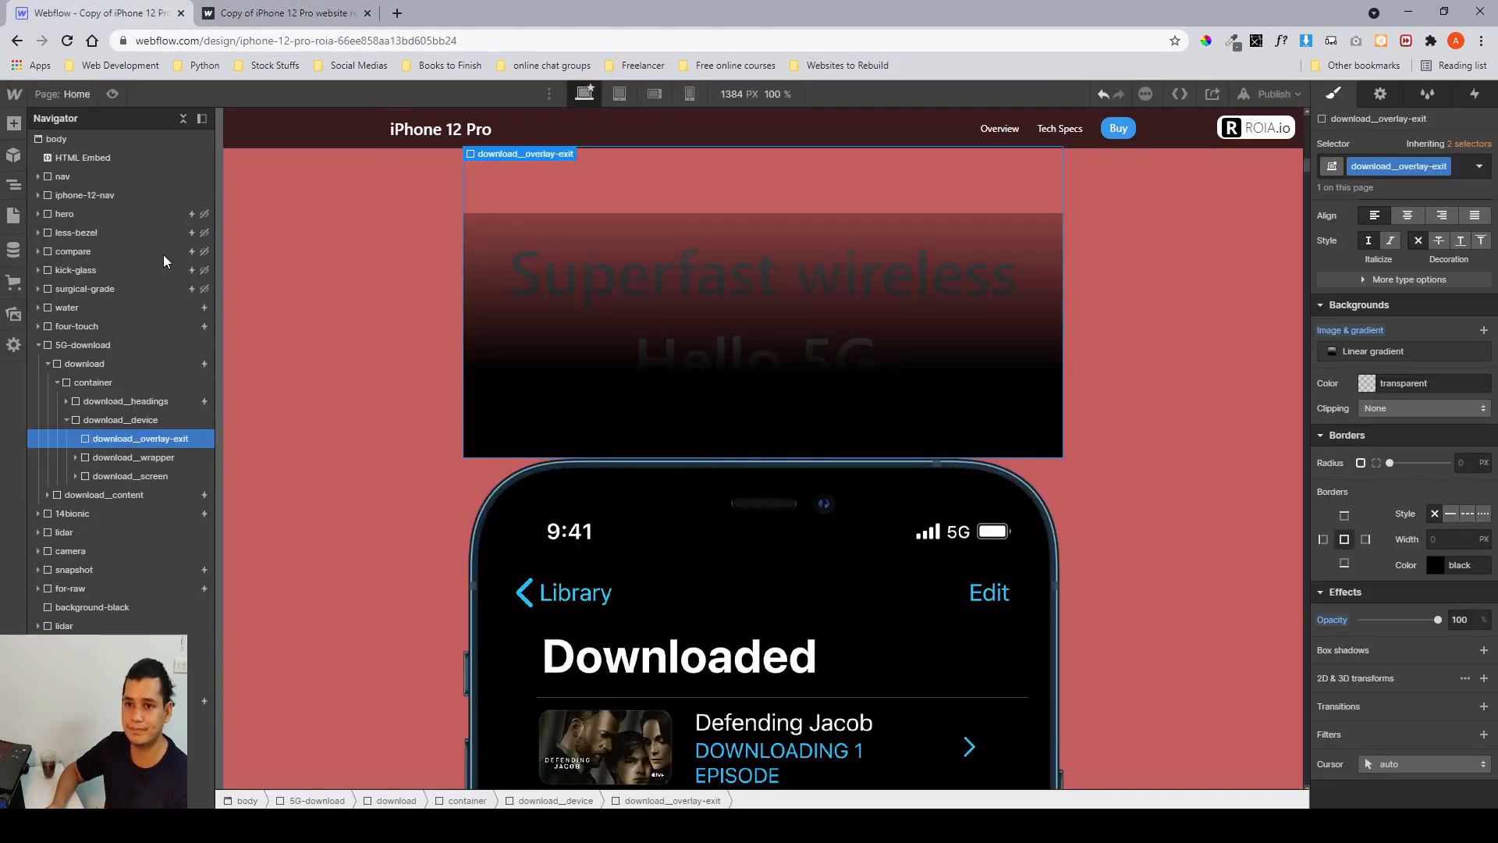
# Inspect the download__wrapper and download__hardware elements, opening the hardware's background image settings.
pyautogui.click(146, 459)
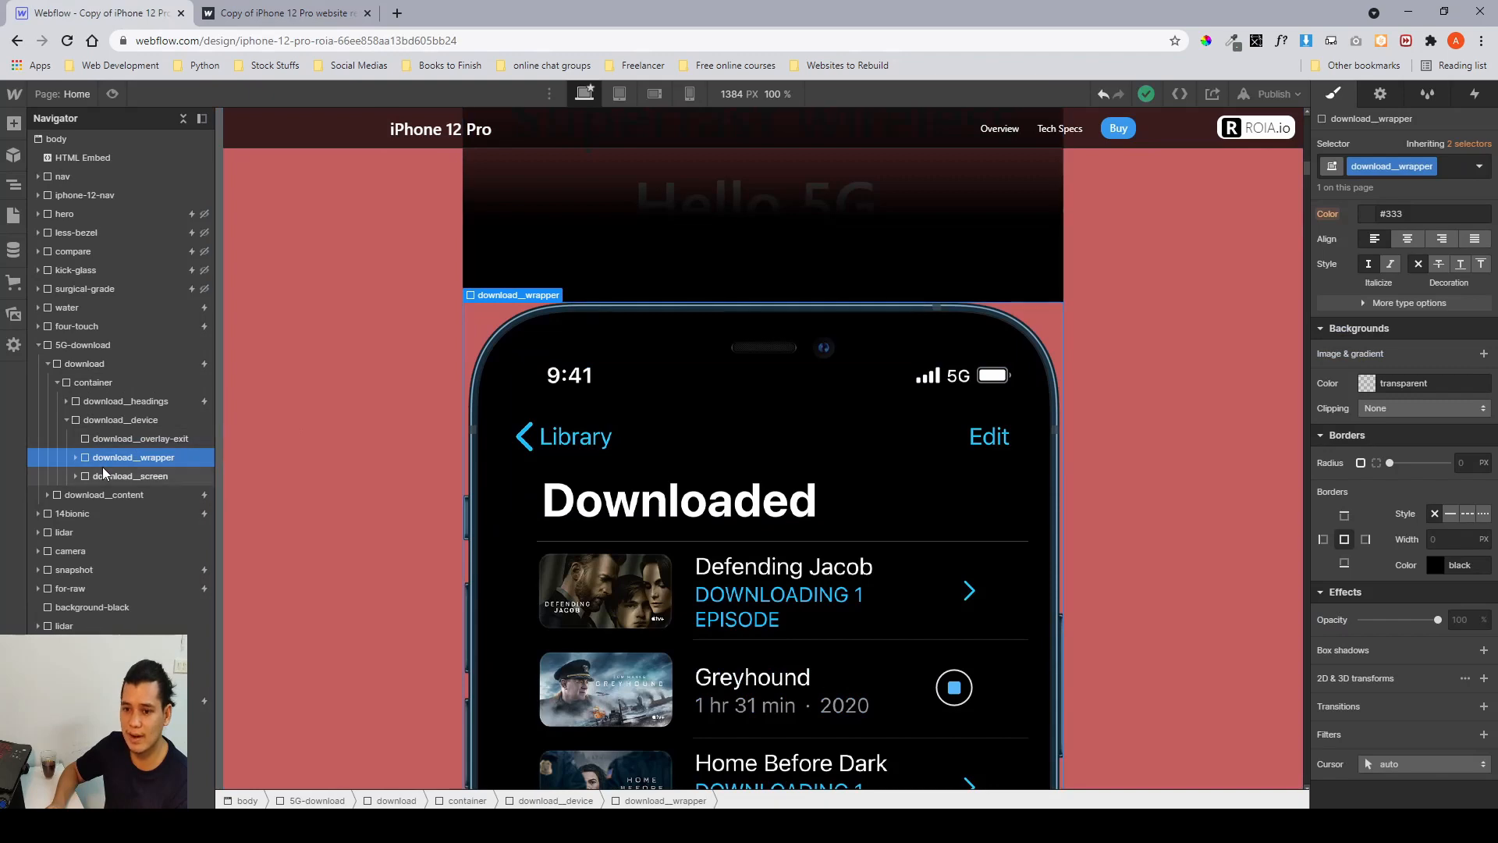
pyautogui.click(75, 457)
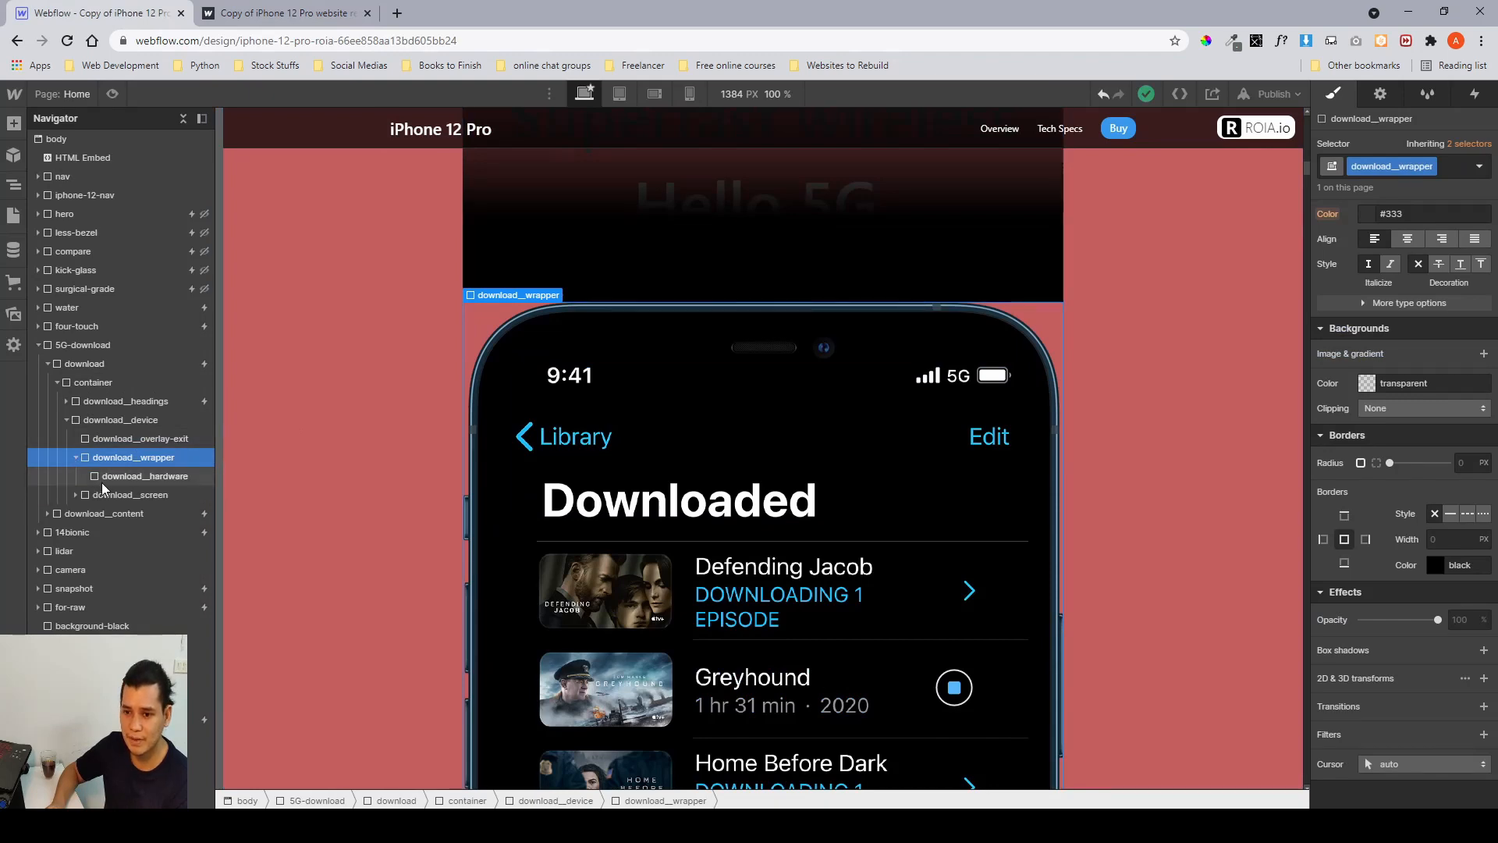
pyautogui.click(106, 478)
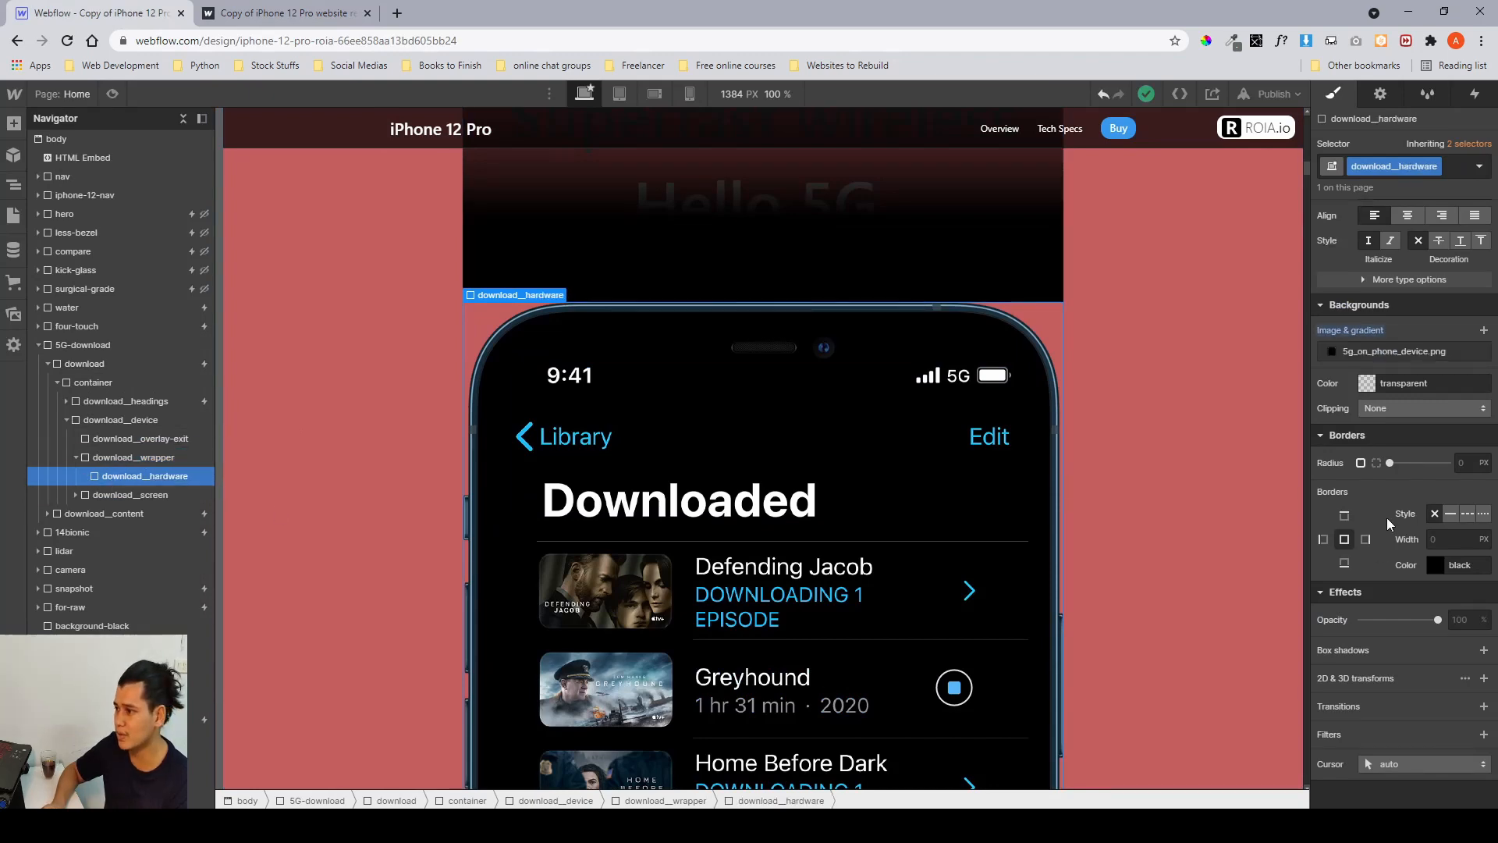
pyautogui.scroll(8, 1388, 517)
pyautogui.scroll(-8, 1386, 516)
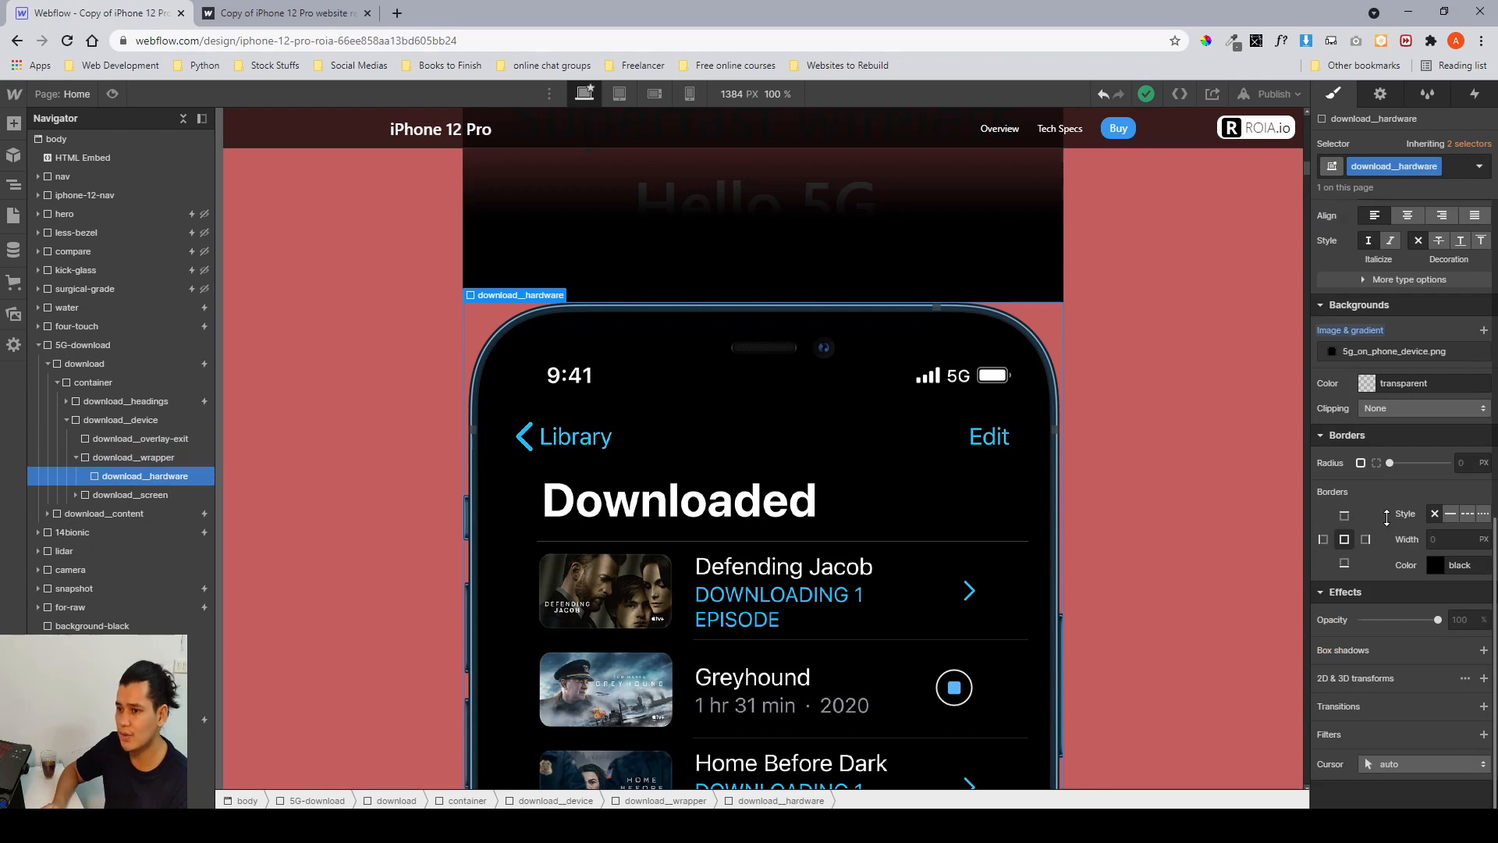
pyautogui.click(145, 461)
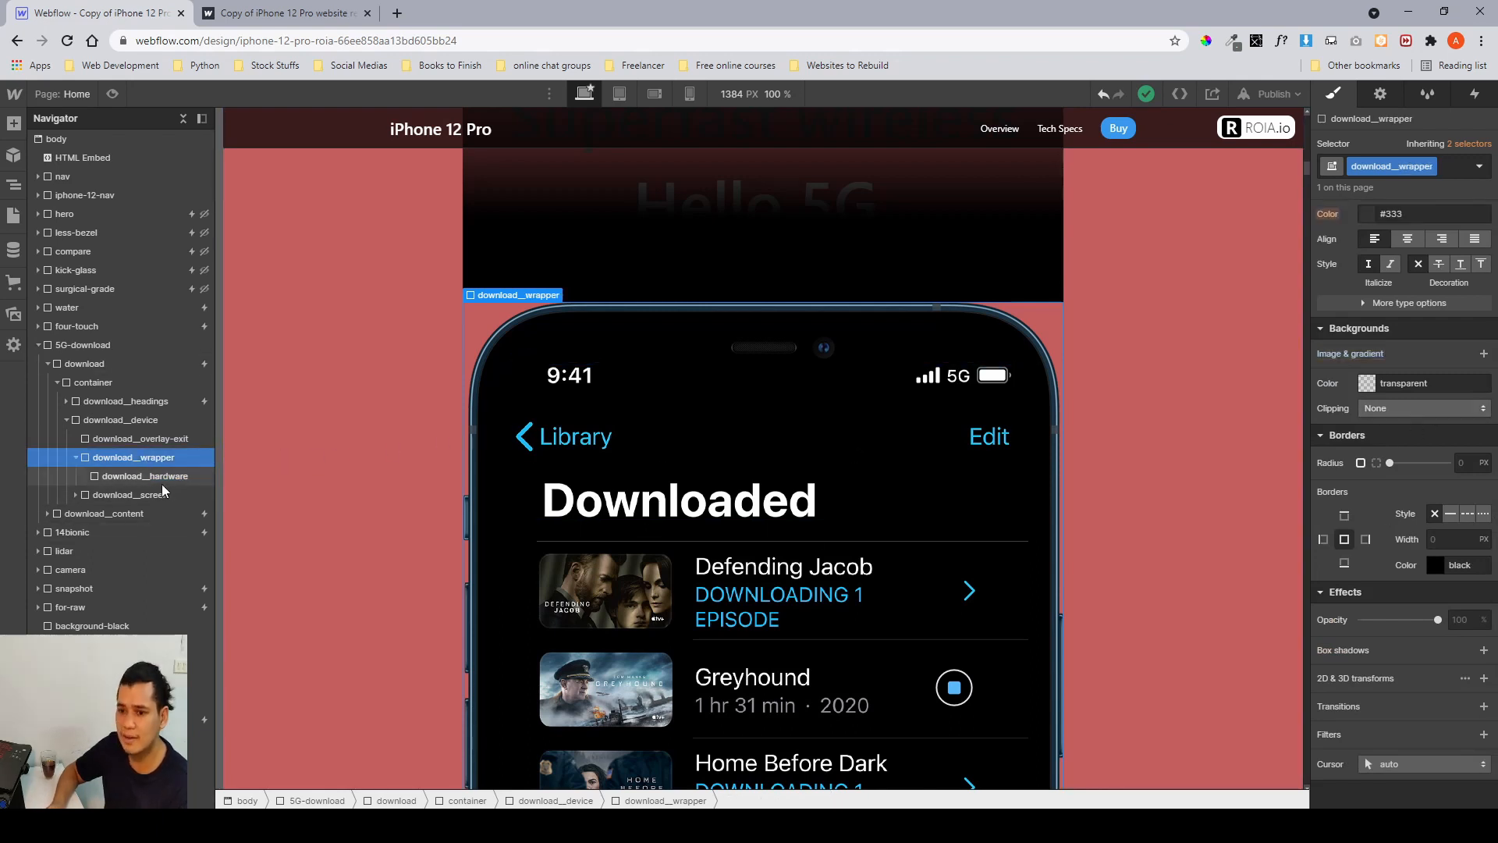
pyautogui.click(162, 480)
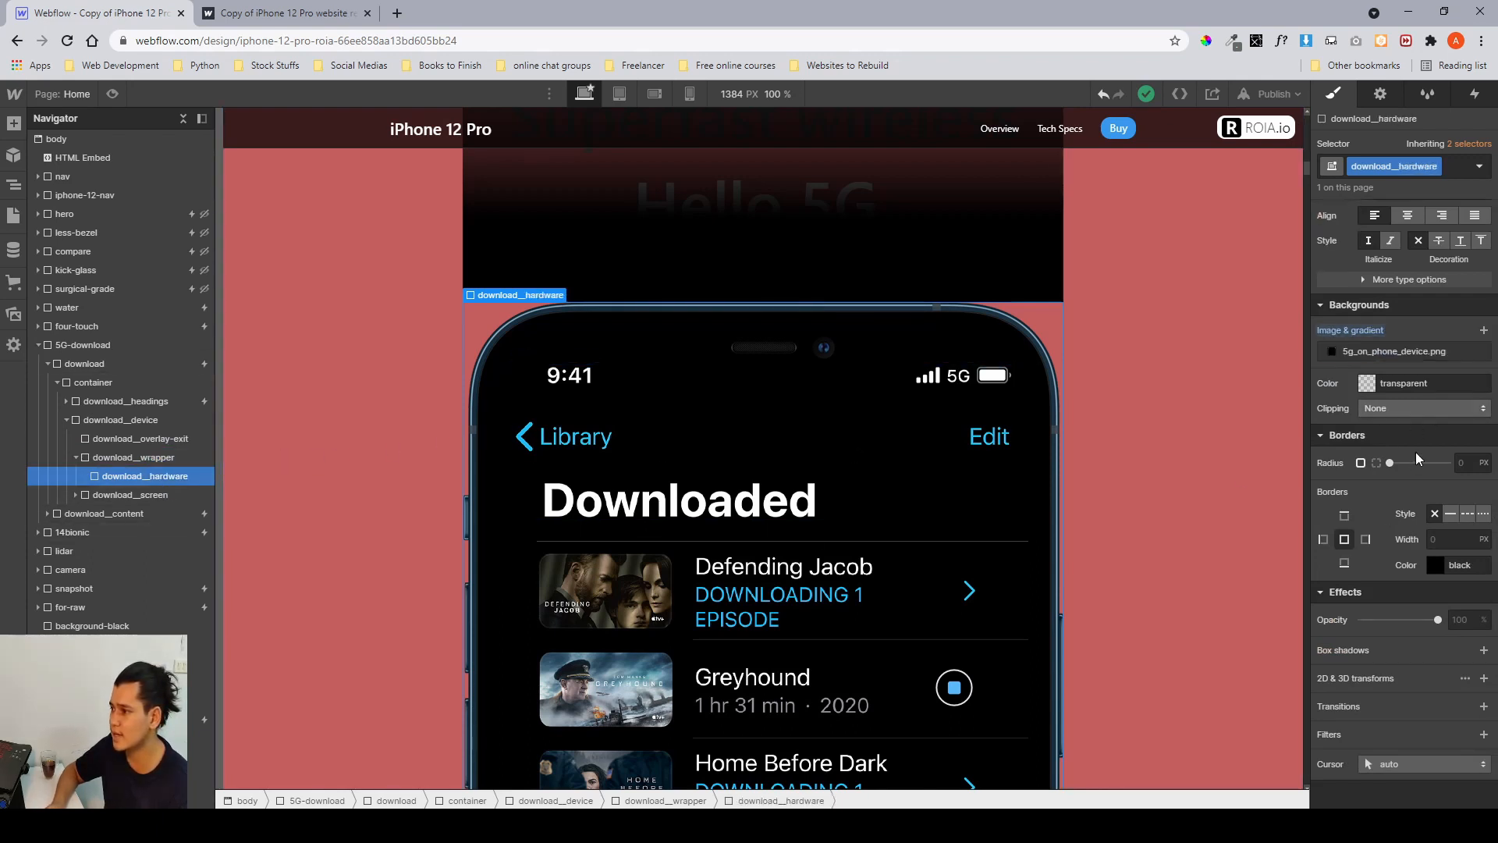
pyautogui.click(1331, 352)
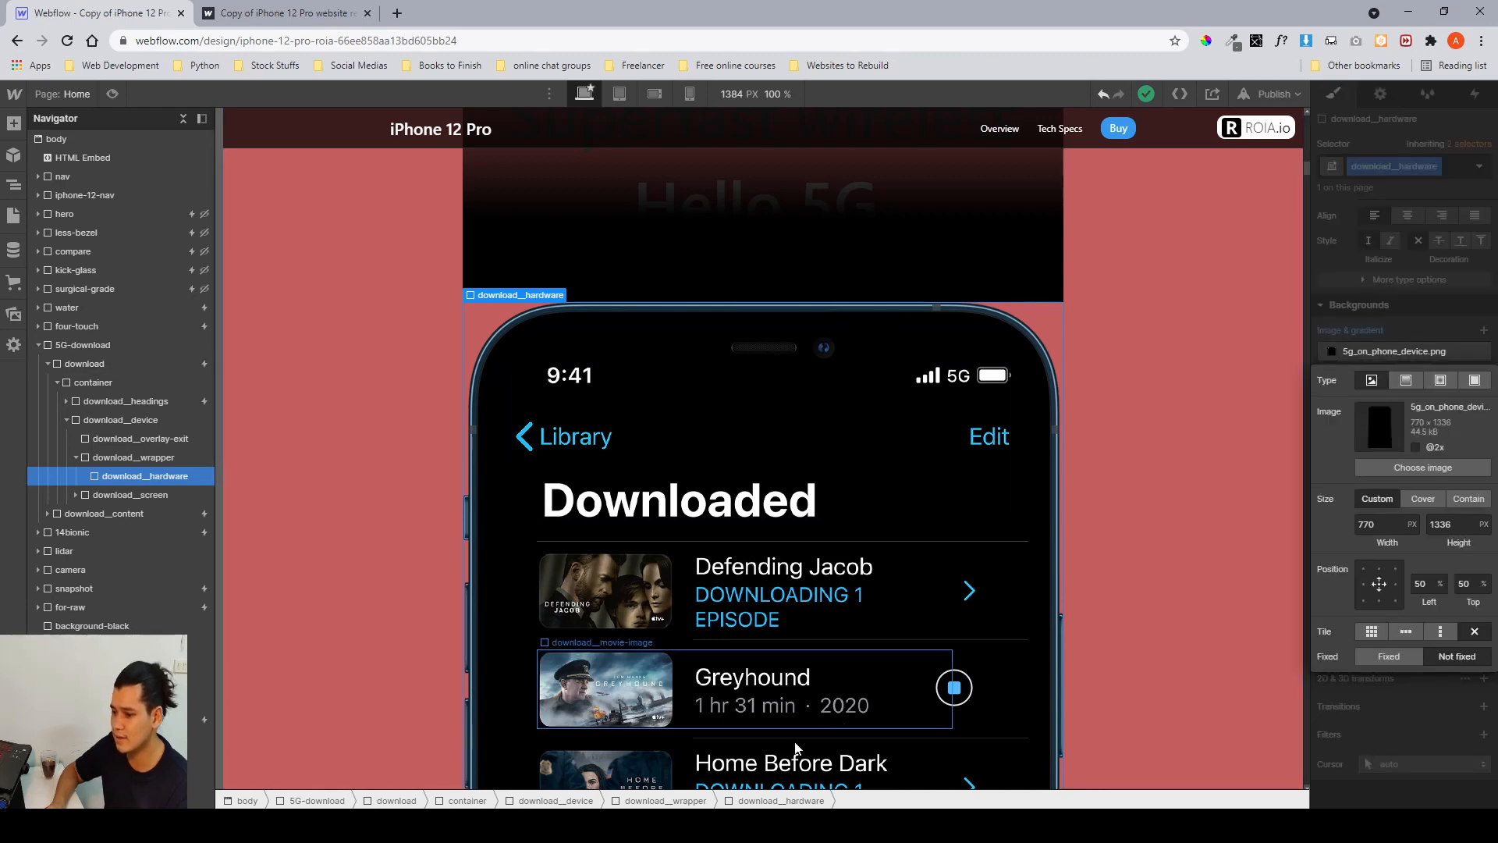
# In Figma, move the black phone frame image beside the grey placeholder rectangle.
pyautogui.hotkey('alt', 'Tab')
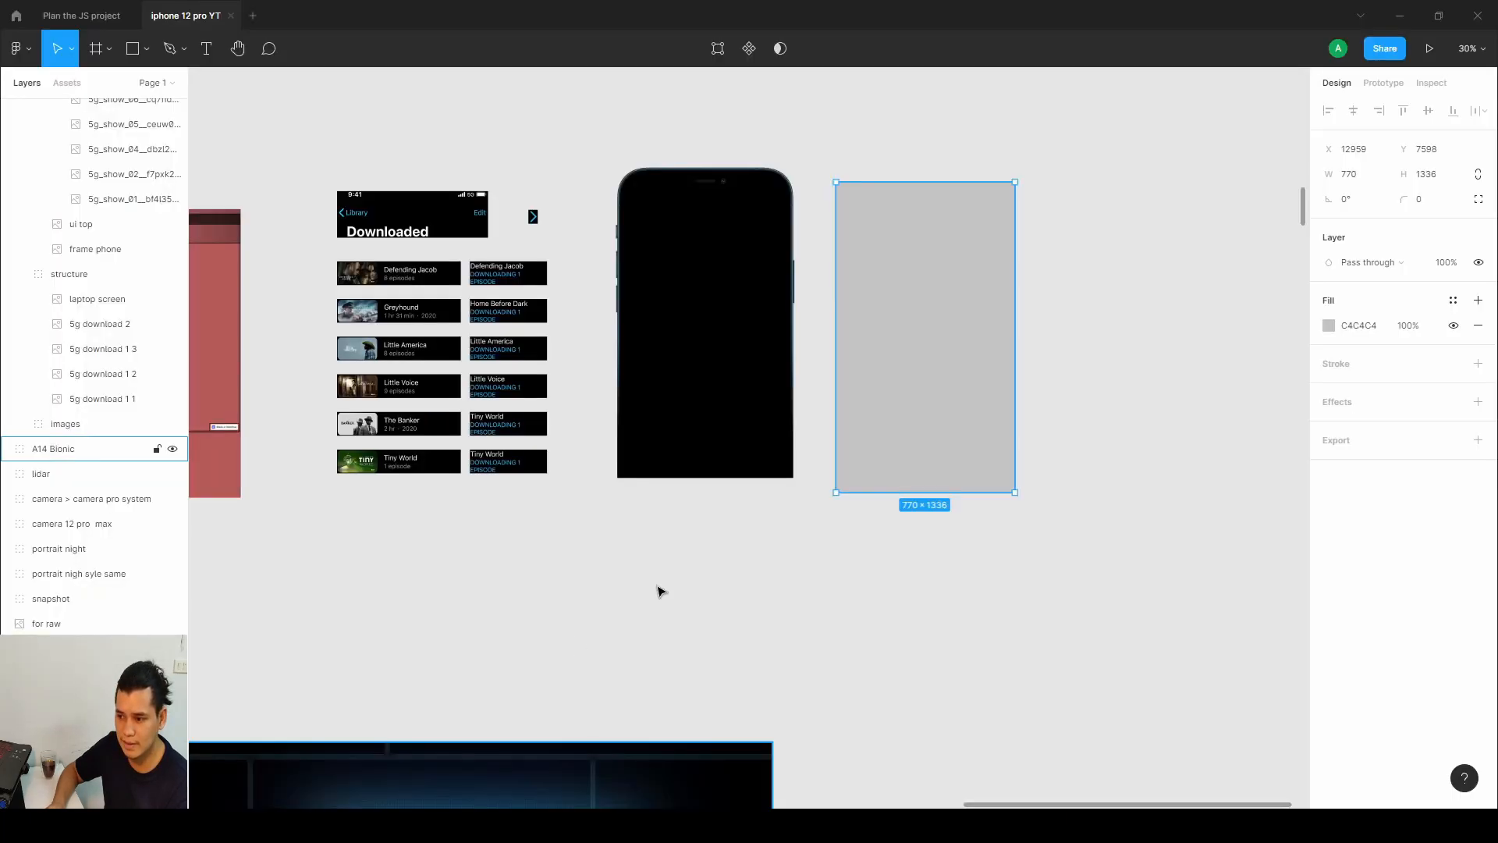
pyautogui.click(715, 388)
pyautogui.doubleClick(696, 338)
pyautogui.moveTo(696, 338); pyautogui.dragTo(1164, 312)
pyautogui.doubleClick(689, 344)
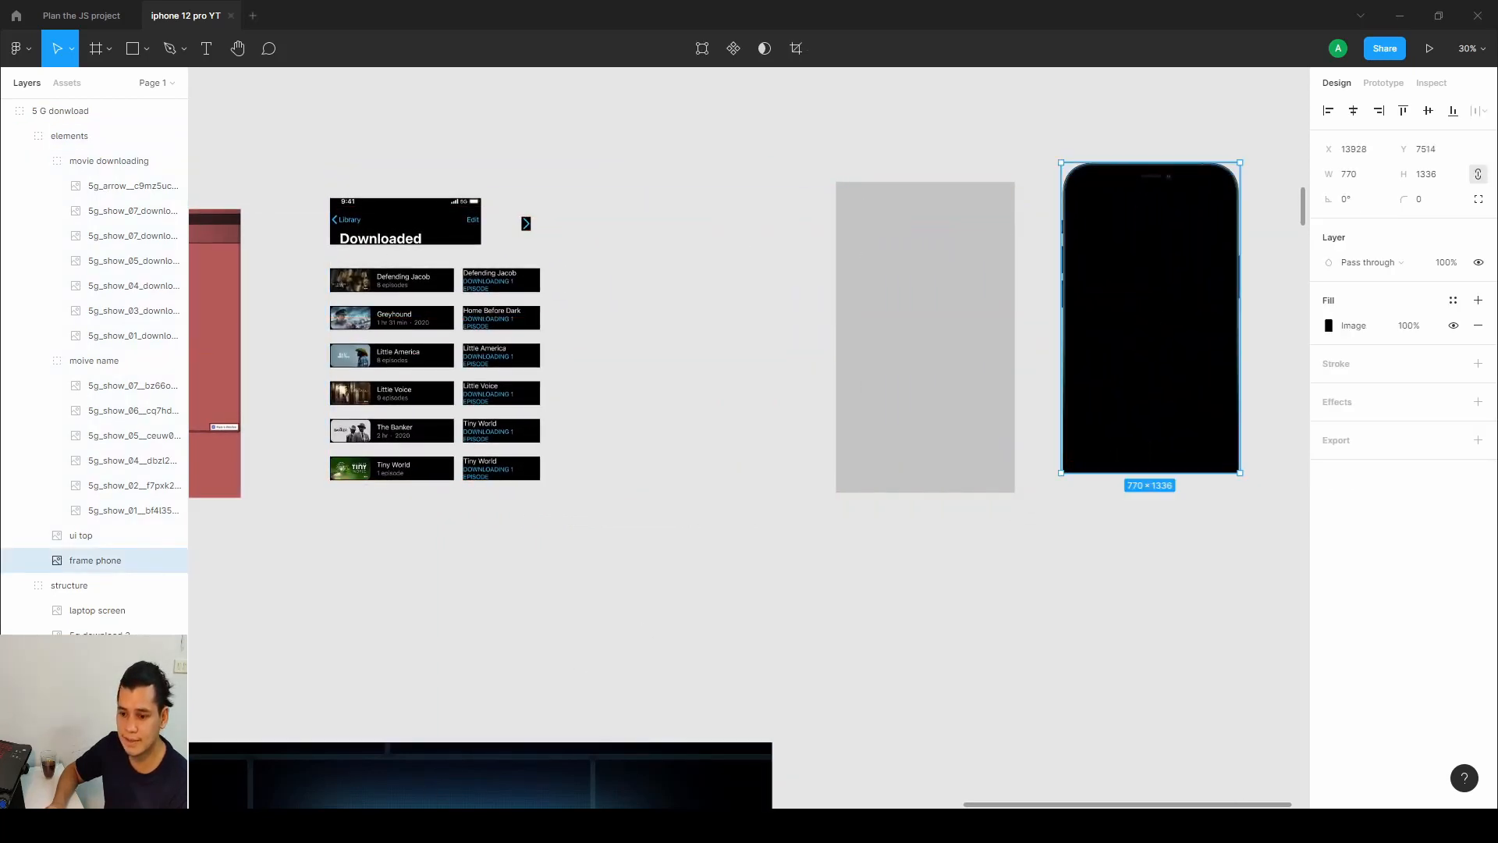
# Inspect the download__hardware element's width, height and absolute position settings in Webflow.
pyautogui.hotkey('alt', 'Tab')
pyautogui.click(172, 476)
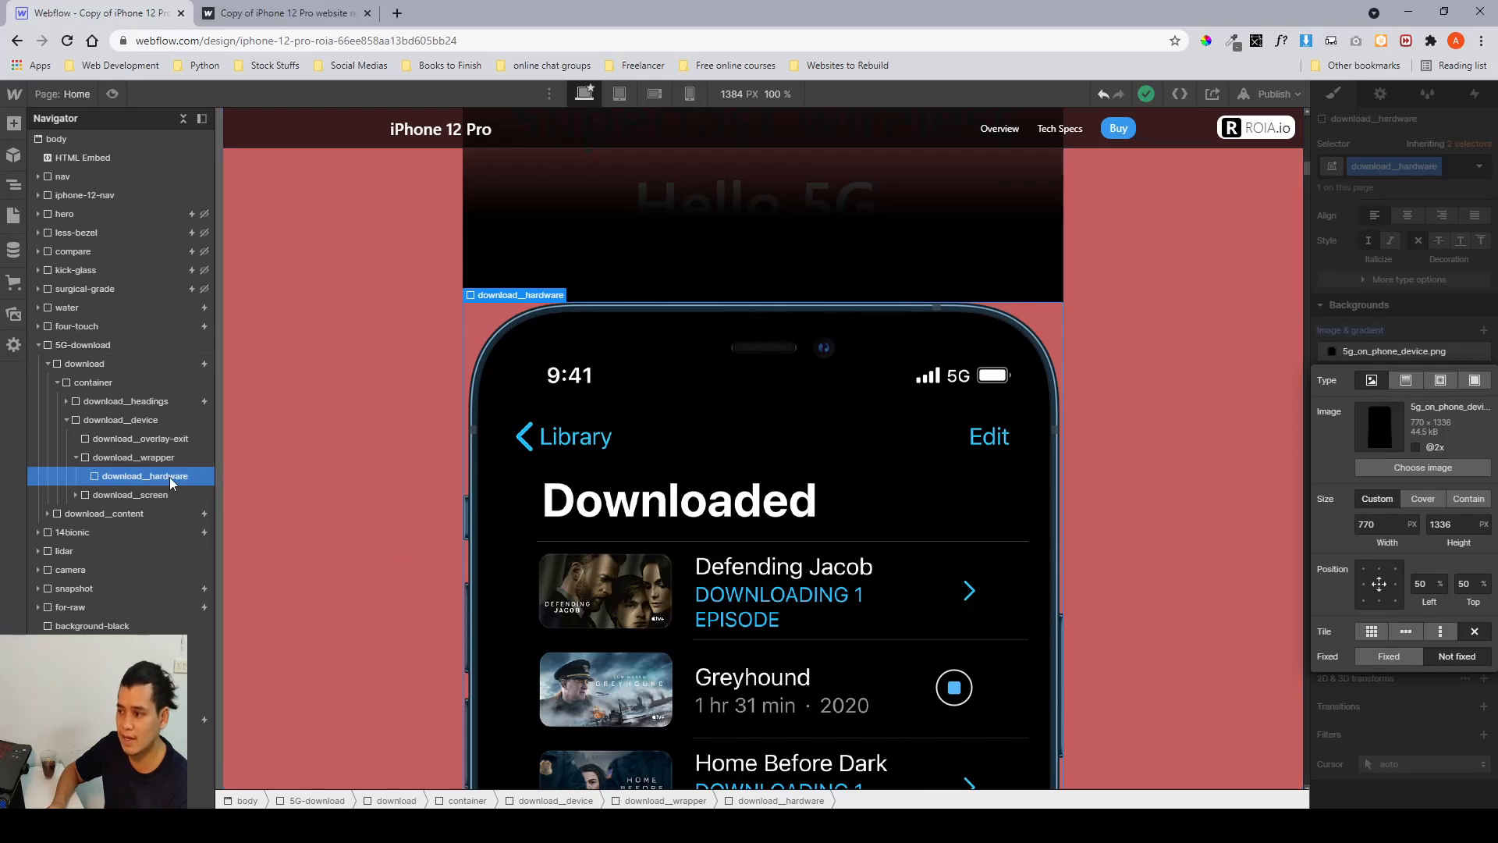
pyautogui.click(1376, 344)
pyautogui.scroll(4, 1374, 343)
pyautogui.click(1369, 381)
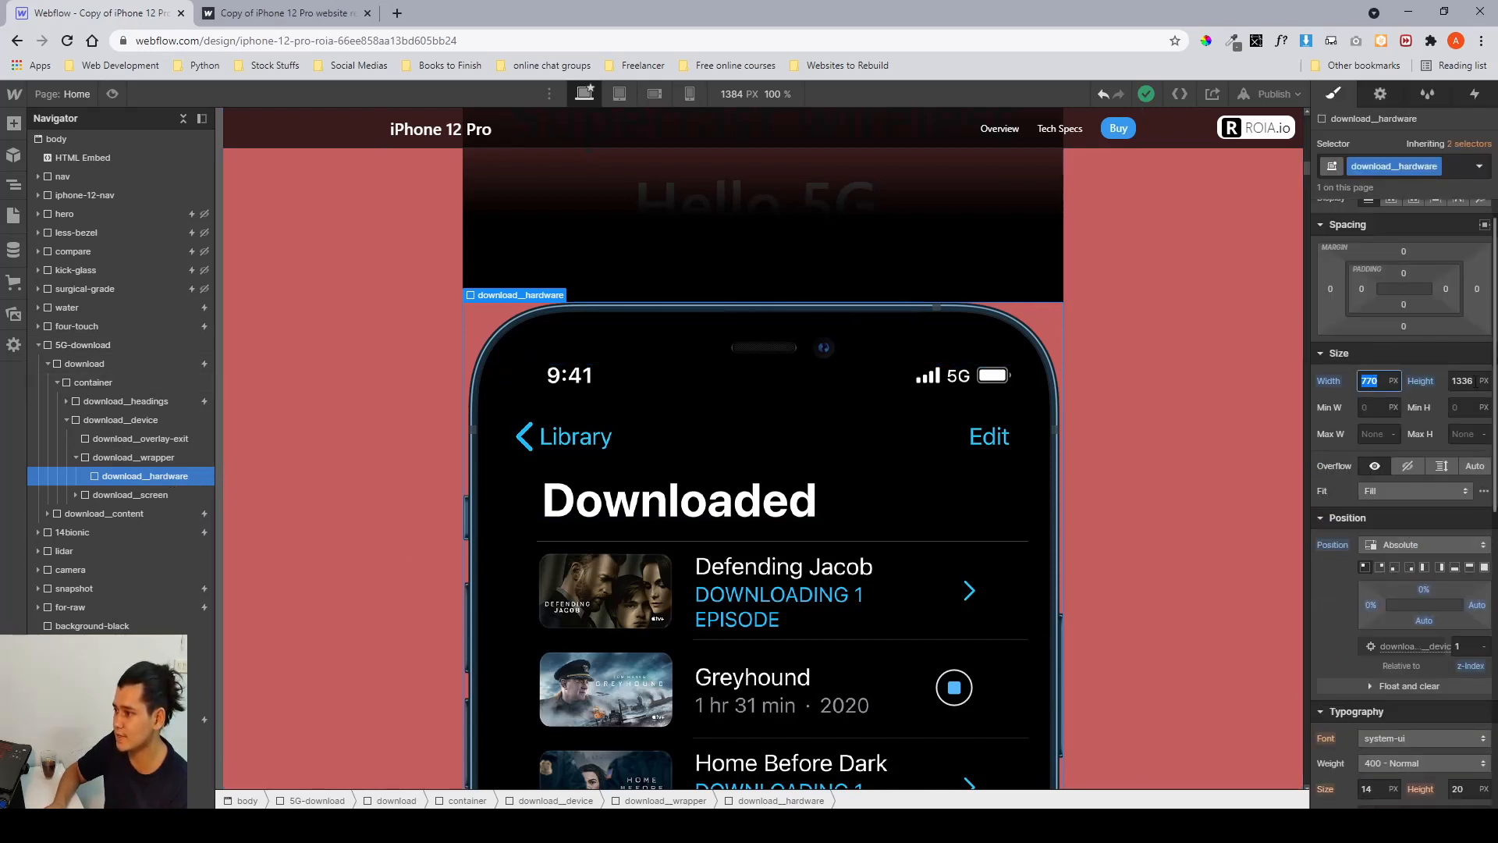
pyautogui.click(1342, 593)
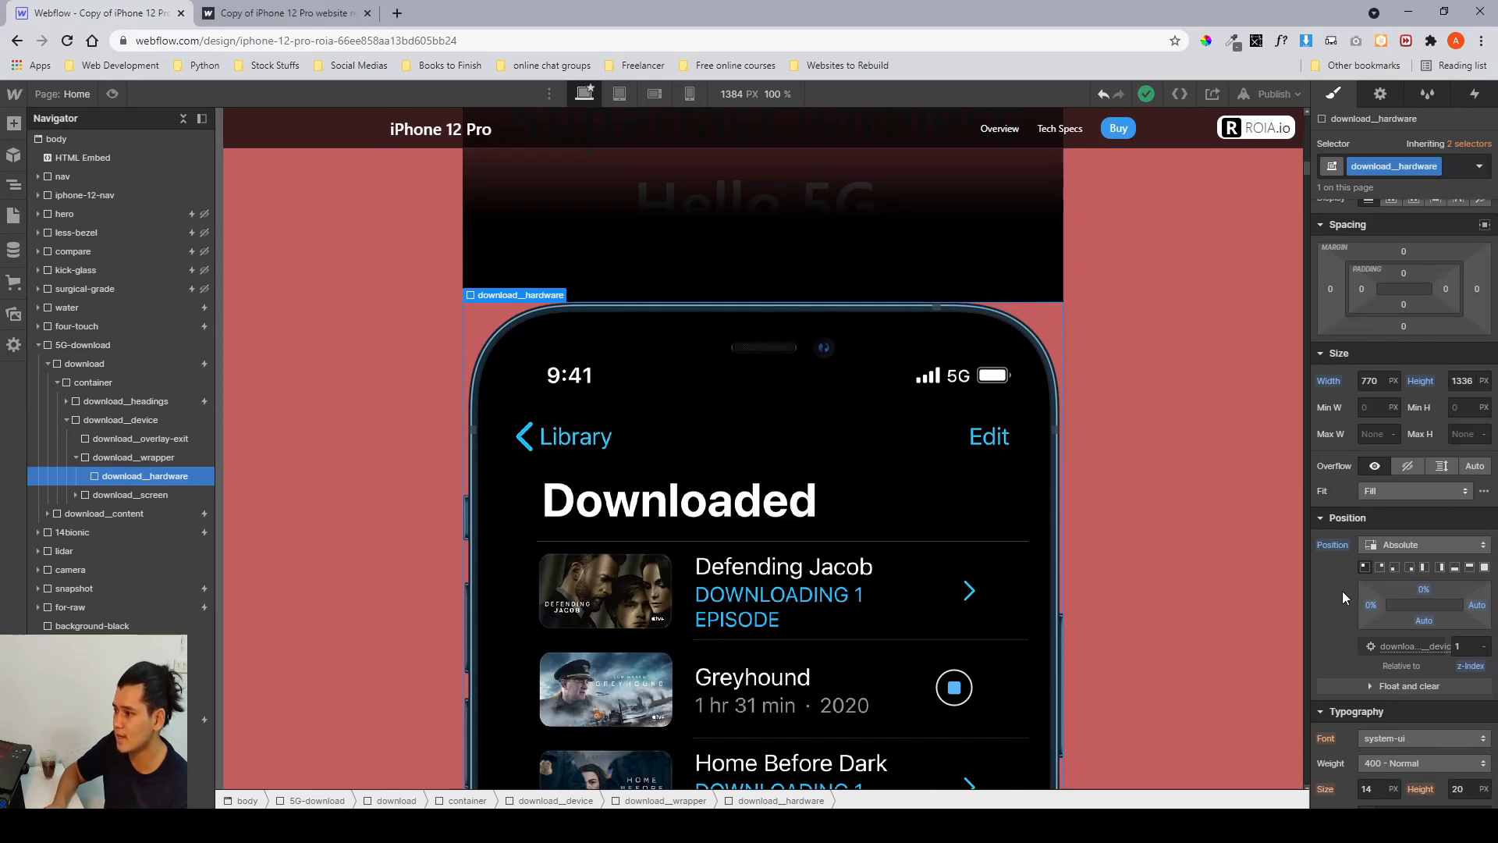
pyautogui.scroll(-1, 1360, 558)
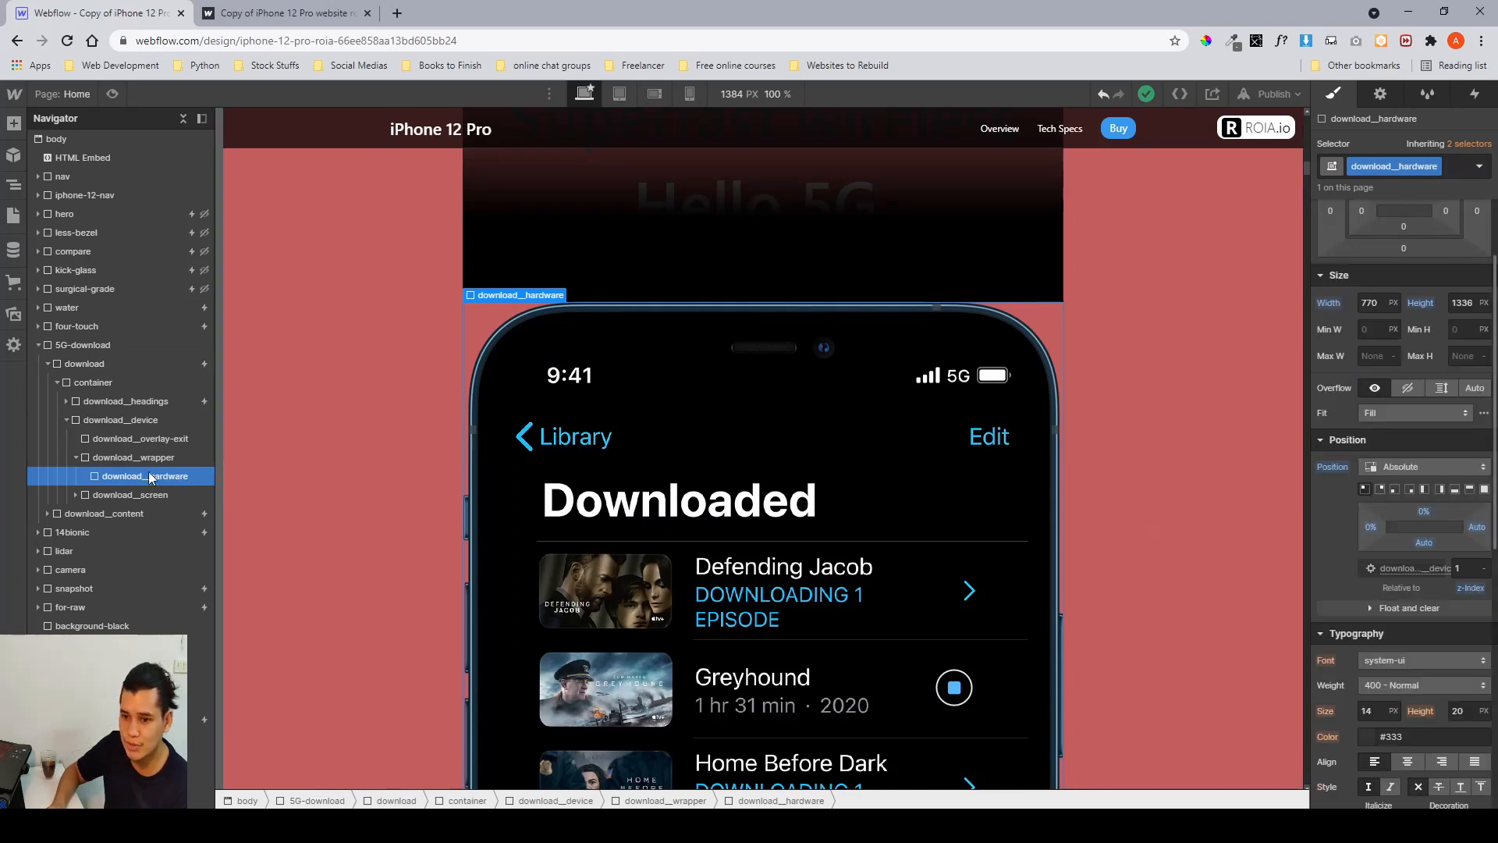
# Inspect the download__screen element's padding and size, then the download__wrapper element's settings.
pyautogui.click(78, 458)
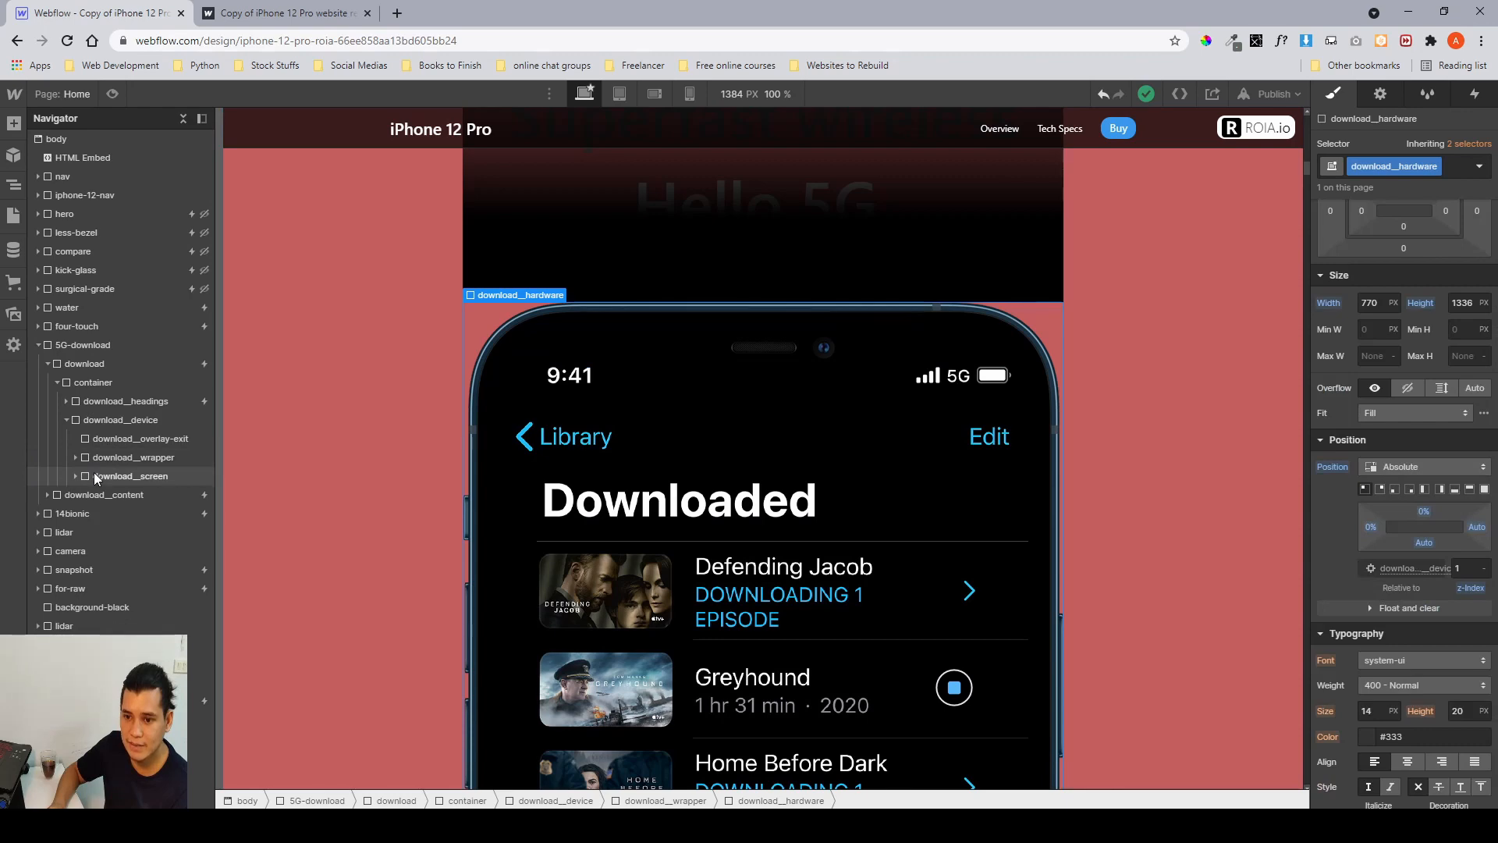
pyautogui.click(94, 473)
pyautogui.scroll(-7, 1399, 478)
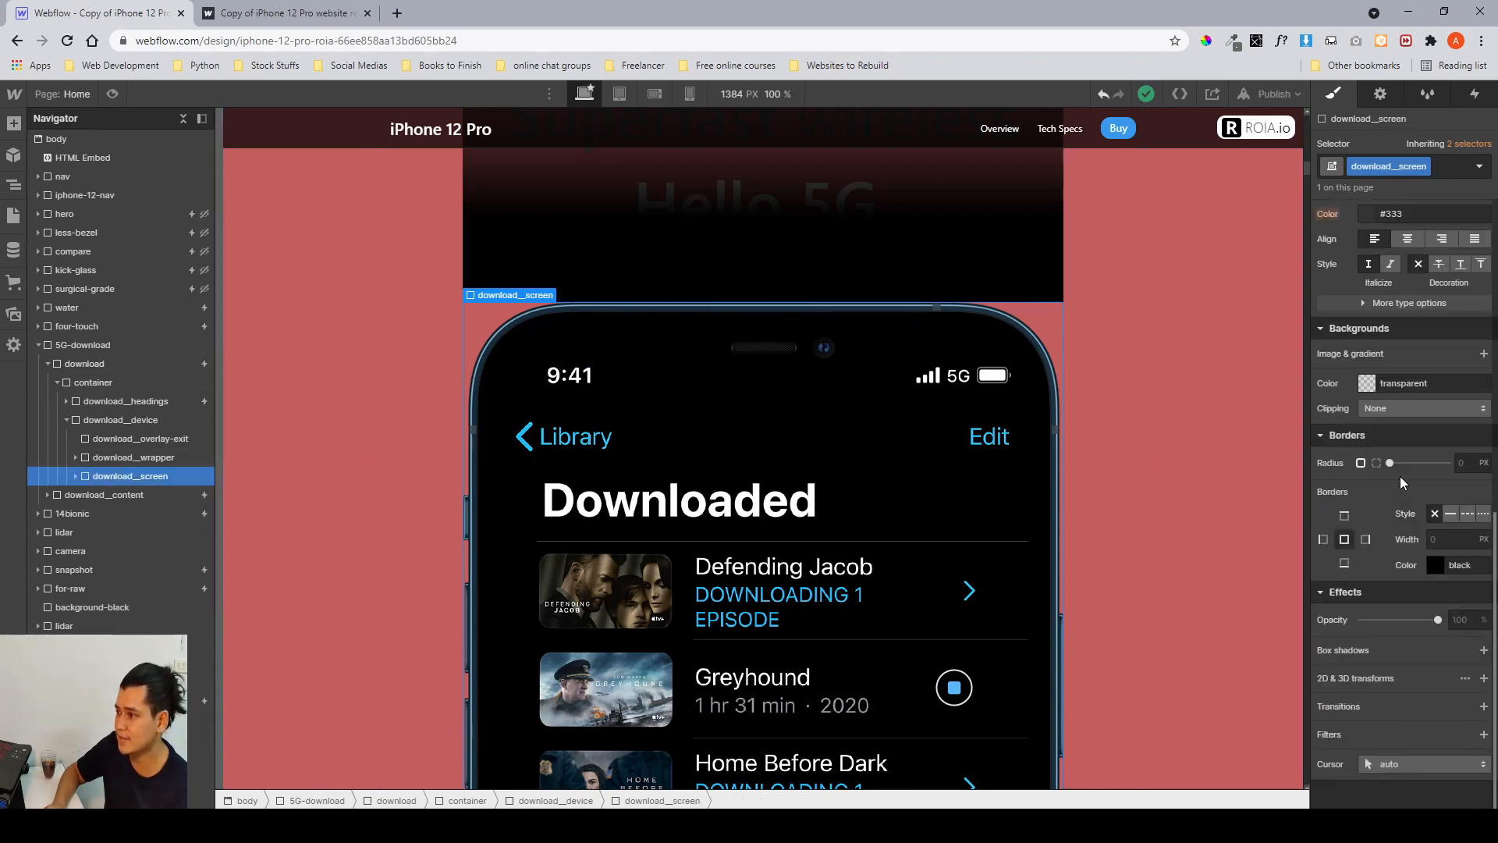
pyautogui.scroll(8, 1400, 478)
pyautogui.scroll(1, 1400, 476)
pyautogui.scroll(-2, 1031, 399)
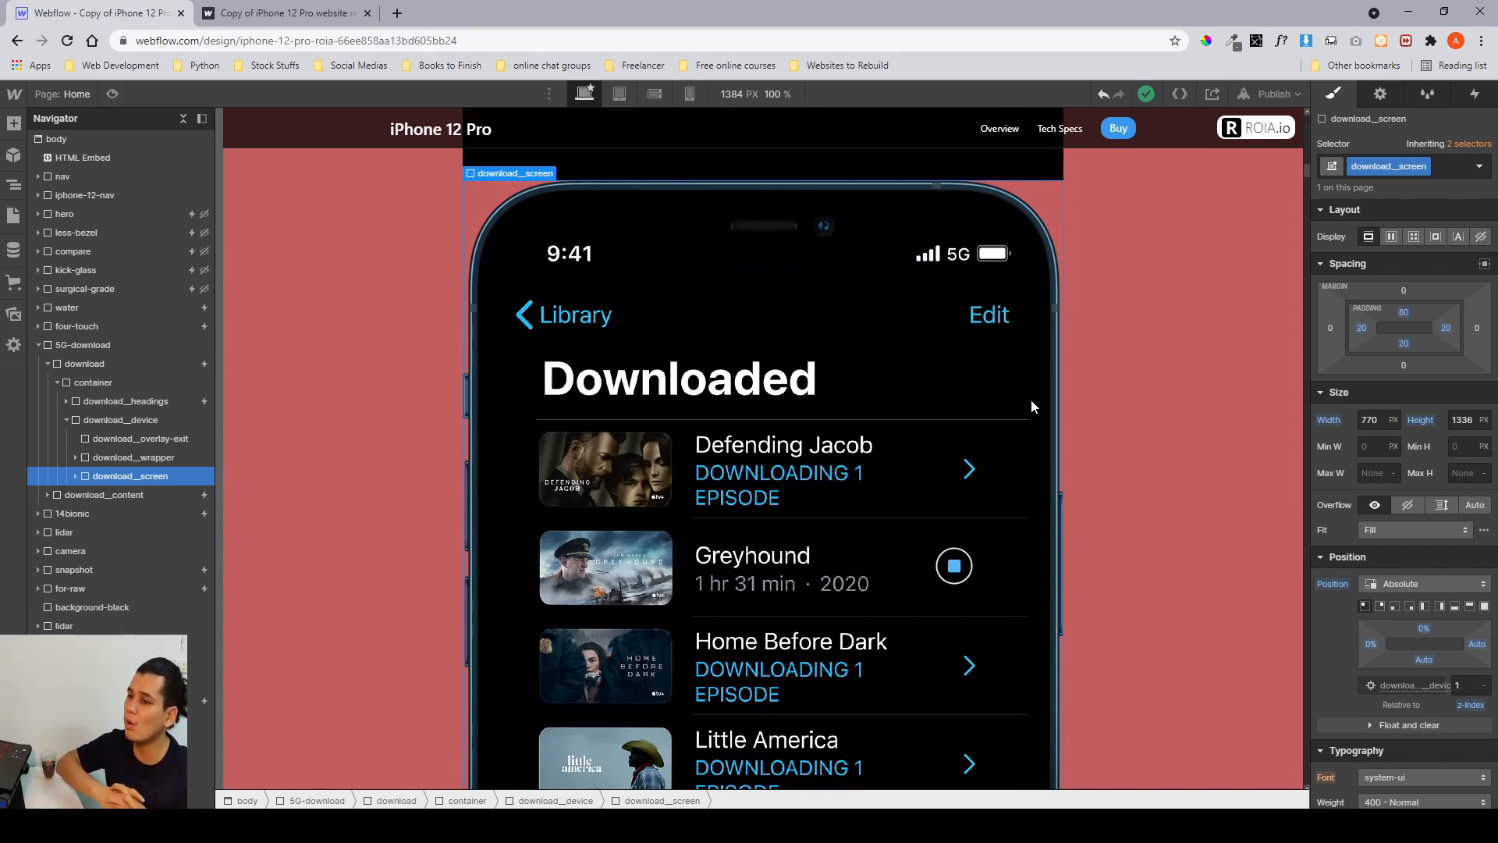
pyautogui.click(103, 459)
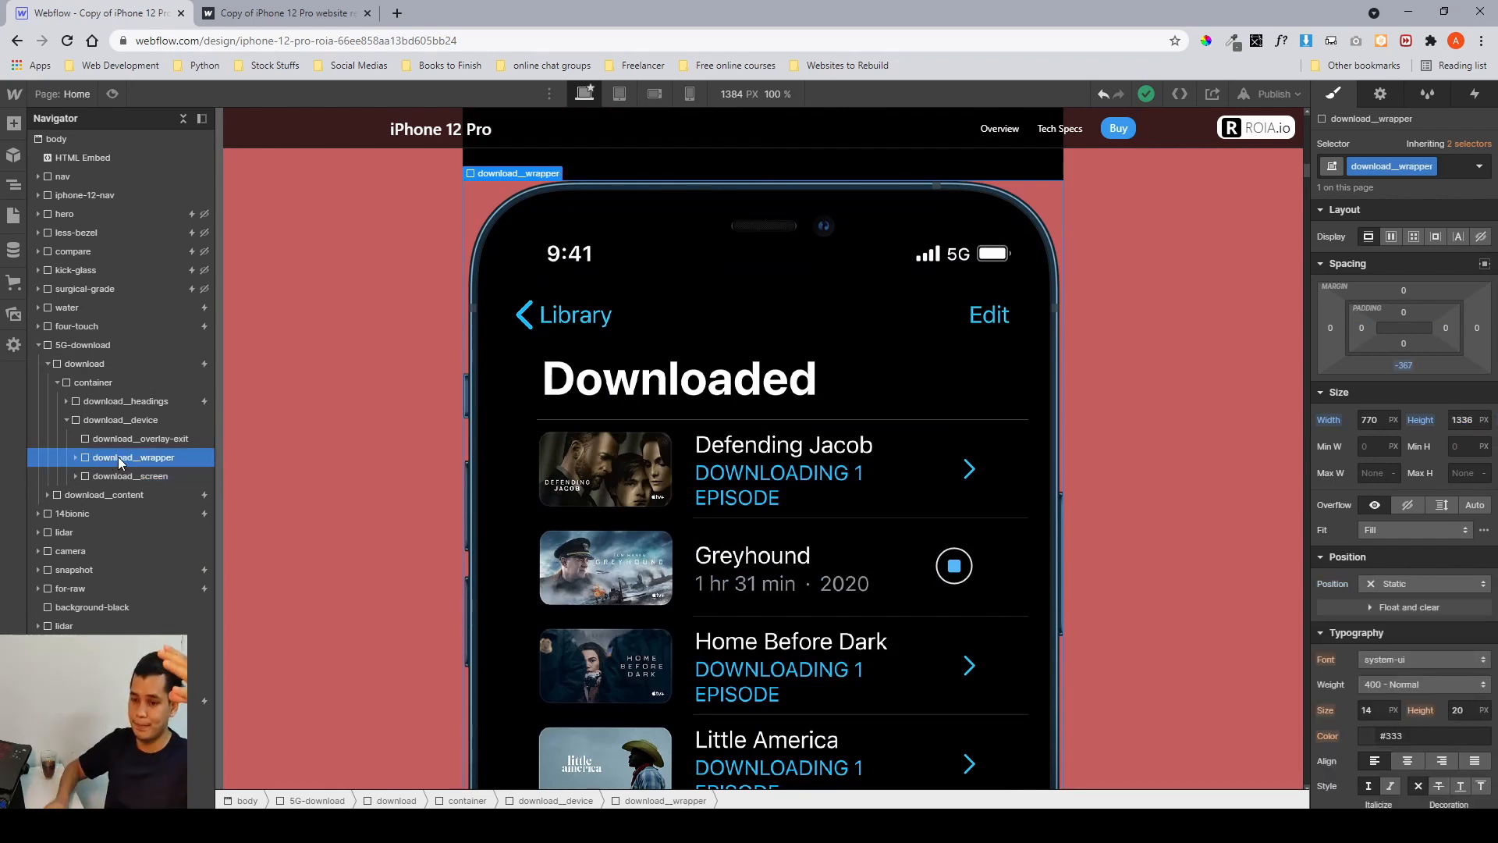
# Inspect the Figma phone frame's image fill and dimensions, then expand download__wrapper in Webflow.
pyautogui.hotkey('alt', 'Tab')
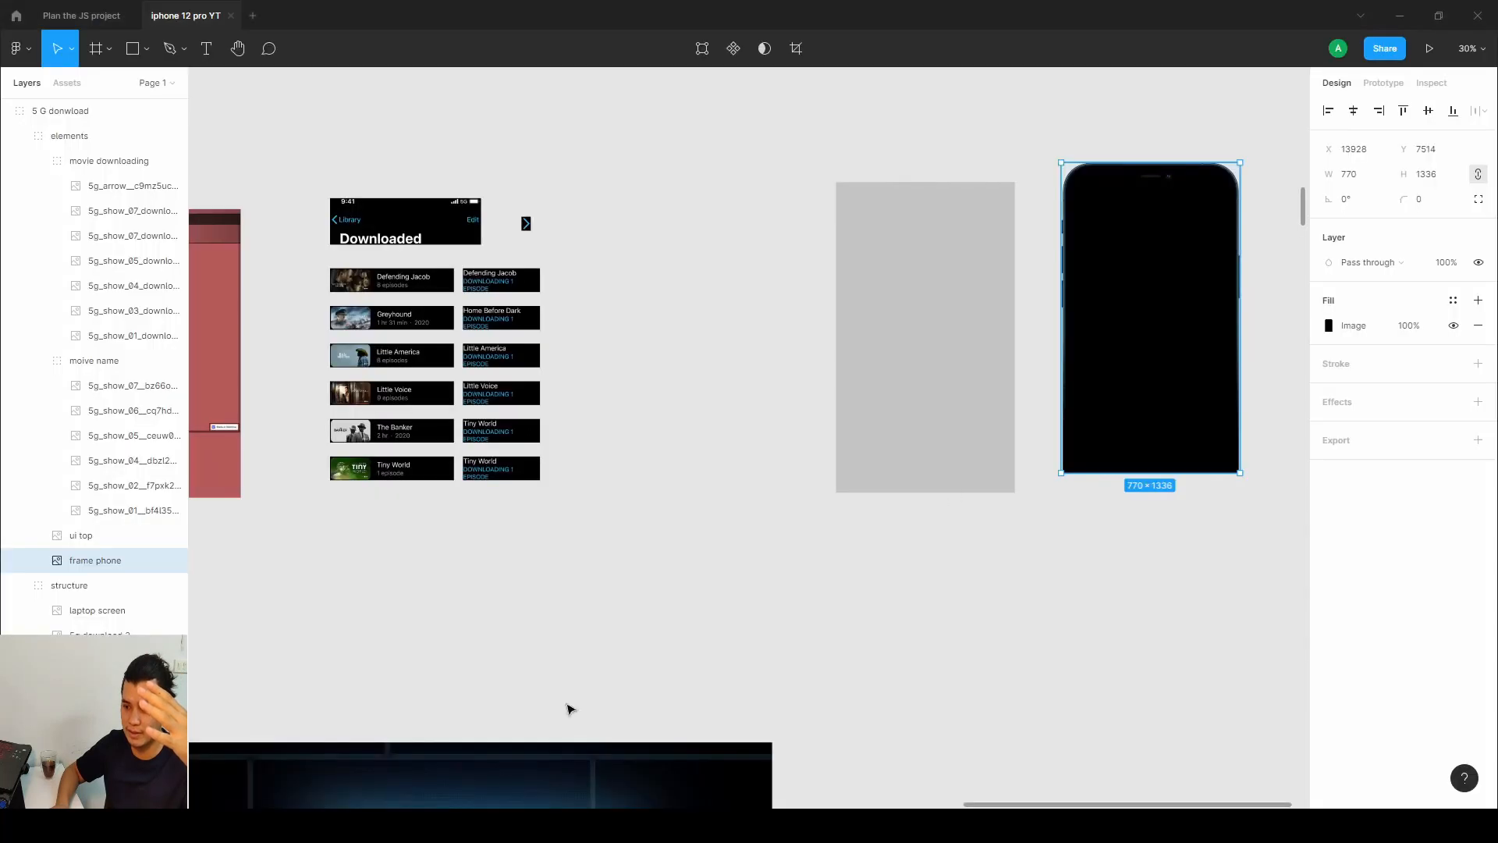
pyautogui.doubleClick(1120, 404)
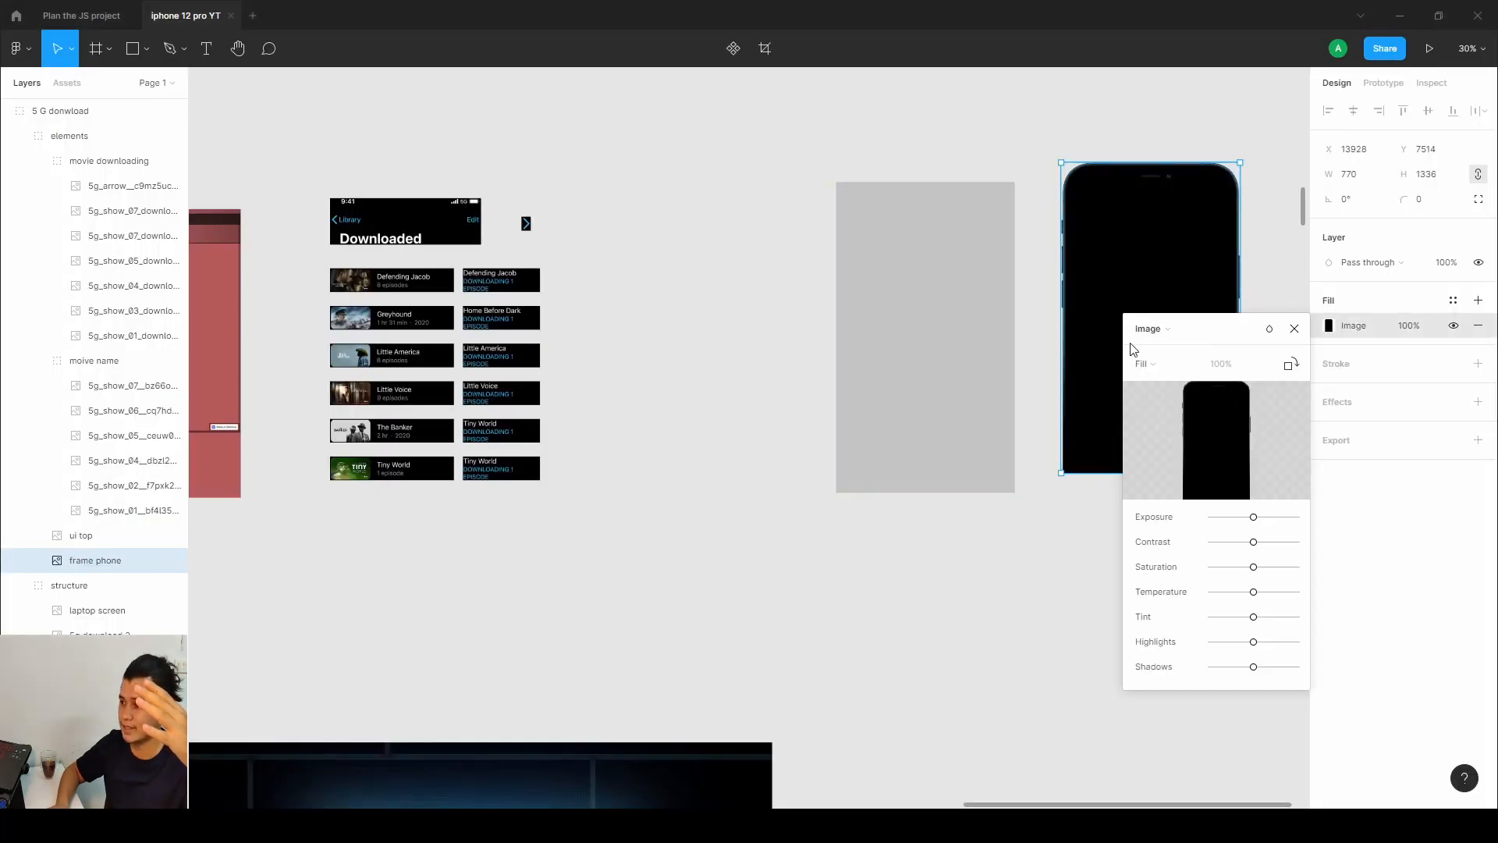
pyautogui.click(1295, 328)
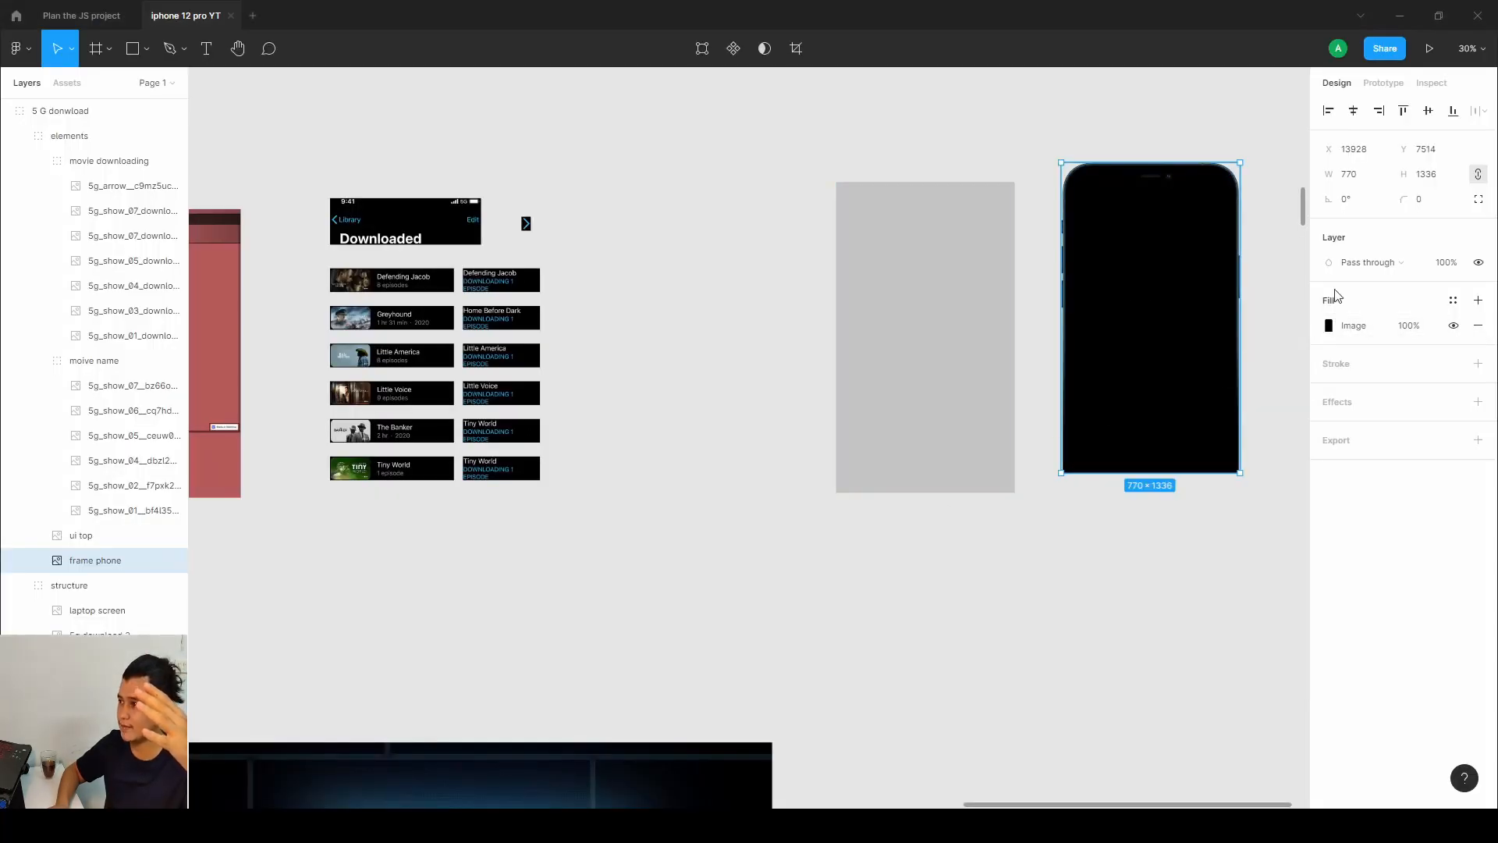
pyautogui.click(1427, 179)
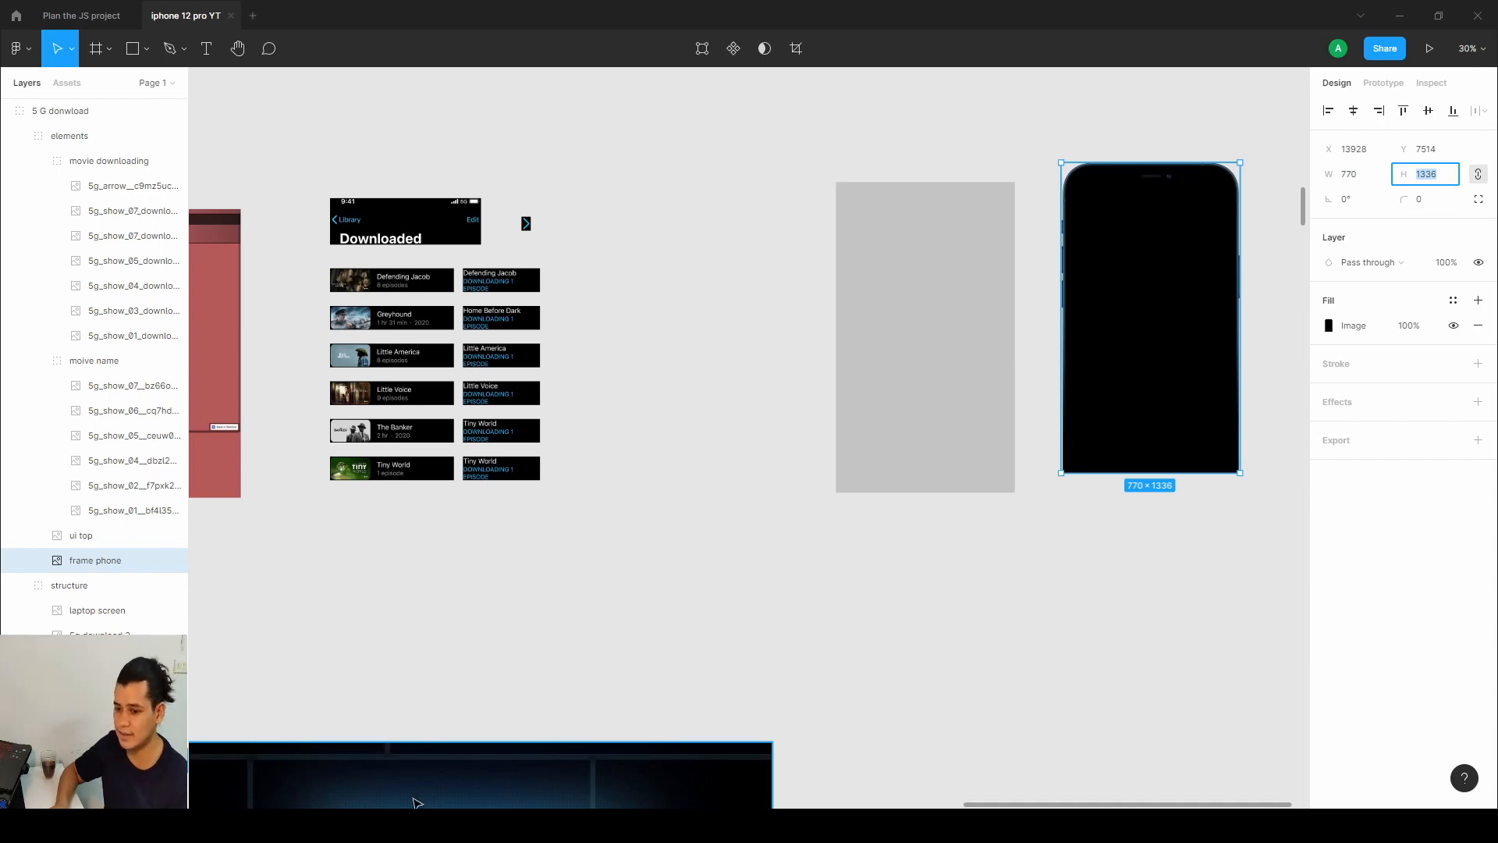
pyautogui.hotkey('alt', 'Tab')
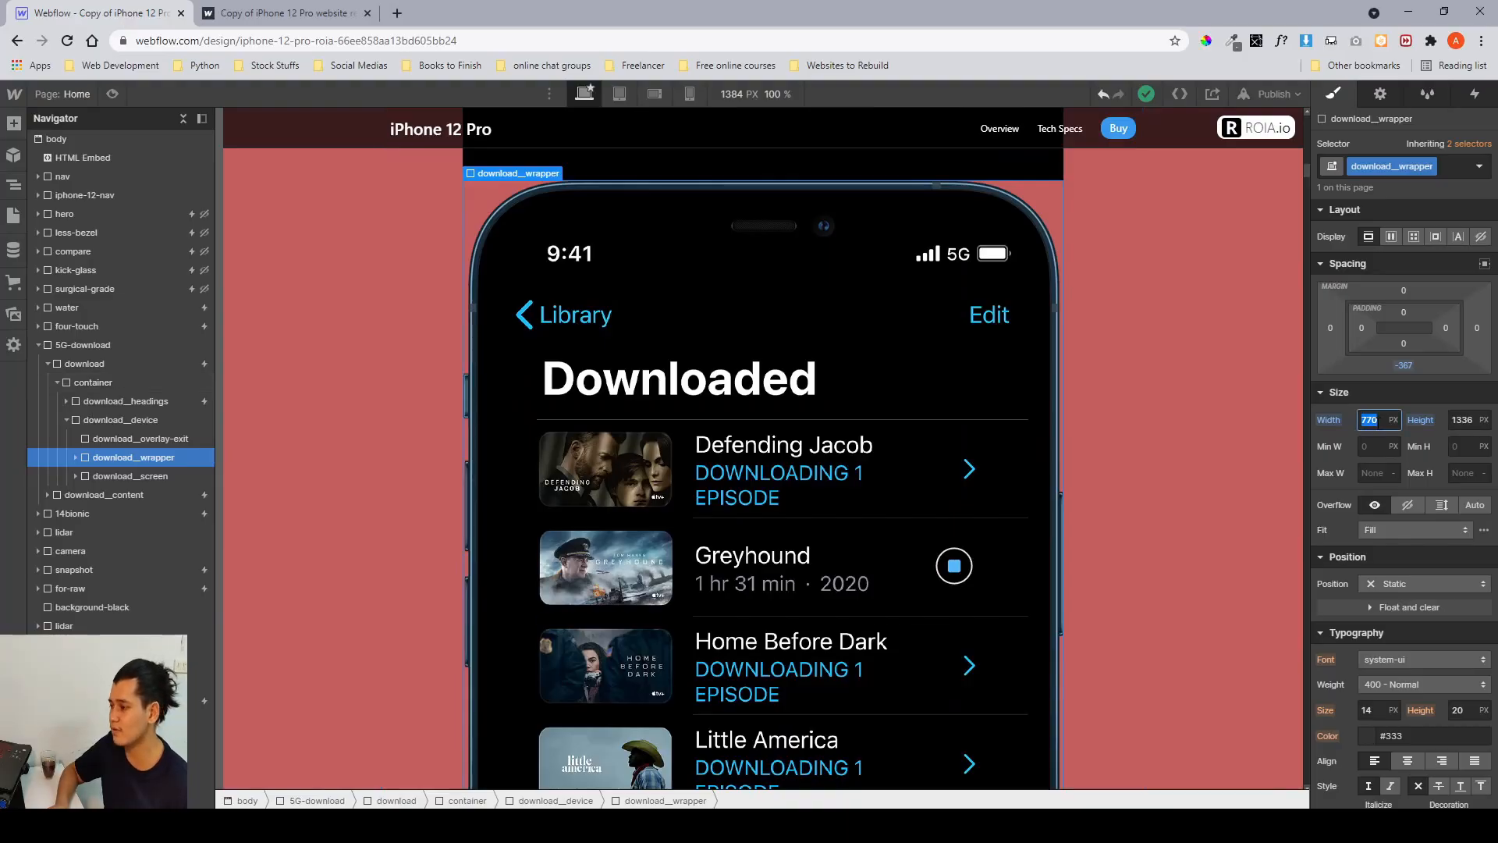
pyautogui.click(76, 457)
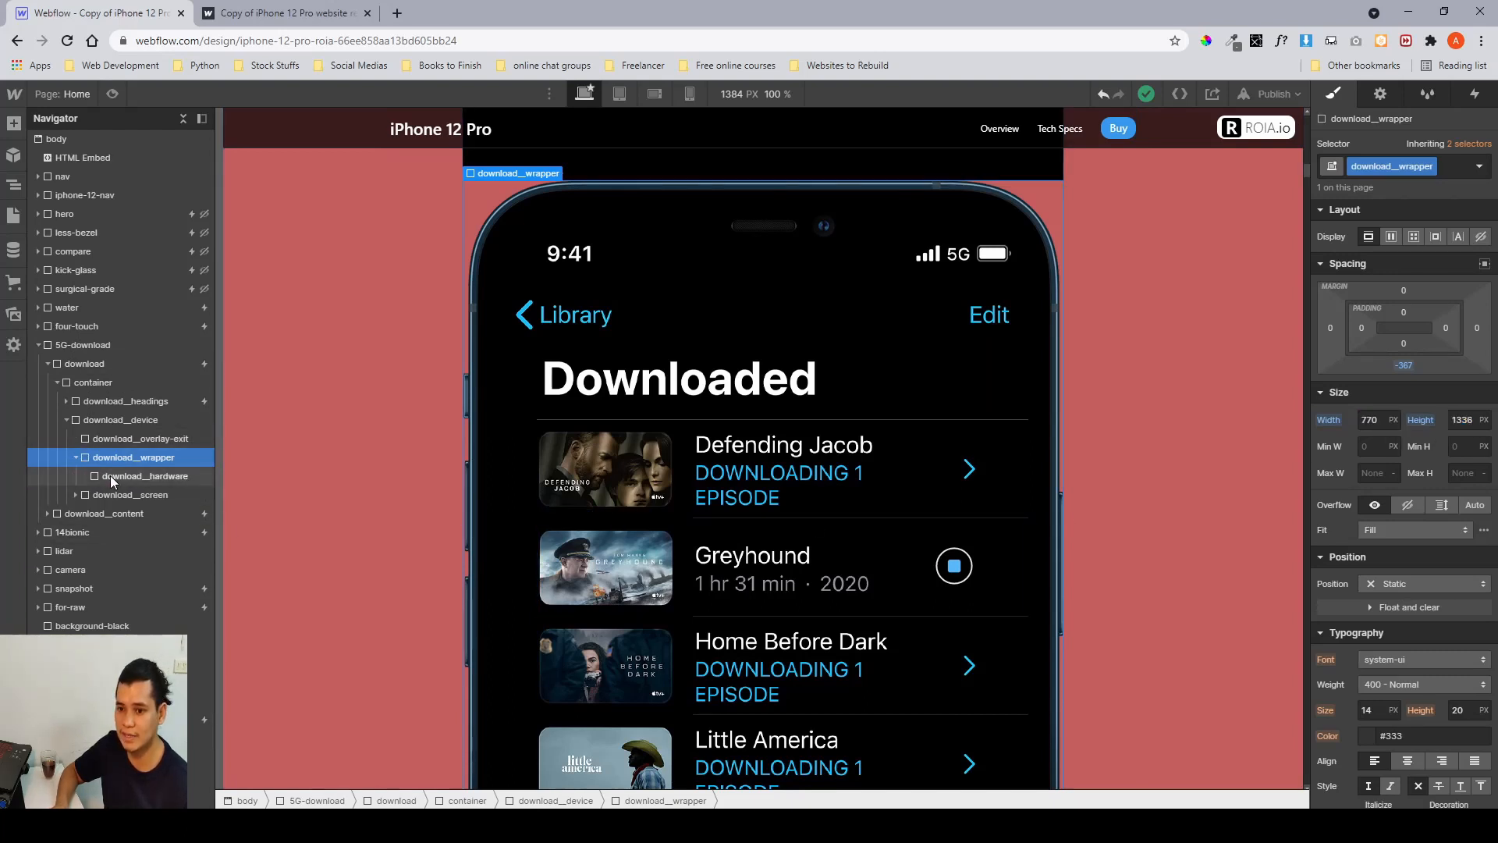
# Inspect the download__hardware element's background image settings.
pyautogui.click(110, 475)
pyautogui.scroll(-7, 1349, 554)
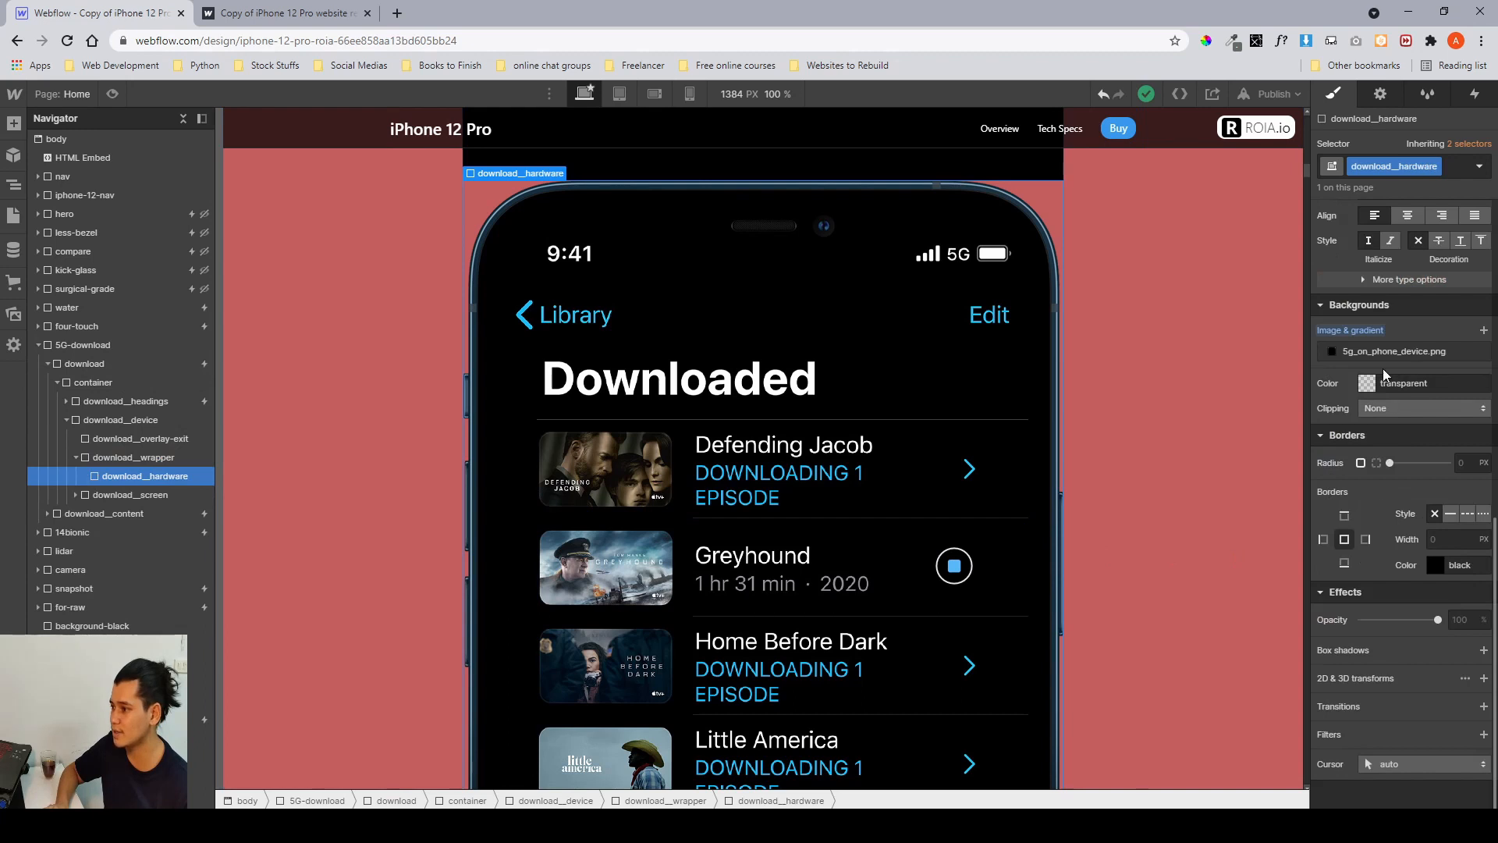
# Expand download__screen in the navigator and select its download__ui-top child.
pyautogui.click(78, 458)
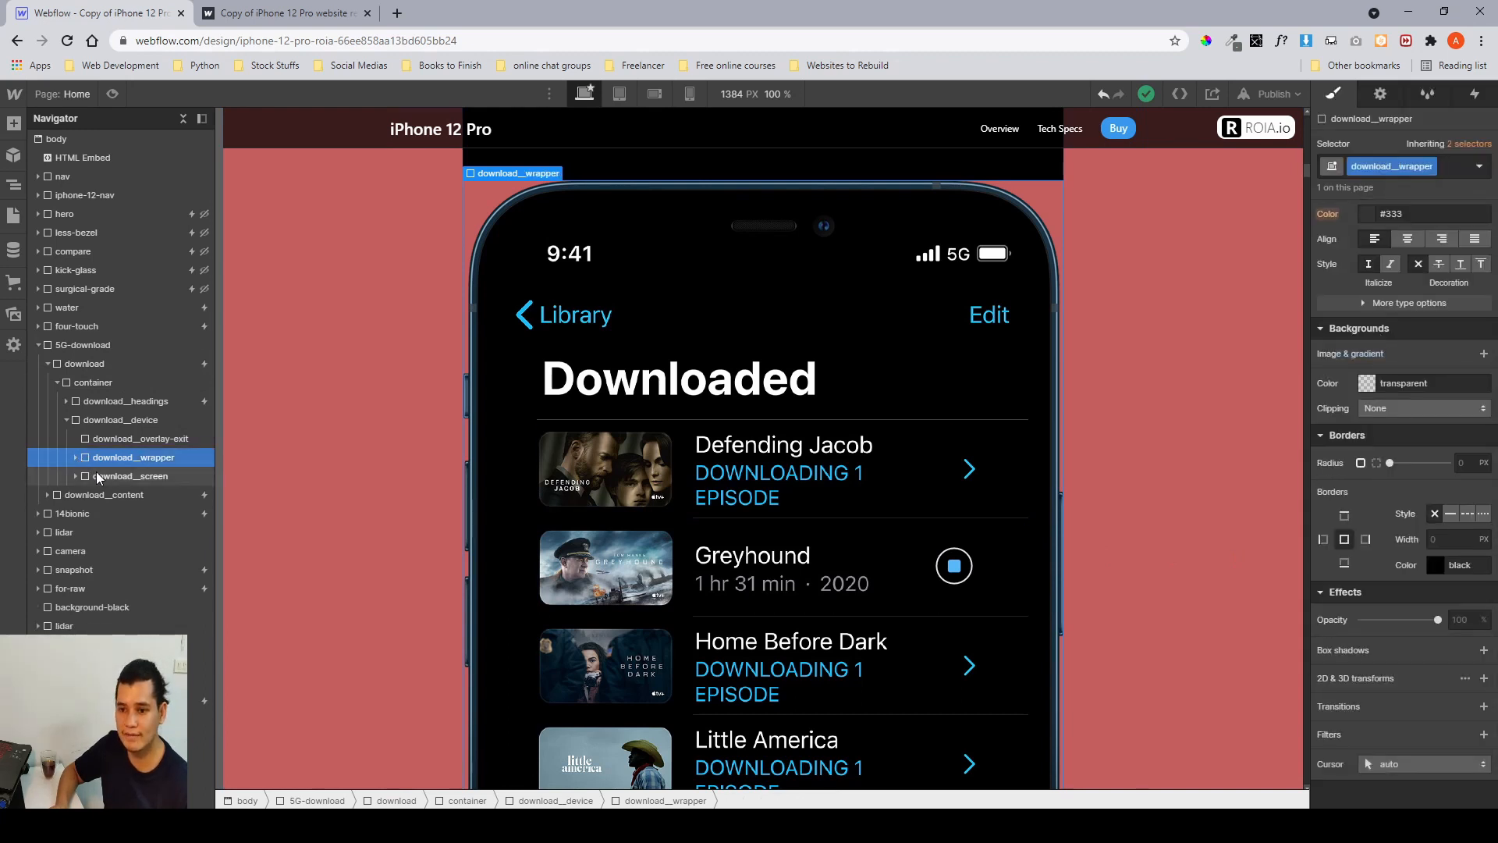
pyautogui.click(129, 477)
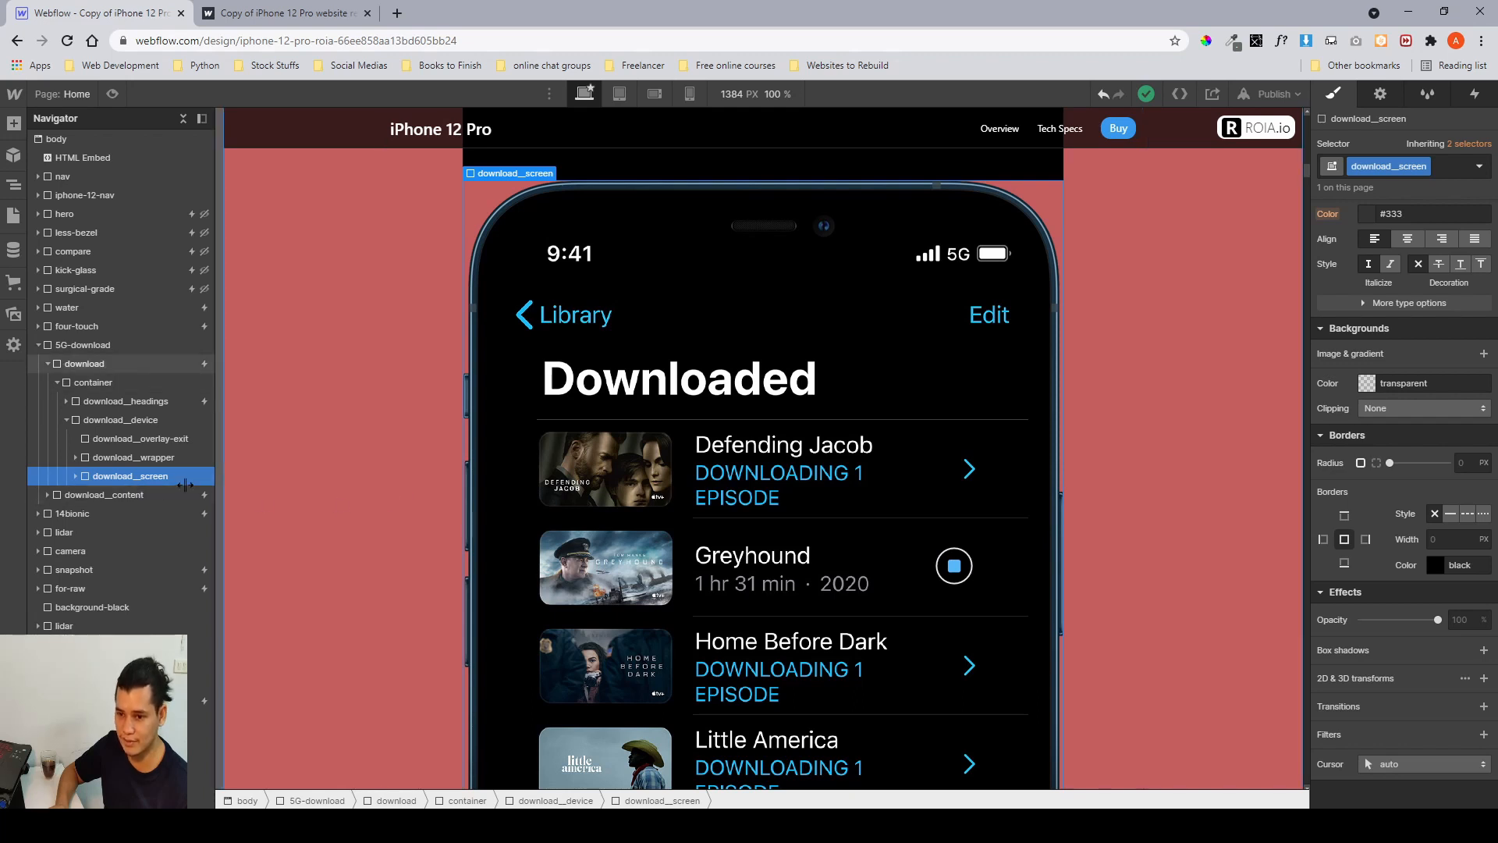
pyautogui.click(76, 478)
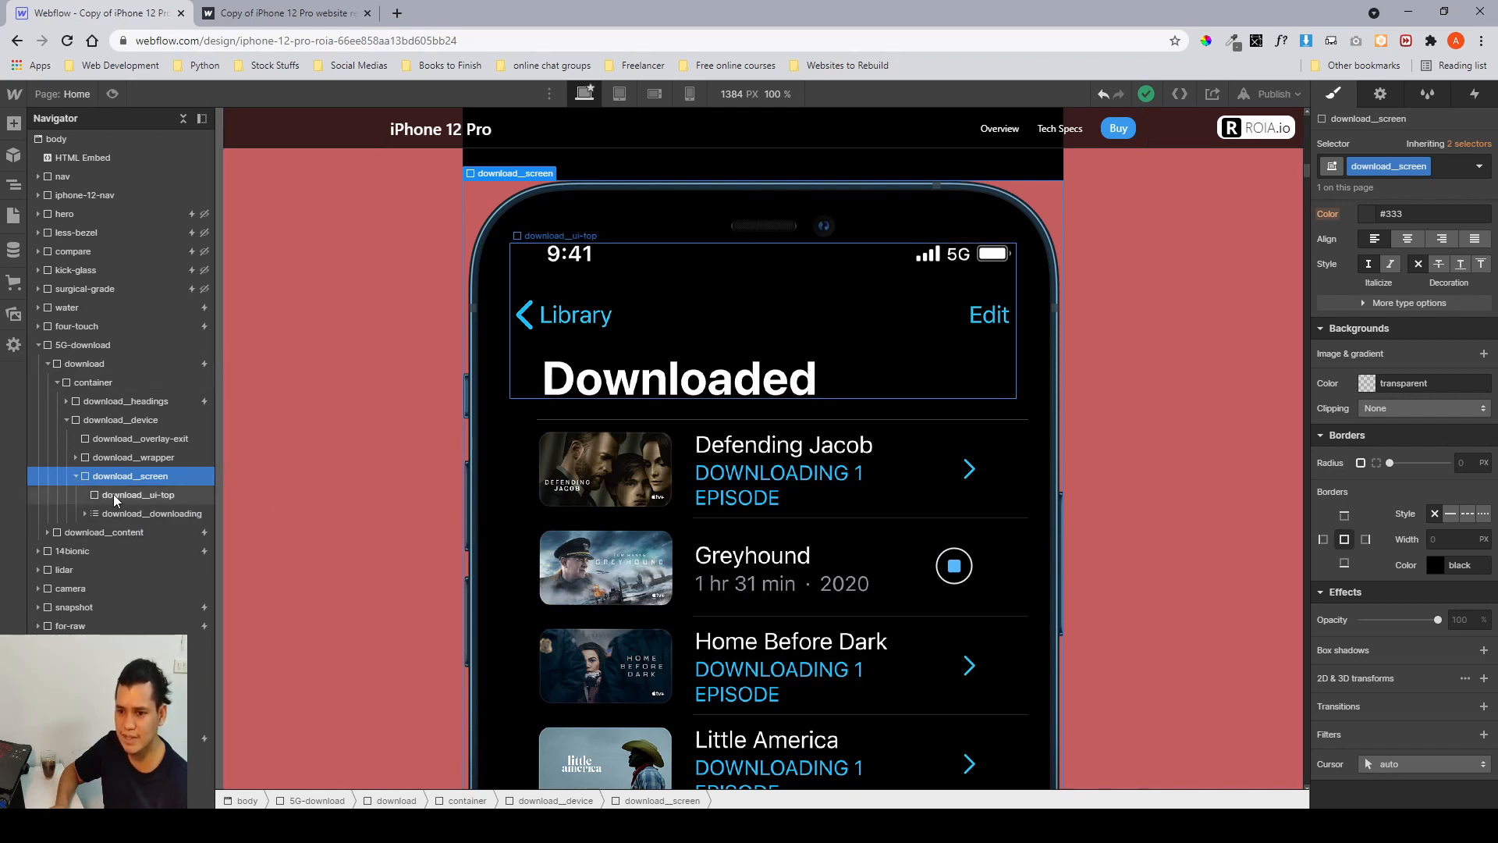
pyautogui.click(117, 496)
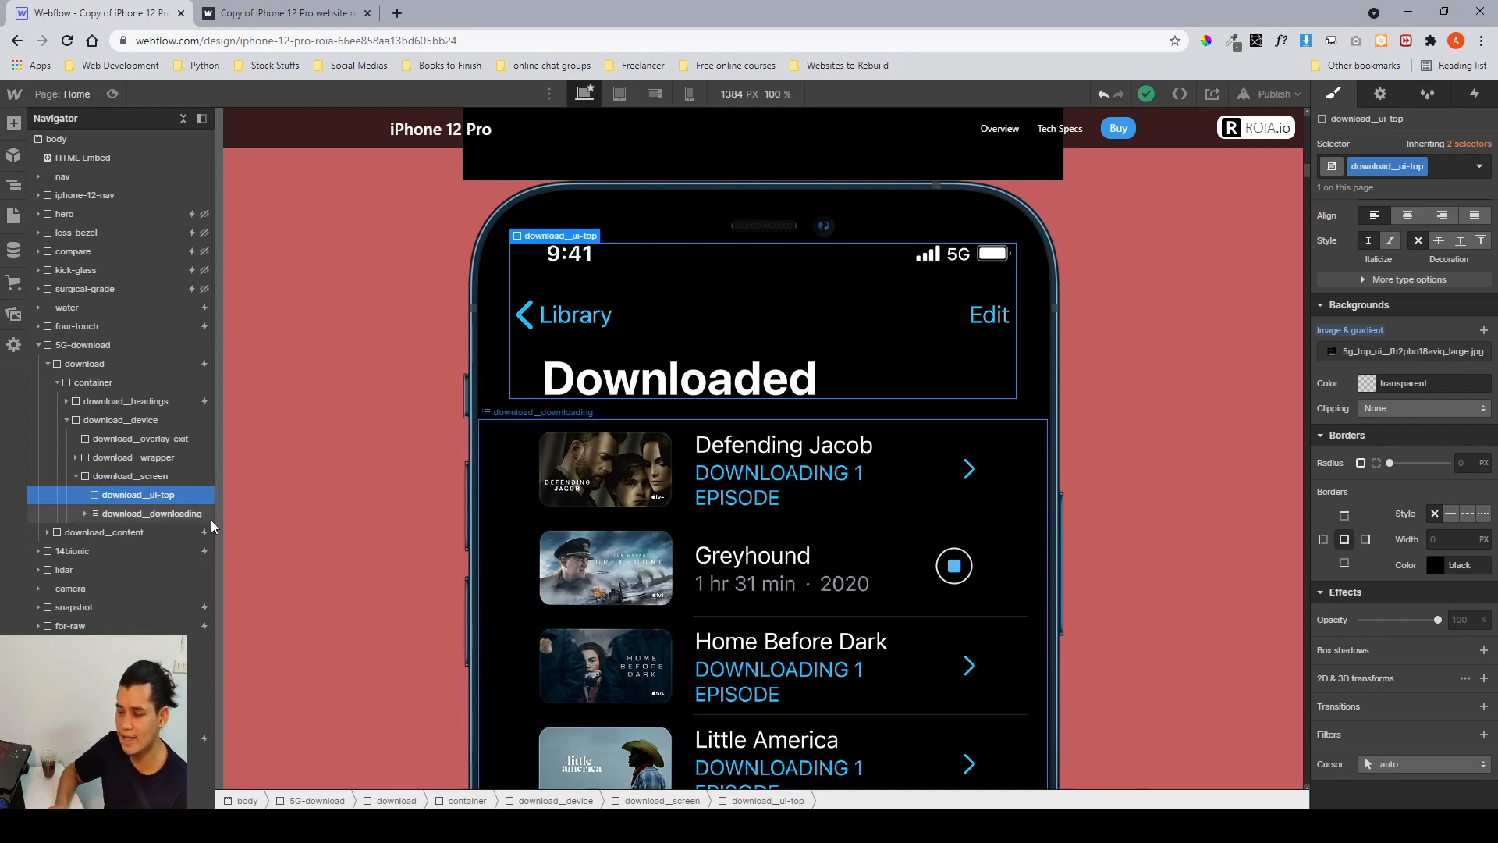
# Try adjusting download__ui-top's top margin, and undo the change.
pyautogui.scroll(7, 1356, 356)
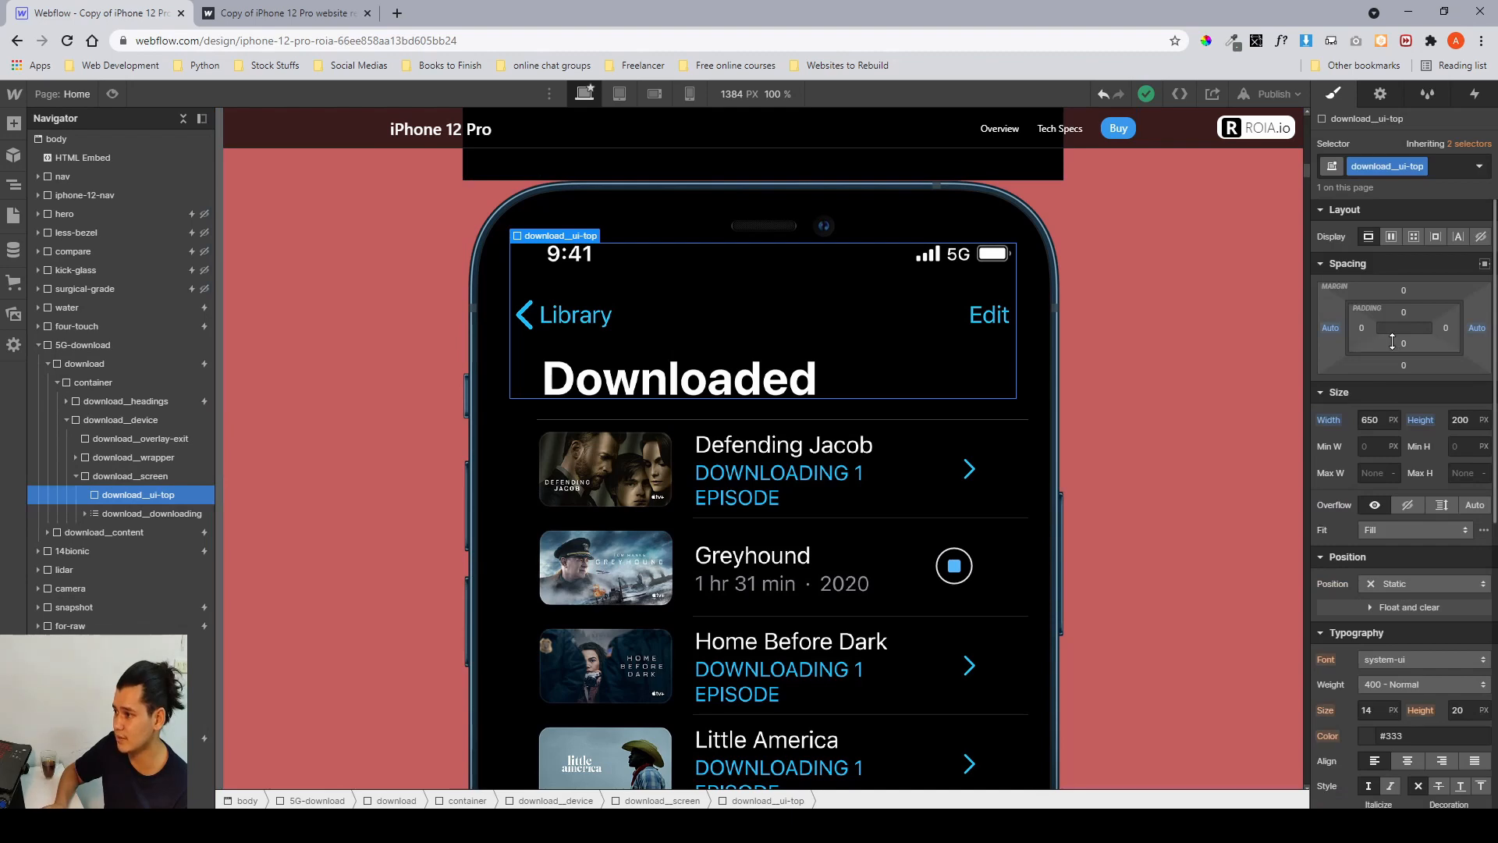
pyautogui.scroll(3, 892, 459)
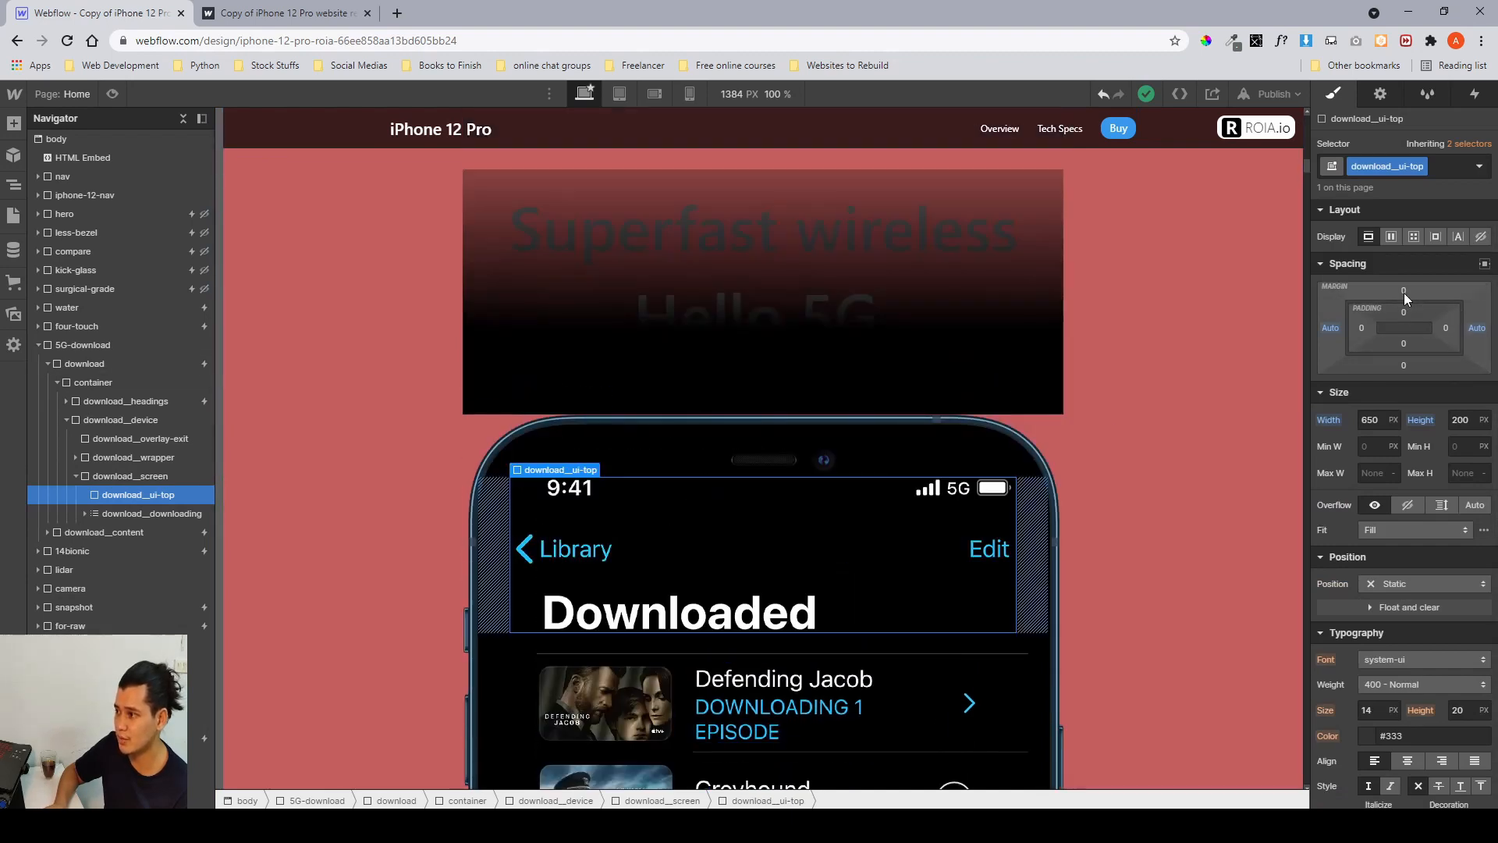
pyautogui.moveTo(1405, 307); pyautogui.dragTo(1394, 671)
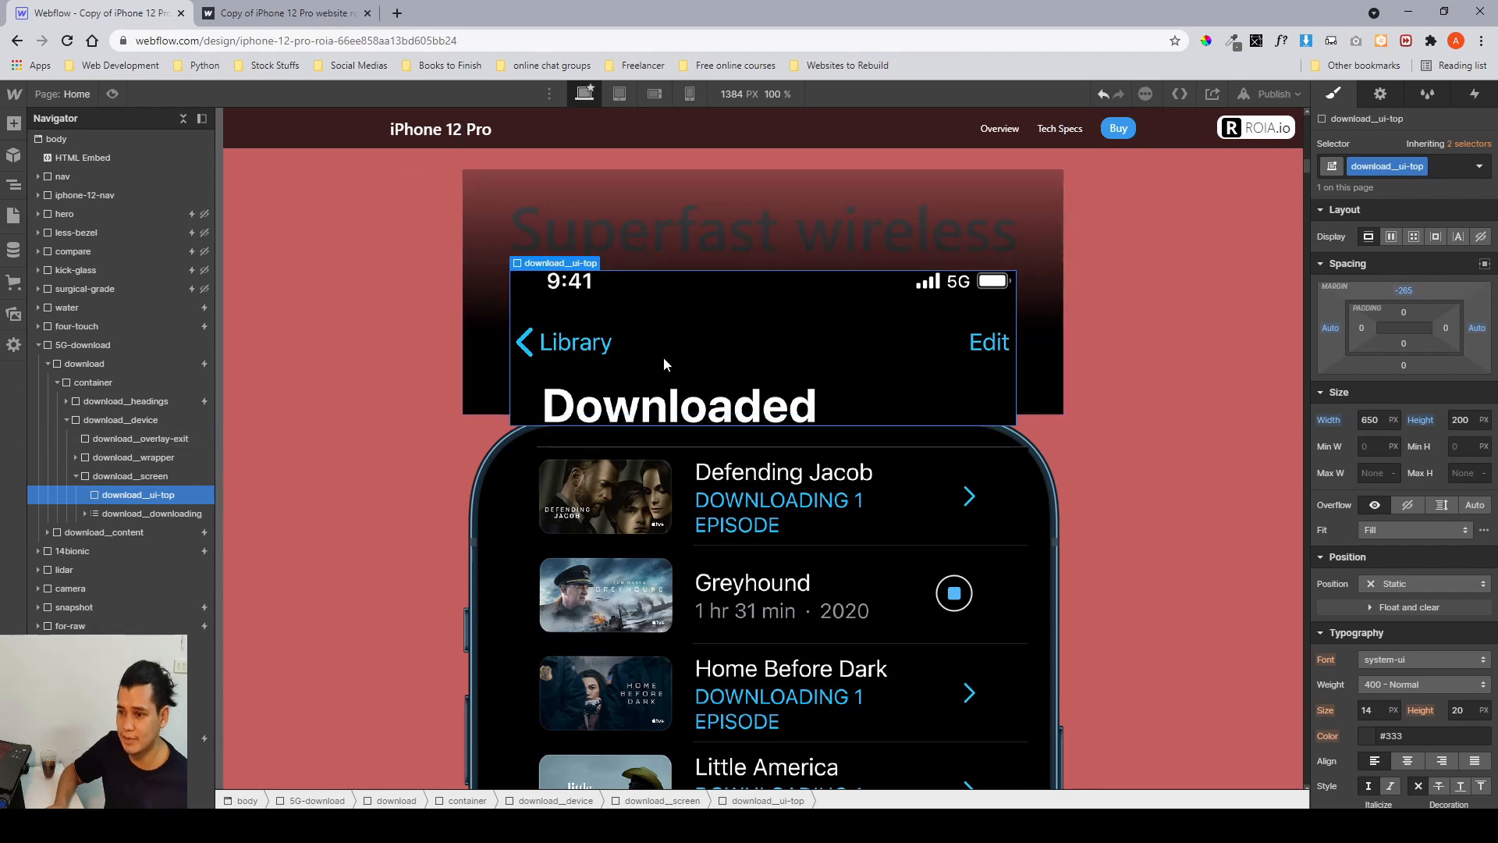
pyautogui.hotkey('ctrl', 'z')
pyautogui.scroll(-5, 663, 358)
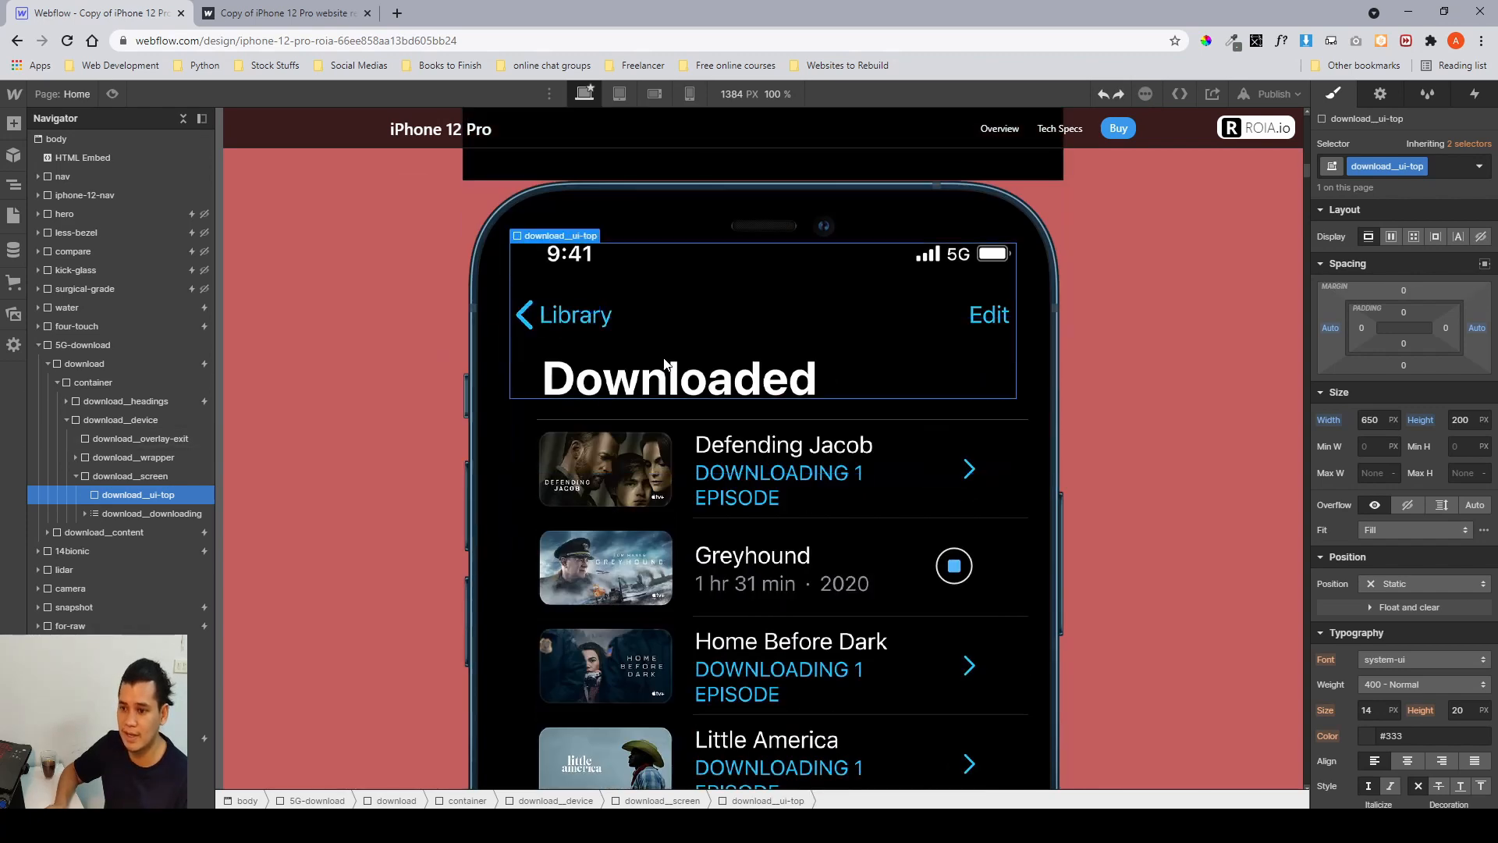
# Inspect the download list's divider, first download item and its movie image background settings.
pyautogui.click(176, 513)
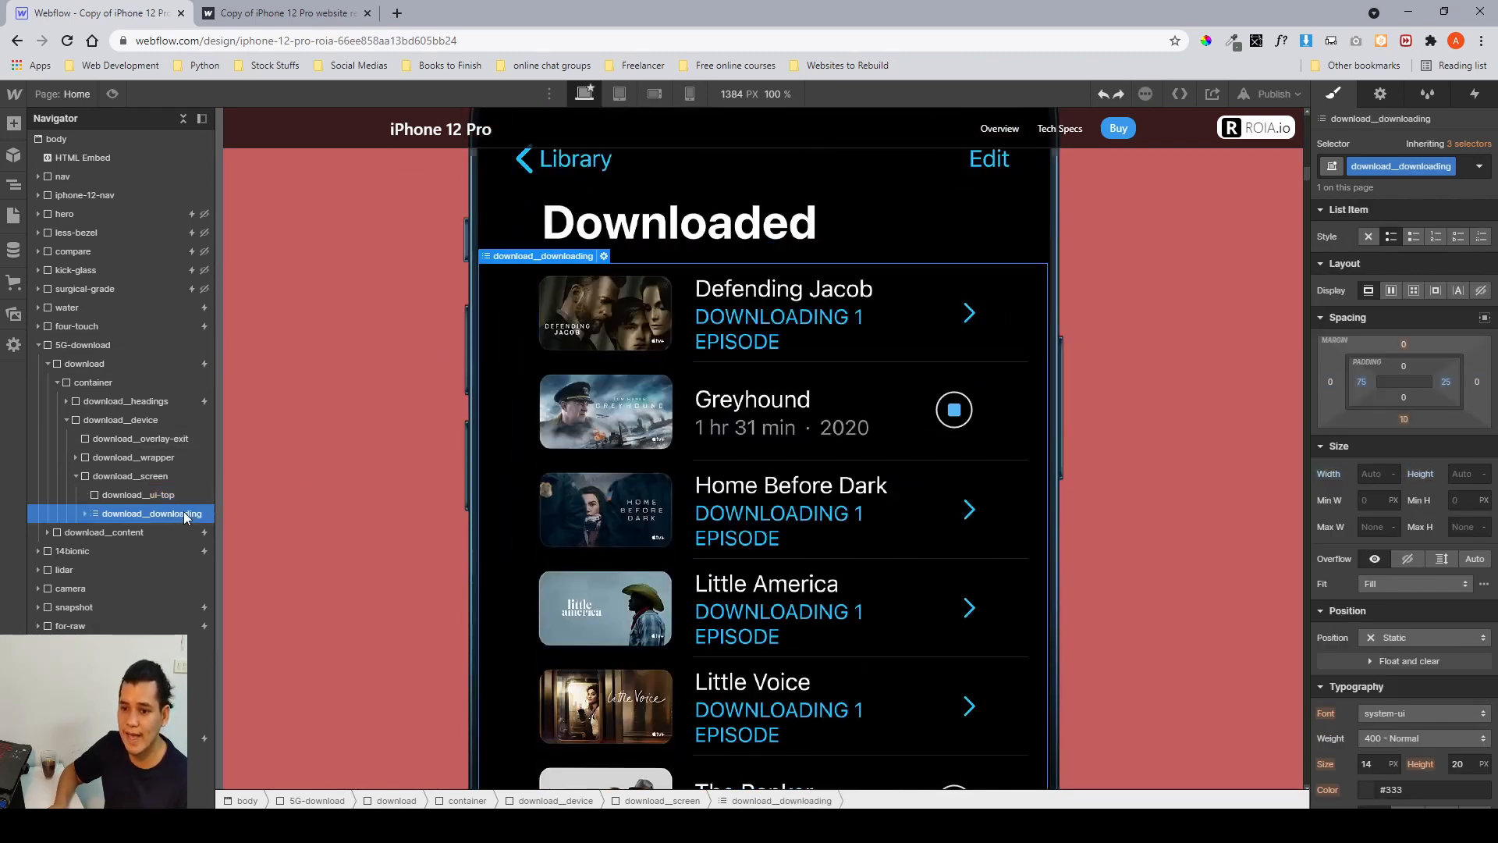
pyautogui.click(85, 513)
pyautogui.click(142, 530)
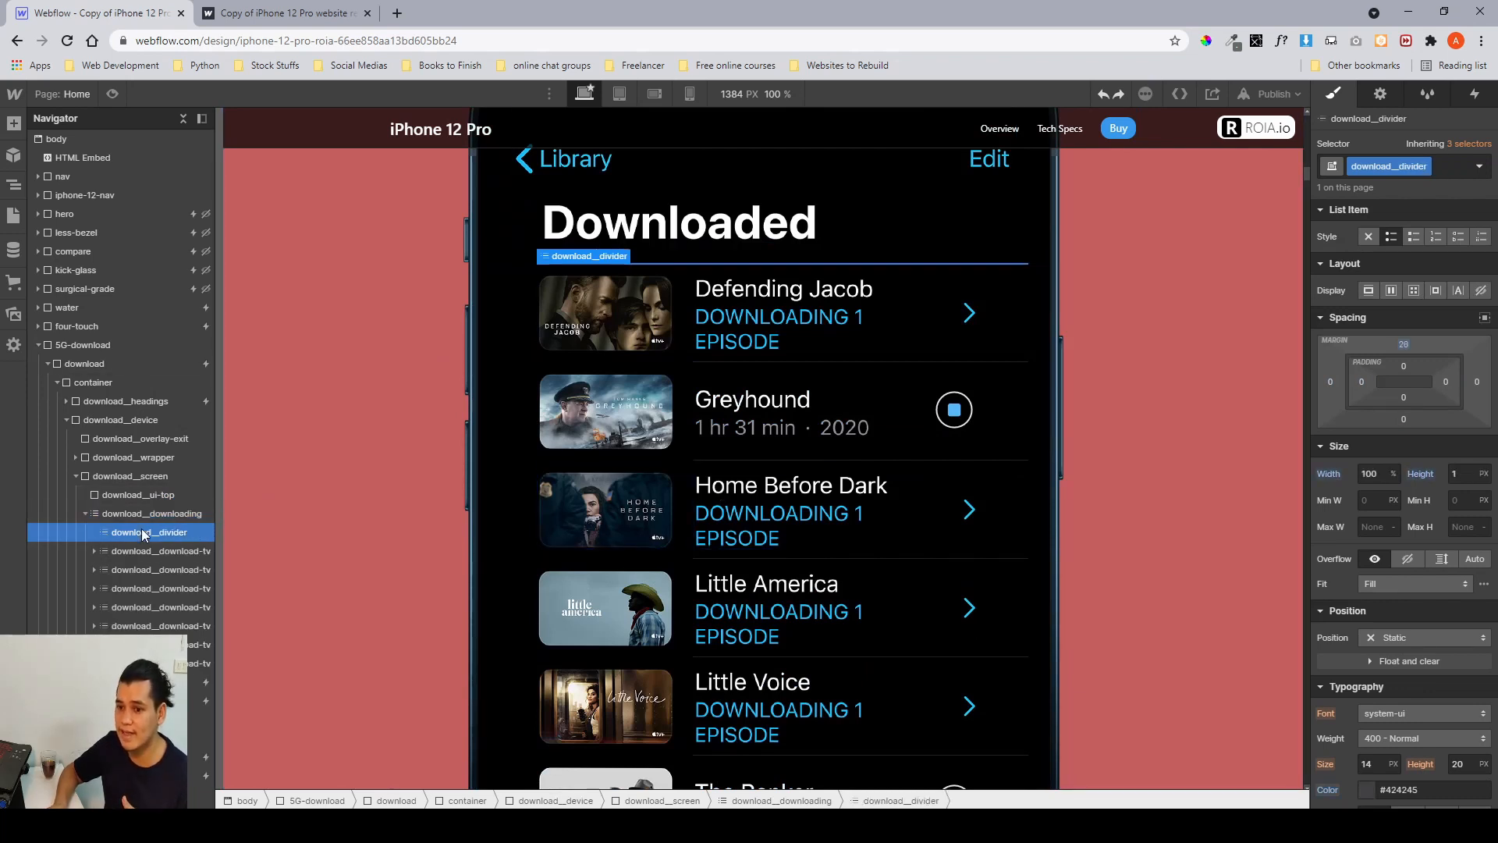
pyautogui.click(144, 554)
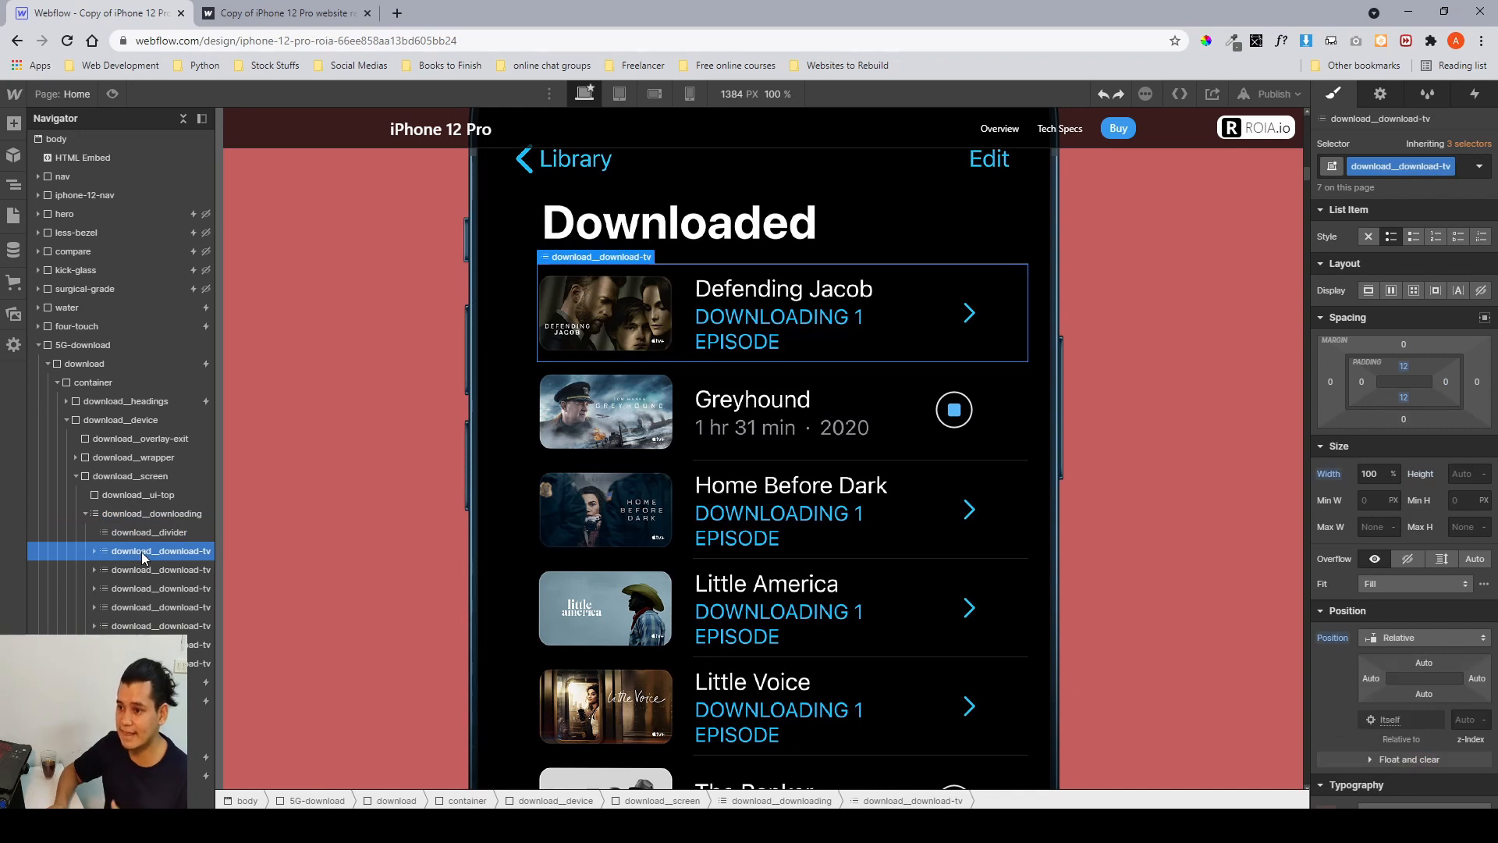
pyautogui.click(92, 553)
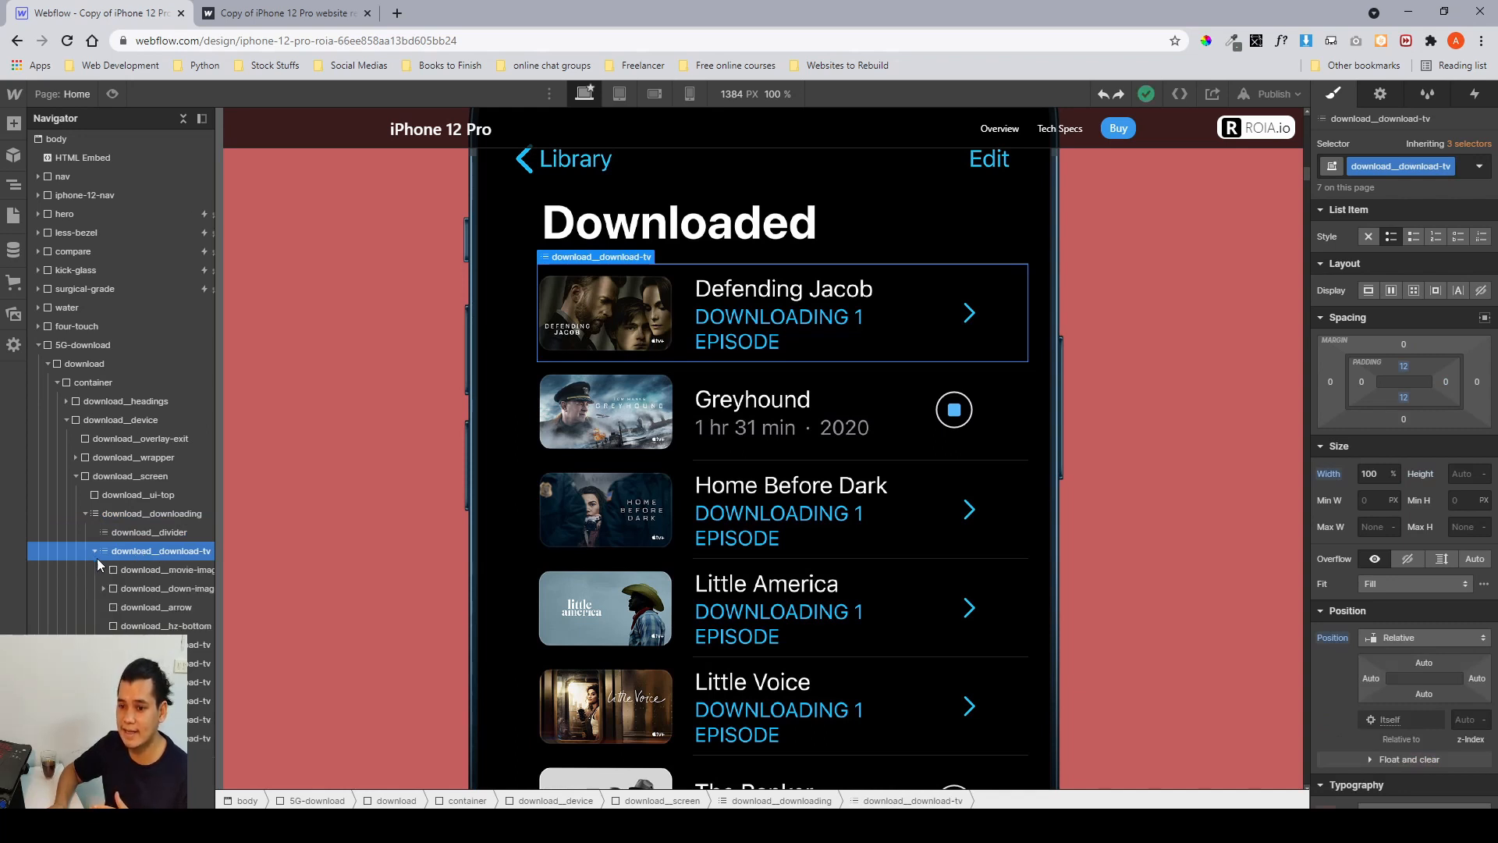
pyautogui.click(122, 568)
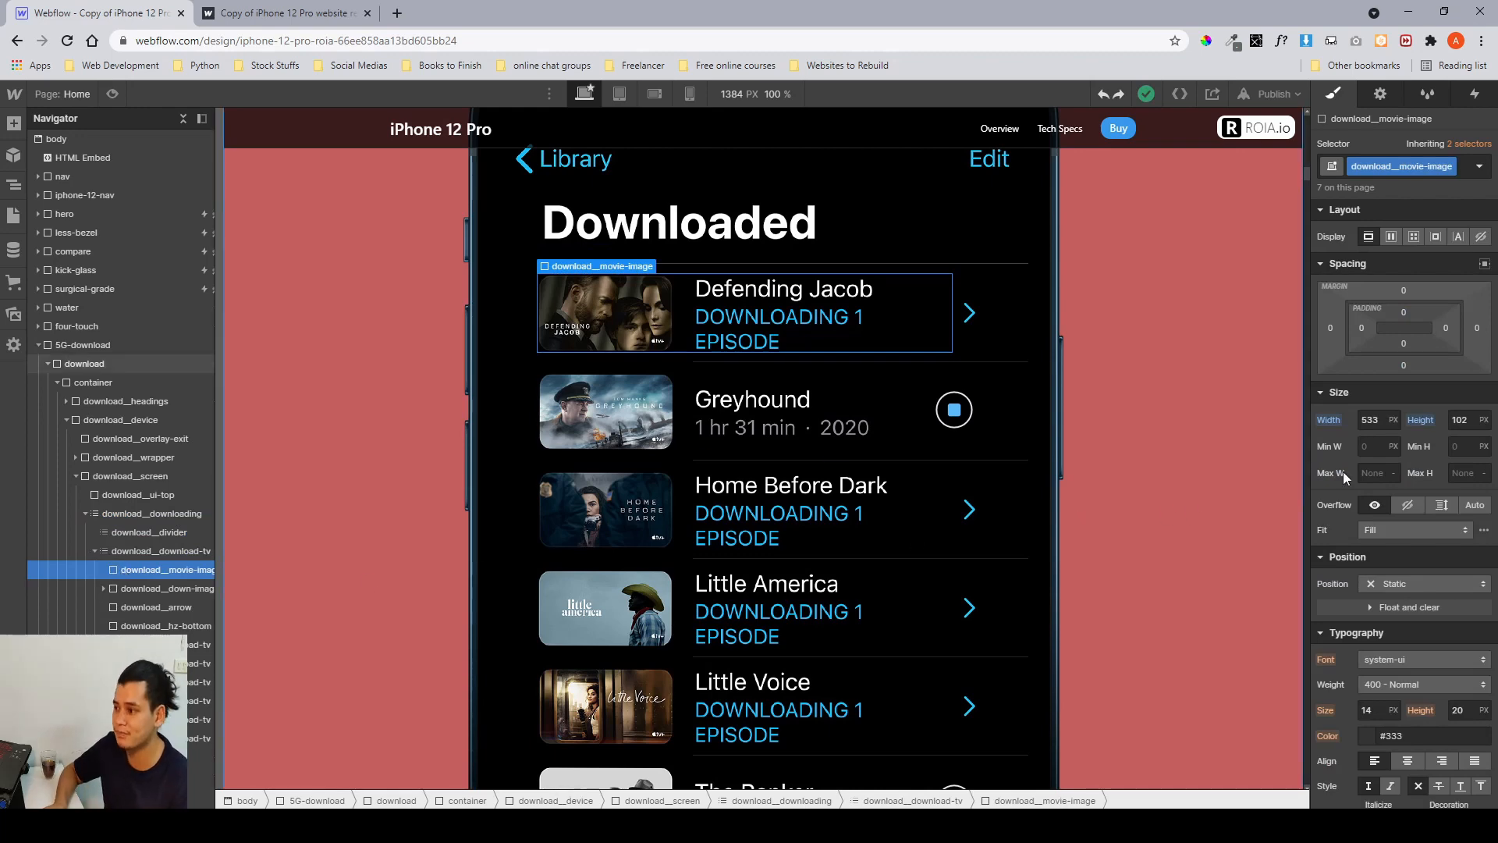
pyautogui.scroll(-6, 1342, 471)
pyautogui.click(1365, 358)
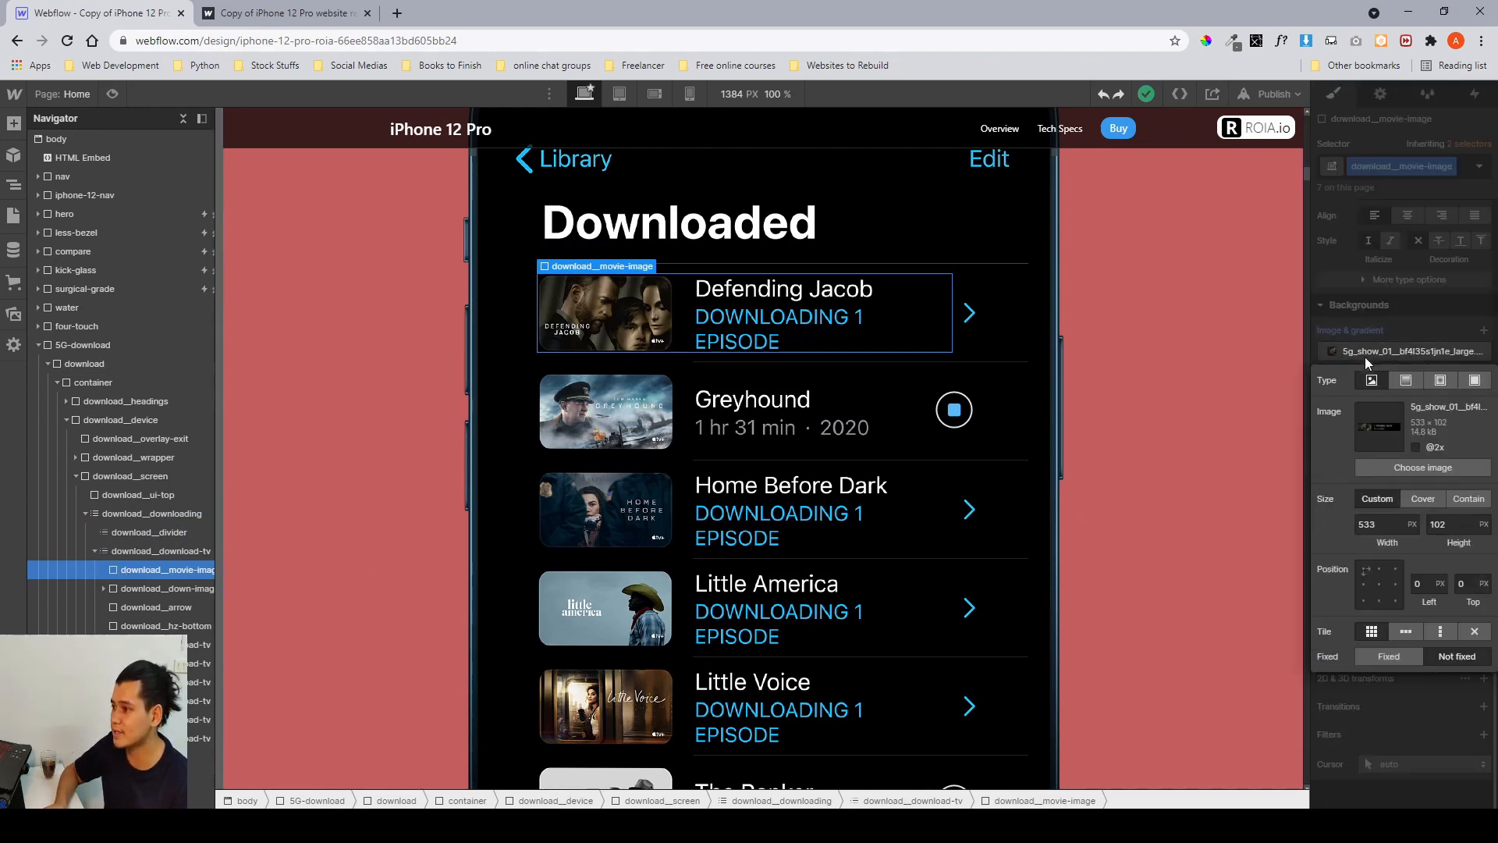
# Switch to Figma and select the first movie-name image inside the movie name group.
pyautogui.click(589, 826)
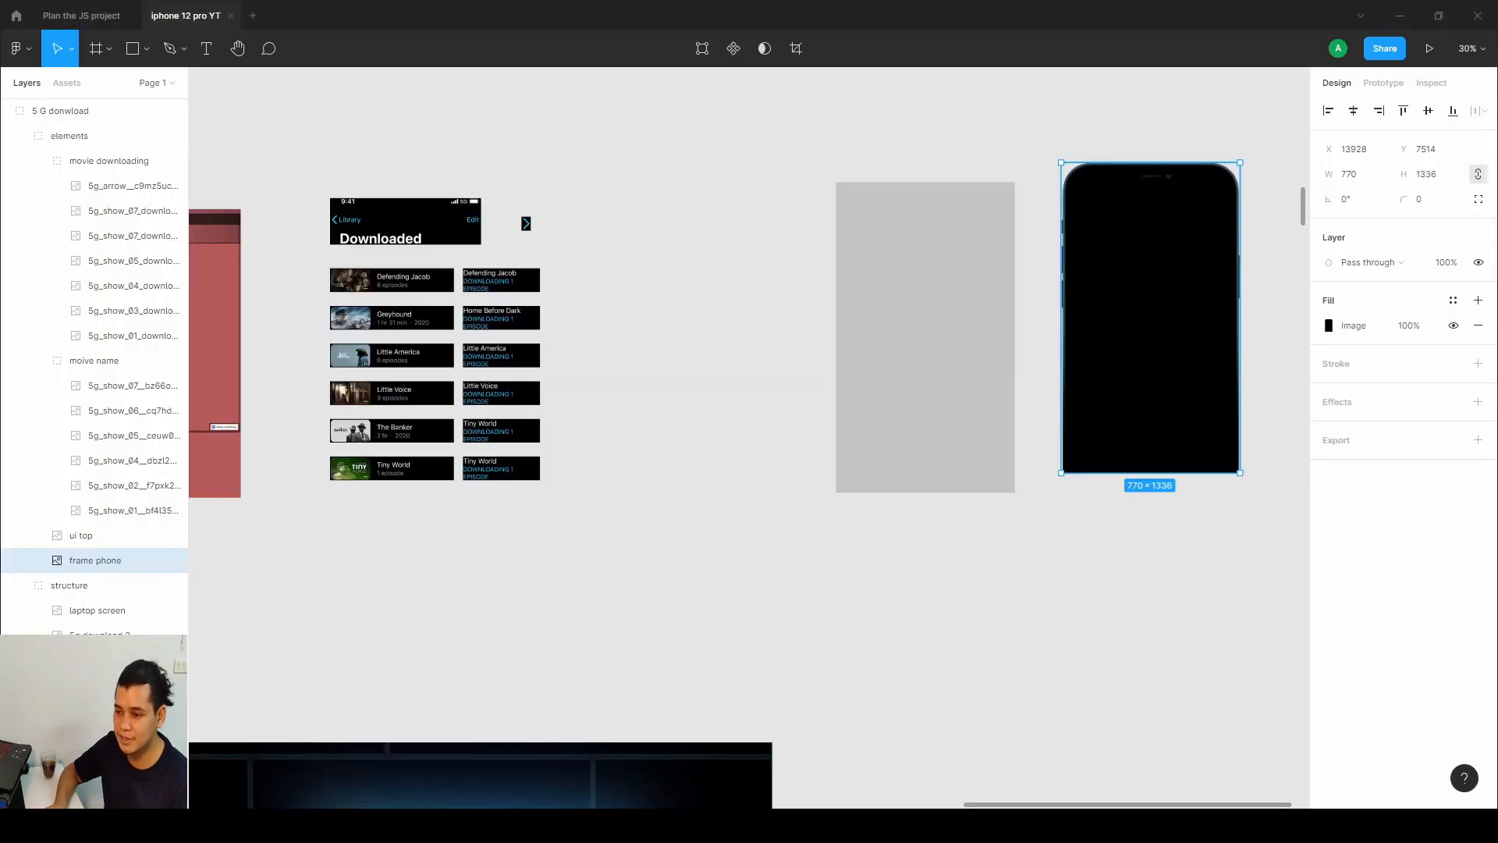
pyautogui.click(365, 270)
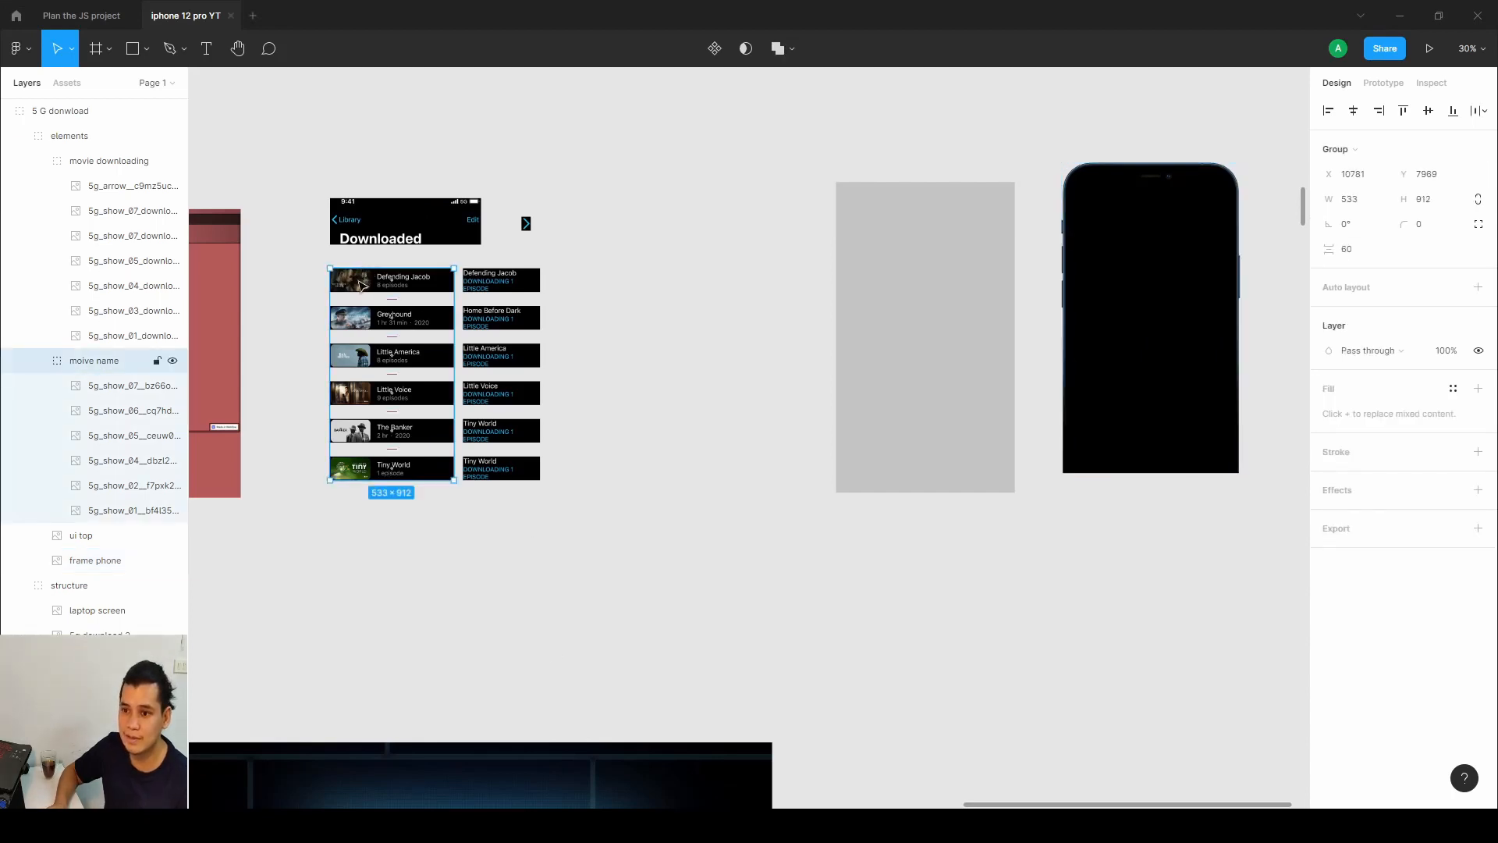
pyautogui.doubleClick(362, 285)
pyautogui.moveTo(1013, 333); pyautogui.dragTo(893, 365)
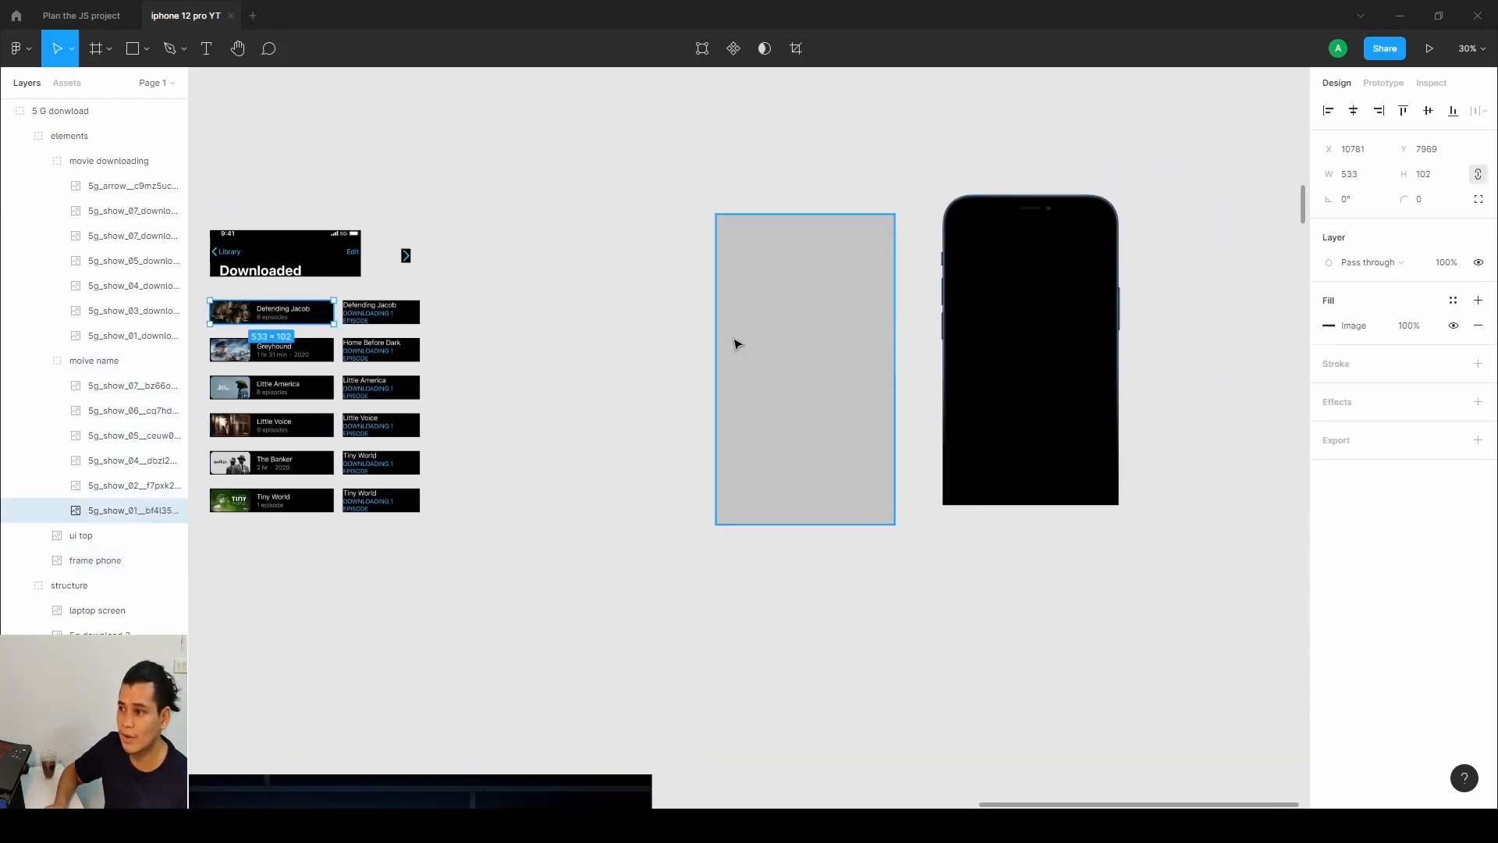
# Move the phone frame image onto the grey placeholder rectangle.
pyautogui.click(848, 313)
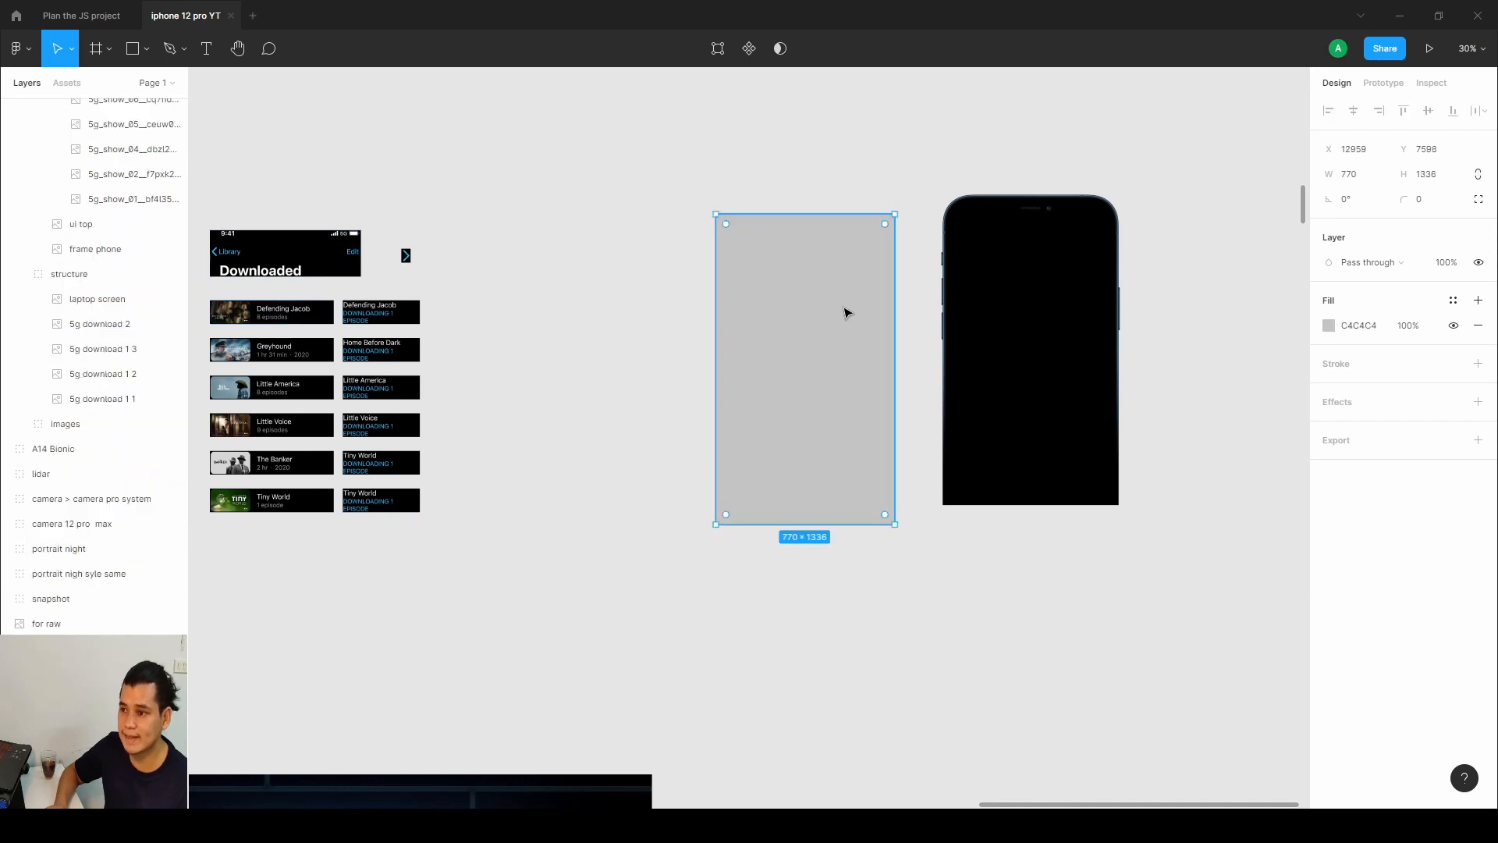
pyautogui.click(1008, 301)
pyautogui.doubleClick(1000, 301)
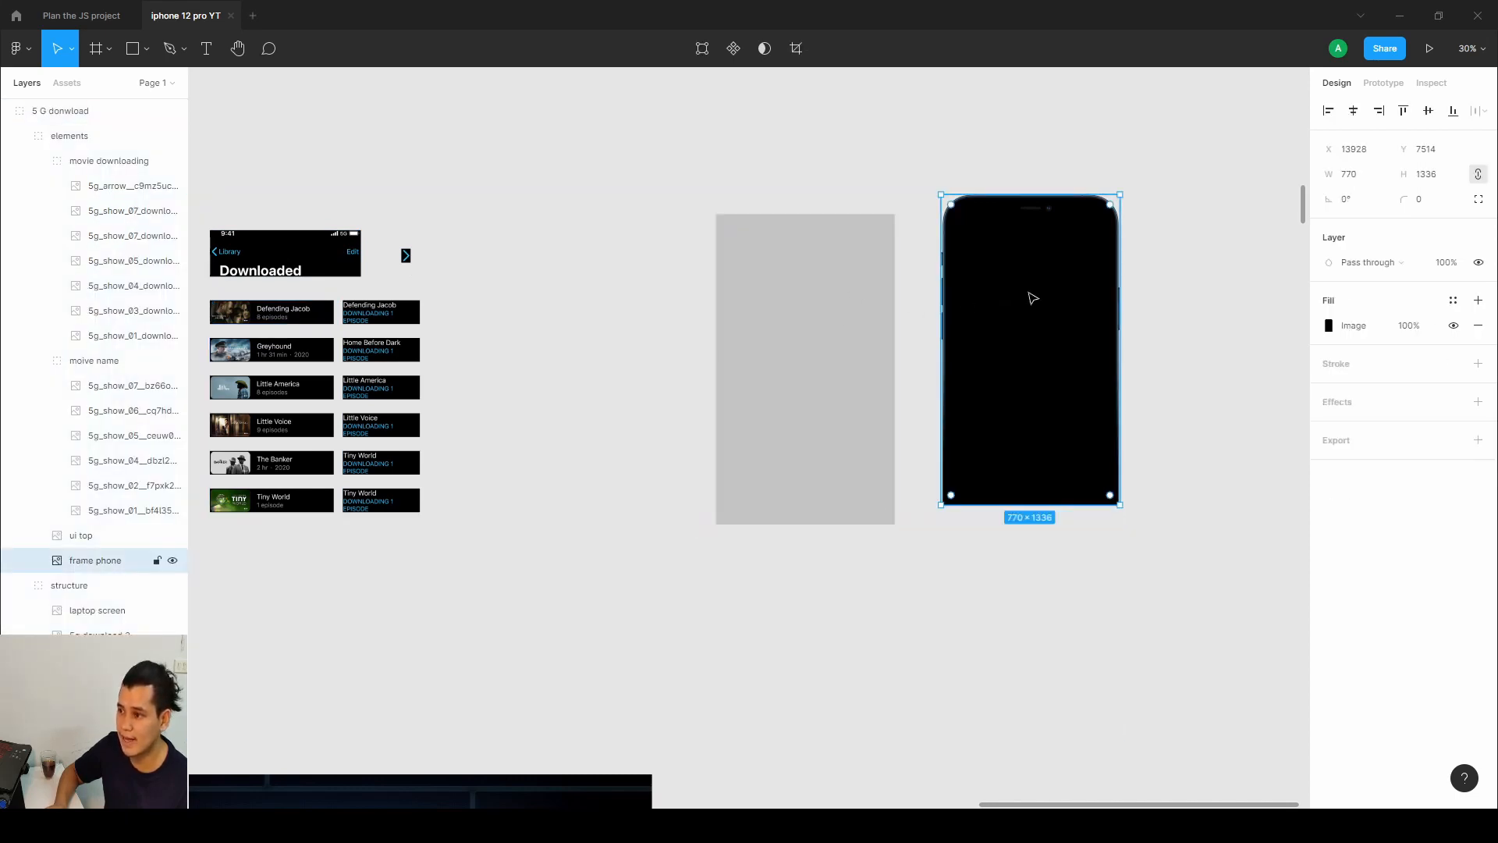
pyautogui.moveTo(1030, 295); pyautogui.dragTo(804, 315)
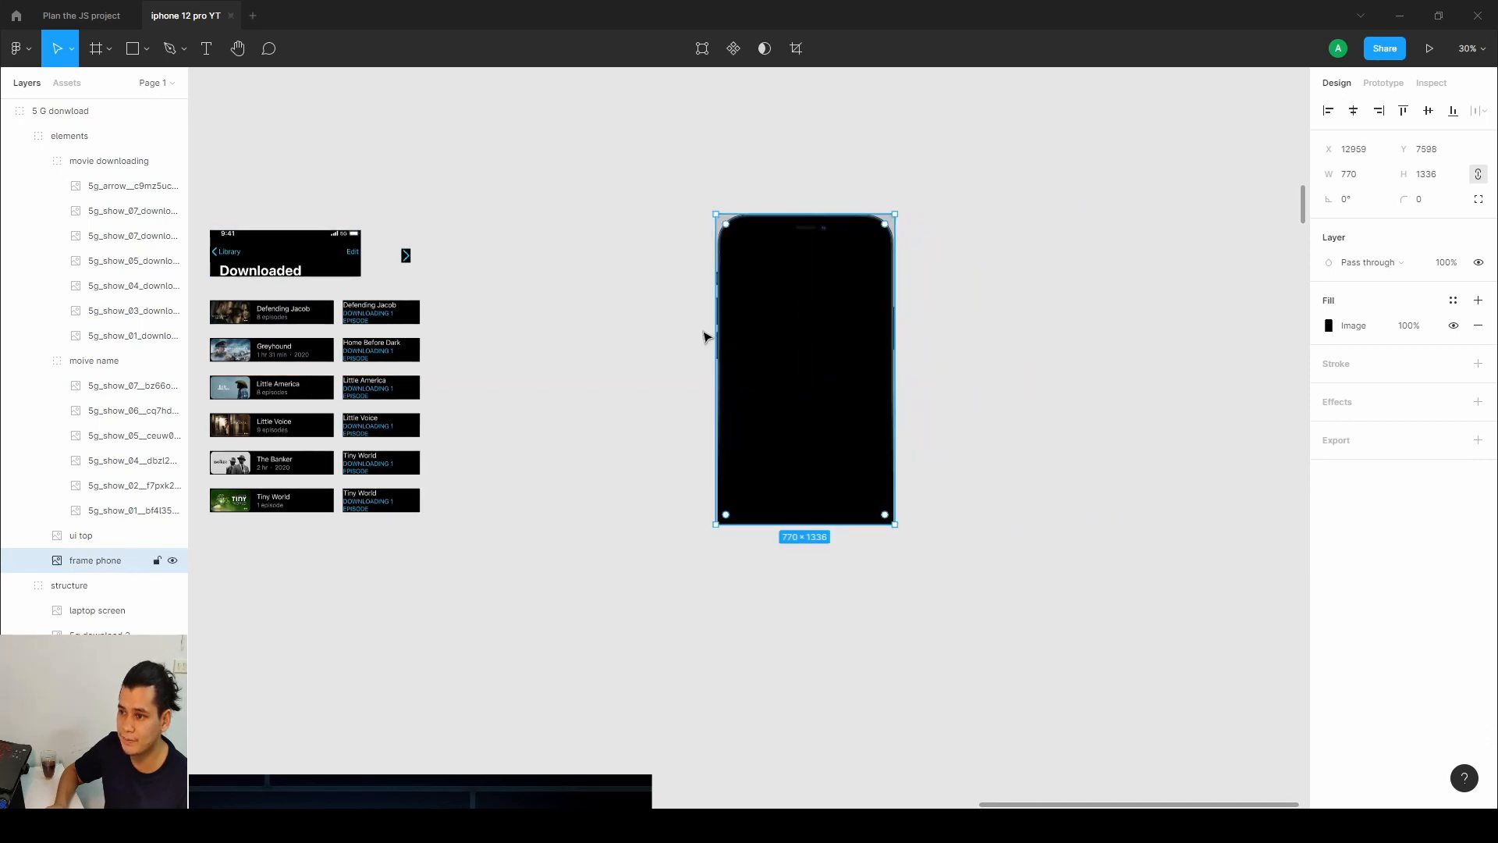
# Place the ui top image and the Defending Jacob movie-name image inside the phone frame.
pyautogui.doubleClick(273, 270)
pyautogui.moveTo(272, 261); pyautogui.dragTo(795, 280)
pyautogui.press('Escape')
pyautogui.doubleClick(262, 318)
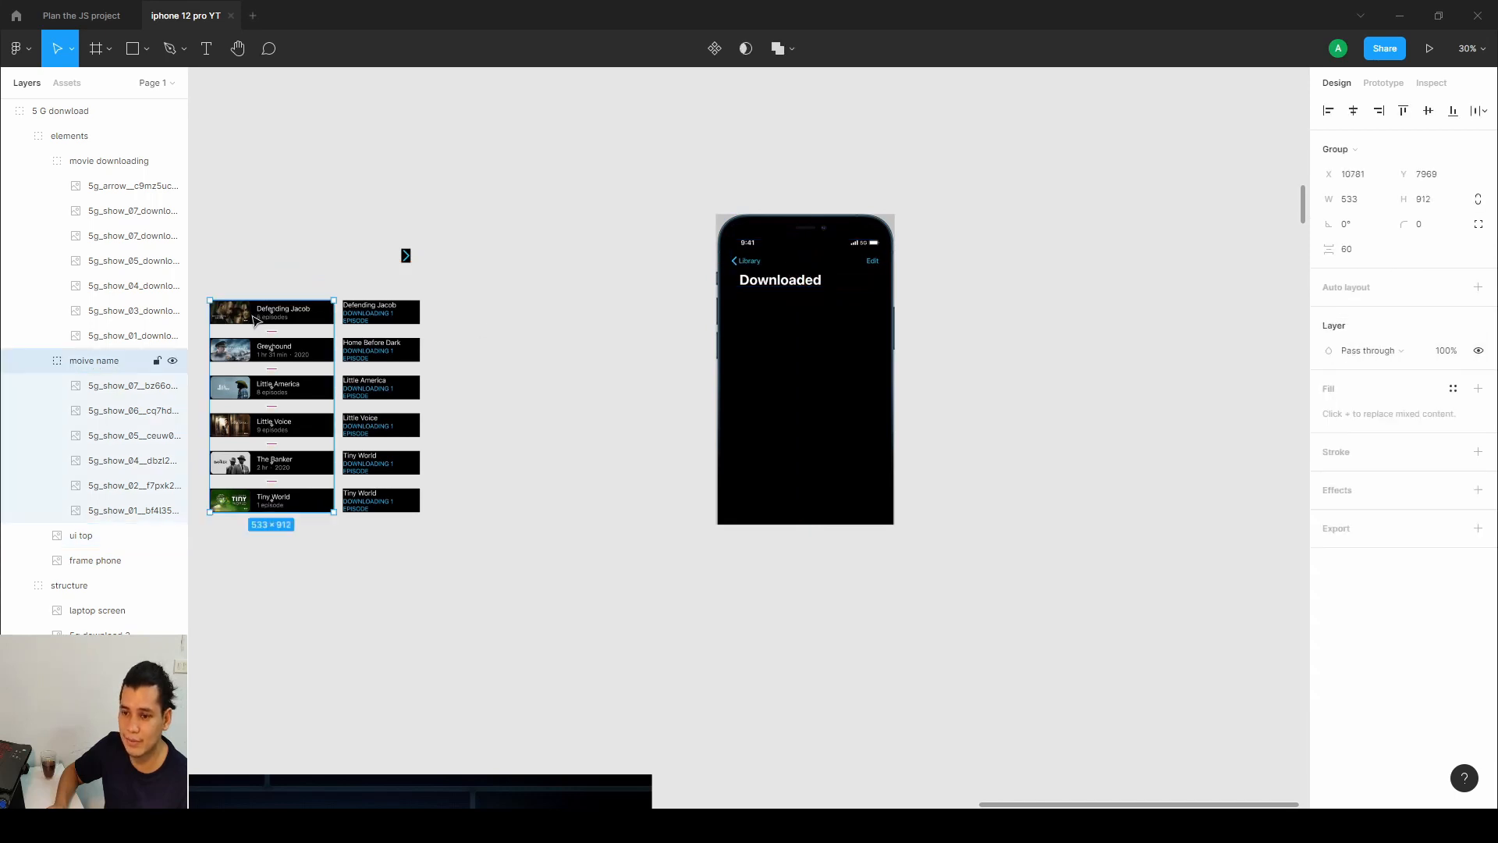
pyautogui.moveTo(251, 318); pyautogui.dragTo(764, 326)
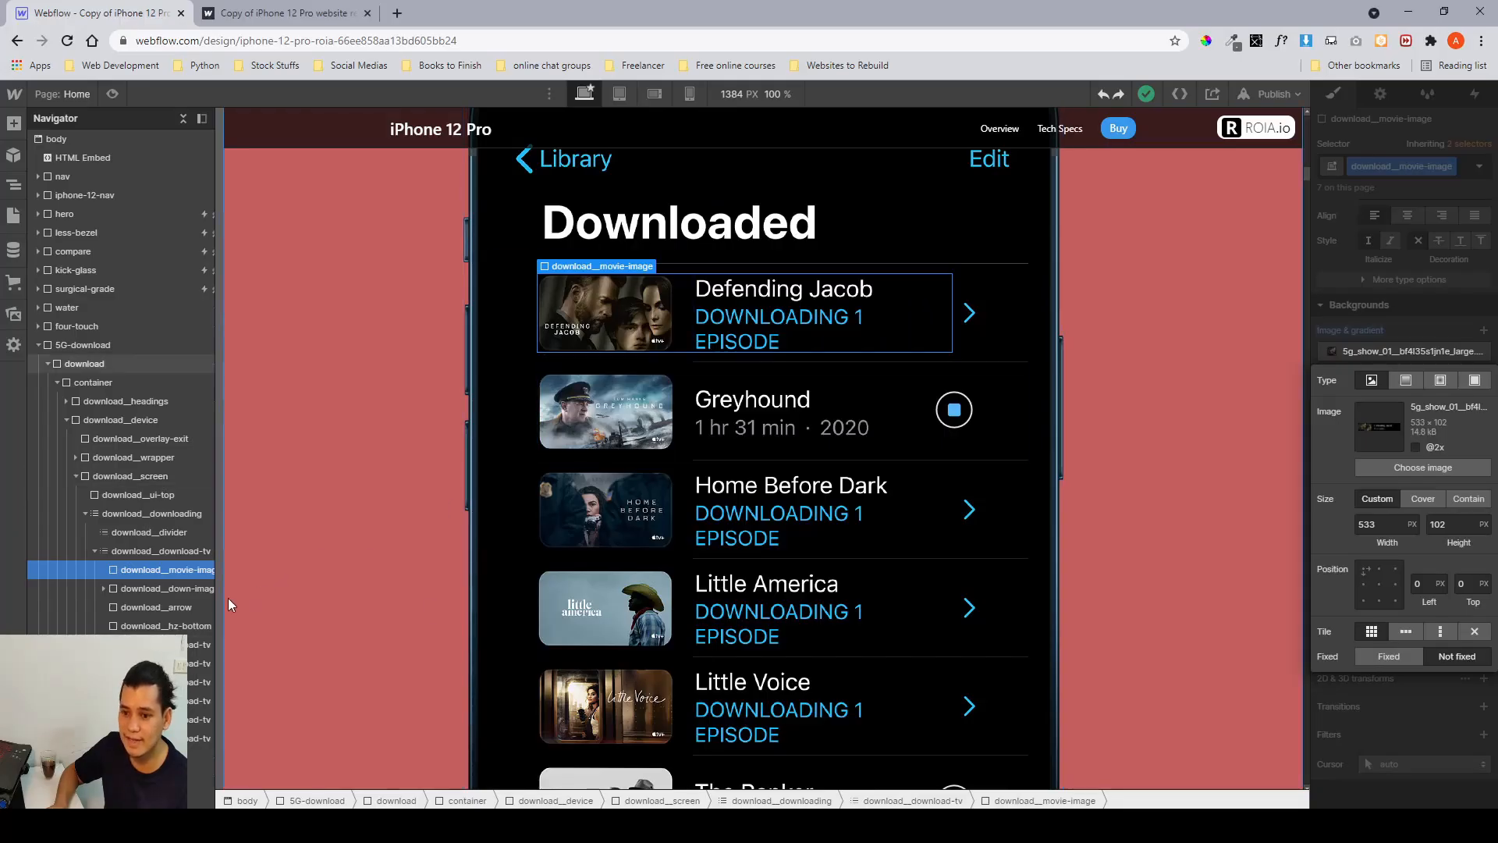
# In Webflow, inspect the download__down-image element's width and absolute position settings.
pyautogui.click(189, 591)
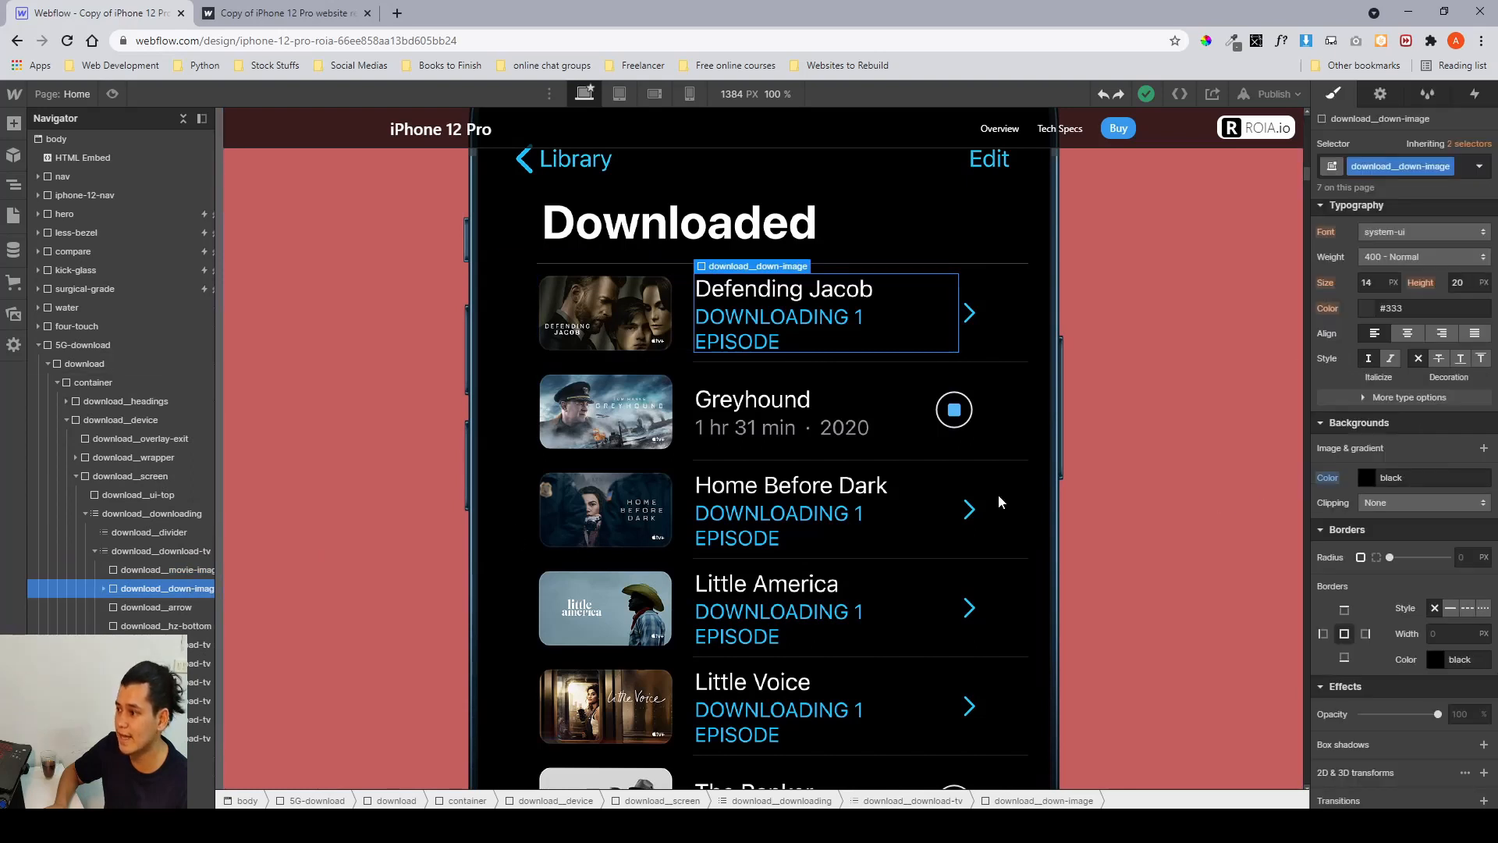
pyautogui.scroll(-1, 1415, 432)
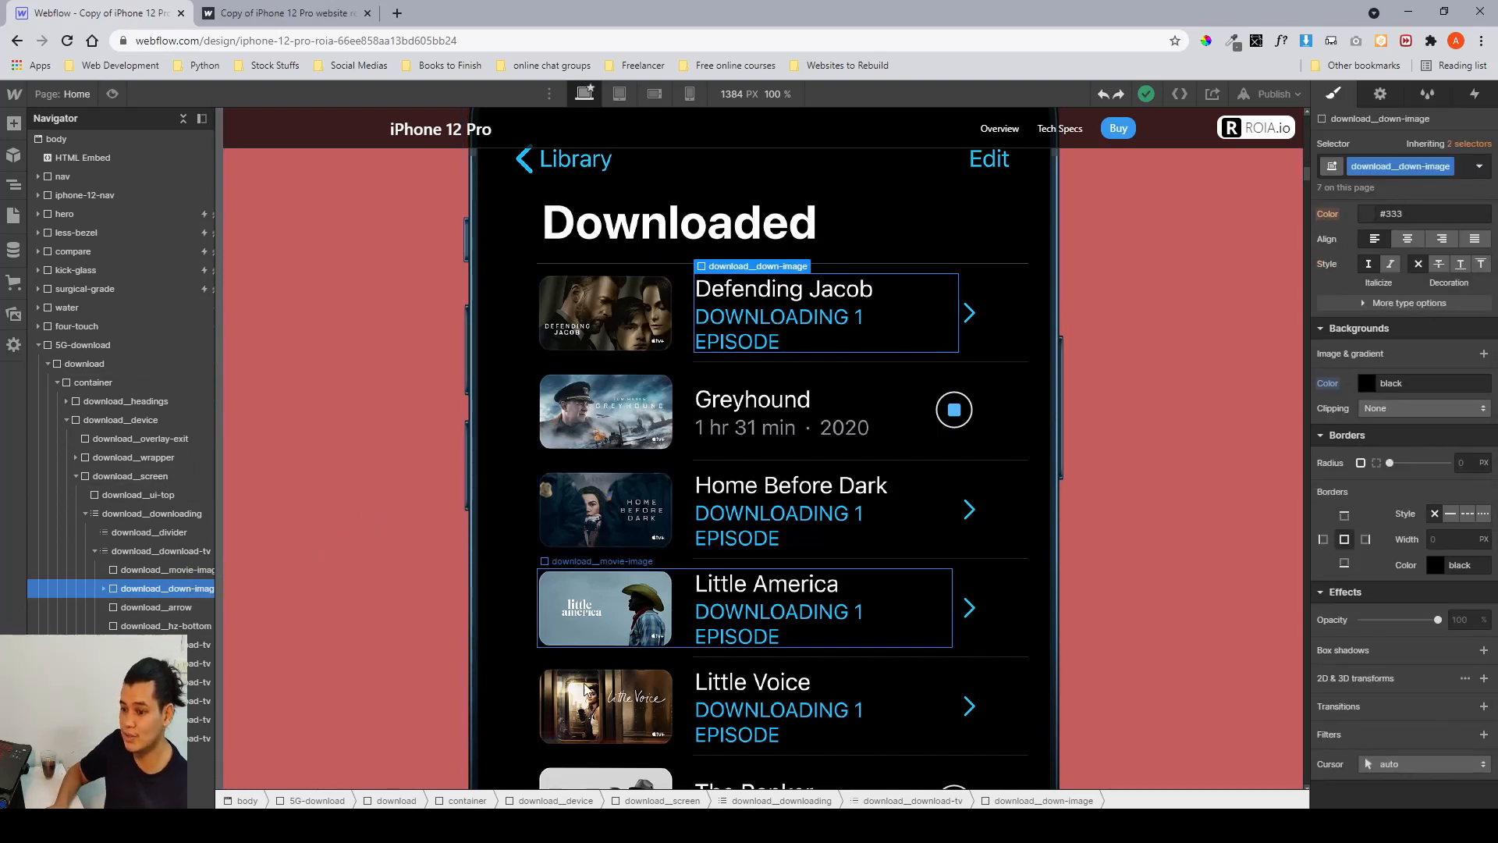
pyautogui.scroll(6, 1364, 460)
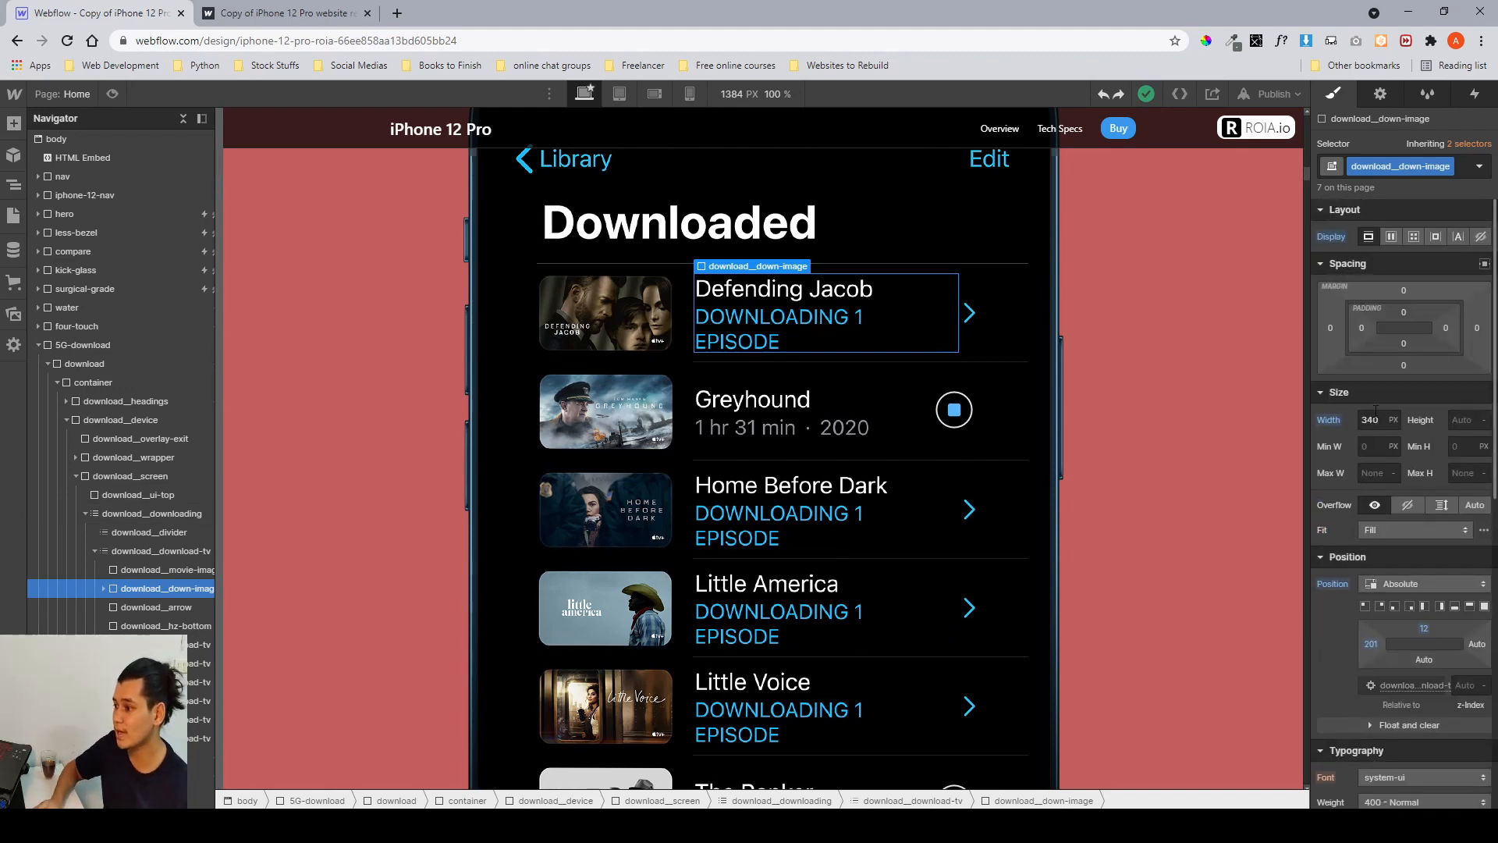
# In Figma, place the first downloading-status image beside the movie image inside the phone mockup.
pyautogui.hotkey('alt', 'Tab')
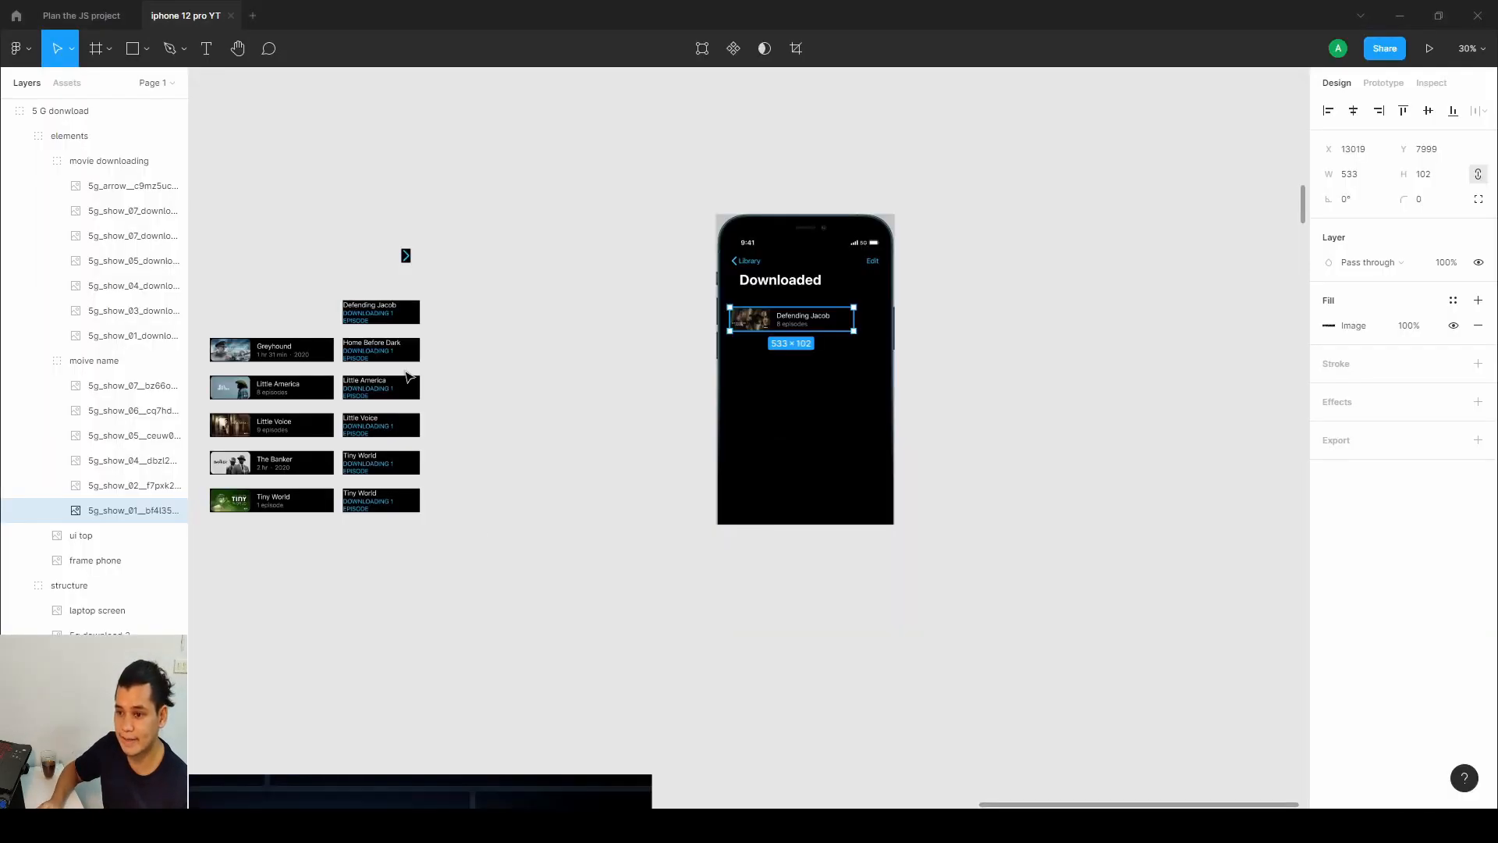
pyautogui.doubleClick(380, 313)
pyautogui.doubleClick(381, 314)
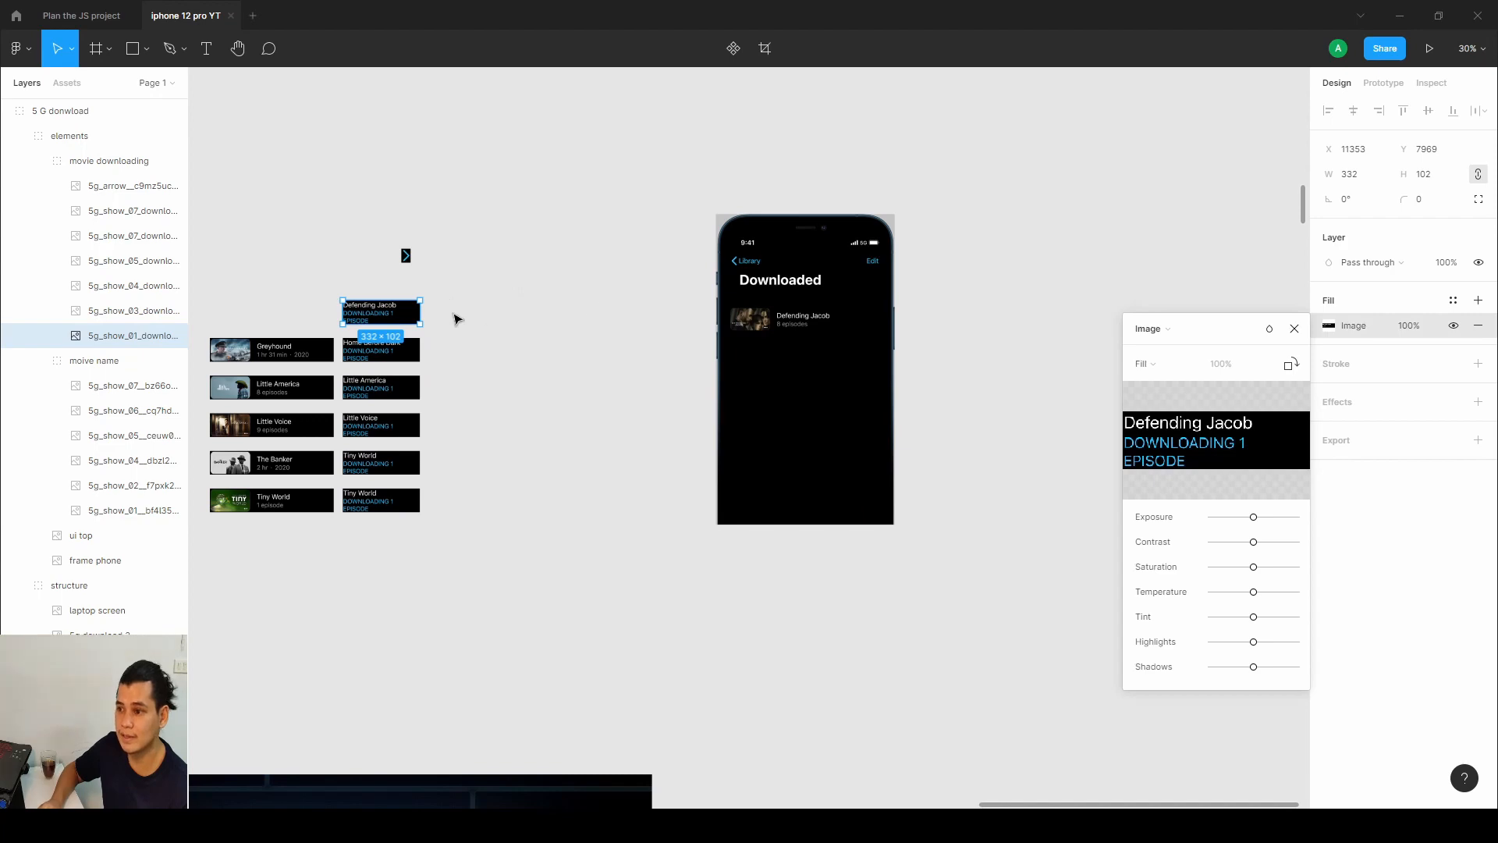
pyautogui.moveTo(359, 316); pyautogui.dragTo(802, 328)
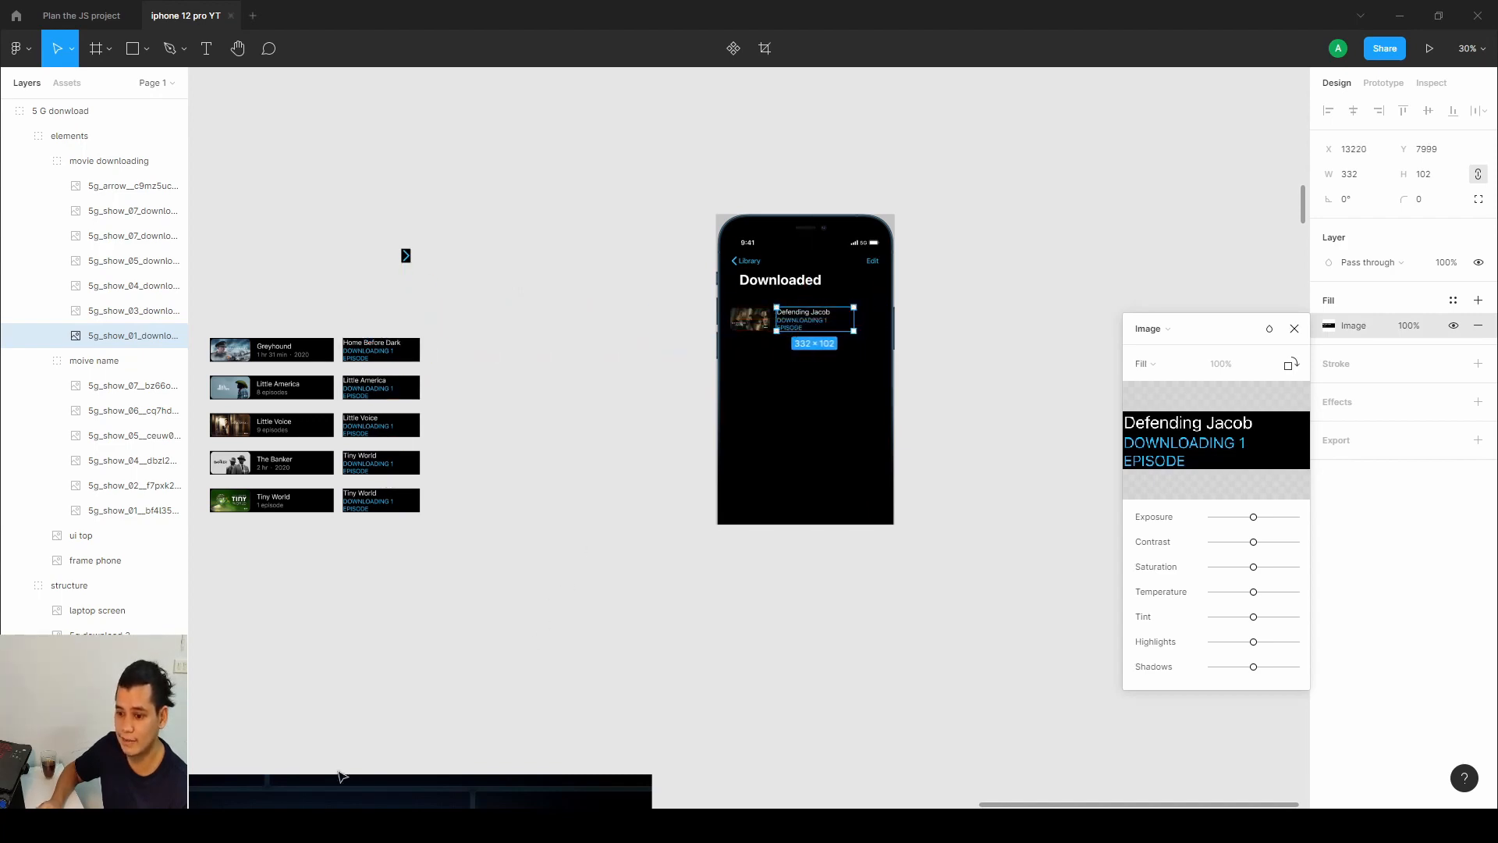
# In Webflow, inspect the download__arrow element's size and absolute position settings.
pyautogui.hotkey('alt', 'Tab')
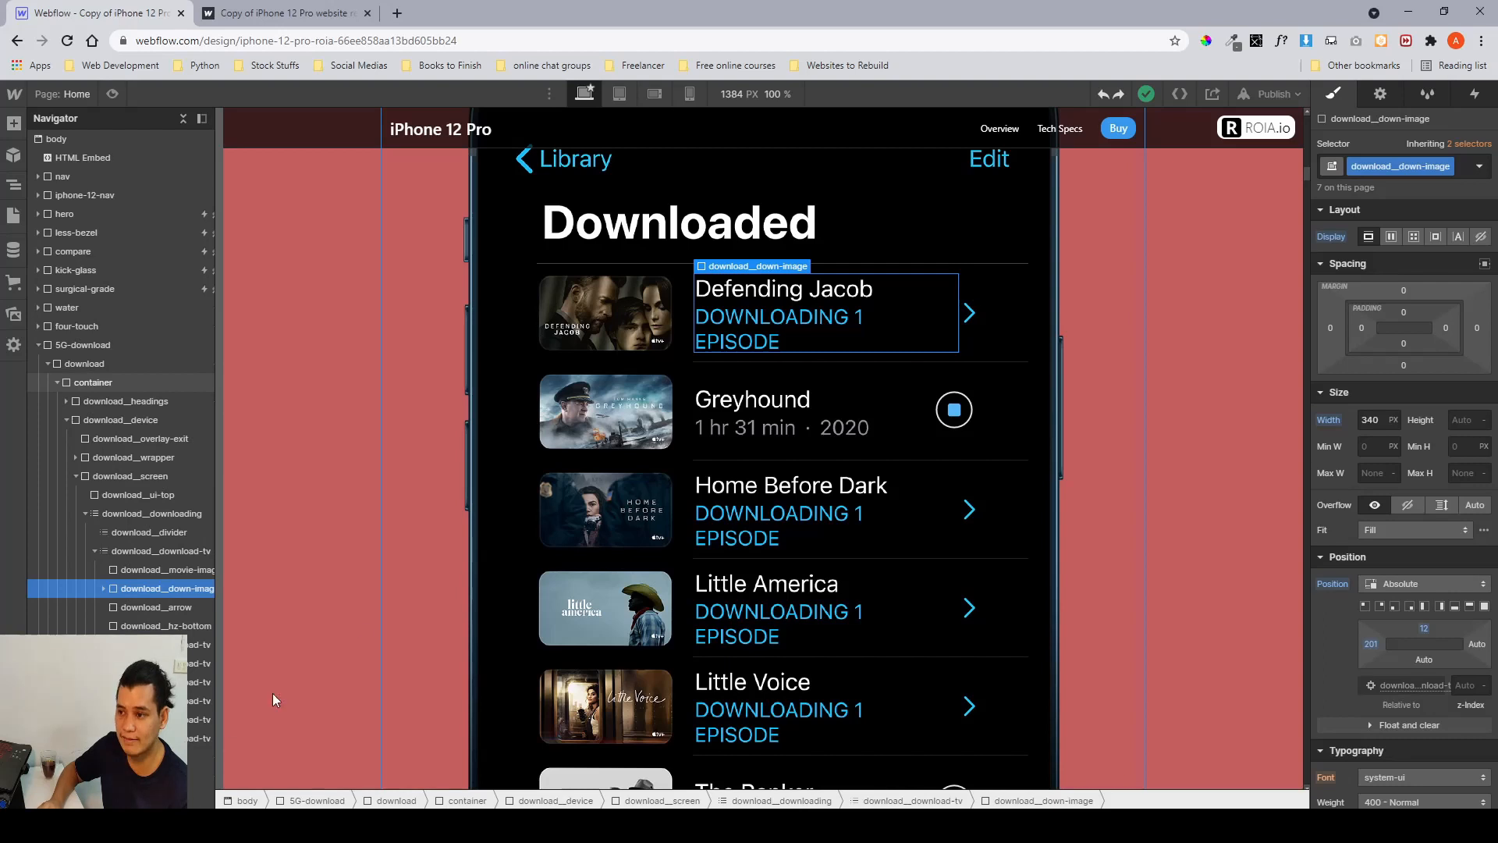
pyautogui.click(968, 318)
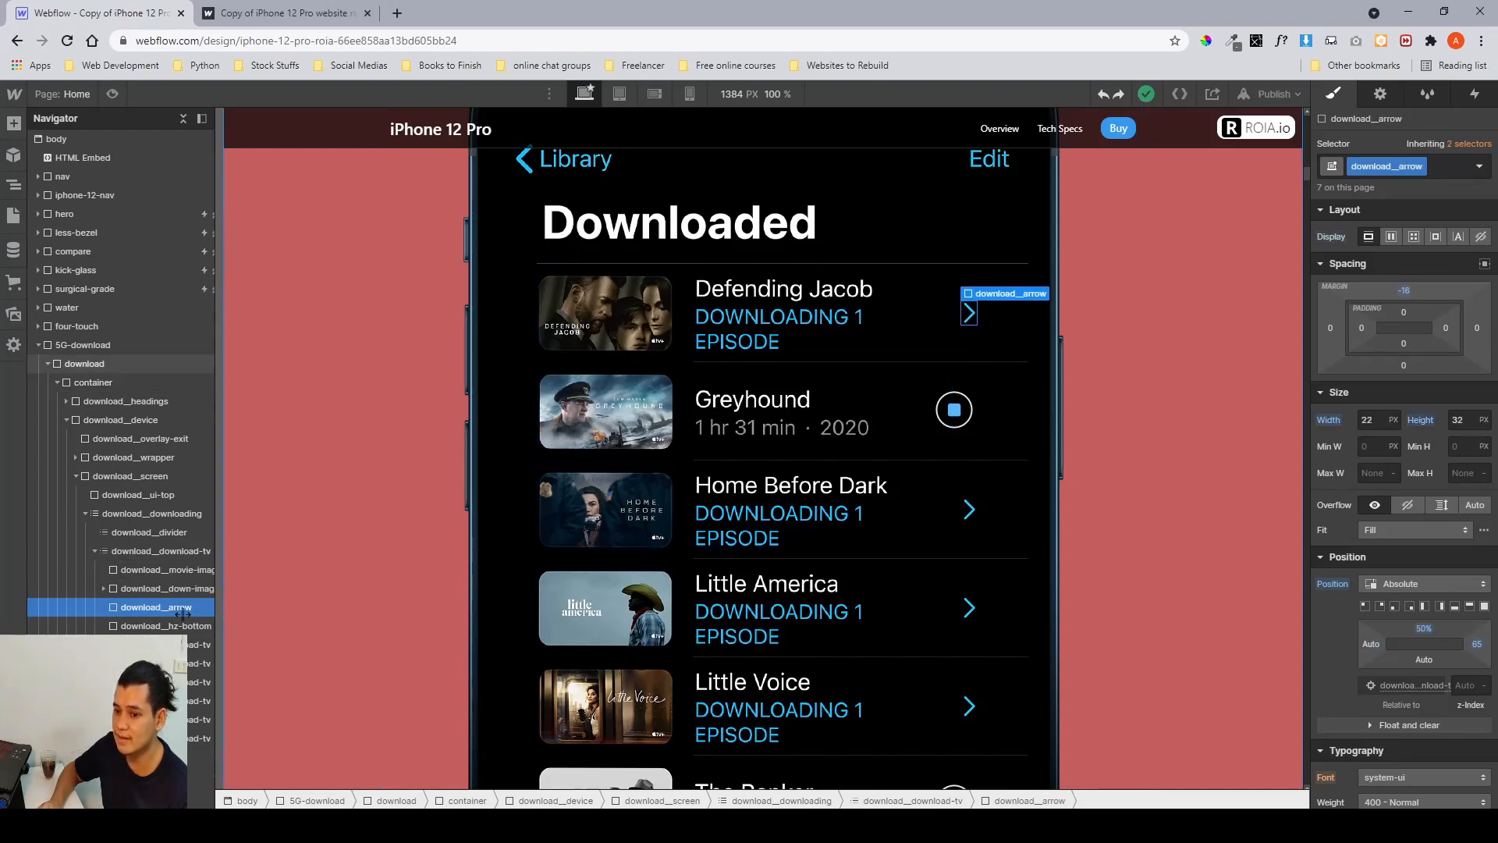
pyautogui.scroll(-1, 164, 573)
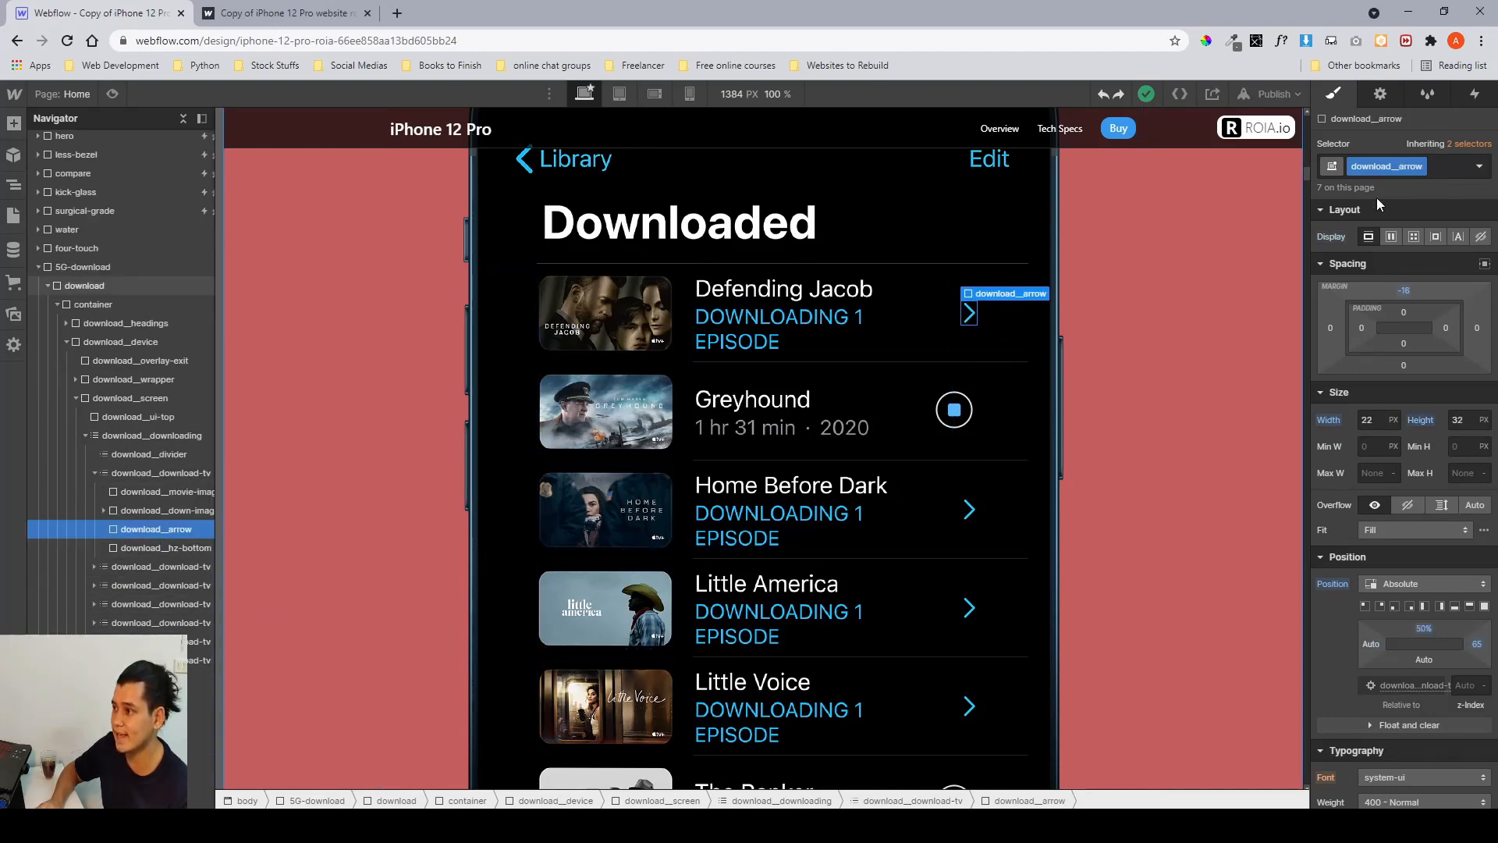
# In Figma, place the arrow image beside the Defending Jacob downloading-status image inside the phone mockup.
pyautogui.hotkey('alt', 'Tab')
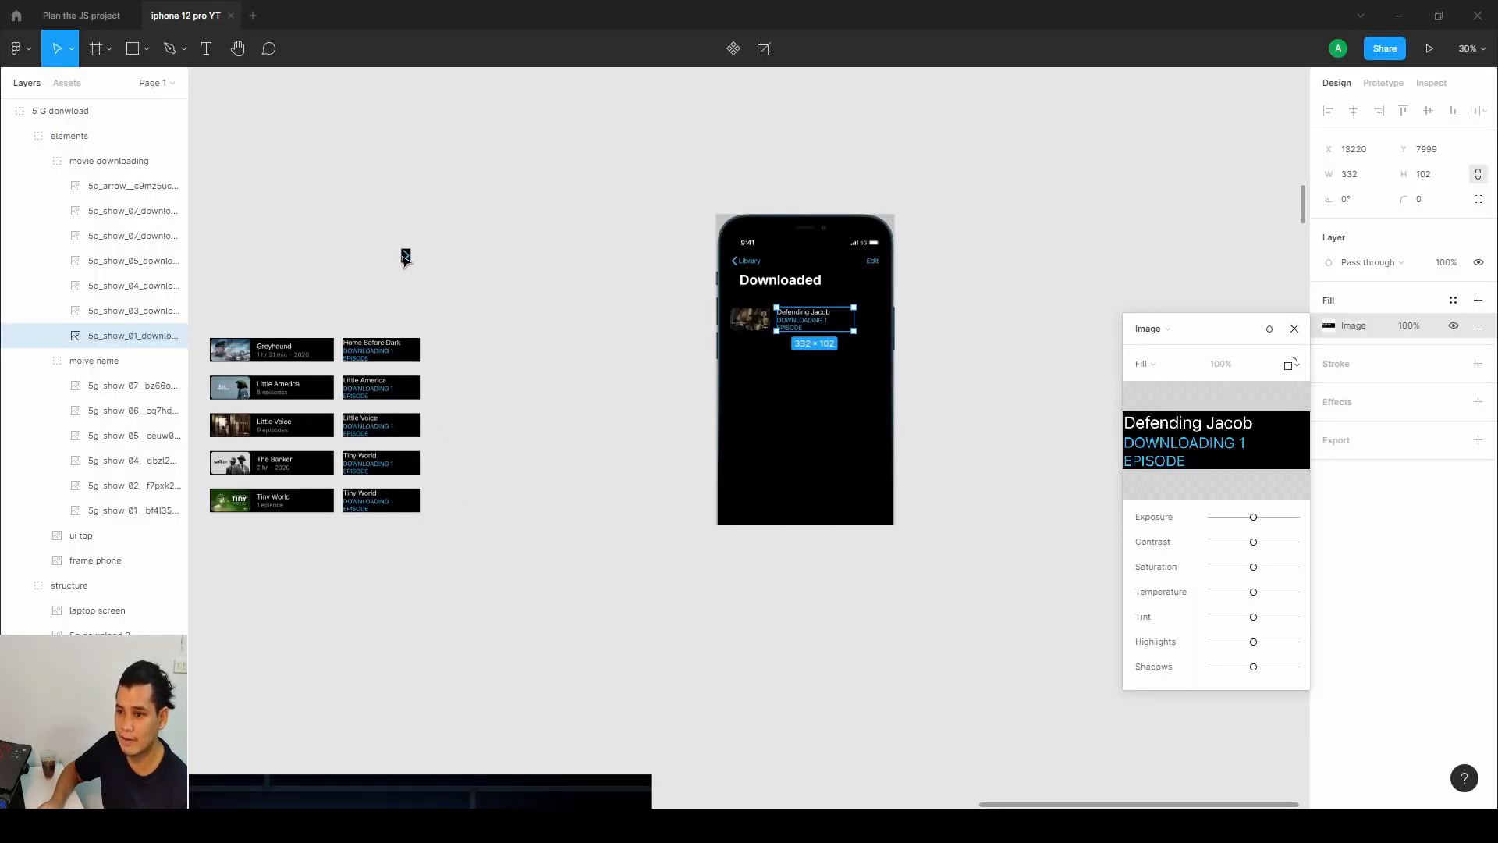
pyautogui.moveTo(406, 257); pyautogui.dragTo(857, 319)
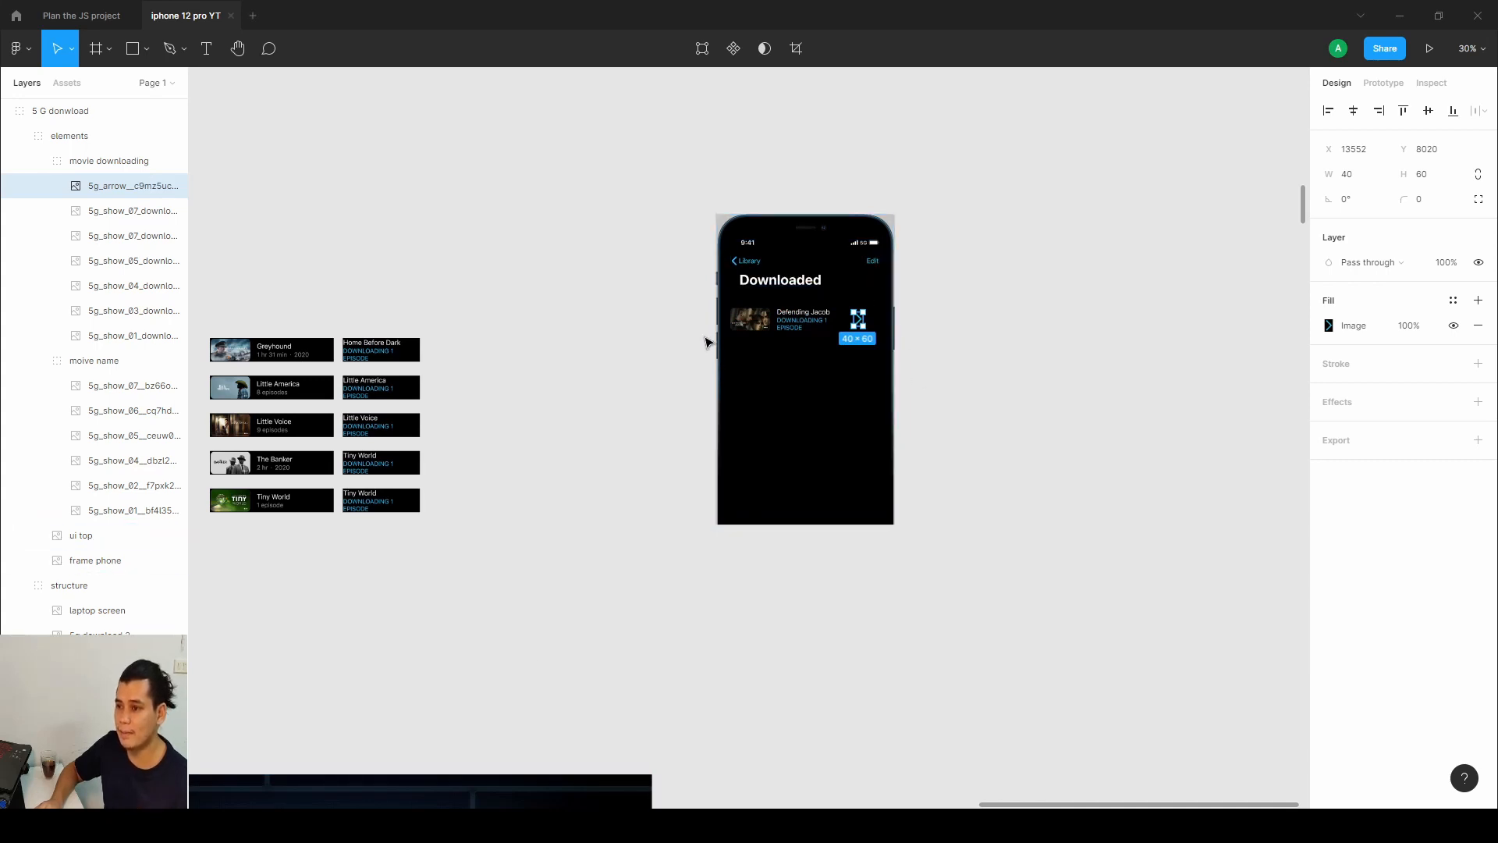
# Duplicate the Defending Jacob row with its arrow down the phone screen to form four stacked rows.
pyautogui.moveTo(733, 304); pyautogui.dragTo(864, 360)
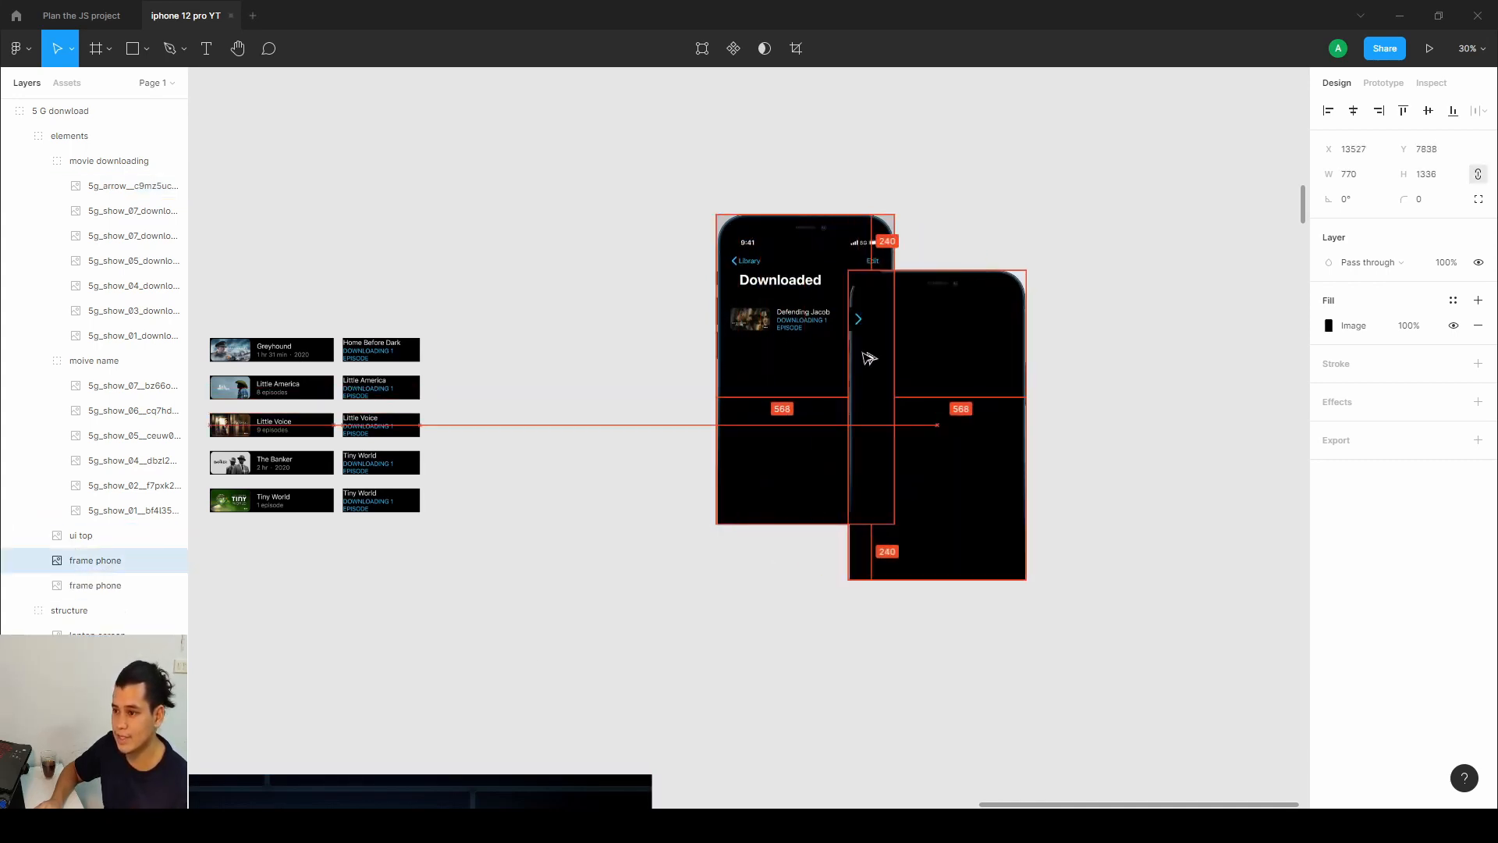
pyautogui.hotkey('ctrl', 'z')
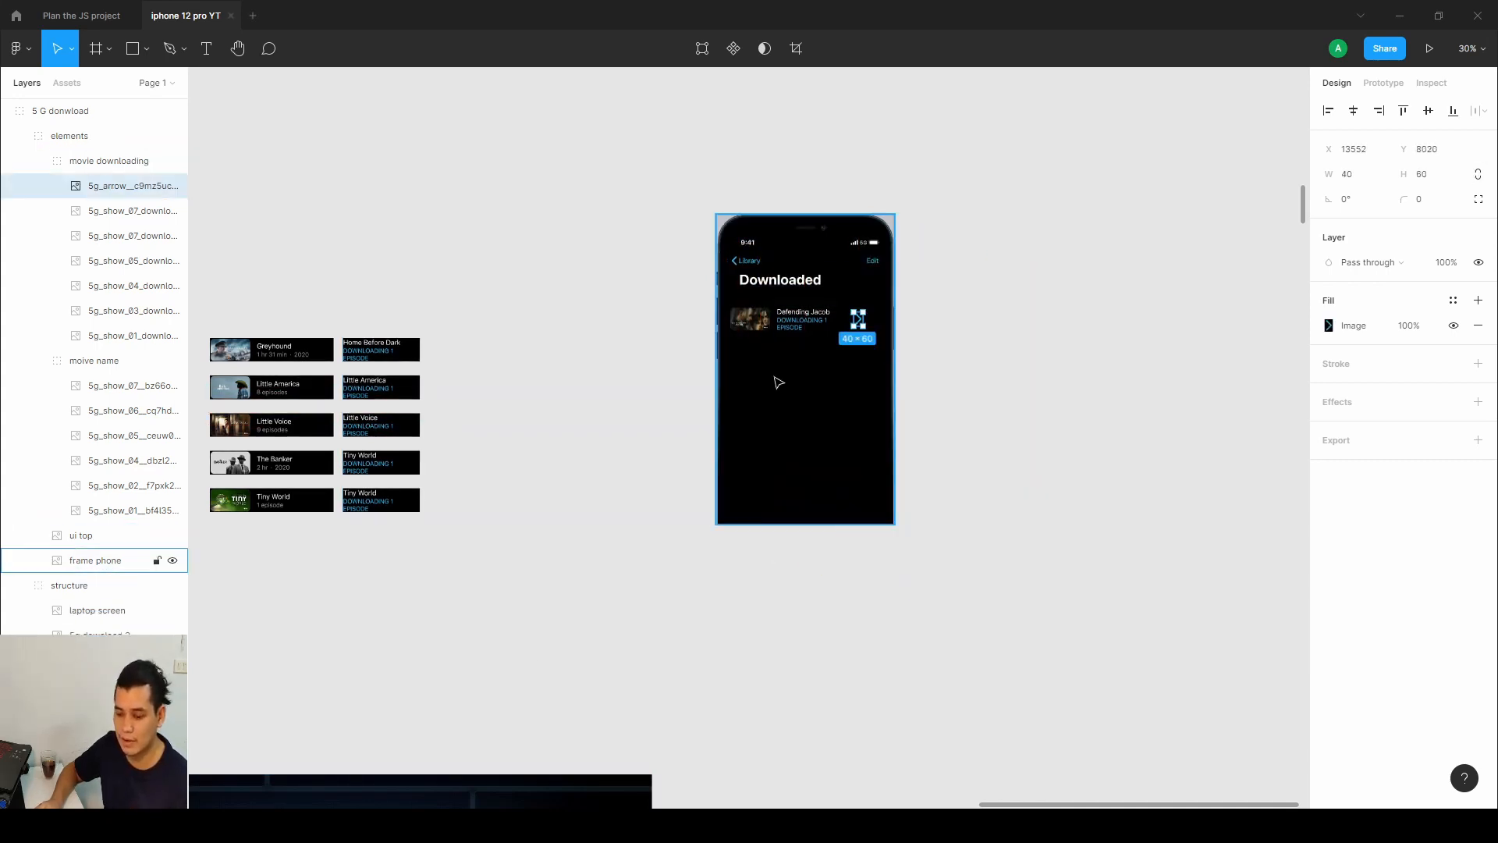
pyautogui.doubleClick(819, 378)
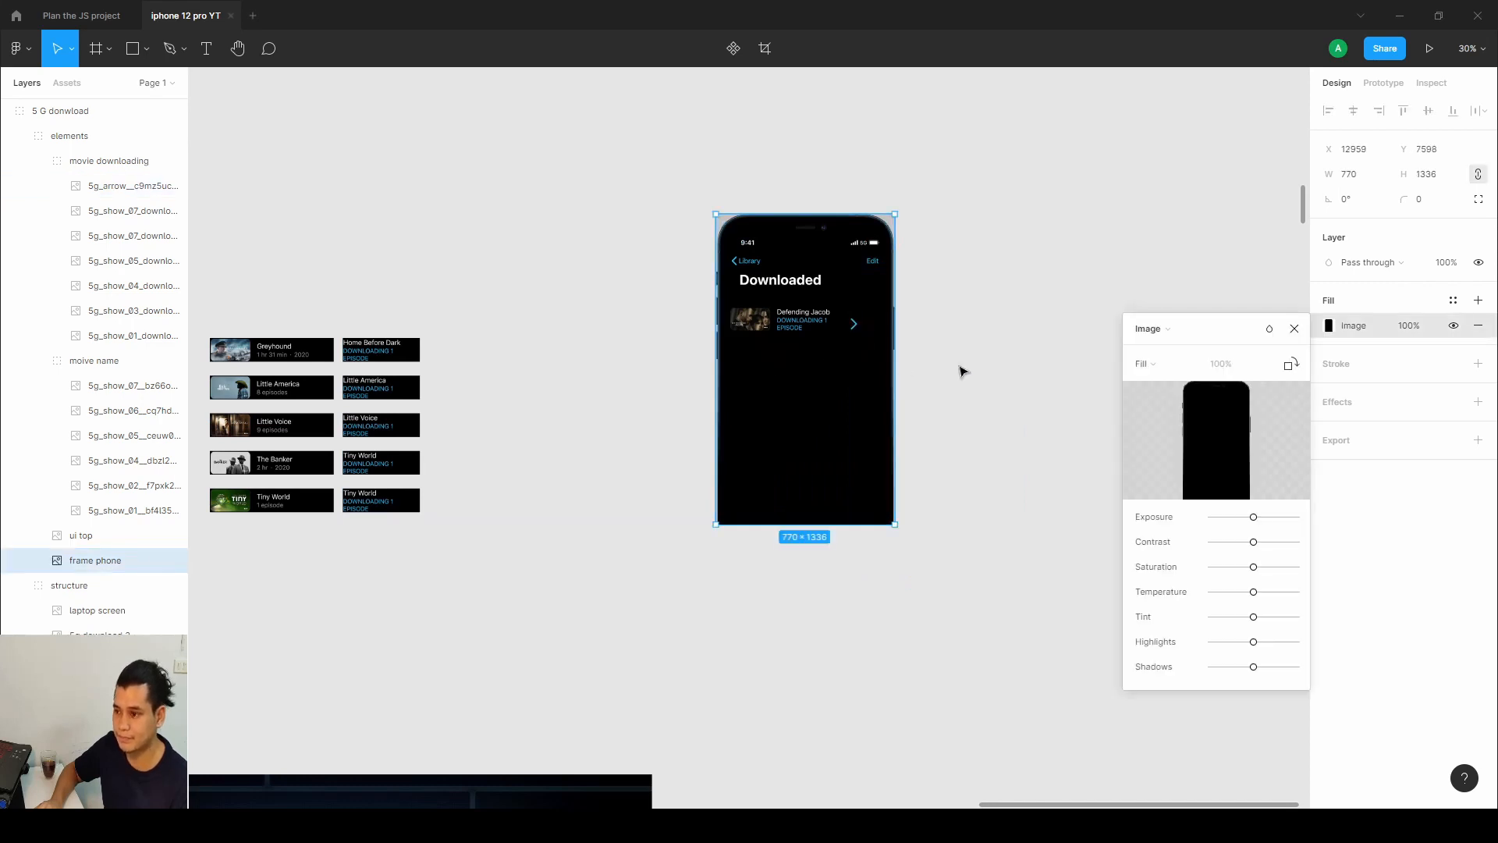
pyautogui.click(1295, 329)
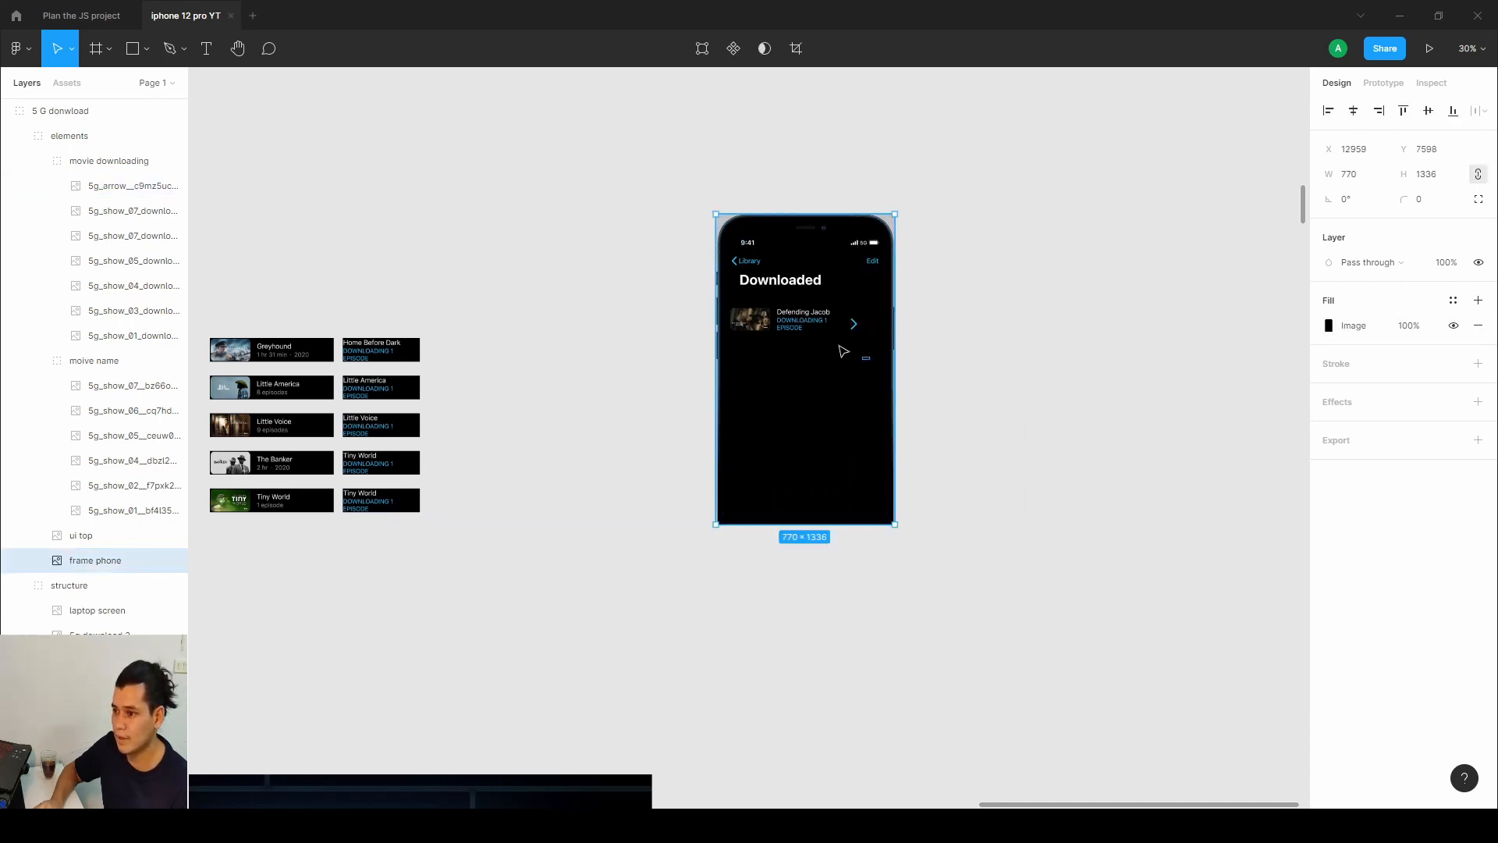
pyautogui.moveTo(870, 360); pyautogui.dragTo(785, 477)
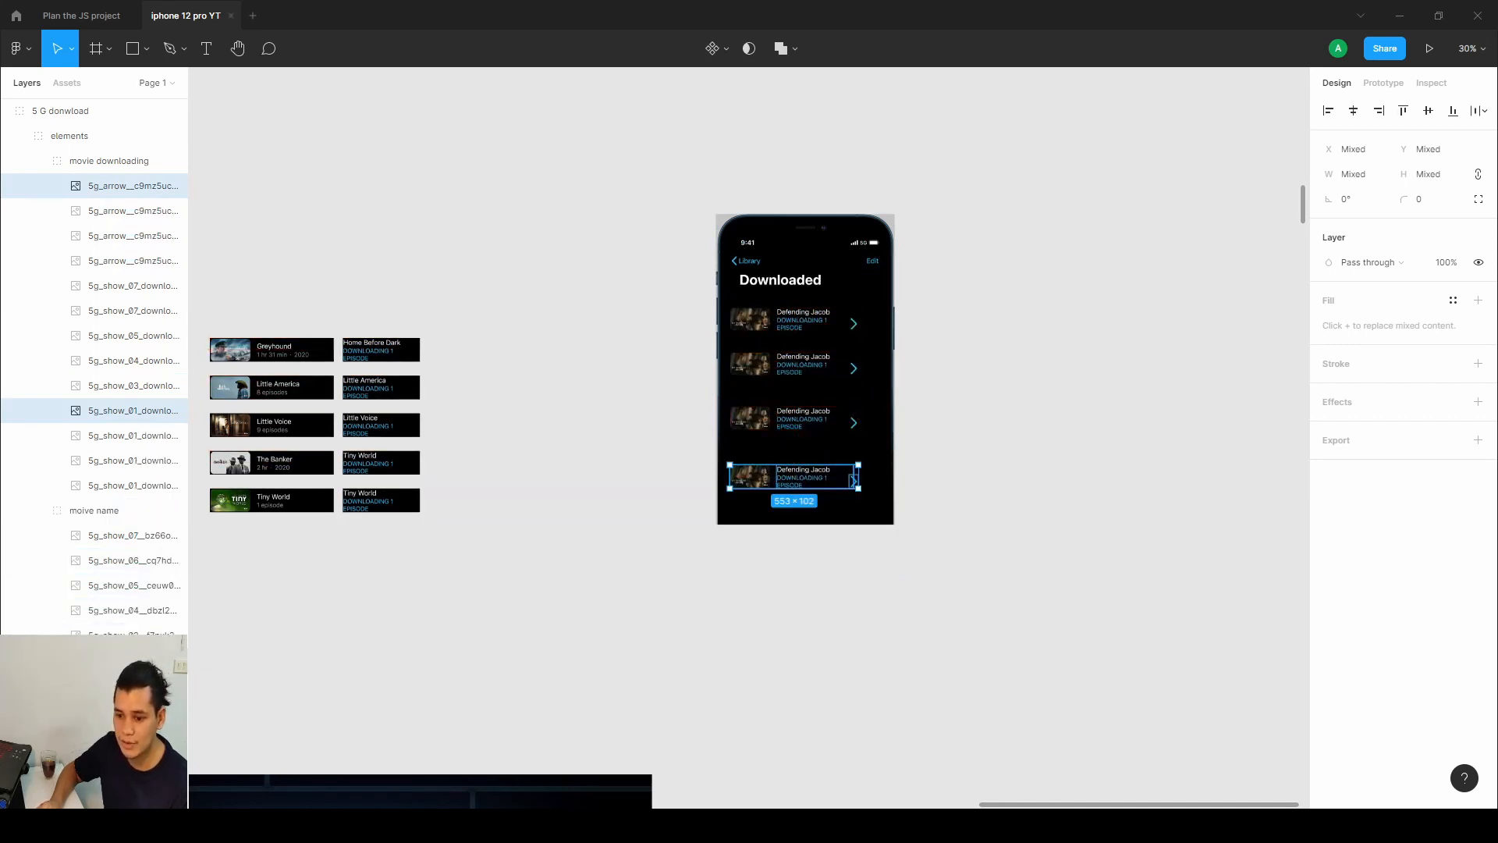
# In Webflow, examine the download__download-tv list items and the download__movie-image element's size, scrolling through the movie list.
pyautogui.hotkey('alt', 'Tab')
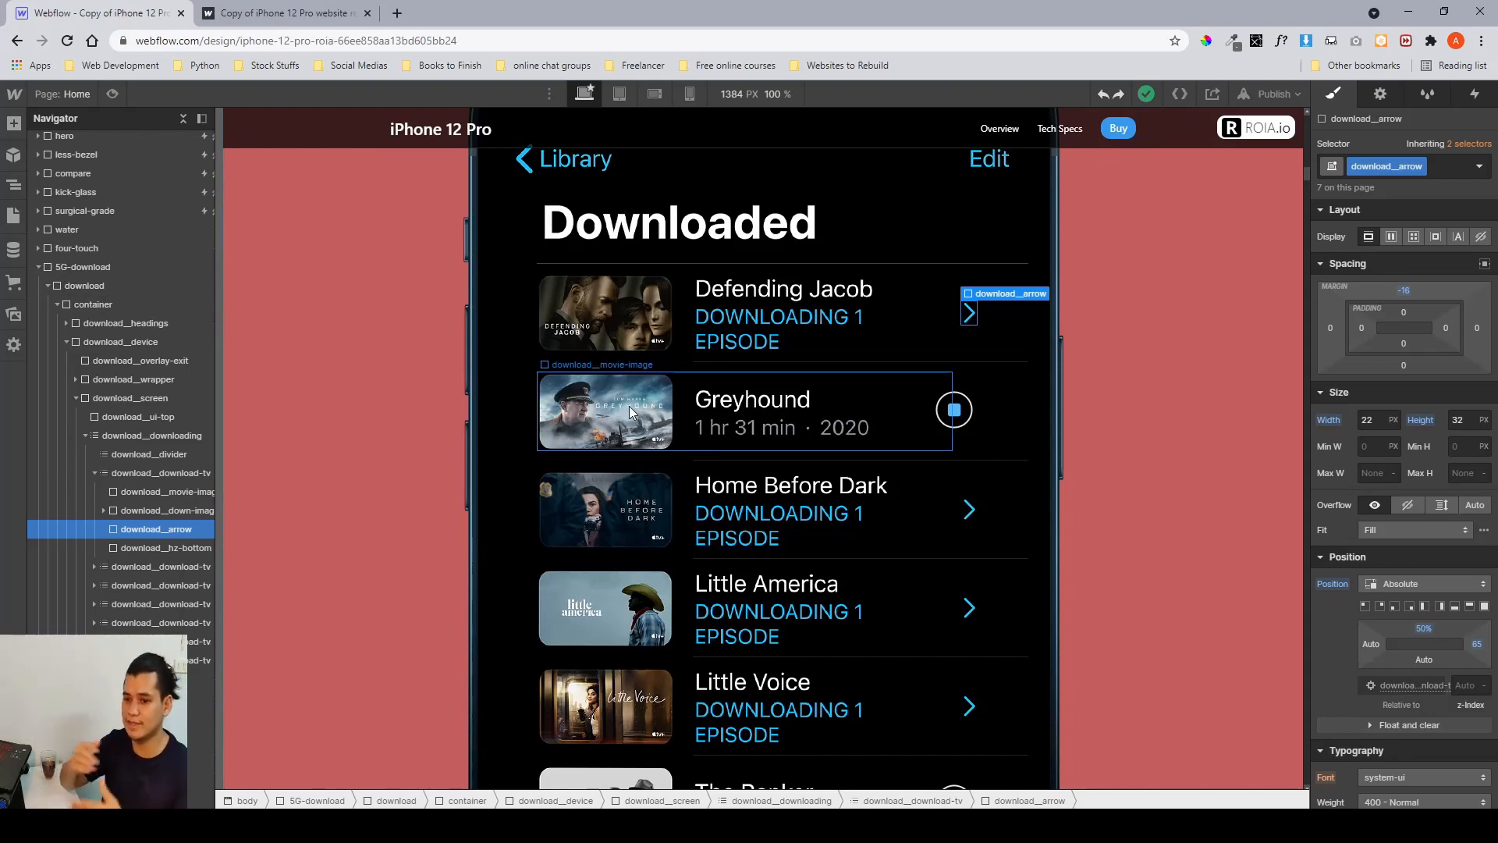
pyautogui.click(158, 568)
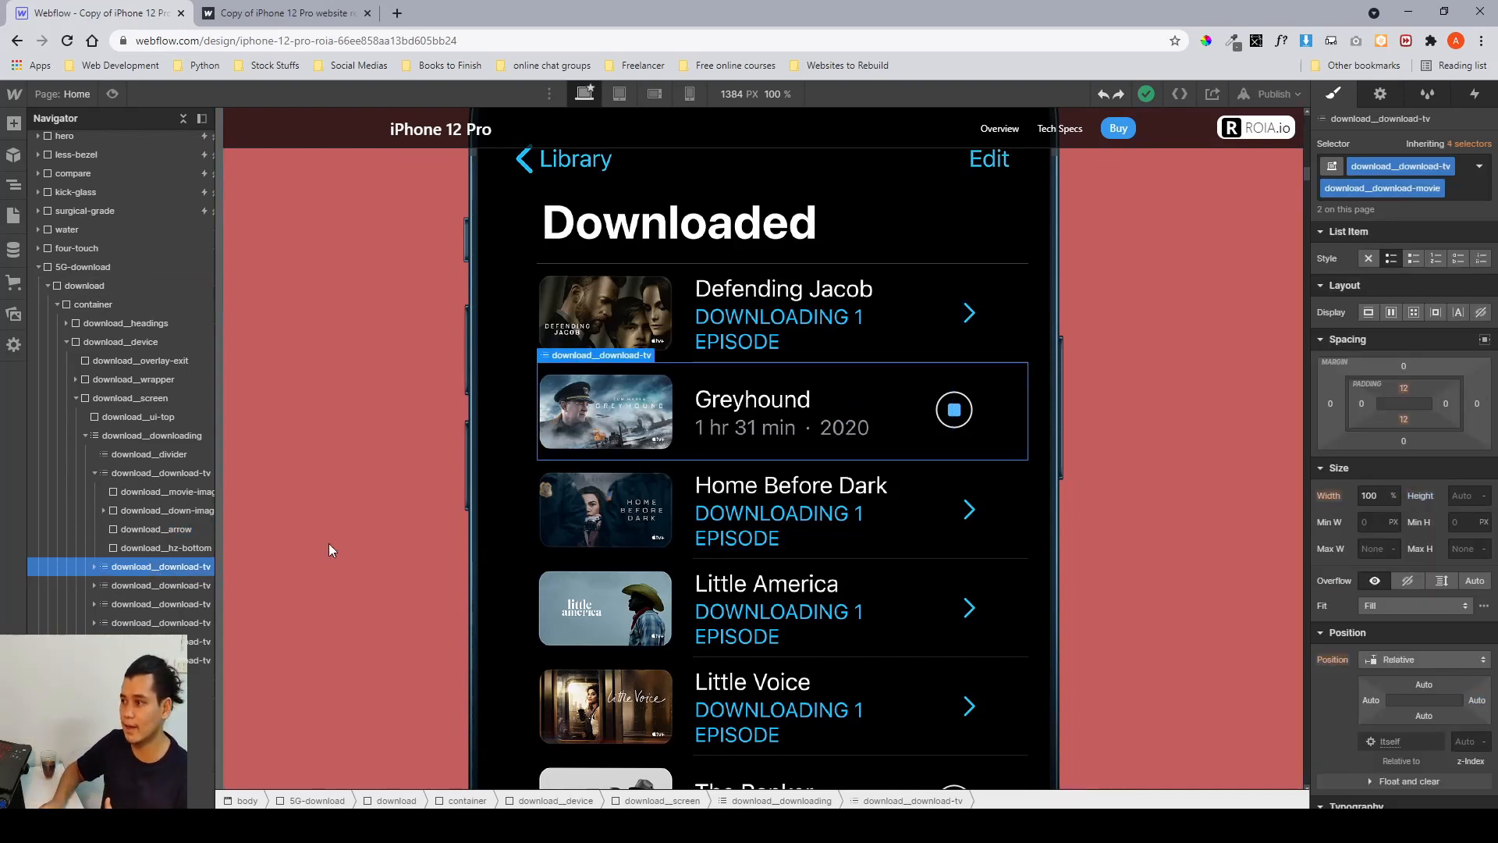
pyautogui.click(95, 472)
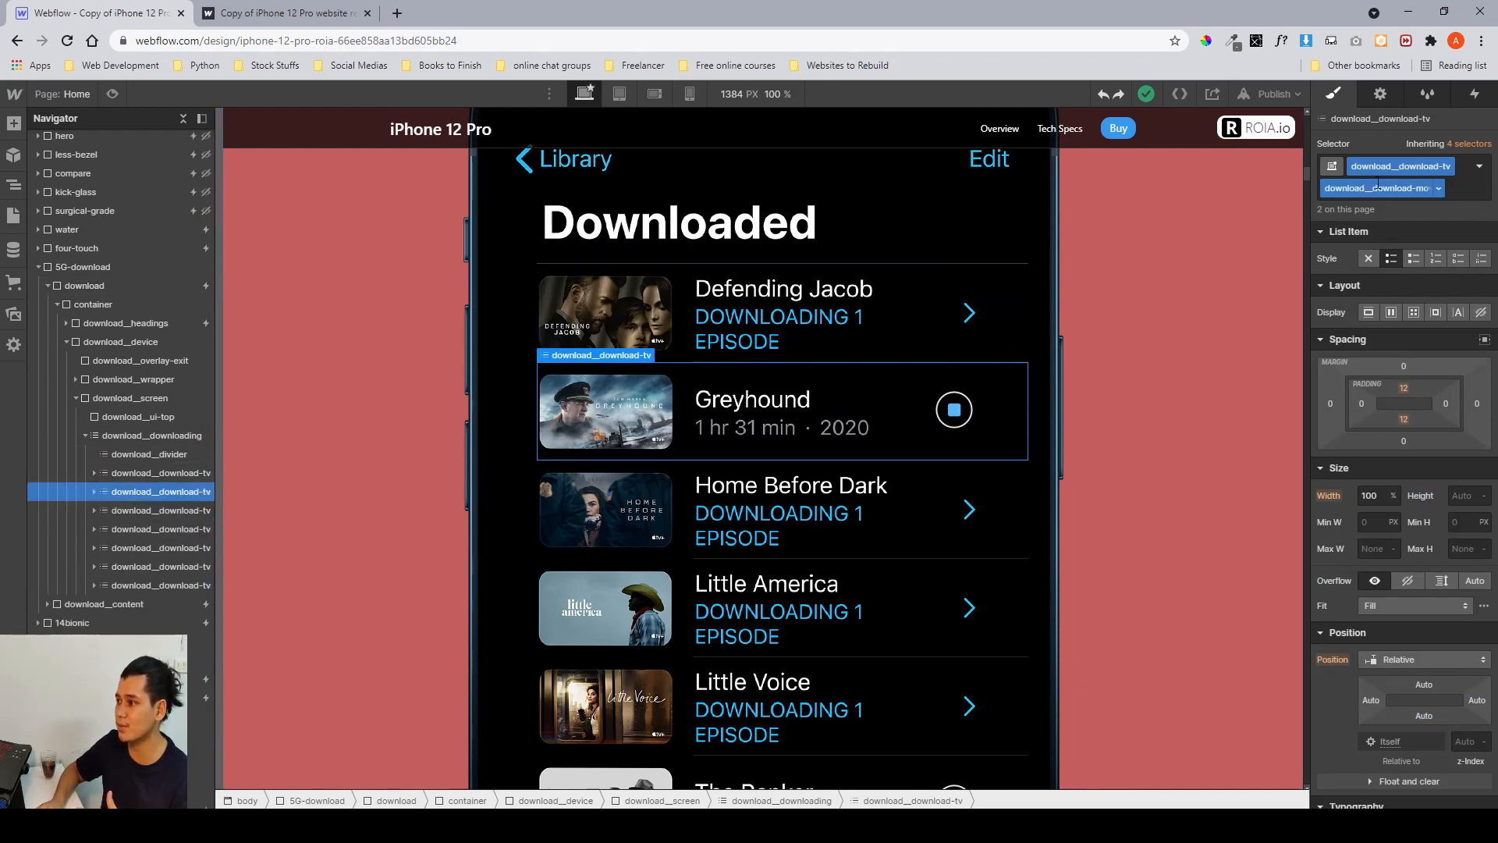
pyautogui.click(125, 509)
pyautogui.click(114, 523)
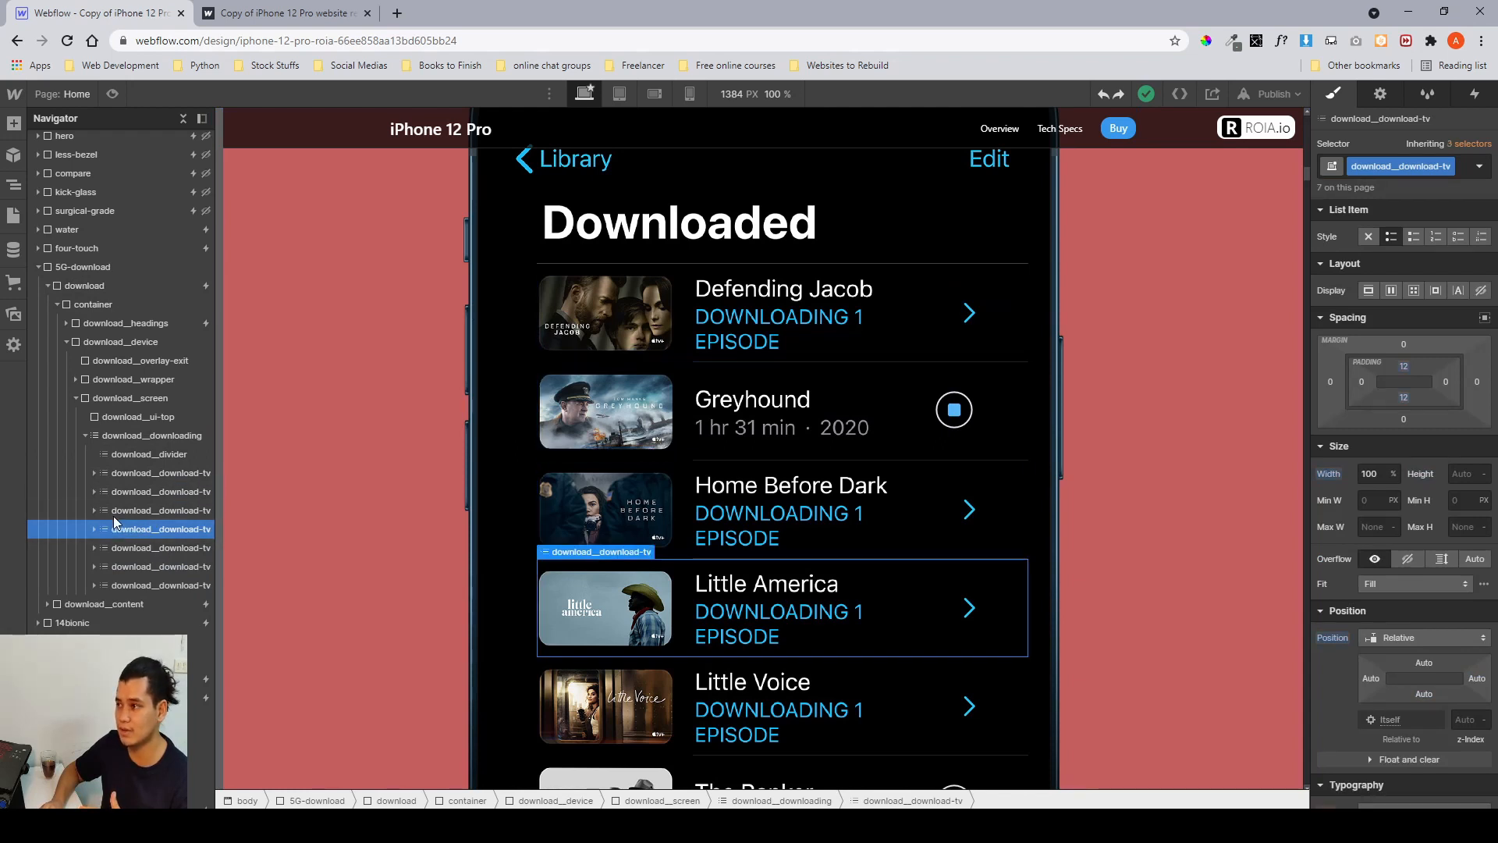
pyautogui.click(95, 492)
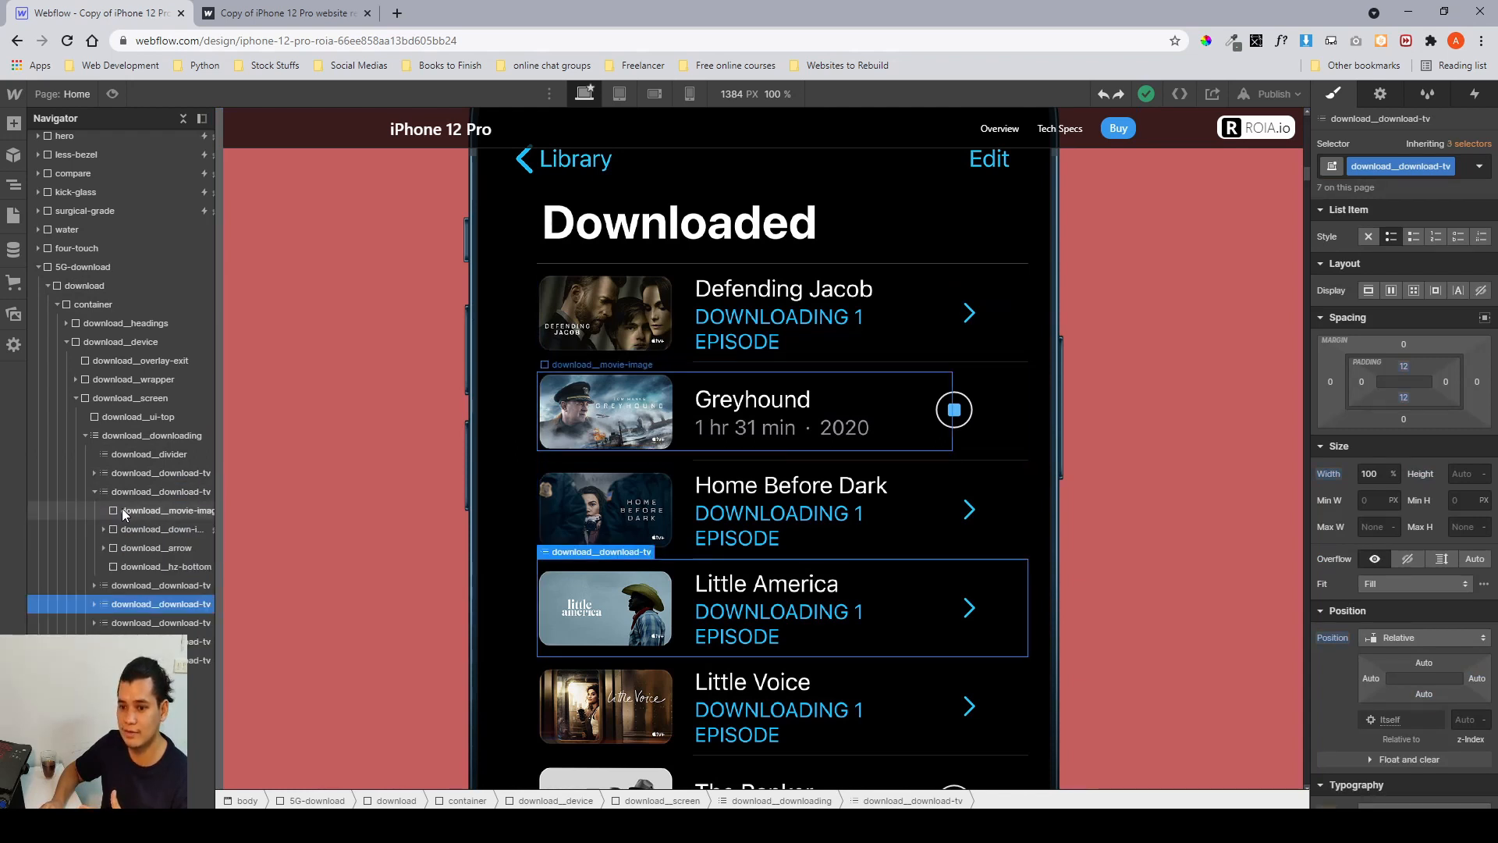
pyautogui.click(122, 508)
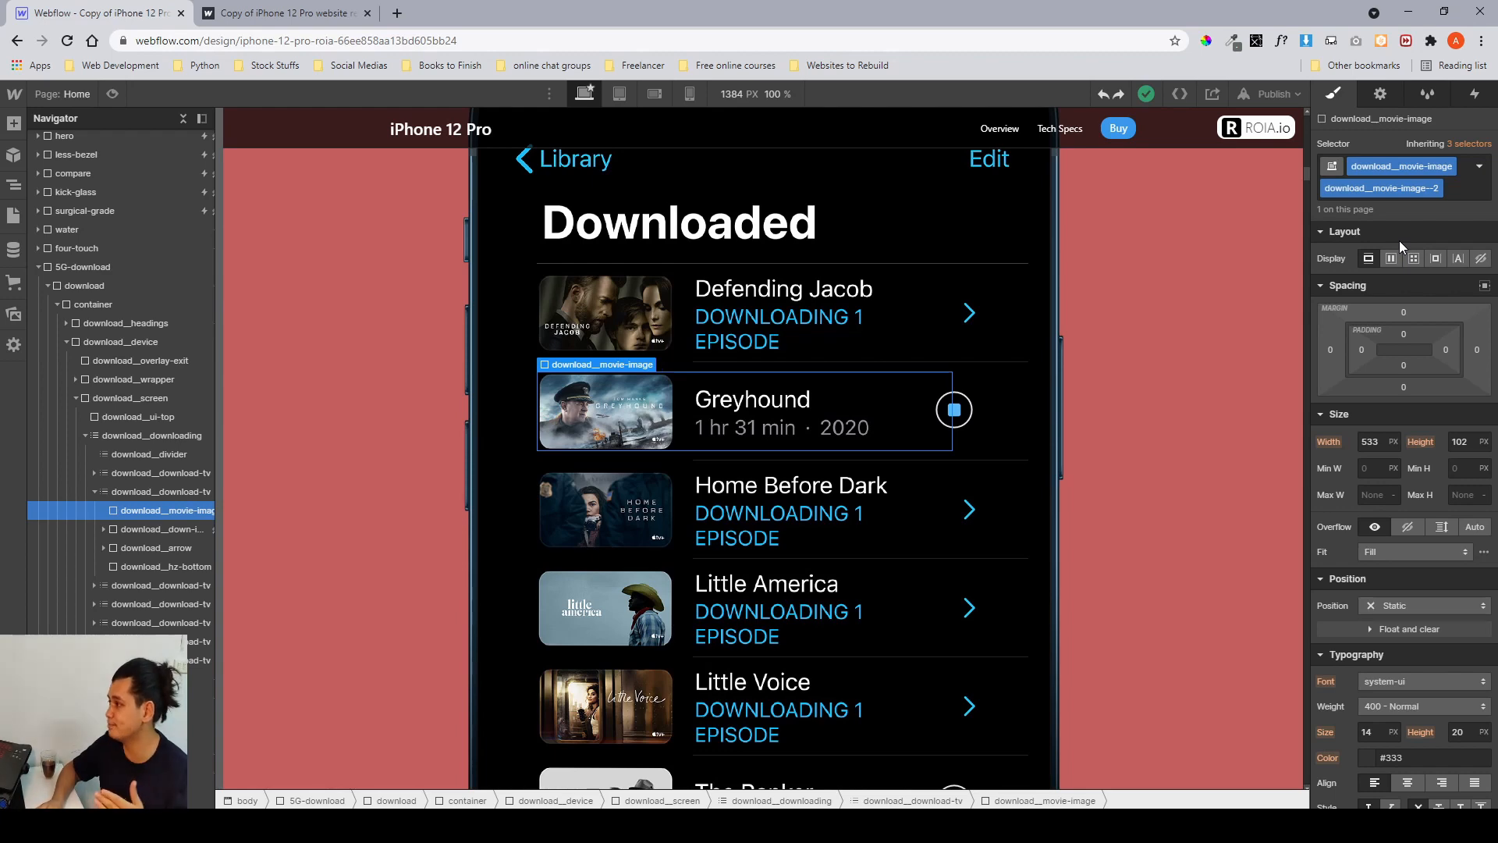
pyautogui.click(95, 493)
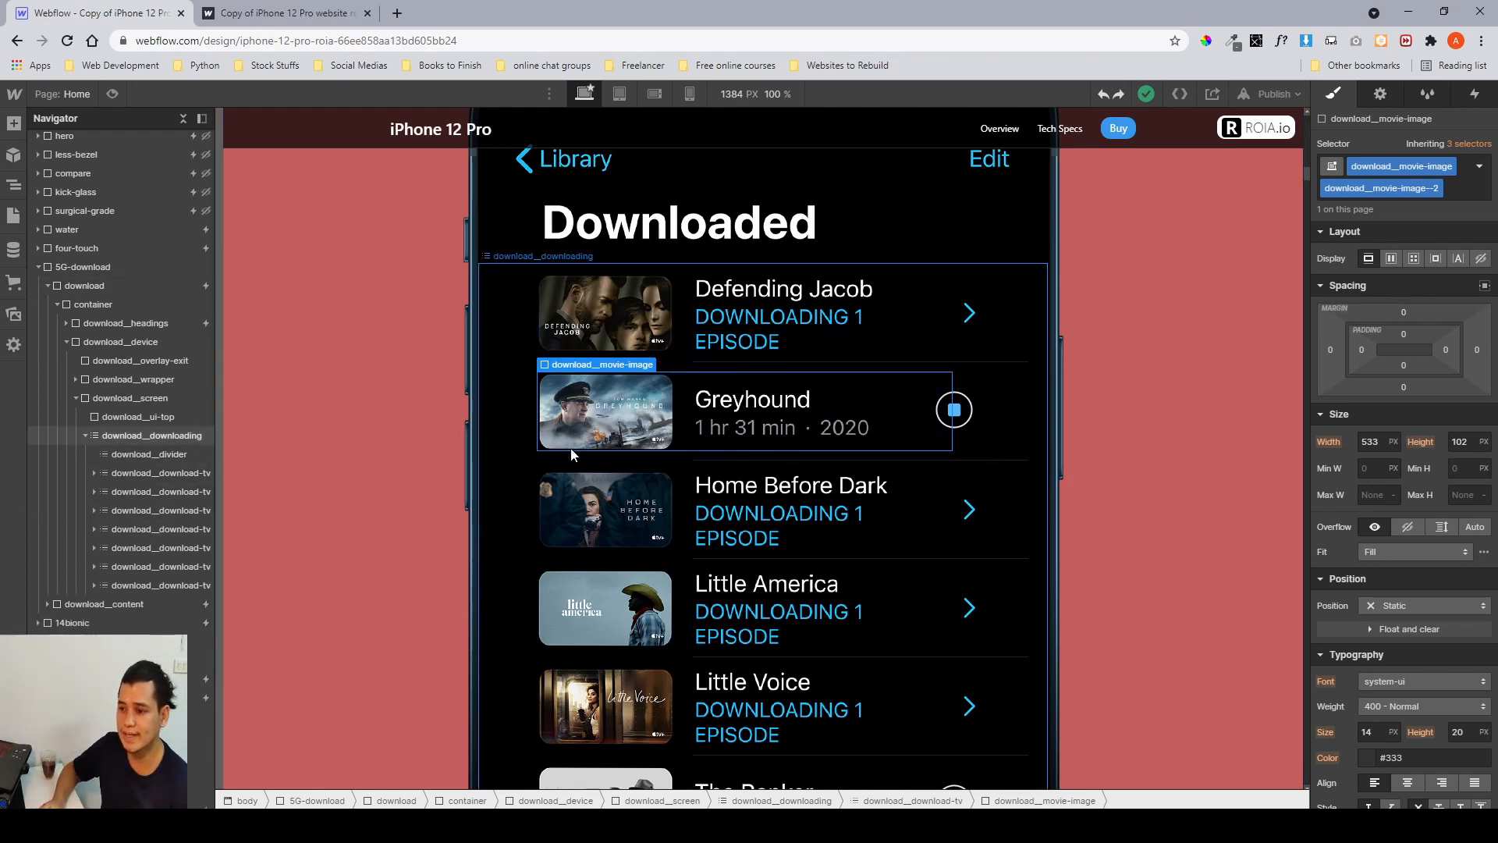
pyautogui.scroll(-4, 572, 455)
pyautogui.scroll(3, 572, 455)
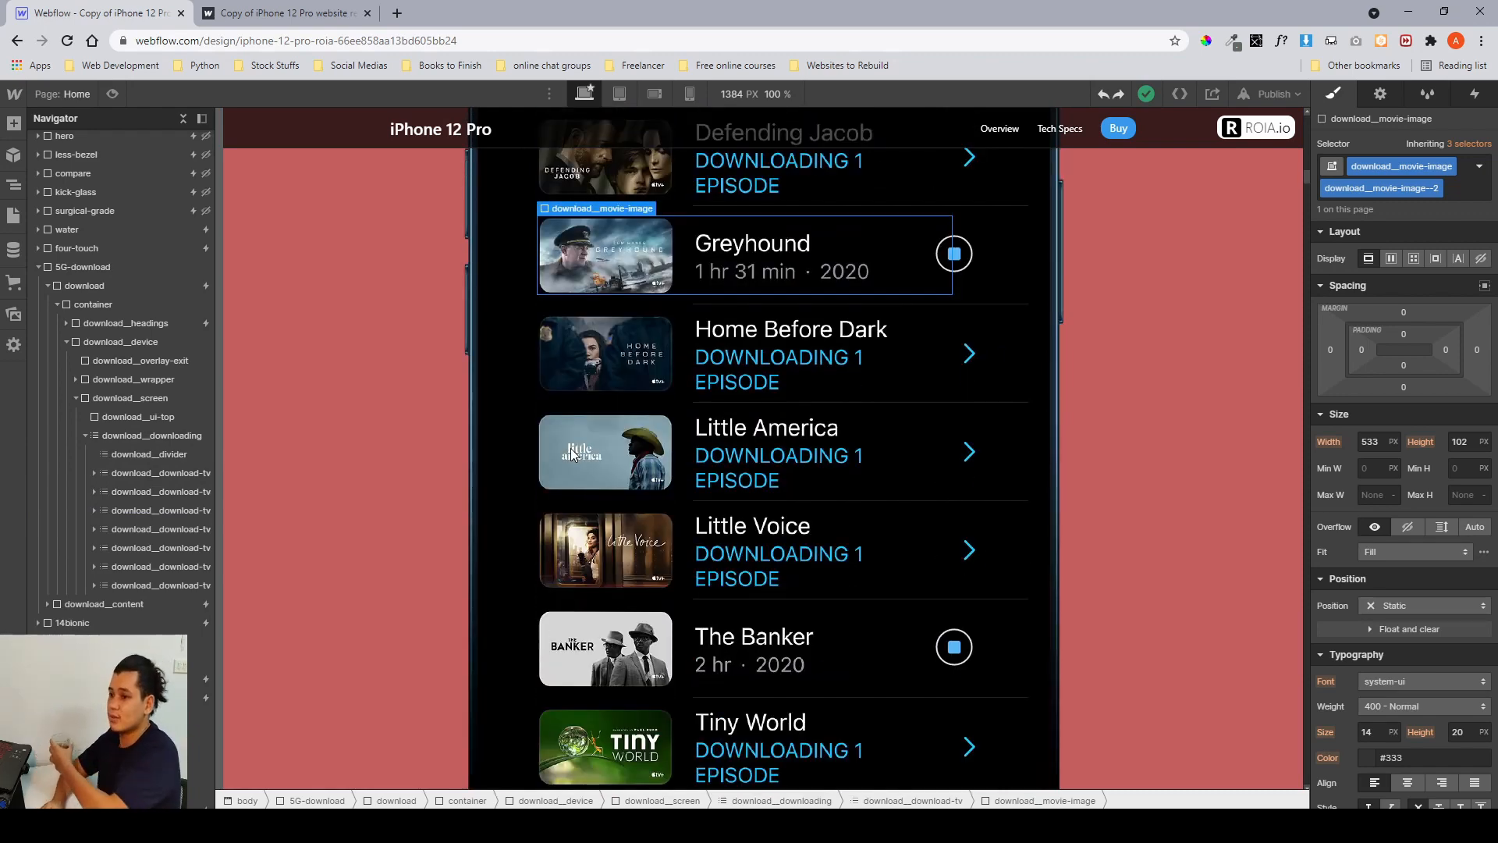
pyautogui.scroll(-3, 571, 455)
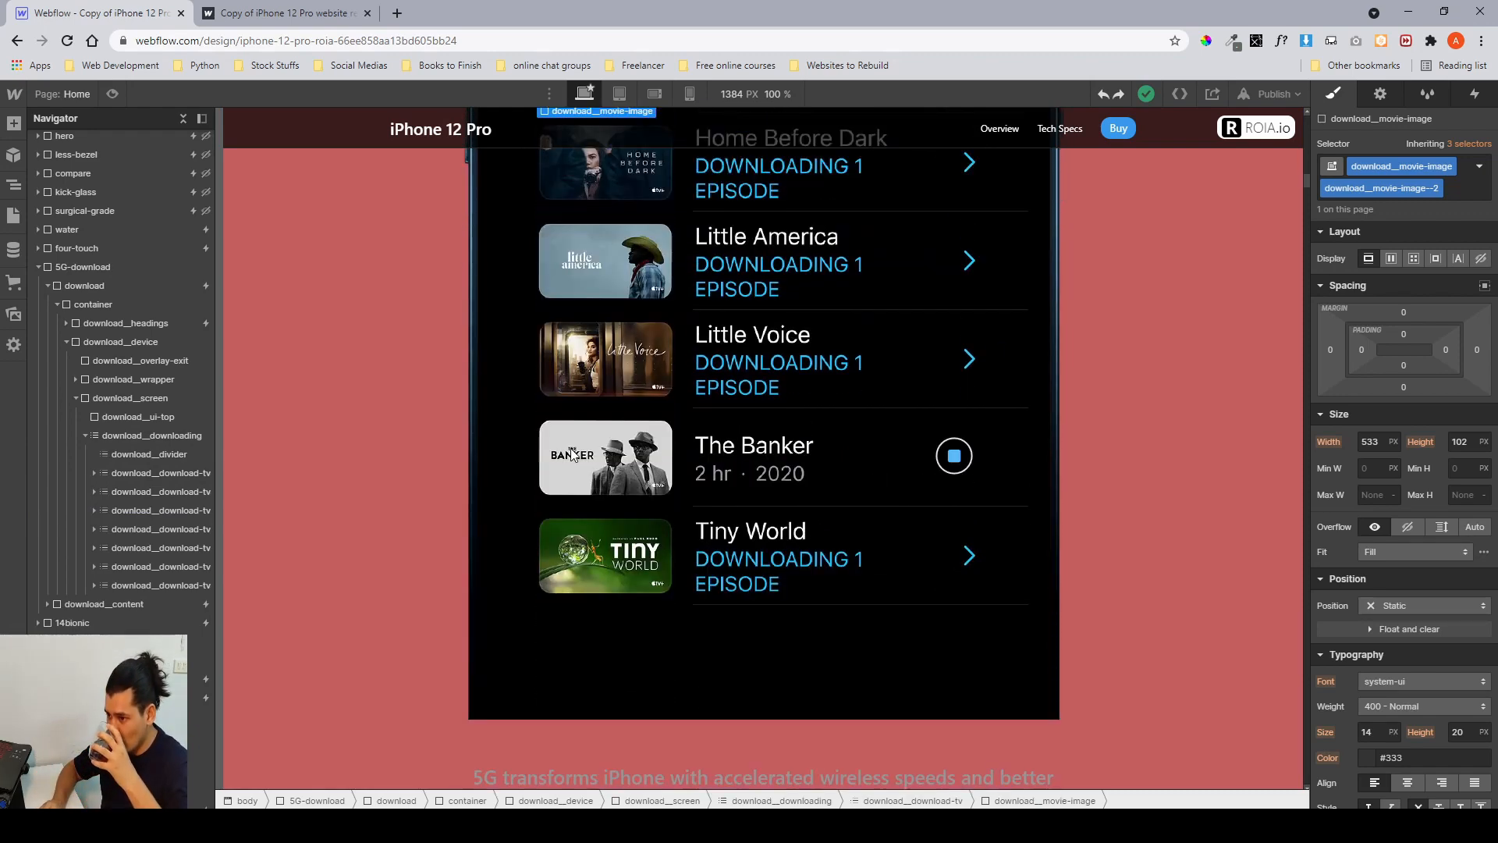
pyautogui.scroll(7, 572, 455)
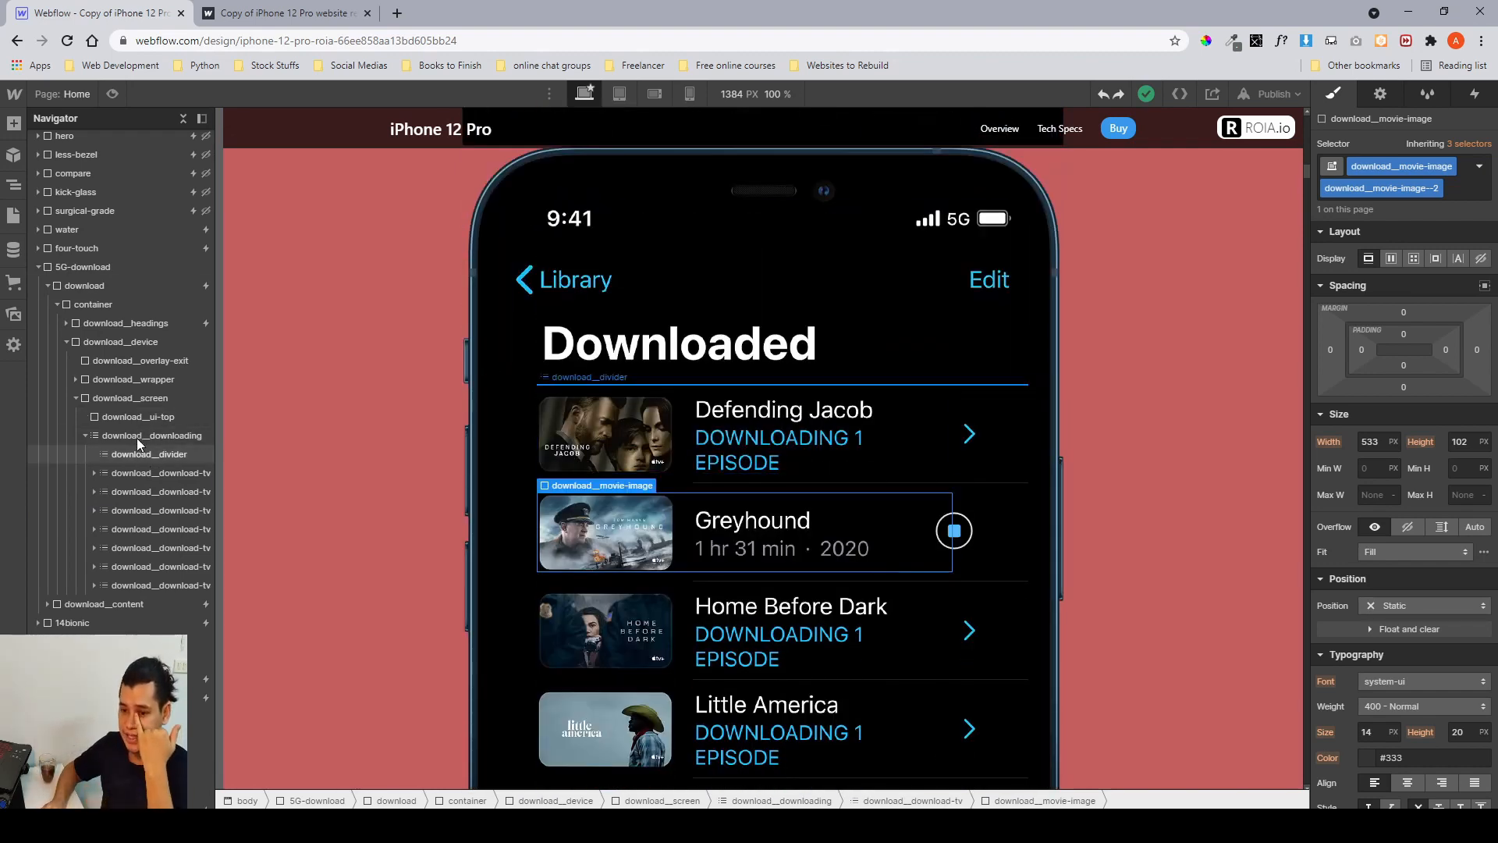
pyautogui.click(129, 402)
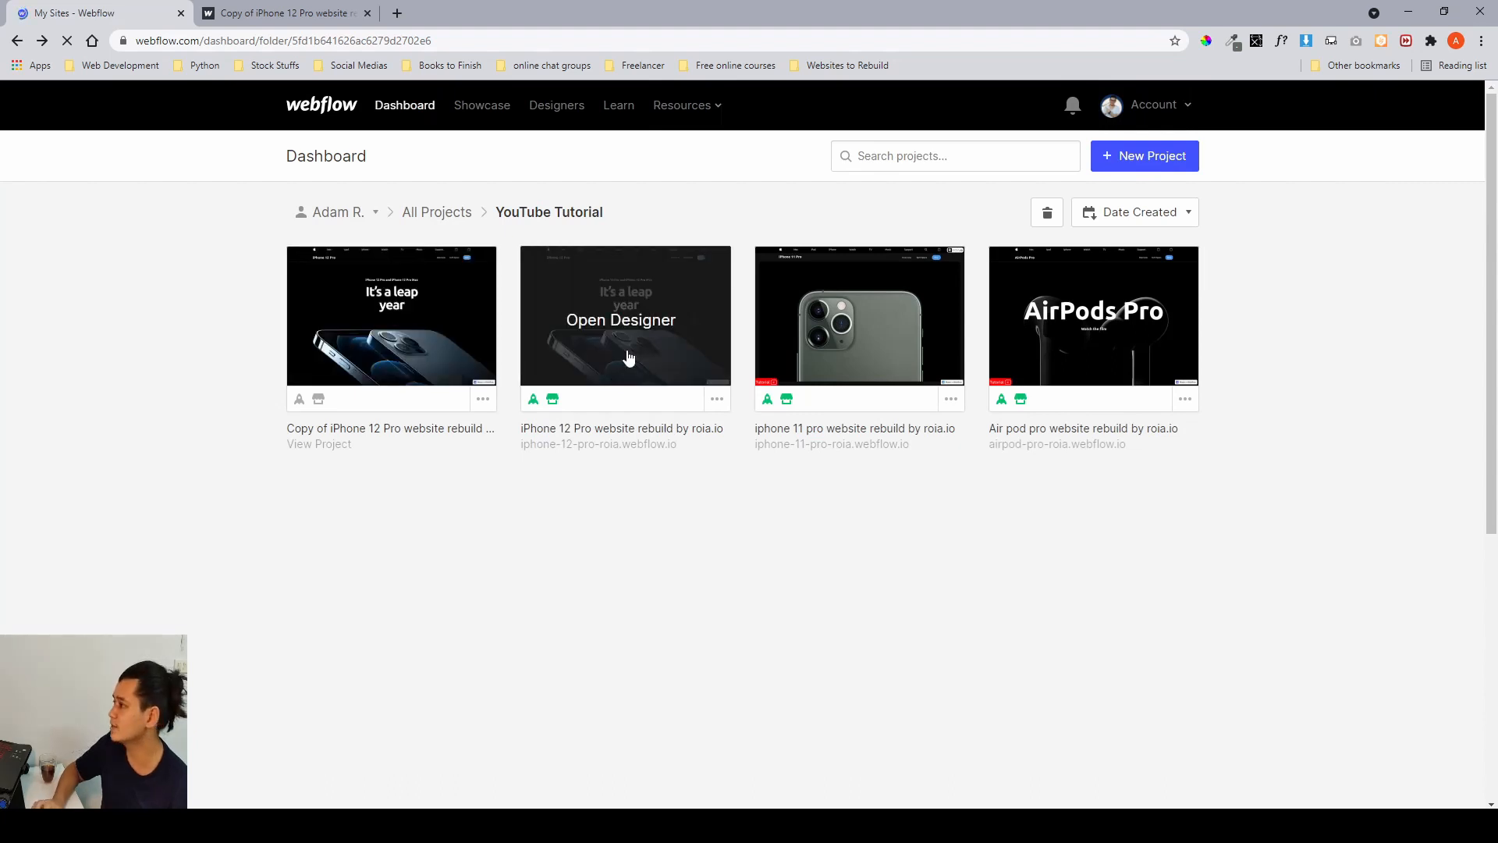
pyautogui.click(629, 358)
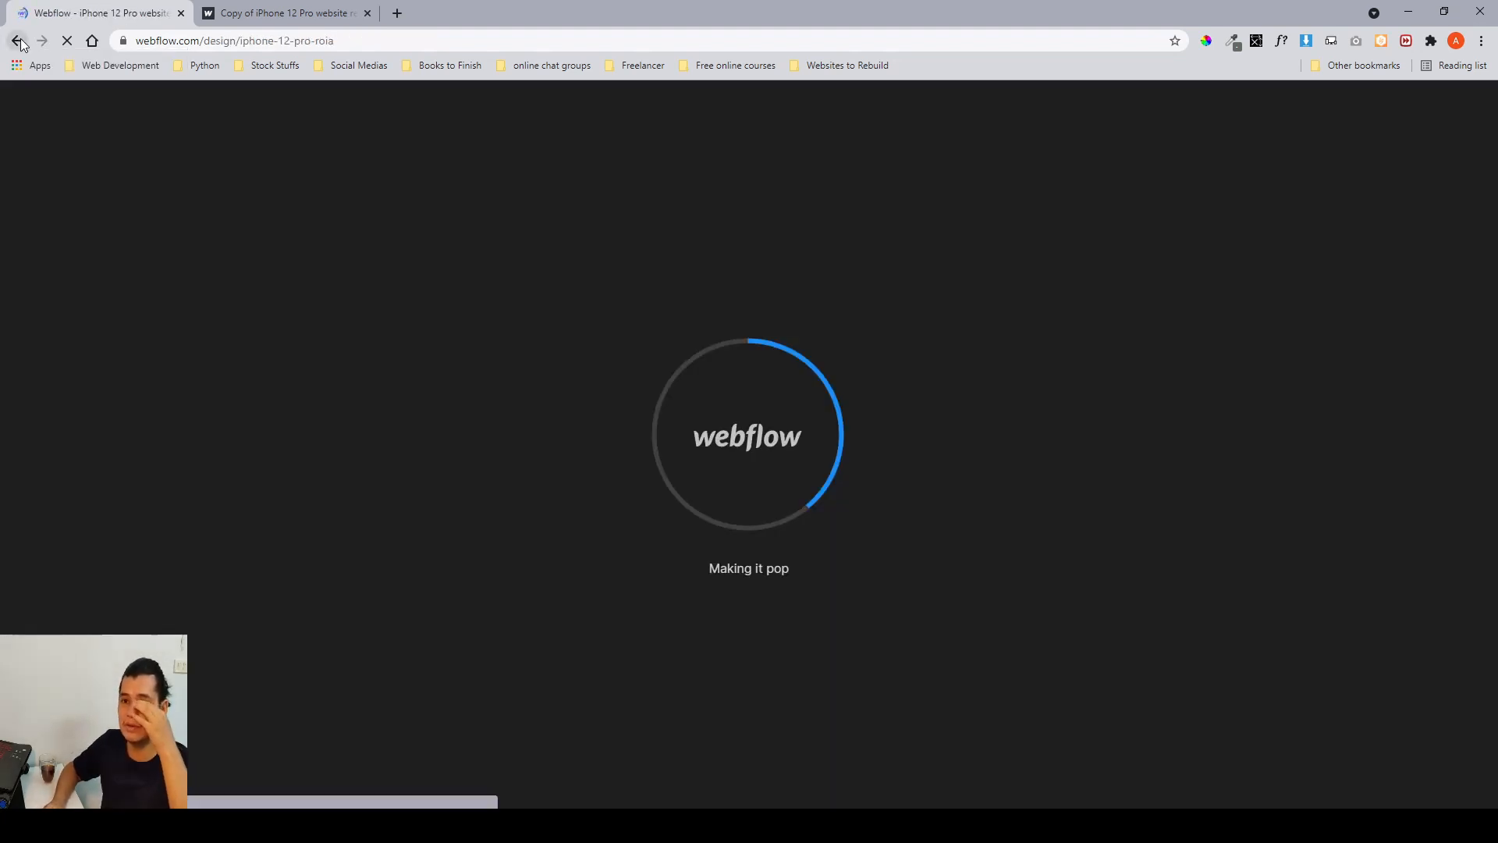
pyautogui.click(18, 42)
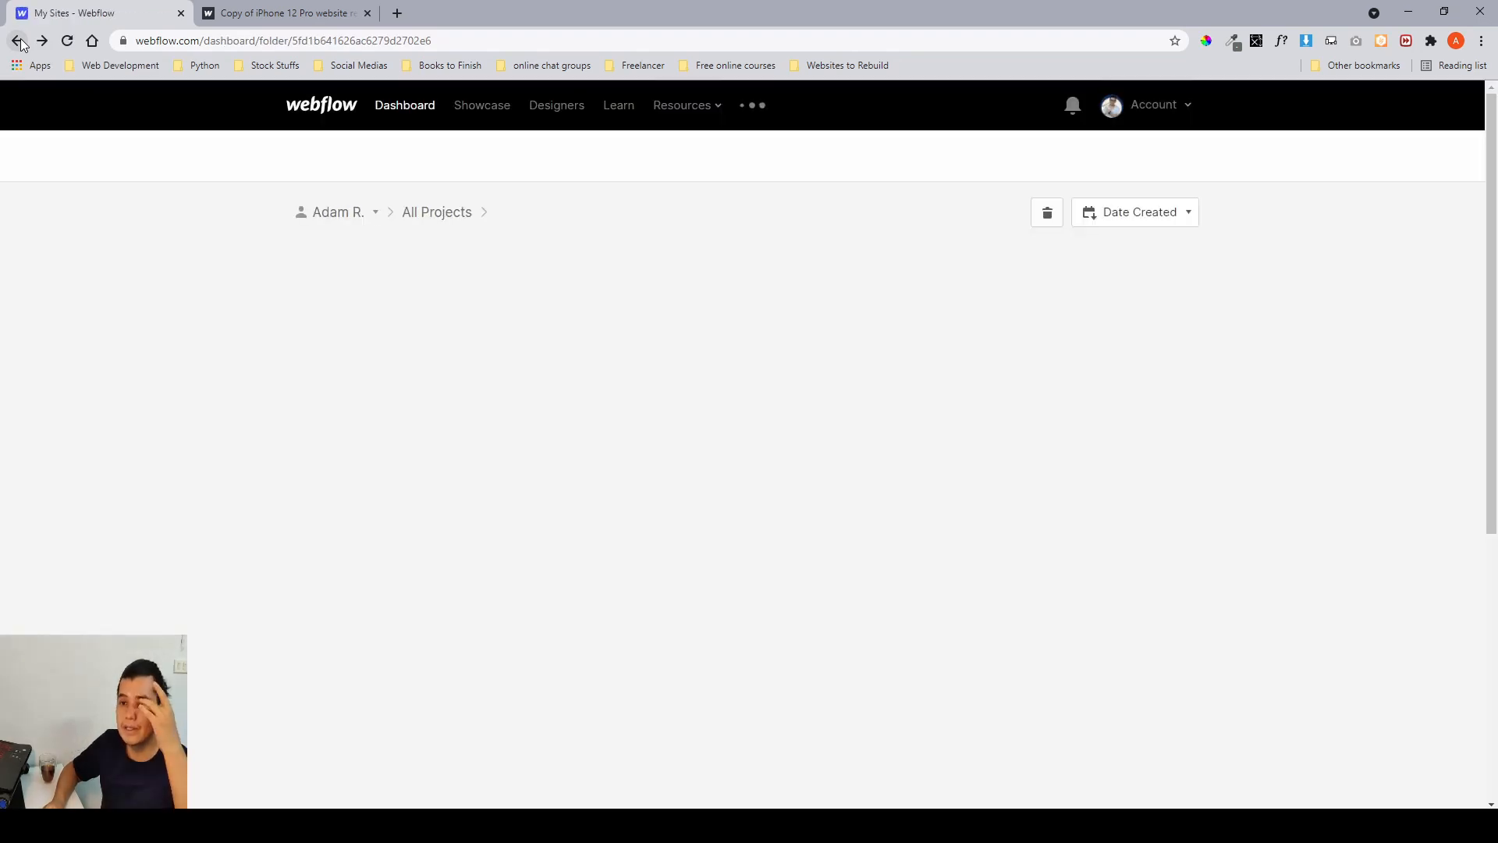
pyautogui.click(458, 321)
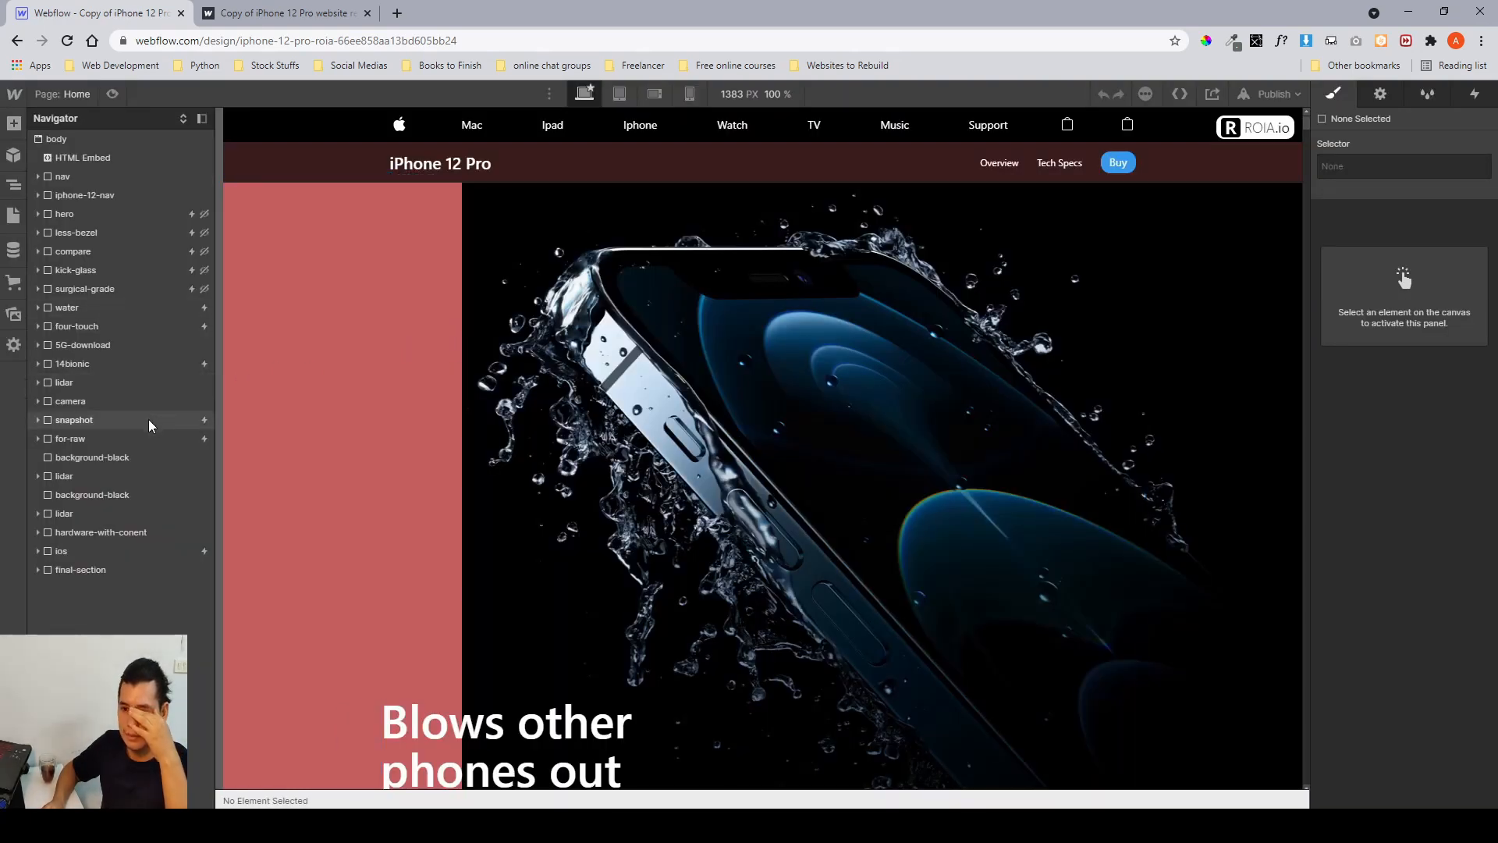
# Select the 5G-download section and scroll down to its phone mockup.
pyautogui.click(94, 346)
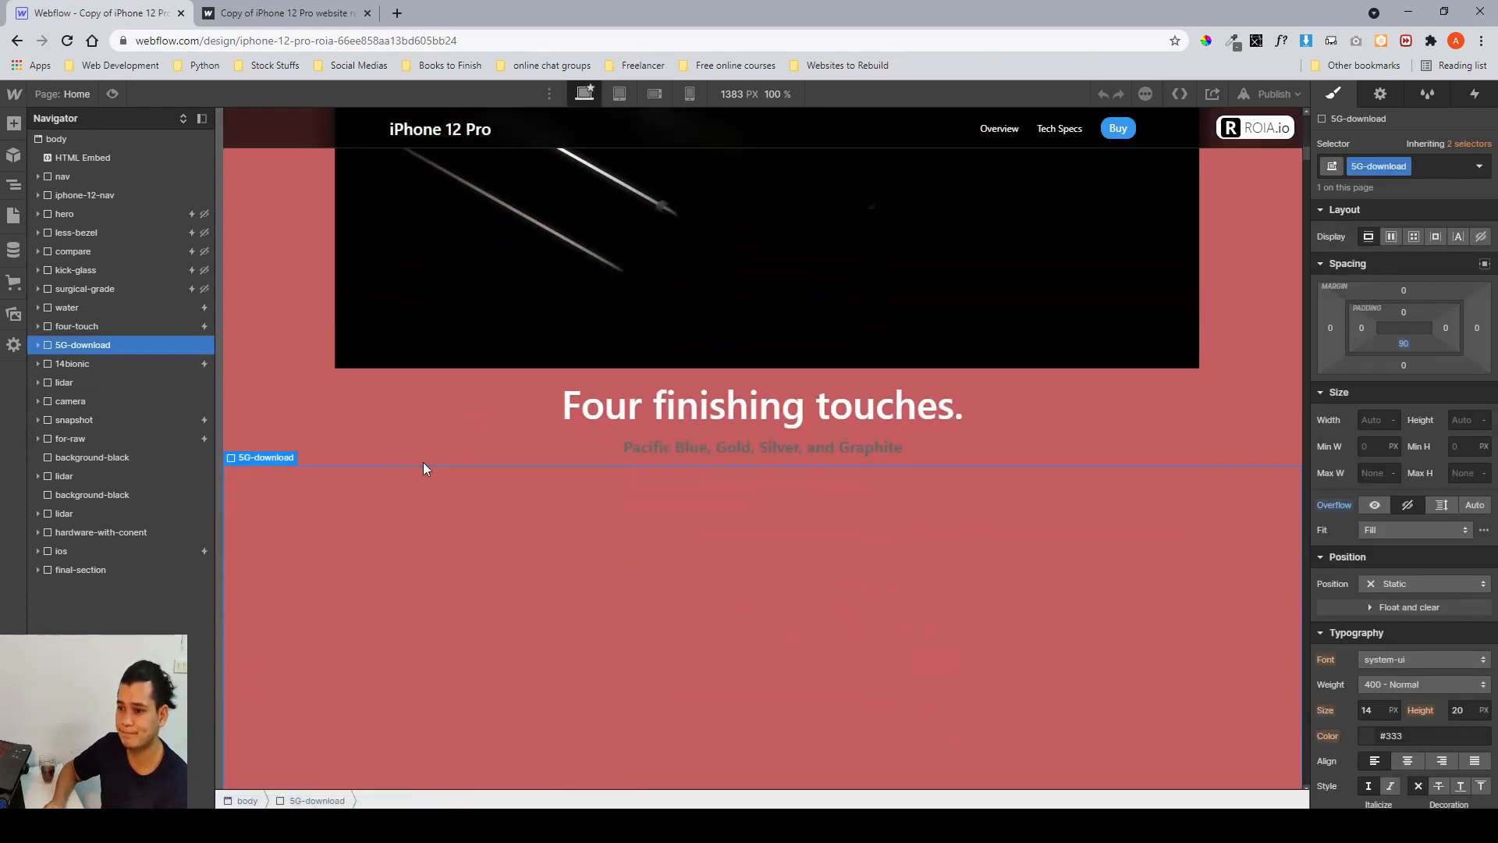
pyautogui.scroll(-6, 425, 468)
pyautogui.scroll(-6, 557, 489)
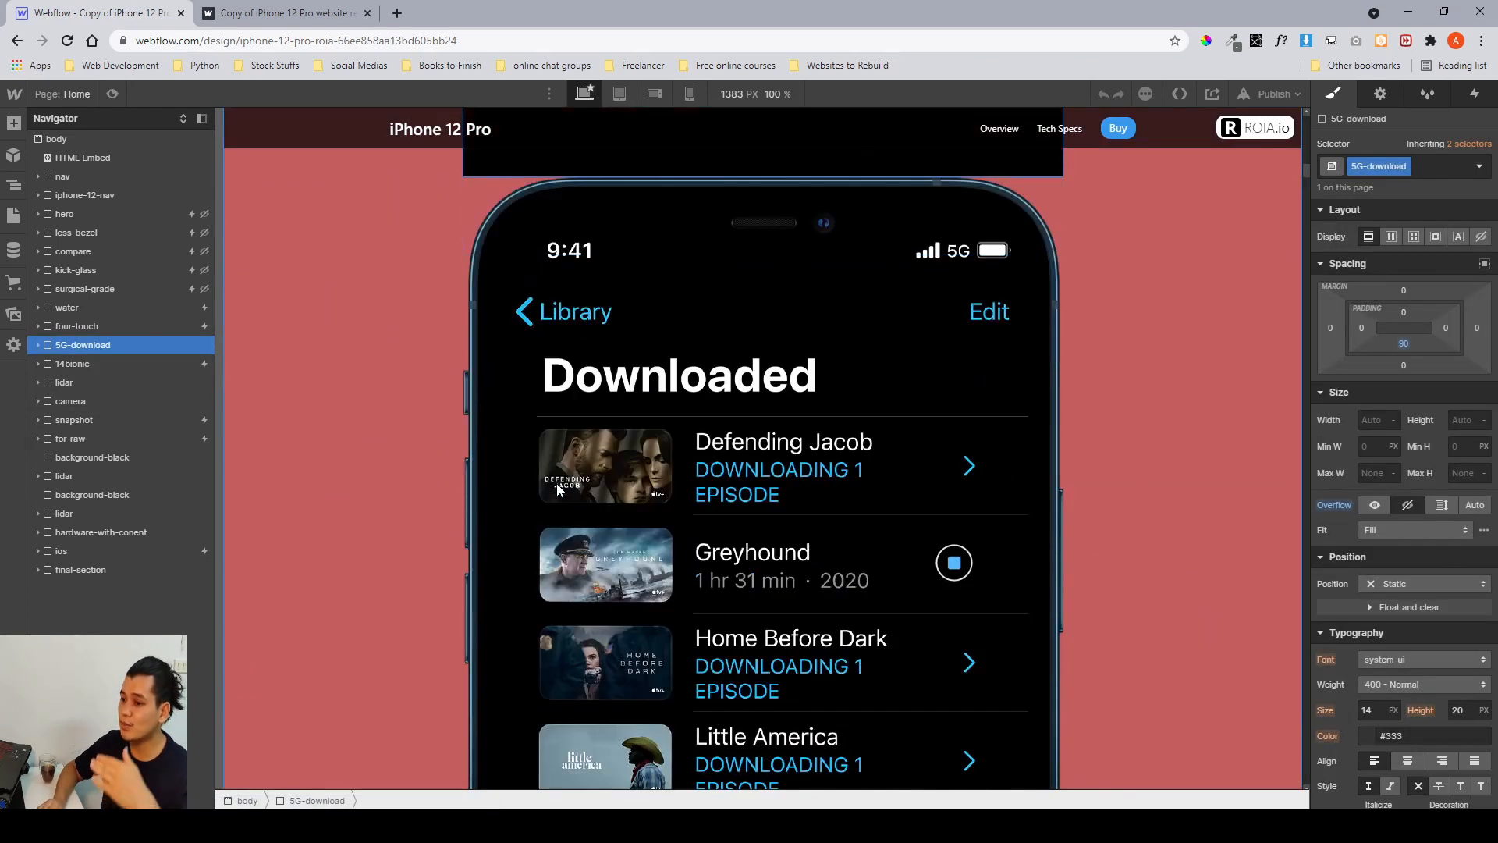
pyautogui.scroll(-3, 557, 489)
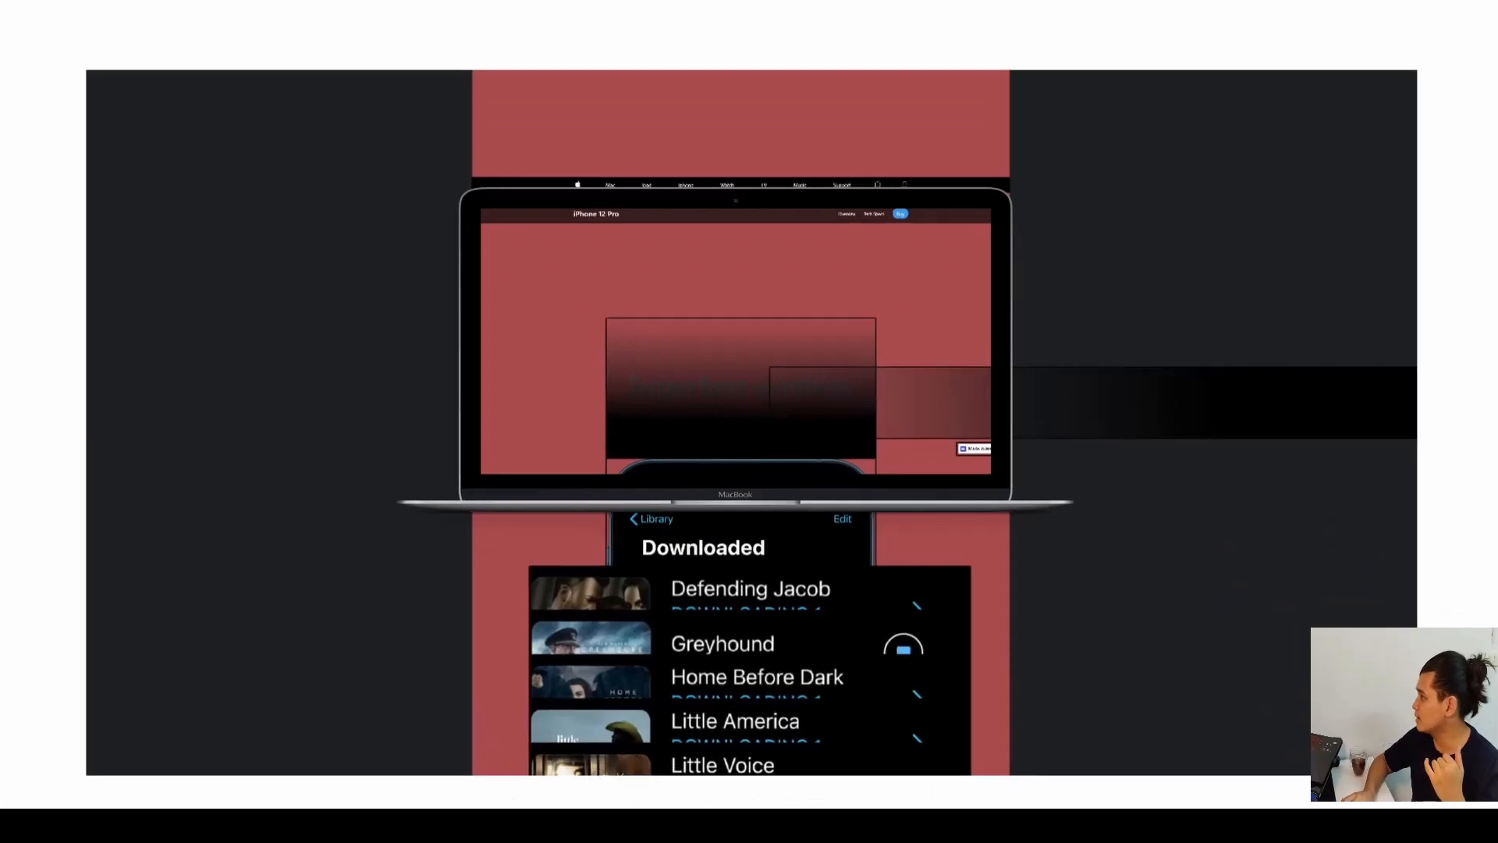
# Play the reference video of the download section animation, scrubbing back to review the rows sliding in.
pyautogui.moveTo(657, 497)
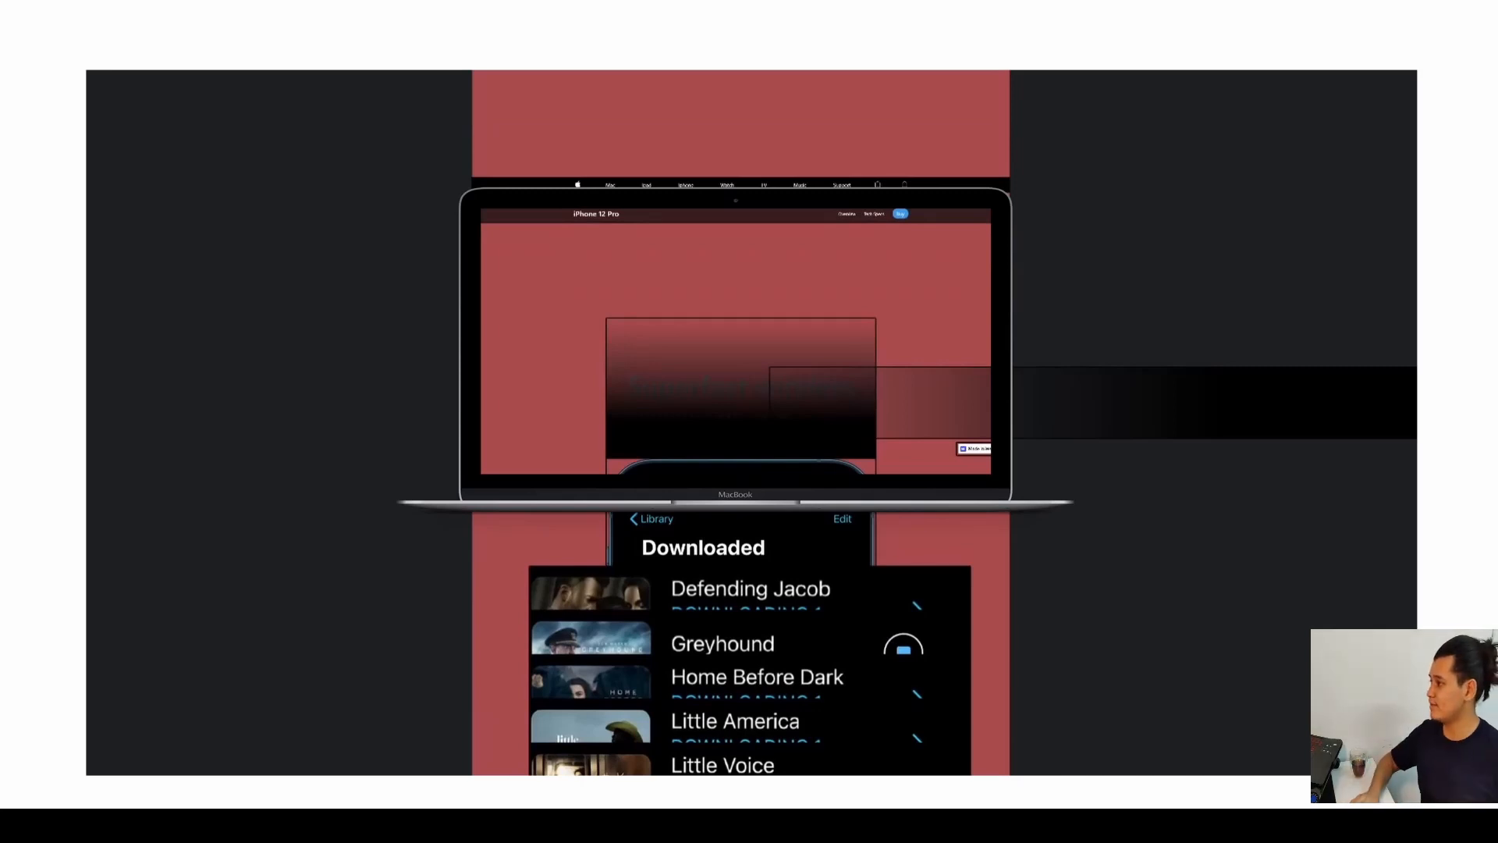
pyautogui.moveTo(566, 741)
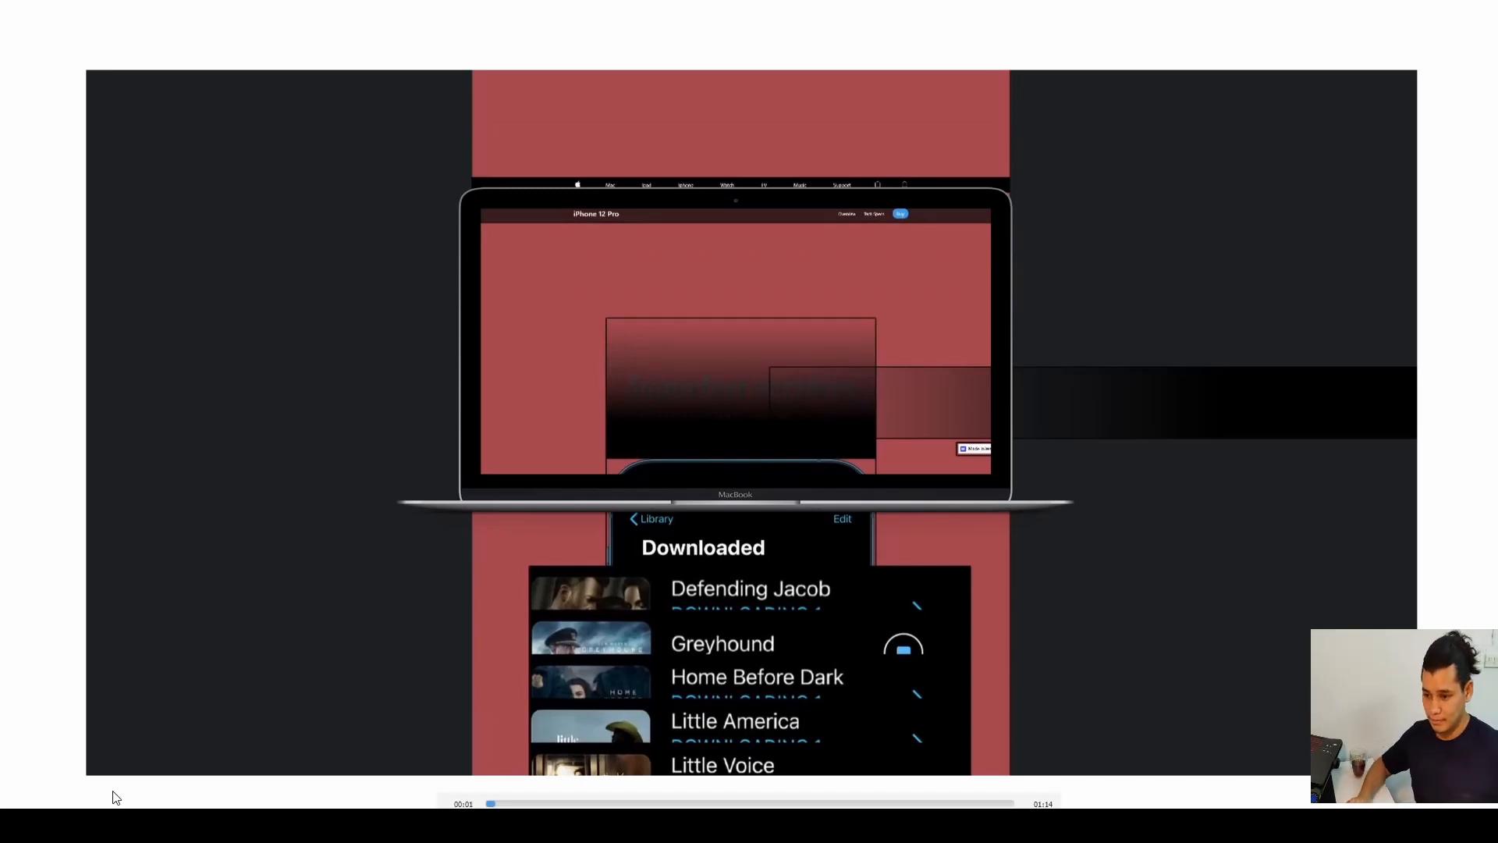
pyautogui.click(489, 804)
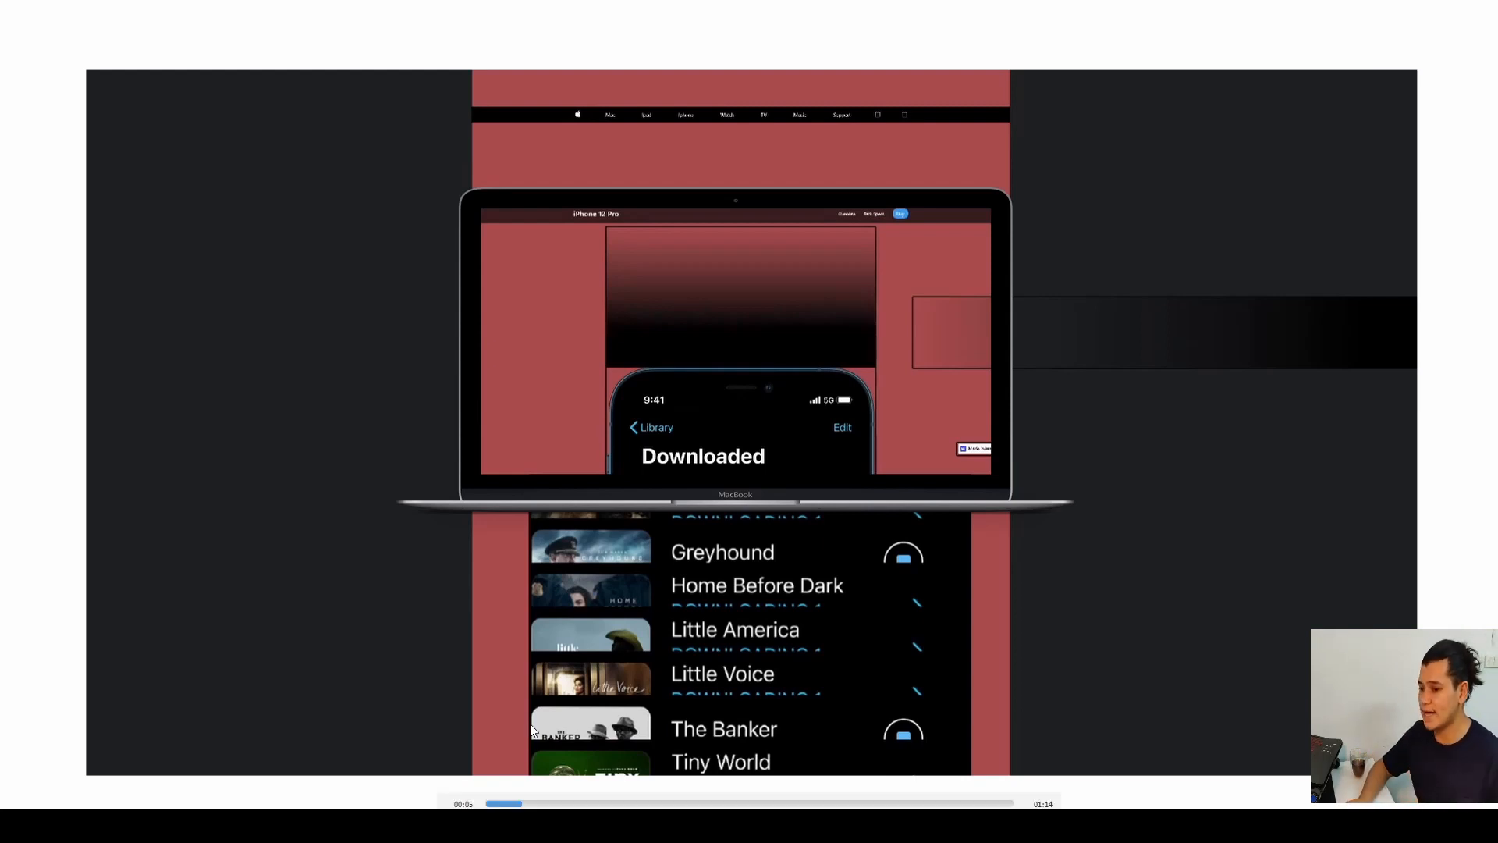
pyautogui.press('space')
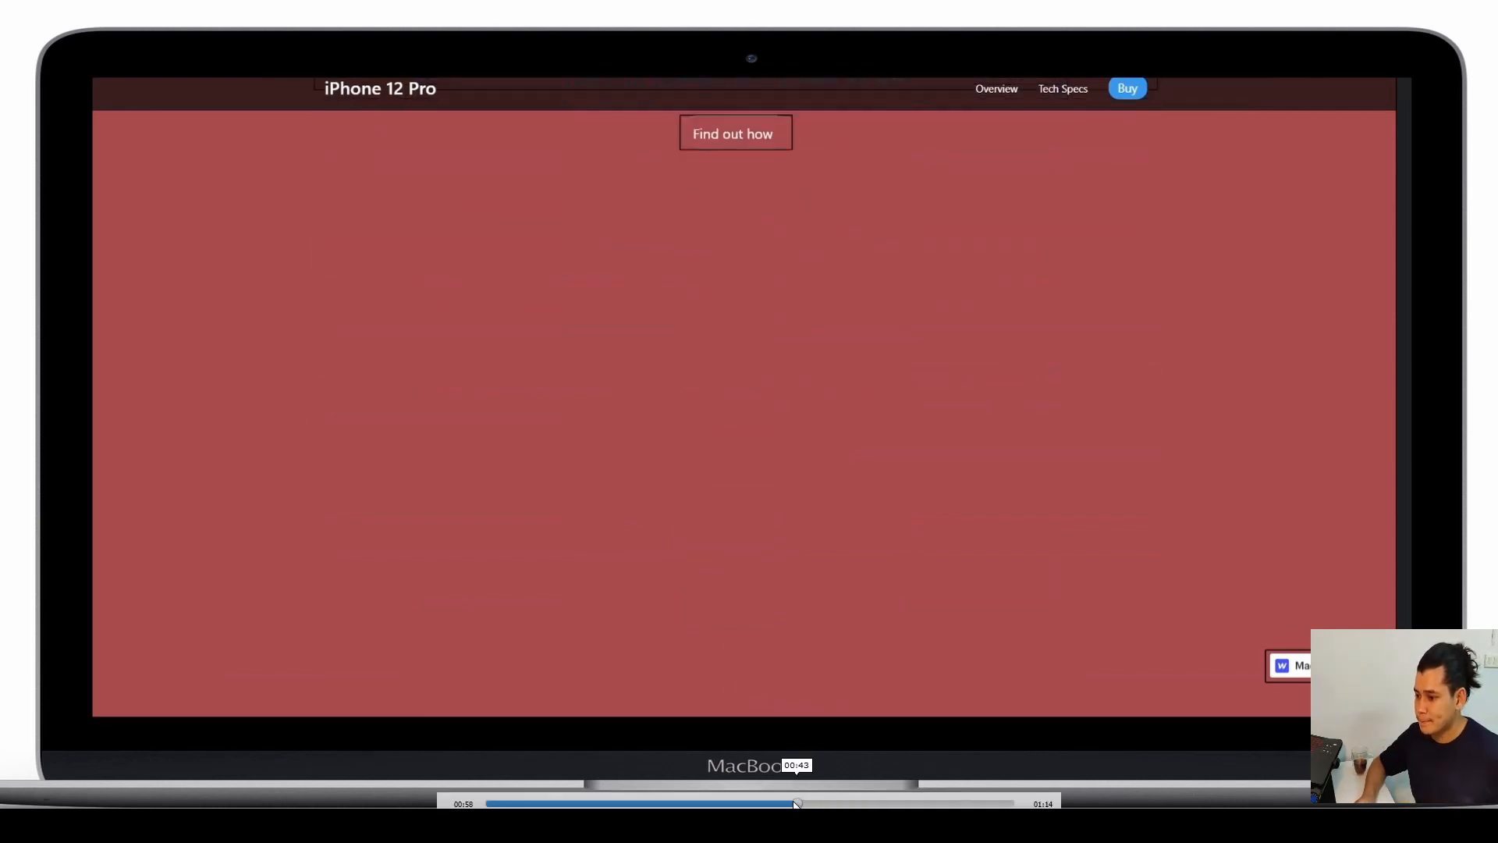
pyautogui.click(698, 803)
pyautogui.moveTo(697, 803); pyautogui.dragTo(530, 793)
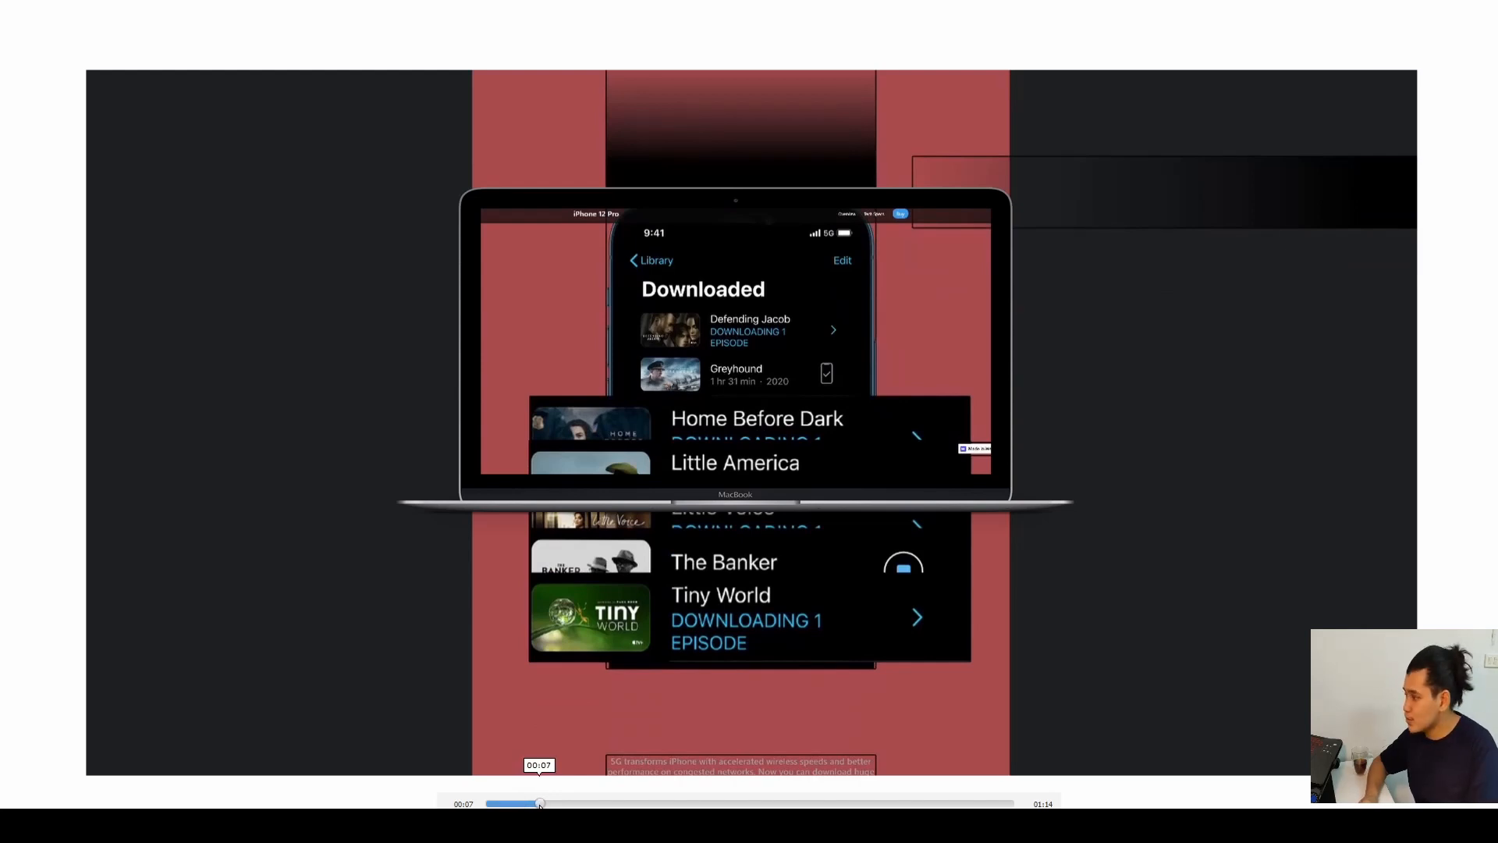
pyautogui.click(539, 805)
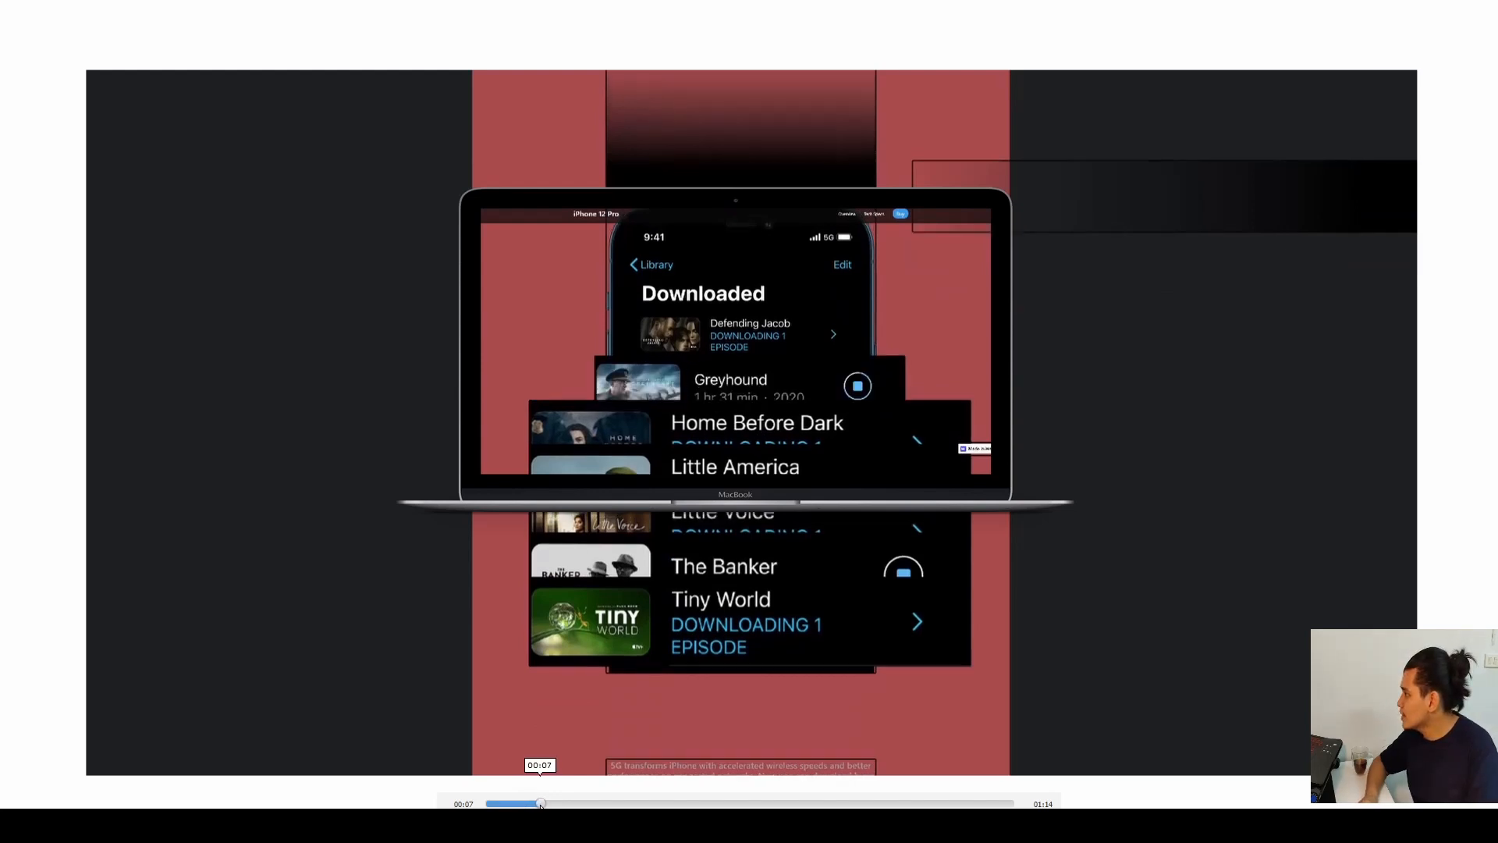
pyautogui.moveTo(540, 804); pyautogui.dragTo(548, 805)
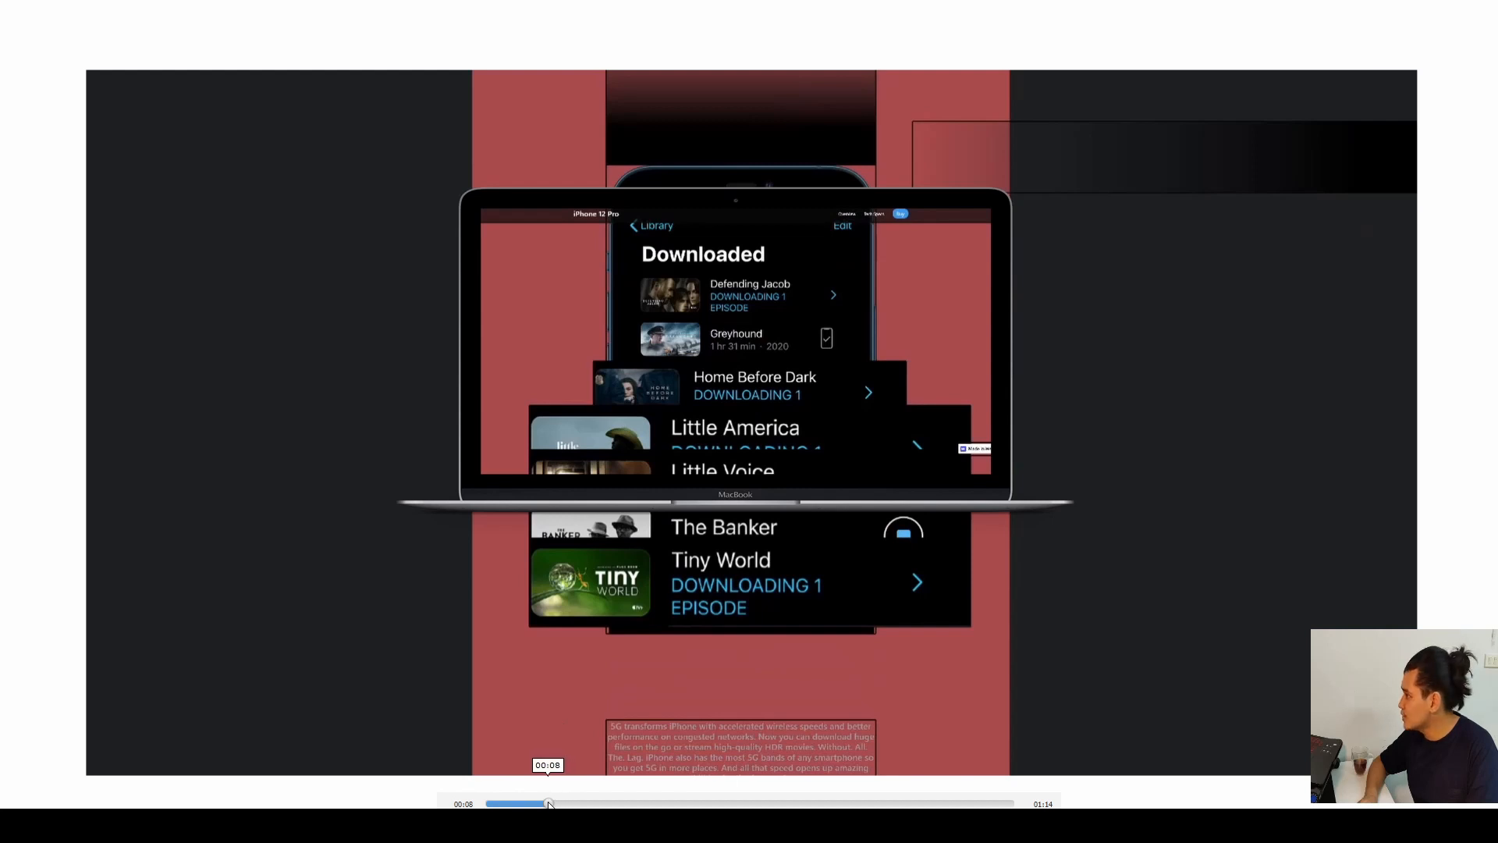
pyautogui.moveTo(550, 805); pyautogui.dragTo(595, 804)
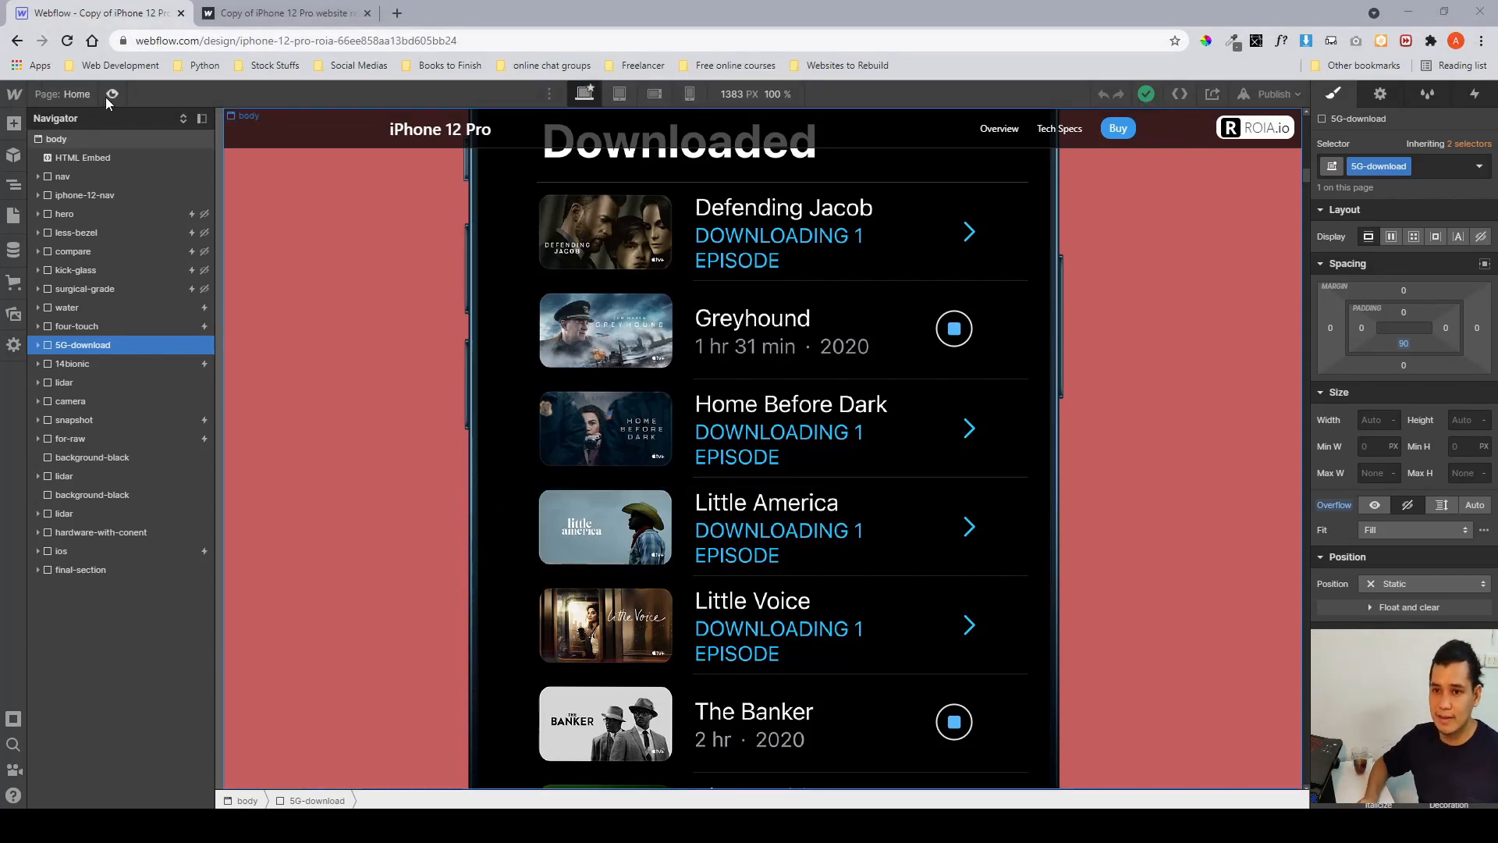
# Preview the page and scroll through the download section to watch the row animation.
pyautogui.hotkey('ctrl', 'shift', 'p')
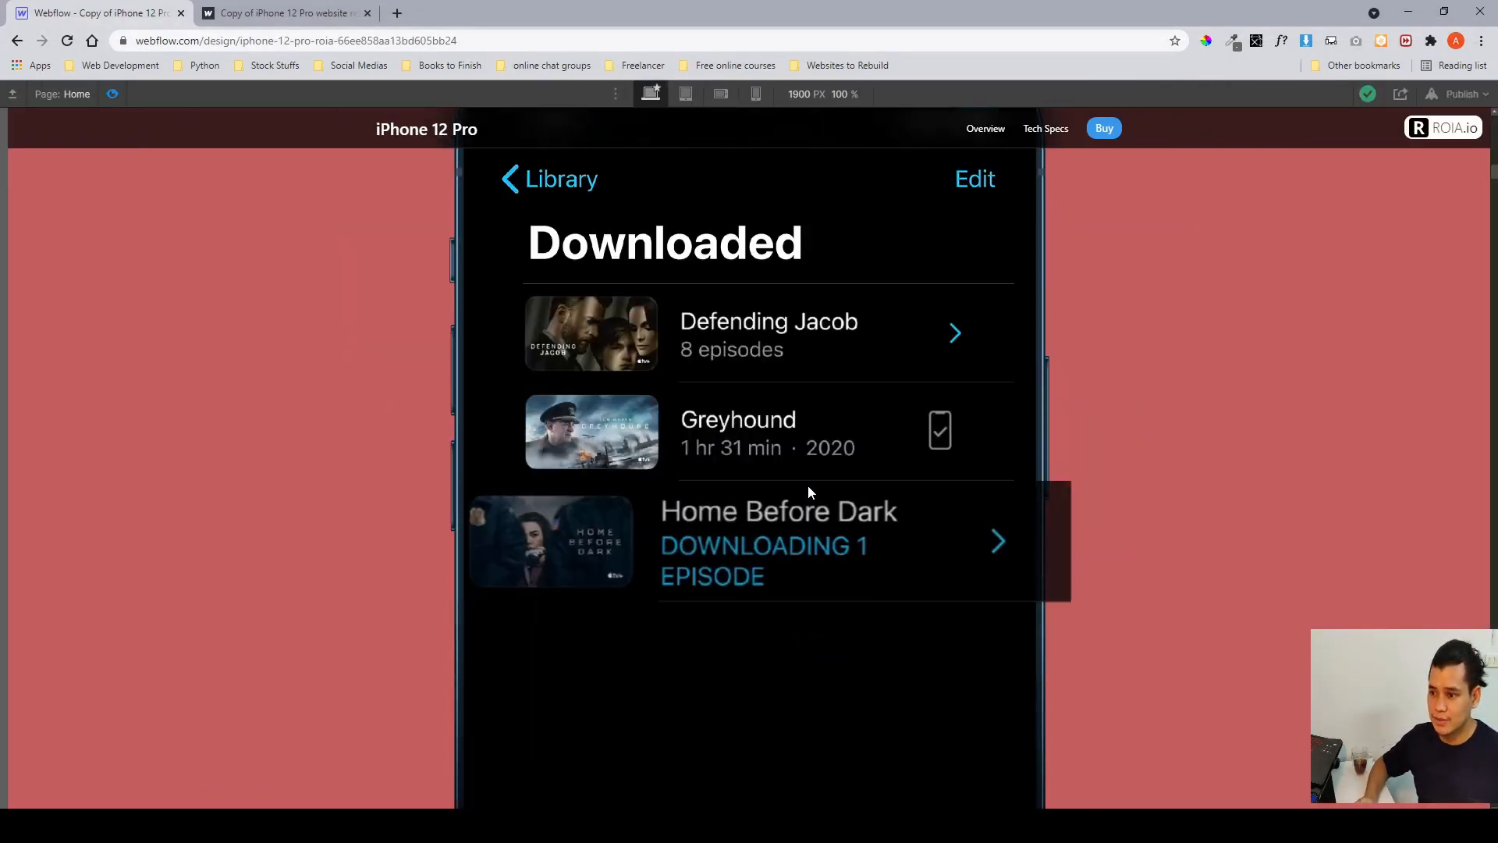
pyautogui.scroll(-3, 809, 492)
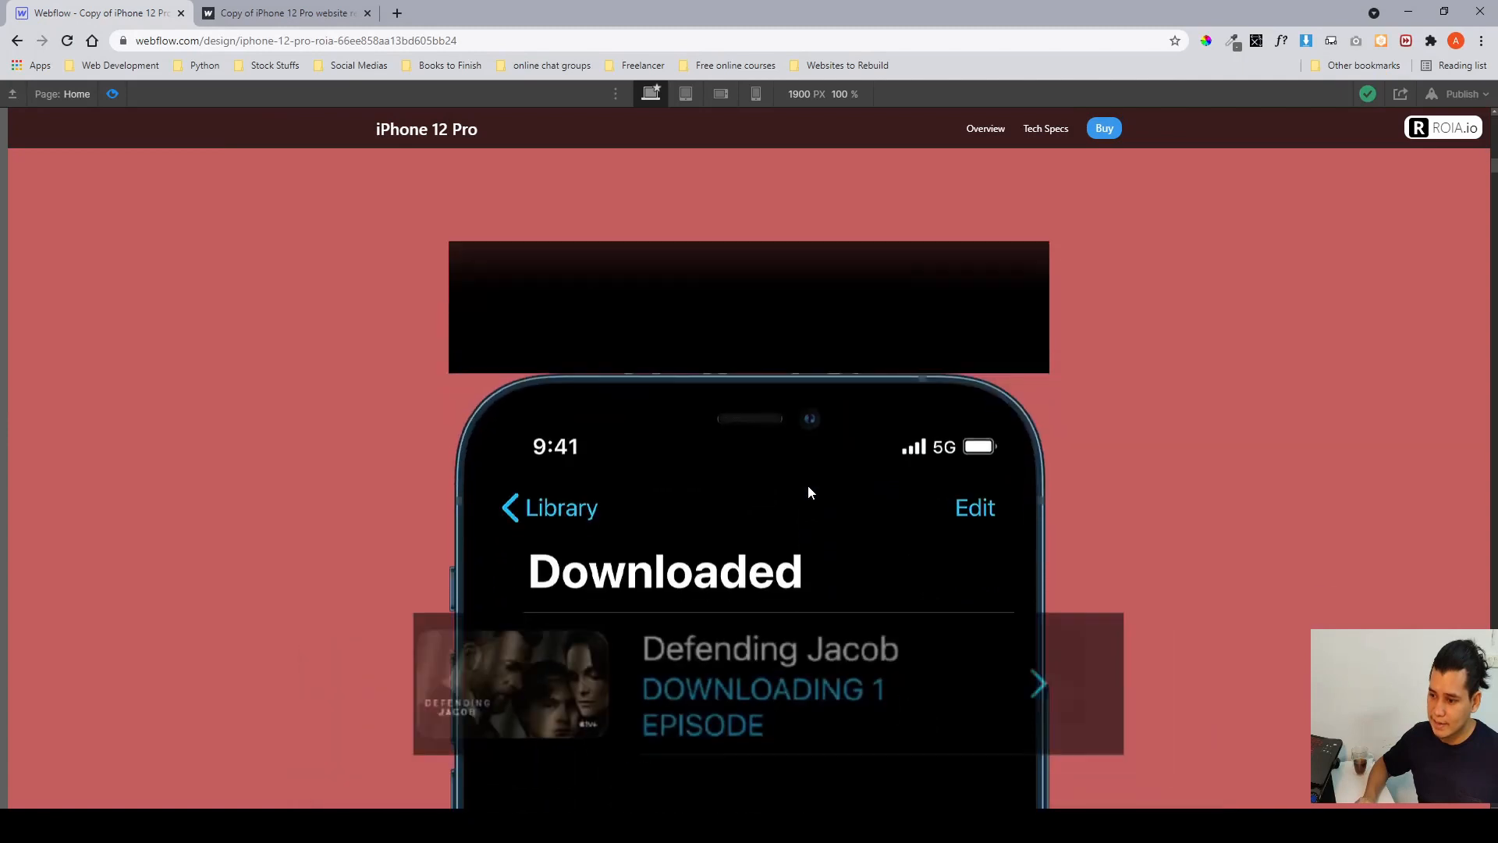
pyautogui.scroll(-3, 713, 644)
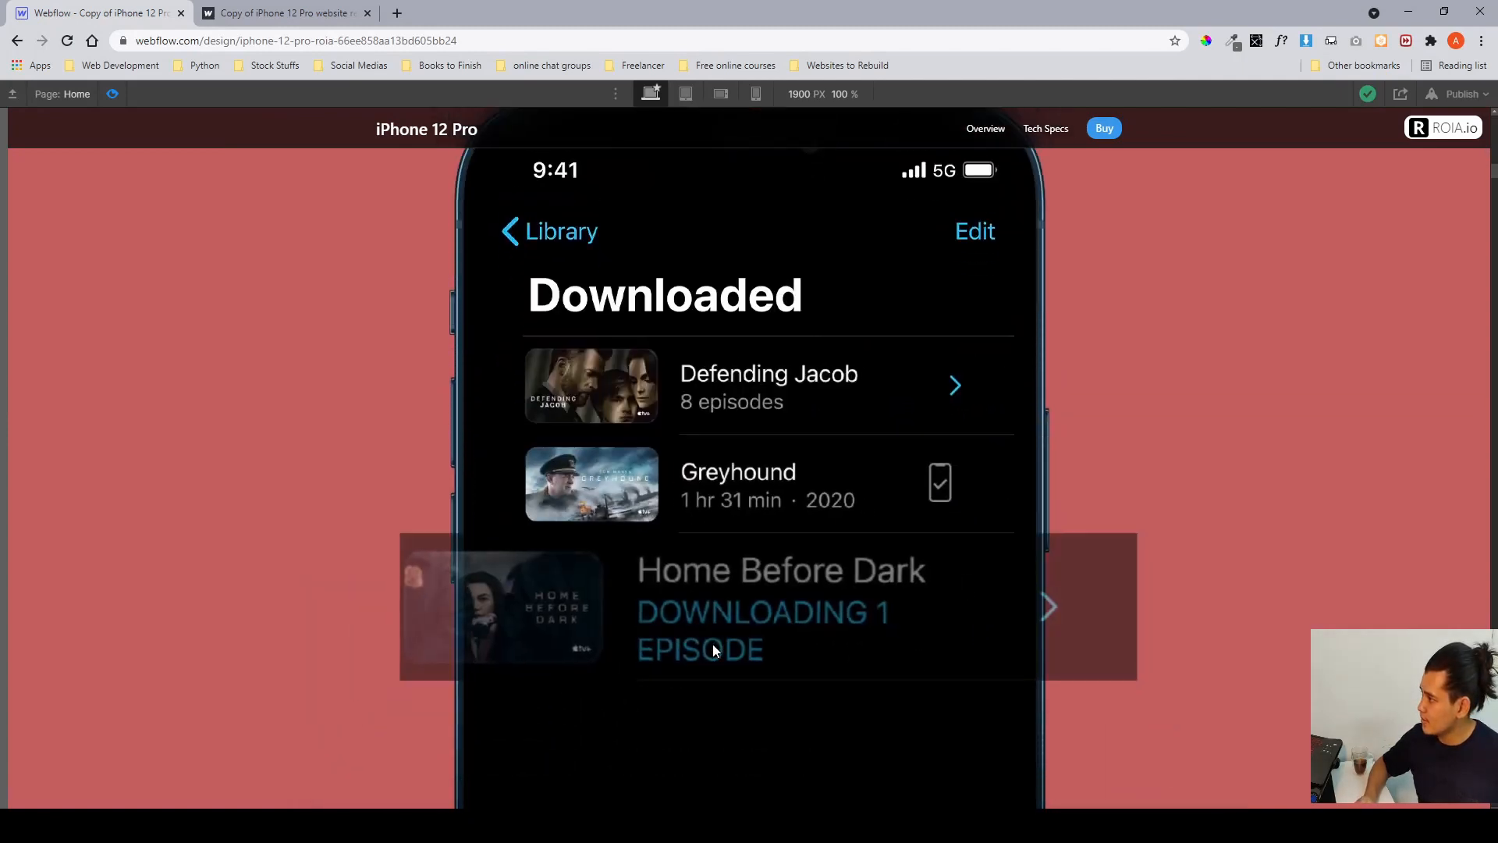
# Keep scrolling the preview through the movie list to watch the rows animate, then leave preview mode.
pyautogui.scroll(-2, 713, 650)
pyautogui.scroll(-3, 715, 651)
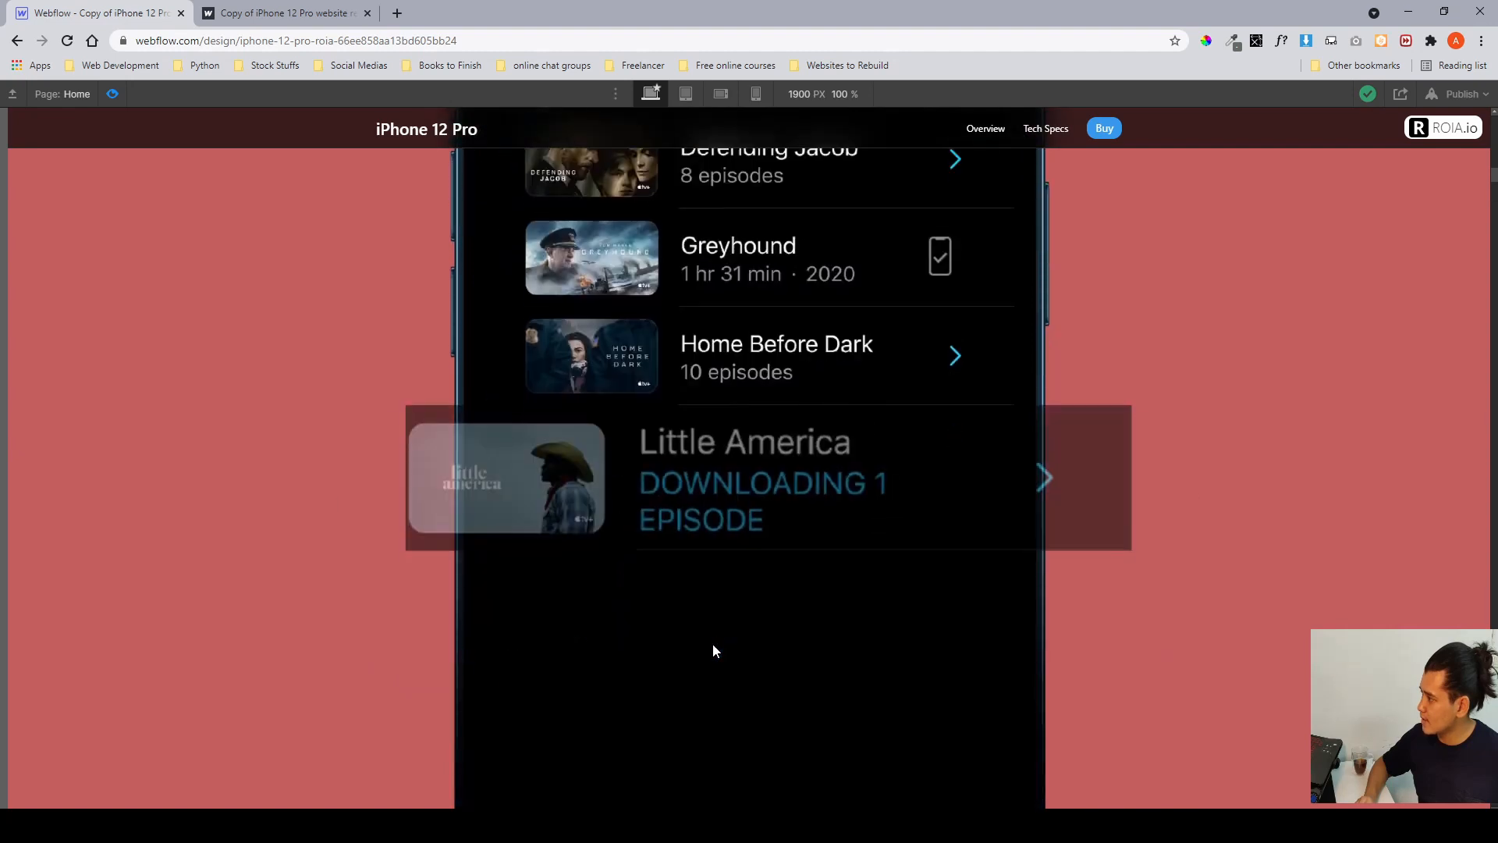
pyautogui.click(113, 95)
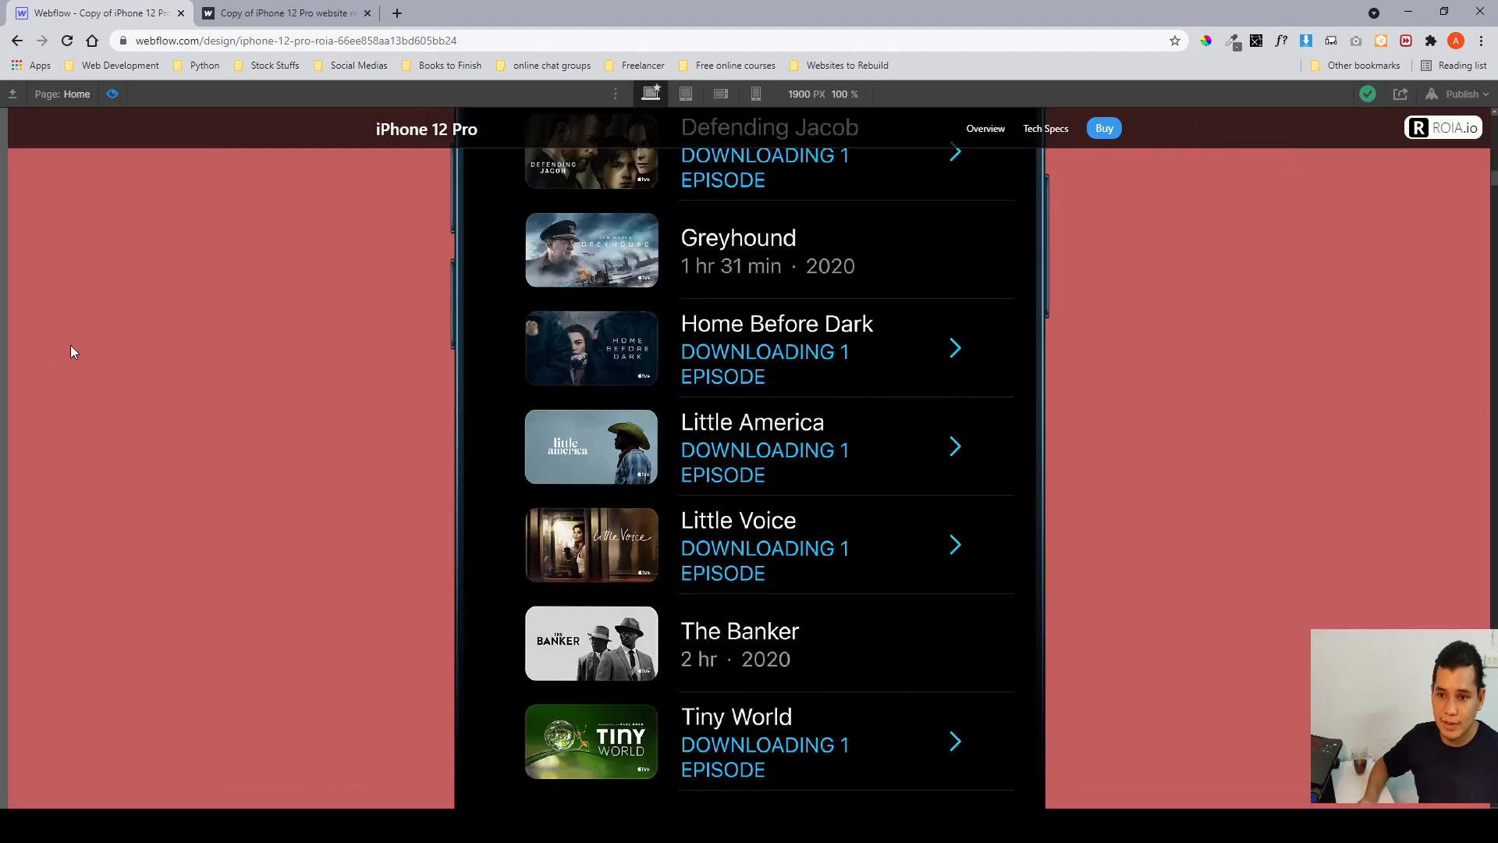
pyautogui.scroll(-2, 70, 350)
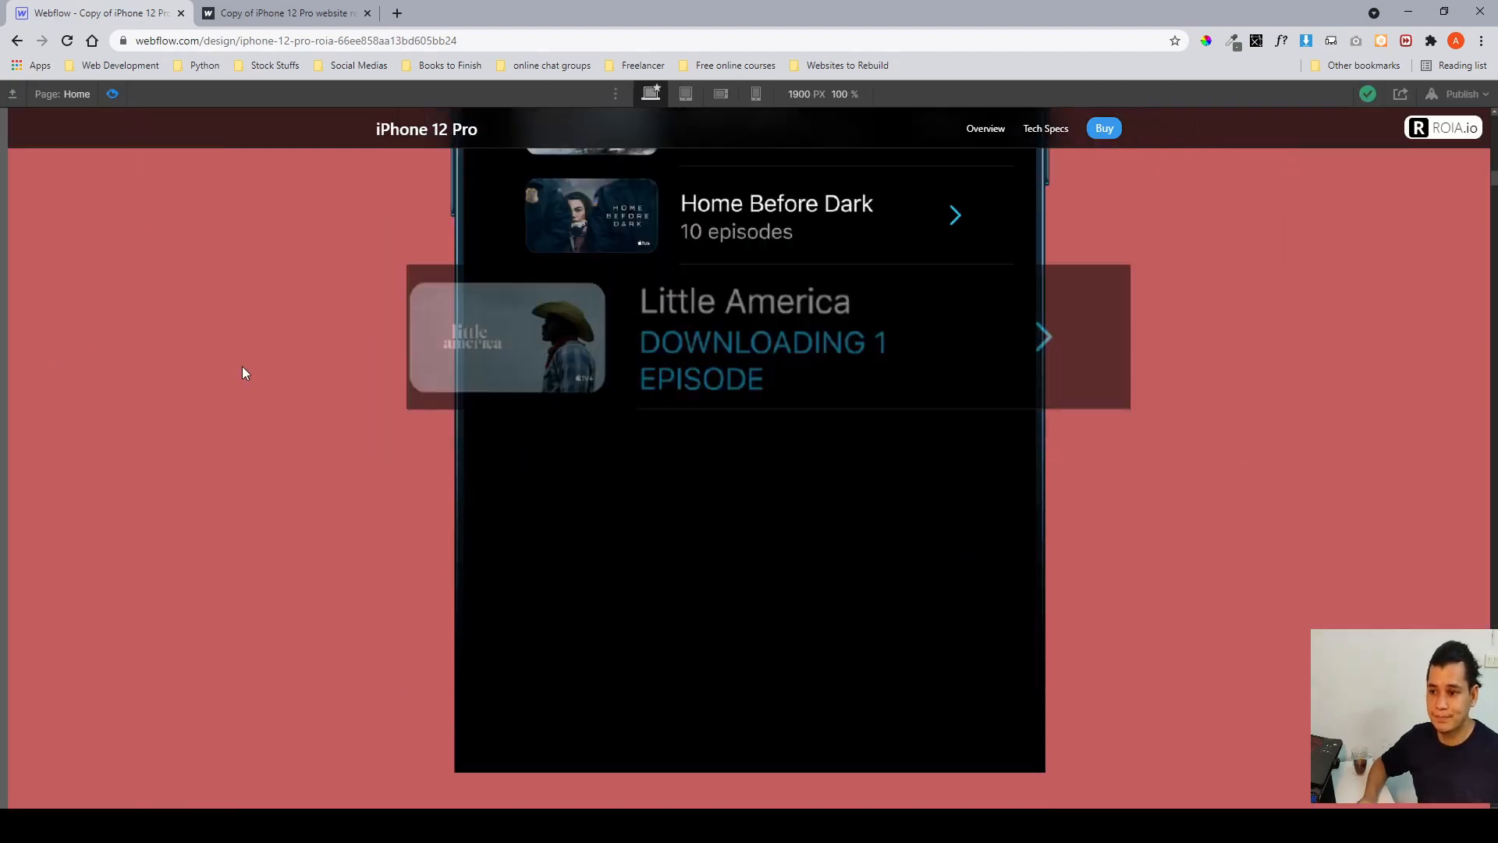
pyautogui.hotkey('ctrl', 'shift', 'p')
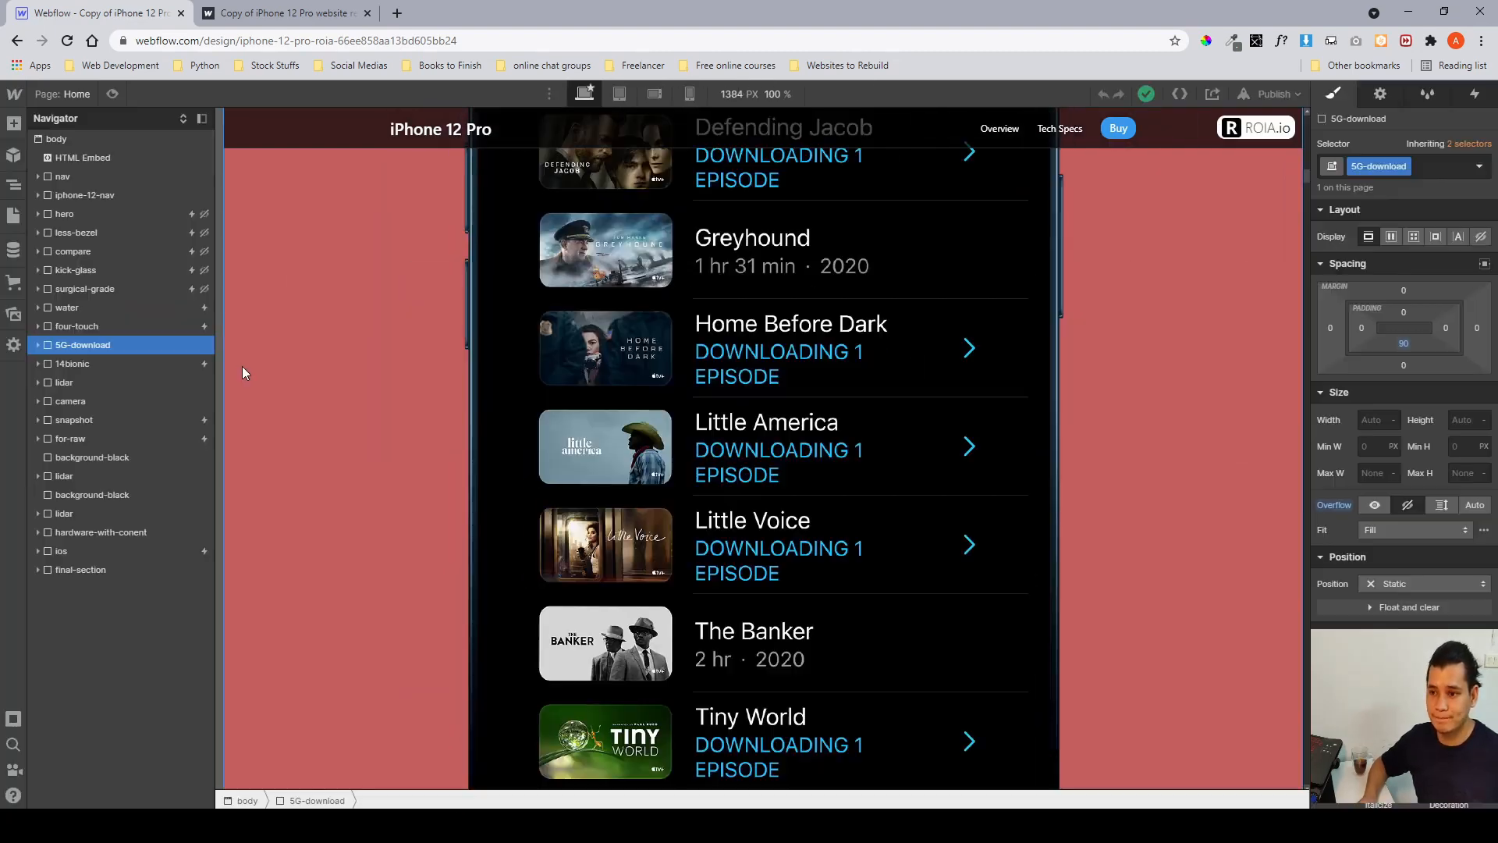
# Expand the 5G-download tree down to the first download__download-tv item and inspect its transform settings.
pyautogui.click(38, 345)
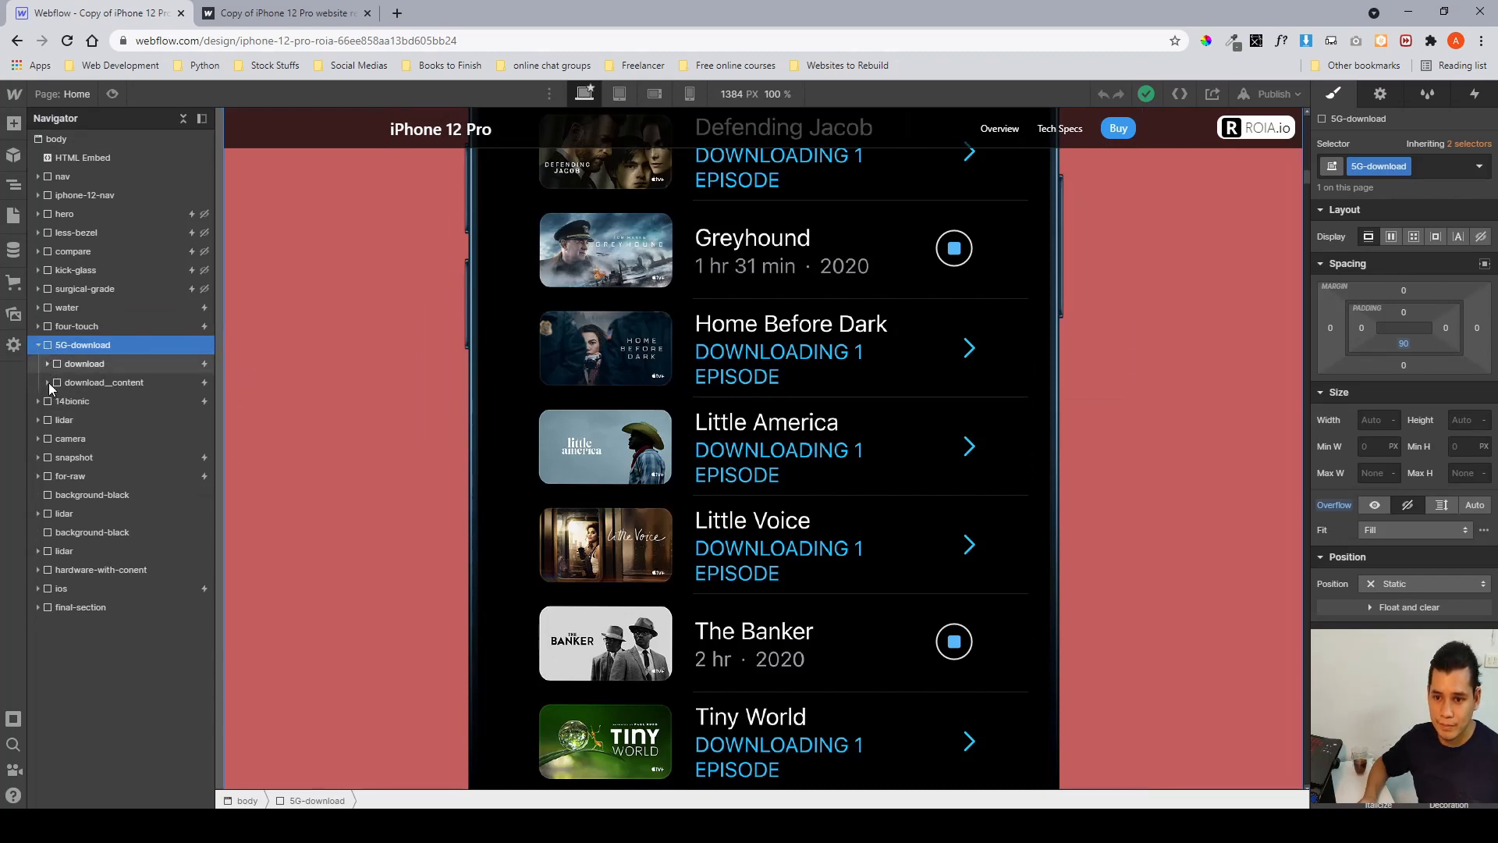
pyautogui.click(48, 379)
pyautogui.click(59, 401)
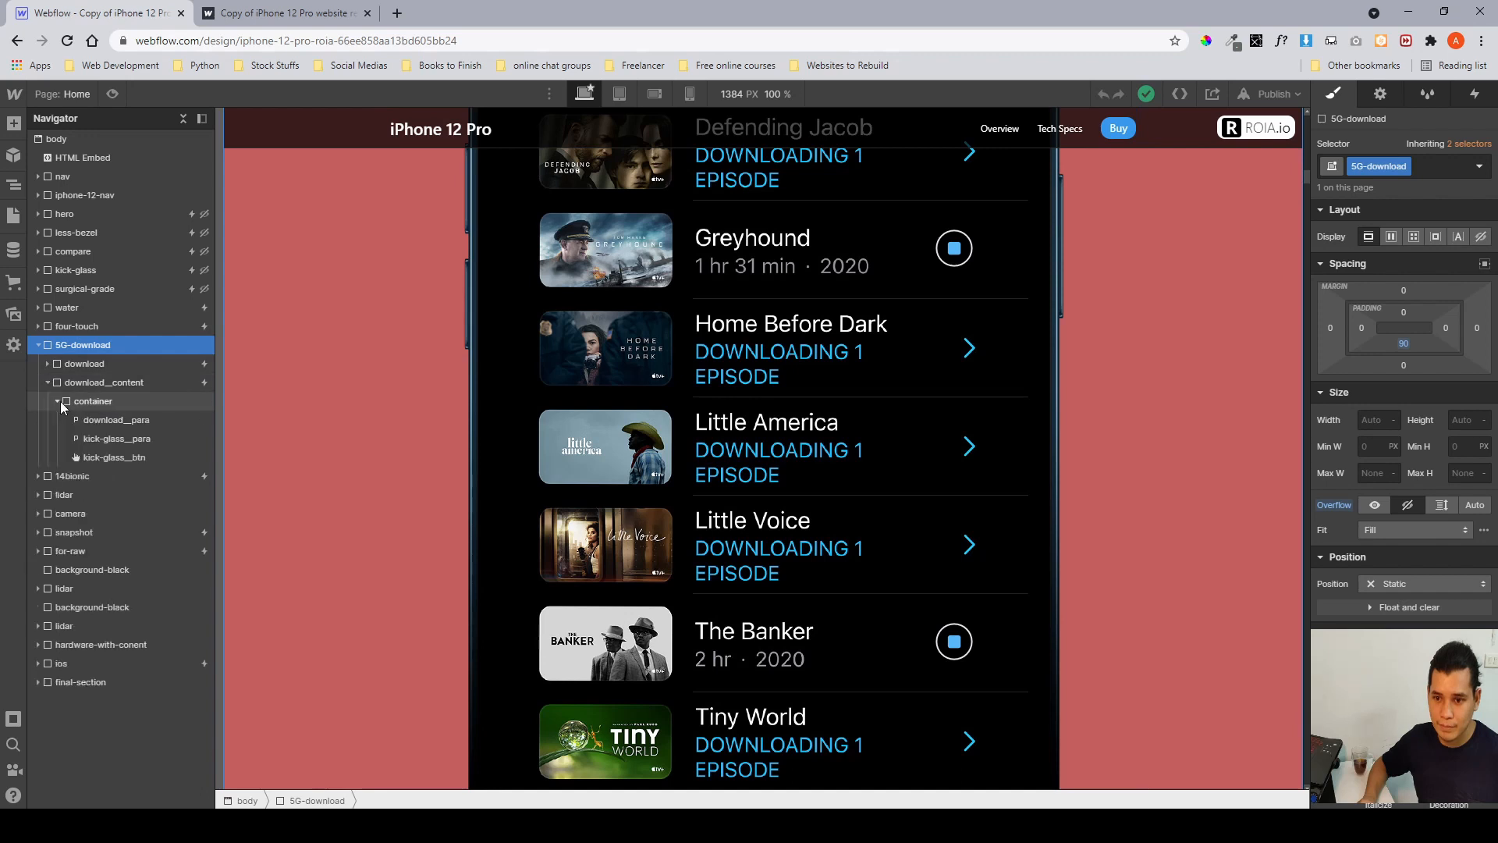
pyautogui.click(48, 383)
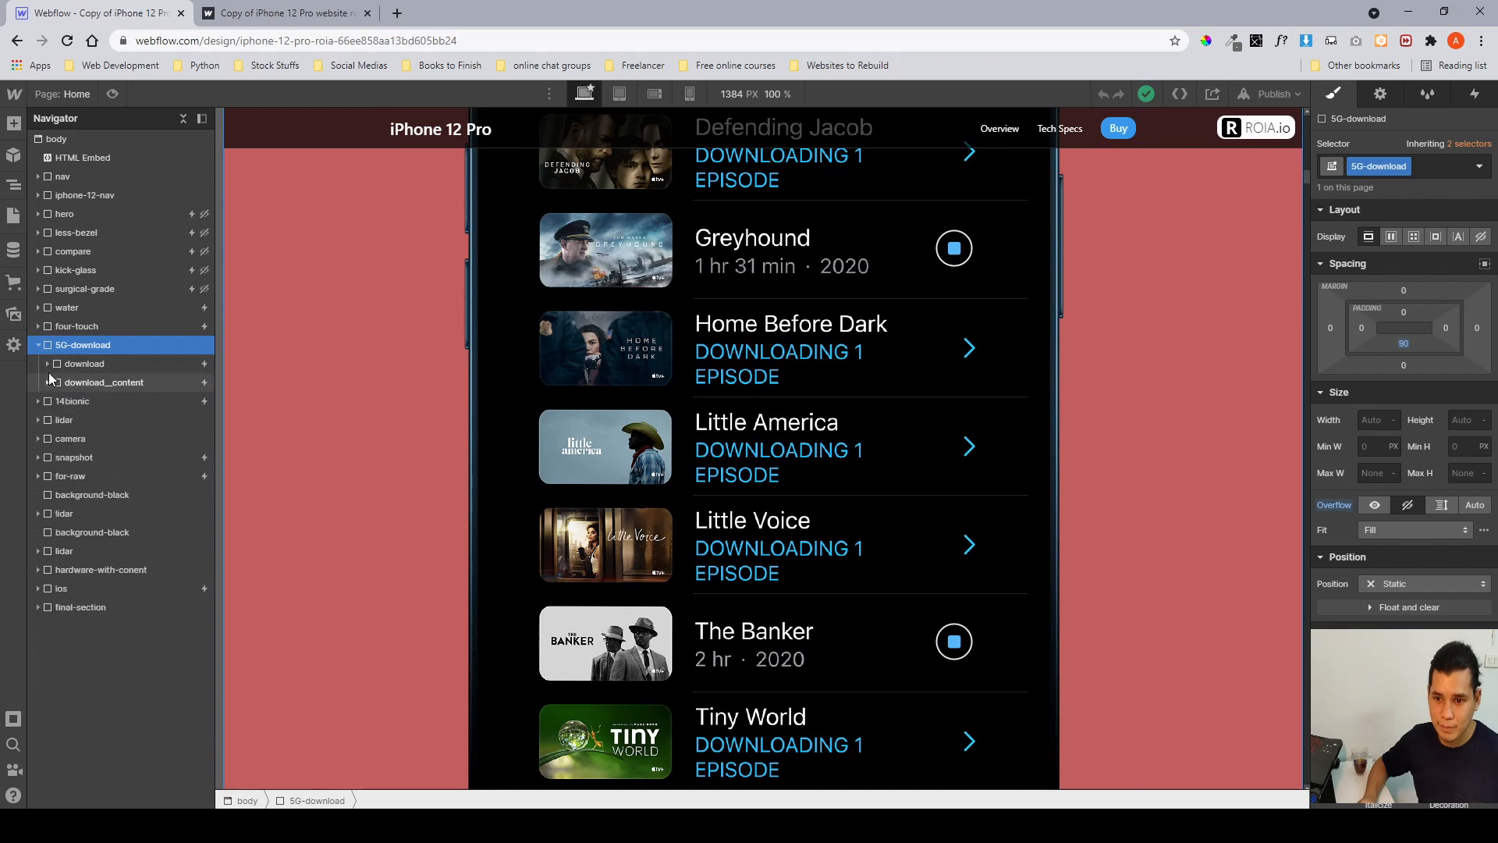
pyautogui.click(47, 363)
pyautogui.click(58, 383)
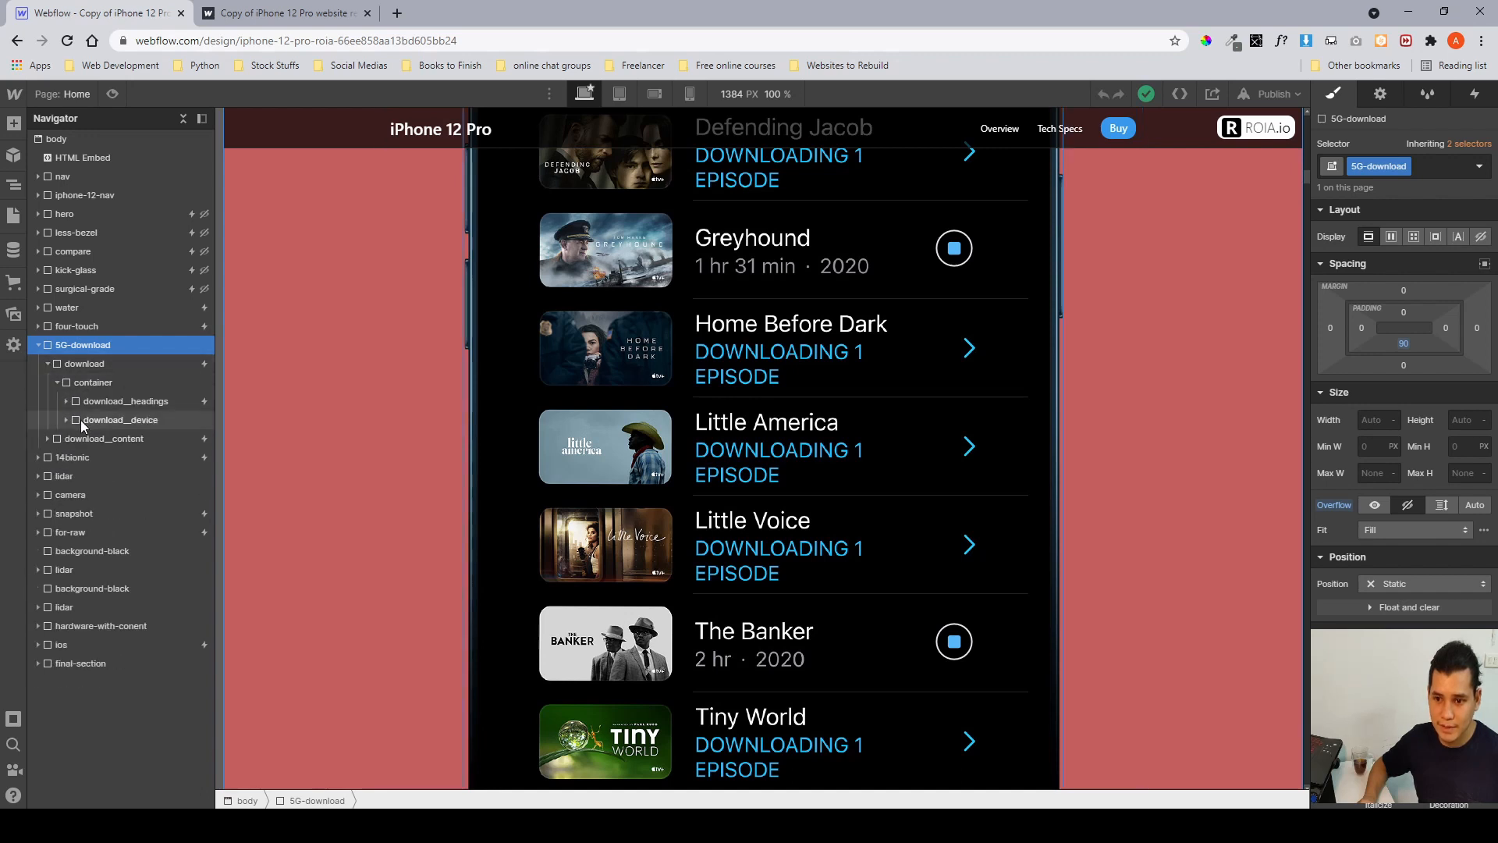
pyautogui.click(75, 420)
pyautogui.click(67, 419)
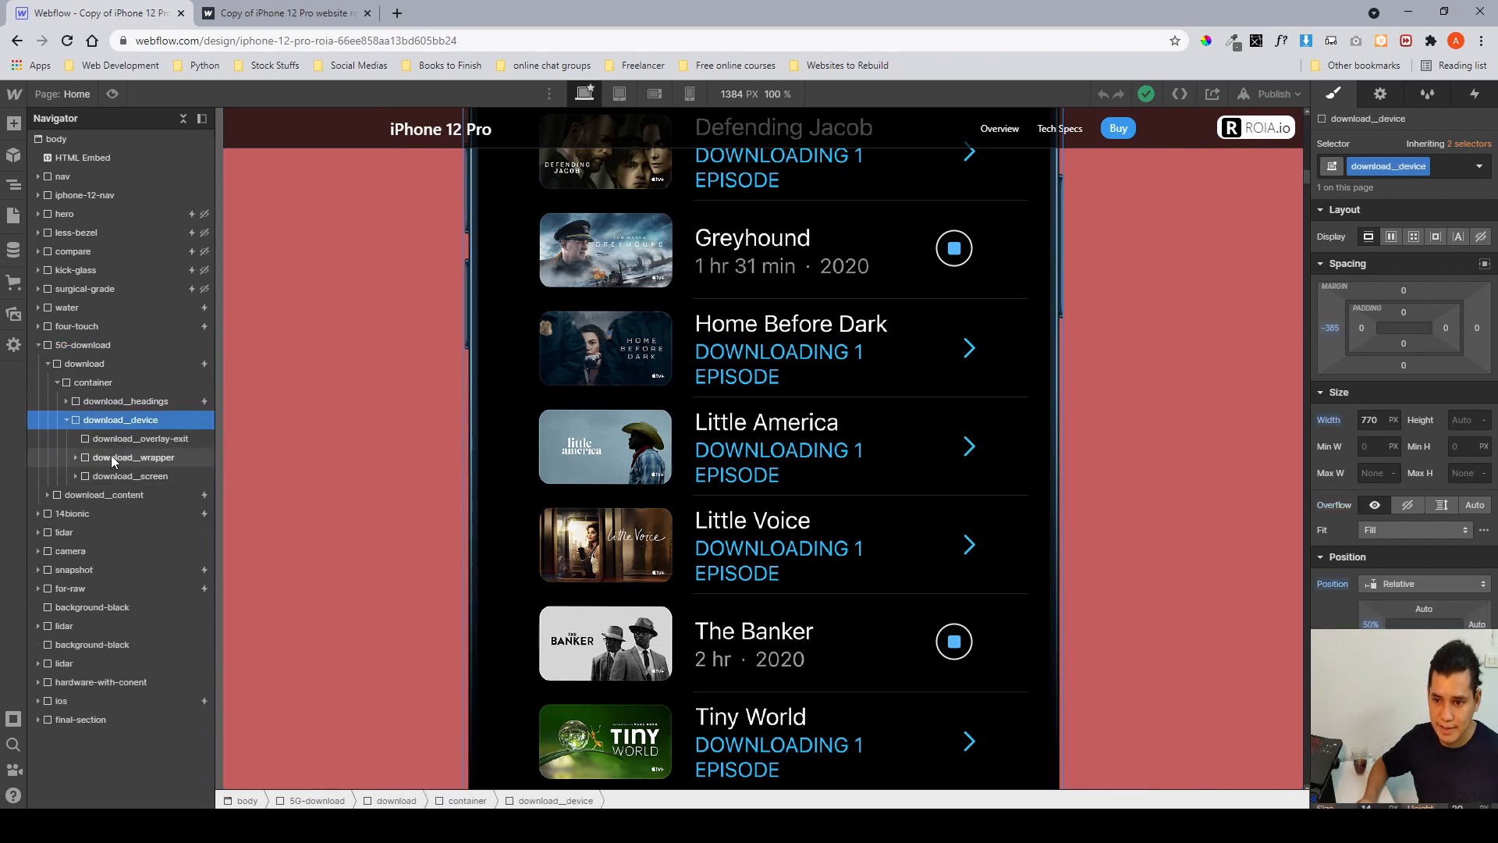
pyautogui.click(78, 478)
pyautogui.click(74, 476)
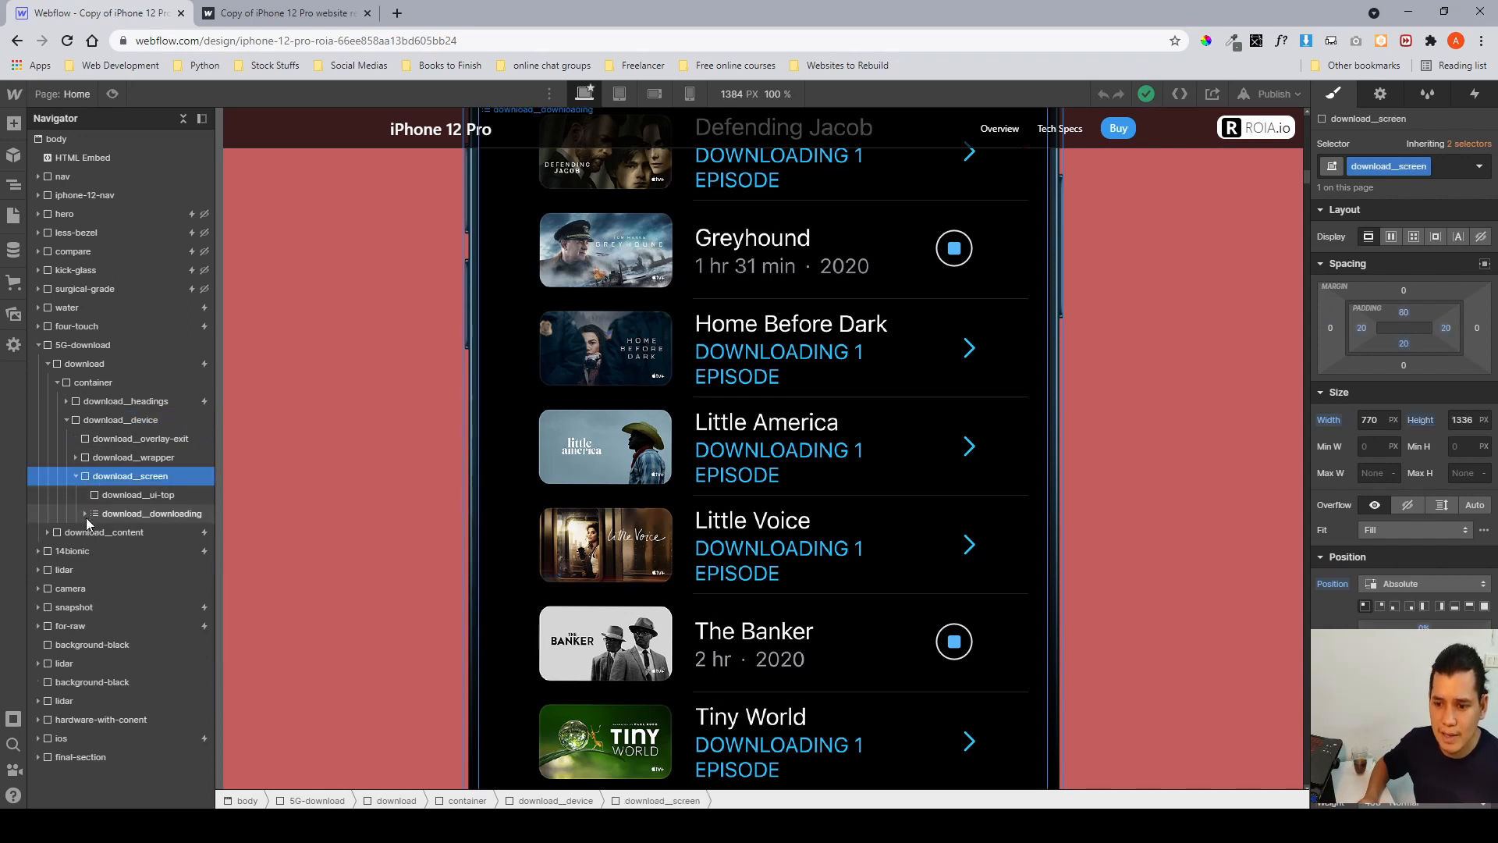
pyautogui.click(83, 515)
pyautogui.click(83, 515)
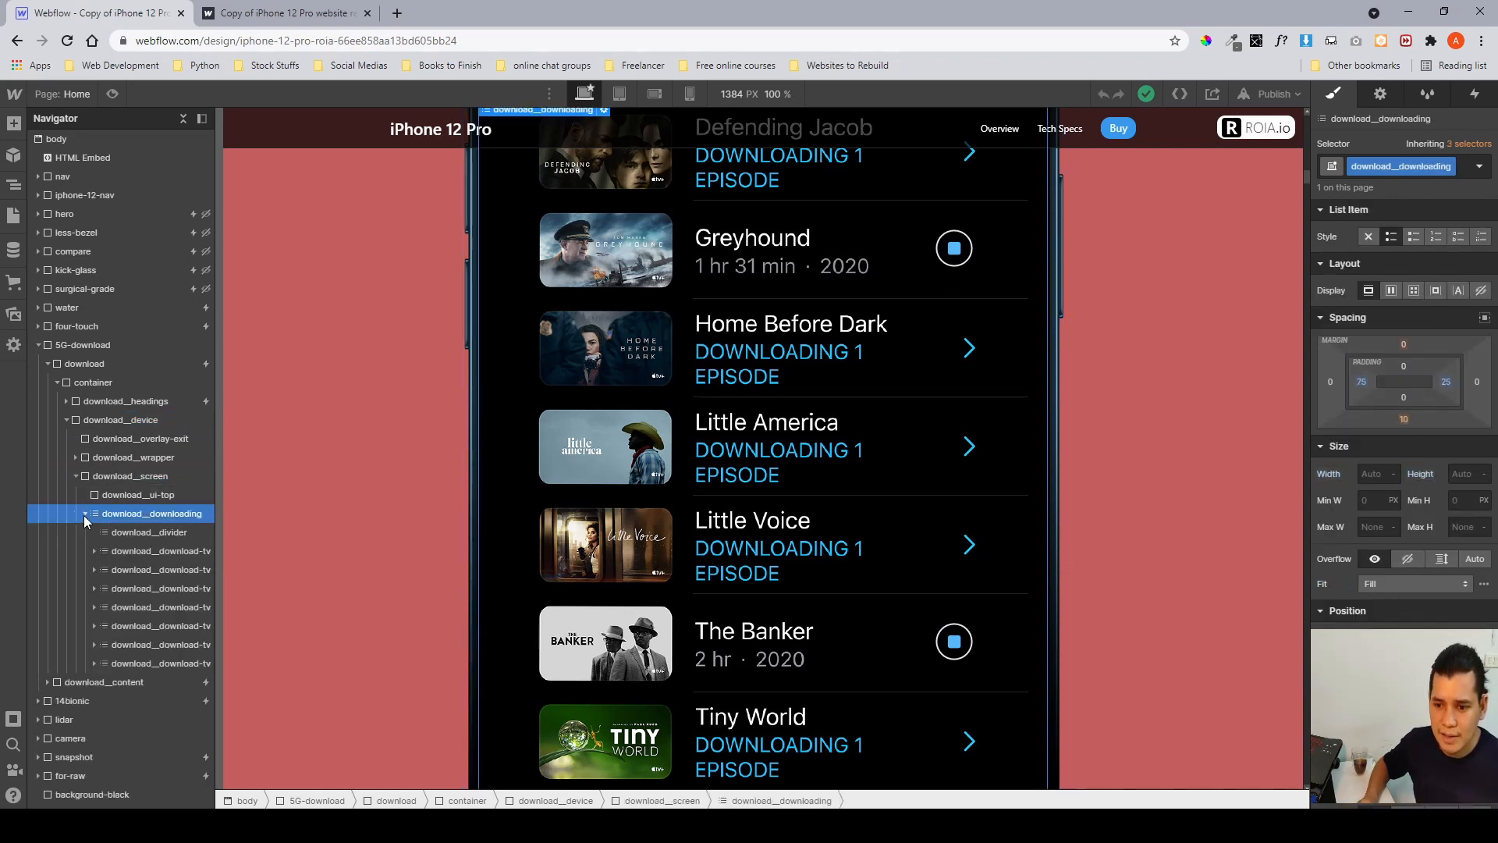
pyautogui.click(120, 550)
pyautogui.scroll(-6, 1373, 599)
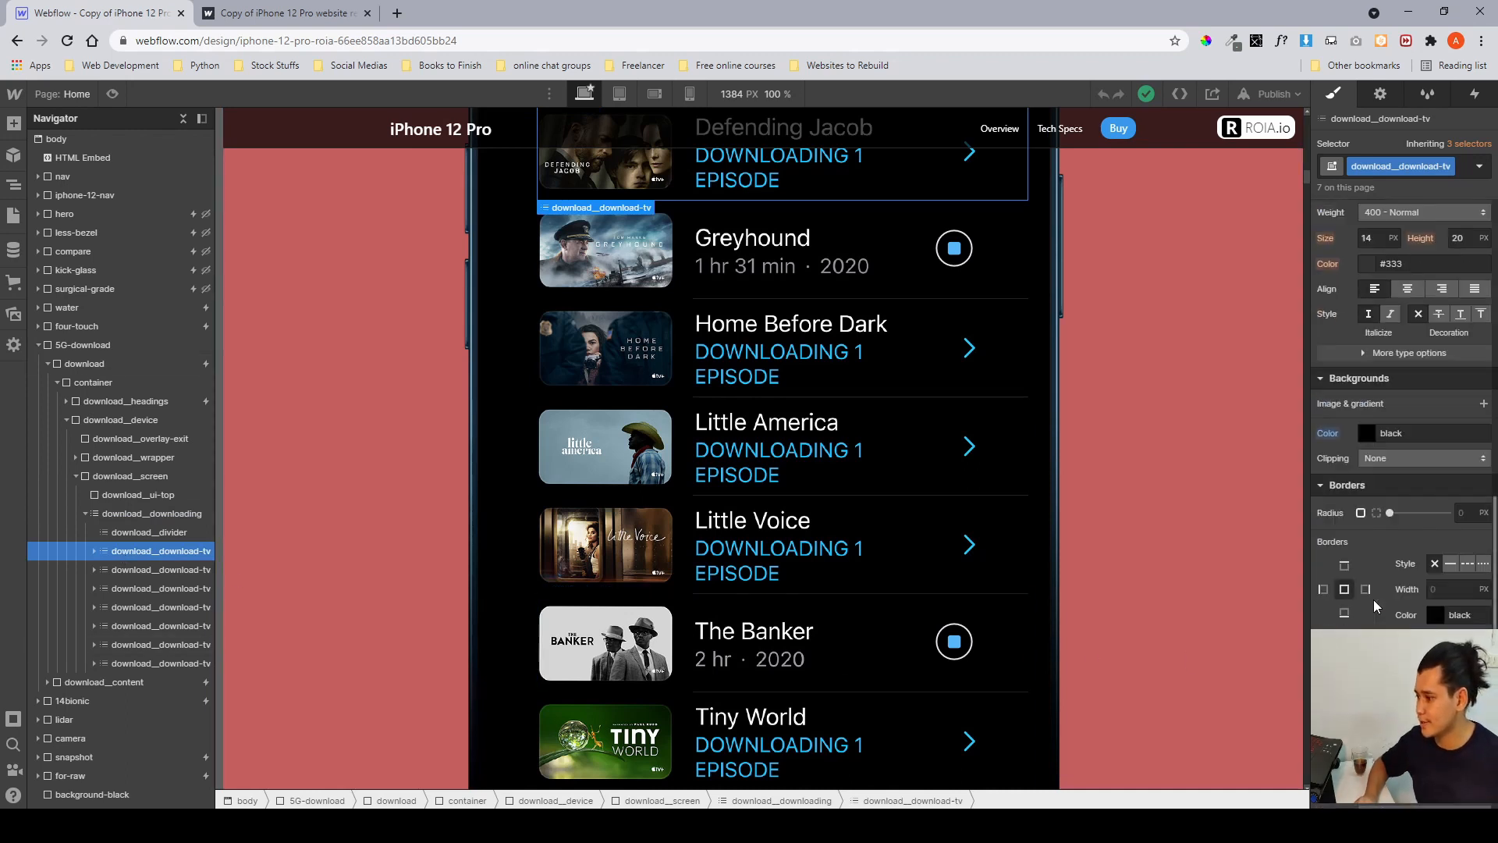
pyautogui.scroll(-1, 1373, 599)
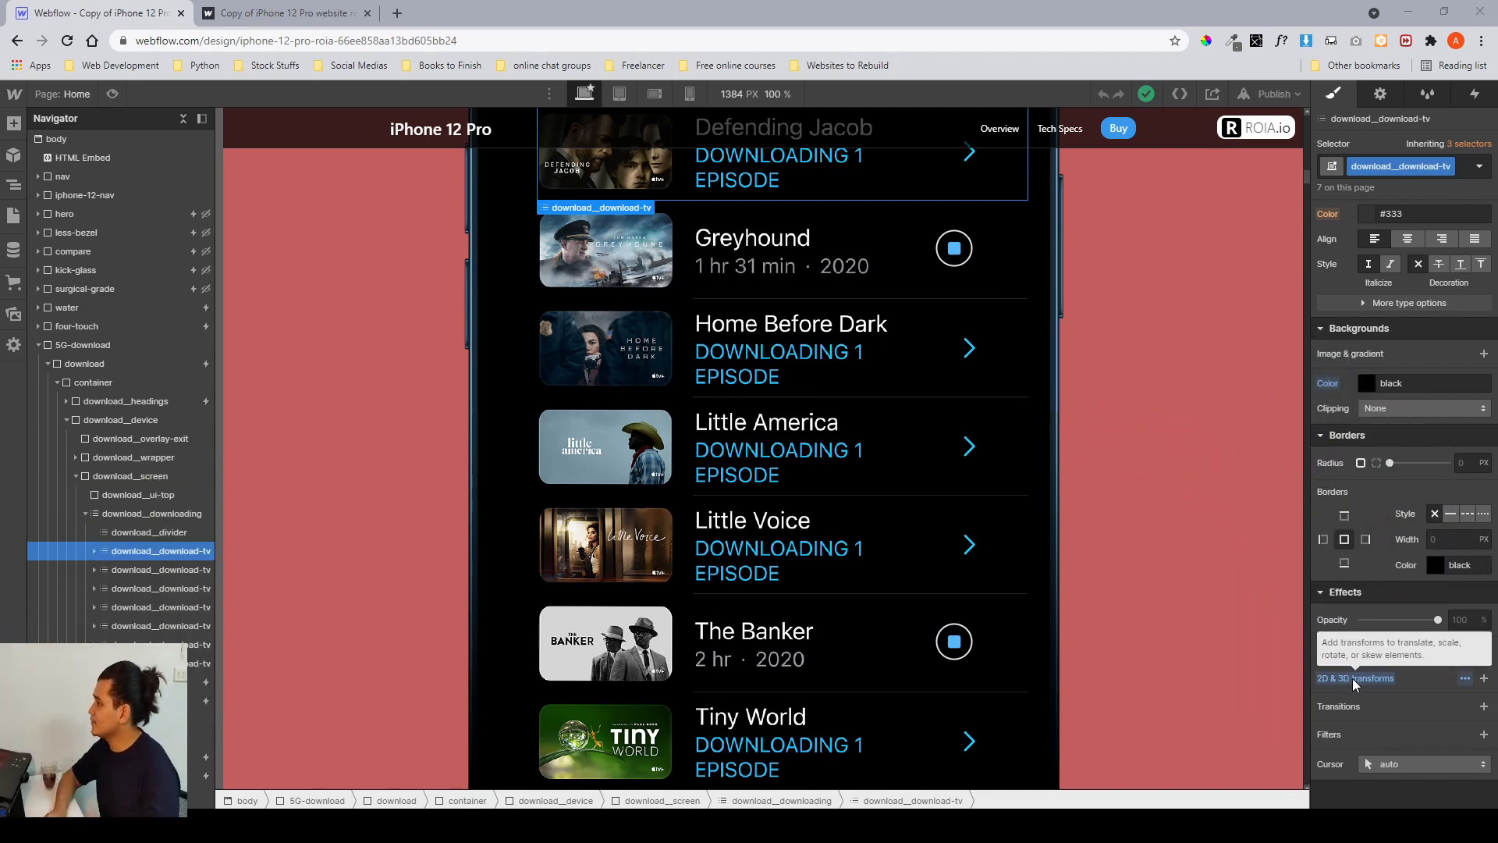
pyautogui.click(1465, 679)
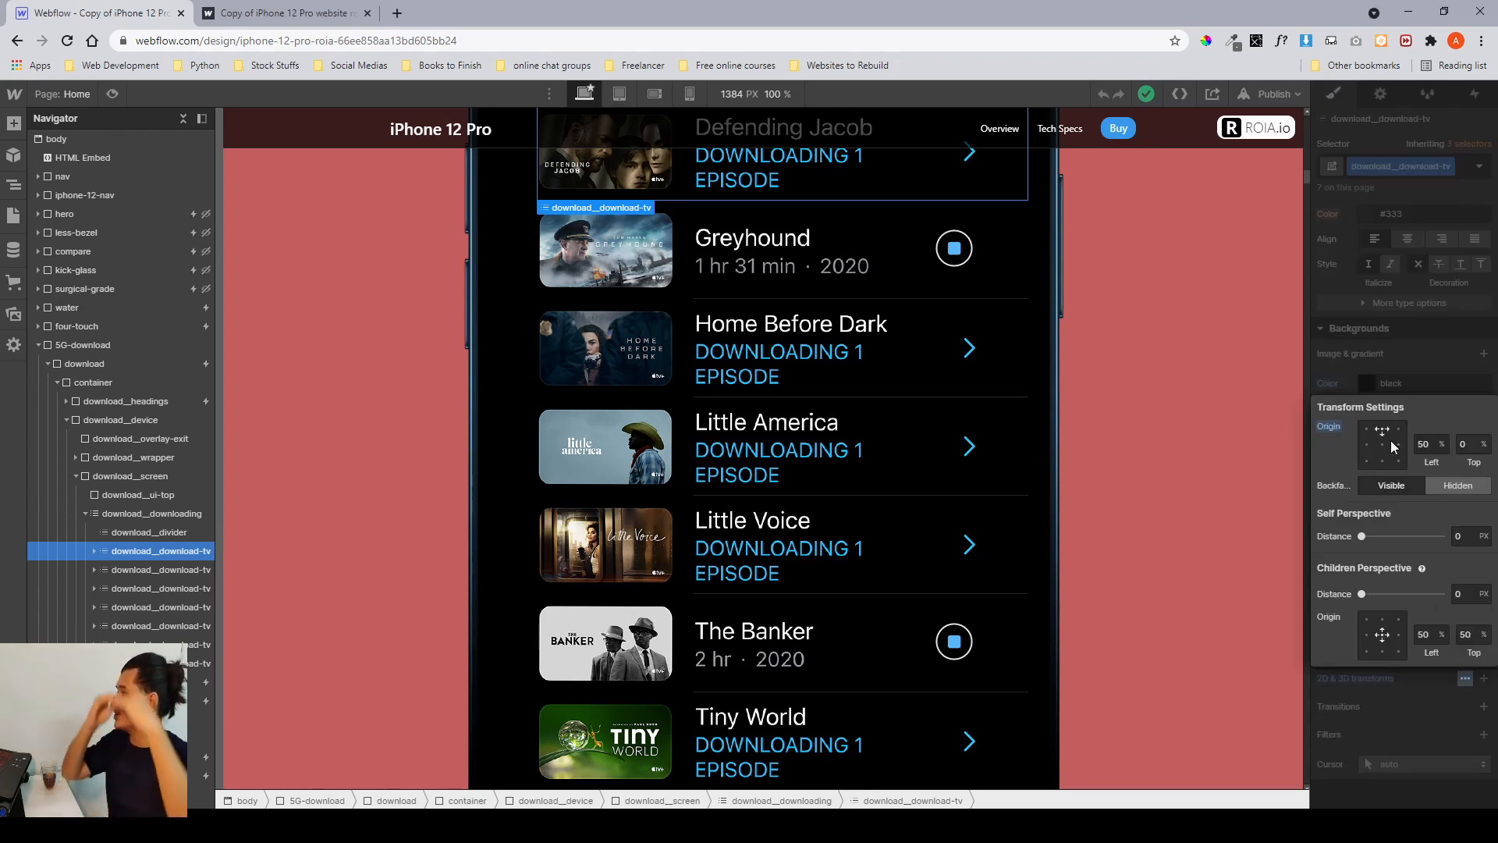
pyautogui.scroll(3, 887, 404)
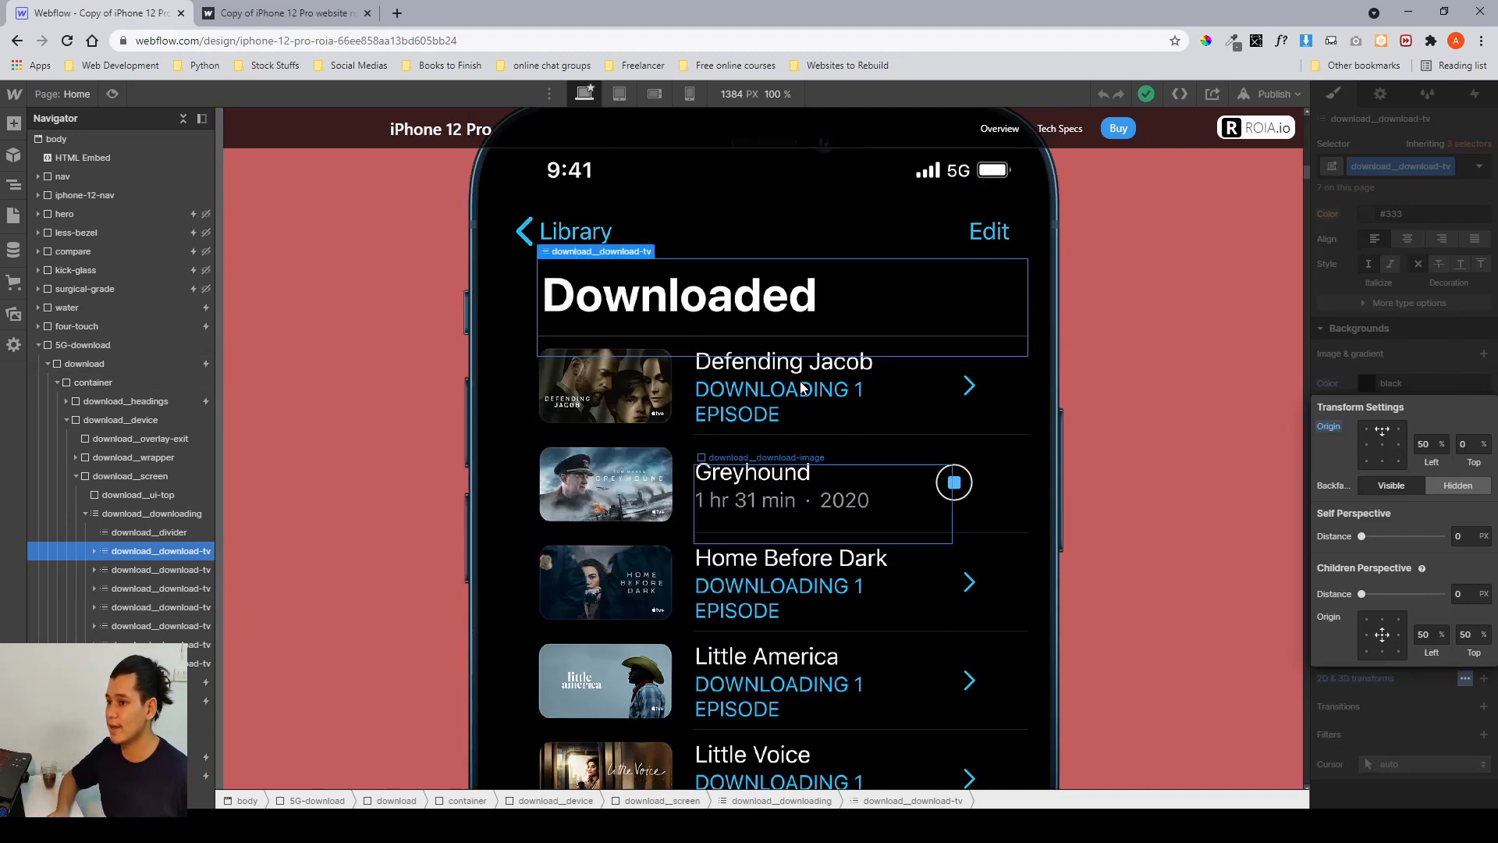
pyautogui.click(1382, 445)
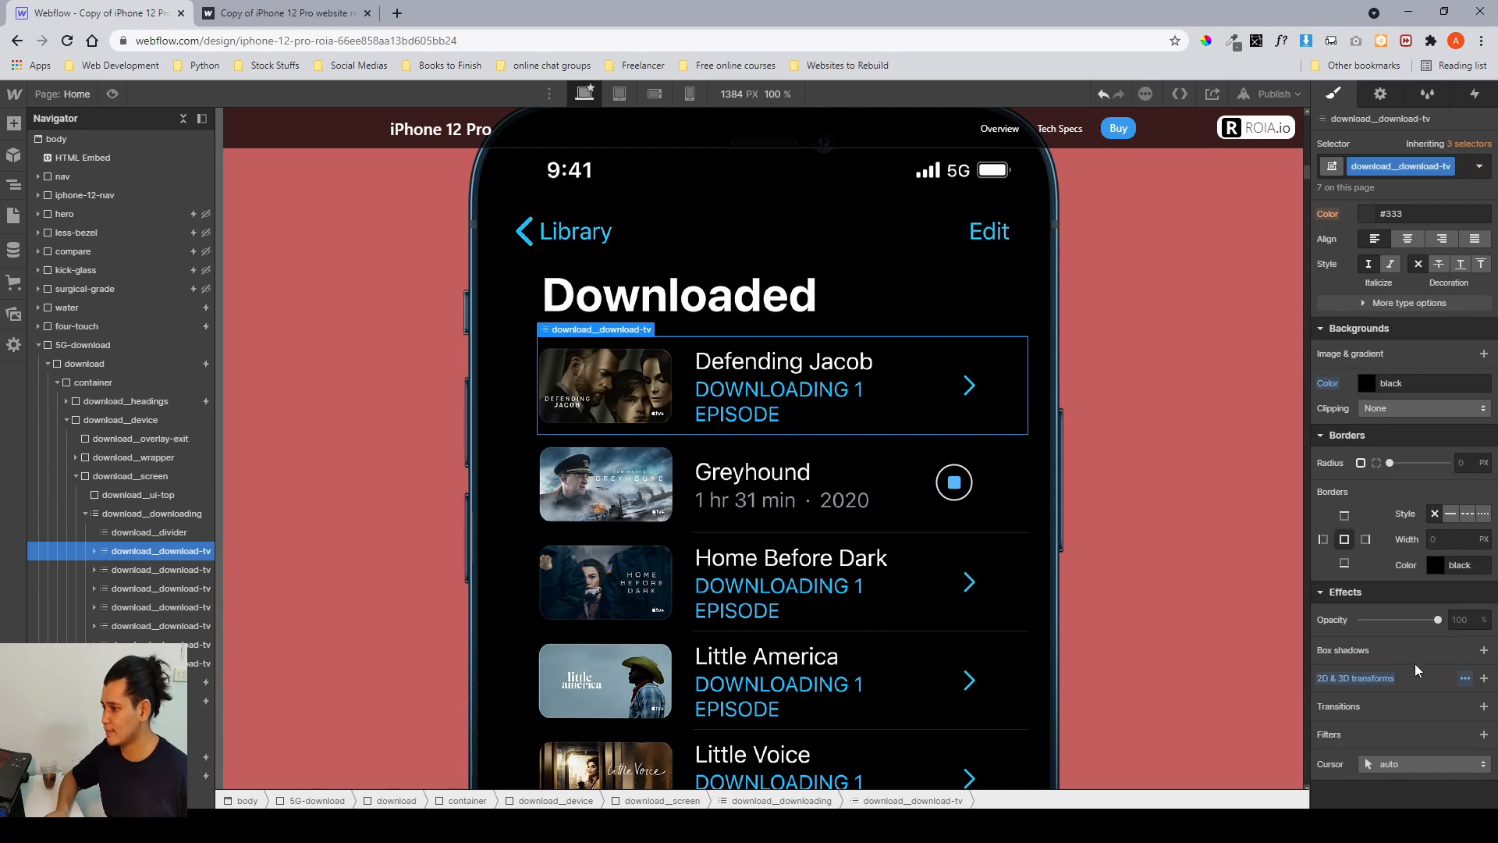
# Add a scale transform of 1 to the download__download-tv class.
pyautogui.click(1484, 678)
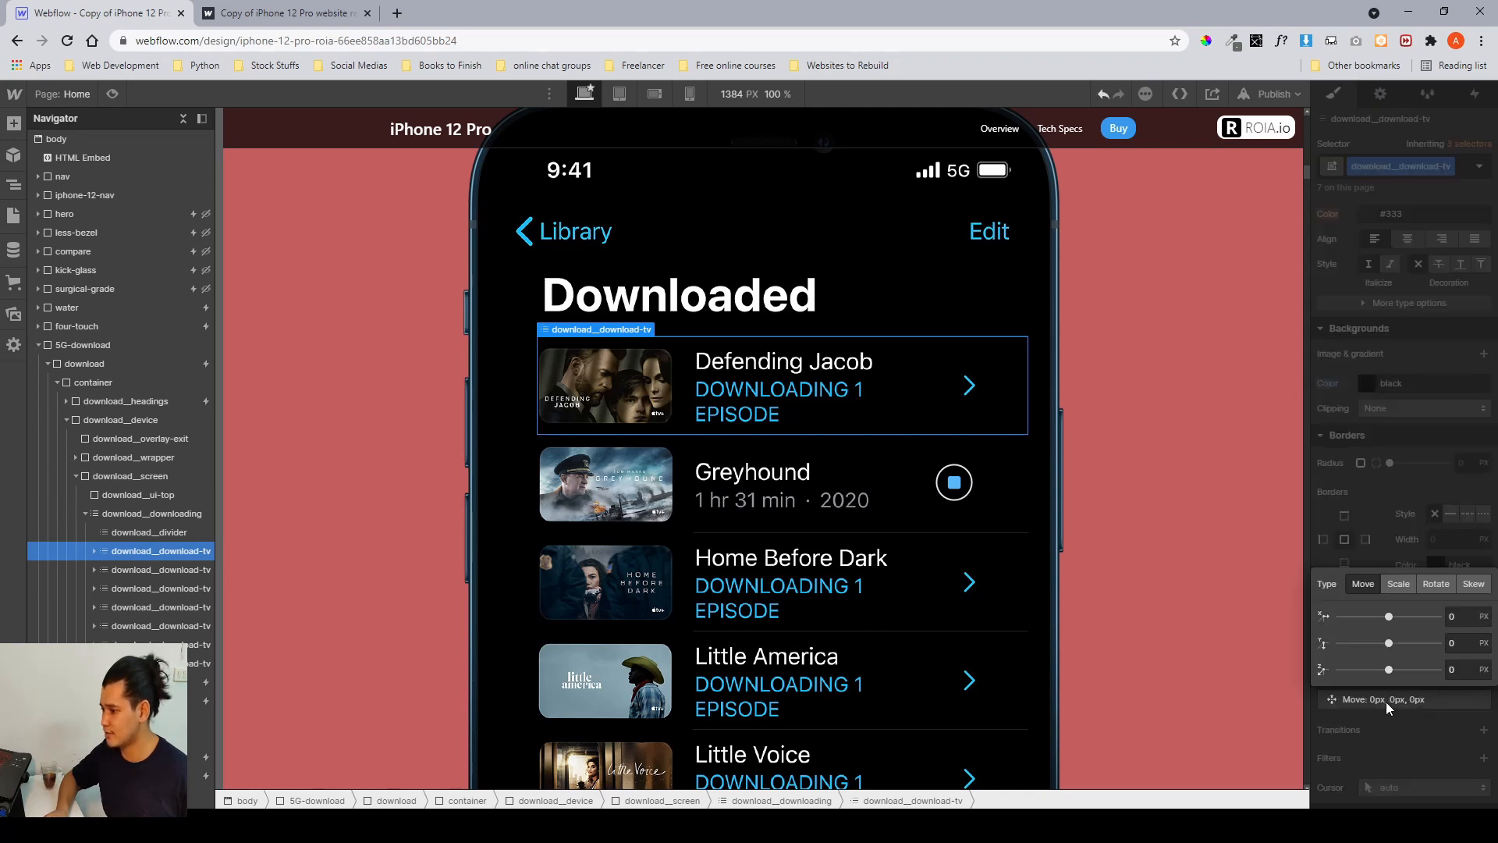
pyautogui.click(1400, 584)
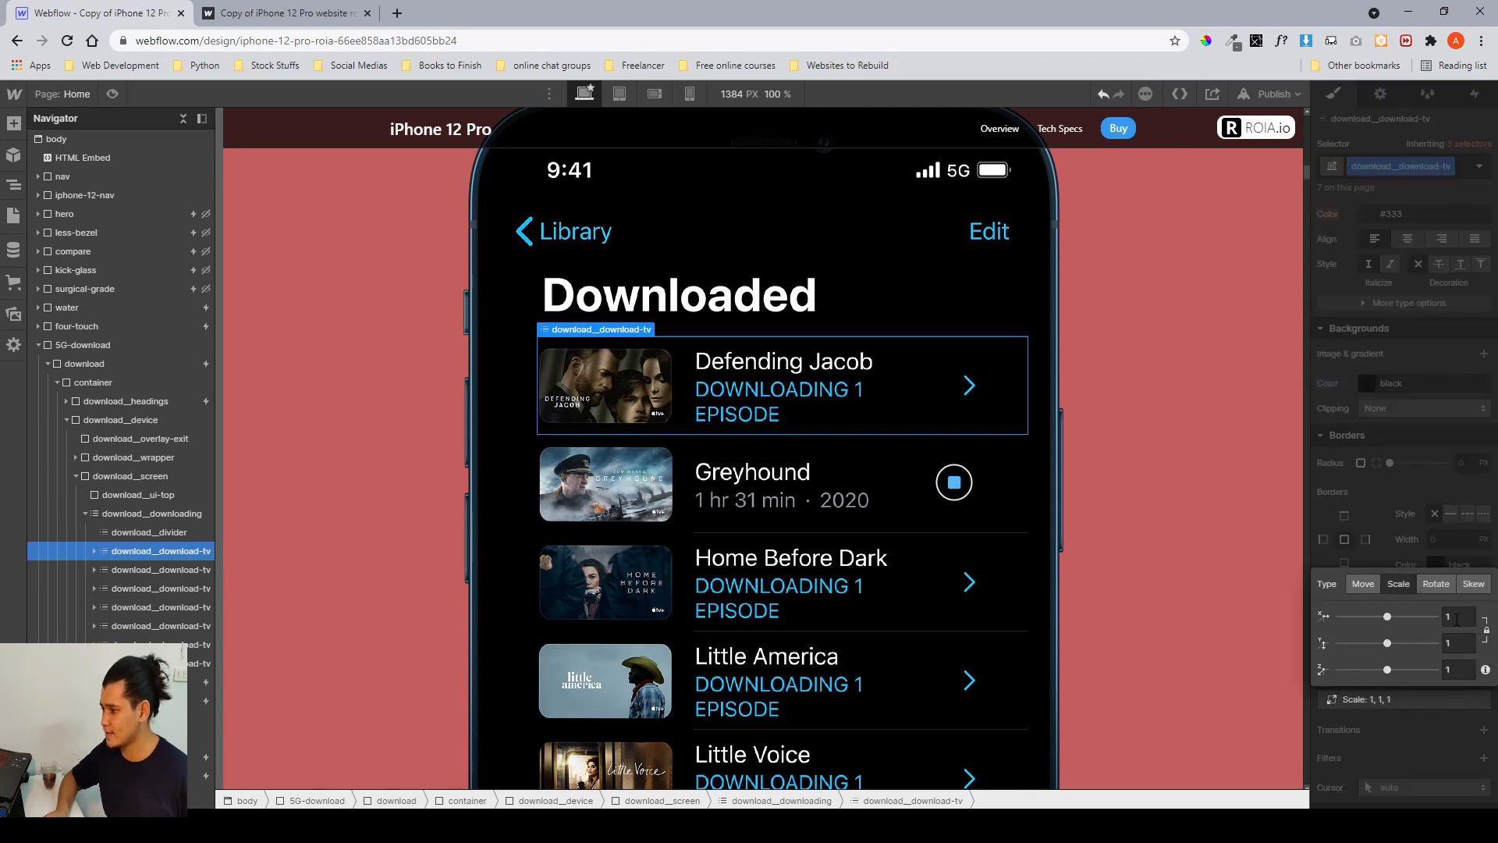
pyautogui.write('2')
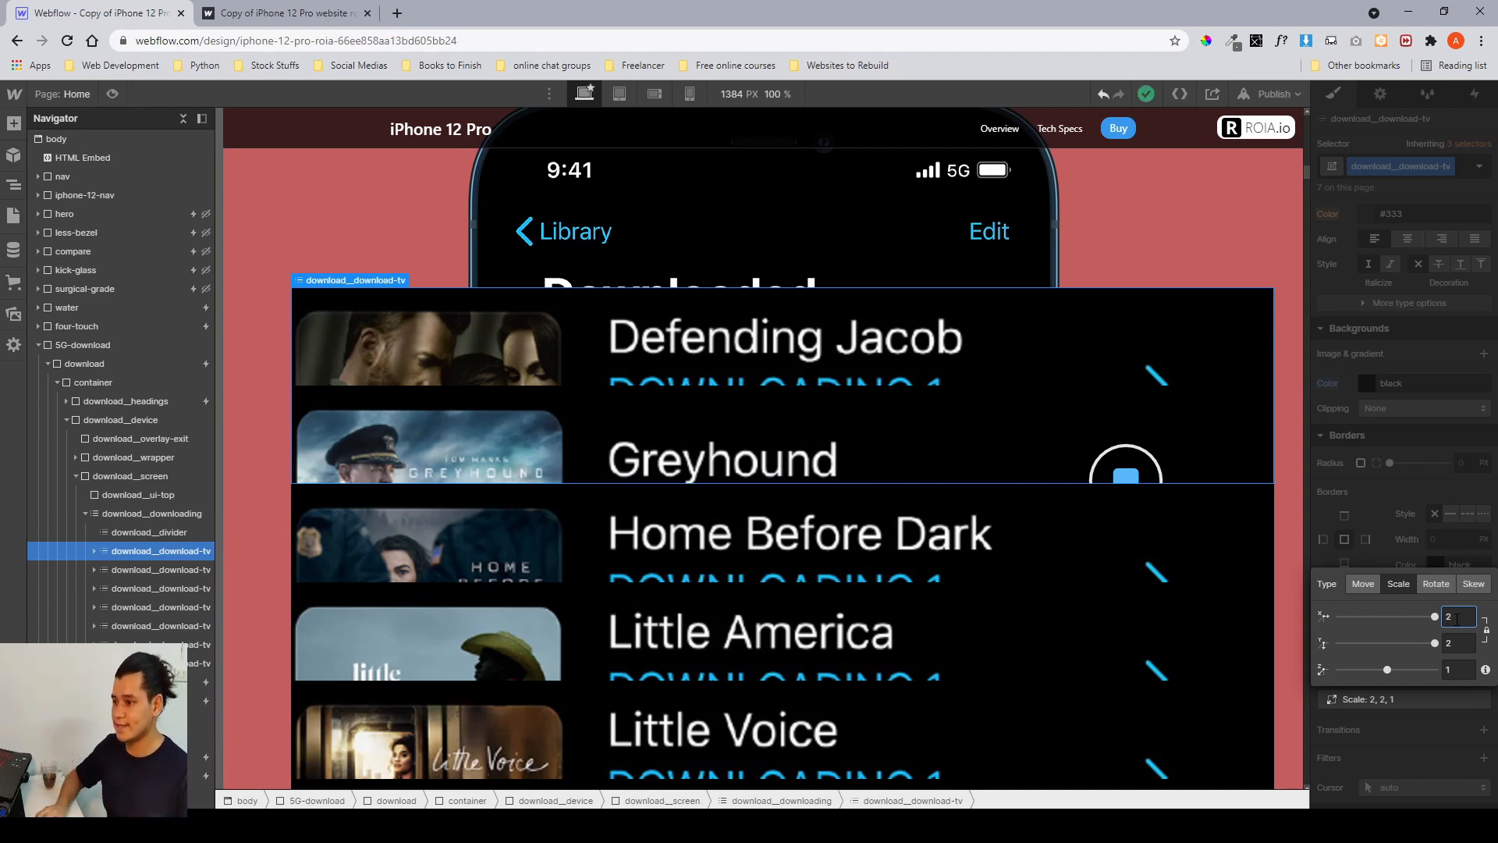
pyautogui.write('1')
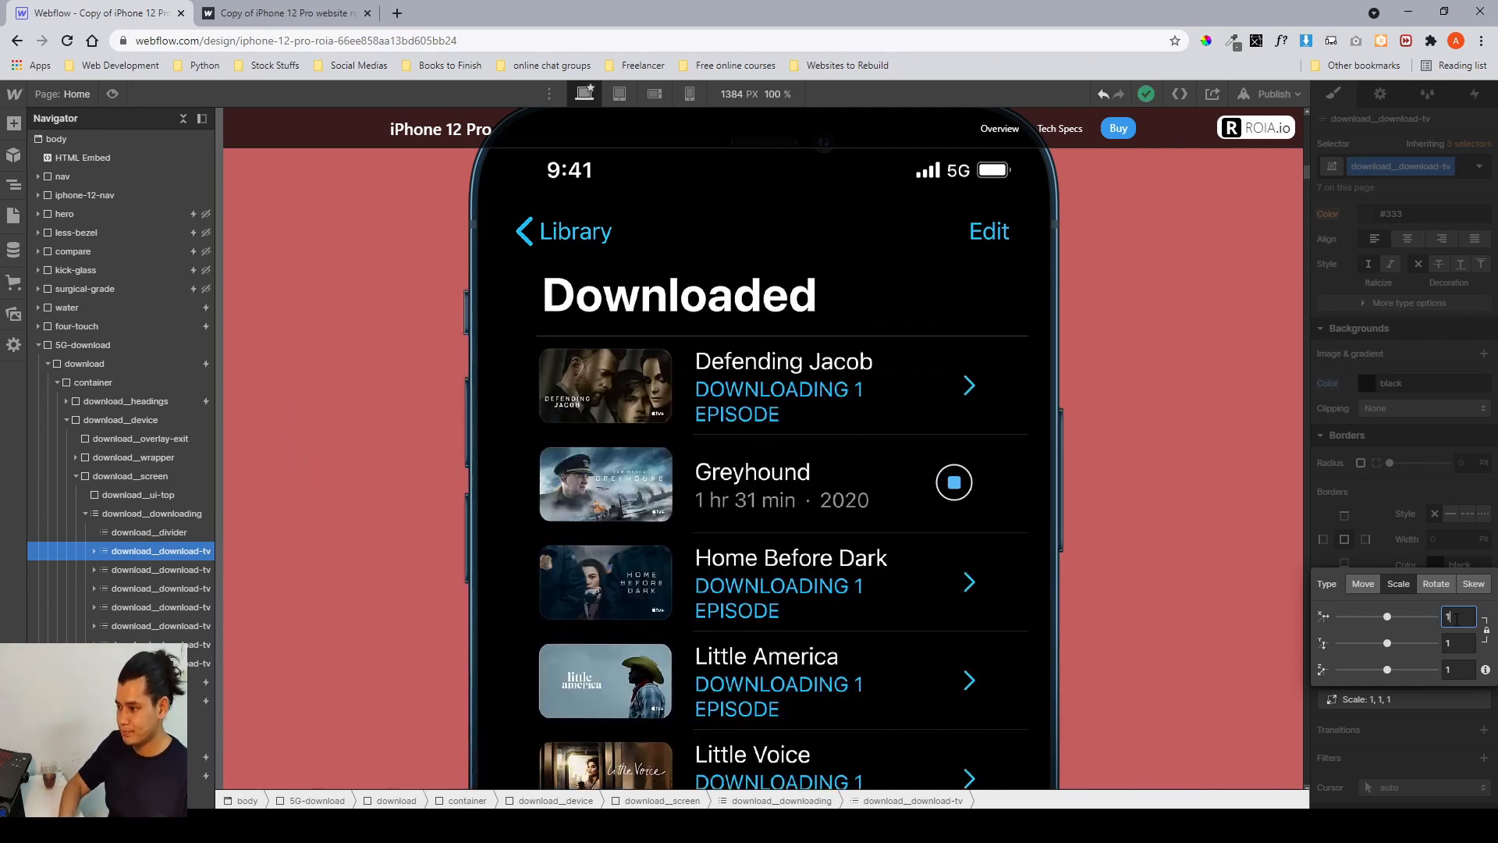
pyautogui.click(1388, 539)
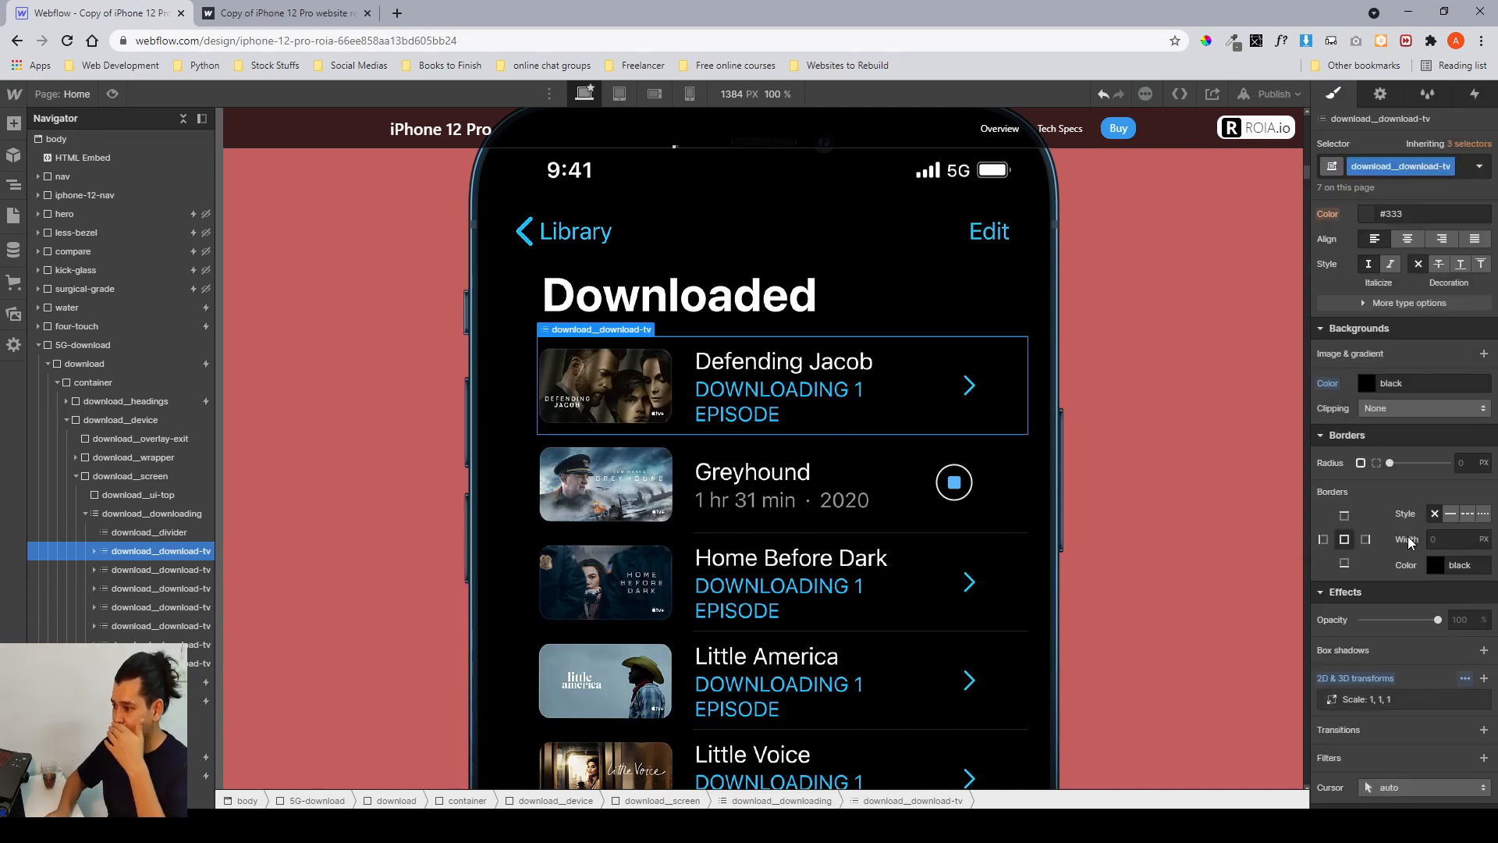
# Select the Home Before Dark list item and add a combo class named 1.
pyautogui.click(153, 586)
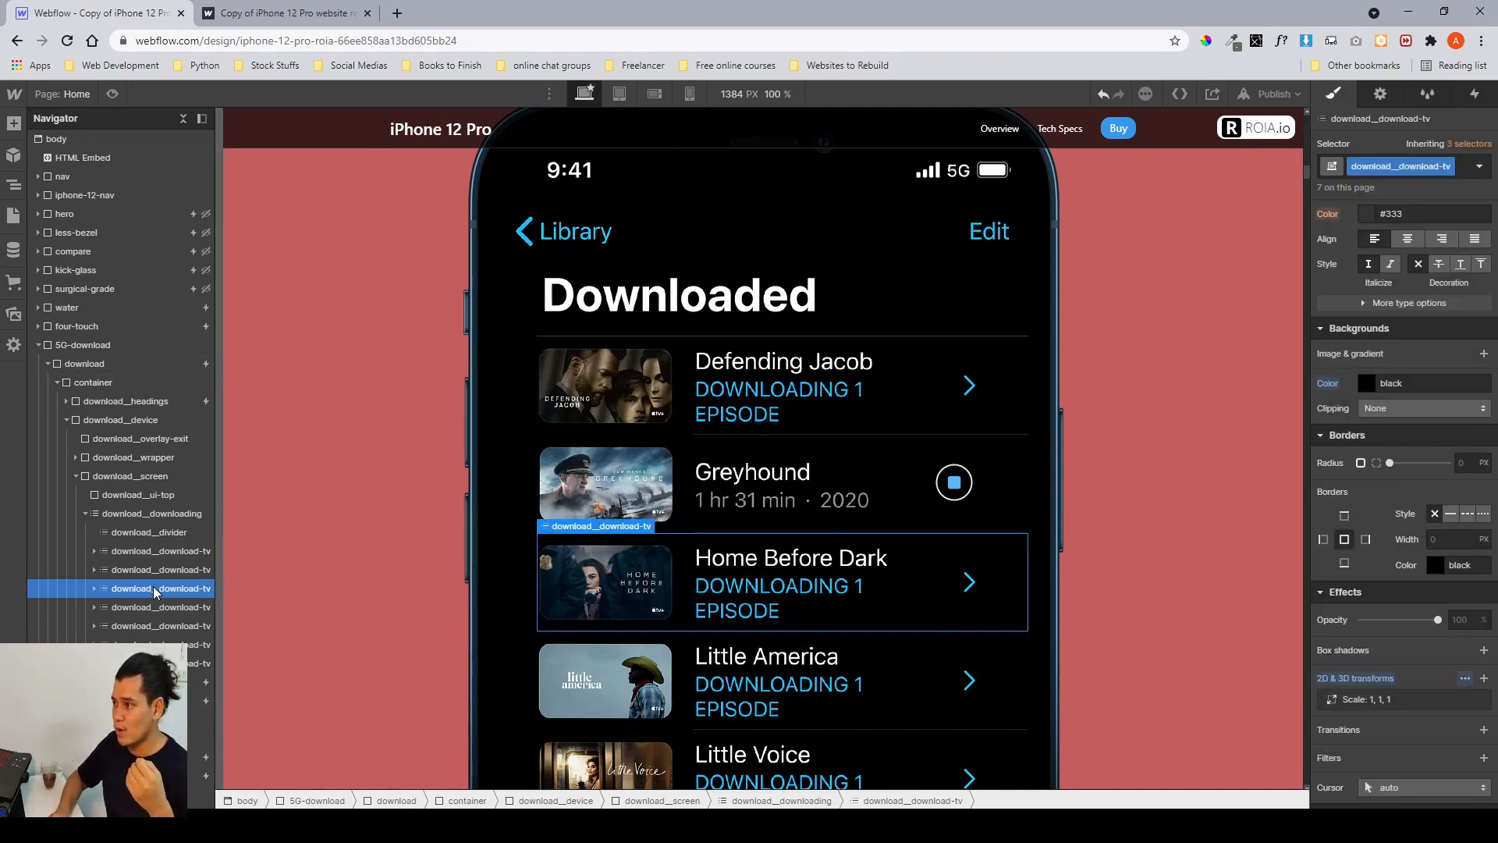
pyautogui.click(1459, 173)
pyautogui.write('1')
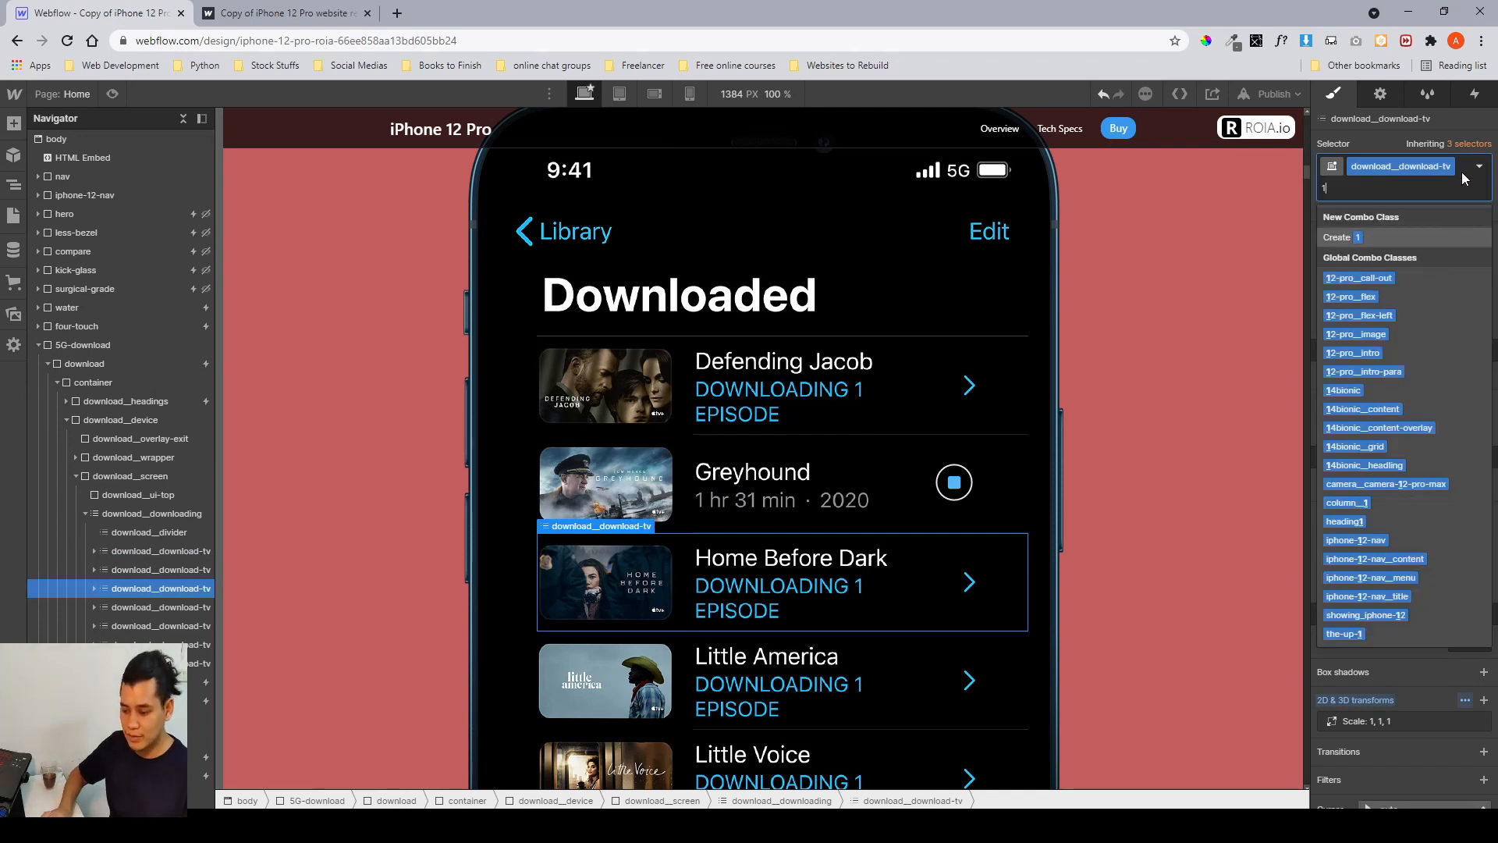
pyautogui.press('Return')
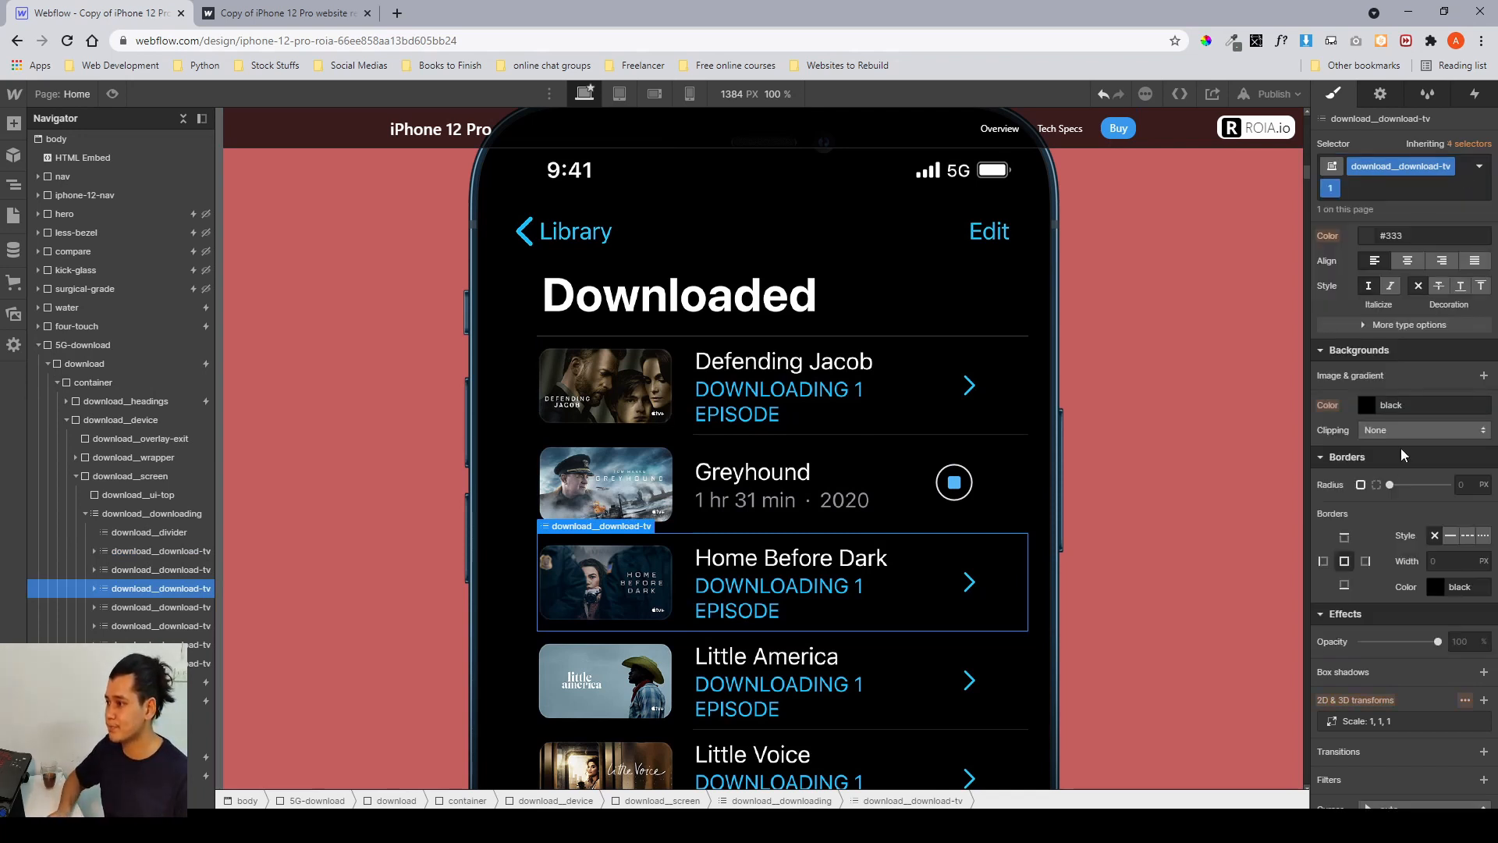
# Try a scale of 2 on the combo class's transform, resetting it to 1.
pyautogui.click(1409, 721)
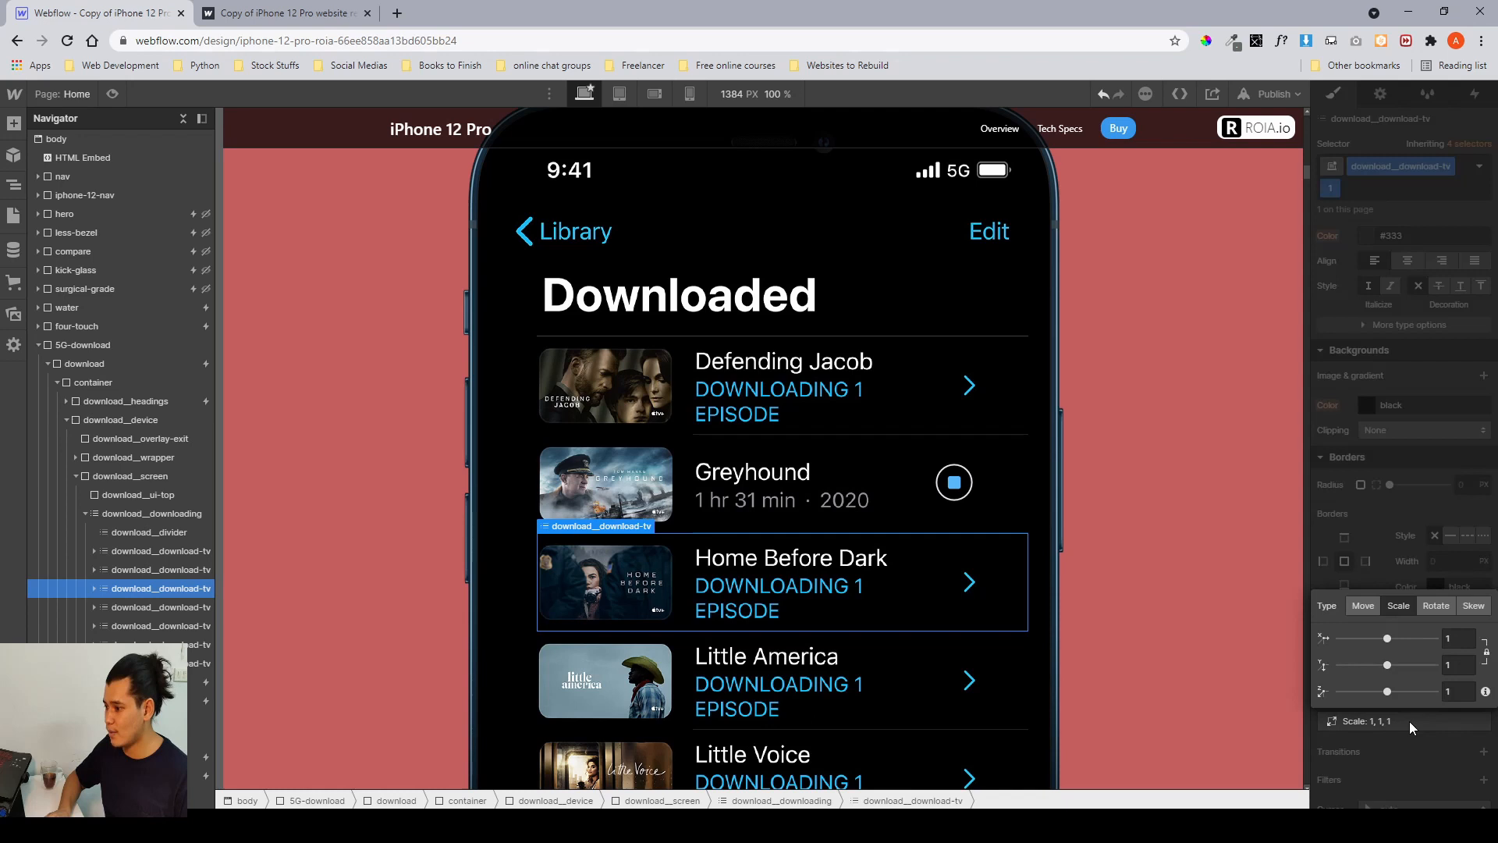
pyautogui.click(1456, 638)
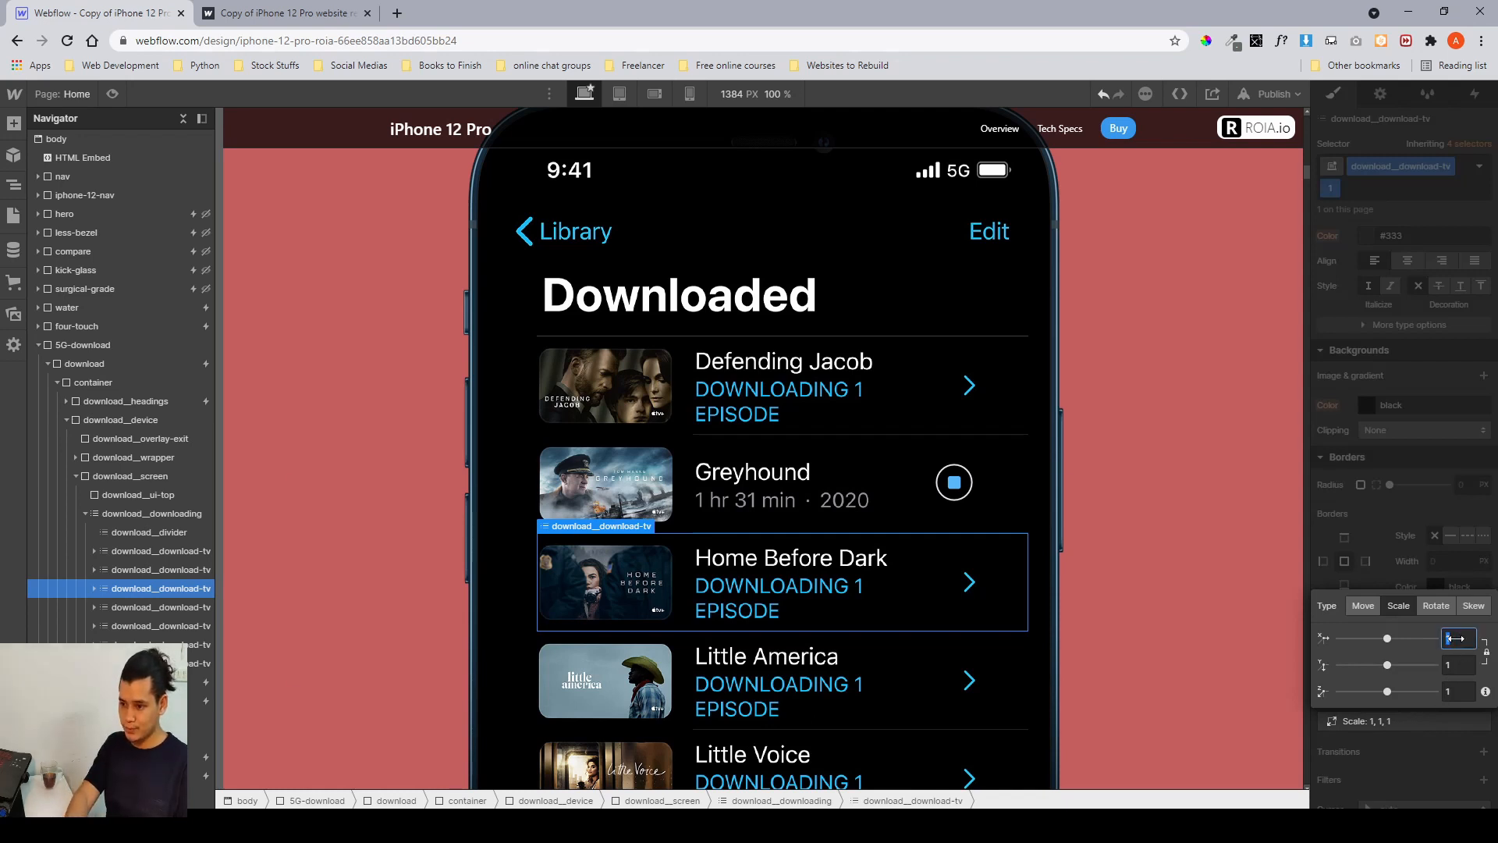
pyautogui.write('2')
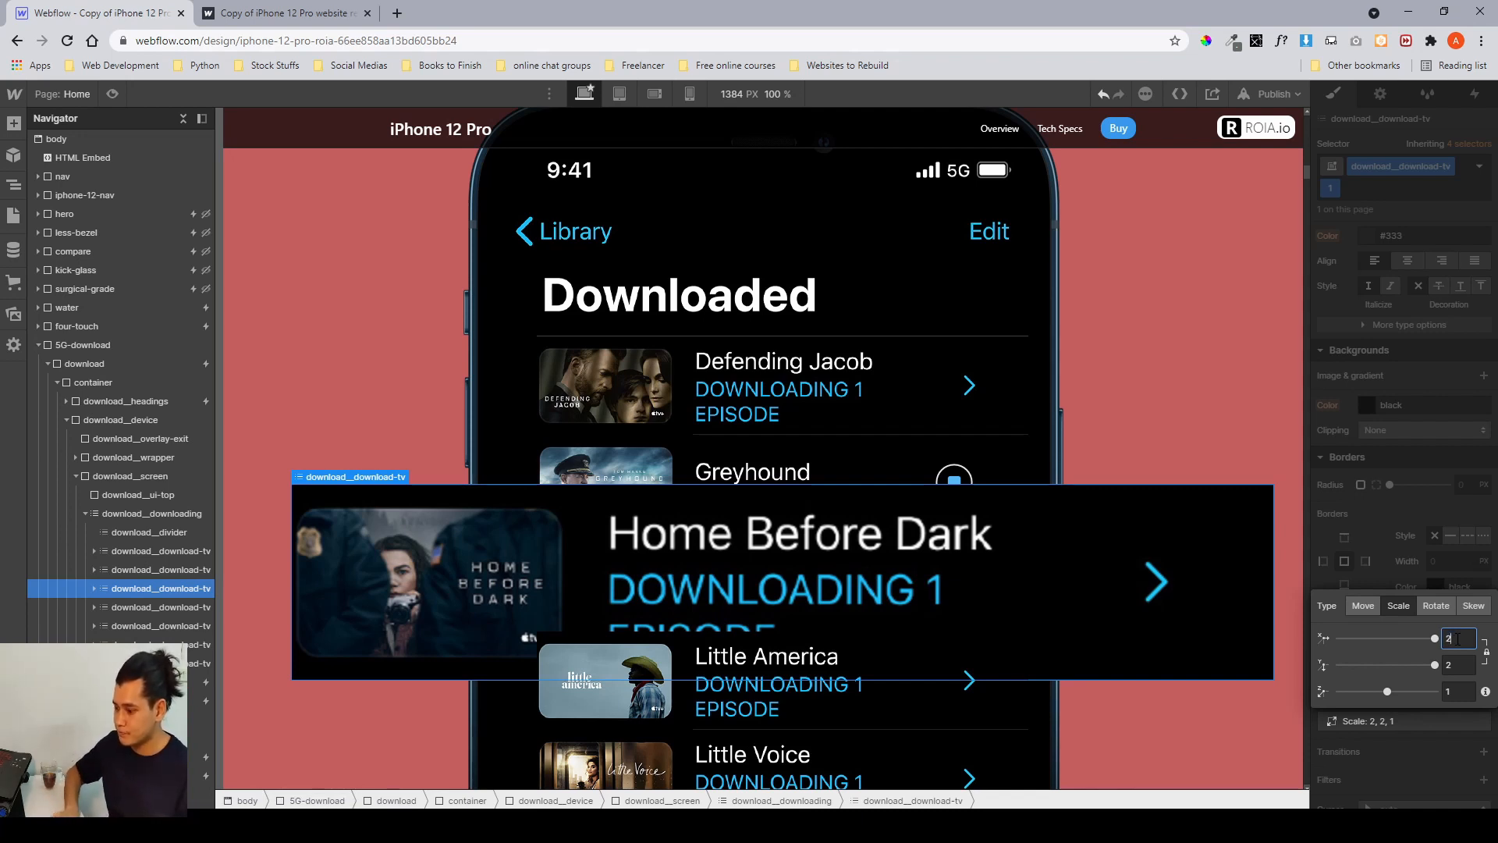
pyautogui.press('BackSpace')
pyautogui.write('1')
pyautogui.press('Return')
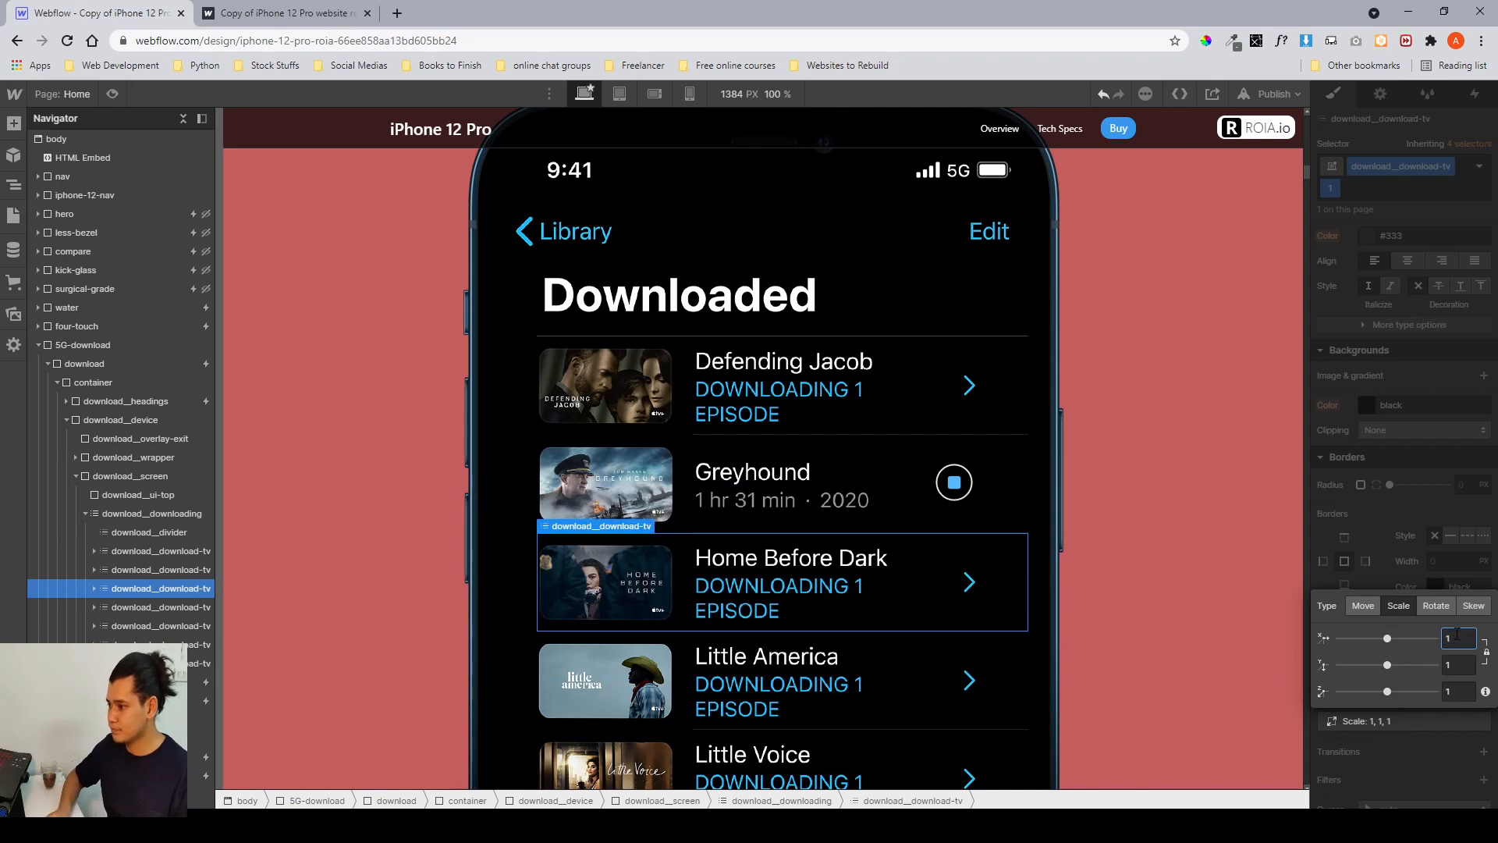
# Set the combo class's scale transform to 3 on the Home Before Dark item.
pyautogui.click(1378, 534)
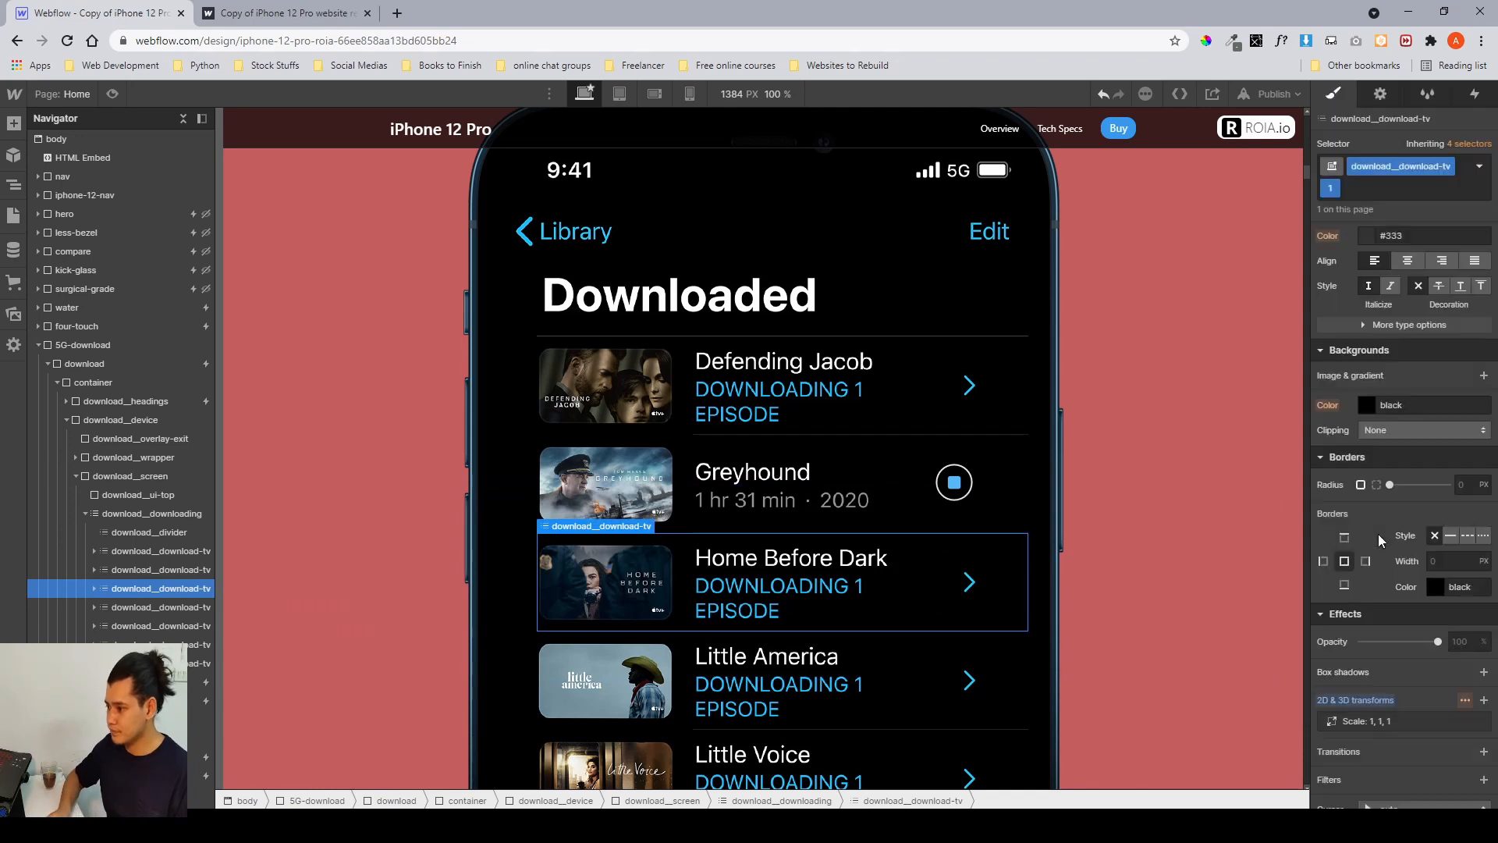
pyautogui.click(1465, 701)
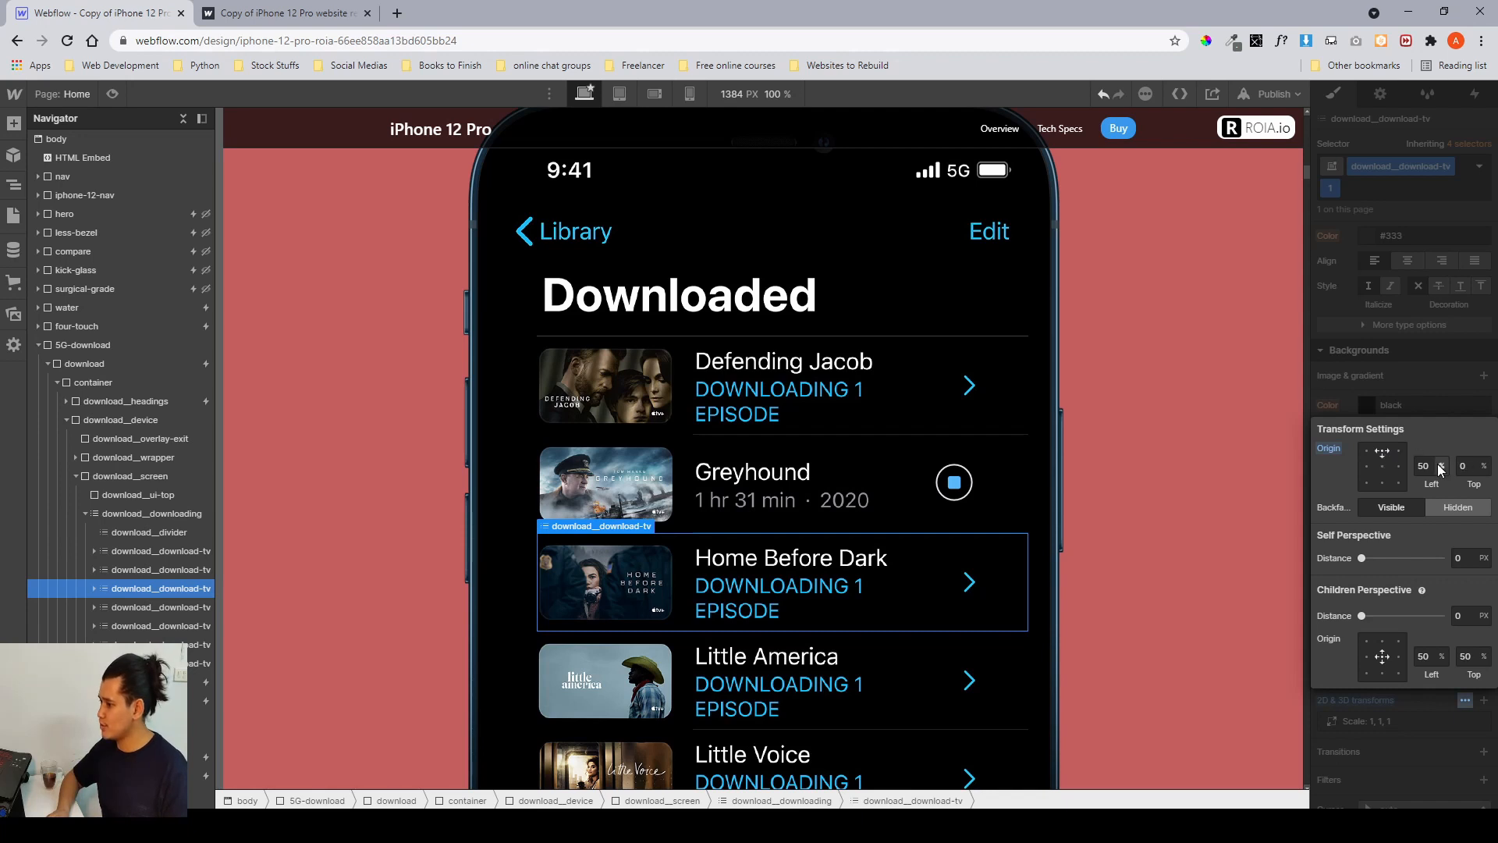
pyautogui.click(1384, 392)
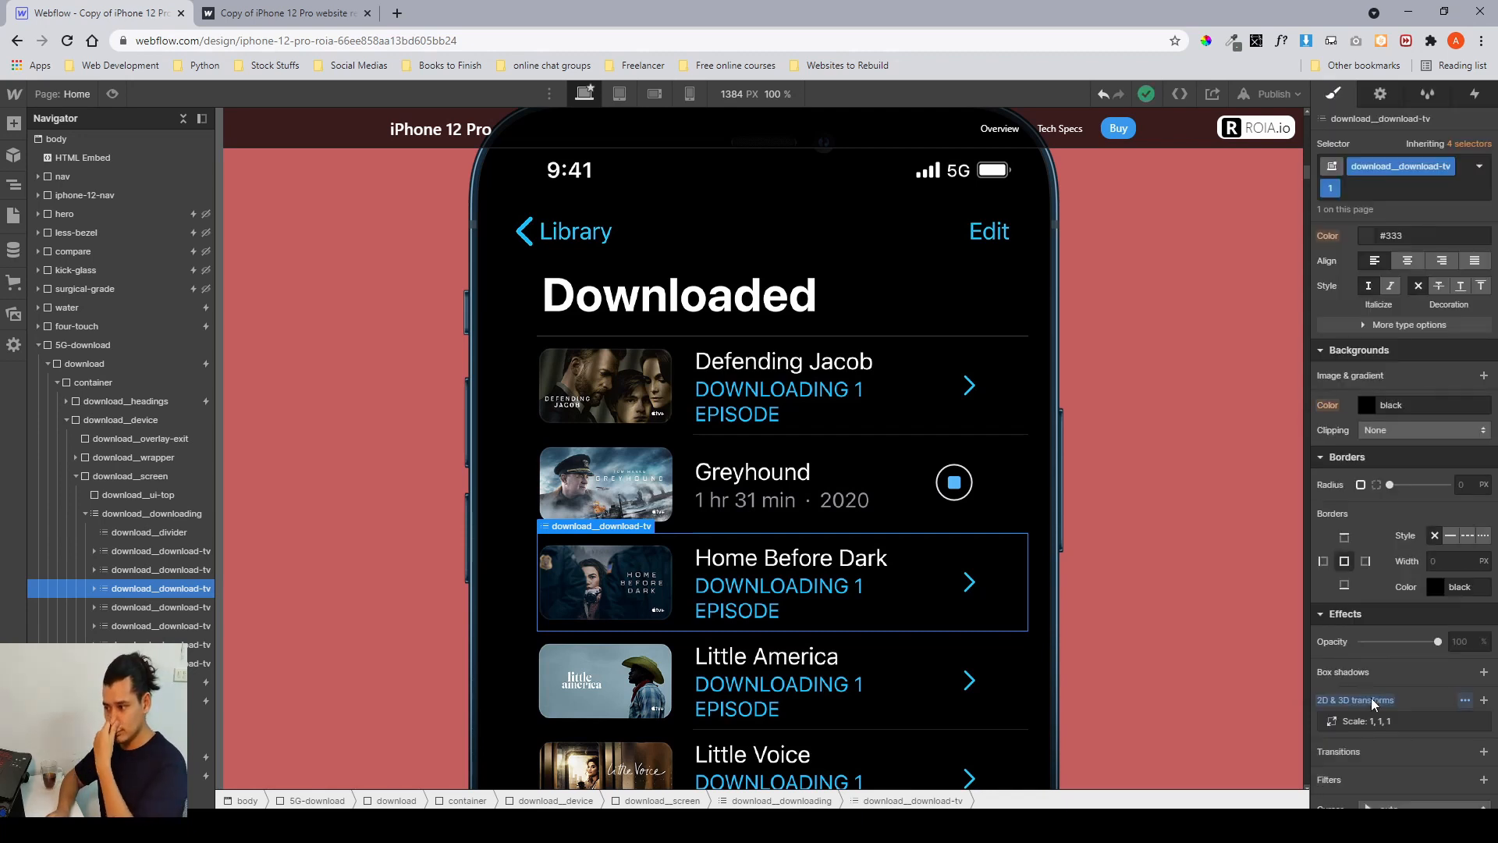
pyautogui.click(1373, 724)
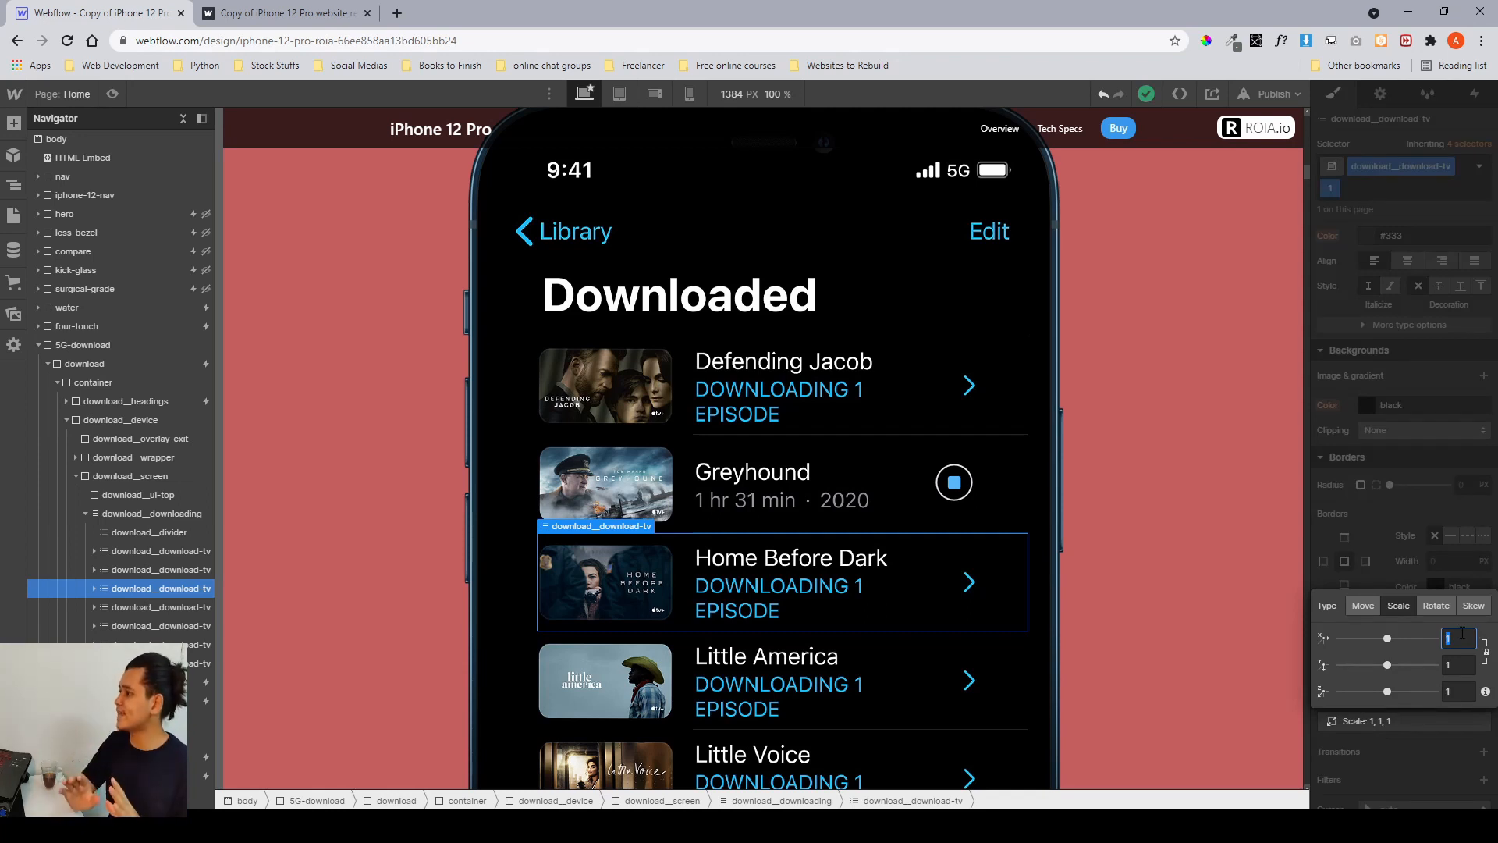
pyautogui.write('2')
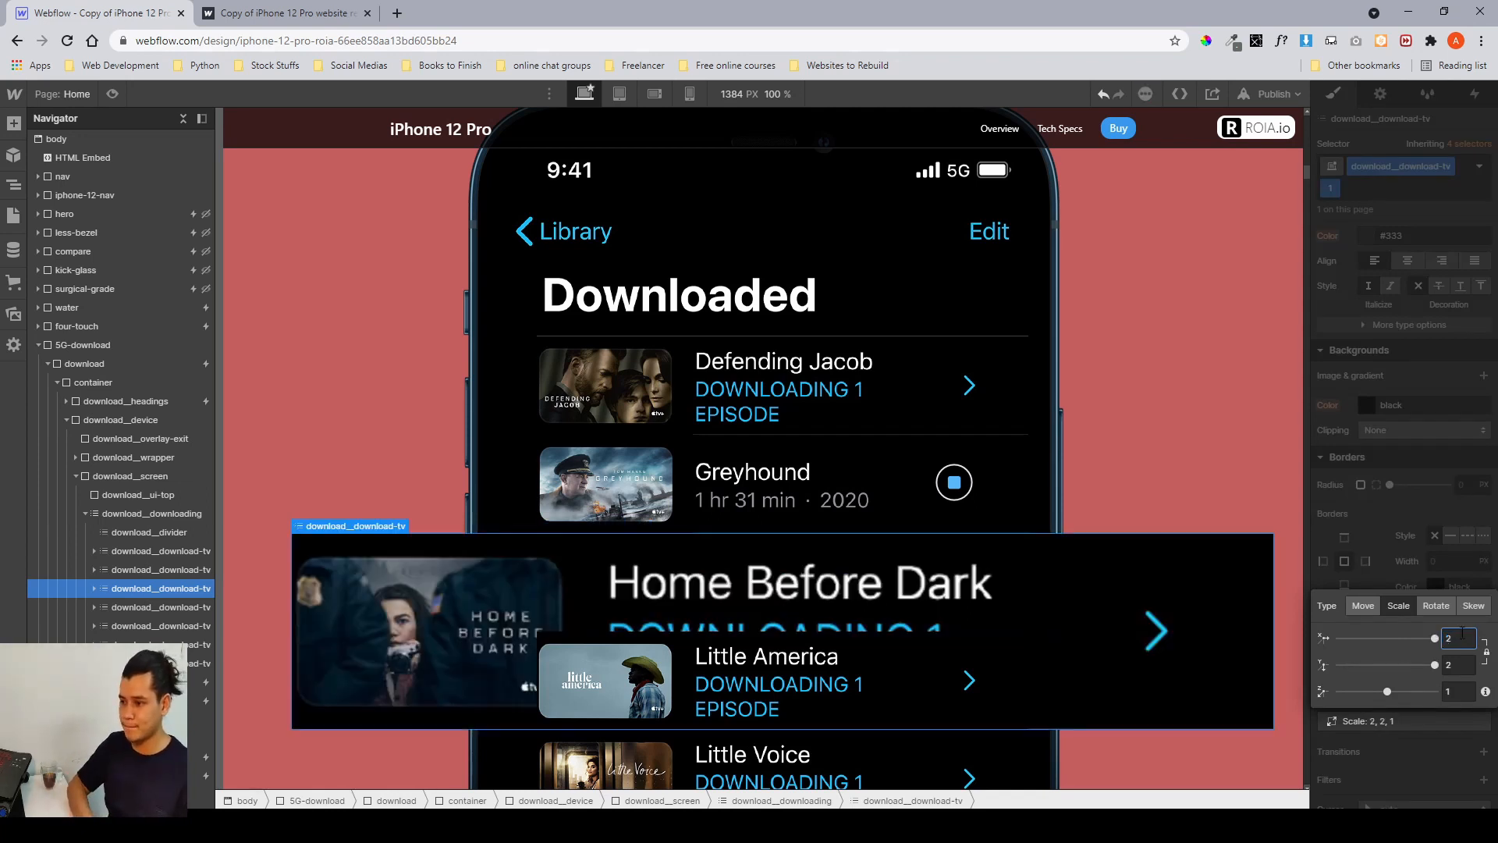
pyautogui.press('Down')
pyautogui.press('Up')
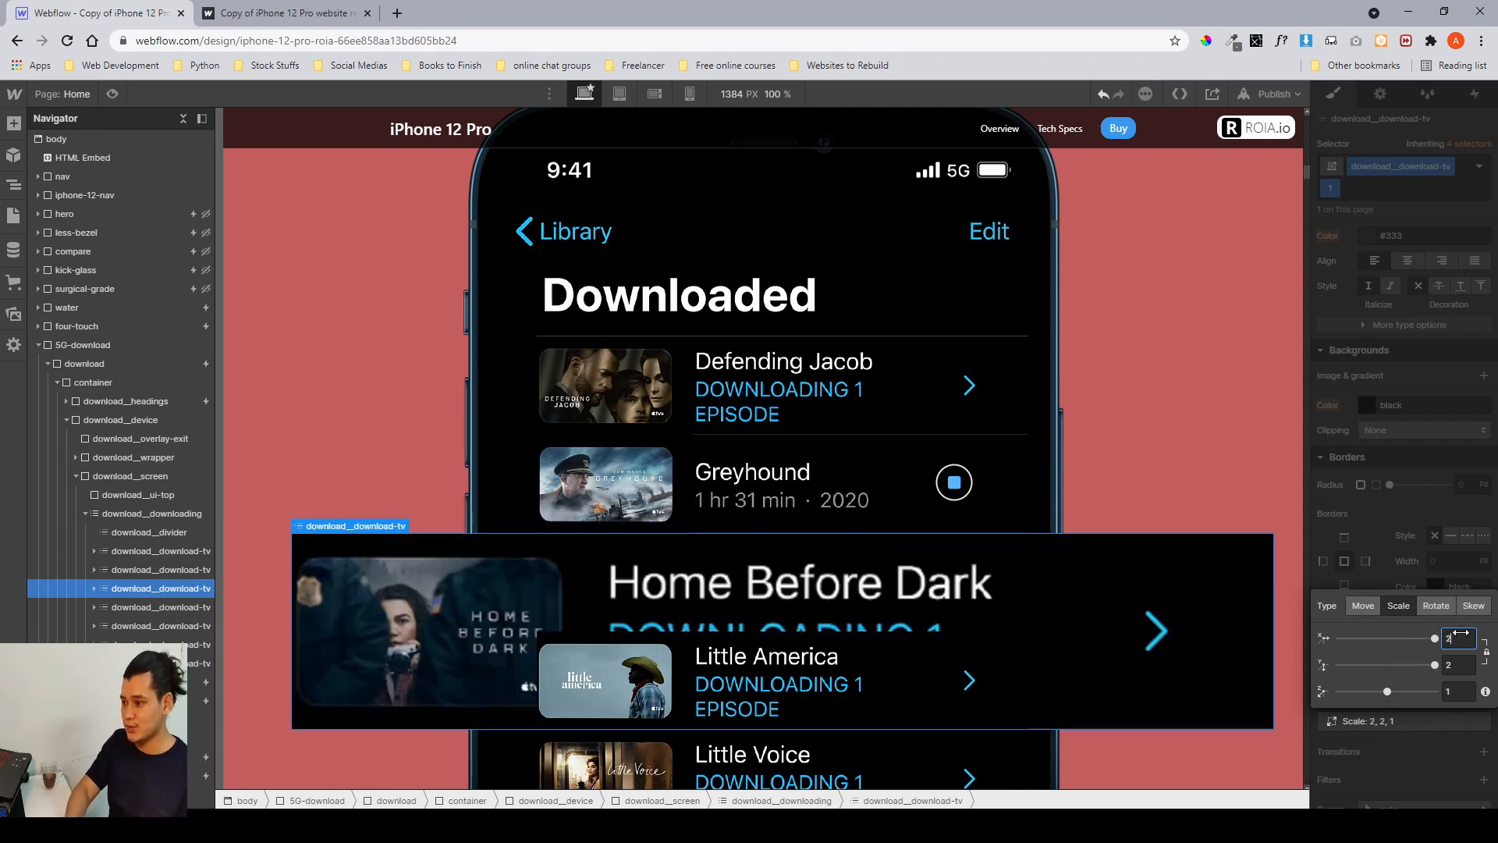
pyautogui.press('Down')
pyautogui.press('Up')
pyautogui.press('Up')
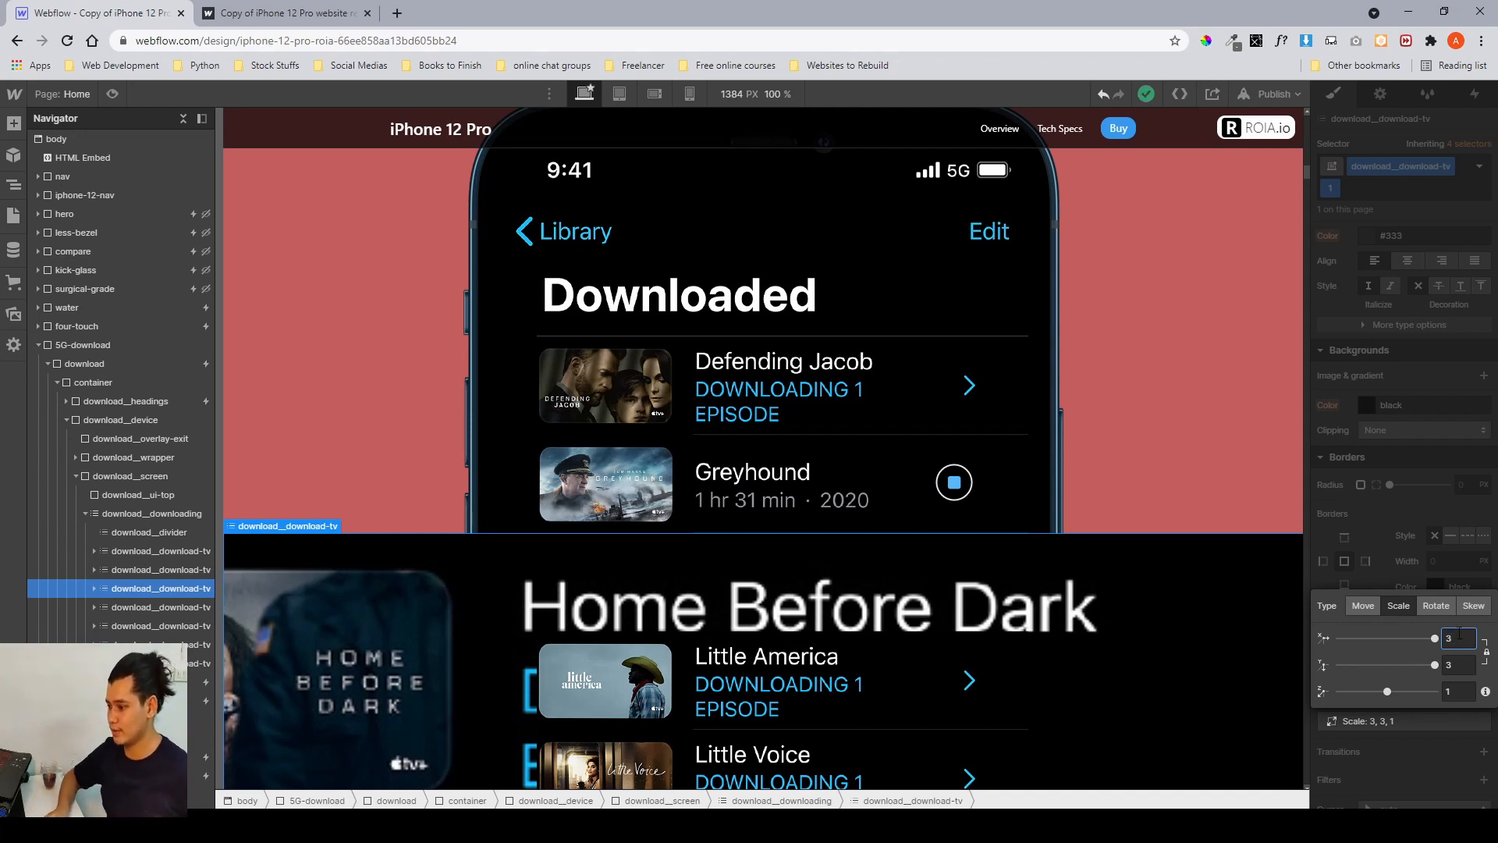
# Set the combo class's scale transform back to 1 on the Home Before Dark item and close the transform editor.
pyautogui.press('Down')
pyautogui.press('Down')
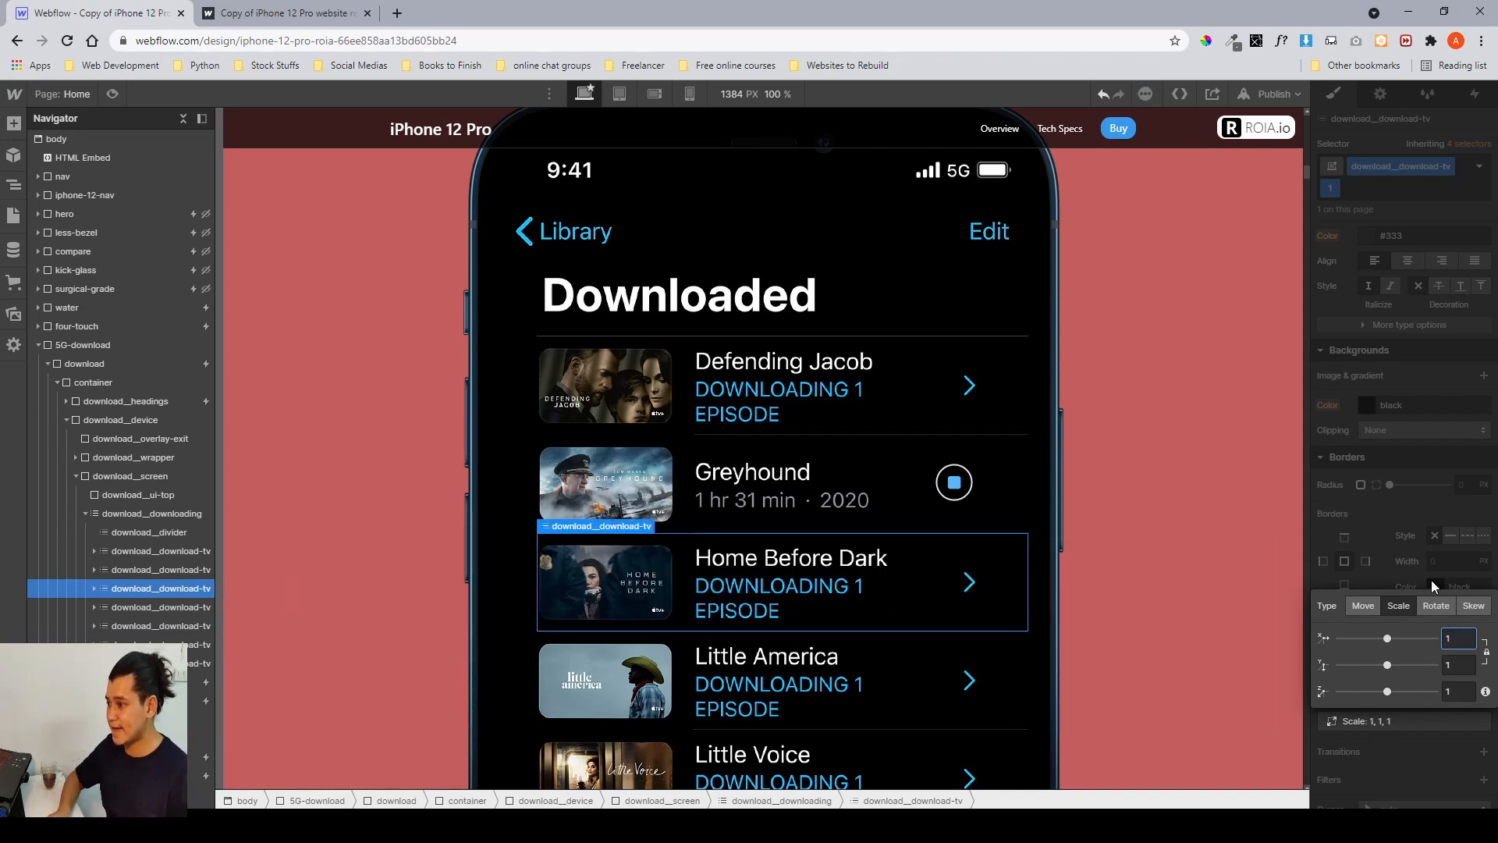
pyautogui.click(1431, 579)
# Select the first download__download-tv row and inspect its 2D & 3D transform settings.
pyautogui.click(147, 537)
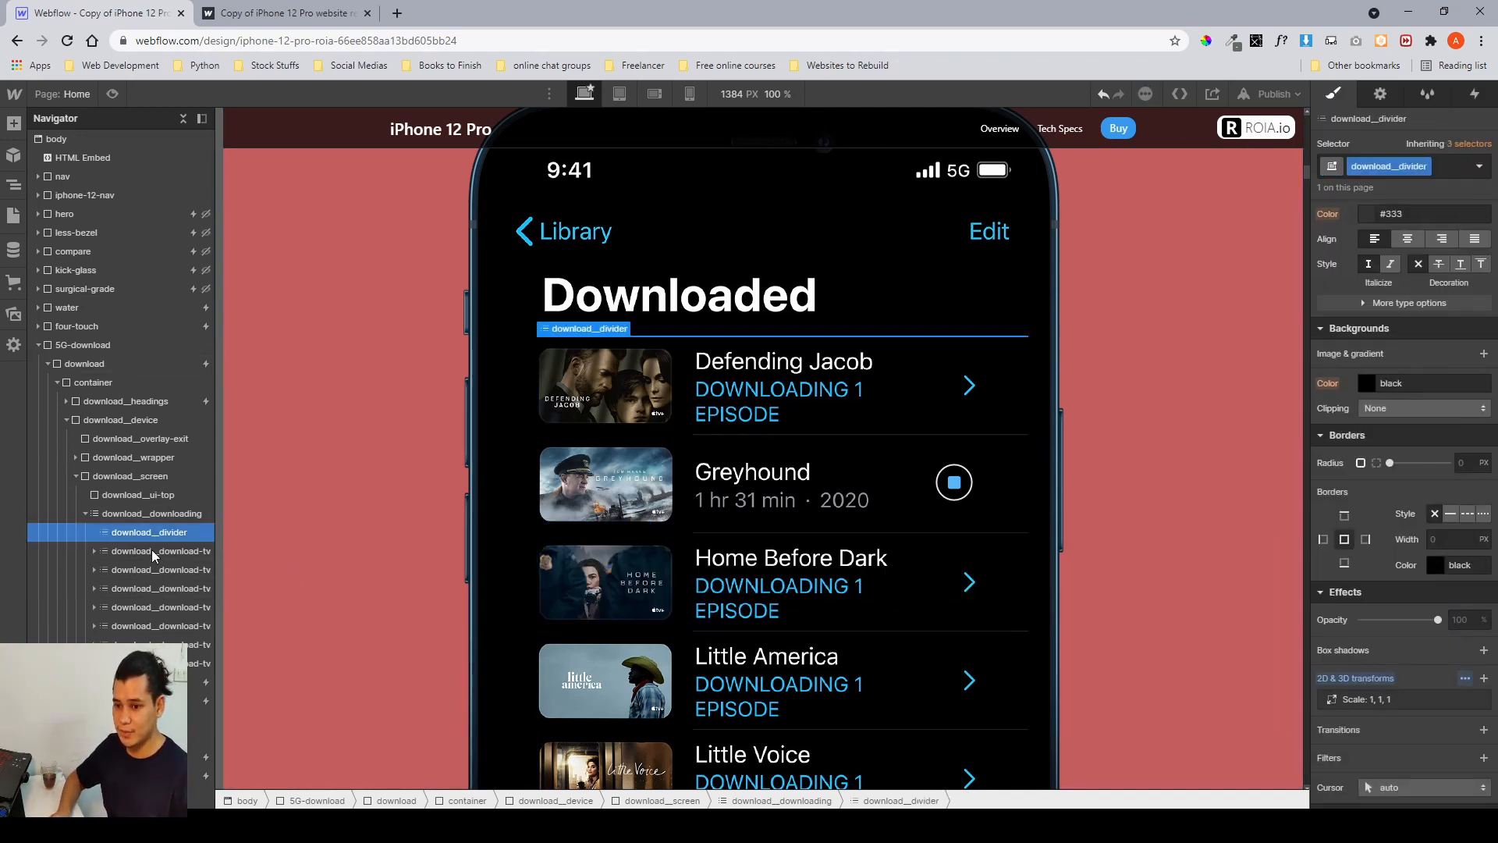
pyautogui.click(152, 551)
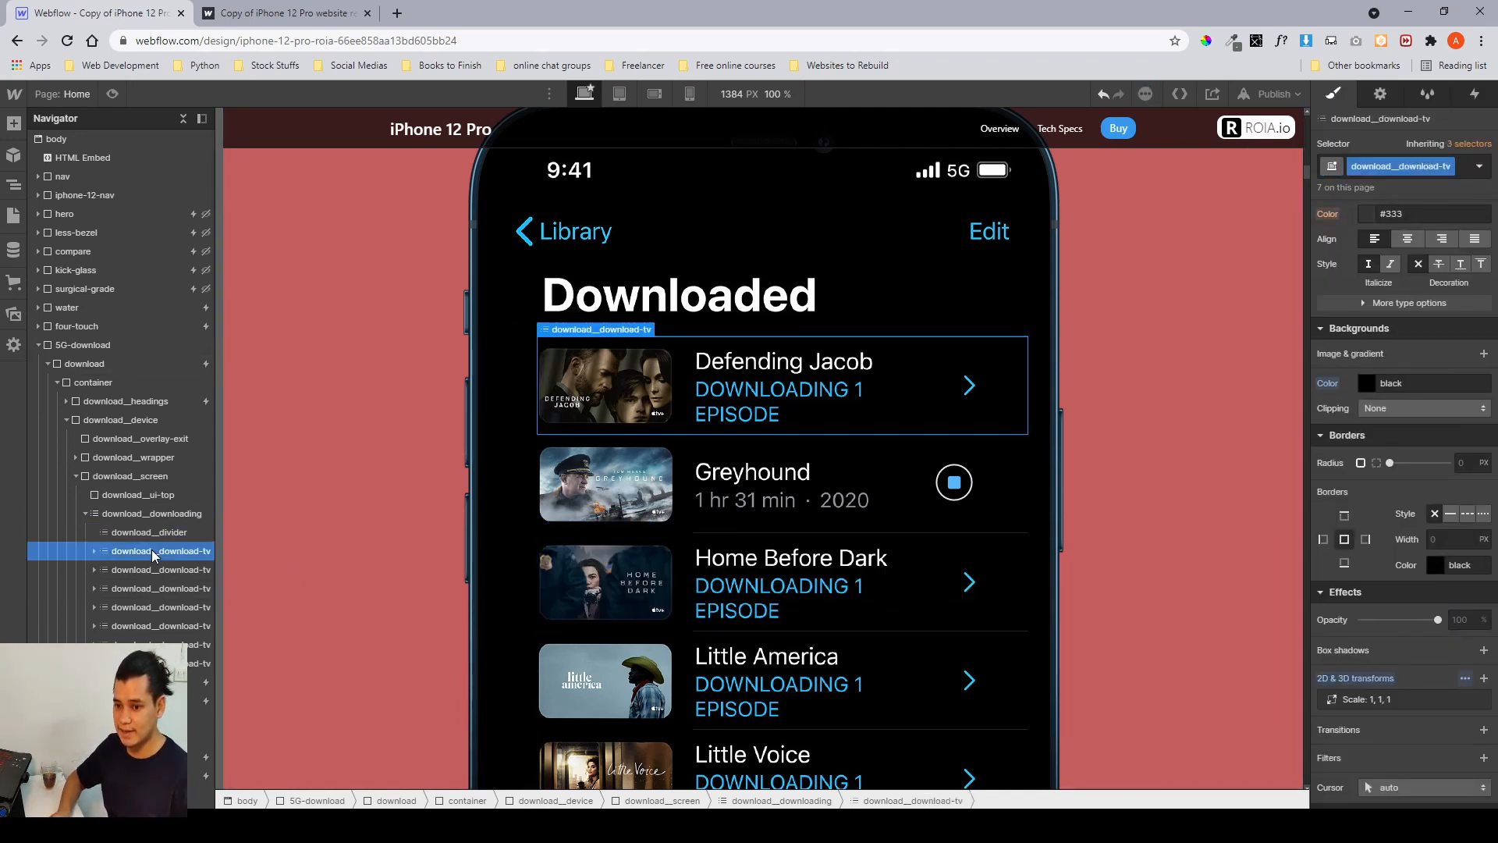
pyautogui.click(1466, 679)
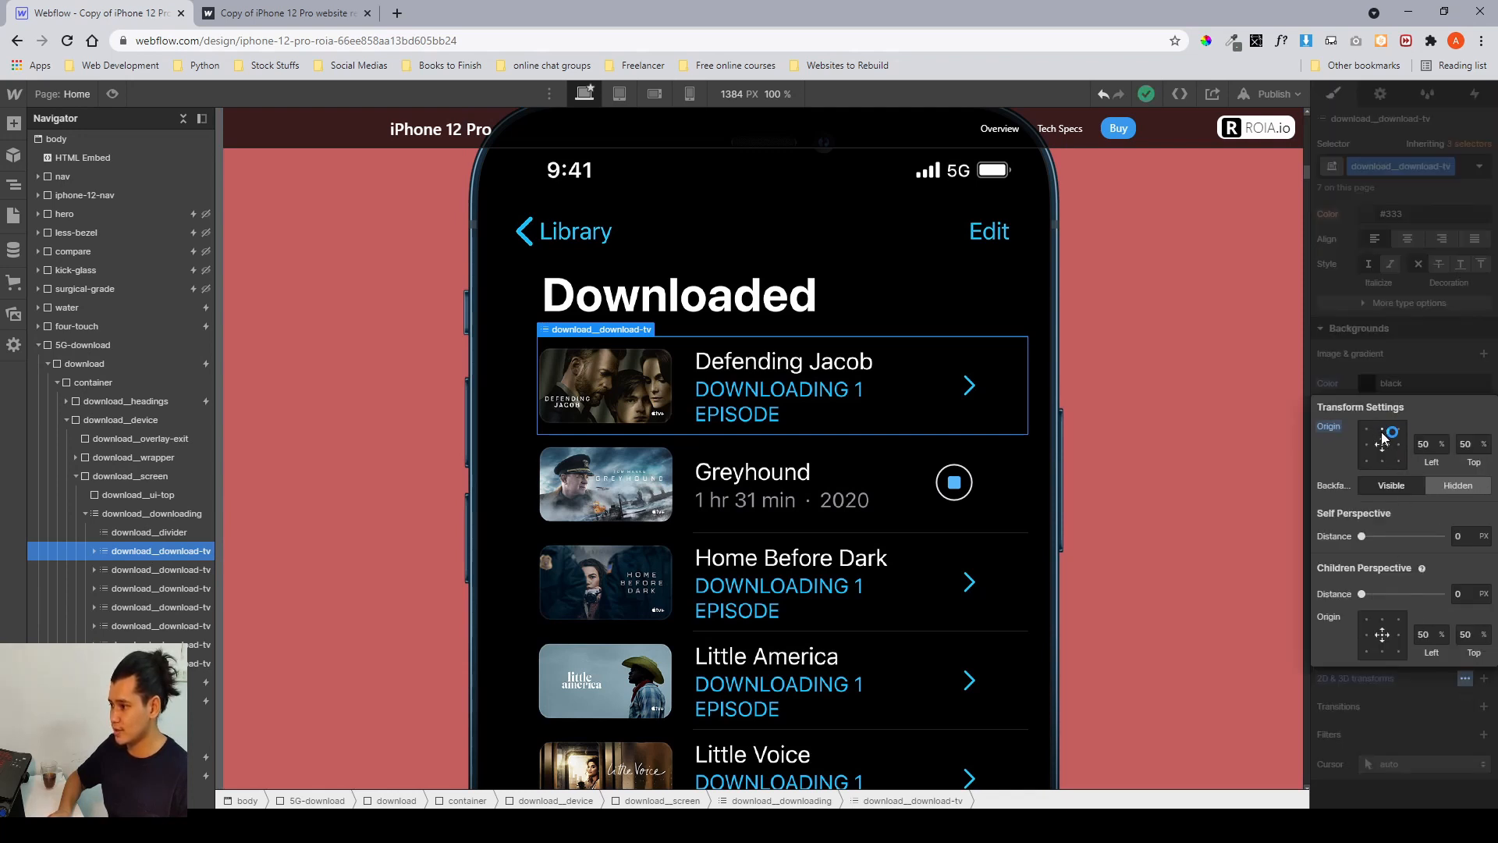
pyautogui.click(1372, 388)
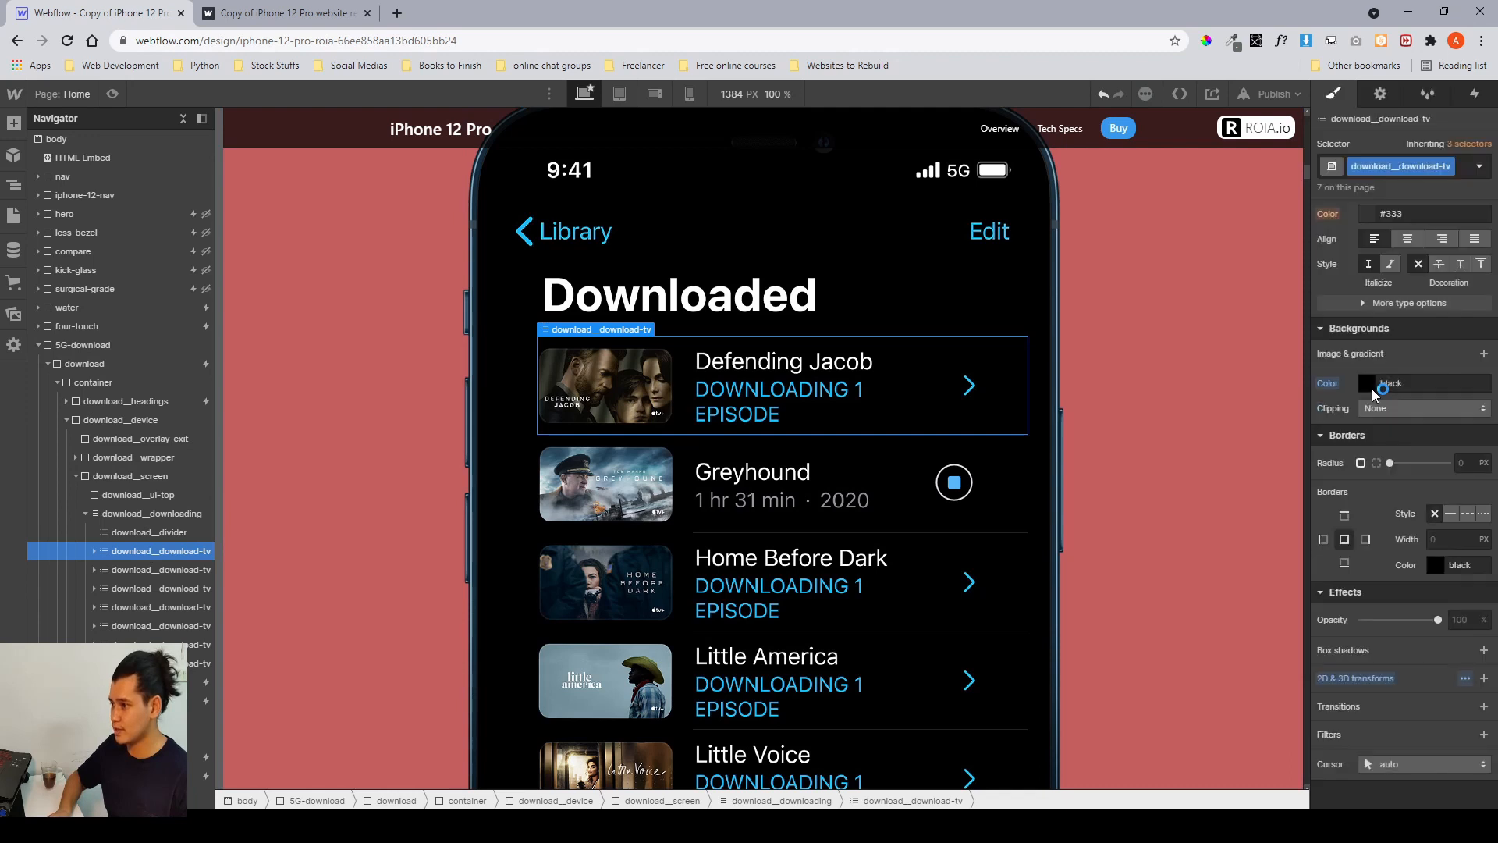
# Switch to the published site tab and scroll through the download section to watch the row animation, then return.
pyautogui.click(234, 14)
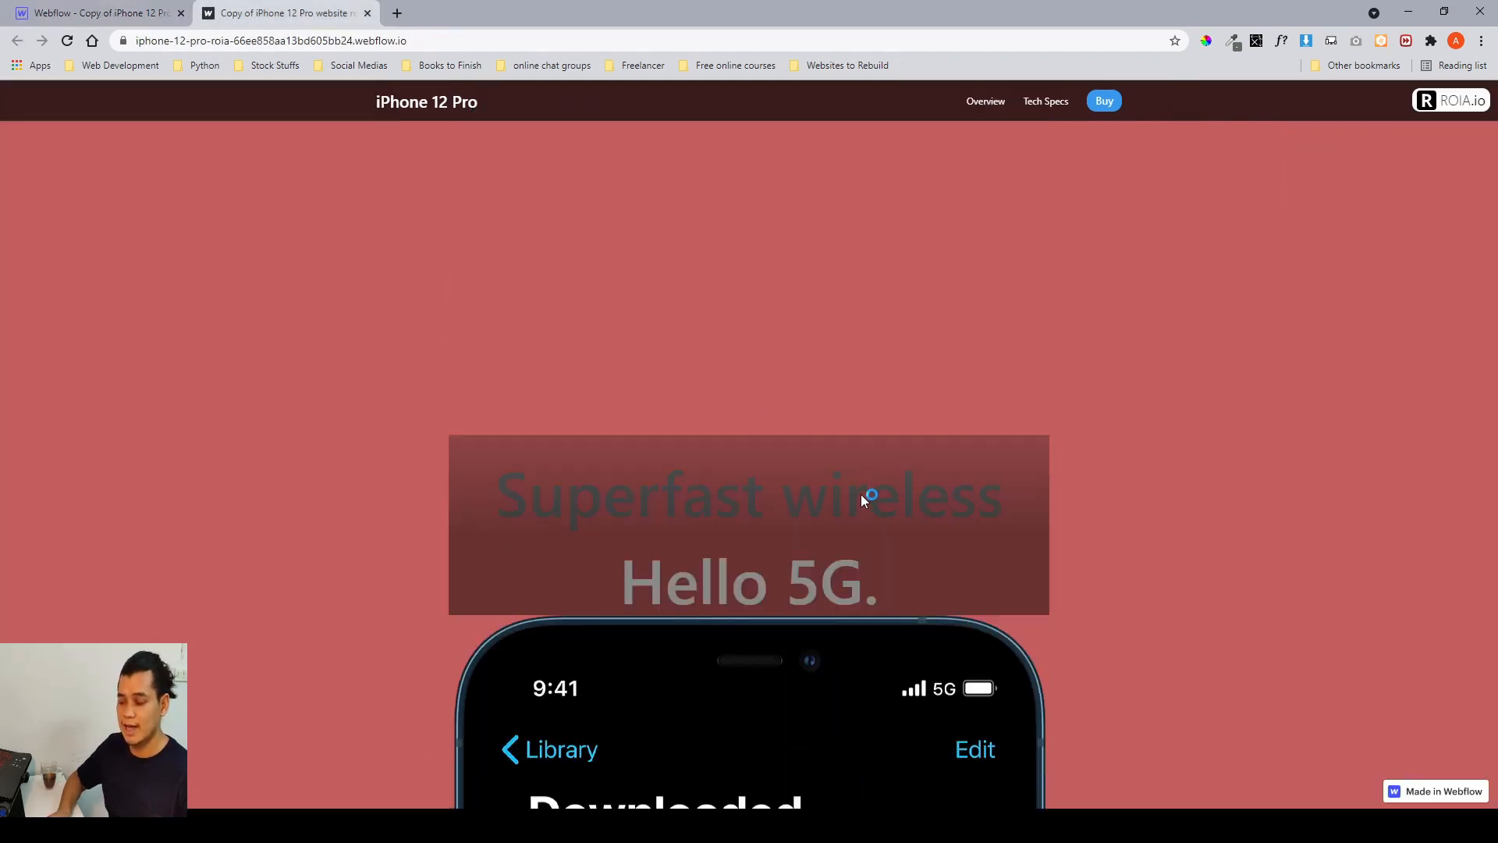
pyautogui.scroll(-3, 863, 499)
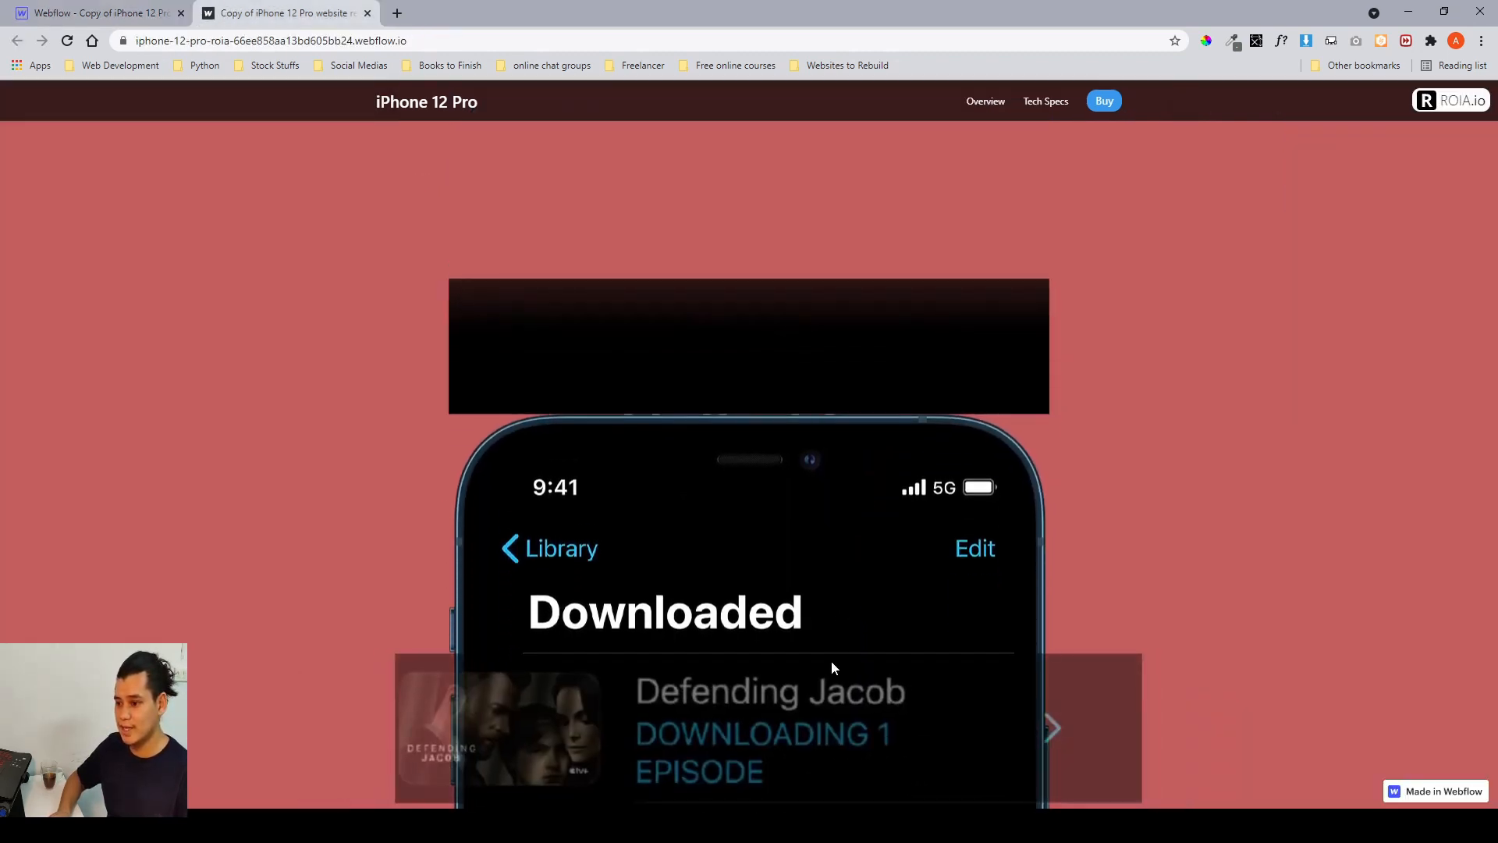
pyautogui.scroll(1, 792, 662)
pyautogui.scroll(-1, 792, 661)
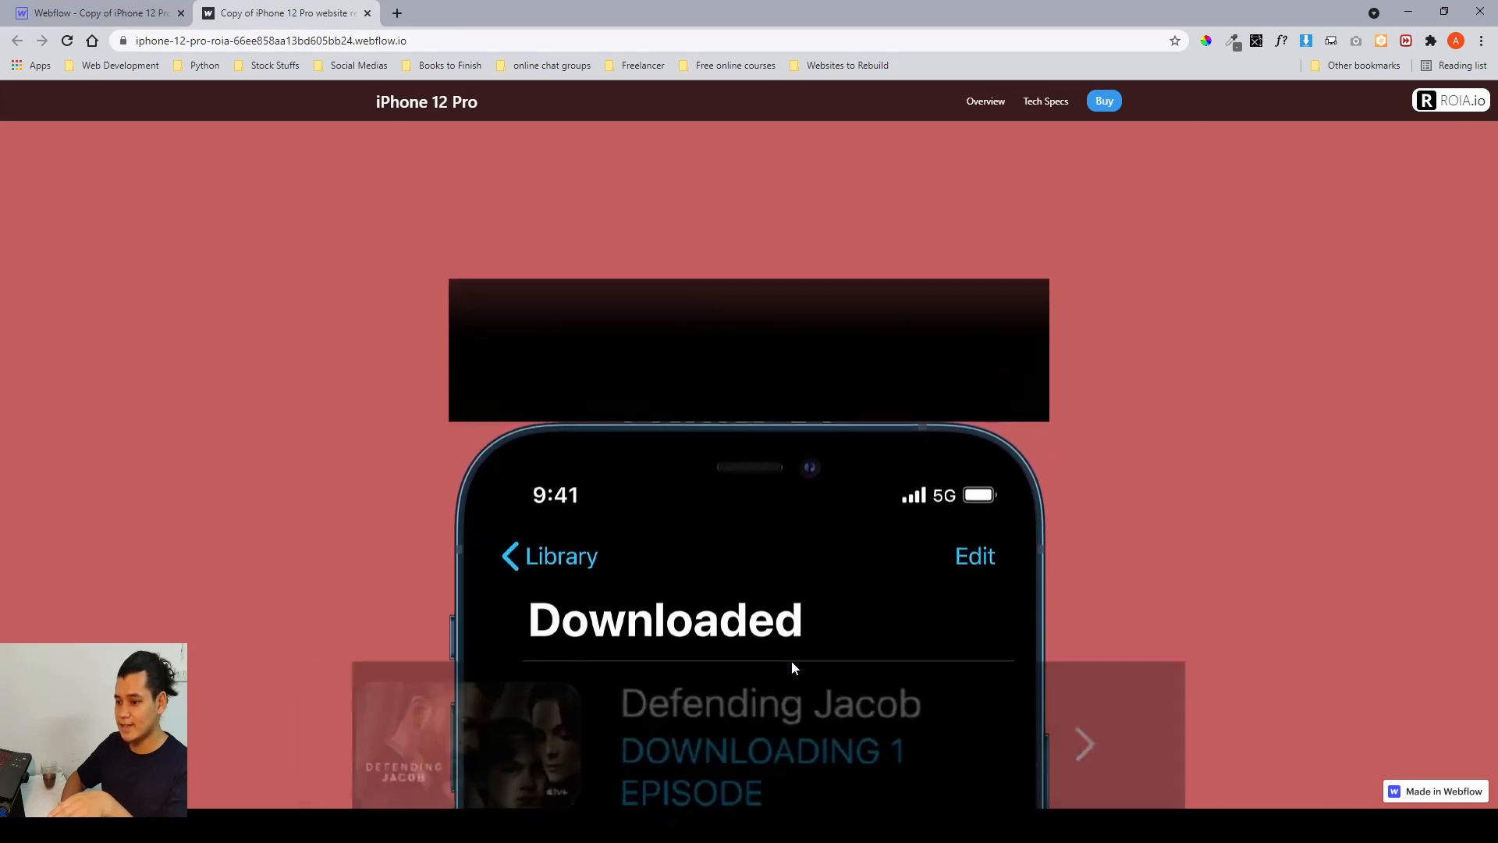
pyautogui.scroll(1, 792, 668)
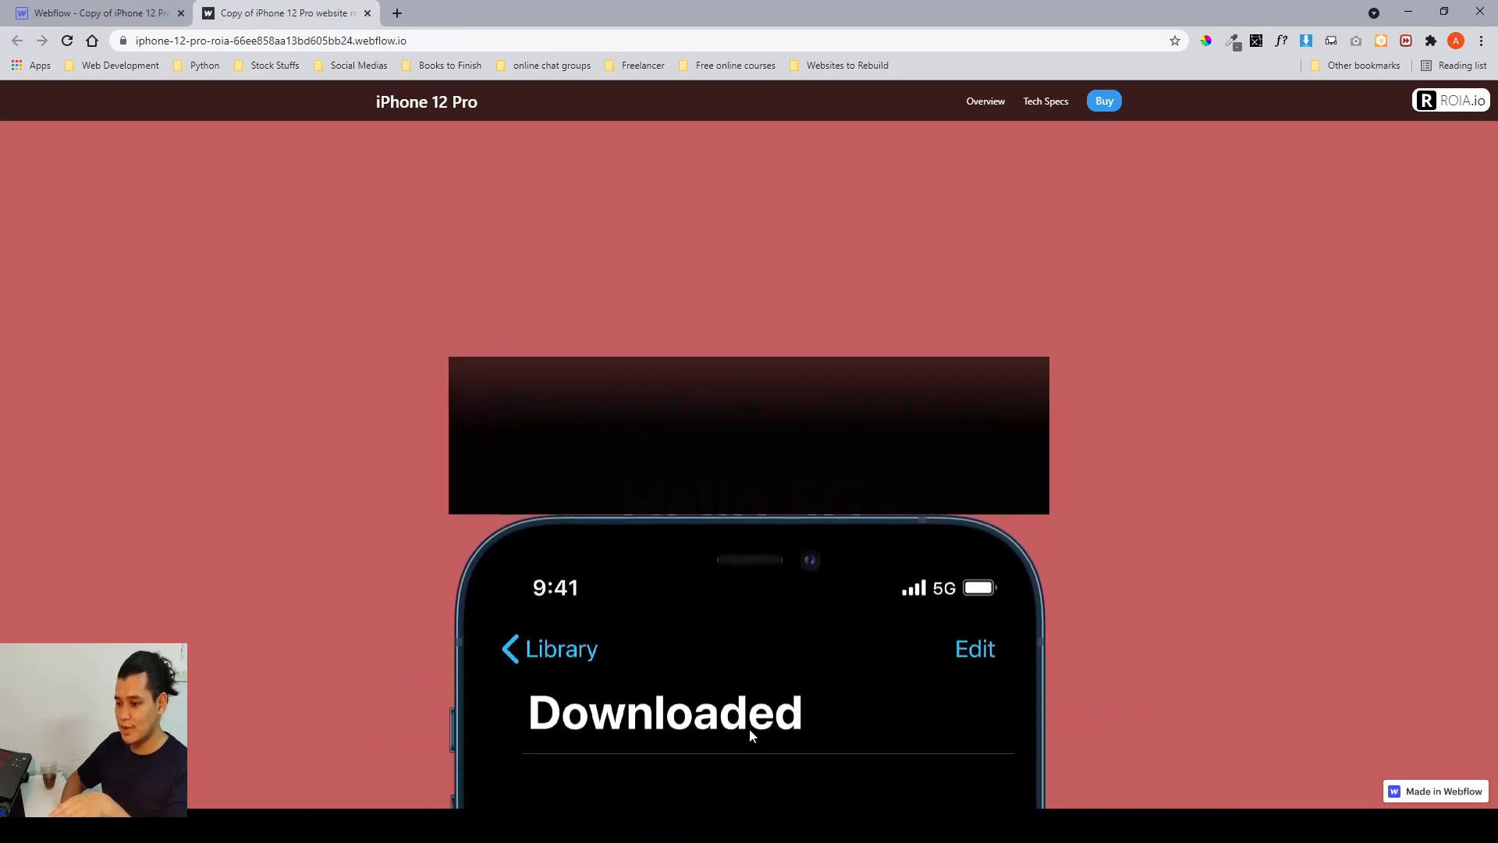
pyautogui.scroll(-1, 749, 735)
pyautogui.scroll(-1, 749, 736)
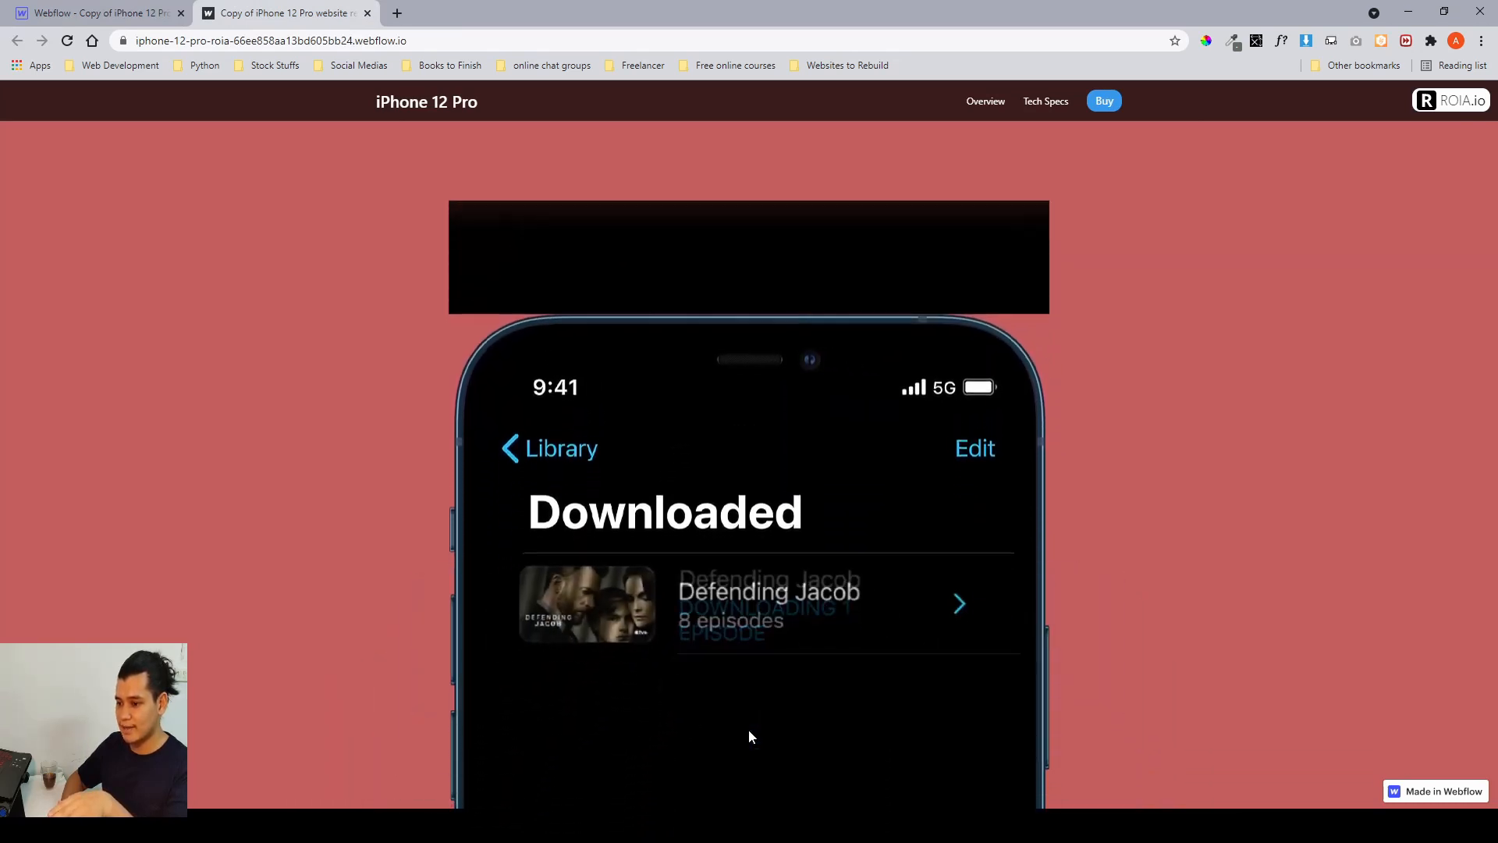
pyautogui.scroll(-2, 752, 714)
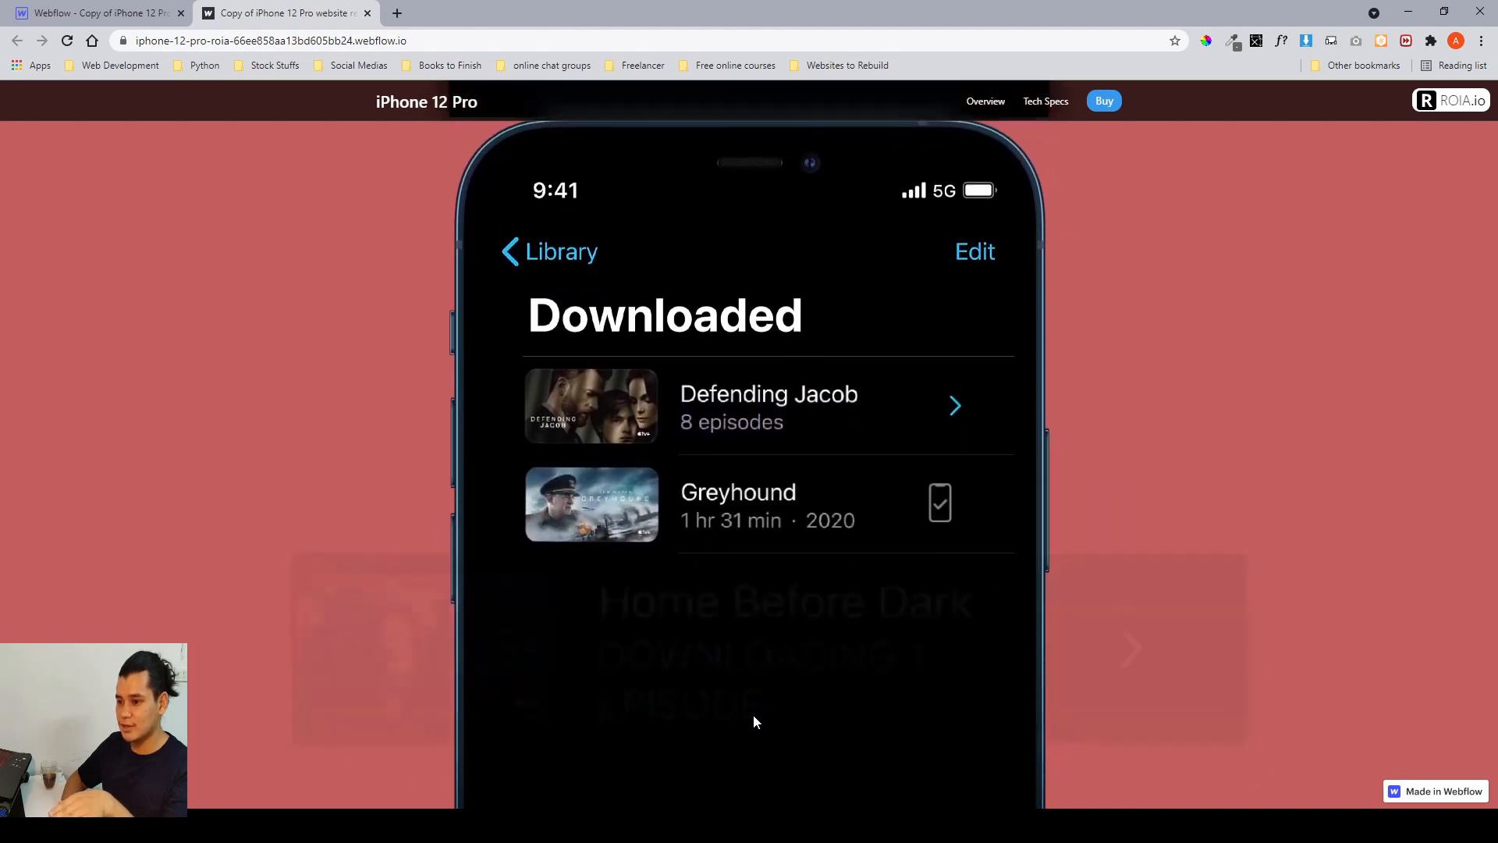
pyautogui.scroll(-2, 752, 714)
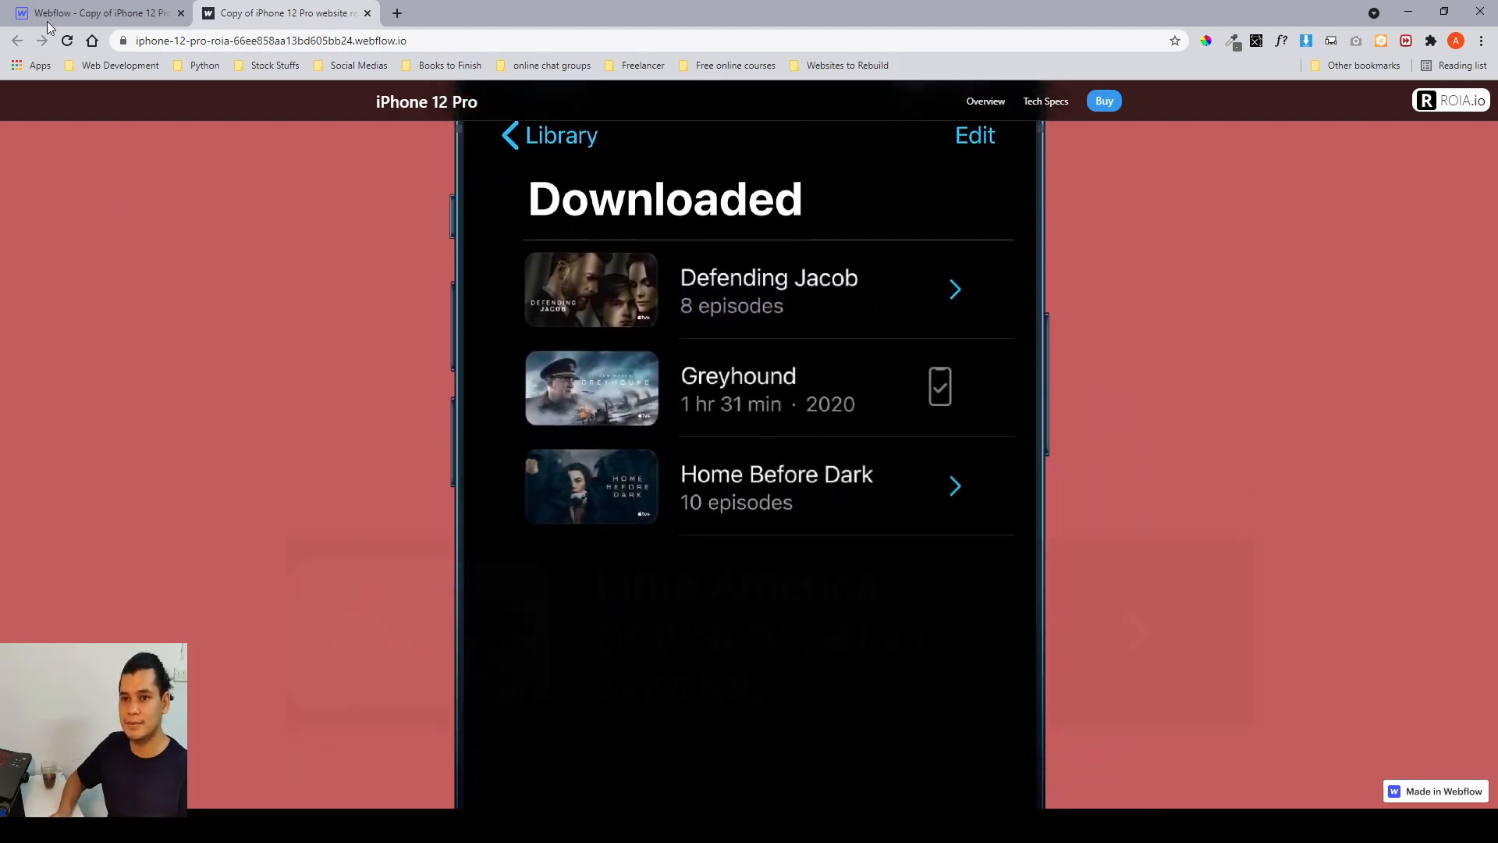
pyautogui.click(48, 23)
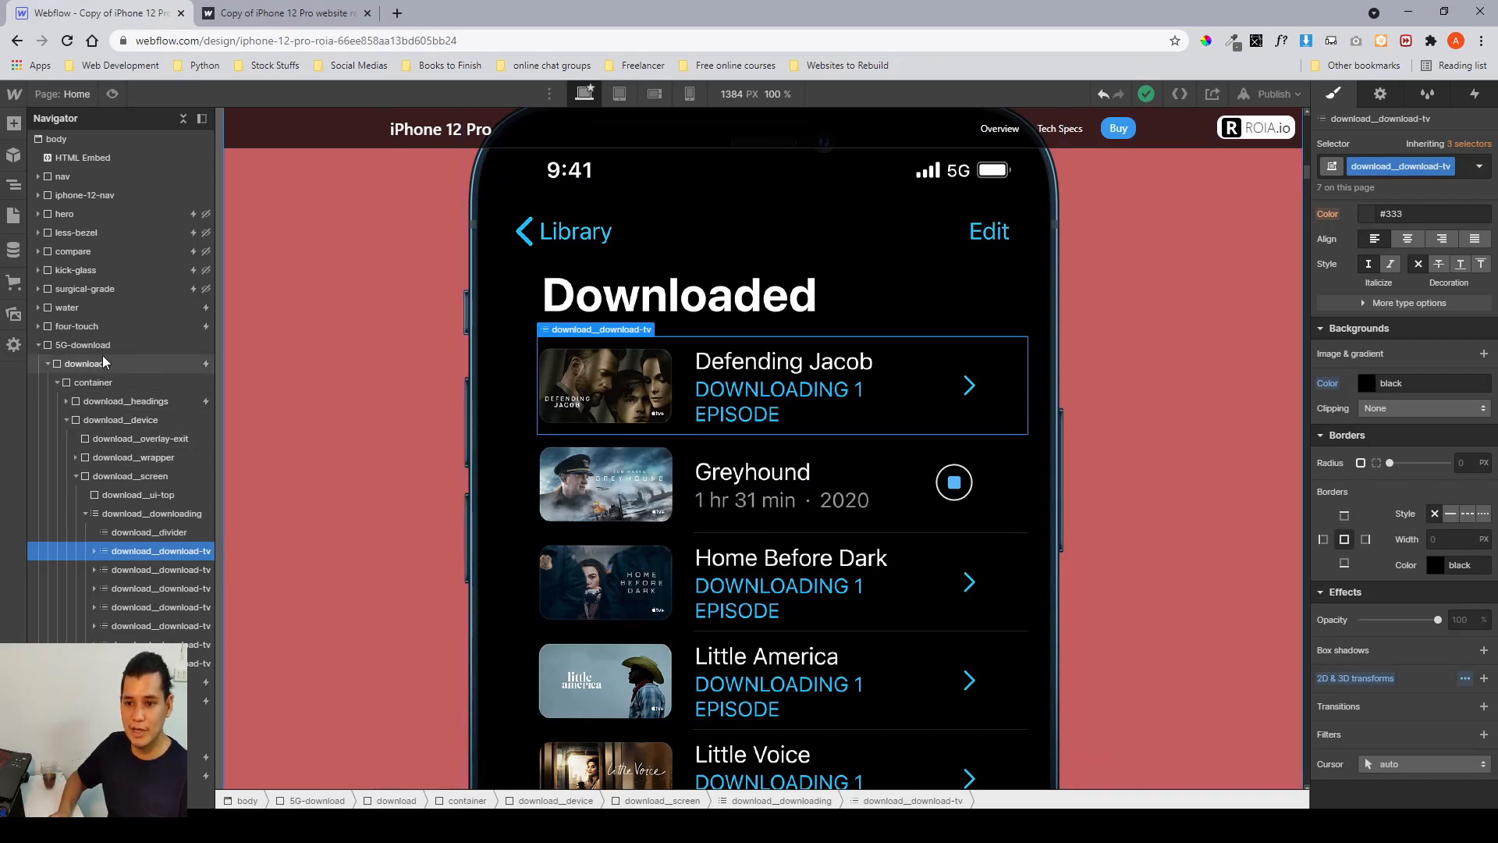
# Select the download section and open its while-scrolling-in-view download device scroll animation.
pyautogui.click(84, 363)
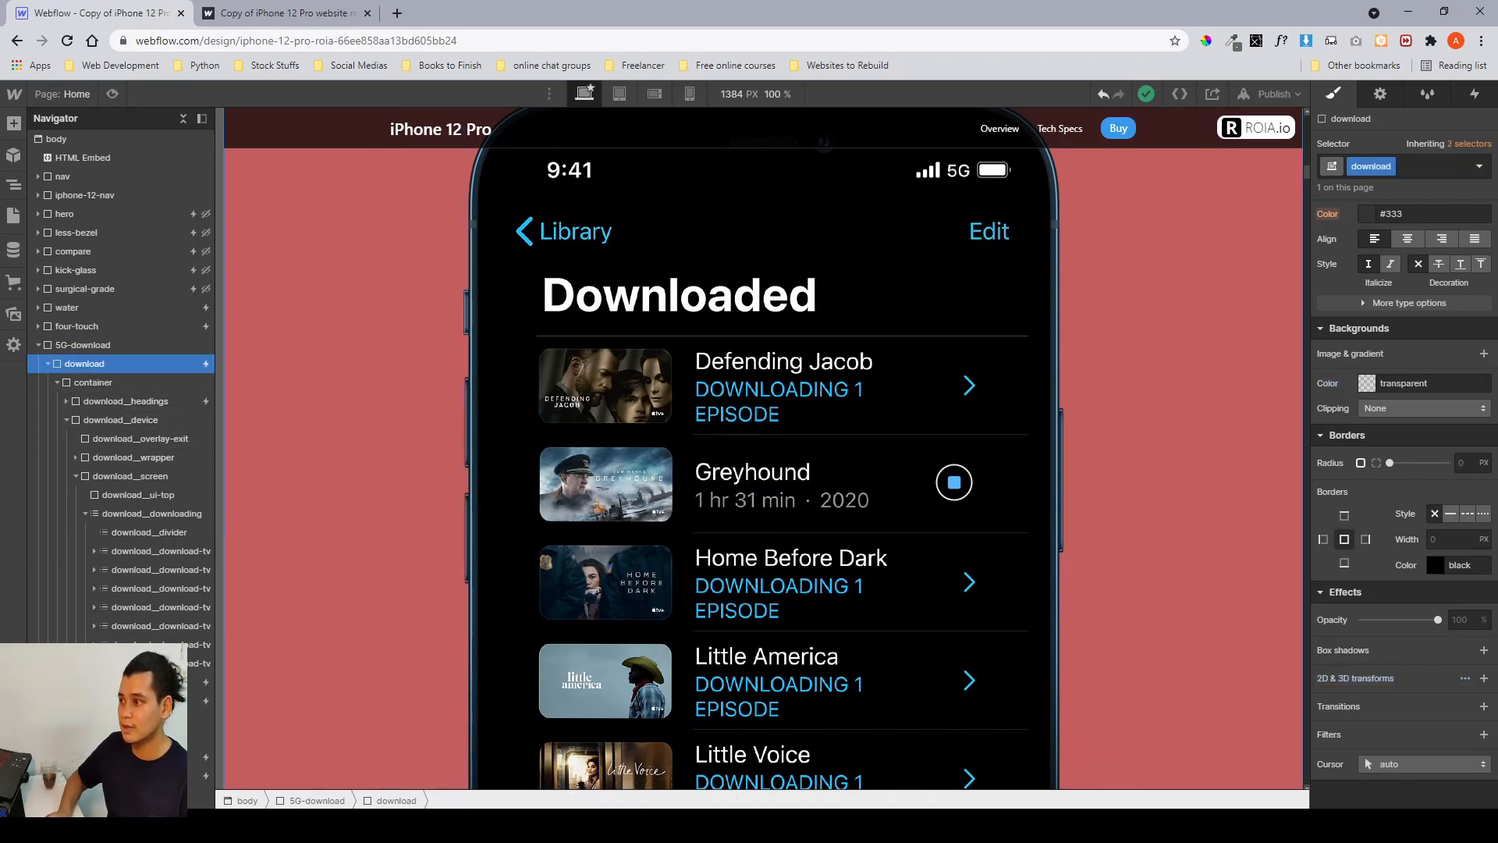
pyautogui.click(1470, 95)
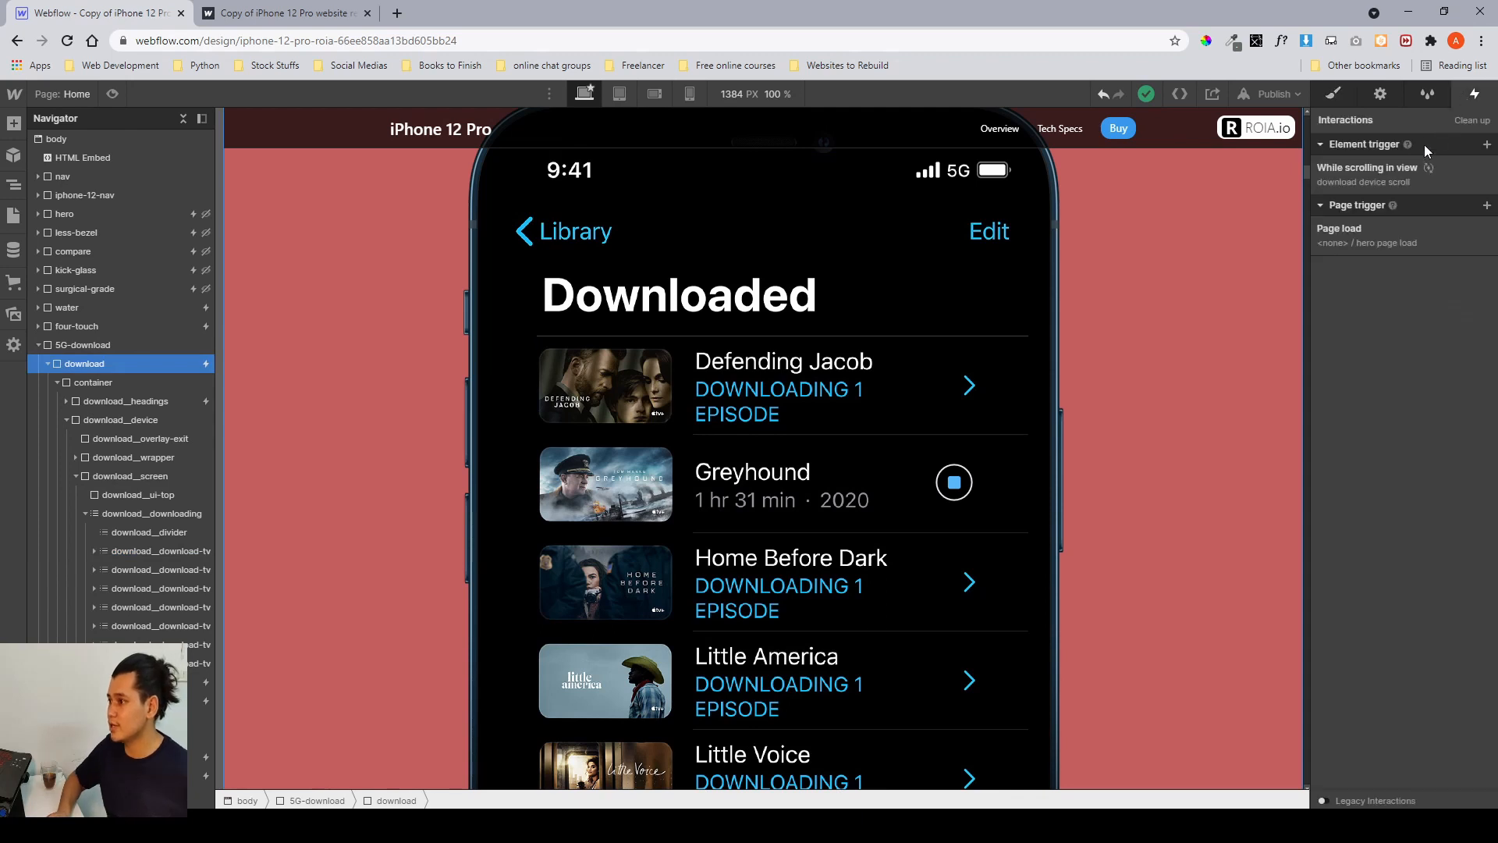
pyautogui.click(1378, 176)
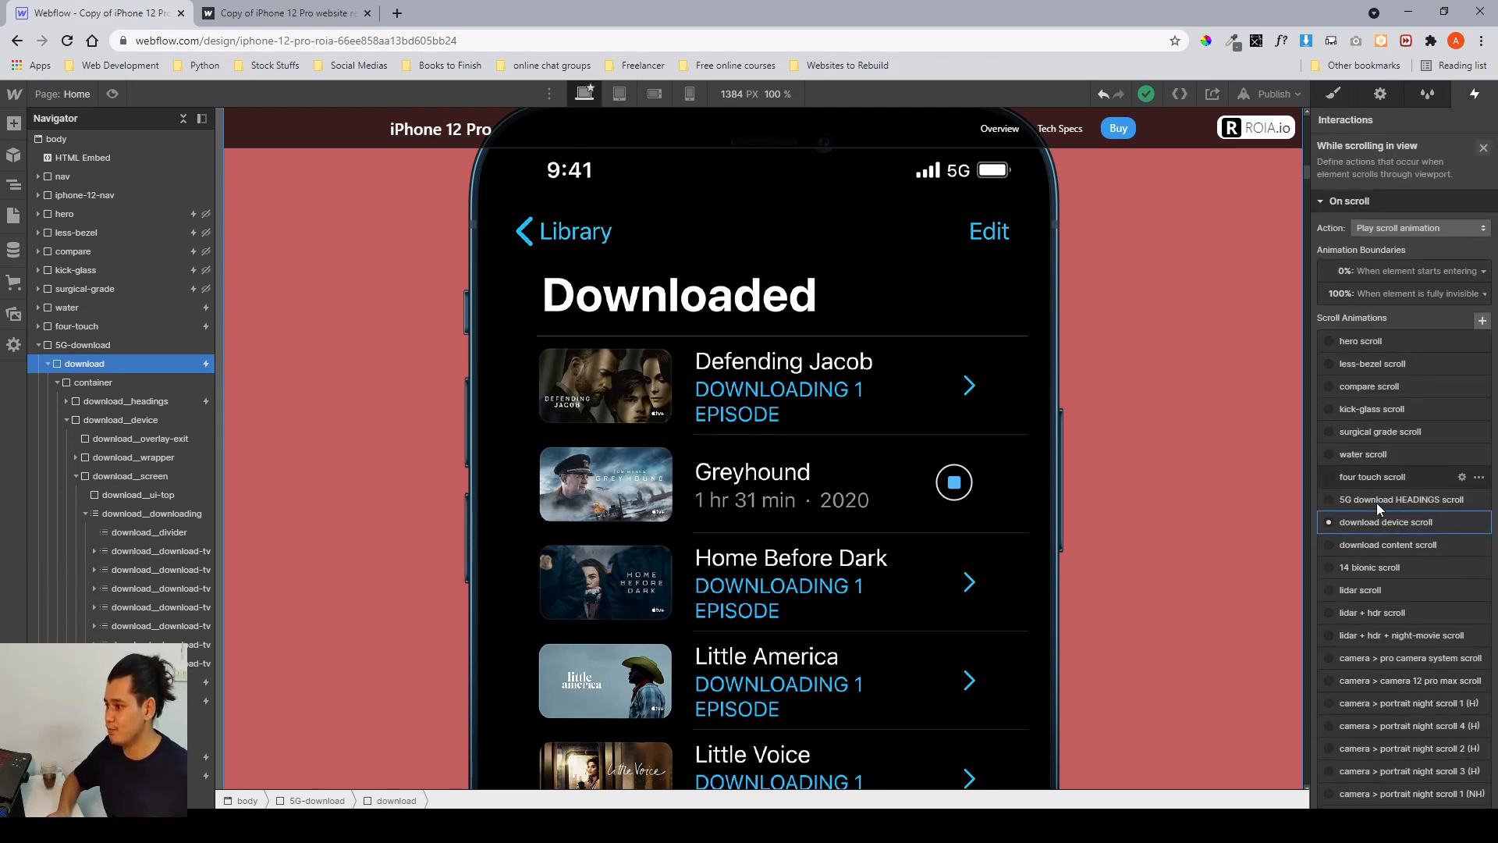
pyautogui.click(1374, 522)
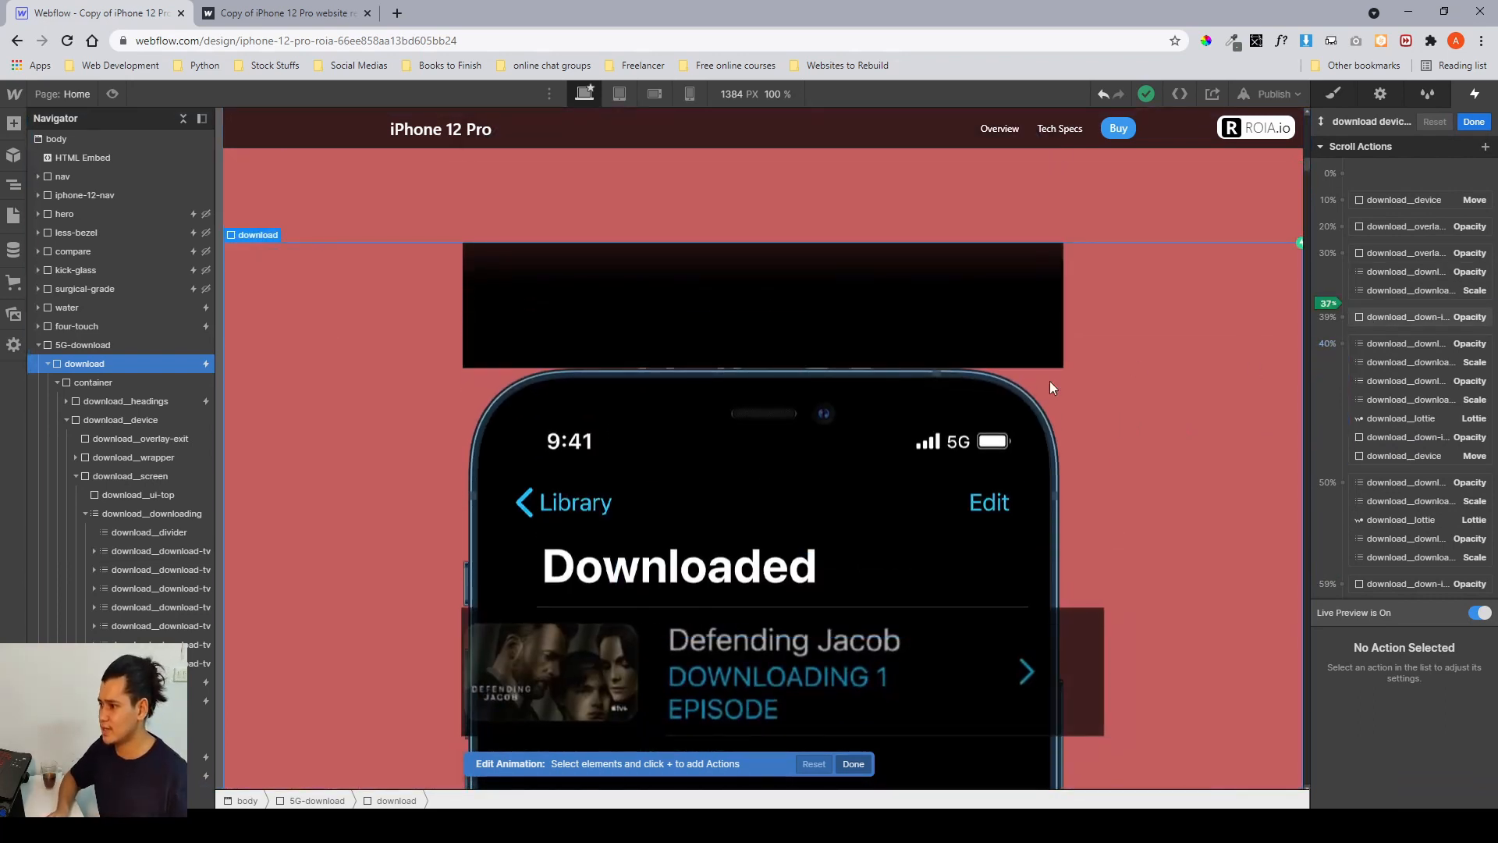
# Select the first download__download-tv row and inspect its opacity and scale actions at the 30% and 40% keyframes.
pyautogui.click(157, 546)
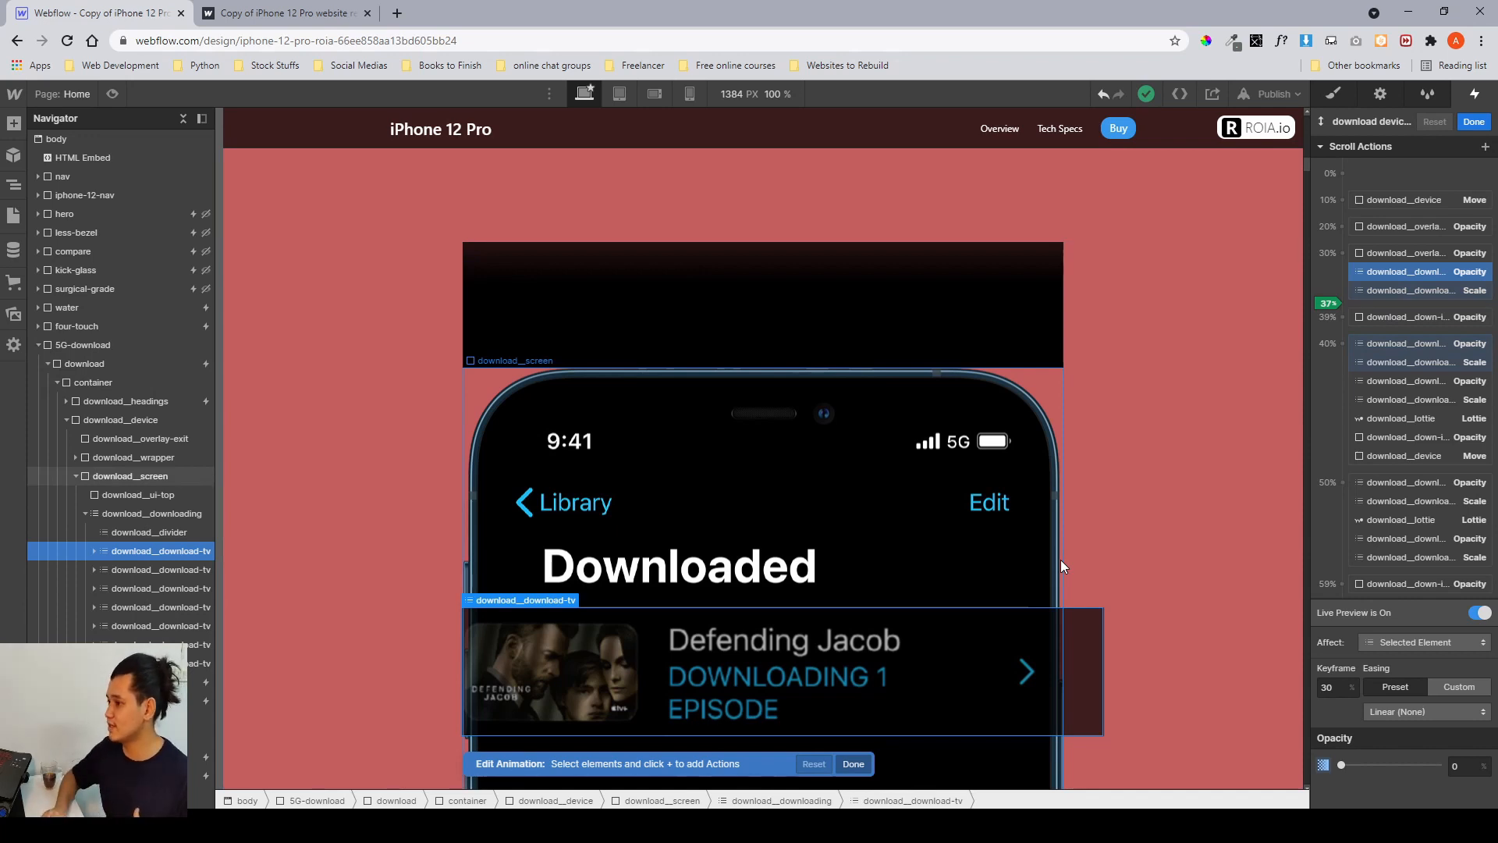
pyautogui.click(1382, 341)
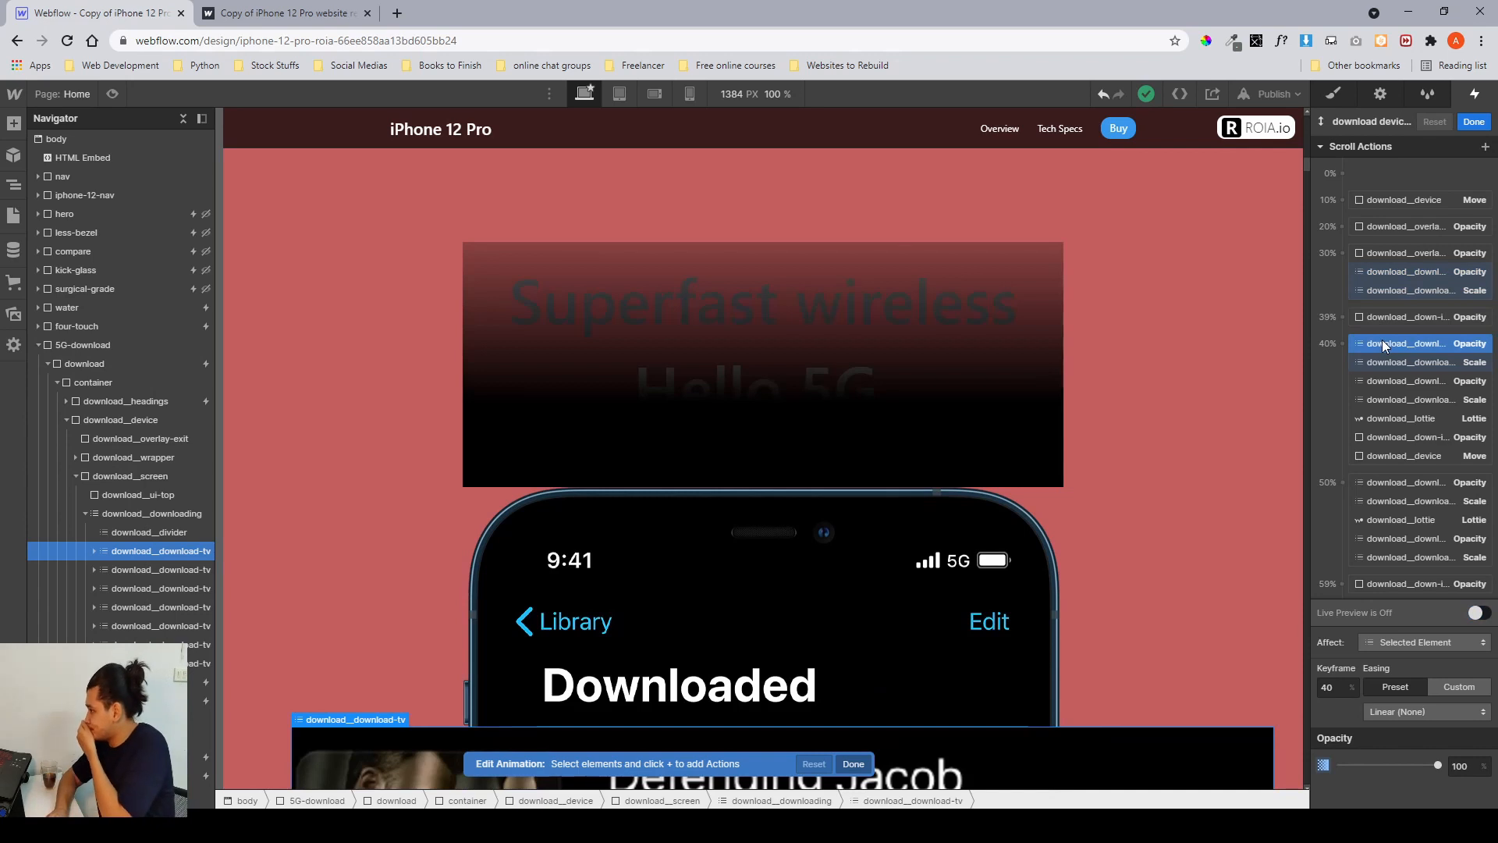
pyautogui.scroll(-2, 1176, 411)
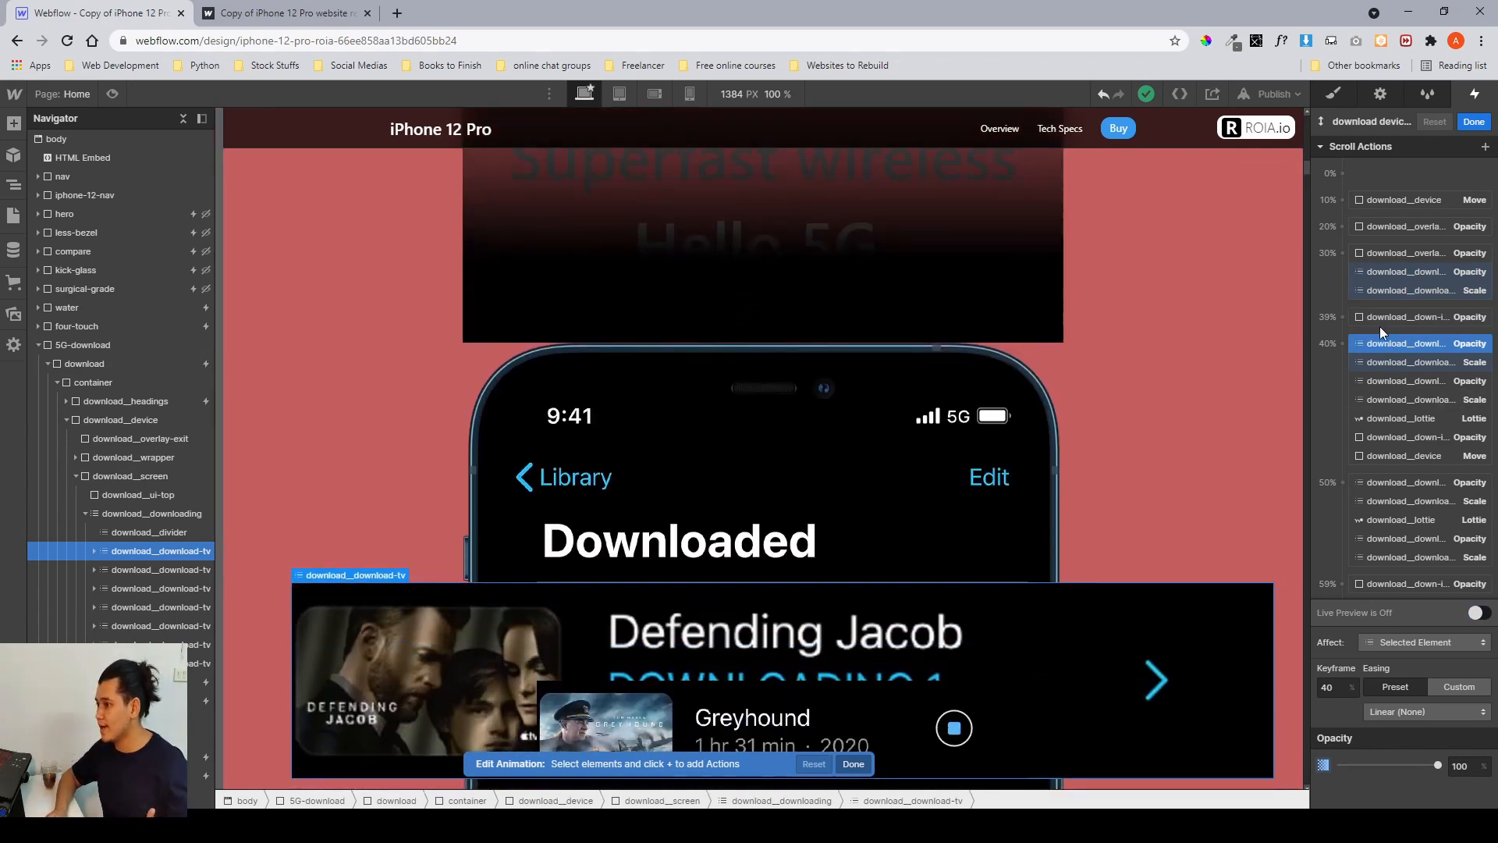
pyautogui.click(1381, 292)
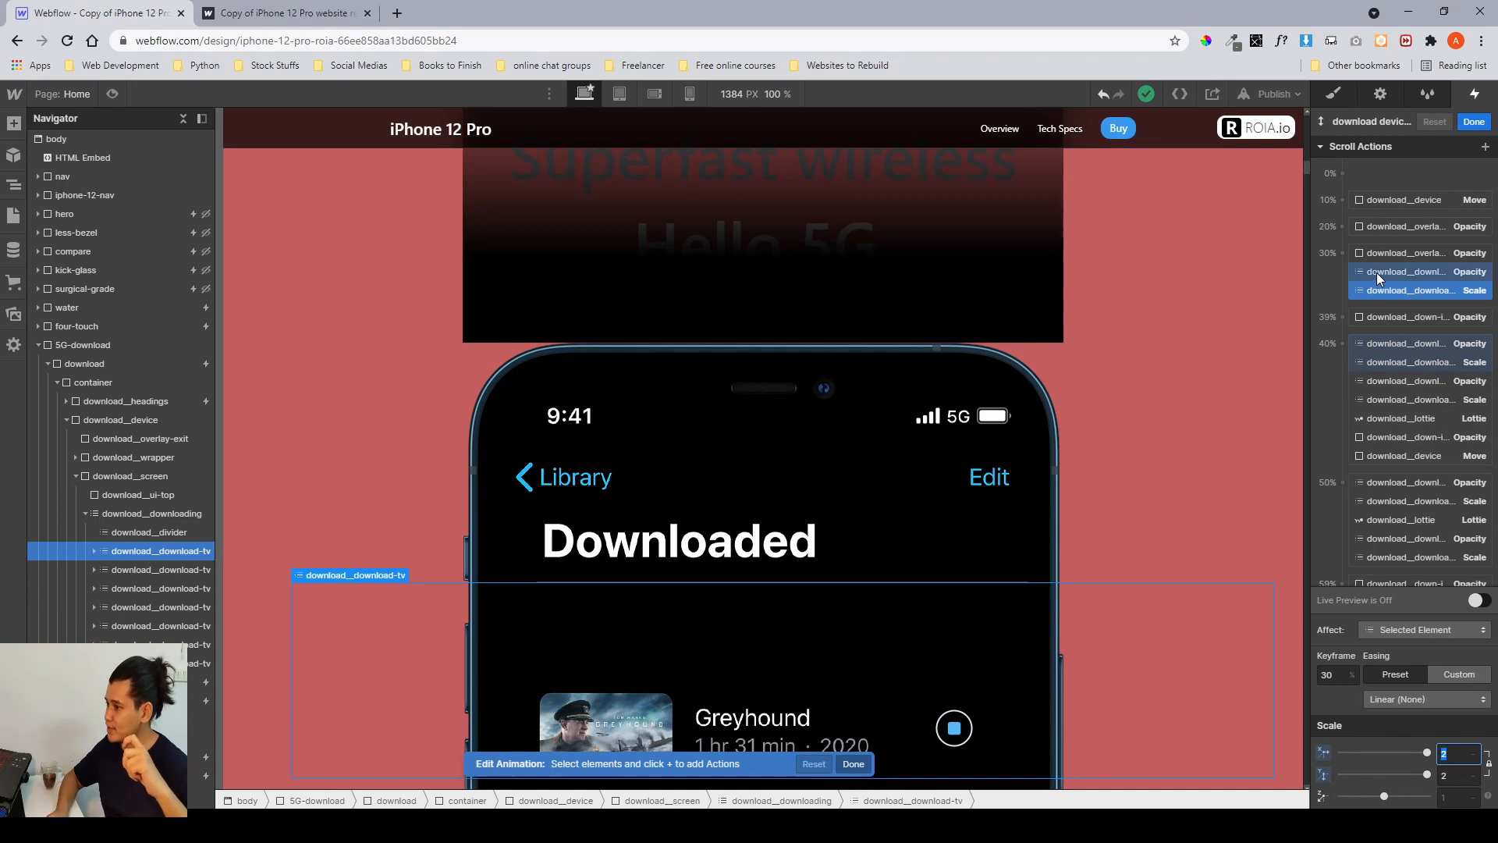
pyautogui.click(1381, 355)
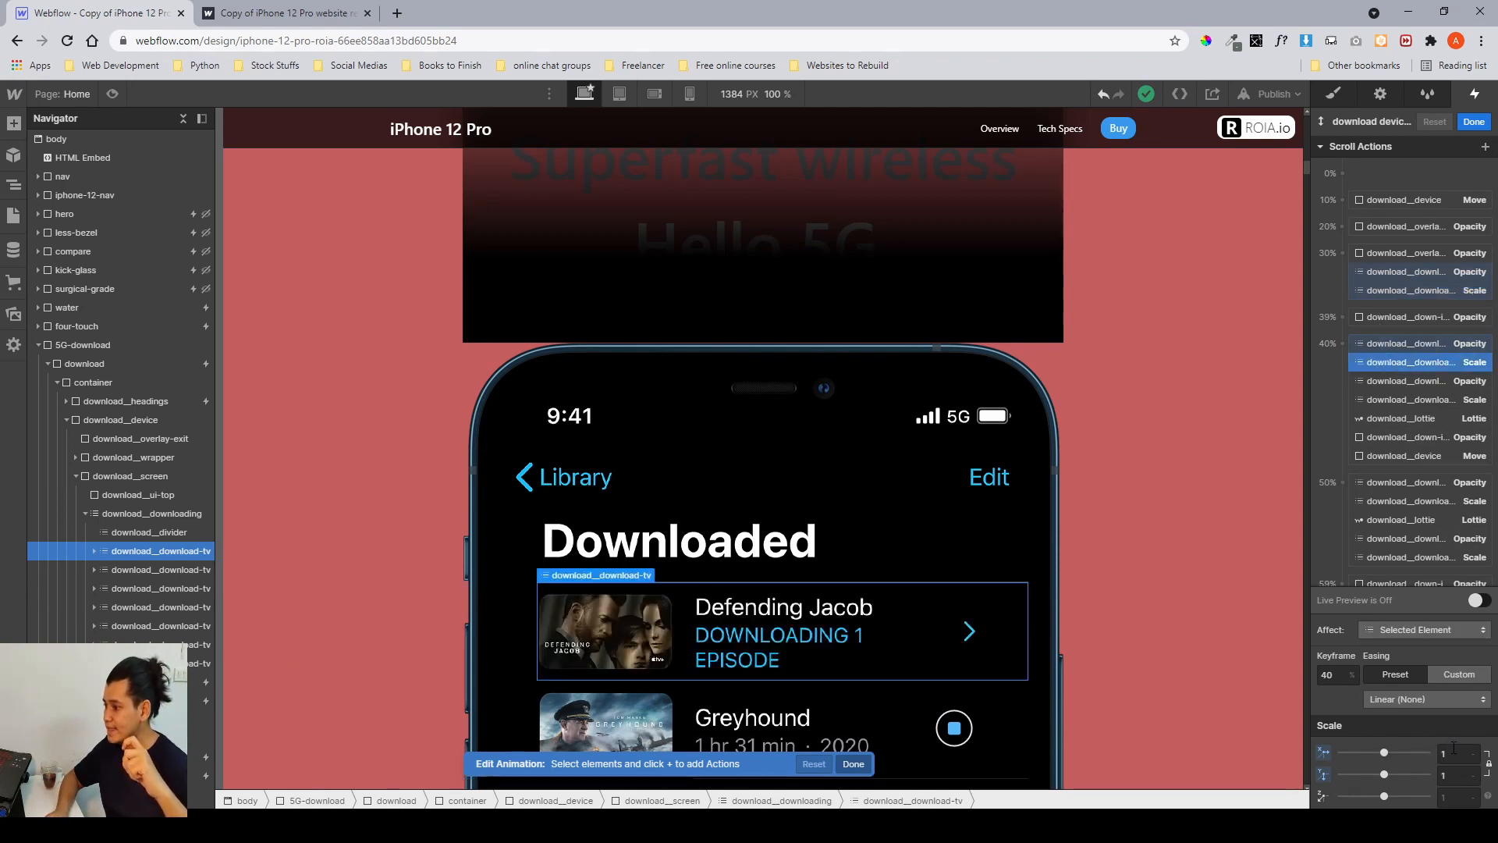
pyautogui.click(1450, 753)
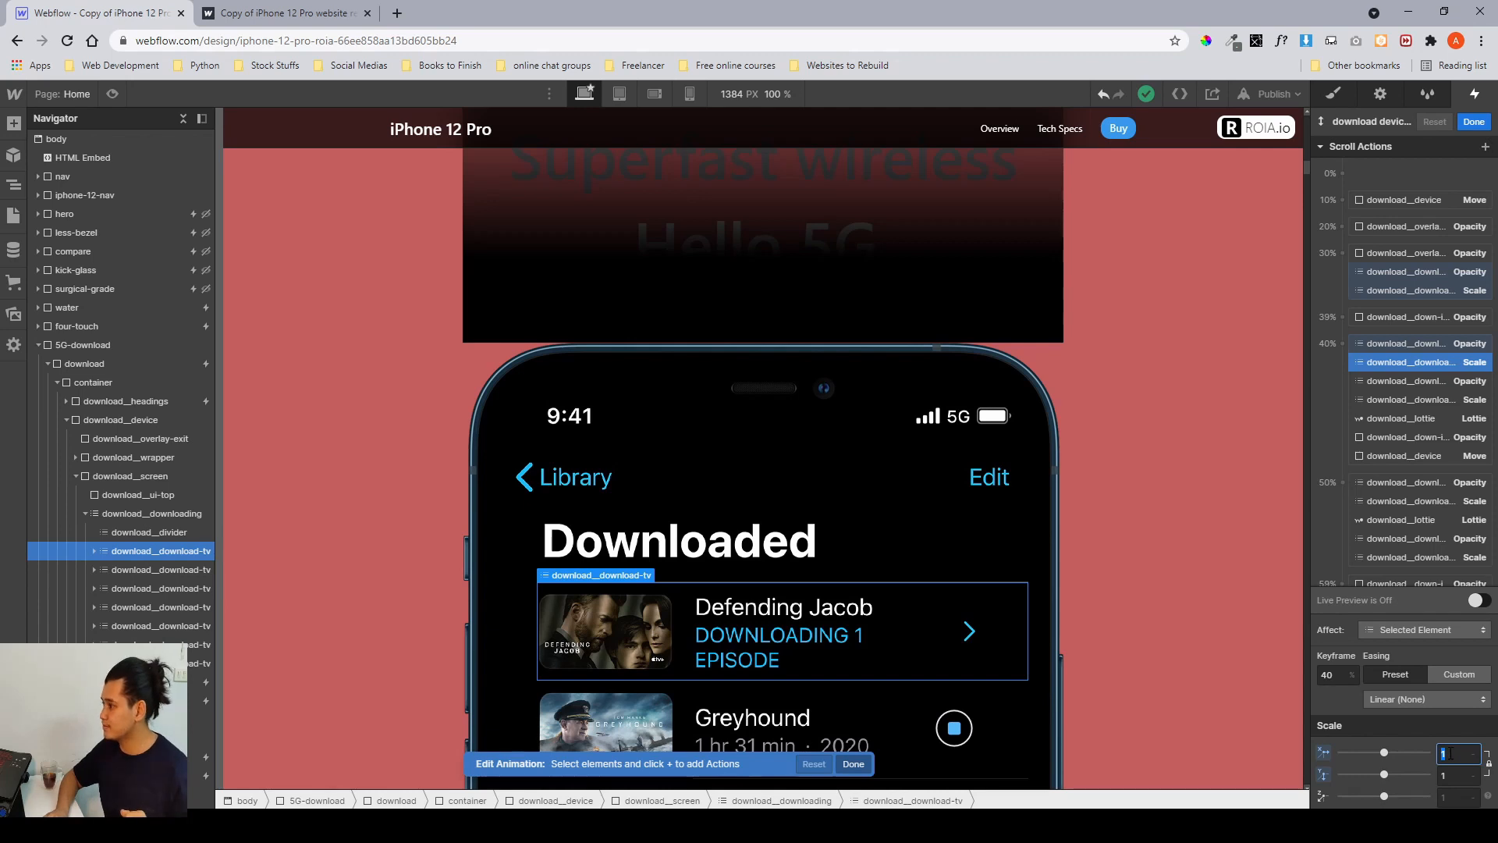
pyautogui.click(1403, 384)
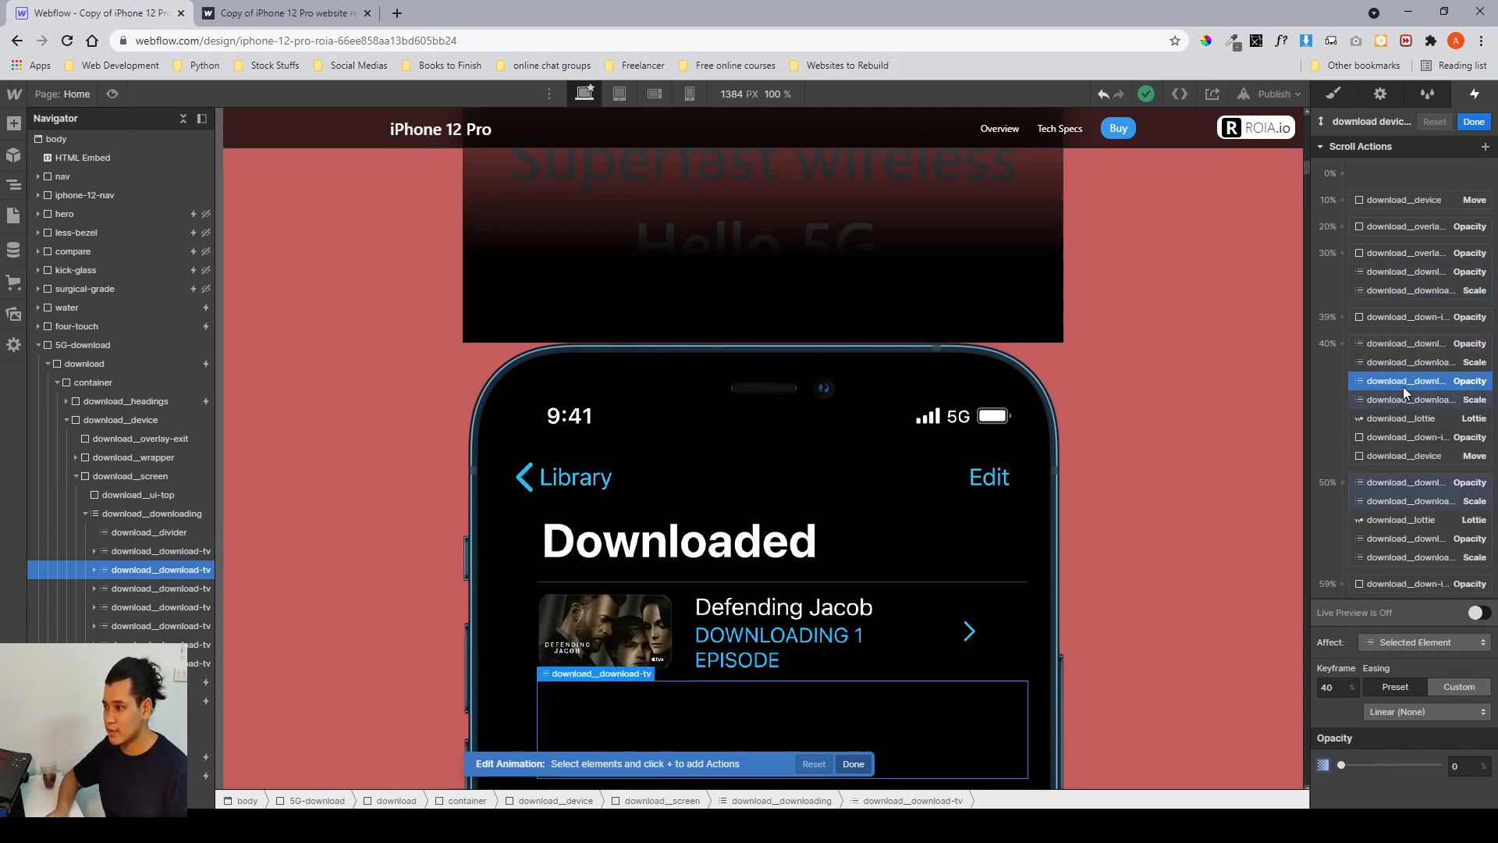
# Inspect the scroll actions of the following download__download-tv rows, then close the animation editor and trigger.
pyautogui.scroll(-1, 1401, 383)
pyautogui.scroll(-1, 1401, 382)
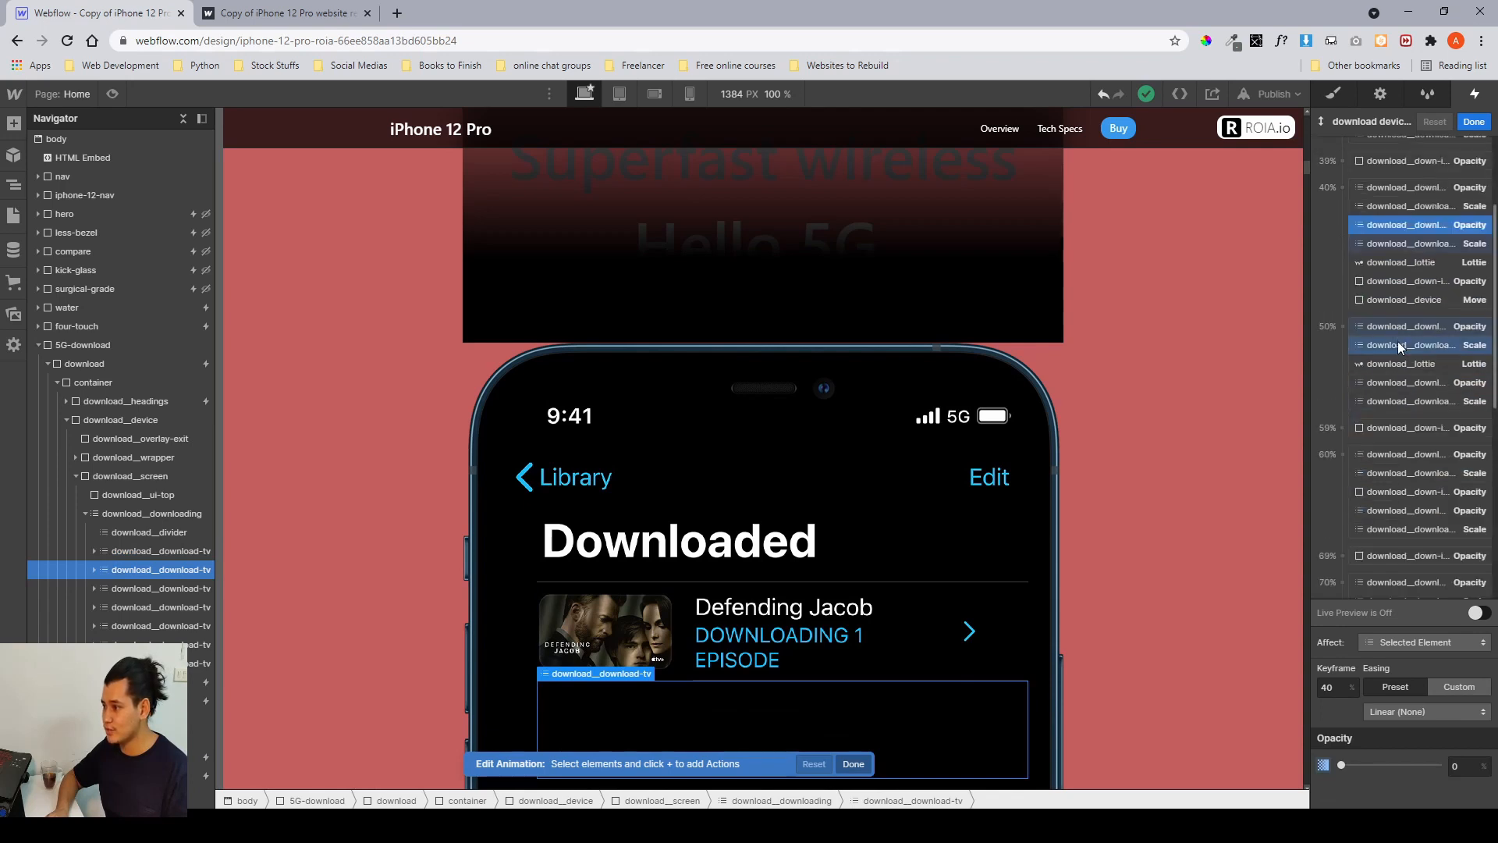
pyautogui.click(156, 591)
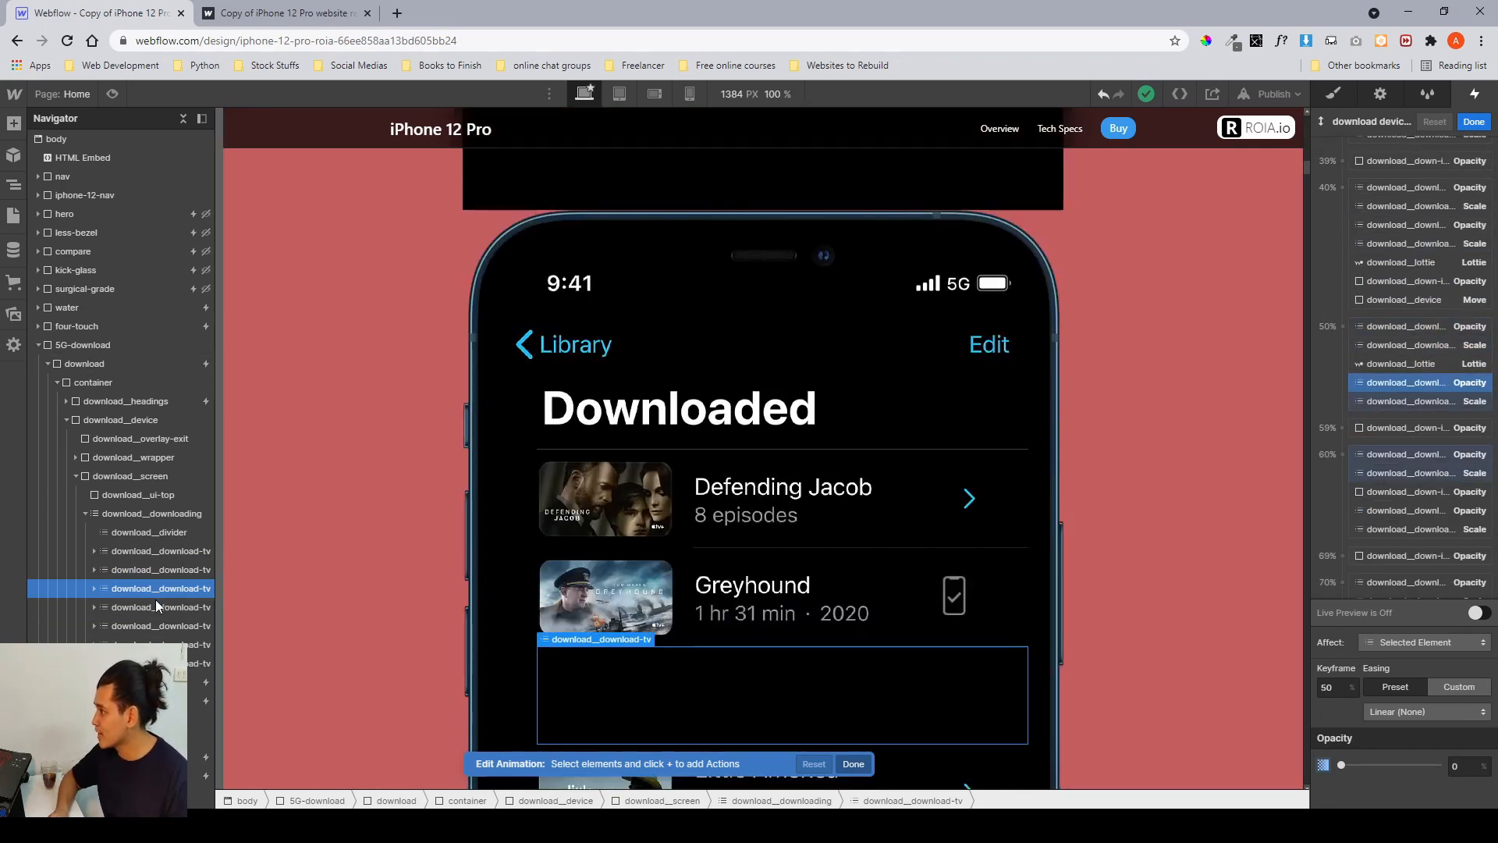
pyautogui.click(156, 602)
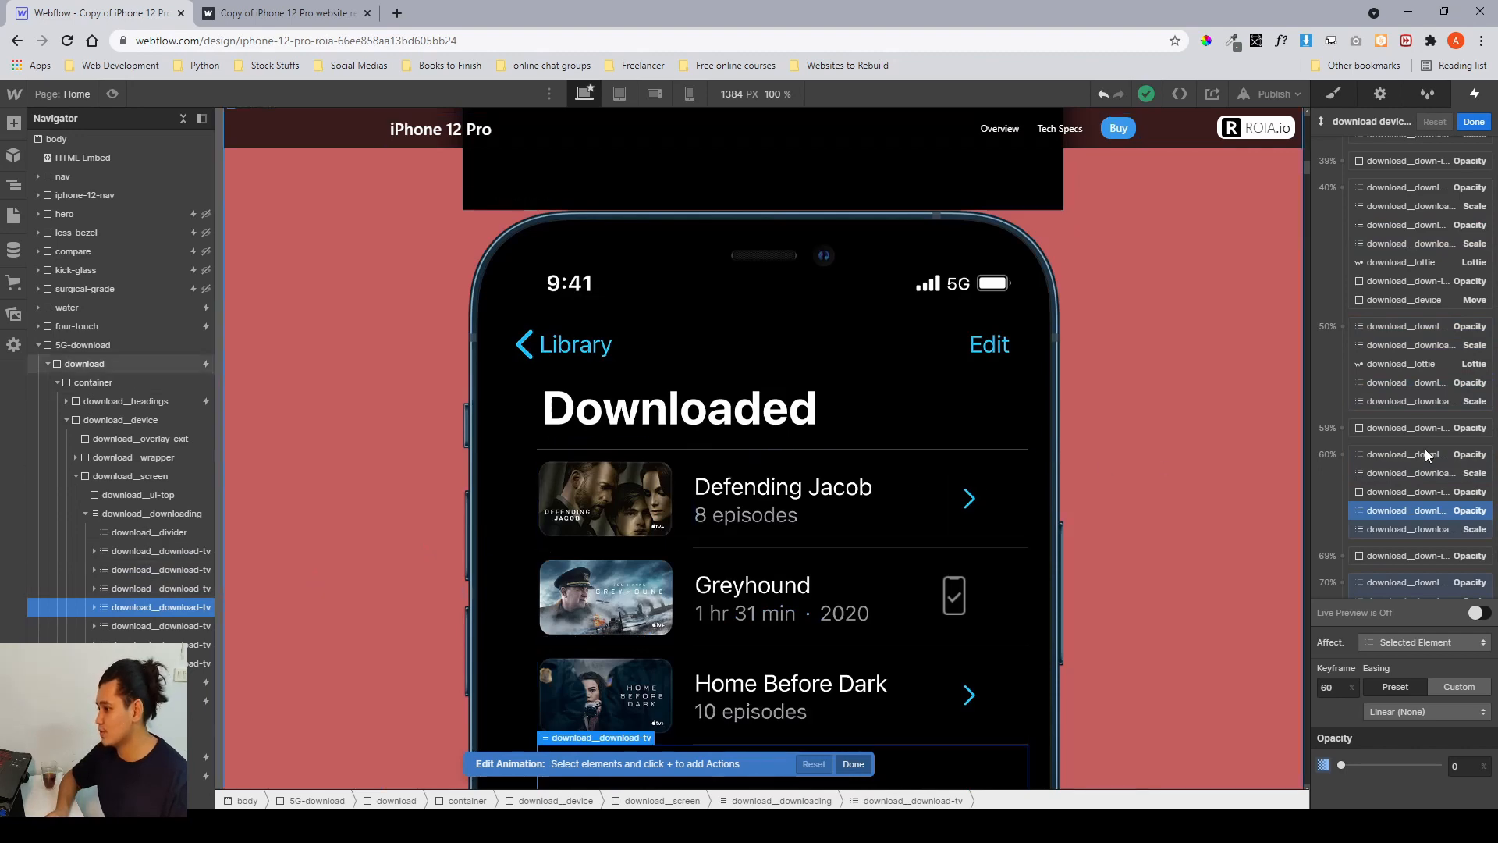
pyautogui.click(1404, 510)
pyautogui.scroll(-2, 1406, 414)
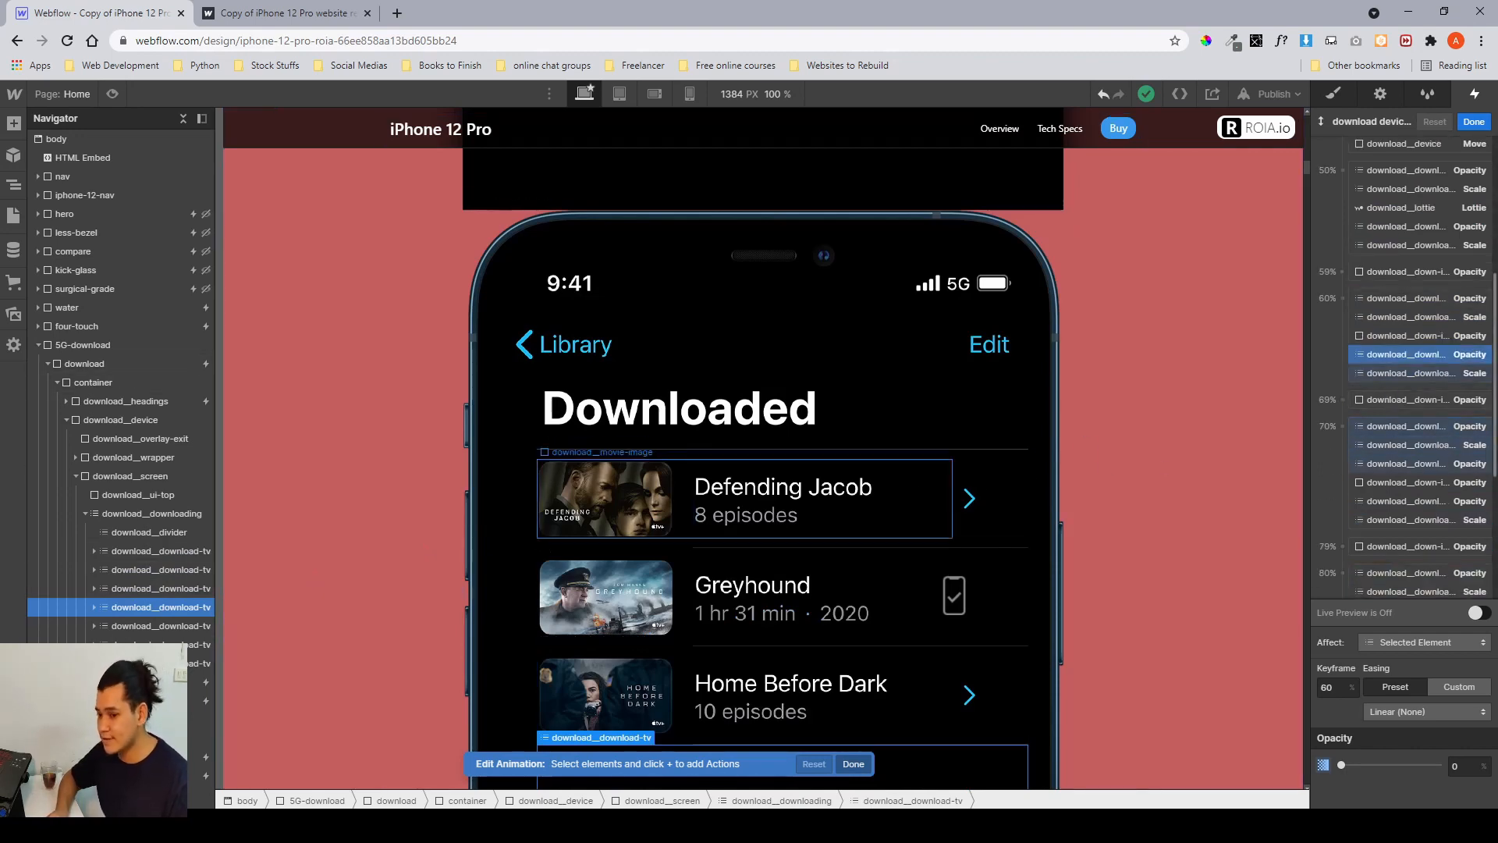
pyautogui.click(129, 626)
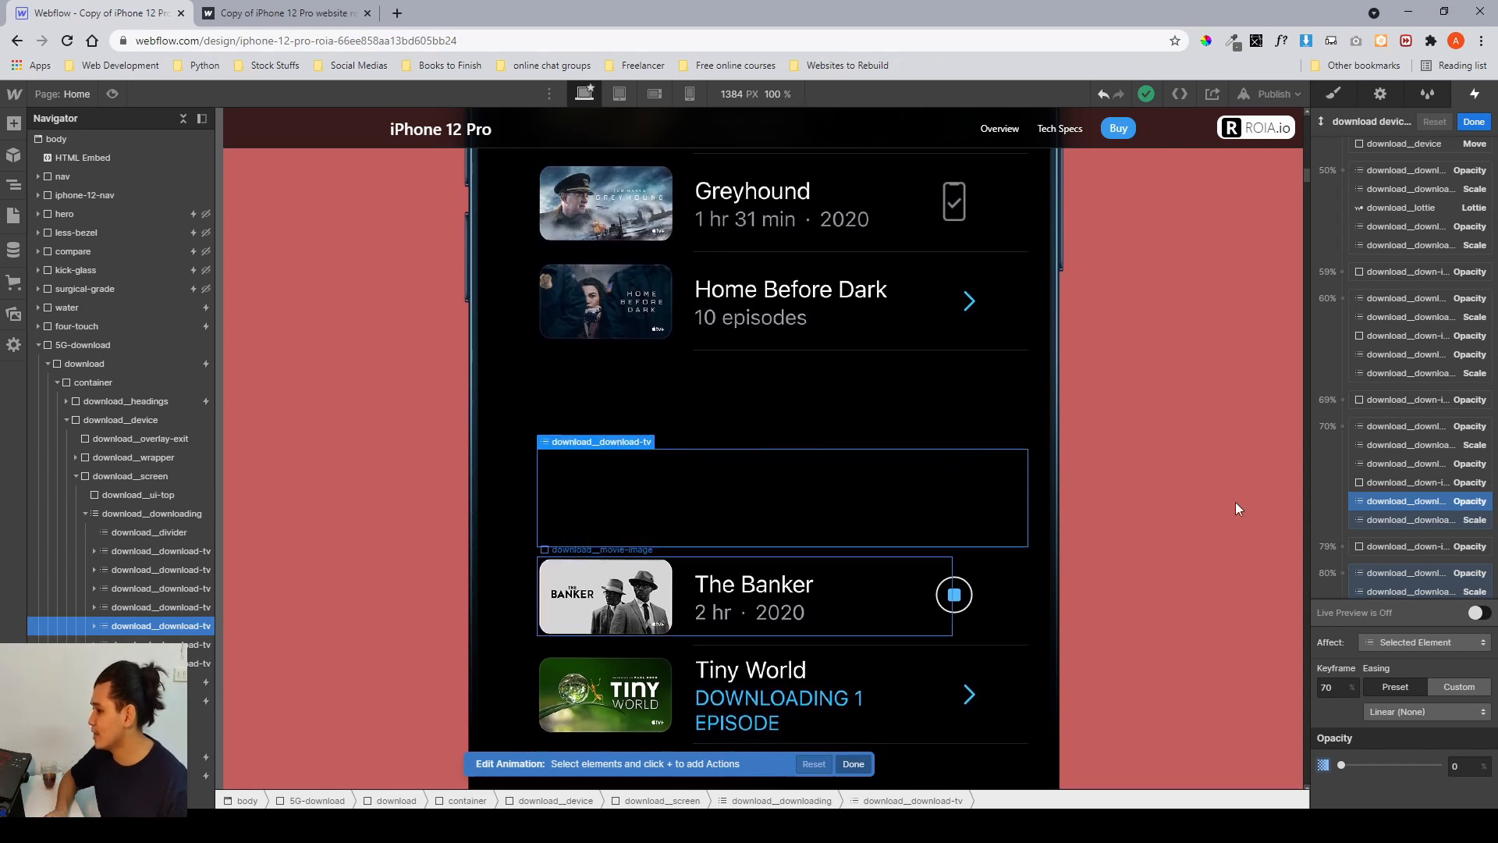
pyautogui.scroll(-3, 1328, 477)
pyautogui.scroll(-1, 1382, 507)
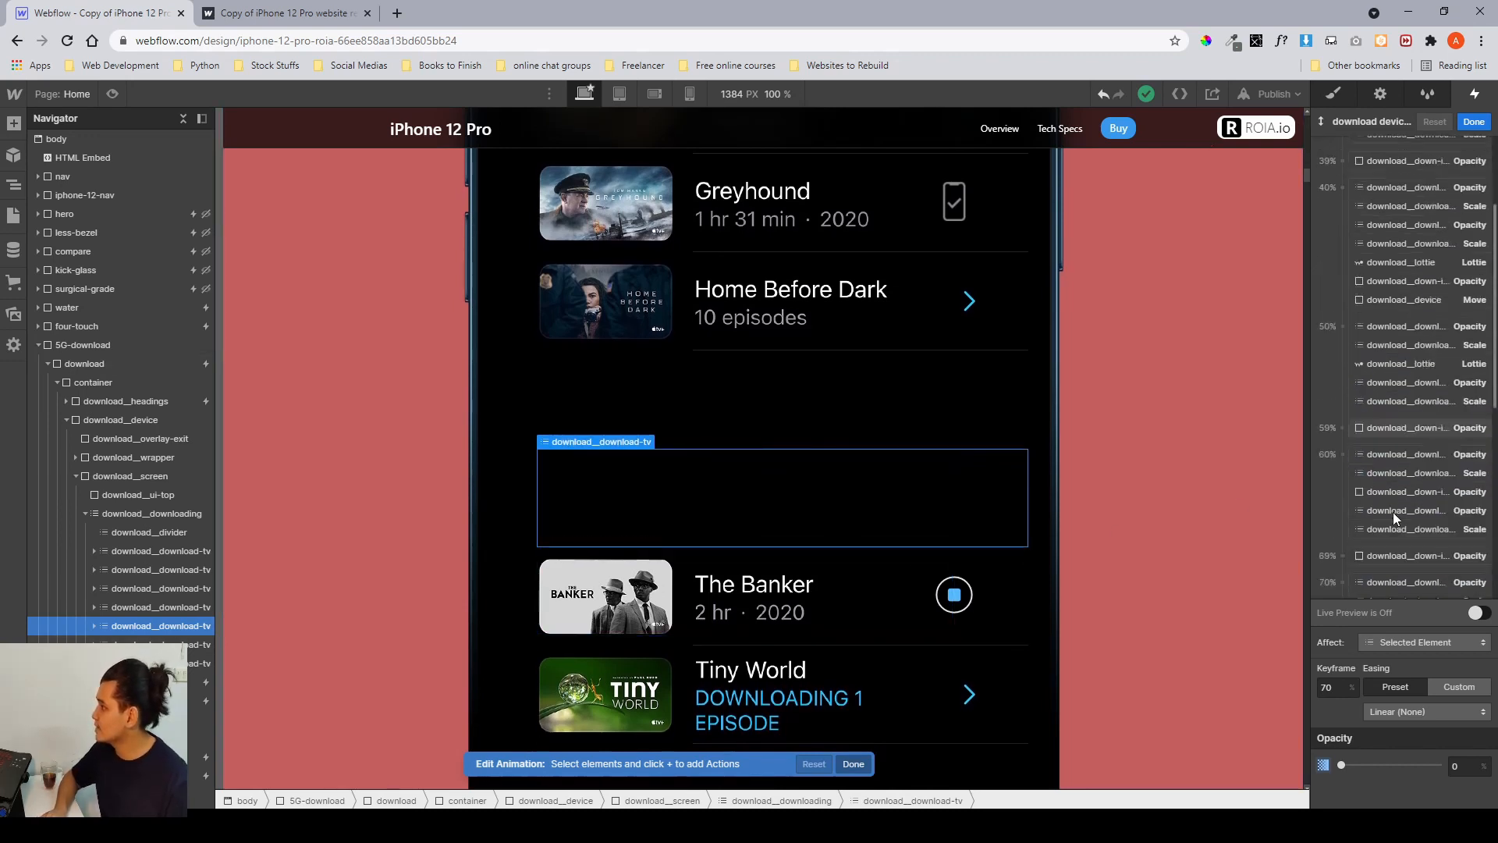
pyautogui.scroll(1, 1393, 512)
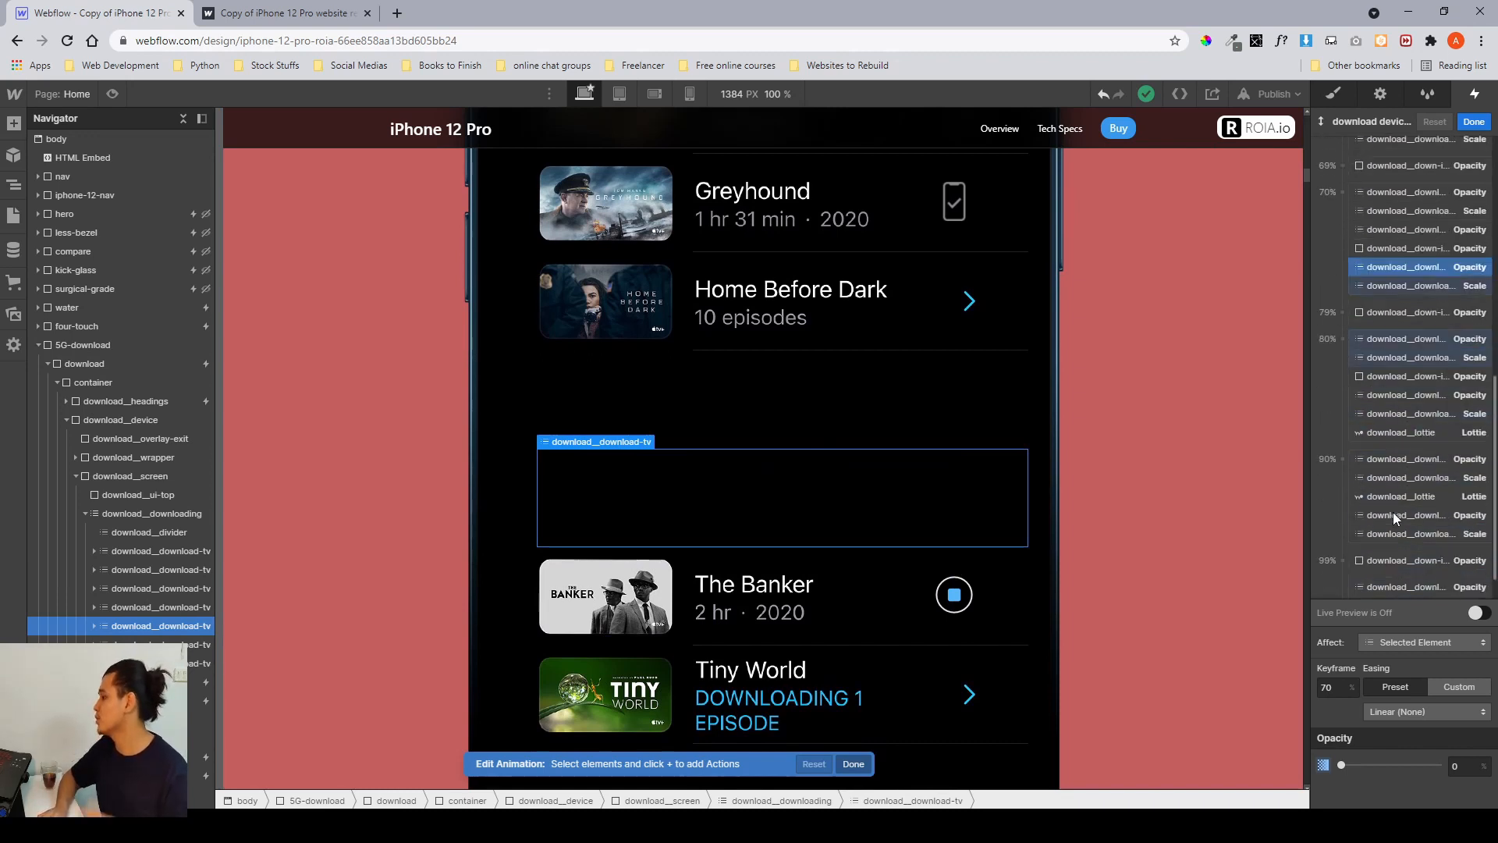
pyautogui.scroll(-1, 1393, 512)
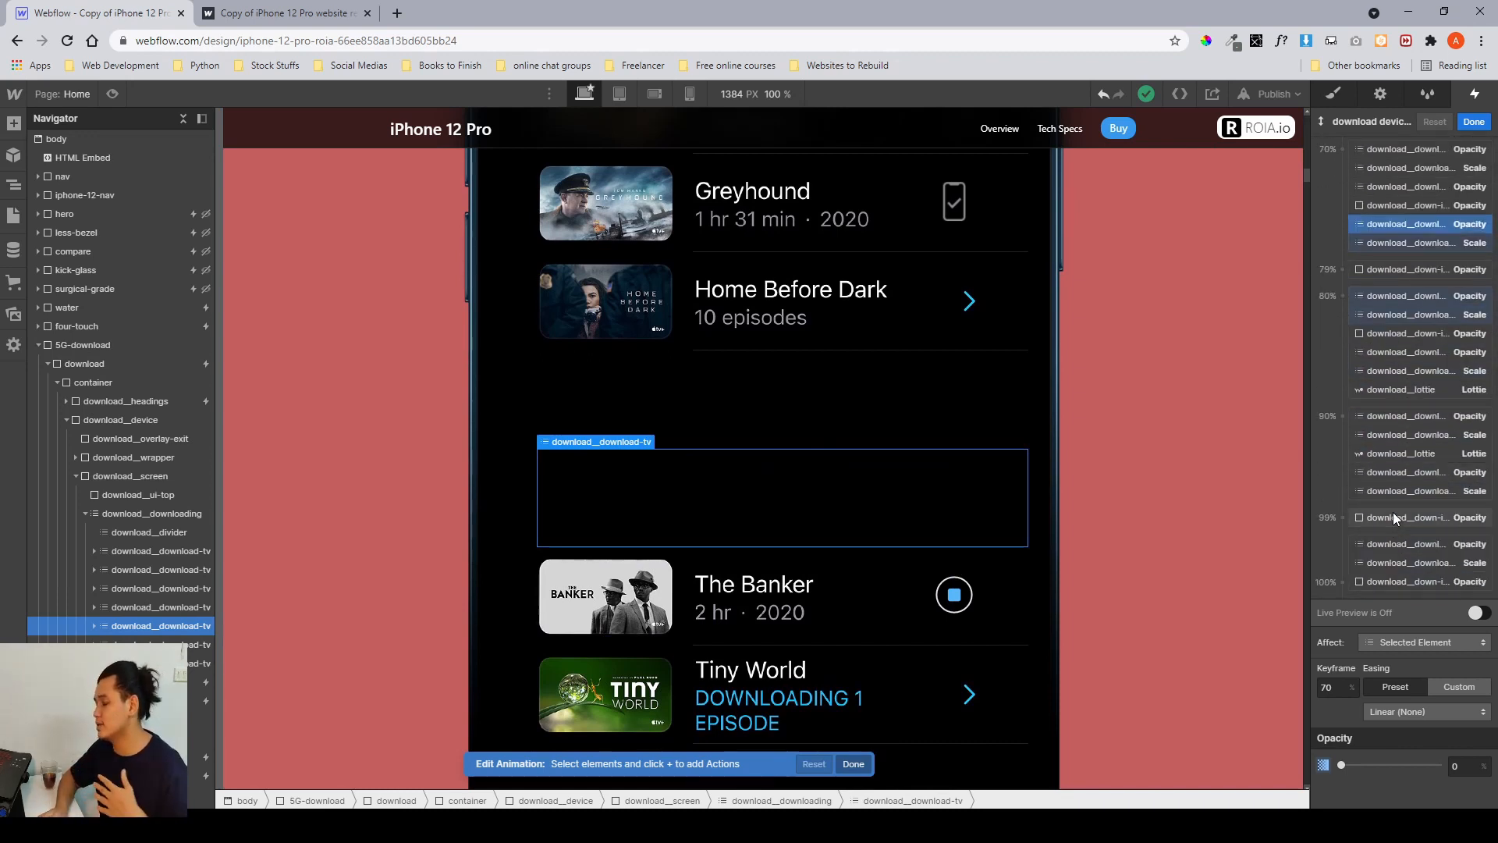
pyautogui.scroll(10, 1393, 512)
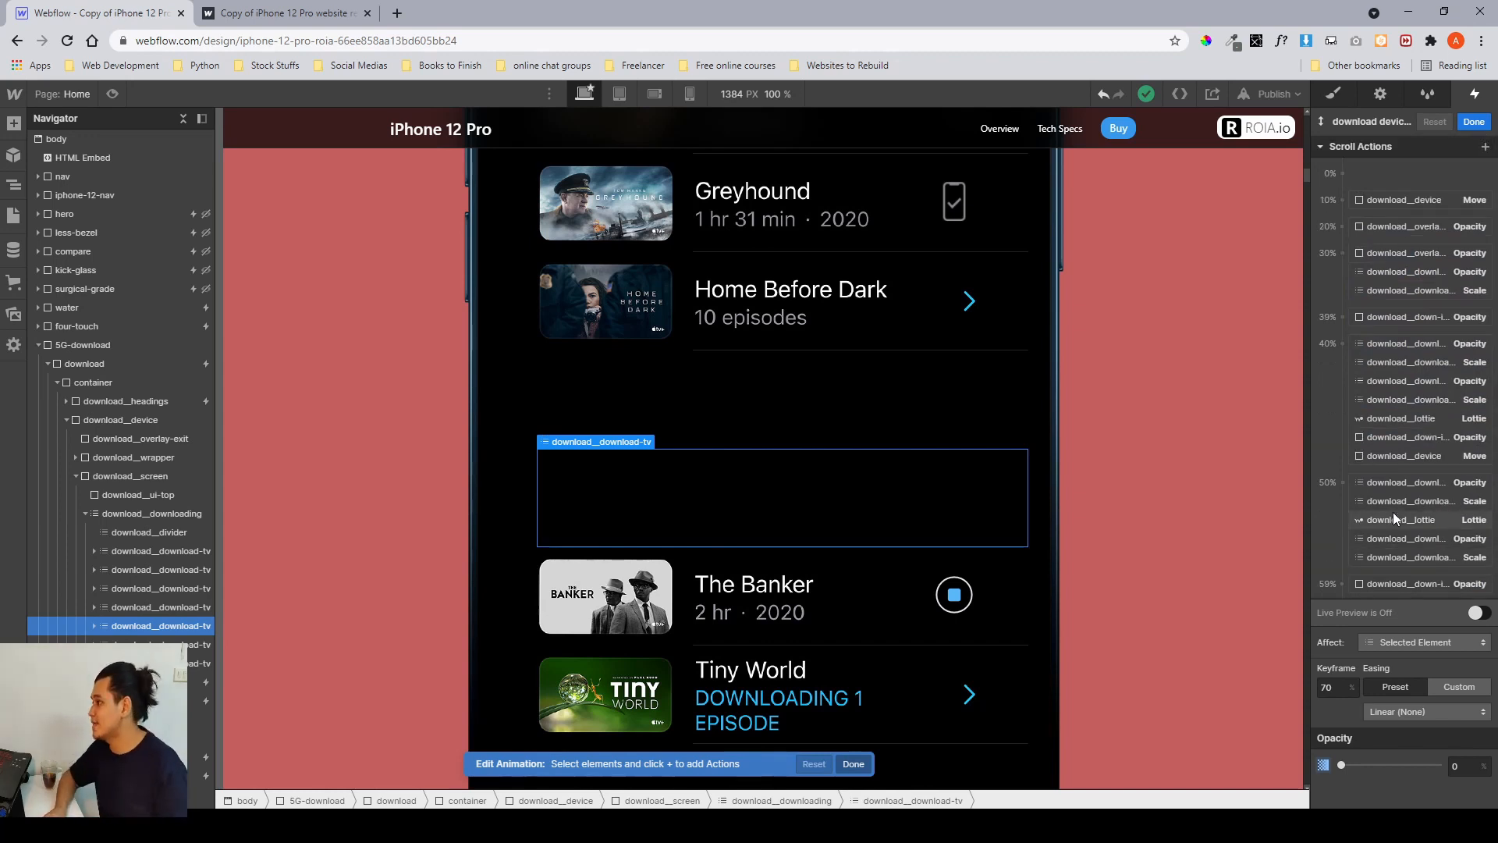
pyautogui.click(1474, 124)
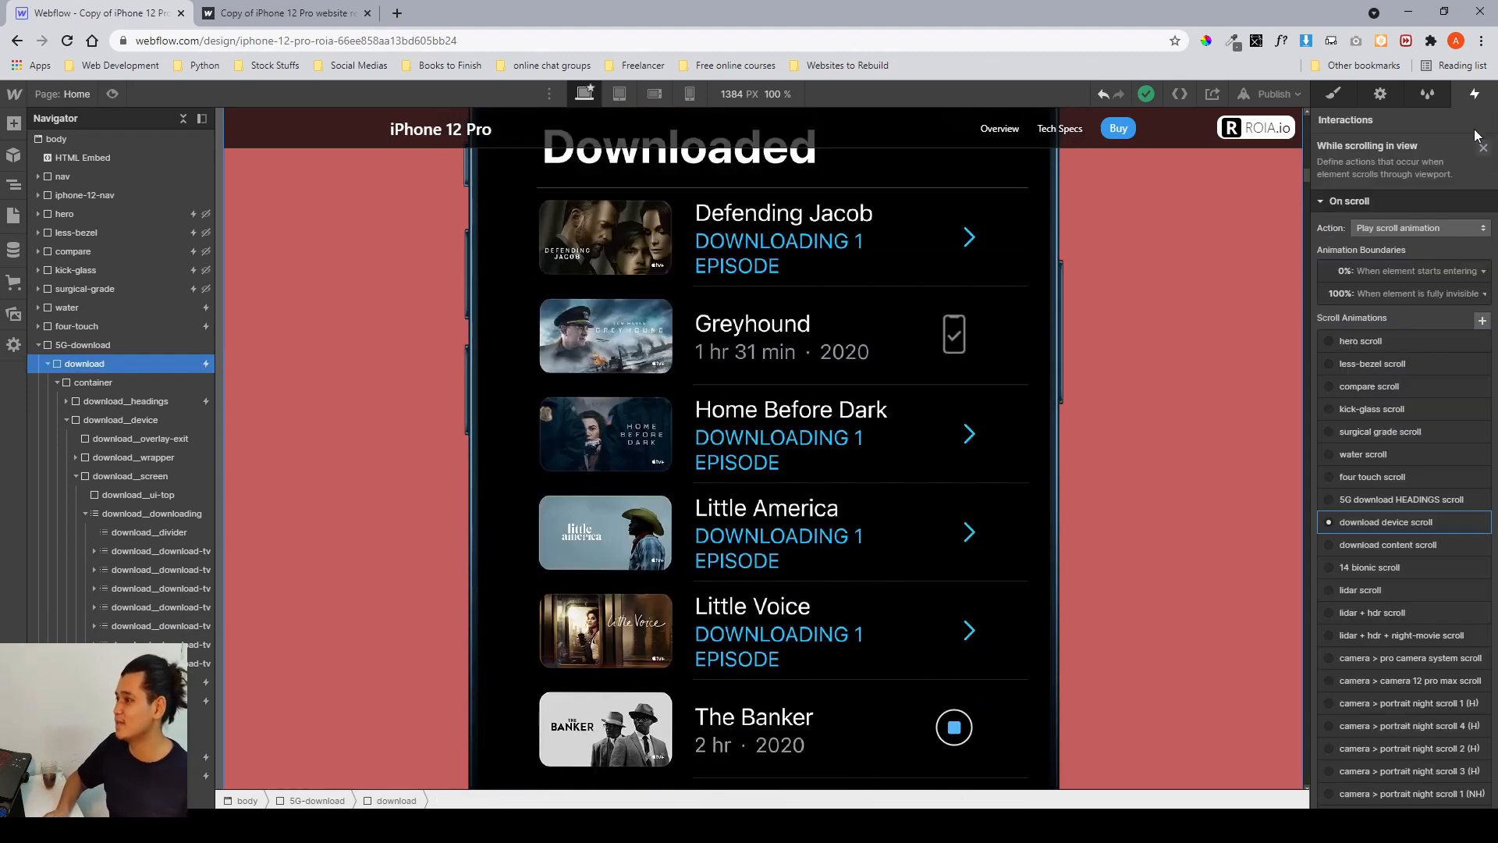
pyautogui.click(1484, 148)
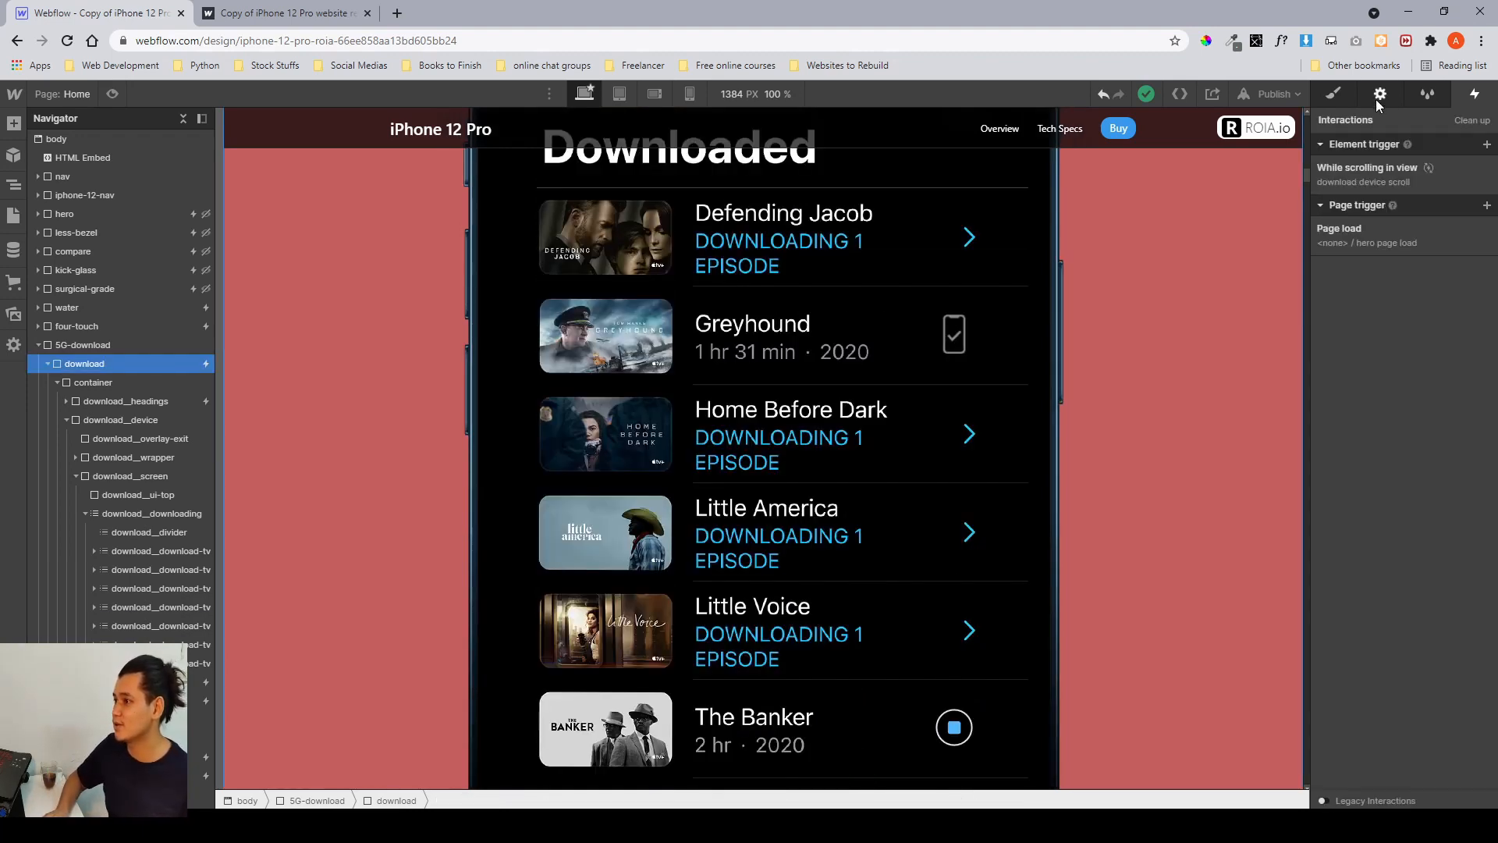
# Switch to the published site and scroll down through the download section to watch the movie rows animate in, then return to the Designer.
pyautogui.click(1334, 95)
pyautogui.scroll(5, 1010, 367)
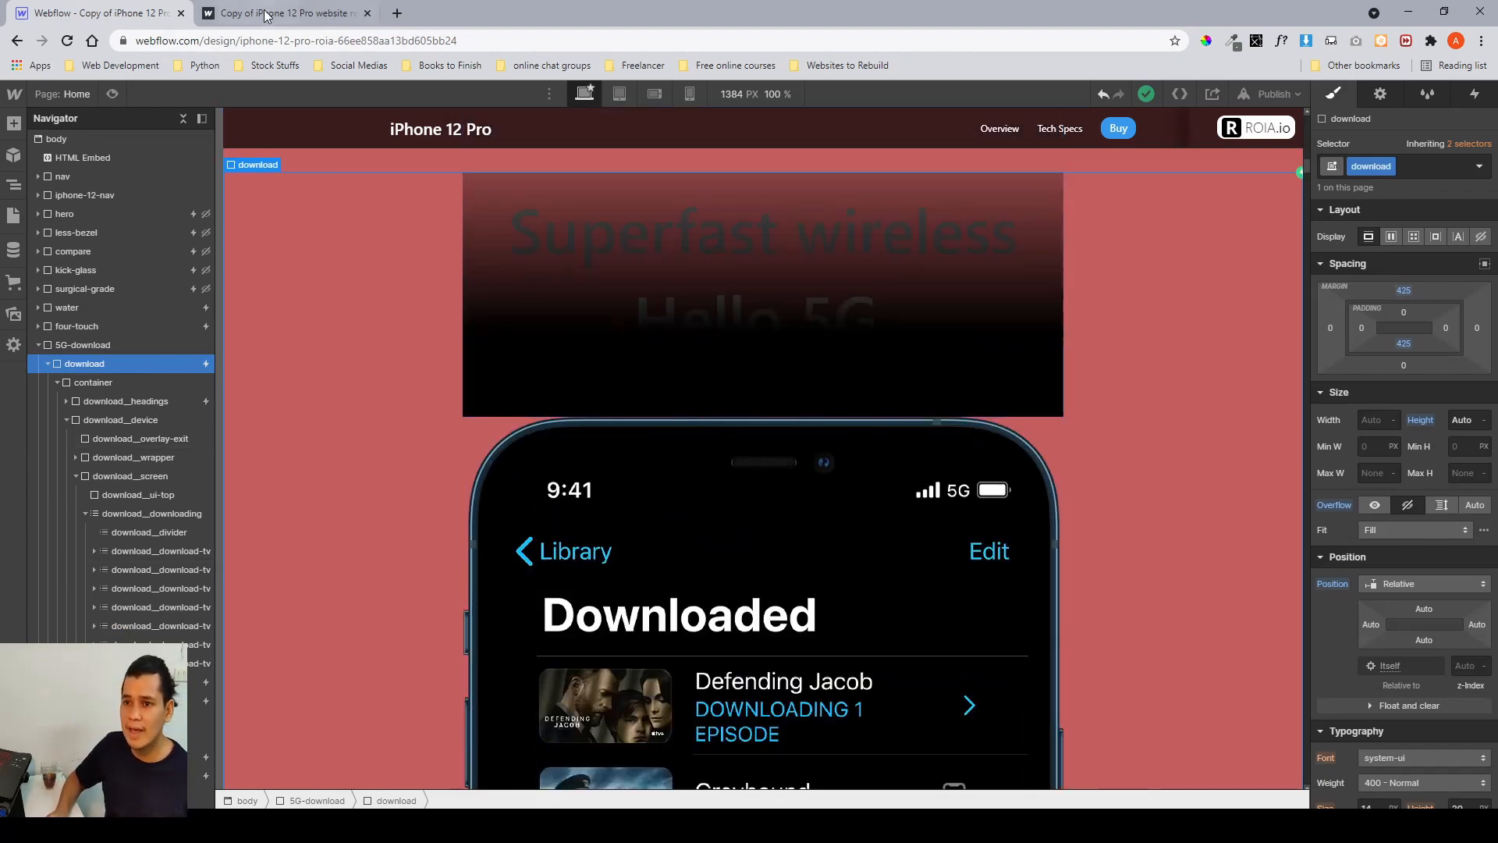
pyautogui.click(265, 14)
pyautogui.scroll(10, 636, 361)
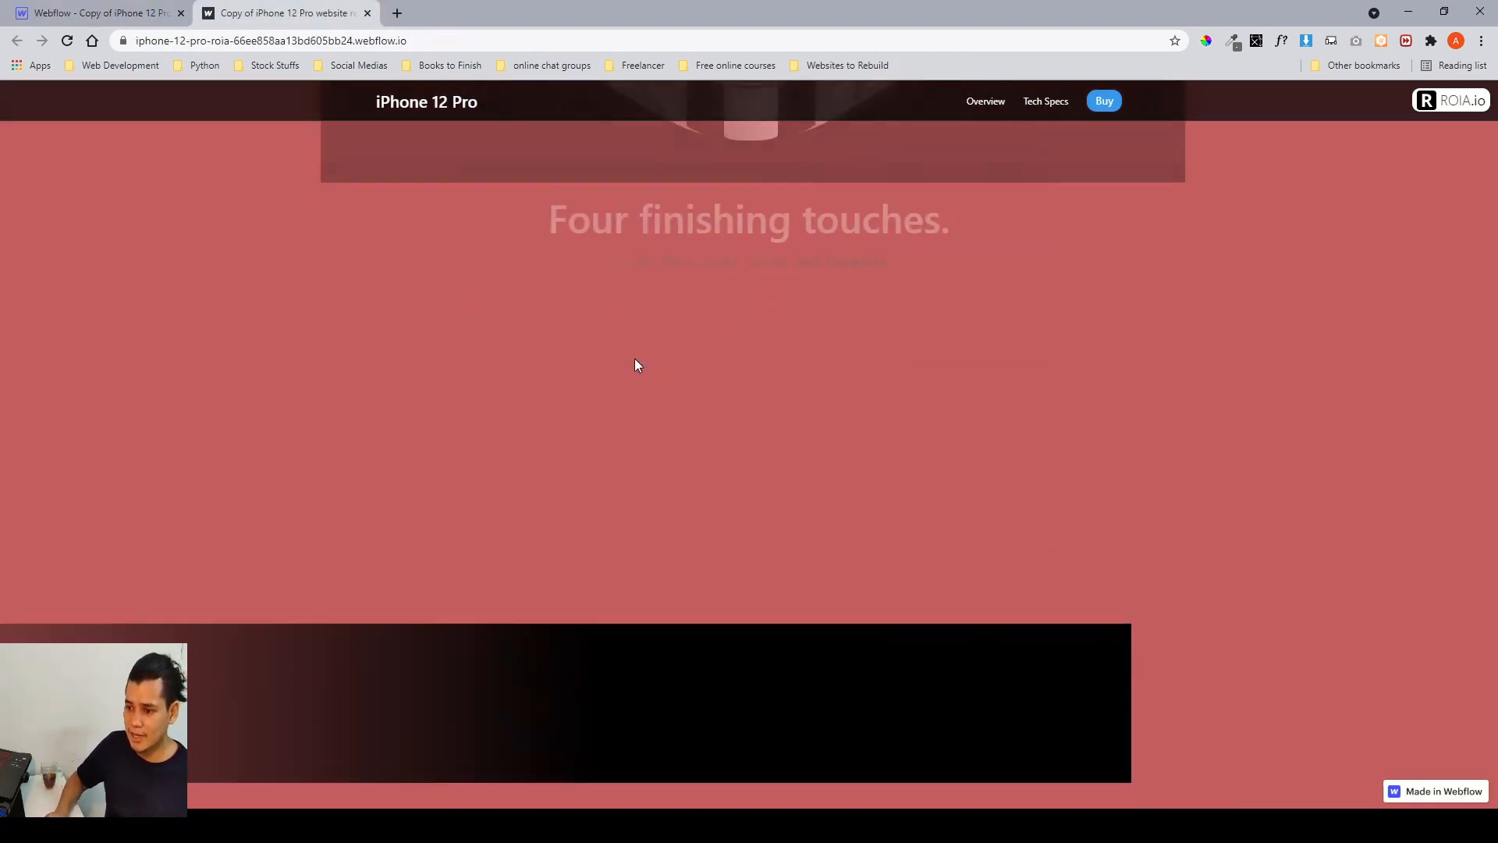
pyautogui.scroll(1, 637, 364)
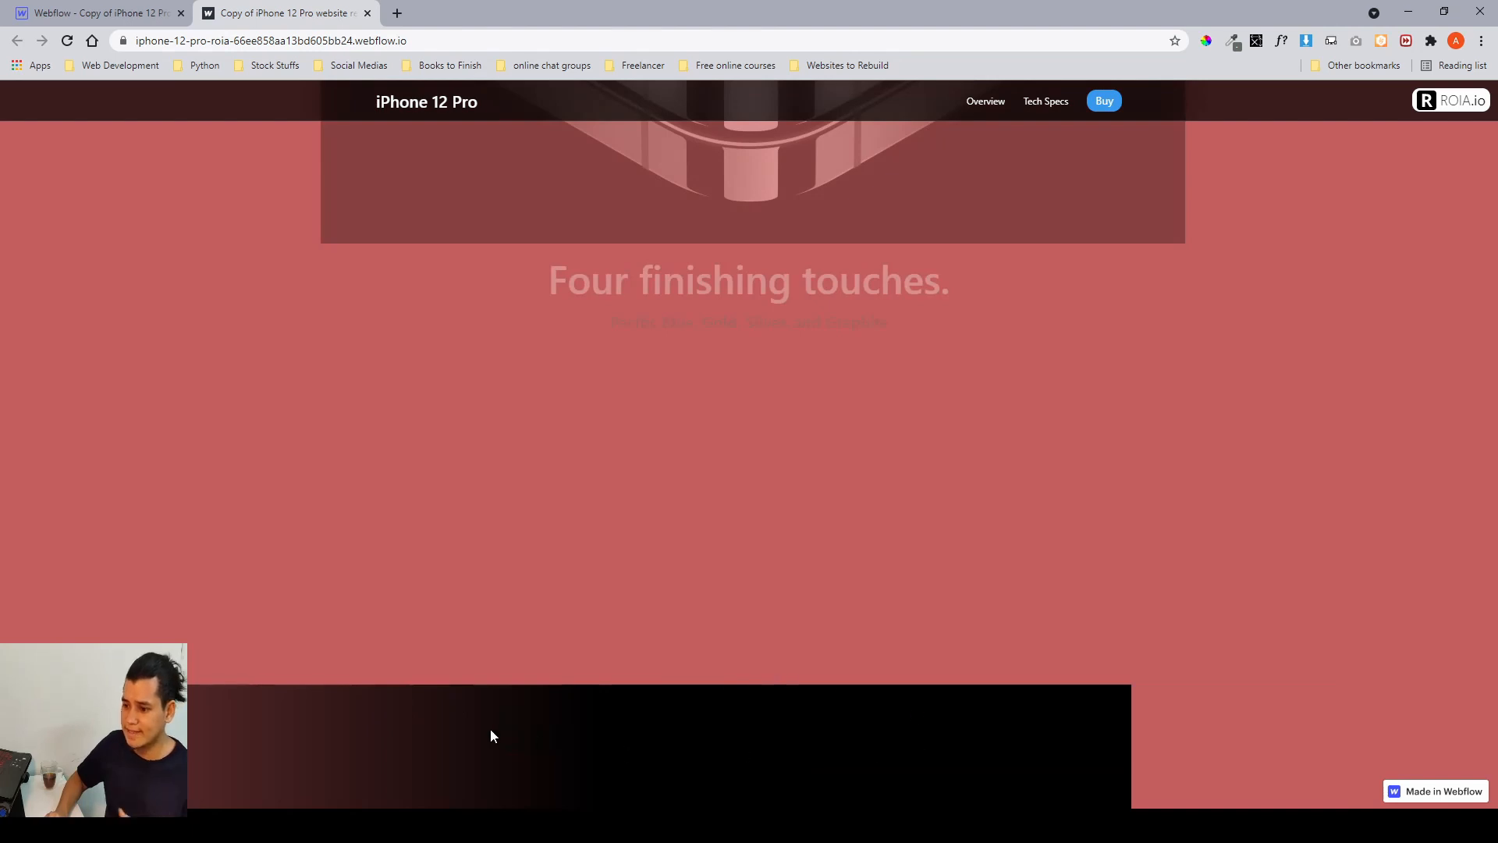
pyautogui.scroll(-5, 490, 730)
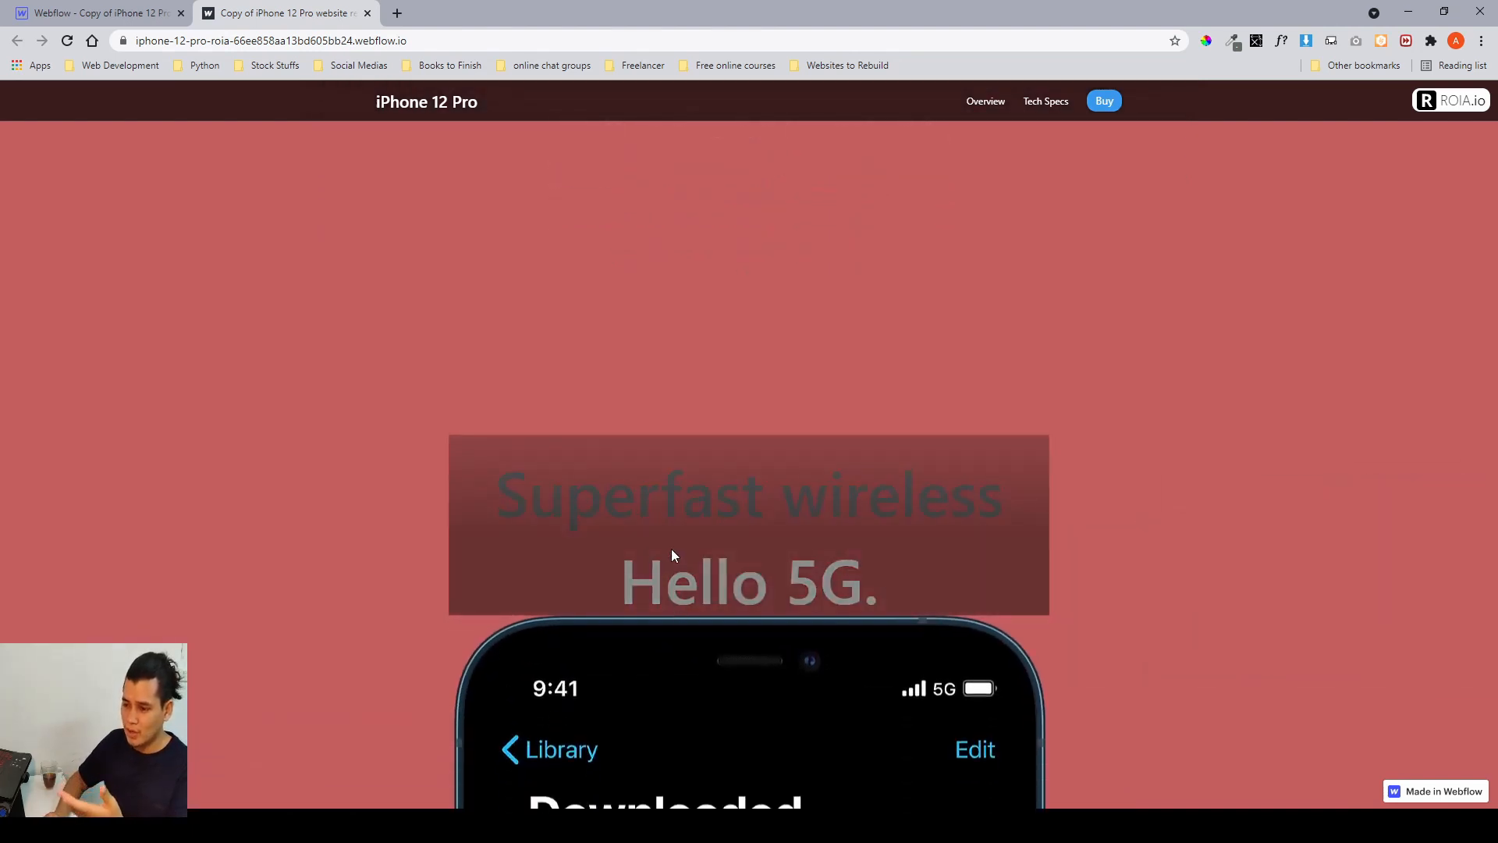
pyautogui.scroll(-4, 672, 549)
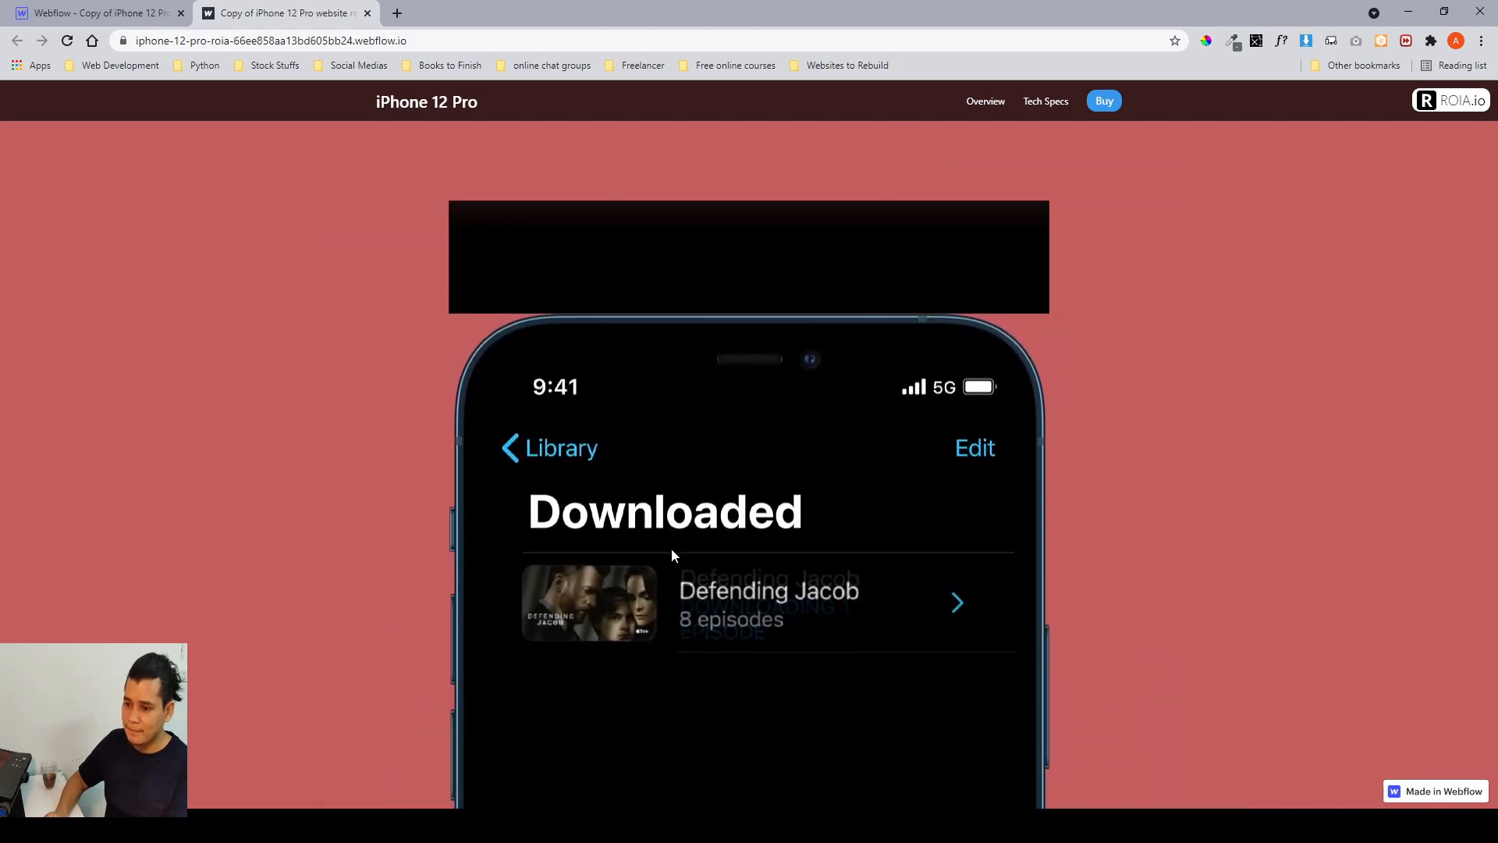
pyautogui.scroll(-2, 701, 634)
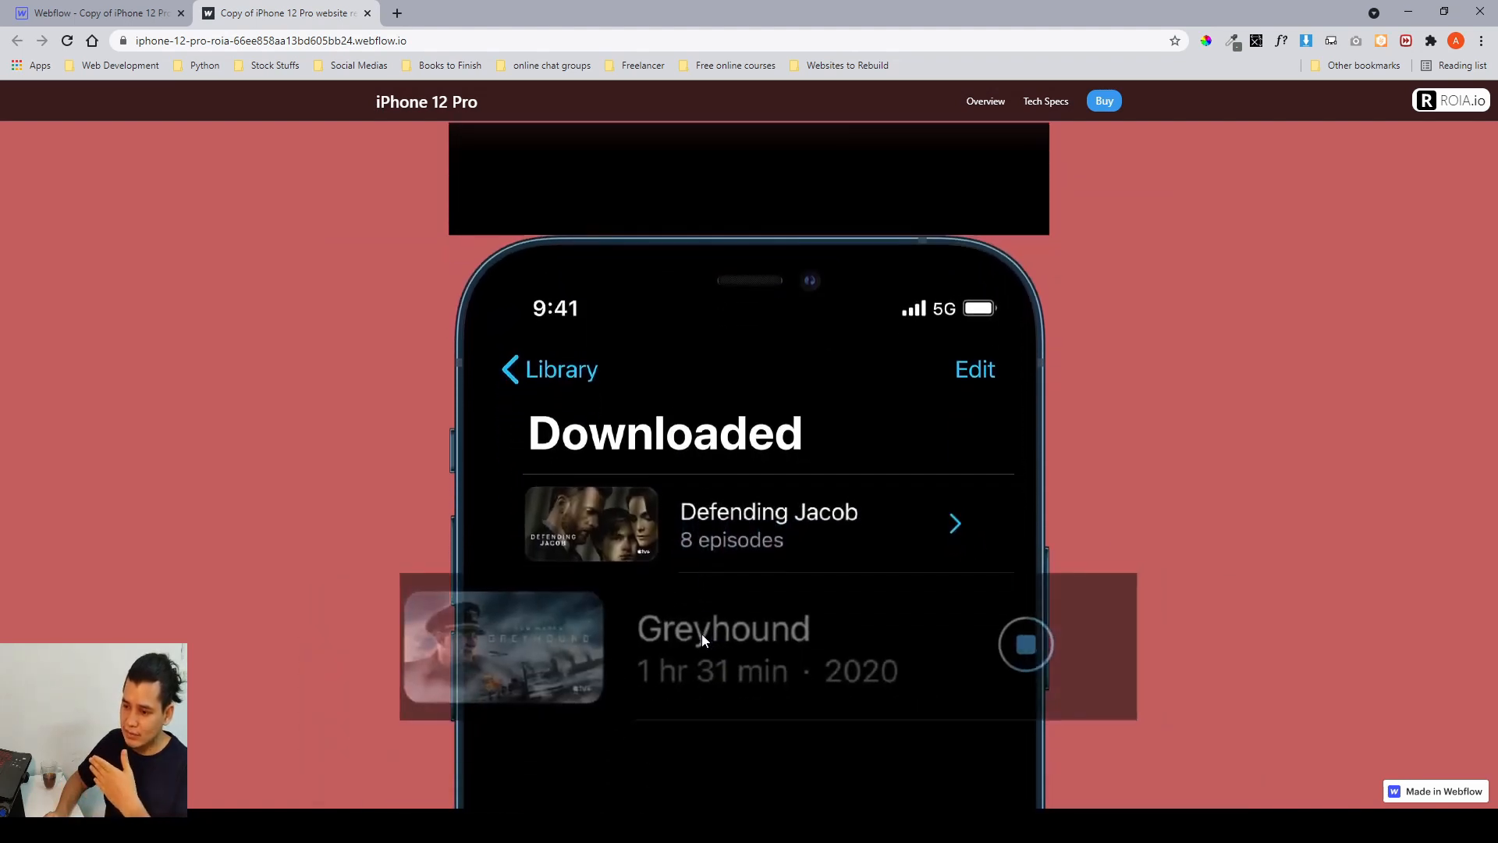
pyautogui.scroll(-1, 701, 634)
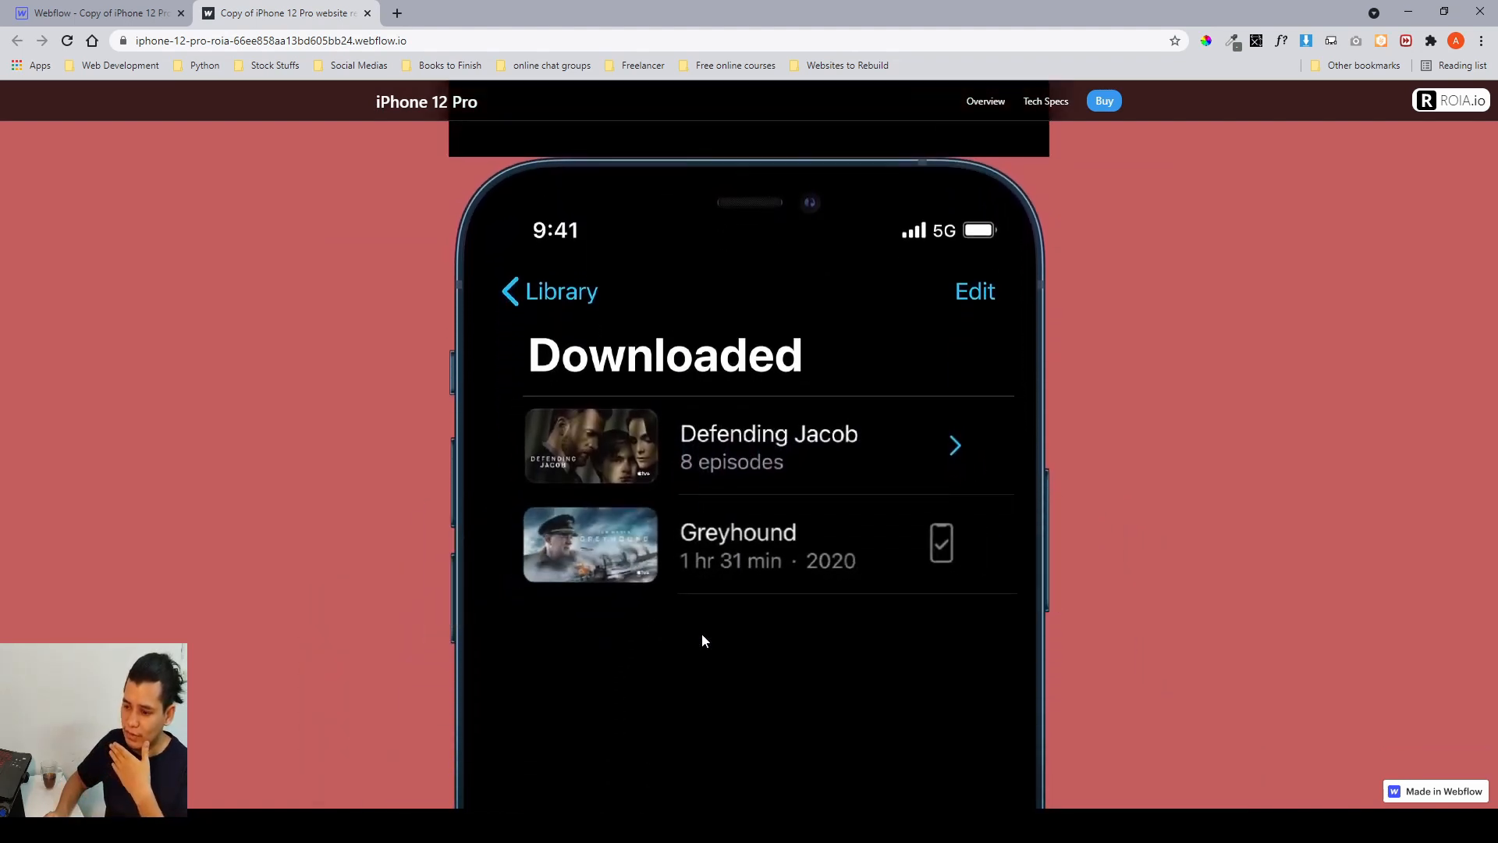
pyautogui.scroll(-1, 701, 634)
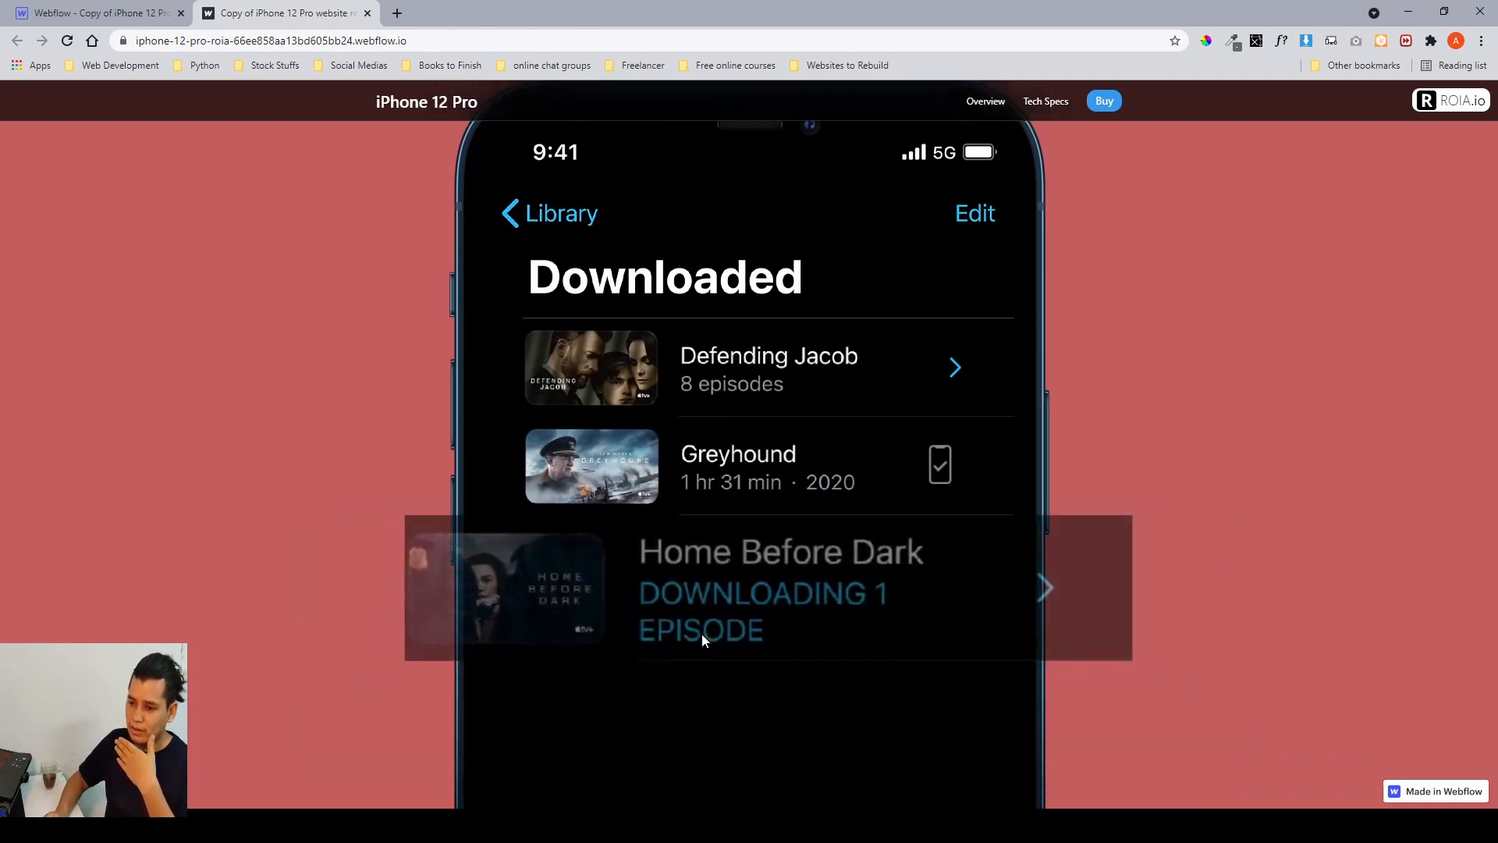
pyautogui.scroll(-2, 701, 633)
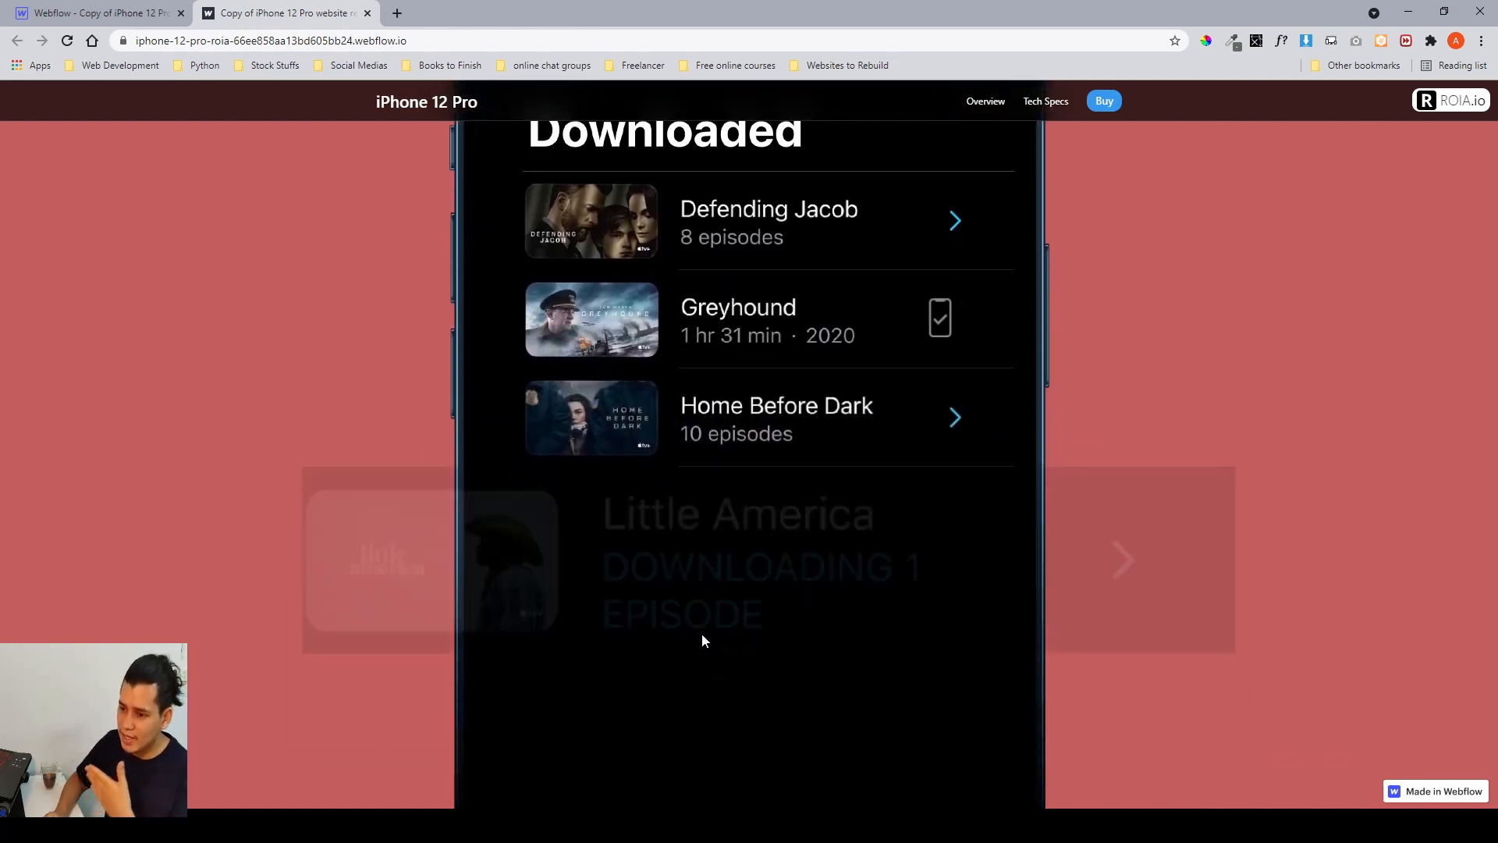
pyautogui.scroll(-4, 700, 633)
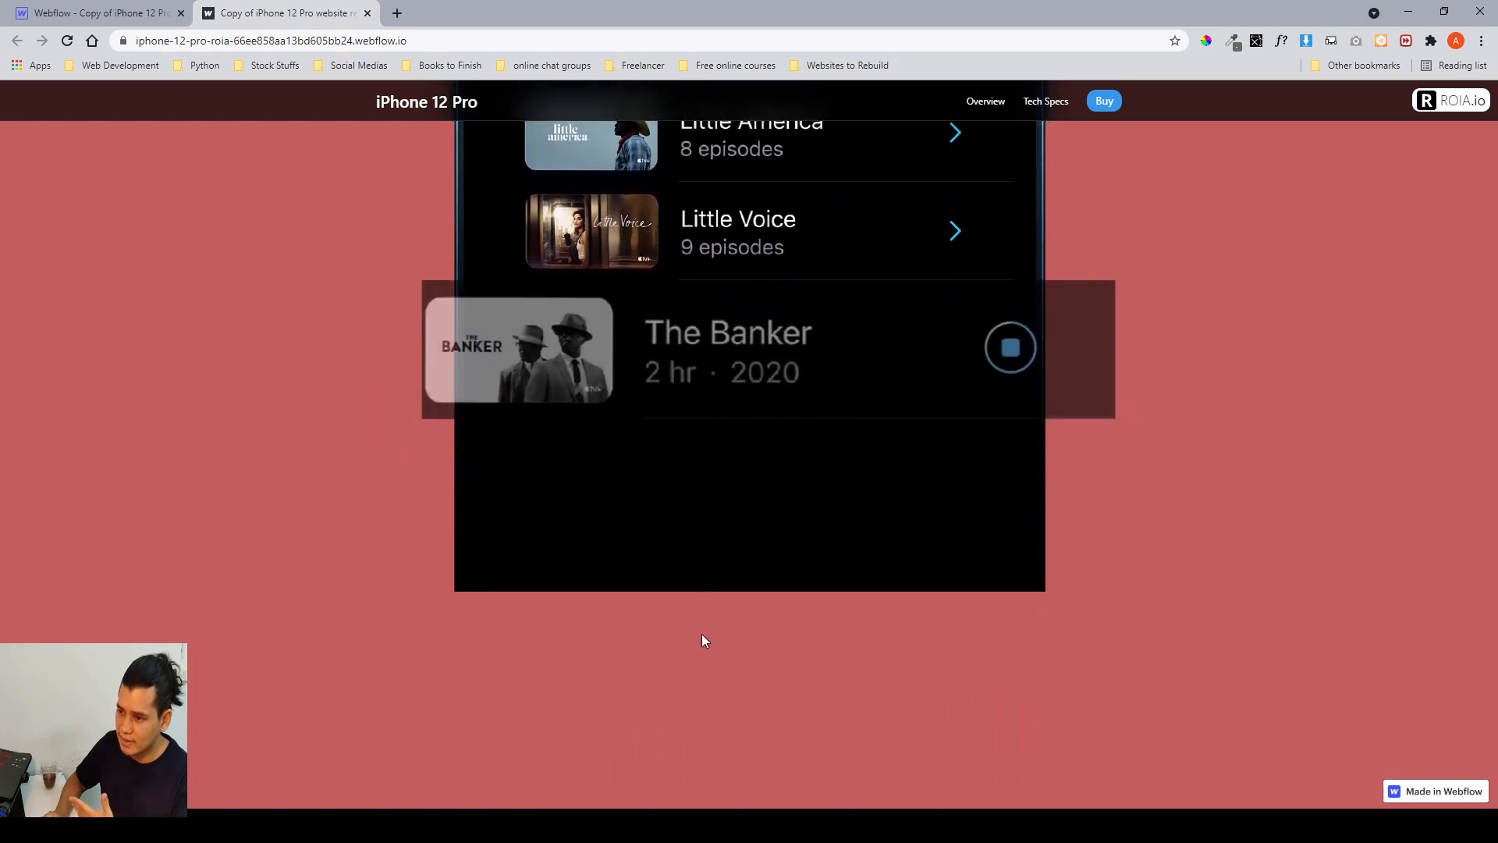
pyautogui.click(45, 17)
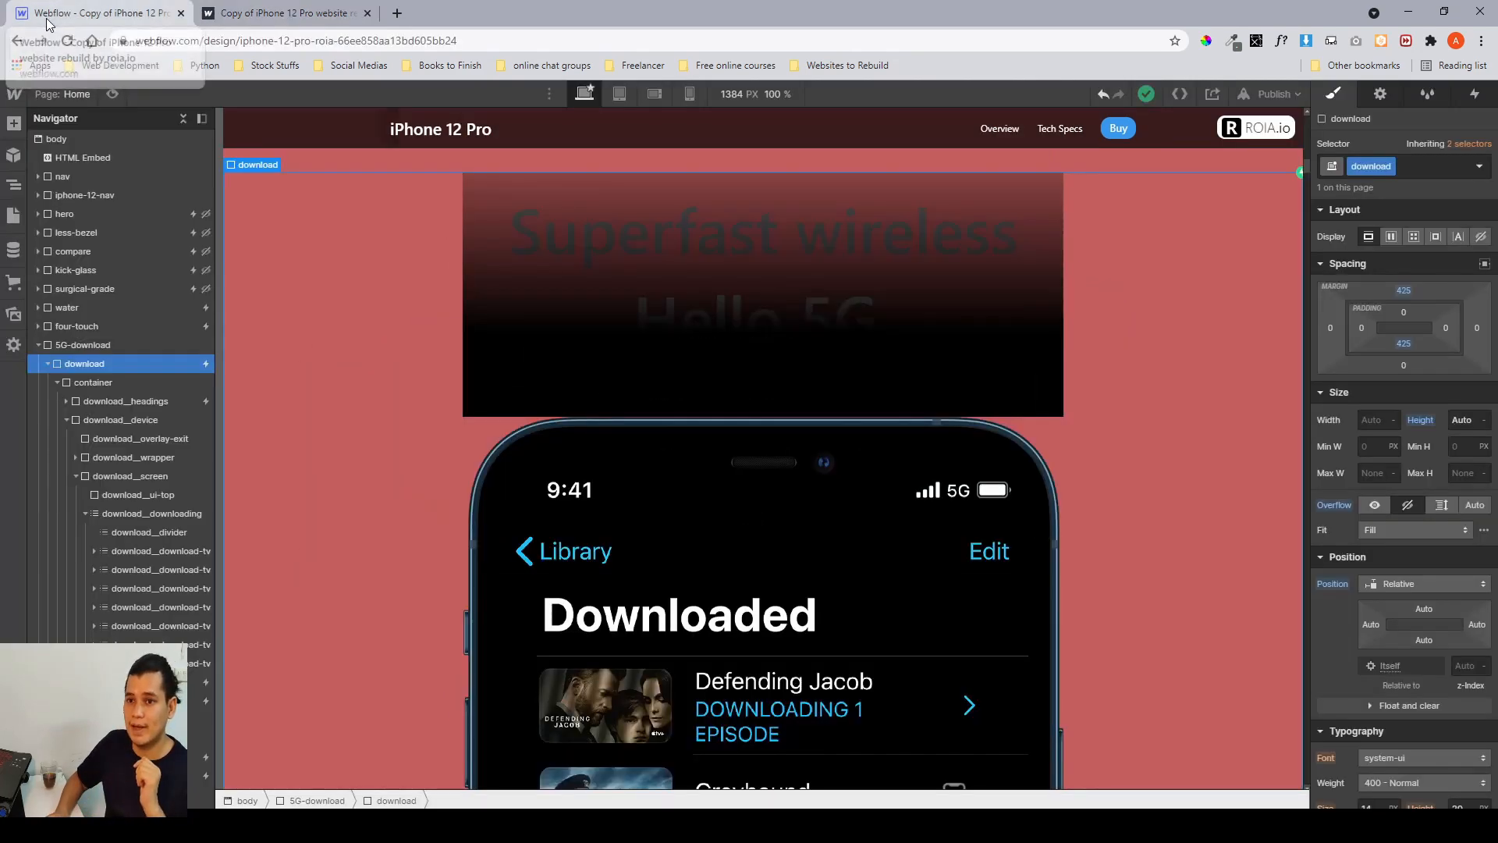
# Reopen the download device scroll animation and inspect the first row's scale action and the download__down-image opacity actions at 39% and 40%.
pyautogui.scroll(-3, 301, 345)
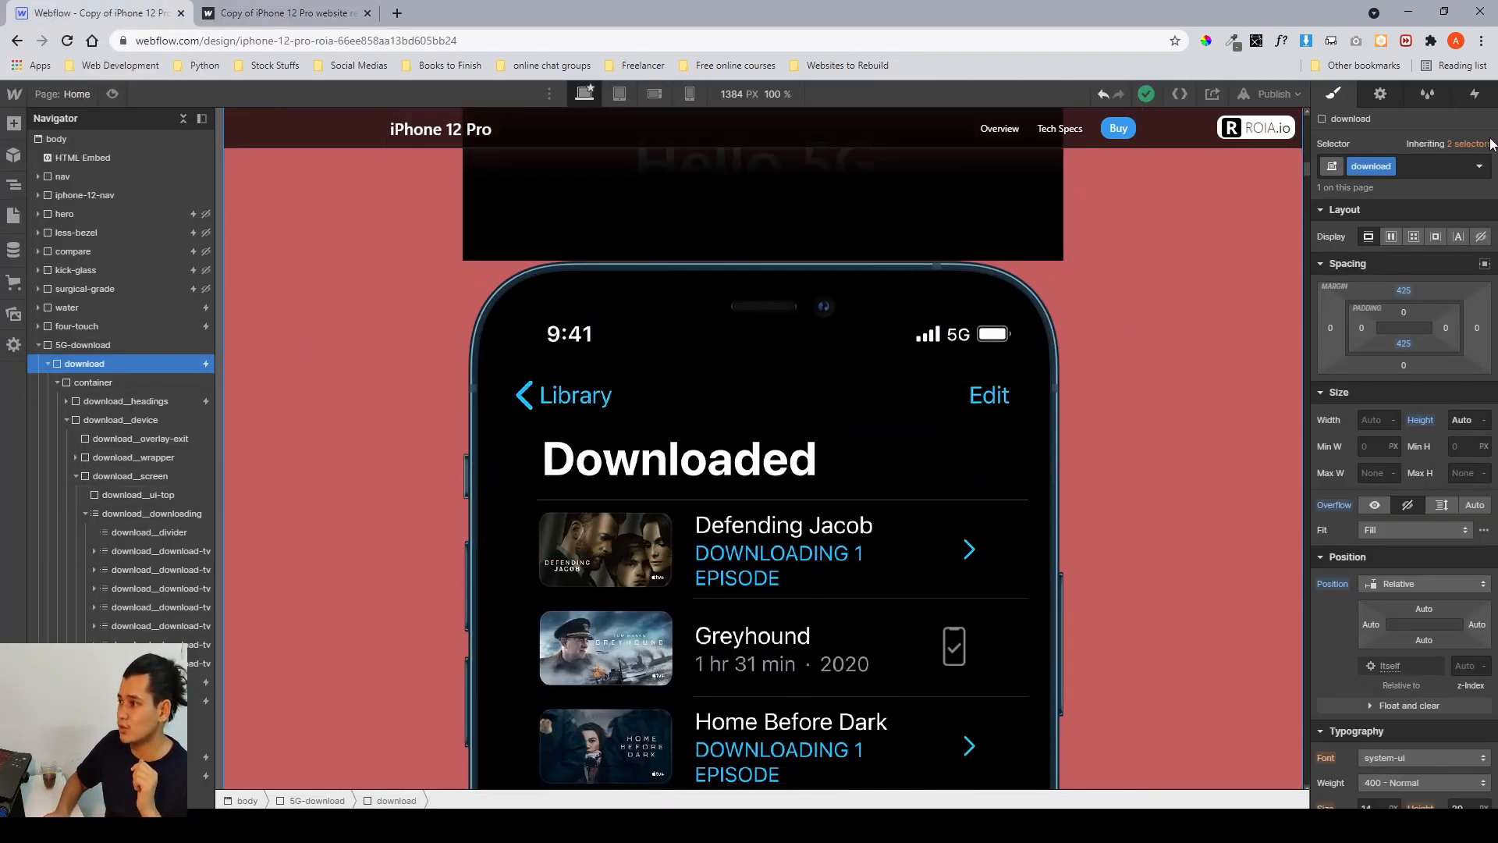
pyautogui.click(1474, 101)
pyautogui.click(1412, 178)
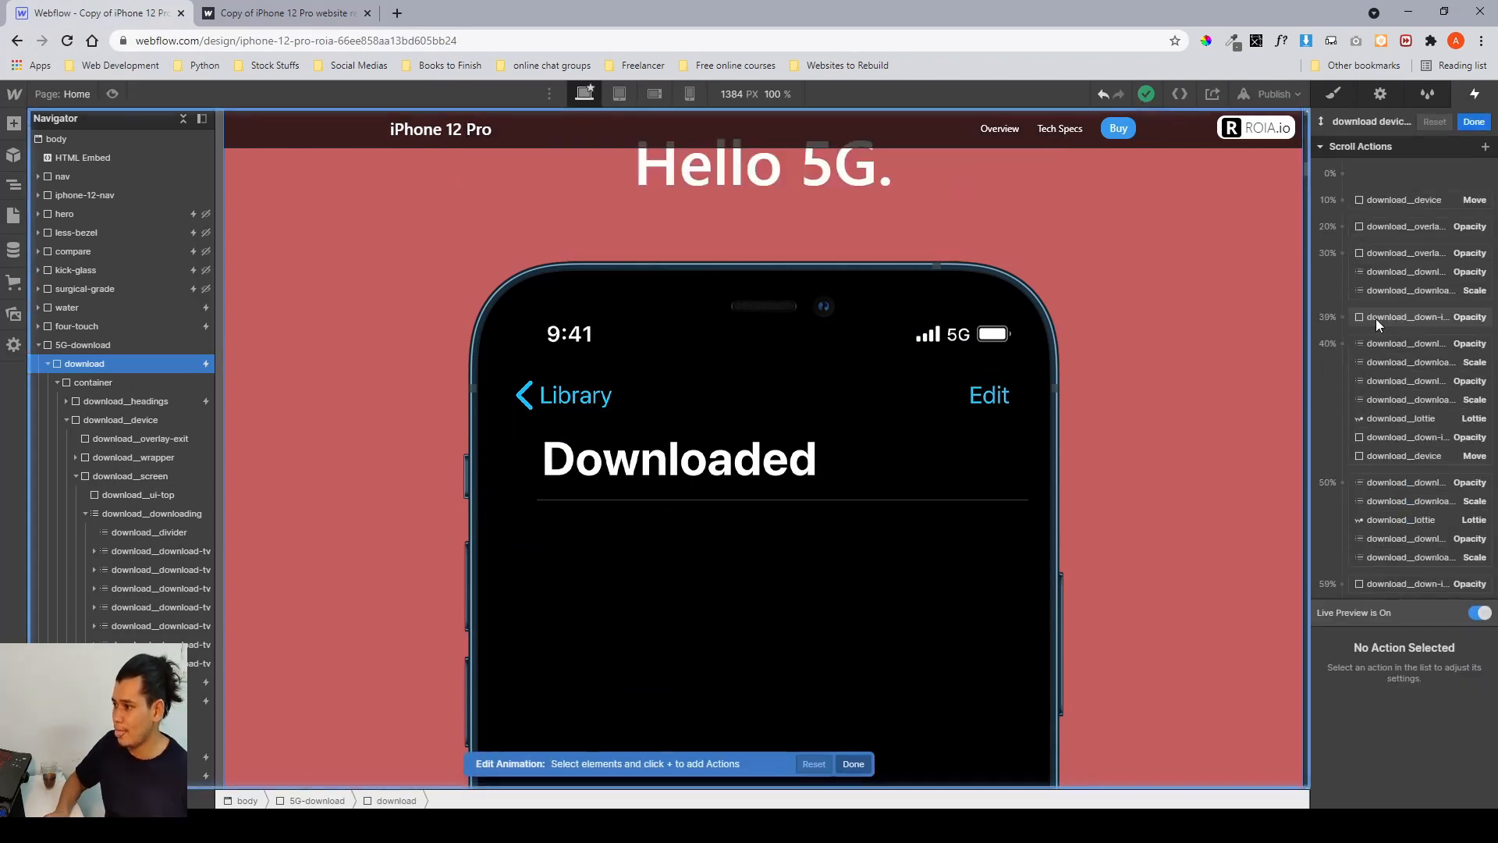
pyautogui.click(120, 550)
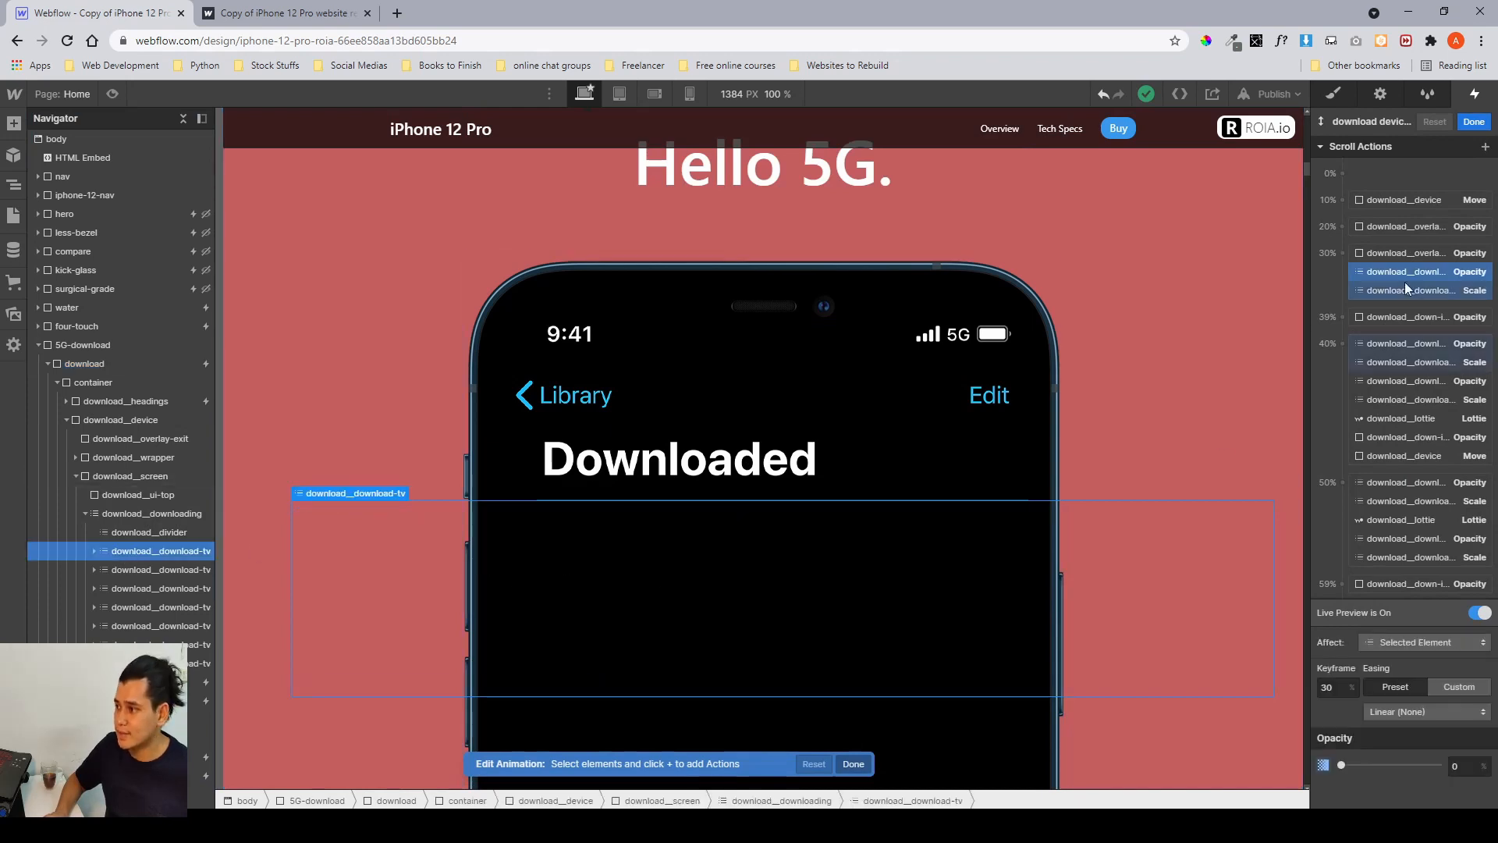
pyautogui.click(1374, 290)
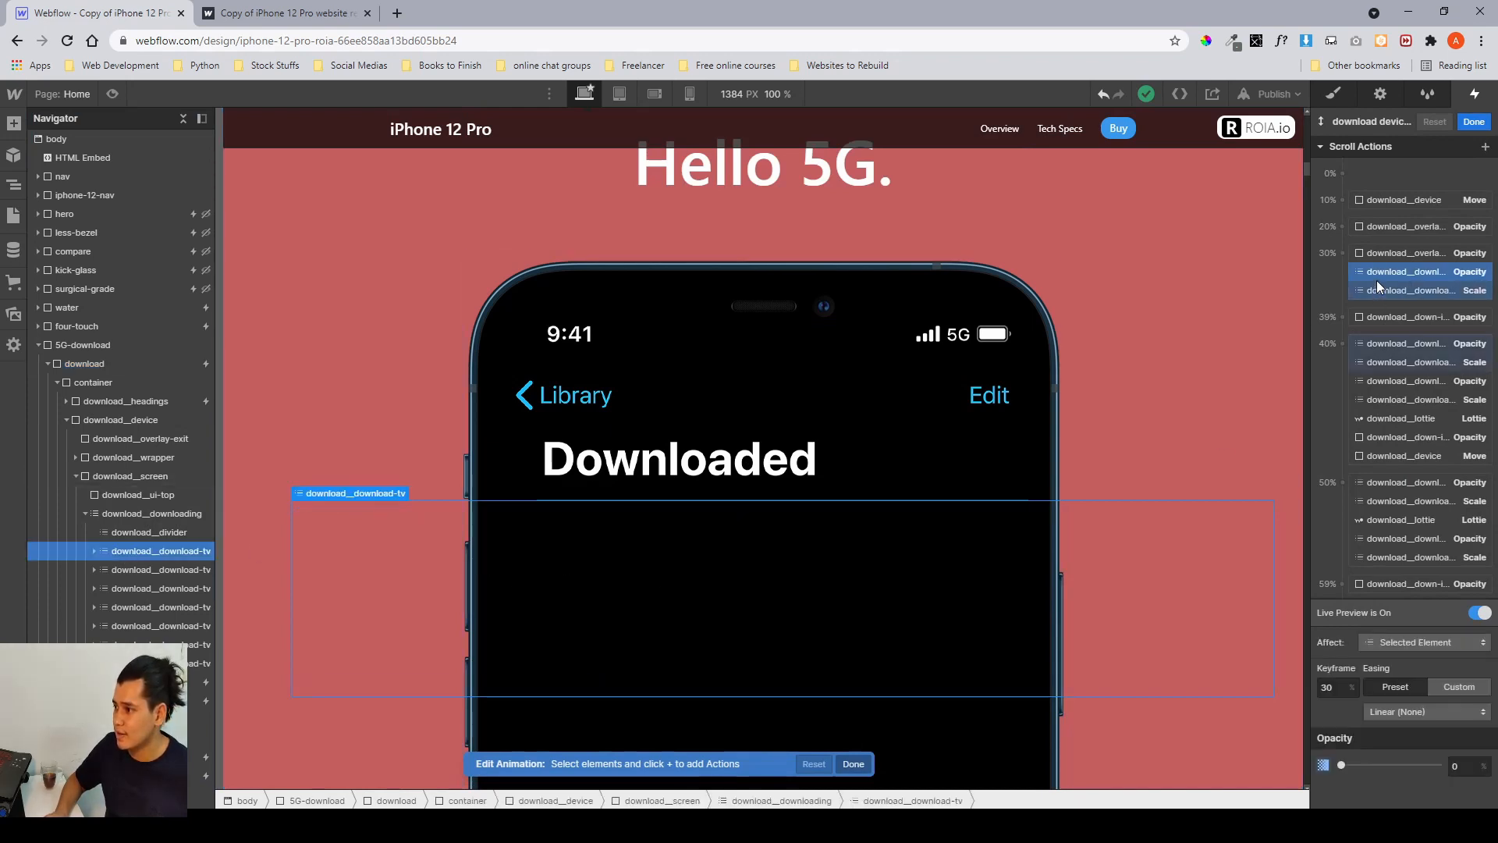
pyautogui.click(1403, 362)
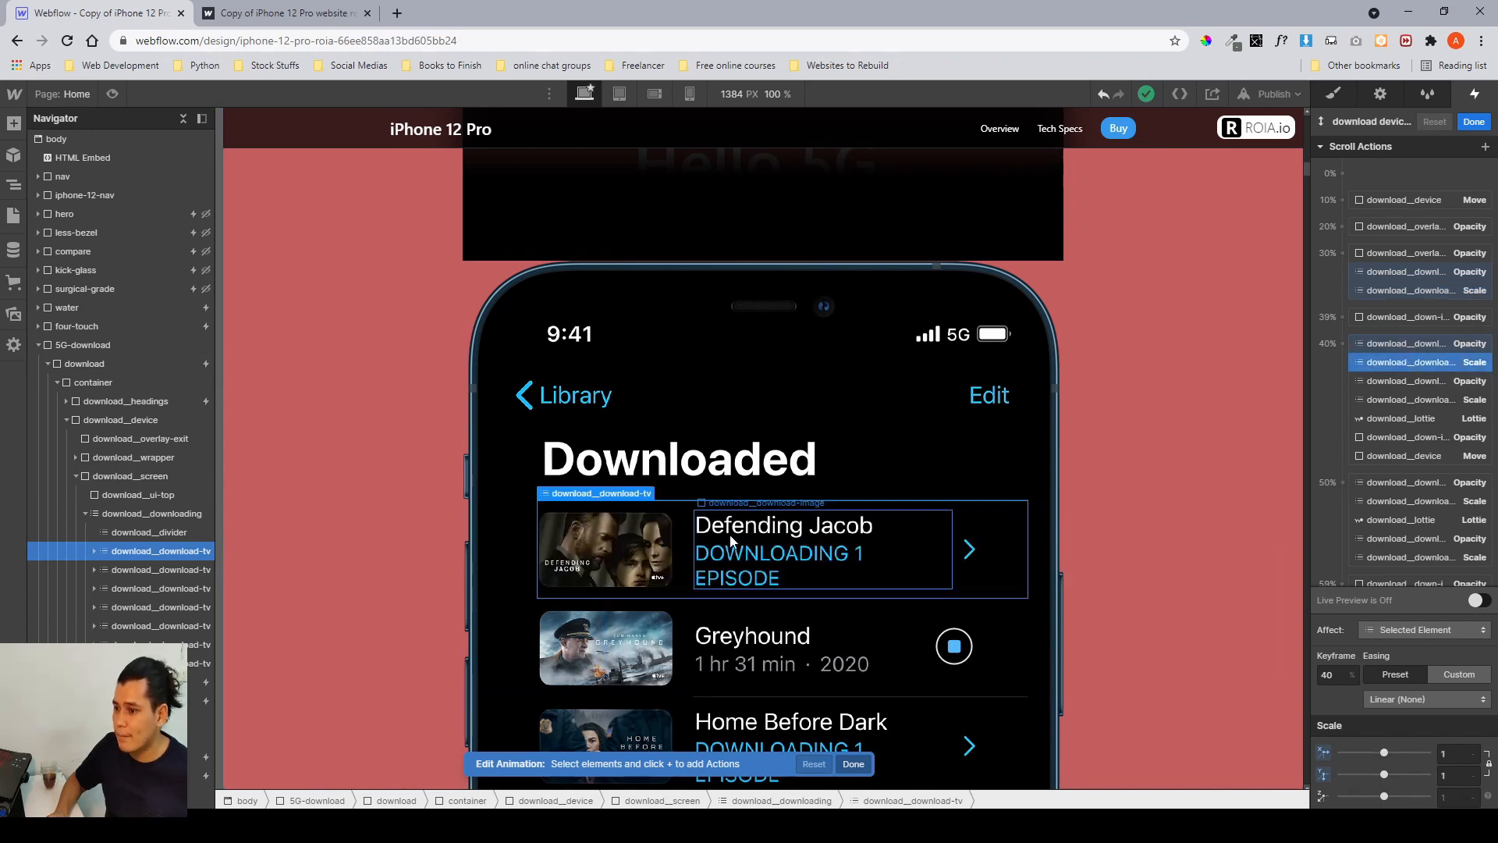
pyautogui.click(809, 553)
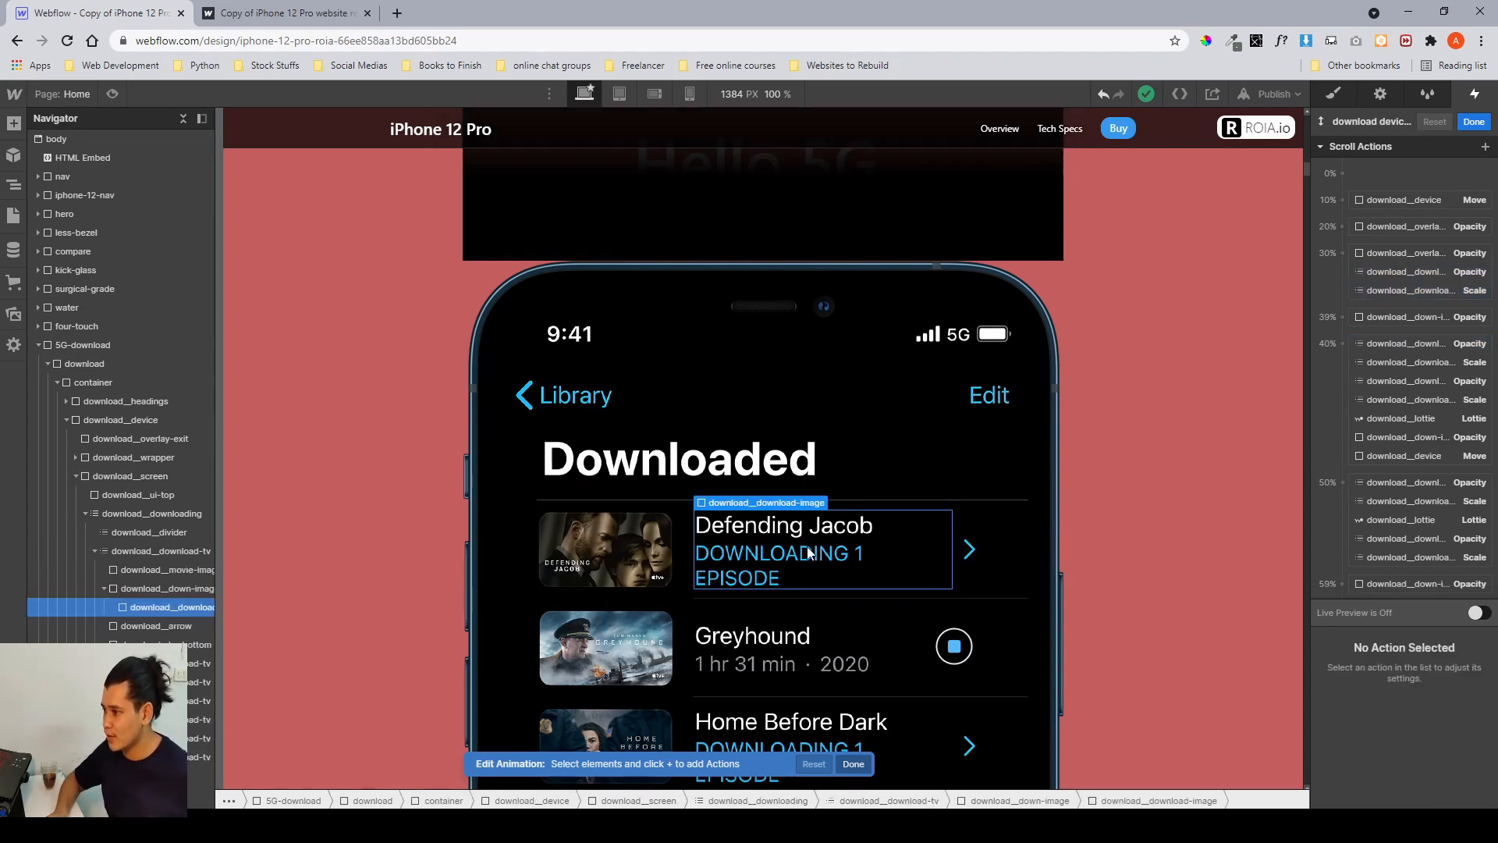
pyautogui.click(171, 587)
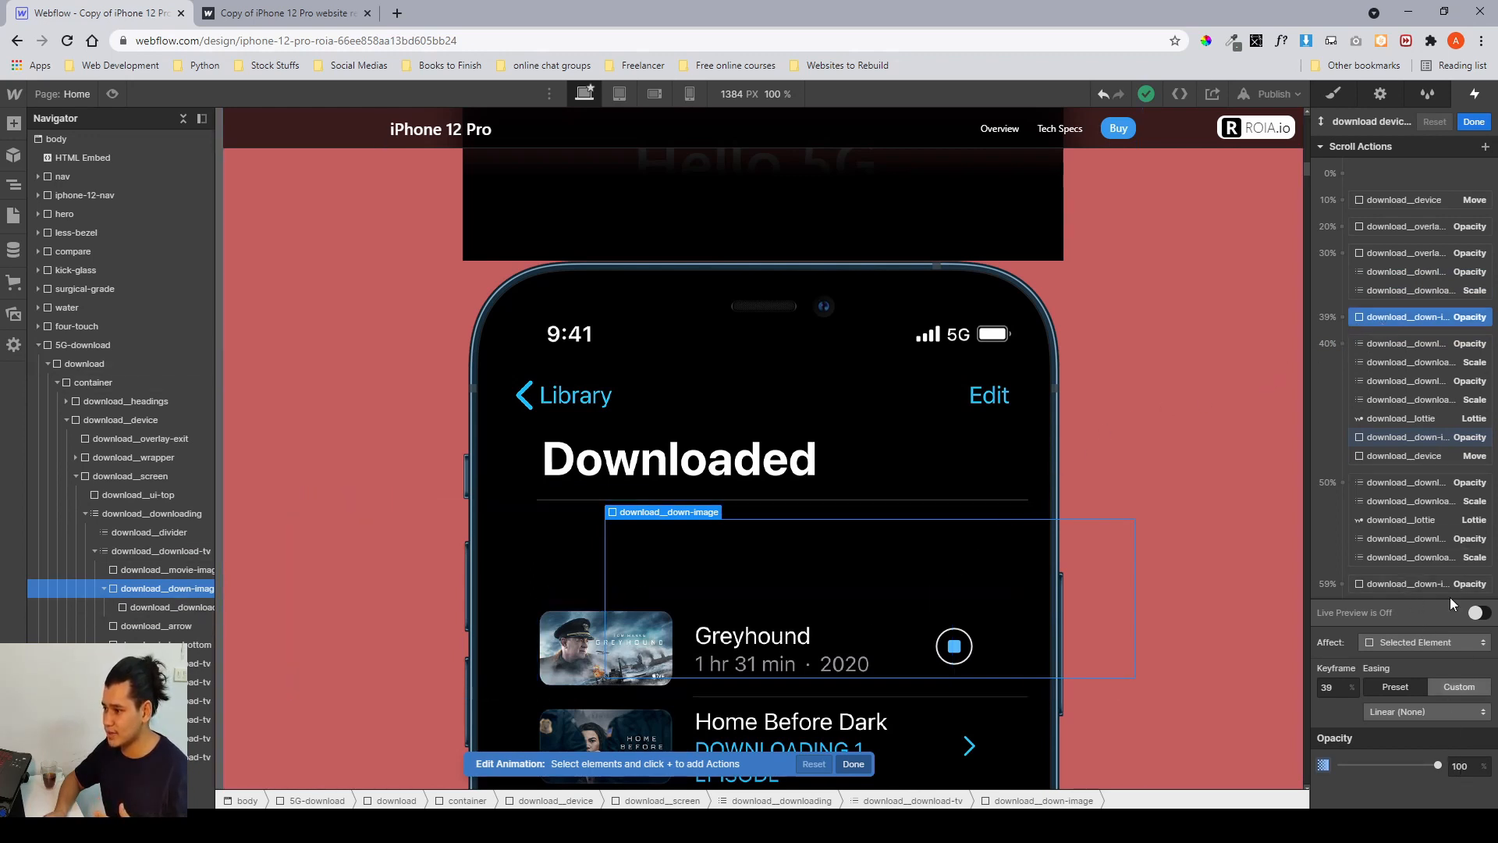
pyautogui.click(1407, 441)
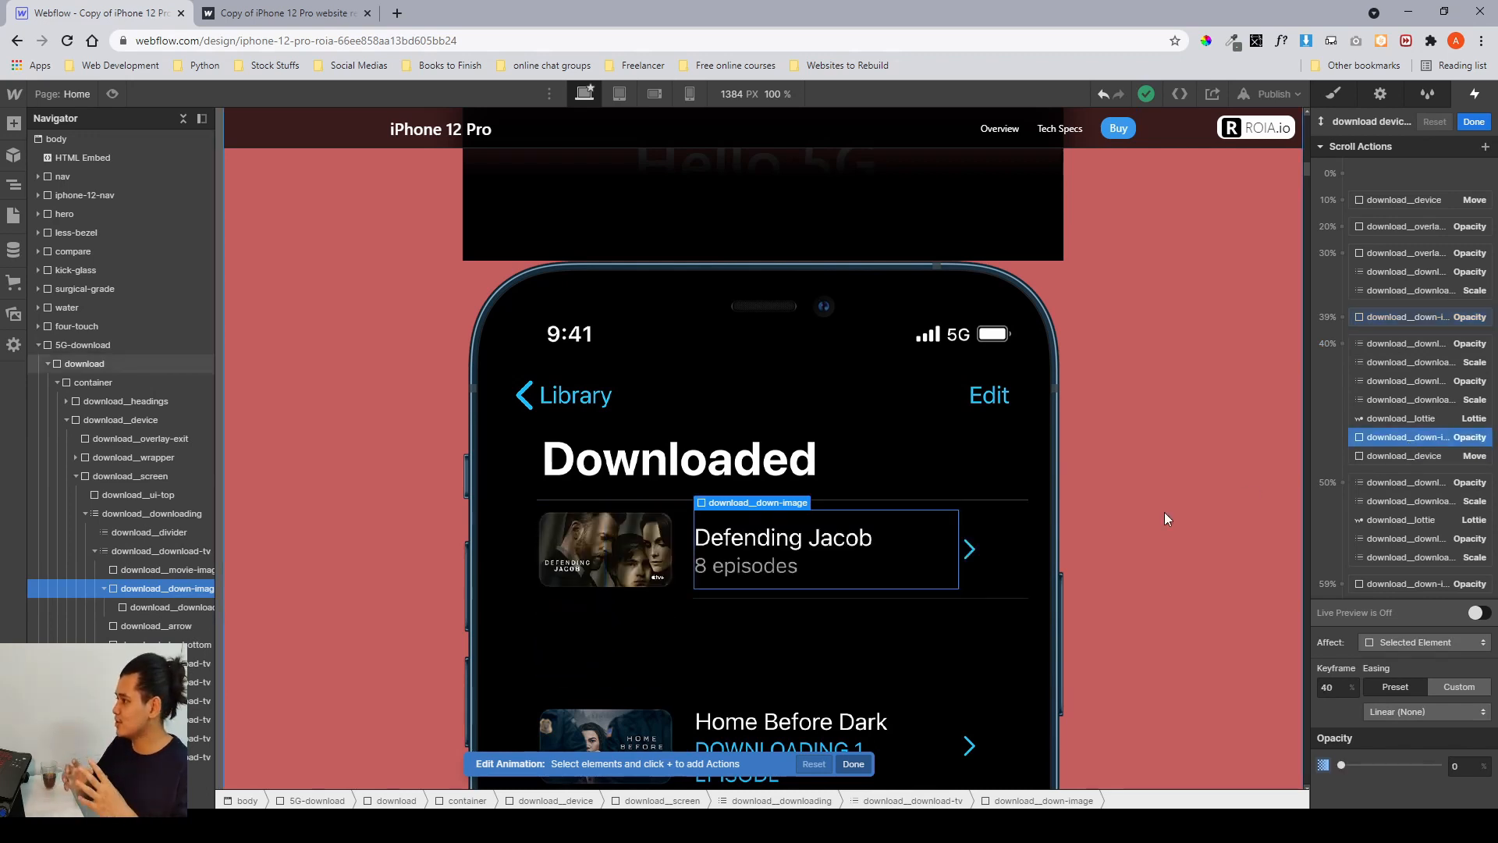
# Switch to the published site and scroll back and forth over the lower movie rows to study how their text swaps while scaling.
pyautogui.click(310, 16)
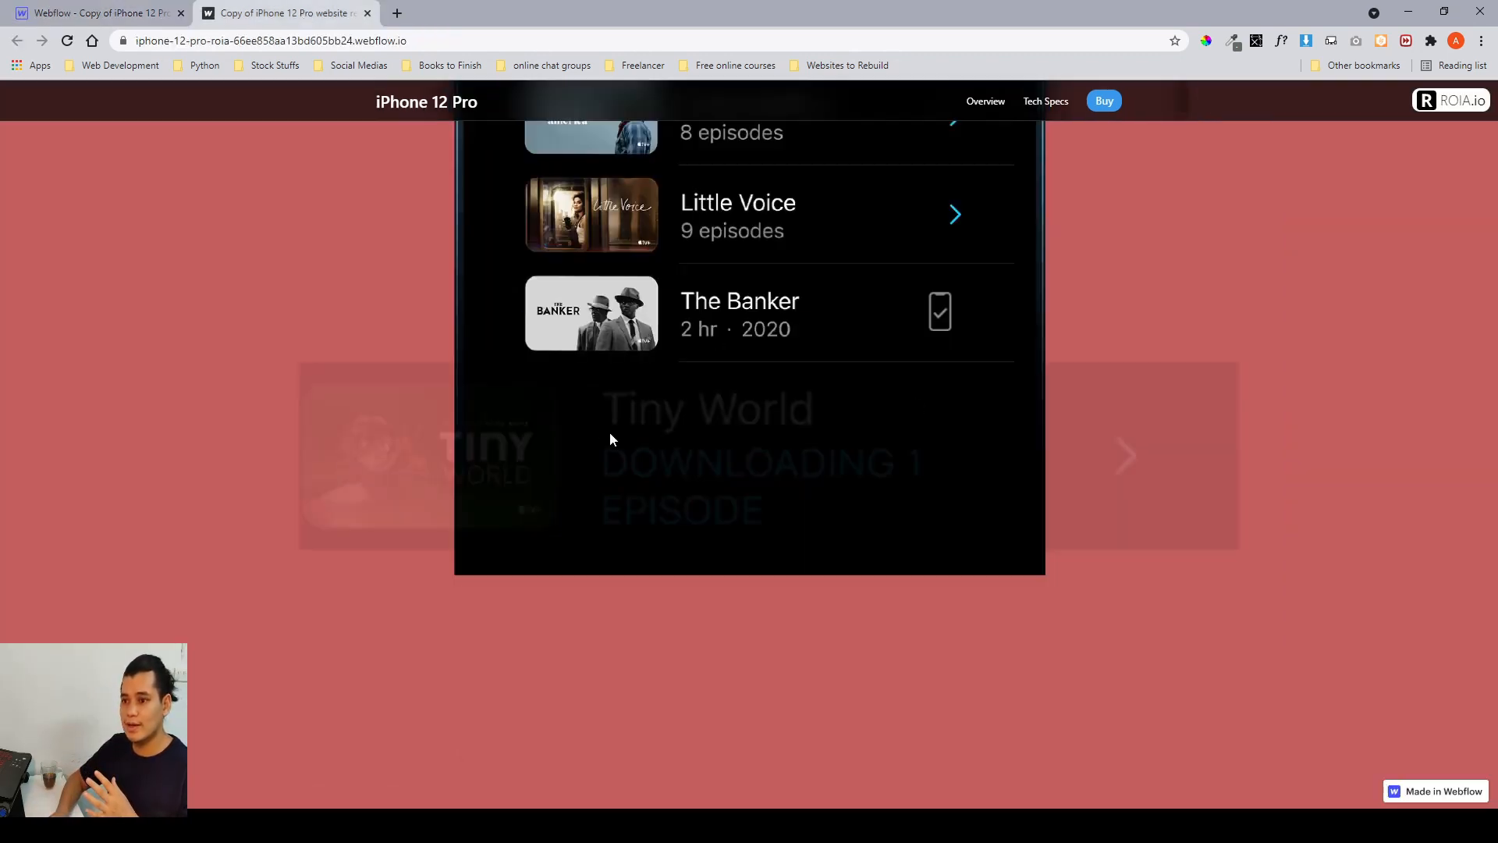
pyautogui.scroll(5, 664, 417)
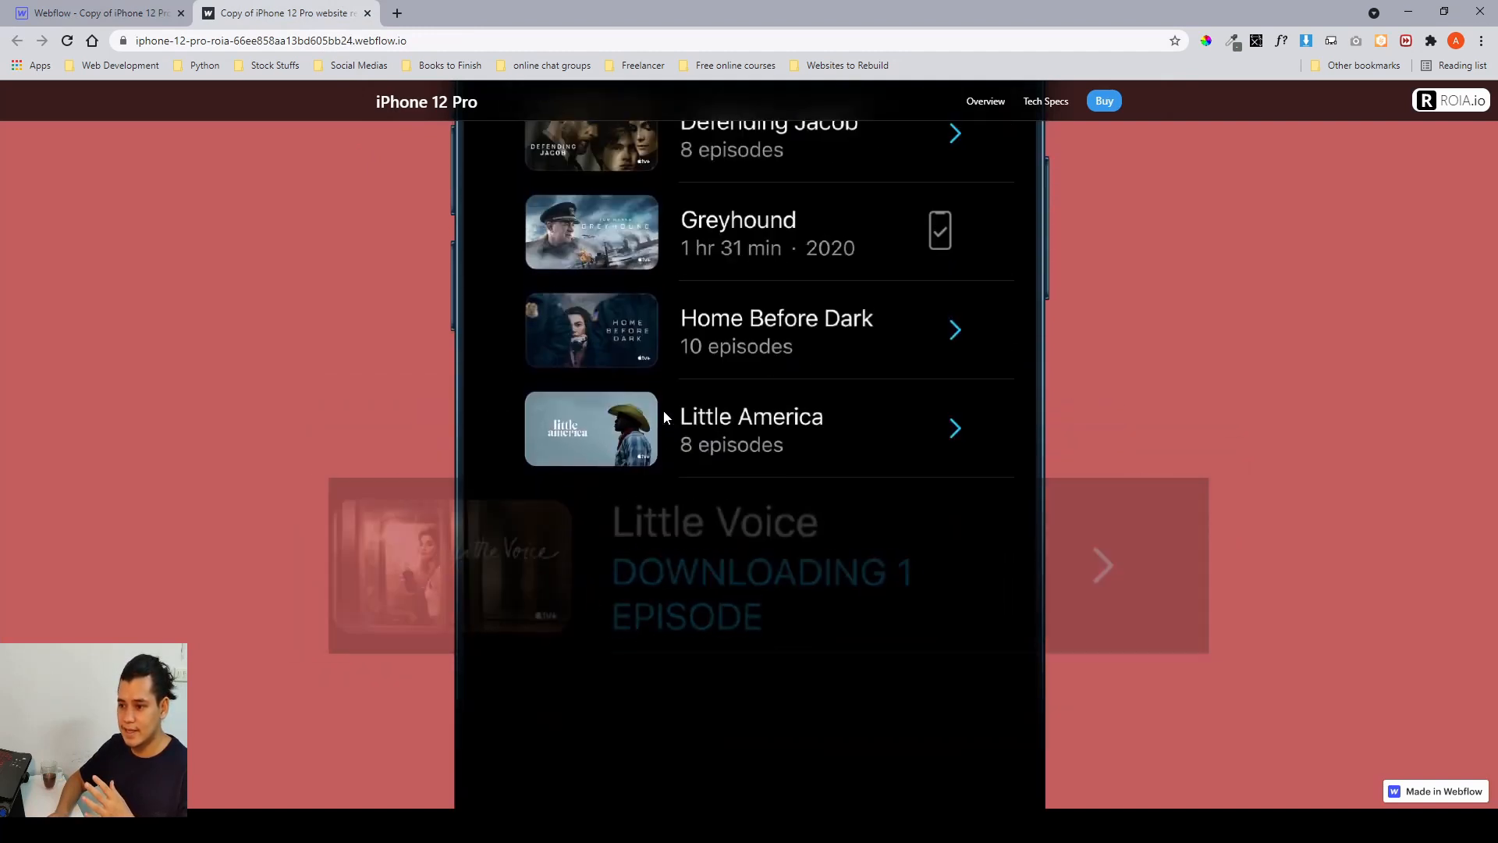
pyautogui.scroll(3, 663, 418)
pyautogui.scroll(-3, 664, 417)
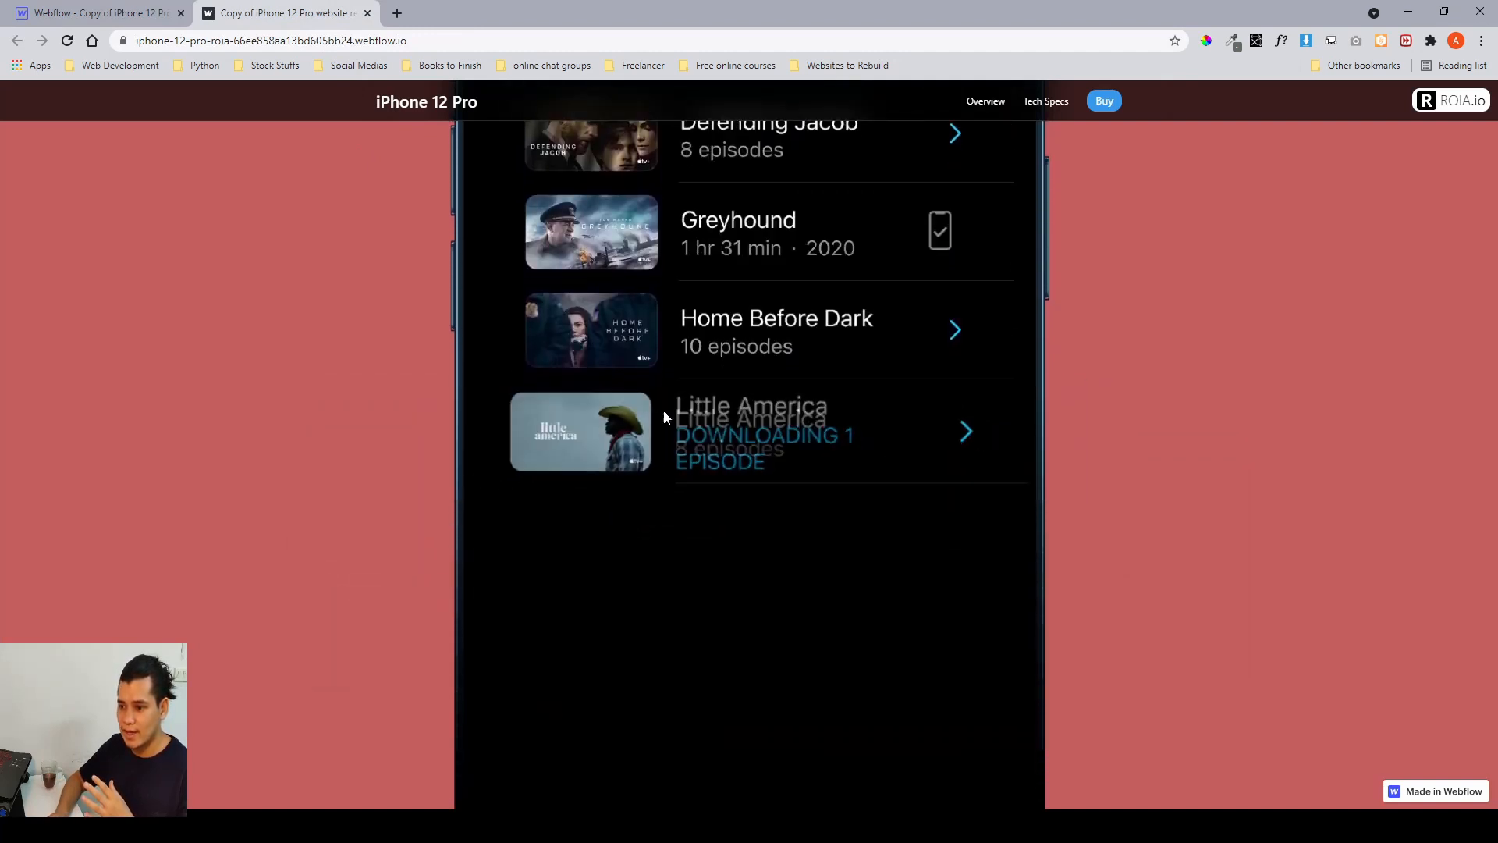
pyautogui.scroll(-1, 663, 409)
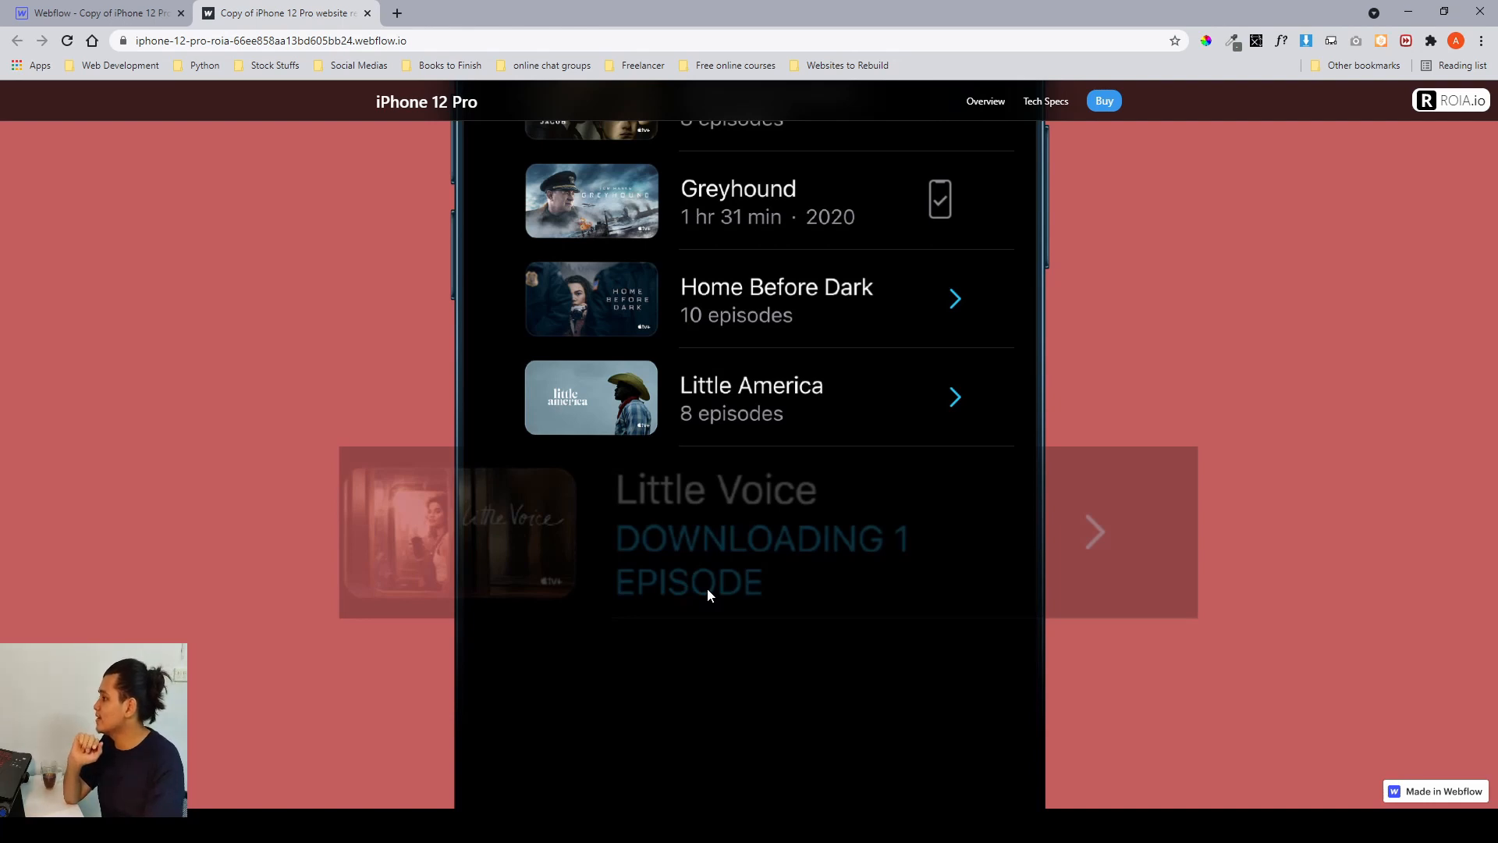
pyautogui.scroll(-1, 707, 588)
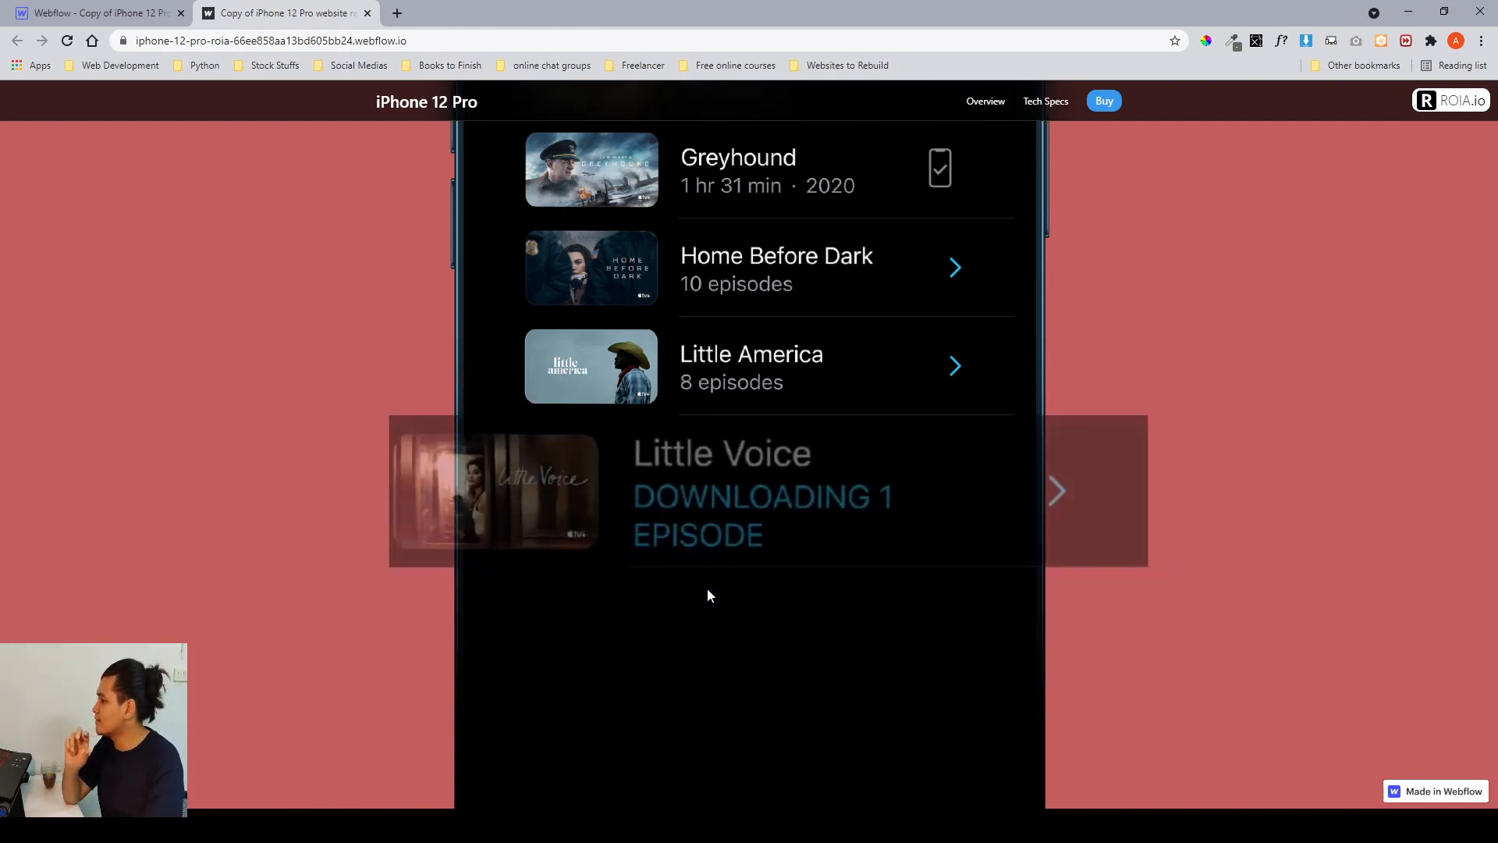
pyautogui.scroll(-2, 707, 595)
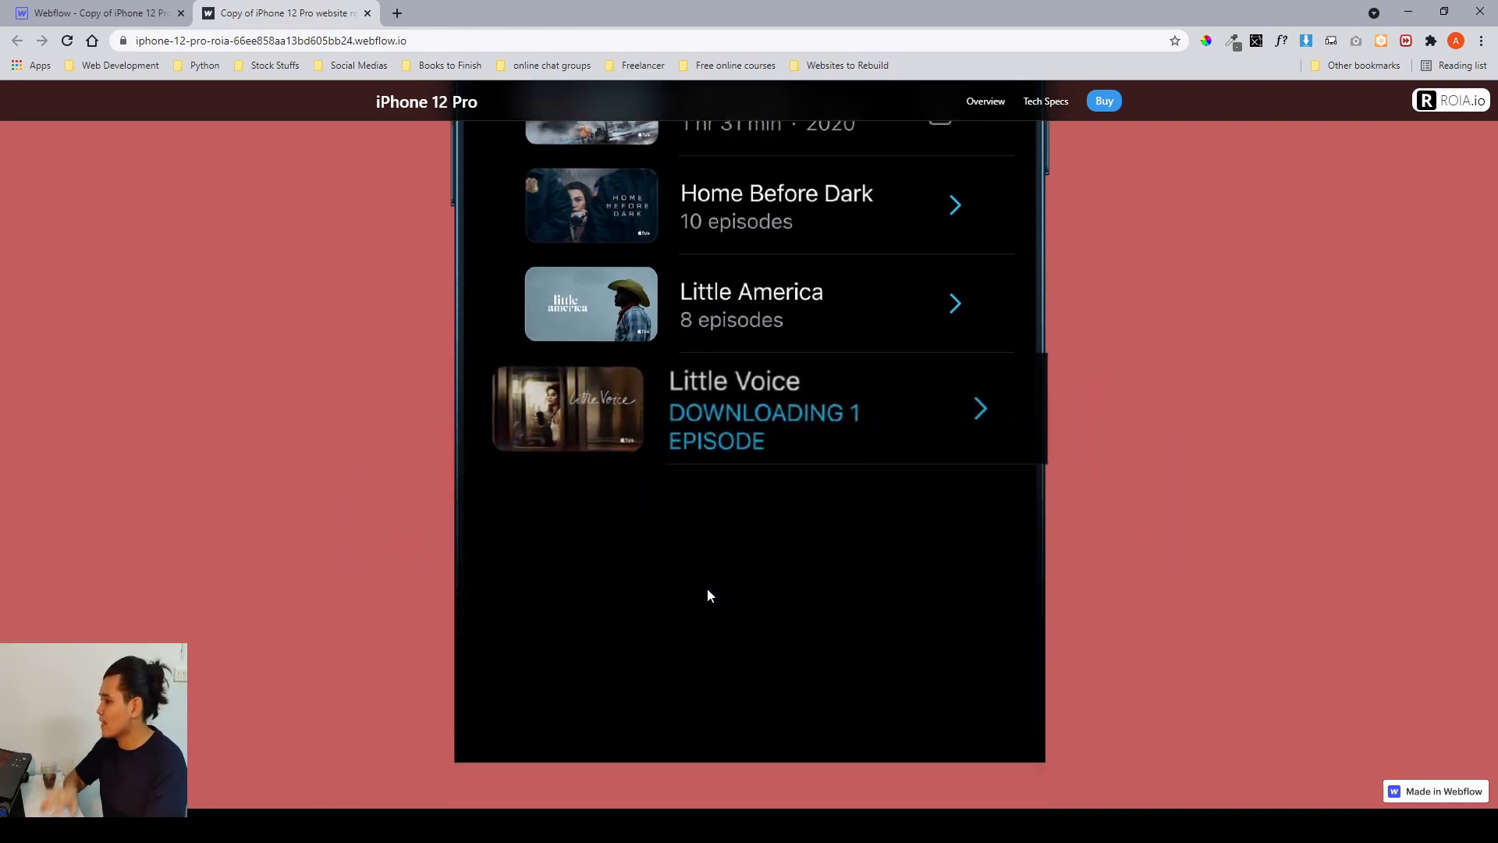
pyautogui.scroll(1, 590, 393)
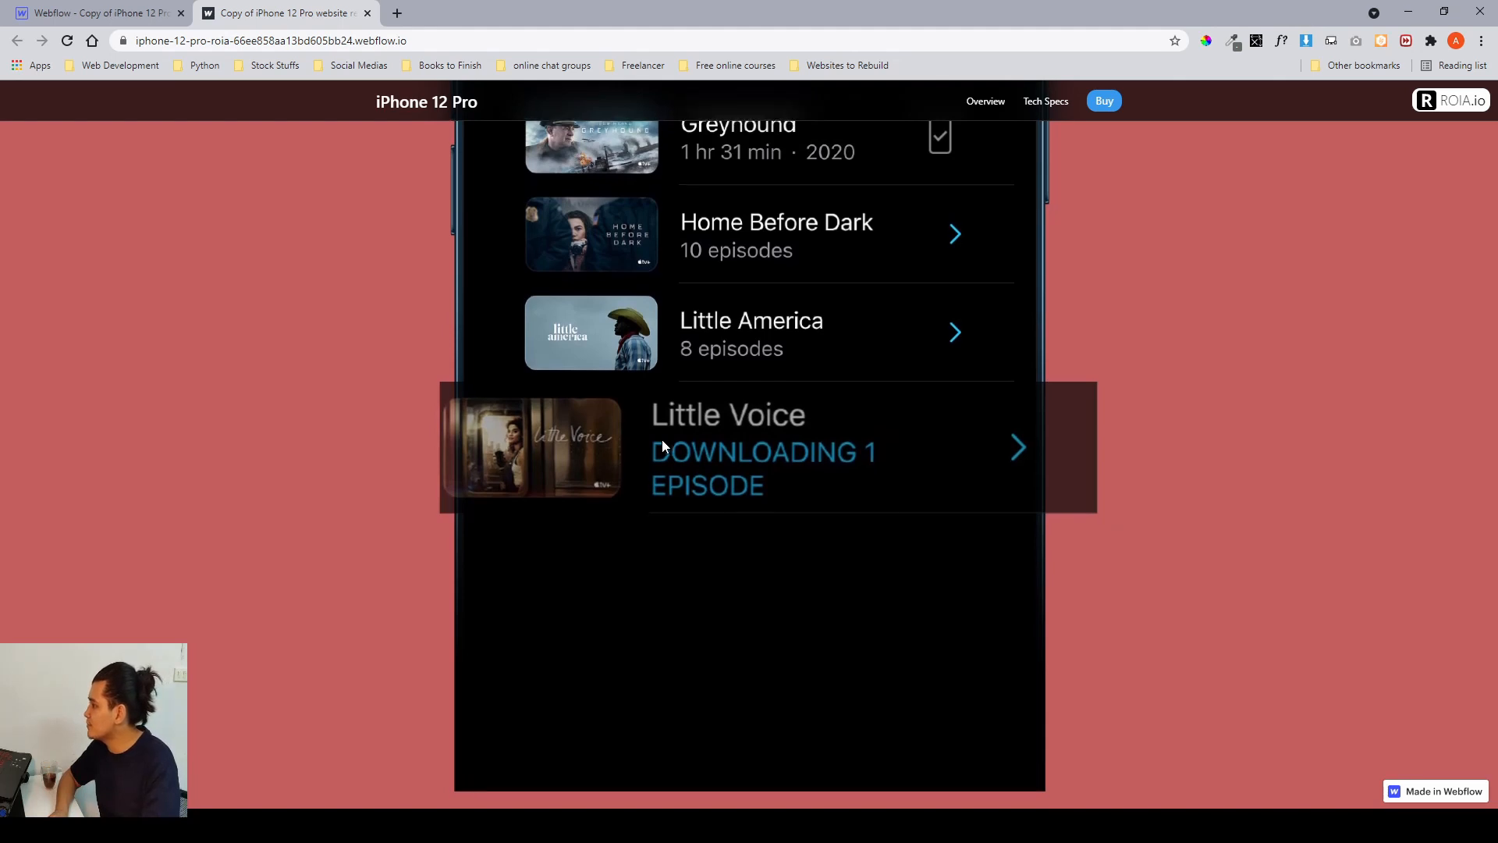
pyautogui.scroll(-1, 662, 446)
pyautogui.scroll(-1, 662, 445)
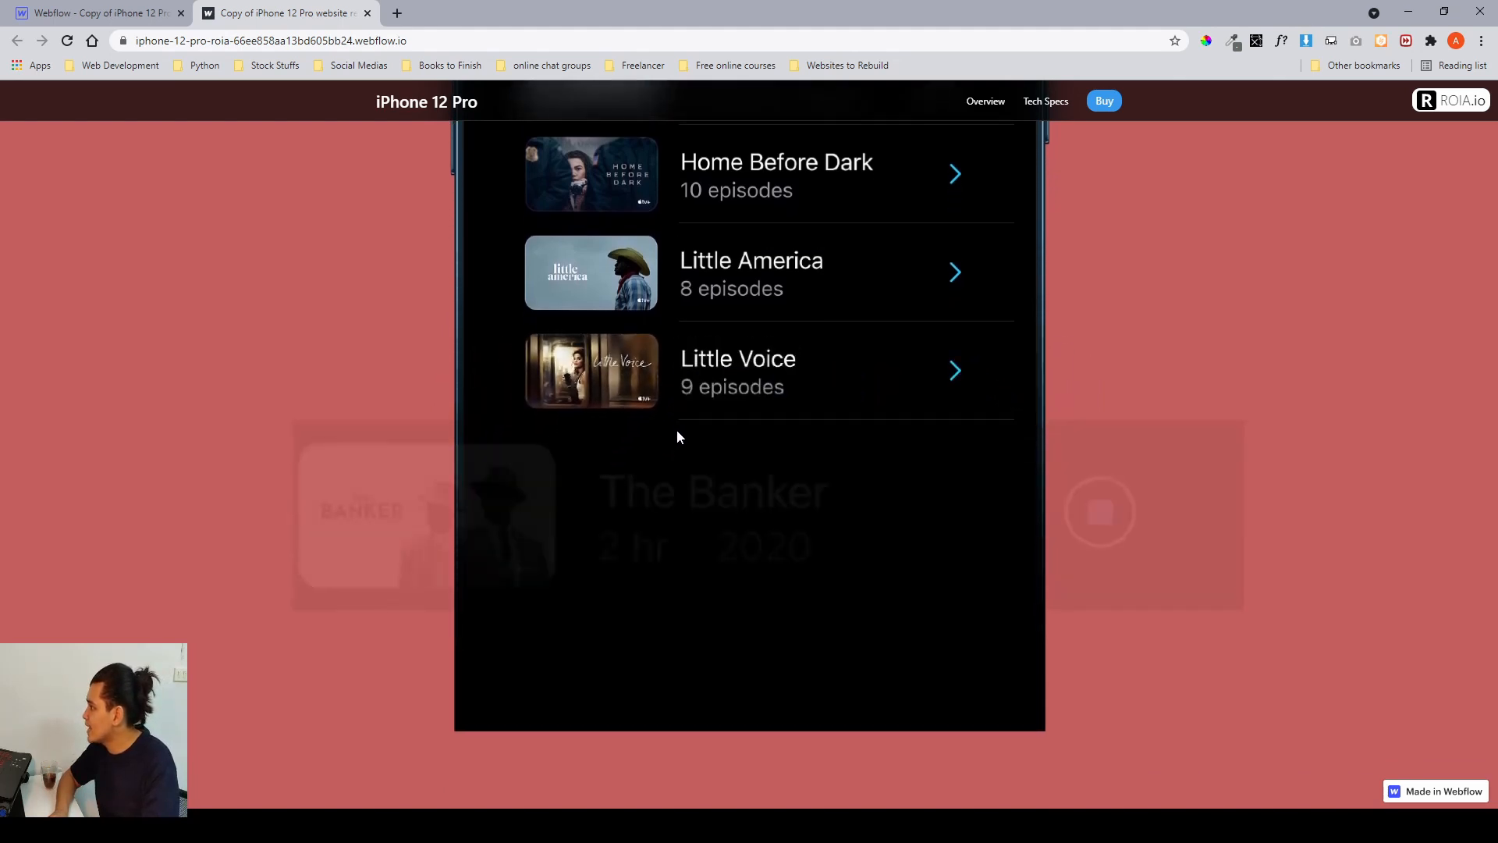
pyautogui.scroll(1, 698, 406)
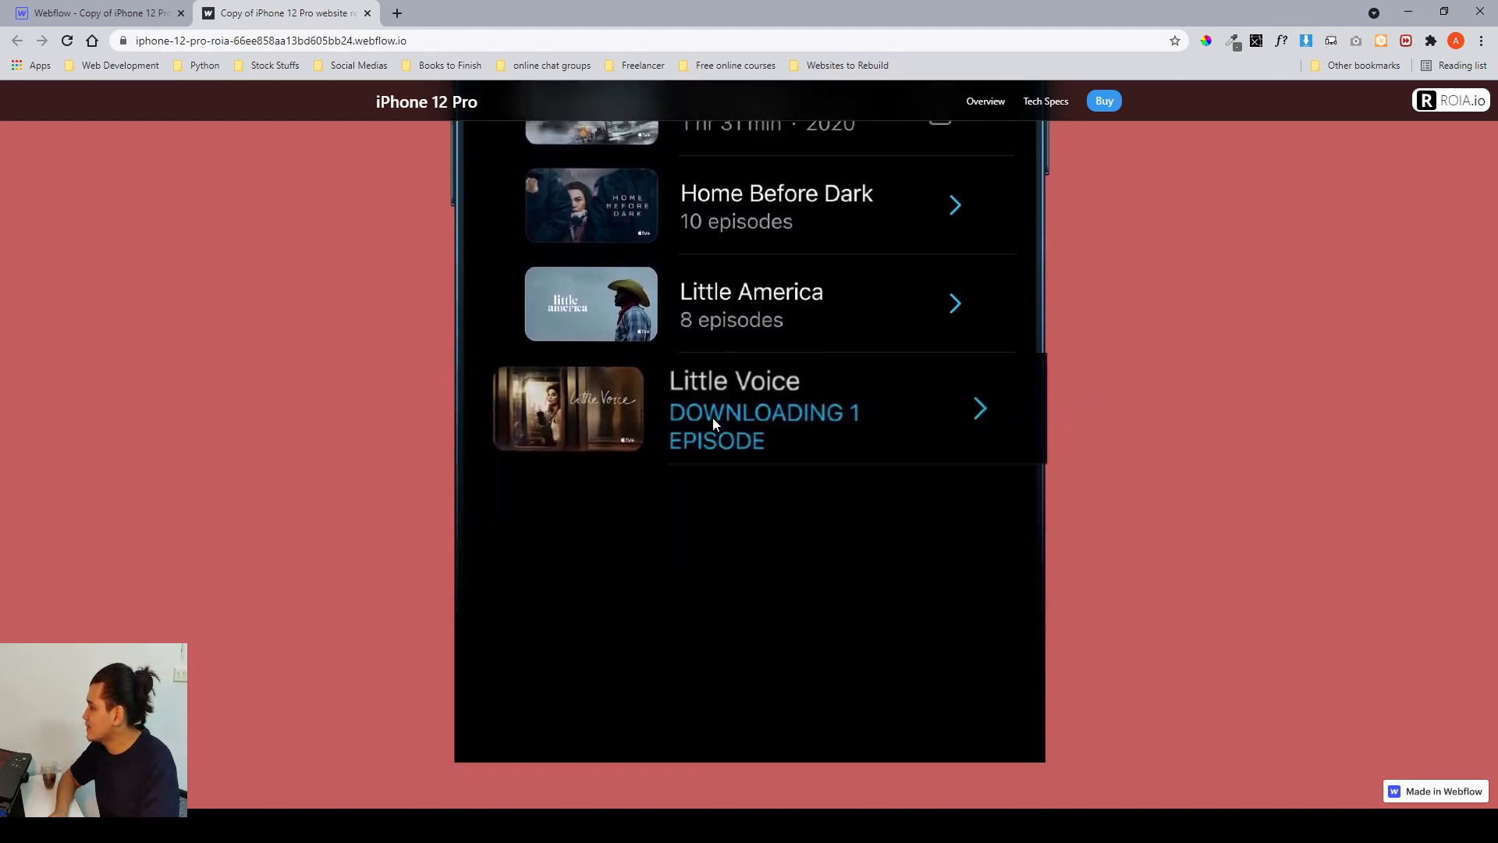
pyautogui.scroll(-1, 714, 416)
pyautogui.scroll(1, 712, 413)
pyautogui.scroll(-1, 710, 412)
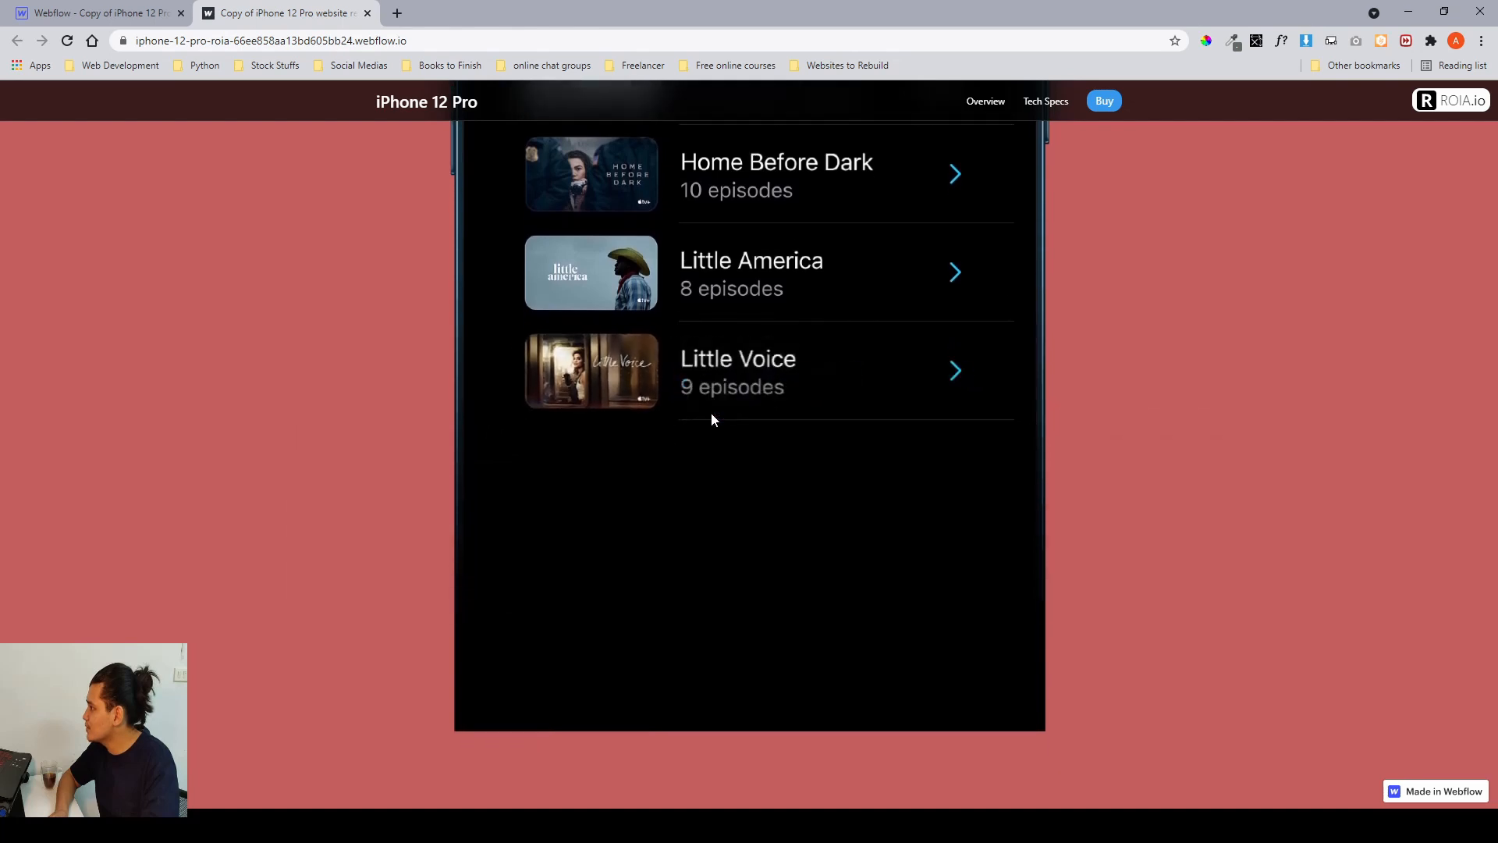
pyautogui.scroll(1, 710, 412)
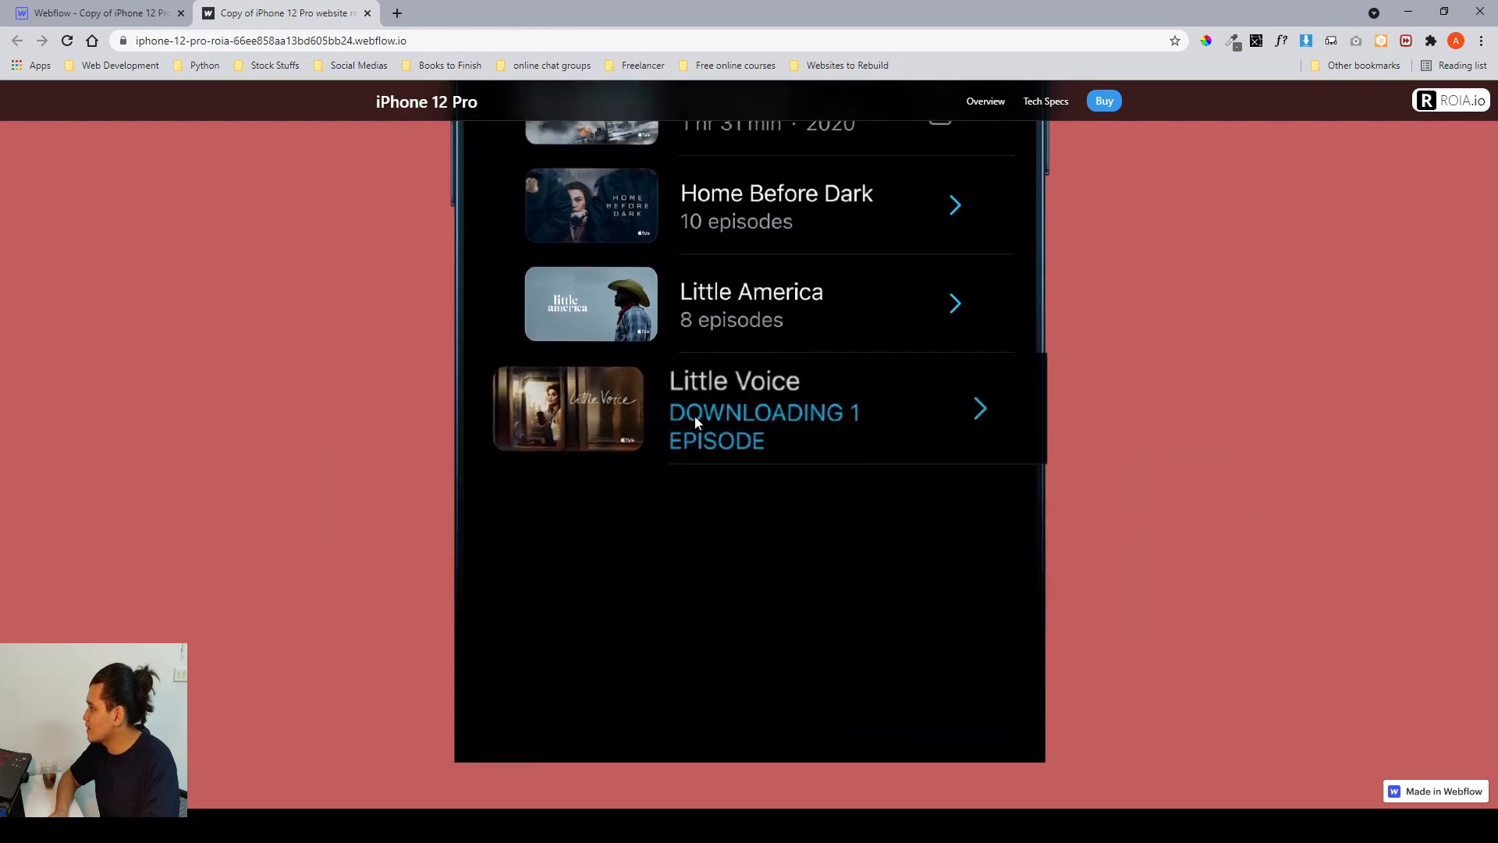
pyautogui.scroll(-1, 698, 417)
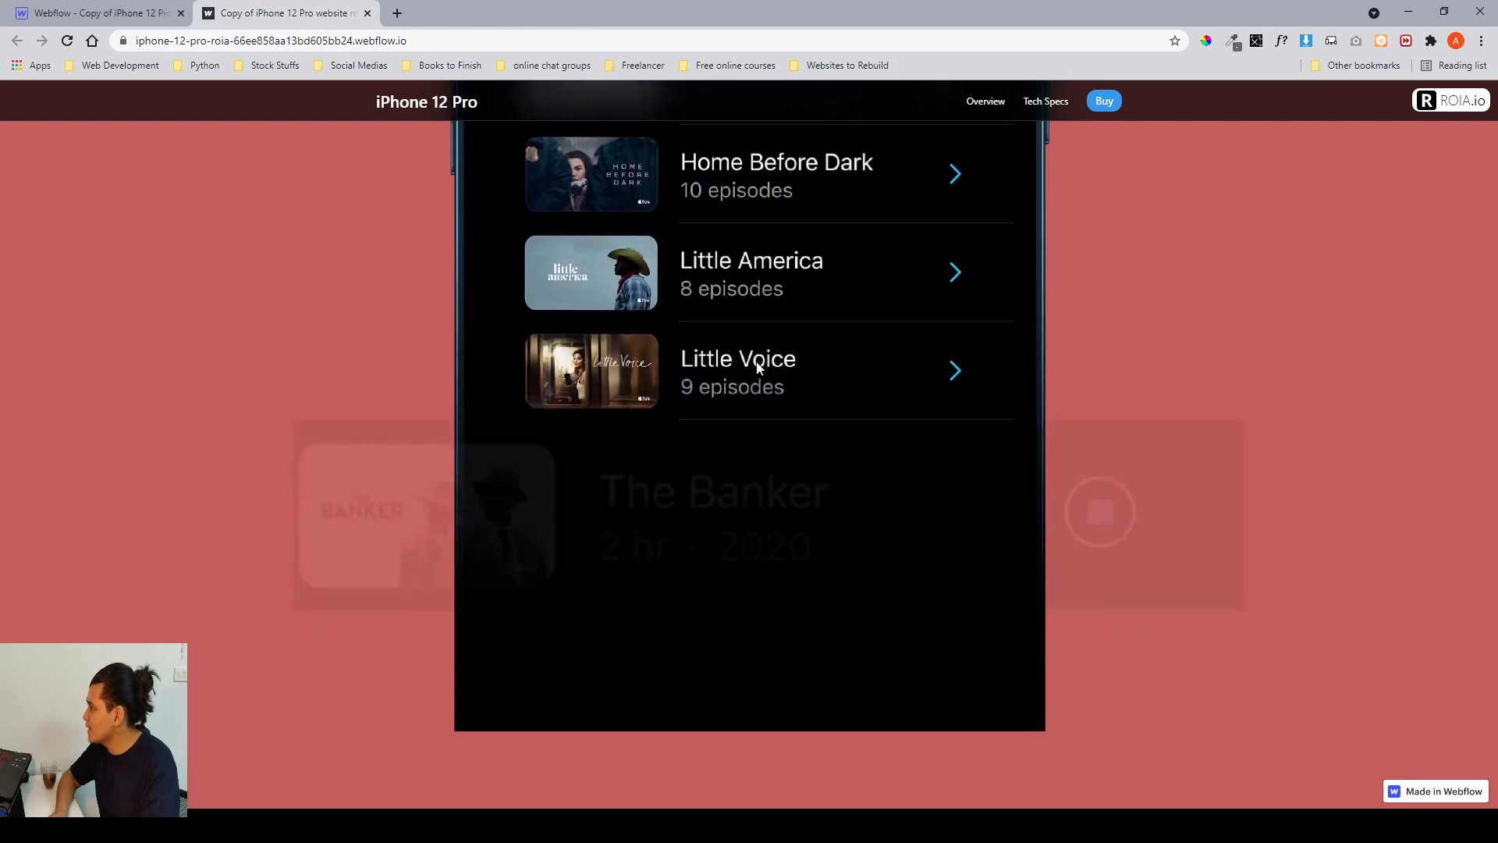
pyautogui.scroll(1, 757, 368)
pyautogui.scroll(-2, 756, 371)
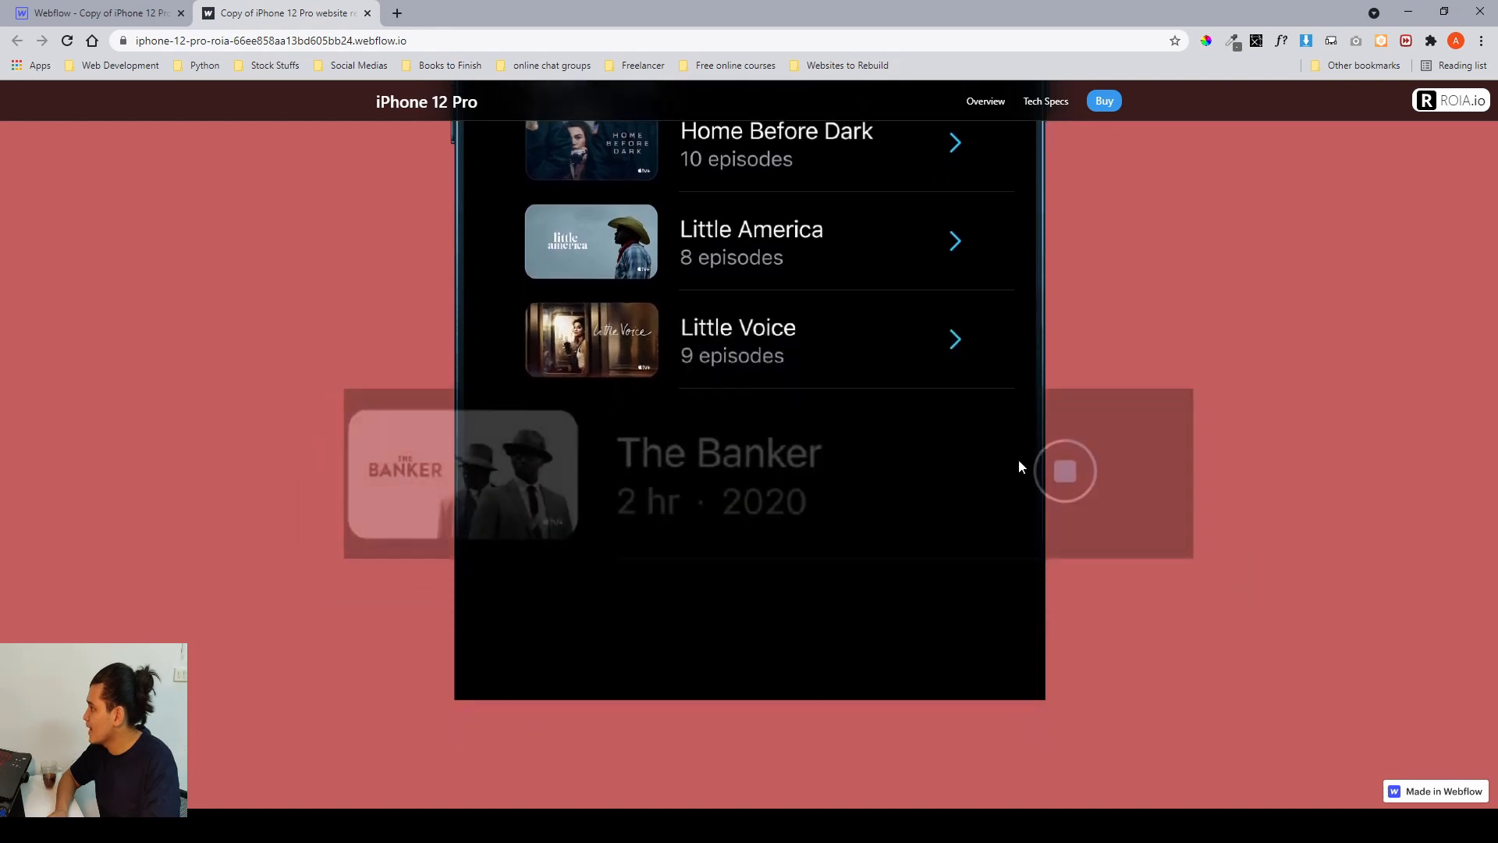
pyautogui.scroll(1, 1067, 477)
pyautogui.scroll(-1, 1066, 478)
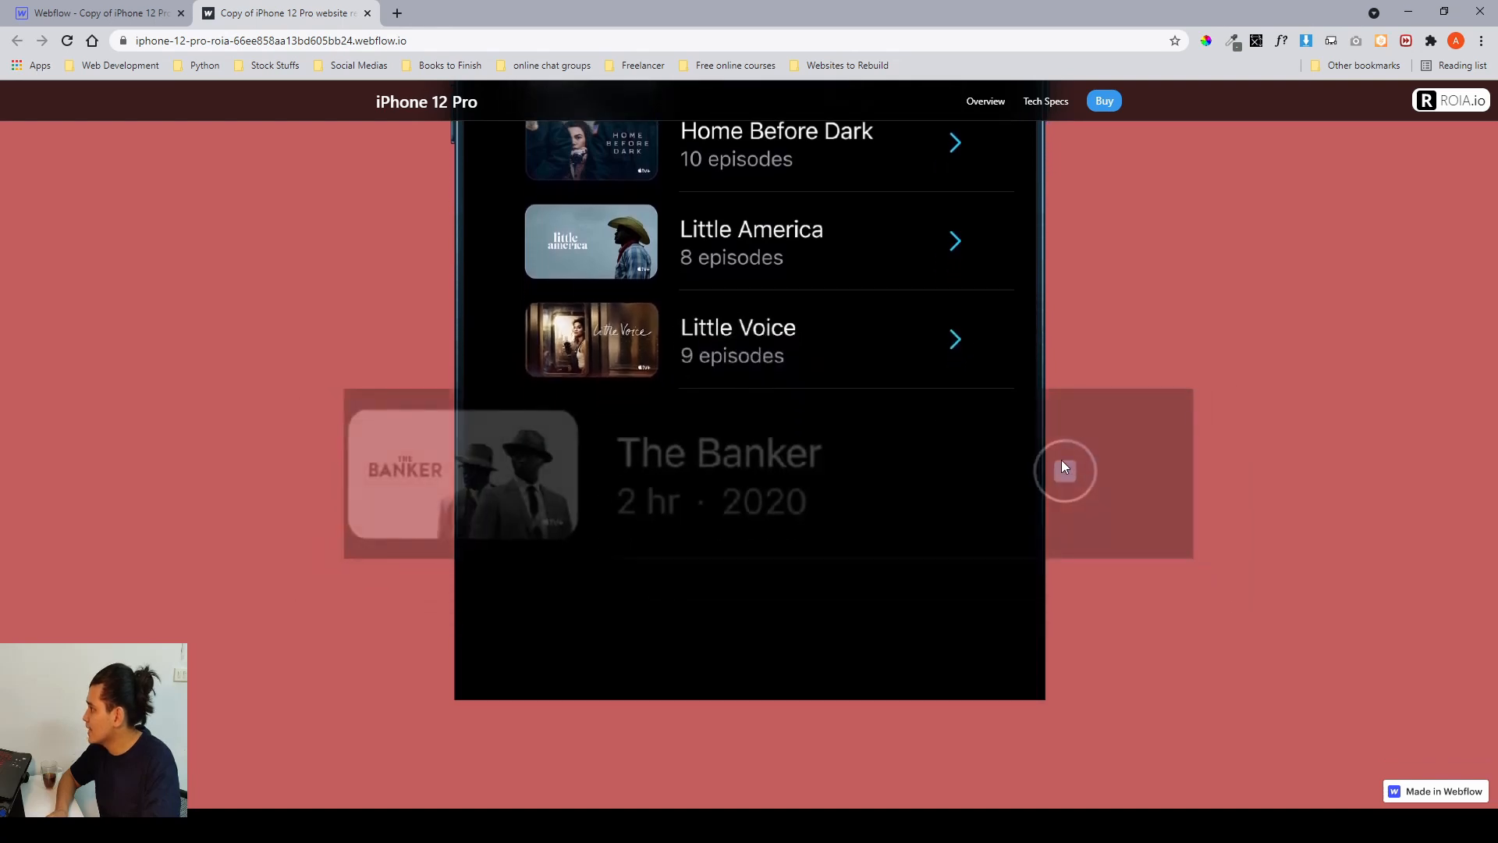
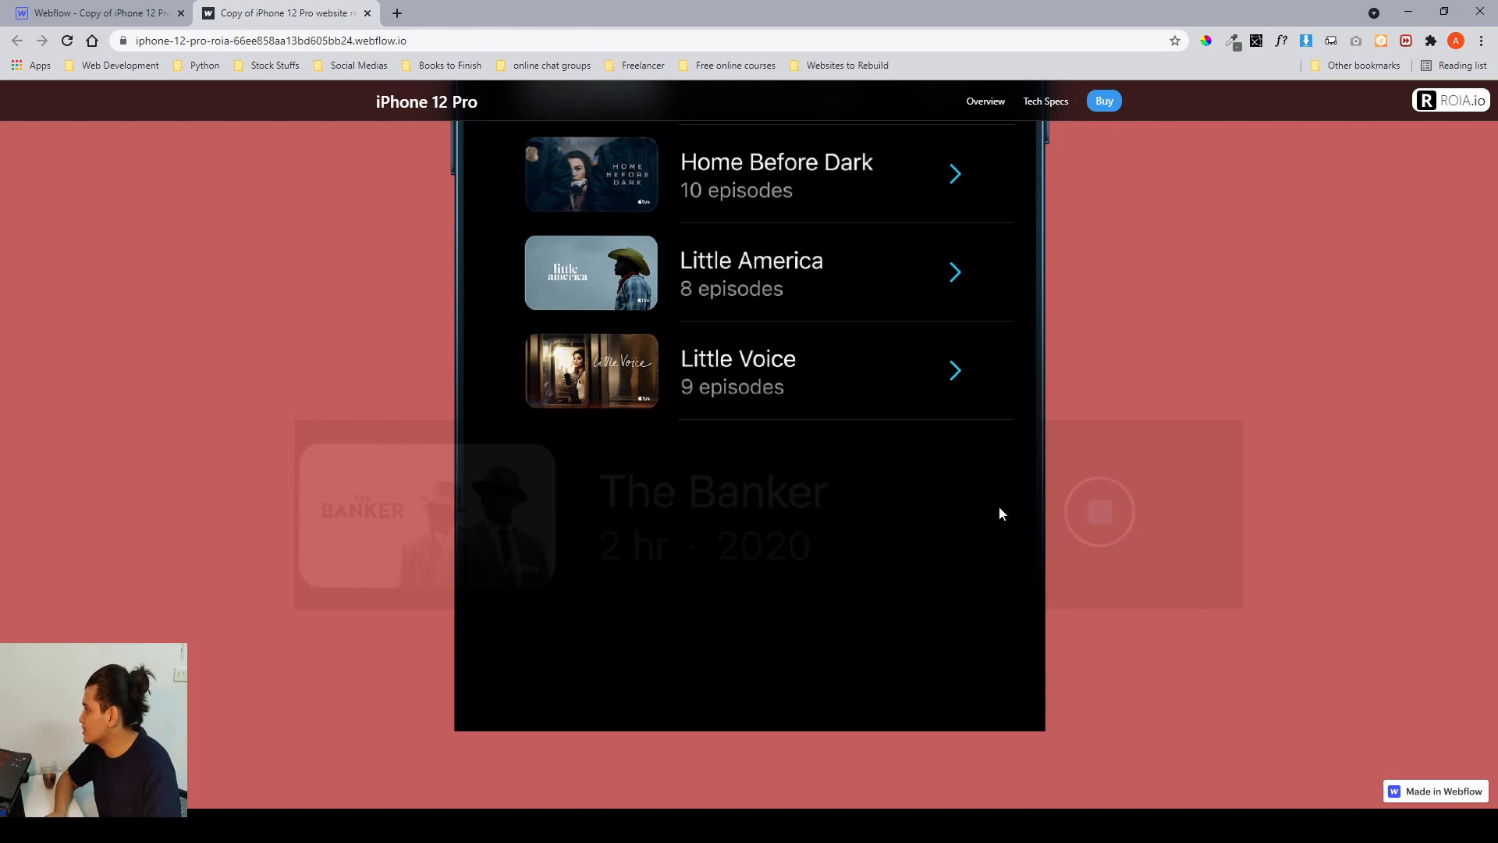
# Keep scrolling the published site through the download section to watch The Banker row scale into the list.
pyautogui.press('Down')
pyautogui.press('Down')
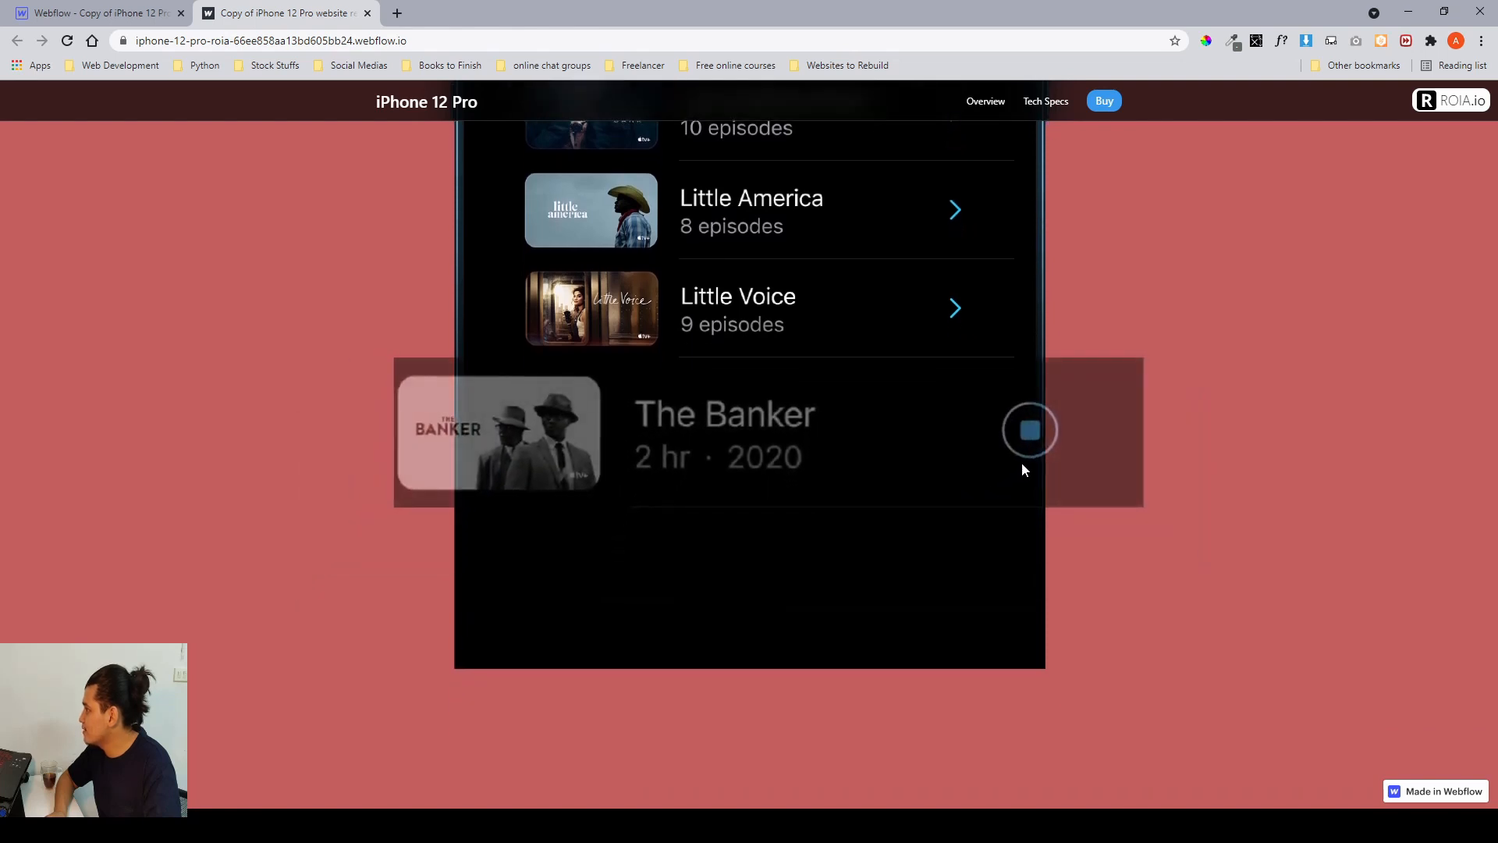
pyautogui.press('Down')
pyautogui.press('Down')
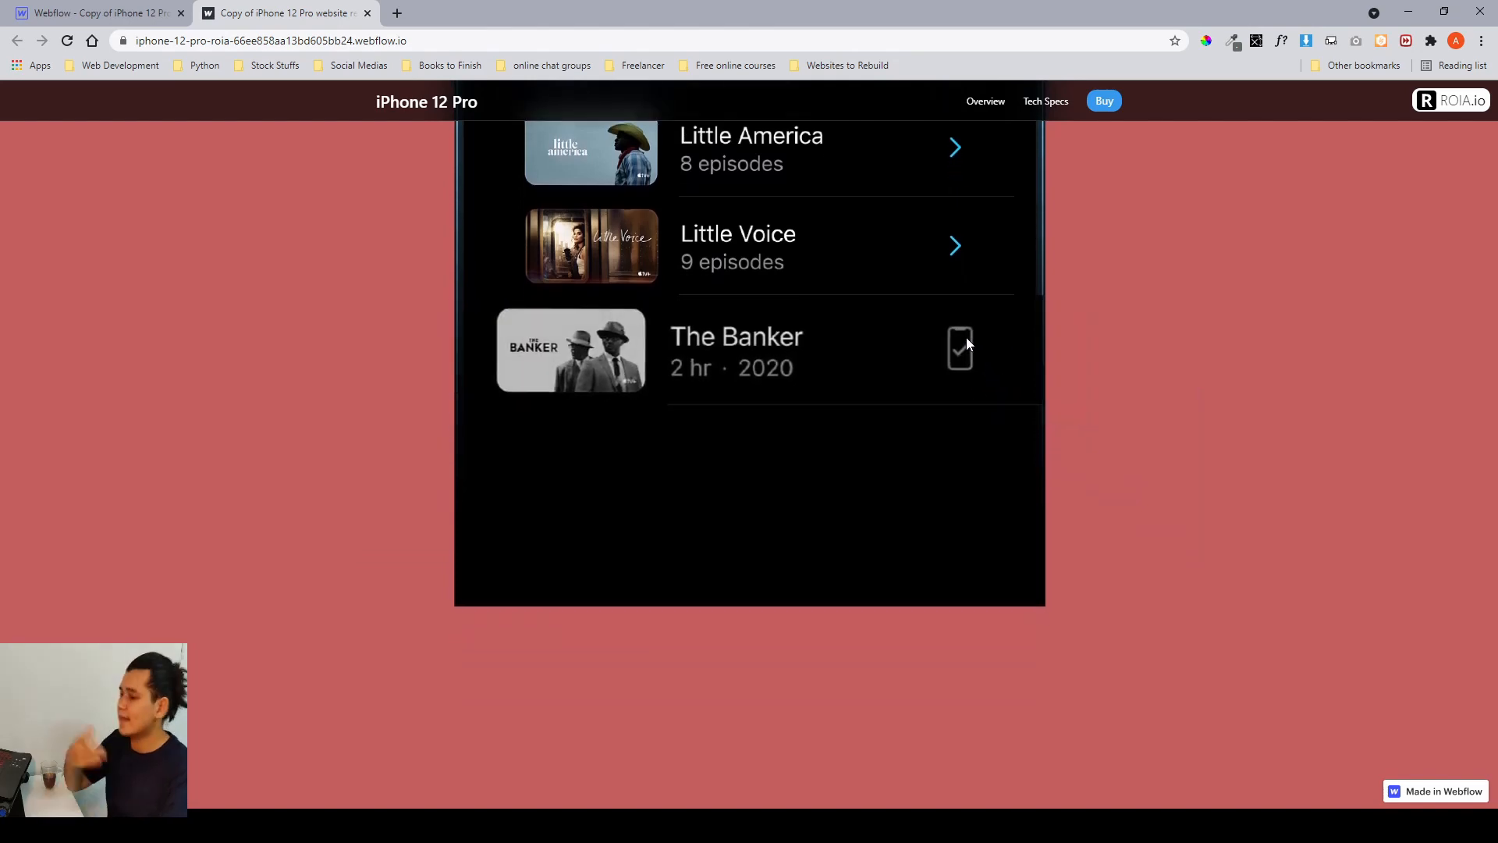
# Return to the Designer and inspect the download__lottie action at 90% in the download device scroll animation.
pyautogui.click(94, 13)
pyautogui.scroll(-5, 1147, 401)
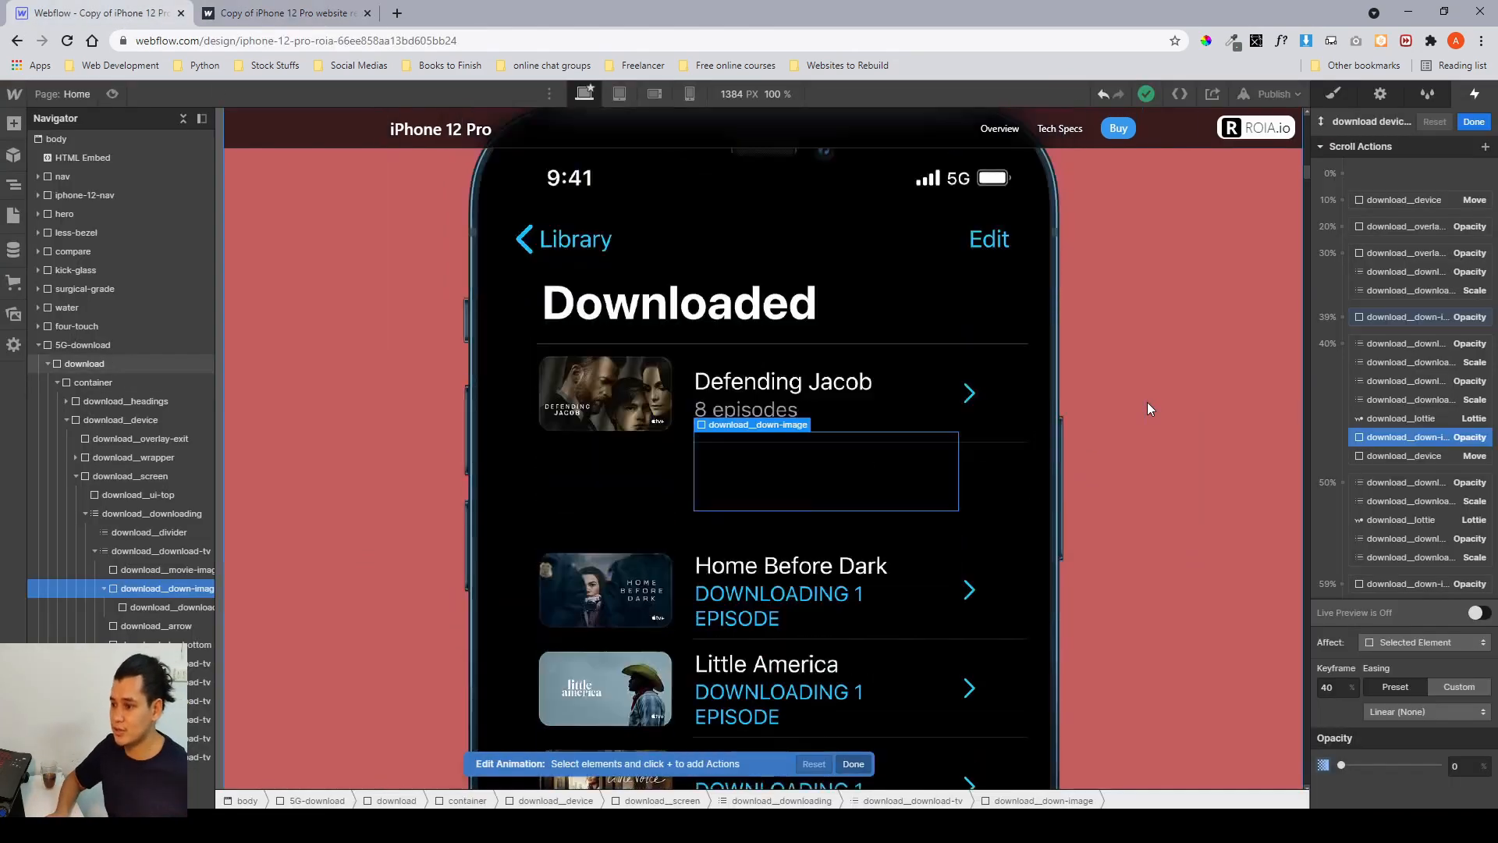
pyautogui.scroll(-1, 983, 554)
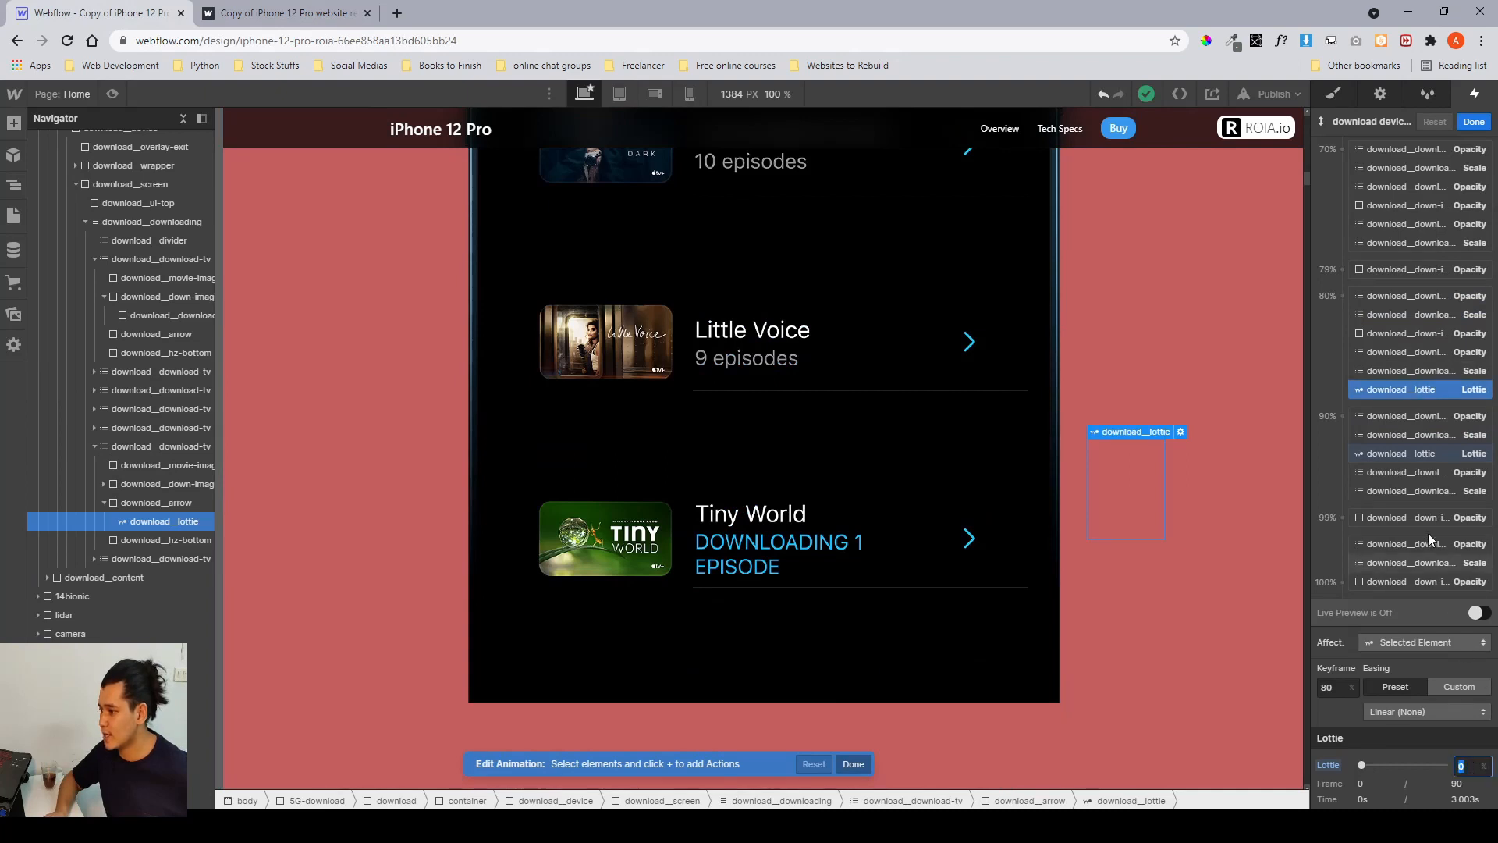
pyautogui.click(1417, 459)
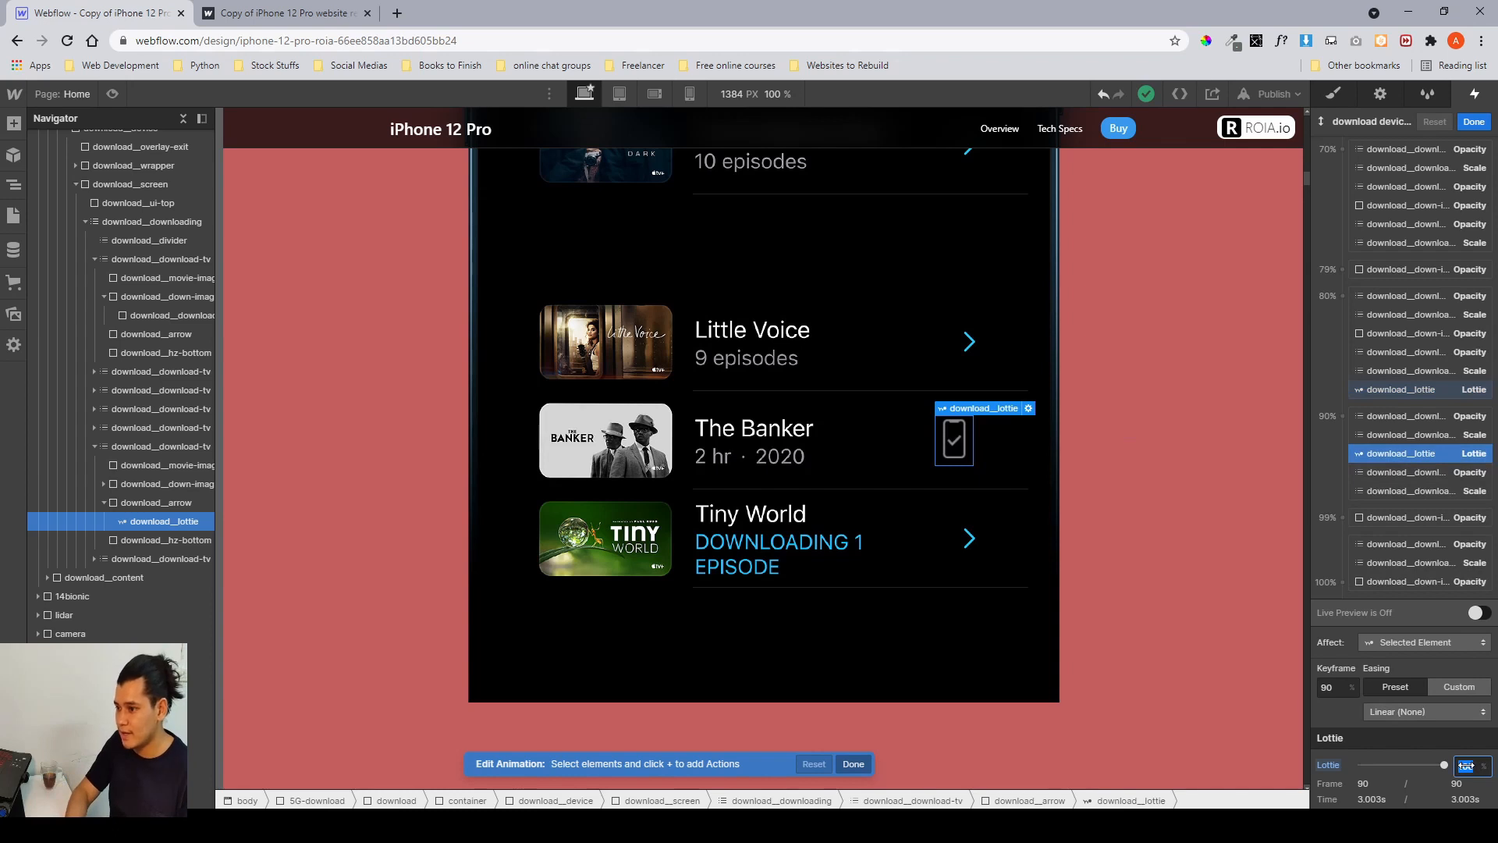
# Step the 90% lottie action's progress value down and back up to 100%.
pyautogui.press('Down')
pyautogui.press('Down')
pyautogui.press('Down')
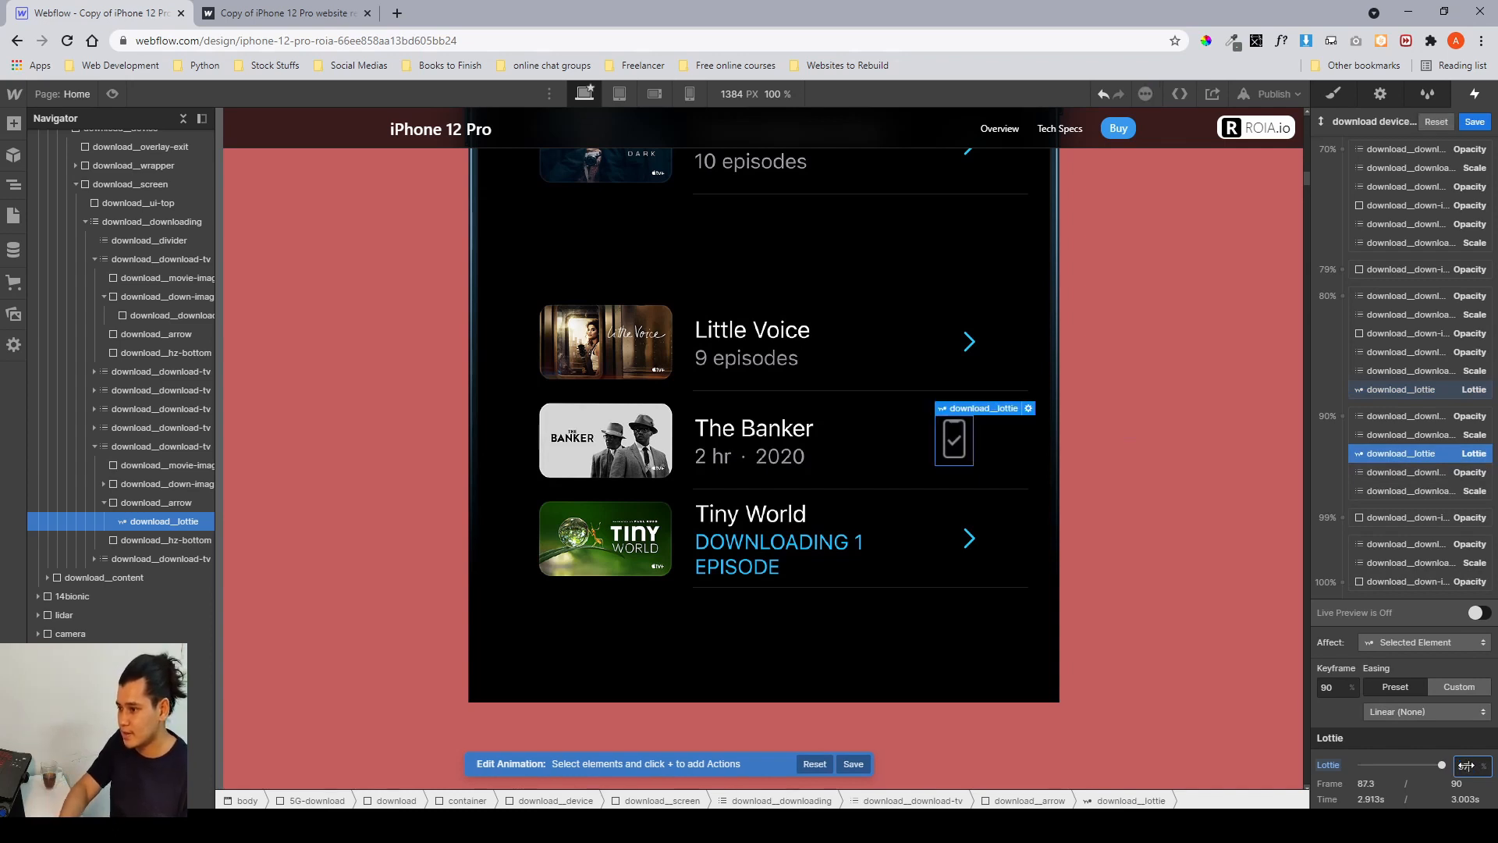
pyautogui.press('Up')
pyautogui.press('Up')
pyautogui.press('Up')
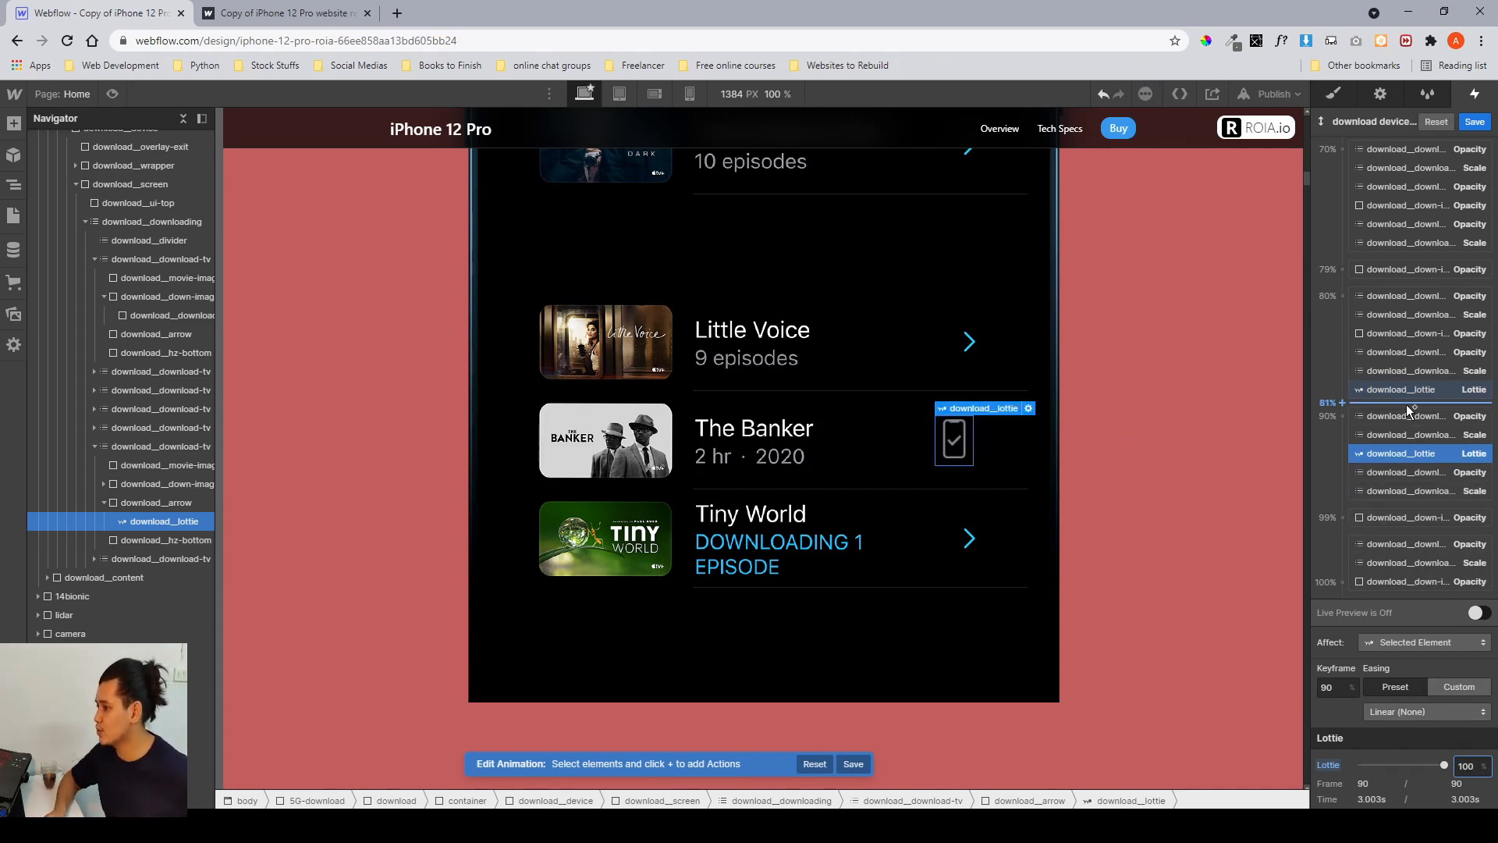
# Save and close the download device scroll animation.
pyautogui.scroll(4, 887, 462)
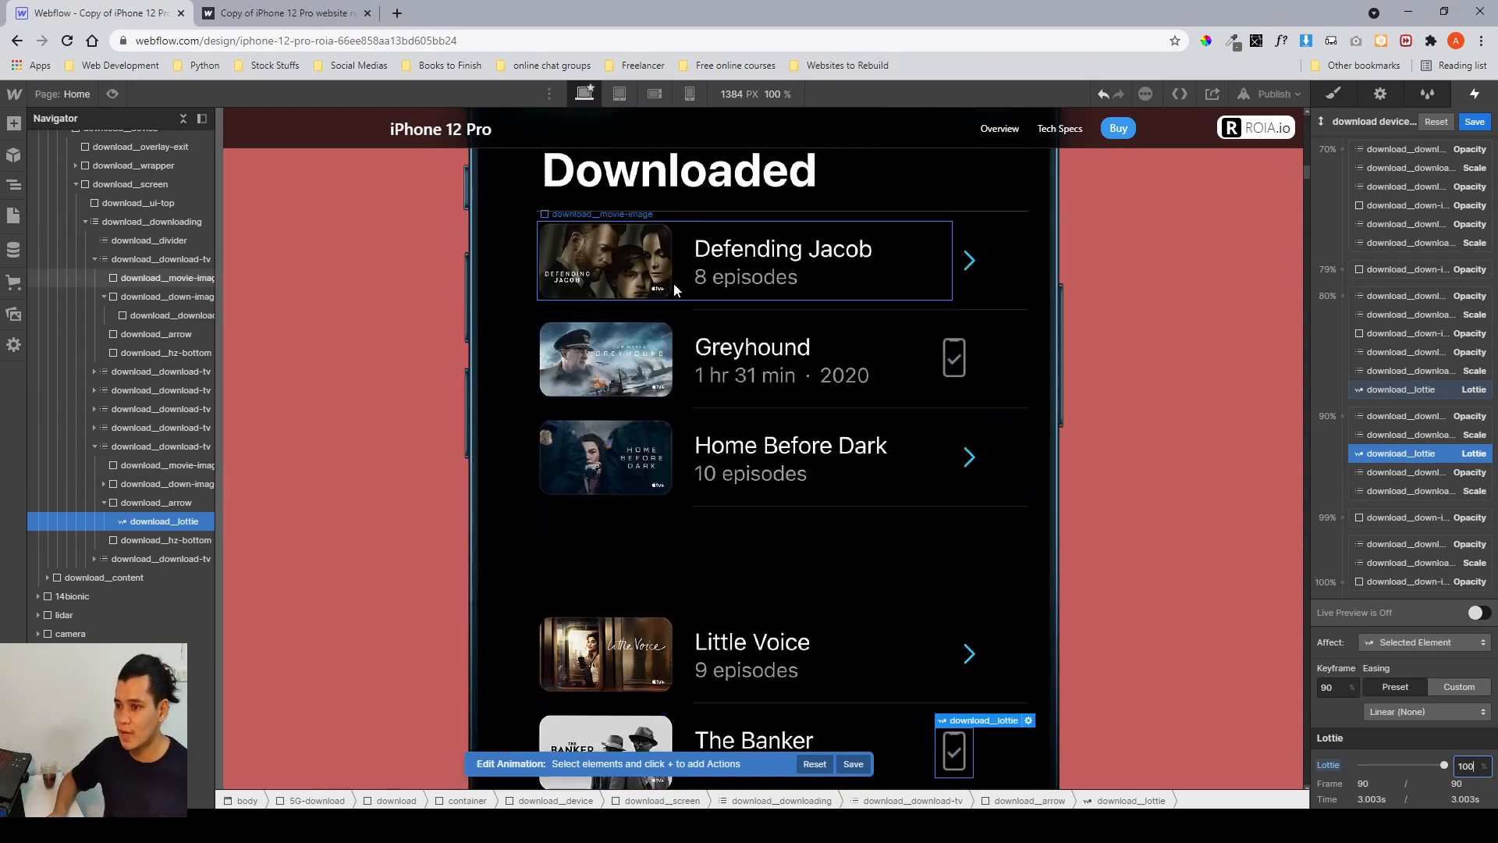
pyautogui.scroll(5, 676, 290)
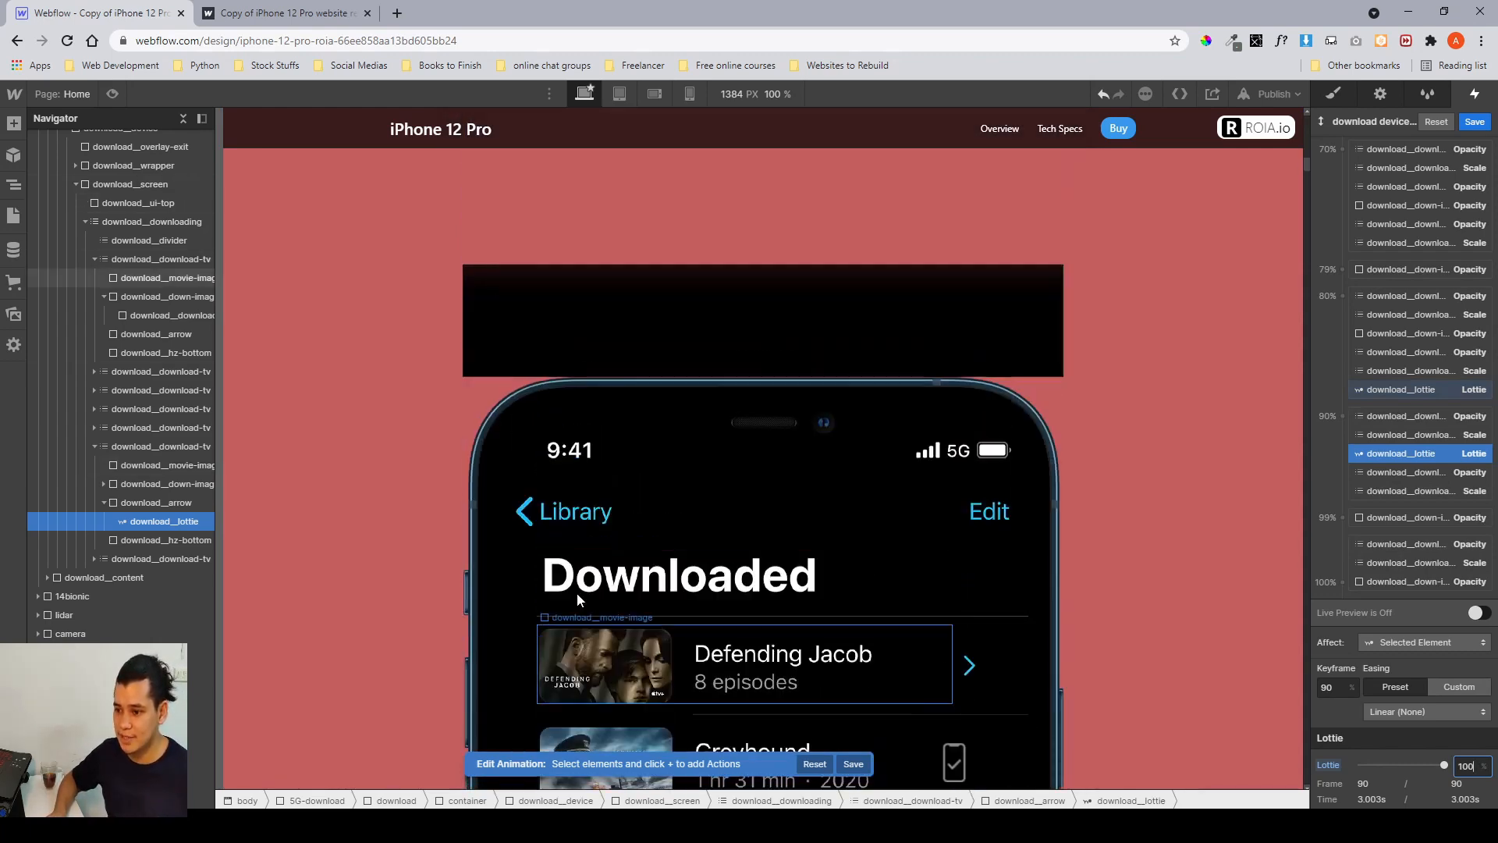
pyautogui.scroll(1, 579, 624)
pyautogui.scroll(-2, 578, 664)
pyautogui.scroll(7, 1417, 307)
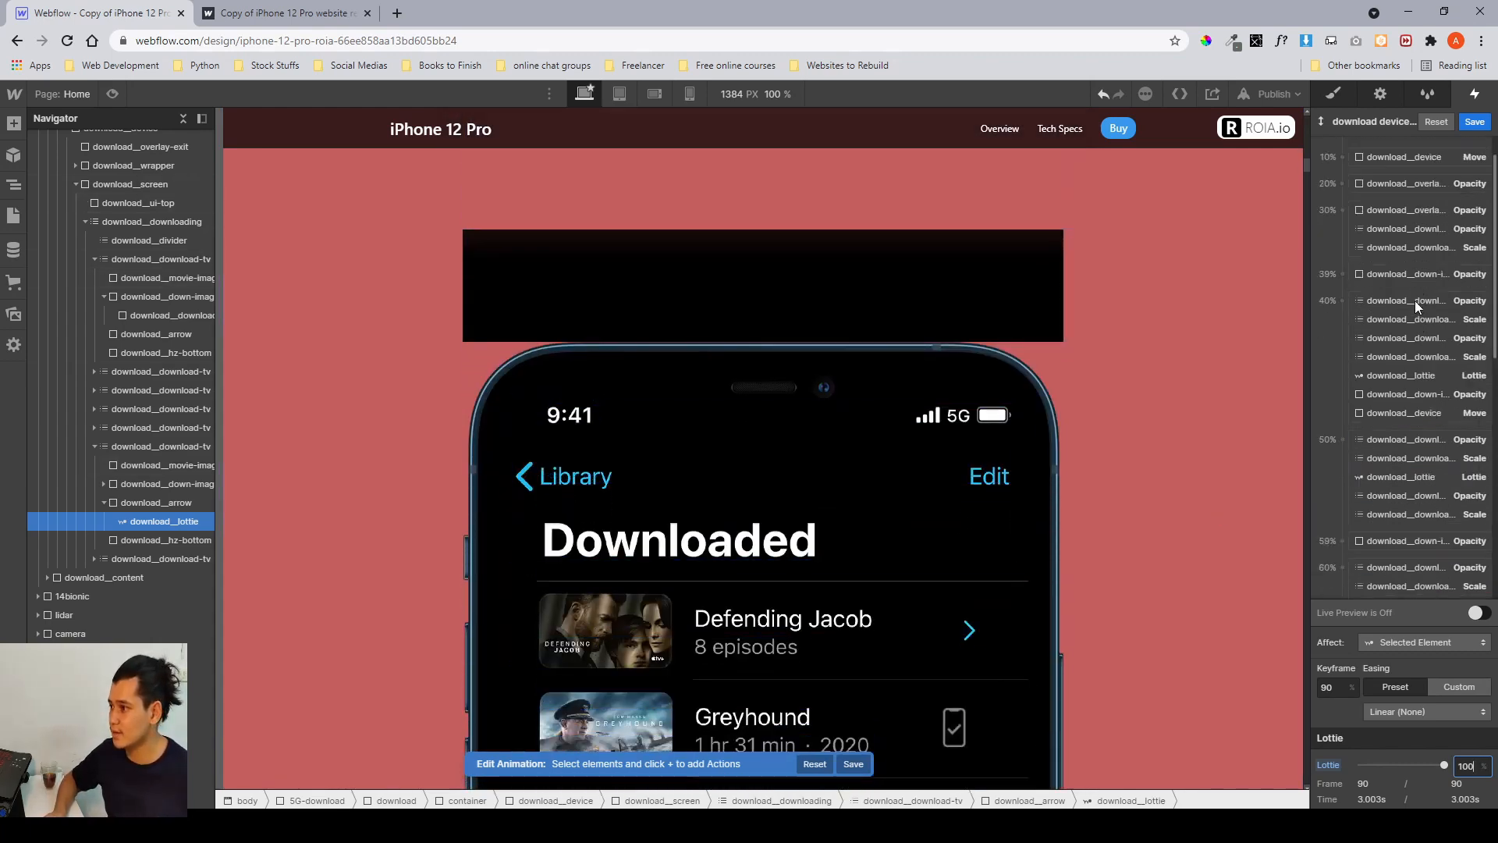
pyautogui.scroll(1, 1415, 301)
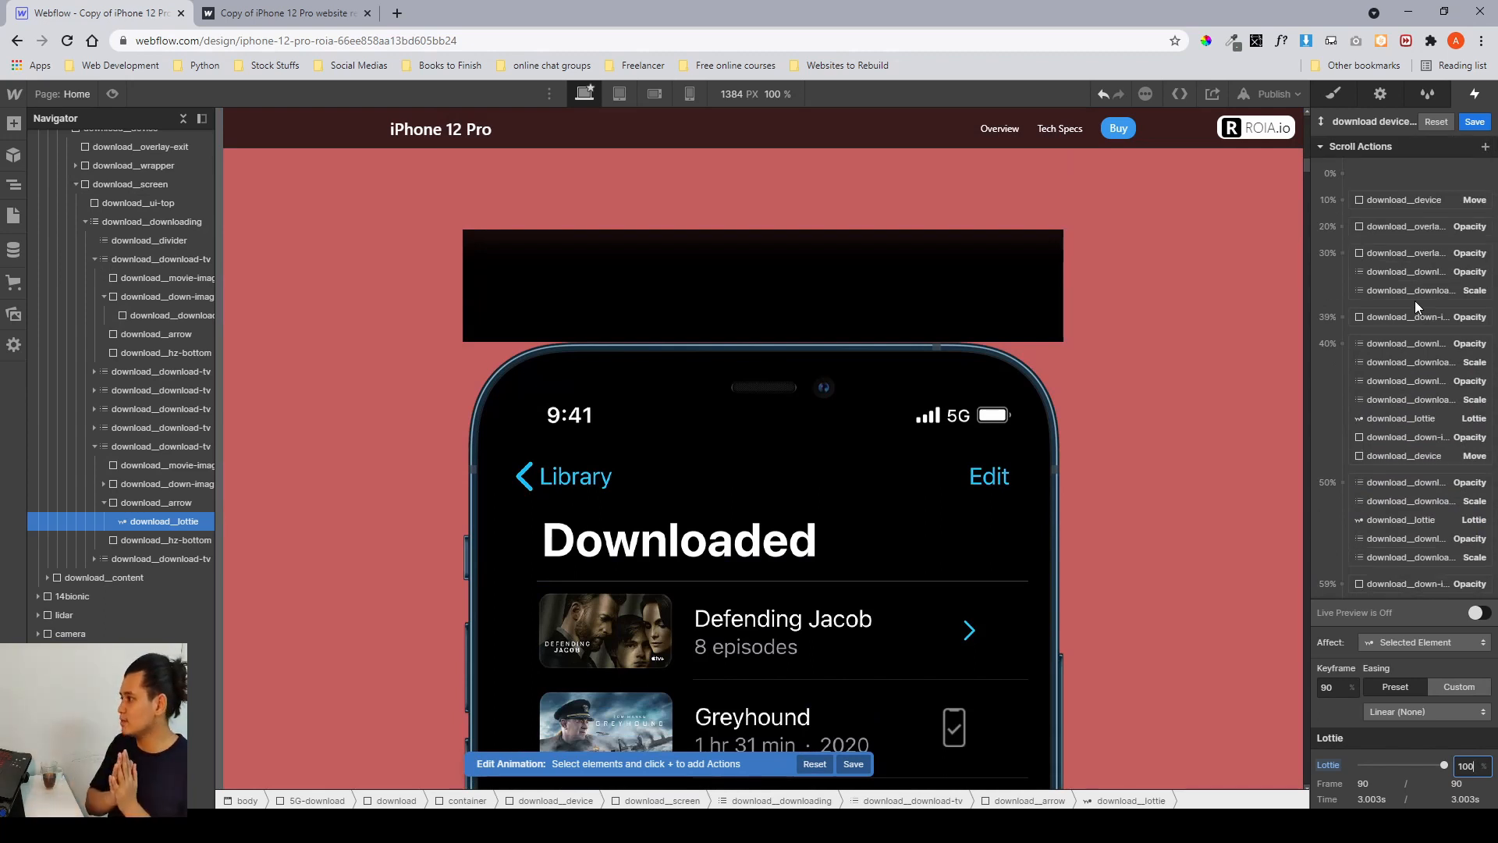
pyautogui.click(1475, 122)
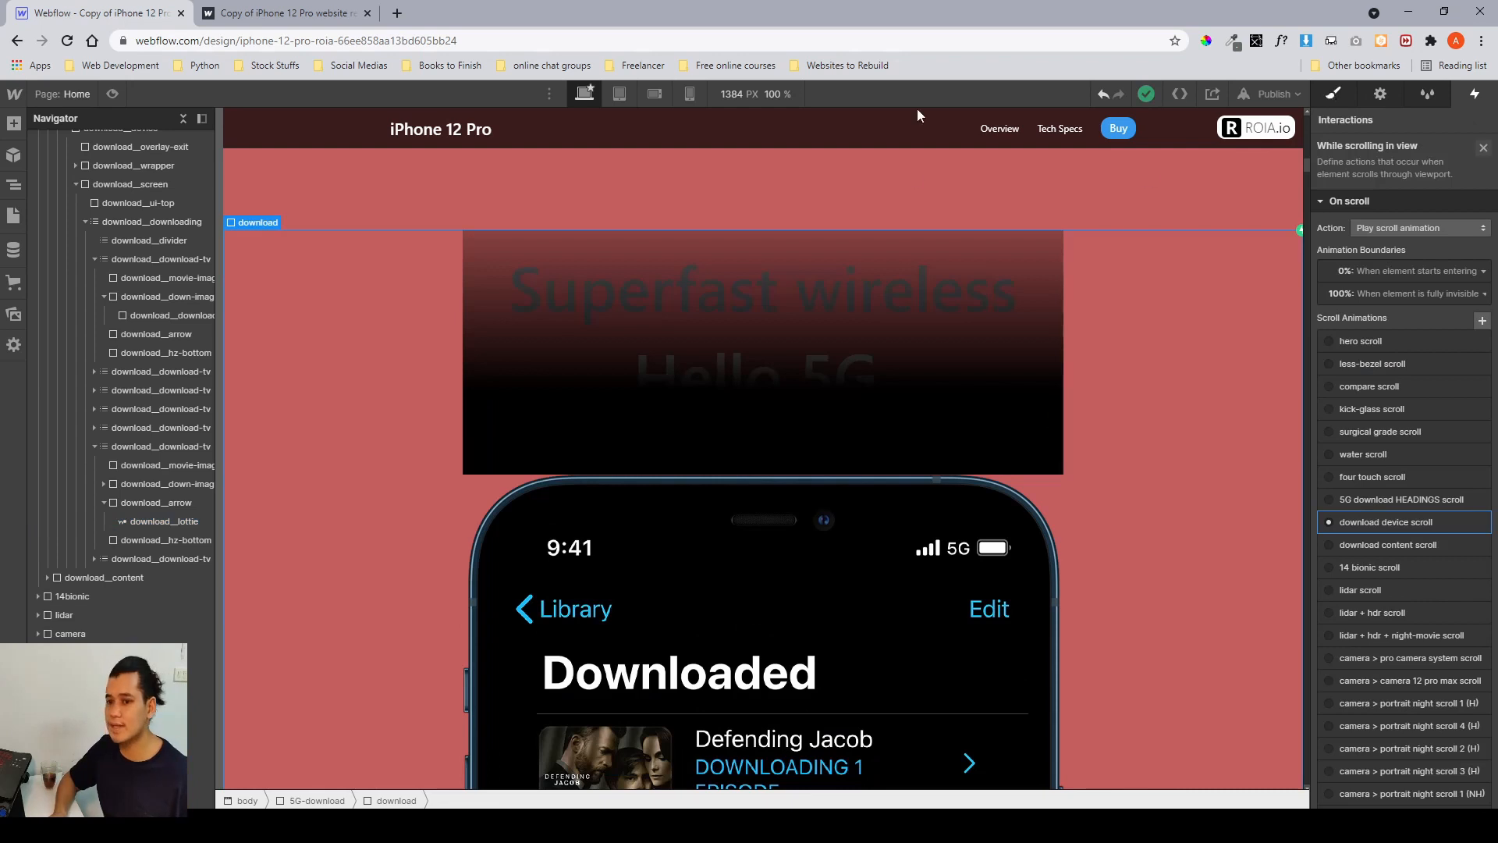
# Collapse the navigator tree and scroll the canvas through the finished download section.
pyautogui.press('s')
pyautogui.click(185, 120)
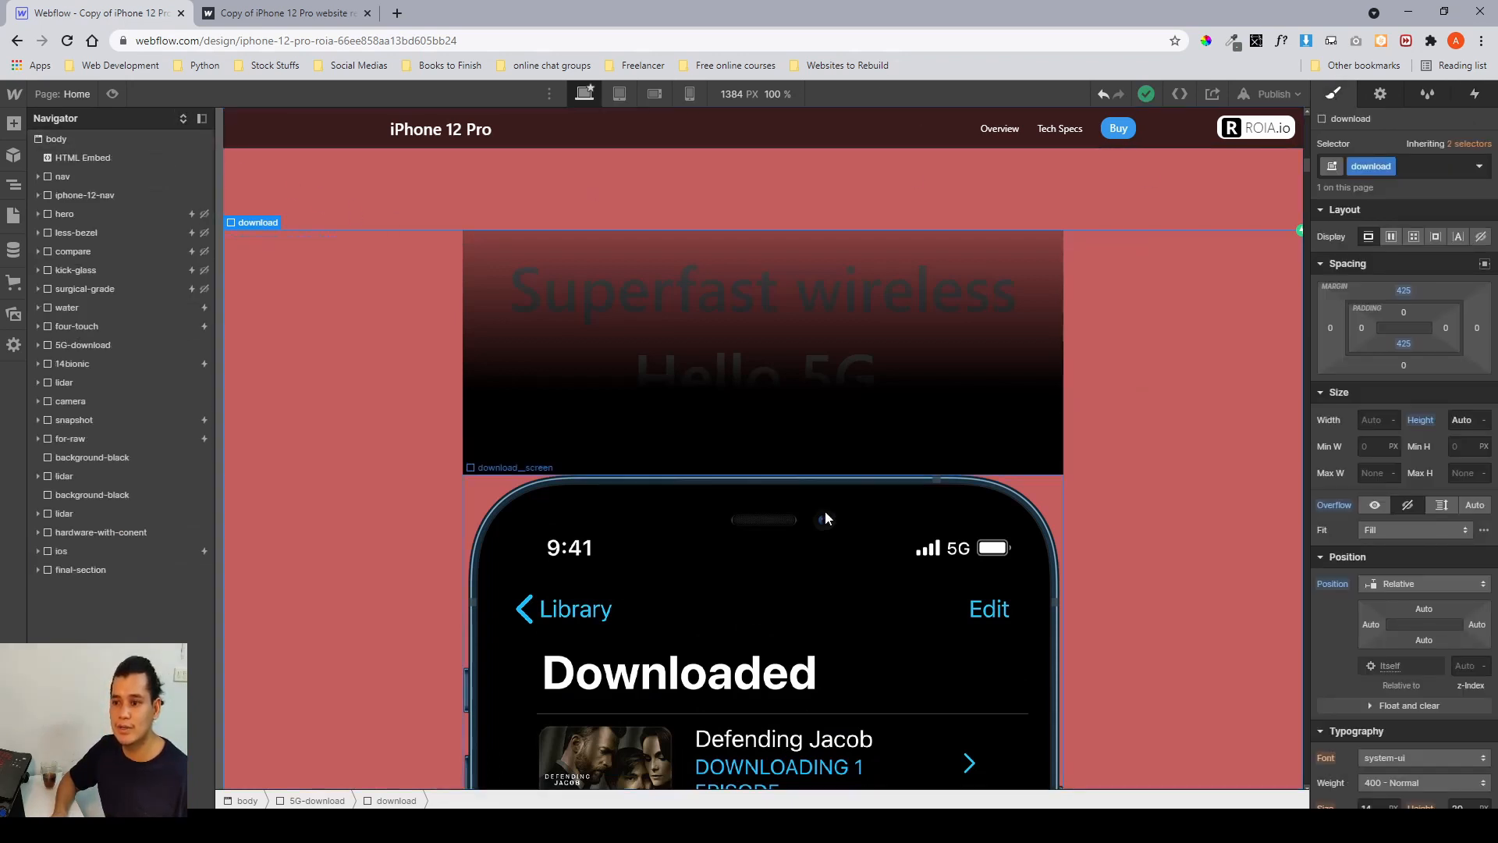
pyautogui.scroll(-2, 826, 518)
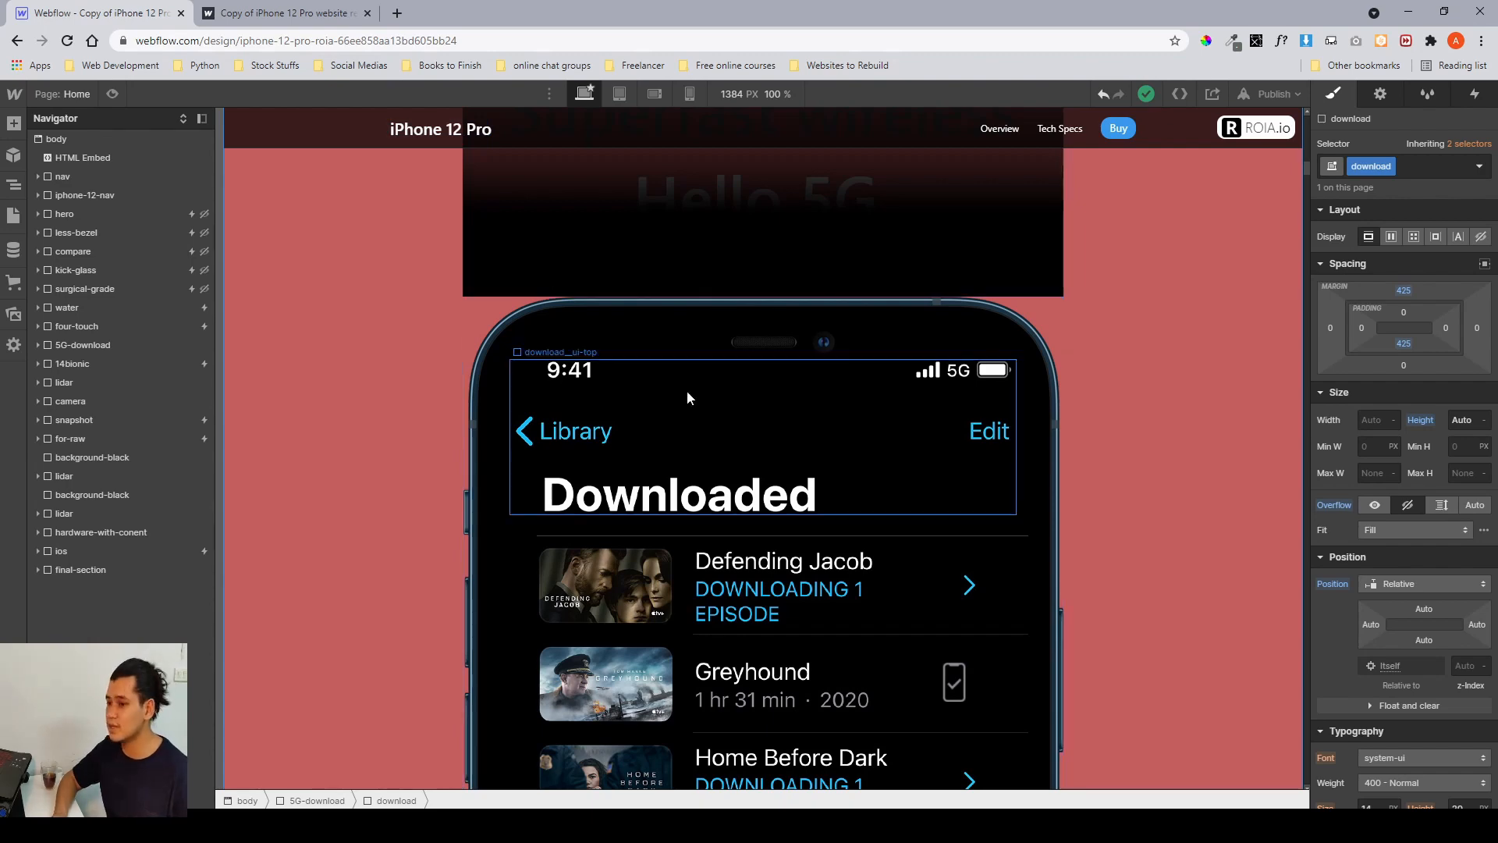
pyautogui.scroll(-4, 687, 390)
pyautogui.scroll(-2, 689, 398)
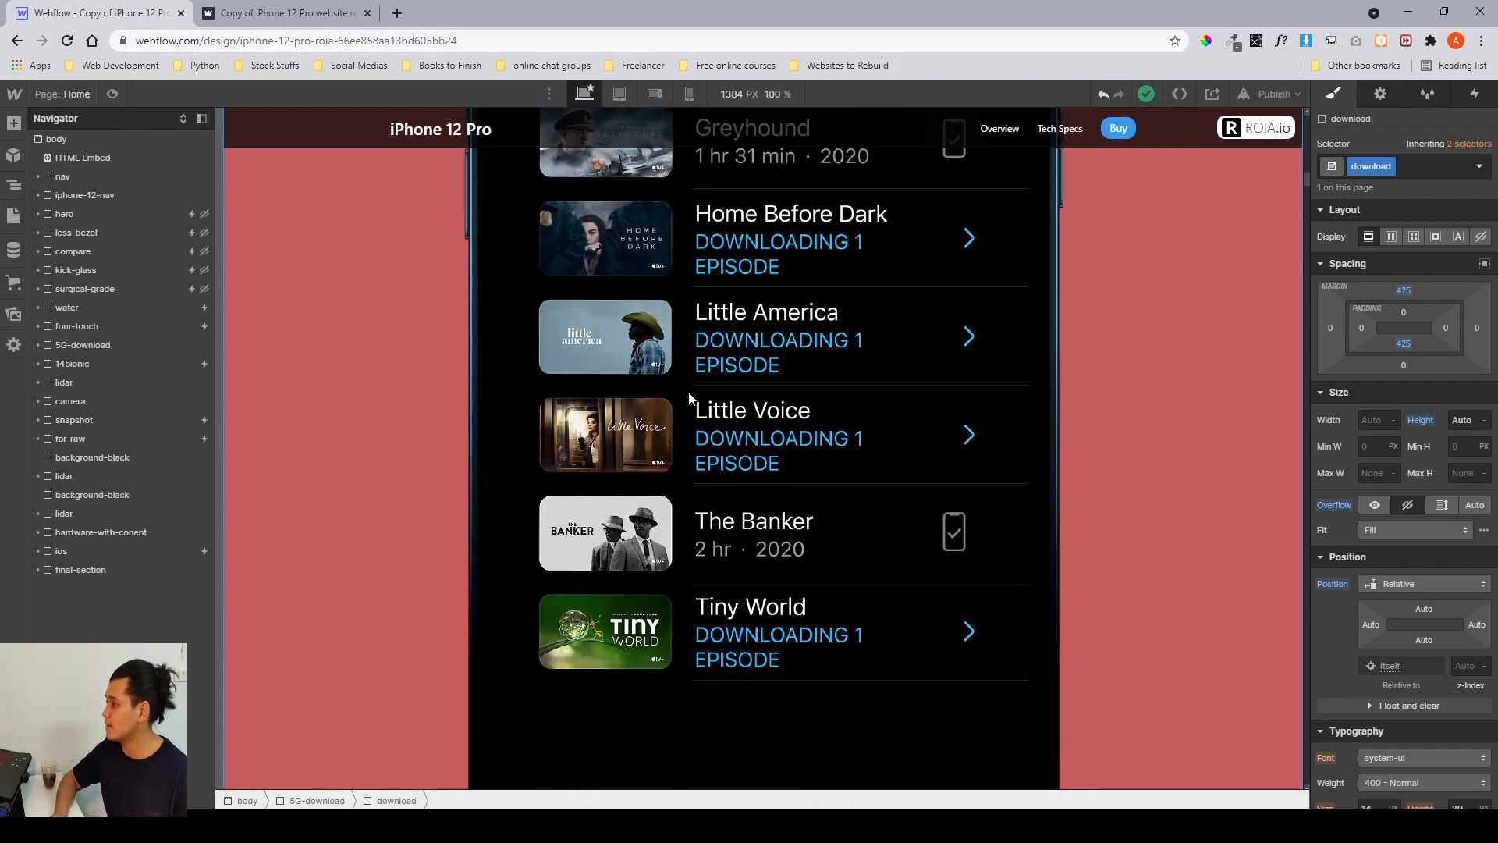
pyautogui.scroll(-4, 689, 398)
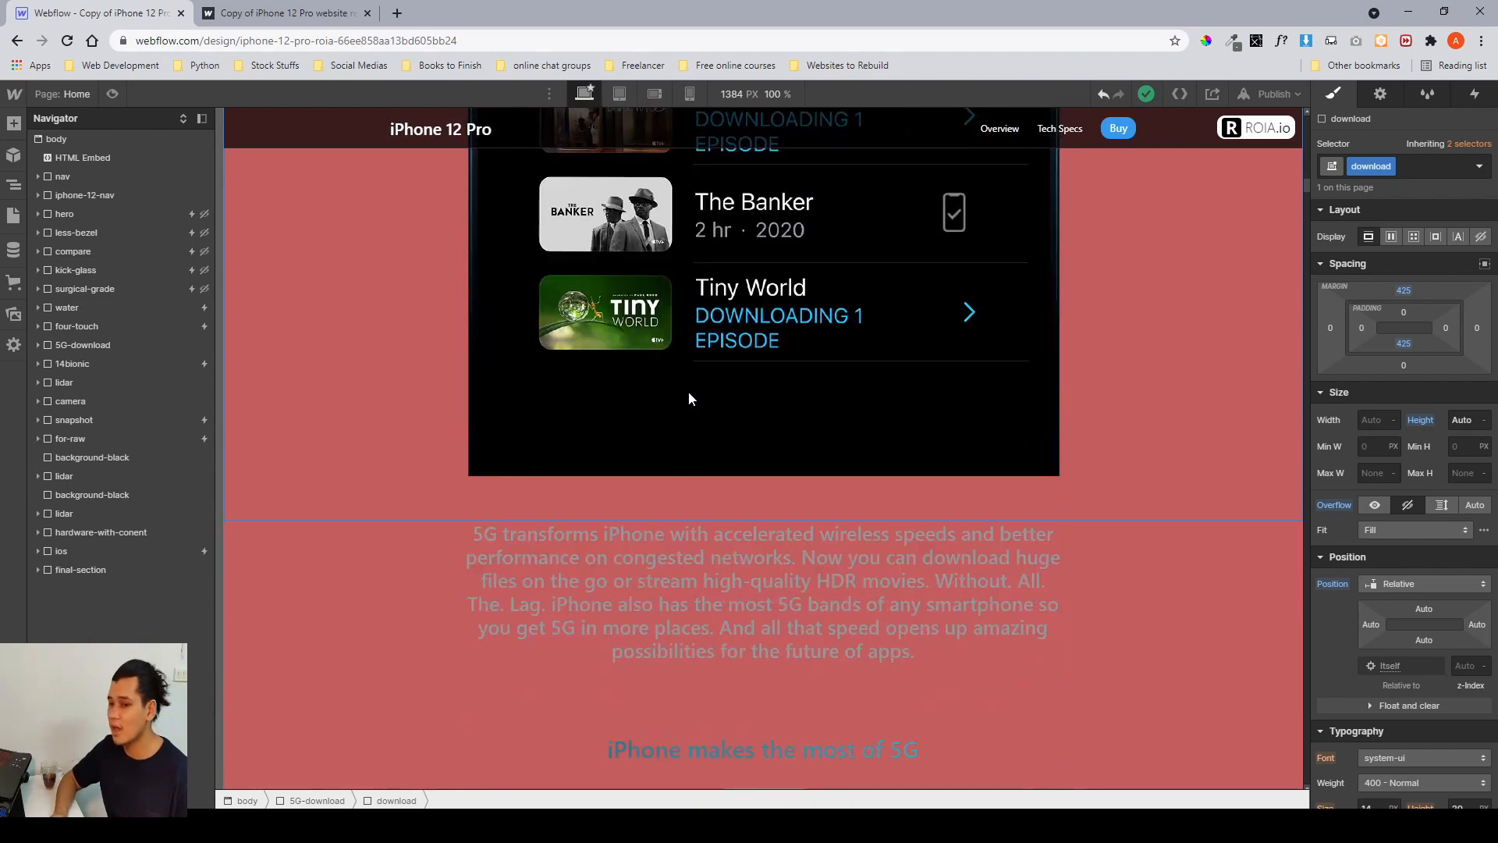
pyautogui.scroll(-3, 689, 398)
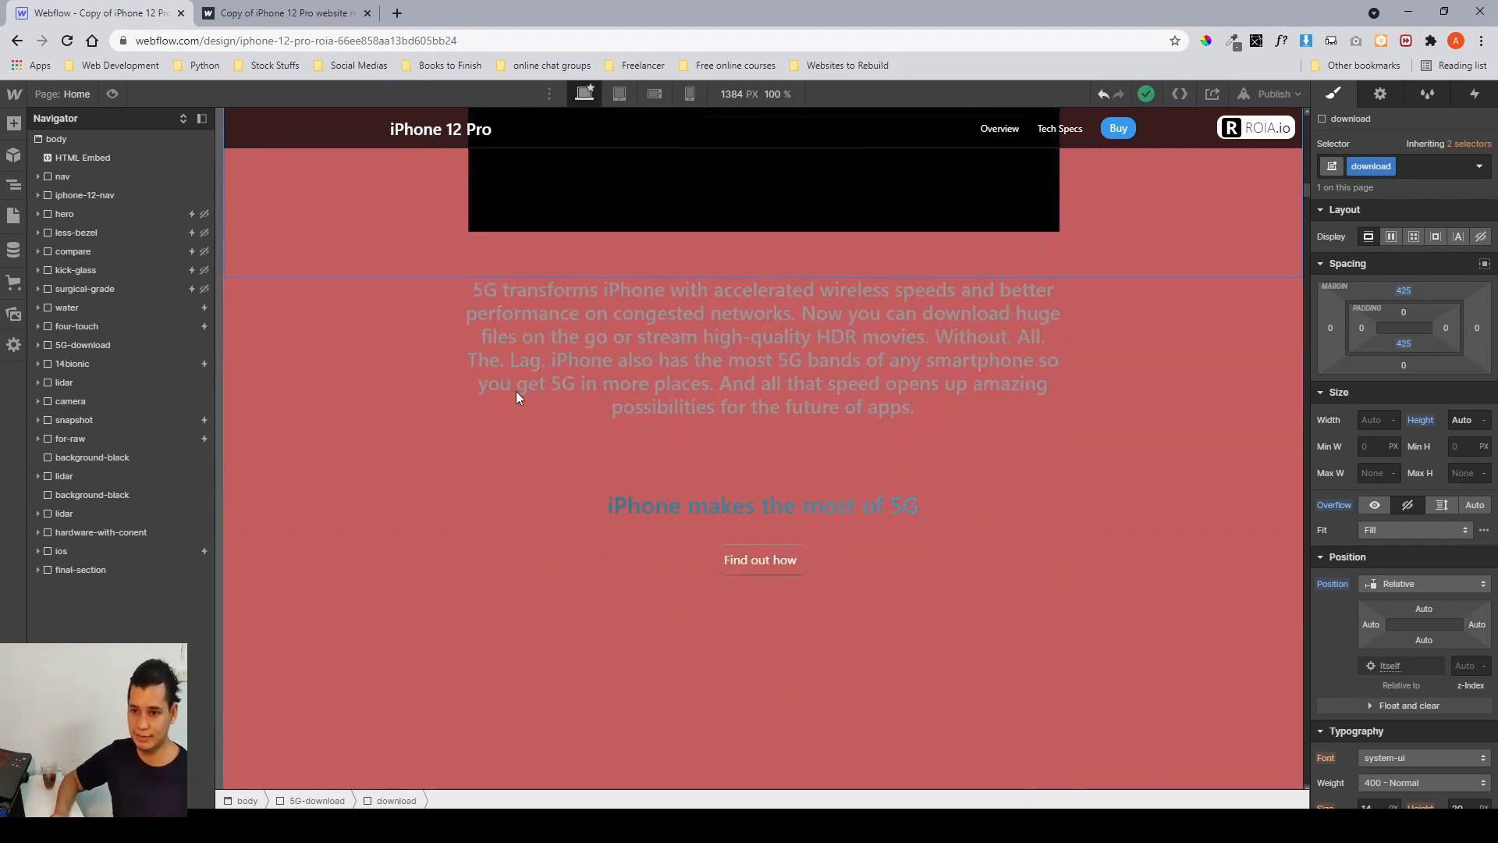
# Hide the water and four-touch sections by setting their display to none.
pyautogui.click(135, 308)
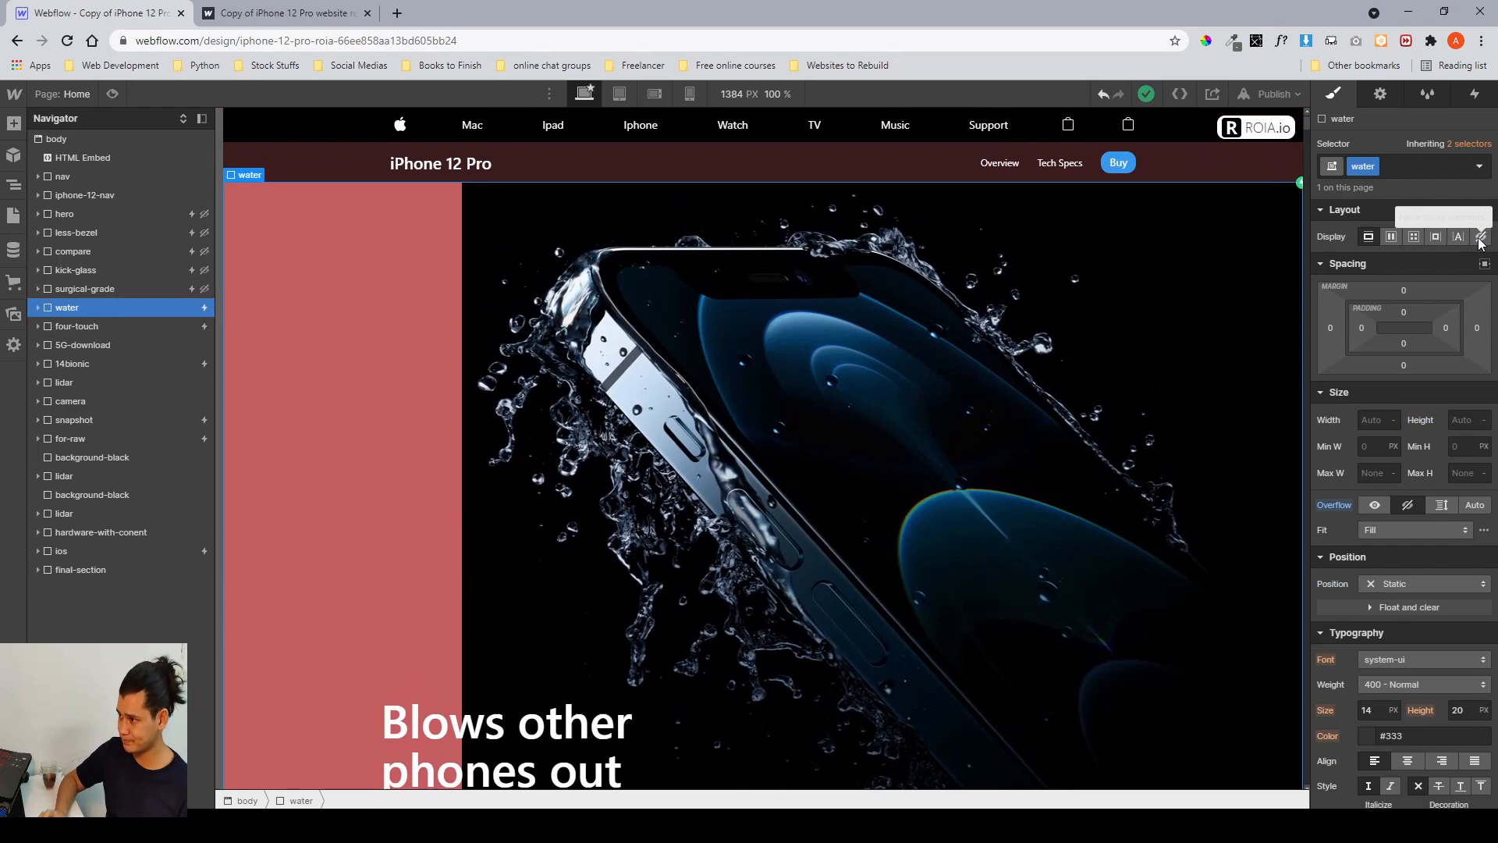
pyautogui.click(1480, 237)
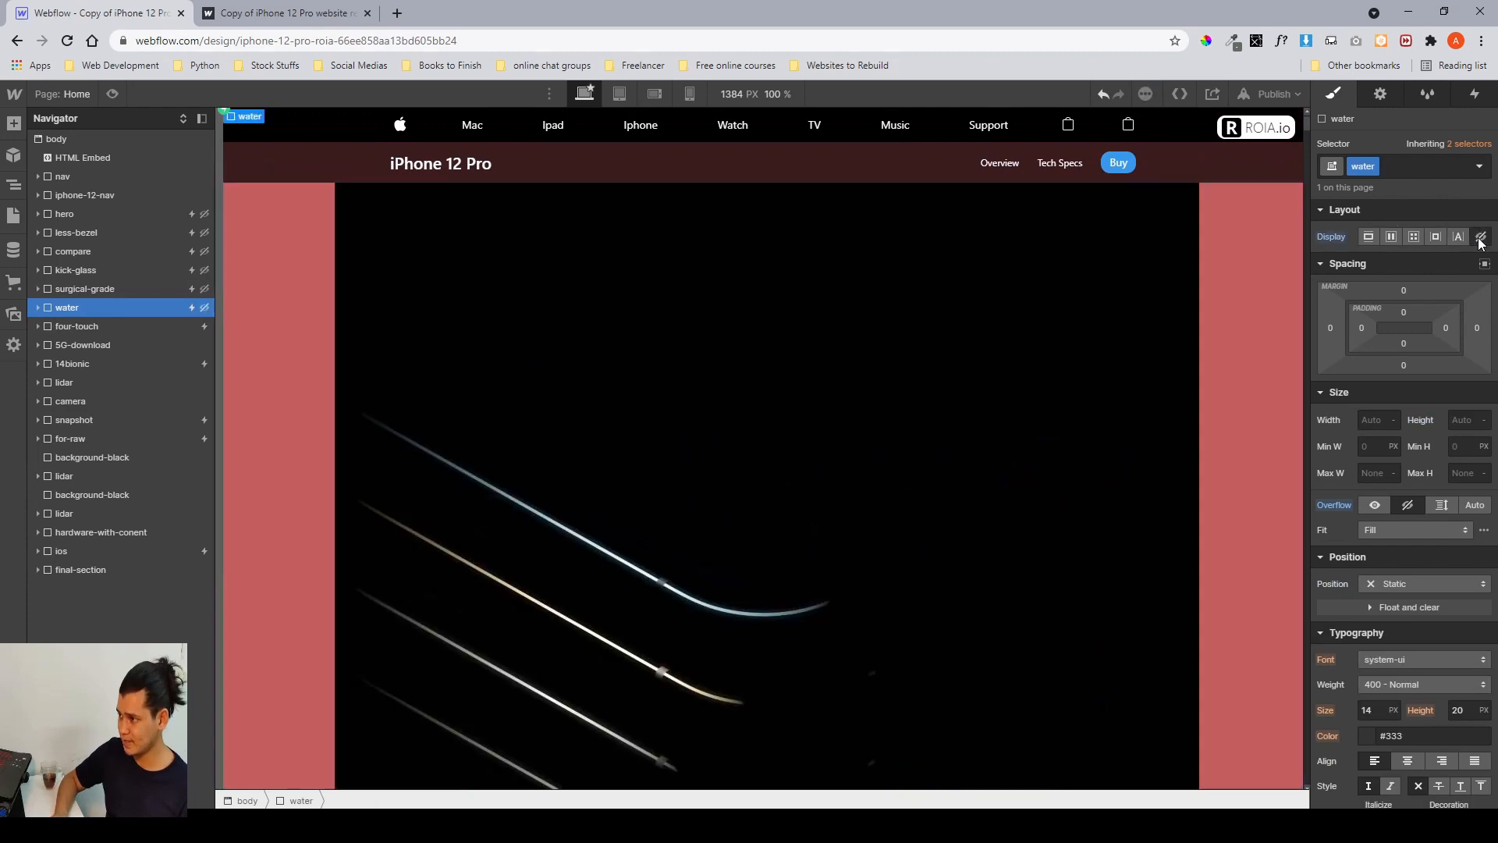
pyautogui.click(142, 326)
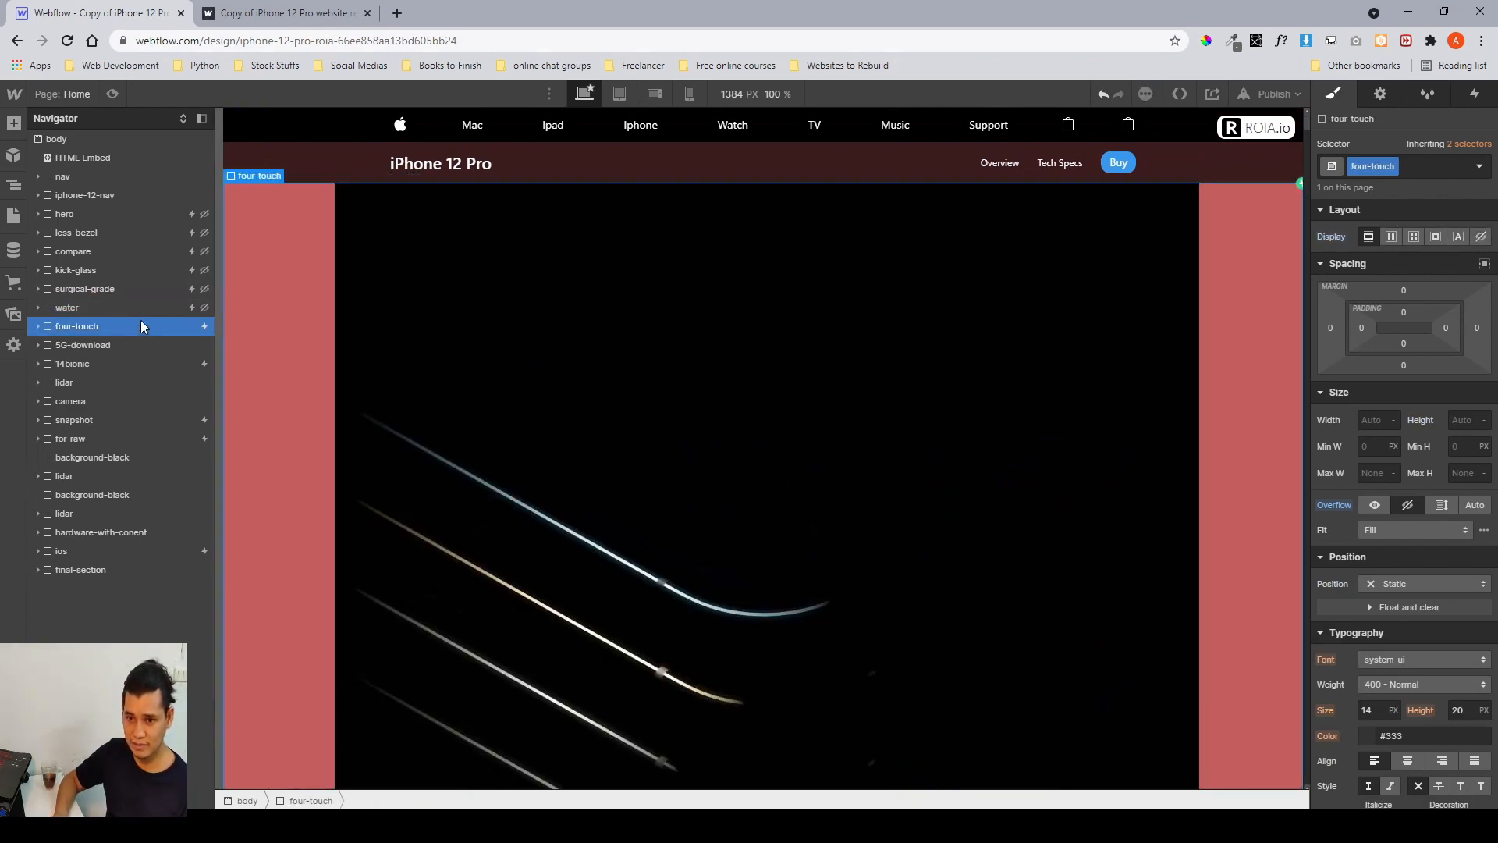
pyautogui.click(1480, 237)
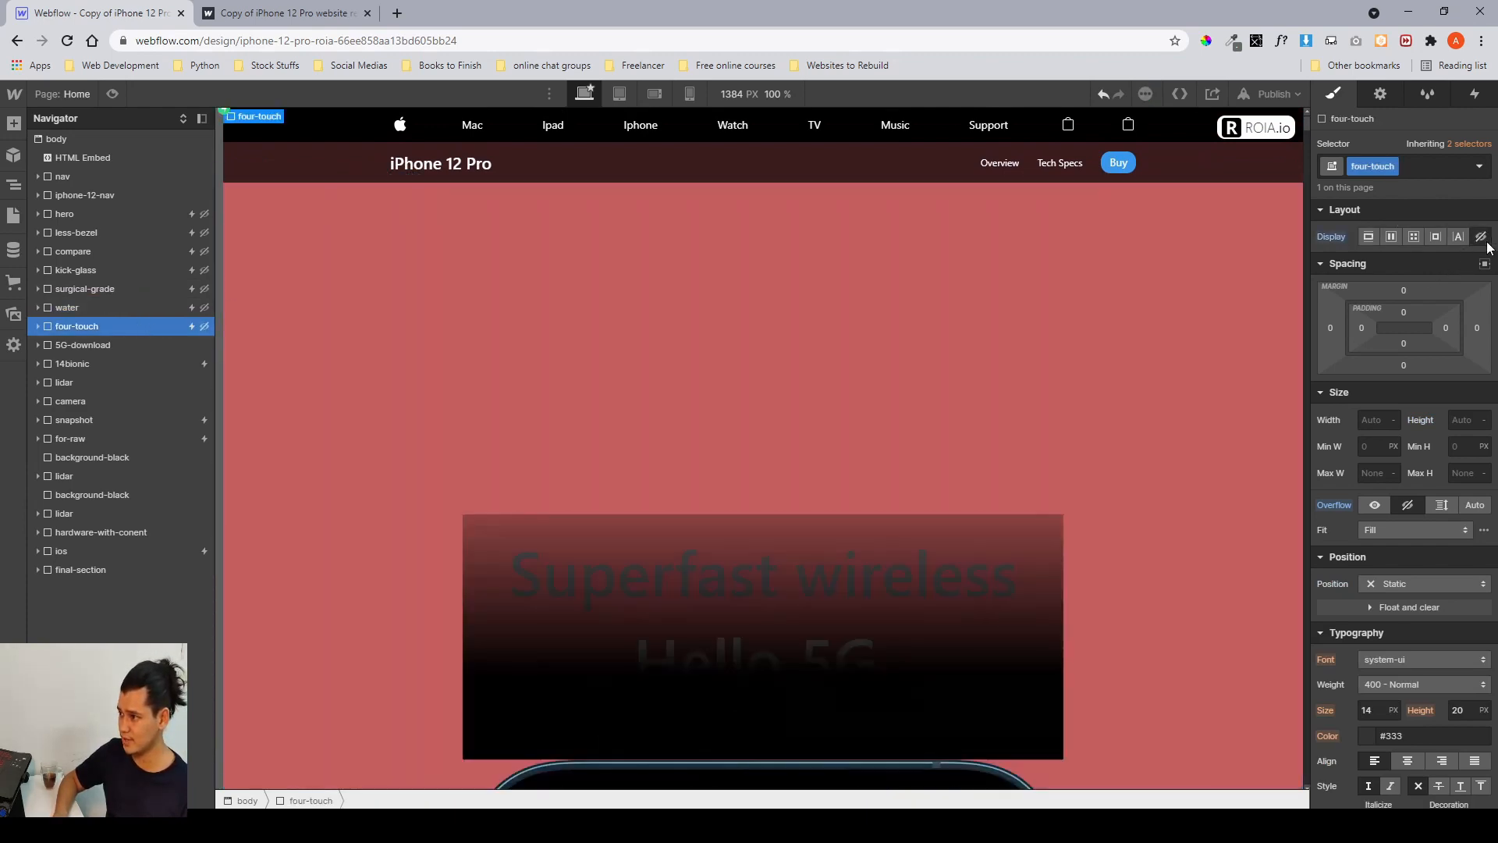
# Select the 5G-download section and scroll the canvas down past it to the A14 Bionic chip grid.
pyautogui.click(103, 346)
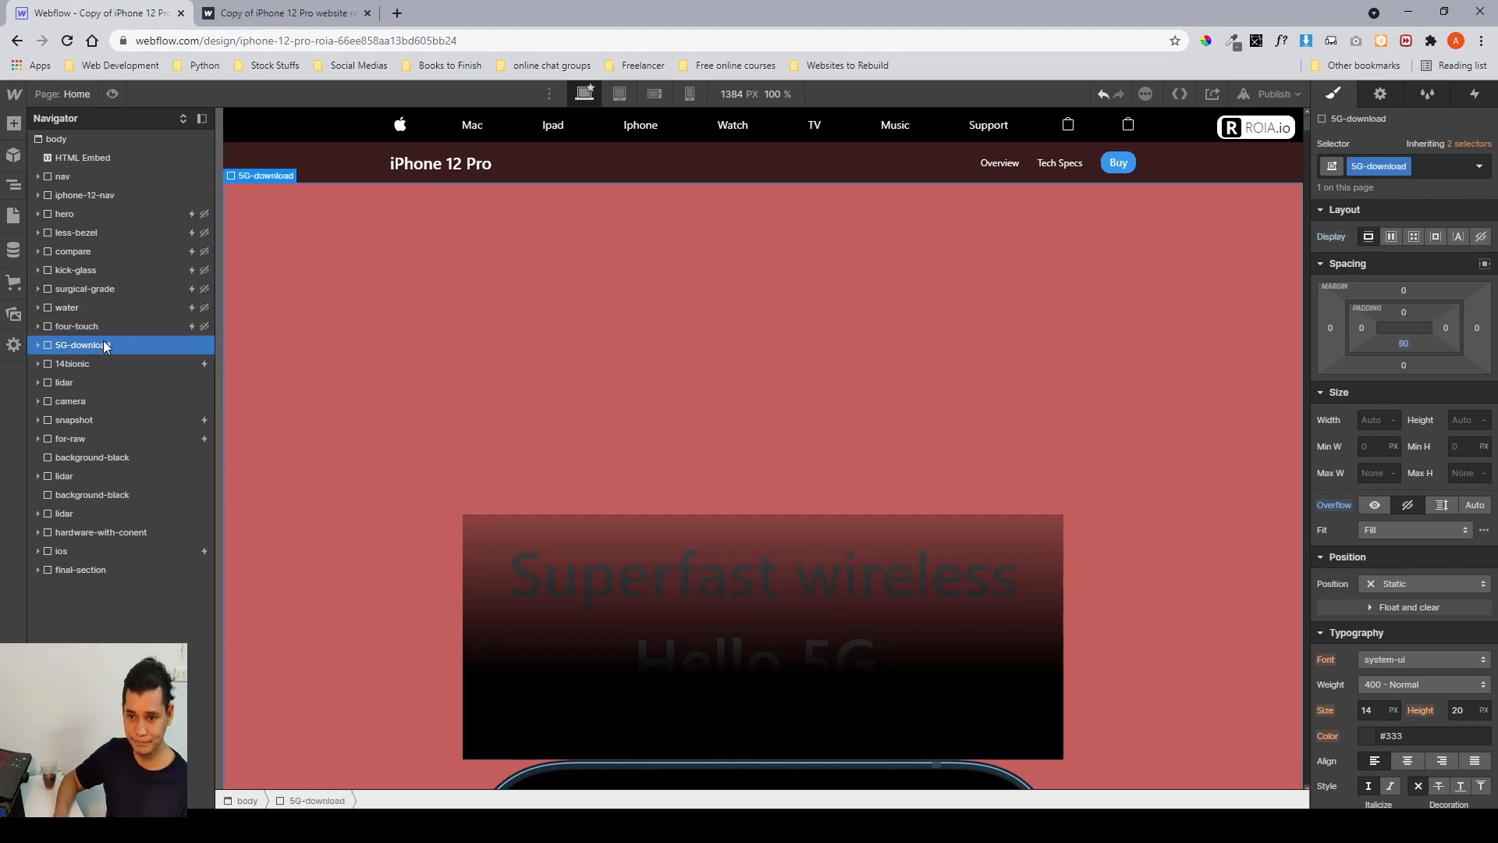
pyautogui.scroll(-10, 500, 423)
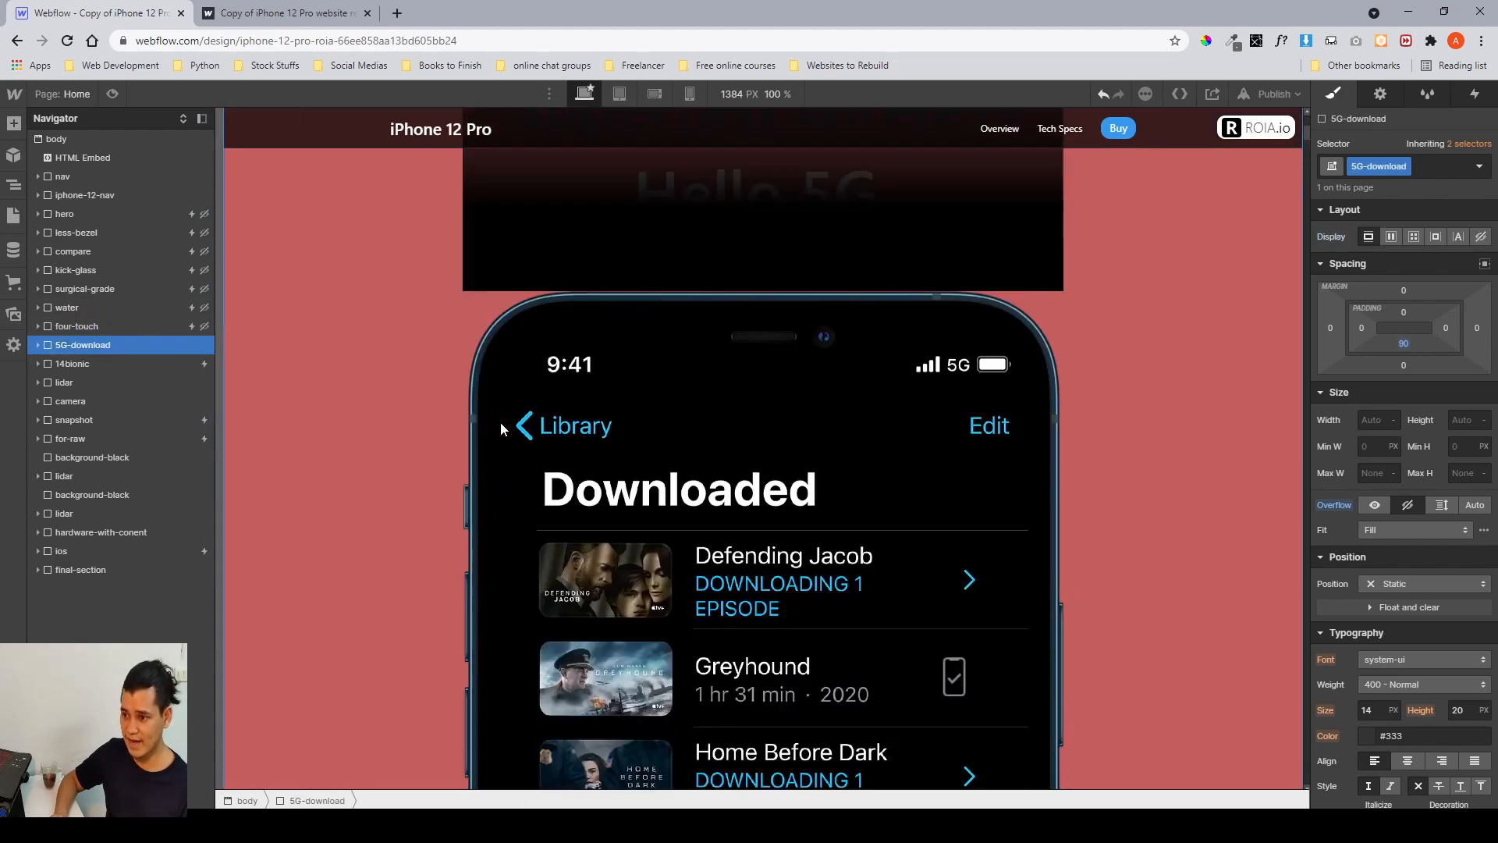
pyautogui.scroll(-8, 500, 423)
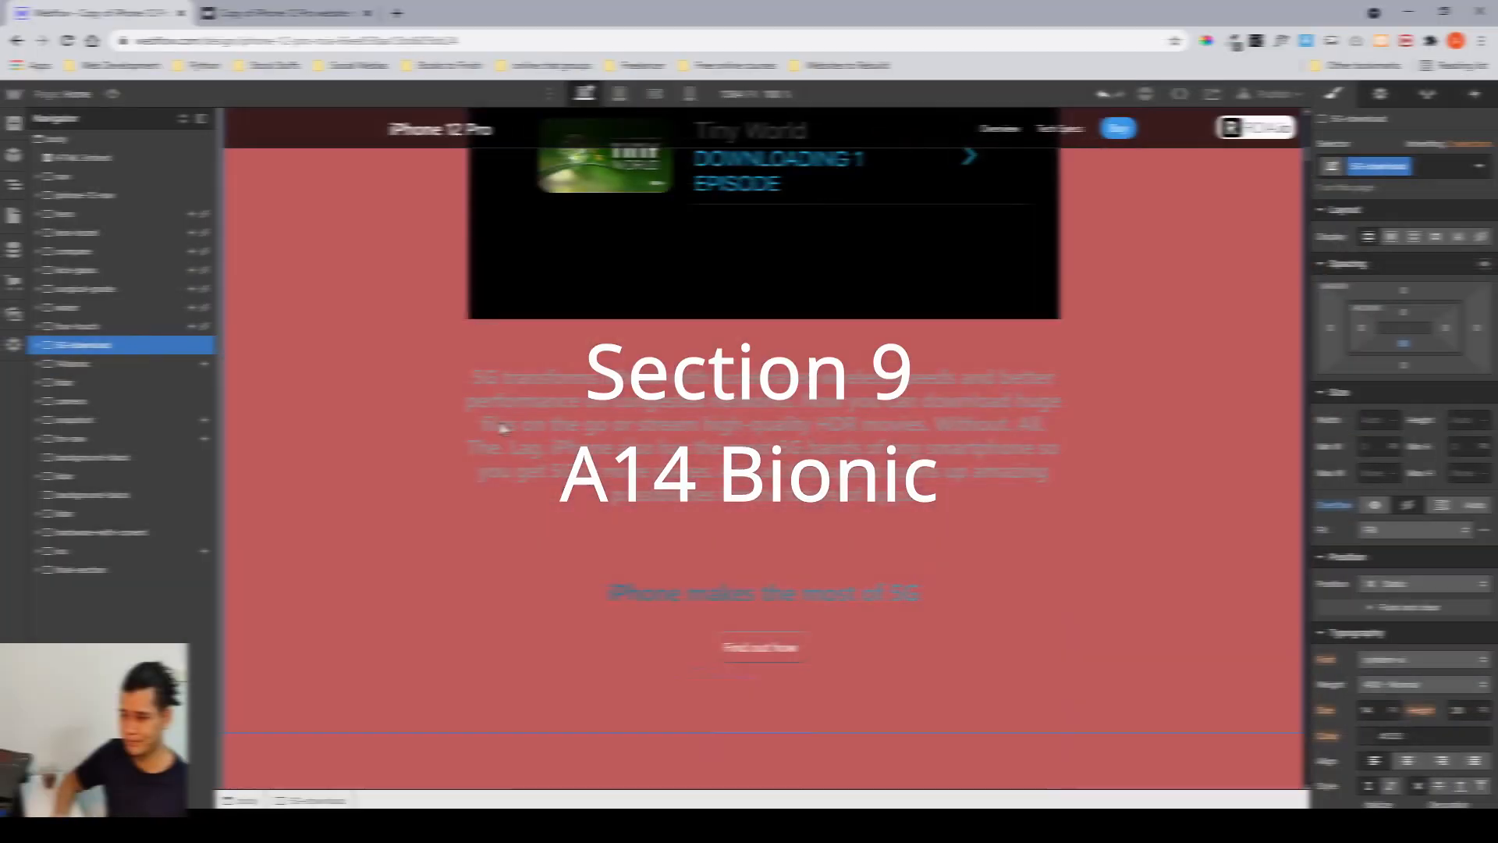
pyautogui.scroll(-8, 500, 422)
pyautogui.scroll(-5, 501, 428)
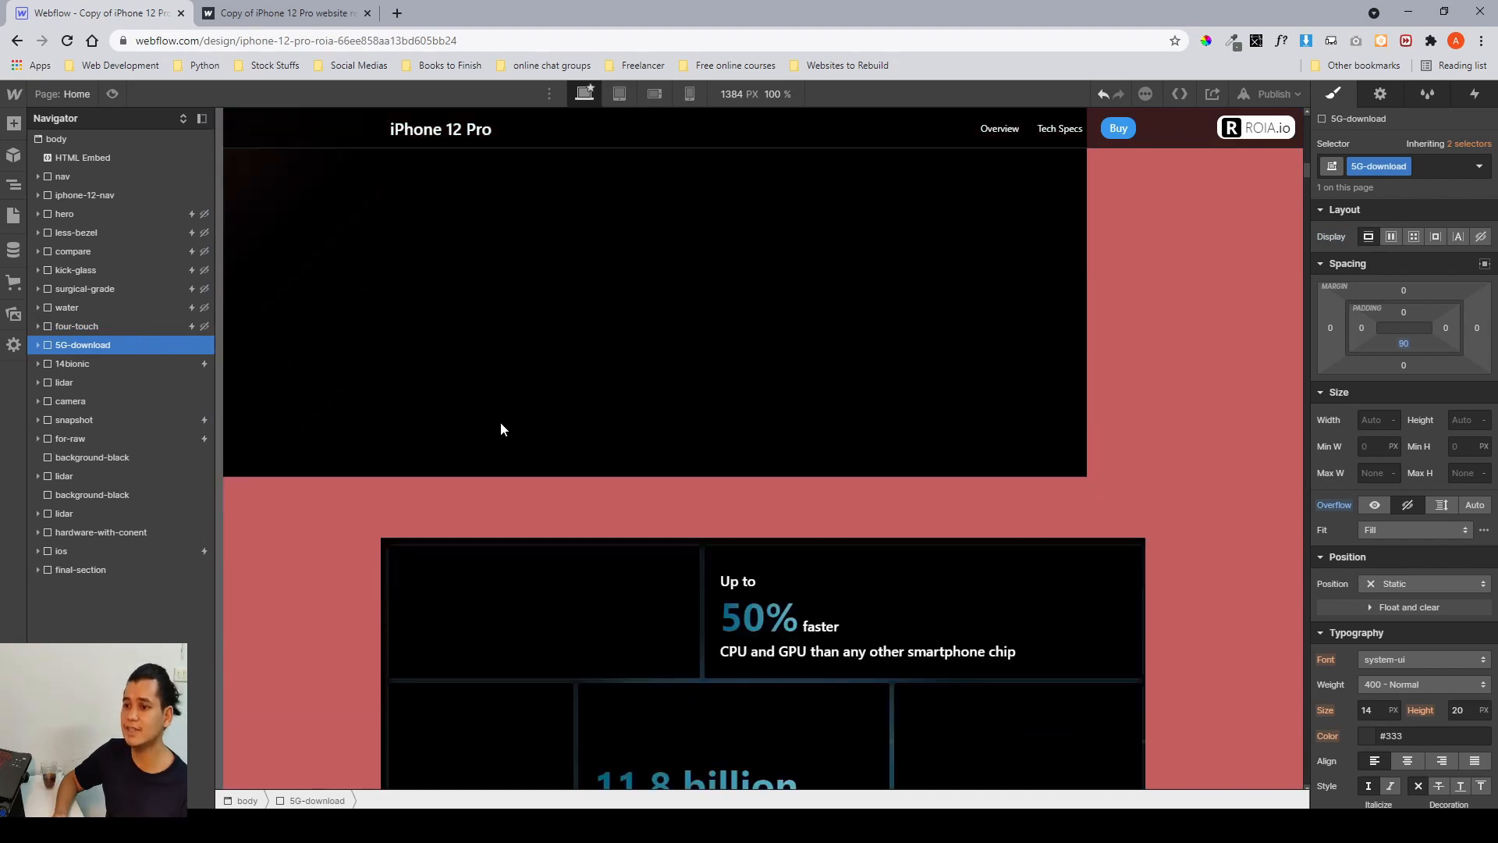
pyautogui.scroll(-9, 682, 471)
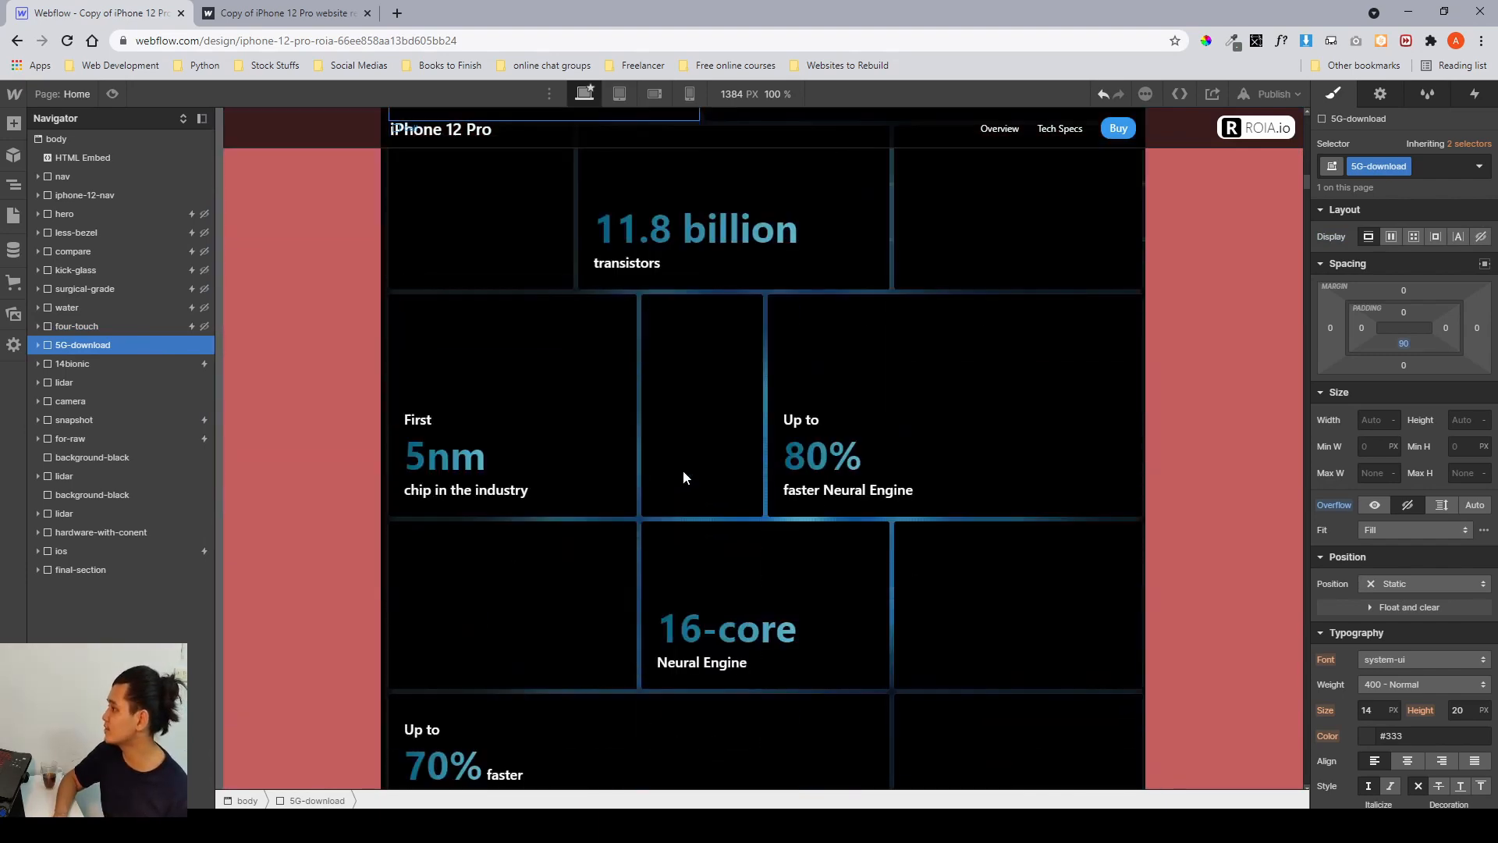
pyautogui.scroll(5, 682, 471)
pyautogui.scroll(5, 684, 476)
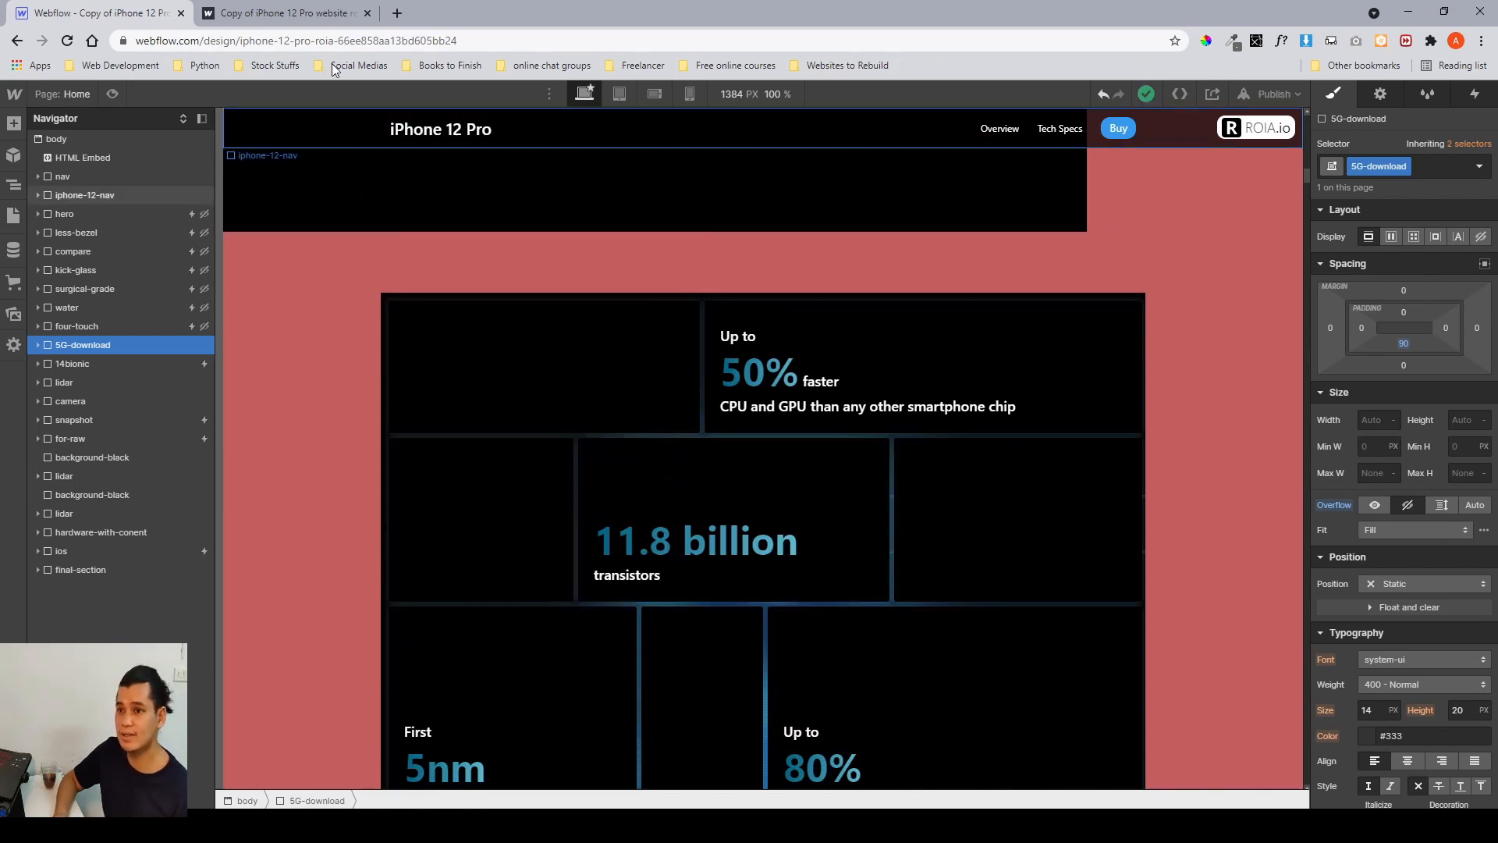
# Switch to the published site and scroll past the 5G section into the A14 Bionic section to study its chip grid animation.
pyautogui.hotkey('ctrl', 'Tab')
pyautogui.scroll(-10, 740, 429)
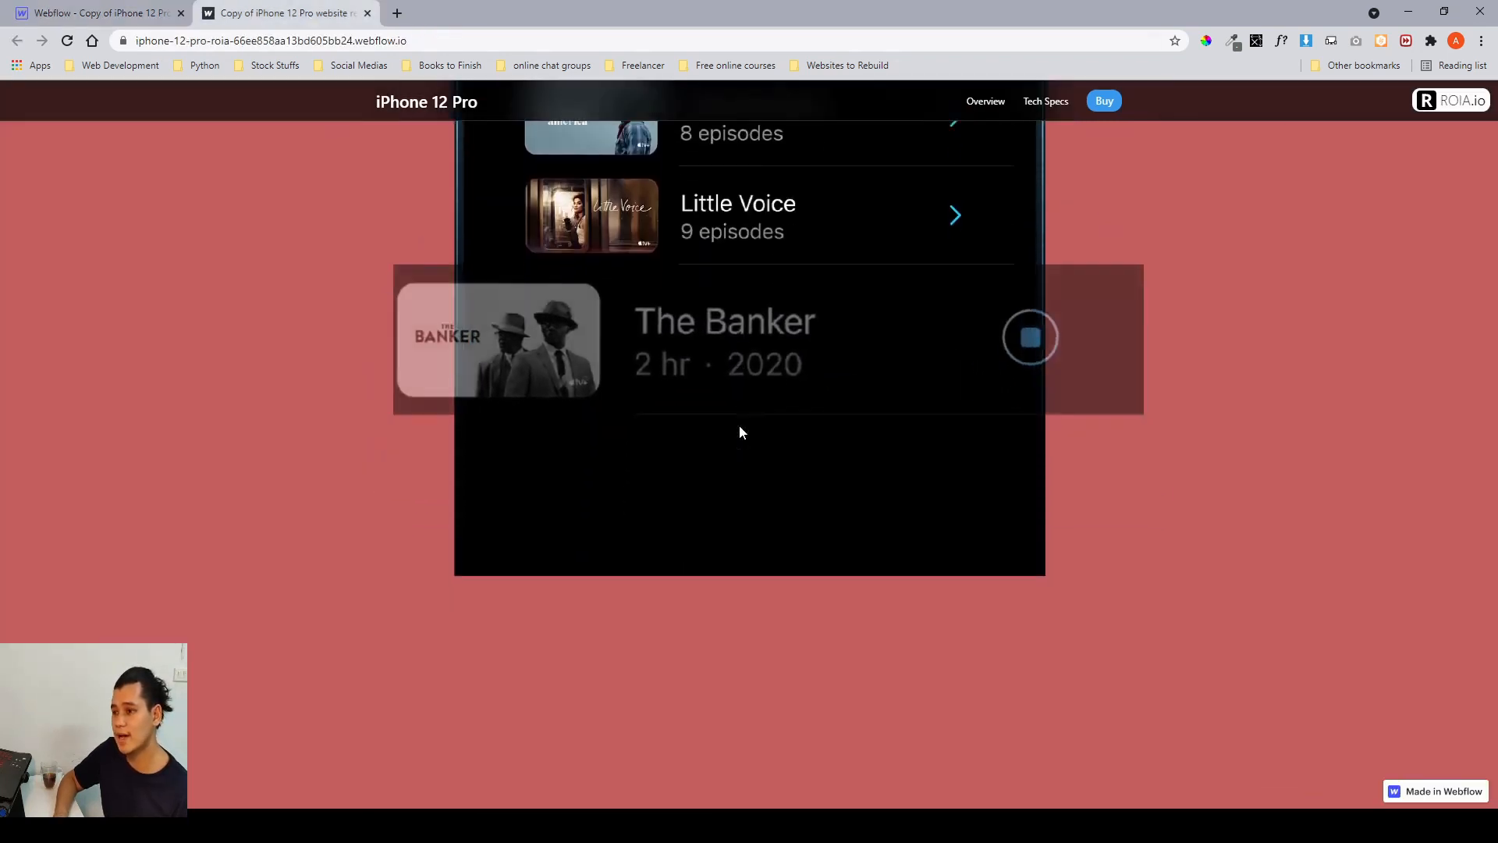
pyautogui.scroll(-5, 740, 426)
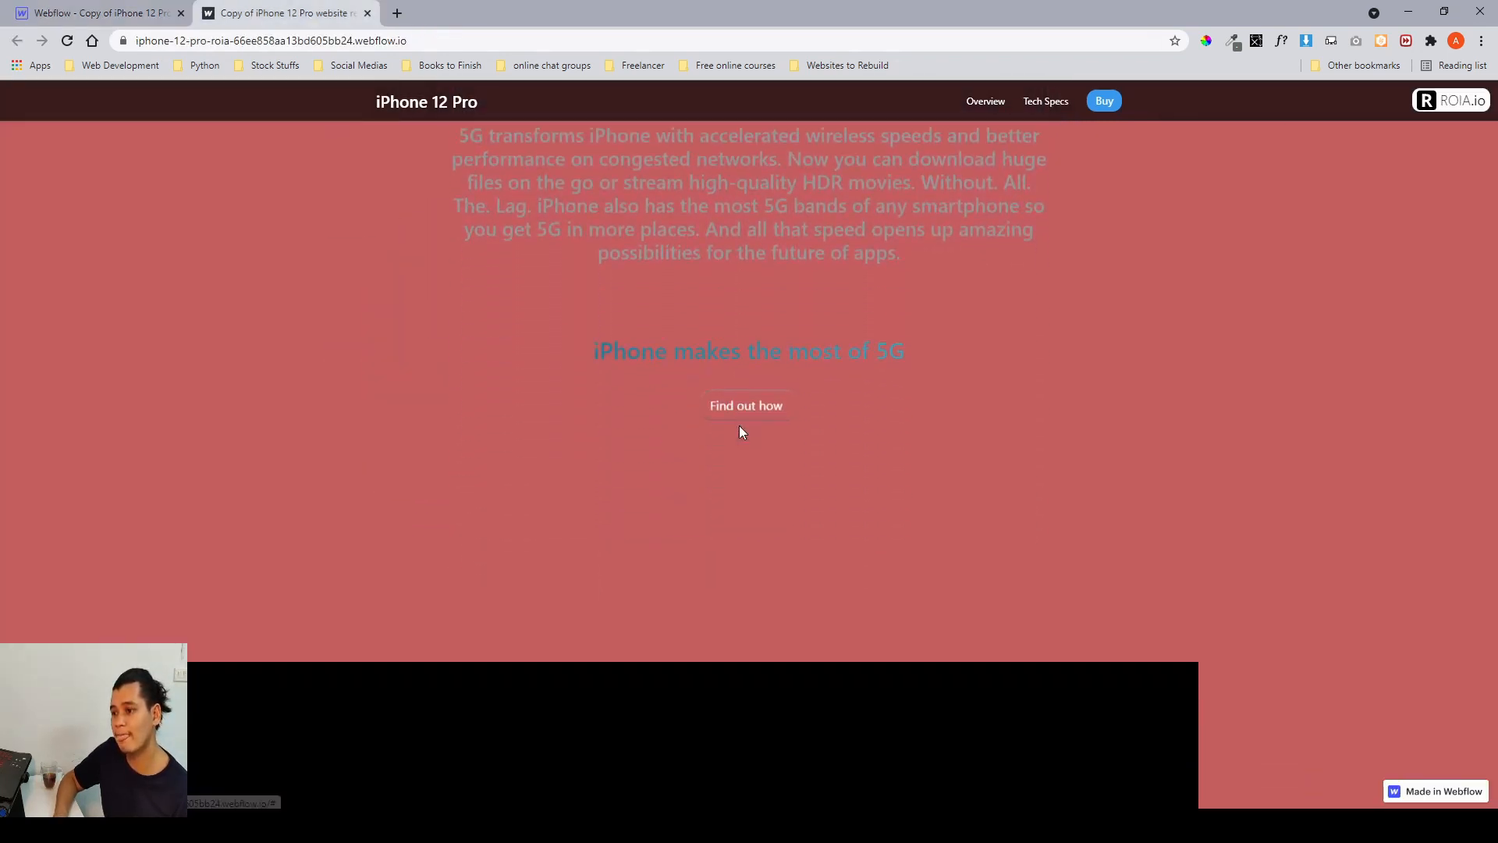
pyautogui.scroll(1, 691, 492)
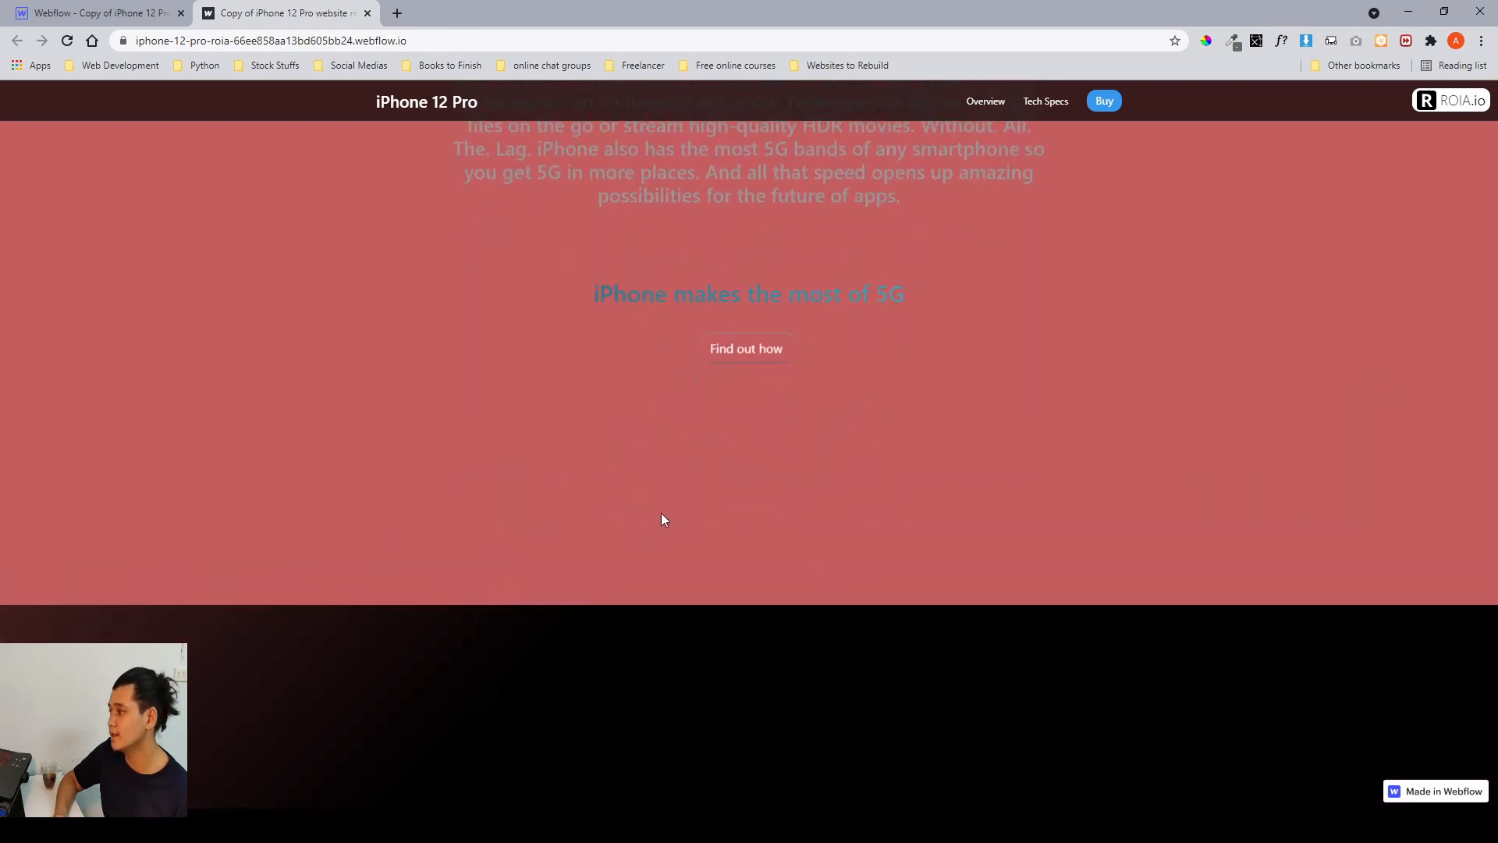
pyautogui.scroll(-2, 560, 609)
pyautogui.scroll(-1, 560, 609)
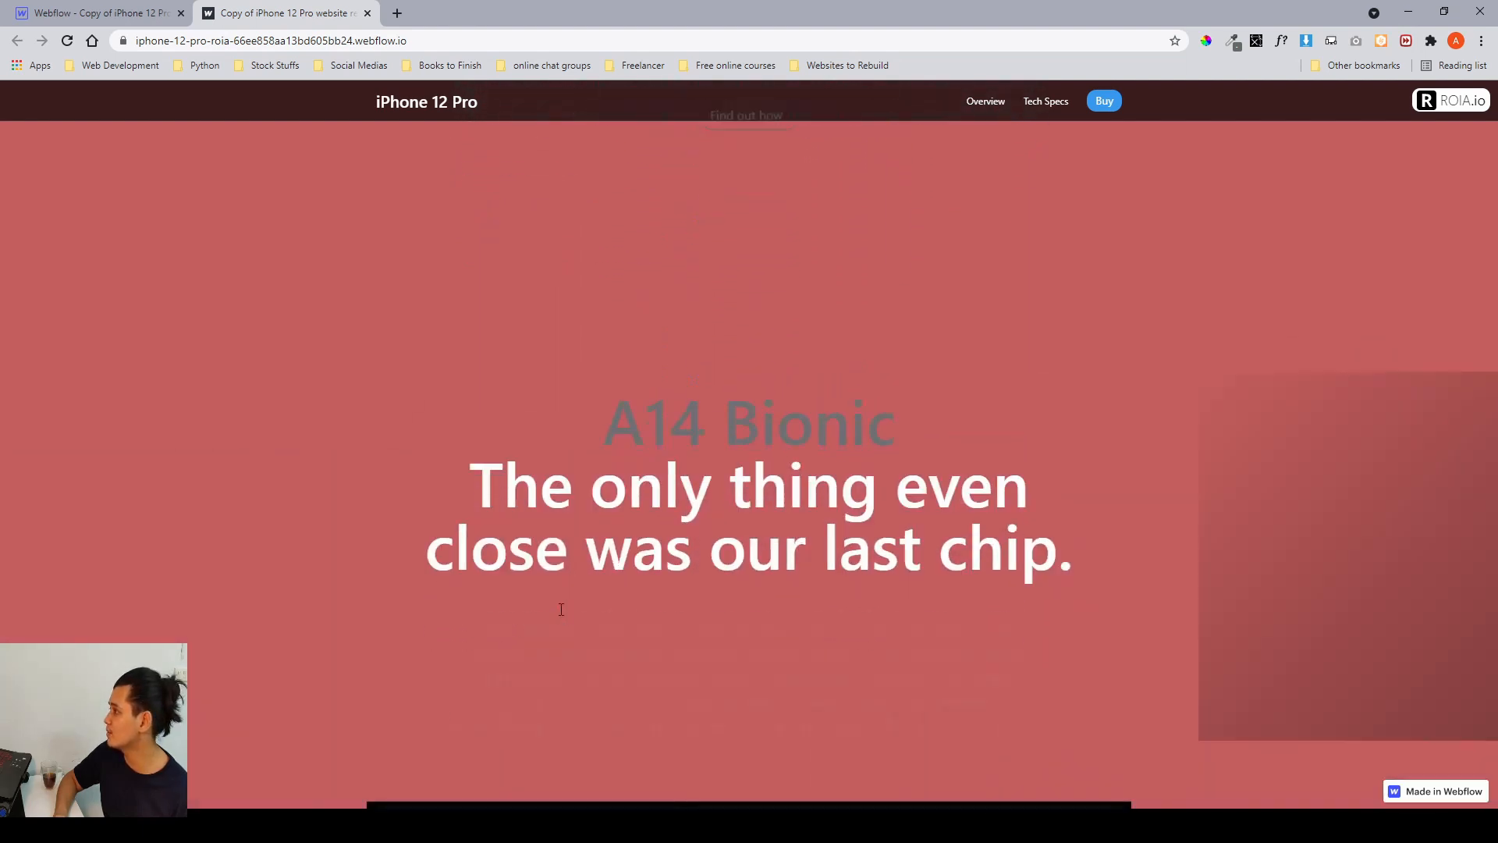
pyautogui.scroll(-1, 561, 609)
pyautogui.scroll(-3, 560, 610)
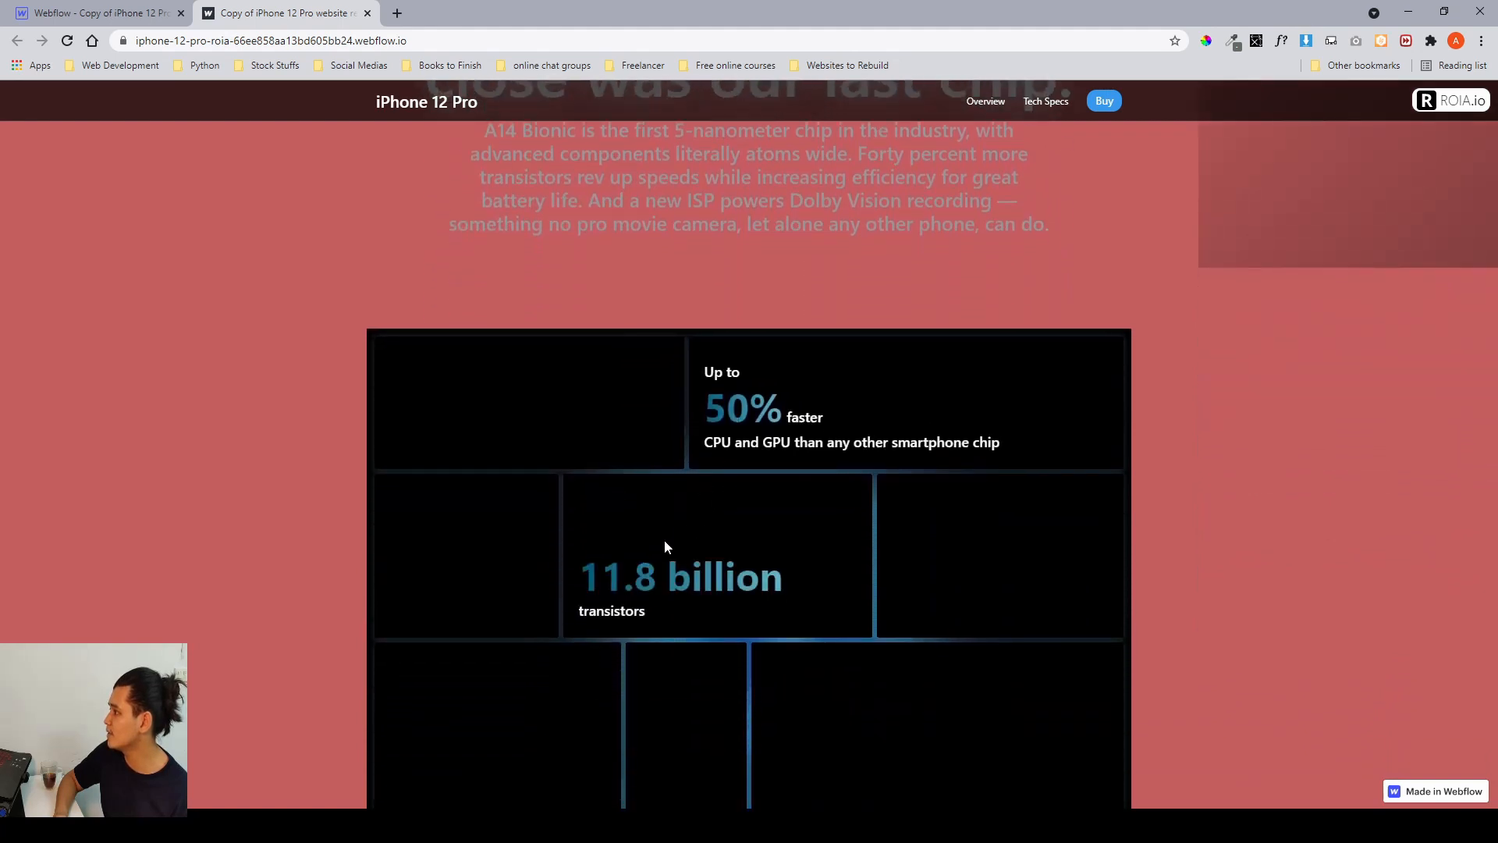
pyautogui.scroll(-1, 665, 542)
pyautogui.scroll(-4, 786, 649)
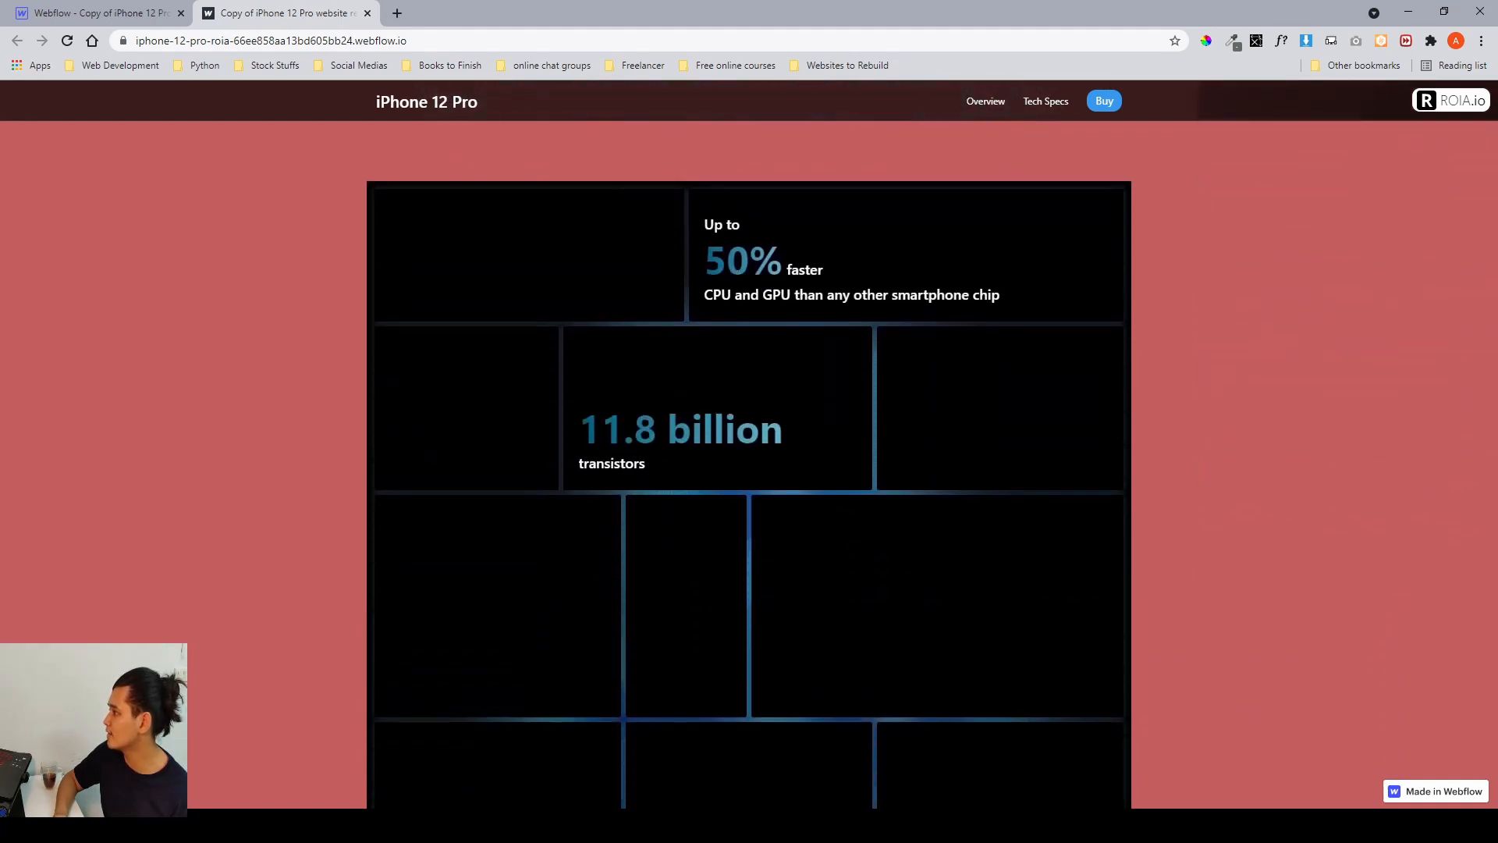
pyautogui.scroll(-4, 787, 650)
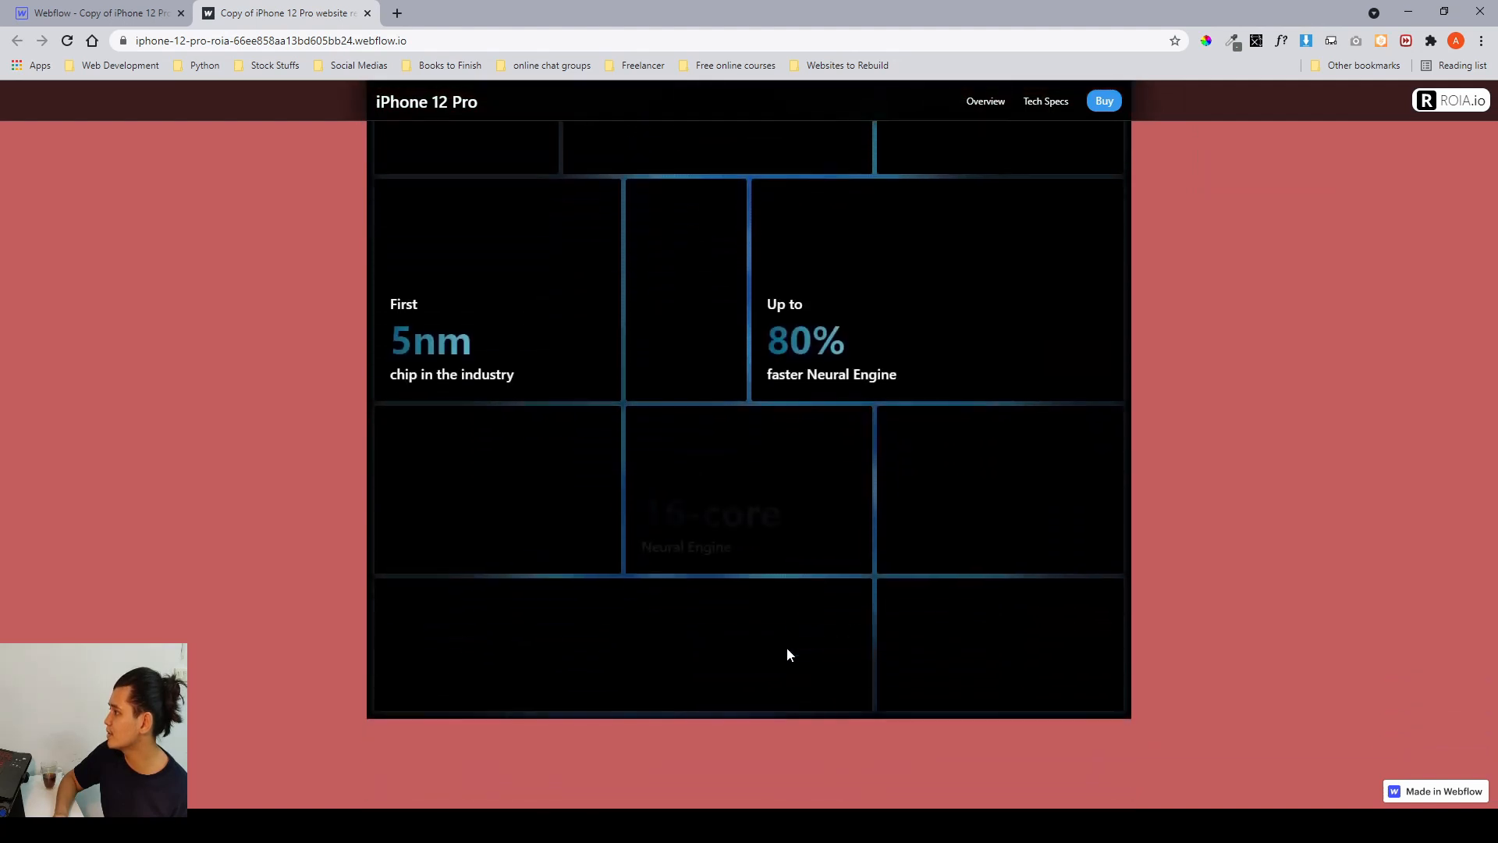
pyautogui.scroll(-3, 789, 656)
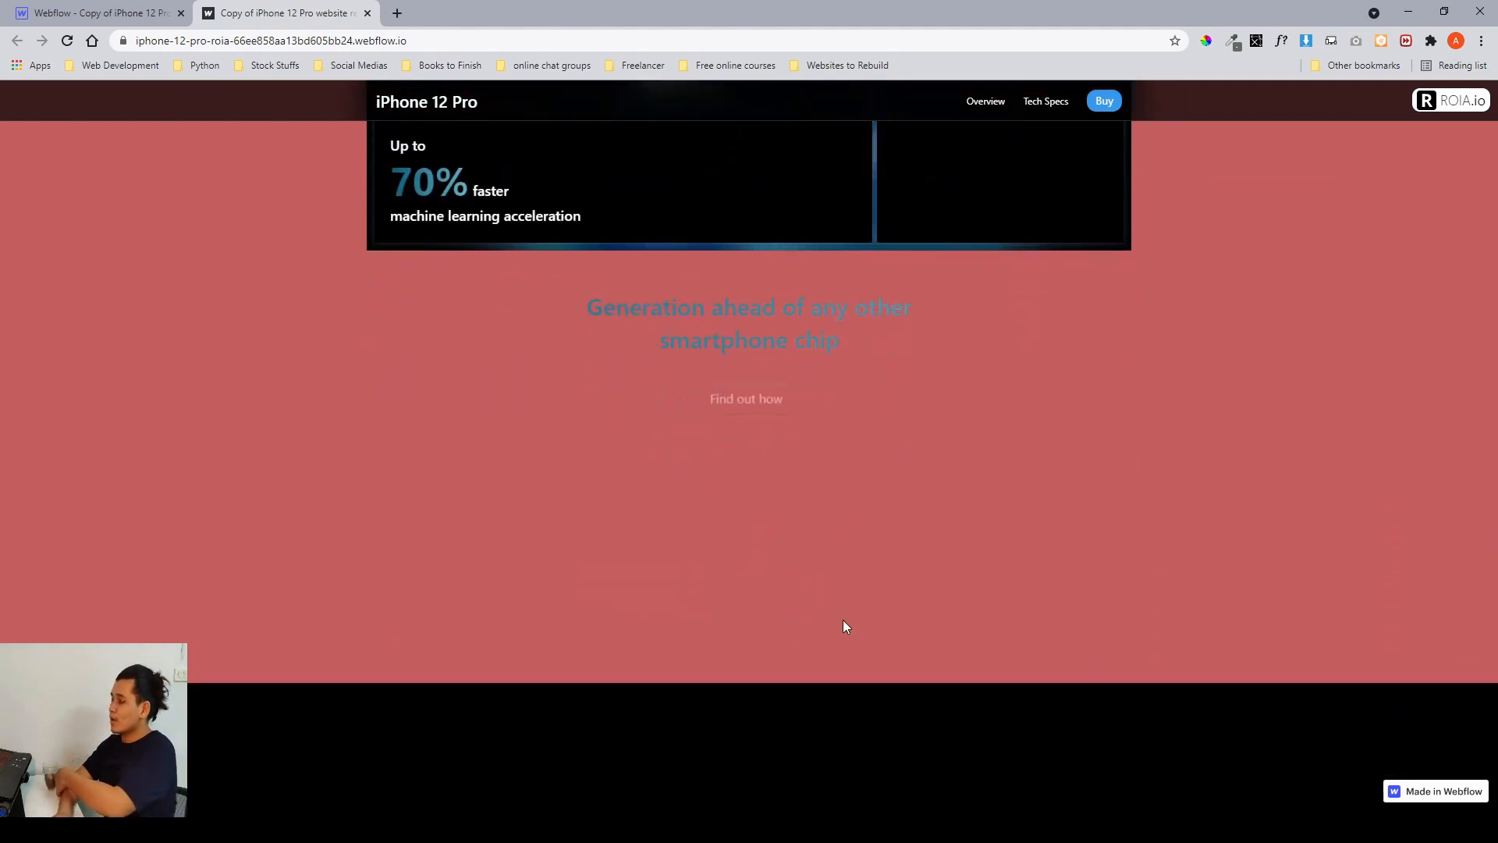
# Scroll the published site's A14 Bionic section back up to its heading.
pyautogui.scroll(-2, 844, 620)
pyautogui.scroll(6, 845, 620)
pyautogui.scroll(11, 845, 620)
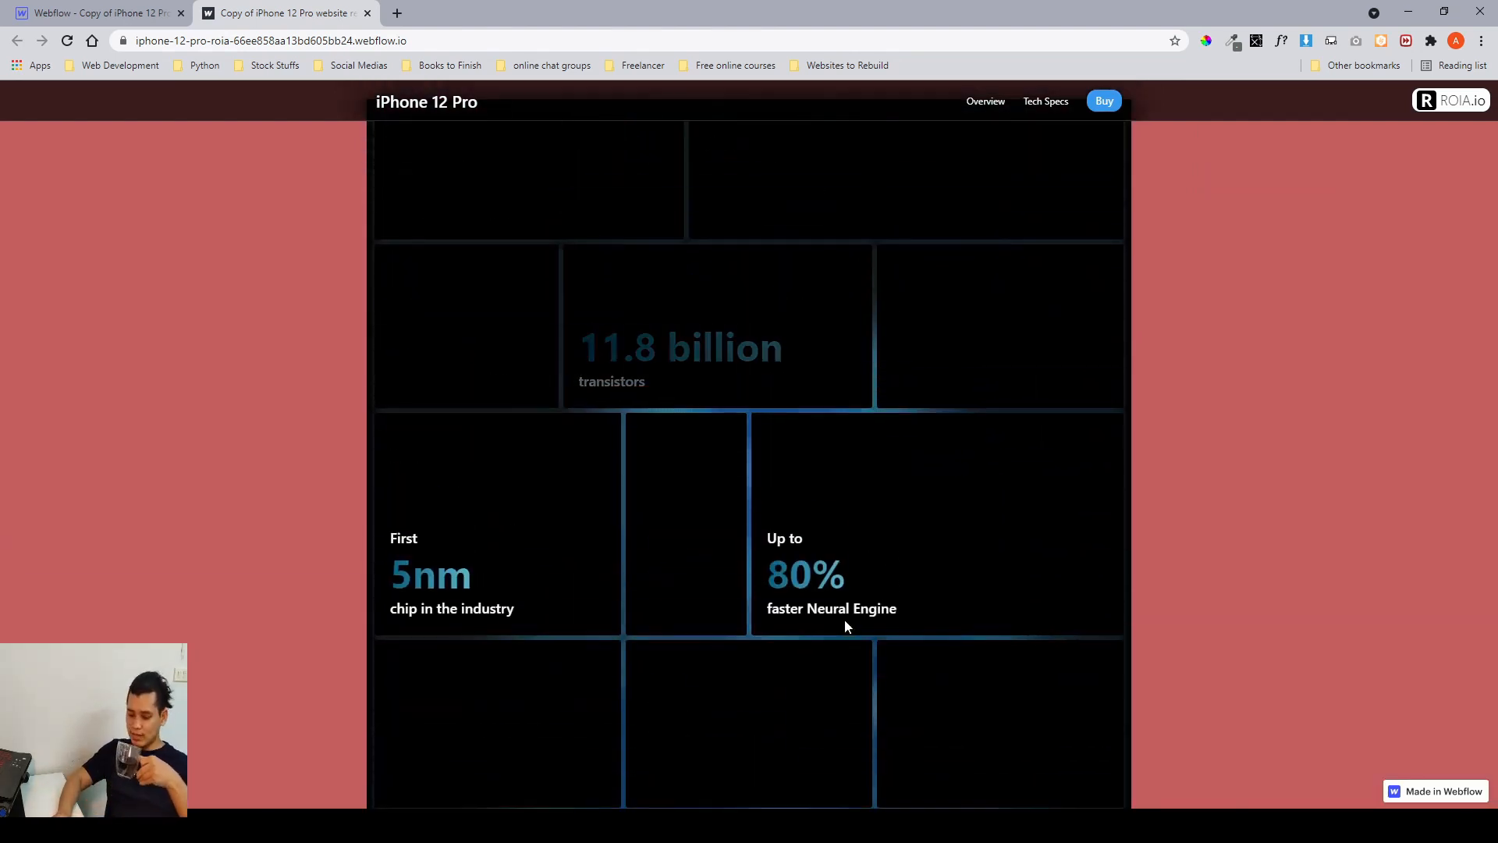
pyautogui.scroll(2, 846, 621)
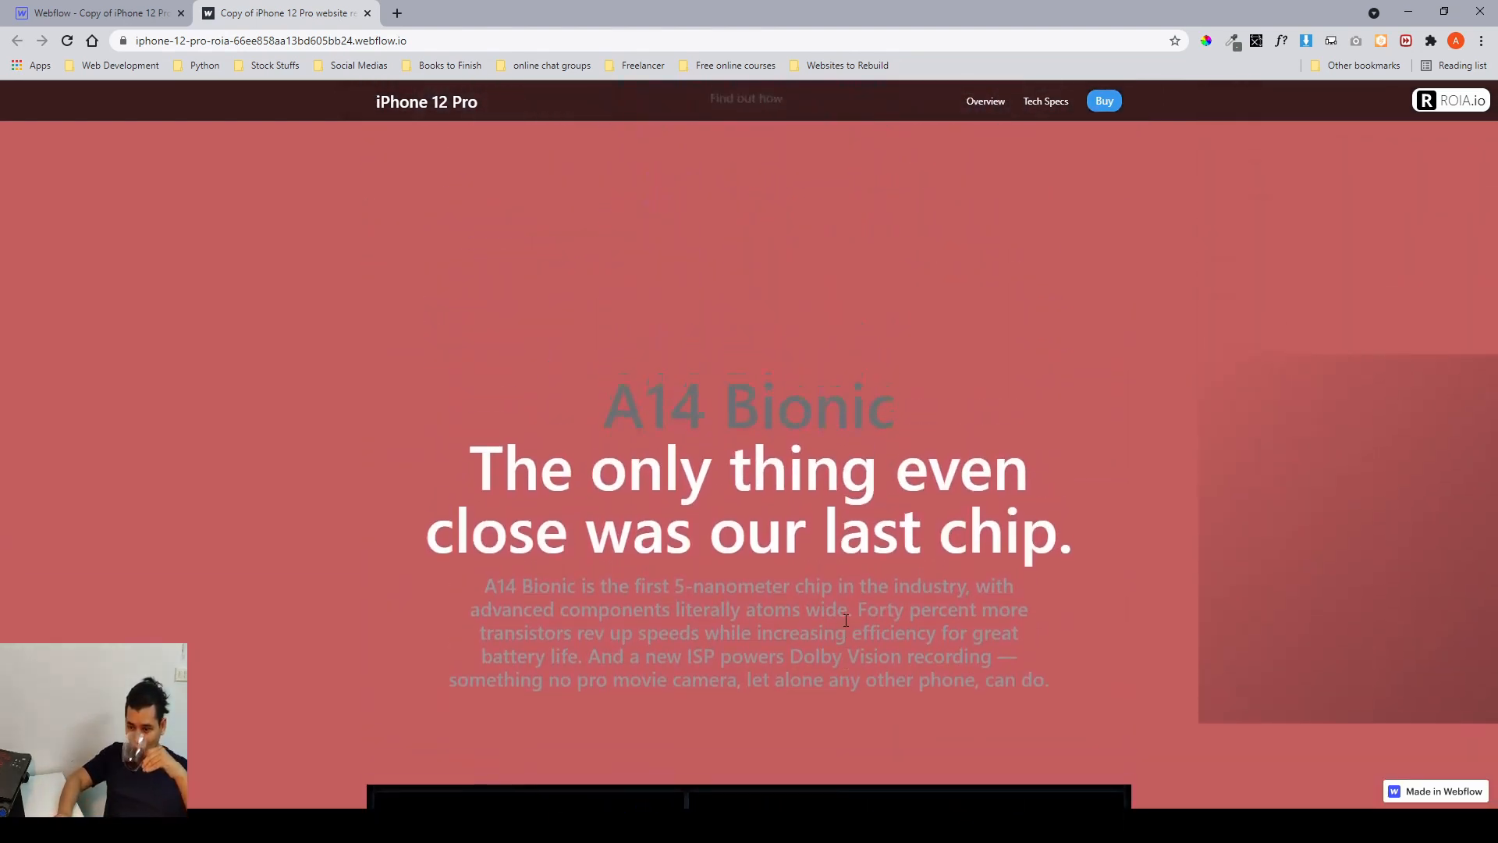
# Switch to the Figma design file and navigate the canvas to the A14 Bionic section frames.
pyautogui.hotkey('alt', 'Tab')
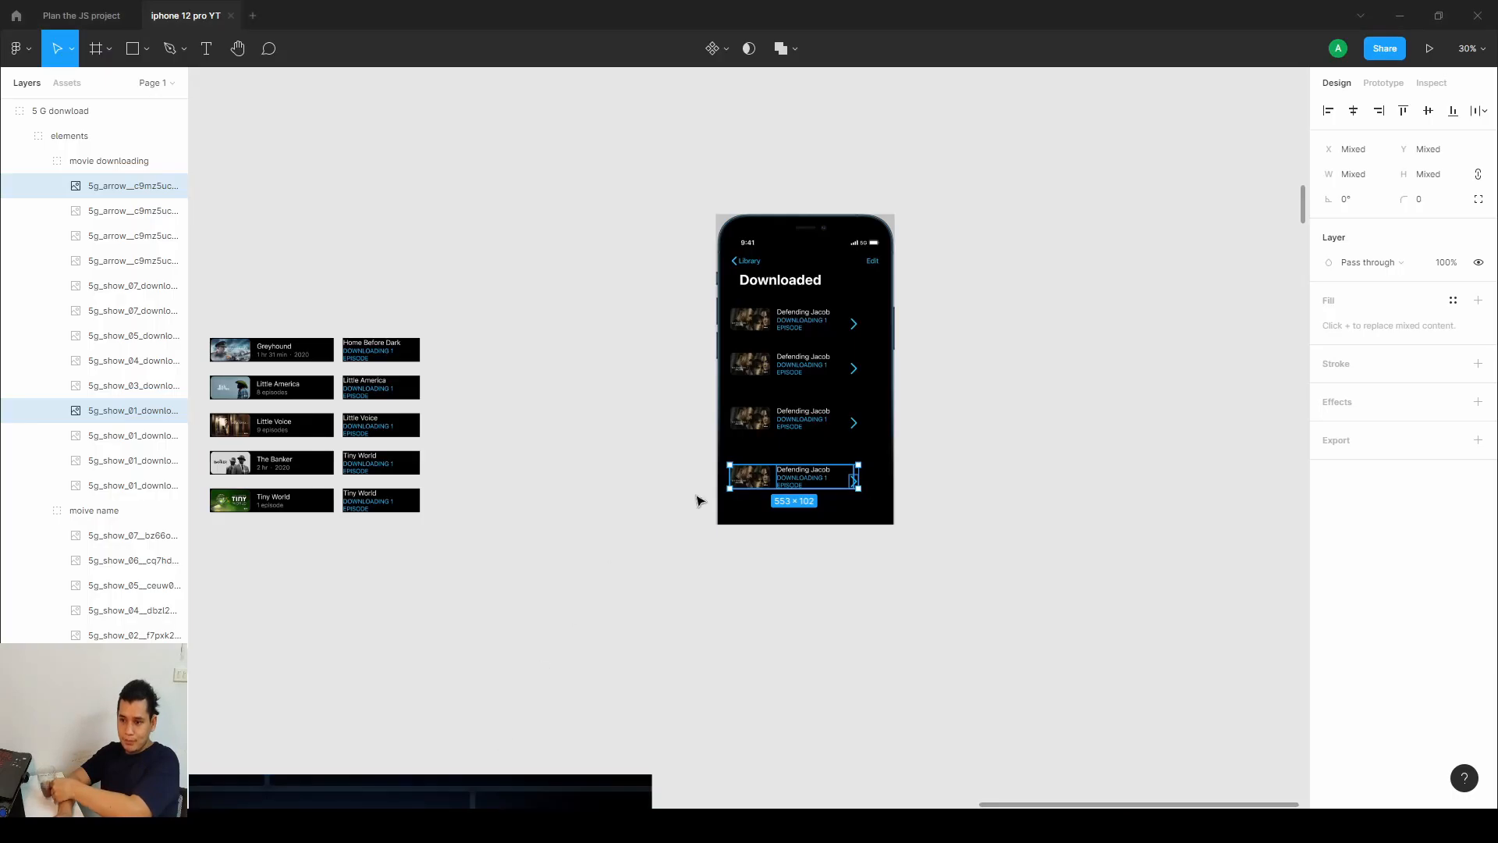
pyautogui.moveTo(630, 415); pyautogui.dragTo(1052, 286)
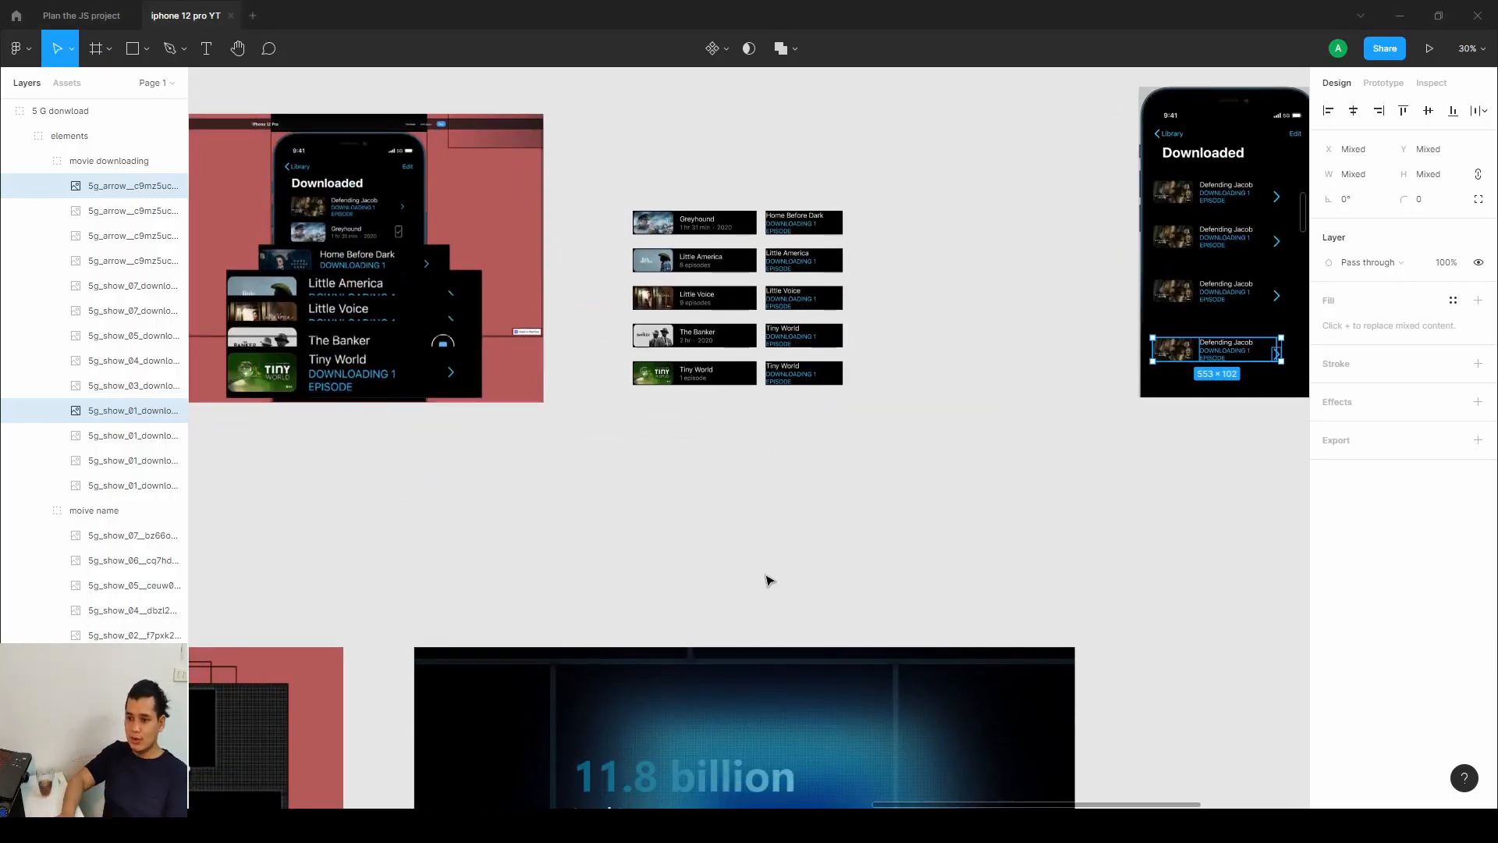
pyautogui.moveTo(242, 451); pyautogui.dragTo(1308, 408)
pyautogui.moveTo(273, 534); pyautogui.dragTo(1233, 385)
pyautogui.moveTo(468, 540); pyautogui.dragTo(813, 488)
pyautogui.scroll(2, 812, 488)
pyautogui.scroll(2, 807, 468)
pyautogui.moveTo(634, 506); pyautogui.dragTo(817, 226)
pyautogui.scroll(-1, 813, 292)
pyautogui.moveTo(813, 292); pyautogui.dragTo(746, 341)
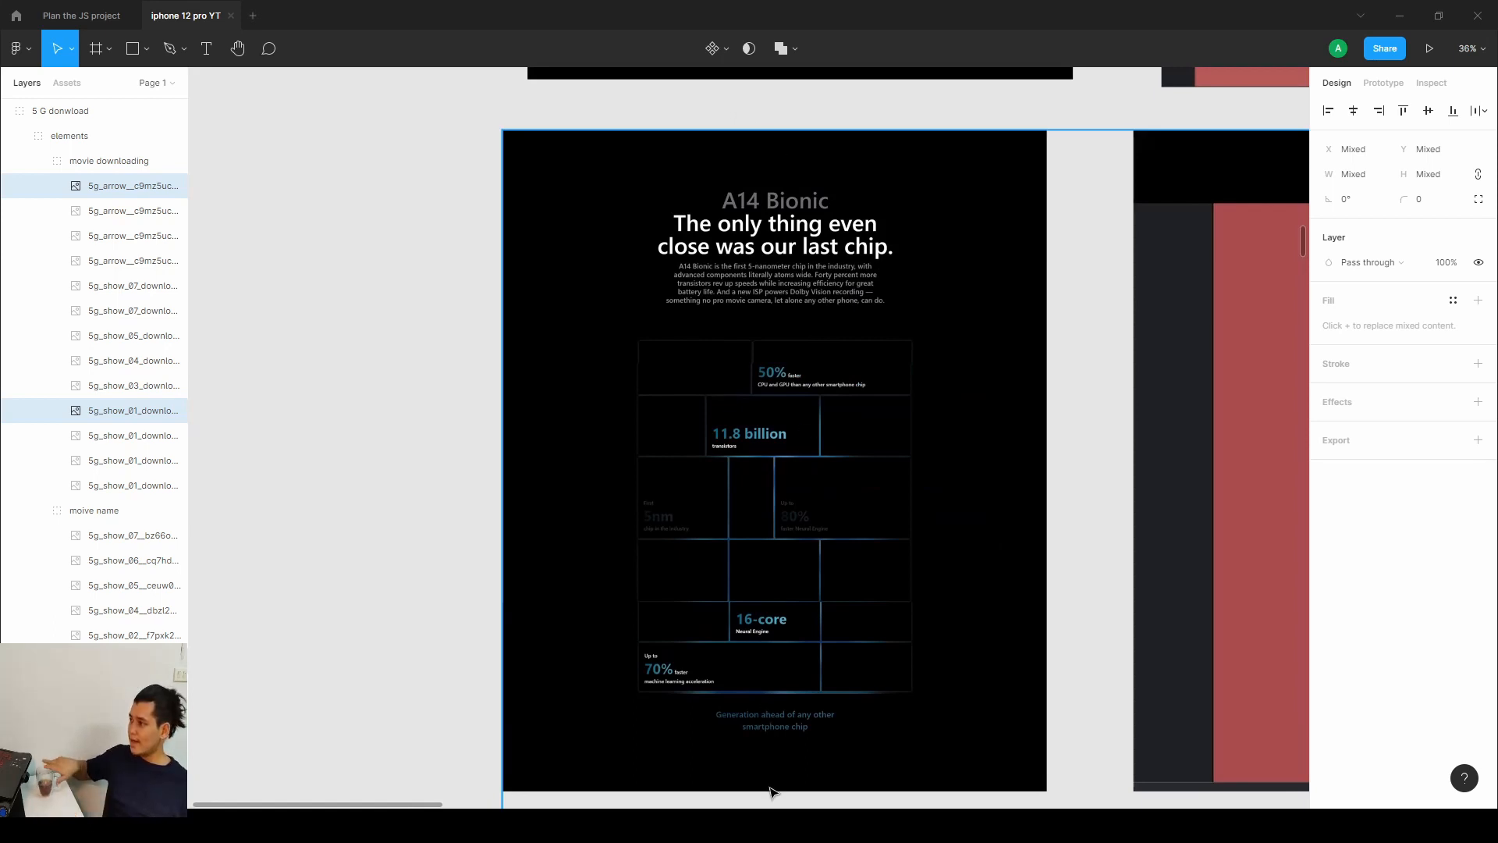
pyautogui.moveTo(1036, 615); pyautogui.dragTo(434, 583)
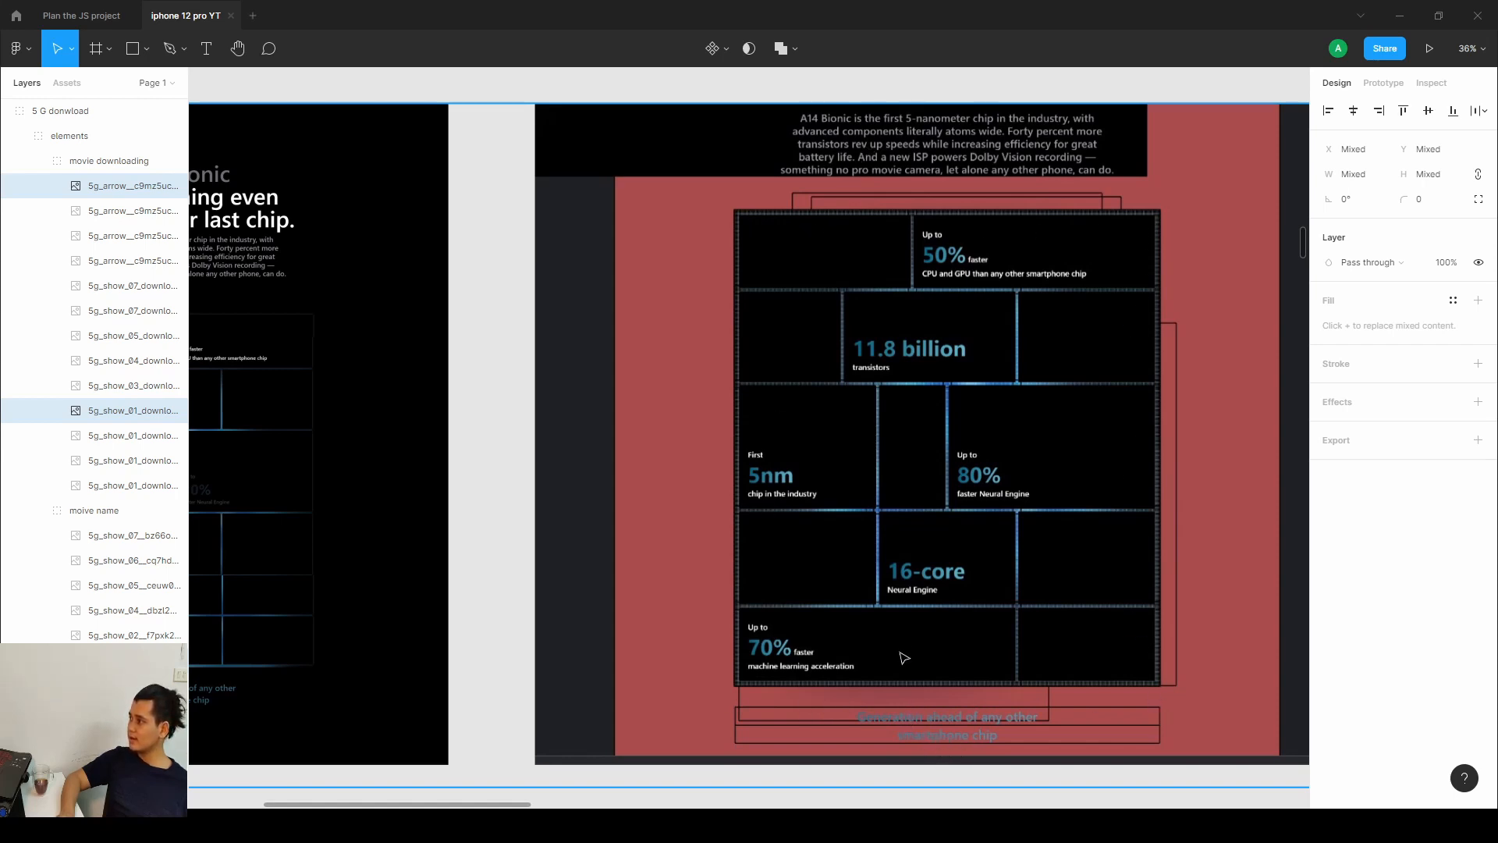
# Select the A14 Bionic group and inspect its blurred background gradient images next to the chip grid.
pyautogui.click(861, 527)
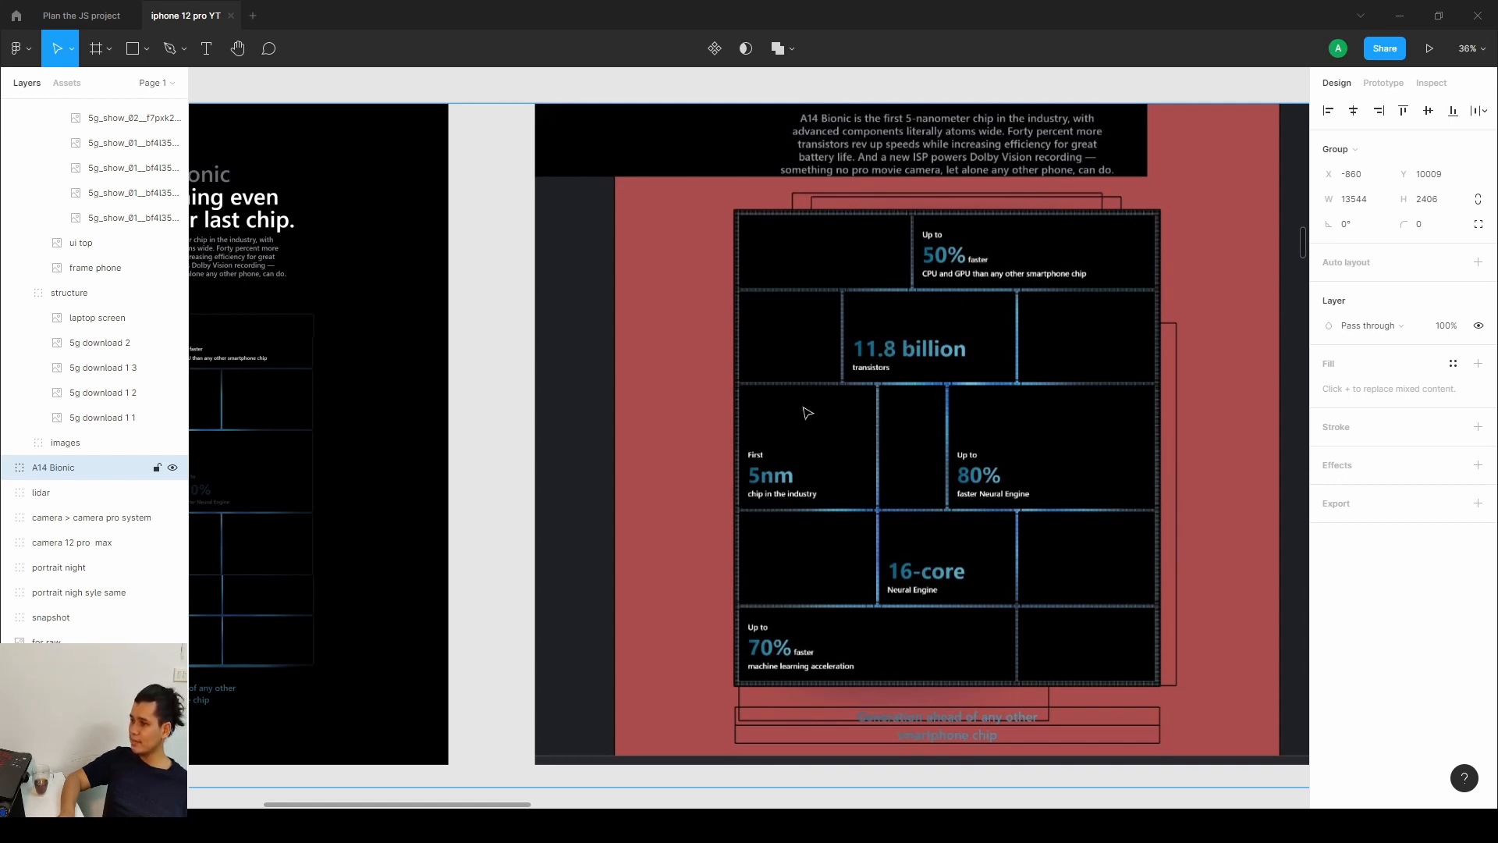
pyautogui.moveTo(1077, 395); pyautogui.dragTo(620, 392)
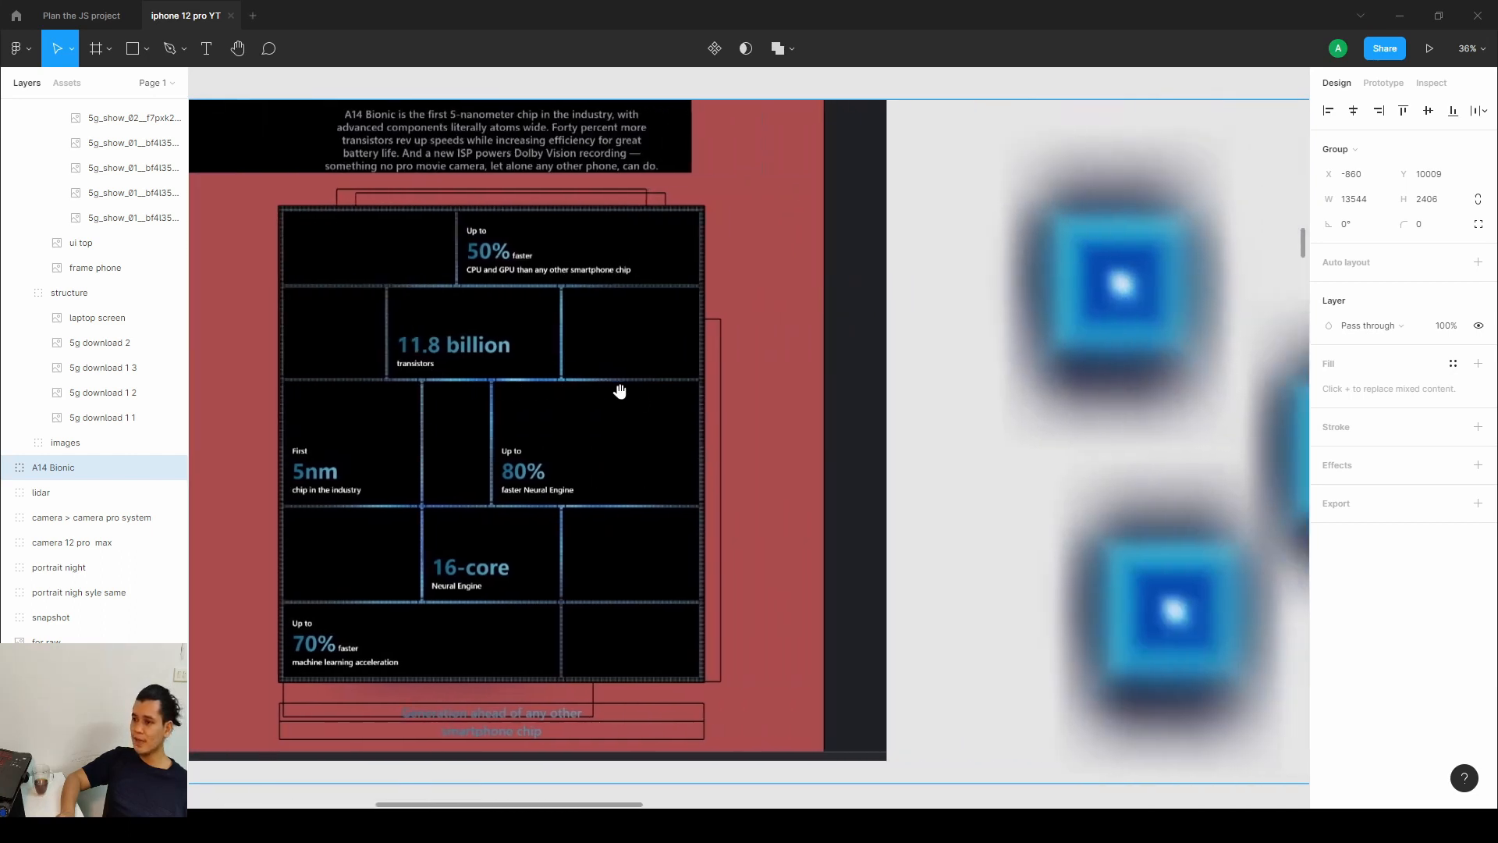
pyautogui.moveTo(1037, 402); pyautogui.dragTo(745, 391)
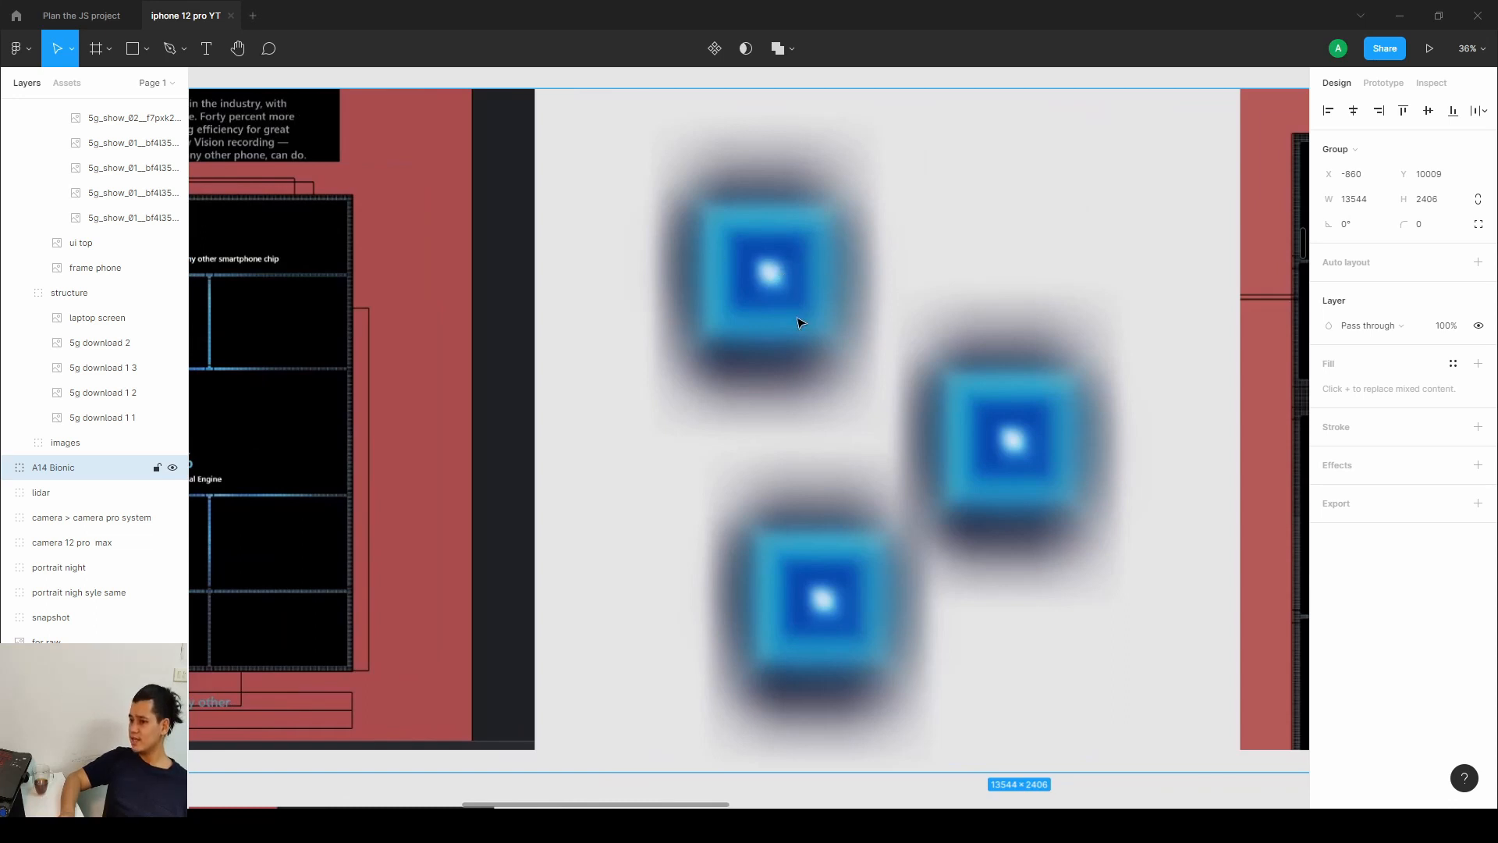
pyautogui.doubleClick(768, 305)
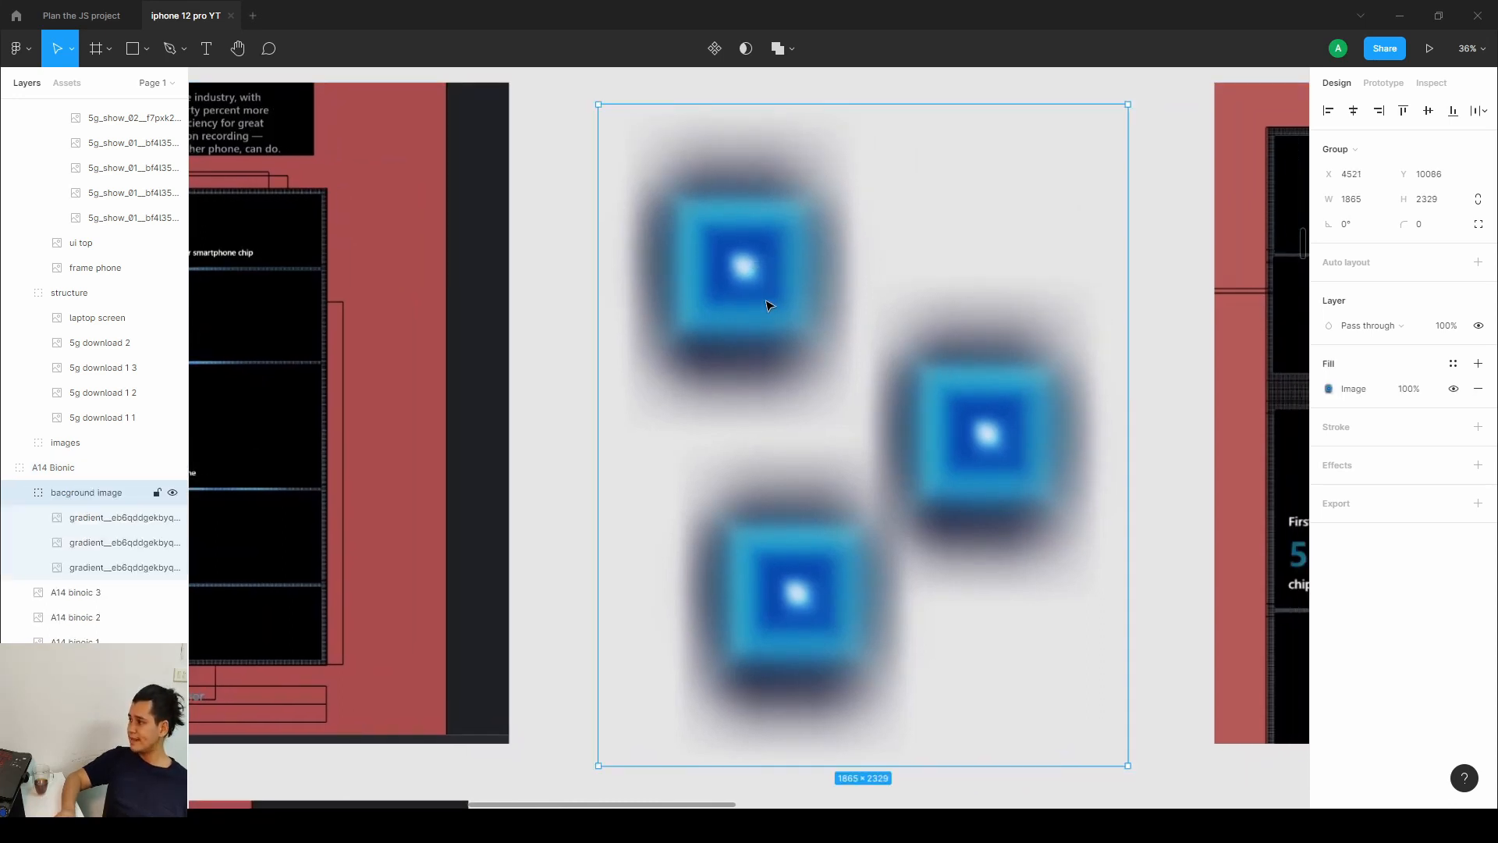
pyautogui.moveTo(769, 305); pyautogui.dragTo(906, 313)
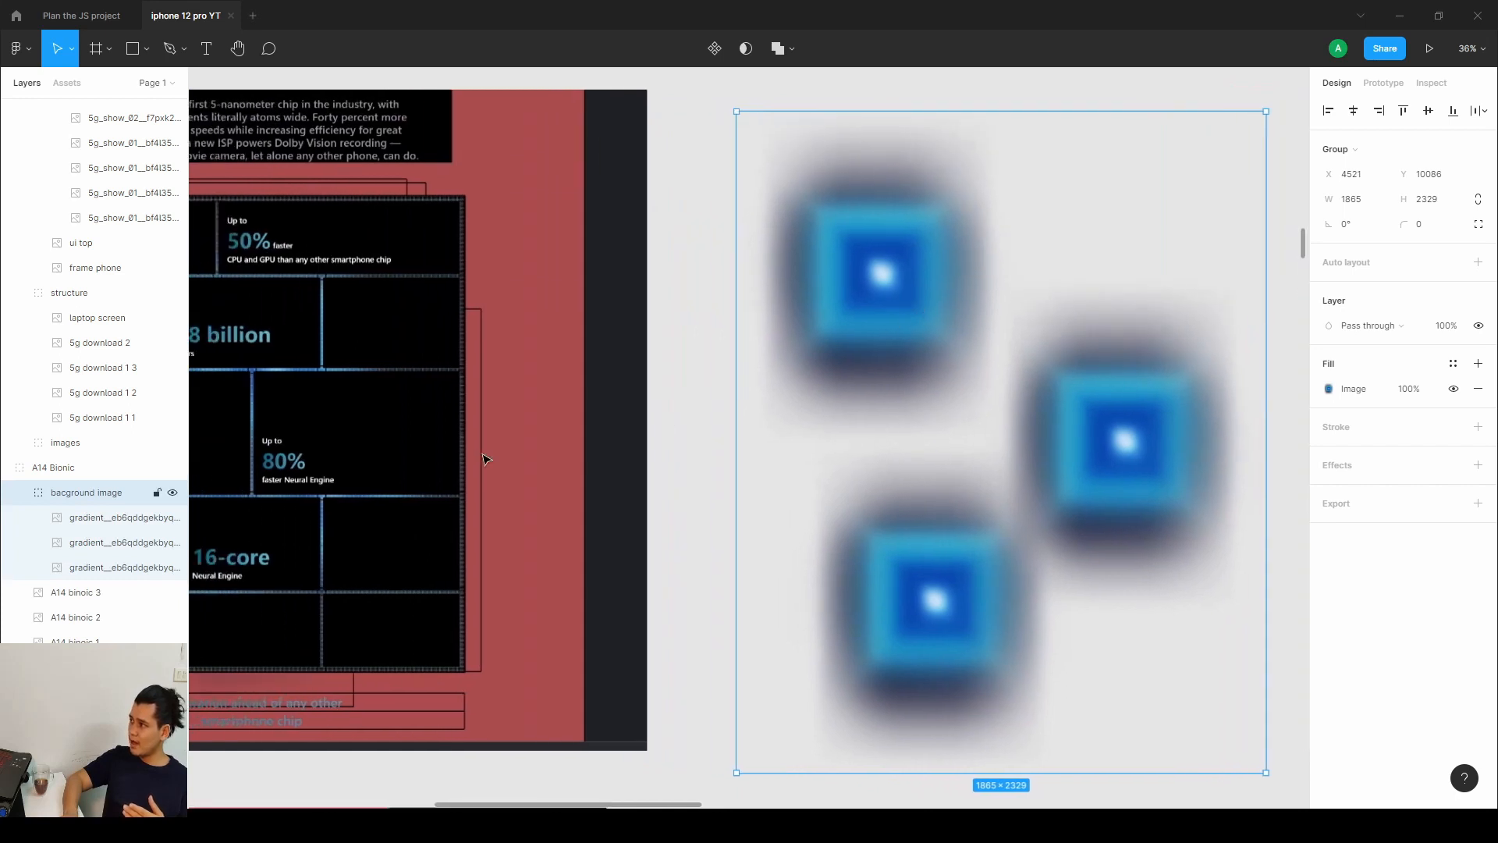
pyautogui.moveTo(877, 458); pyautogui.dragTo(1060, 412)
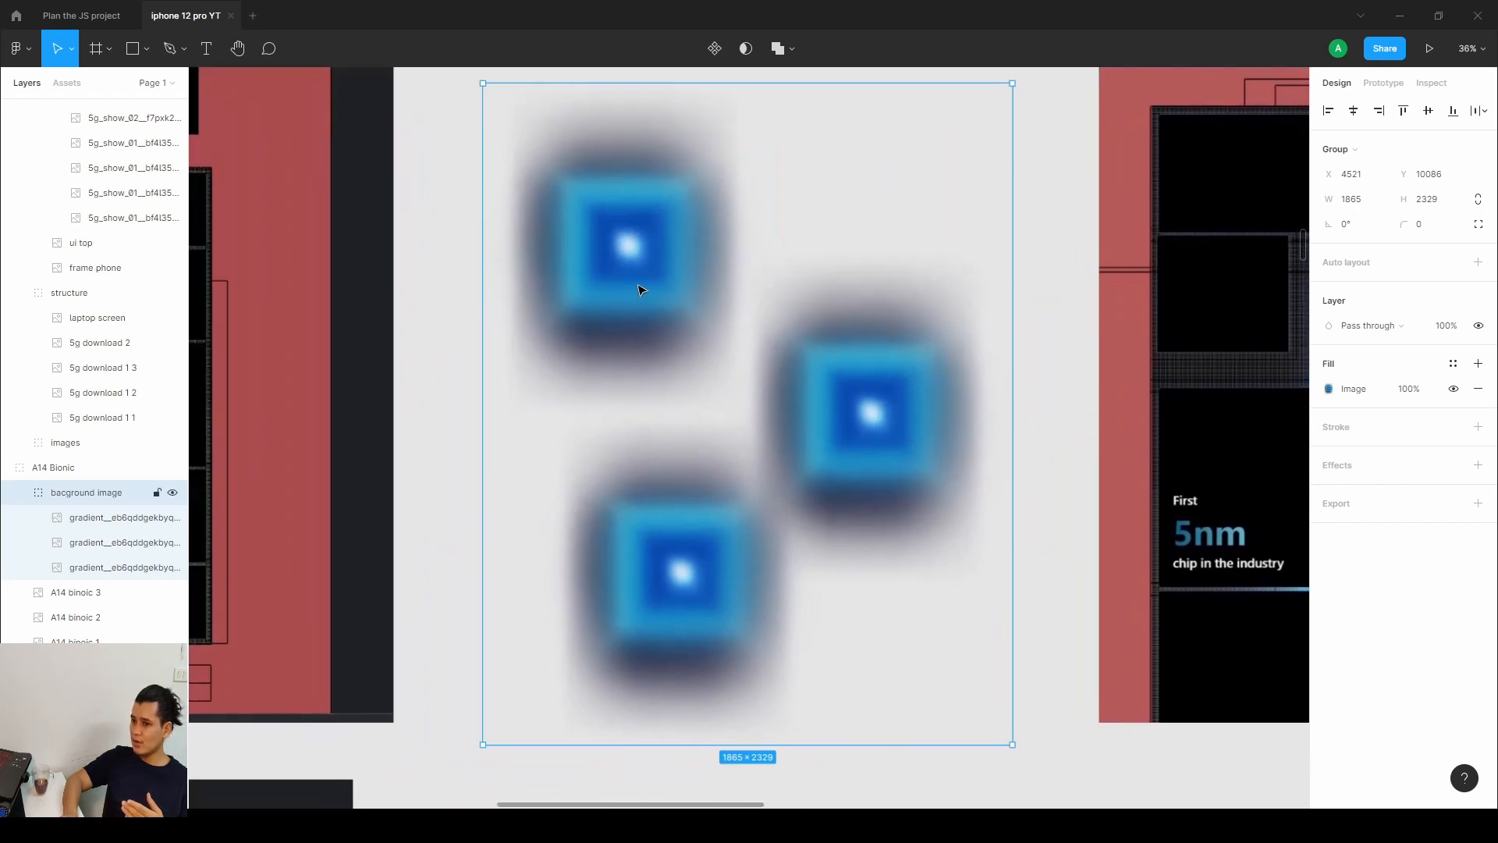
pyautogui.moveTo(999, 335); pyautogui.dragTo(1155, 328)
pyautogui.moveTo(632, 317); pyautogui.dragTo(904, 347)
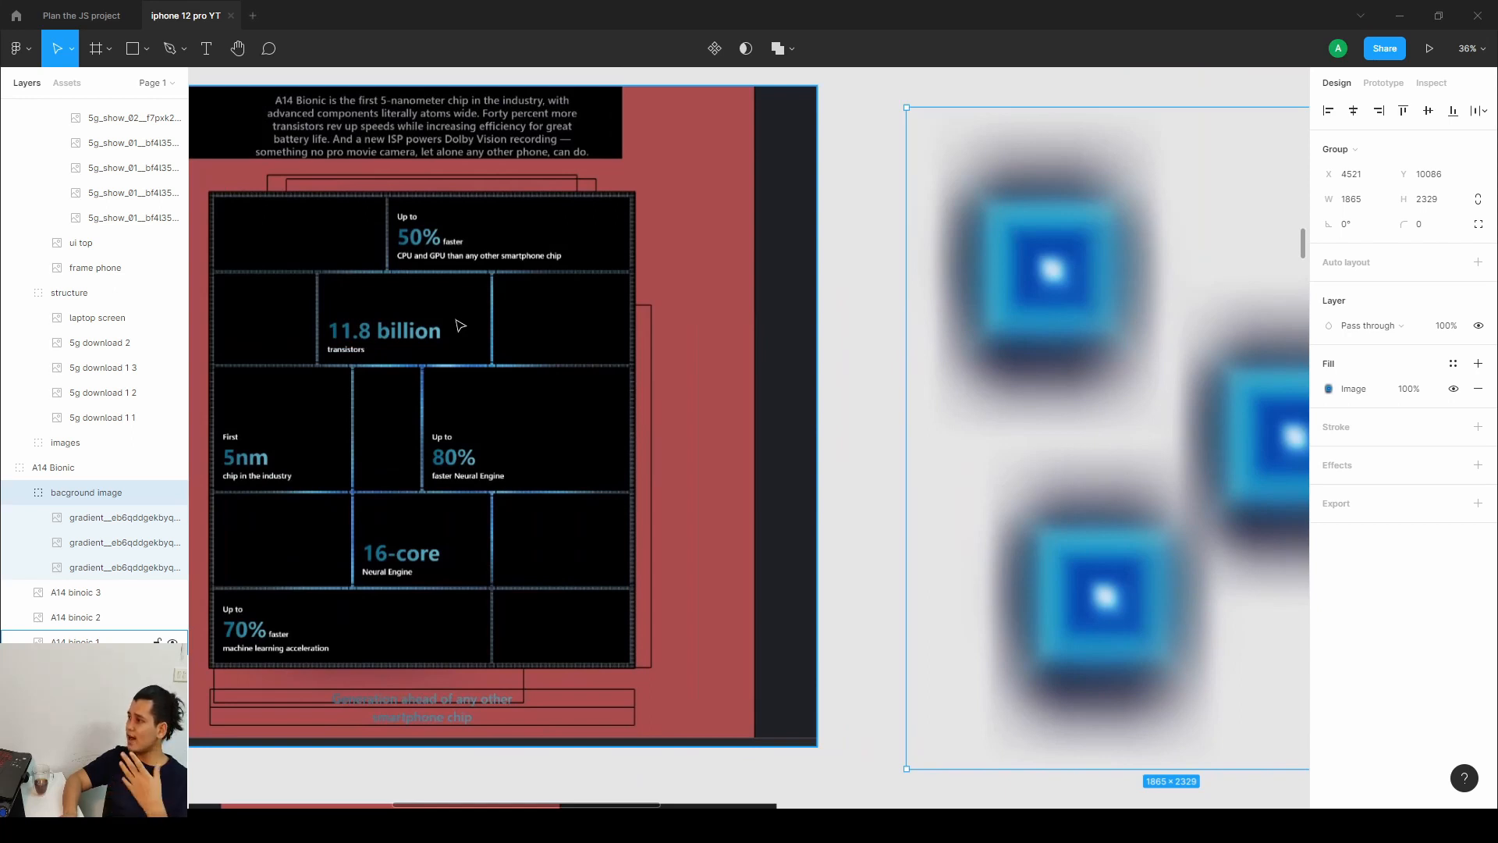
pyautogui.moveTo(778, 343); pyautogui.dragTo(212, 362)
pyautogui.moveTo(808, 374); pyautogui.dragTo(329, 317)
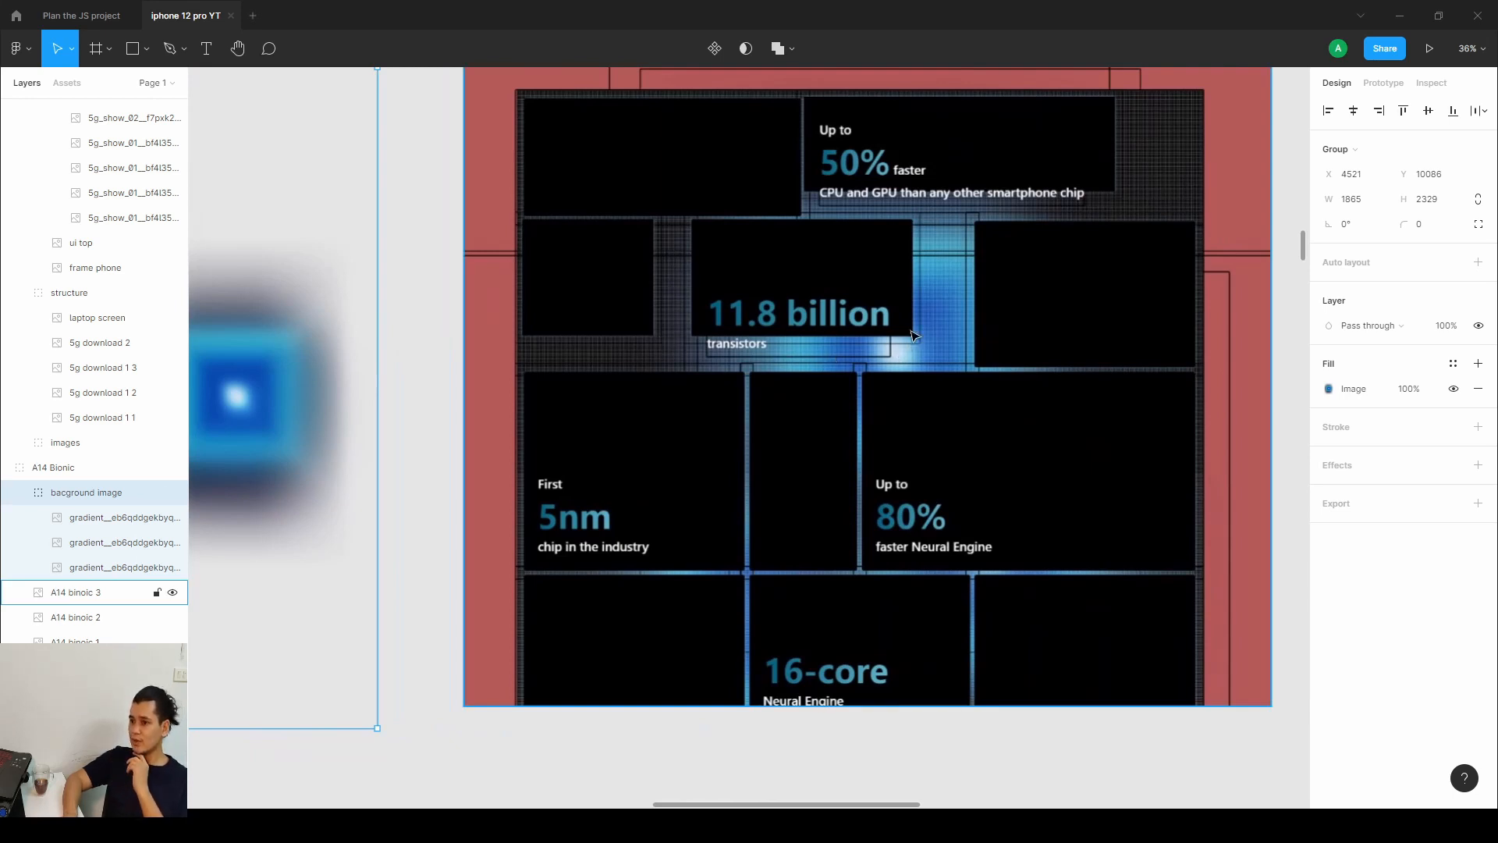
pyautogui.hscroll(-7, 947, 343)
pyautogui.scroll(2, 766, 307)
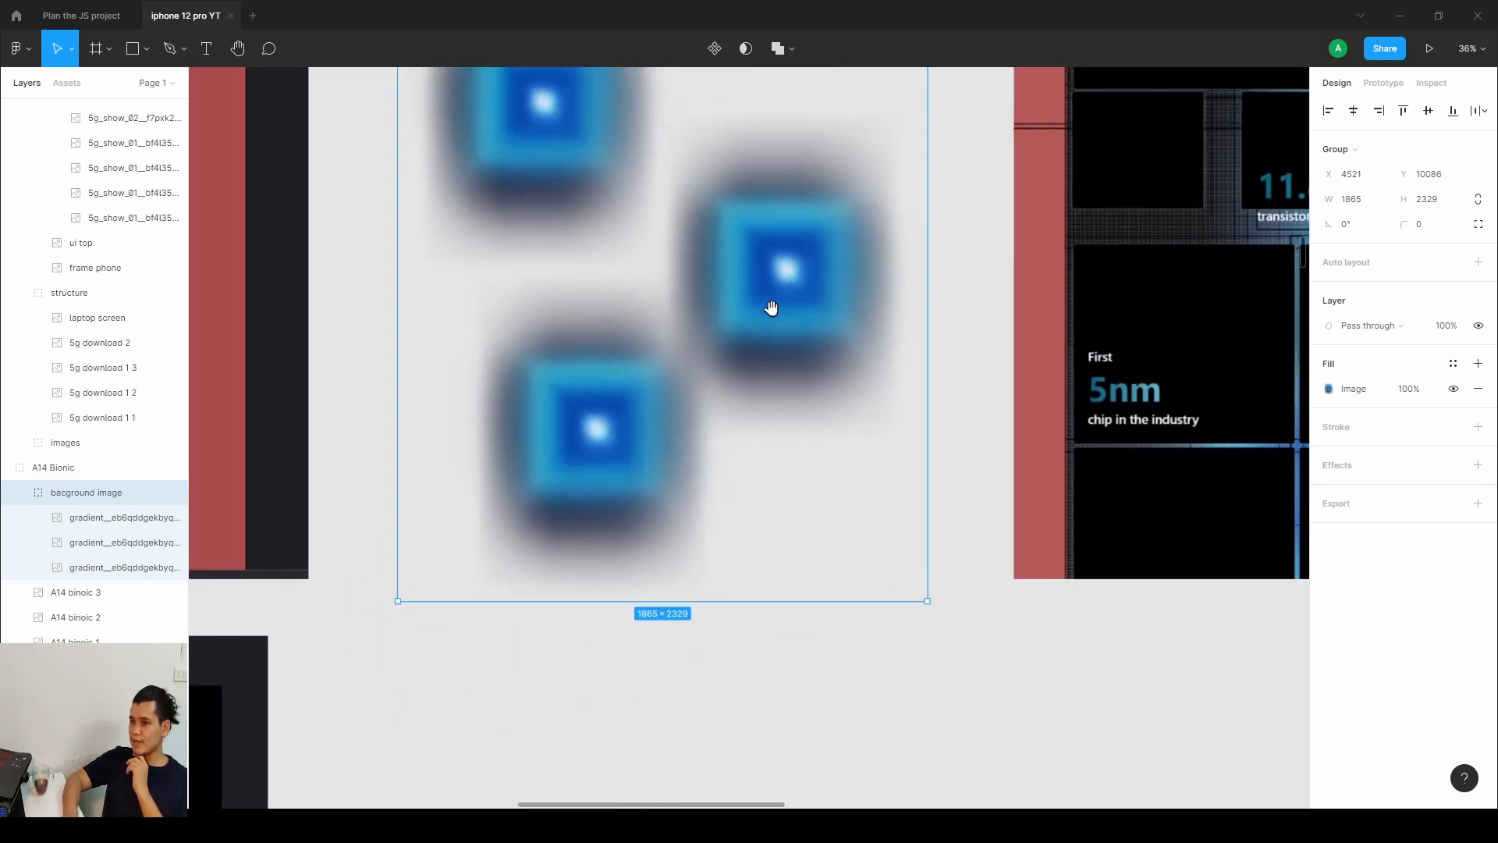
pyautogui.moveTo(1184, 360); pyautogui.dragTo(600, 391)
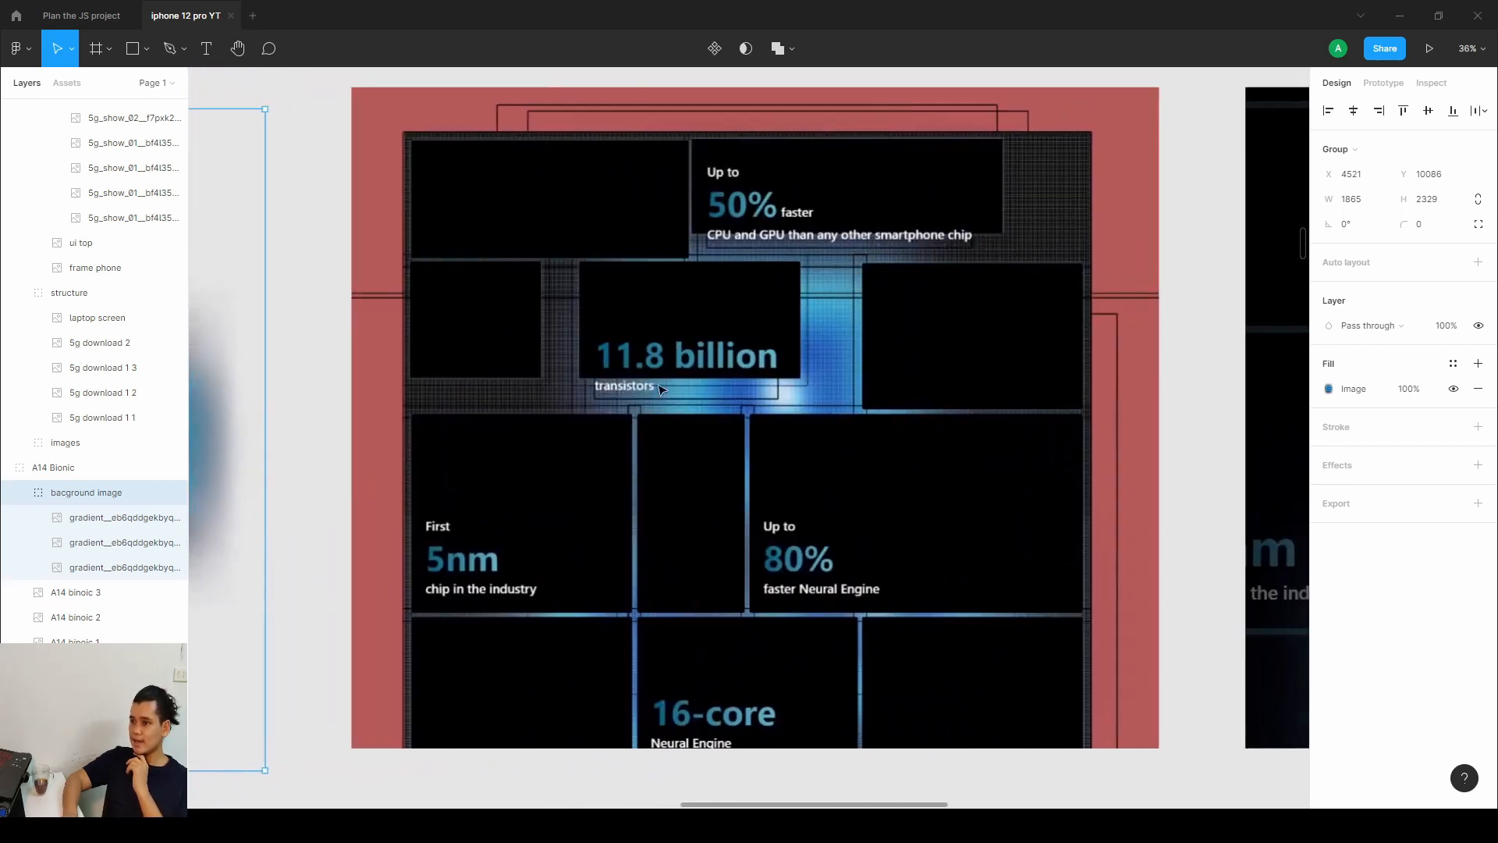
pyautogui.moveTo(969, 413); pyautogui.dragTo(538, 390)
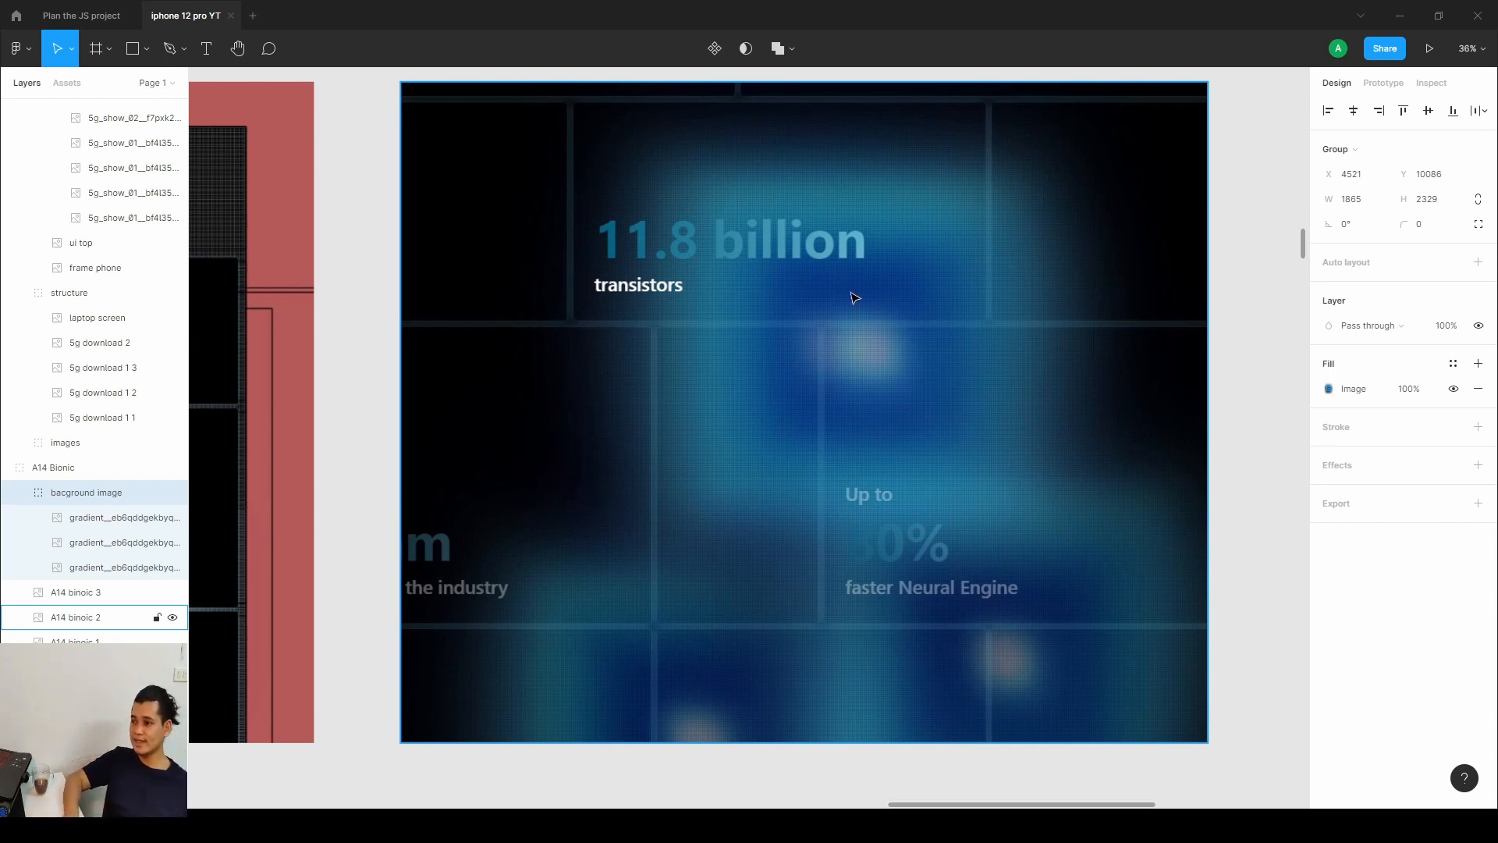
# Select the A14 binoic 2 image and zoom in to examine its grid texture.
pyautogui.click(900, 268)
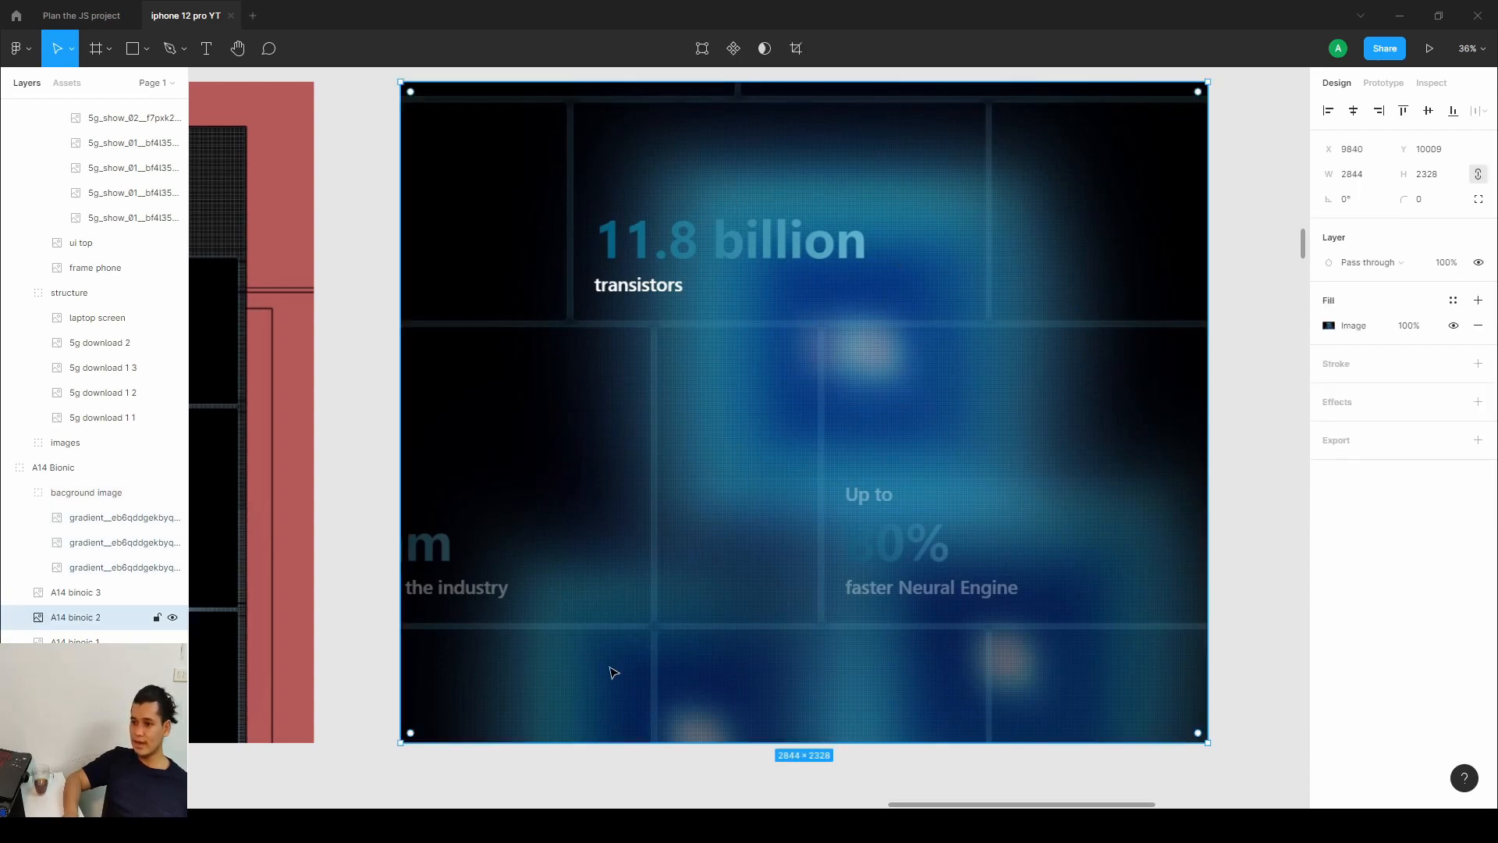
pyautogui.scroll(-5, 613, 673)
pyautogui.scroll(3, 795, 315)
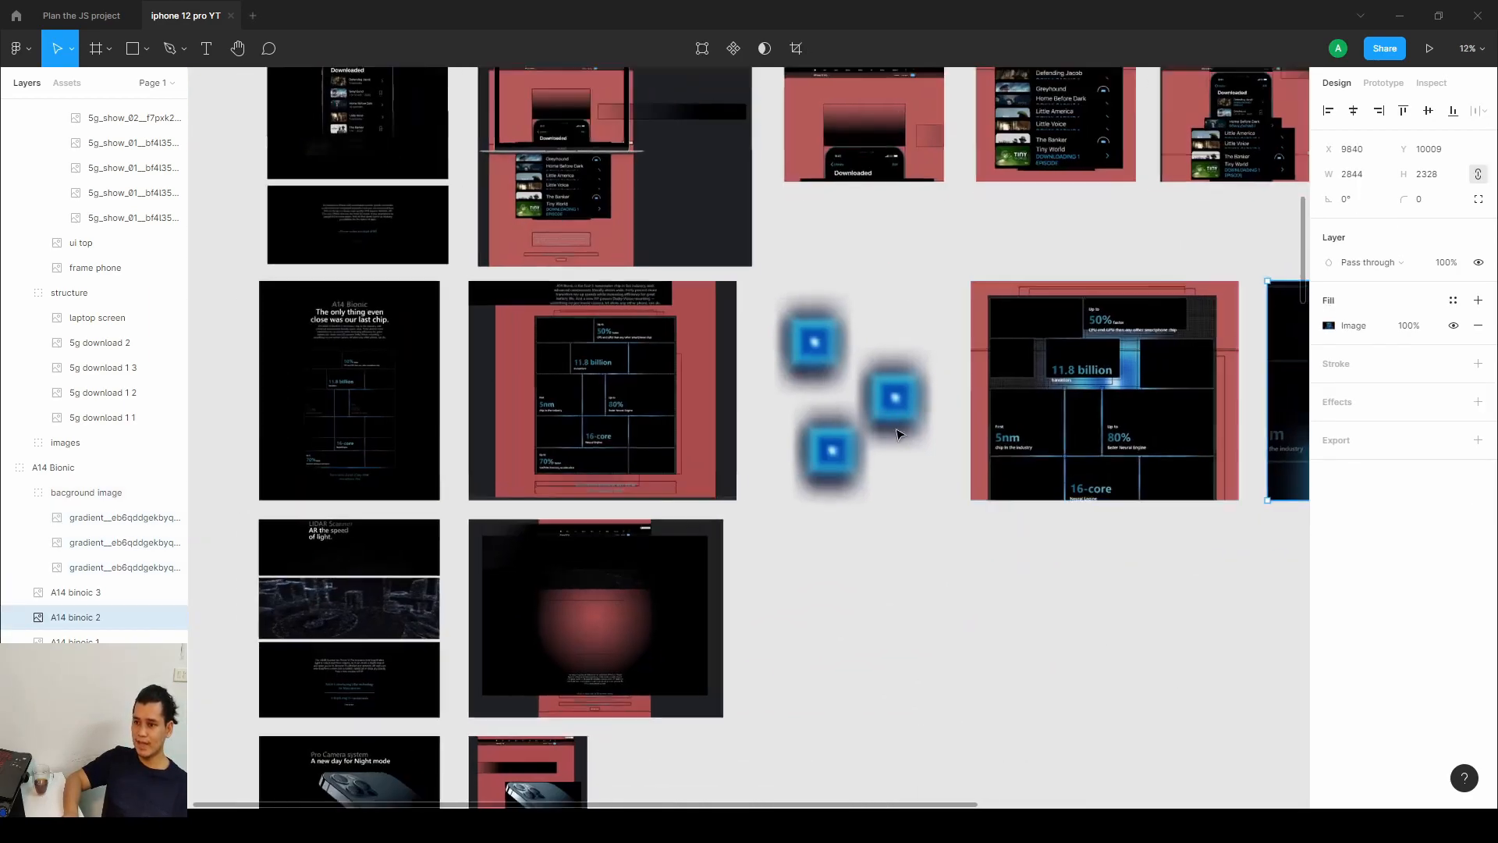
pyautogui.hscroll(8, 956, 395)
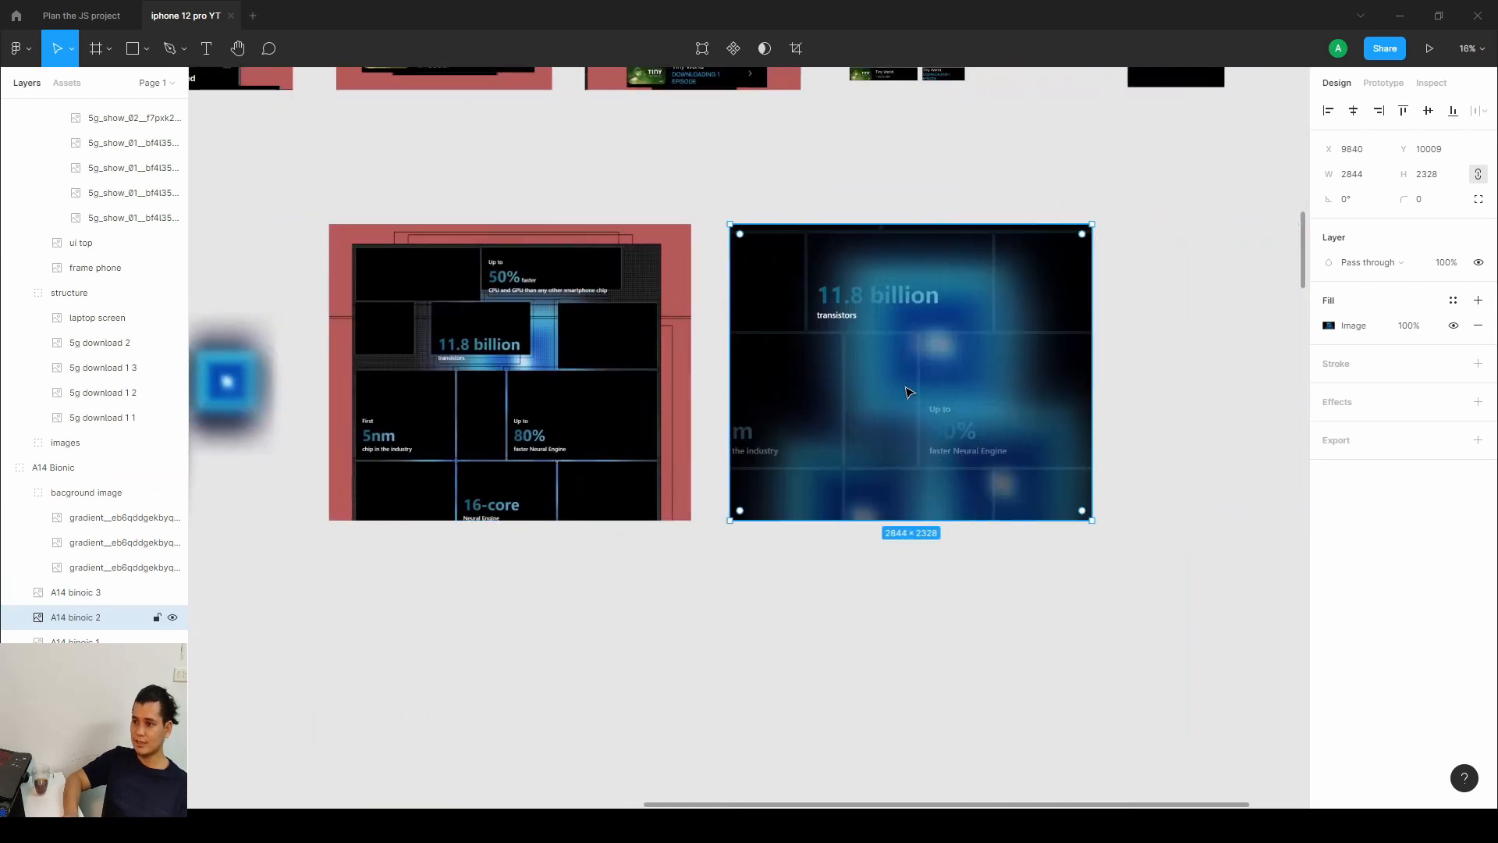
pyautogui.scroll(3, 909, 392)
pyautogui.scroll(9, 879, 354)
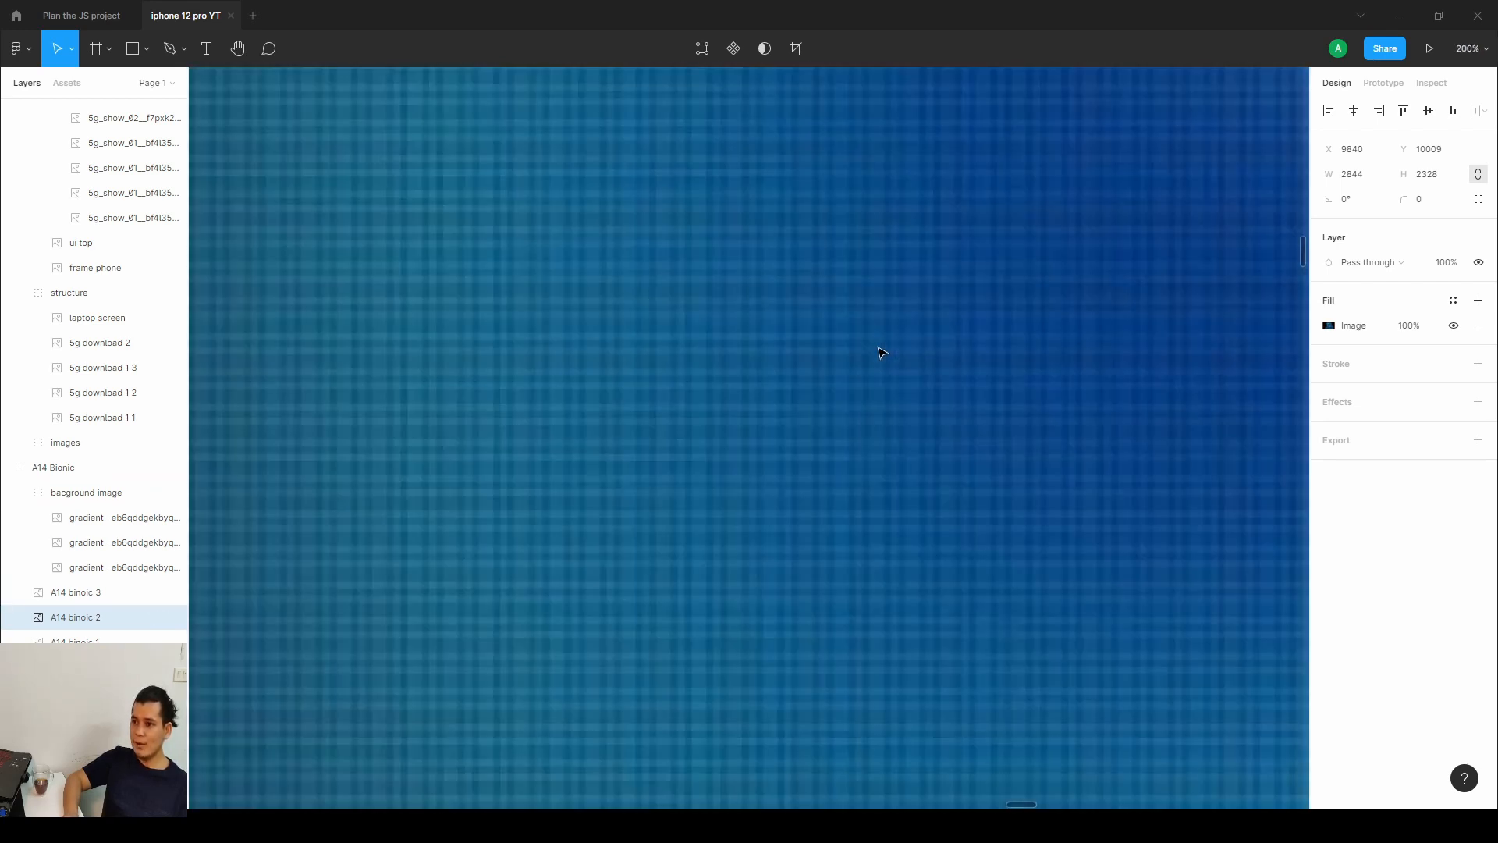
pyautogui.scroll(2, 998, 431)
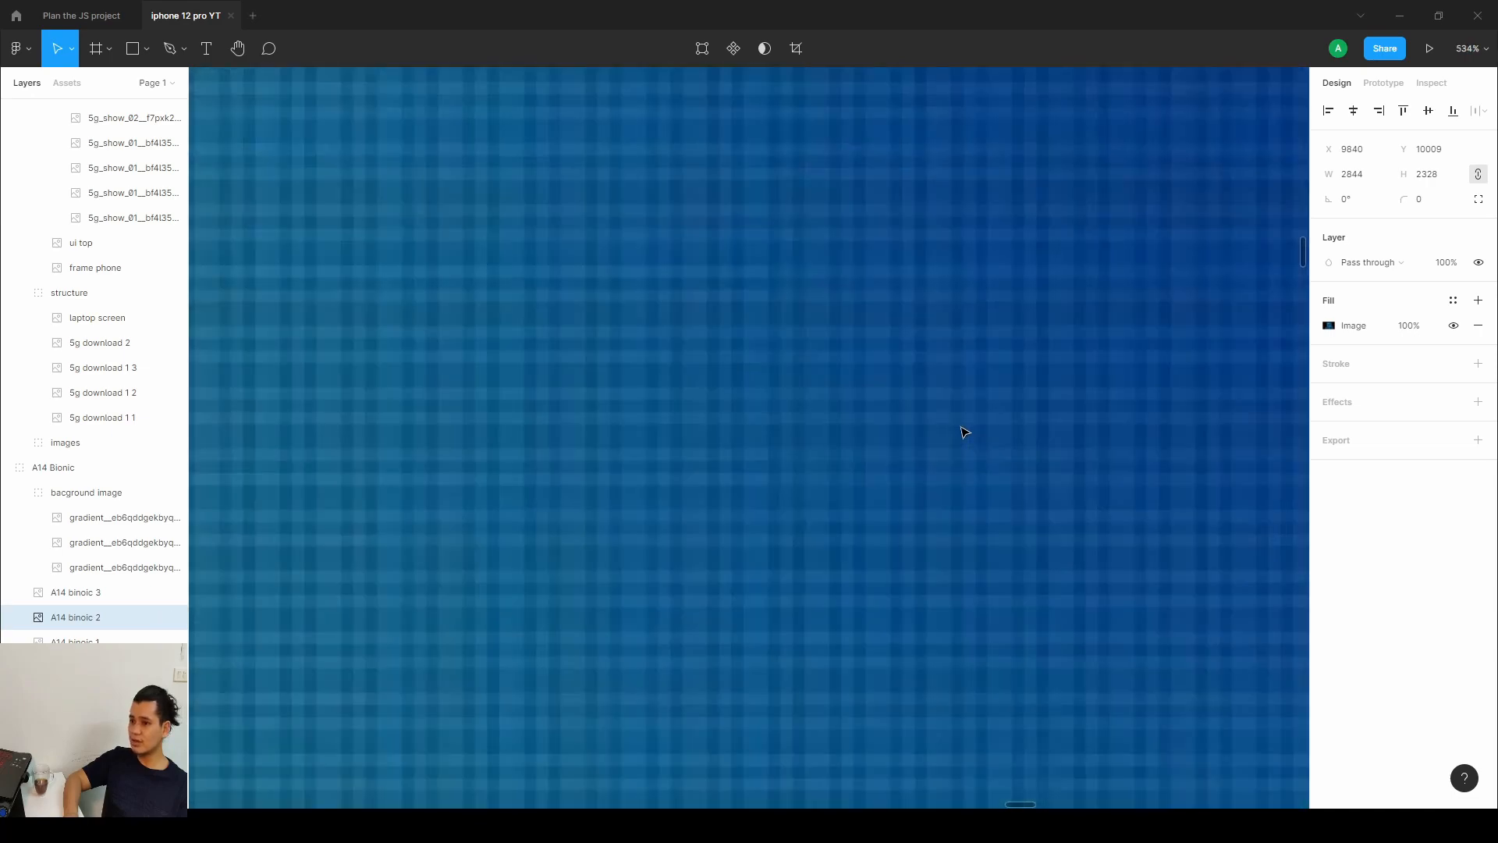
pyautogui.scroll(-11, 892, 404)
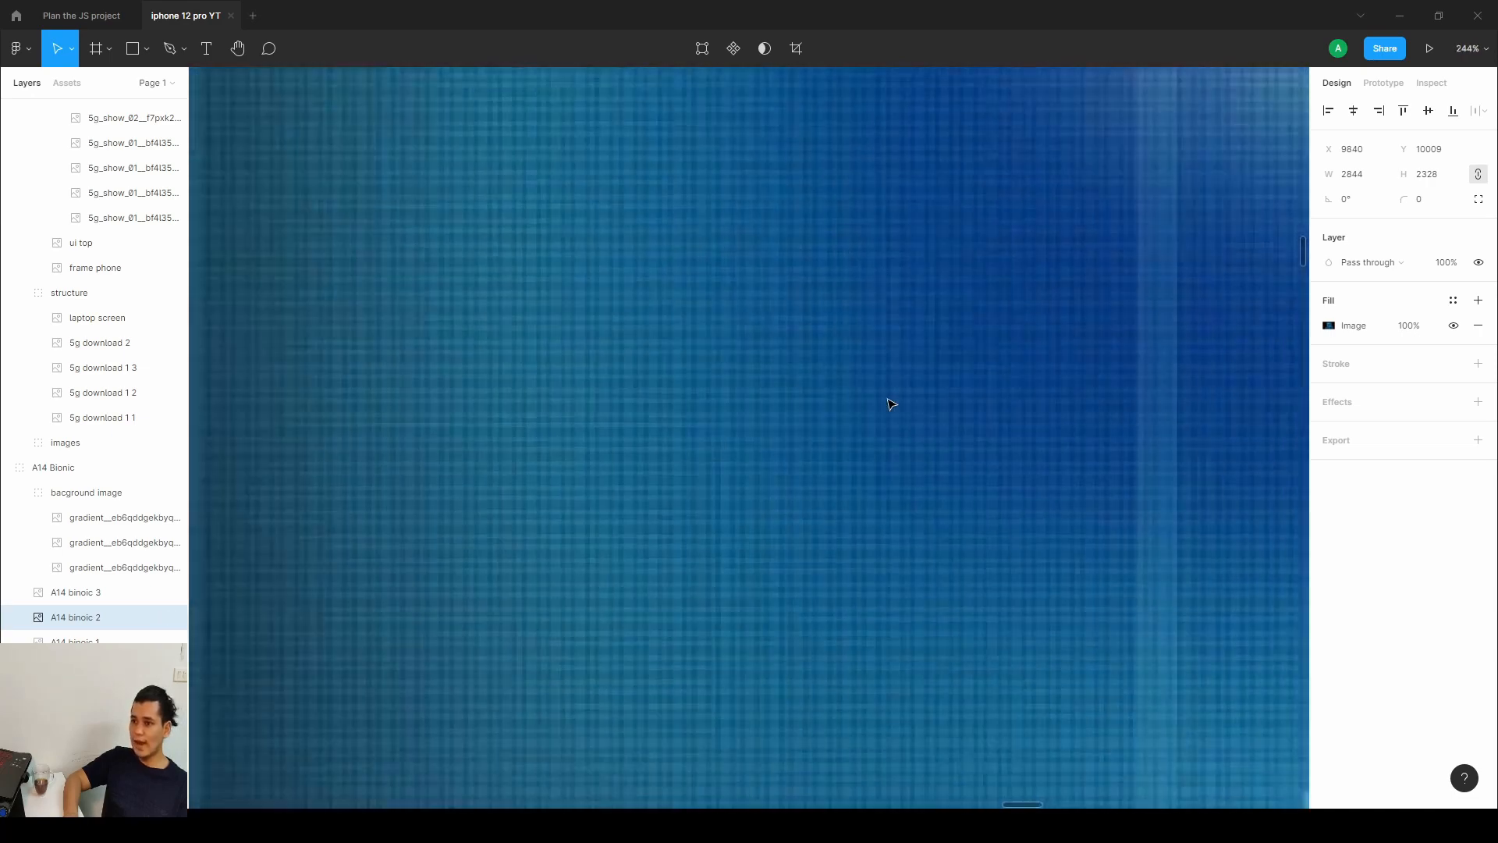
pyautogui.scroll(-2, 891, 403)
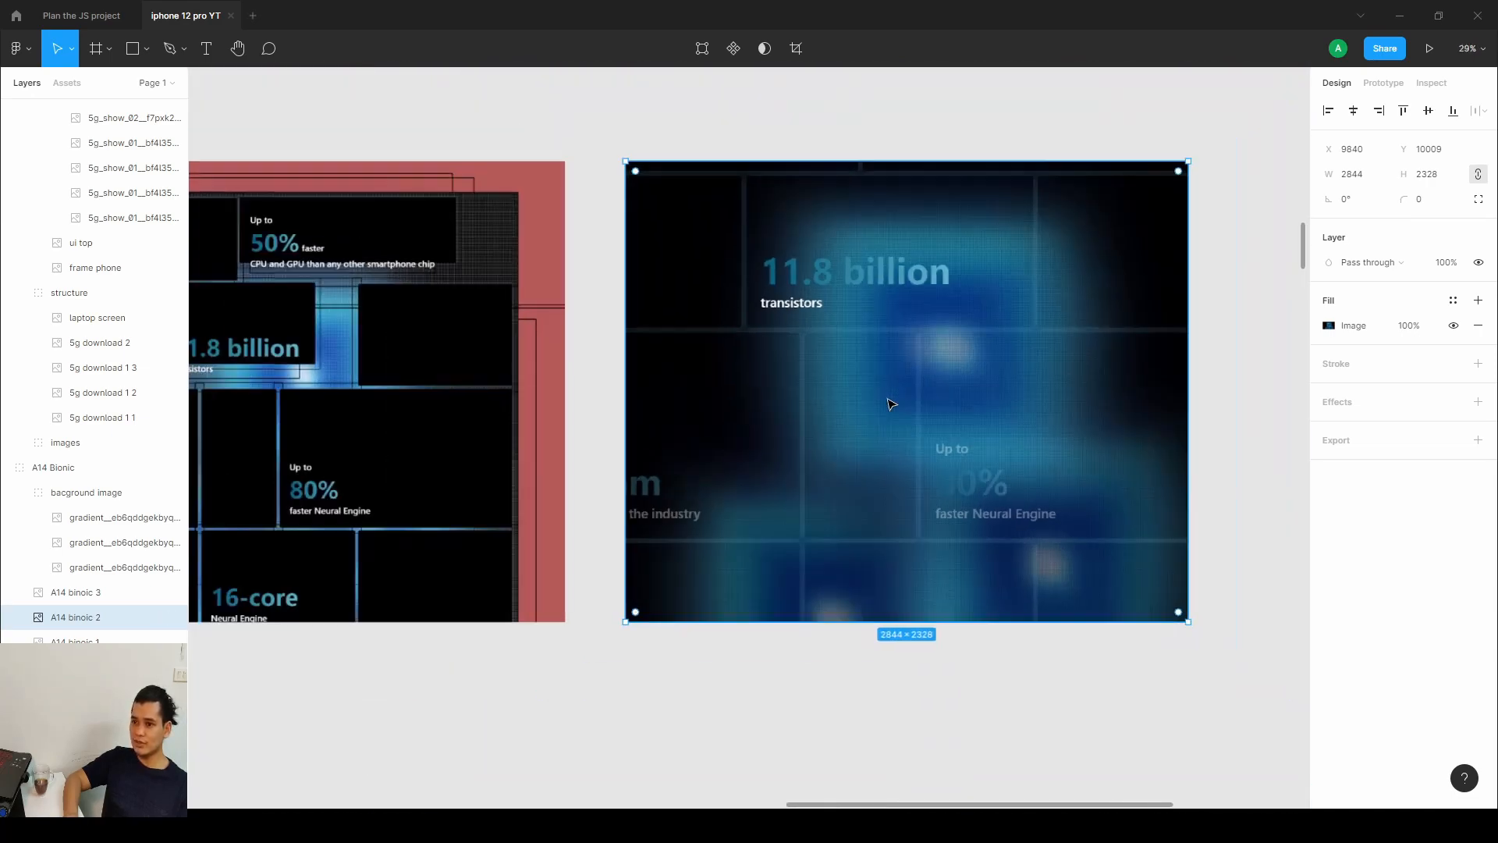
pyautogui.hscroll(2, 813, 395)
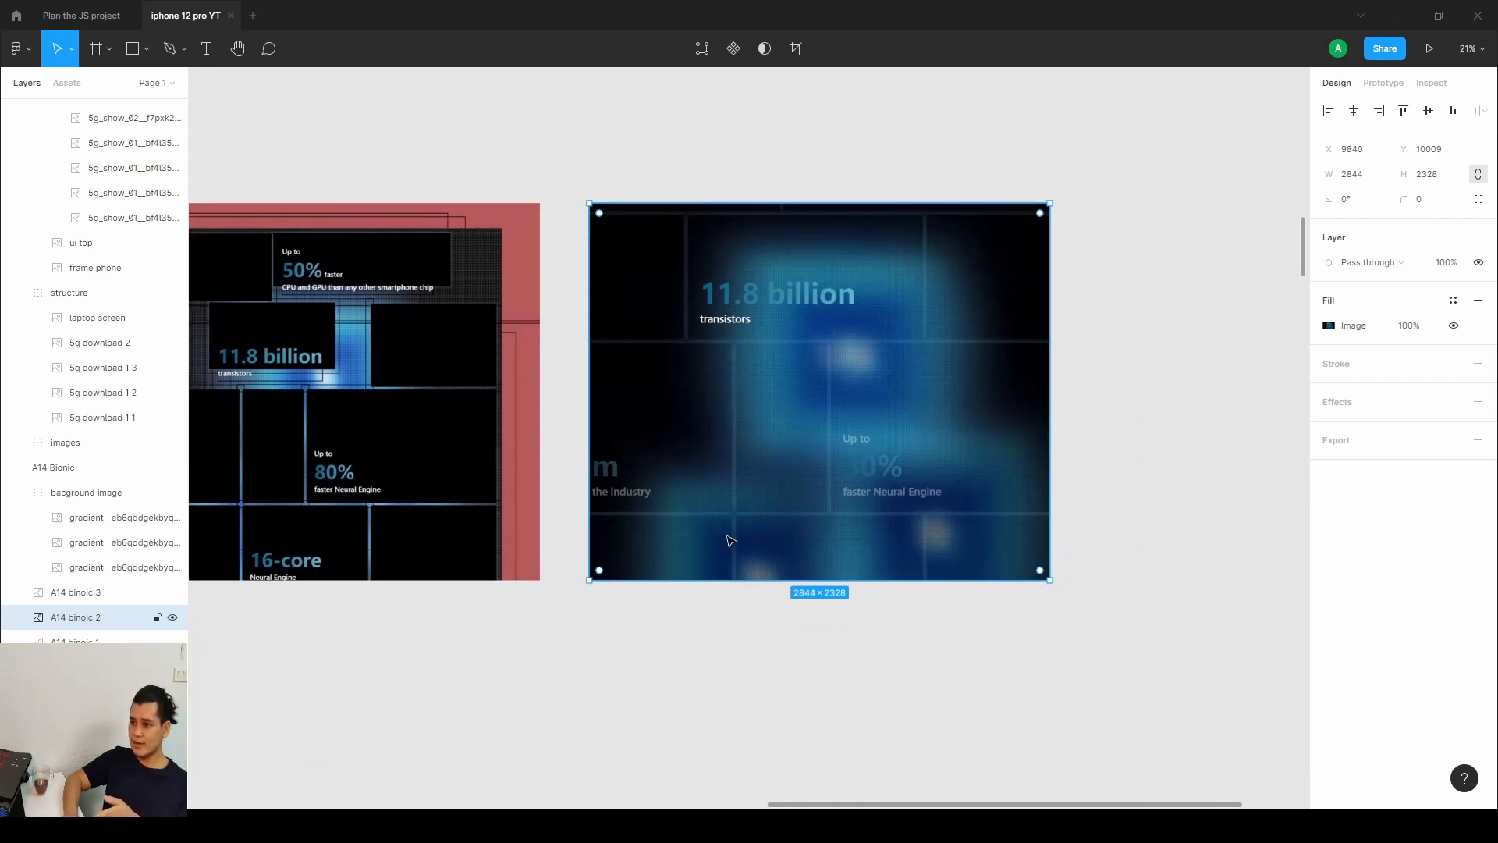
# Draw a grey rectangle 2844 by 2328 and place it beside the A14 binoic 2 image.
pyautogui.click(147, 48)
pyautogui.click(117, 87)
pyautogui.moveTo(587, 202); pyautogui.dragTo(674, 574)
pyautogui.moveTo(640, 409); pyautogui.dragTo(1020, 352)
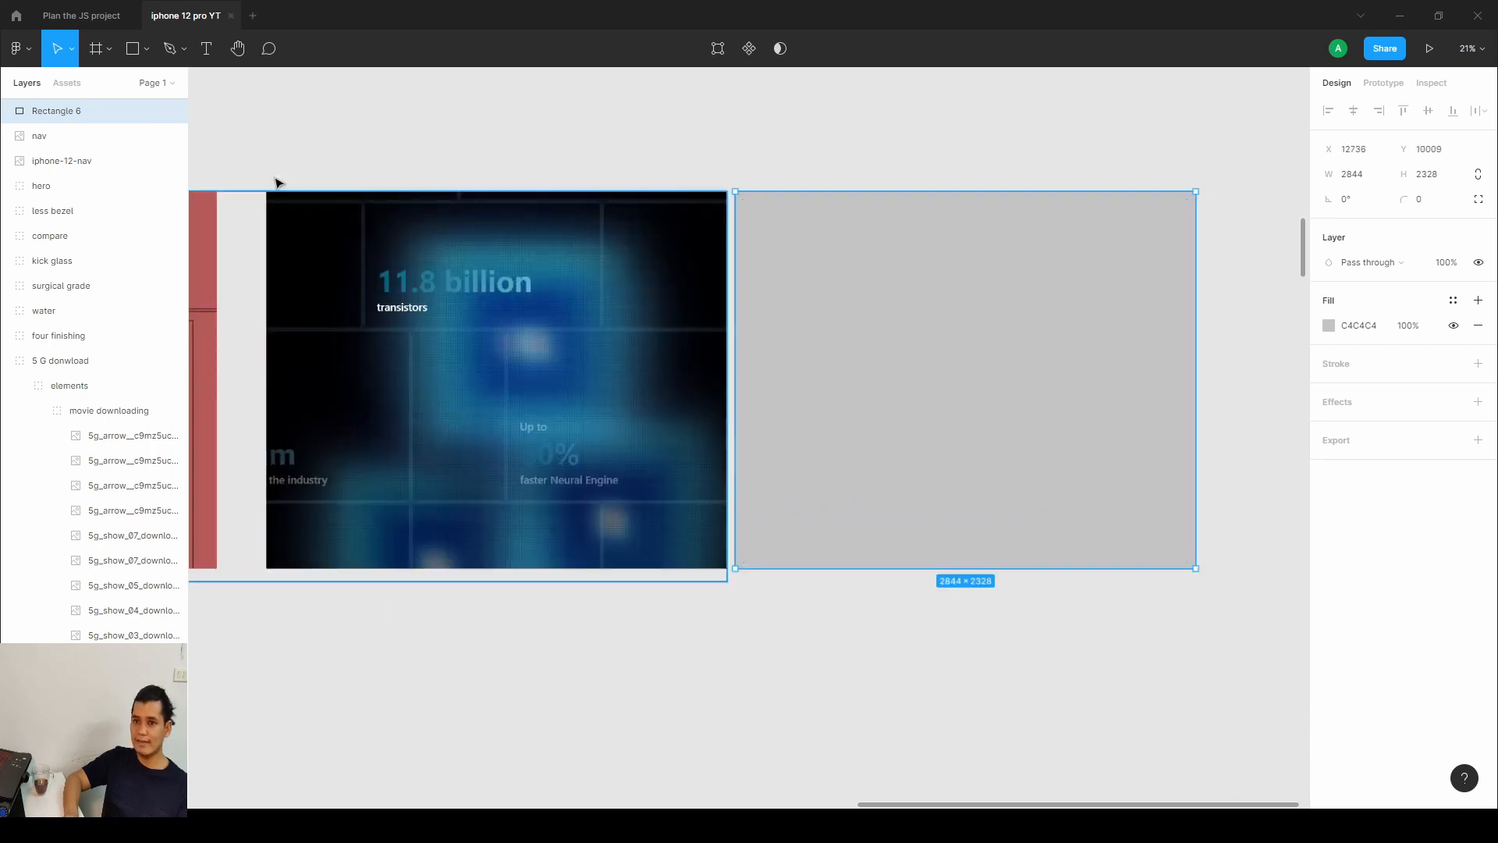
# Draw a small rectangle about 38 by 47 at the grey rectangle's corner, fill it 9F9191, and duplicate it along a curve.
pyautogui.click(147, 49)
pyautogui.click(109, 82)
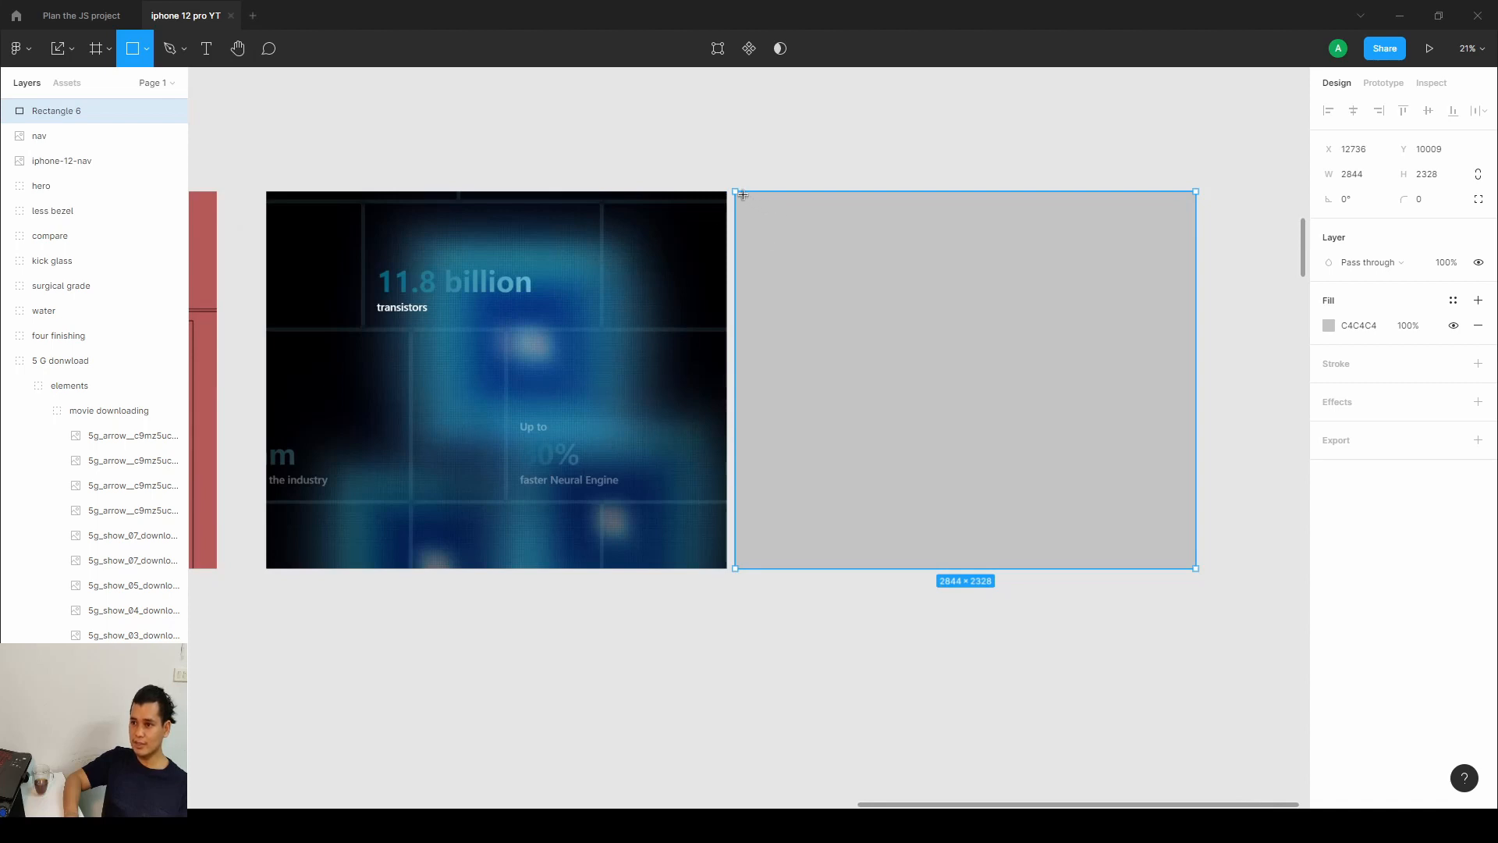
pyautogui.moveTo(743, 195); pyautogui.dragTo(749, 199)
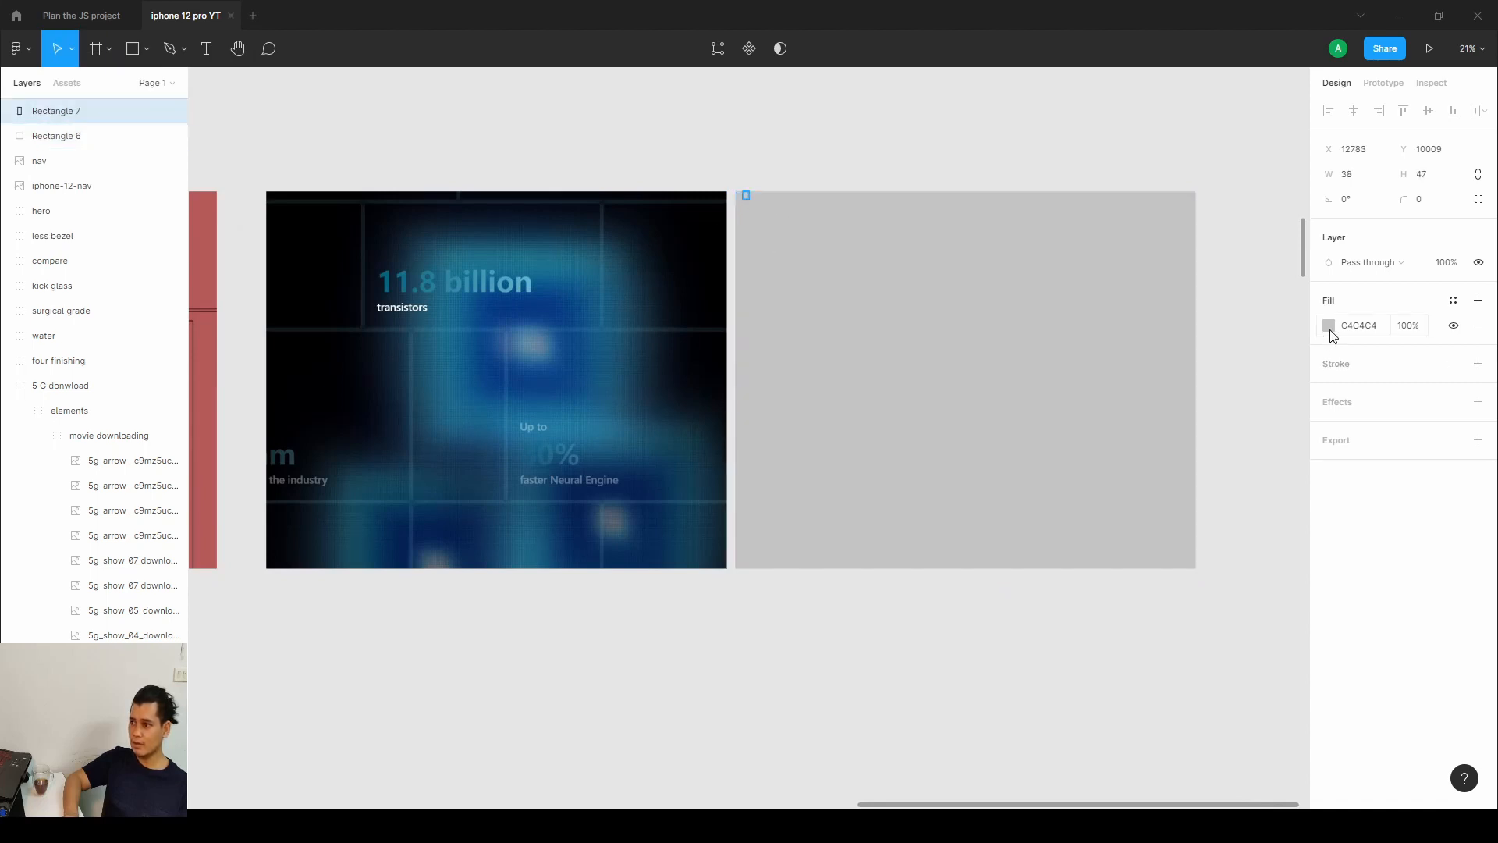
pyautogui.click(1328, 326)
pyautogui.moveTo(1153, 434); pyautogui.dragTo(1139, 418)
pyautogui.click(1295, 329)
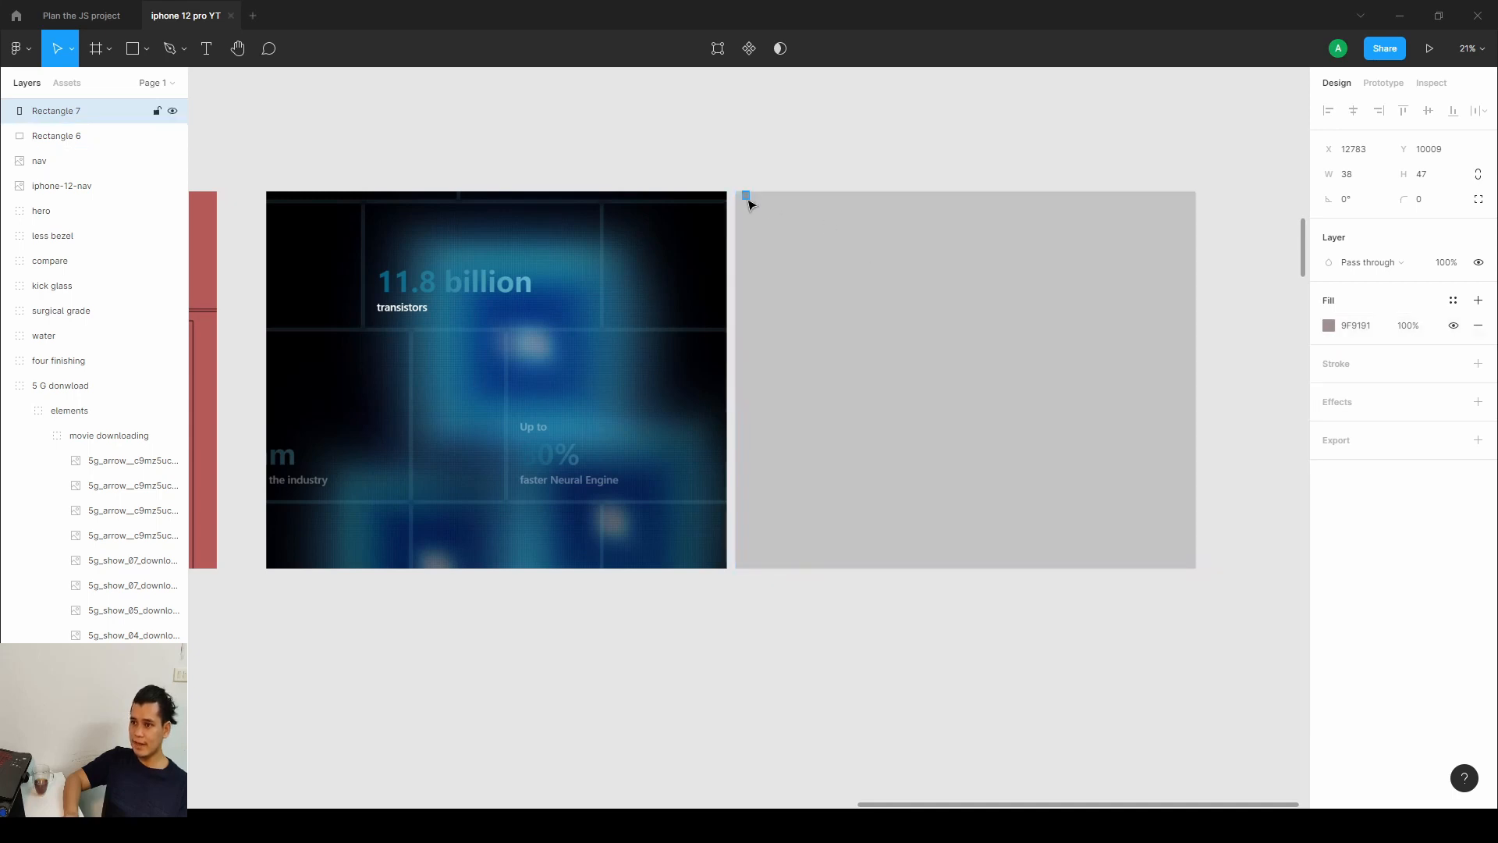
pyautogui.moveTo(765, 228); pyautogui.dragTo(1048, 517)
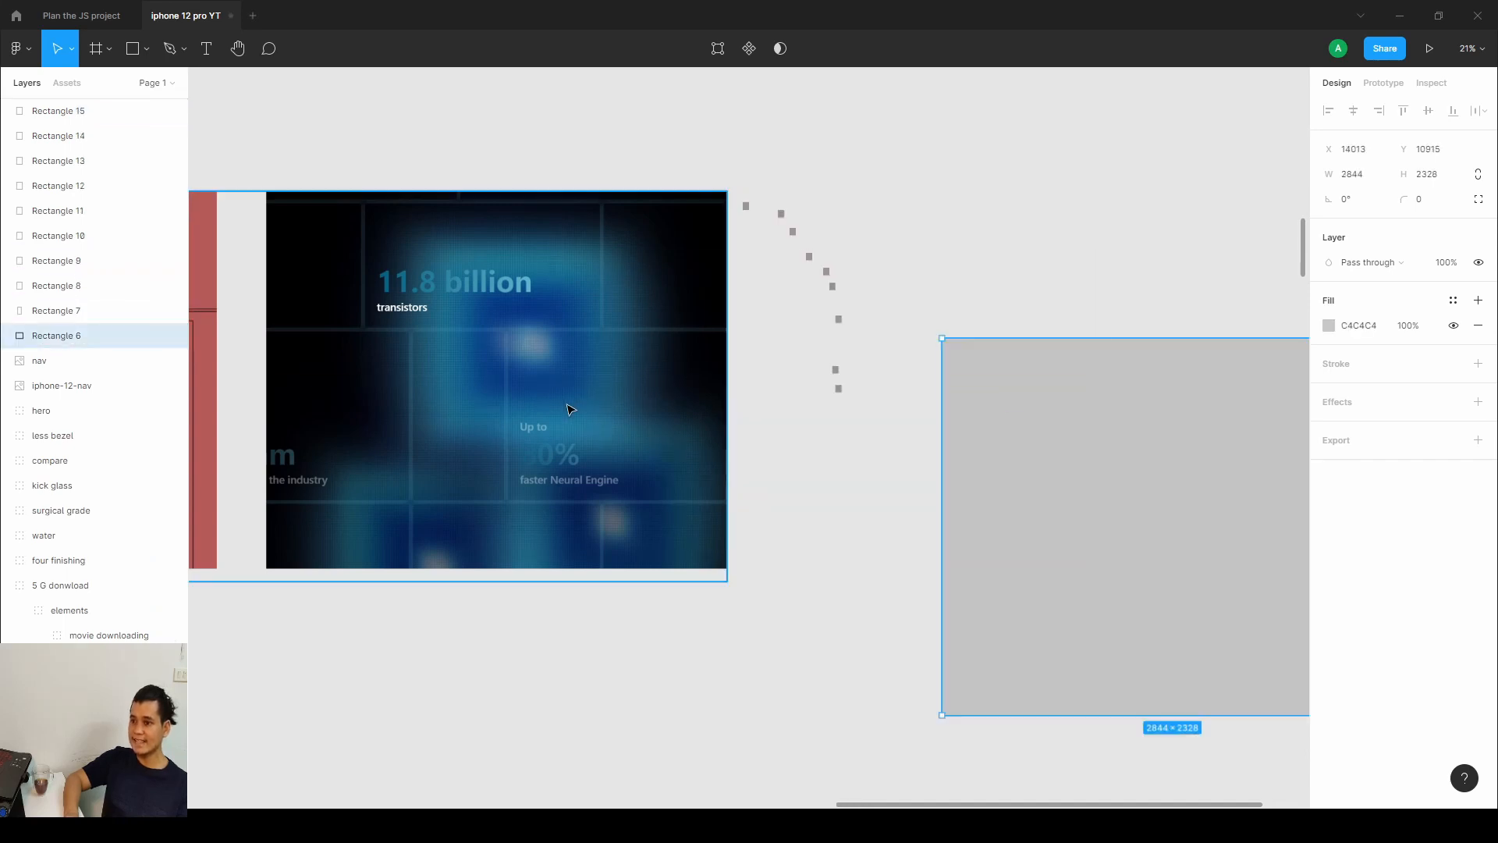
# Zoom out over the A14 Bionic frames and switch back to the published site.
pyautogui.scroll(5, 568, 409)
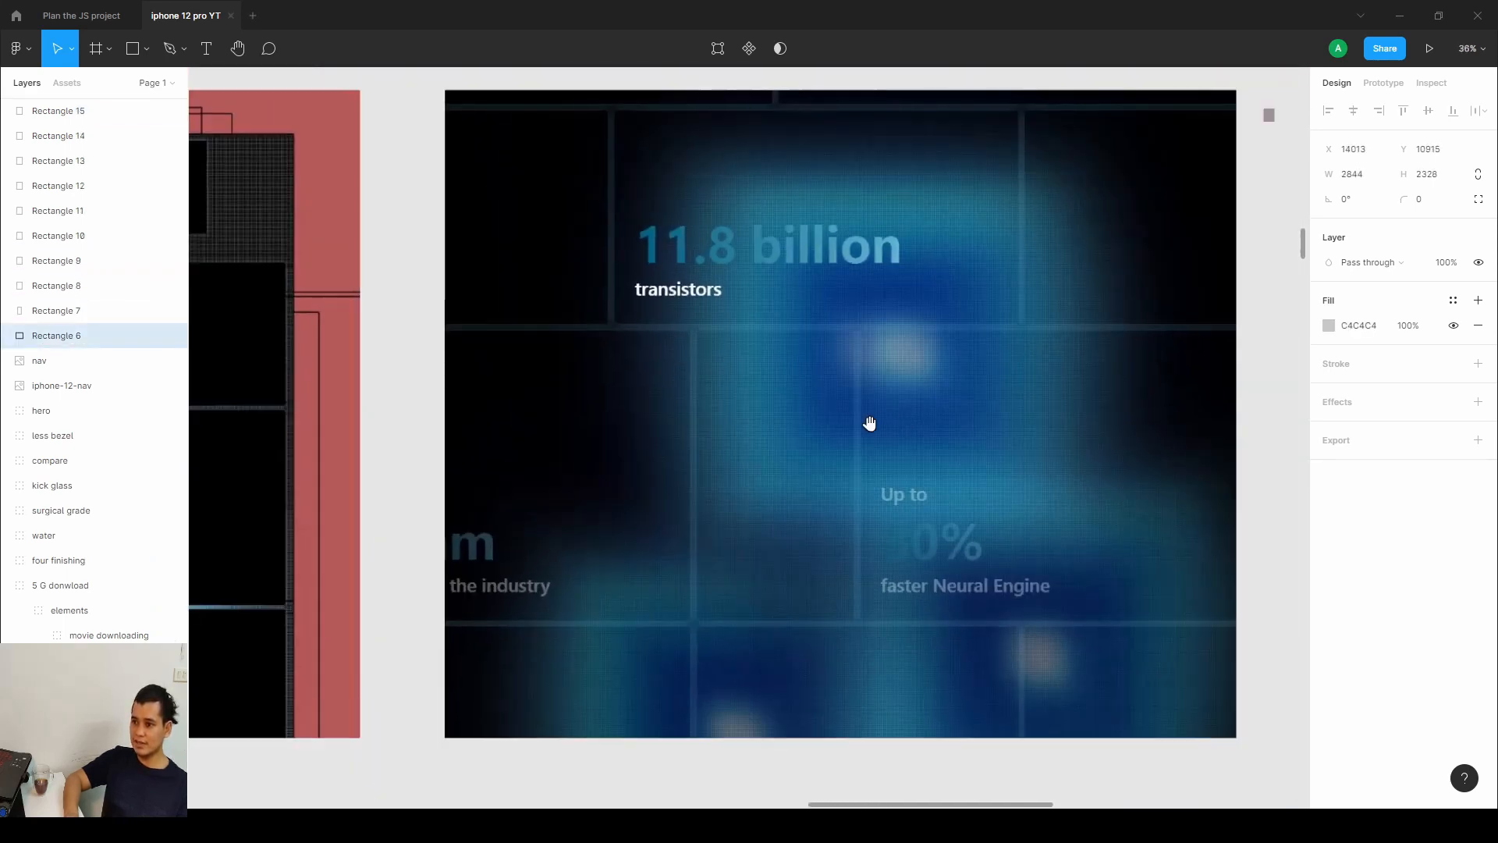
pyautogui.moveTo(870, 423); pyautogui.dragTo(835, 427)
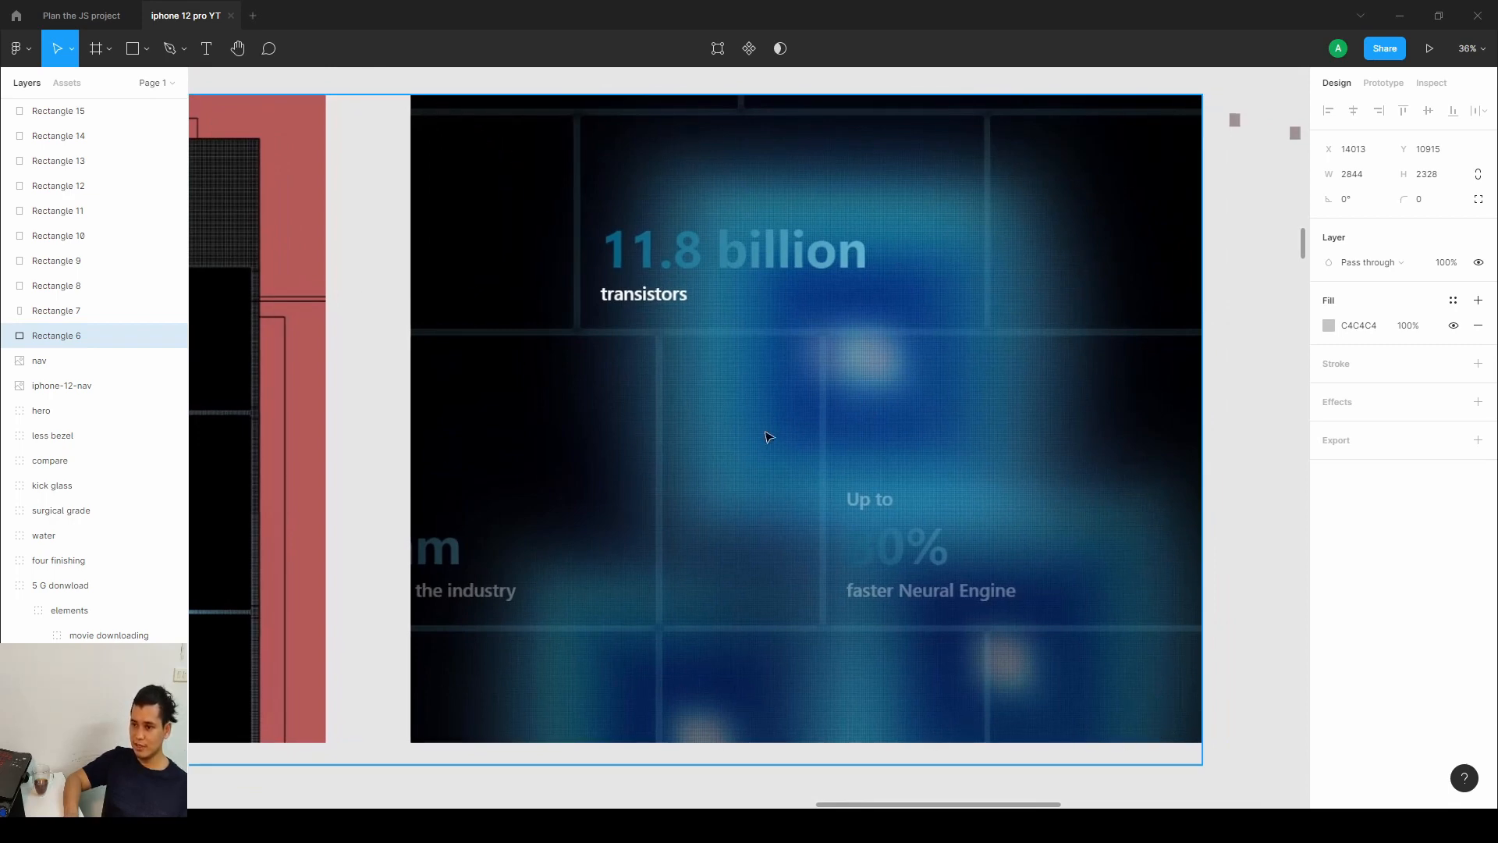
pyautogui.scroll(-6, 767, 437)
pyautogui.scroll(3, 551, 425)
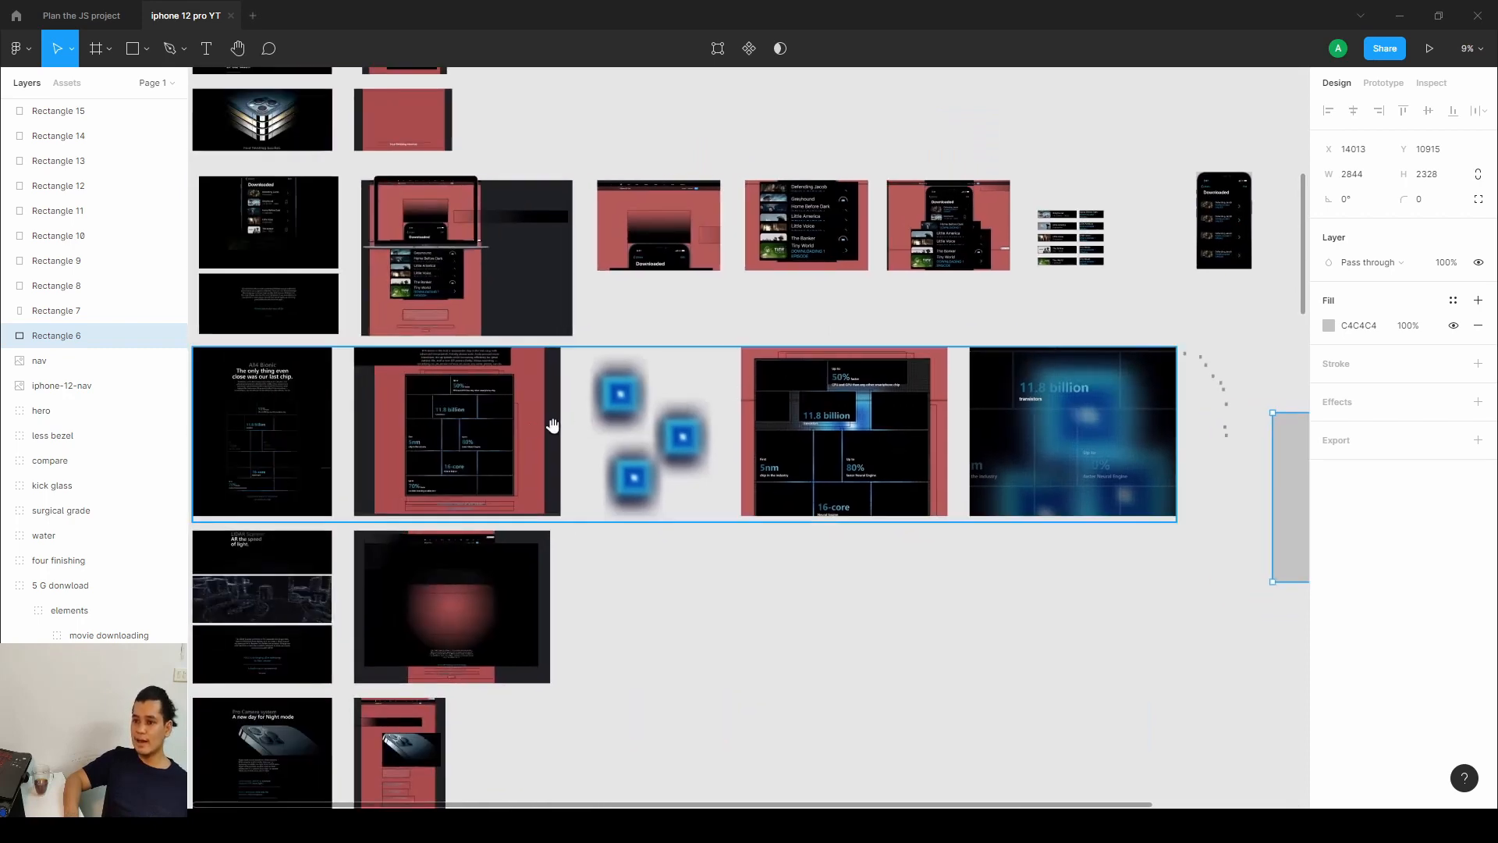
pyautogui.scroll(8, 585, 461)
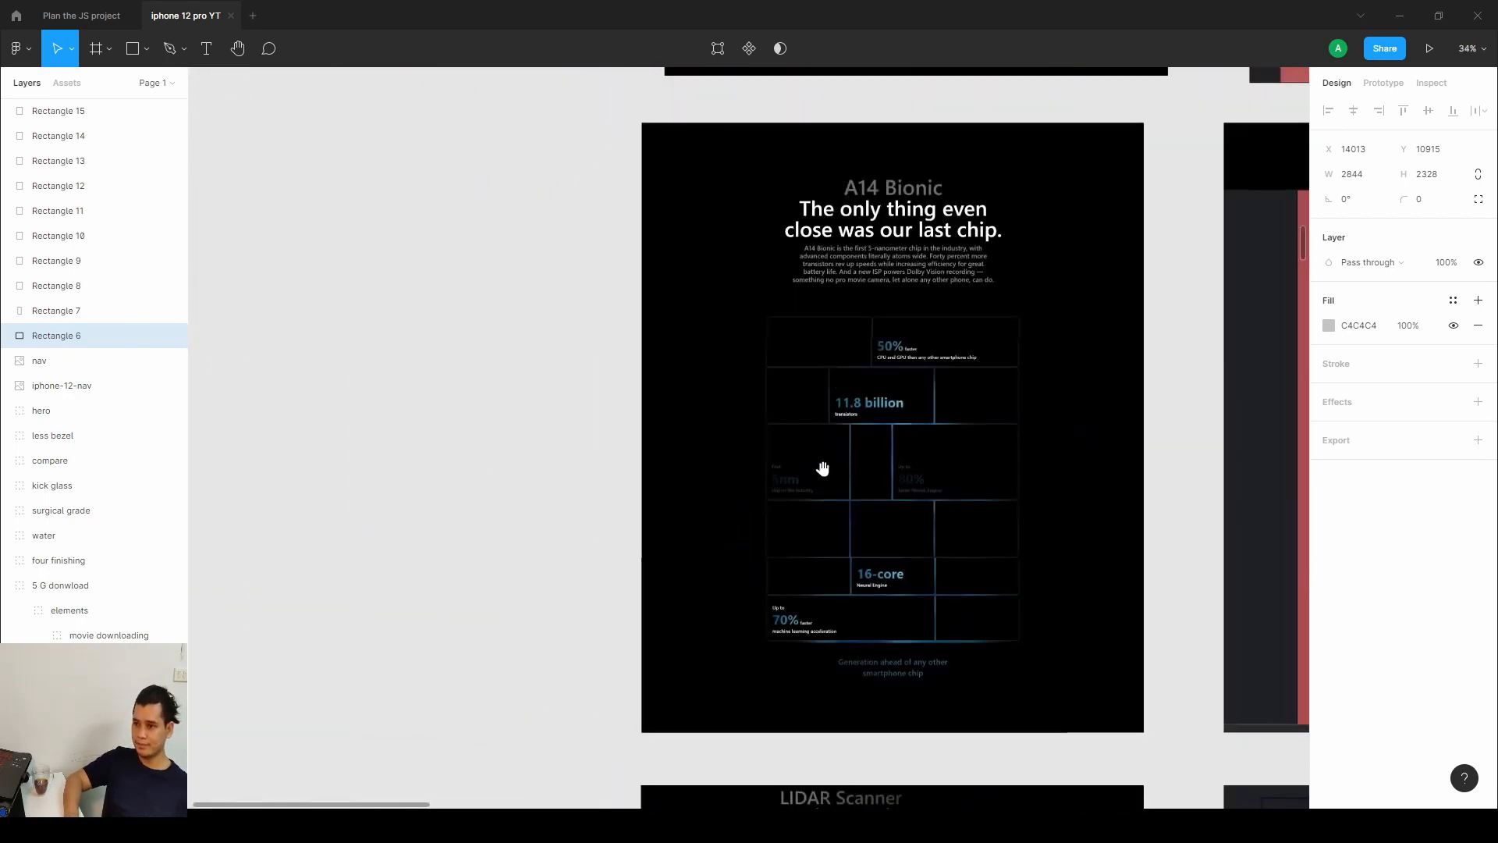
pyautogui.click(204, 826)
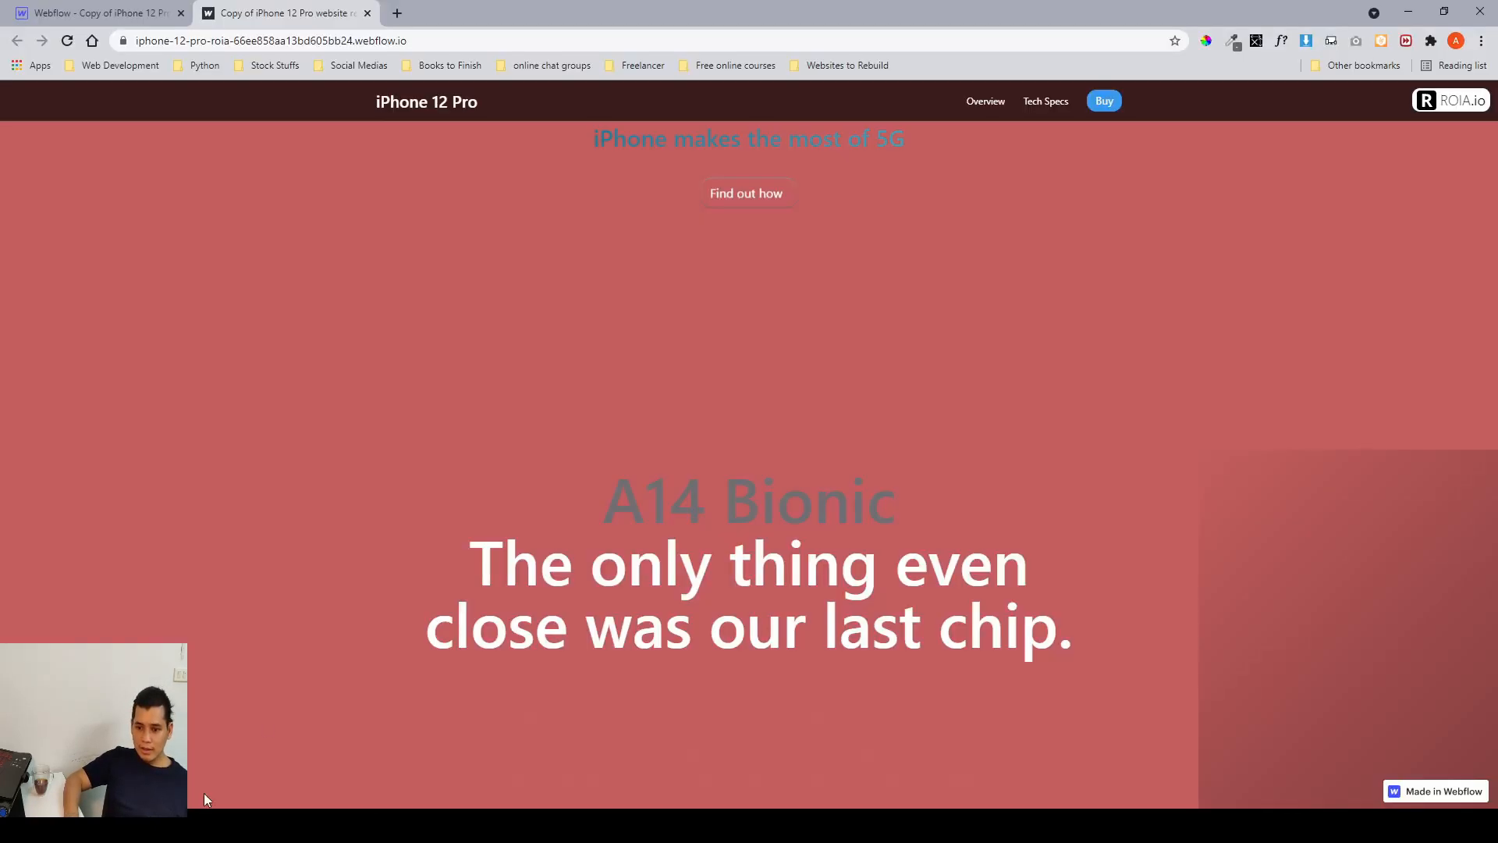
# Return to the Designer and expand the 14bionic section in the Navigator to inspect its 14bionic__content element.
pyautogui.click(156, 13)
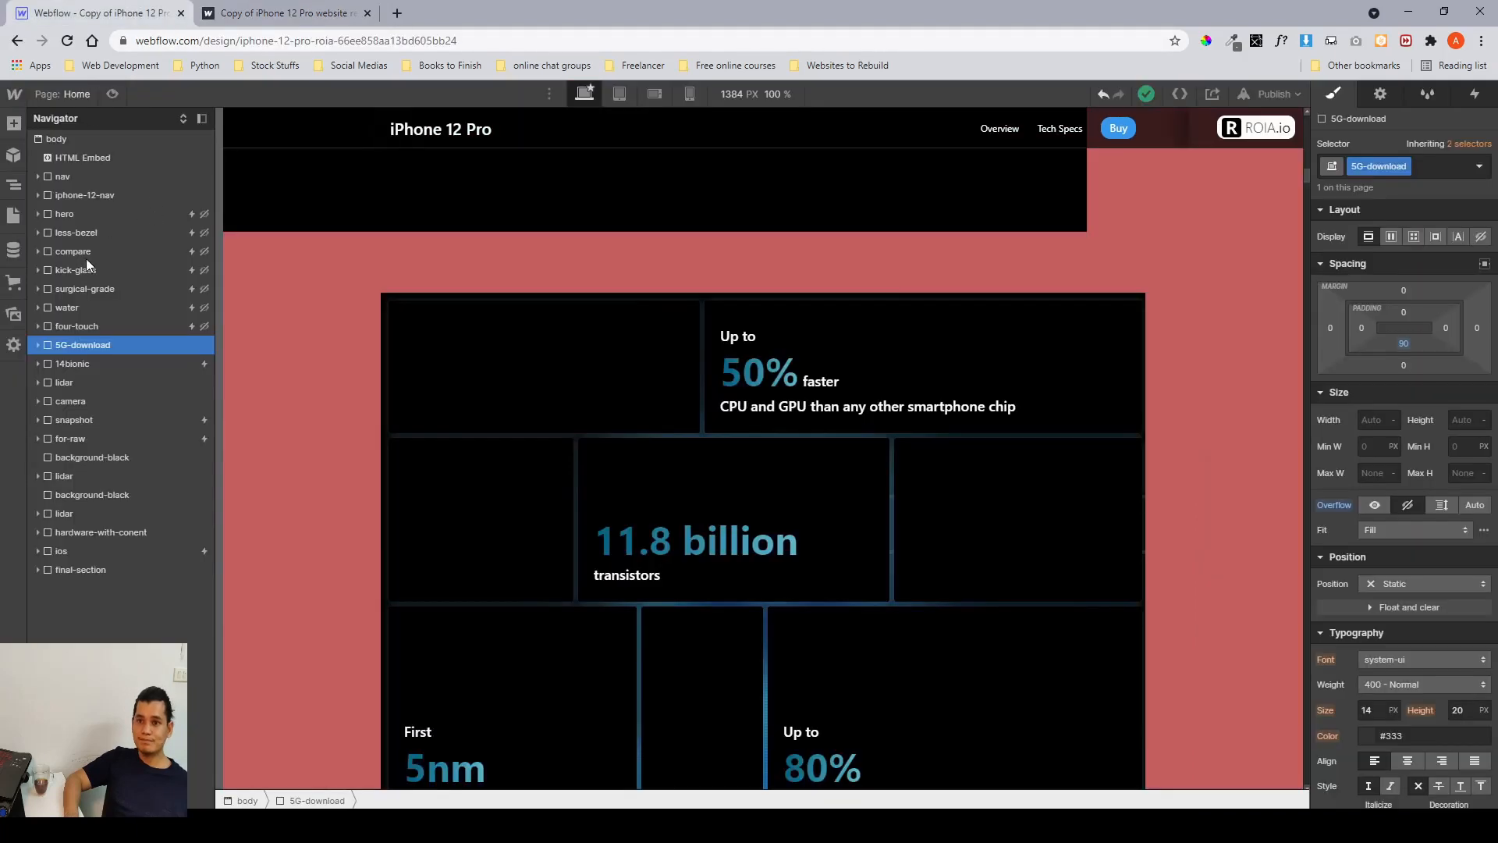
pyautogui.click(78, 370)
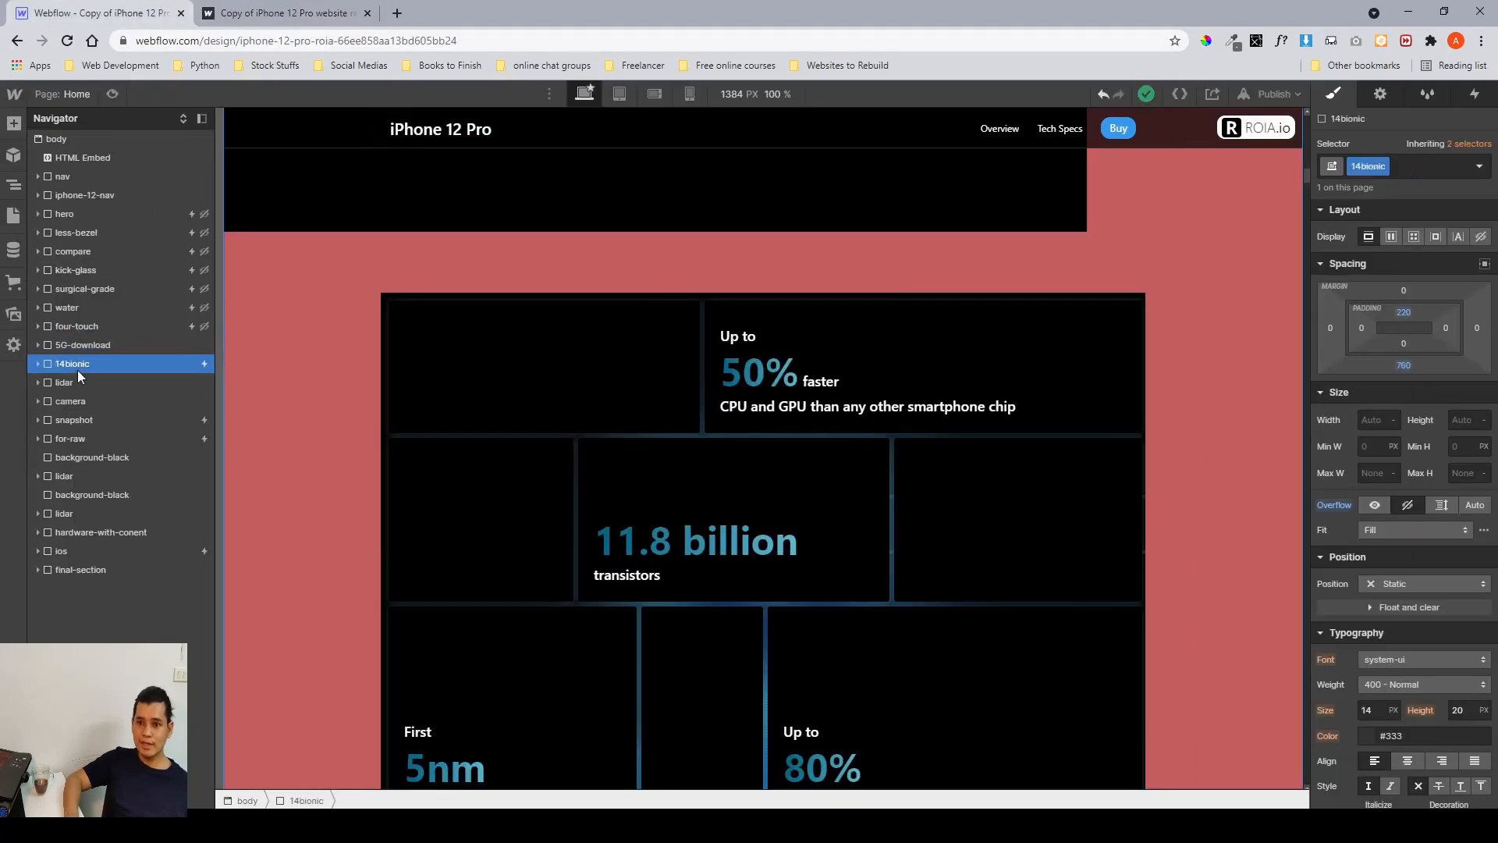
pyautogui.click(39, 365)
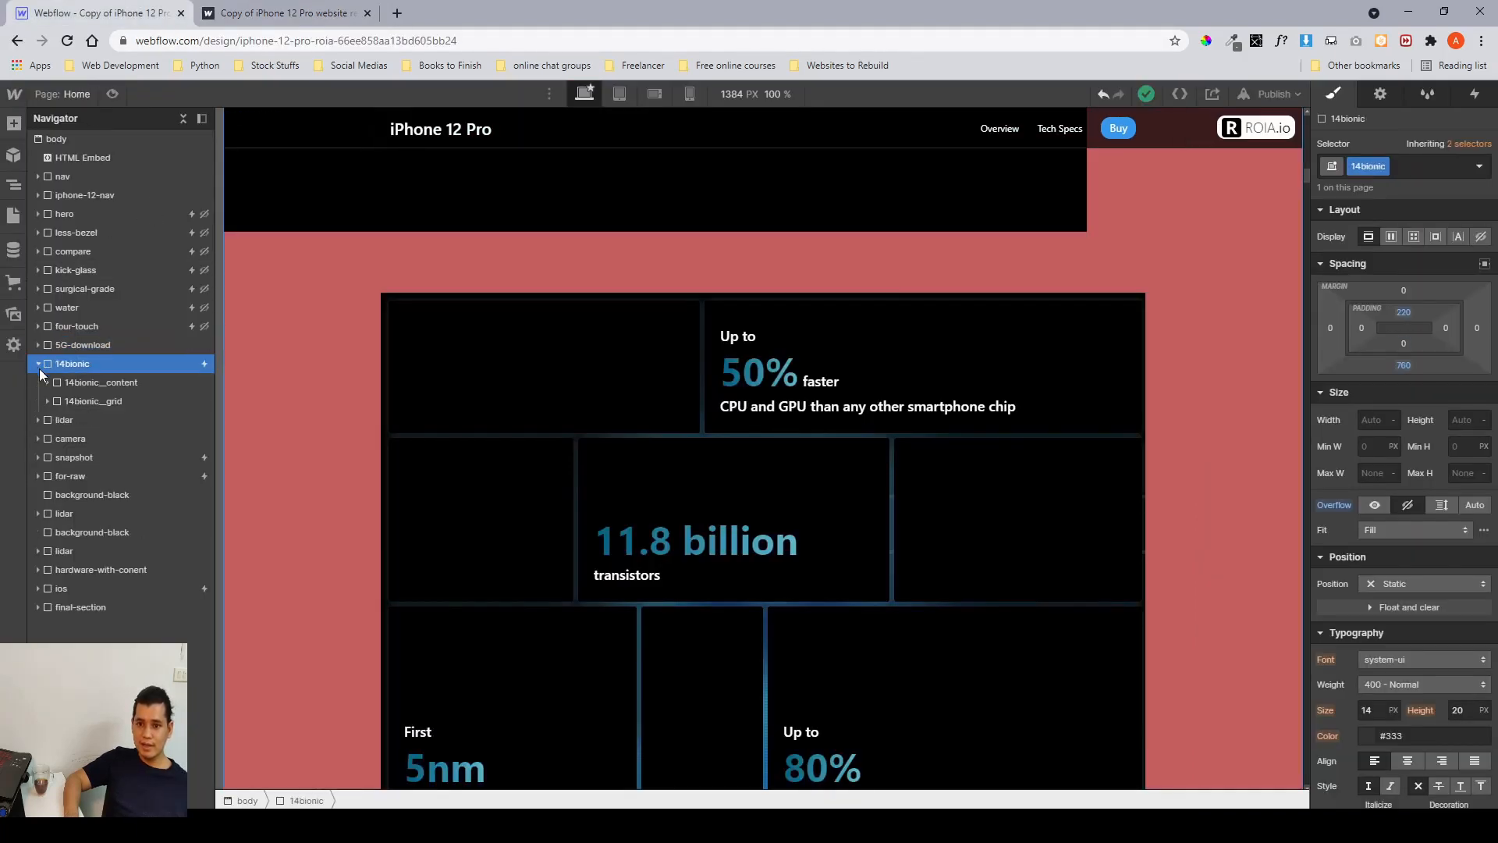
pyautogui.click(74, 380)
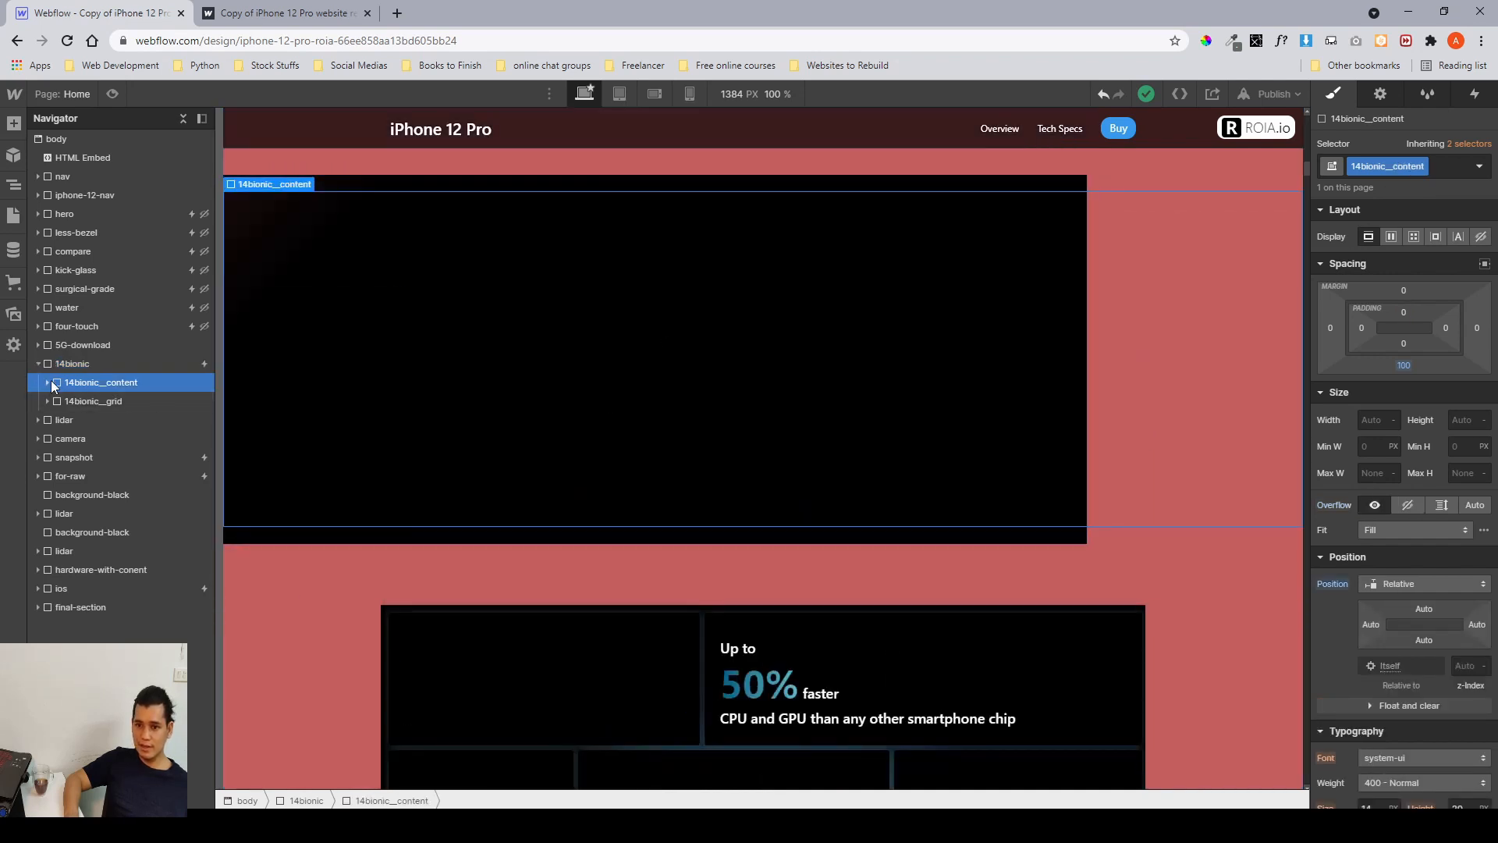
pyautogui.scroll(-6, 1422, 419)
pyautogui.scroll(6, 1421, 419)
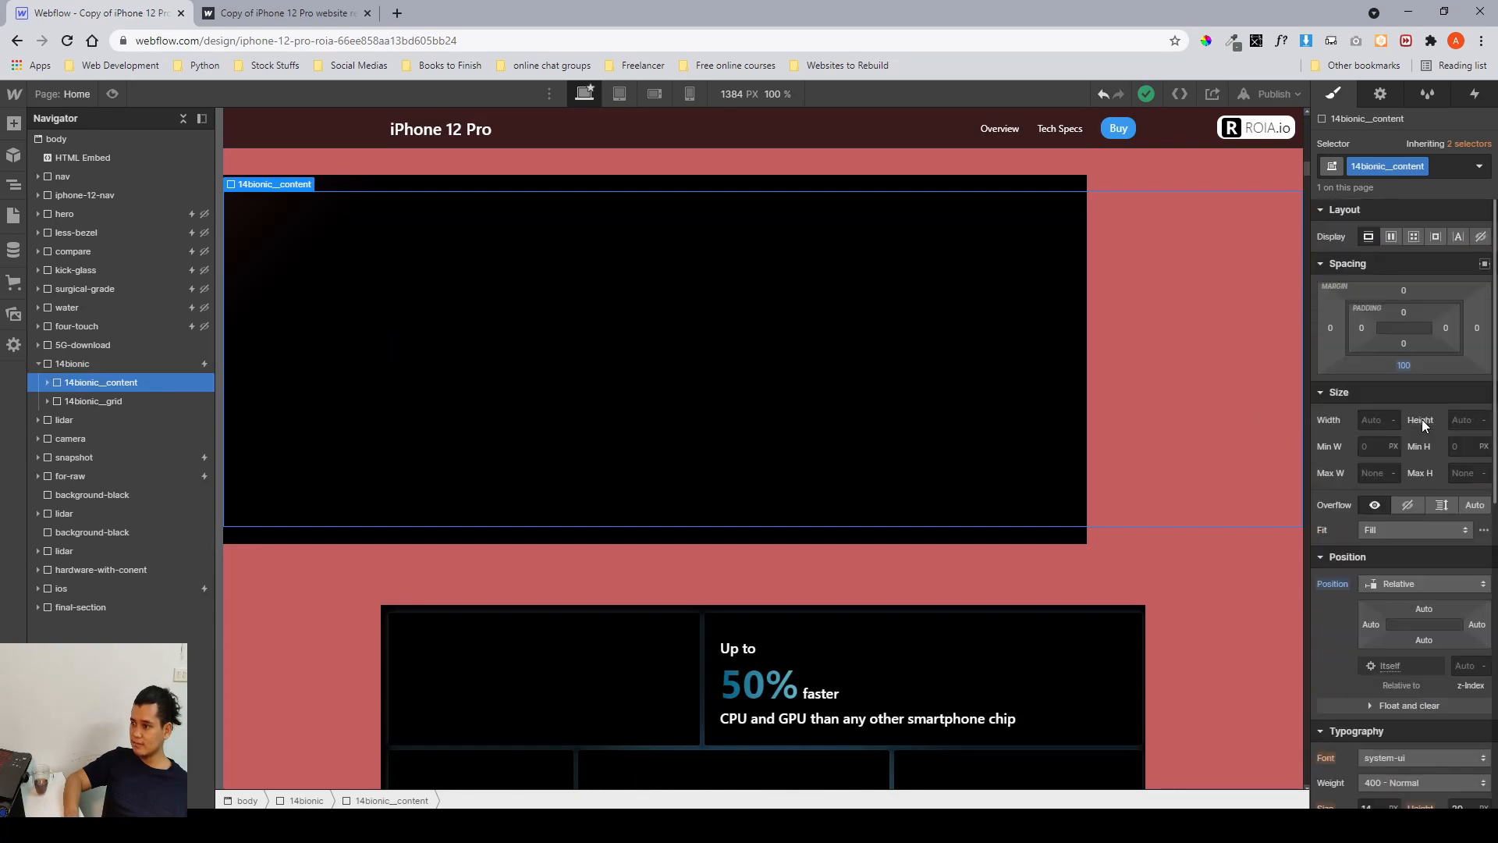
pyautogui.scroll(-2, 1421, 419)
pyautogui.scroll(2, 1422, 419)
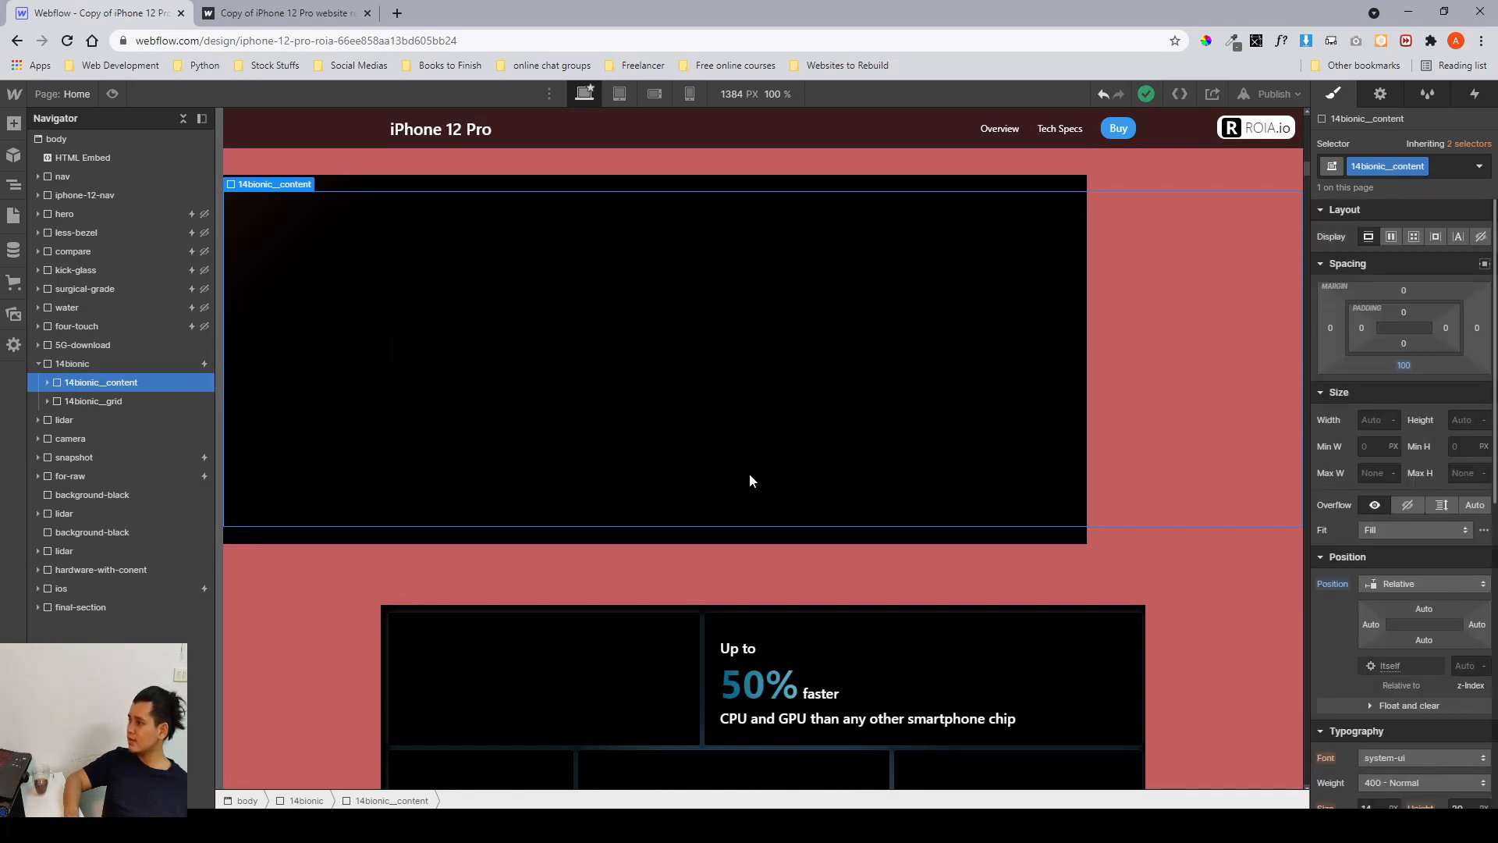
# Set the opacity of the 14bionic__content-overlay element inside 14bionic__content to 0.
pyautogui.click(47, 383)
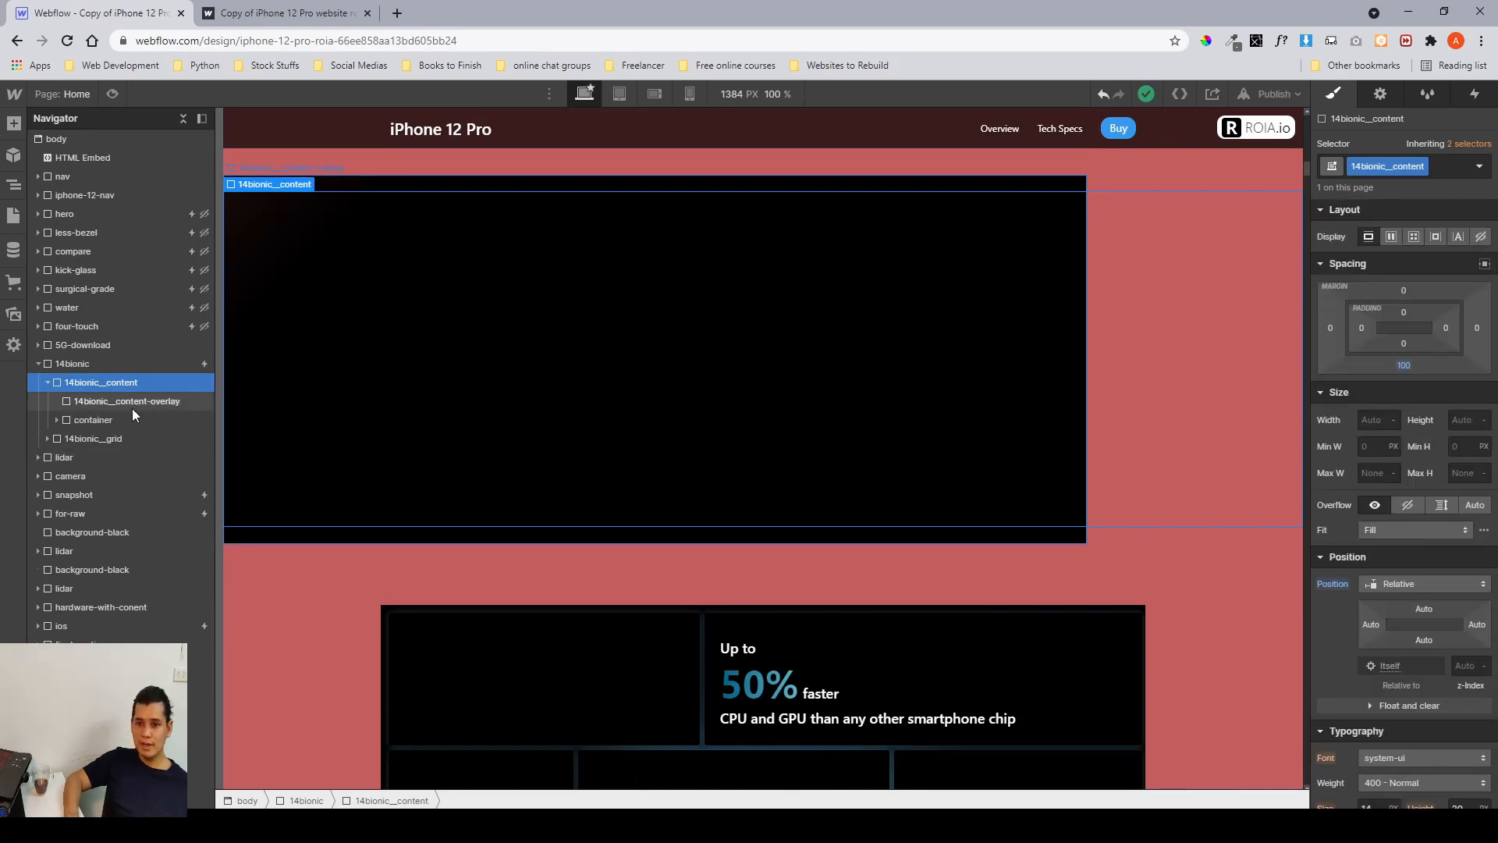
pyautogui.click(133, 409)
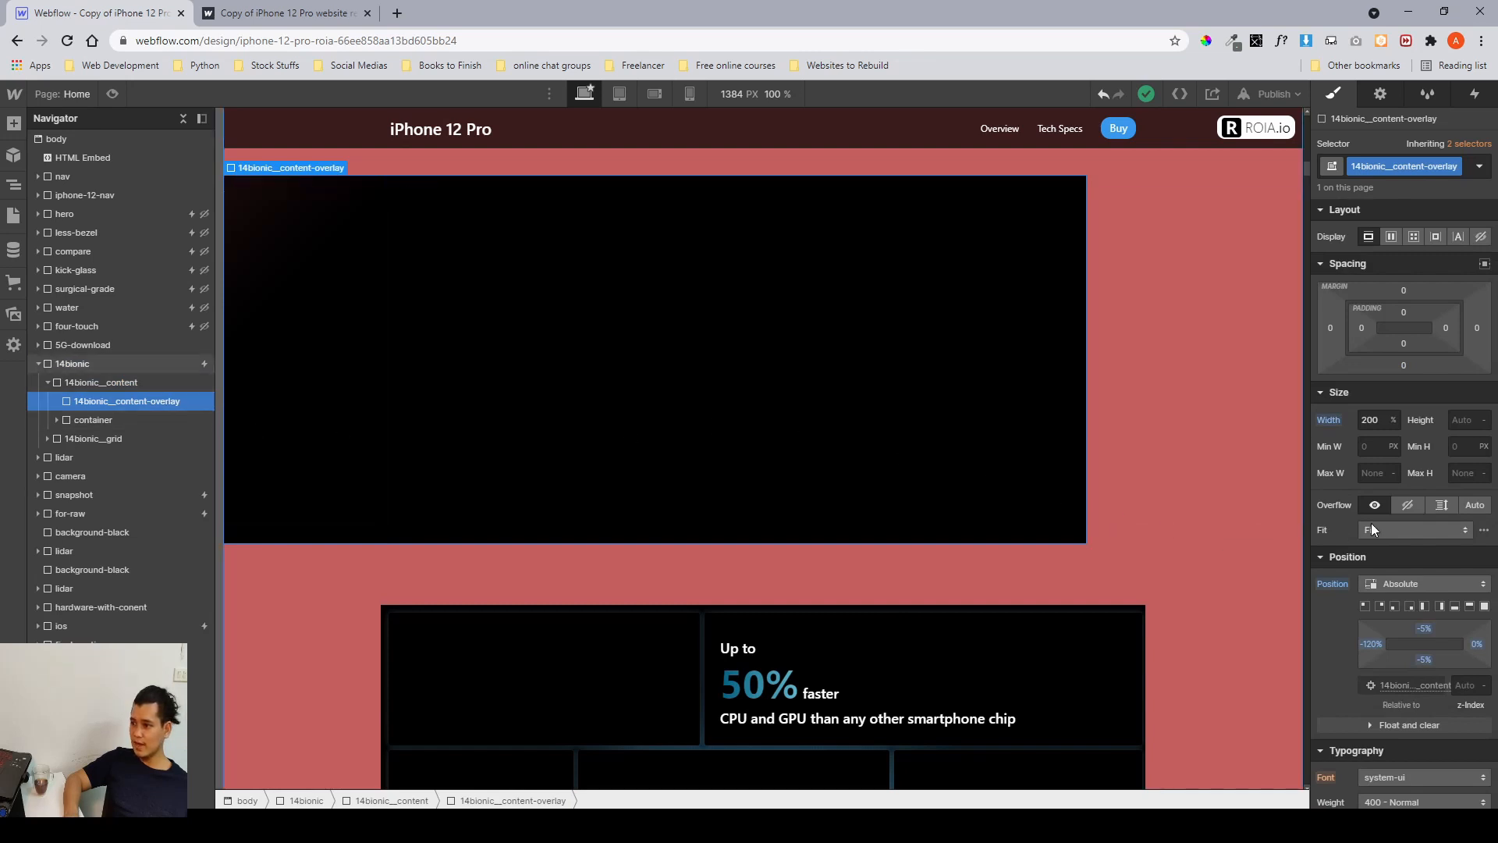
pyautogui.scroll(-6, 1370, 523)
pyautogui.scroll(-3, 1370, 522)
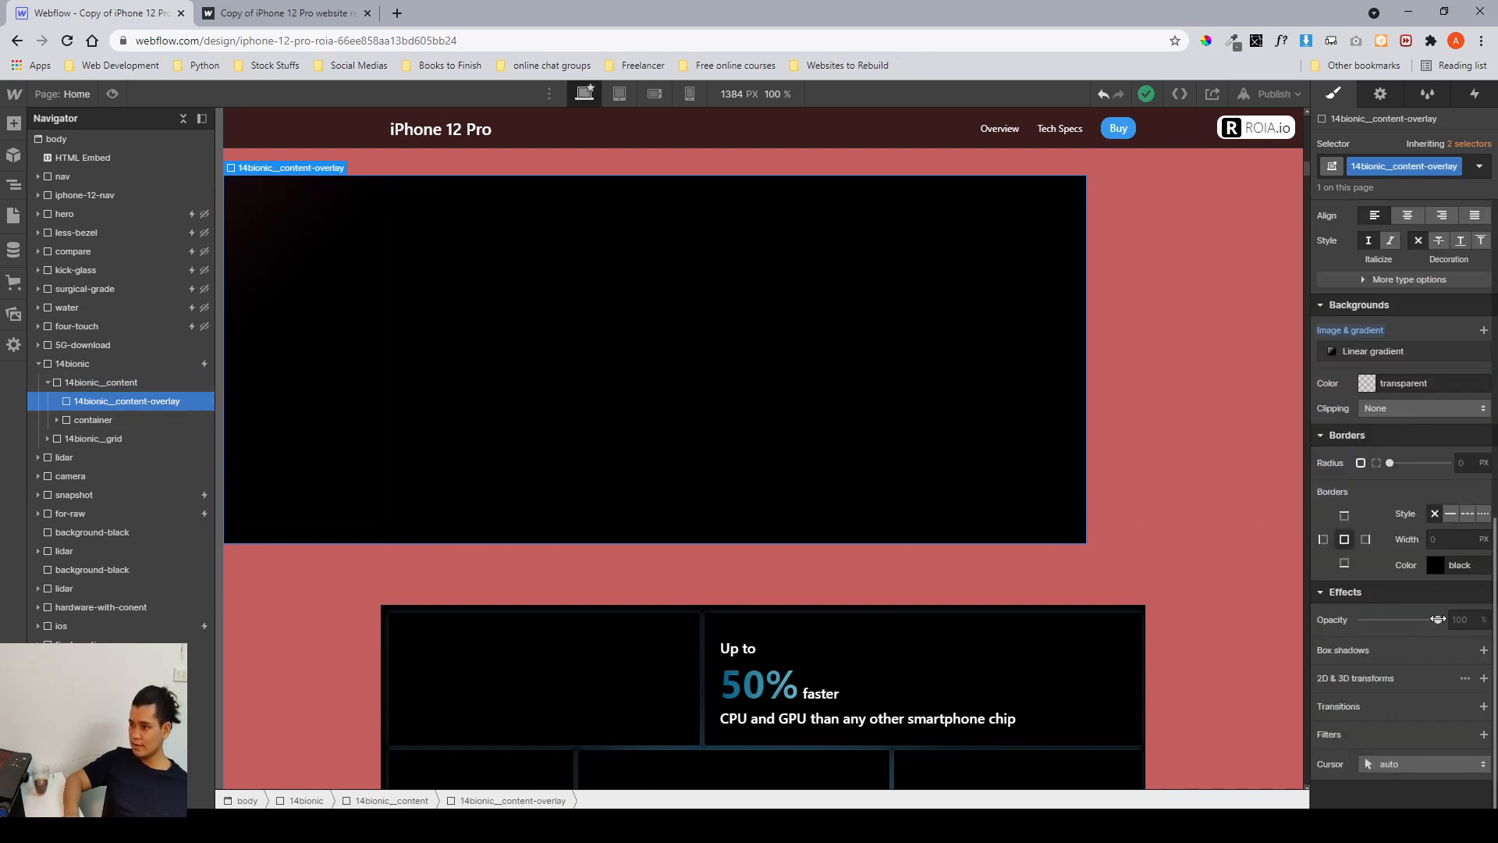
pyautogui.moveTo(1438, 619); pyautogui.dragTo(1332, 622)
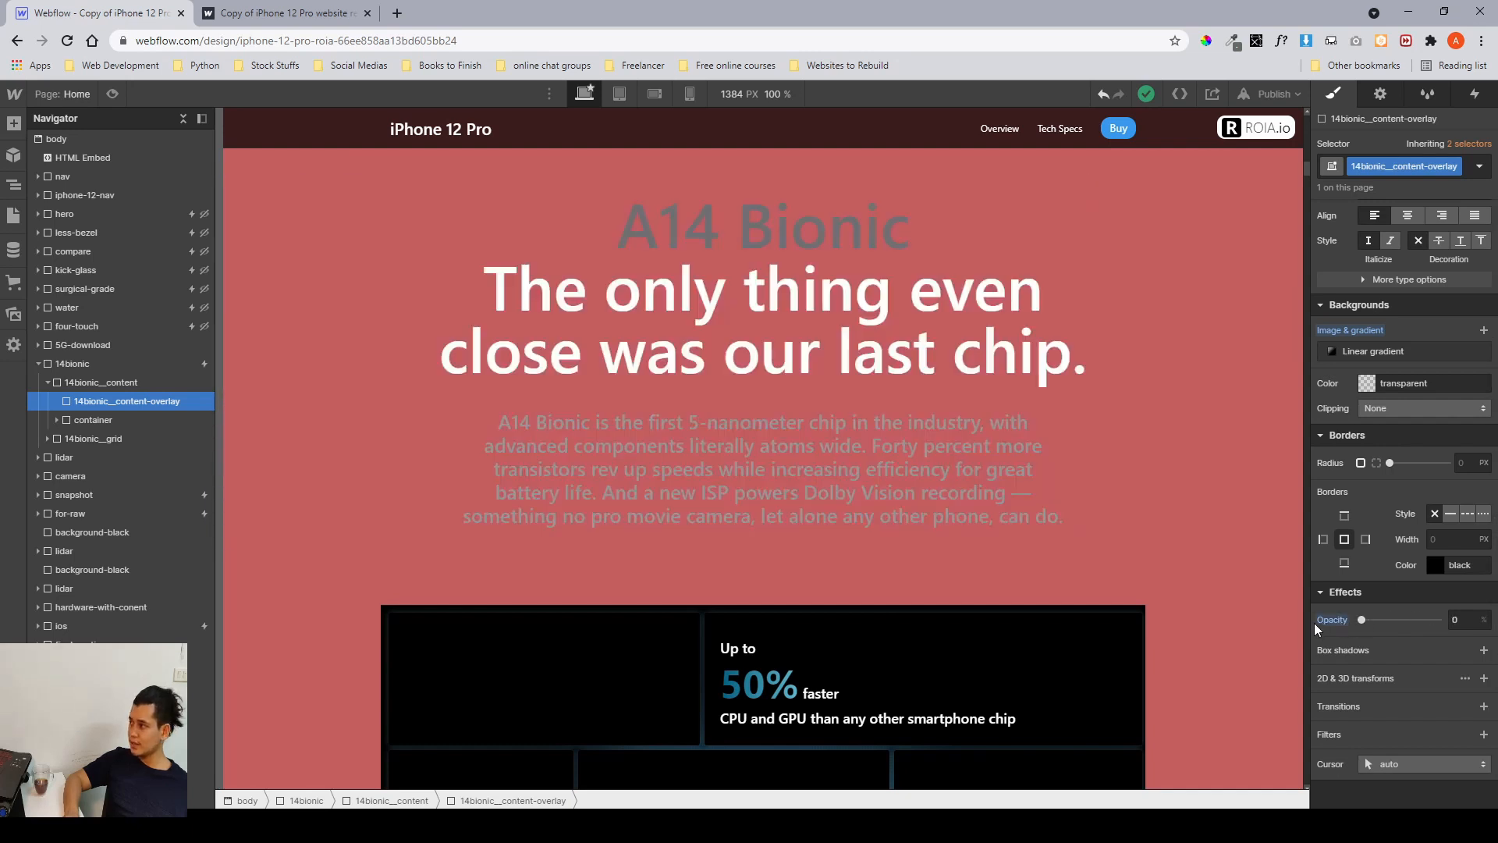
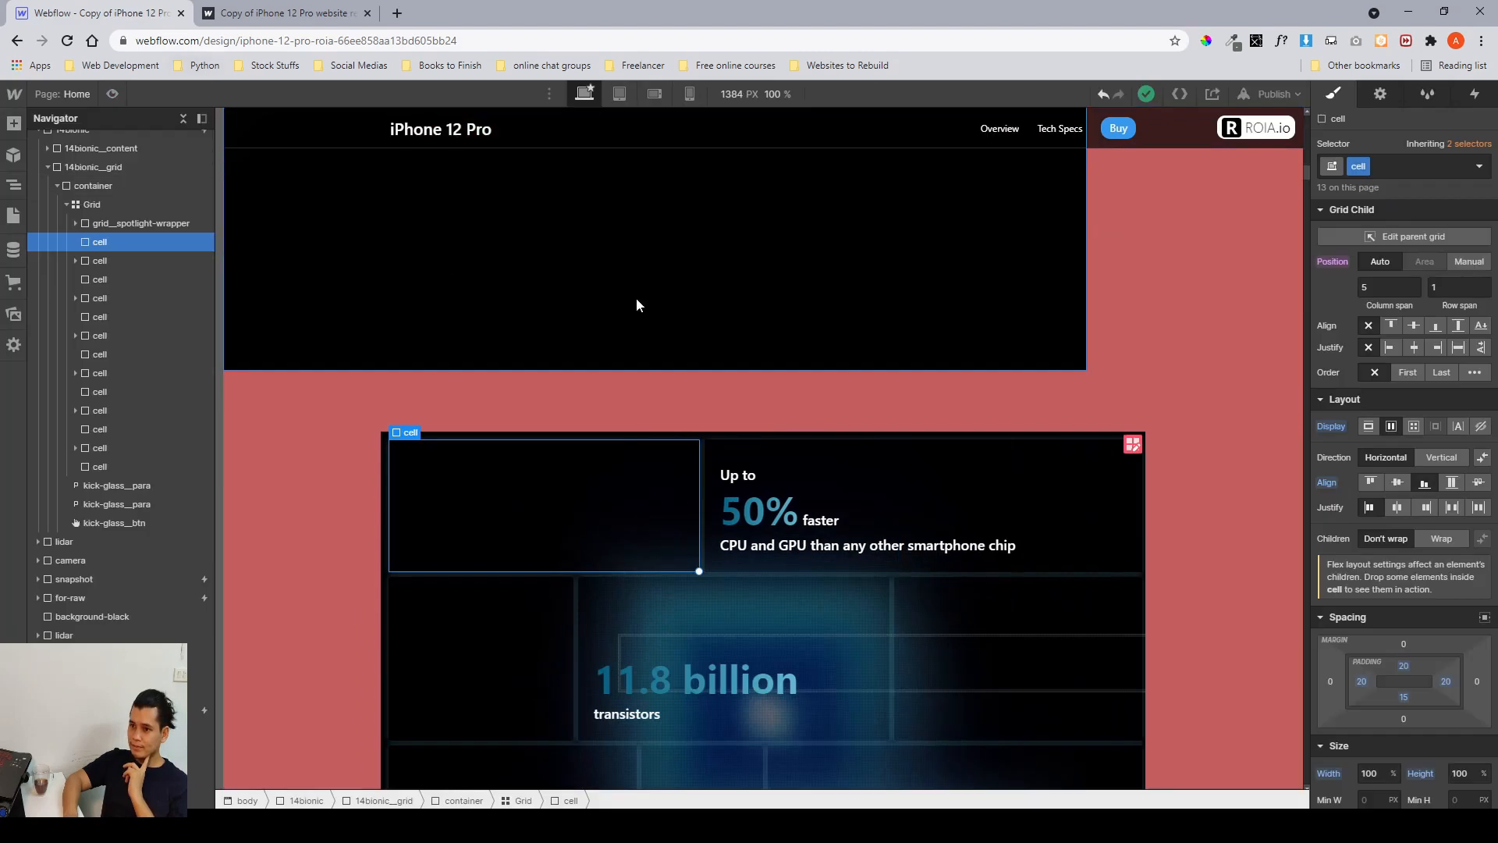
# Select grid__spotlight-wrapper inside the Grid and inspect its width and height settings.
pyautogui.scroll(-4, 635, 297)
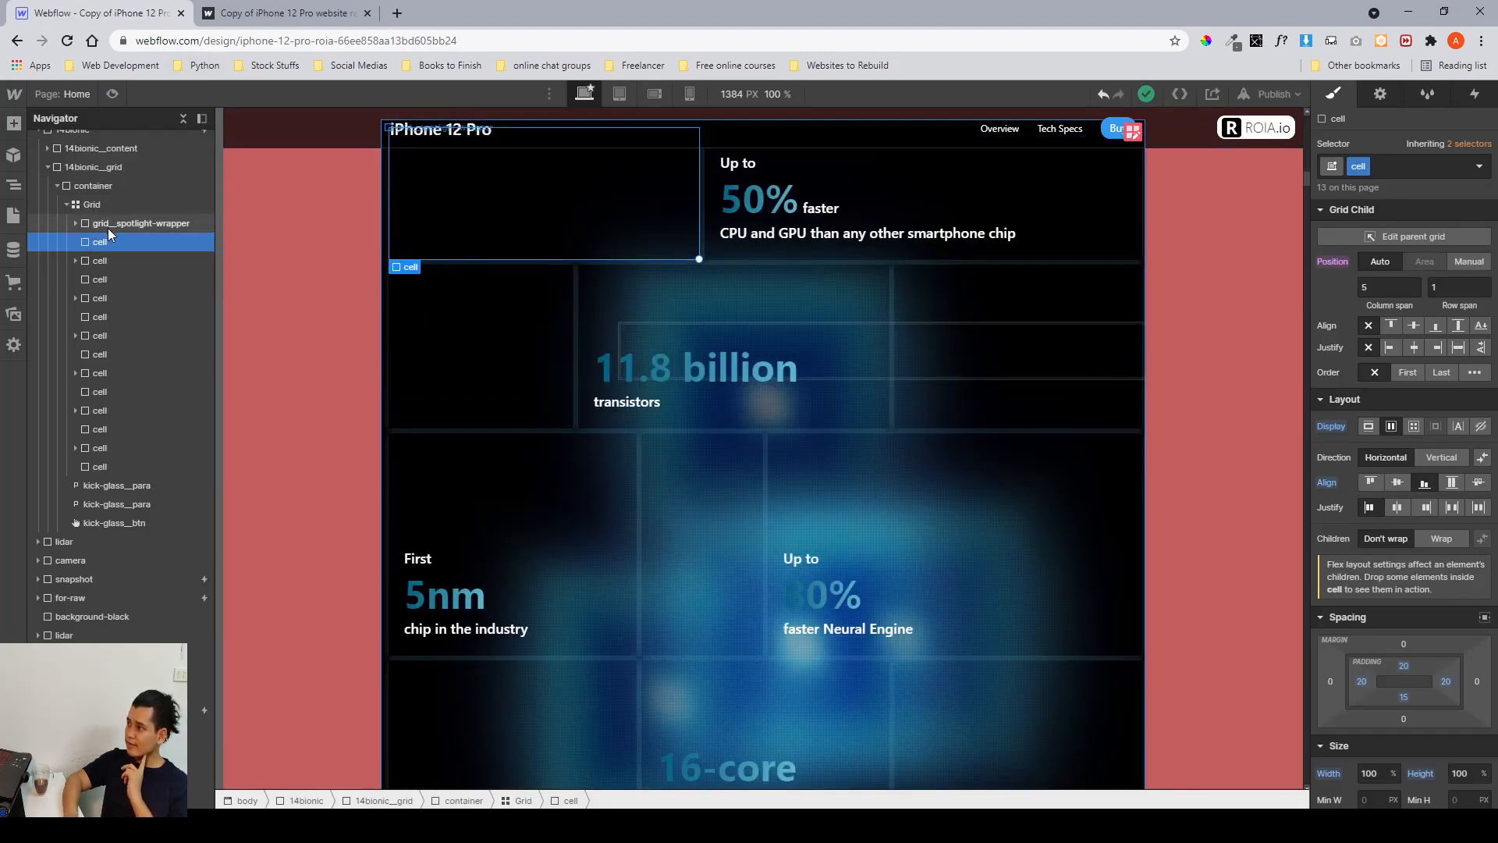
pyautogui.click(107, 226)
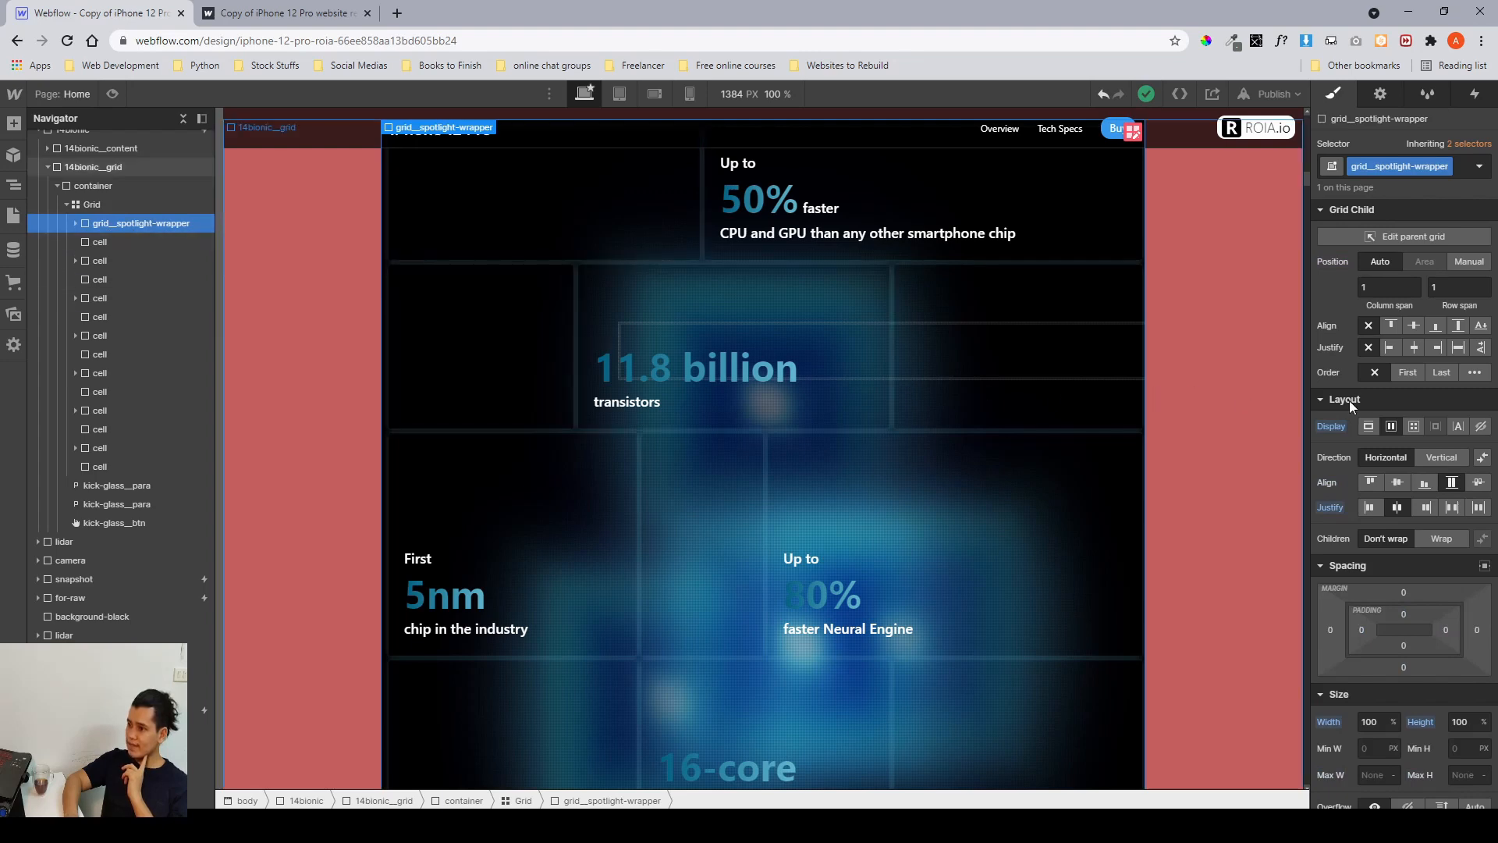
pyautogui.scroll(-2, 1384, 471)
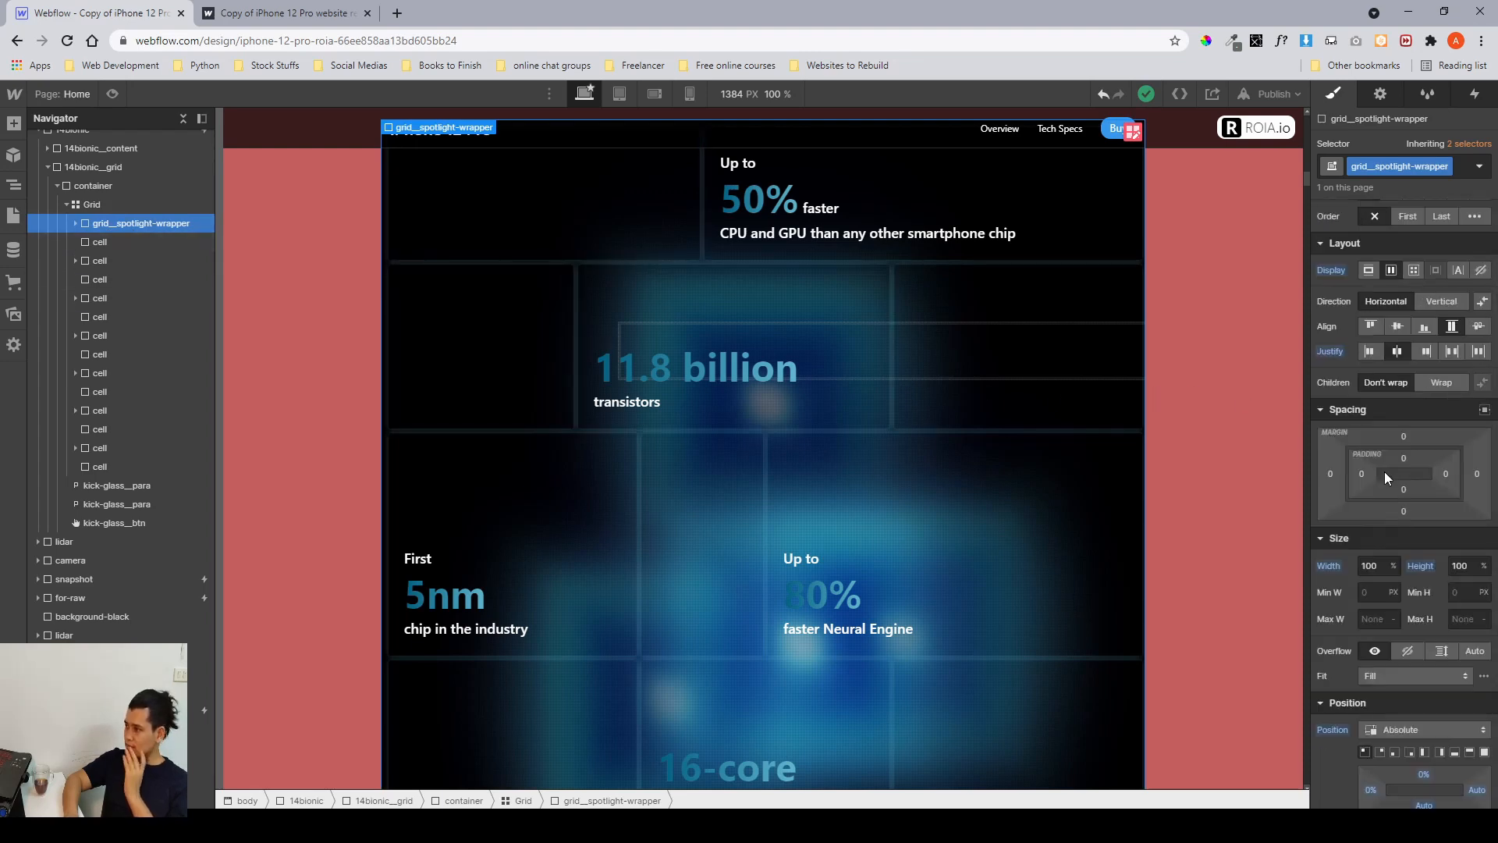
pyautogui.click(1361, 567)
pyautogui.click(1471, 564)
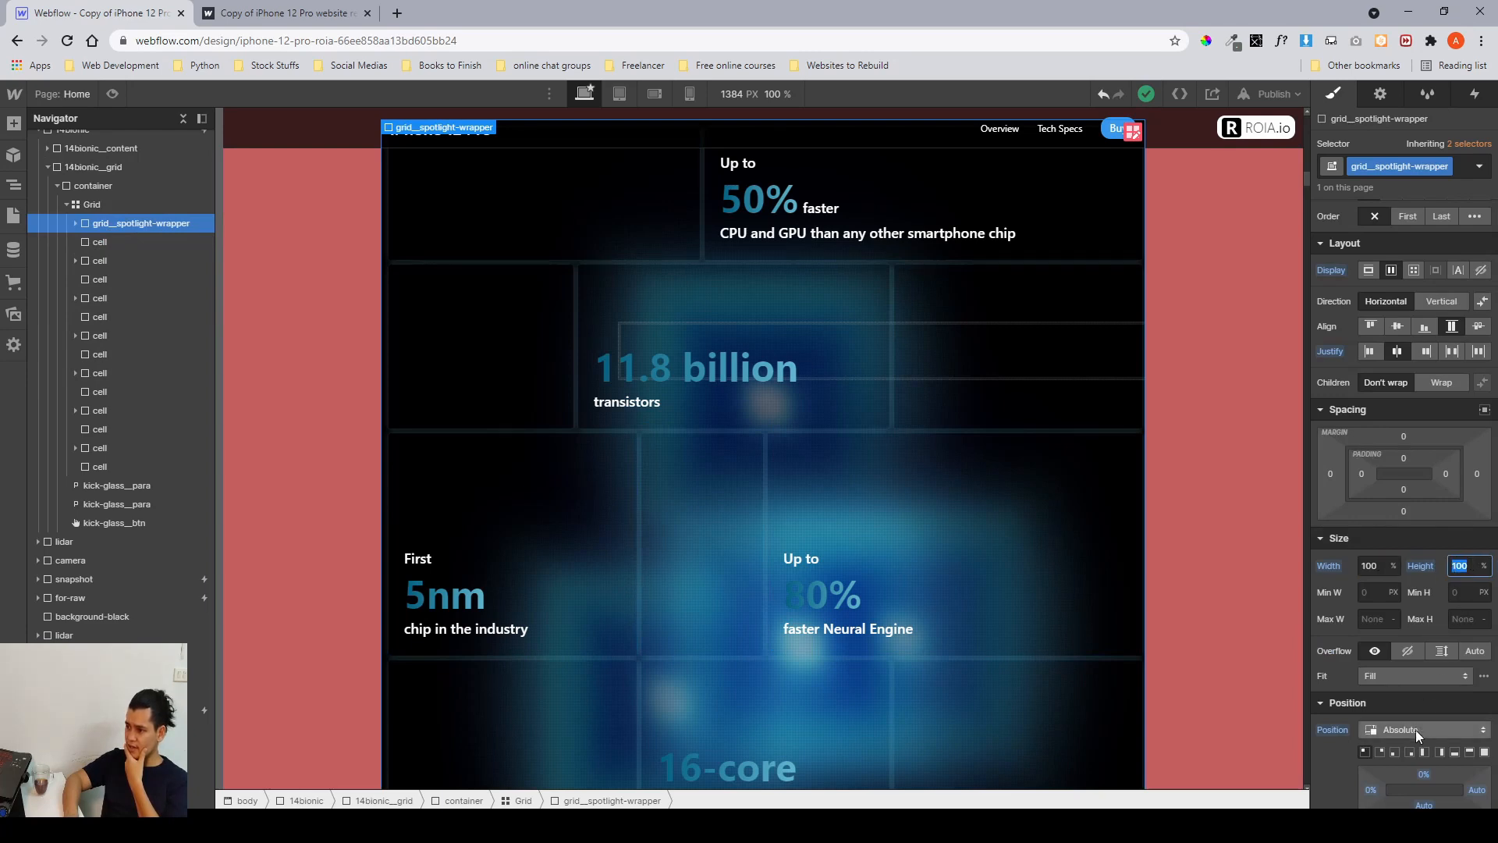
pyautogui.click(1375, 568)
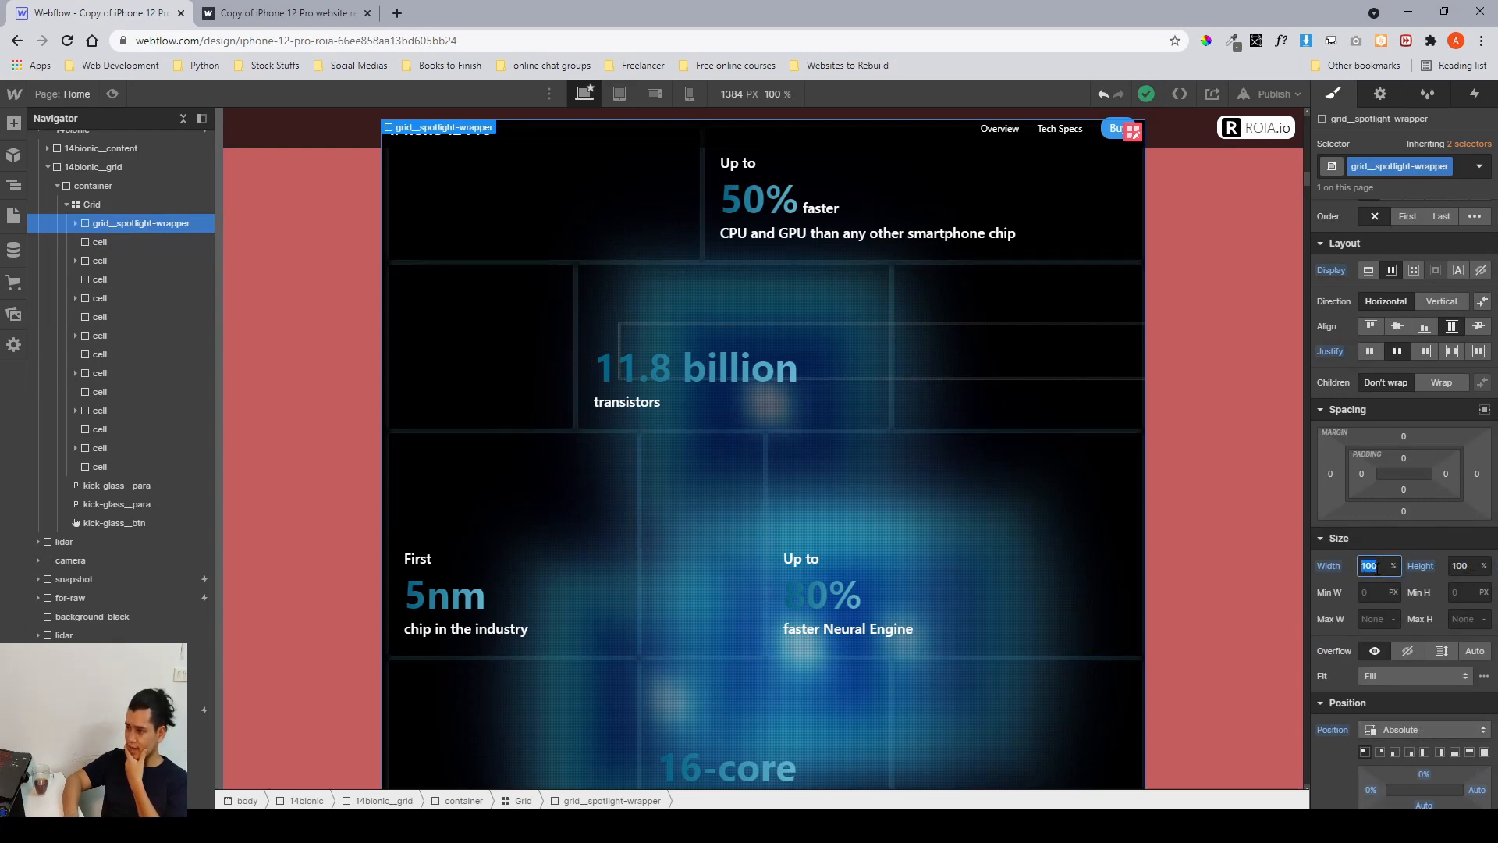
pyautogui.click(1451, 568)
pyautogui.scroll(2, 741, 396)
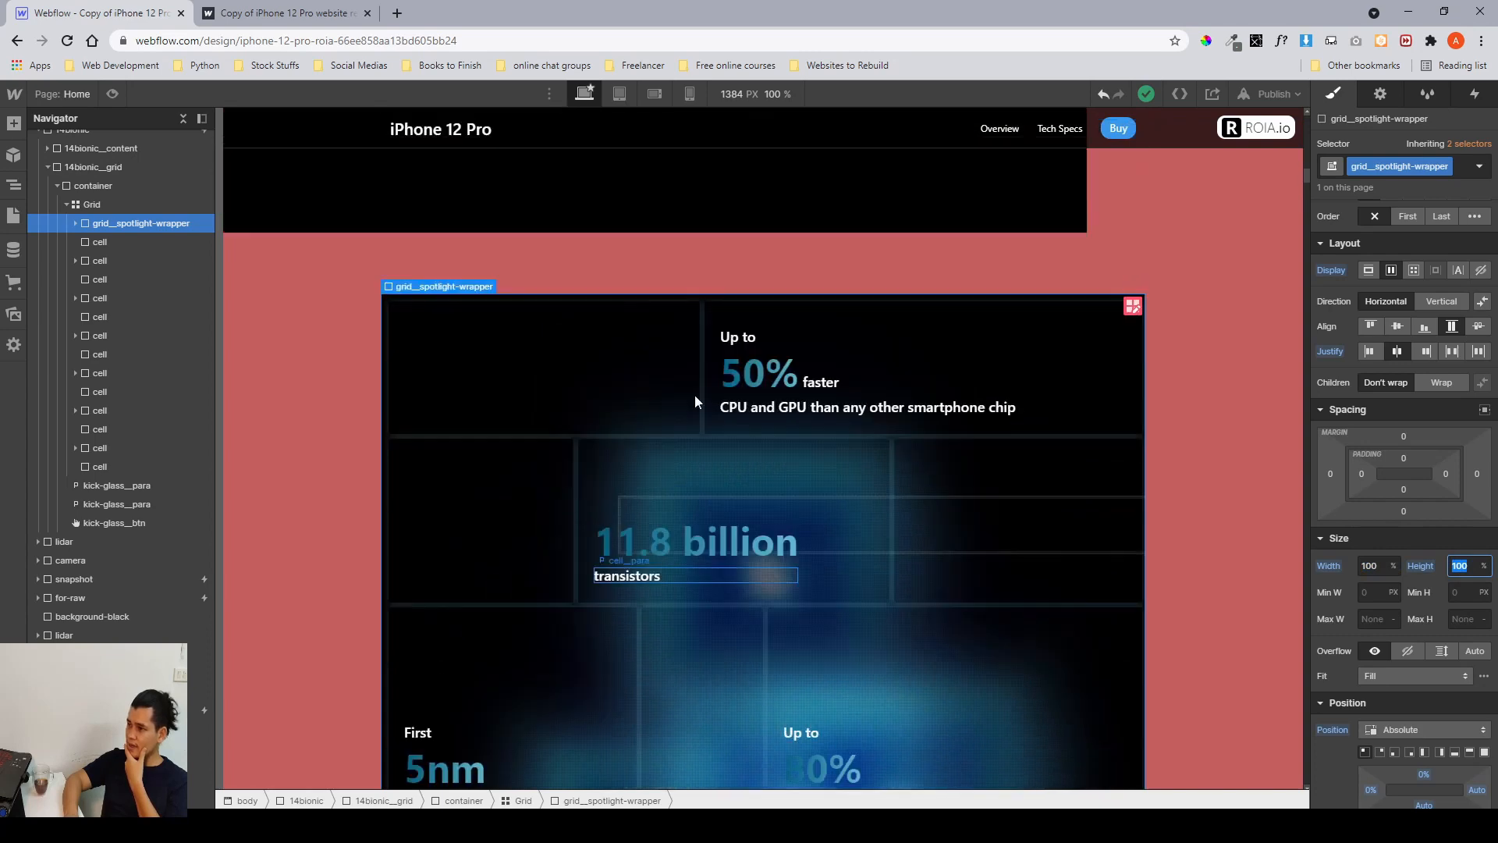
pyautogui.scroll(-3, 501, 264)
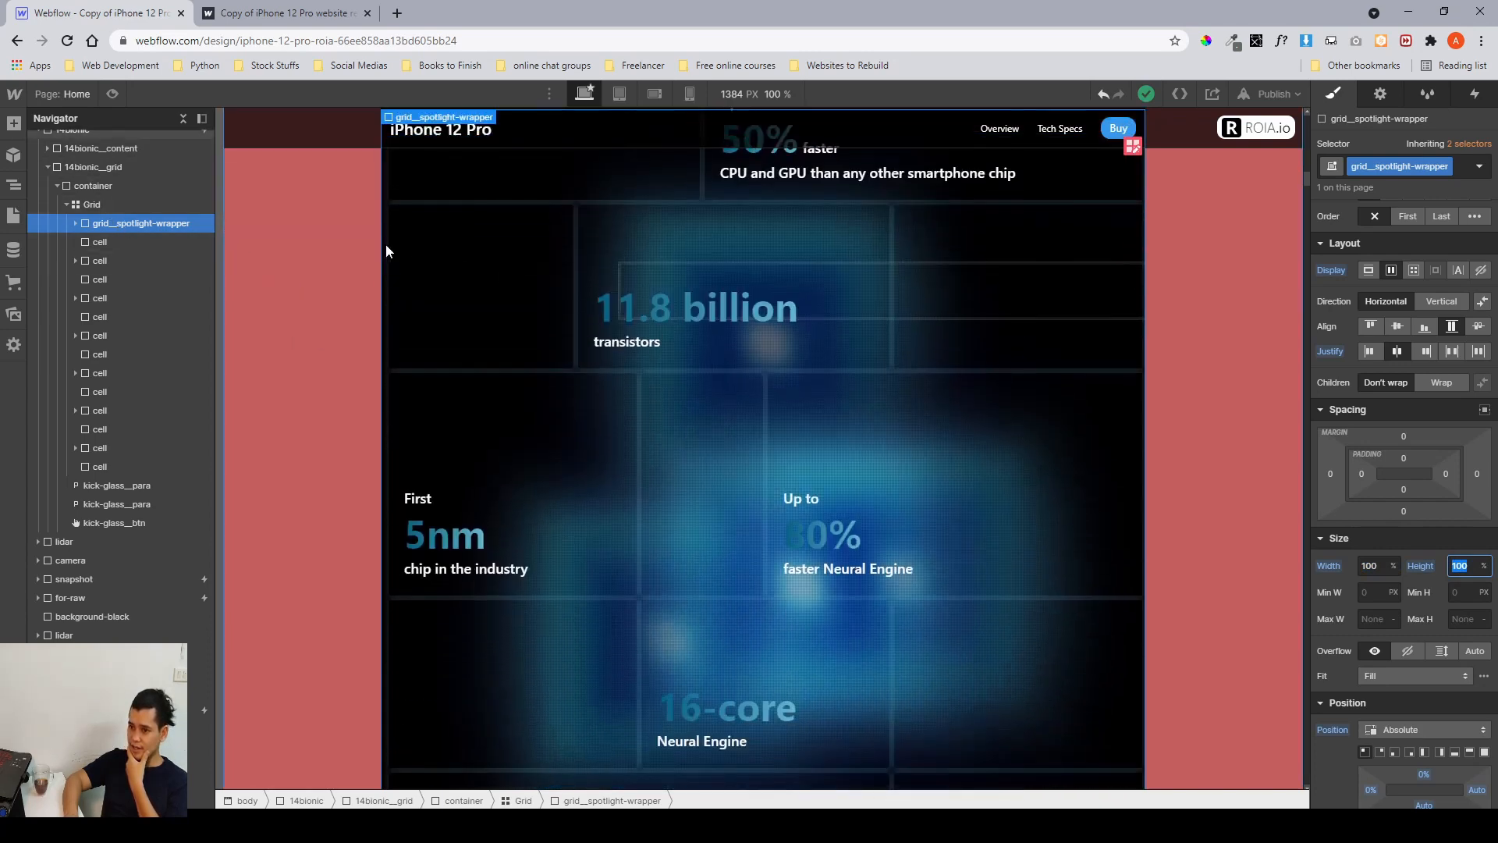
# Expand grid__spotlight-wrapper and inspect the first grid__spotlight's size, position and background image settings.
pyautogui.click(75, 224)
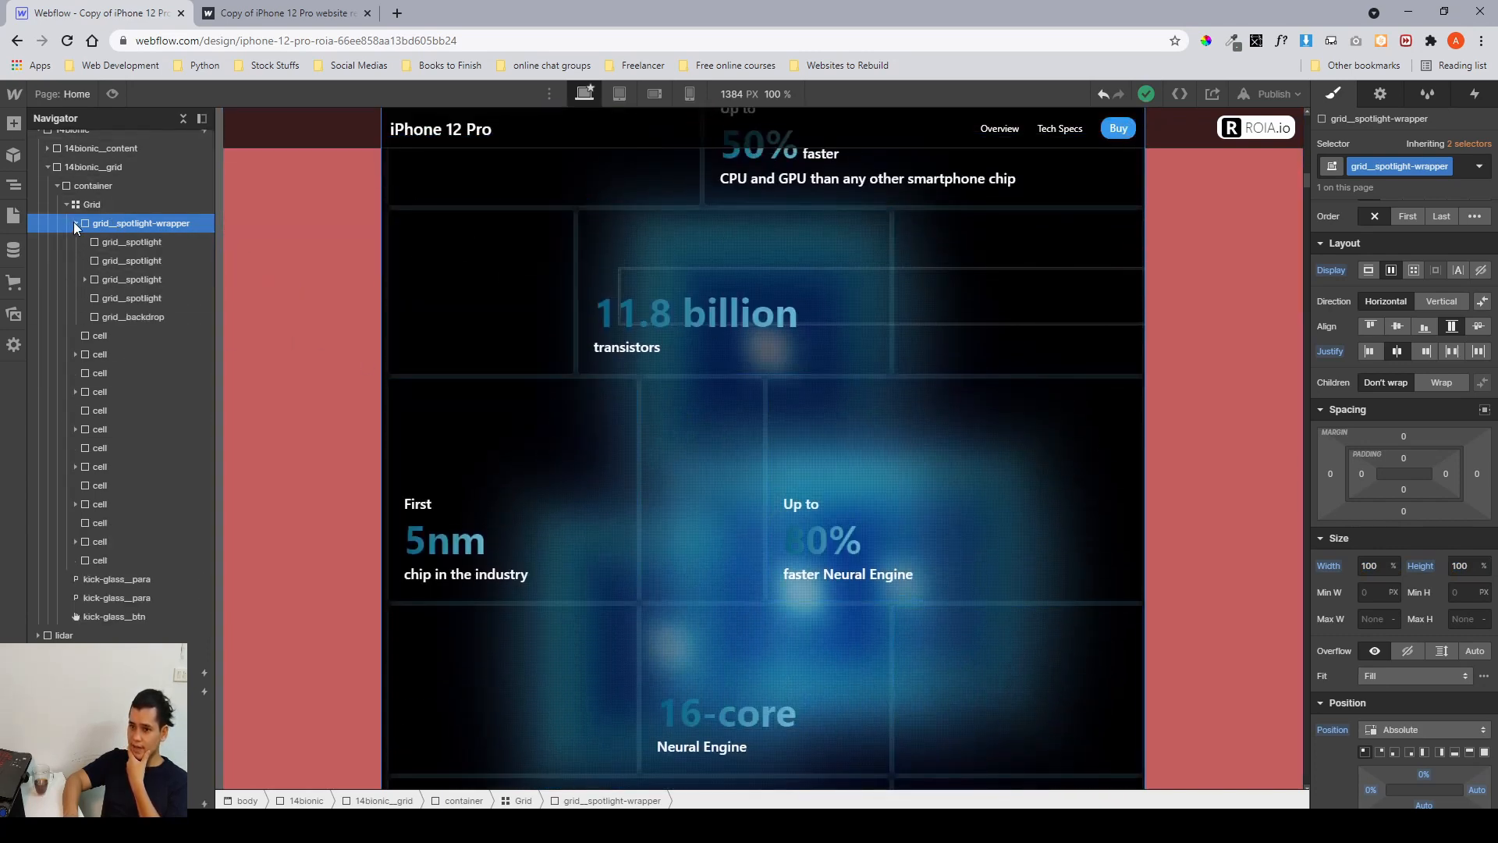
pyautogui.click(124, 242)
pyautogui.scroll(2, 767, 397)
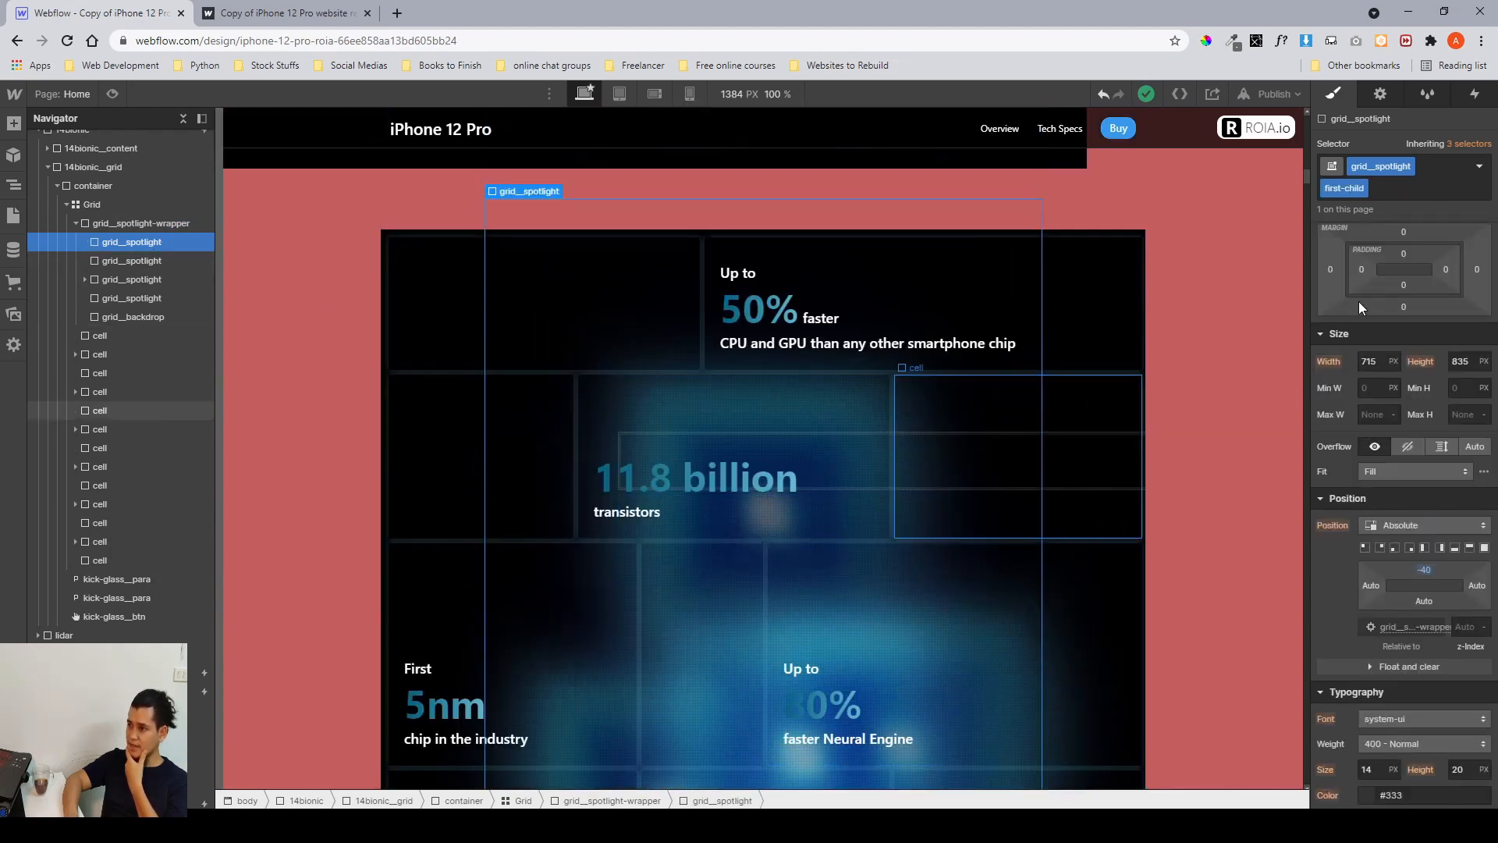
pyautogui.scroll(-5, 1403, 348)
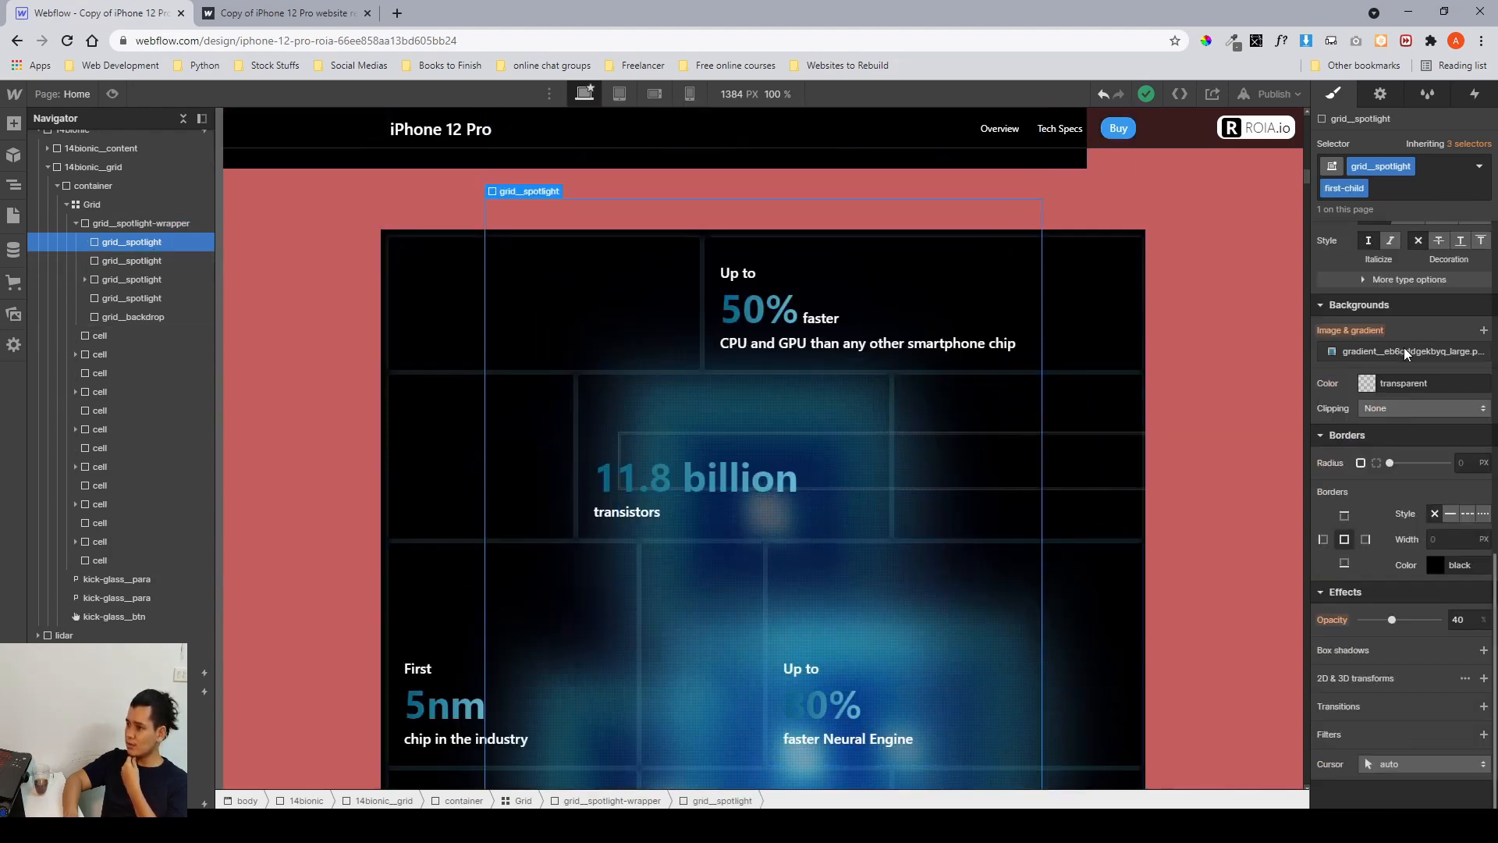
pyautogui.scroll(8, 1403, 348)
pyautogui.scroll(-1, 1389, 445)
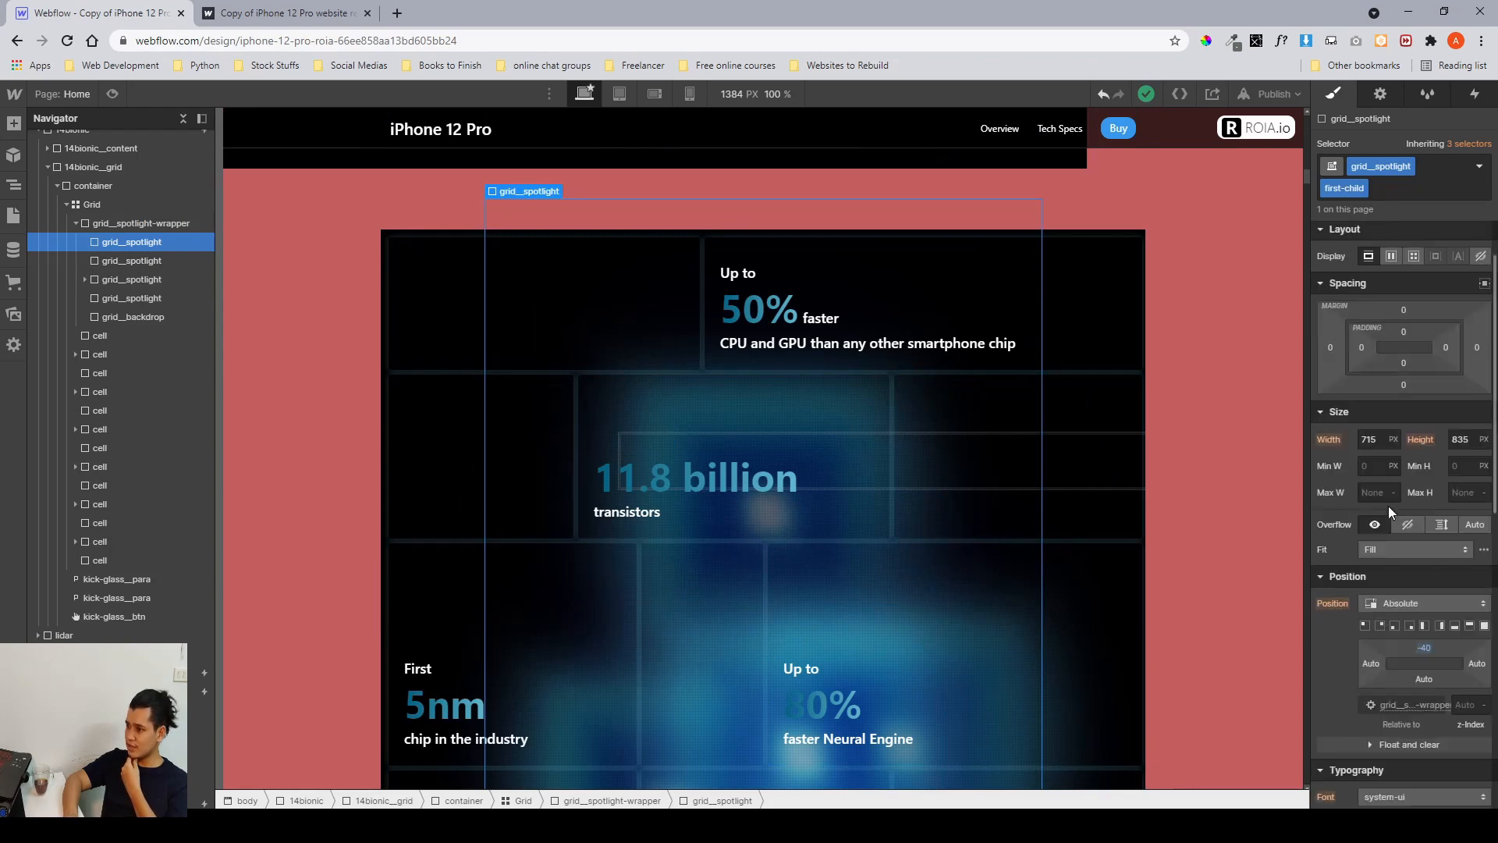
pyautogui.click(1379, 441)
pyautogui.click(1451, 439)
pyautogui.scroll(-2, 1419, 491)
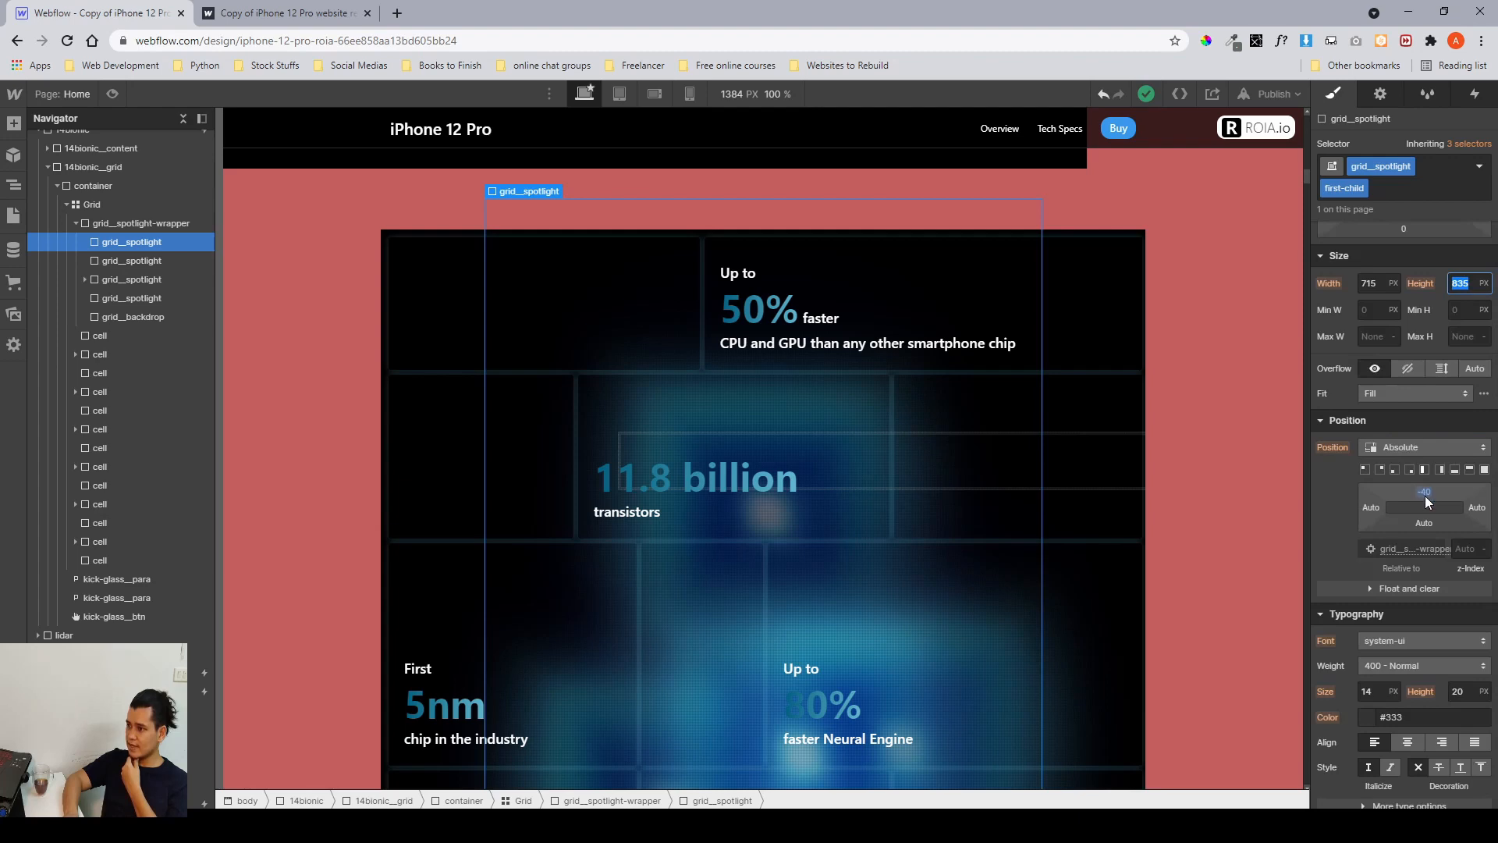
pyautogui.scroll(-6, 1426, 495)
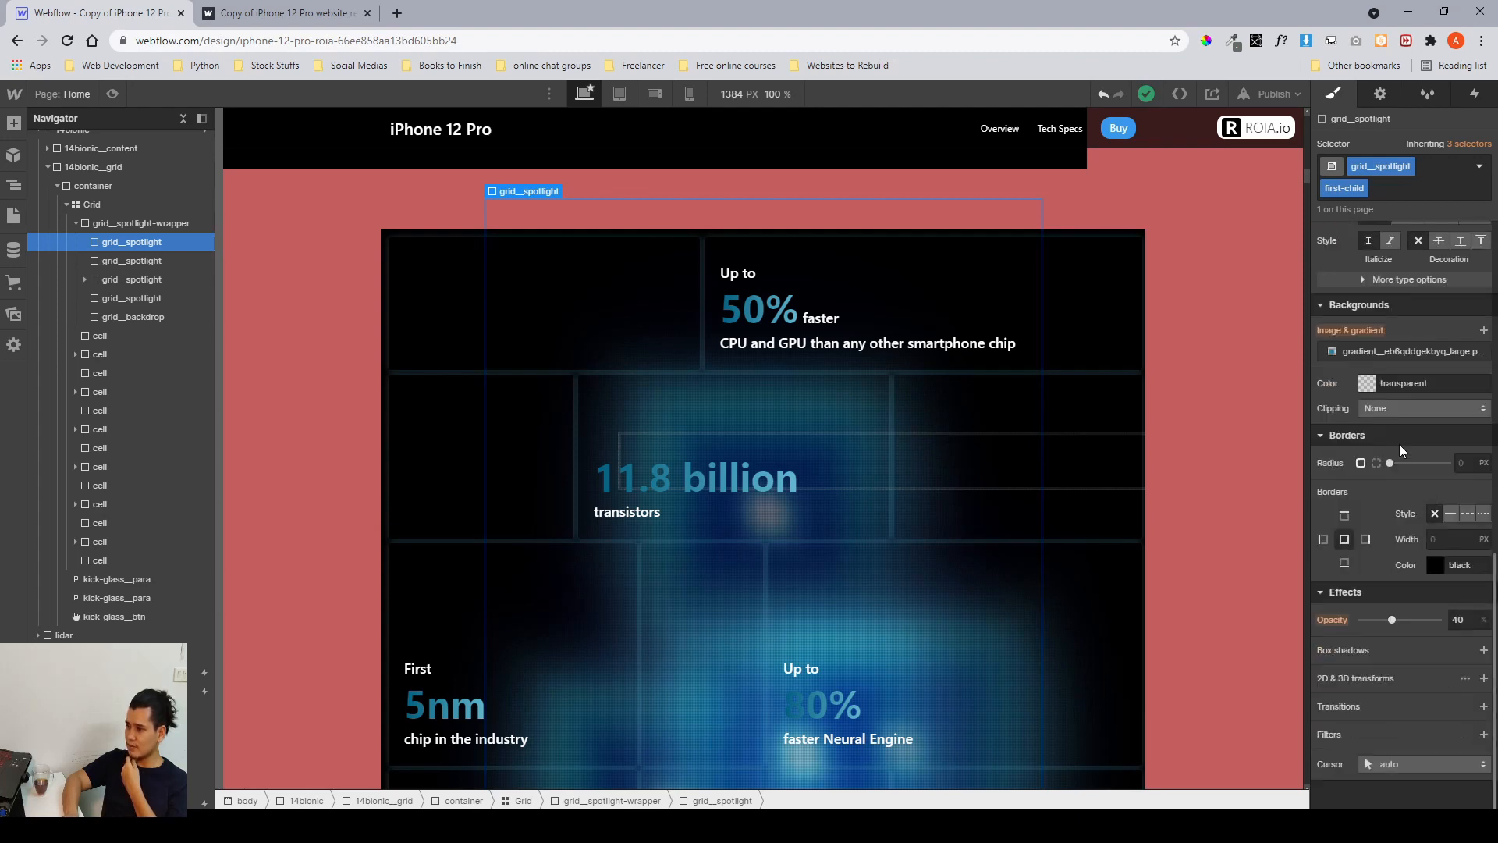
pyautogui.click(1352, 354)
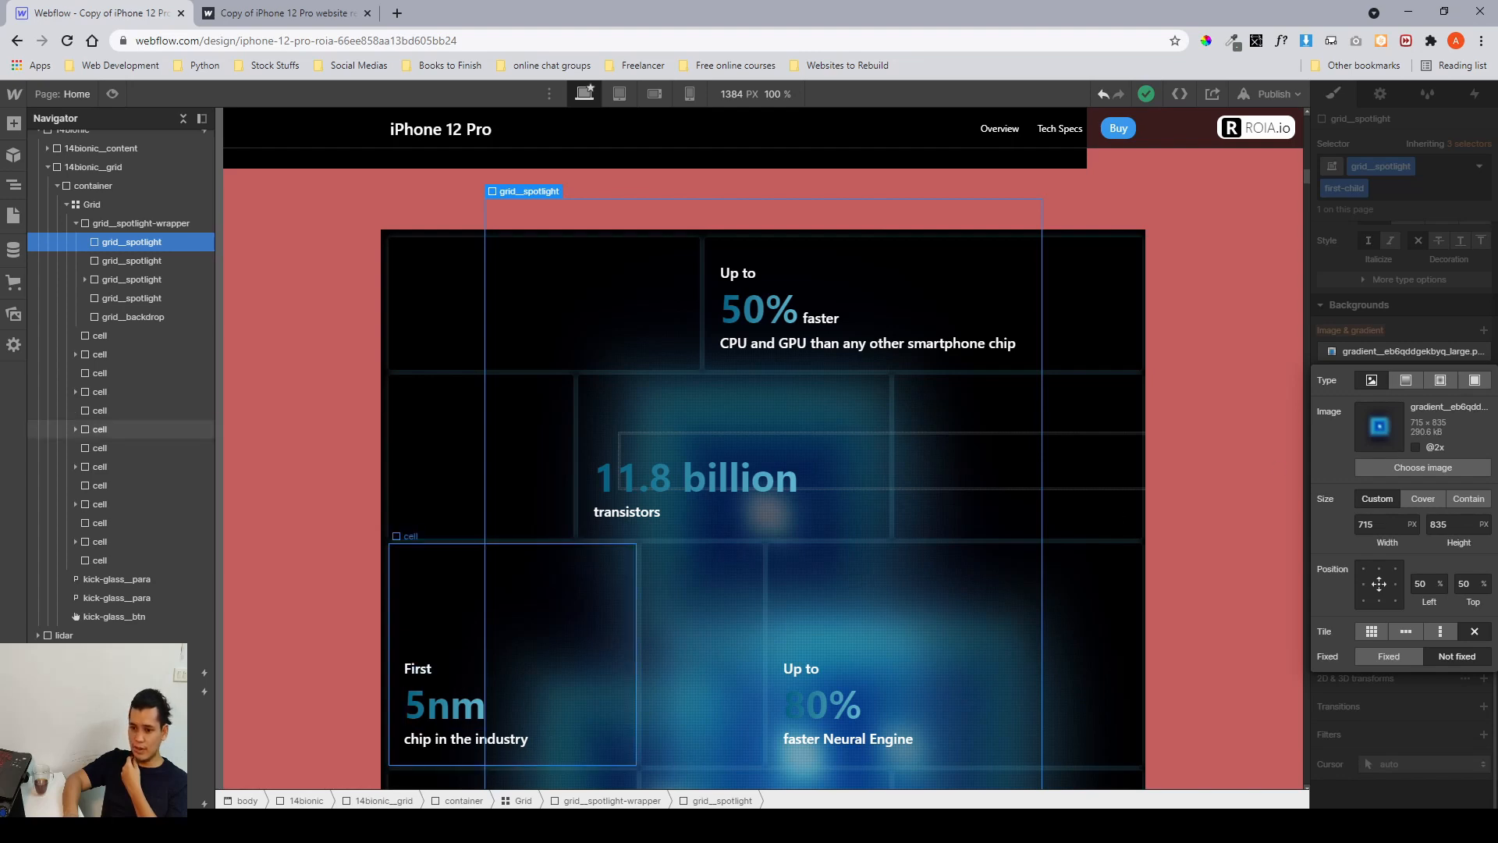
# Switch to Figma and examine the blurred gradient images in the A14 Bionic background image group.
pyautogui.hotkey('alt', 'Tab')
pyautogui.hscroll(10, 851, 465)
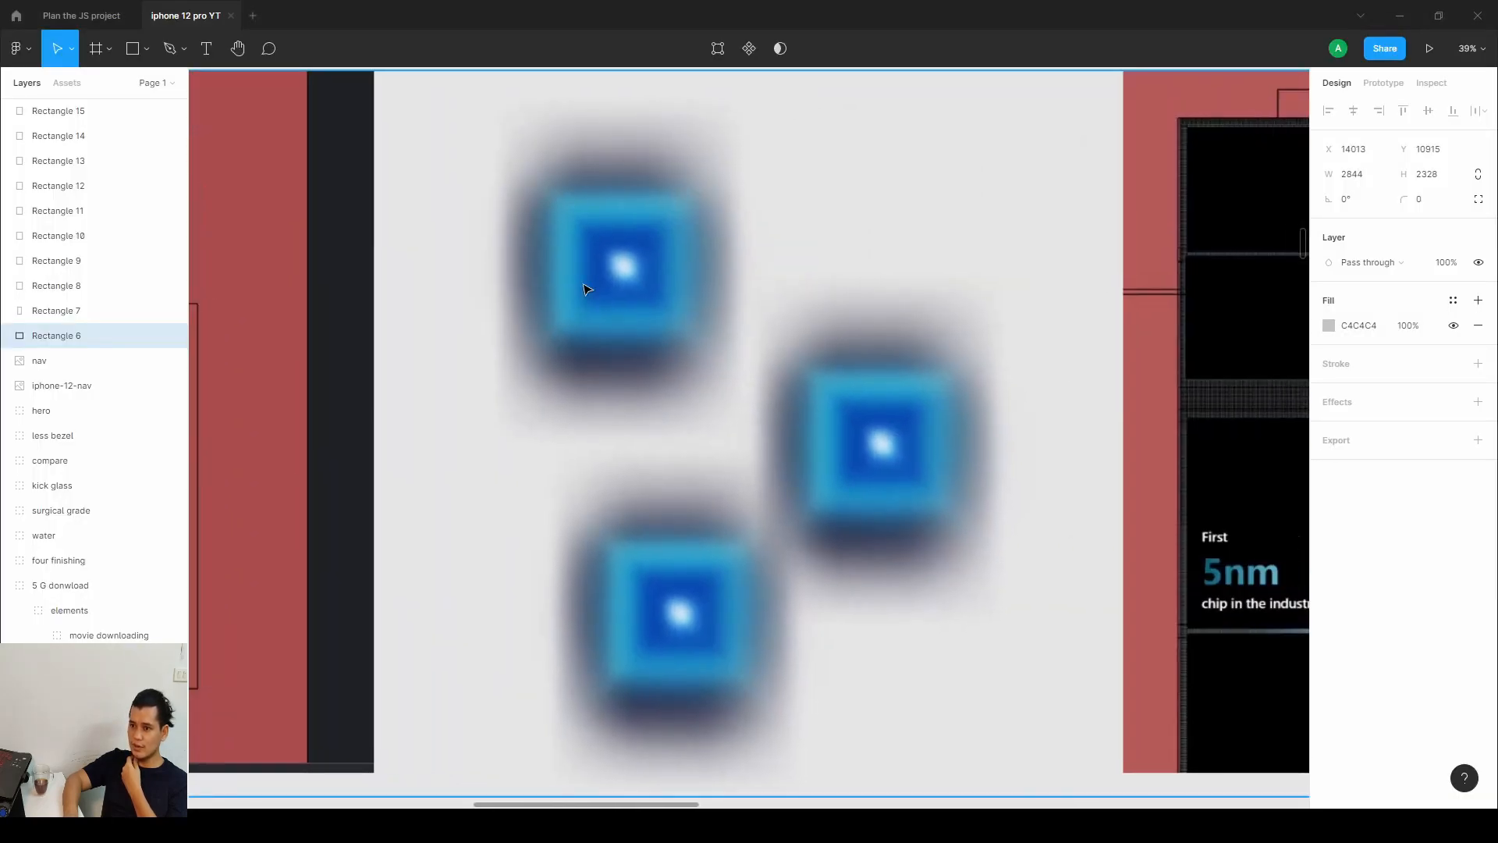
pyautogui.click(616, 276)
pyautogui.doubleClick(616, 275)
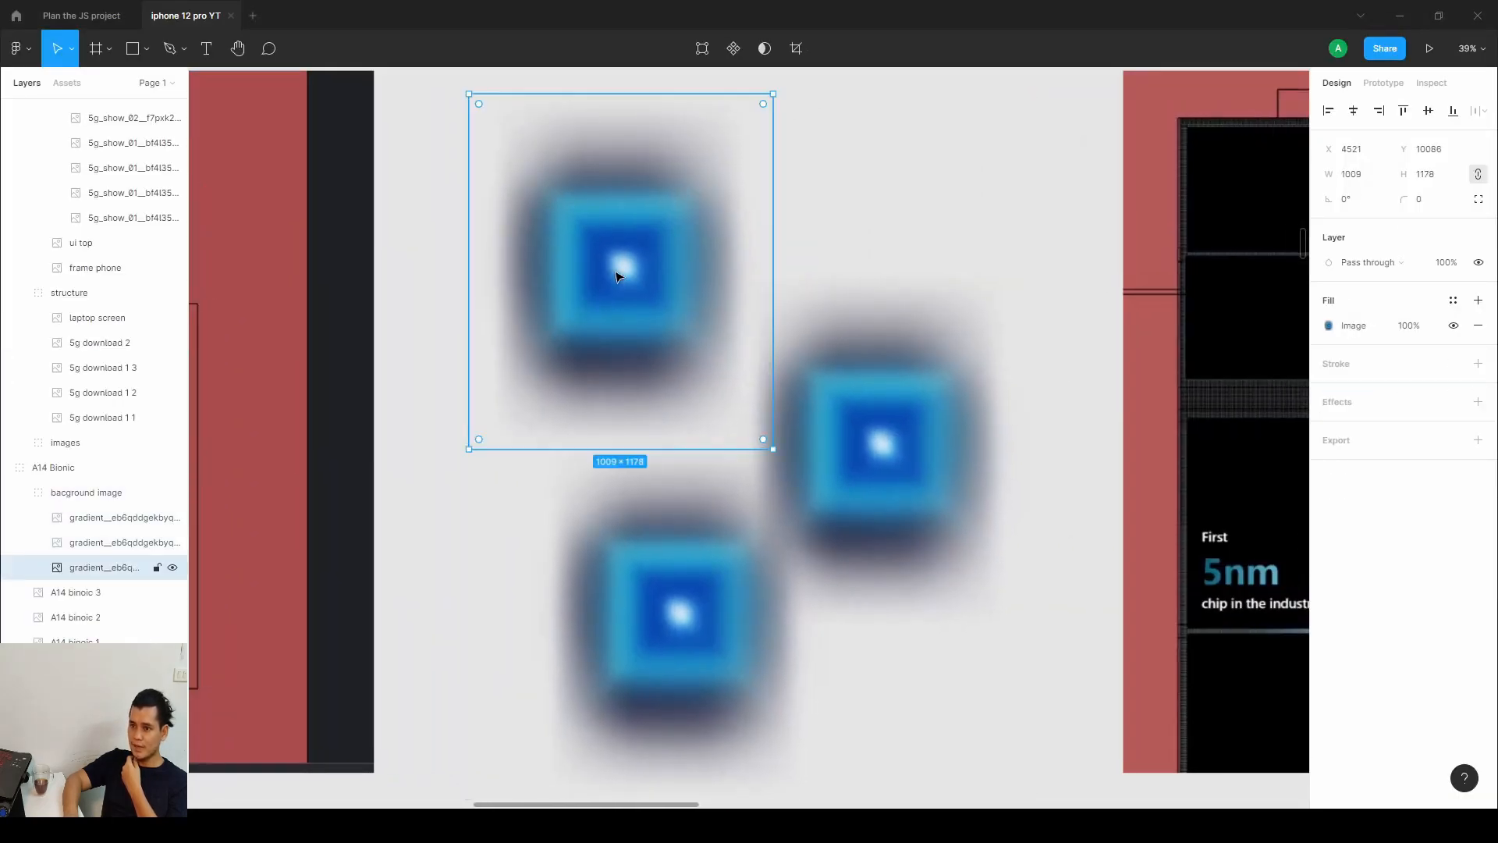
pyautogui.click(818, 422)
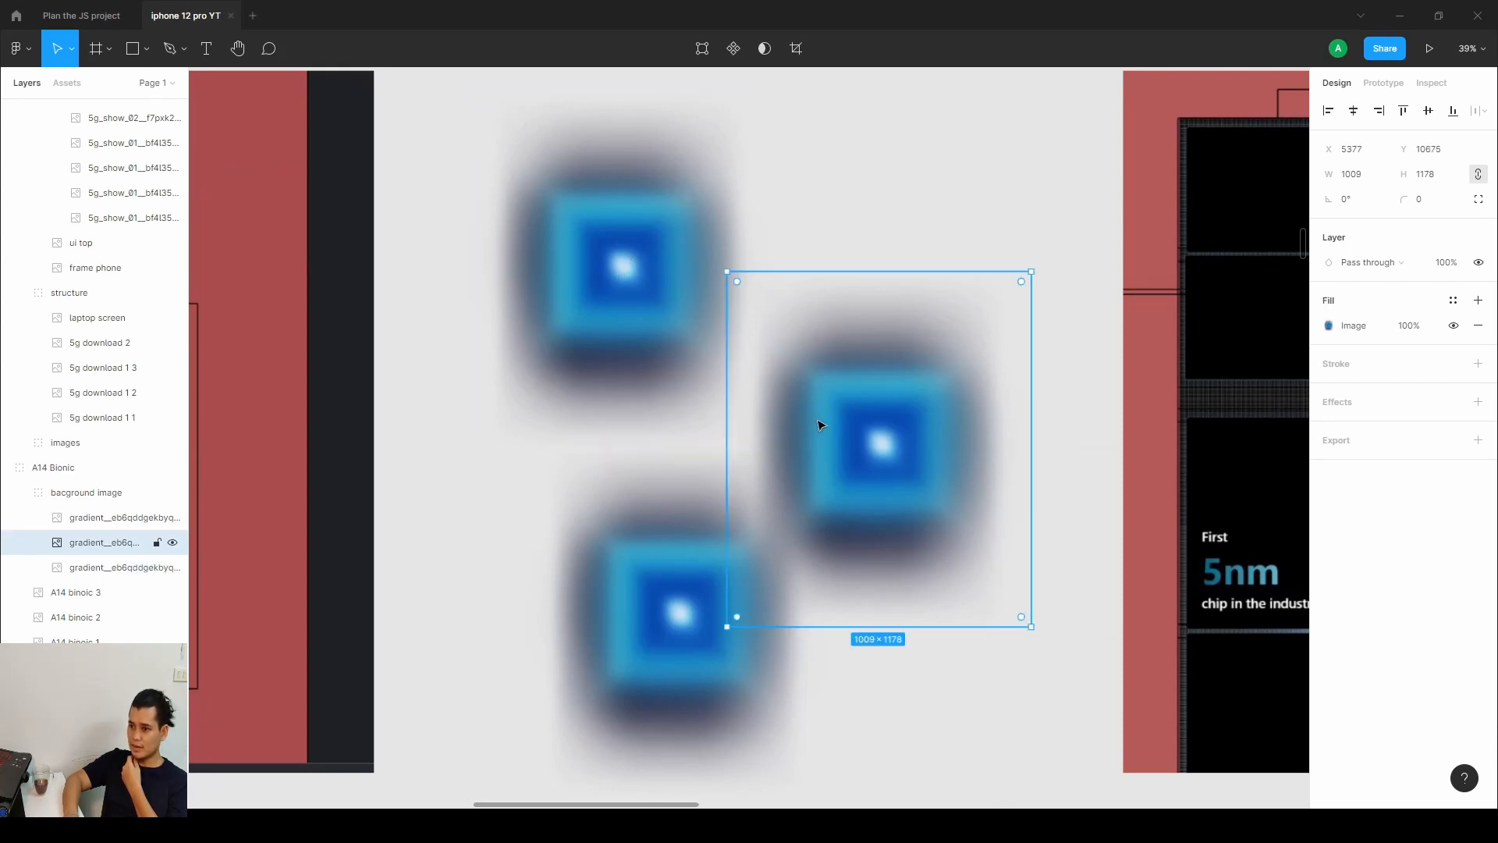
pyautogui.click(691, 602)
pyautogui.click(624, 306)
pyautogui.click(870, 433)
pyautogui.click(733, 608)
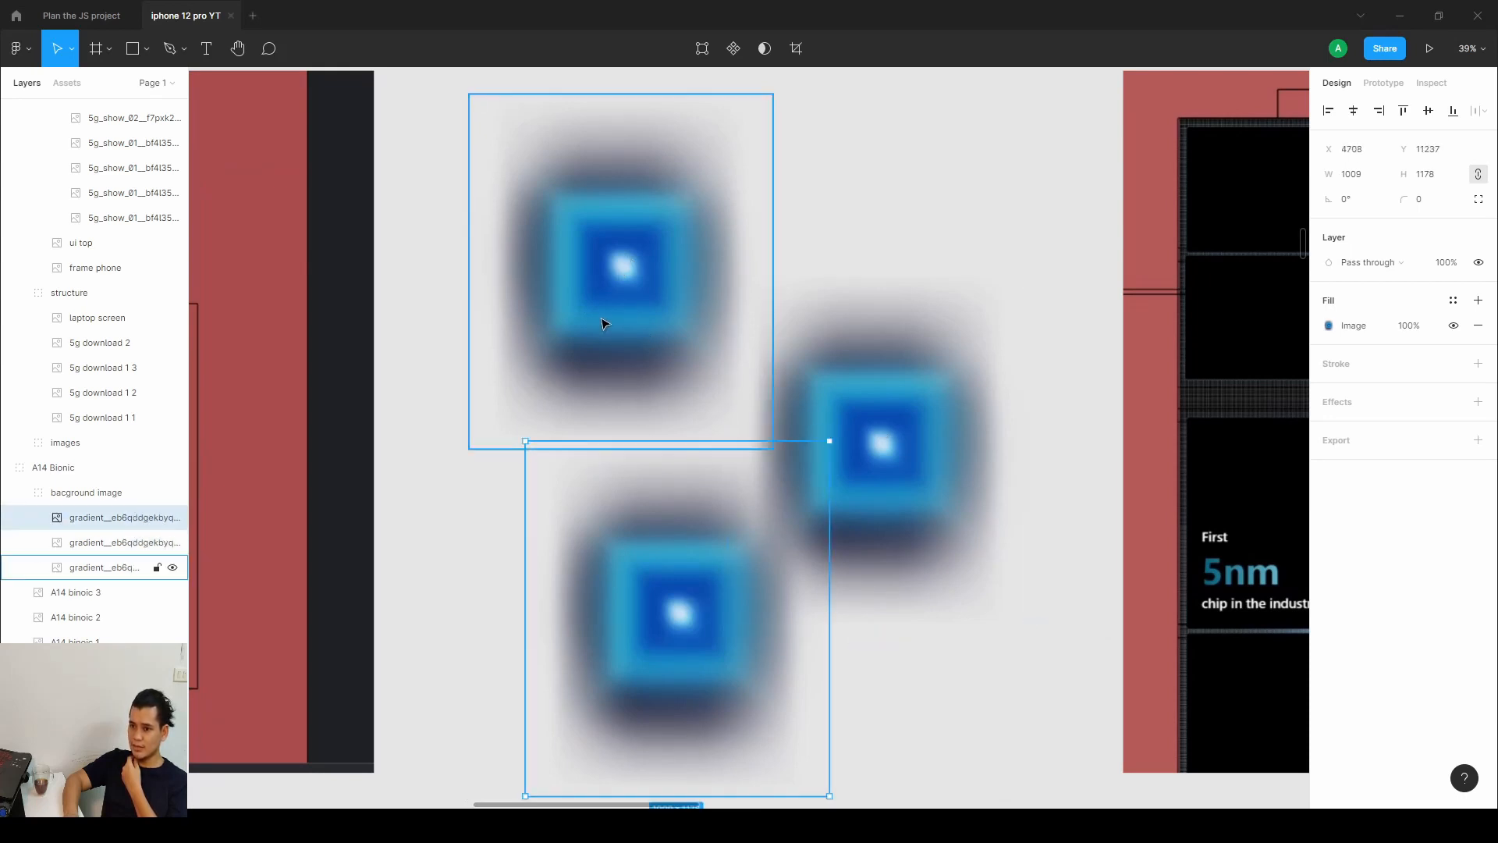
pyautogui.click(602, 324)
pyautogui.click(747, 566)
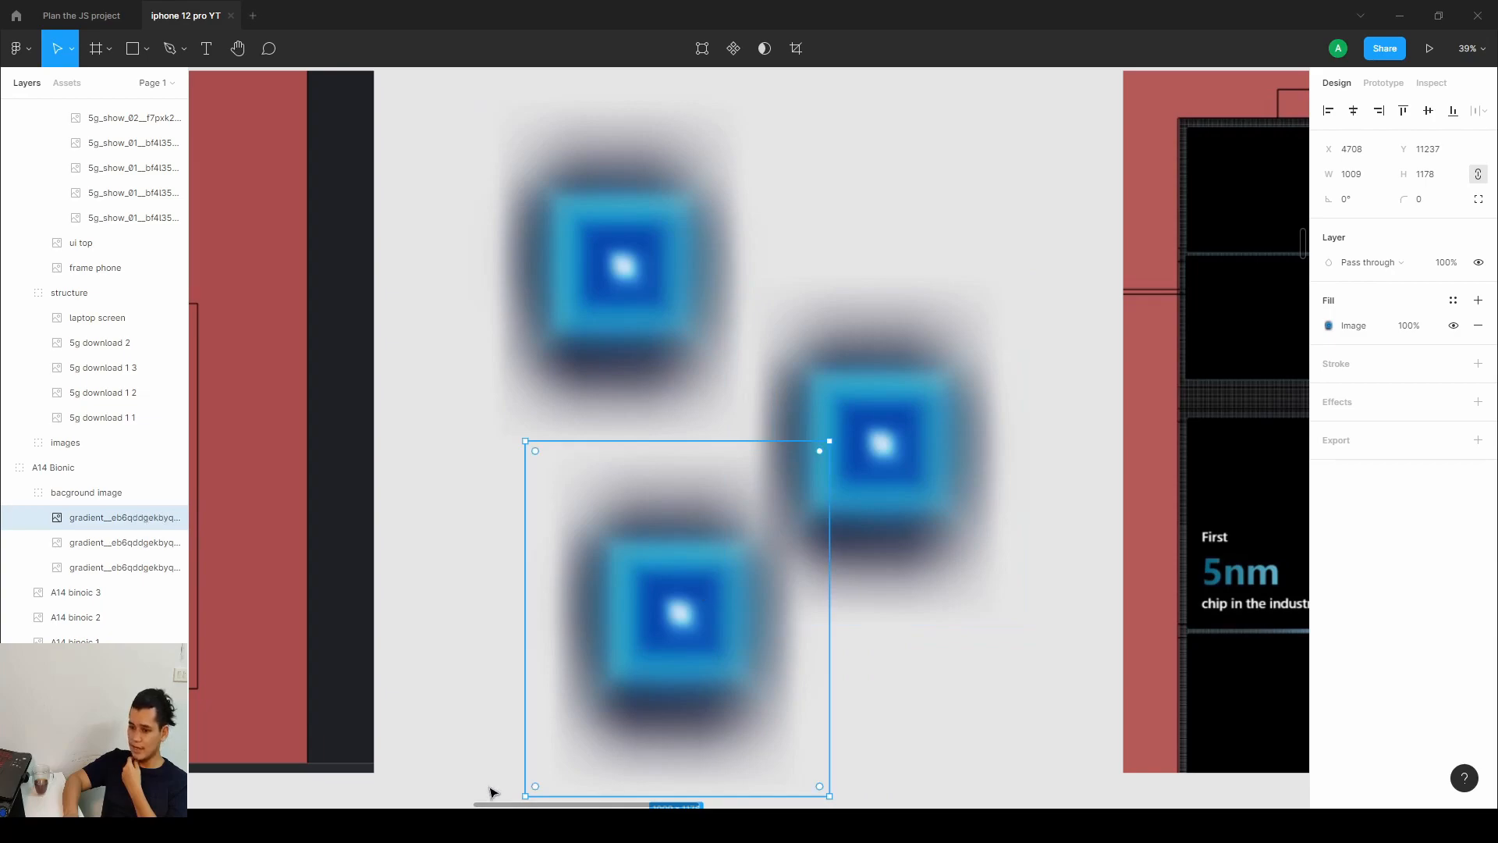
# Return to the Webflow Designer and inspect the position of each grid__spotlight element and grid__backdrop.
pyautogui.hotkey('alt', 'Tab')
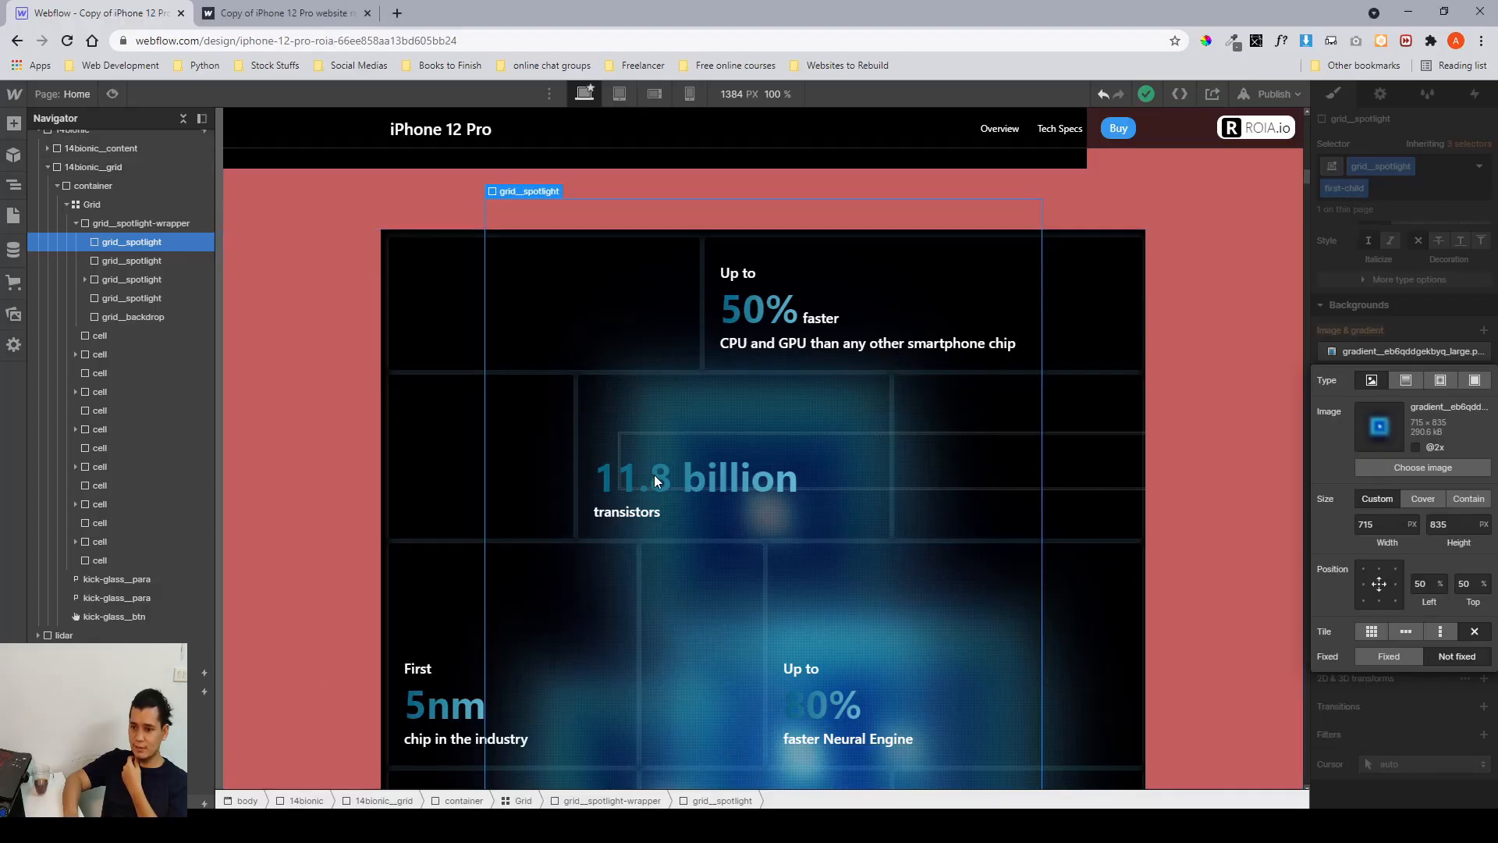
pyautogui.scroll(-2, 653, 475)
pyautogui.click(1360, 287)
pyautogui.scroll(8, 1402, 381)
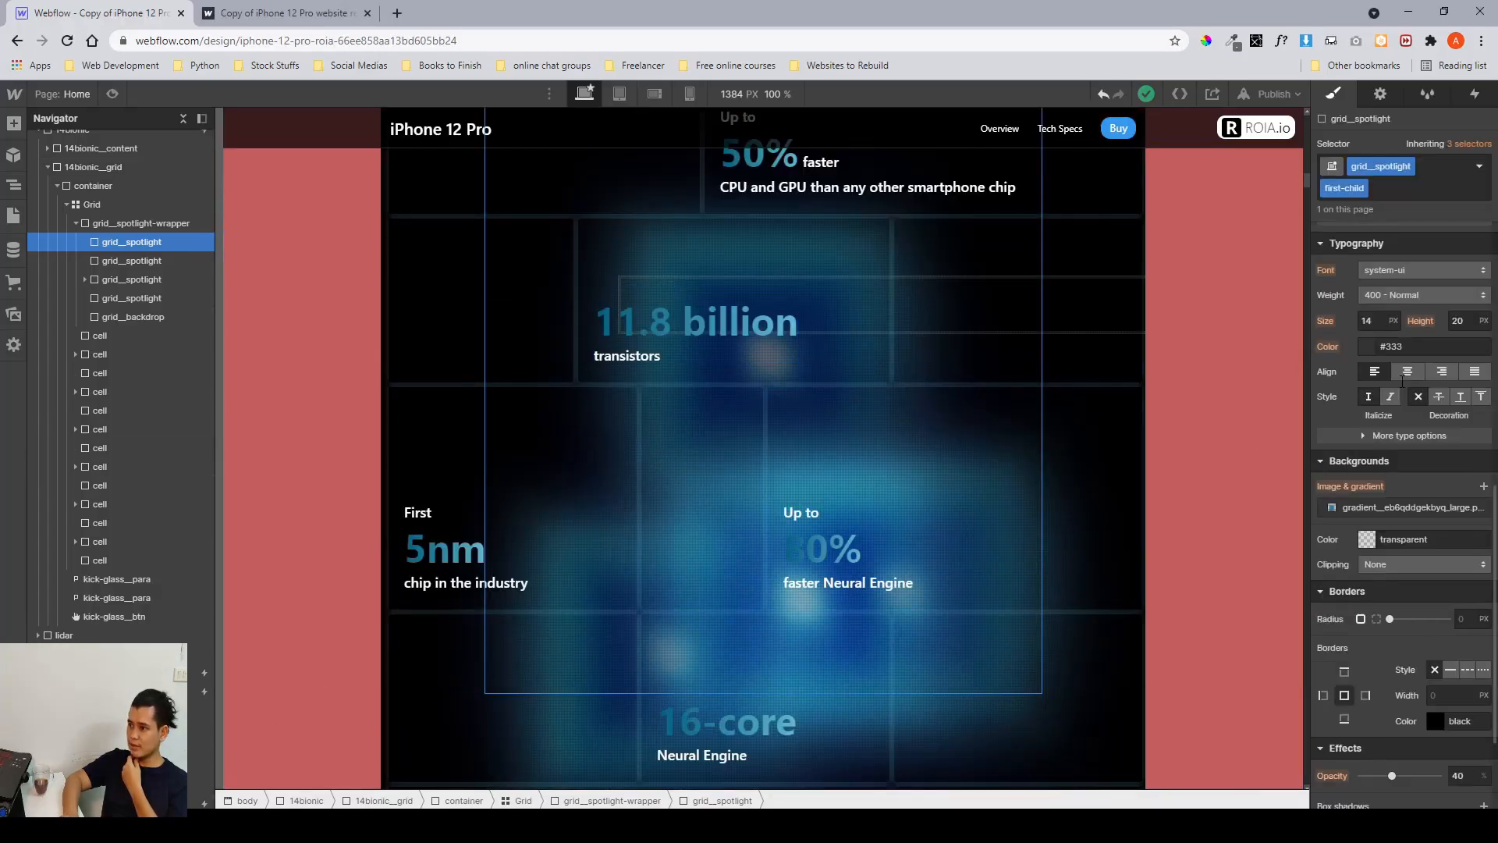
pyautogui.scroll(-1, 1403, 379)
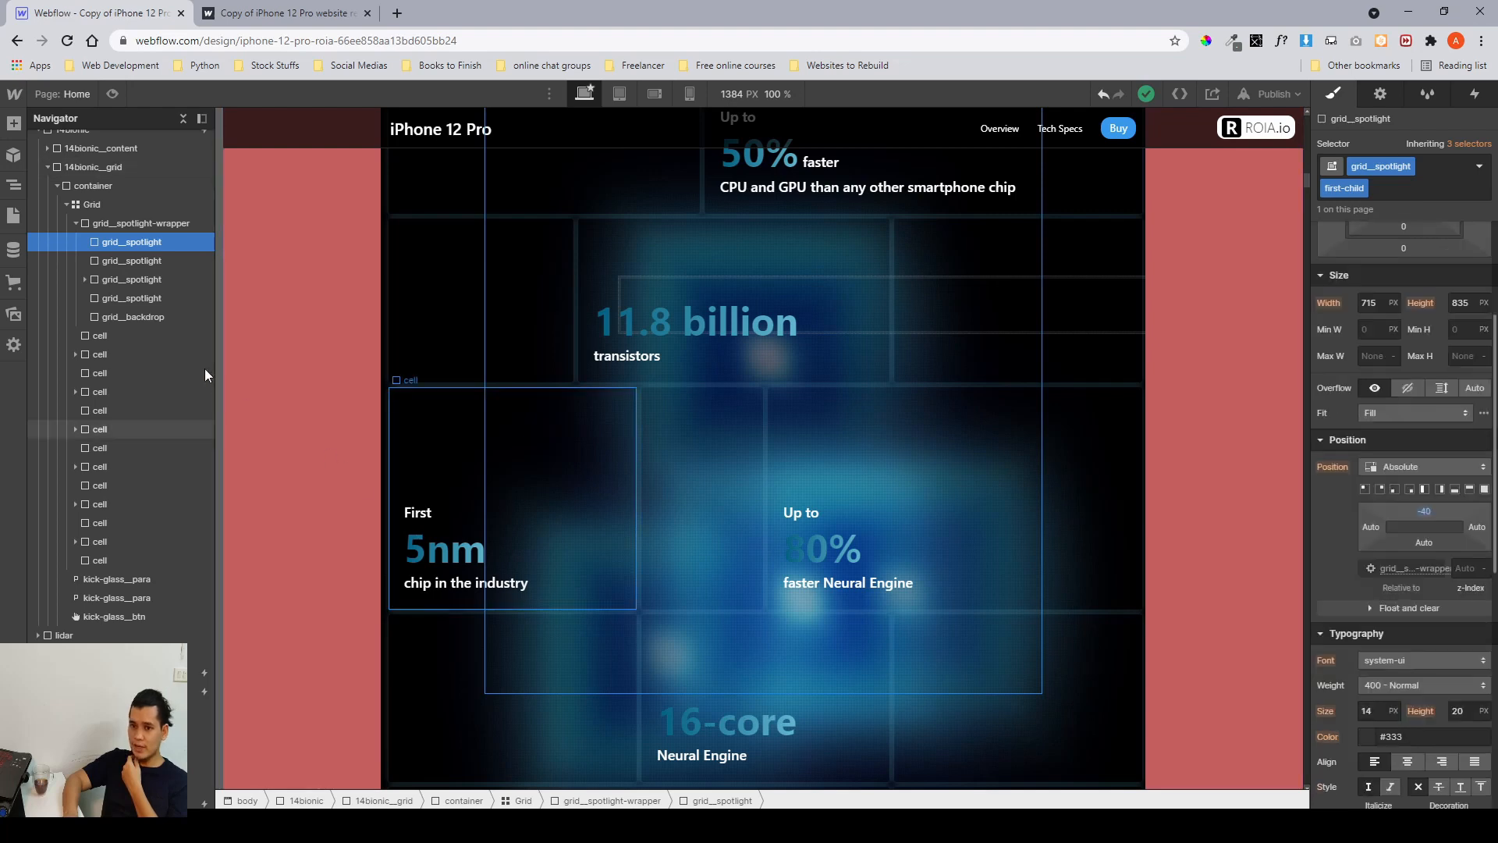
pyautogui.click(147, 259)
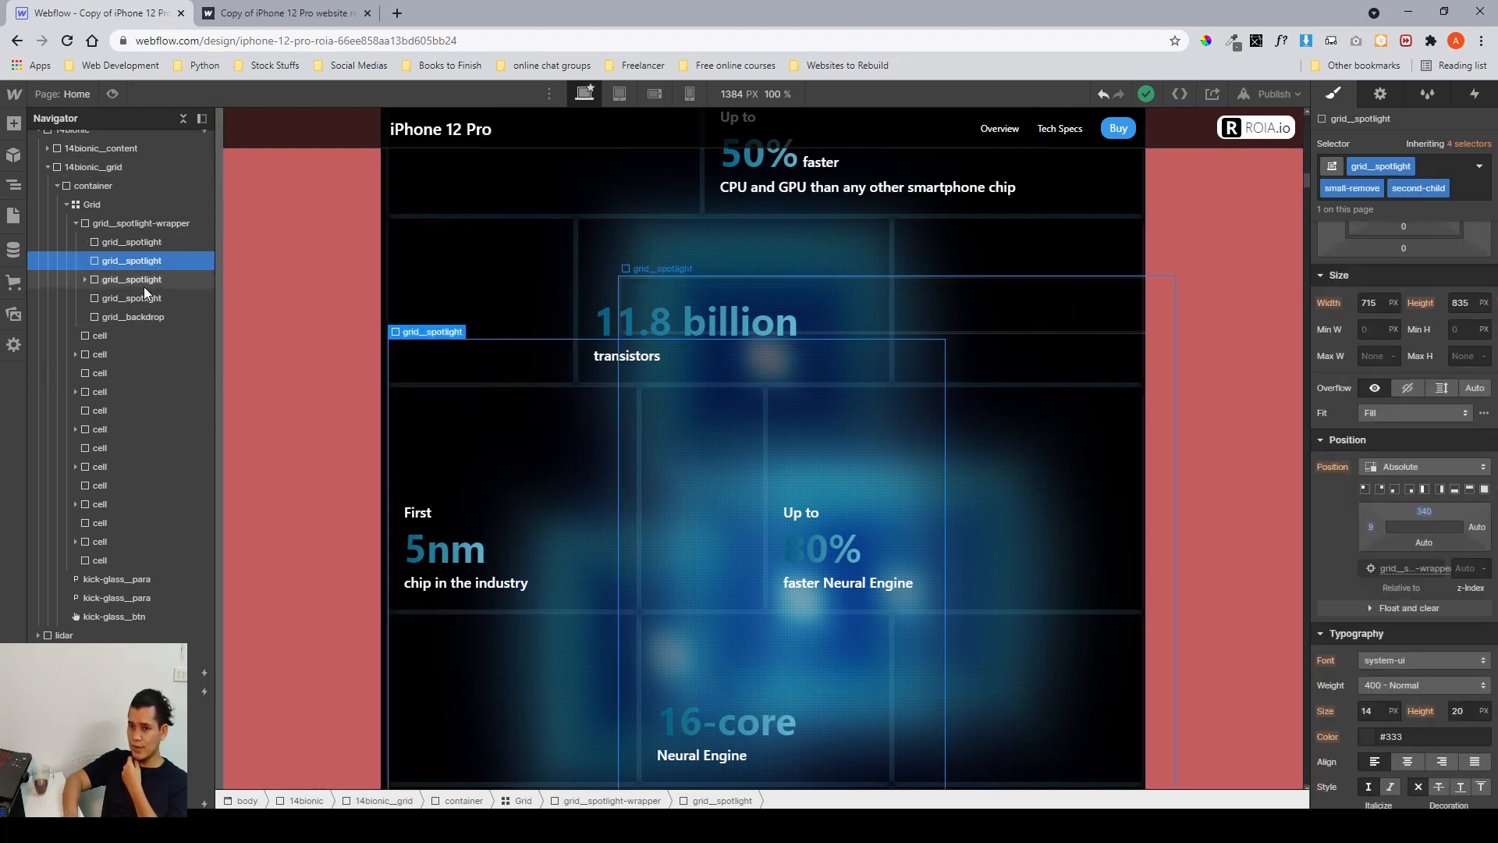
pyautogui.click(144, 286)
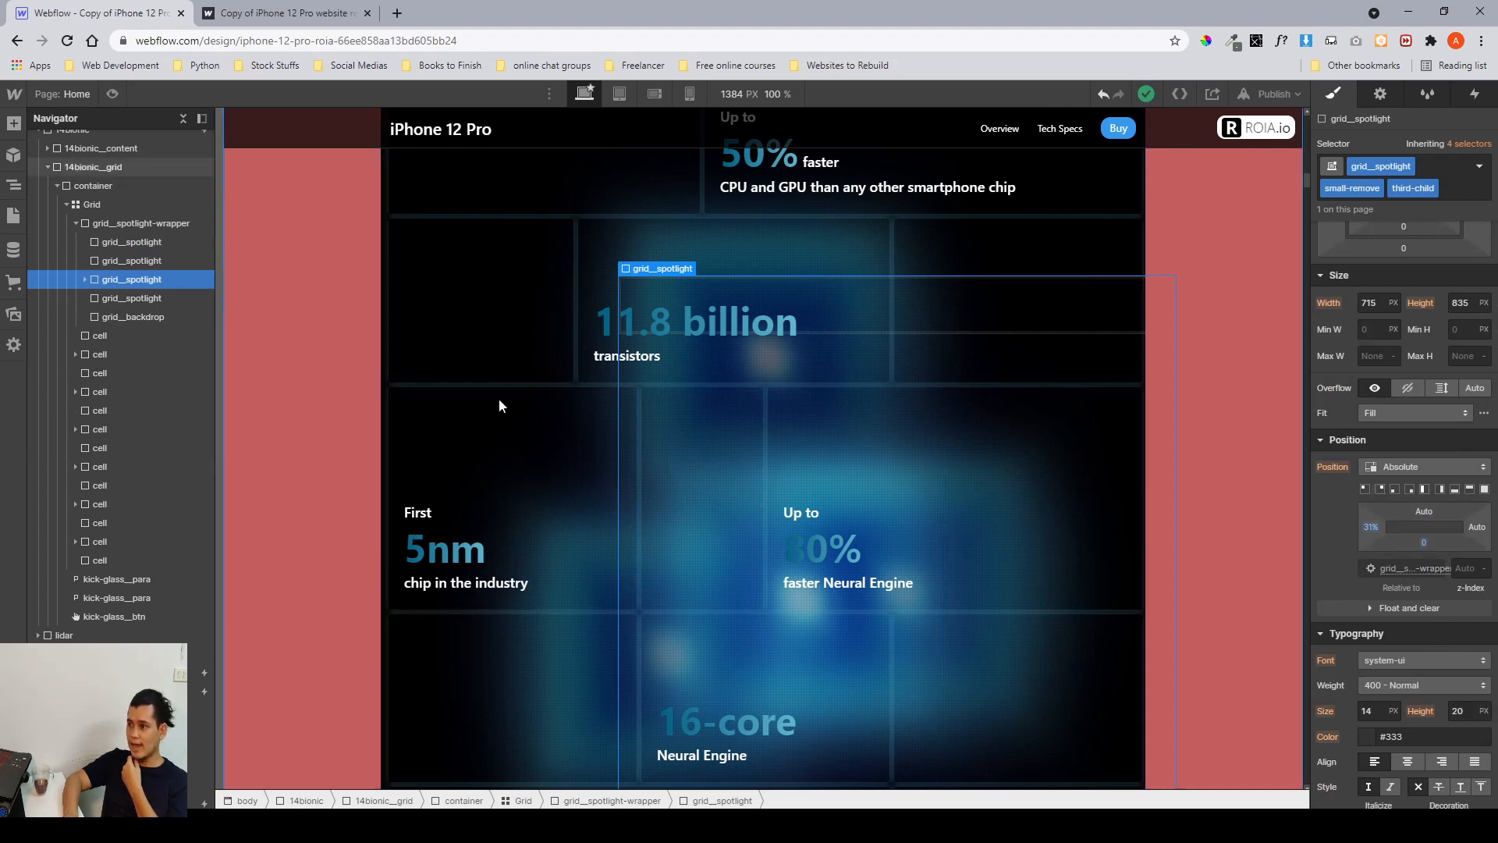
pyautogui.click(152, 301)
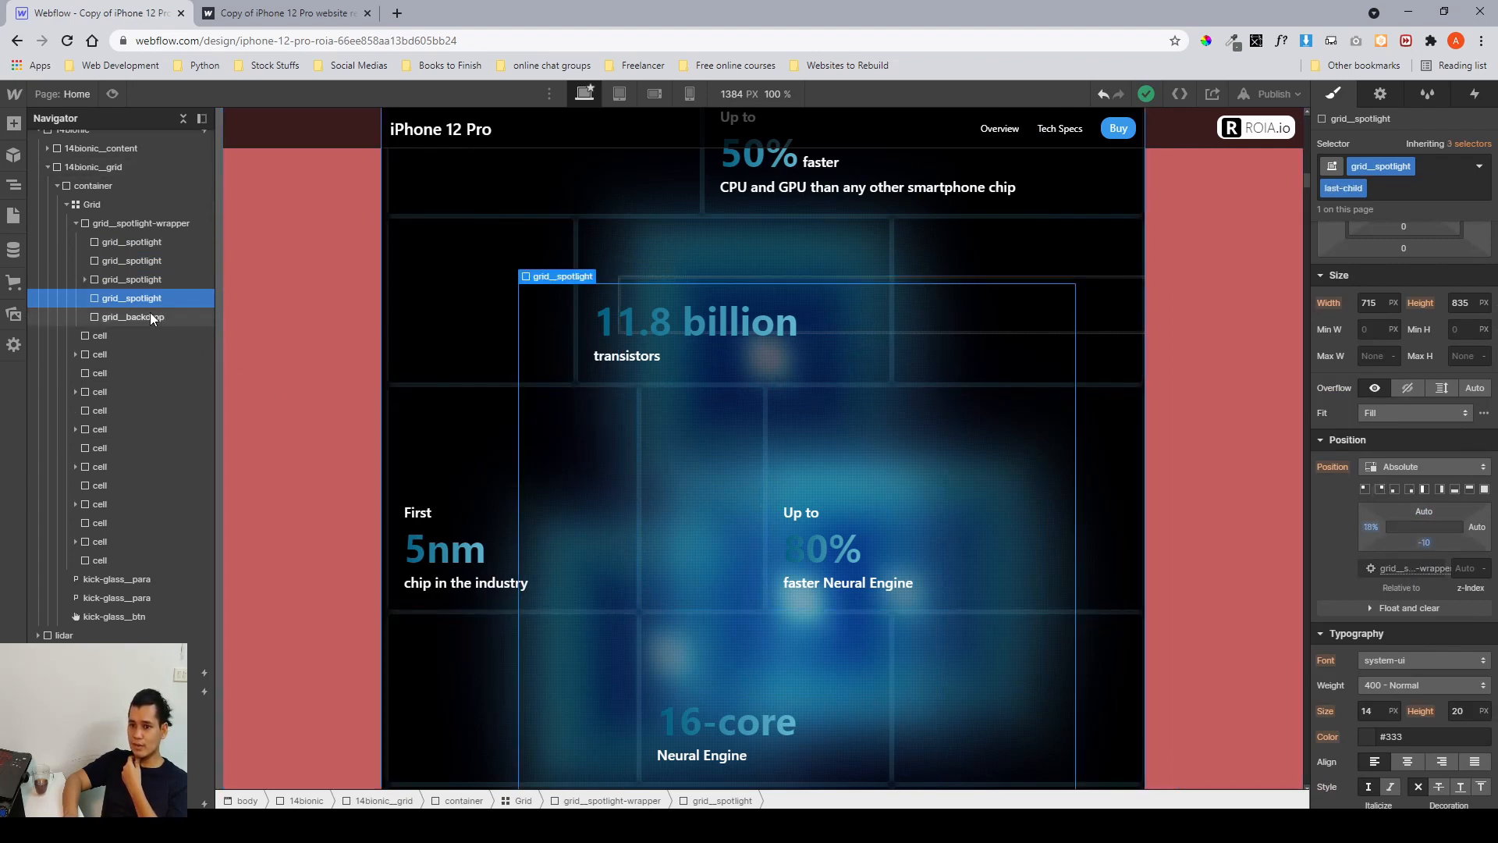
pyautogui.click(150, 317)
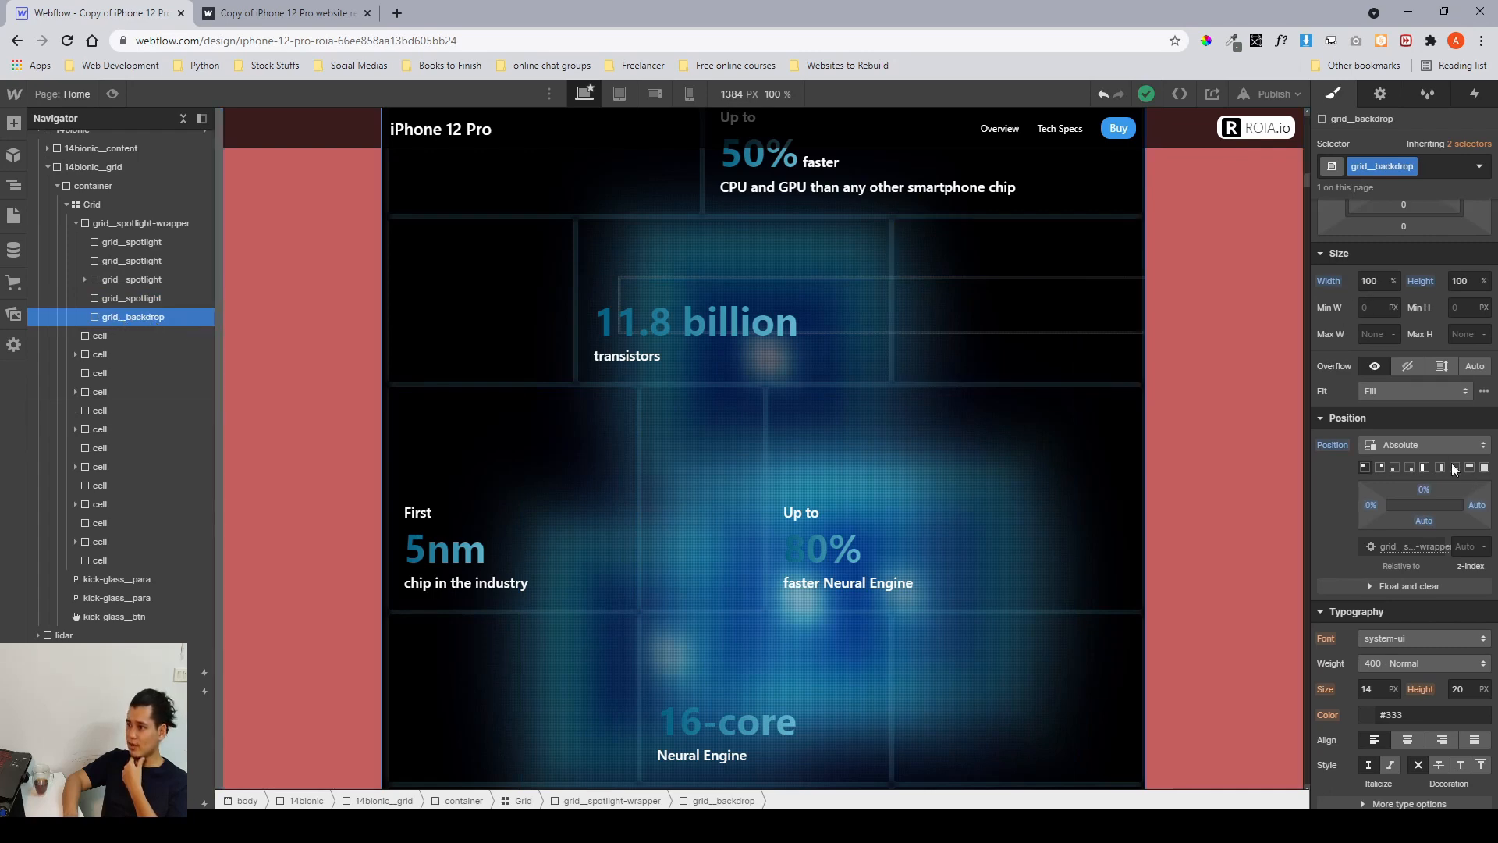
# Inspect grid__backdrop's width and height, then compare it with each grid__spotlight element again.
pyautogui.click(1375, 282)
pyautogui.click(1472, 282)
pyautogui.scroll(2, 1049, 343)
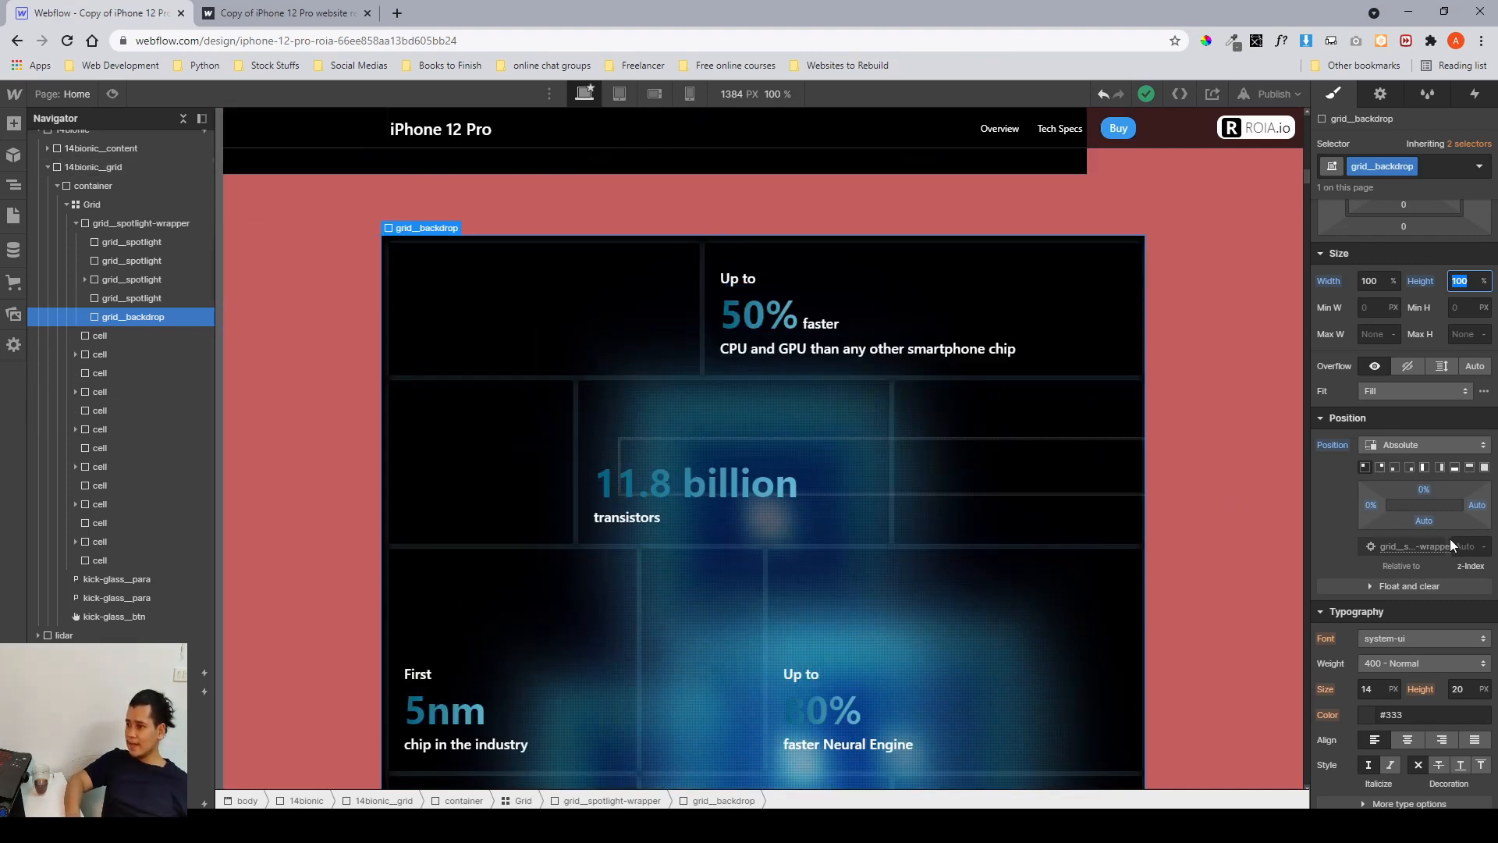
pyautogui.click(148, 280)
pyautogui.click(135, 245)
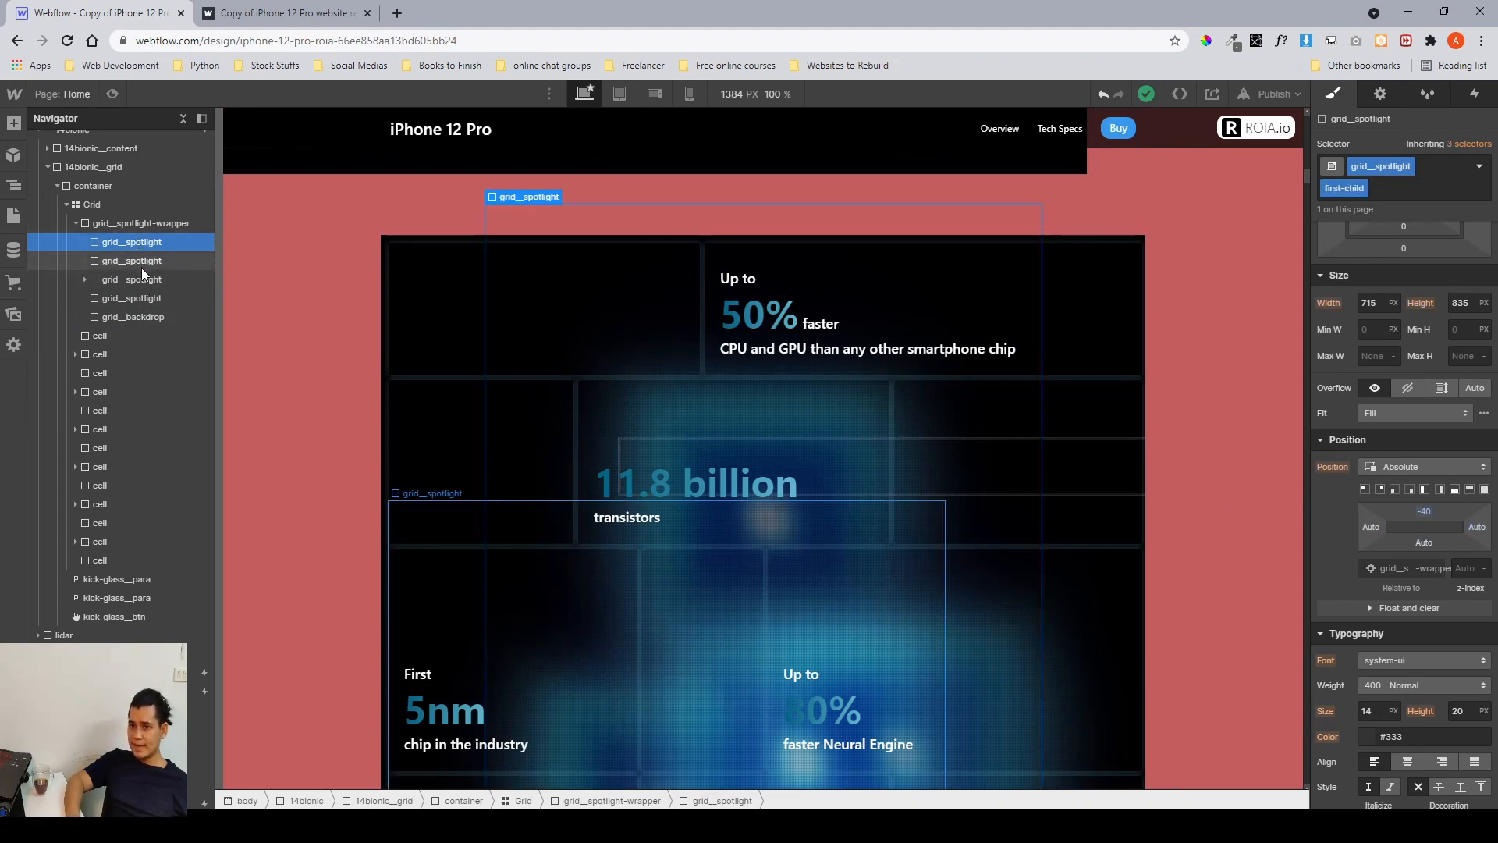
pyautogui.click(142, 268)
pyautogui.click(134, 284)
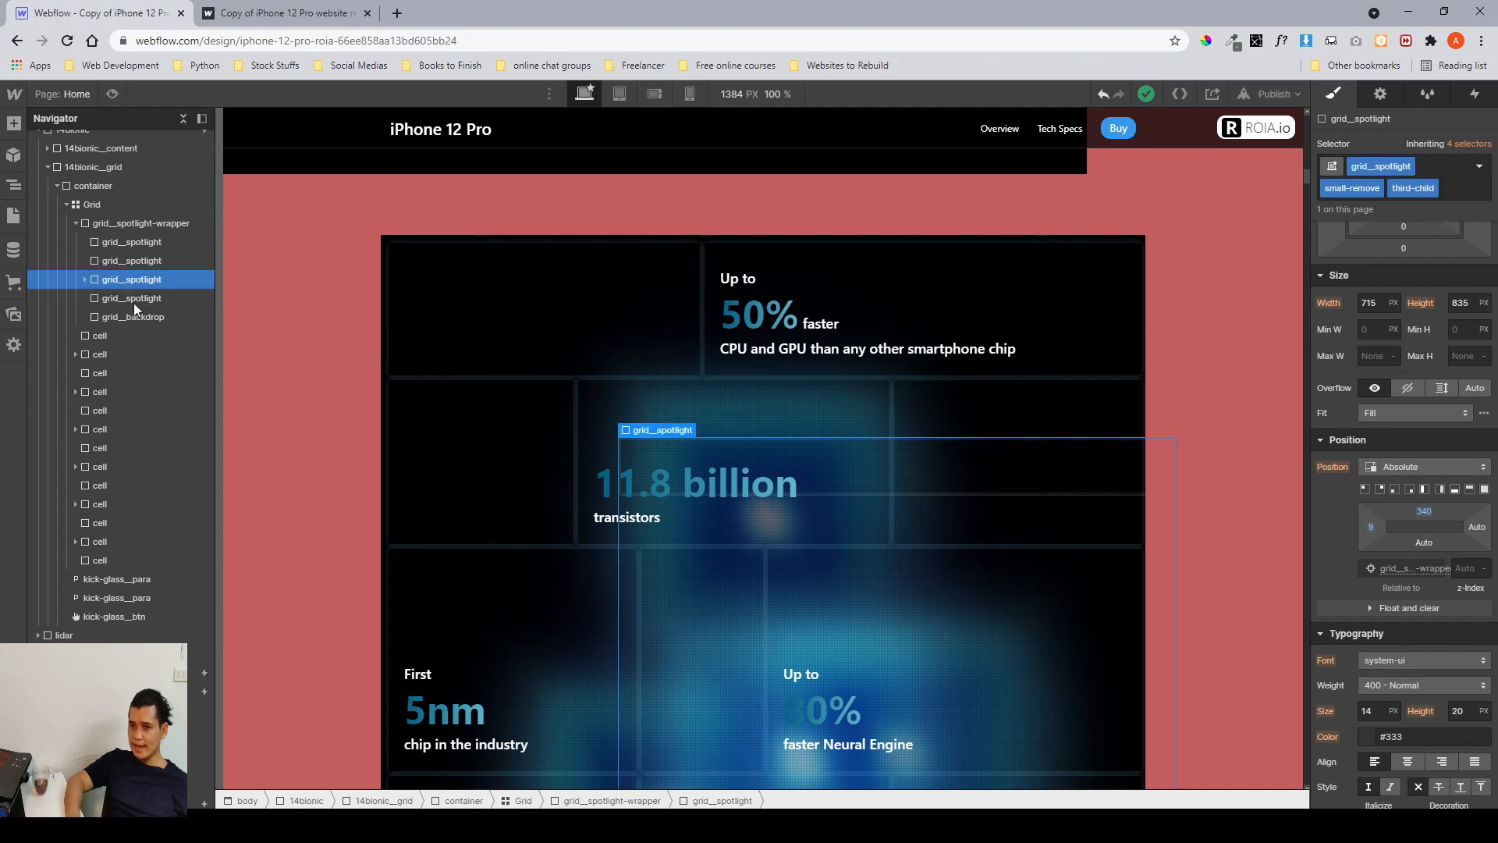
pyautogui.click(118, 320)
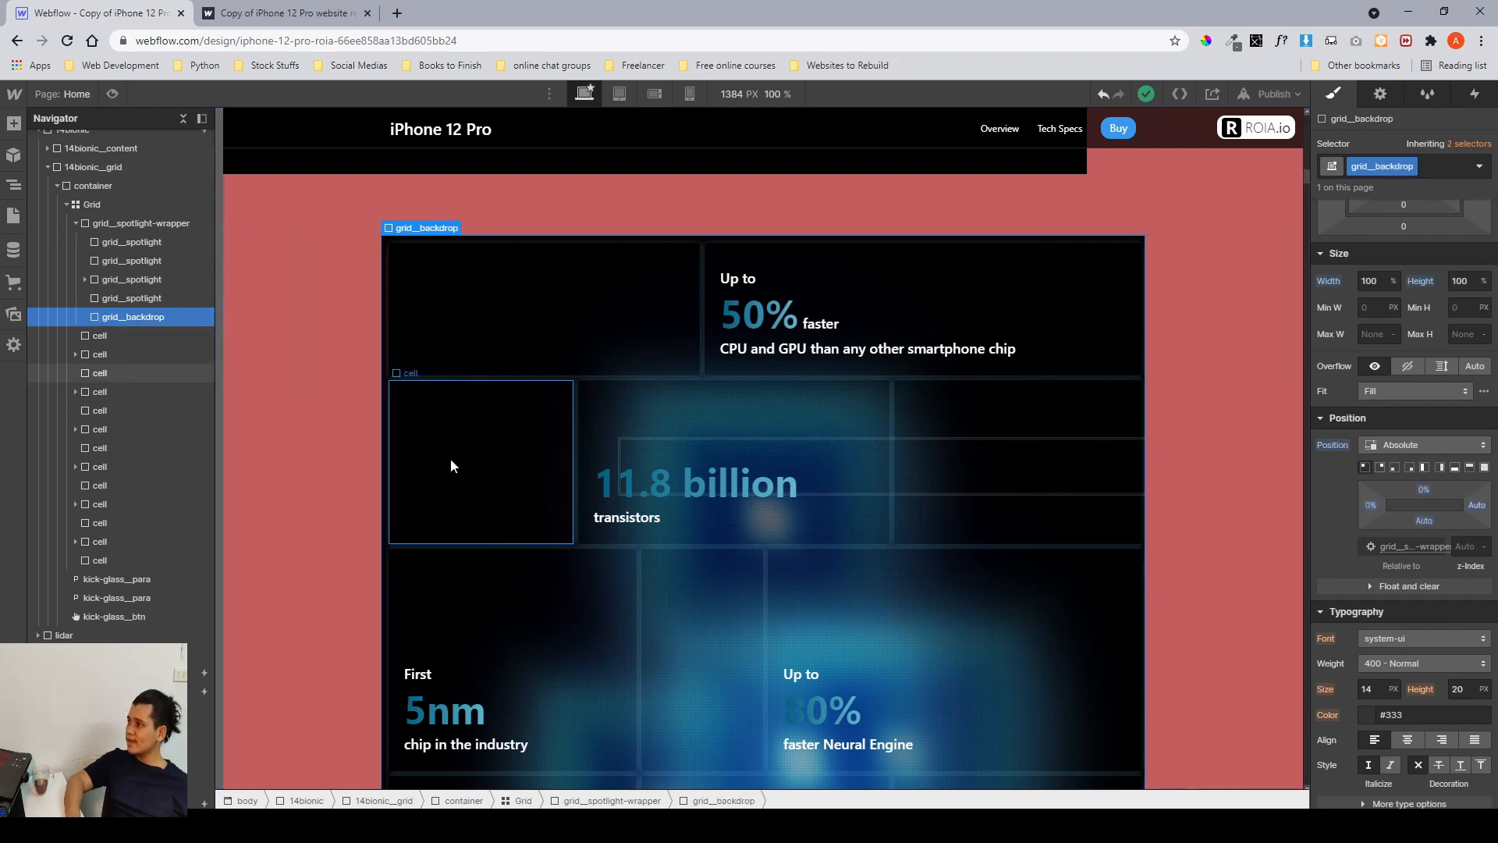
# Open the HTML Embed's custom code editor and examine the .grid__backdrop repeating-linear-gradient background rule.
pyautogui.scroll(15, 451, 466)
pyautogui.scroll(10, 451, 465)
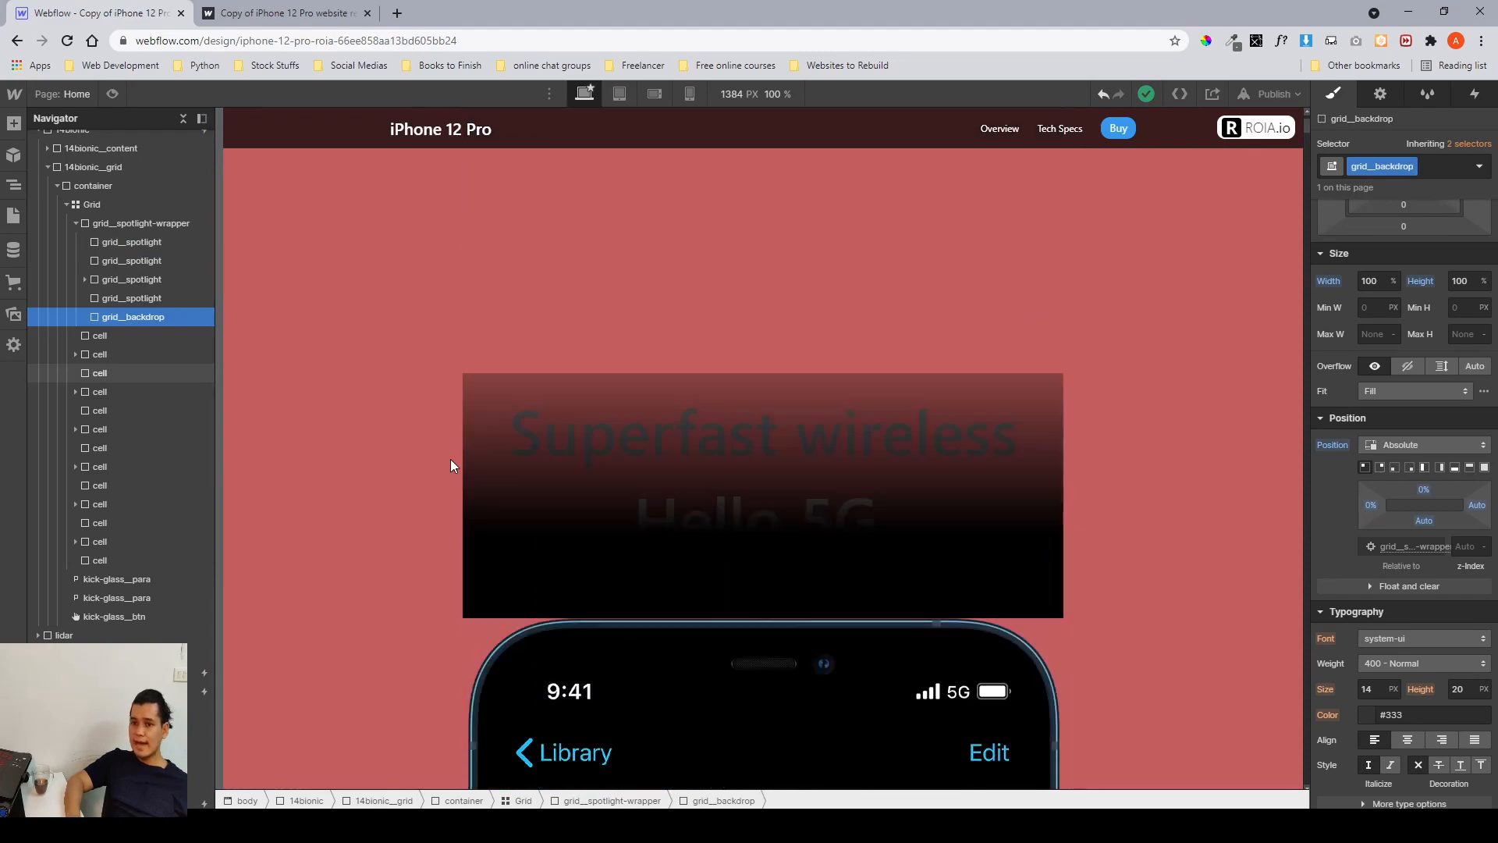
pyautogui.scroll(3, 140, 361)
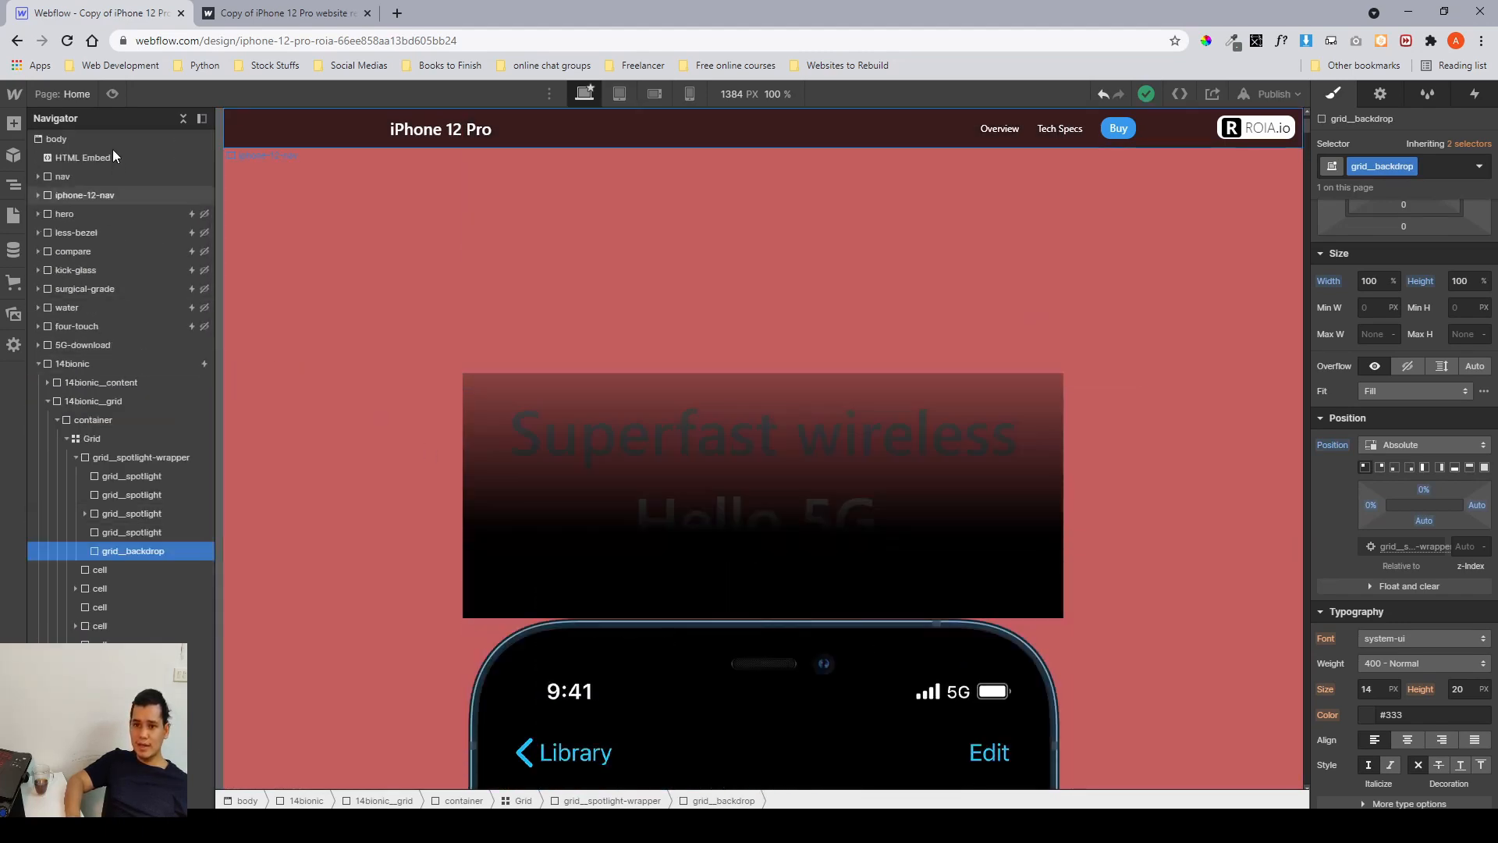
pyautogui.click(158, 156)
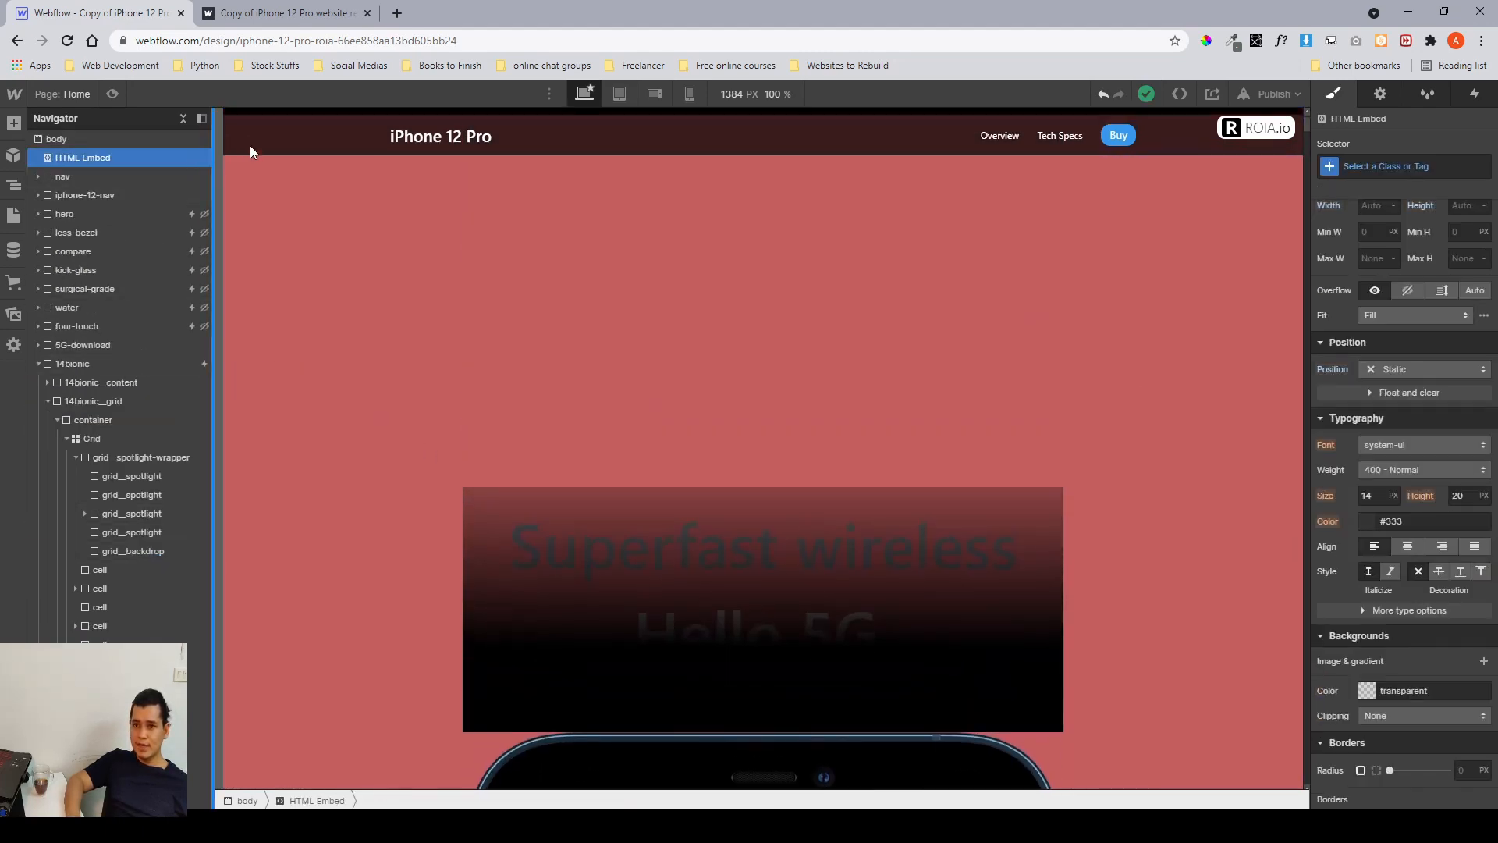
pyautogui.click(303, 116)
pyautogui.scroll(6, 459, 312)
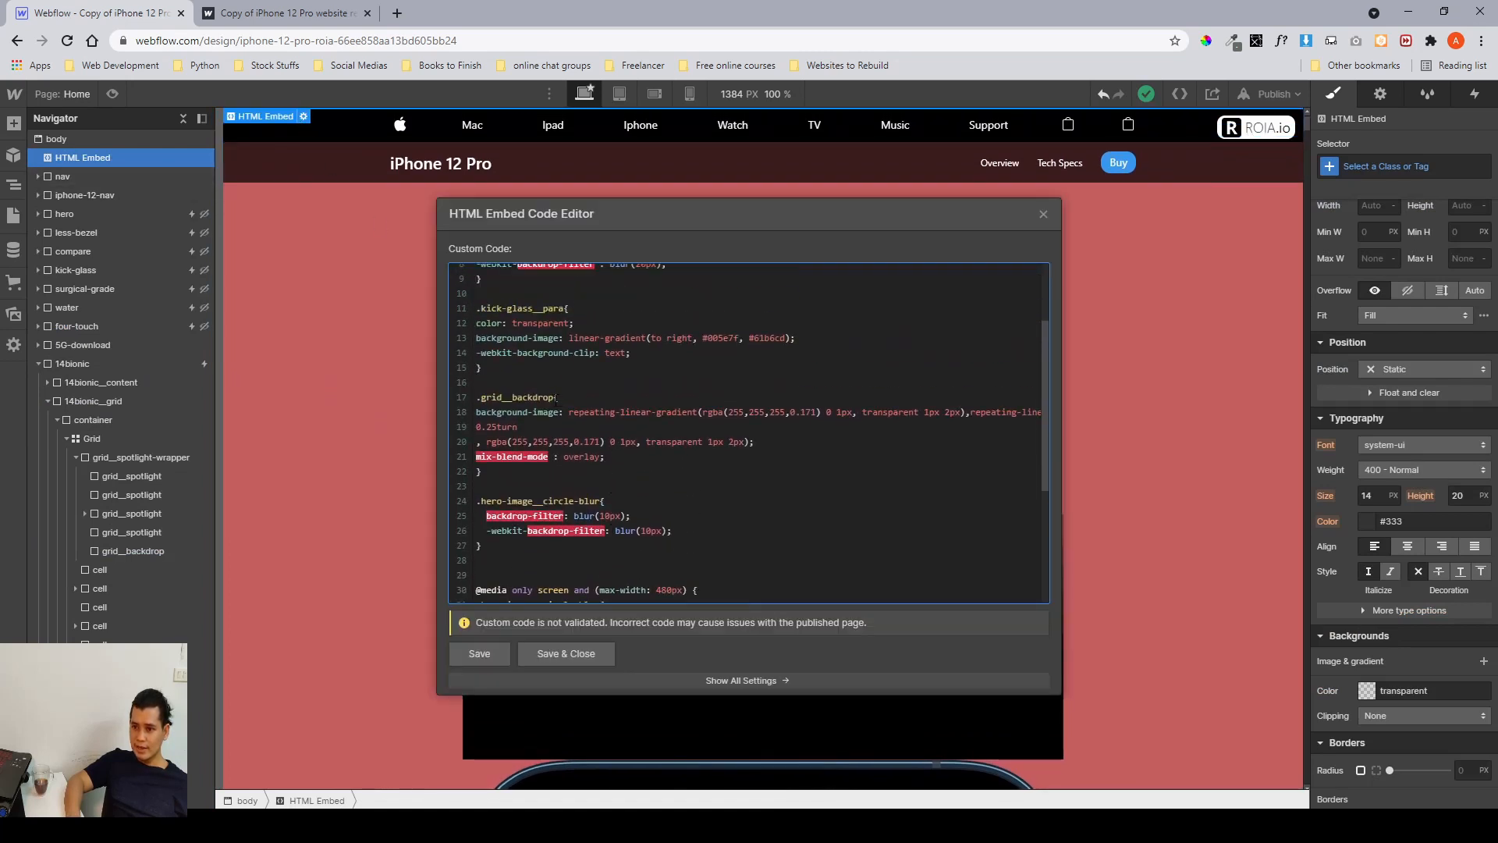
pyautogui.moveTo(556, 398); pyautogui.dragTo(732, 418)
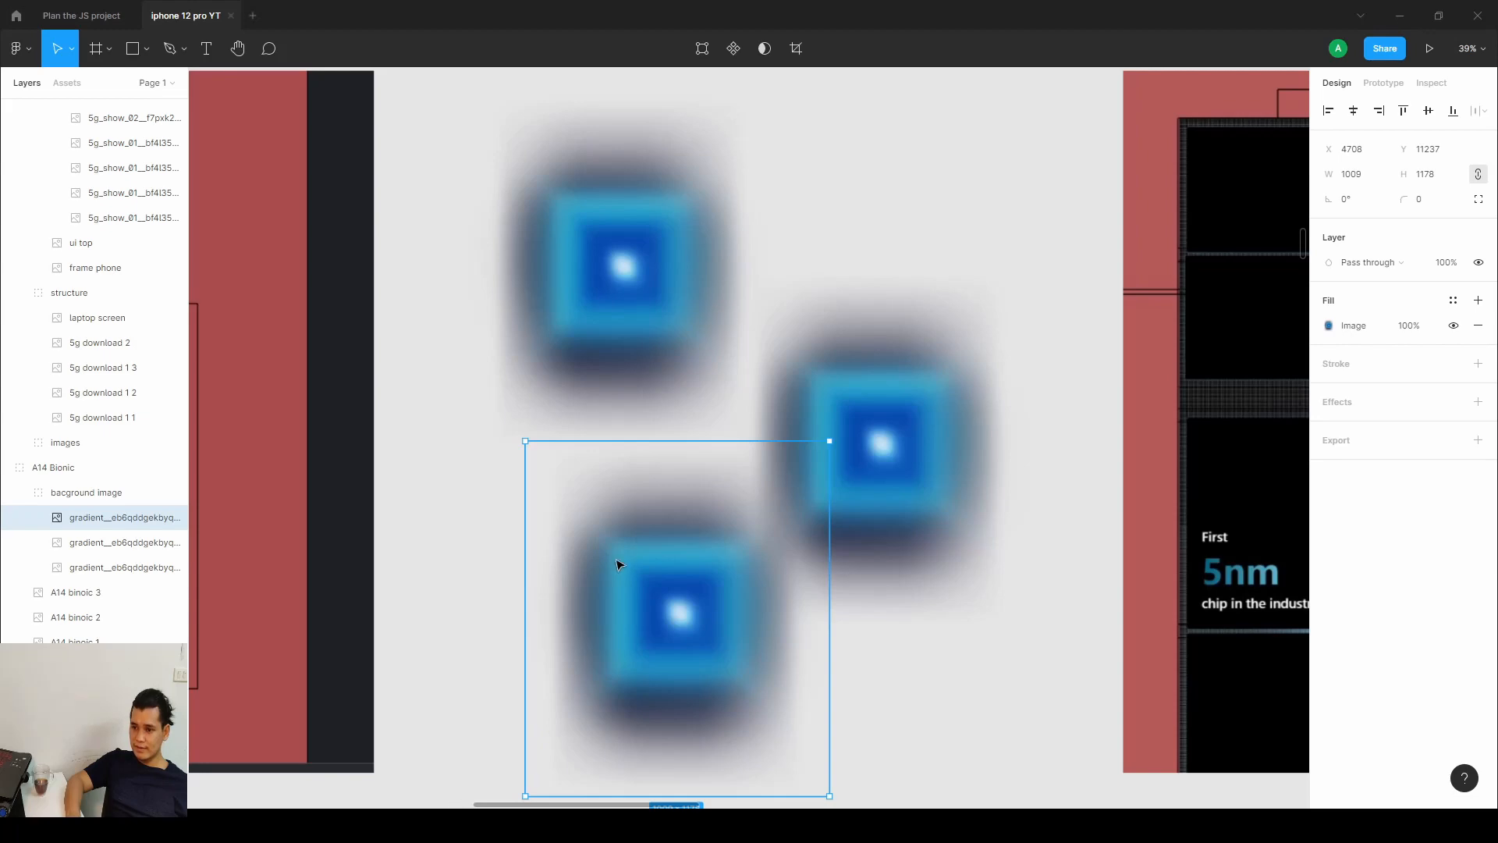
# Switch to Figma and examine the blurred blue gradient background of the A14 Bionic grid section.
pyautogui.hscroll(5, 419, 445)
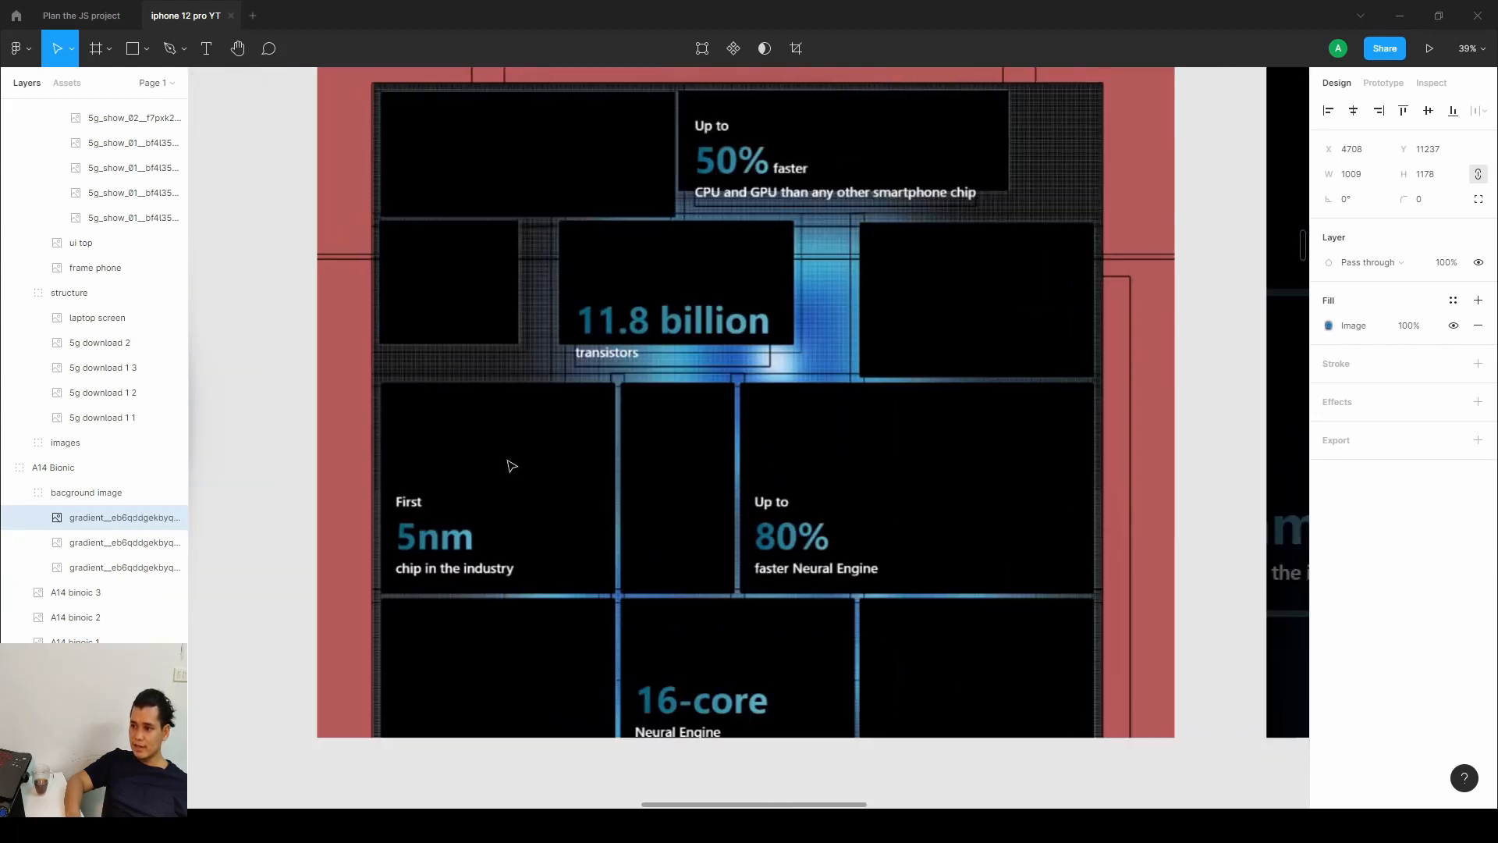
pyautogui.scroll(5, 512, 466)
pyautogui.hscroll(10, 1118, 466)
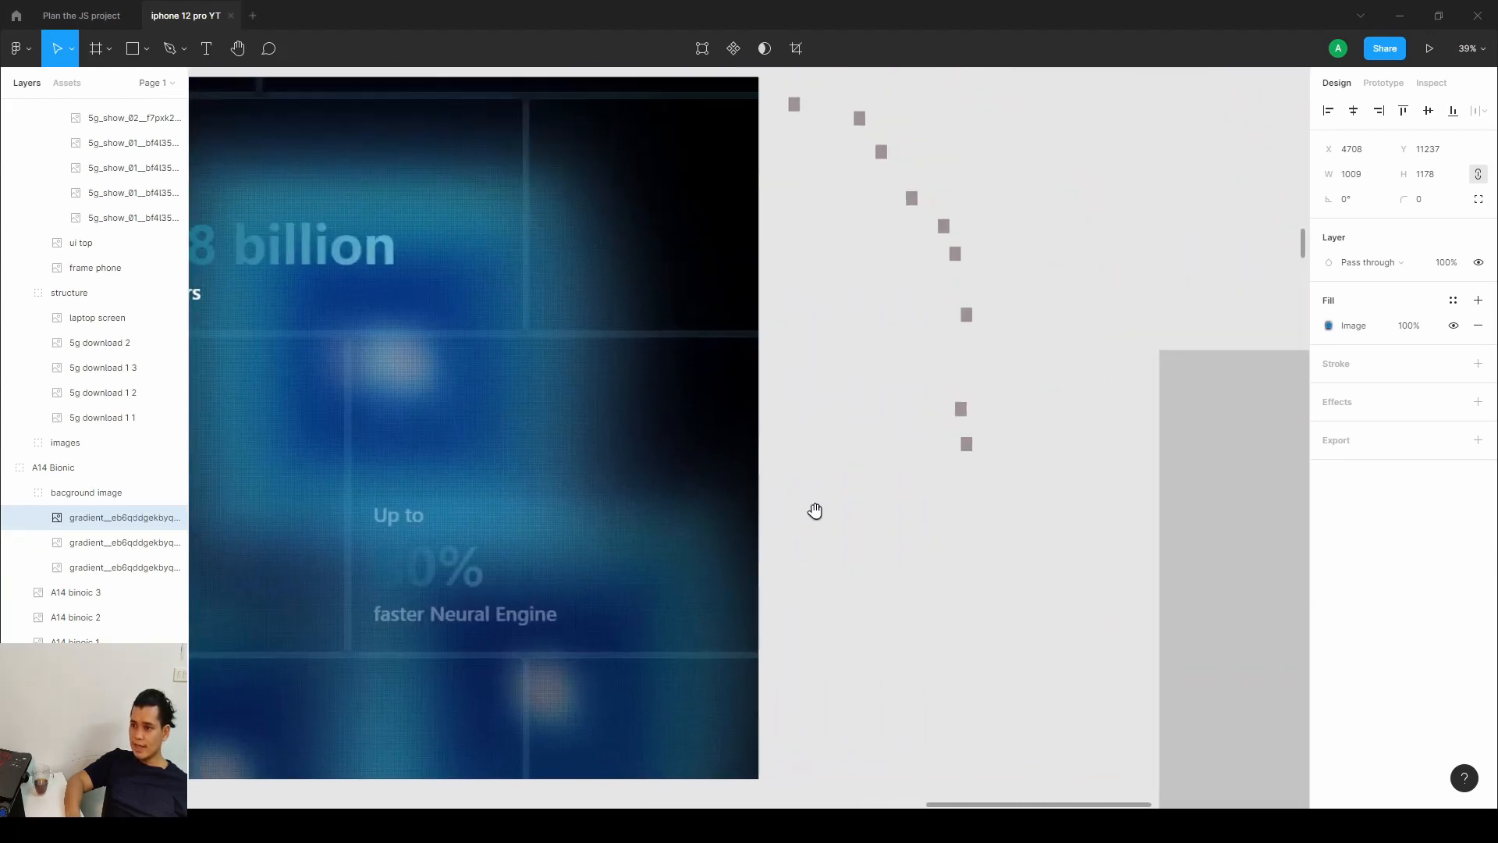
pyautogui.moveTo(1012, 493); pyautogui.dragTo(839, 94)
pyautogui.click(831, 105)
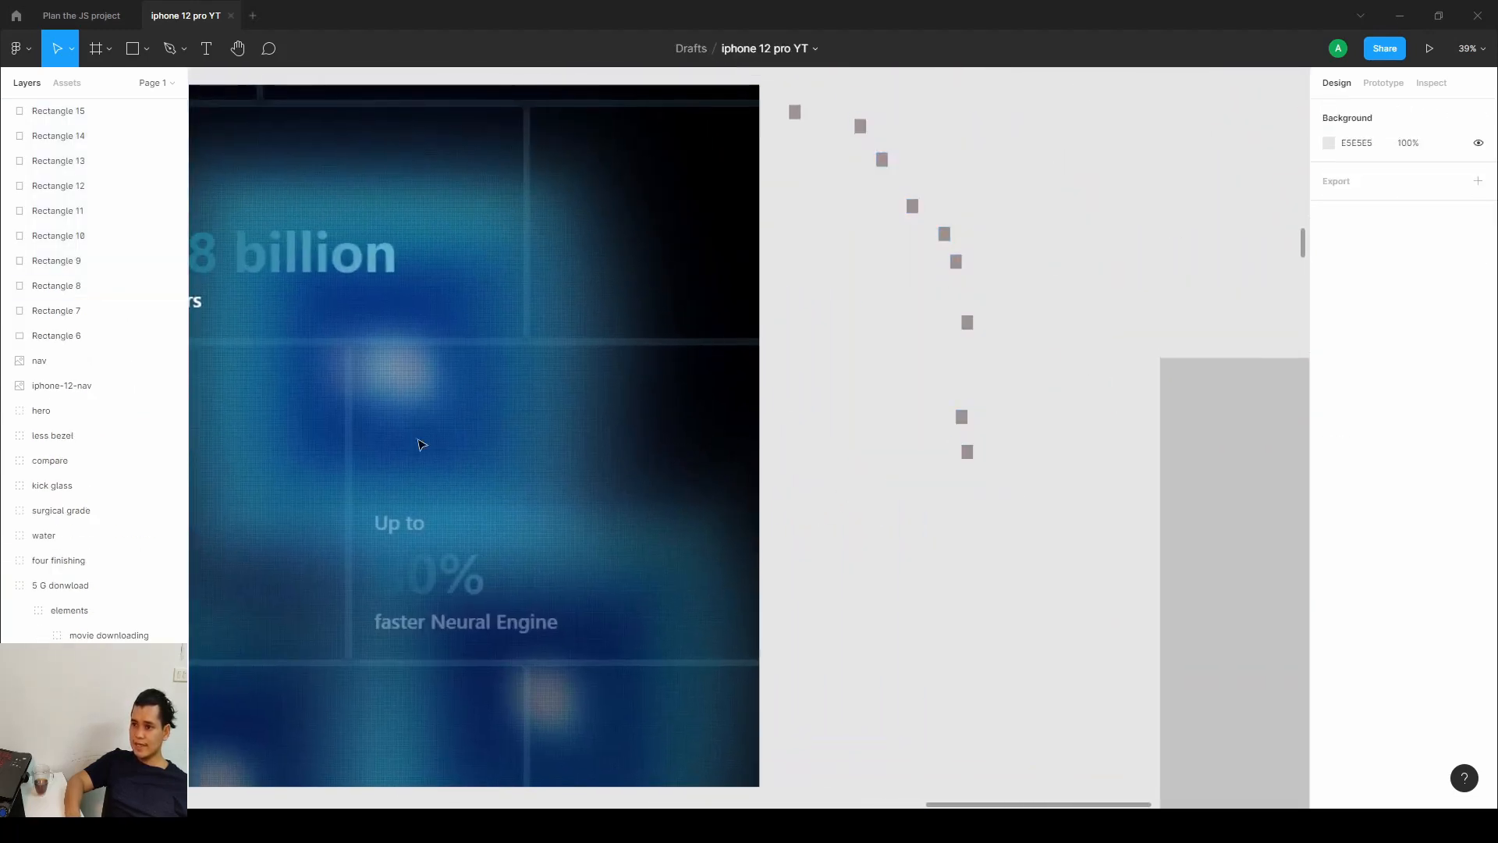
pyautogui.moveTo(390, 453); pyautogui.dragTo(866, 391)
pyautogui.hscroll(-5, 835, 374)
pyautogui.scroll(3, 836, 375)
pyautogui.scroll(-1, 827, 378)
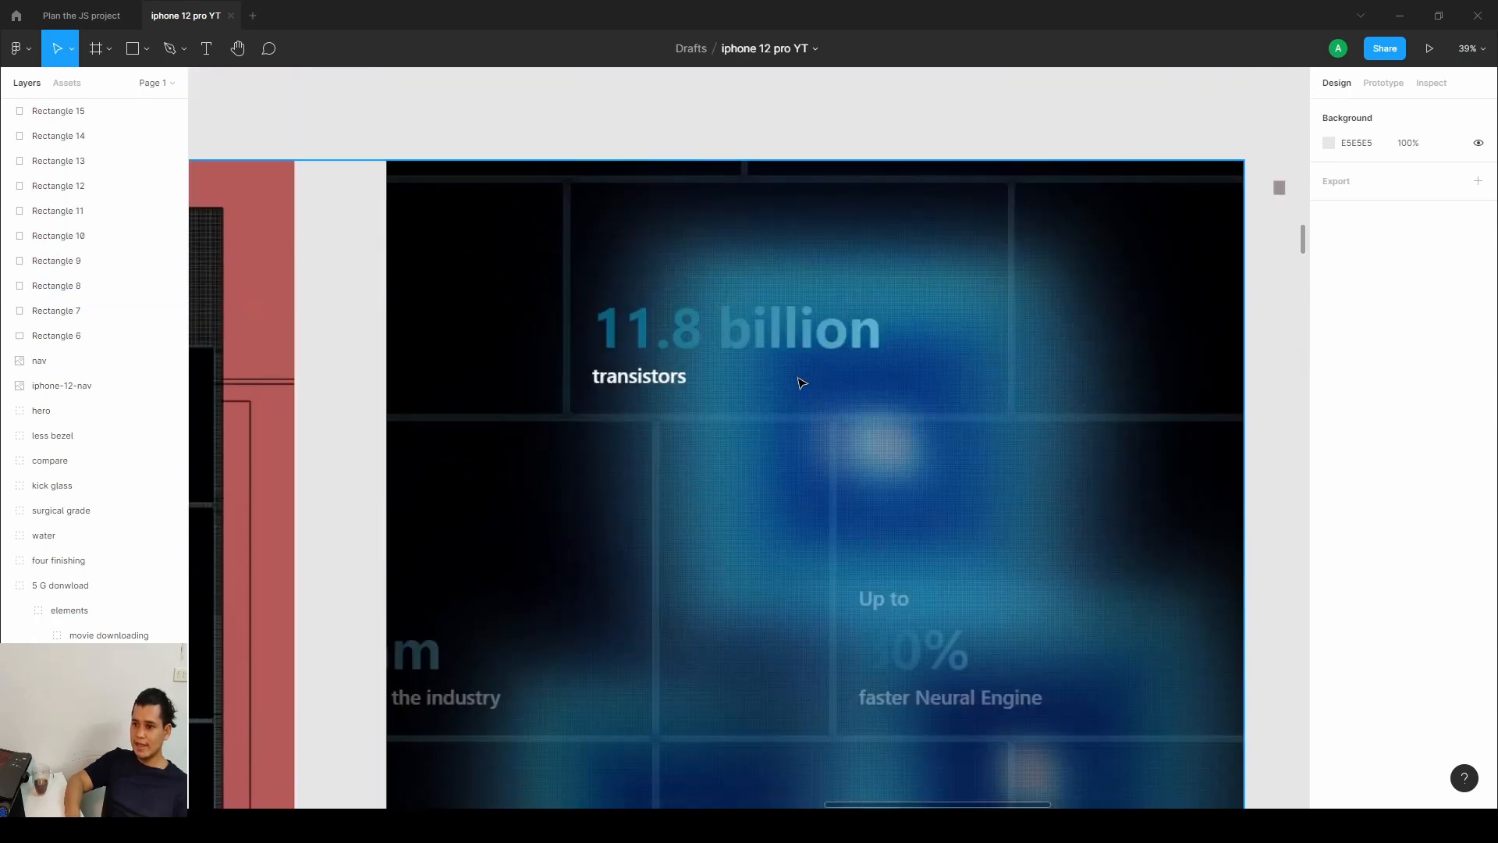
pyautogui.keyDown('ctrl'); pyautogui.scroll(4, 587, 384); pyautogui.keyUp('ctrl')
pyautogui.moveTo(972, 486); pyautogui.dragTo(993, 518)
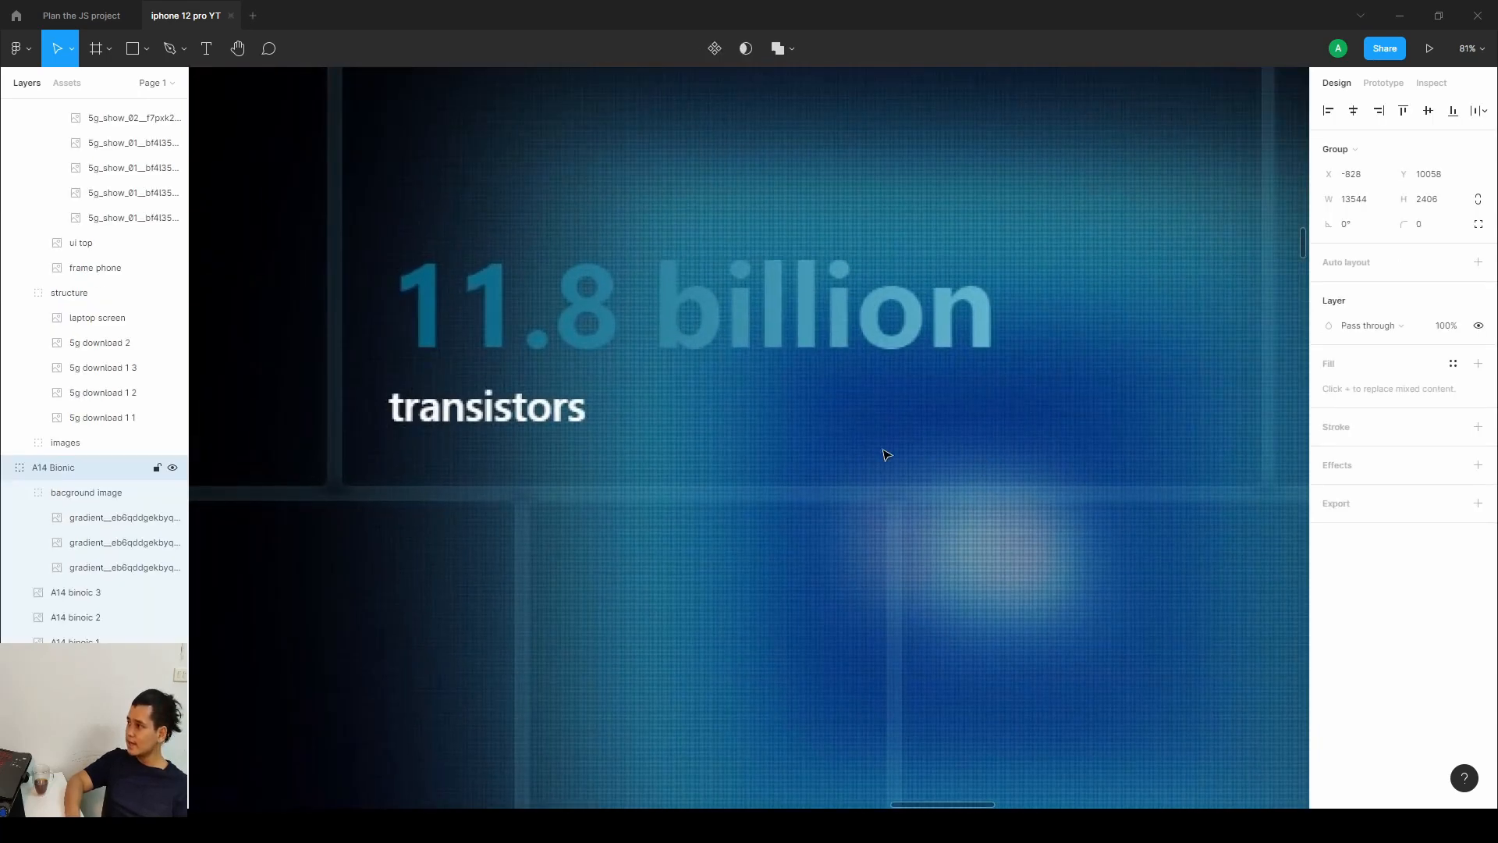
pyautogui.keyDown('ctrl'); pyautogui.scroll(-5, 742, 444); pyautogui.keyUp('ctrl')
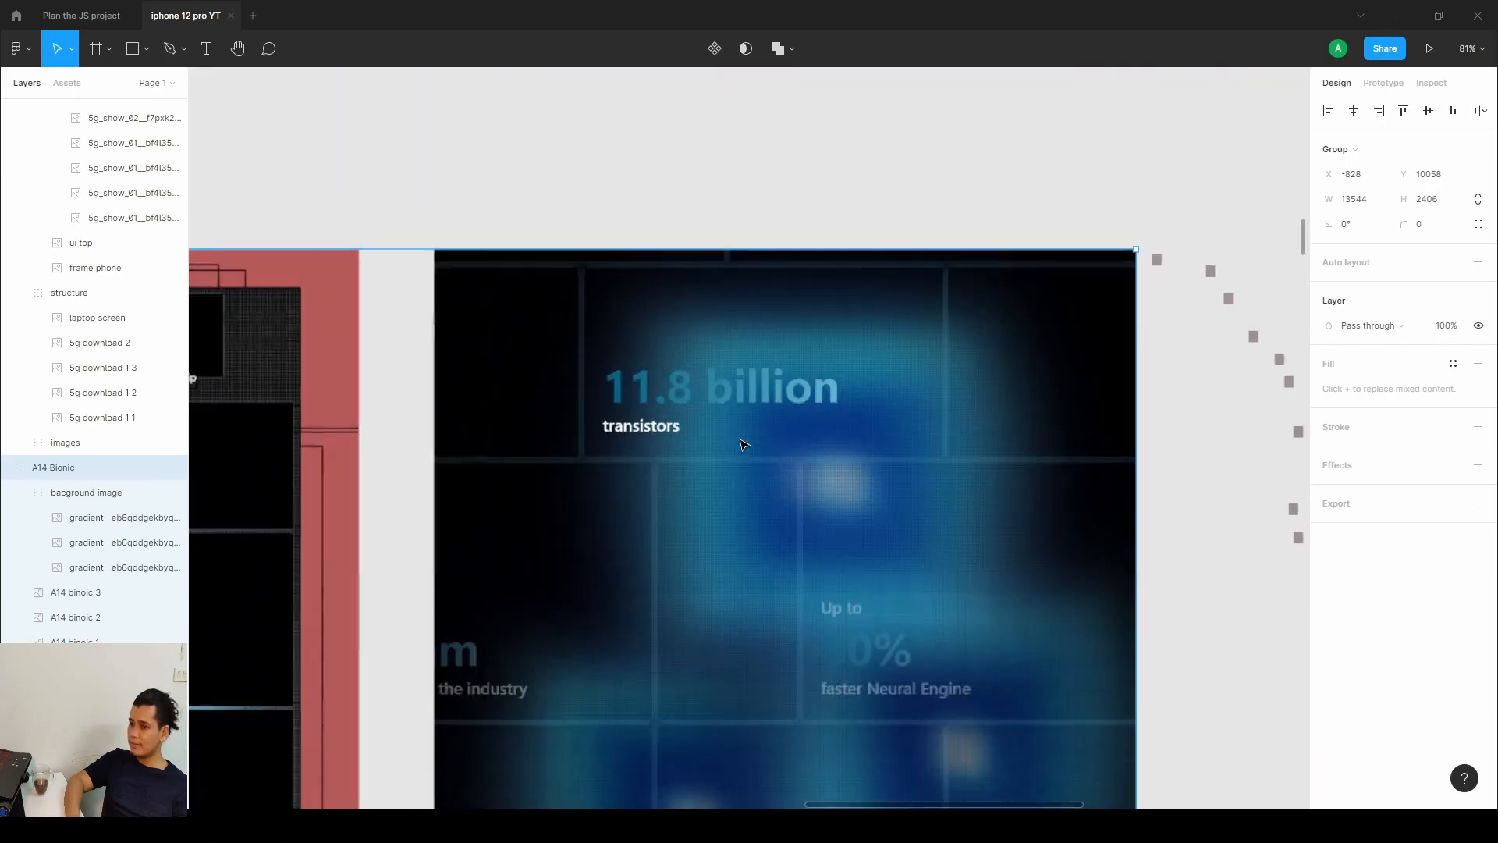
# Return to Webflow, review the .grid__backdrop selector in the embed code, and save and close the code editor.
pyautogui.hotkey('alt', 'Tab')
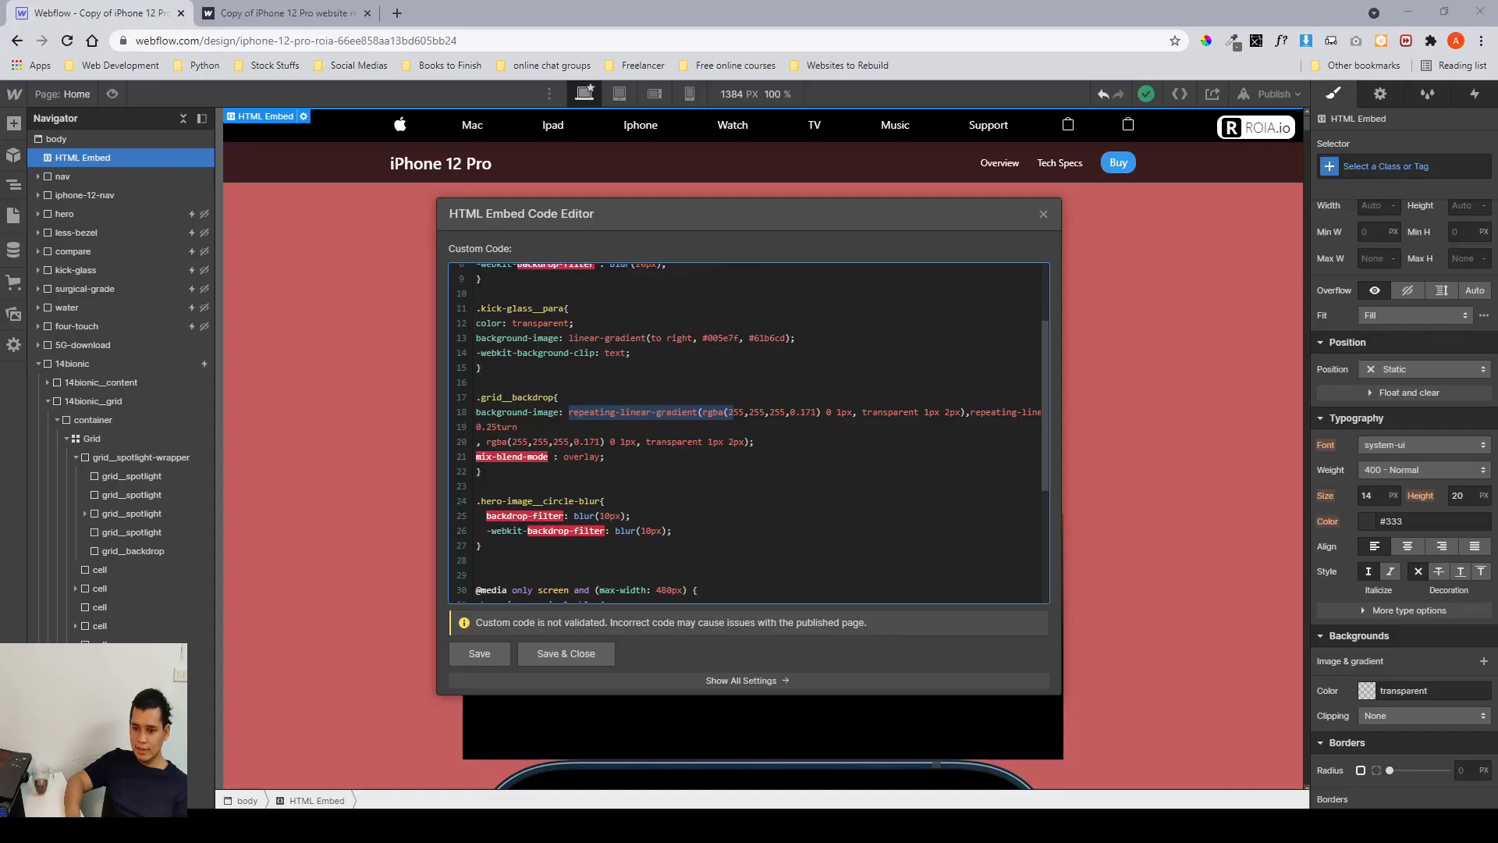
pyautogui.moveTo(548, 397); pyautogui.dragTo(471, 400)
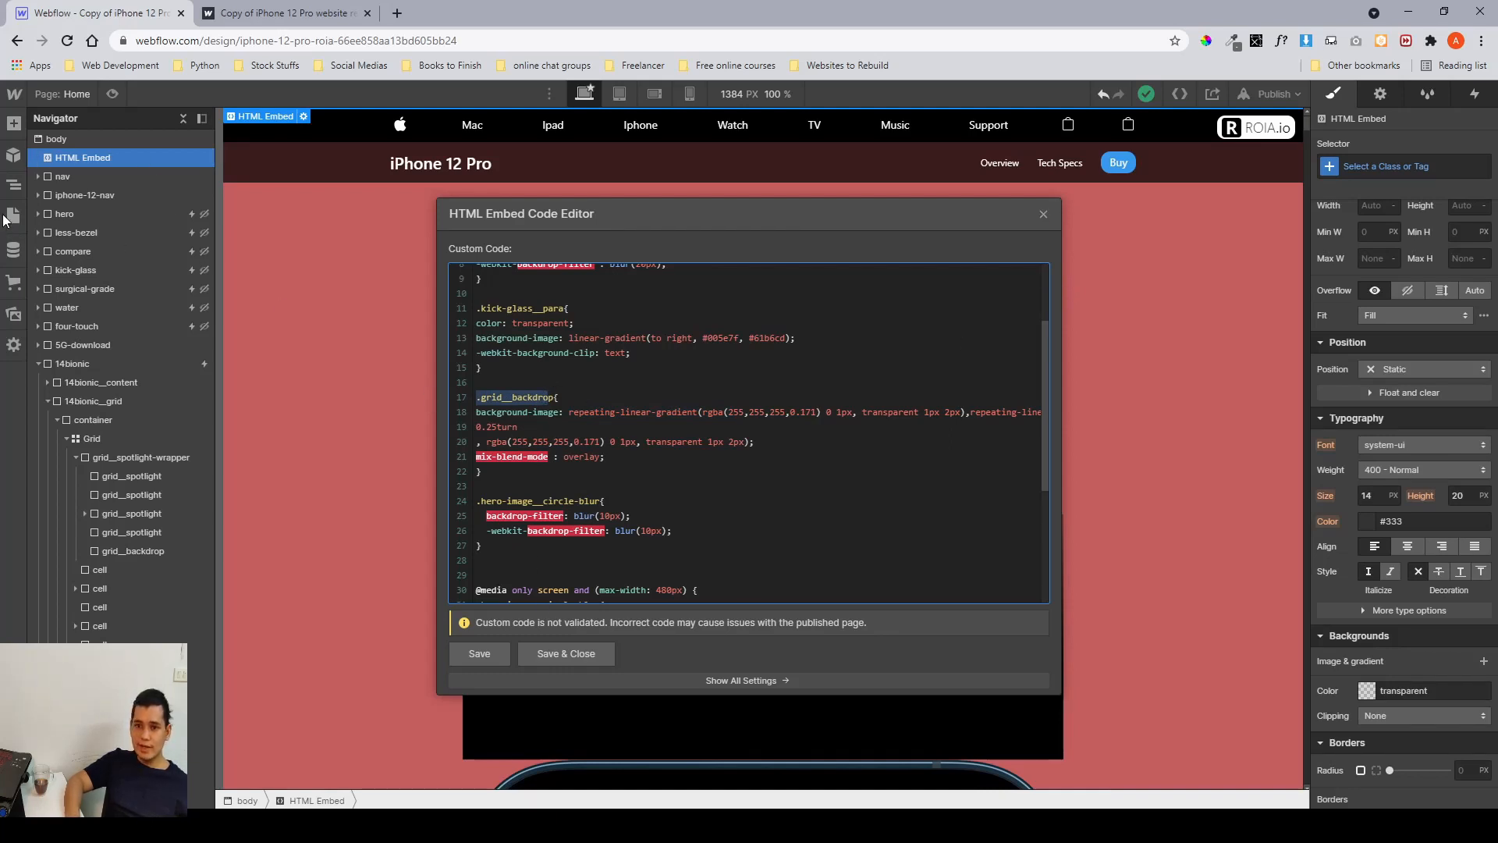
pyautogui.click(13, 220)
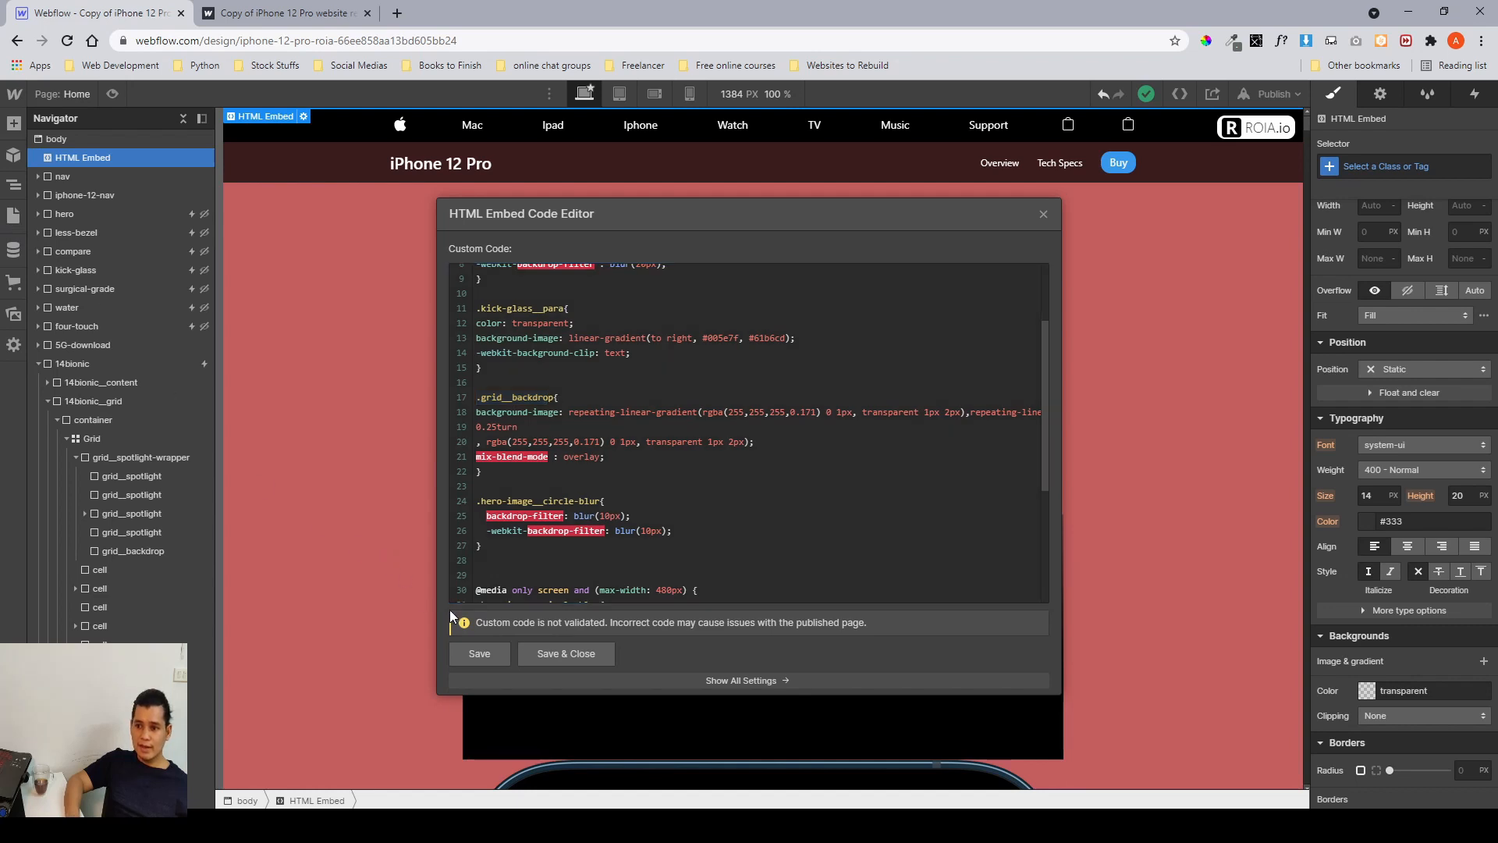
pyautogui.click(566, 653)
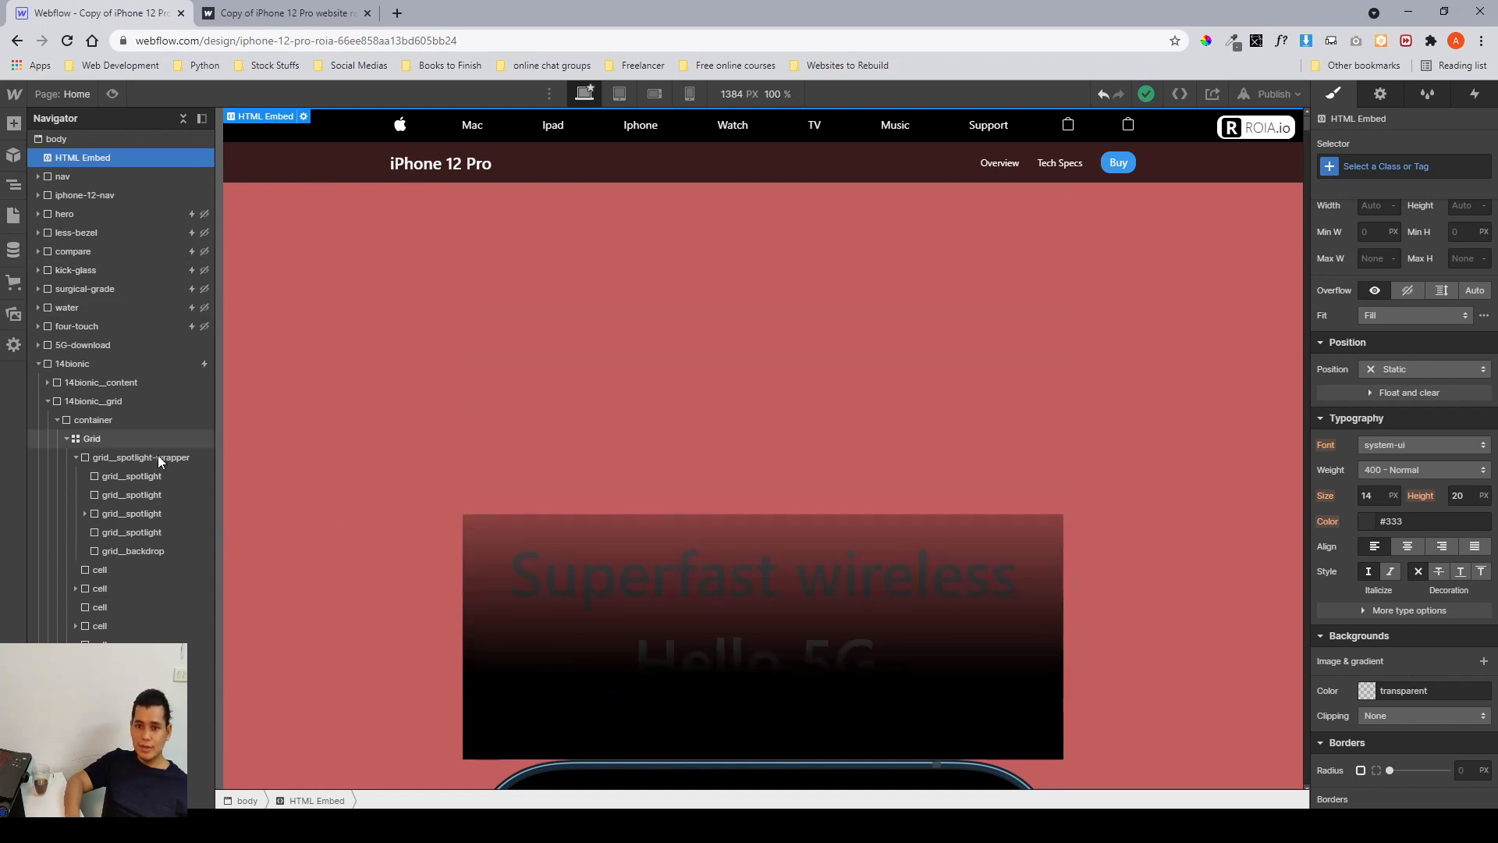
# Open the Untitled test page, select grid__backdrop, and add a background image layer using the clock image asset.
pyautogui.click(13, 215)
pyautogui.click(67, 234)
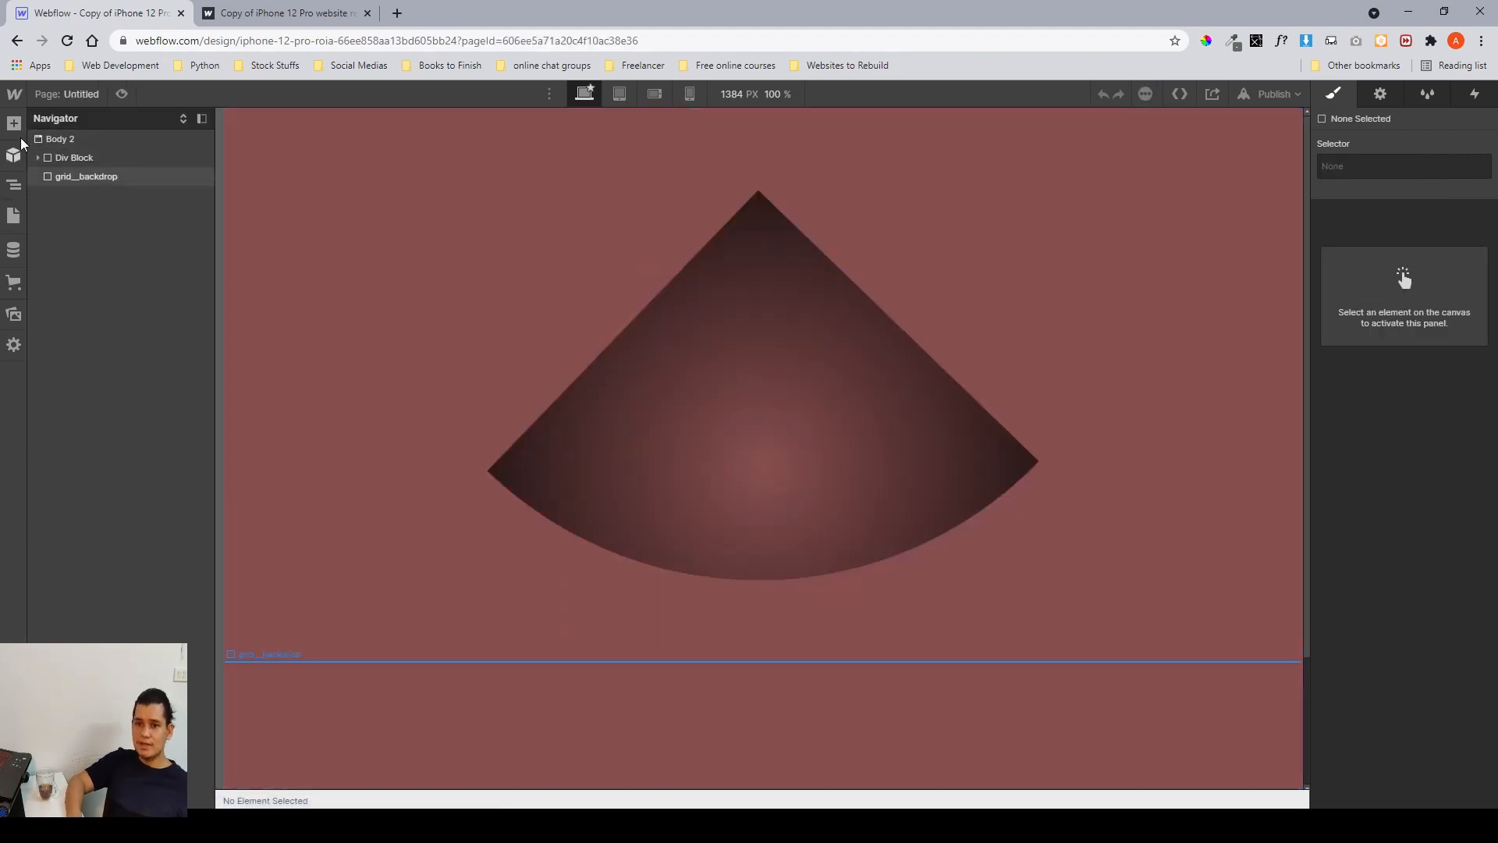
pyautogui.click(60, 176)
pyautogui.scroll(-2, 782, 580)
pyautogui.scroll(-5, 1430, 522)
pyautogui.scroll(-1, 1390, 503)
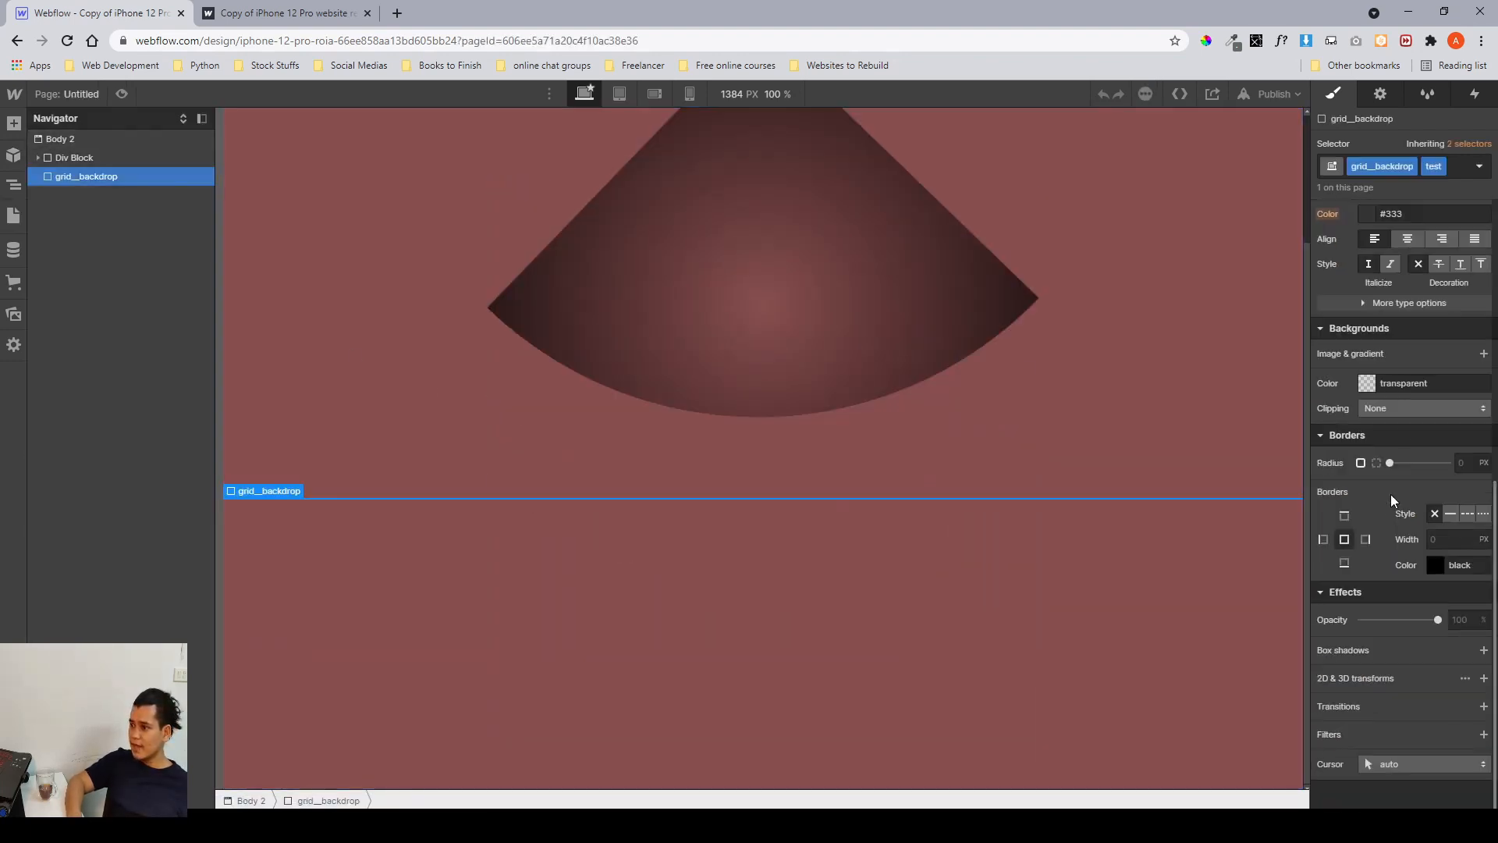
pyautogui.click(1370, 384)
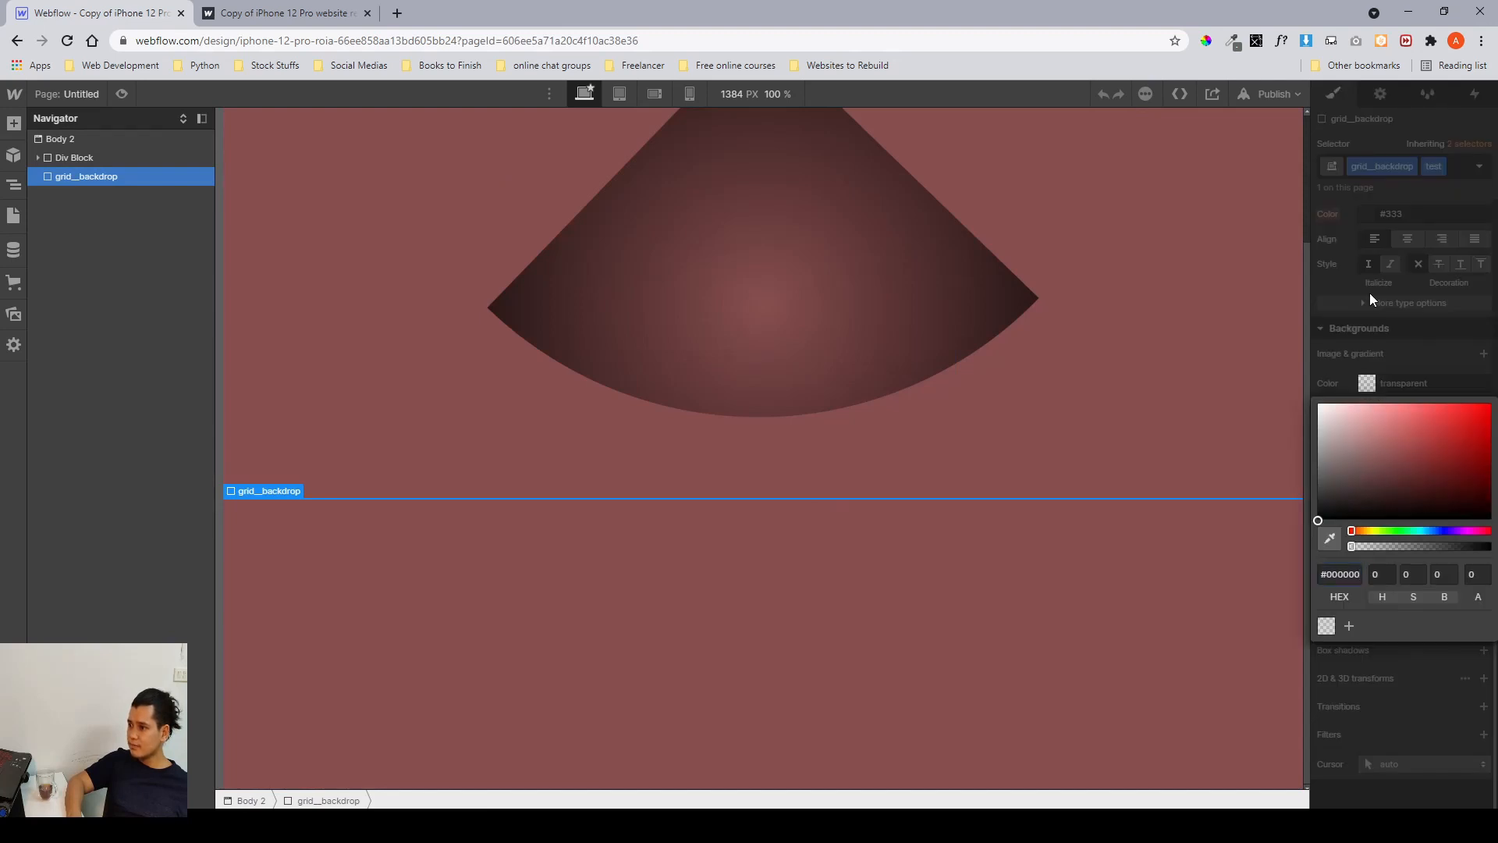
pyautogui.click(1369, 293)
pyautogui.click(1484, 353)
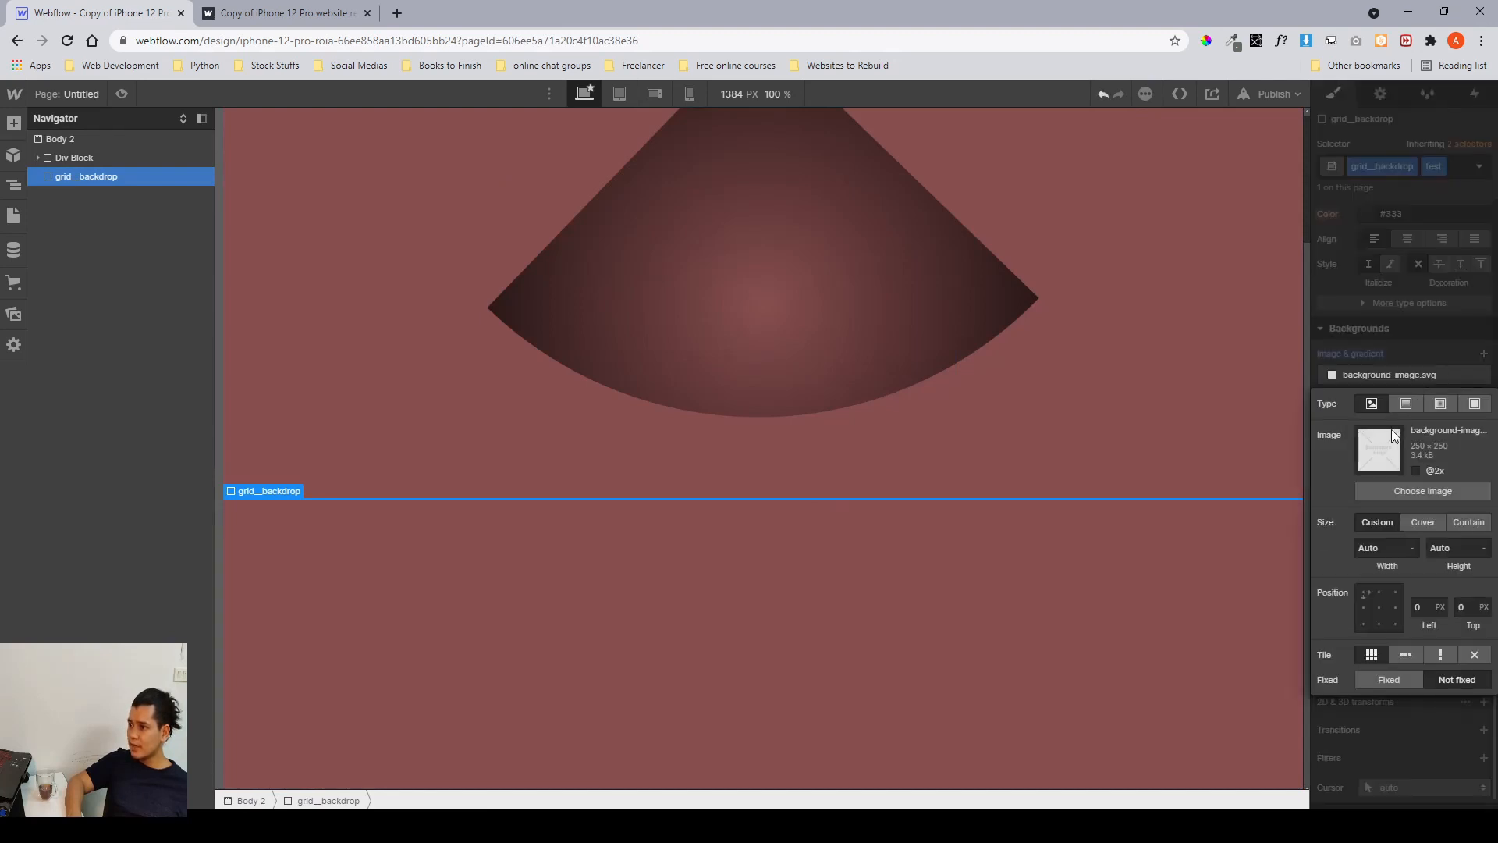
pyautogui.click(1416, 490)
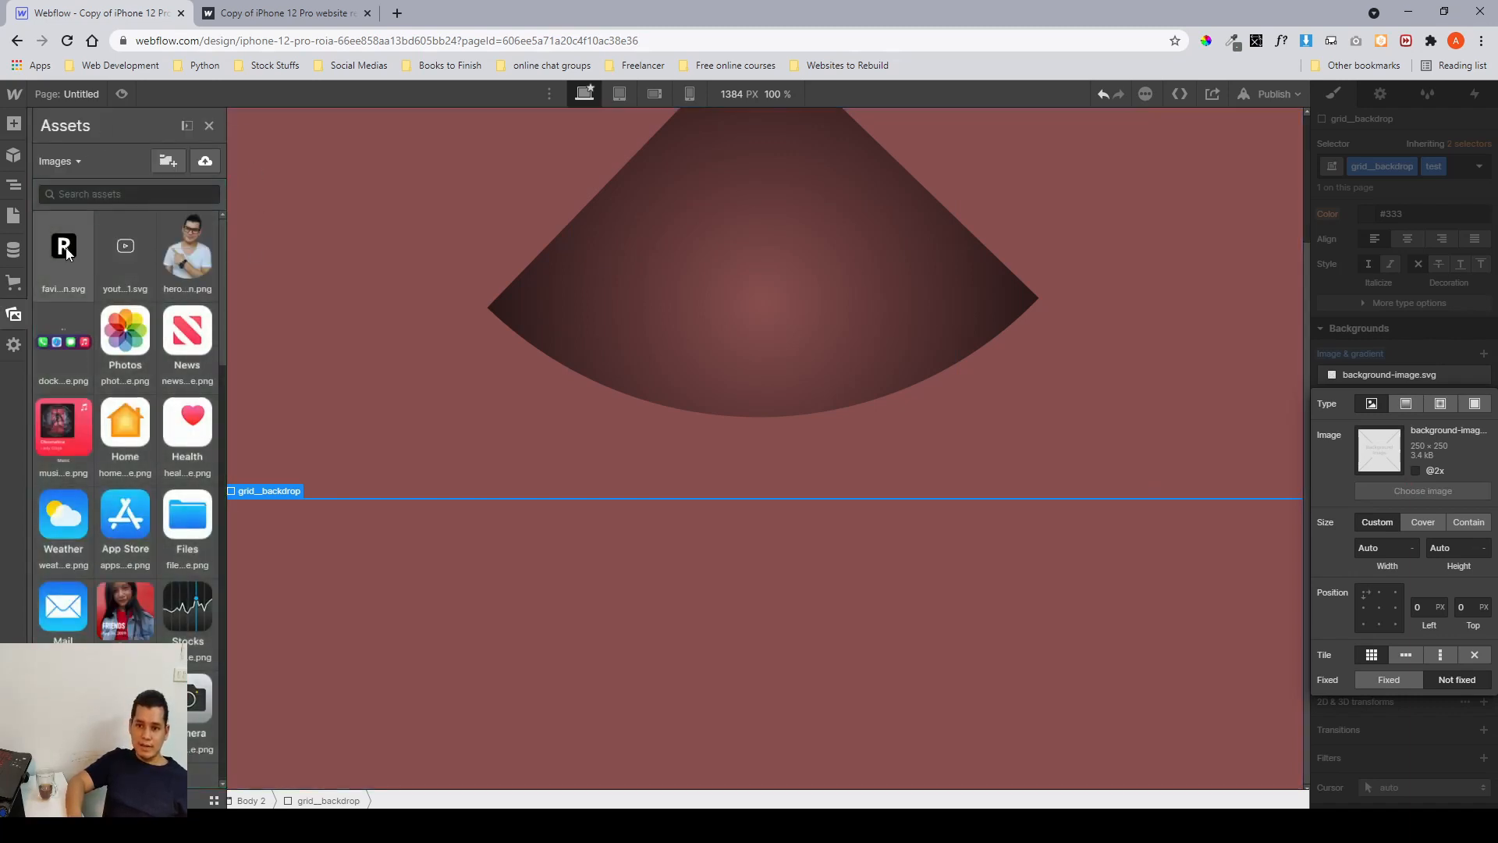
pyautogui.scroll(-1, 105, 487)
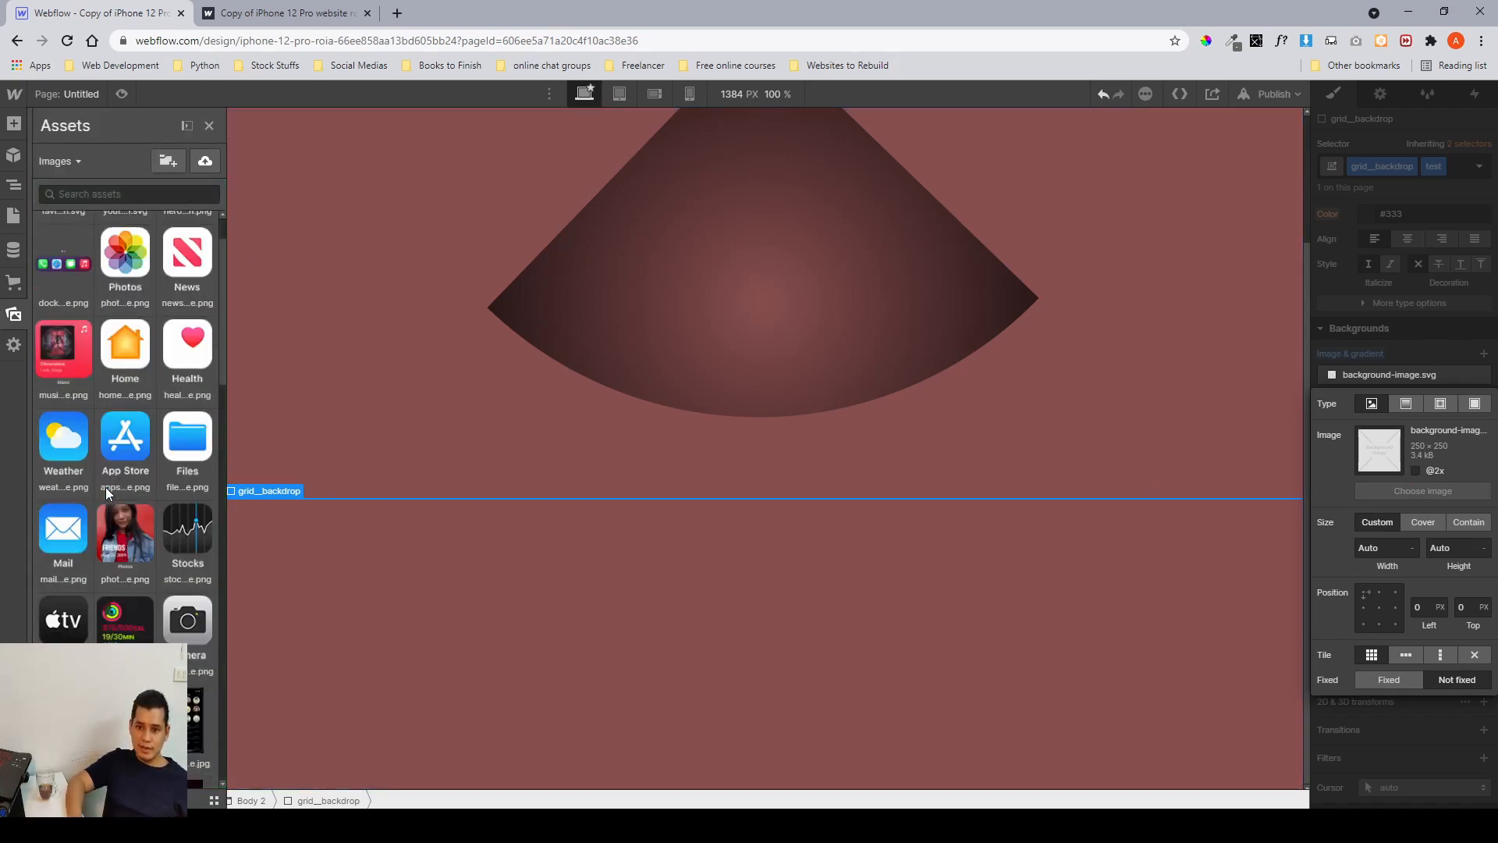
pyautogui.scroll(-1, 77, 511)
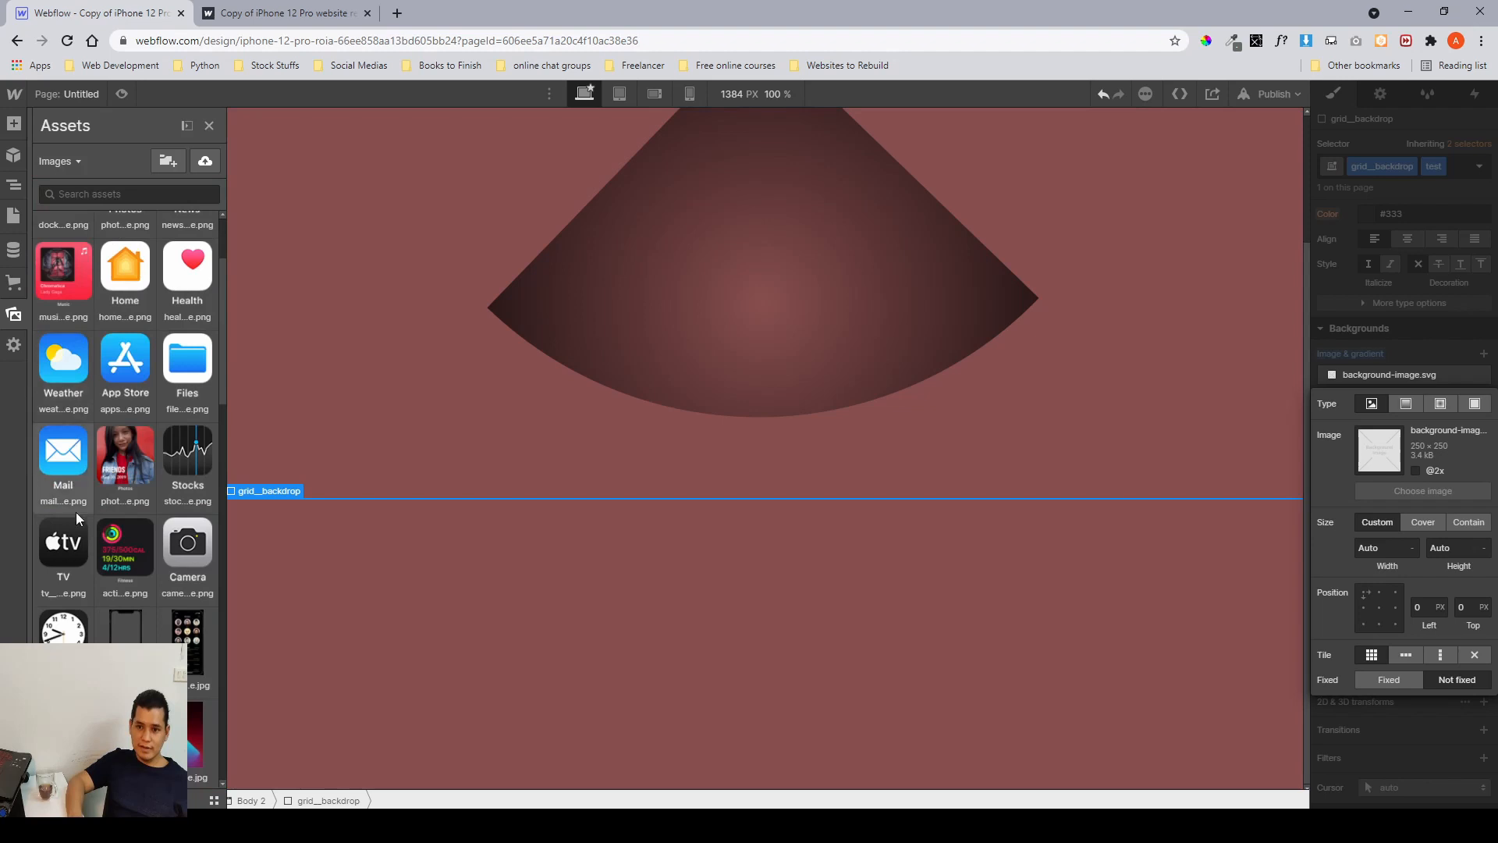
pyautogui.click(75, 620)
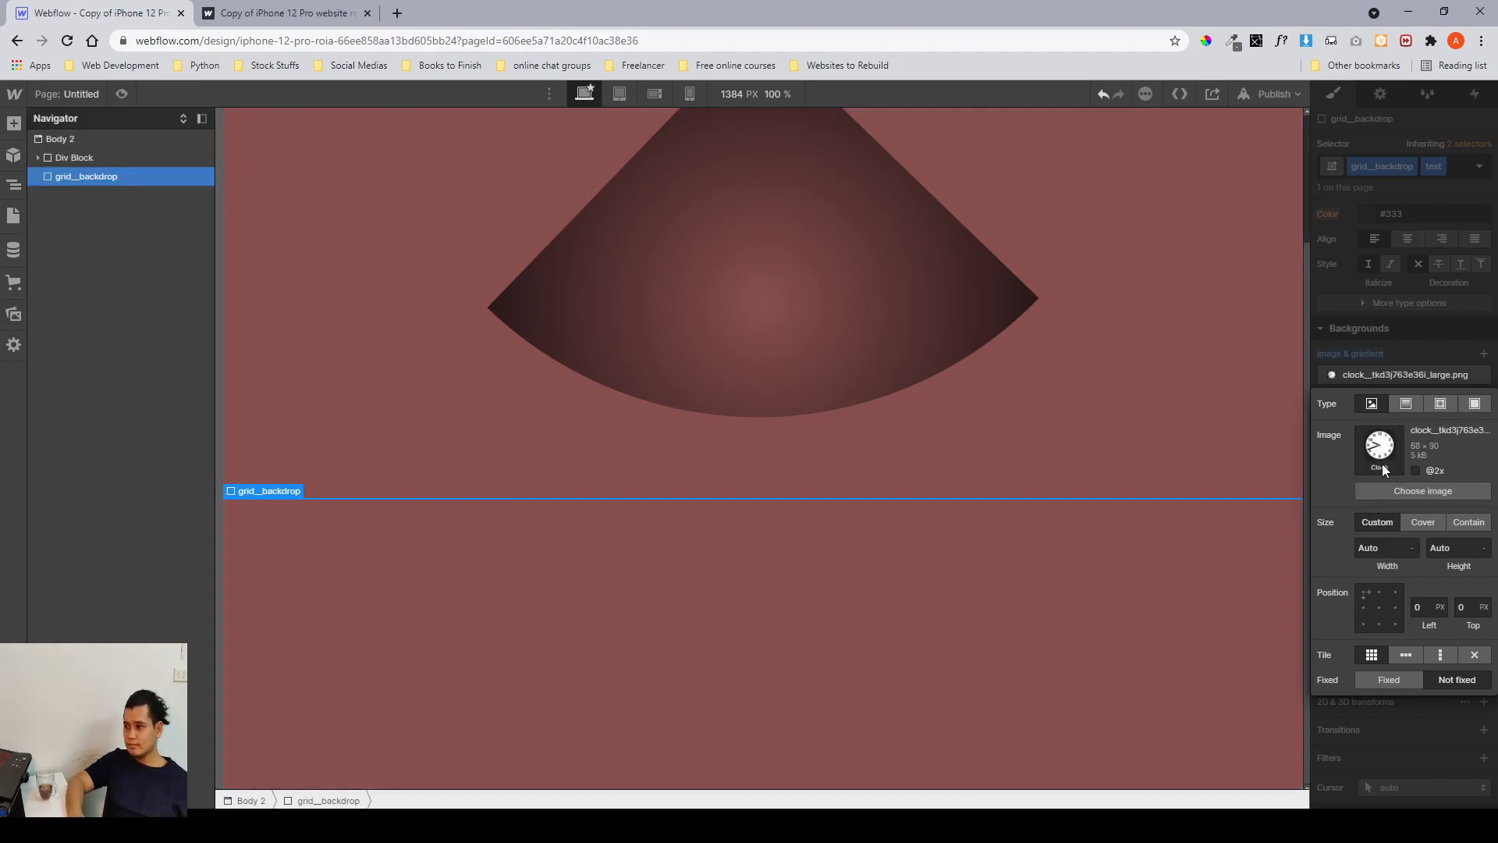
pyautogui.click(1384, 345)
# Set the clock background image layer's size to Cover.
pyautogui.scroll(2, 1027, 514)
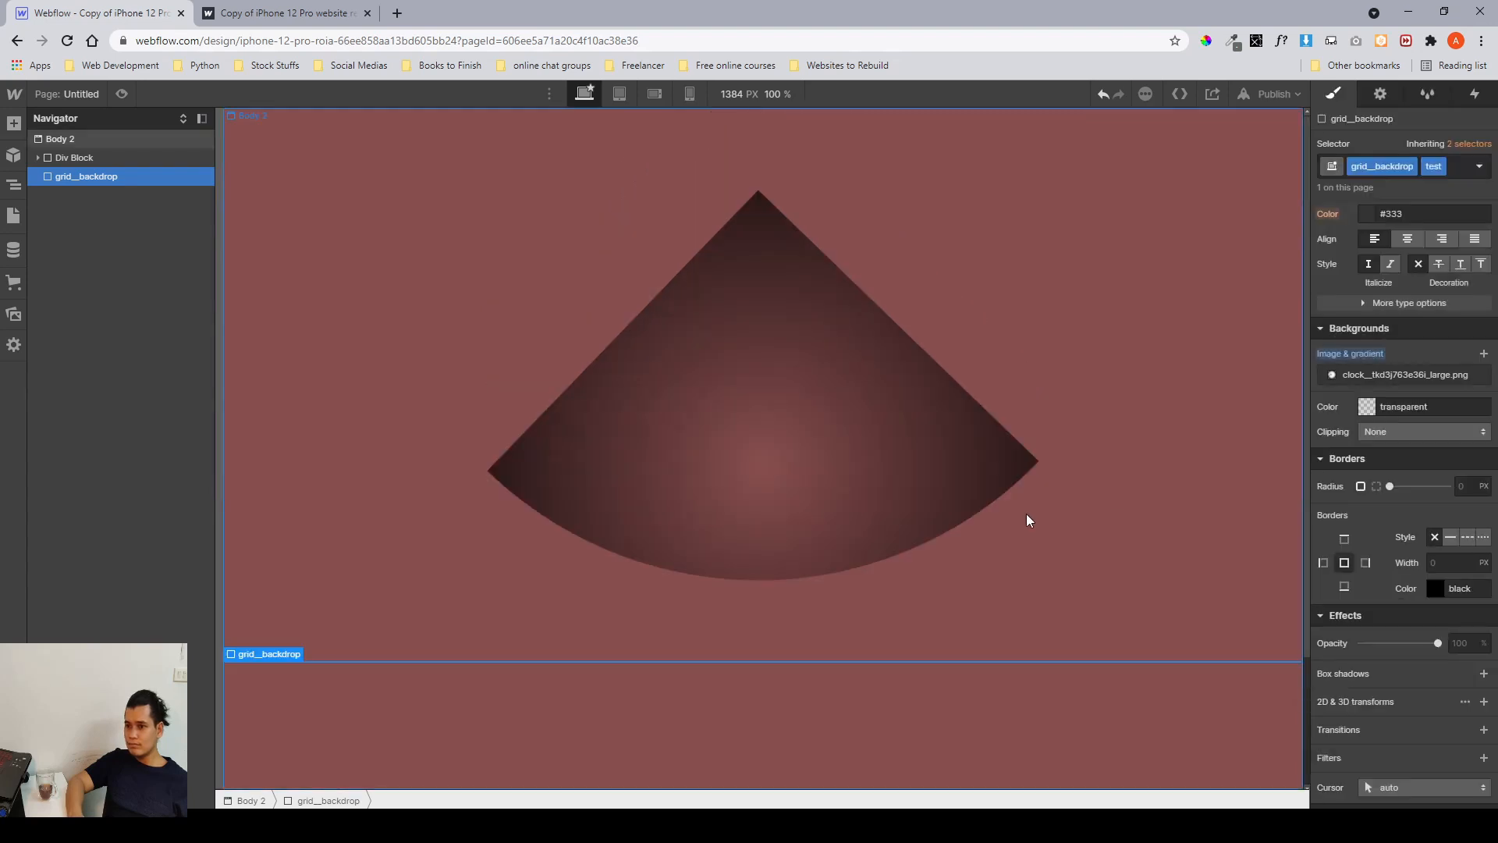
pyautogui.scroll(-2, 1026, 513)
pyautogui.scroll(1, 1296, 516)
pyautogui.scroll(-1, 1215, 606)
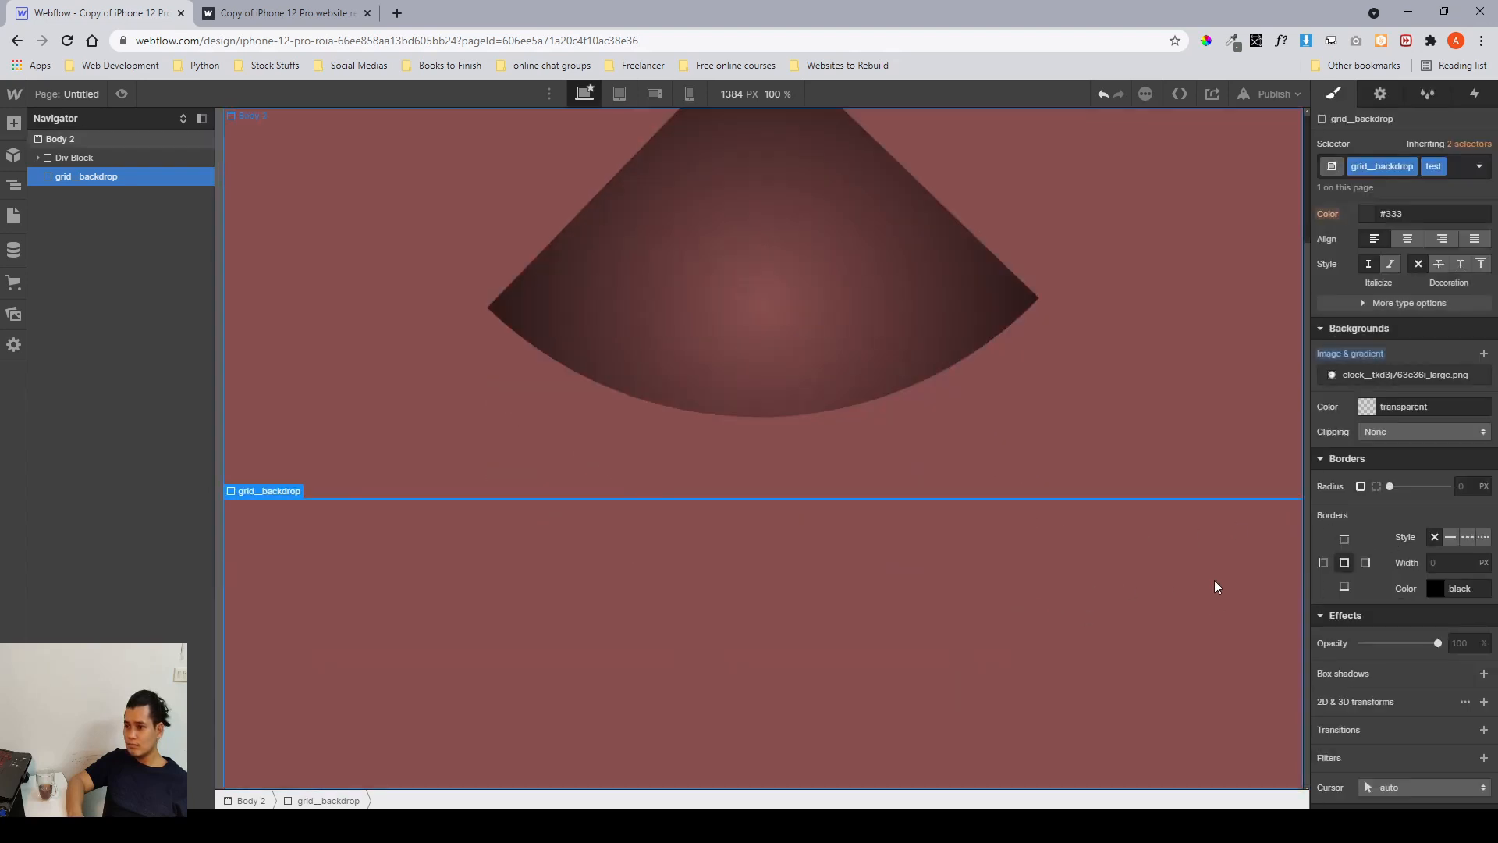
pyautogui.scroll(5, 1340, 561)
pyautogui.scroll(-5, 1341, 562)
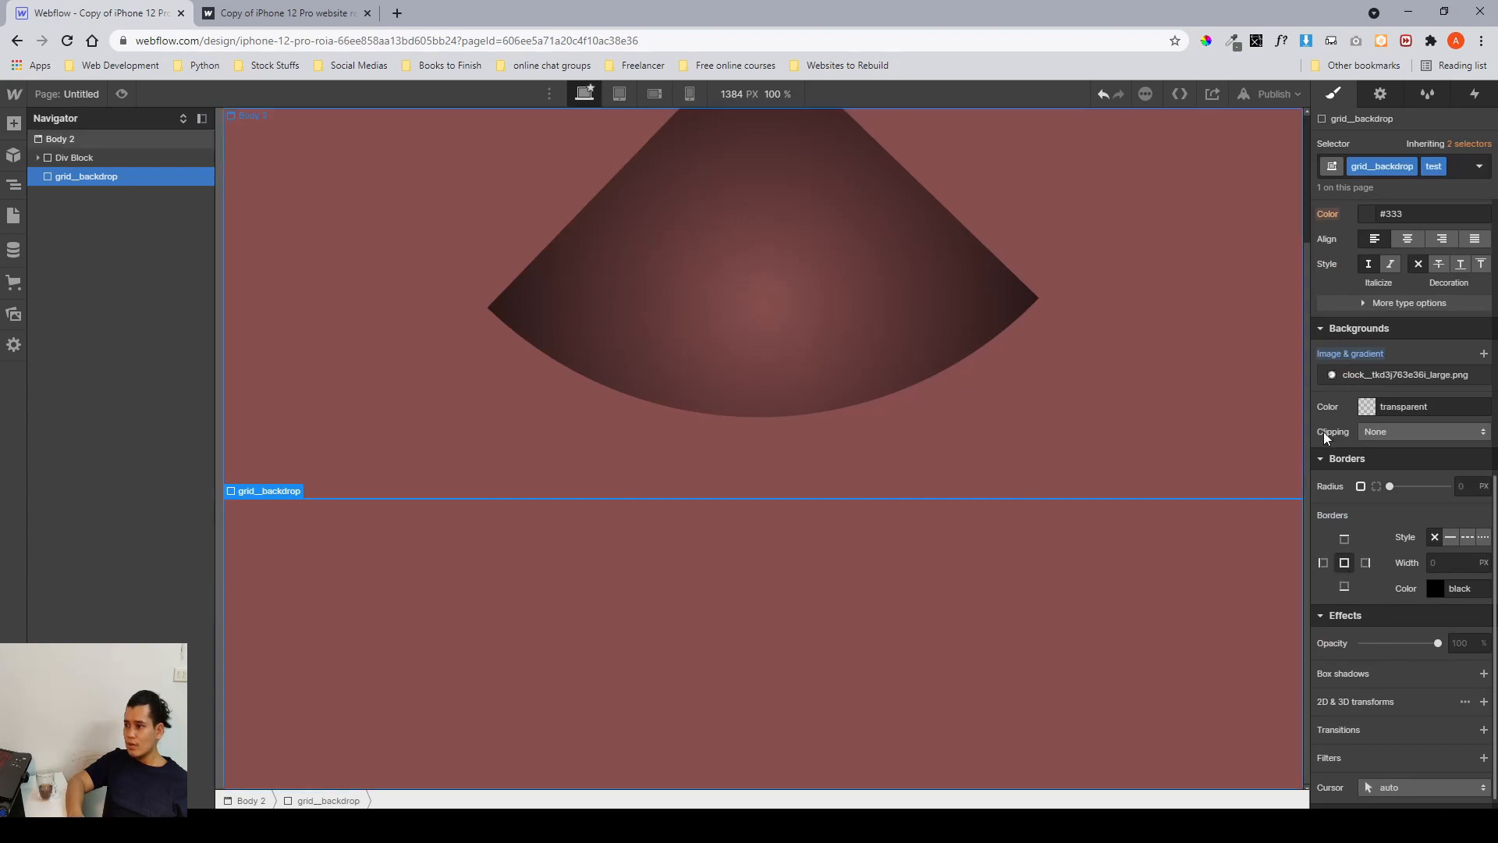
pyautogui.click(1335, 375)
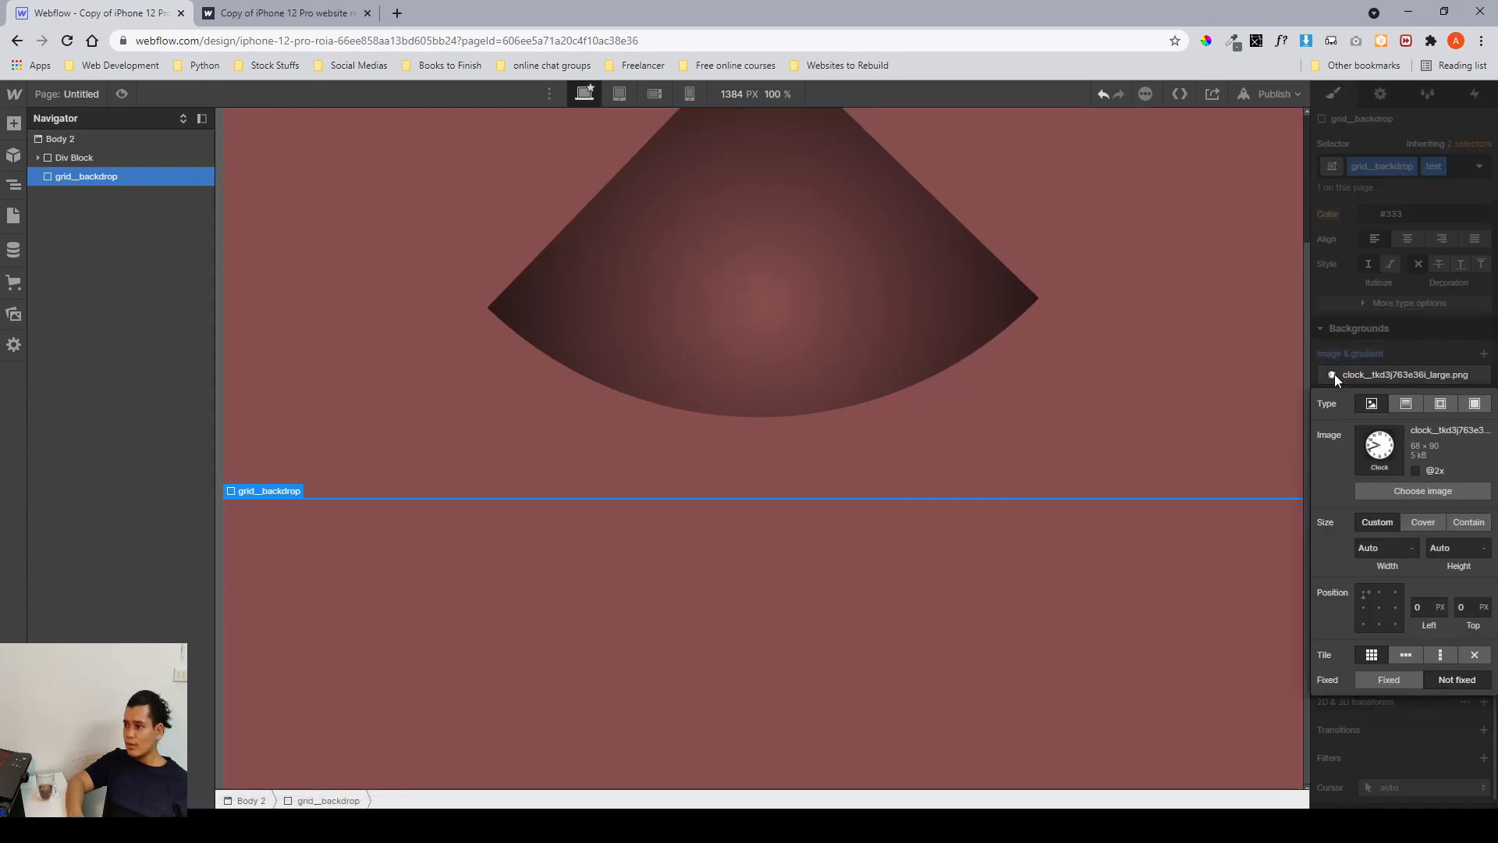
pyautogui.click(1422, 523)
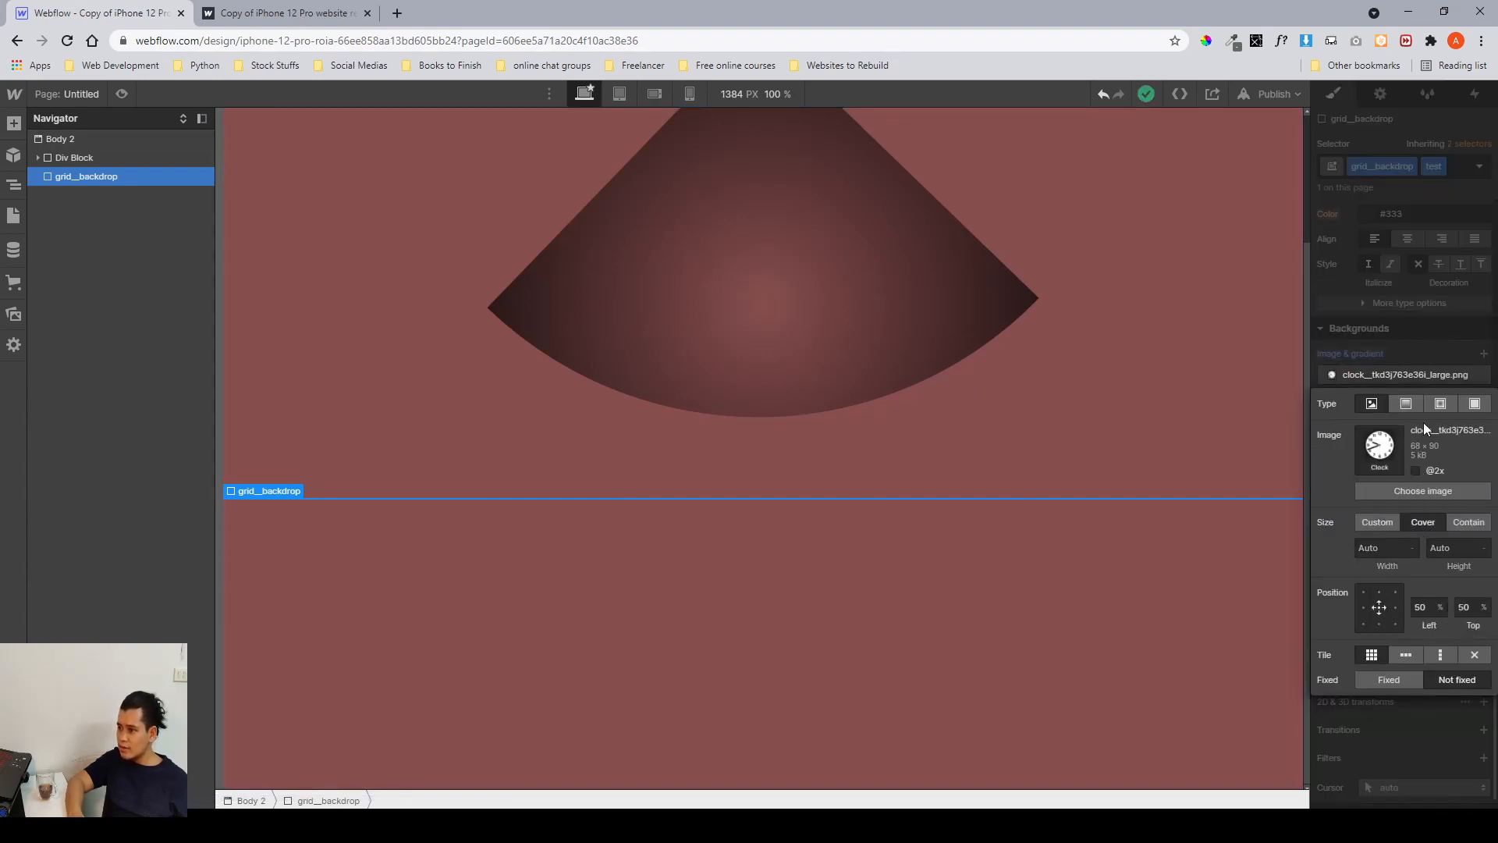
pyautogui.click(1408, 339)
# Set grid__backdrop's width to 500 px.
pyautogui.scroll(6, 1386, 404)
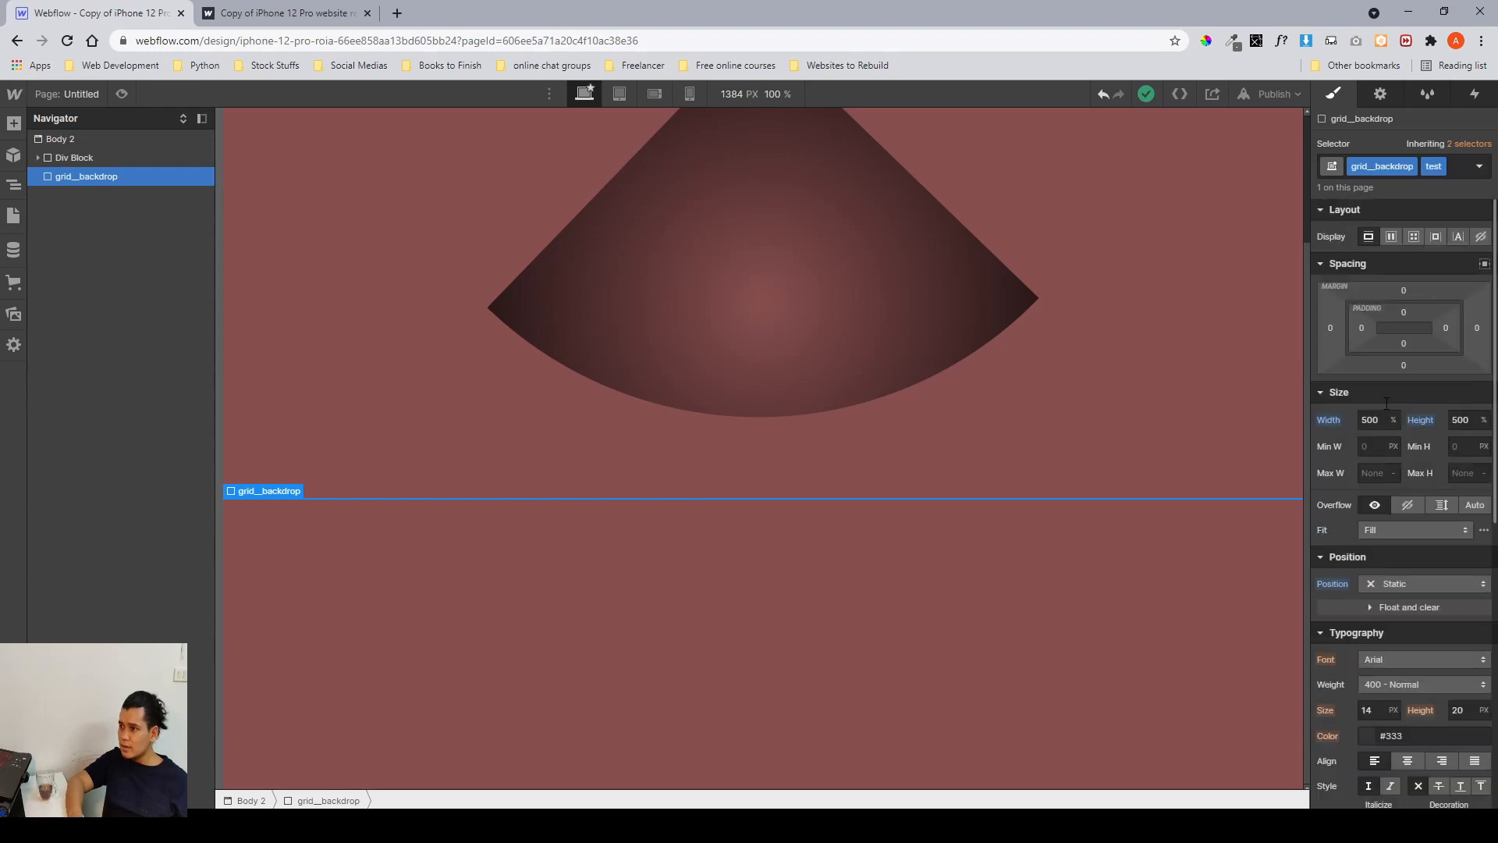
pyautogui.scroll(-2, 1386, 407)
pyautogui.scroll(-2, 1364, 440)
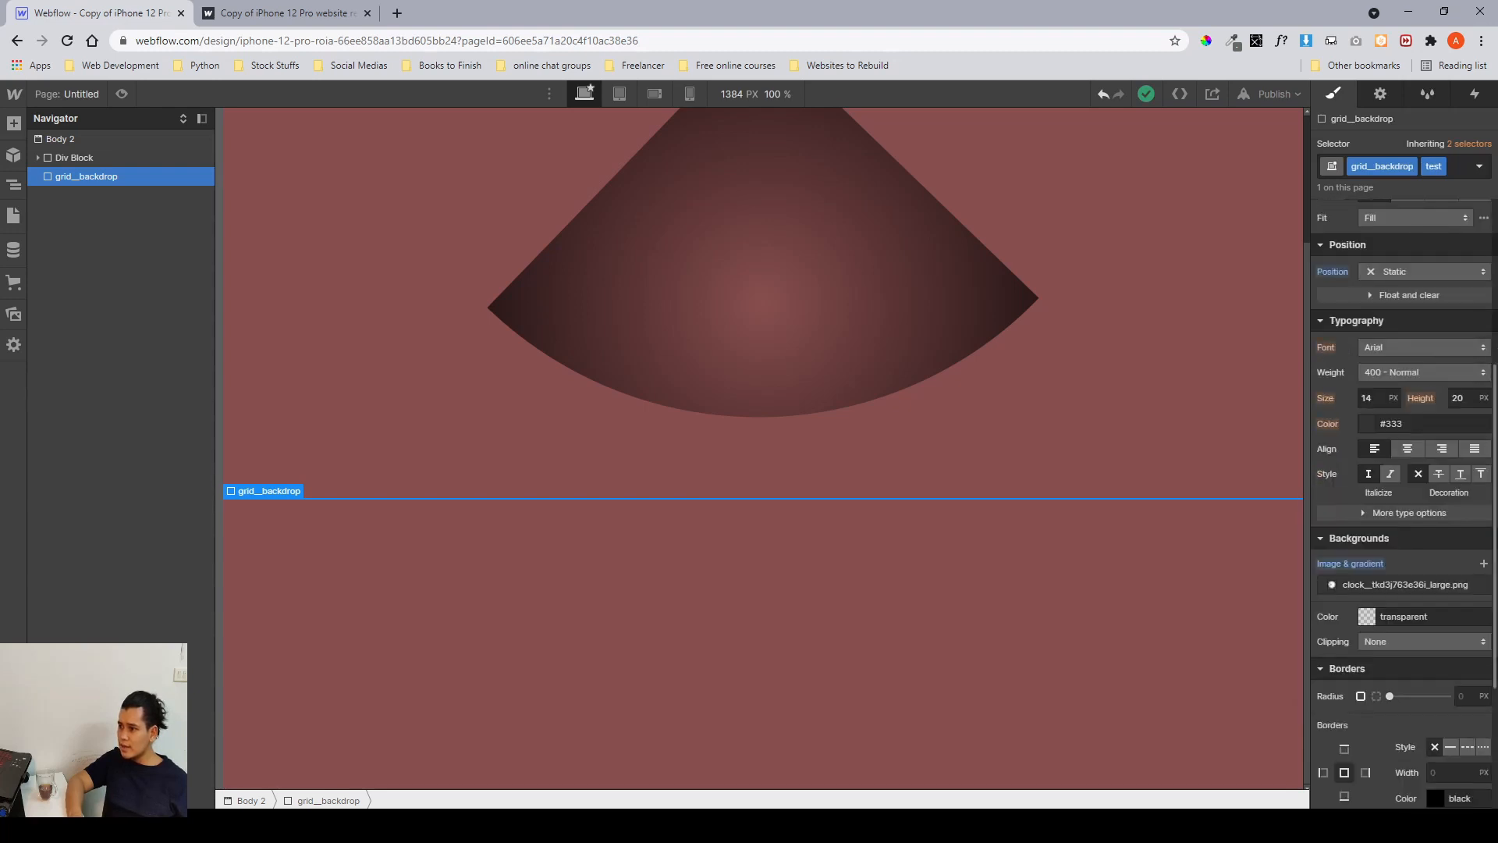
pyautogui.scroll(-3, 1374, 519)
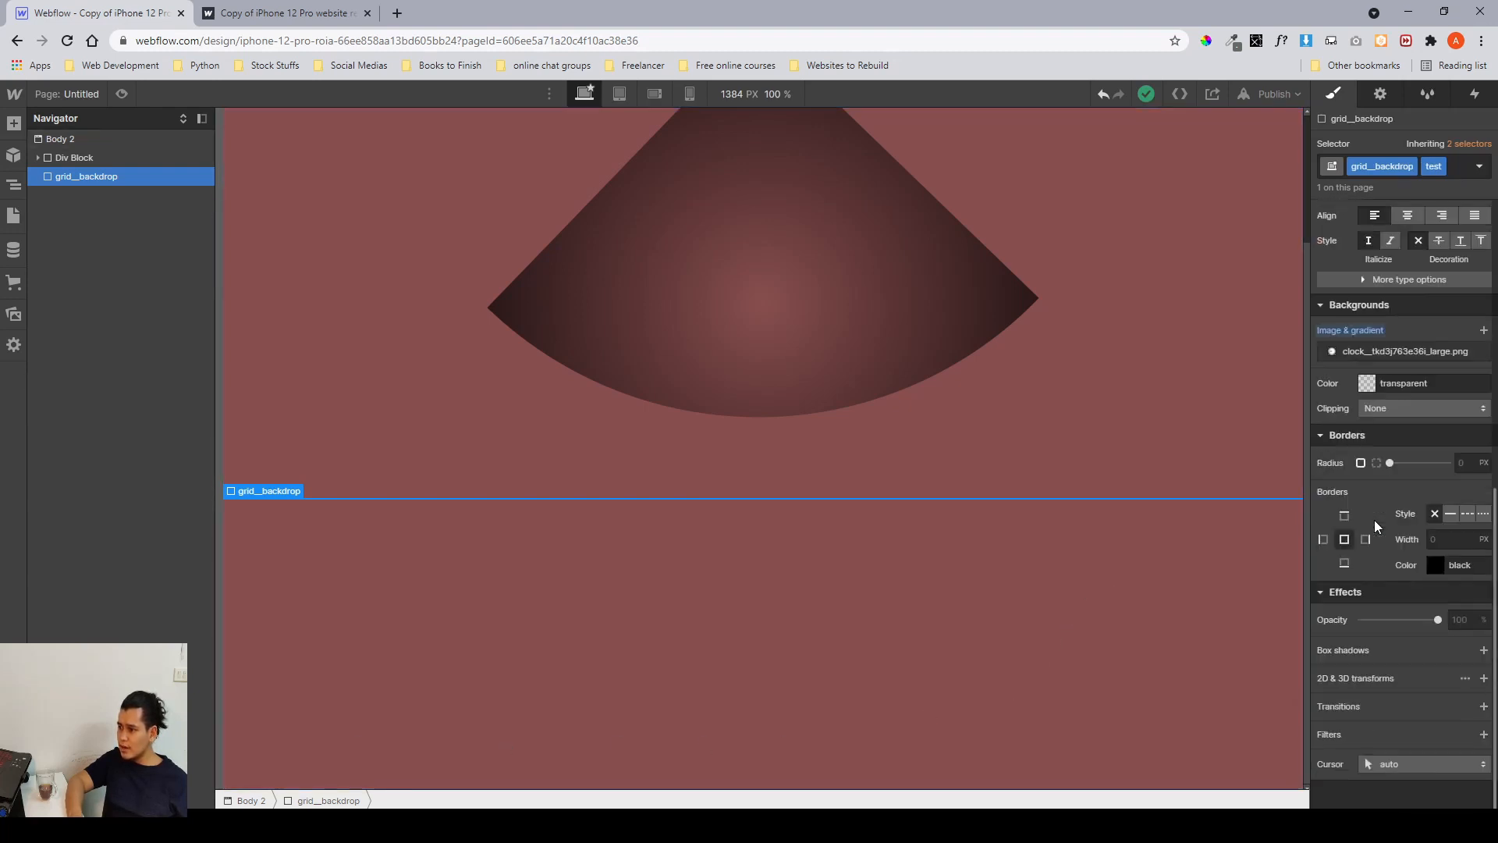
pyautogui.scroll(6, 1374, 520)
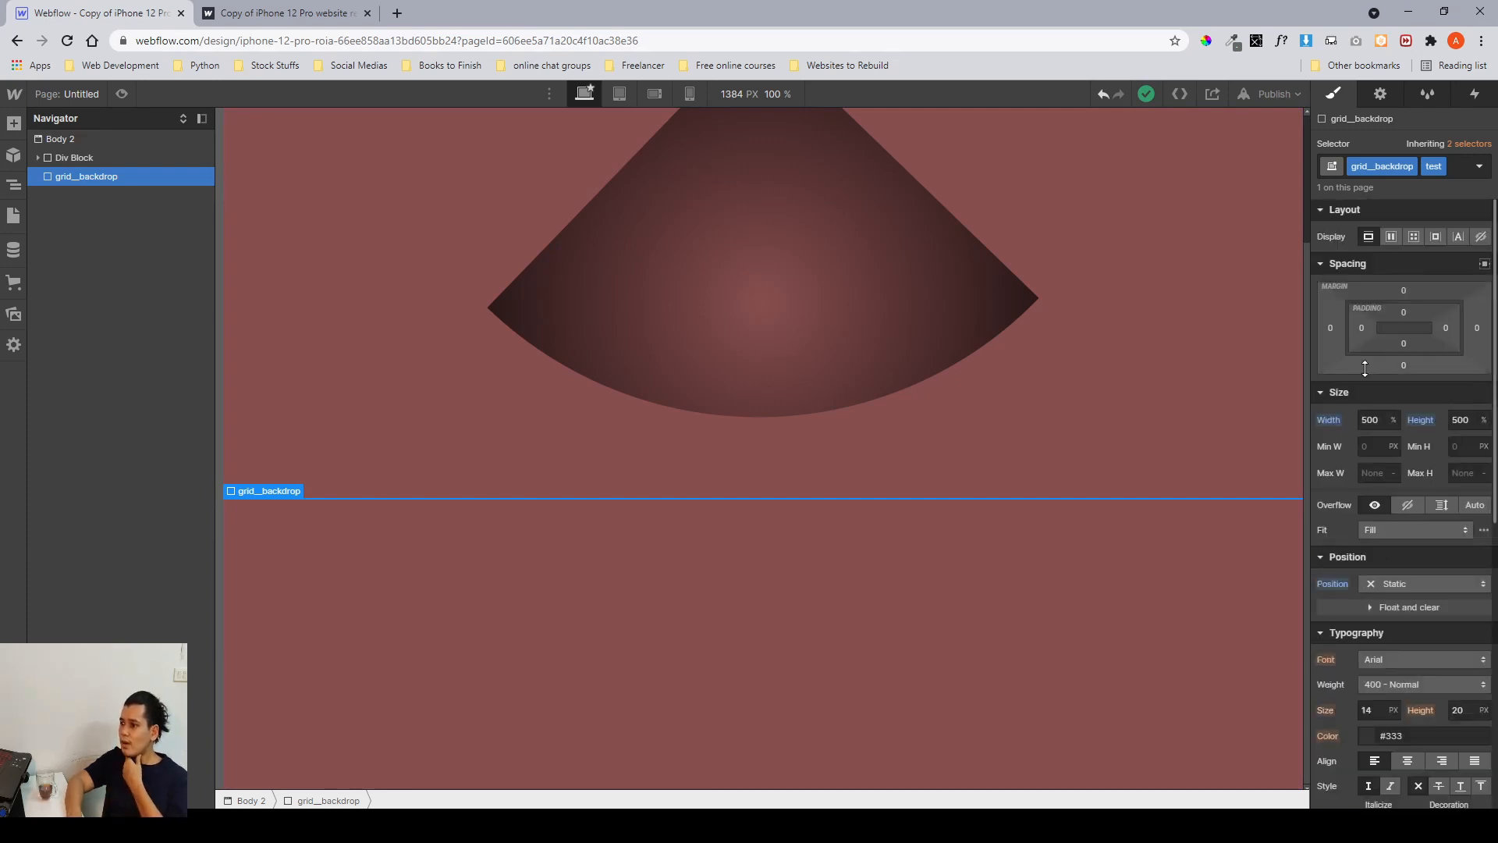
pyautogui.click(1381, 419)
pyautogui.write('5')
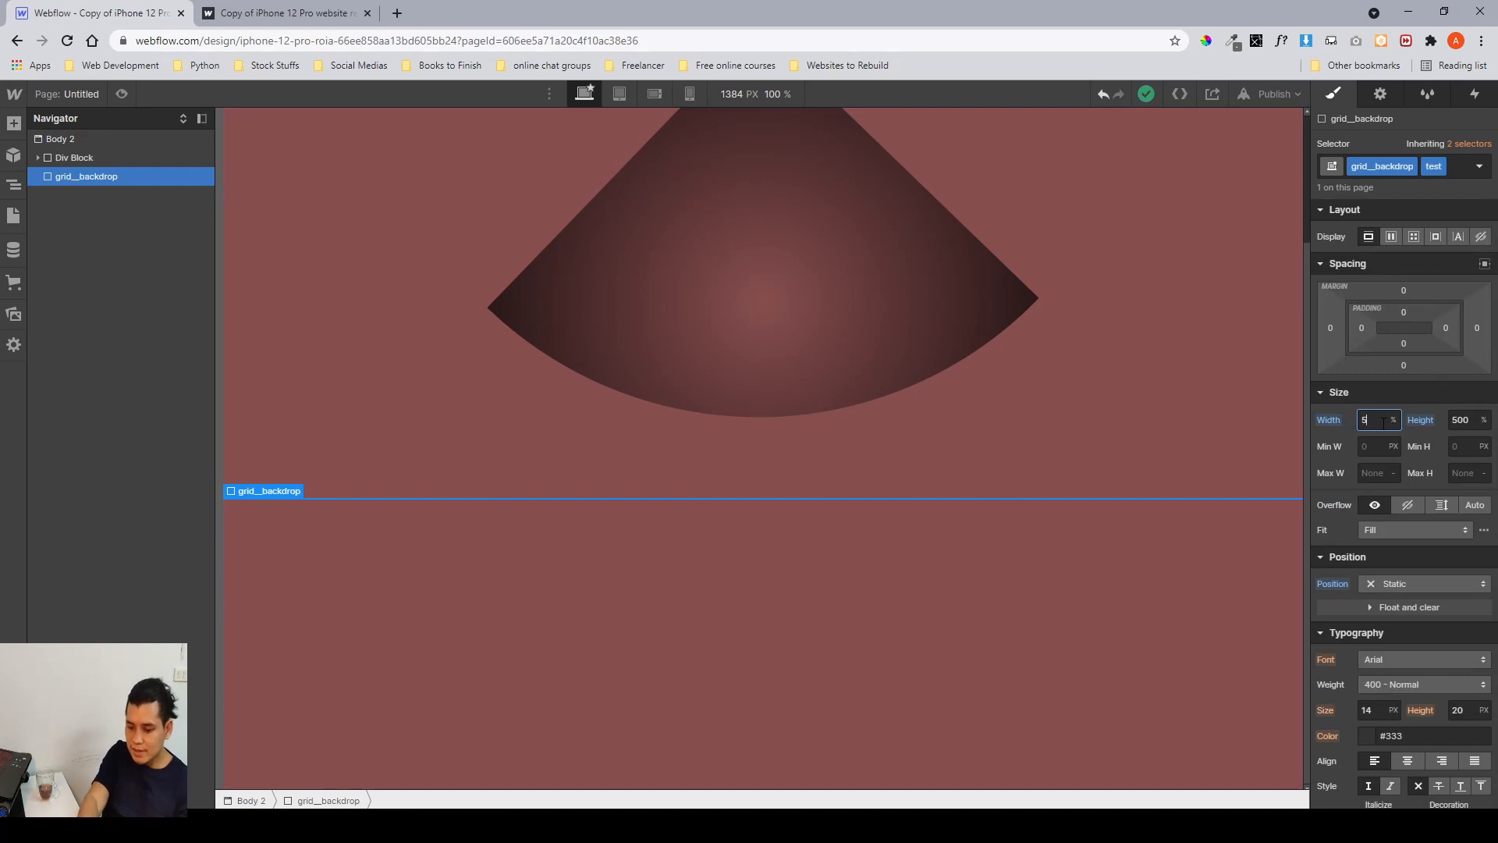
pyautogui.write('00px')
pyautogui.press('Return')
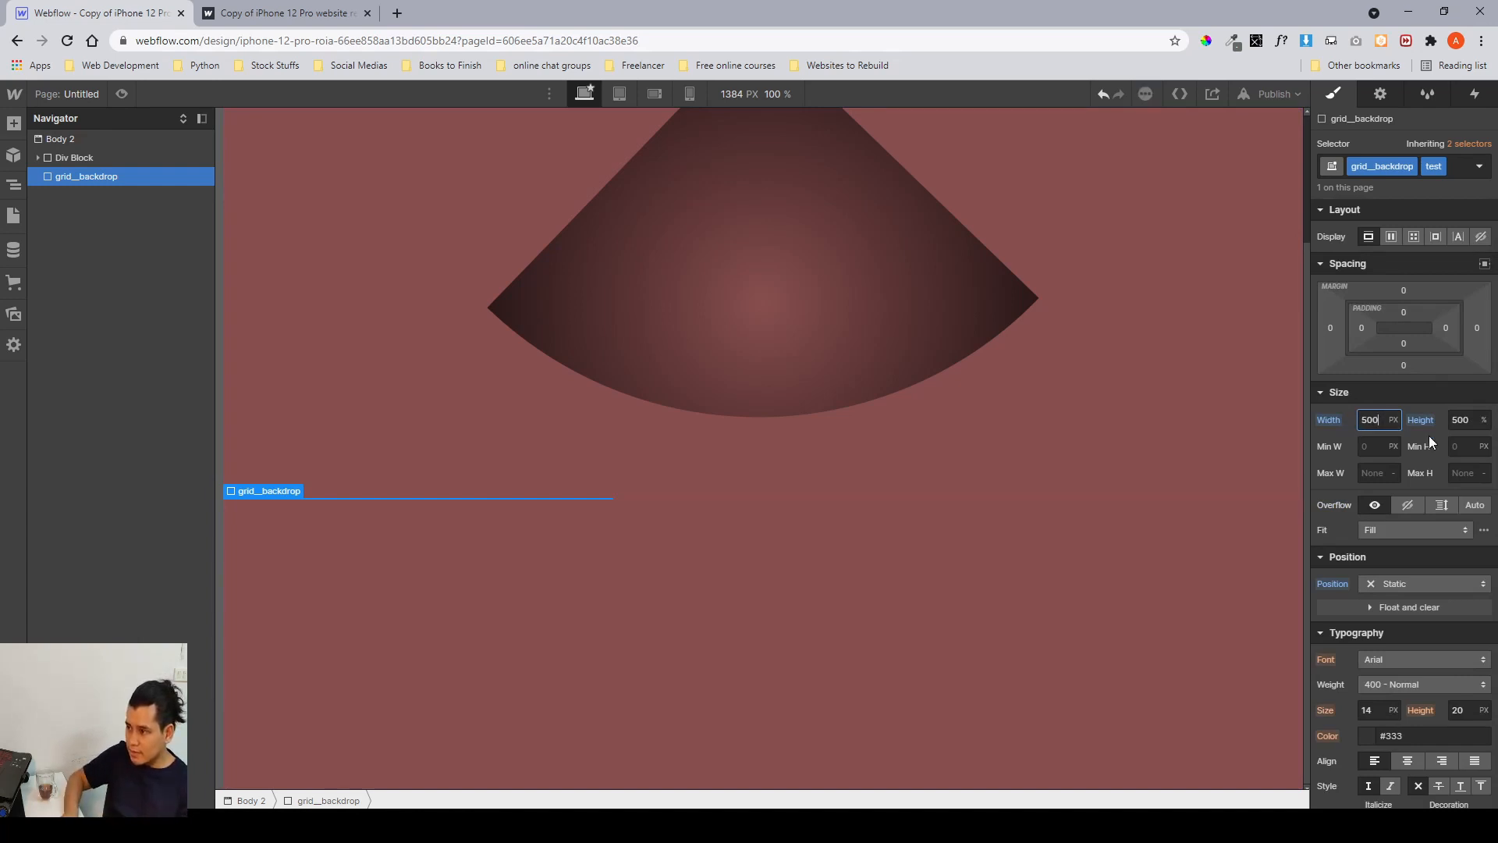
# Set grid__backdrop's height to 500 px.
pyautogui.click(1478, 420)
pyautogui.write('50')
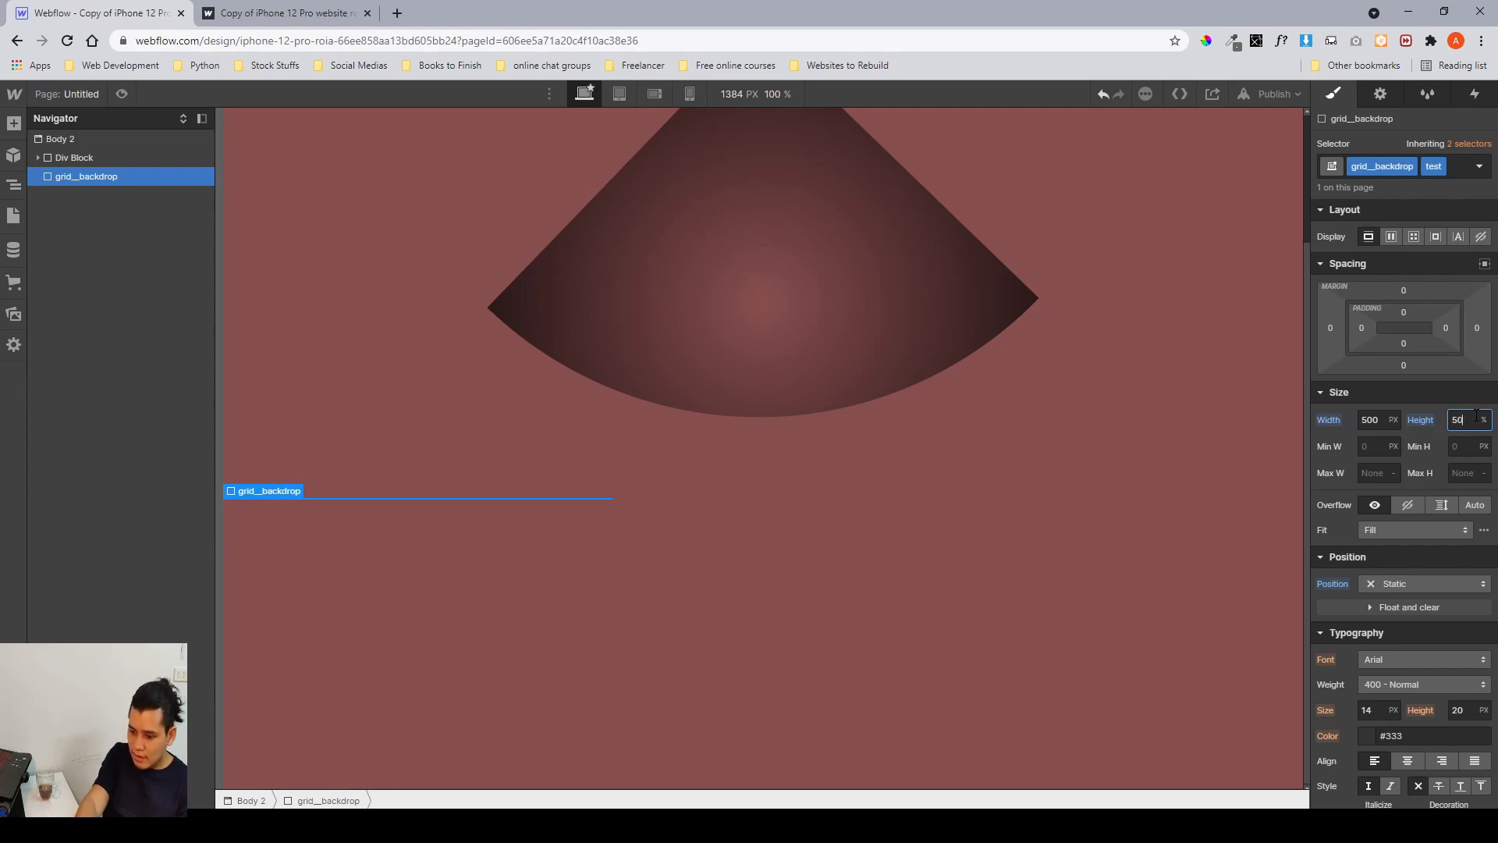
pyautogui.write('0px')
pyautogui.press('Return')
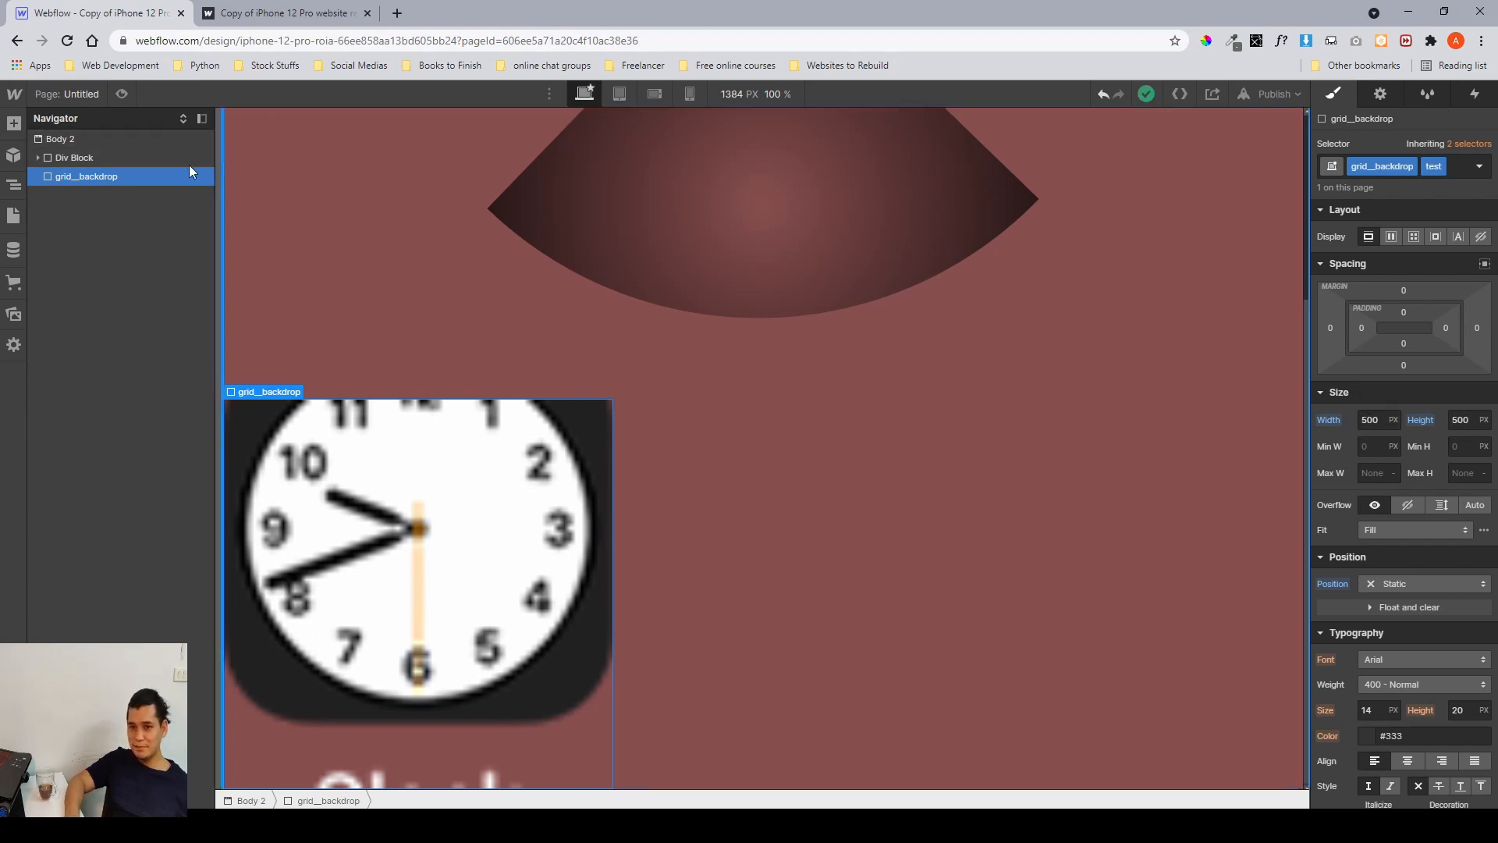
# Shift grid__backdrop with a left margin of about 435 px and a top margin of about -62 px.
pyautogui.click(161, 163)
pyautogui.click(152, 142)
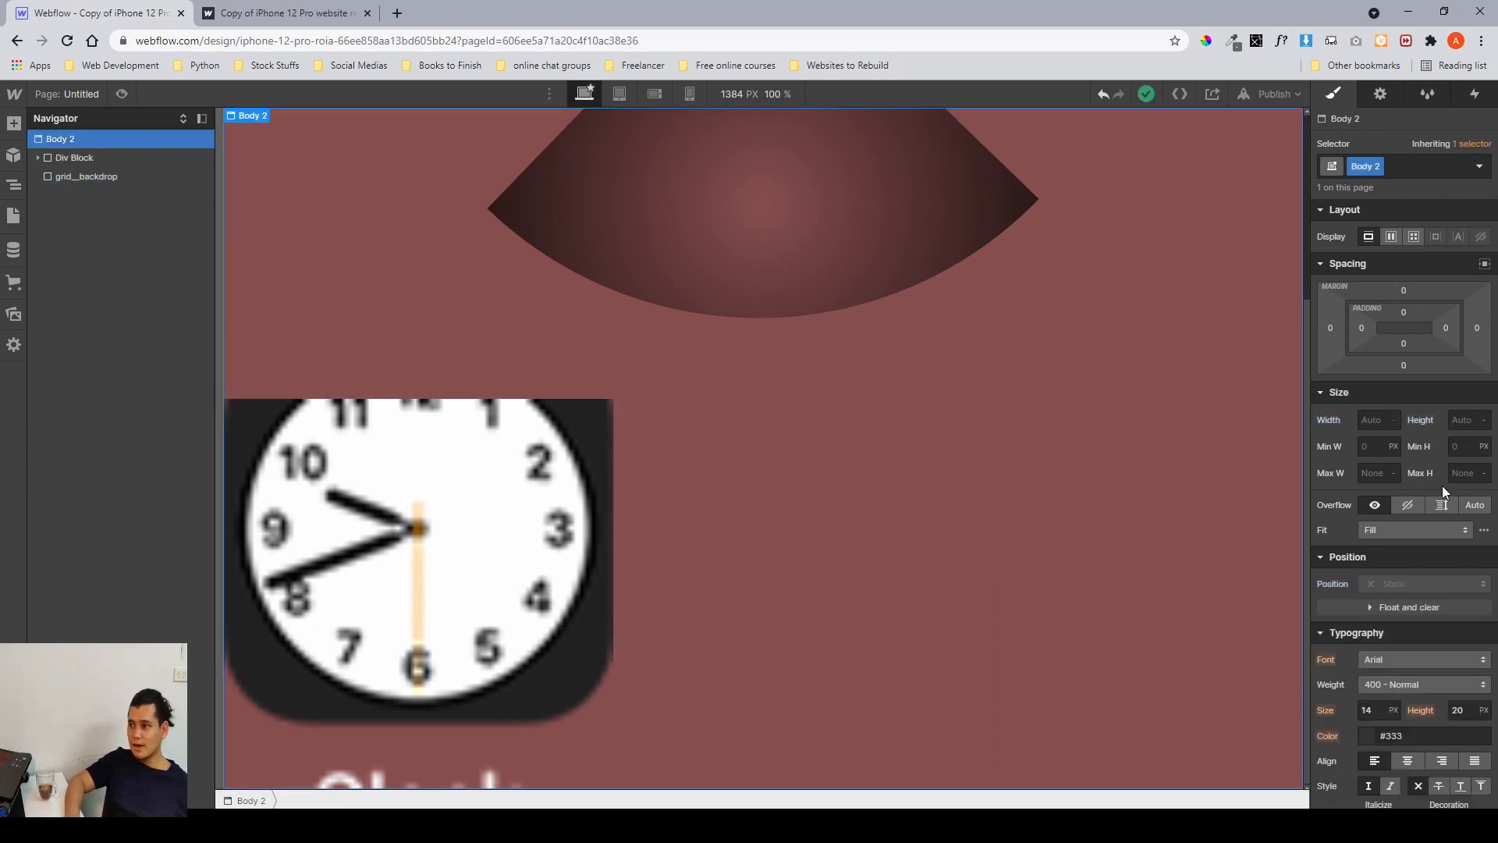
pyautogui.scroll(-1, 1442, 485)
pyautogui.scroll(1, 1406, 411)
pyautogui.scroll(-6, 1406, 410)
pyautogui.scroll(5, 1406, 420)
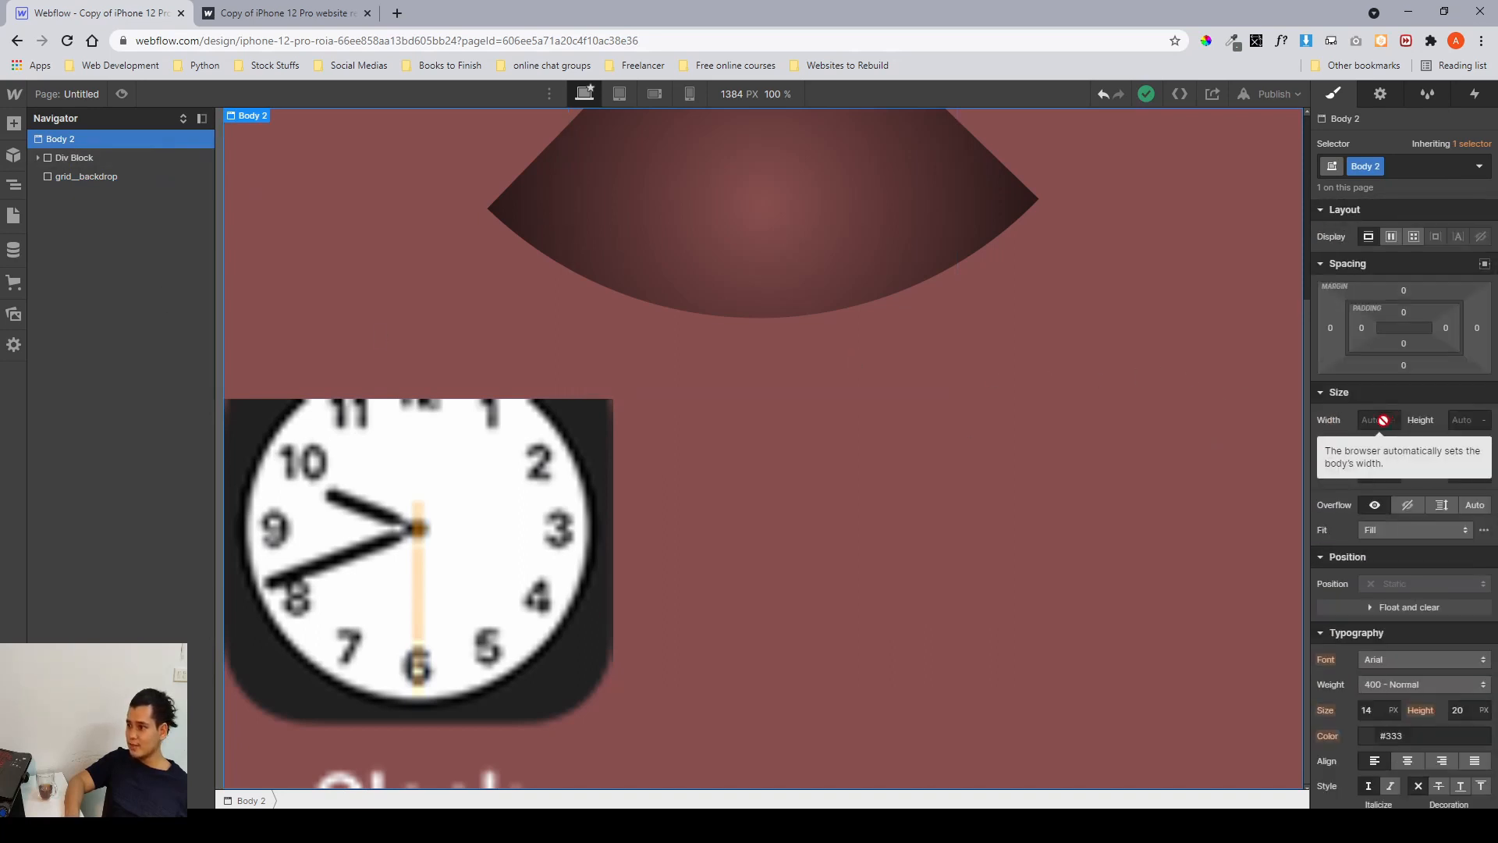
pyautogui.click(63, 178)
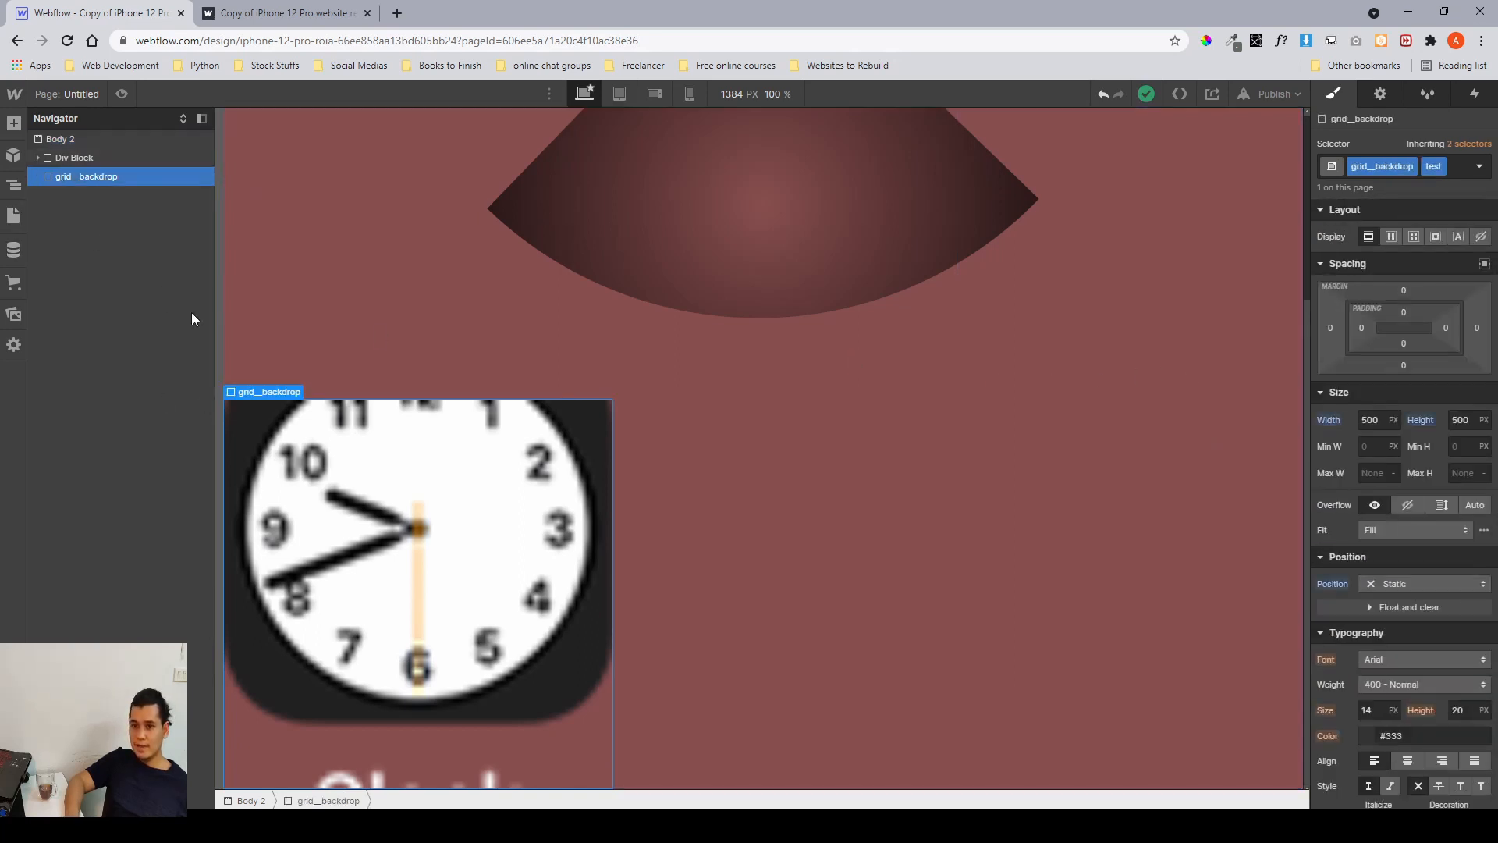
pyautogui.moveTo(1316, 333); pyautogui.dragTo(975, 378)
pyautogui.moveTo(1419, 289); pyautogui.dragTo(1407, 336)
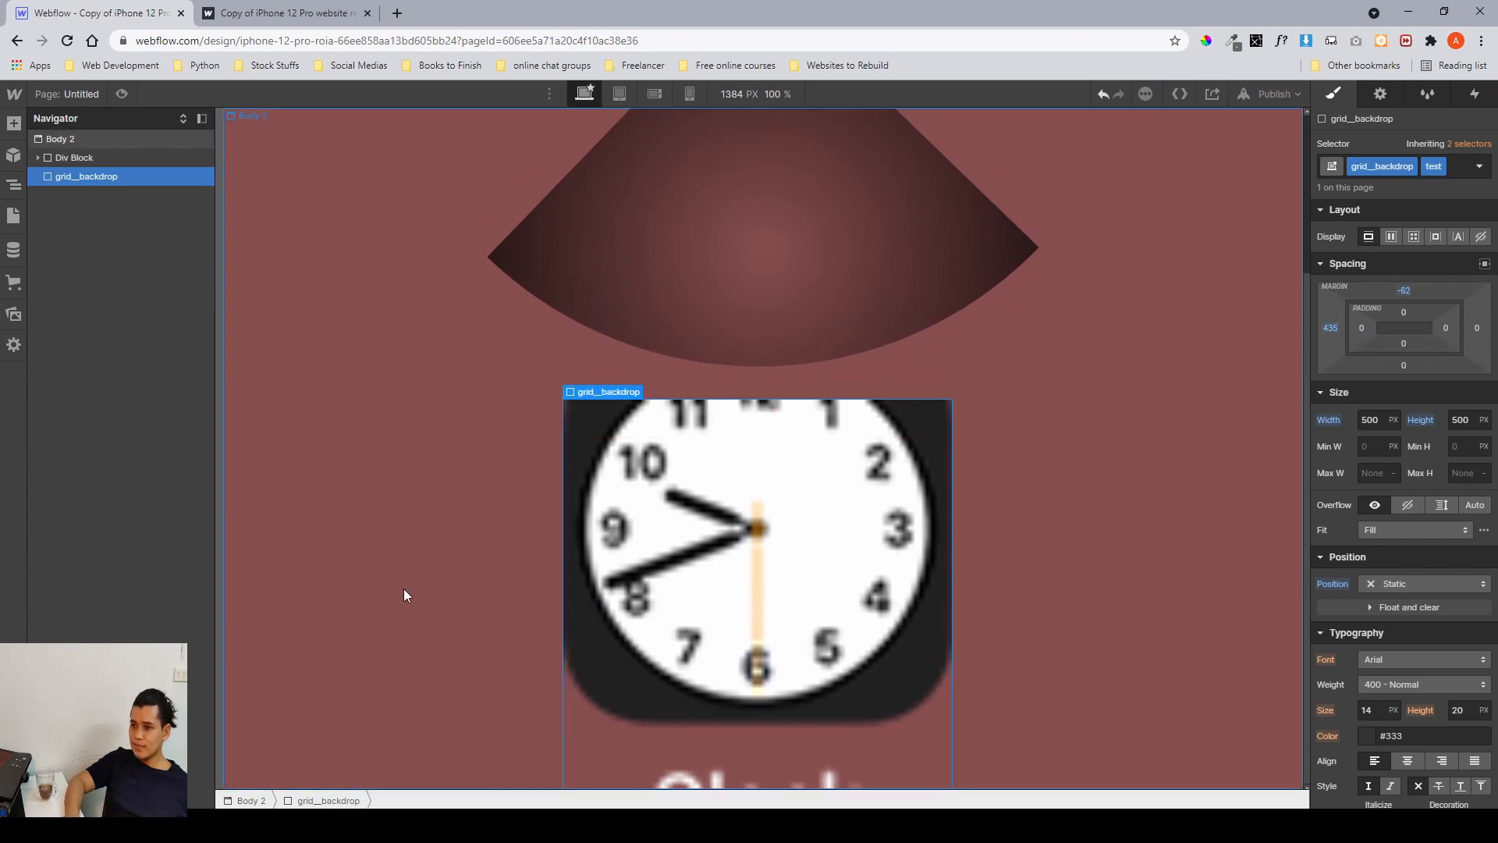
# Give the clock background layer a custom 10 px by 10 px size, tiled horizontally and vertically.
pyautogui.scroll(-7, 1412, 535)
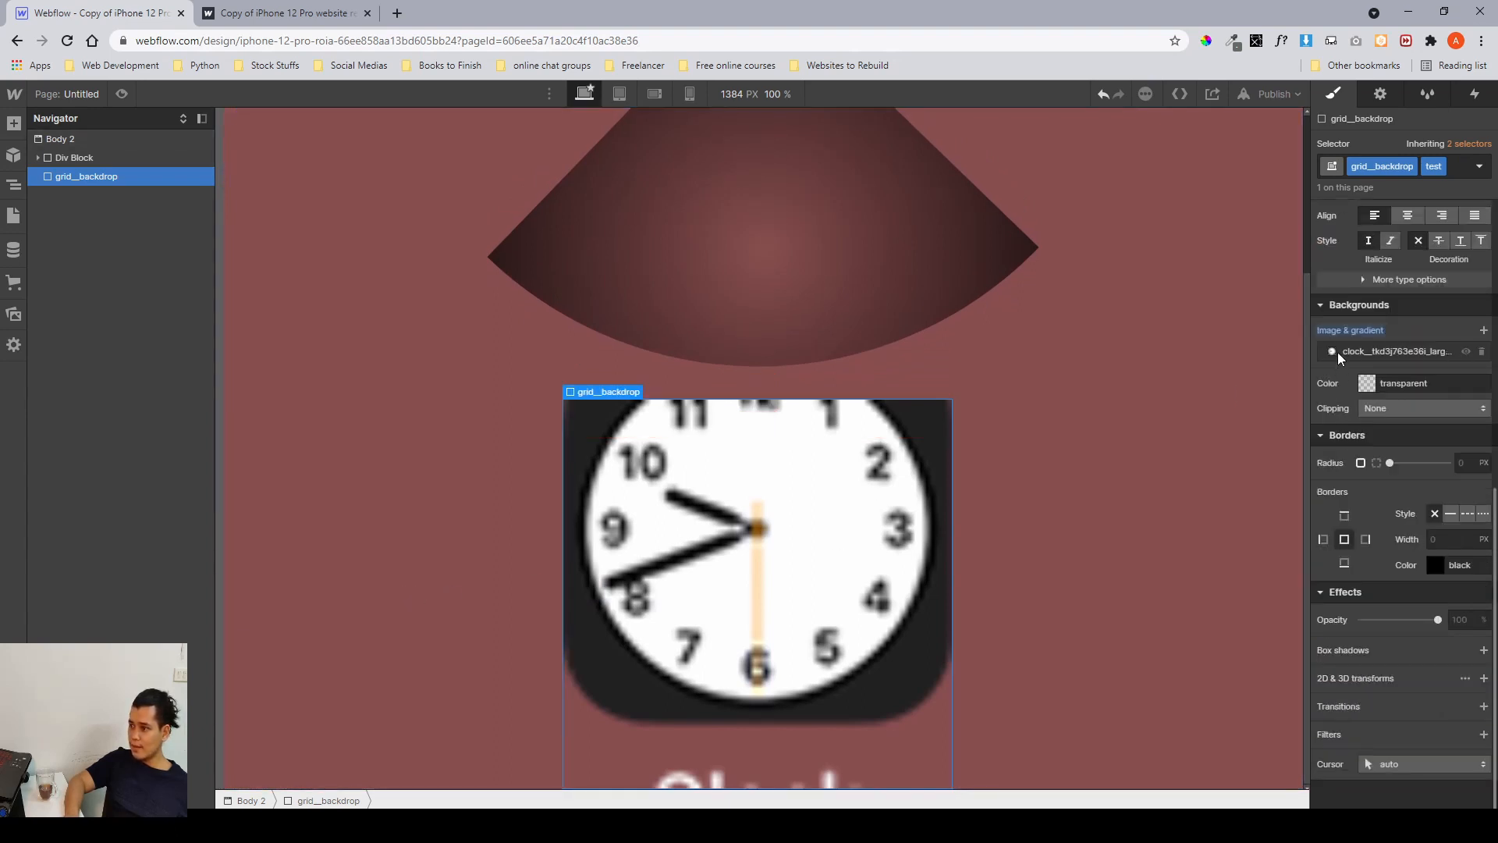
pyautogui.click(1339, 353)
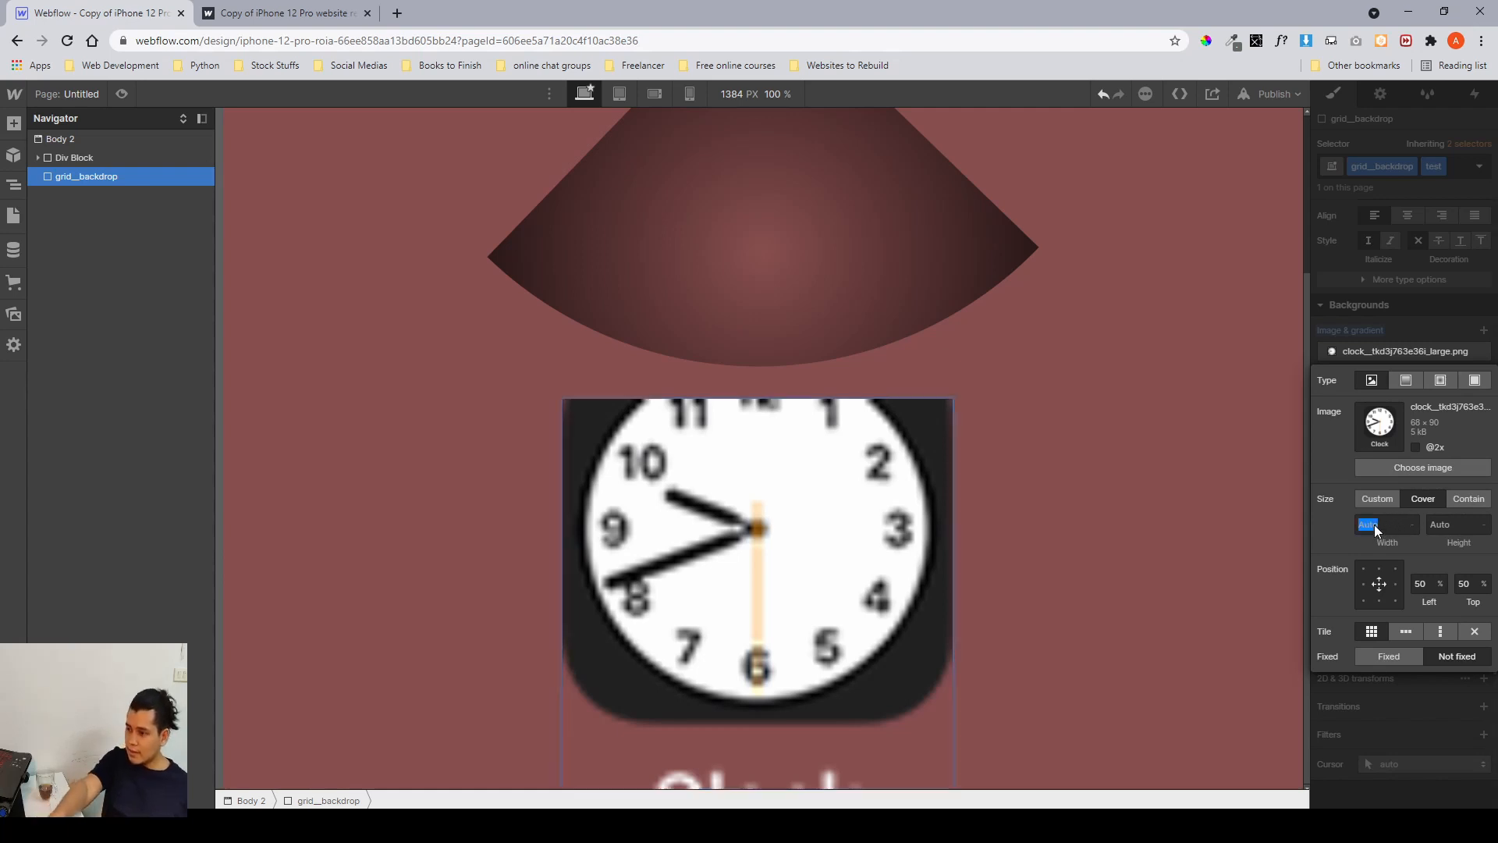
pyautogui.click(1387, 498)
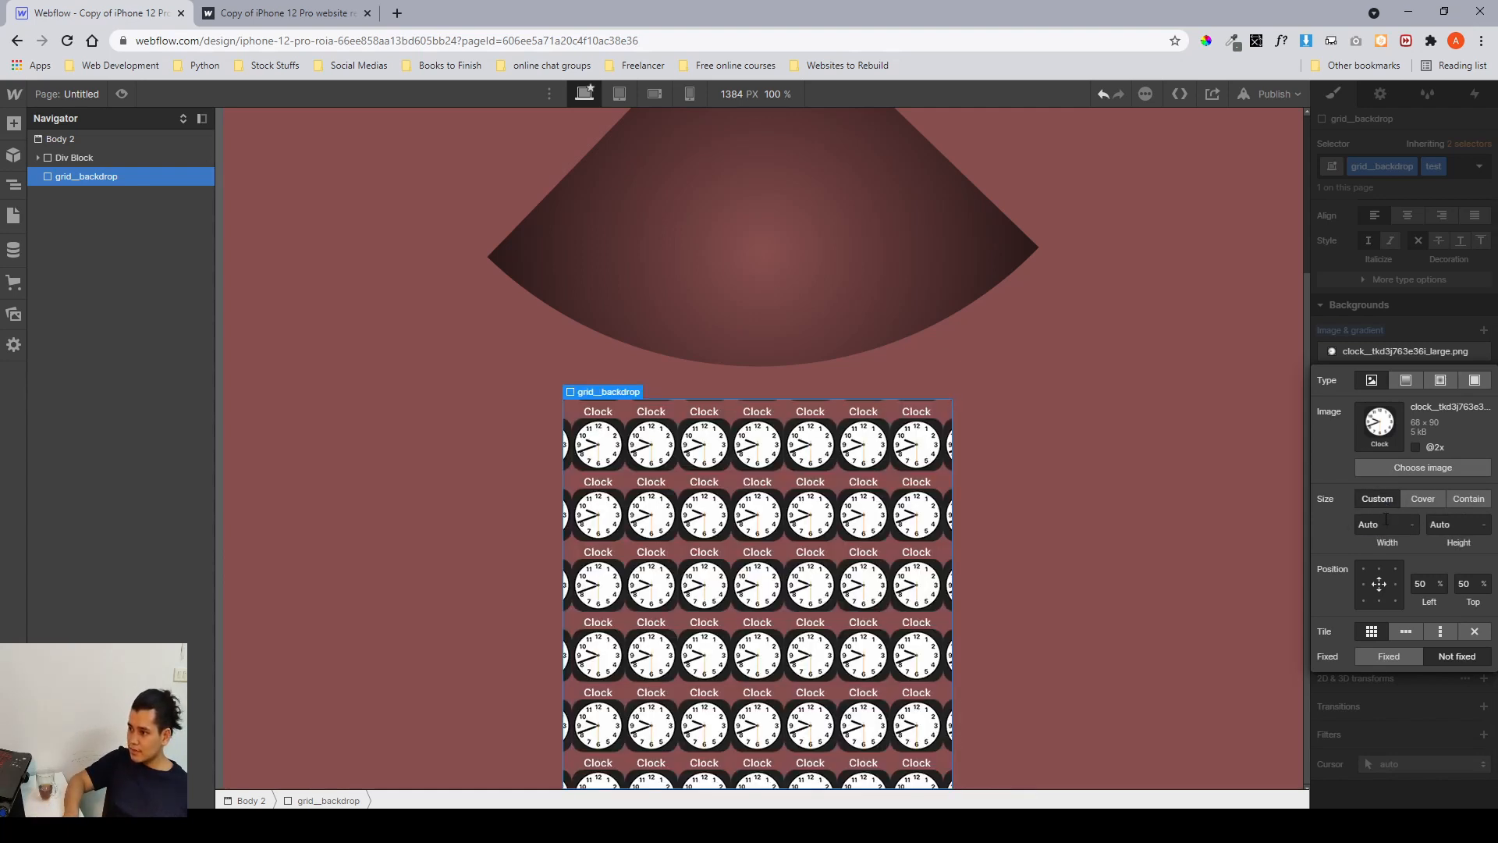
pyautogui.click(1383, 524)
pyautogui.write('10')
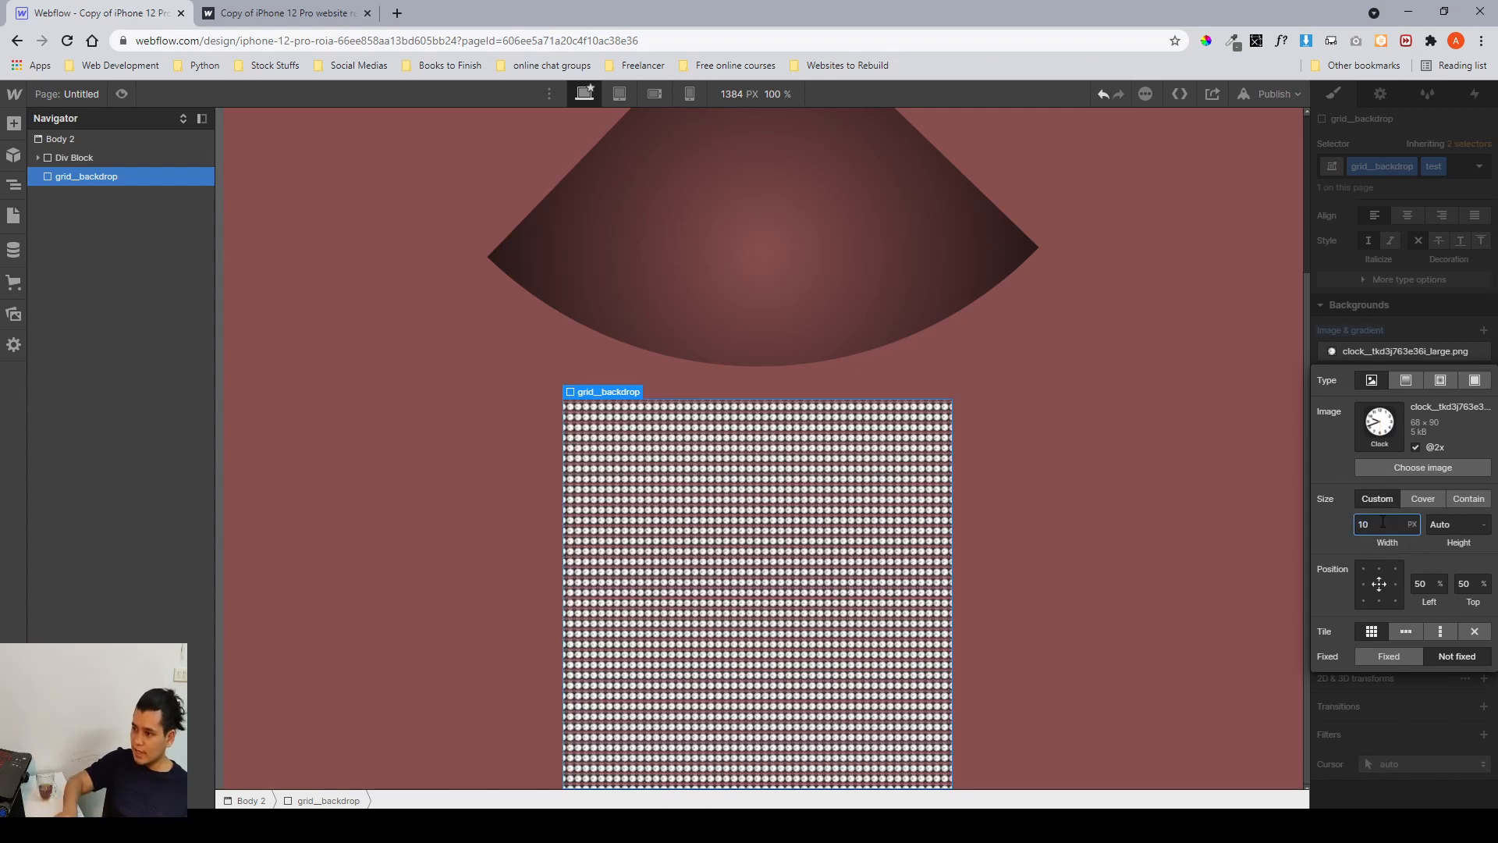
pyautogui.press('Tab')
pyautogui.write('10')
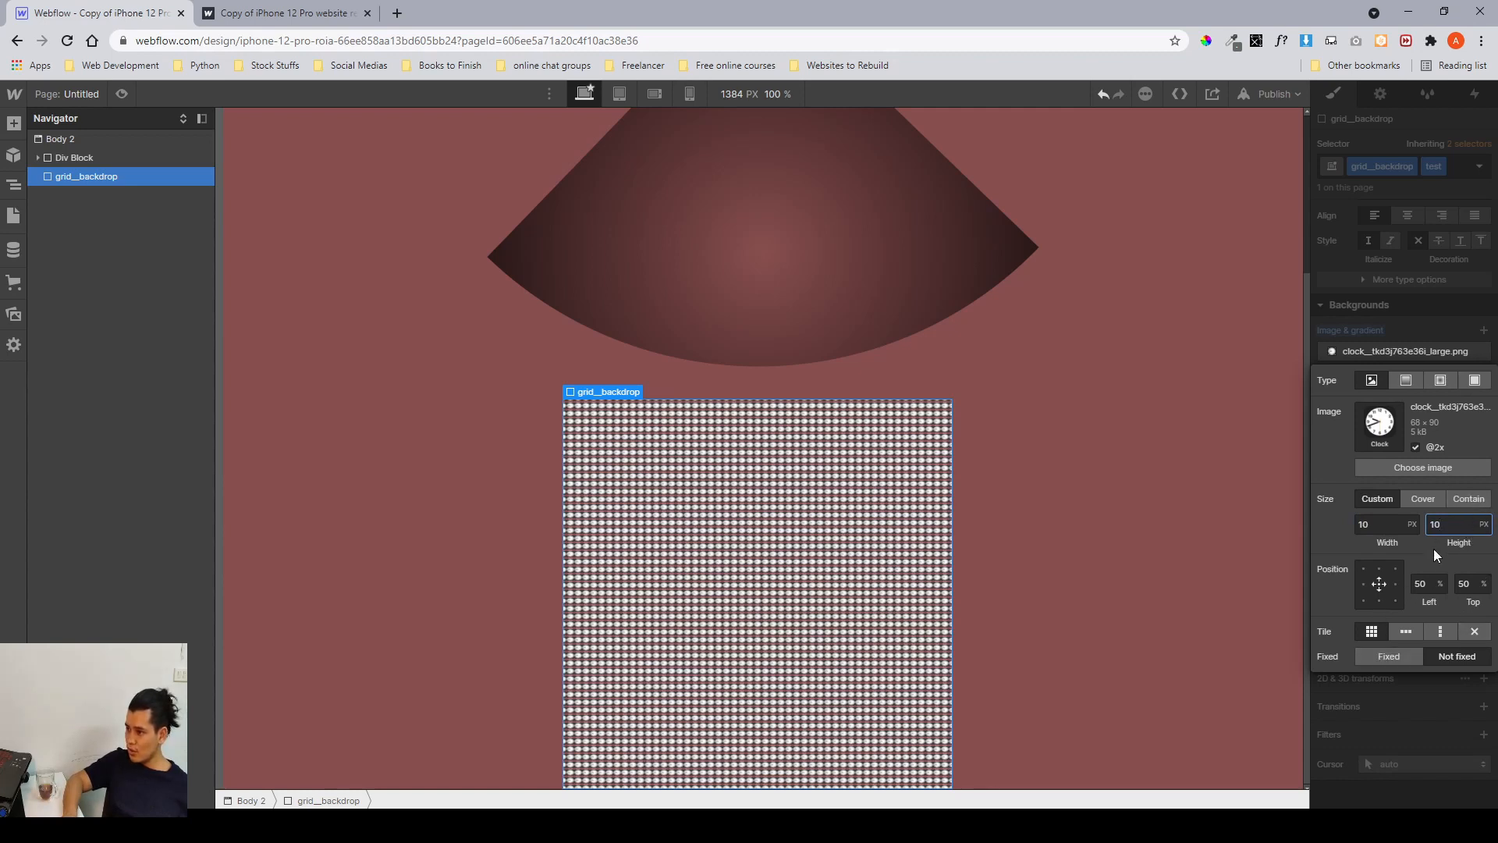
pyautogui.click(1473, 633)
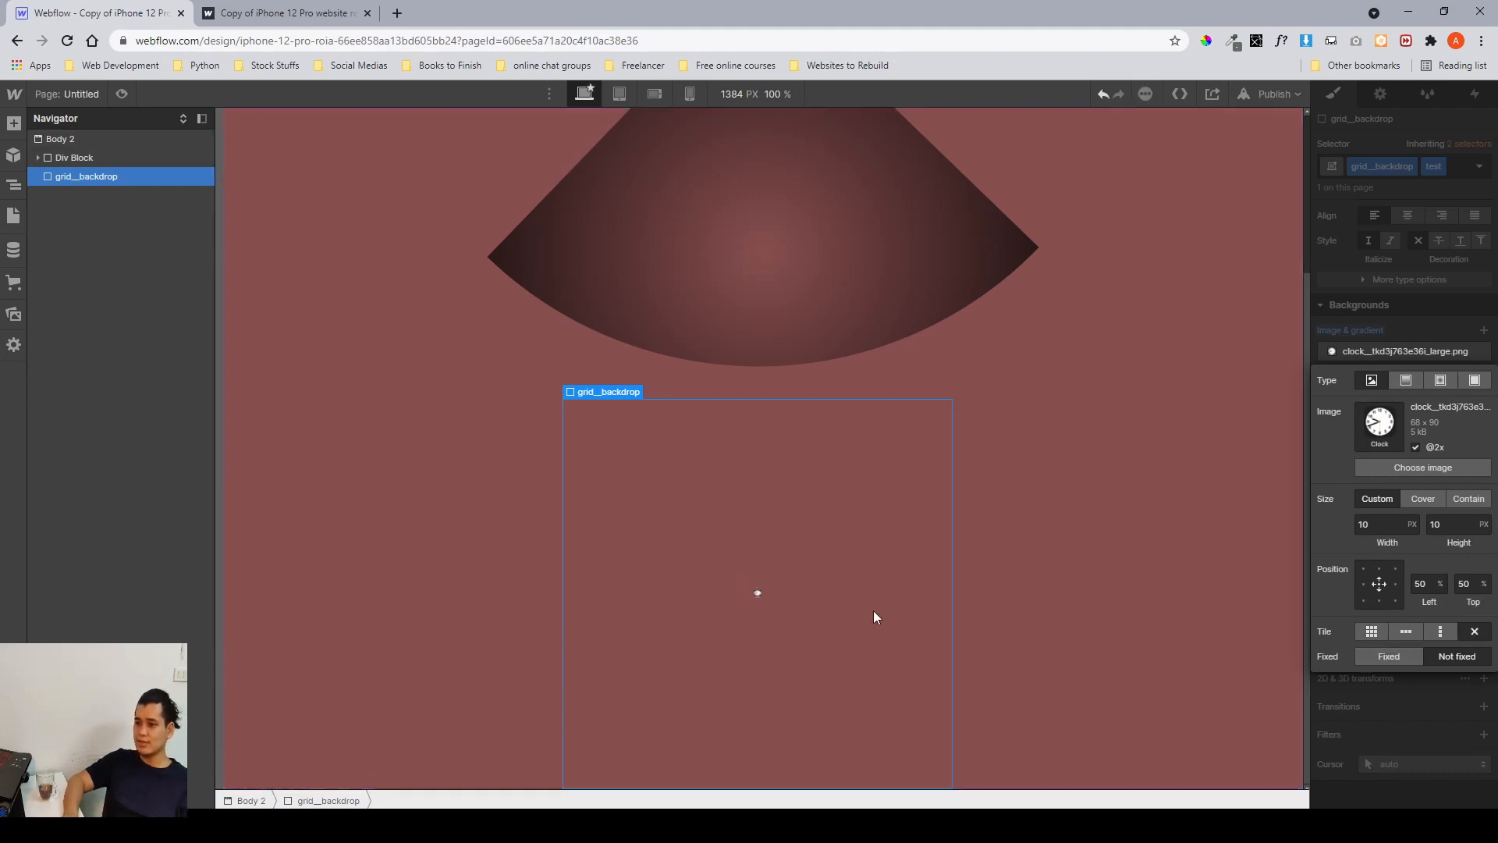
pyautogui.click(1377, 634)
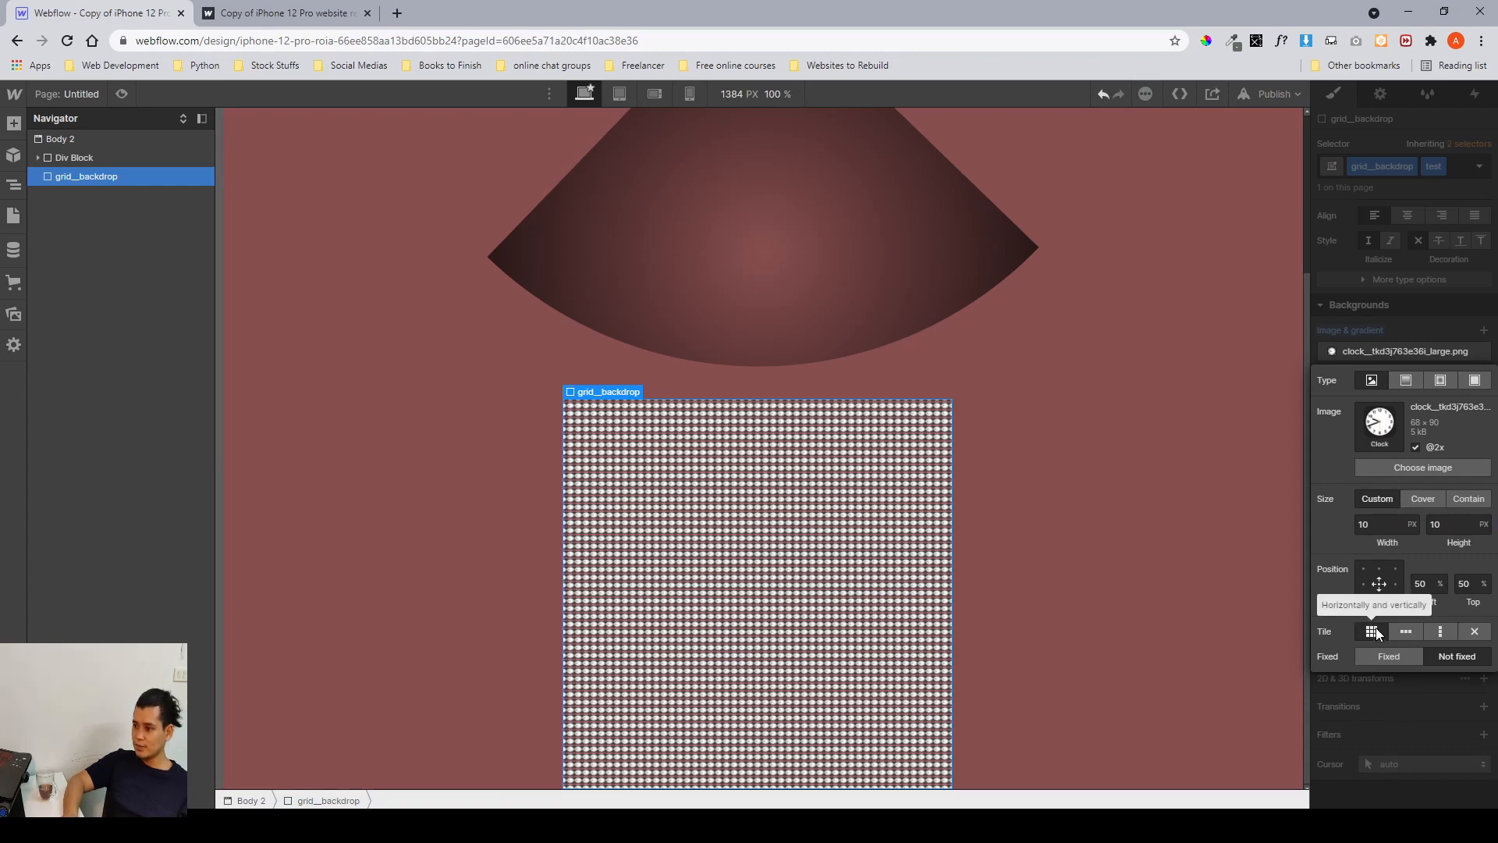
pyautogui.click(1411, 279)
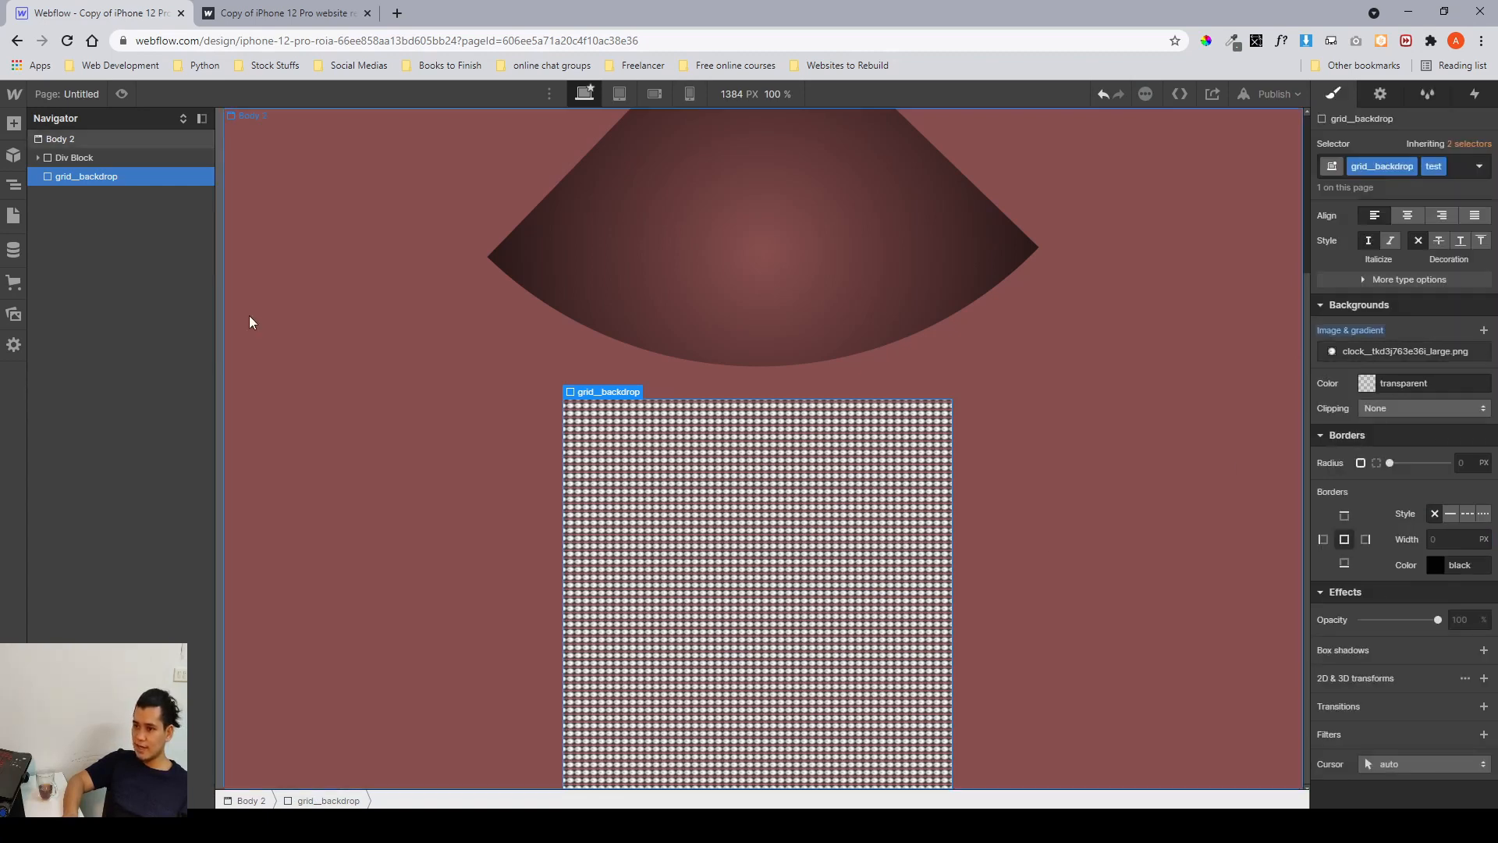
# Preview the test page and compare it with the A14 Bionic backdrop in the Figma design.
pyautogui.click(125, 93)
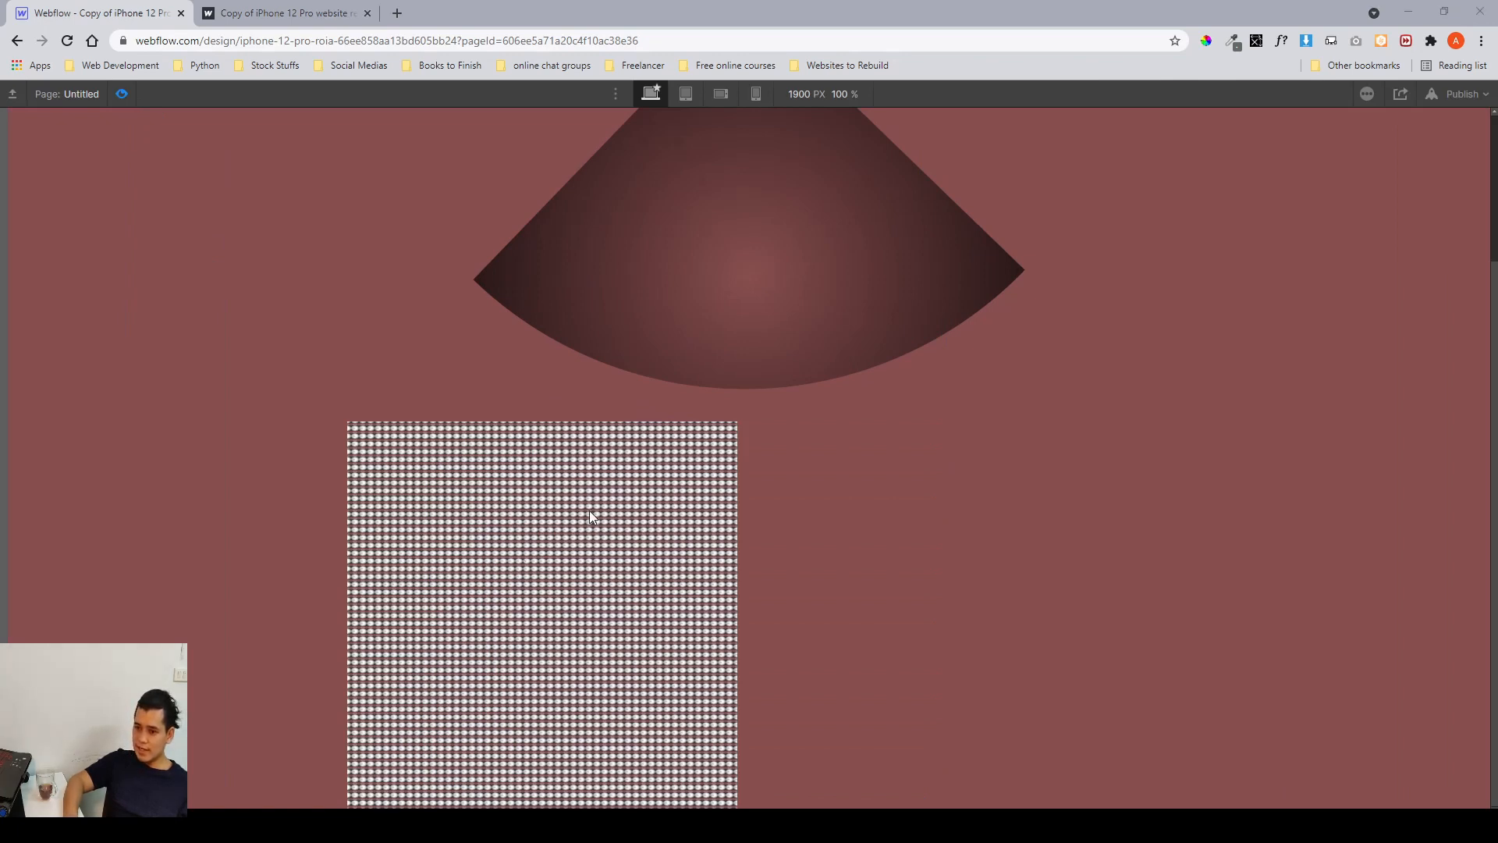
pyautogui.click(437, 749)
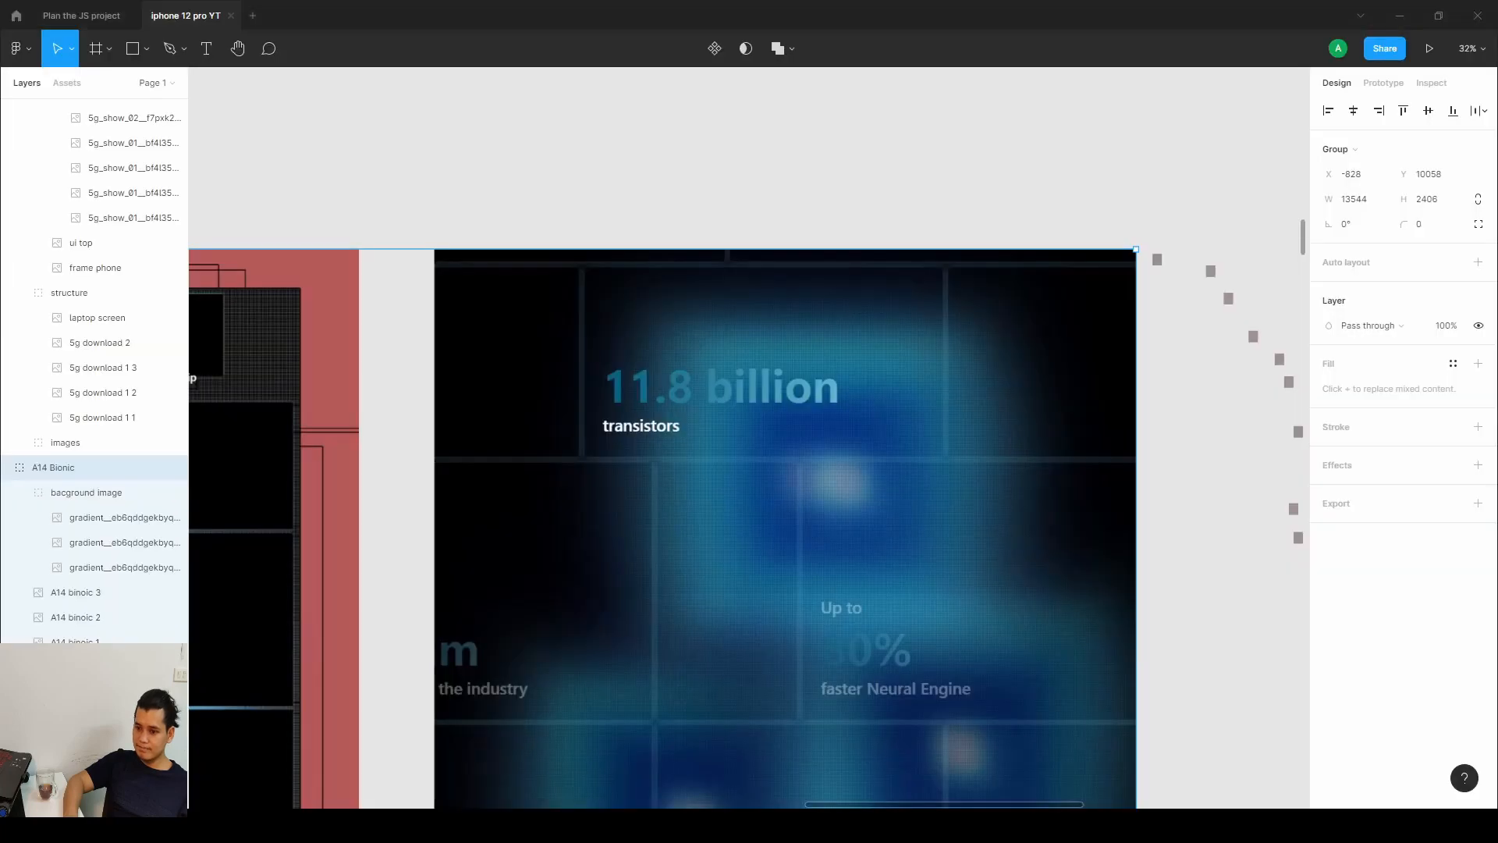
pyautogui.scroll(-5, 711, 494)
pyautogui.hscroll(-10, 929, 465)
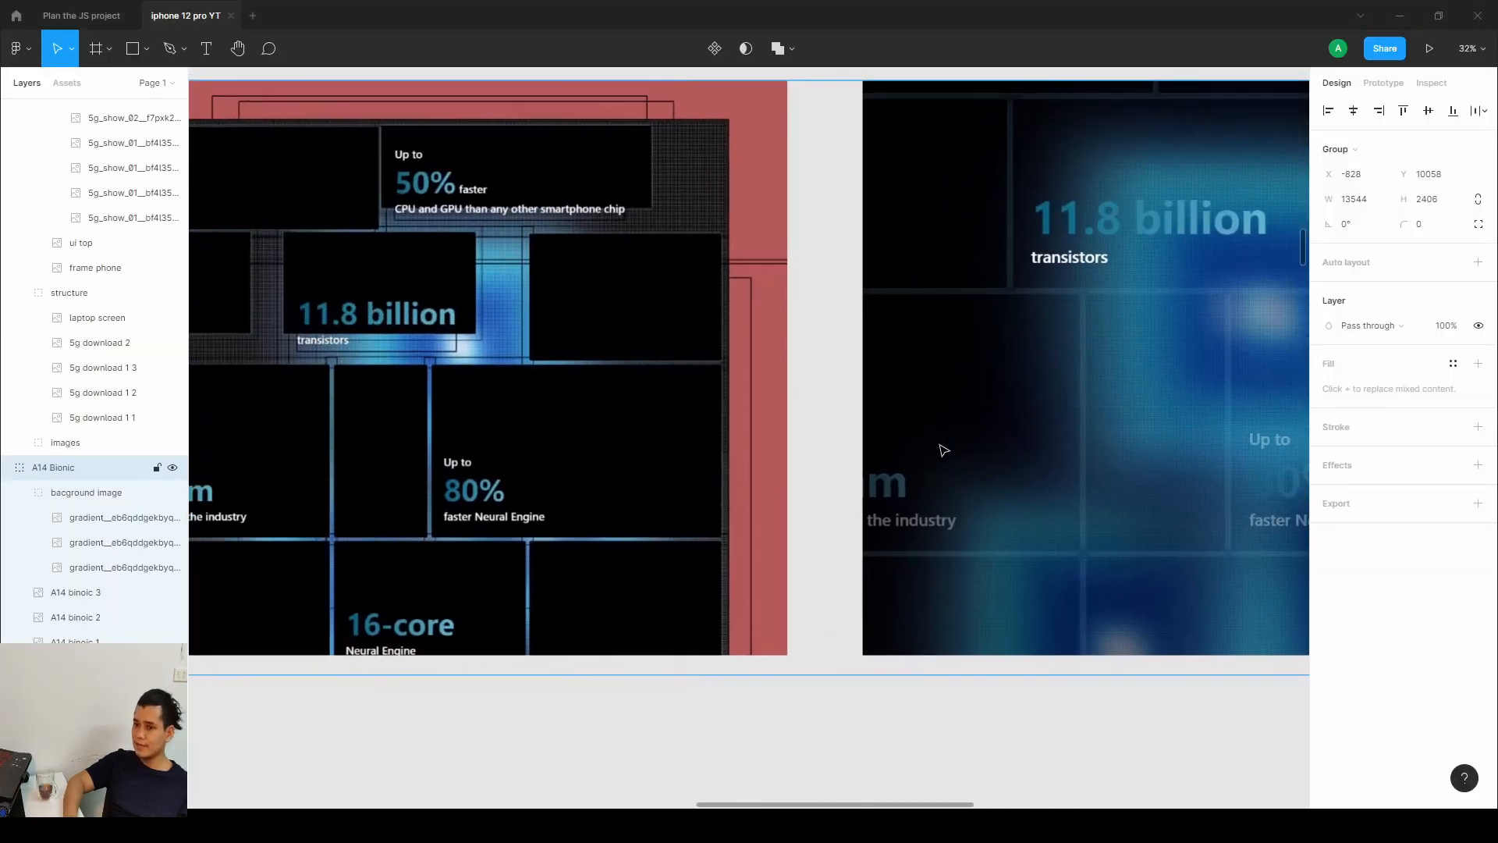
pyautogui.hscroll(-5, 861, 385)
pyautogui.scroll(3, 970, 394)
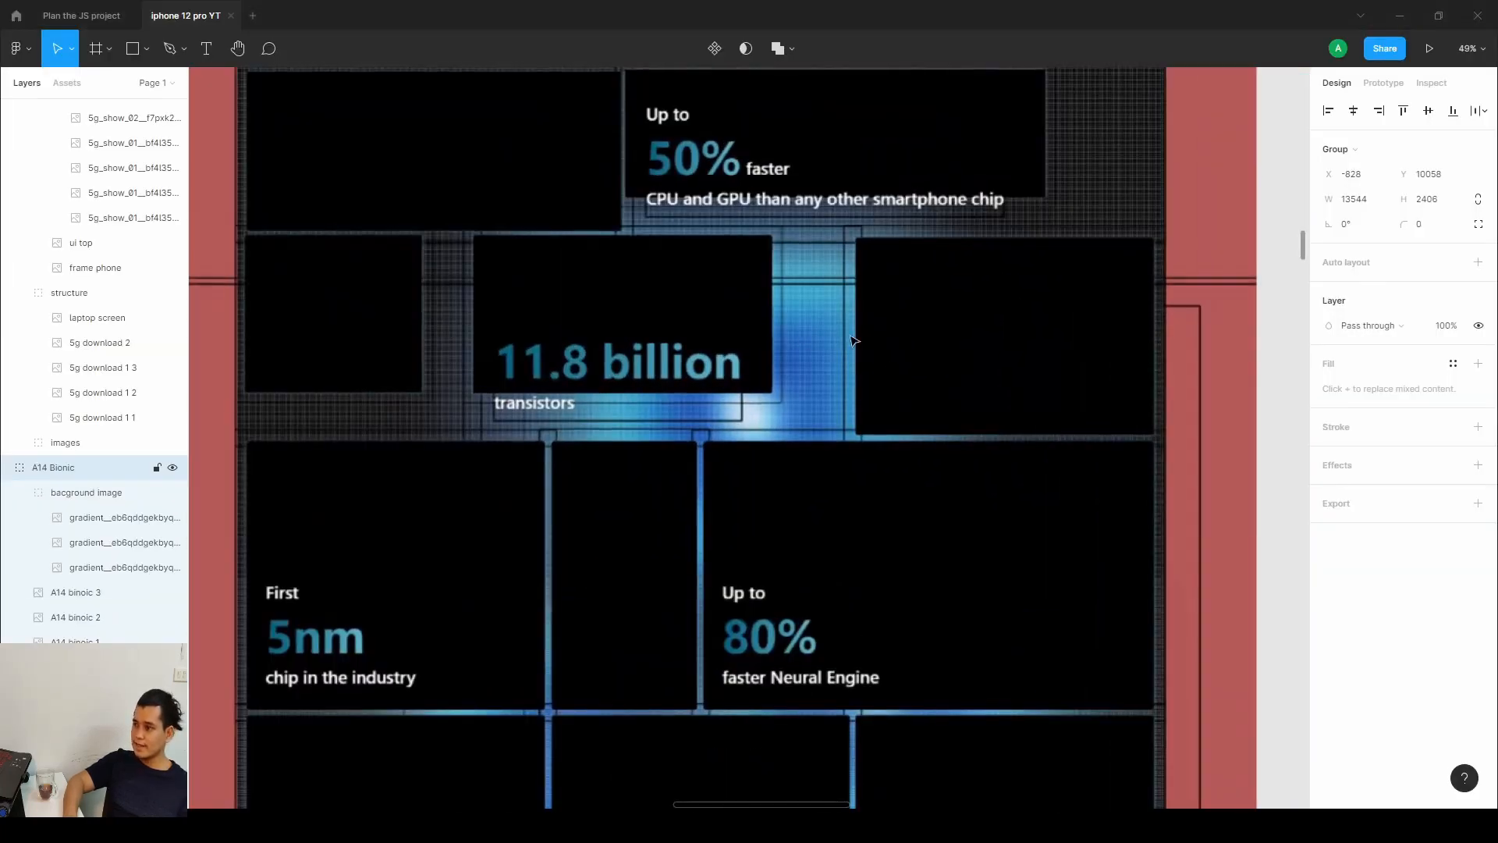
pyautogui.click(1400, 15)
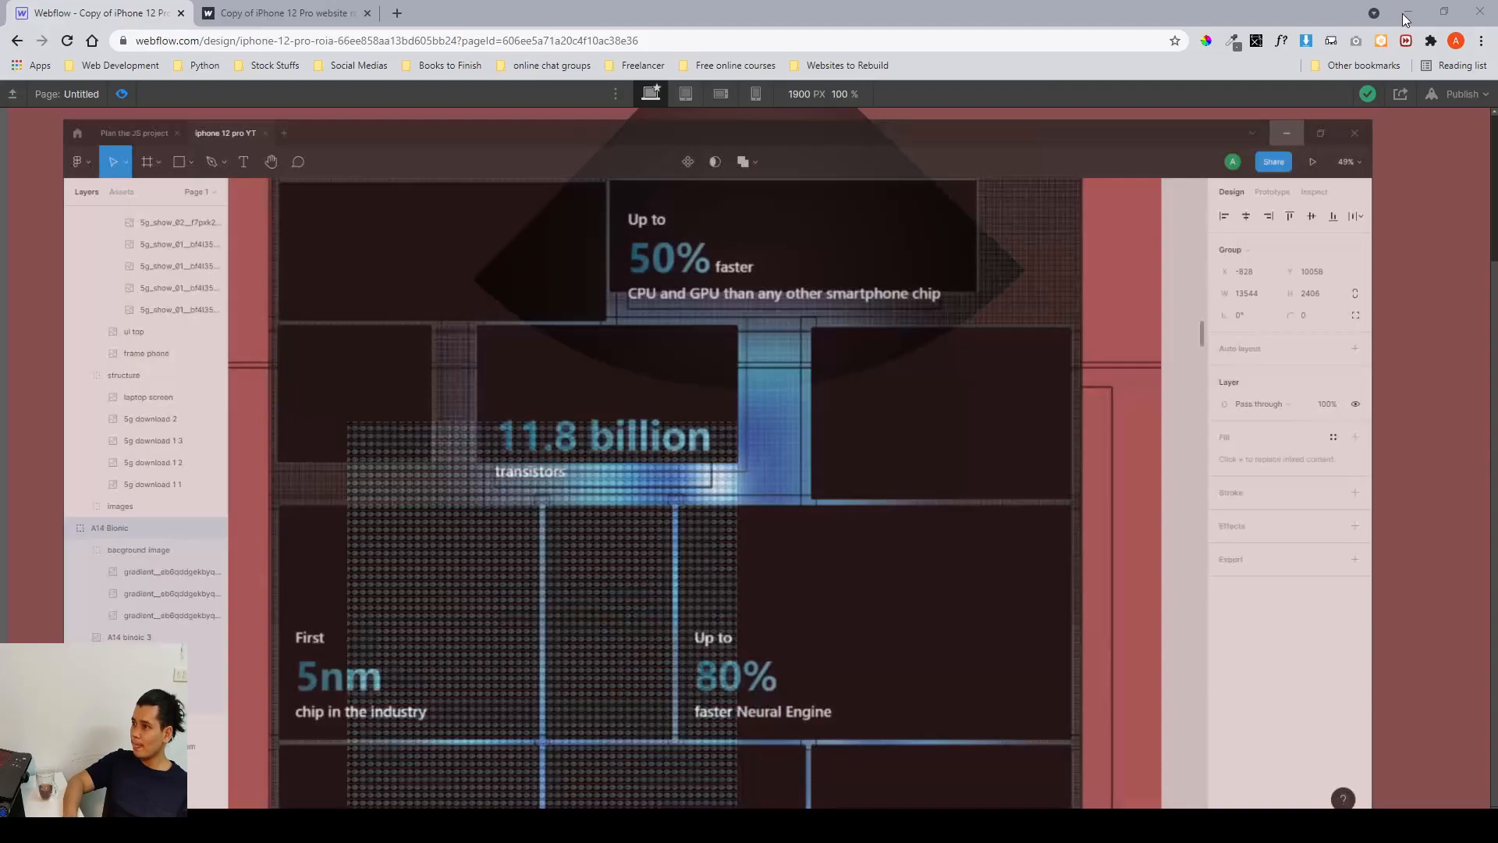
# Remove the clock background image layer from grid__backdrop.
pyautogui.click(119, 90)
pyautogui.scroll(-7, 1383, 437)
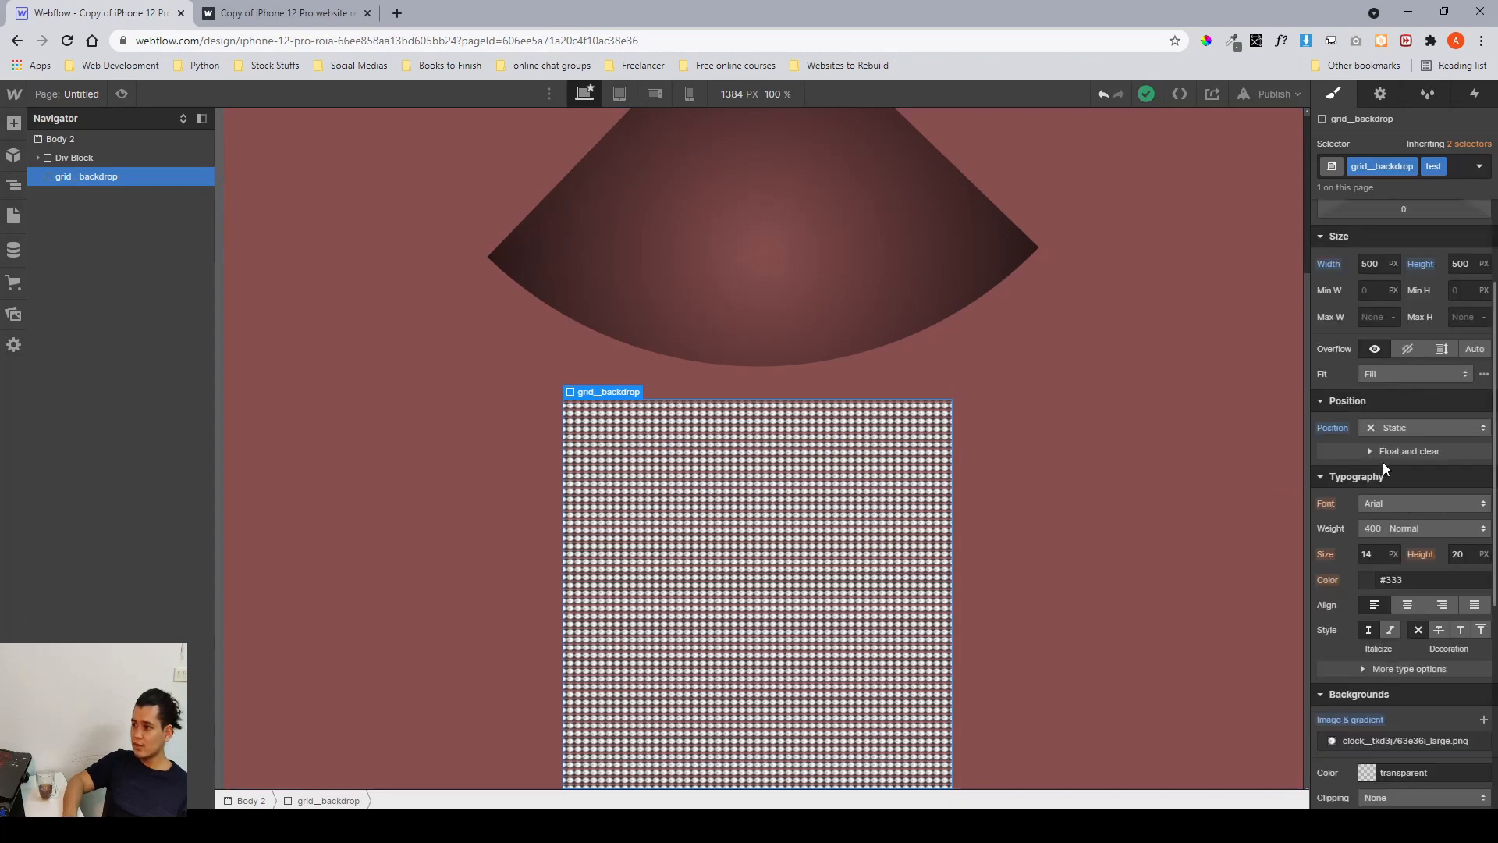
pyautogui.click(1481, 355)
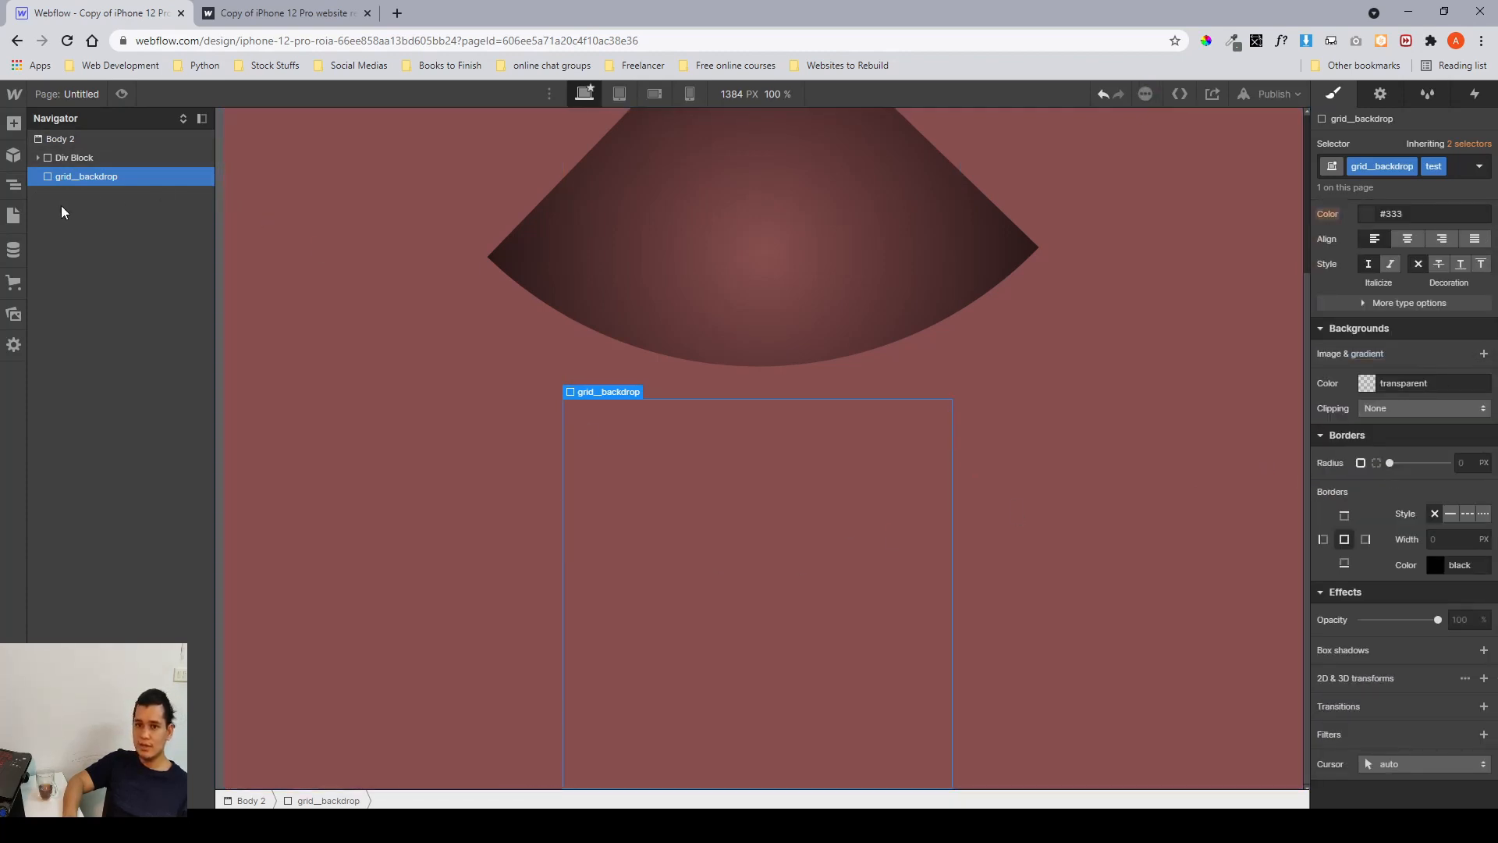
# Switch to the Home page and locate the 14bionic section on the canvas.
pyautogui.click(13, 215)
pyautogui.click(83, 214)
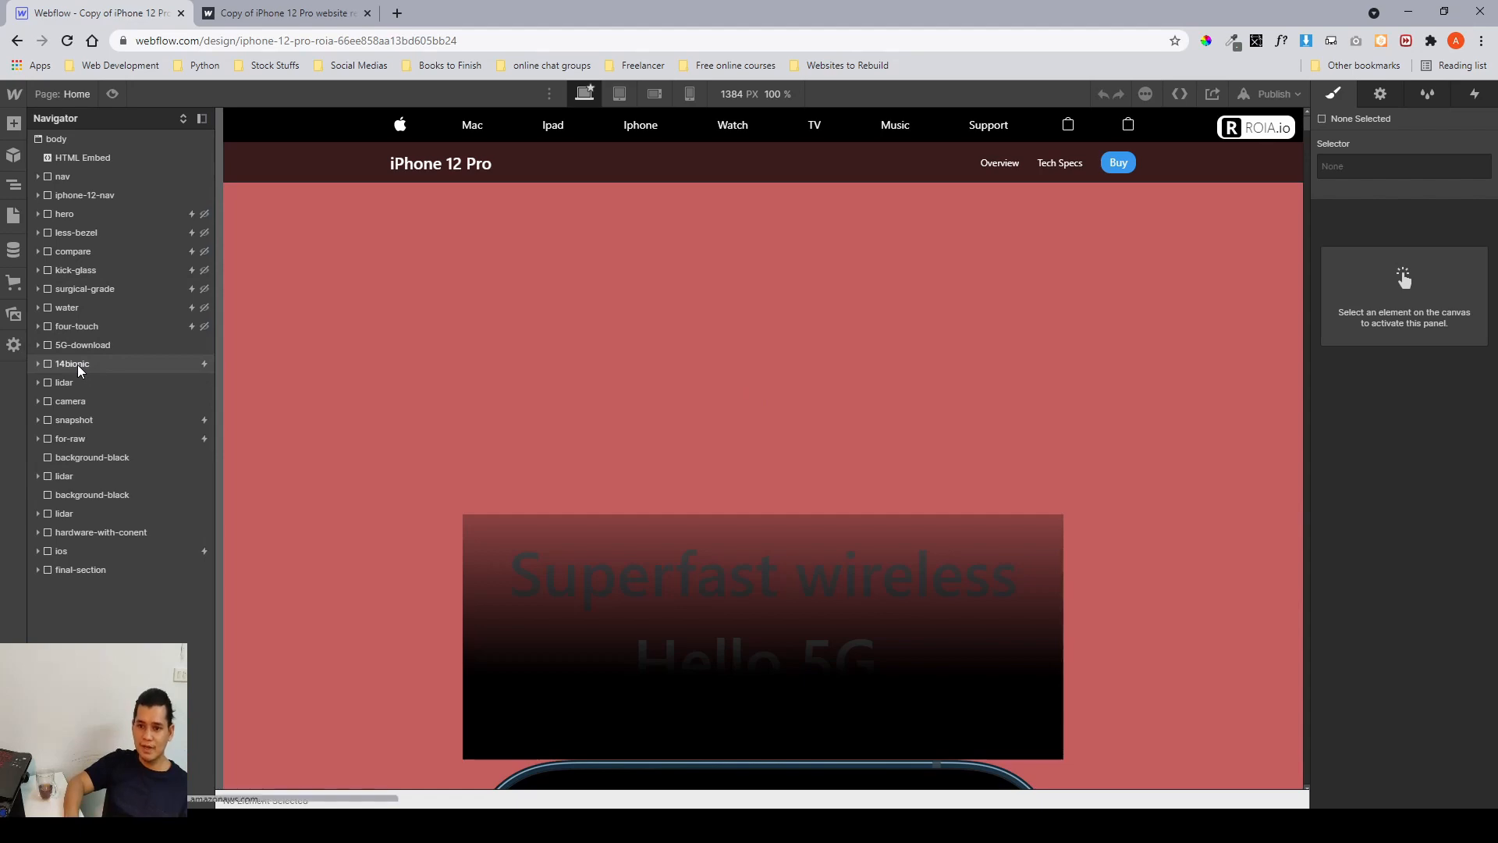
pyautogui.scroll(-18, 696, 376)
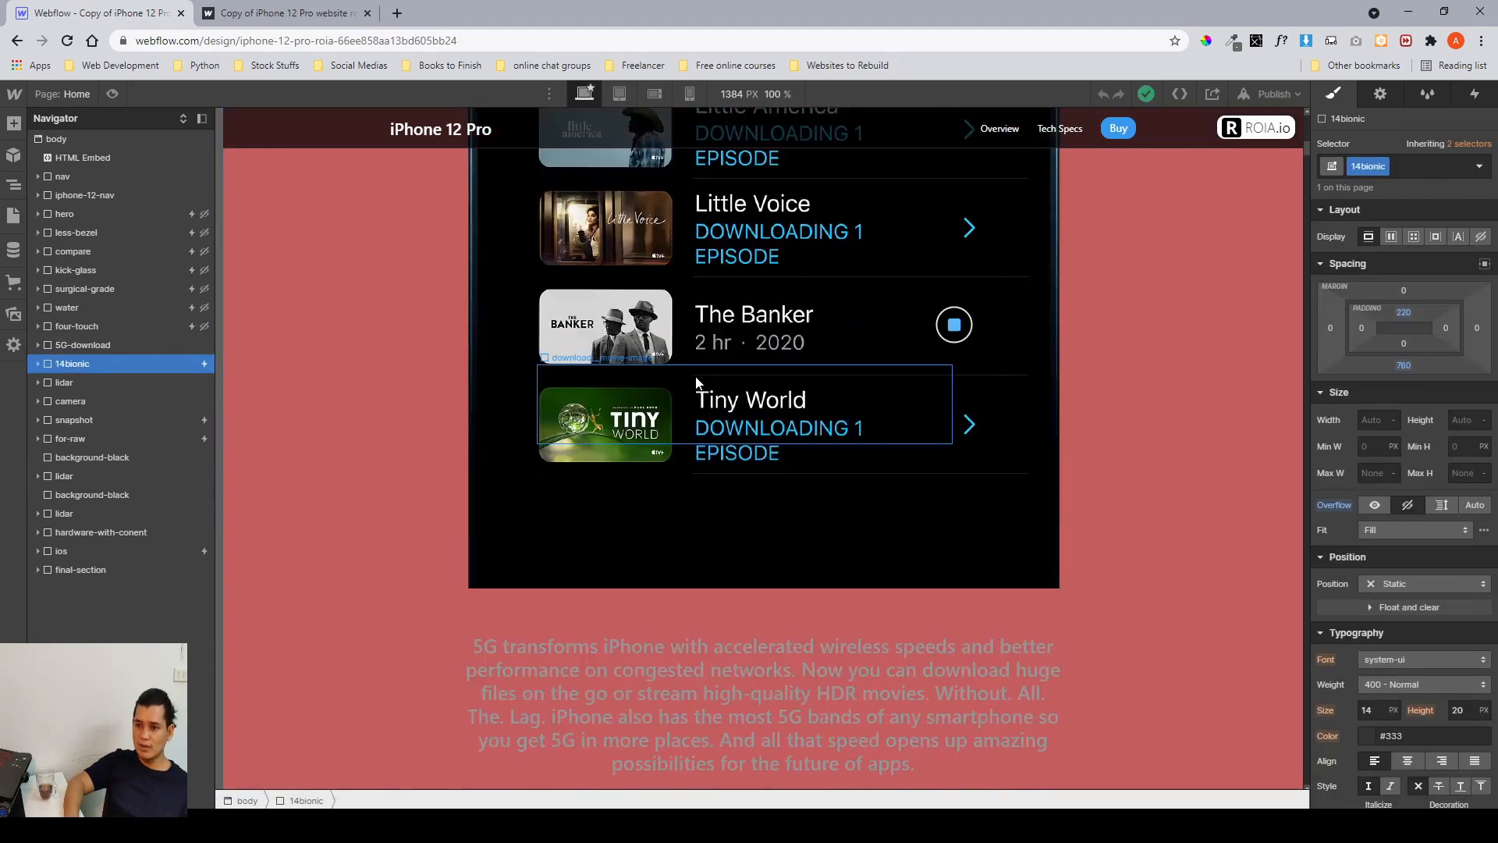
pyautogui.scroll(-12, 695, 376)
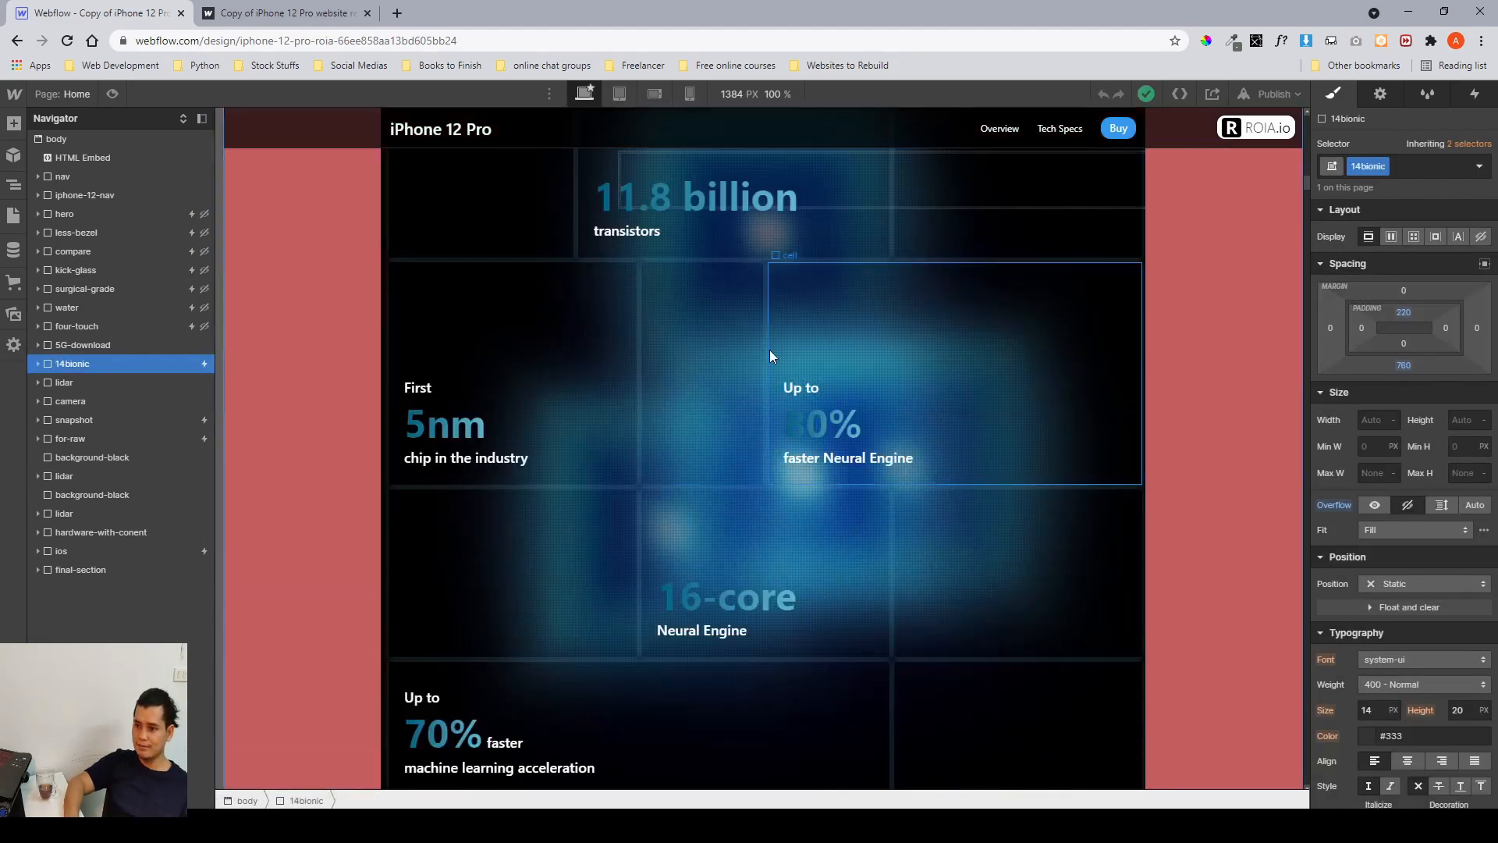
pyautogui.scroll(2, 852, 375)
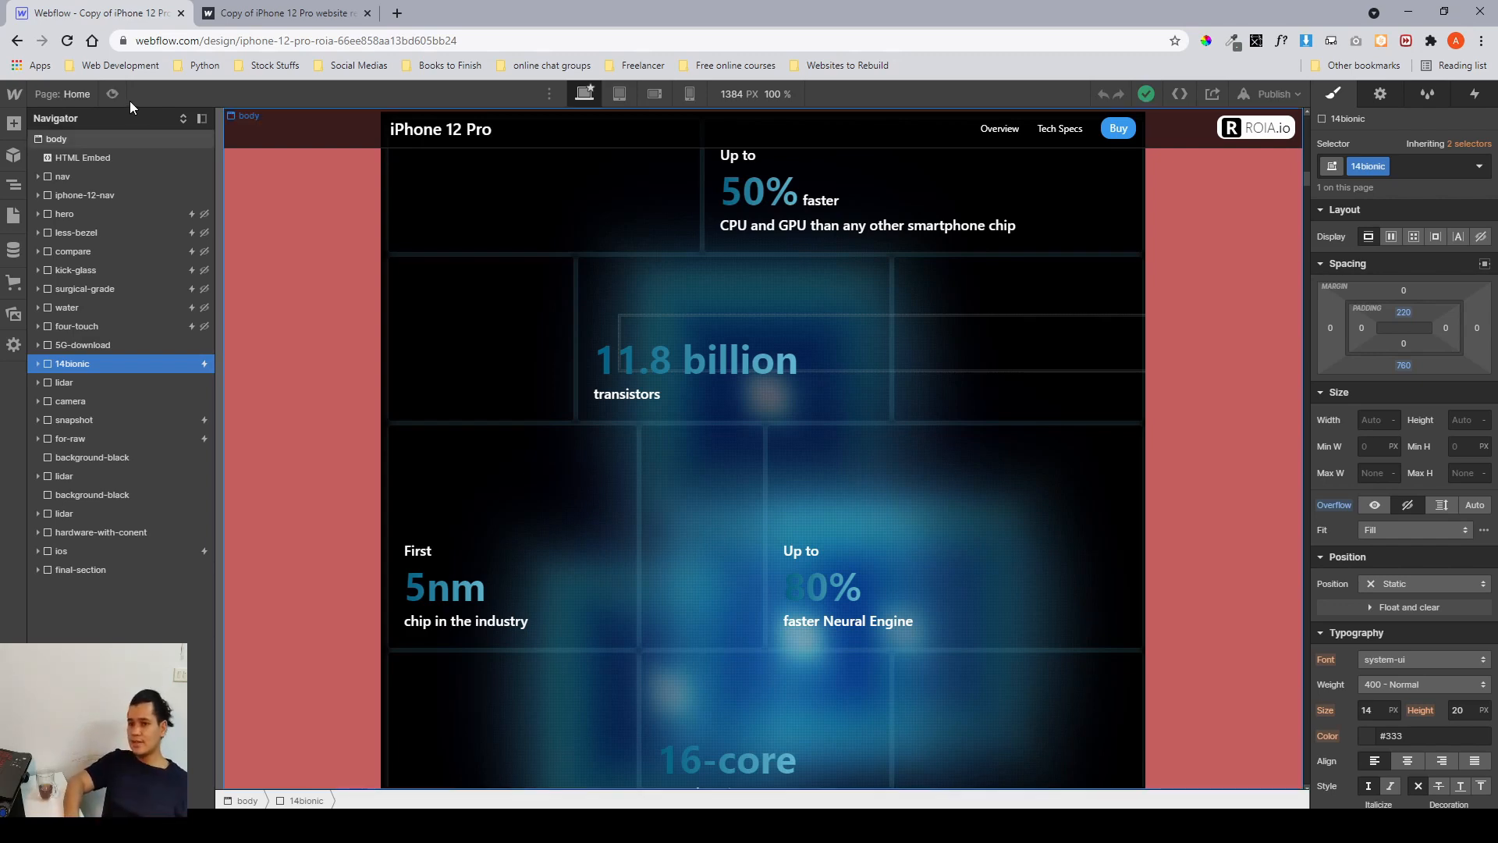
# Preview the A14 Bionic section and examine its animated spotlight background while scrolling.
pyautogui.hotkey('ctrl', 'shift', 'p')
pyautogui.scroll(8, 684, 451)
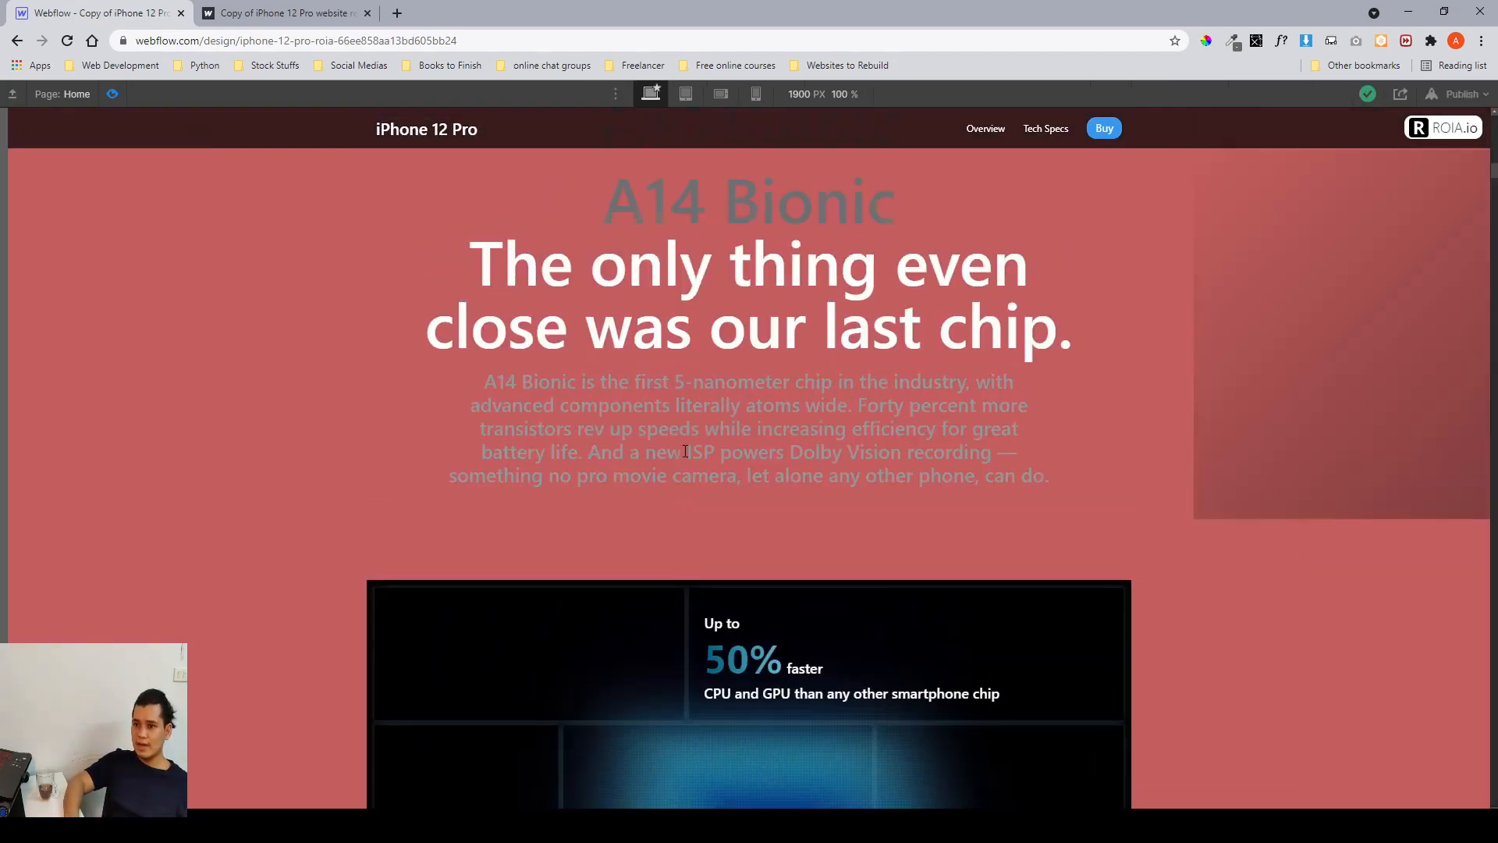
pyautogui.scroll(-10, 684, 451)
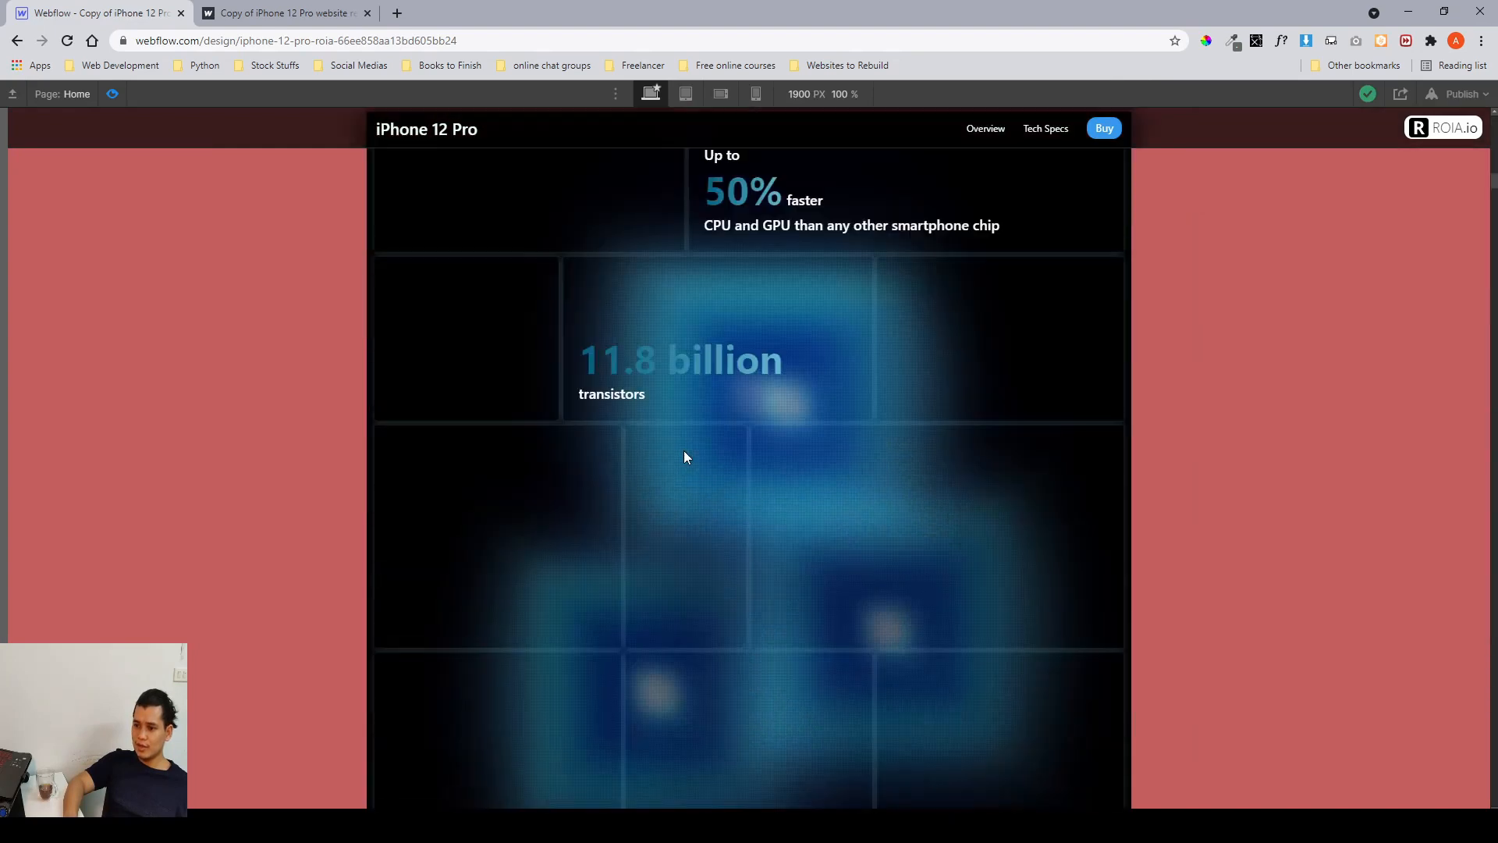
pyautogui.scroll(2, 788, 328)
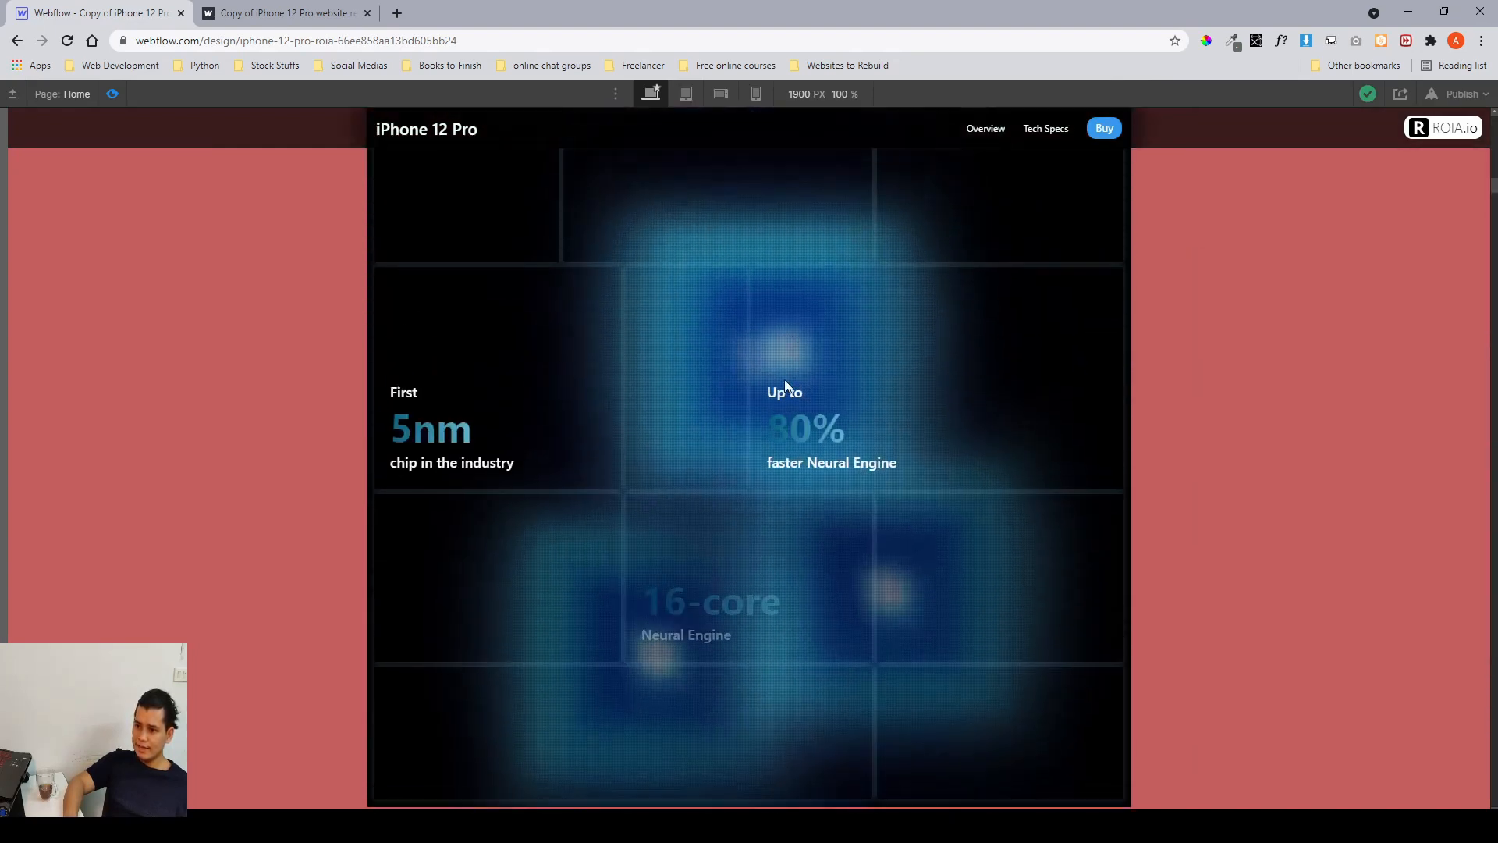
pyautogui.moveTo(781, 386); pyautogui.dragTo(840, 434)
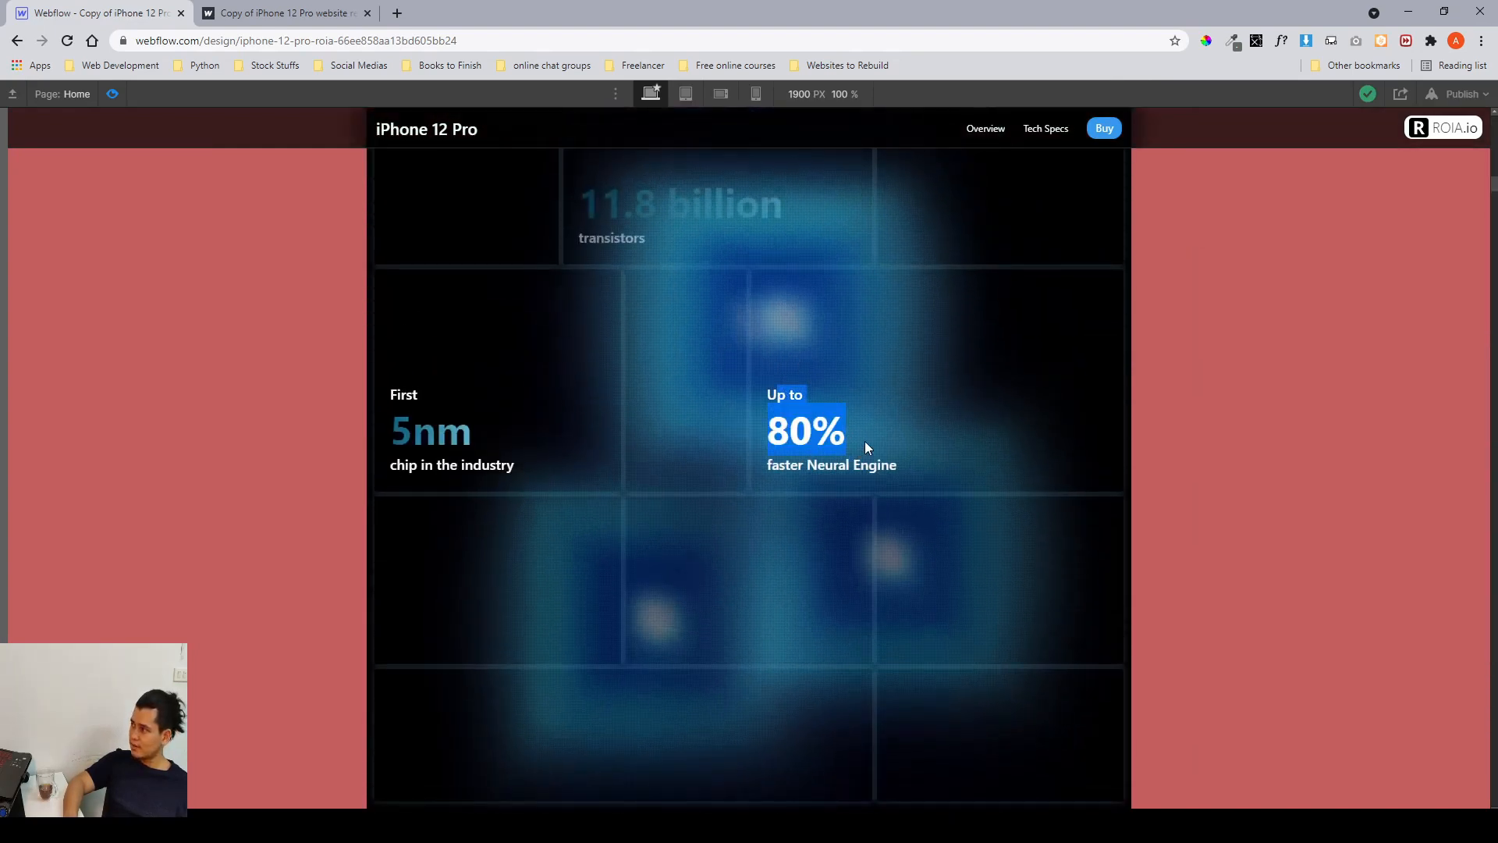
pyautogui.click(864, 441)
pyautogui.scroll(-2, 811, 424)
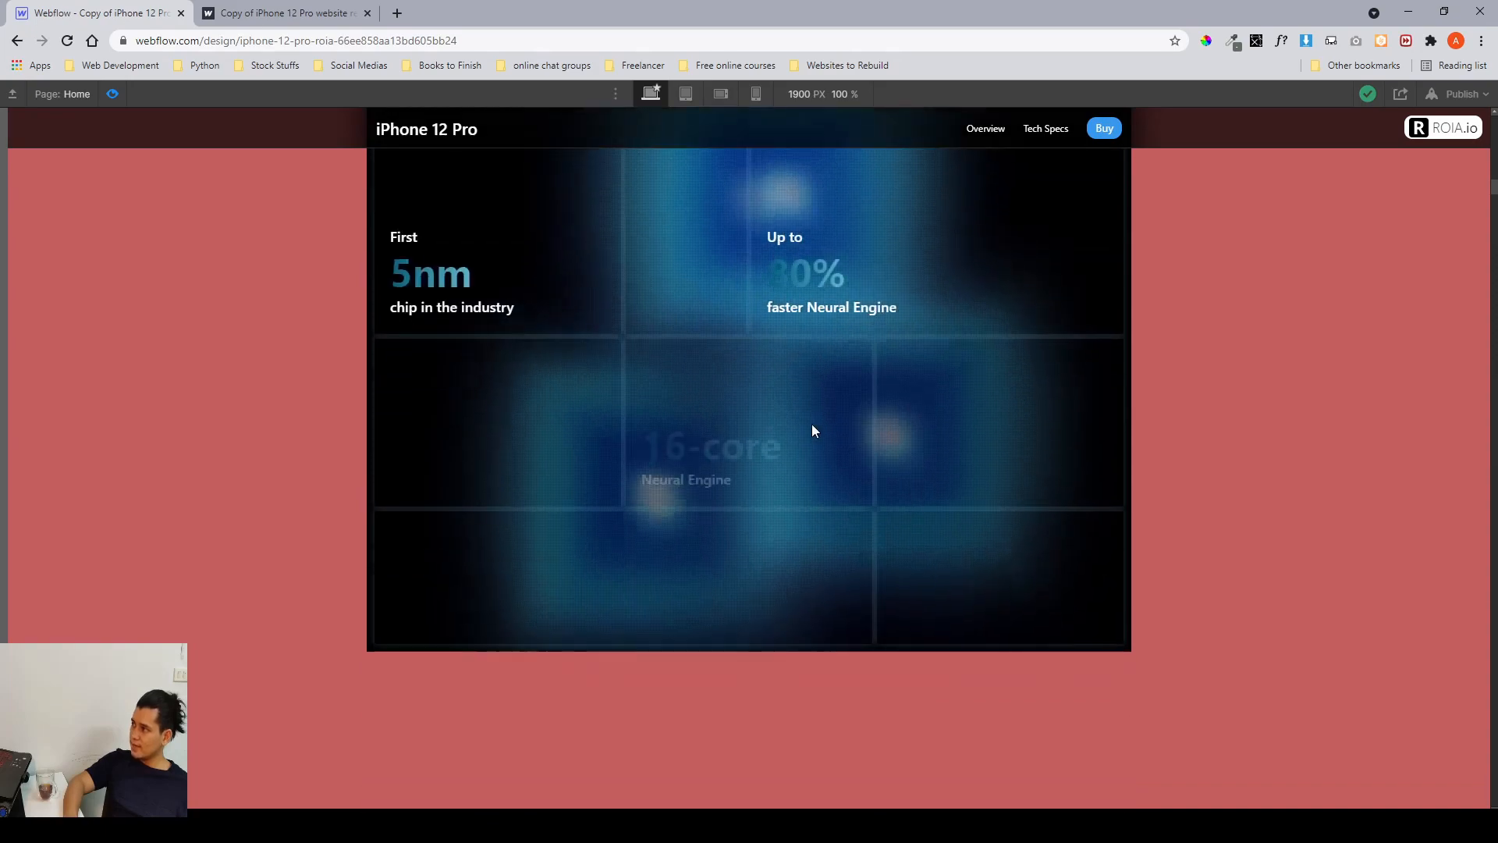
pyautogui.scroll(-2, 811, 424)
pyautogui.scroll(4, 817, 411)
pyautogui.scroll(-4, 772, 445)
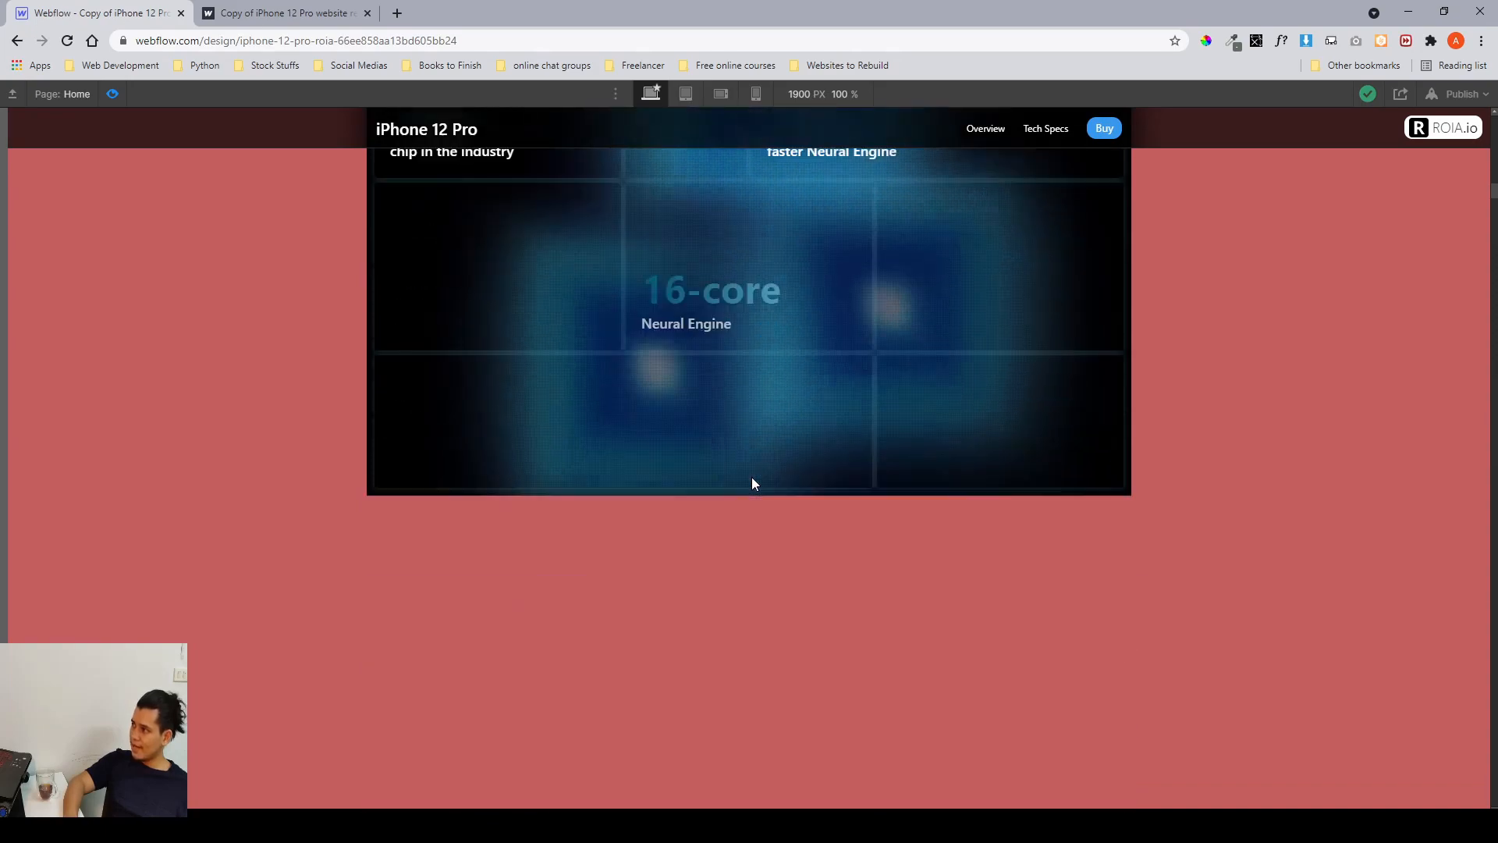
pyautogui.scroll(-4, 752, 480)
pyautogui.scroll(10, 753, 480)
pyautogui.scroll(-6, 753, 480)
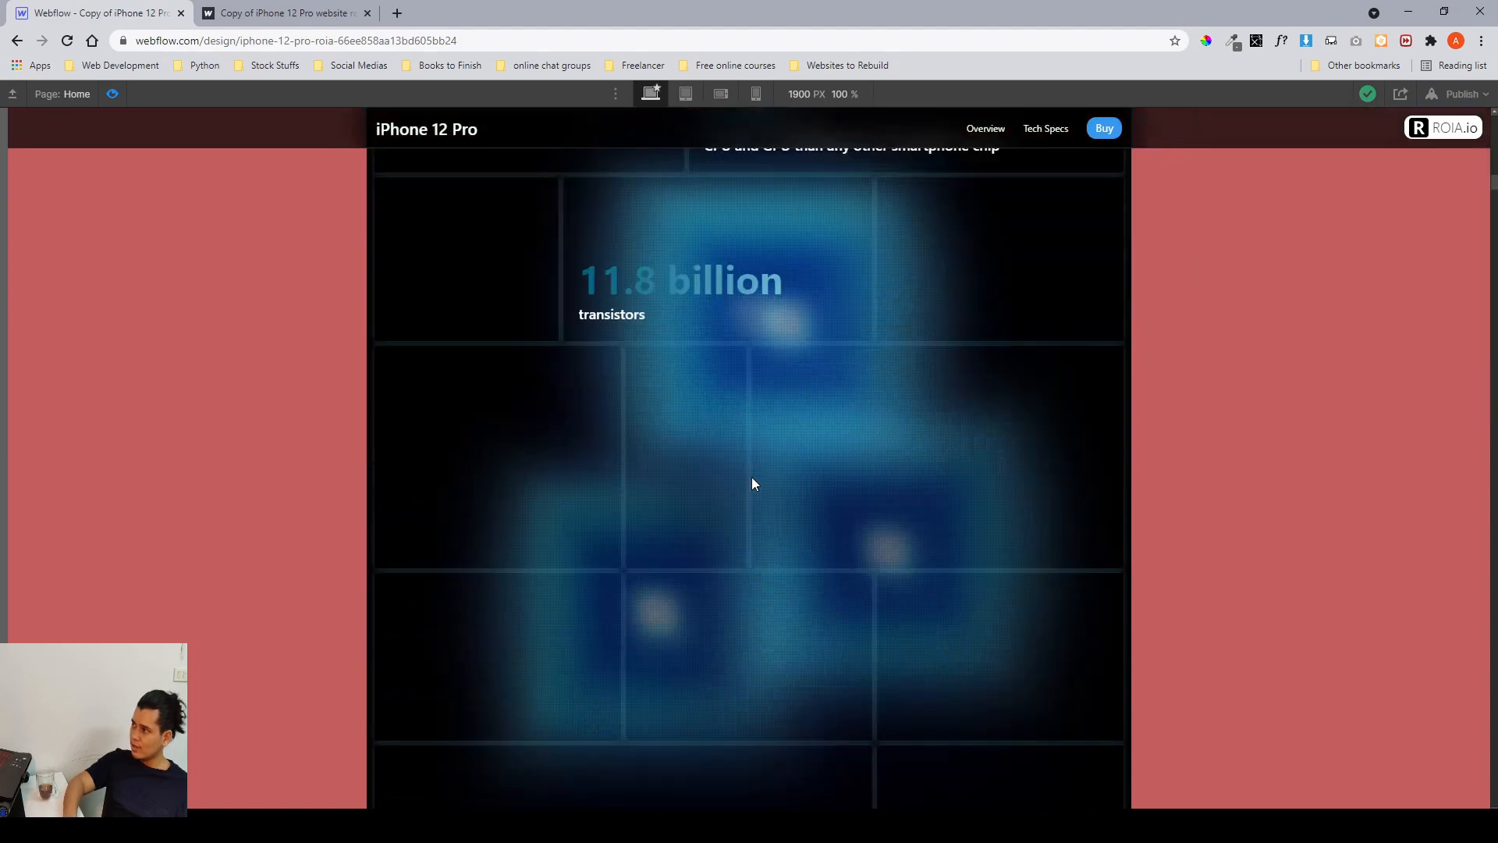
pyautogui.scroll(6, 751, 476)
pyautogui.scroll(-5, 751, 476)
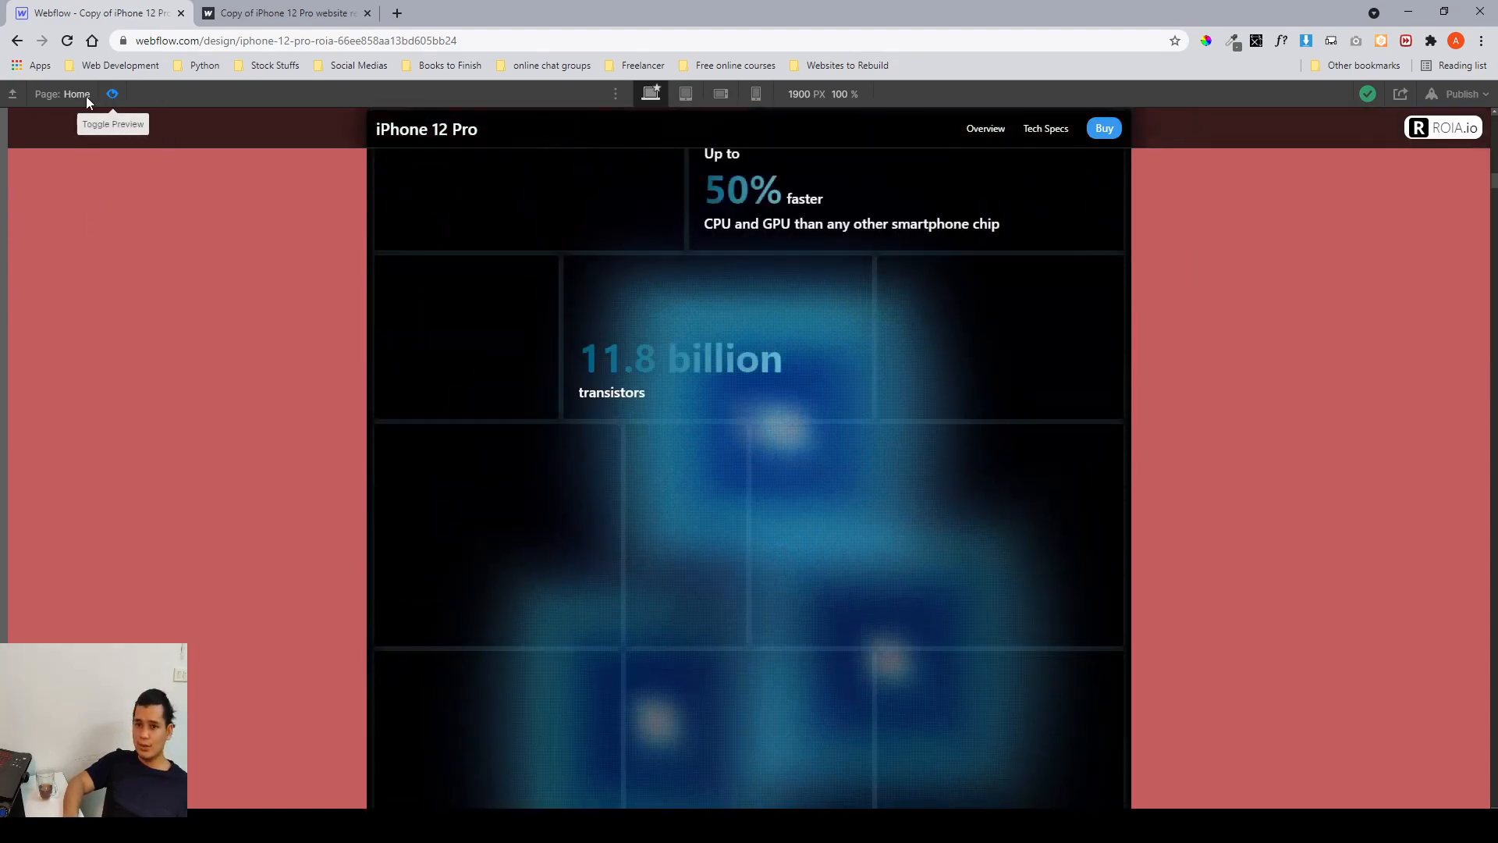
pyautogui.click(112, 94)
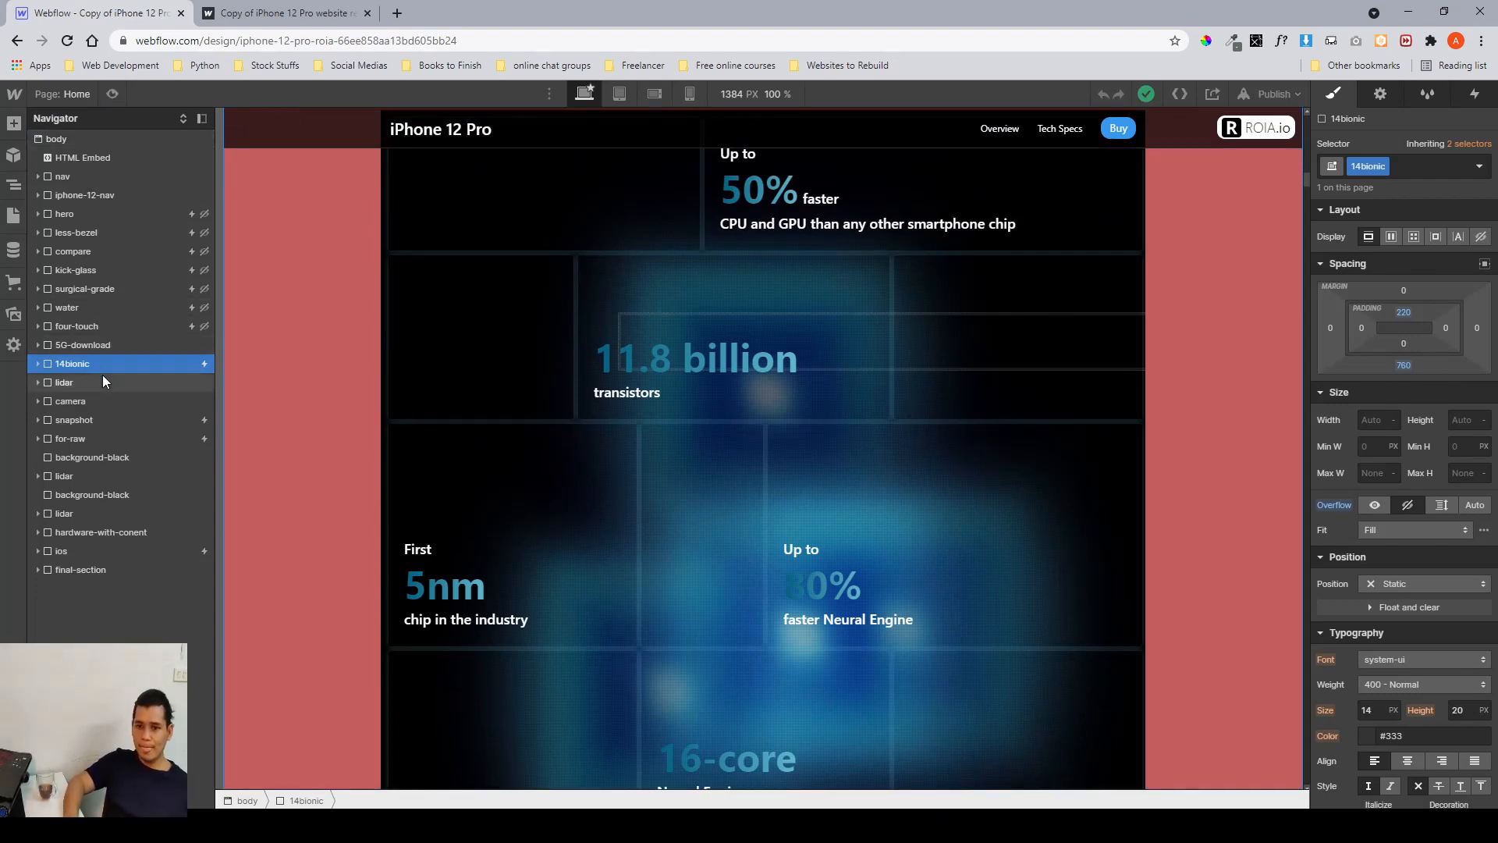
# Open the 14 bionic scroll interaction and inspect the content overlay, download_para and cell_content keyframe actions.
pyautogui.click(1463, 100)
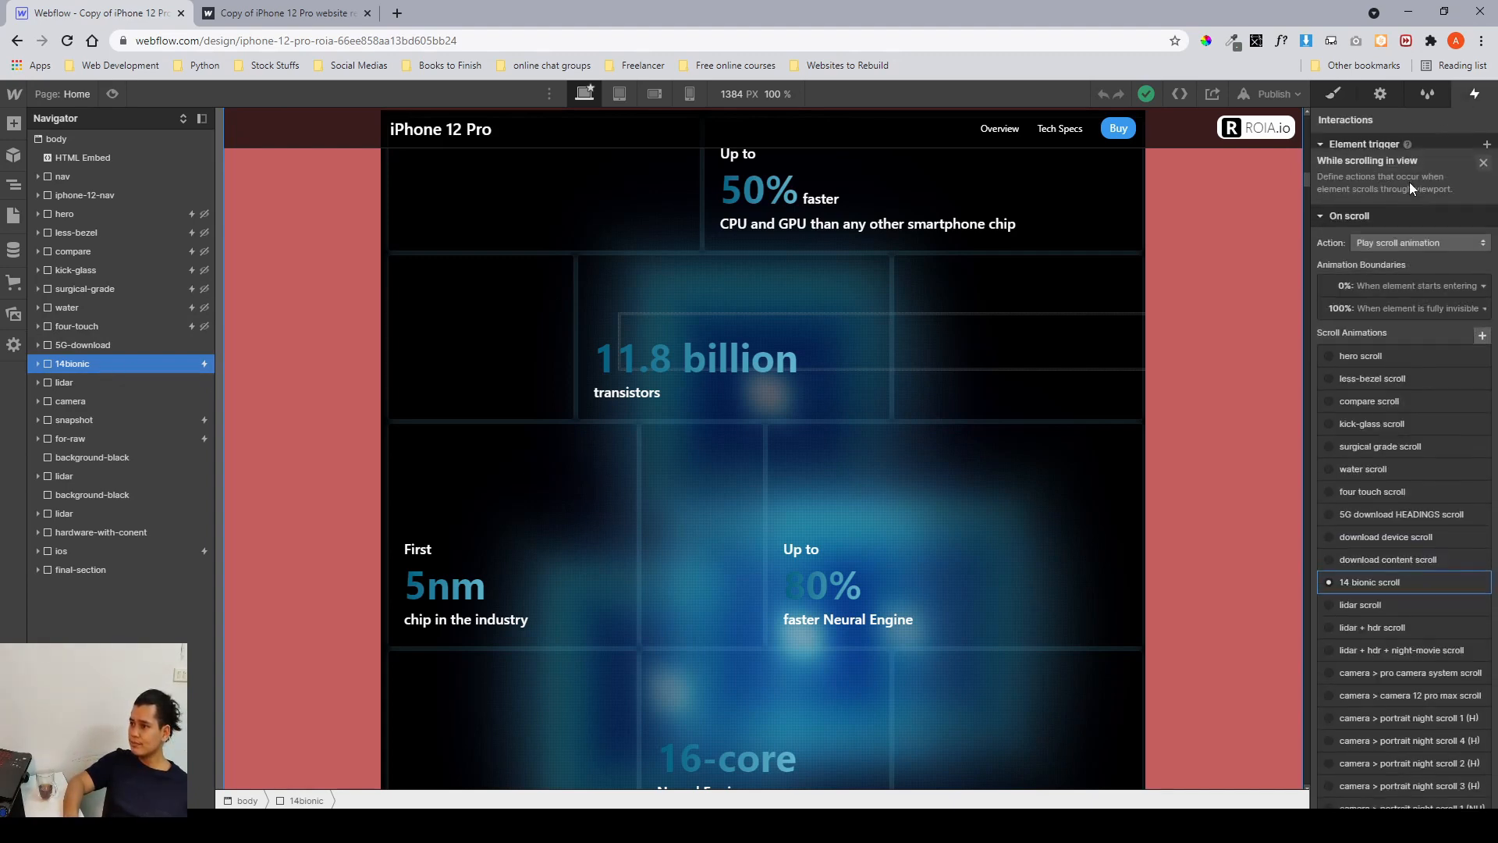
pyautogui.click(1395, 582)
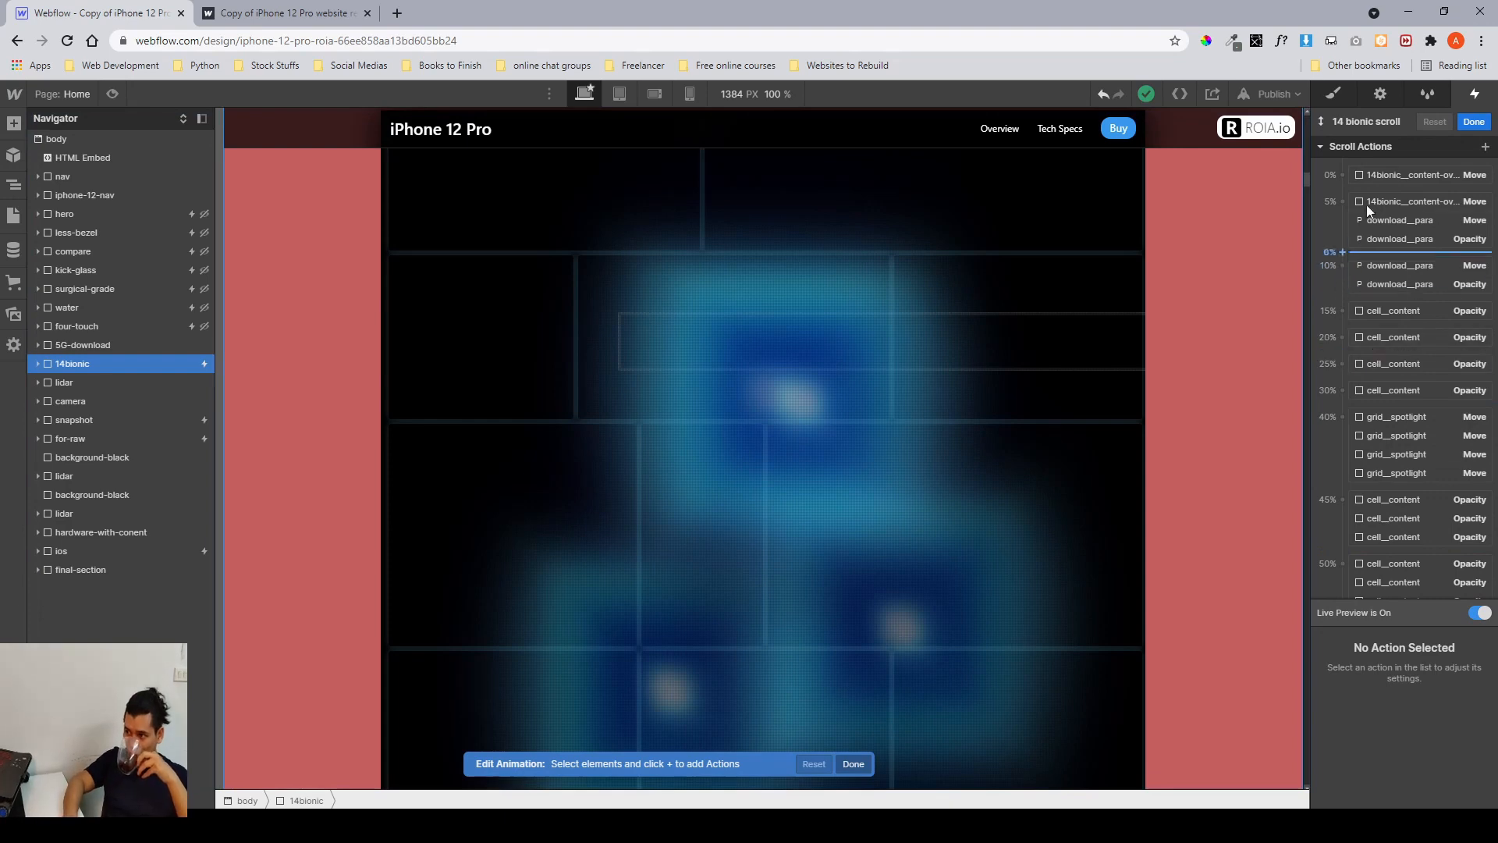
pyautogui.click(1388, 173)
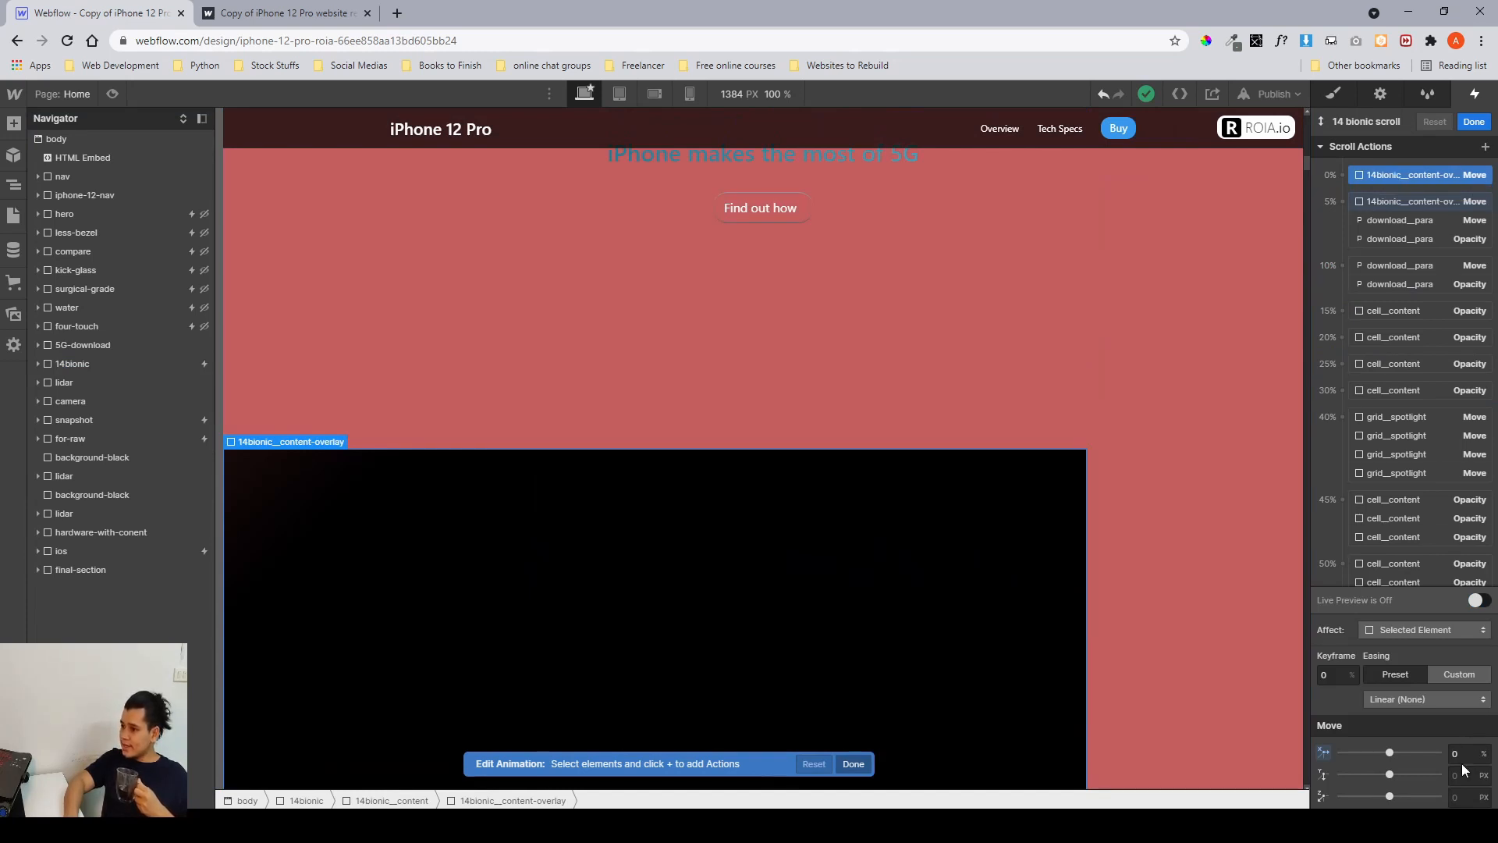
pyautogui.click(1378, 204)
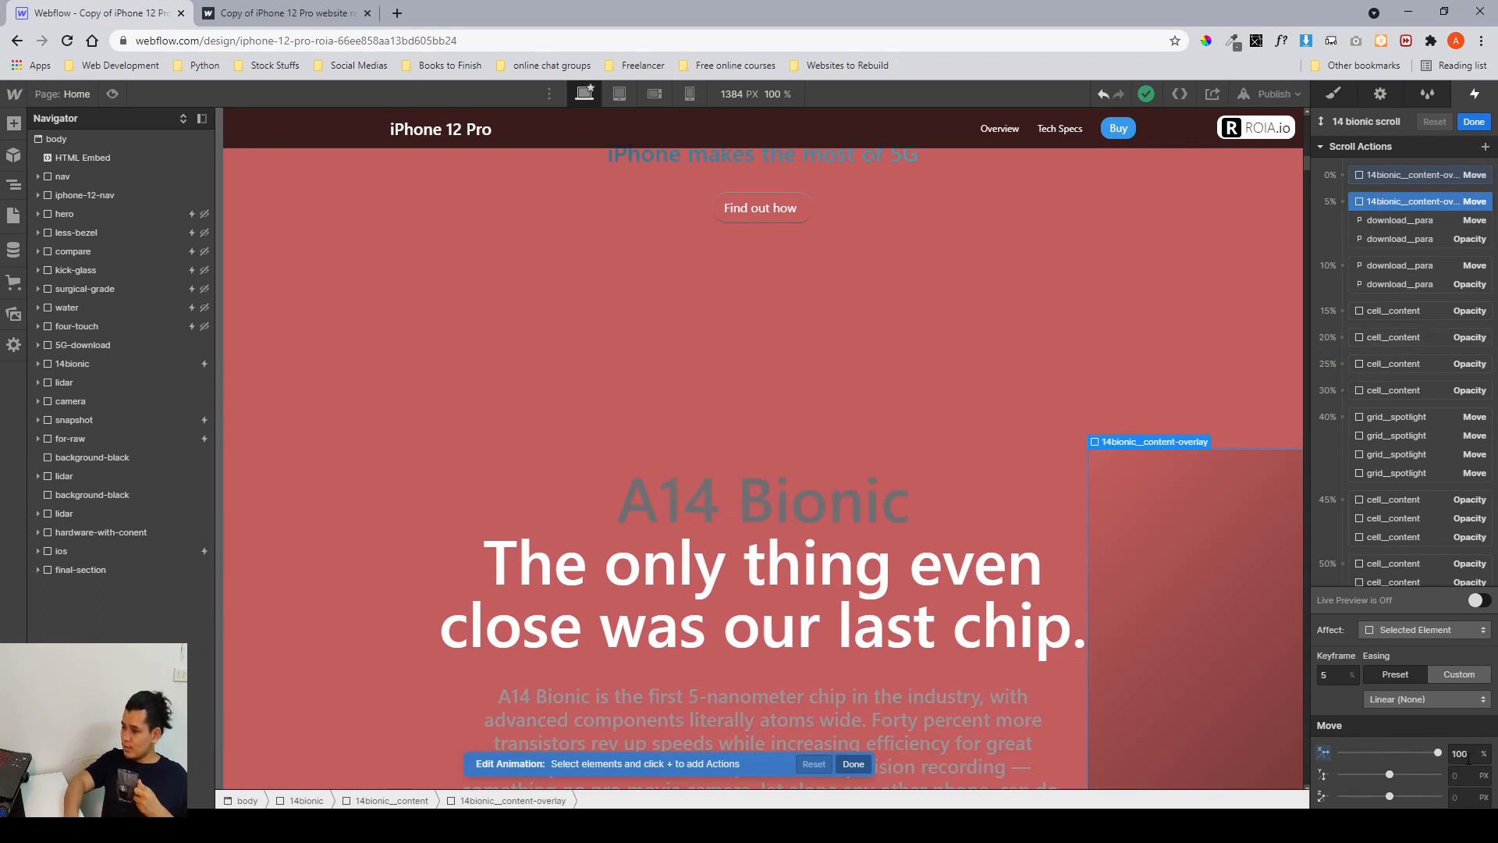
pyautogui.click(1386, 222)
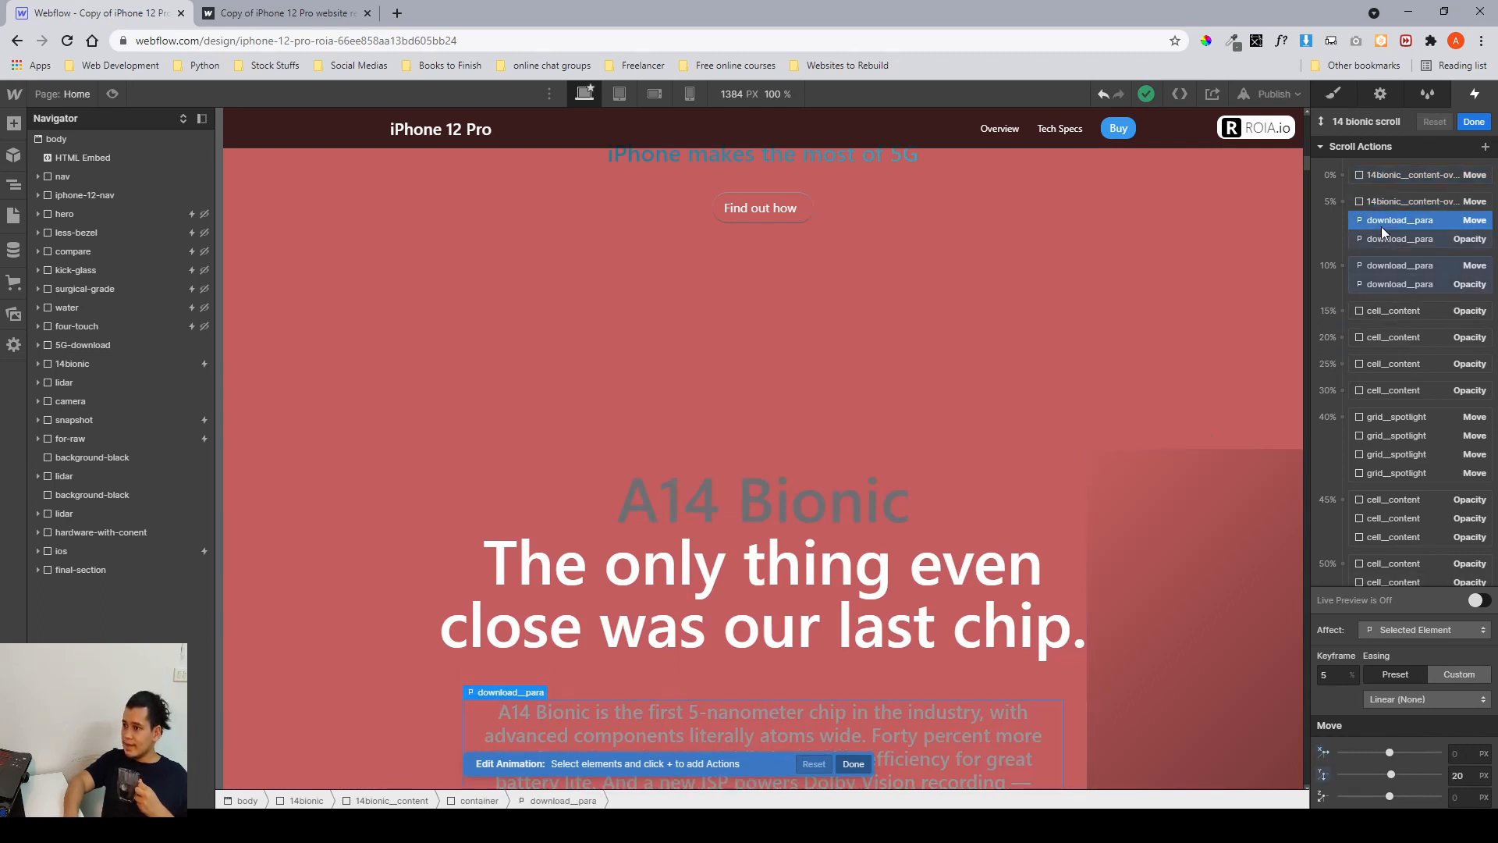
pyautogui.click(1383, 246)
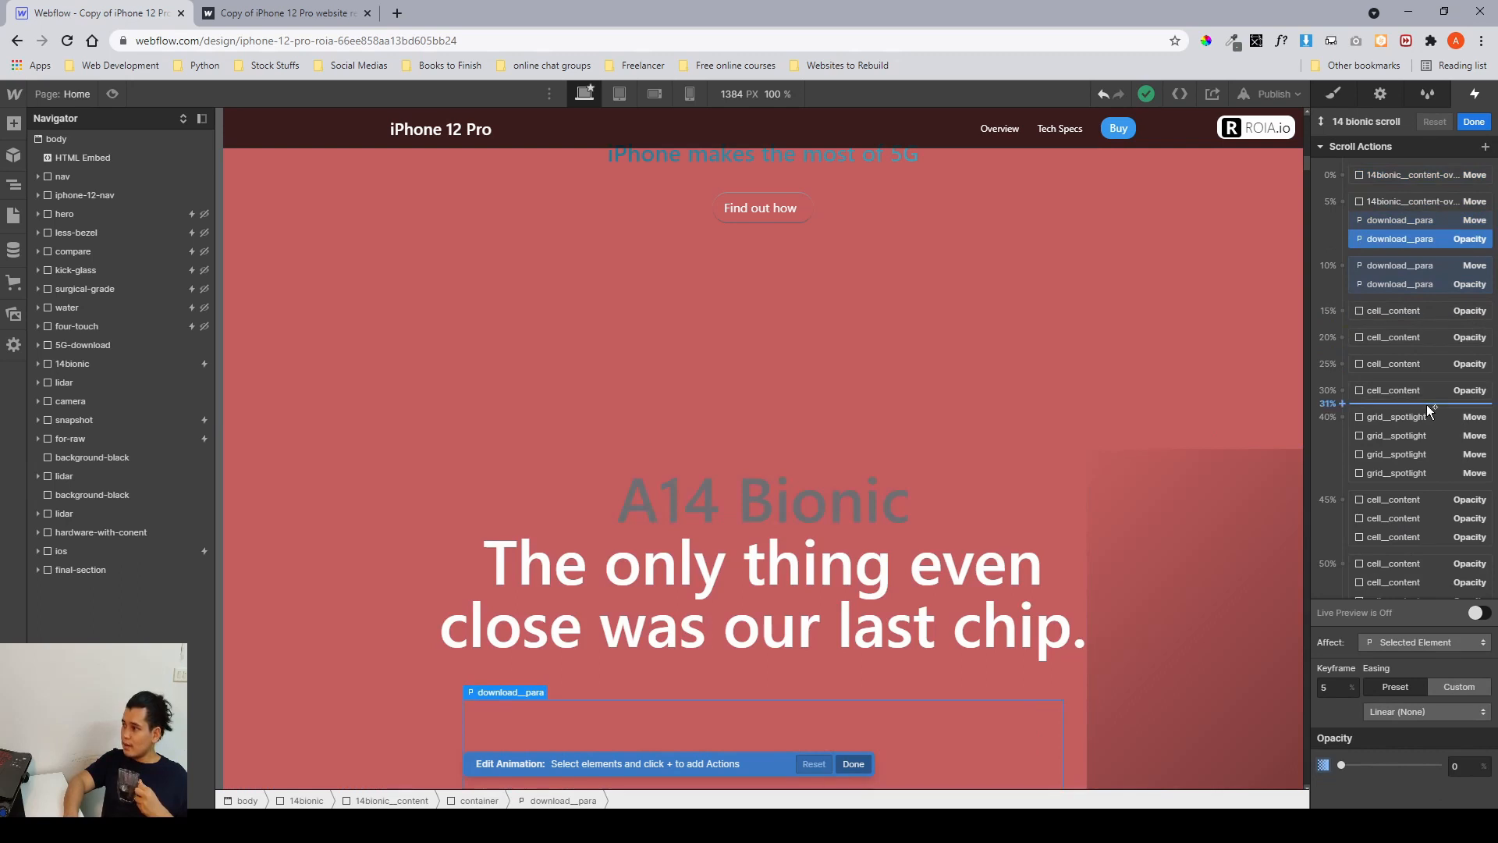
pyautogui.scroll(-1, 1397, 366)
pyautogui.click(1406, 194)
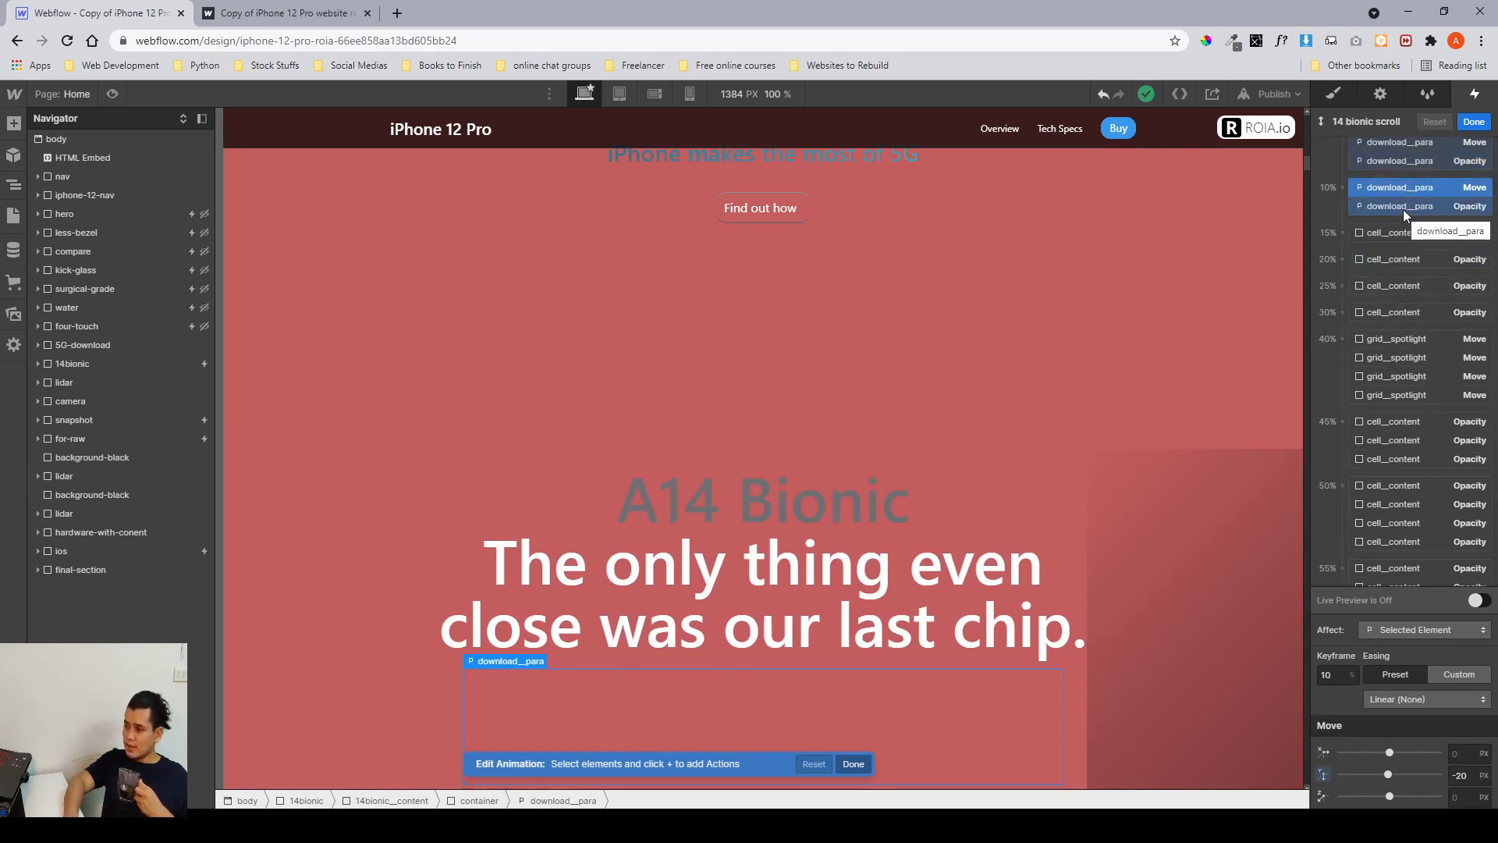
pyautogui.click(1403, 209)
pyautogui.scroll(1, 1403, 209)
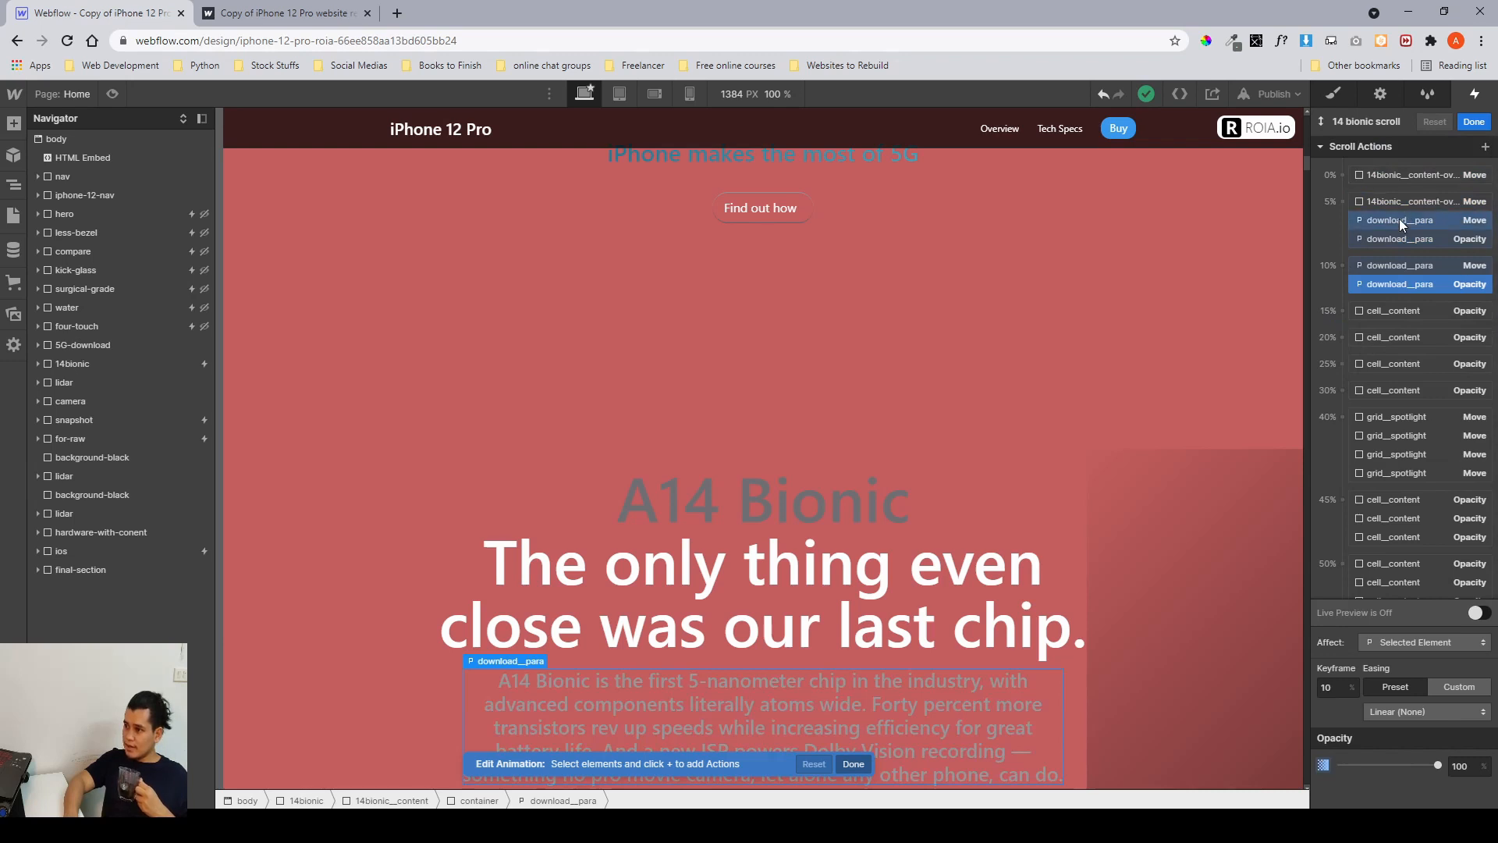
pyautogui.click(1398, 219)
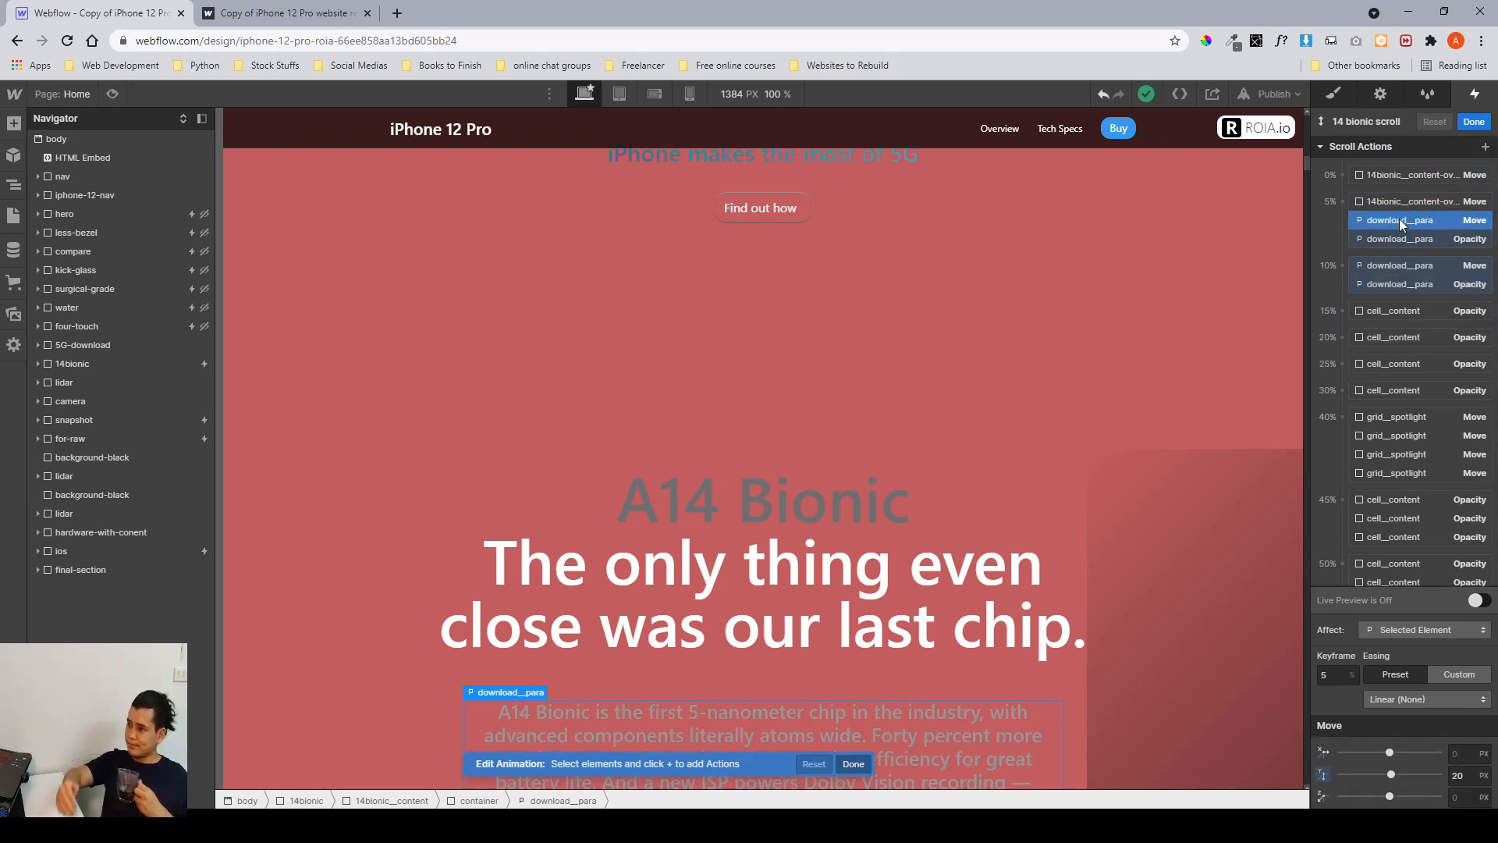
pyautogui.click(1408, 240)
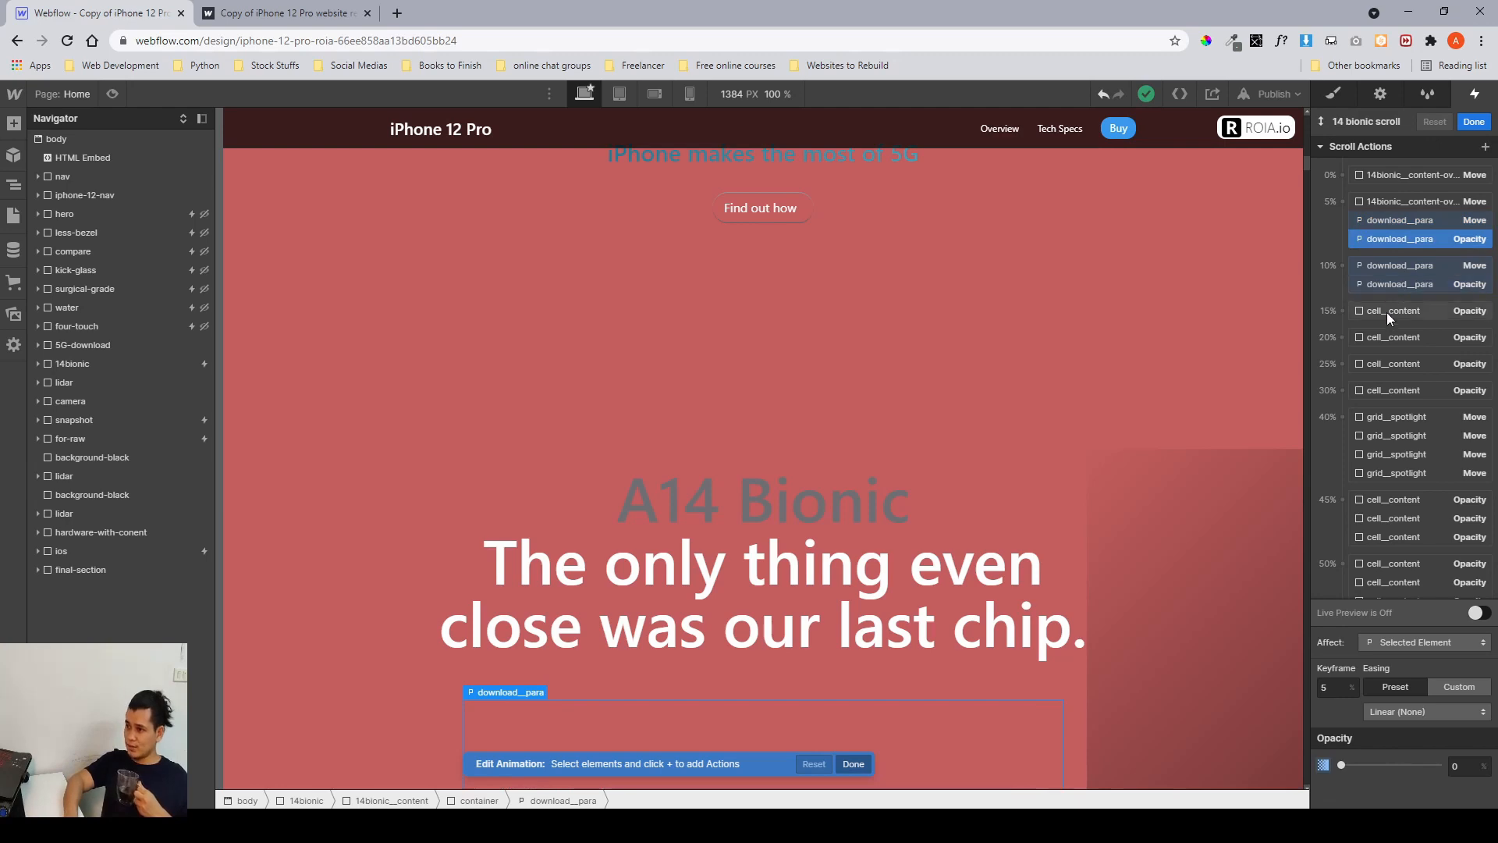
pyautogui.scroll(-1, 1389, 305)
pyautogui.click(1394, 236)
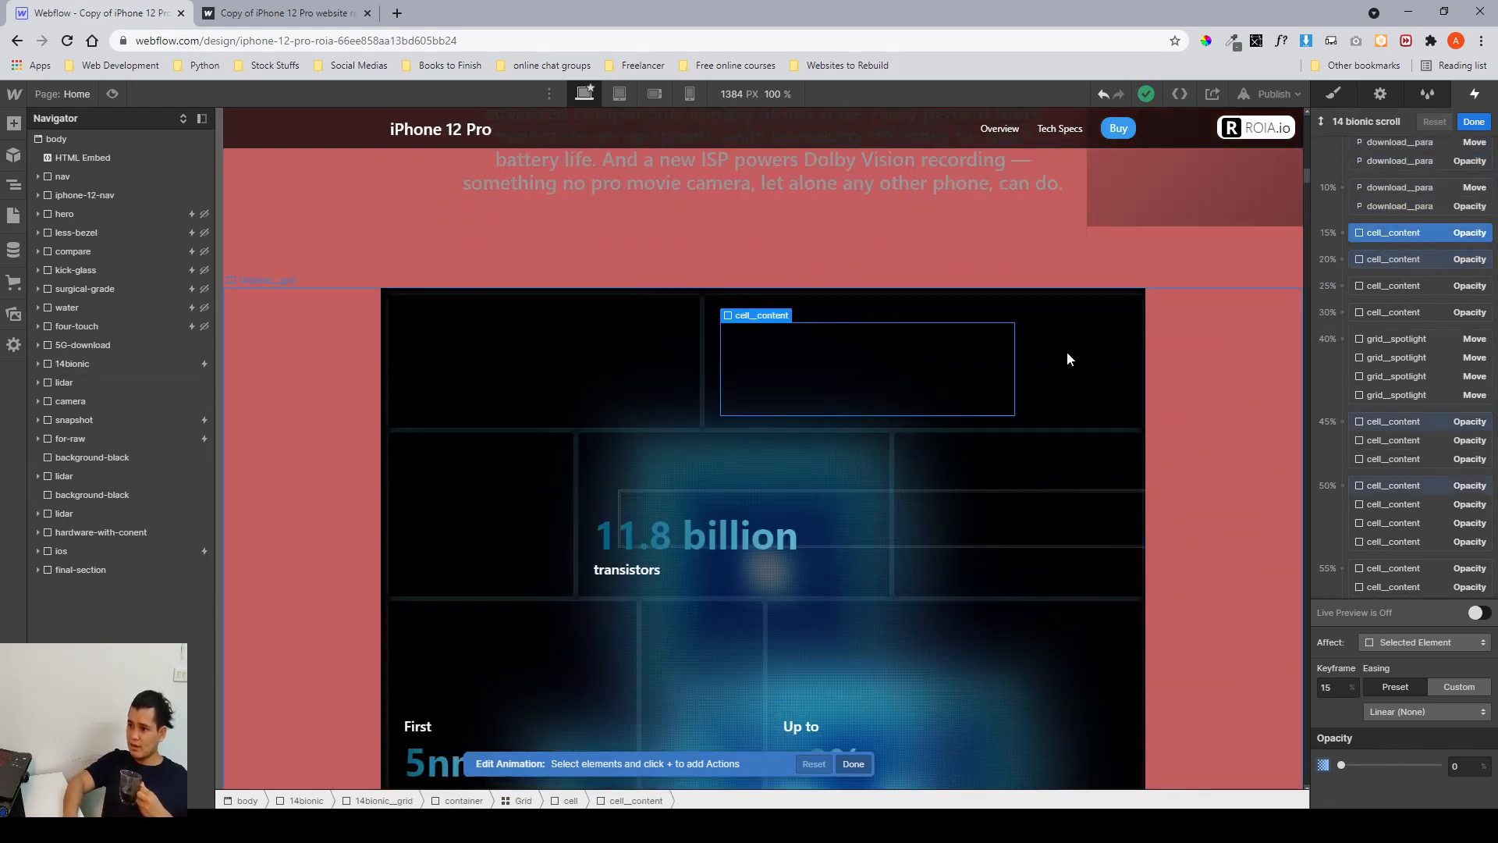
pyautogui.click(1376, 258)
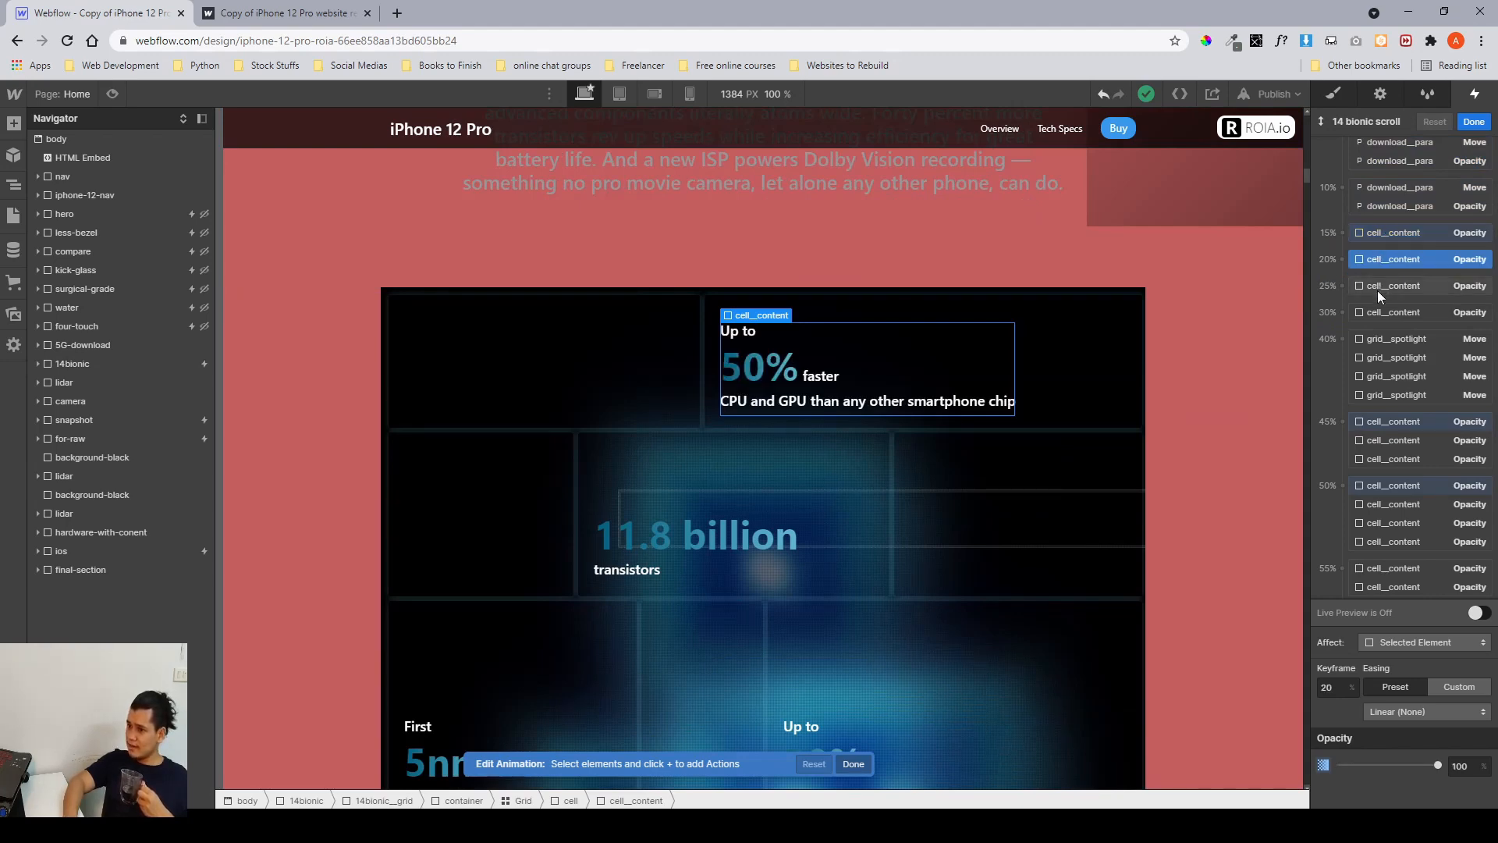
pyautogui.click(1378, 286)
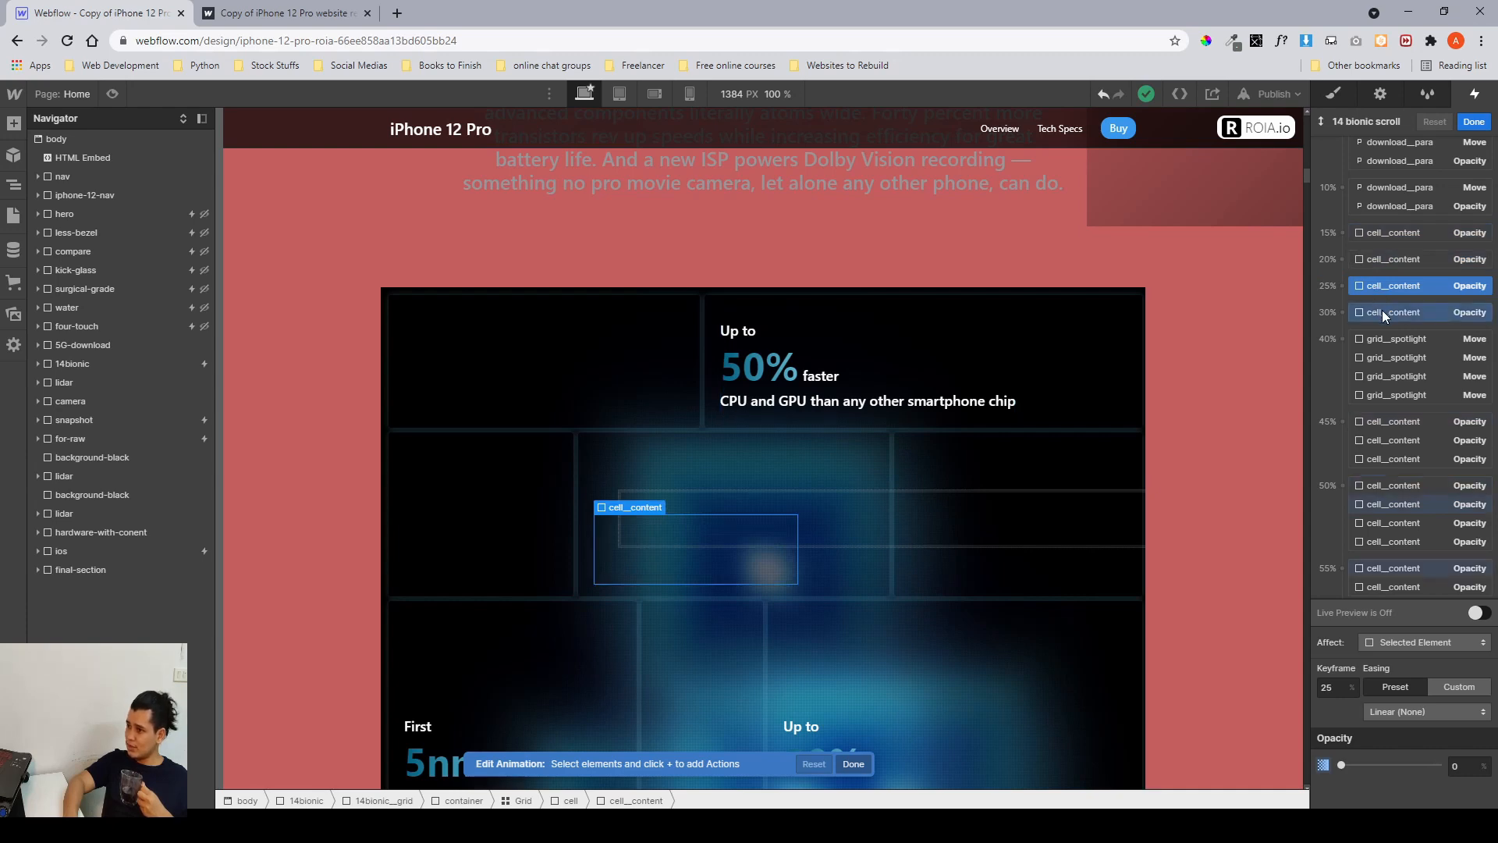
pyautogui.click(1383, 311)
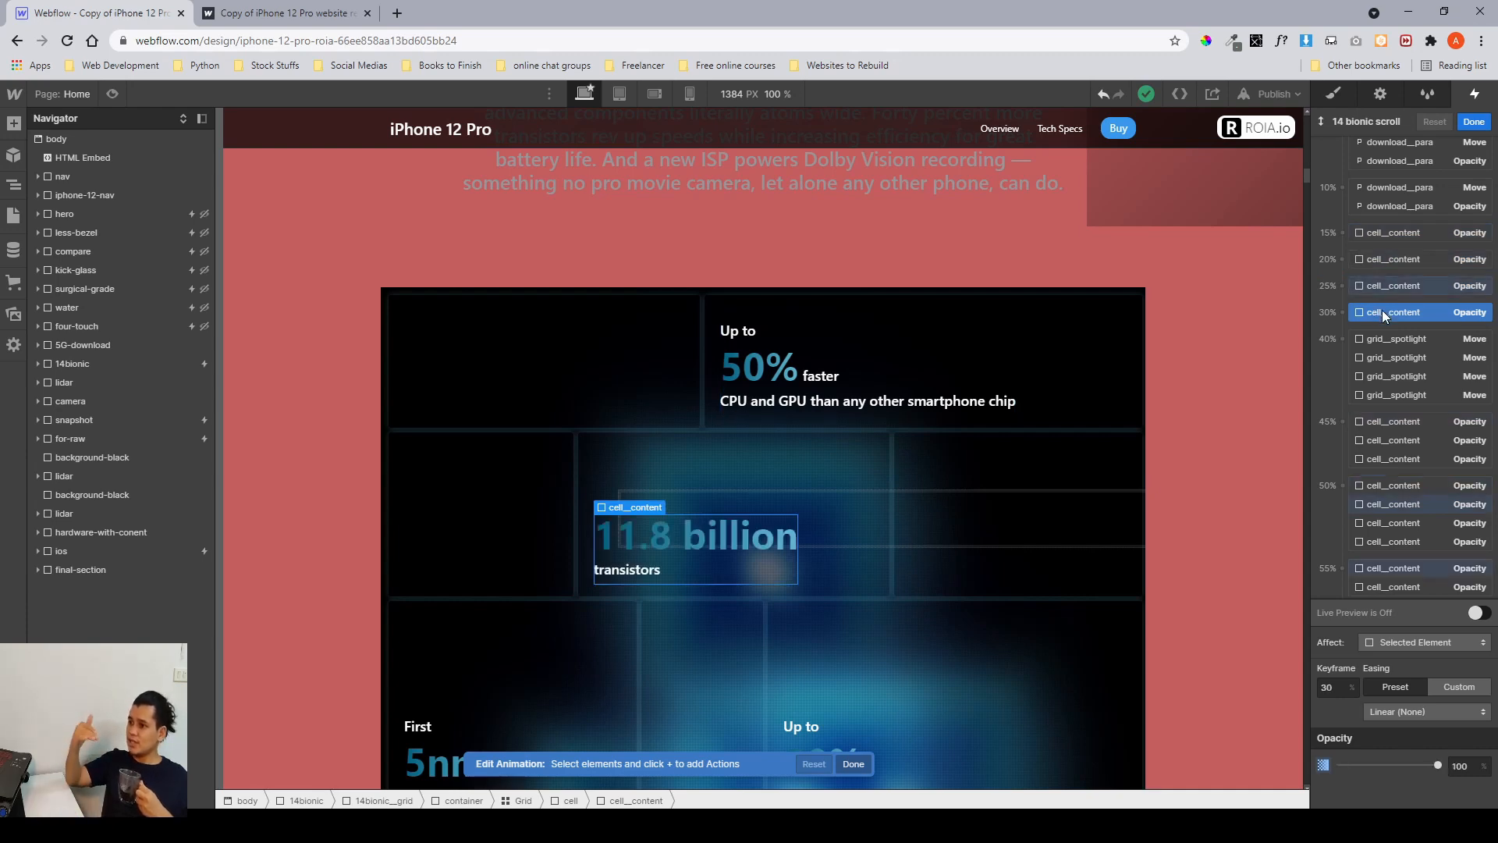
# Inspect the grid__spotlight move actions and their keyframes across the 14 bionic scroll timeline.
pyautogui.click(1365, 356)
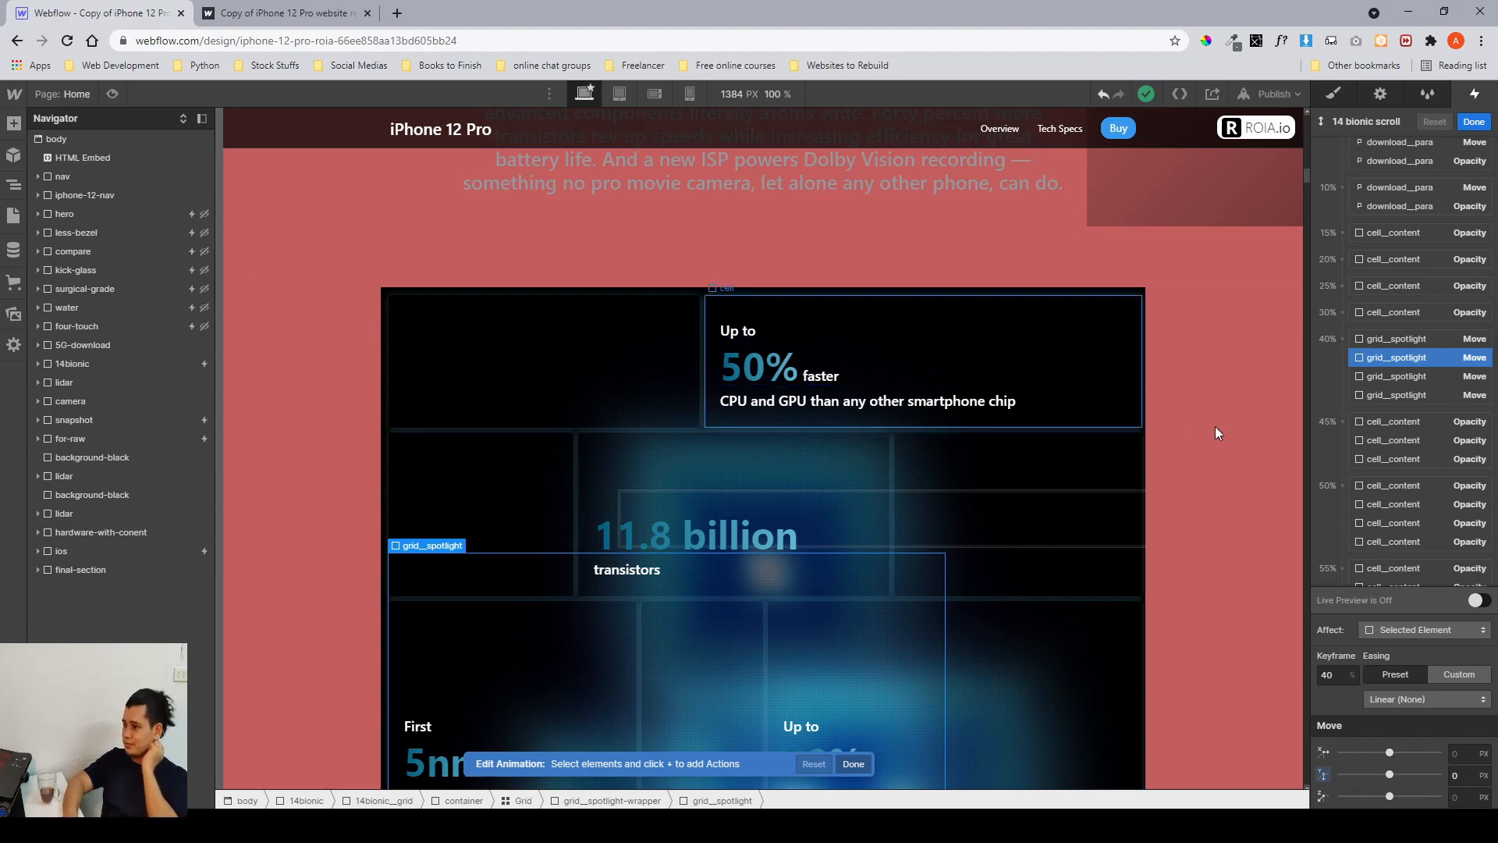
pyautogui.click(1392, 378)
pyautogui.scroll(-1, 1389, 367)
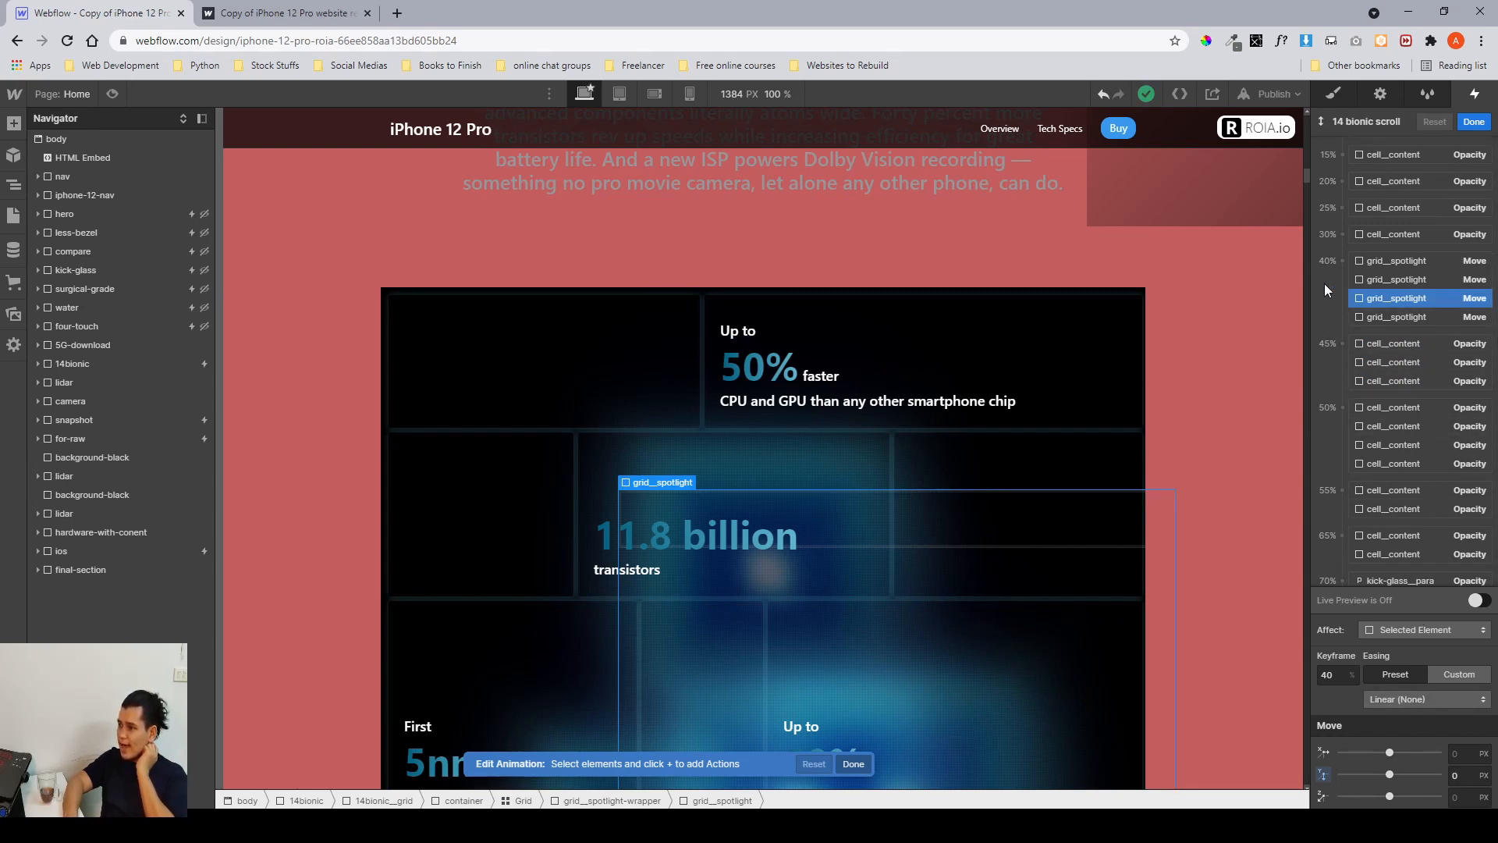
pyautogui.click(1467, 778)
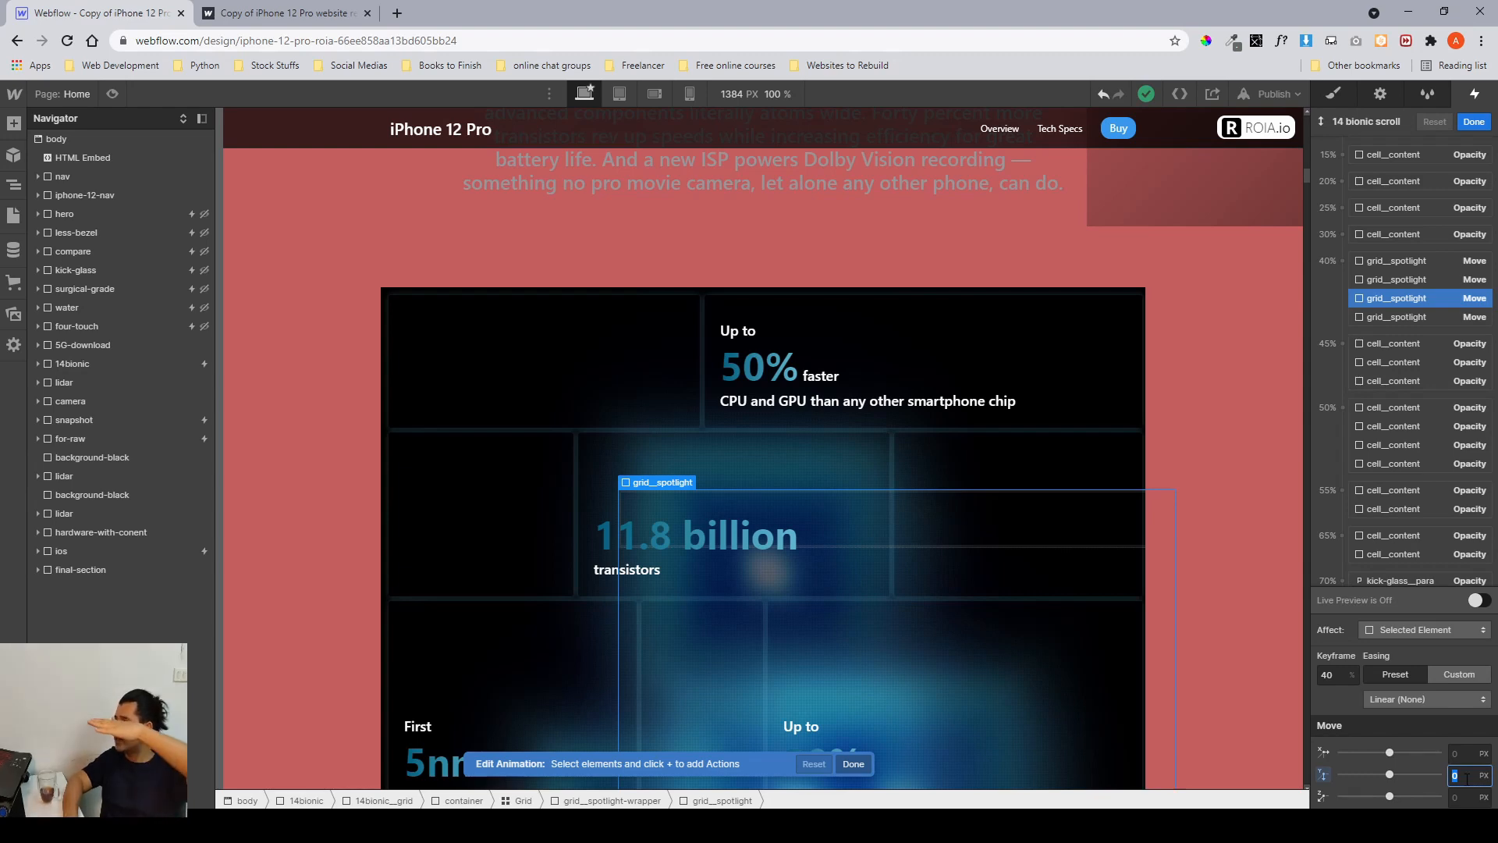
pyautogui.click(1382, 316)
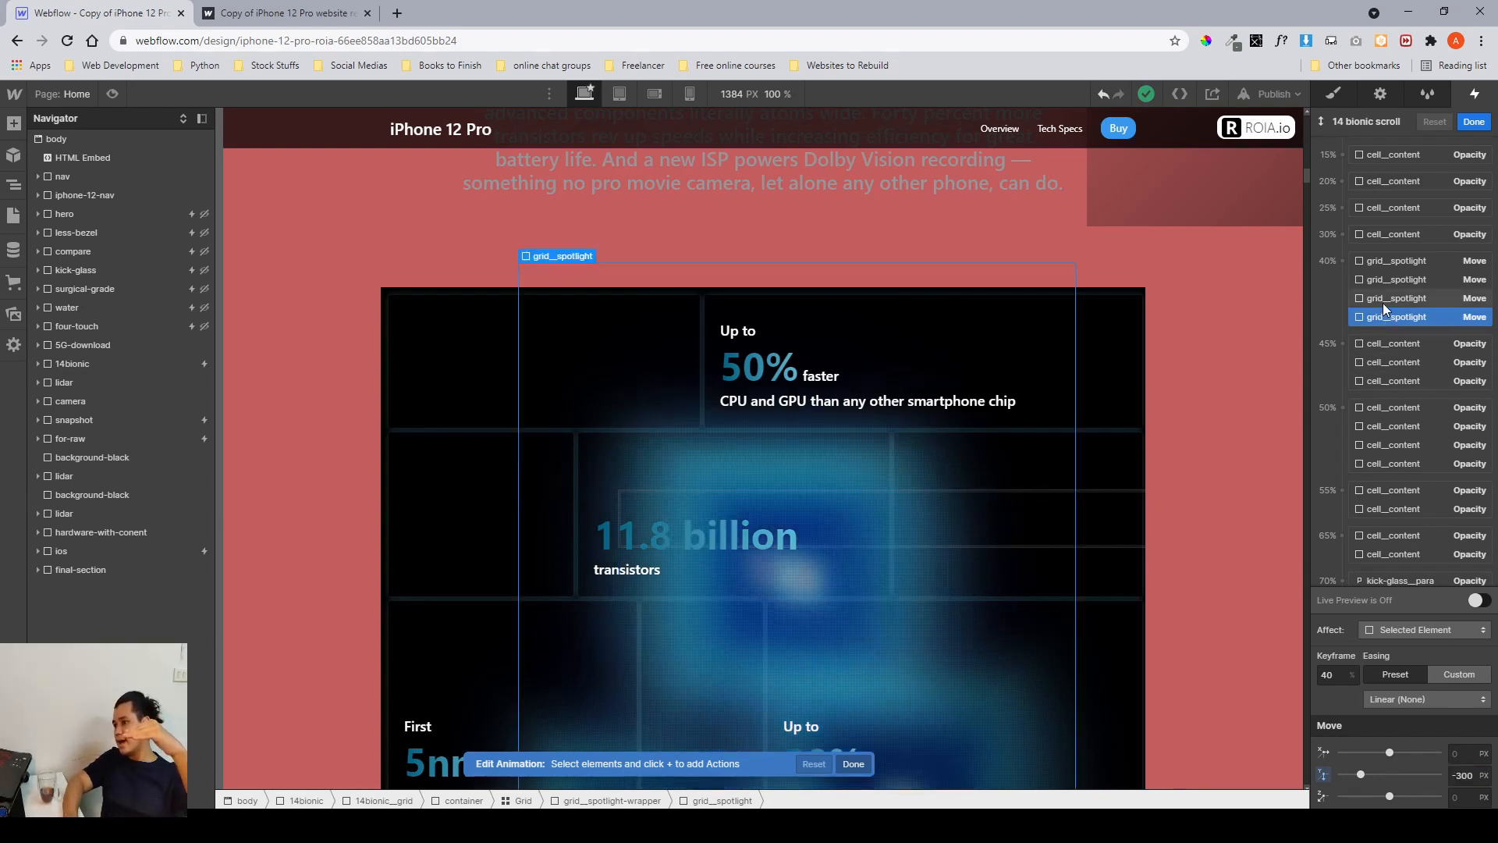
pyautogui.click(1383, 302)
pyautogui.scroll(-3, 1382, 302)
pyautogui.scroll(-1, 1383, 304)
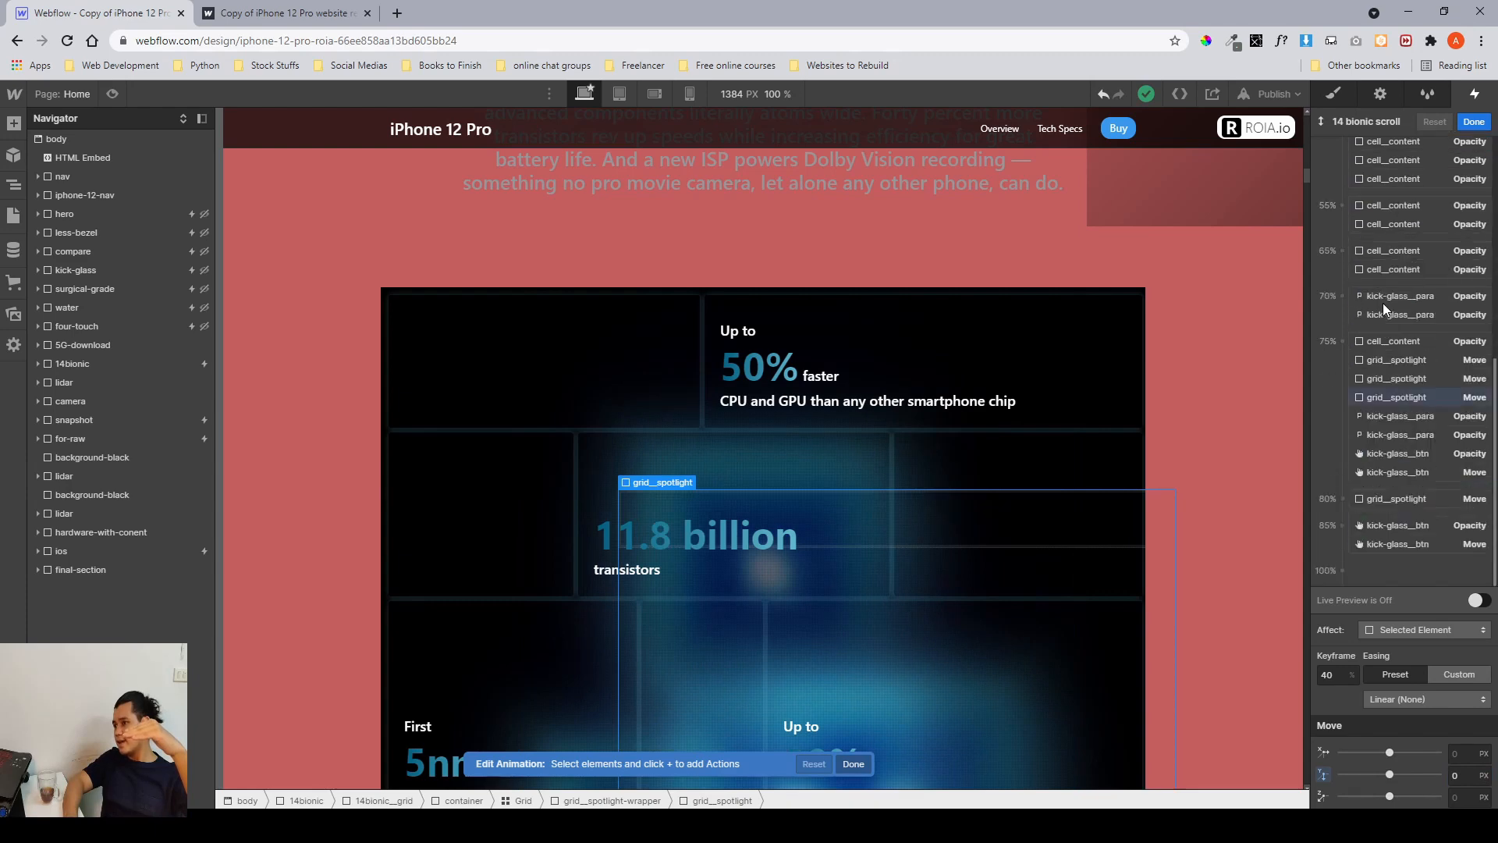
pyautogui.click(1378, 396)
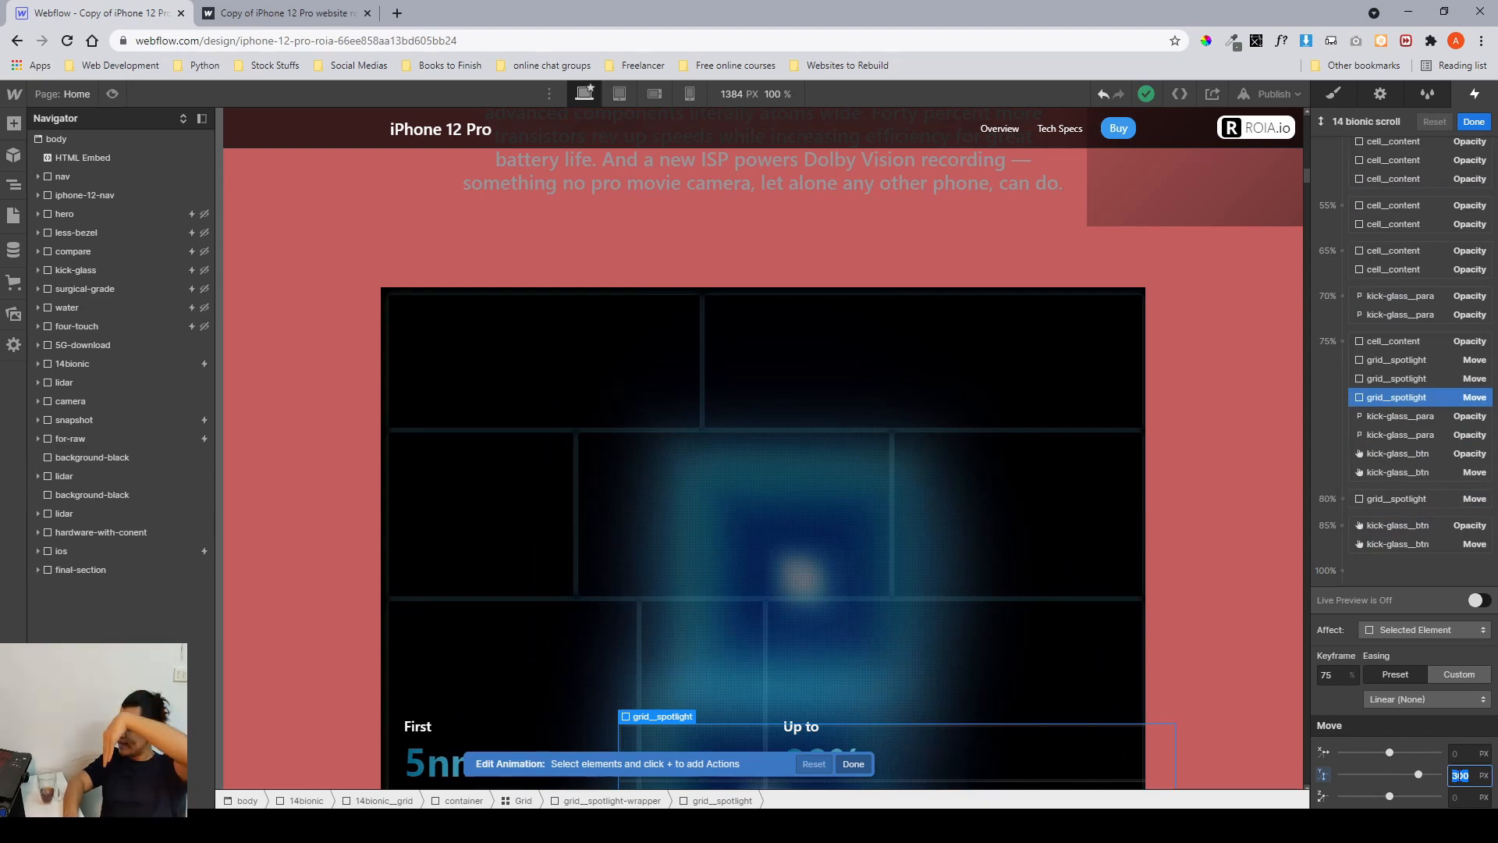
pyautogui.scroll(5, 1402, 466)
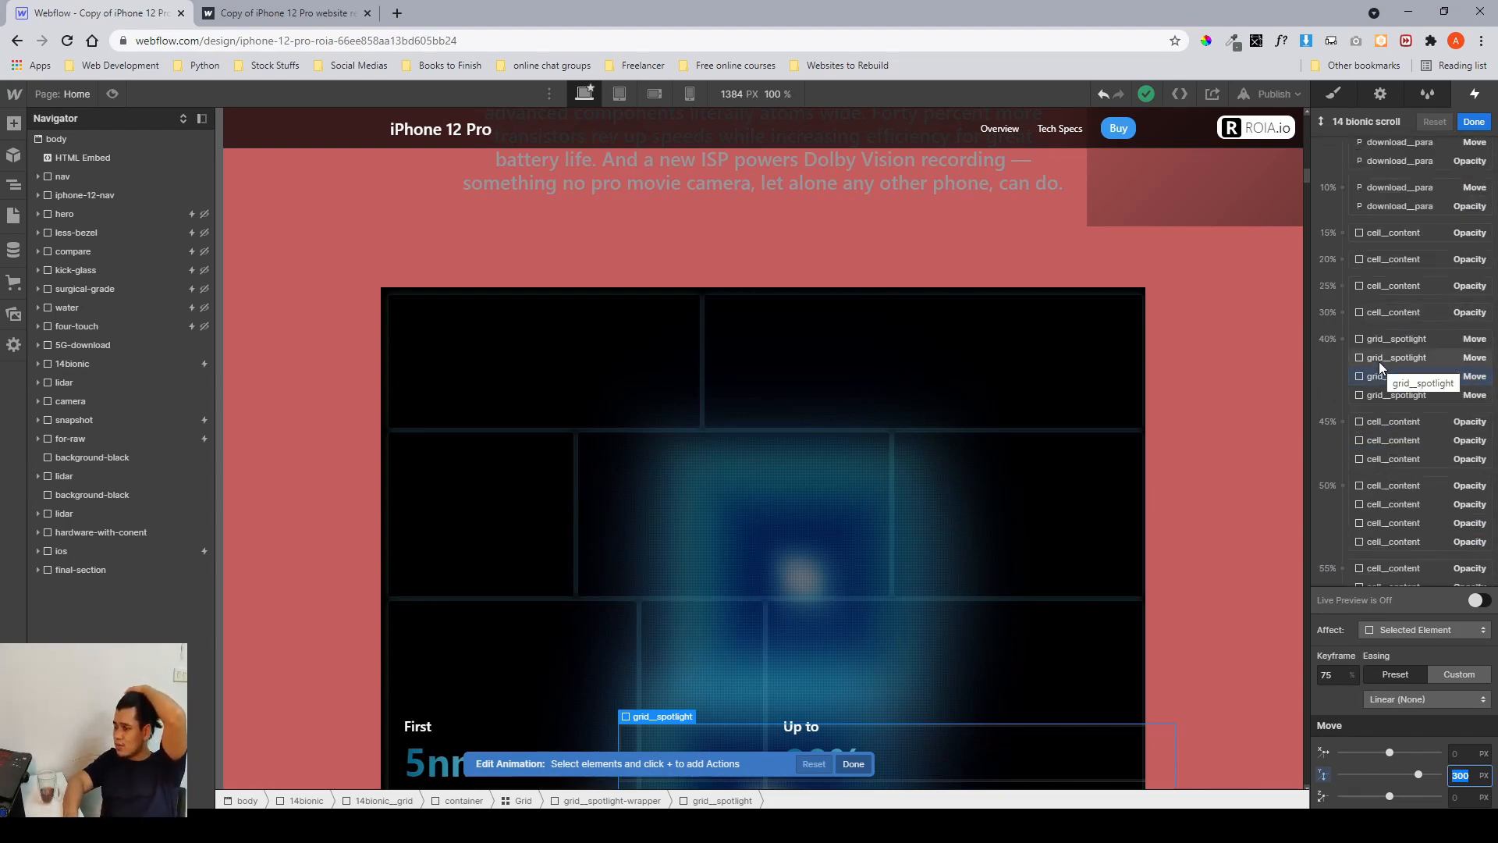
pyautogui.click(1378, 362)
pyautogui.scroll(-5, 1379, 362)
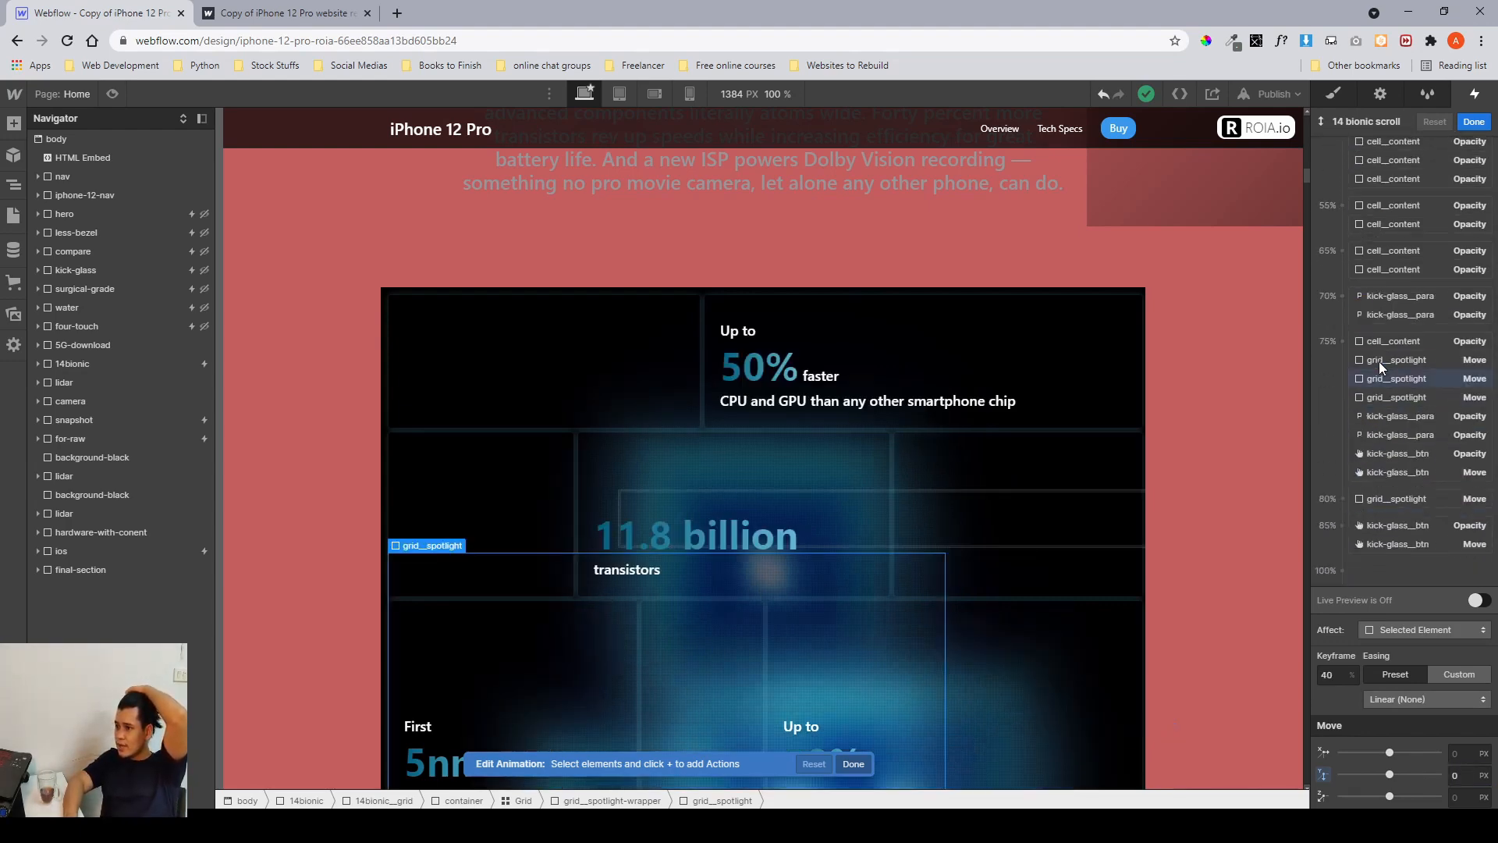
pyautogui.click(1379, 373)
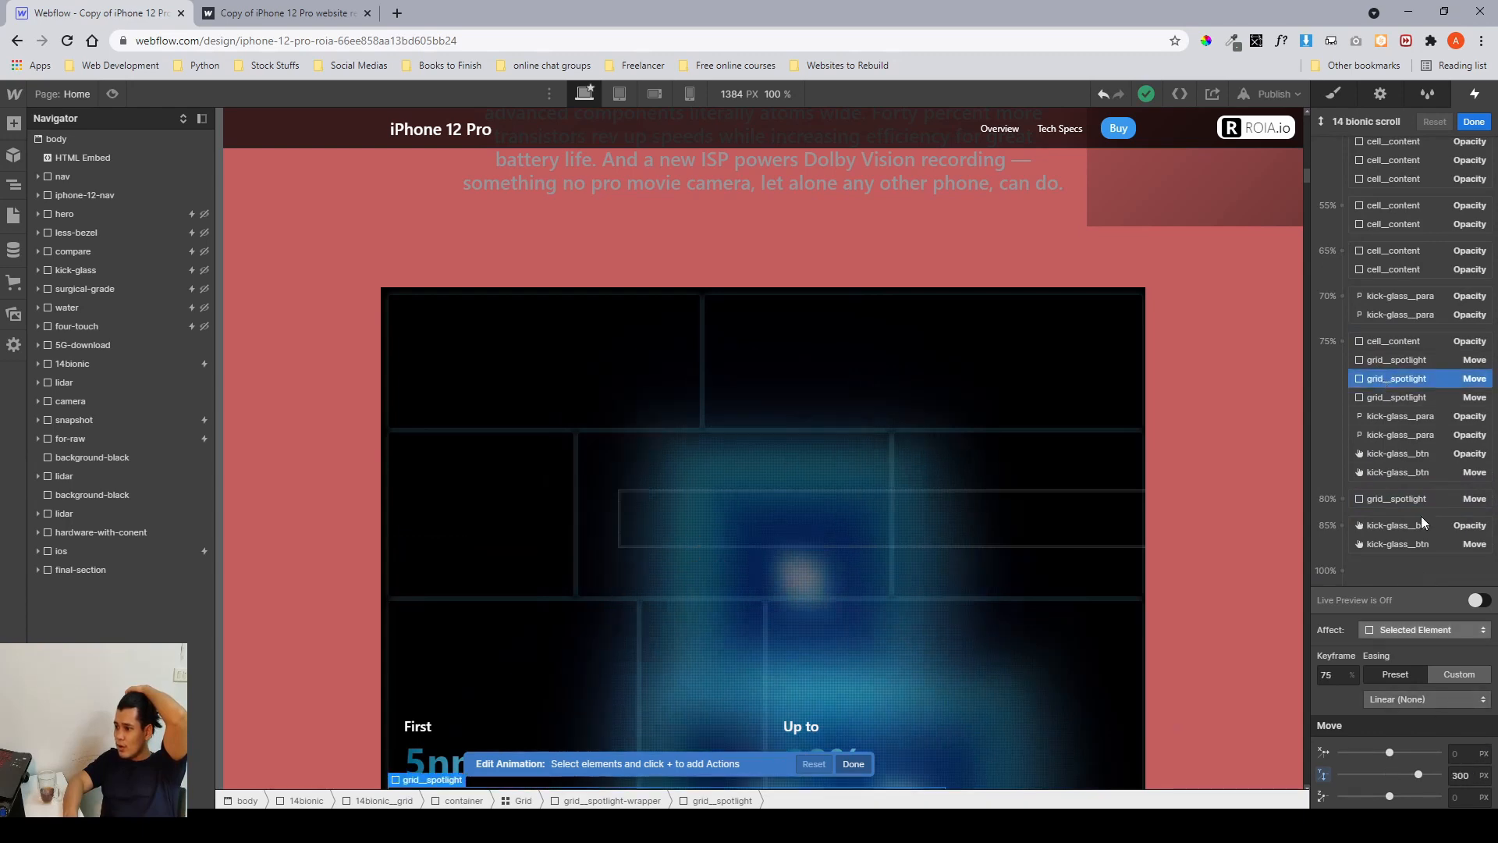
pyautogui.scroll(5, 1391, 480)
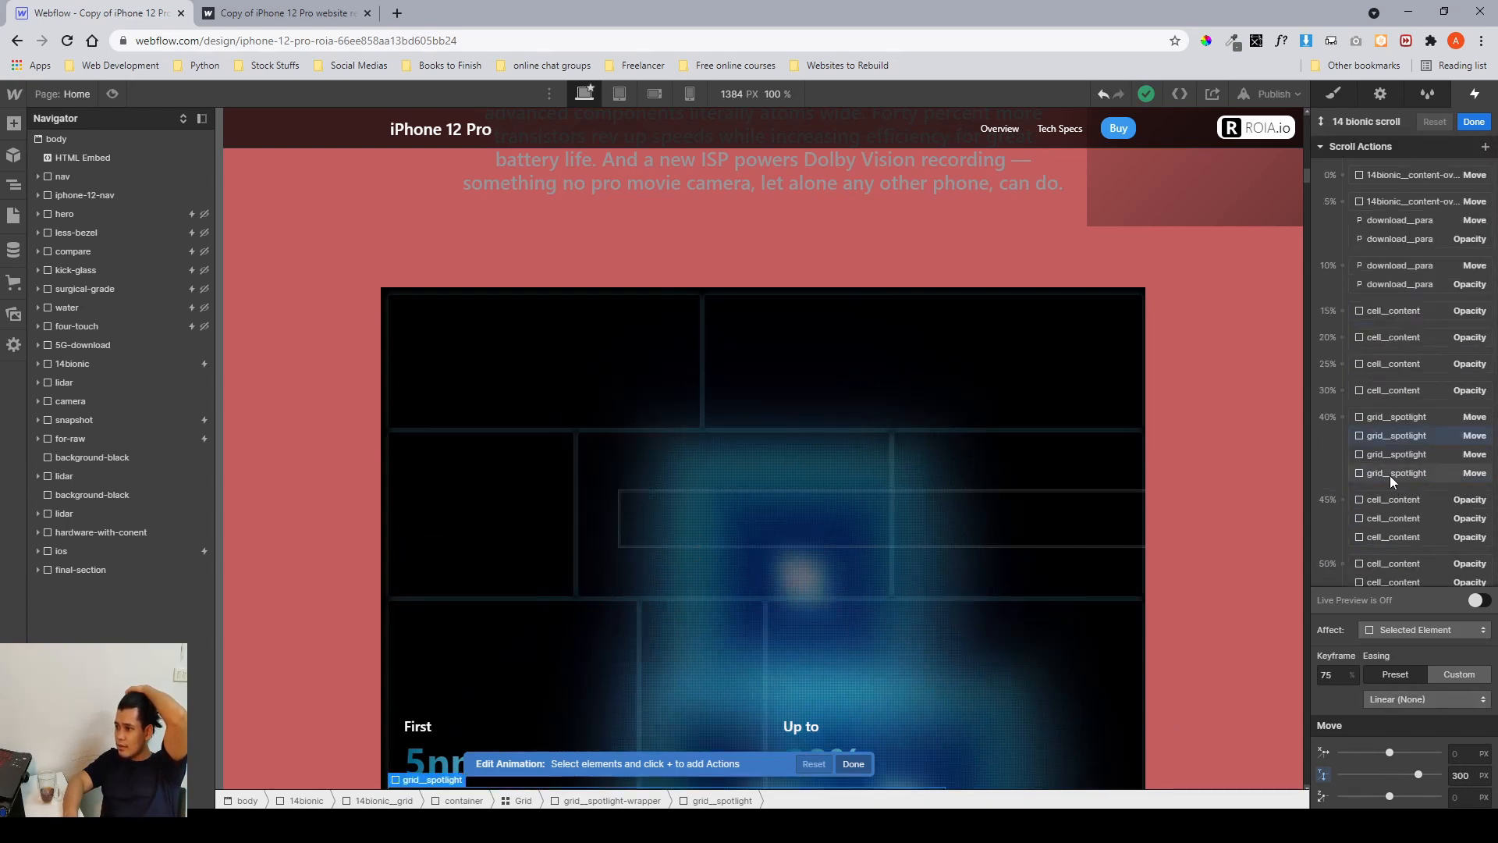
pyautogui.click(1389, 473)
pyautogui.scroll(-5, 1389, 476)
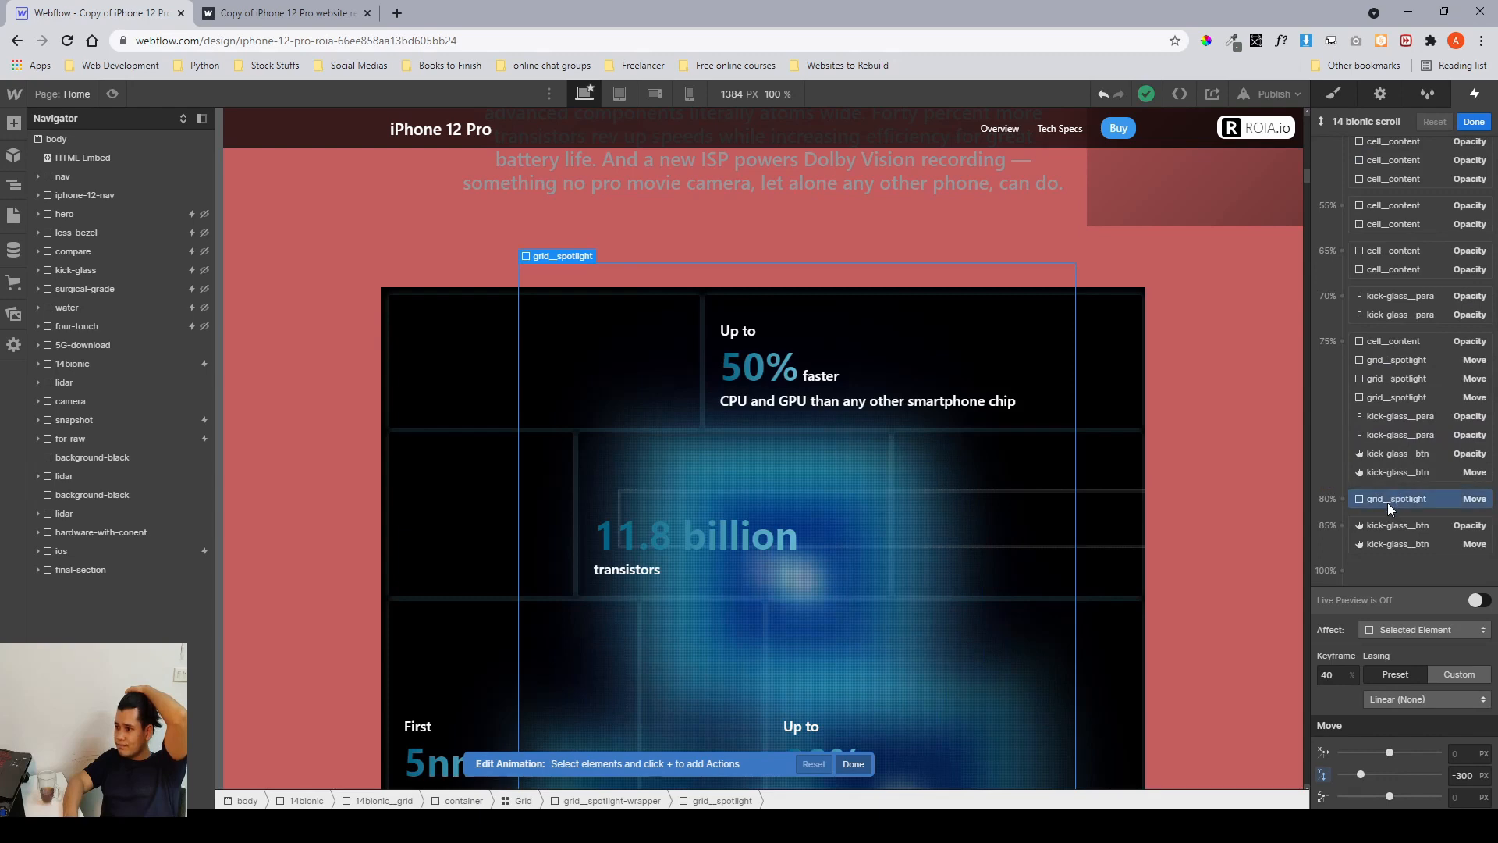
pyautogui.click(1387, 503)
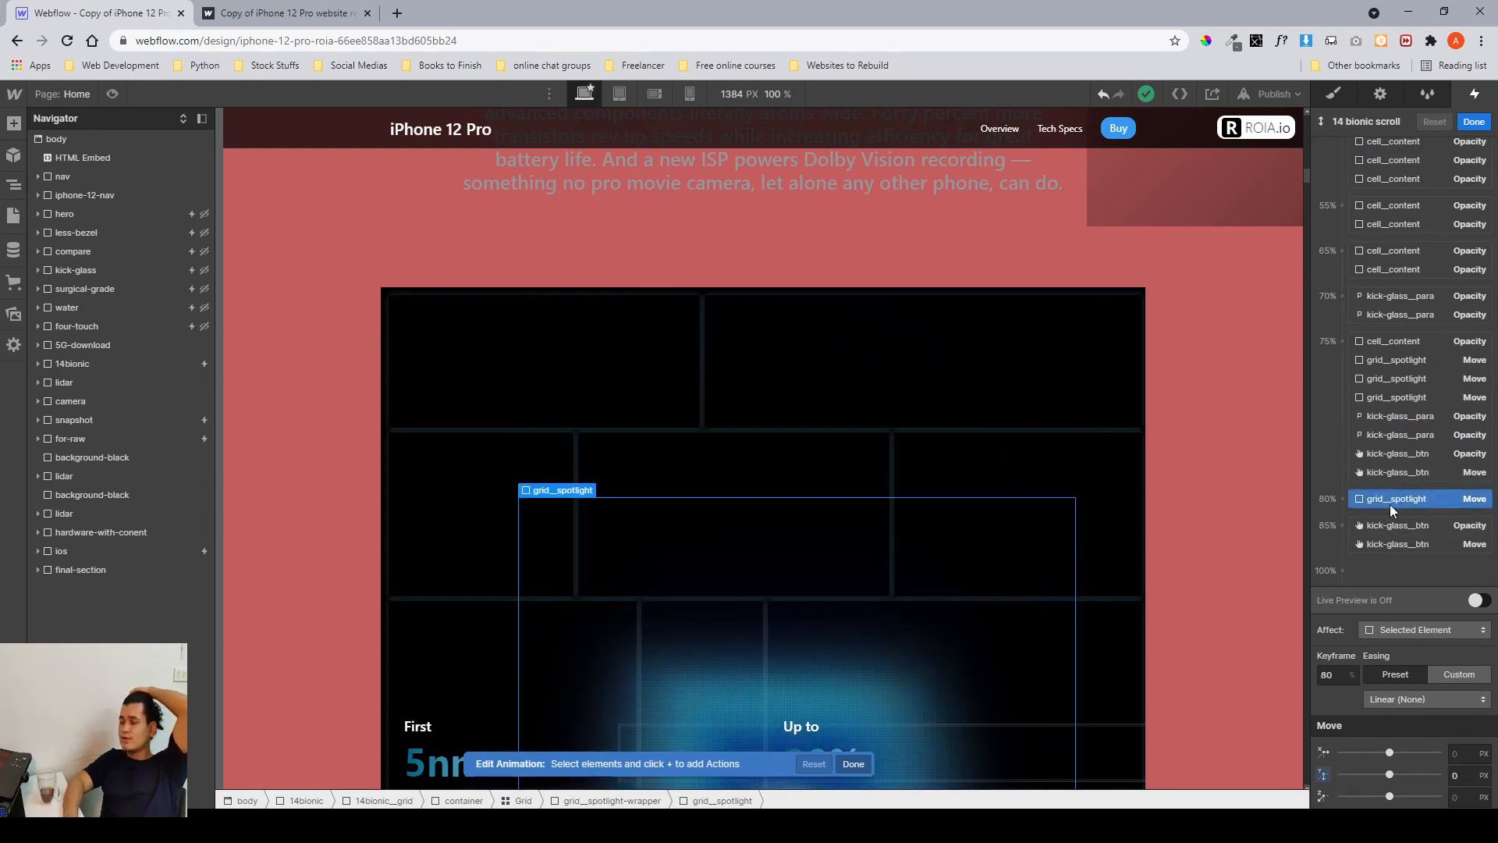
pyautogui.scroll(5, 1389, 504)
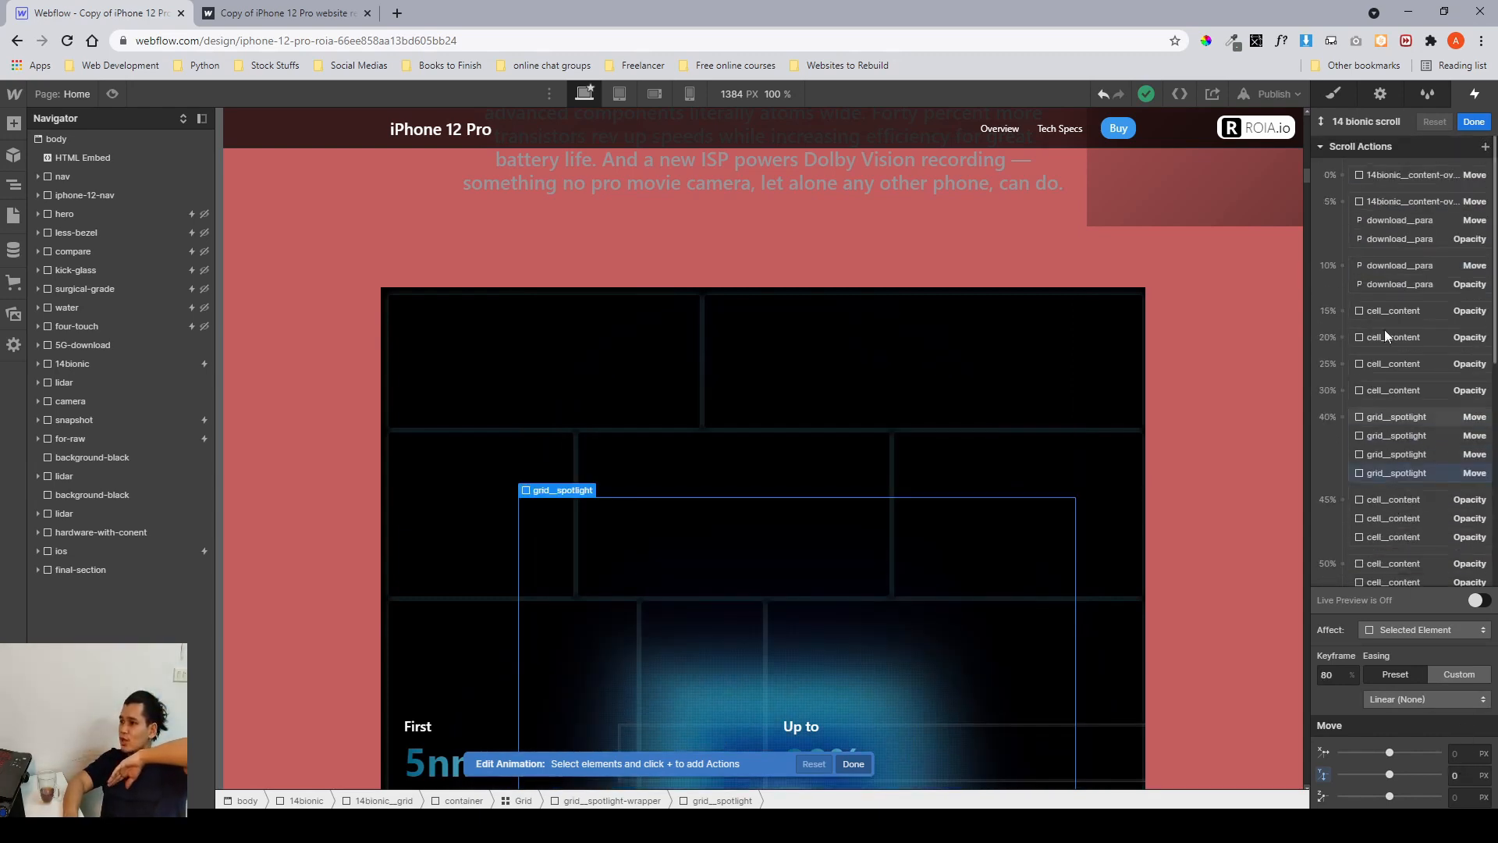
pyautogui.scroll(-2, 1395, 372)
pyautogui.scroll(2, 1396, 371)
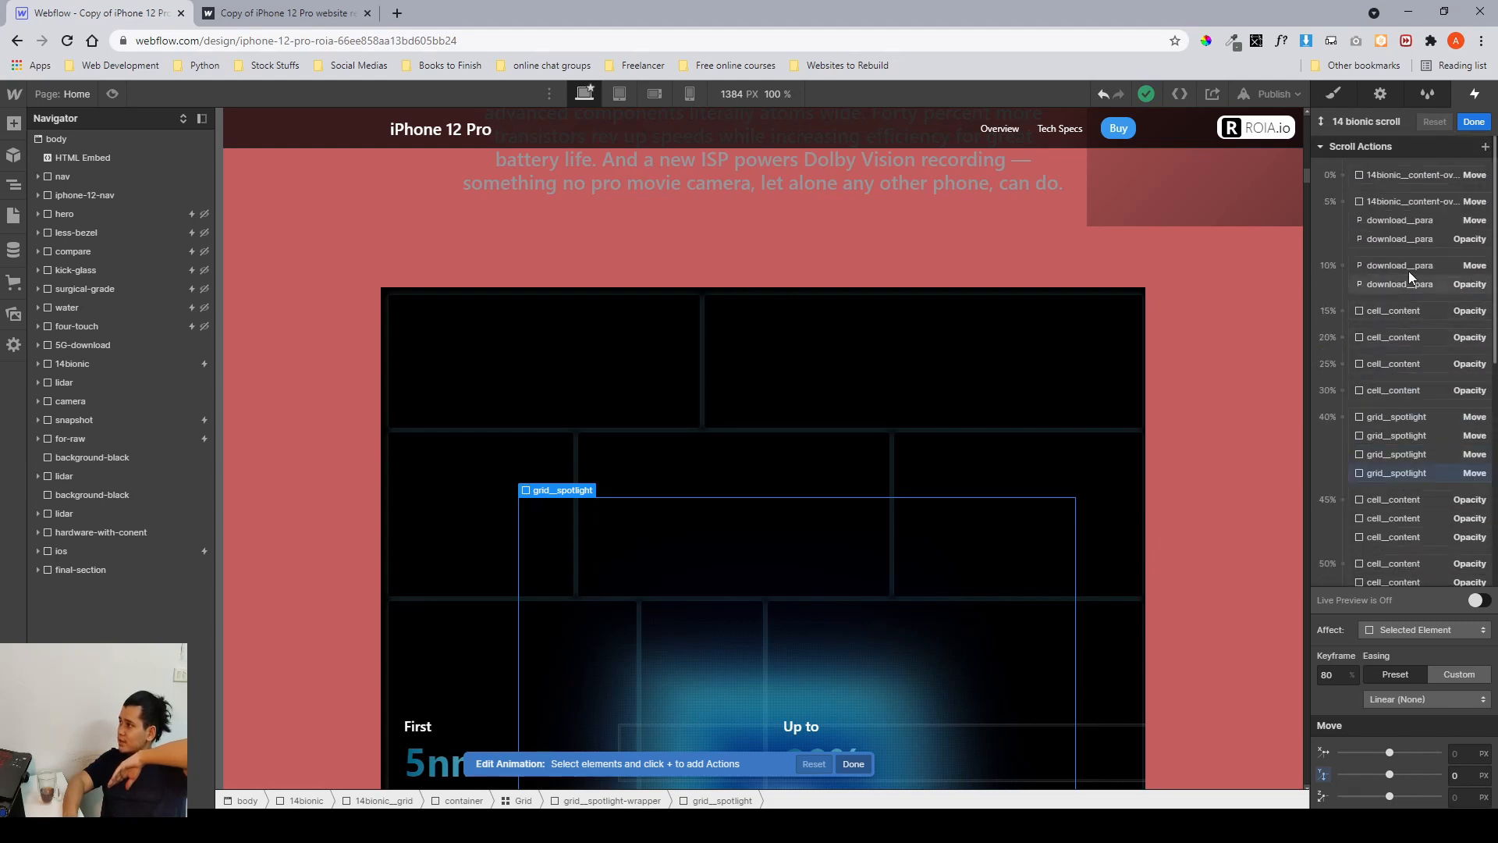
pyautogui.scroll(-6, 1408, 394)
pyautogui.scroll(4, 1378, 413)
pyautogui.scroll(2, 1379, 331)
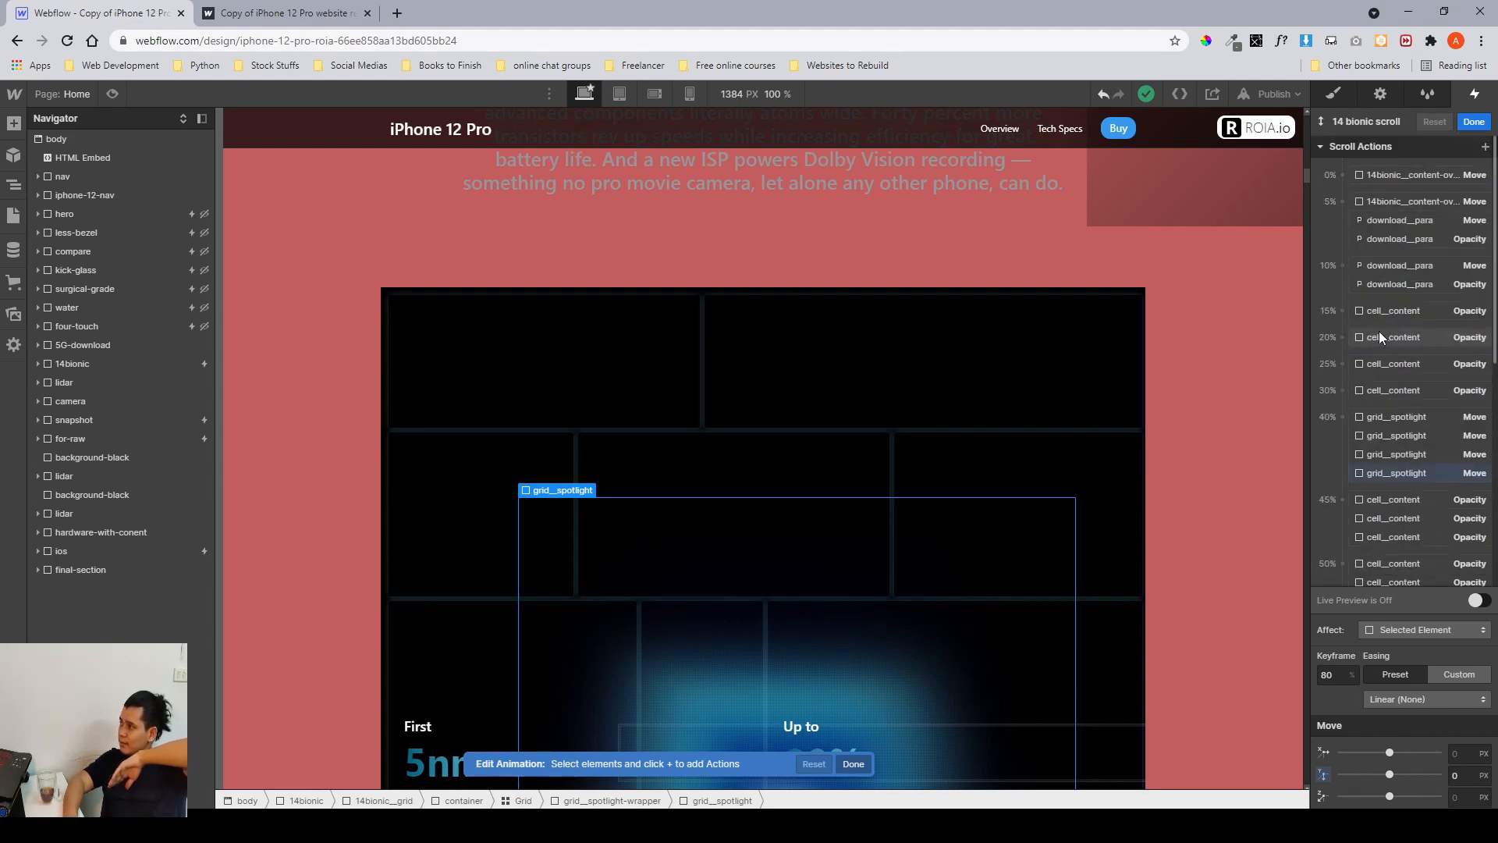
pyautogui.click(1378, 331)
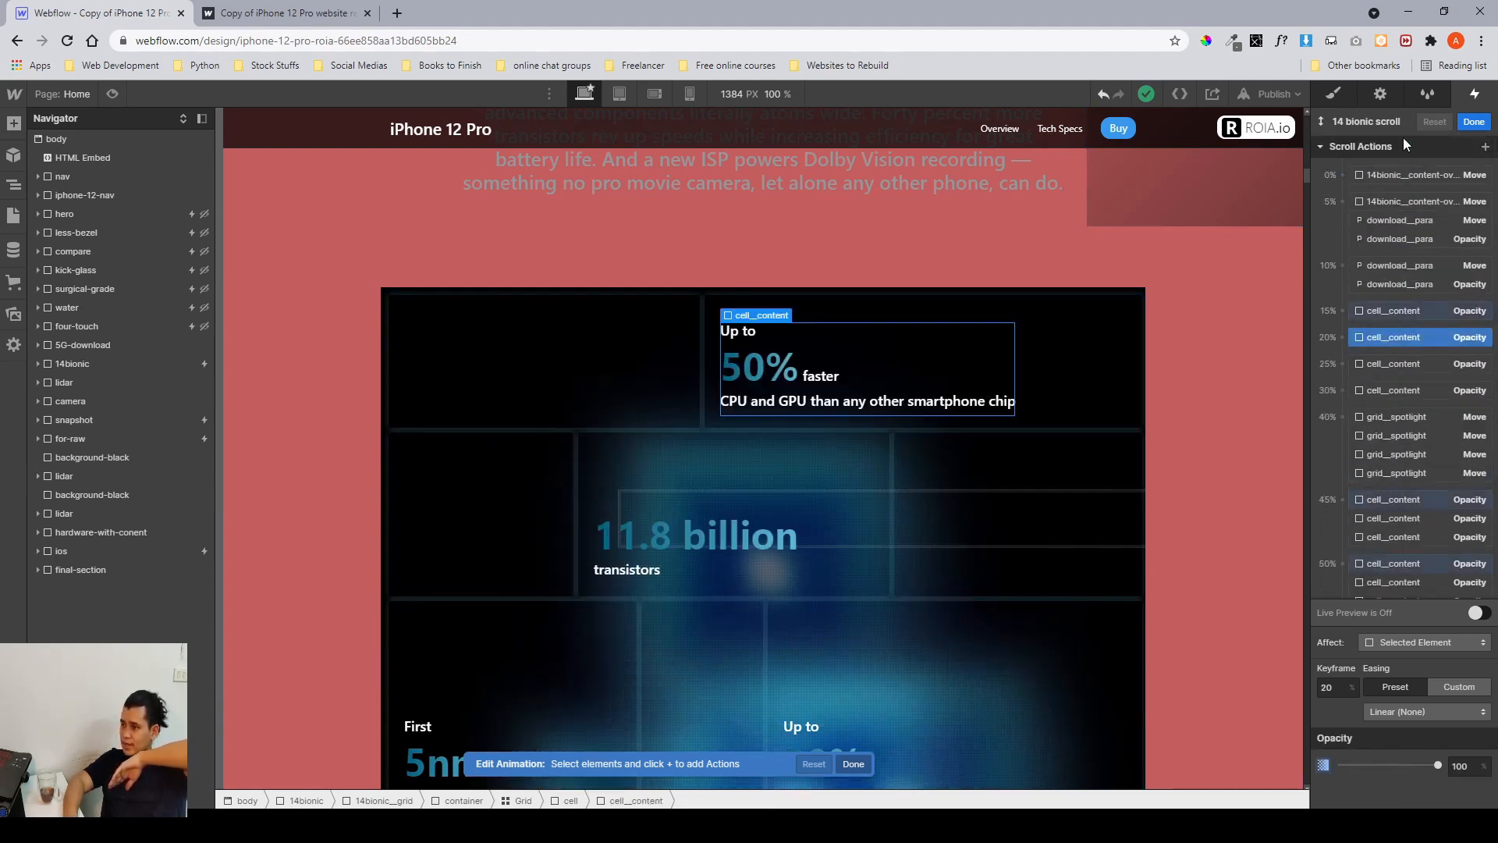
# Exit the animation editor and scroll through the A14 Bionic grid on the canvas.
pyautogui.click(1474, 122)
pyautogui.click(1336, 95)
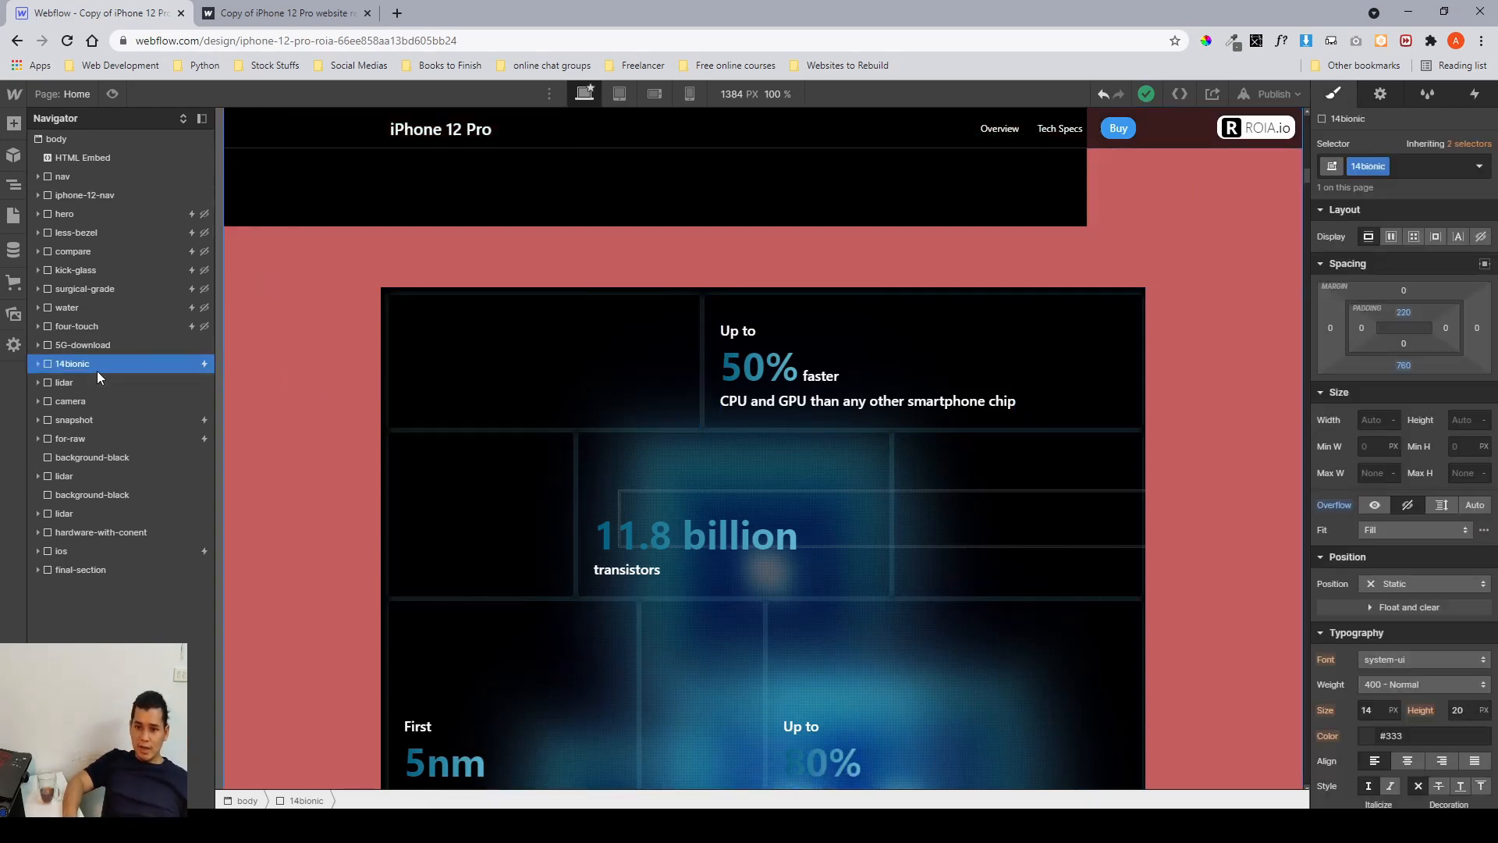
pyautogui.scroll(-1, 522, 393)
pyautogui.scroll(-8, 521, 393)
pyautogui.scroll(6, 521, 392)
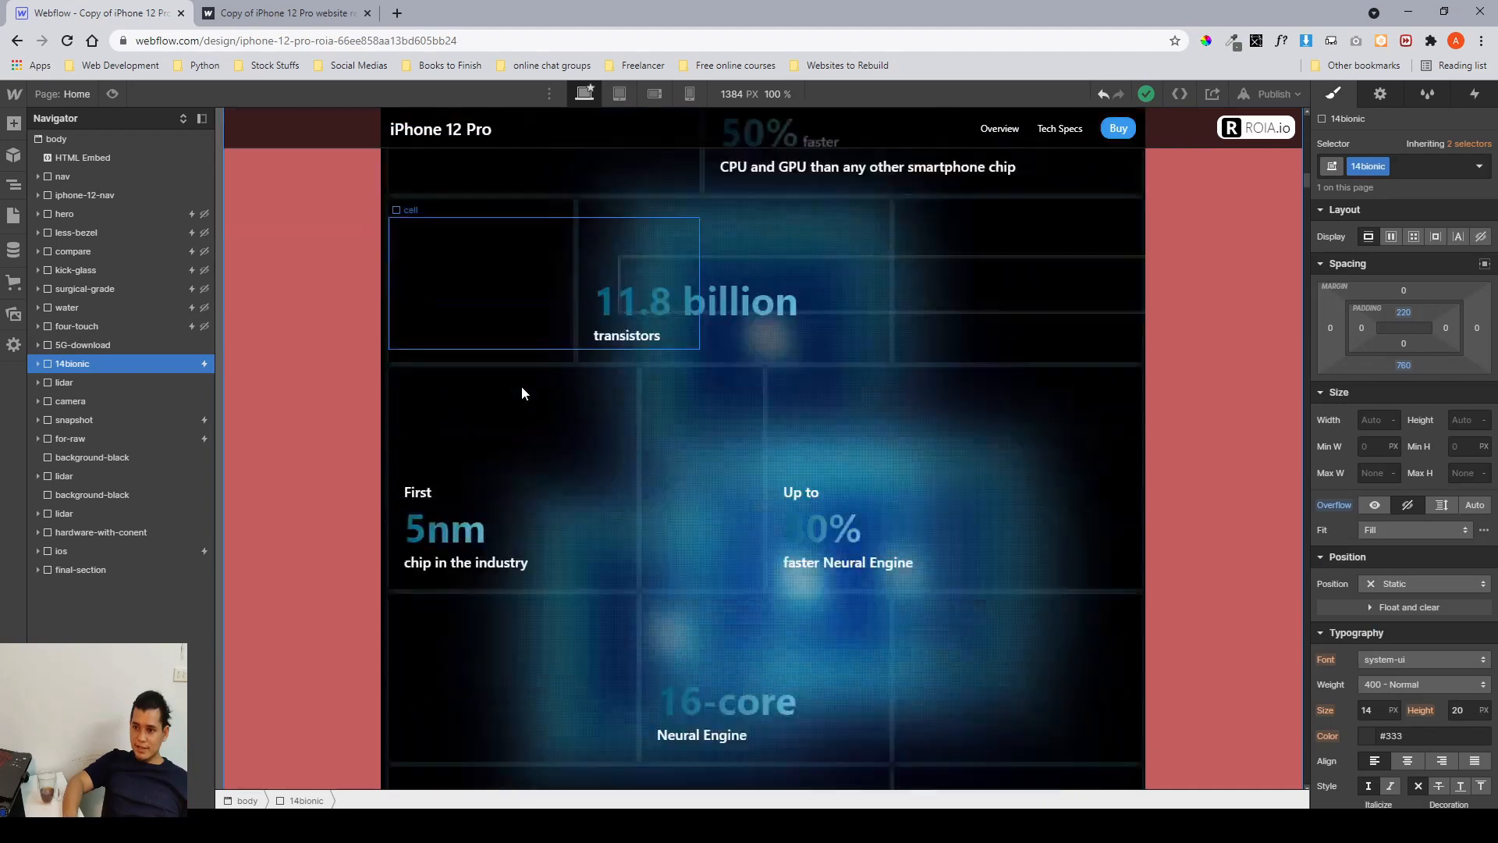
pyautogui.scroll(-5, 522, 392)
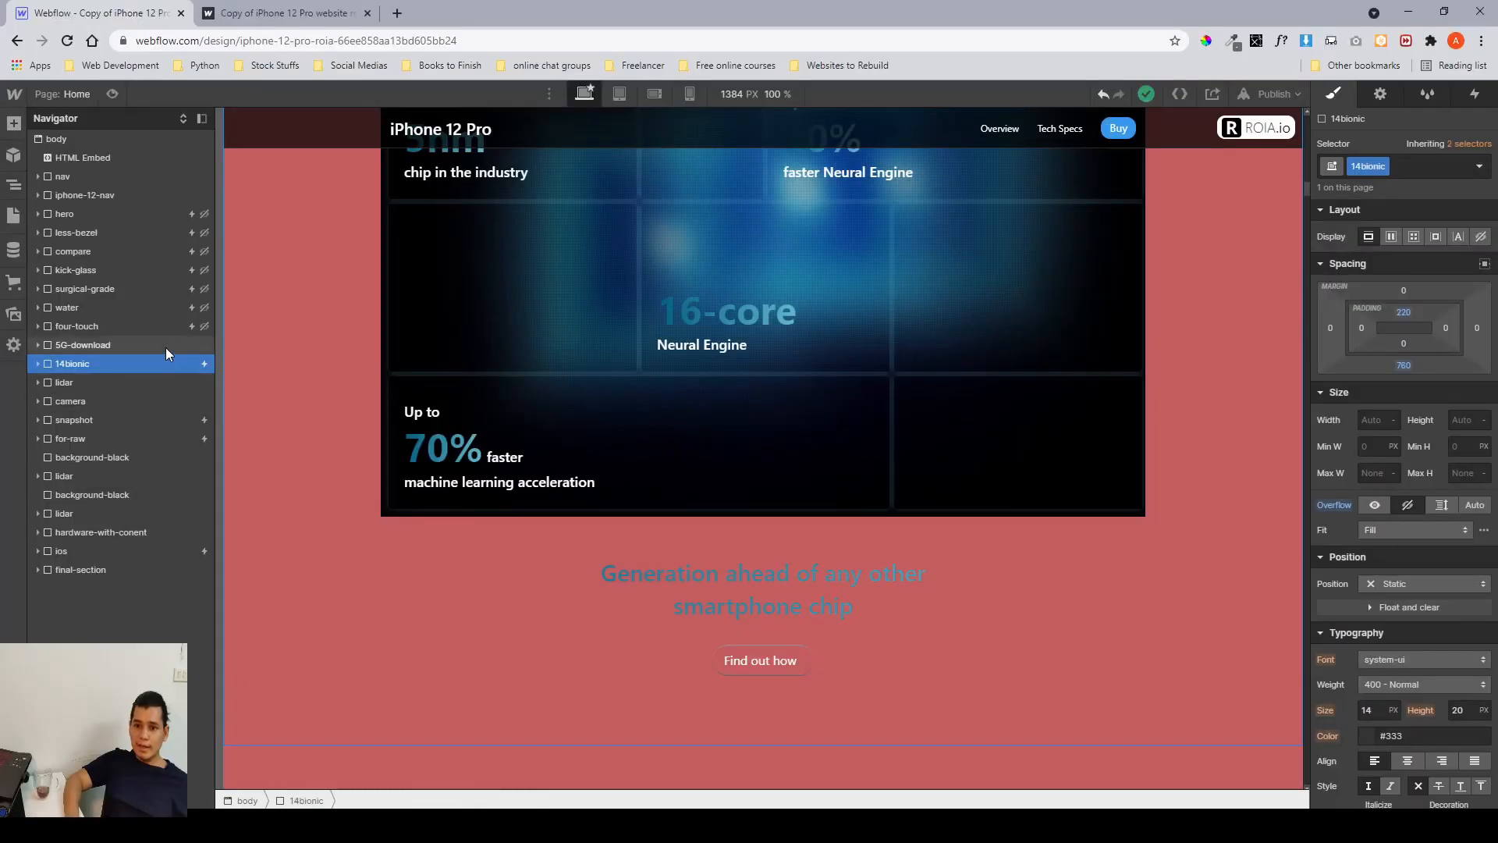
# Hide the 5G-download section by setting its display to none.
pyautogui.click(165, 348)
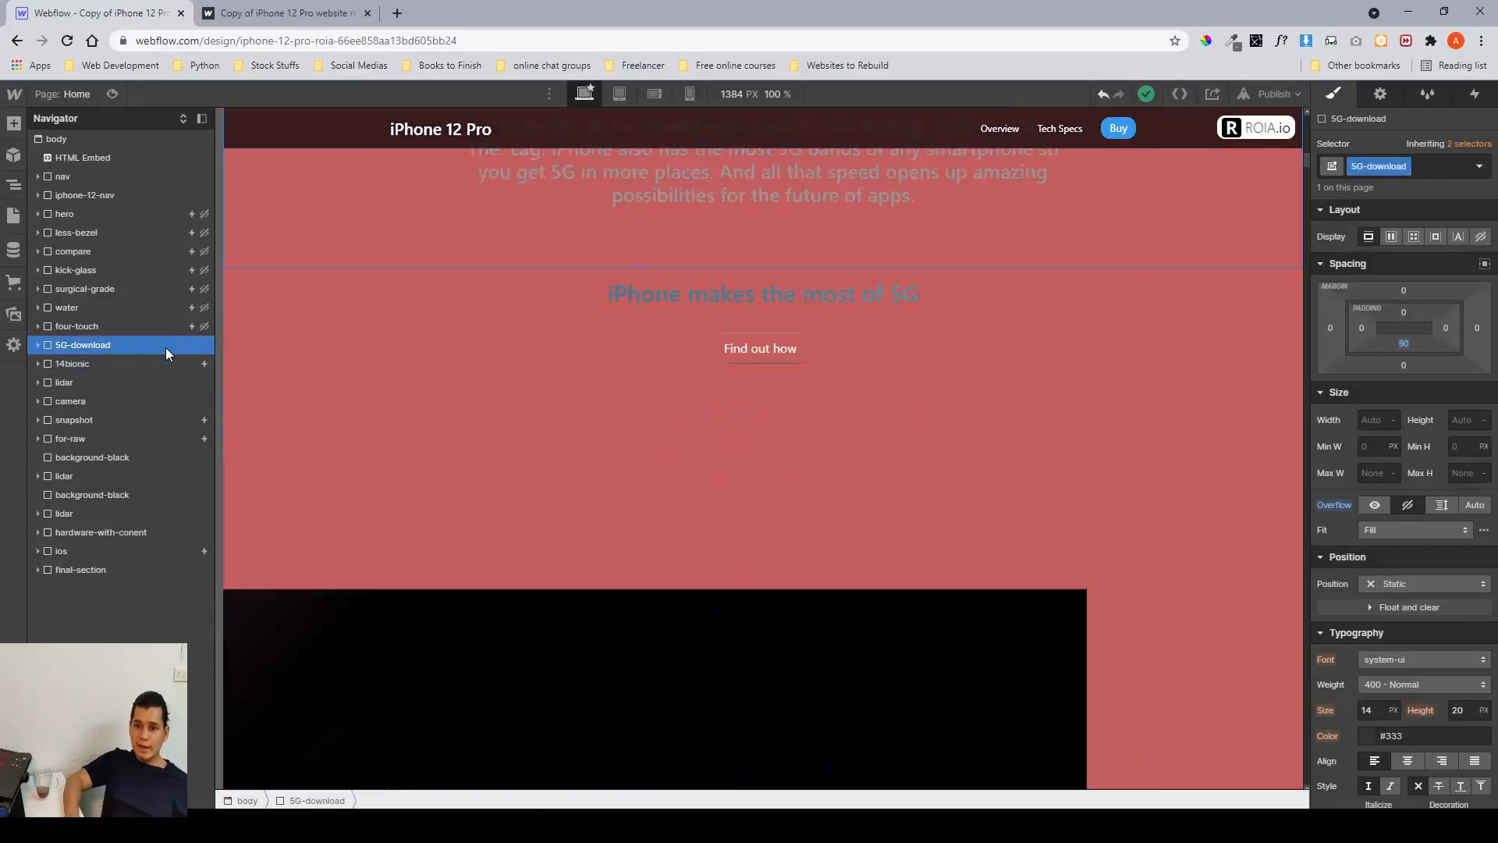
pyautogui.click(1482, 237)
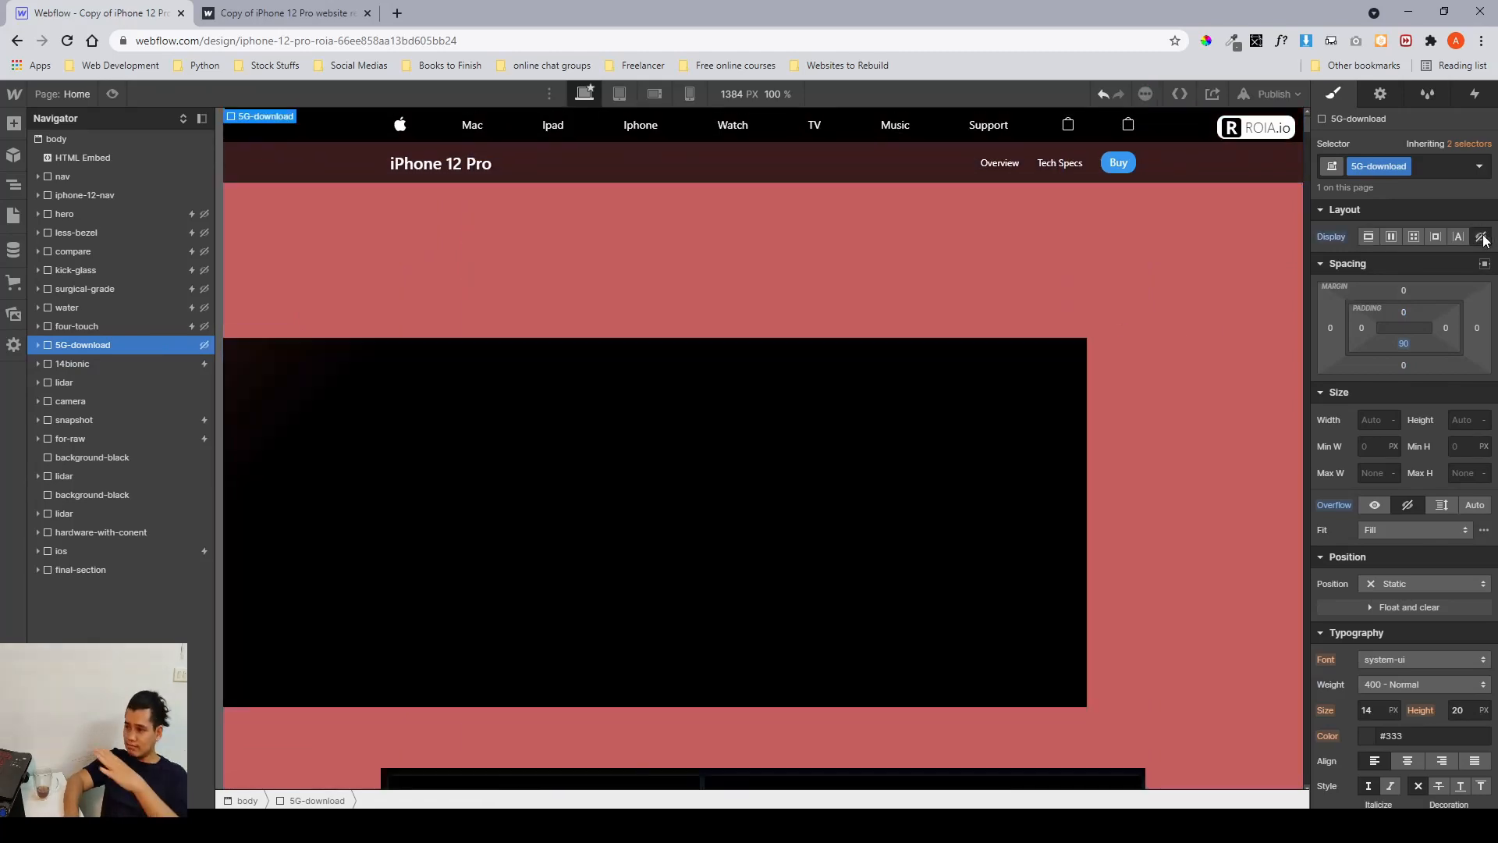
# Locate the lidar section in the Navigator and examine the LIDAR Scanner design frames in the Figma file.
pyautogui.click(116, 365)
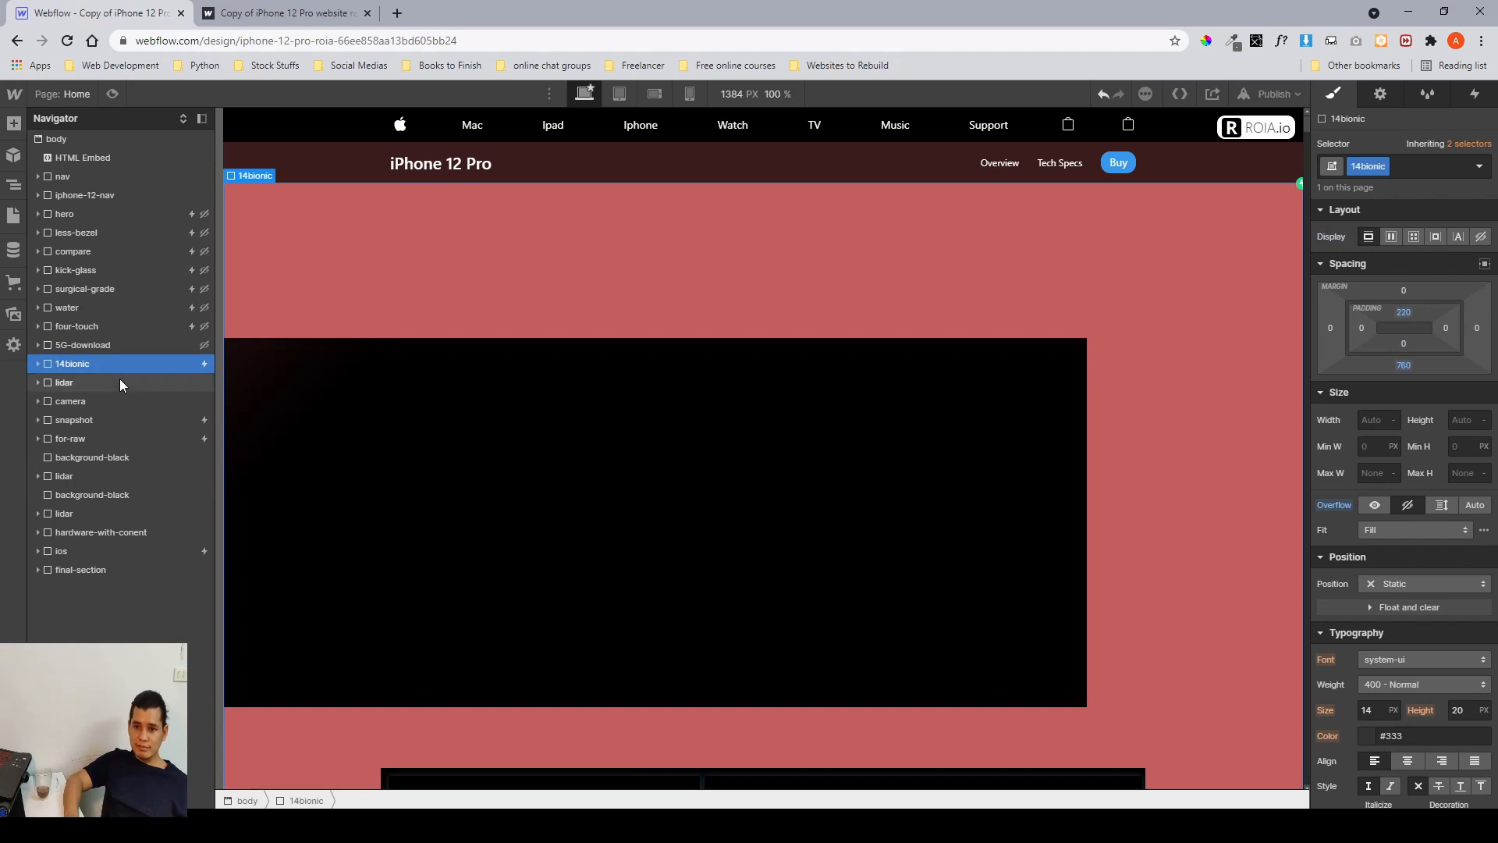
pyautogui.click(120, 382)
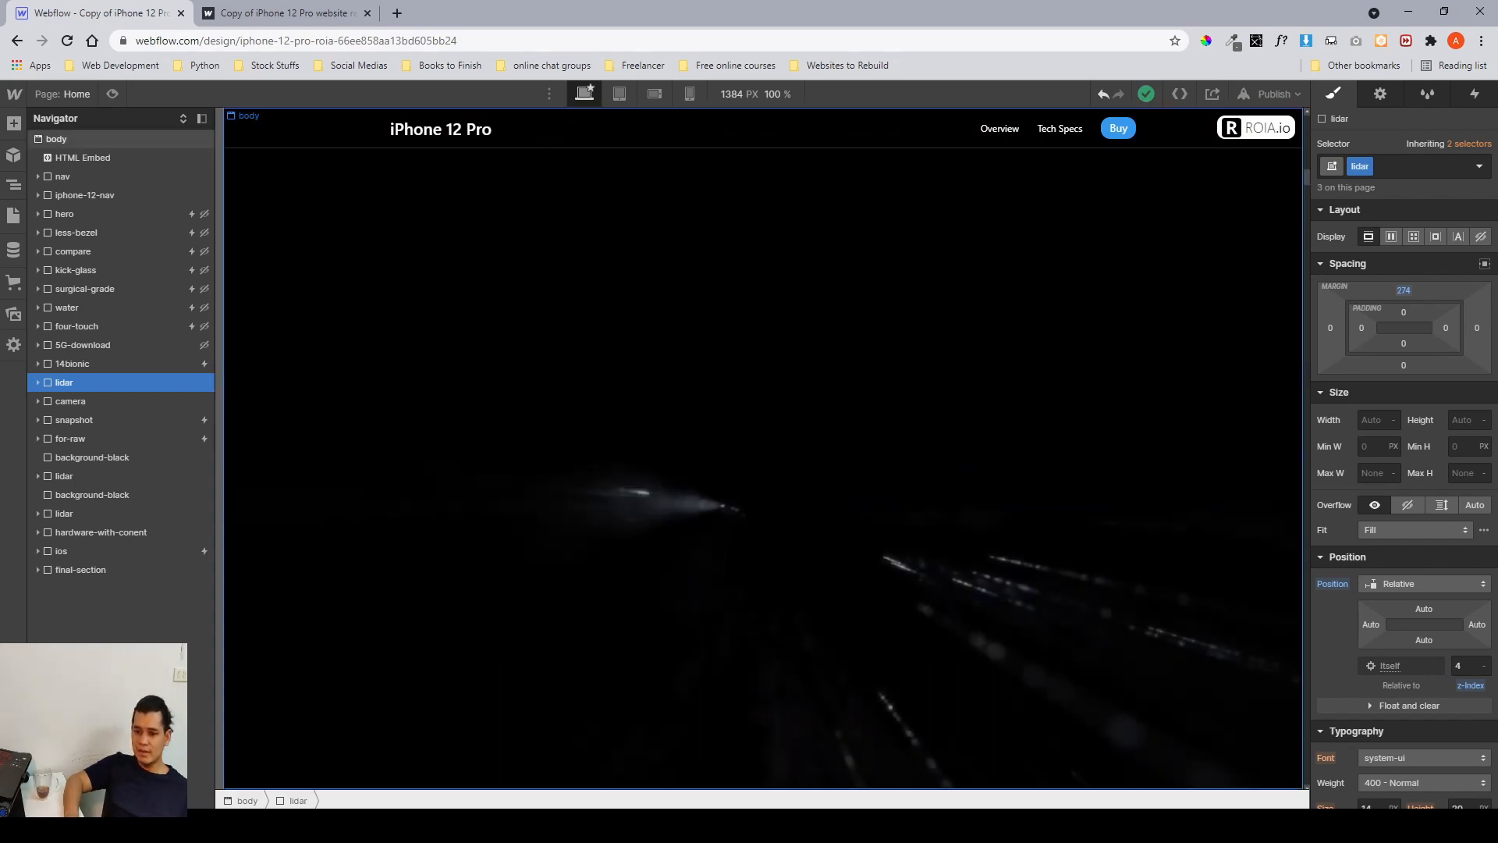
pyautogui.click(470, 825)
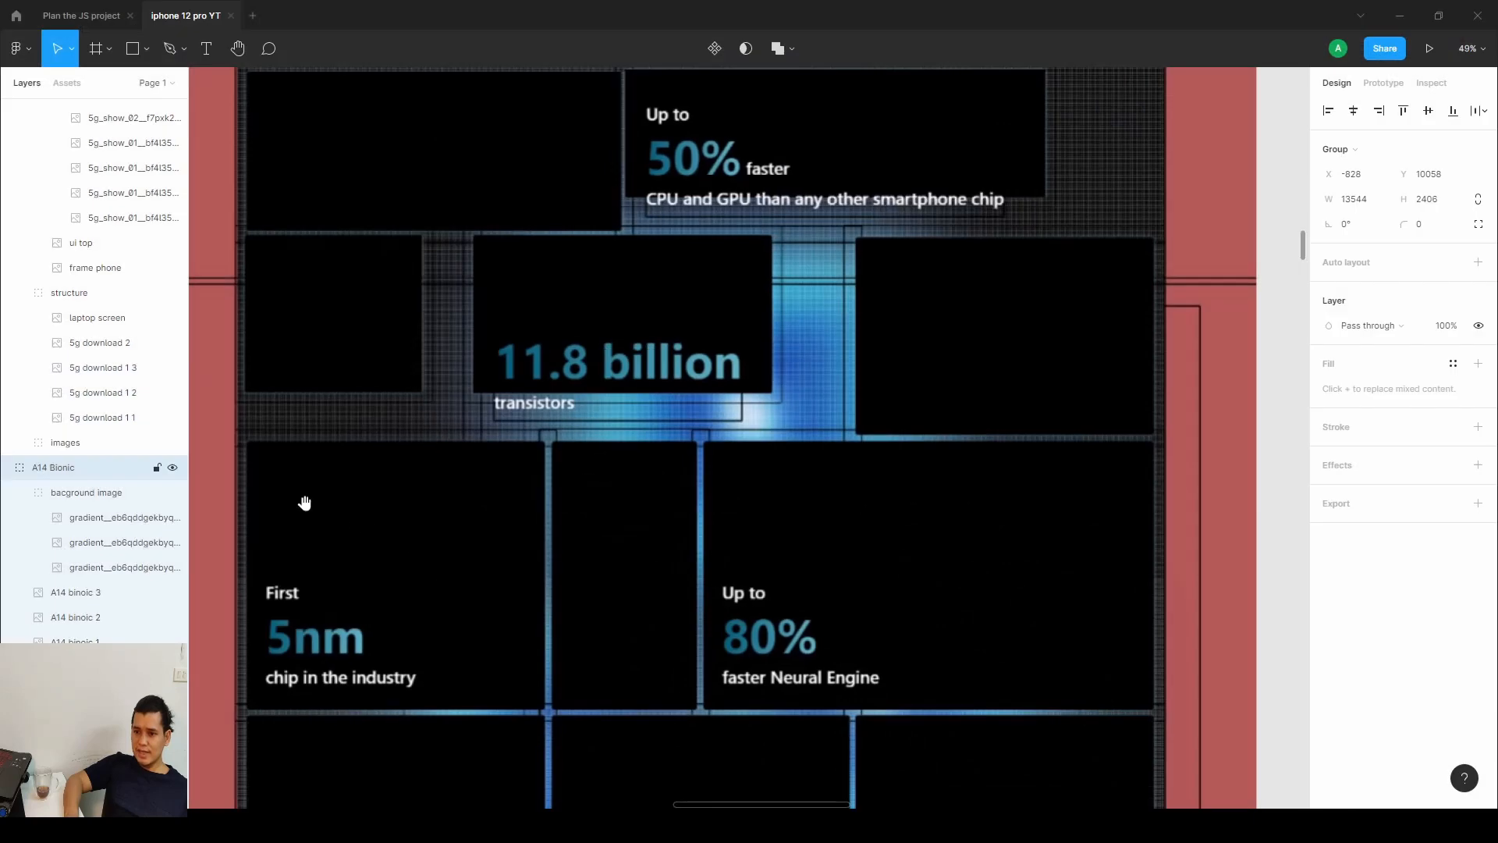
pyautogui.moveTo(305, 503); pyautogui.dragTo(711, 401)
pyautogui.scroll(-2, 715, 405)
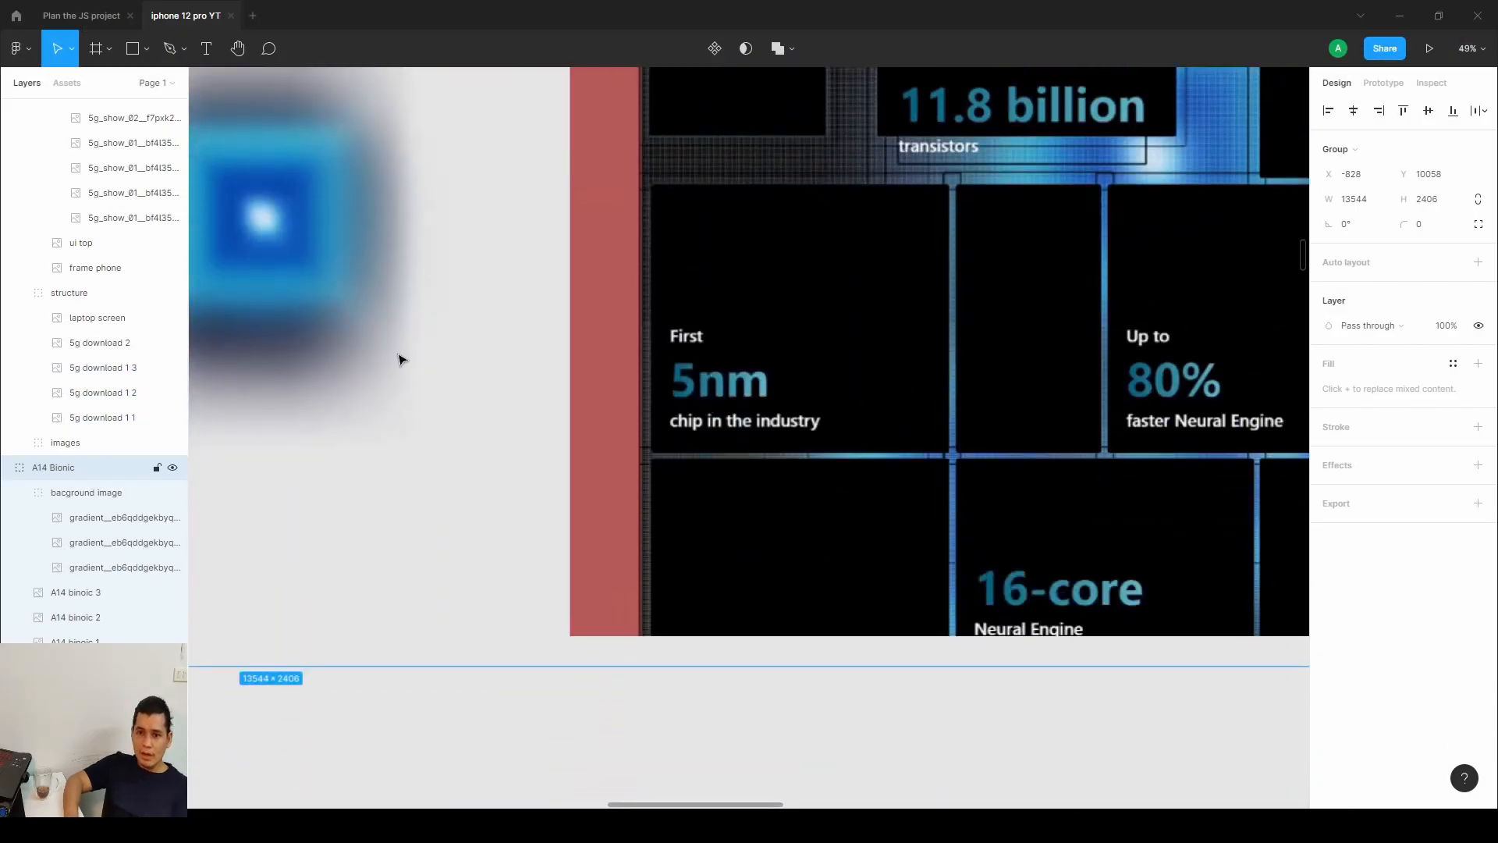
pyautogui.scroll(-5, 399, 359)
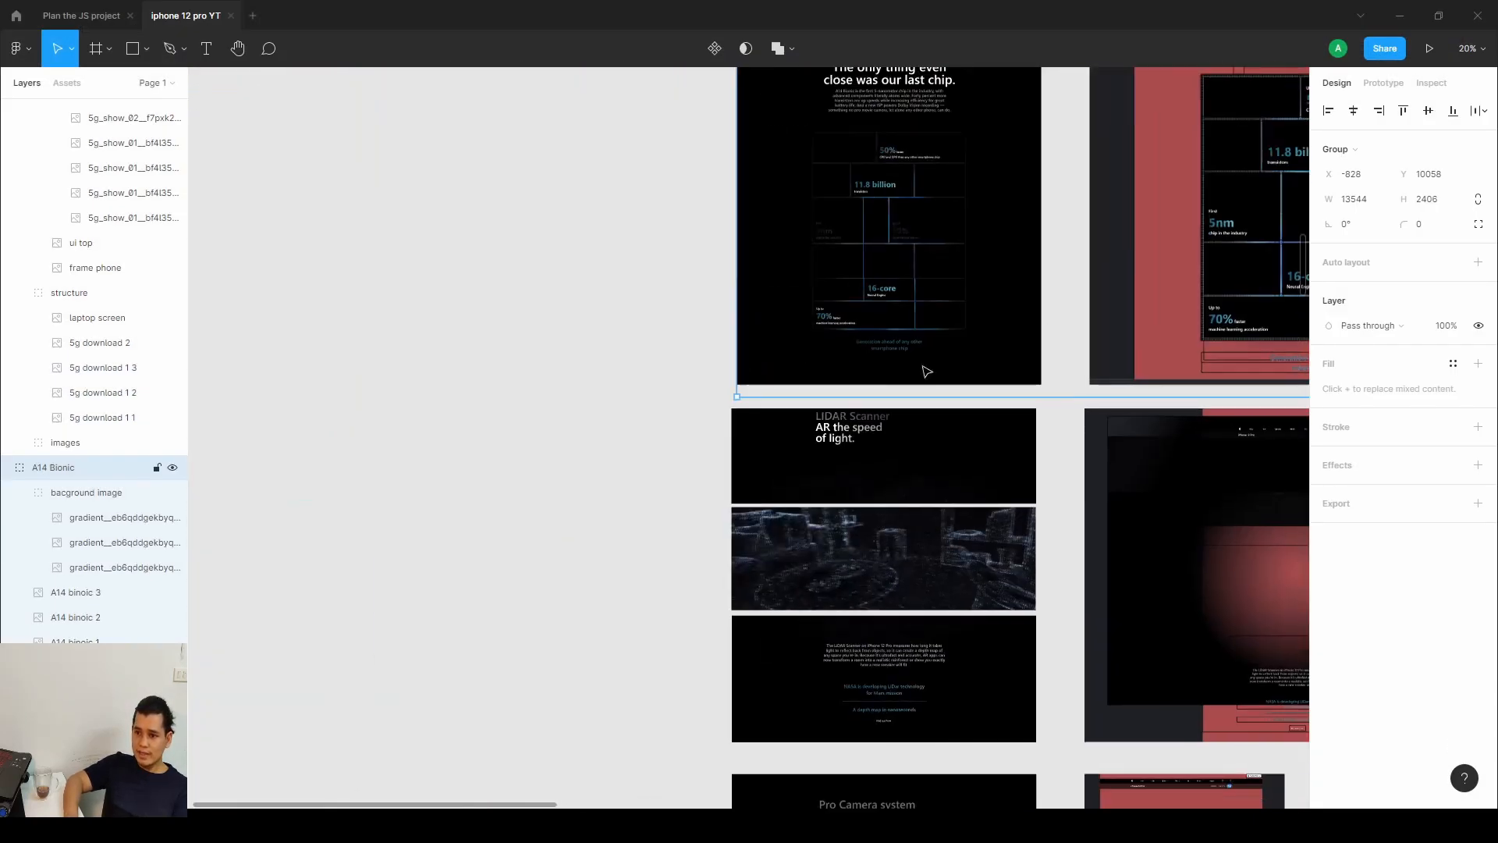
pyautogui.scroll(5, 927, 371)
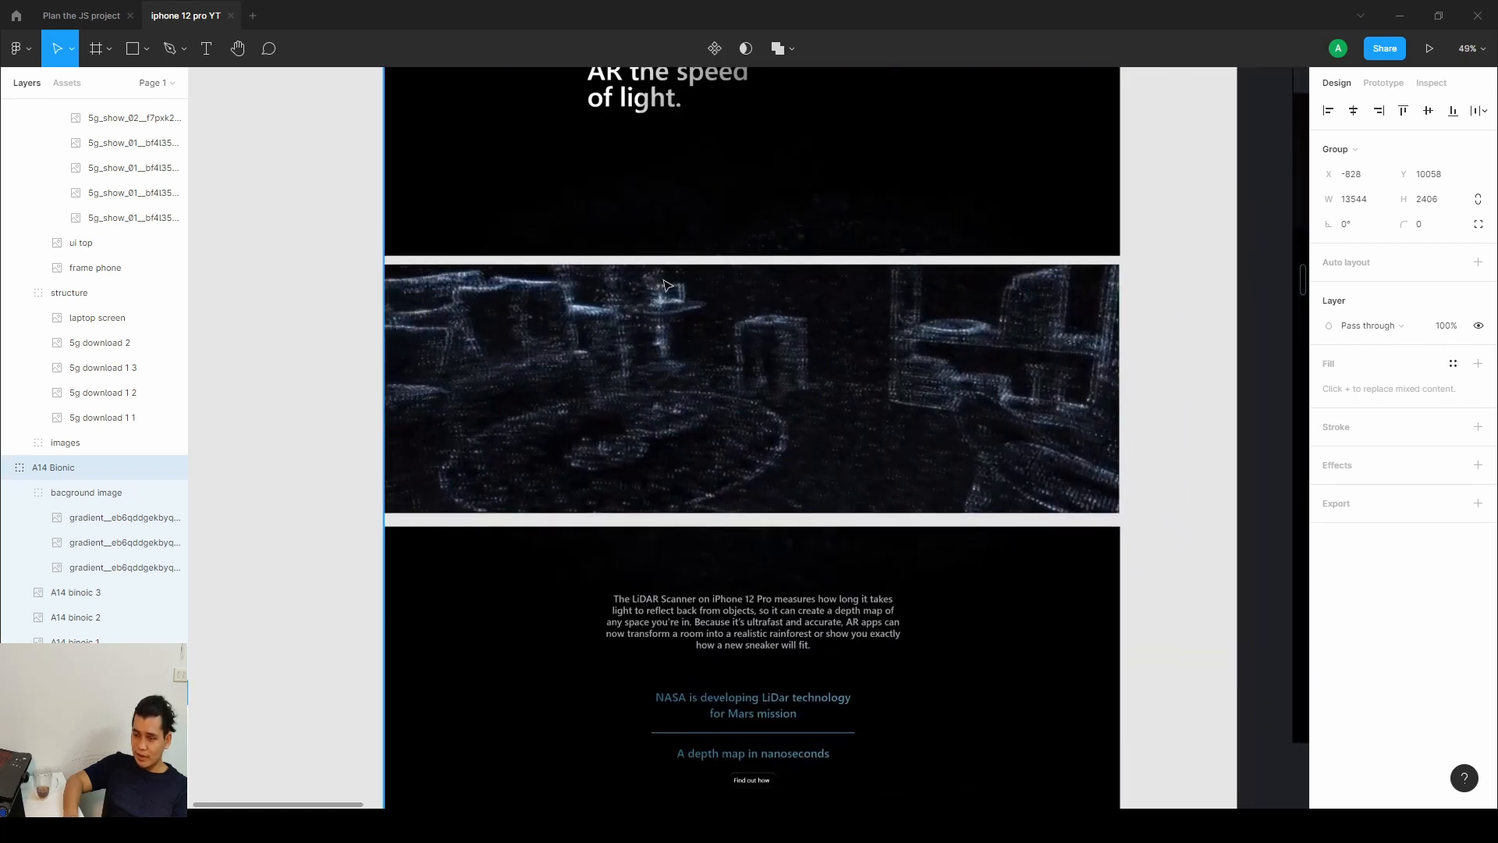
pyautogui.scroll(-1, 667, 286)
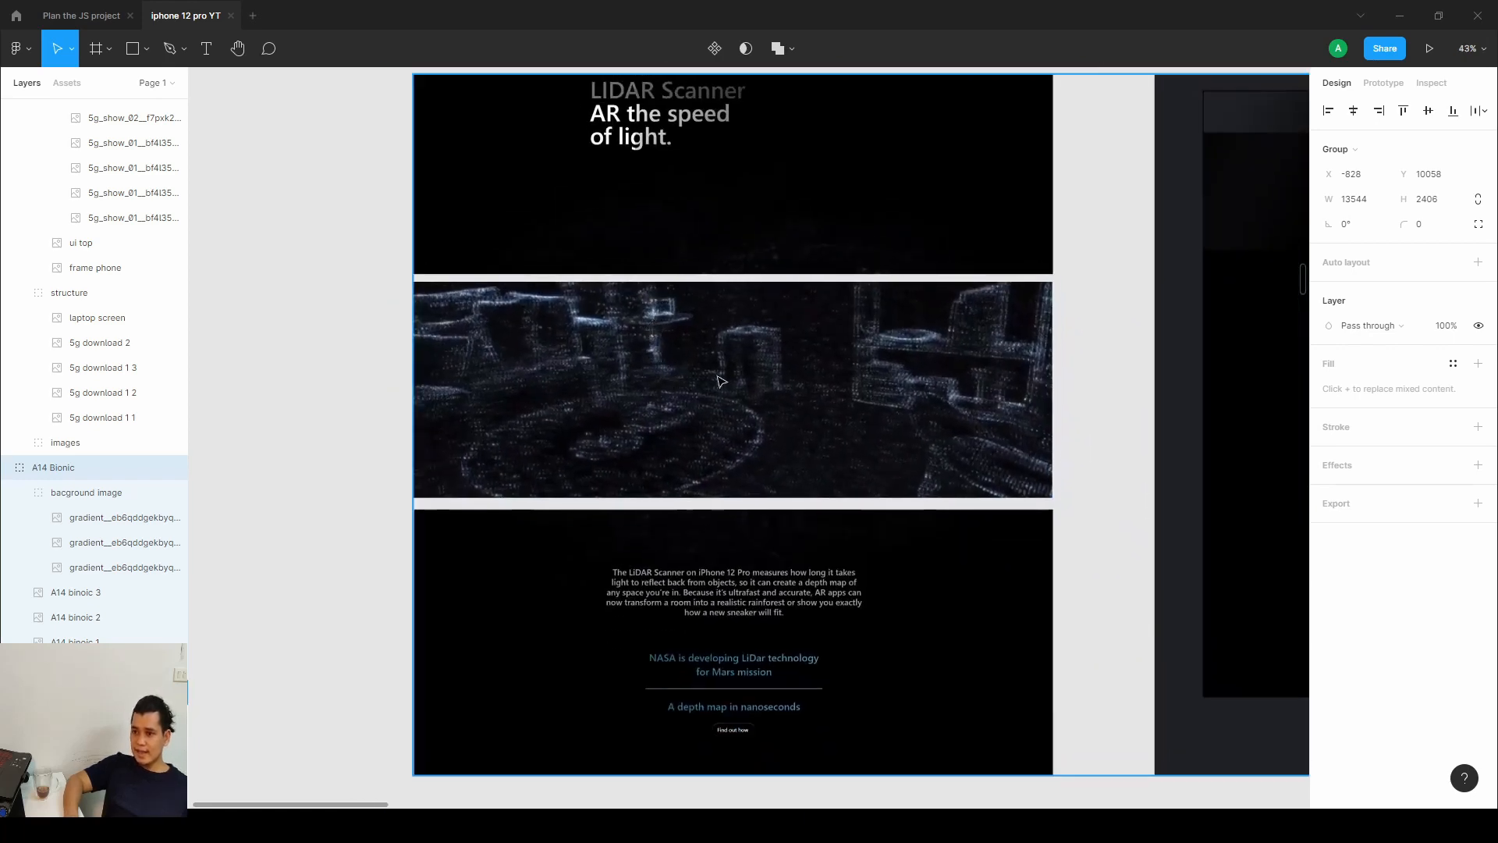
pyautogui.click(721, 381)
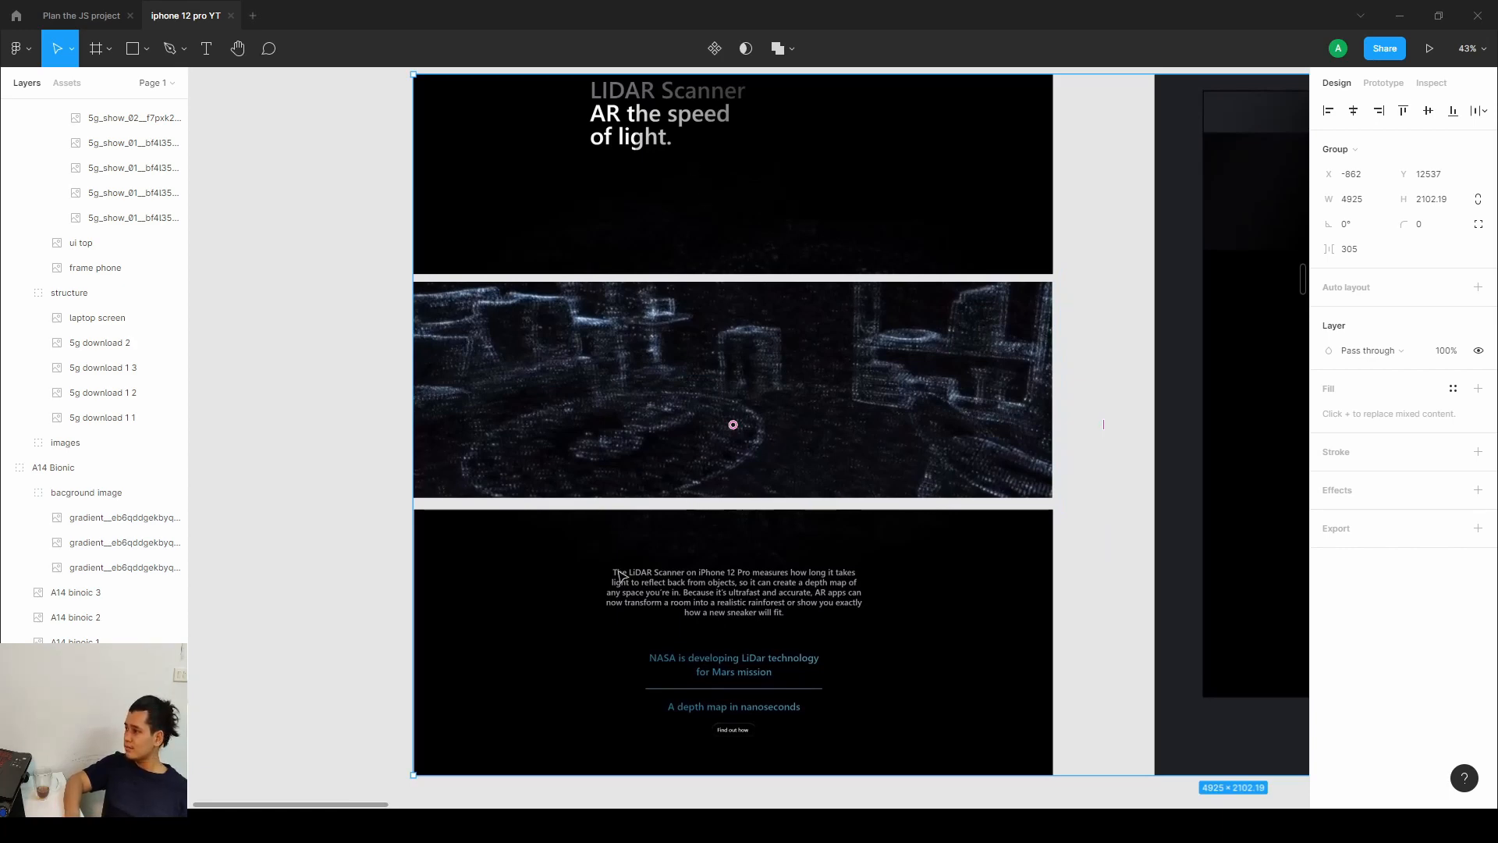
pyautogui.hscroll(10, 1039, 479)
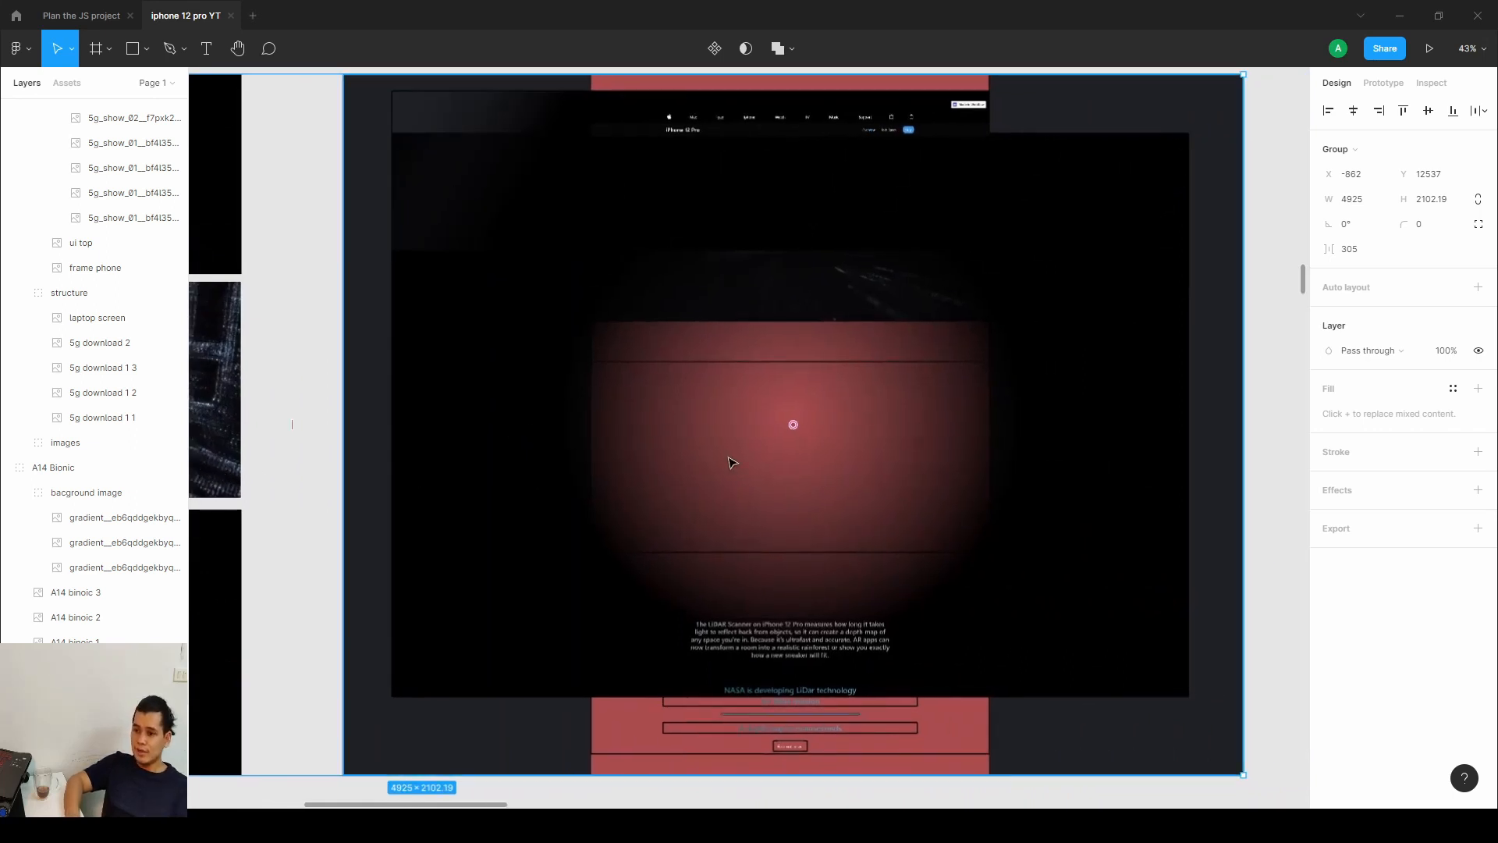
pyautogui.scroll(-1, 732, 462)
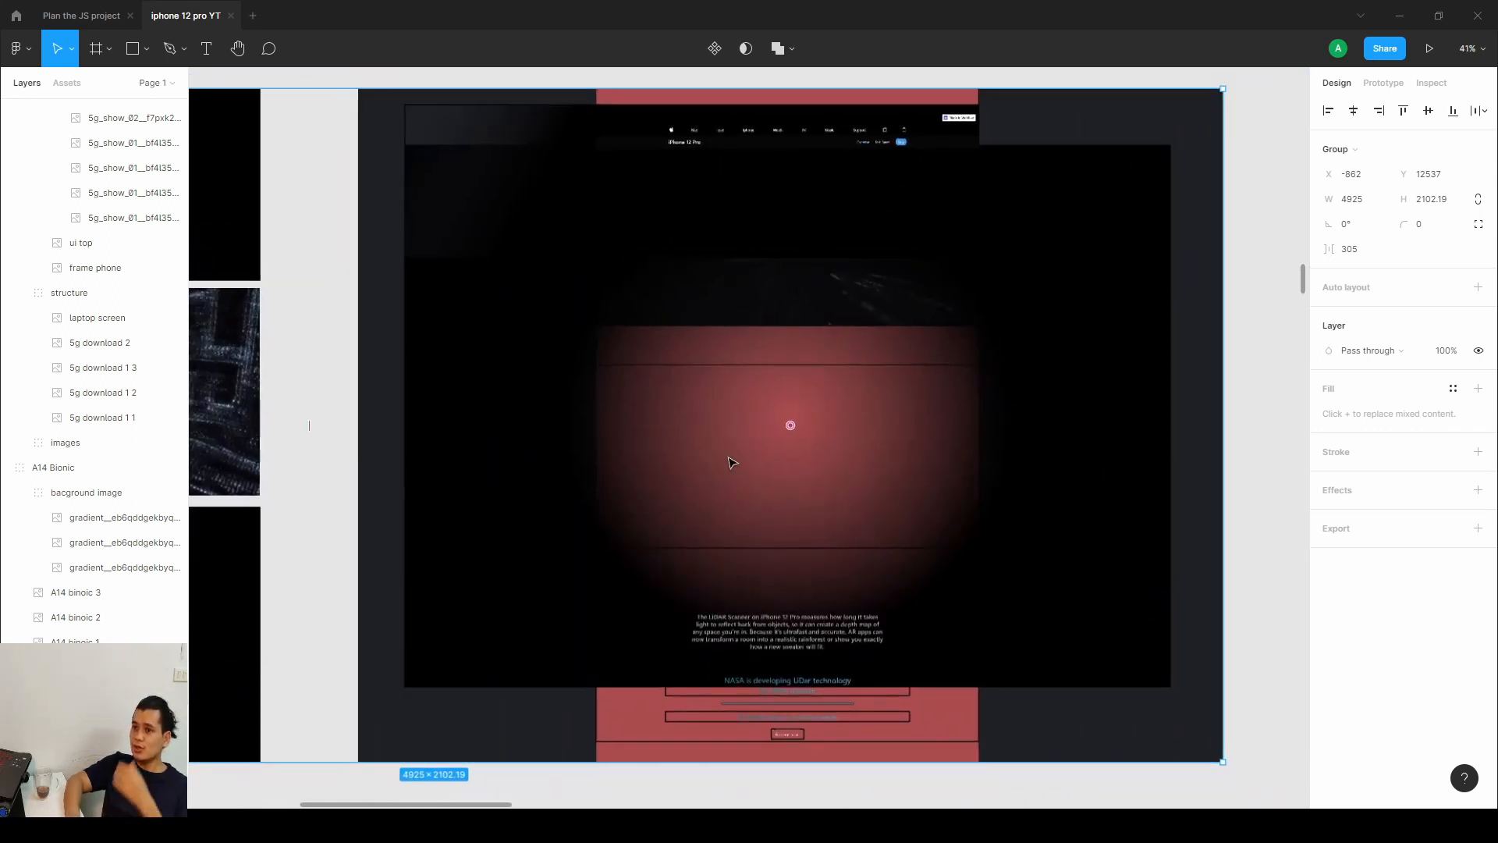
pyautogui.scroll(-3, 806, 468)
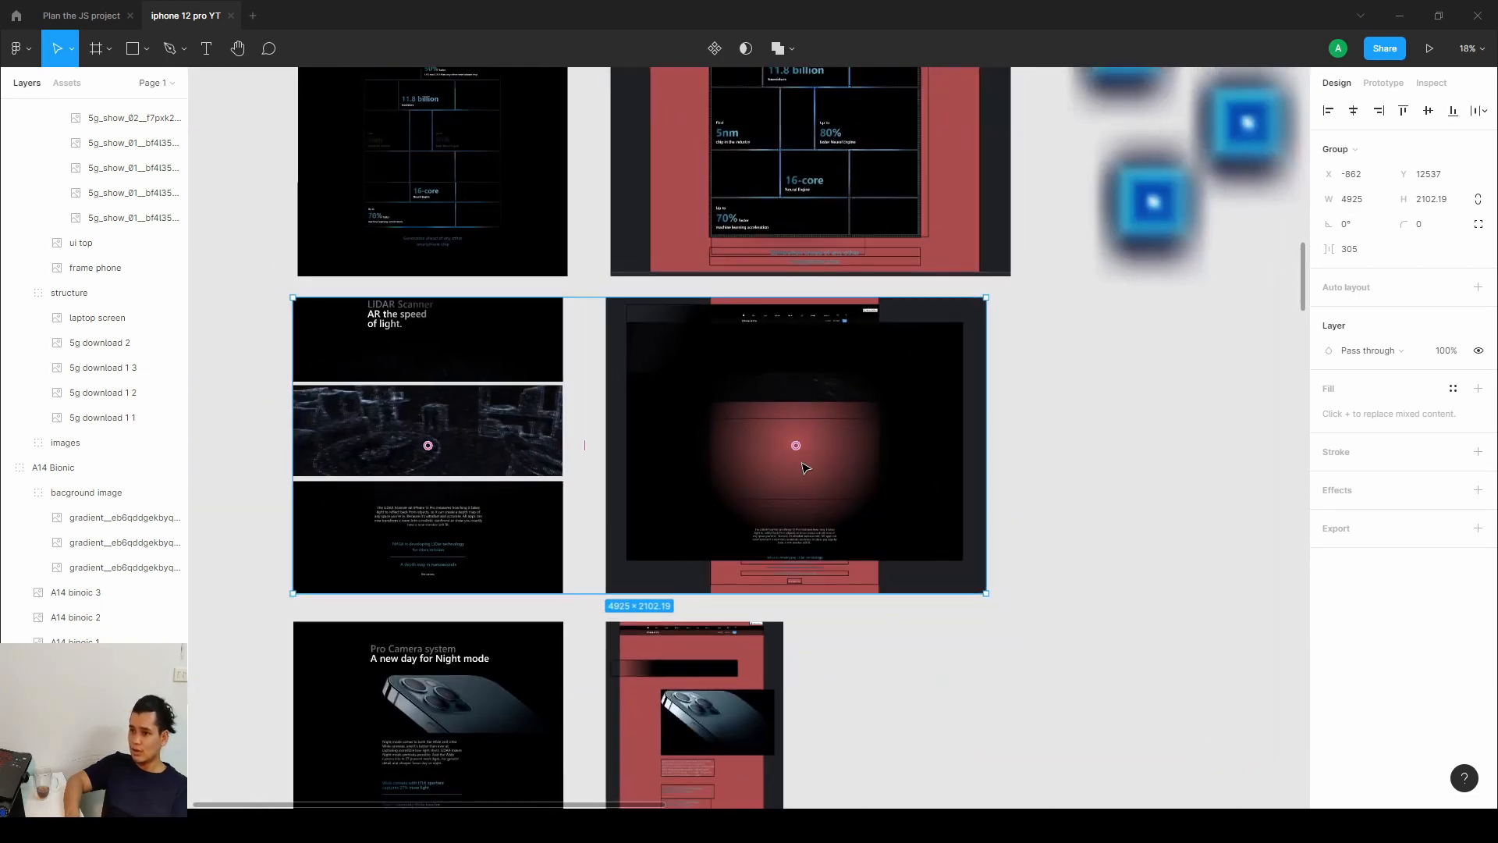
pyautogui.scroll(2, 807, 468)
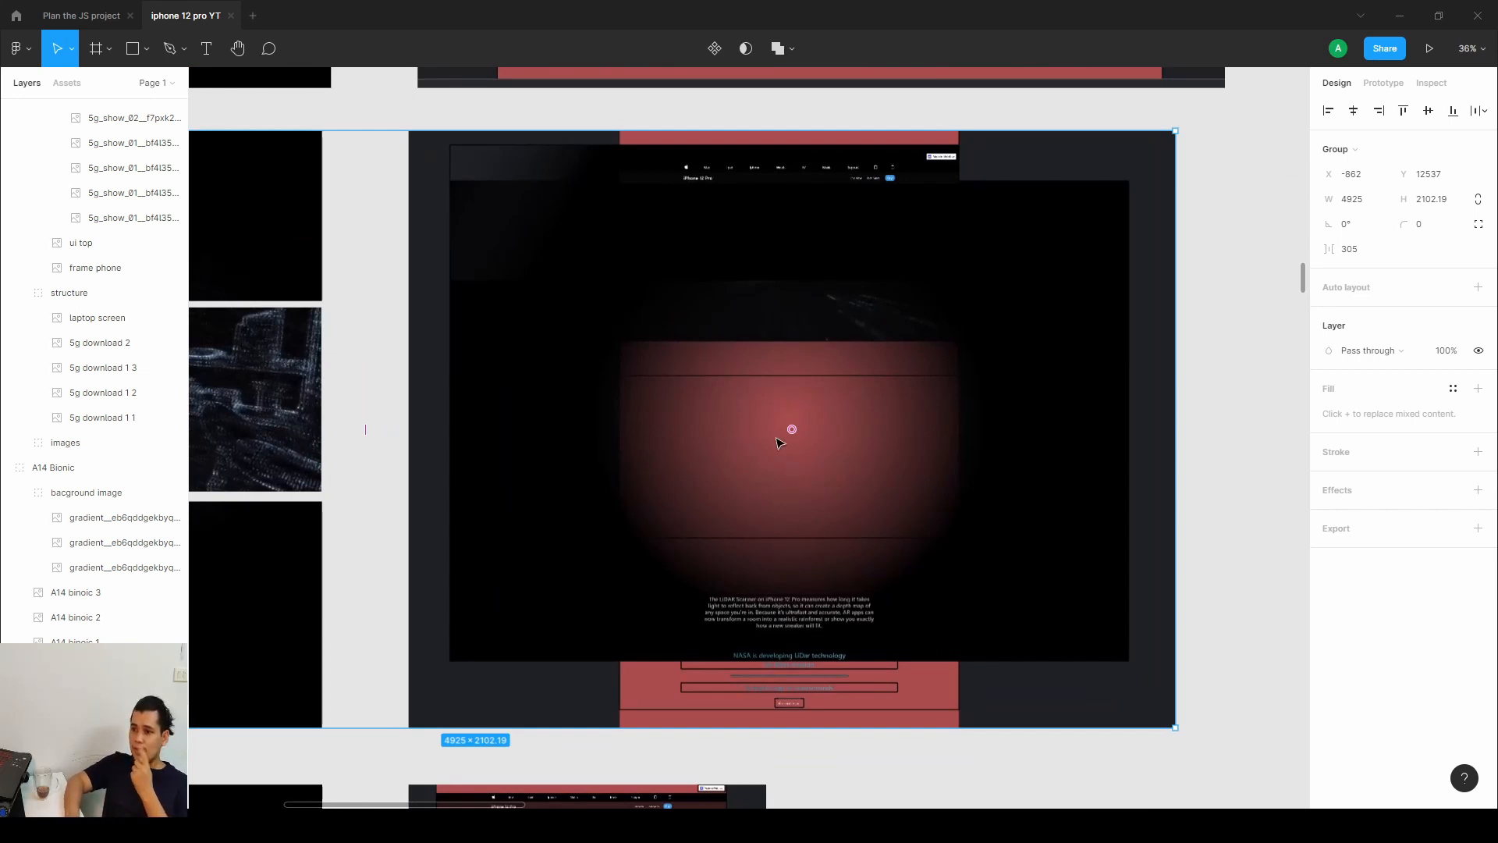
pyautogui.moveTo(784, 292); pyautogui.dragTo(817, 544)
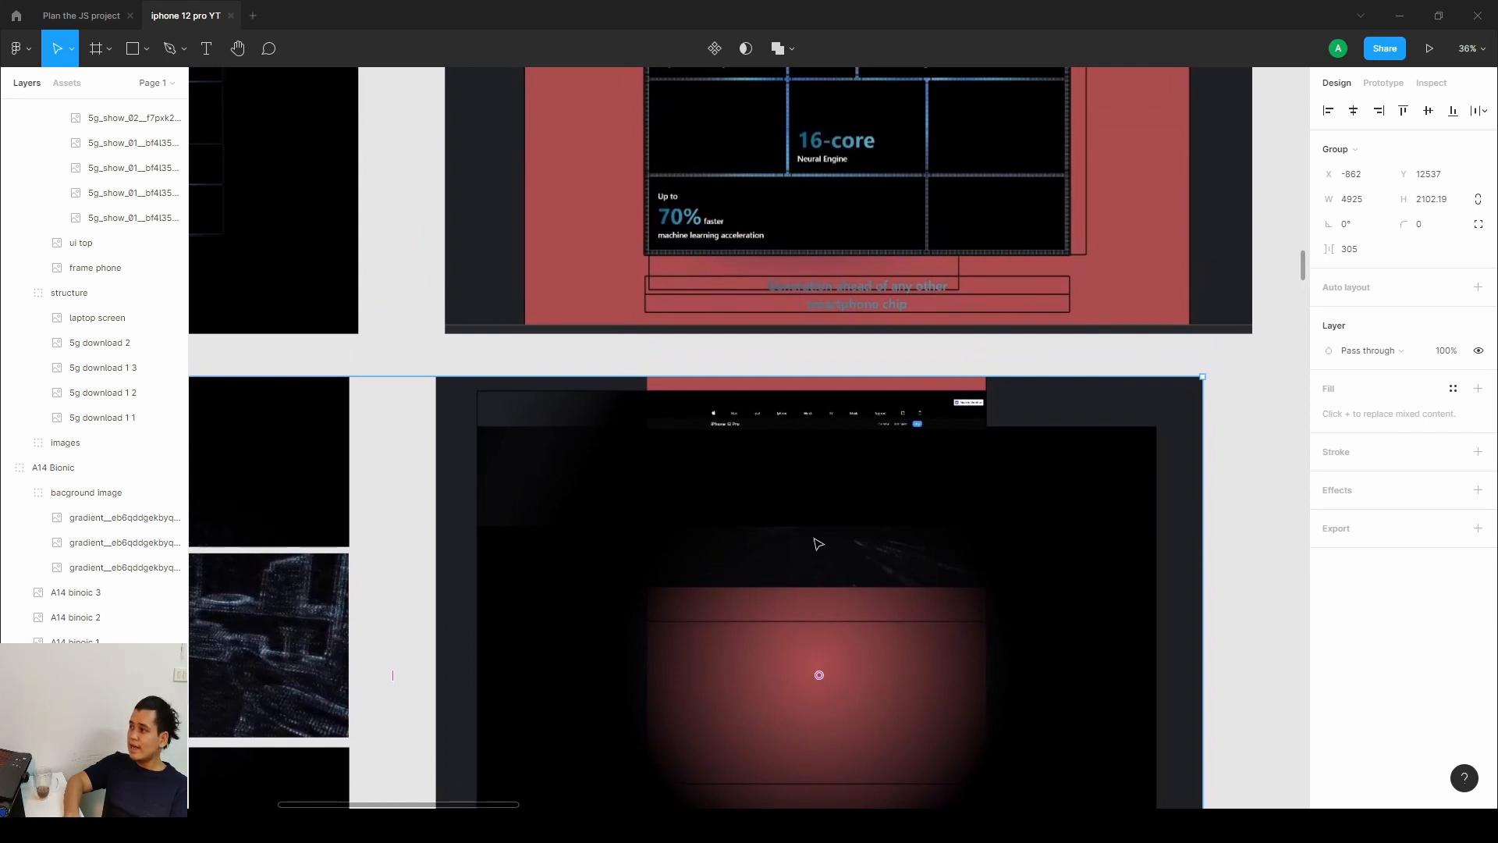
pyautogui.scroll(8, 819, 543)
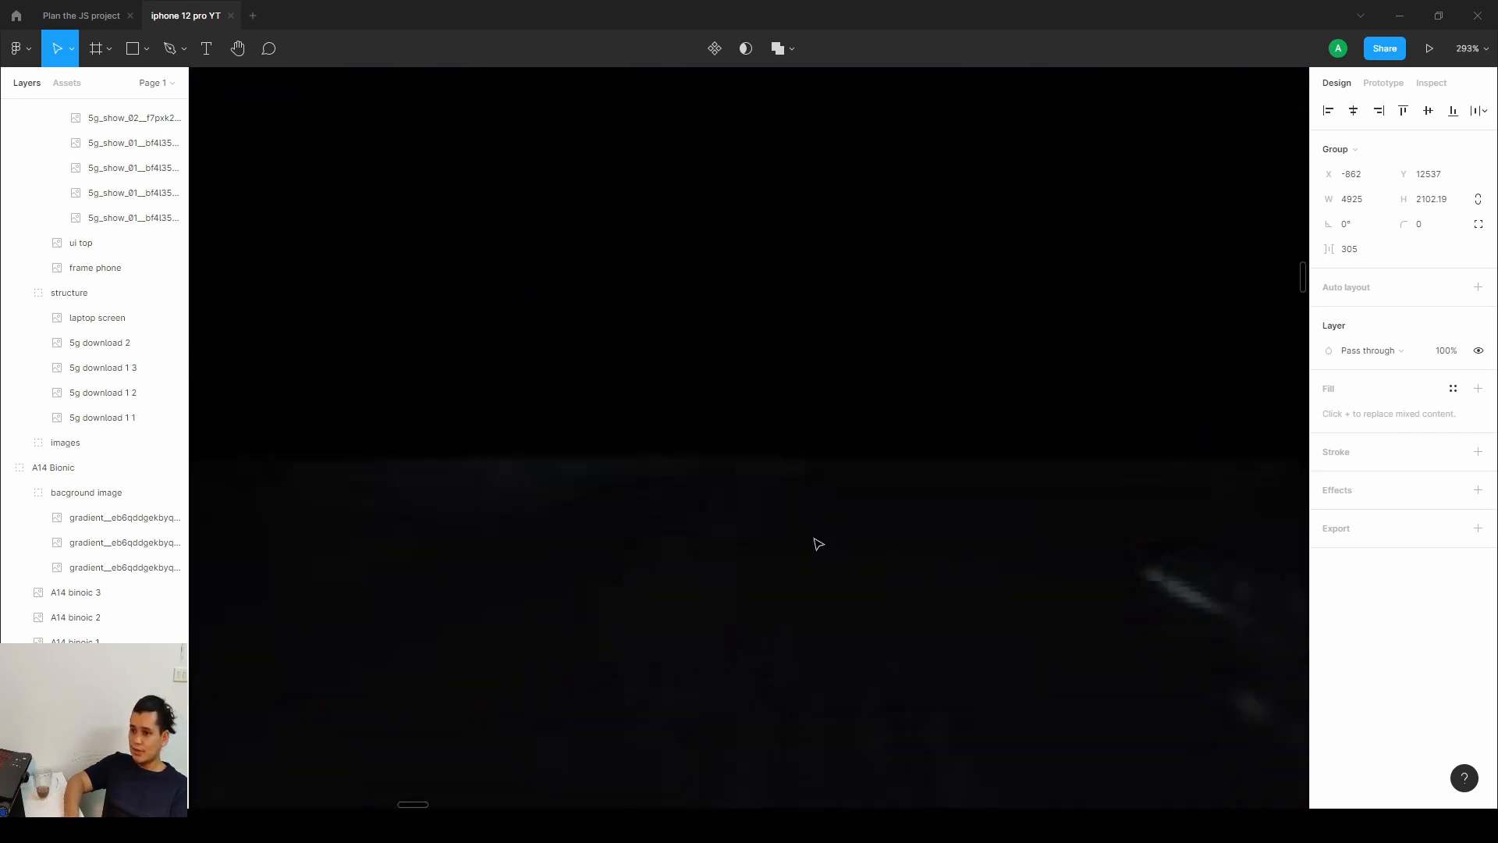
pyautogui.scroll(-4, 823, 468)
pyautogui.scroll(3, 812, 531)
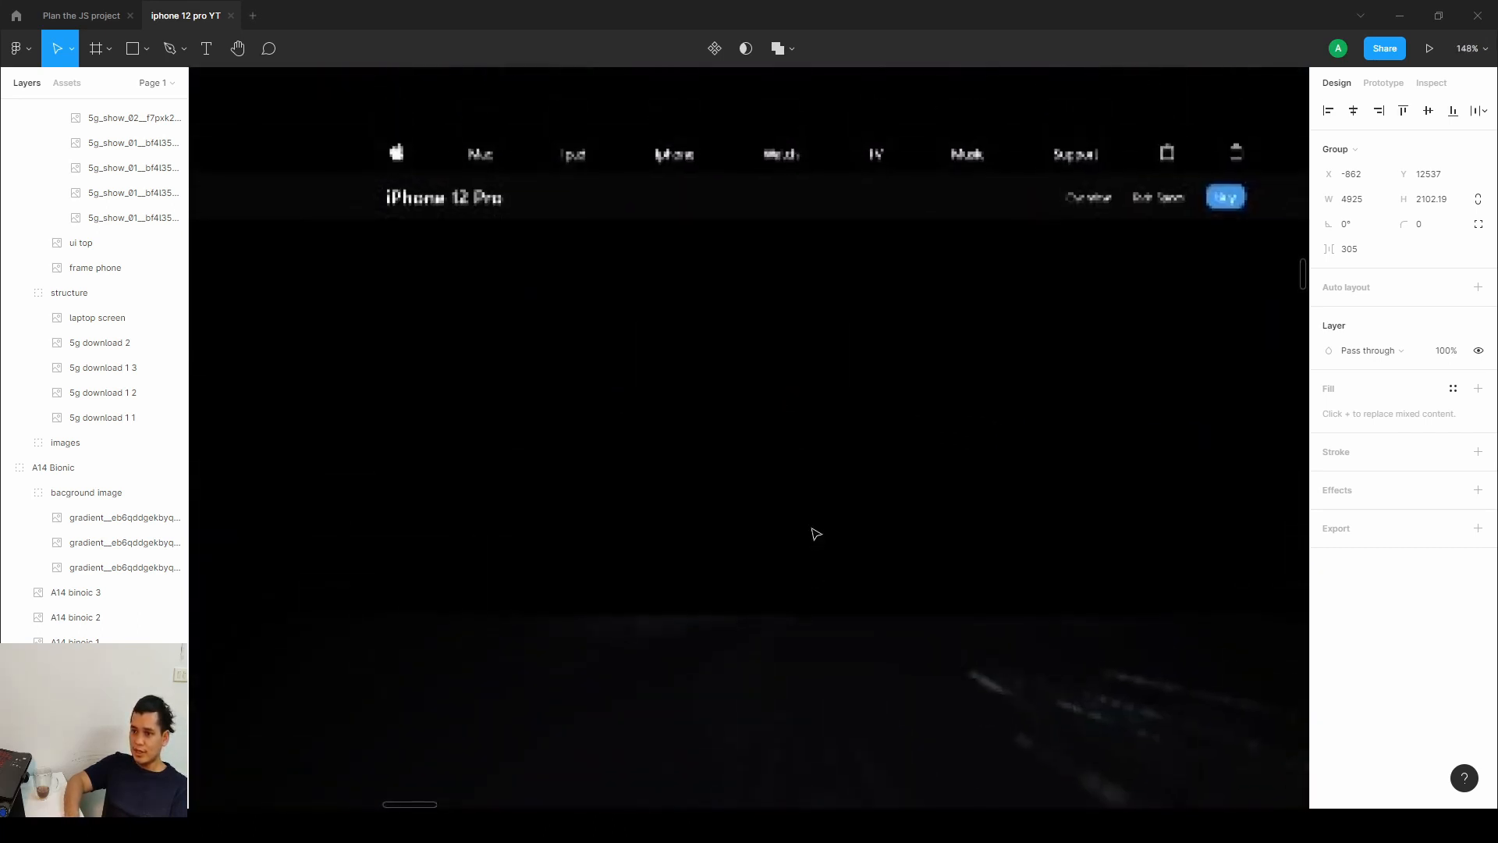
# Draw a rectangle about 1199 x 701 covering the screen-sized area of the lidar mockup.
pyautogui.moveTo(915, 407); pyautogui.dragTo(829, 388)
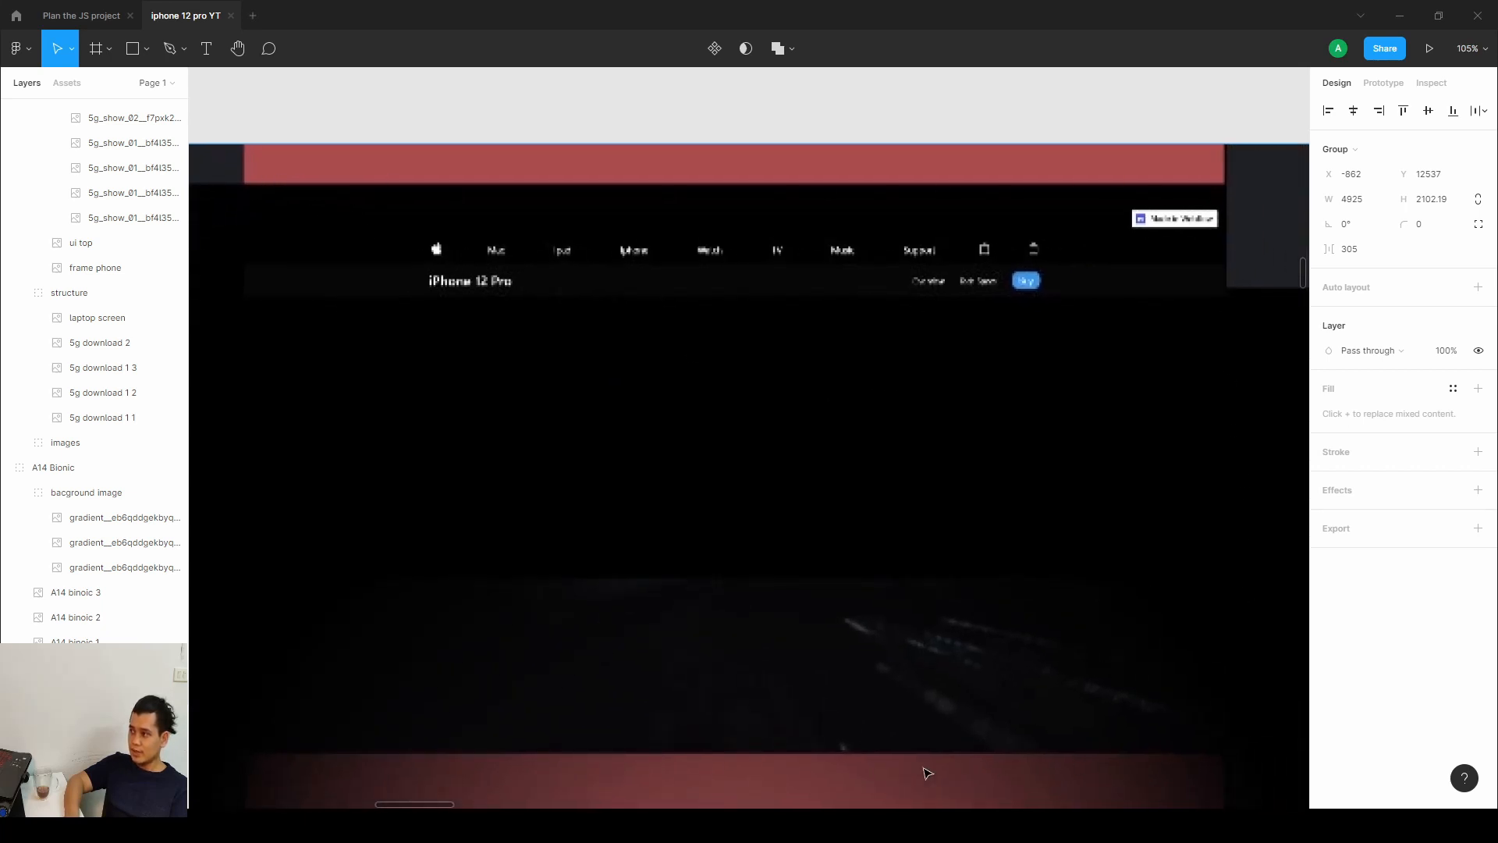
pyautogui.click(148, 50)
pyautogui.click(119, 87)
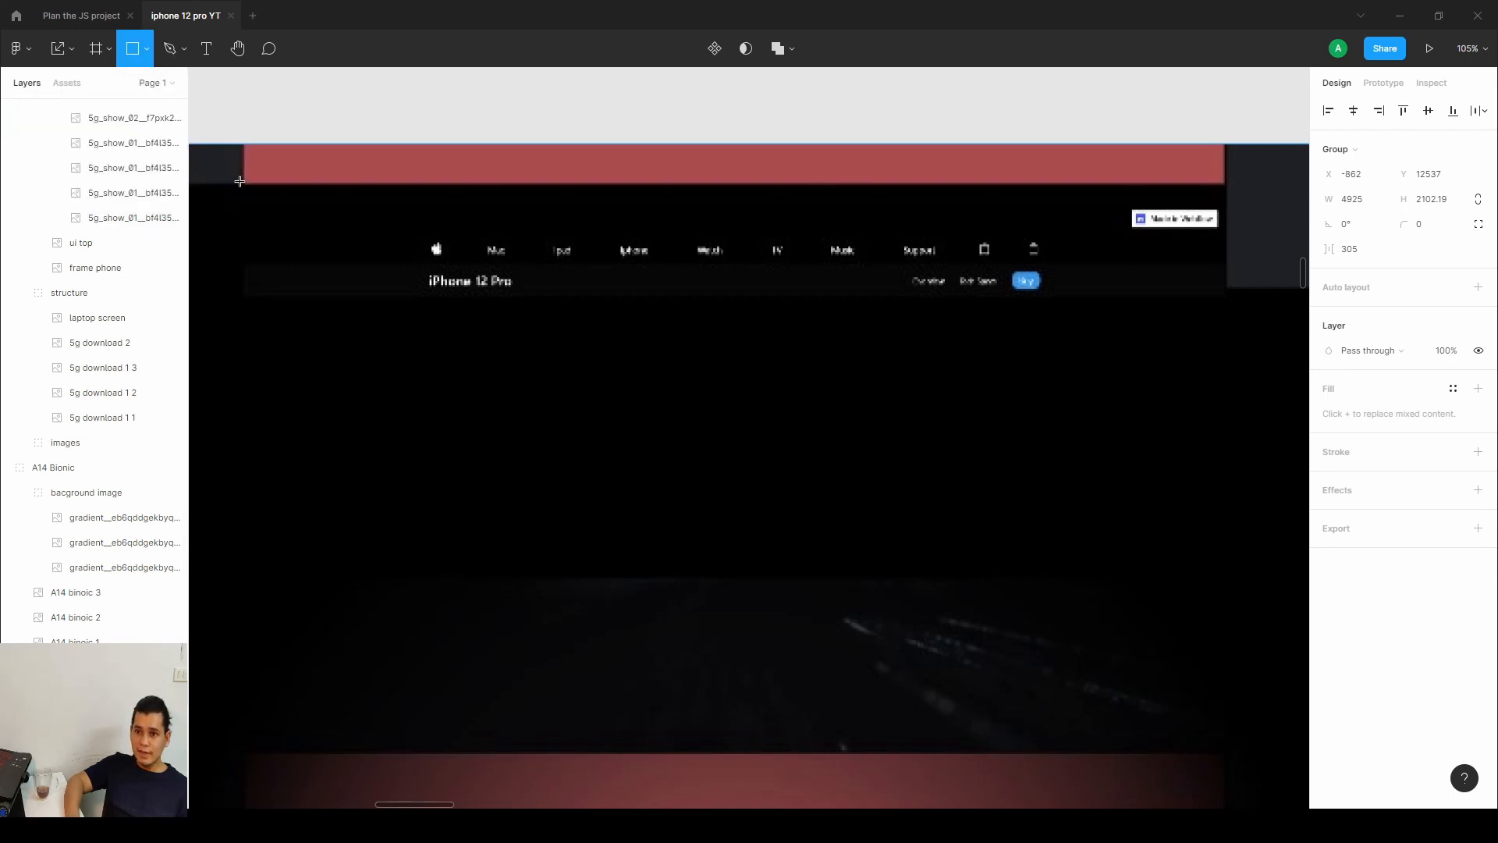
pyautogui.moveTo(239, 180)
pyautogui.mouseDown()
pyautogui.moveTo(621, 500)
pyautogui.moveTo(1176, 684)
pyautogui.moveTo(1225, 756)
pyautogui.mouseUp()
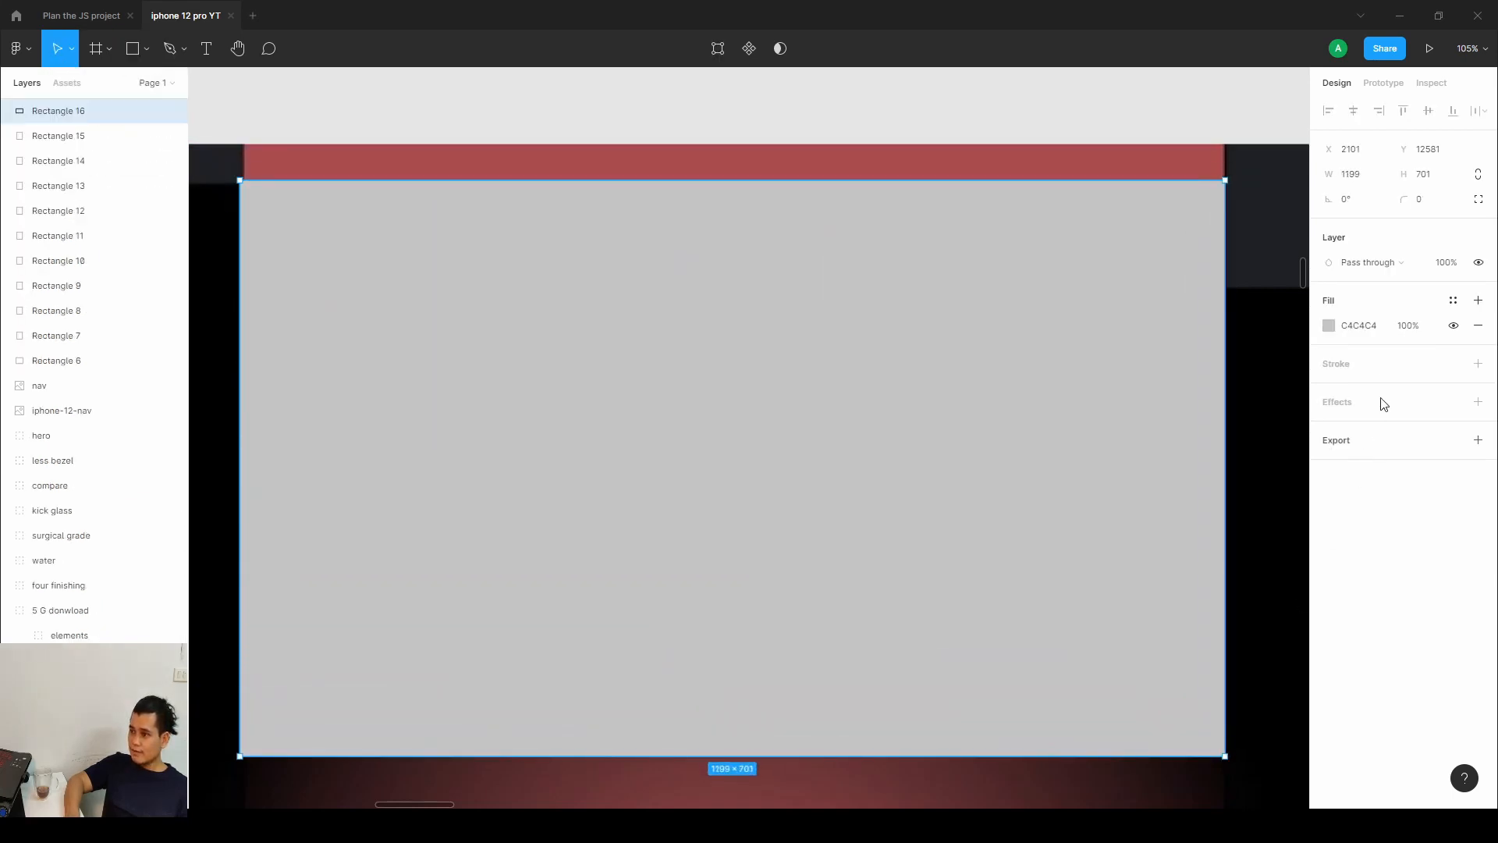
# Set the rectangle's fill opacity to 0% and add a white FFFFFF stroke 5 px wide.
pyautogui.click(1331, 326)
pyautogui.moveTo(1226, 574); pyautogui.dragTo(1145, 562)
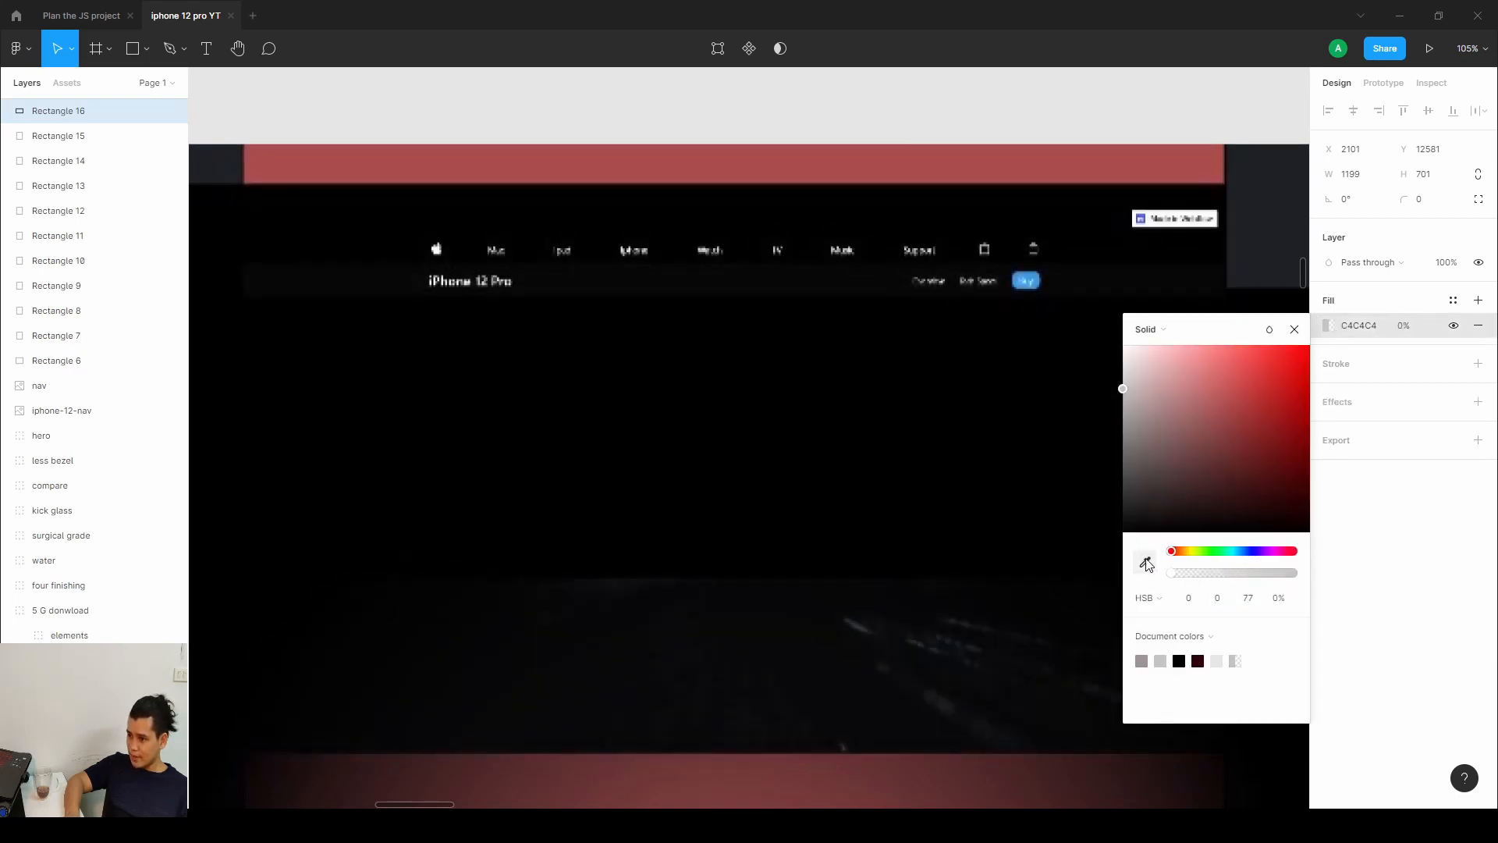
pyautogui.click(1477, 364)
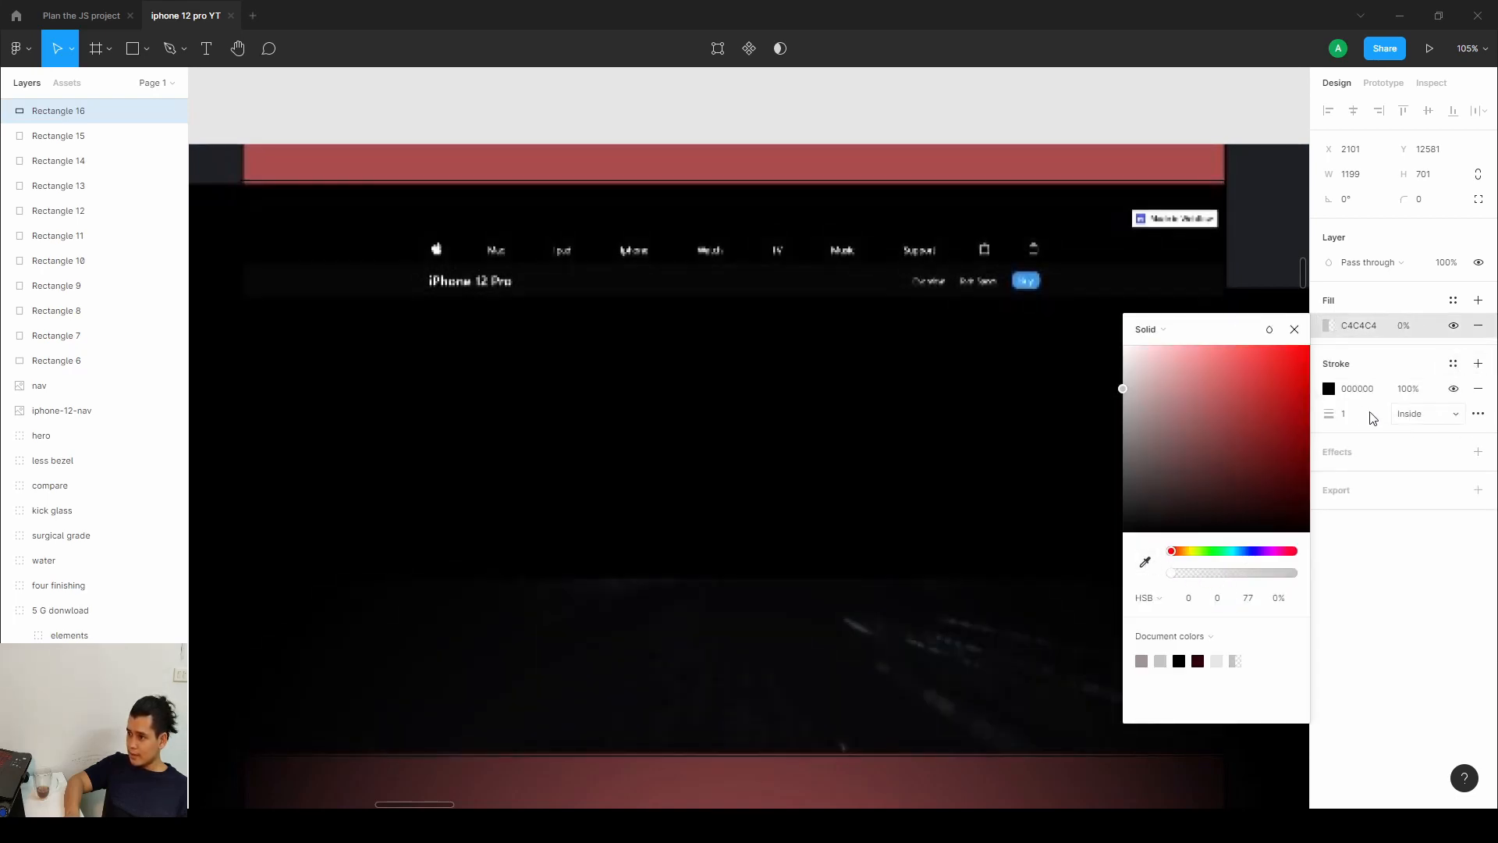
pyautogui.click(1329, 389)
pyautogui.moveTo(1264, 476)
pyautogui.mouseDown()
pyautogui.moveTo(1196, 492)
pyautogui.moveTo(1160, 470)
pyautogui.moveTo(1083, 364)
pyautogui.mouseUp()
pyautogui.click(1356, 419)
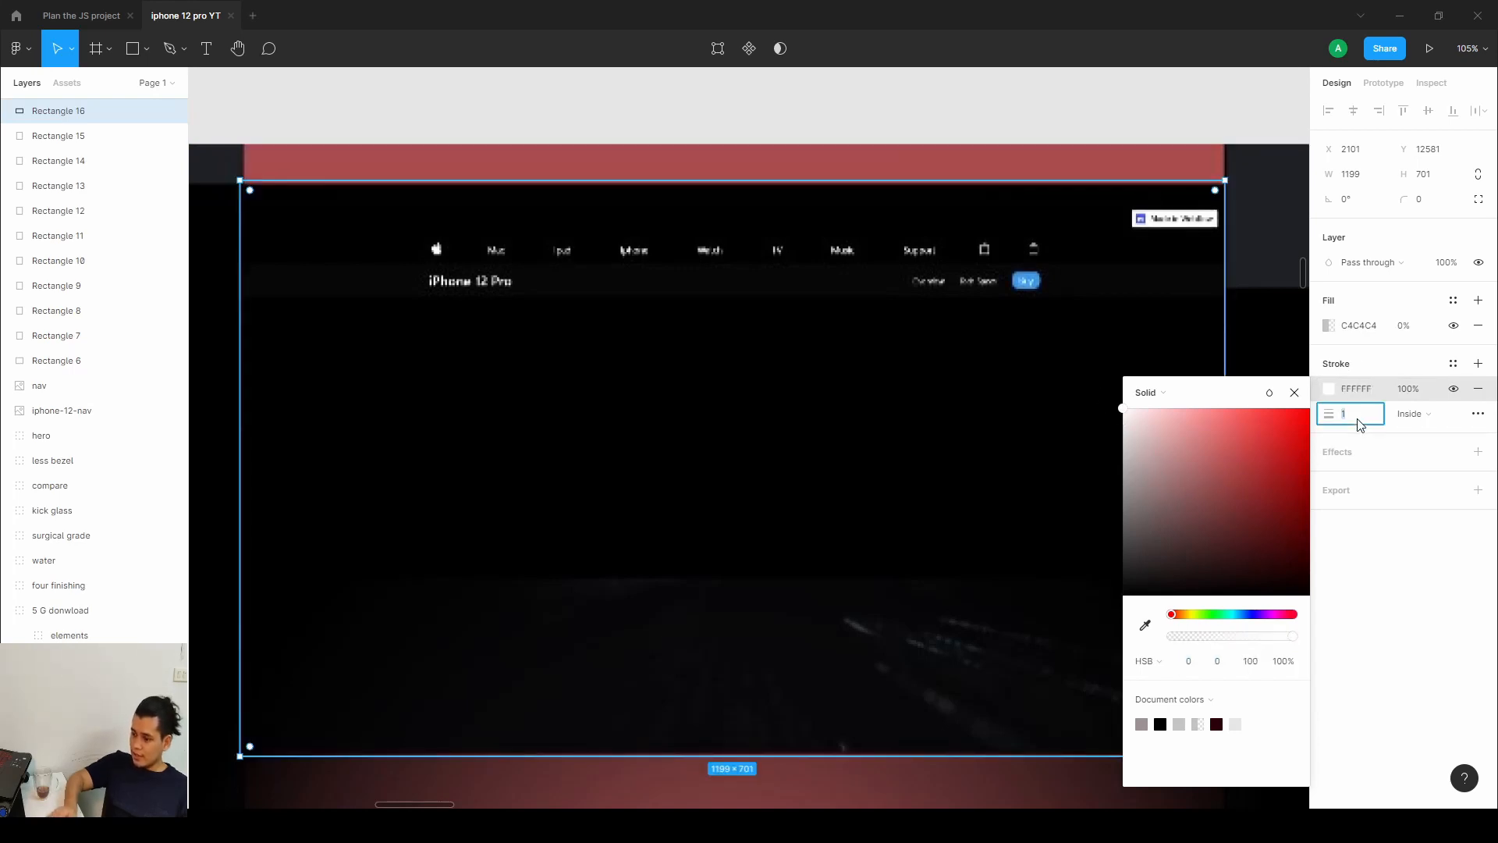
pyautogui.write('5')
pyautogui.press('Return')
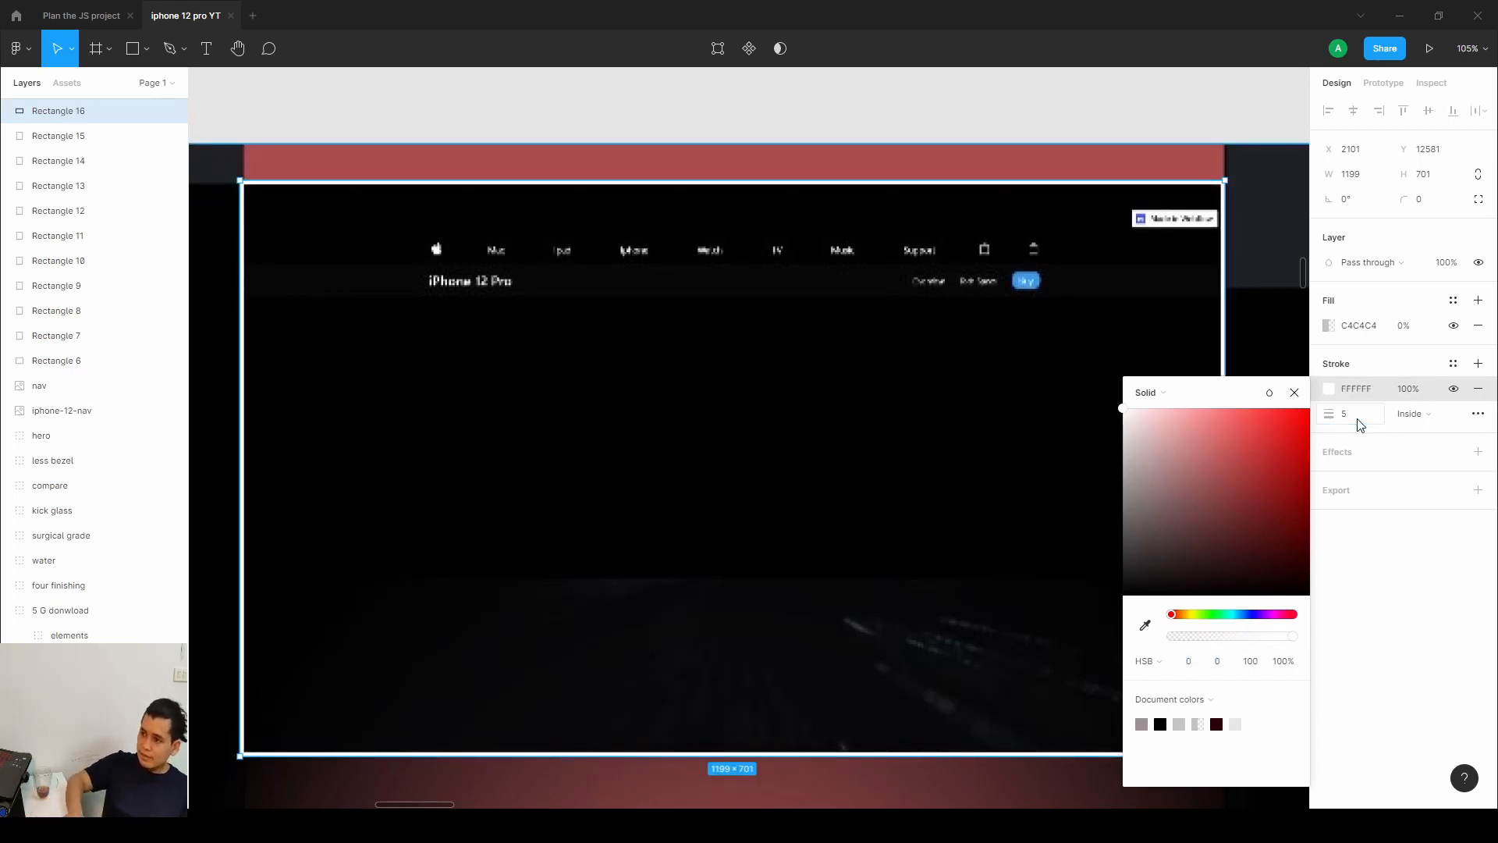
pyautogui.click(1422, 516)
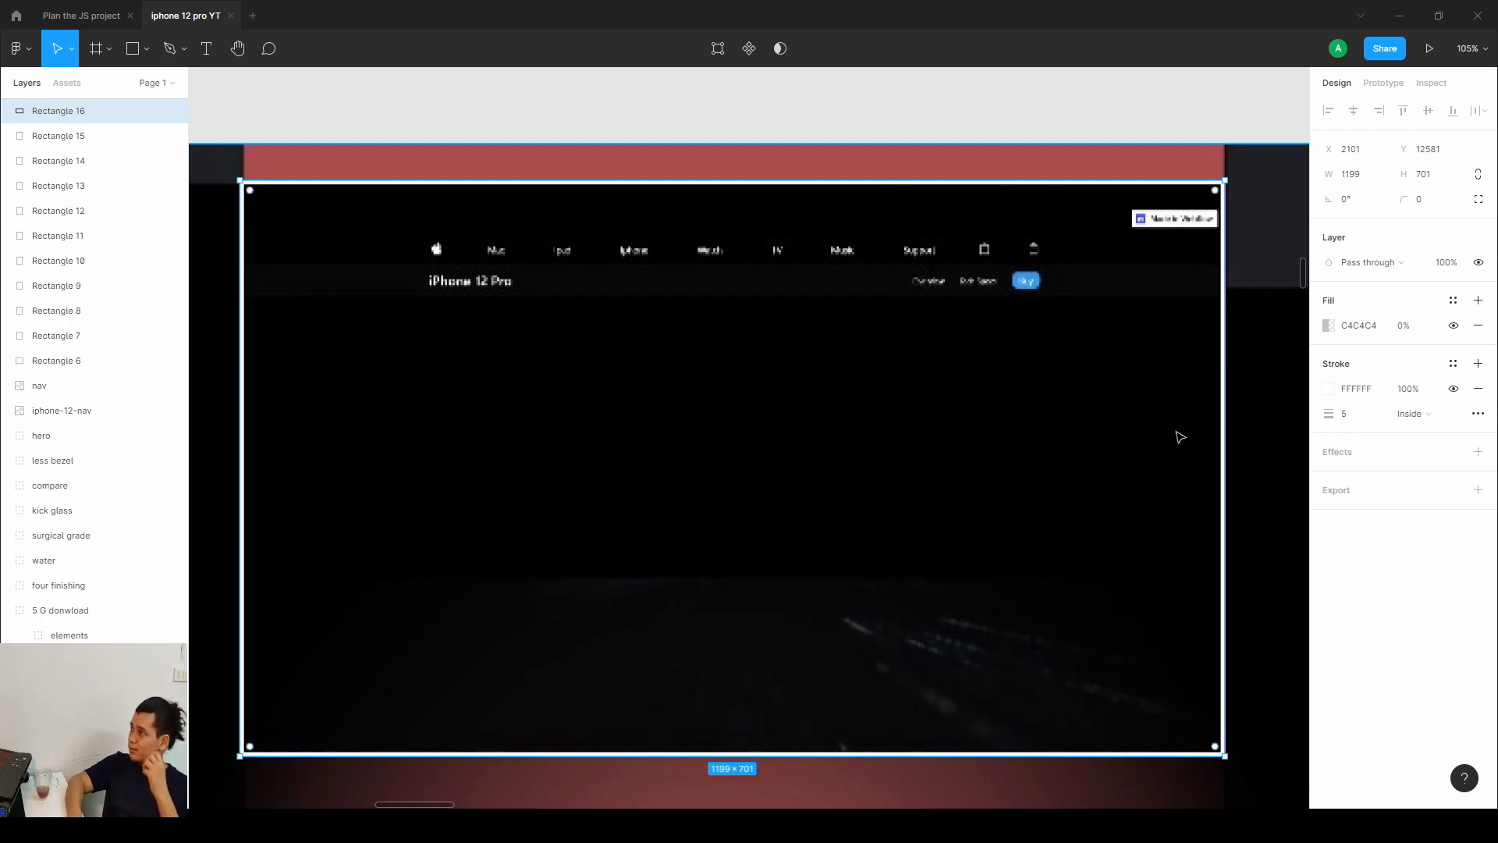
# Draw a second rectangle about 2403 x 1683 over the full lidar section mockup.
pyautogui.scroll(-5, 826, 571)
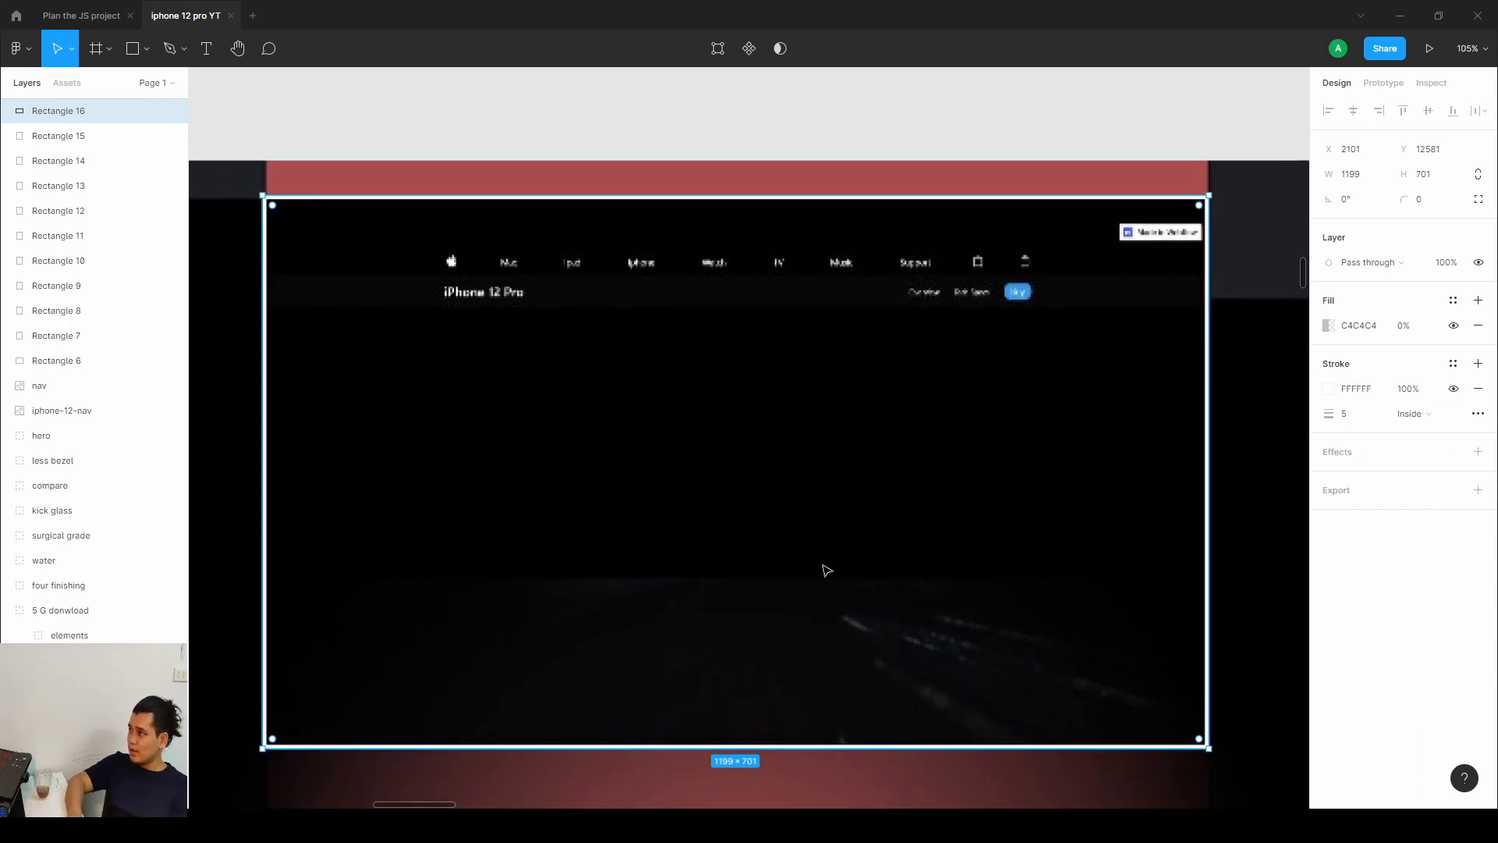
pyautogui.scroll(-3, 826, 570)
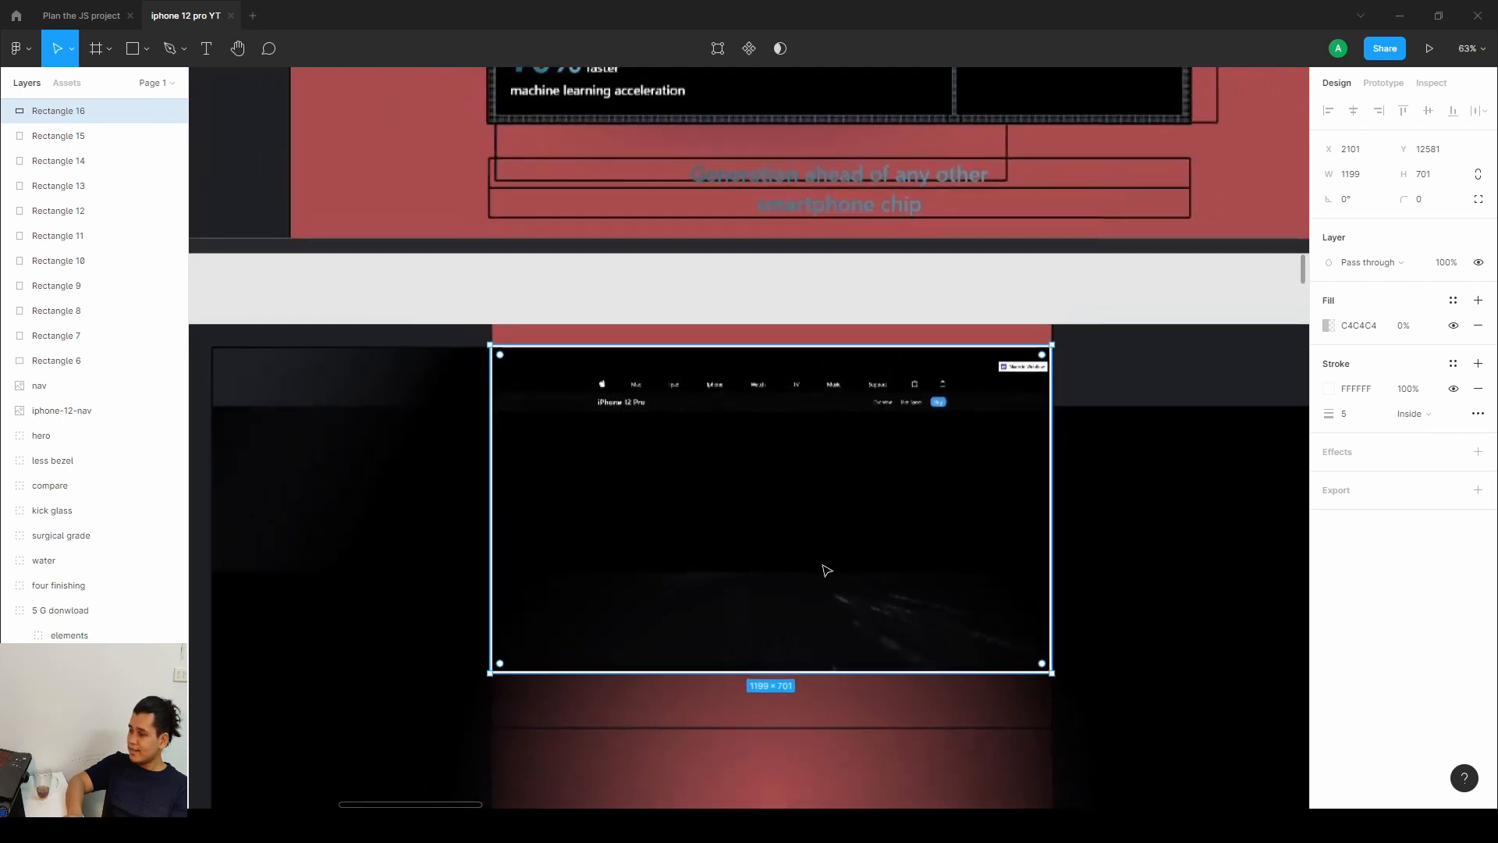
pyautogui.scroll(-3, 793, 421)
pyautogui.scroll(-3, 777, 356)
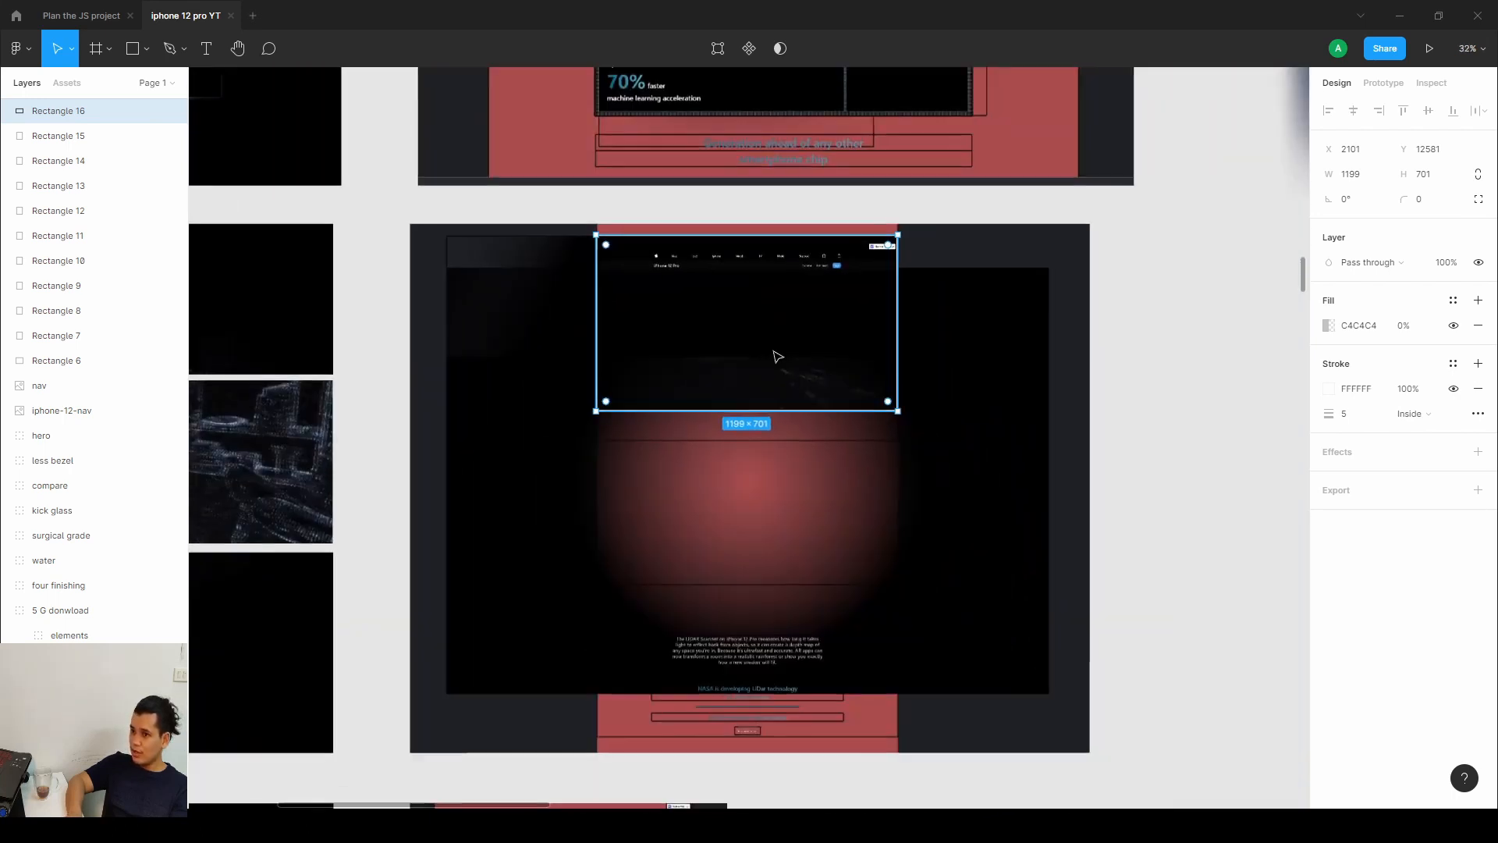
pyautogui.scroll(-1, 361, 204)
pyautogui.click(147, 49)
pyautogui.click(158, 86)
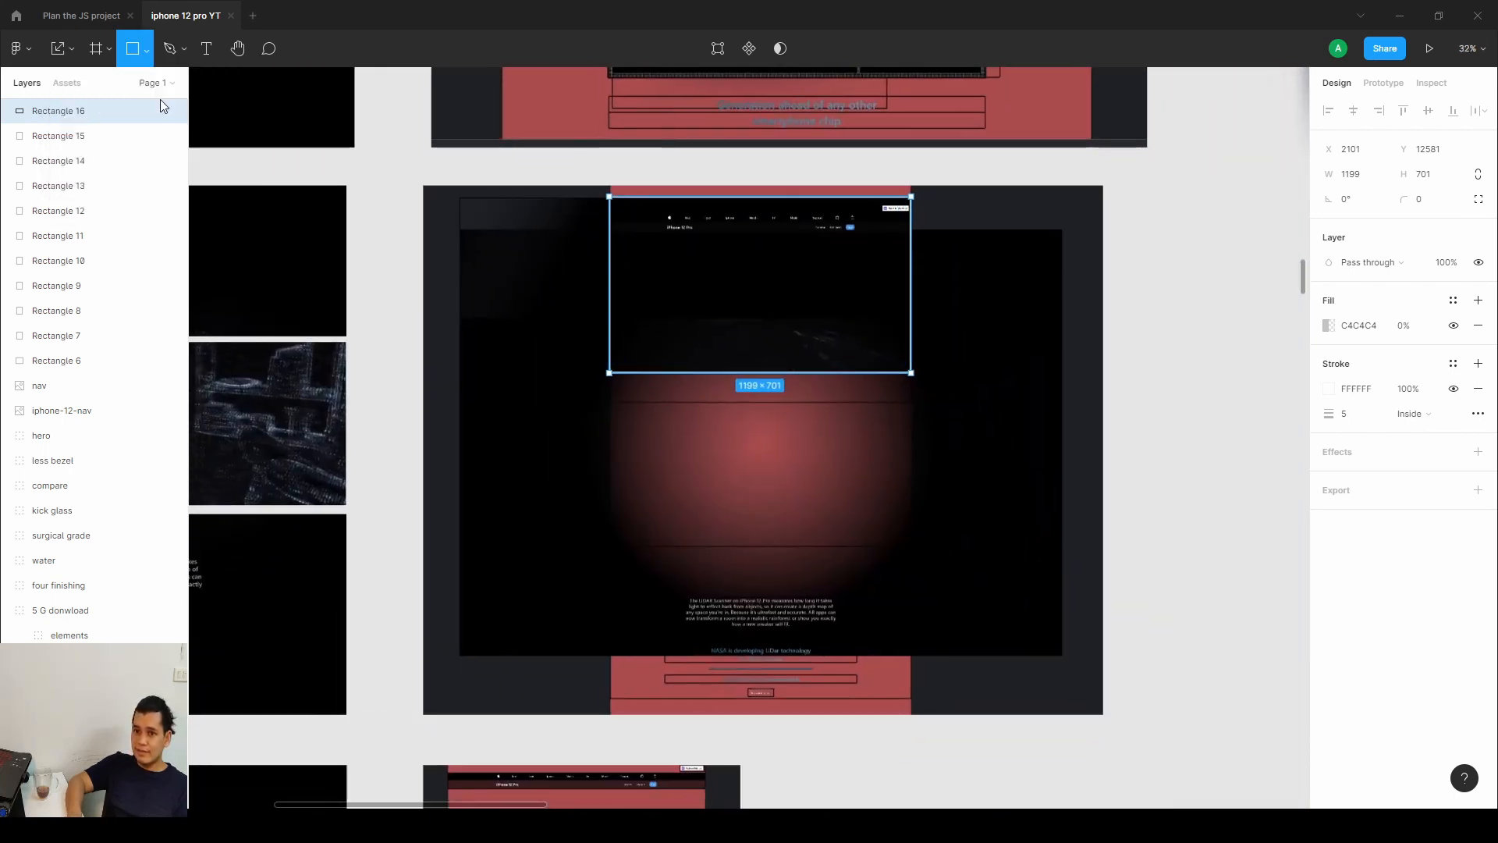
pyautogui.moveTo(459, 232); pyautogui.dragTo(1060, 657)
pyautogui.moveTo(1066, 662); pyautogui.dragTo(1066, 662)
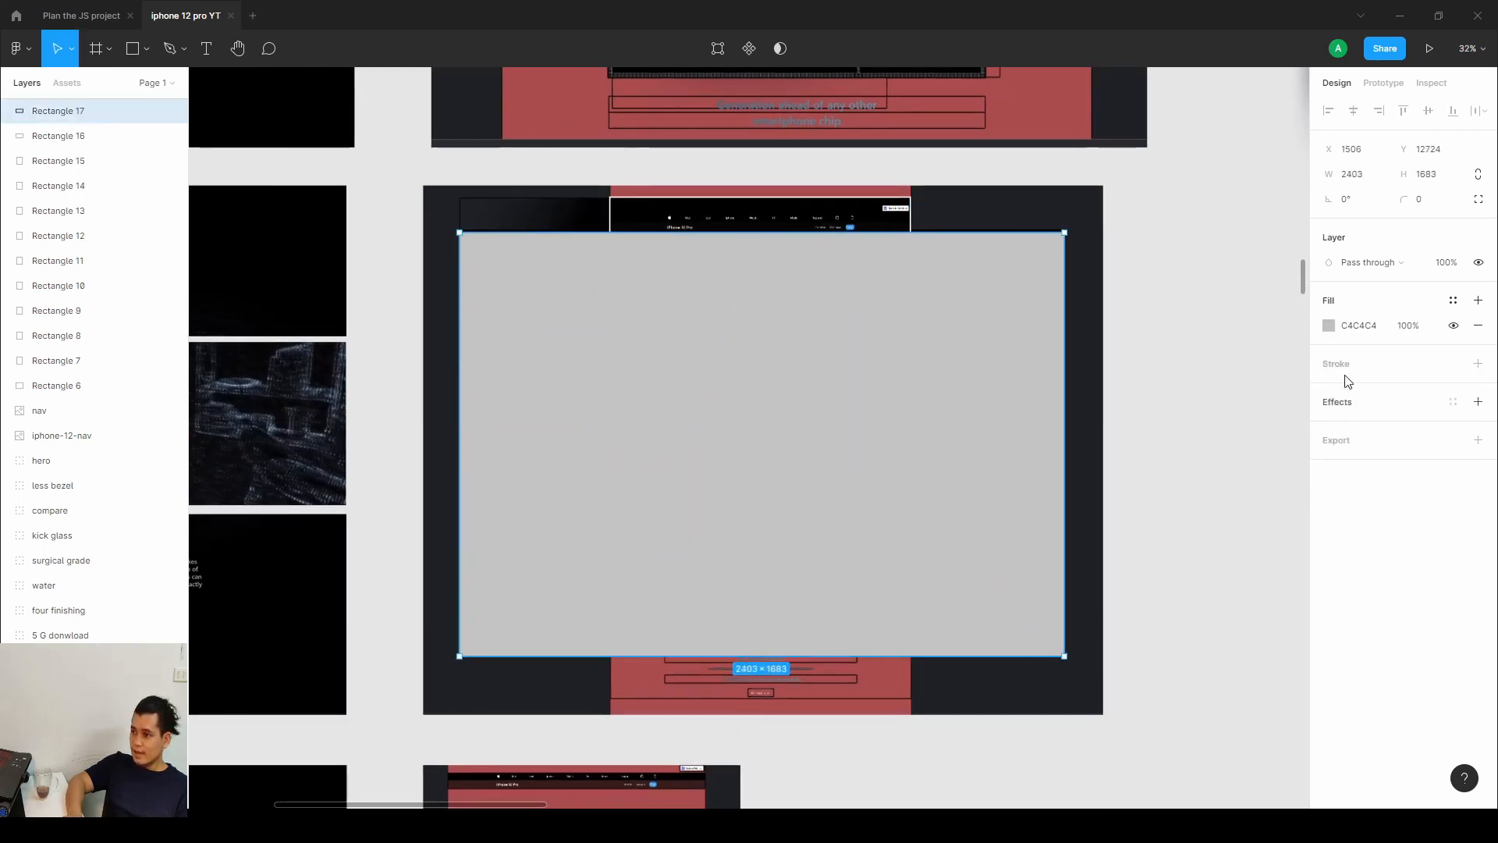
# Make the second rectangle's fill 0% opaque and give it a blue 2C5EDF stroke 10 px wide.
pyautogui.click(1329, 325)
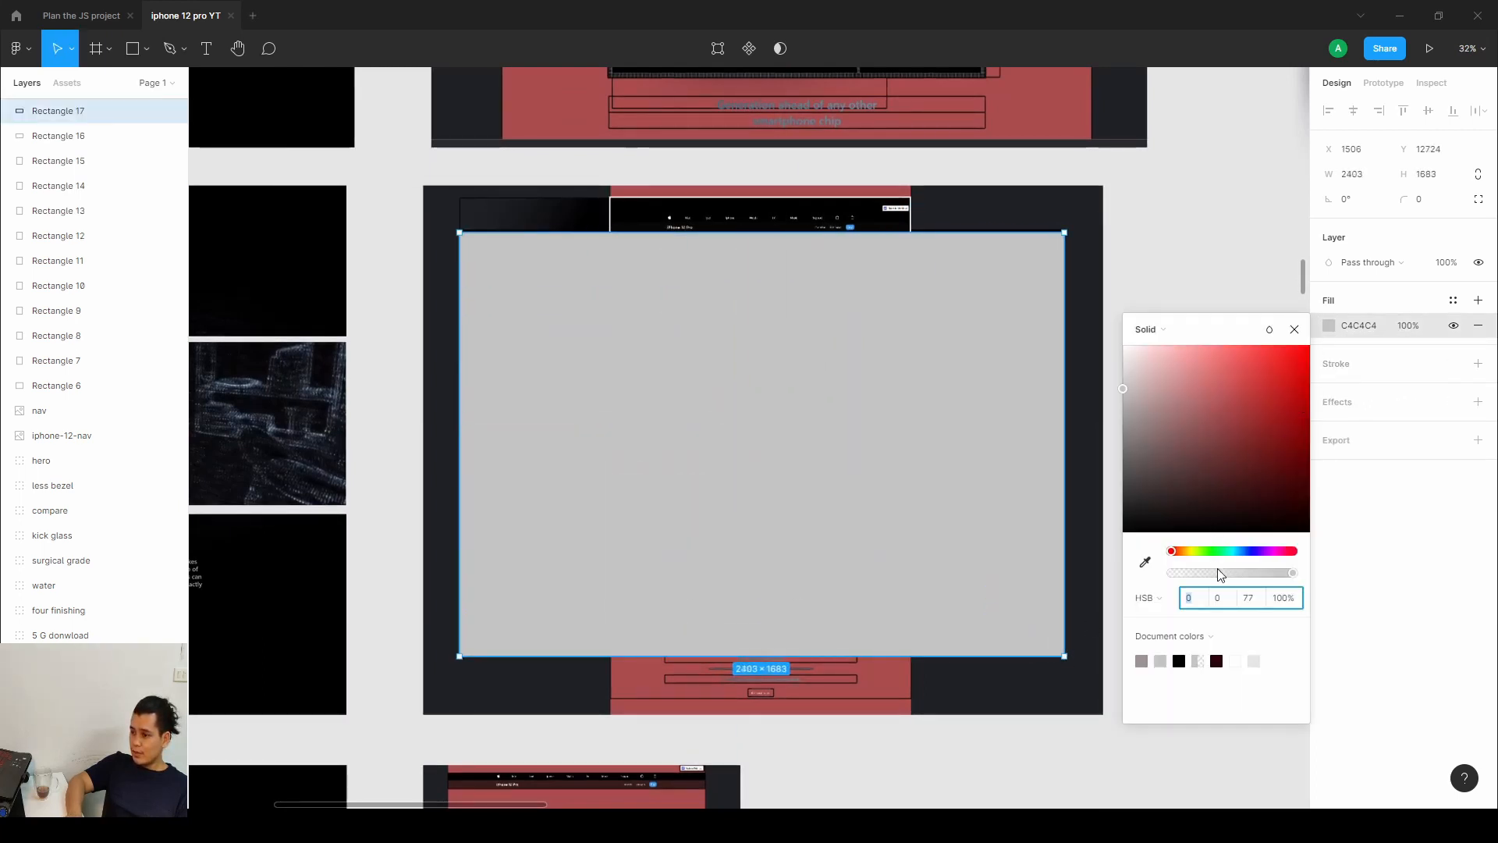
pyautogui.moveTo(1222, 574); pyautogui.dragTo(1163, 575)
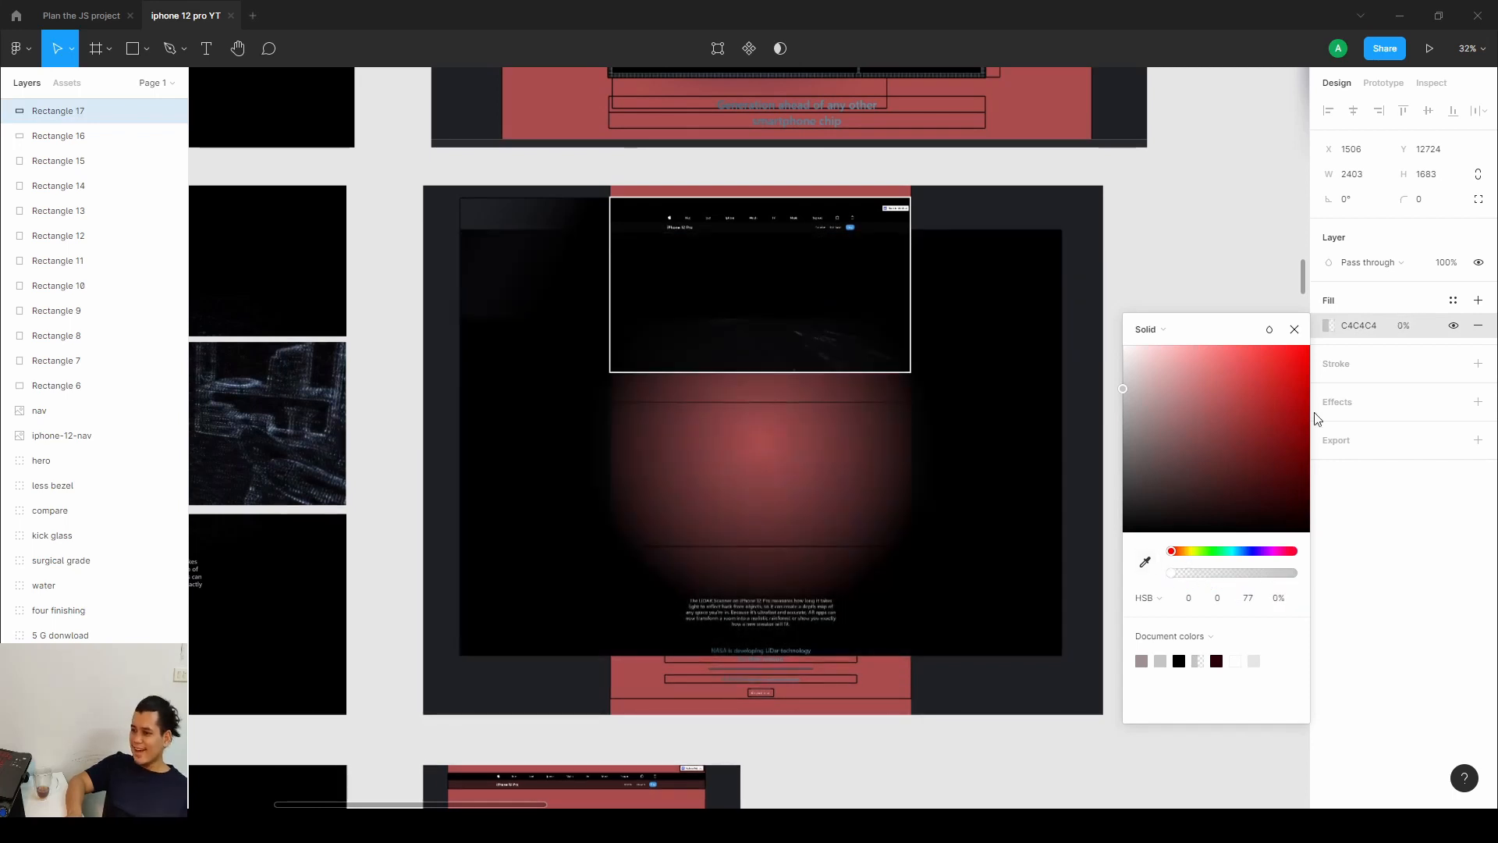
pyautogui.click(1358, 365)
pyautogui.click(1477, 364)
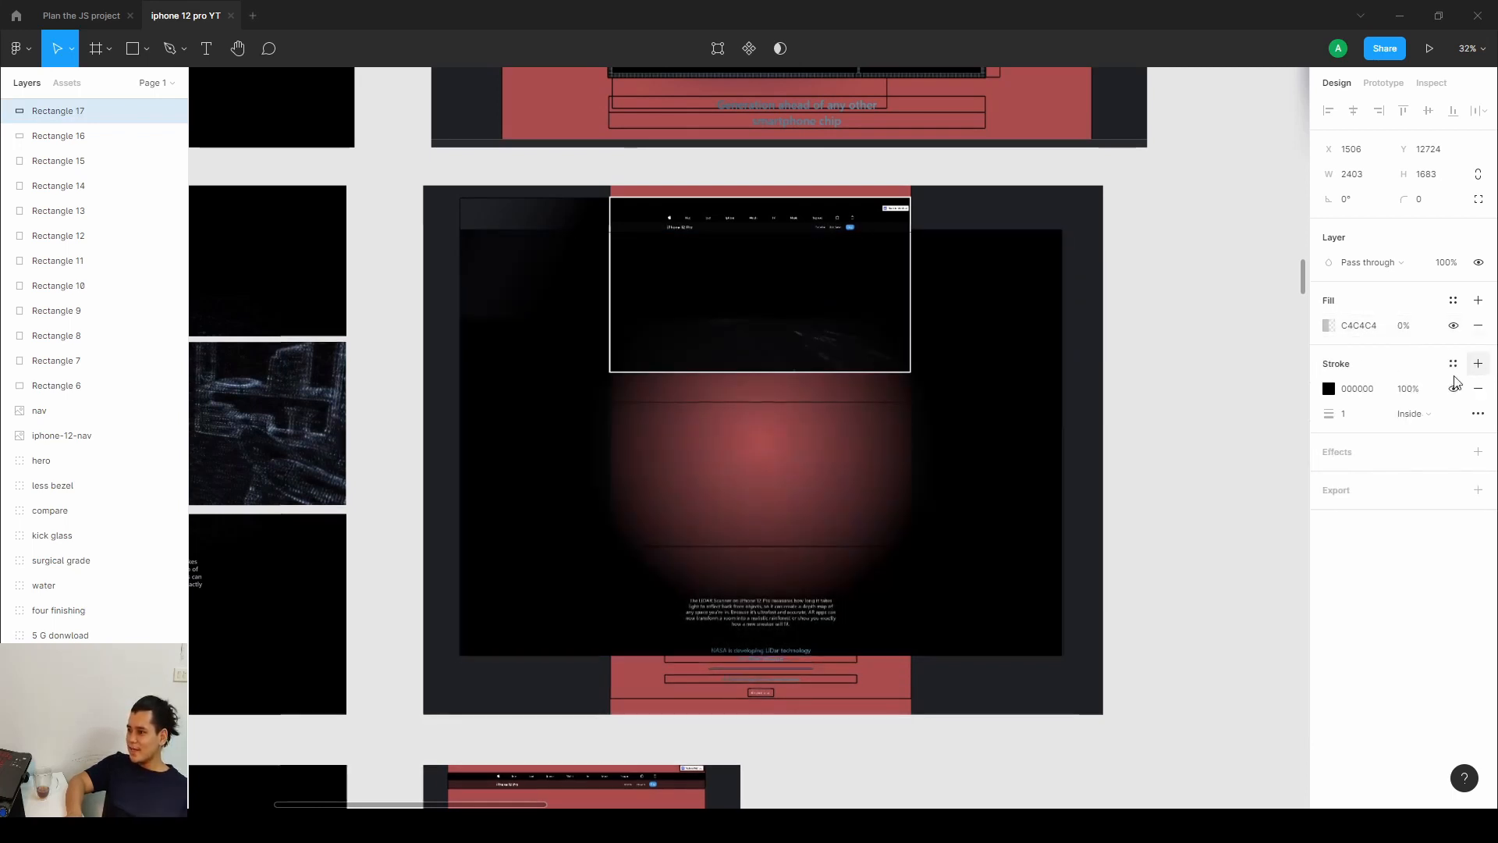
pyautogui.click(1329, 389)
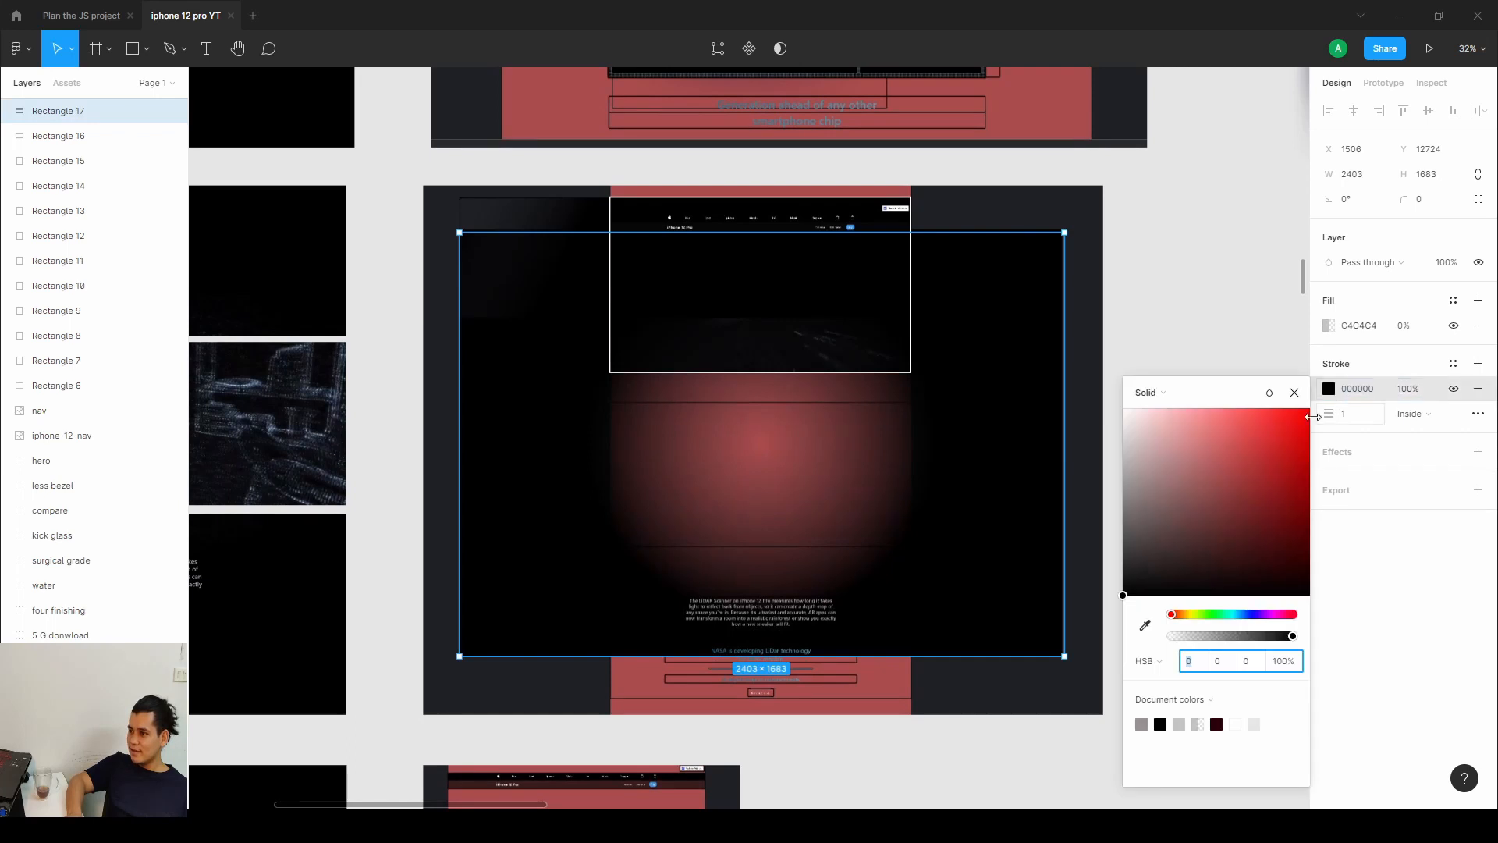
pyautogui.click(1276, 462)
pyautogui.click(1247, 614)
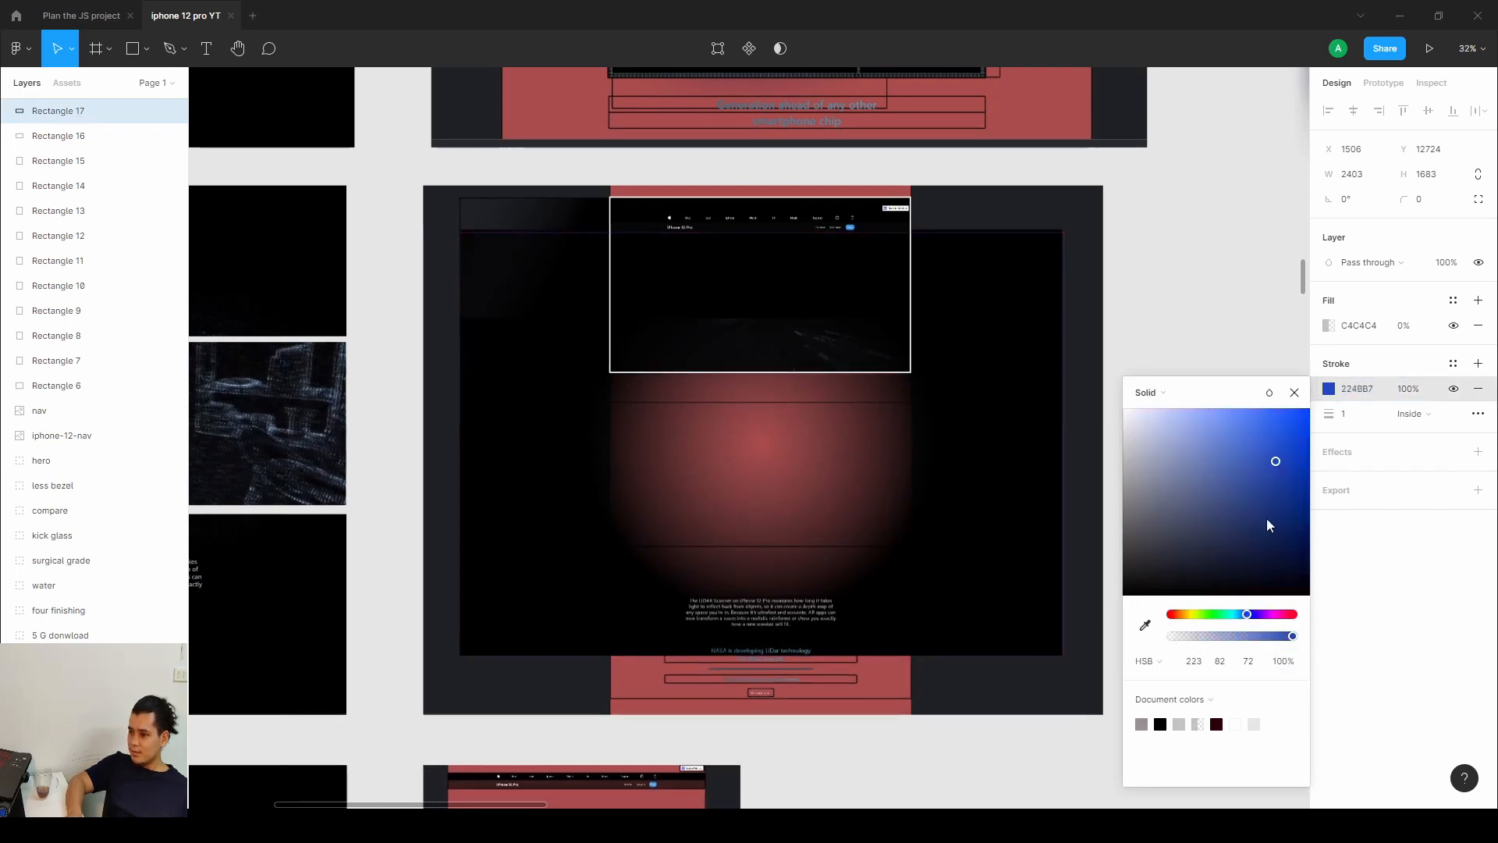
pyautogui.click(1273, 431)
pyautogui.click(1353, 413)
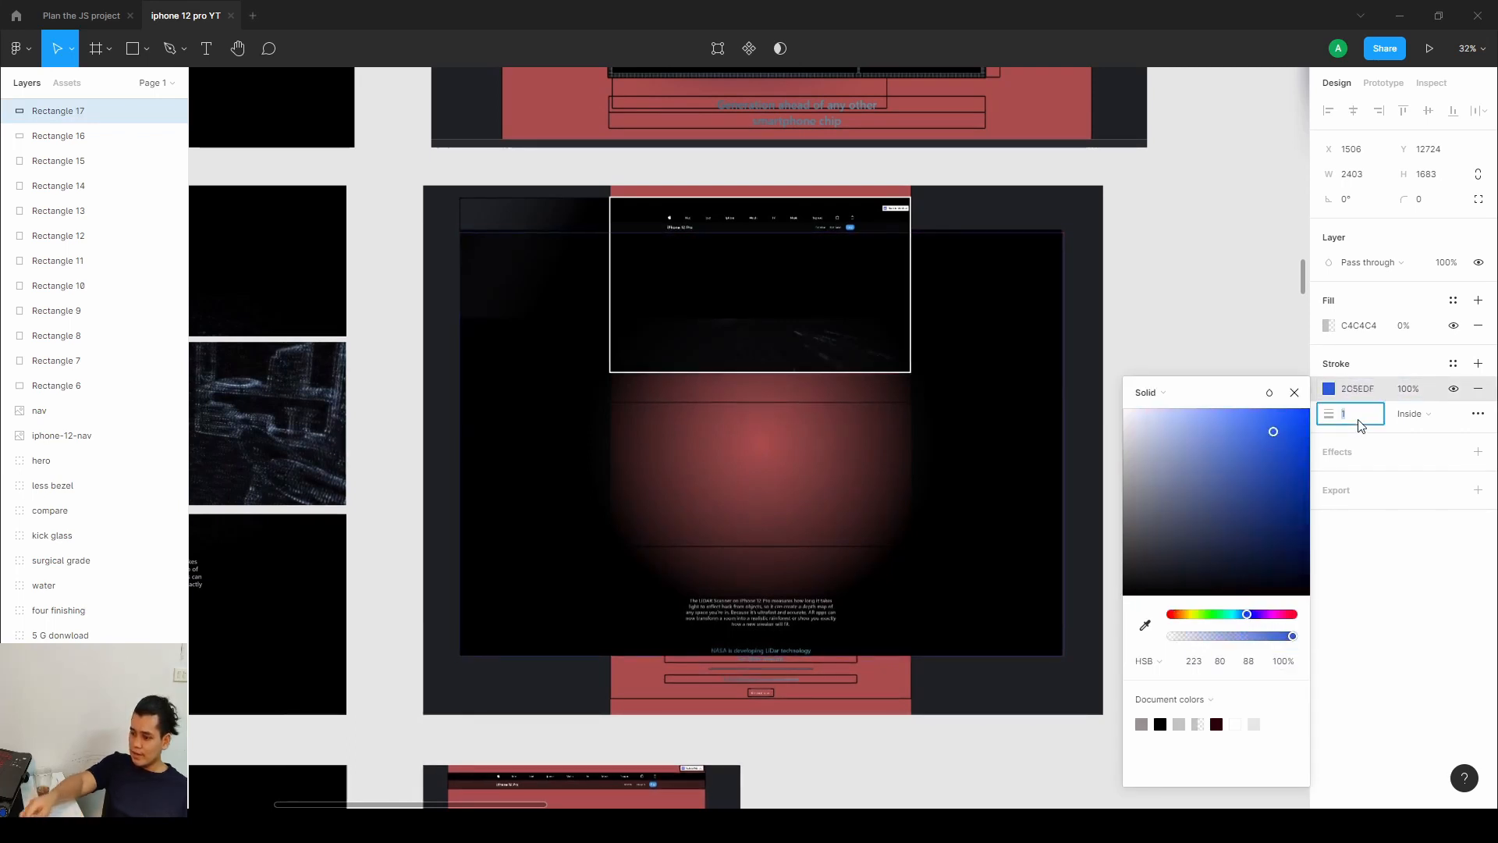
pyautogui.write('10')
pyautogui.press('Return')
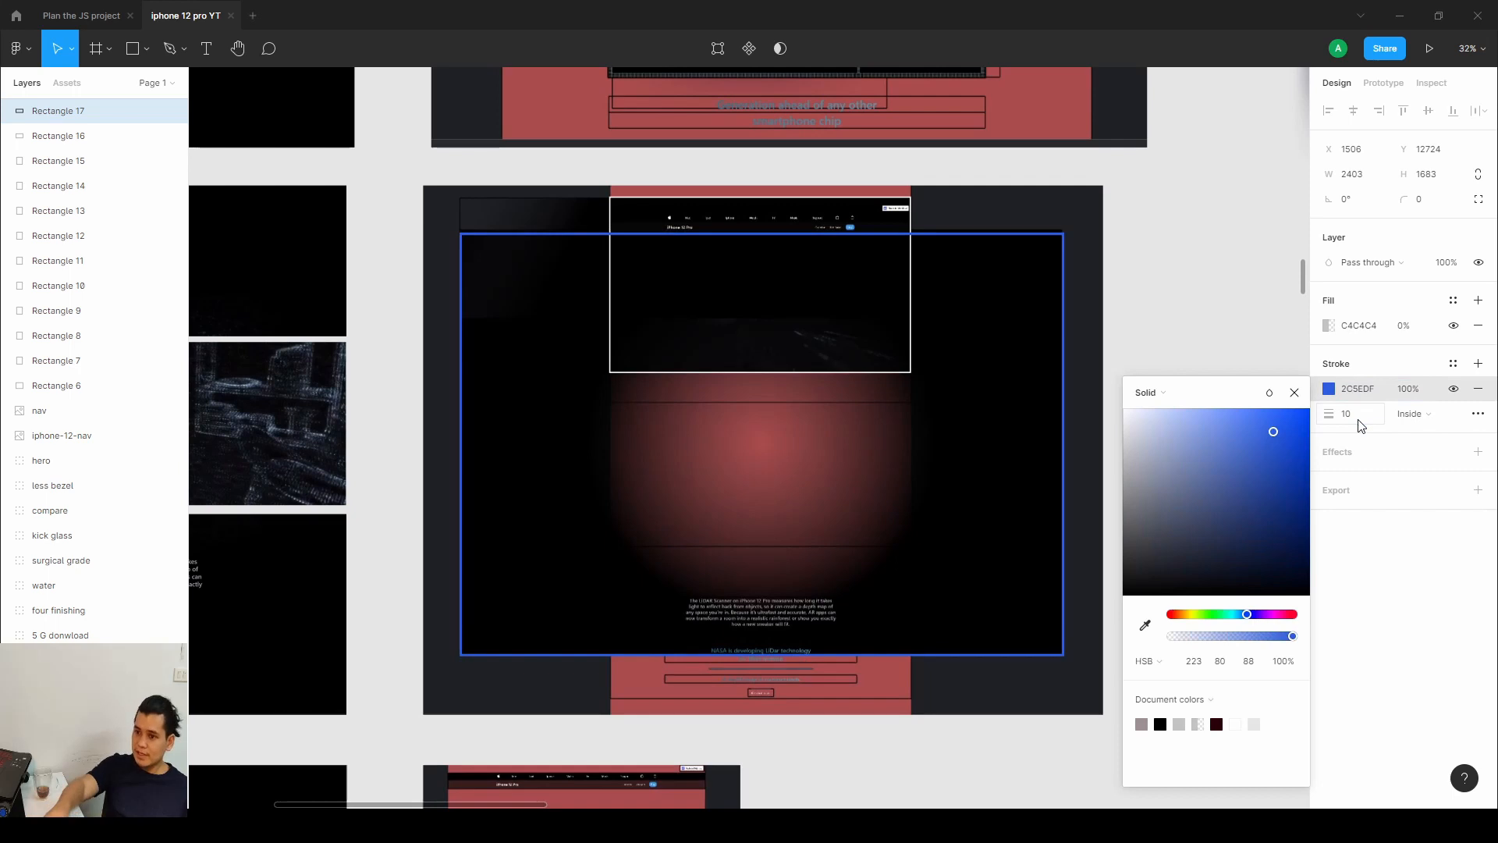
# Close the stroke colour picker and review the annotated lidar section mockup on the canvas.
pyautogui.click(1295, 392)
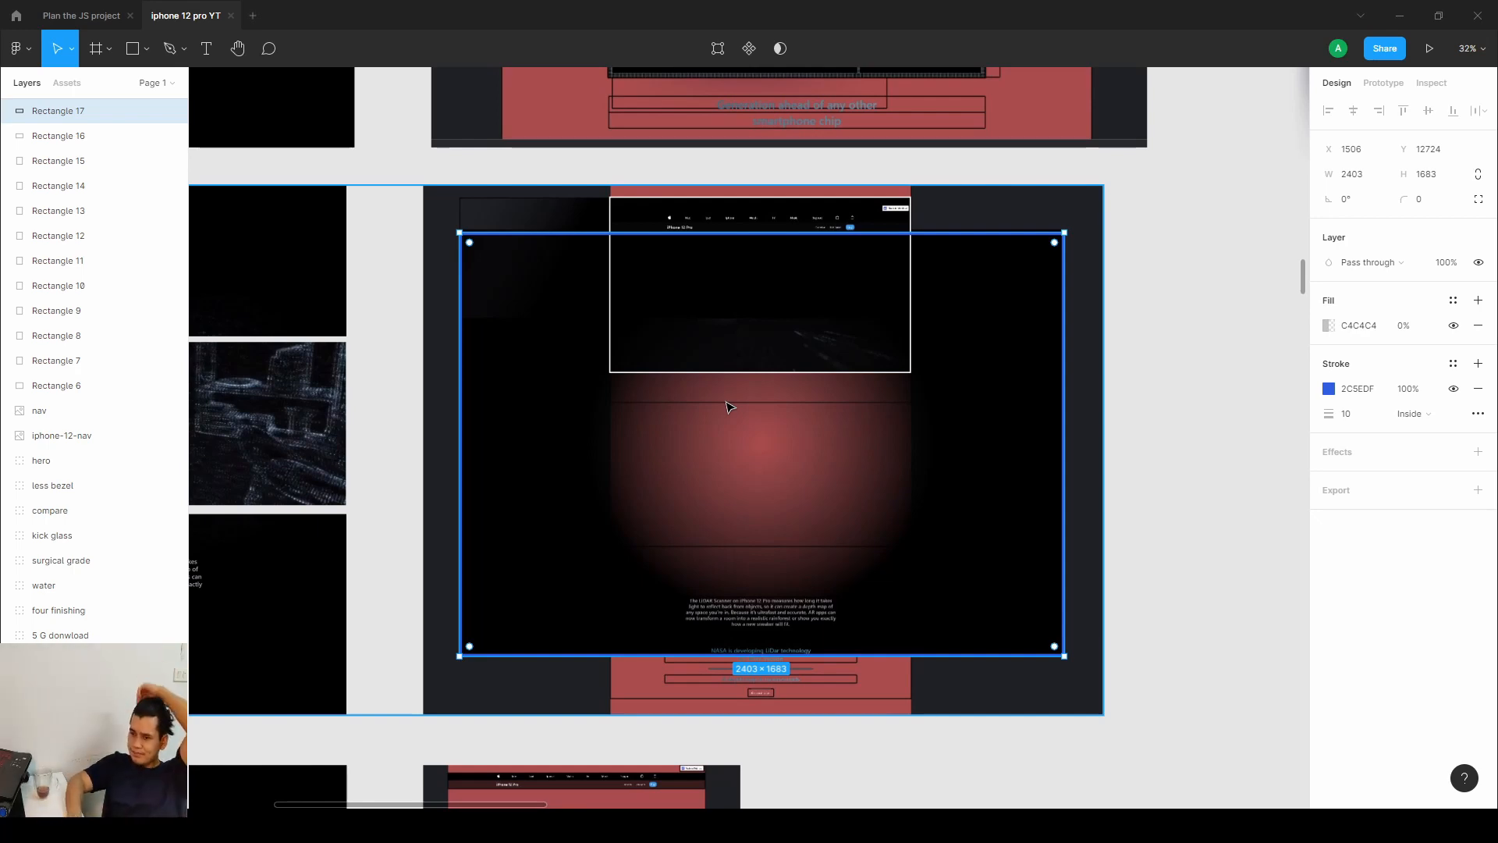
pyautogui.click(748, 631)
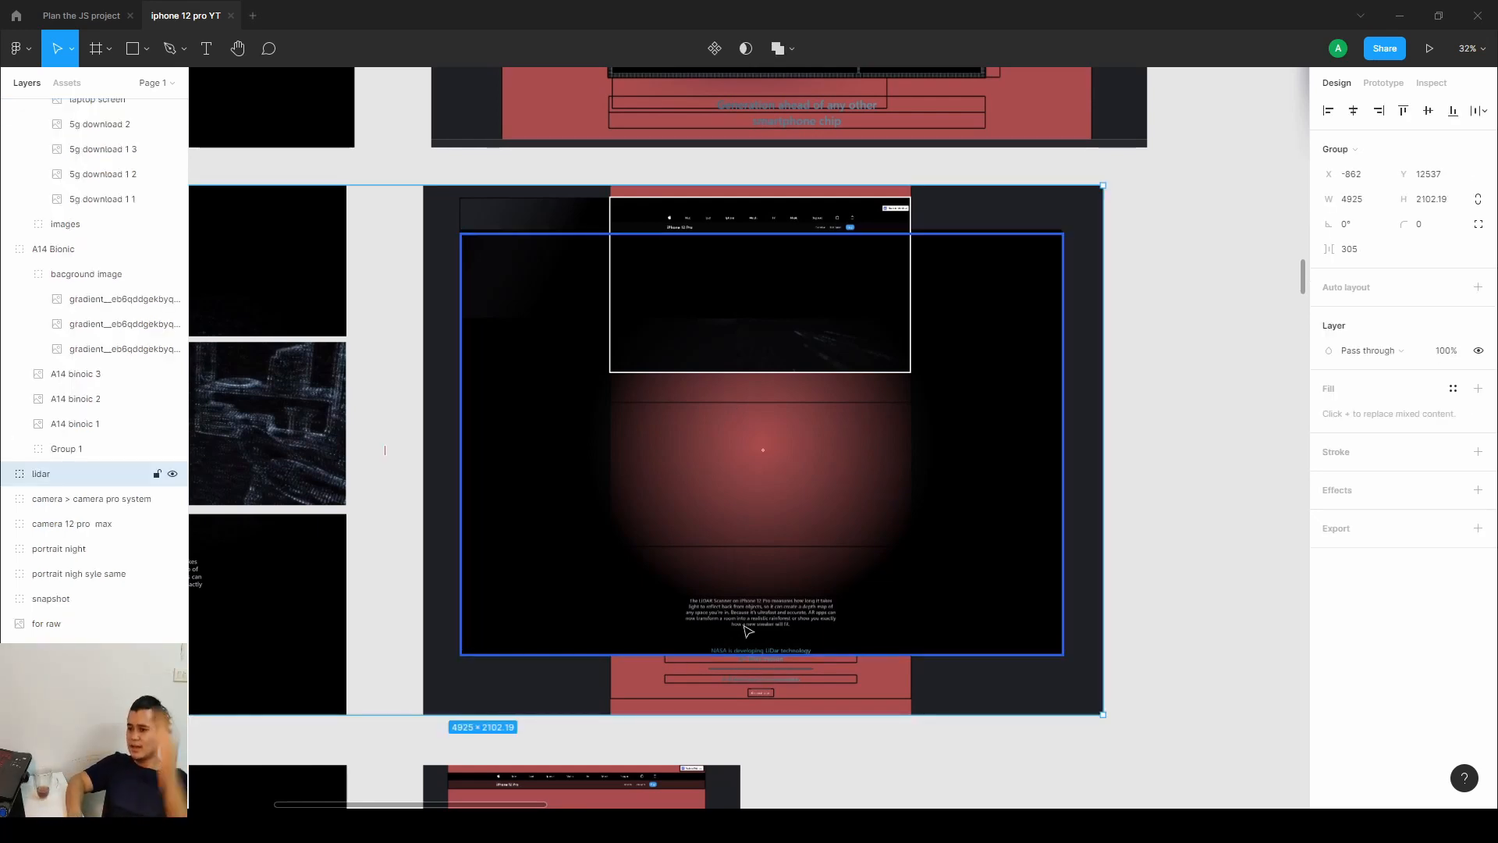
pyautogui.scroll(-4, 747, 630)
pyautogui.hscroll(-3, 950, 378)
pyautogui.scroll(3, 950, 378)
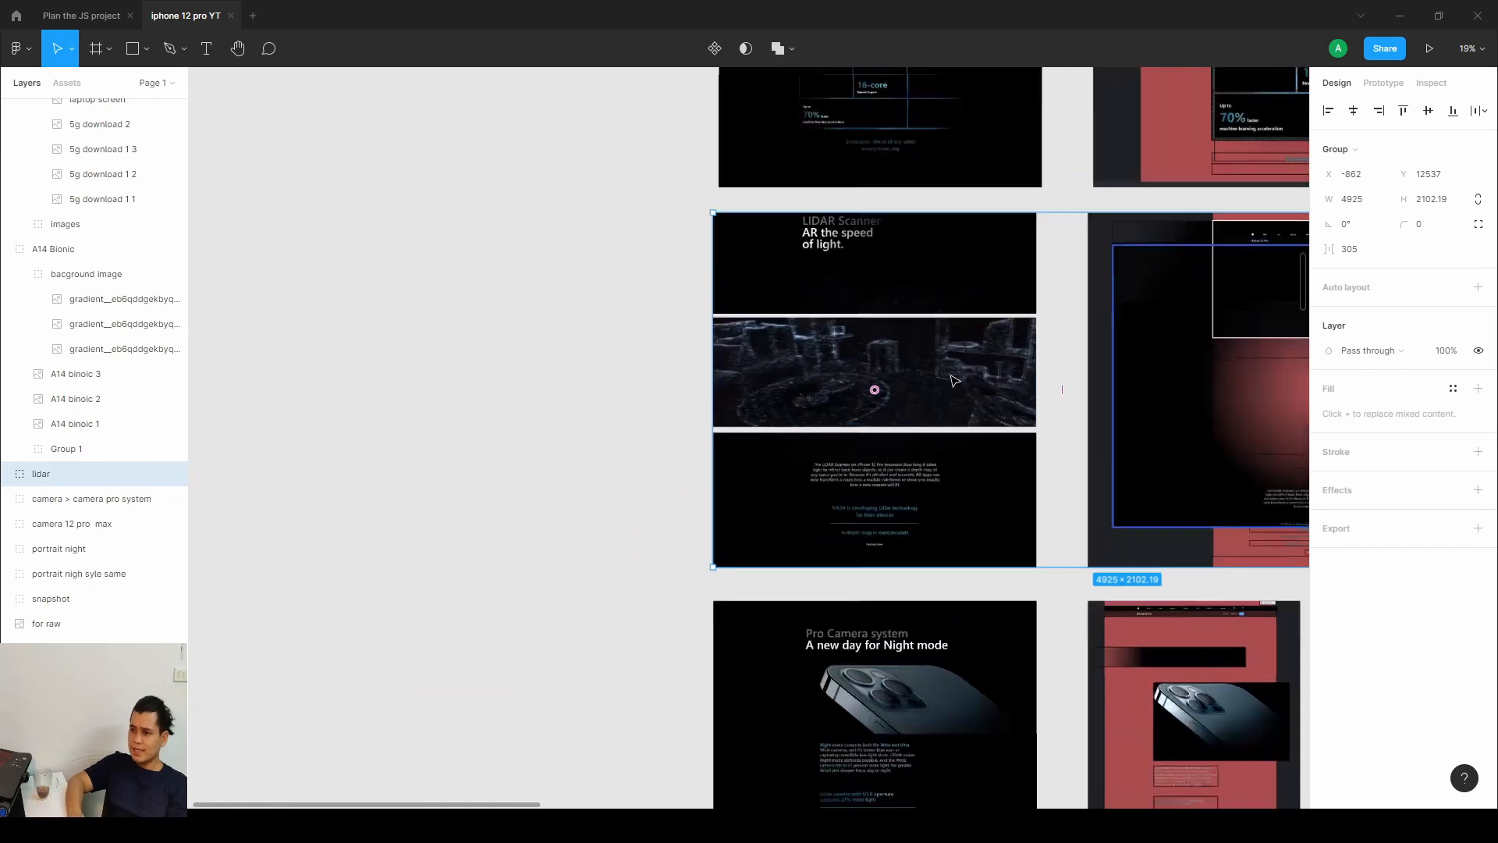
pyautogui.click(365, 380)
pyautogui.scroll(2, 976, 393)
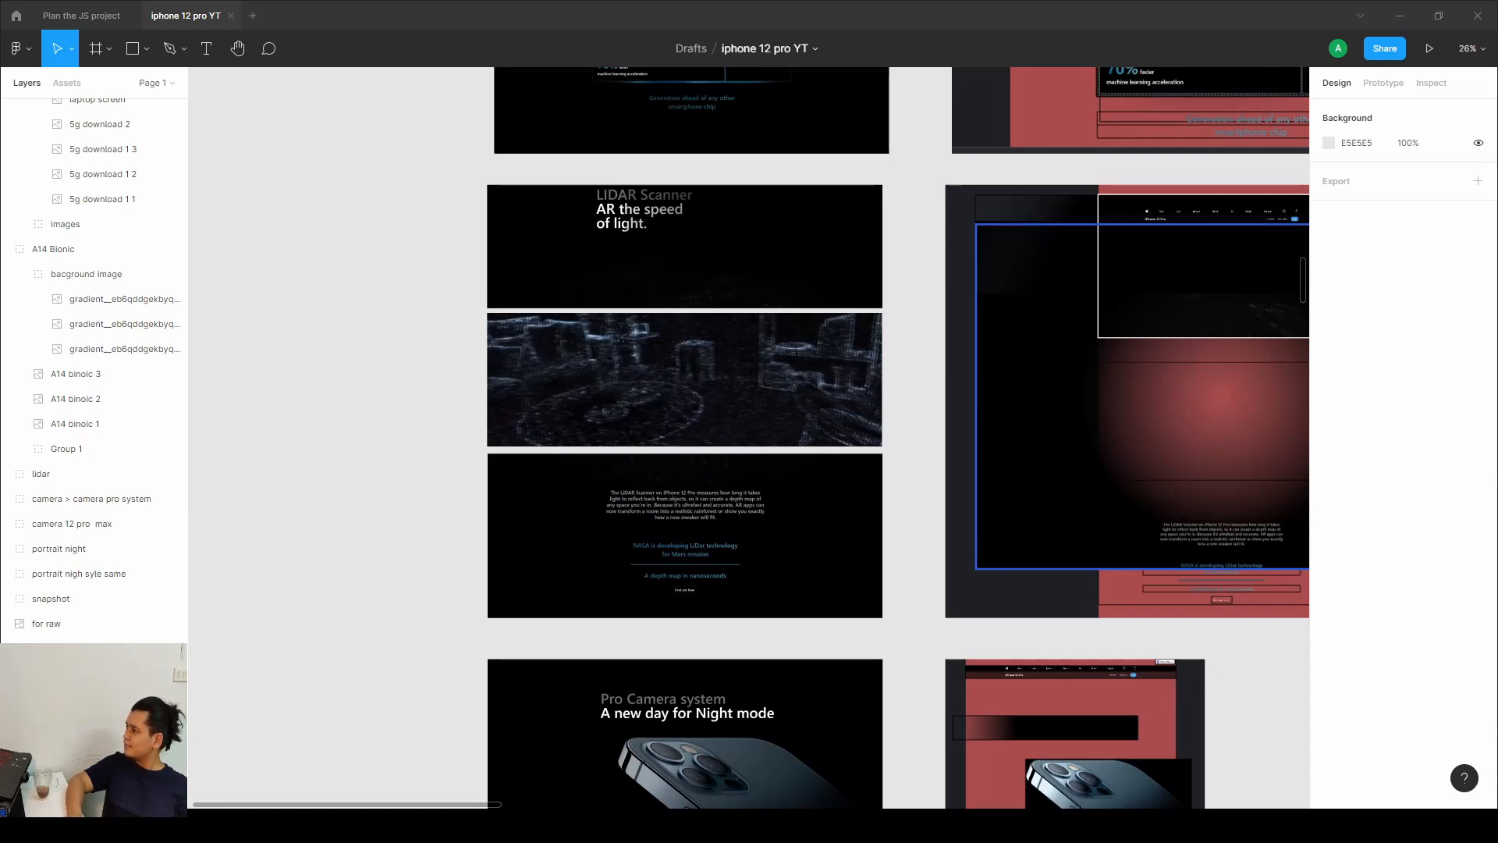
# Open the lidar reference video and play through it to study the section's scroll animation.
pyautogui.doubleClick(761, 578)
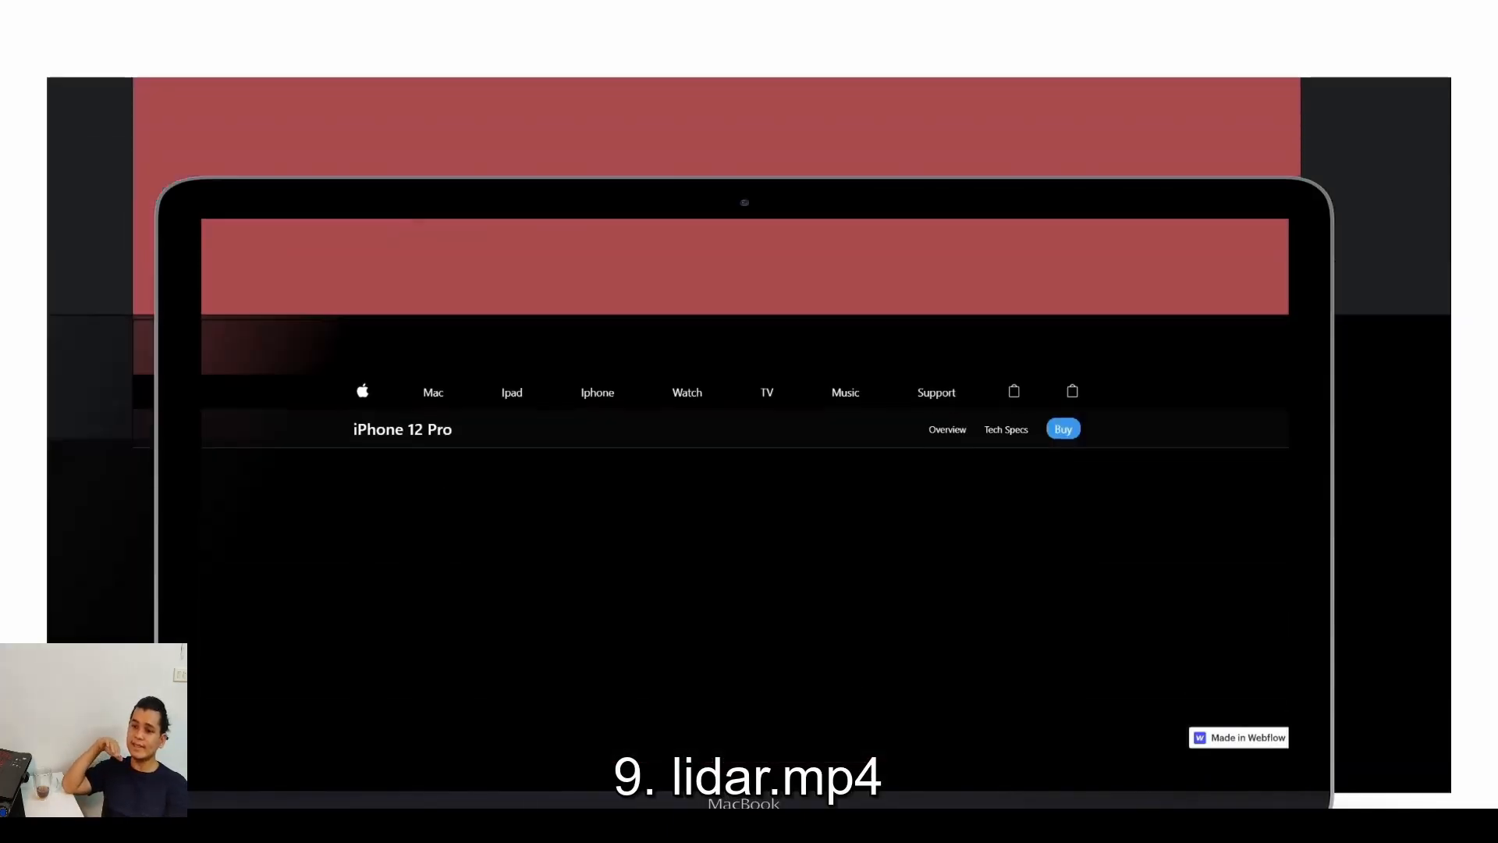
pyautogui.press('space')
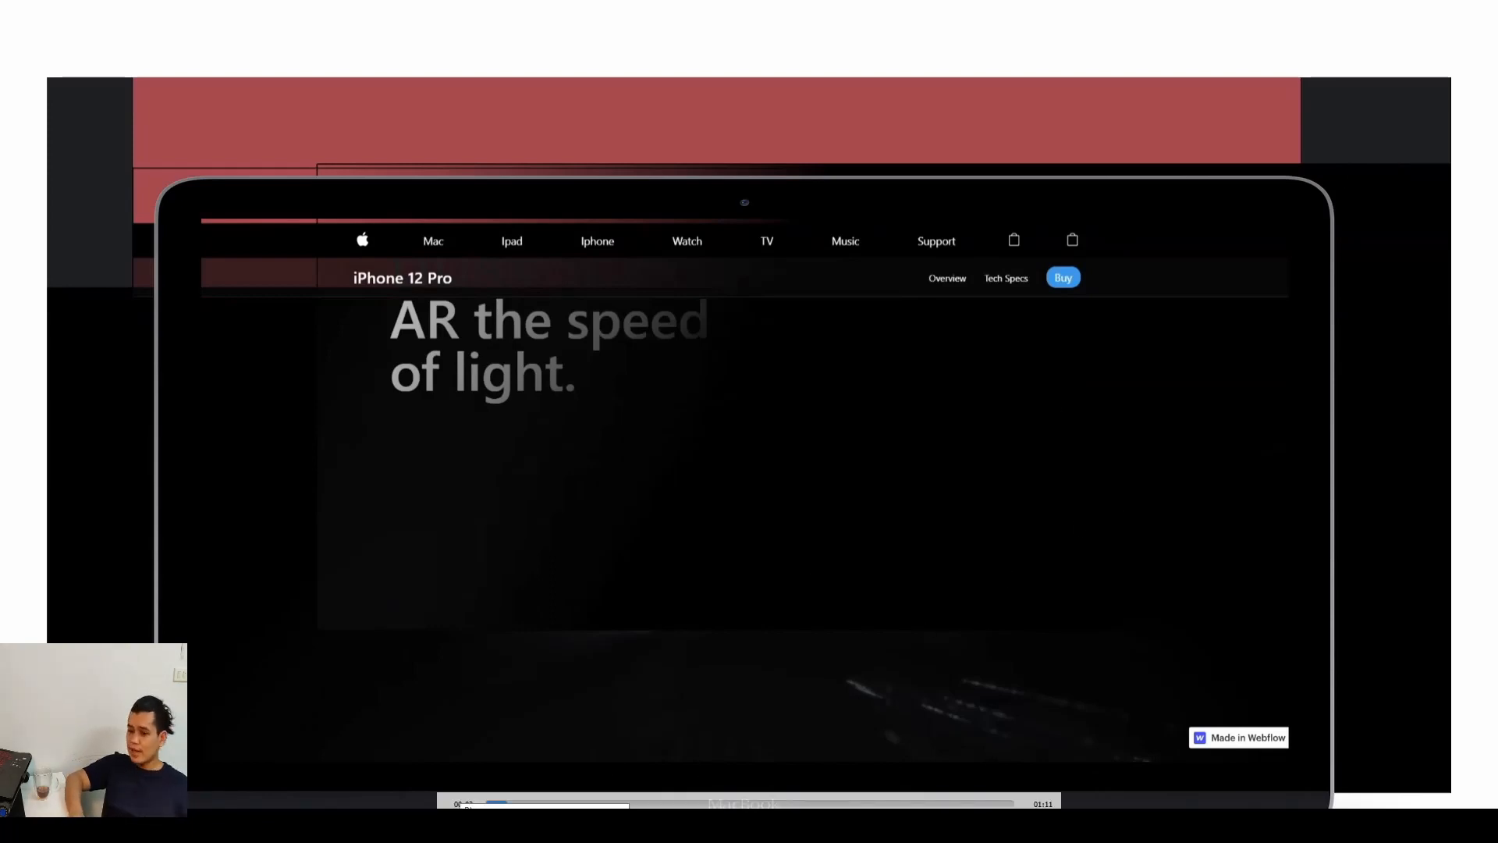
pyautogui.click(458, 826)
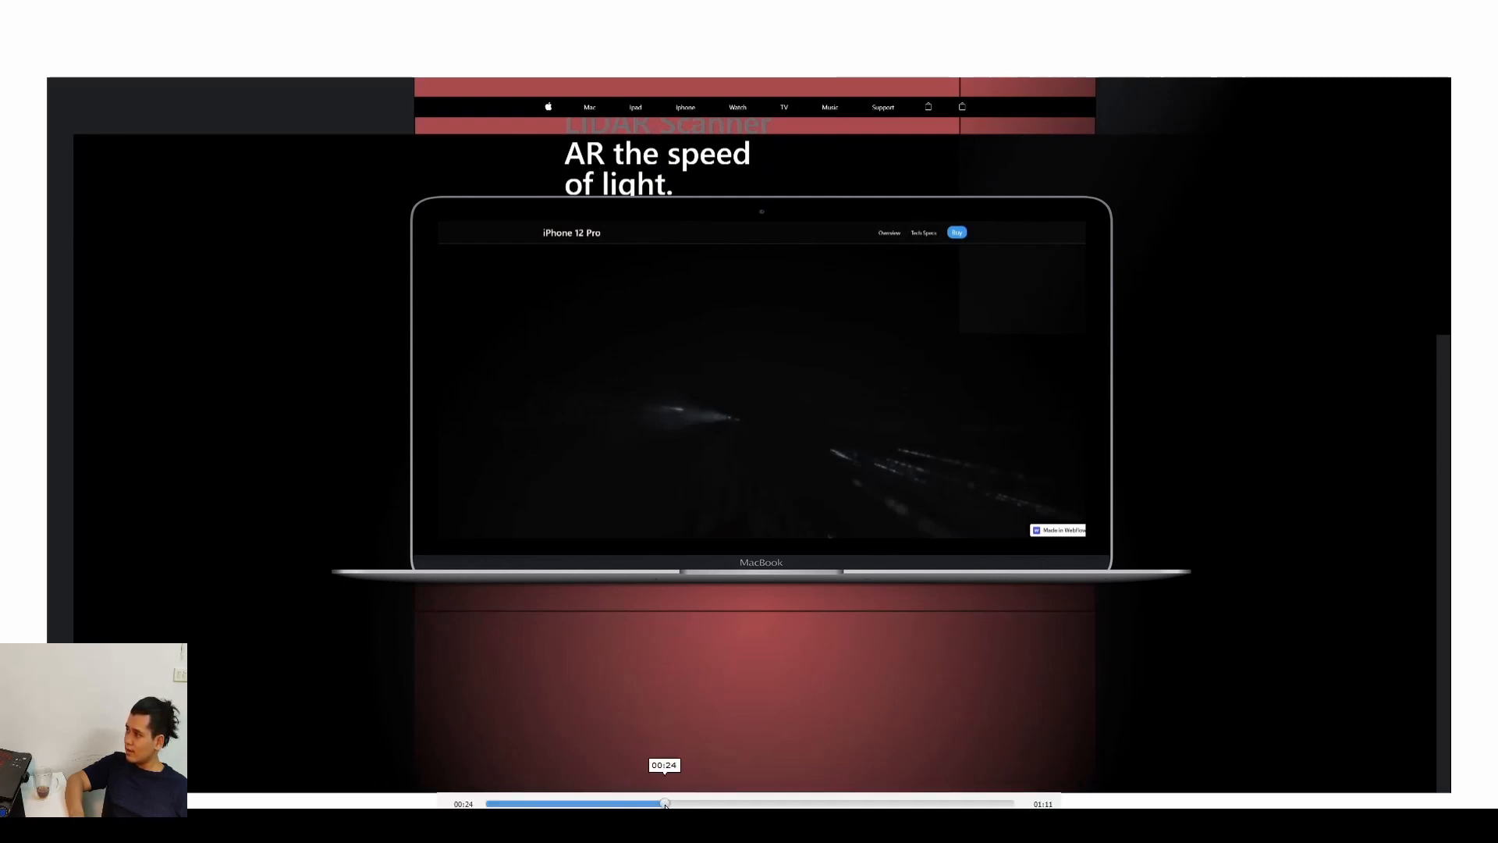
pyautogui.moveTo(665, 804)
pyautogui.mouseDown()
pyautogui.moveTo(599, 803)
pyautogui.moveTo(673, 803)
pyautogui.mouseUp()
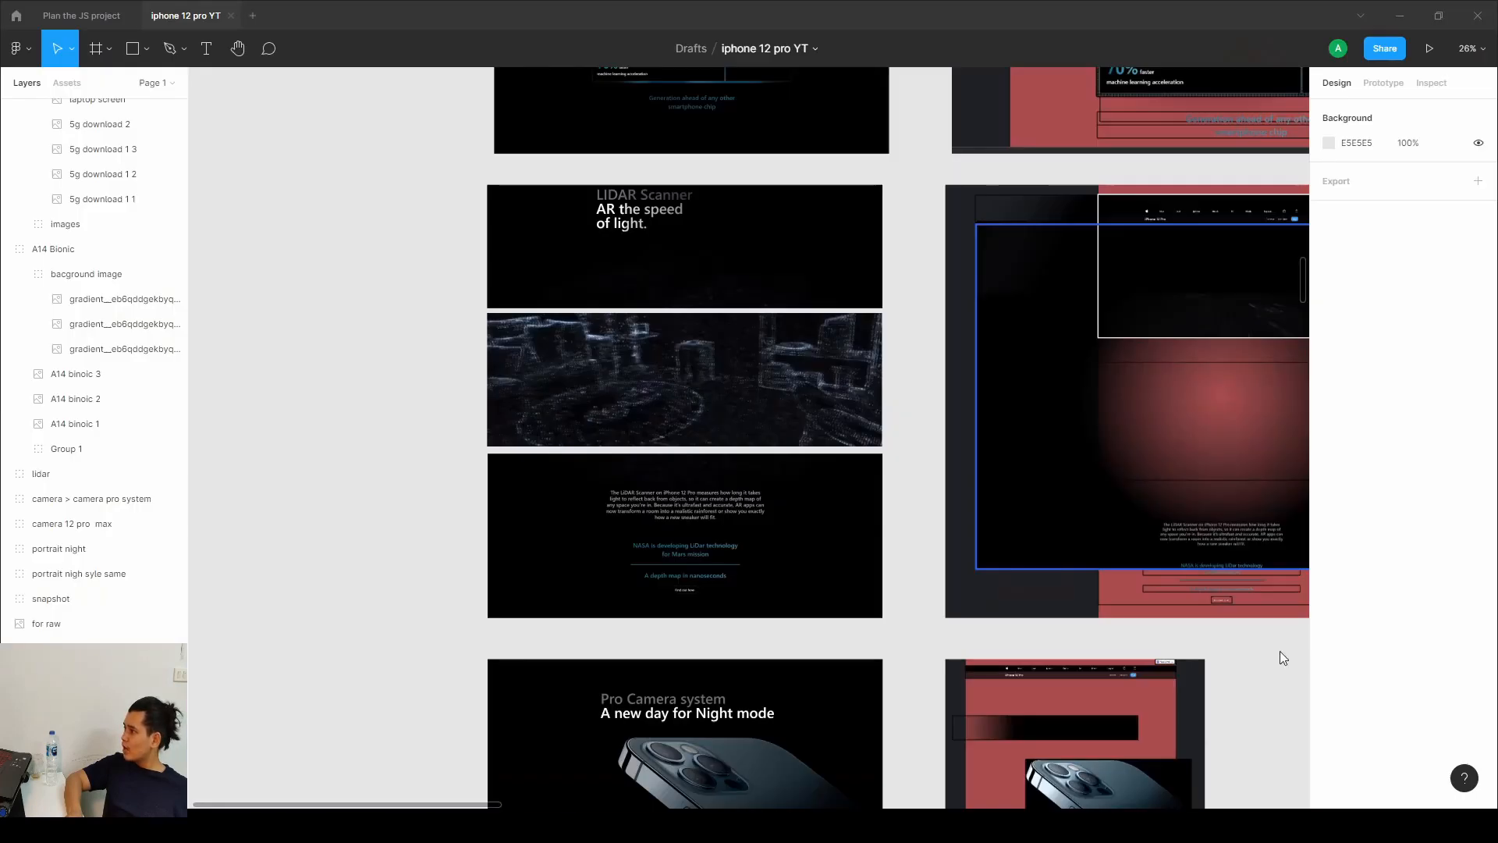
# Return to the design file and examine the annotated lidar mockup again.
pyautogui.click(673, 395)
pyautogui.scroll(2, 819, 399)
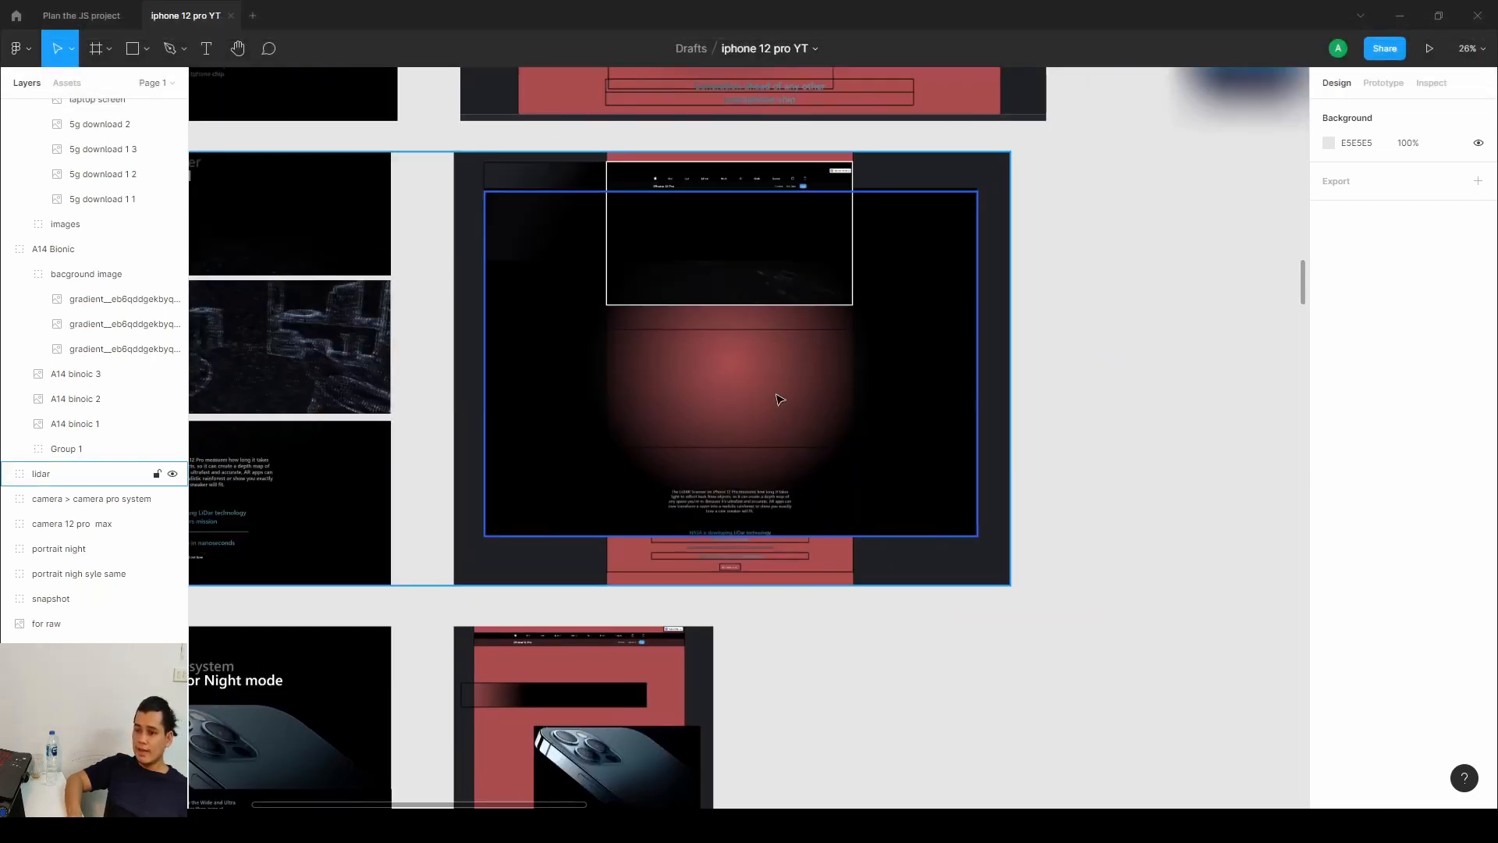
pyautogui.scroll(5, 819, 421)
pyautogui.scroll(-1, 897, 453)
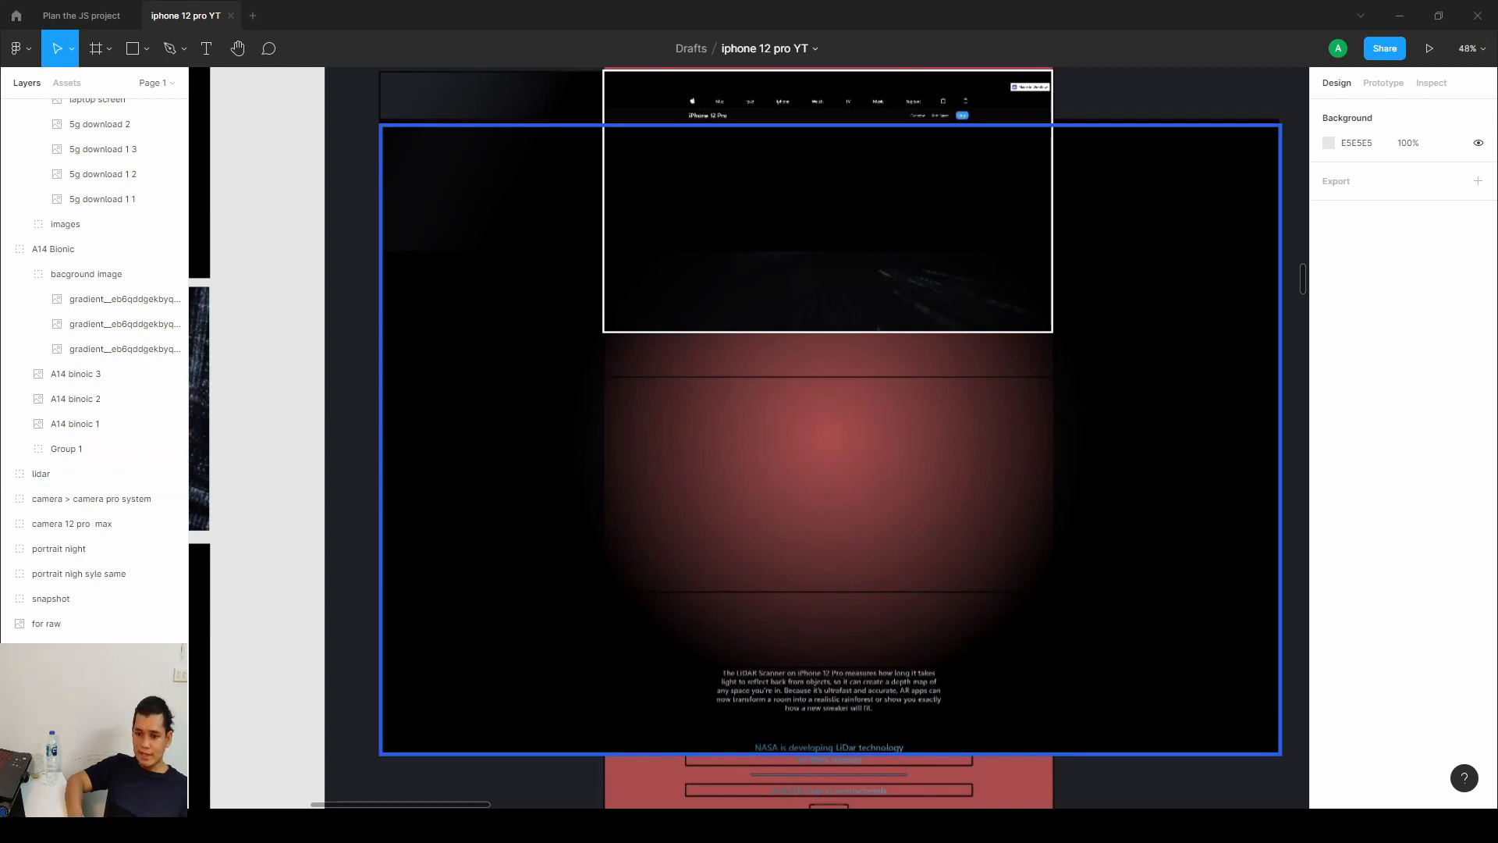
# Switch to the Webflow designer and review the style settings of the selected lidar section.
pyautogui.hotkey('alt', 'Tab')
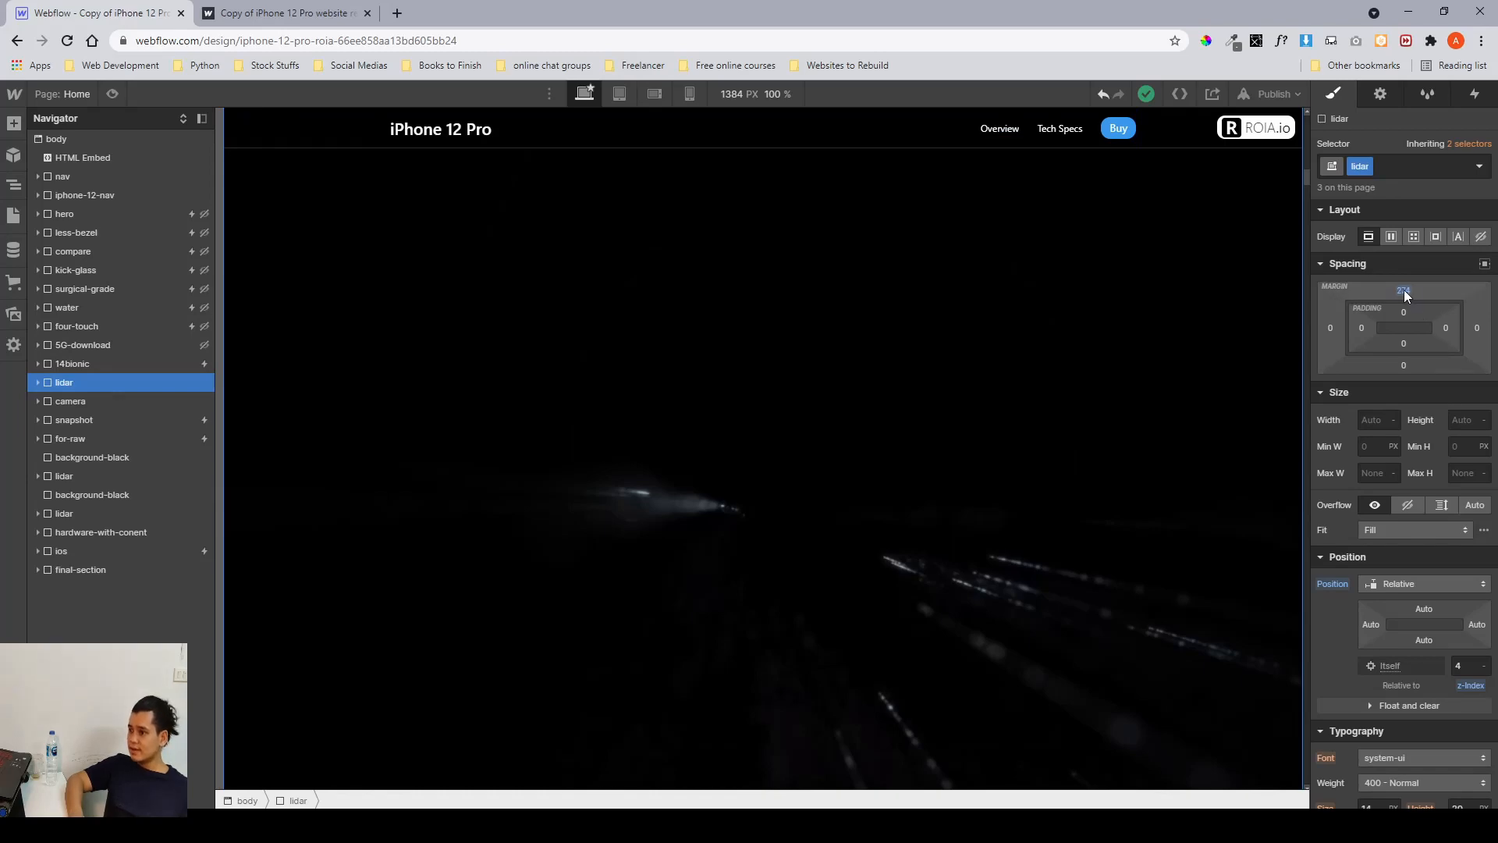
pyautogui.scroll(-7, 1404, 292)
pyautogui.scroll(7, 1405, 292)
pyautogui.scroll(-7, 1404, 293)
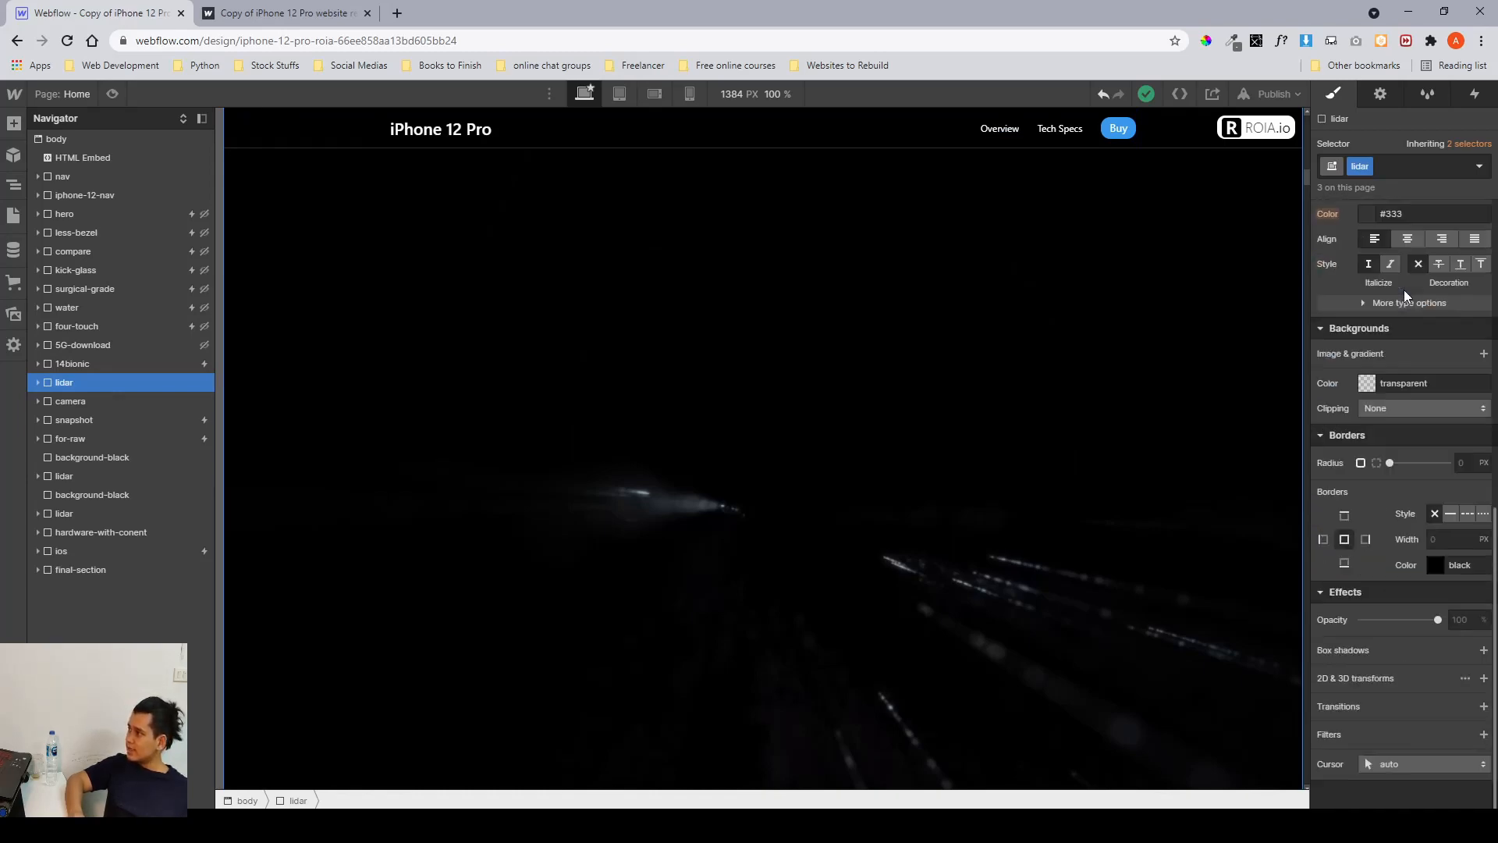
pyautogui.scroll(7, 1404, 293)
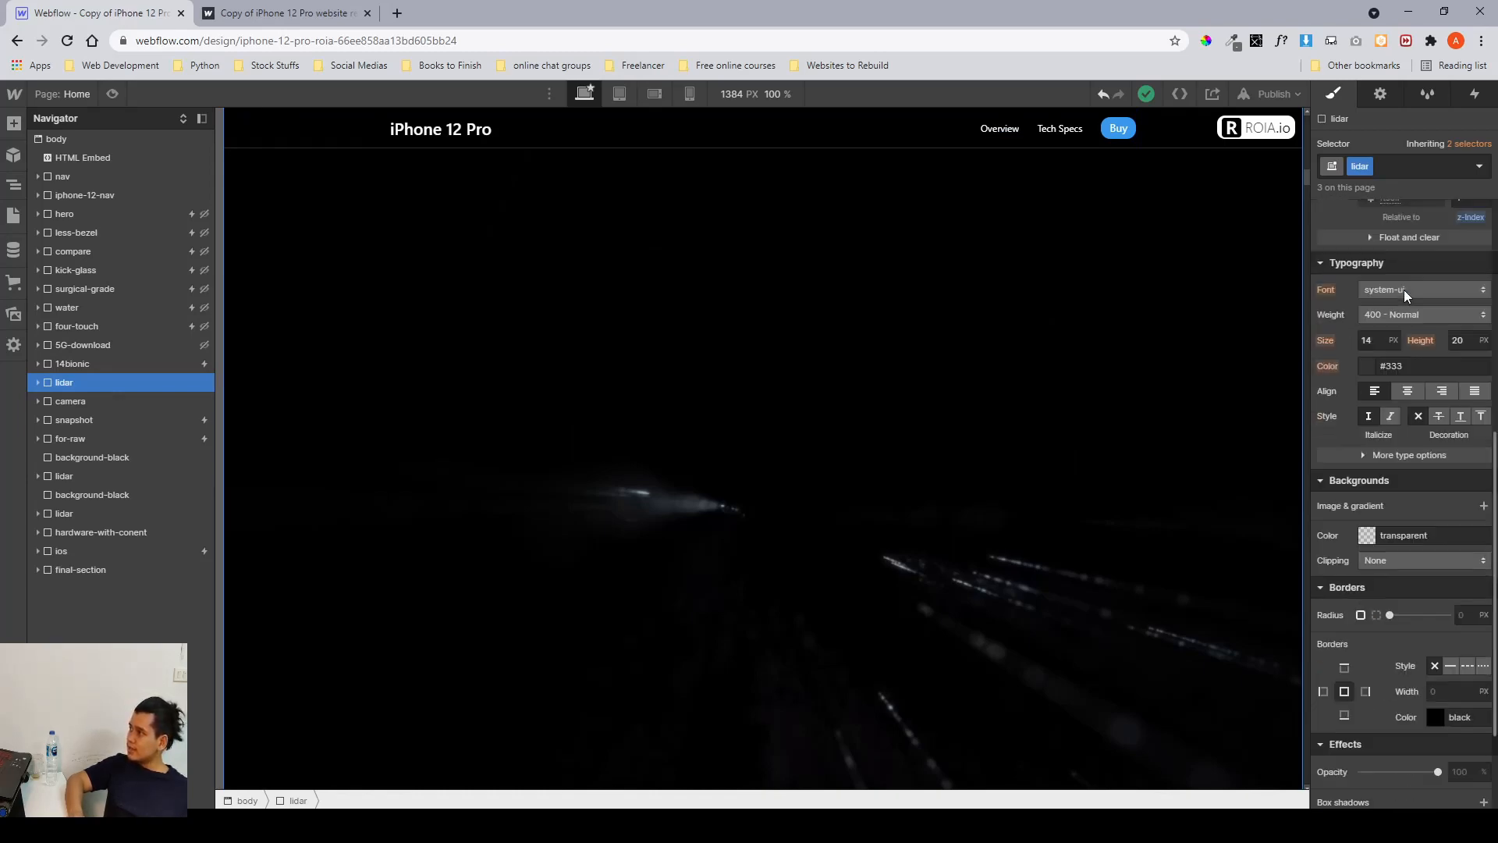
# Expand the lidar section in the navigator and inspect the lidar__content element's styles.
pyautogui.click(37, 383)
pyautogui.click(59, 399)
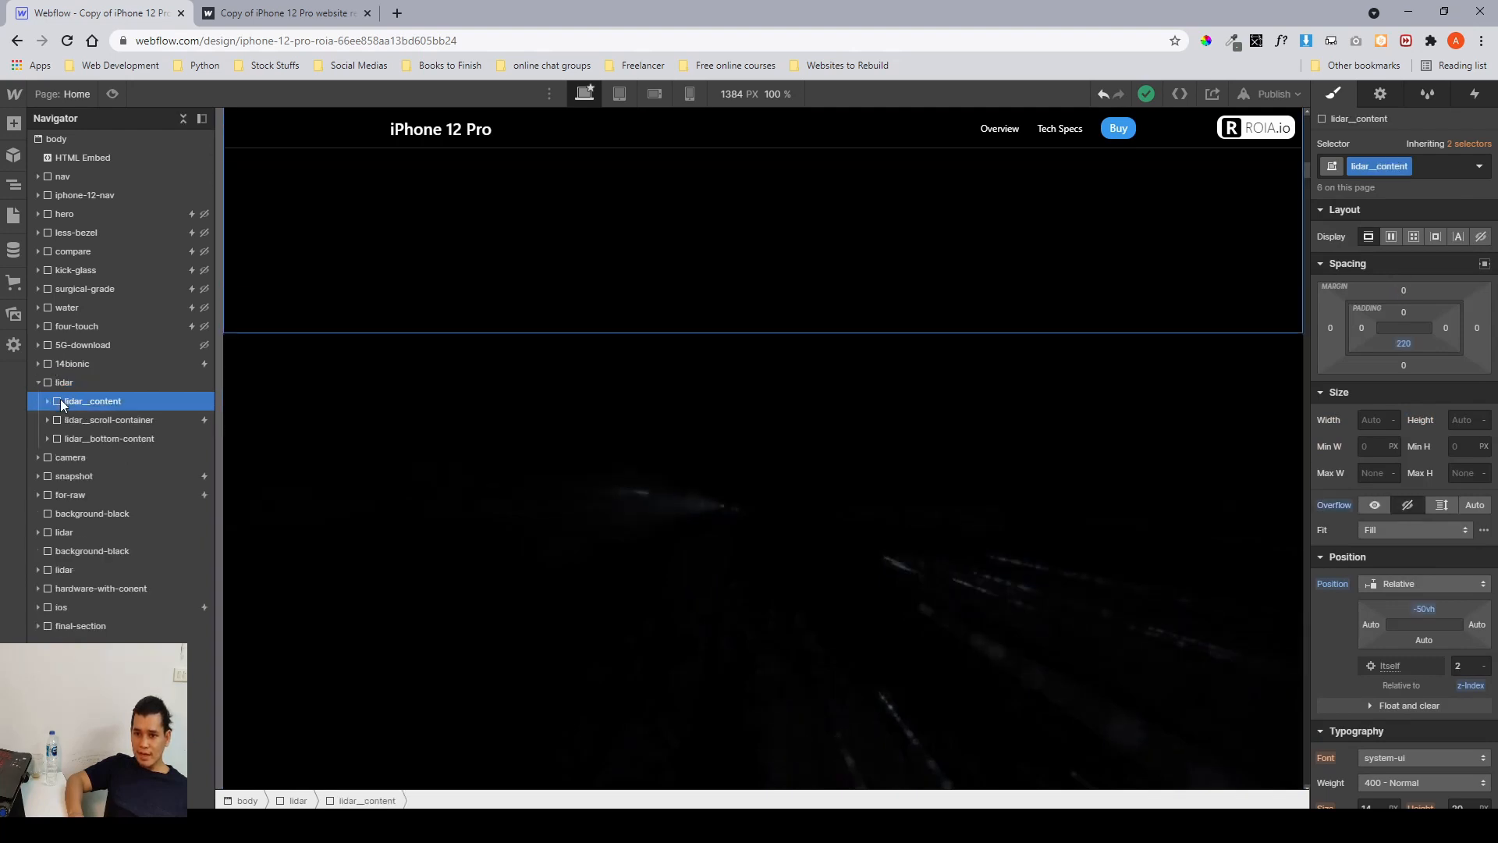
pyautogui.scroll(-3, 575, 367)
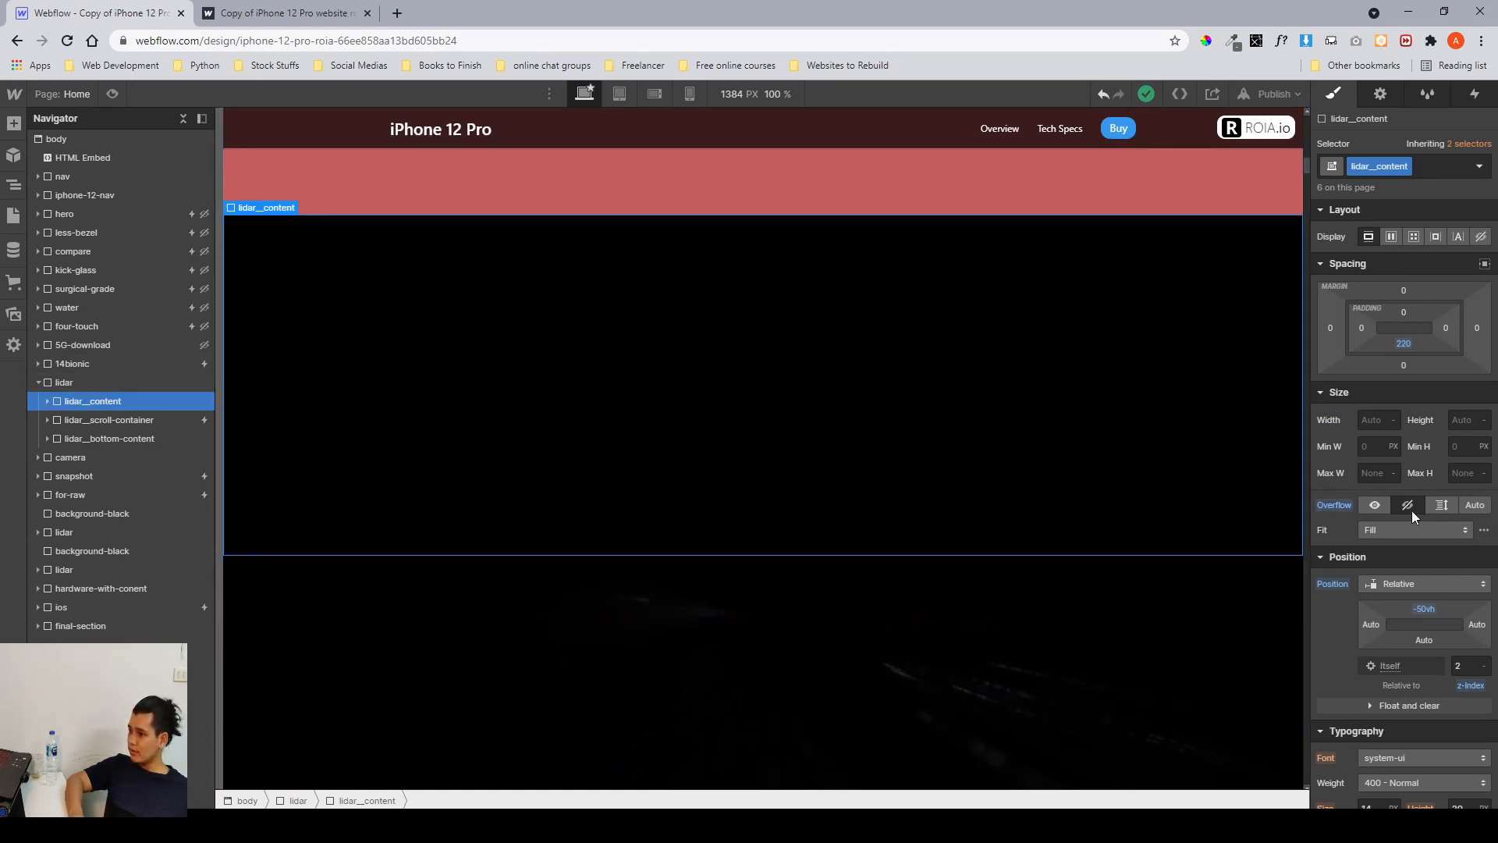
pyautogui.scroll(-1, 1414, 522)
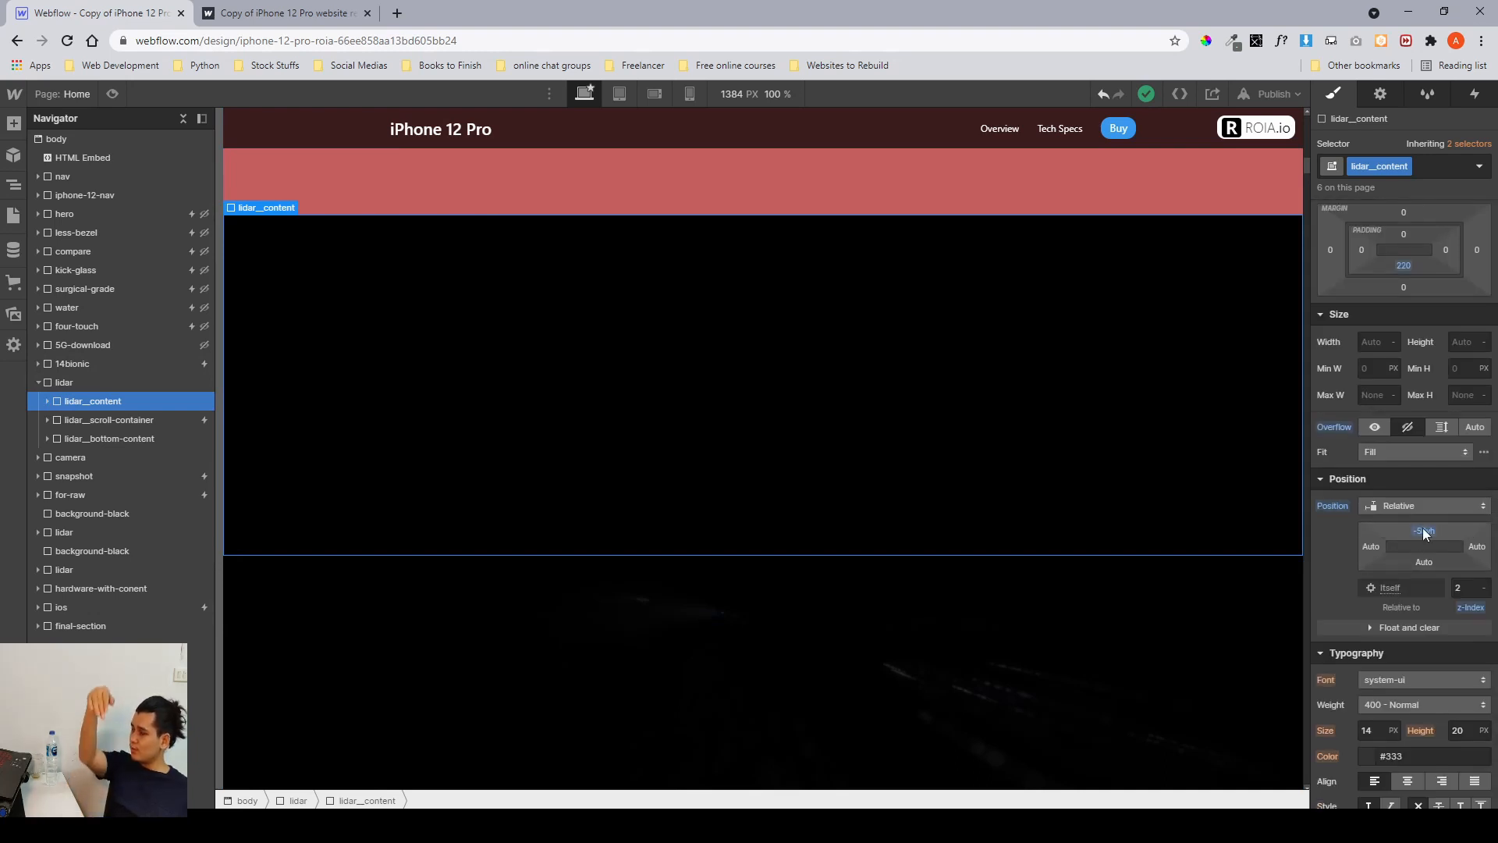
pyautogui.scroll(-7, 1423, 533)
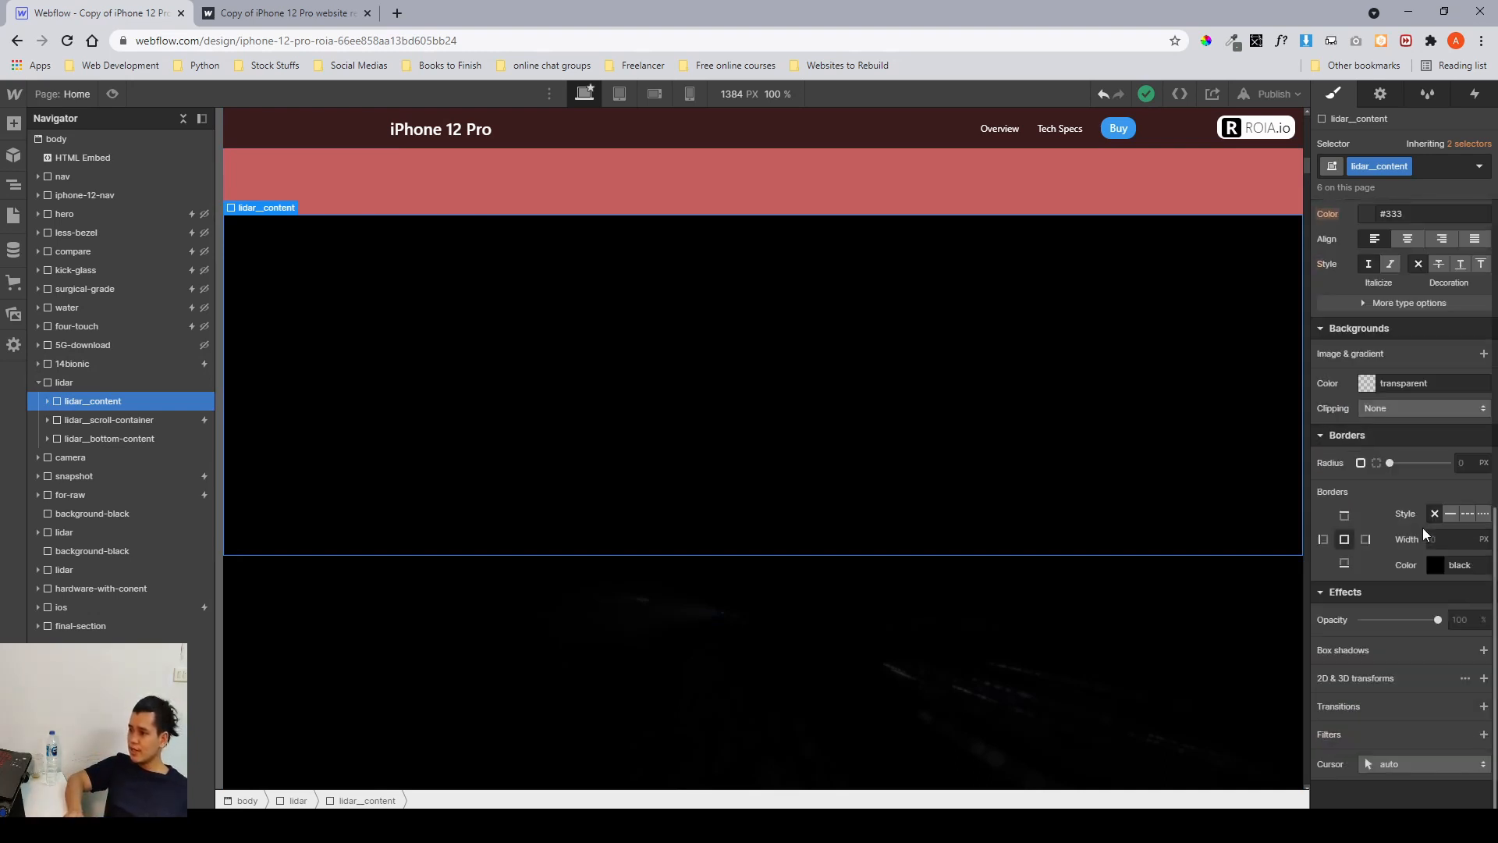
# Select the lidar__content-overlay element and set its opacity to 0.
pyautogui.click(49, 400)
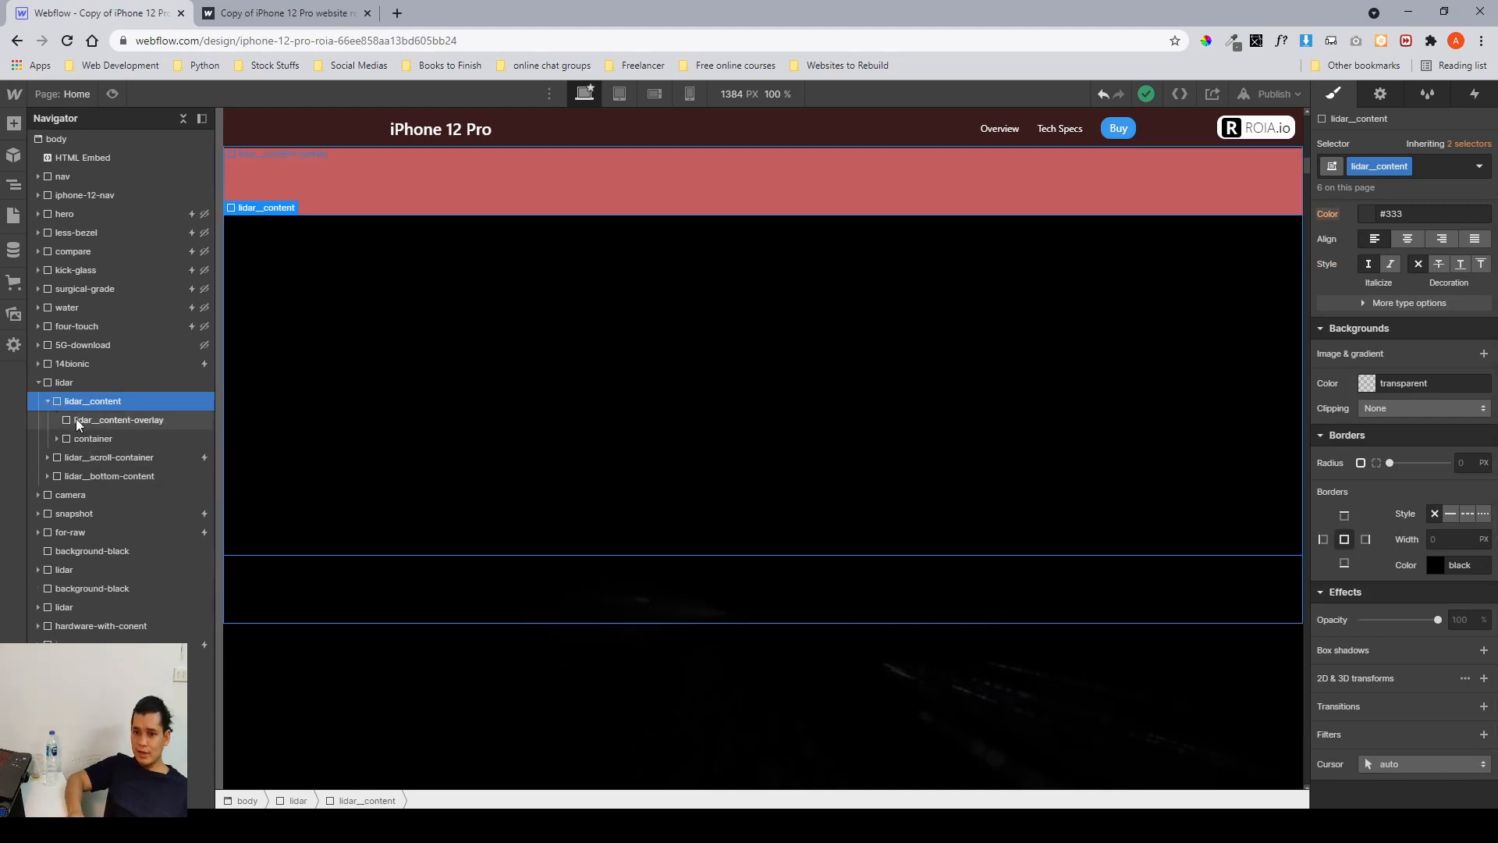
pyautogui.click(77, 420)
pyautogui.scroll(-1, 1424, 484)
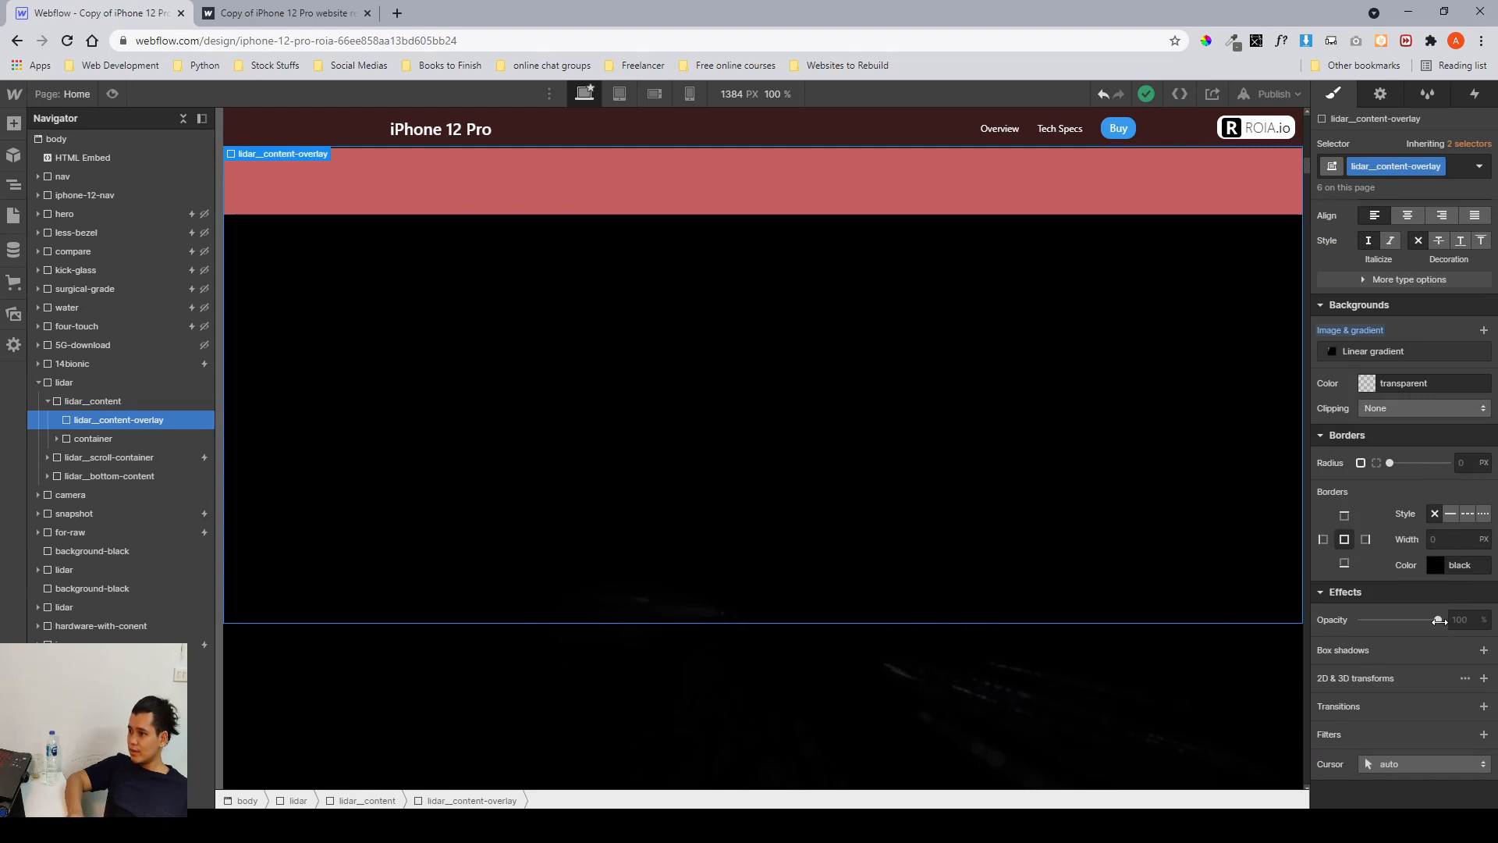
pyautogui.moveTo(1438, 621); pyautogui.dragTo(1362, 621)
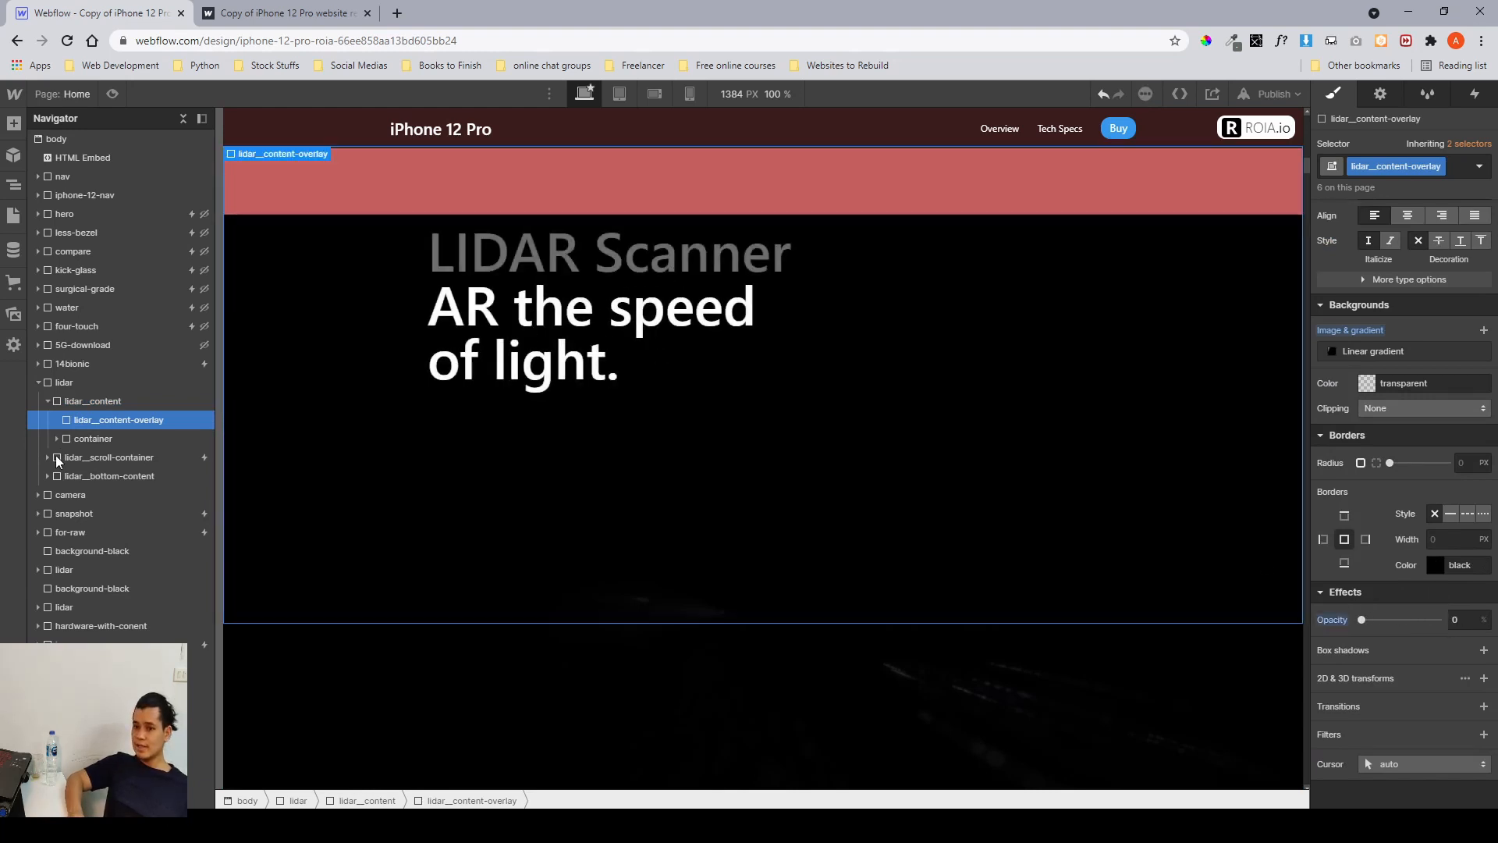
# Inspect the container, lidar__content-wrapper and its header elements nested inside lidar__content.
pyautogui.click(76, 438)
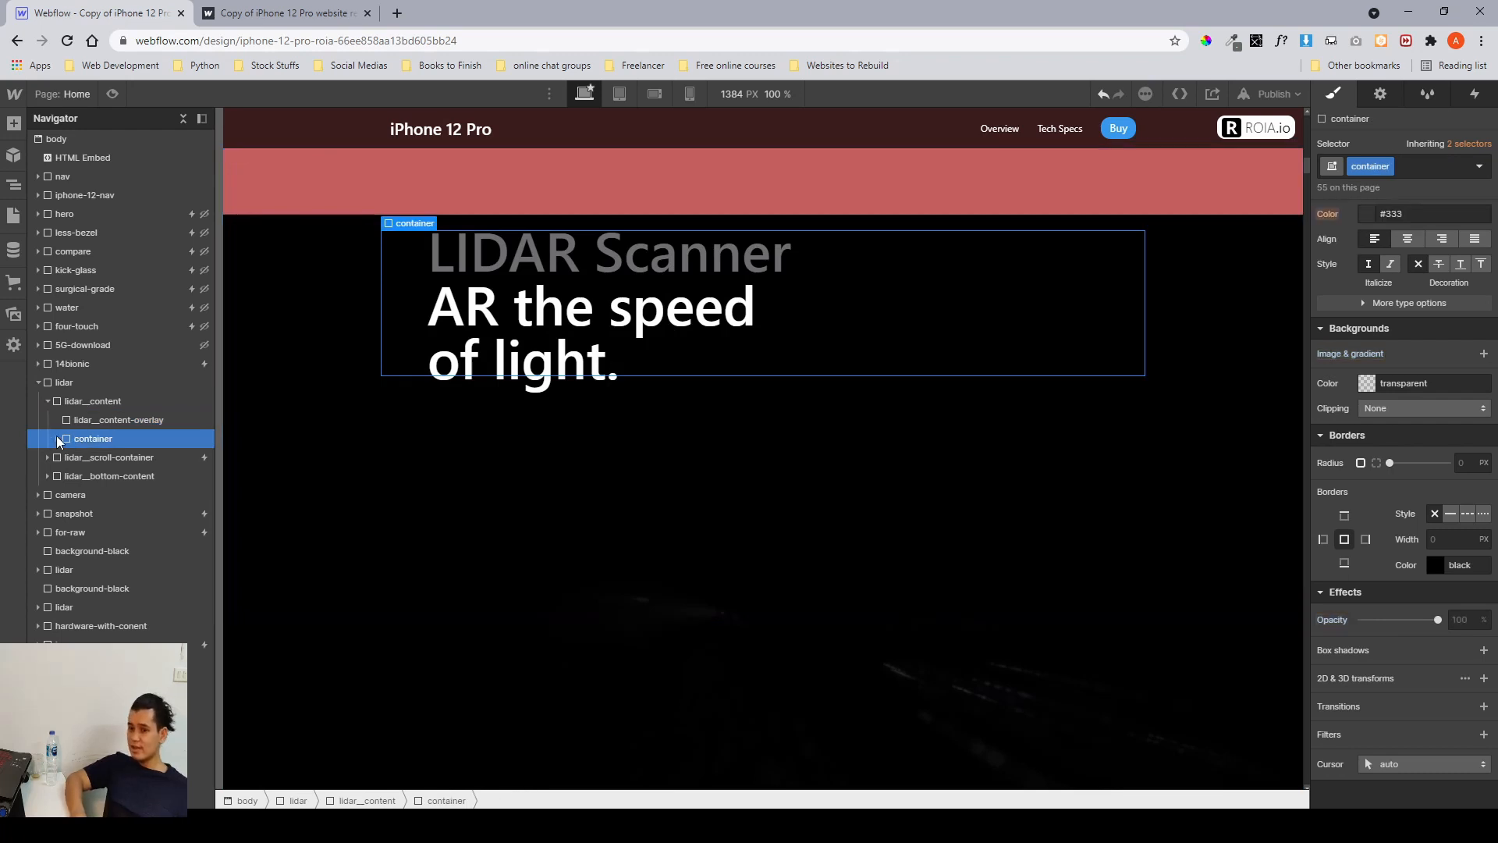
pyautogui.click(57, 437)
pyautogui.click(91, 460)
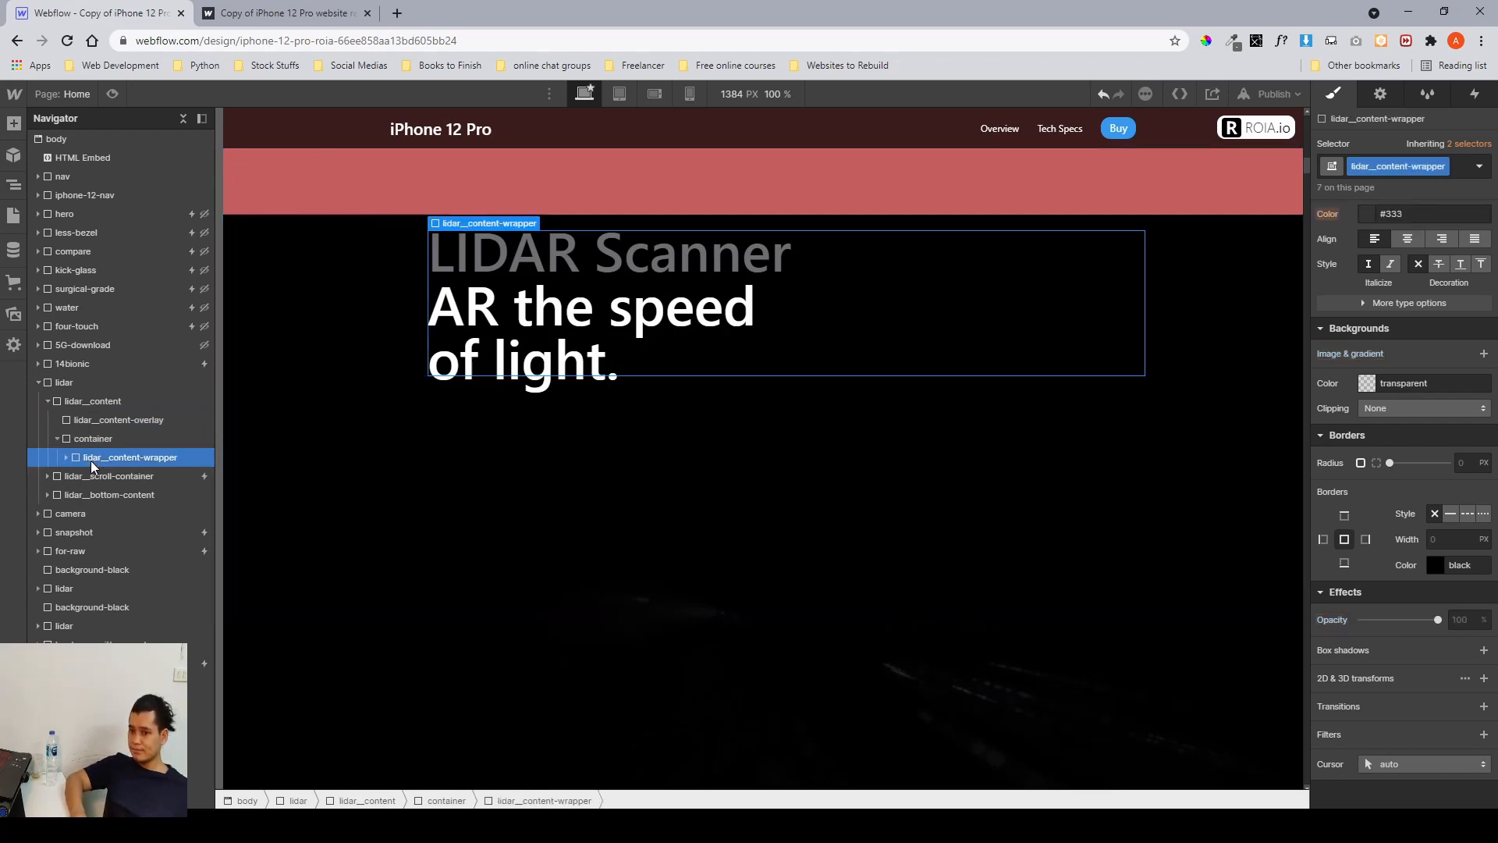
pyautogui.click(69, 459)
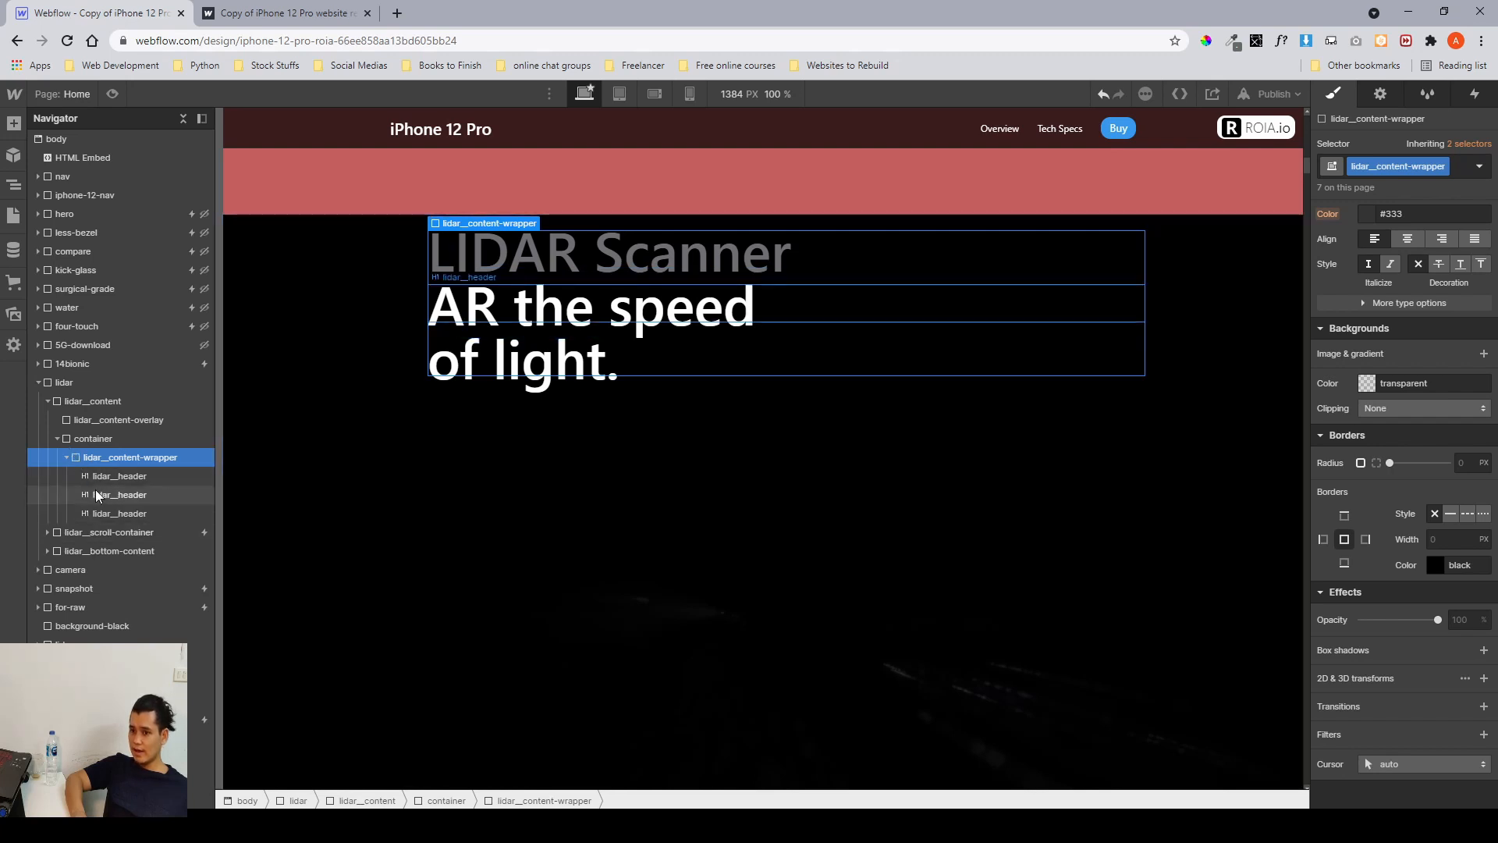
pyautogui.click(60, 440)
pyautogui.click(68, 422)
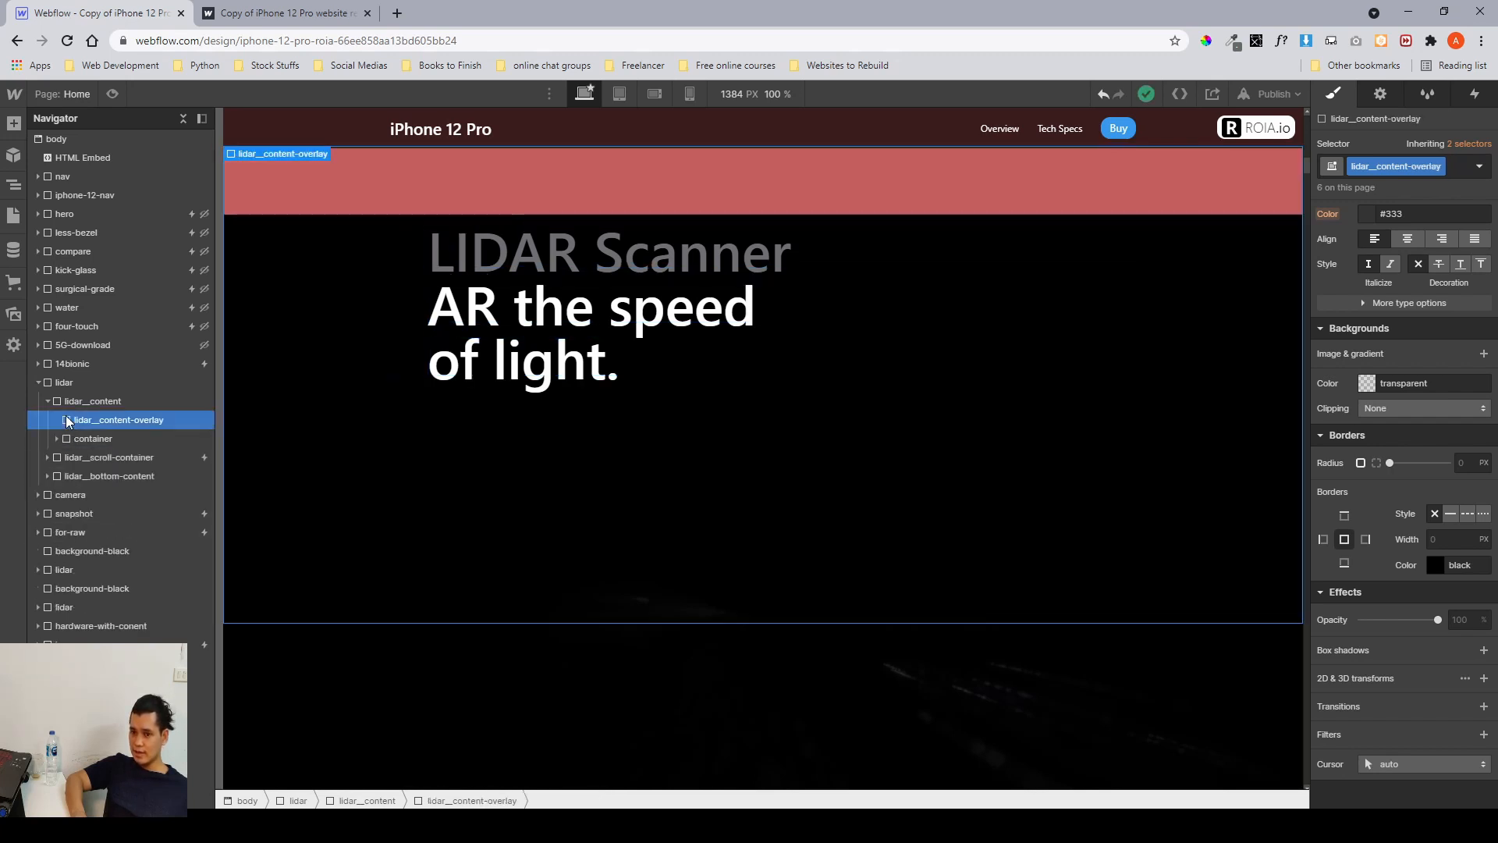
pyautogui.click(50, 400)
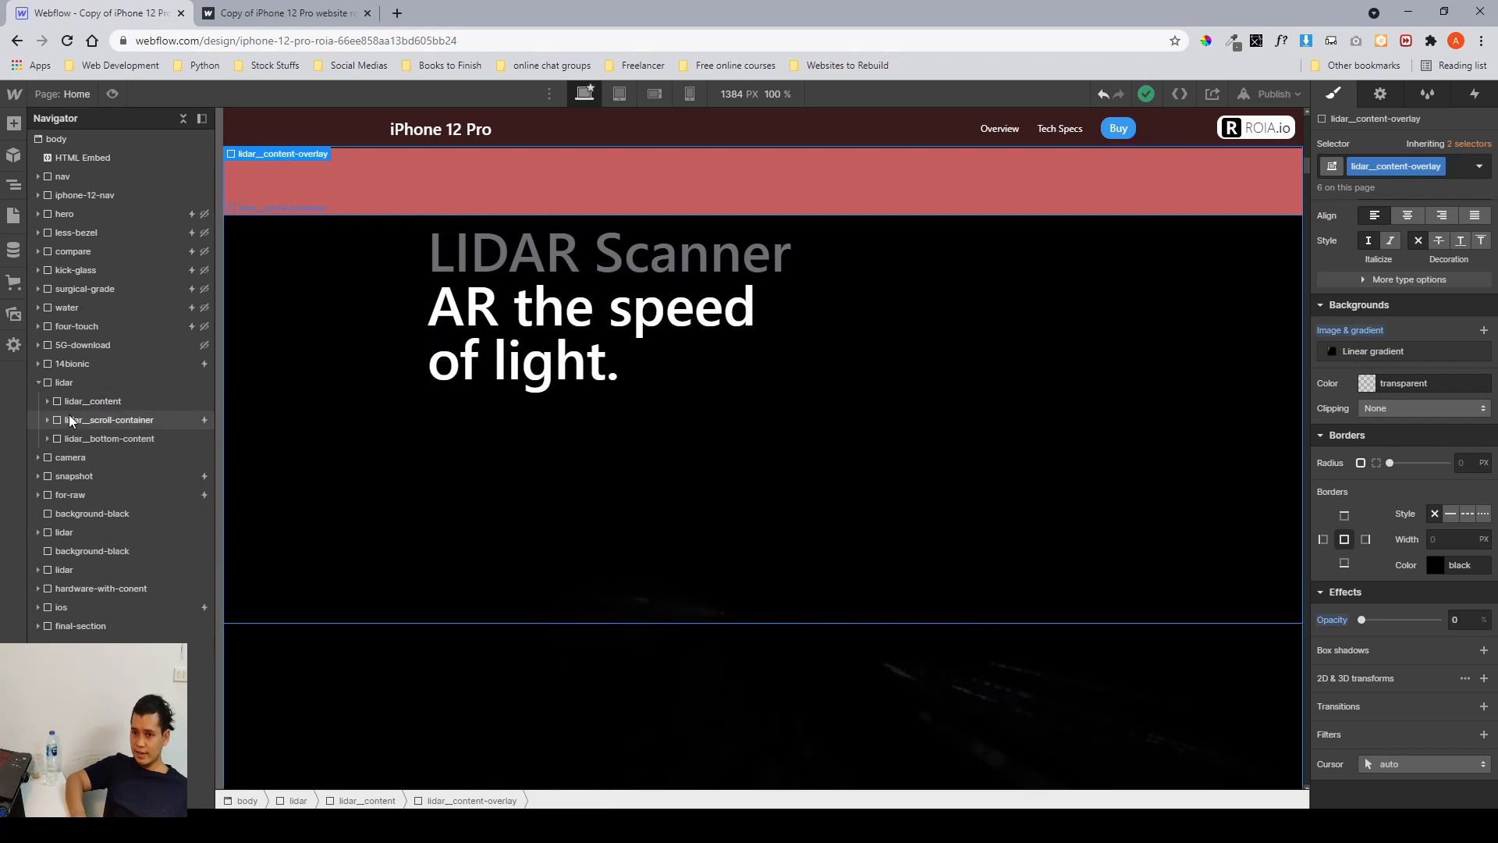
# Select the lidar__scroll-container and review its spacing and 300 VH height settings.
pyautogui.click(69, 416)
pyautogui.scroll(8, 1356, 498)
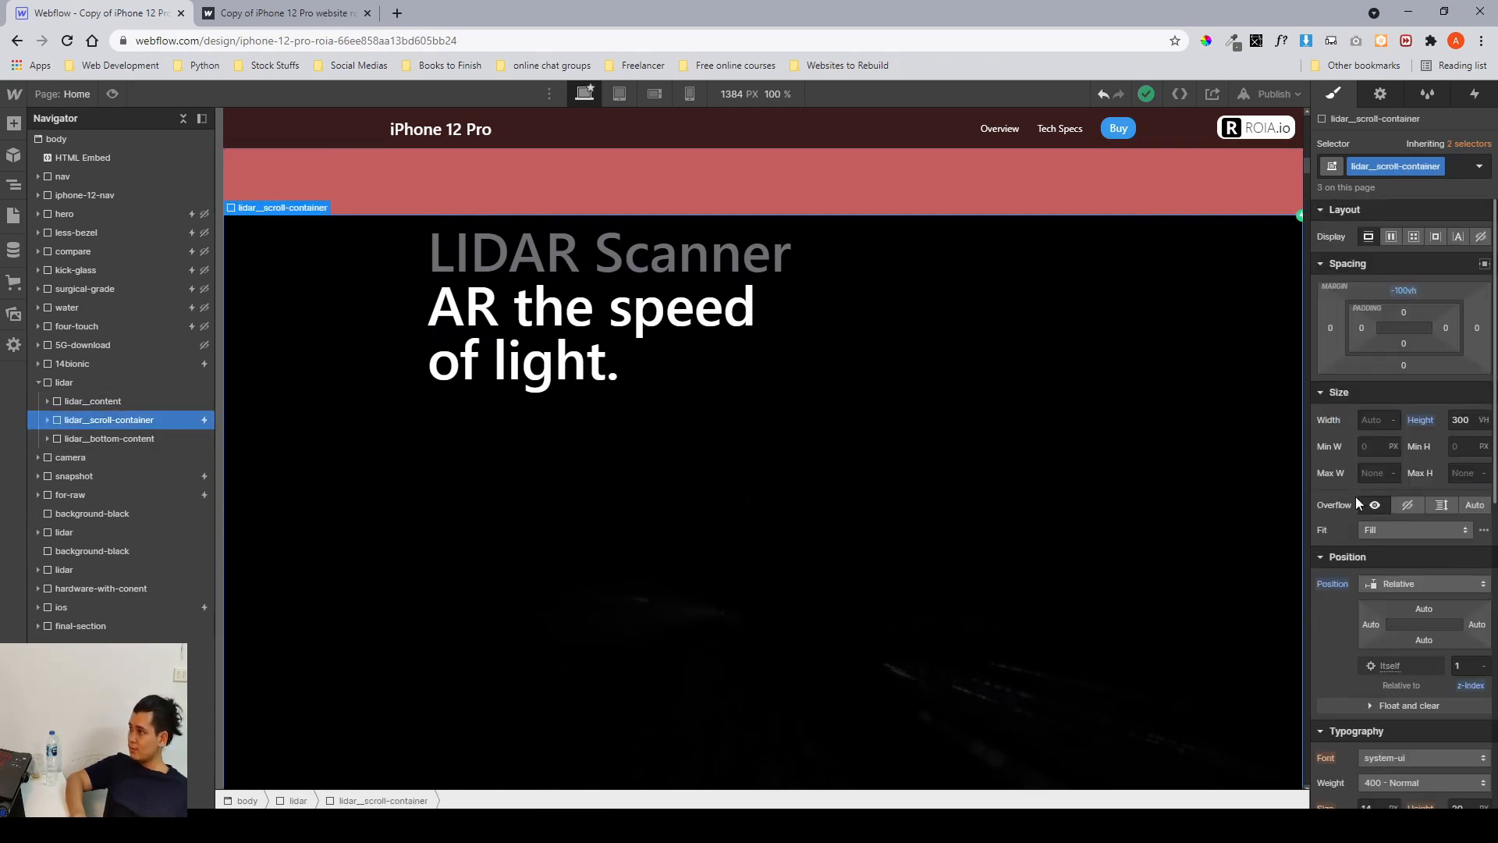
pyautogui.scroll(-2, 624, 434)
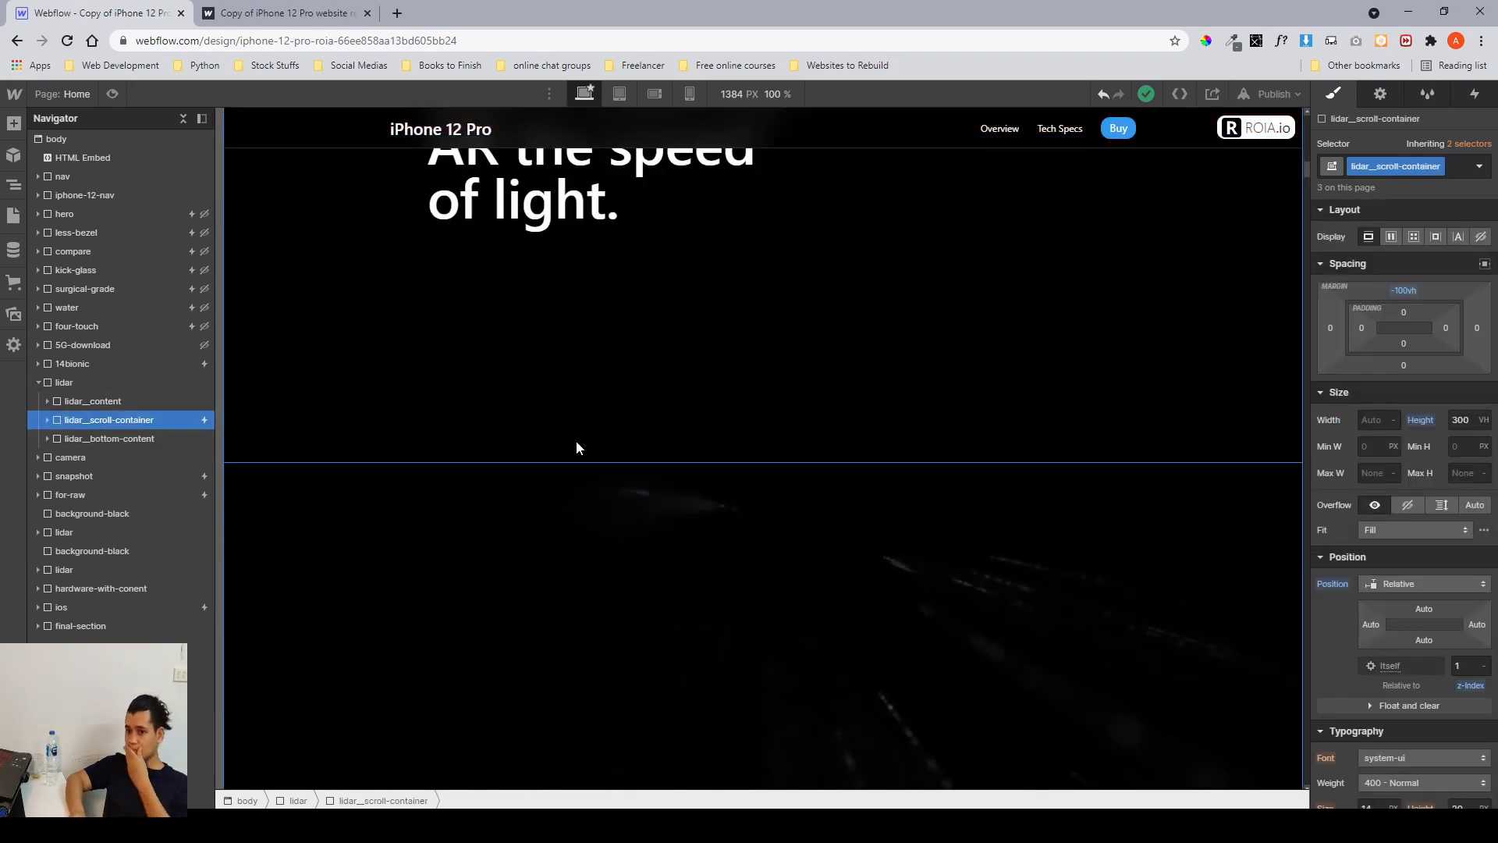
pyautogui.click(1472, 421)
# Drag the scroll container's top margin to 10 vh and preview the layout.
pyautogui.click(135, 422)
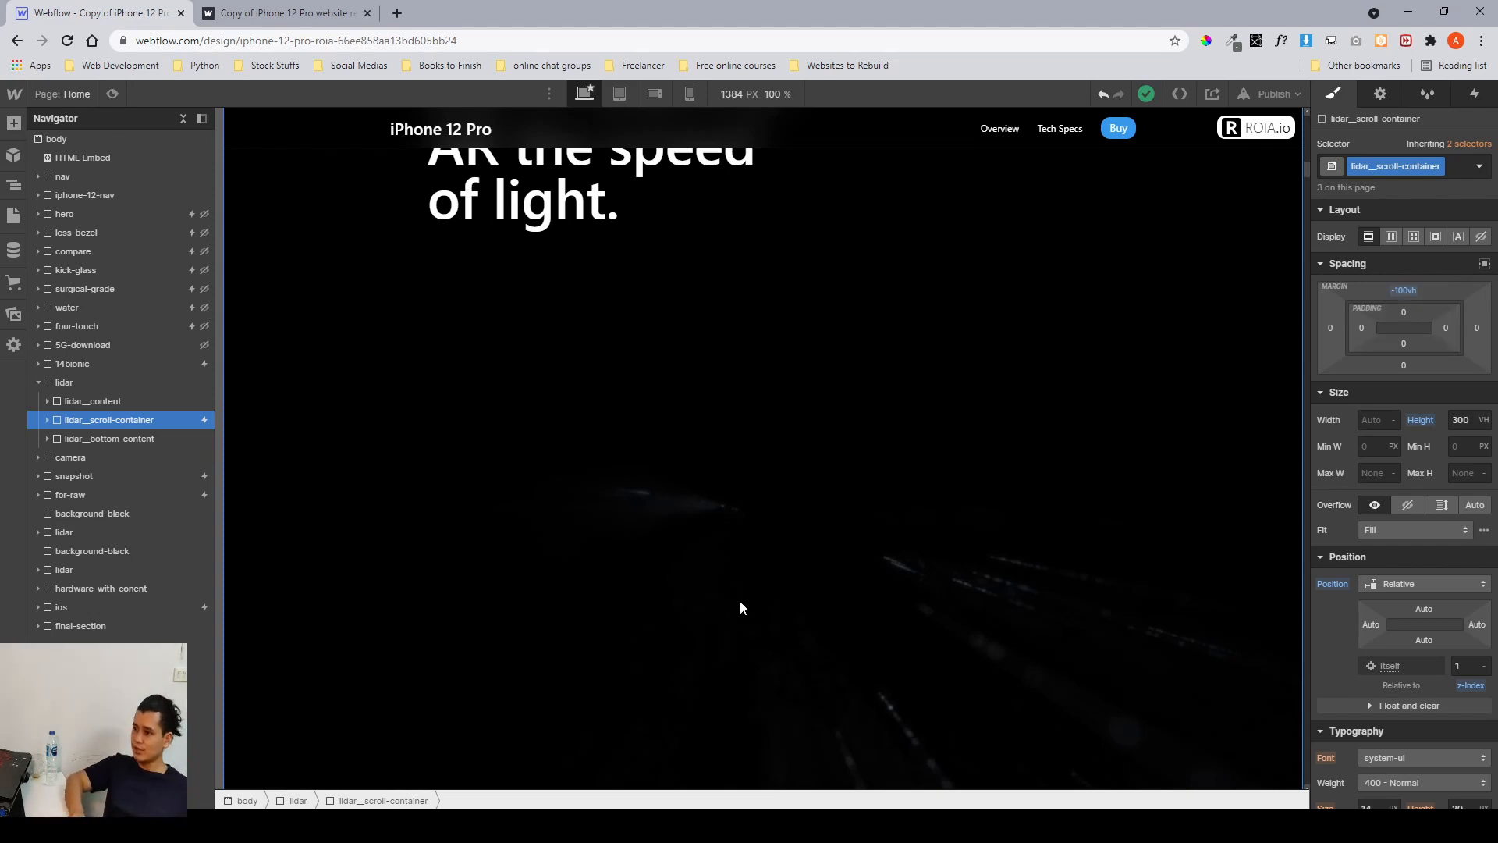
pyautogui.scroll(7, 739, 601)
pyautogui.scroll(1, 1241, 339)
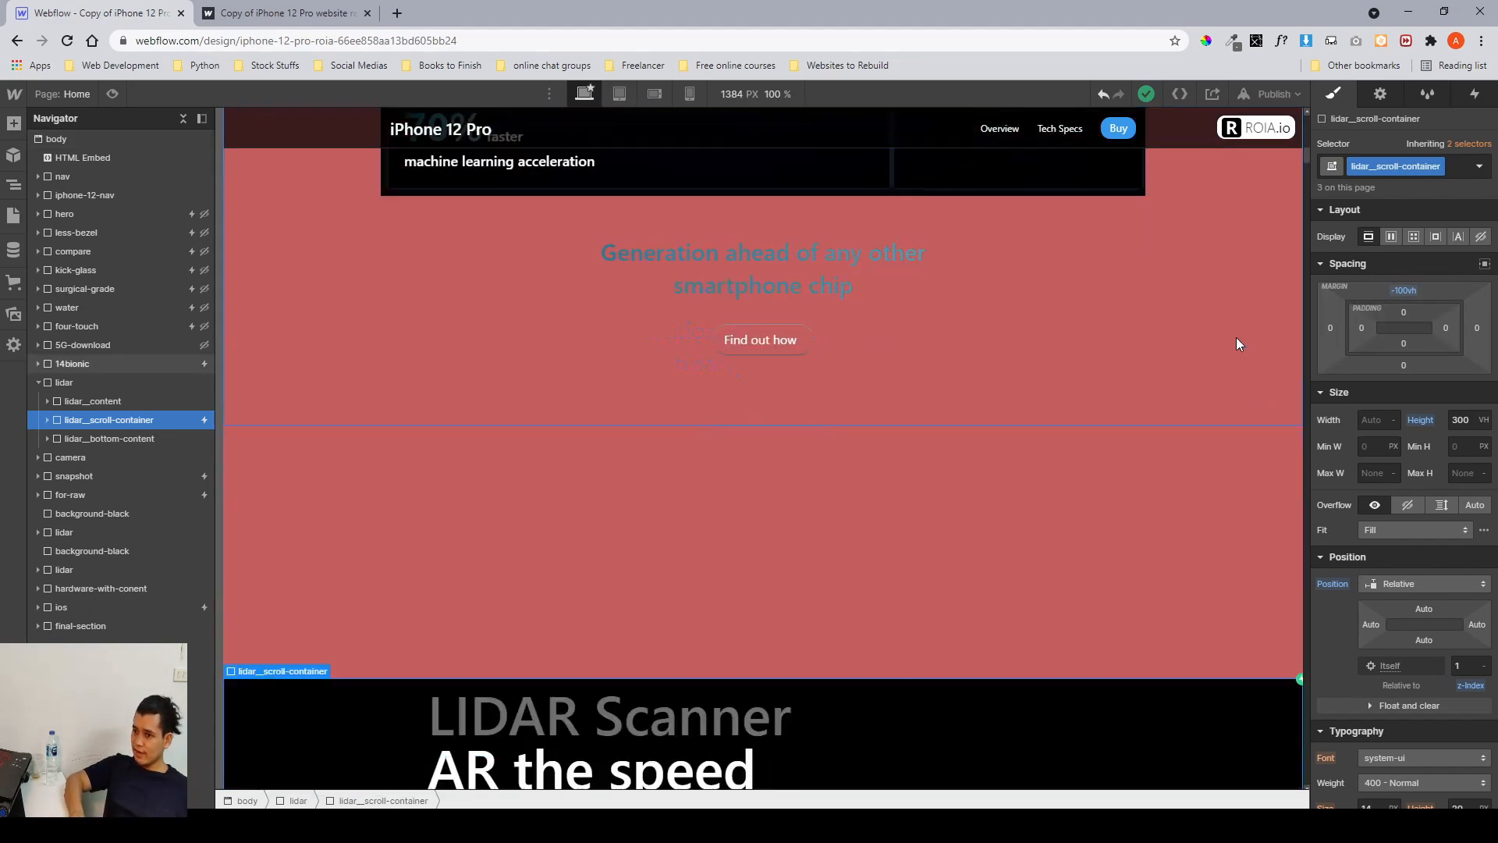
pyautogui.moveTo(1403, 290); pyautogui.dragTo(1414, 202)
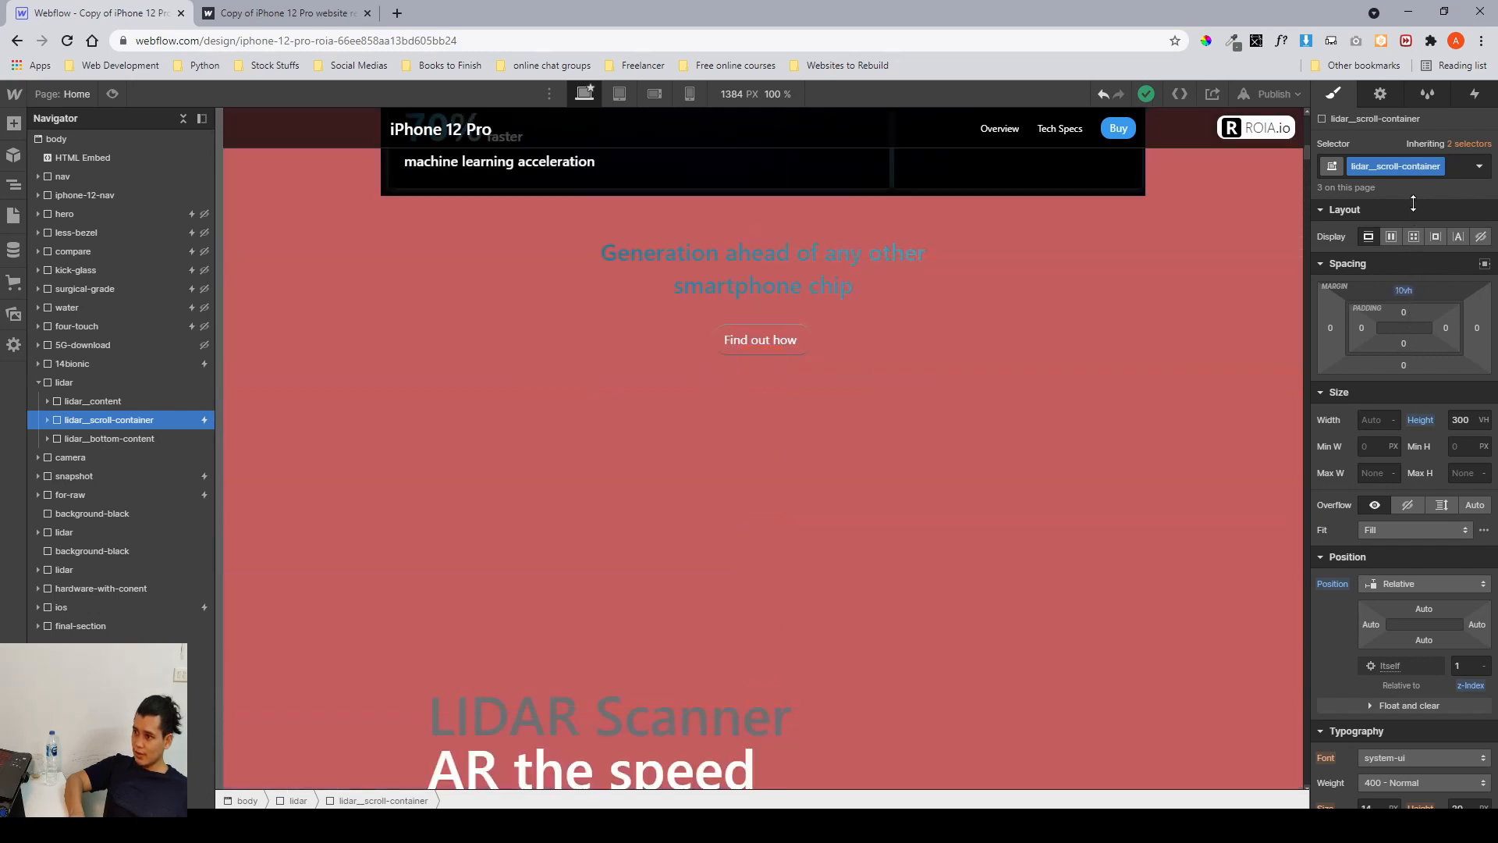
pyautogui.scroll(-15, 1035, 432)
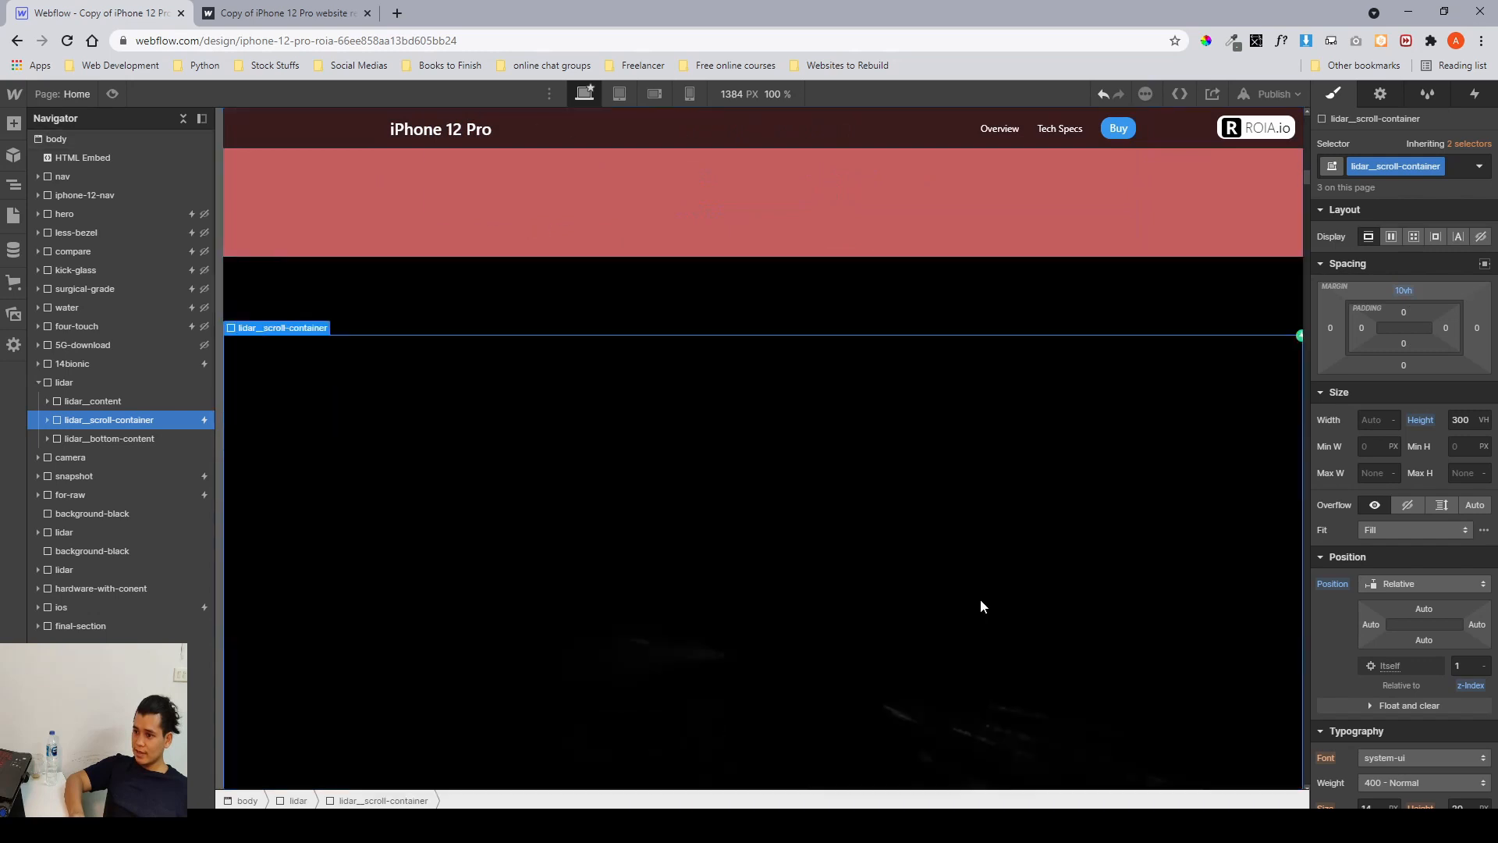
pyautogui.scroll(4, 981, 544)
pyautogui.scroll(3, 981, 549)
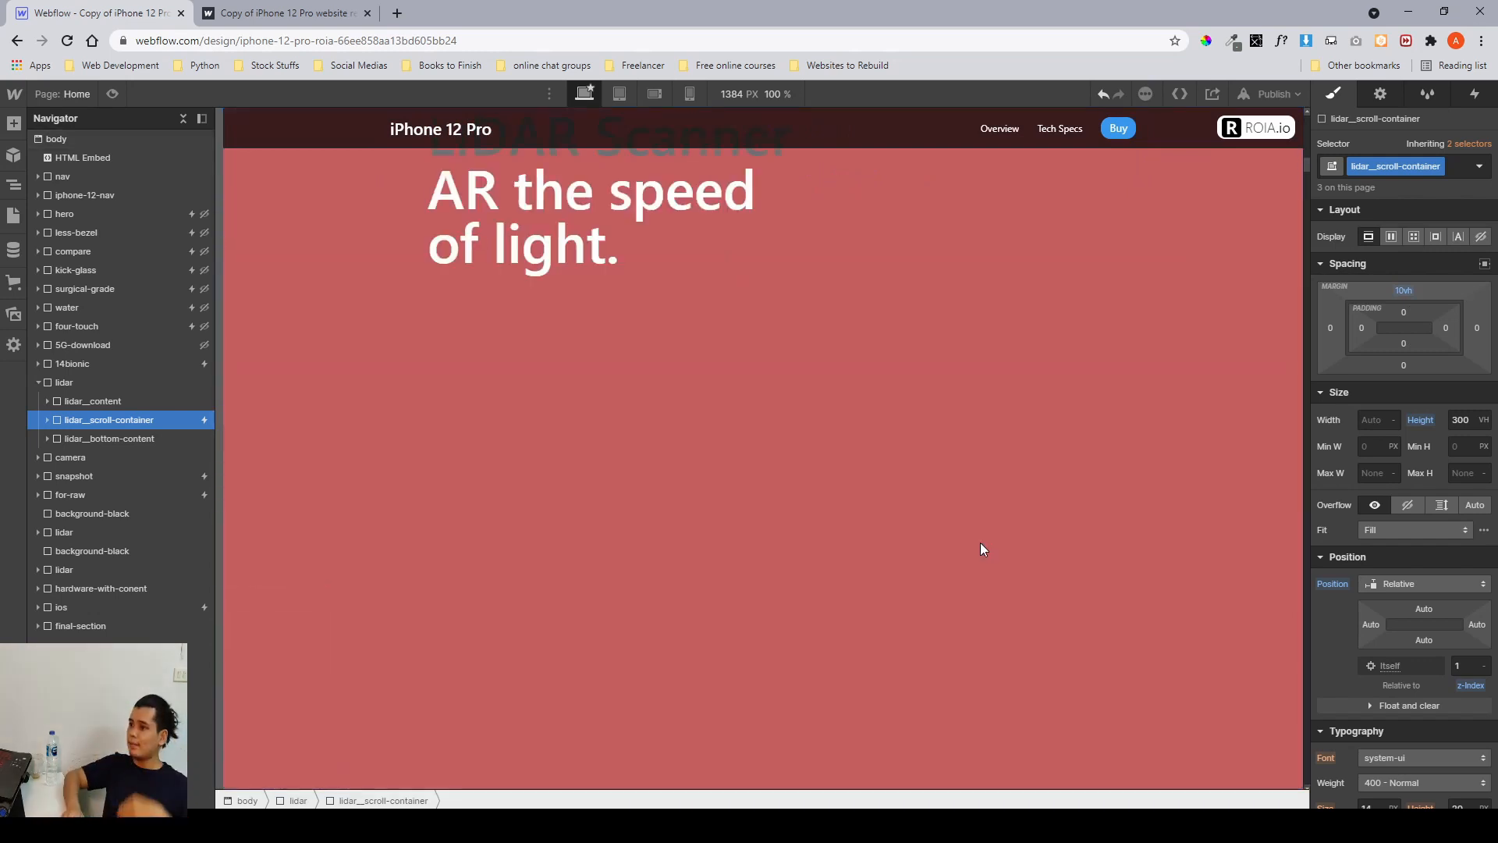
# Set the lidar__scroll-container's top margin to -100 VH.
pyautogui.click(1408, 292)
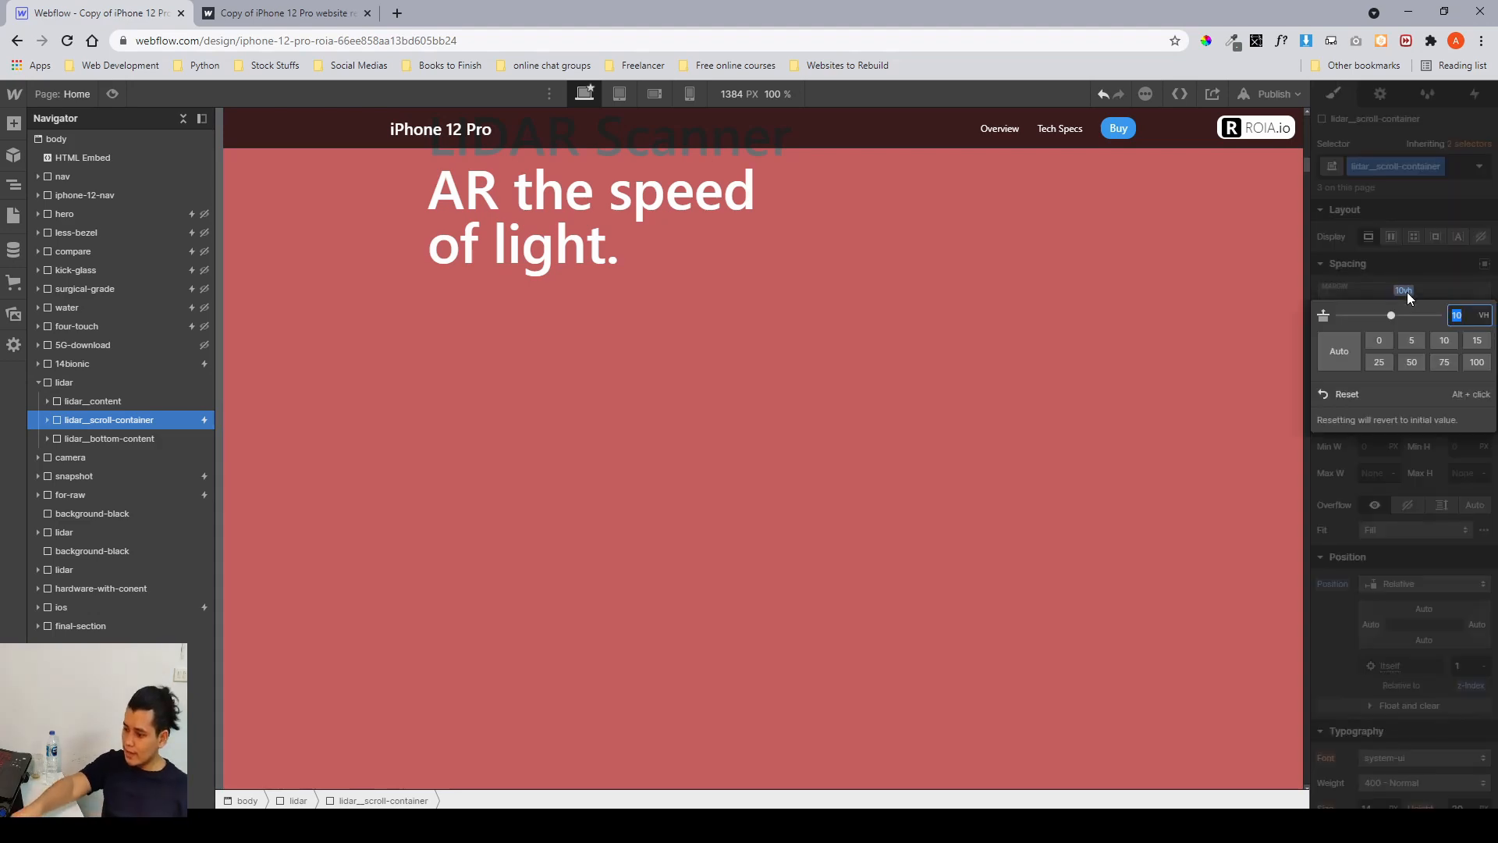
pyautogui.write('-100')
pyautogui.press('Return')
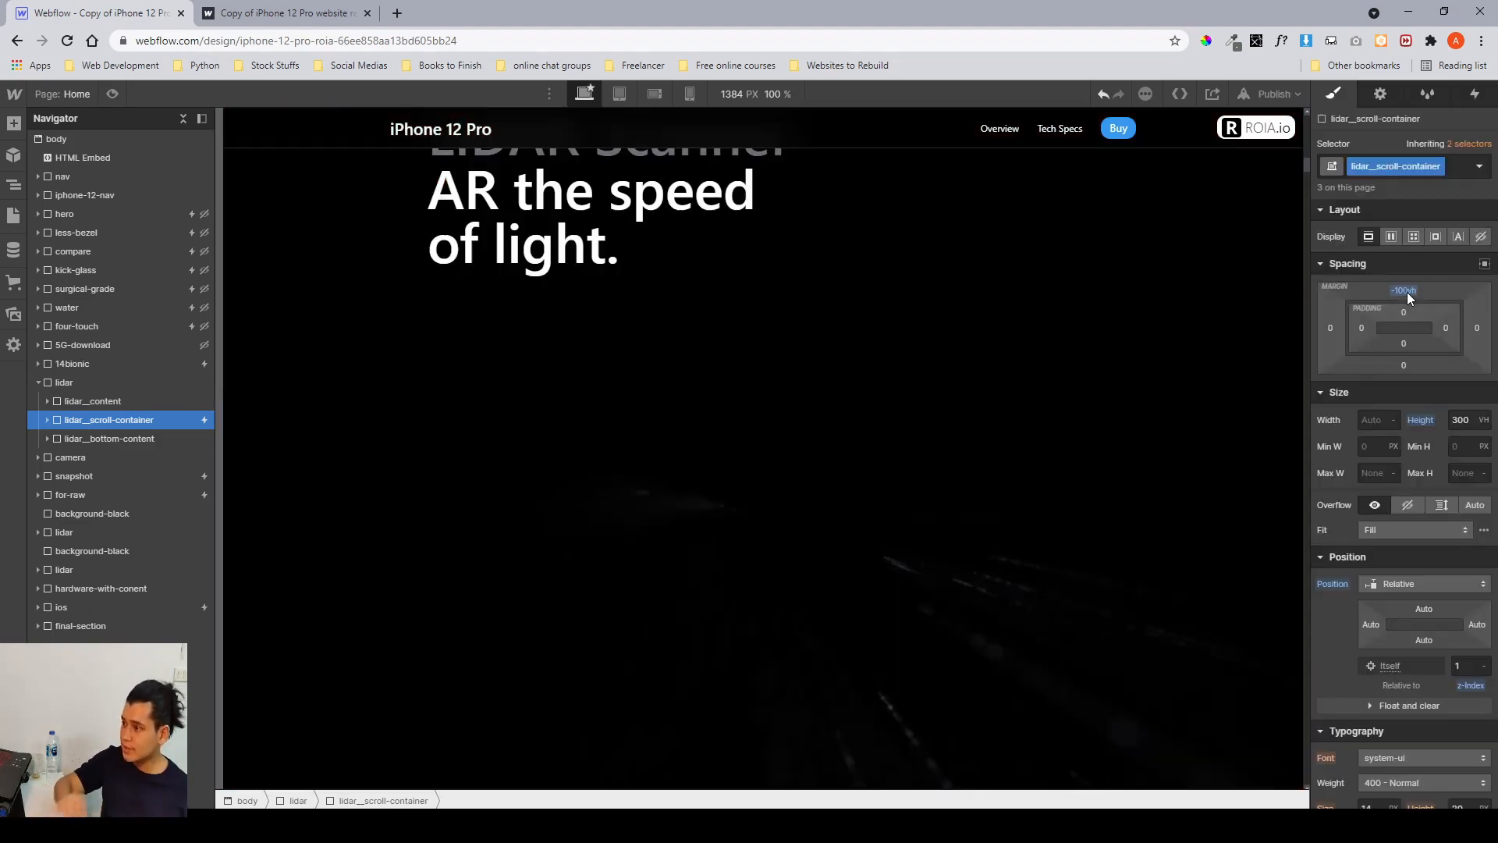
pyautogui.scroll(3, 894, 408)
pyautogui.scroll(-2, 894, 408)
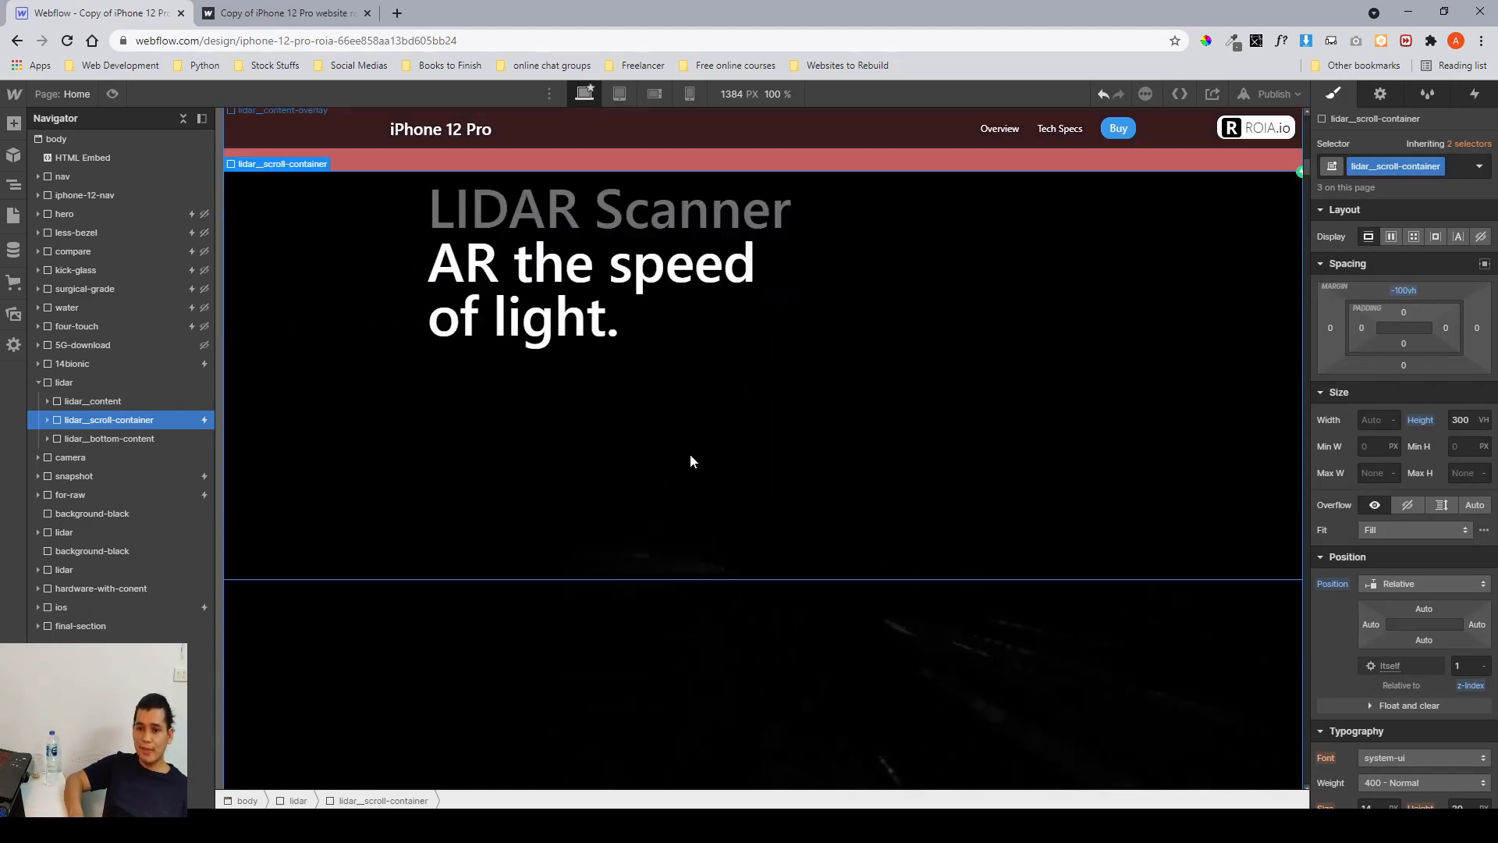
# Scroll through the lidar__scroll-container on the canvas and check its height setting.
pyautogui.scroll(5, 813, 407)
pyautogui.scroll(-3, 813, 407)
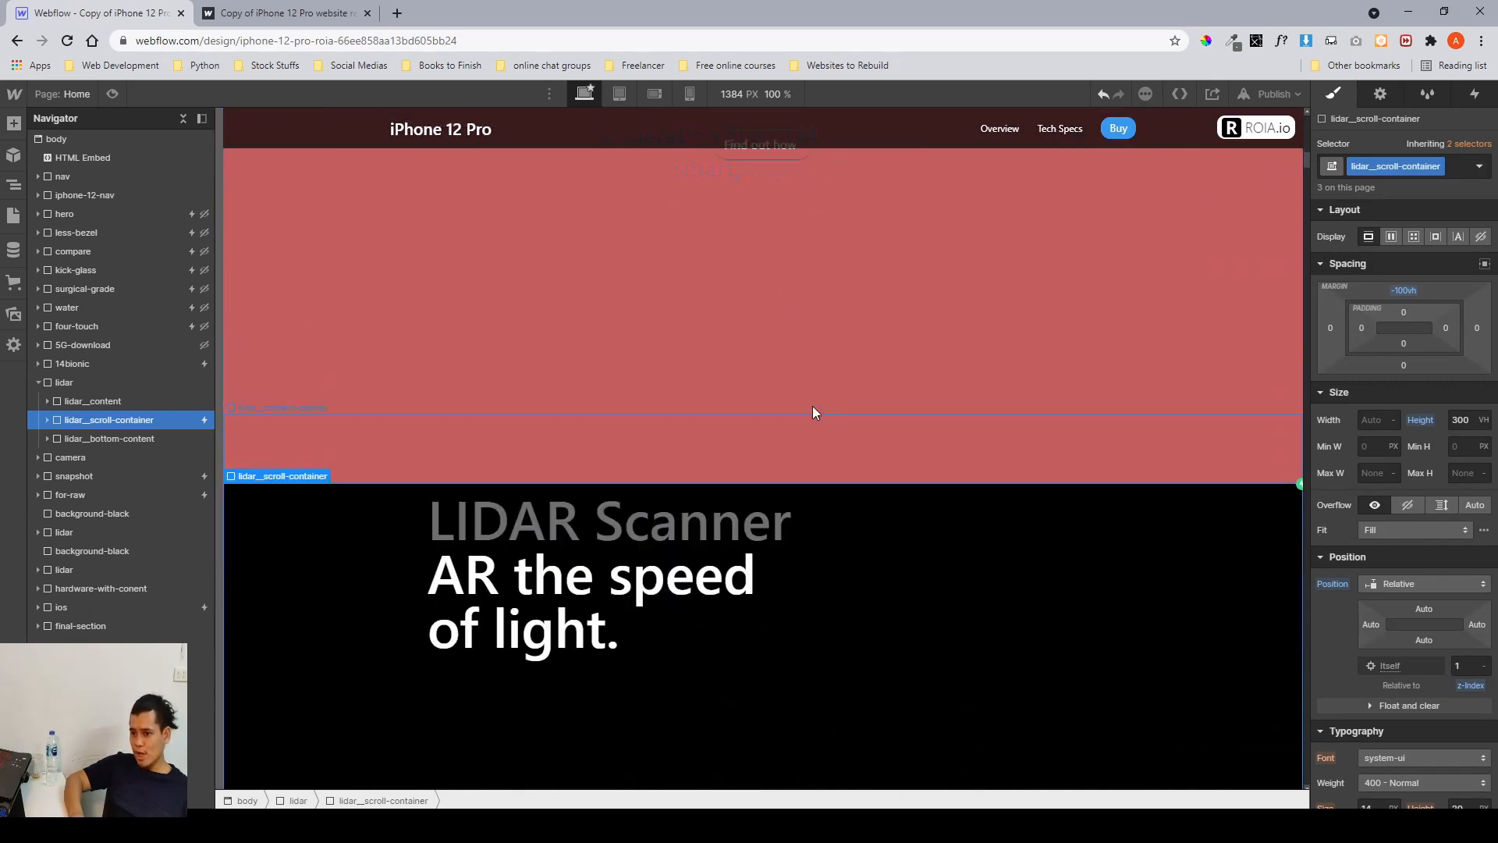
pyautogui.scroll(-3, 812, 405)
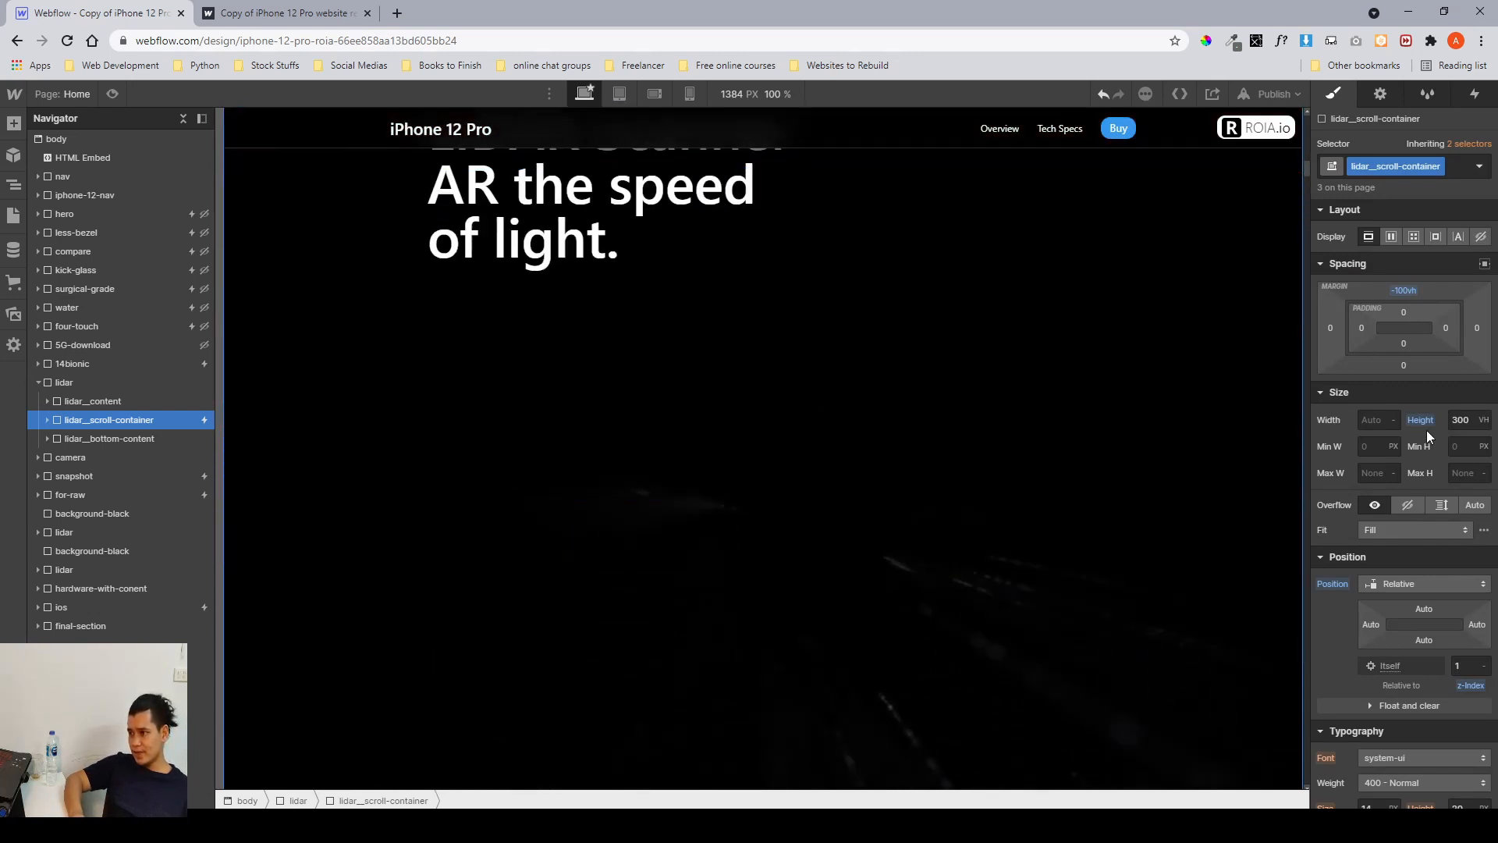
pyautogui.click(1459, 419)
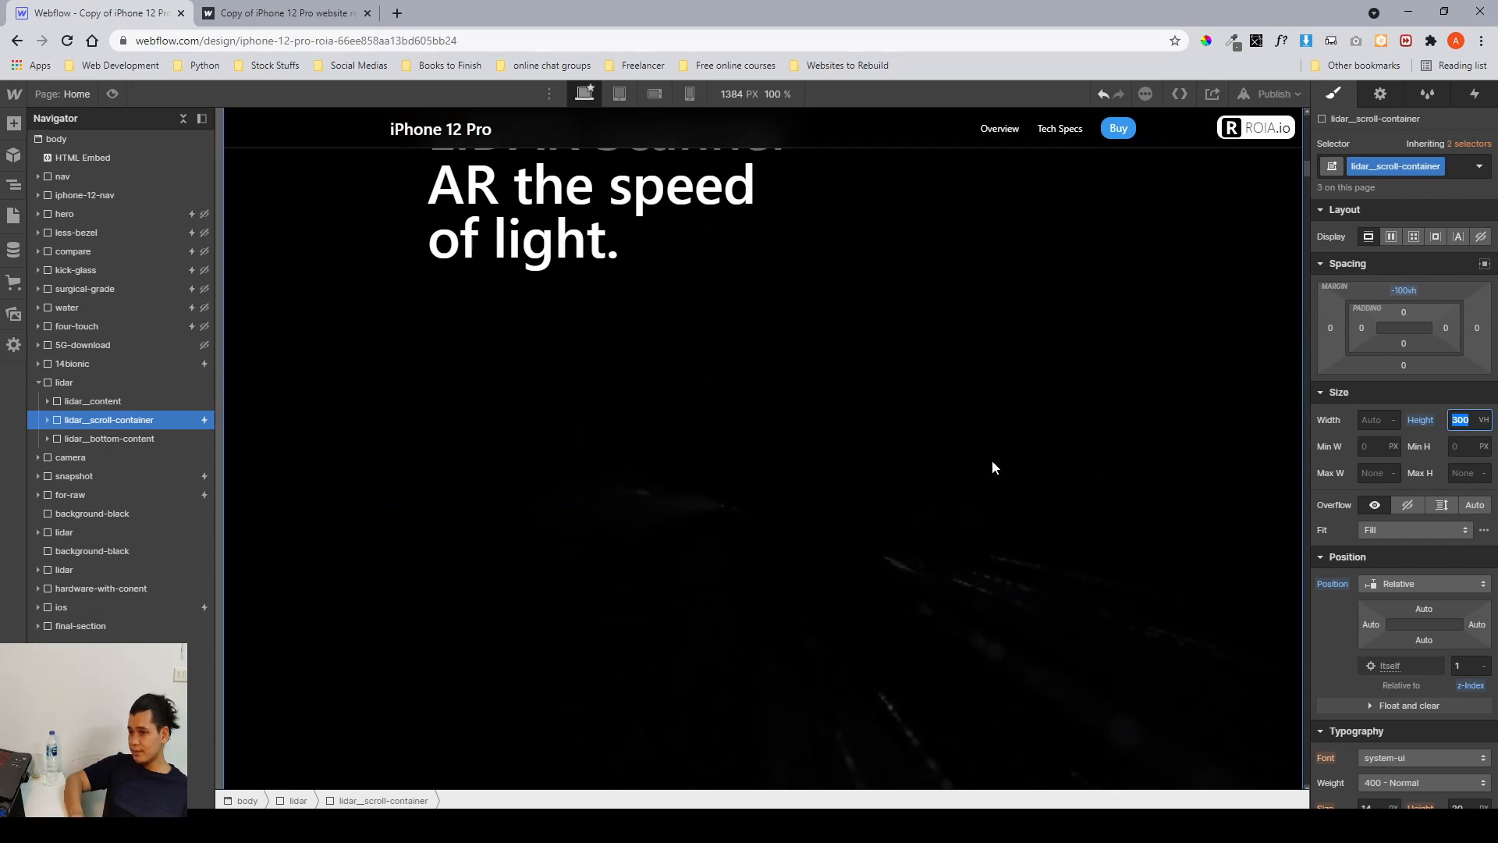
pyautogui.scroll(2, 1046, 351)
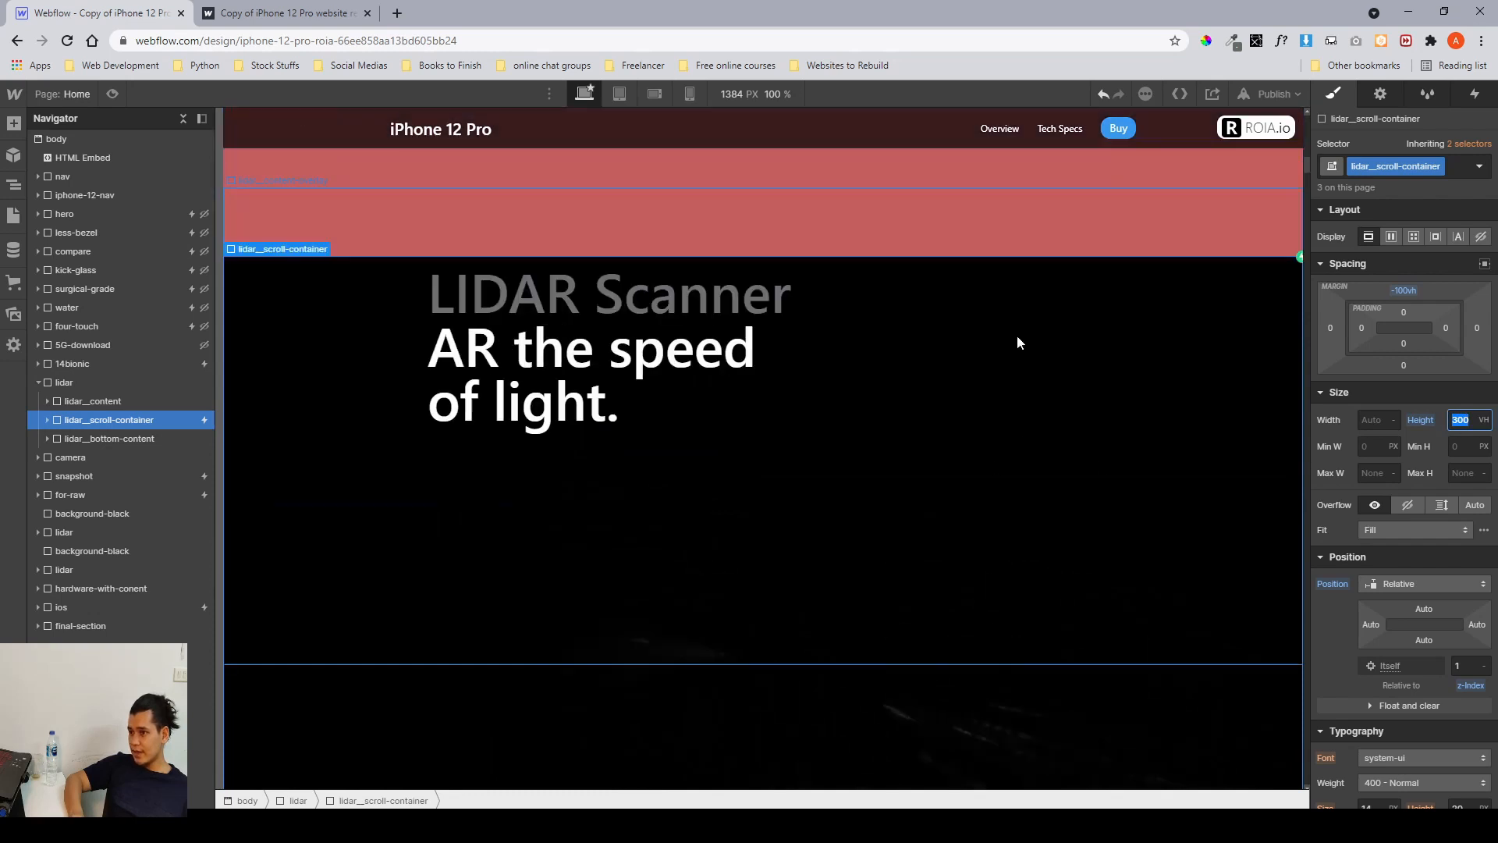
pyautogui.scroll(-2, 952, 265)
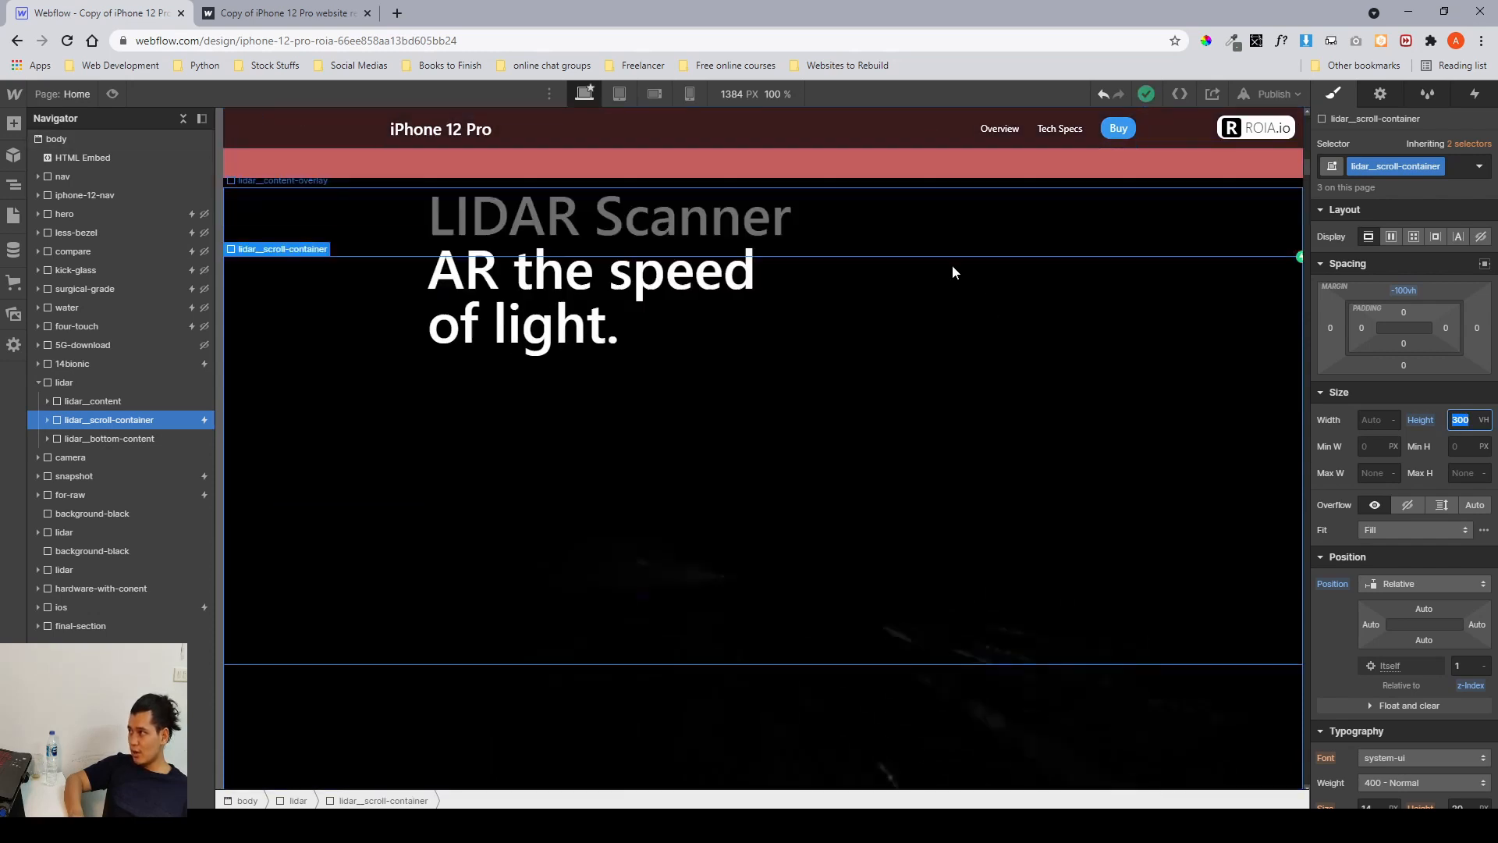
# Inspect the nested lidar__media-container, lidar__video-container and lidar_video elements and their size settings.
pyautogui.click(47, 420)
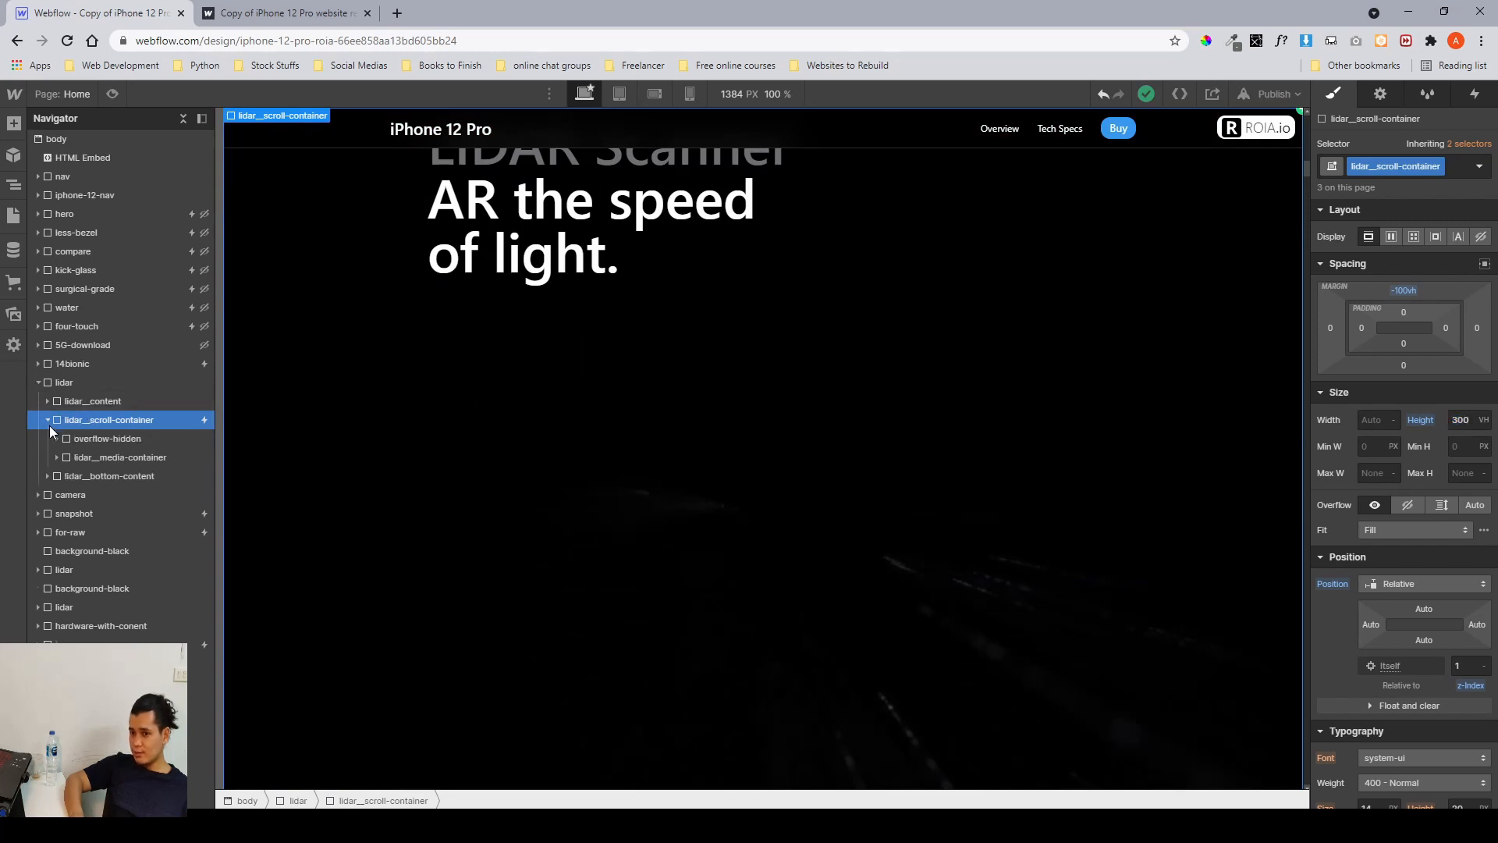
pyautogui.click(86, 459)
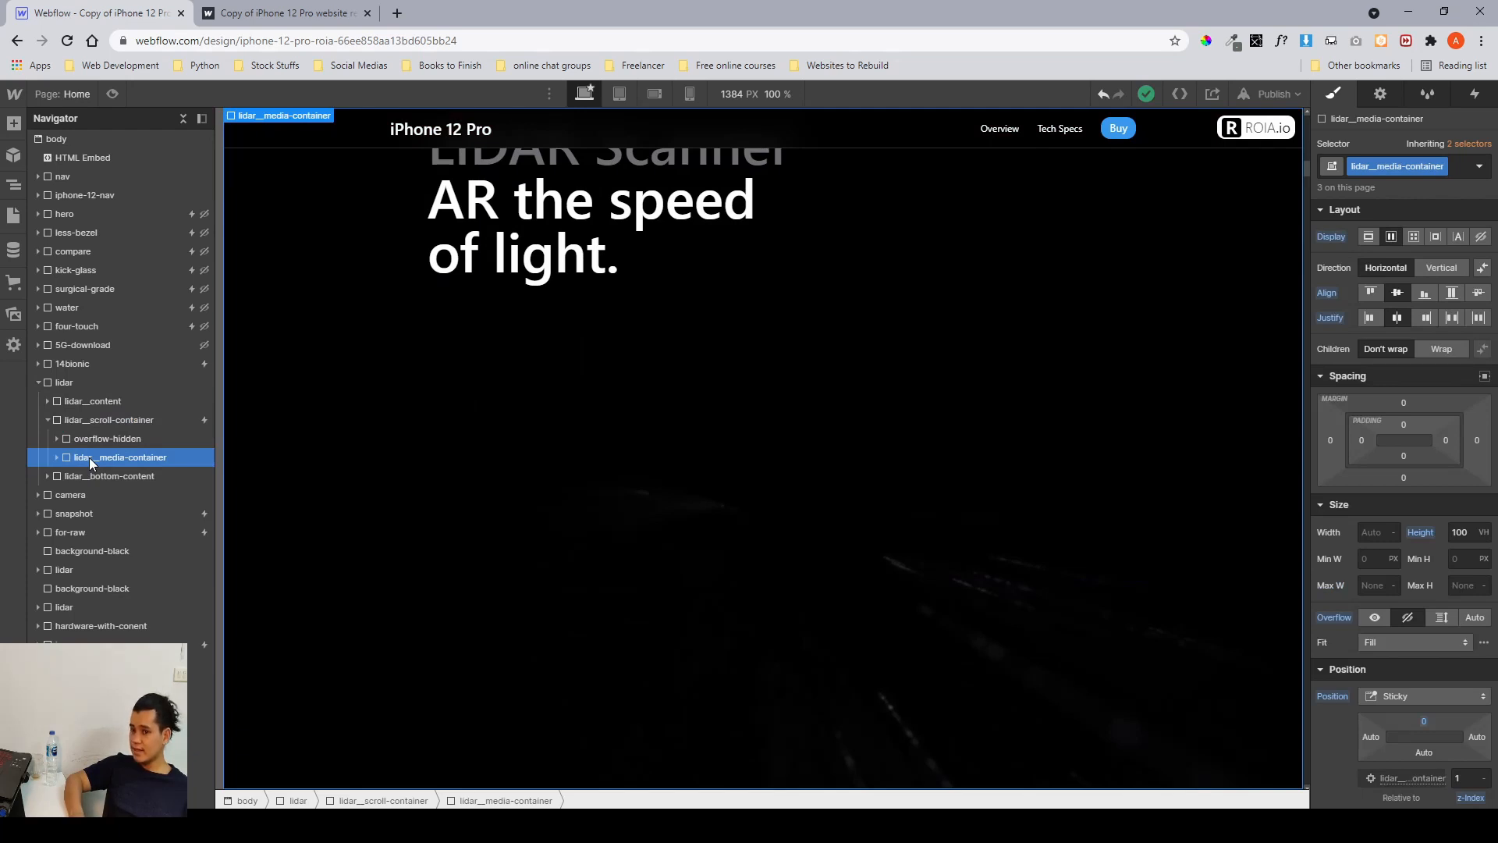
pyautogui.click(57, 457)
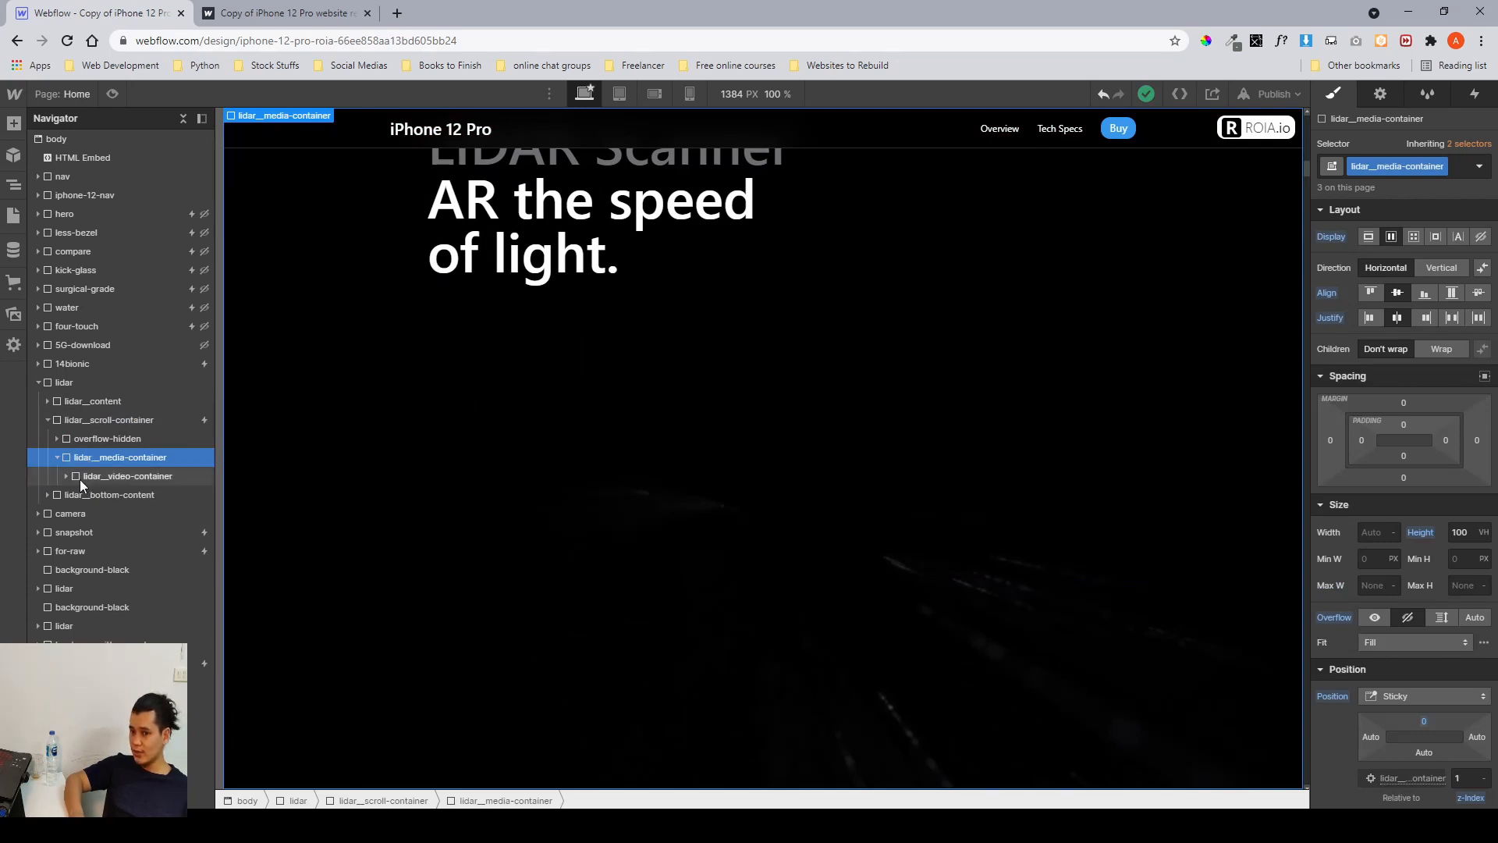
pyautogui.click(66, 476)
pyautogui.click(106, 494)
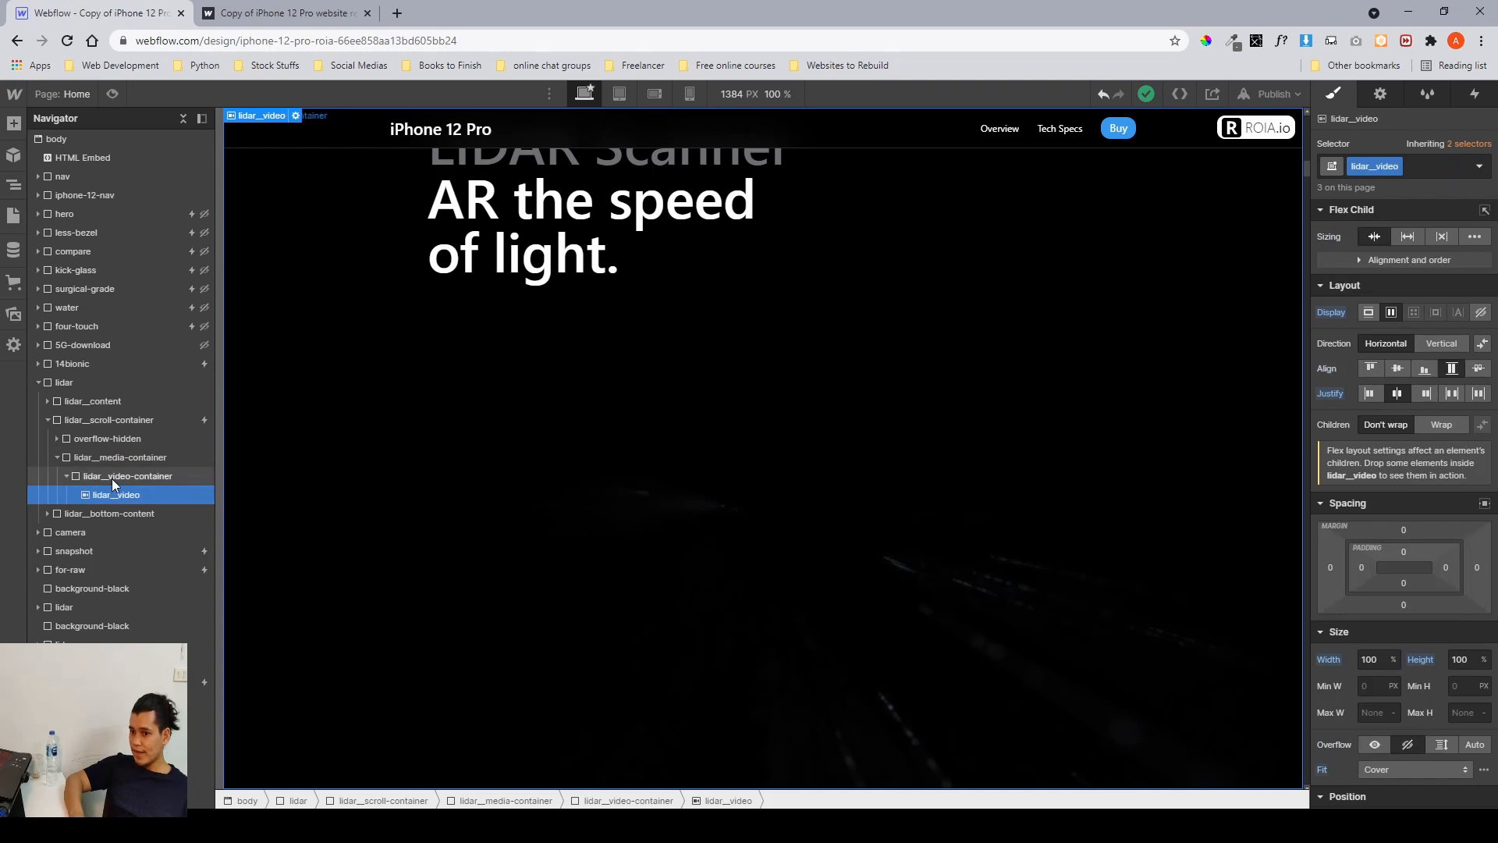
pyautogui.click(111, 478)
pyautogui.click(1368, 608)
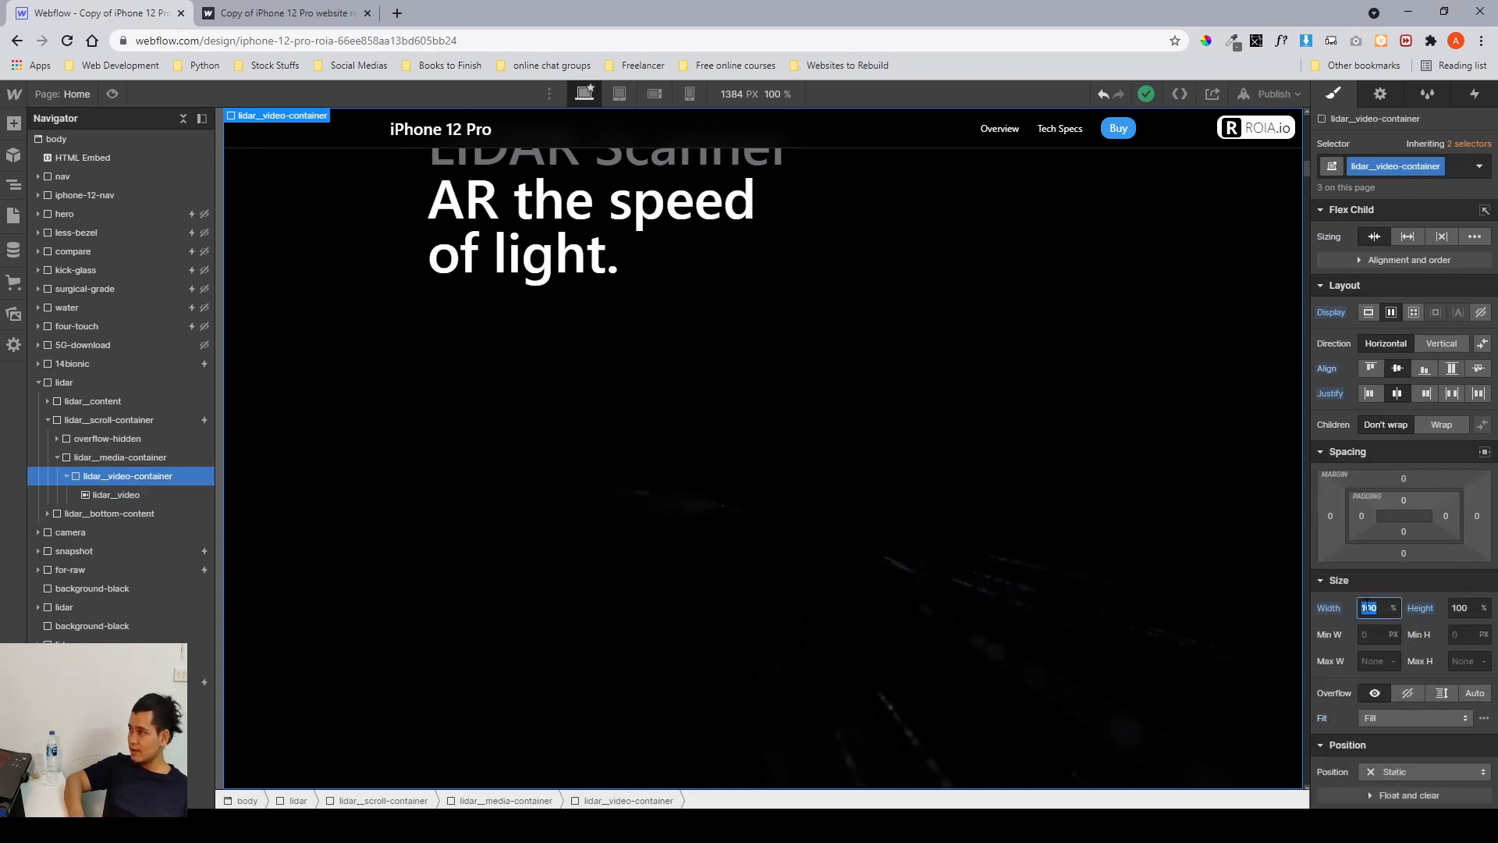
pyautogui.click(1467, 616)
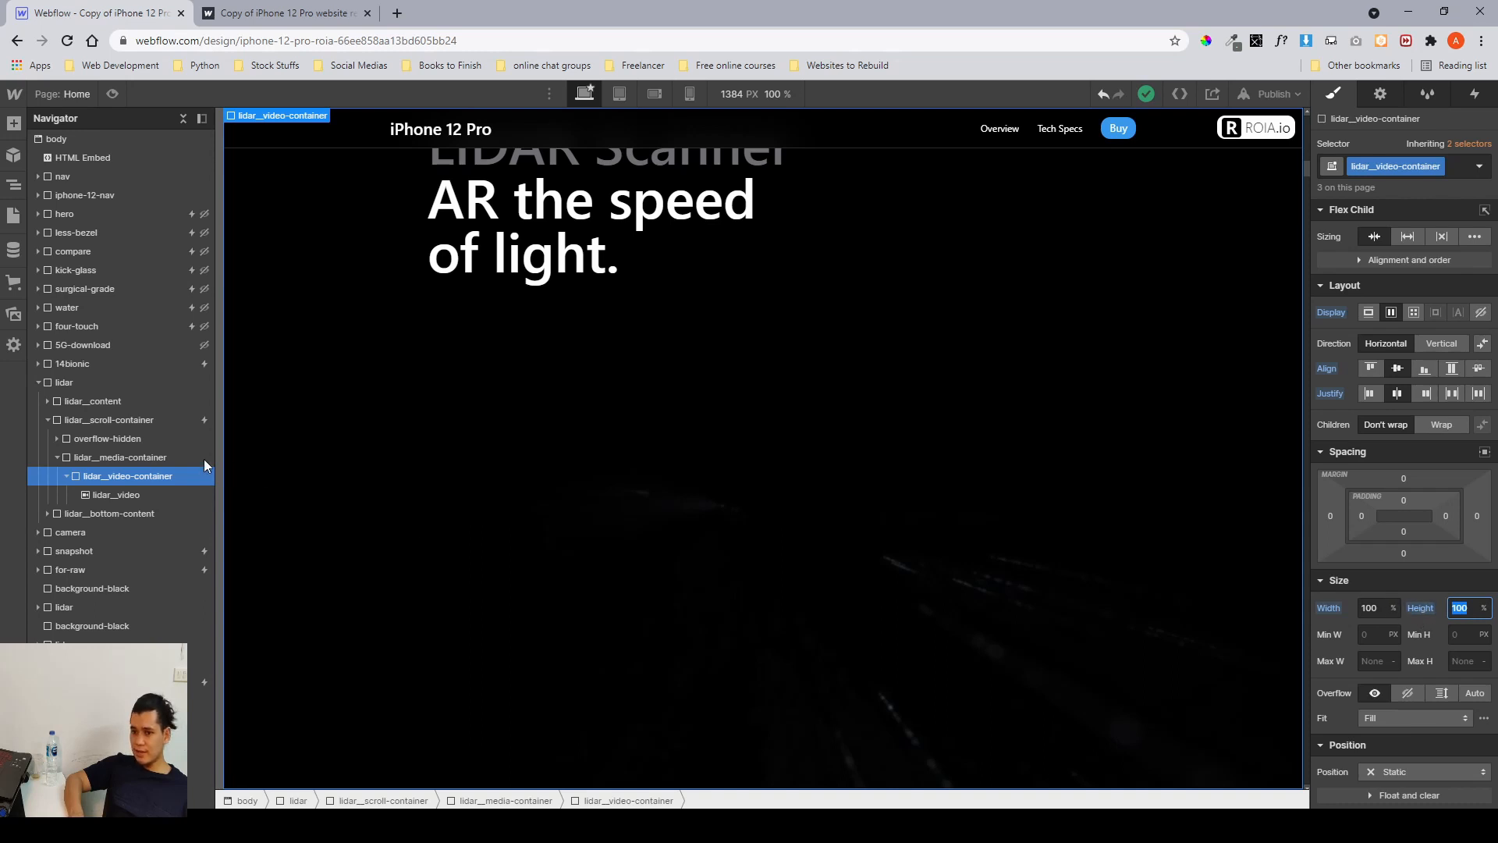
pyautogui.click(173, 455)
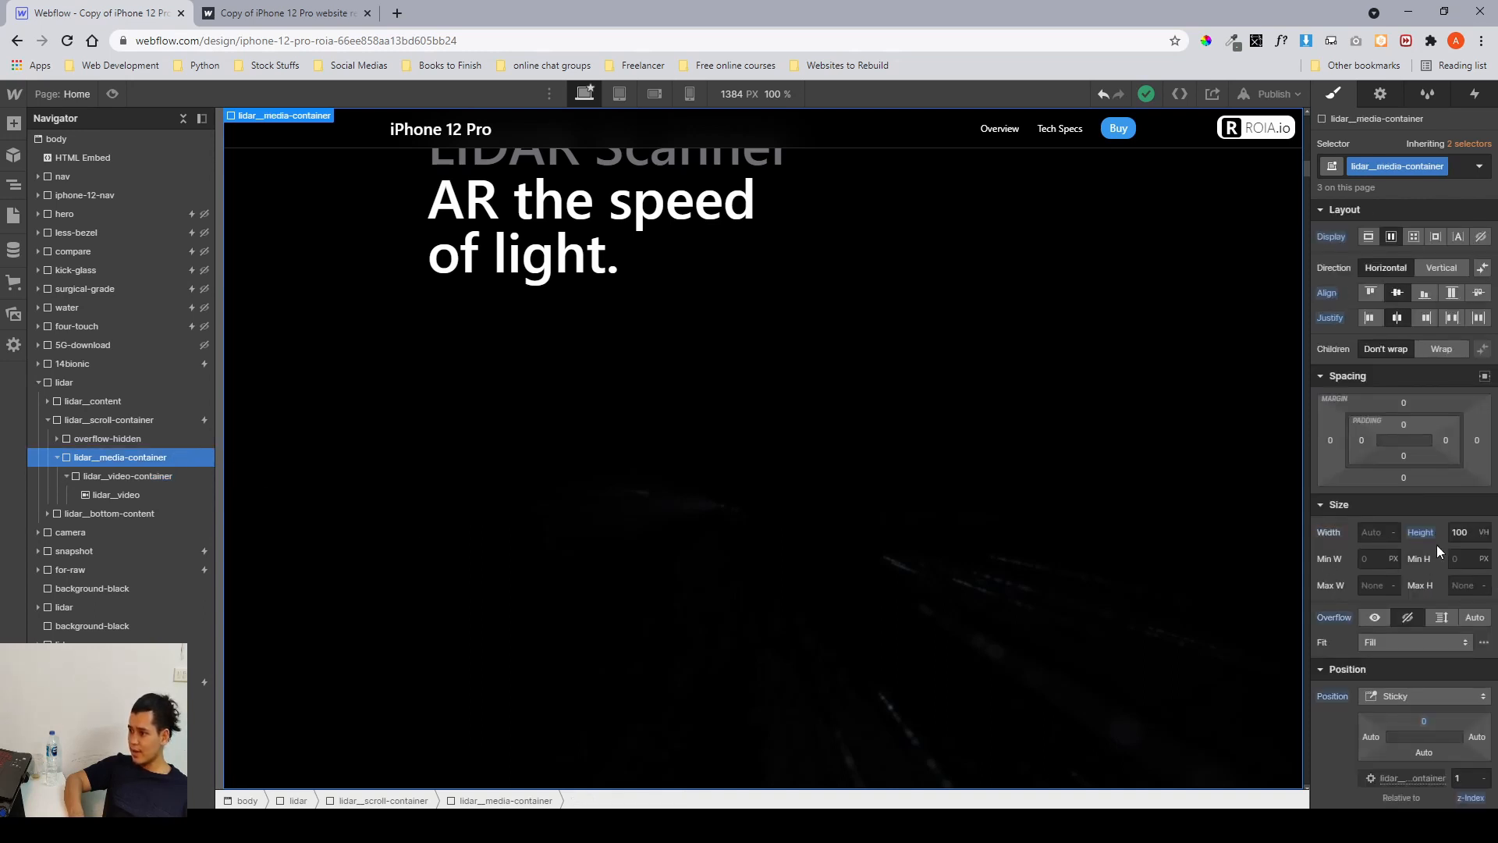
pyautogui.click(1380, 537)
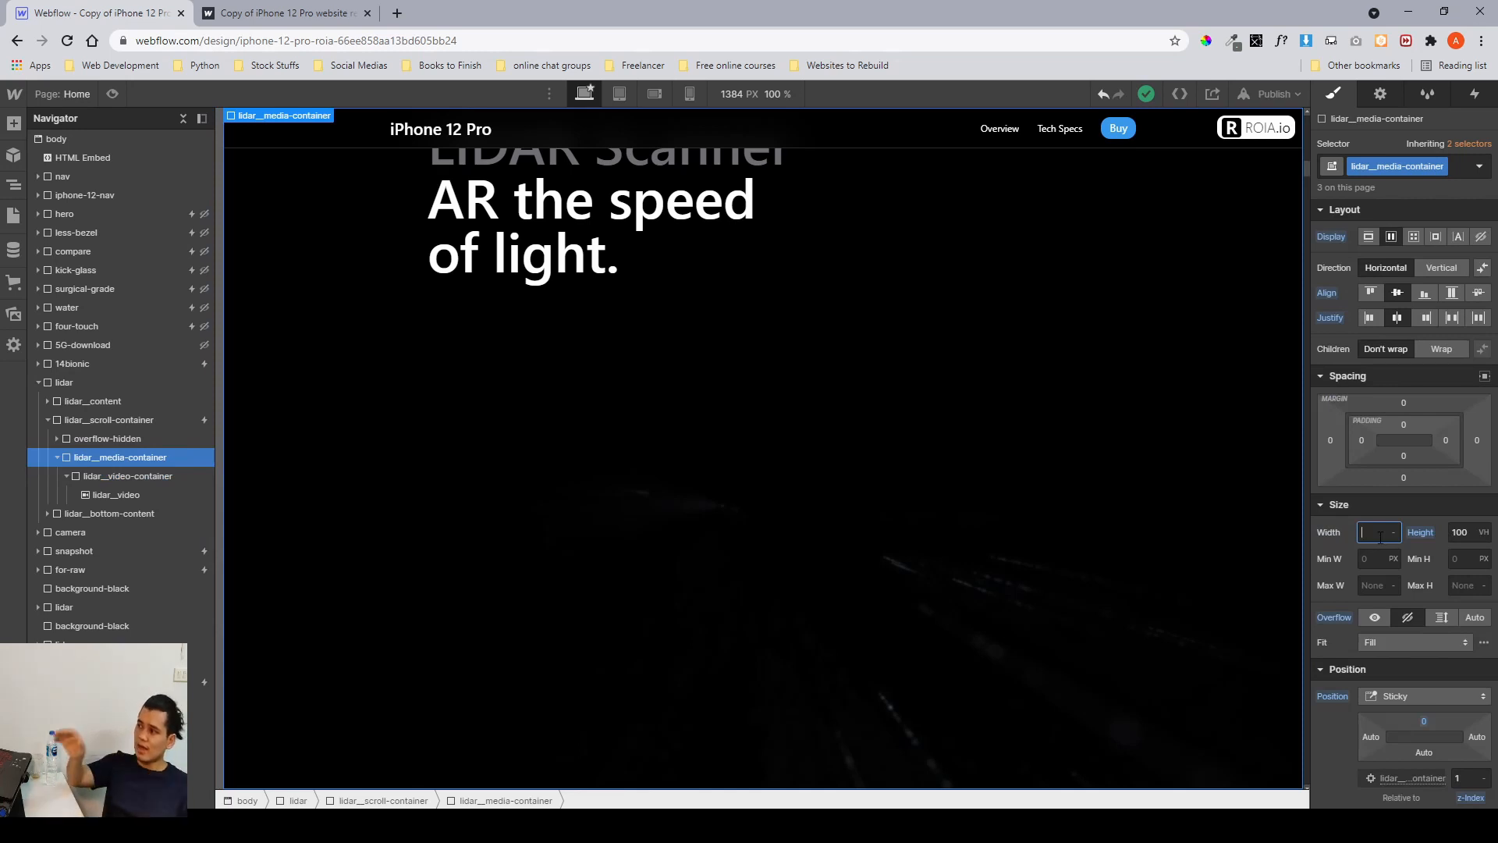
pyautogui.click(1459, 538)
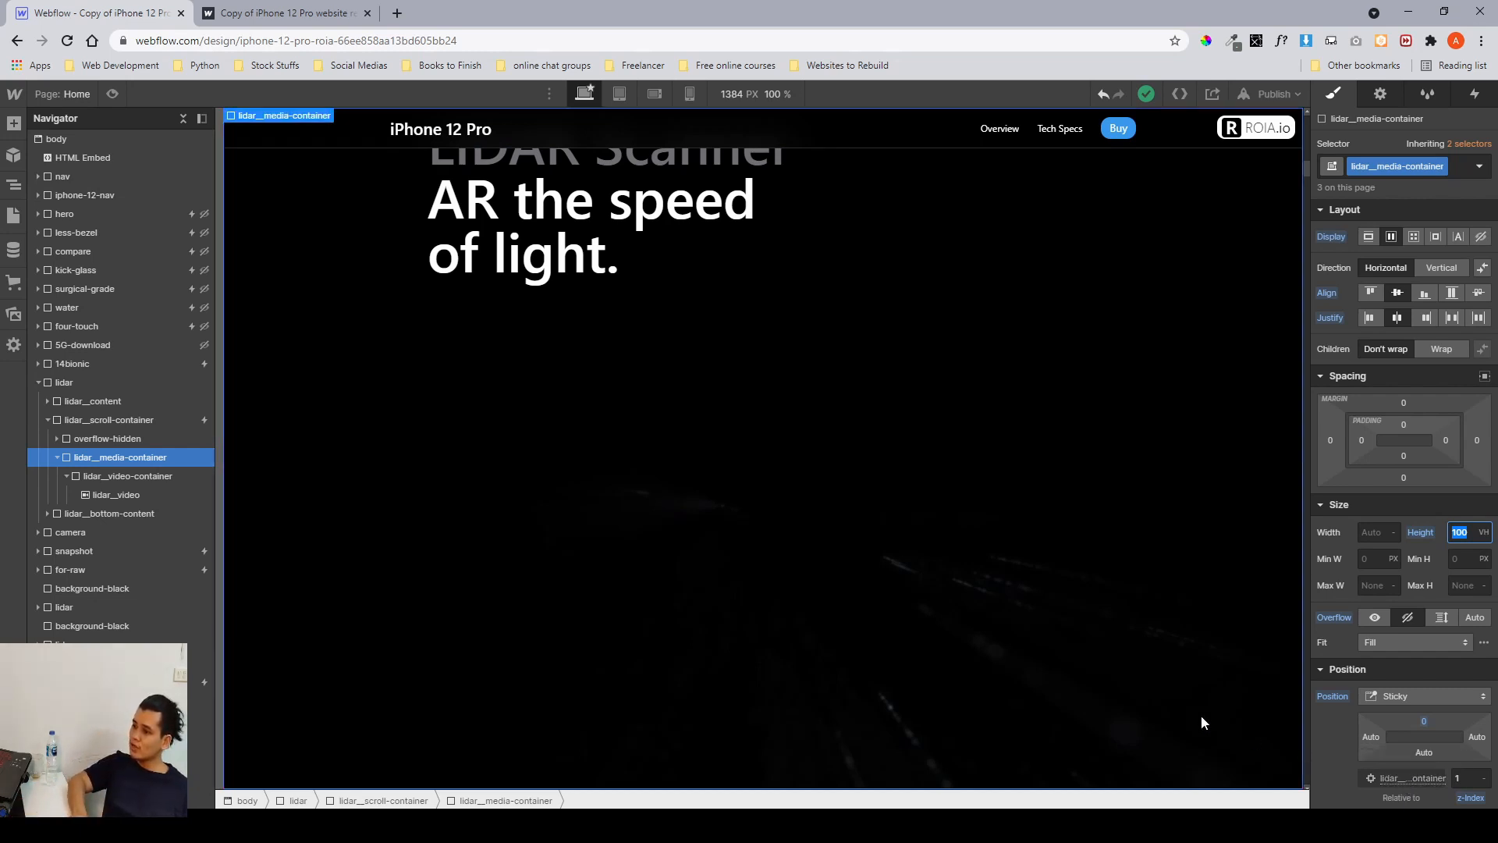
# Preview the sticky media container on the canvas and inspect the overflow-hidden element's size settings.
pyautogui.scroll(1, 1076, 654)
pyautogui.scroll(3, 1077, 654)
pyautogui.scroll(-4, 1077, 654)
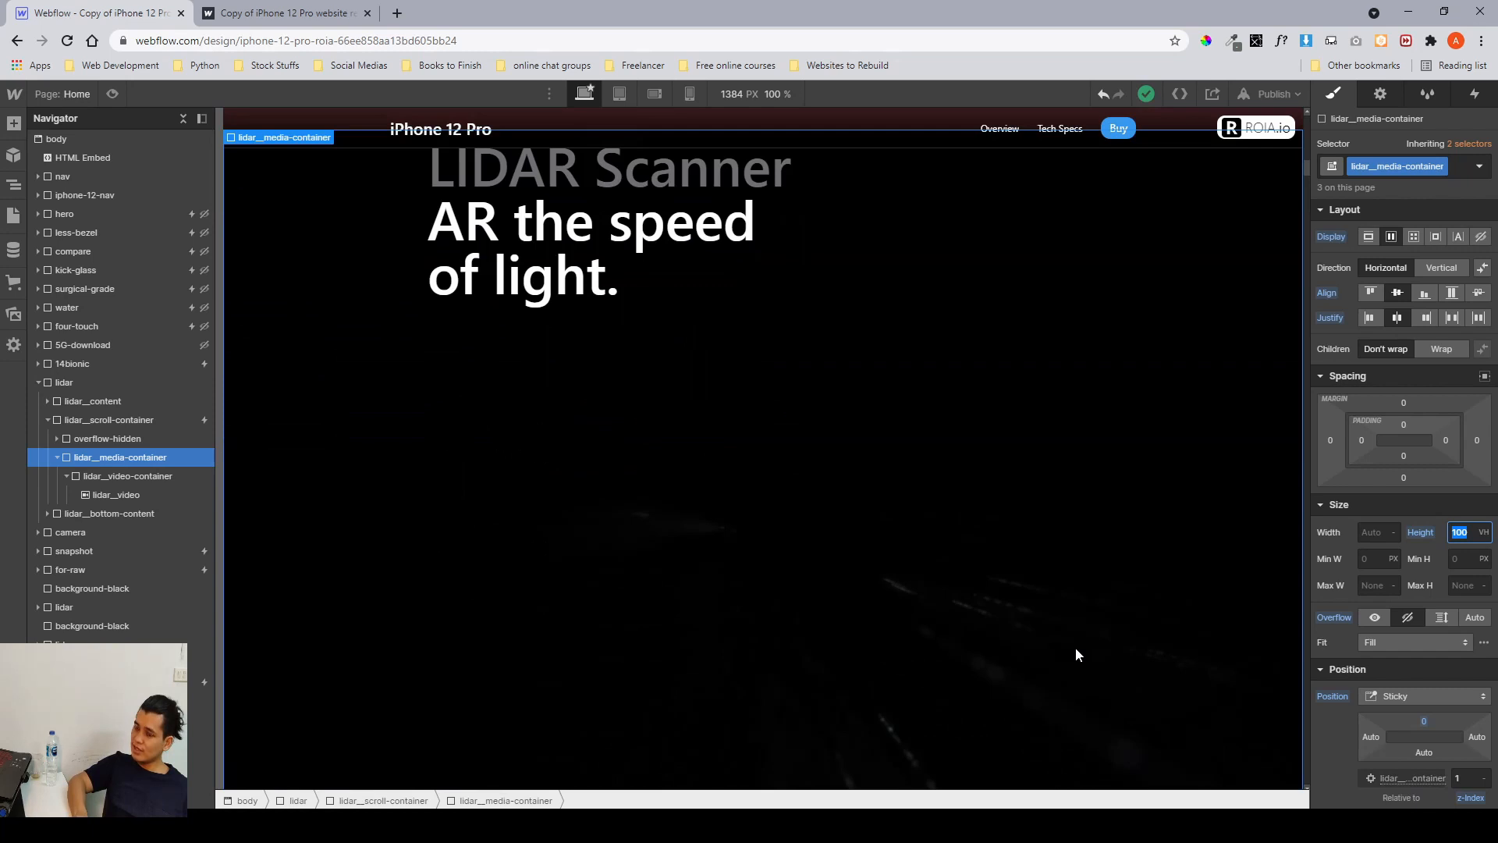
pyautogui.scroll(-3, 1075, 654)
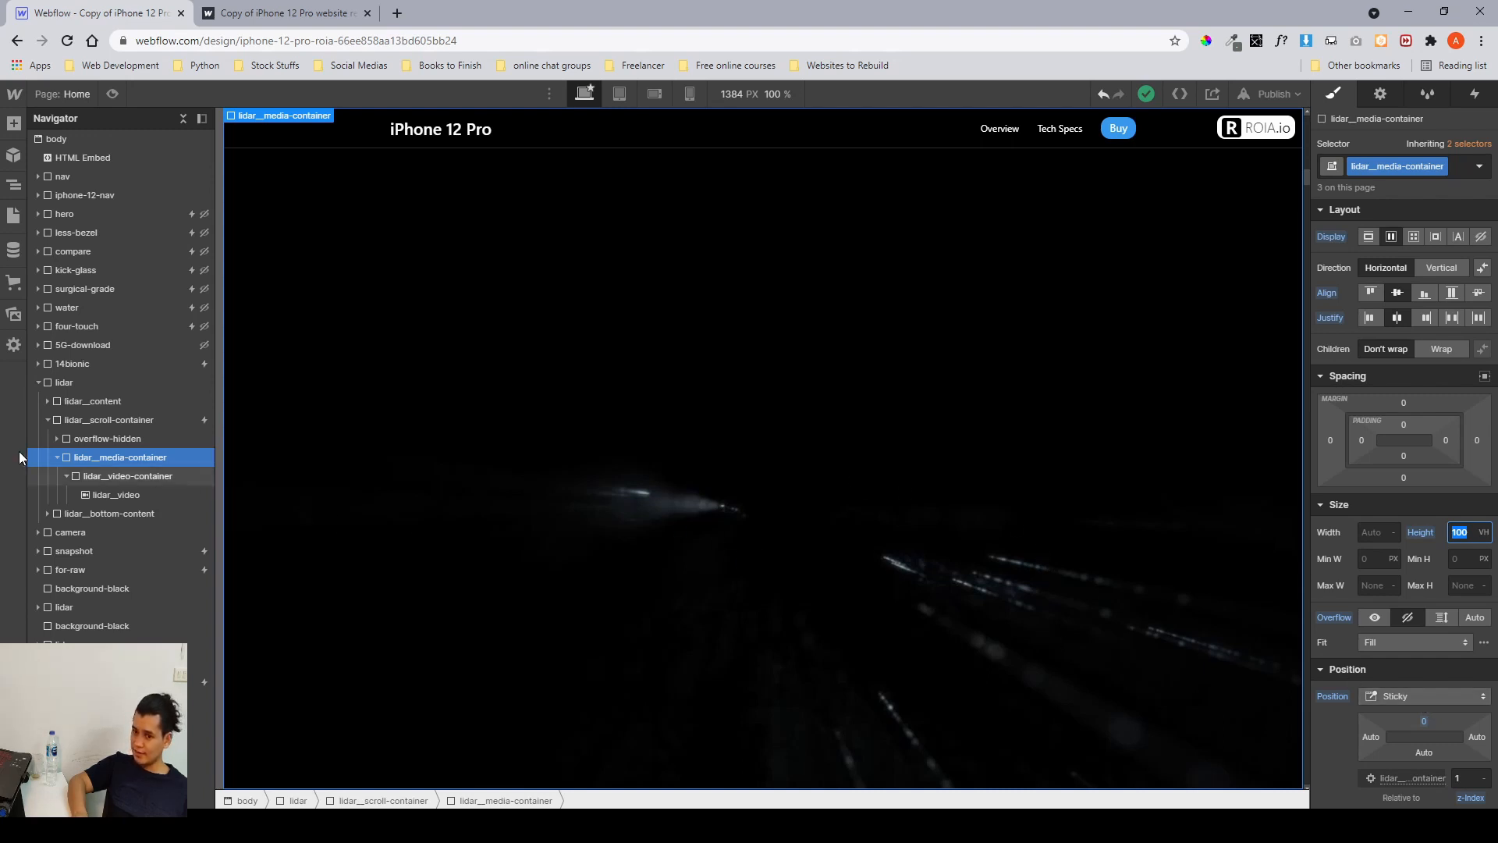
pyautogui.click(55, 457)
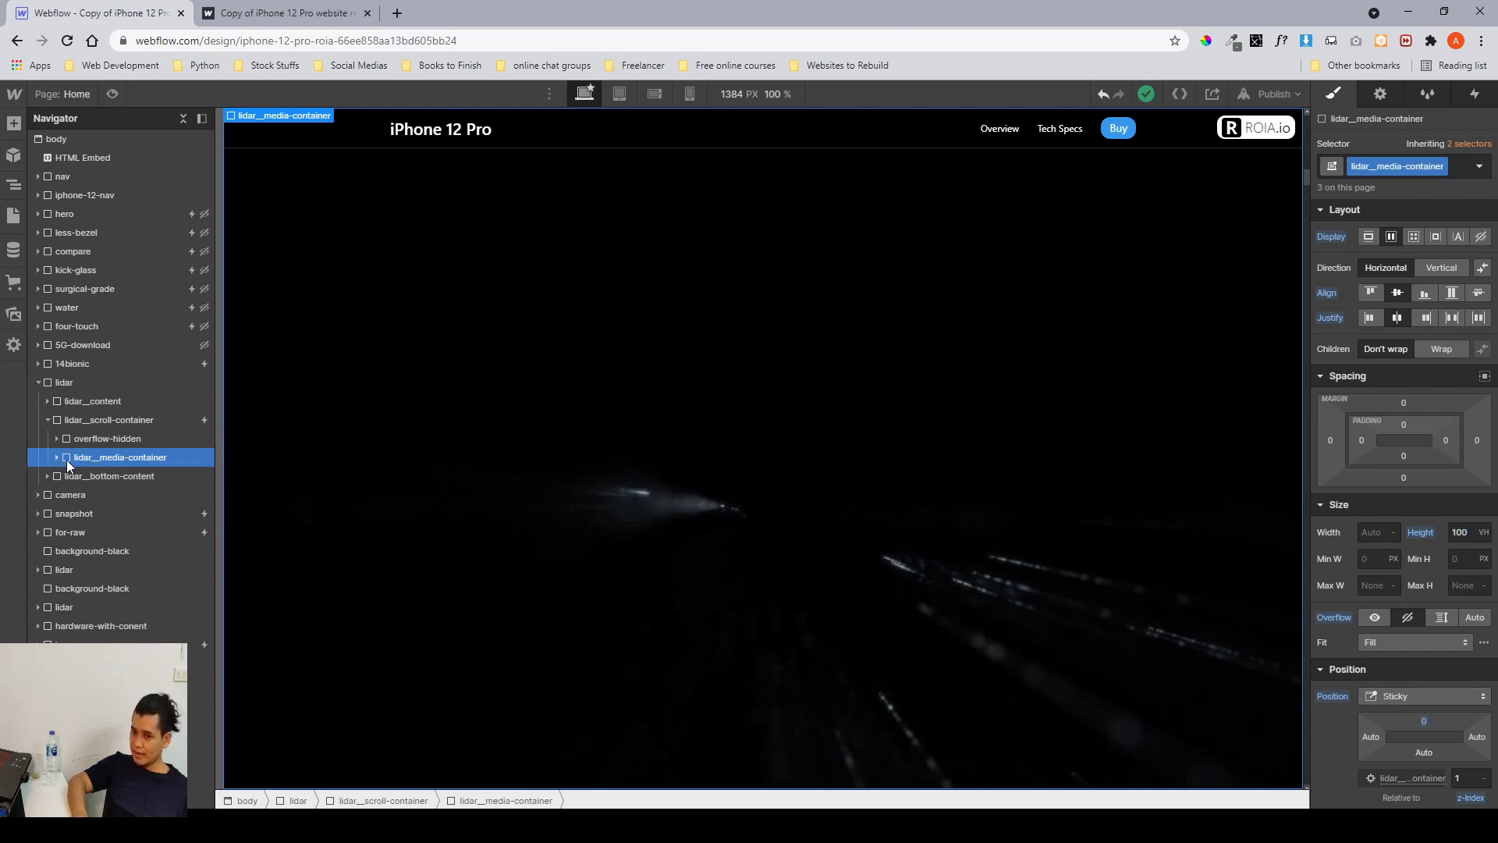
pyautogui.click(91, 438)
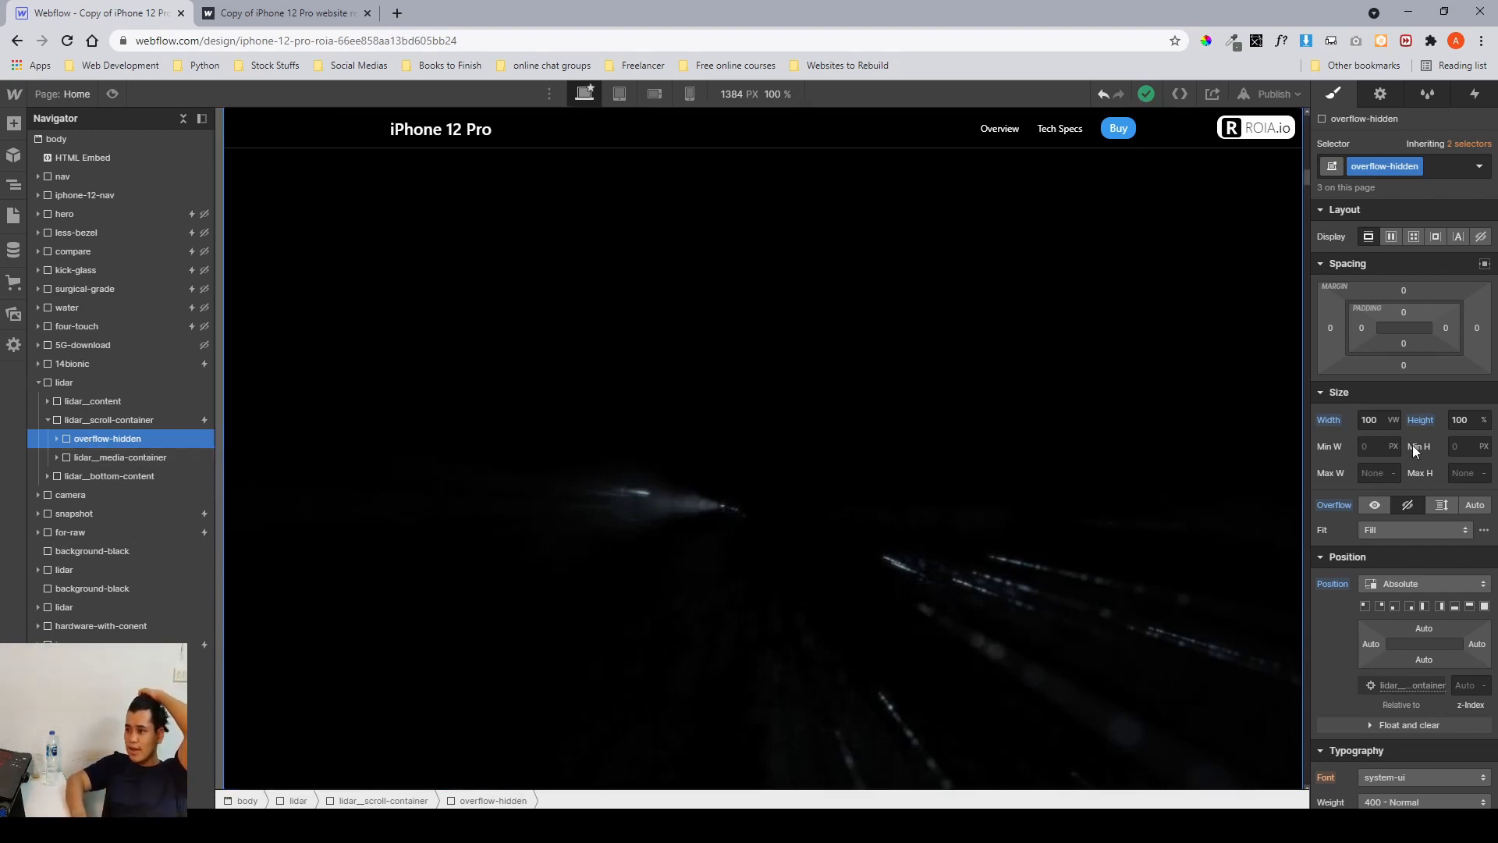
pyautogui.click(1457, 421)
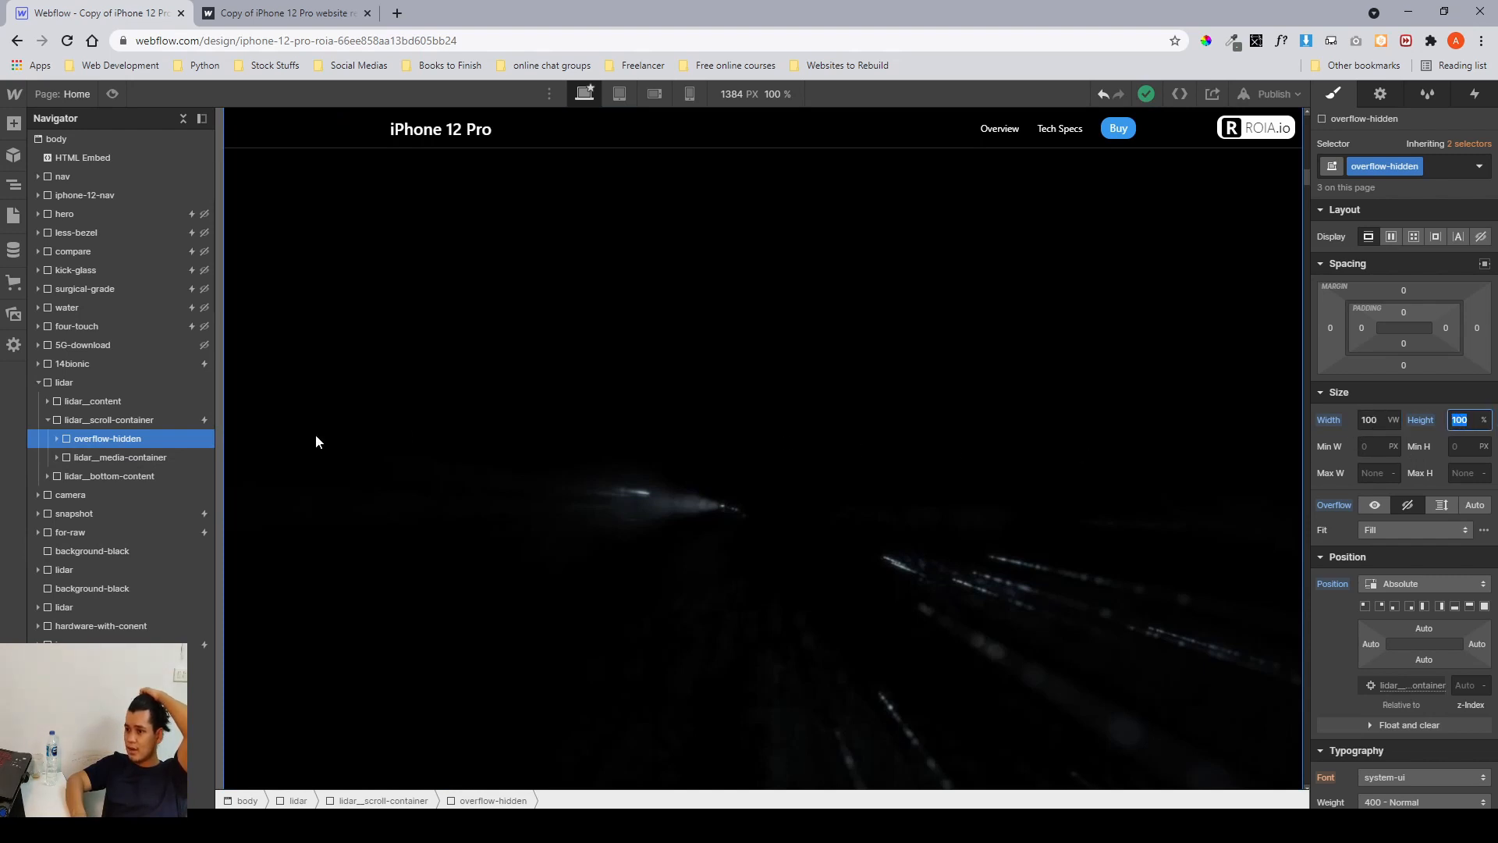
# Inspect the lidar-test-overlay inside overflow-hidden, reviewing its size, position, background and transform settings.
pyautogui.click(50, 439)
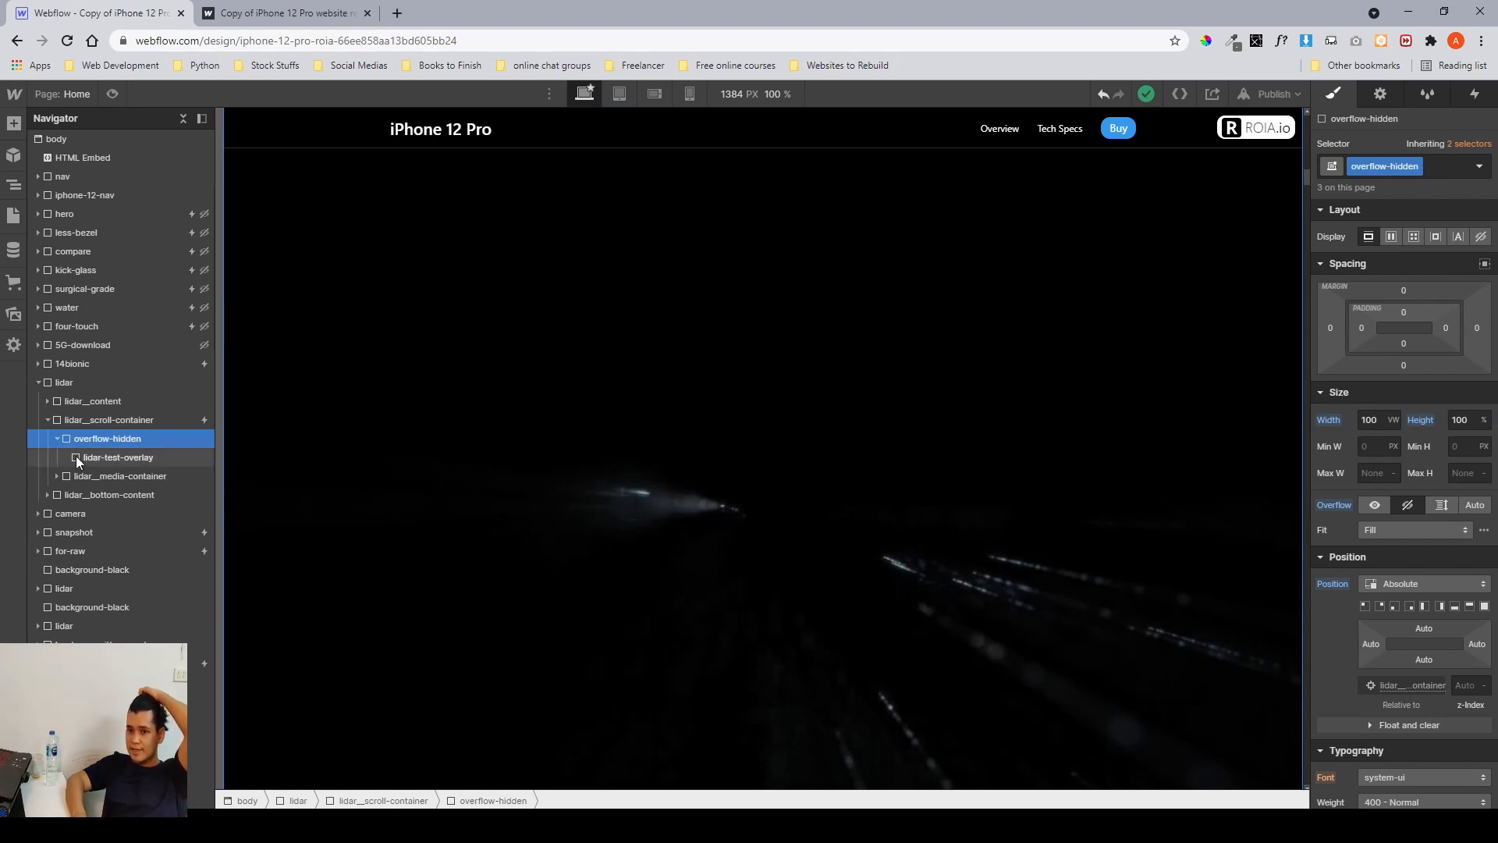
pyautogui.click(76, 456)
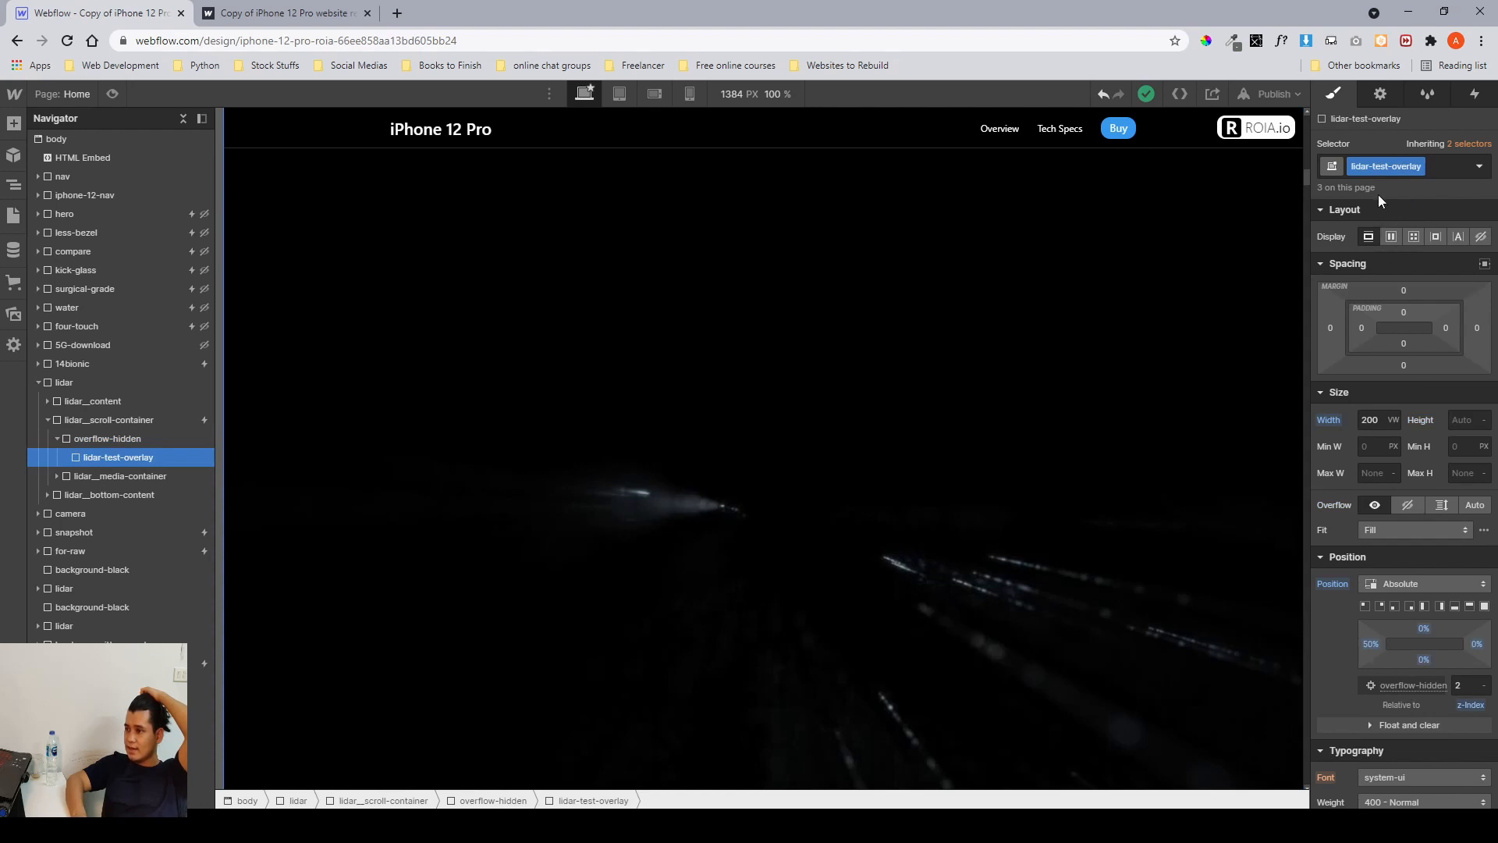
pyautogui.click(1378, 421)
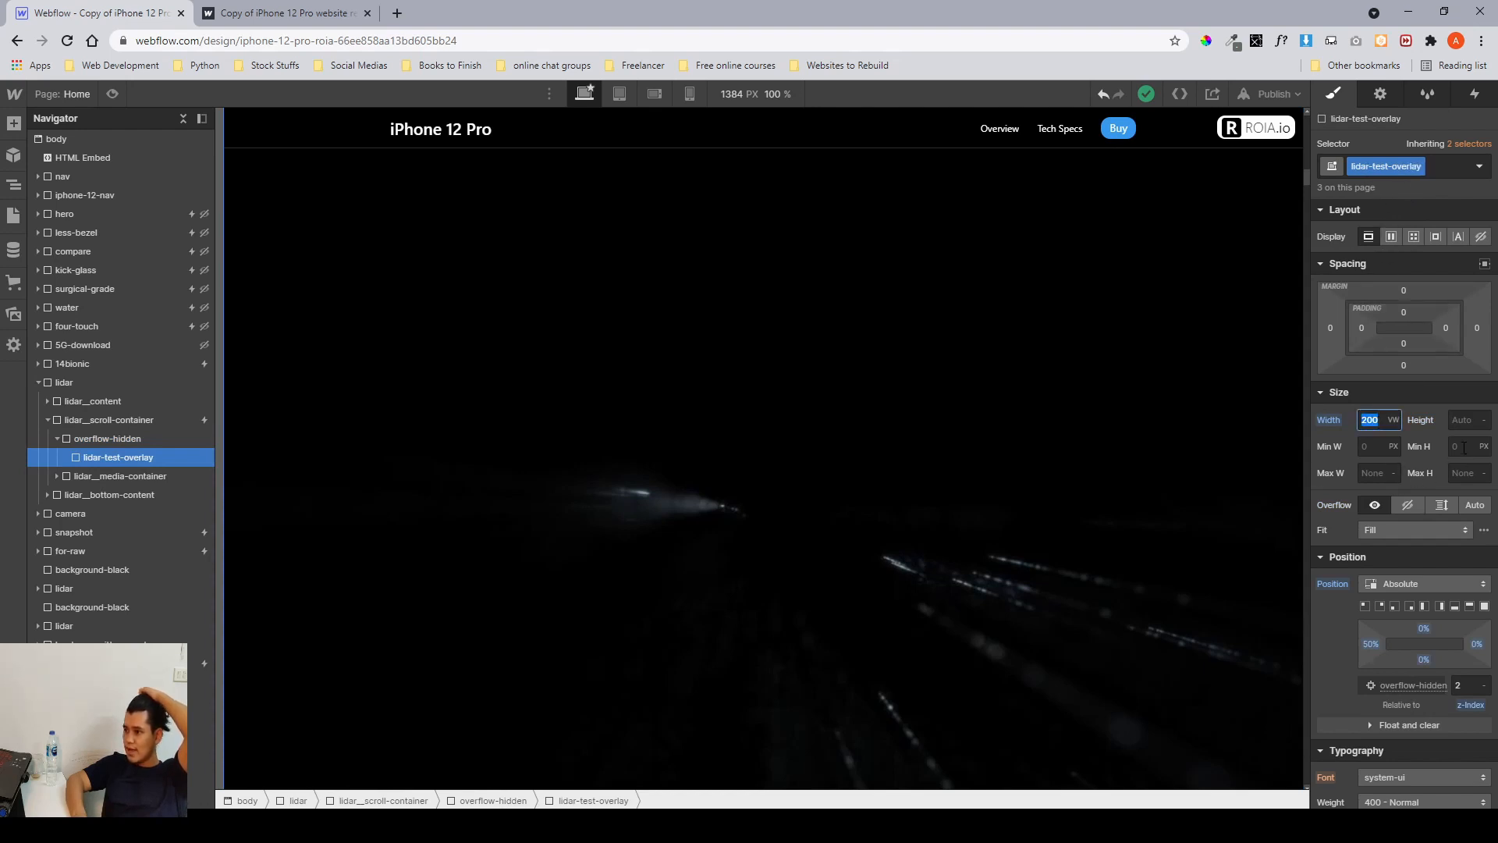
pyautogui.click(1465, 421)
pyautogui.scroll(-3, 1417, 483)
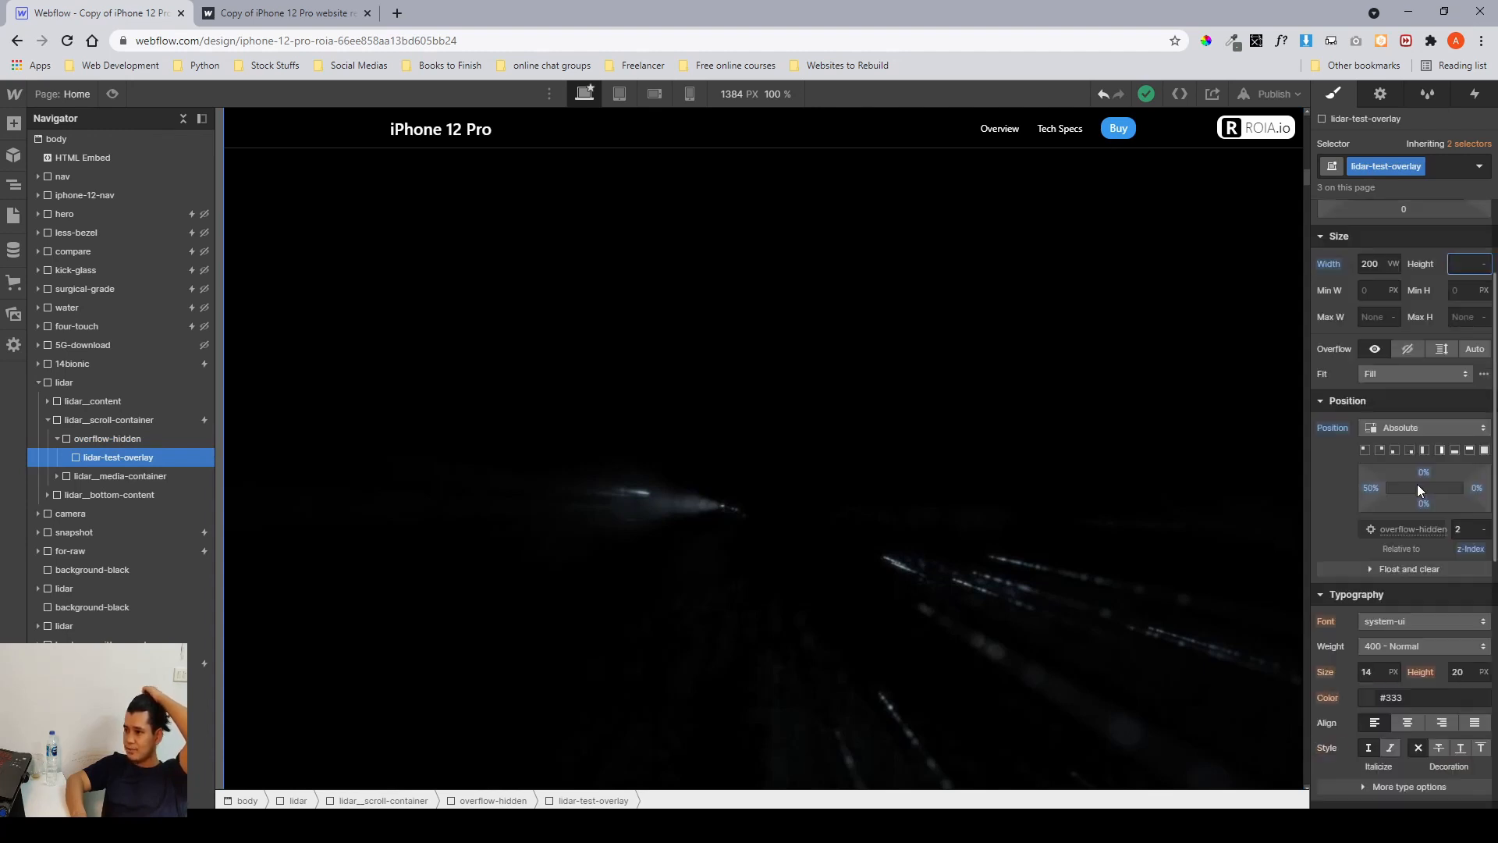
pyautogui.scroll(3, 1417, 483)
pyautogui.scroll(-2, 1403, 487)
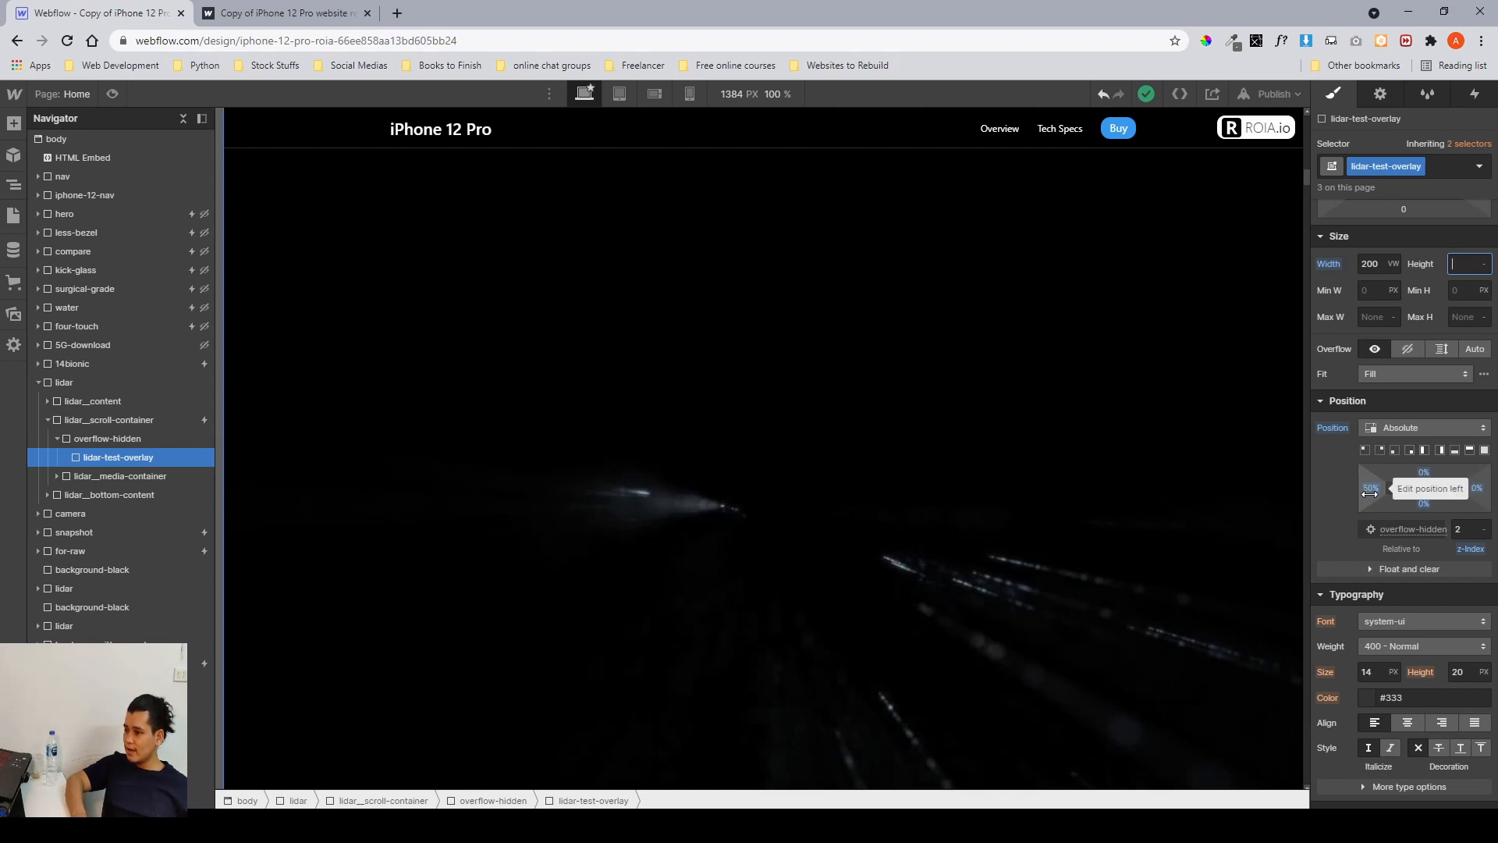
pyautogui.scroll(-6, 1372, 494)
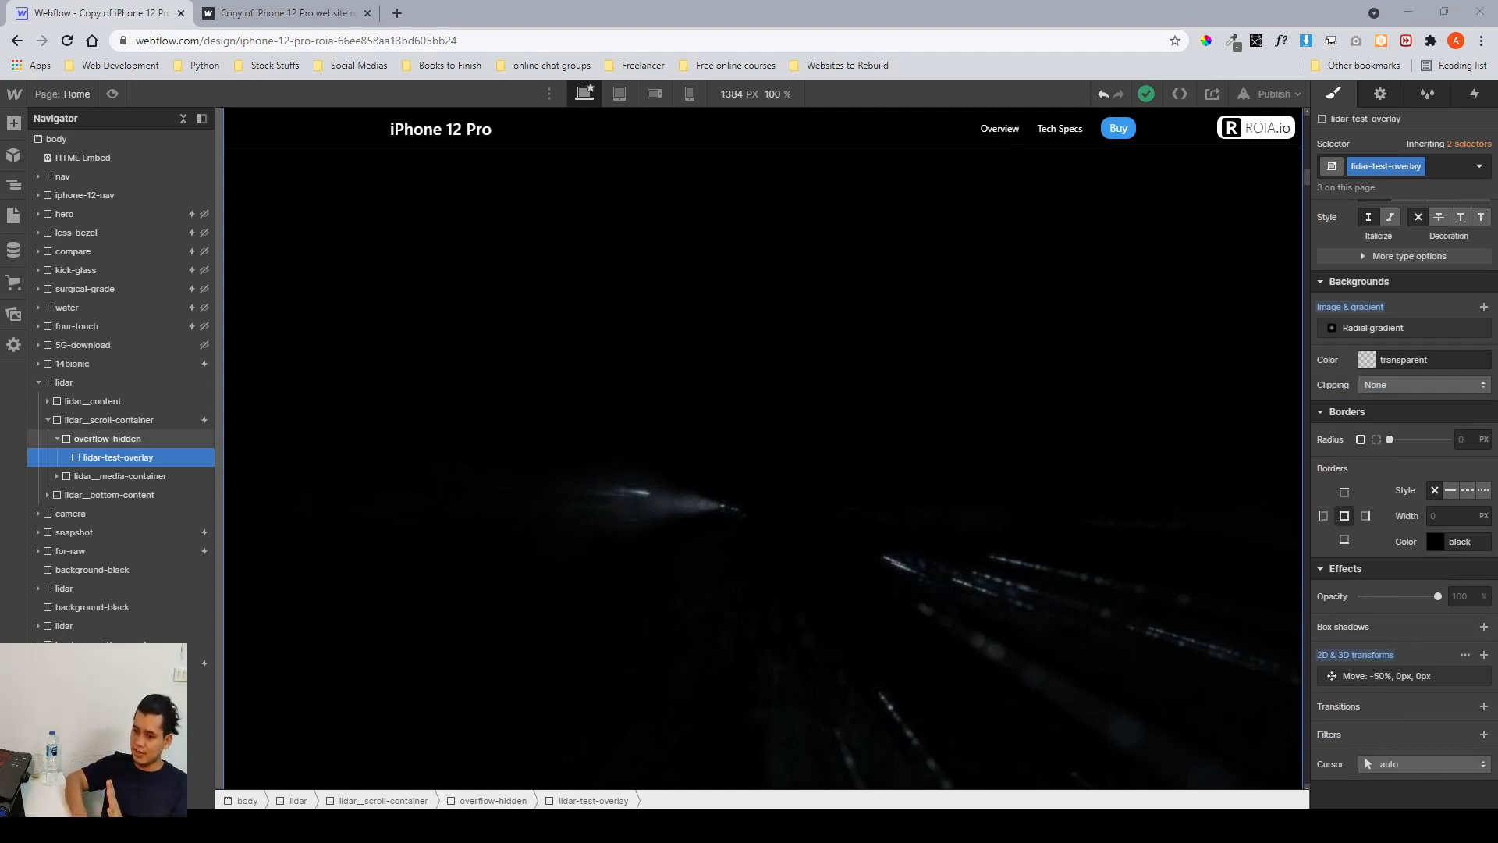
# Compare against the lidar mockup in Figma and examine the overlay's radial gradient background settings.
pyautogui.hotkey('alt', 'Tab')
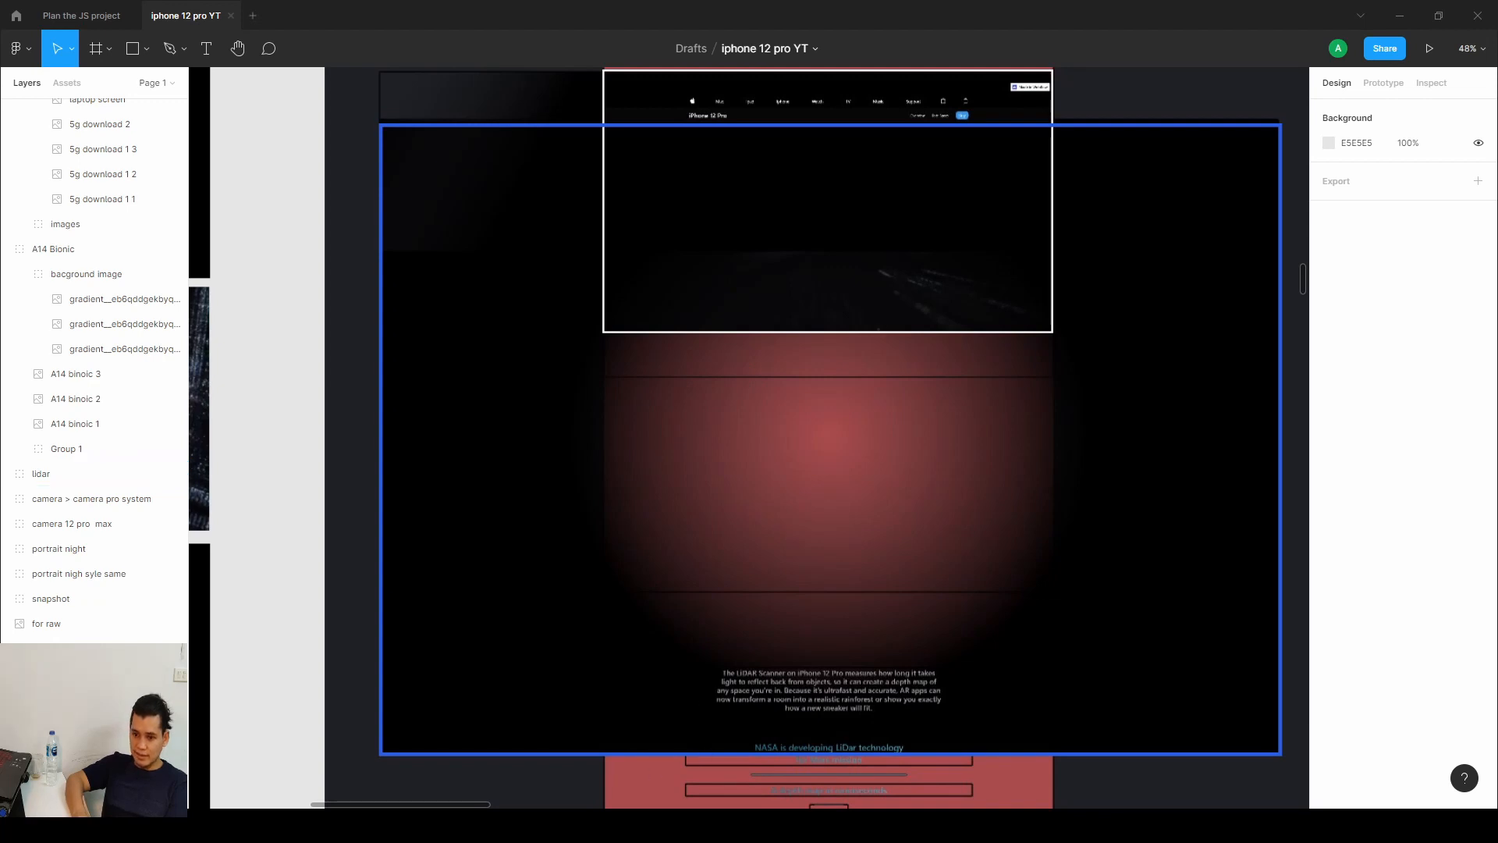
pyautogui.hotkey('alt', 'Tab')
pyautogui.scroll(1, 1428, 585)
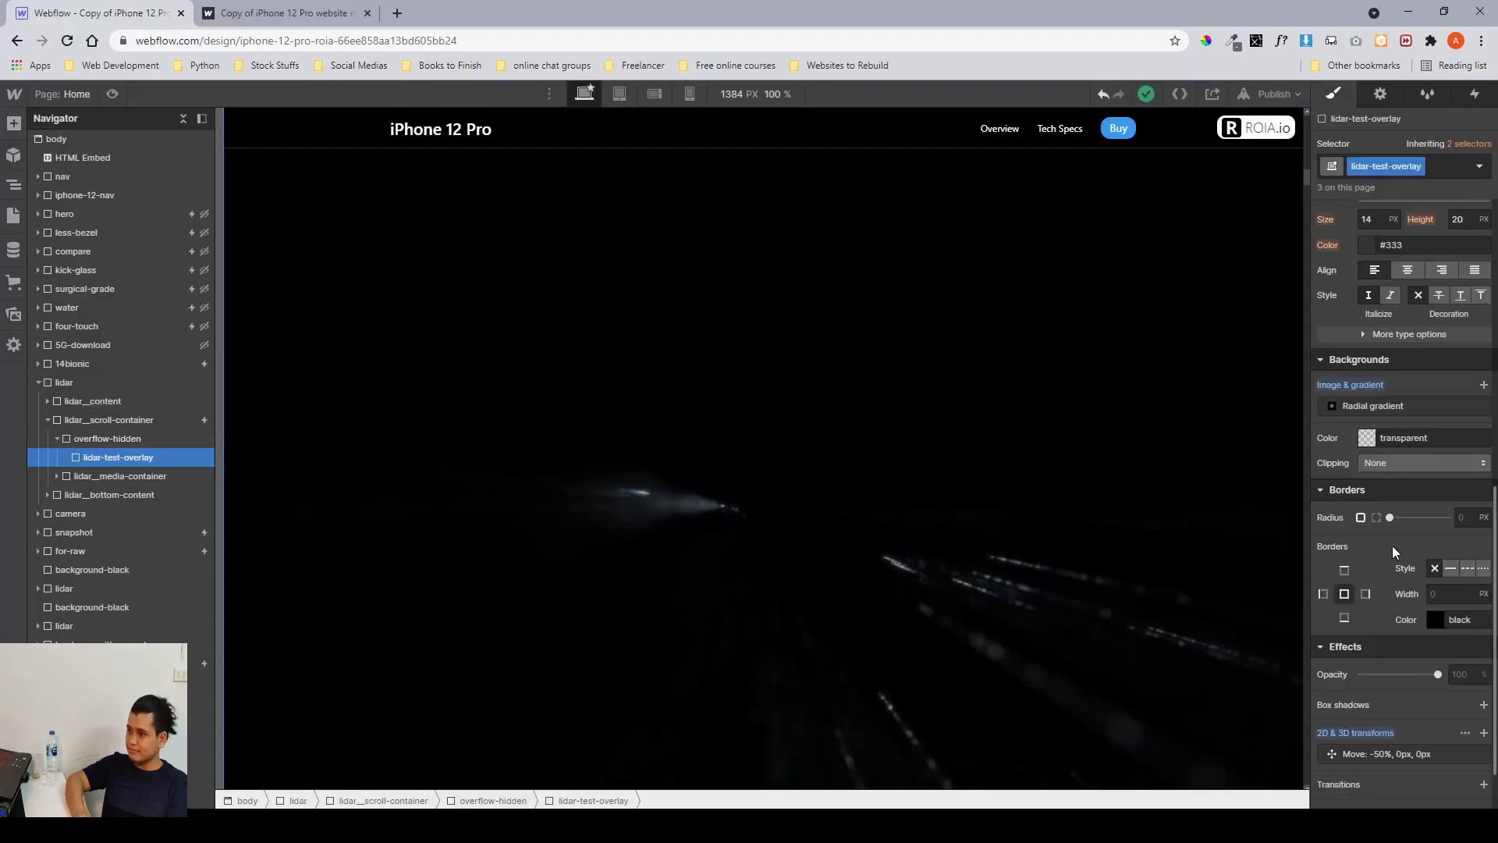
pyautogui.click(1356, 412)
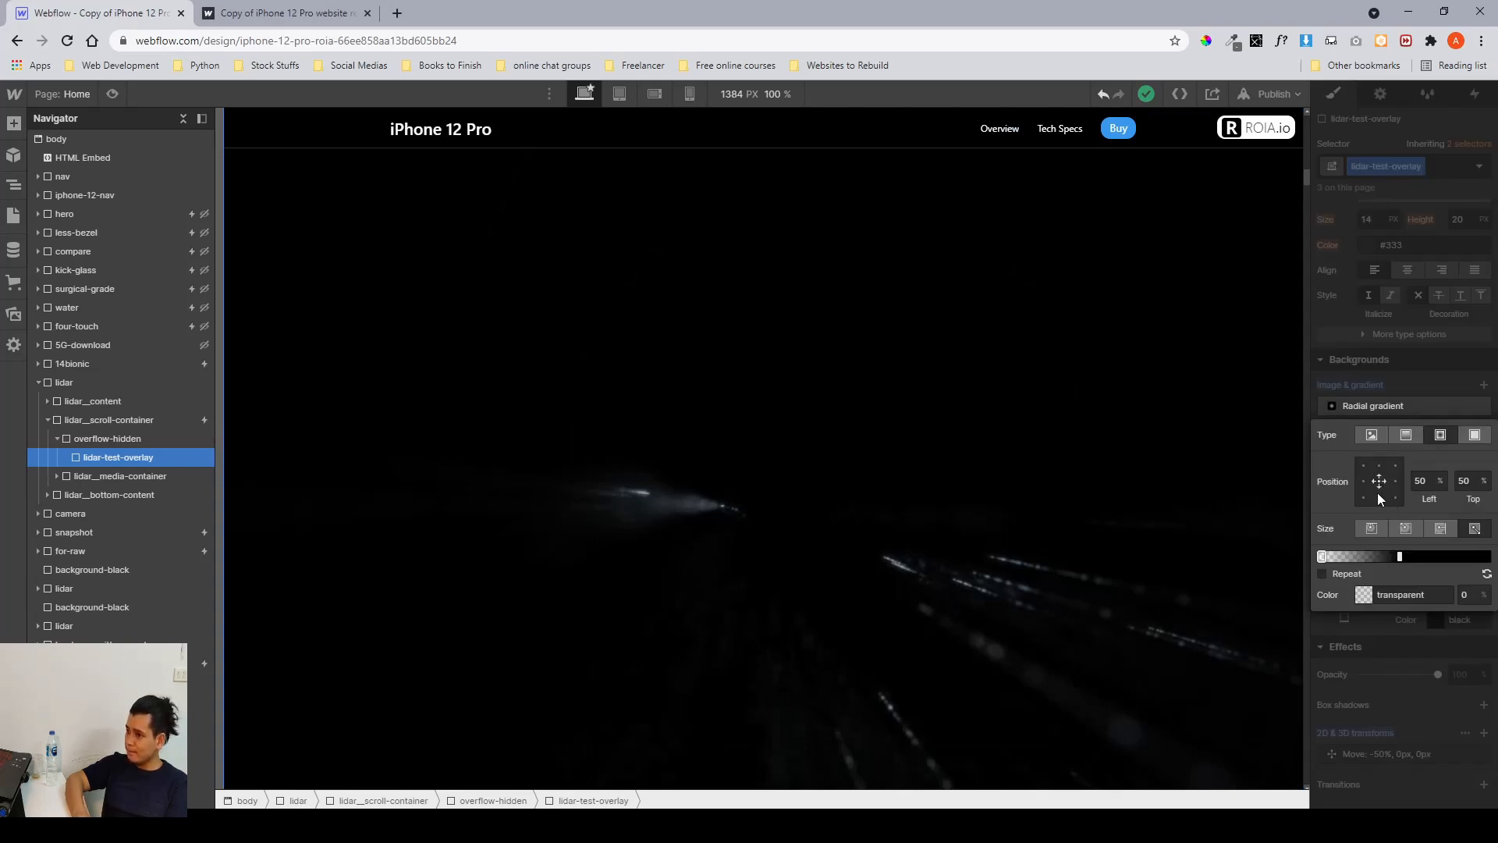
pyautogui.click(1407, 355)
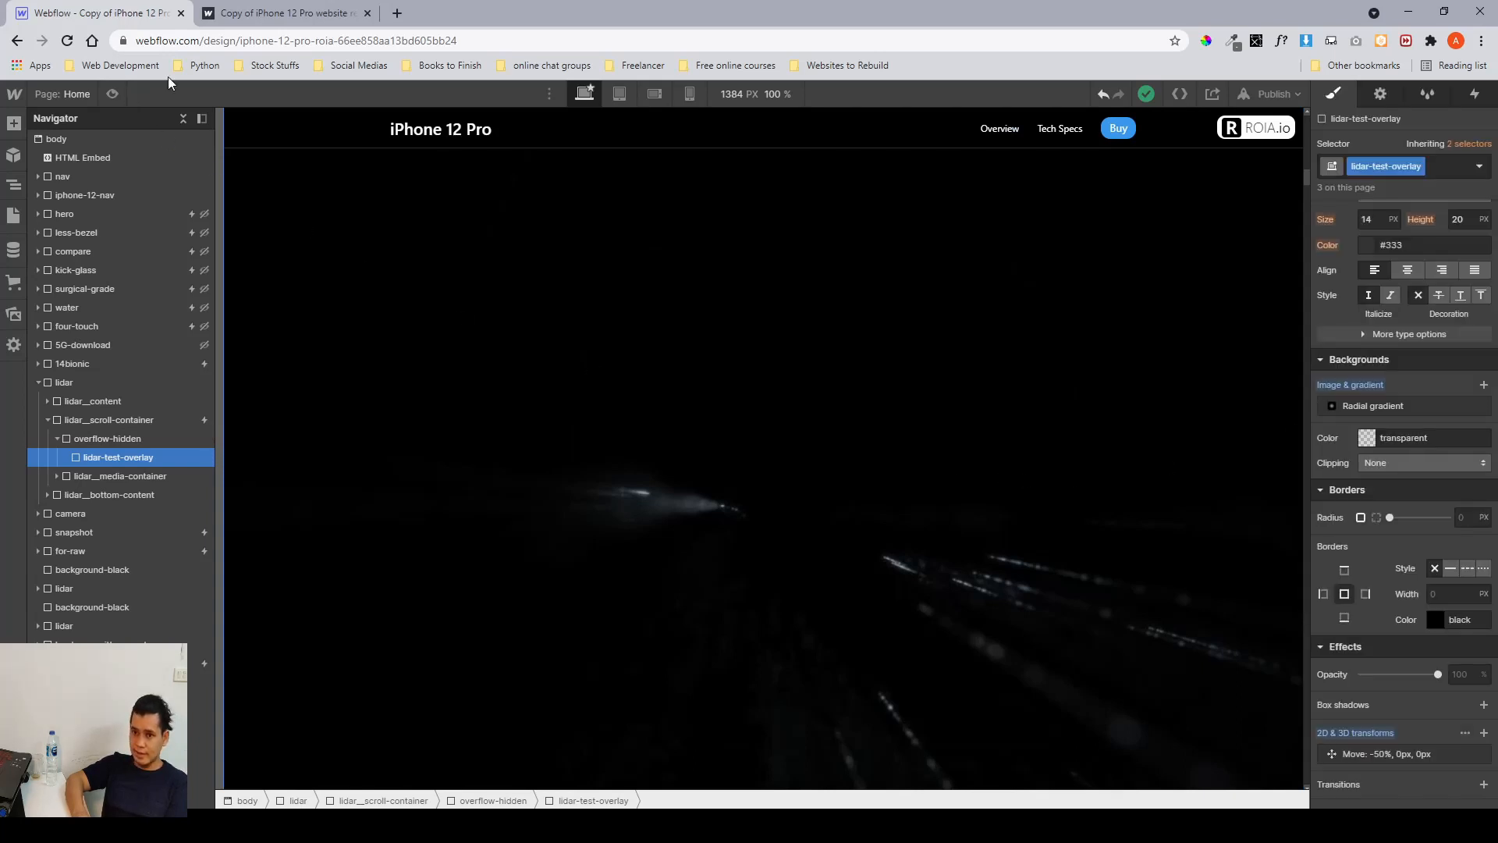
# Switch to the published site tab and scroll down to preview the lidar section's scrolling.
pyautogui.click(253, 19)
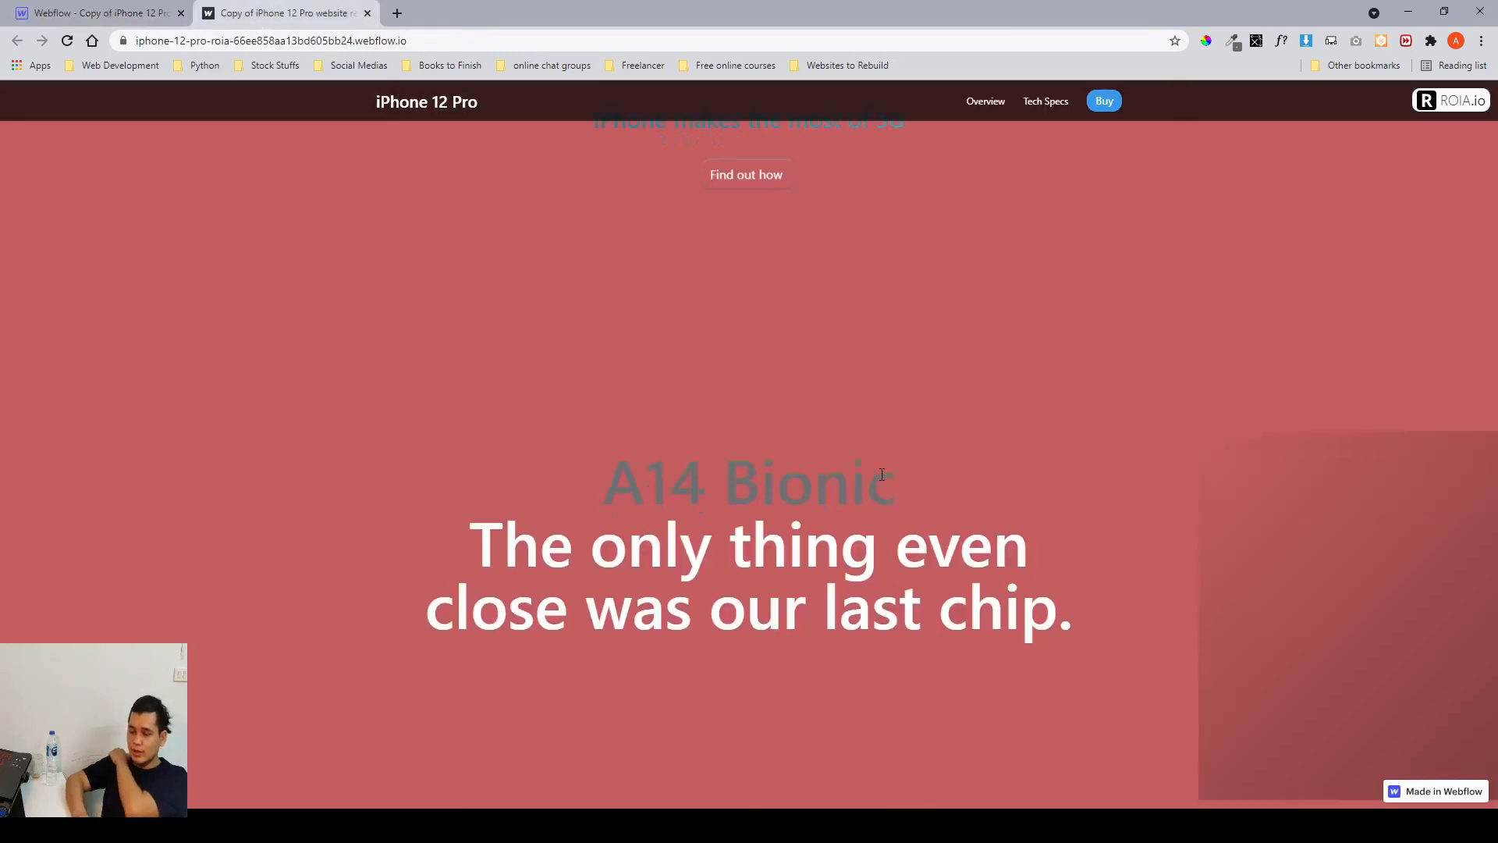
pyautogui.scroll(-4, 880, 475)
pyautogui.scroll(-10, 880, 479)
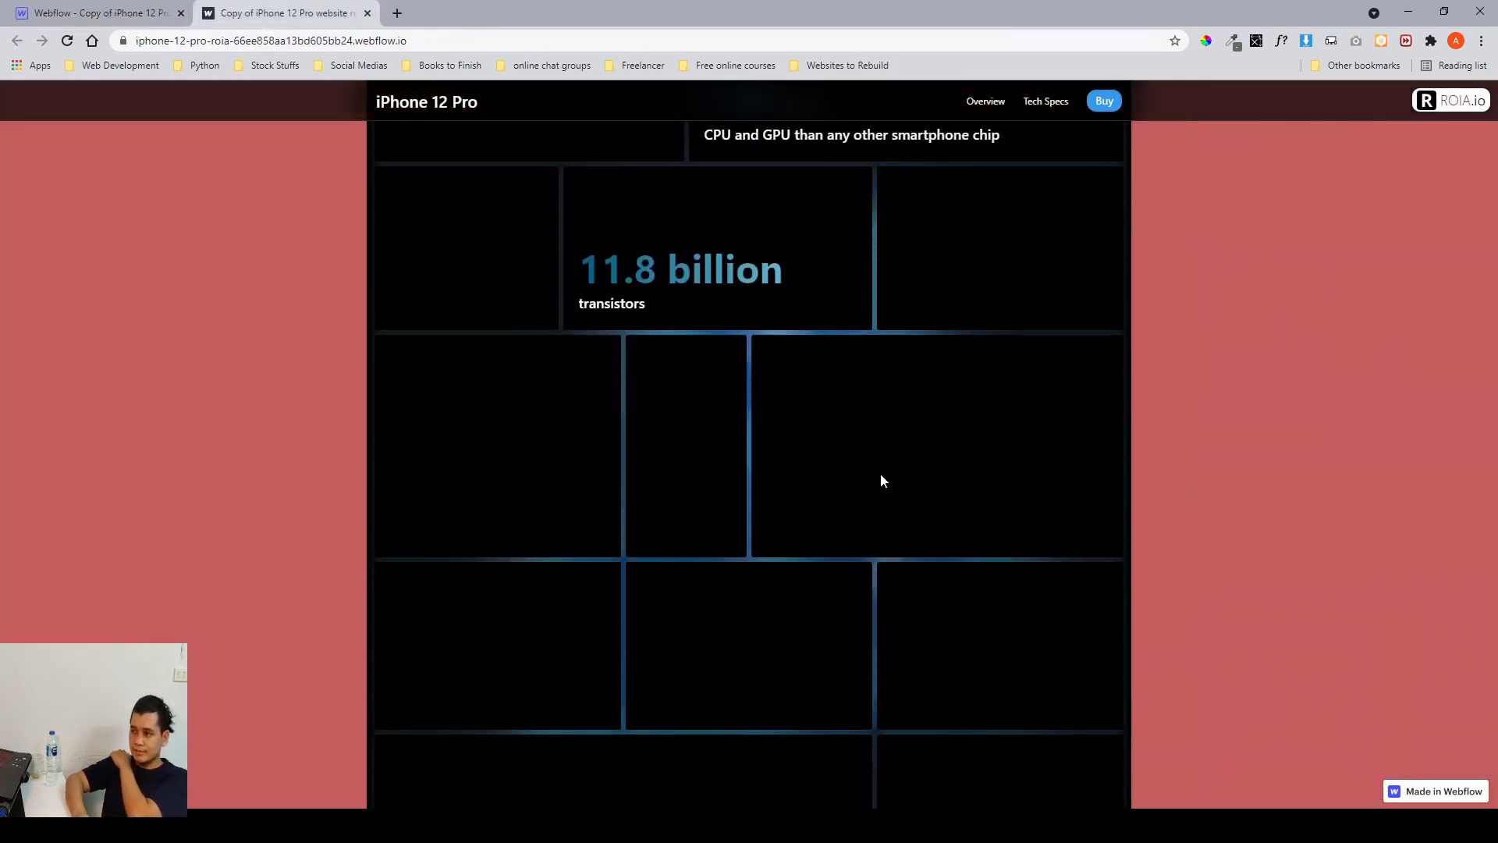
pyautogui.scroll(-10, 881, 480)
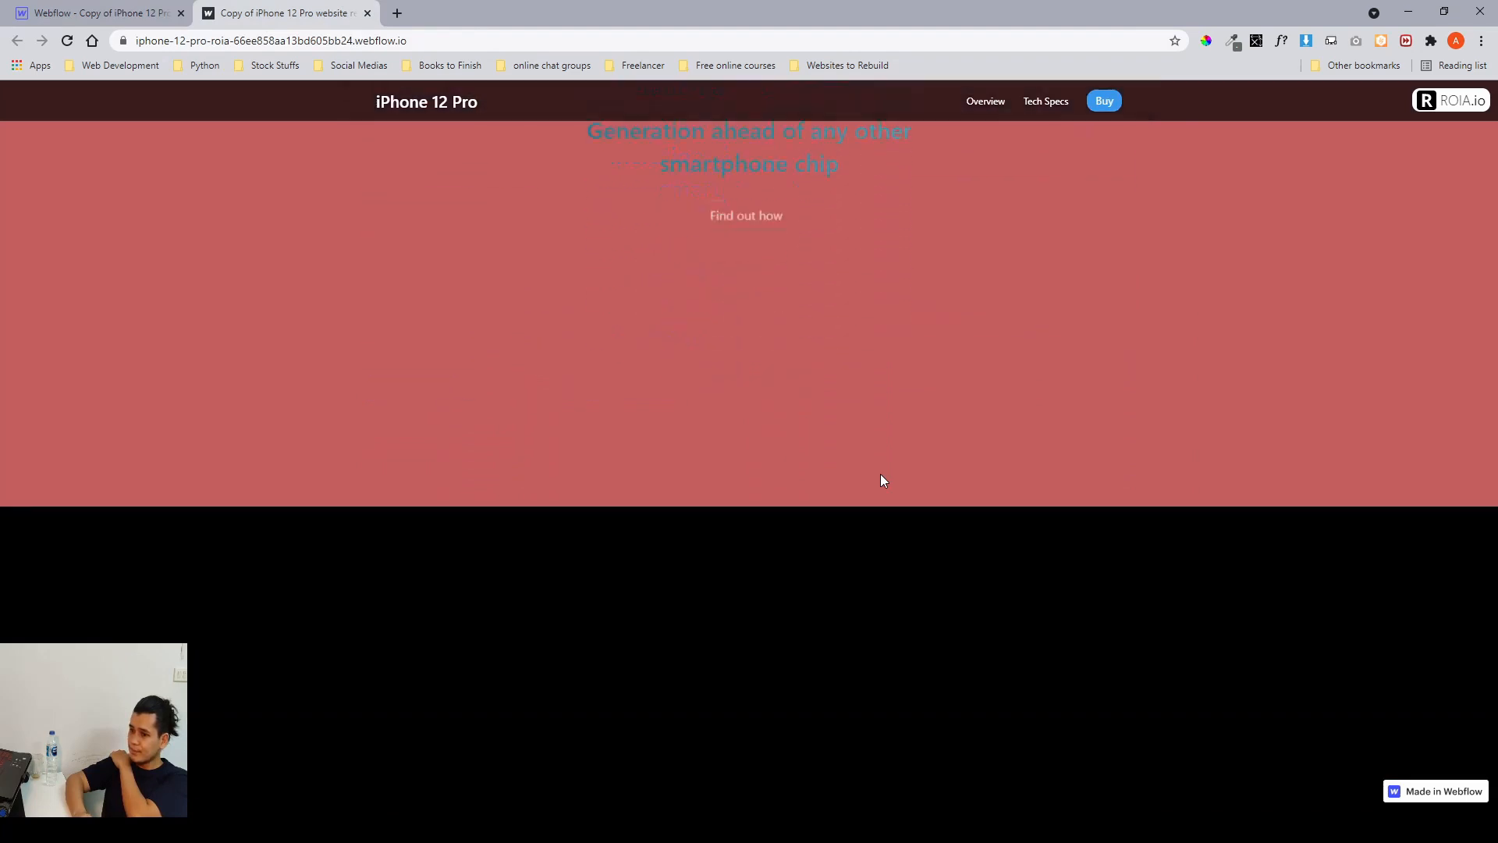
pyautogui.scroll(-1, 882, 480)
pyautogui.scroll(-1, 880, 480)
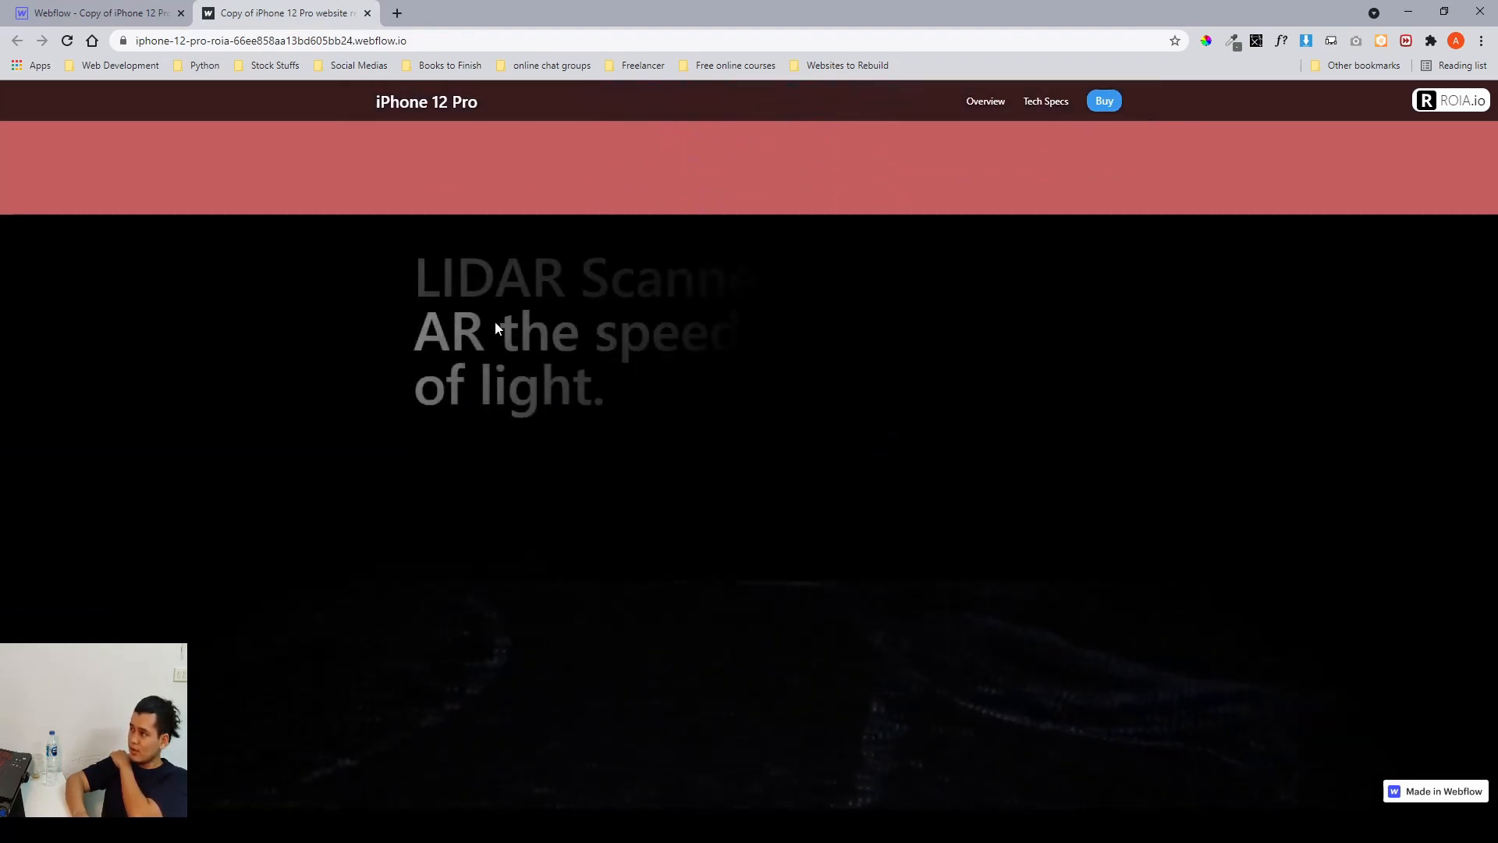
pyautogui.scroll(-2, 856, 366)
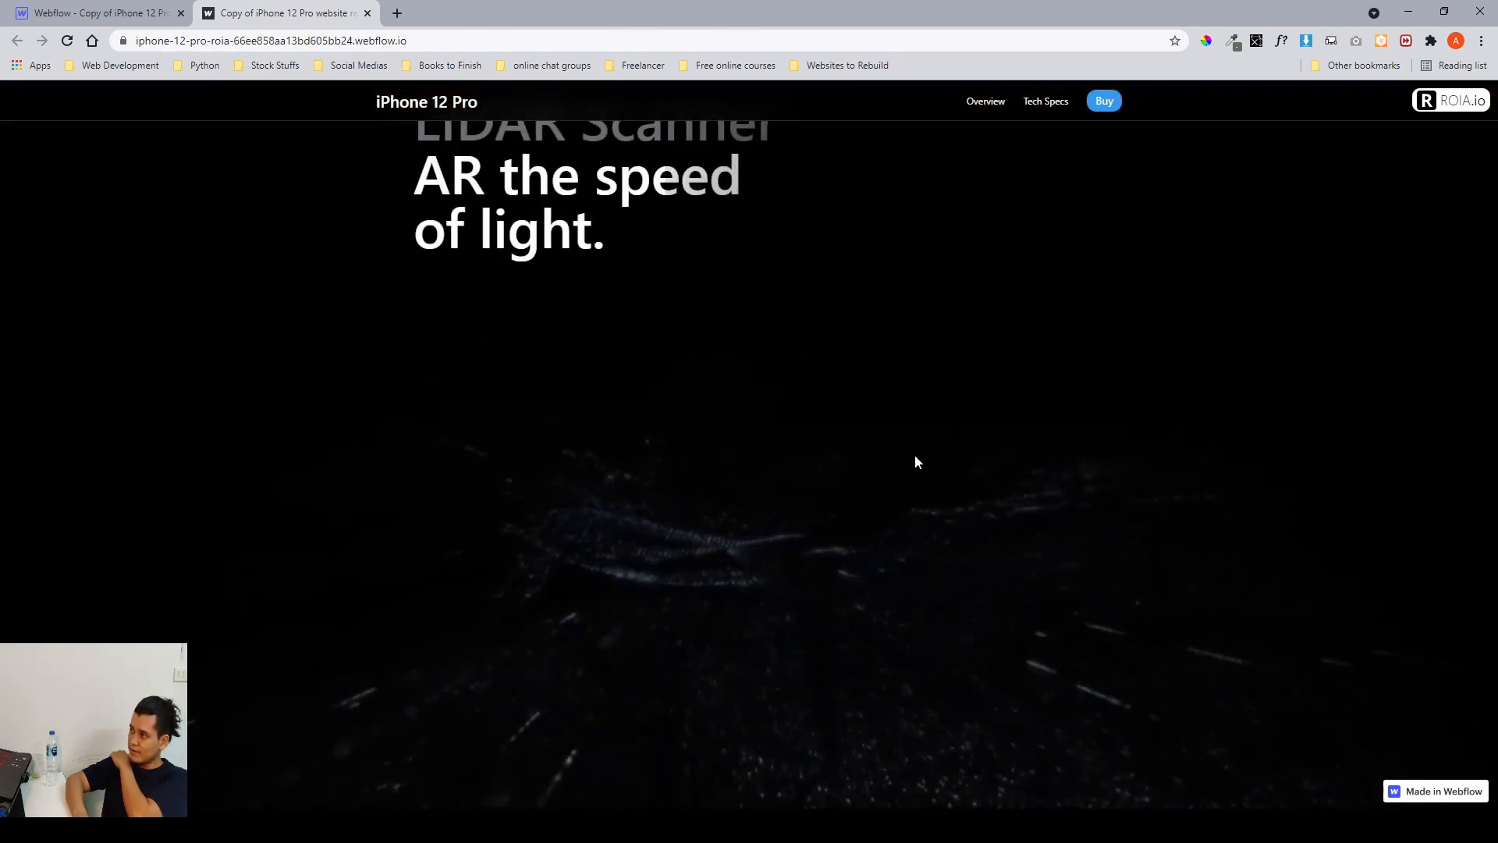
pyautogui.scroll(-1, 739, 468)
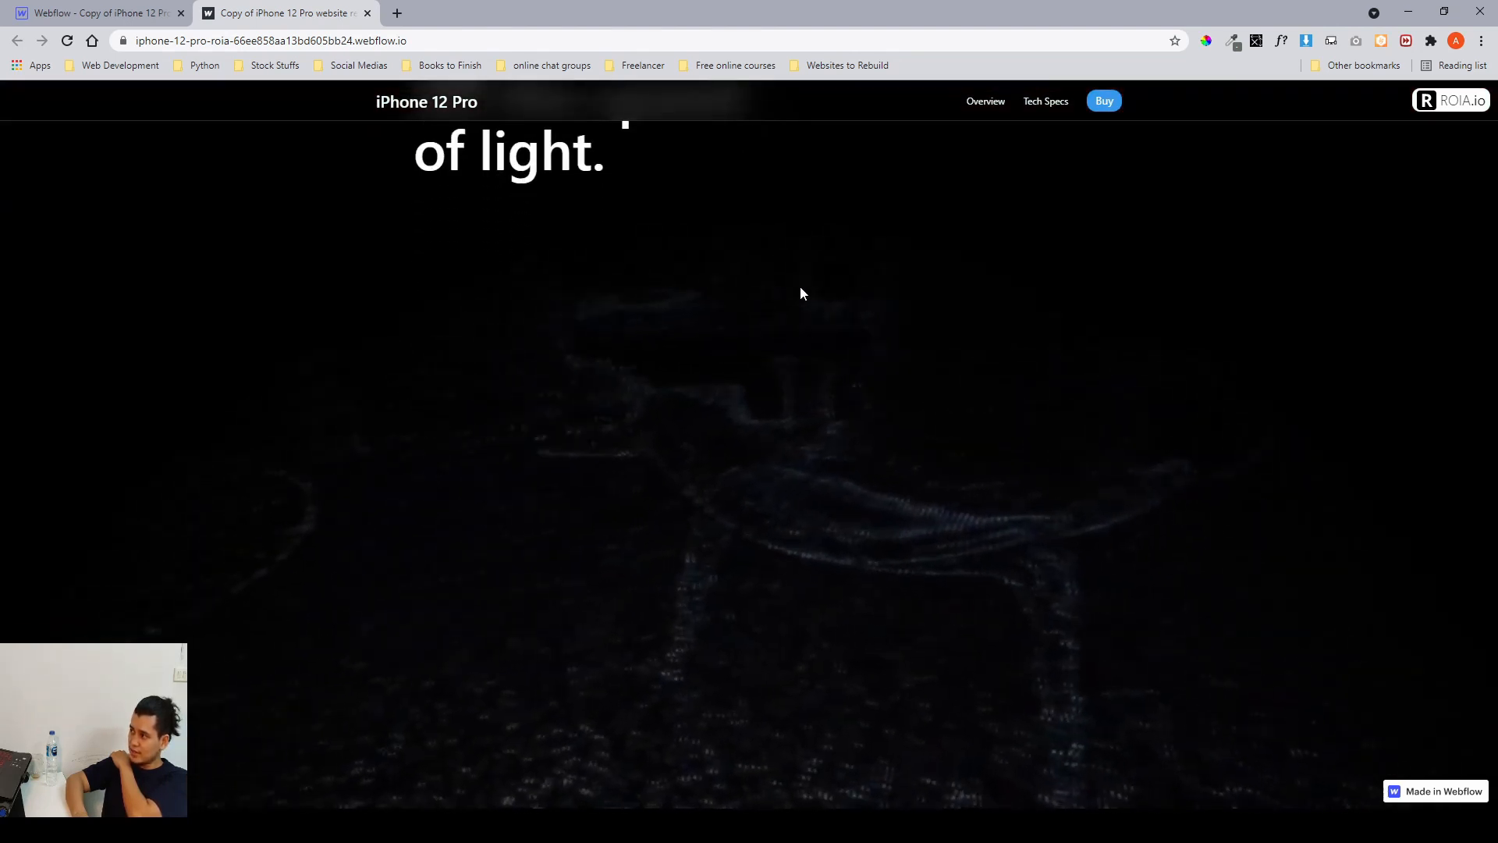
# Scroll through the lidar section on the published site down to the depth-map content and back up.
pyautogui.scroll(-1, 986, 443)
pyautogui.scroll(-1, 985, 443)
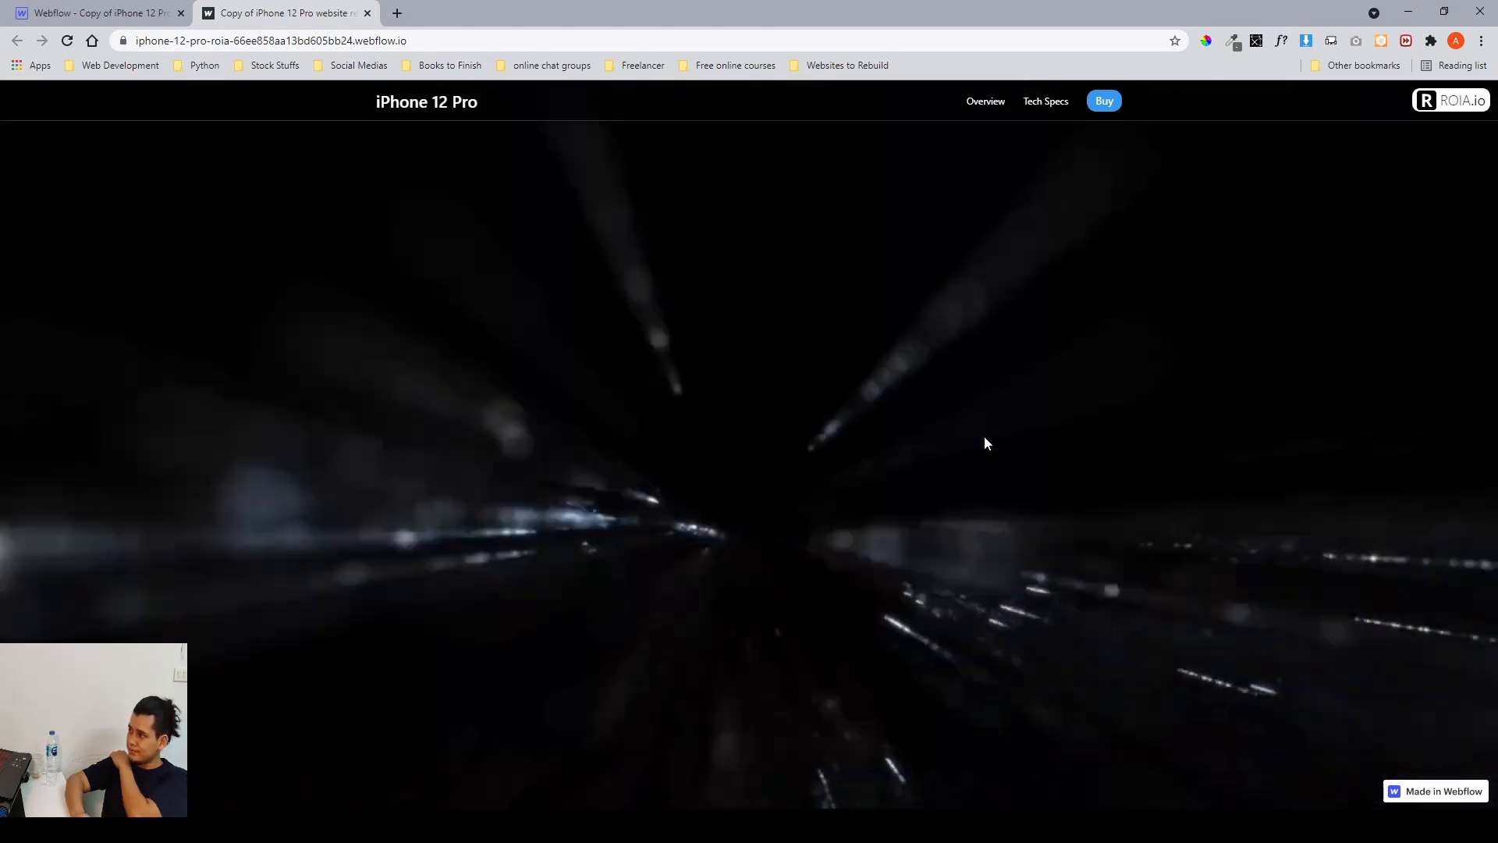
pyautogui.scroll(-4, 984, 435)
pyautogui.scroll(-13, 985, 437)
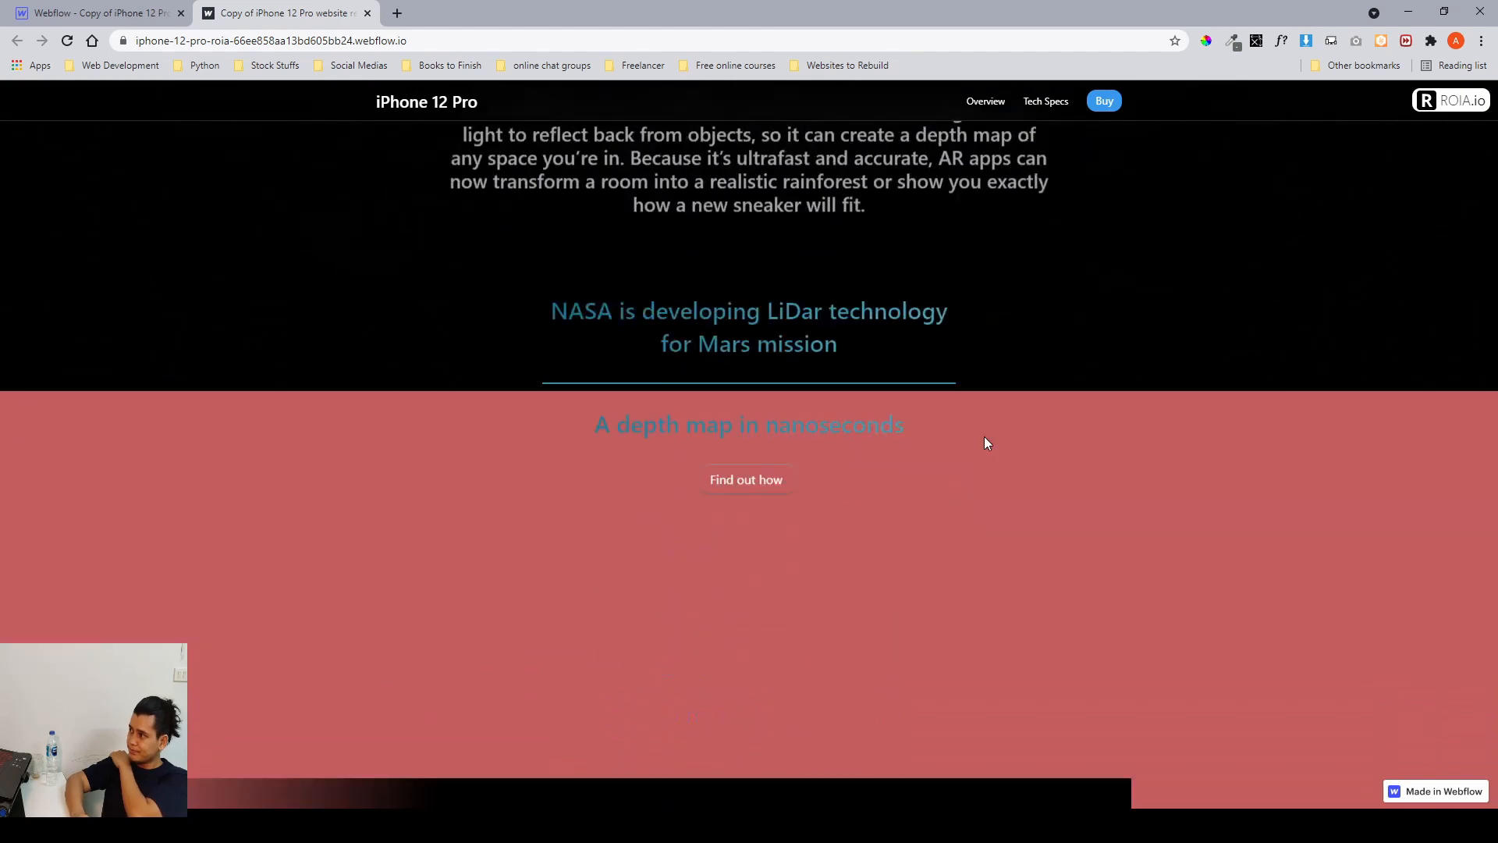
pyautogui.scroll(7, 985, 437)
pyautogui.scroll(3, 984, 443)
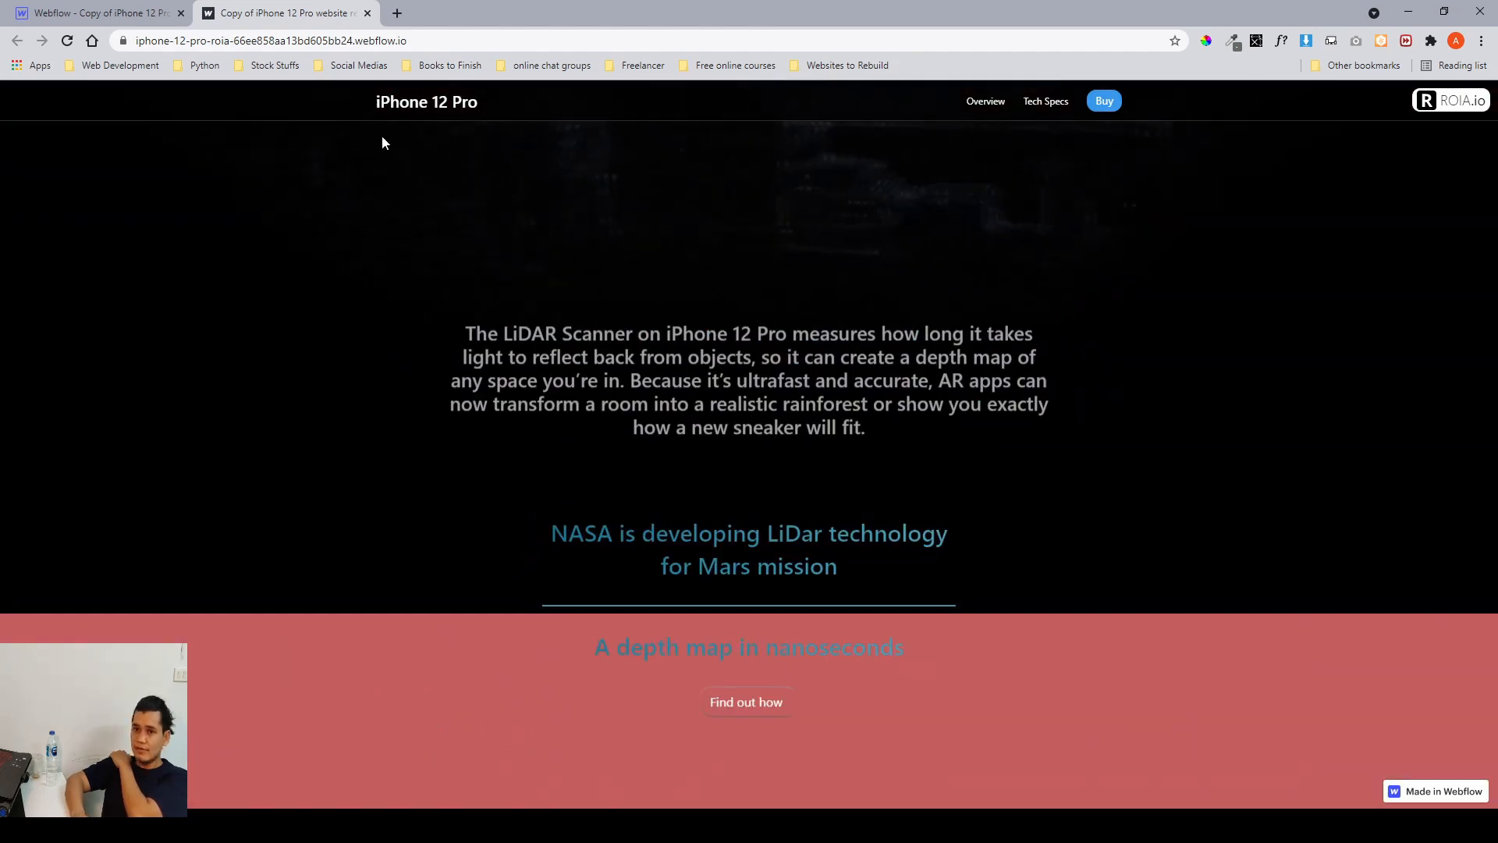
# Return to the Webflow Designer and select the lidar__scroll-container inside the lidar section in the Navigator.
pyautogui.click(102, 13)
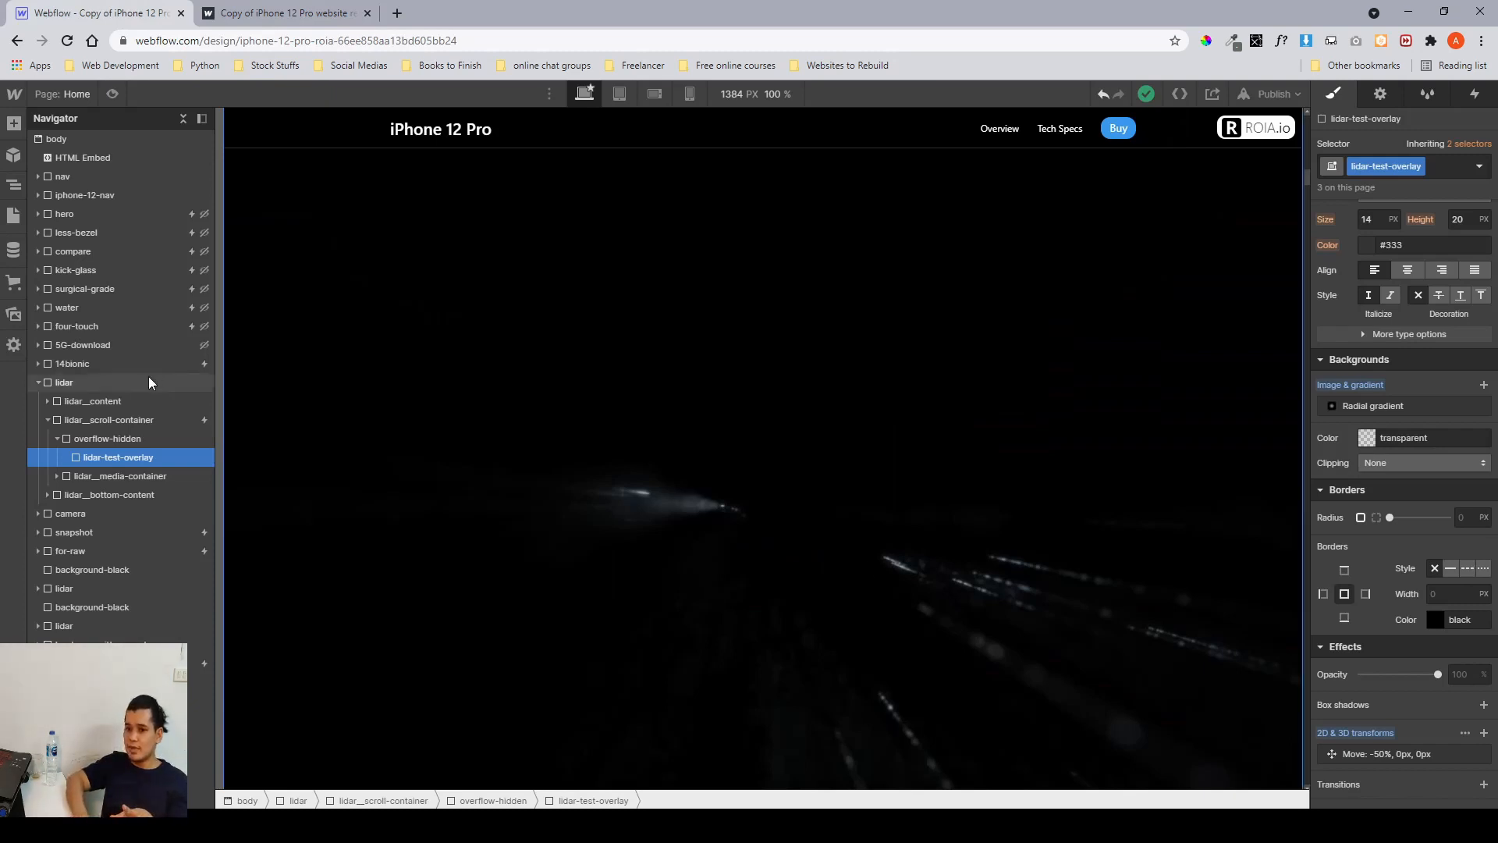
pyautogui.click(38, 382)
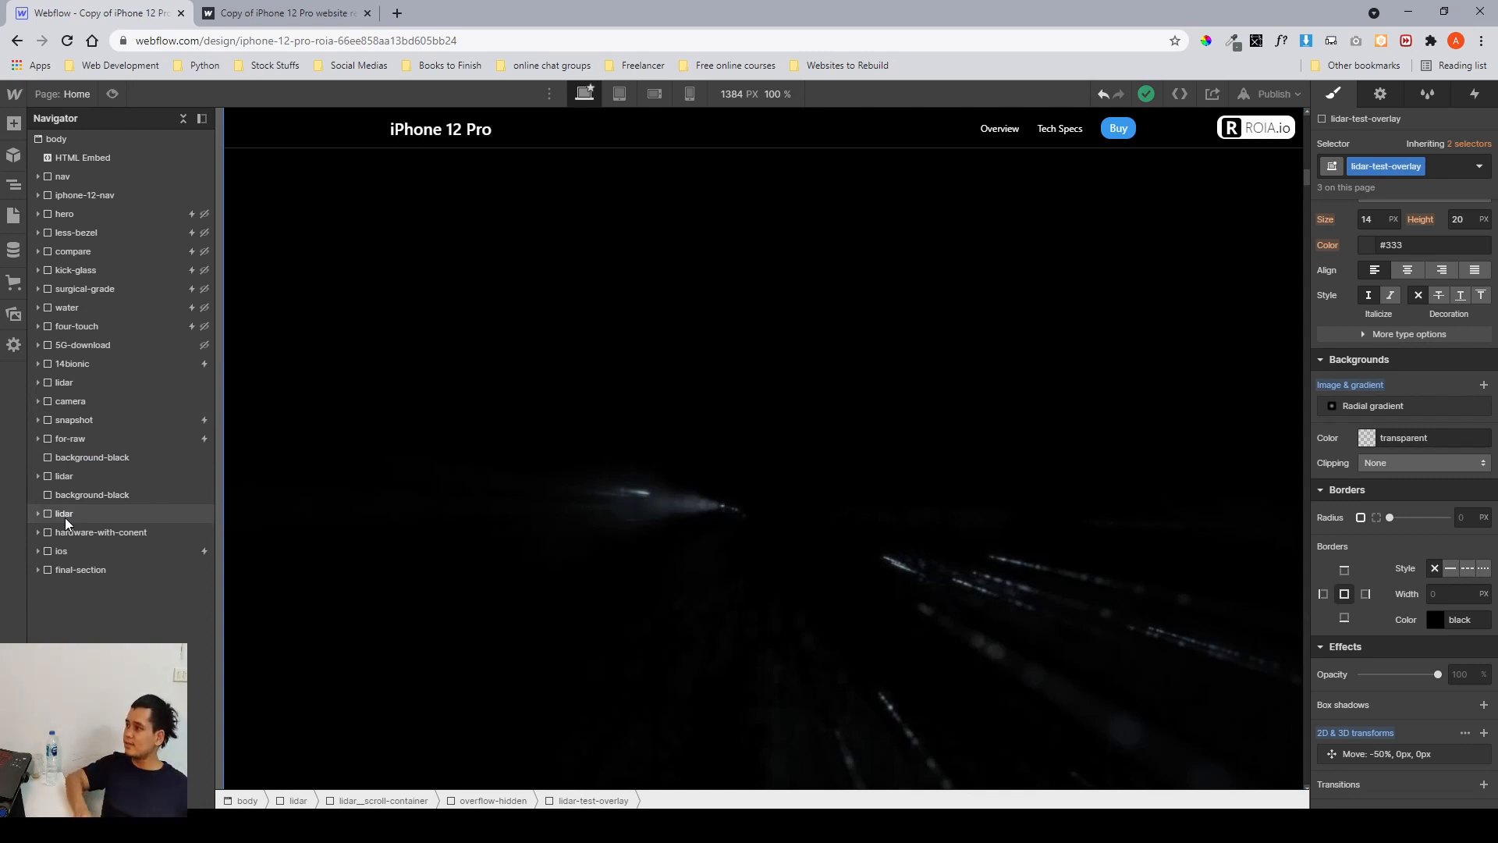
pyautogui.click(78, 384)
pyautogui.click(38, 383)
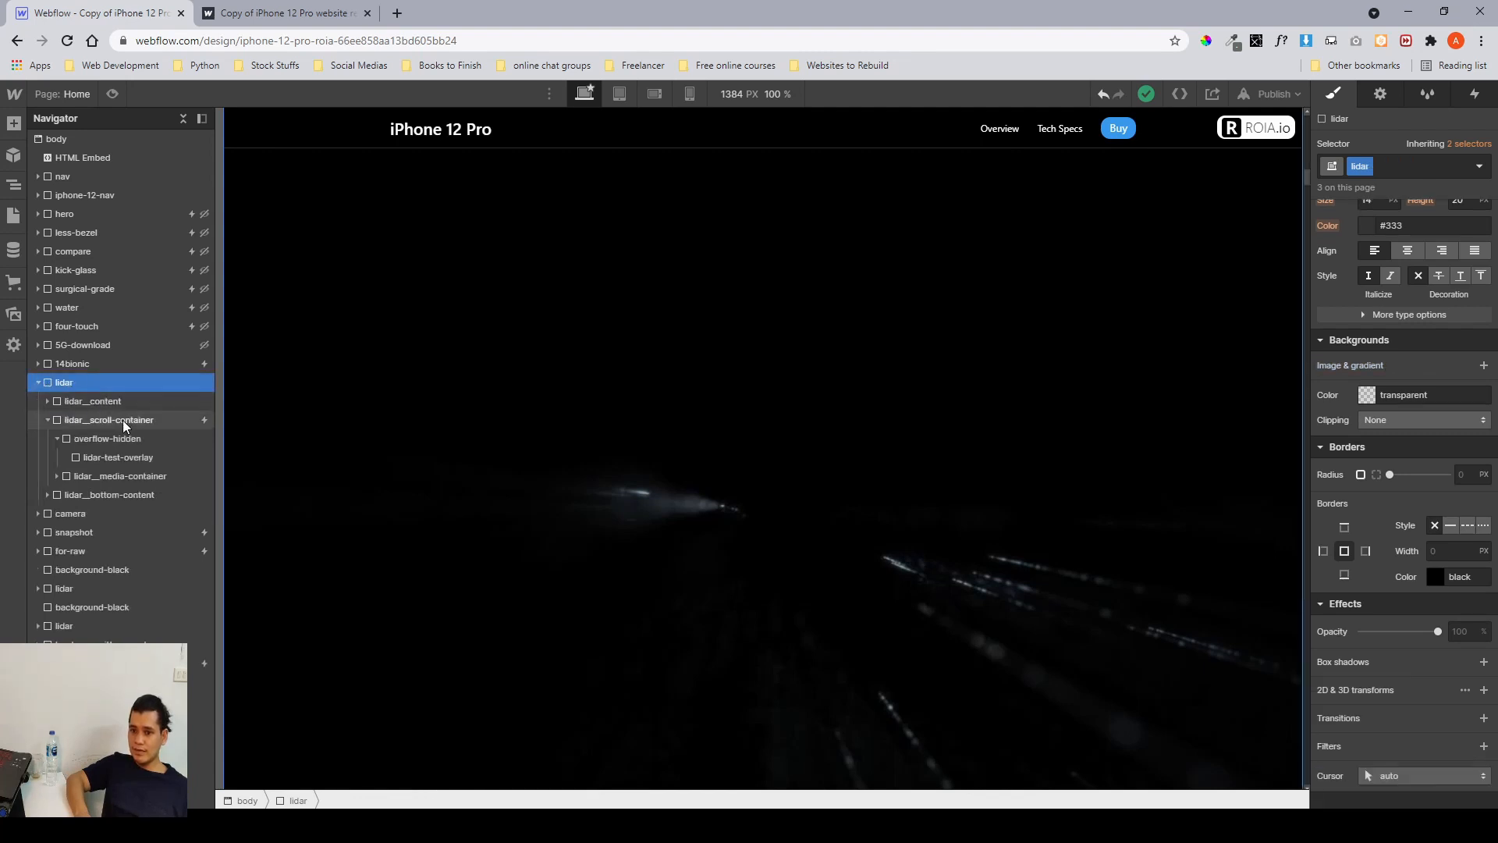
pyautogui.click(123, 420)
# Open the scroll-container's "lidar scroll" interaction and review its scroll actions and keyframes from 0% to 100%.
pyautogui.click(1475, 94)
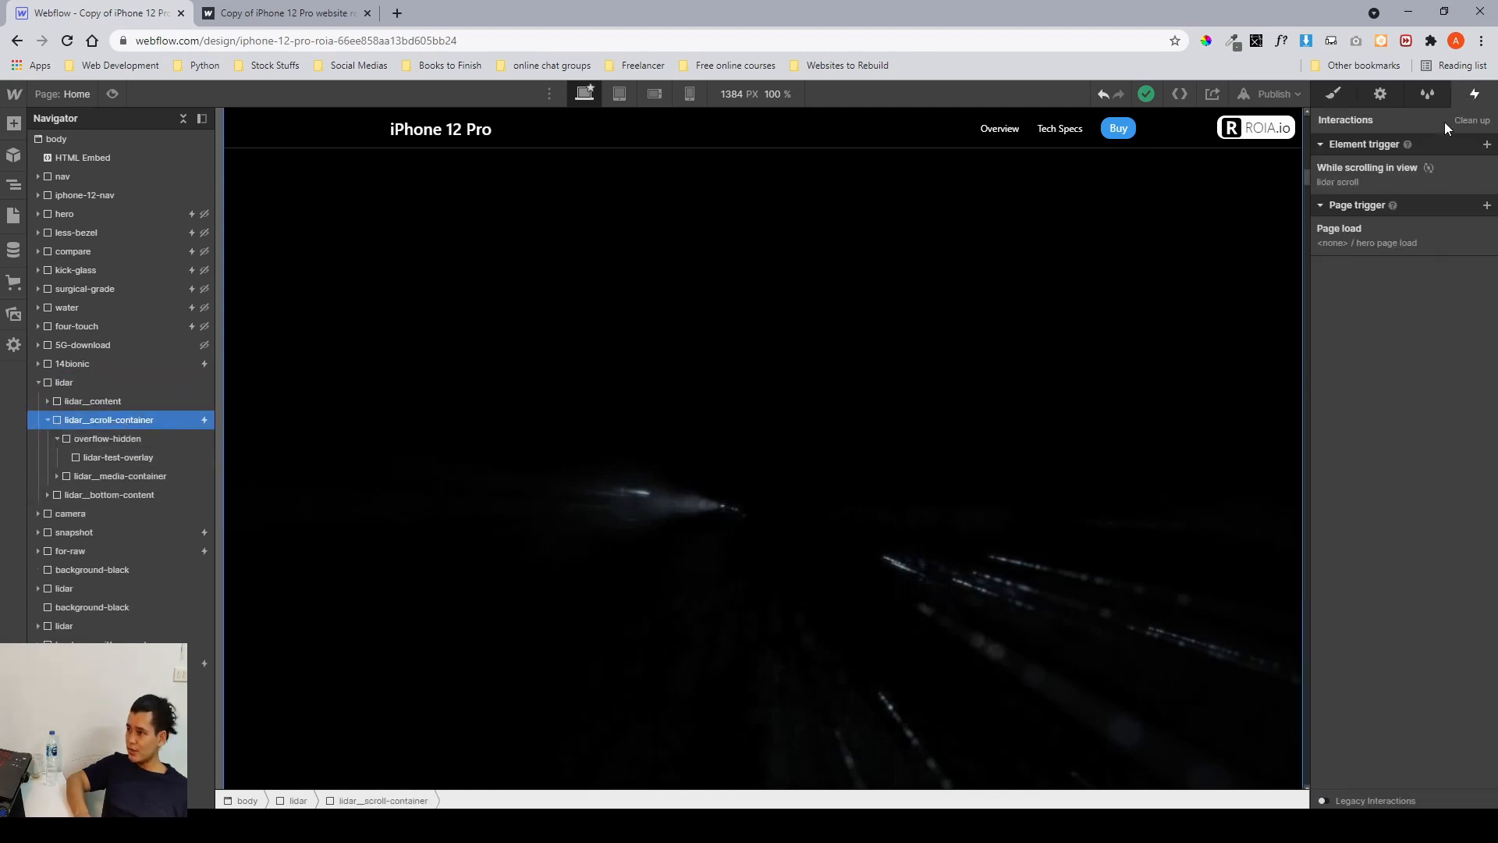
pyautogui.click(1389, 170)
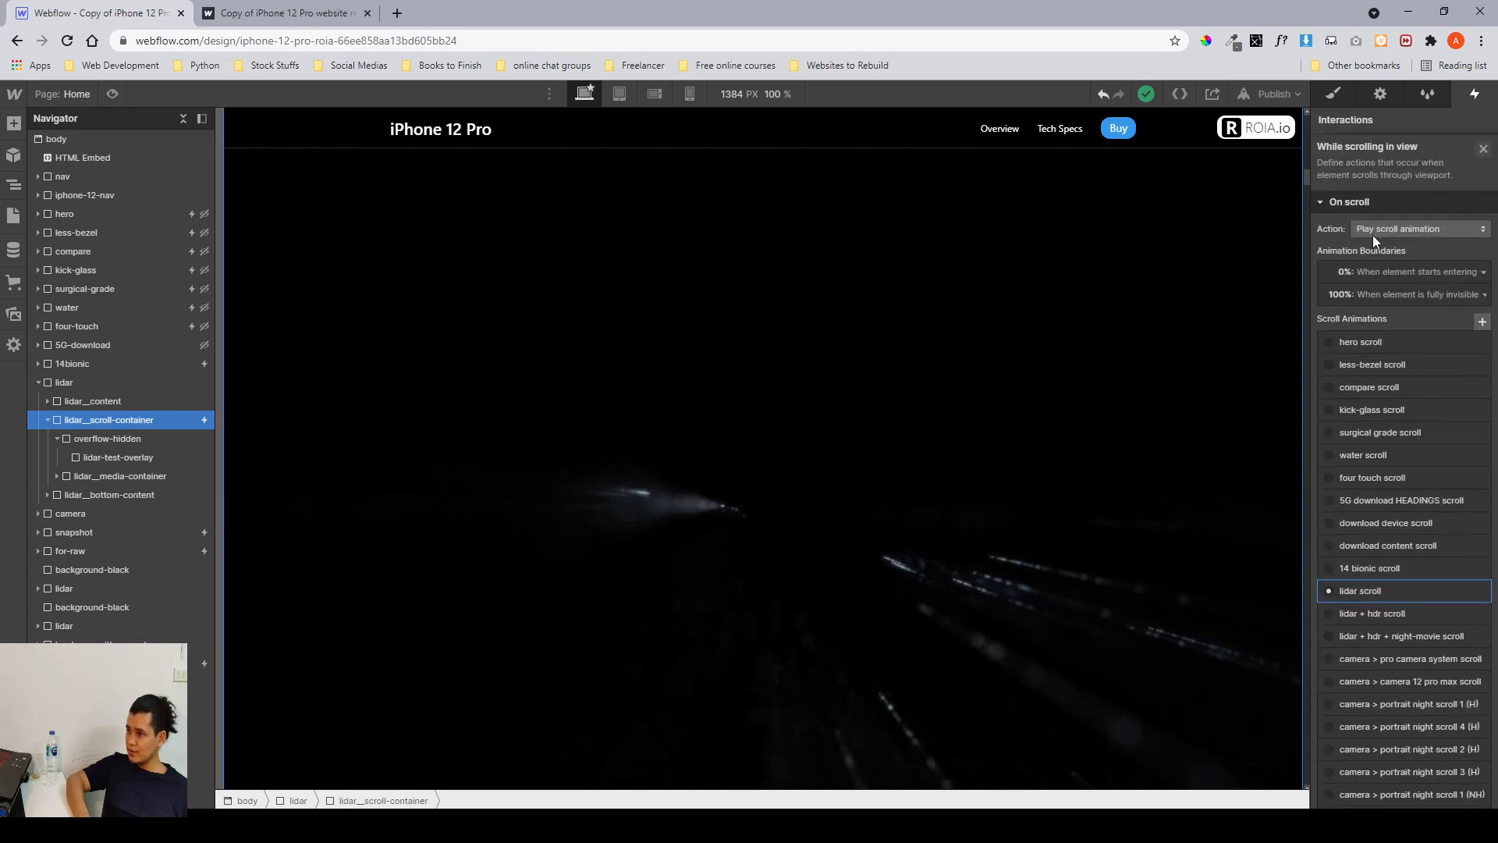
pyautogui.click(1370, 589)
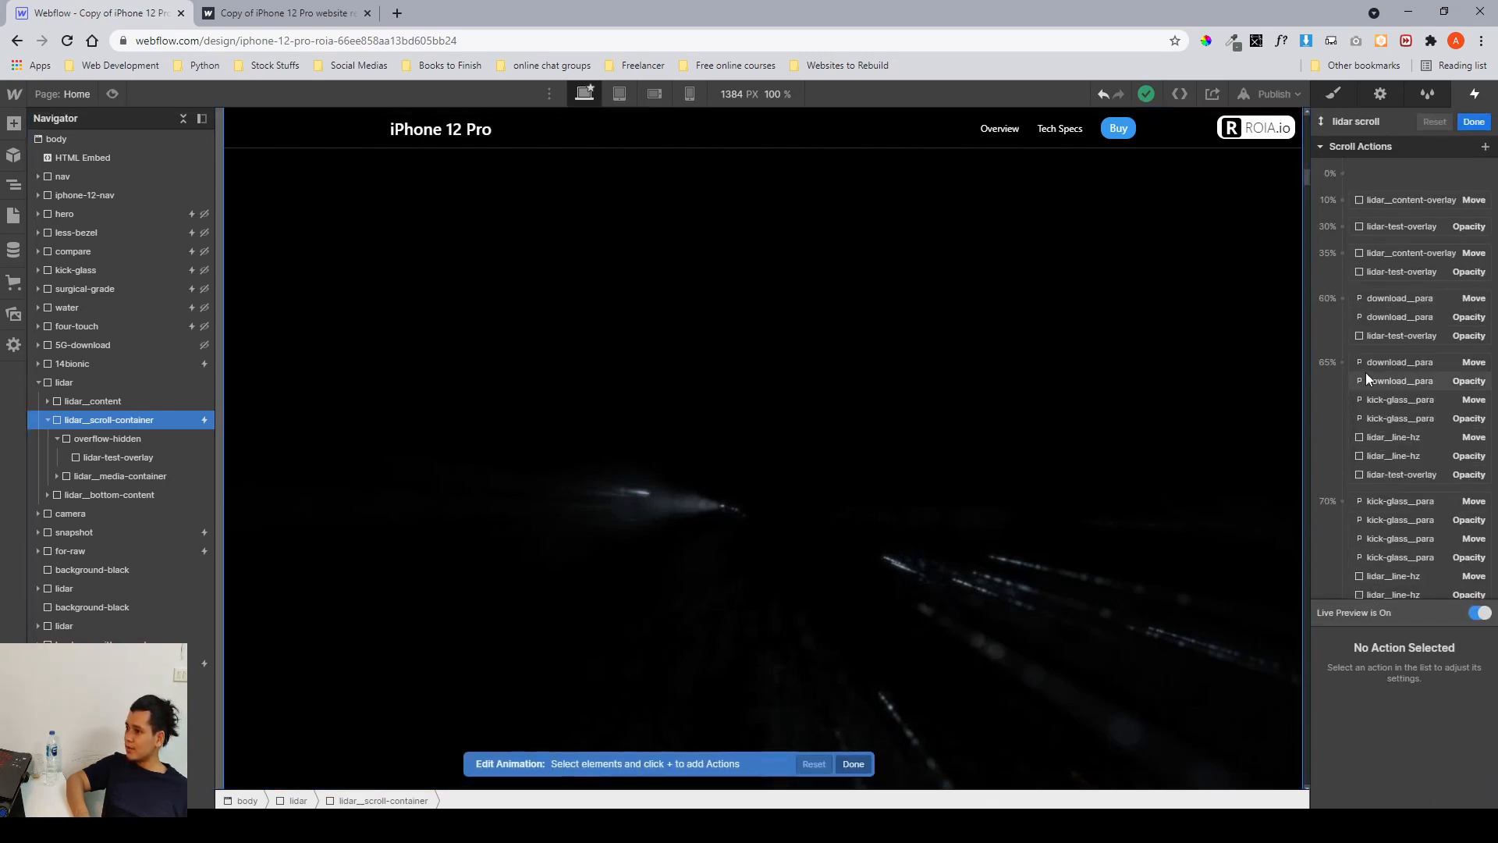
pyautogui.scroll(3, 1365, 372)
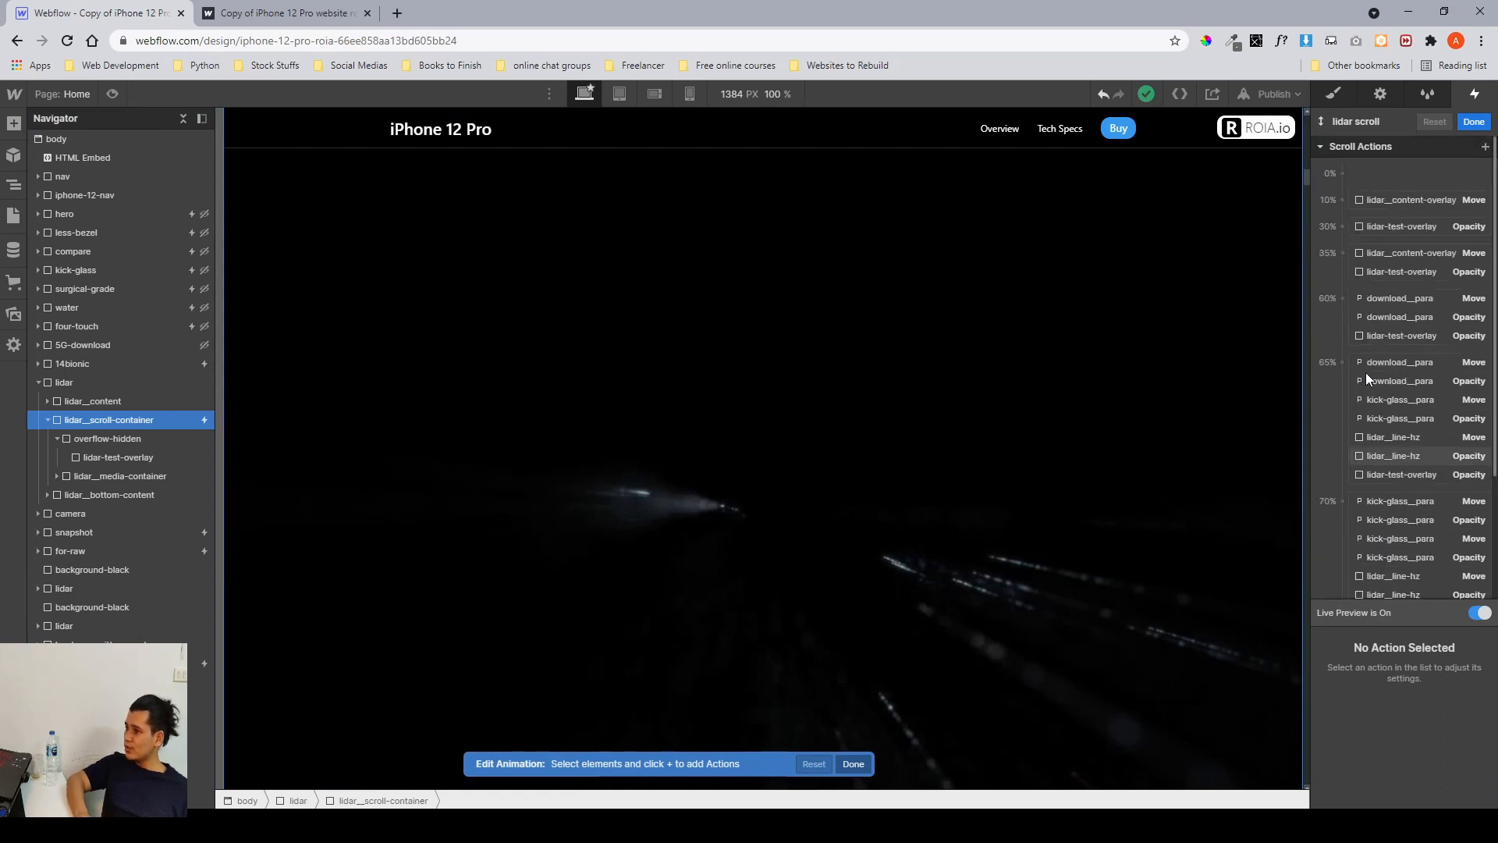
pyautogui.click(1369, 361)
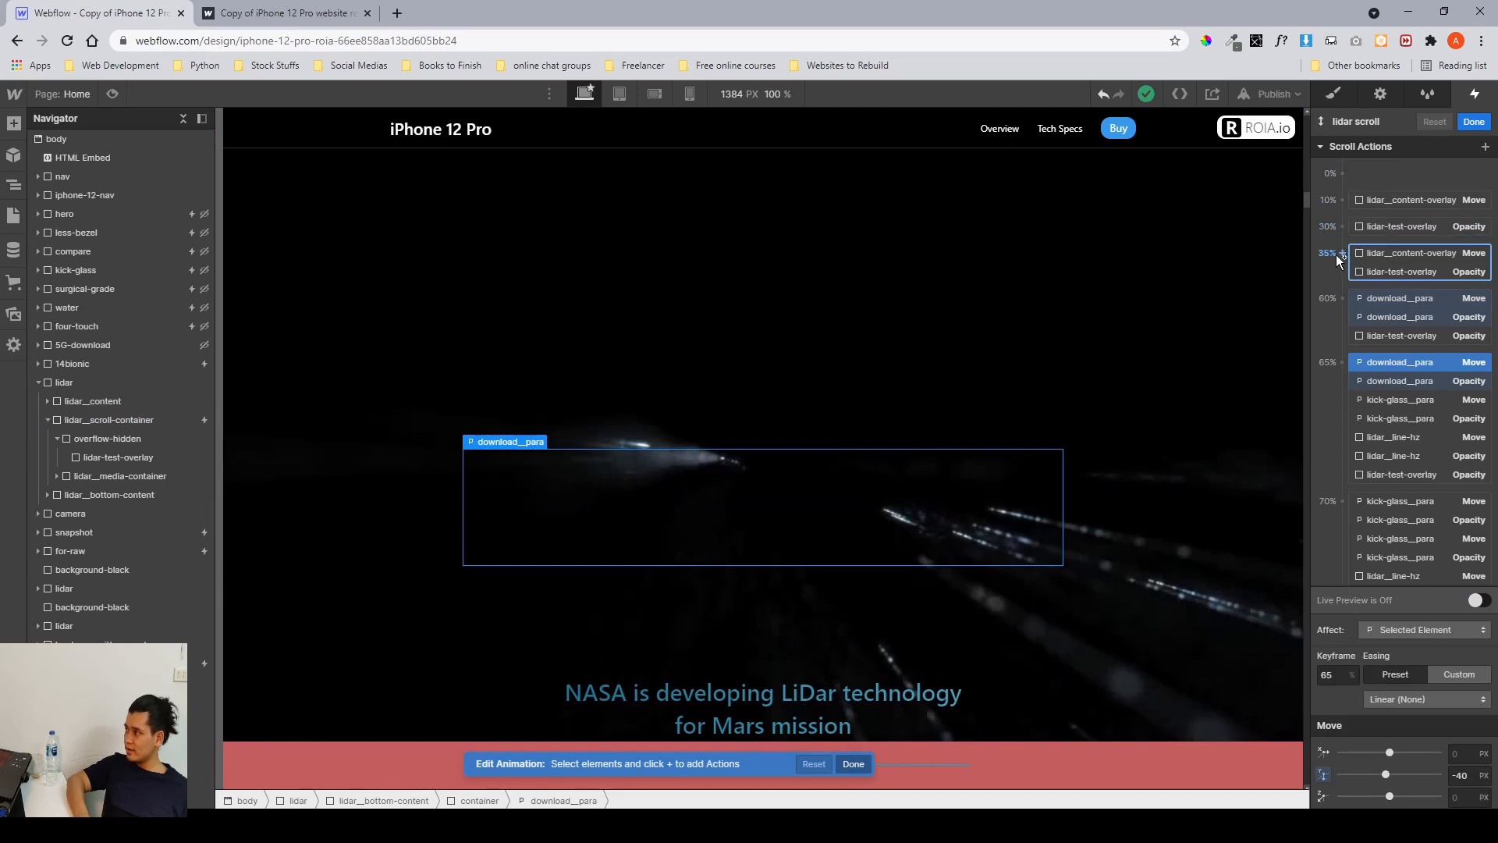
pyautogui.scroll(-3, 1448, 437)
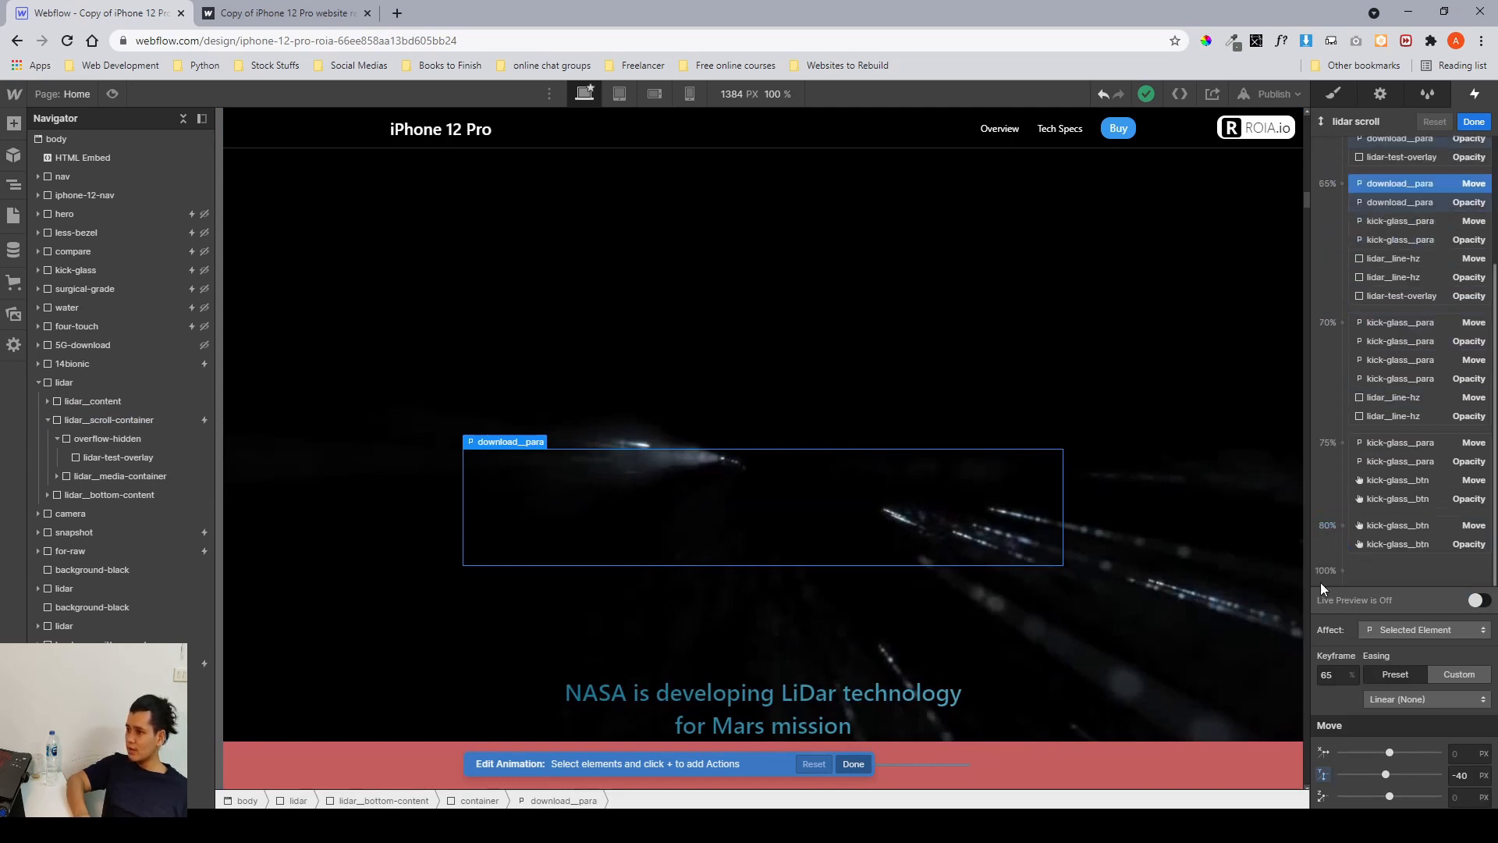
pyautogui.click(1367, 544)
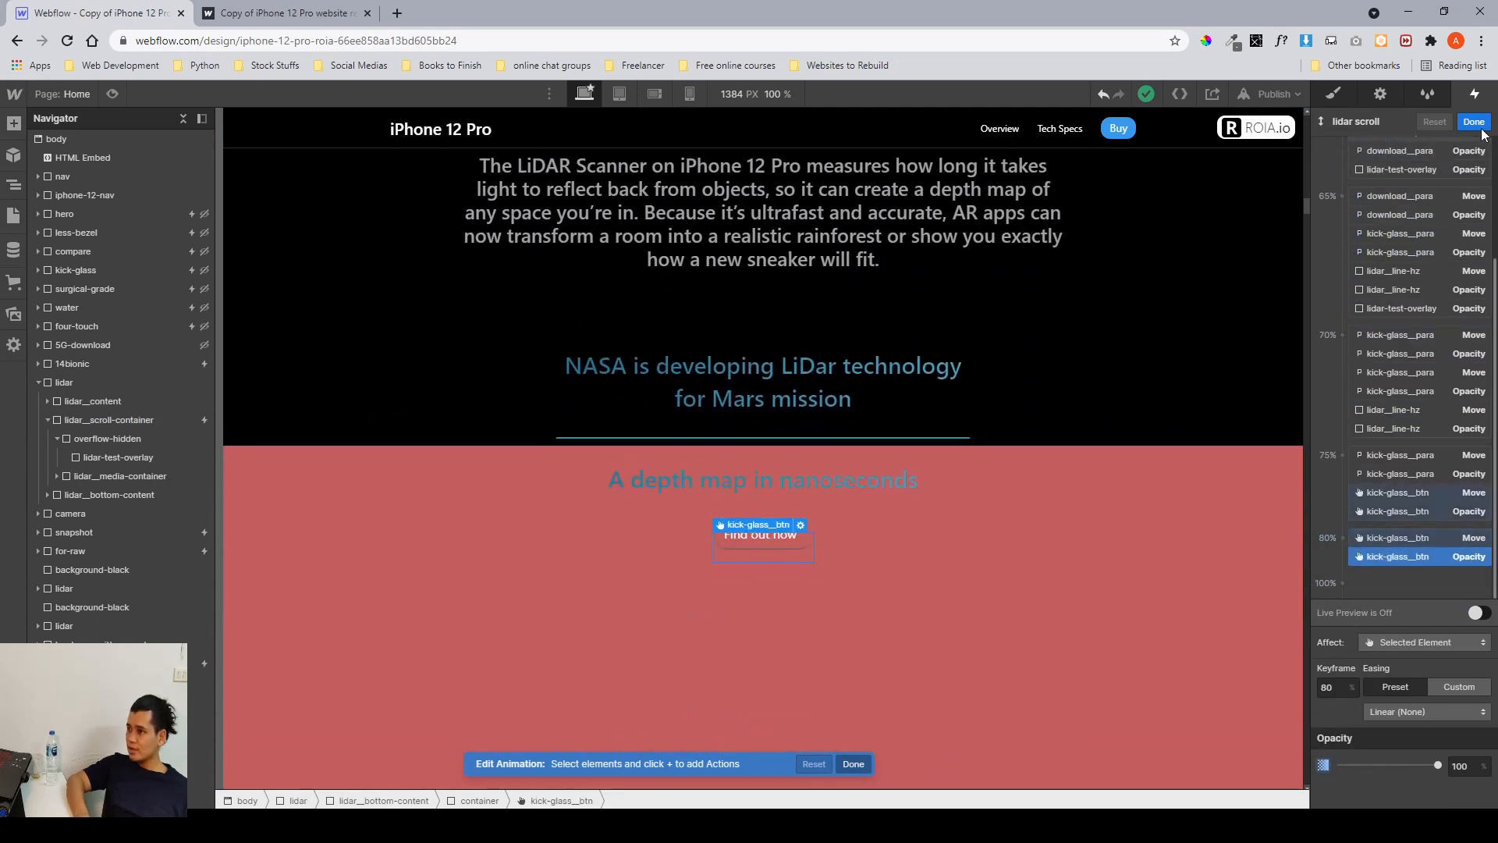
# Close the animation editor, return to the Style panel and collapse the lidar section in the Navigator.
pyautogui.click(1476, 124)
pyautogui.click(1332, 99)
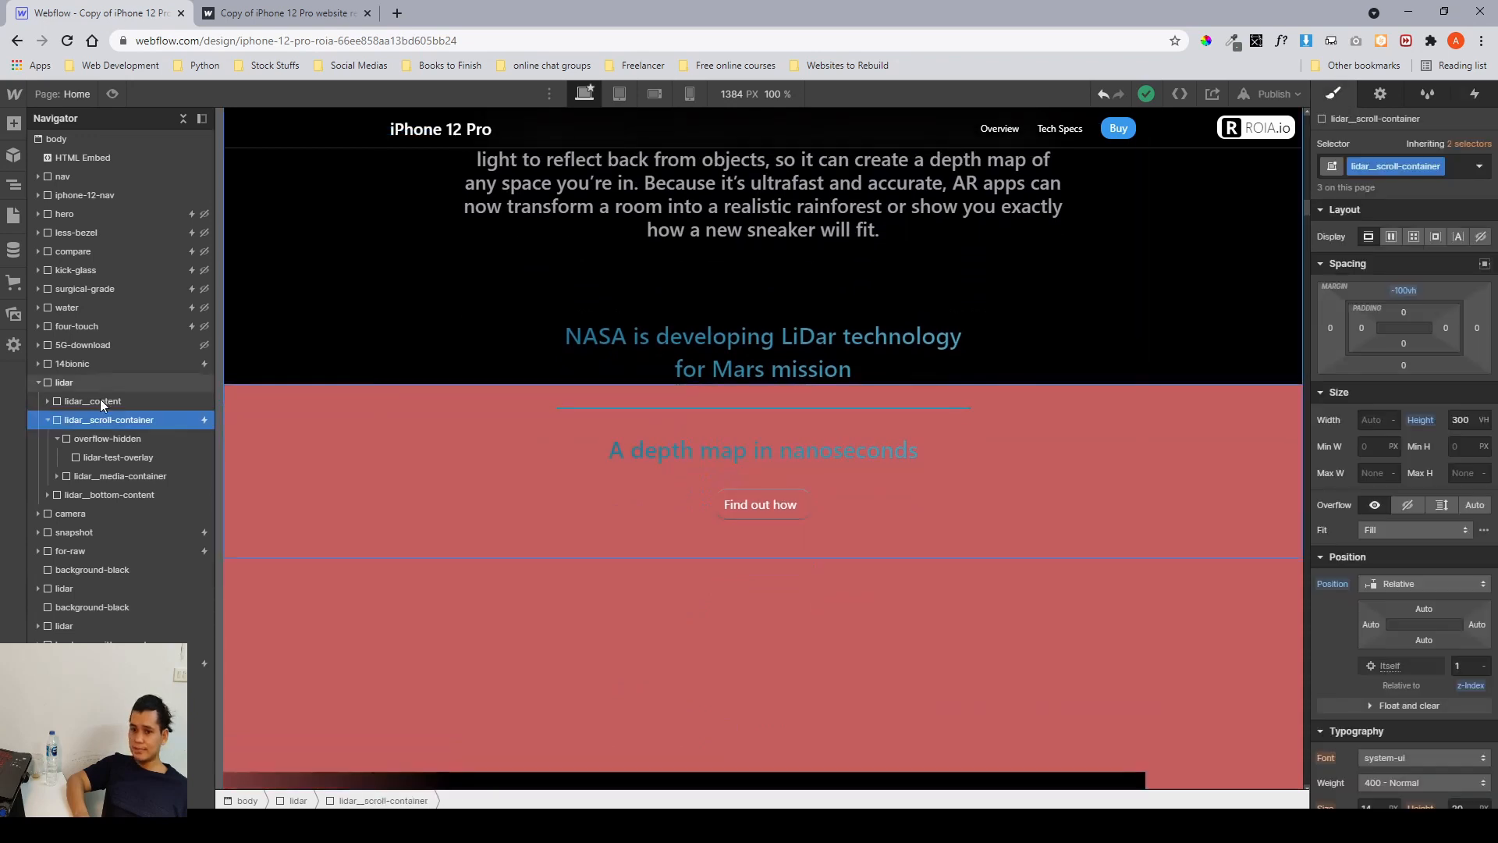
pyautogui.click(32, 382)
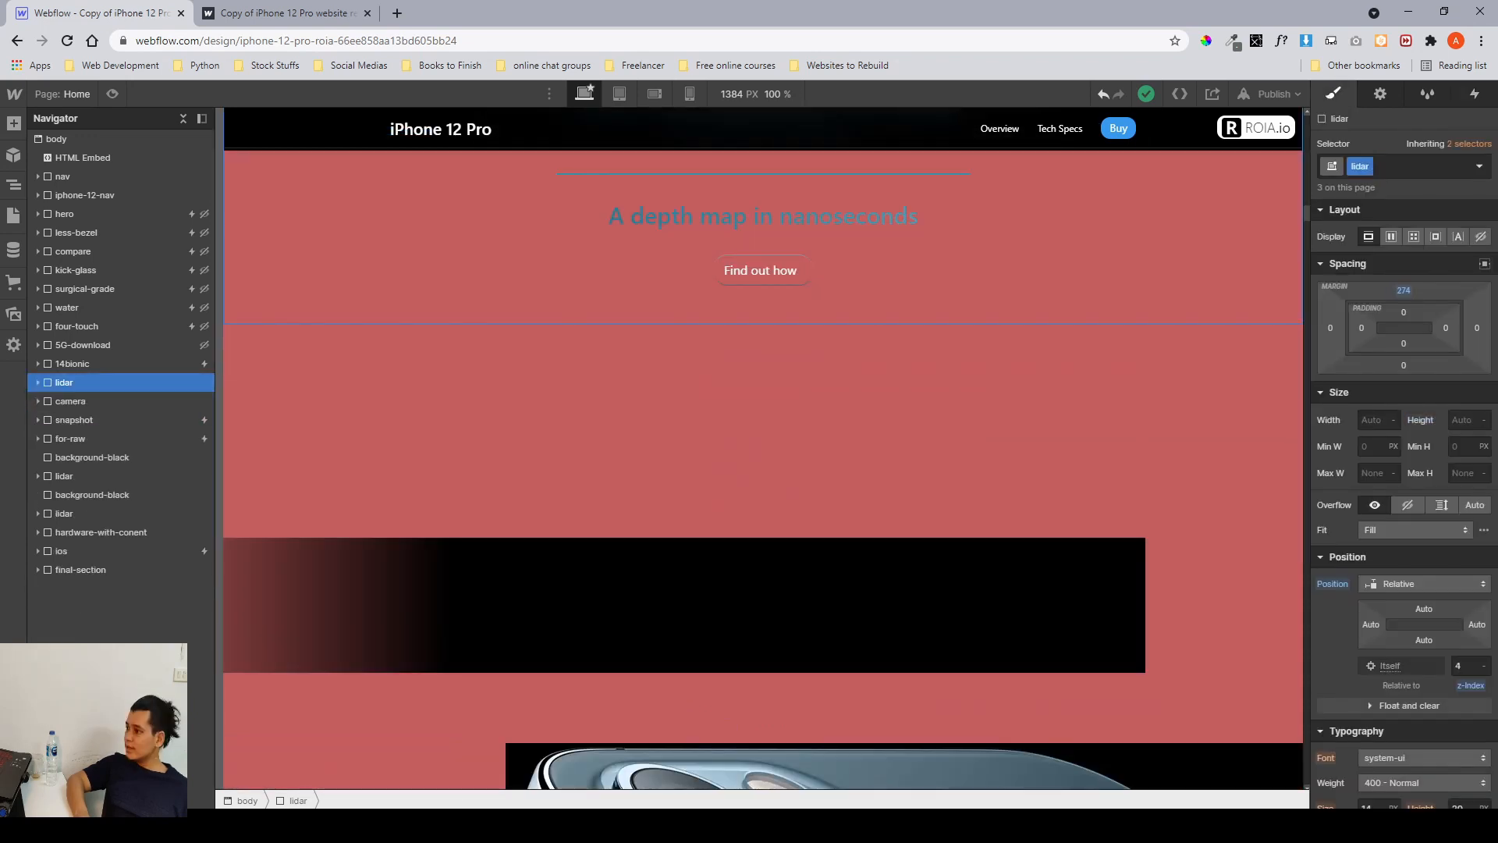
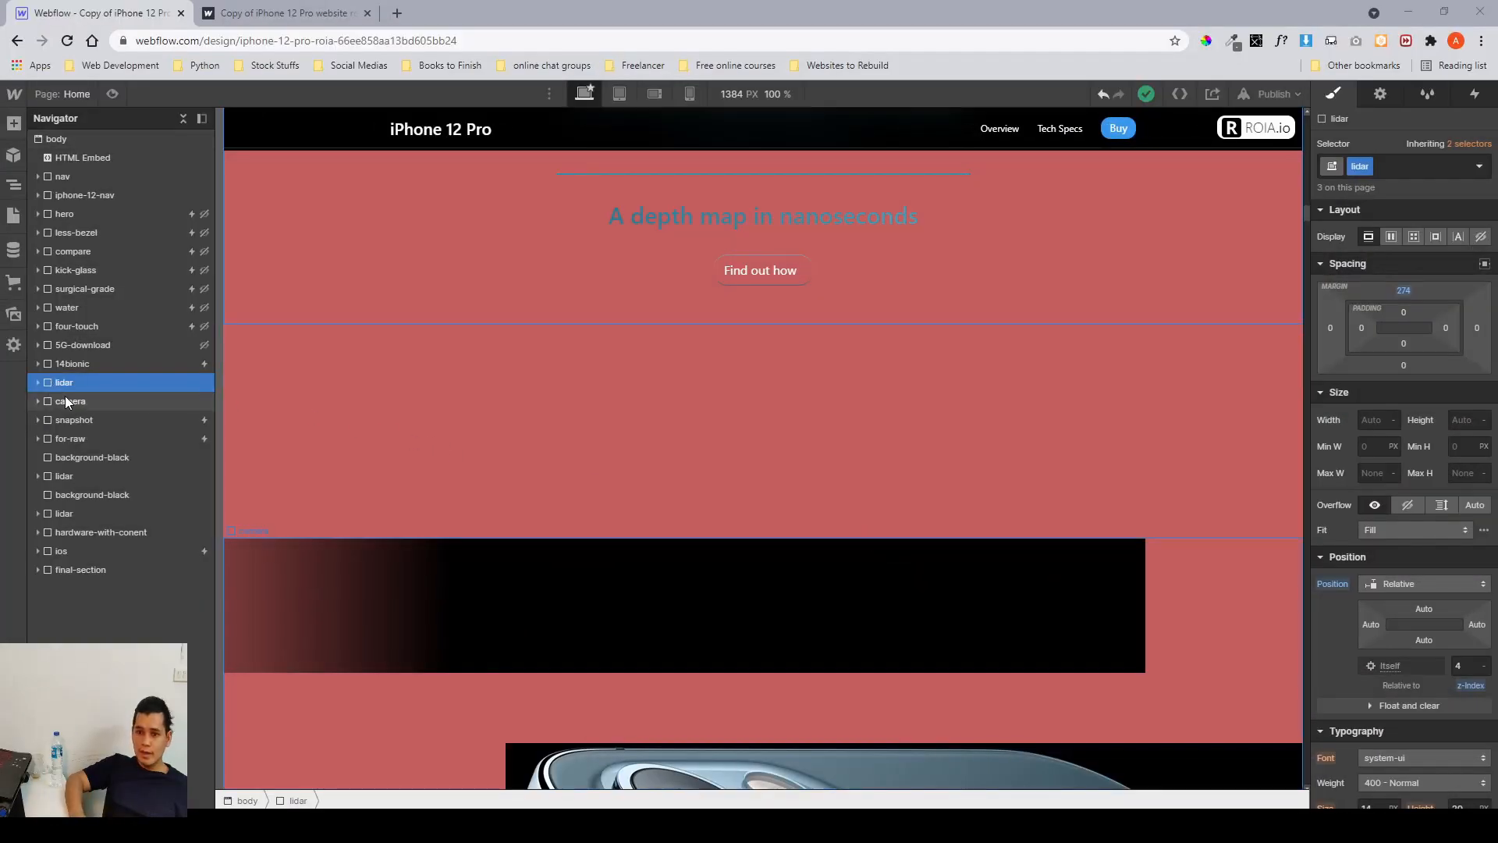
# Select the camera section in the Navigator and scroll through its intro on the canvas.
pyautogui.click(66, 400)
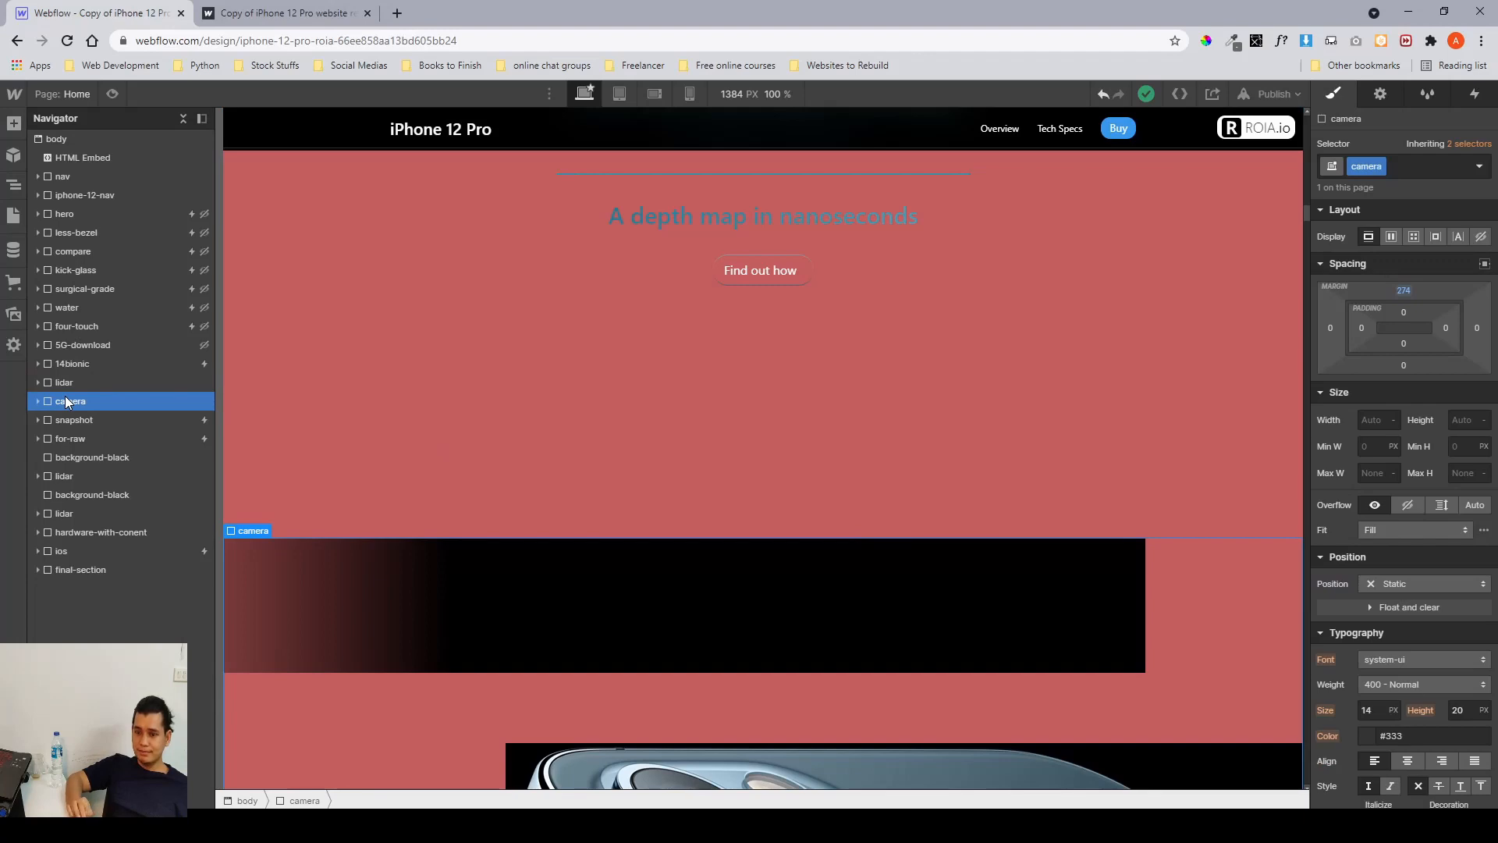
pyautogui.scroll(-5, 839, 455)
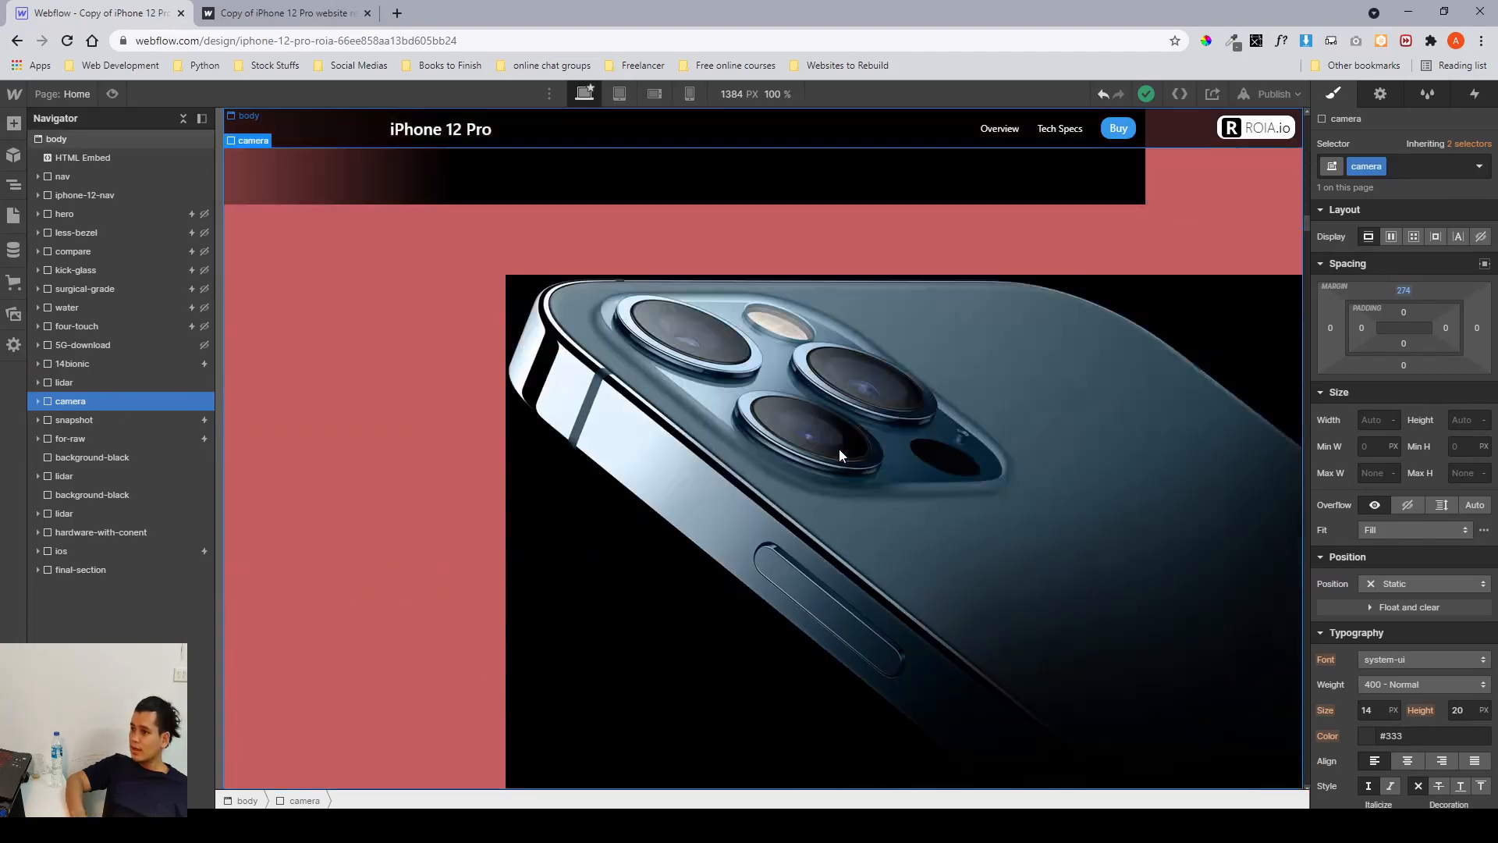
pyautogui.scroll(3, 840, 451)
pyautogui.scroll(-2, 669, 320)
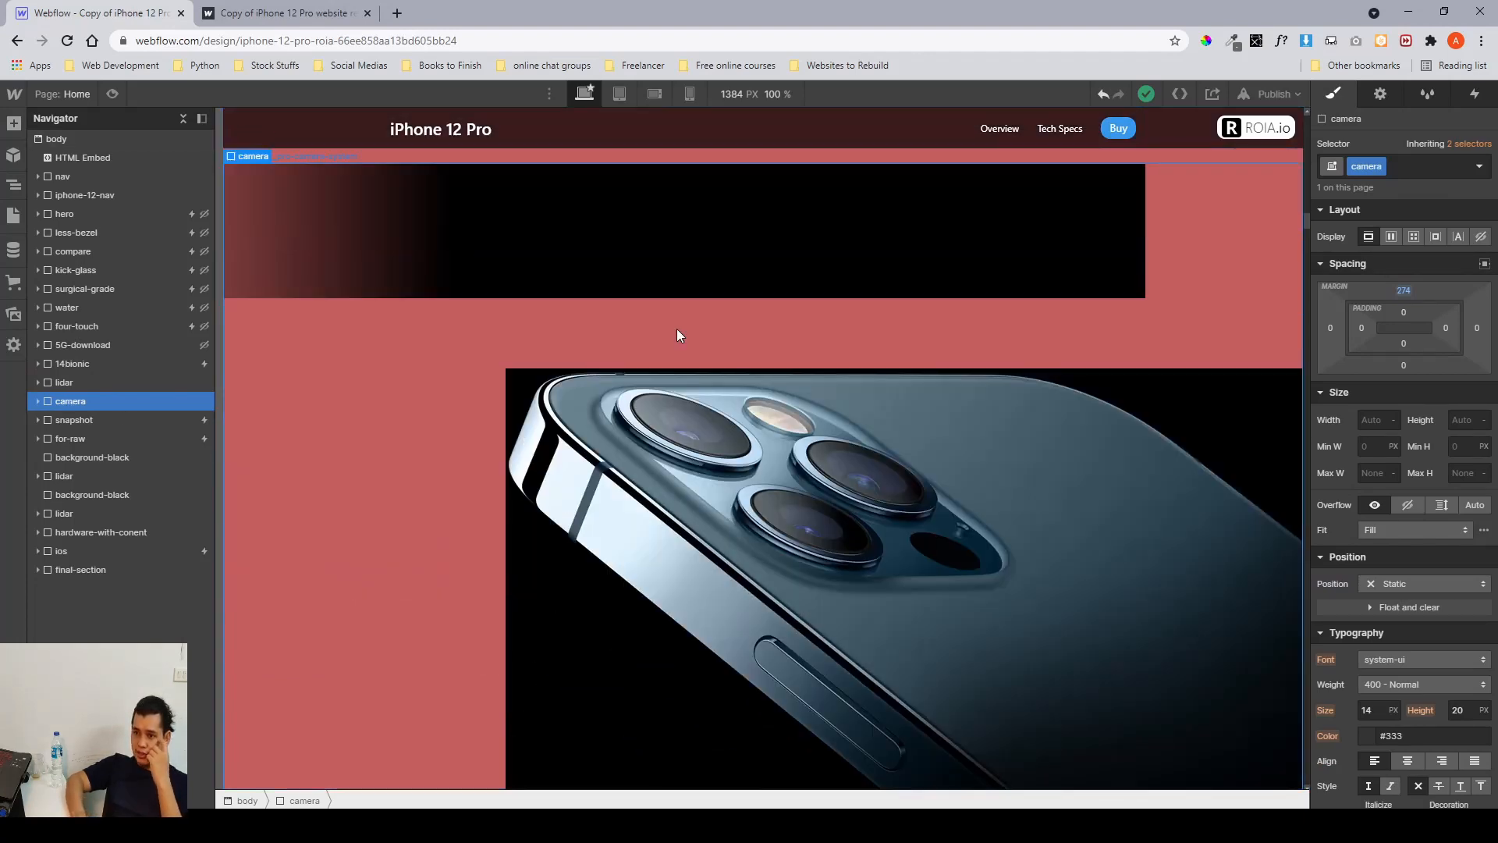
# Switch to Figma and examine the Pro Camera system mockup and its annotated layout frame.
pyautogui.hotkey('alt', 'Tab')
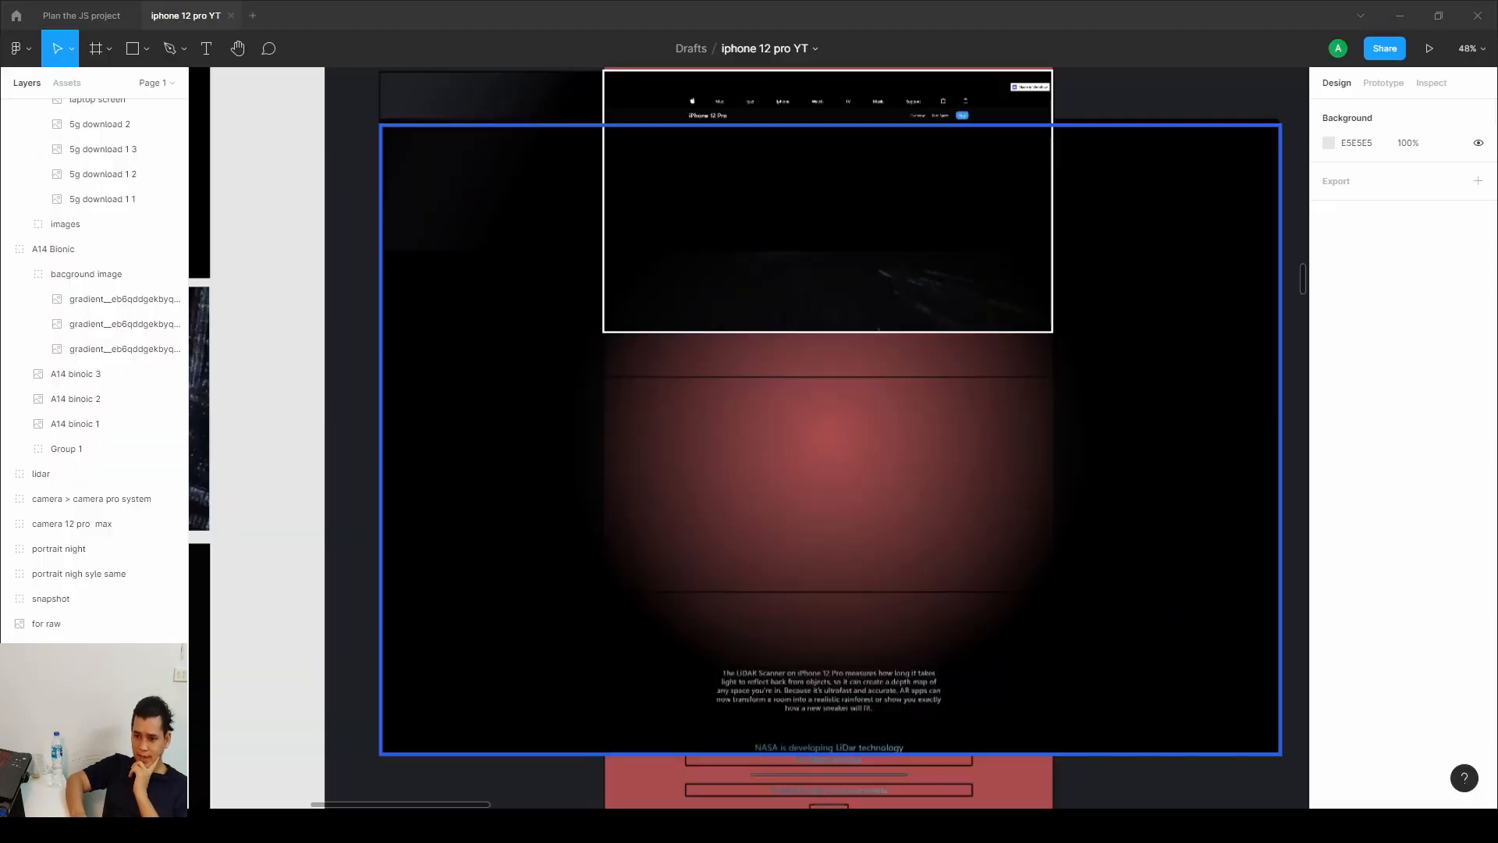
pyautogui.scroll(-5, 611, 515)
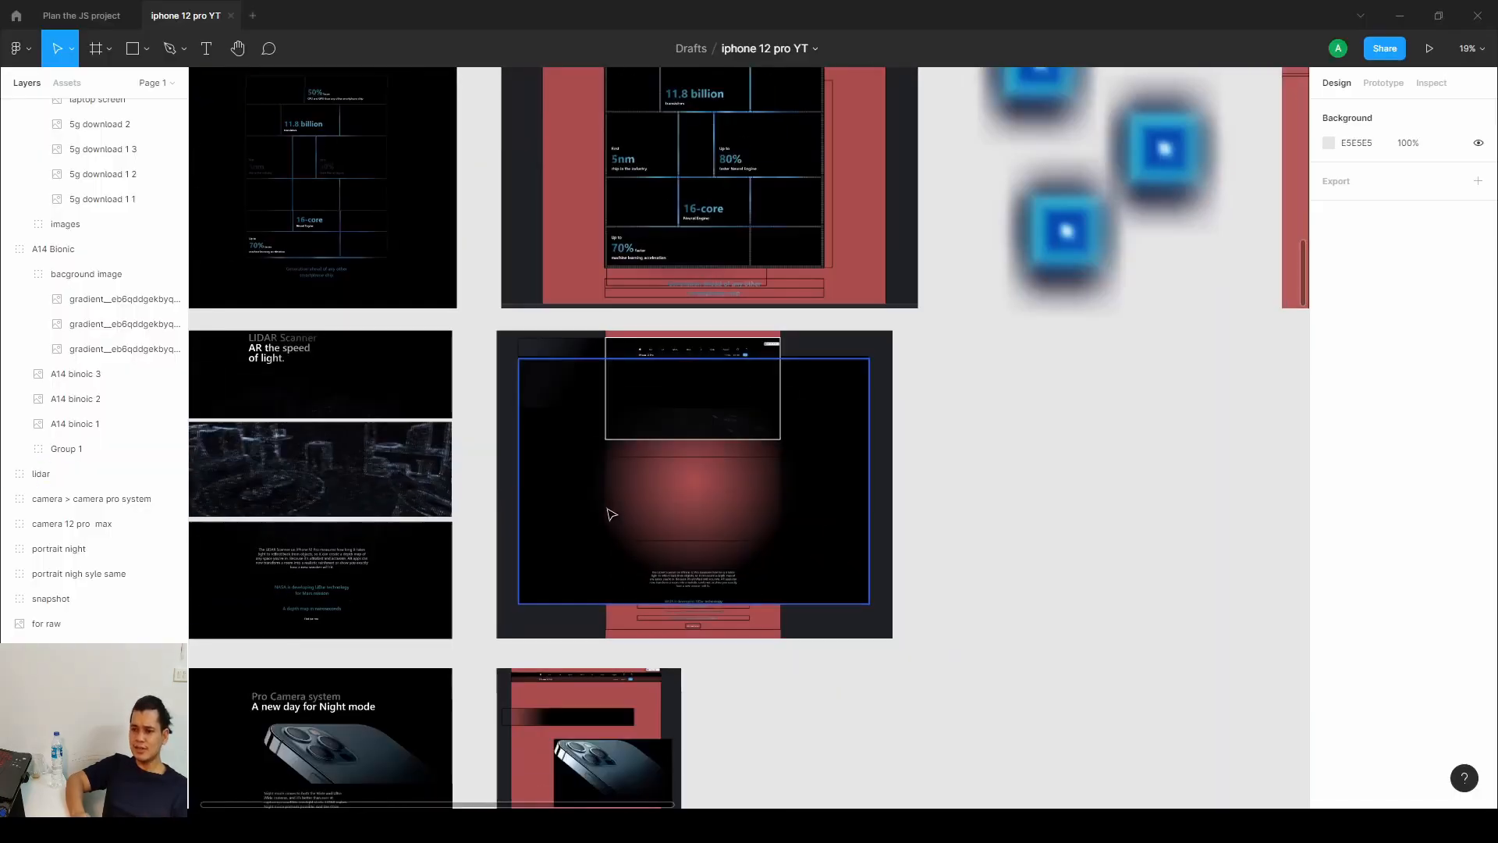
pyautogui.moveTo(612, 515); pyautogui.dragTo(1303, 195)
pyautogui.scroll(3, 1060, 398)
pyautogui.scroll(4, 1060, 398)
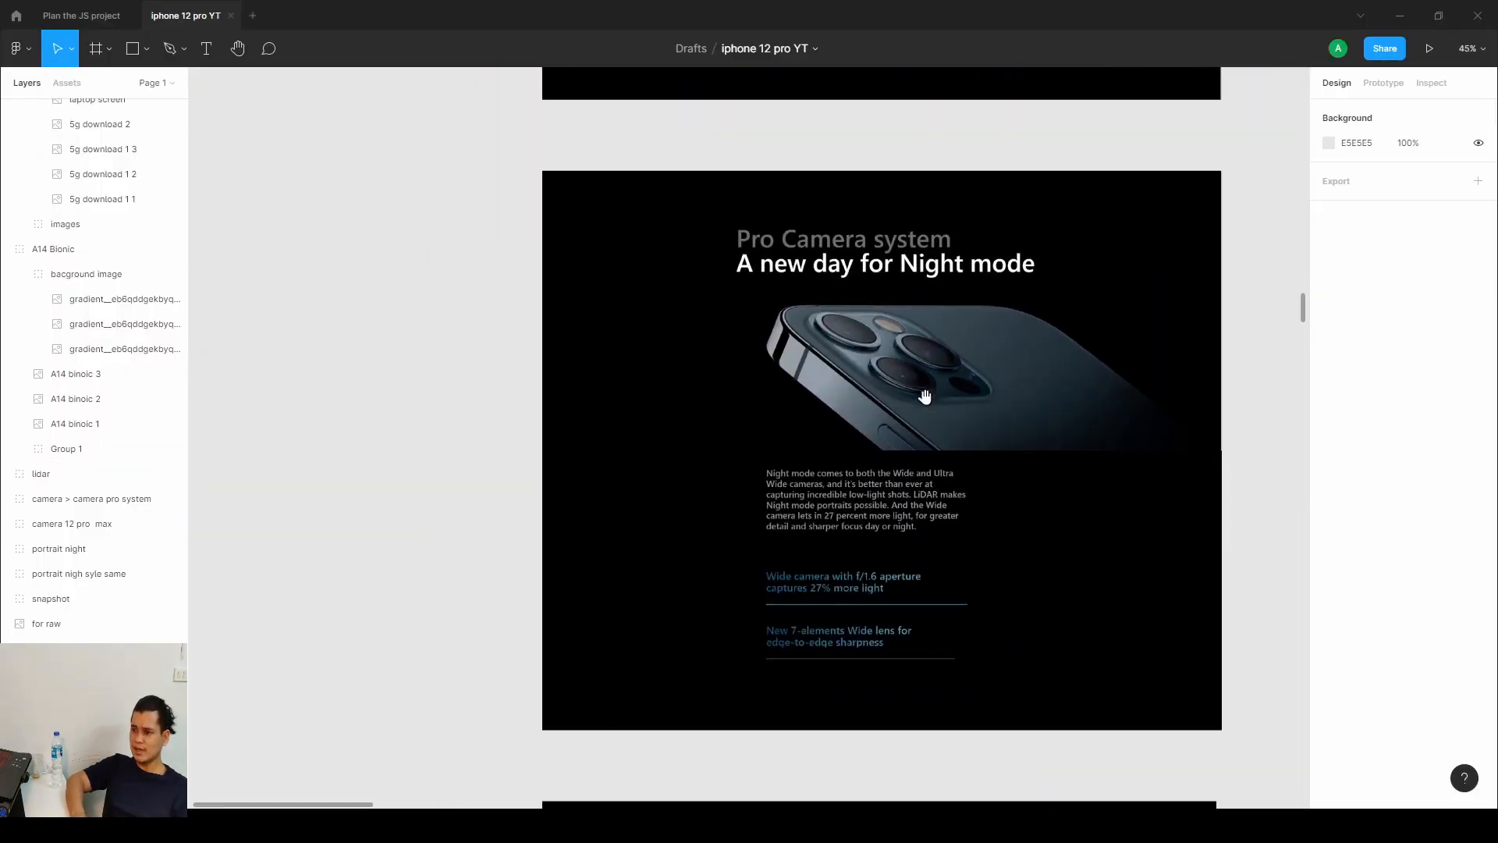
pyautogui.click(932, 405)
pyautogui.scroll(-1, 1100, 442)
pyautogui.hscroll(10, 1101, 443)
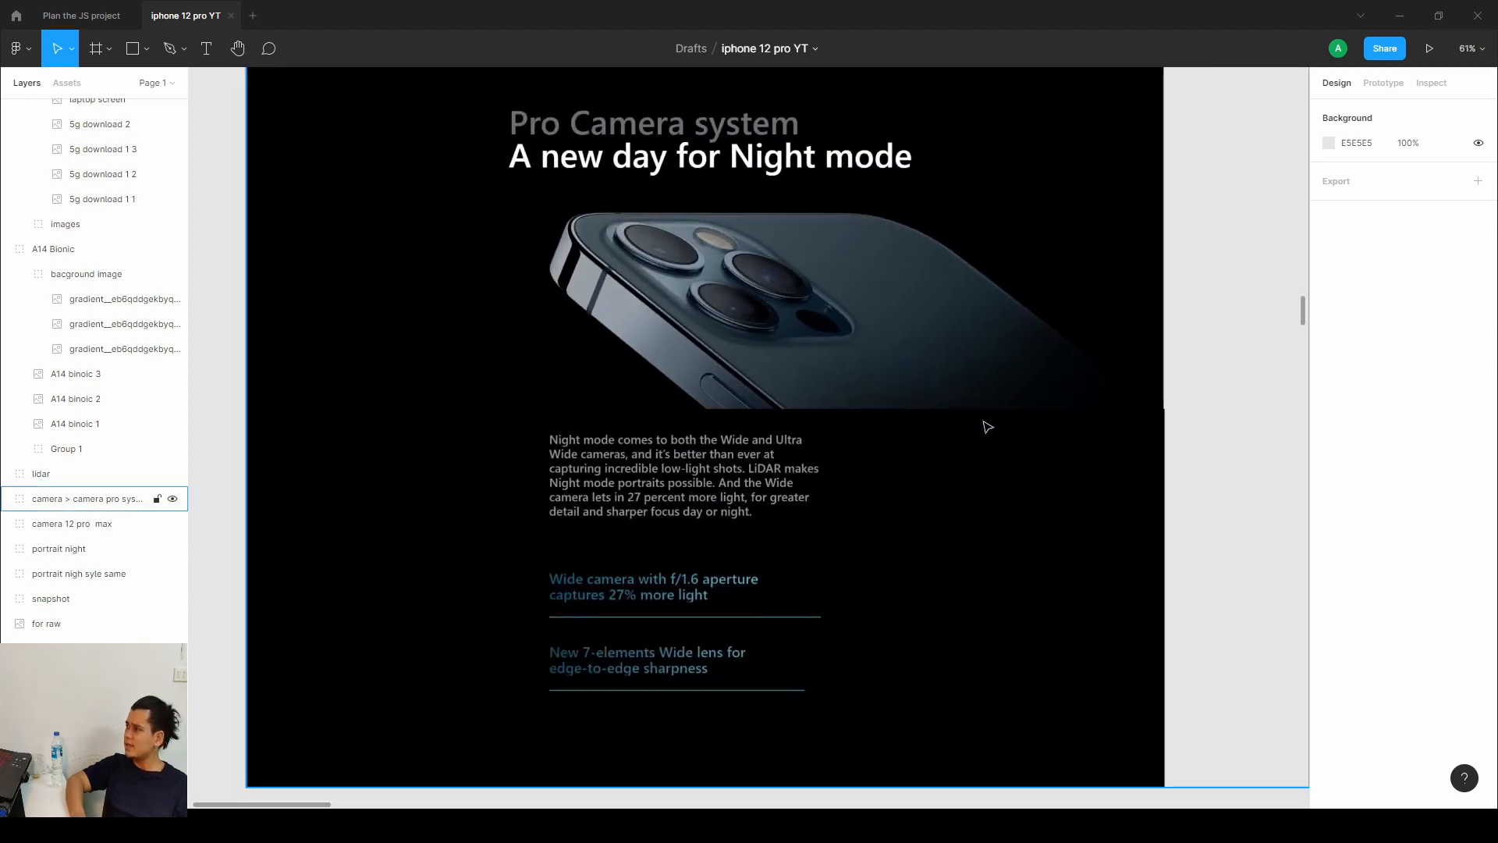
pyautogui.scroll(-1, 924, 423)
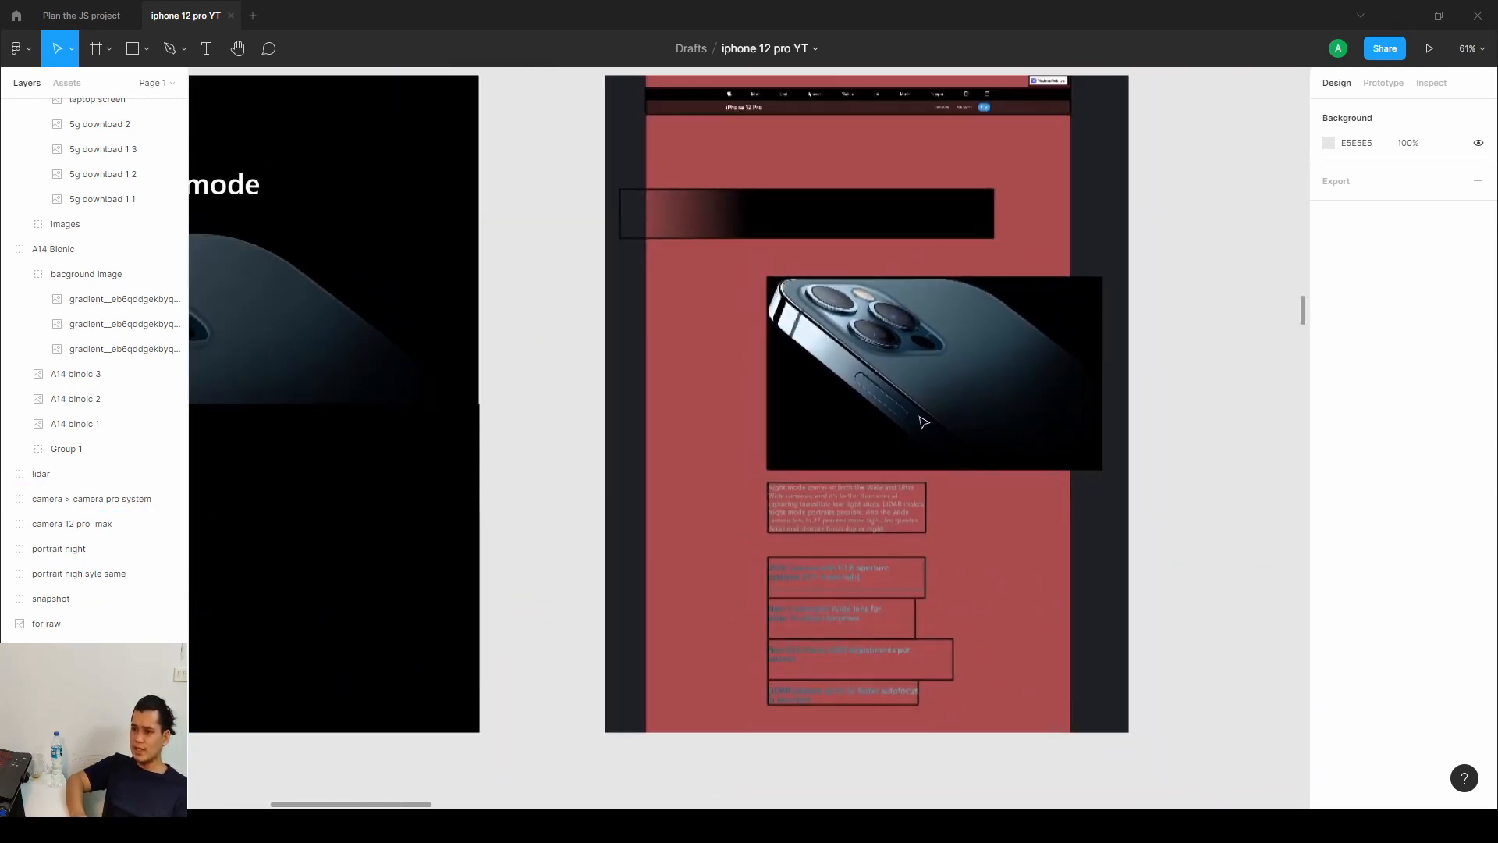
pyautogui.hscroll(3, 797, 442)
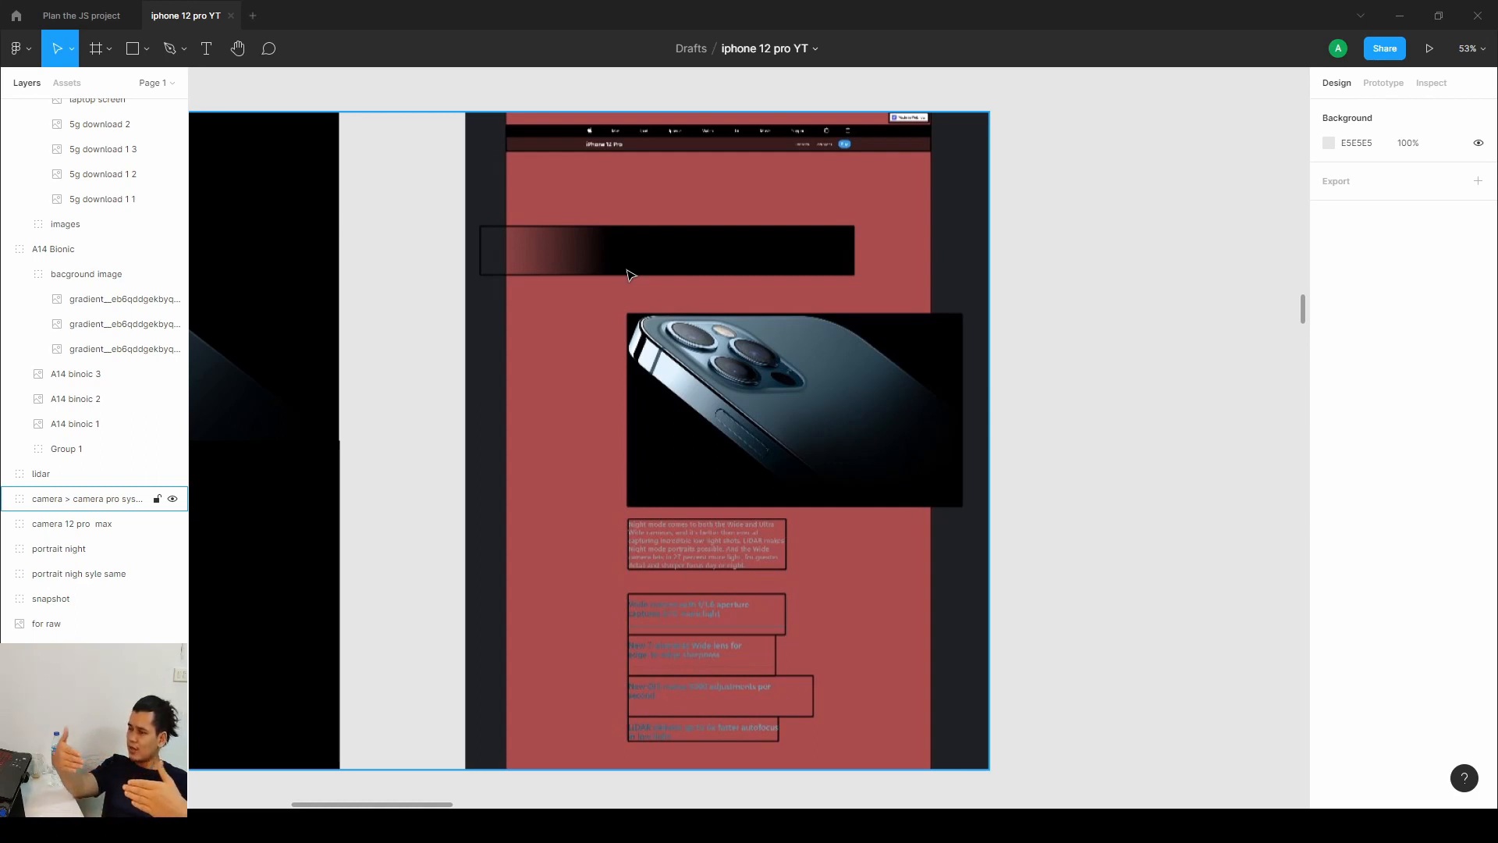
# Examine the 12 Pro Max and Portraits at night mockups alongside their annotated layout frames.
pyautogui.moveTo(674, 324); pyautogui.dragTo(663, 260)
pyautogui.scroll(-1, 751, 273)
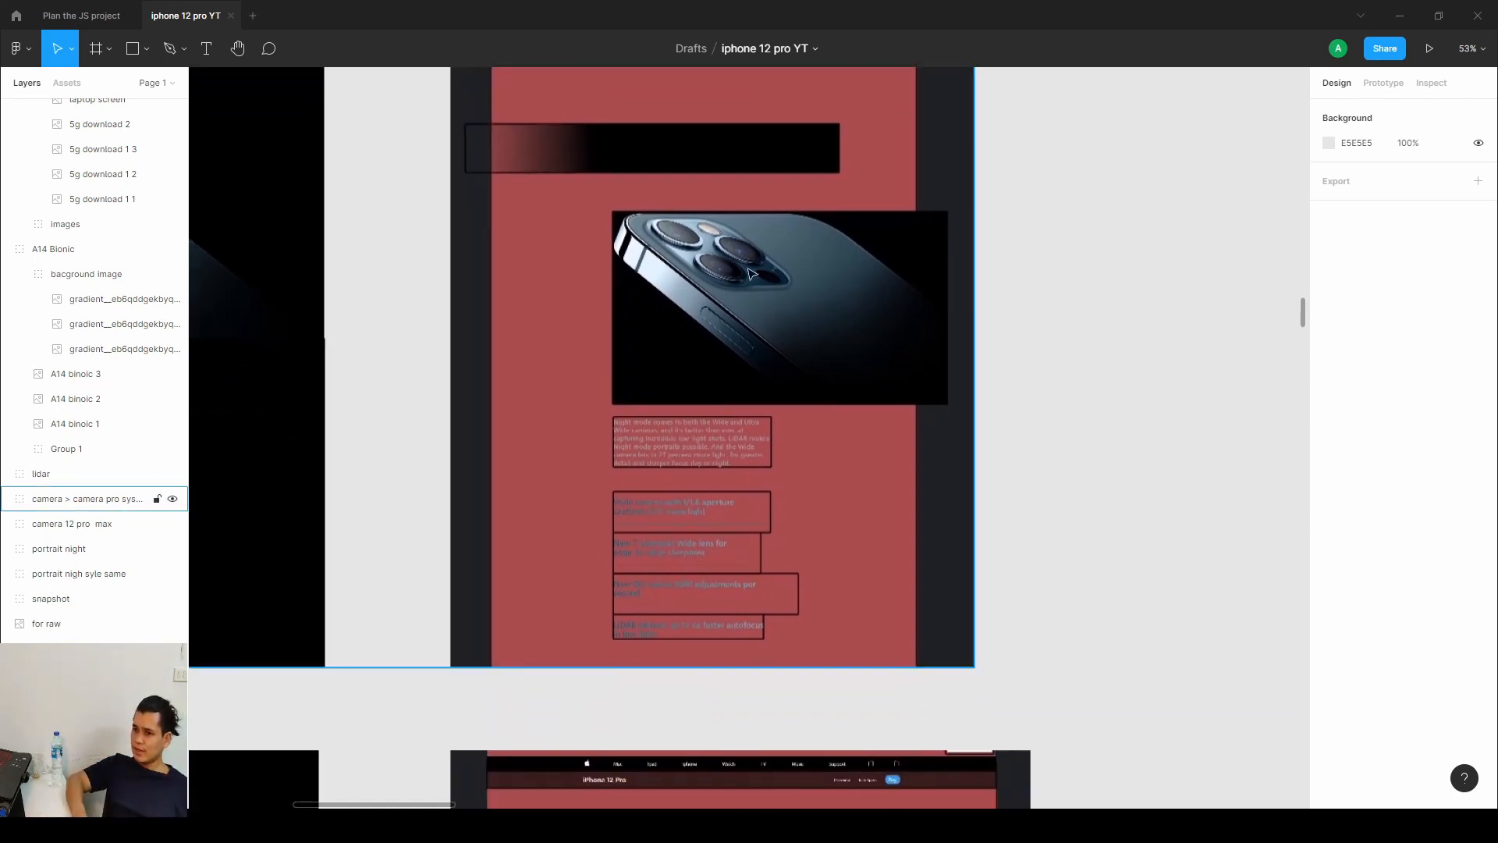
pyautogui.click(711, 338)
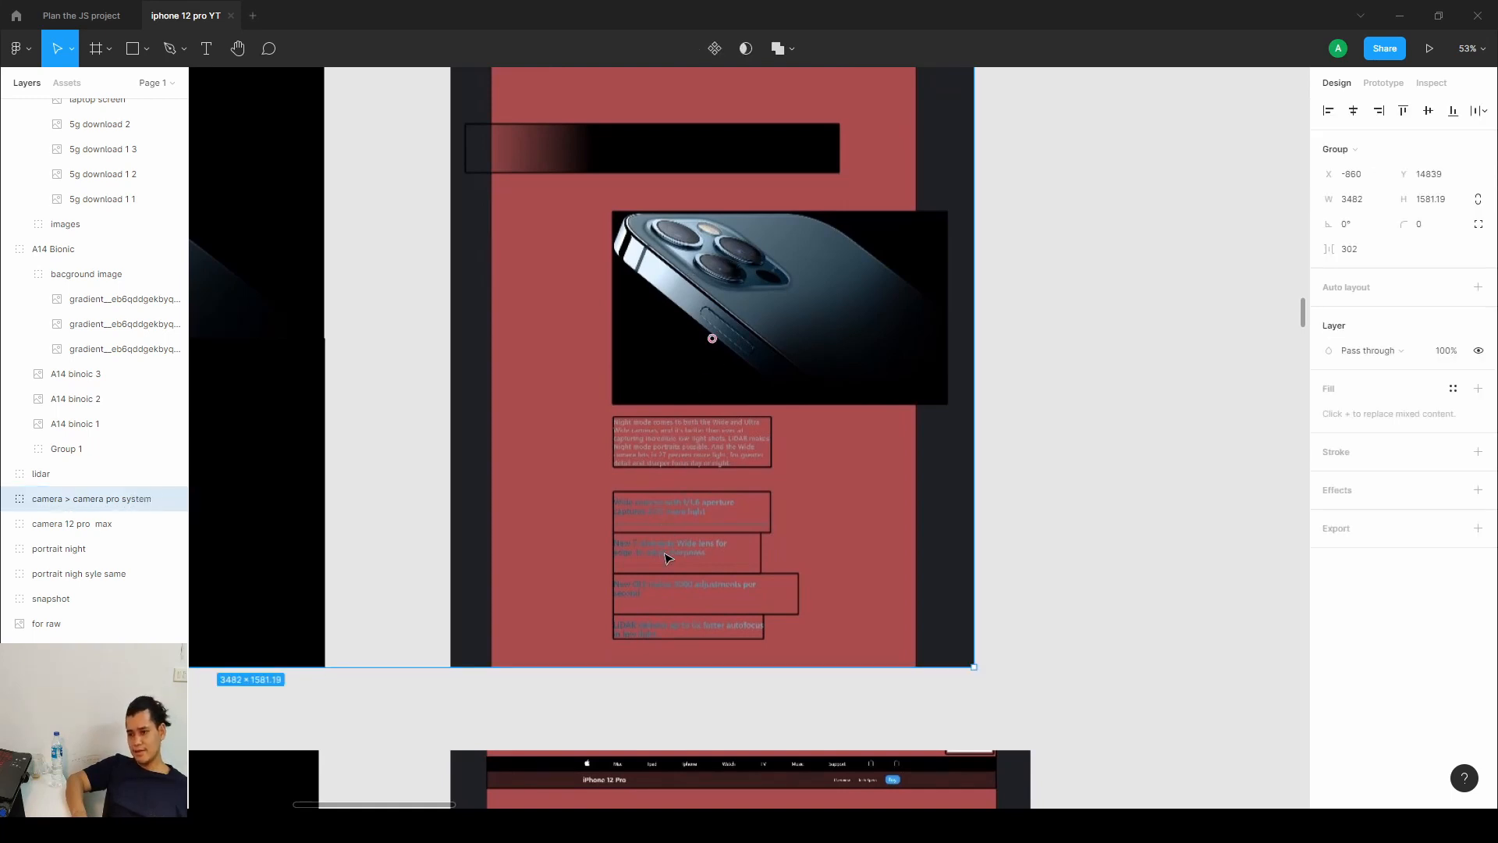
pyautogui.moveTo(273, 661); pyautogui.dragTo(1137, 422)
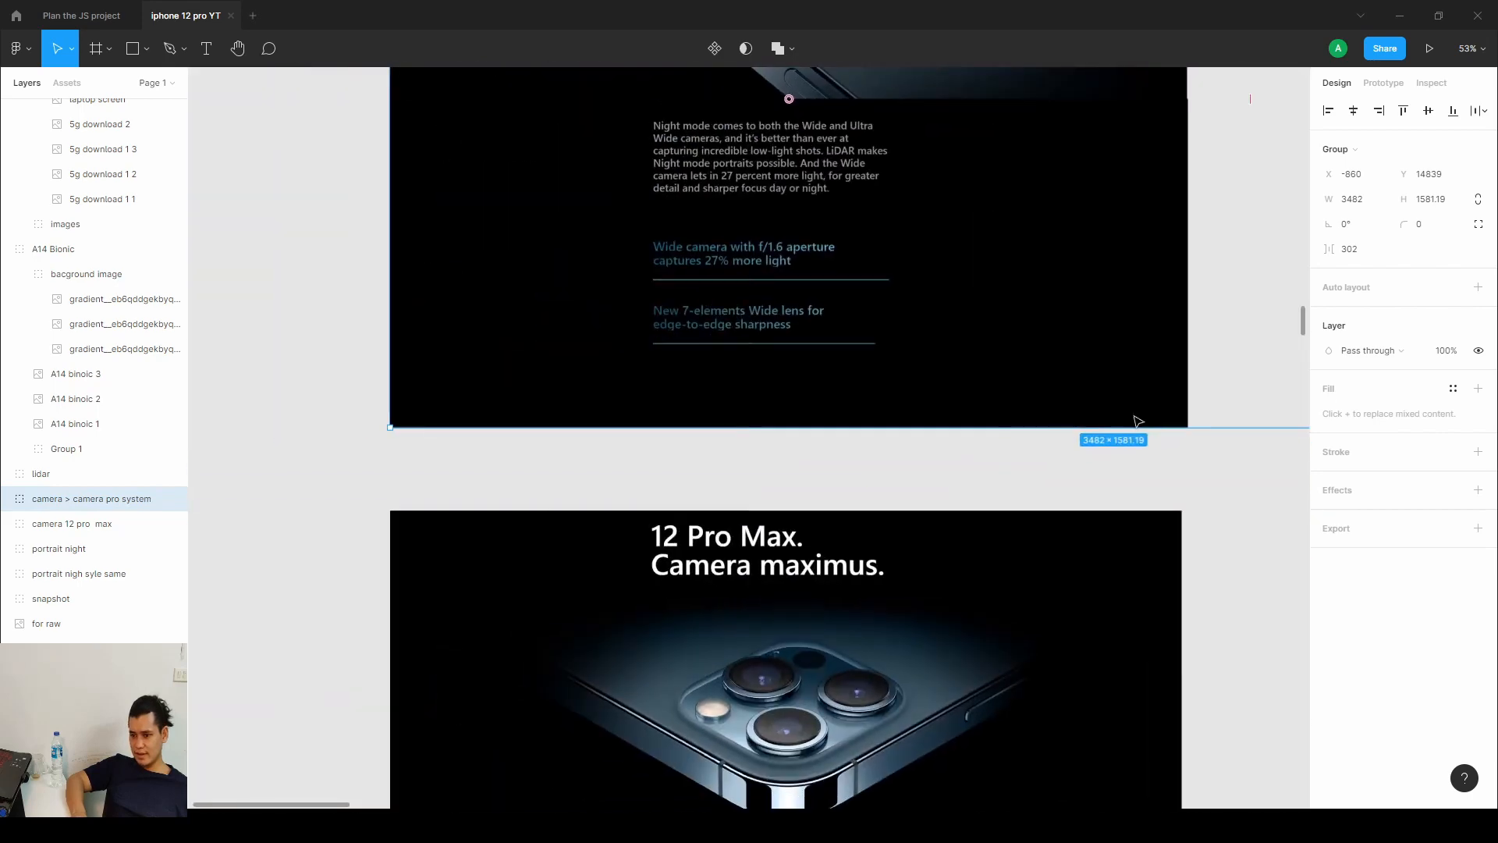
pyautogui.moveTo(1040, 474); pyautogui.dragTo(1050, 184)
pyautogui.moveTo(956, 309); pyautogui.dragTo(975, 185)
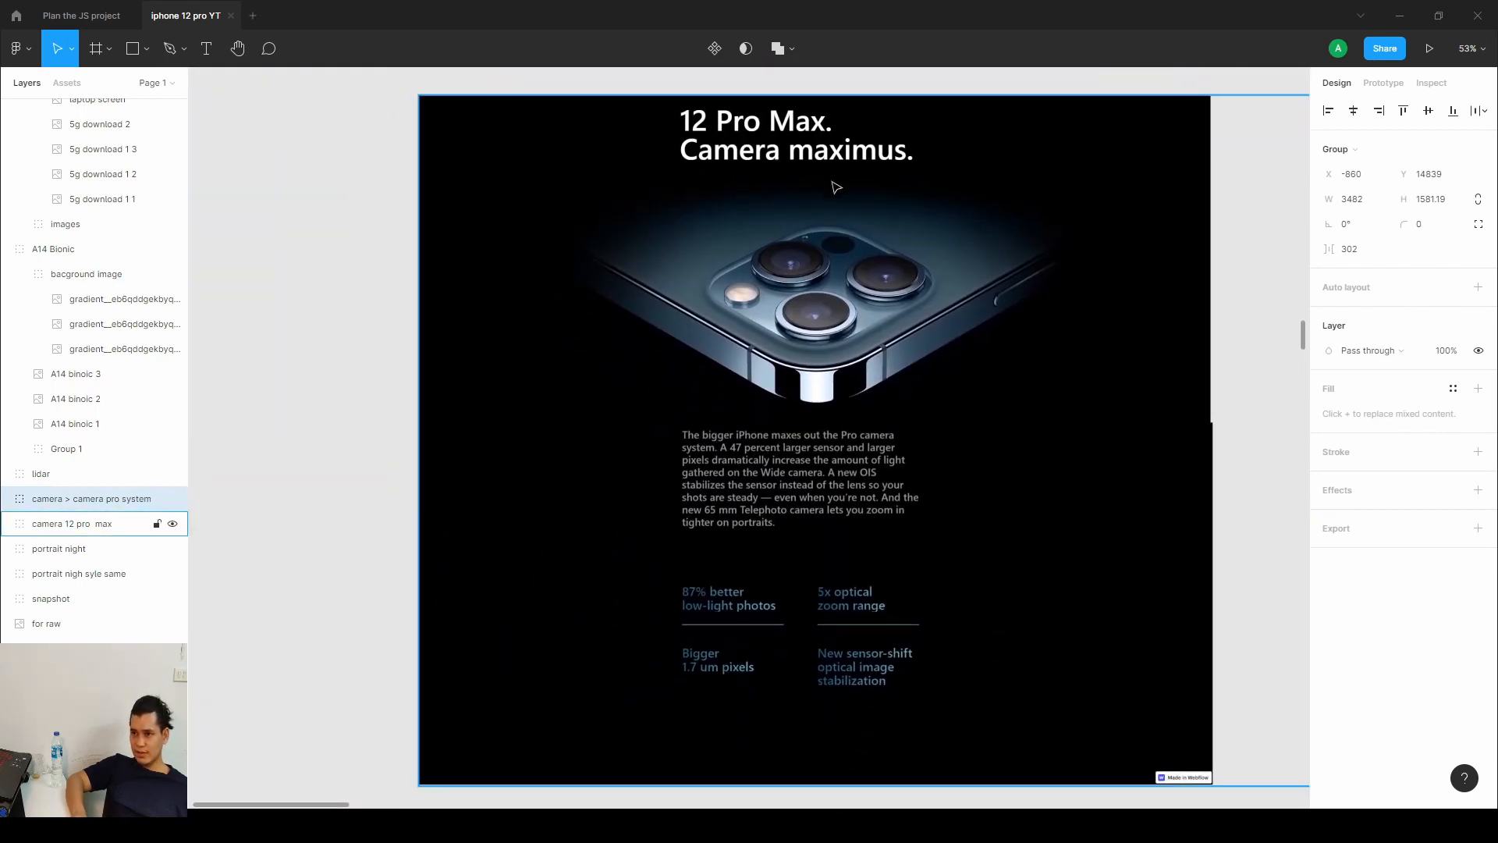
pyautogui.hscroll(10, 1025, 391)
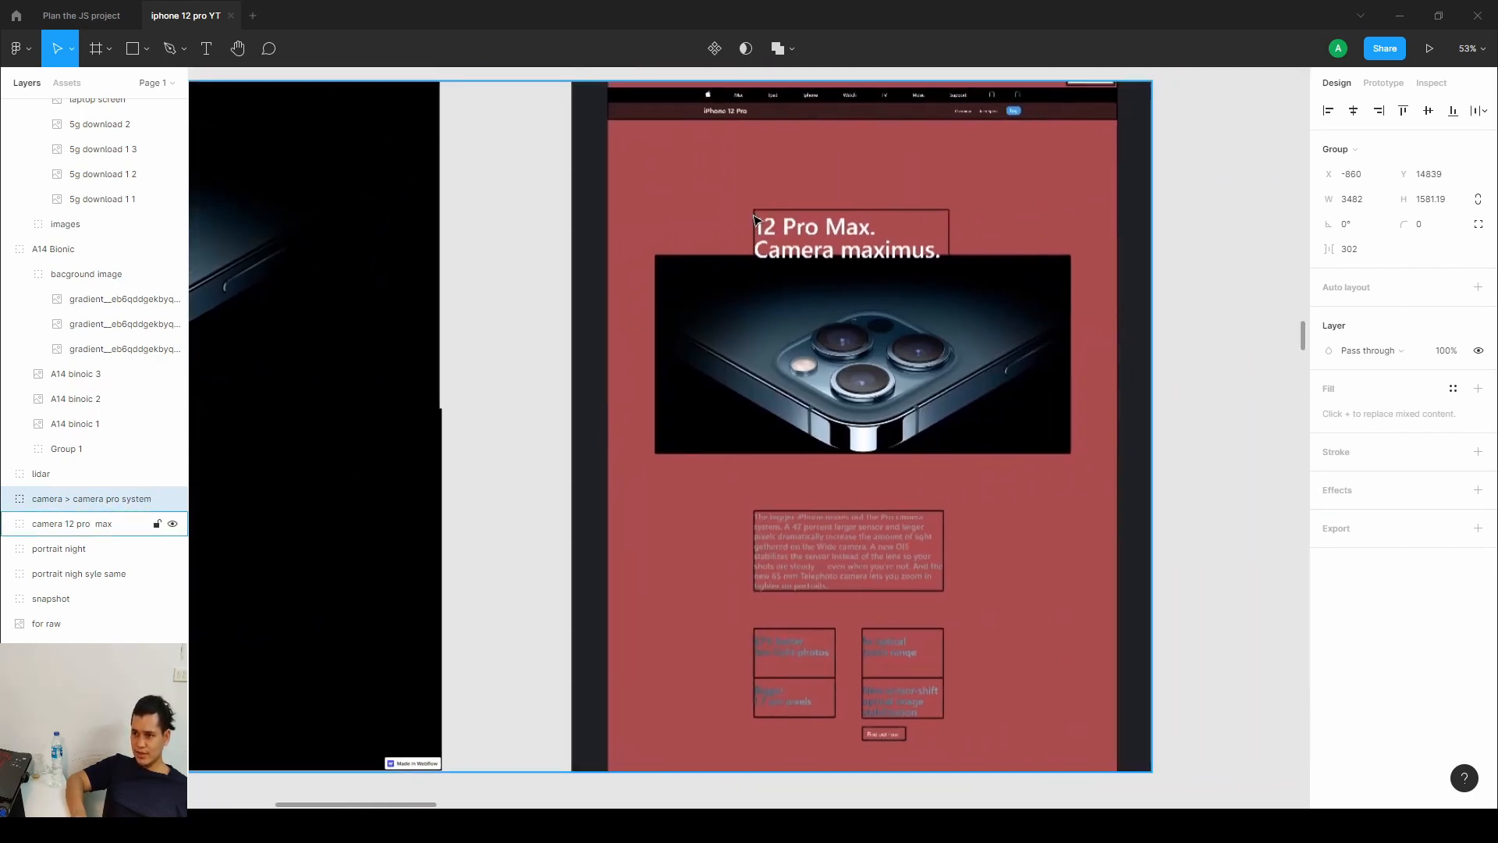
pyautogui.click(856, 368)
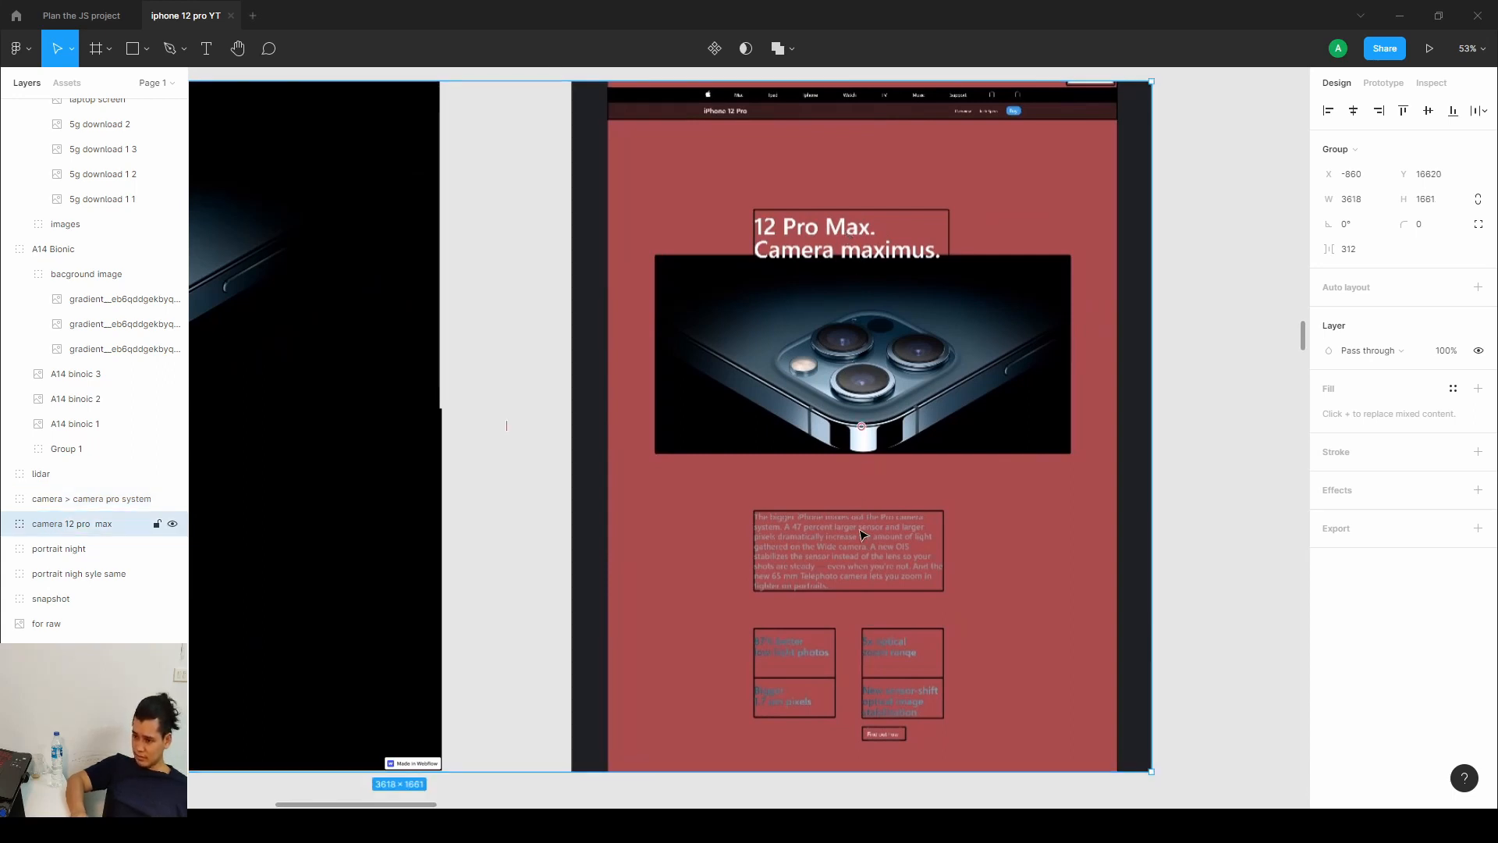
pyautogui.scroll(-4, 863, 533)
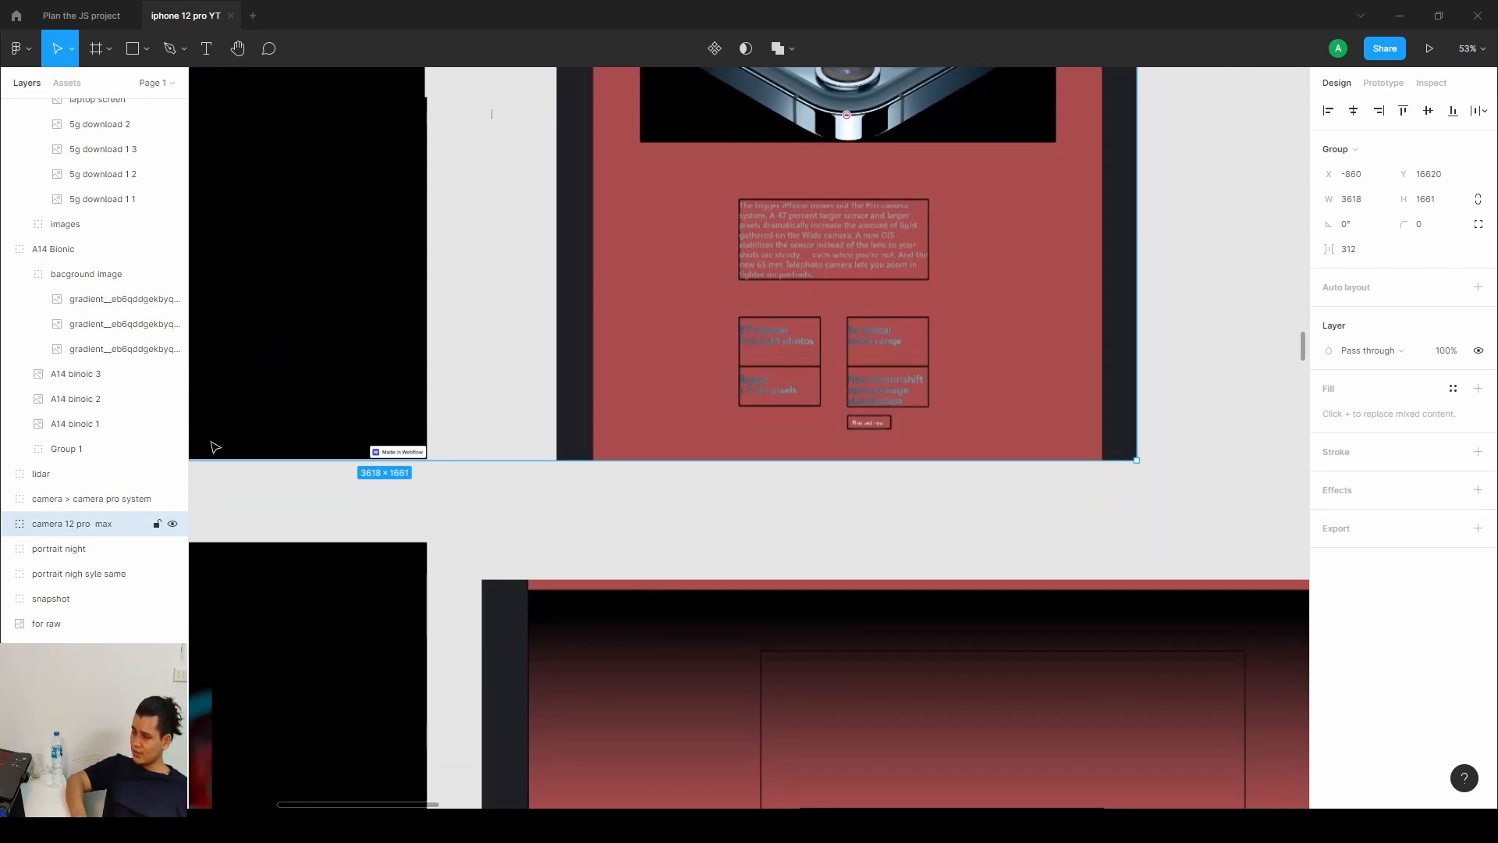
pyautogui.scroll(-7, 1043, 312)
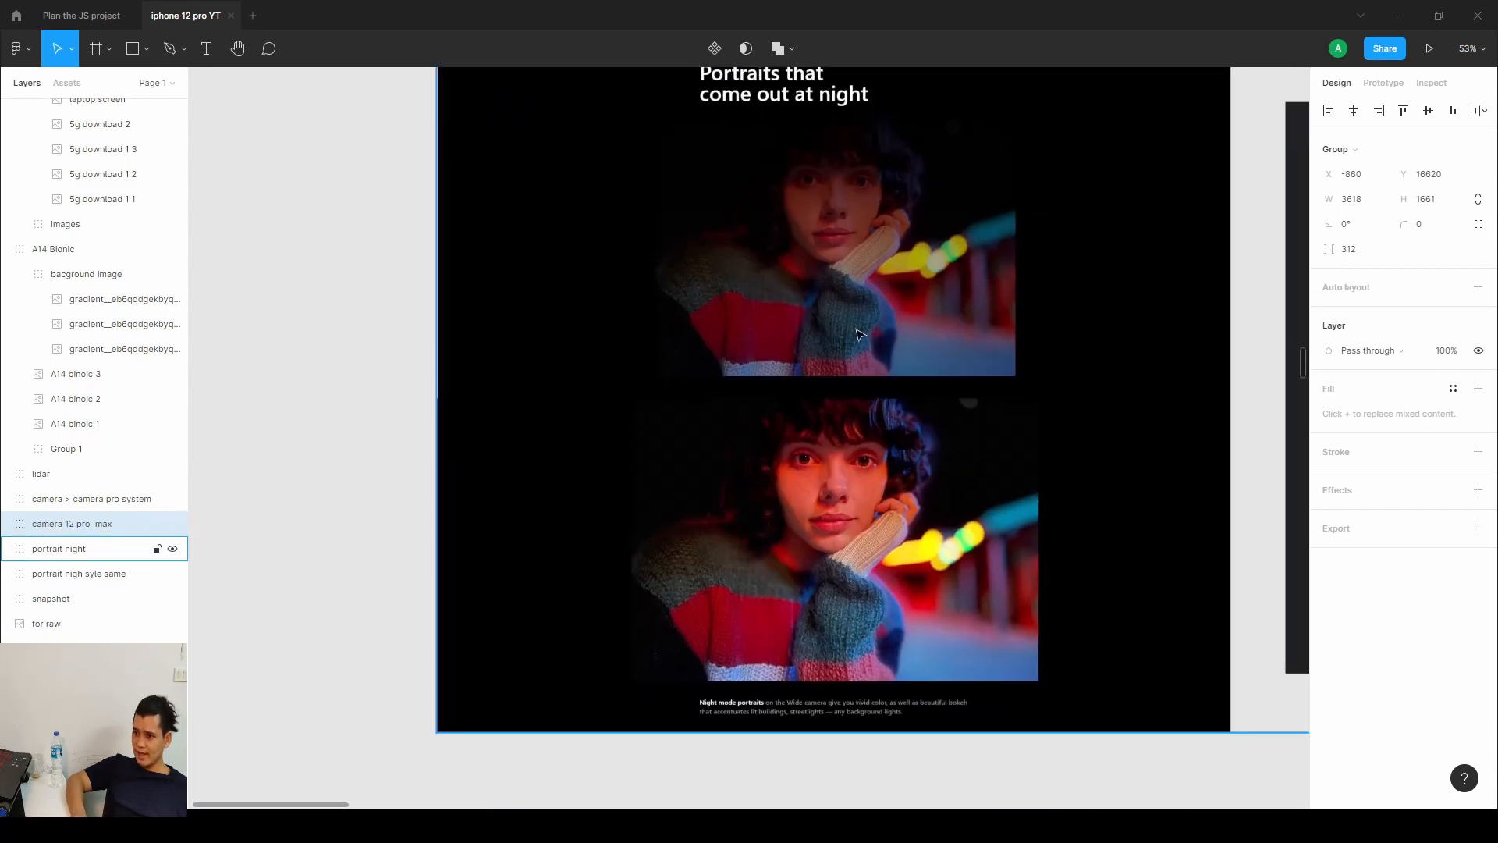
pyautogui.scroll(-2, 861, 334)
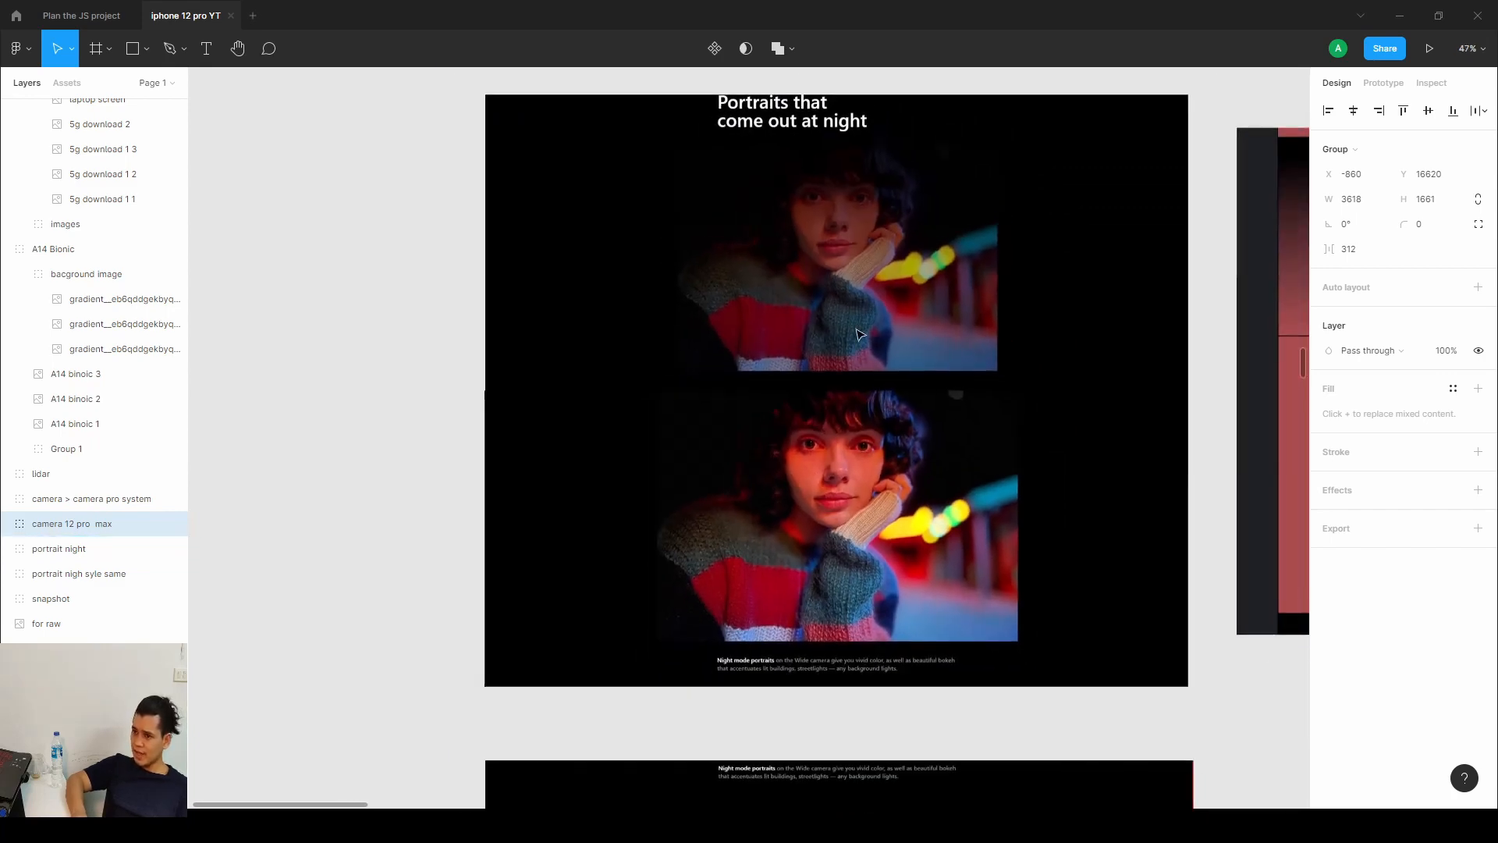
pyautogui.hscroll(10, 895, 354)
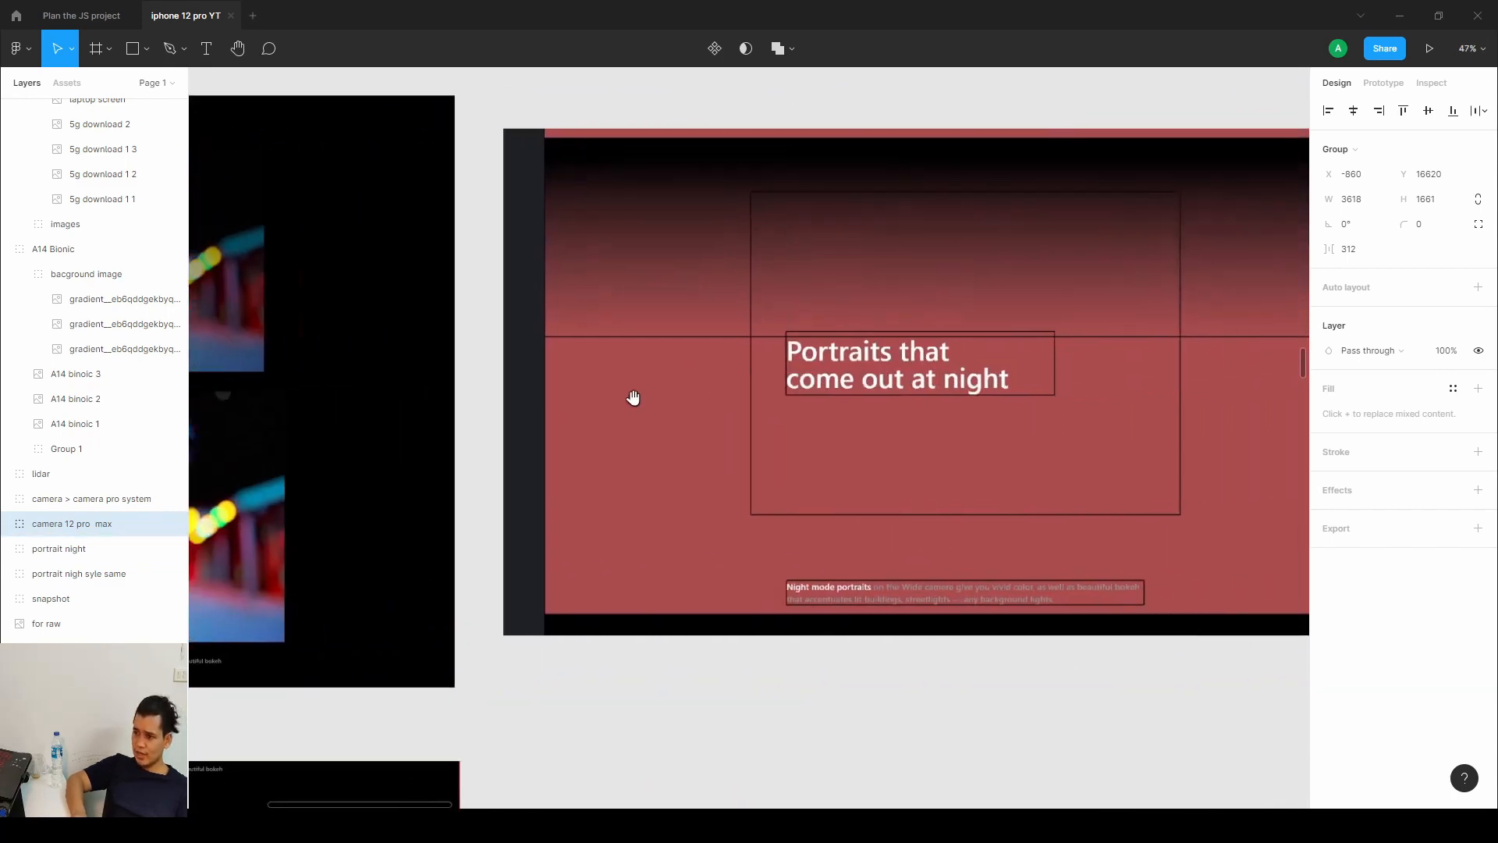
pyautogui.hscroll(-7, 818, 396)
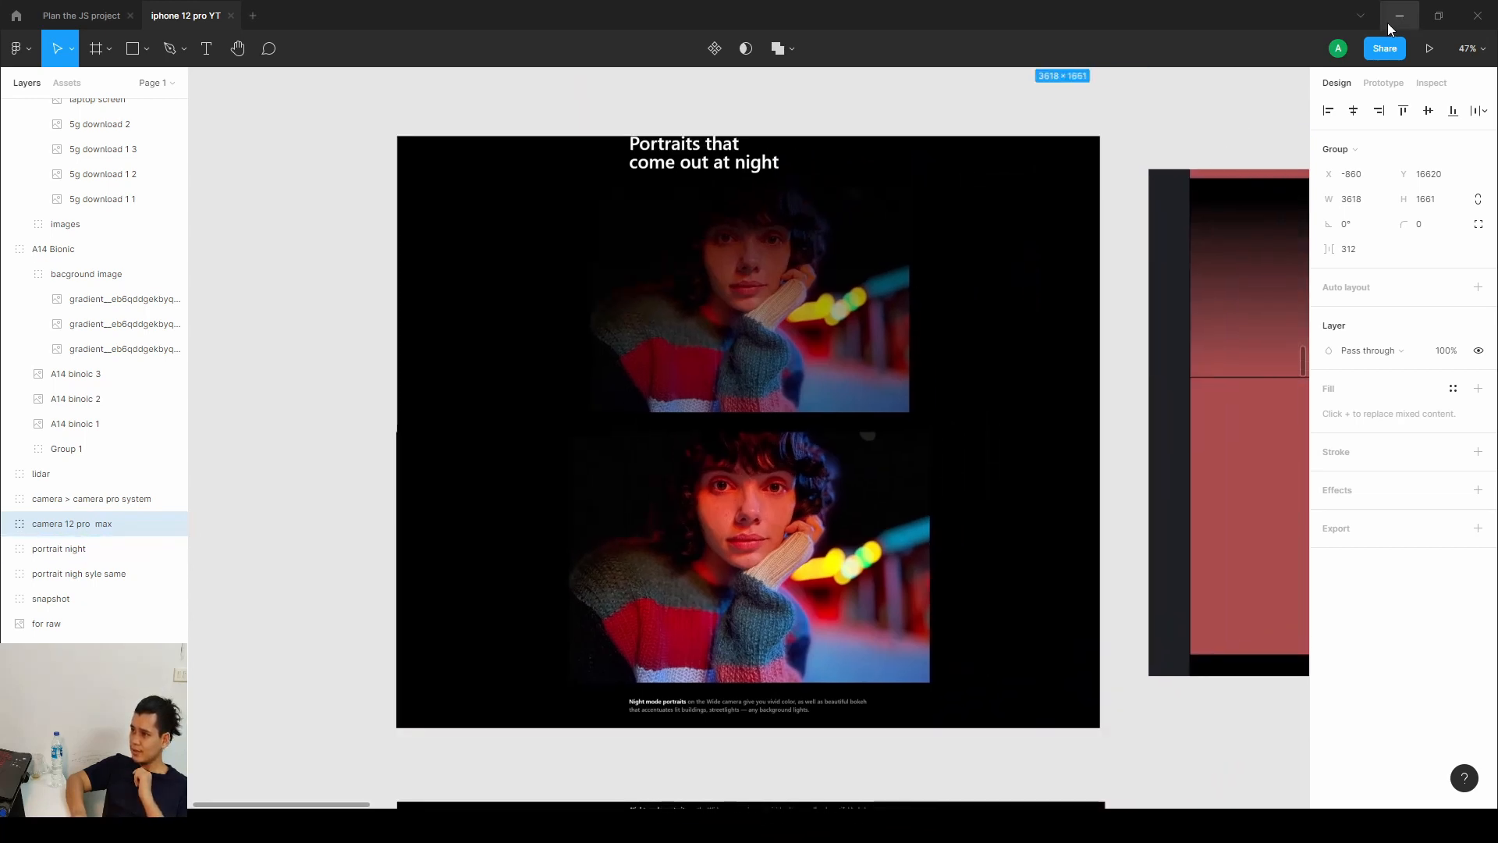
# Return to the Webflow Designer and expand the camera section's intro down to the pro-camera_overlay inside the header wrapper.
pyautogui.hotkey('alt', 'Tab')
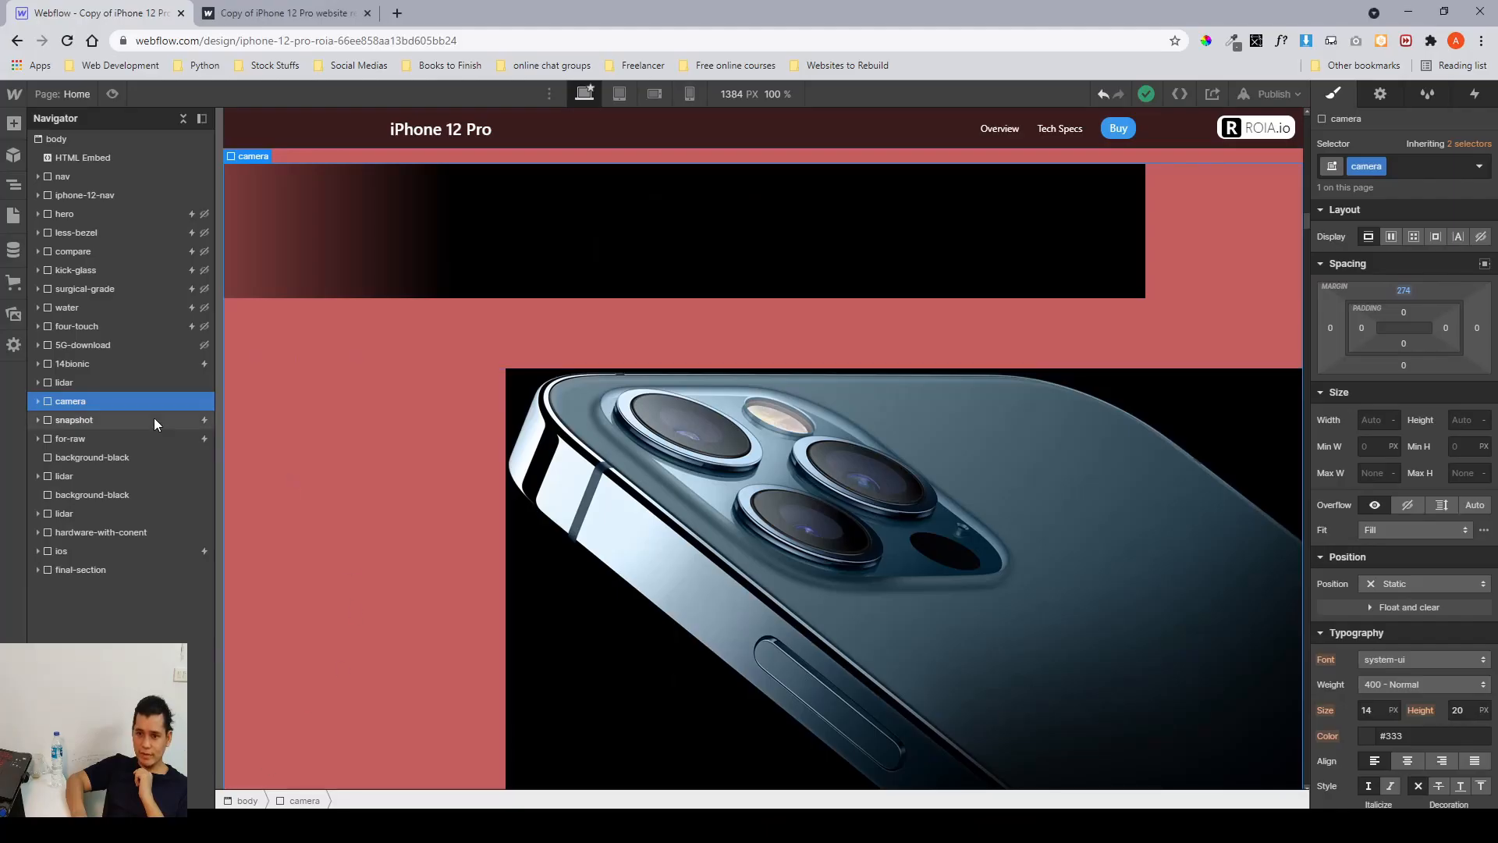
pyautogui.click(36, 402)
pyautogui.click(81, 418)
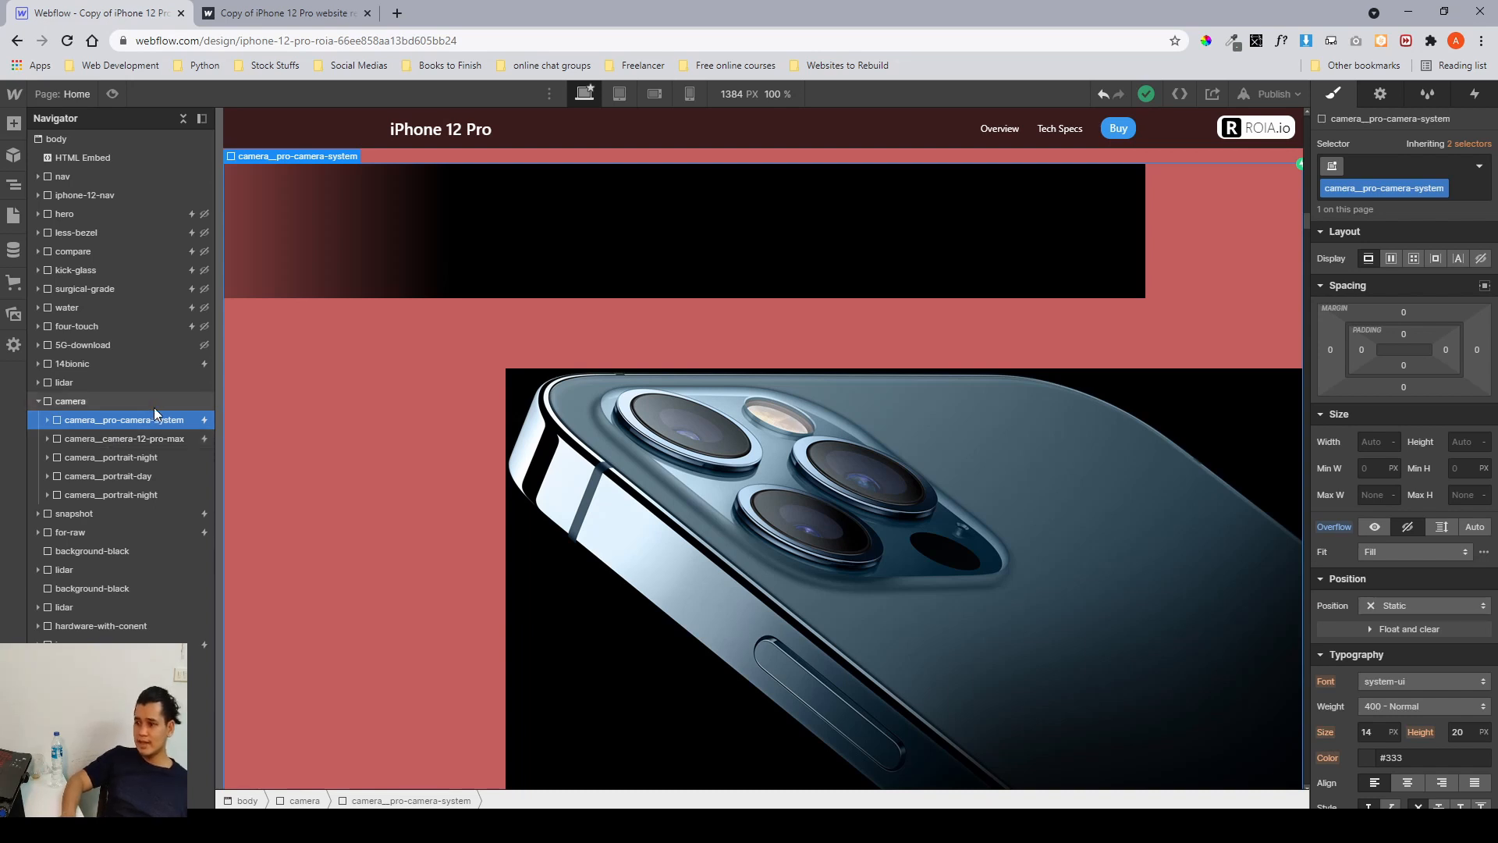
pyautogui.click(47, 420)
pyautogui.click(82, 437)
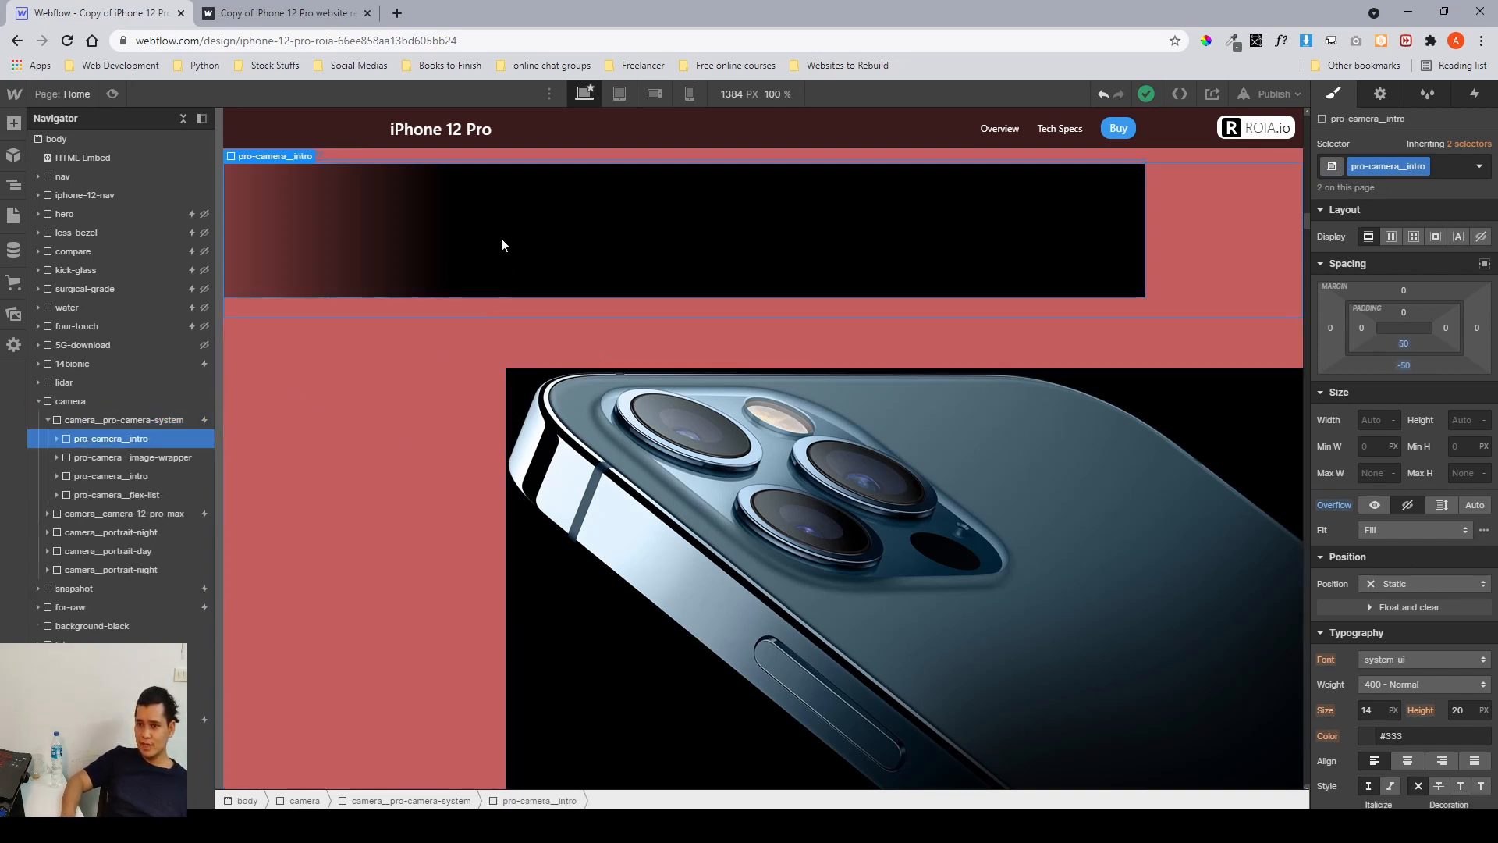
pyautogui.click(56, 440)
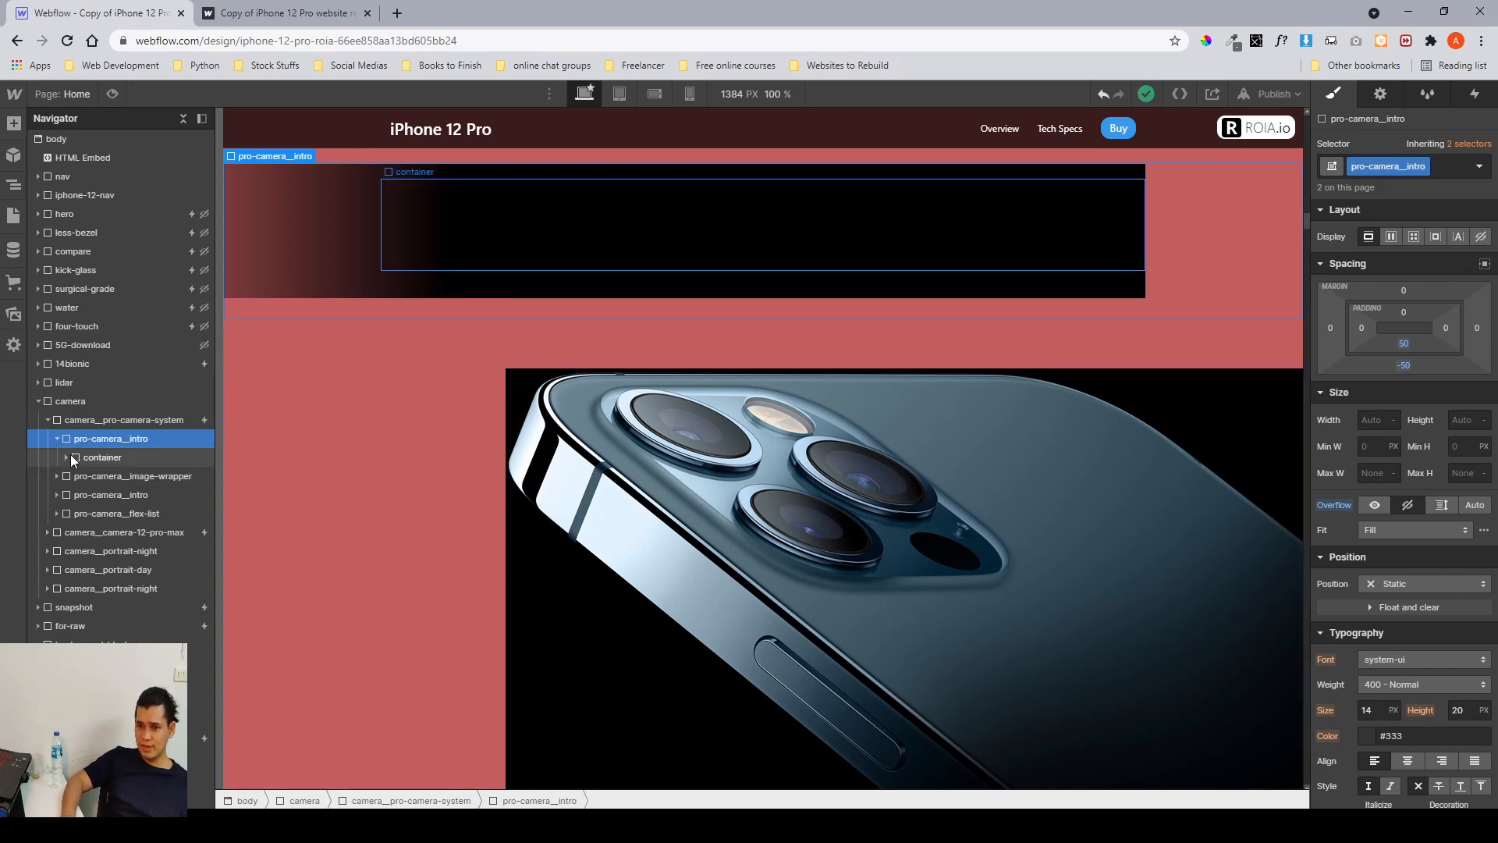
pyautogui.click(66, 457)
pyautogui.click(96, 476)
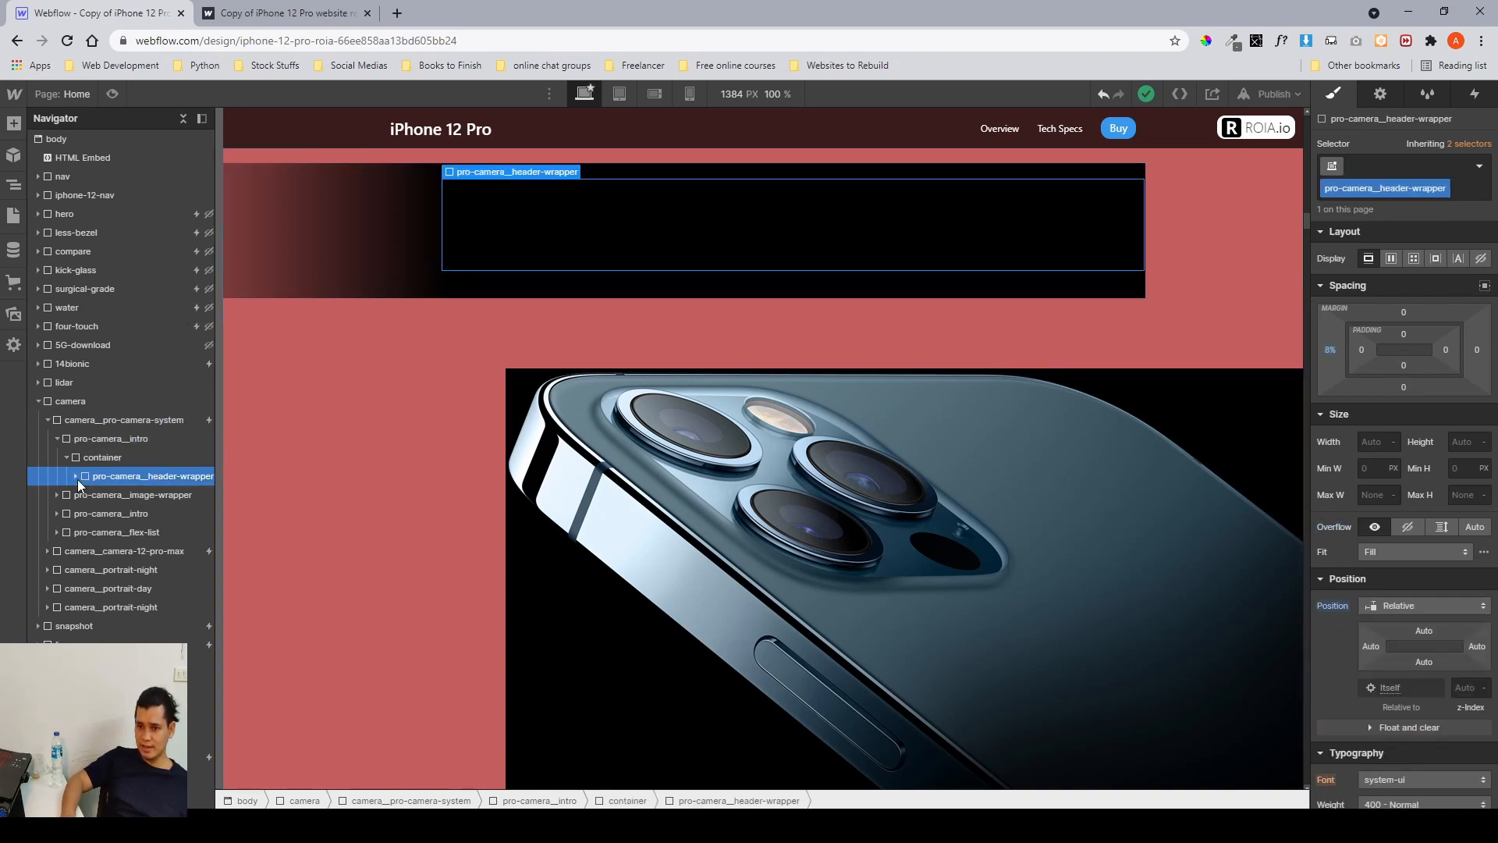
pyautogui.click(80, 475)
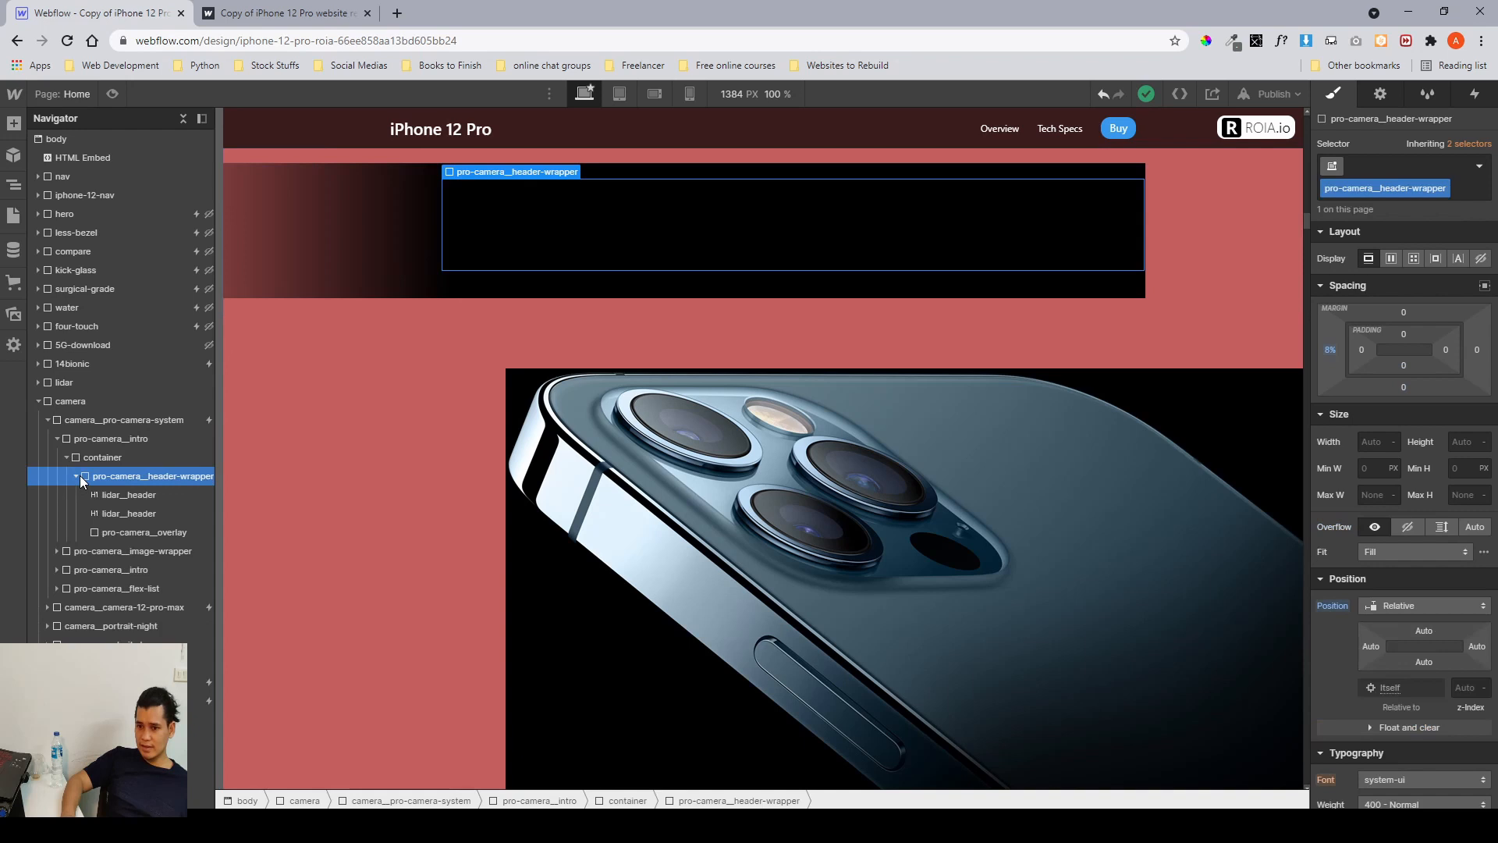
pyautogui.click(111, 507)
pyautogui.click(112, 531)
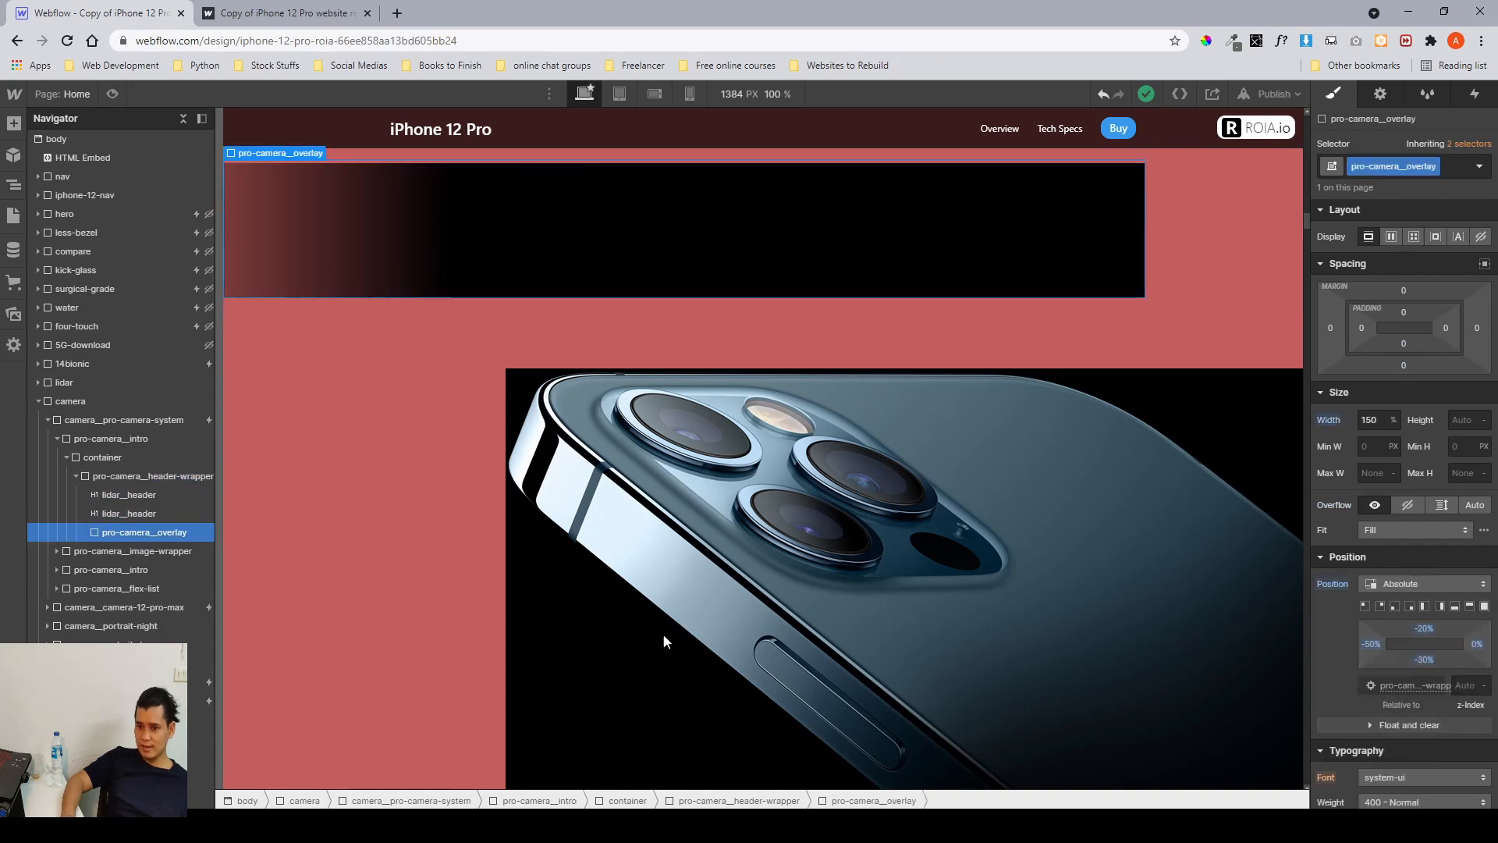
# Set the pro-camera_overlay's absolute top offset to -22% and bottom offset to -27%.
pyautogui.scroll(-10, 1425, 668)
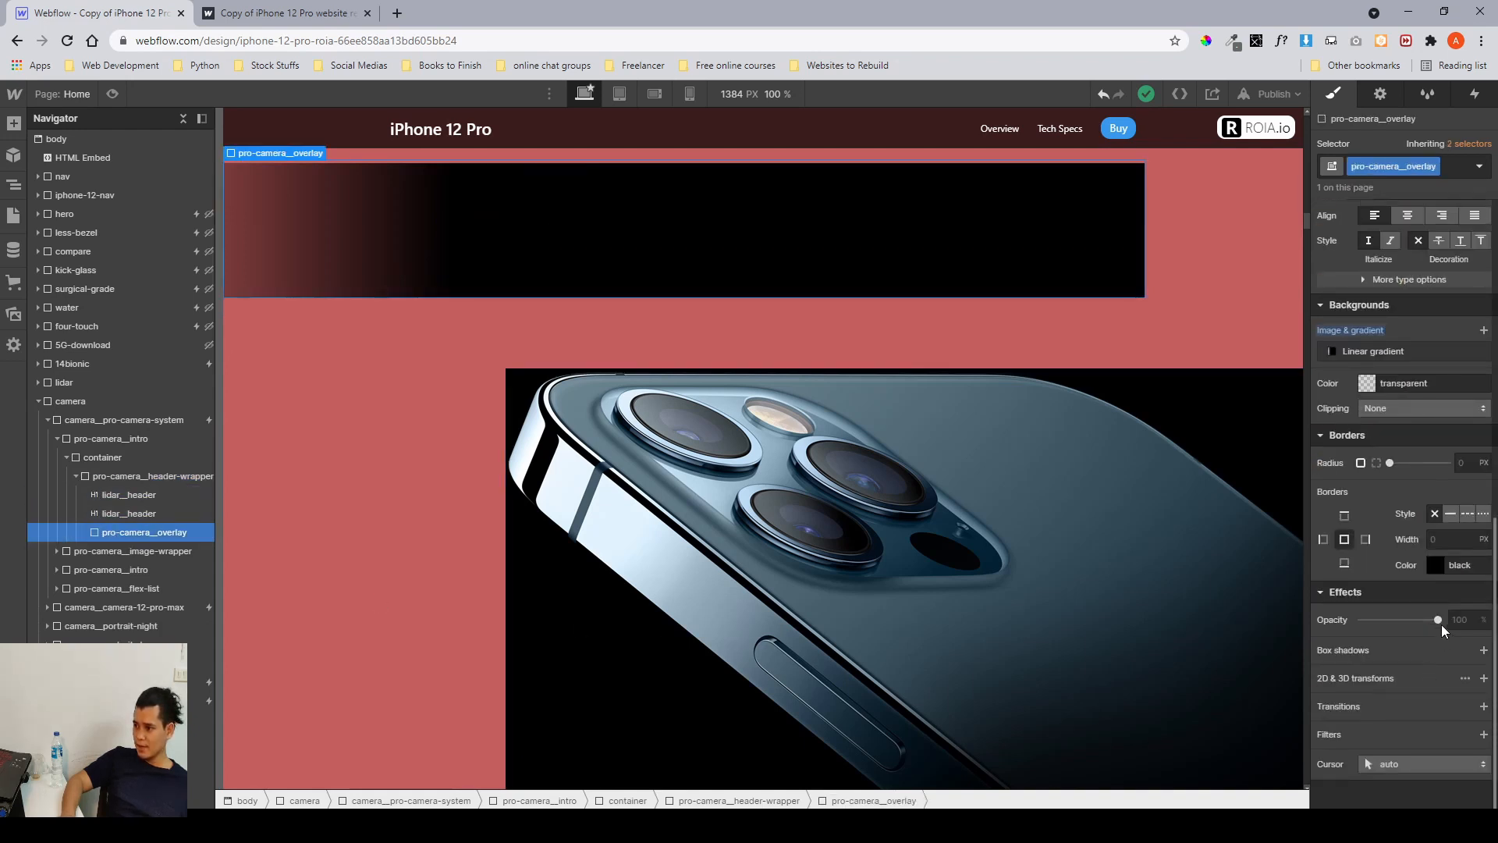
pyautogui.moveTo(1434, 619); pyautogui.dragTo(1470, 624)
pyautogui.scroll(6, 1364, 591)
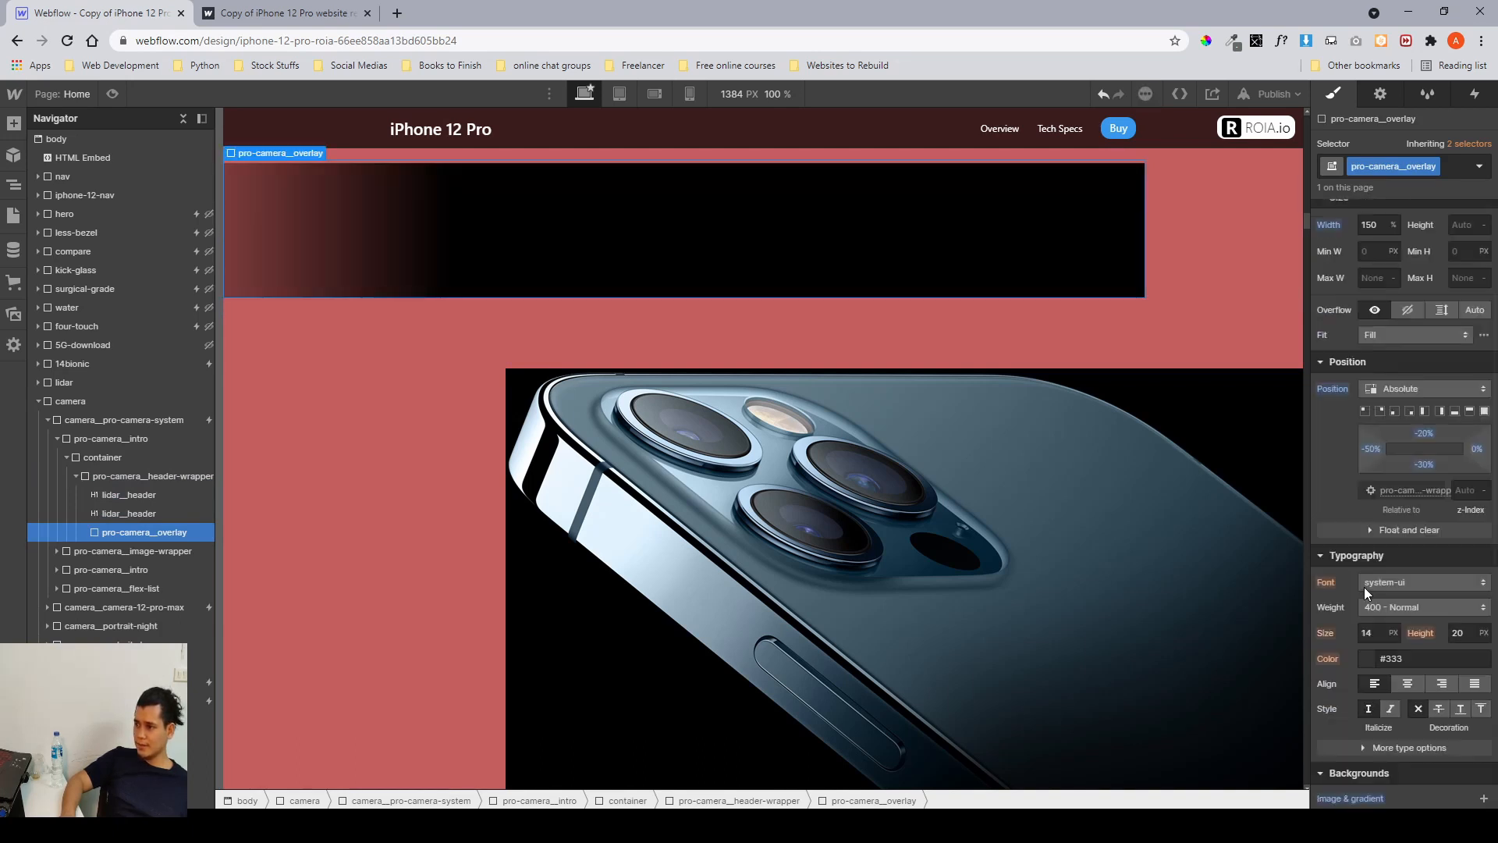
pyautogui.scroll(1, 1364, 587)
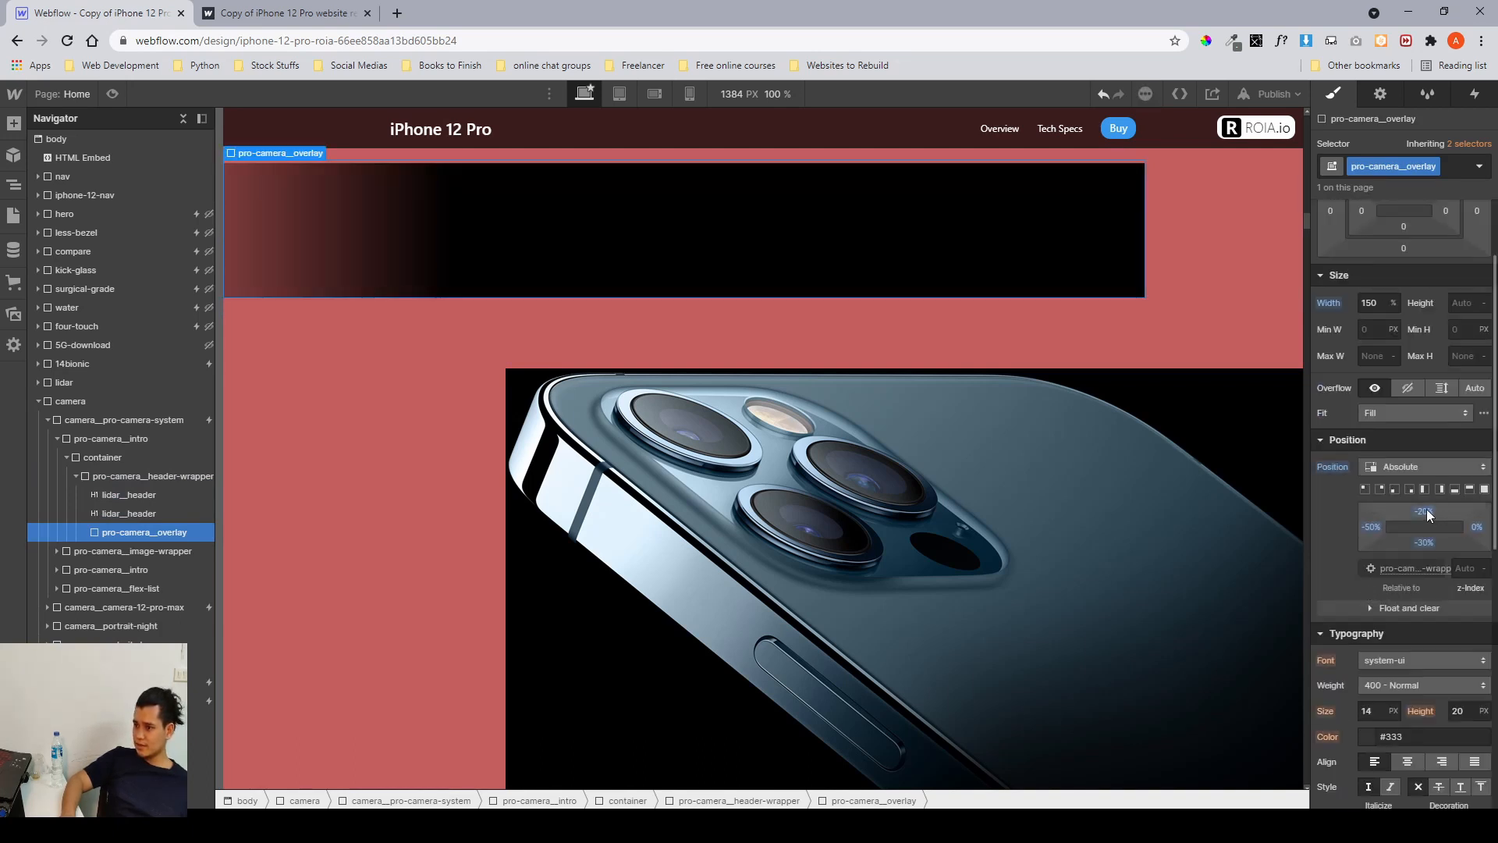
pyautogui.moveTo(1427, 512)
pyautogui.mouseDown()
pyautogui.moveTo(1433, 493)
pyautogui.moveTo(1426, 509)
pyautogui.mouseUp()
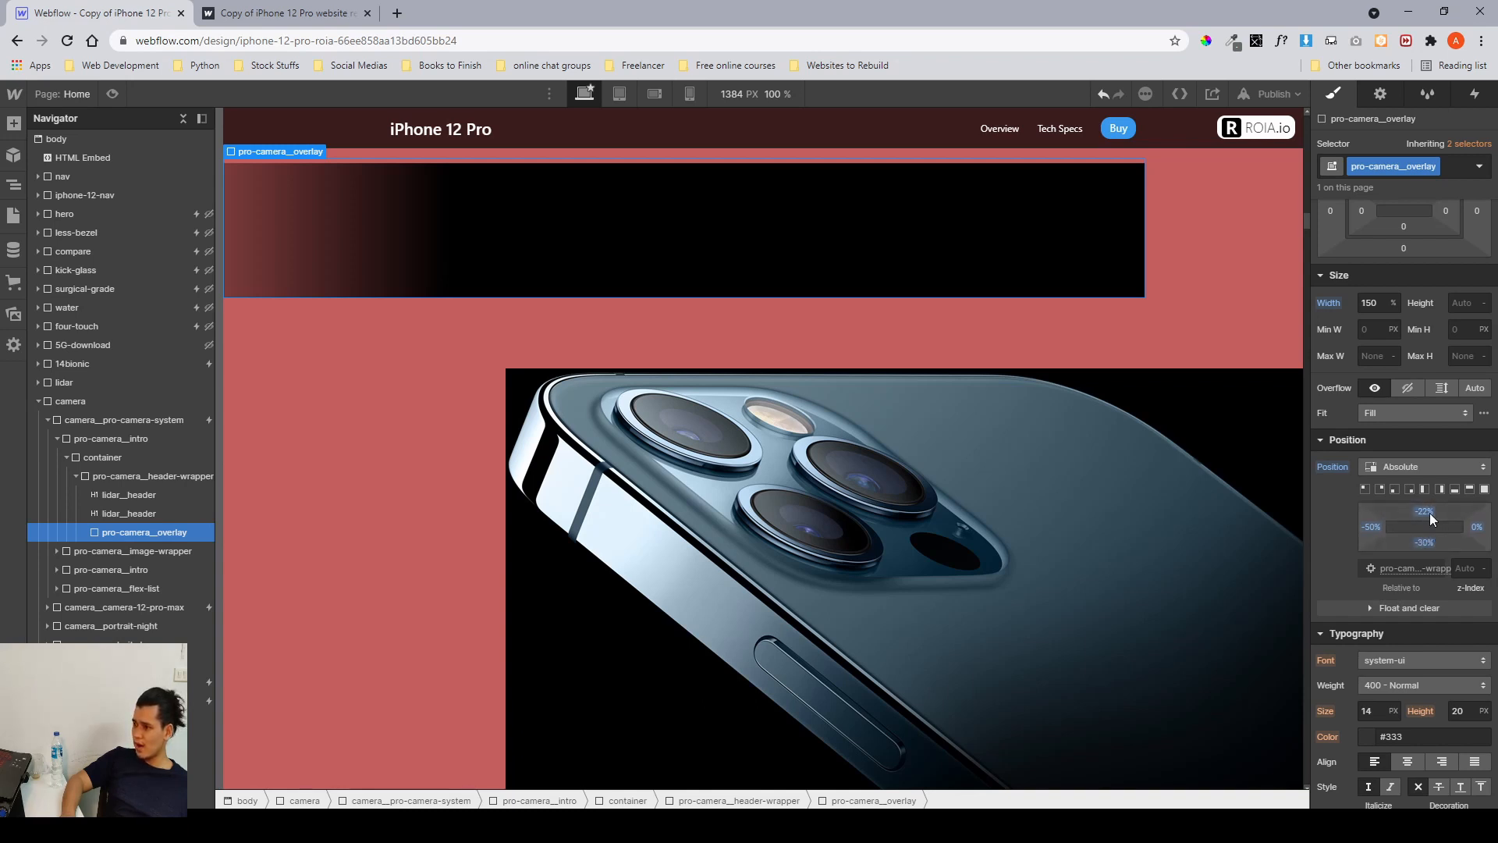
pyautogui.moveTo(1427, 544)
pyautogui.mouseDown()
pyautogui.moveTo(1434, 500)
pyautogui.moveTo(1440, 542)
pyautogui.mouseUp()
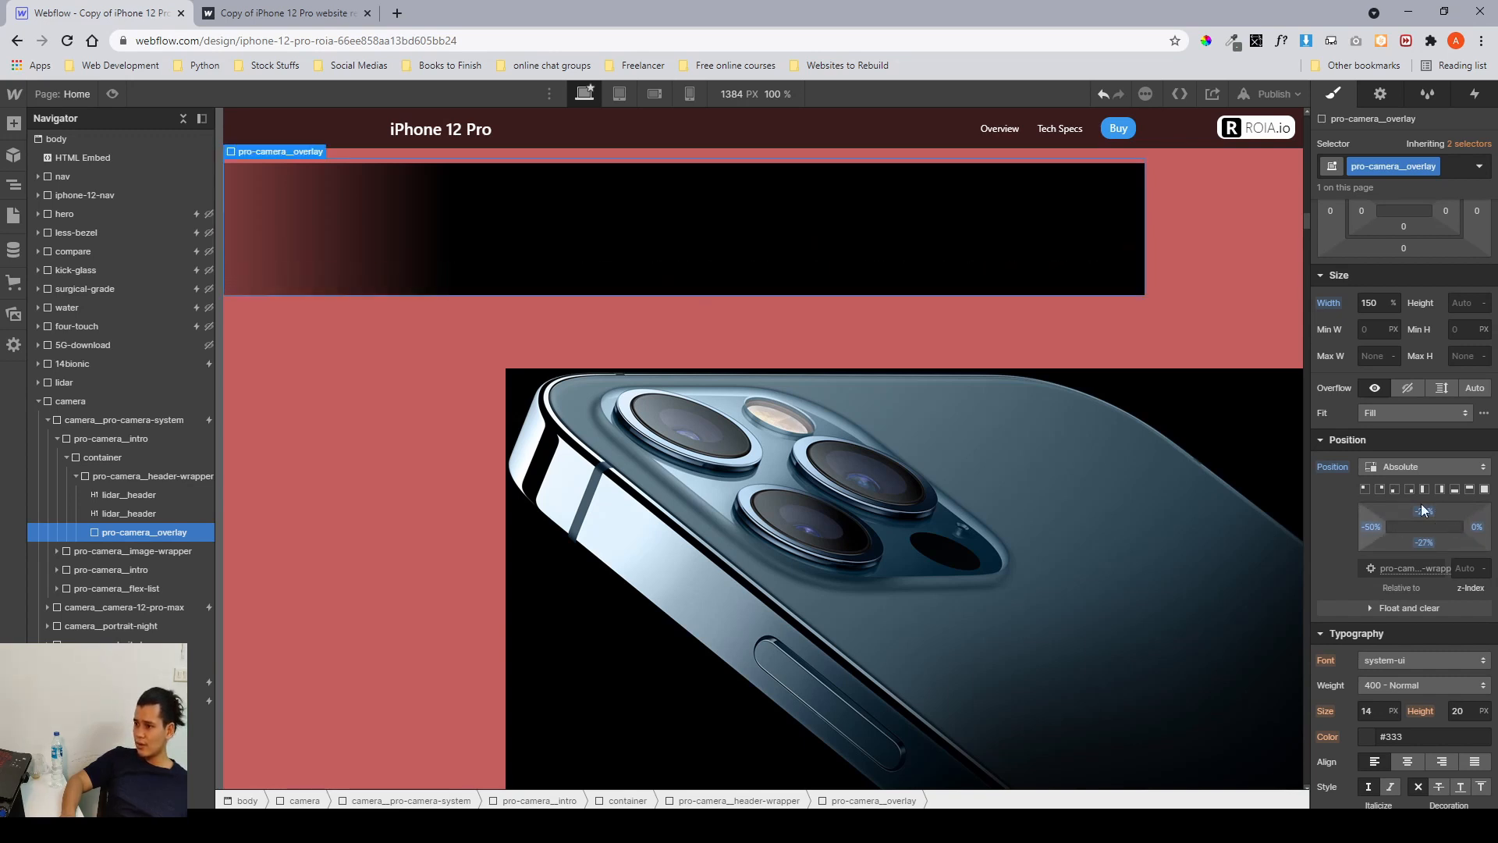
# Set the pro-camera_overlay's width to 200%.
pyautogui.click(1376, 305)
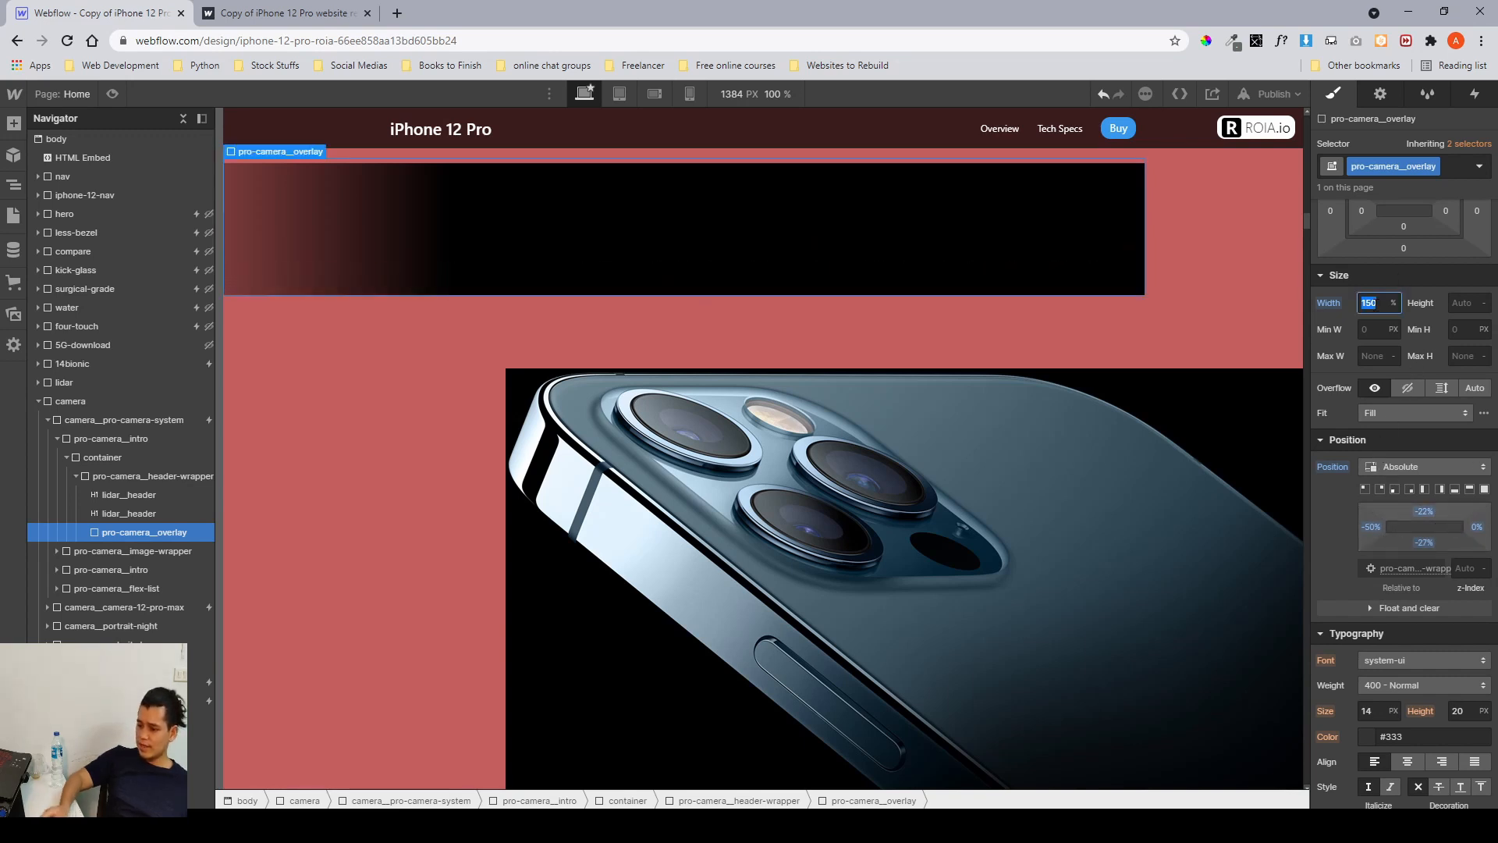
pyautogui.write('200')
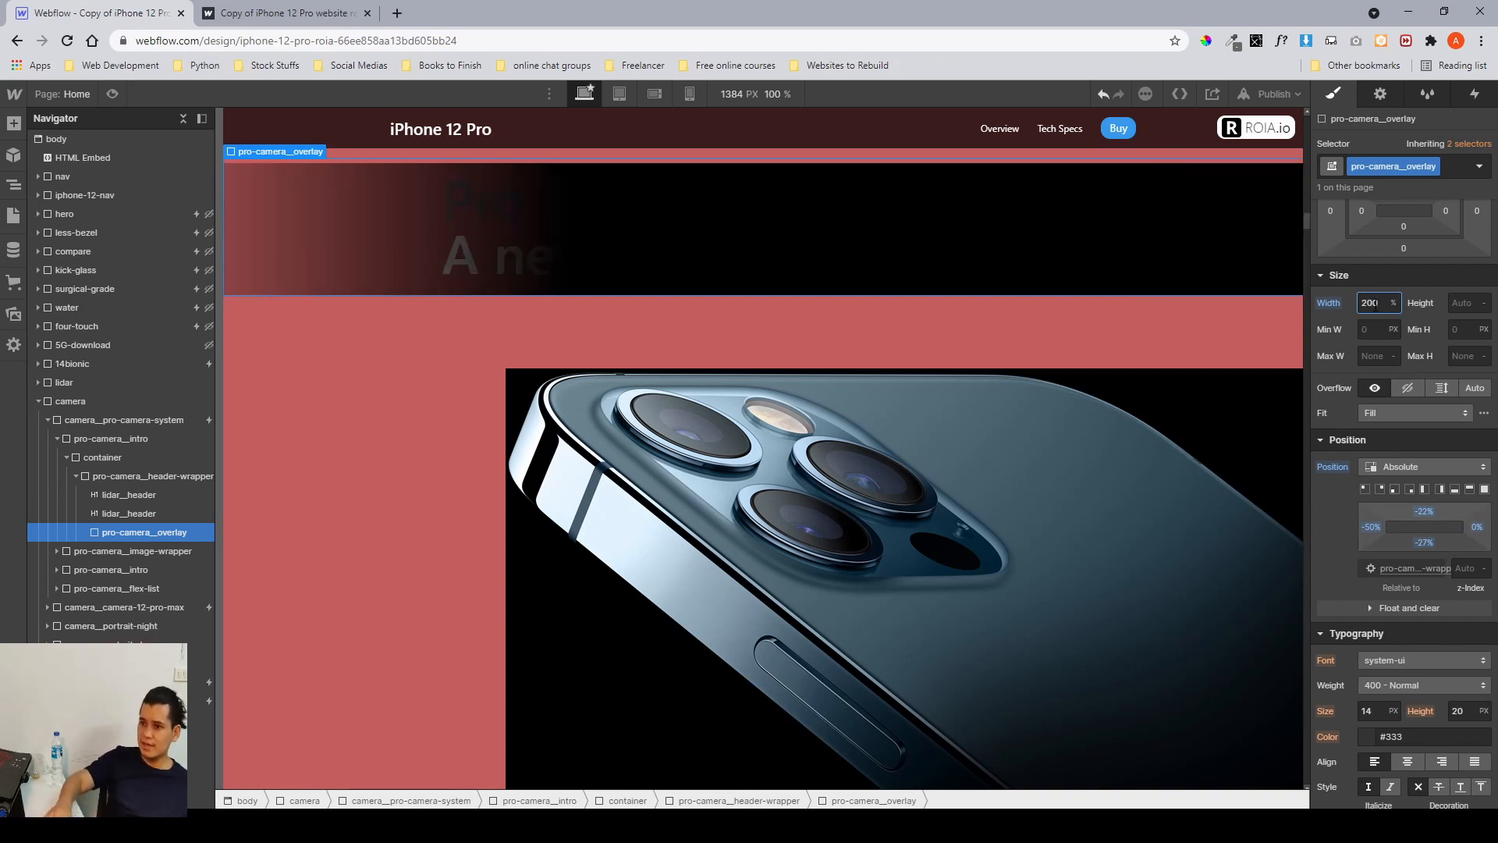
pyautogui.doubleClick(1377, 301)
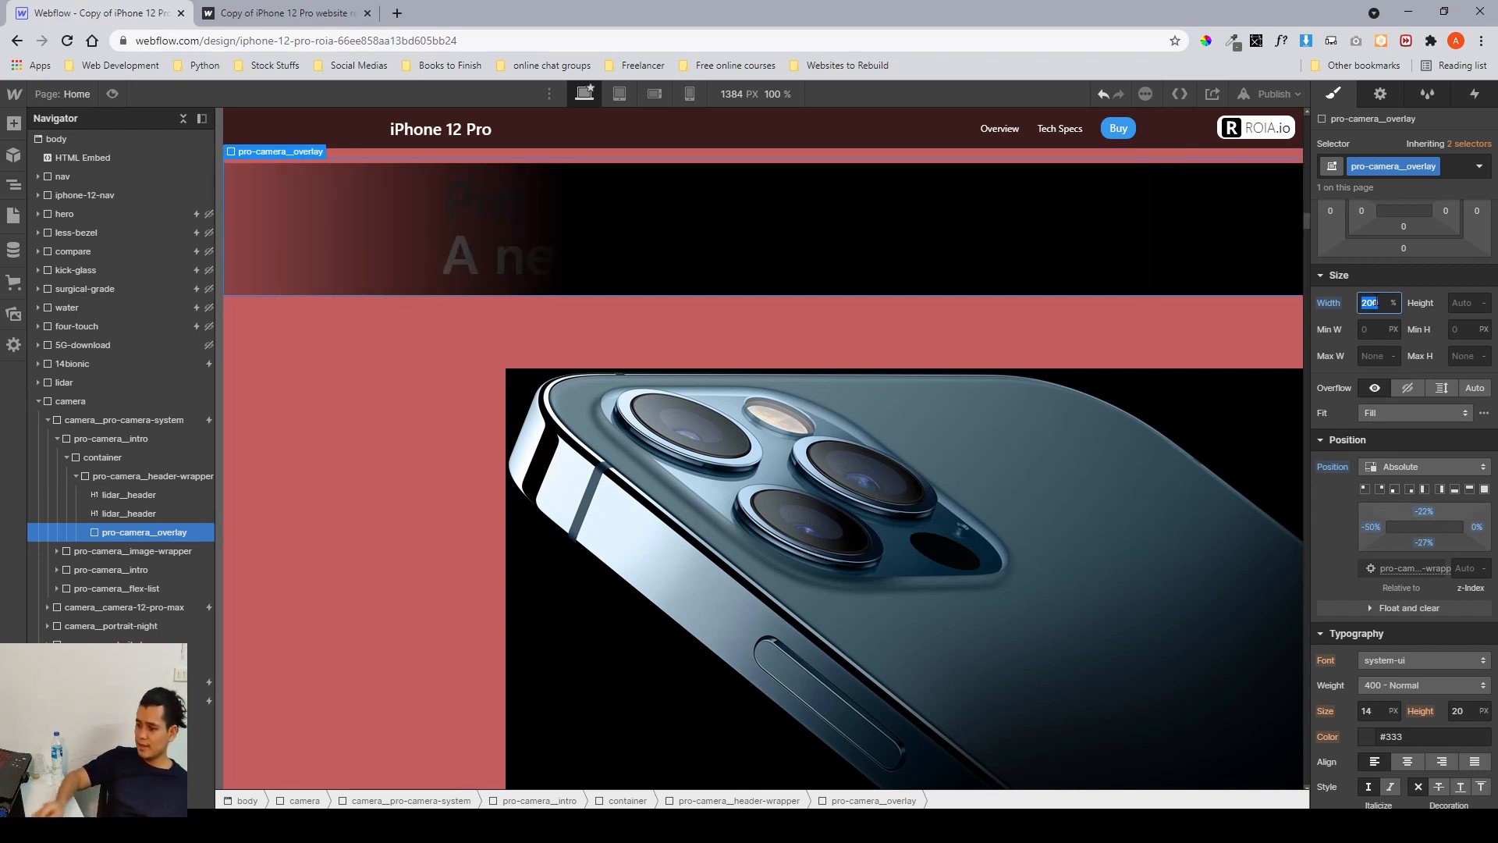
# Set the pro-camera_overlay's width to 150% and collapse the camera intro in the navigator.
pyautogui.write('150')
pyautogui.press('Return')
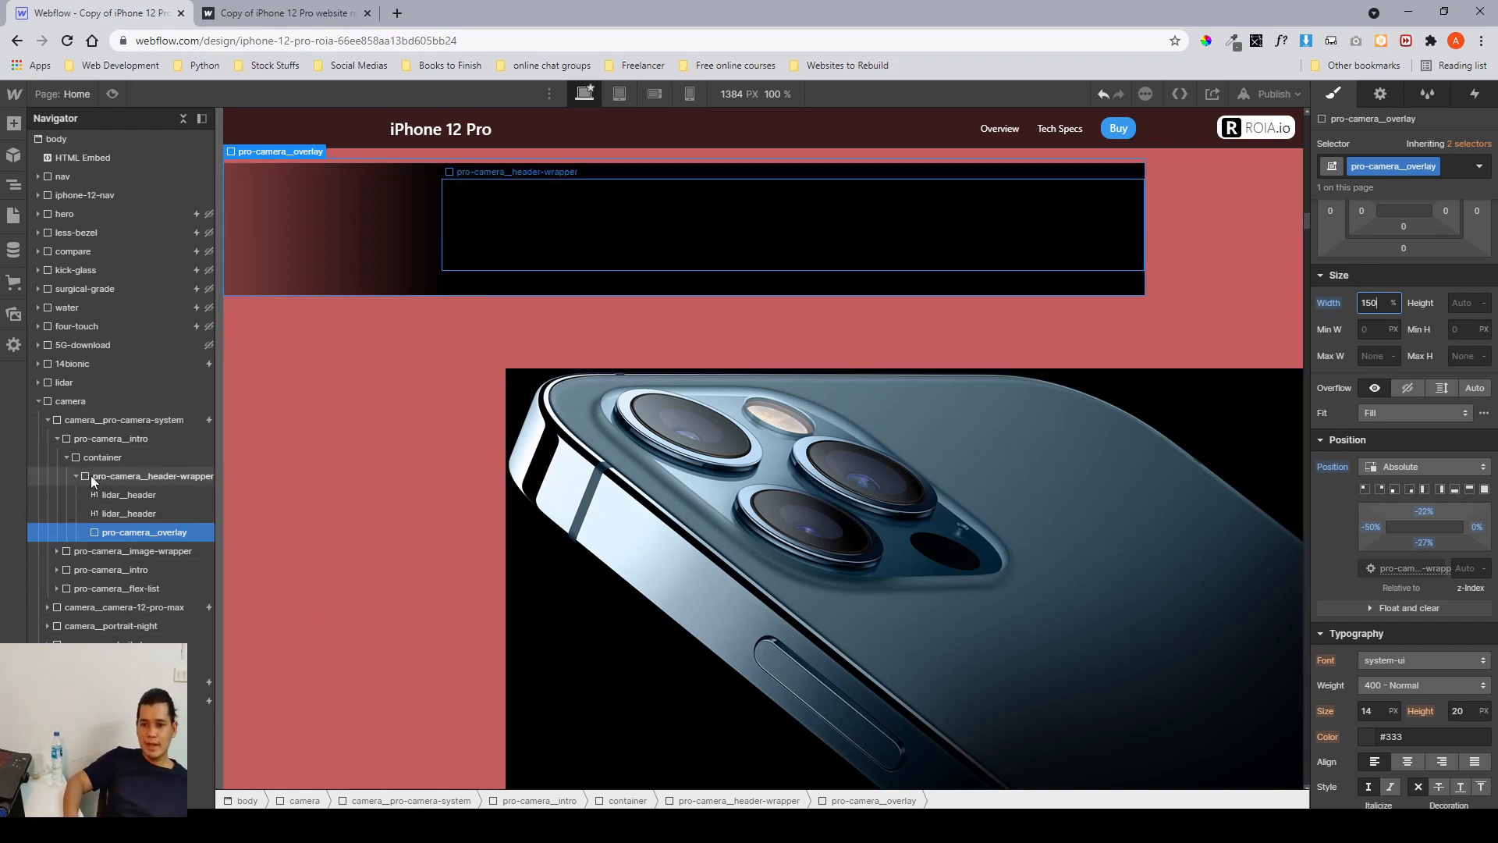
pyautogui.click(63, 442)
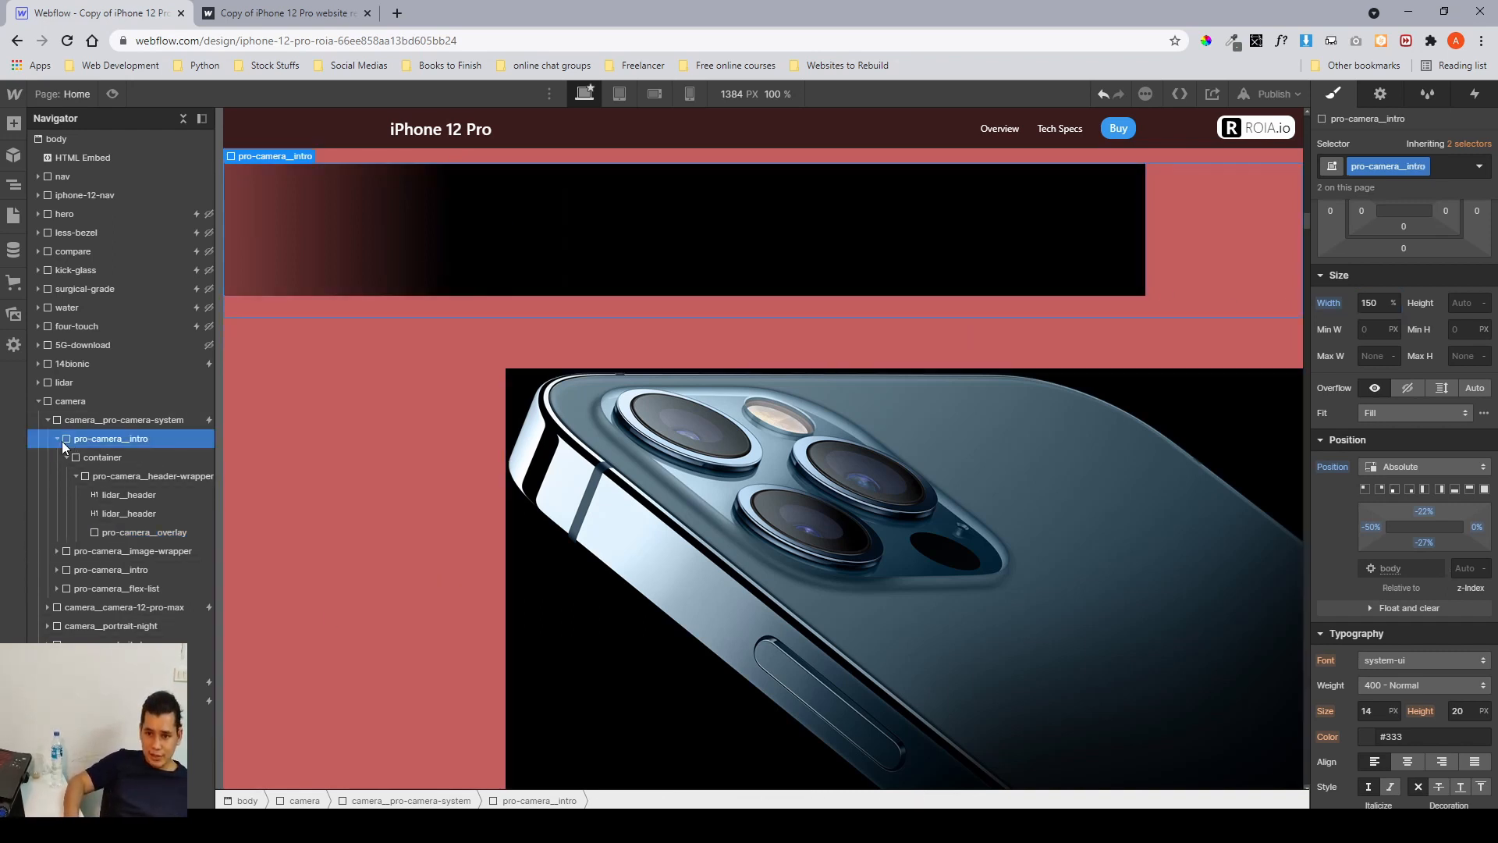
pyautogui.click(60, 438)
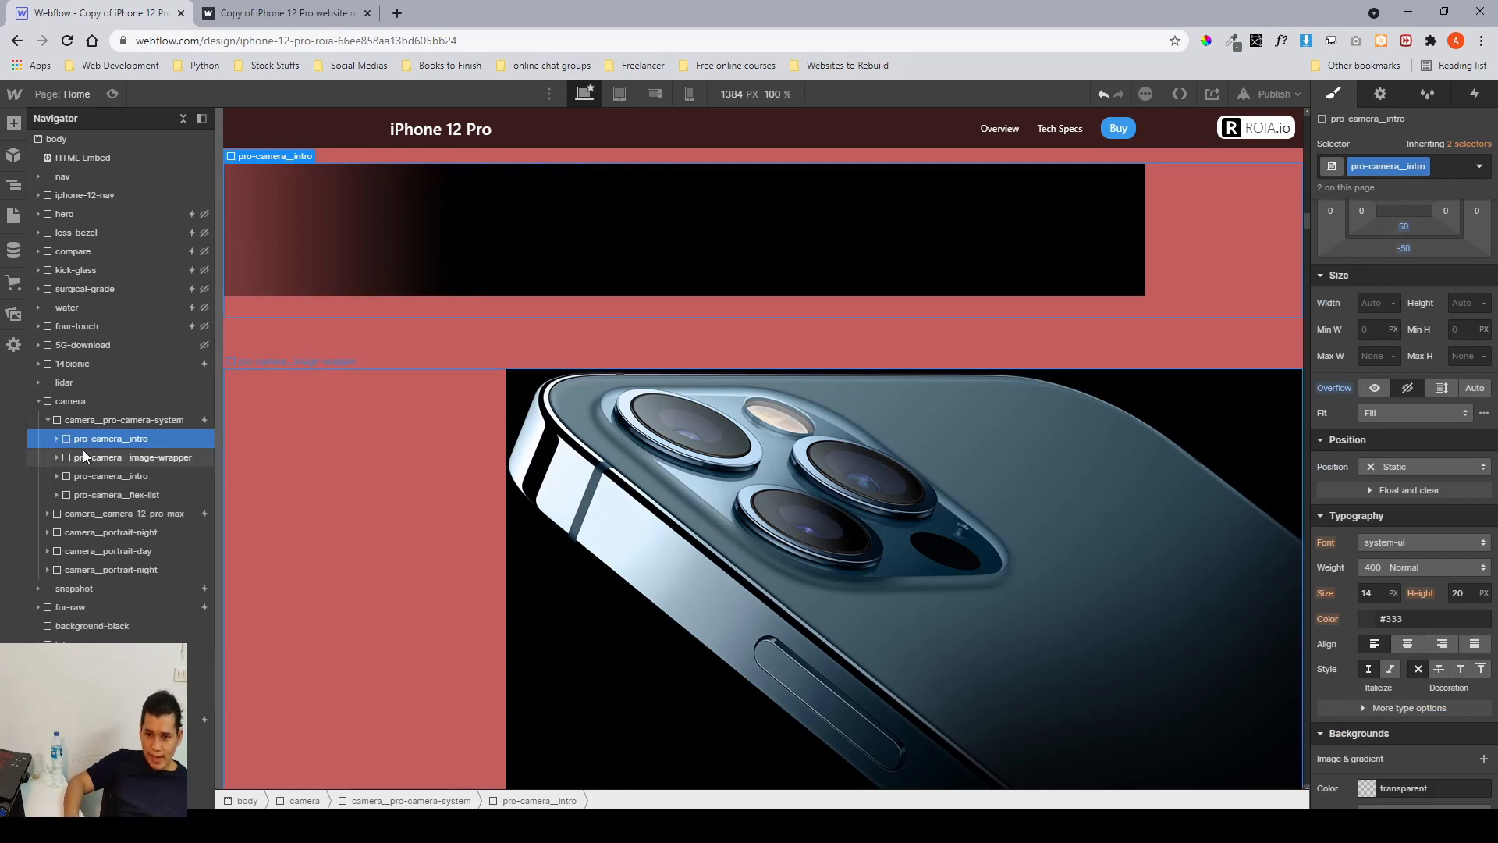
# Inspect the pro-camera_image inside the image wrapper, reviewing its size, position and background image settings.
pyautogui.click(84, 454)
pyautogui.scroll(-3, 387, 451)
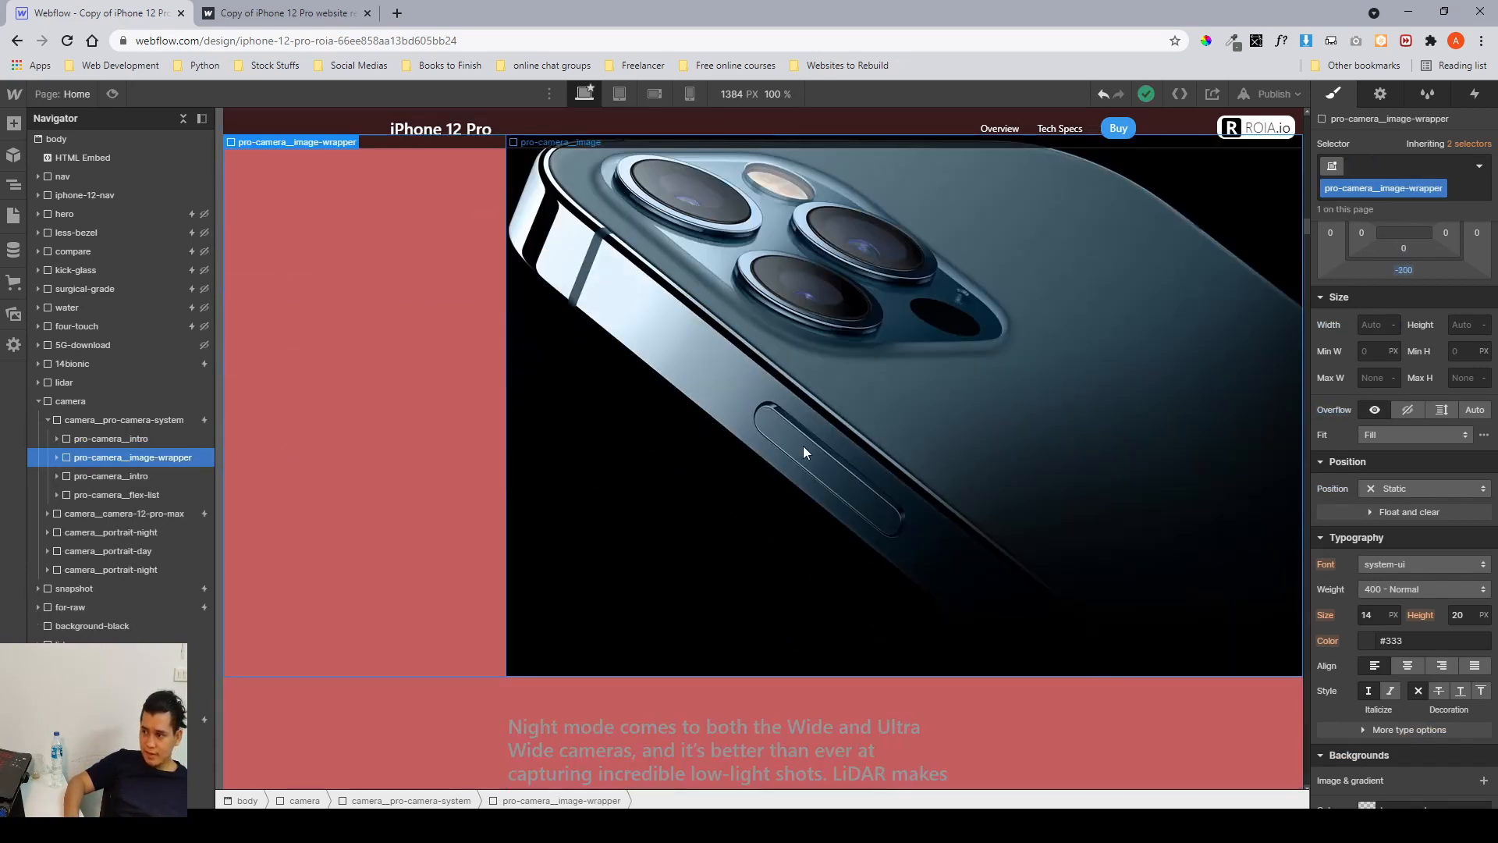
pyautogui.click(56, 457)
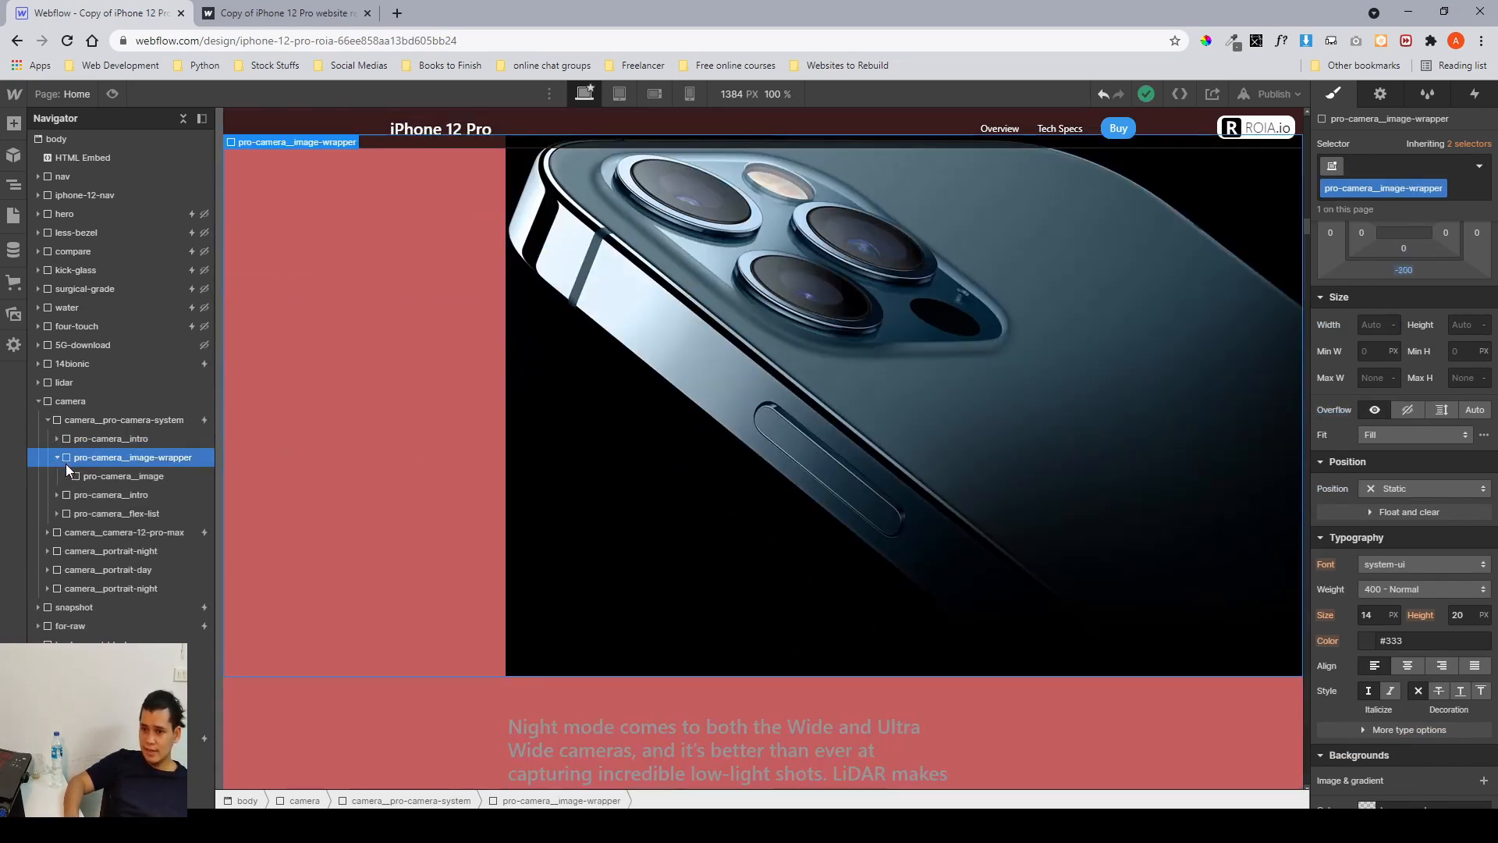
pyautogui.click(90, 478)
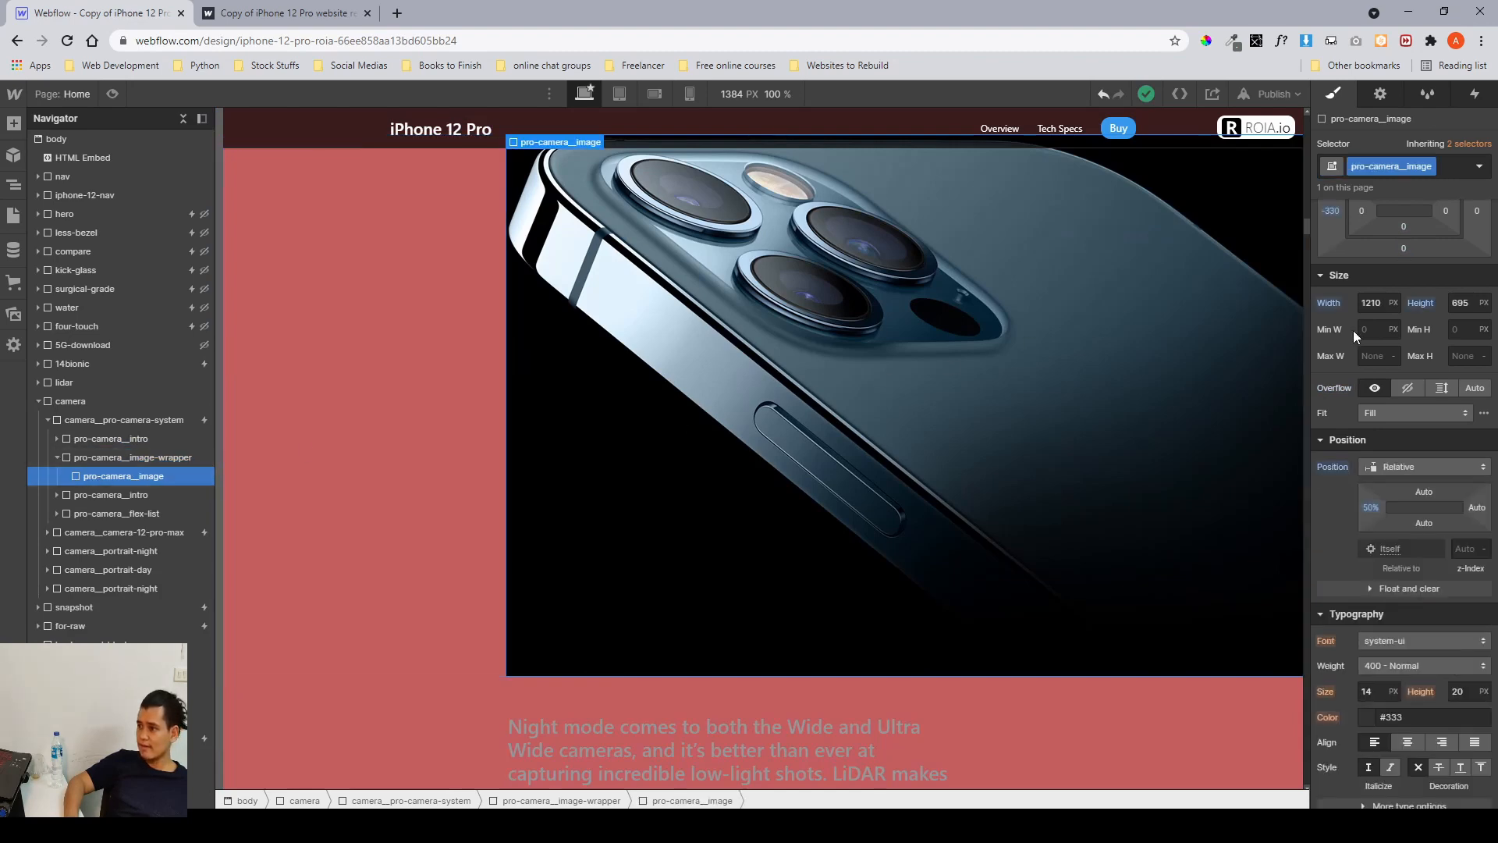
pyautogui.scroll(2, 1353, 330)
pyautogui.click(1367, 419)
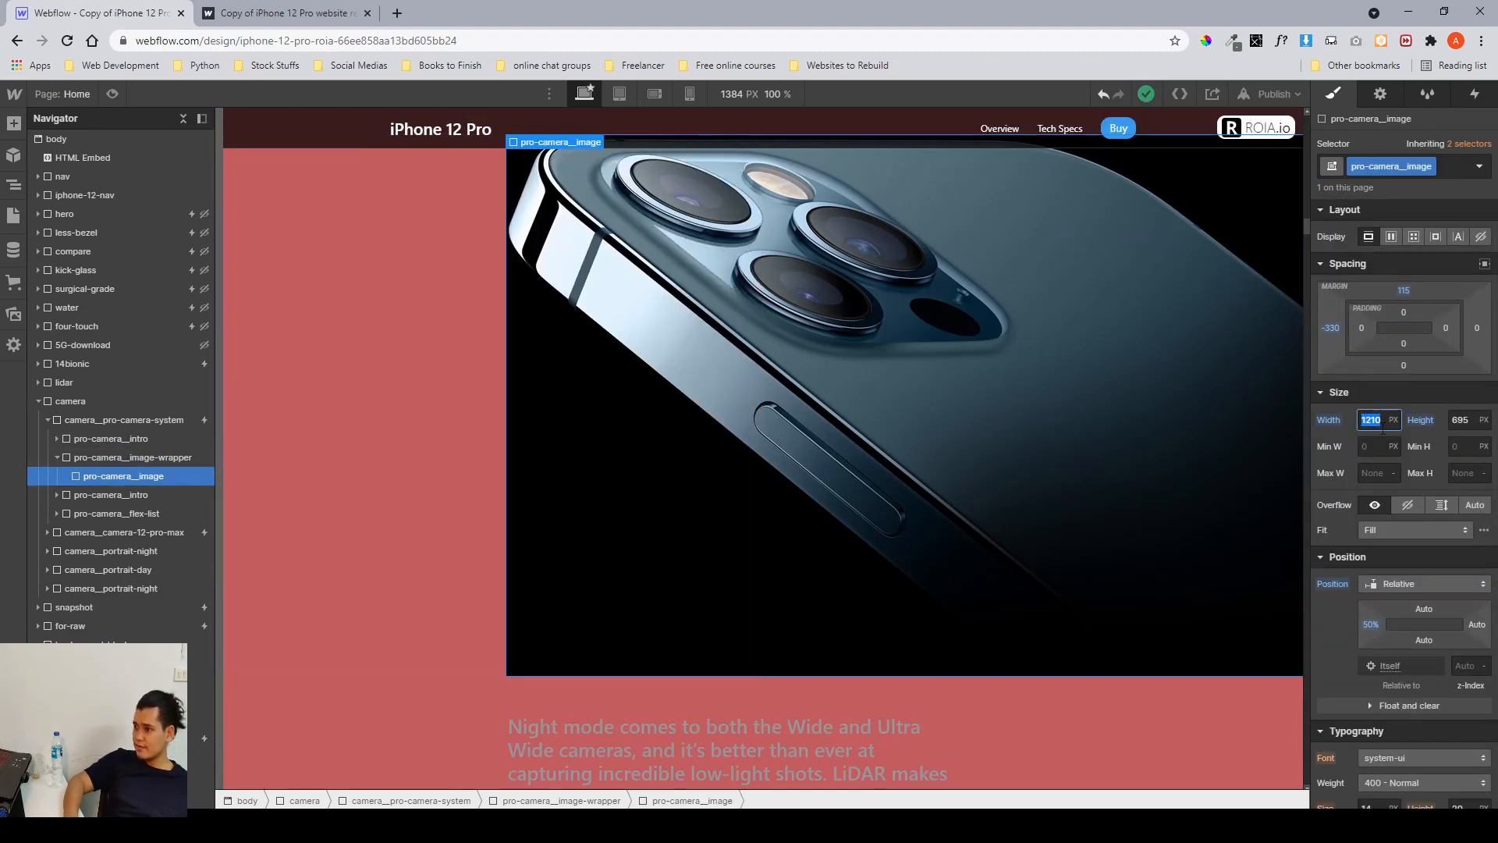
pyautogui.click(1459, 427)
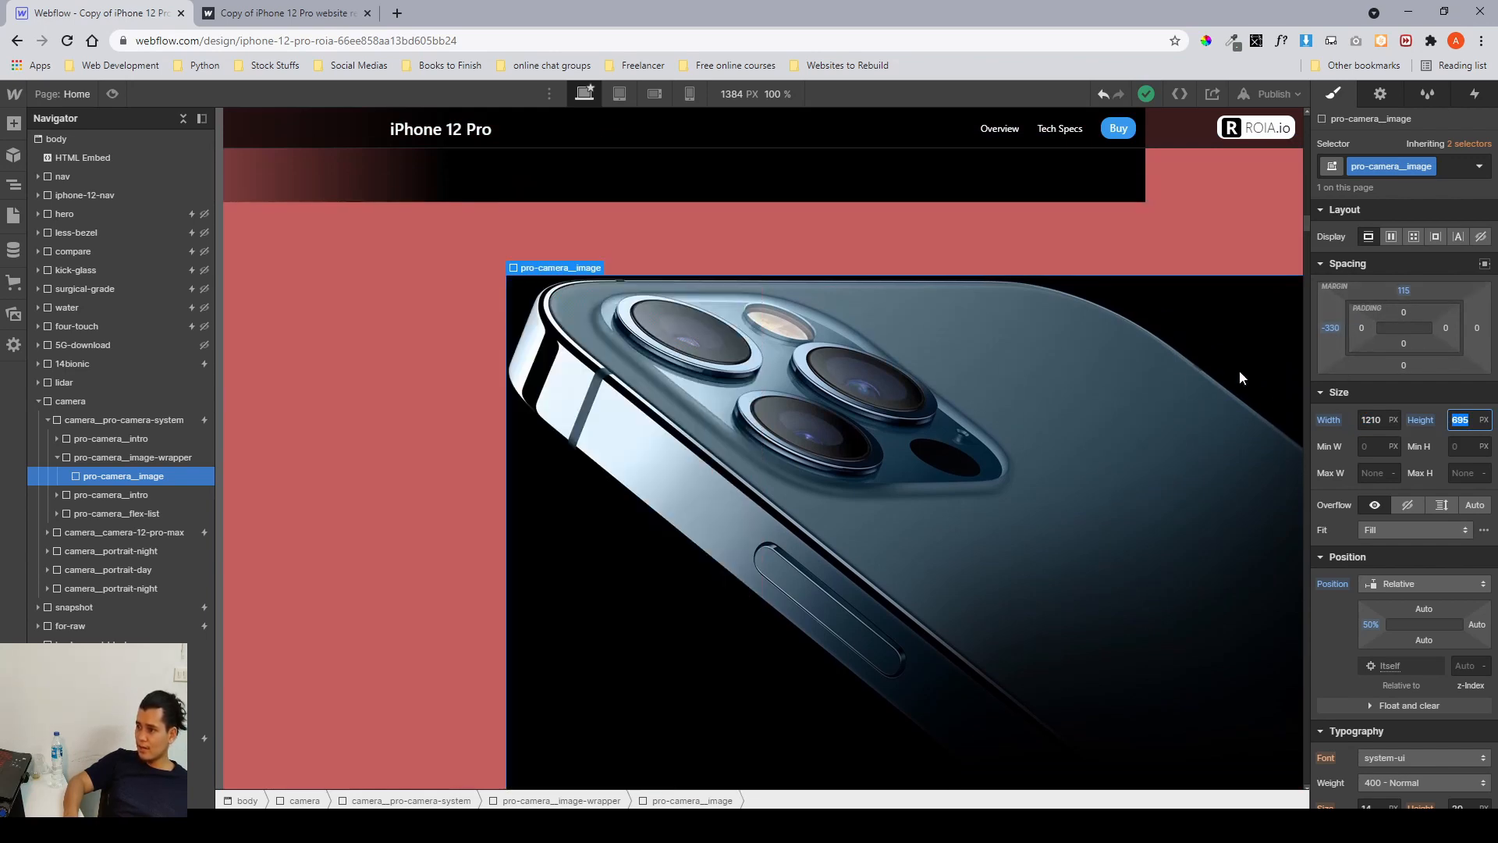
pyautogui.scroll(-1, 1170, 360)
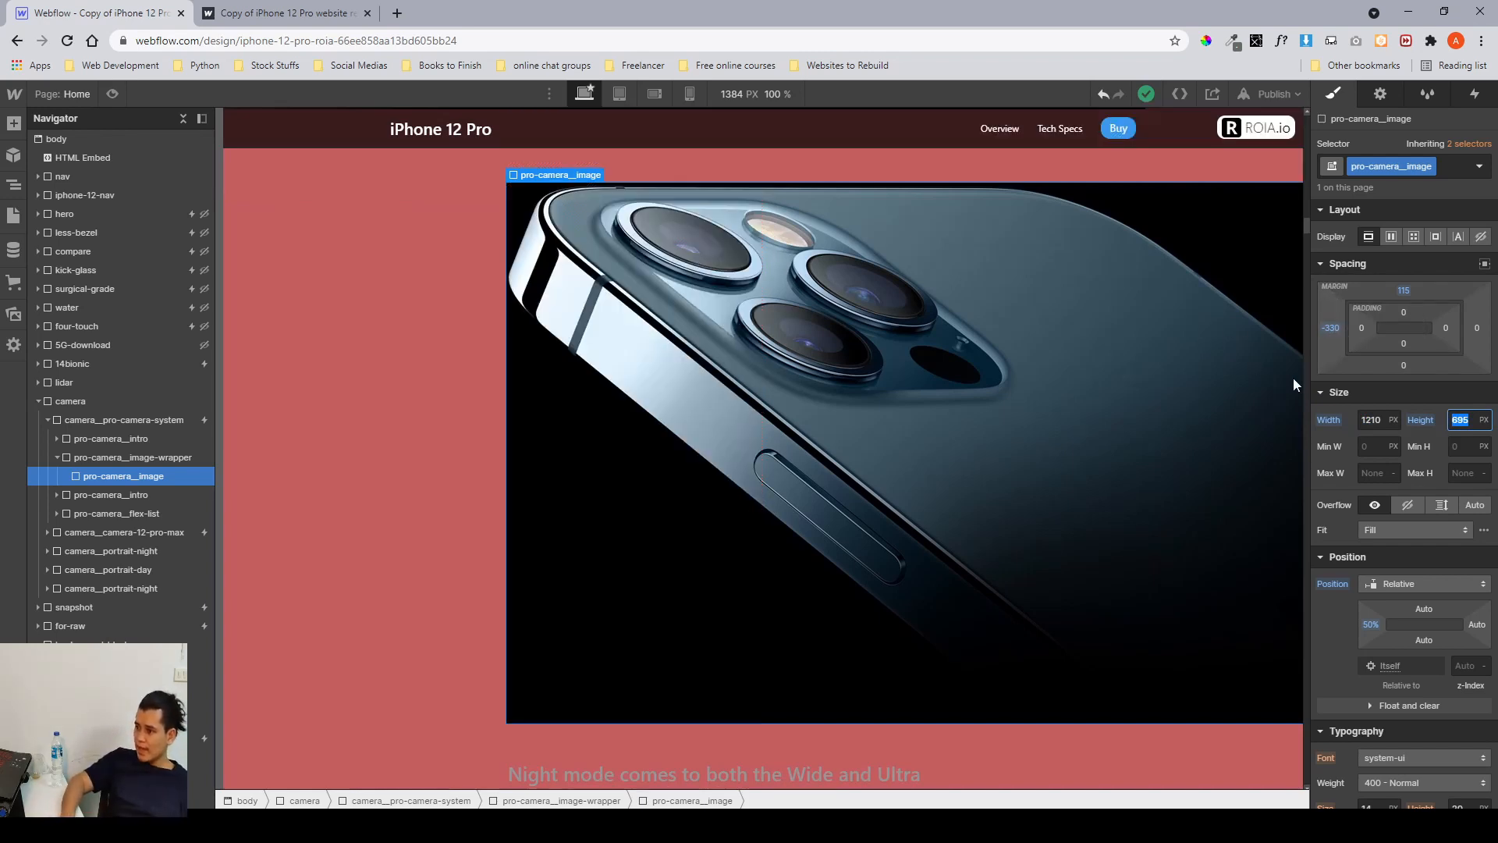
pyautogui.scroll(-8, 1401, 522)
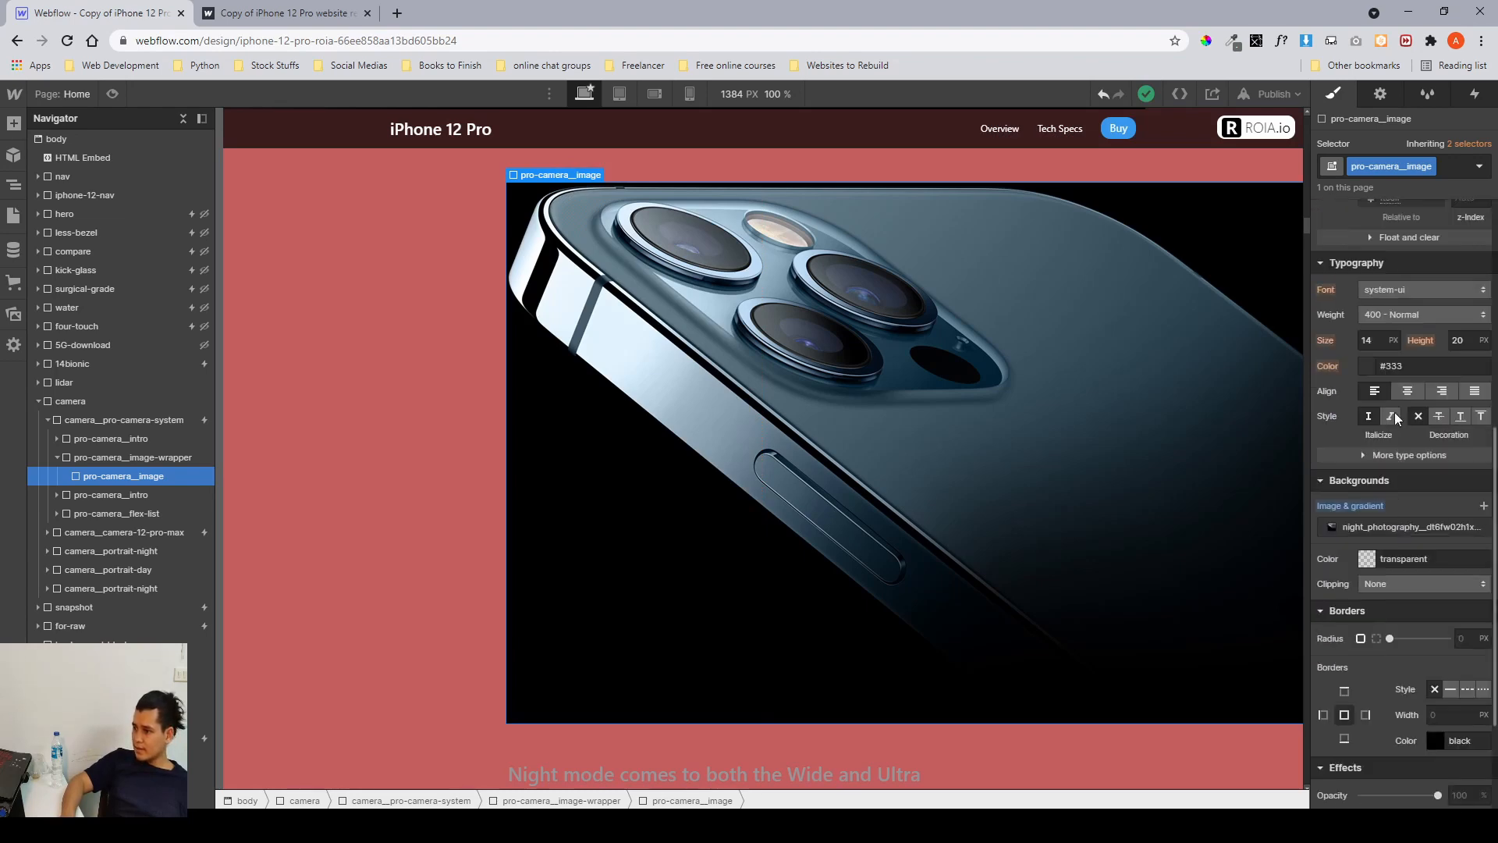
pyautogui.scroll(5, 1399, 387)
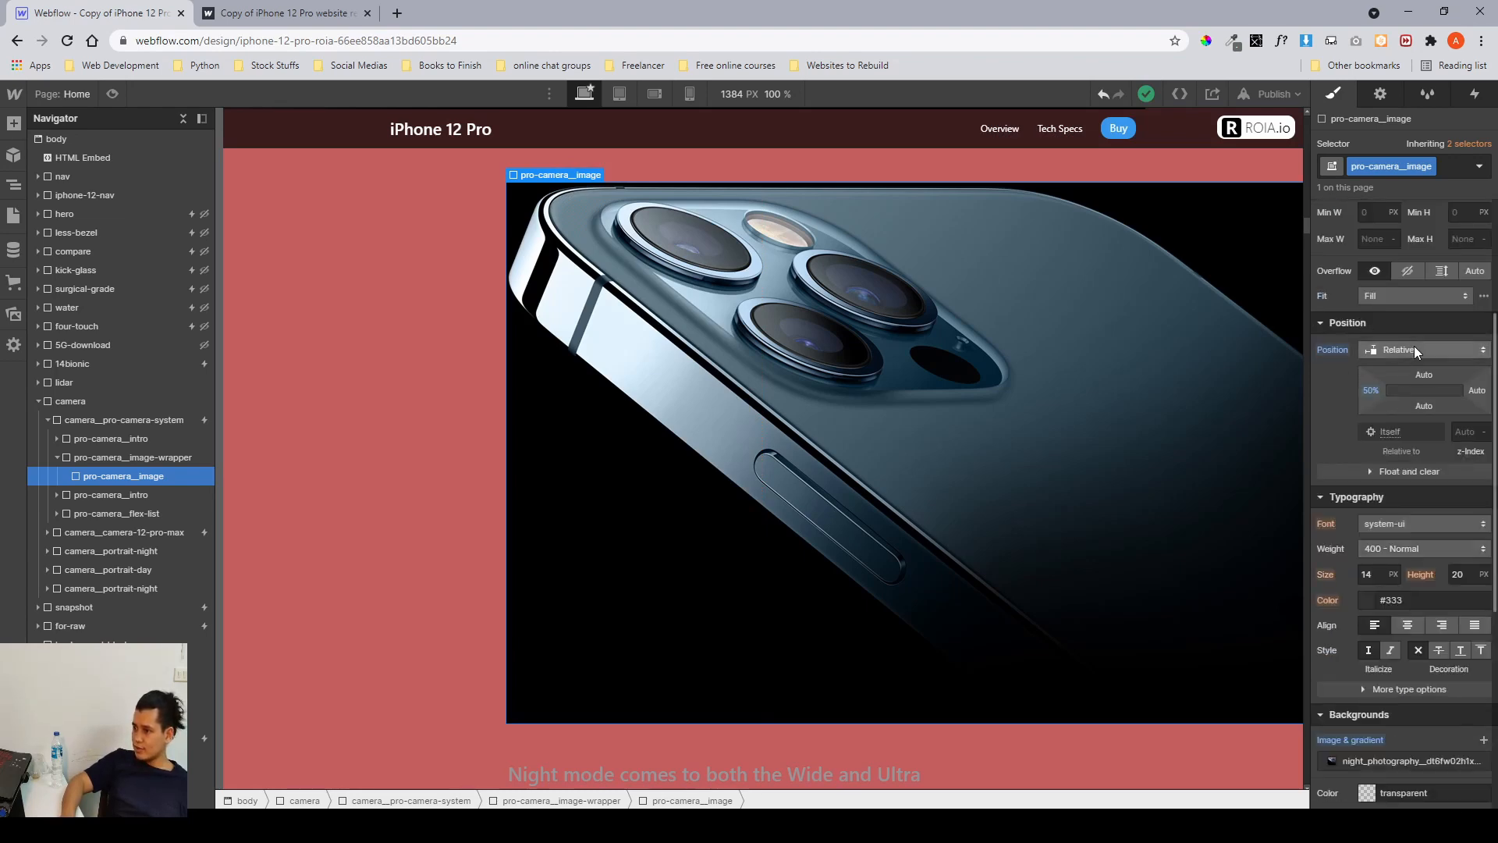
pyautogui.scroll(-5, 1414, 345)
pyautogui.scroll(3, 1382, 390)
pyautogui.scroll(-3, 1396, 484)
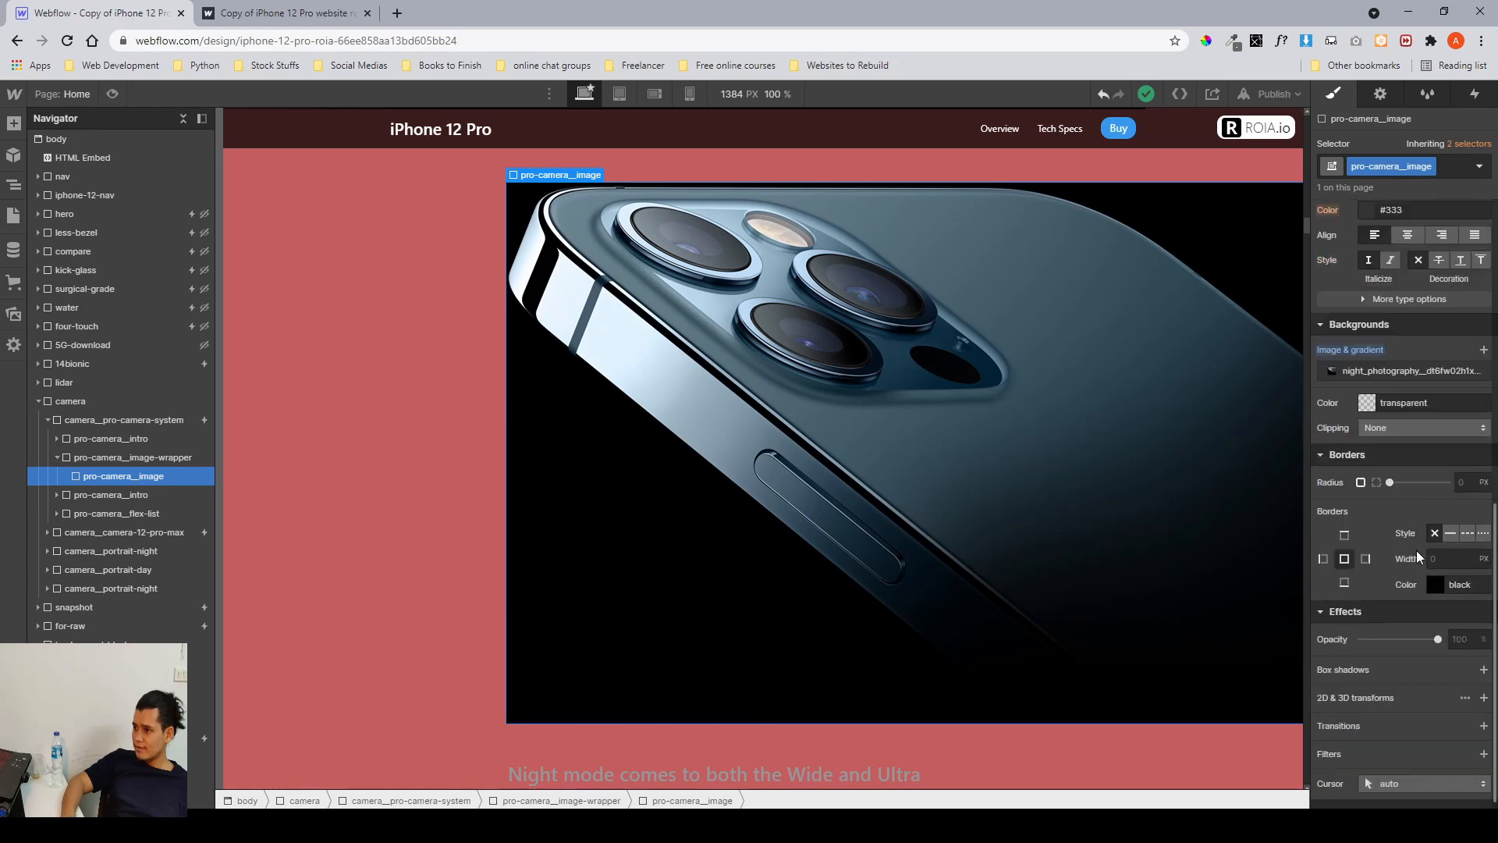
pyautogui.click(1381, 372)
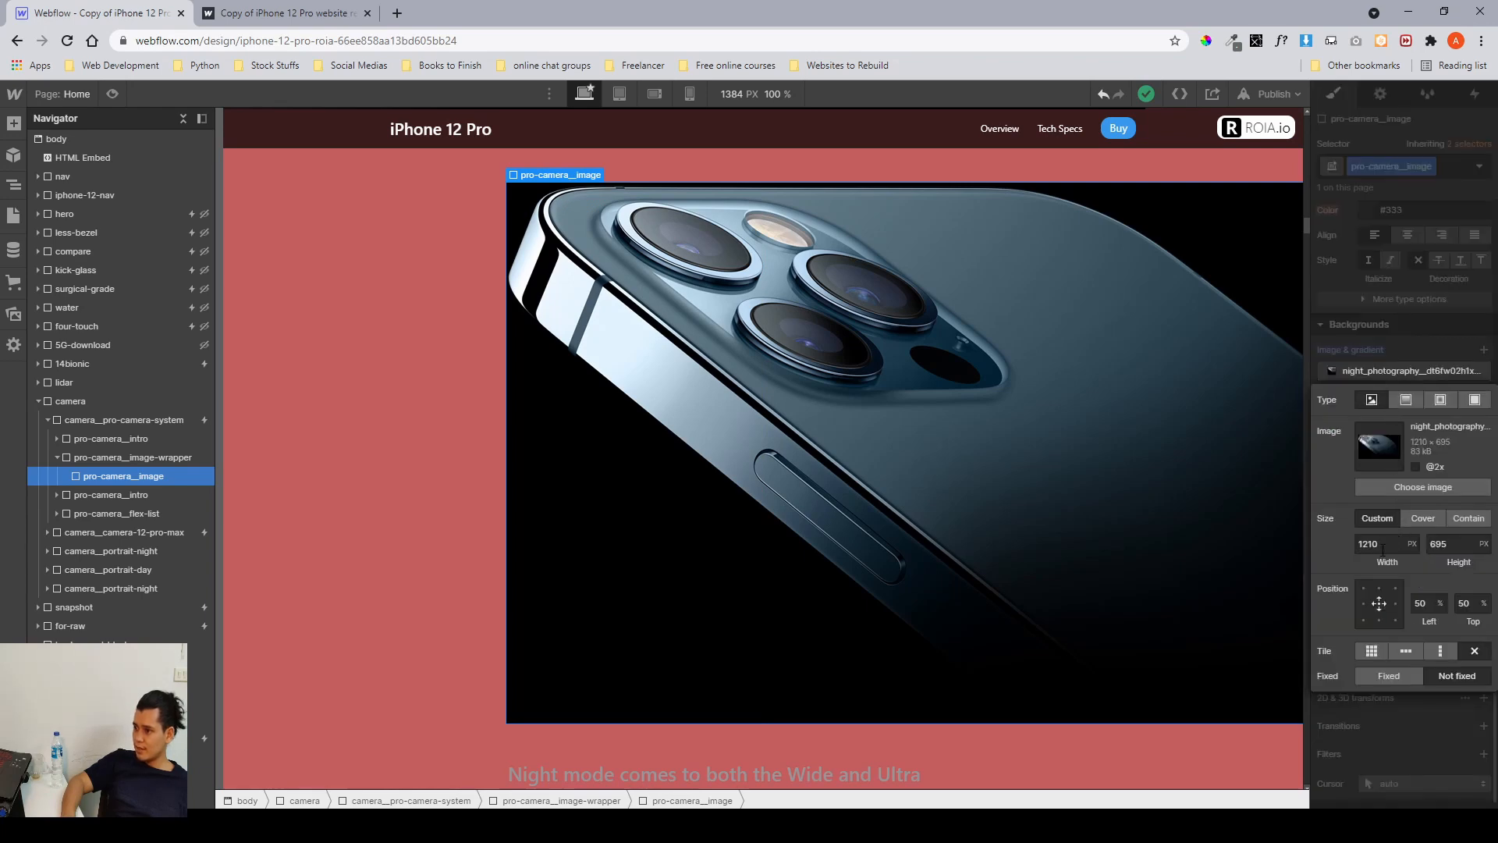
pyautogui.click(1382, 546)
pyautogui.click(1466, 549)
pyautogui.click(1390, 294)
pyautogui.scroll(8, 1390, 293)
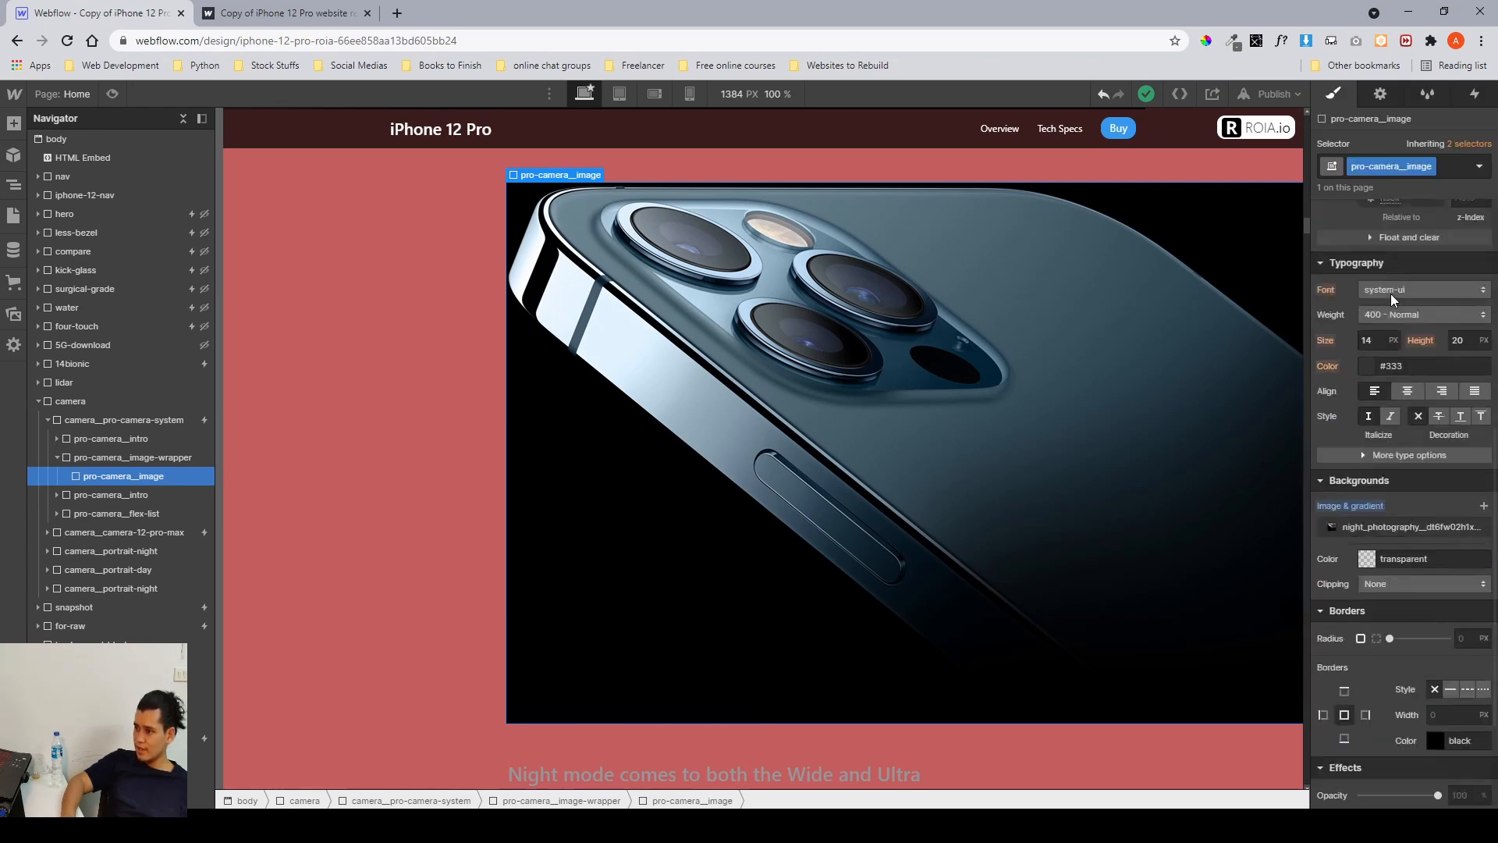
pyautogui.click(1384, 420)
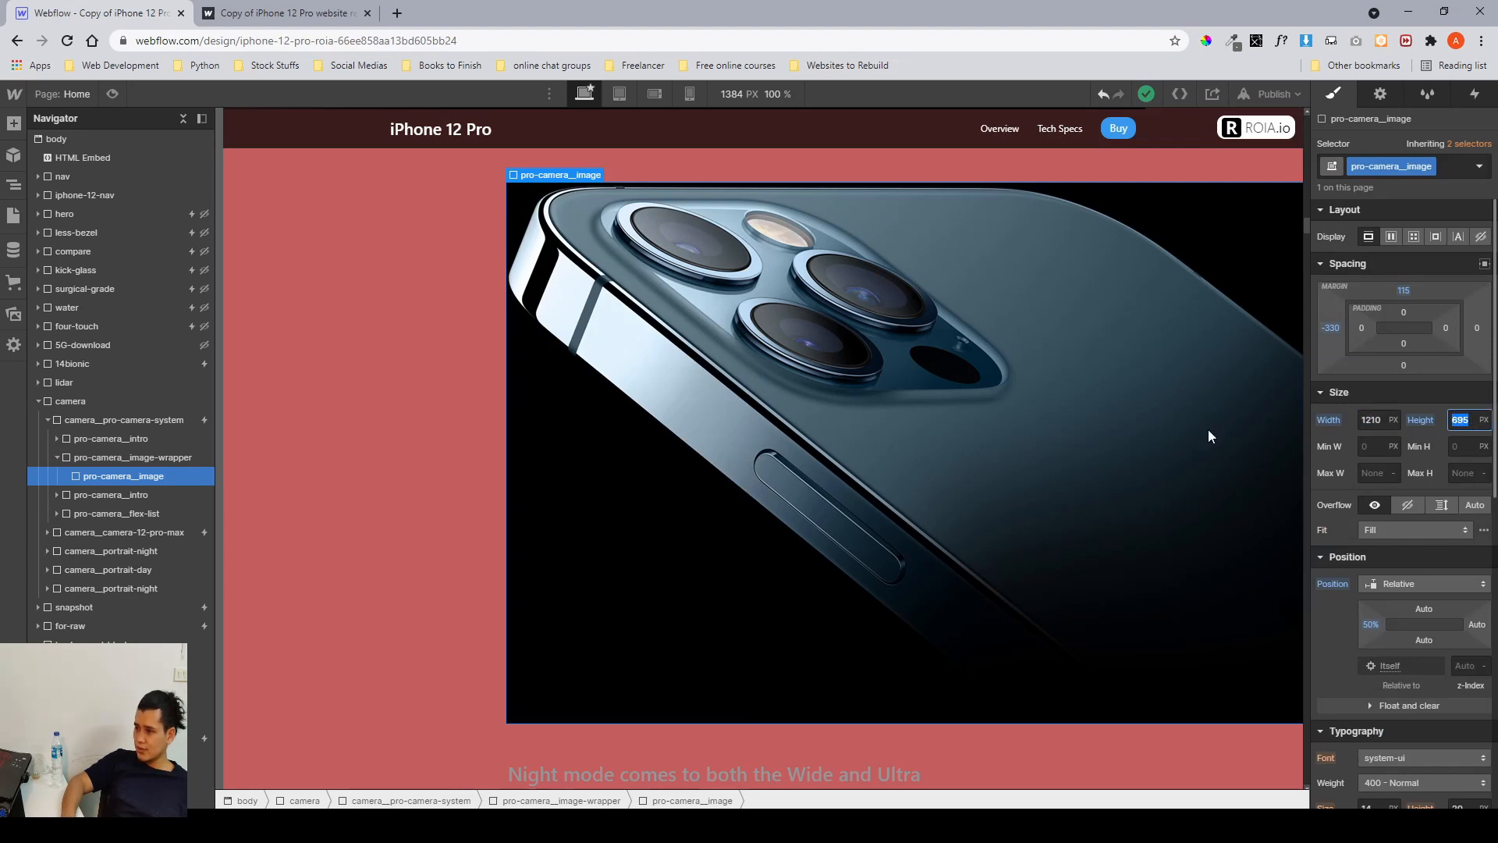
# Expand the pro-camera_flex-list down to the first kick-glass_para heading and review its style settings.
pyautogui.click(58, 458)
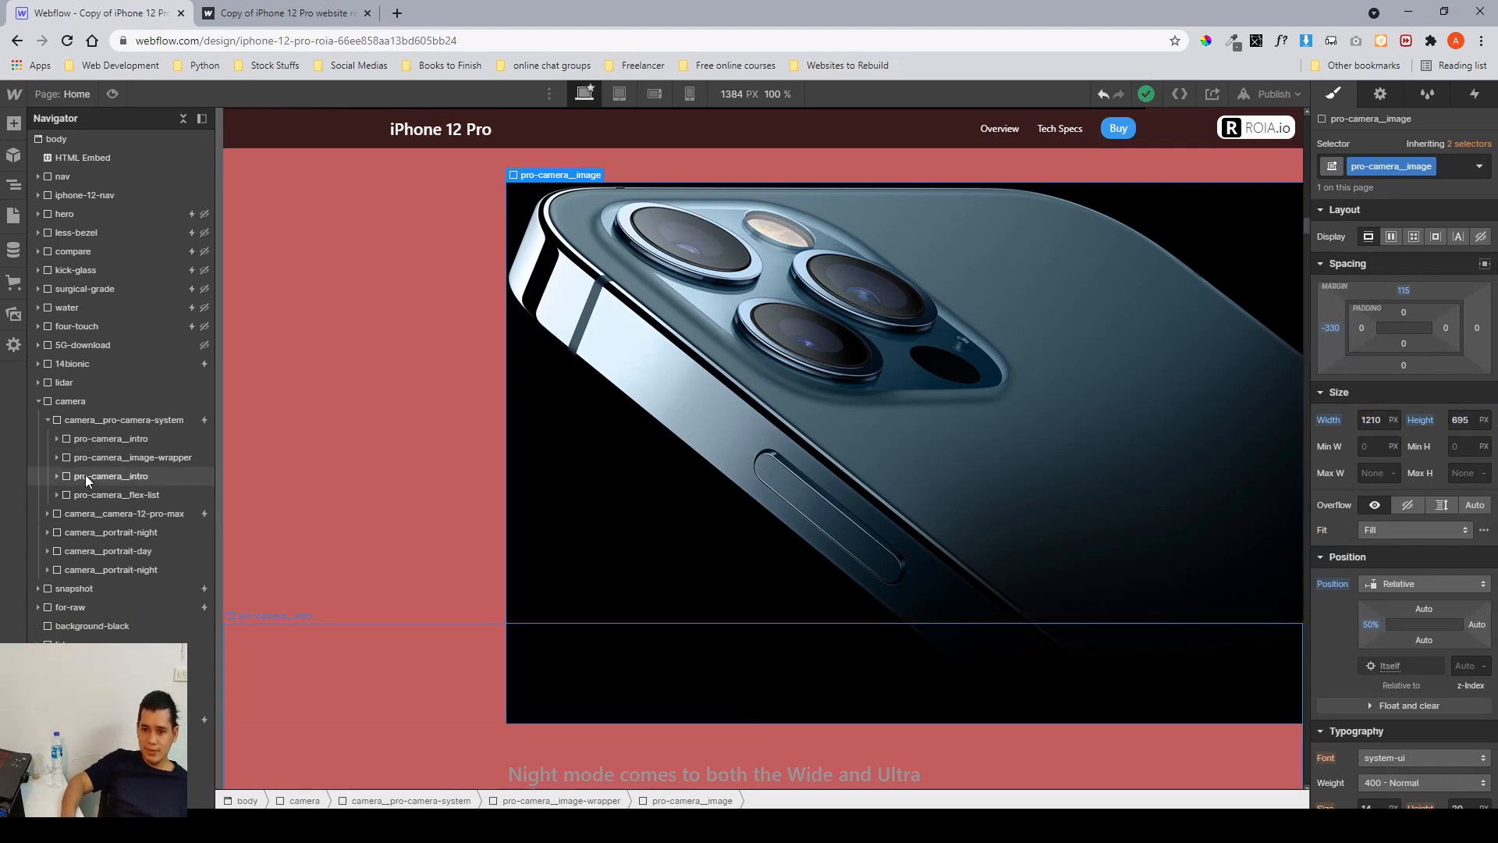
pyautogui.click(86, 474)
pyautogui.scroll(-4, 707, 560)
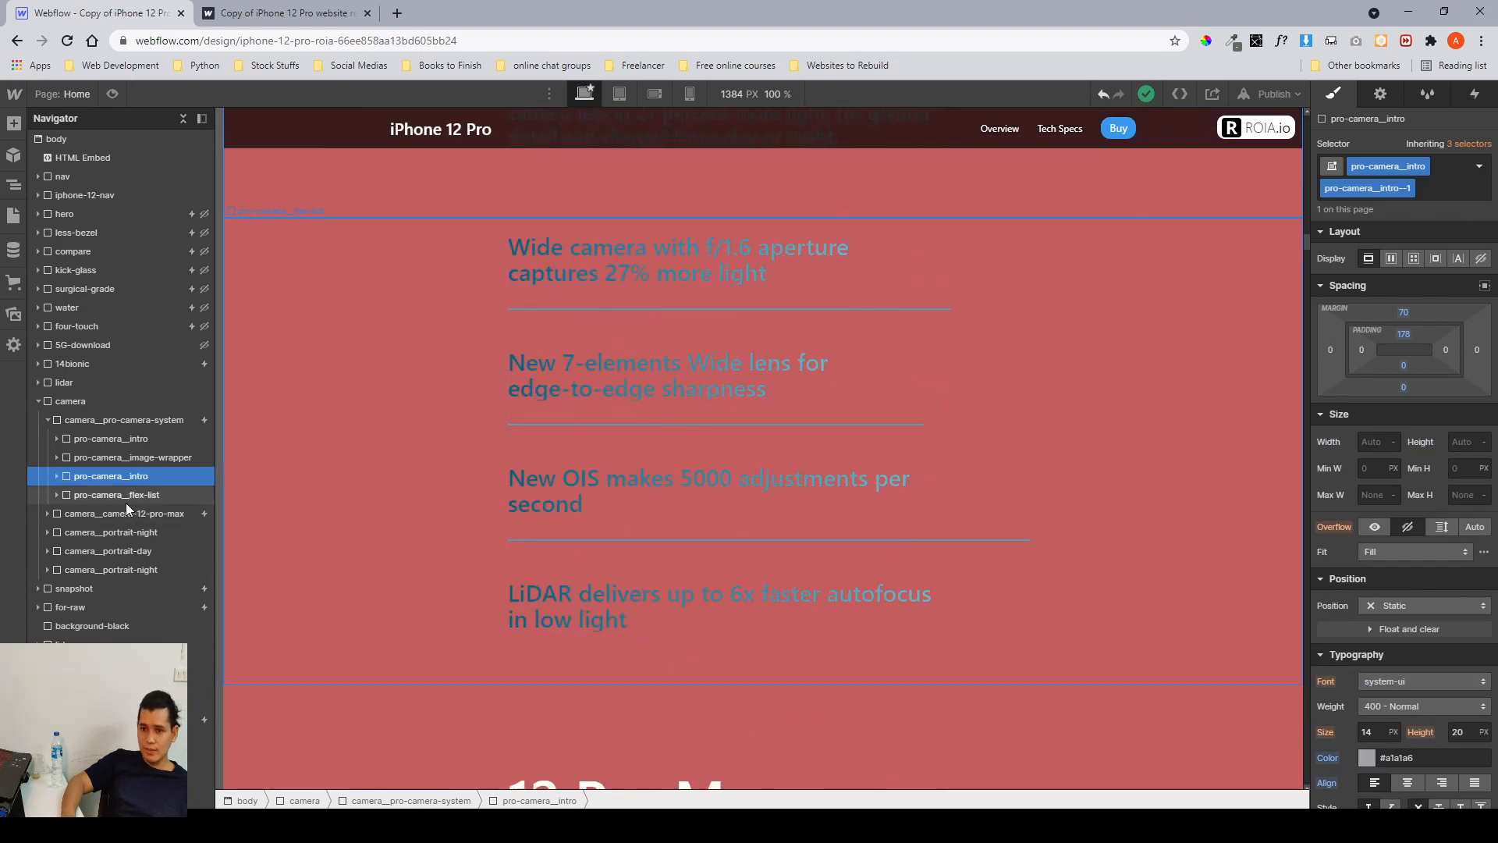
pyautogui.click(82, 498)
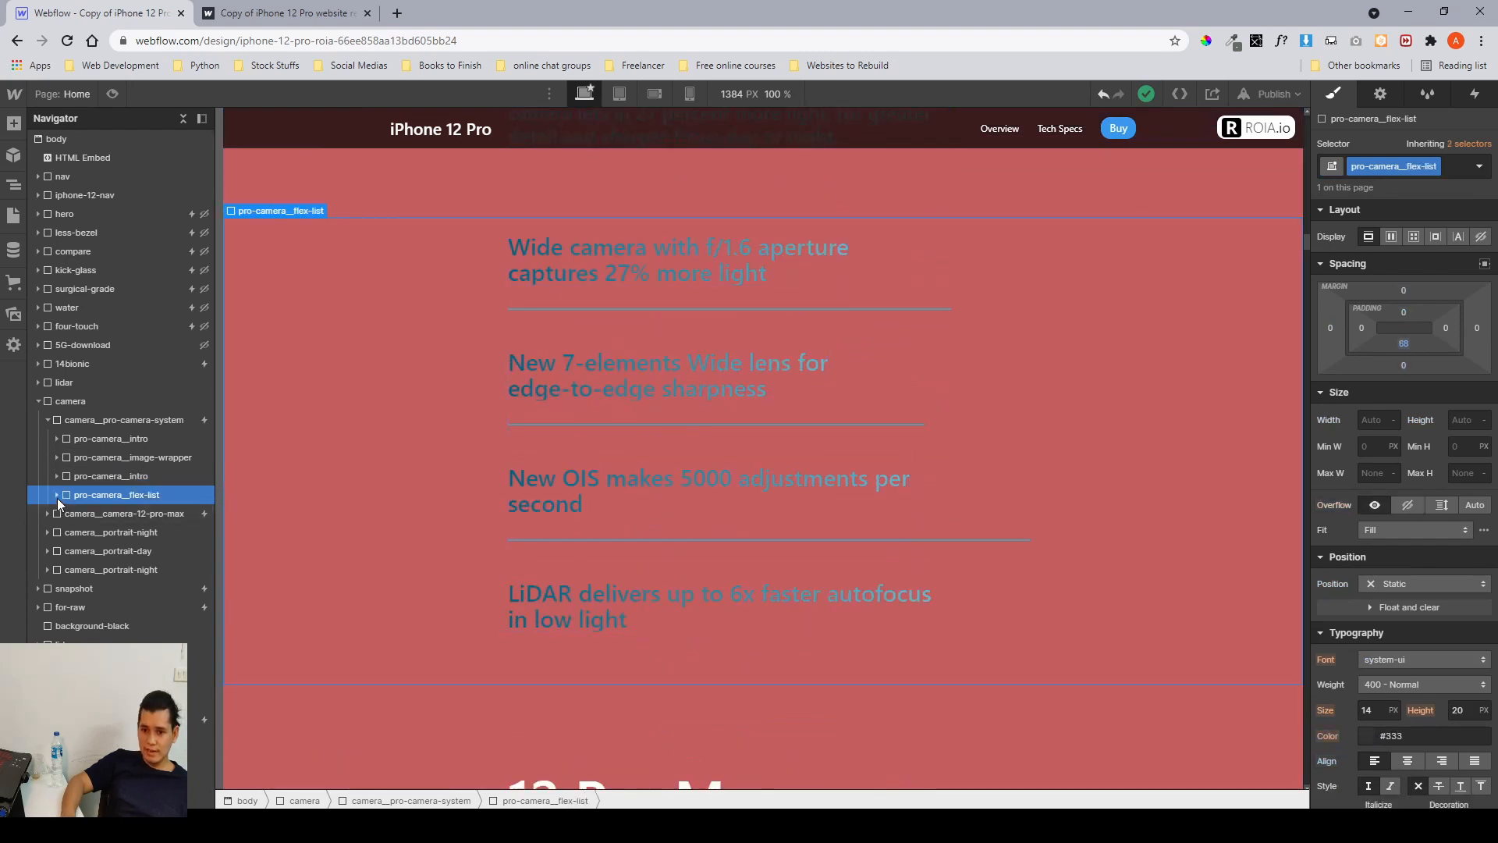
pyautogui.click(57, 496)
pyautogui.click(77, 515)
pyautogui.click(67, 514)
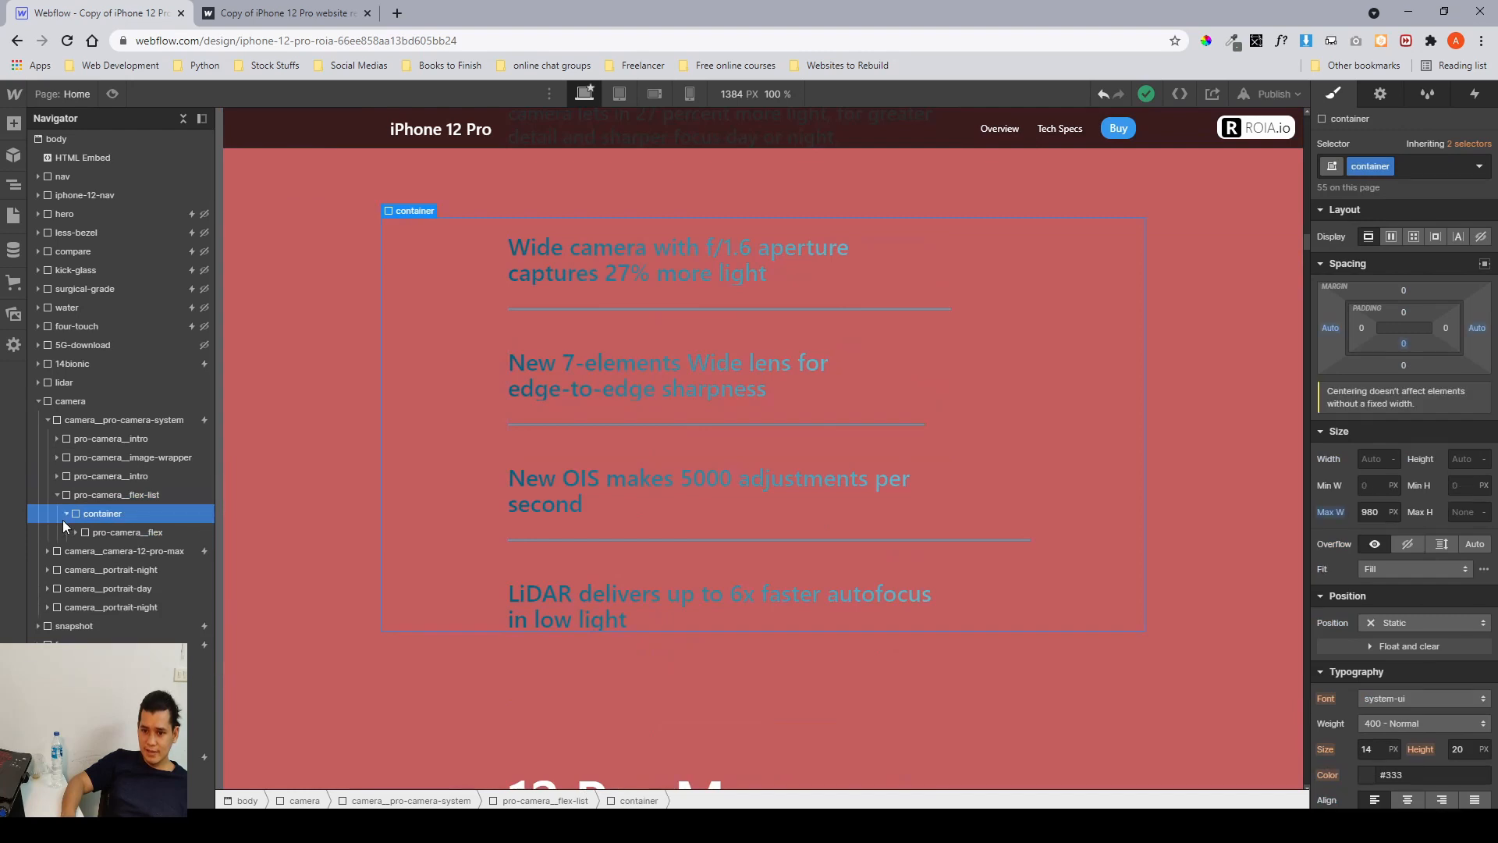
pyautogui.click(93, 533)
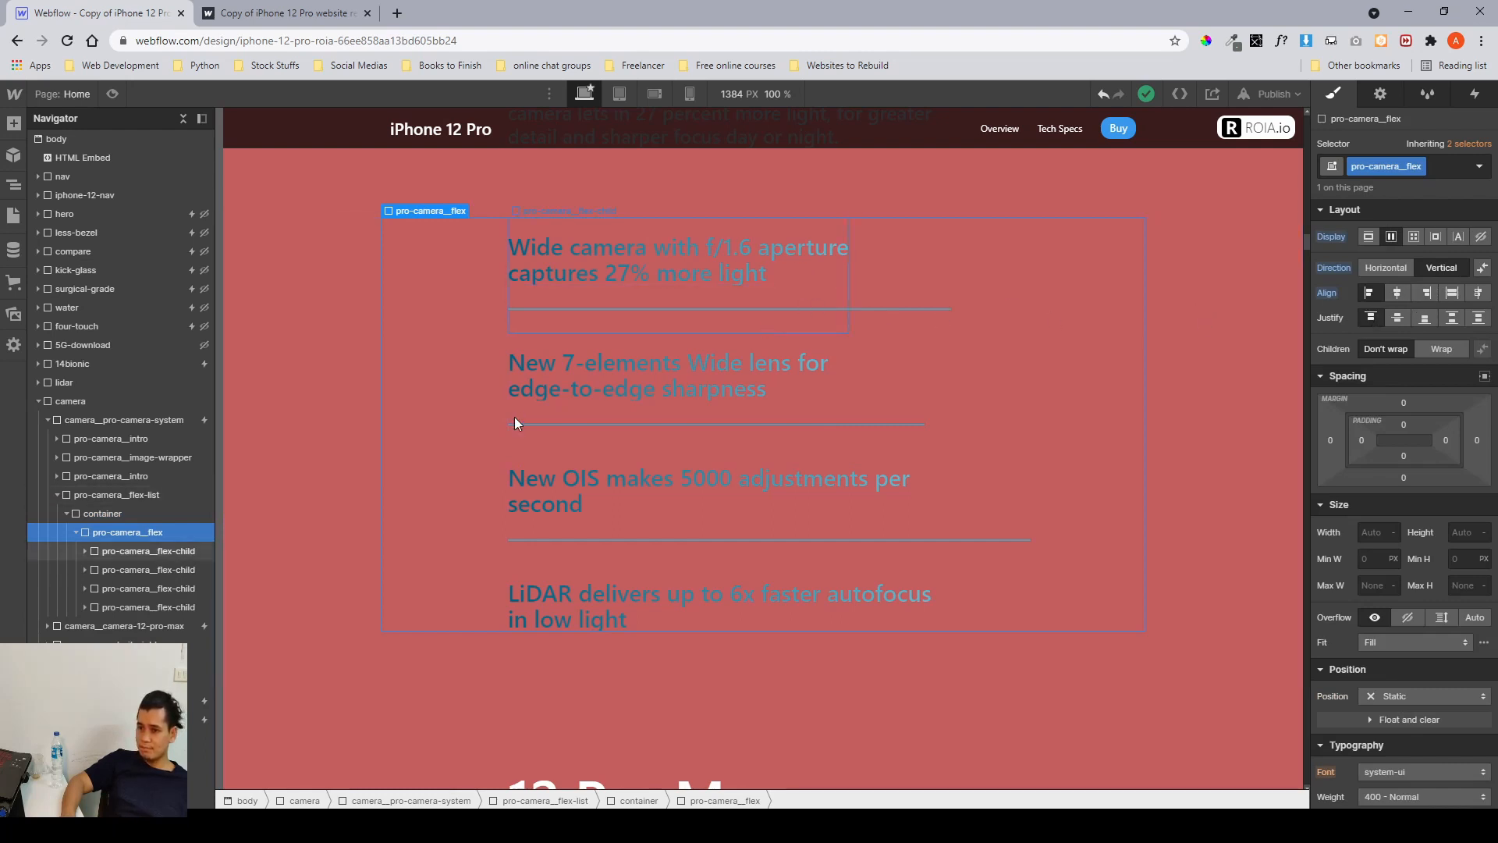
pyautogui.click(147, 557)
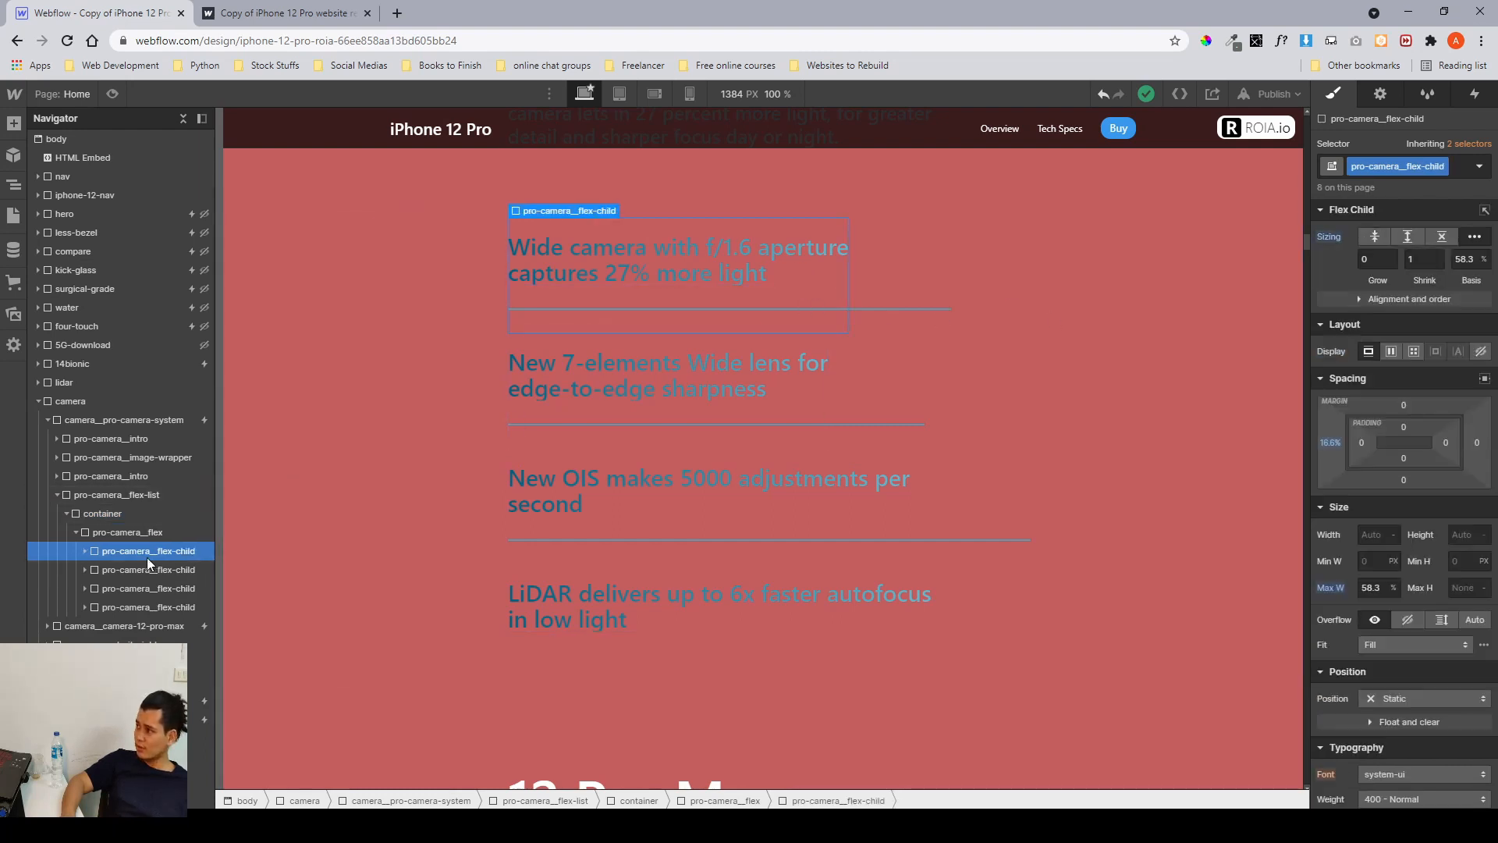
pyautogui.click(85, 551)
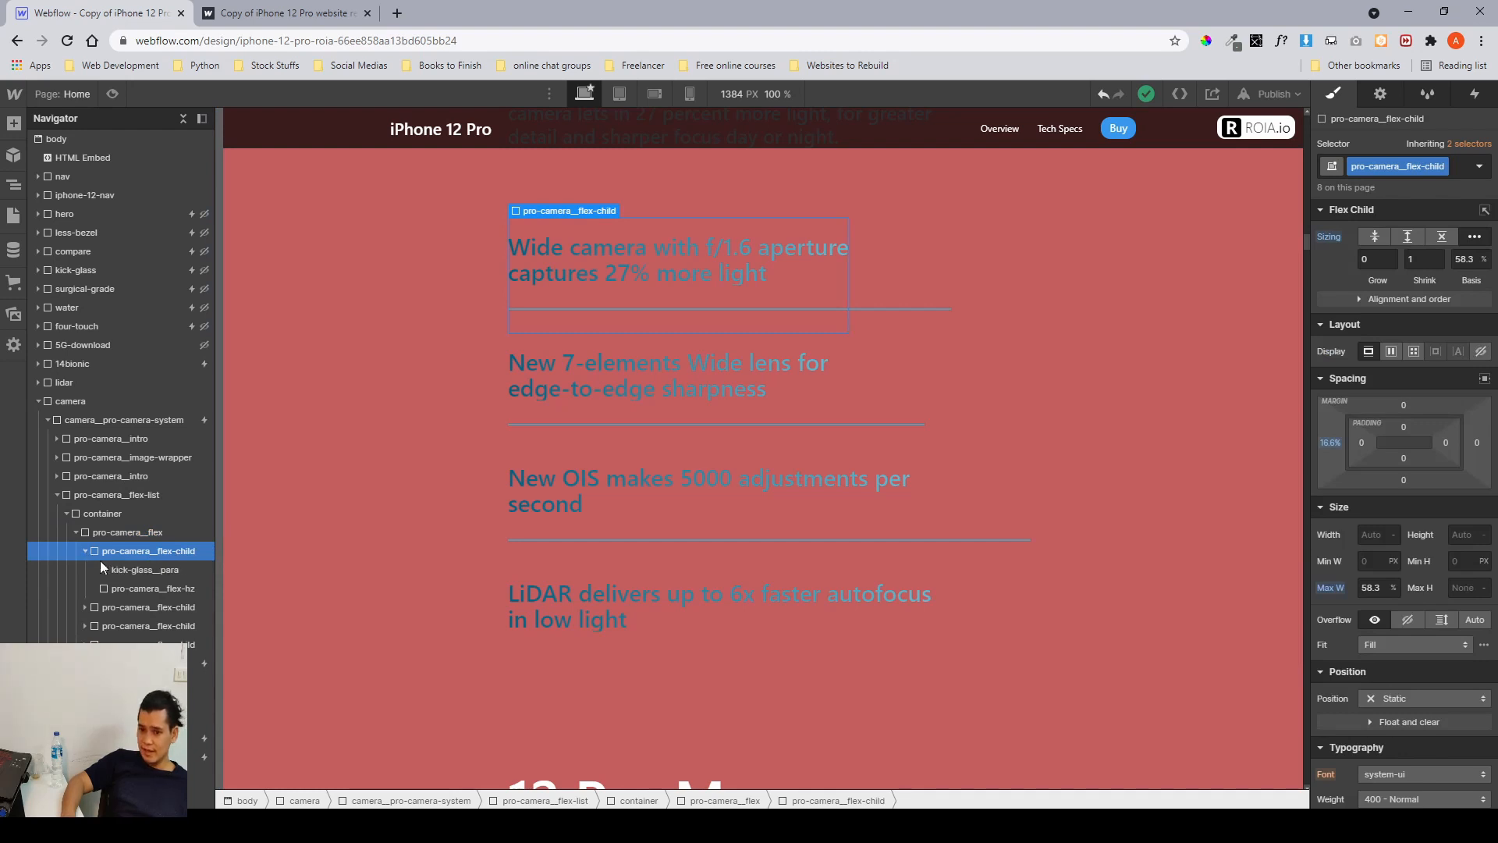
pyautogui.click(121, 569)
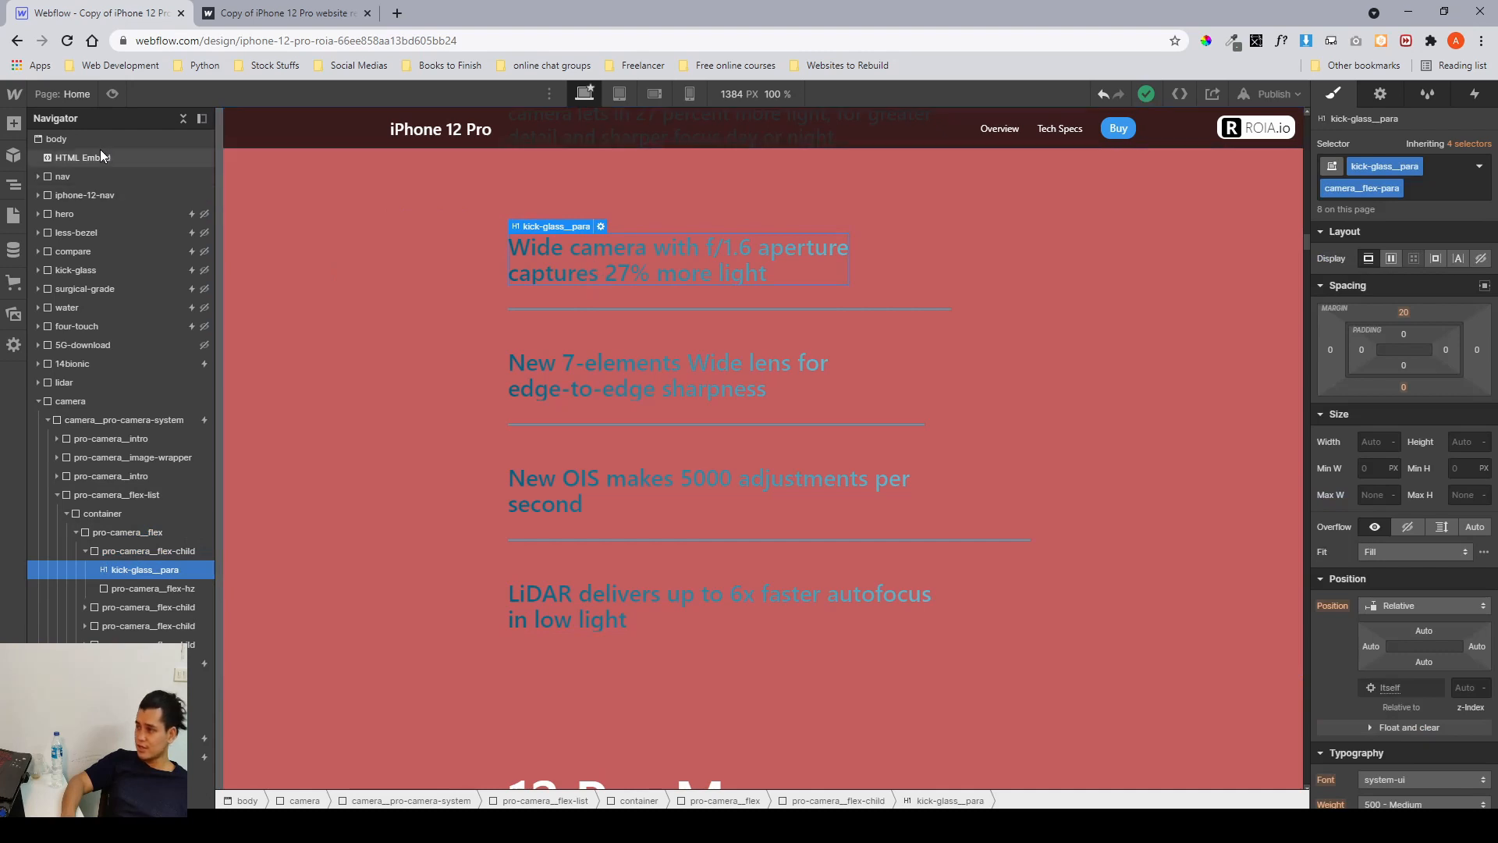
pyautogui.scroll(-10, 1445, 479)
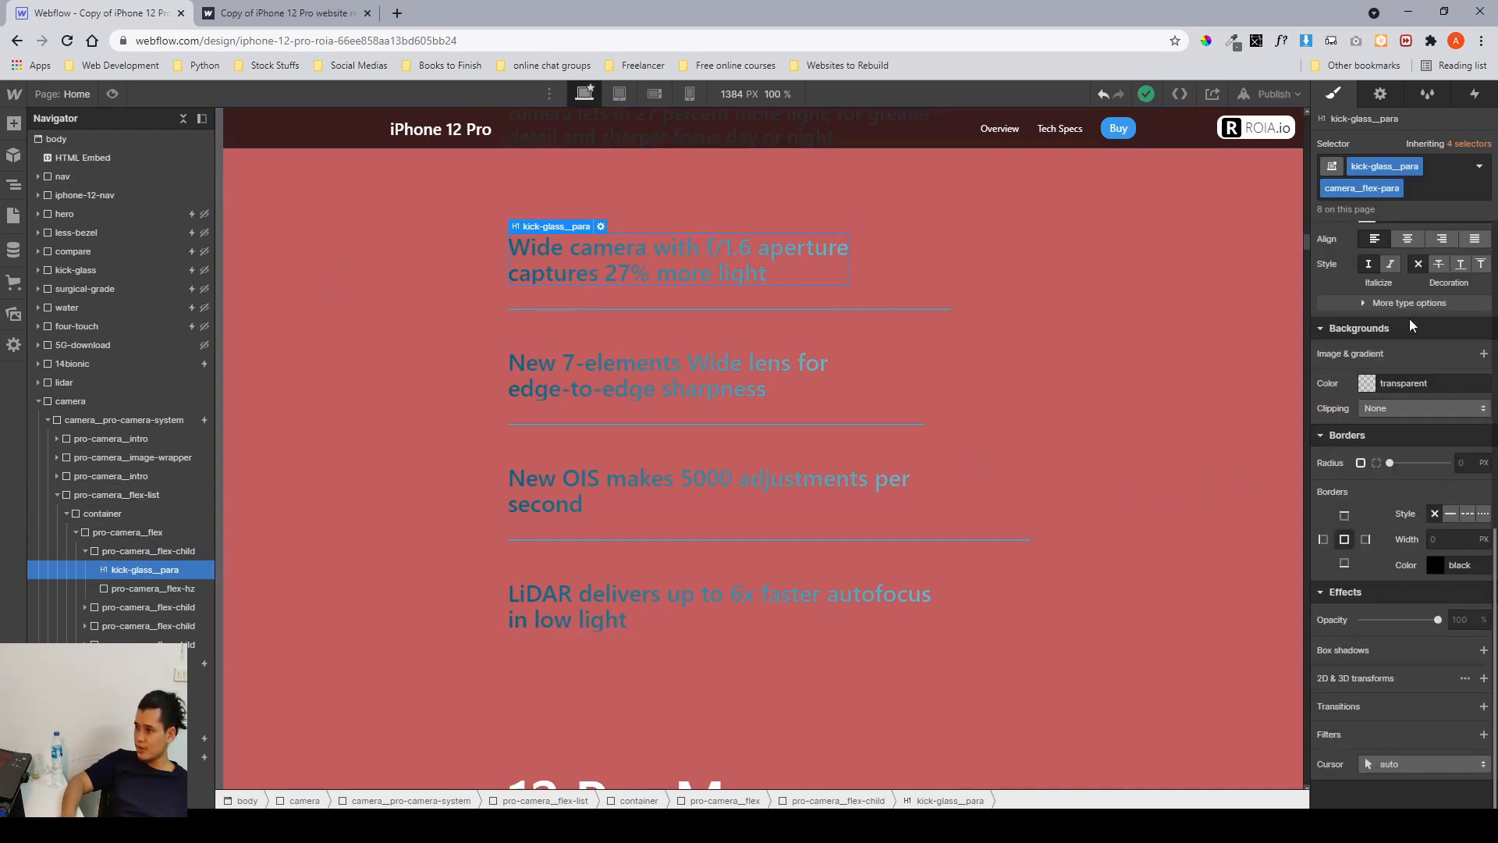
pyautogui.scroll(2, 1400, 390)
pyautogui.scroll(-2, 1407, 445)
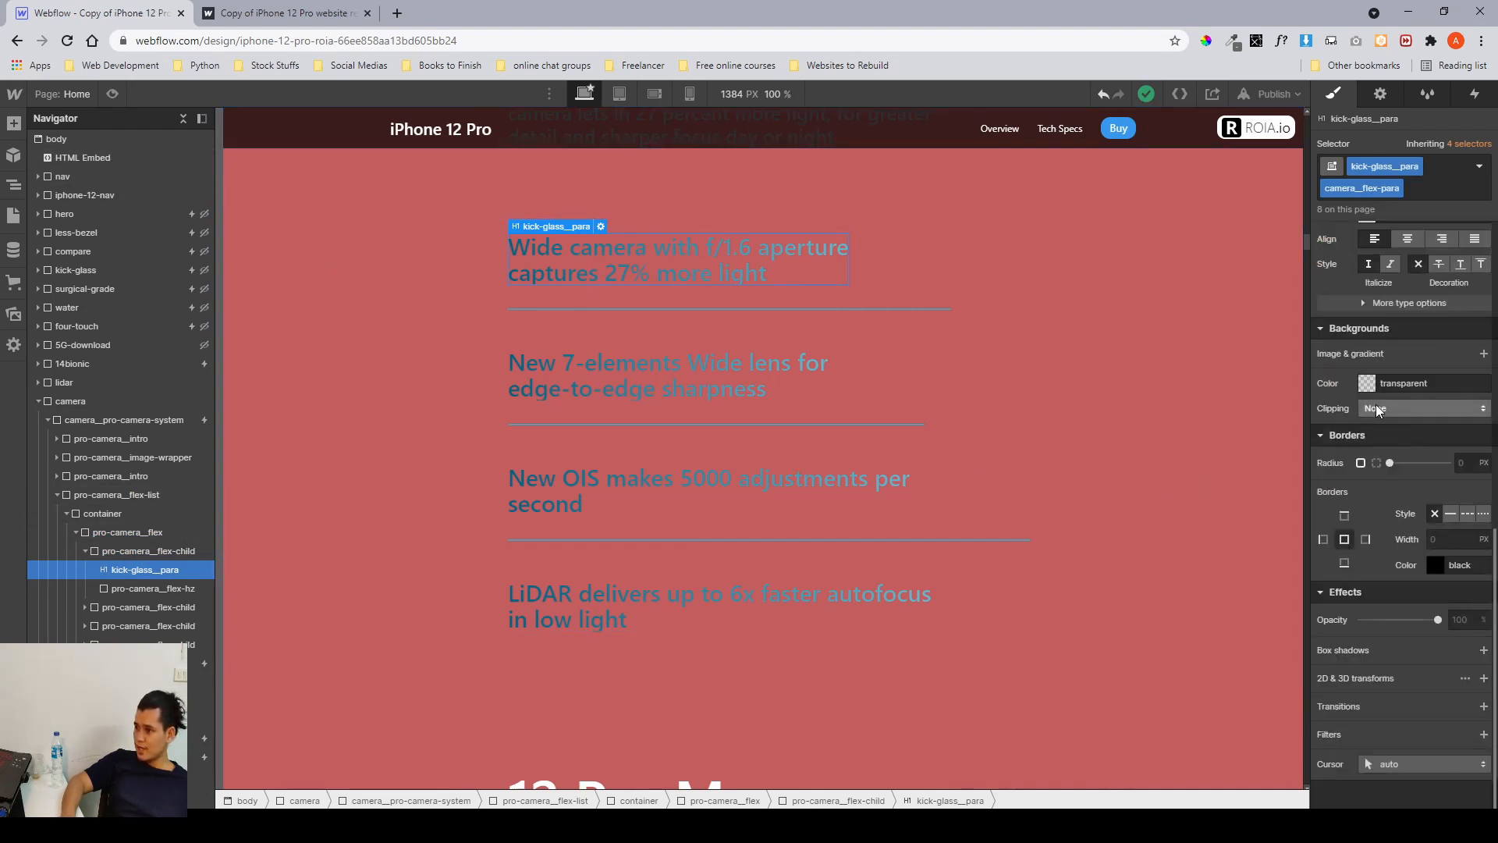
pyautogui.click(1376, 411)
pyautogui.click(1378, 468)
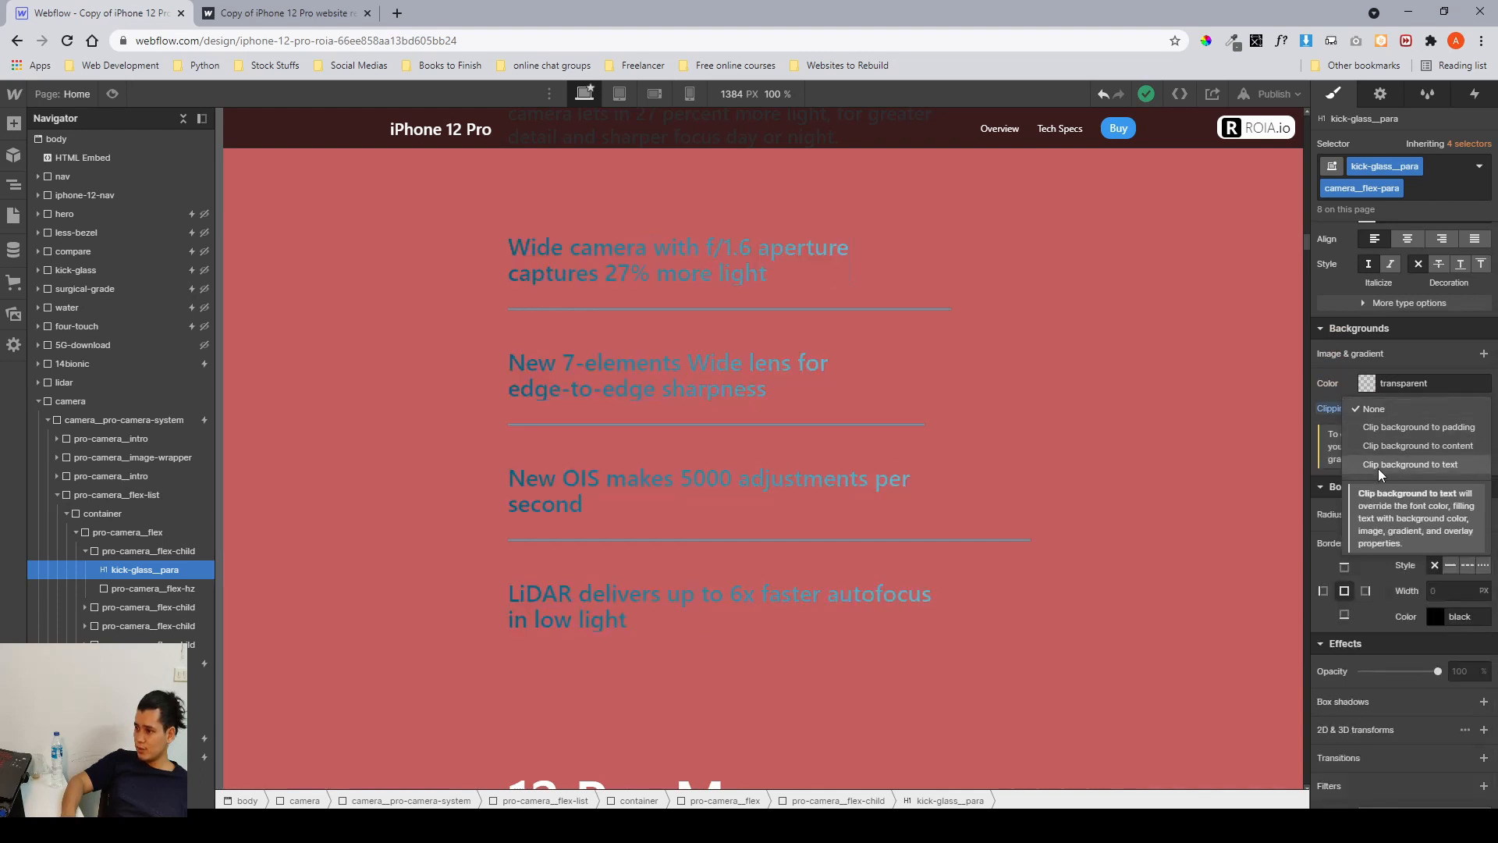
pyautogui.keyDown('alt'); pyautogui.click(1333, 408); pyautogui.keyUp('alt')
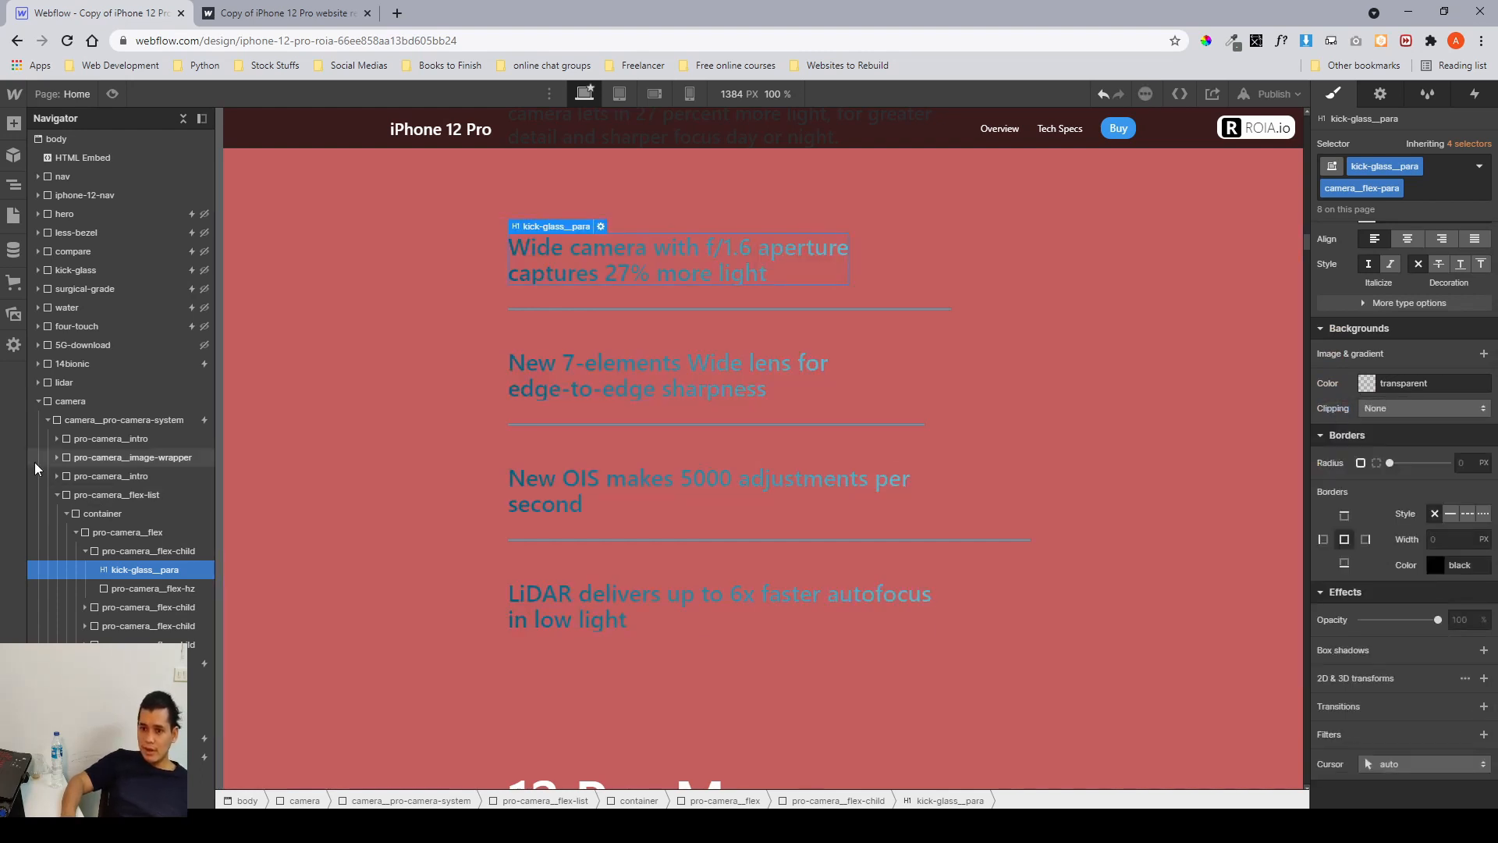
# Collapse the camera section in the navigator and scroll through the lidar and camera sections on the published site.
pyautogui.click(57, 495)
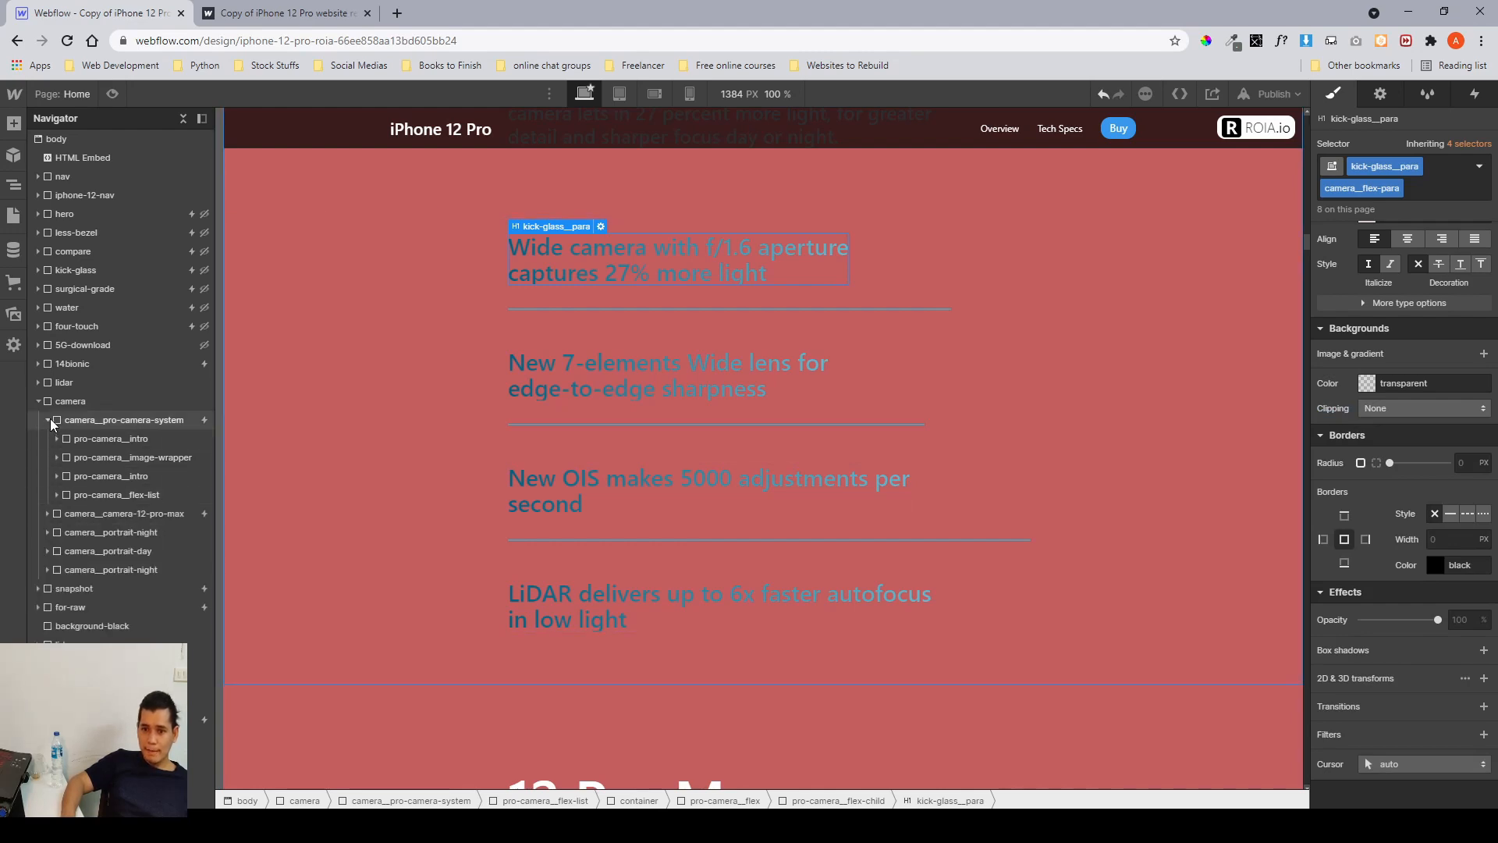
pyautogui.click(47, 420)
pyautogui.click(70, 430)
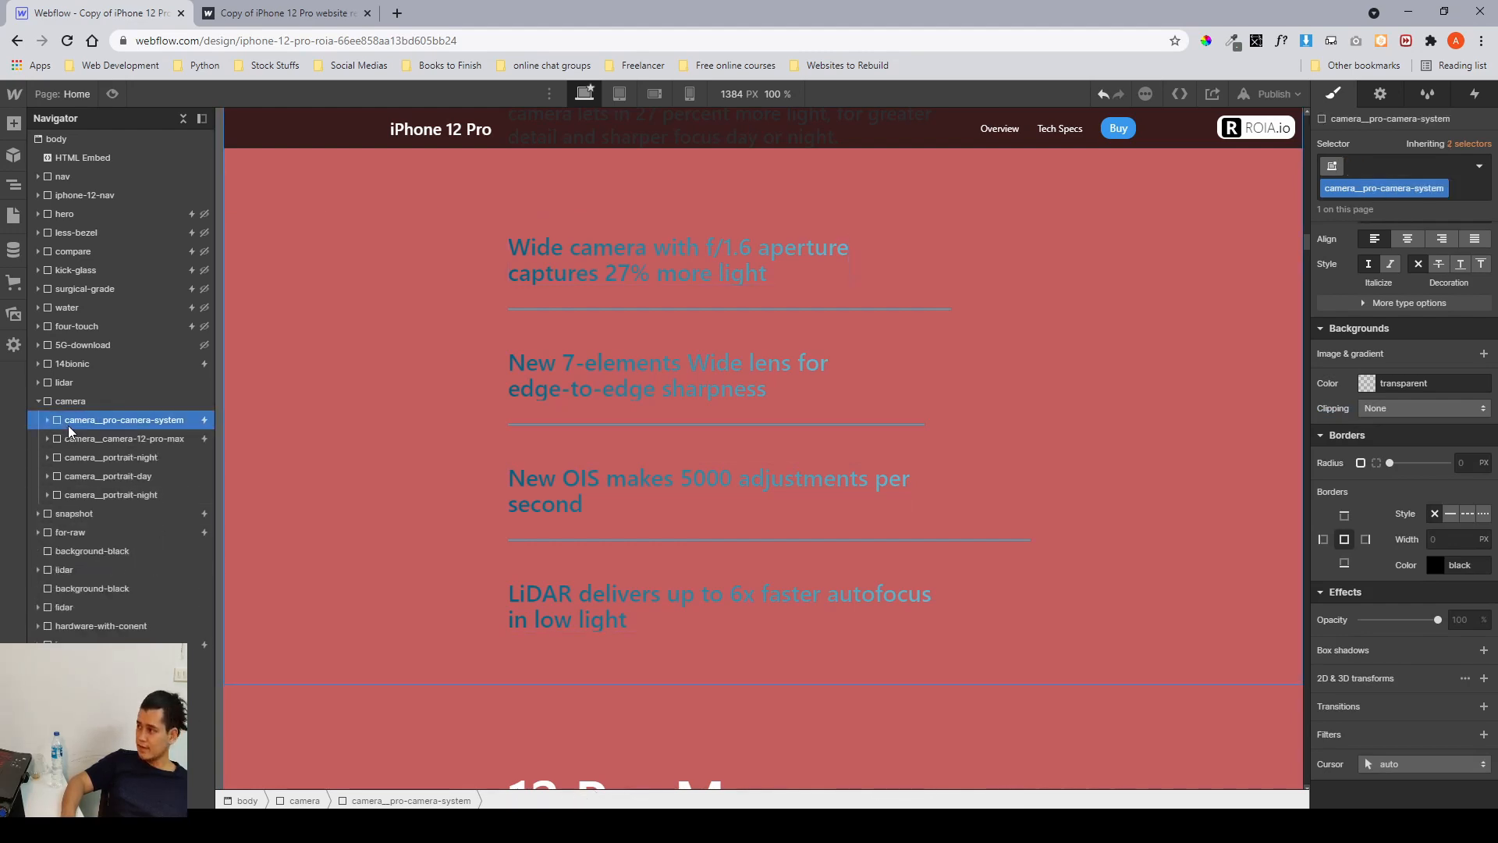
pyautogui.scroll(6, 673, 461)
pyautogui.scroll(-4, 669, 438)
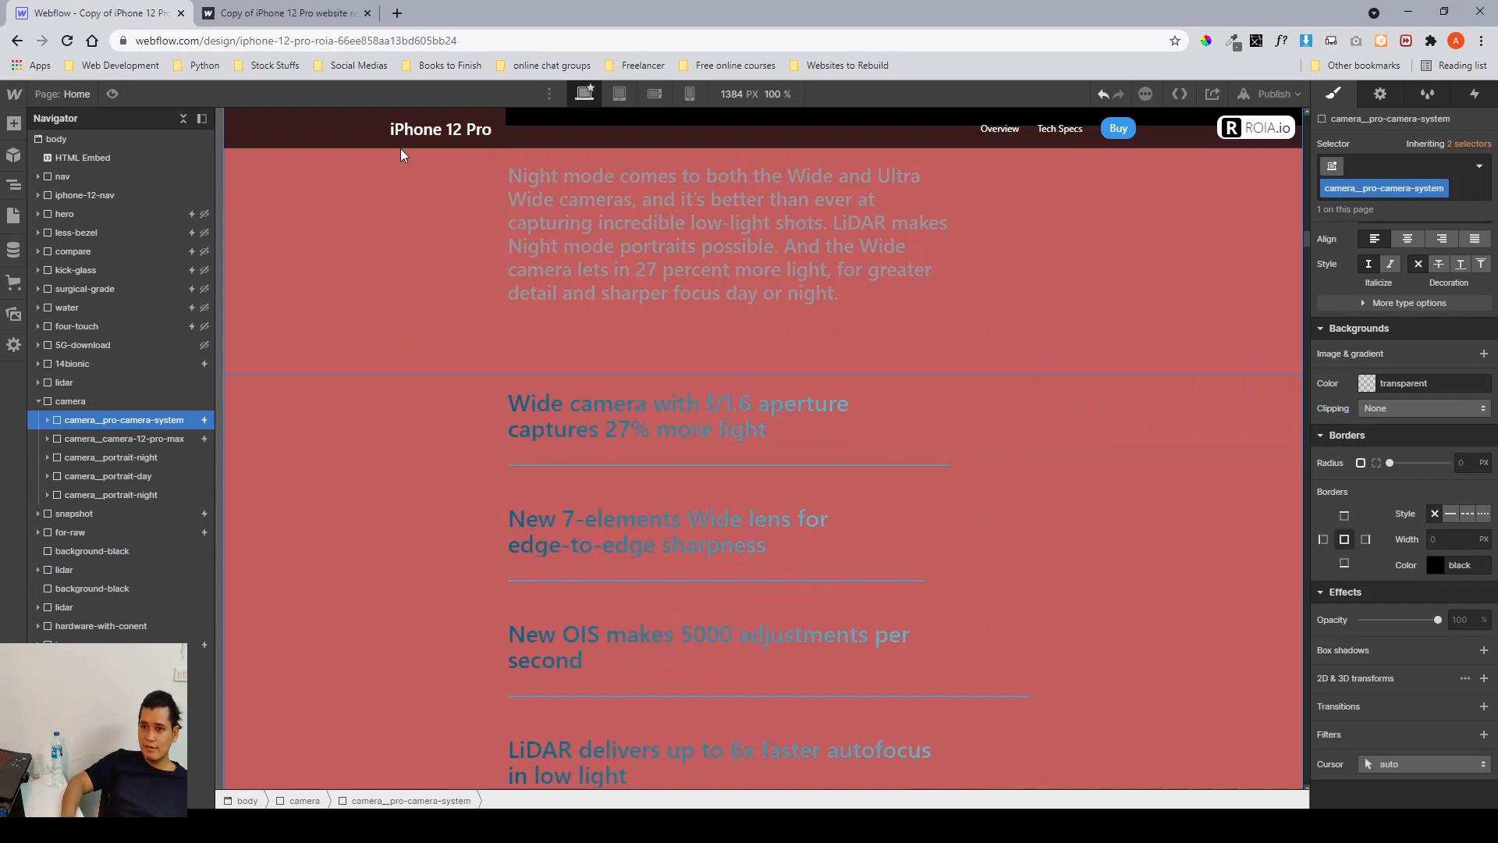
pyautogui.click(318, 23)
pyautogui.scroll(-6, 856, 493)
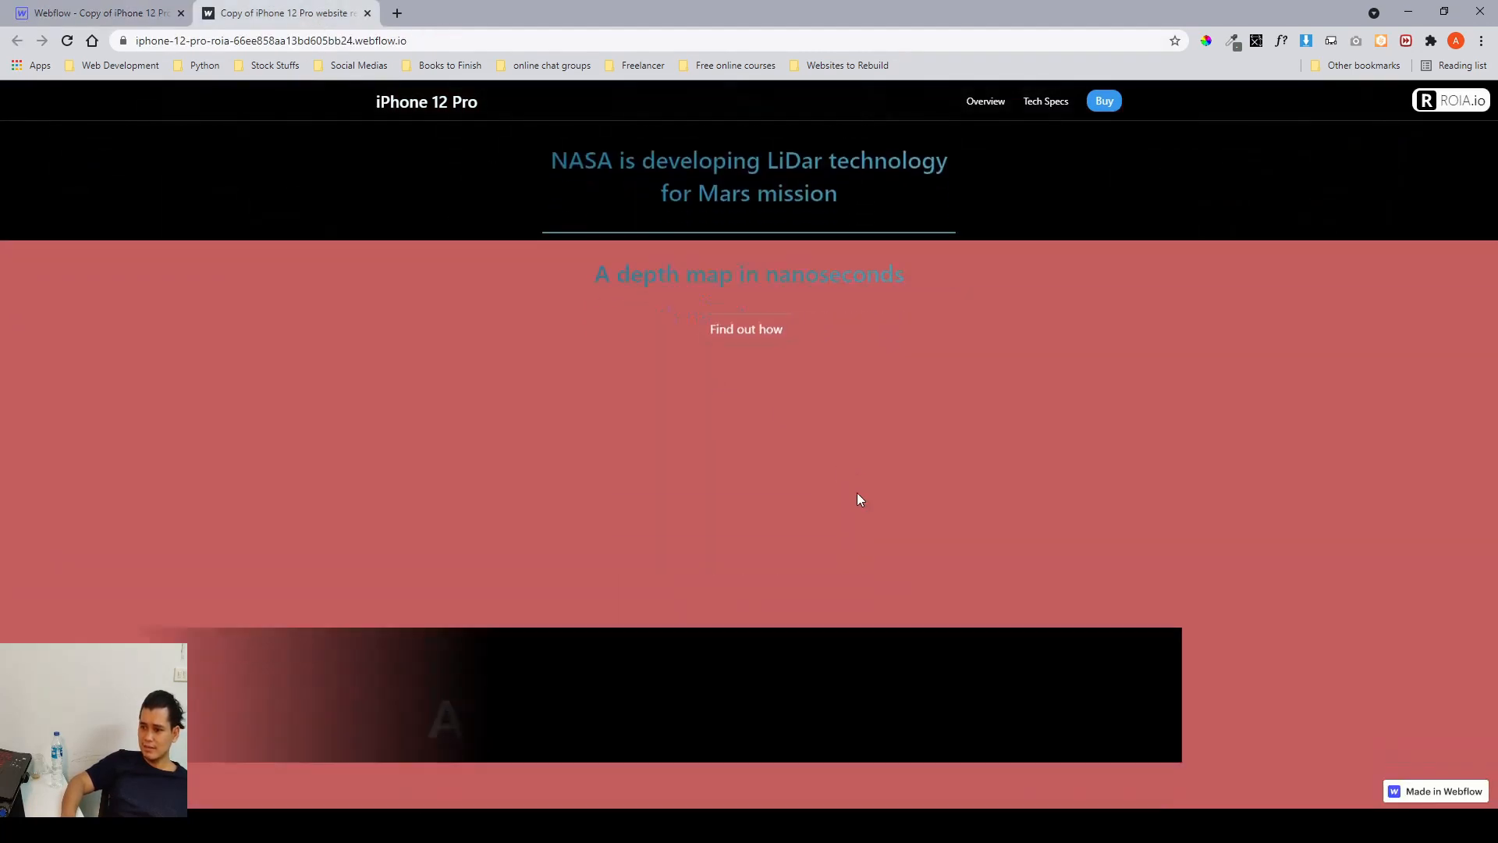
pyautogui.scroll(2, 857, 493)
pyautogui.scroll(-3, 856, 493)
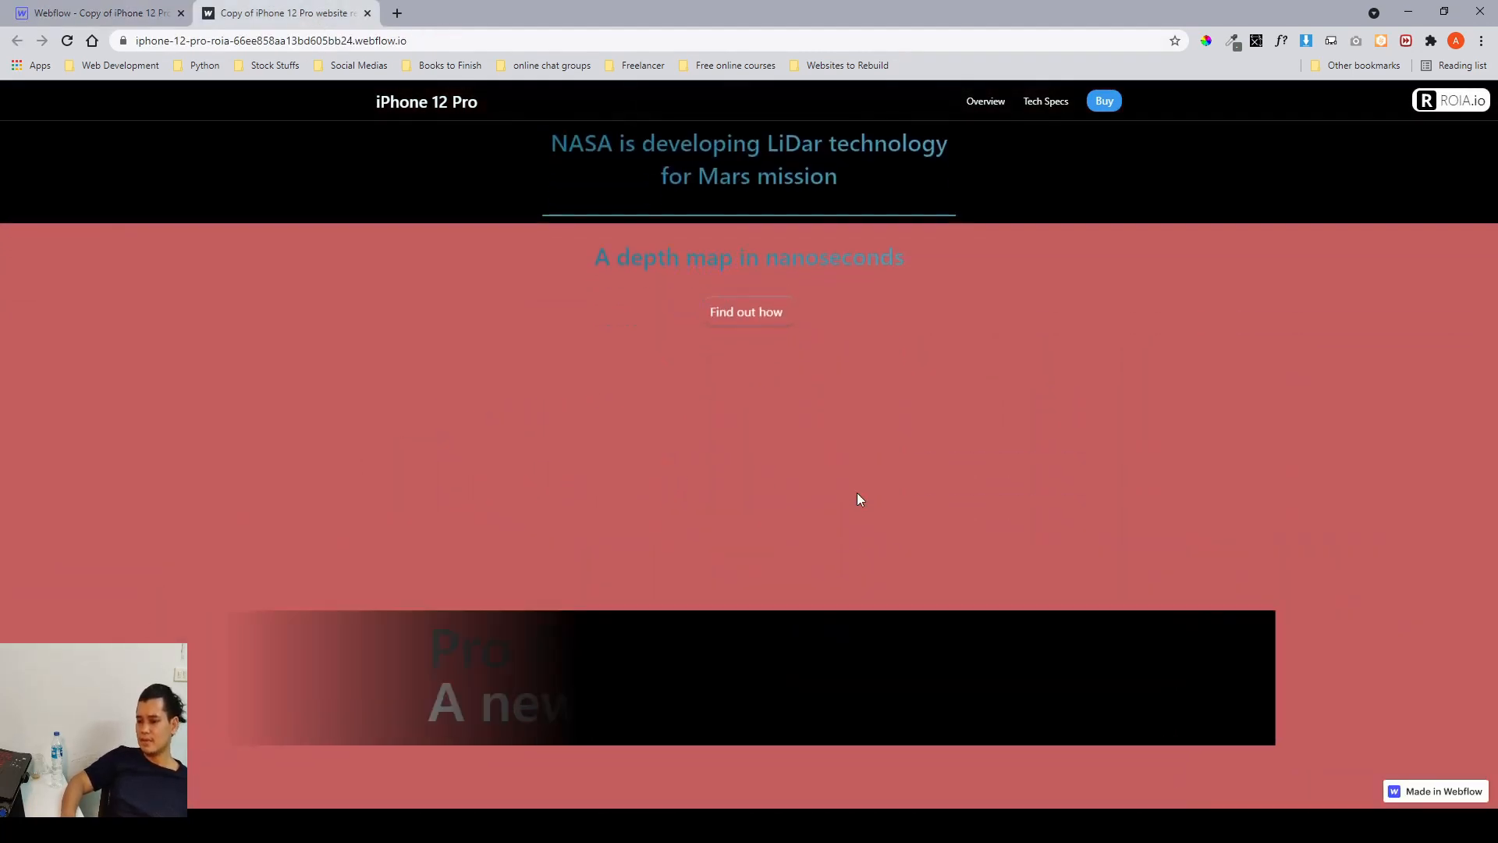
pyautogui.scroll(-1, 1224, 569)
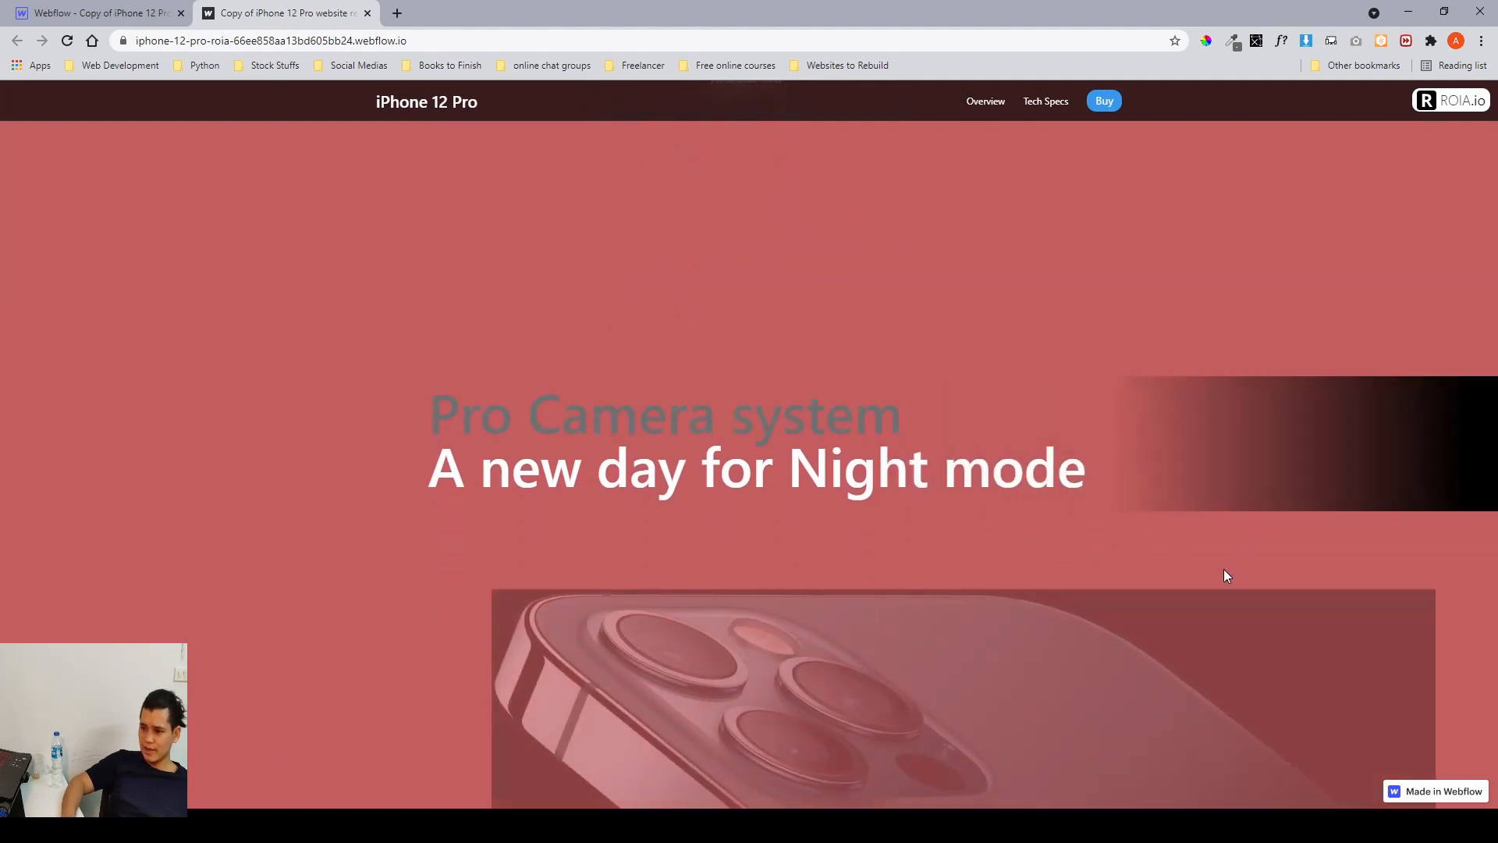
pyautogui.scroll(1, 772, 764)
pyautogui.scroll(1, 770, 764)
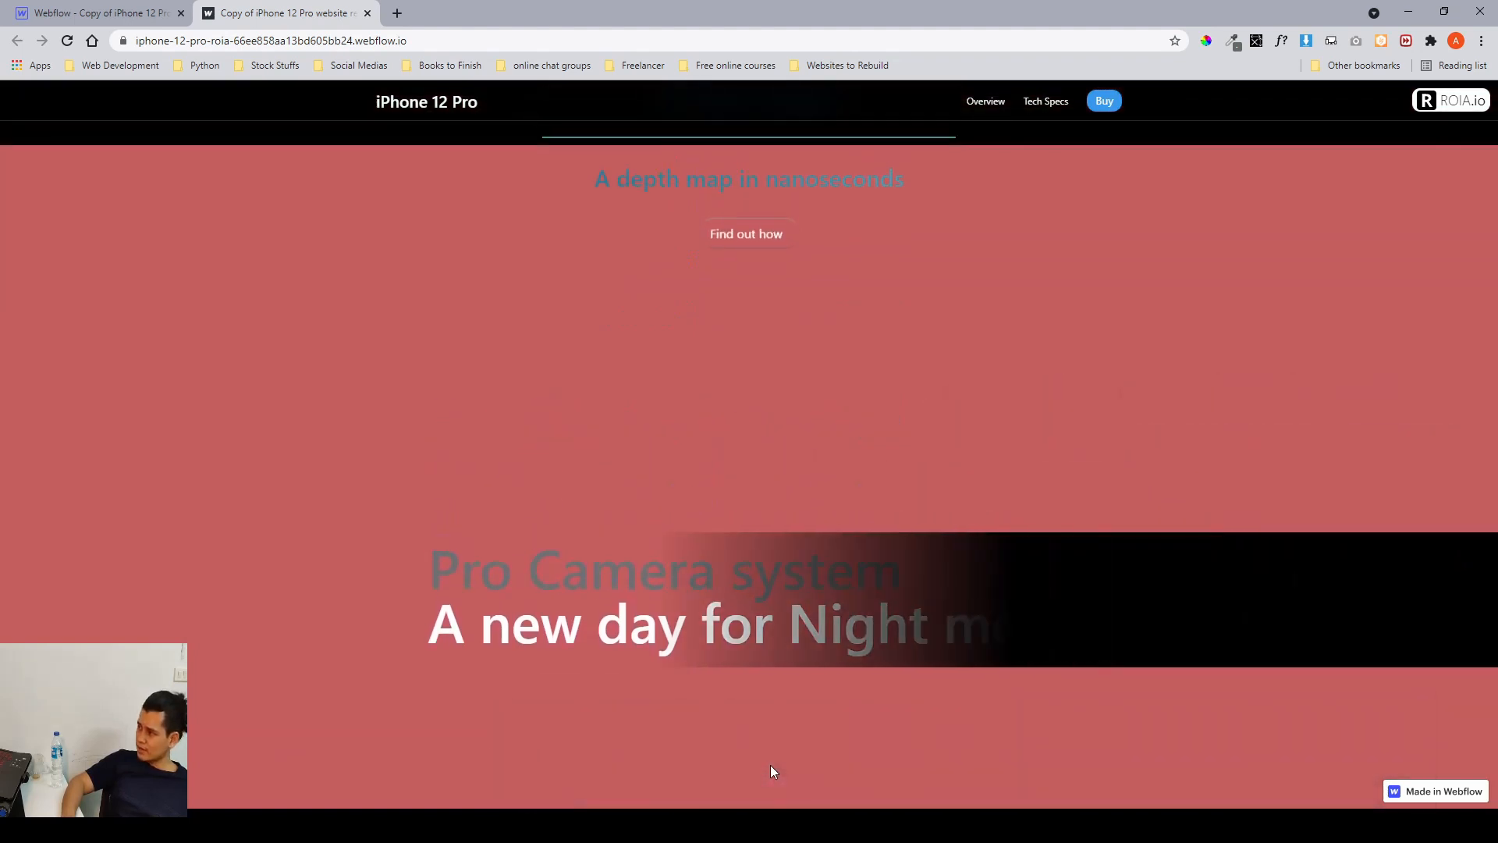
pyautogui.scroll(-1, 770, 765)
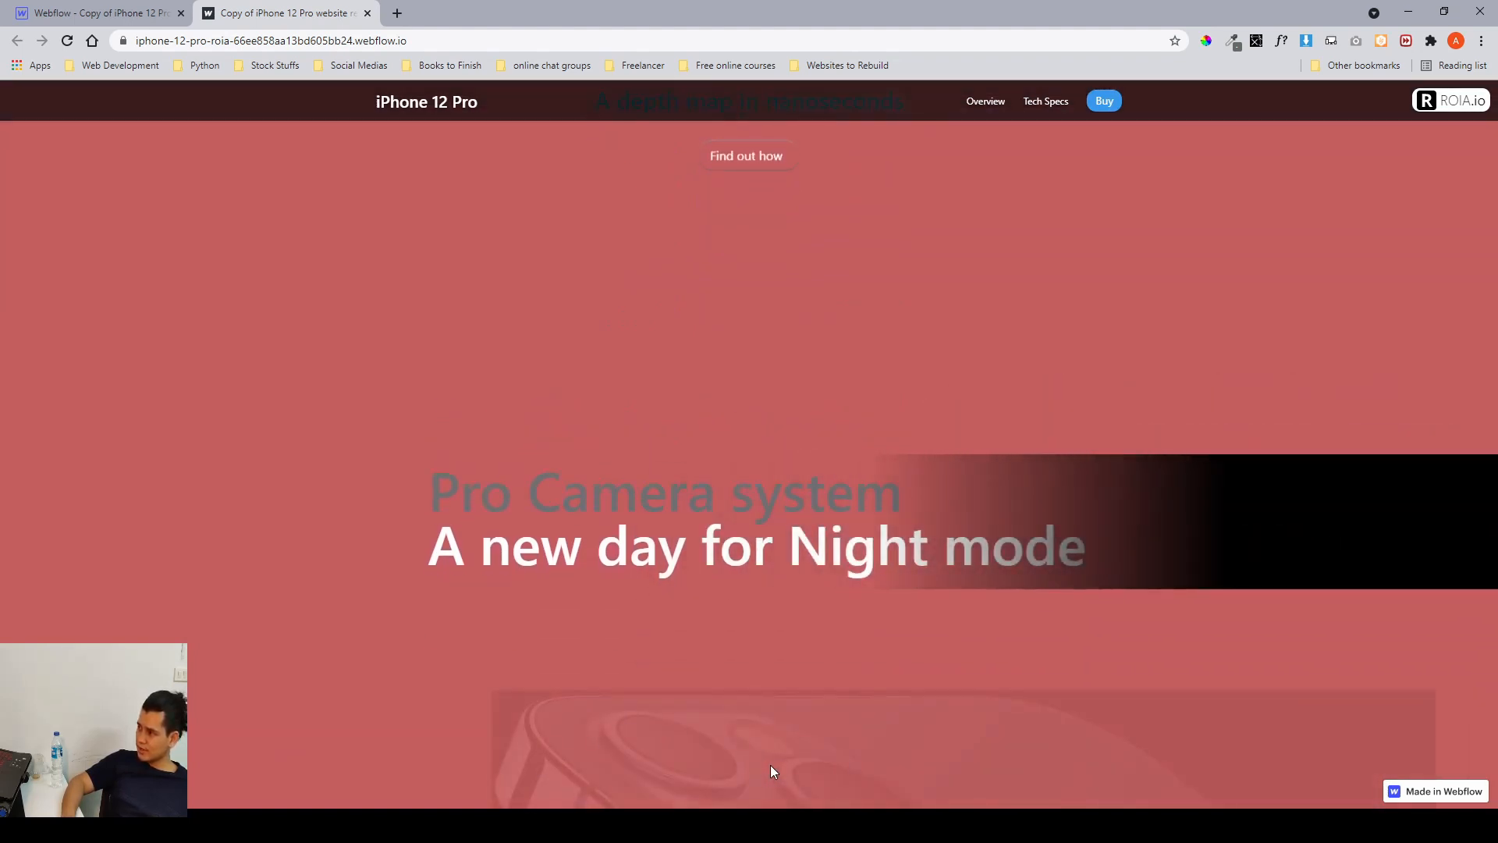
# Scroll through the camera section on the published site to review its scroll effects.
pyautogui.scroll(-4, 770, 765)
pyautogui.scroll(-6, 815, 671)
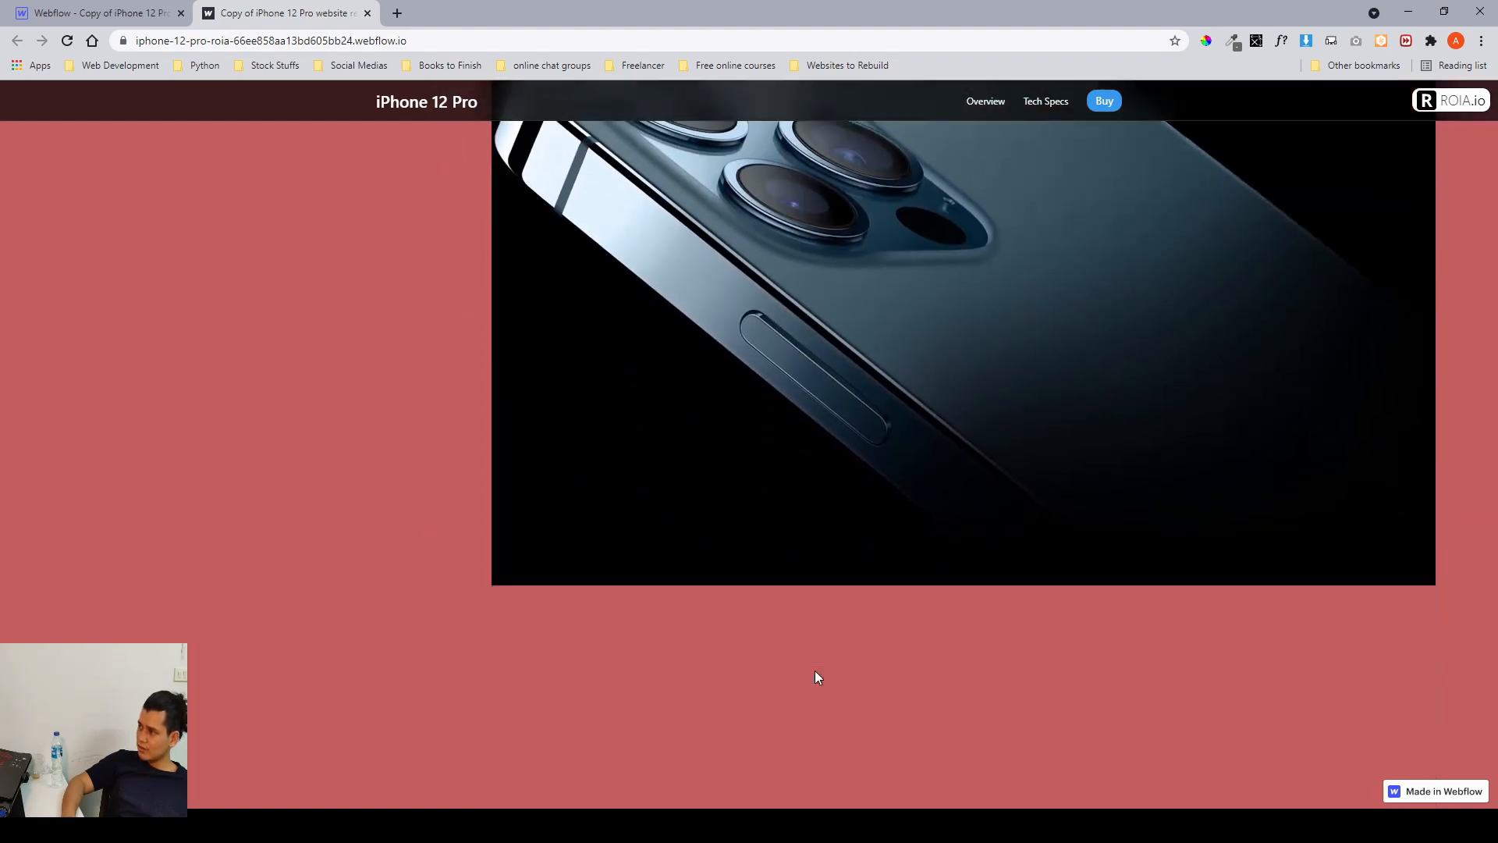
pyautogui.scroll(-2, 815, 676)
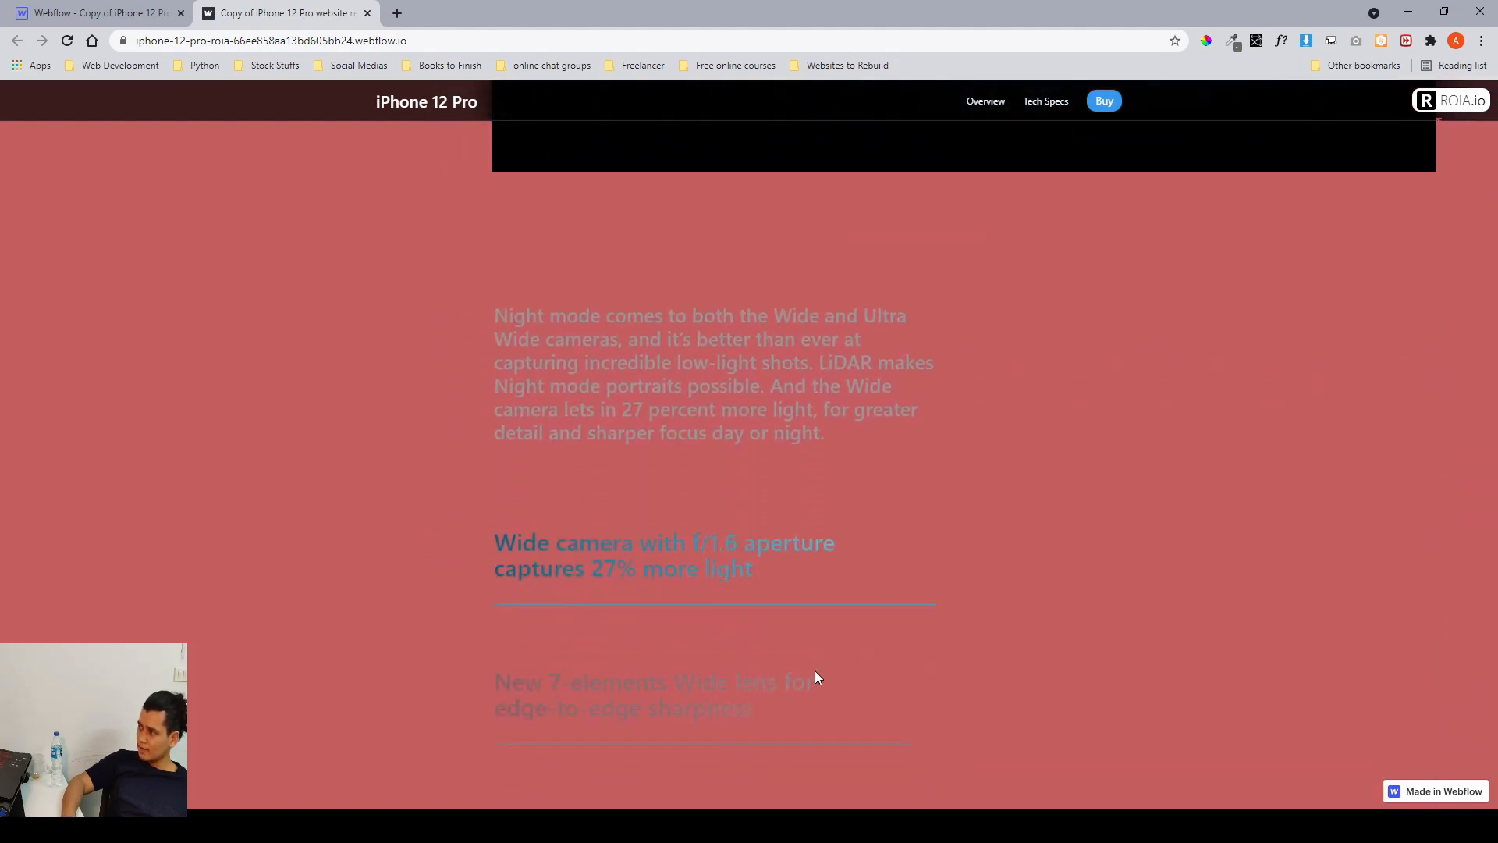
pyautogui.scroll(1, 807, 647)
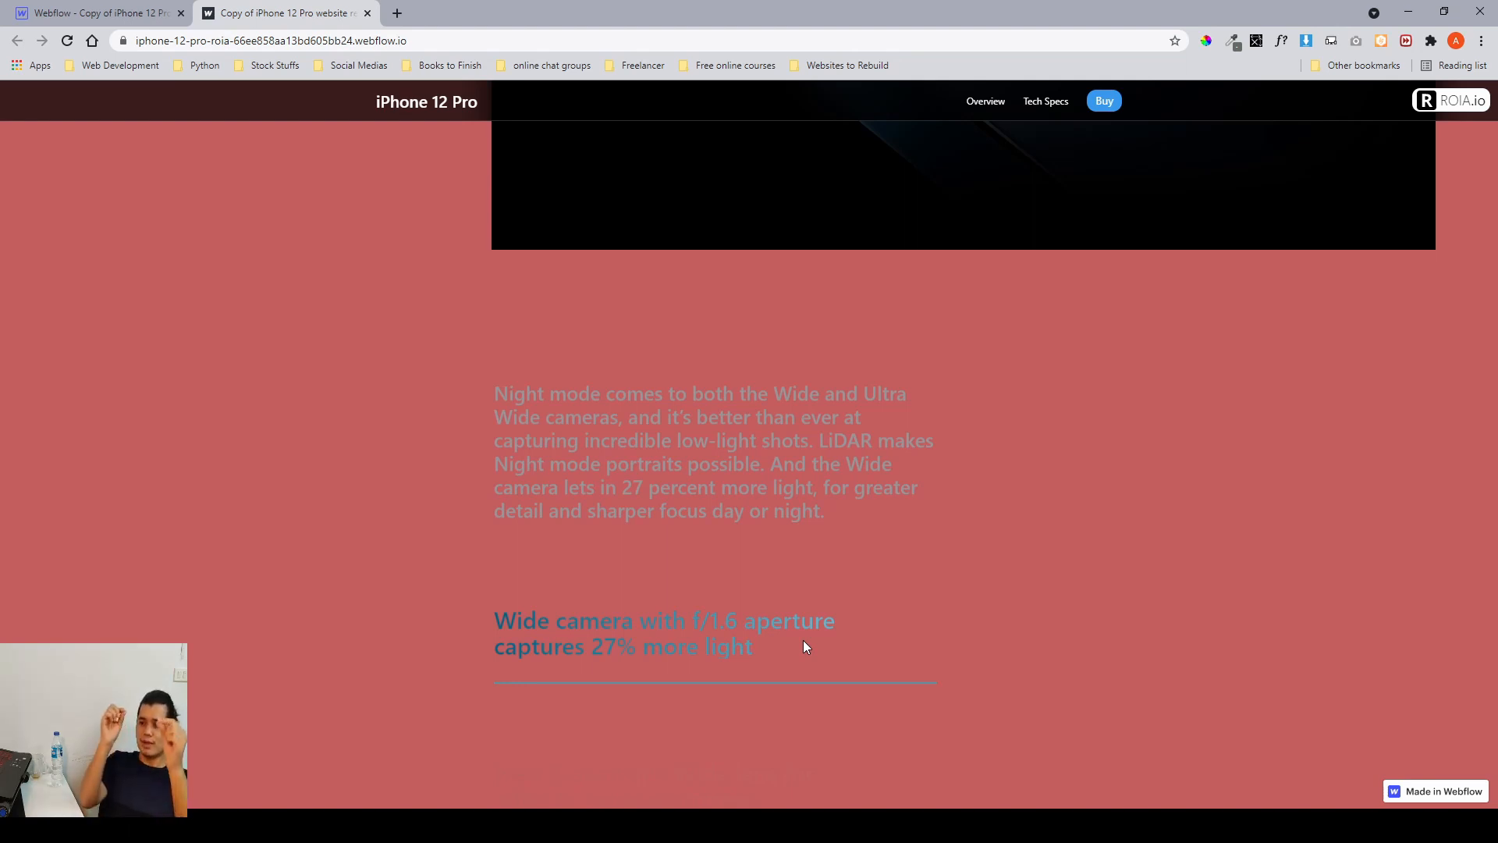
pyautogui.scroll(-2, 795, 632)
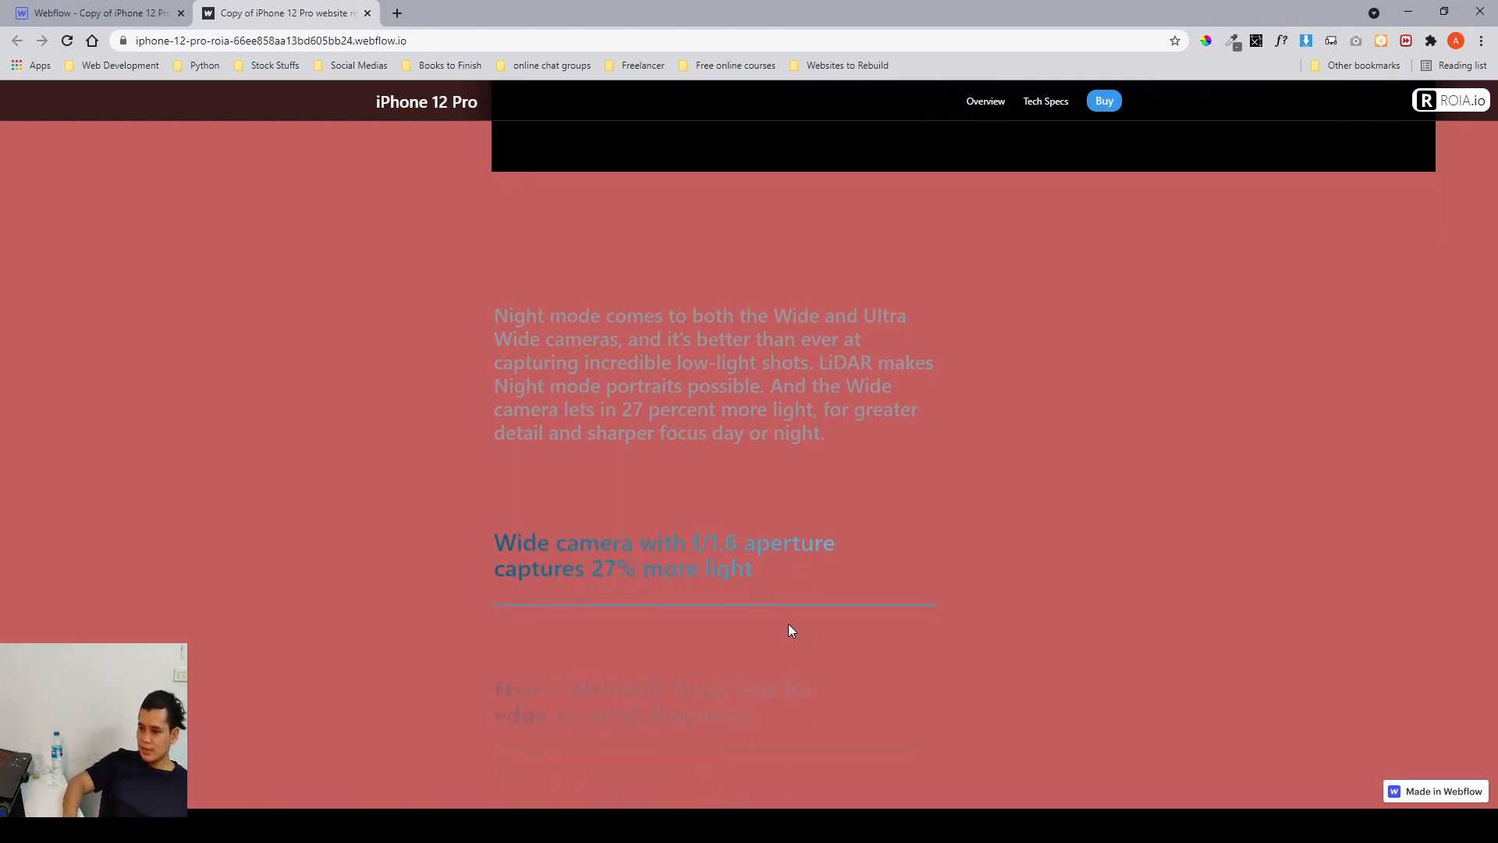
pyautogui.scroll(-5, 754, 568)
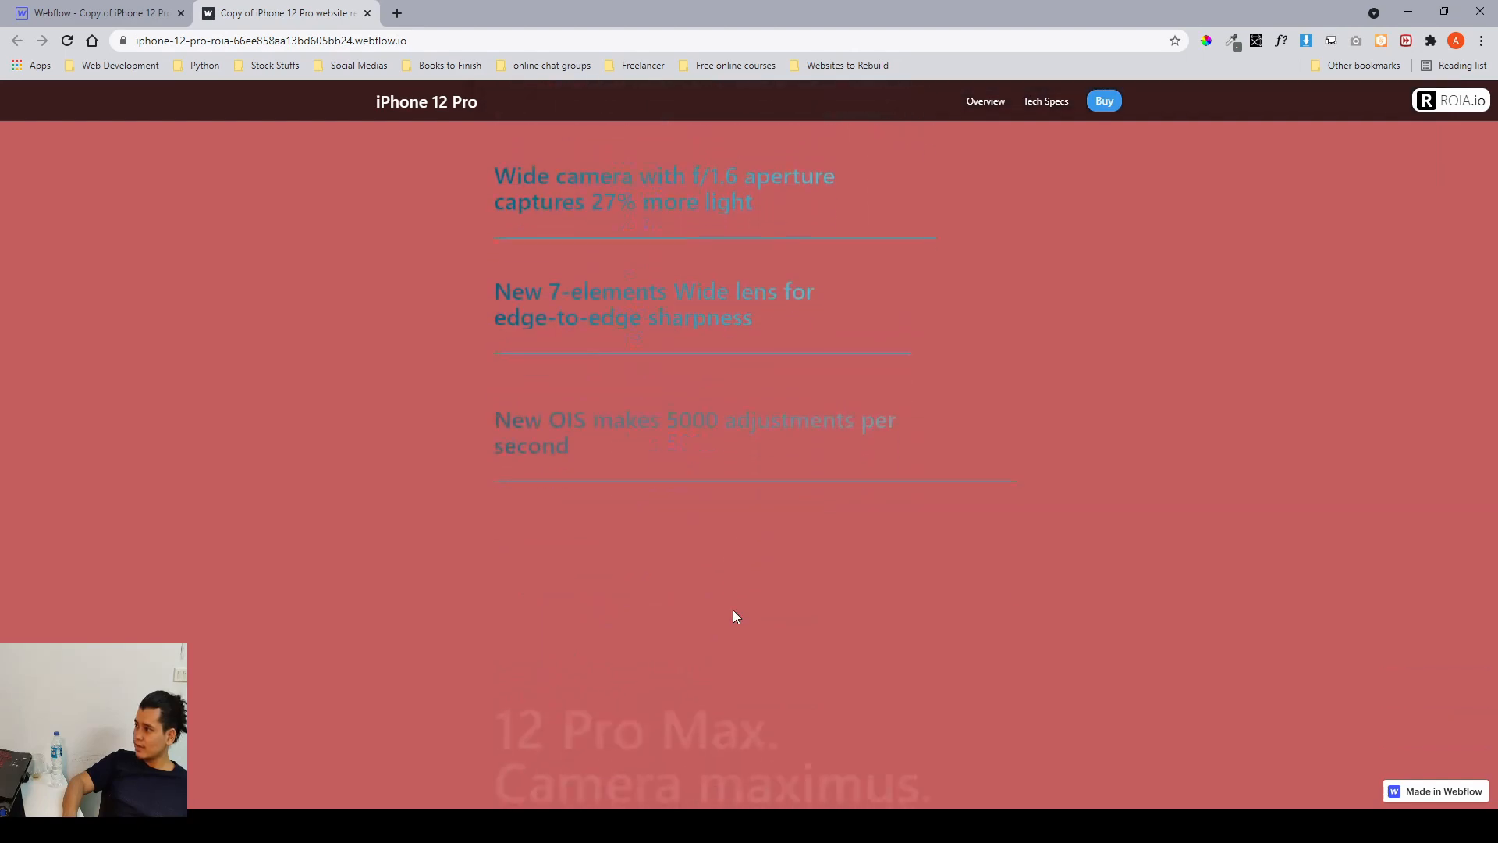
pyautogui.scroll(-2, 735, 610)
pyautogui.scroll(15, 361, 327)
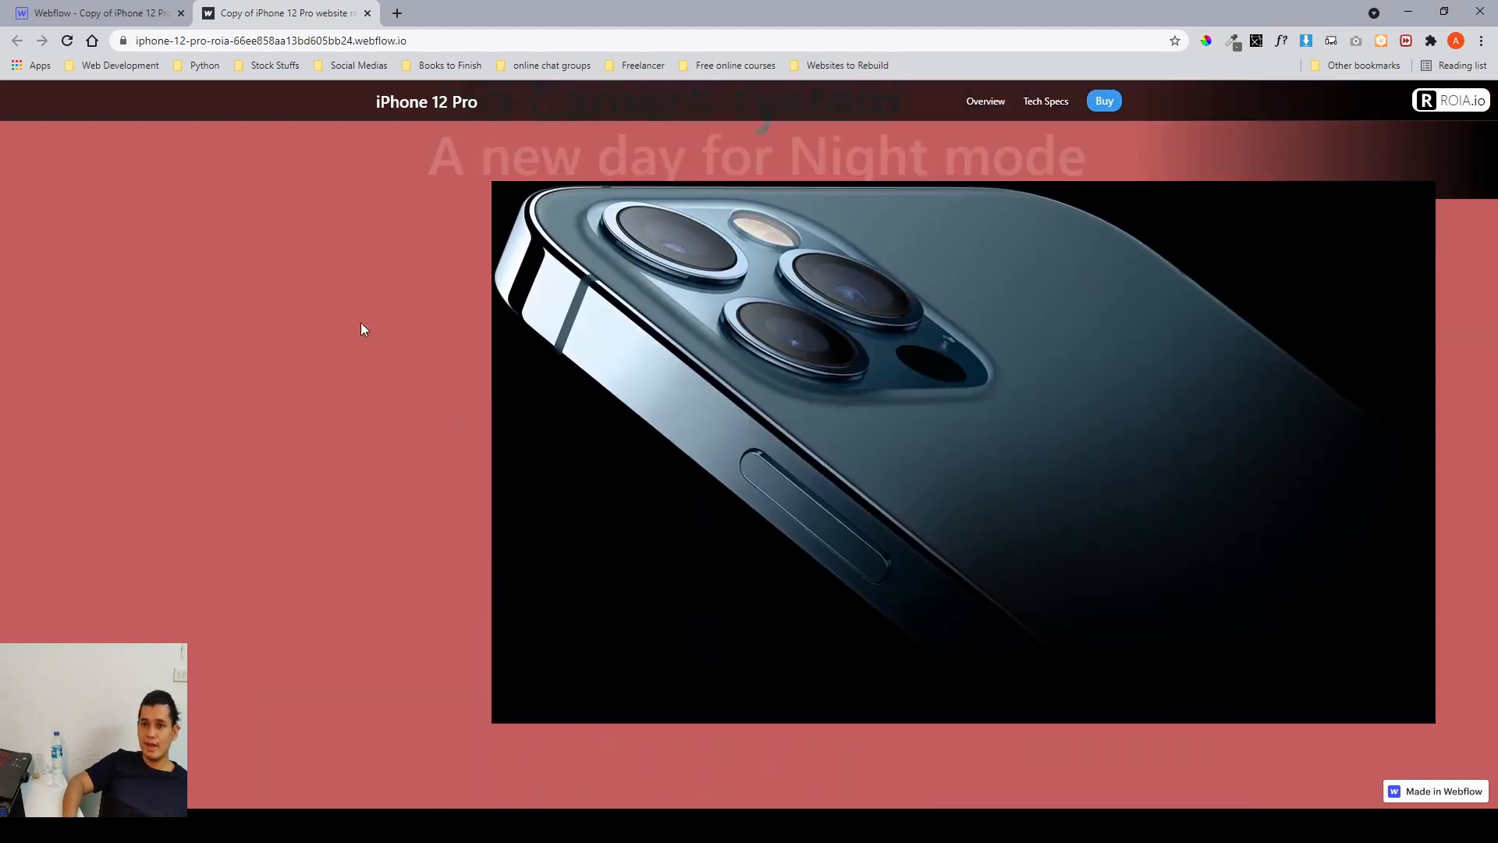
# Return to the designer and open the camera > pro camera system scroll animation in the interactions panel.
pyautogui.click(117, 14)
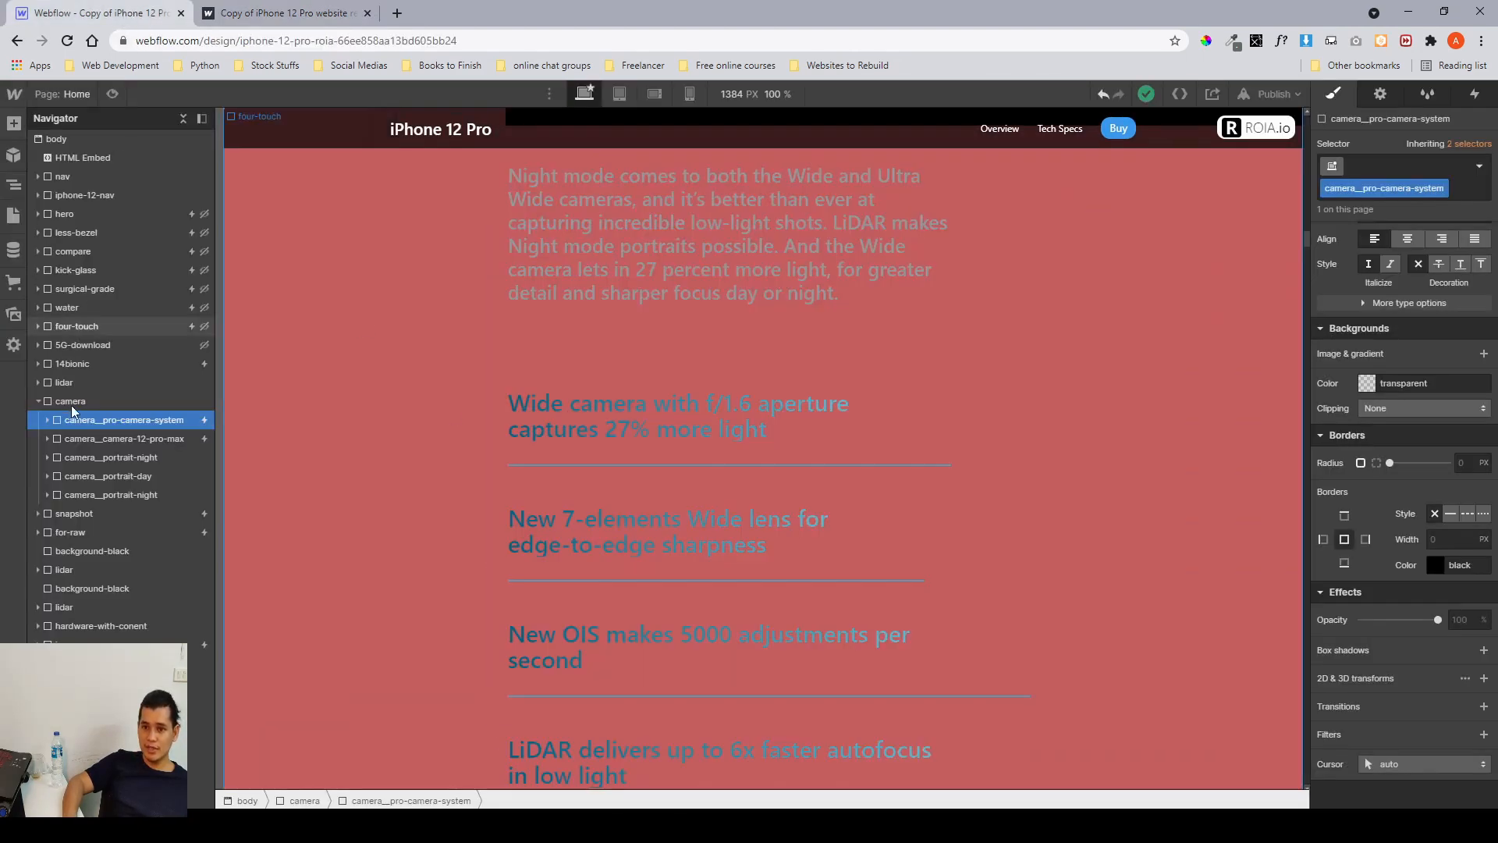
pyautogui.click(1477, 97)
pyautogui.click(1426, 184)
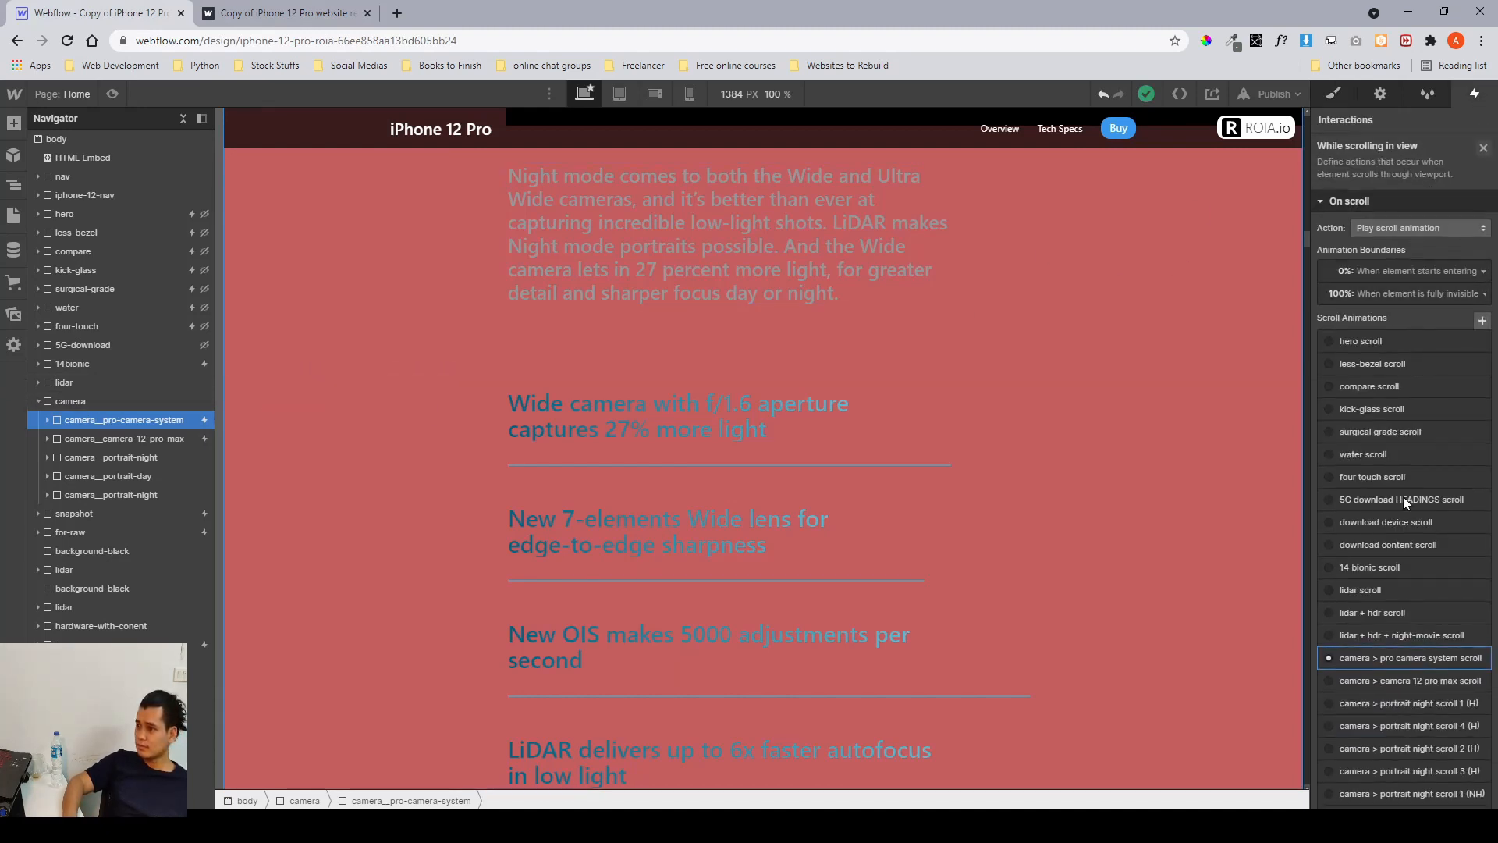
pyautogui.click(1390, 658)
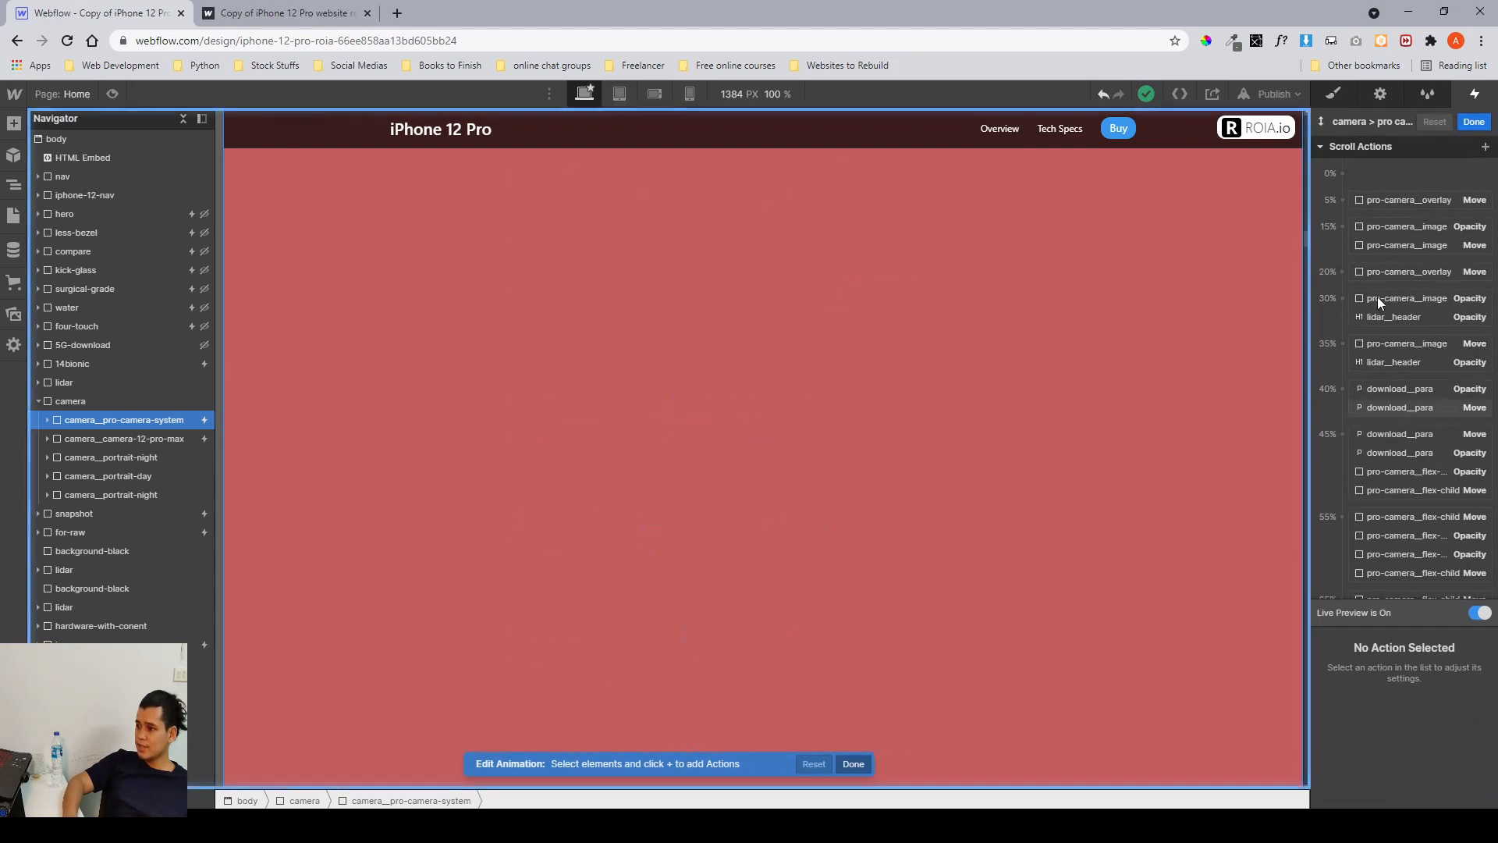
pyautogui.scroll(3, 1182, 365)
pyautogui.scroll(5, 1181, 365)
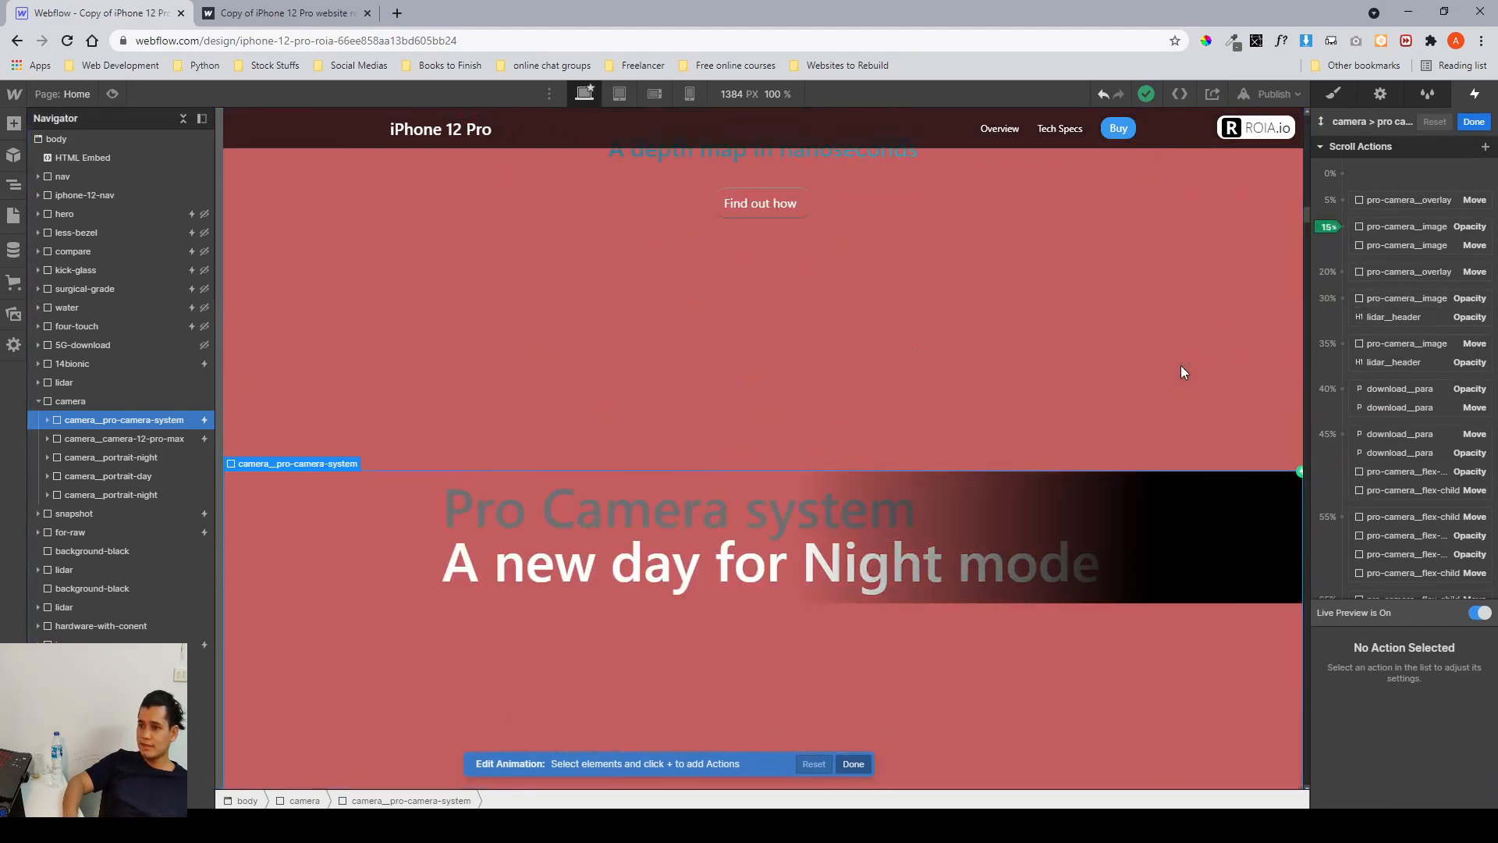
# Inspect the pro-camera_overlay and pro-camera_image move and opacity keyframes of the scroll animation.
pyautogui.click(1363, 199)
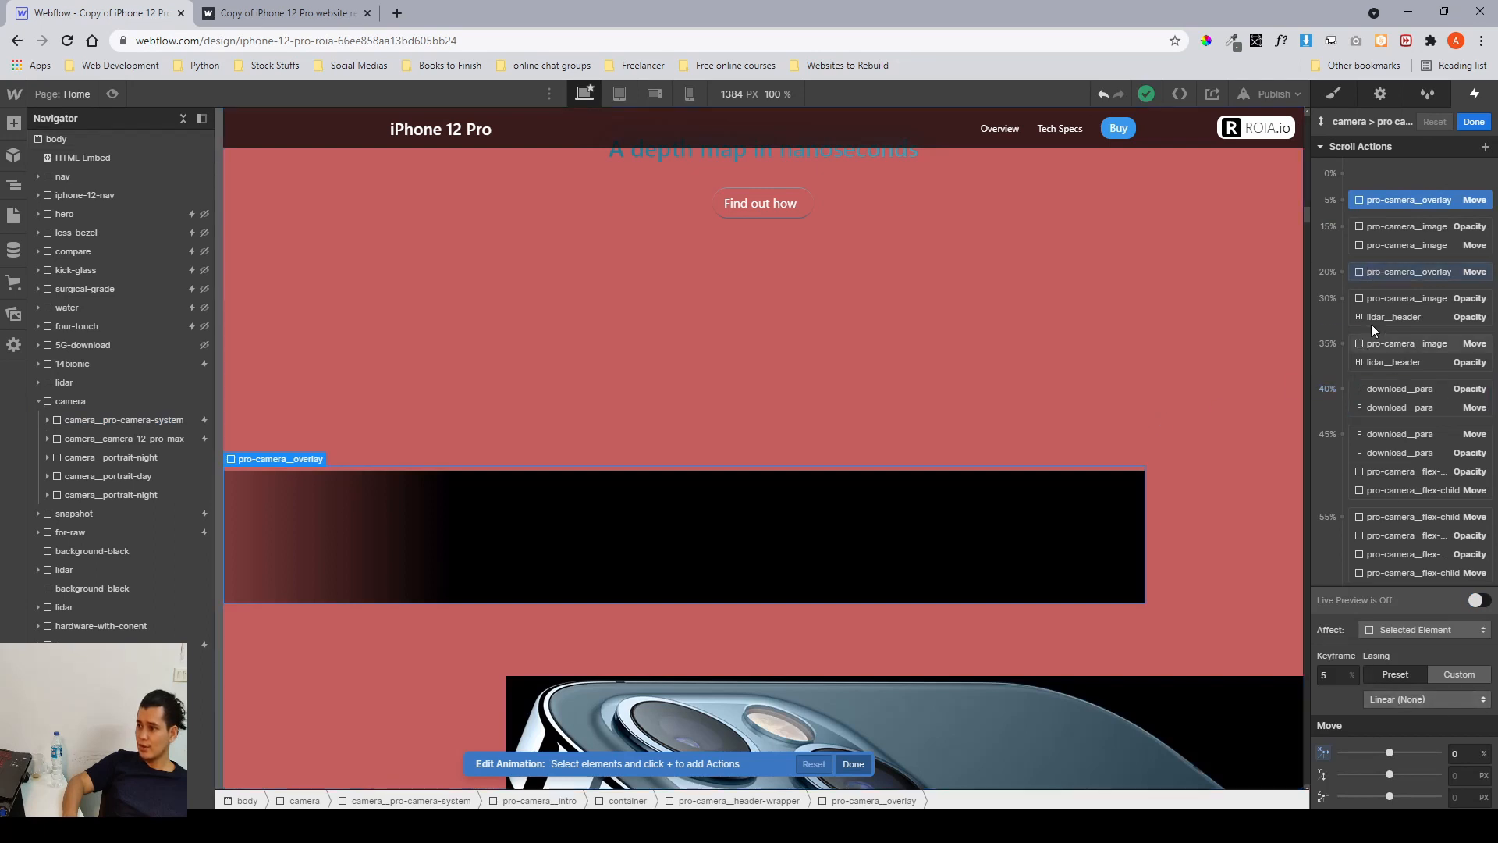
pyautogui.click(1379, 270)
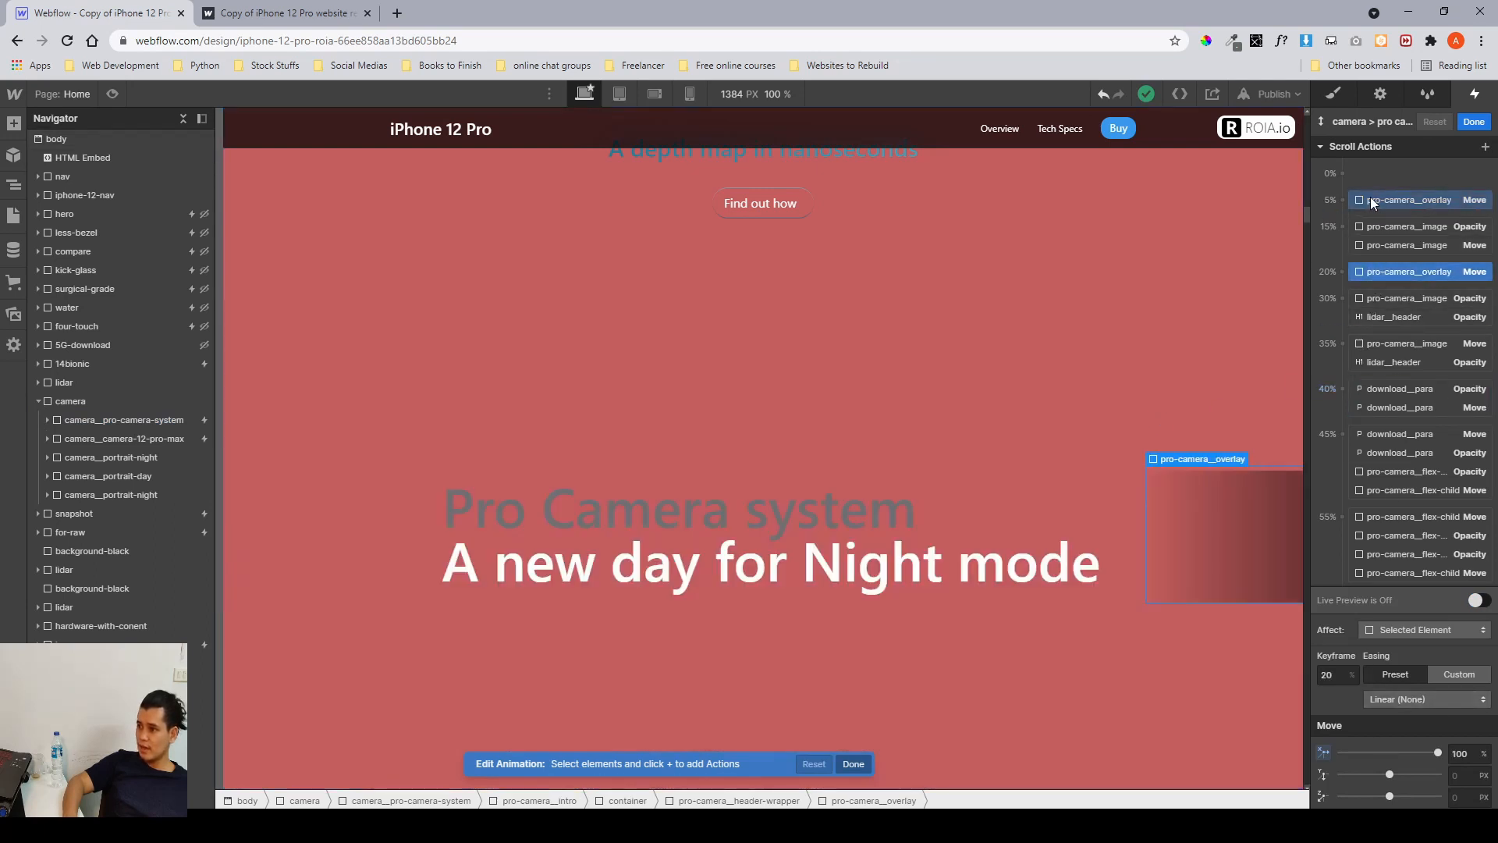
pyautogui.click(1371, 198)
pyautogui.click(1373, 278)
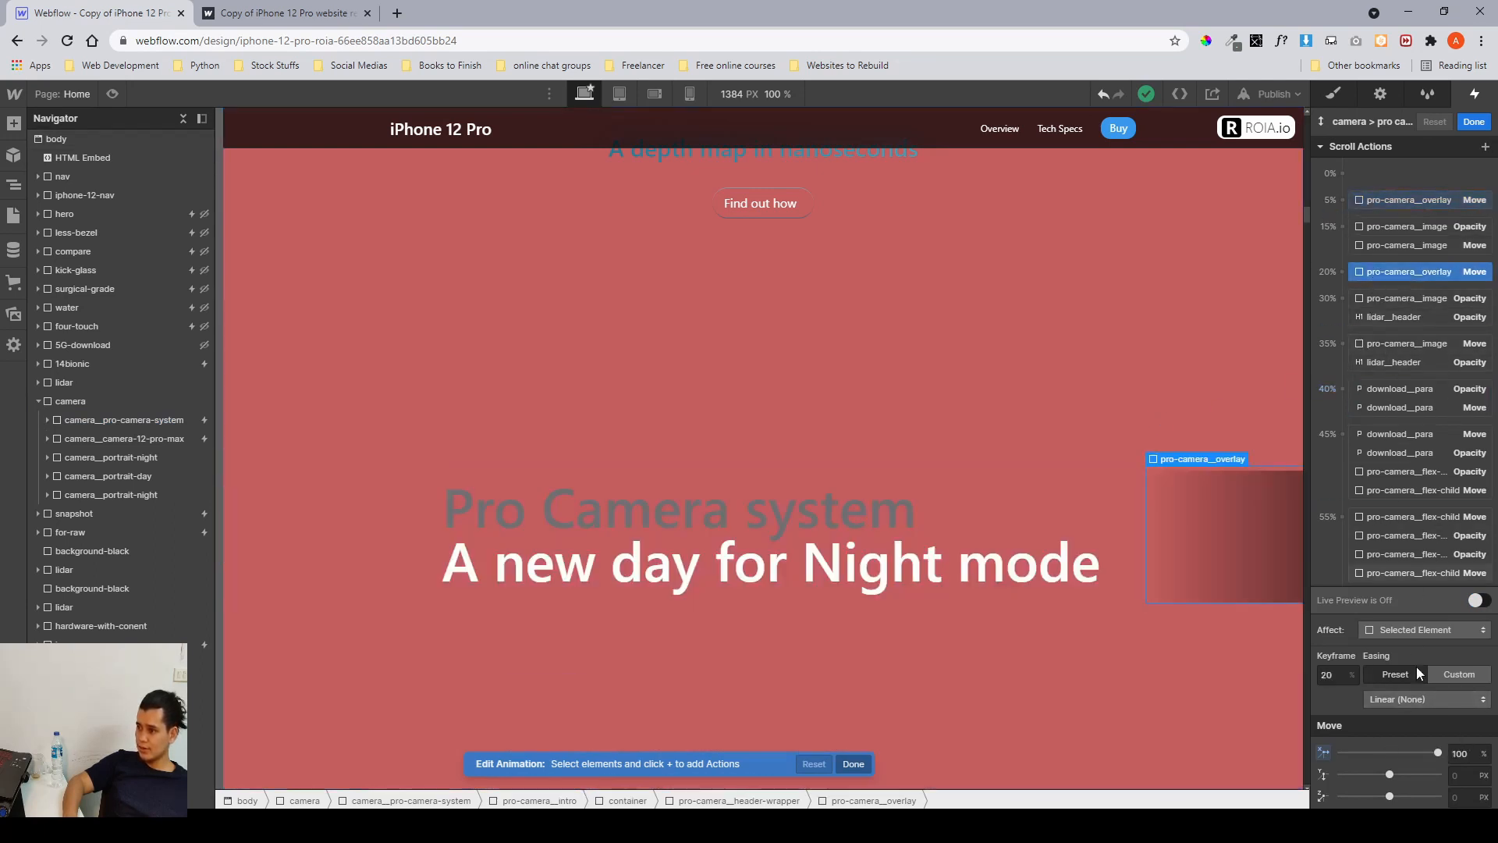
pyautogui.click(1386, 231)
pyautogui.scroll(-4, 1163, 378)
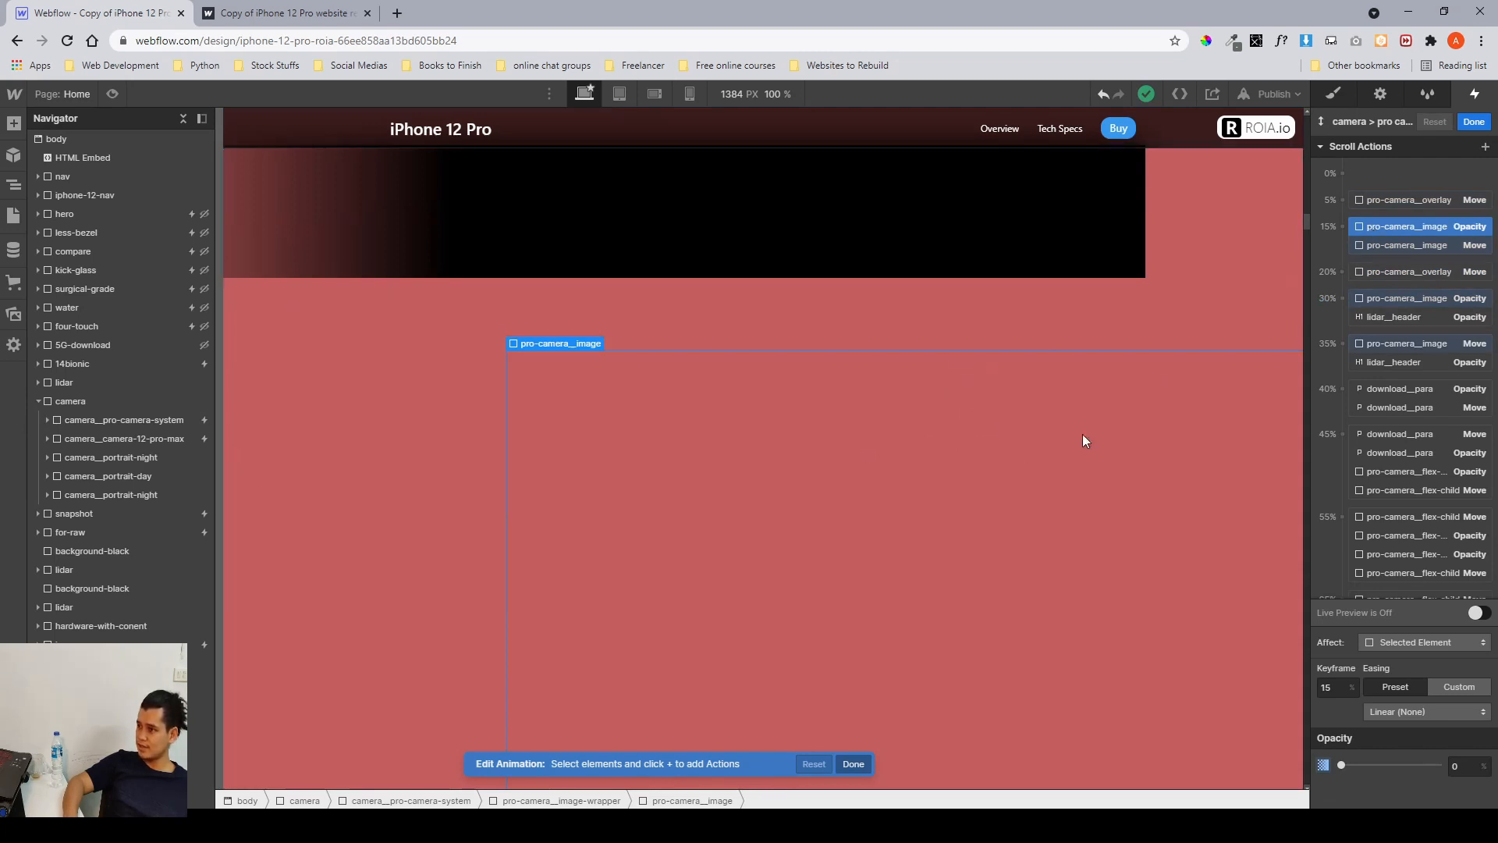
pyautogui.click(1370, 303)
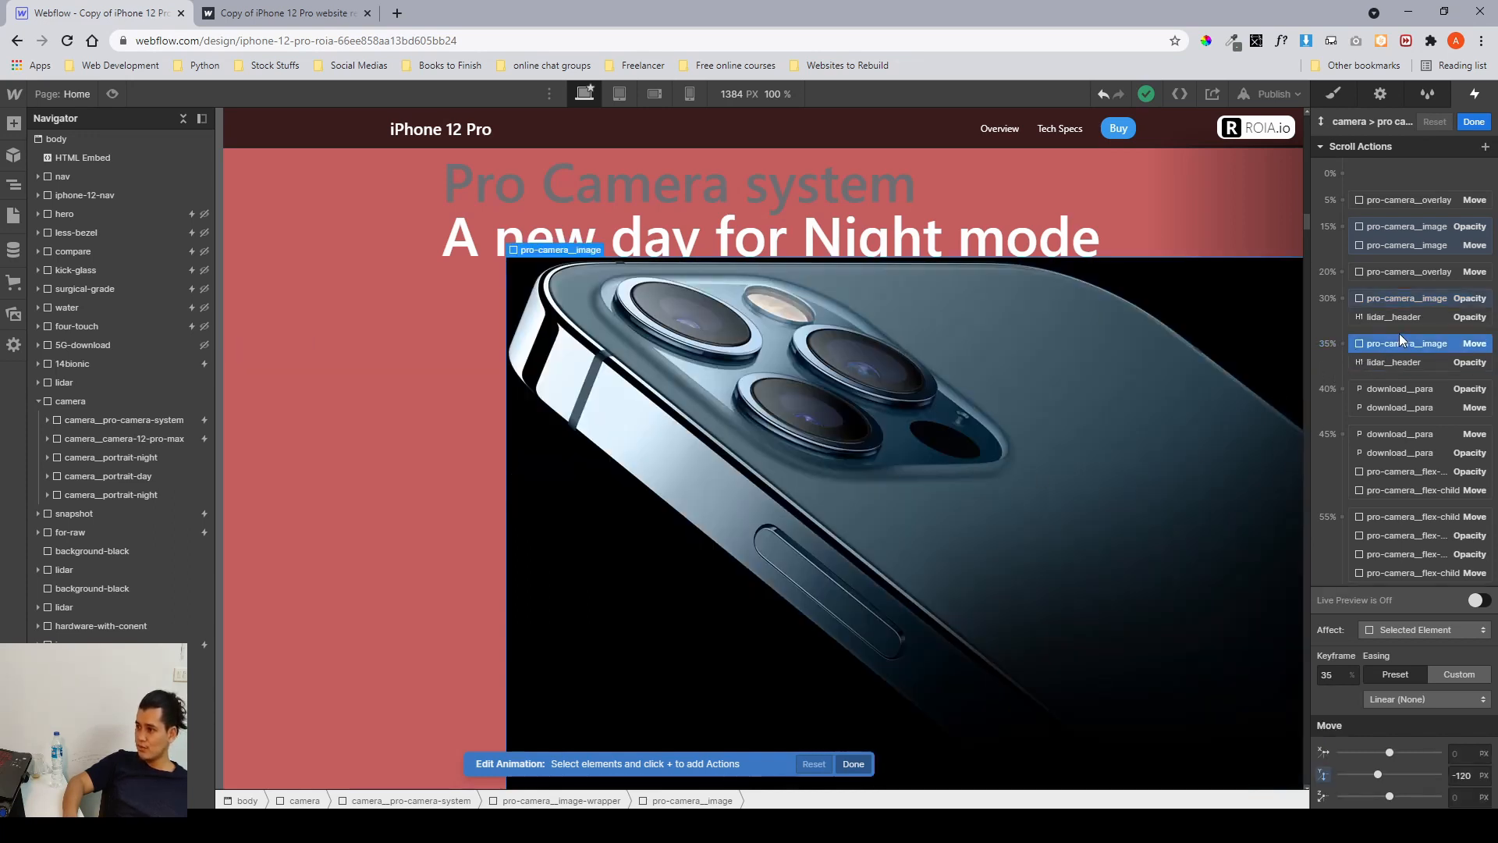
pyautogui.click(1420, 256)
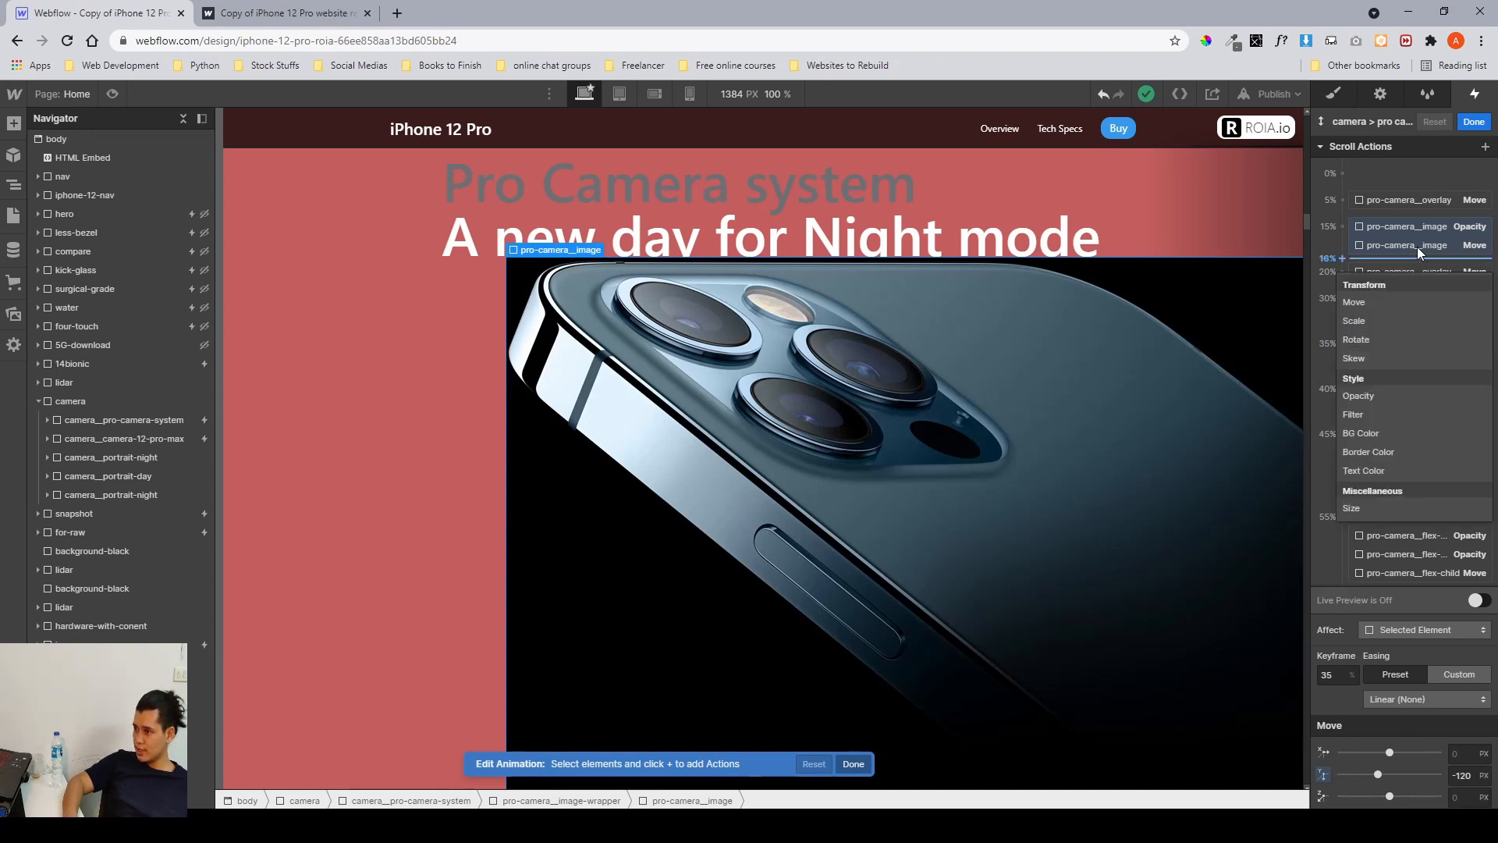
pyautogui.click(1417, 247)
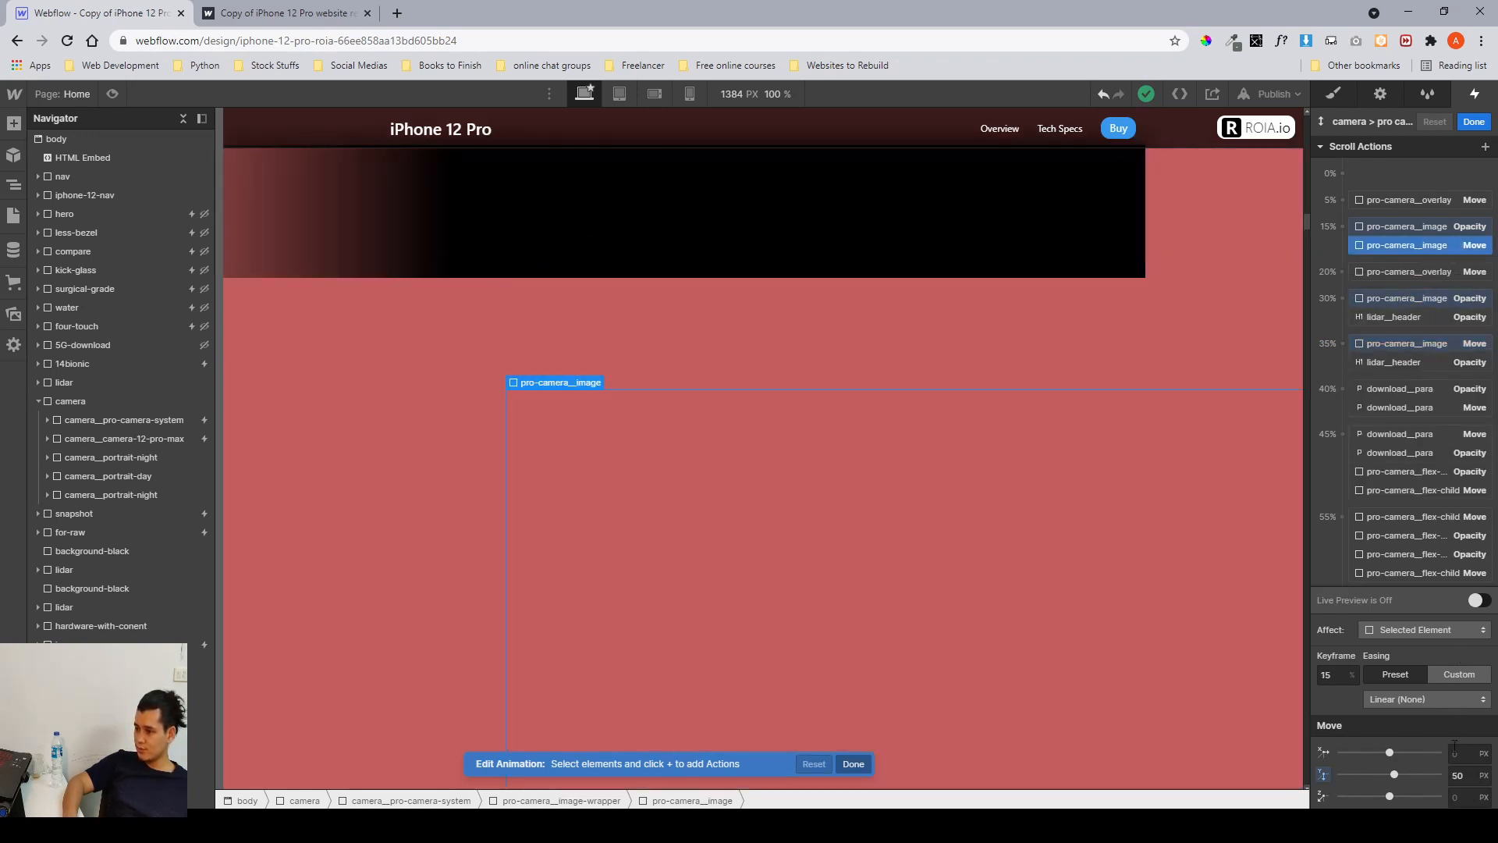
pyautogui.click(1378, 350)
pyautogui.click(1460, 775)
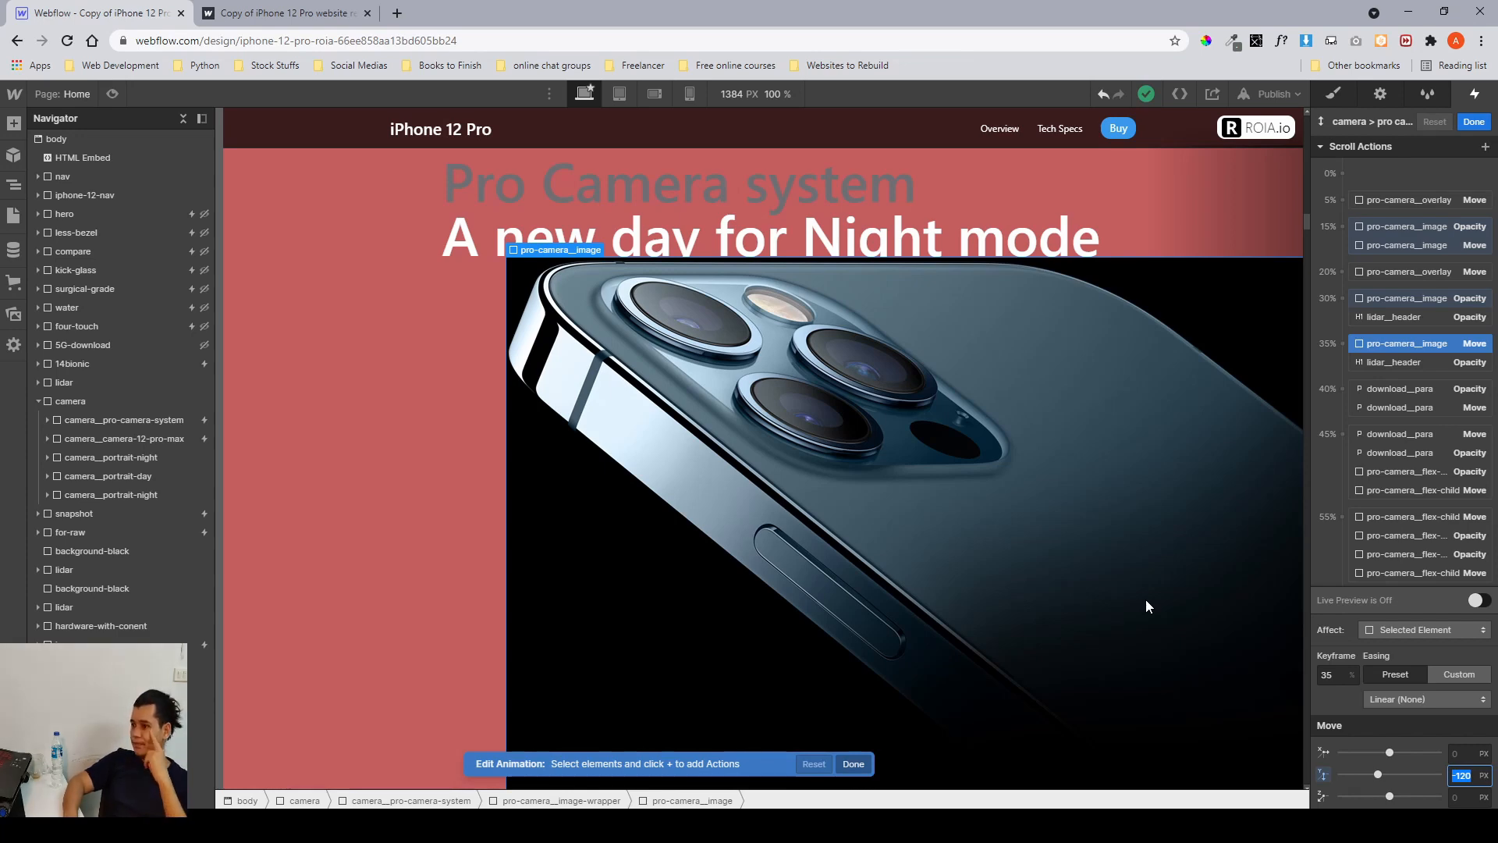
# Select each pro-camera_flex-child in the flex list and inspect its opacity and move keyframes.
pyautogui.scroll(-5, 1133, 414)
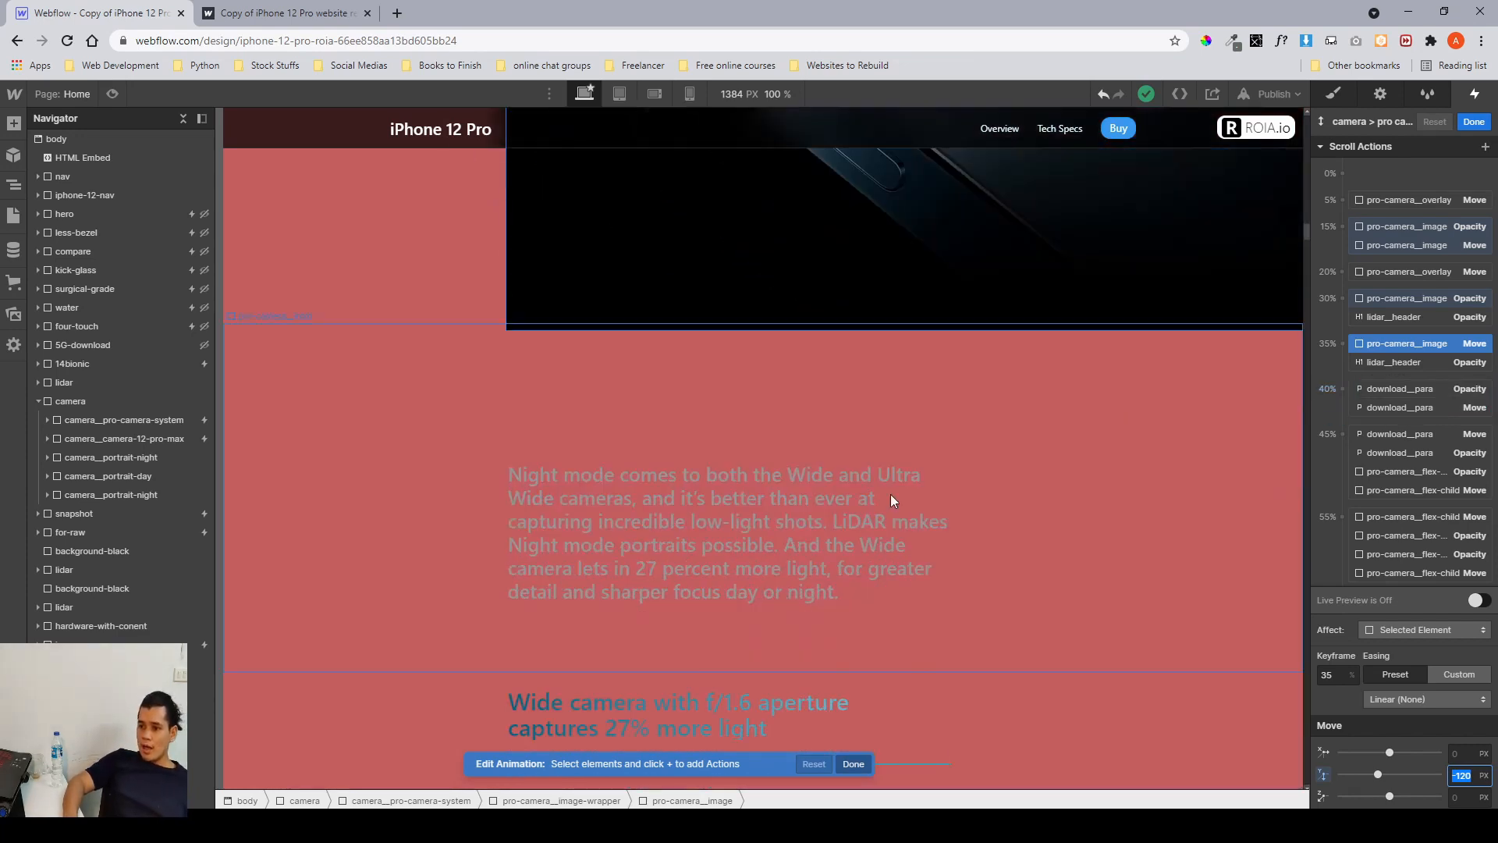
pyautogui.scroll(-4, 891, 494)
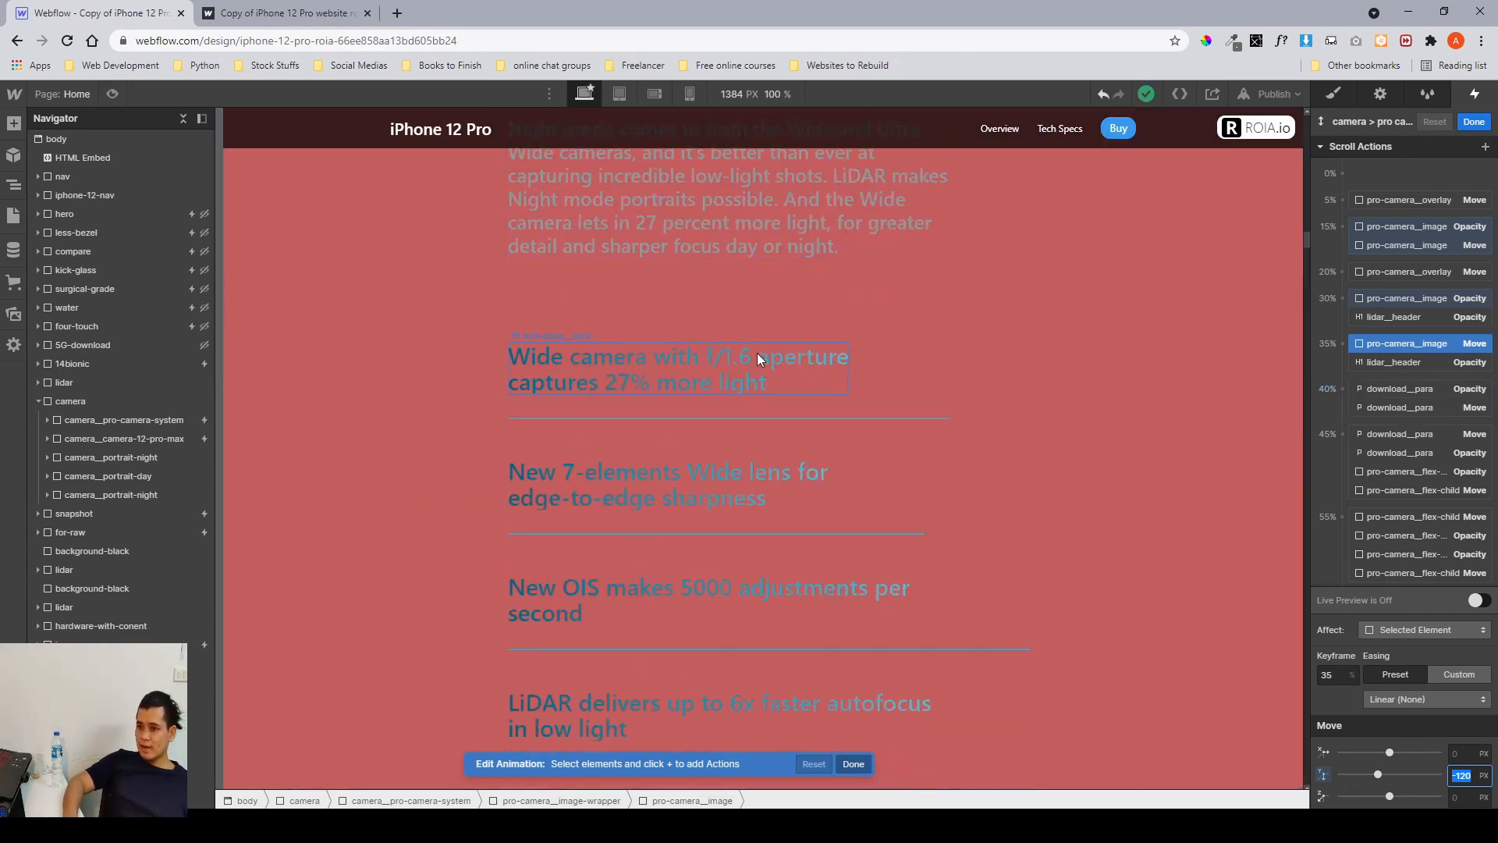
pyautogui.click(757, 352)
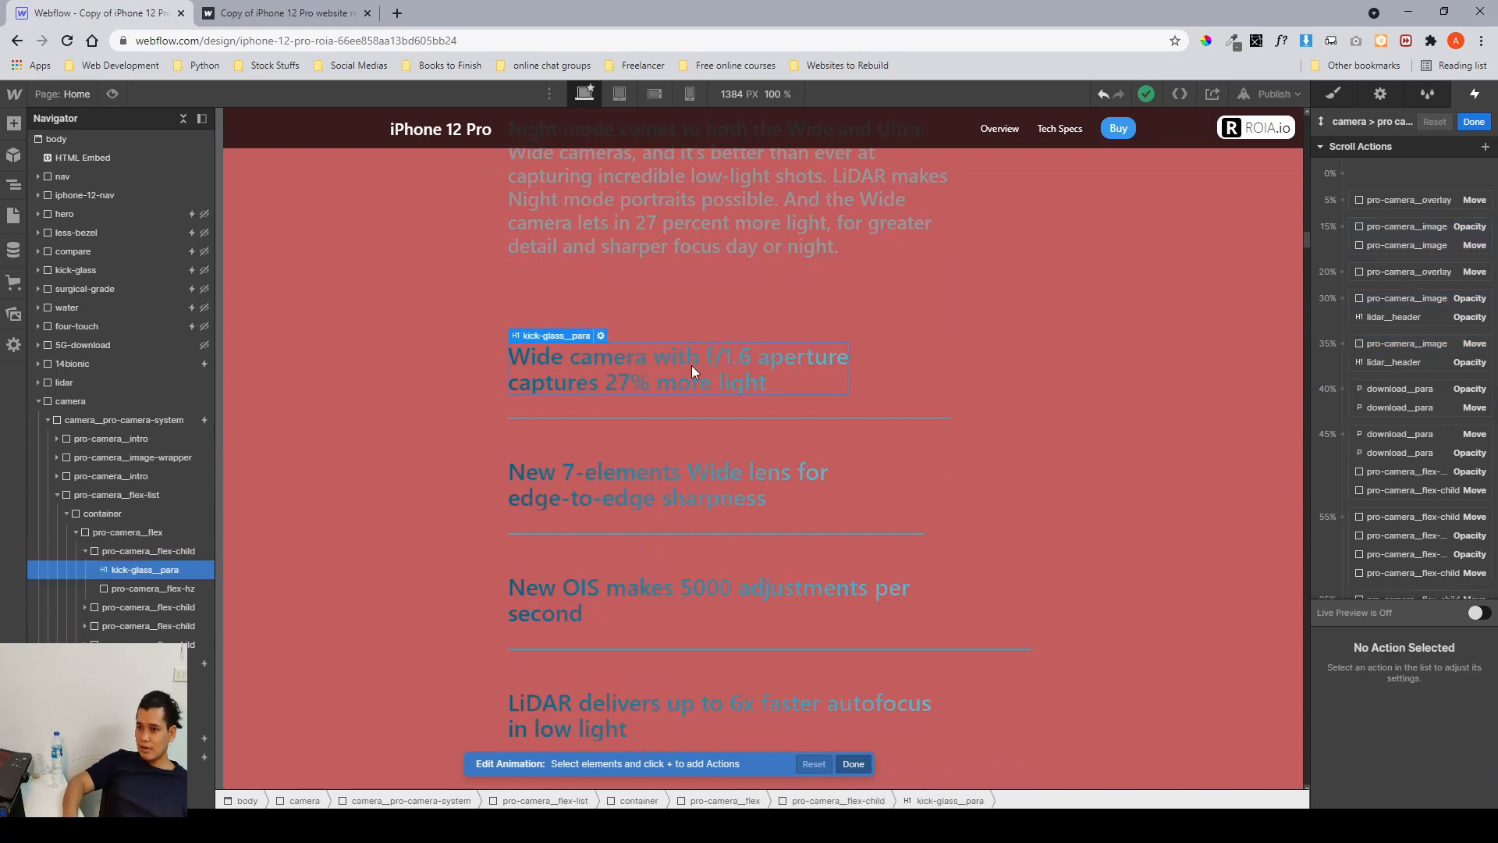
pyautogui.click(85, 550)
pyautogui.click(119, 550)
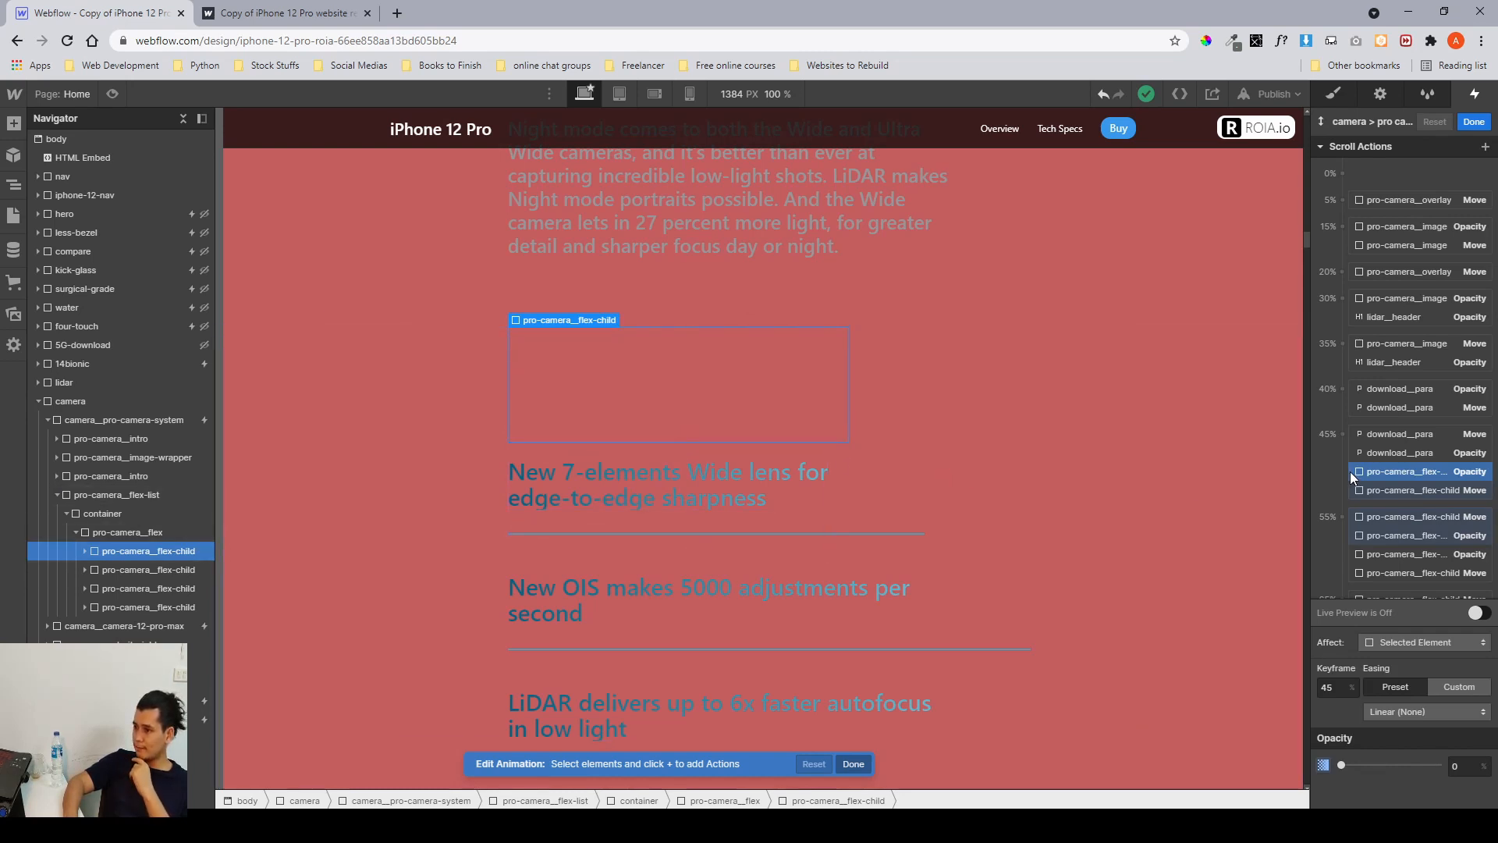
pyautogui.scroll(-3, 1362, 437)
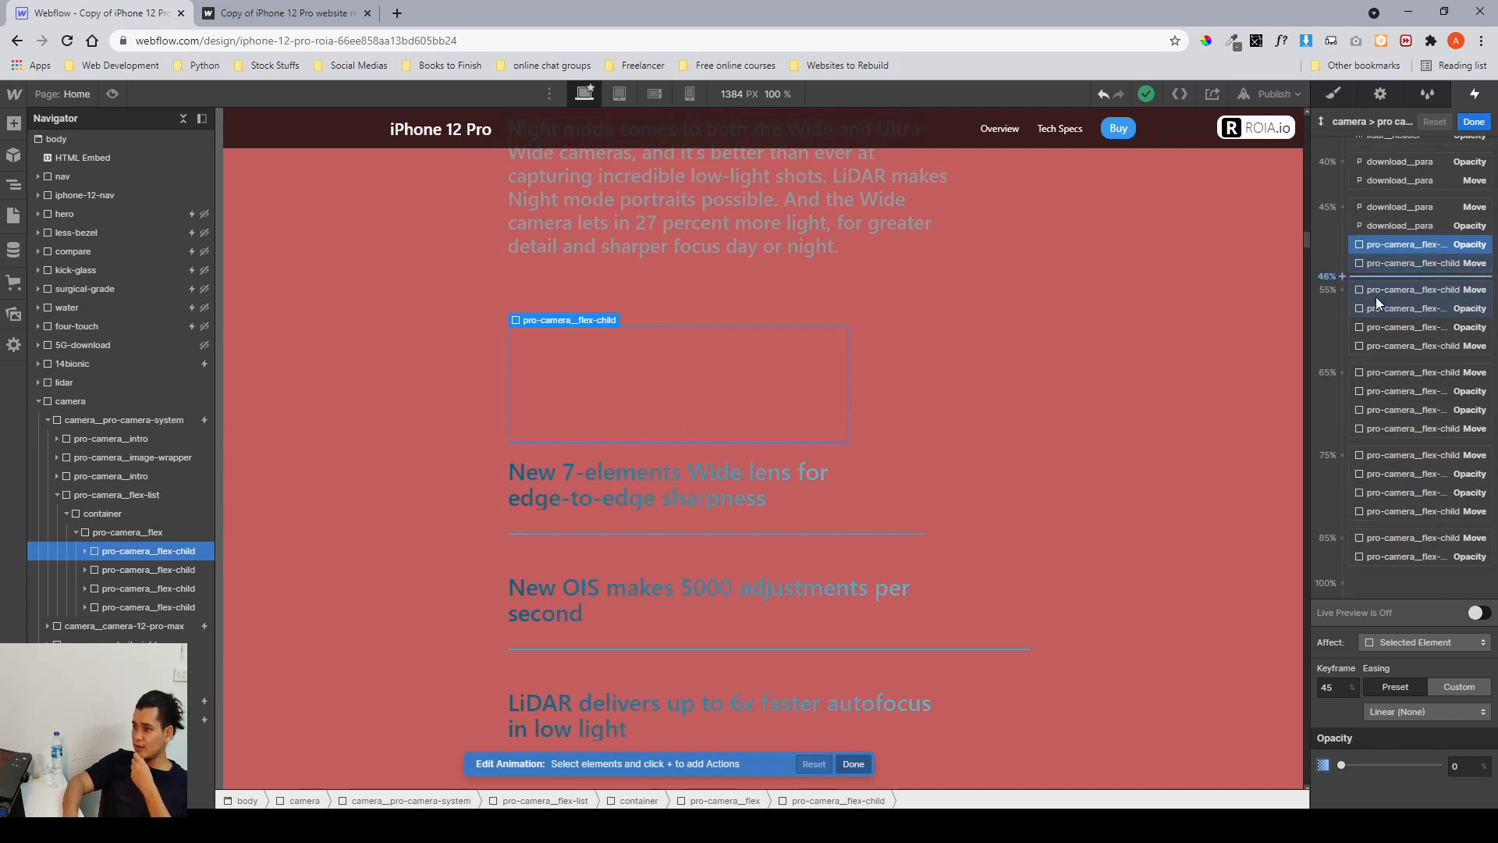
pyautogui.click(1392, 260)
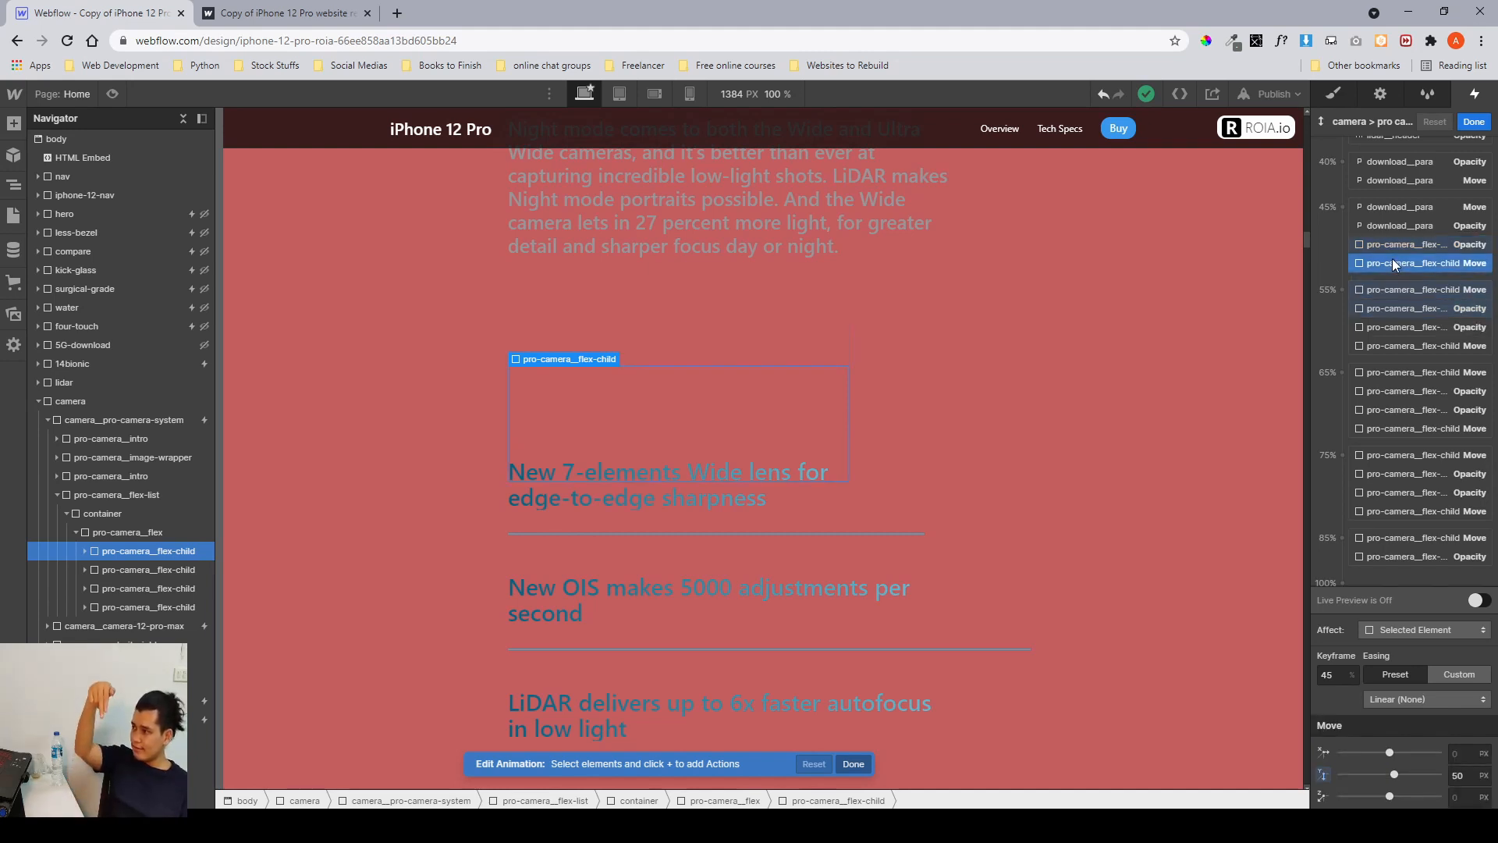
pyautogui.click(1386, 247)
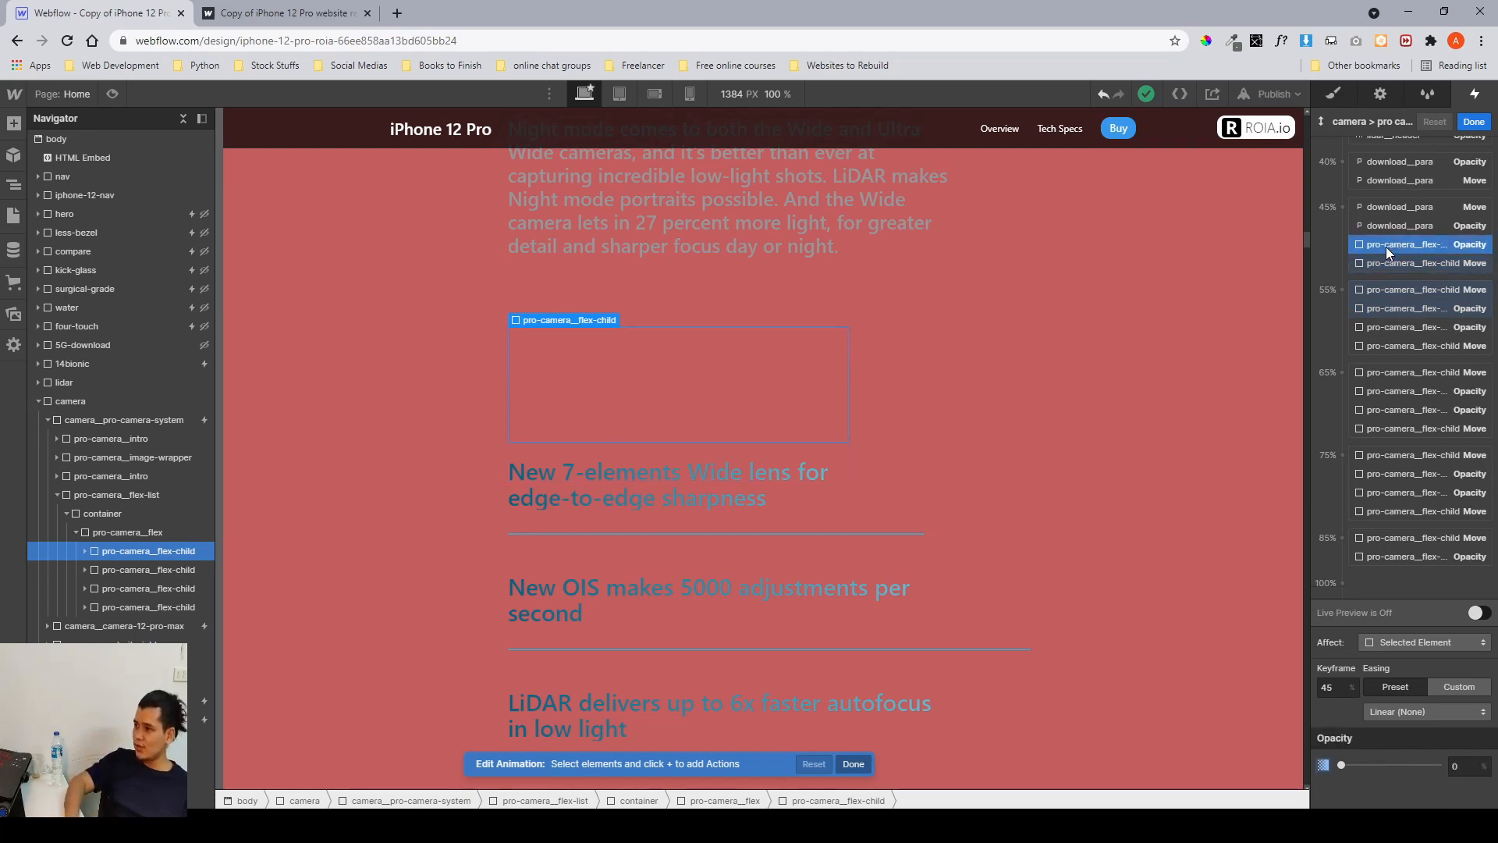
pyautogui.click(1392, 303)
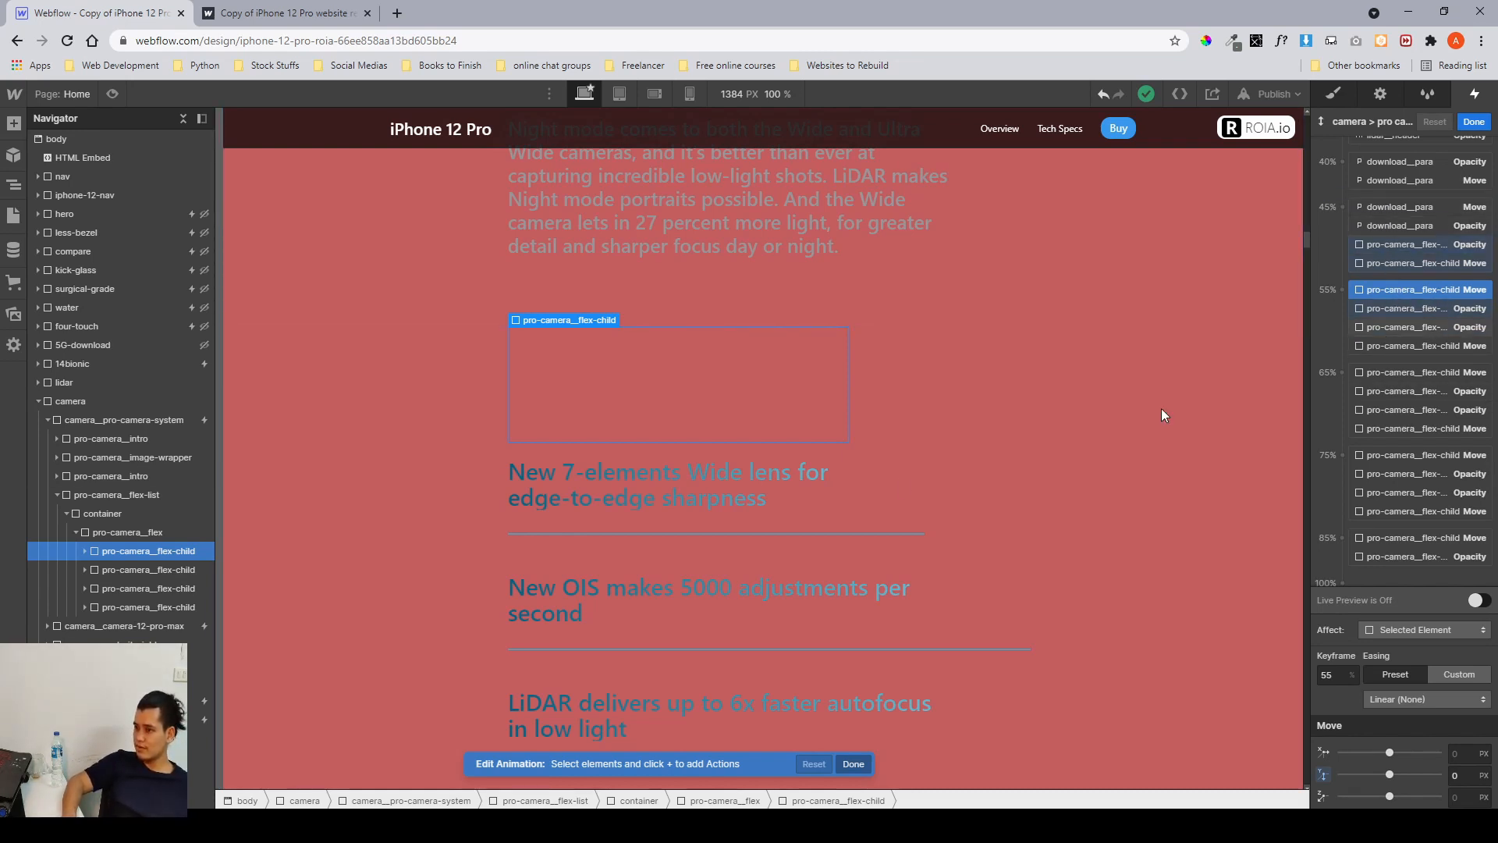
pyautogui.click(127, 569)
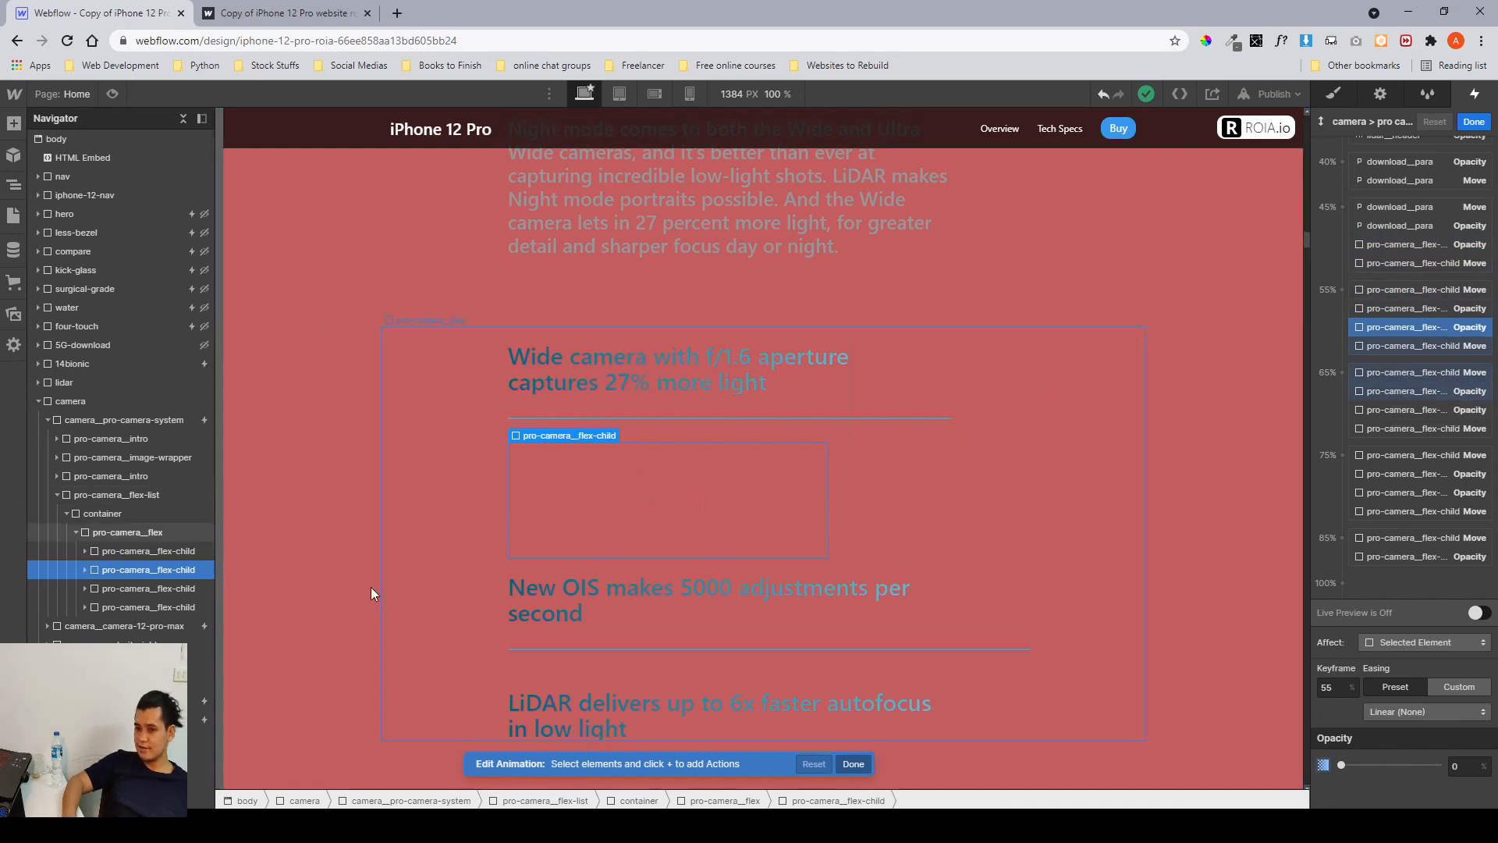
pyautogui.click(149, 588)
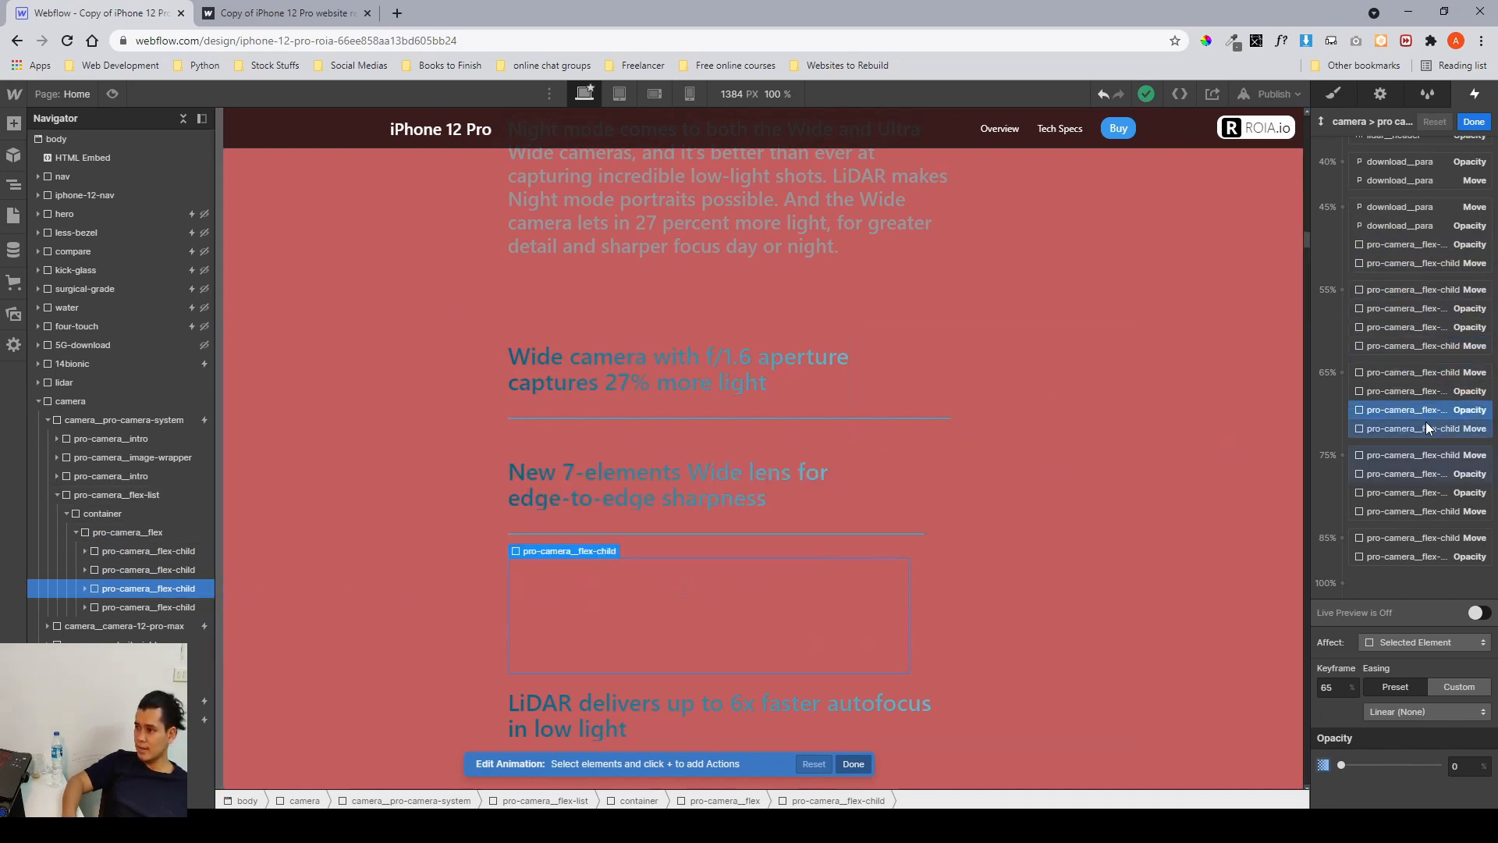
pyautogui.click(138, 597)
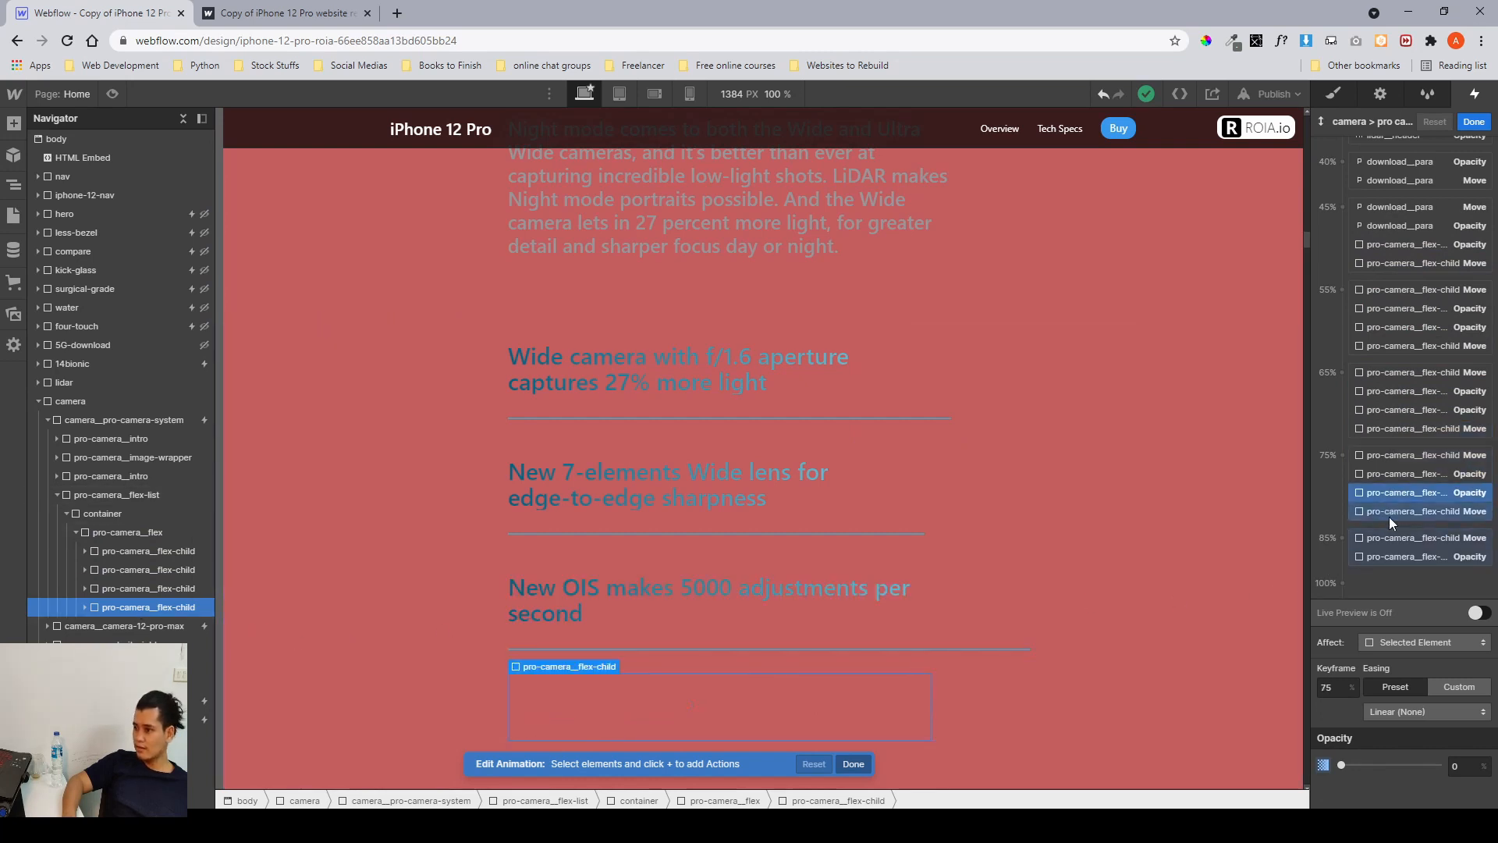
# Close the scroll animation editor and interactions panel, and collapse the camera section in the navigator.
pyautogui.click(1472, 124)
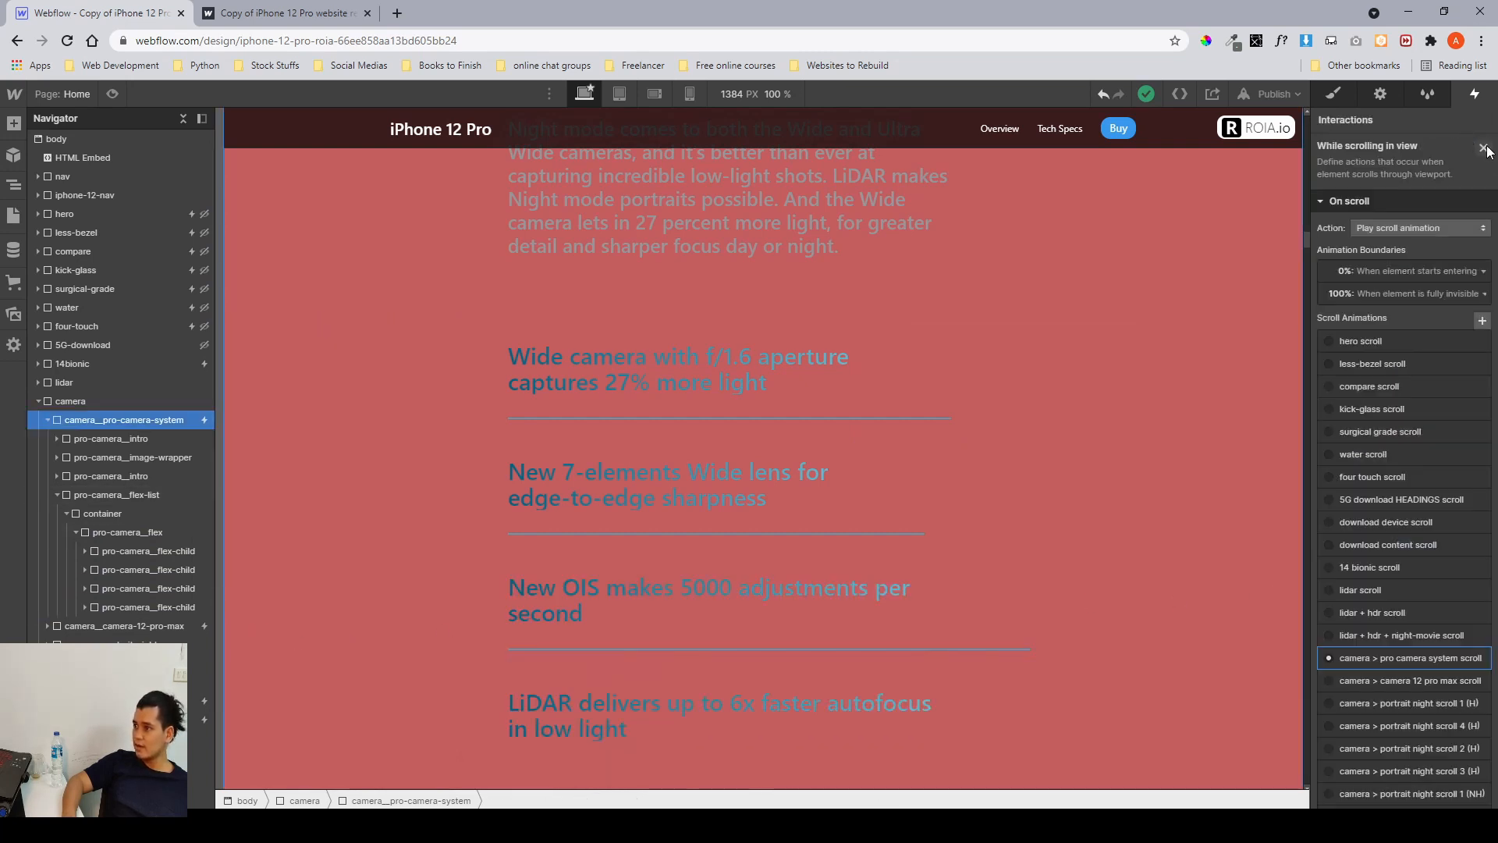
pyautogui.click(1484, 149)
pyautogui.click(1349, 94)
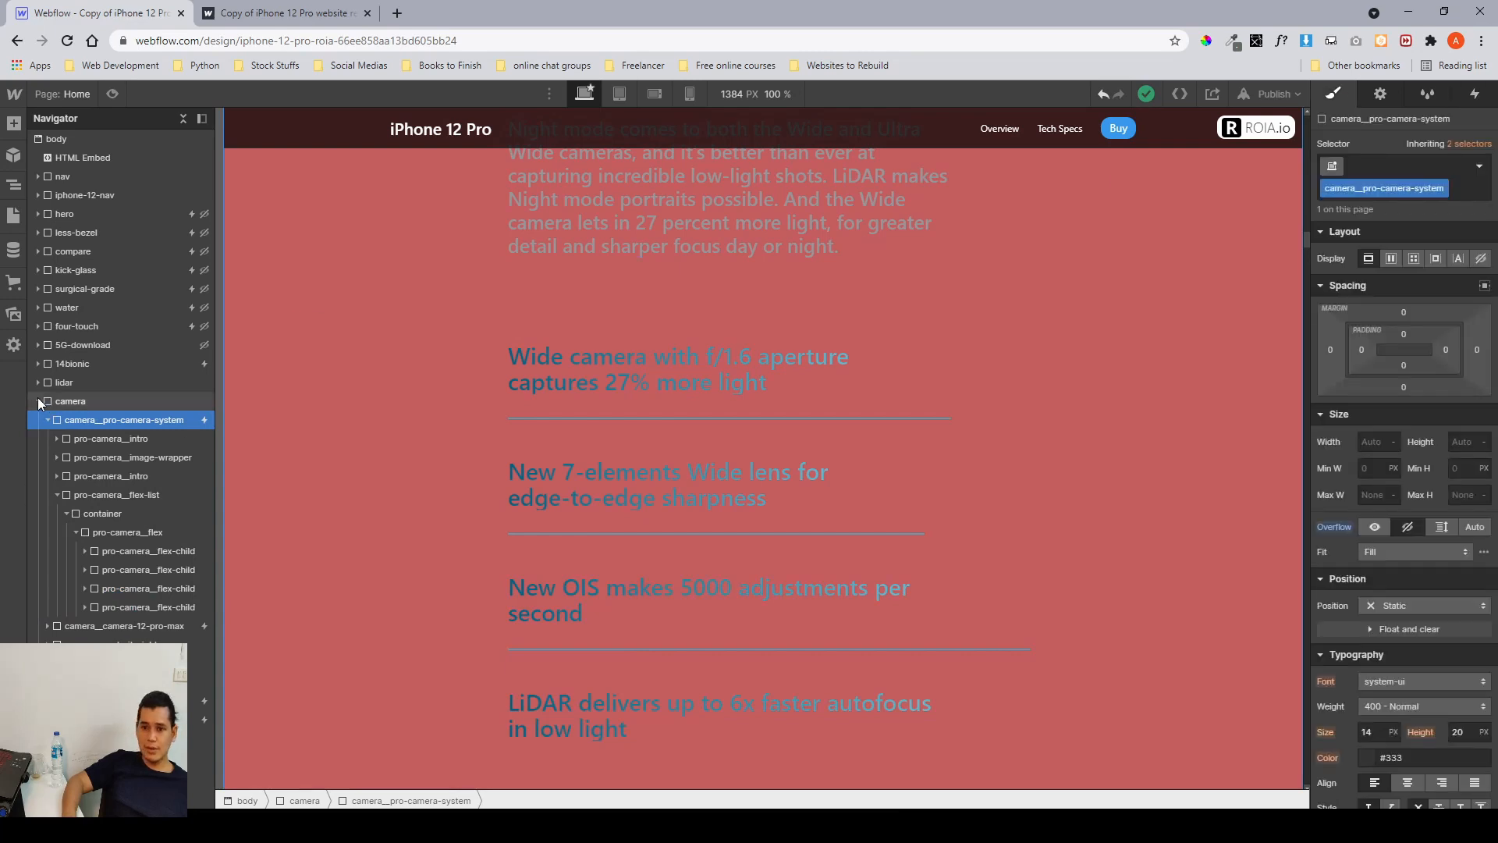
pyautogui.click(38, 398)
# Set the 14bionic and lidar sections to display none, then select the camera section on the canvas.
pyautogui.click(96, 365)
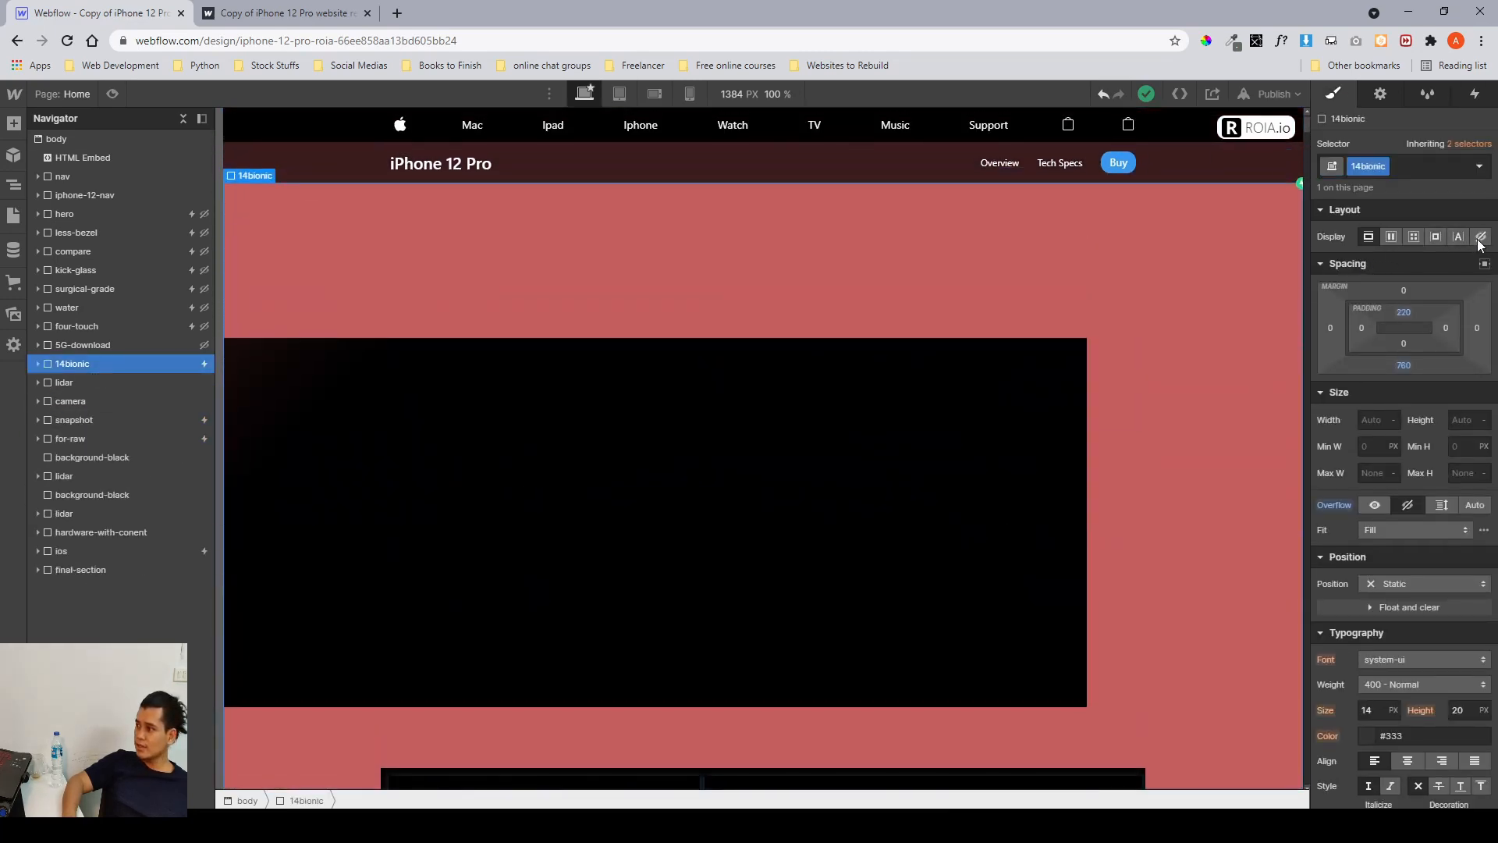
pyautogui.click(1480, 237)
pyautogui.click(82, 387)
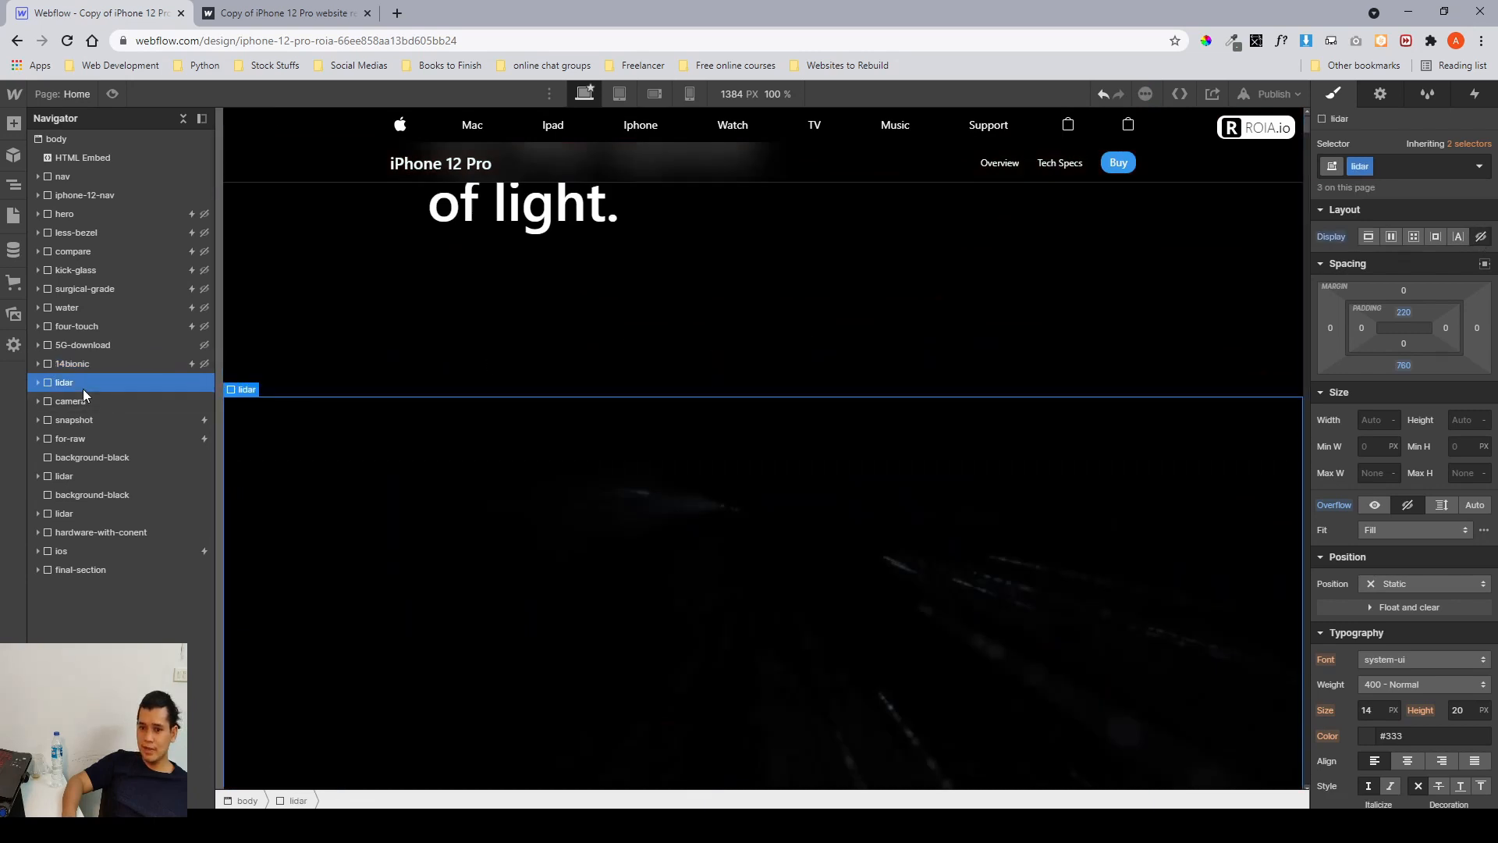
pyautogui.click(1480, 237)
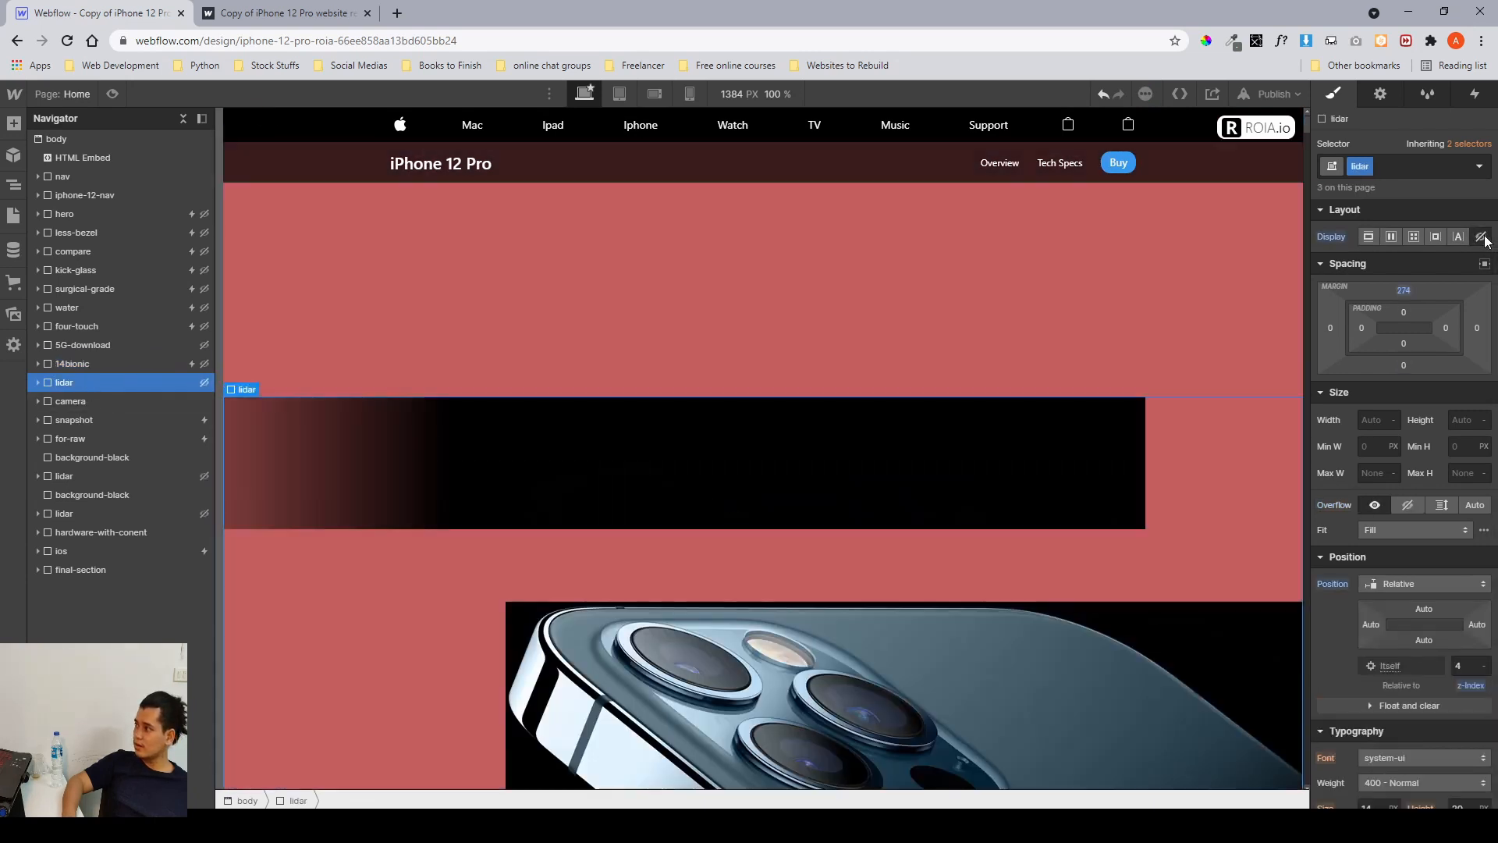
pyautogui.click(67, 402)
pyautogui.scroll(-8, 641, 426)
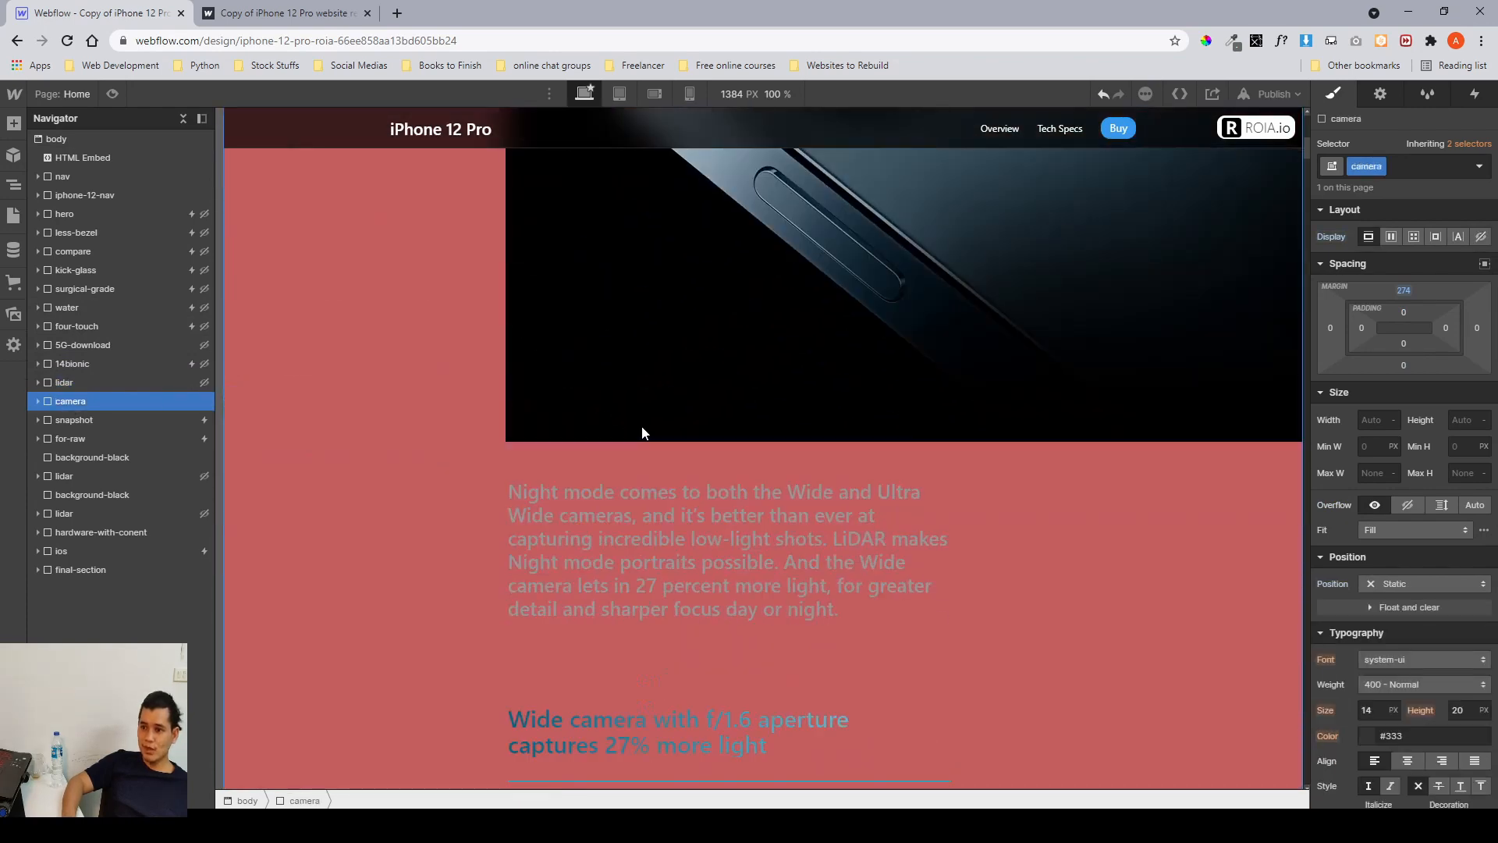
# Expand the camera section in the navigator and select its camera_camera-12-pro-max block, scrolling through it on the canvas.
pyautogui.scroll(-10, 641, 426)
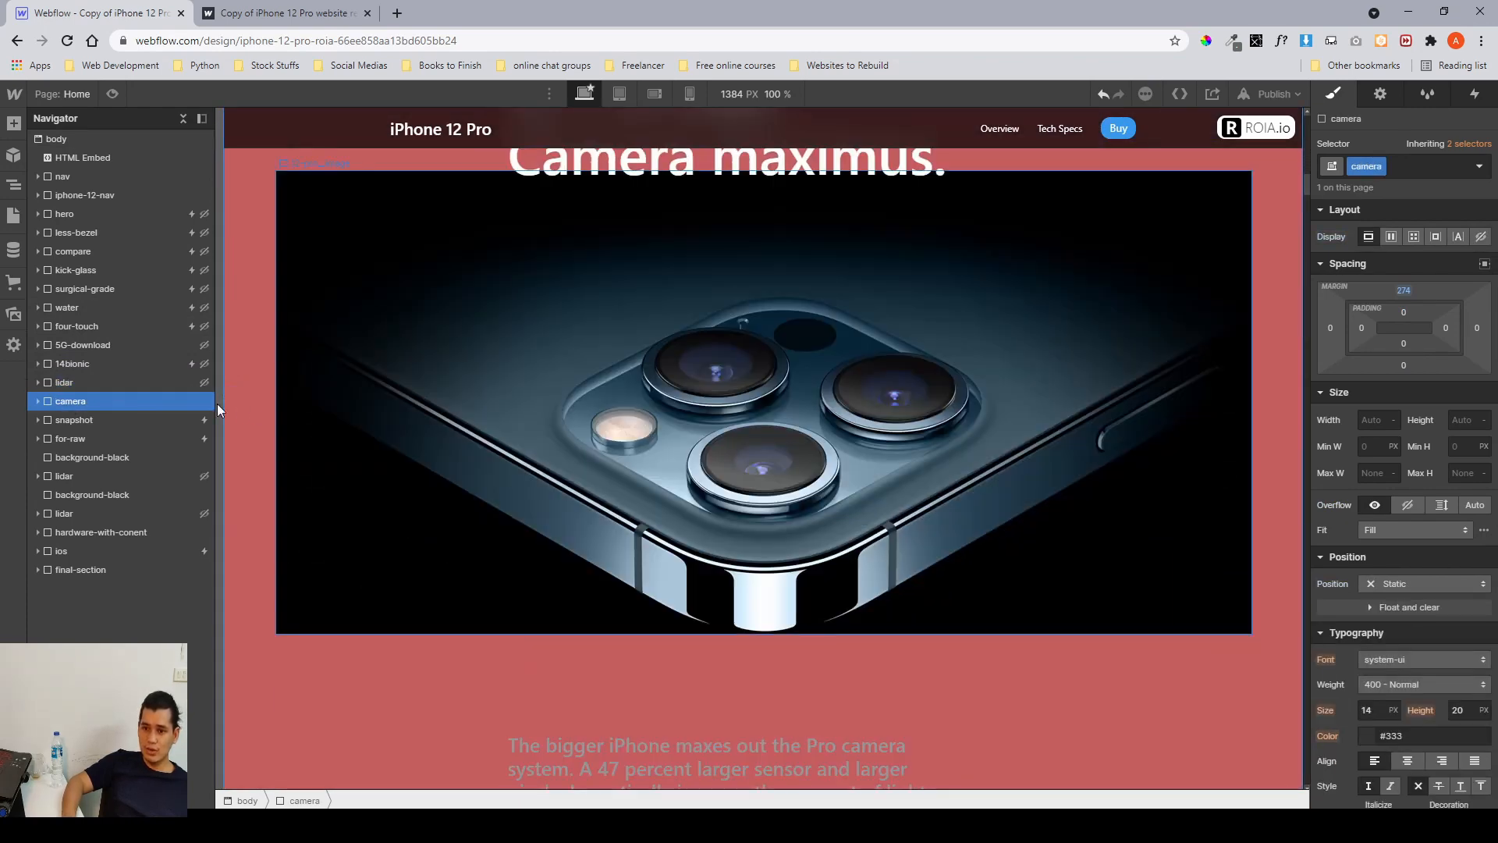
pyautogui.click(37, 401)
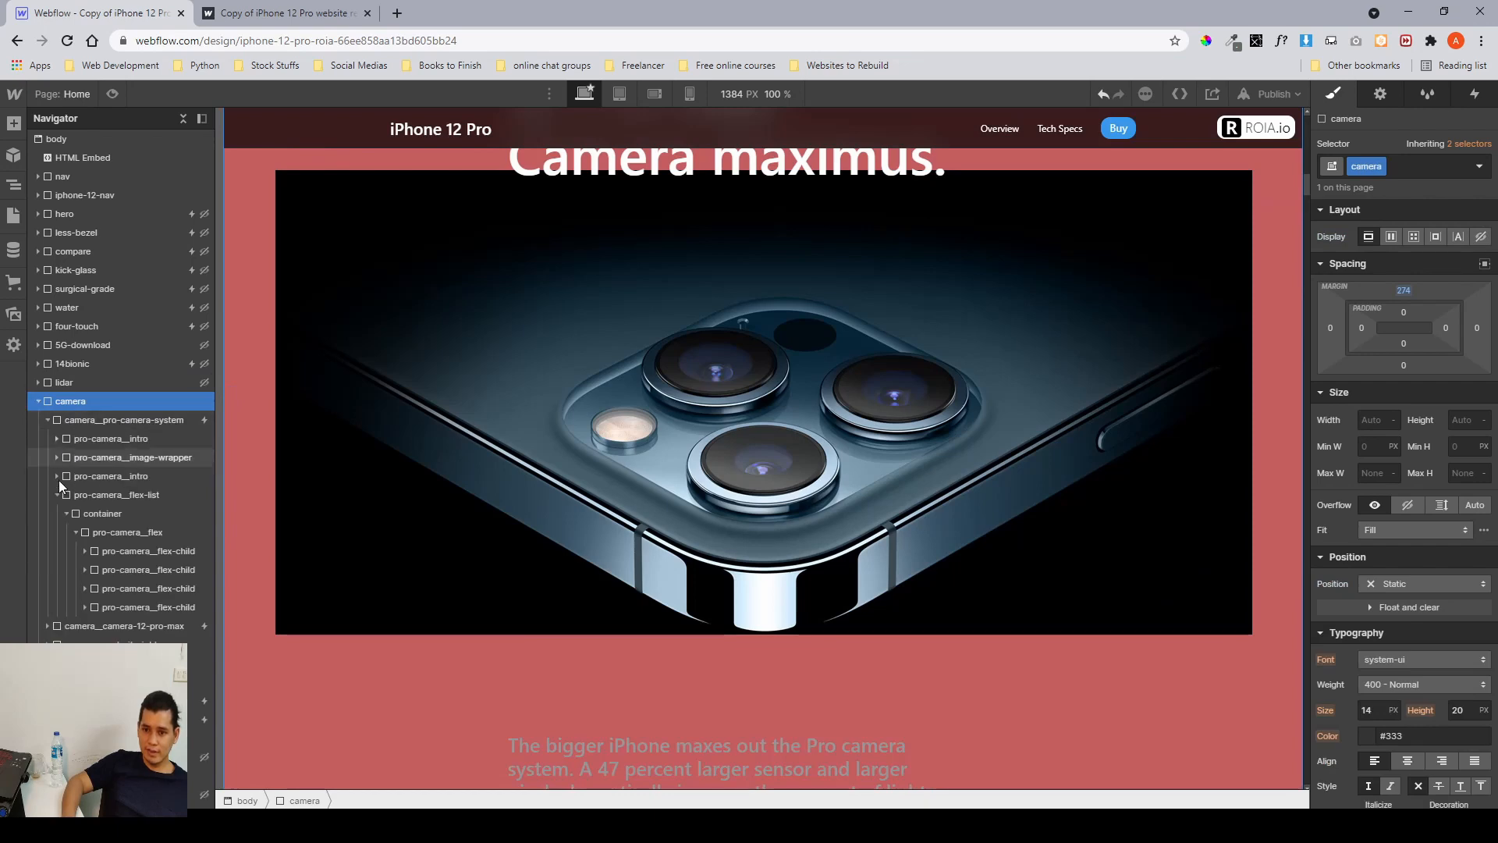
pyautogui.click(56, 494)
pyautogui.click(85, 459)
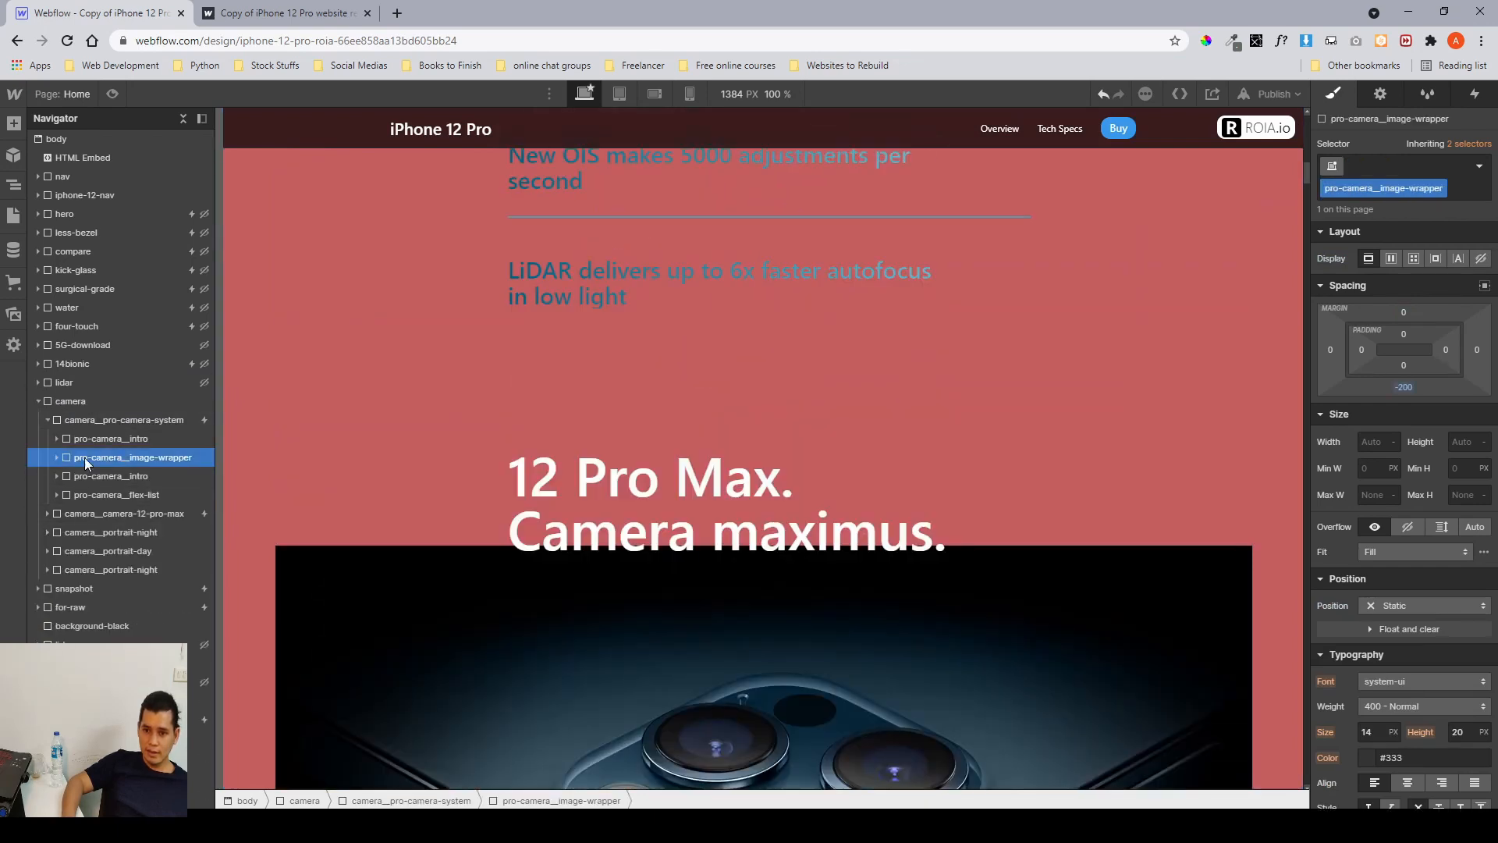
pyautogui.click(49, 420)
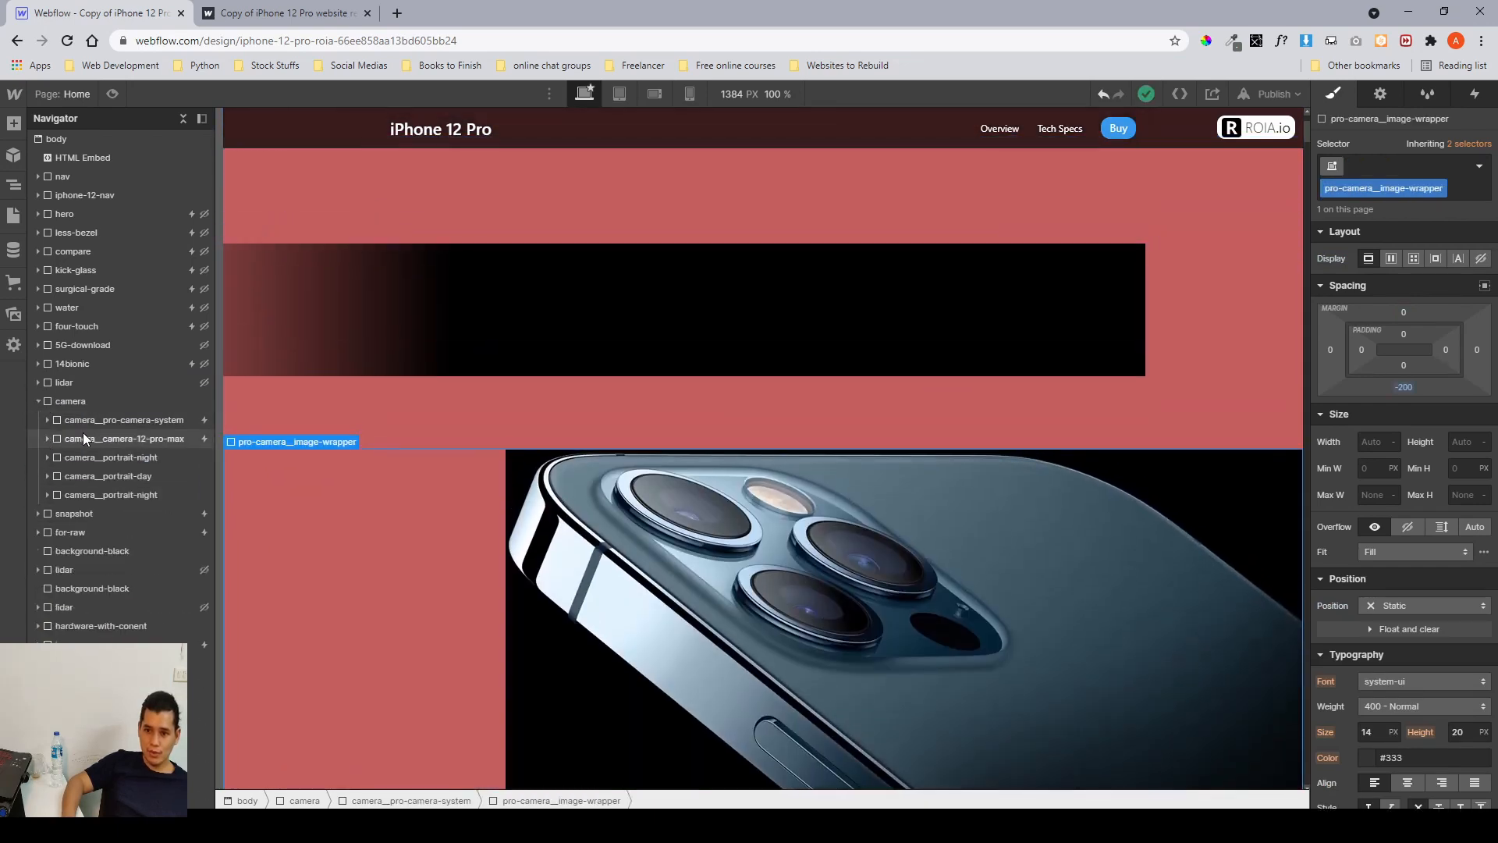
pyautogui.click(83, 437)
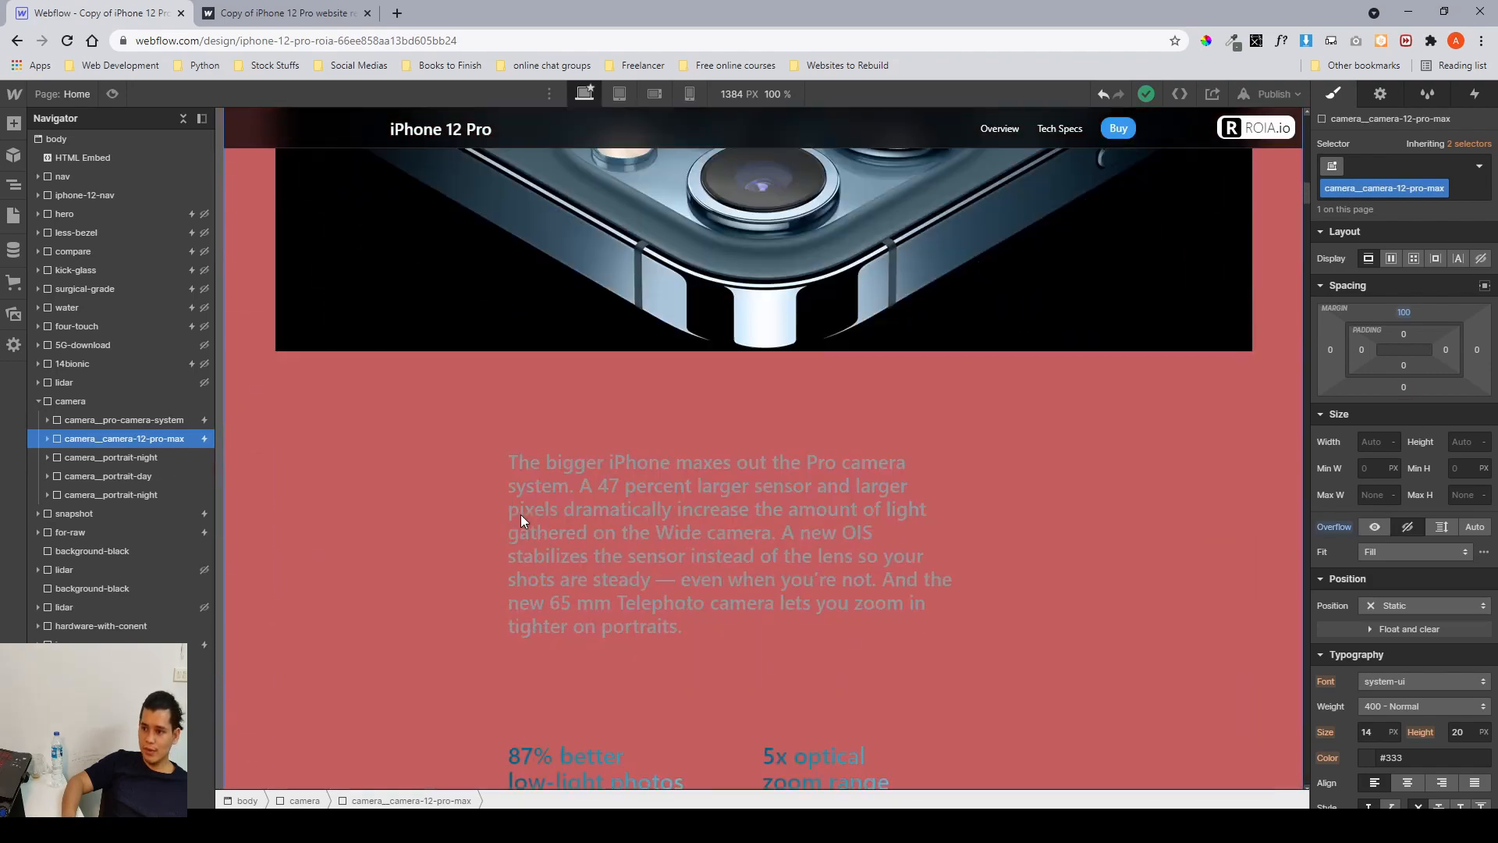
pyautogui.scroll(-6, 521, 514)
pyautogui.scroll(3, 521, 513)
pyautogui.scroll(-2, 521, 513)
pyautogui.scroll(6, 521, 514)
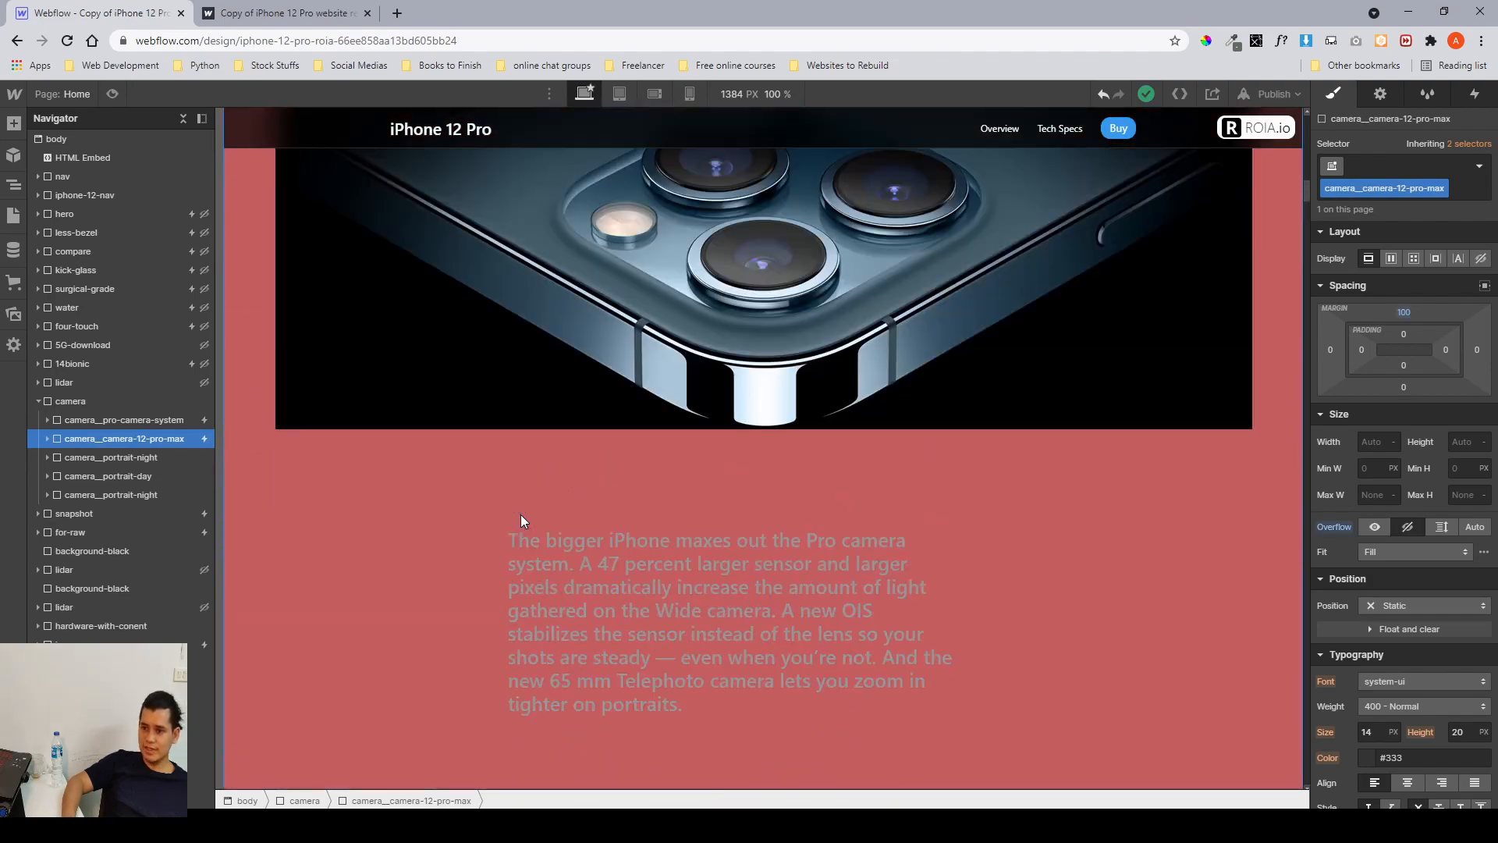
pyautogui.scroll(5, 521, 513)
pyautogui.scroll(-3, 703, 322)
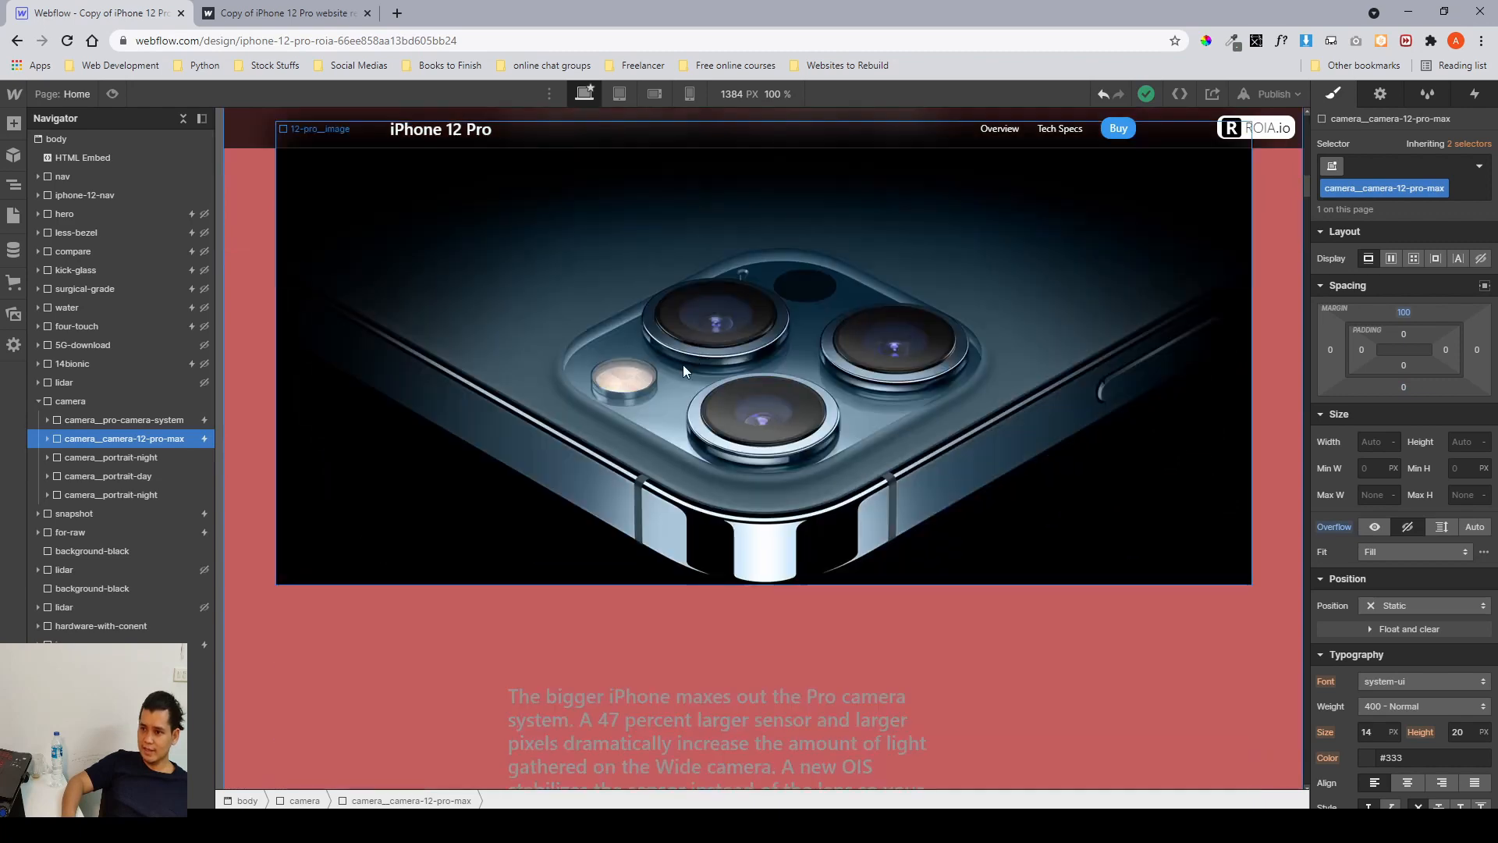
pyautogui.scroll(-5, 702, 371)
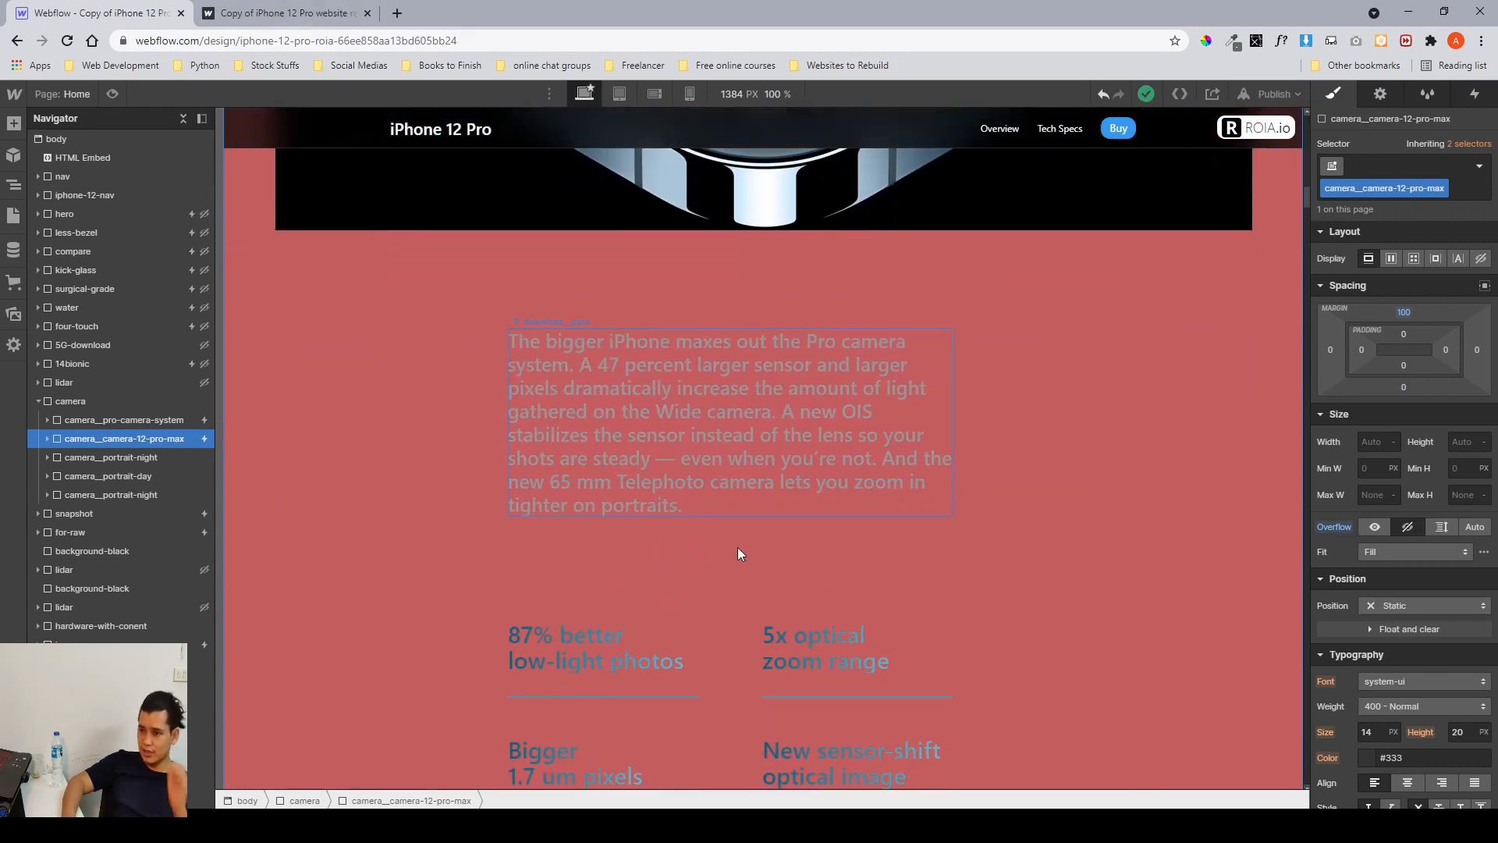
pyautogui.scroll(-2, 626, 501)
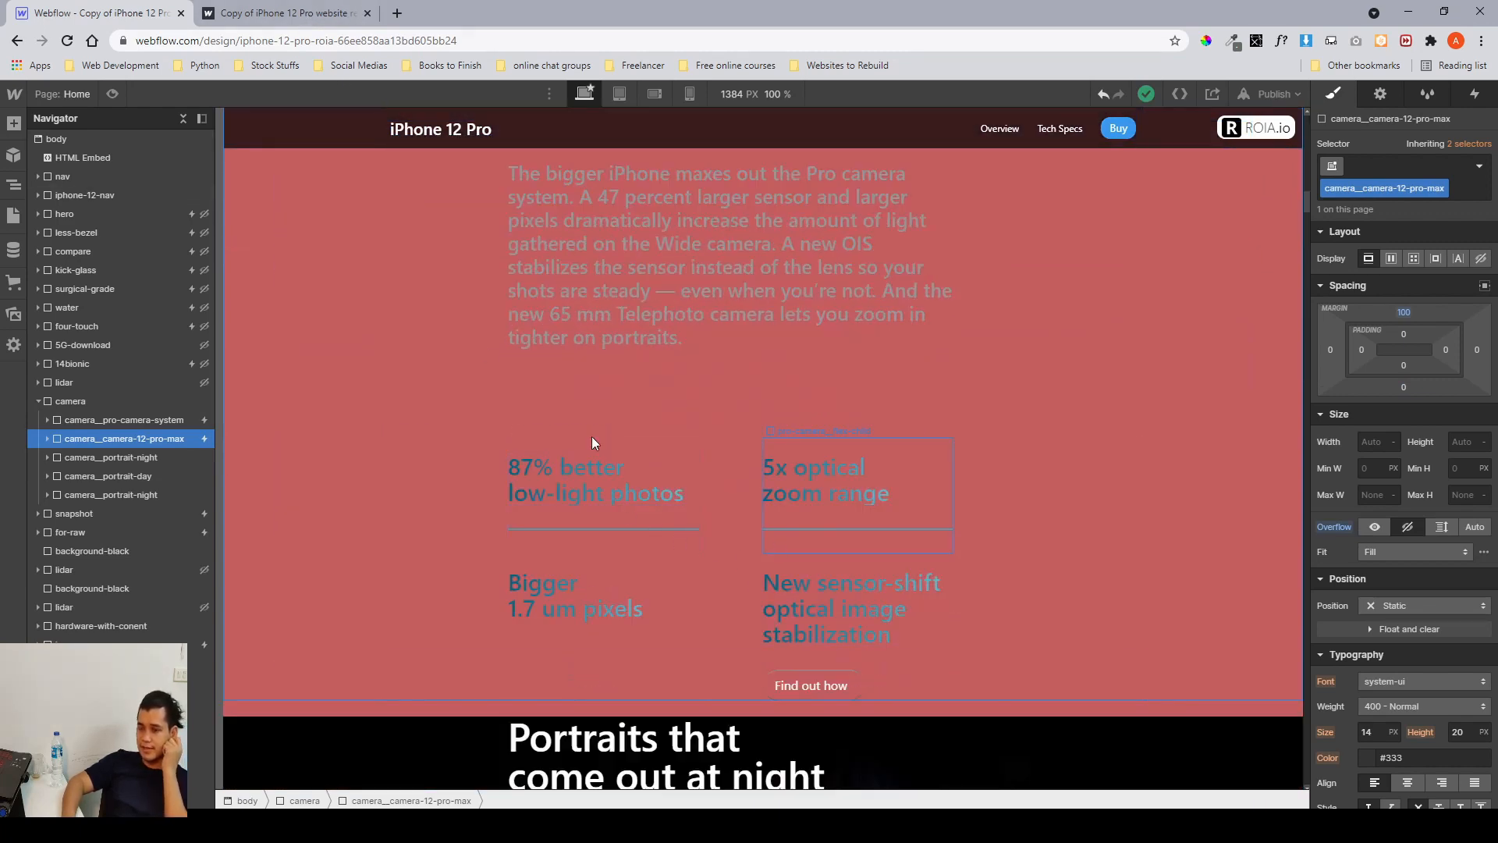
# Review the camera section's scroll effects on the published site, down to the Portraits that come out at night block.
pyautogui.click(309, 22)
pyautogui.scroll(-5, 677, 401)
pyautogui.scroll(-10, 678, 402)
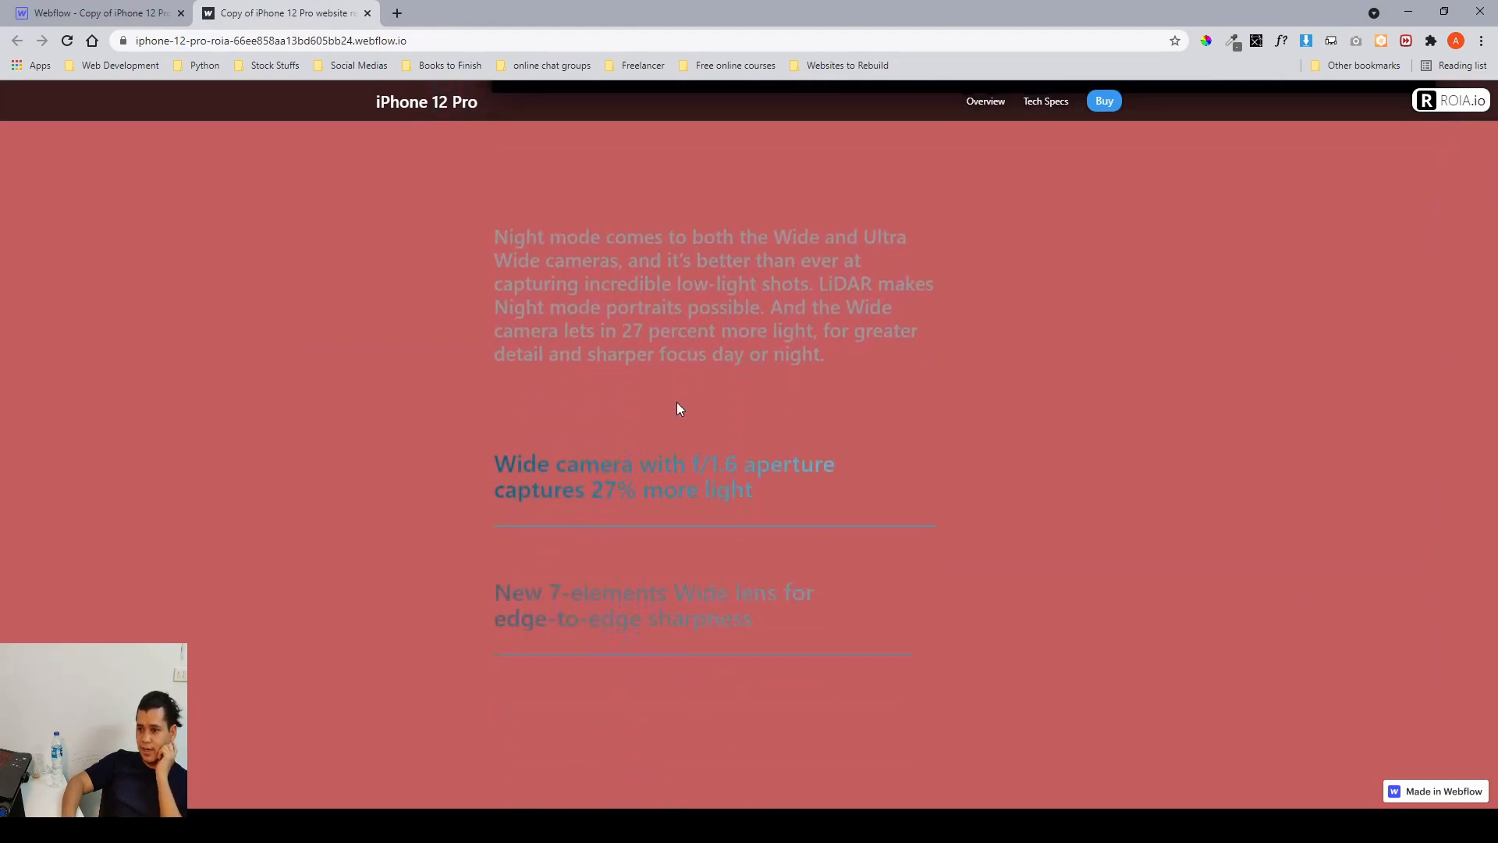
pyautogui.scroll(5, 677, 401)
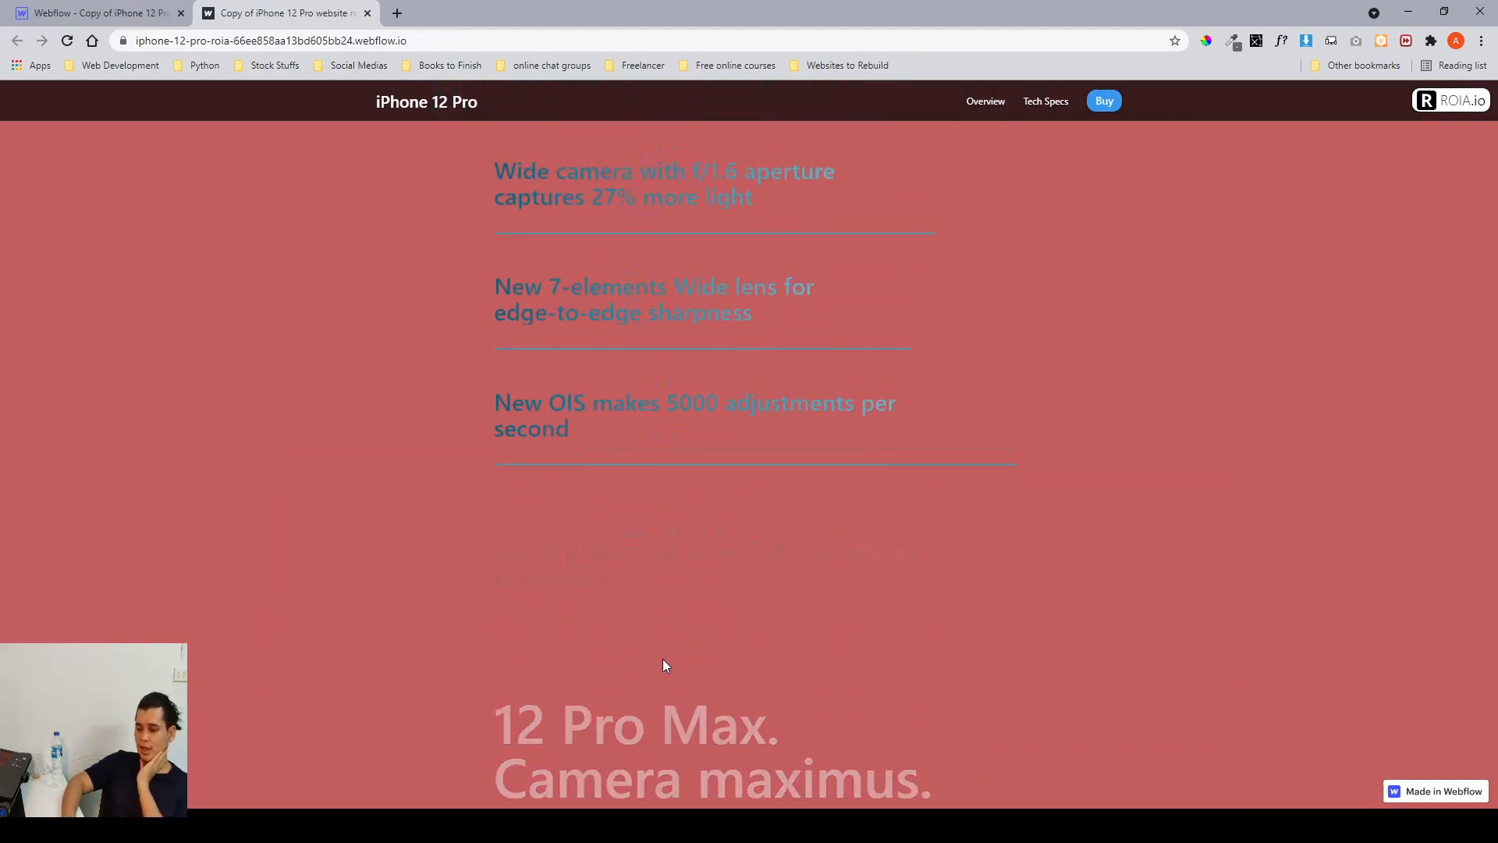
pyautogui.scroll(2, 662, 659)
pyautogui.scroll(-2, 663, 658)
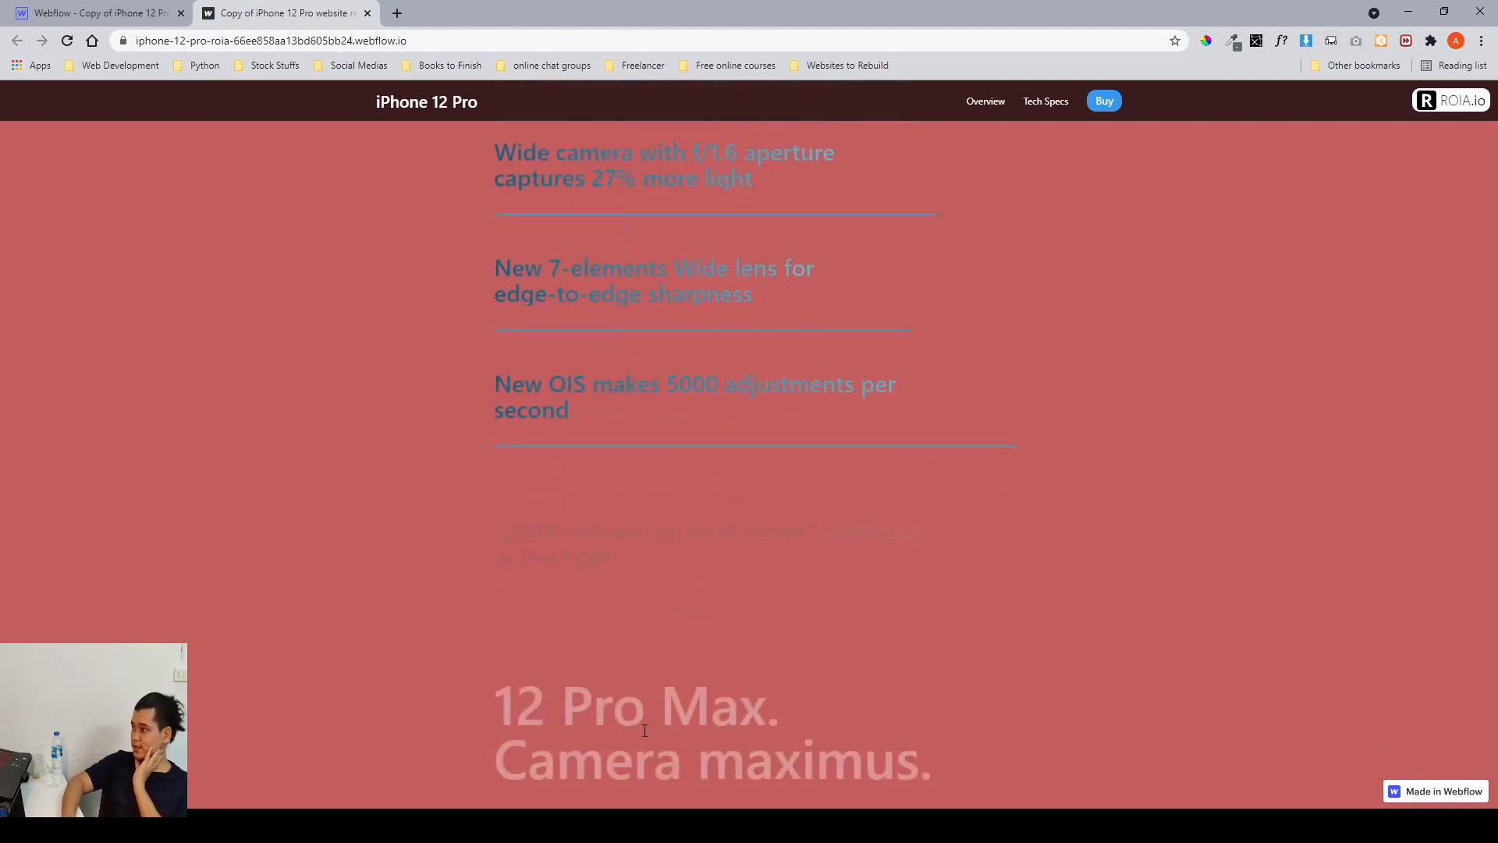
pyautogui.moveTo(561, 712); pyautogui.dragTo(669, 733)
pyautogui.click(670, 733)
pyautogui.scroll(-3, 670, 733)
pyautogui.scroll(-10, 646, 639)
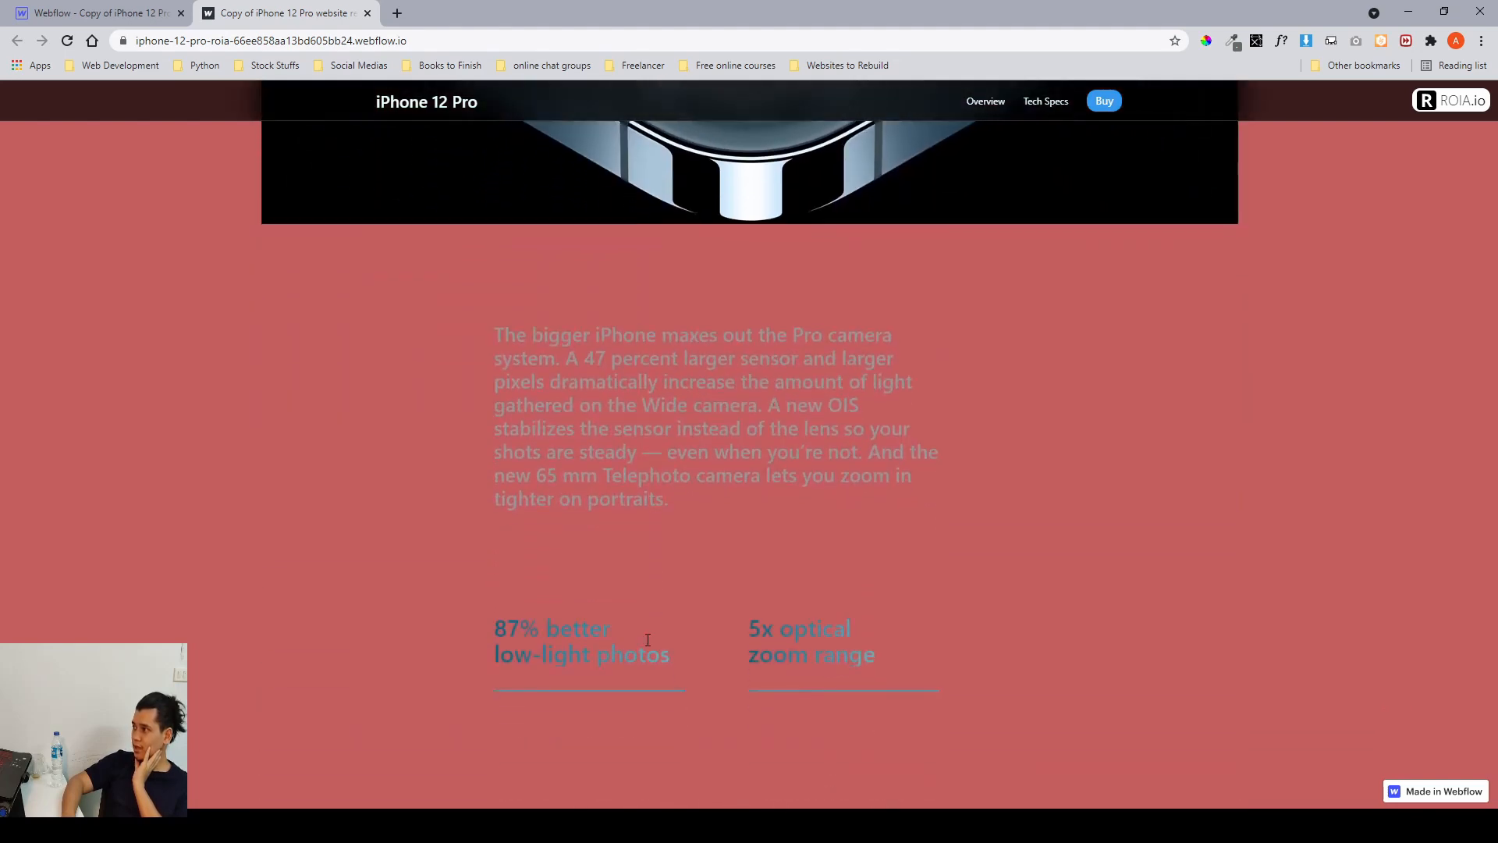
pyautogui.scroll(1, 648, 640)
pyautogui.moveTo(709, 509); pyautogui.dragTo(751, 531)
pyautogui.moveTo(531, 732); pyautogui.dragTo(568, 732)
pyautogui.click(624, 681)
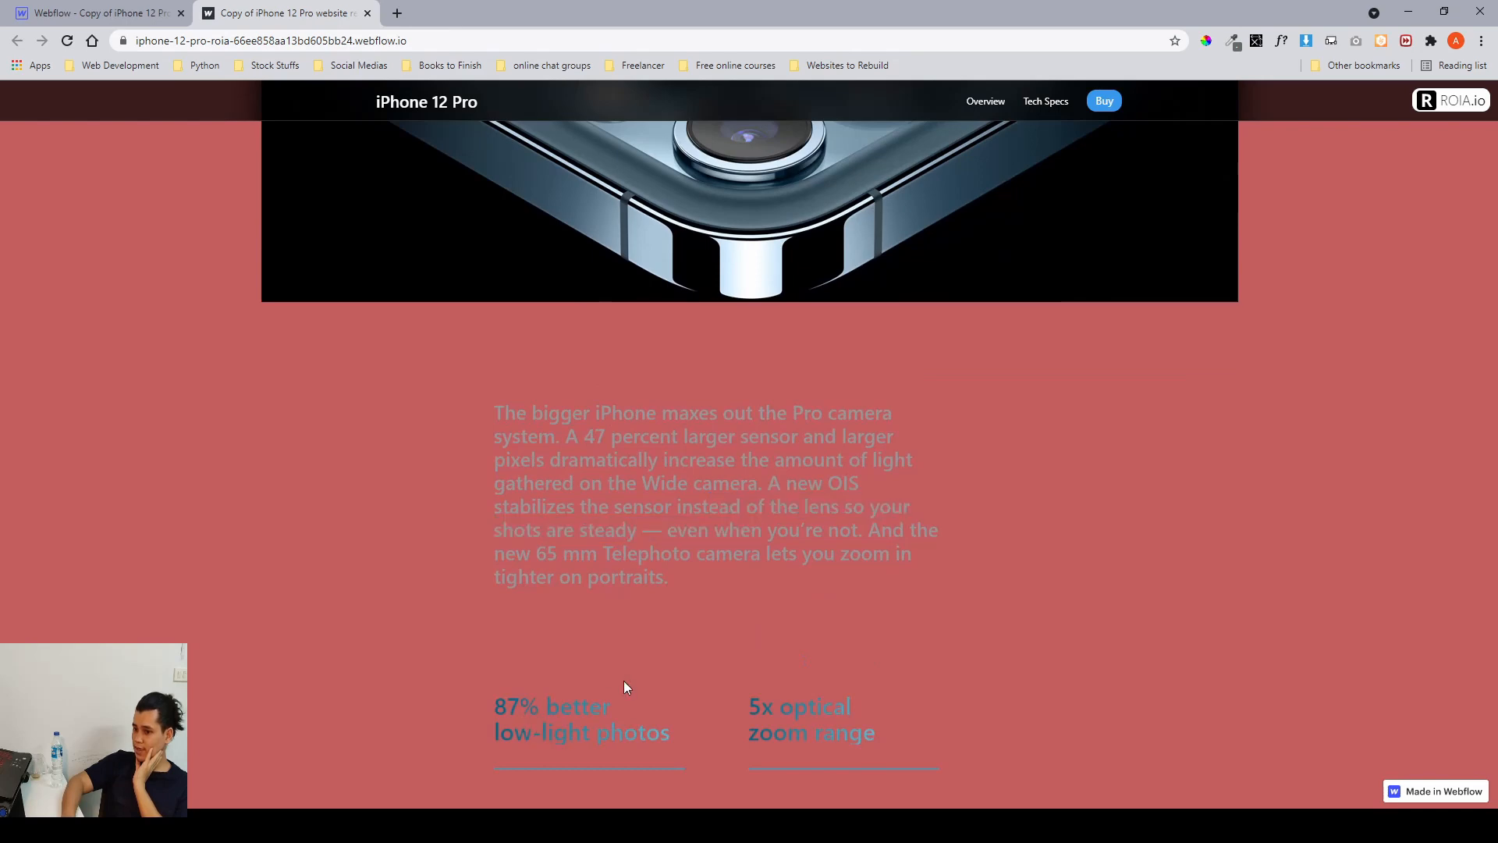
pyautogui.scroll(16, 624, 681)
pyautogui.moveTo(516, 466); pyautogui.dragTo(696, 513)
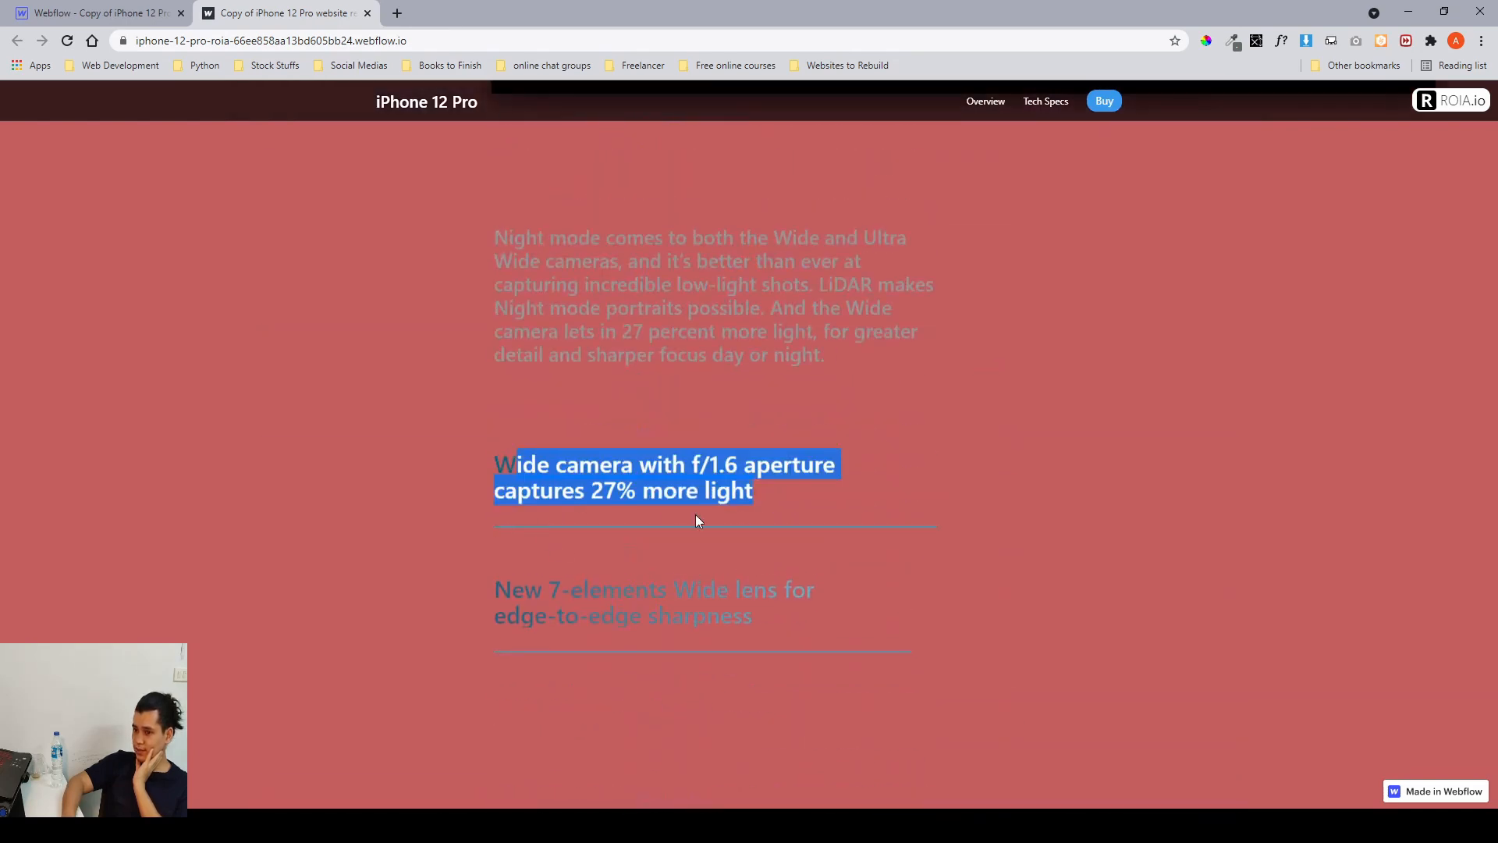
pyautogui.click(1019, 511)
pyautogui.scroll(-10, 1019, 511)
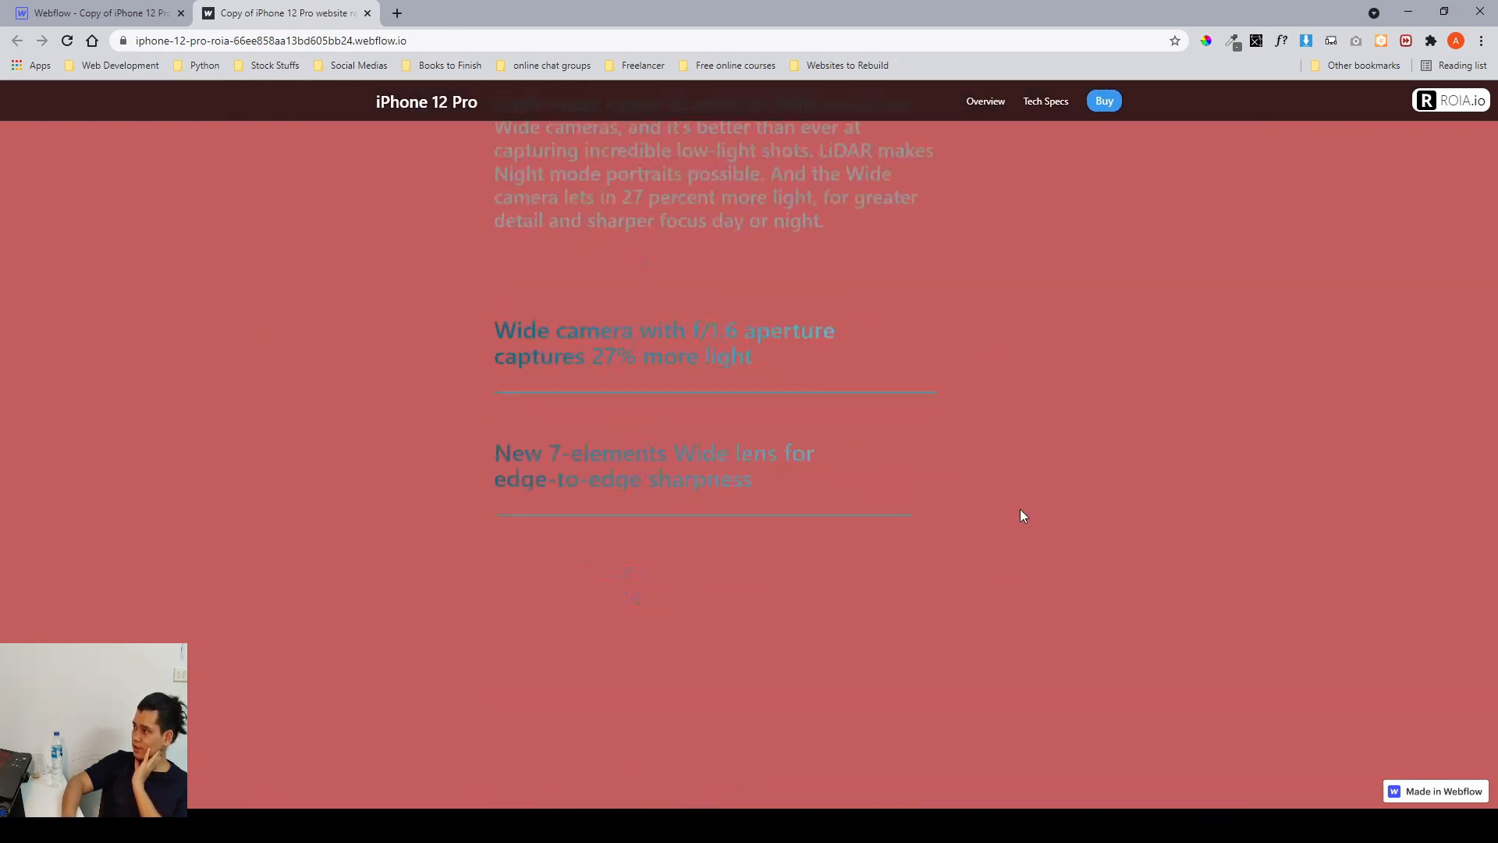
pyautogui.scroll(-8, 1020, 511)
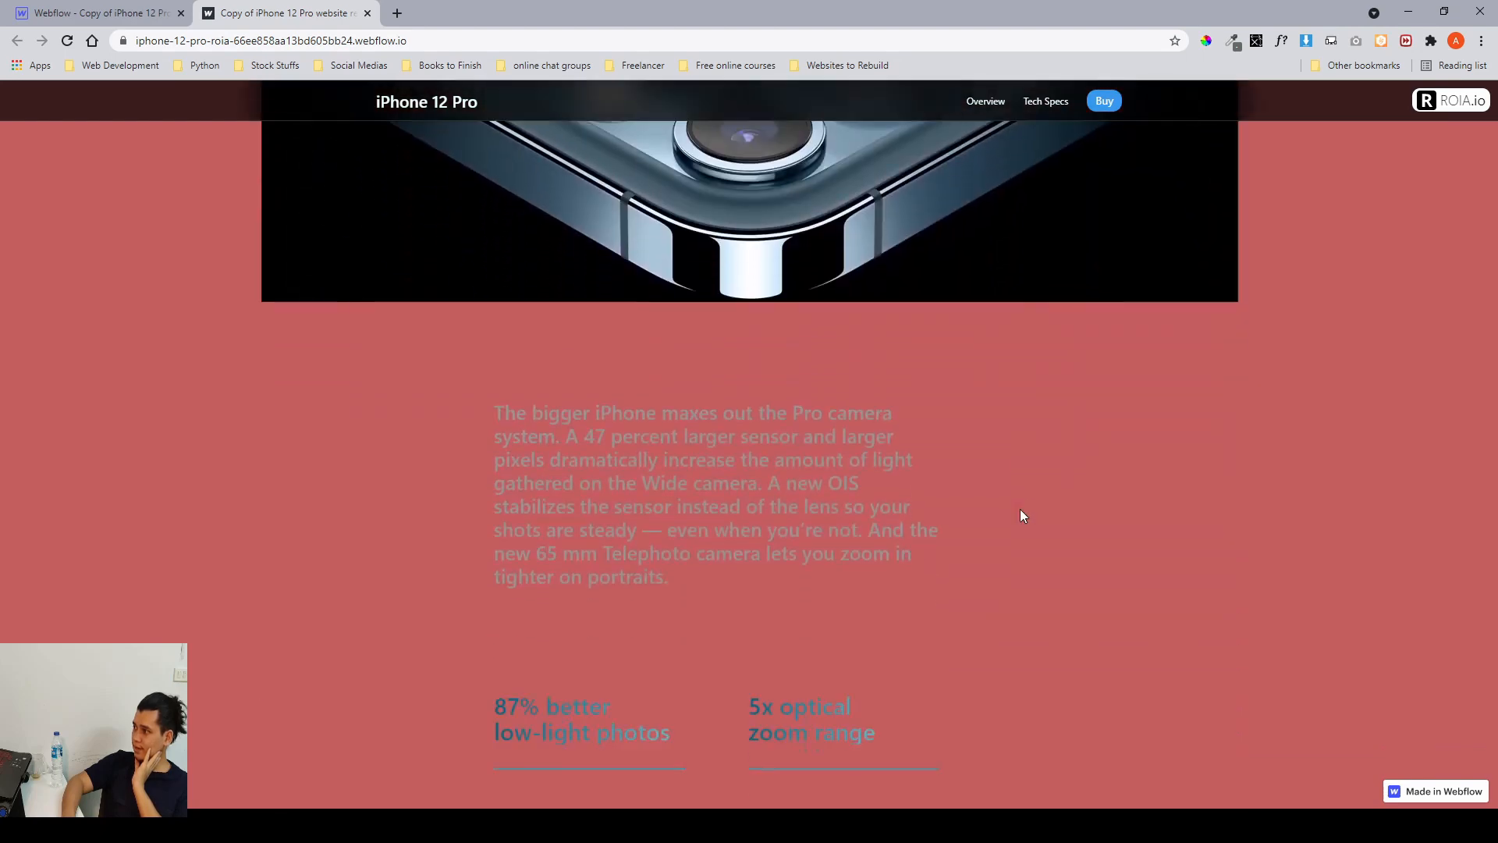
pyautogui.scroll(-5, 1020, 515)
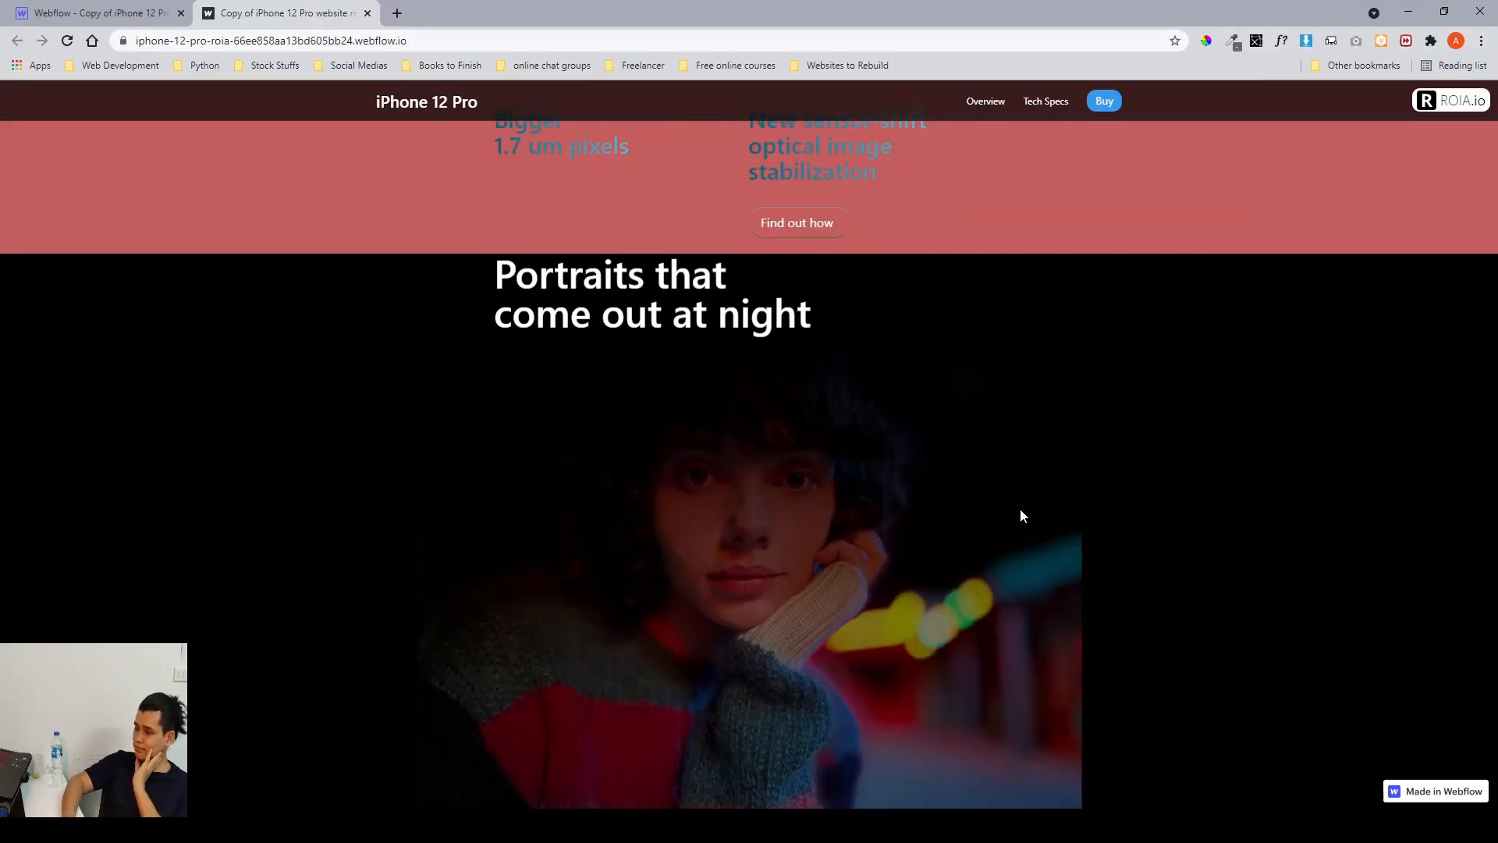
pyautogui.scroll(-2, 1019, 508)
pyautogui.scroll(4, 1019, 509)
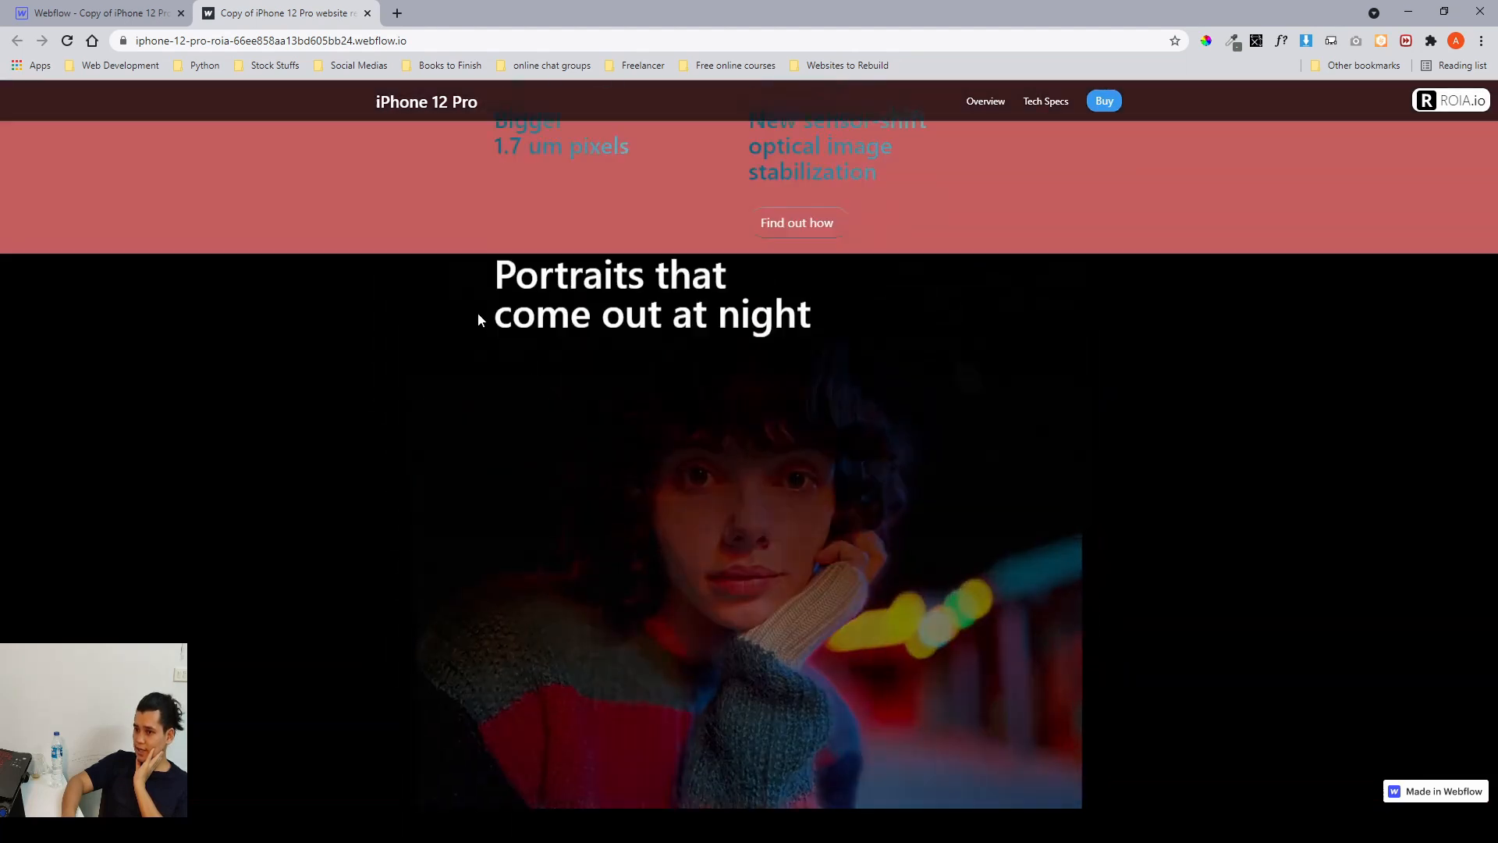
pyautogui.moveTo(497, 271); pyautogui.dragTo(816, 337)
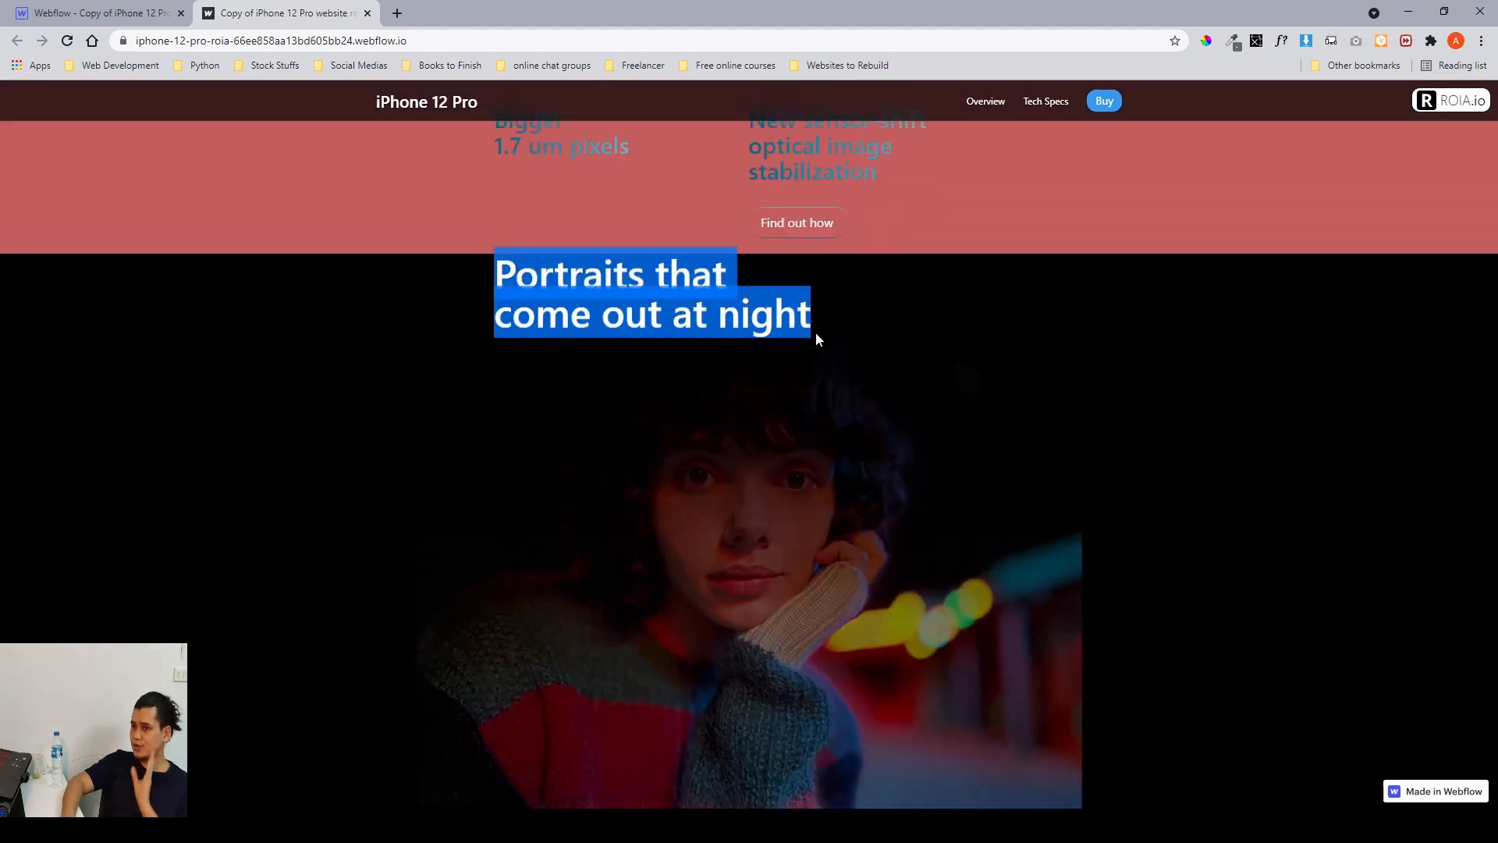
pyautogui.click(951, 342)
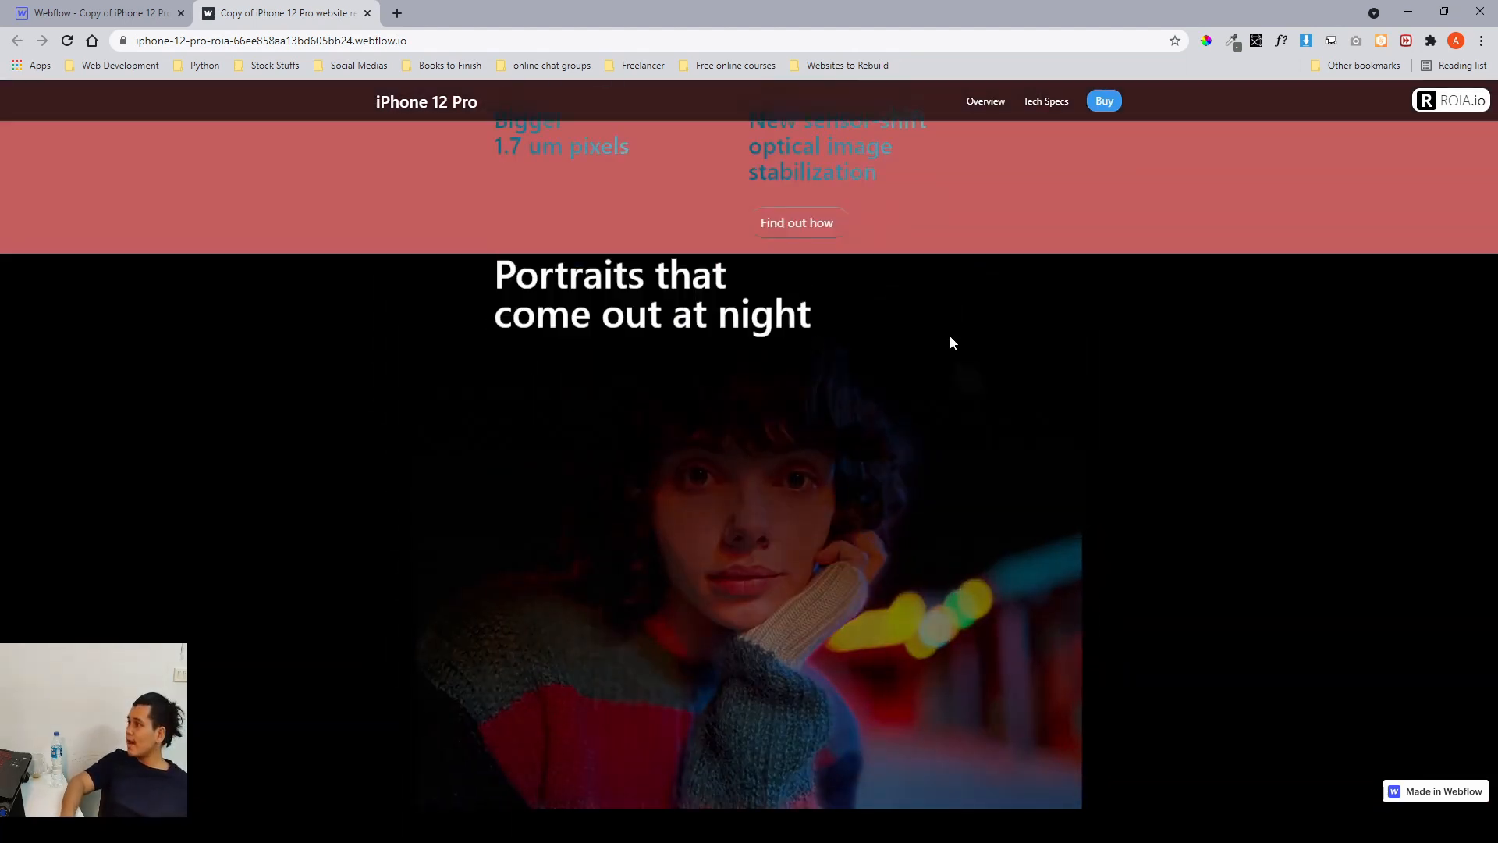
# Select the camera_portrait-night block in the designer and compare it with the portrait night frame in the Figma design.
pyautogui.click(151, 14)
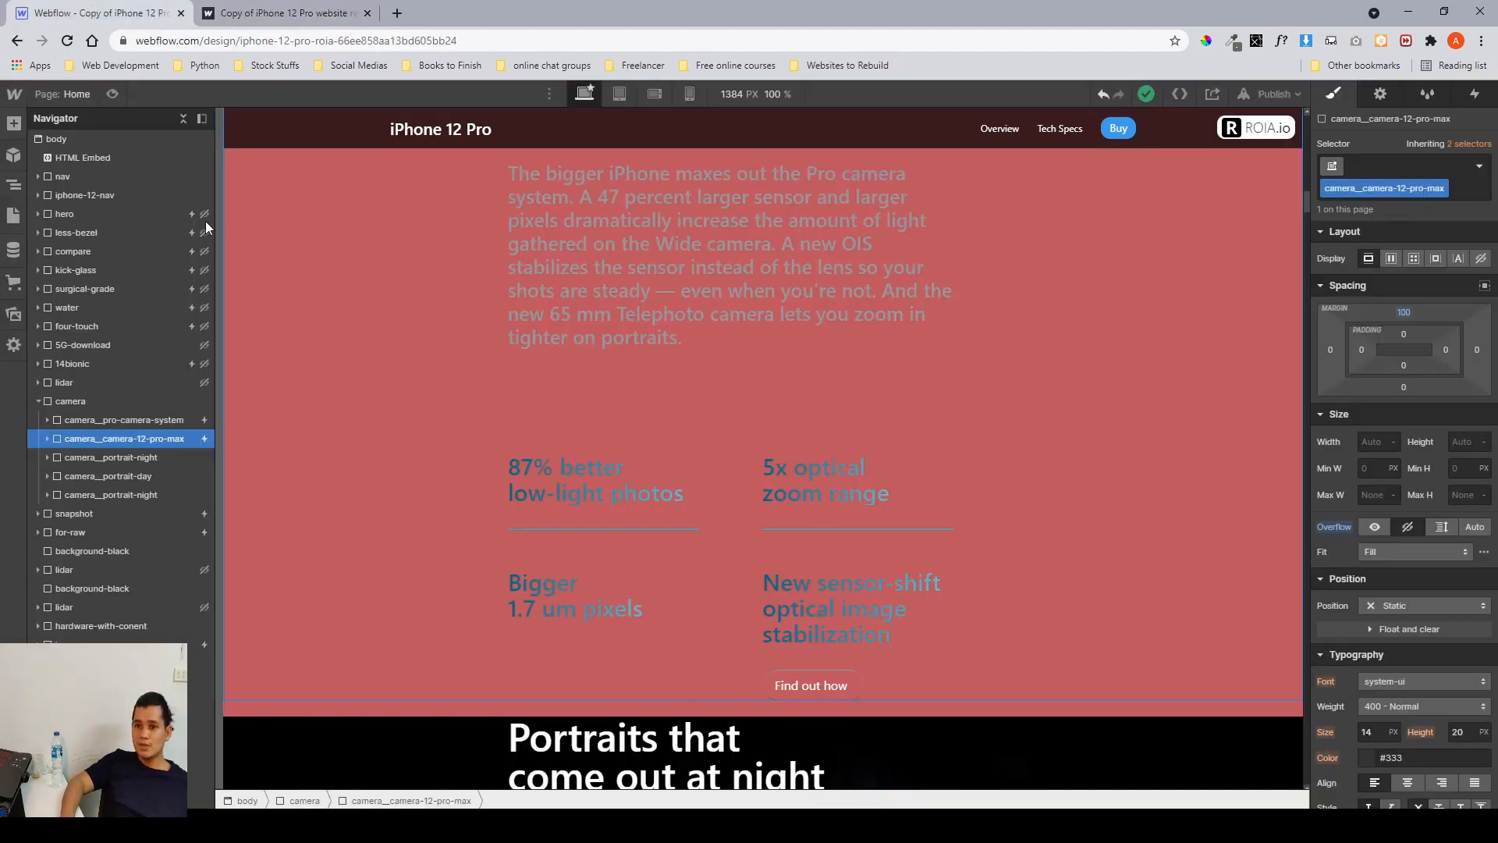
pyautogui.click(133, 456)
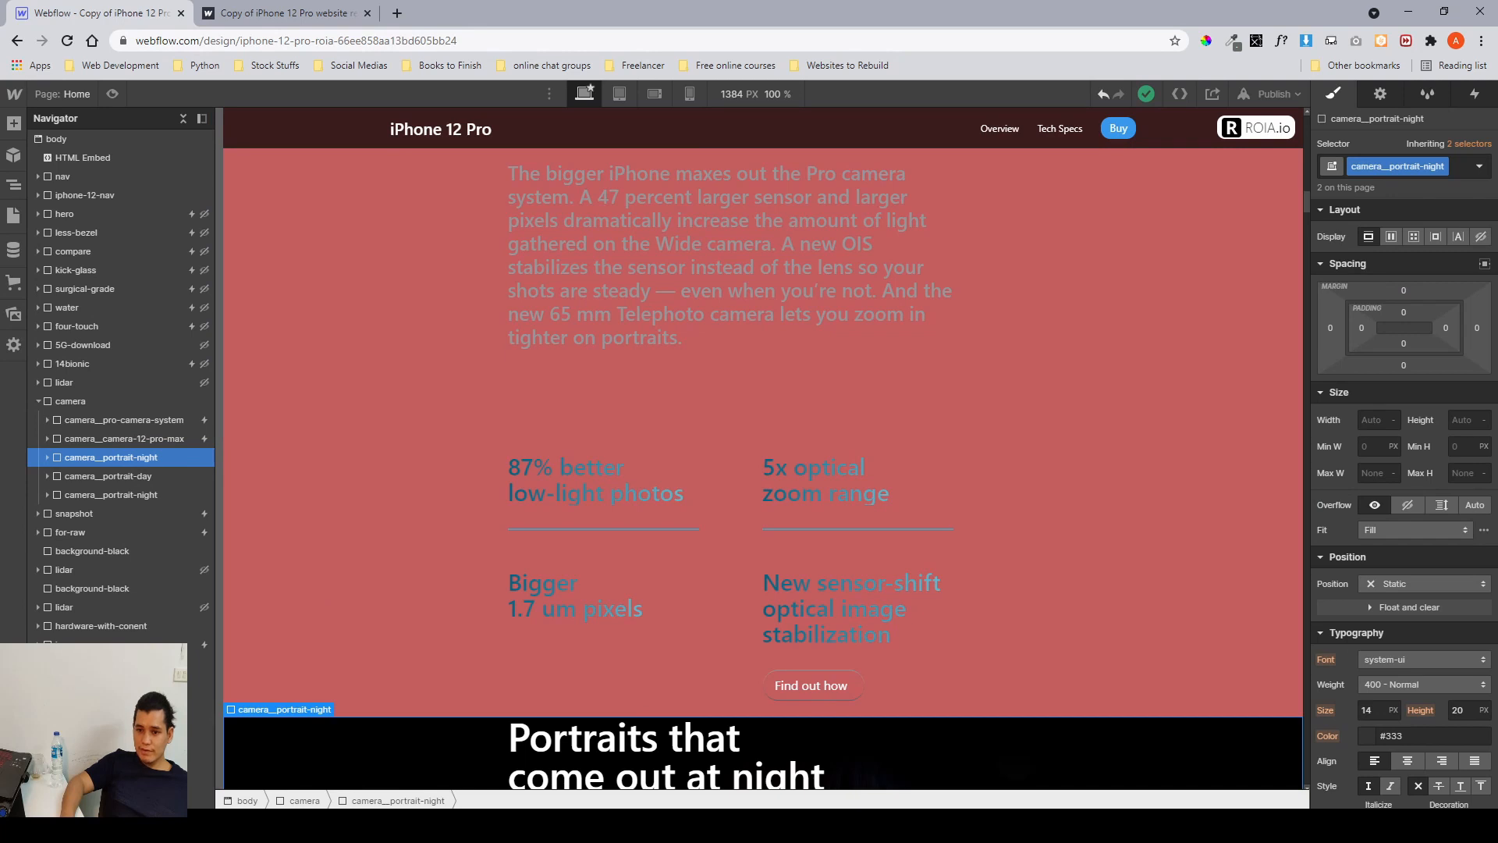
pyautogui.hotkey('alt', 'Tab')
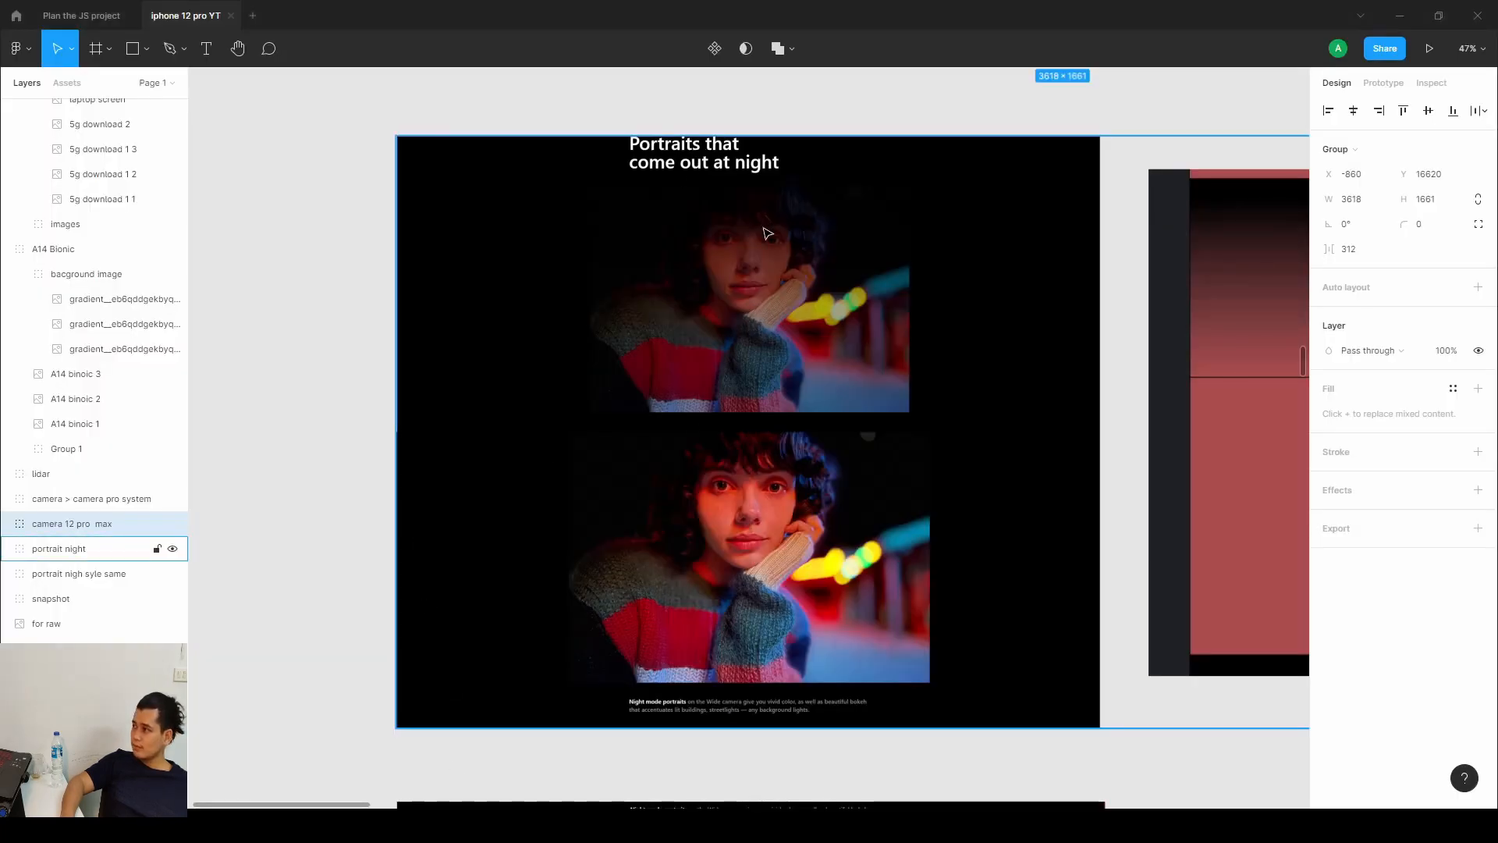
pyautogui.moveTo(794, 543); pyautogui.dragTo(185, 551)
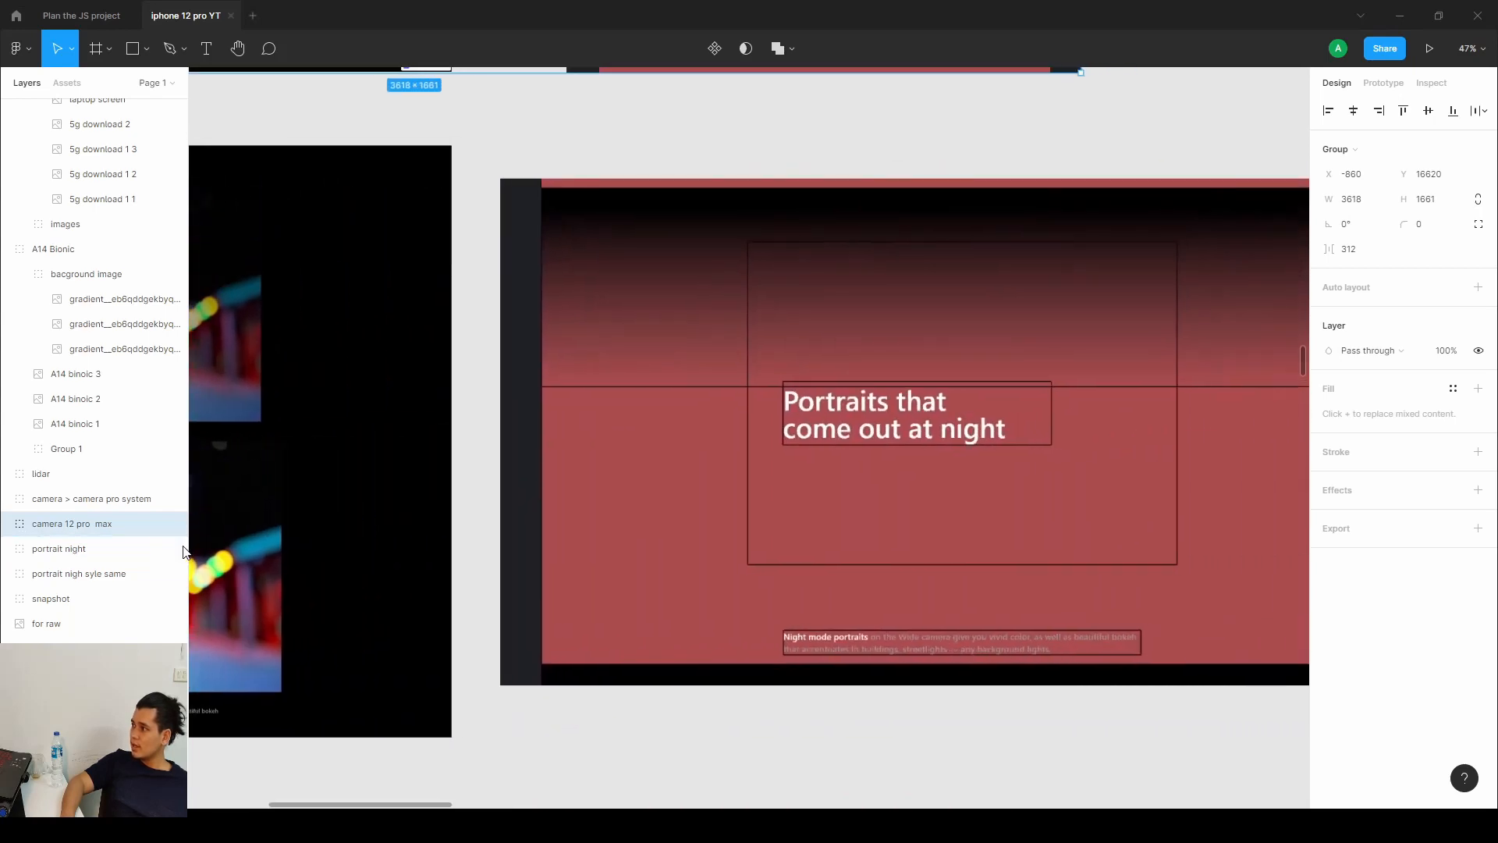
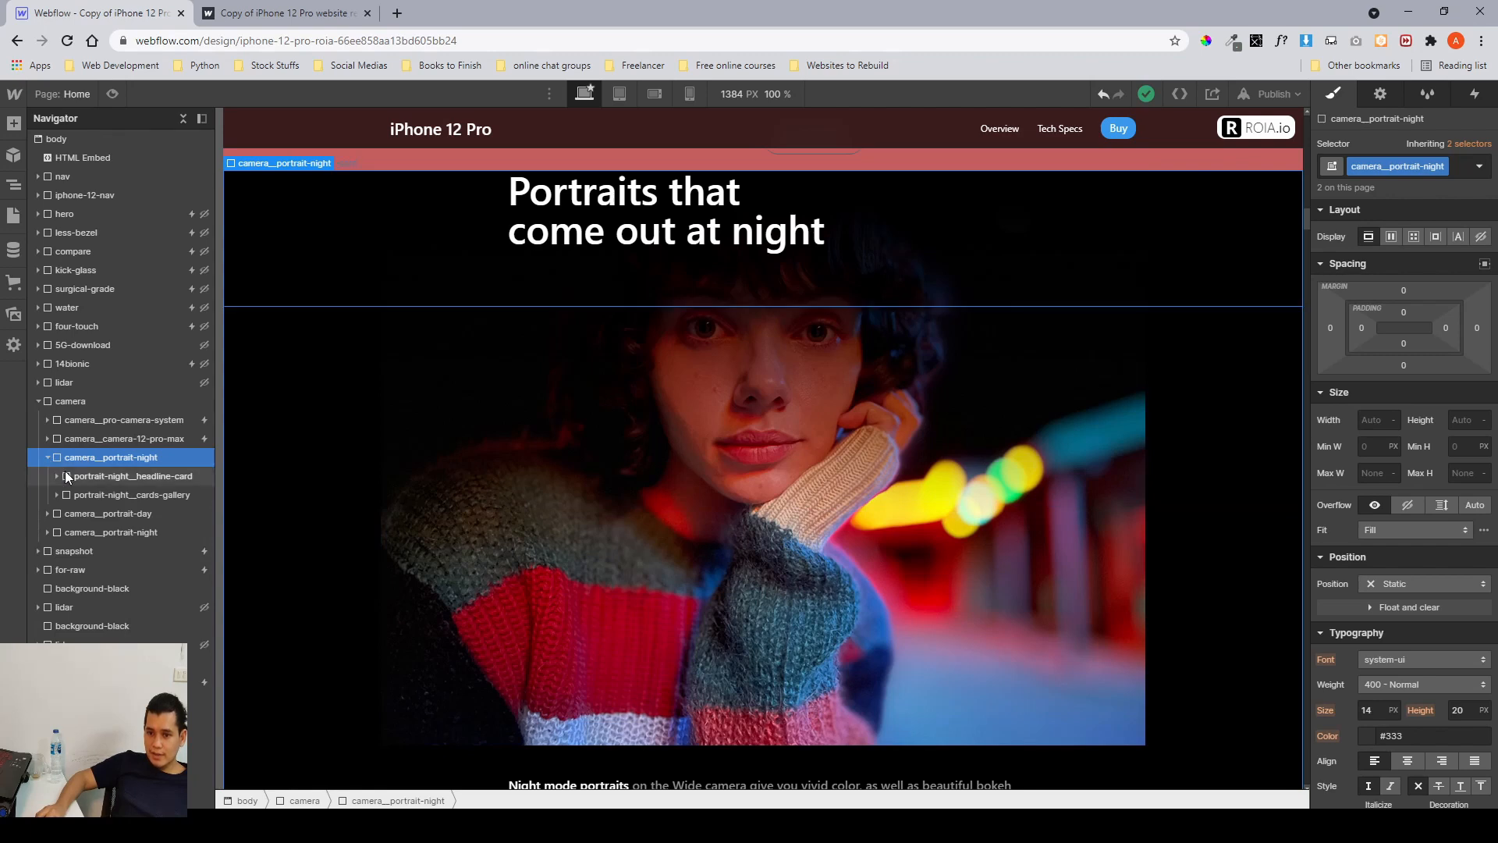
# Expand the camera_portrait-night block and select its portrait-night_cards-gallery, scrolling through it on the canvas.
pyautogui.click(68, 475)
pyautogui.click(79, 495)
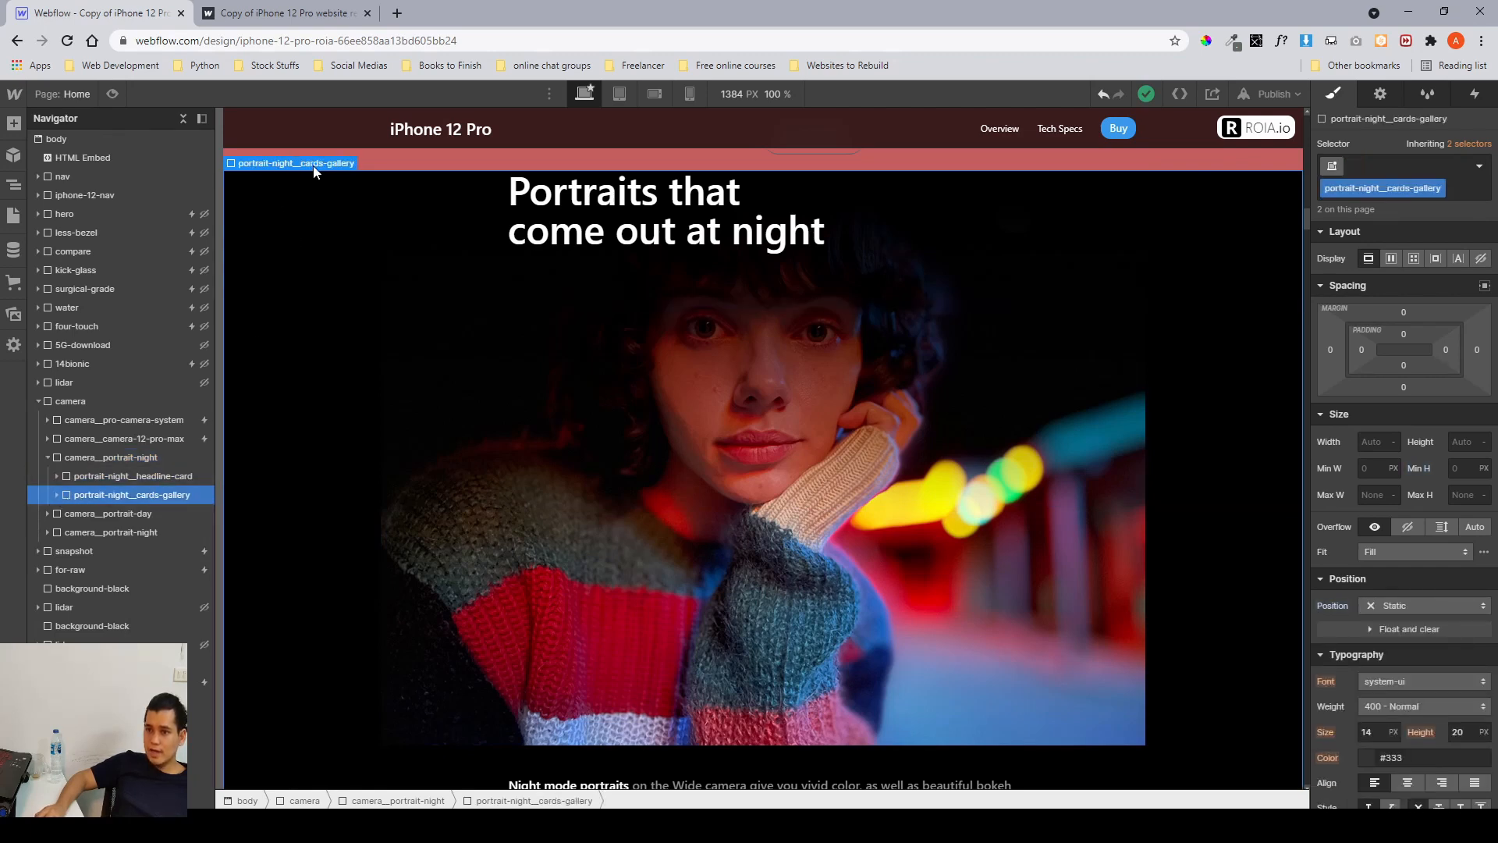
pyautogui.scroll(-8, 405, 273)
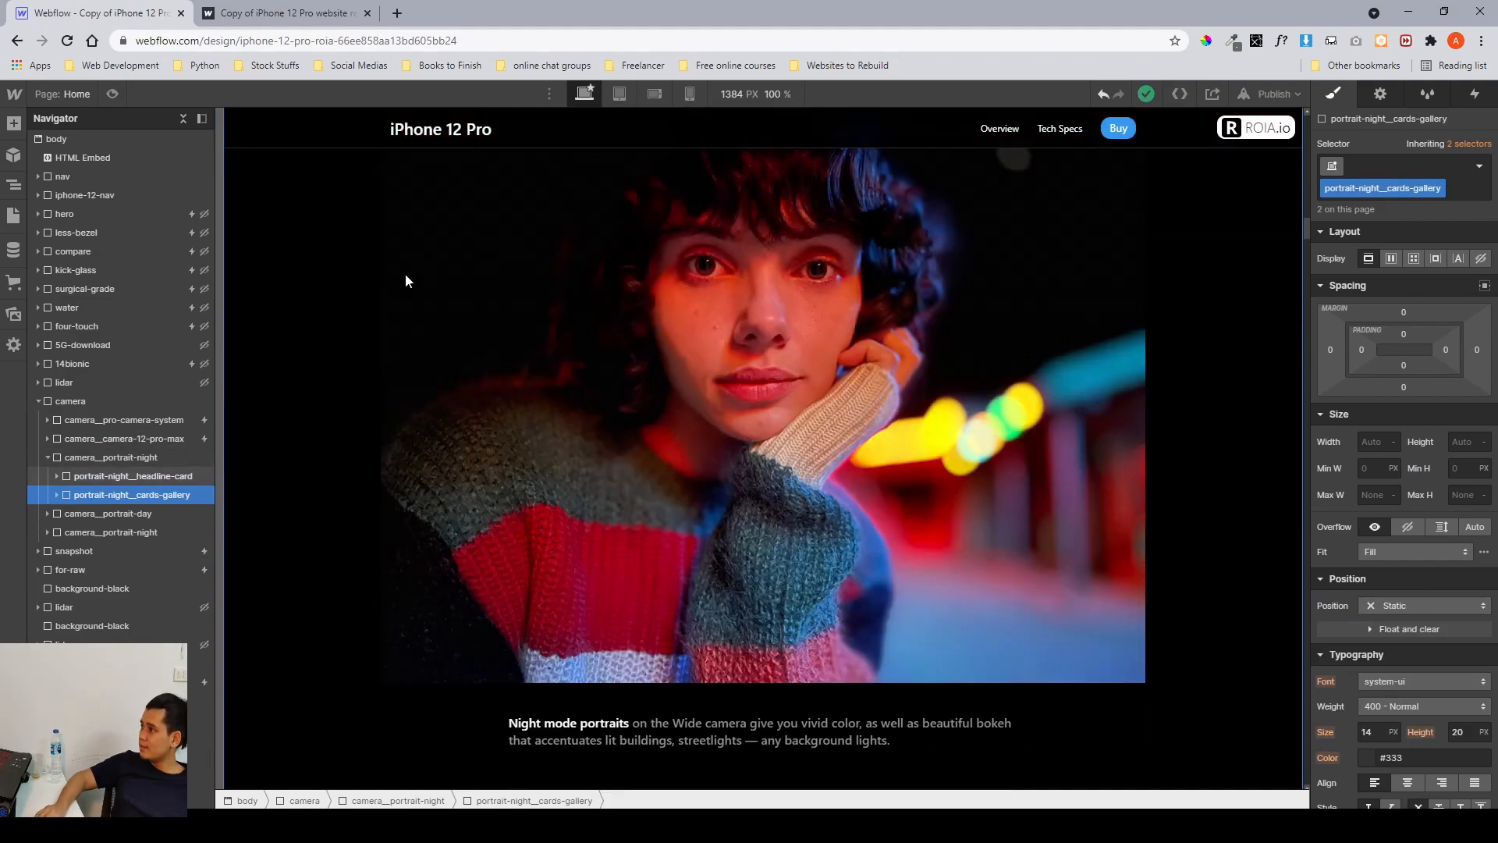
pyautogui.scroll(8, 405, 273)
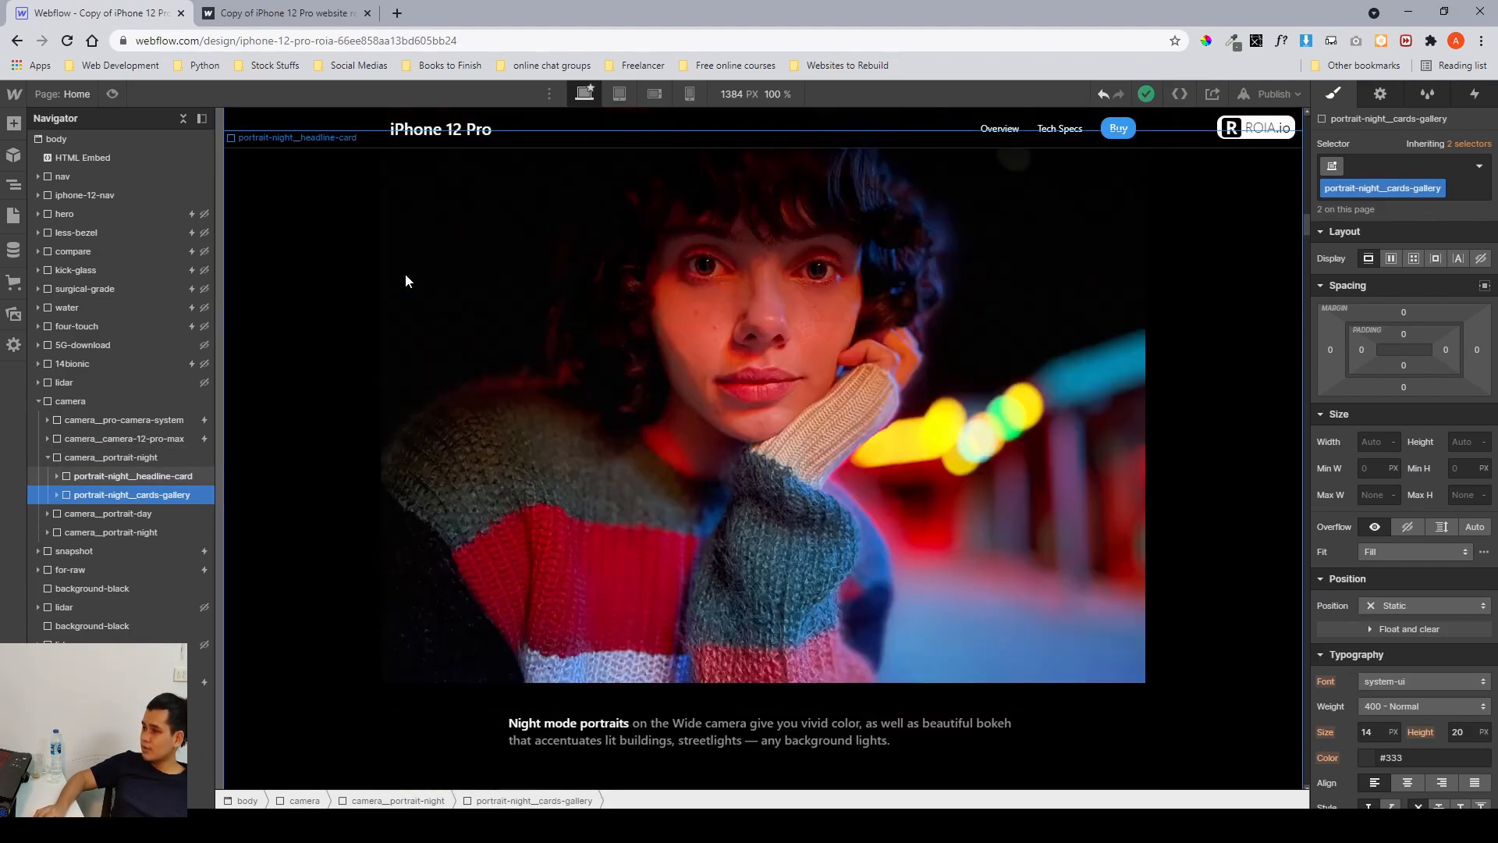
# Expand the cards gallery and select its first portrait-night_gallery-card, scrolling through it on the canvas.
pyautogui.click(57, 494)
pyautogui.click(91, 512)
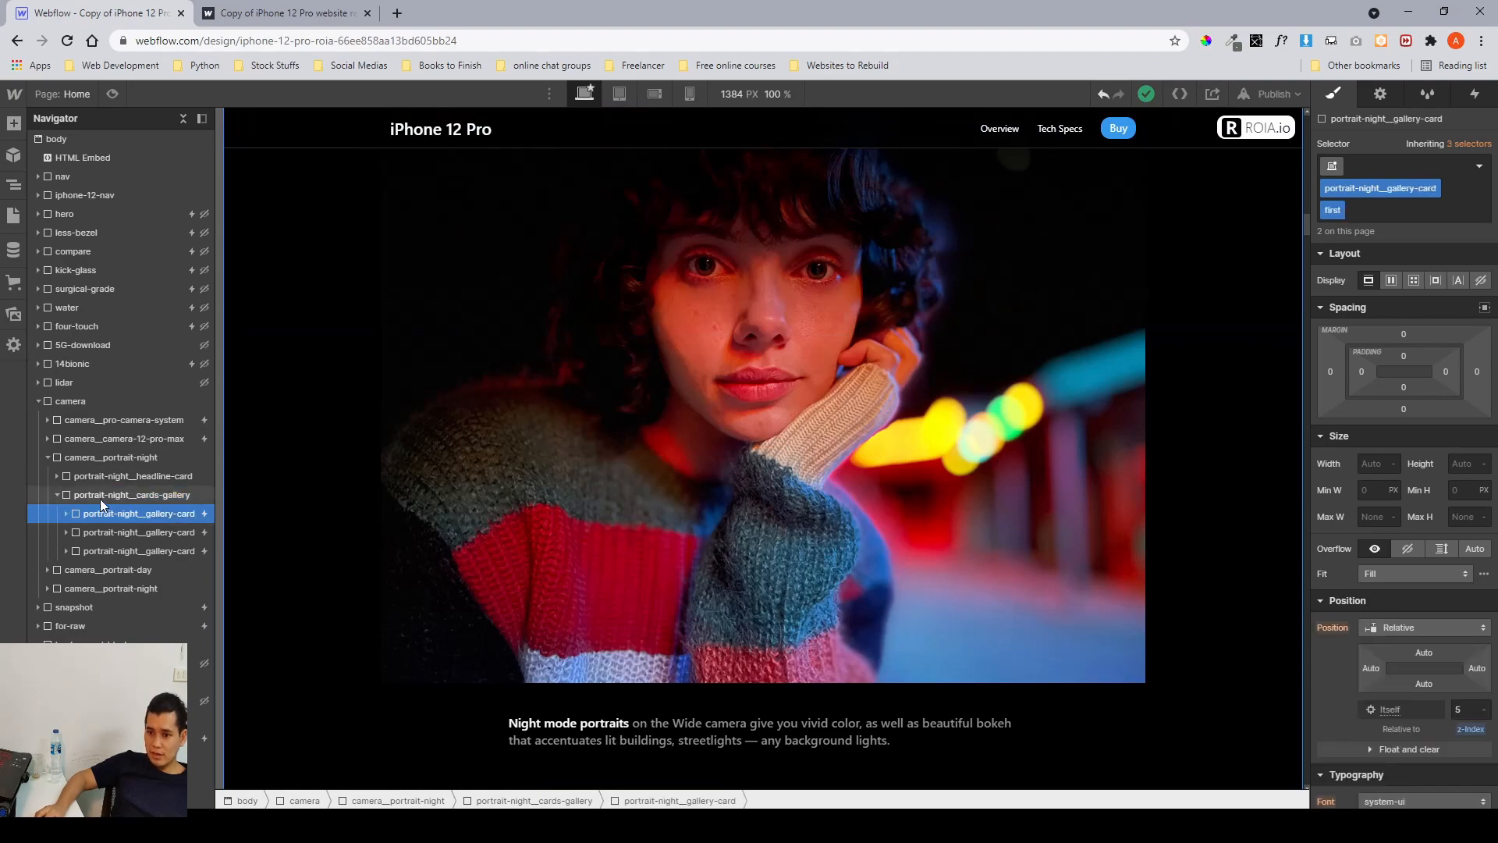
pyautogui.scroll(-1, 465, 474)
pyautogui.scroll(-4, 465, 474)
pyautogui.scroll(5, 465, 474)
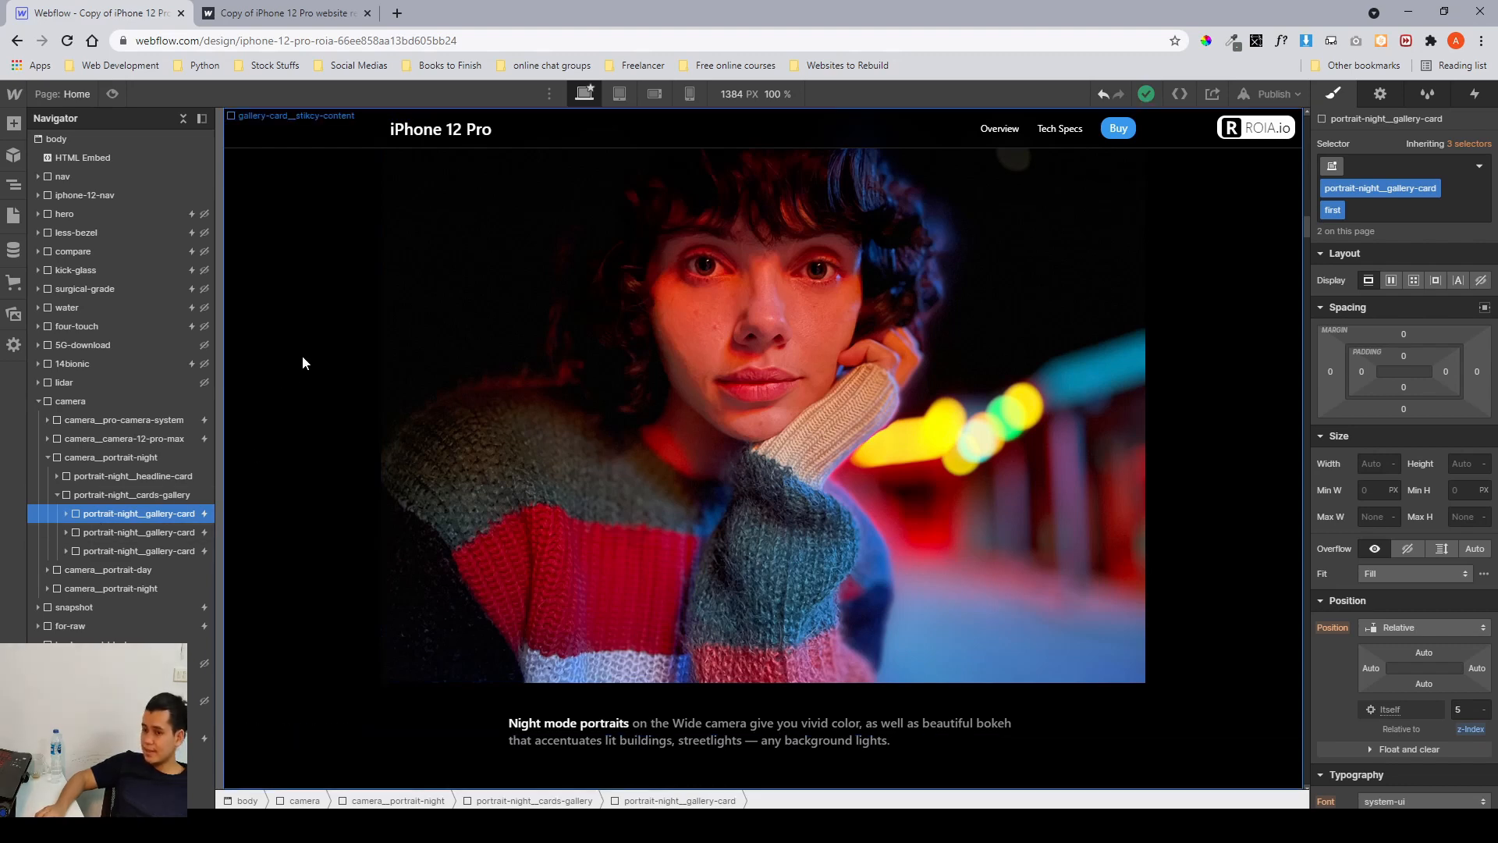
# Switch to Figma to study the portrait night frame's layout, then return to the Webflow designer.
pyautogui.hotkey('alt', 'Tab')
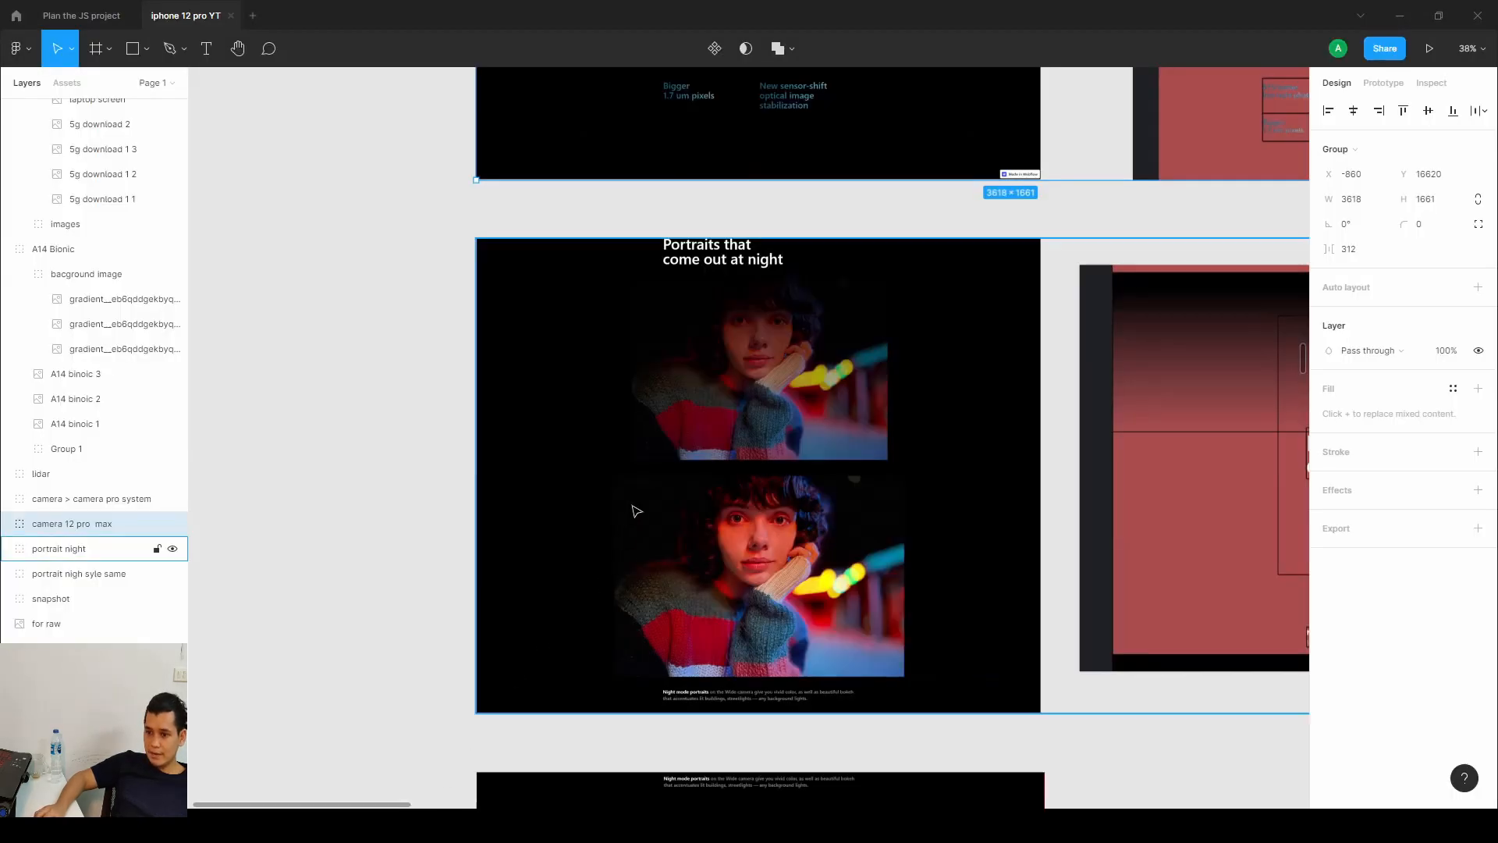
pyautogui.moveTo(786, 468); pyautogui.dragTo(312, 476)
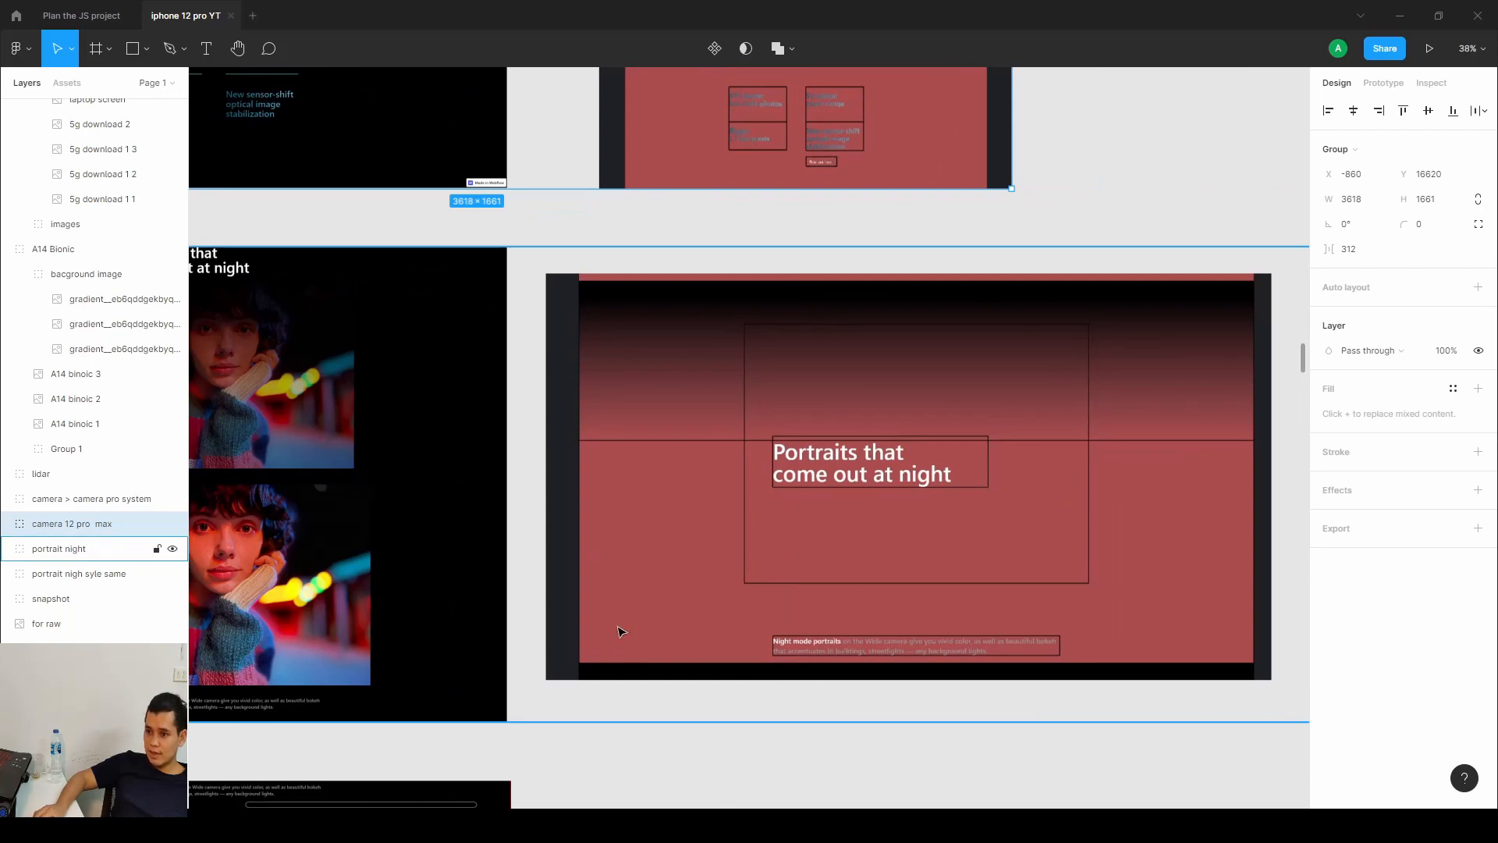
pyautogui.click(1399, 16)
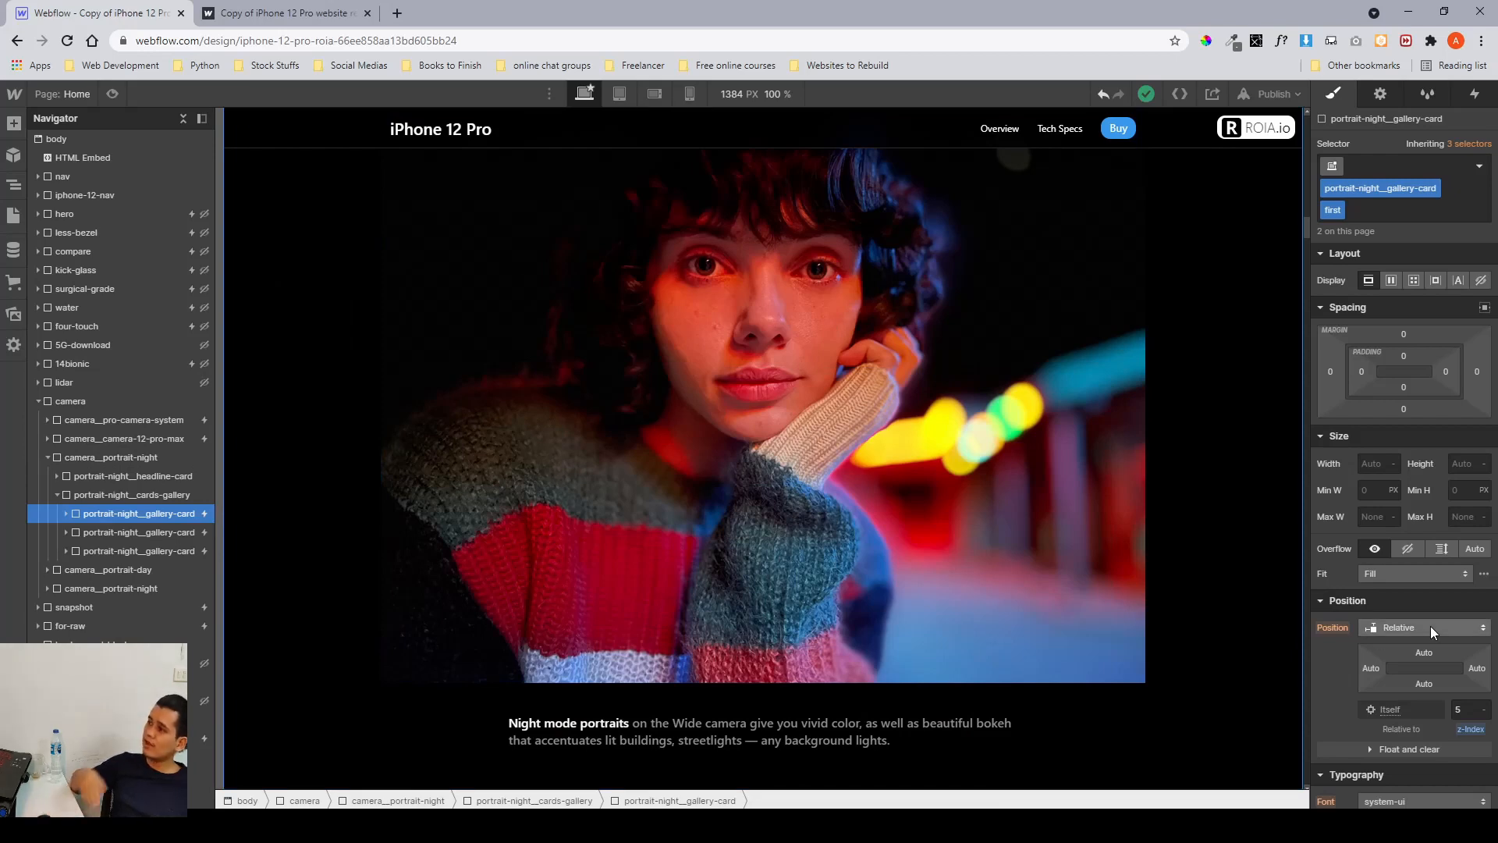
# Expand the first gallery card and select its card-gallery_overlay, scrolling through it on the canvas.
pyautogui.click(66, 513)
pyautogui.click(104, 534)
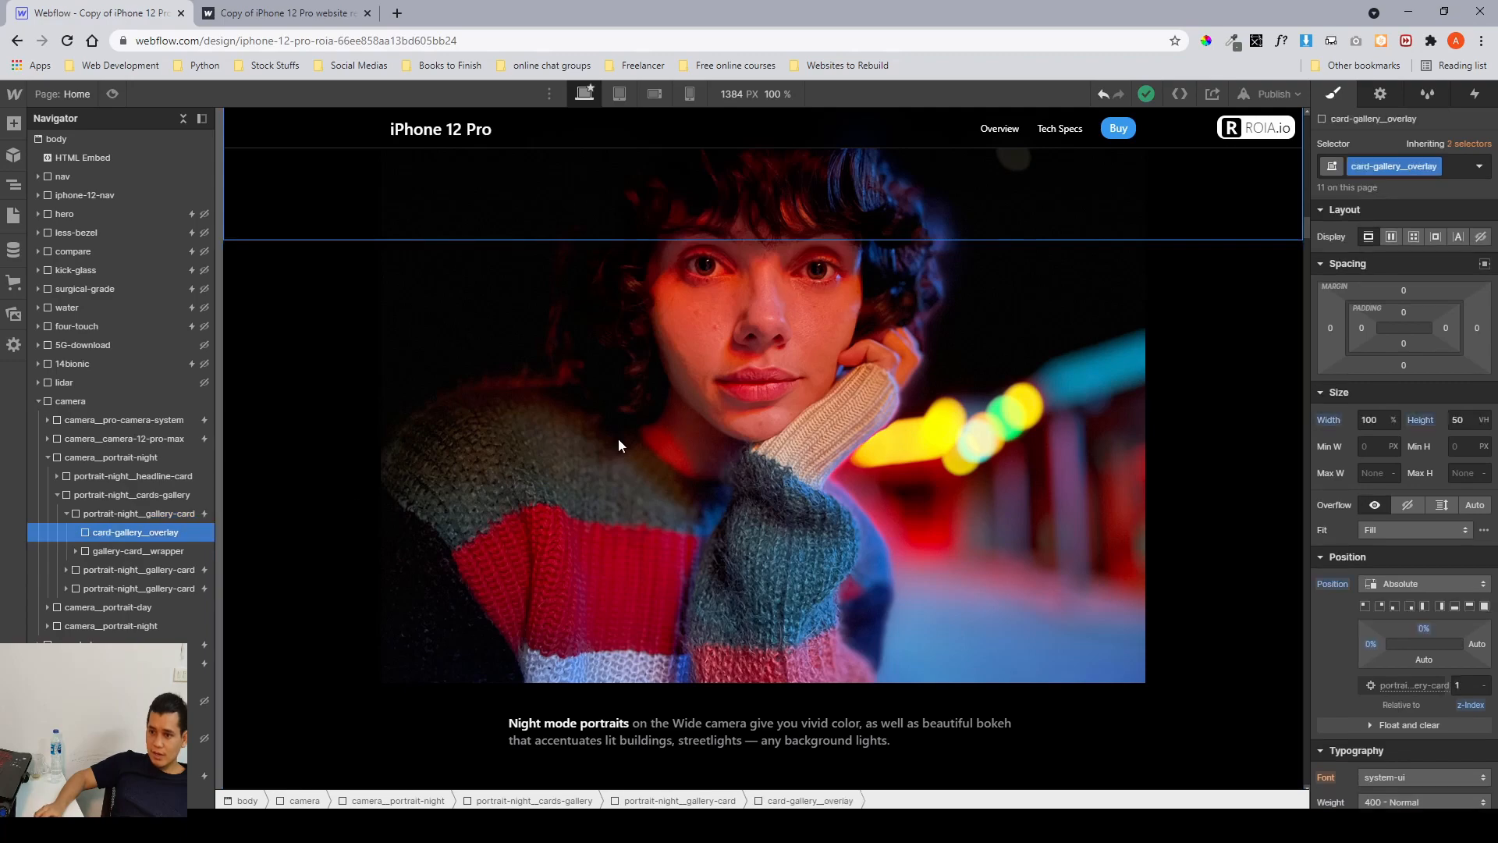
pyautogui.scroll(-10, 357, 536)
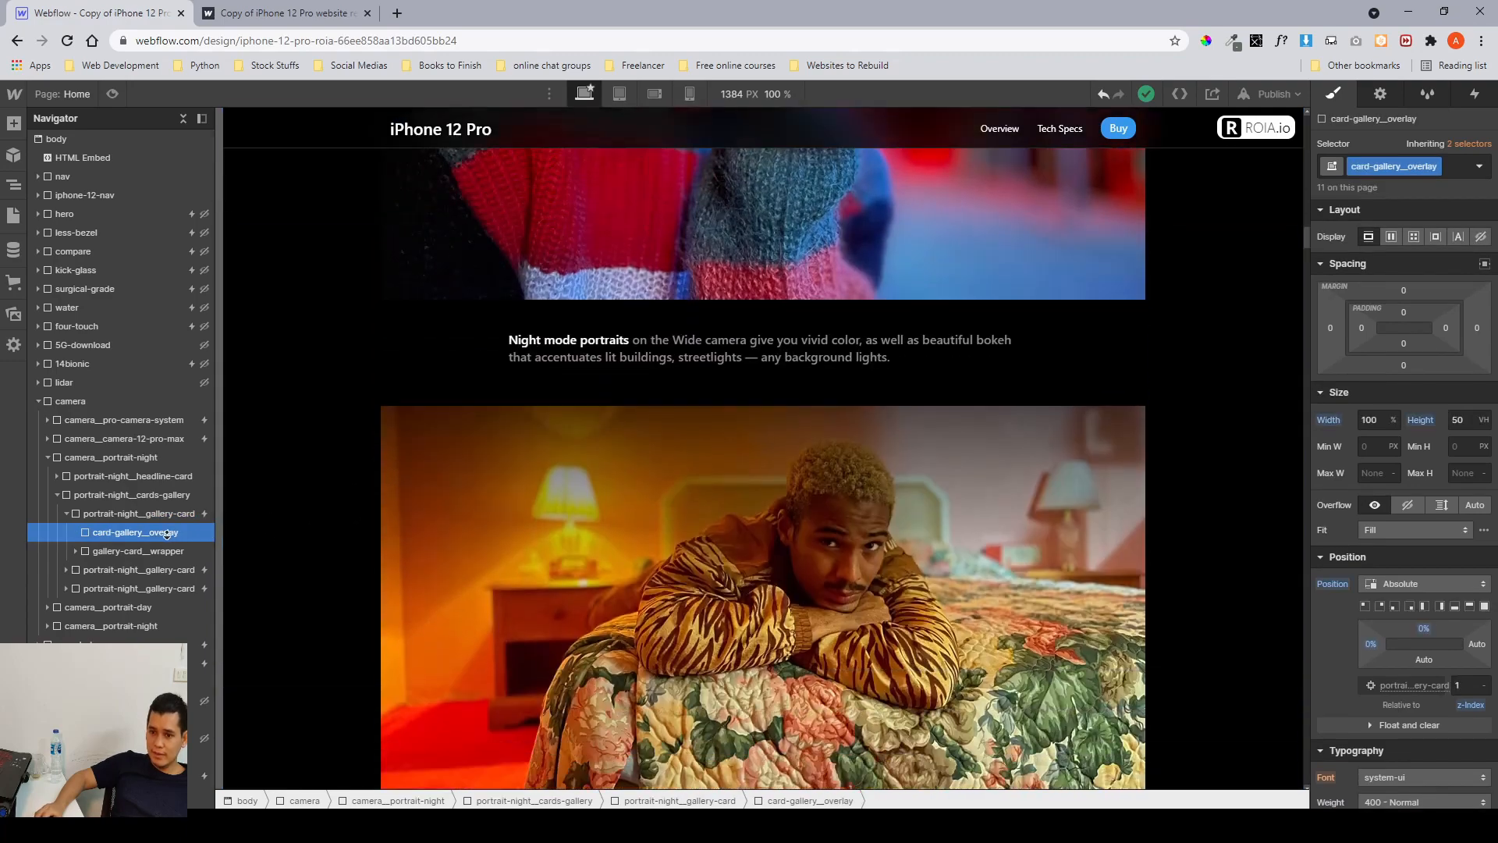
pyautogui.scroll(10, 535, 494)
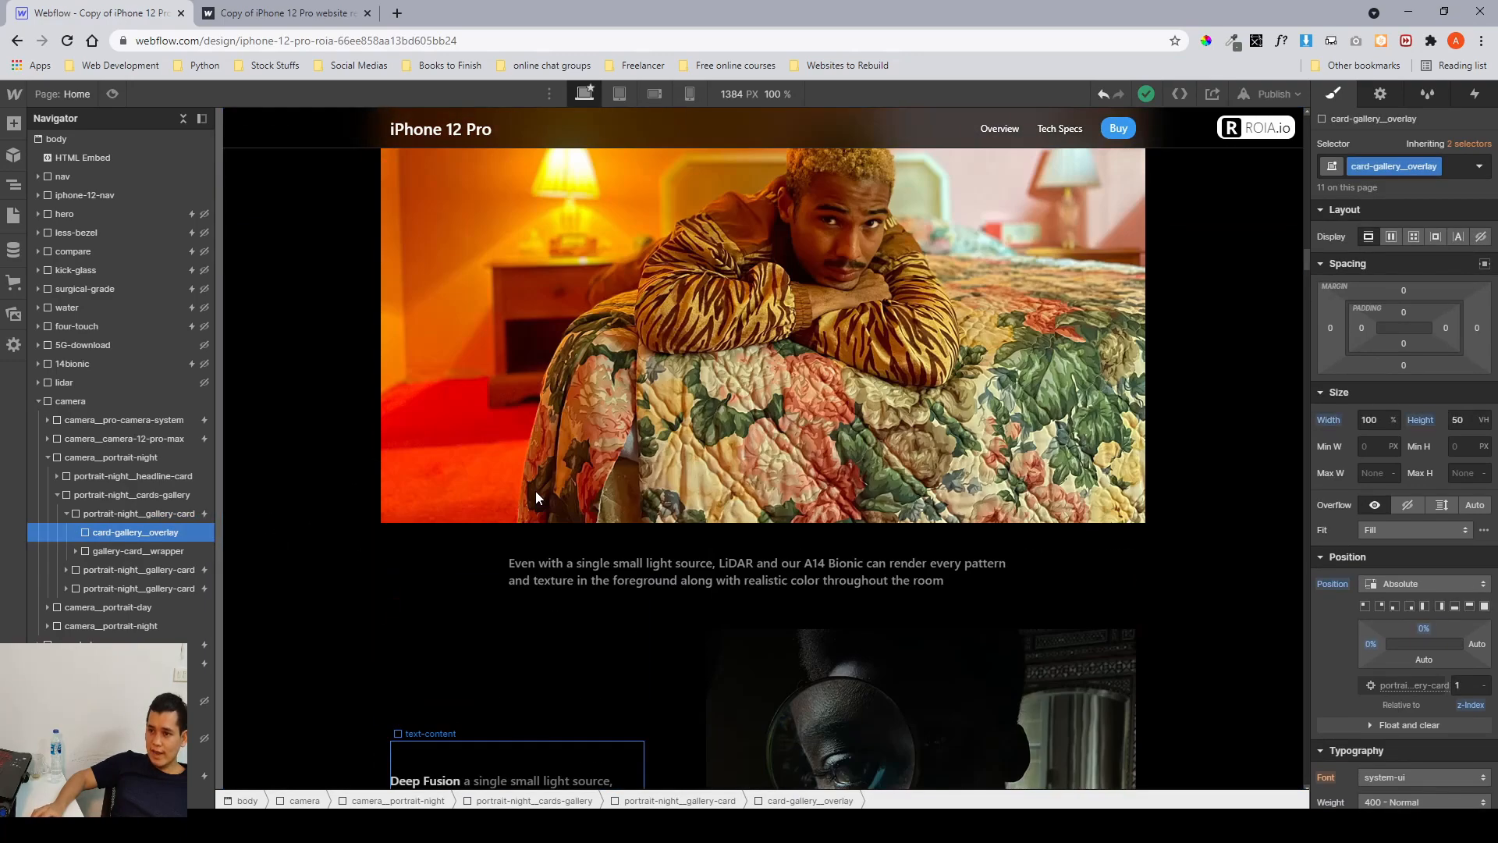
pyautogui.scroll(4, 536, 490)
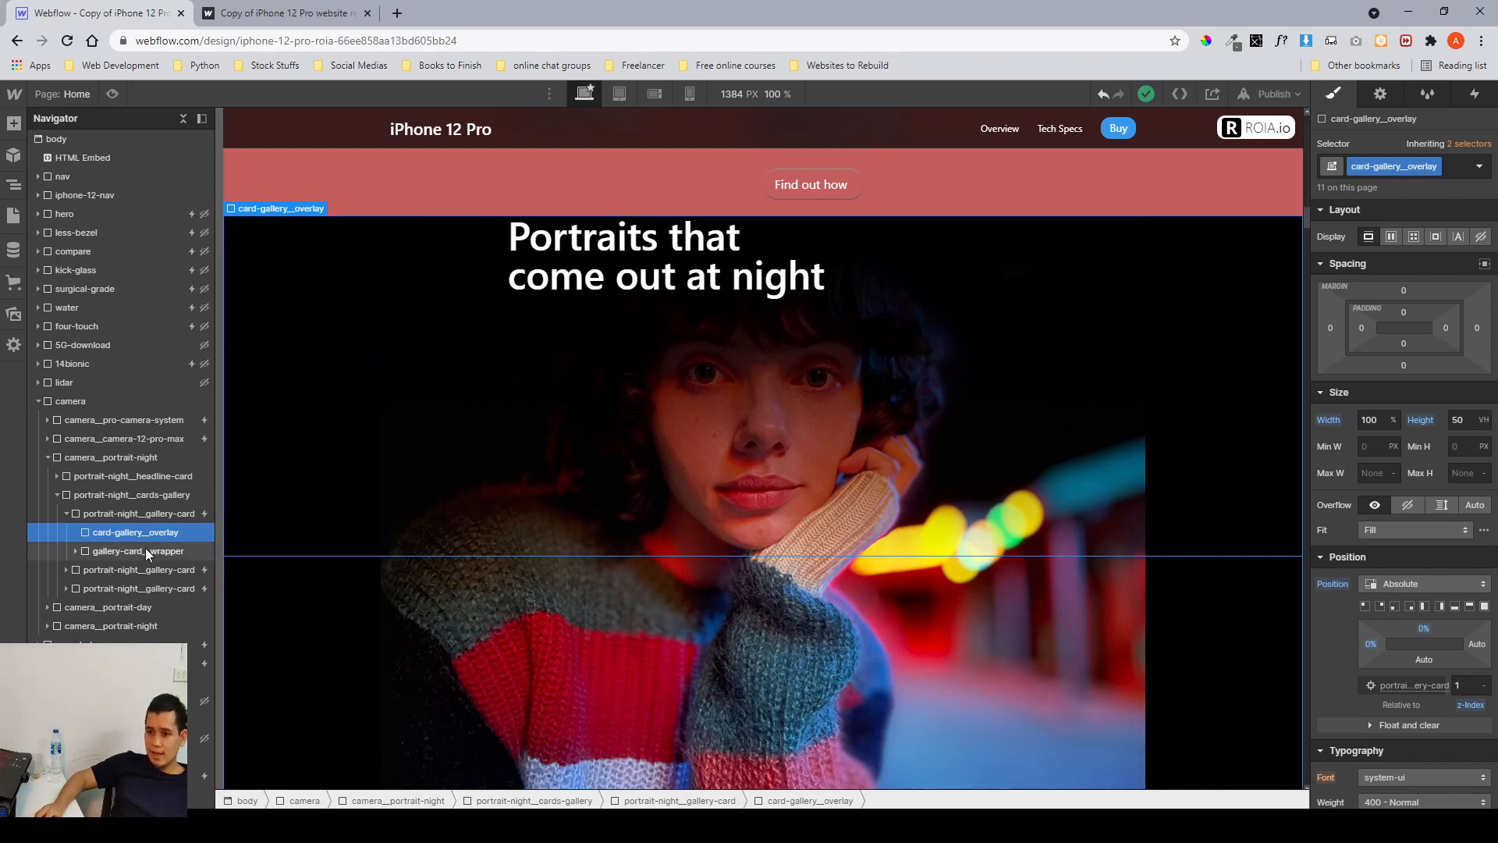
pyautogui.click(147, 551)
pyautogui.click(143, 534)
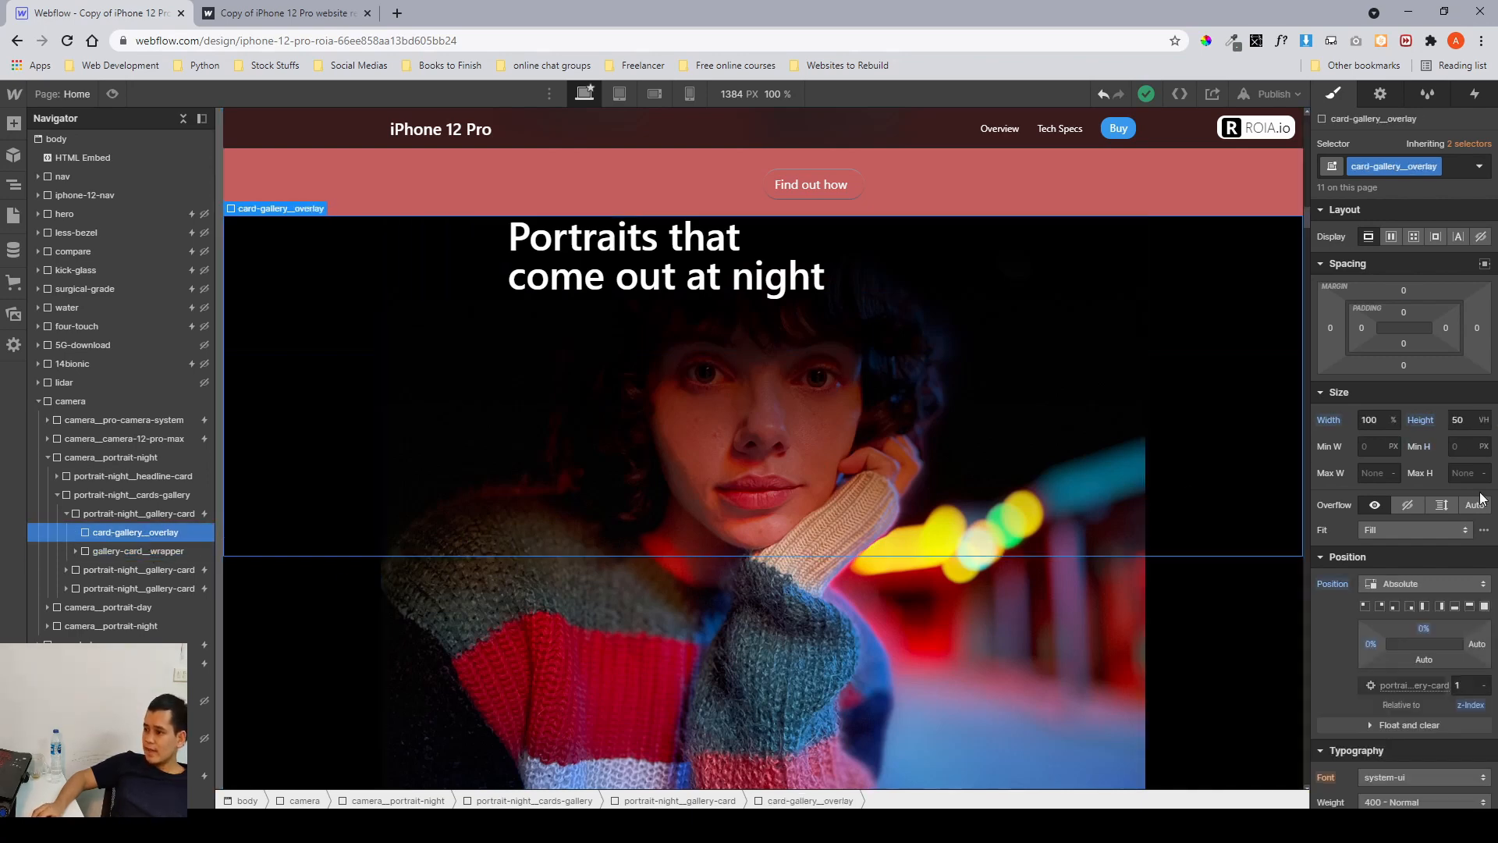
# Add a color overlay background layer to card-gallery_overlay and set it to blue rgba(97, 135, 202, 0.5).
pyautogui.scroll(-9, 1481, 499)
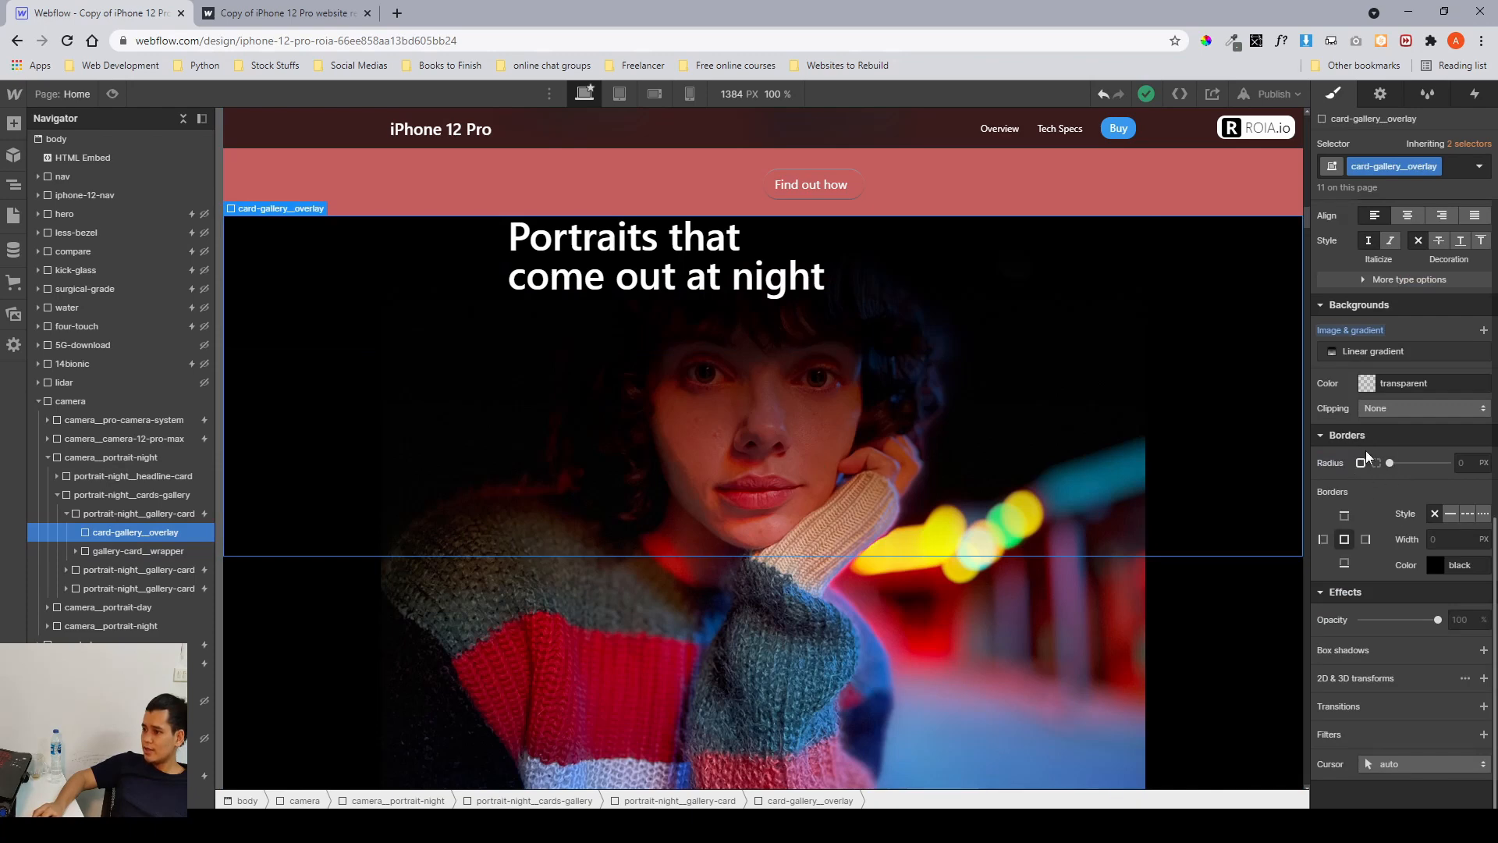
pyautogui.click(1454, 352)
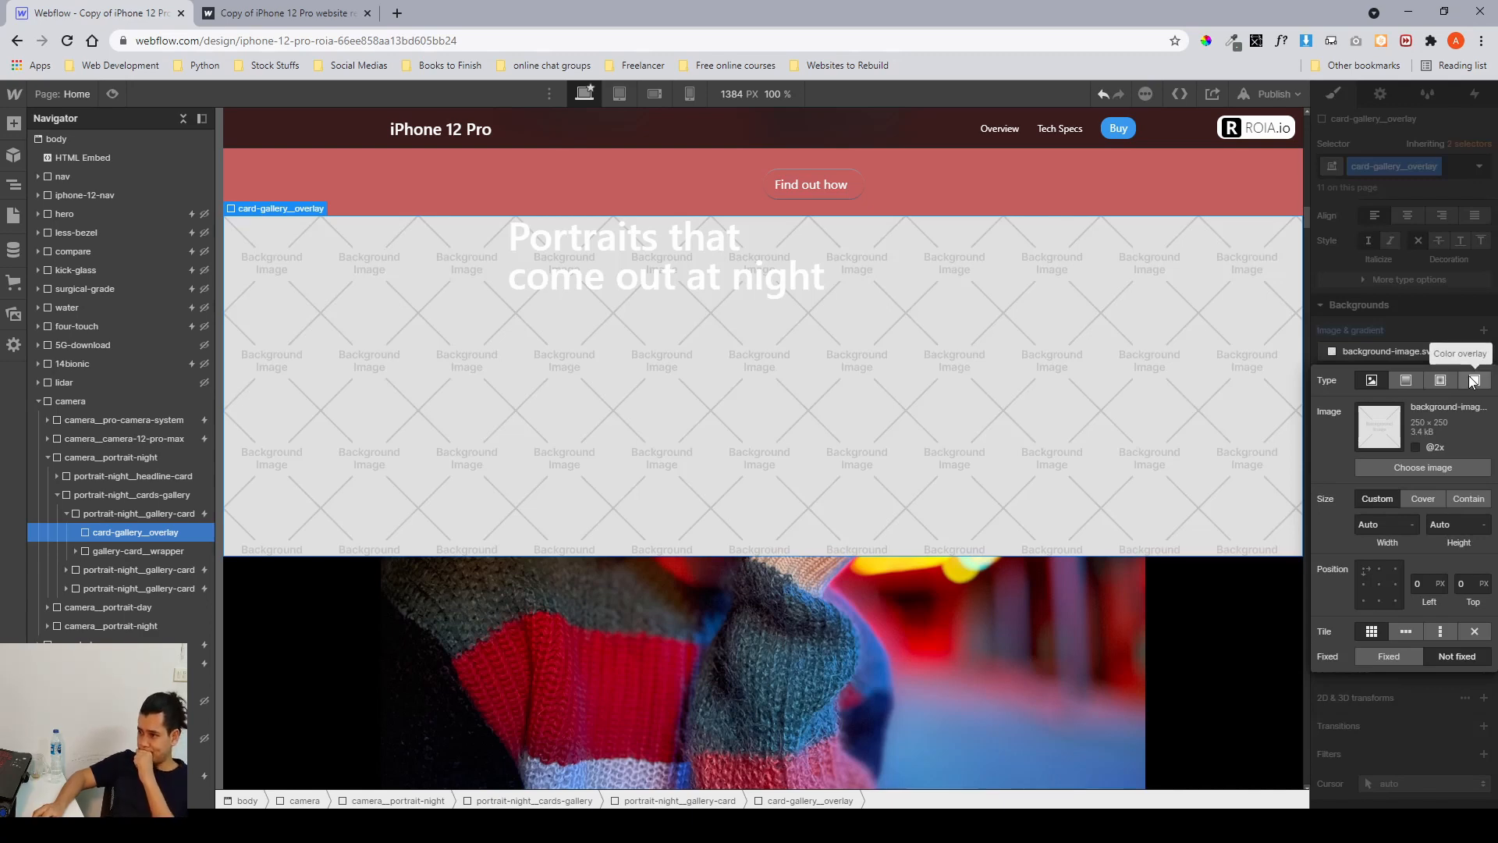
pyautogui.click(1474, 381)
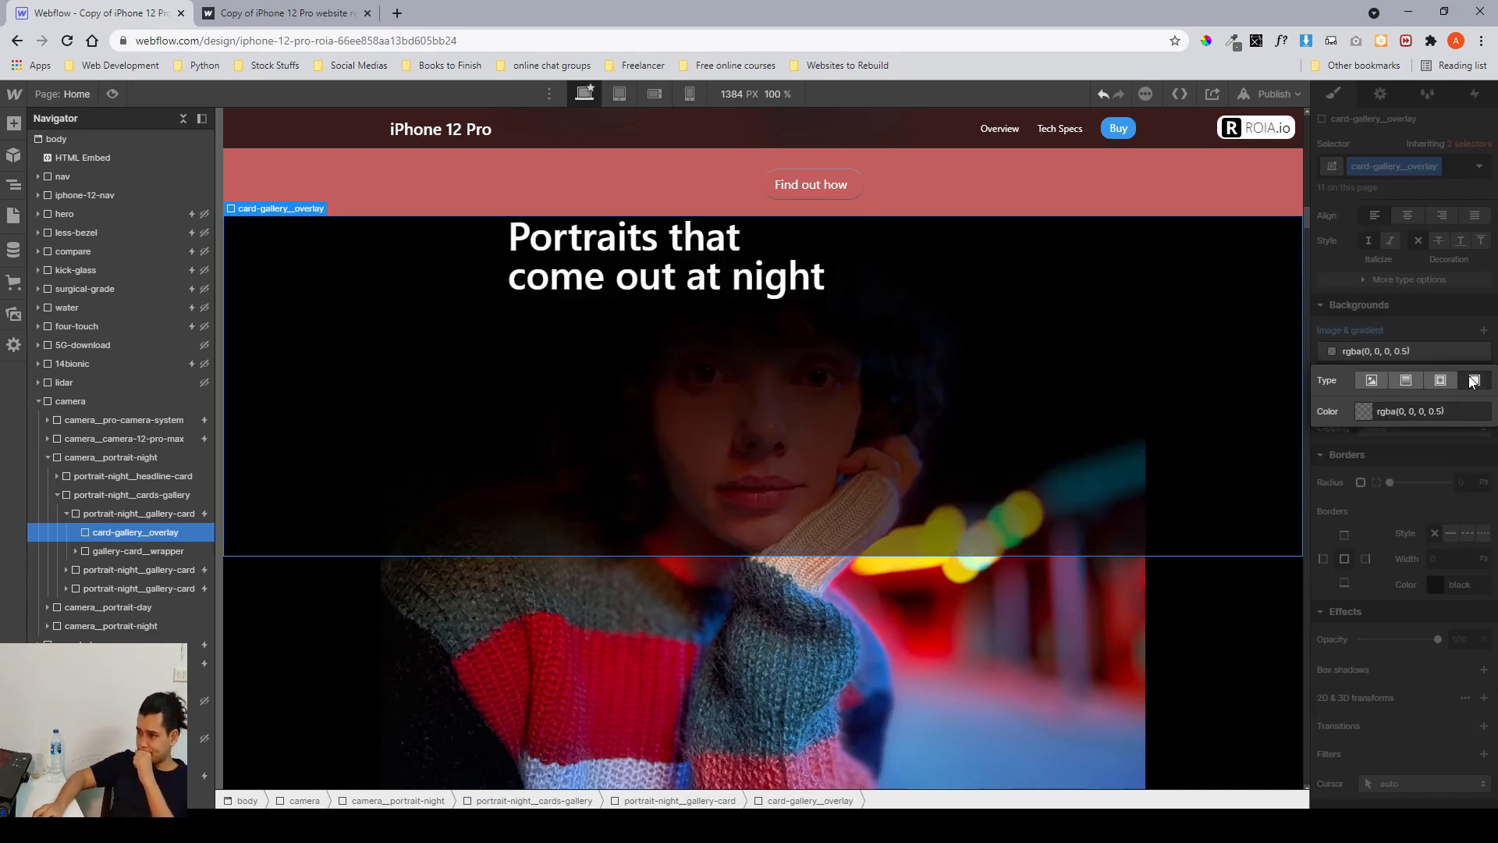
pyautogui.click(1411, 377)
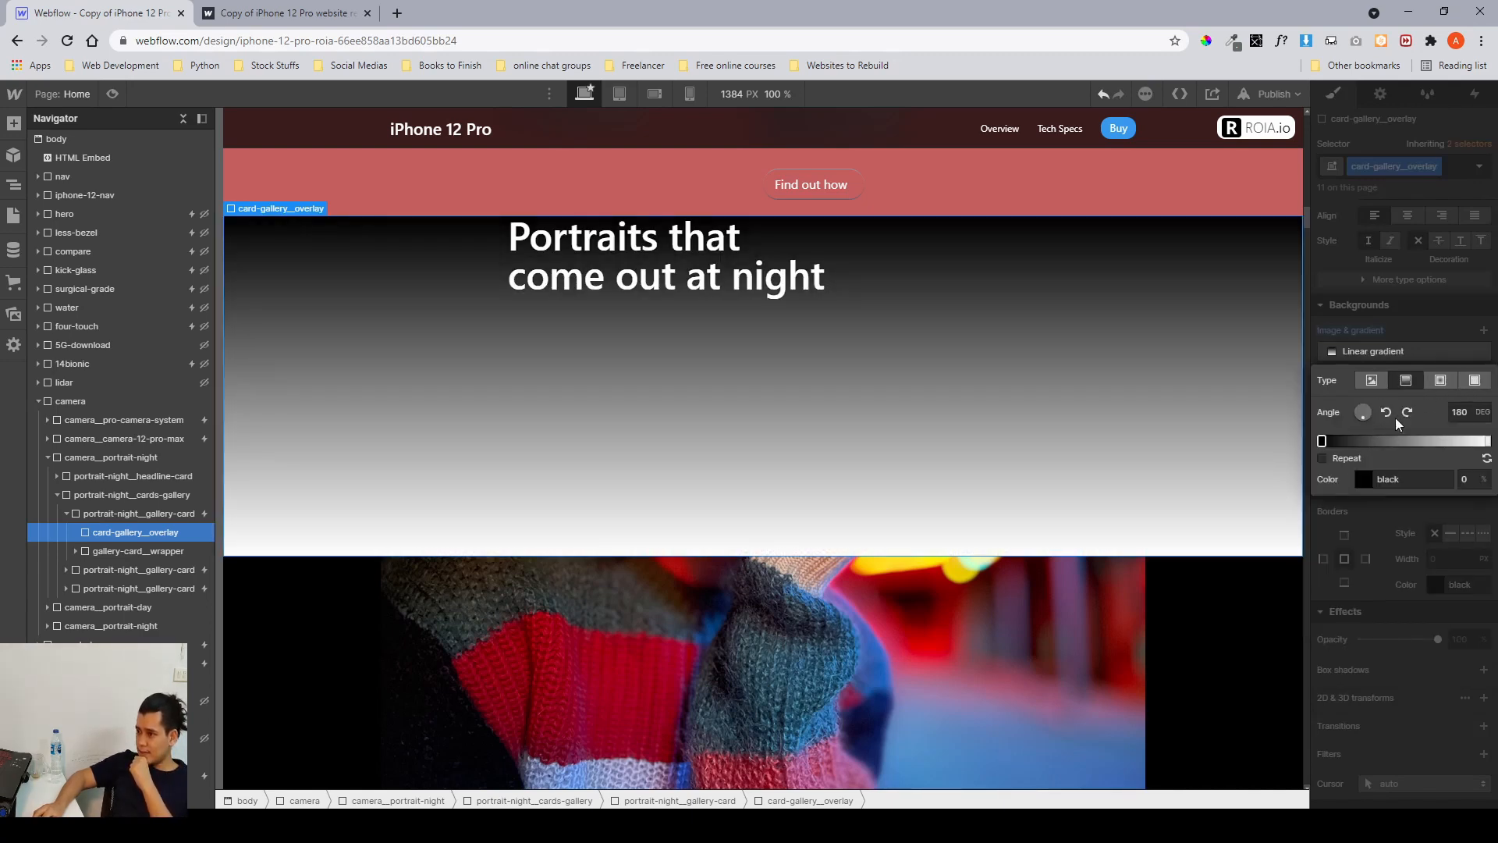
pyautogui.click(1440, 380)
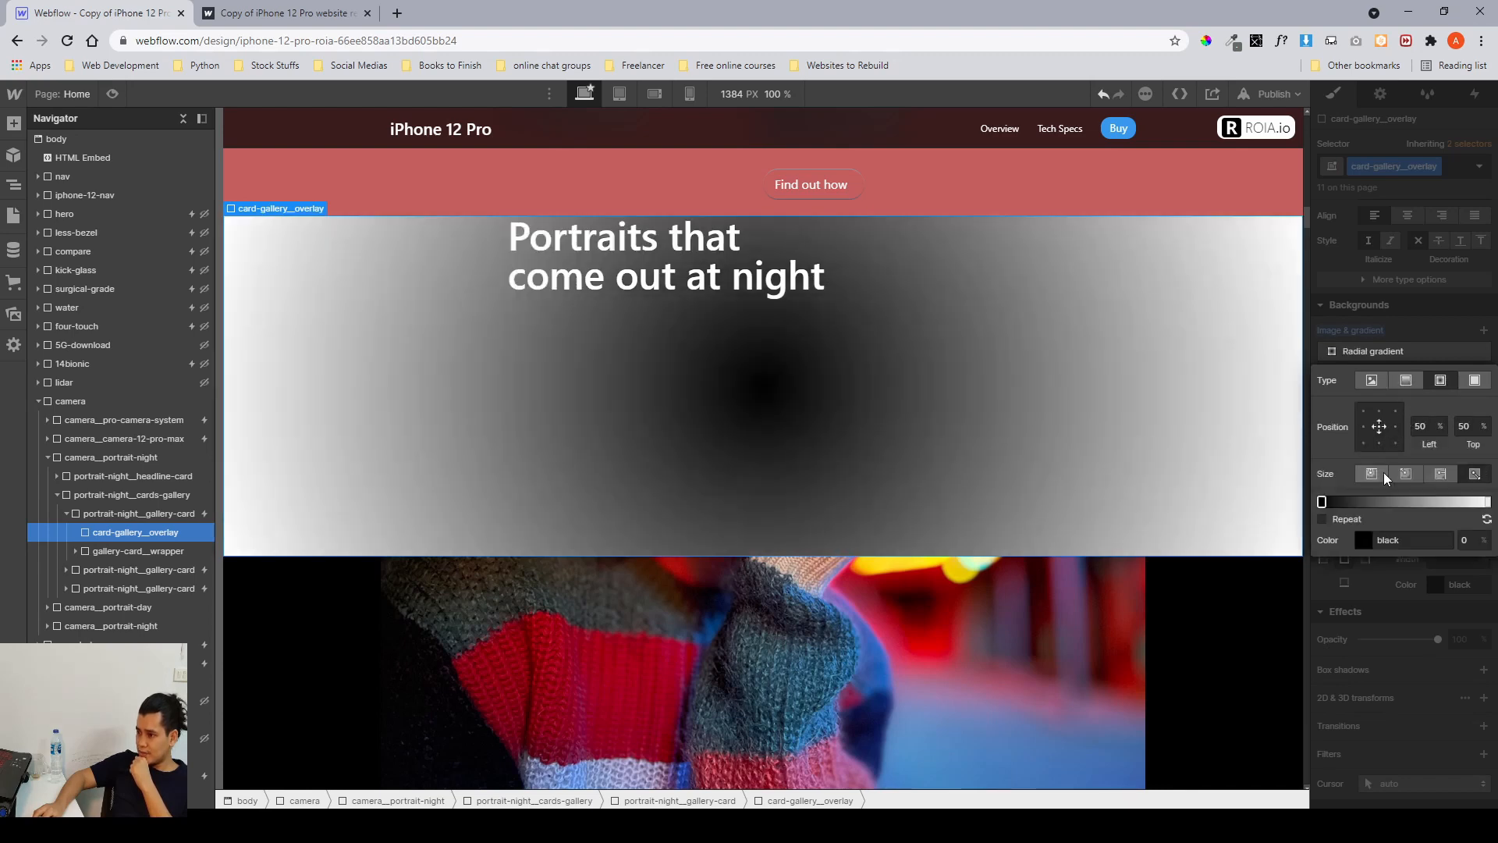
pyautogui.click(1475, 381)
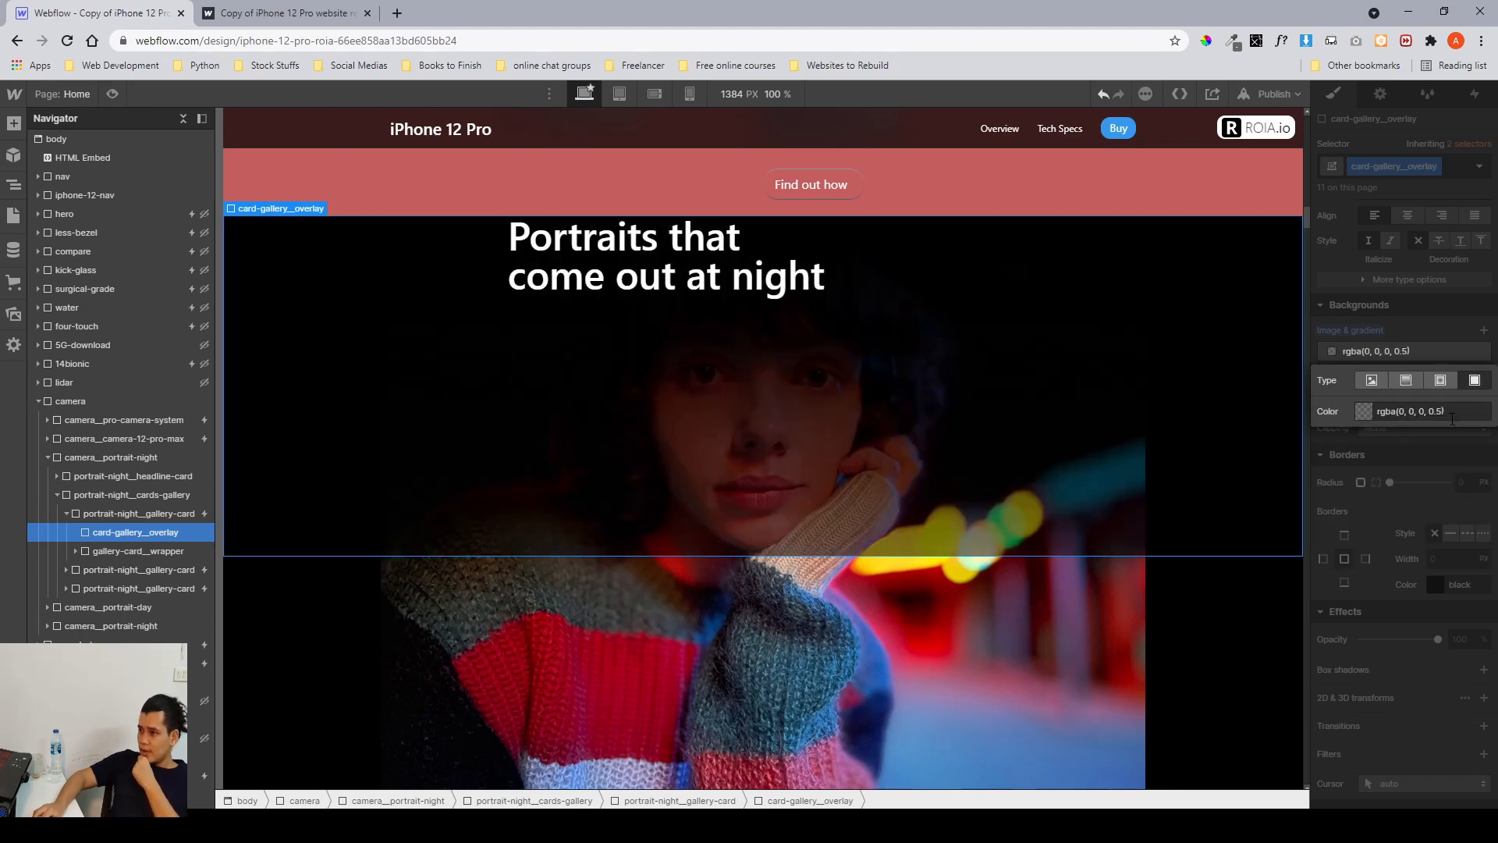
pyautogui.click(1368, 409)
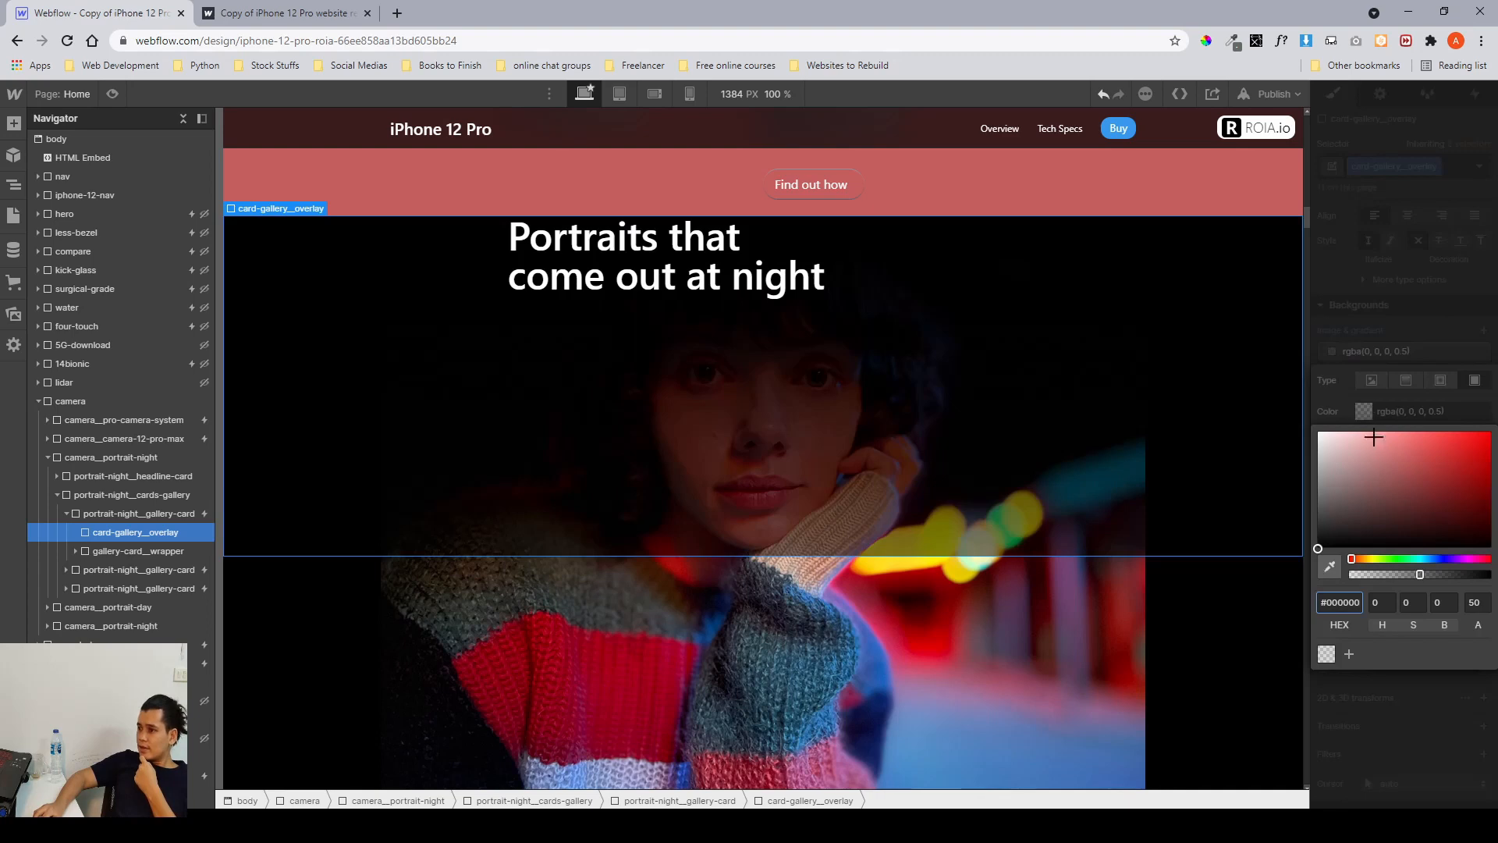
pyautogui.click(1397, 472)
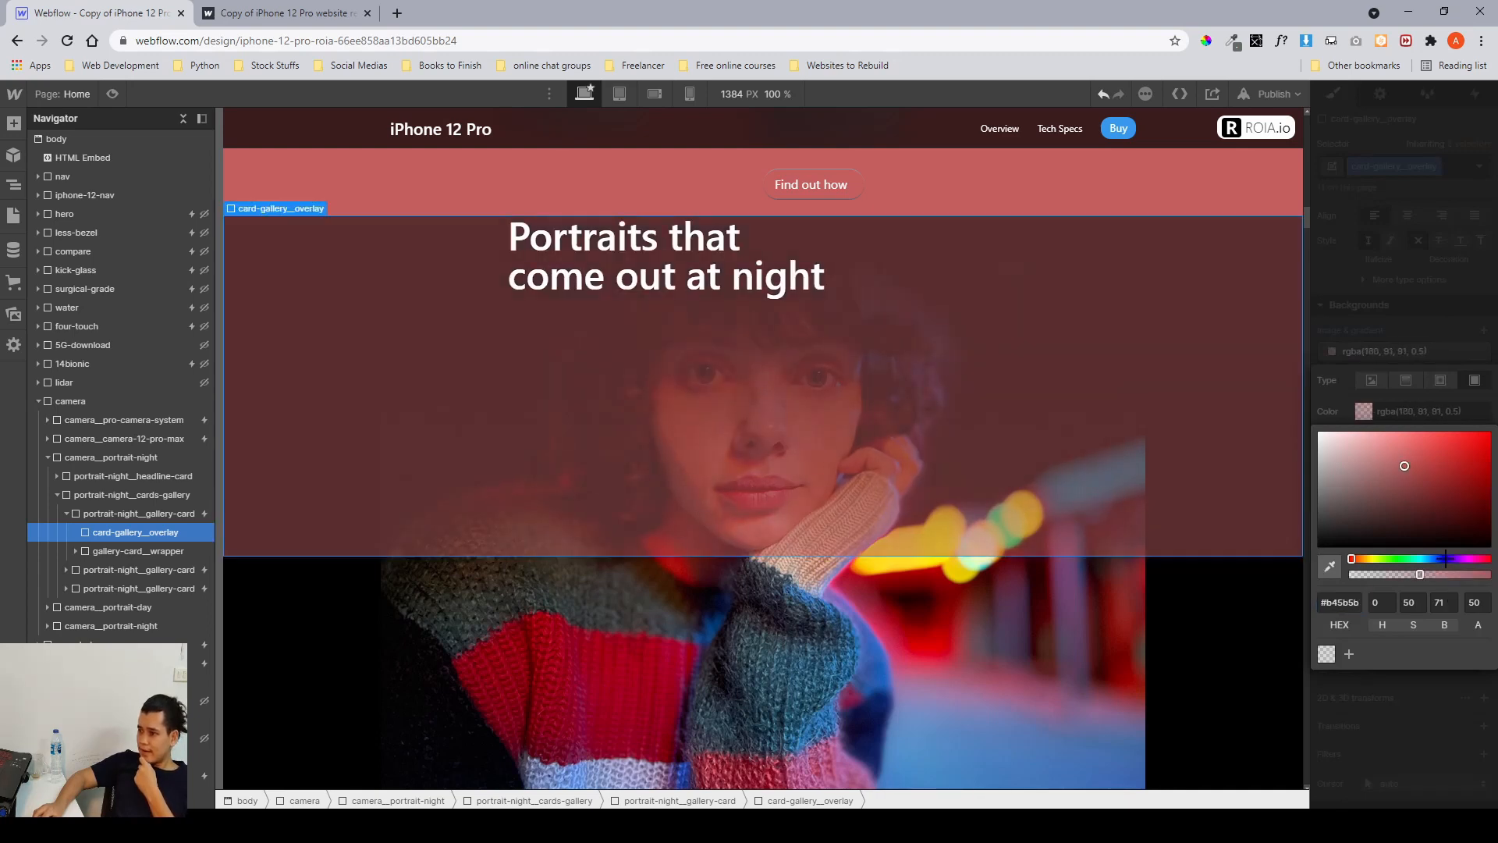
pyautogui.moveTo(1440, 559); pyautogui.dragTo(1434, 559)
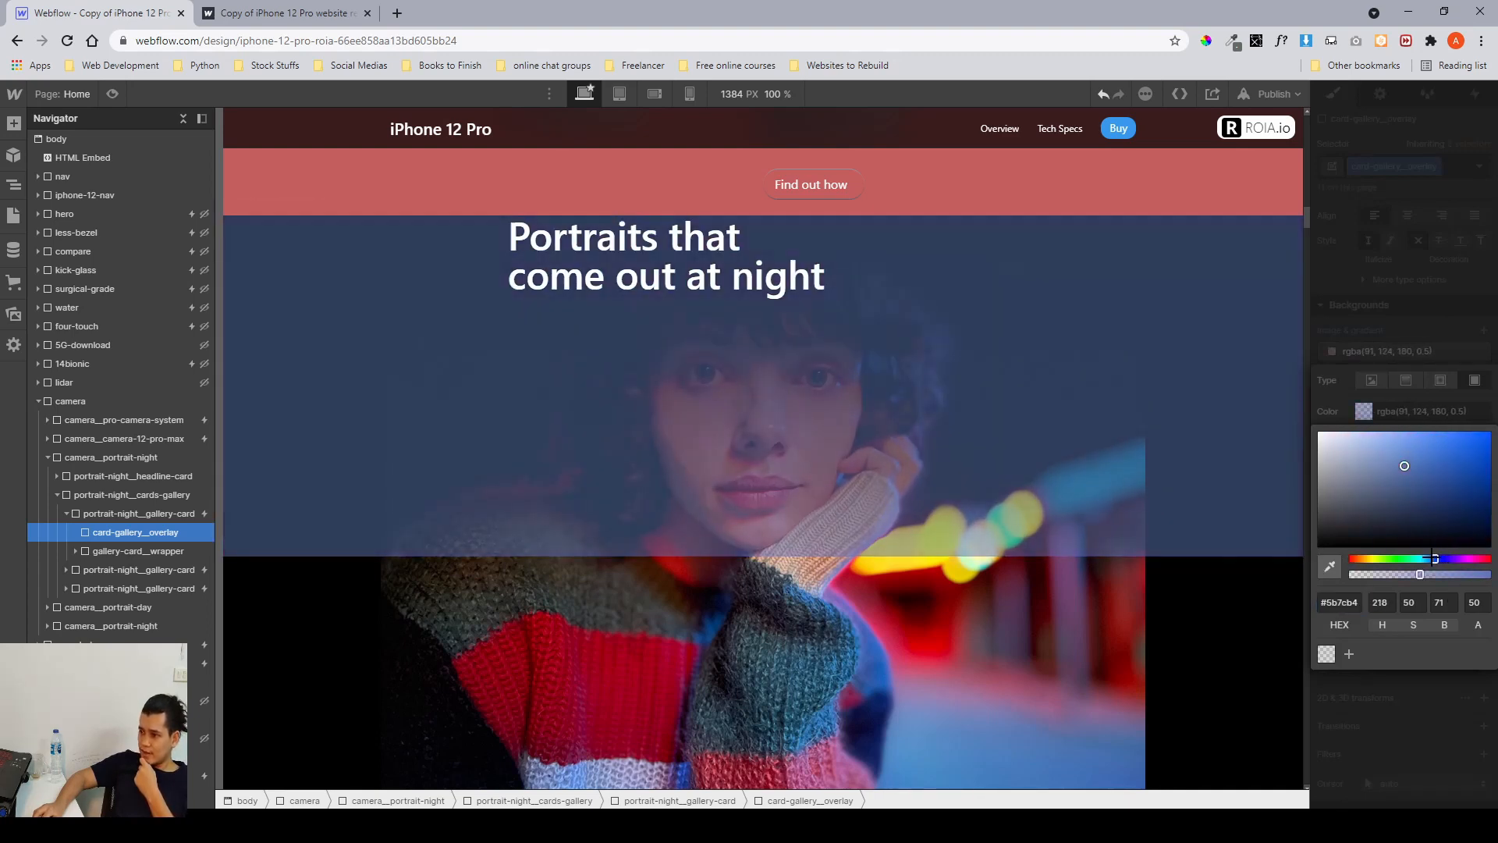
pyautogui.click(1410, 476)
pyautogui.click(1410, 456)
pyautogui.click(1419, 321)
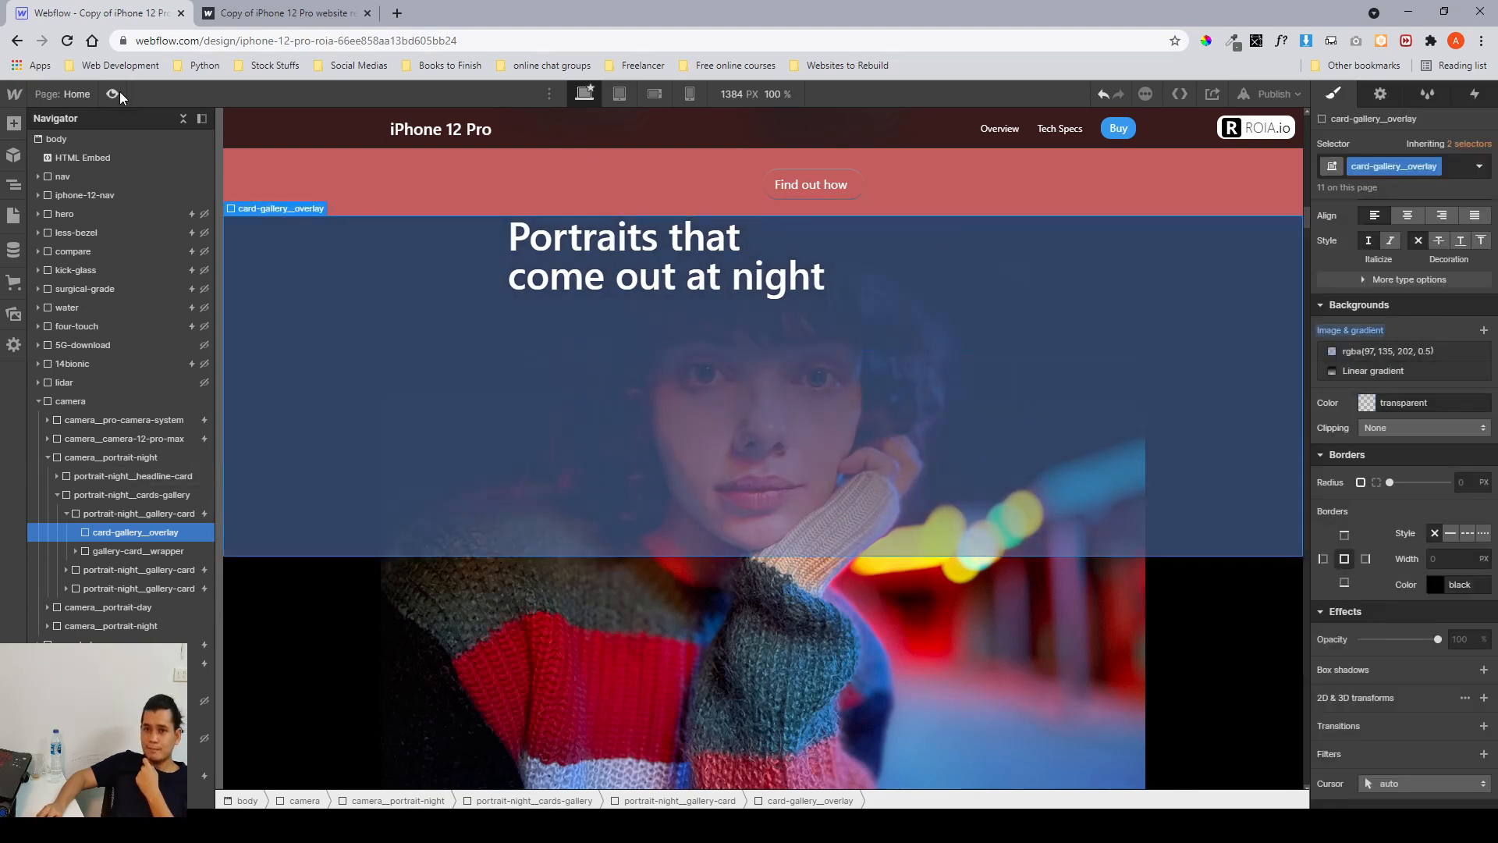
# Preview the page and scroll through the portrait night block to check the overlay, then leave preview.
pyautogui.hotkey('ctrl', 'shift', 'p')
pyautogui.scroll(6, 843, 398)
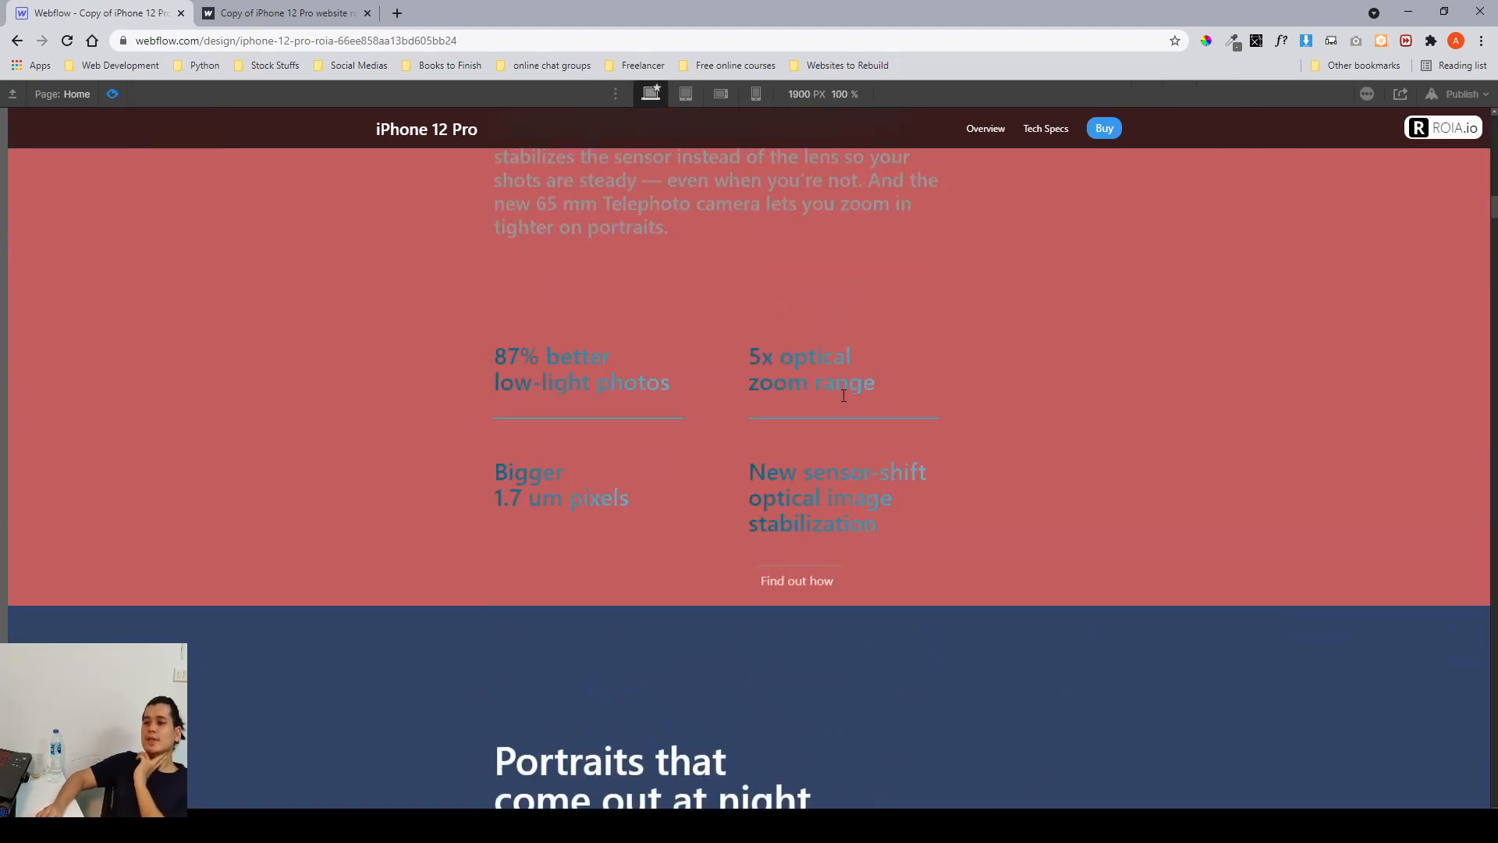
pyautogui.scroll(-2, 843, 398)
pyautogui.scroll(-5, 843, 397)
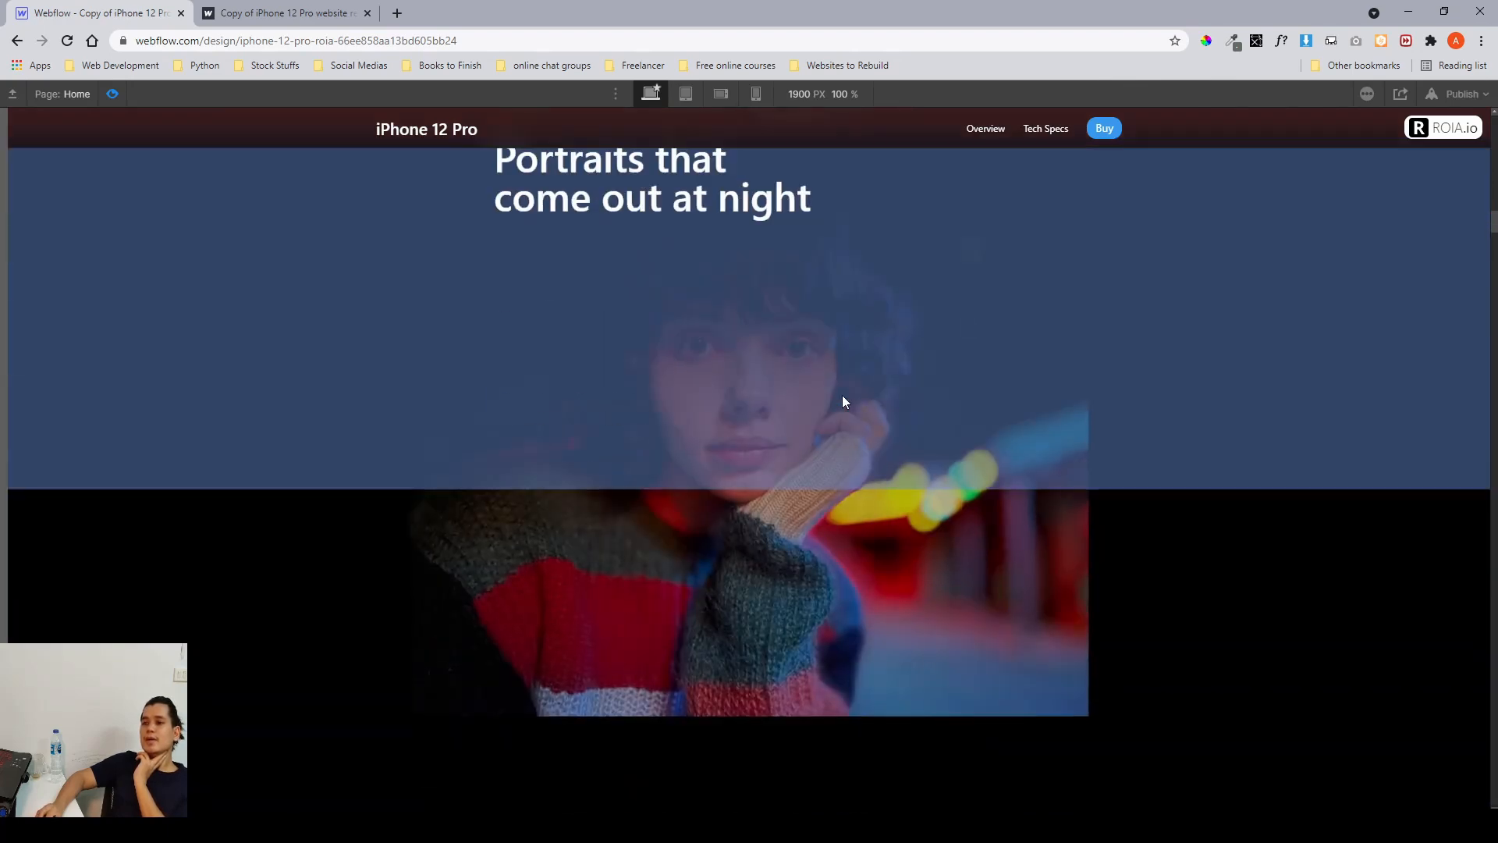
pyautogui.scroll(-4, 841, 395)
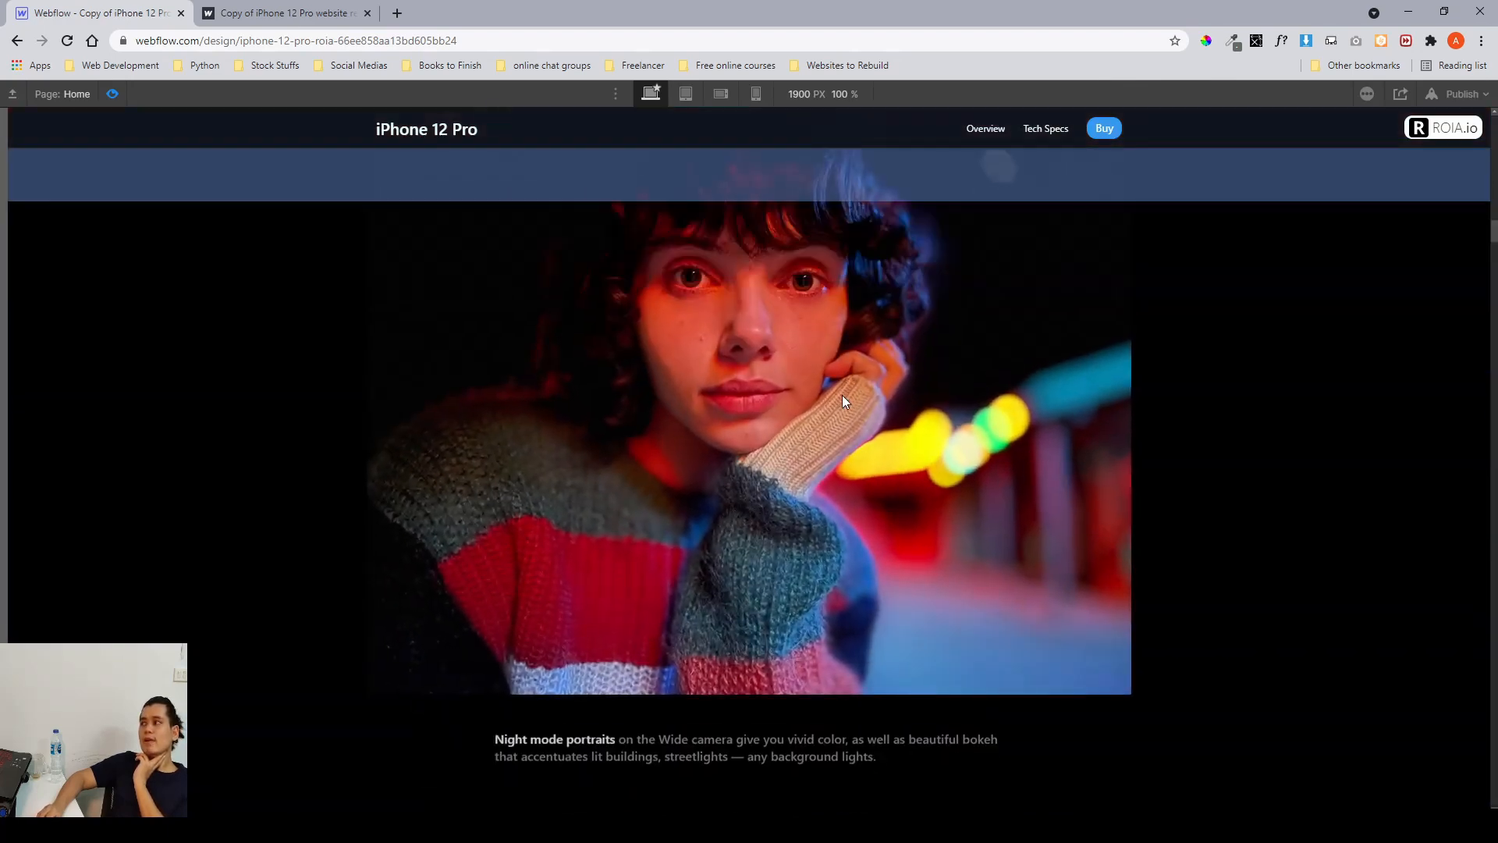
pyautogui.scroll(-2, 842, 395)
pyautogui.scroll(2, 841, 395)
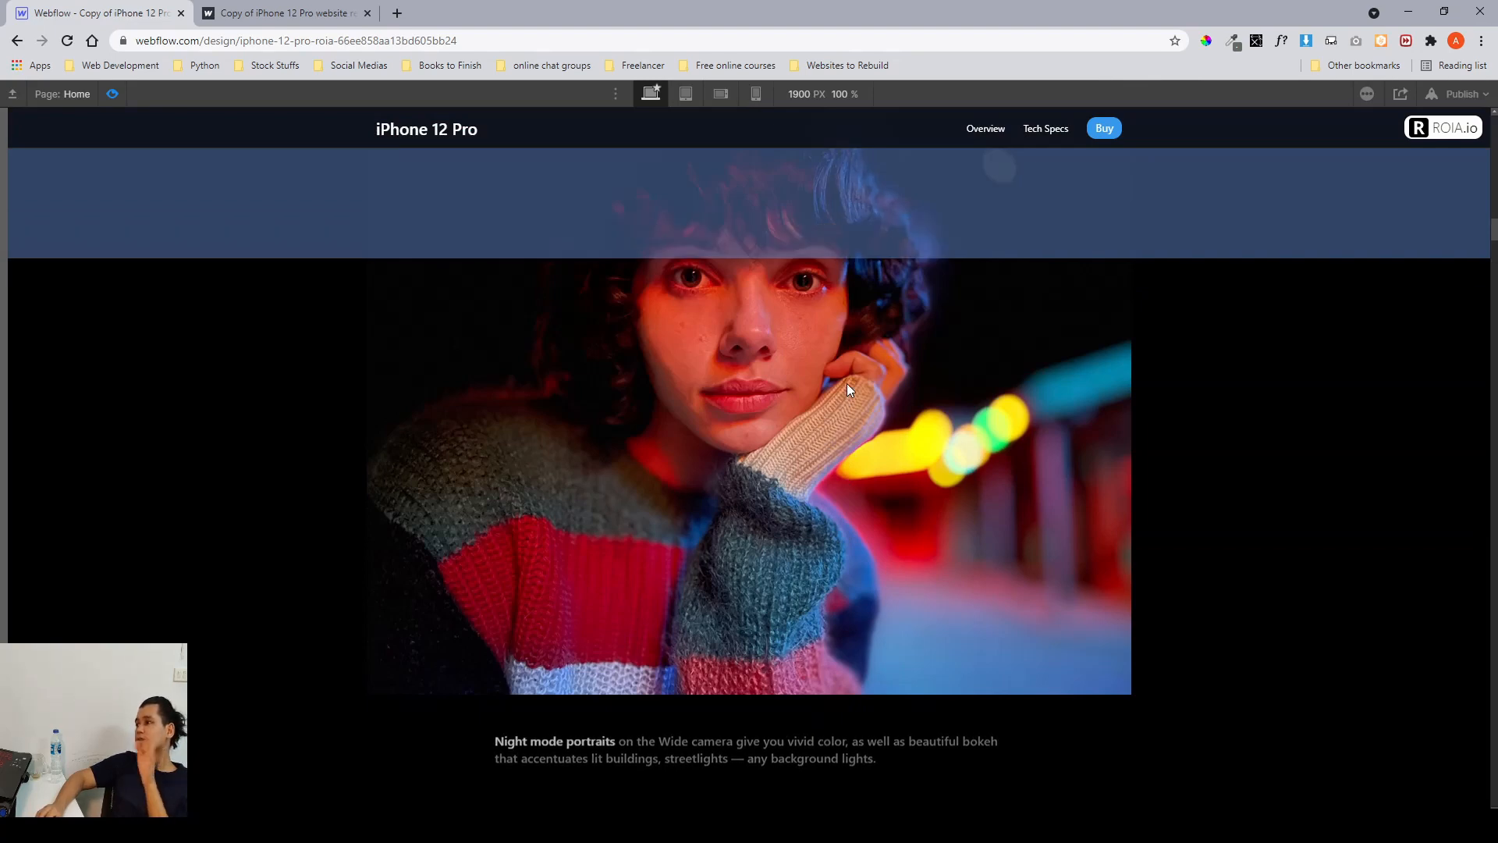
pyautogui.scroll(5, 848, 386)
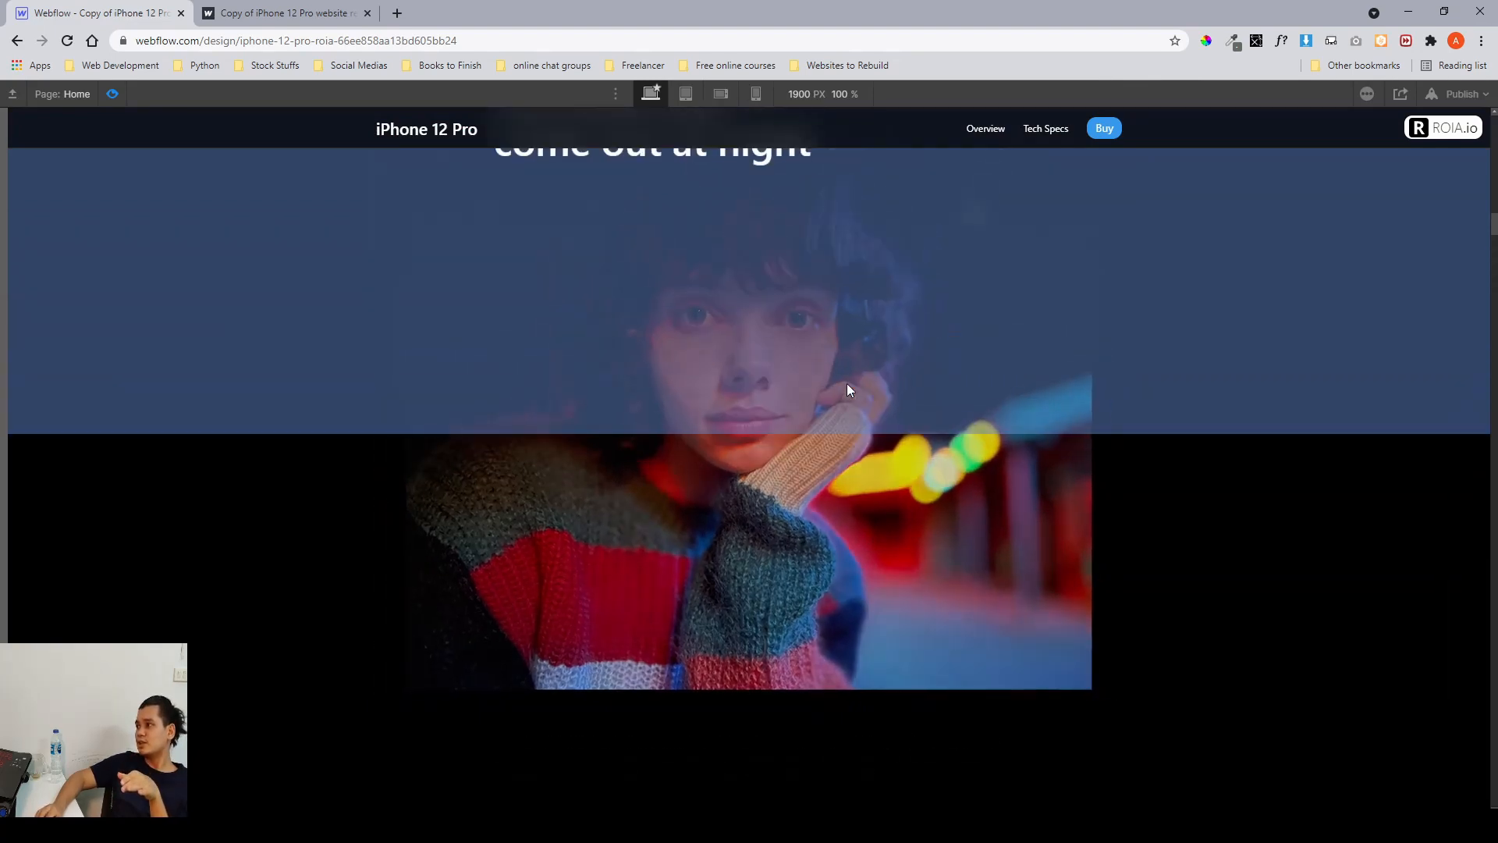
pyautogui.scroll(-3, 849, 390)
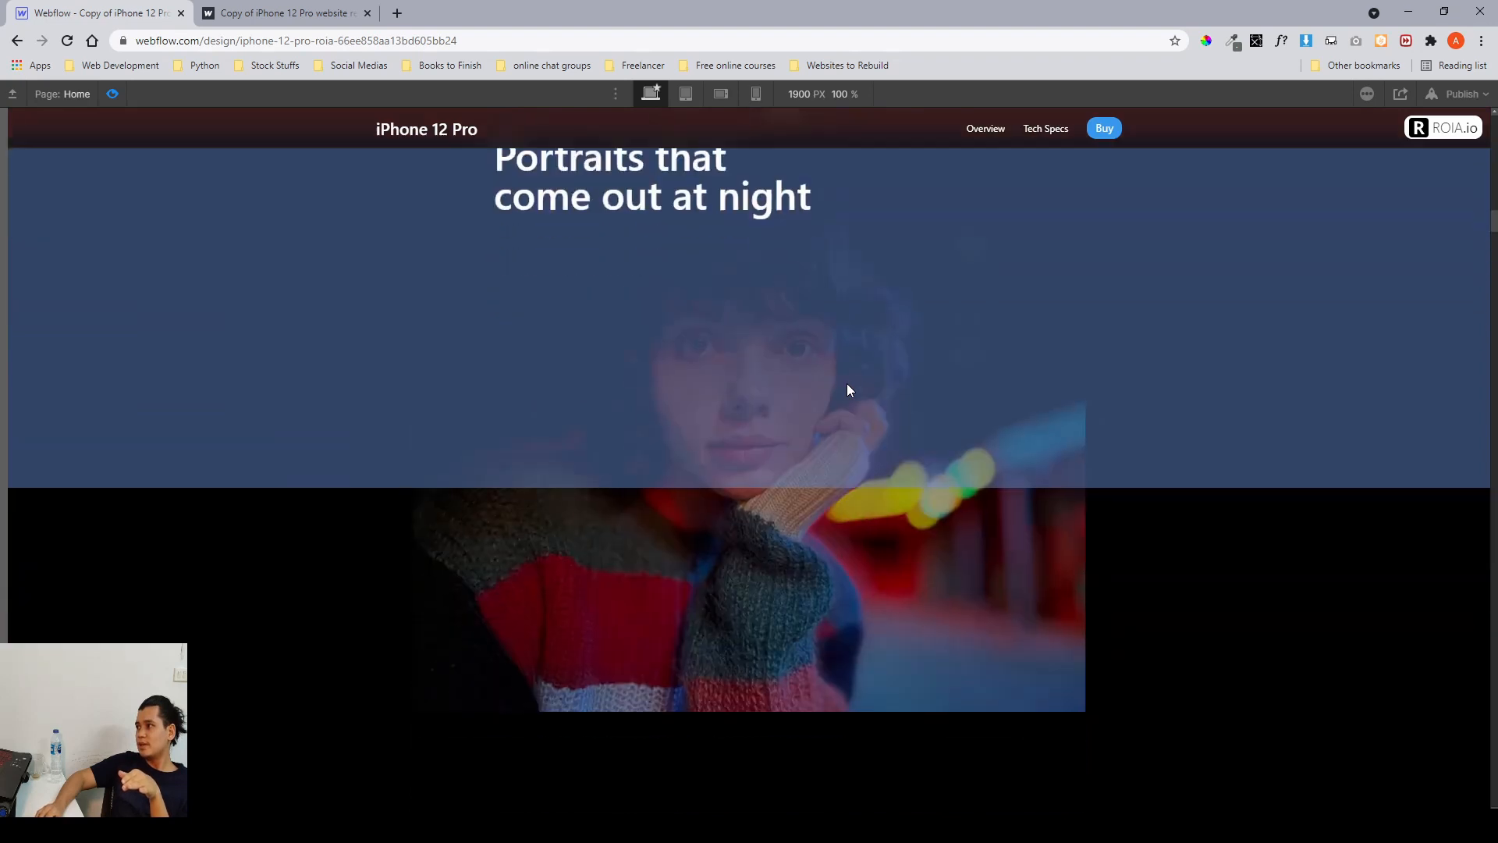
pyautogui.scroll(-3, 849, 390)
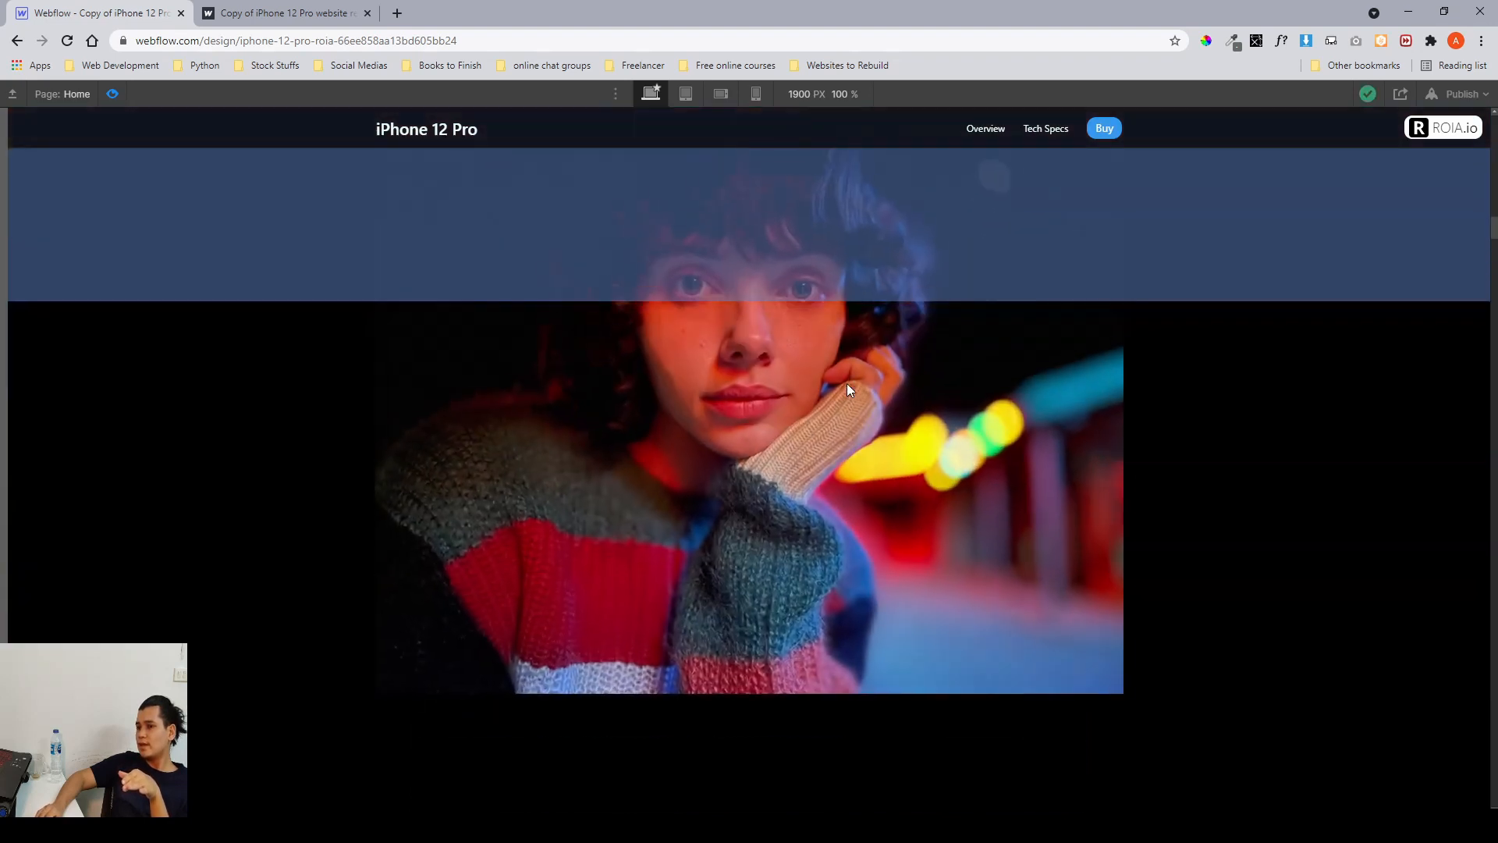
pyautogui.scroll(-3, 849, 390)
pyautogui.scroll(5, 849, 390)
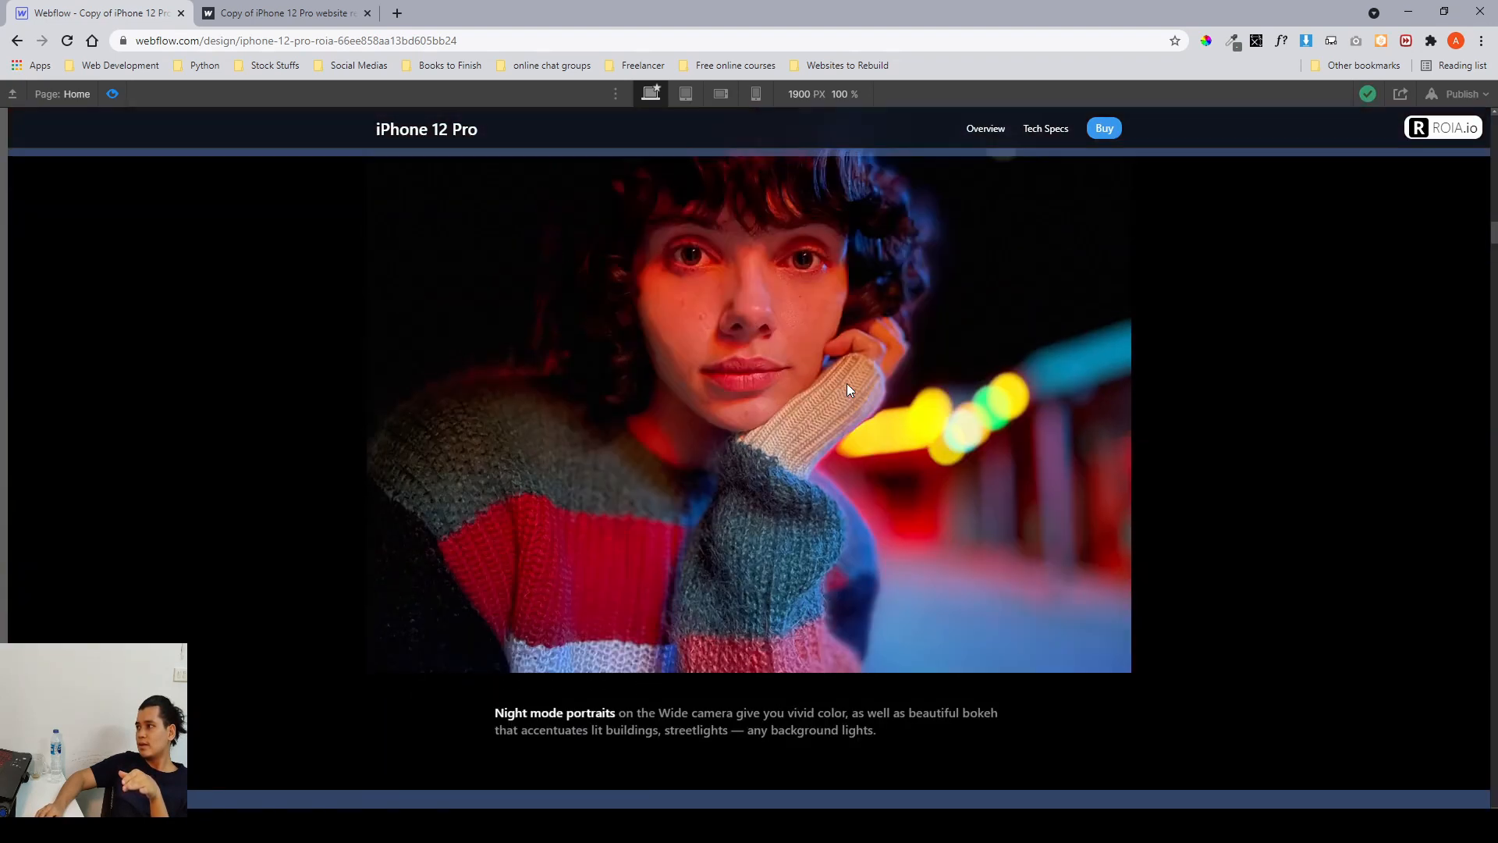
pyautogui.scroll(-3, 849, 390)
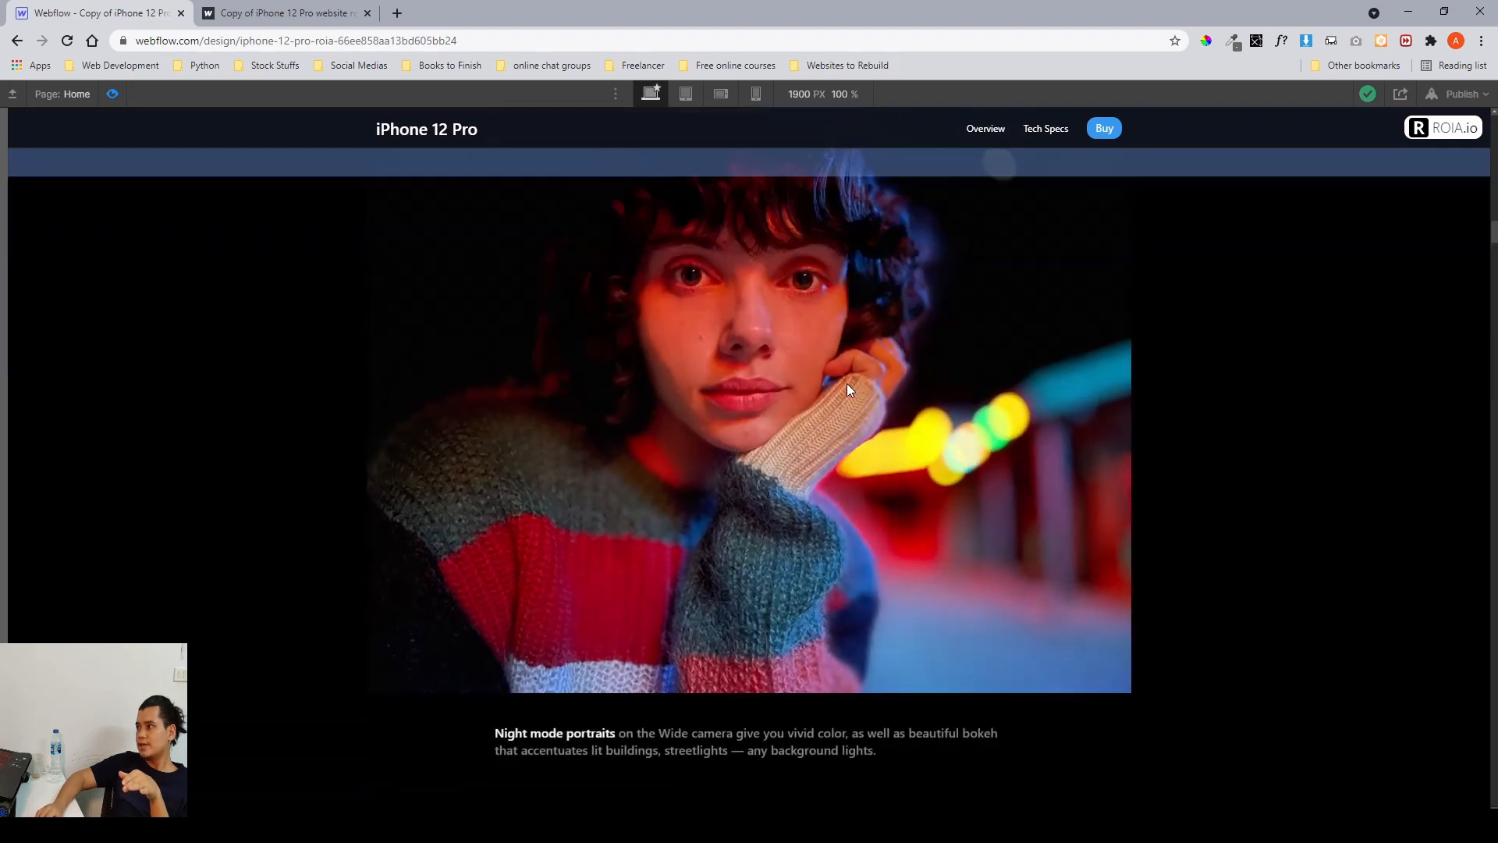
pyautogui.scroll(2, 849, 390)
pyautogui.scroll(1, 849, 390)
pyautogui.scroll(-3, 849, 390)
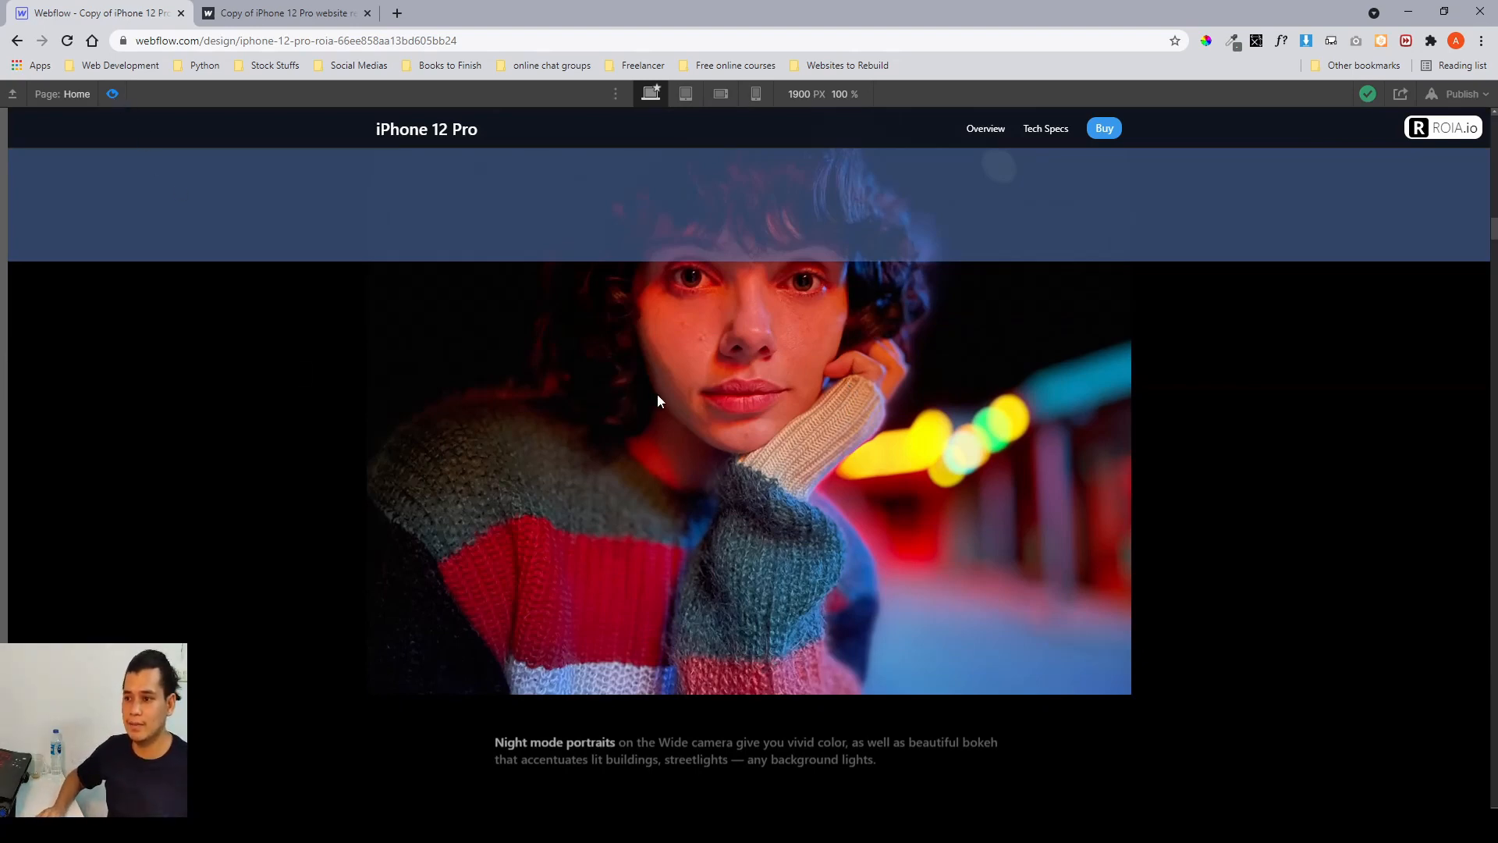
pyautogui.hotkey('ctrl', 'shift', 'p')
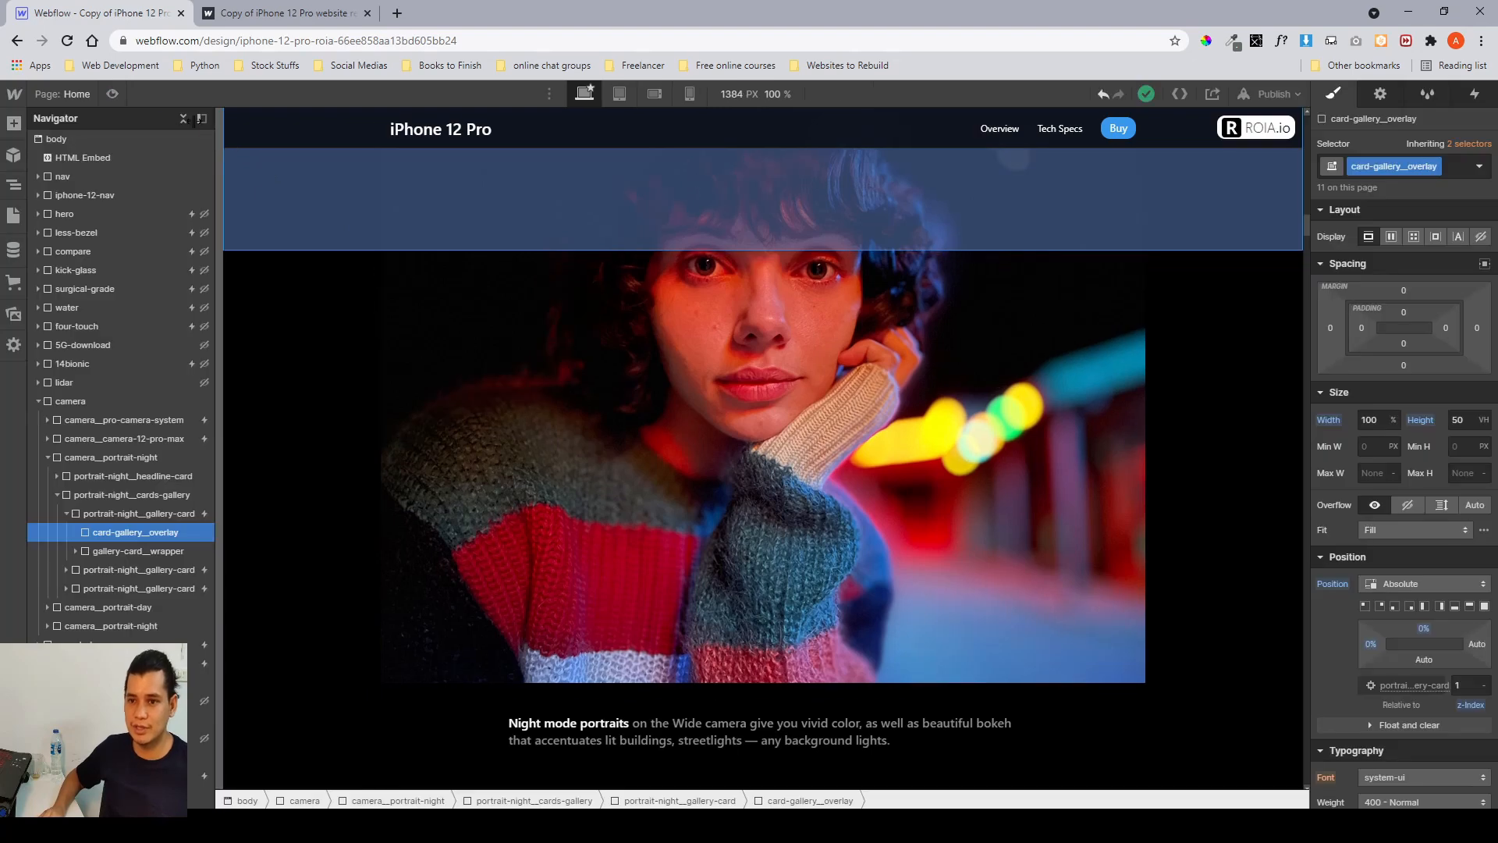
# Inspect the portrait night cards gallery, its gallery cards and the card wrapper, scrolling the canvas to view them.
pyautogui.click(121, 497)
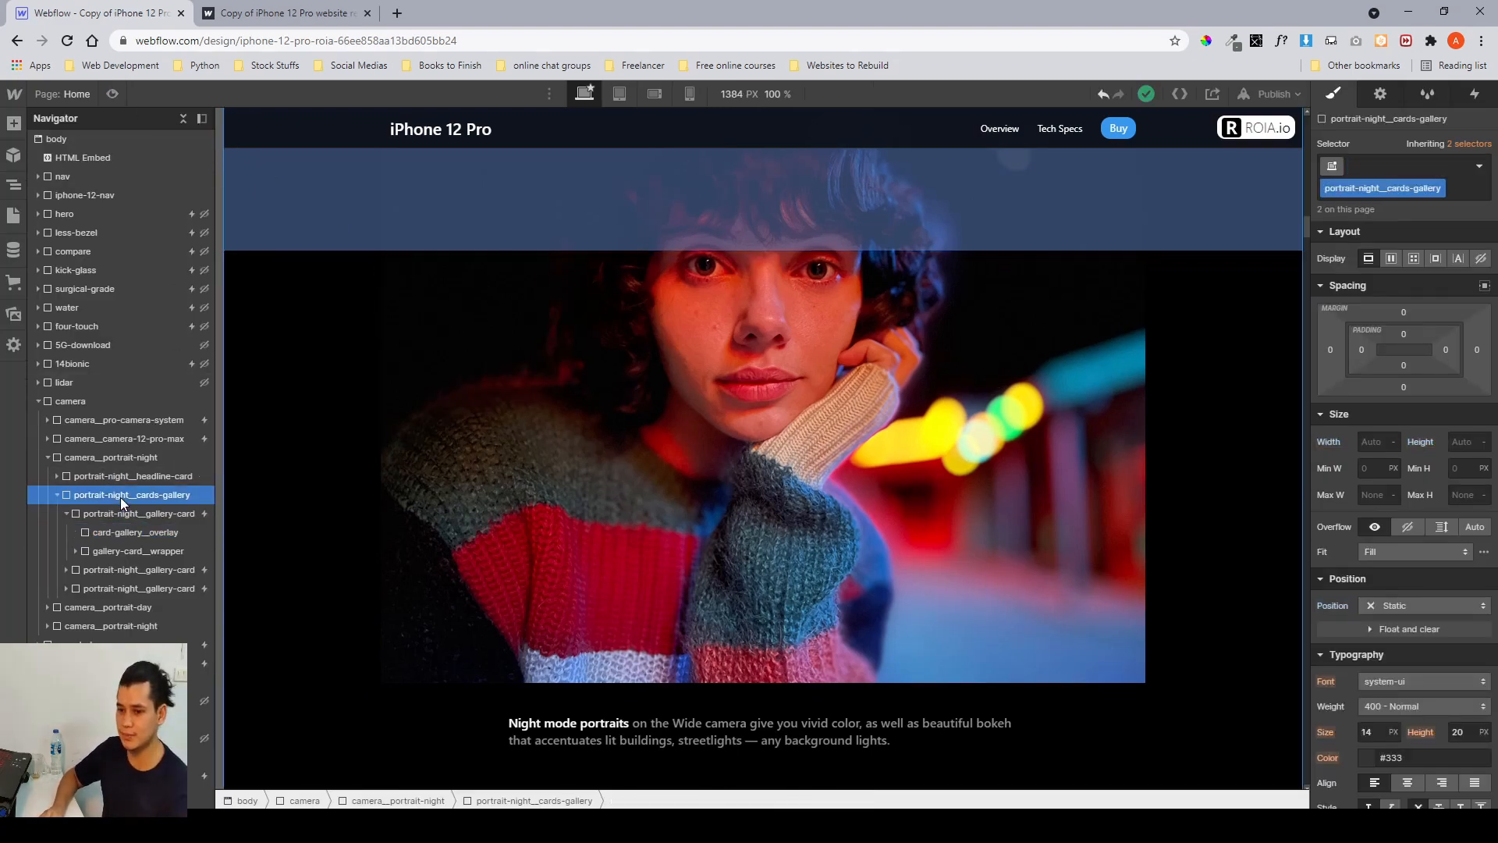
pyautogui.click(120, 509)
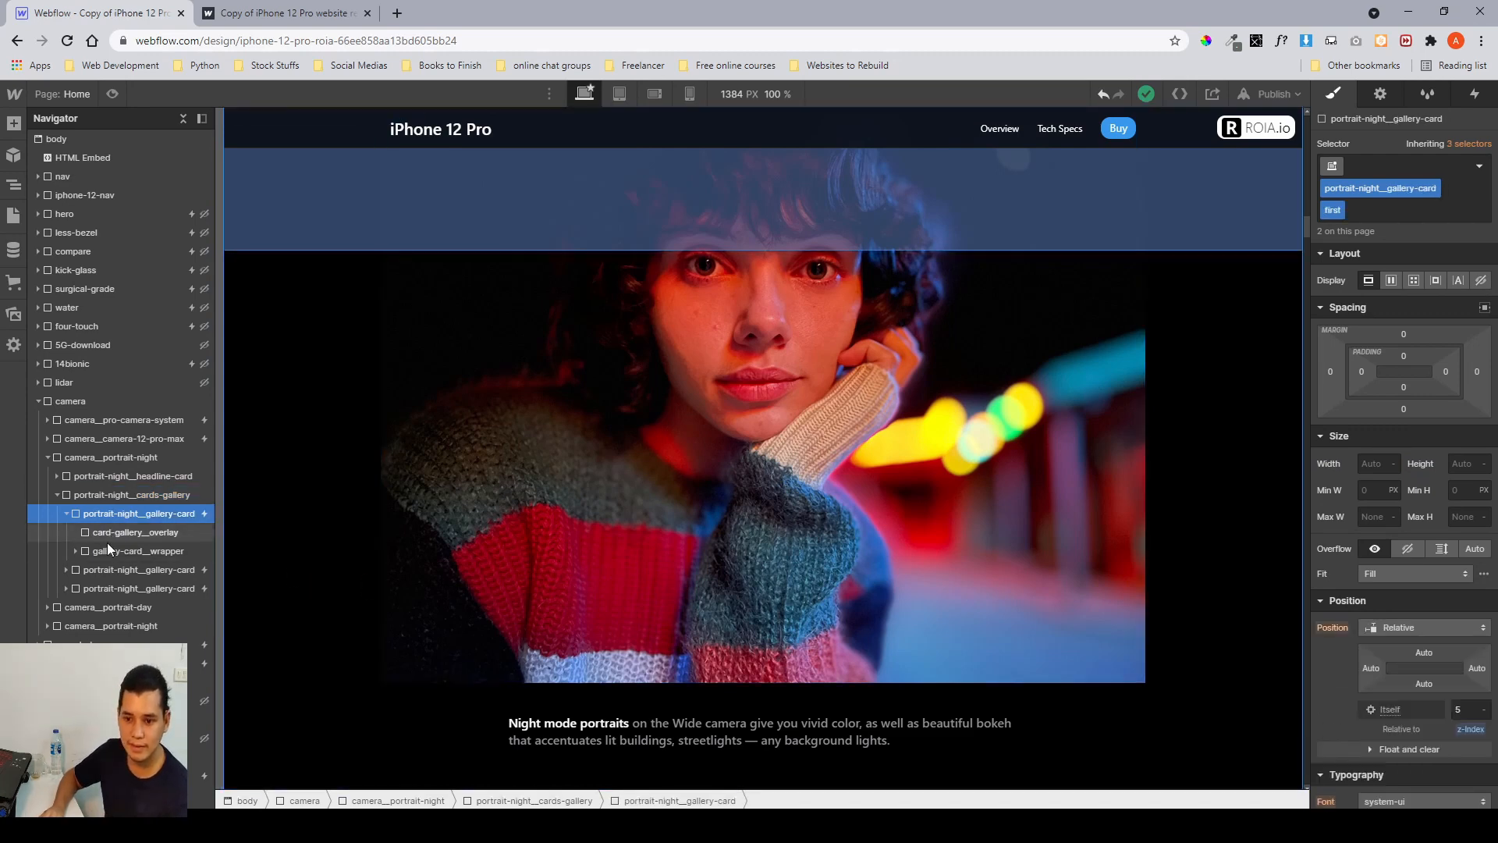
pyautogui.click(123, 571)
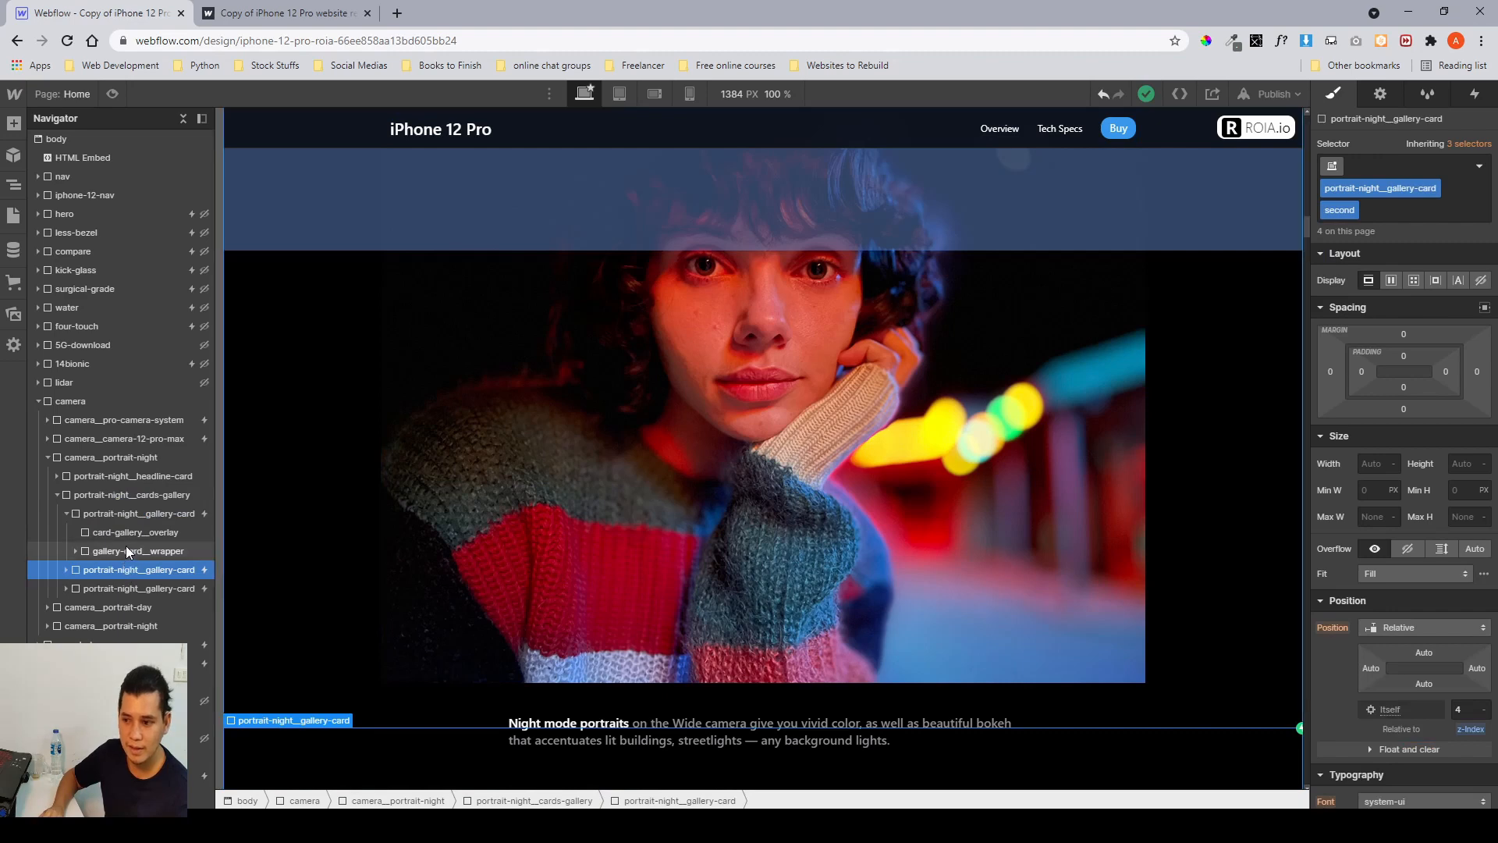
pyautogui.click(127, 551)
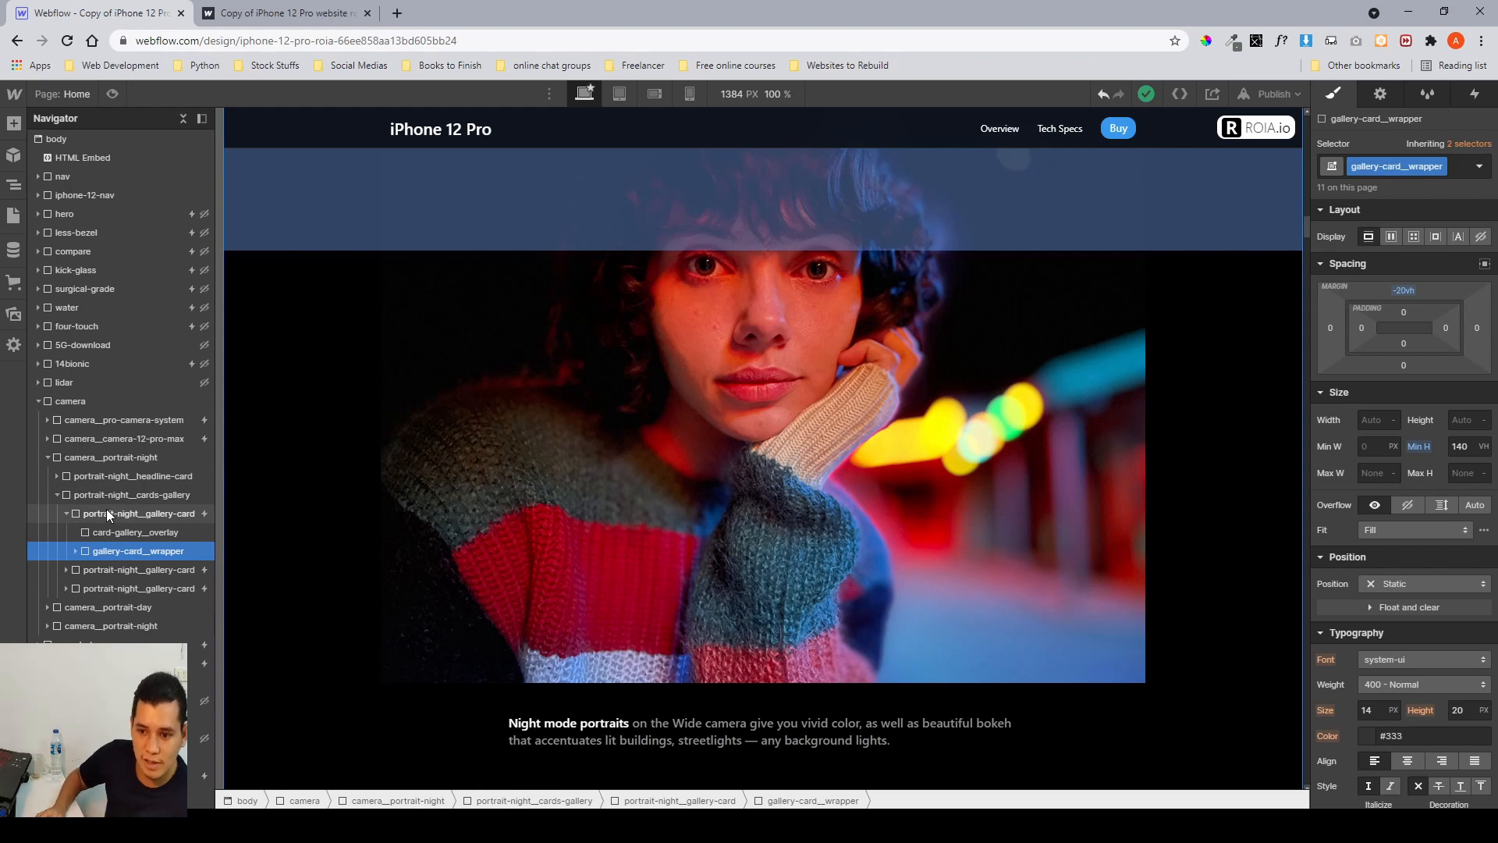
pyautogui.click(107, 512)
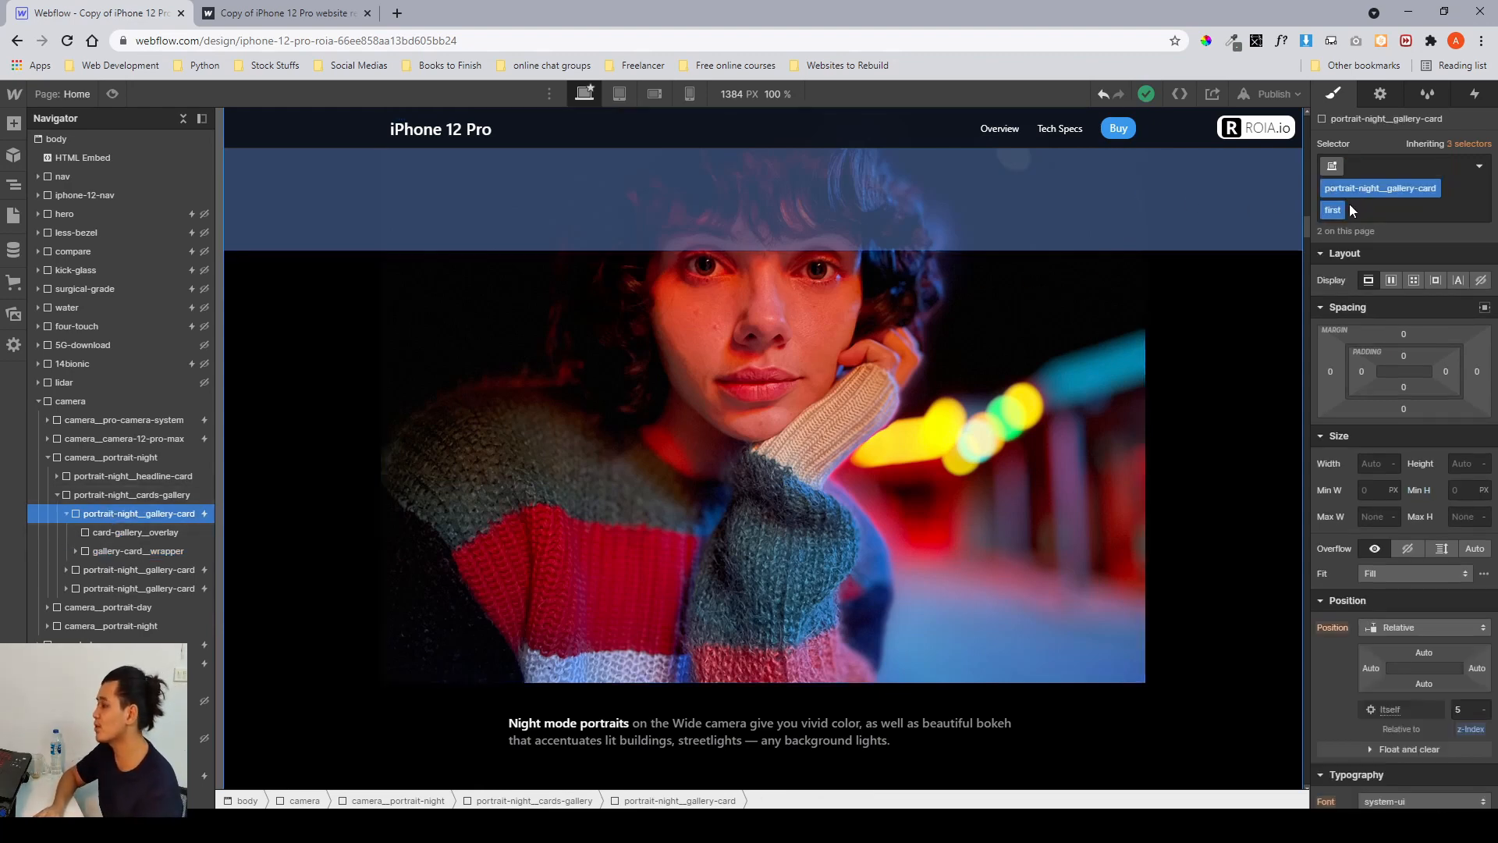
pyautogui.scroll(3, 960, 368)
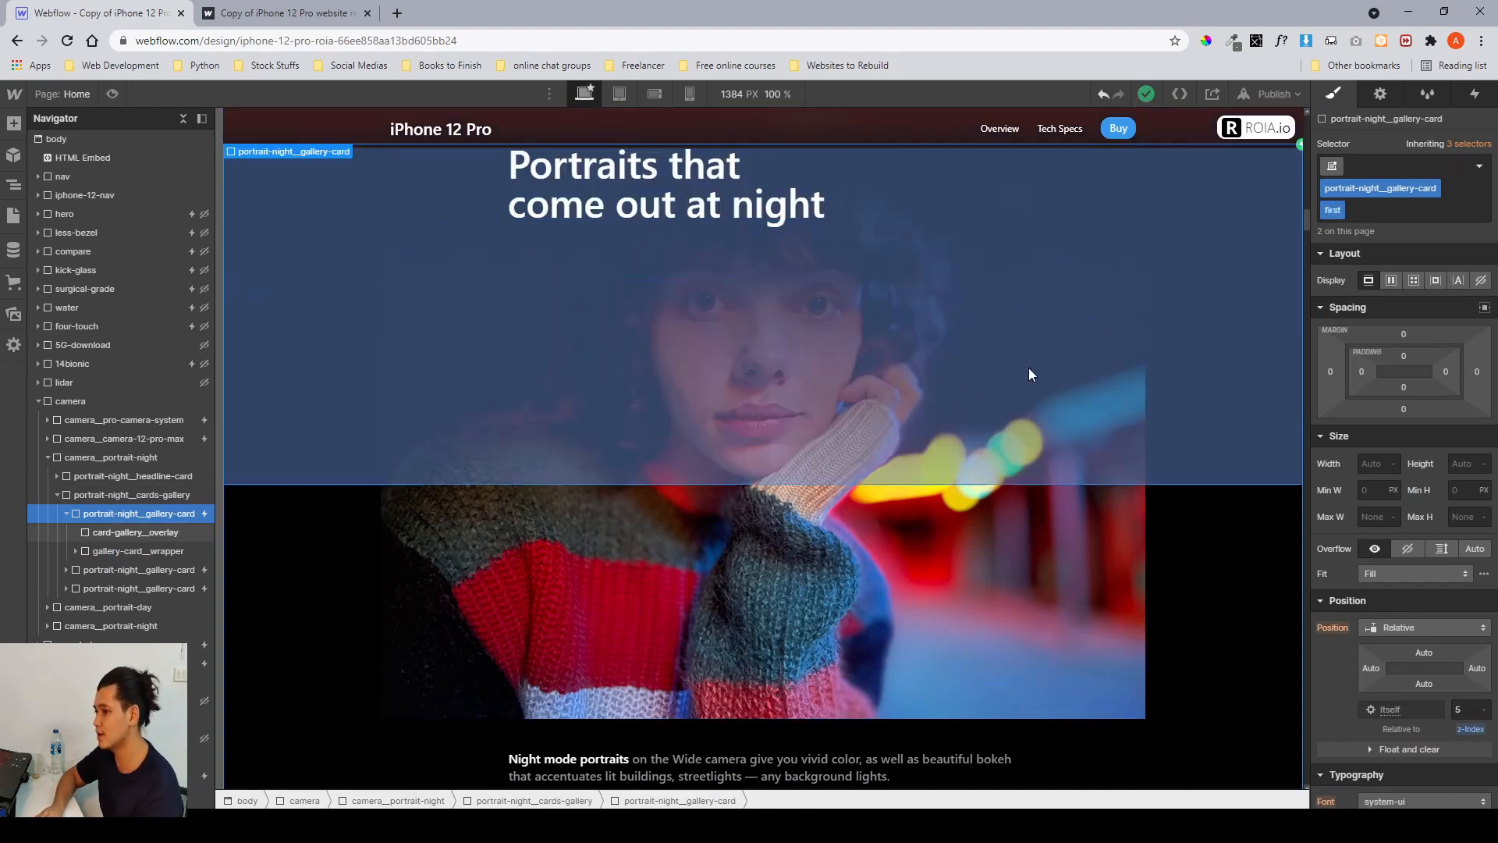
pyautogui.scroll(-4, 1028, 368)
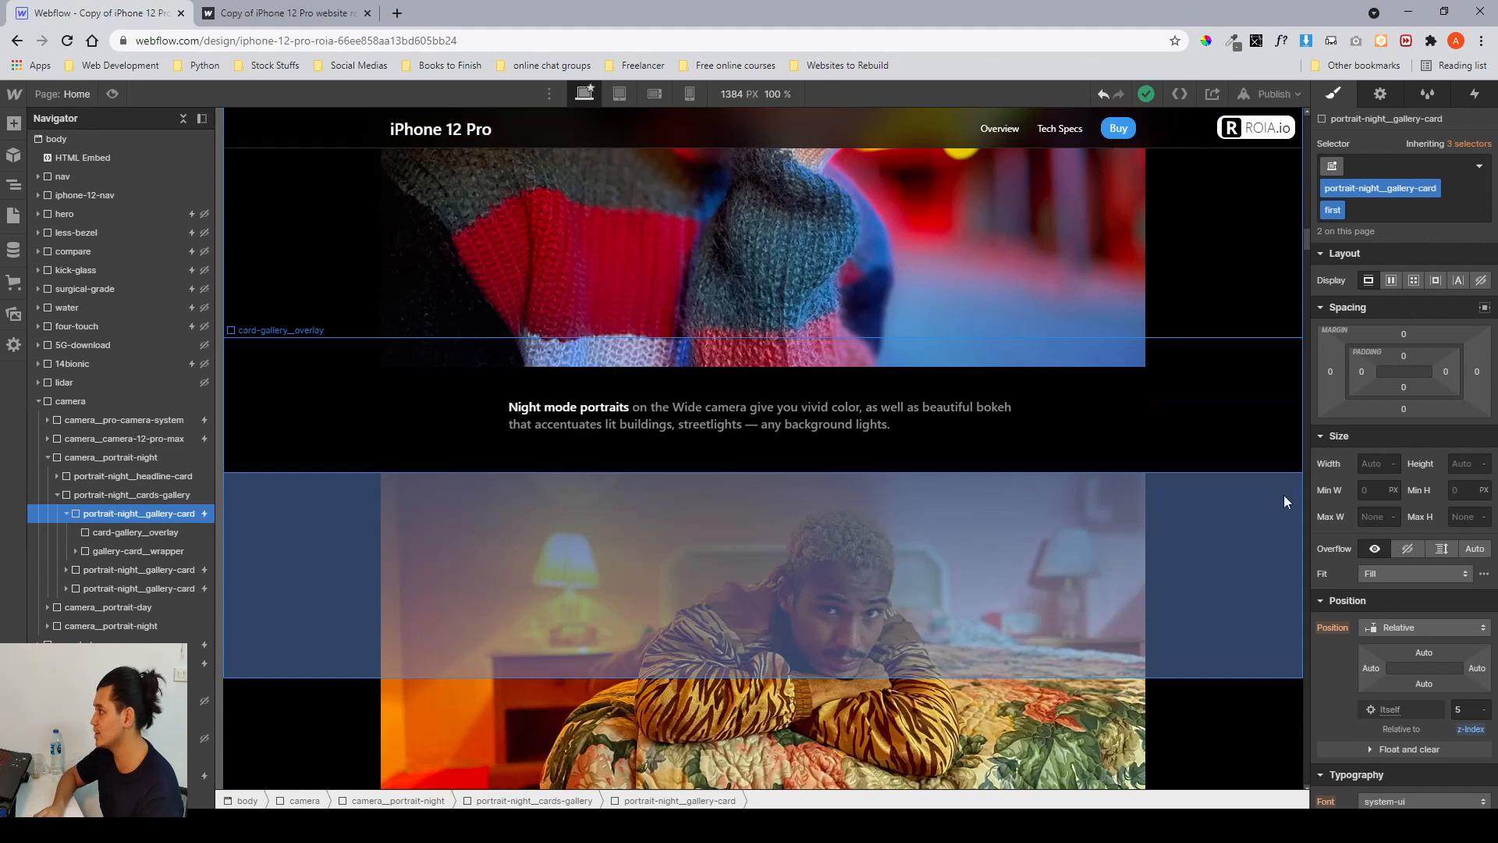
pyautogui.scroll(-8, 1360, 519)
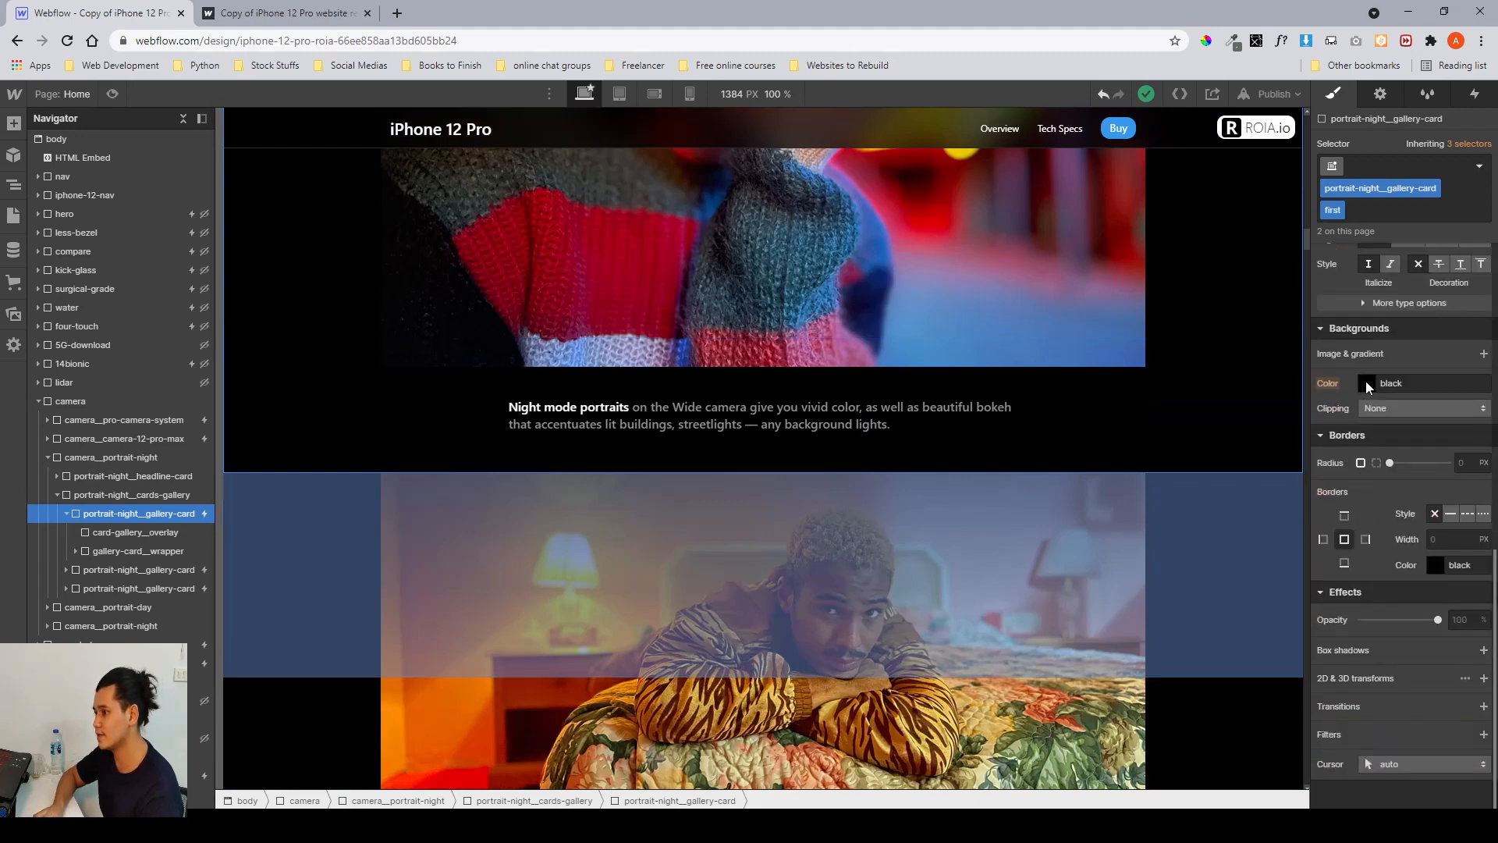
# Give the first portrait night gallery card a green background color #70b85a.
pyautogui.click(1367, 383)
pyautogui.click(1397, 530)
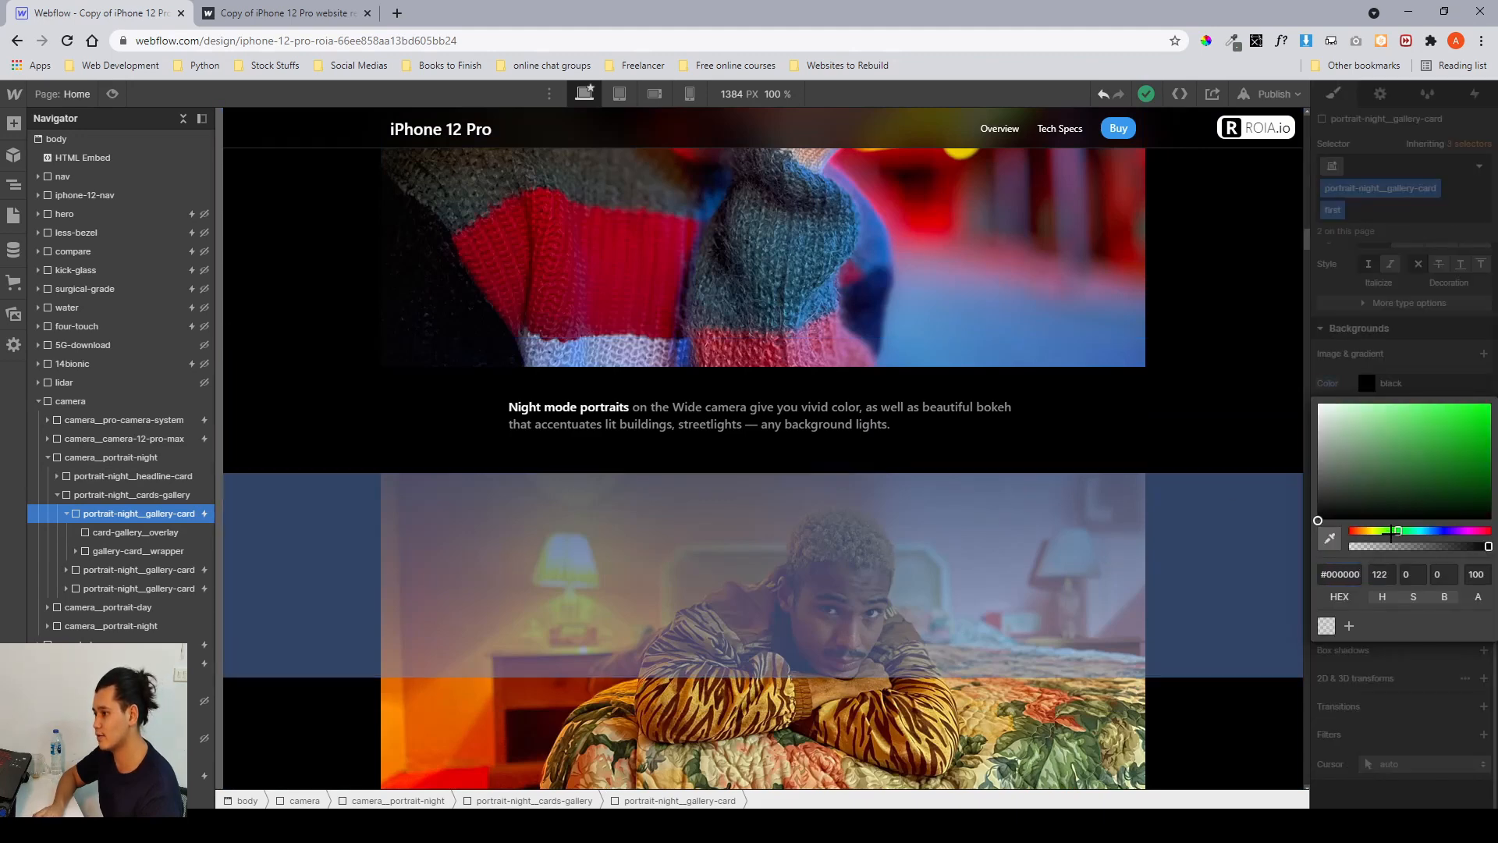
pyautogui.click(1406, 435)
pyautogui.click(1148, 400)
# Scroll through the first gallery card on the canvas to examine the extent of its green background.
pyautogui.scroll(7, 1147, 399)
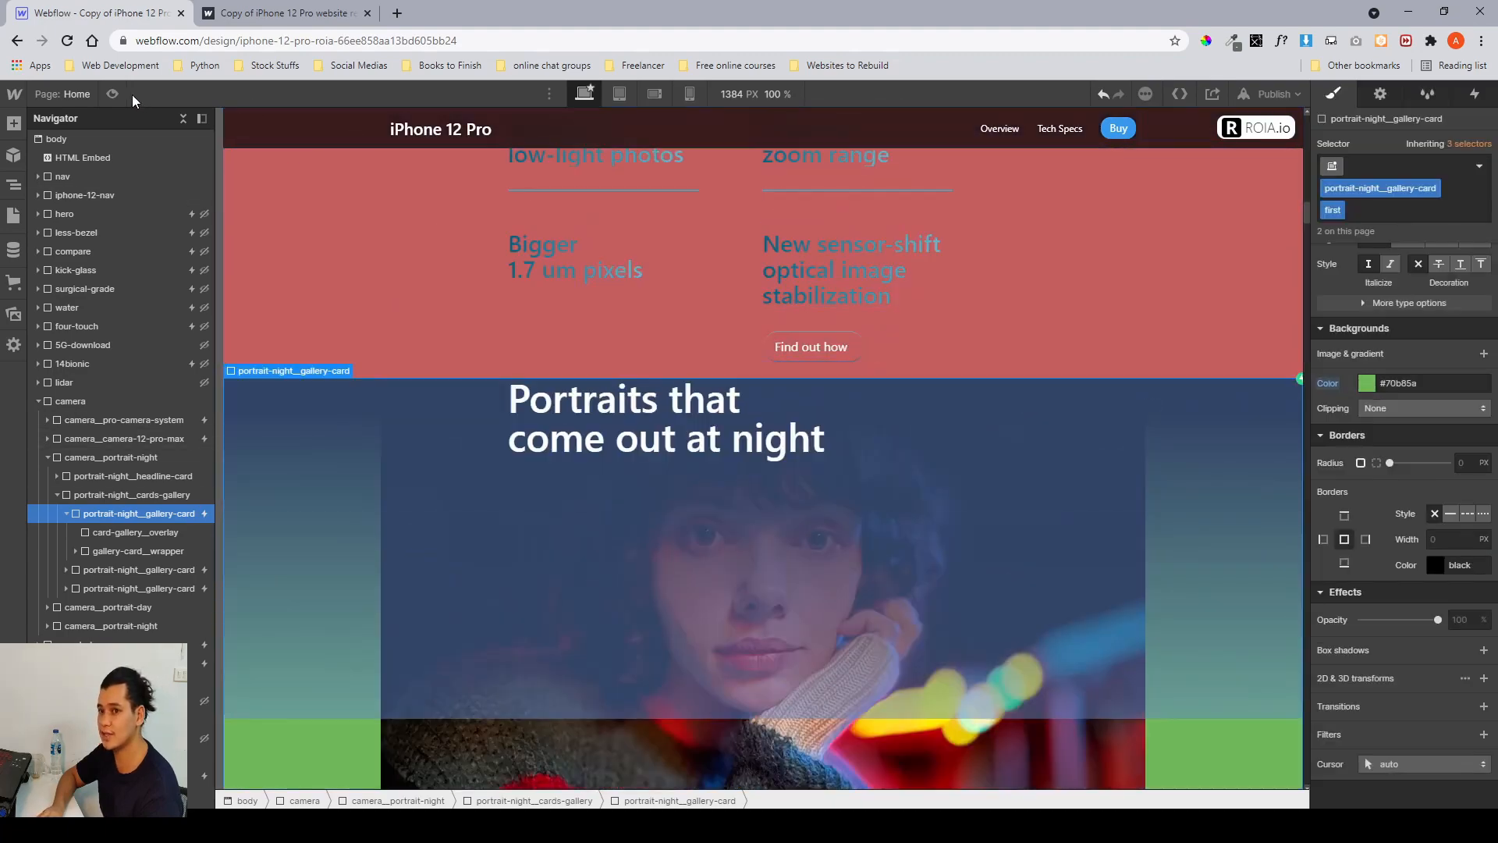
pyautogui.scroll(-3, 987, 220)
pyautogui.scroll(2, 968, 325)
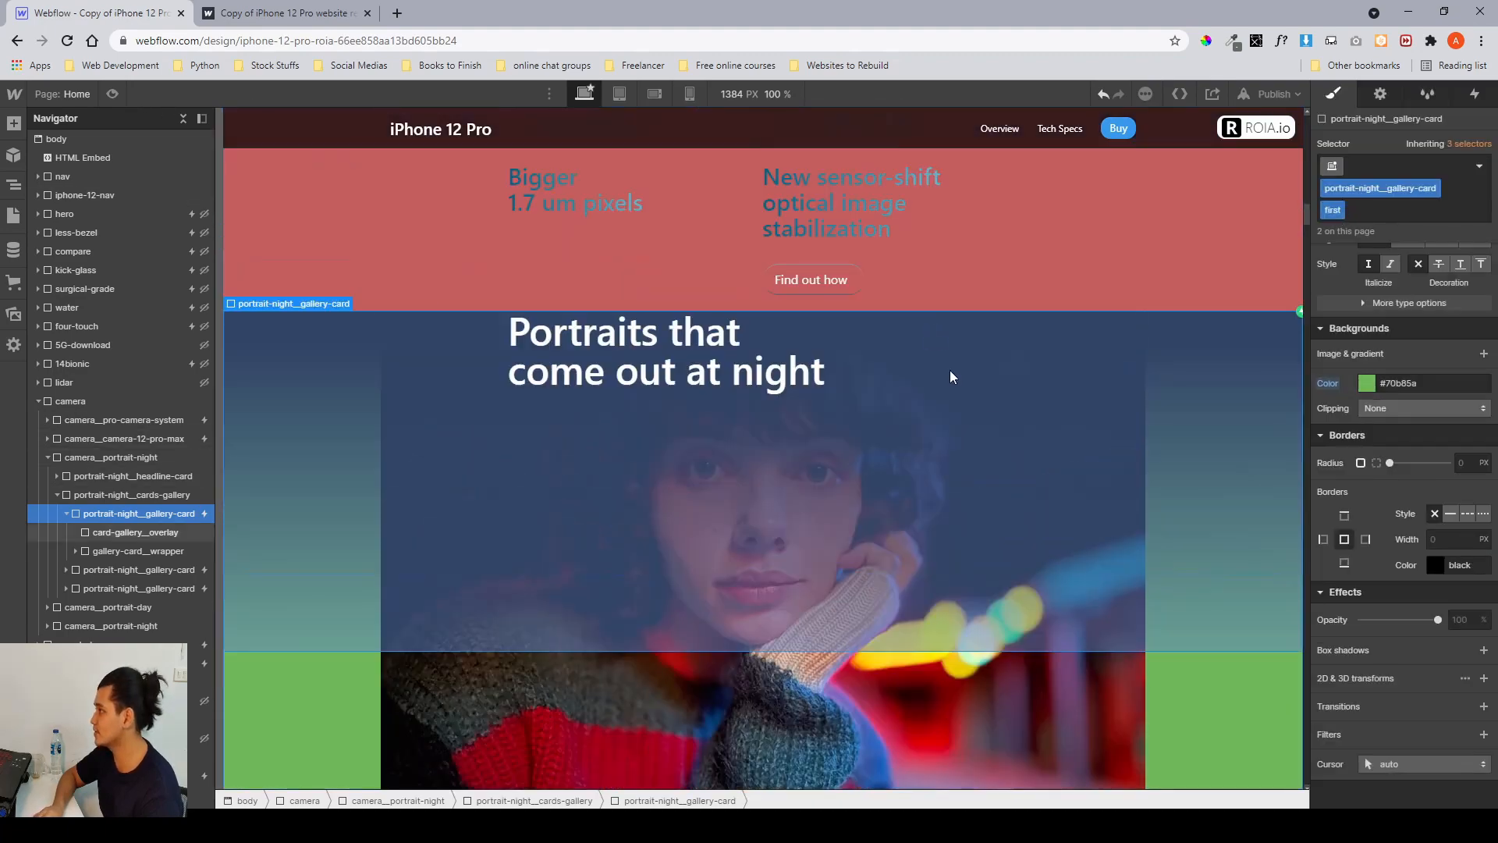
pyautogui.scroll(-6, 1023, 315)
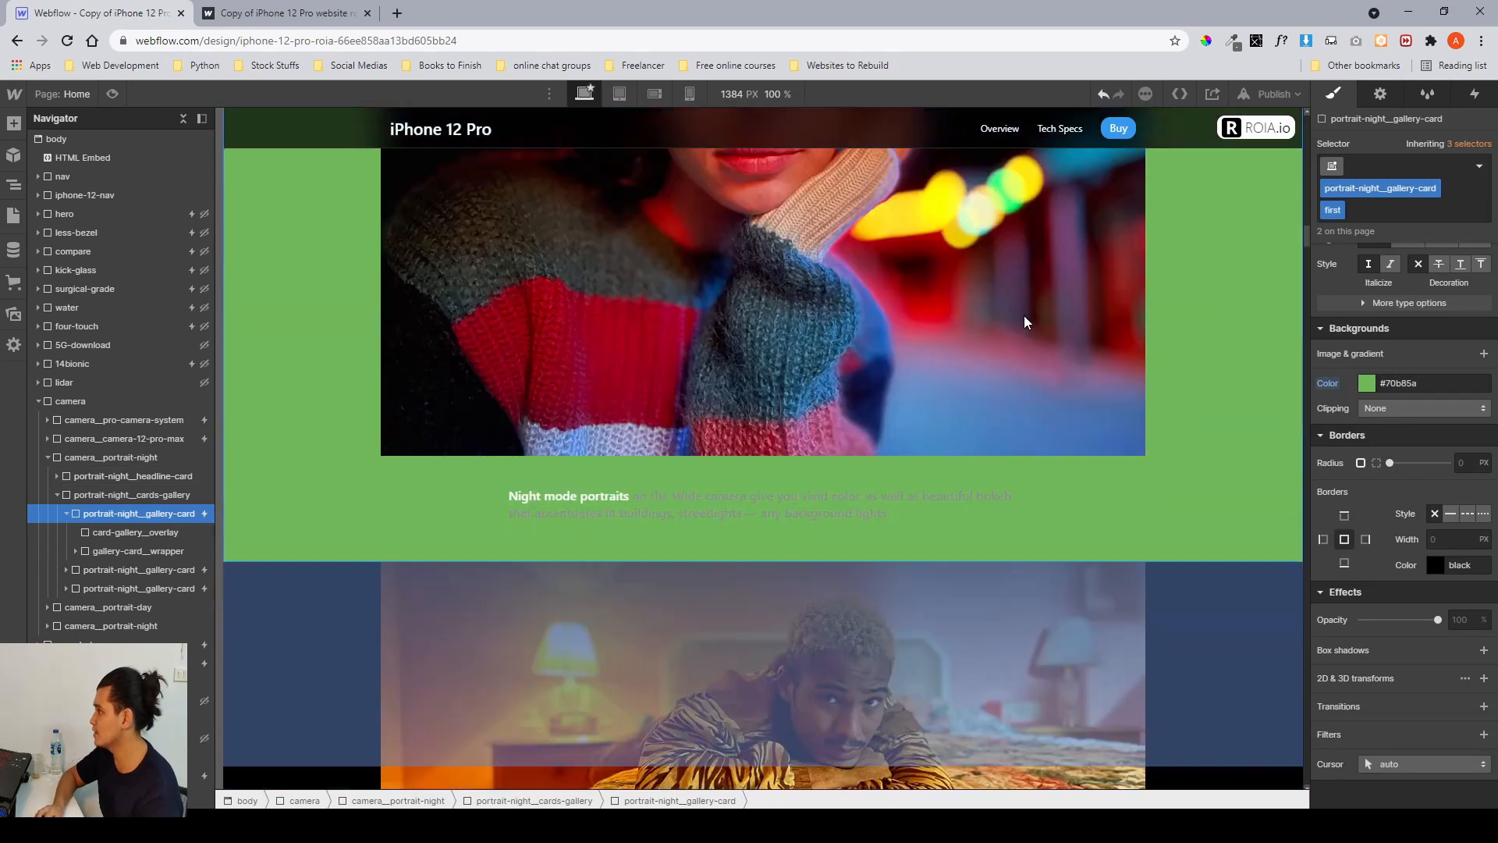
pyautogui.scroll(6, 1042, 569)
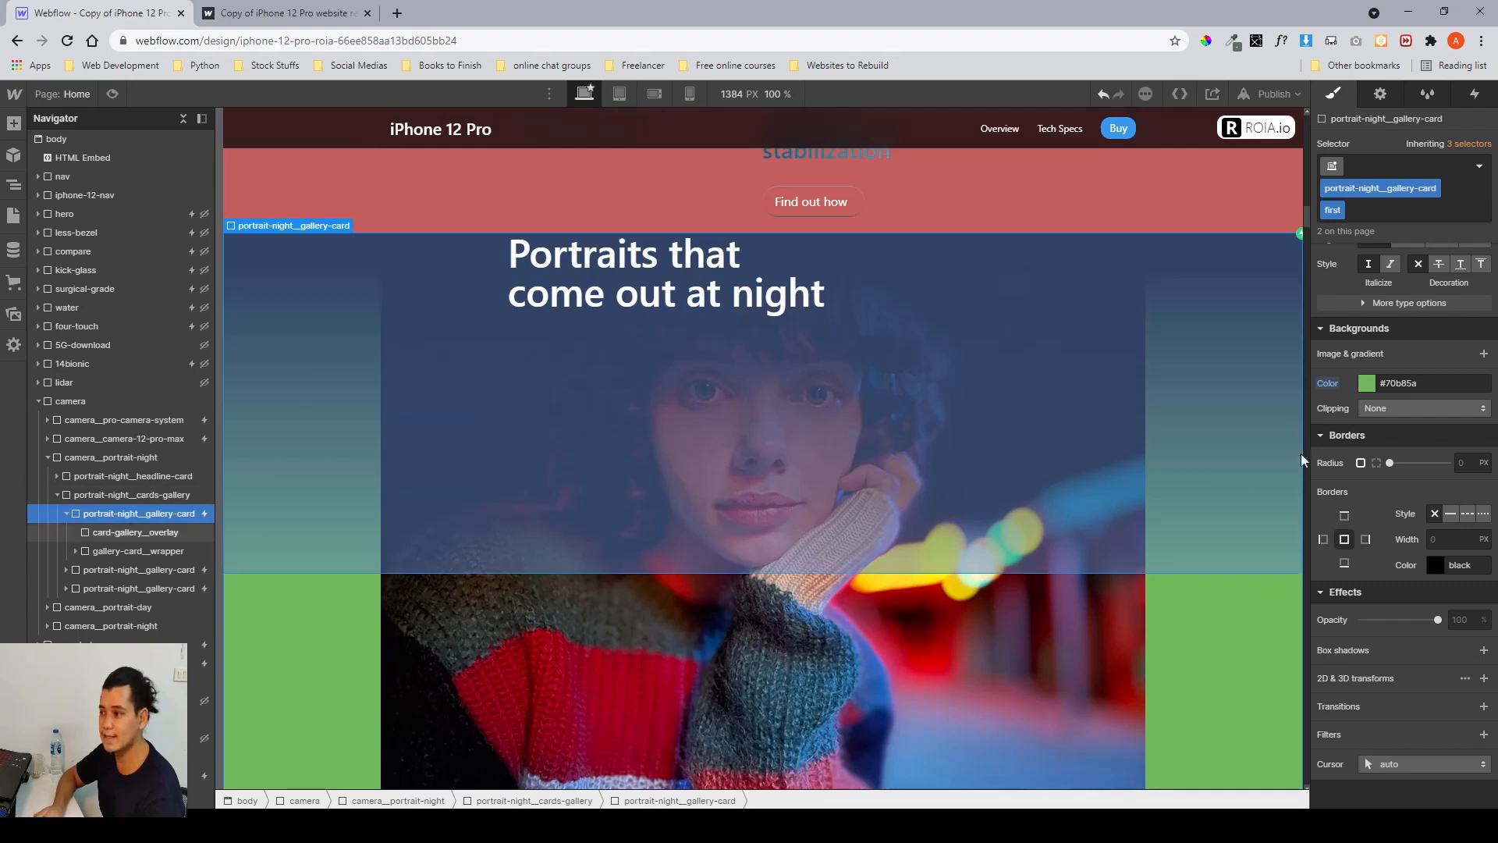
pyautogui.scroll(4, 1350, 386)
pyautogui.scroll(4, 1351, 387)
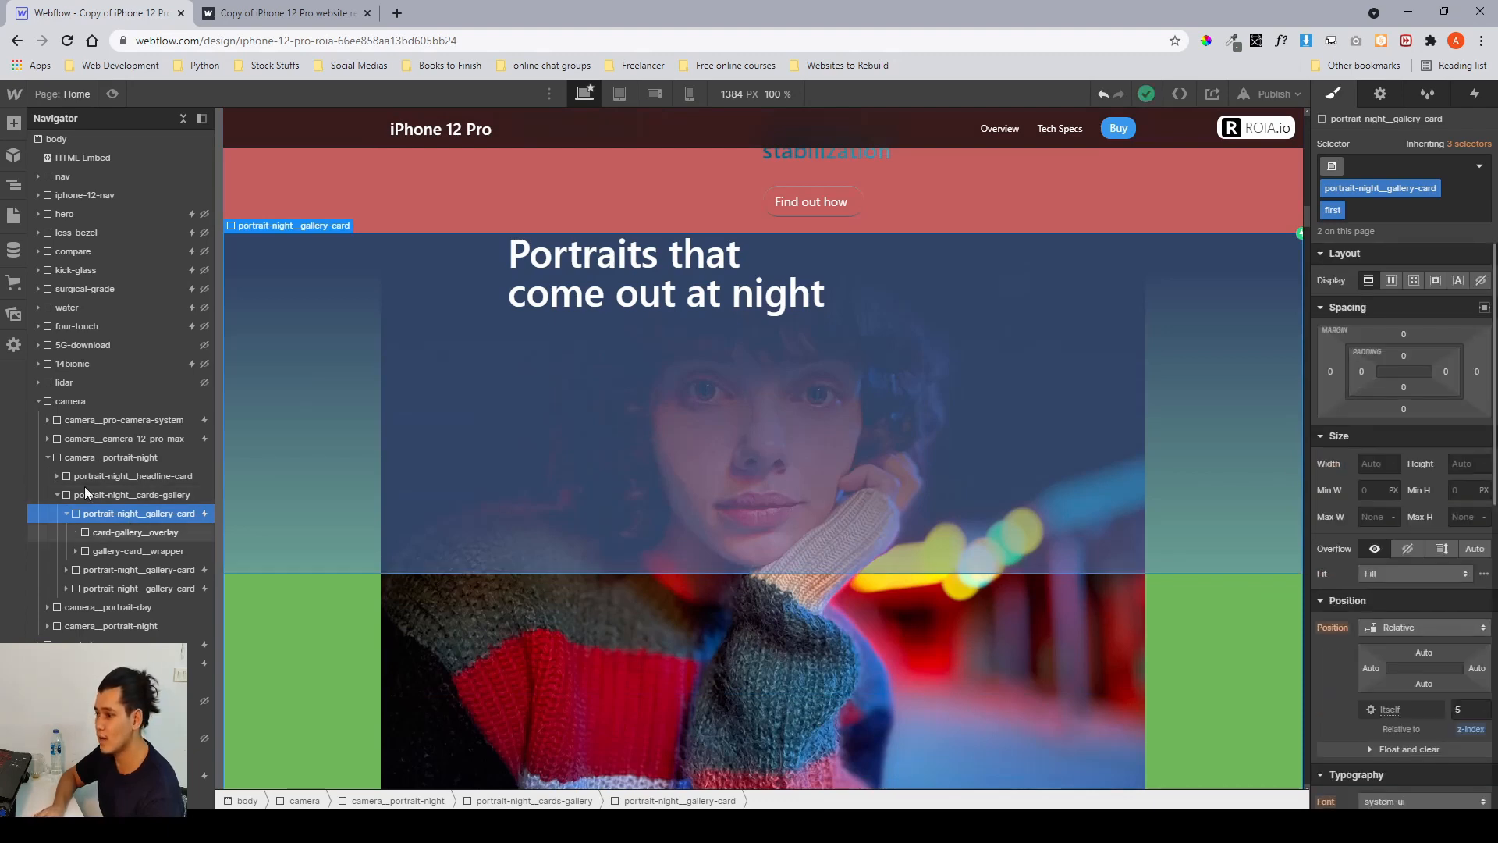
pyautogui.scroll(-3, 697, 401)
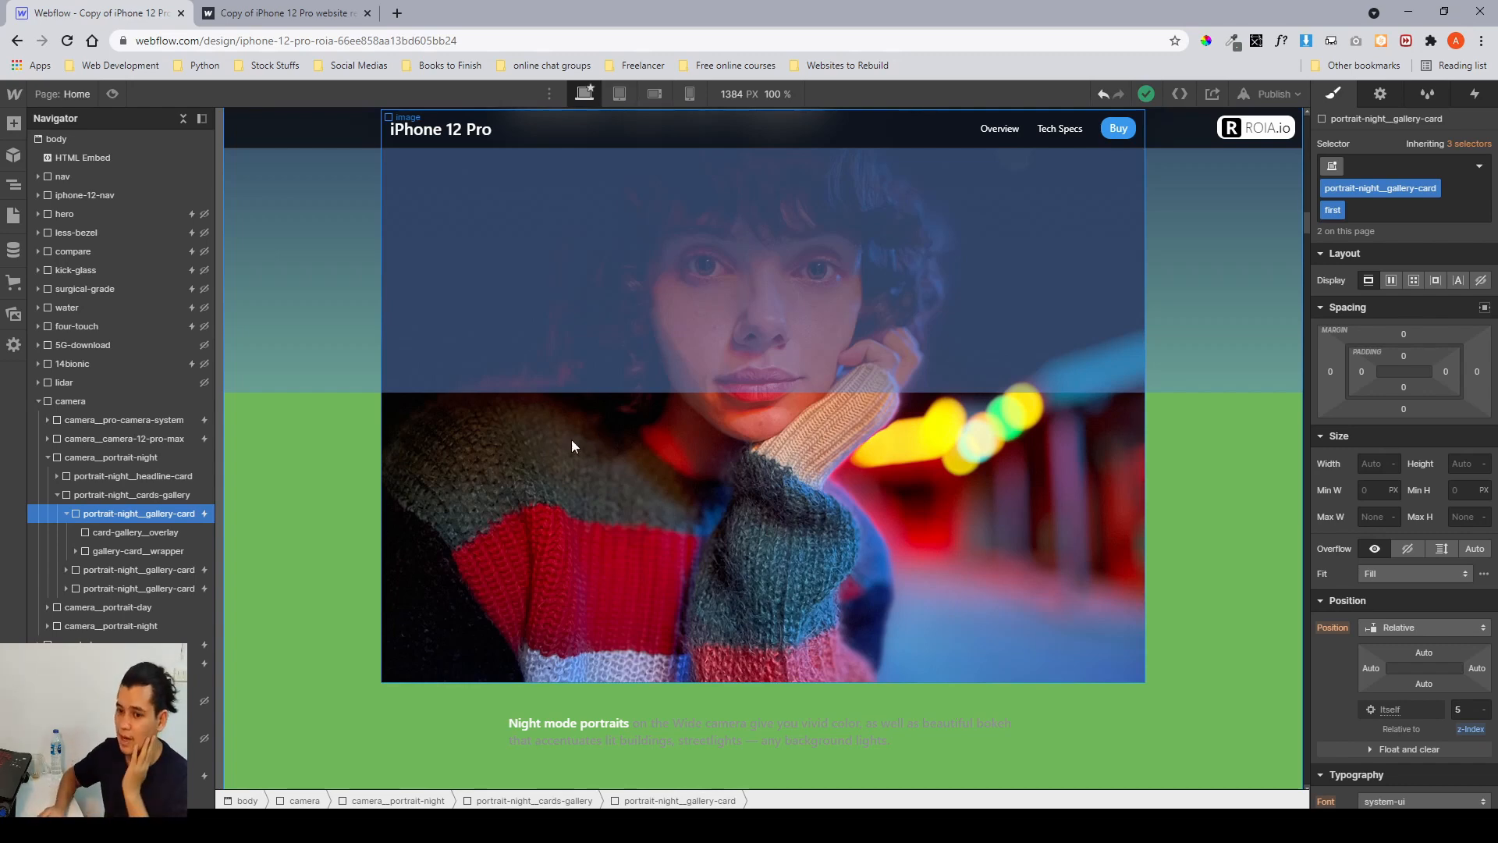
# Select gallery-card_wrapper and expand its nested sticky-content, container, row and center-content layers to inspect them.
pyautogui.click(152, 548)
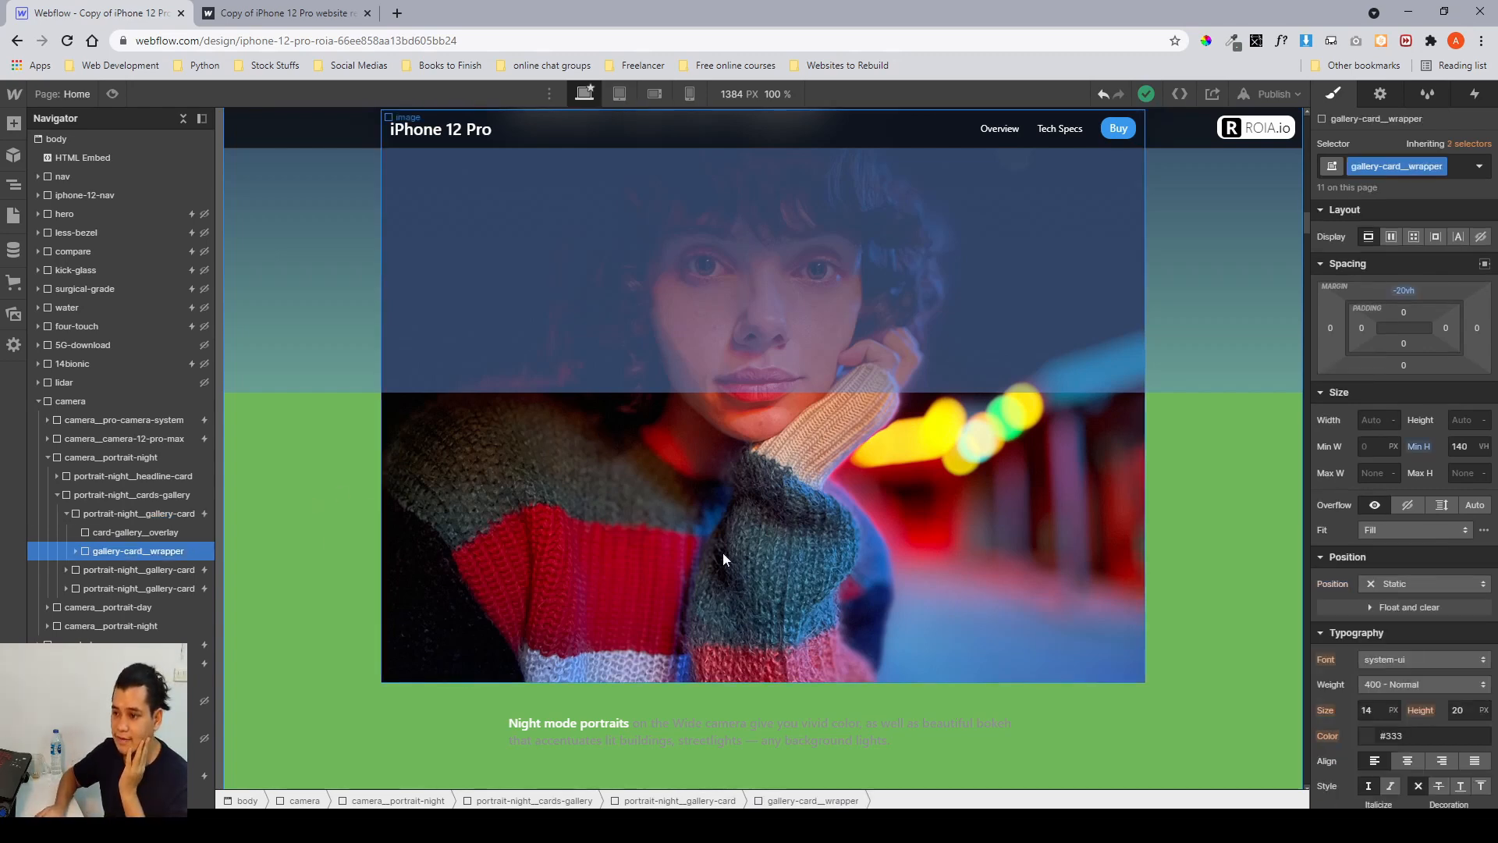
pyautogui.scroll(-5, 732, 518)
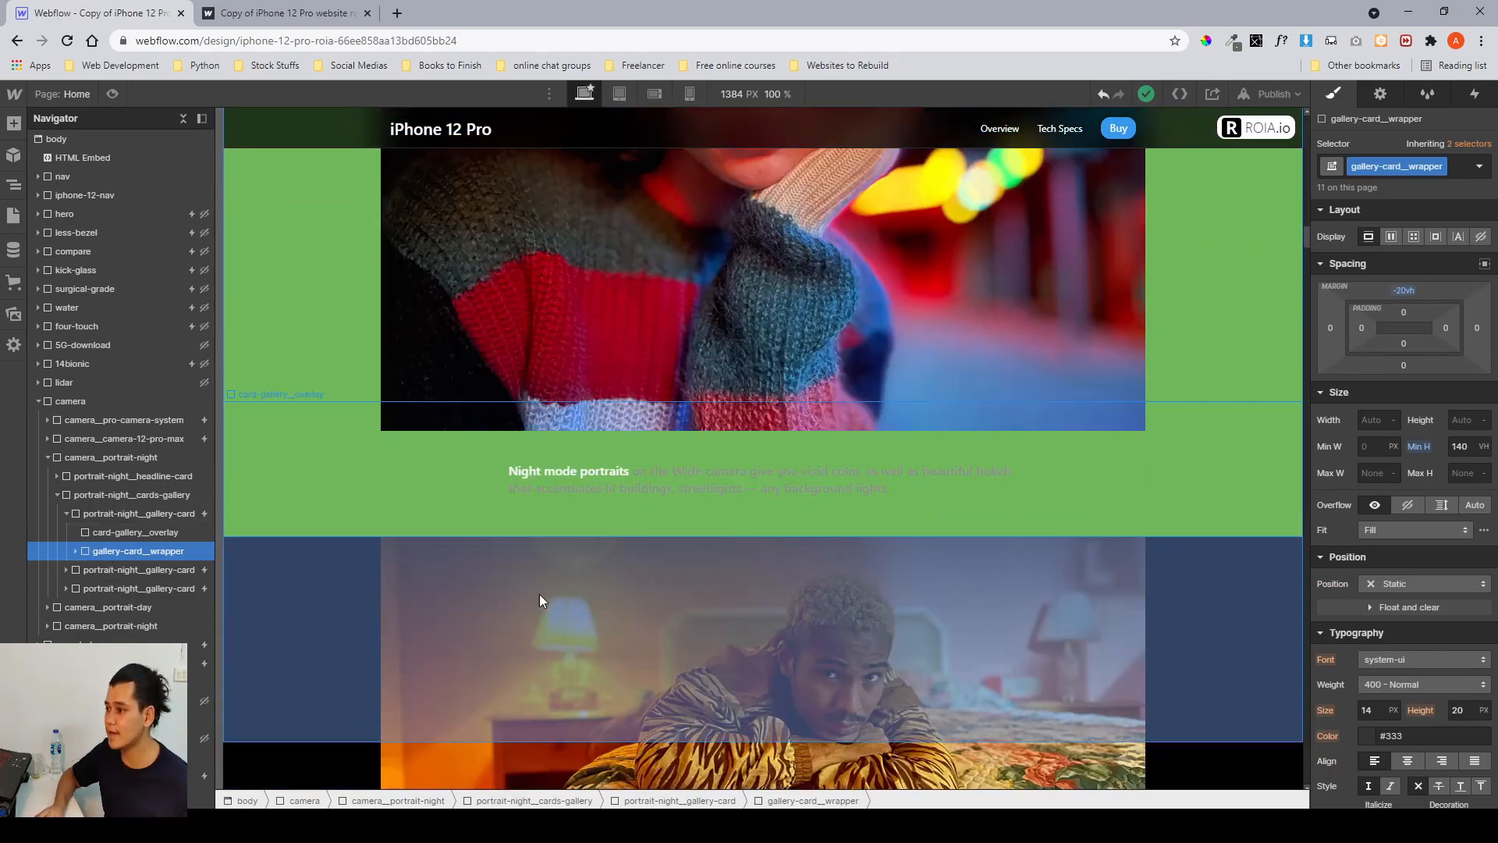
pyautogui.scroll(3, 540, 593)
pyautogui.scroll(1, 538, 587)
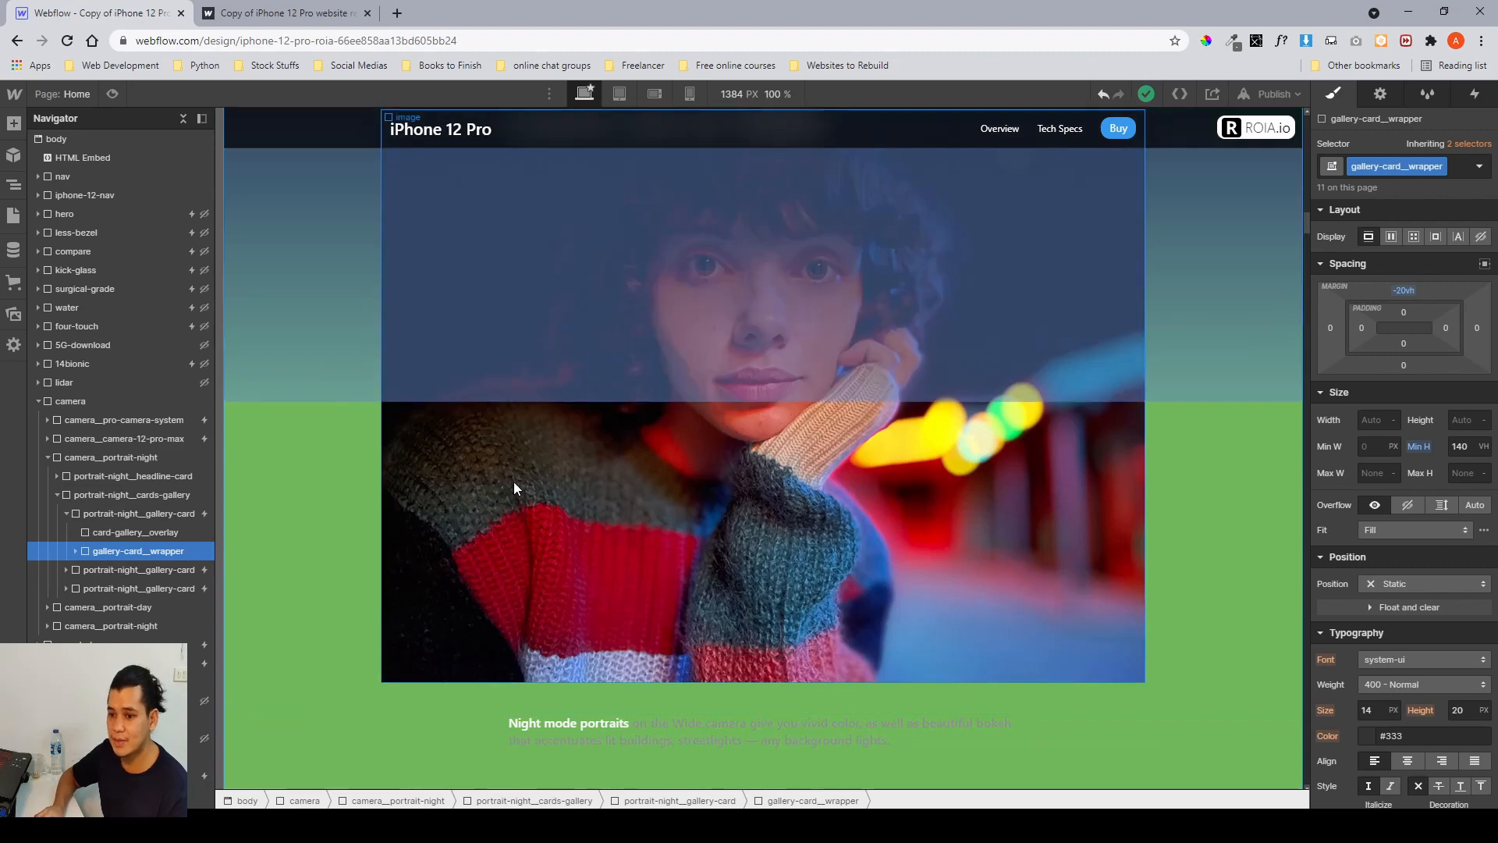
pyautogui.click(74, 552)
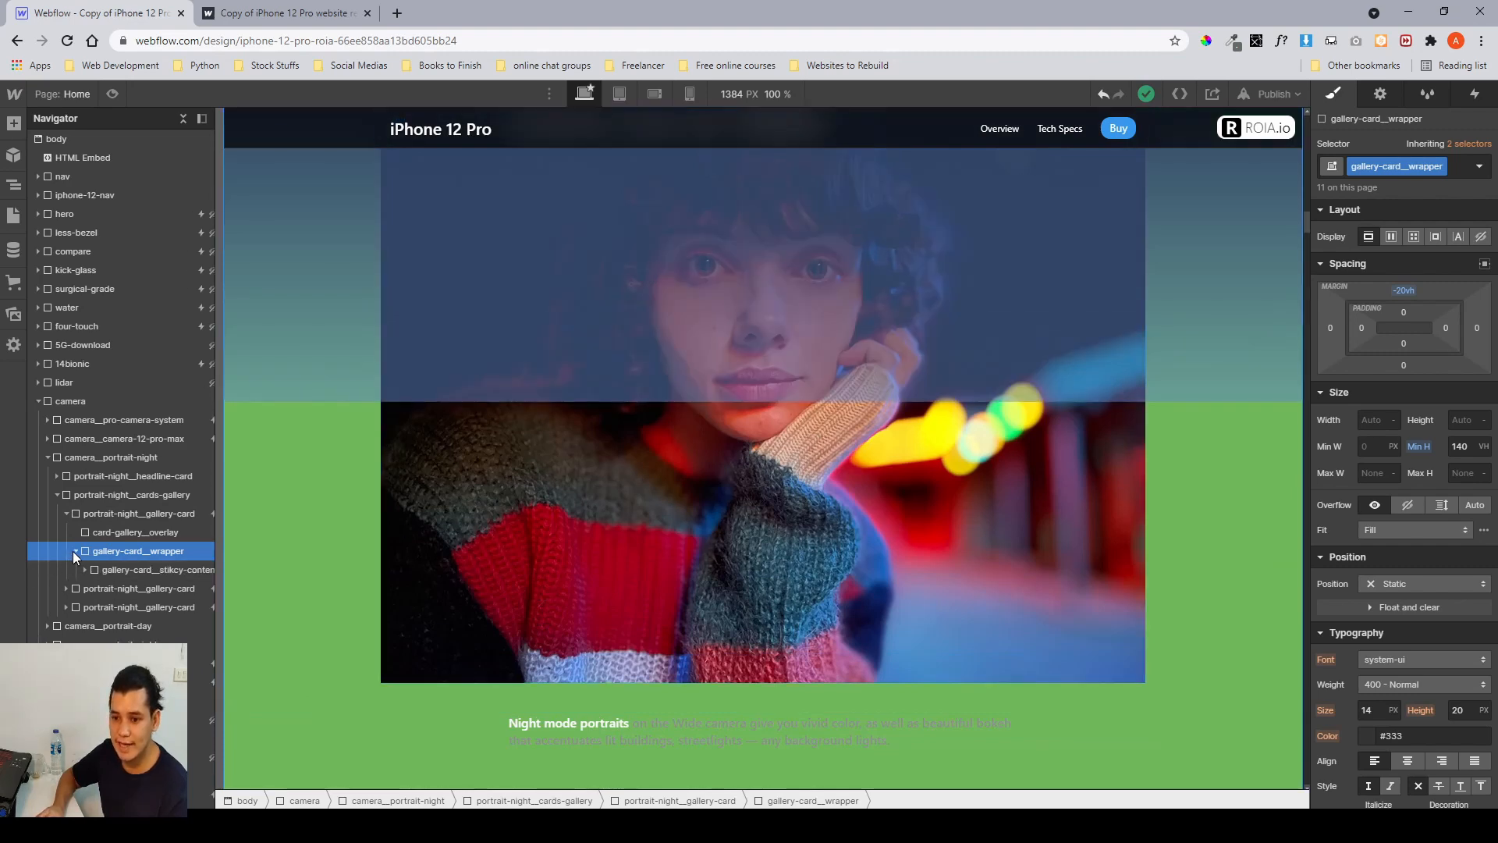
pyautogui.click(96, 572)
pyautogui.click(86, 569)
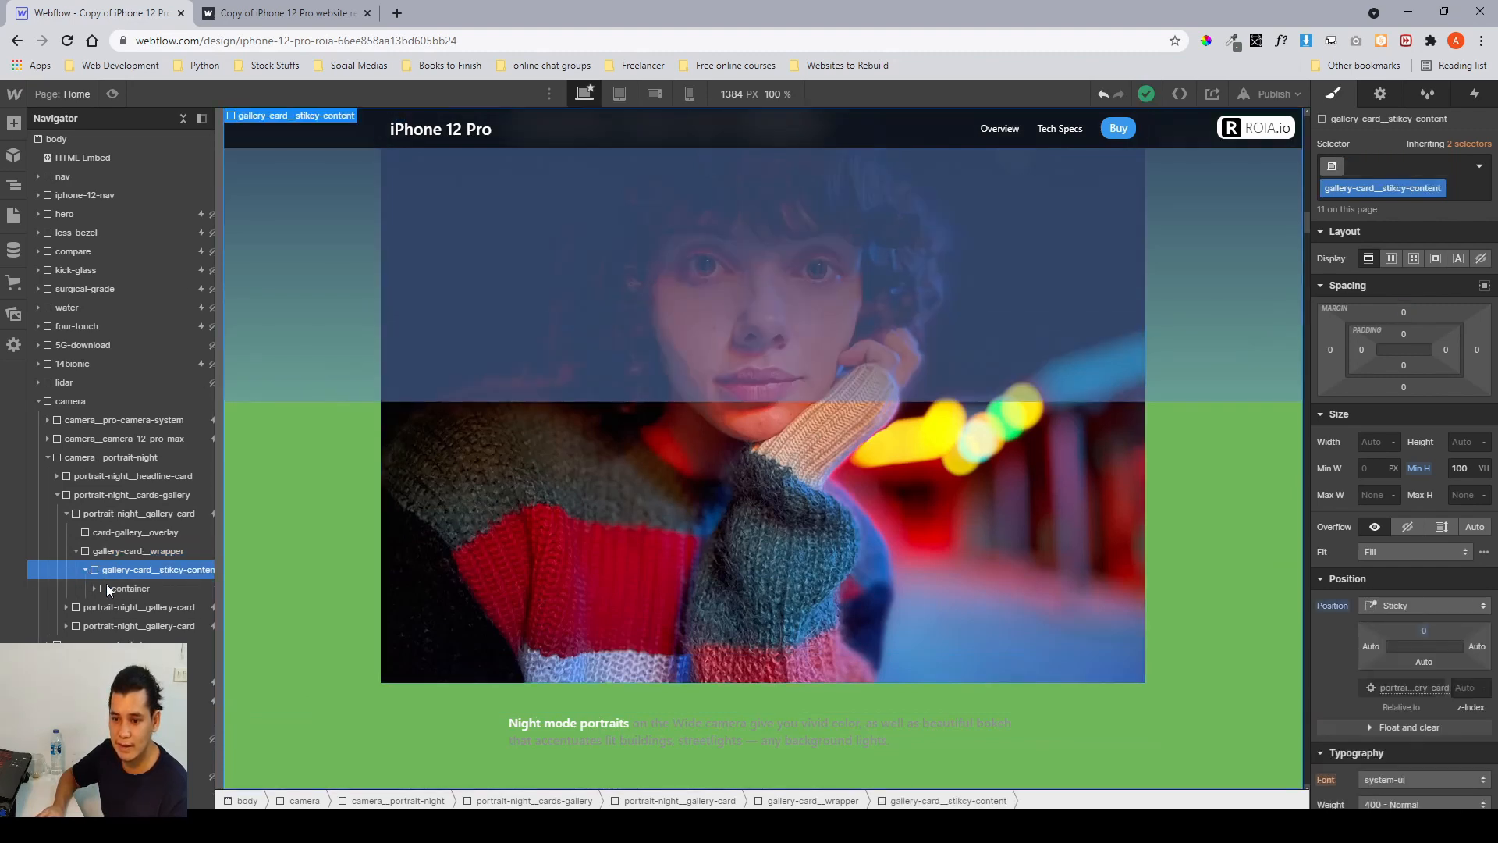
pyautogui.click(94, 591)
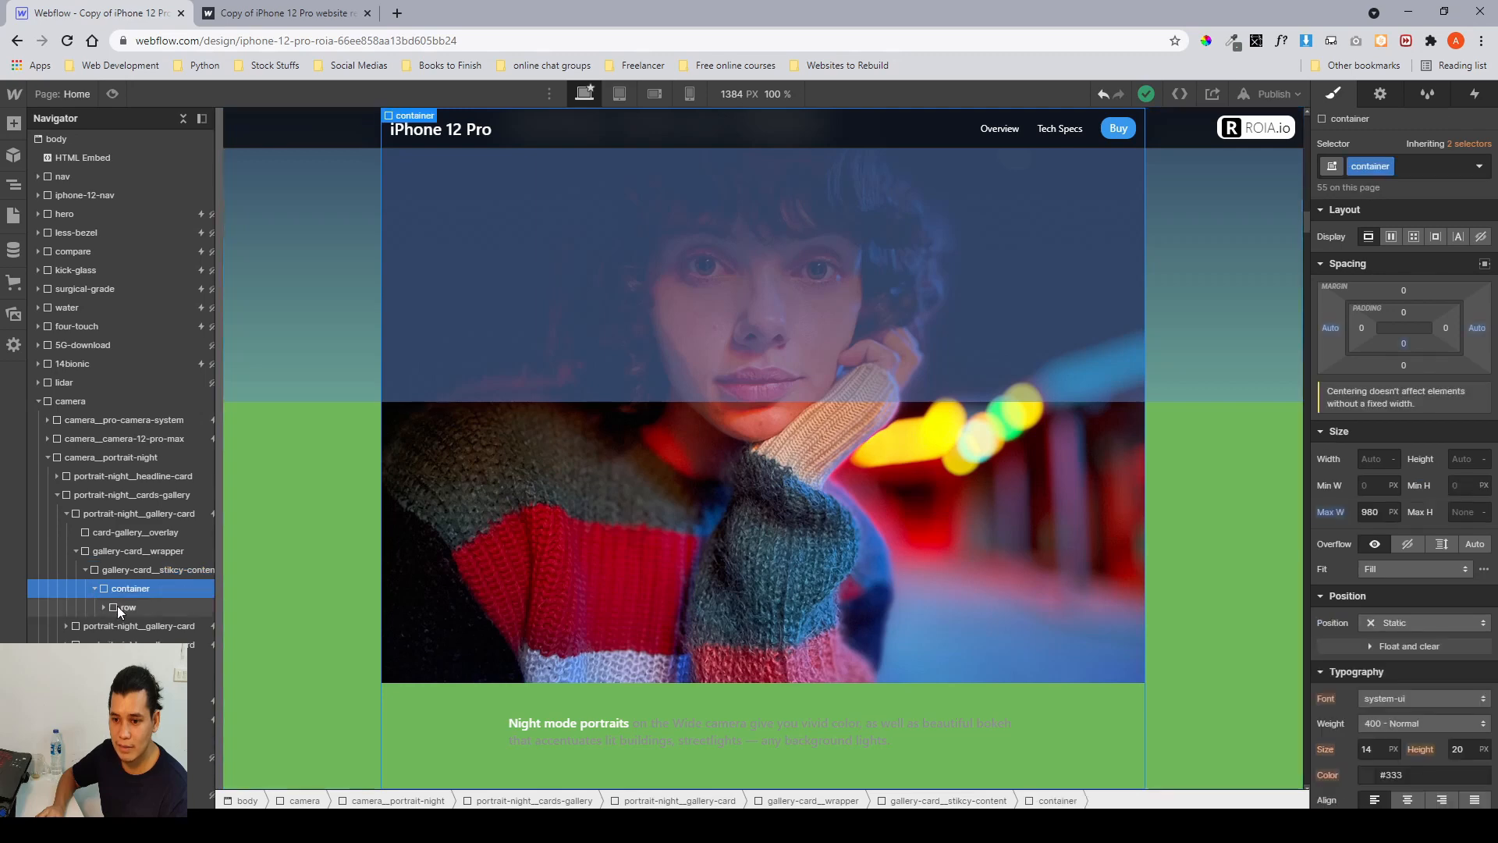
pyautogui.click(100, 611)
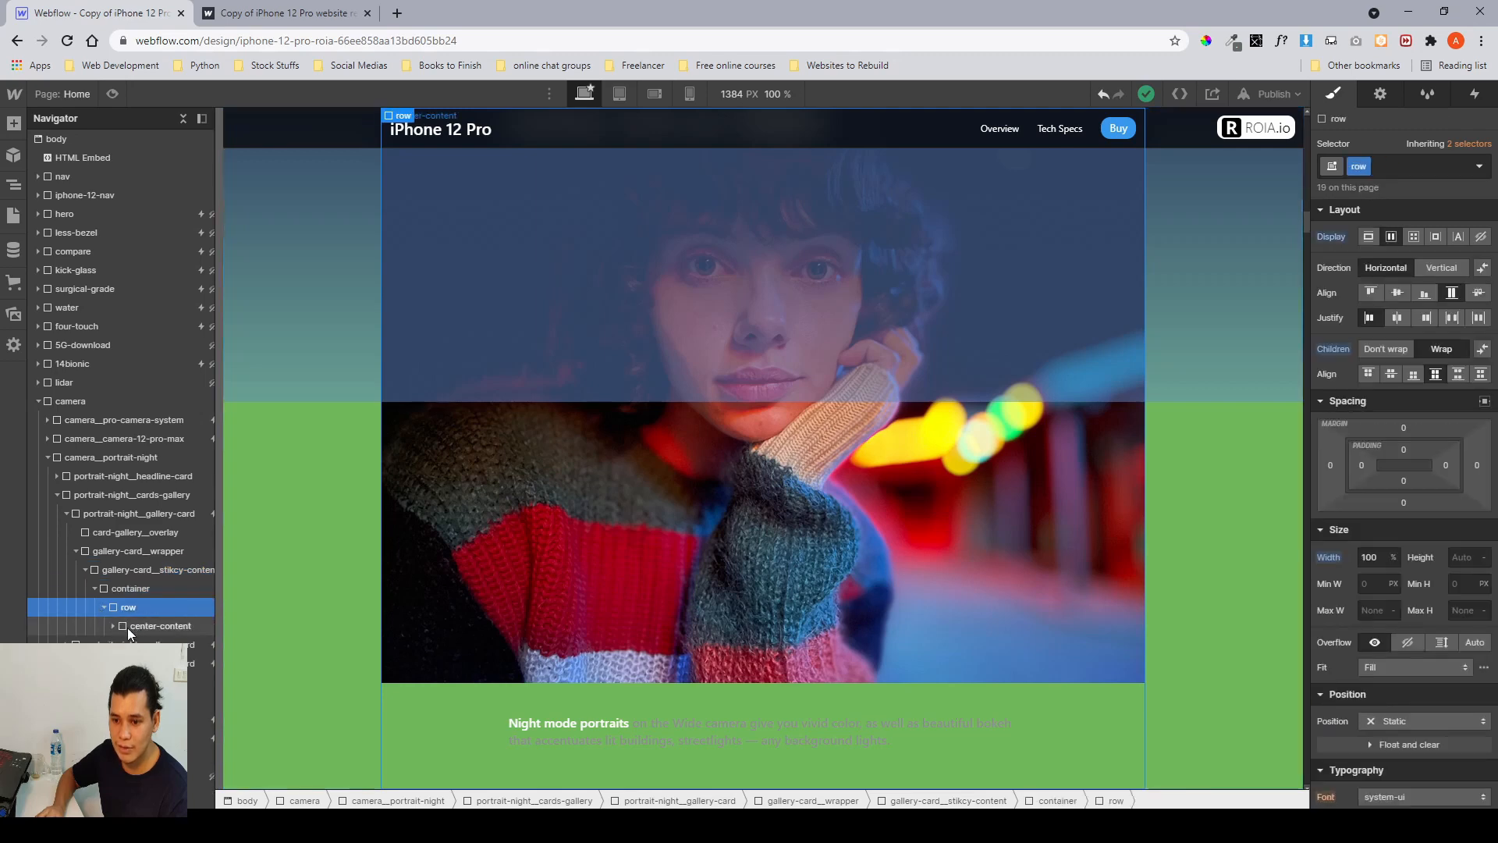
pyautogui.click(117, 631)
pyautogui.click(113, 625)
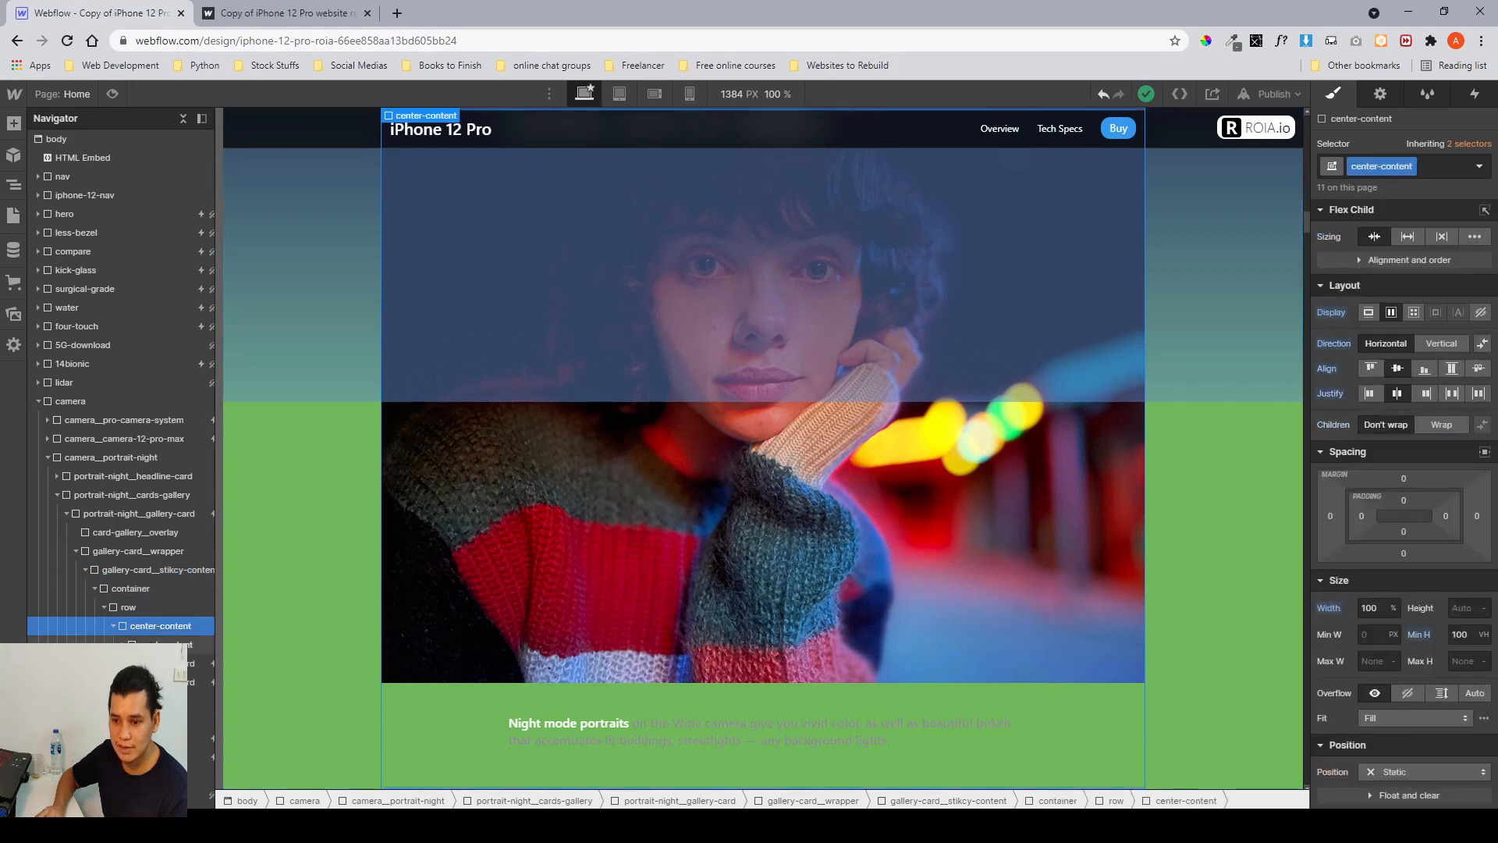
pyautogui.click(156, 645)
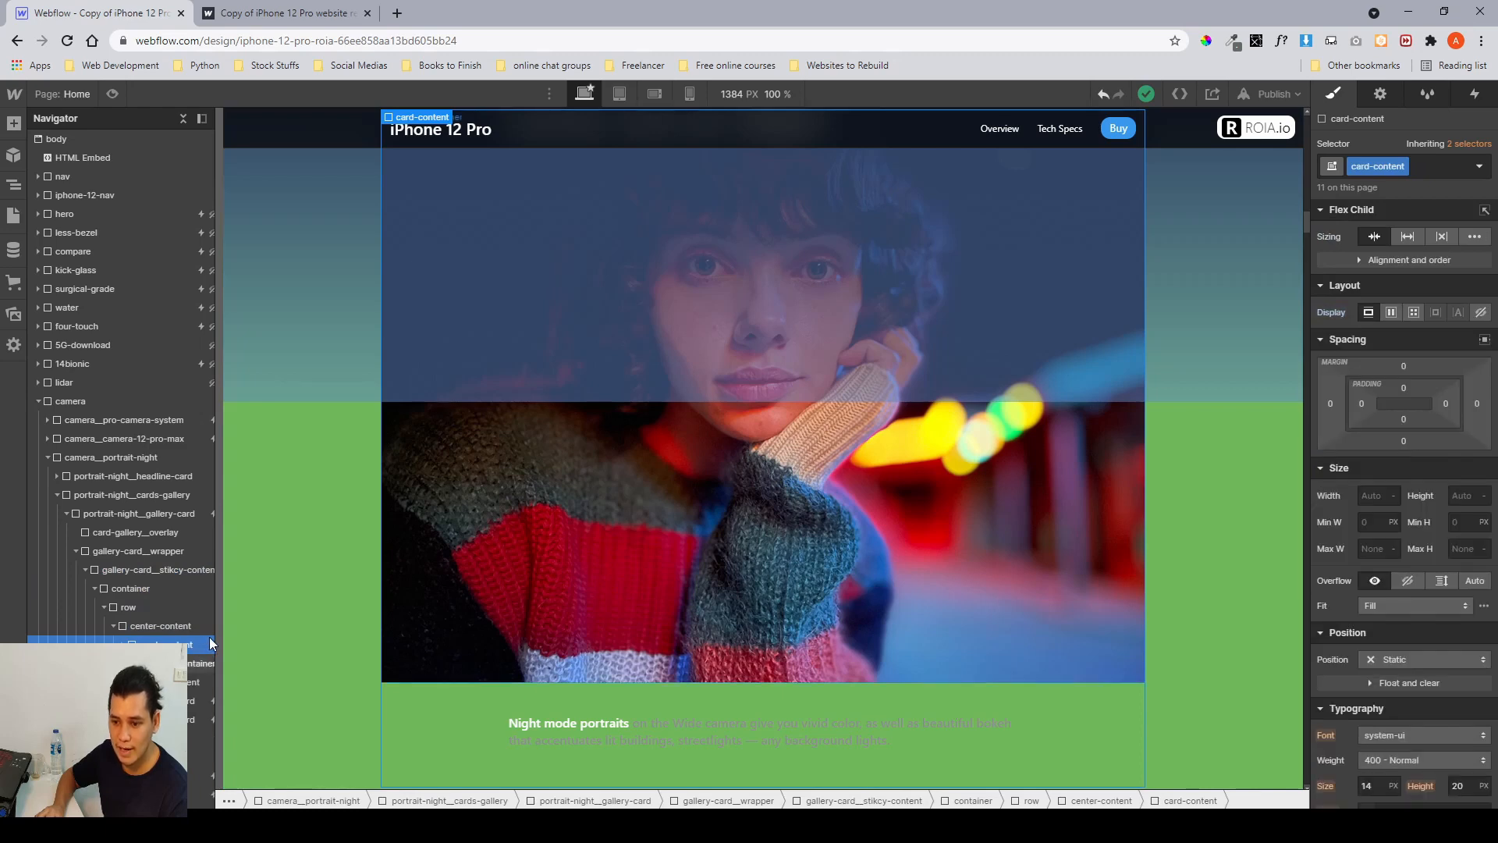
# Widen the navigator and inspect the image-container, image and text-content layers, then return to gallery-card_wrapper.
pyautogui.moveTo(215, 638); pyautogui.dragTo(284, 638)
pyautogui.scroll(-5, 1412, 353)
pyautogui.scroll(5, 1412, 353)
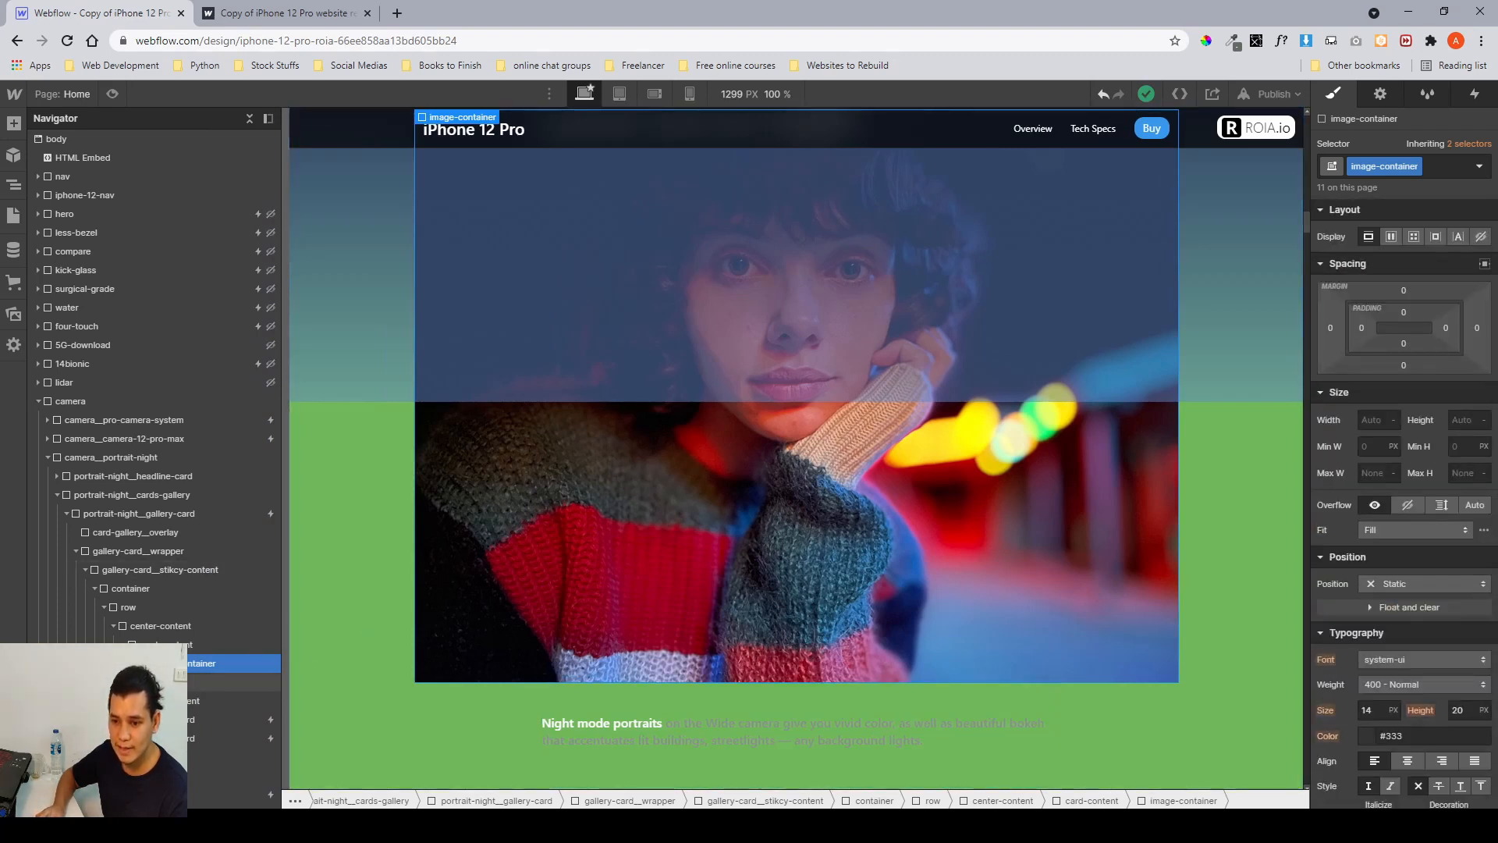
pyautogui.click(192, 684)
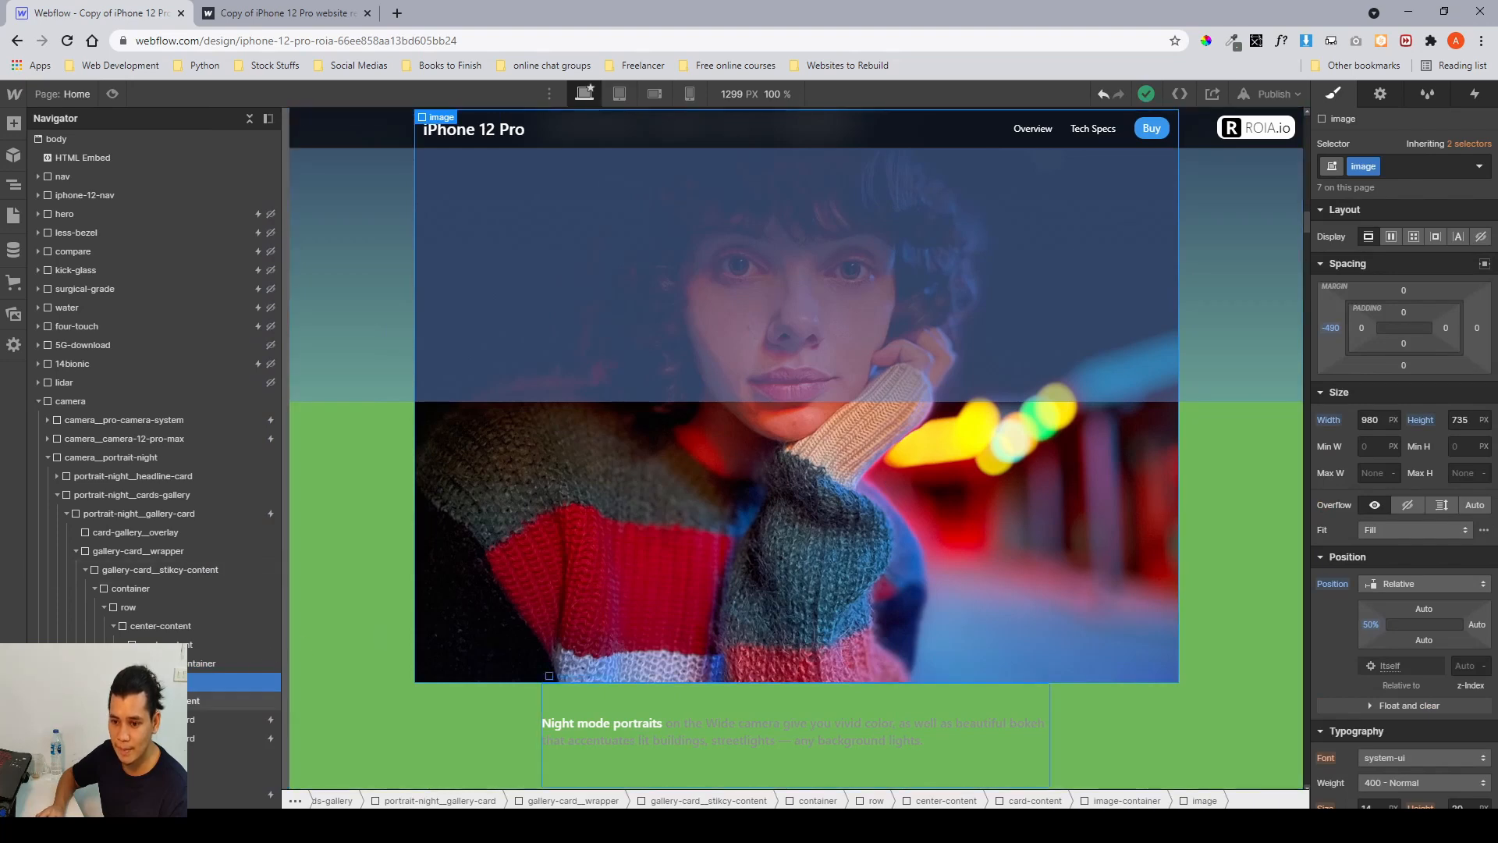
pyautogui.click(668, 691)
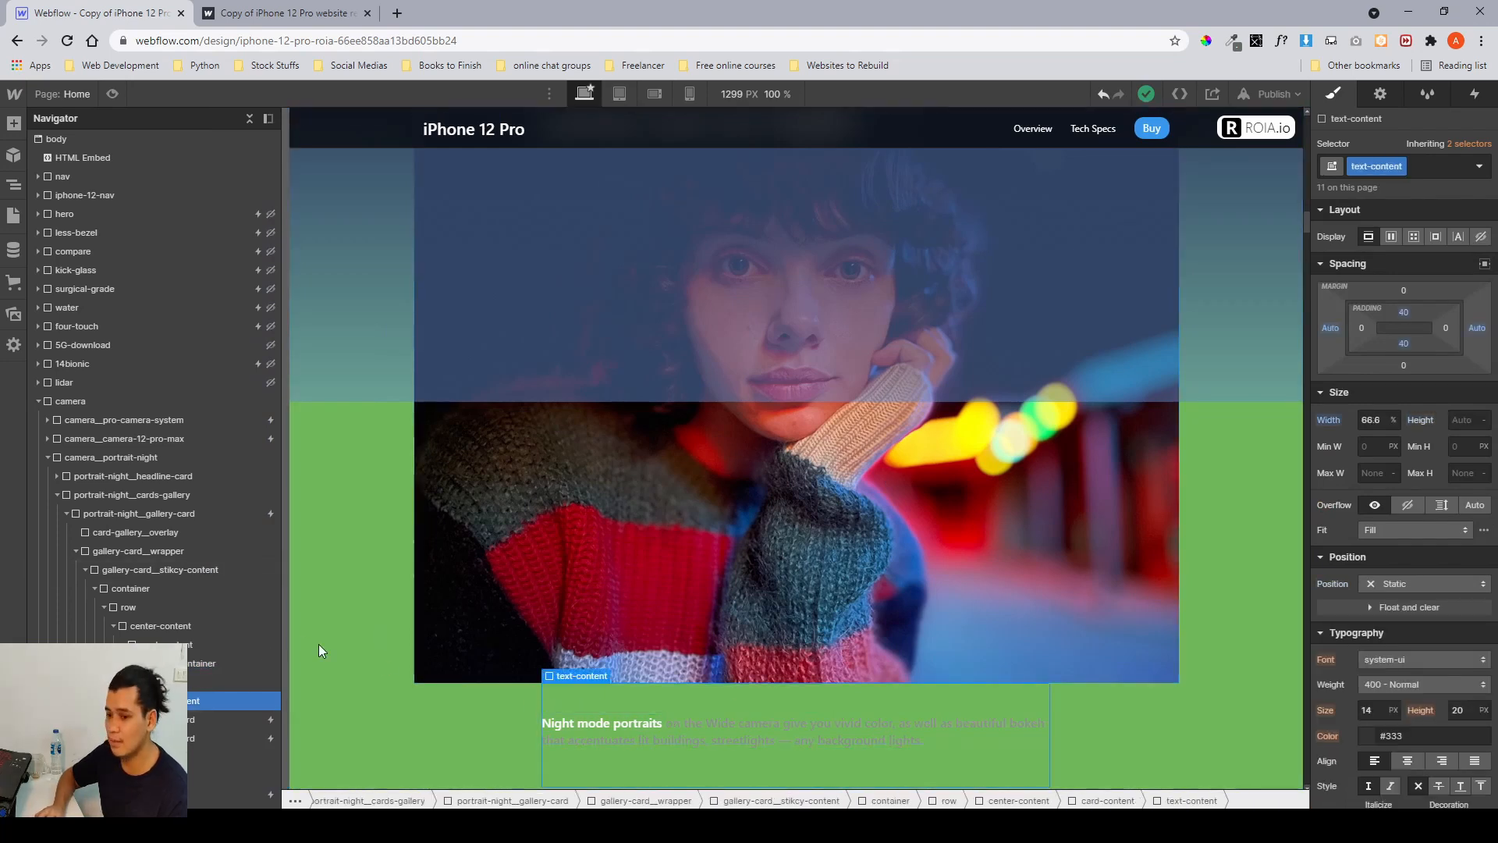
pyautogui.click(148, 570)
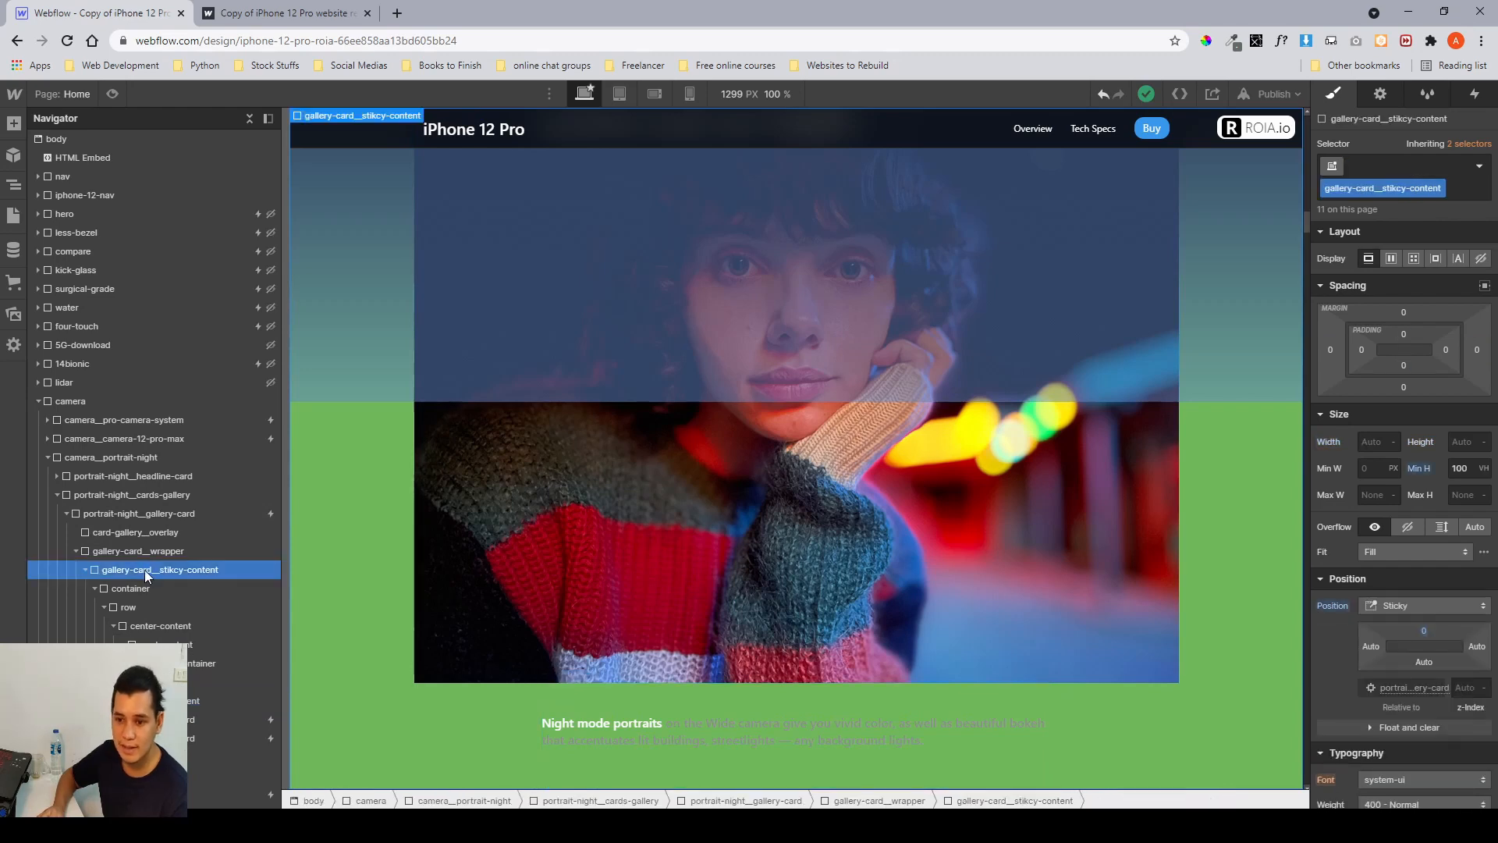
pyautogui.click(129, 553)
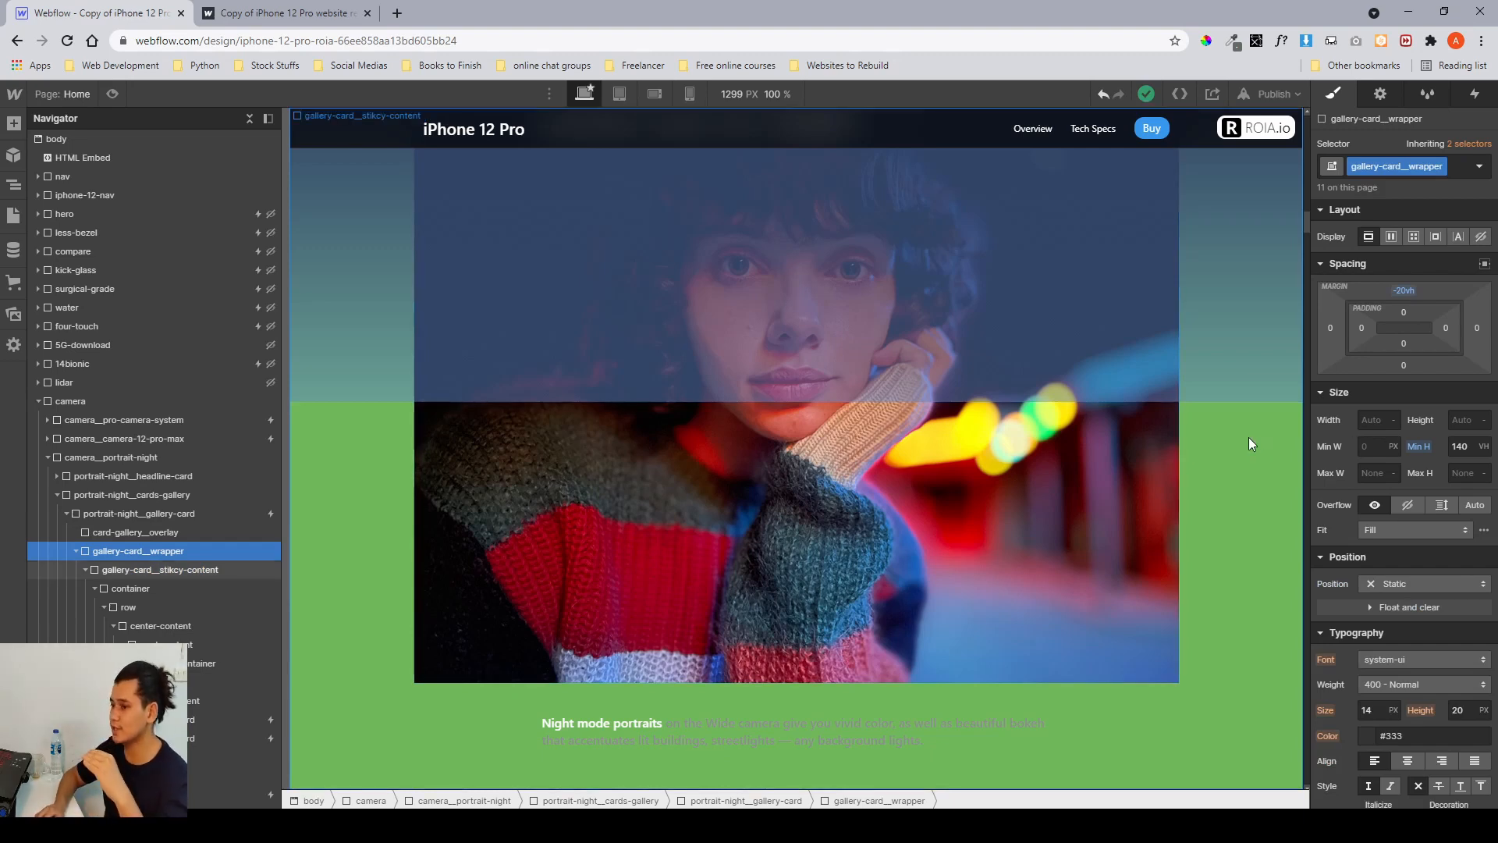
# Set gallery-card_wrapper's minimum height to 100 VH.
pyautogui.click(1458, 446)
pyautogui.write('100')
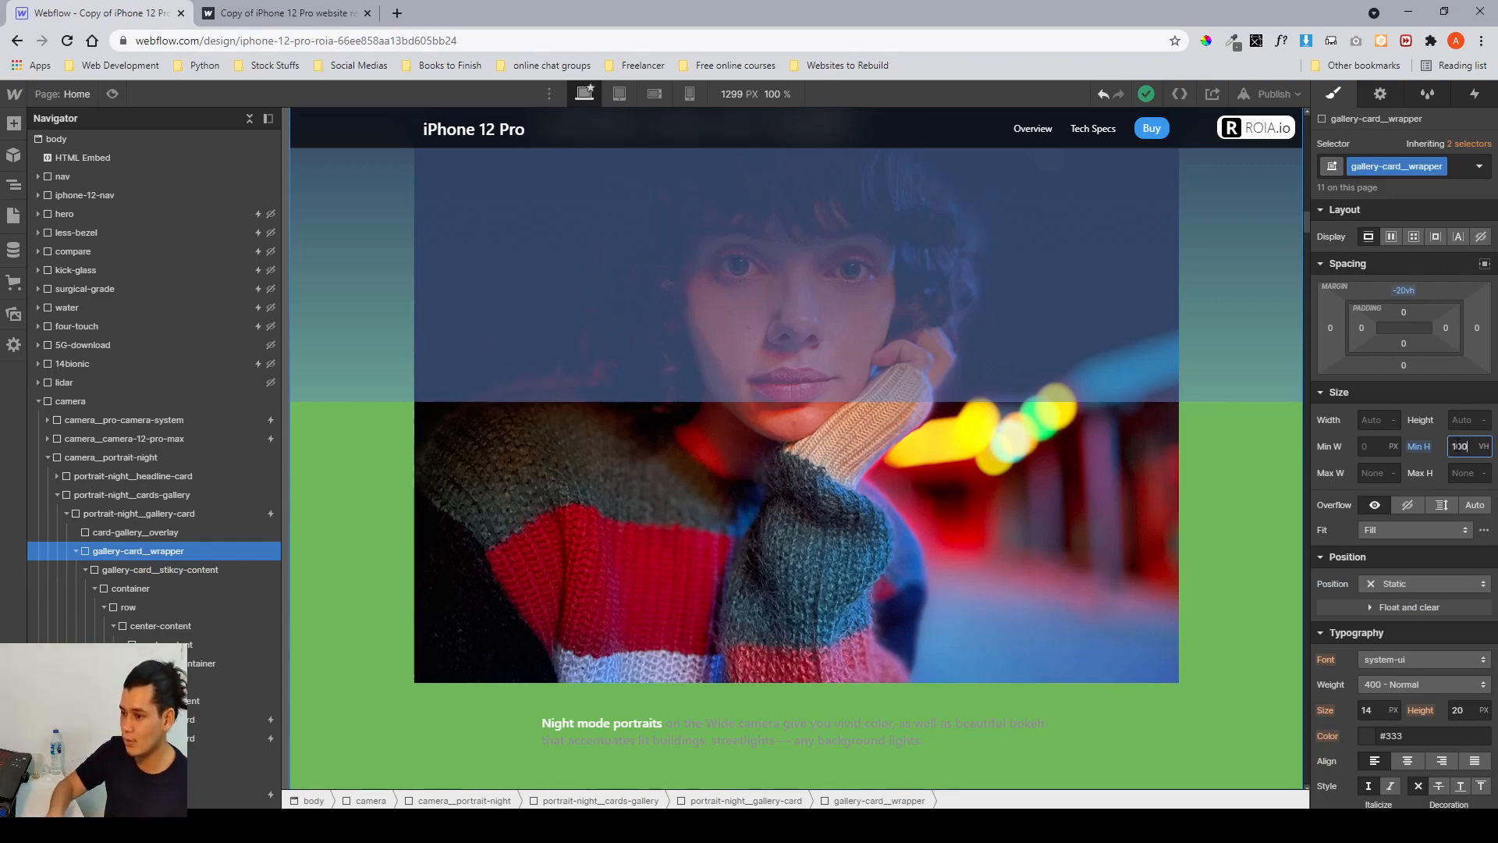
pyautogui.press('Return')
# Scroll the canvas through the first gallery card to check the wrapper's new height.
pyautogui.scroll(2, 1058, 503)
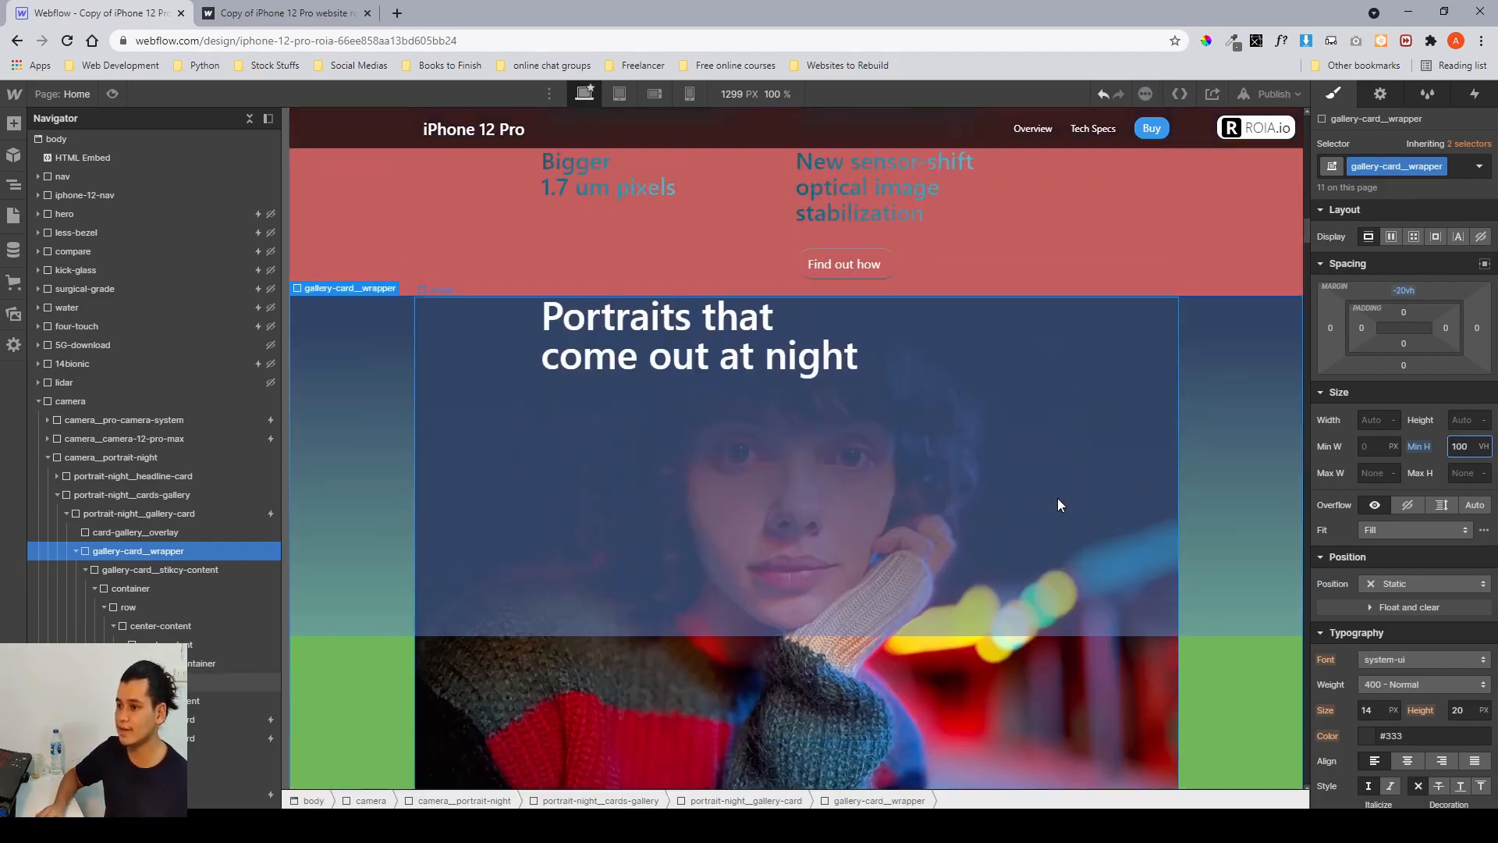
pyautogui.scroll(-8, 1058, 504)
pyautogui.scroll(4, 1056, 498)
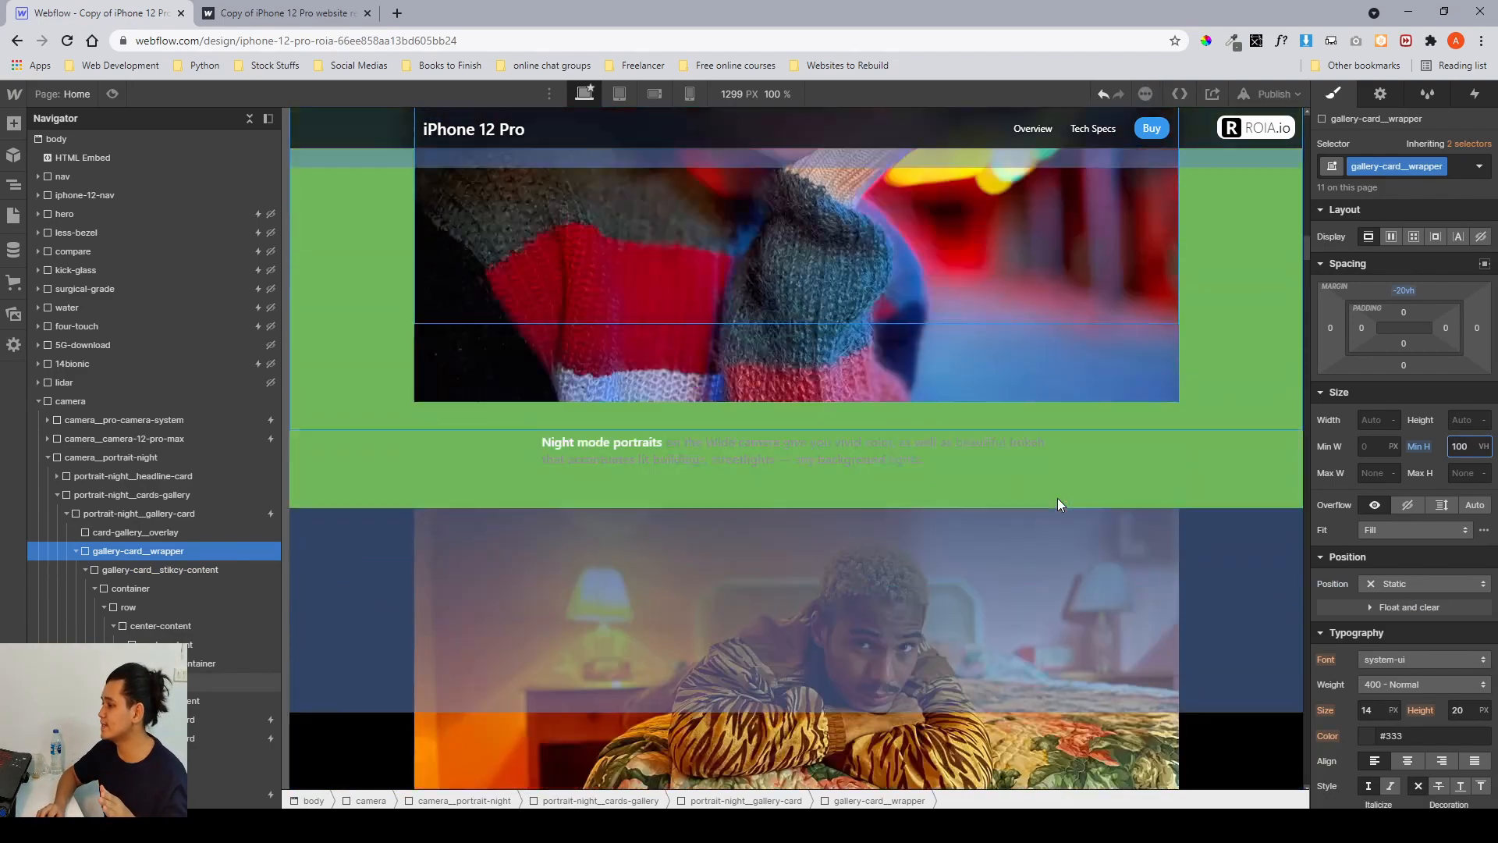
pyautogui.scroll(-4, 1056, 498)
pyautogui.scroll(5, 1057, 499)
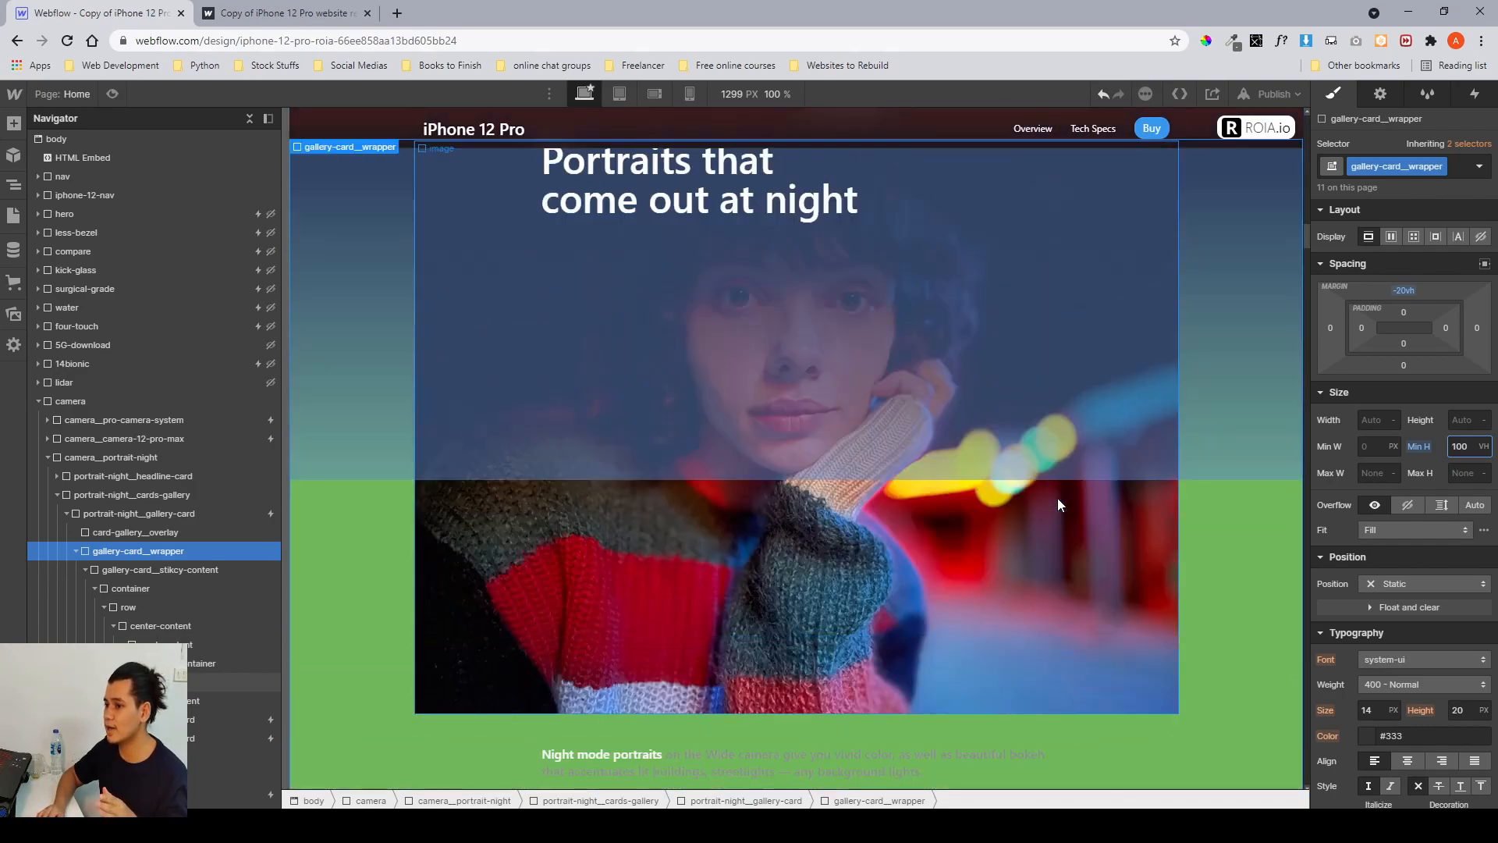
pyautogui.scroll(-3, 1057, 500)
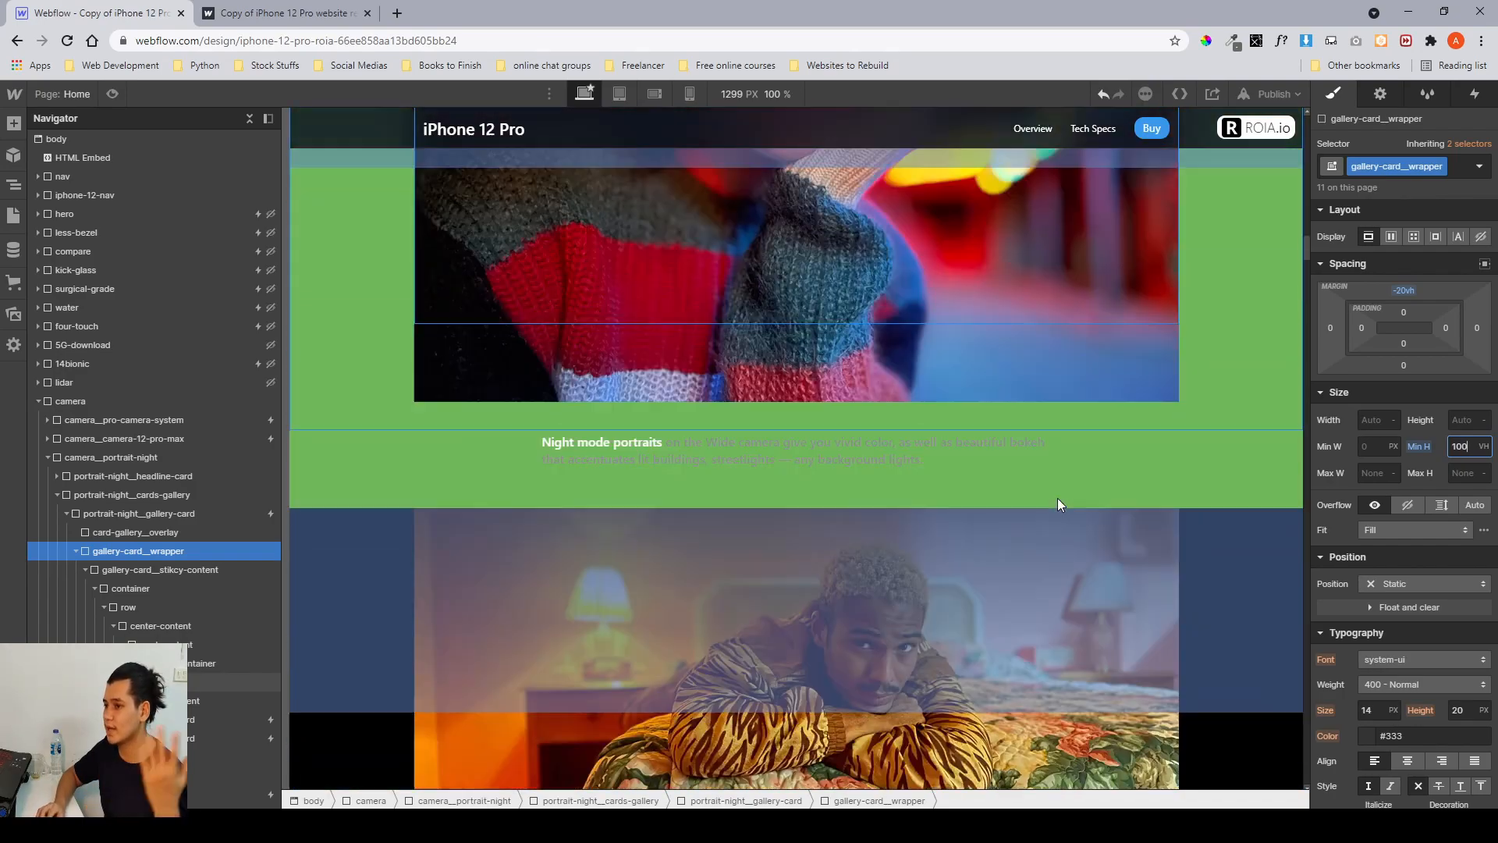
pyautogui.scroll(5, 1057, 498)
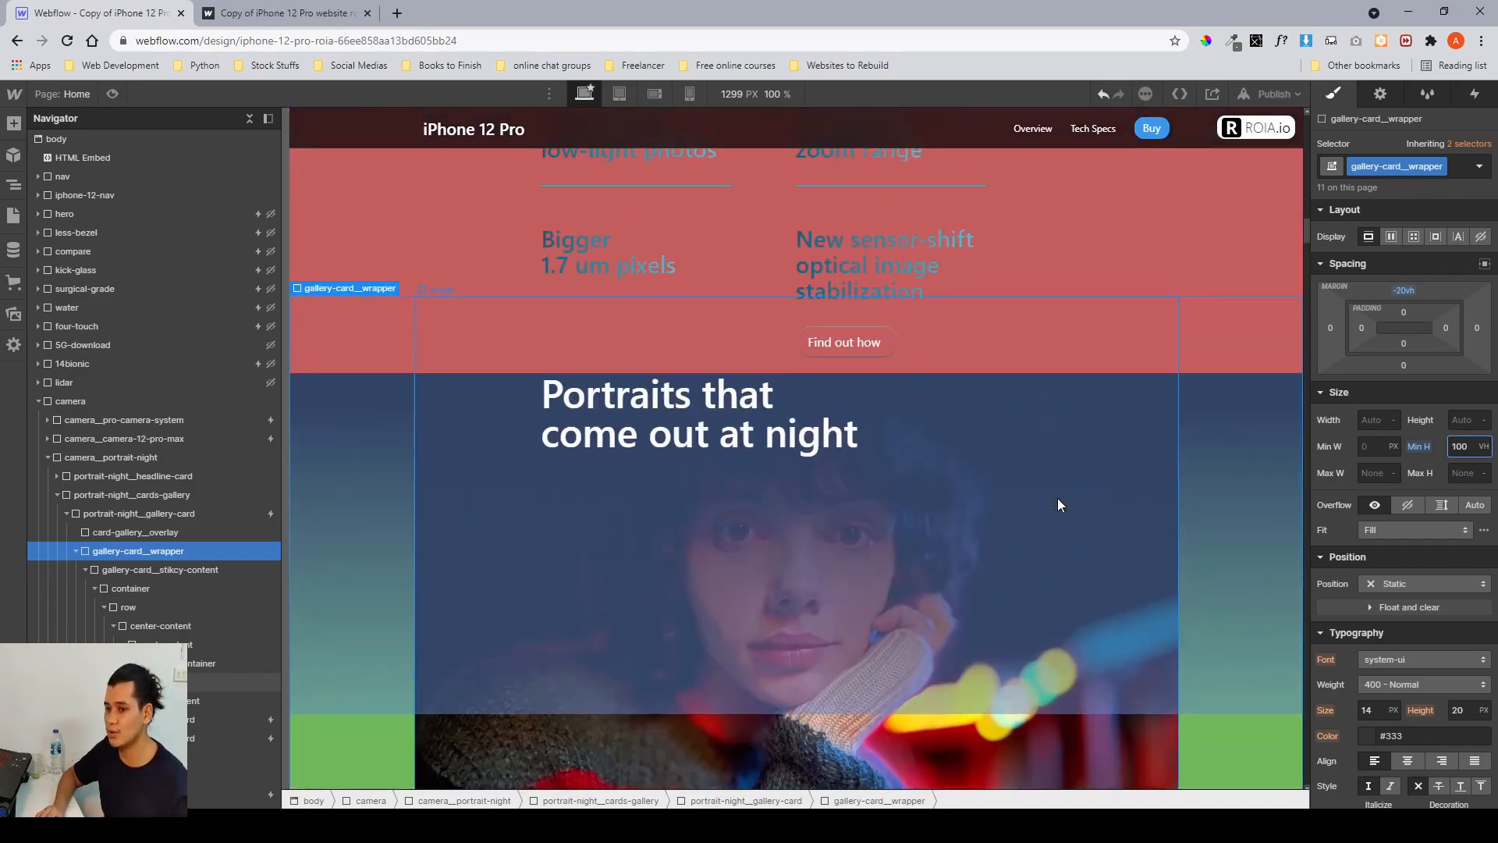
# Select card-gallery_overlay and then gallery-card_sticky-content, scrolling the canvas through the first gallery card to inspect them.
pyautogui.click(151, 531)
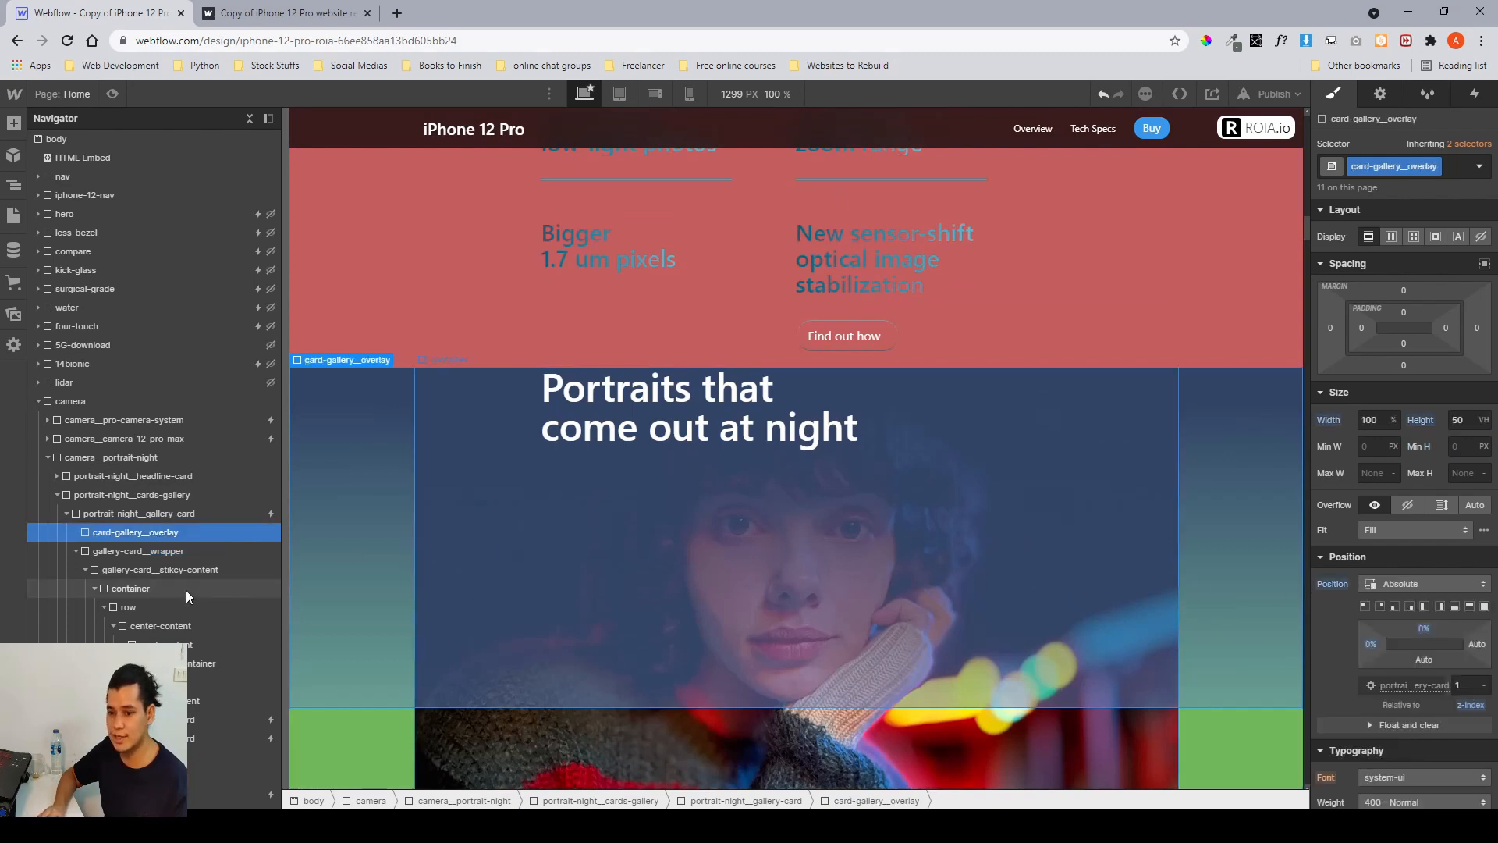
pyautogui.click(156, 571)
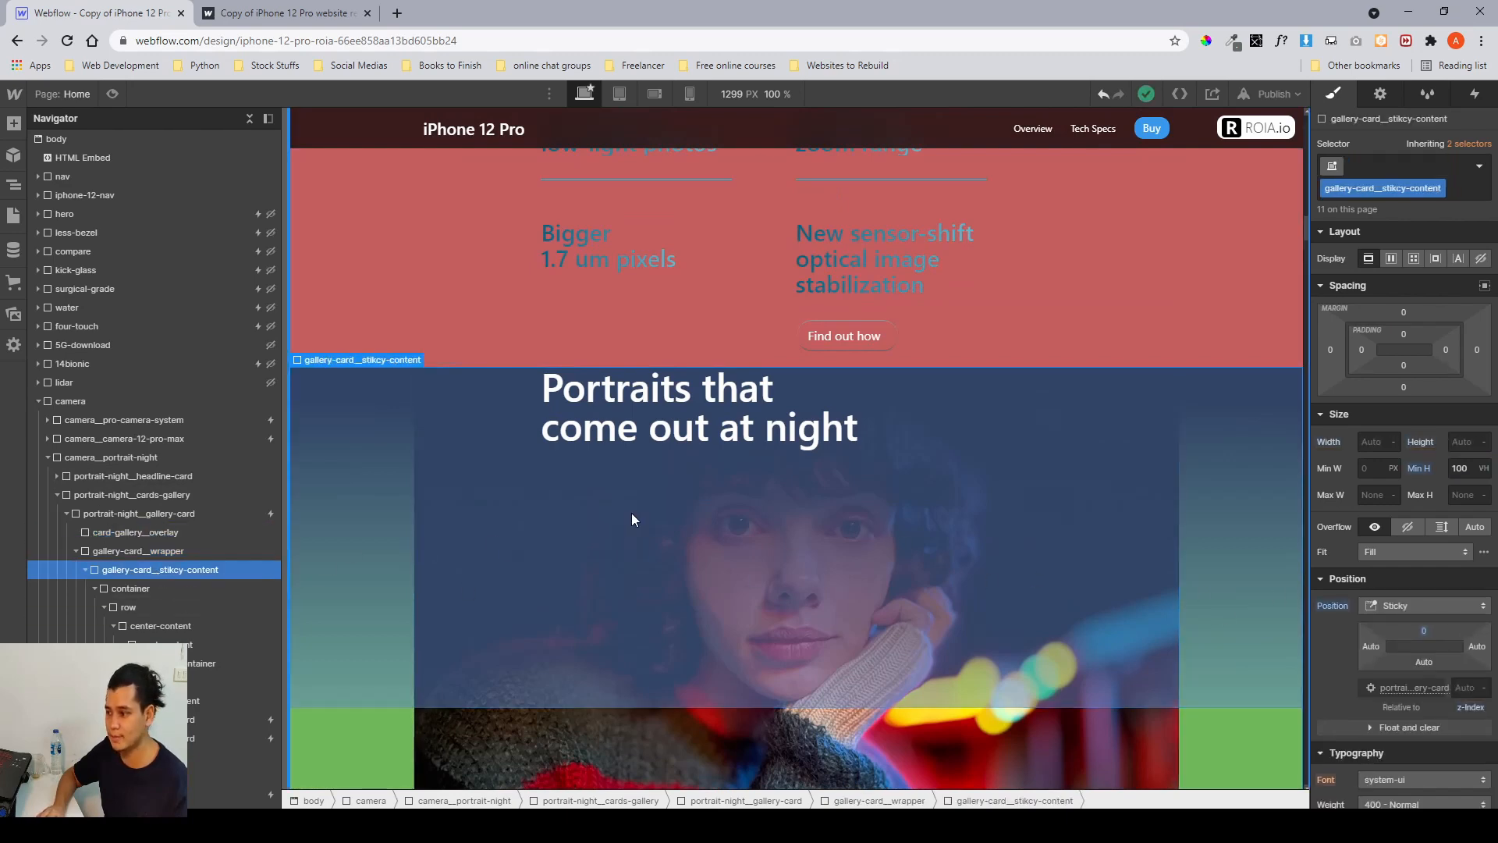
pyautogui.scroll(-3, 637, 504)
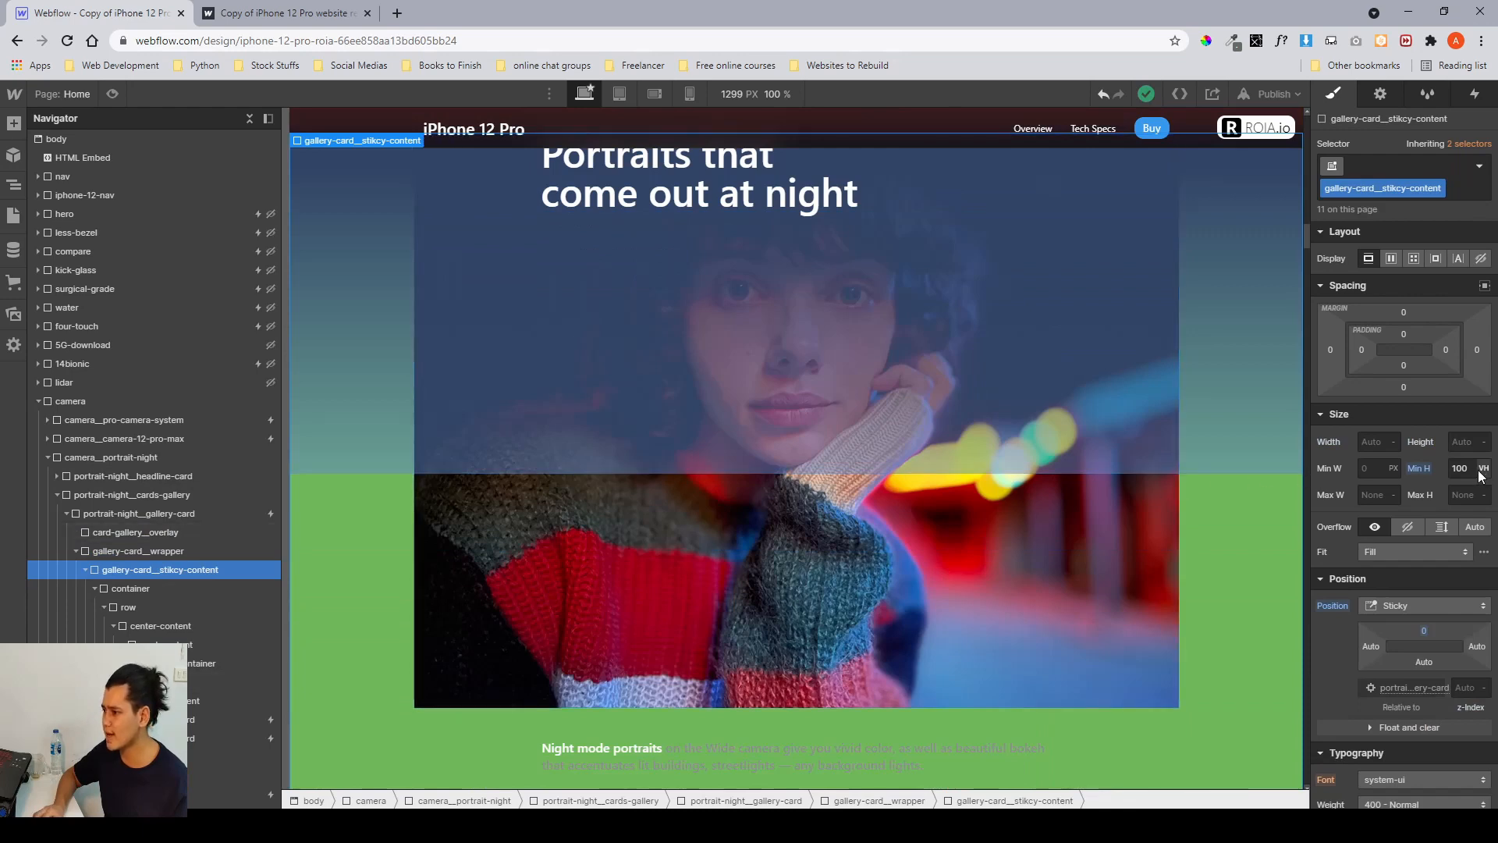
pyautogui.scroll(2, 1092, 532)
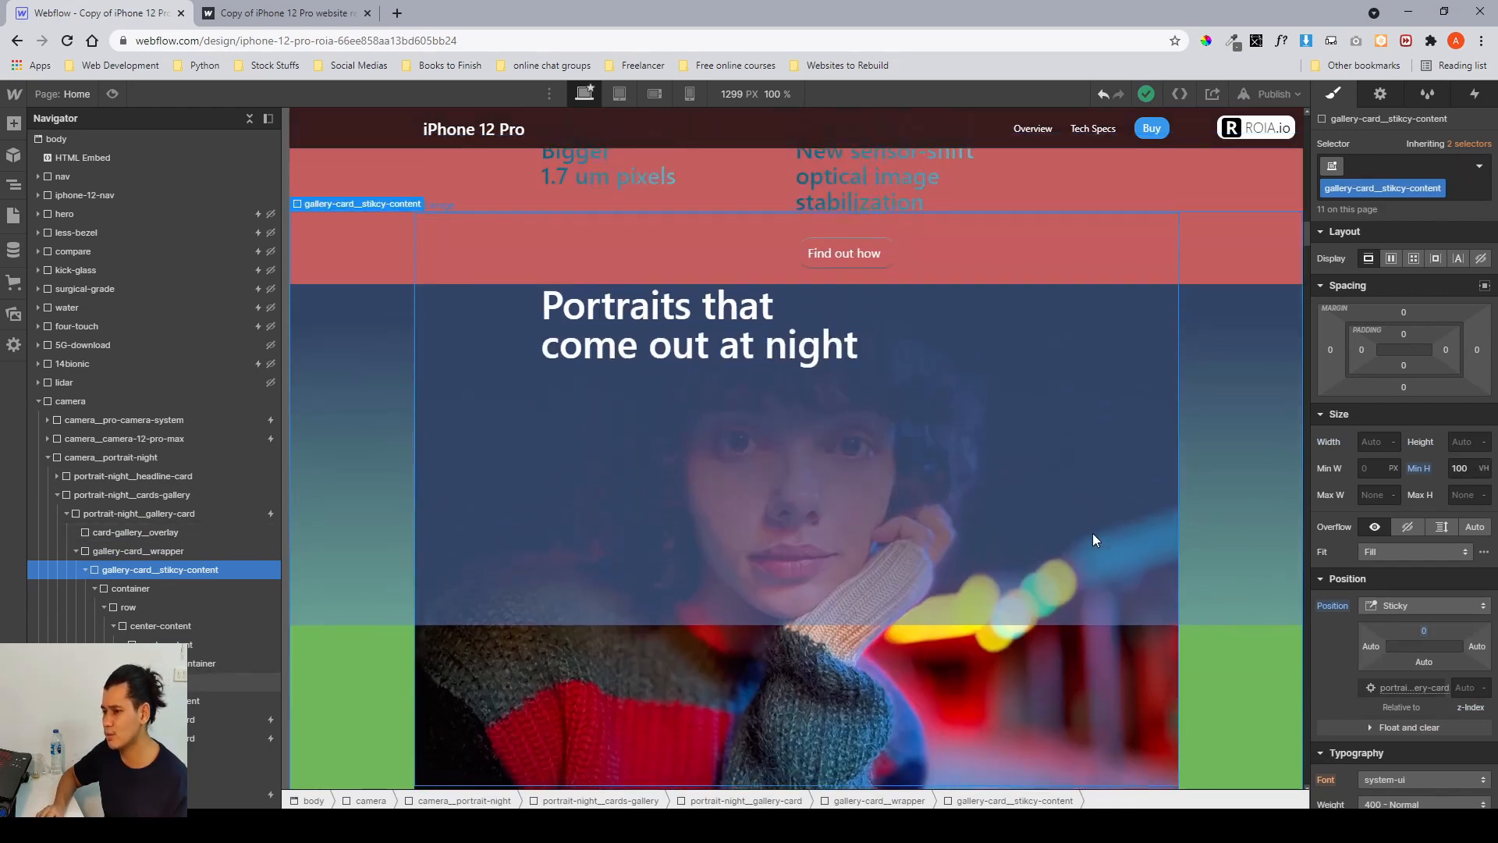
pyautogui.scroll(-2, 1092, 532)
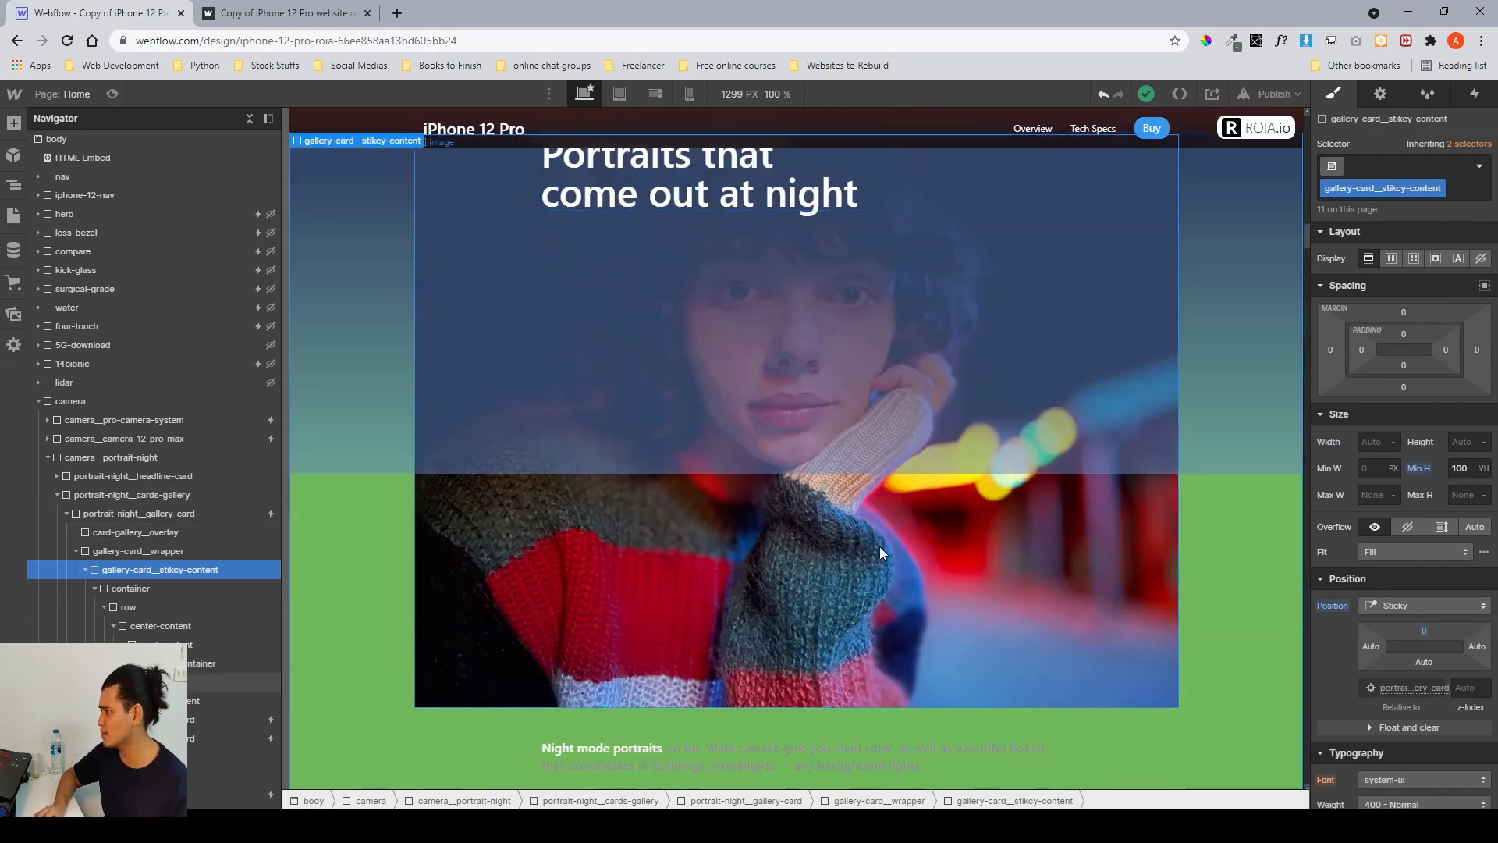
pyautogui.scroll(-3, 882, 617)
pyautogui.scroll(-3, 877, 719)
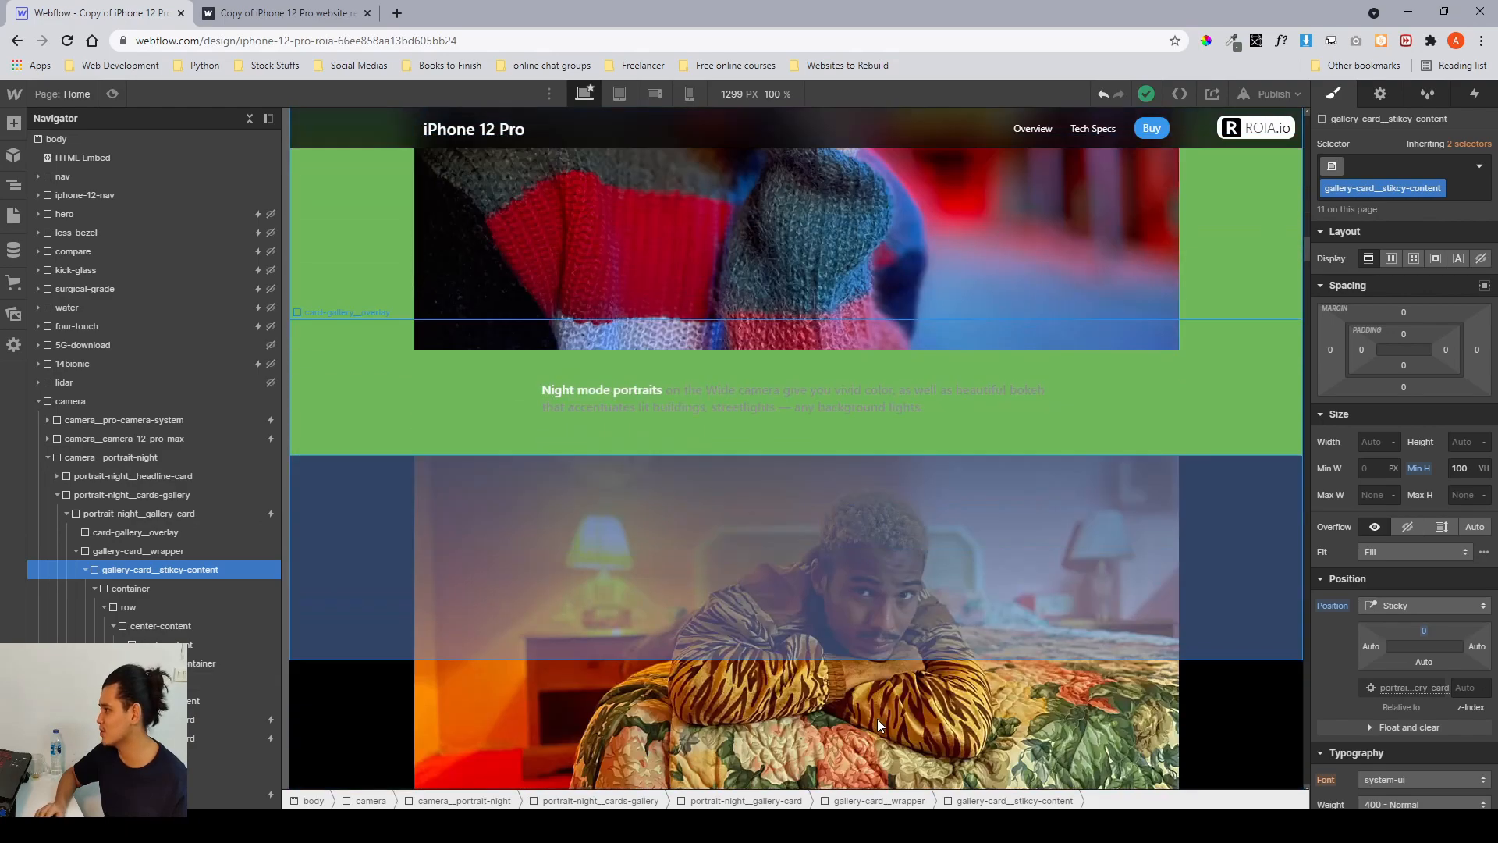
pyautogui.scroll(5, 877, 718)
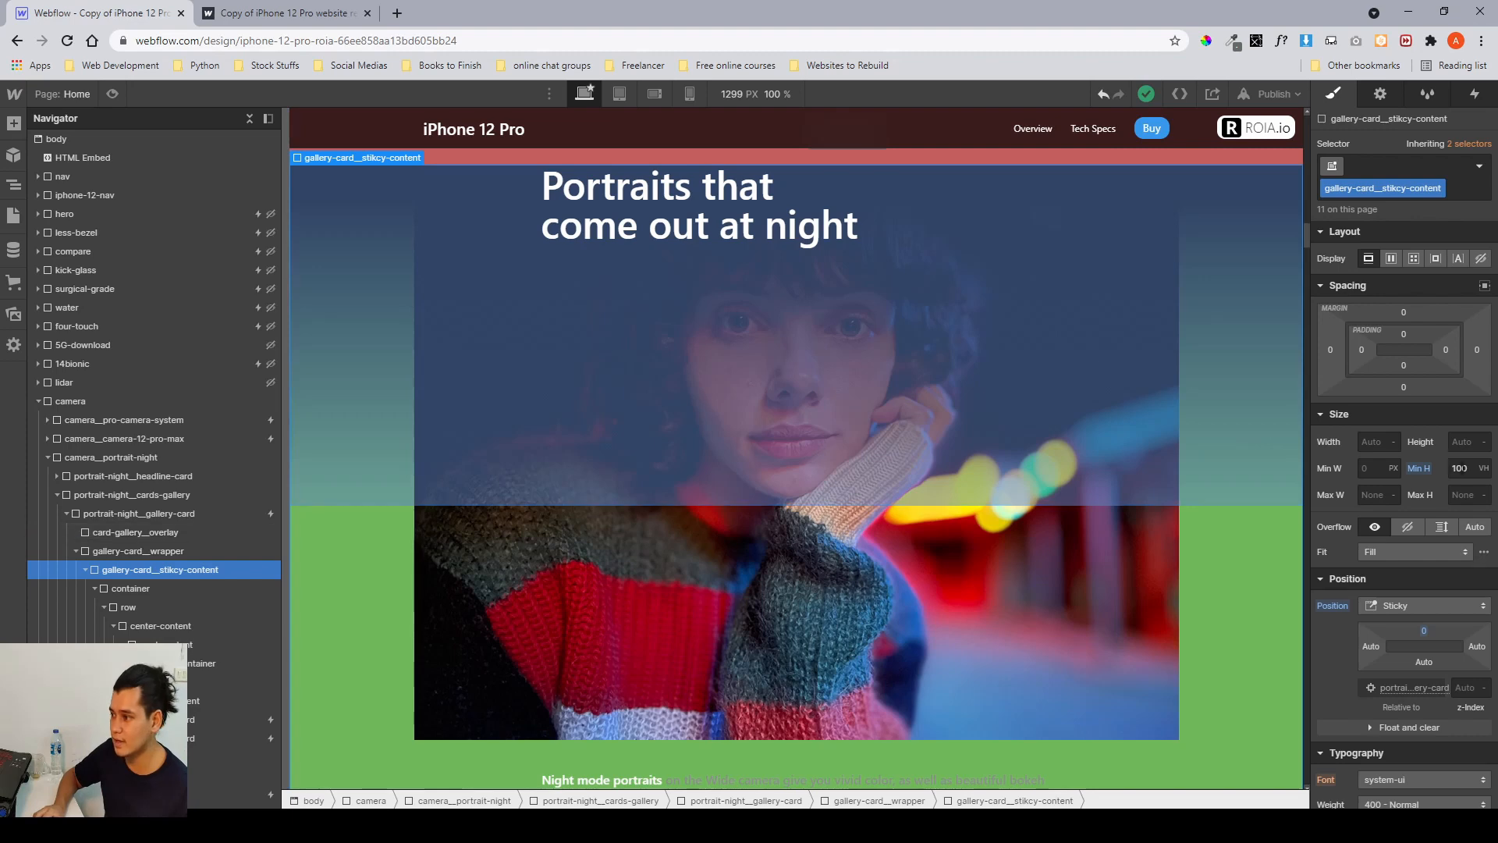
# Set gallery-card_sticky-content's minimum height to 140 VH and scroll the canvas through the card to check it.
pyautogui.click(1464, 468)
pyautogui.write('140')
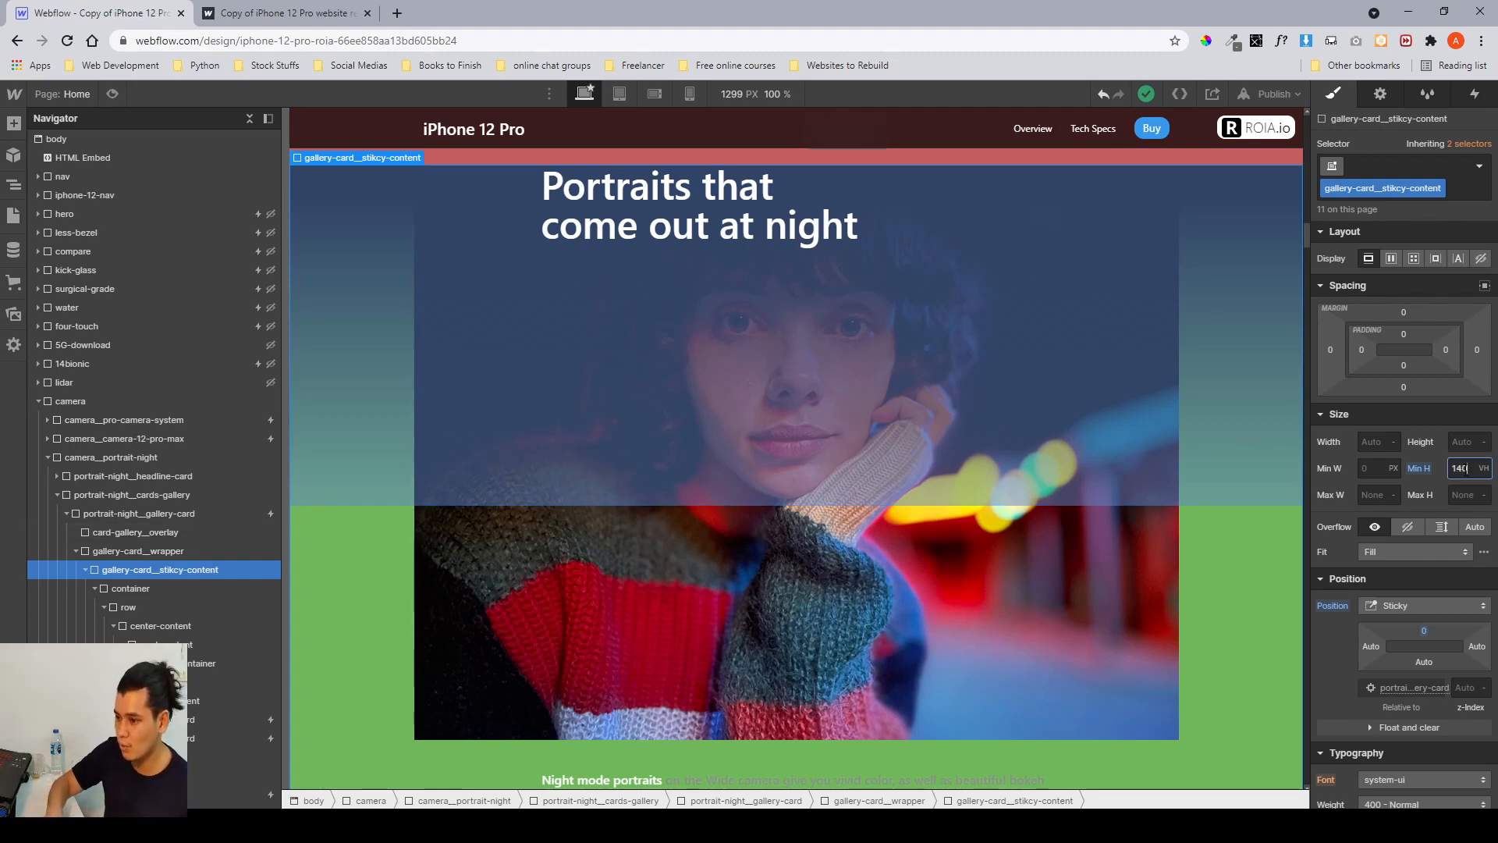
pyautogui.scroll(-3, 1194, 496)
pyautogui.scroll(2, 1194, 497)
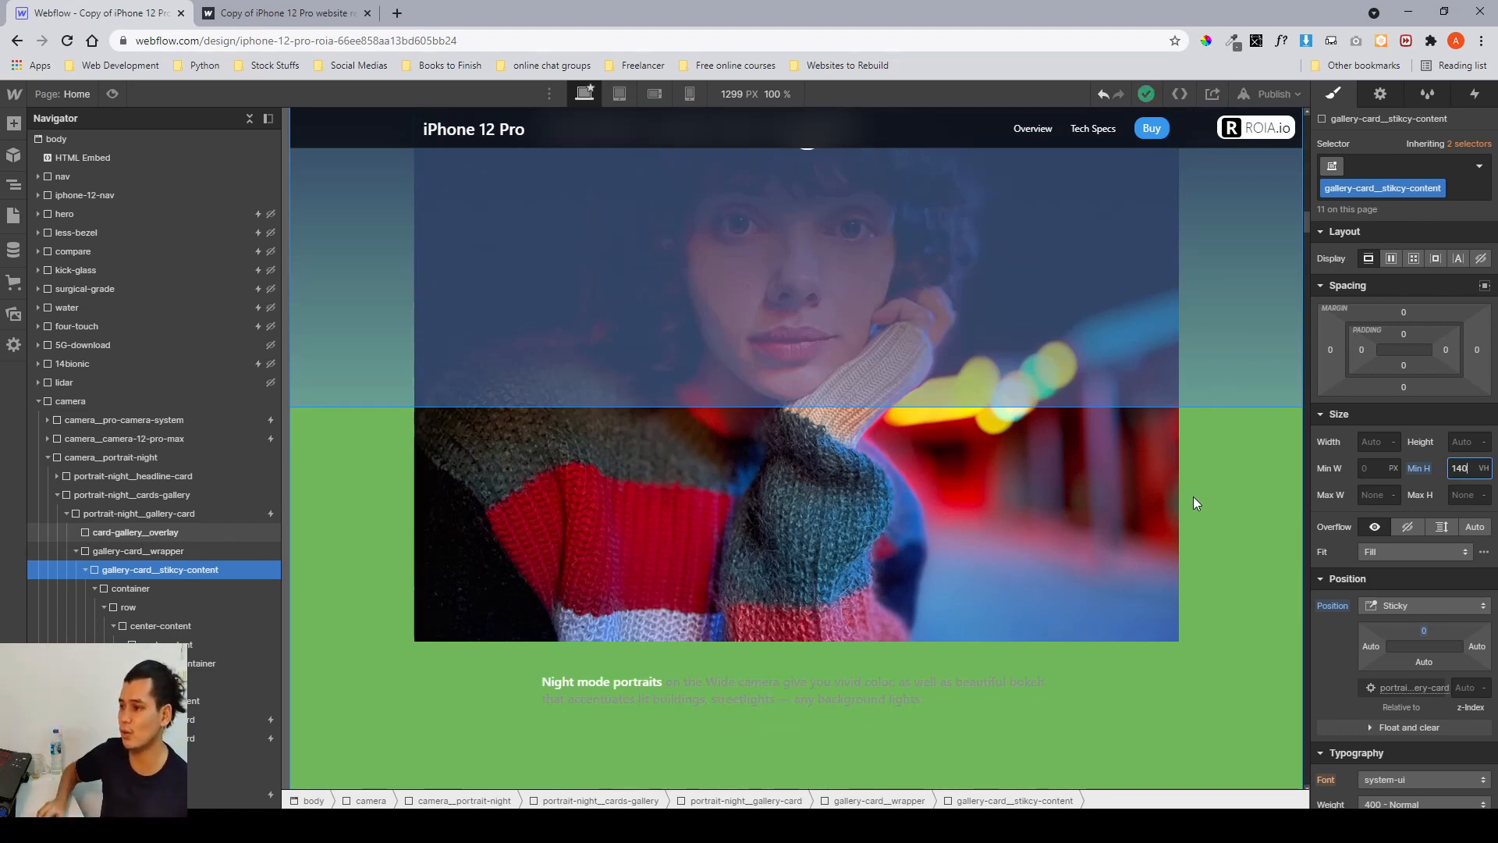
pyautogui.scroll(4, 1192, 496)
pyautogui.scroll(-3, 803, 386)
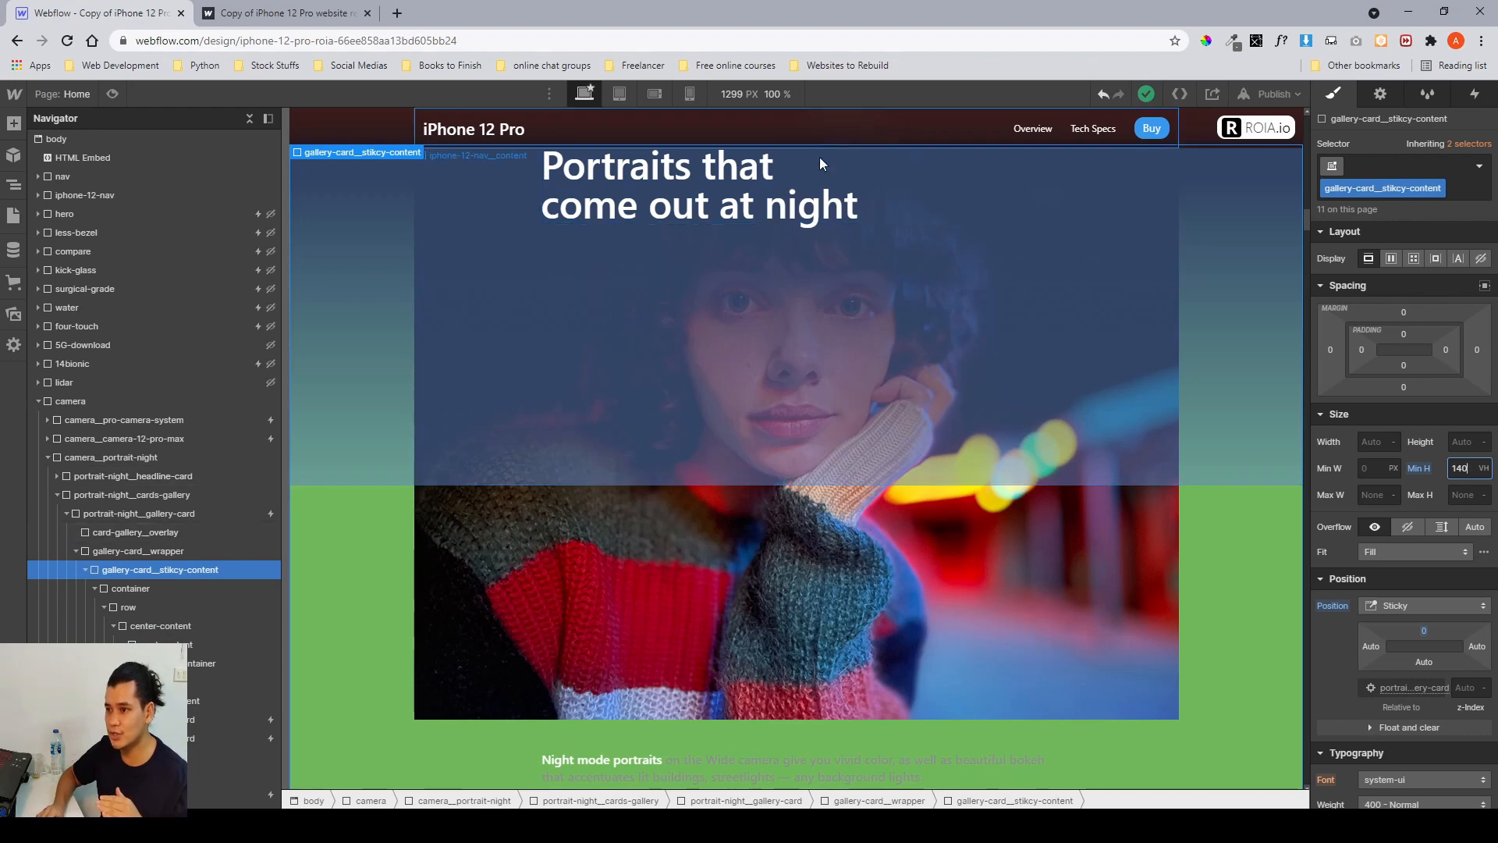
pyautogui.scroll(-4, 843, 363)
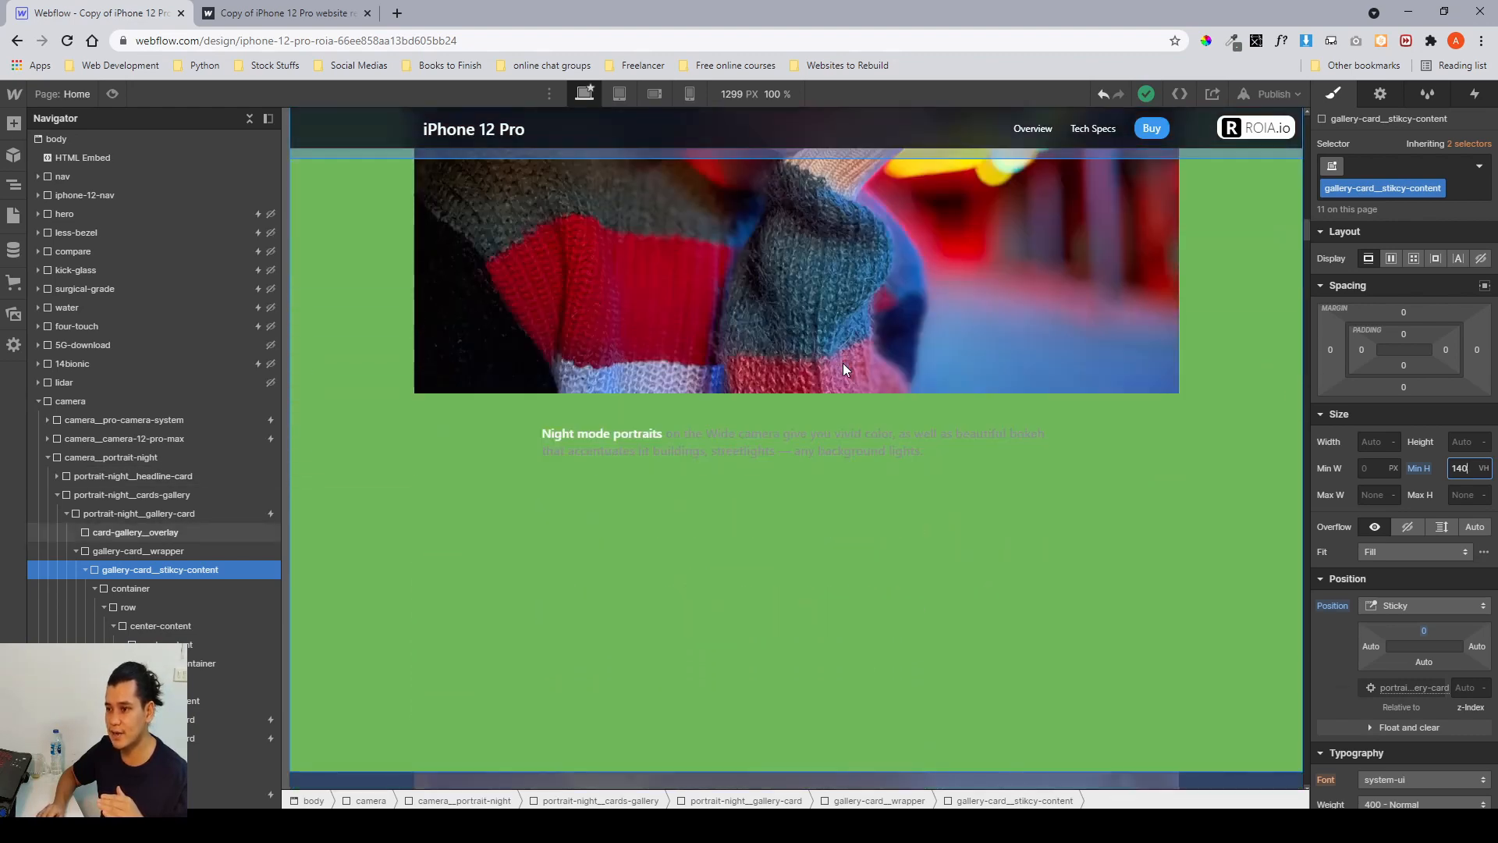
pyautogui.scroll(4, 842, 363)
pyautogui.scroll(-4, 843, 363)
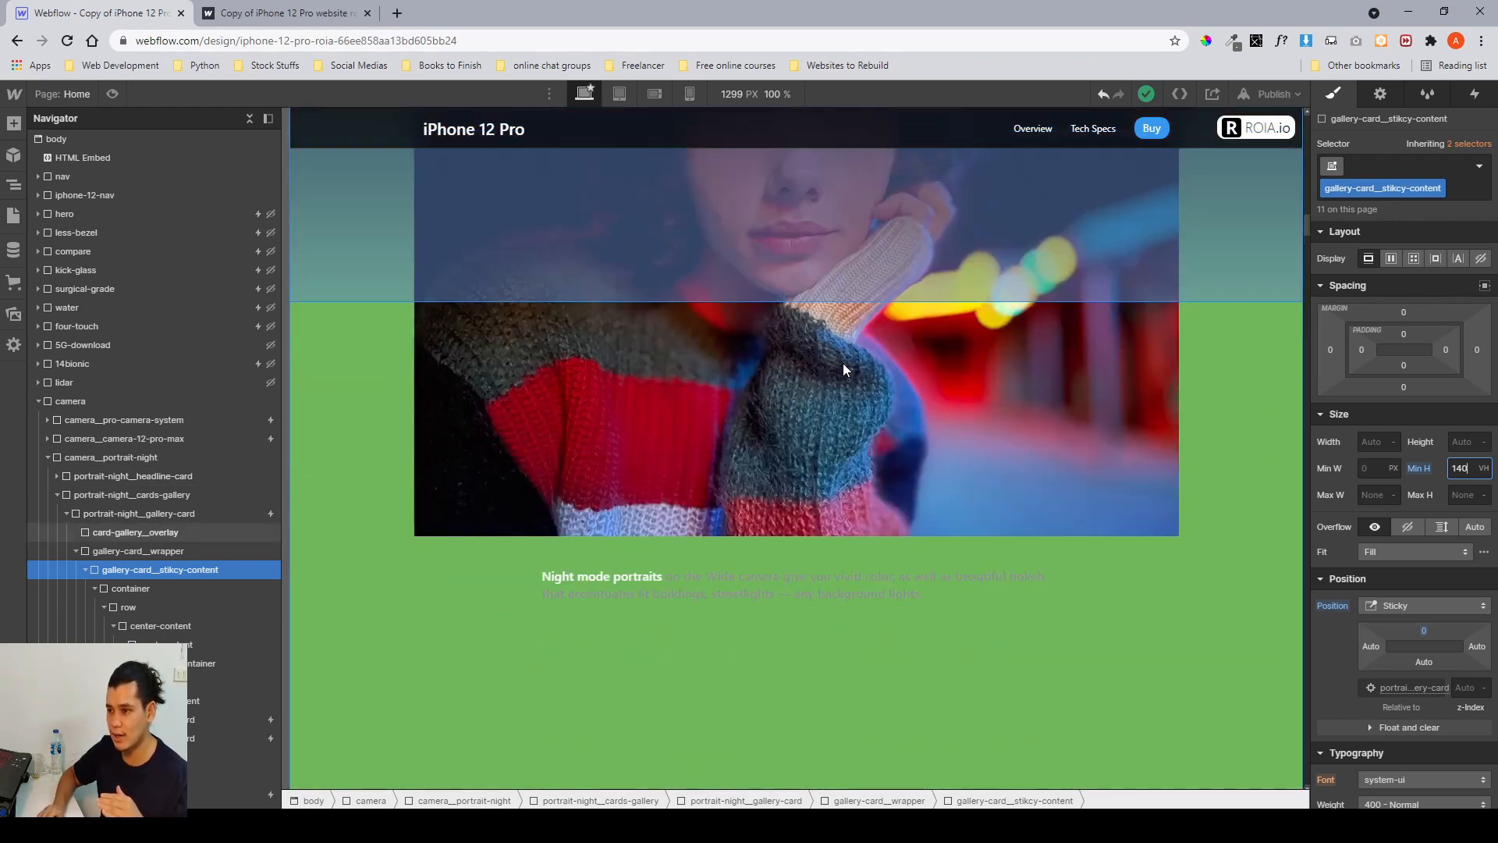
pyautogui.scroll(4, 843, 364)
pyautogui.scroll(2, 843, 363)
pyautogui.scroll(-4, 843, 363)
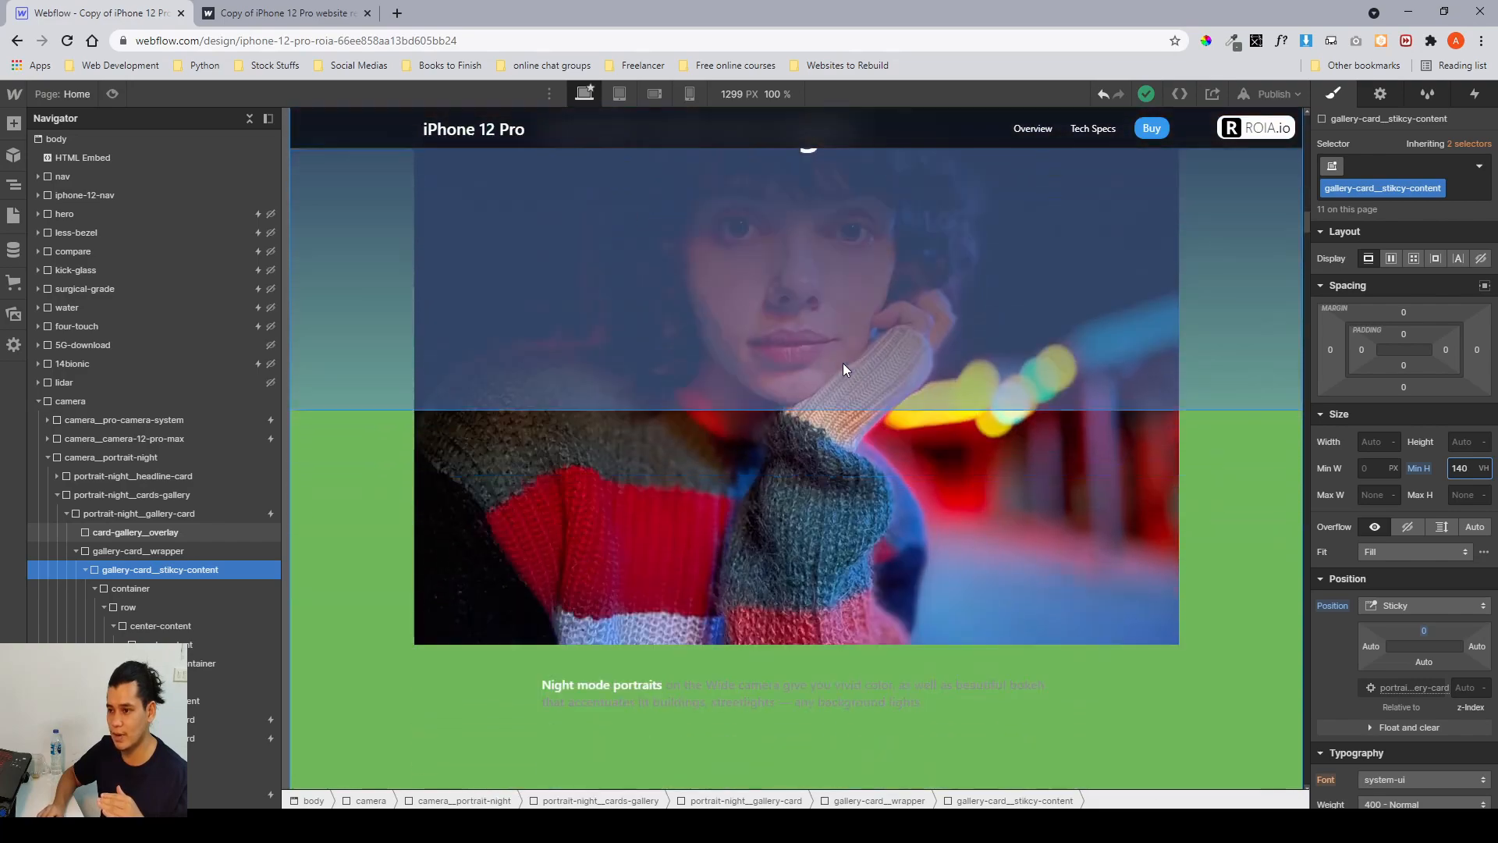
pyautogui.scroll(1, 843, 363)
pyautogui.scroll(-4, 843, 363)
pyautogui.scroll(7, 843, 363)
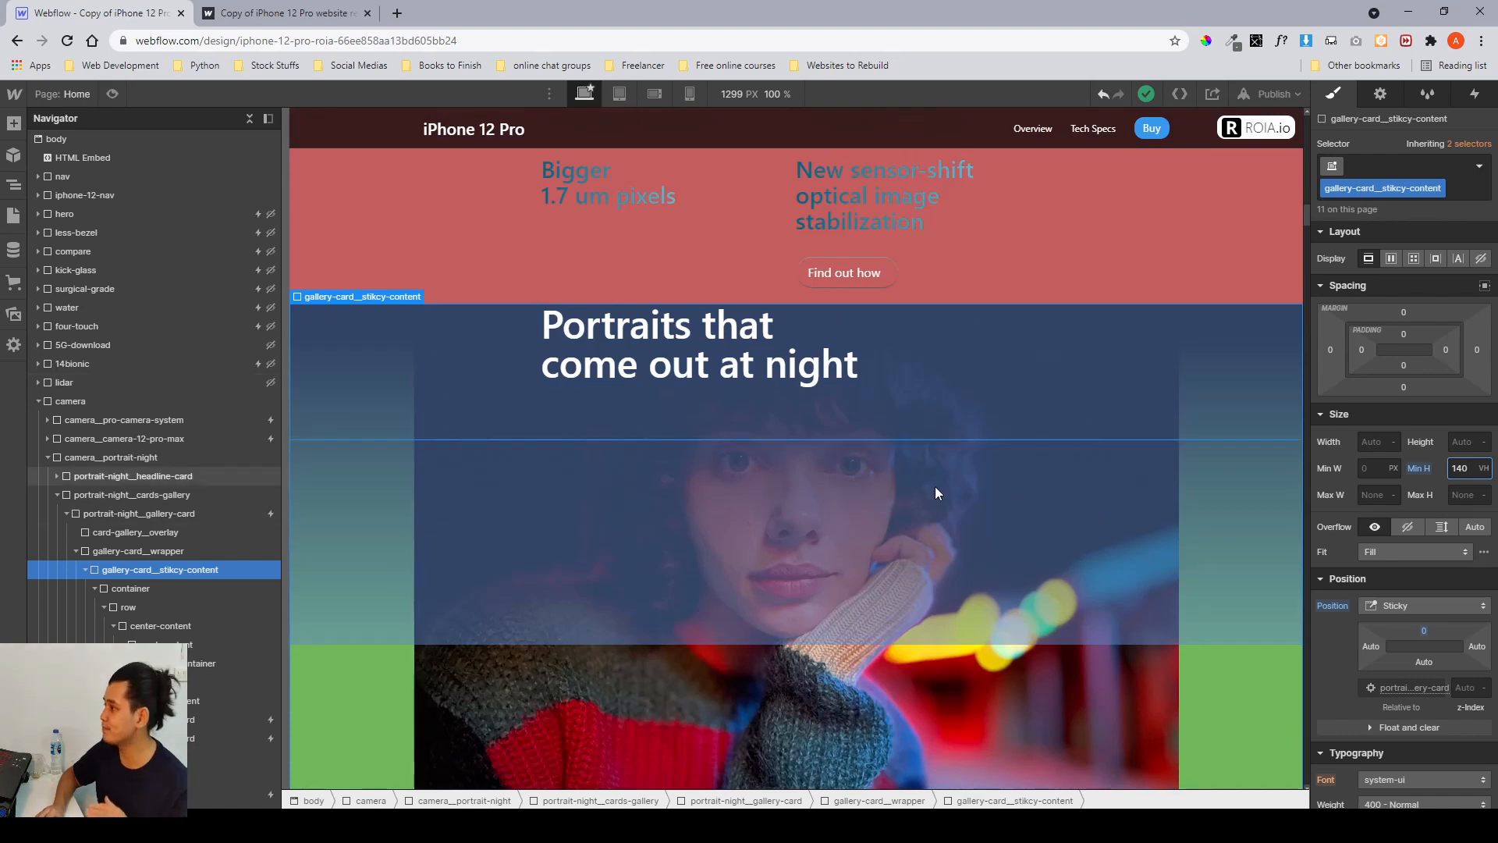
pyautogui.scroll(-5, 930, 506)
pyautogui.scroll(3, 930, 506)
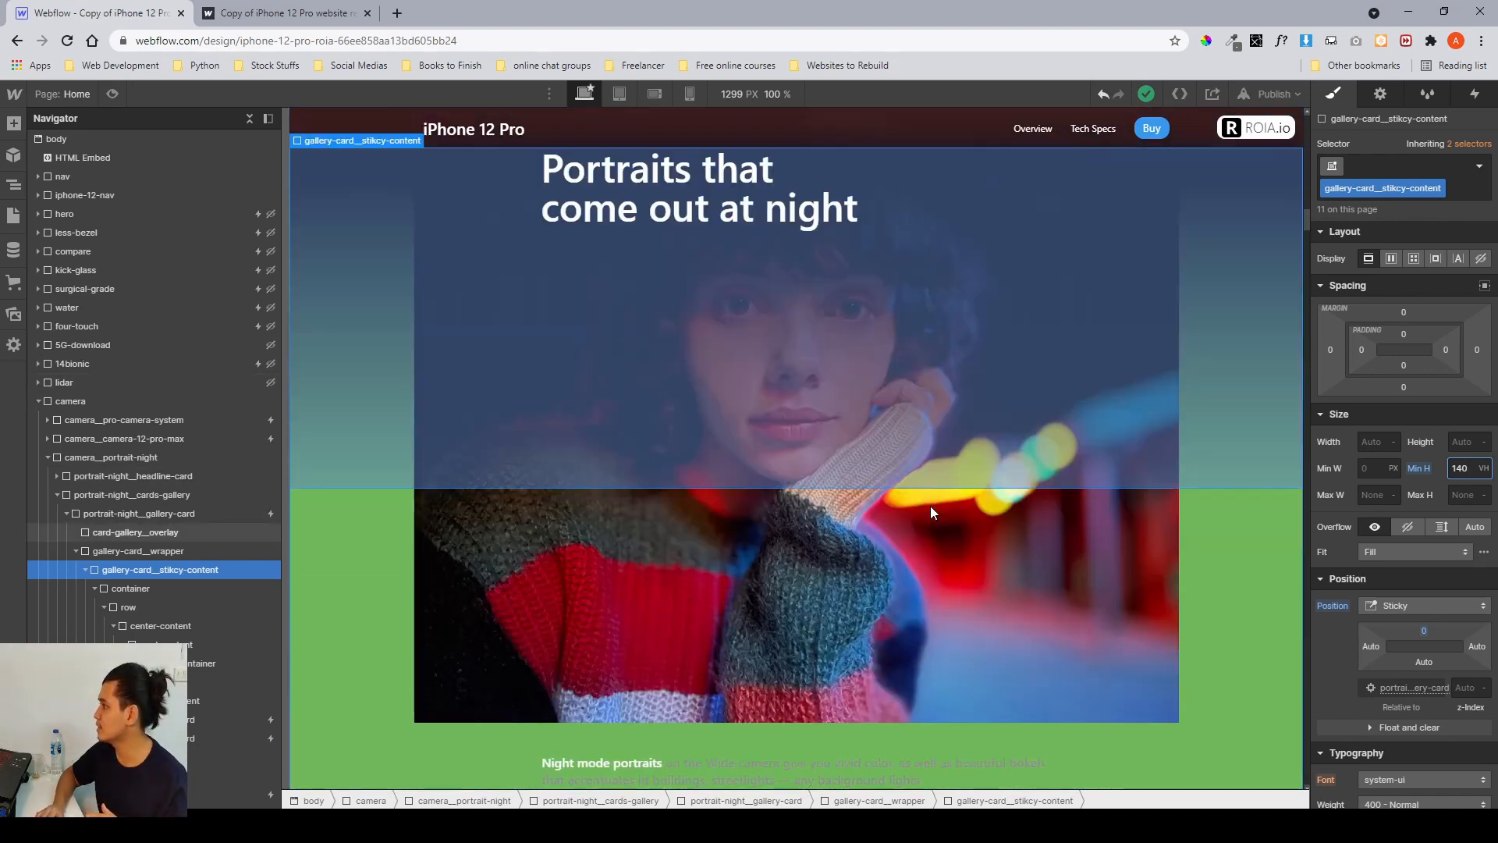
# Restore gallery-card_sticky-content's minimum height to 100 VH.
pyautogui.doubleClick(1464, 467)
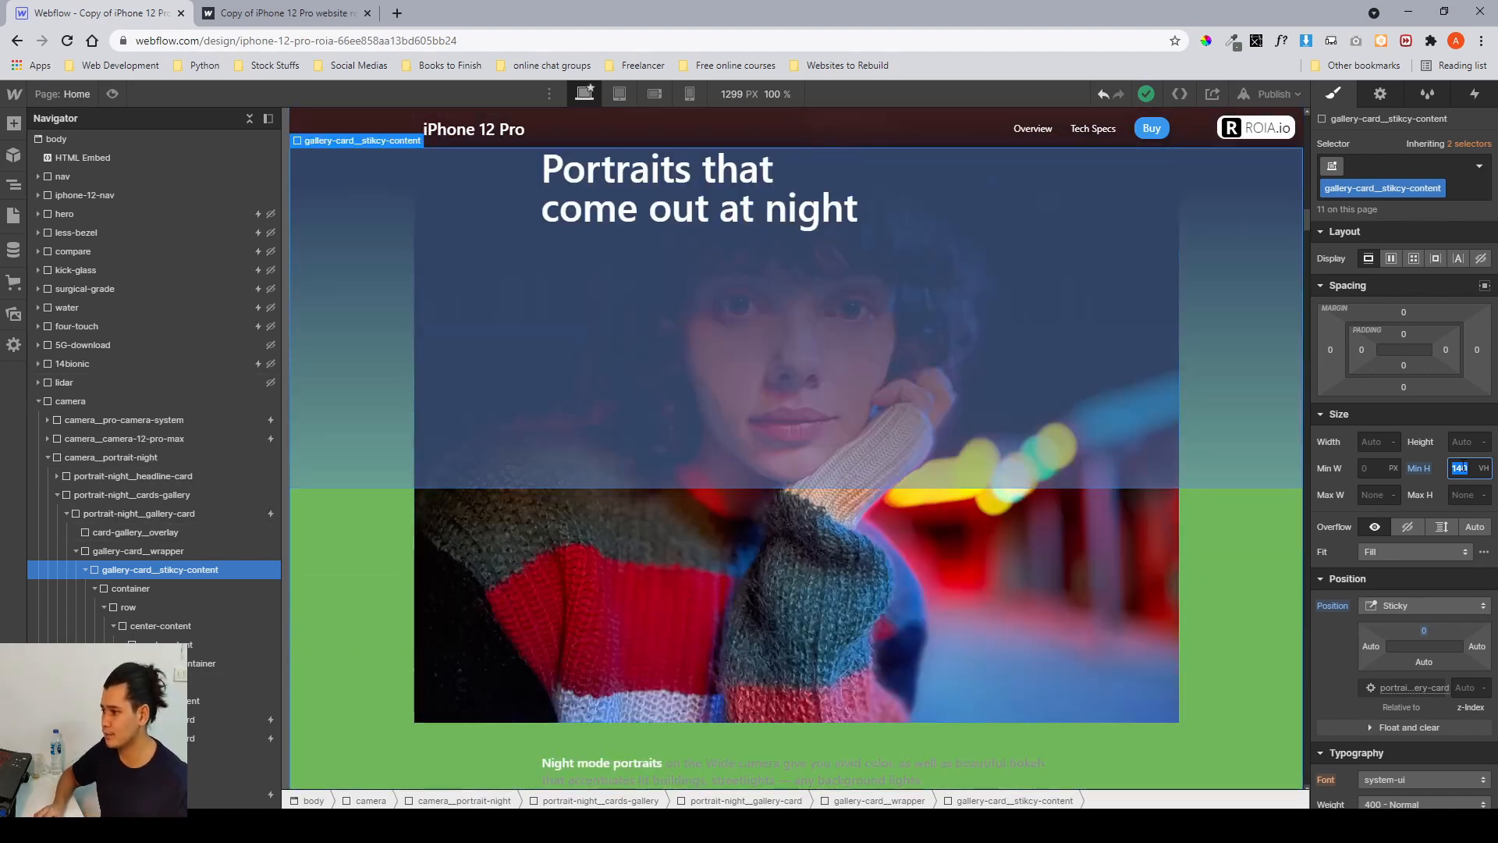
pyautogui.write('100')
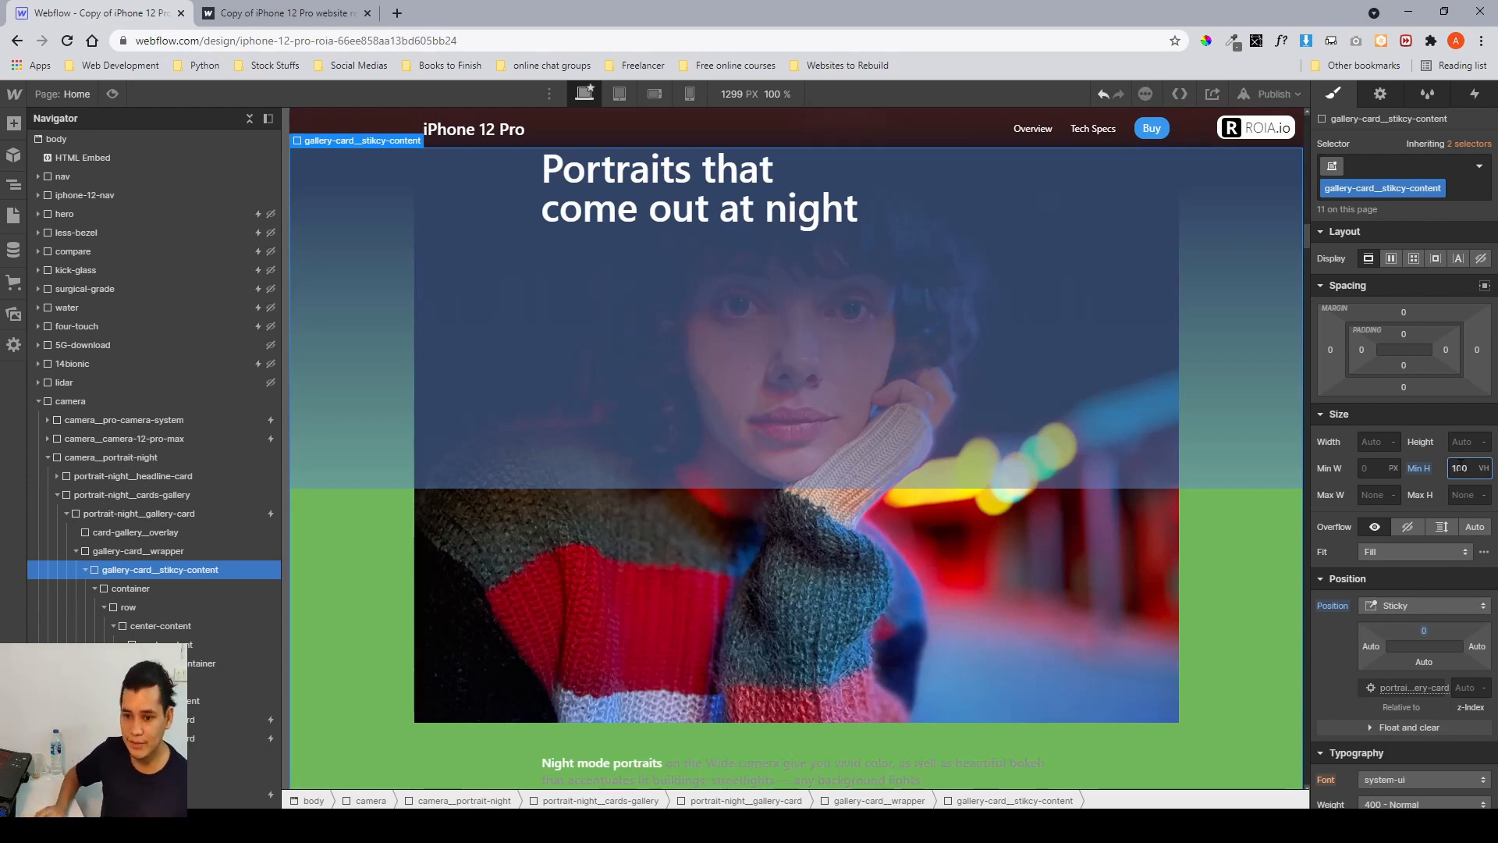
# Select gallery-card_wrapper and set its minimum height to 140 VH.
pyautogui.click(134, 550)
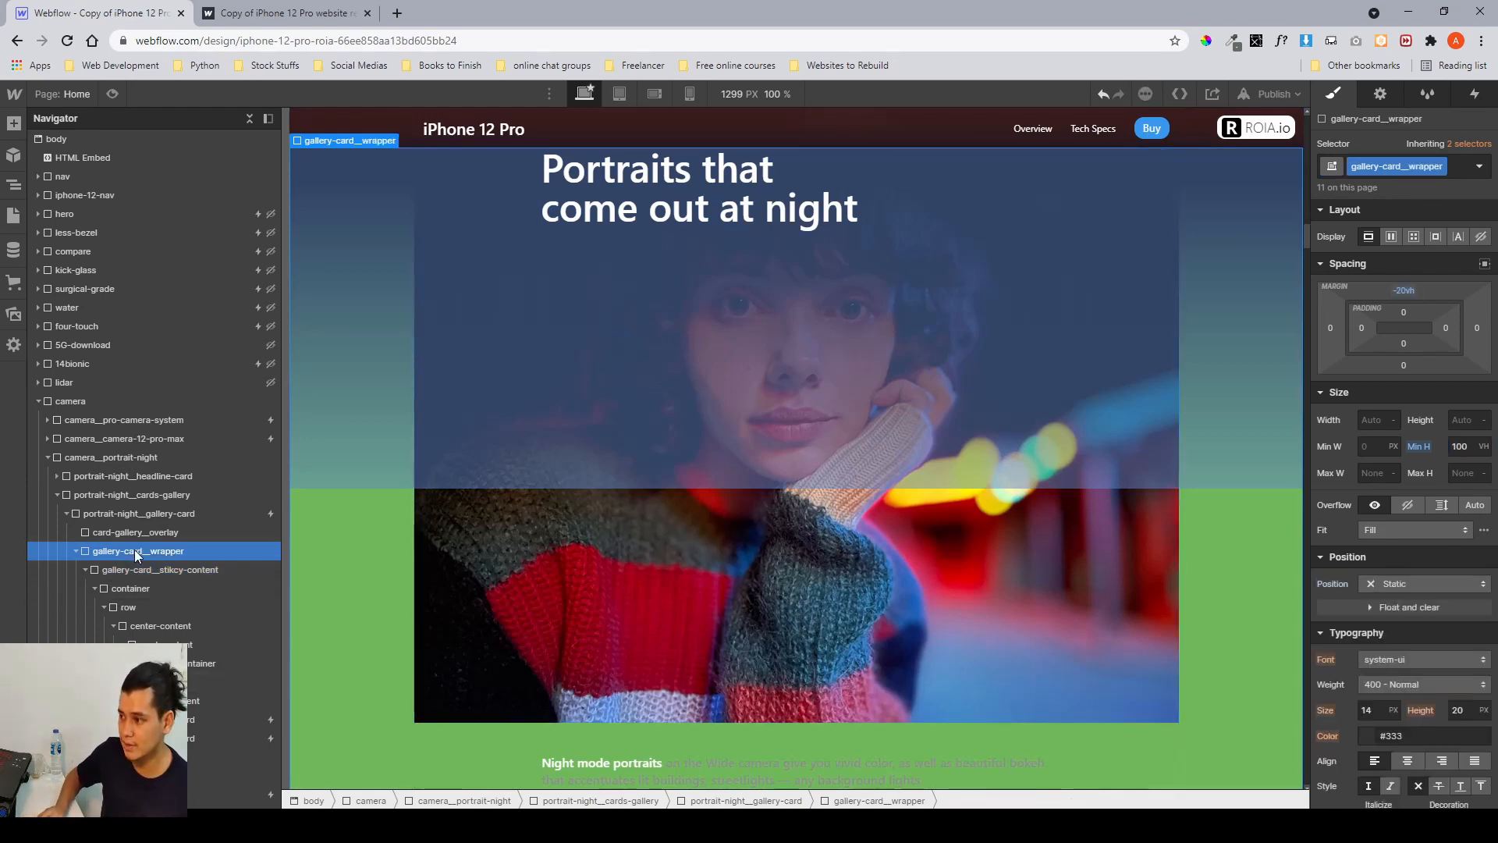
pyautogui.click(158, 569)
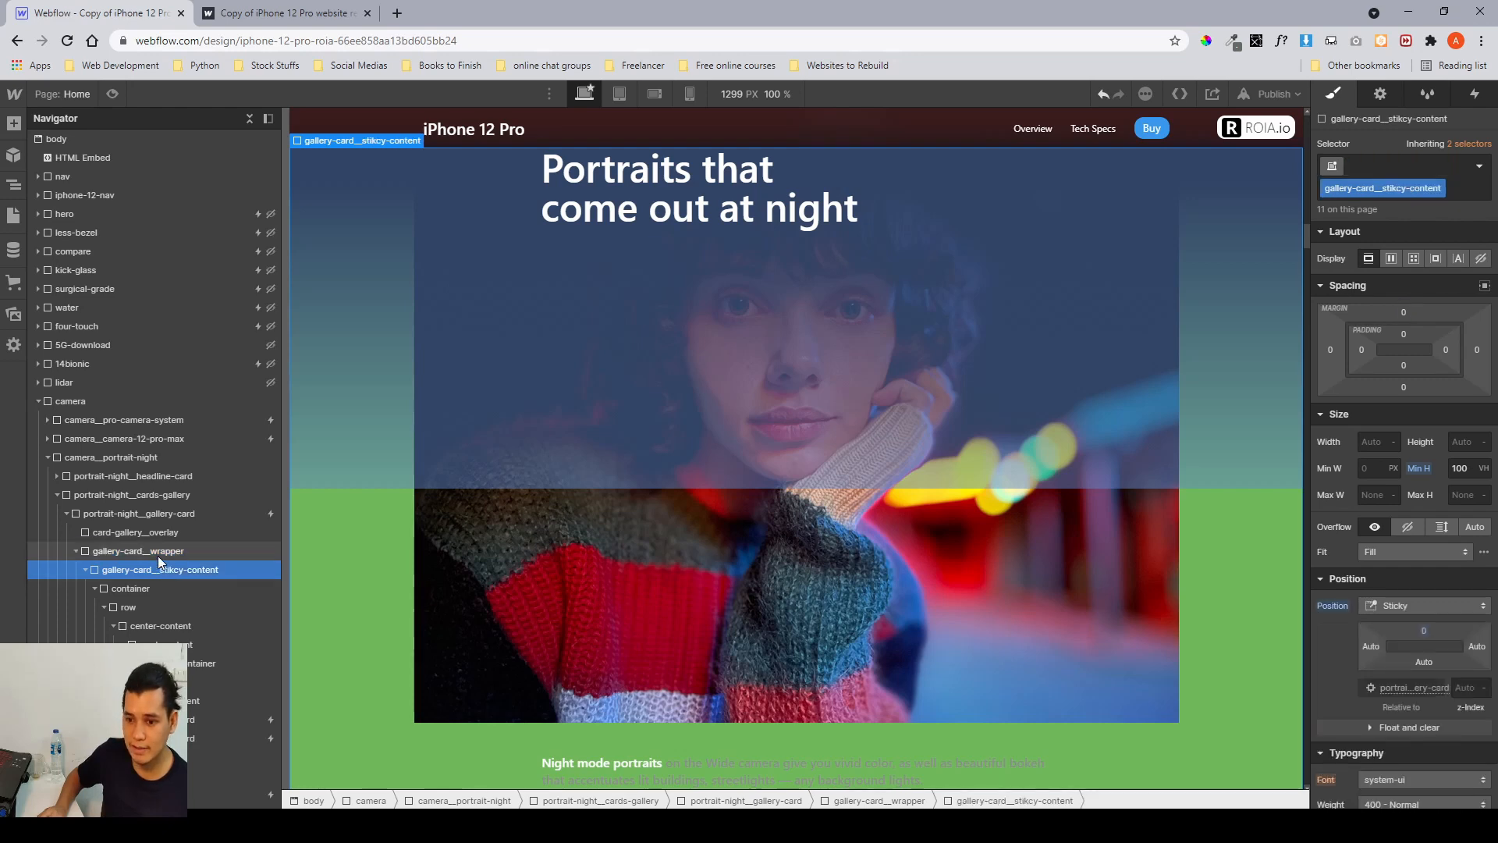
pyautogui.click(157, 555)
pyautogui.click(1461, 446)
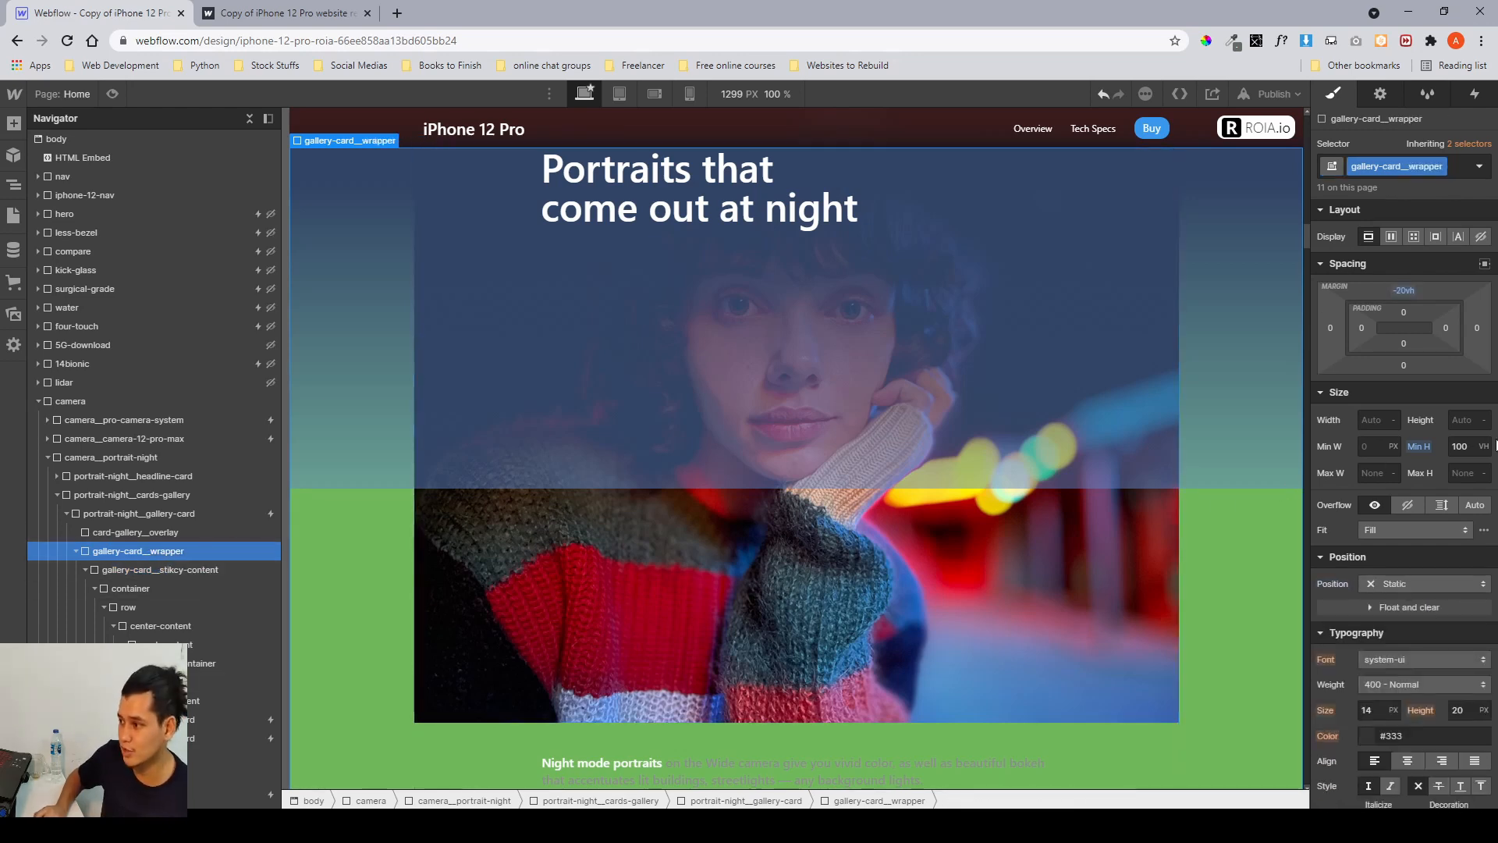
pyautogui.click(1464, 447)
pyautogui.write('140')
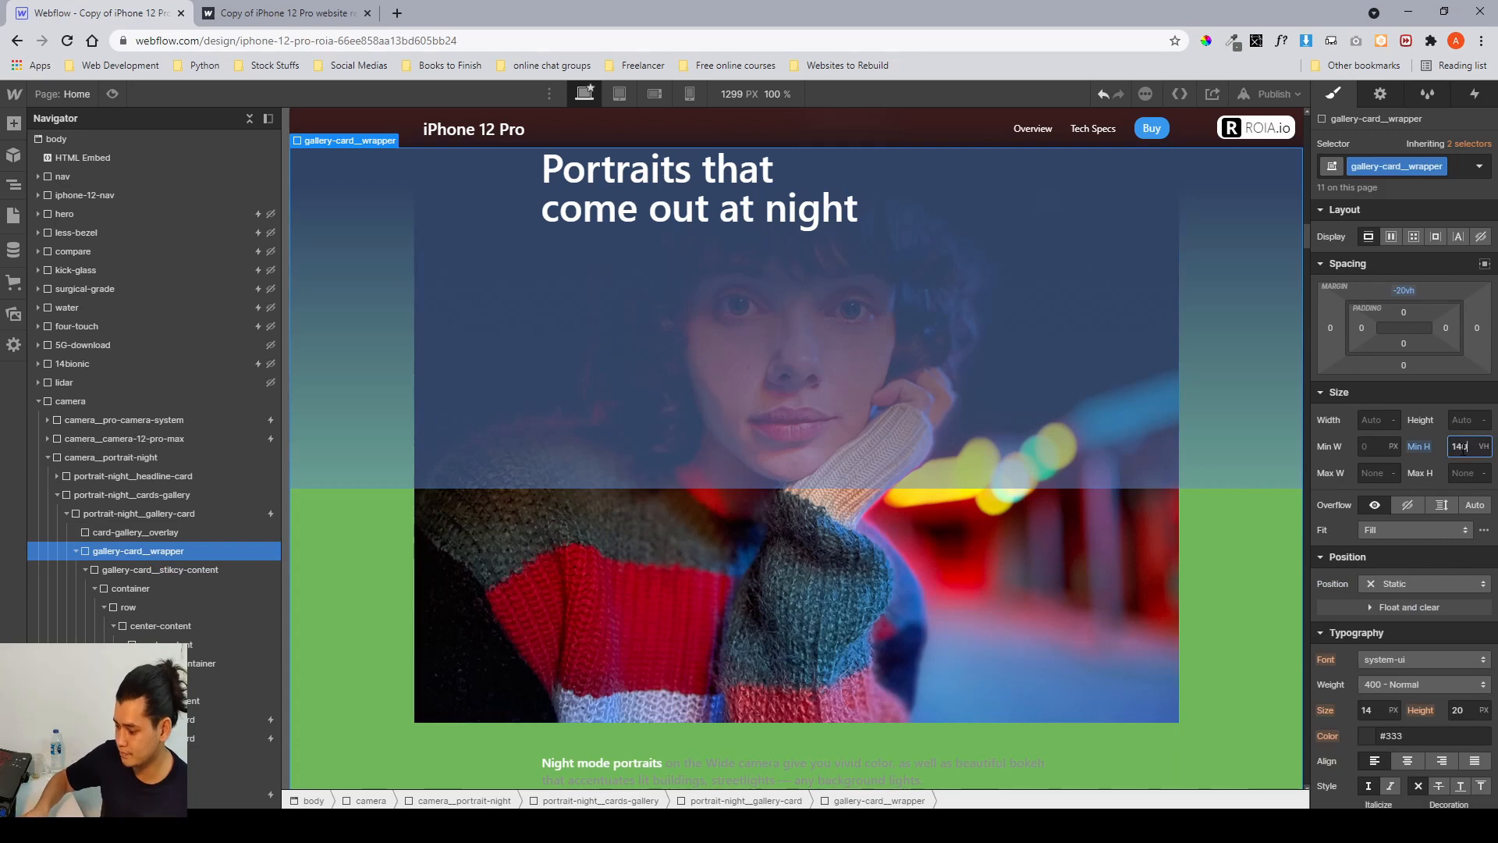
# Scroll the canvas through the first gallery card to check the taller wrapper.
pyautogui.scroll(-4, 1163, 582)
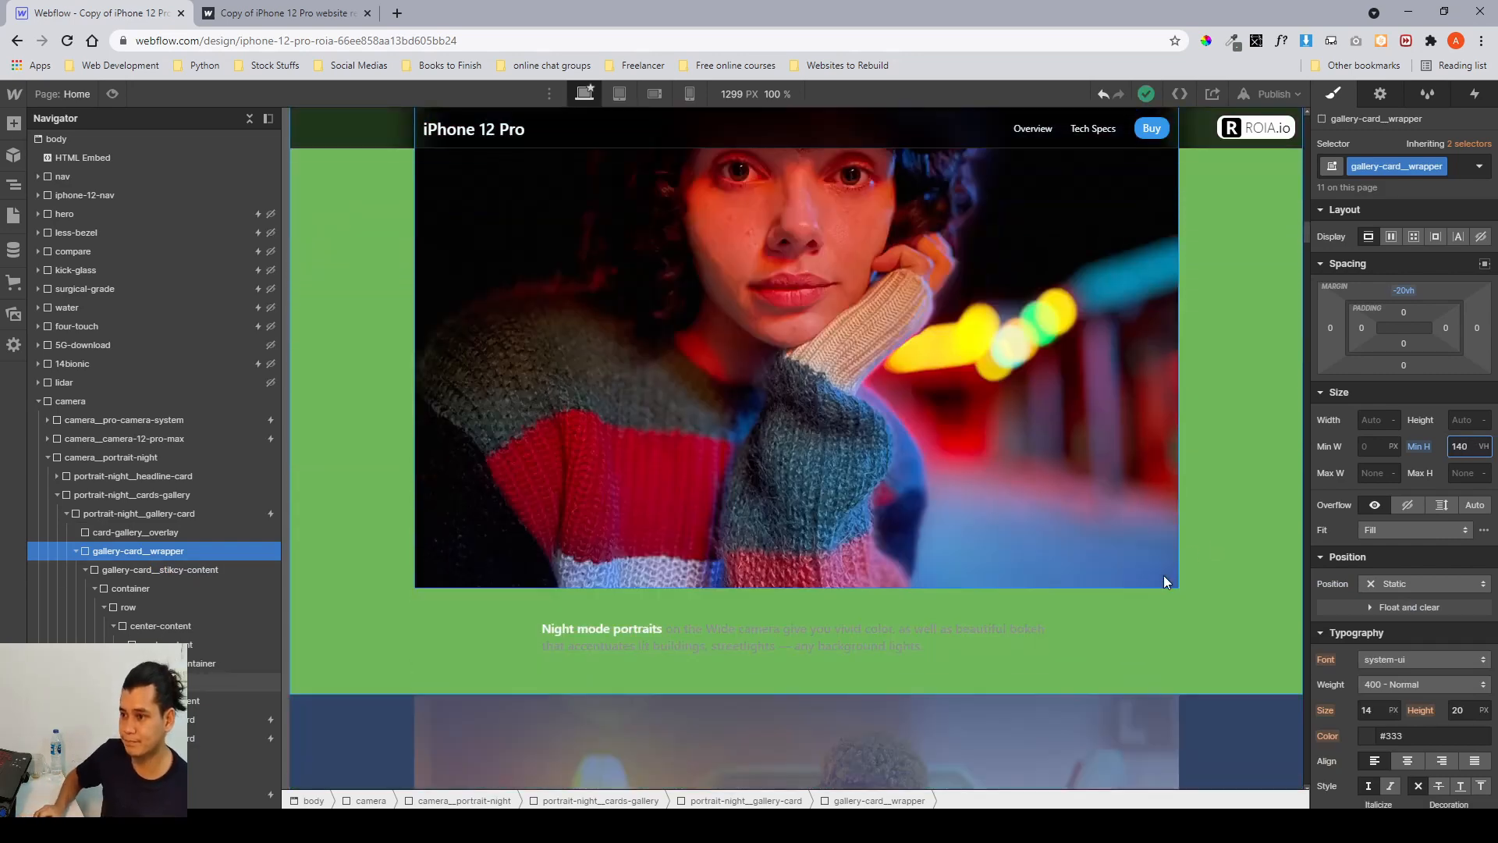
pyautogui.scroll(4, 1163, 582)
pyautogui.scroll(2, 1163, 577)
pyautogui.scroll(-3, 1163, 578)
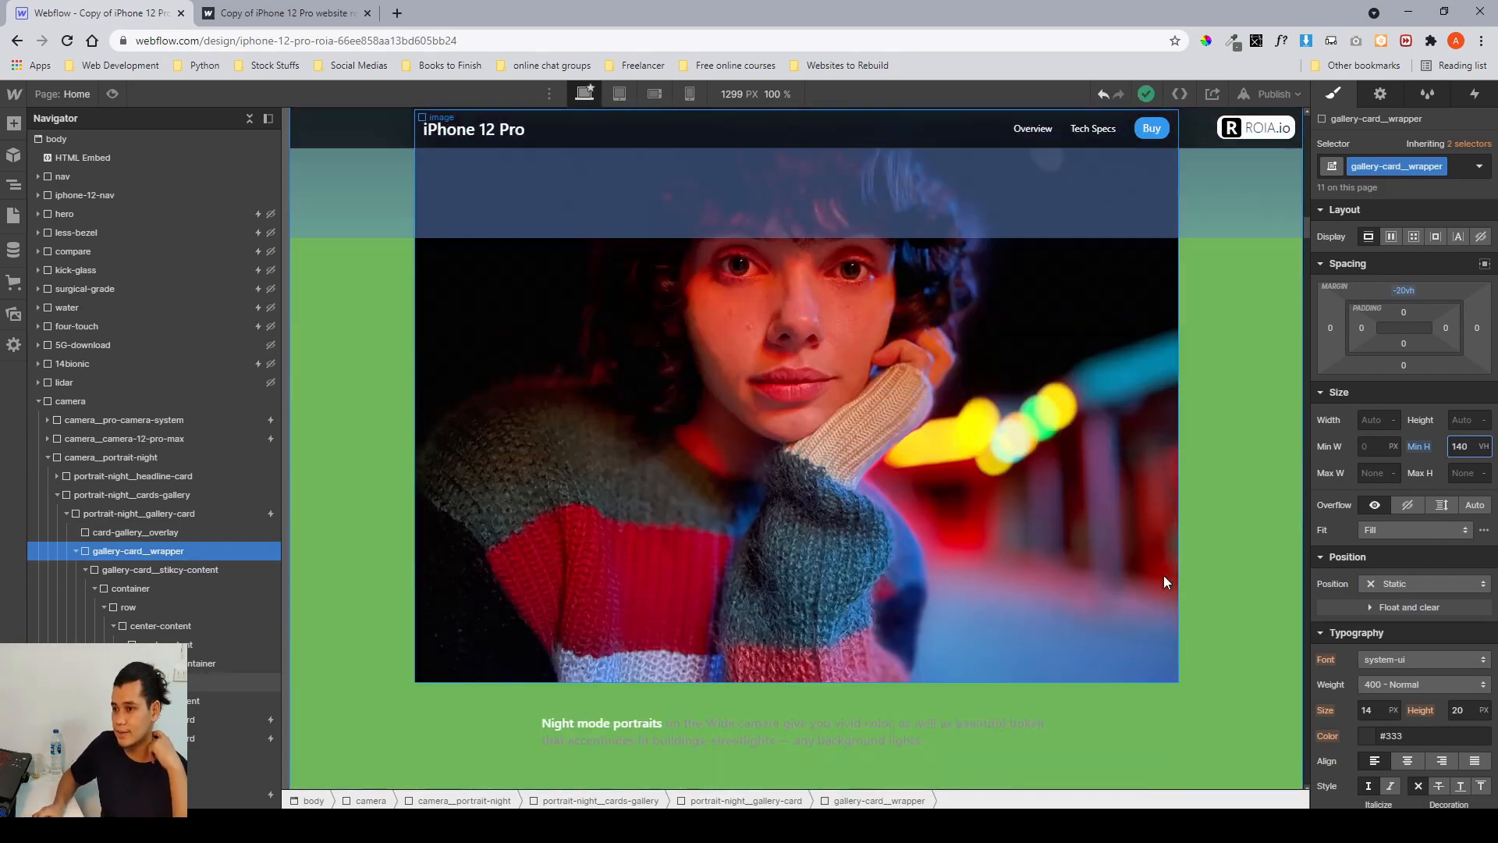
pyautogui.scroll(2, 1164, 574)
pyautogui.scroll(-2, 1163, 574)
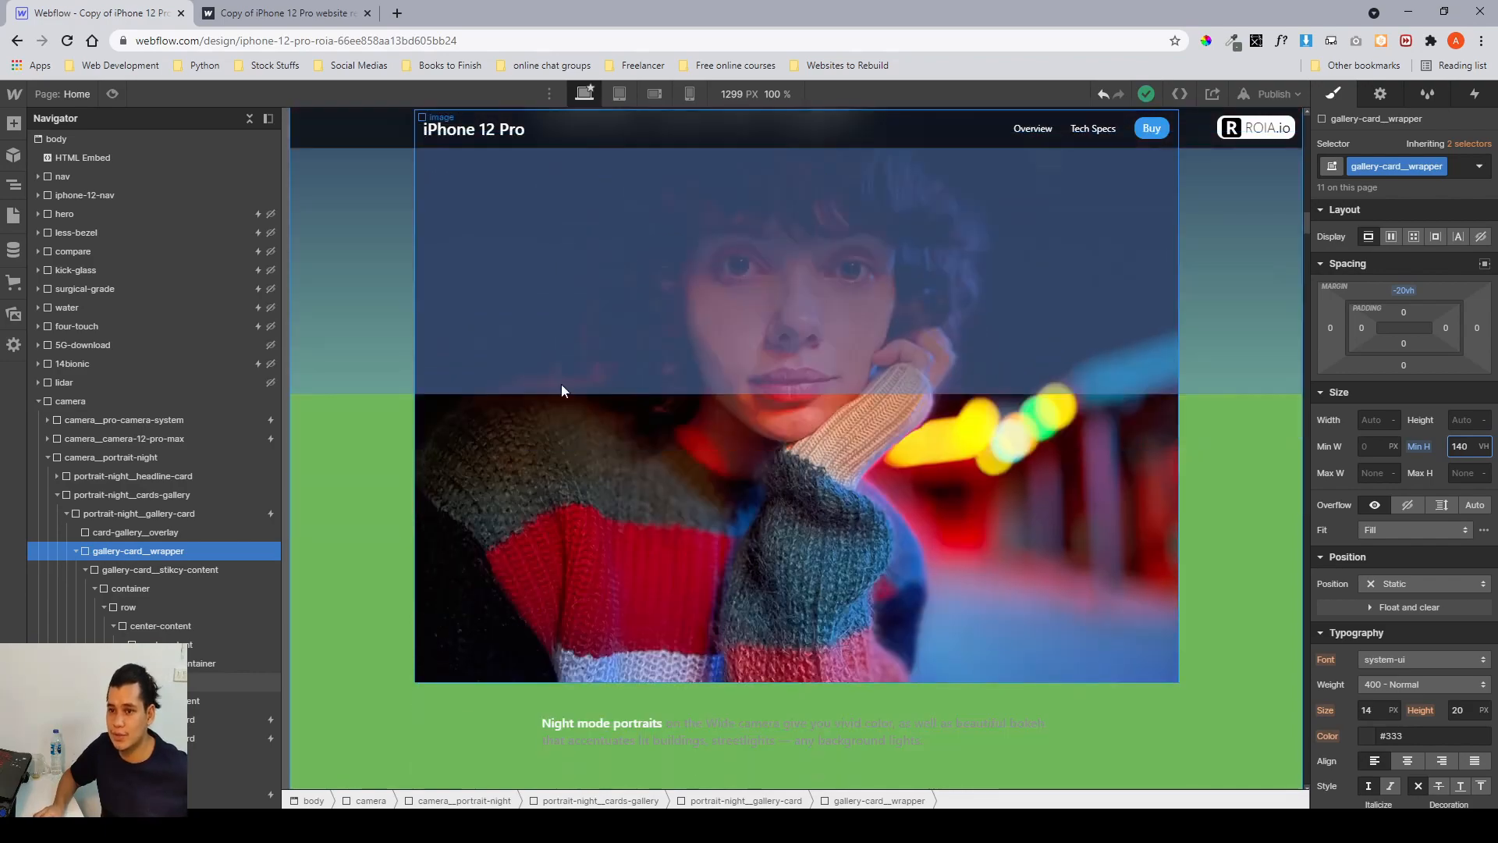
# Preview the page, scroll through the portrait night gallery card, then exit preview and scroll the canvas again.
pyautogui.click(114, 92)
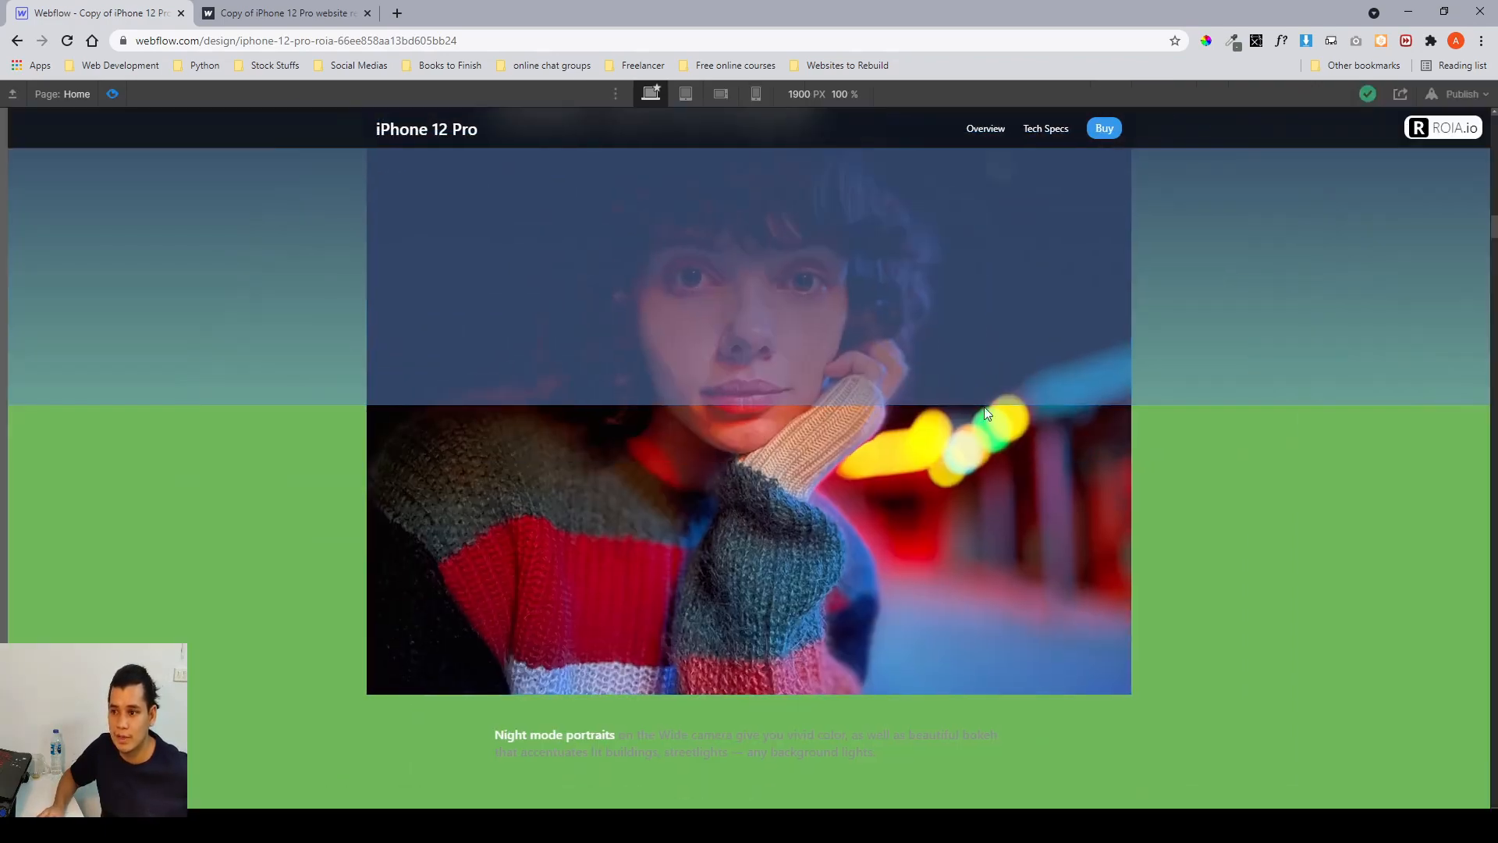
pyautogui.scroll(-3, 1267, 531)
pyautogui.scroll(4, 1269, 537)
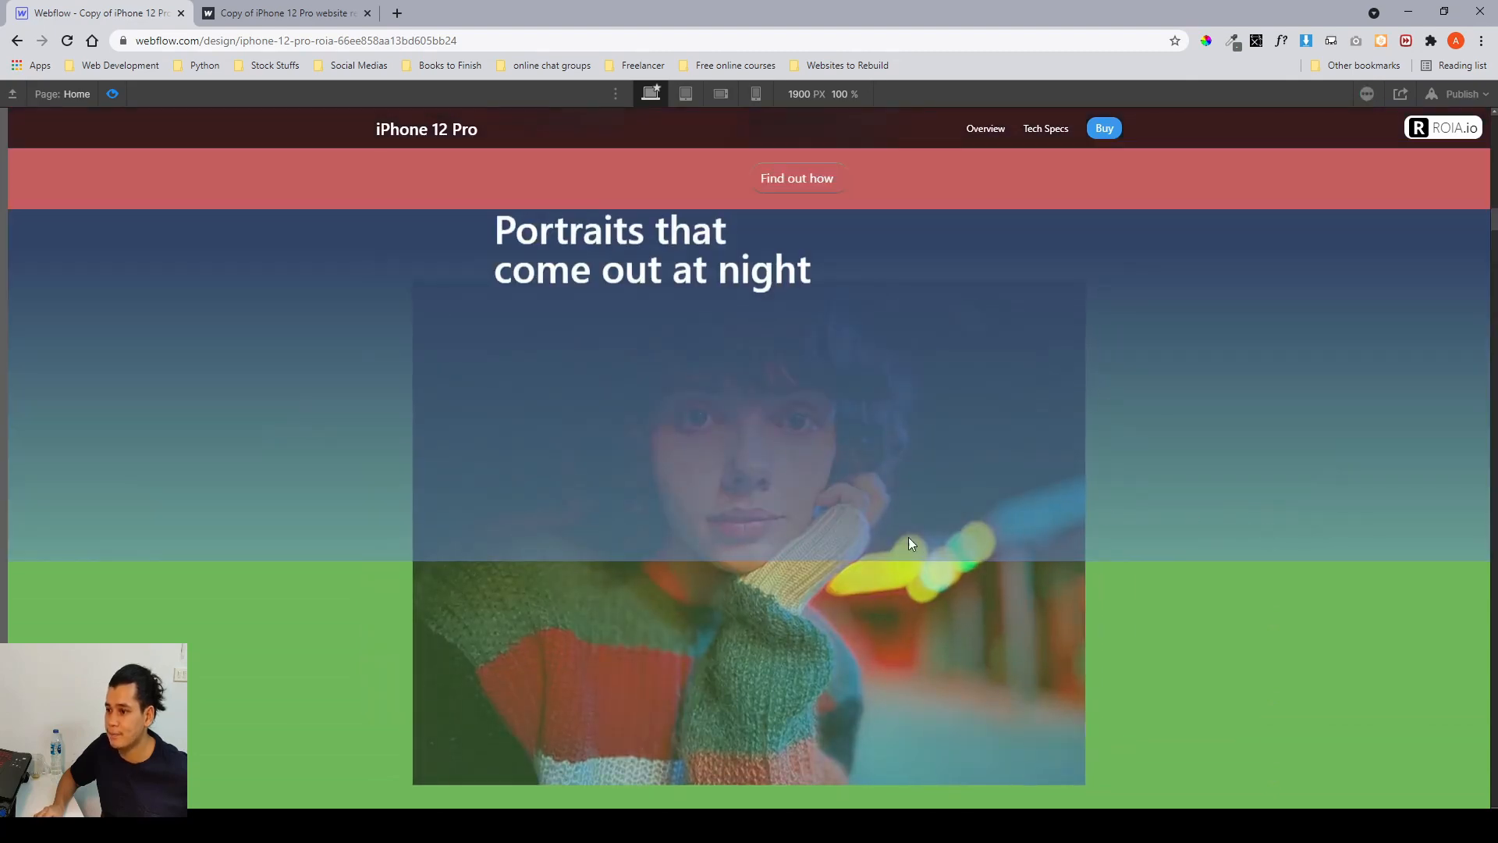
pyautogui.scroll(-2, 918, 616)
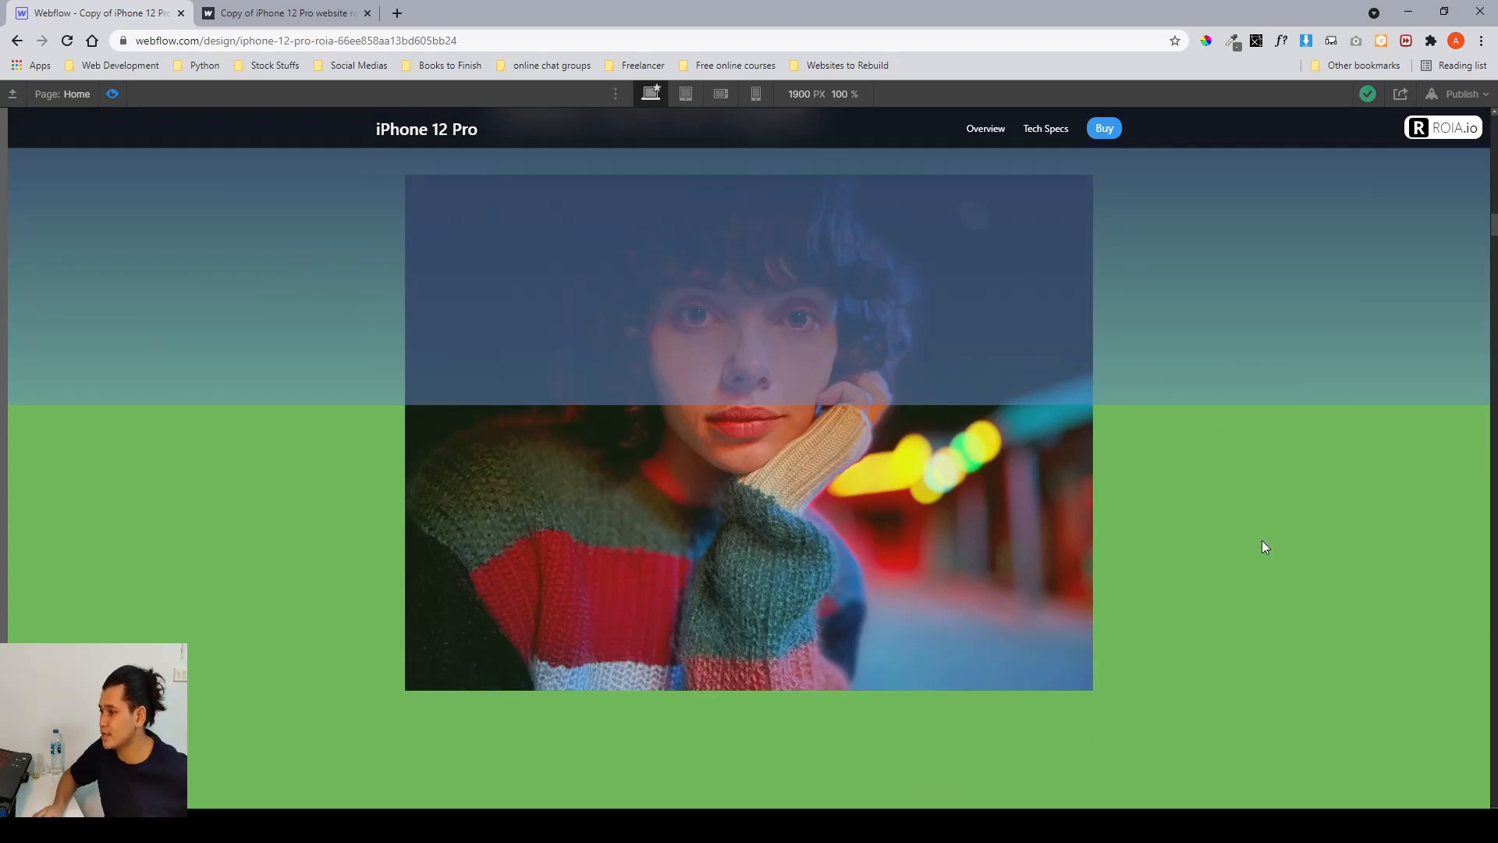
pyautogui.scroll(3, 1243, 509)
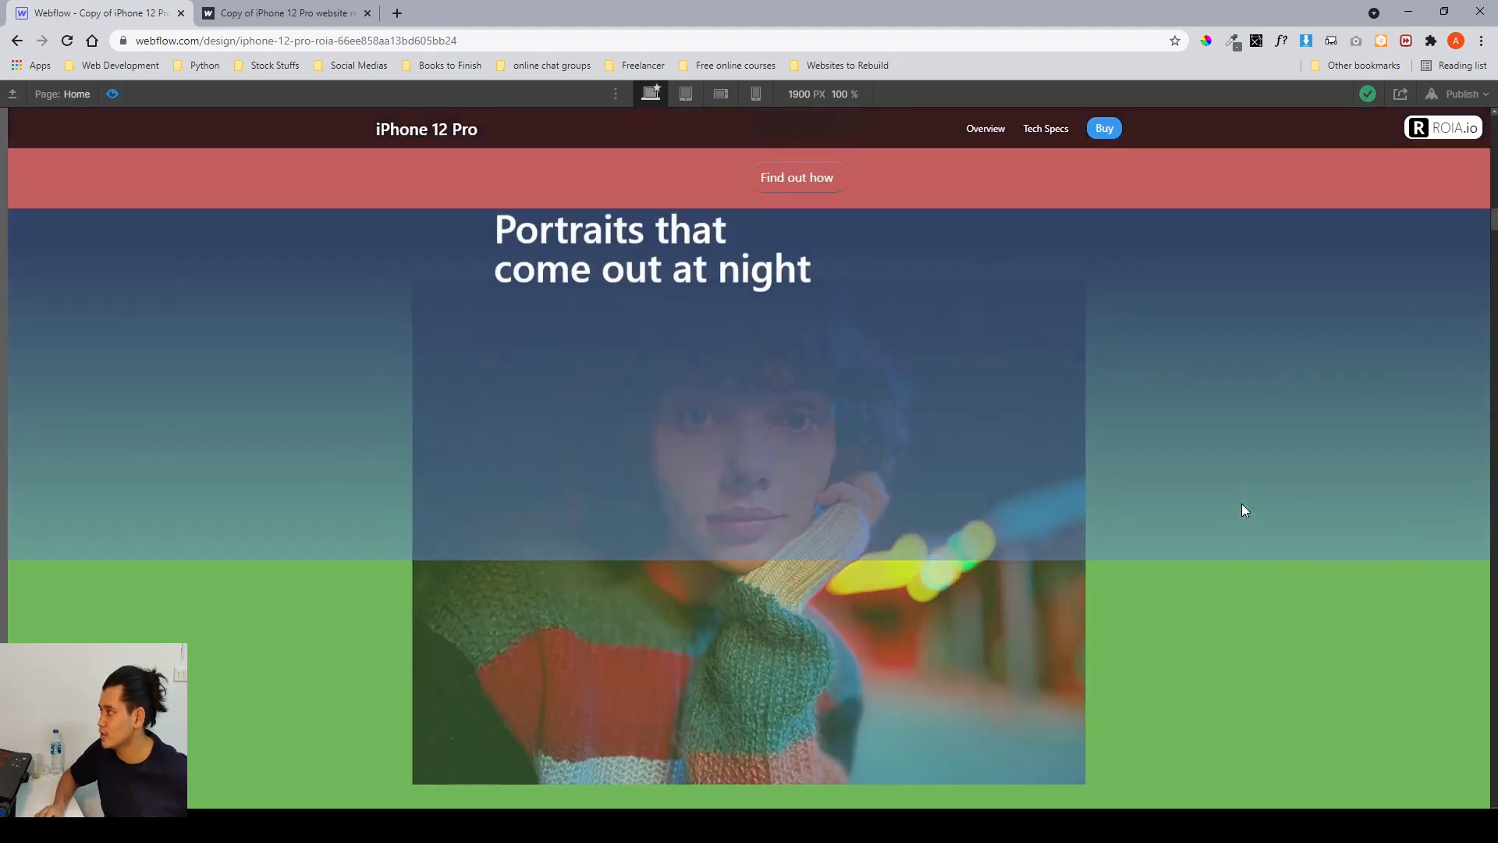
pyautogui.scroll(-3, 1243, 509)
pyautogui.scroll(-3, 1382, 805)
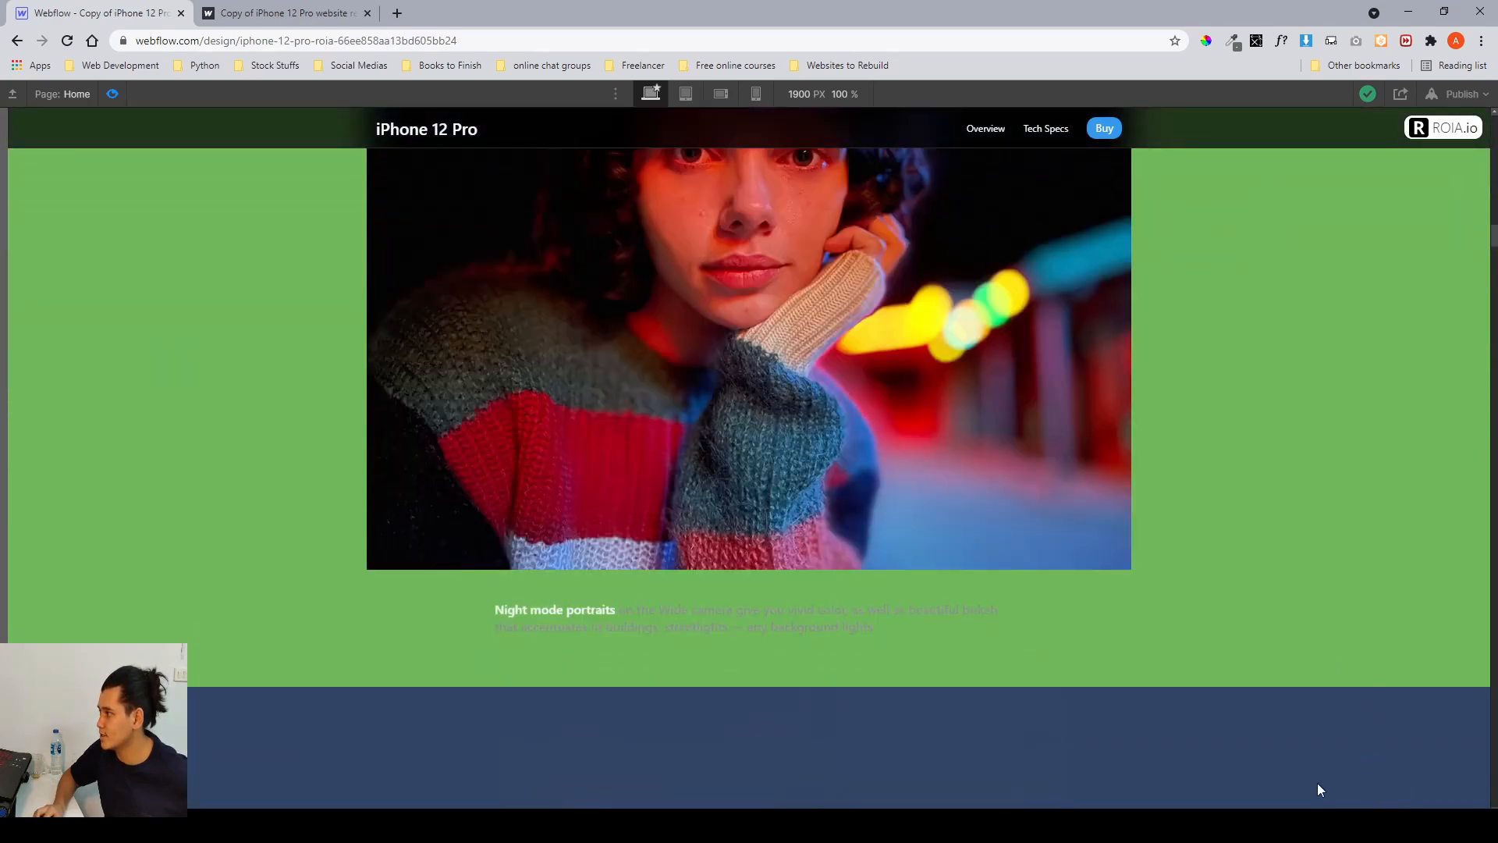
pyautogui.scroll(5, 1182, 500)
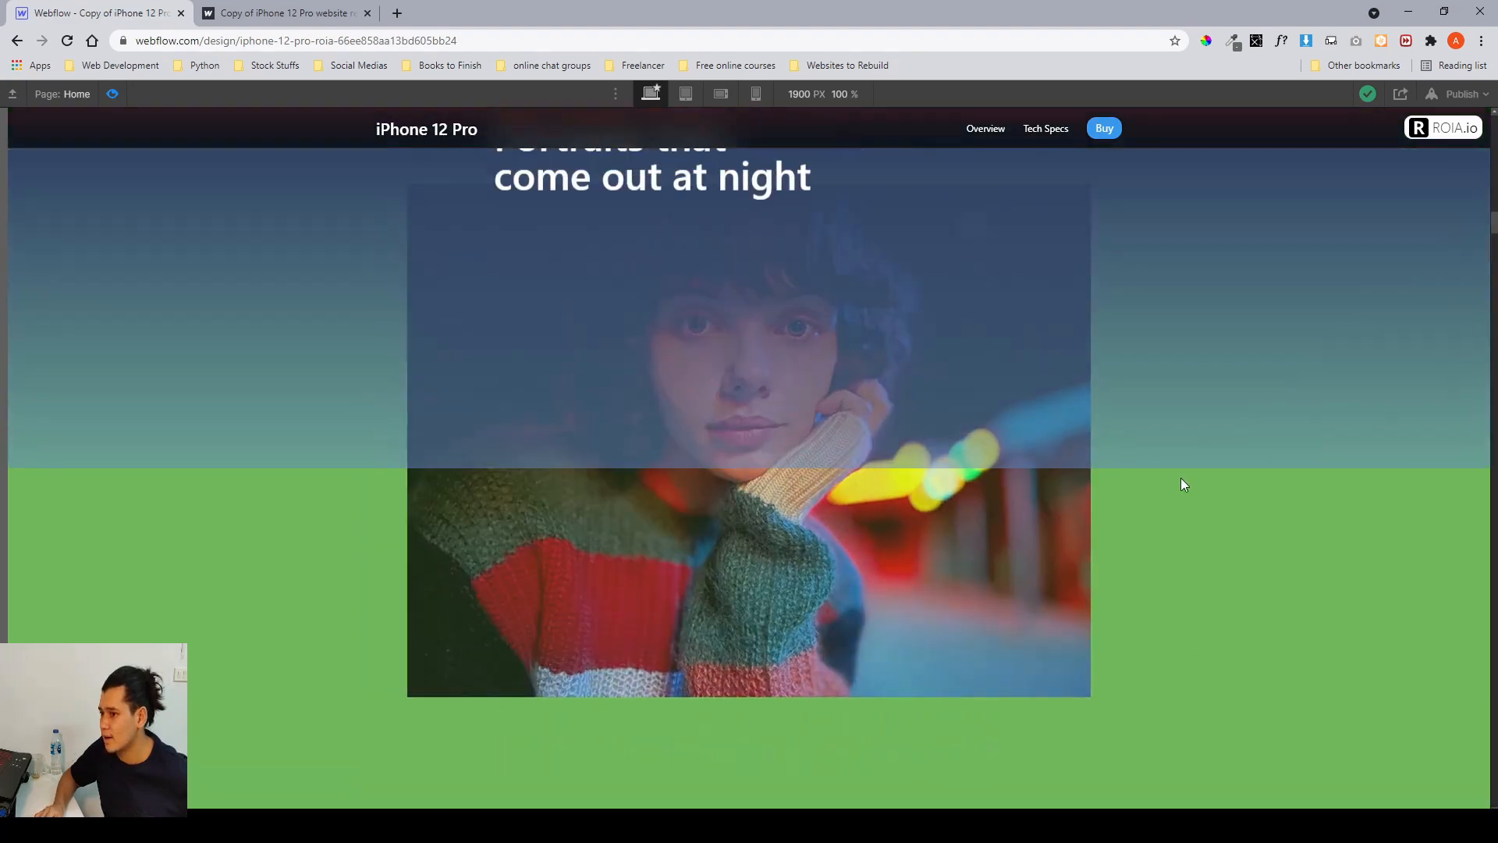
pyautogui.scroll(-5, 1089, 431)
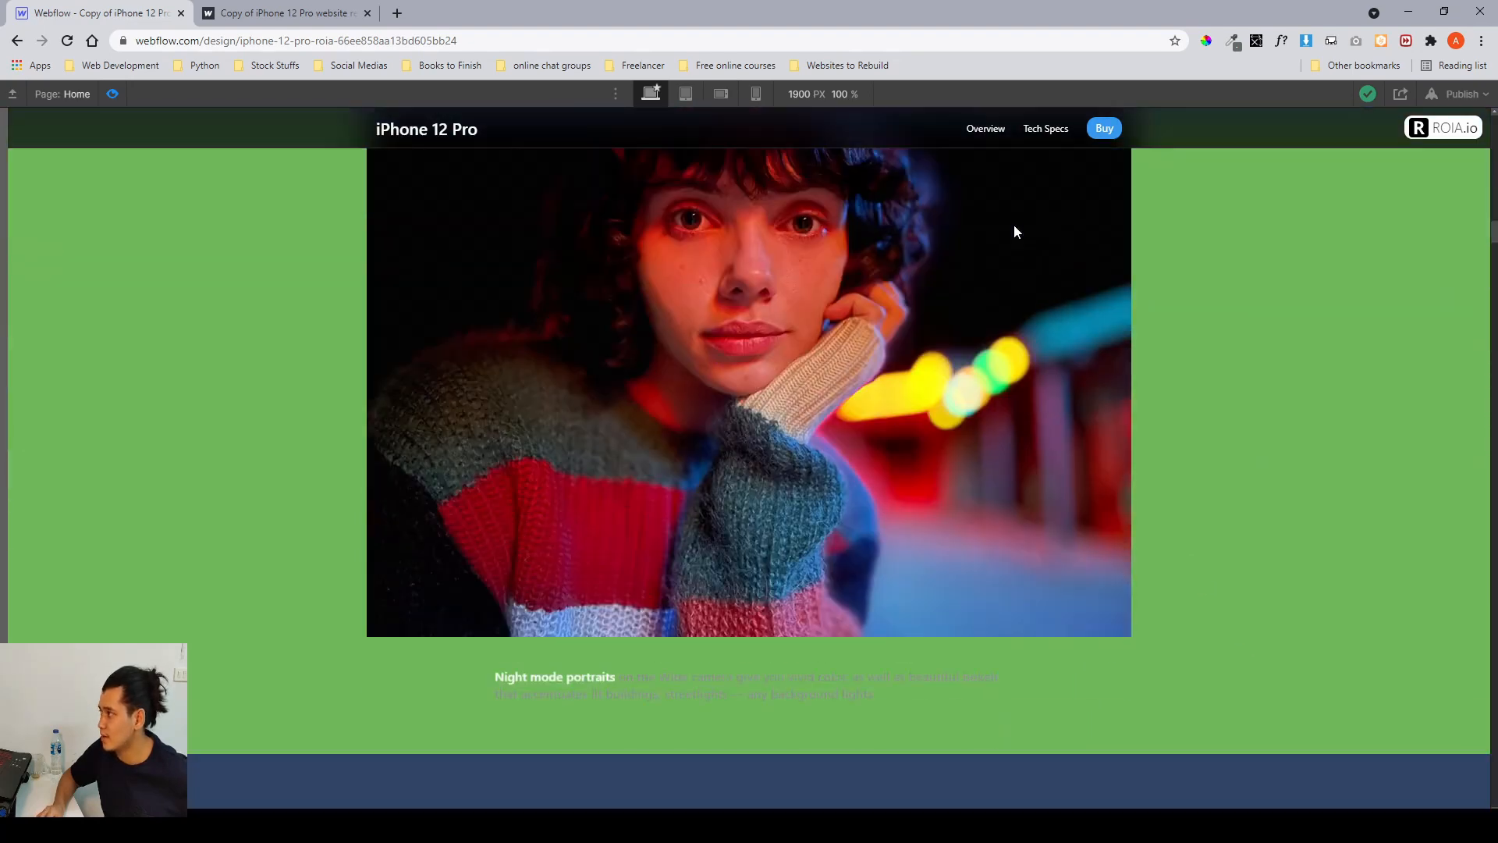
pyautogui.scroll(5, 1013, 232)
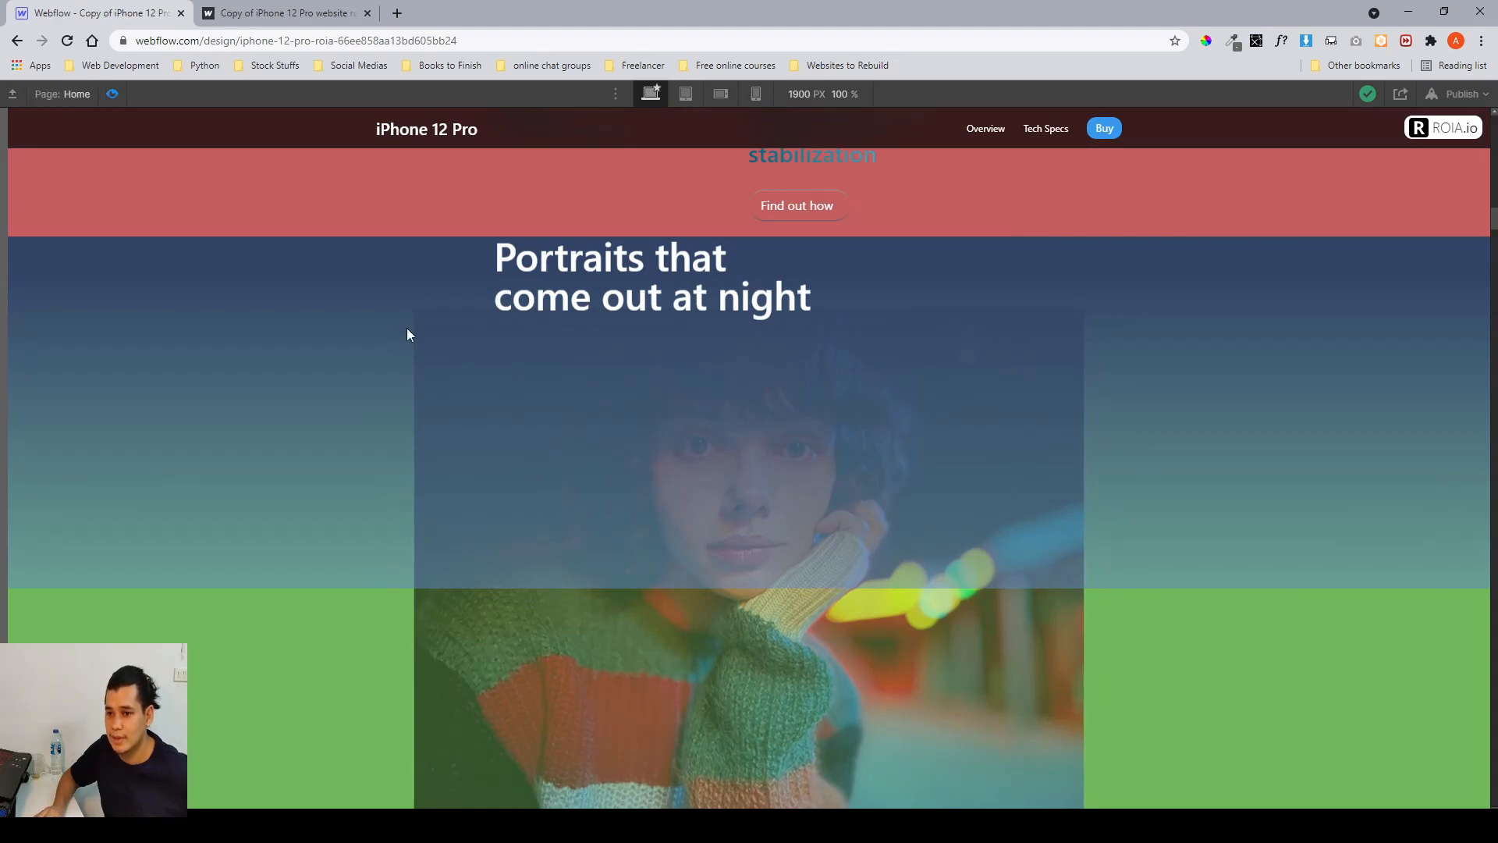
pyautogui.click(111, 94)
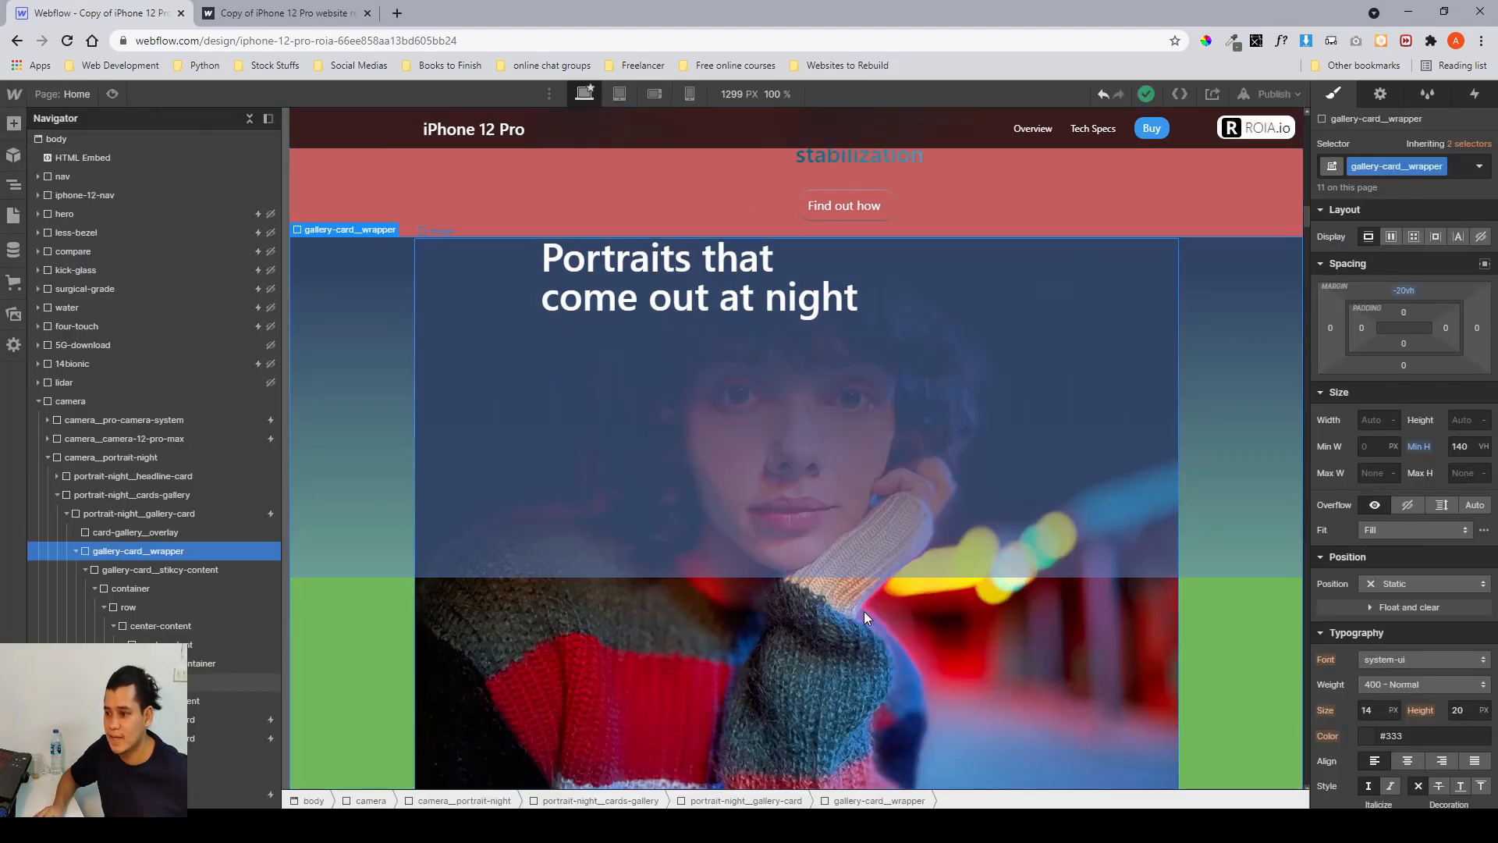
pyautogui.scroll(-2, 864, 611)
pyautogui.scroll(-1, 838, 537)
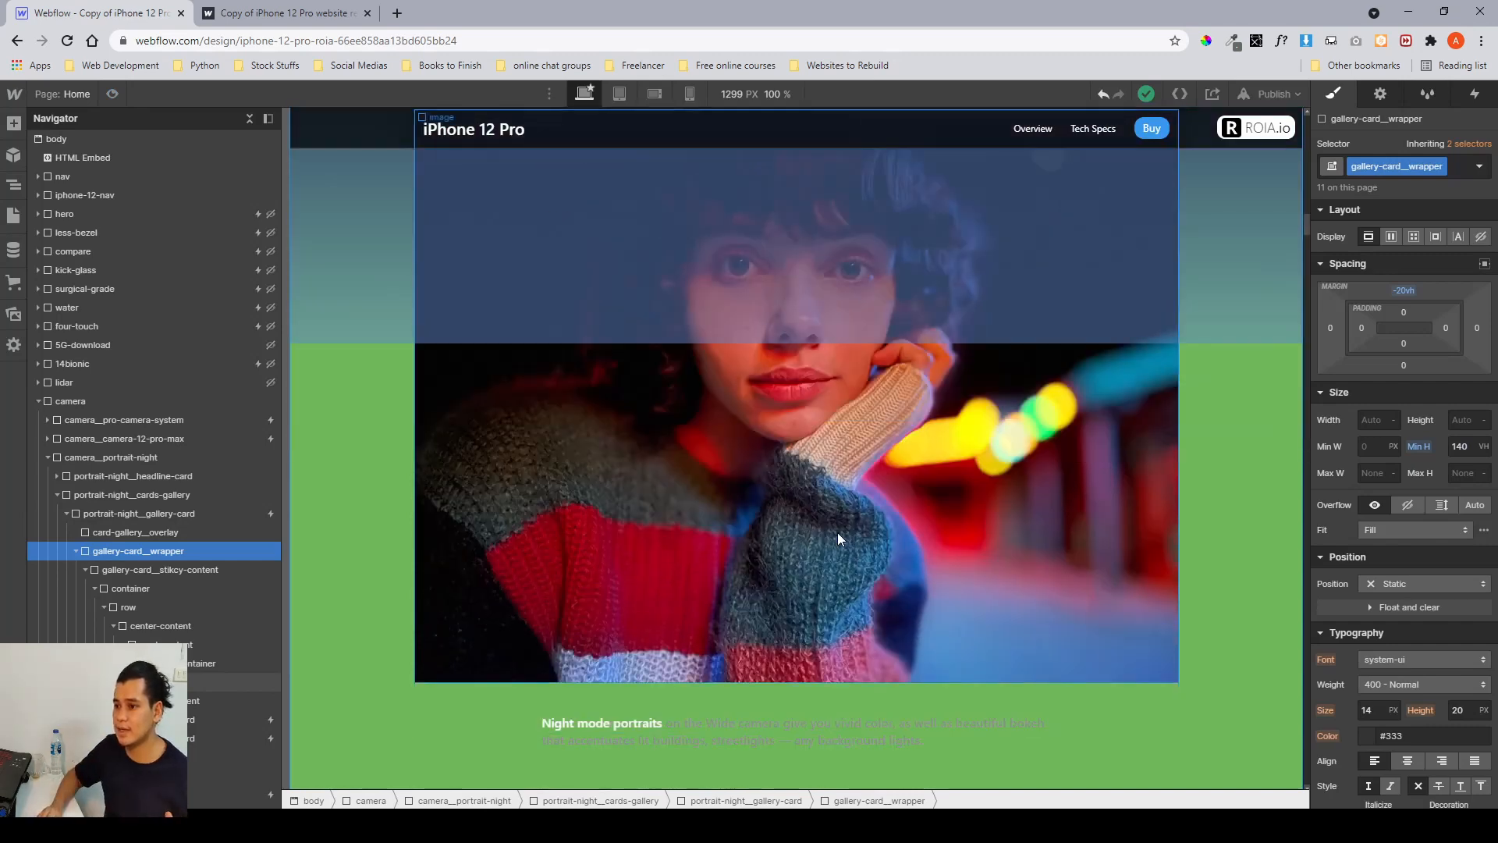
pyautogui.scroll(-2, 836, 532)
pyautogui.scroll(2, 836, 532)
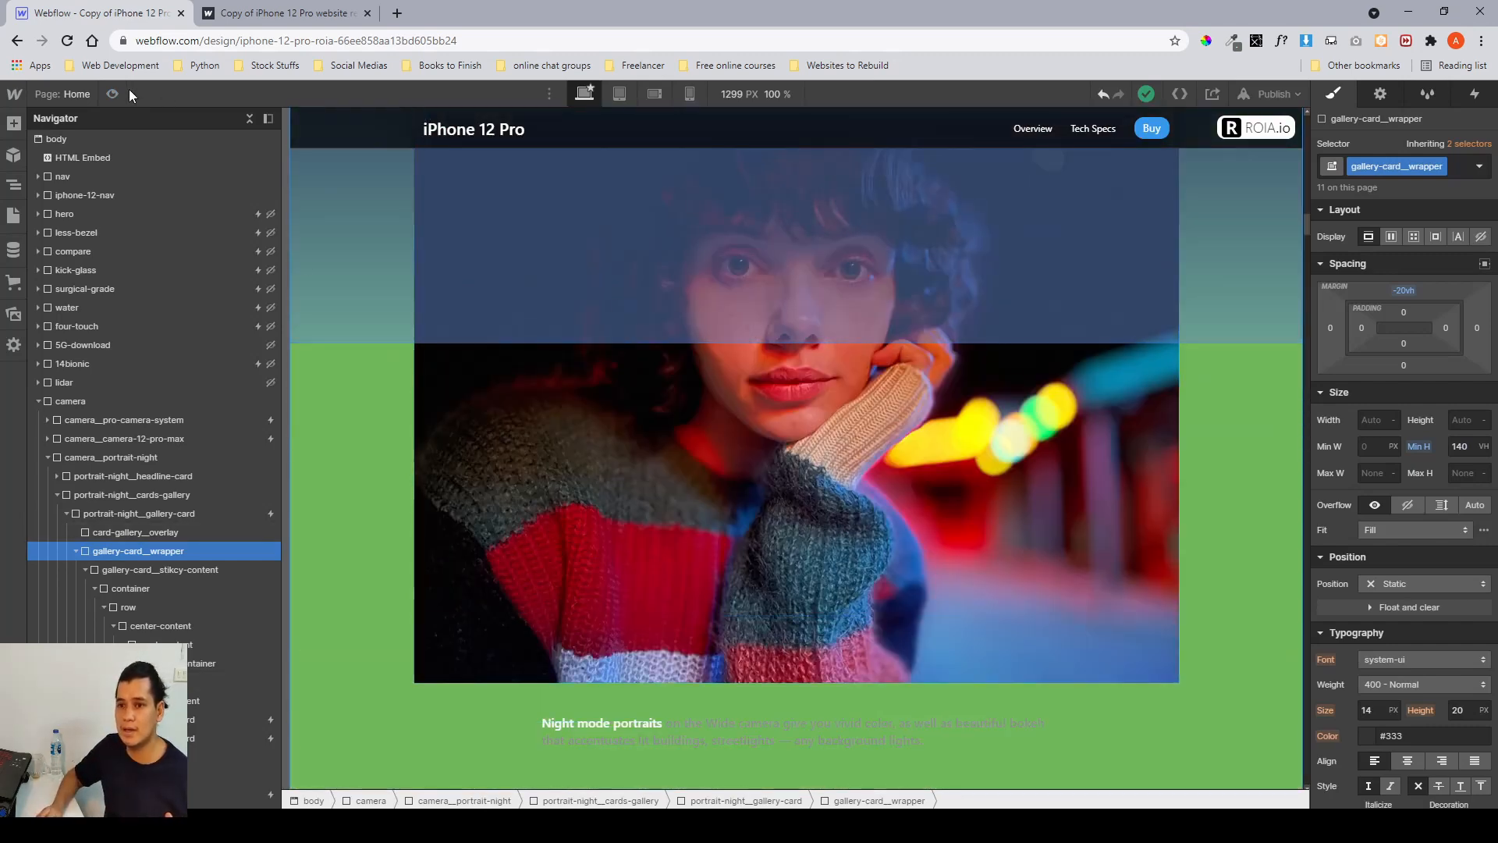
# Switch to the published site and scroll up and down through the portrait night gallery card.
pyautogui.click(227, 15)
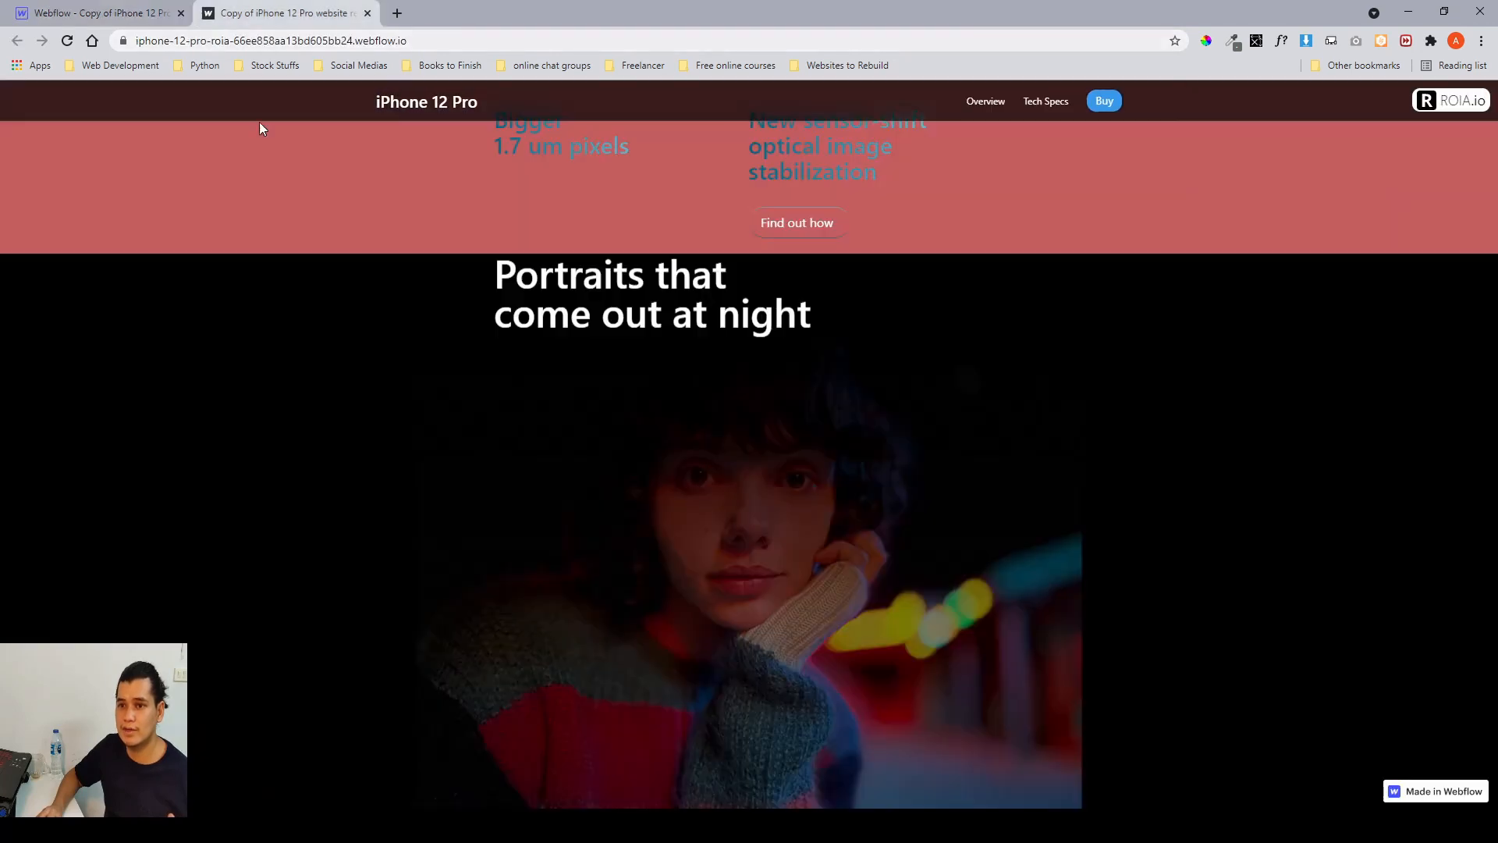
pyautogui.scroll(-3, 823, 390)
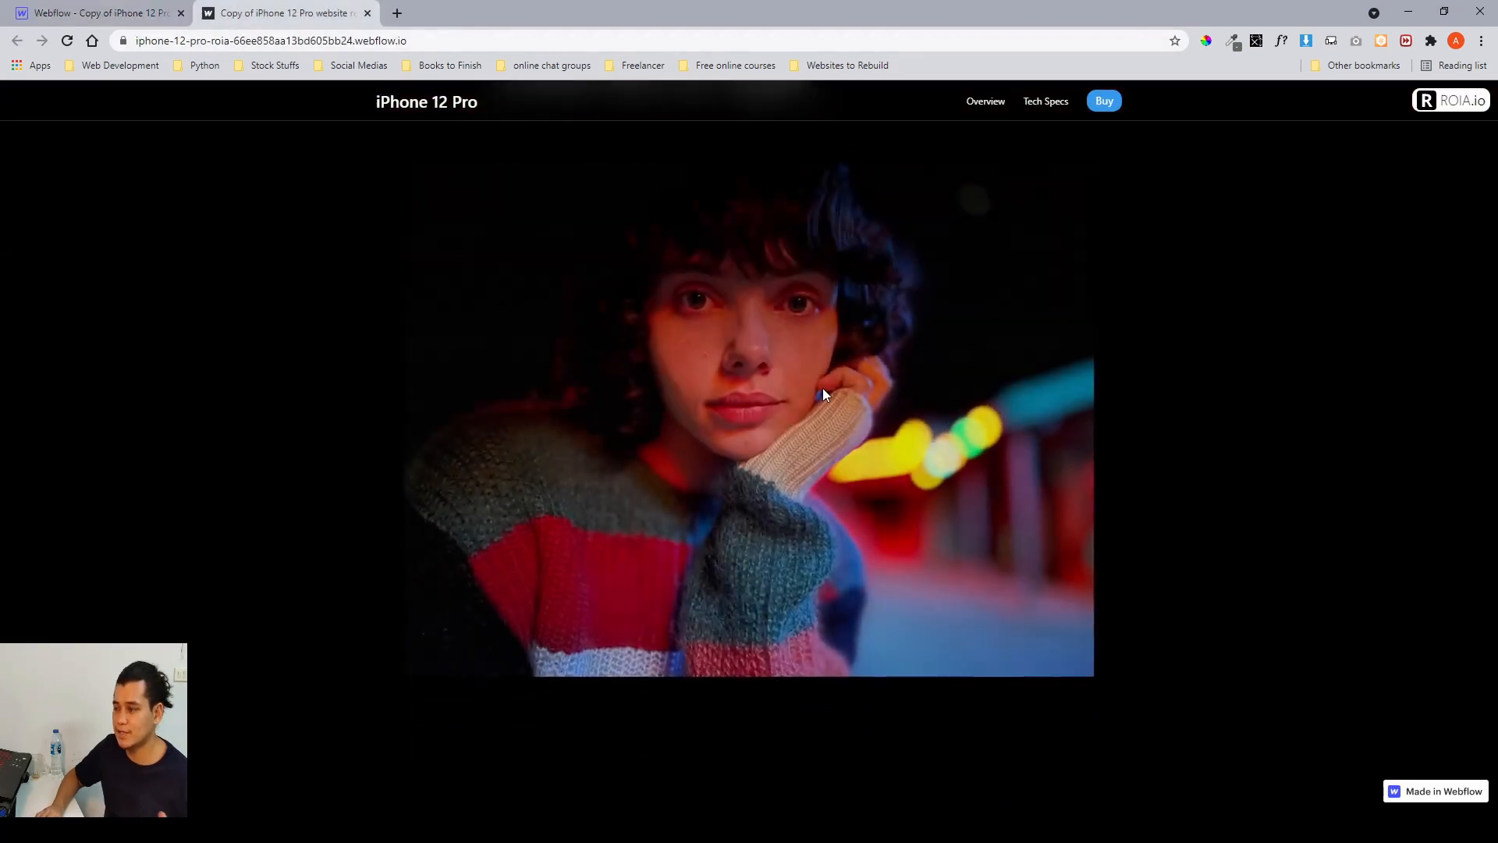
pyautogui.scroll(-2, 823, 387)
pyautogui.scroll(3, 822, 387)
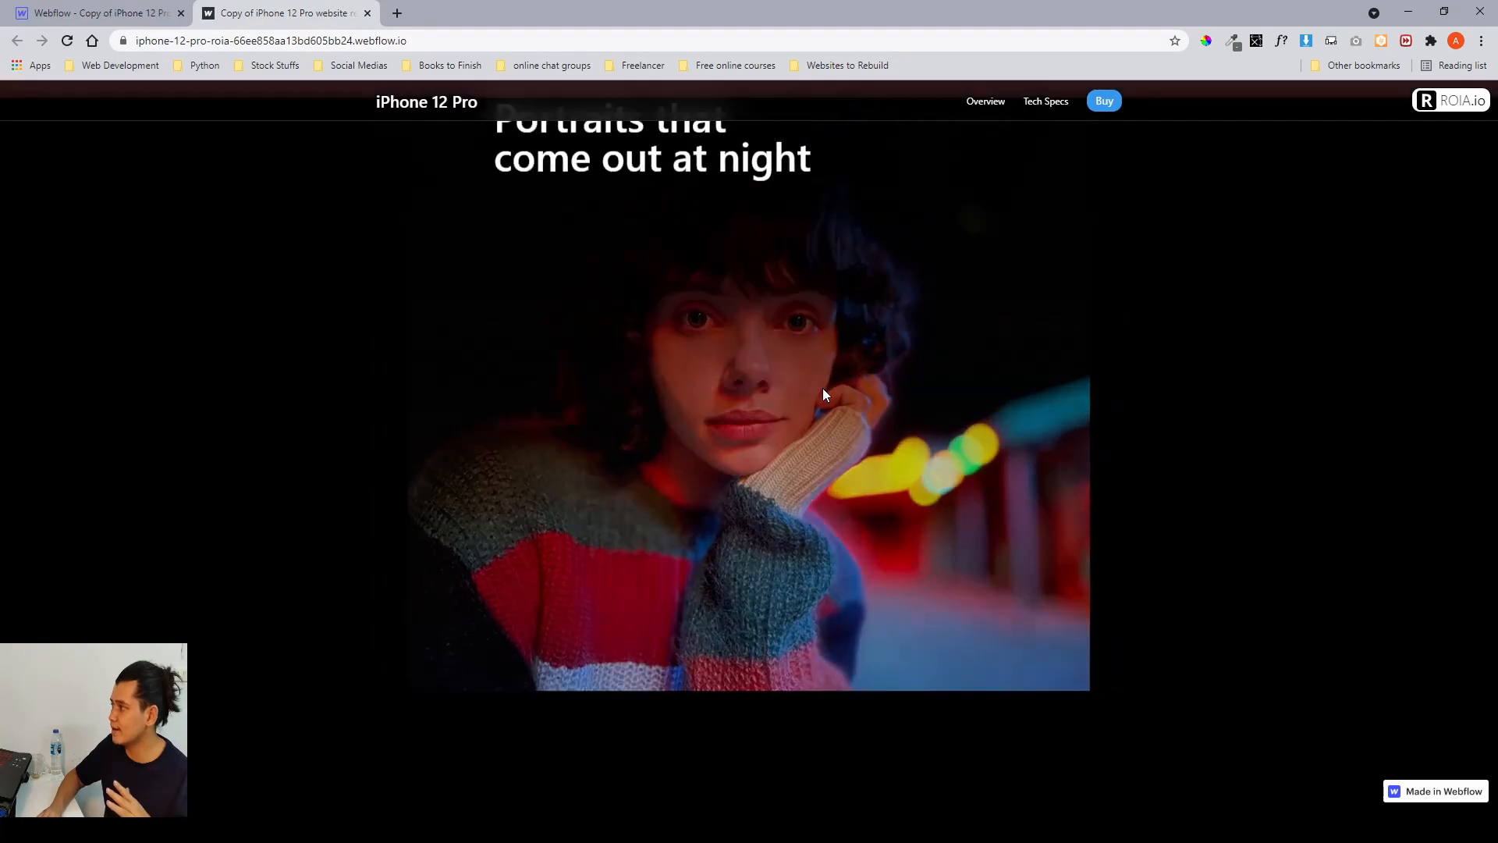
pyautogui.scroll(6, 823, 387)
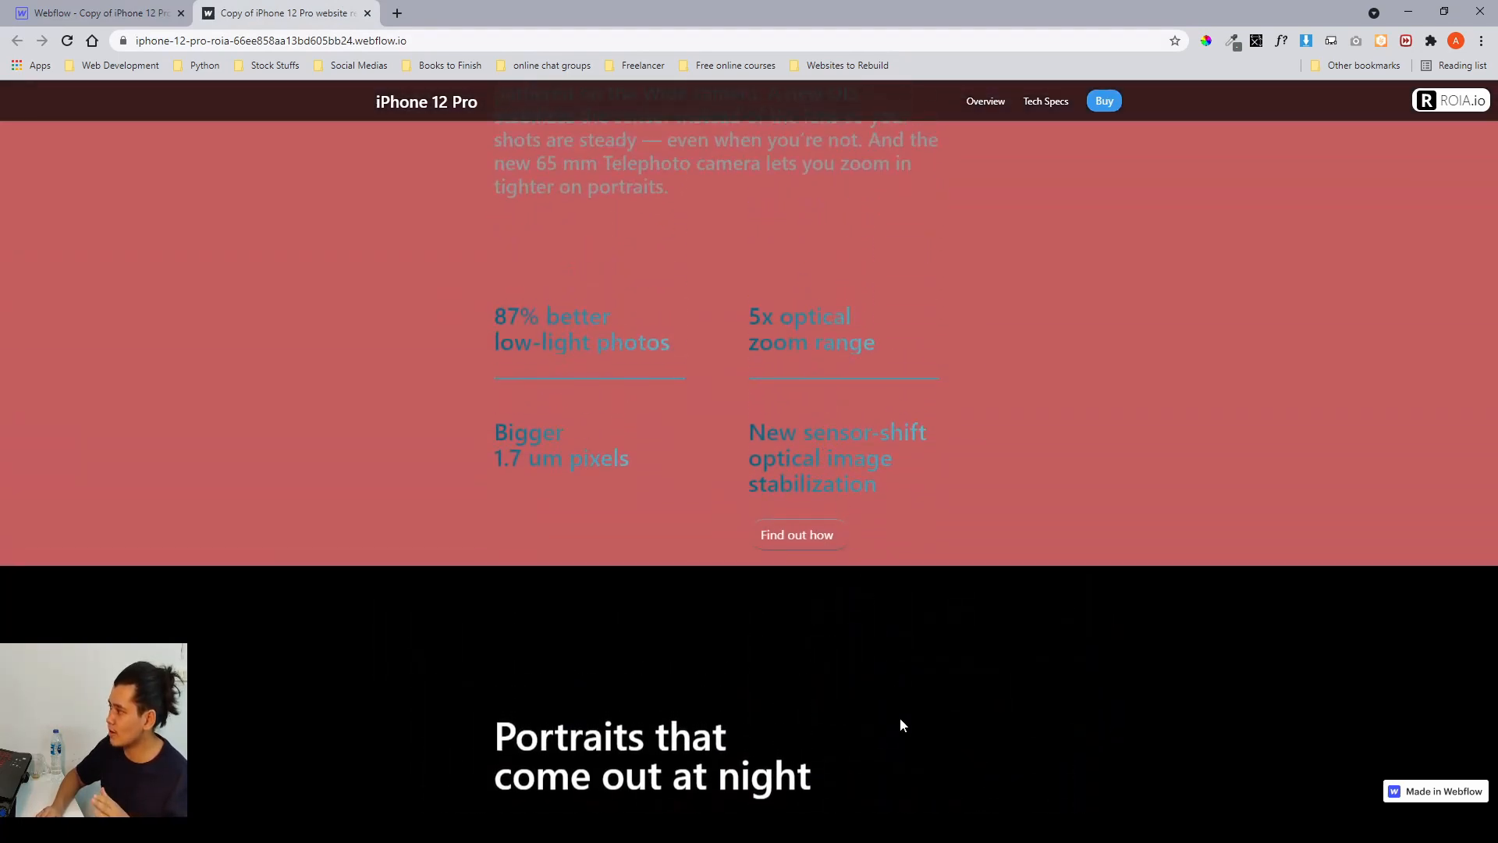
pyautogui.scroll(-1, 901, 721)
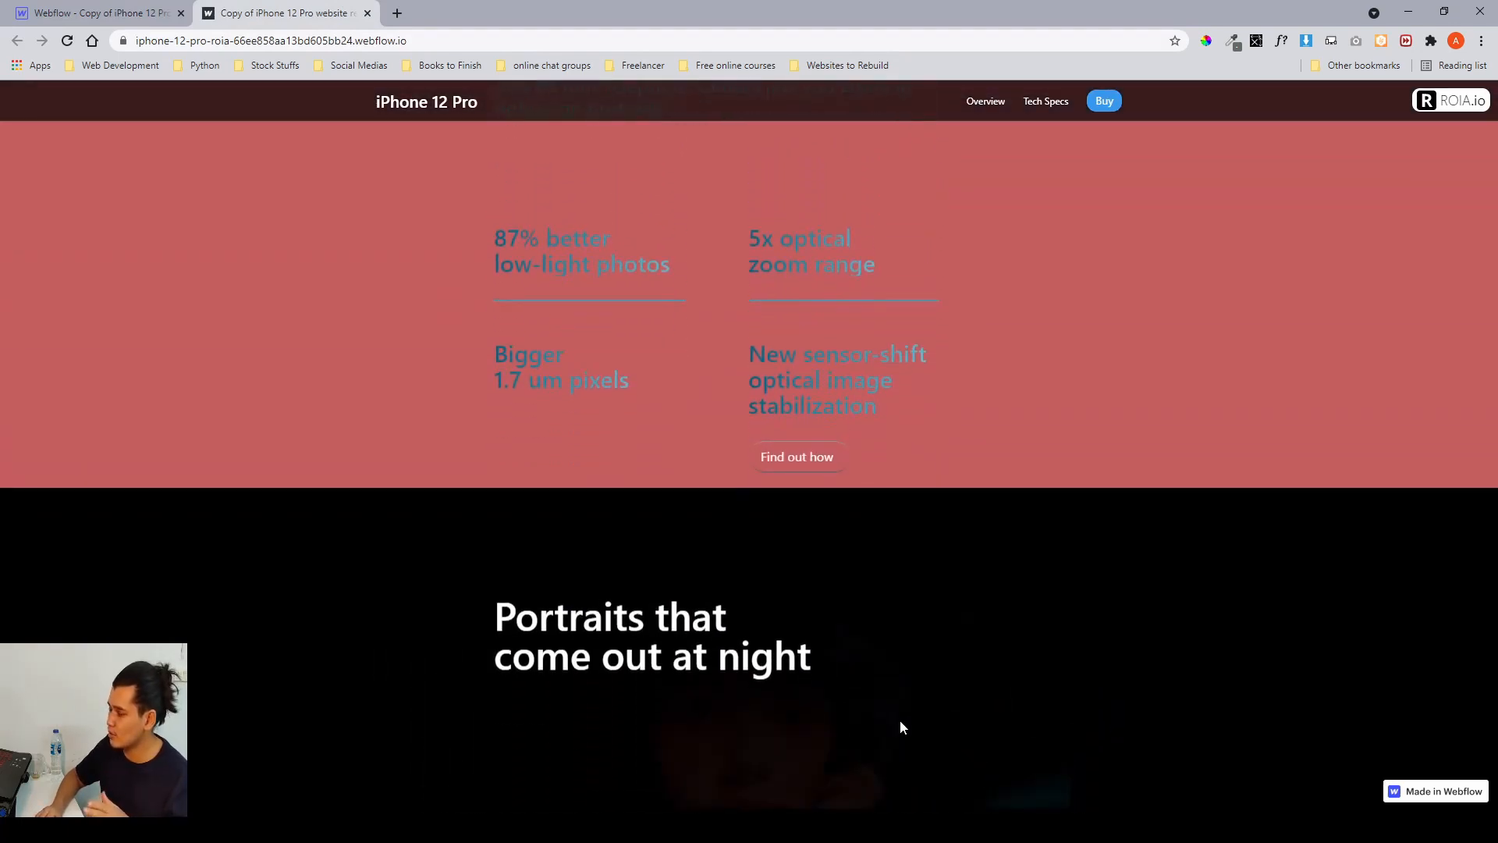
pyautogui.scroll(-3, 901, 722)
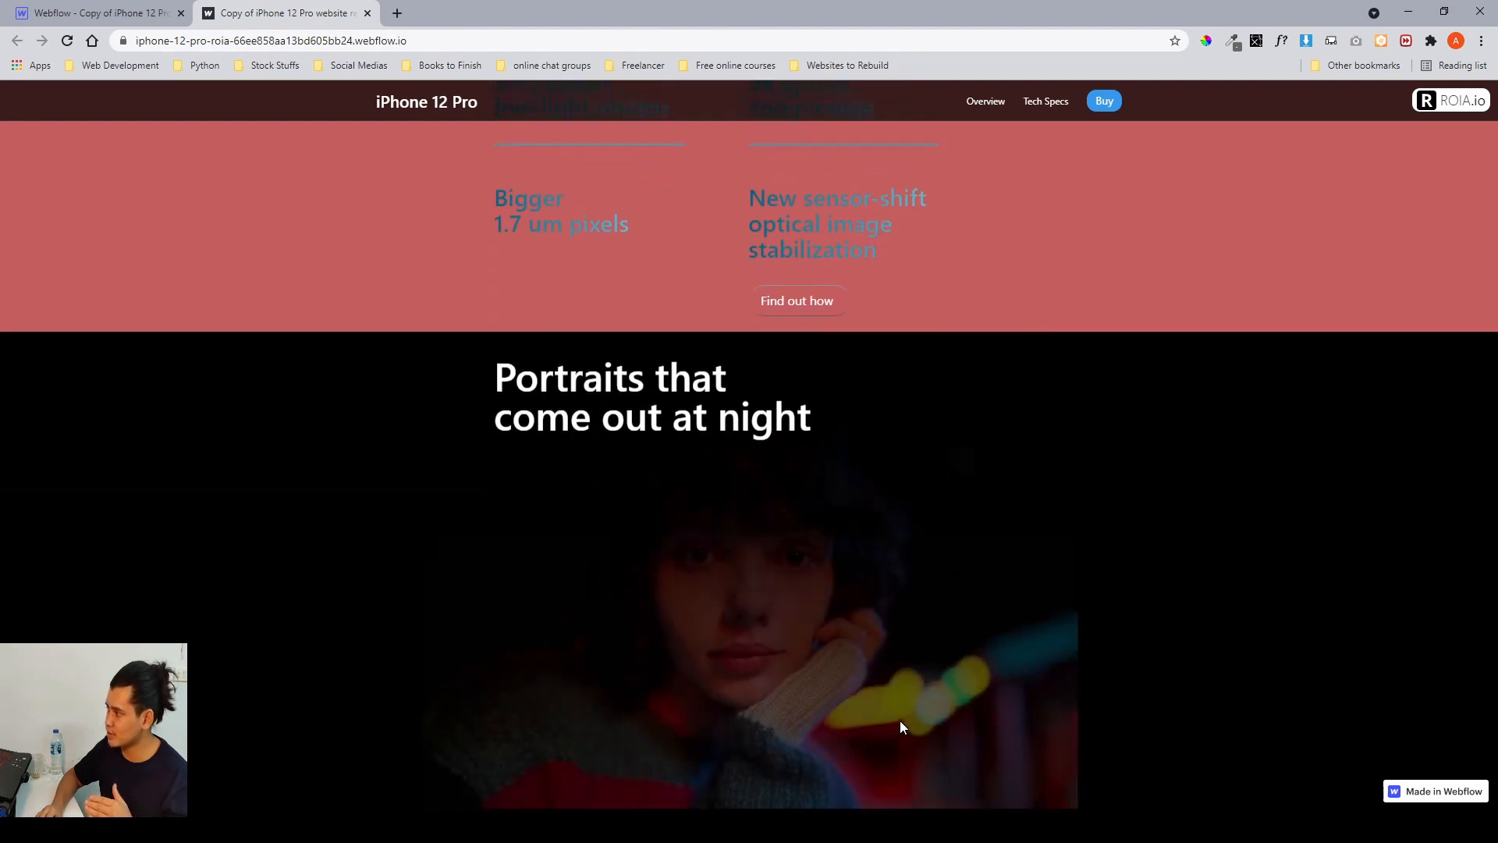
pyautogui.scroll(2, 901, 726)
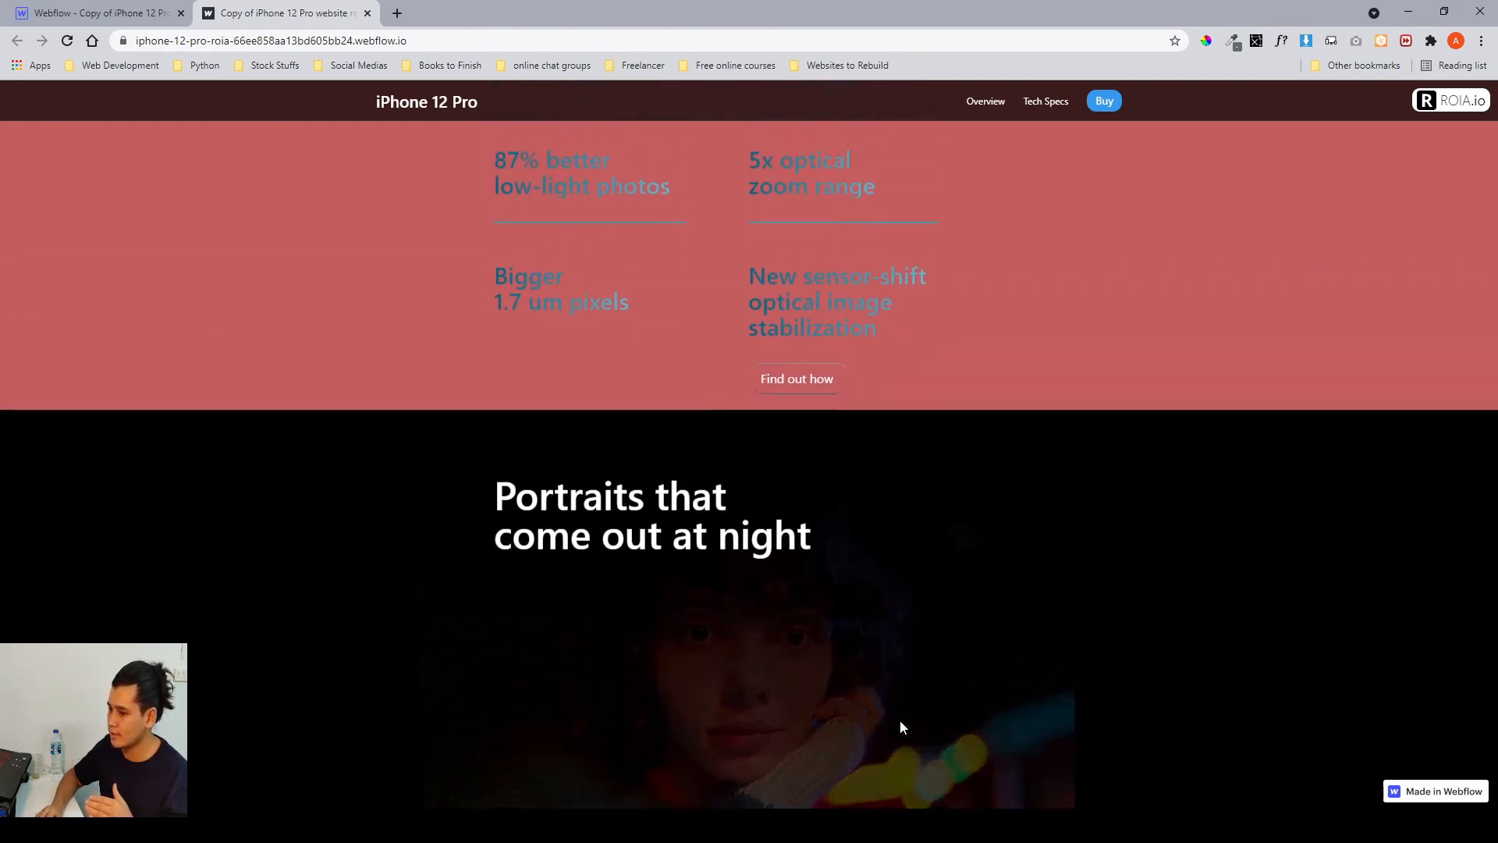
pyautogui.scroll(-2, 901, 726)
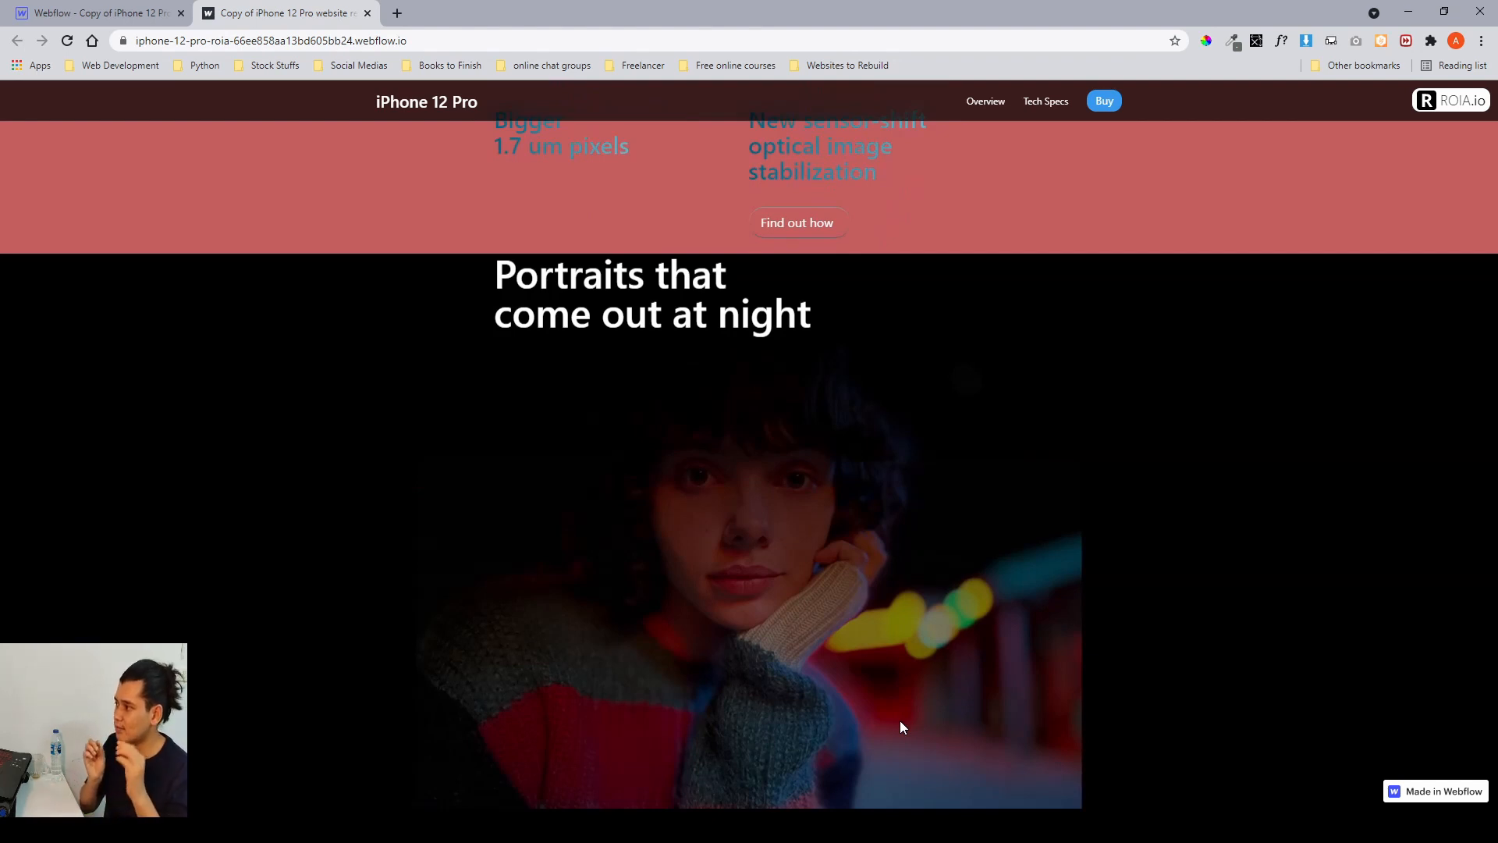
pyautogui.scroll(-2, 900, 720)
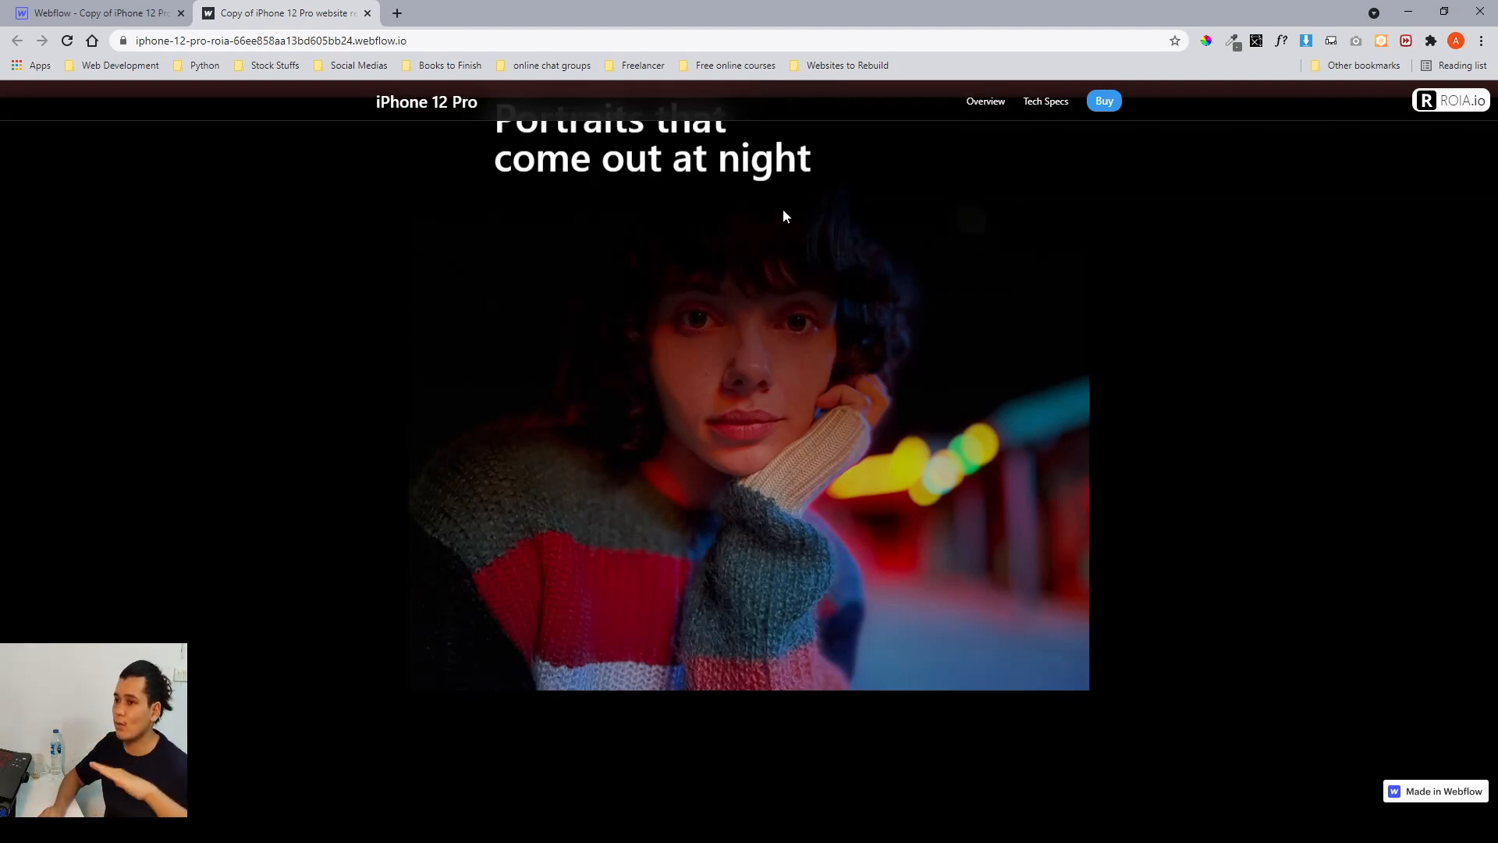
pyautogui.scroll(-1, 785, 203)
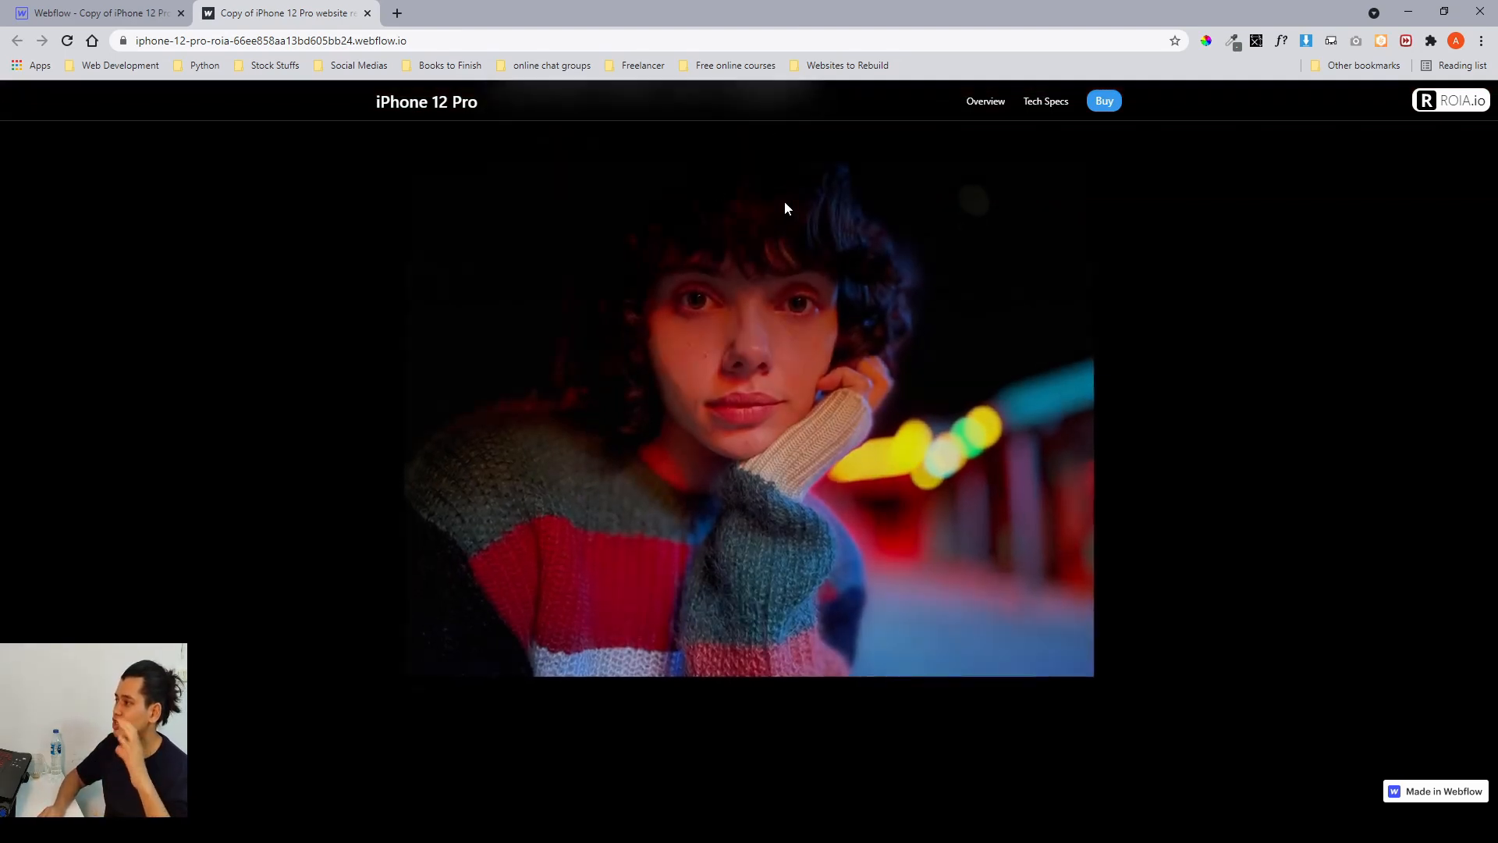
pyautogui.scroll(-3, 785, 203)
pyautogui.scroll(5, 785, 203)
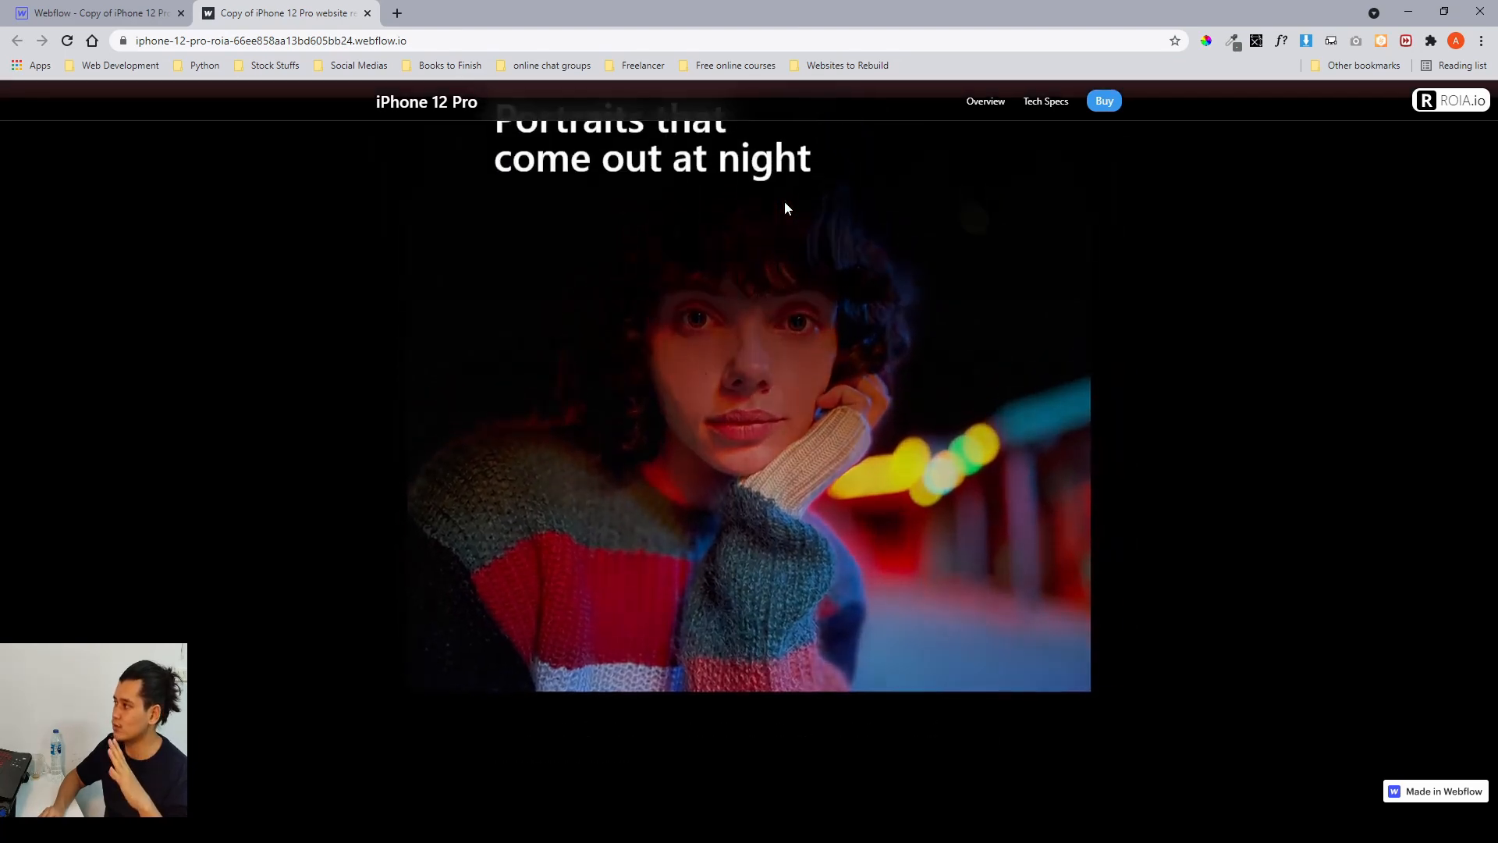
pyautogui.scroll(-3, 784, 200)
pyautogui.scroll(2, 784, 200)
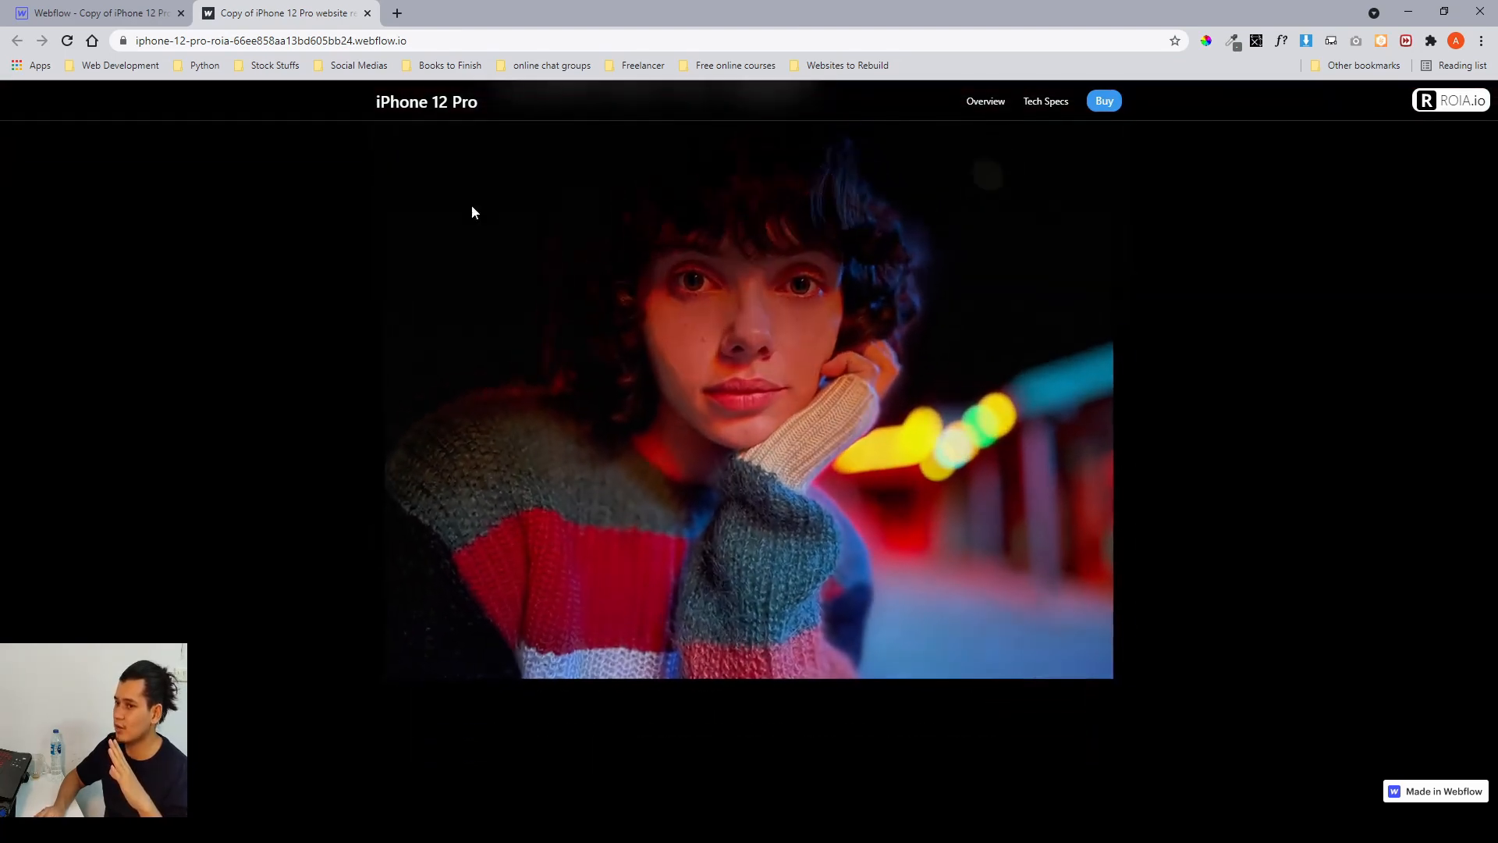
pyautogui.scroll(-1, 574, 256)
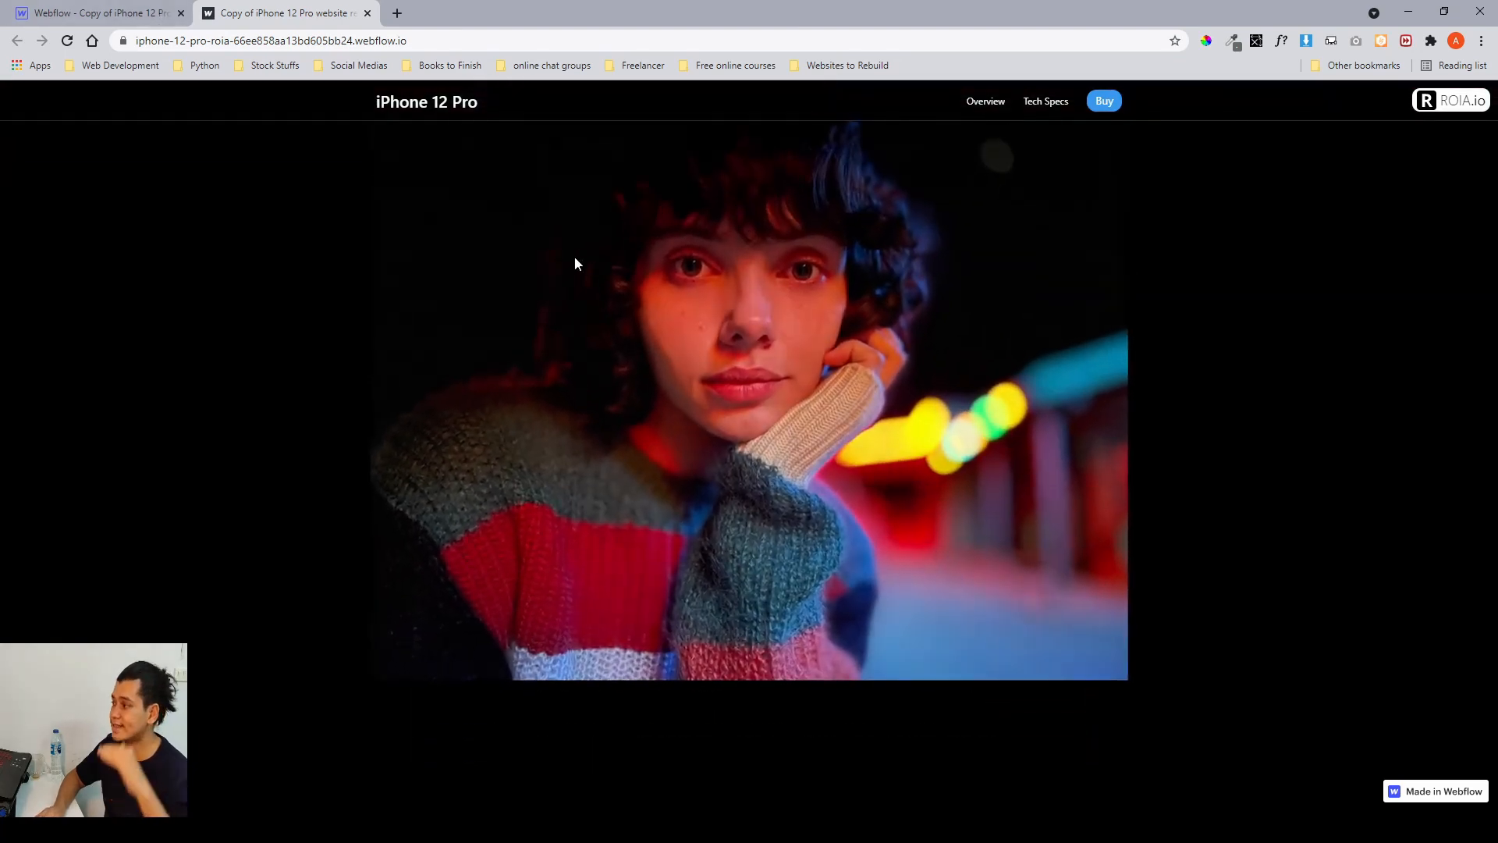
# Return to the Designer, select the portrait image, and inspect its transform settings and transition options.
pyautogui.click(89, 13)
pyautogui.scroll(2, 783, 373)
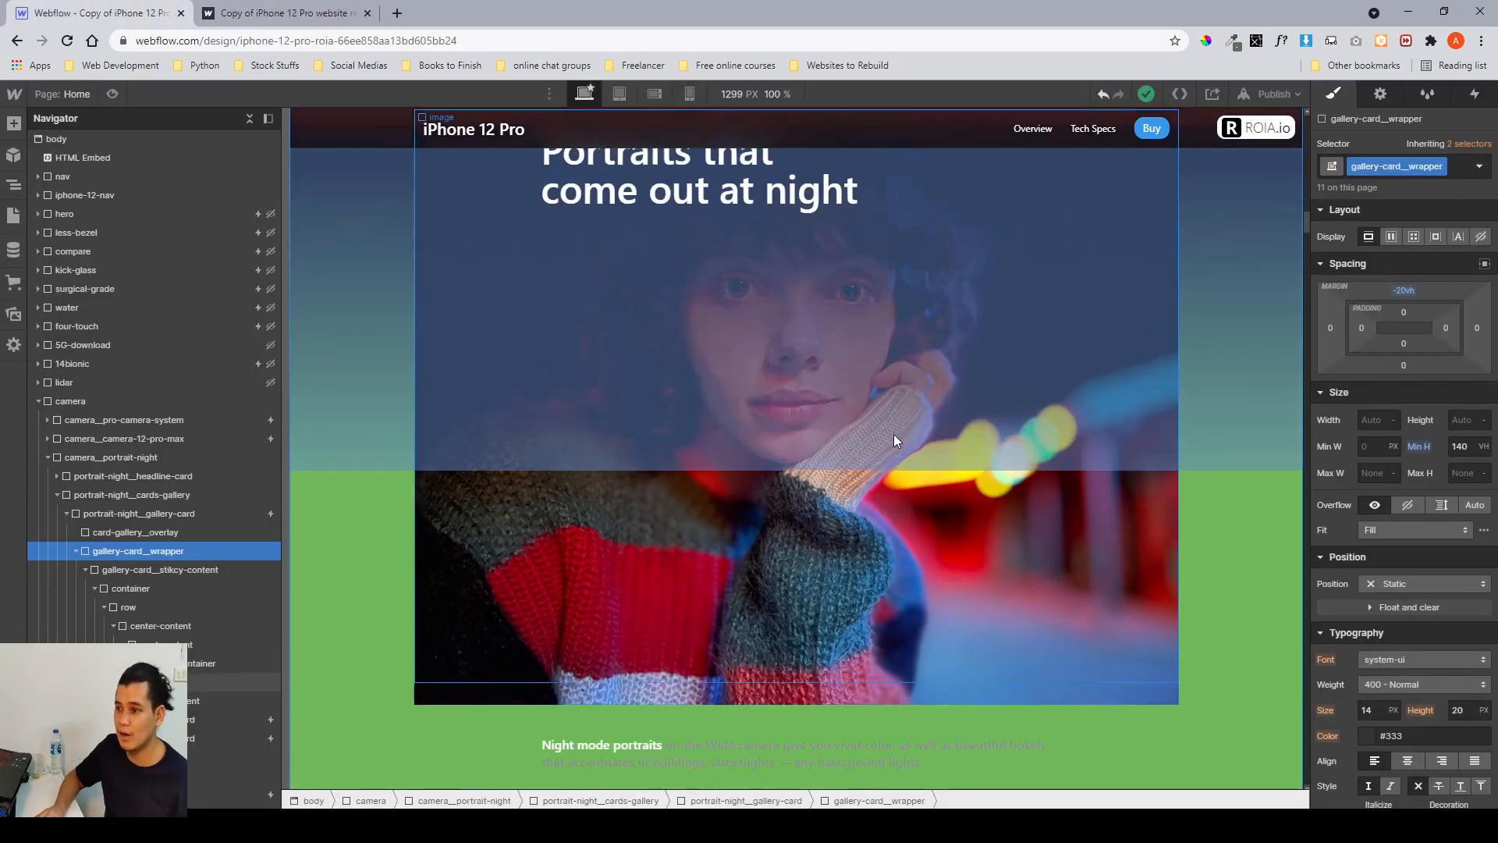
pyautogui.click(810, 559)
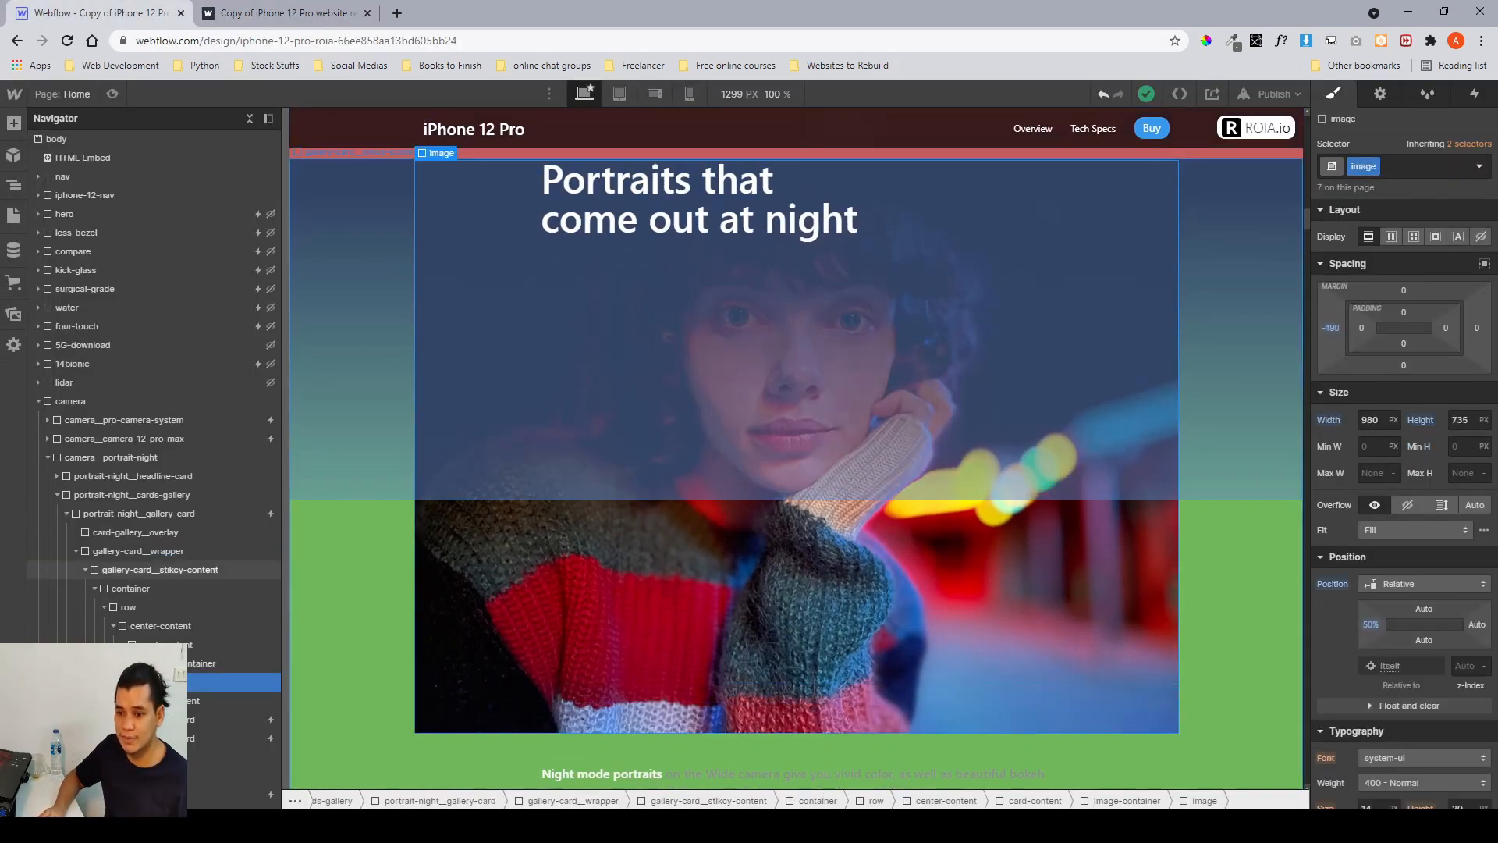
pyautogui.scroll(-8, 1392, 607)
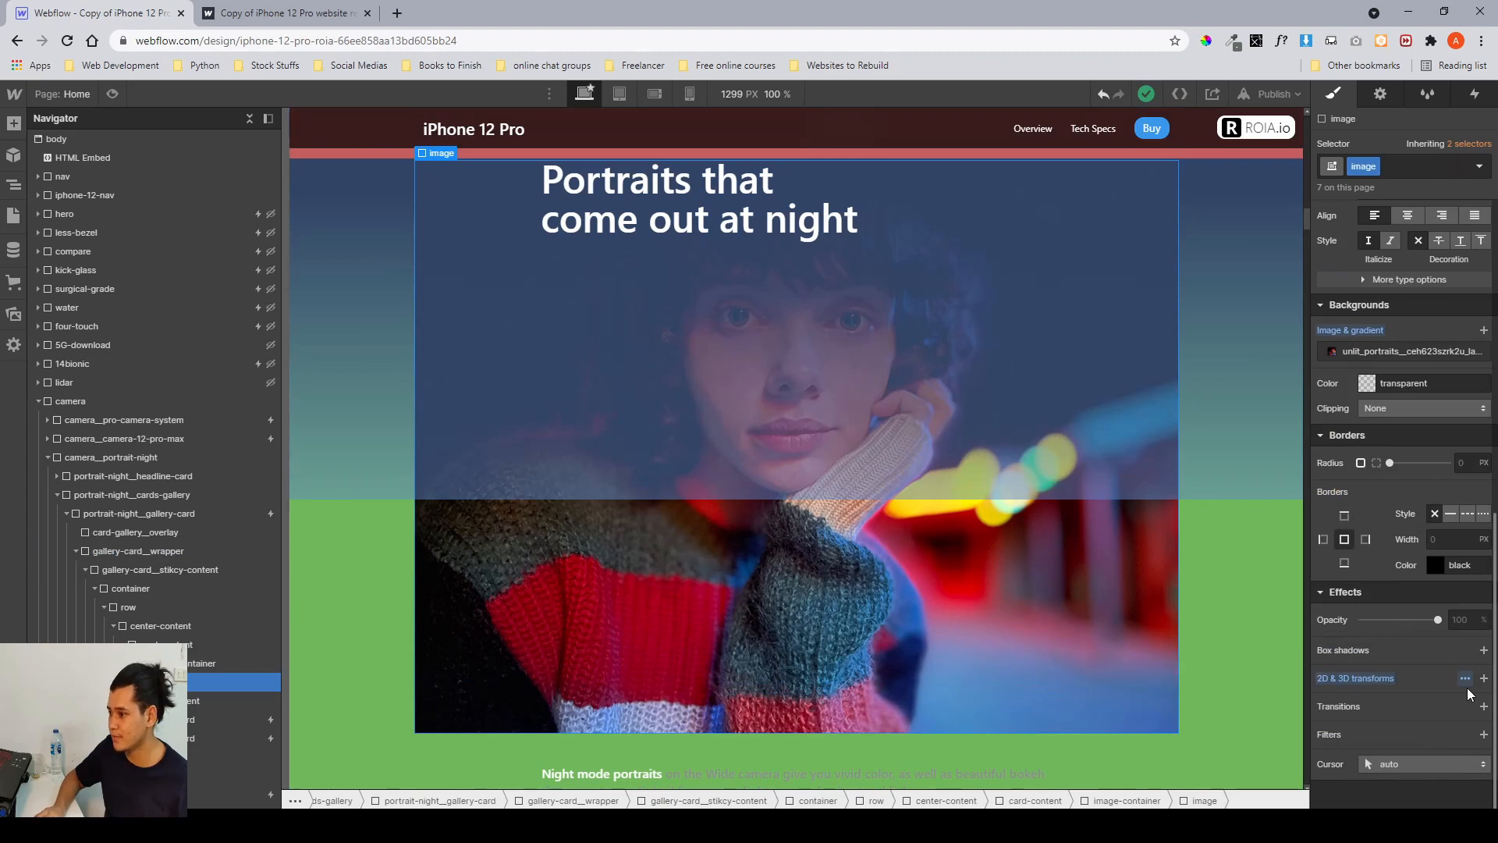
pyautogui.click(1466, 678)
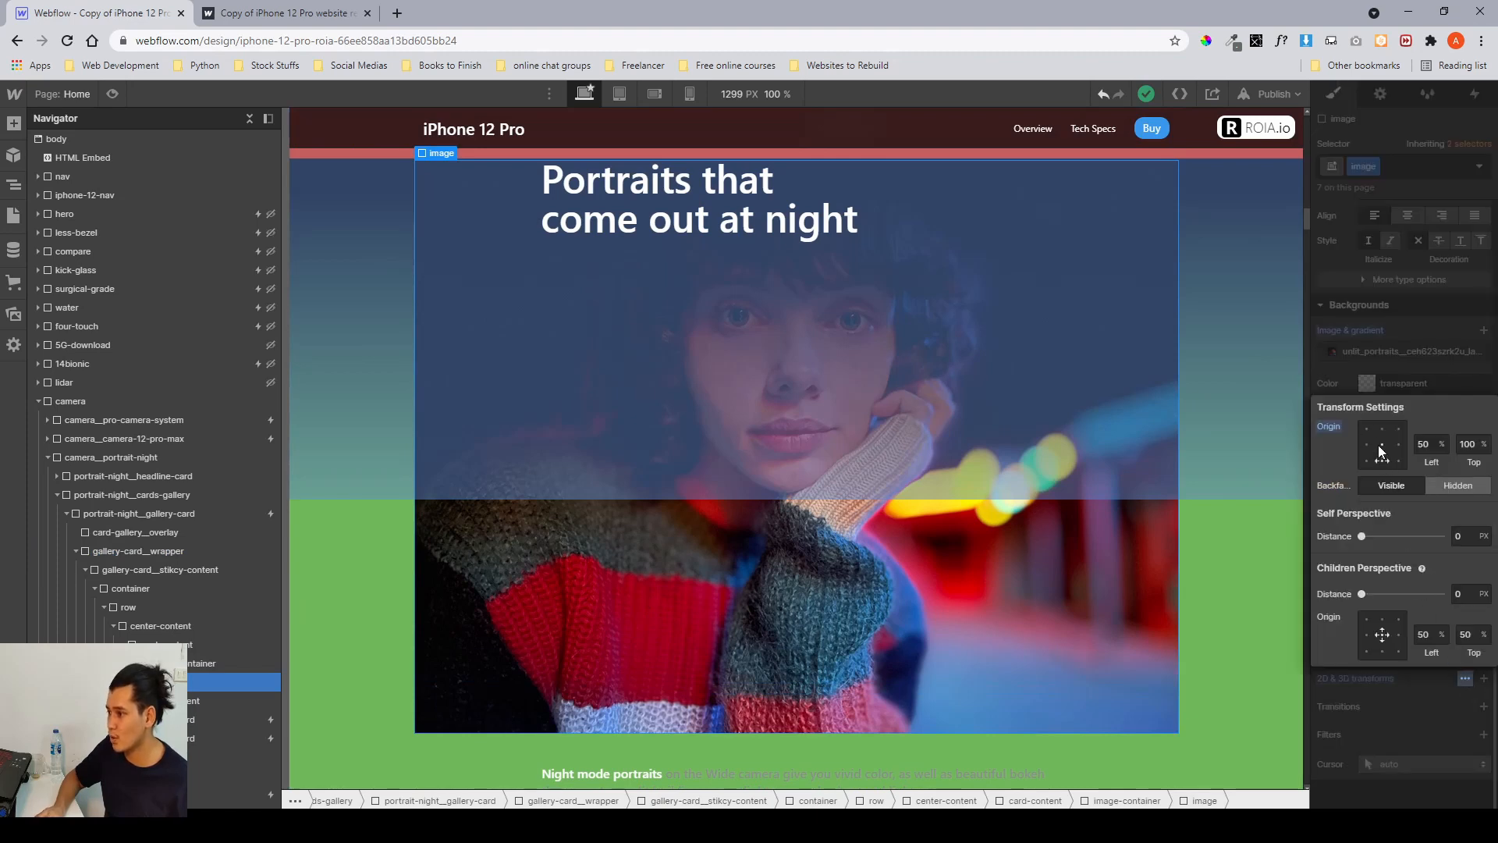
pyautogui.click(1364, 380)
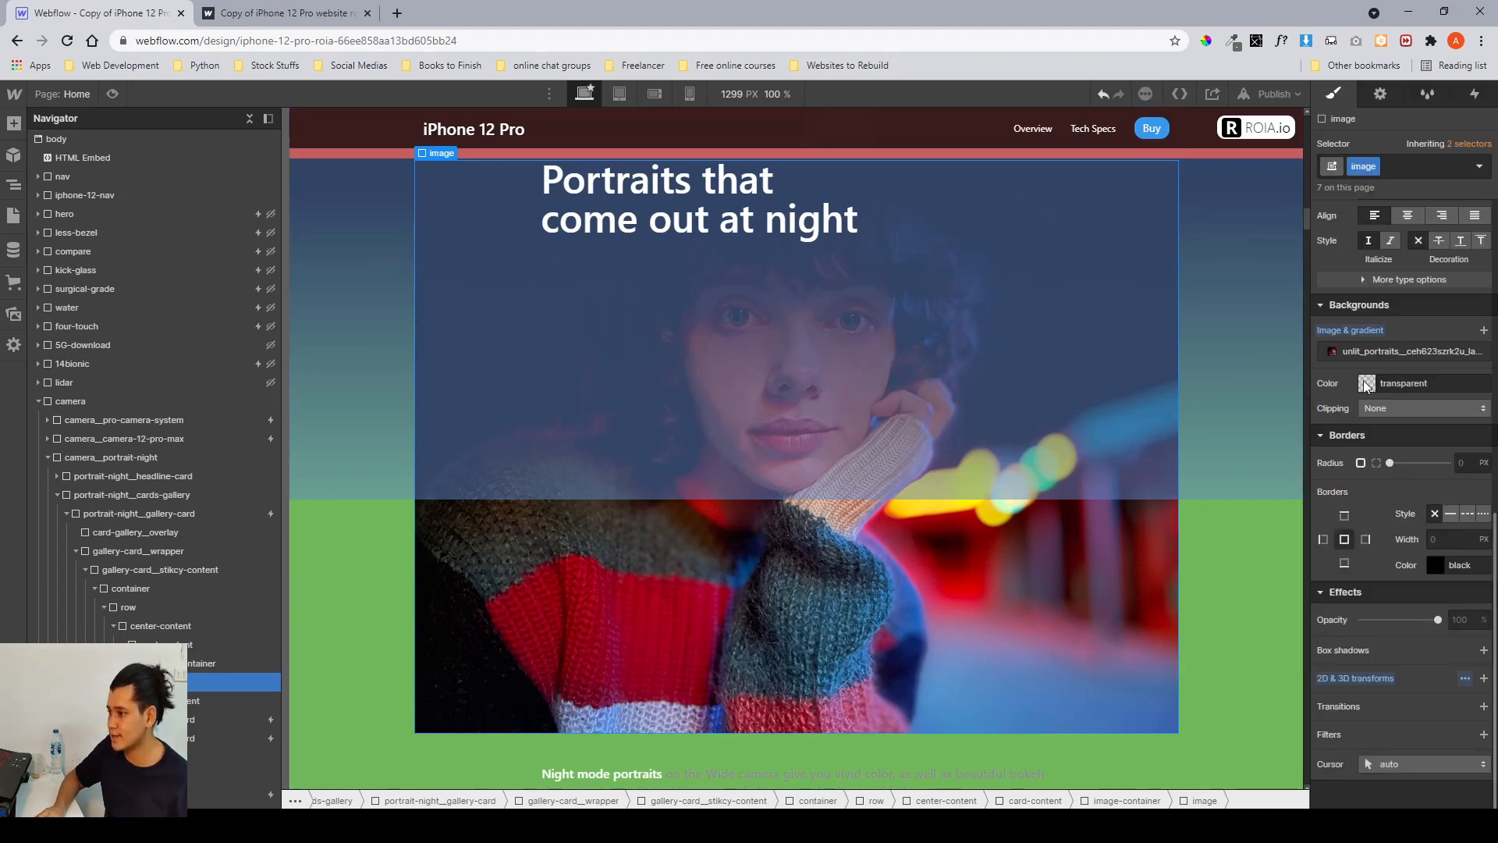
pyautogui.click(1484, 707)
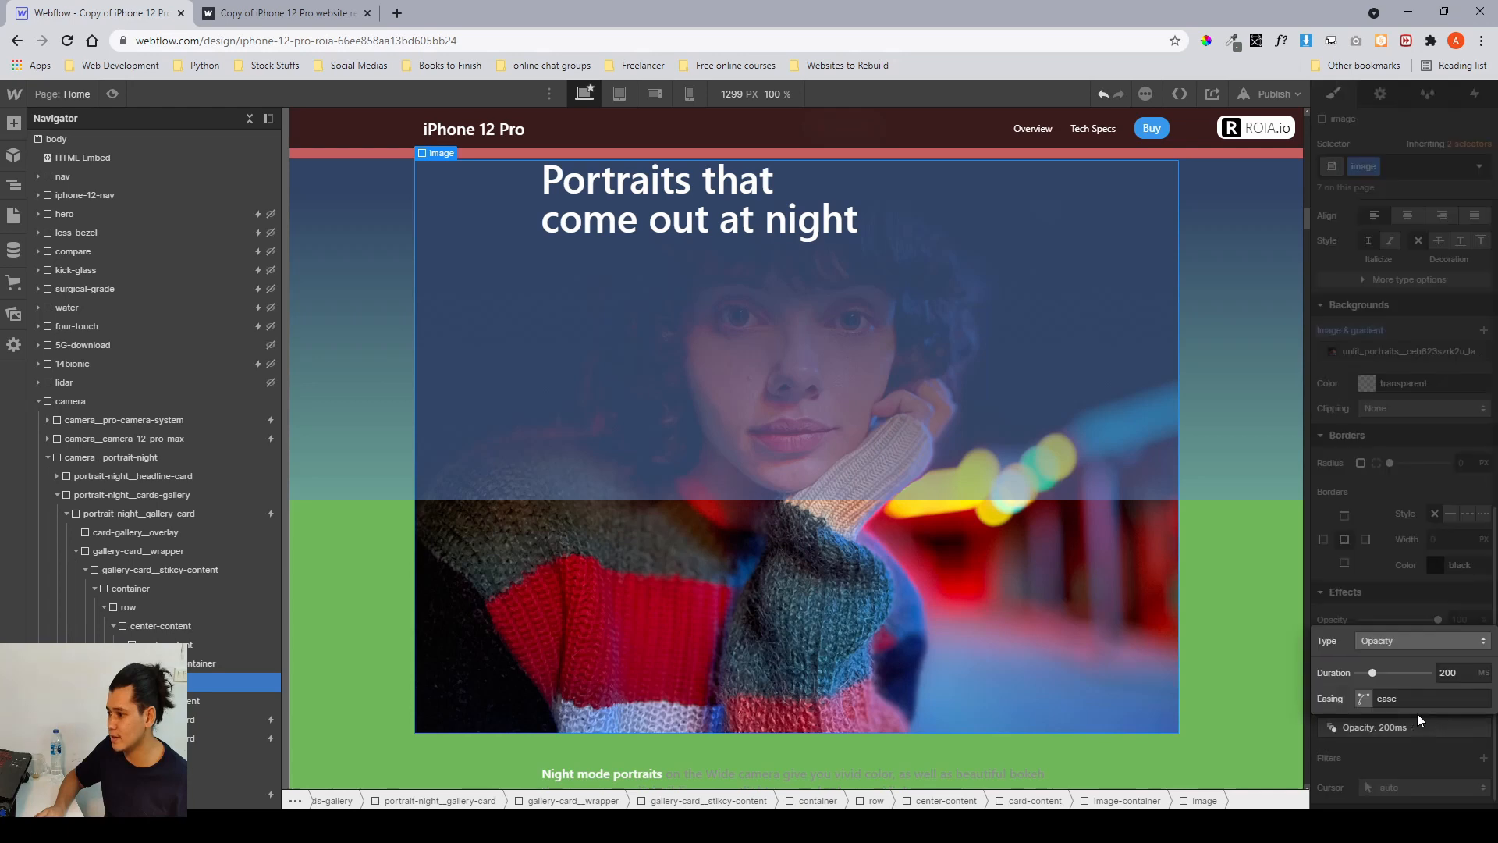
pyautogui.click(1387, 604)
pyautogui.click(1482, 728)
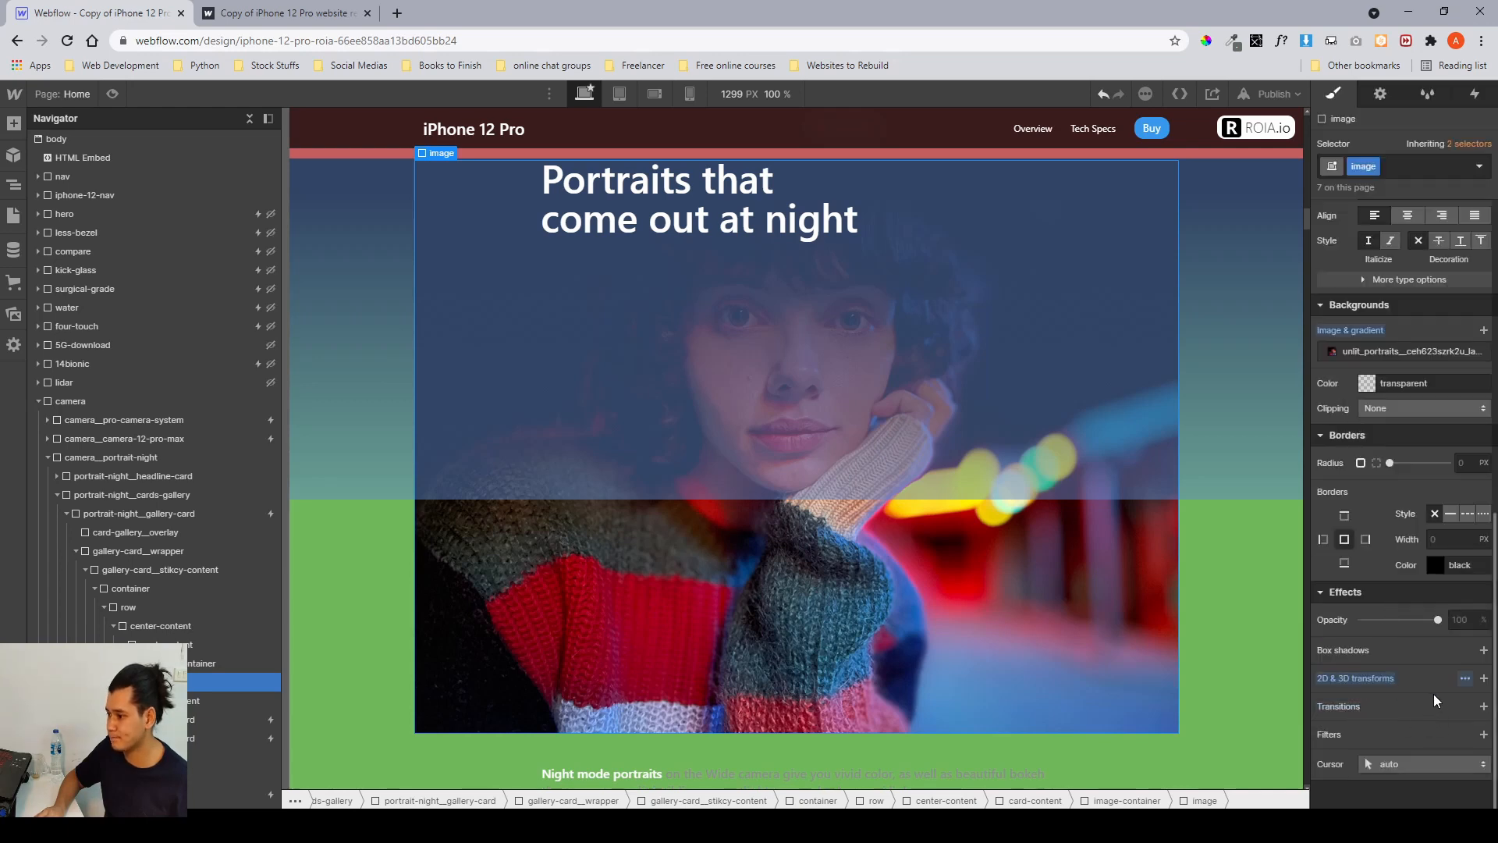
# Add a scale transform to the portrait image, trying scales of 2, 1.1 and 1.3 before setting it to 1.
pyautogui.click(1483, 678)
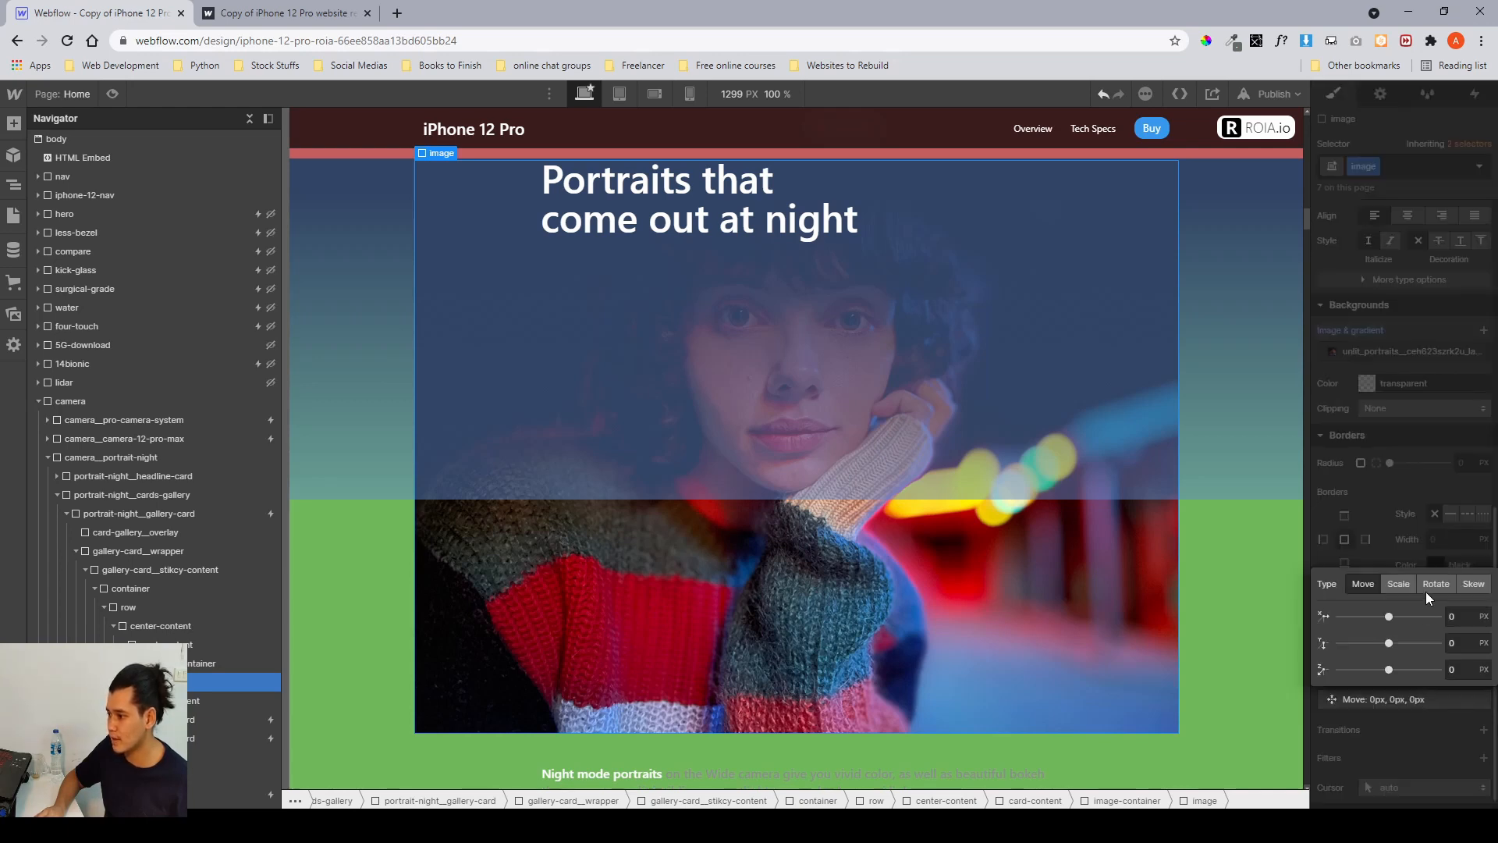
pyautogui.click(1398, 583)
pyautogui.click(1450, 617)
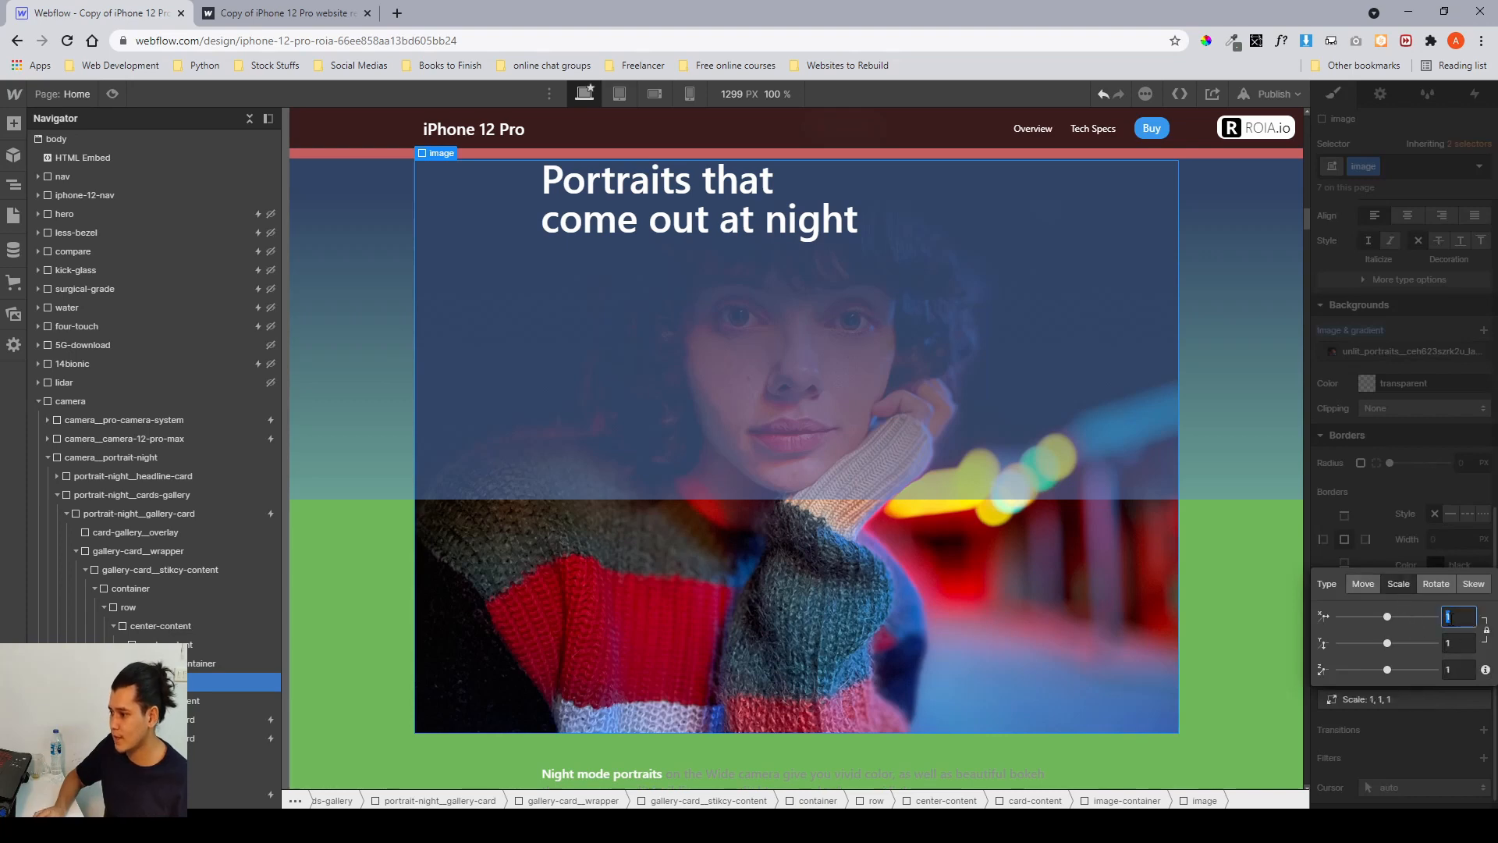
pyautogui.write('2')
pyautogui.press('BackSpace')
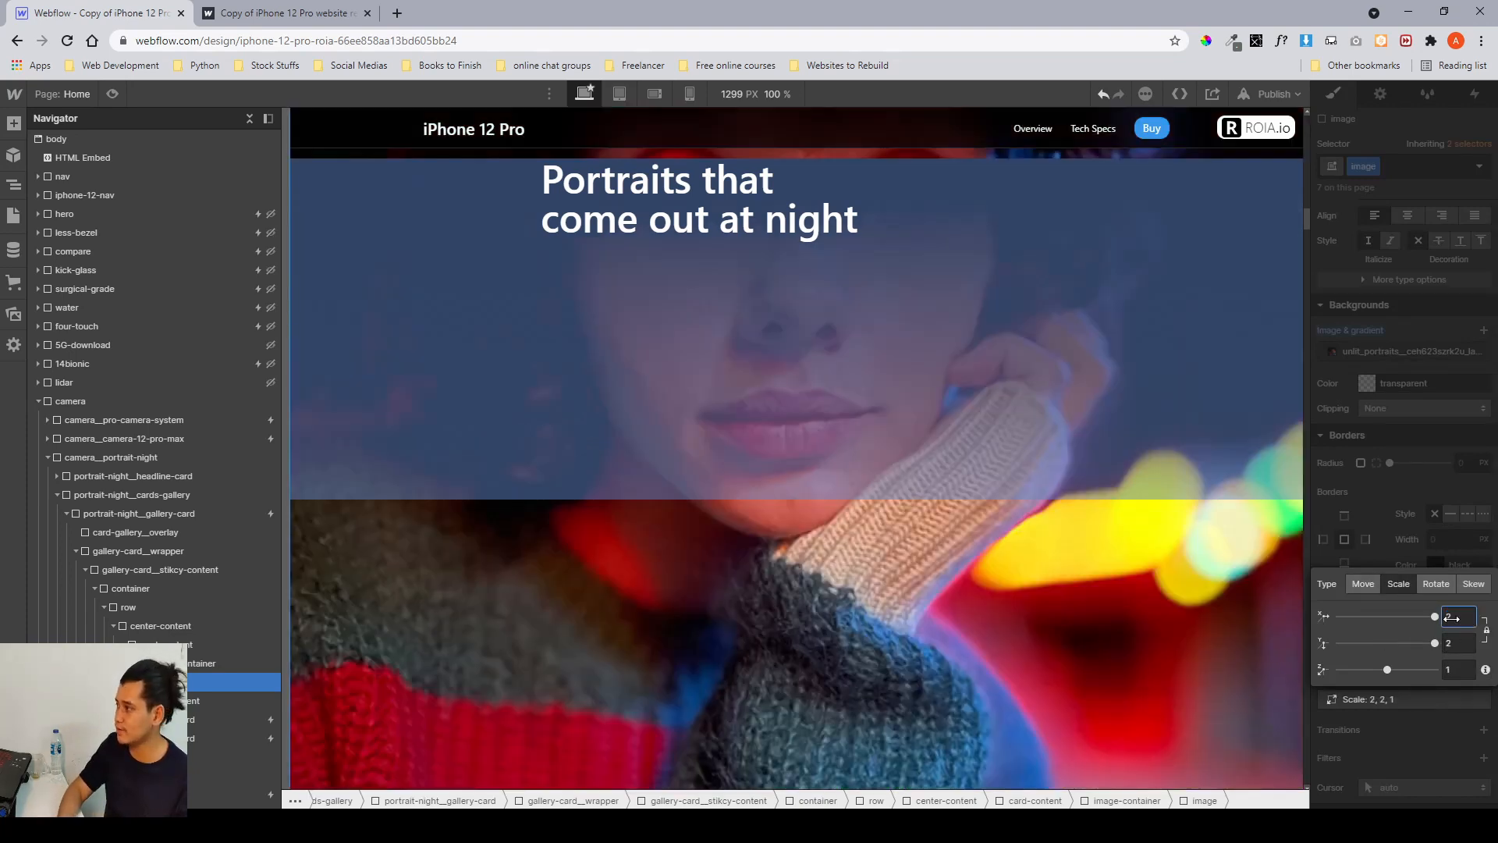
pyautogui.write('1')
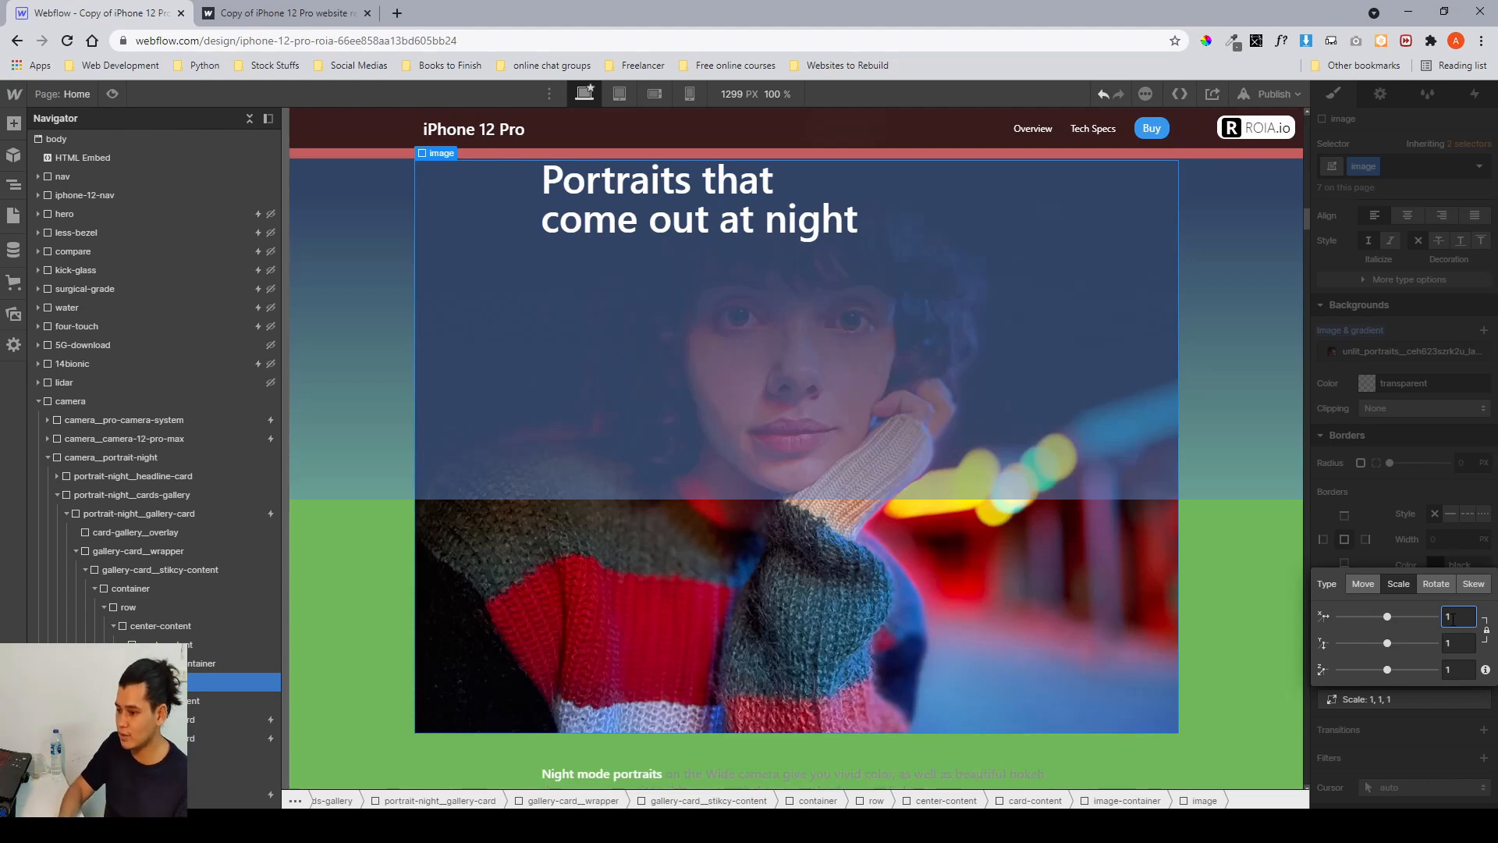
pyautogui.write('.1')
pyautogui.press('Up')
pyautogui.press('Up')
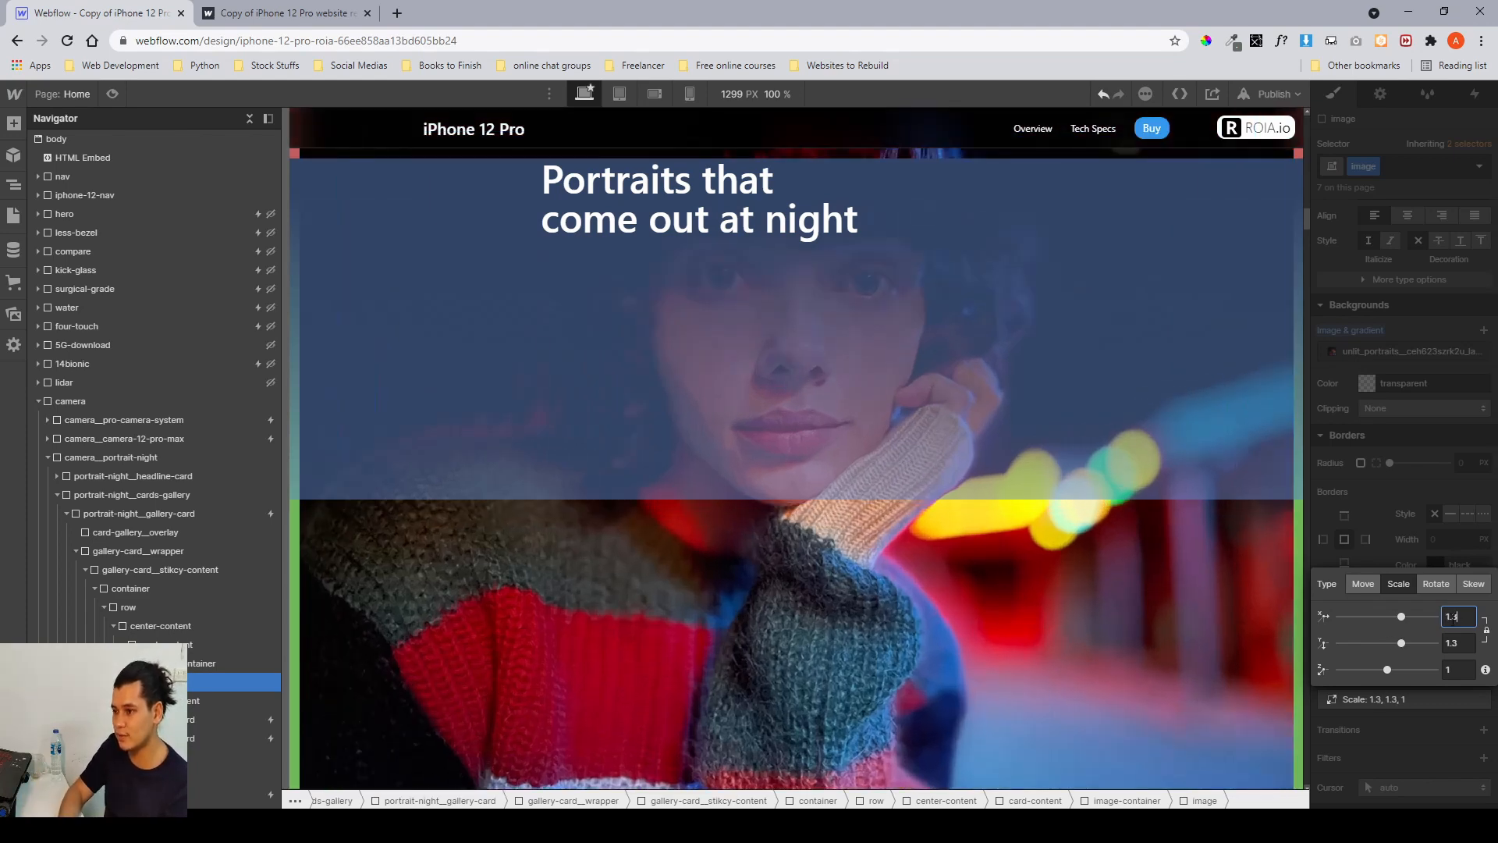
pyautogui.press('Down')
pyautogui.press('Down')
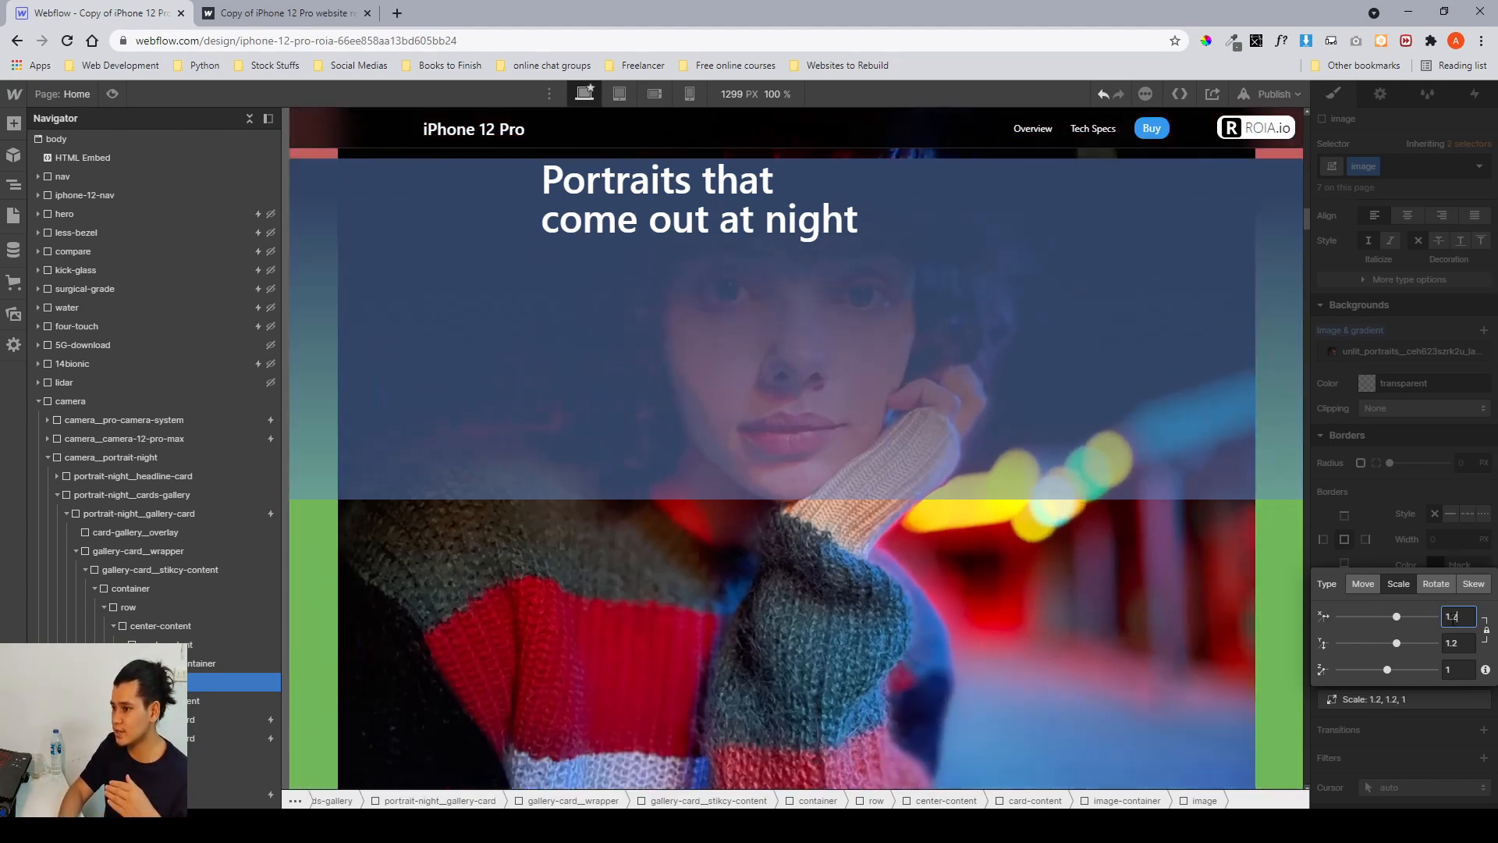
pyautogui.press('Down')
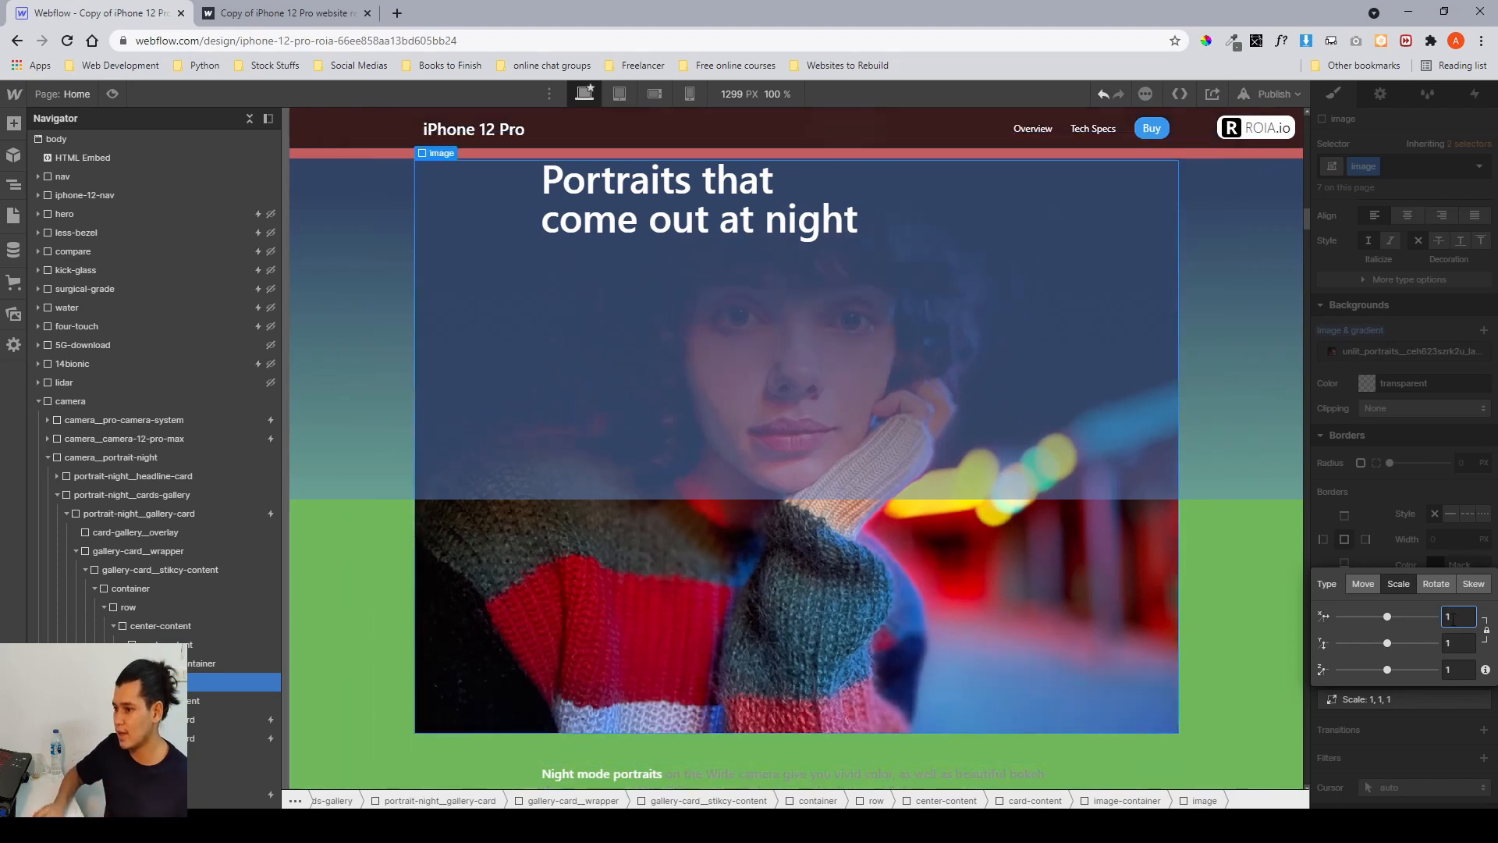
pyautogui.click(1405, 540)
# Reopen the image's scale transform and try scales between 0.9 and 1.3, returning it to 1.
pyautogui.click(1465, 679)
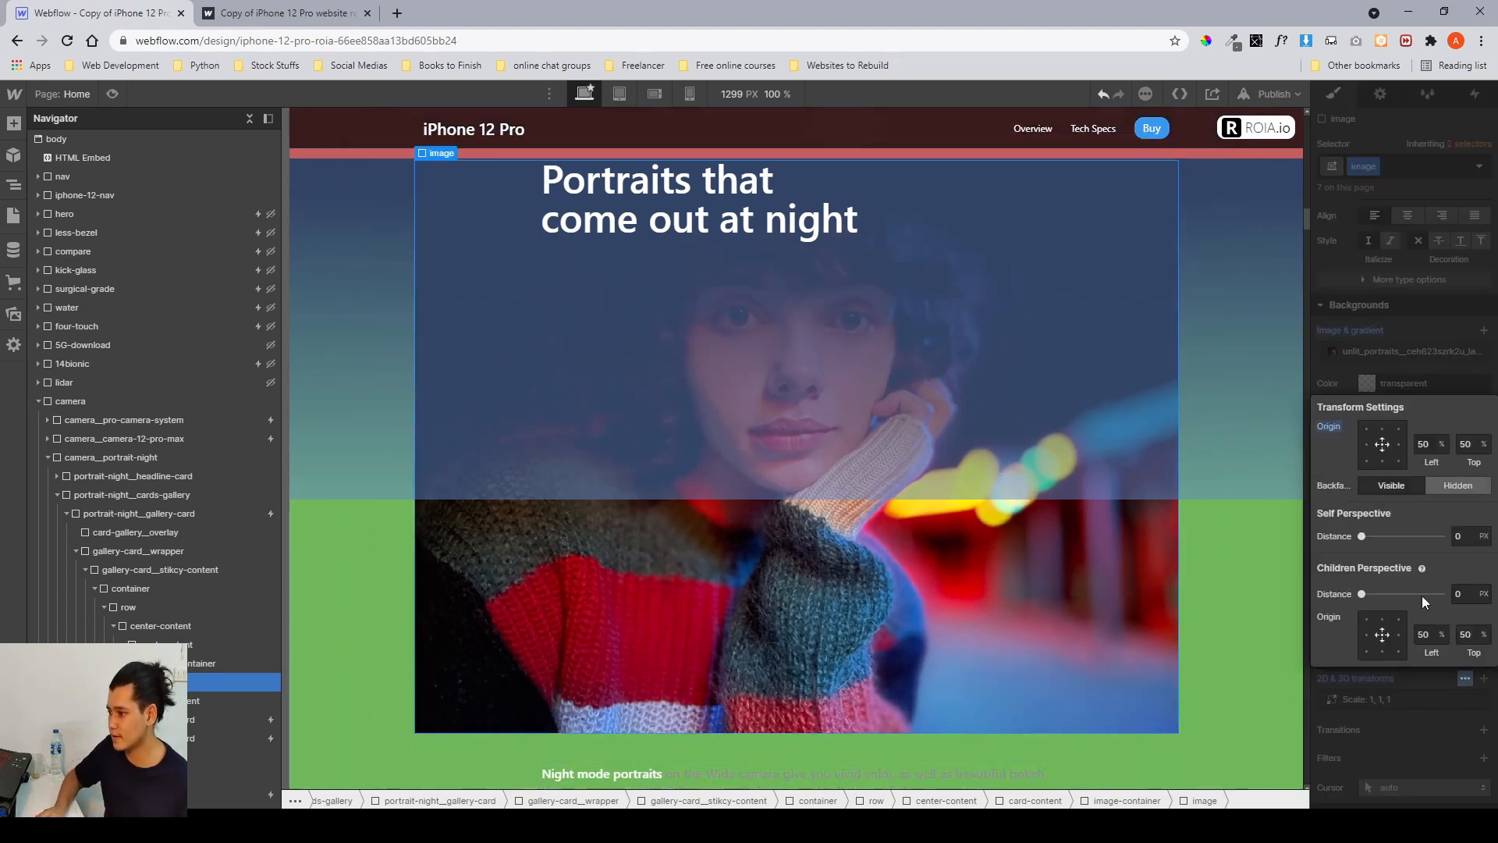
pyautogui.click(1350, 362)
pyautogui.click(1415, 701)
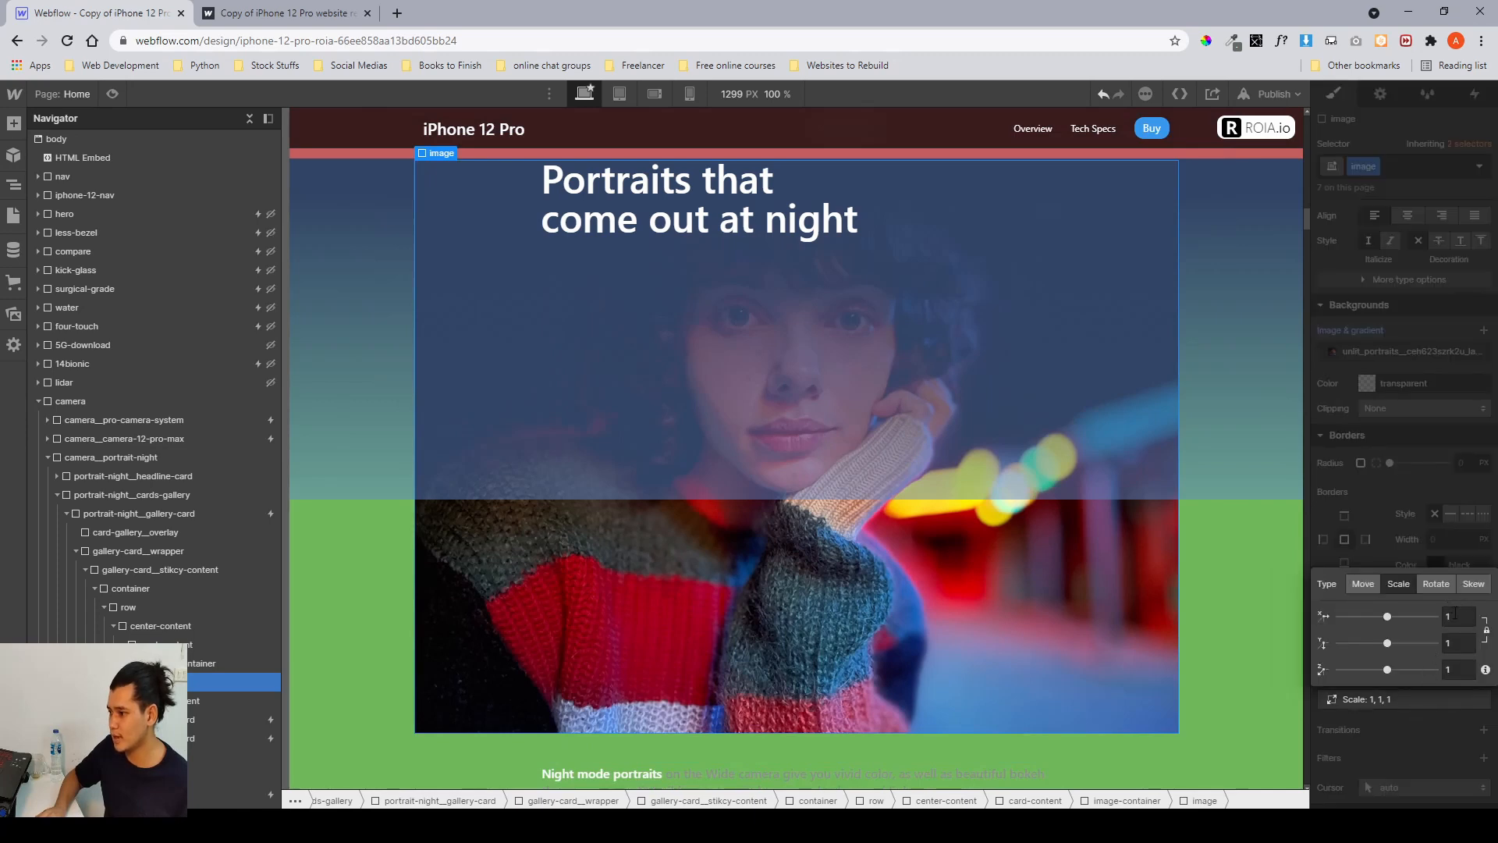
pyautogui.write('1.1')
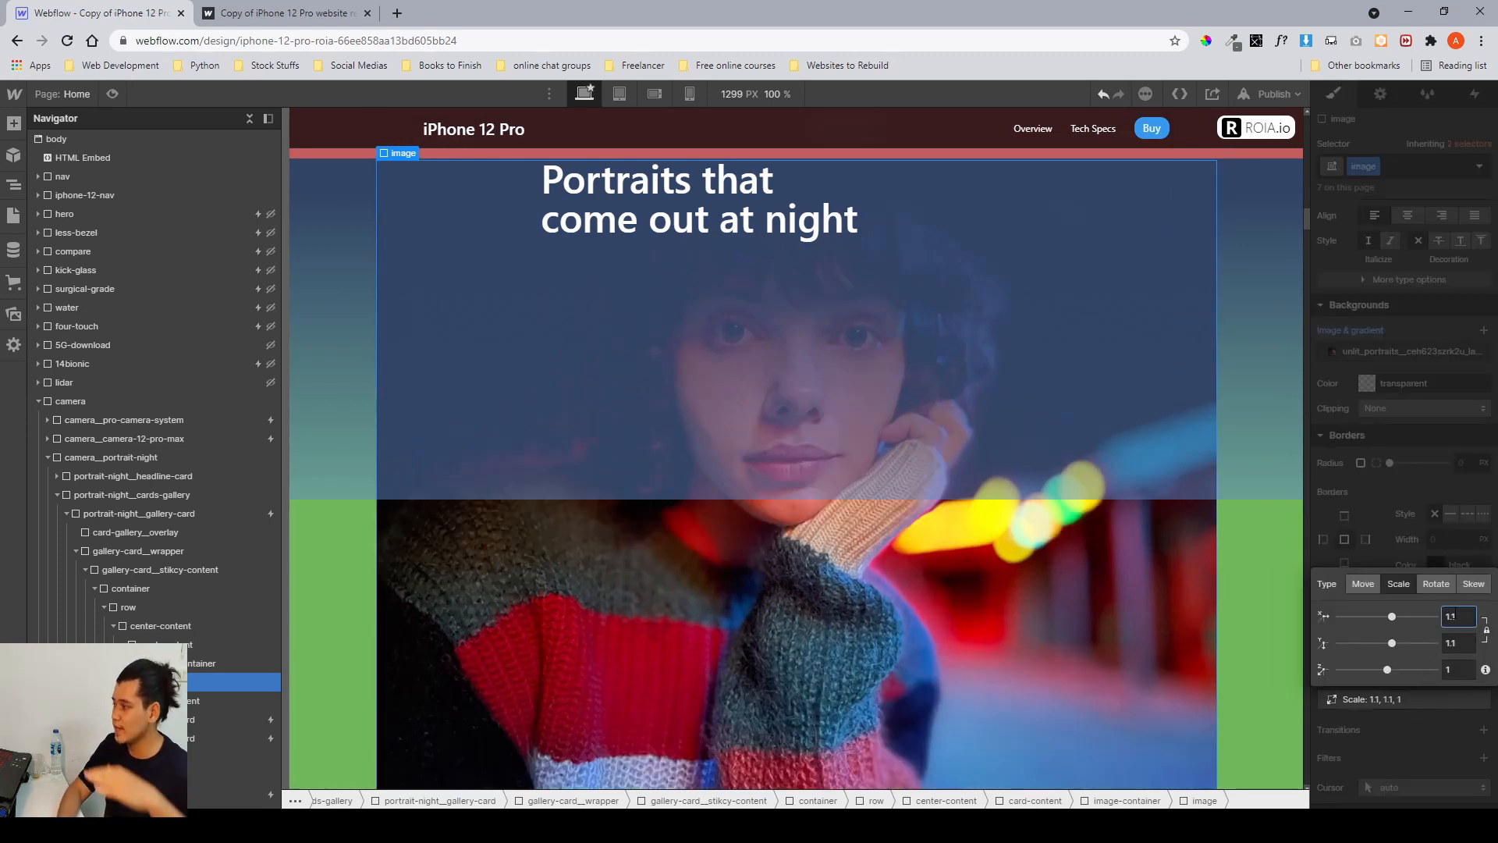
pyautogui.press('Up')
pyautogui.press('Up')
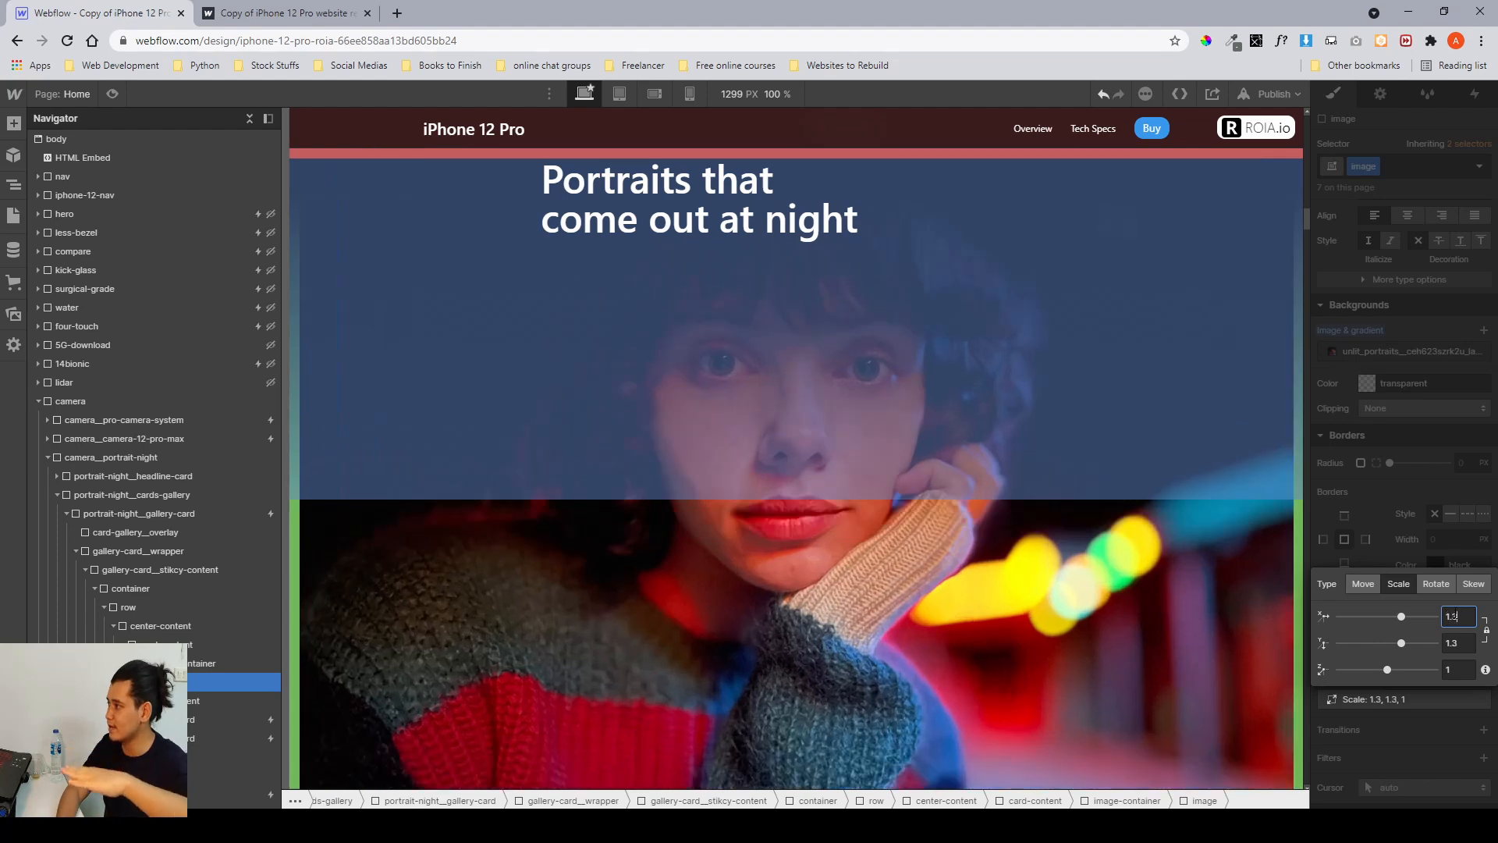
pyautogui.press('Down')
pyautogui.press('Down')
pyautogui.press('Down')
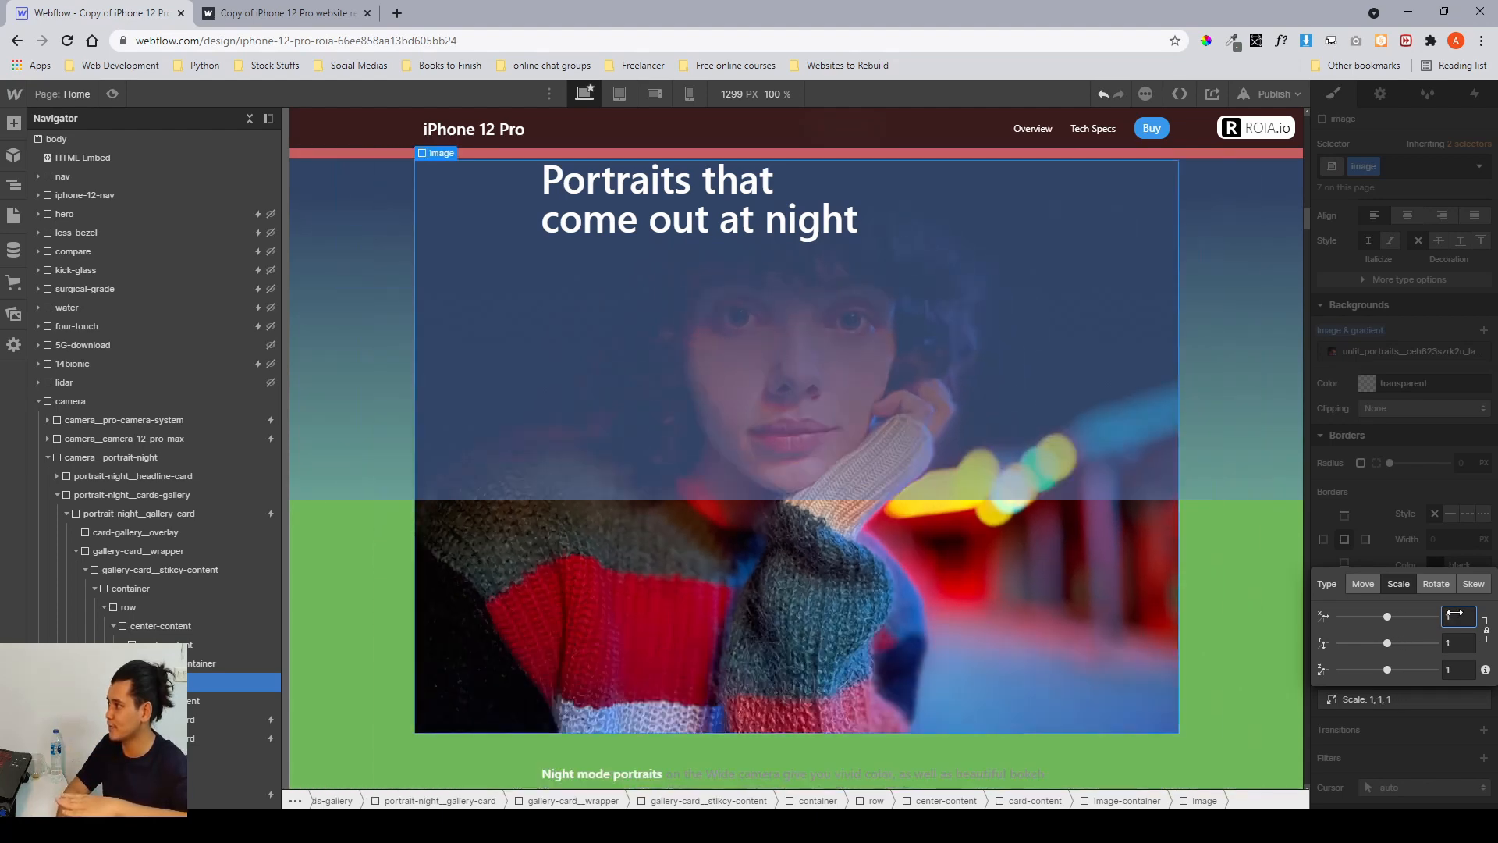
pyautogui.press('Down')
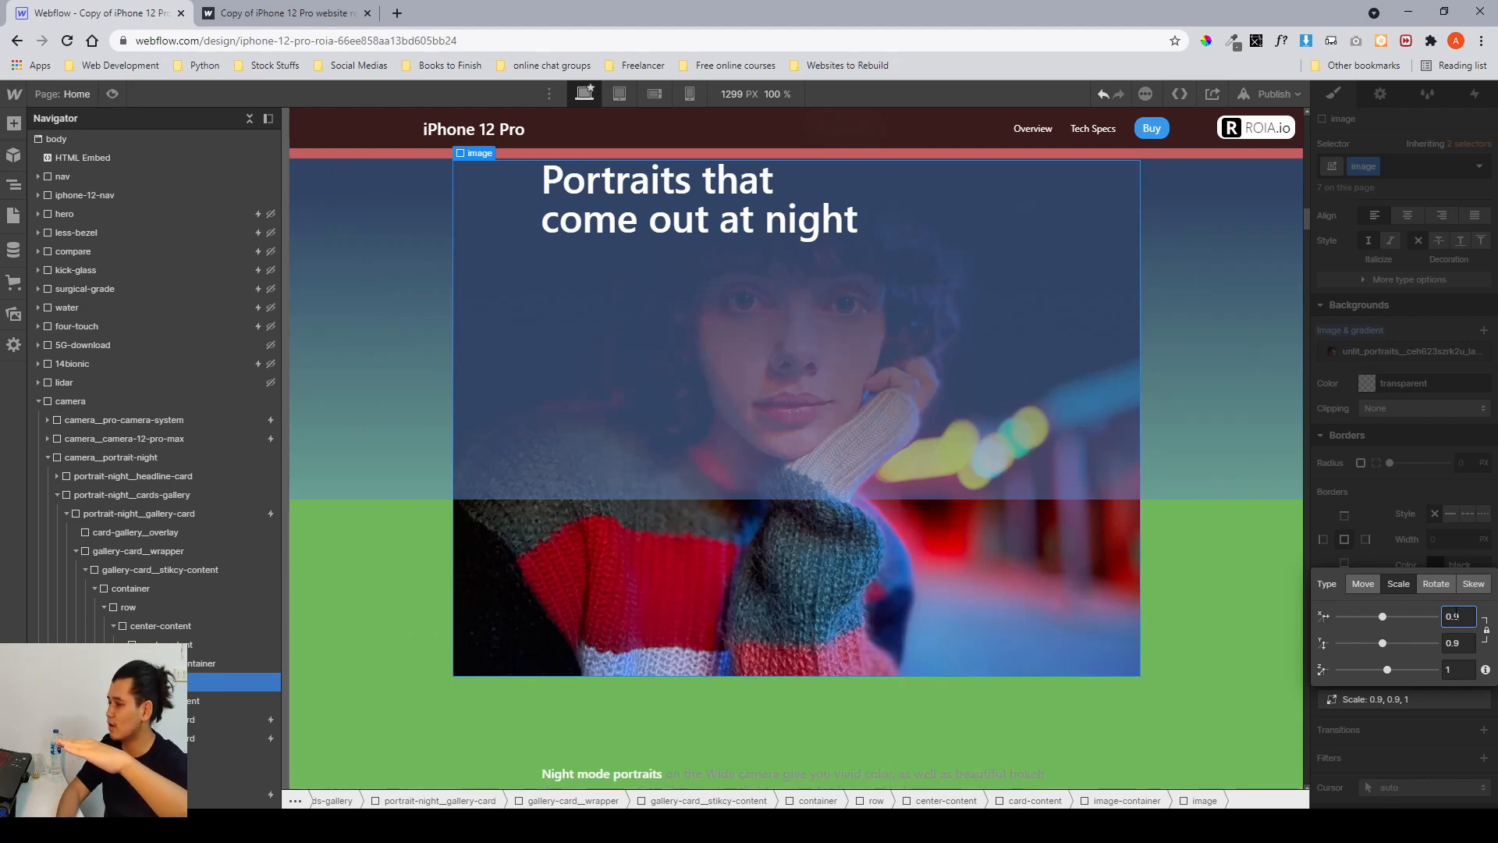
pyautogui.press('Down')
pyautogui.press('Up')
pyautogui.press('Up')
pyautogui.press('Up')
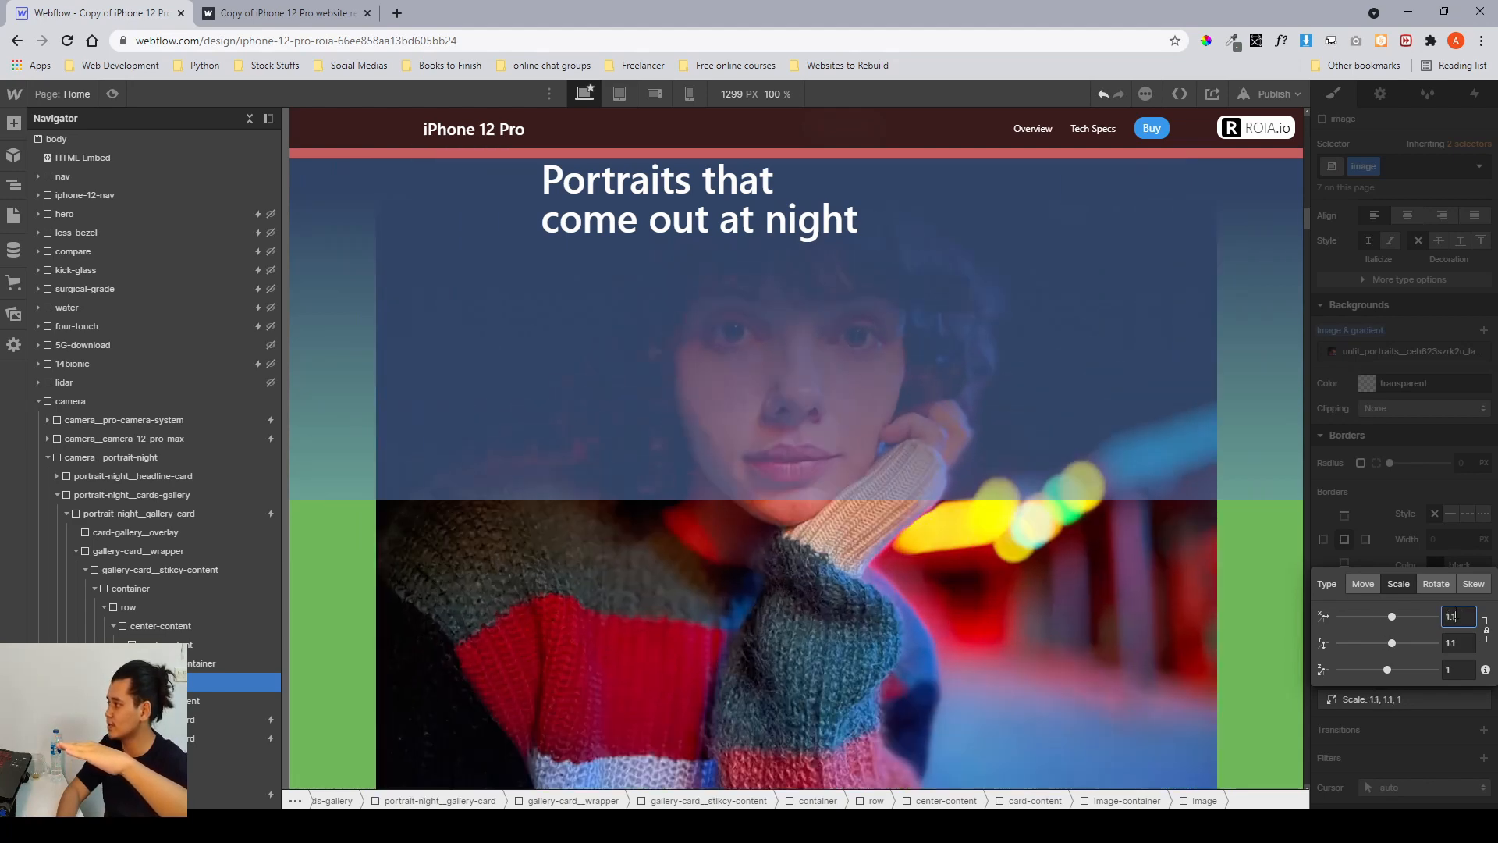
pyautogui.press('Up')
pyautogui.press('Down')
pyautogui.press('Down')
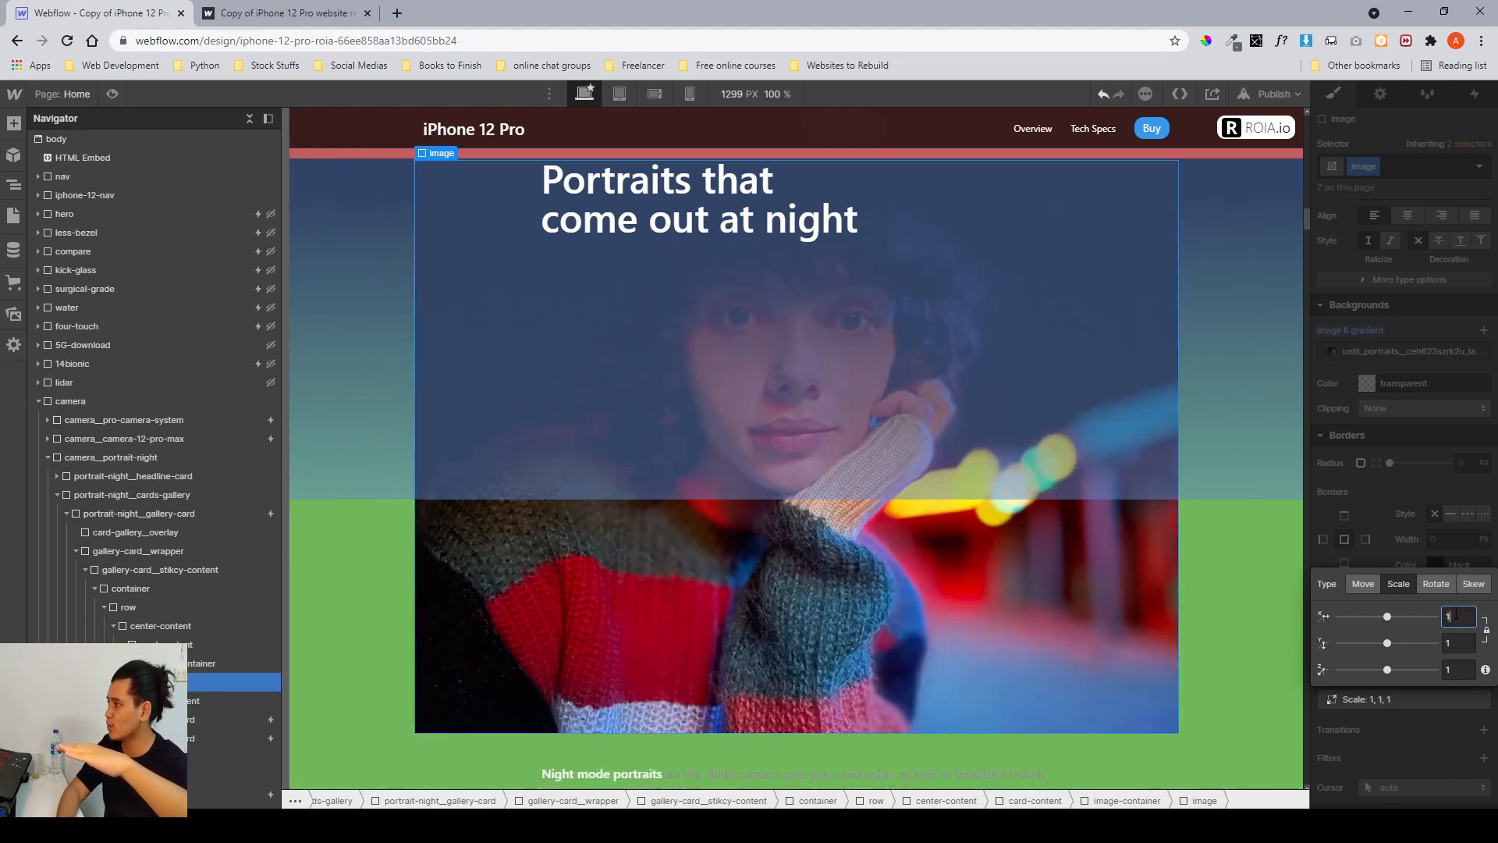
# Nudge the portrait image's scale to 1.1 and back to 1, then close the transform editor.
pyautogui.press('Up')
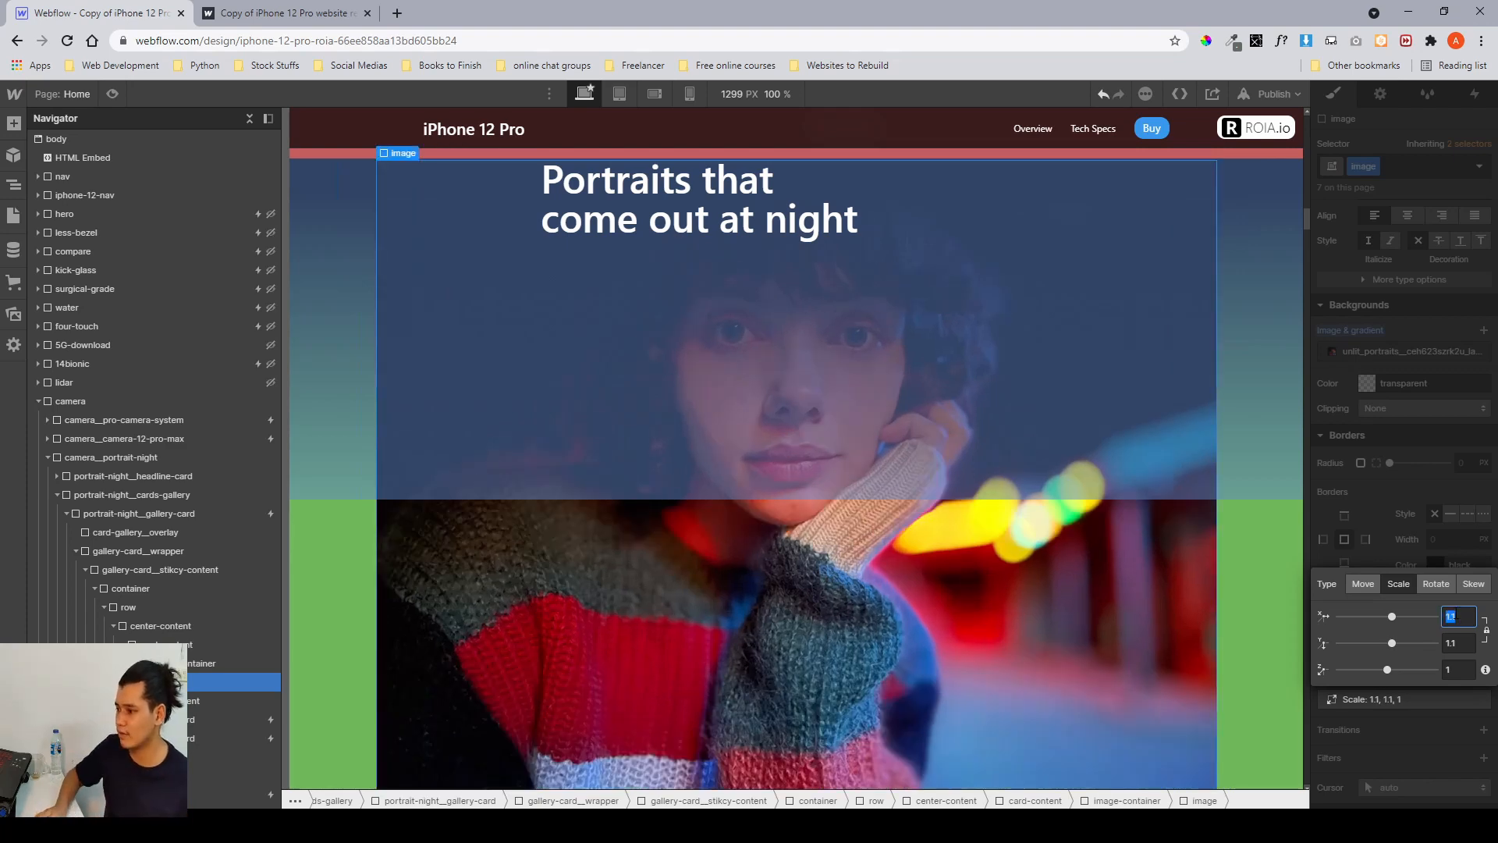
pyautogui.press('Down')
pyautogui.click(1380, 495)
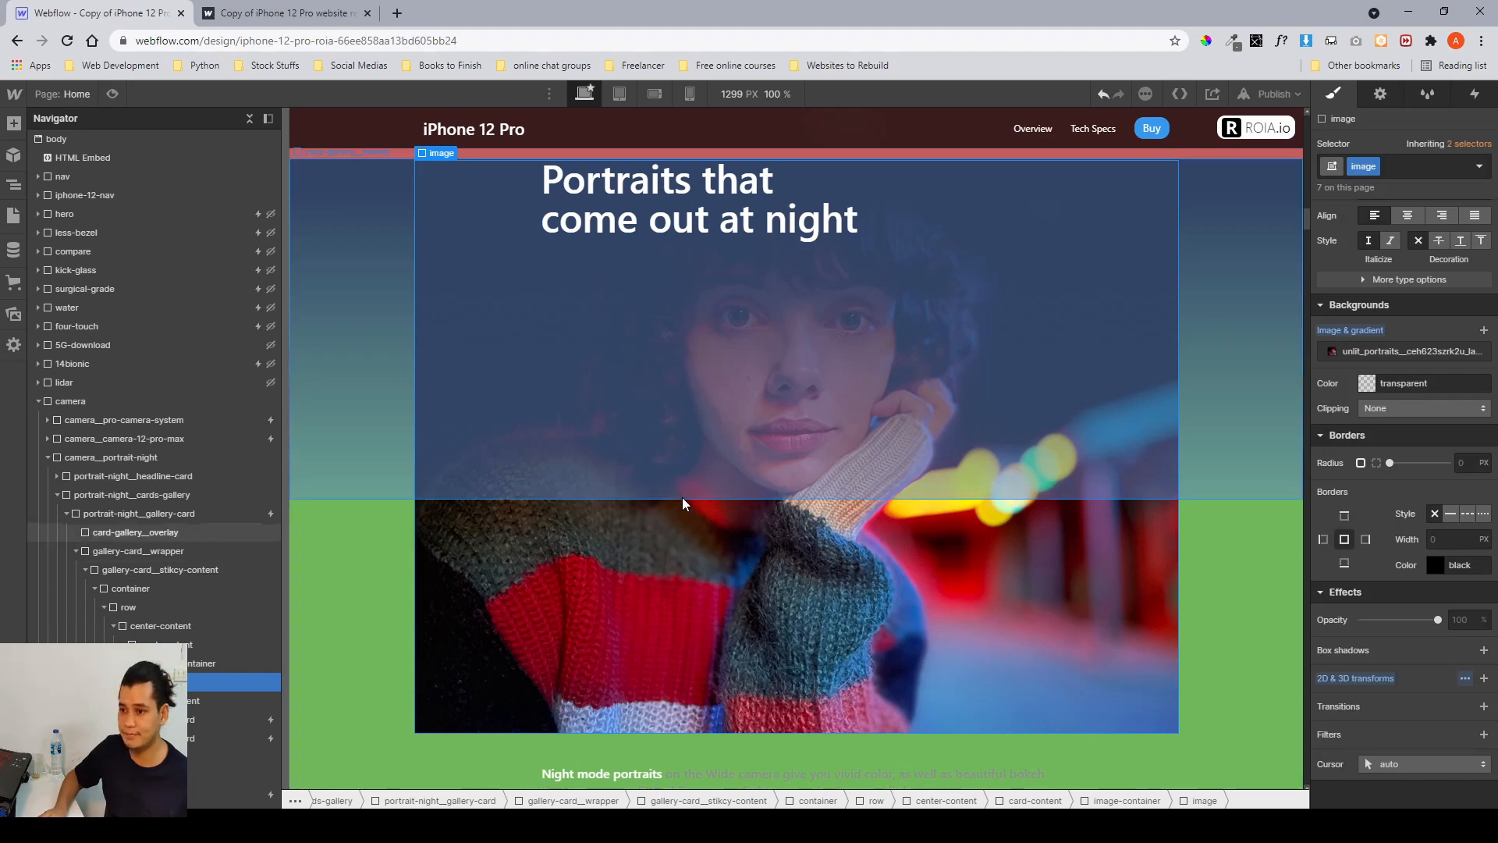
# Select the first portrait-night gallery card and open its 'camera > portrait night scroll 1 (H)' scroll animation.
pyautogui.scroll(2, 683, 493)
pyautogui.scroll(-2, 689, 479)
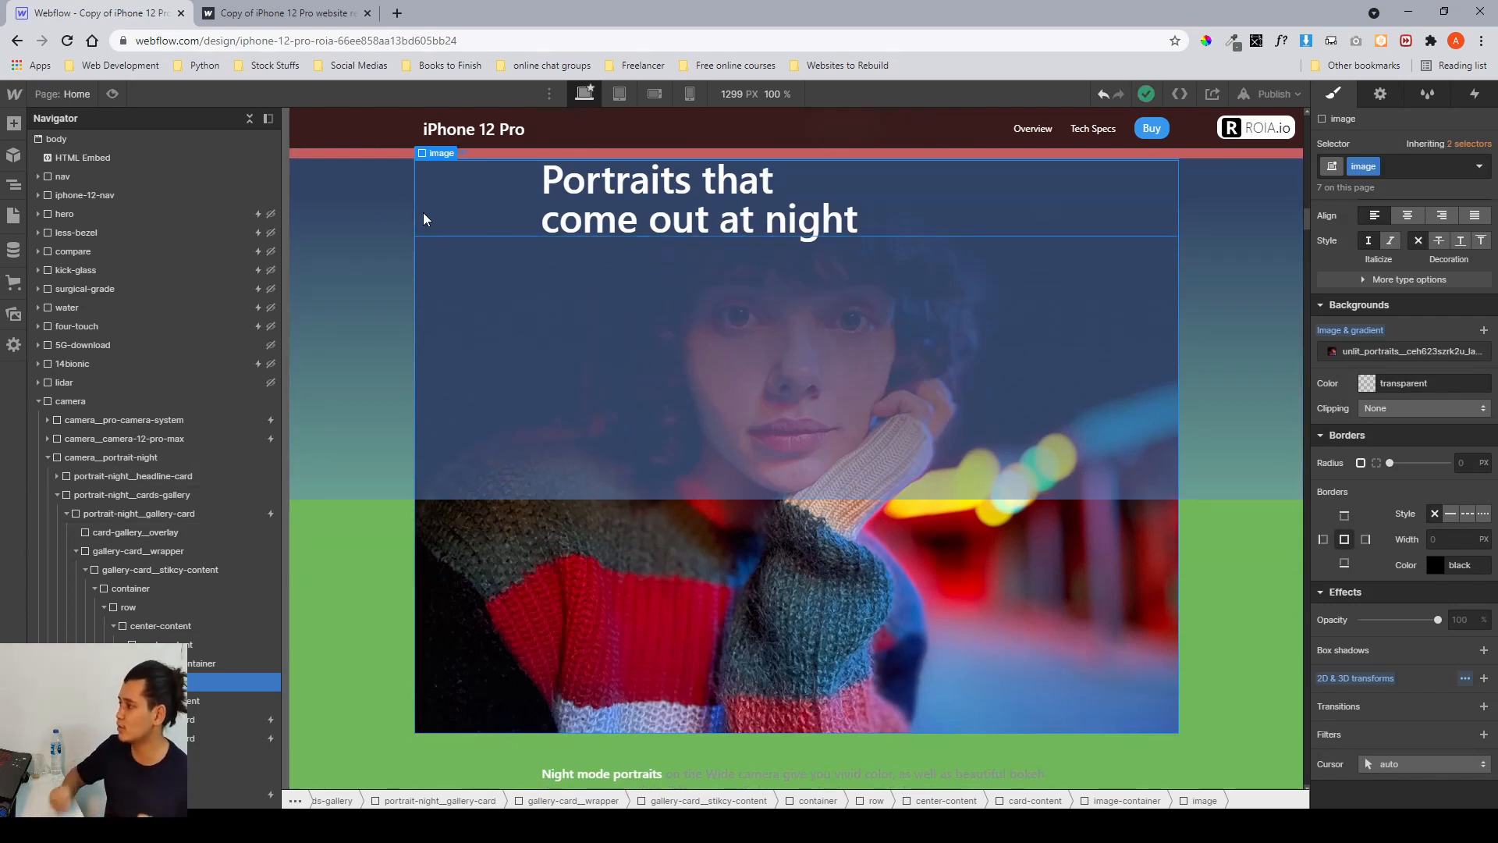
pyautogui.scroll(-1, 423, 213)
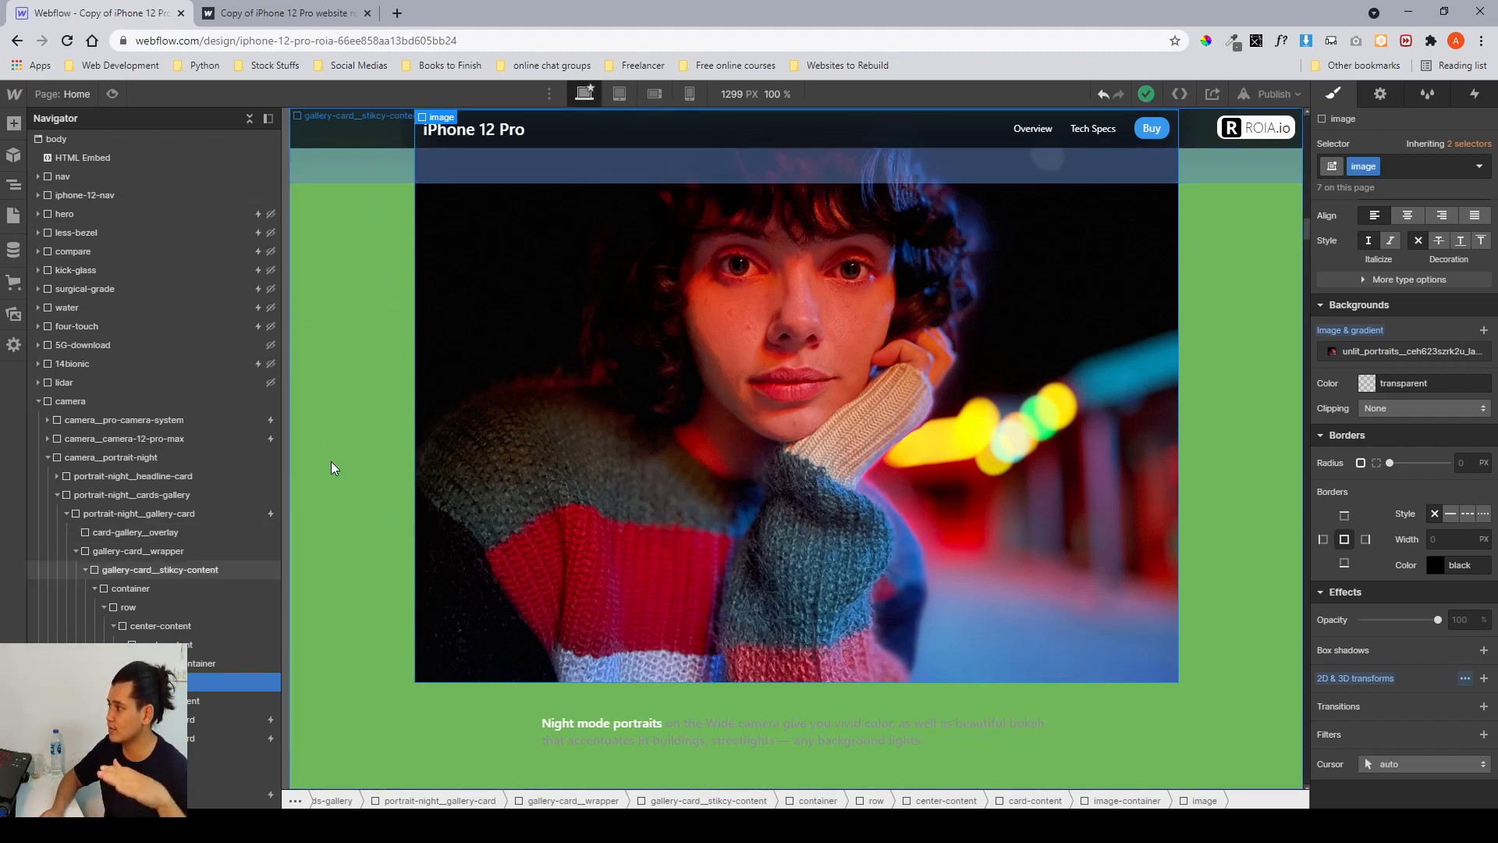
pyautogui.click(170, 520)
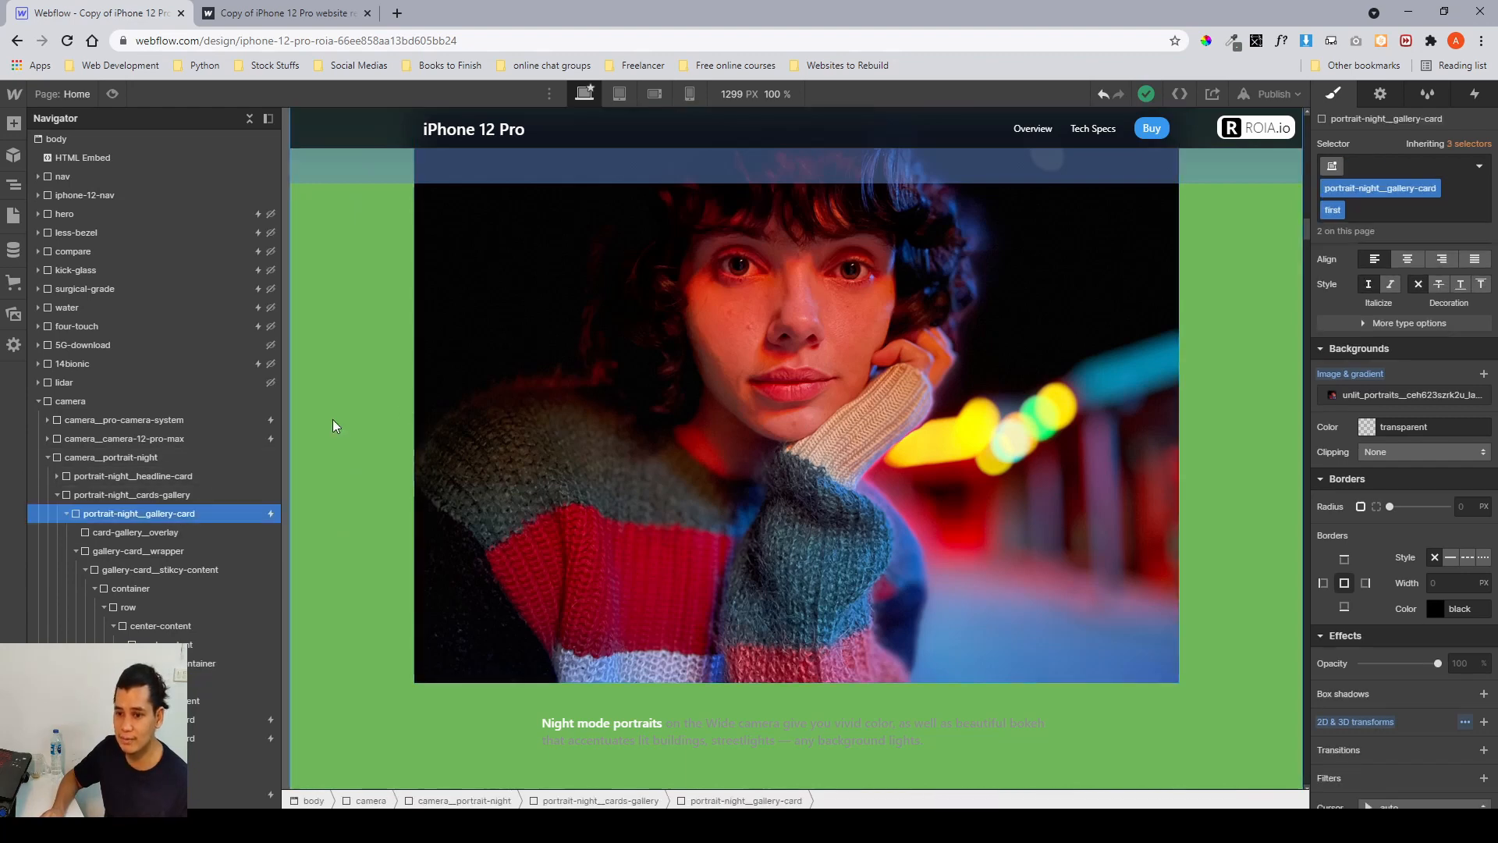
pyautogui.click(1476, 95)
pyautogui.click(1385, 178)
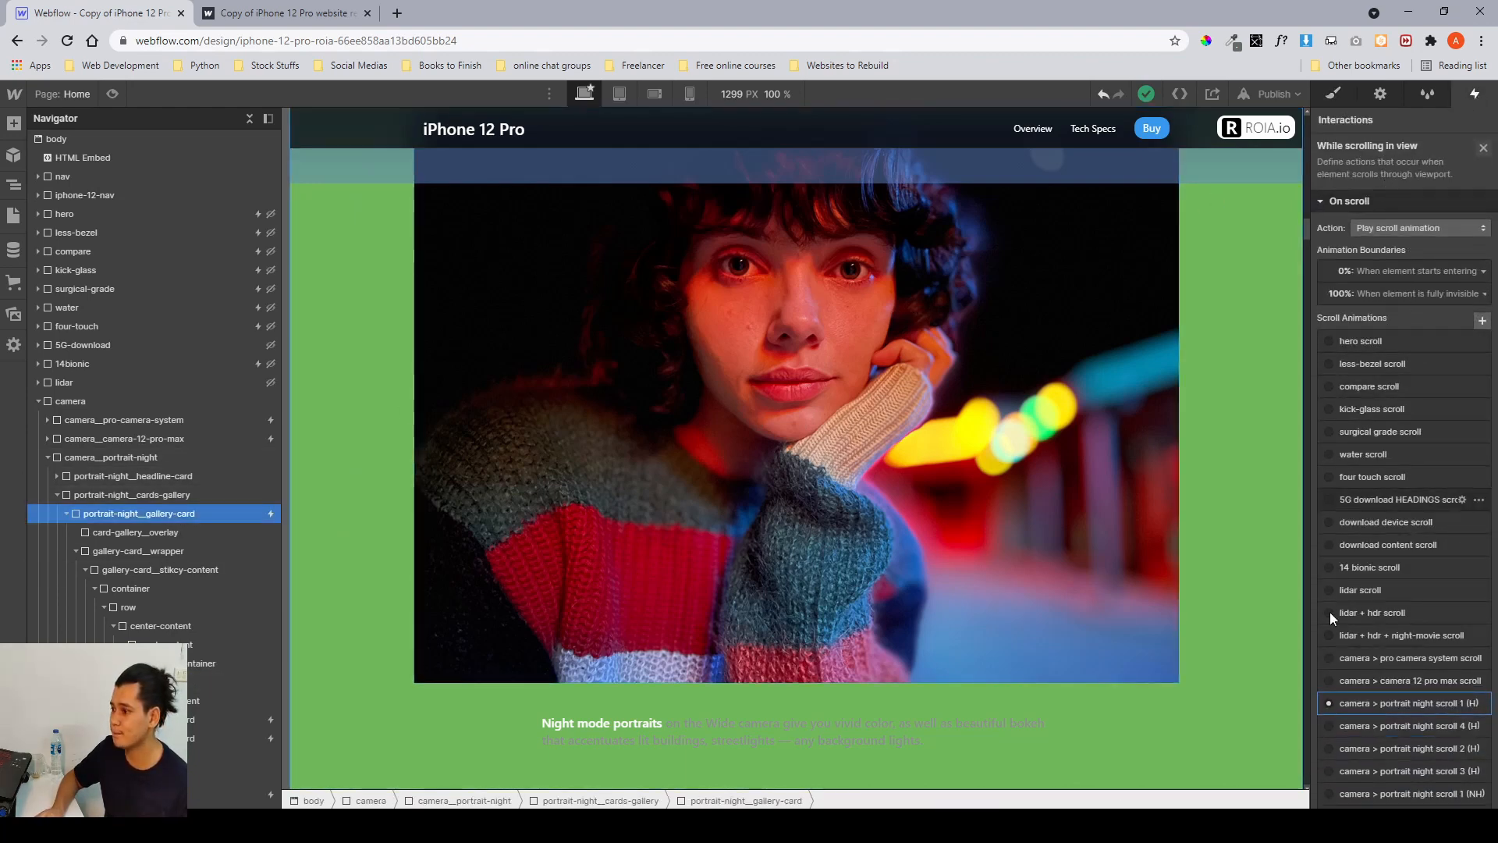
pyautogui.click(1356, 704)
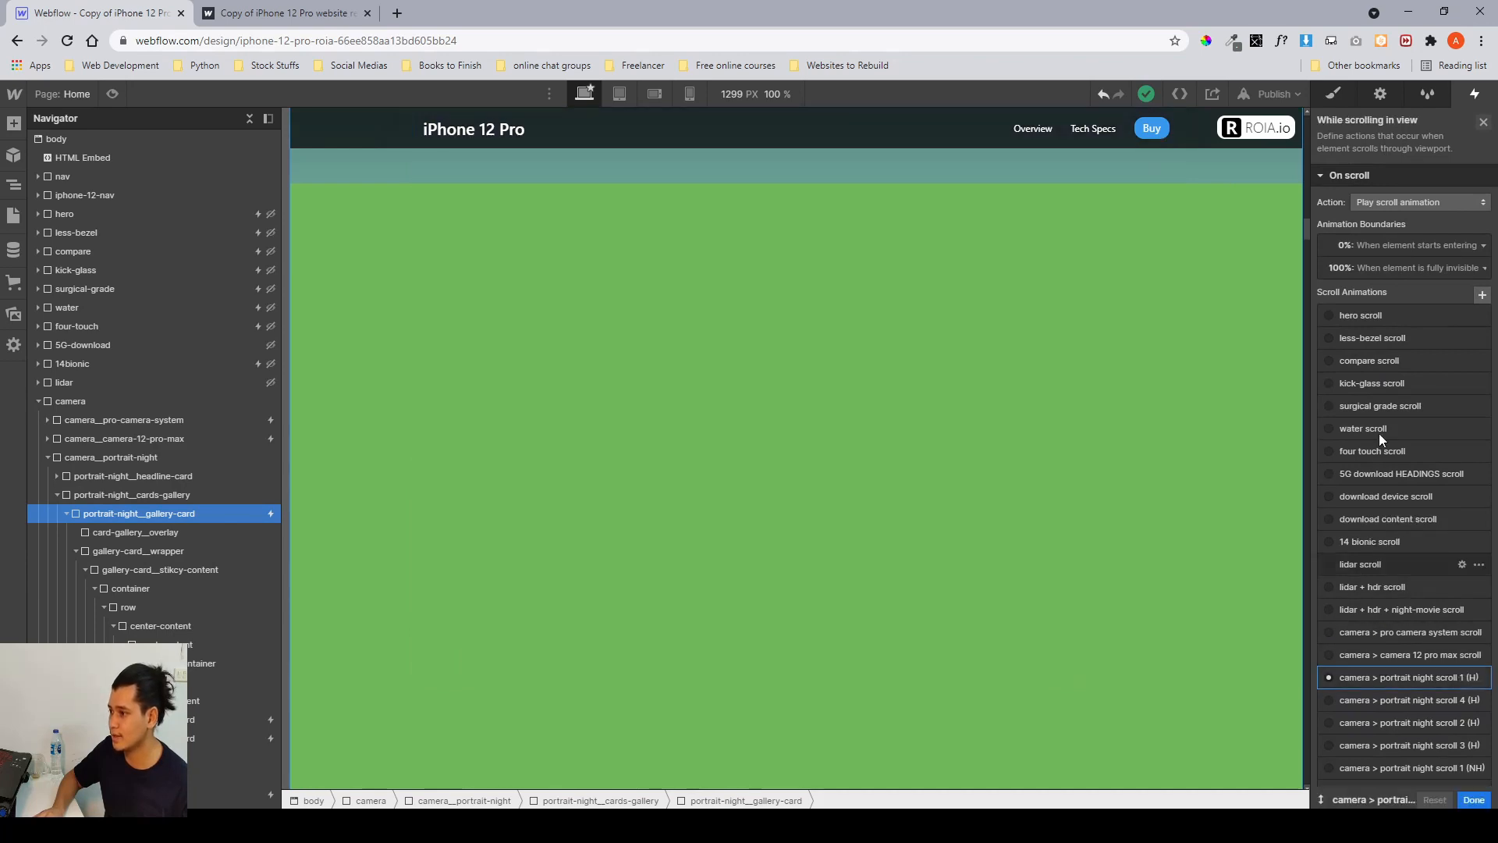
pyautogui.click(1383, 181)
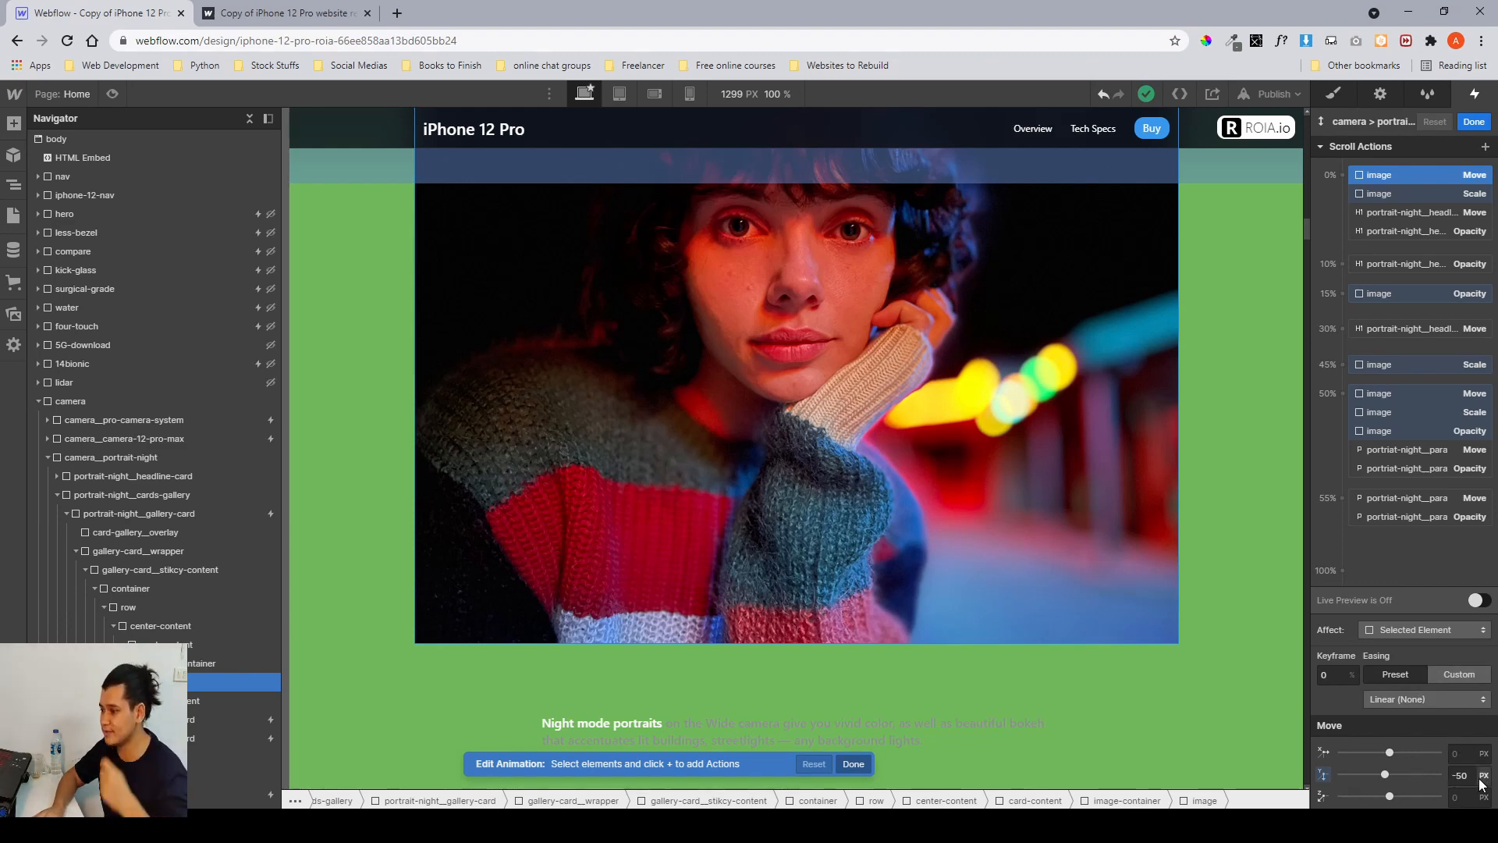
# Inspect the image's move, scale and opacity keyframes in the scroll animation, then close the animation editor.
pyautogui.click(1373, 200)
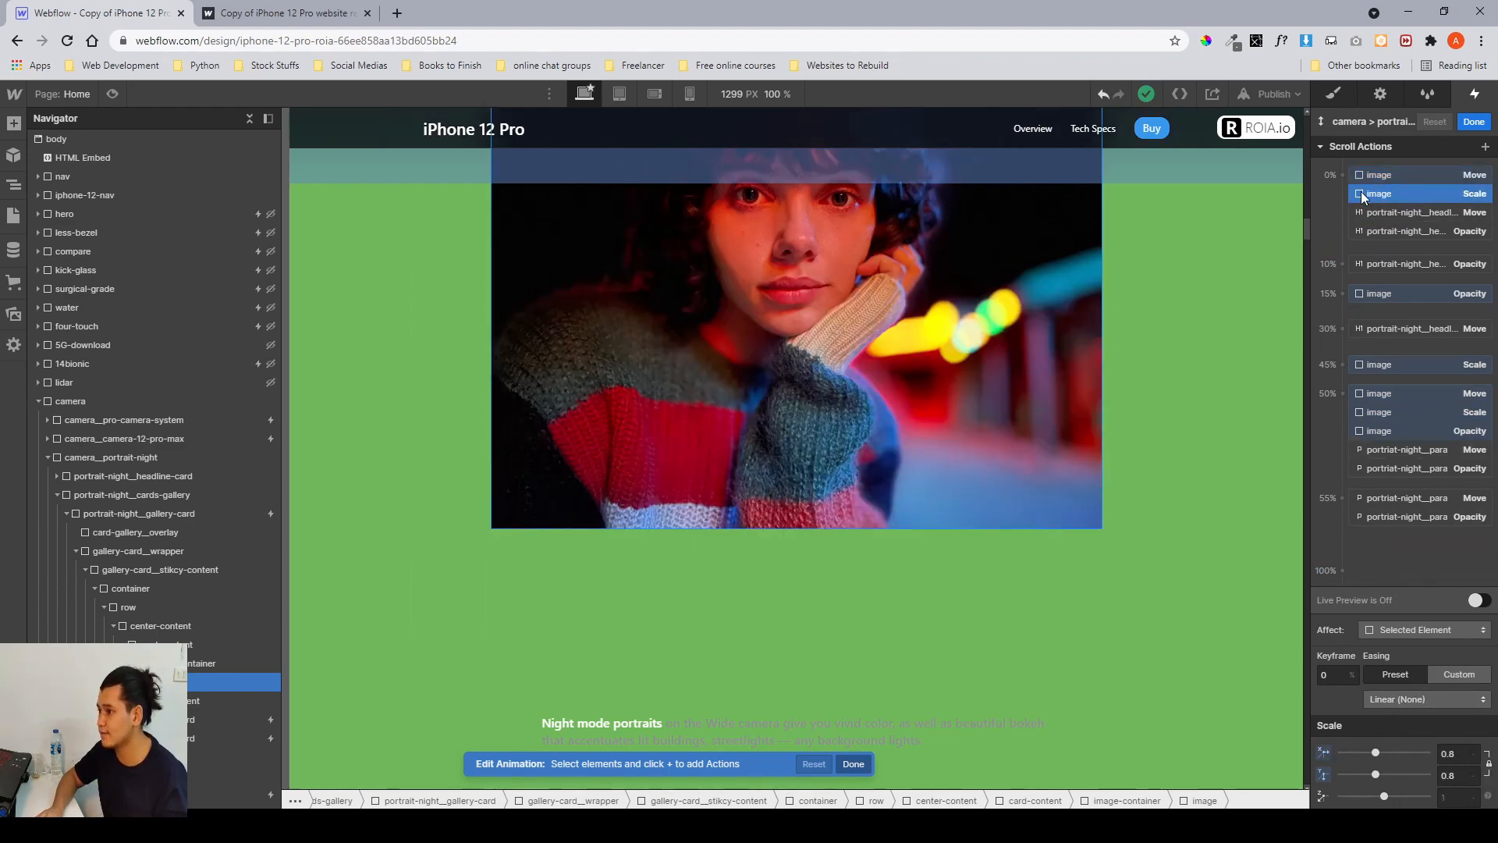
pyautogui.click(1358, 296)
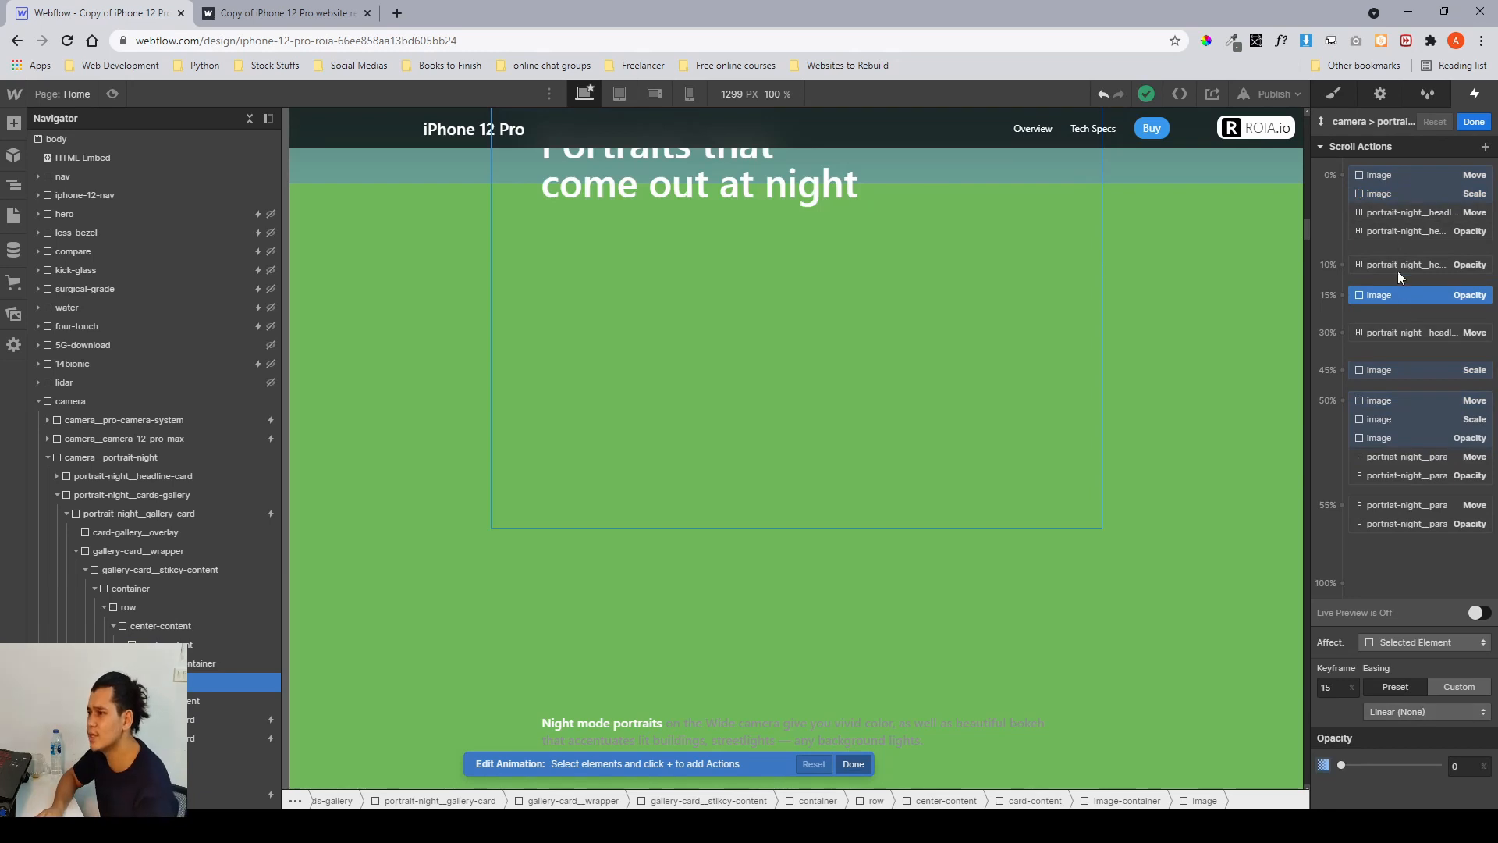
pyautogui.click(1379, 195)
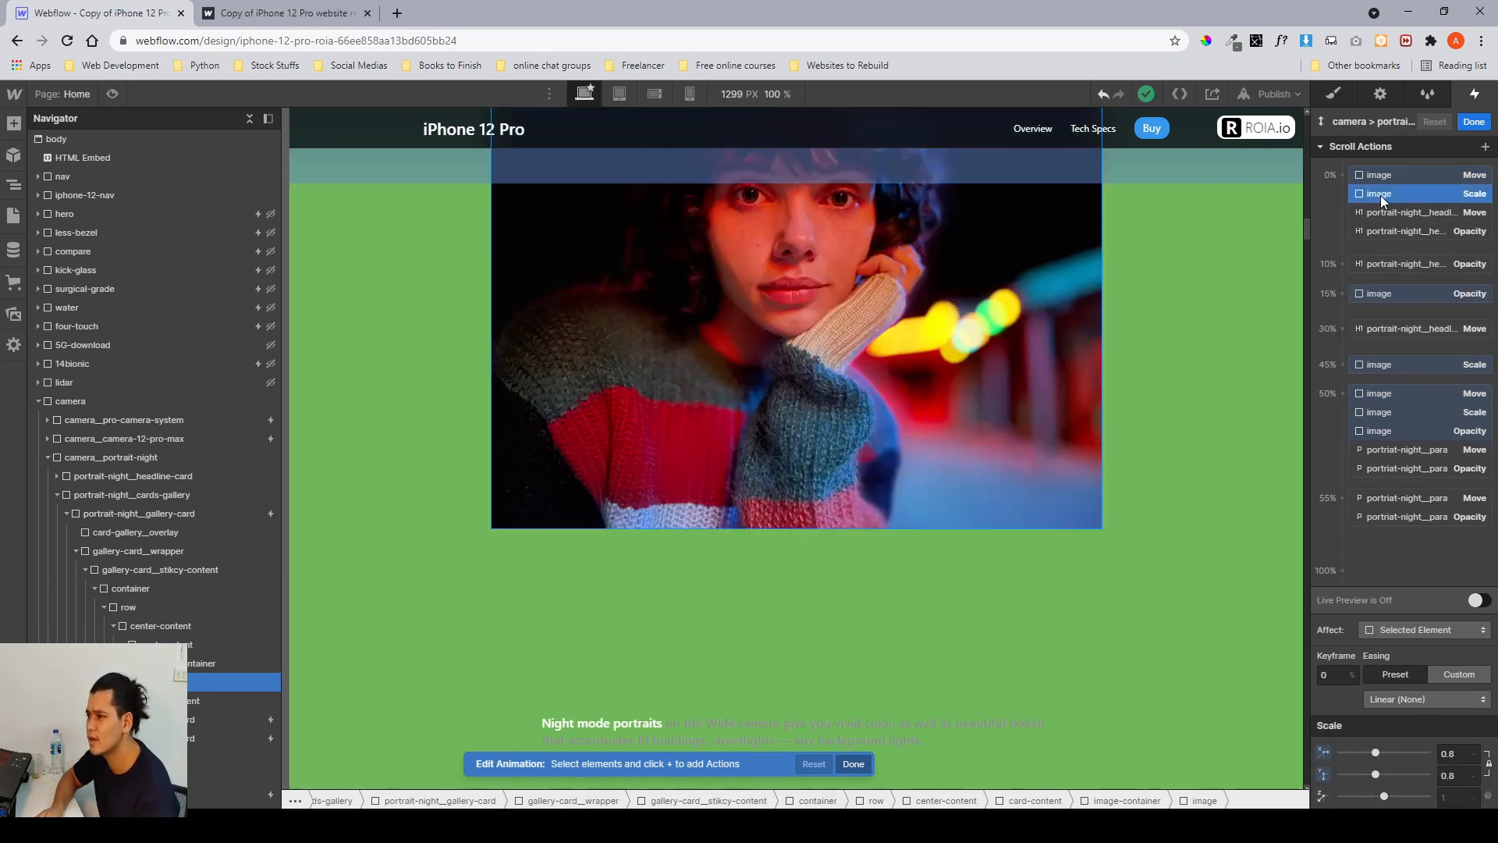
pyautogui.click(1360, 364)
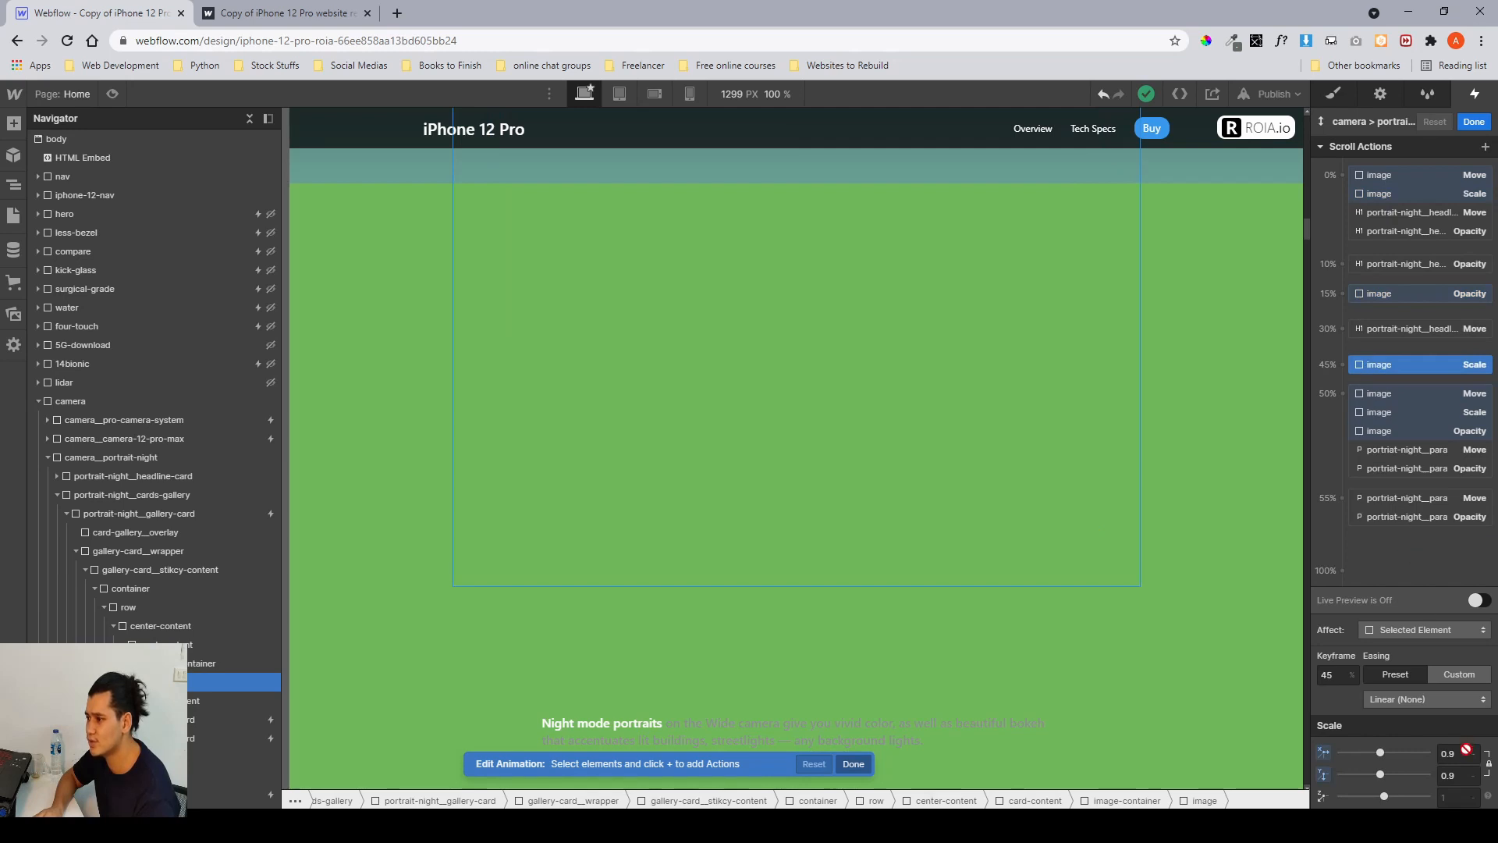
pyautogui.click(1376, 409)
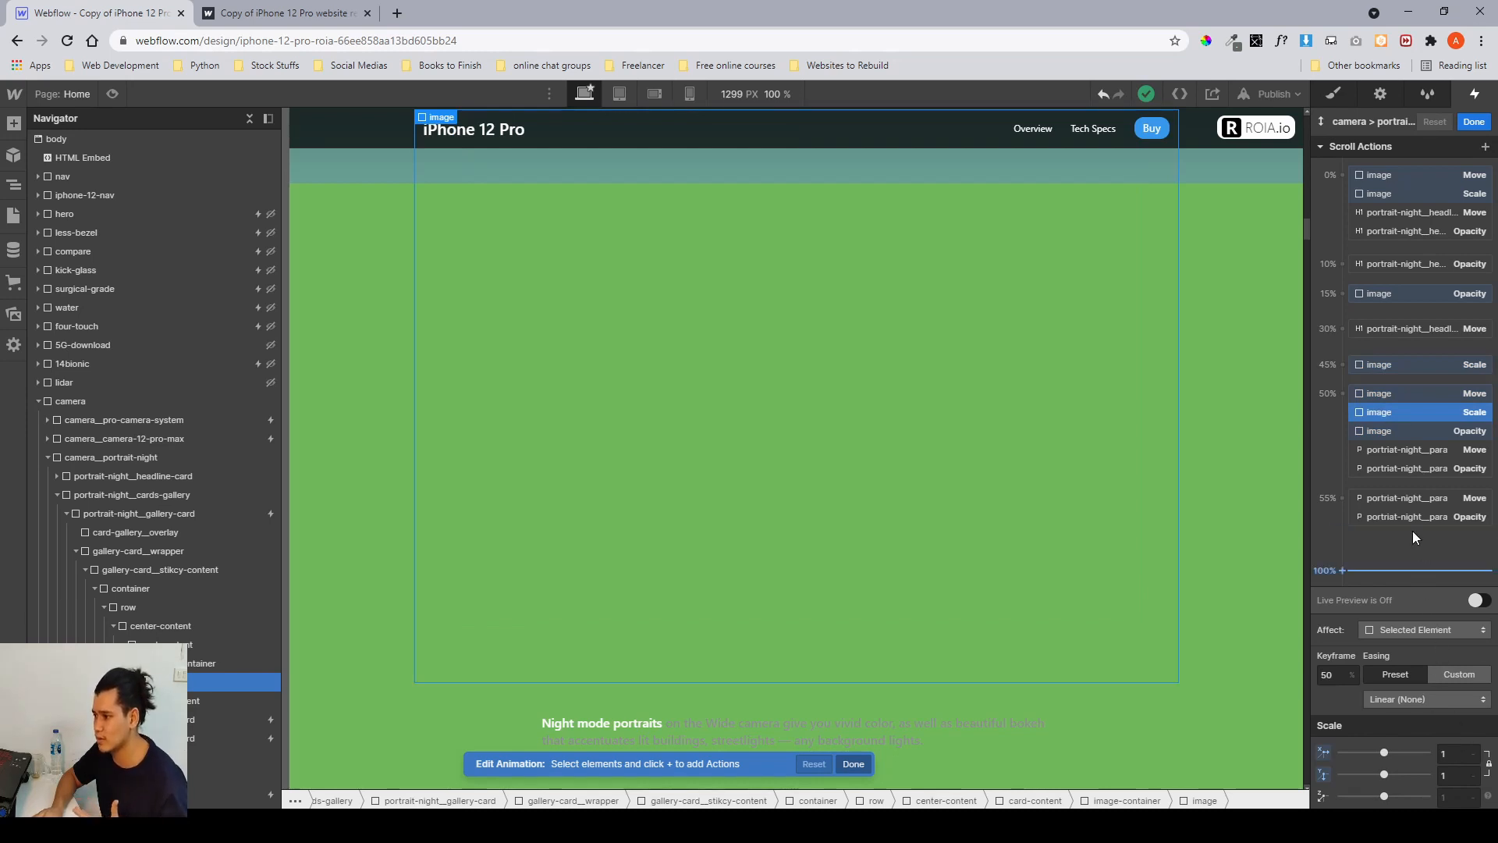
pyautogui.click(1394, 434)
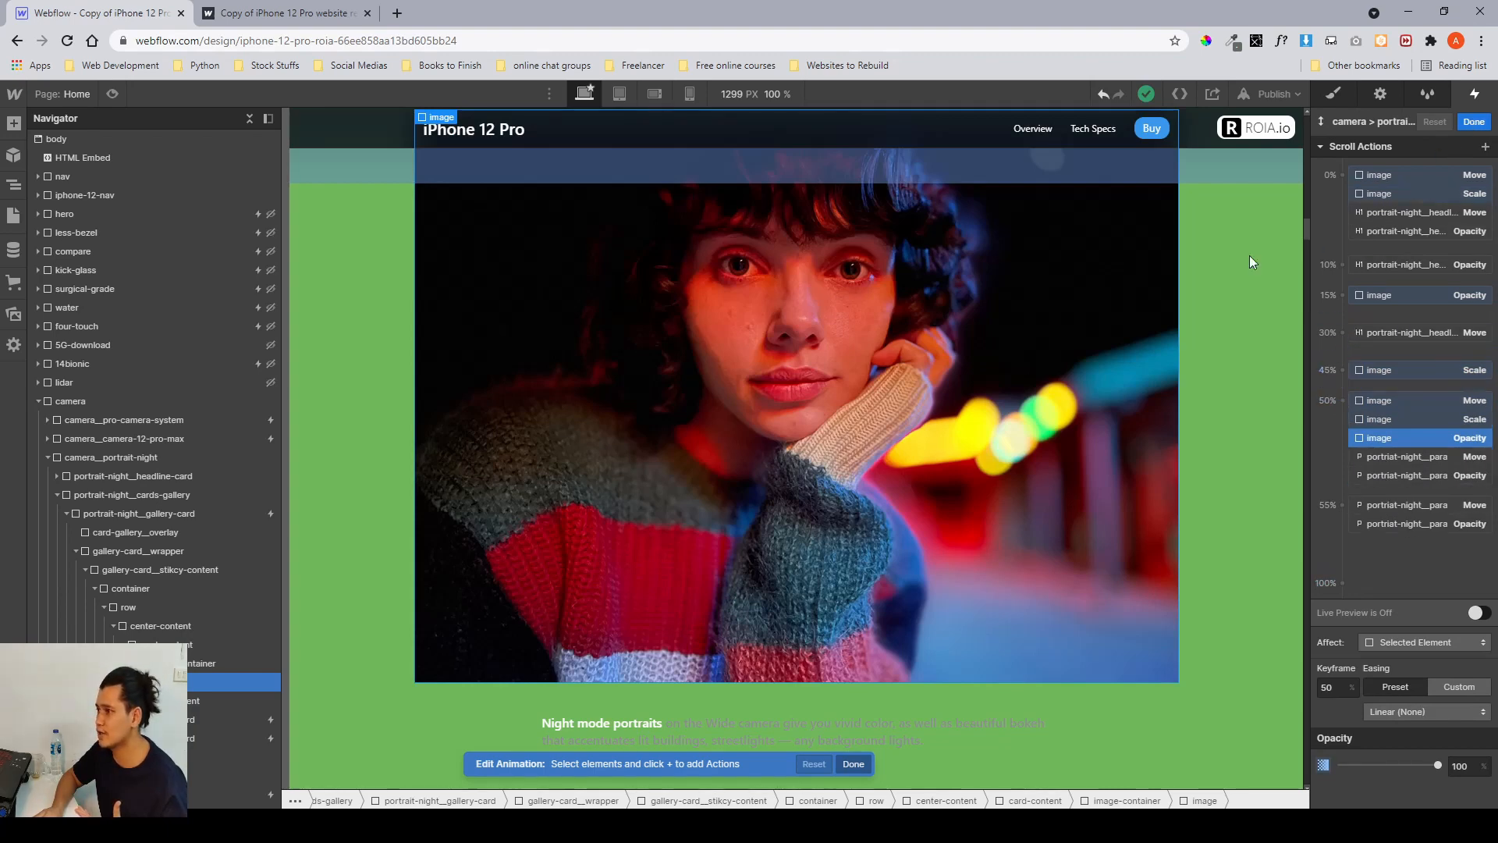
pyautogui.click(1474, 122)
# Switch to the published site and scroll back and forth through the first portrait gallery card's animation.
pyautogui.click(341, 14)
pyautogui.scroll(7, 856, 439)
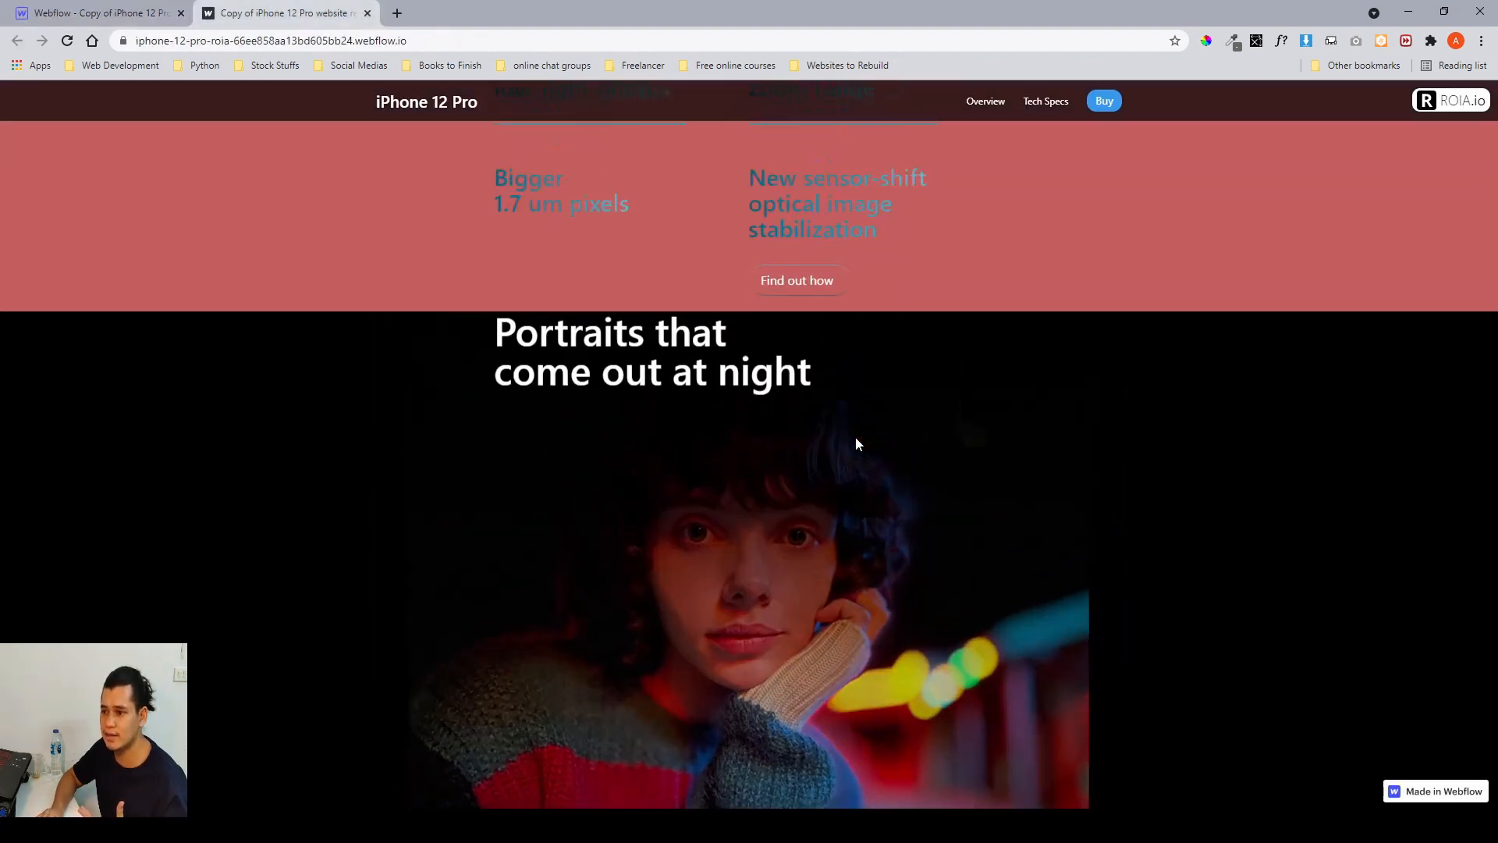
pyautogui.scroll(3, 855, 444)
pyautogui.scroll(-2, 855, 443)
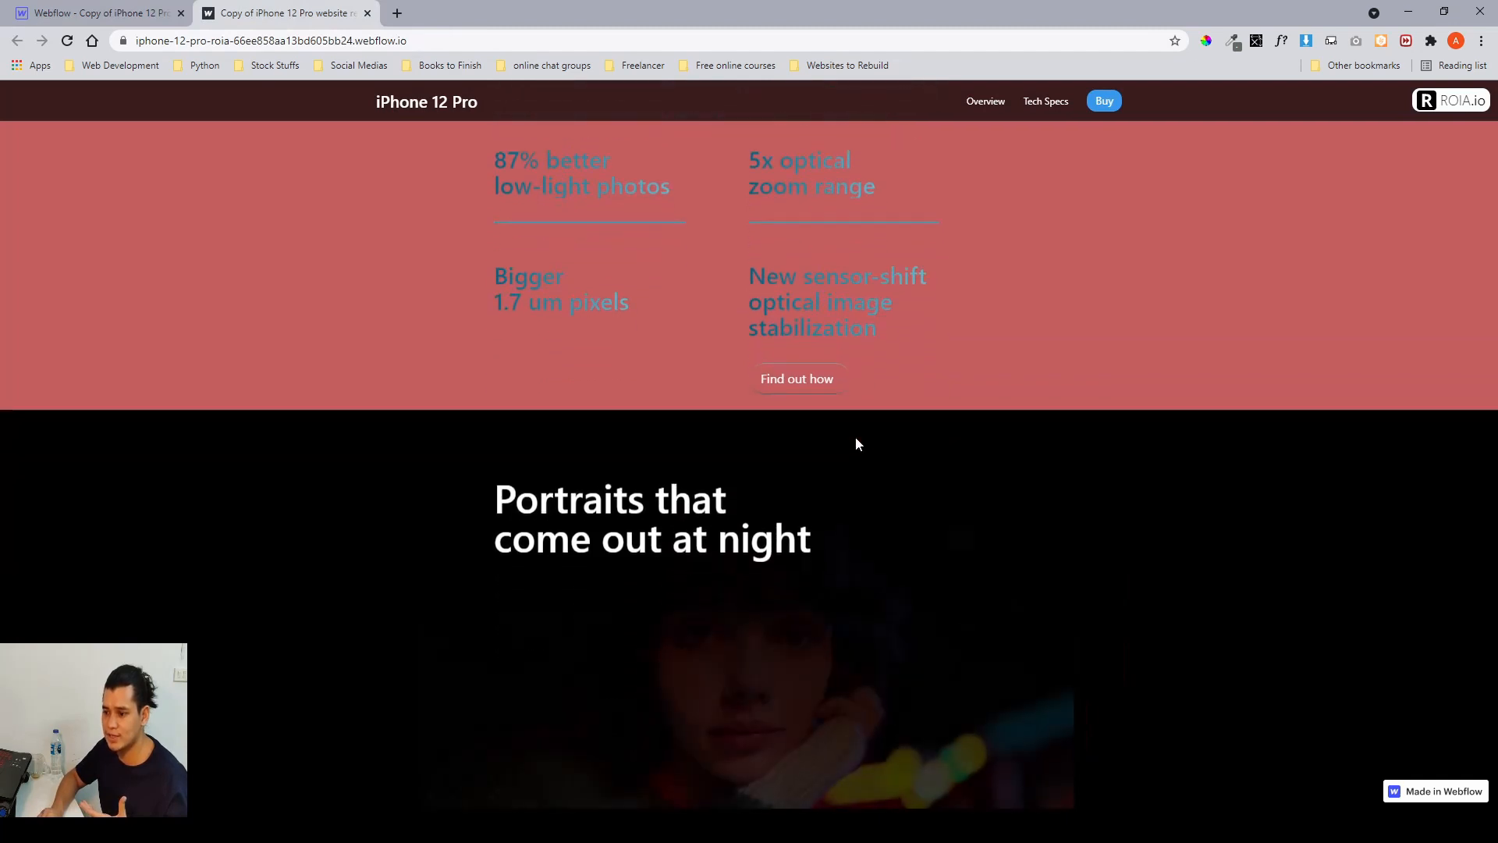
pyautogui.scroll(-5, 855, 443)
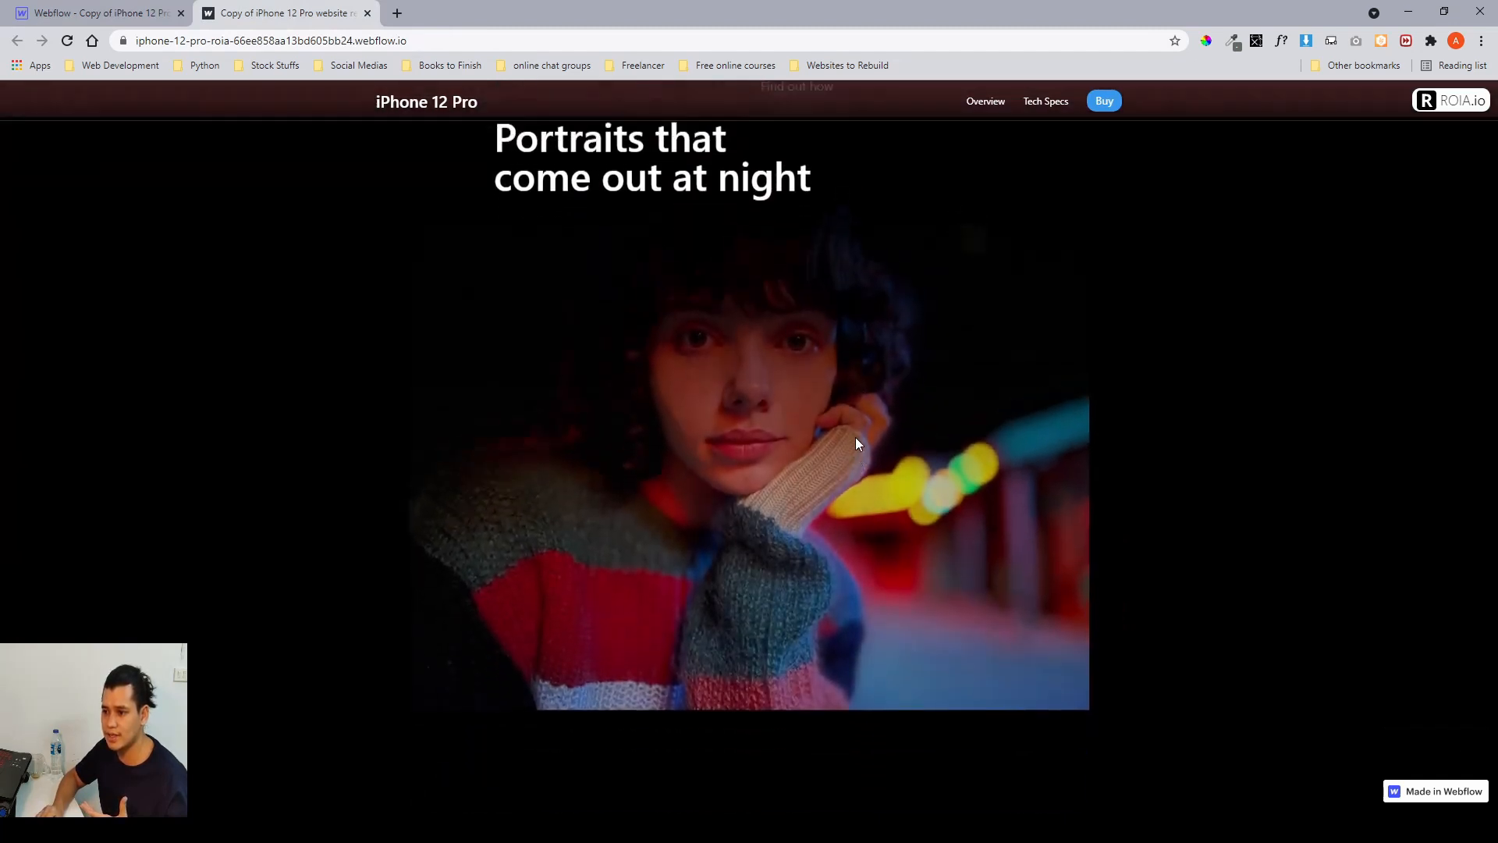
pyautogui.scroll(2, 856, 443)
pyautogui.scroll(3, 875, 546)
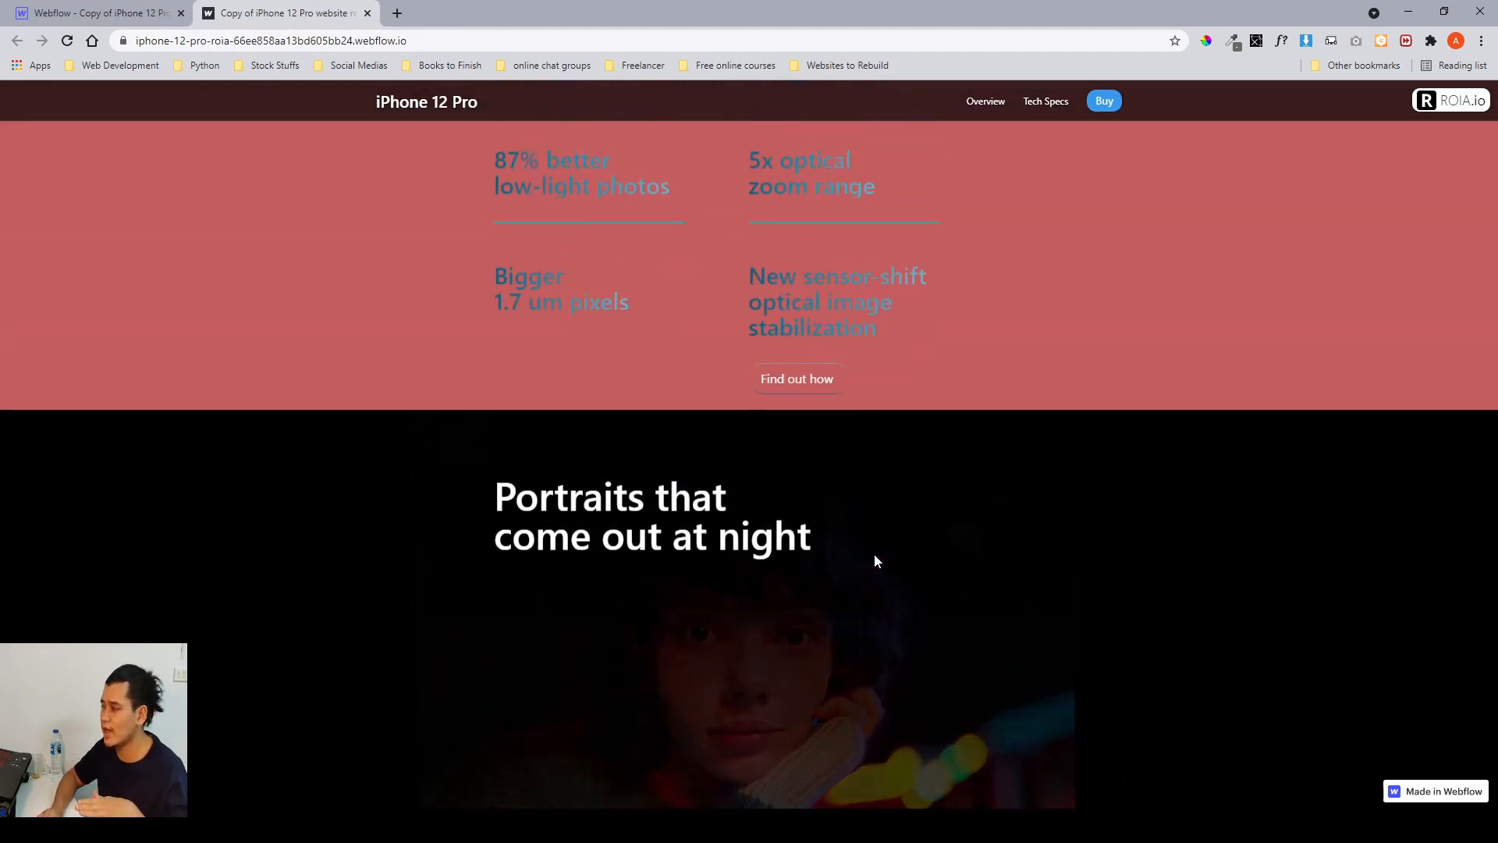
pyautogui.scroll(-5, 876, 560)
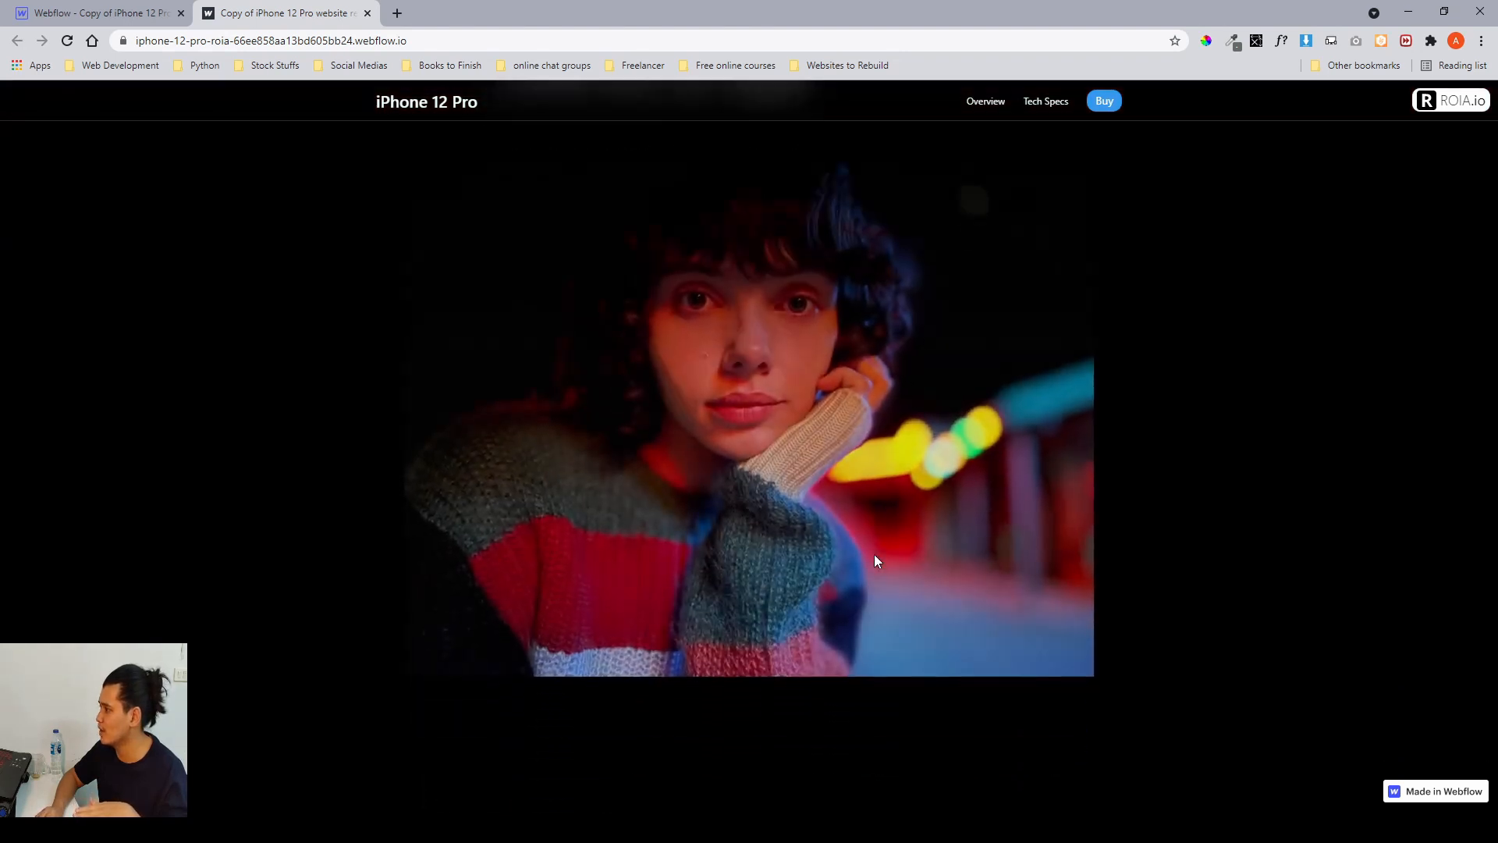
pyautogui.scroll(-4, 852, 521)
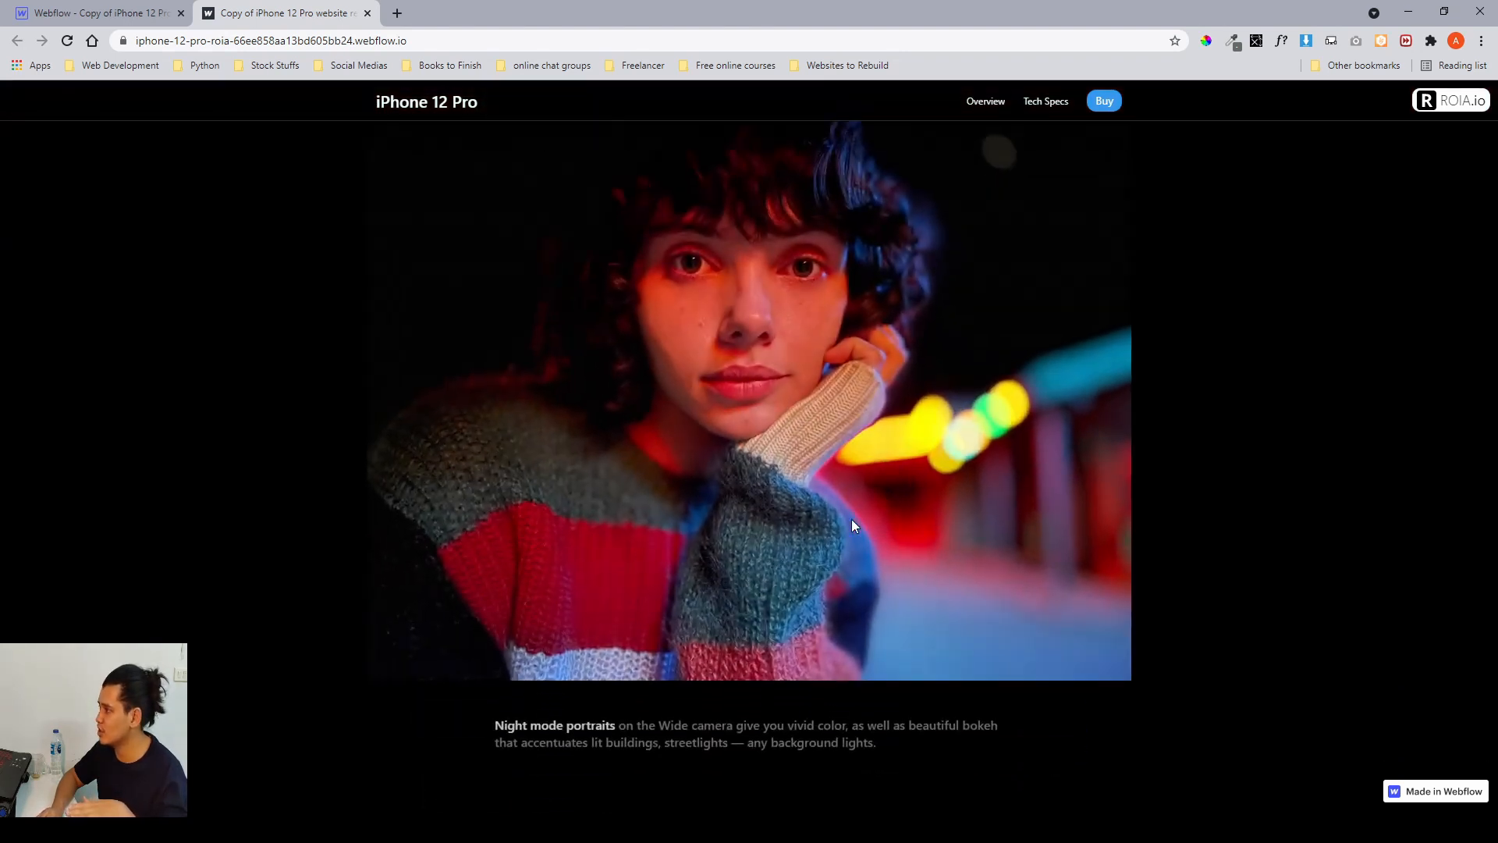
pyautogui.scroll(5, 852, 521)
pyautogui.scroll(-2, 852, 524)
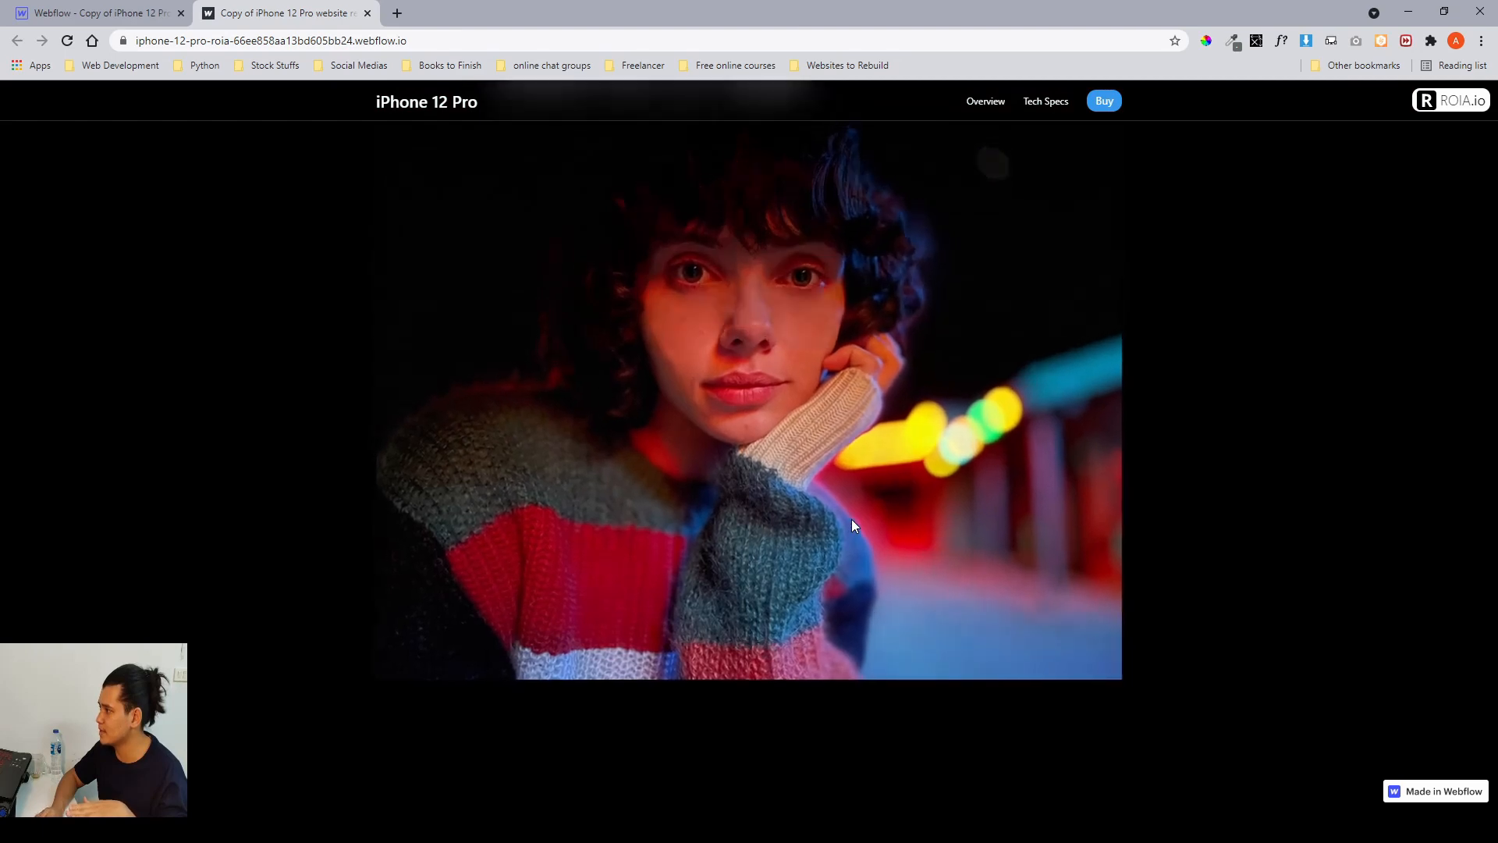
pyautogui.scroll(2, 852, 524)
pyautogui.scroll(-2, 852, 524)
pyautogui.scroll(-3, 853, 524)
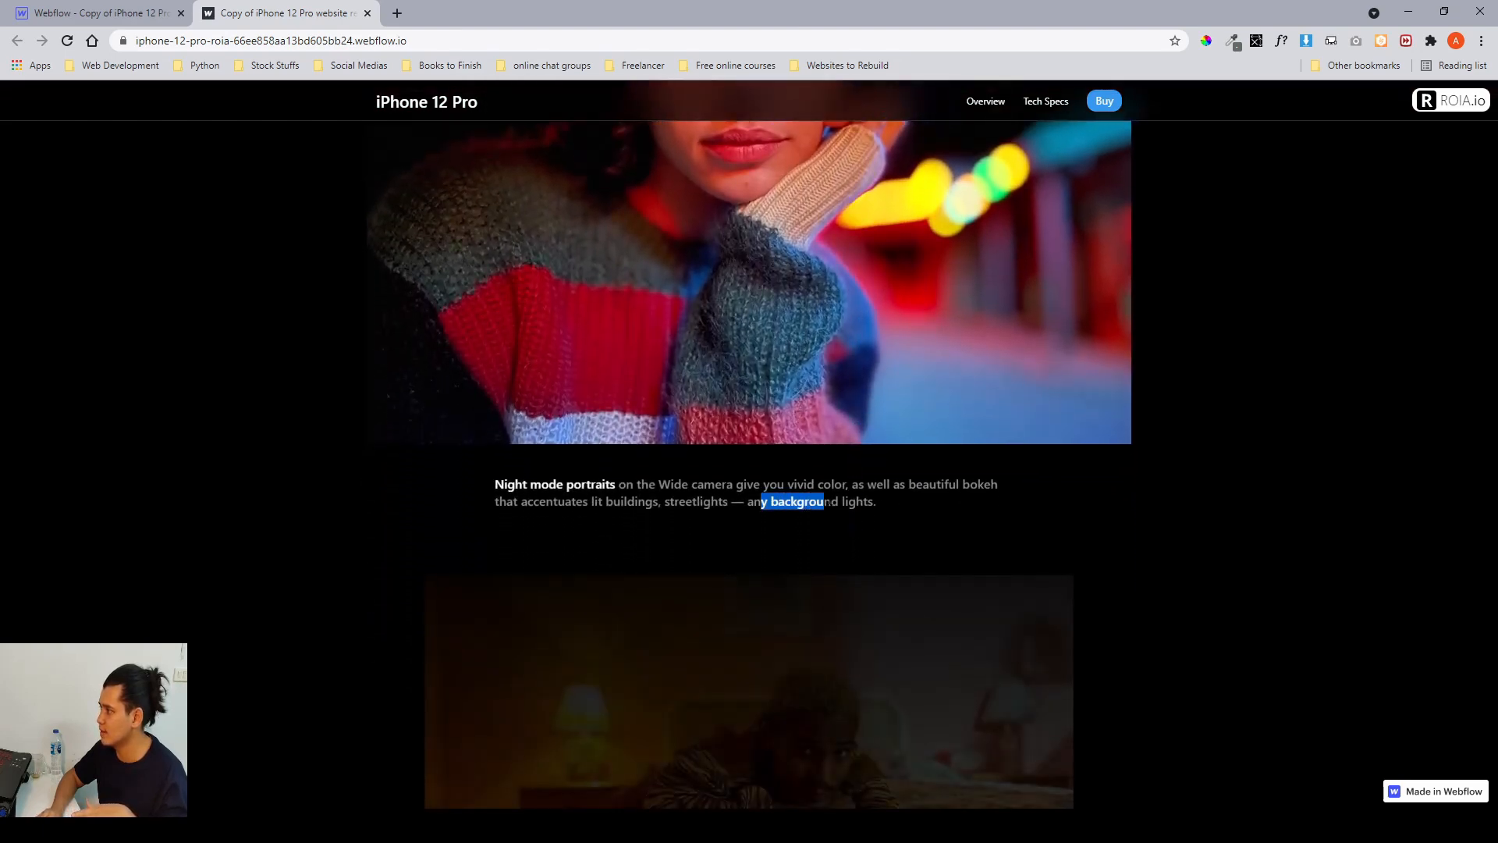
pyautogui.moveTo(867, 501); pyautogui.dragTo(743, 485)
pyautogui.click(721, 487)
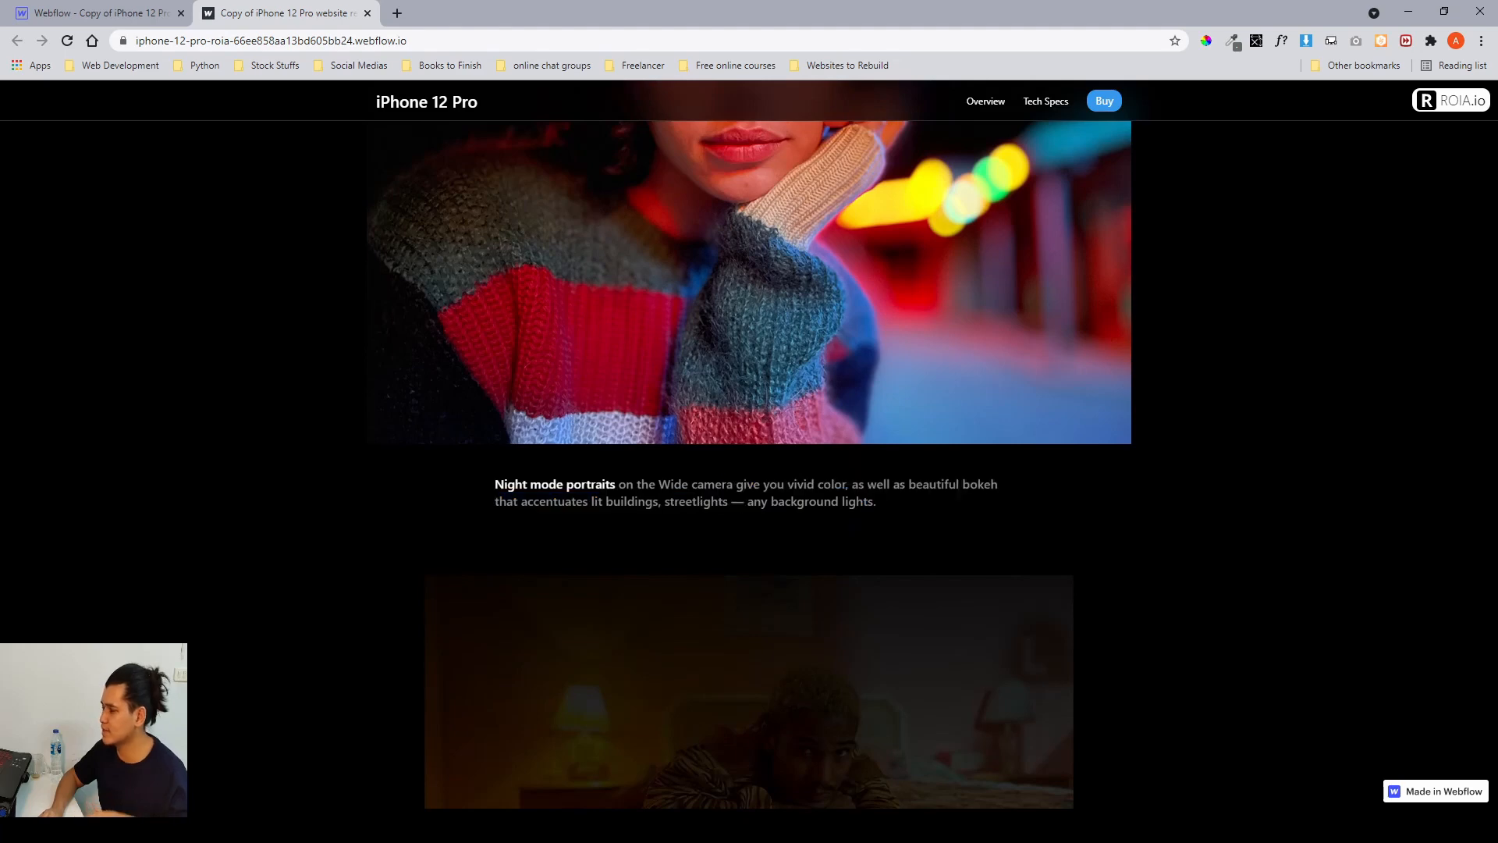
pyautogui.scroll(3, 719, 474)
pyautogui.scroll(-6, 718, 474)
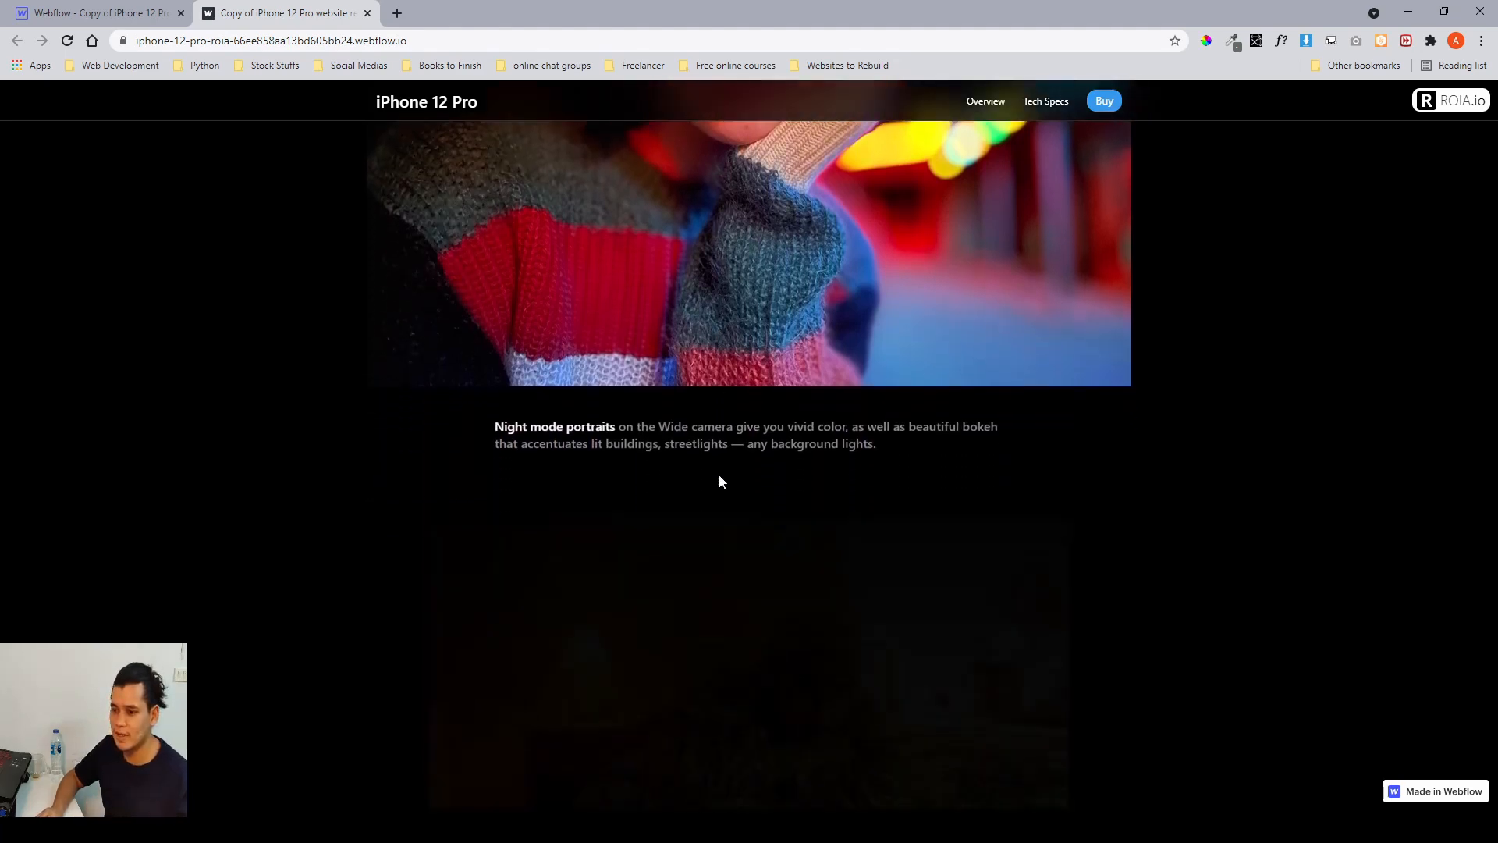
pyautogui.scroll(2, 719, 474)
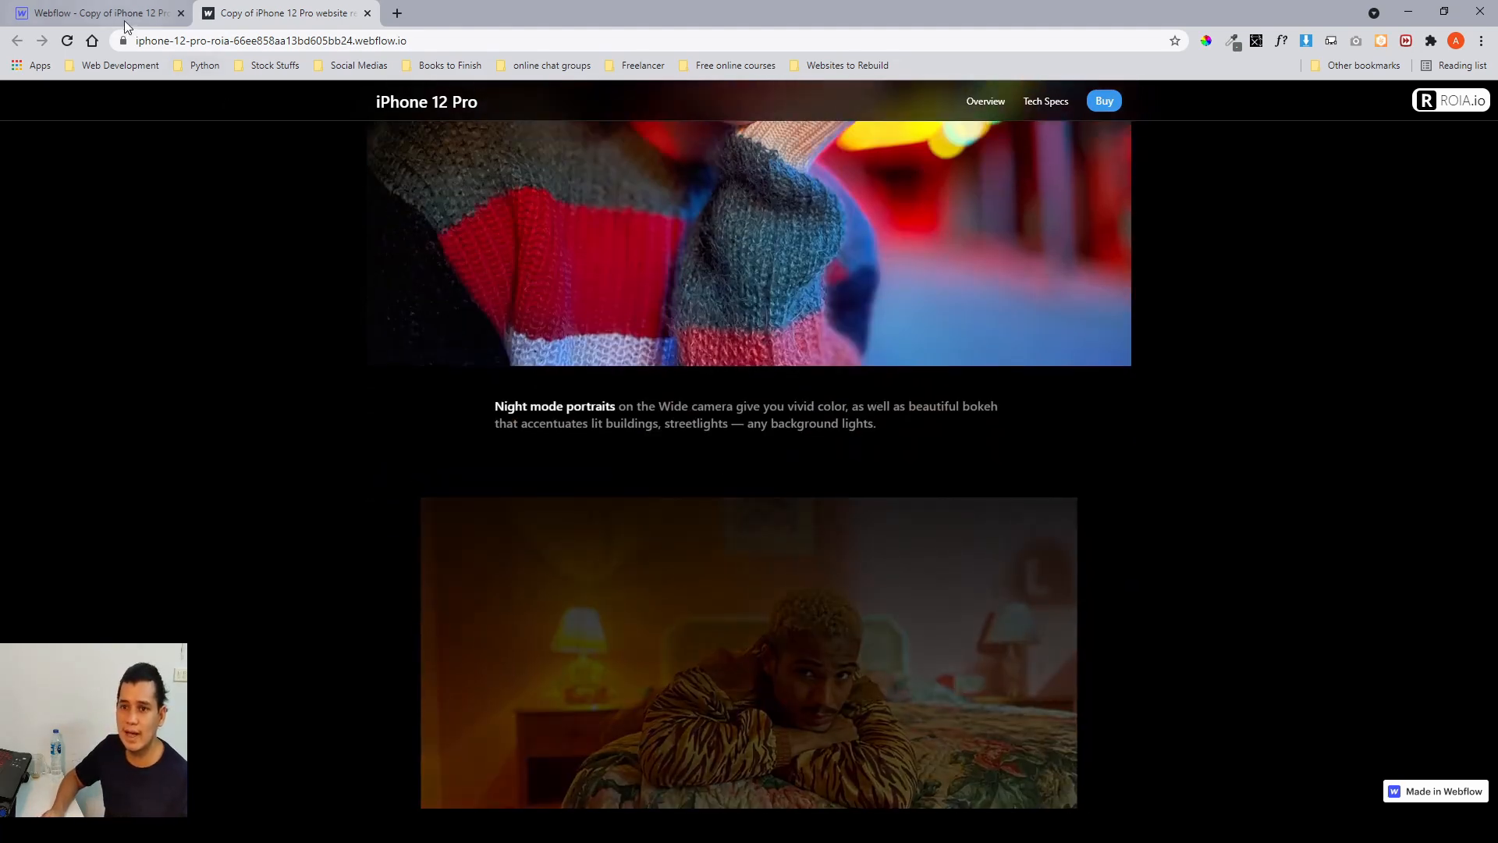
# Return to the Designer, collapse the first gallery card, and check the interactions on the second and third gallery cards.
pyautogui.click(124, 20)
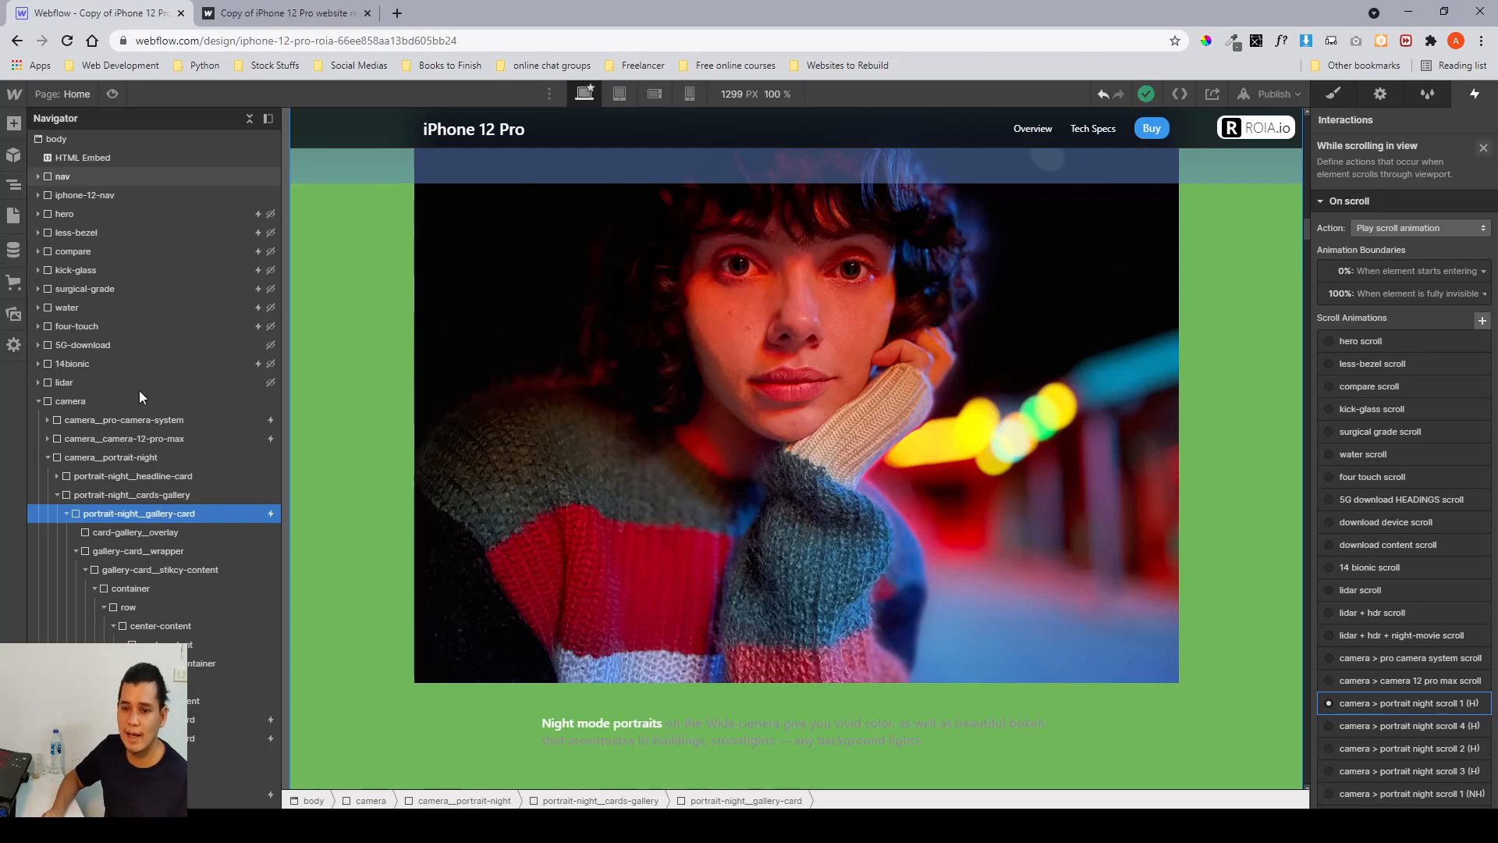
pyautogui.click(58, 495)
pyautogui.click(58, 494)
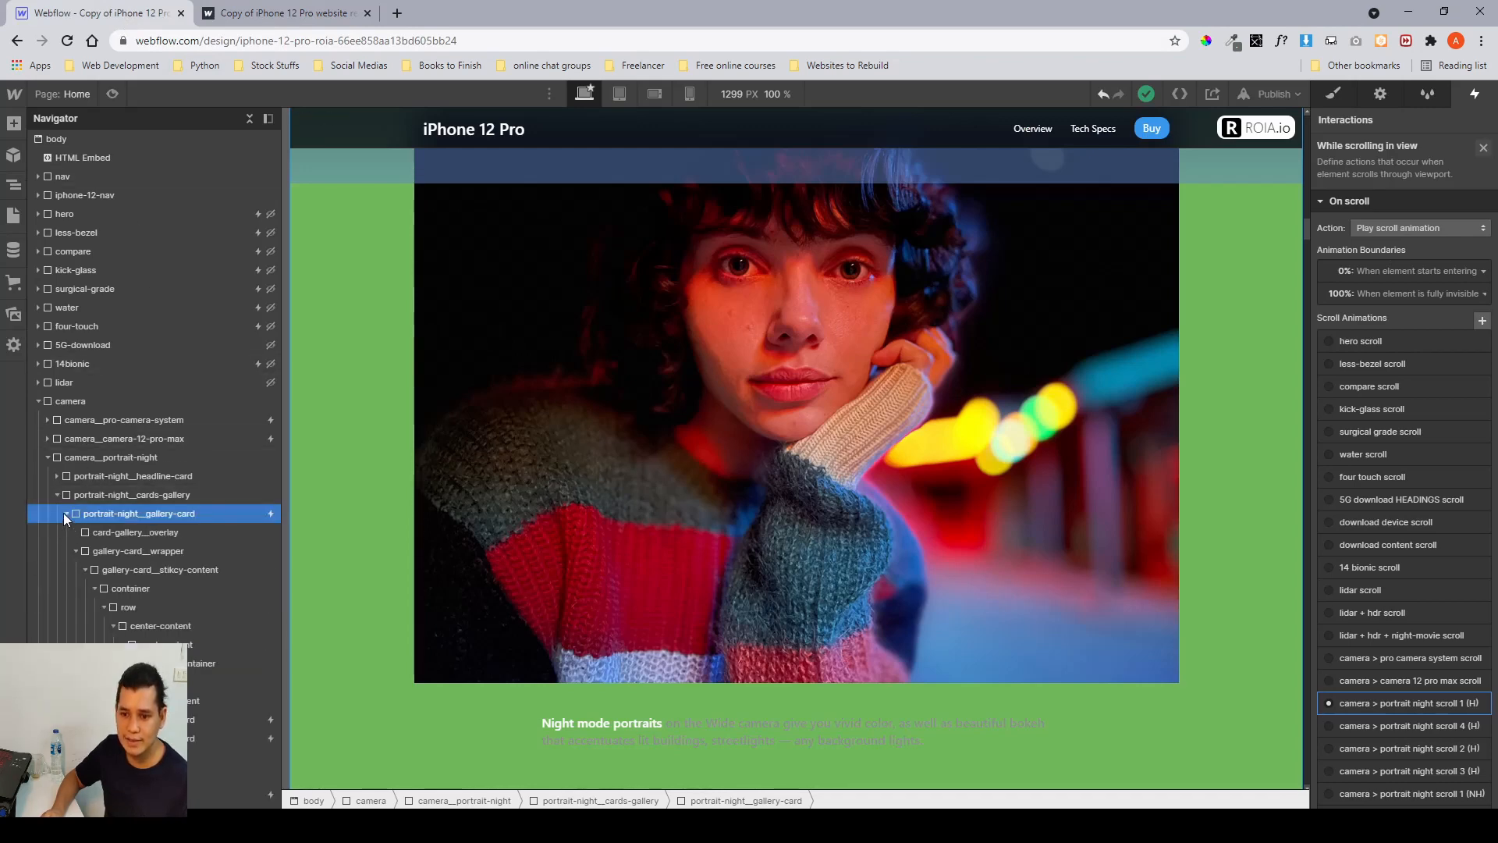
pyautogui.click(65, 513)
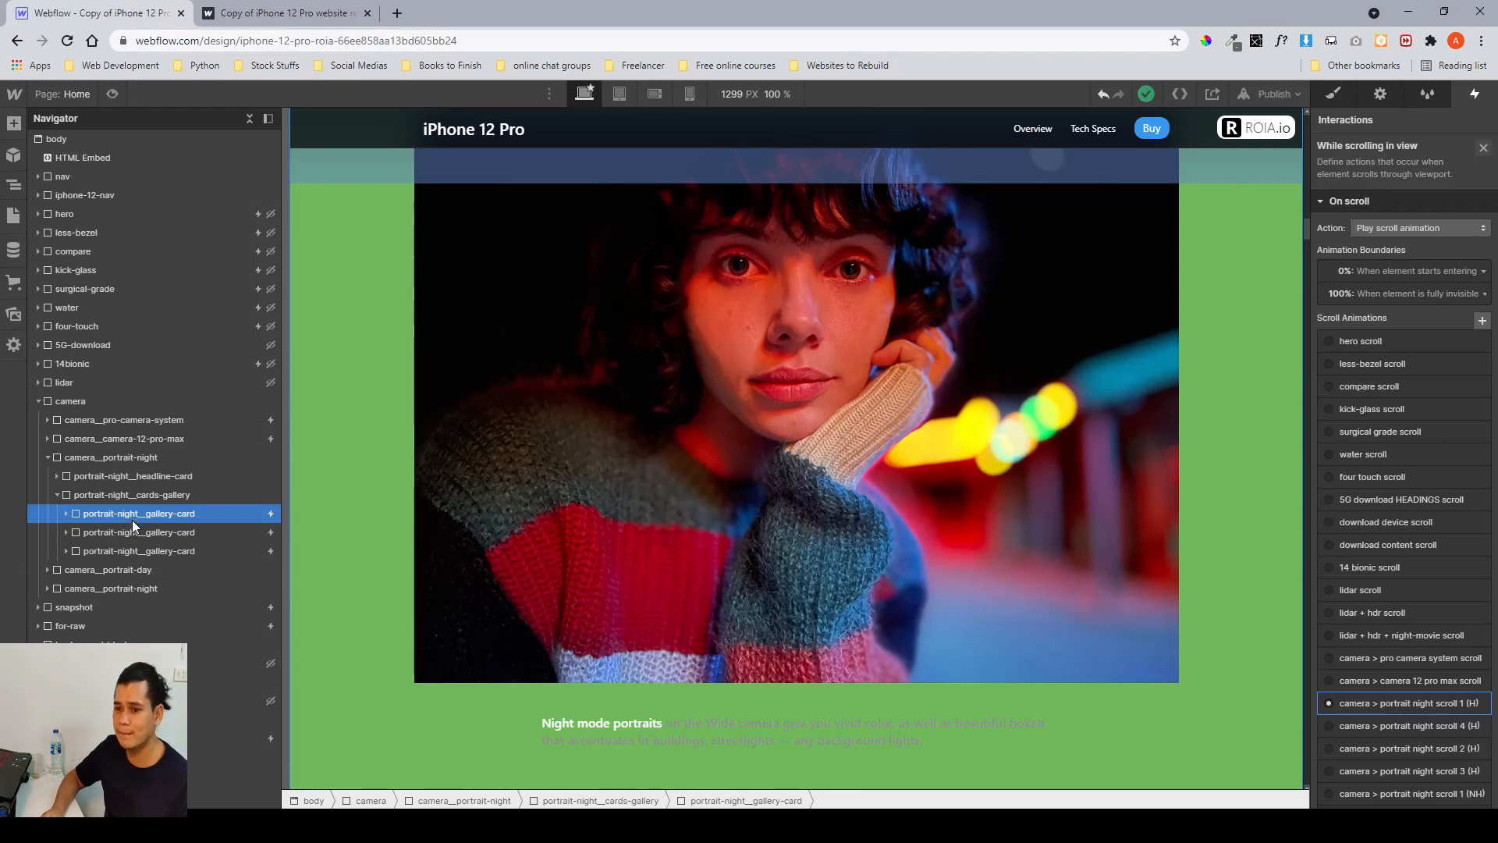
pyautogui.click(125, 535)
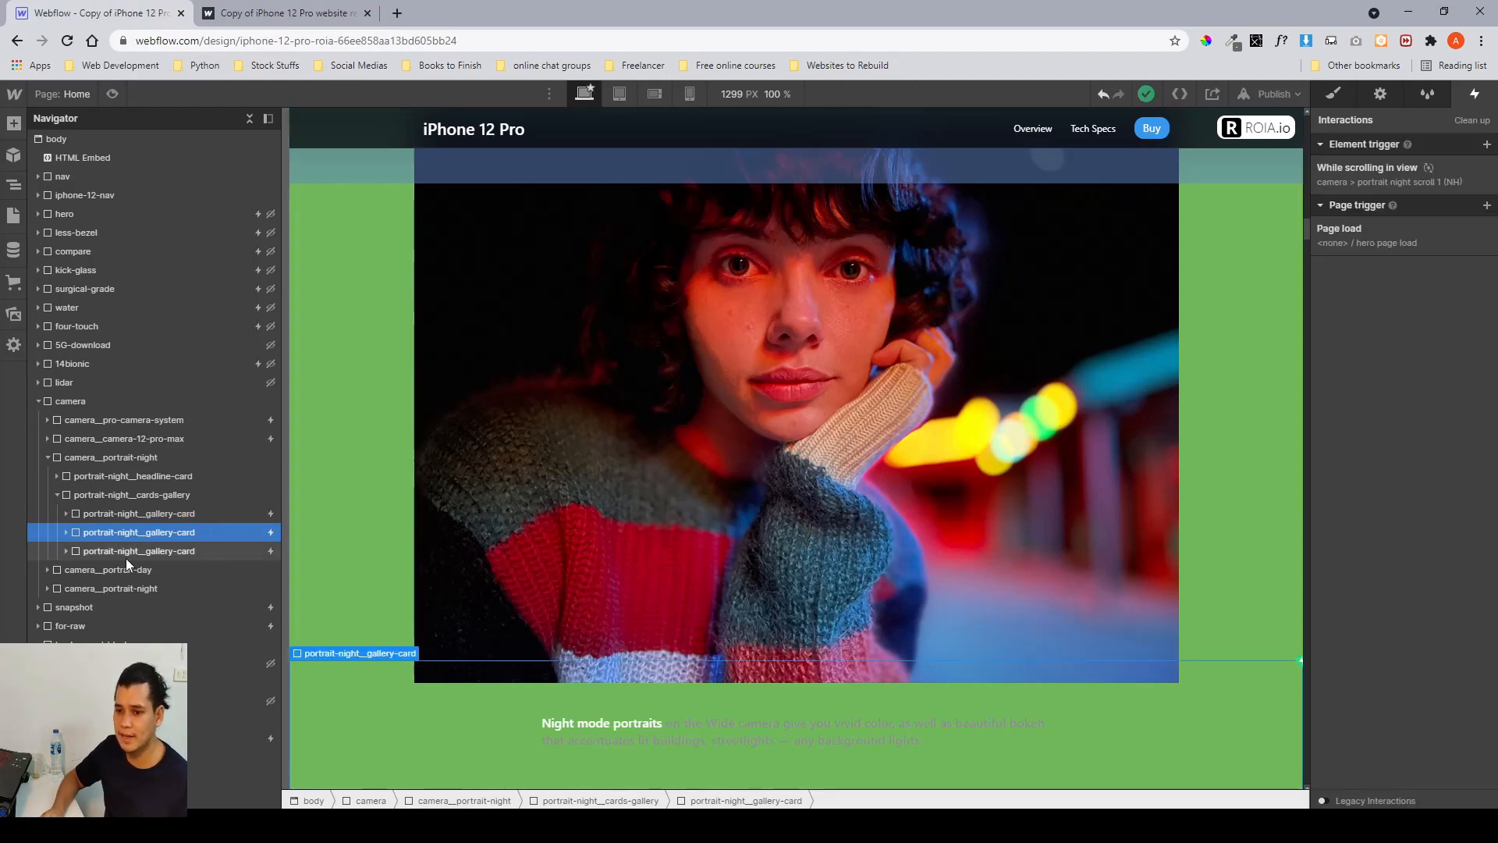
pyautogui.click(125, 559)
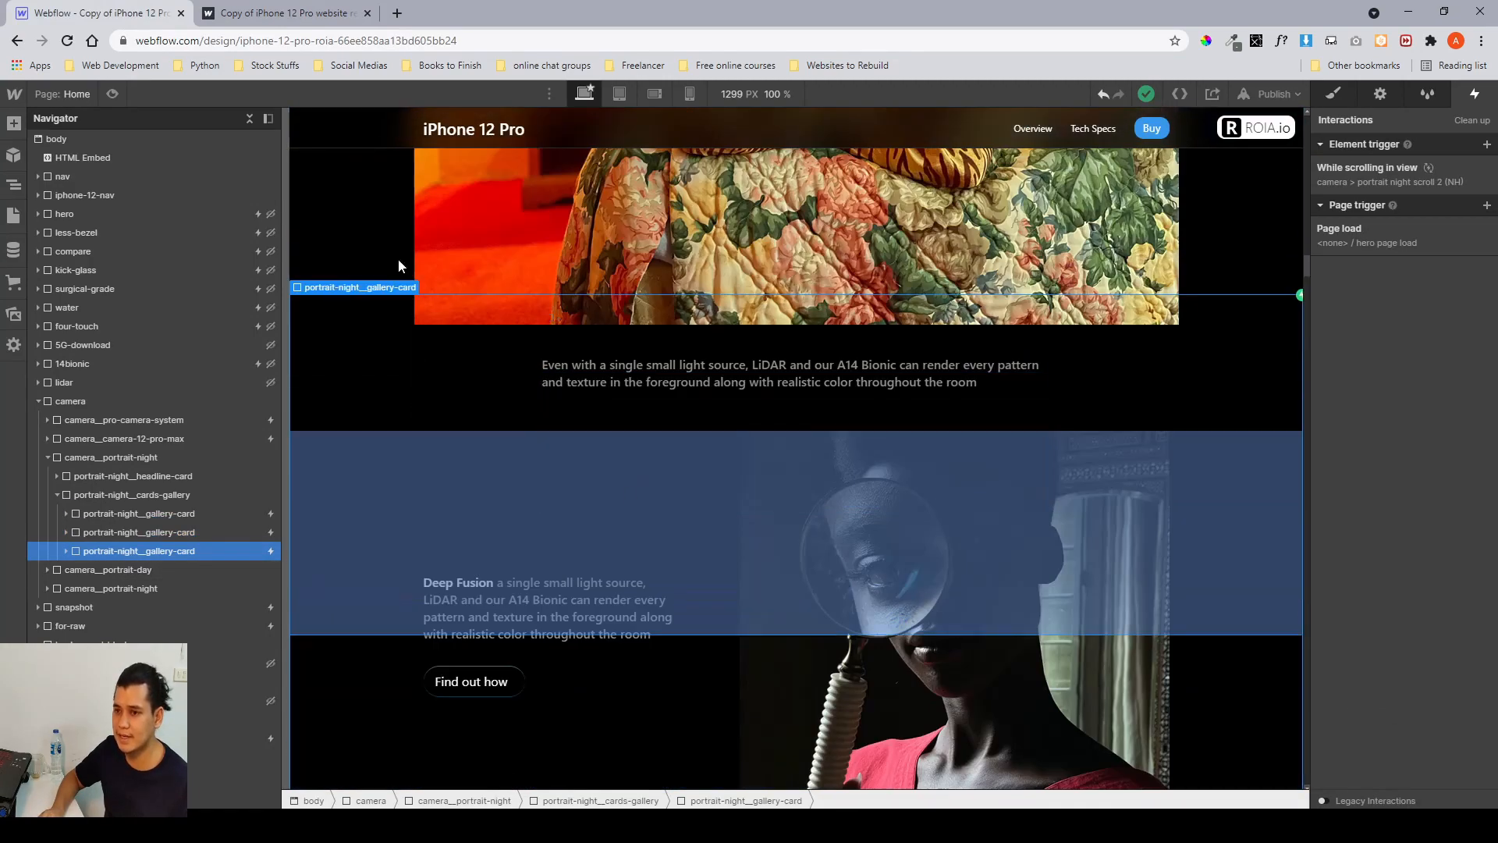
# Compare the second and third portrait gallery cards between the published site and the Designer while scrolling.
pyautogui.click(283, 16)
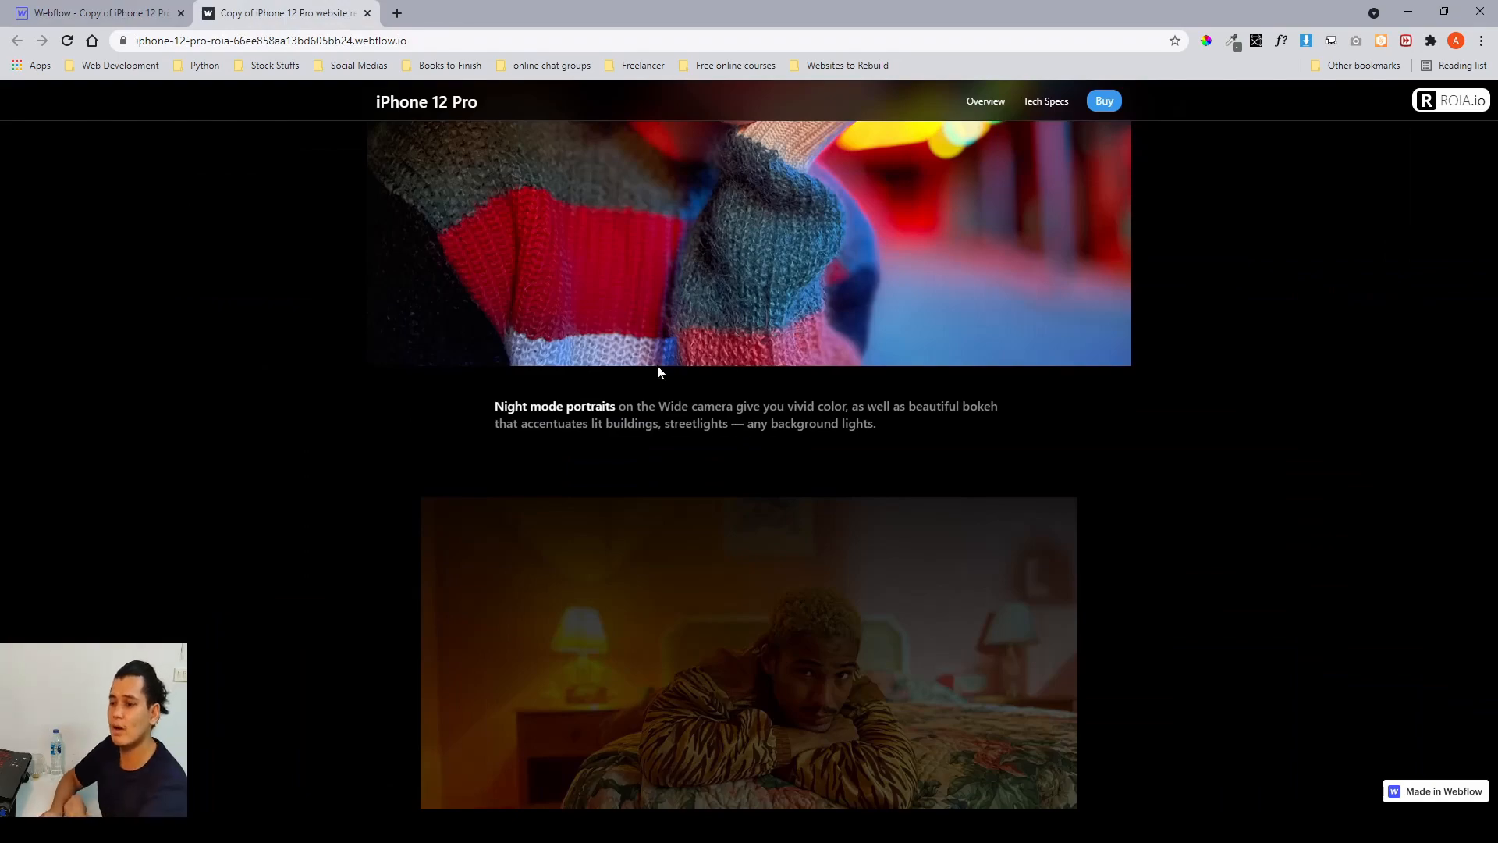
pyautogui.scroll(-1, 658, 372)
pyautogui.click(117, 13)
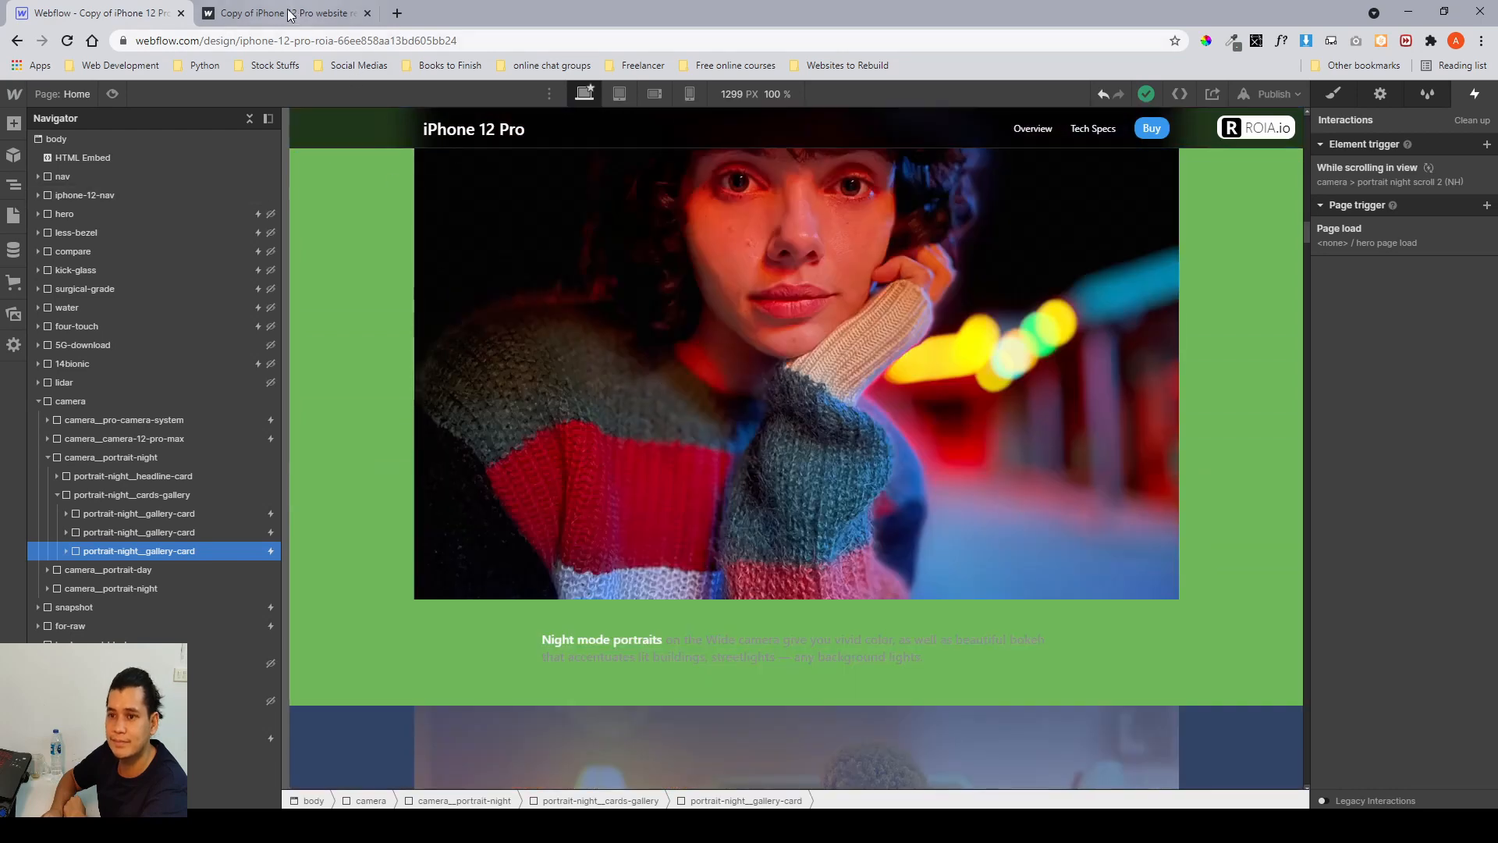
pyautogui.click(289, 16)
pyautogui.scroll(-3, 815, 381)
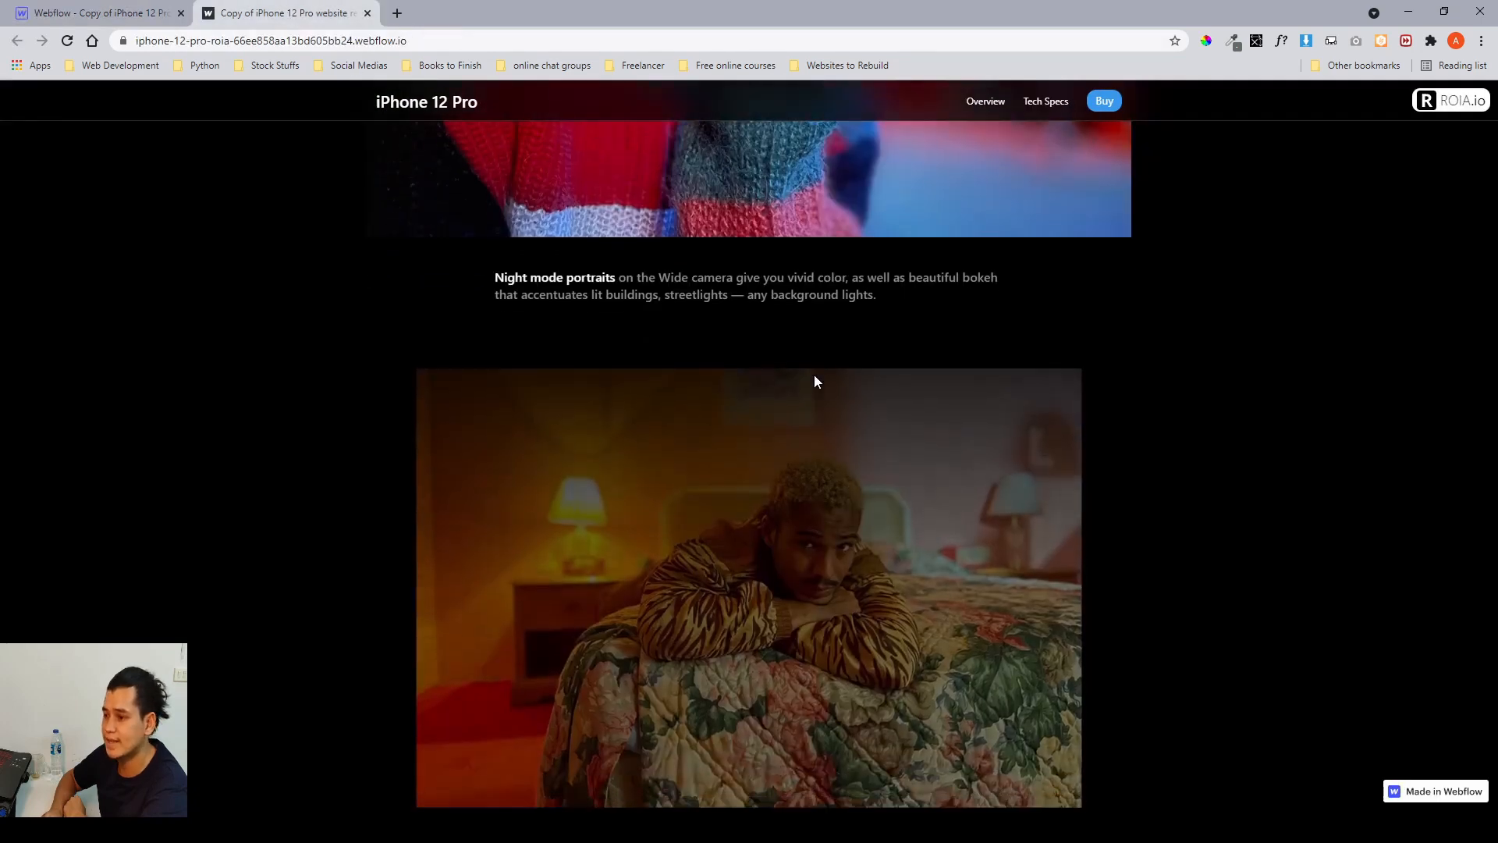
pyautogui.scroll(-6, 815, 381)
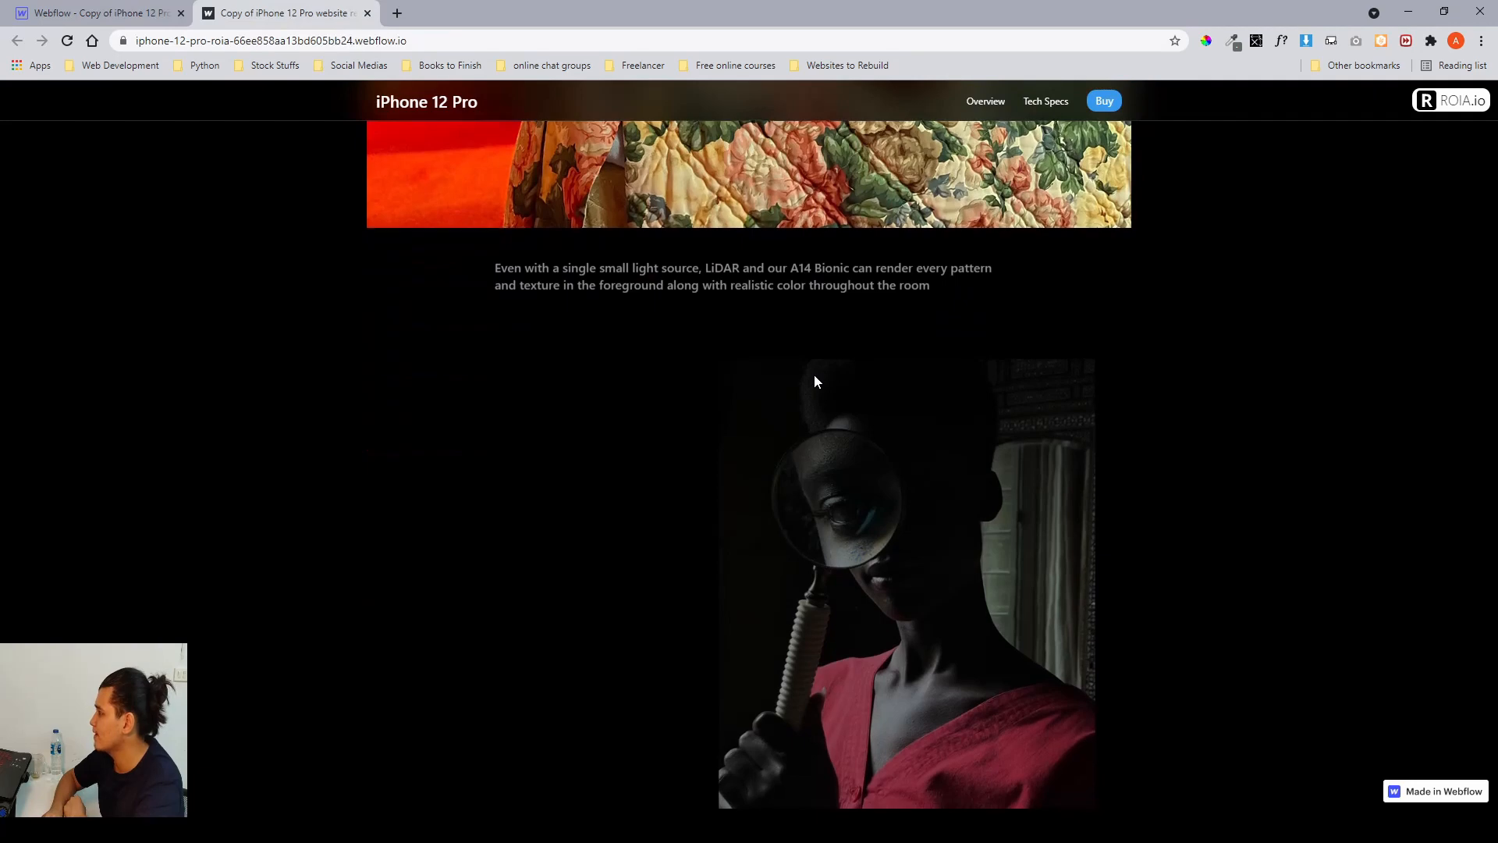
pyautogui.scroll(-1, 815, 379)
pyautogui.scroll(-3, 815, 381)
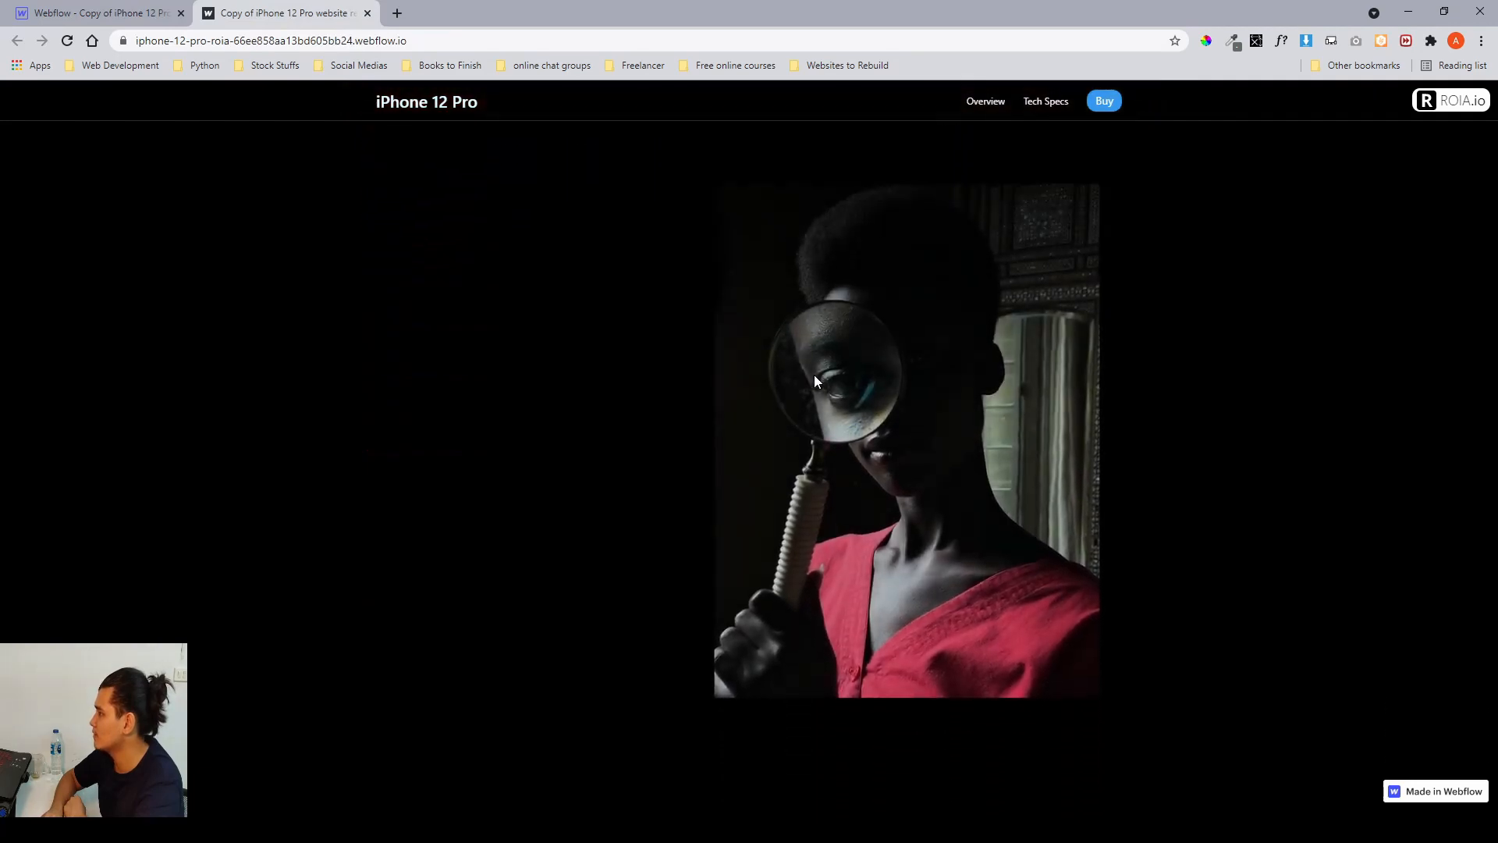
# Scroll through the rest of the camera section on the published site, watching each gallery card's scroll animation.
pyautogui.scroll(2, 815, 381)
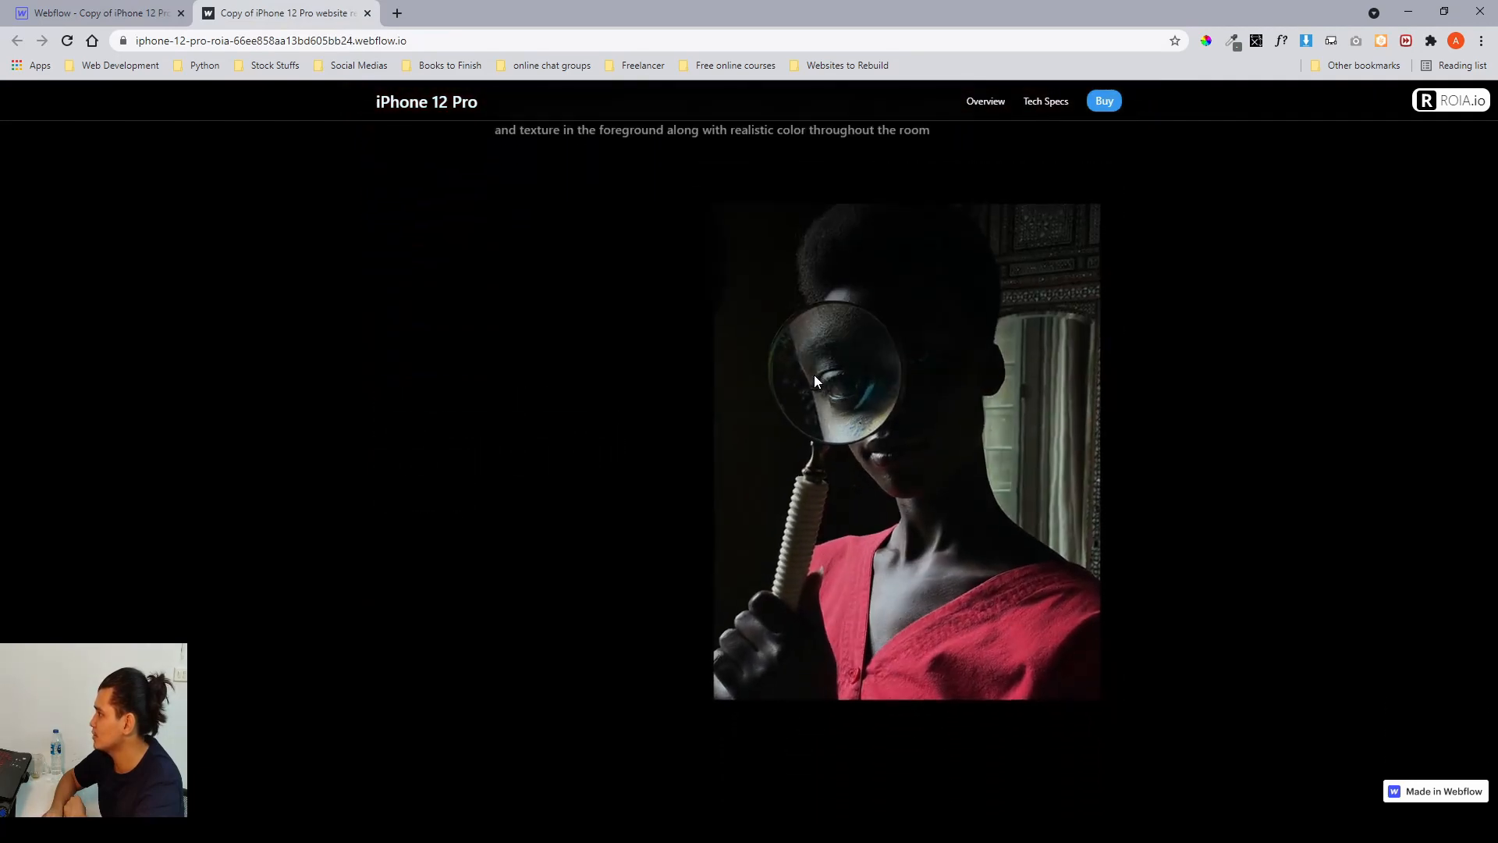
pyautogui.scroll(-2, 814, 381)
pyautogui.scroll(3, 814, 374)
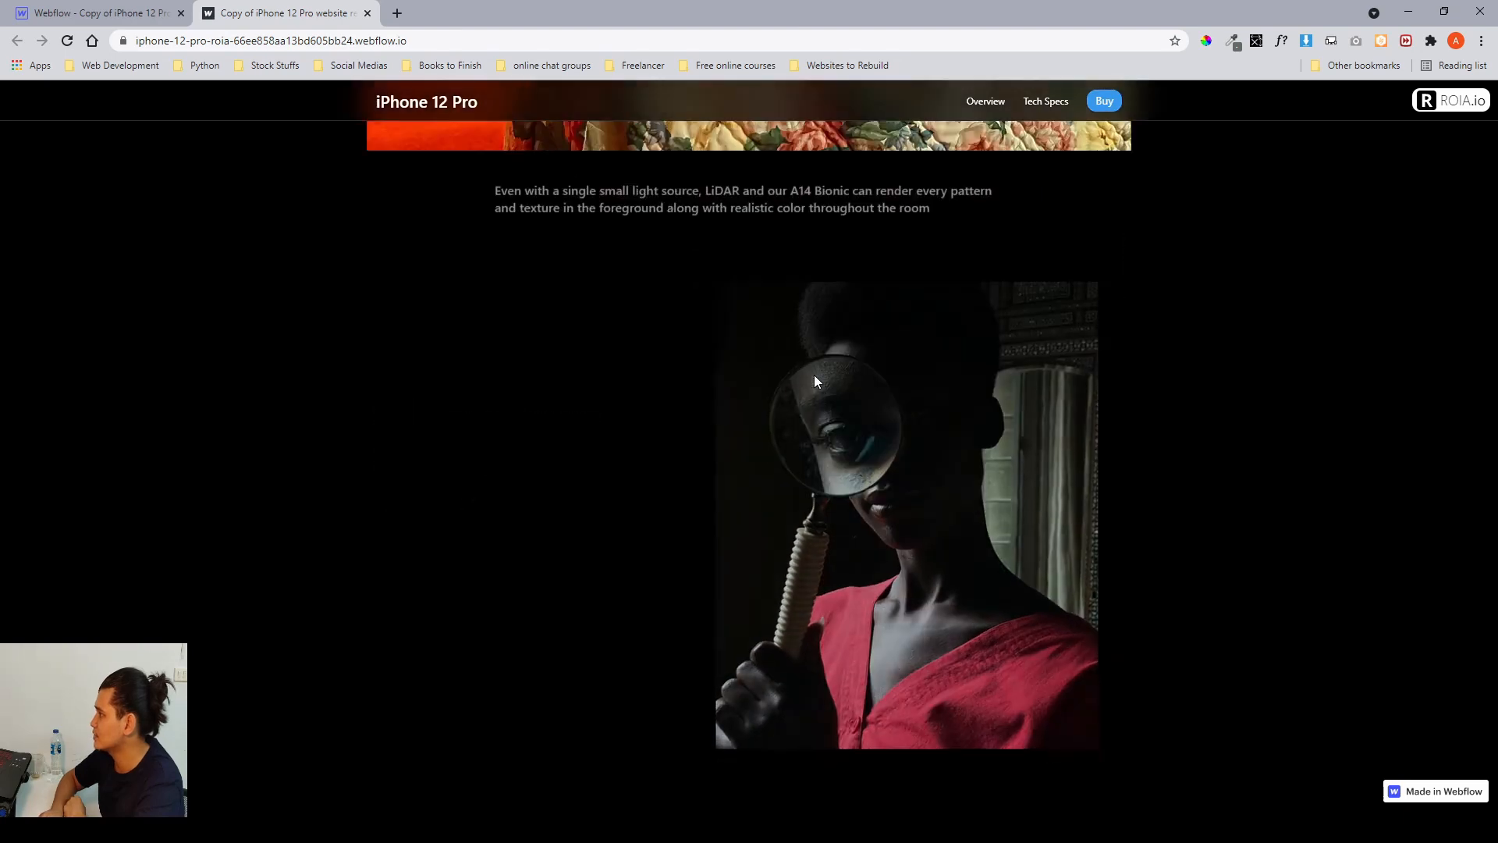
pyautogui.scroll(2, 809, 358)
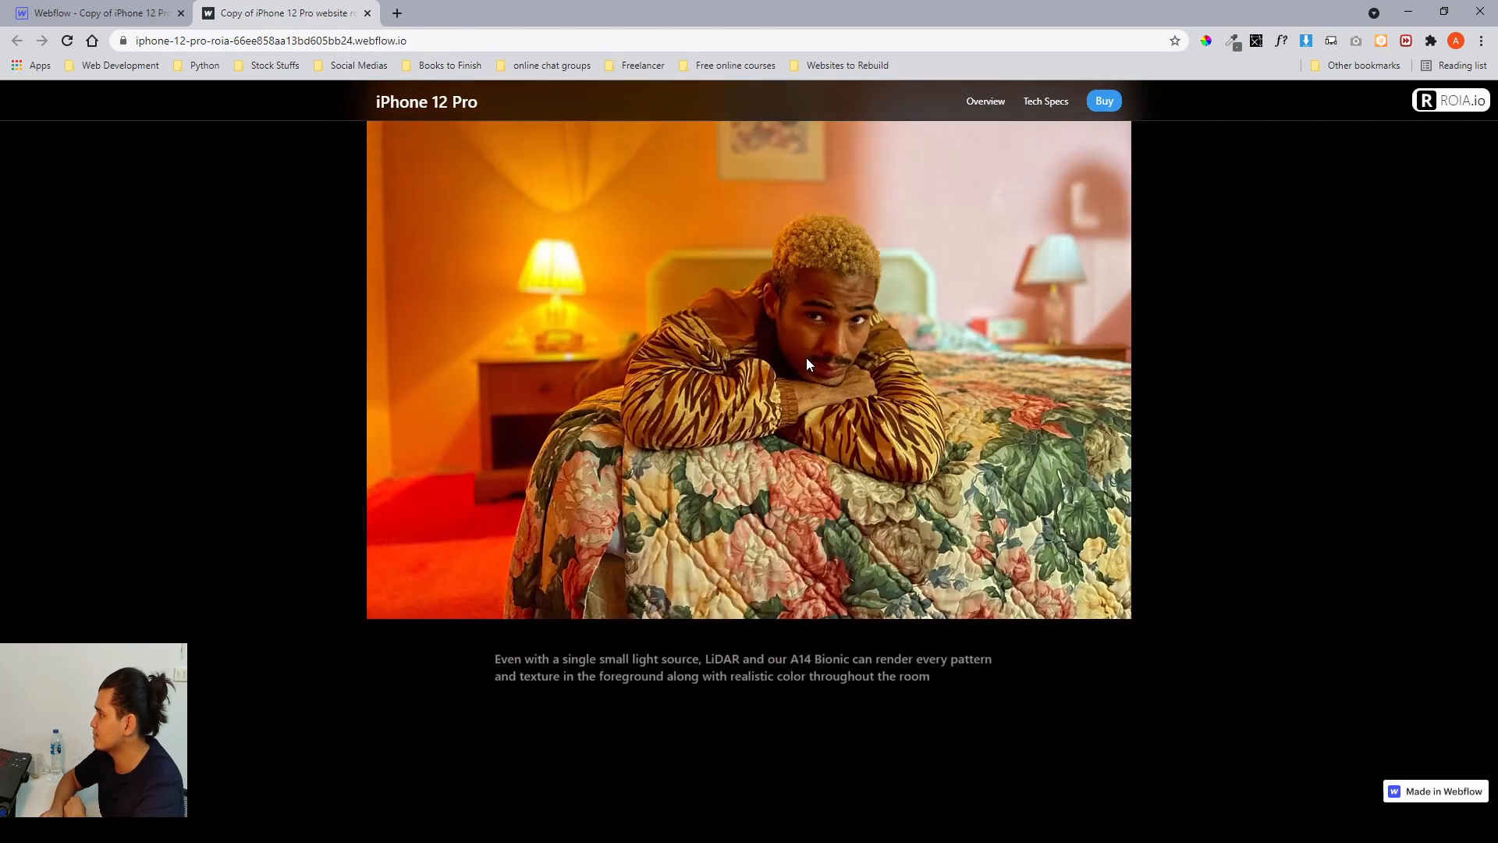
pyautogui.scroll(1, 749, 306)
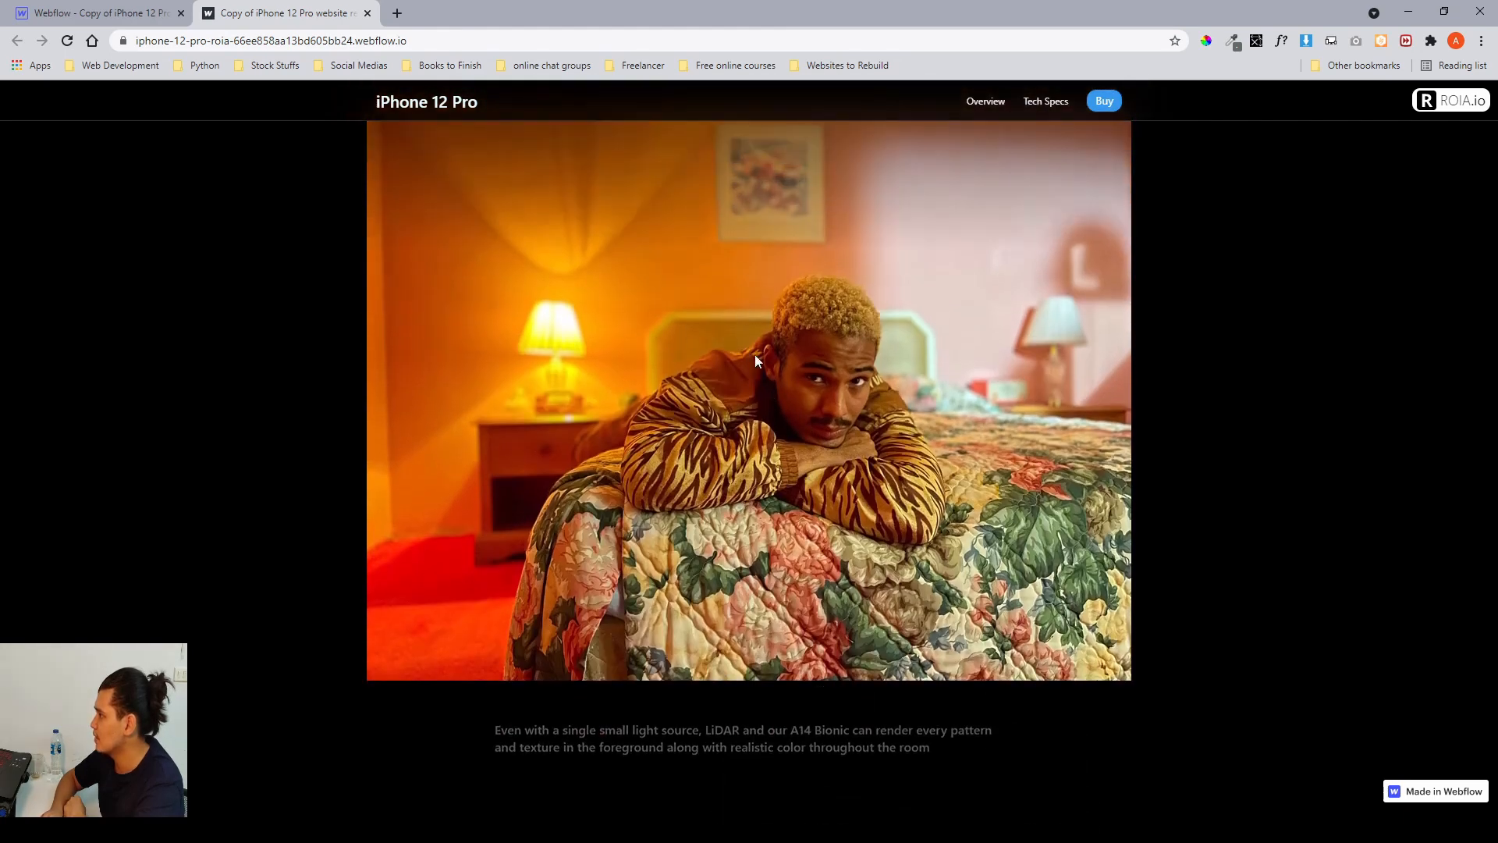
pyautogui.scroll(-6, 679, 595)
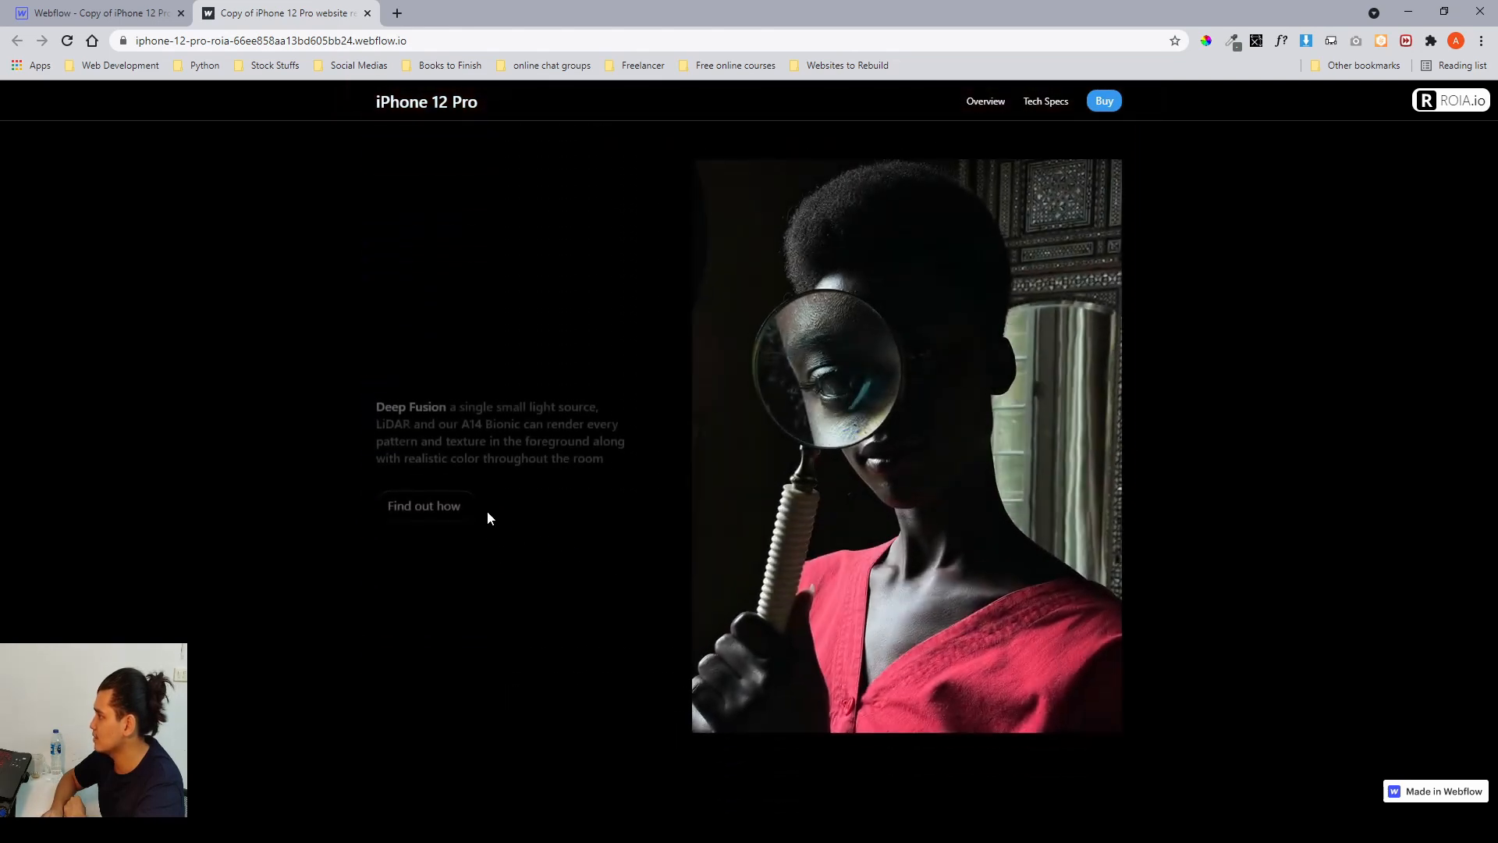
pyautogui.scroll(-5, 544, 470)
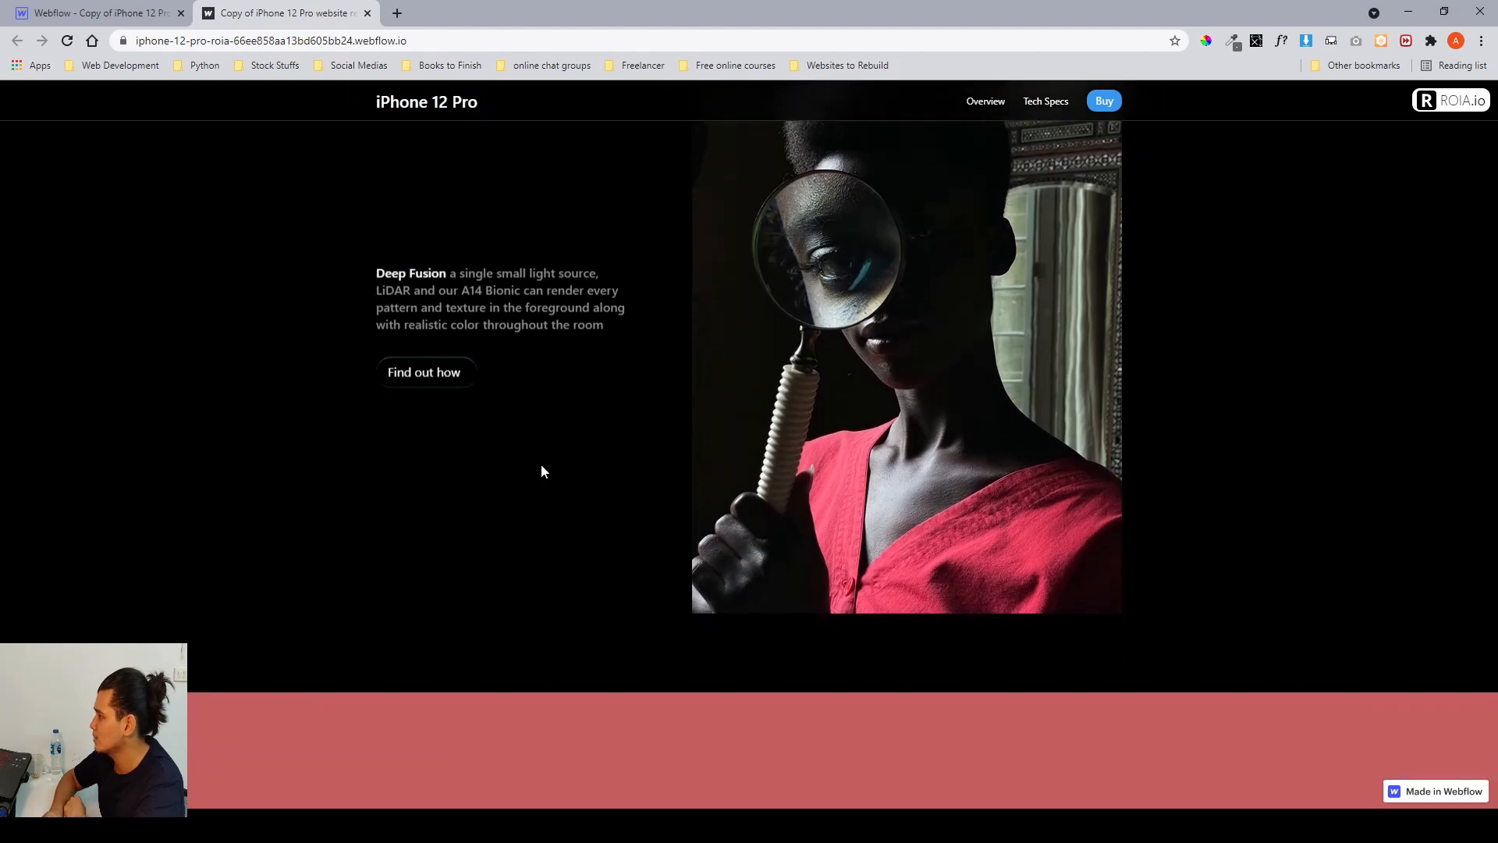
pyautogui.scroll(-5, 544, 470)
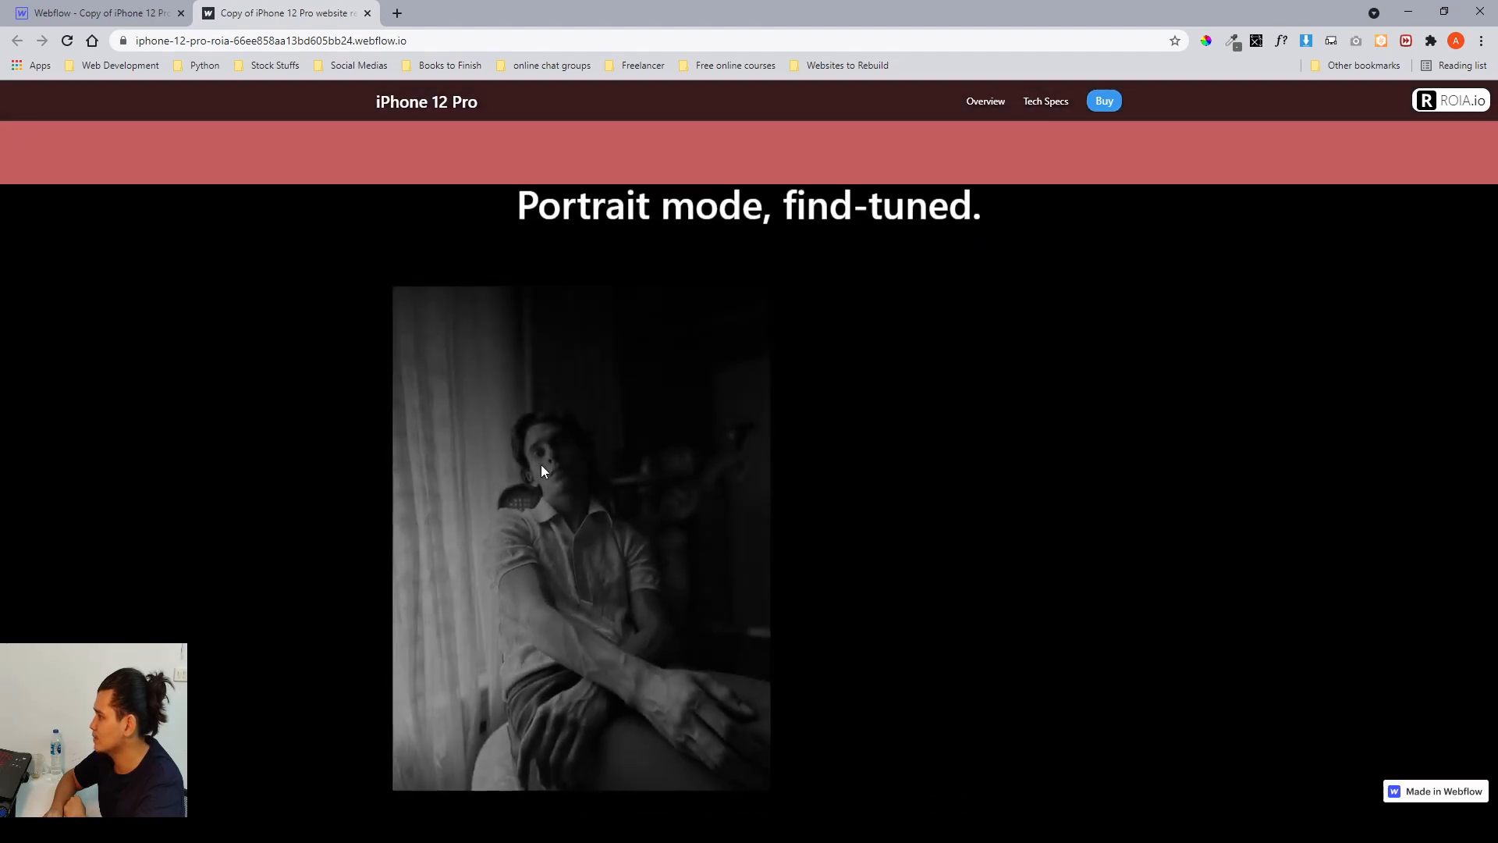
pyautogui.scroll(-6, 544, 470)
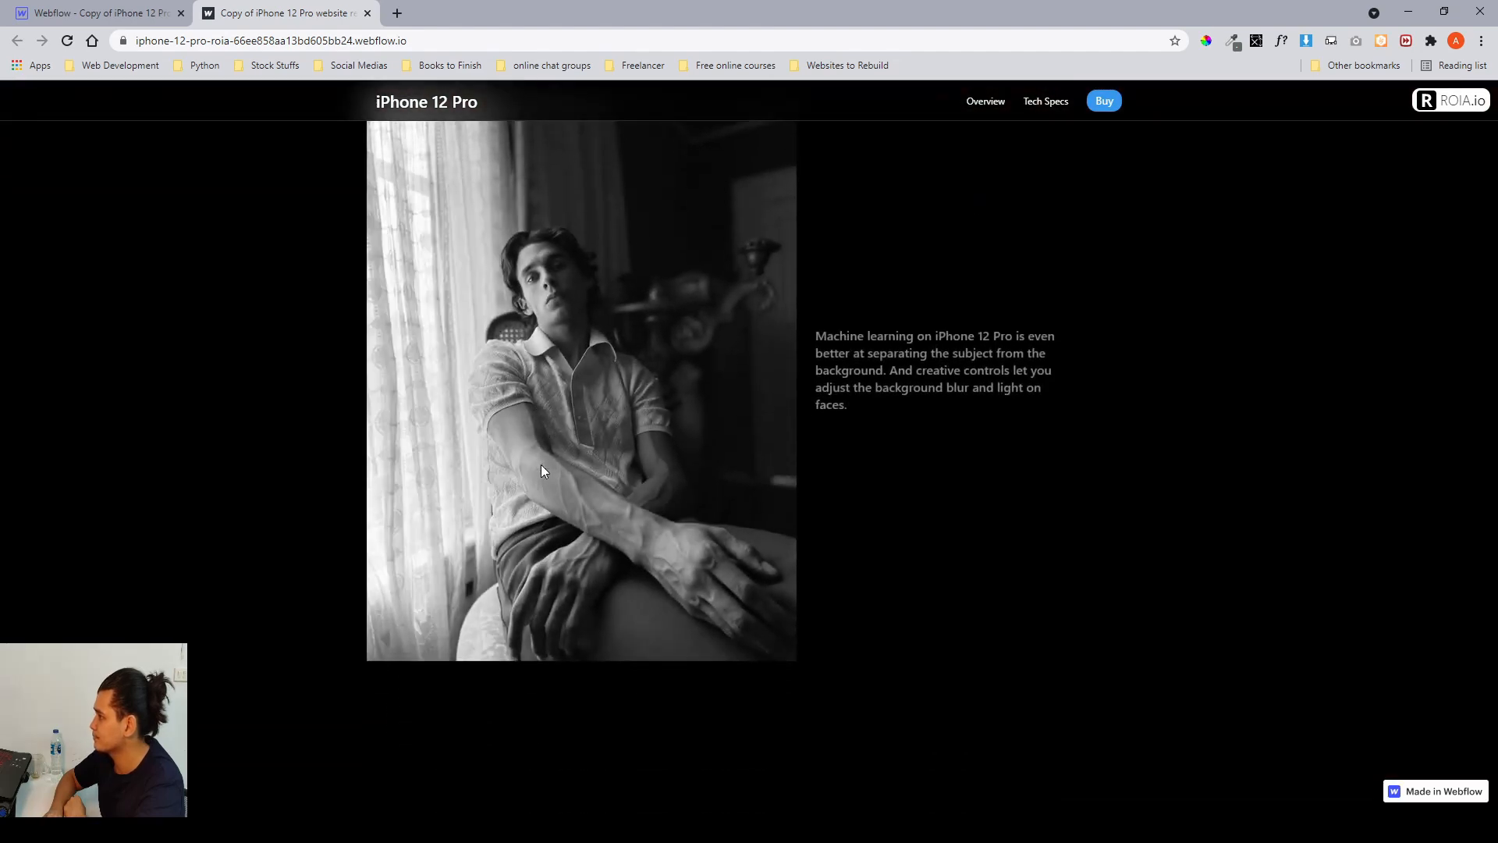
pyautogui.scroll(-5, 544, 471)
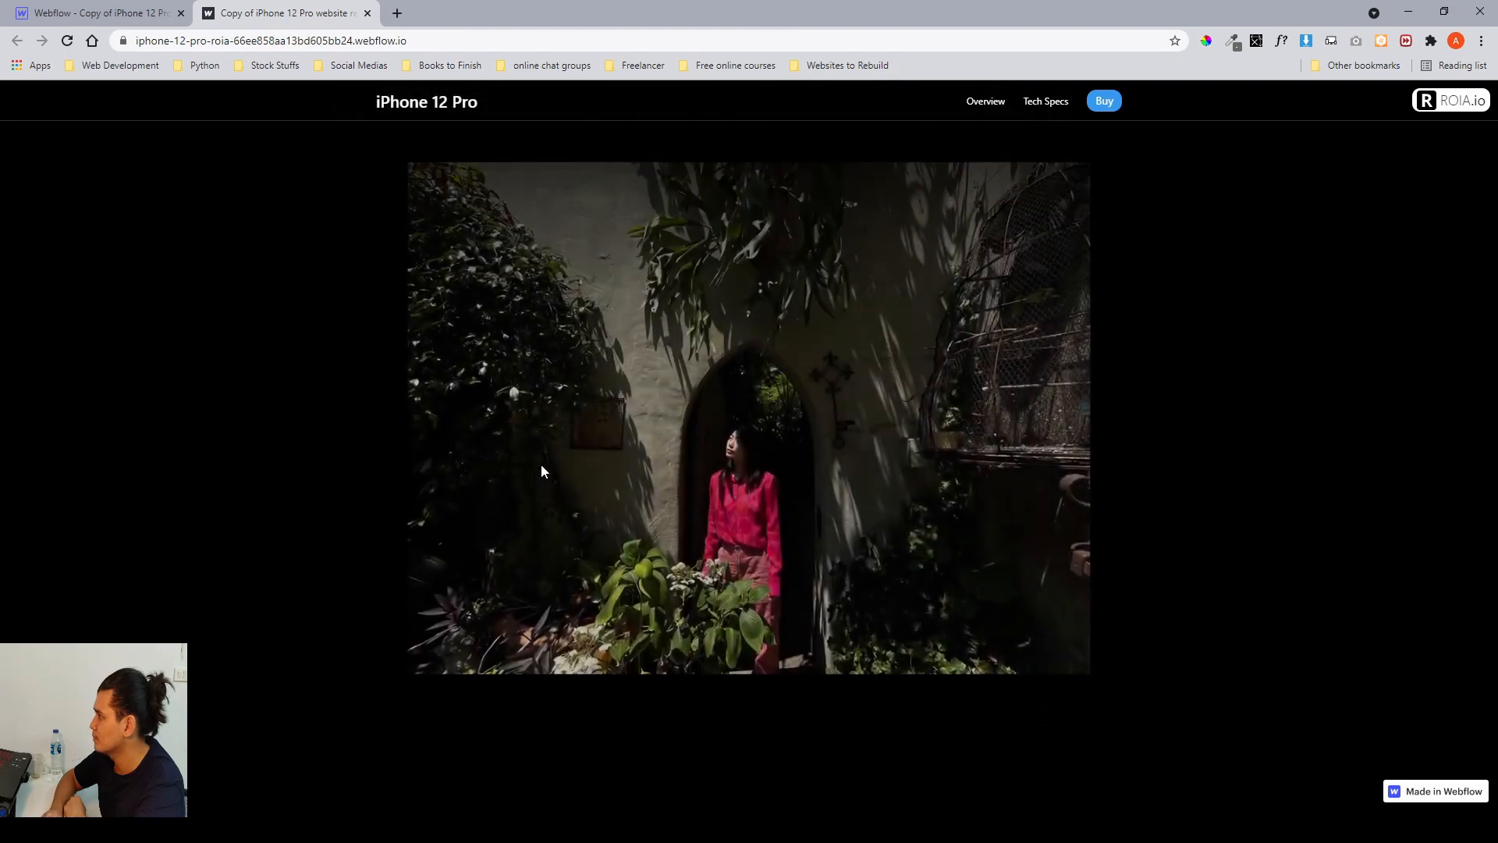
pyautogui.scroll(-6, 542, 465)
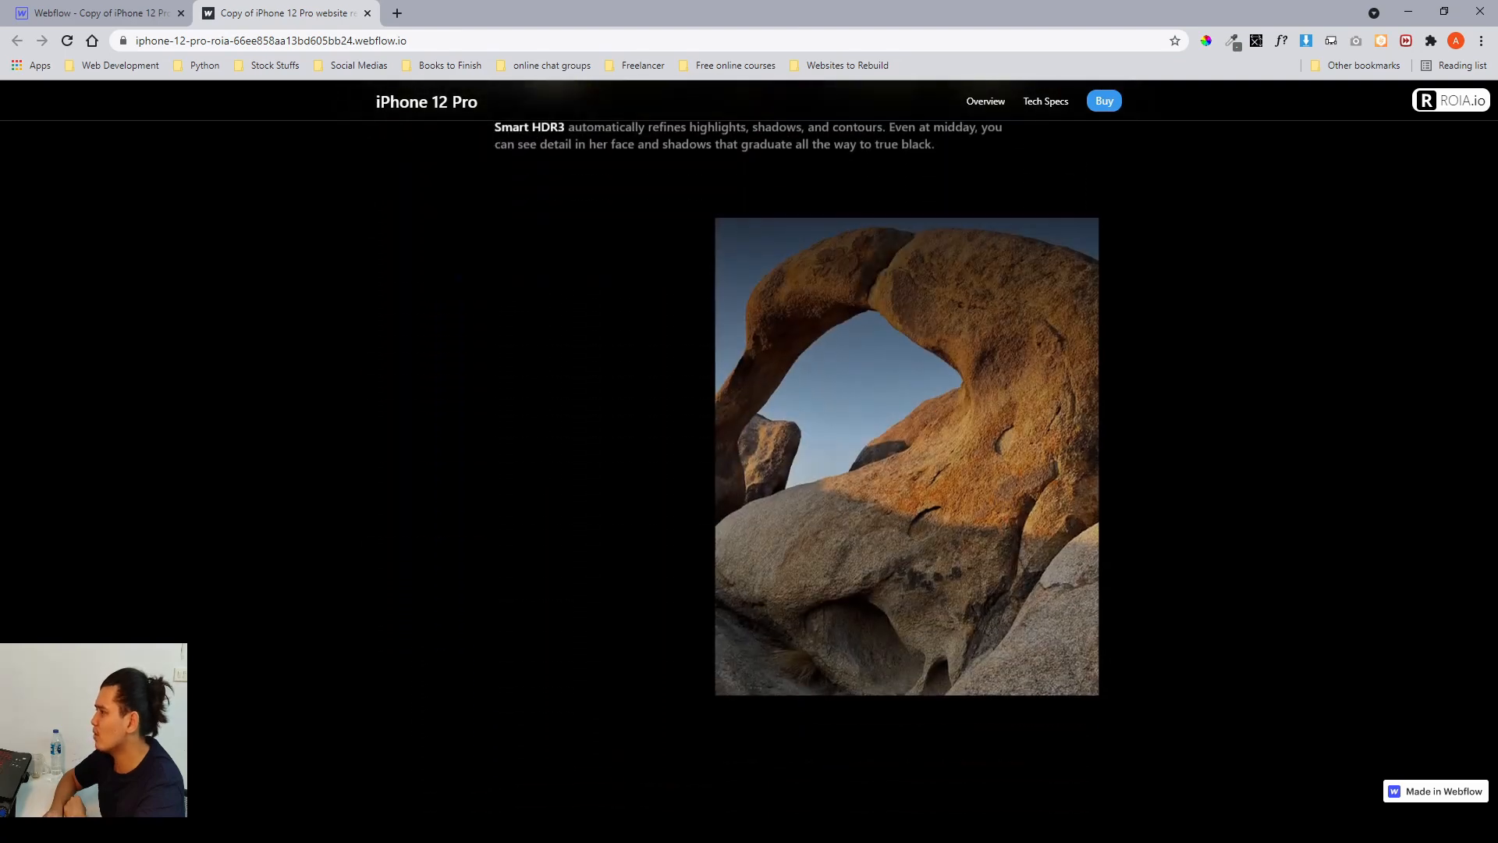
pyautogui.scroll(-5, 544, 470)
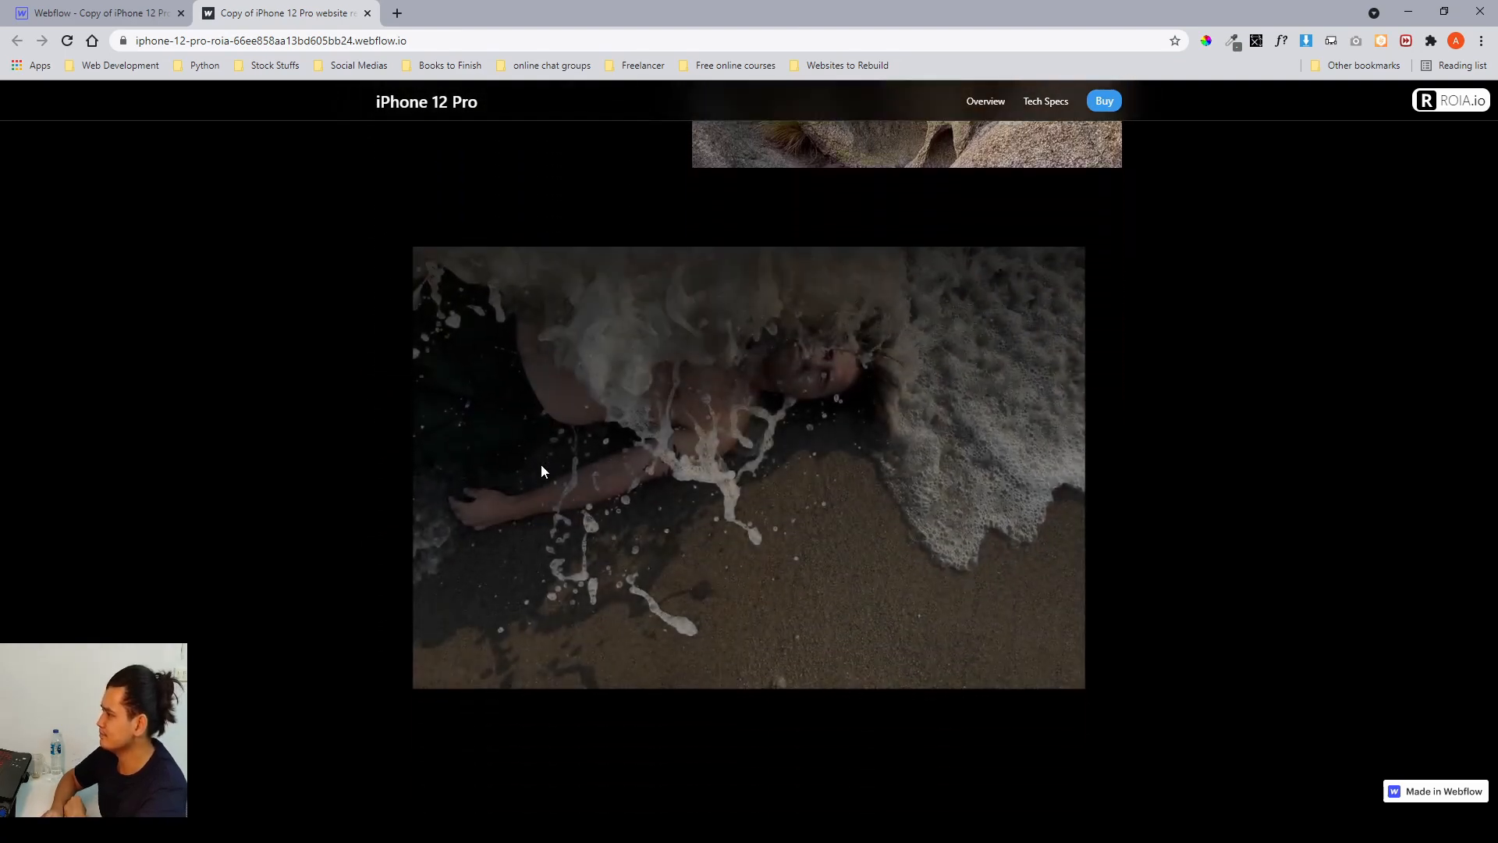
pyautogui.scroll(-5, 542, 466)
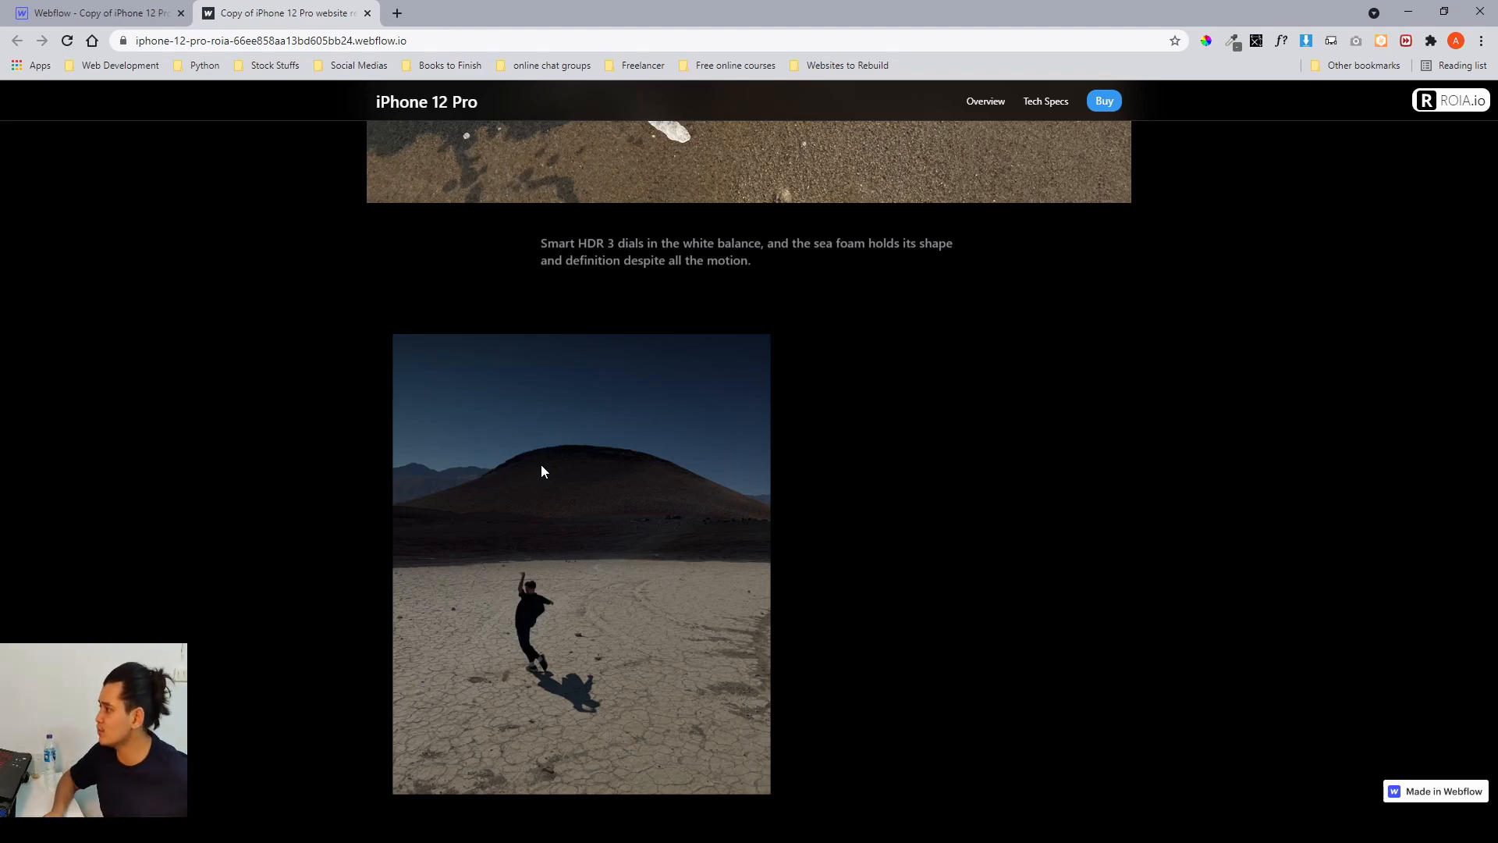
# Return to the Designer and inspect the style settings of the second and third portrait gallery cards' images.
pyautogui.click(117, 13)
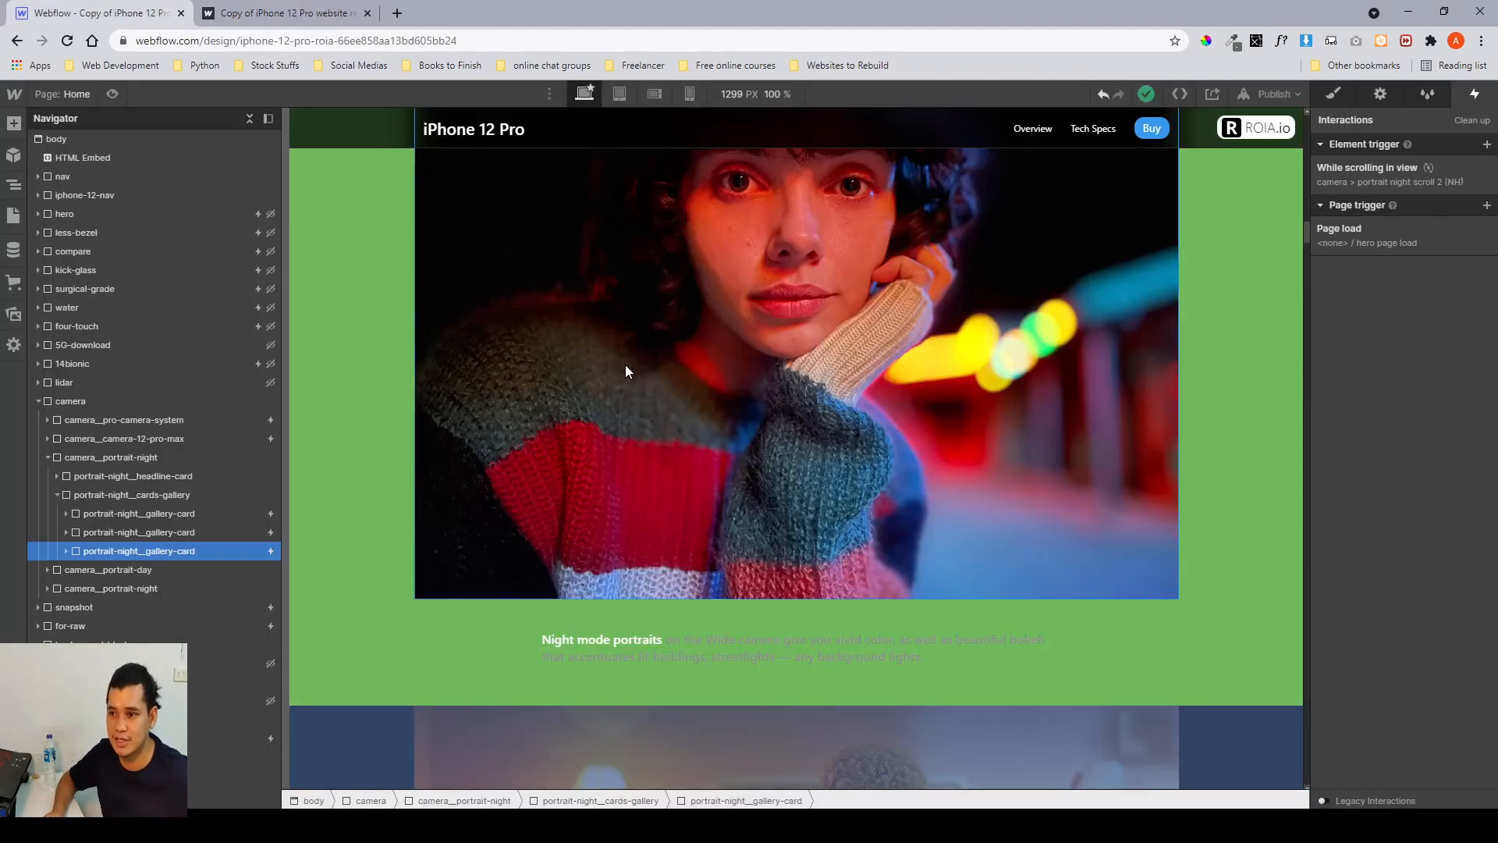
pyautogui.click(1335, 93)
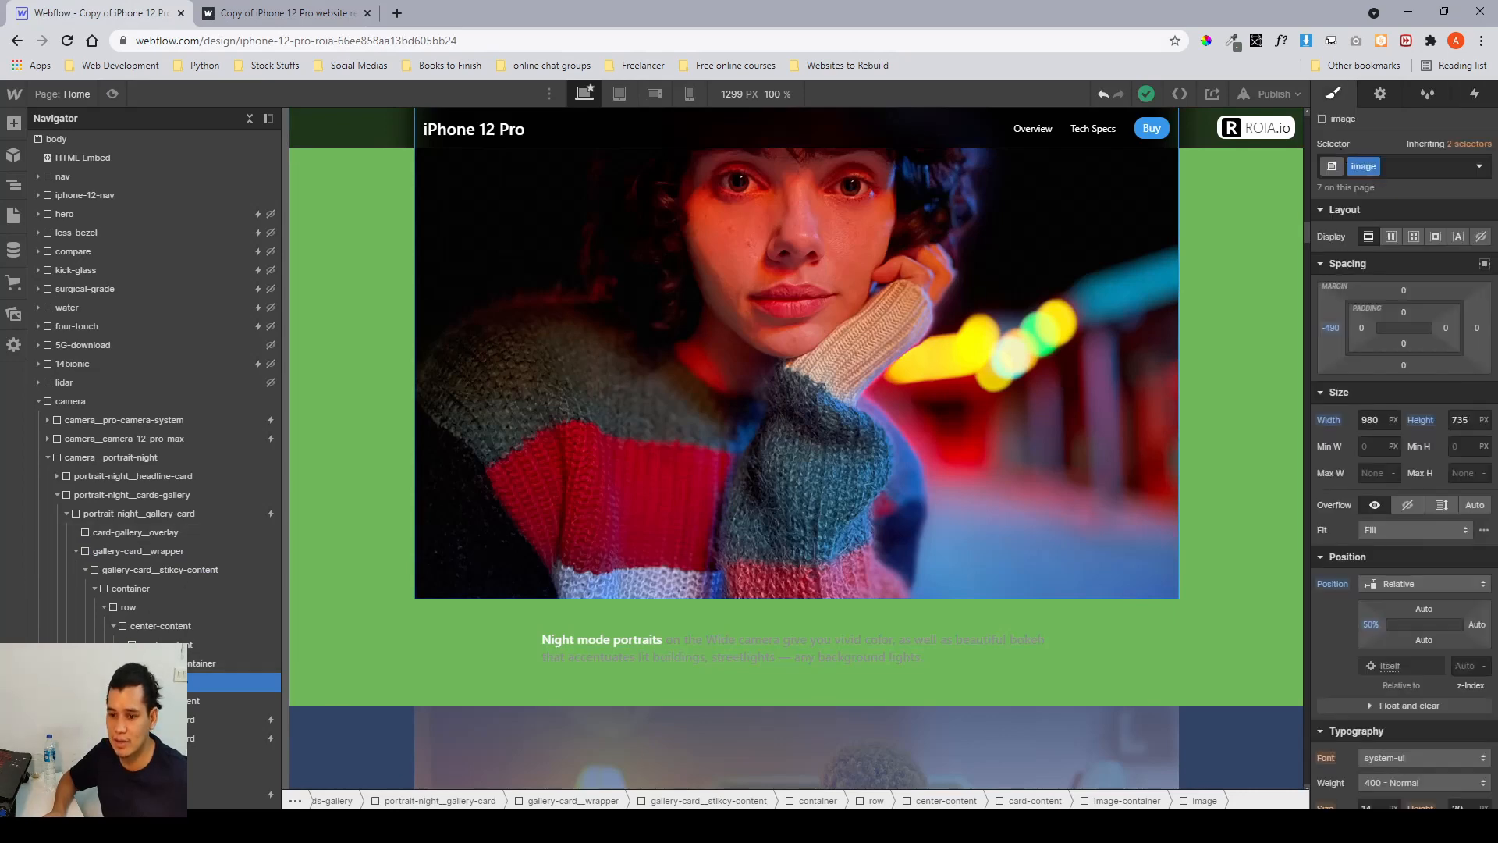
pyautogui.click(186, 668)
pyautogui.click(187, 682)
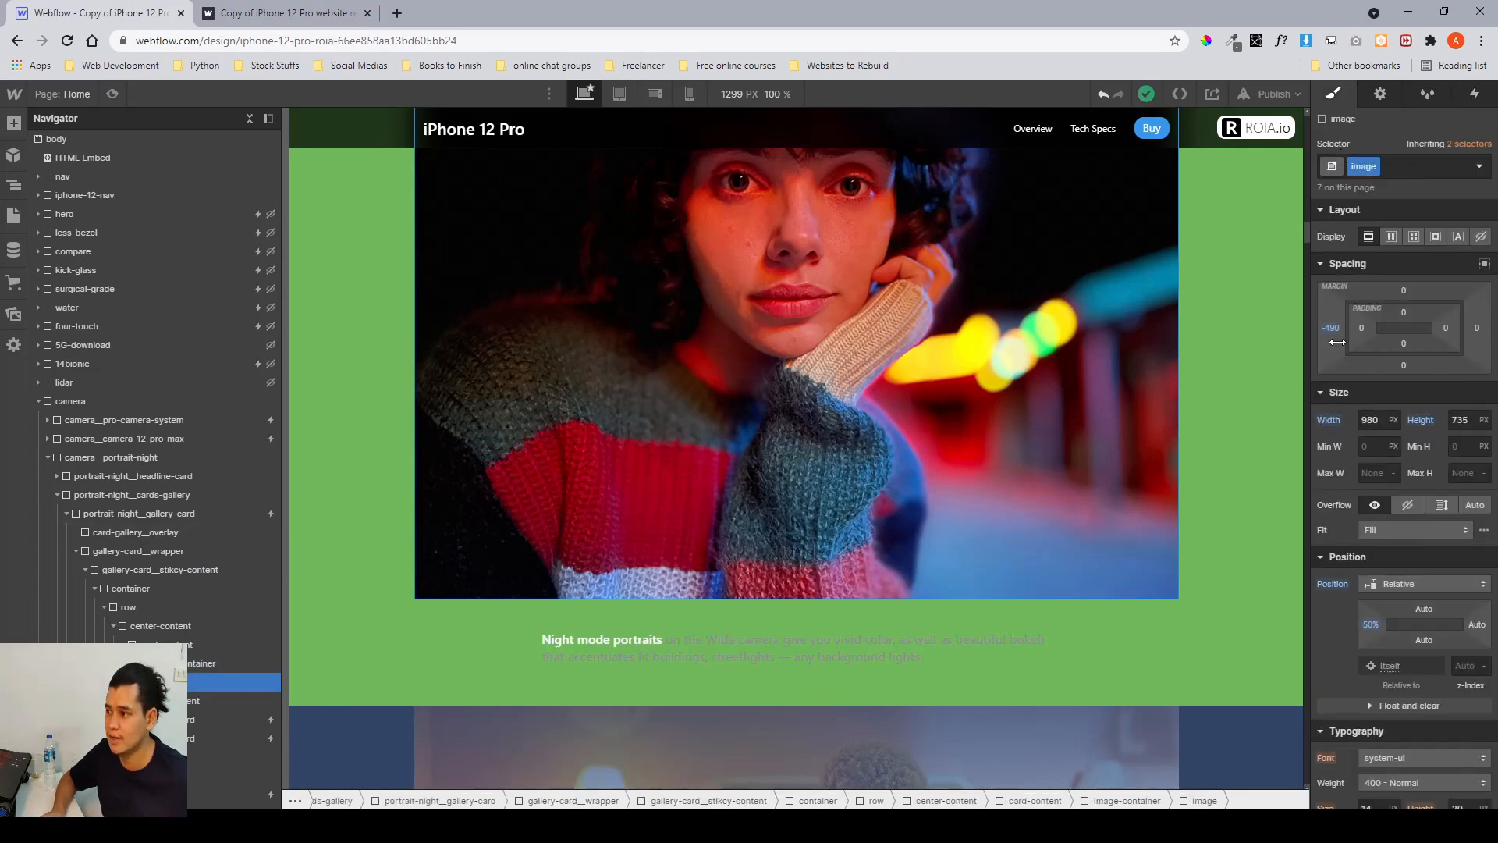
pyautogui.scroll(-4, 1397, 484)
pyautogui.scroll(-5, 1040, 419)
pyautogui.click(897, 494)
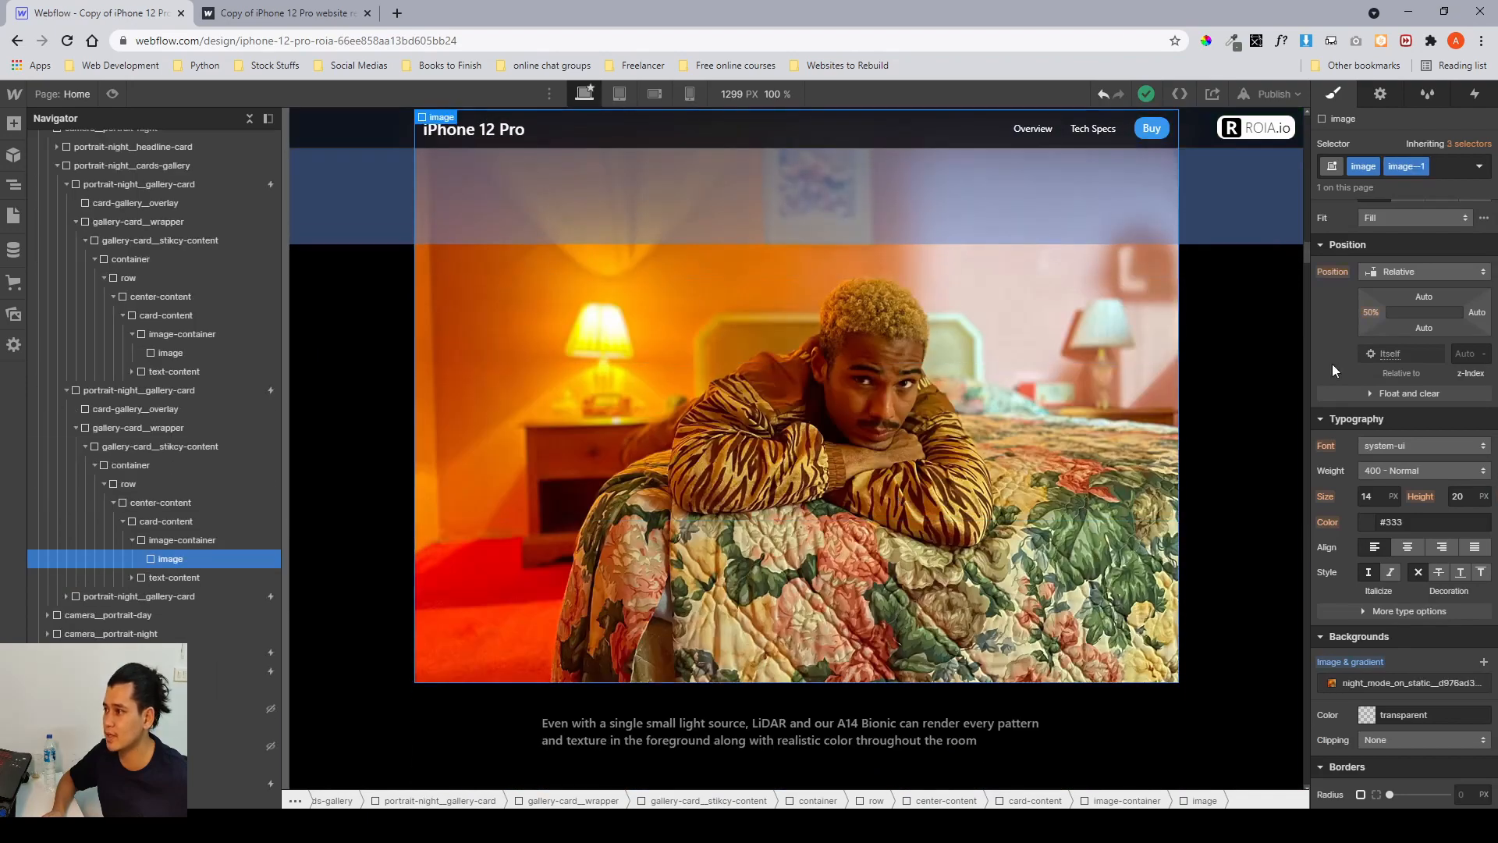
pyautogui.scroll(-7, 584, 538)
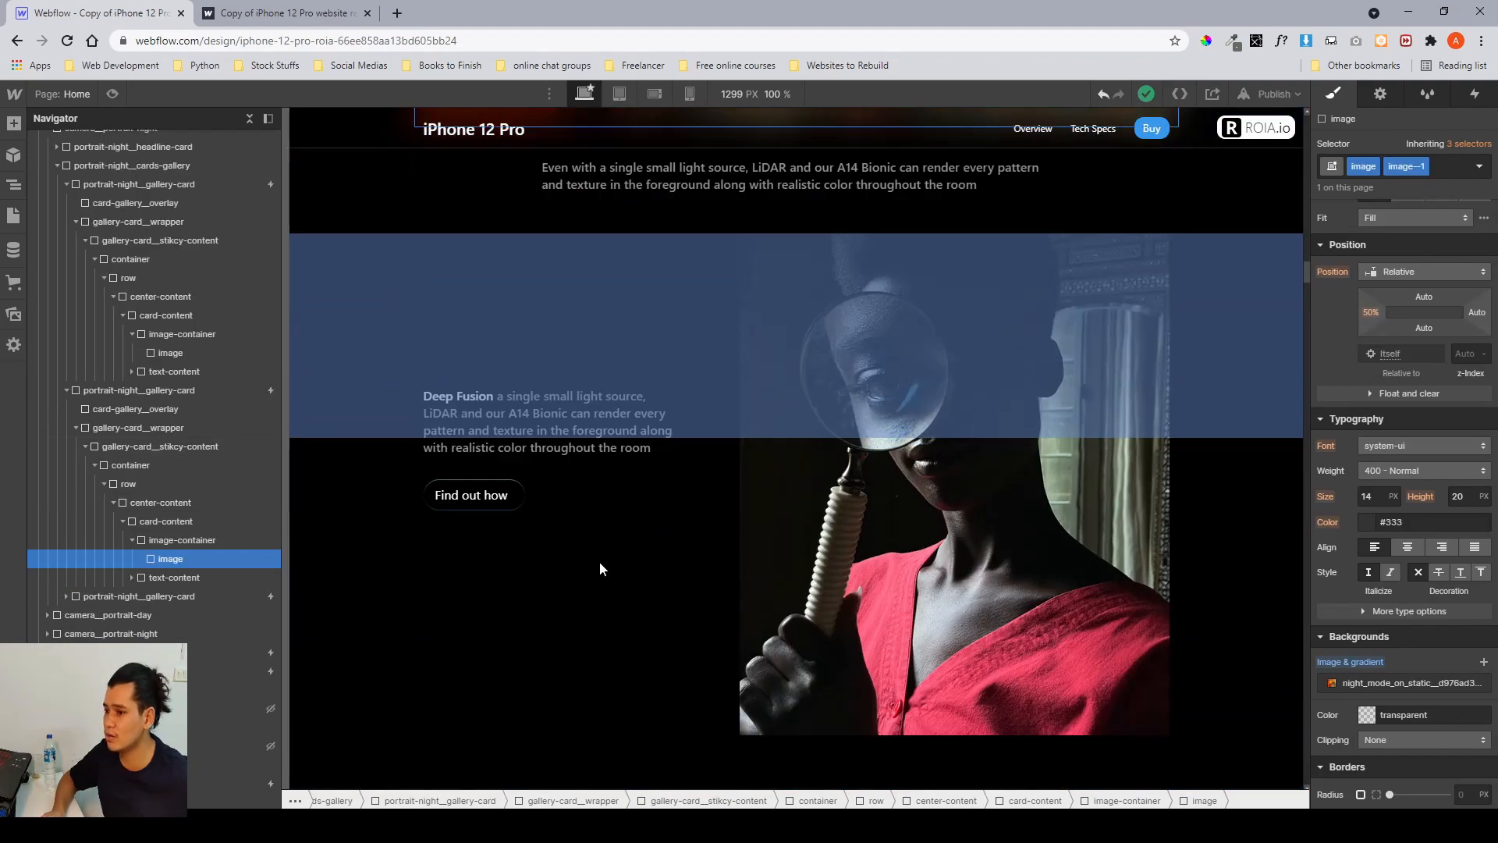
pyautogui.click(832, 562)
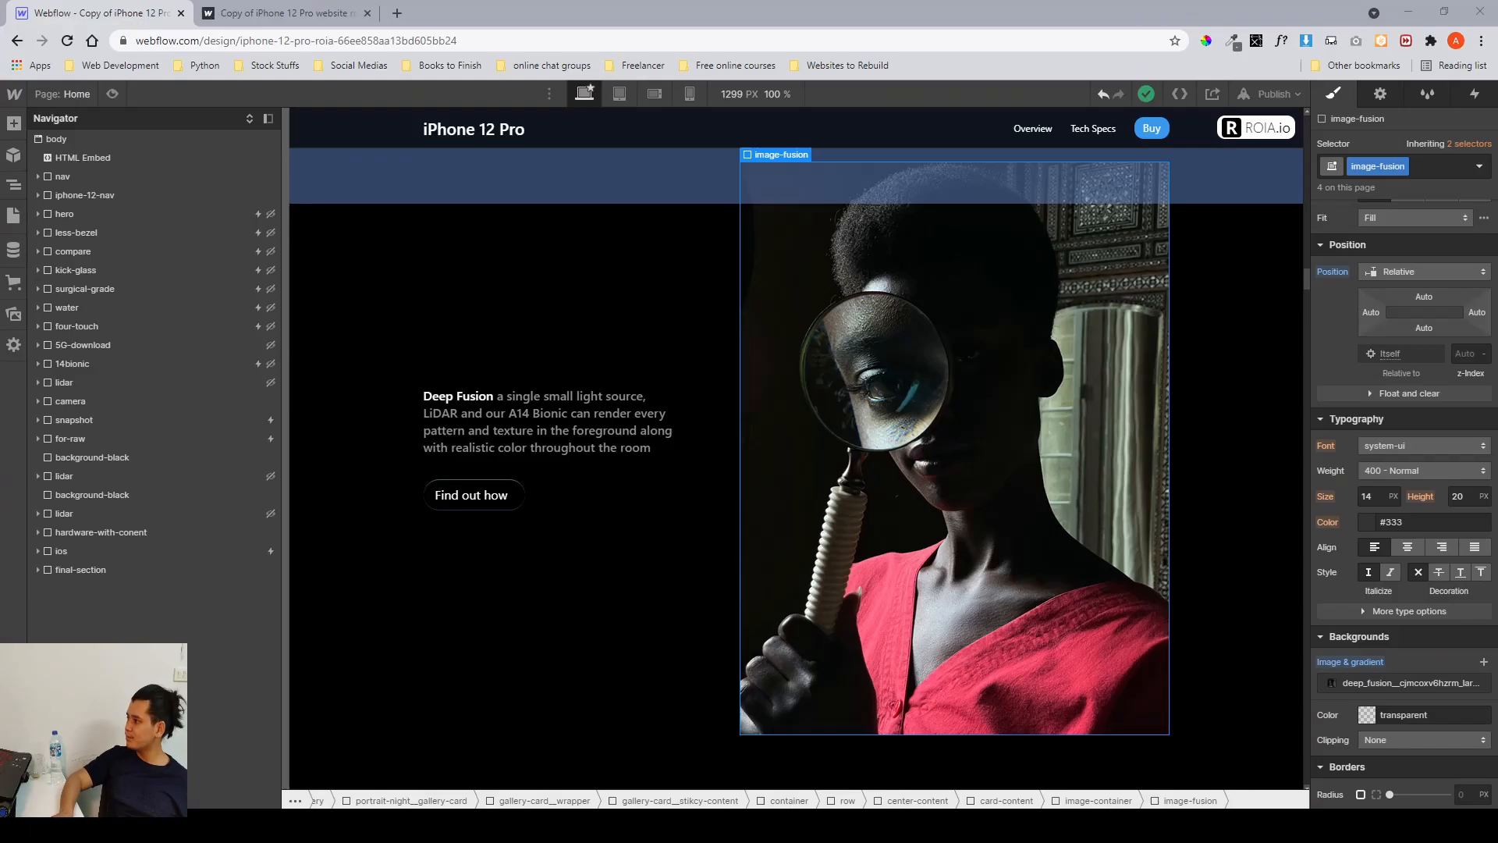
# Scroll down the Designer canvas through the remaining camera gallery cards to the snapshot section.
pyautogui.scroll(-8, 811, 518)
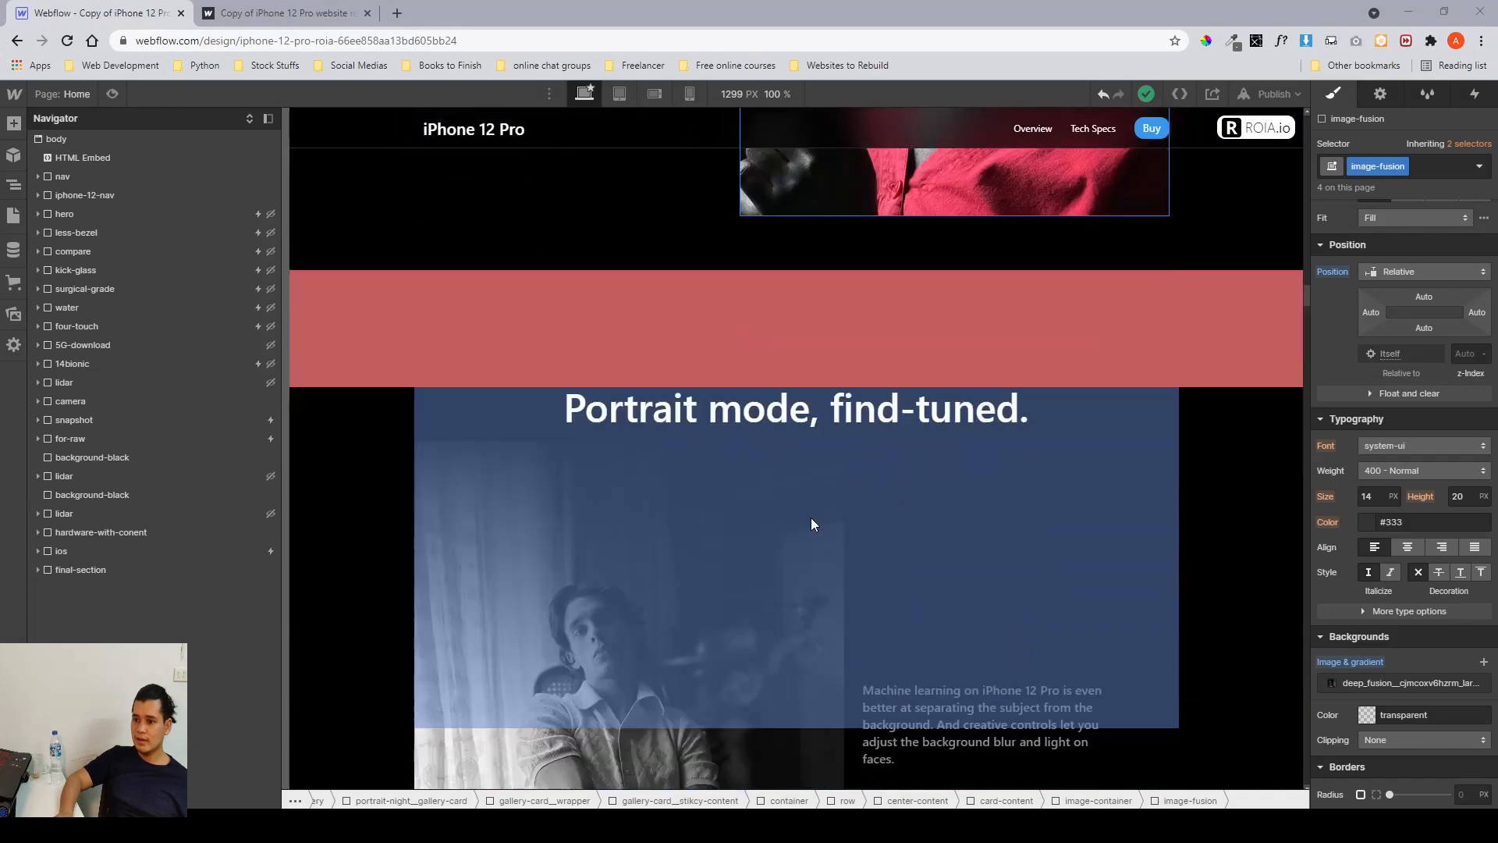
pyautogui.scroll(-3, 771, 445)
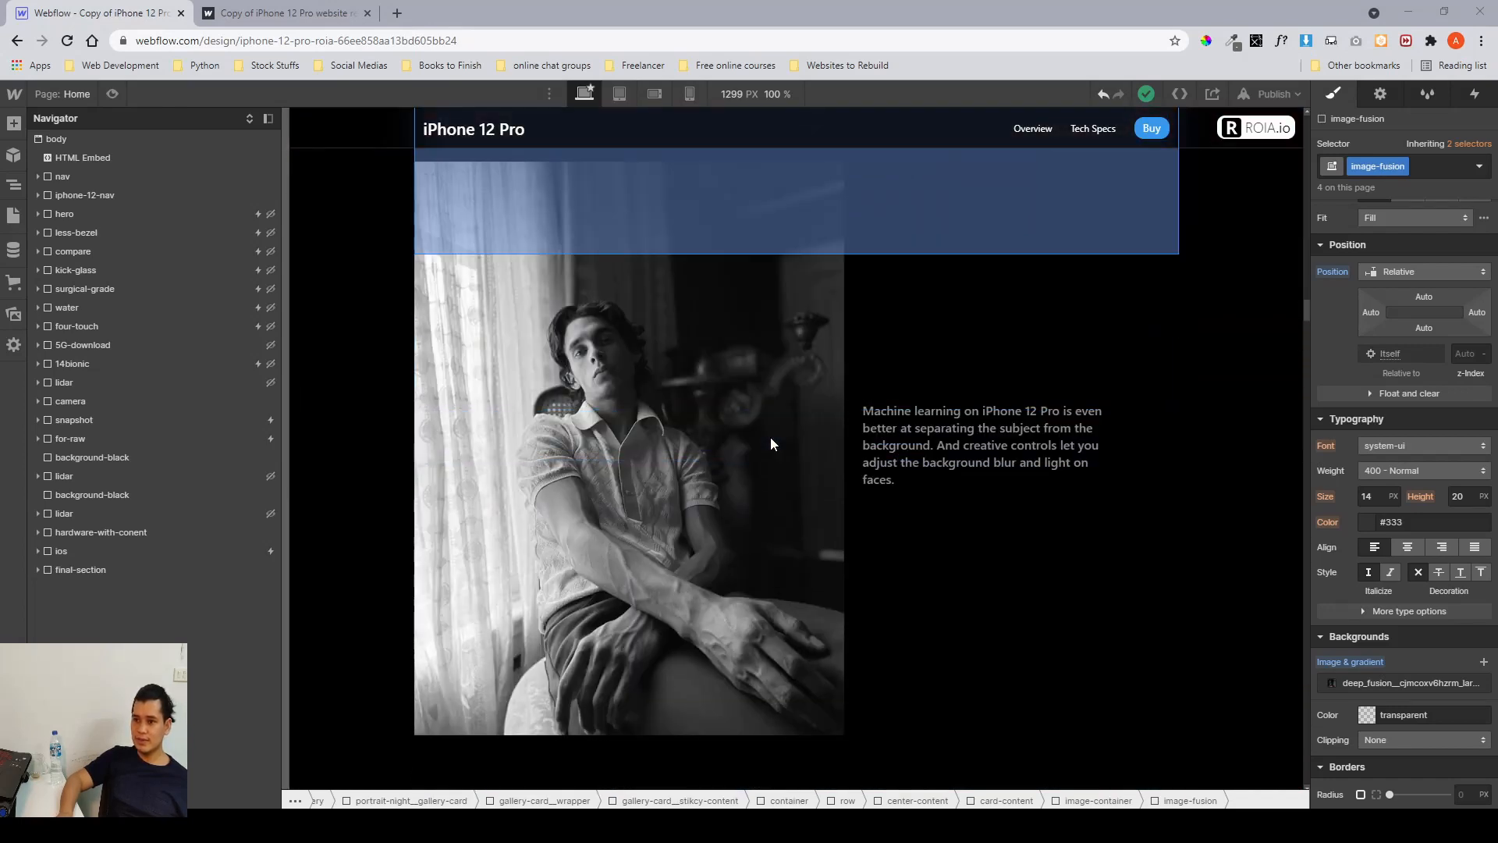
pyautogui.scroll(-2, 771, 320)
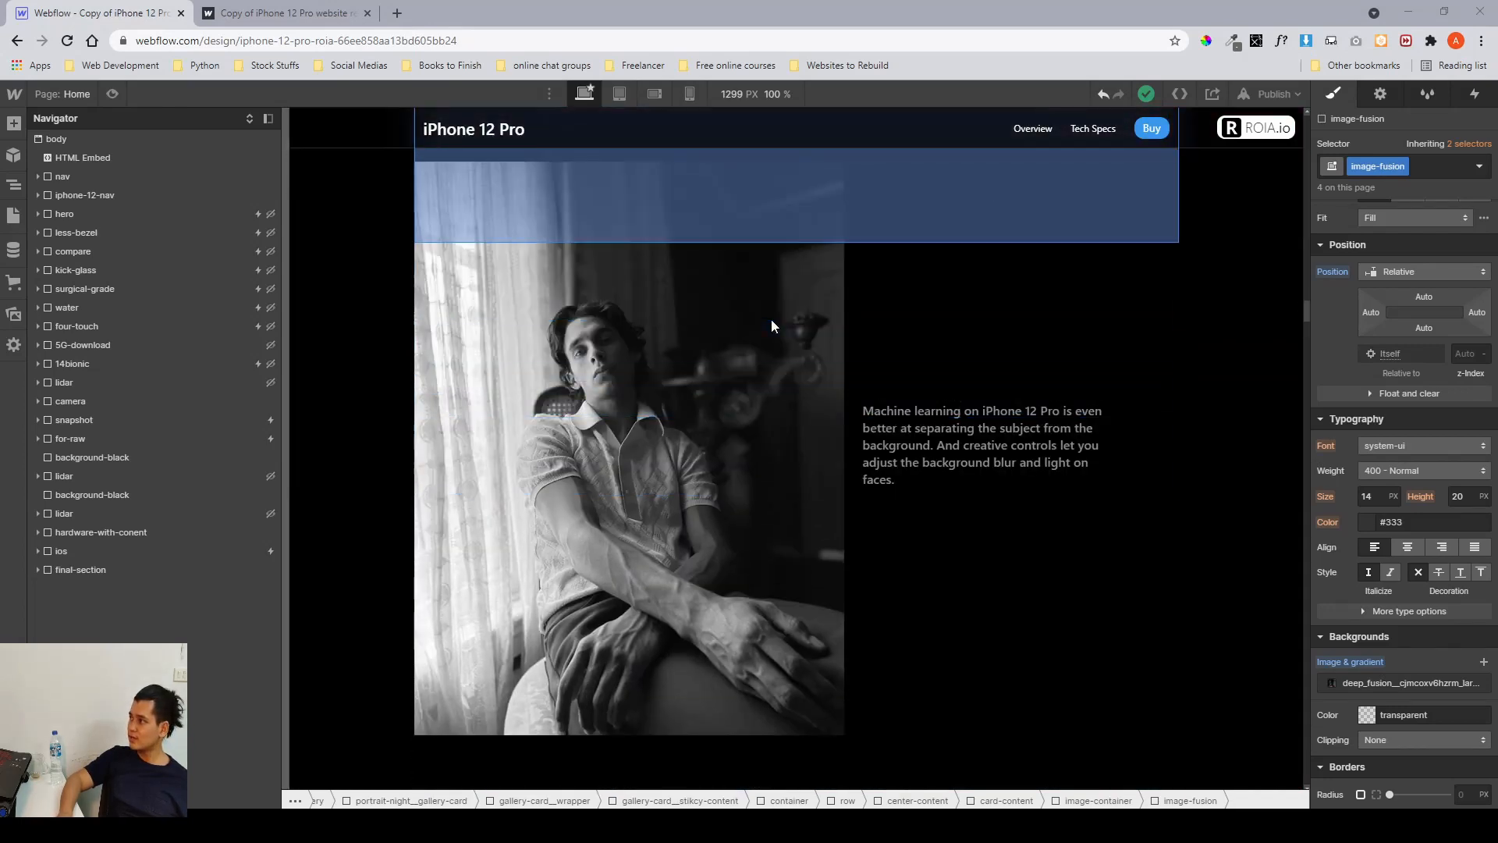
pyautogui.scroll(-6, 771, 322)
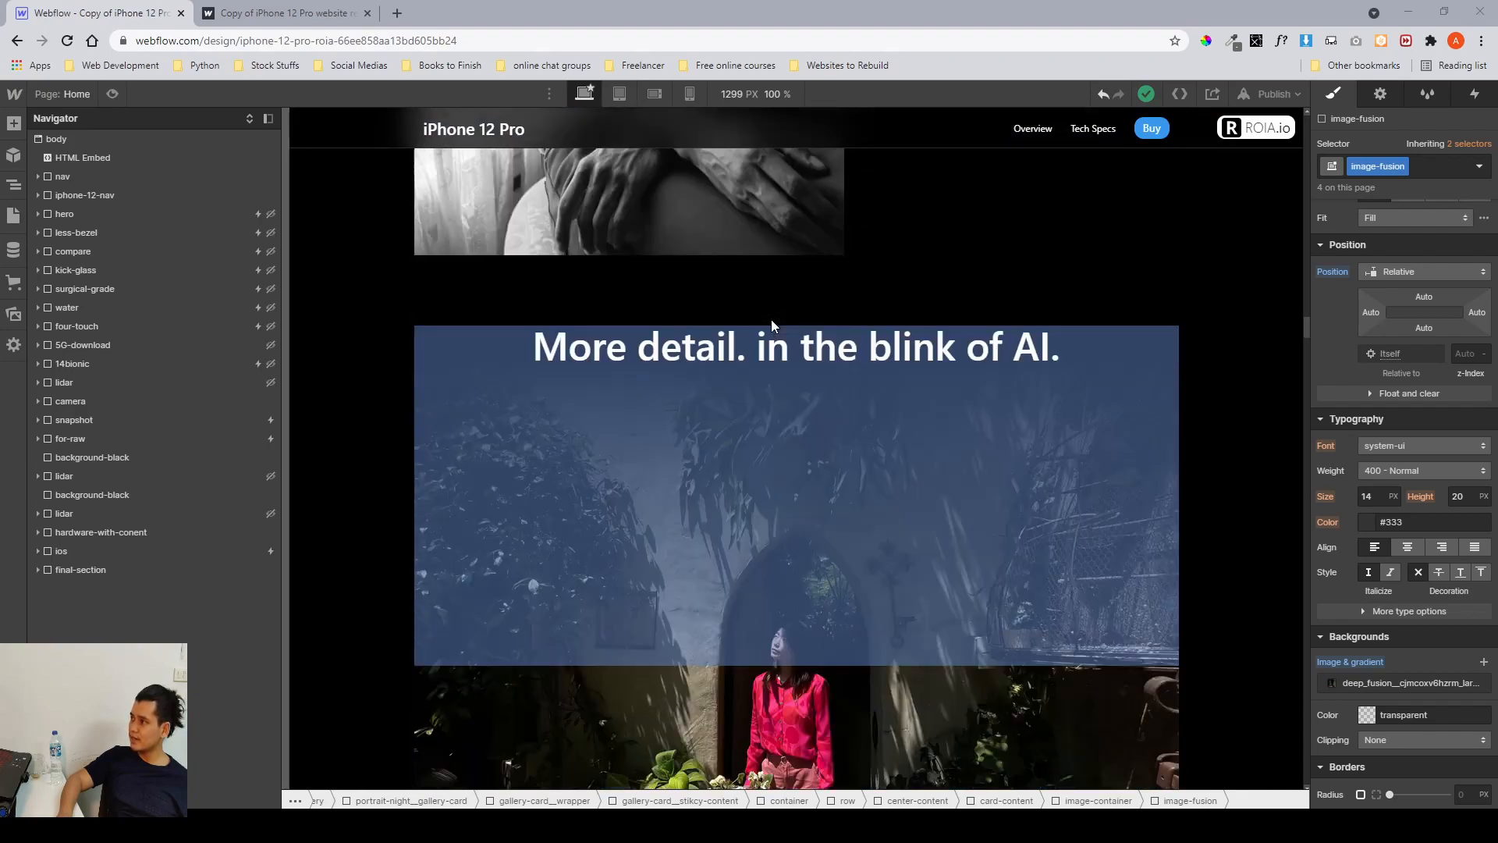
pyautogui.scroll(-2, 771, 320)
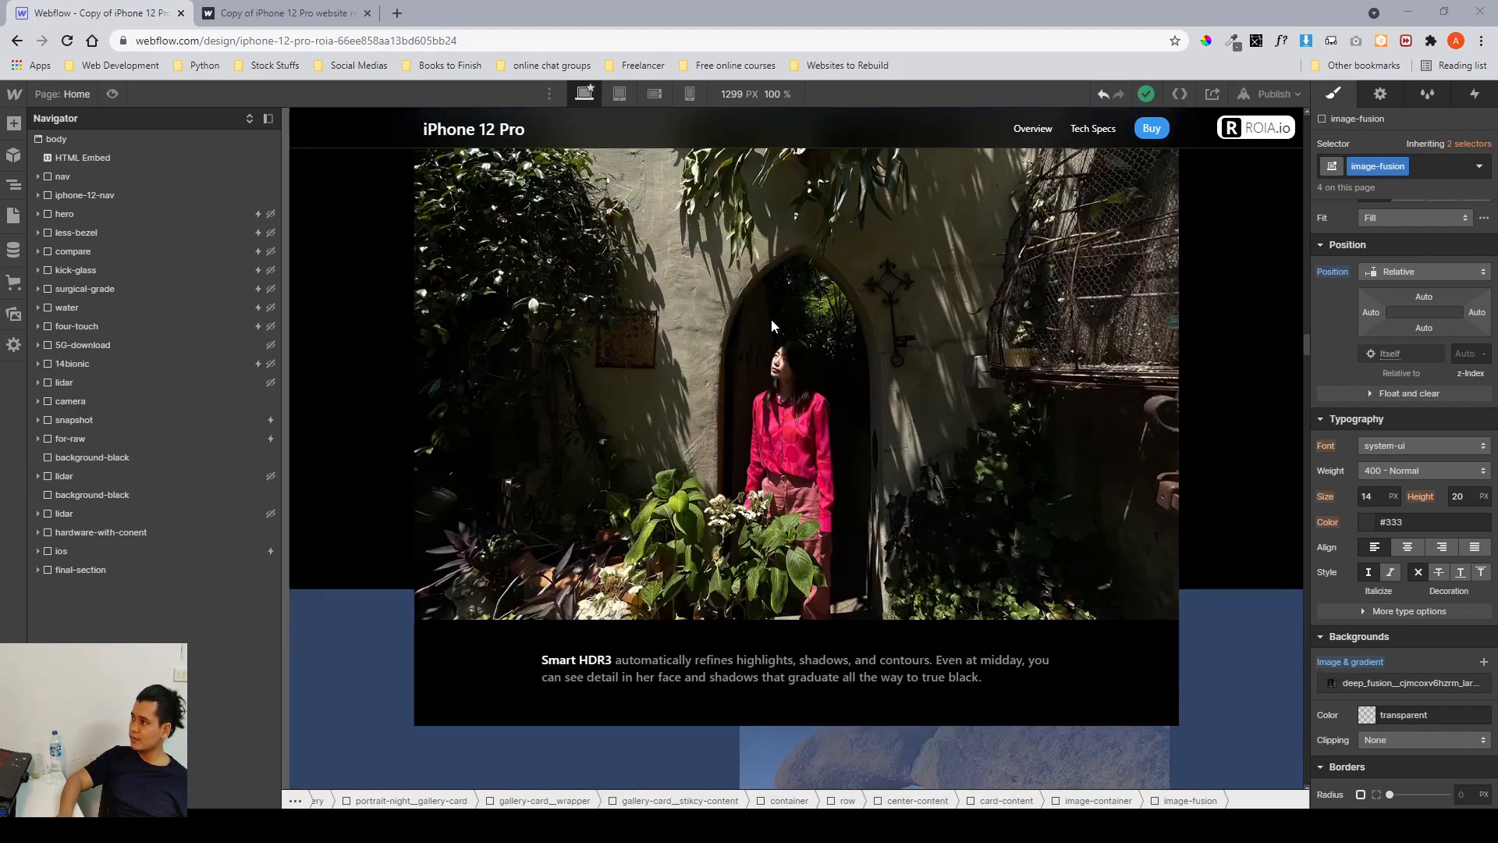
pyautogui.scroll(-3, 771, 320)
pyautogui.scroll(-8, 771, 327)
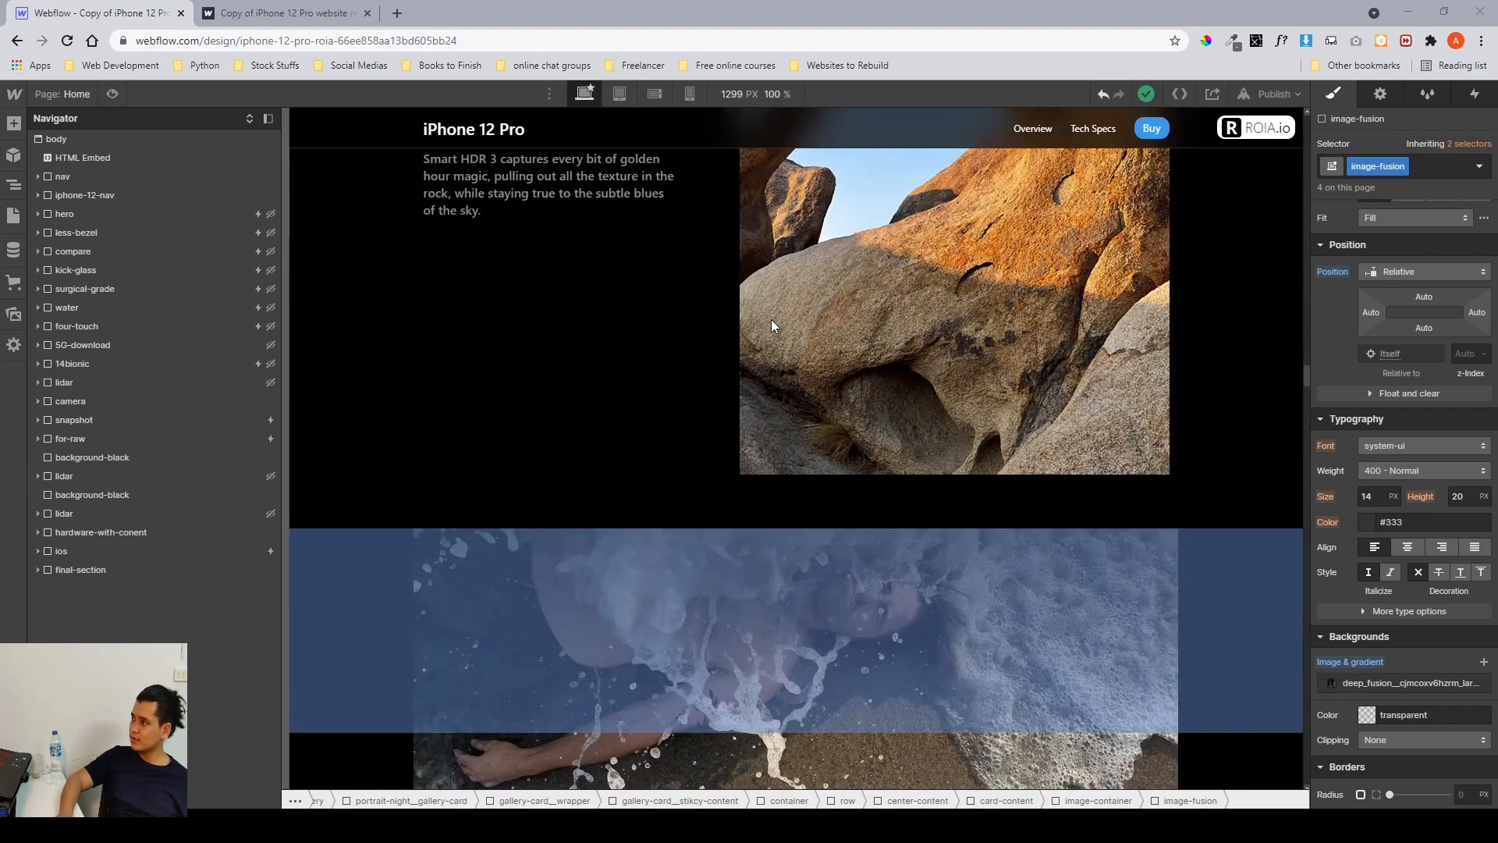
pyautogui.scroll(-6, 771, 326)
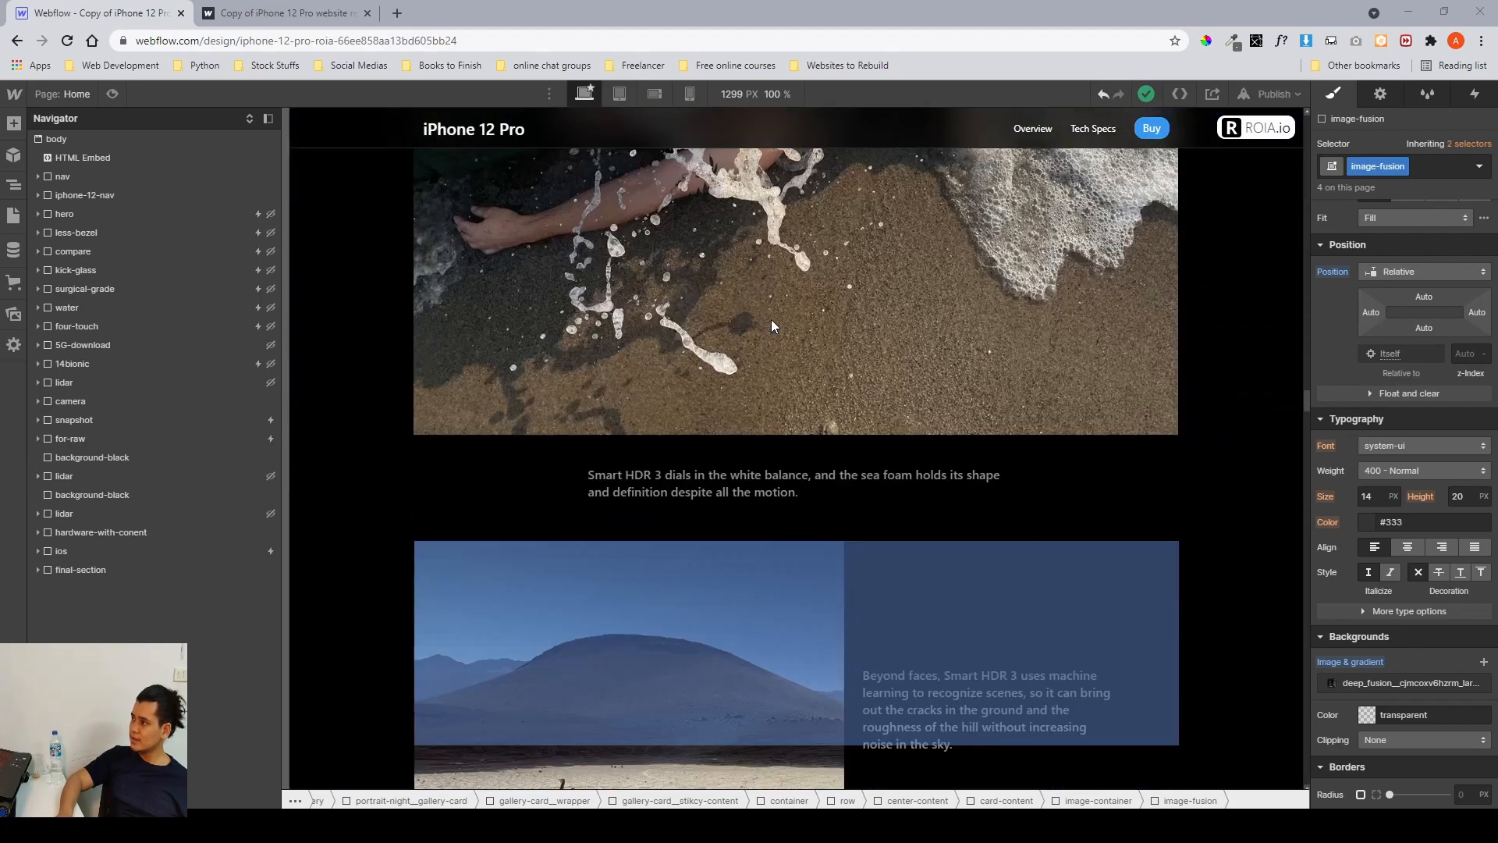
pyautogui.scroll(-9, 771, 326)
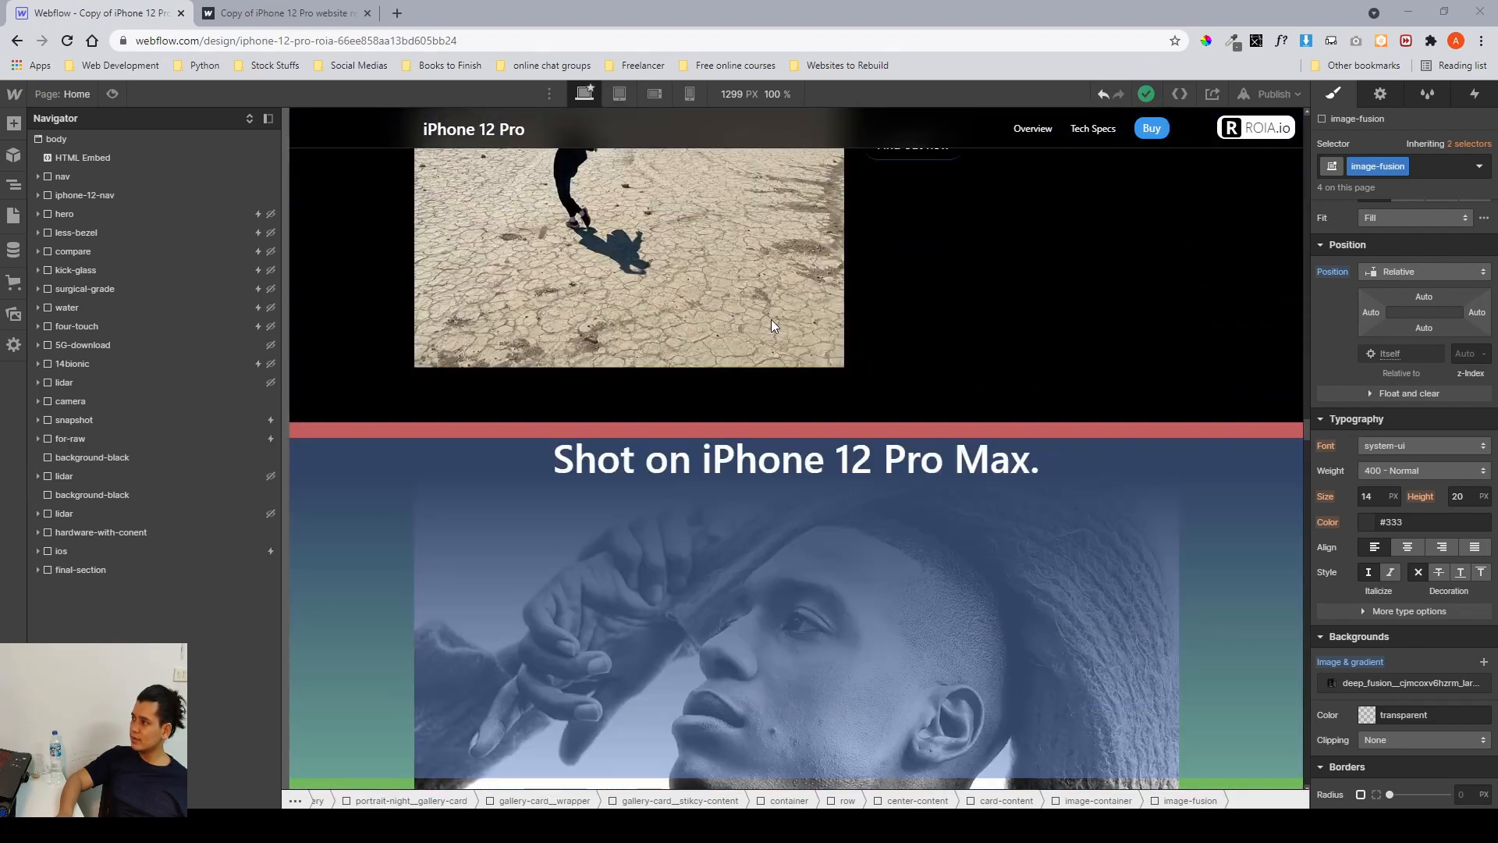
pyautogui.scroll(-5, 770, 321)
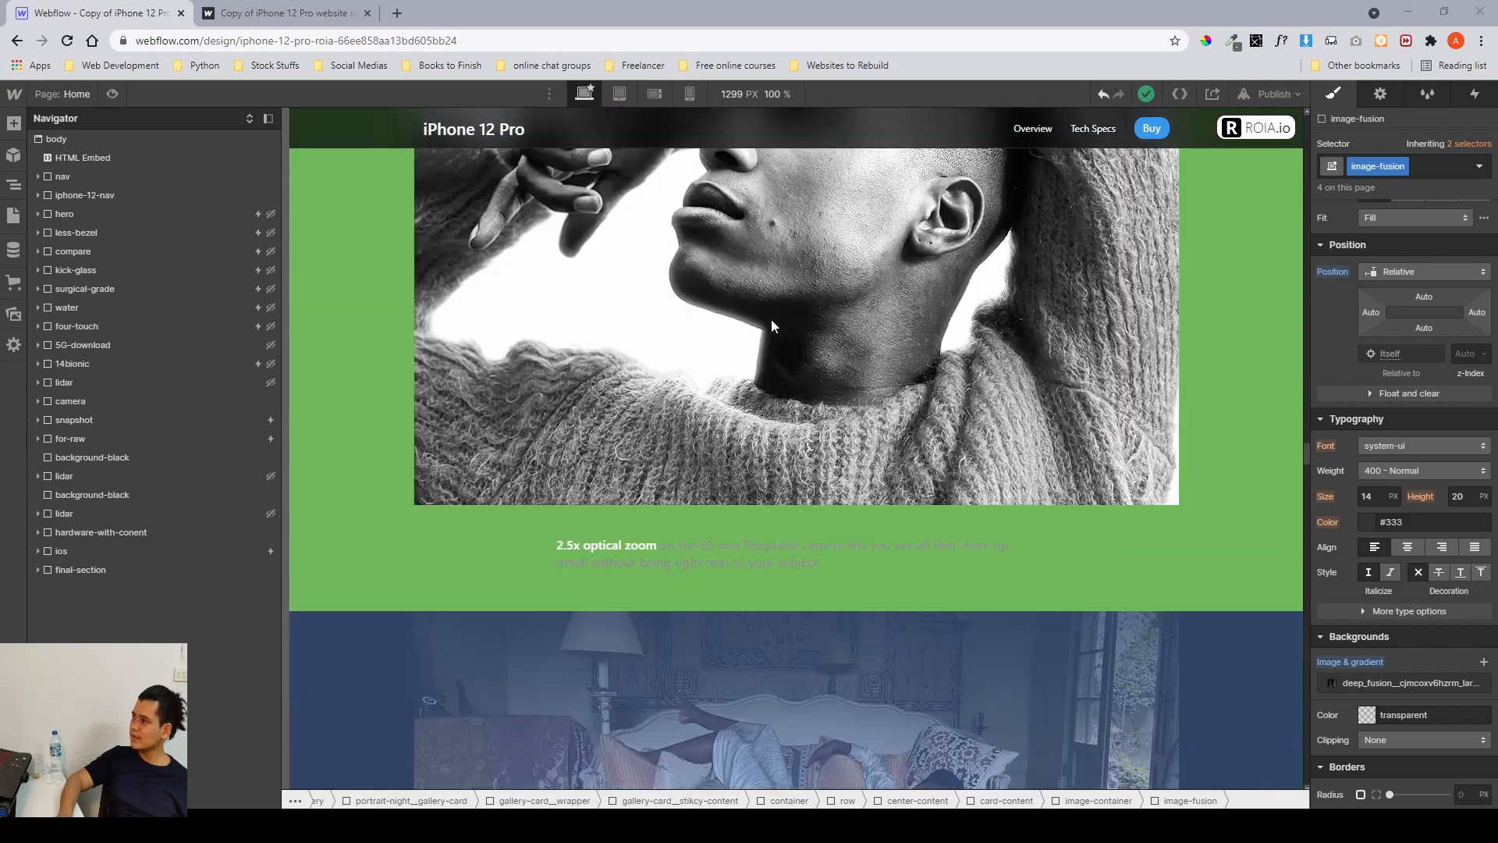
pyautogui.scroll(-8, 771, 320)
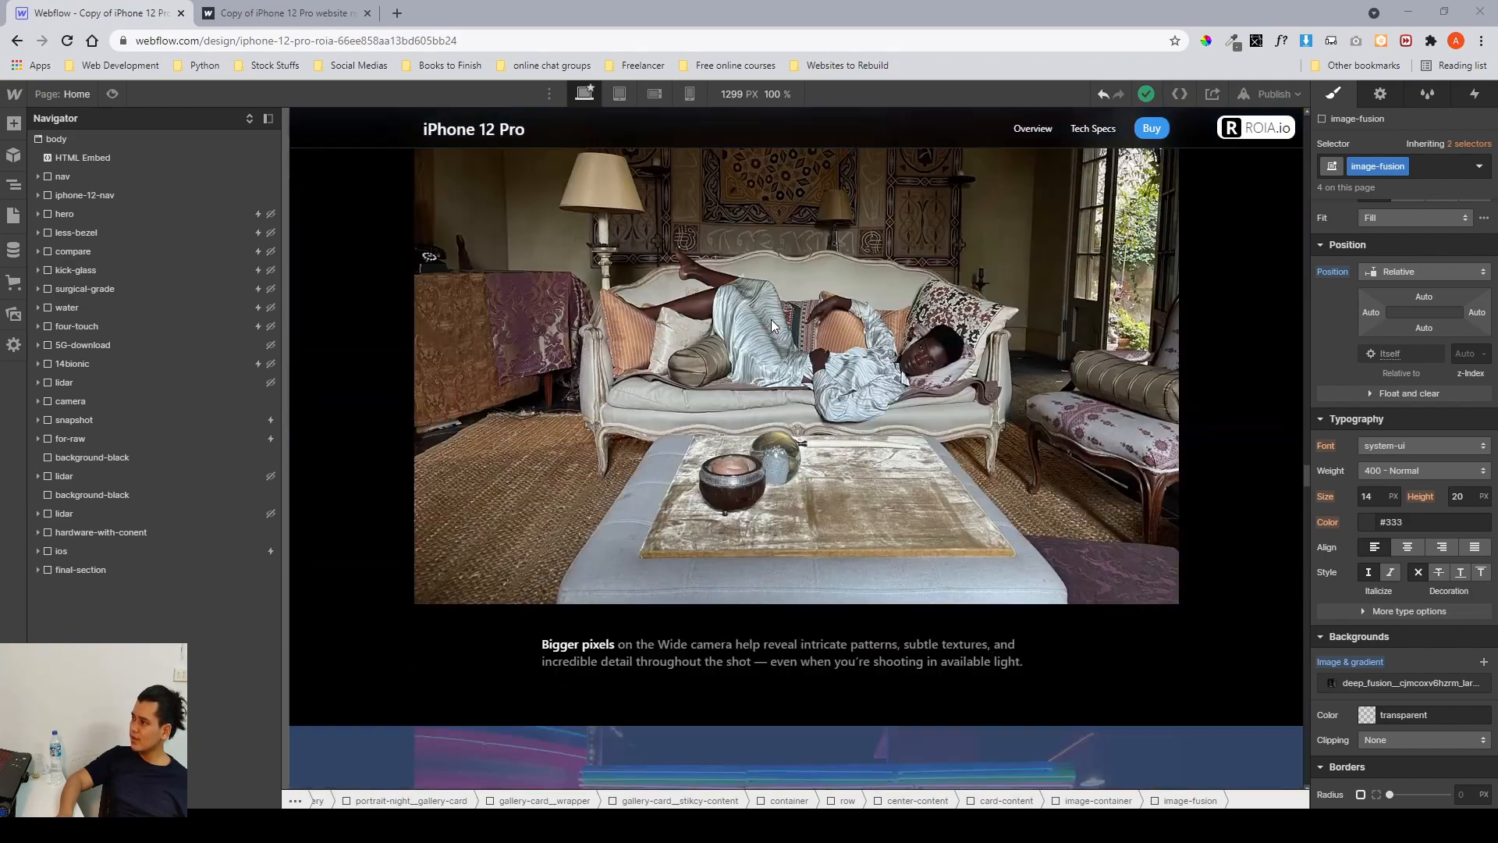
pyautogui.scroll(-7, 771, 324)
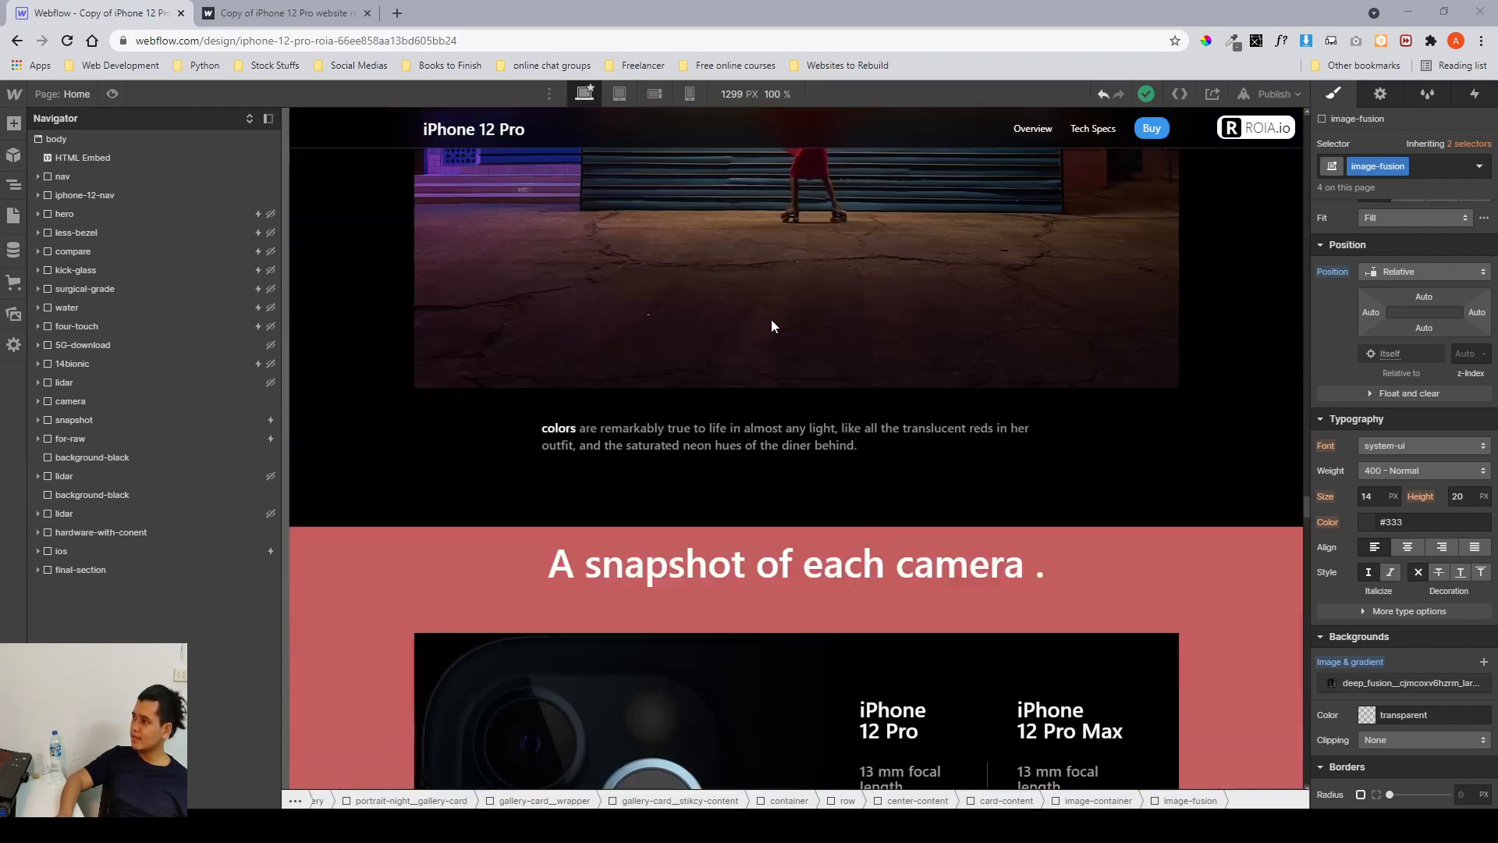
pyautogui.scroll(-7, 771, 320)
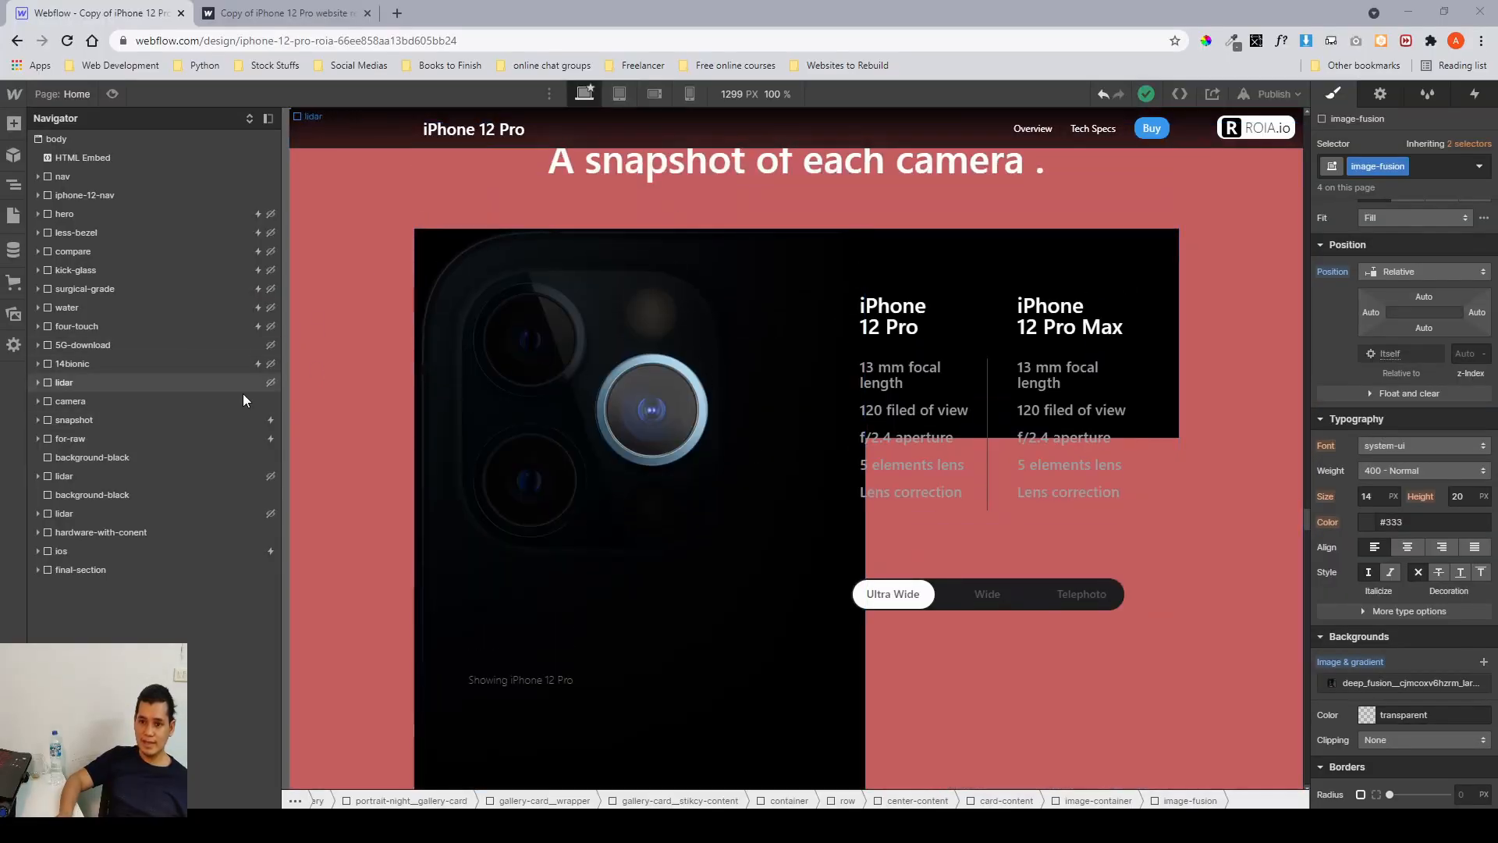
# Select the camera section, then select the snapshot section and expand it to reveal its container.
pyautogui.click(220, 404)
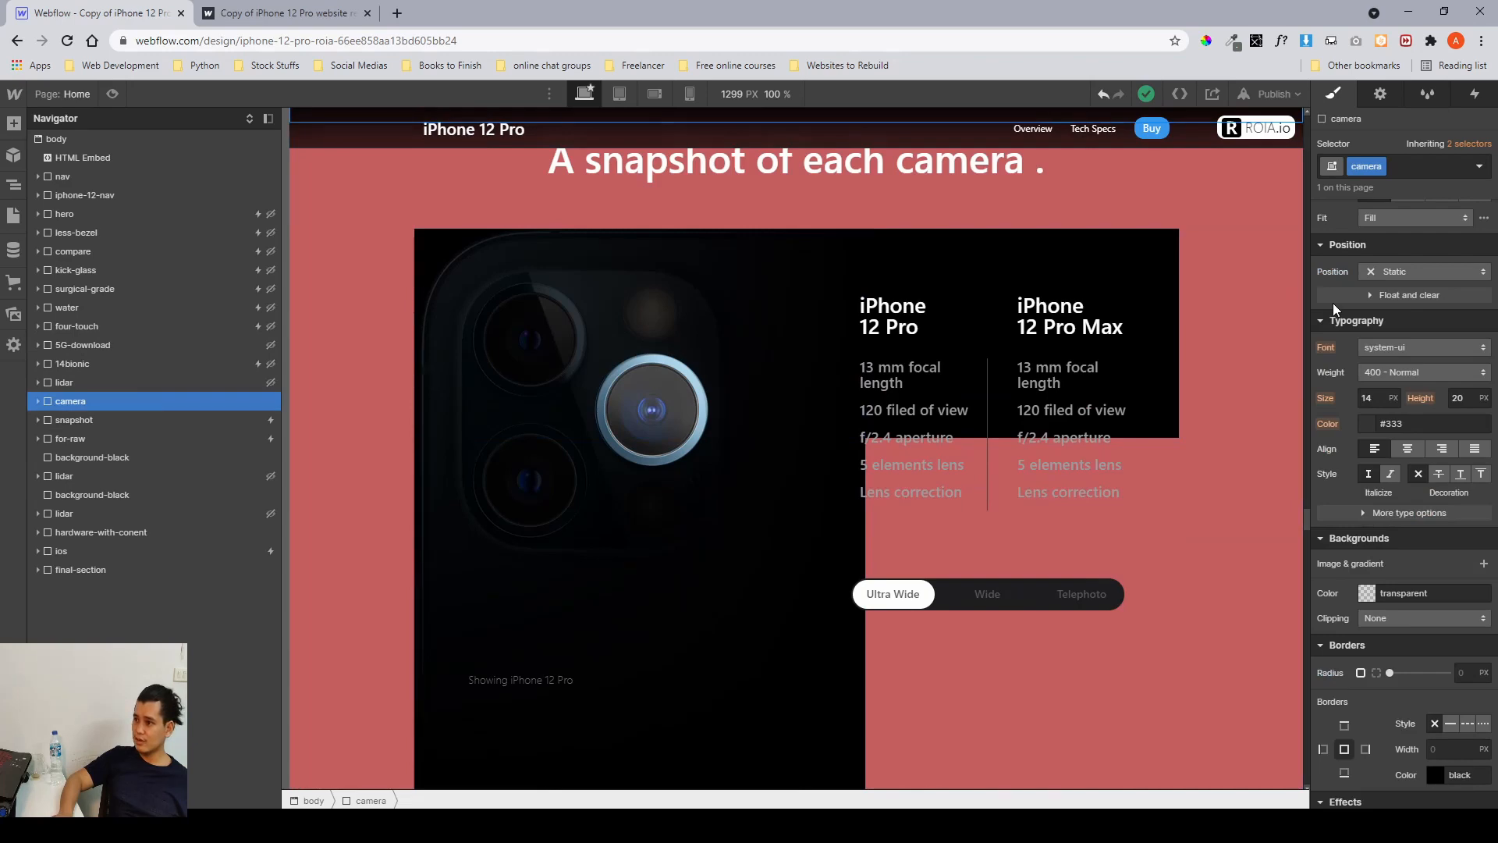
pyautogui.scroll(4, 1332, 302)
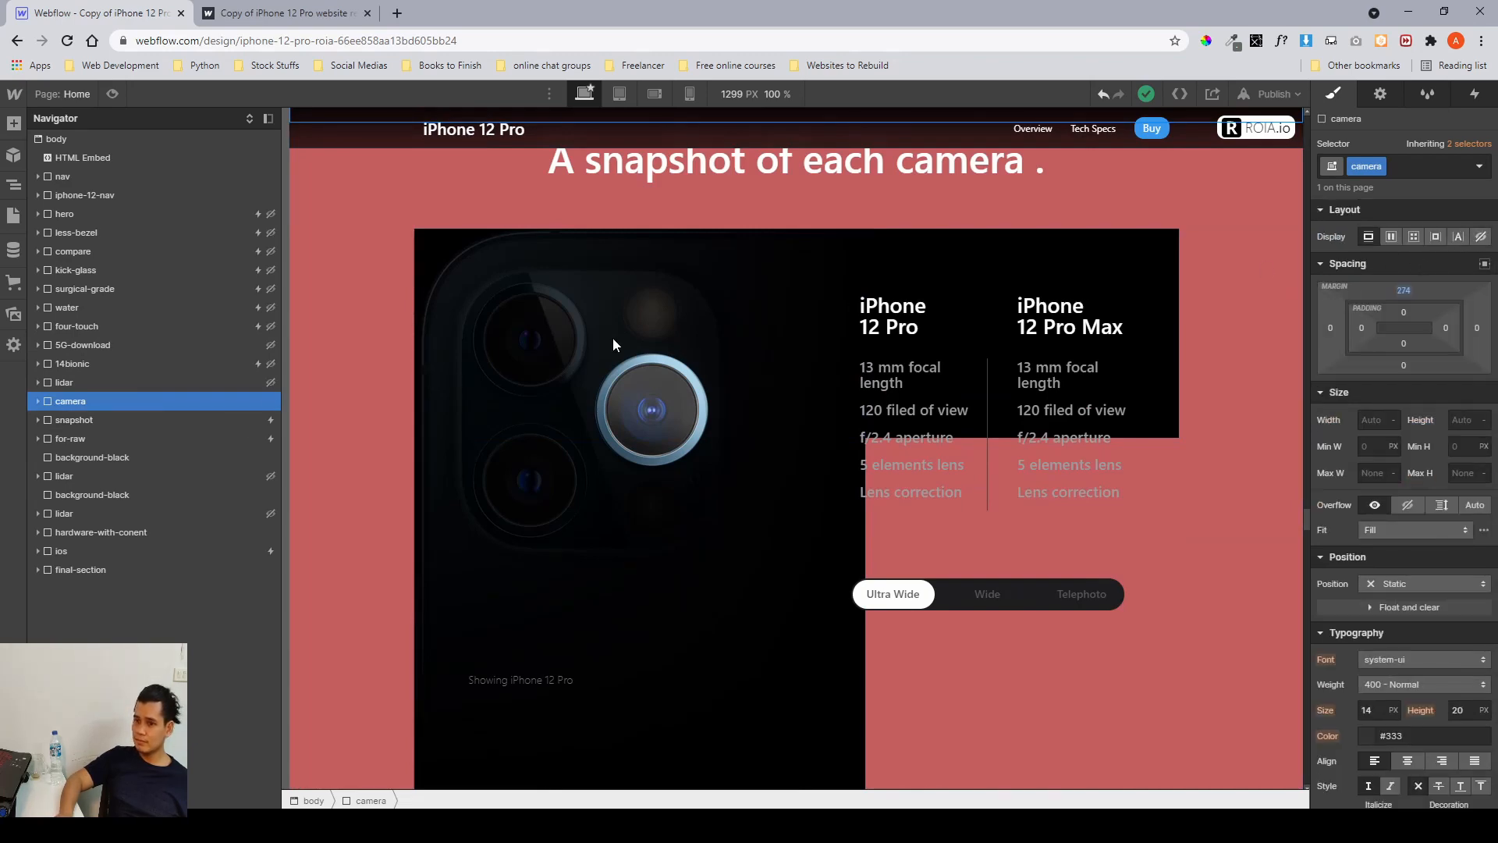
pyautogui.click(95, 425)
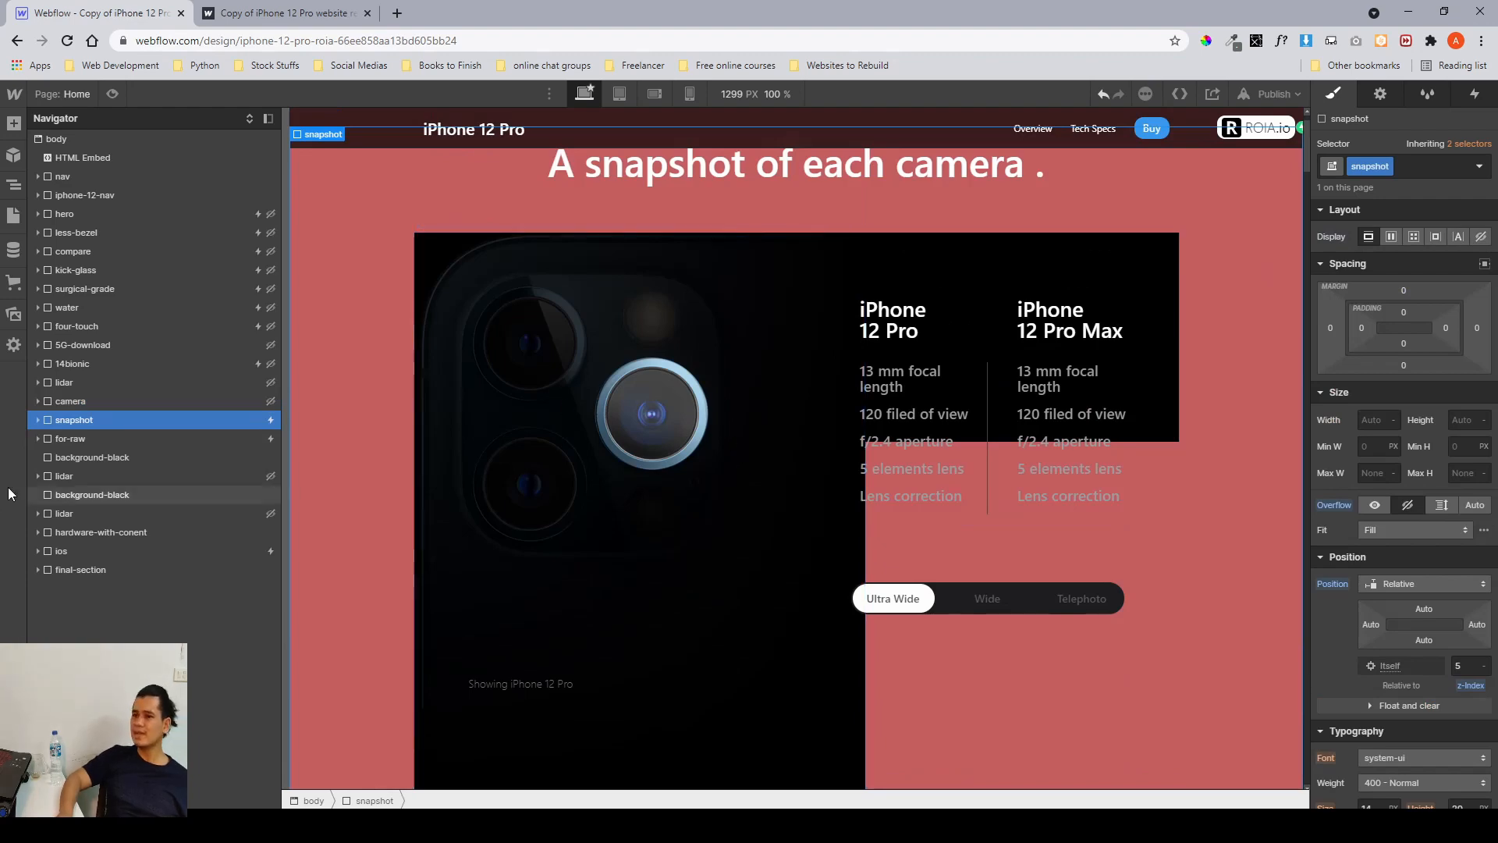
pyautogui.scroll(-3, 1396, 361)
pyautogui.scroll(3, 1396, 362)
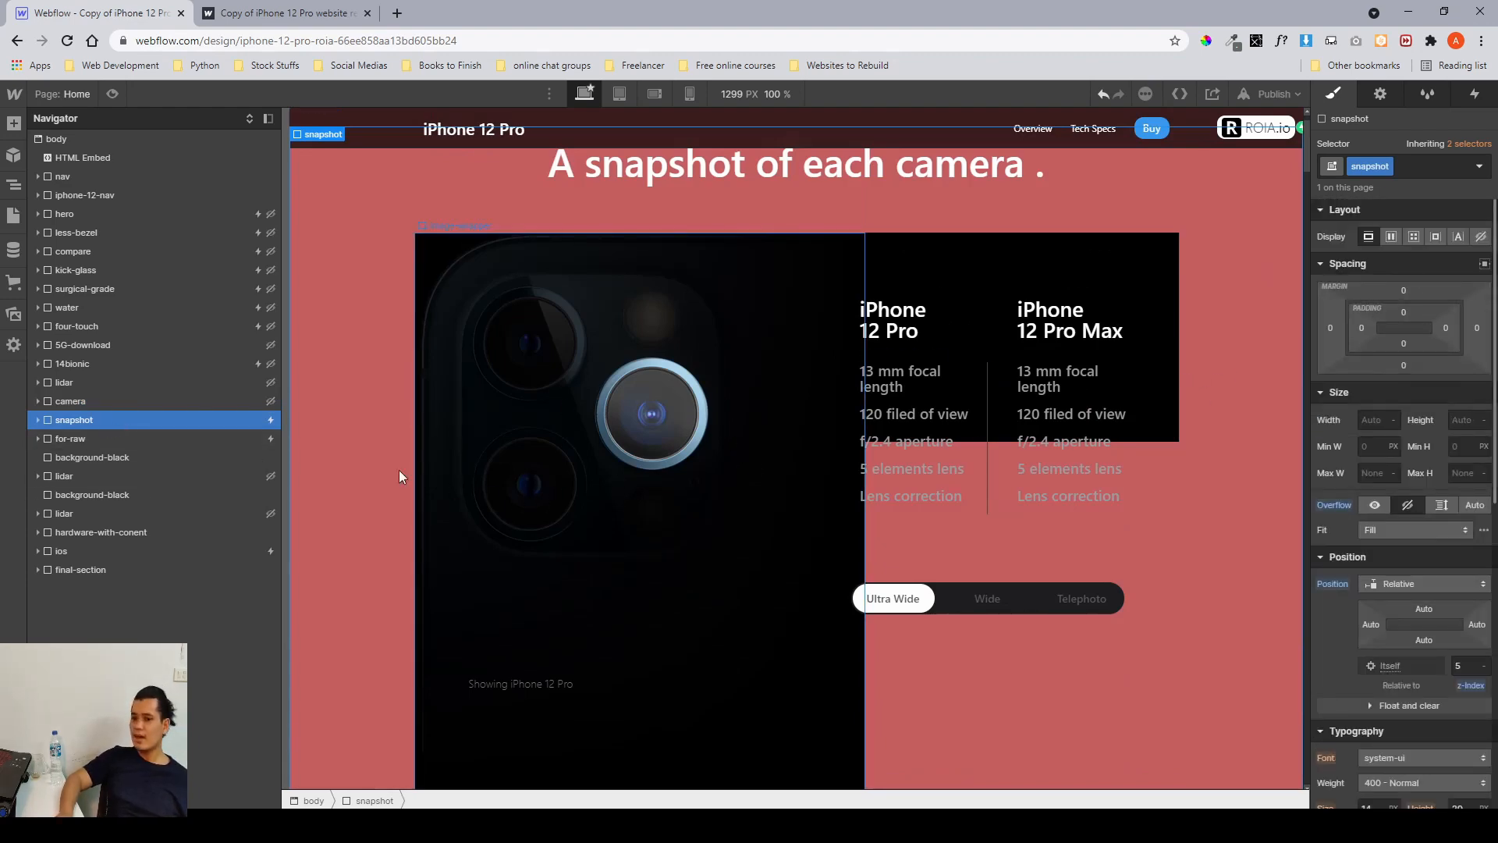
pyautogui.click(38, 419)
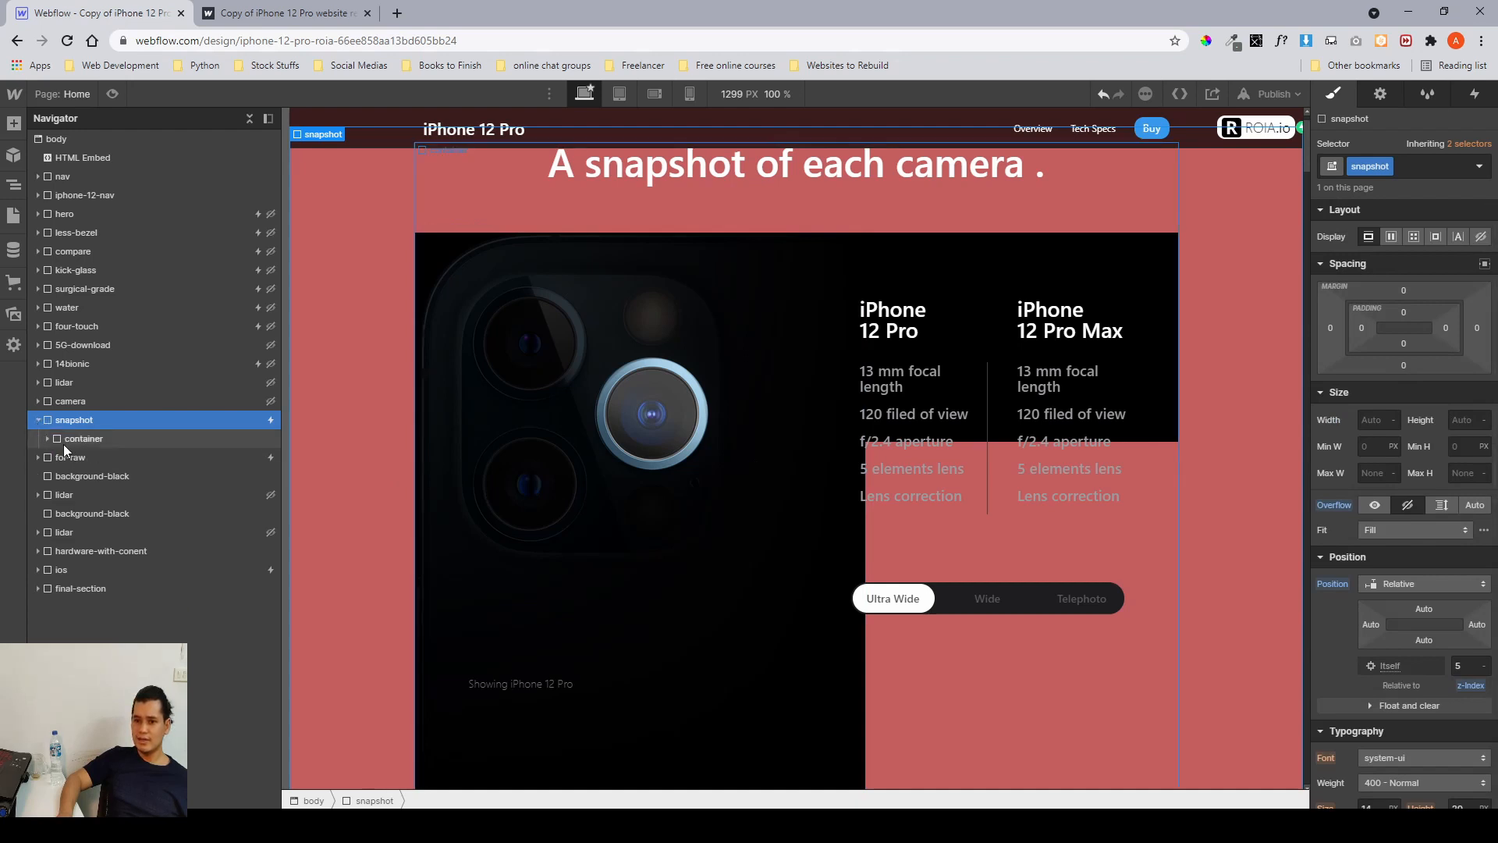
# Expand the snapshot section's container and inspect its heading wrapper, camera system, gallery item container and three gallery items.
pyautogui.click(64, 441)
pyautogui.click(48, 438)
pyautogui.click(101, 457)
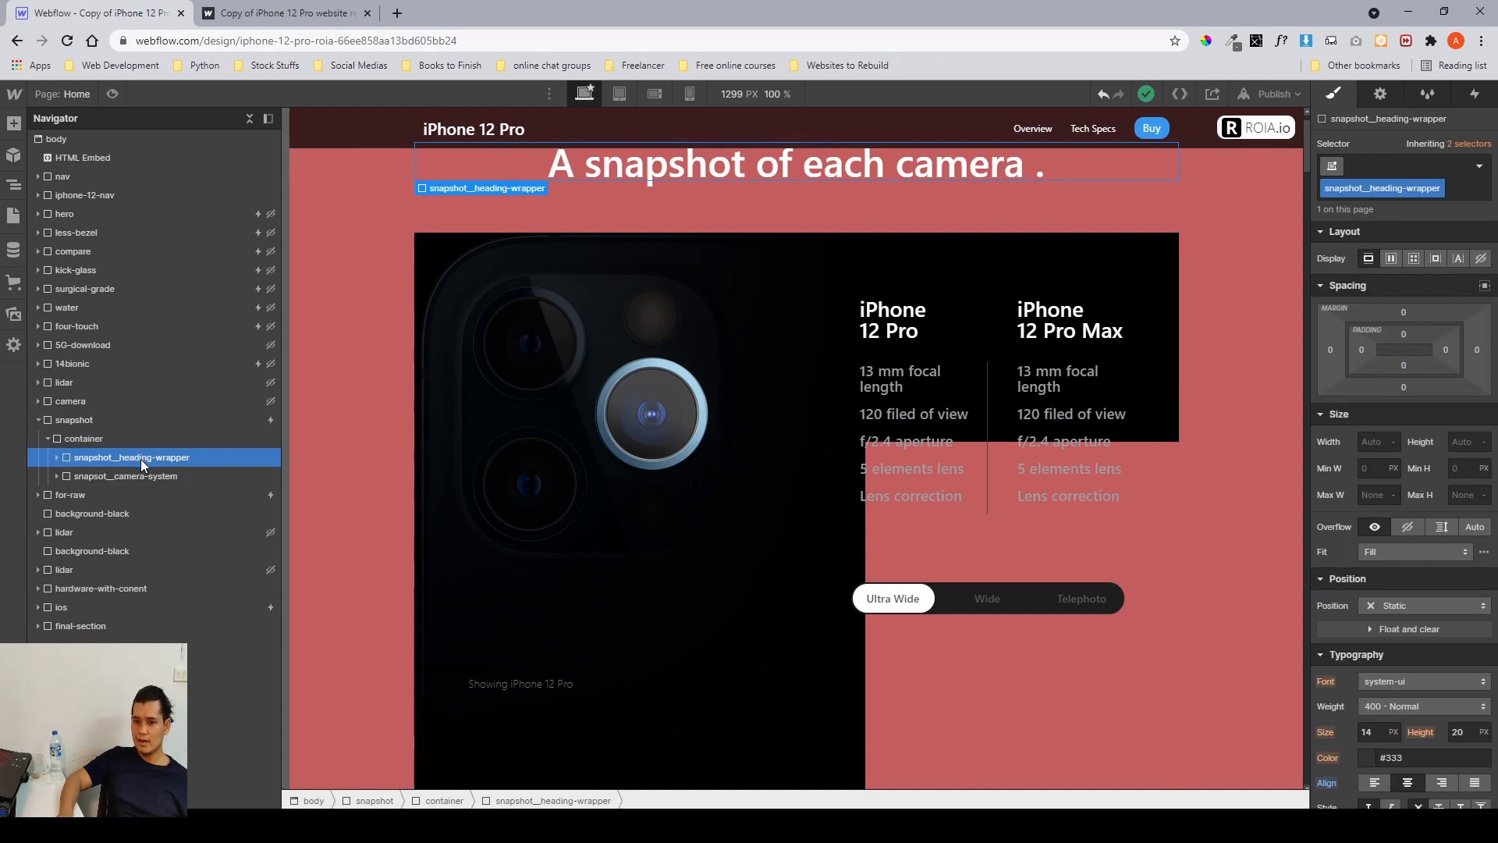
pyautogui.scroll(1, 587, 285)
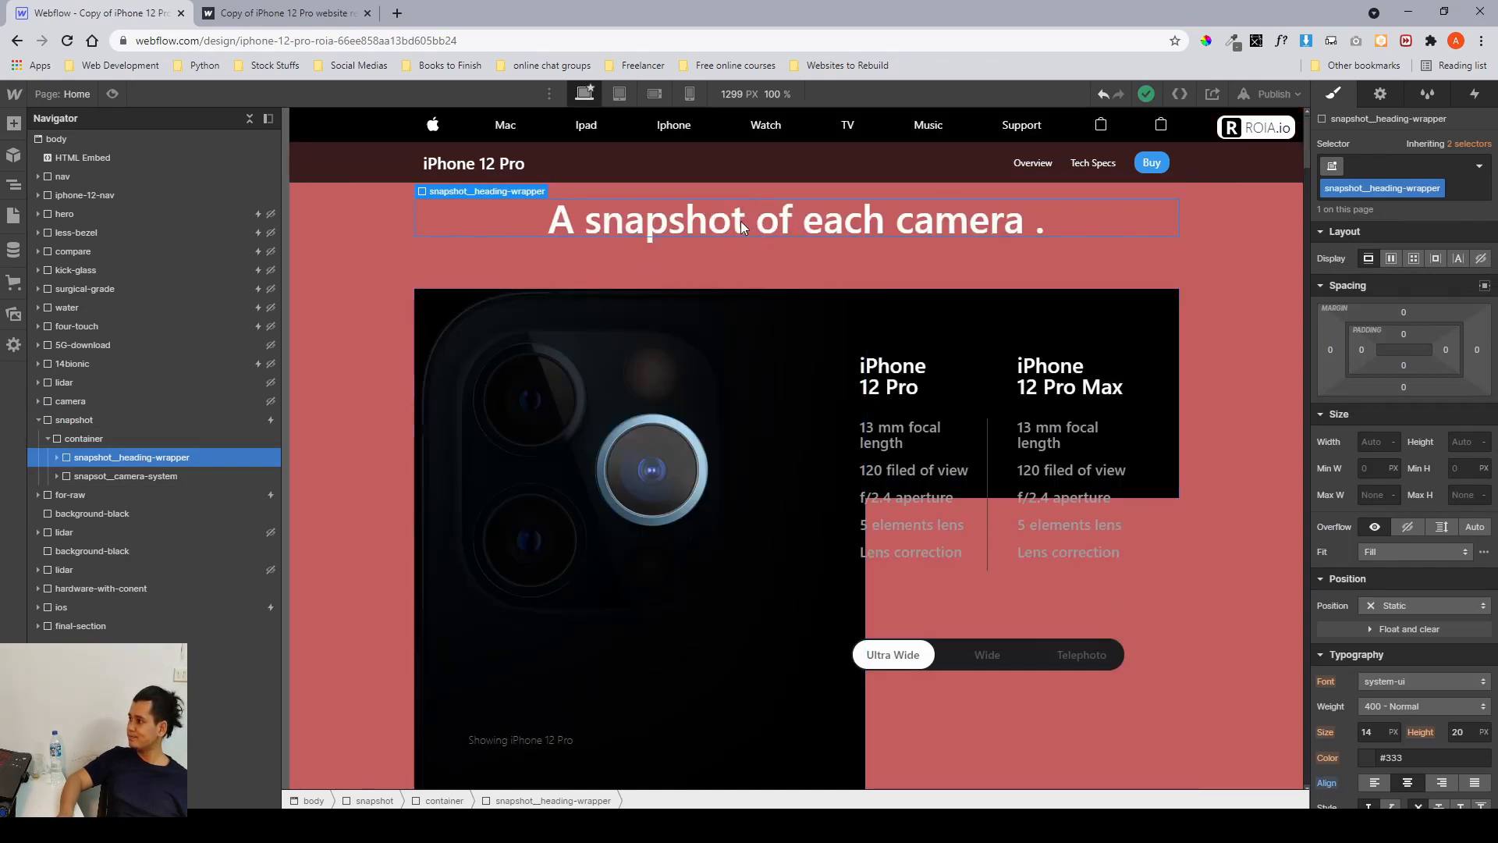
pyautogui.click(125, 476)
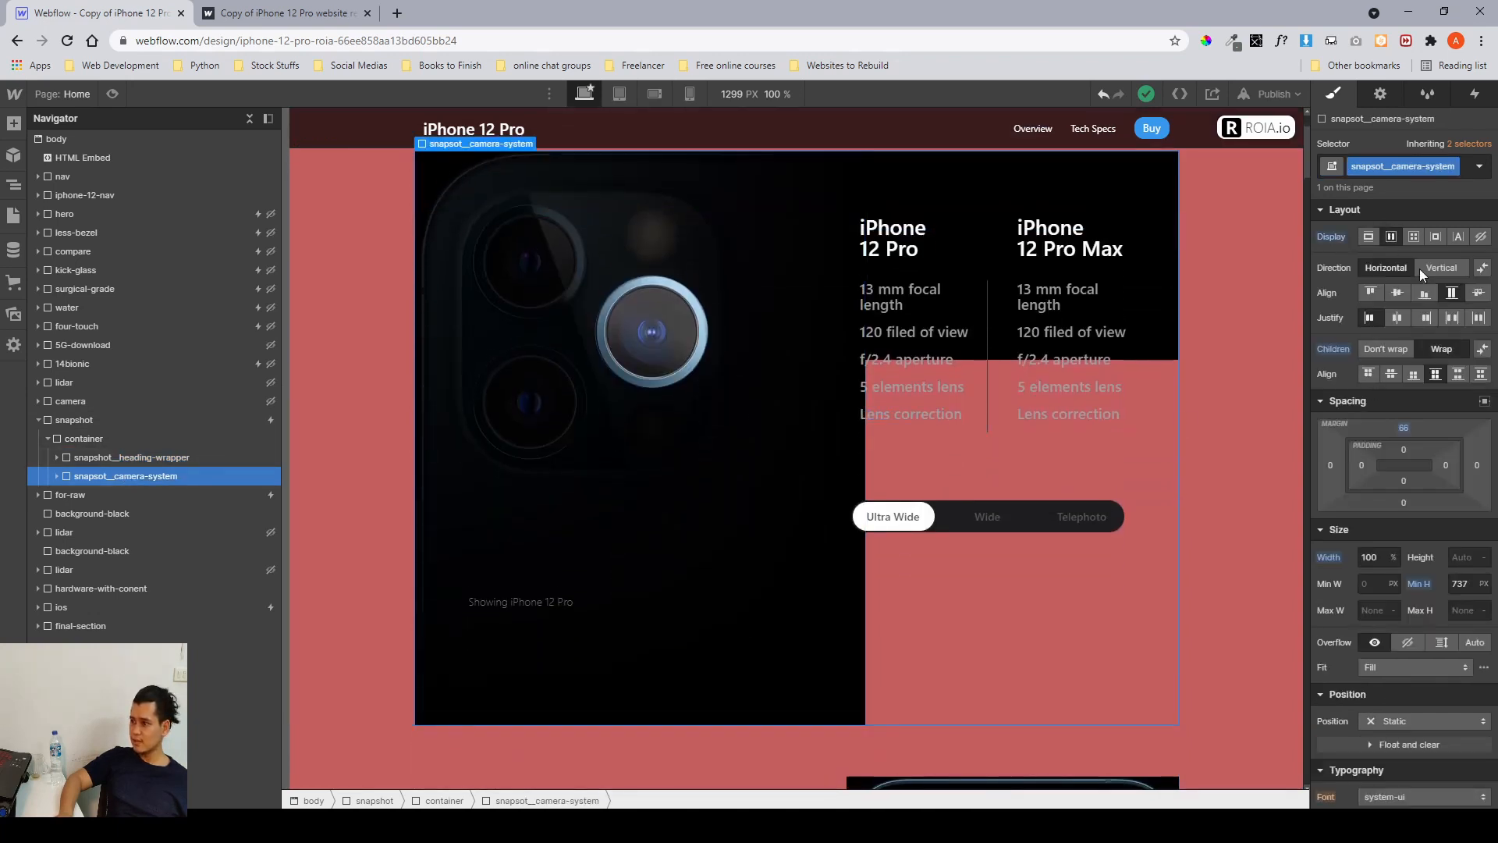
pyautogui.click(57, 476)
pyautogui.click(105, 495)
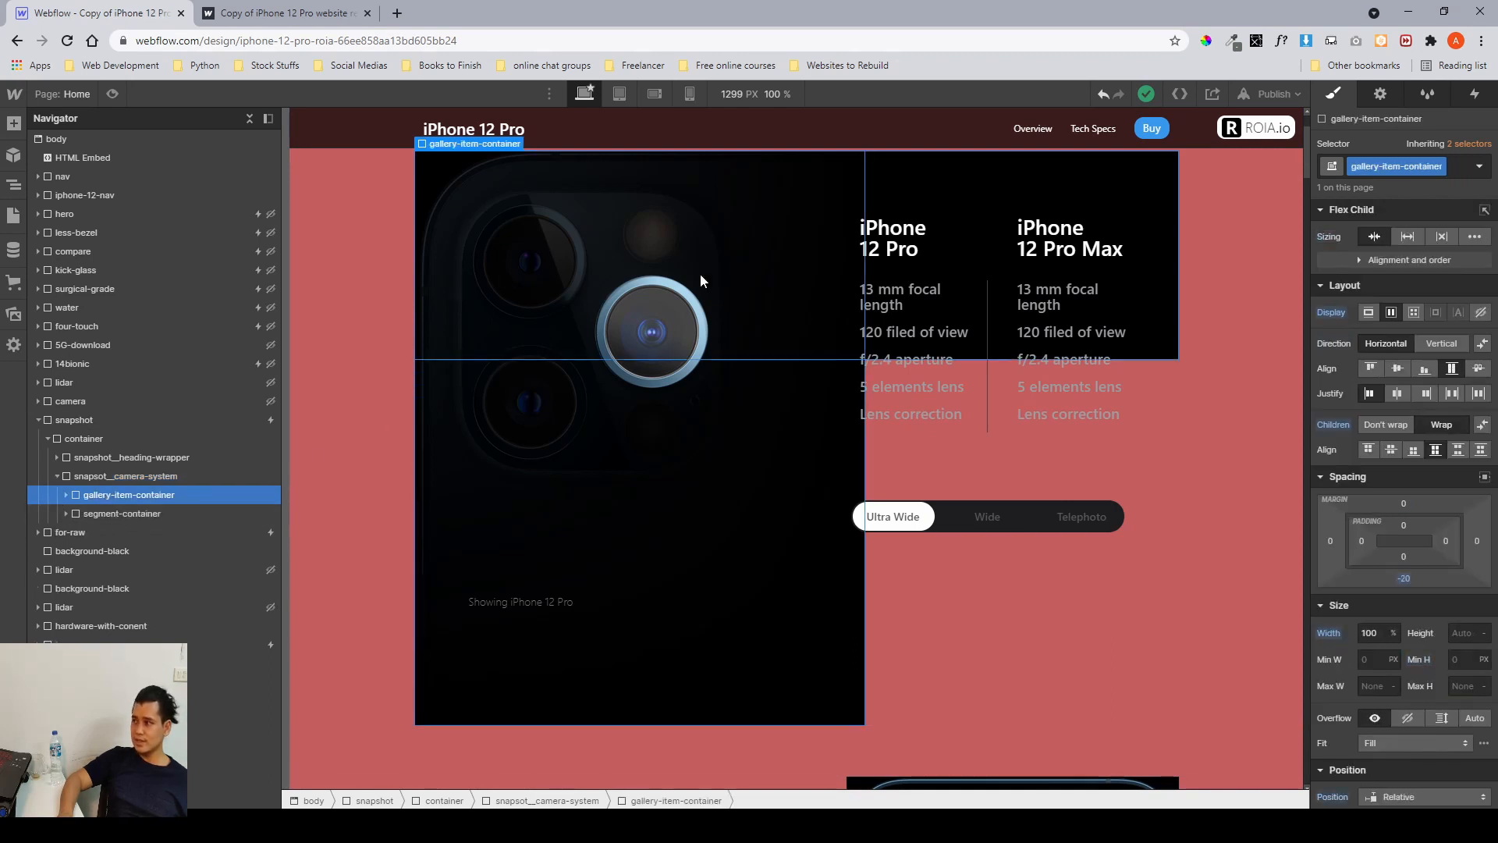
pyautogui.click(183, 517)
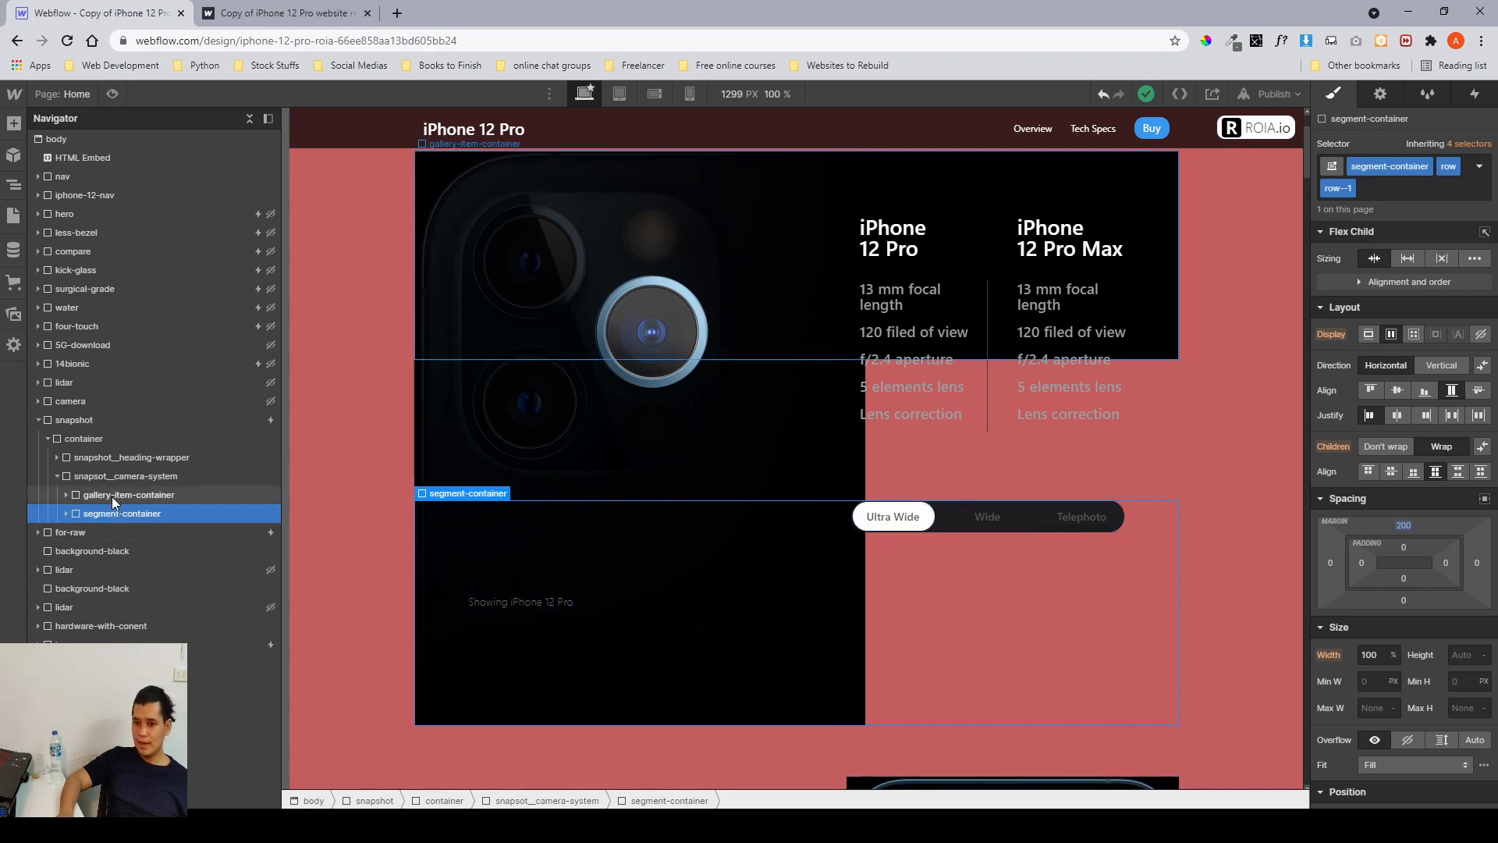
pyautogui.click(82, 496)
pyautogui.click(68, 500)
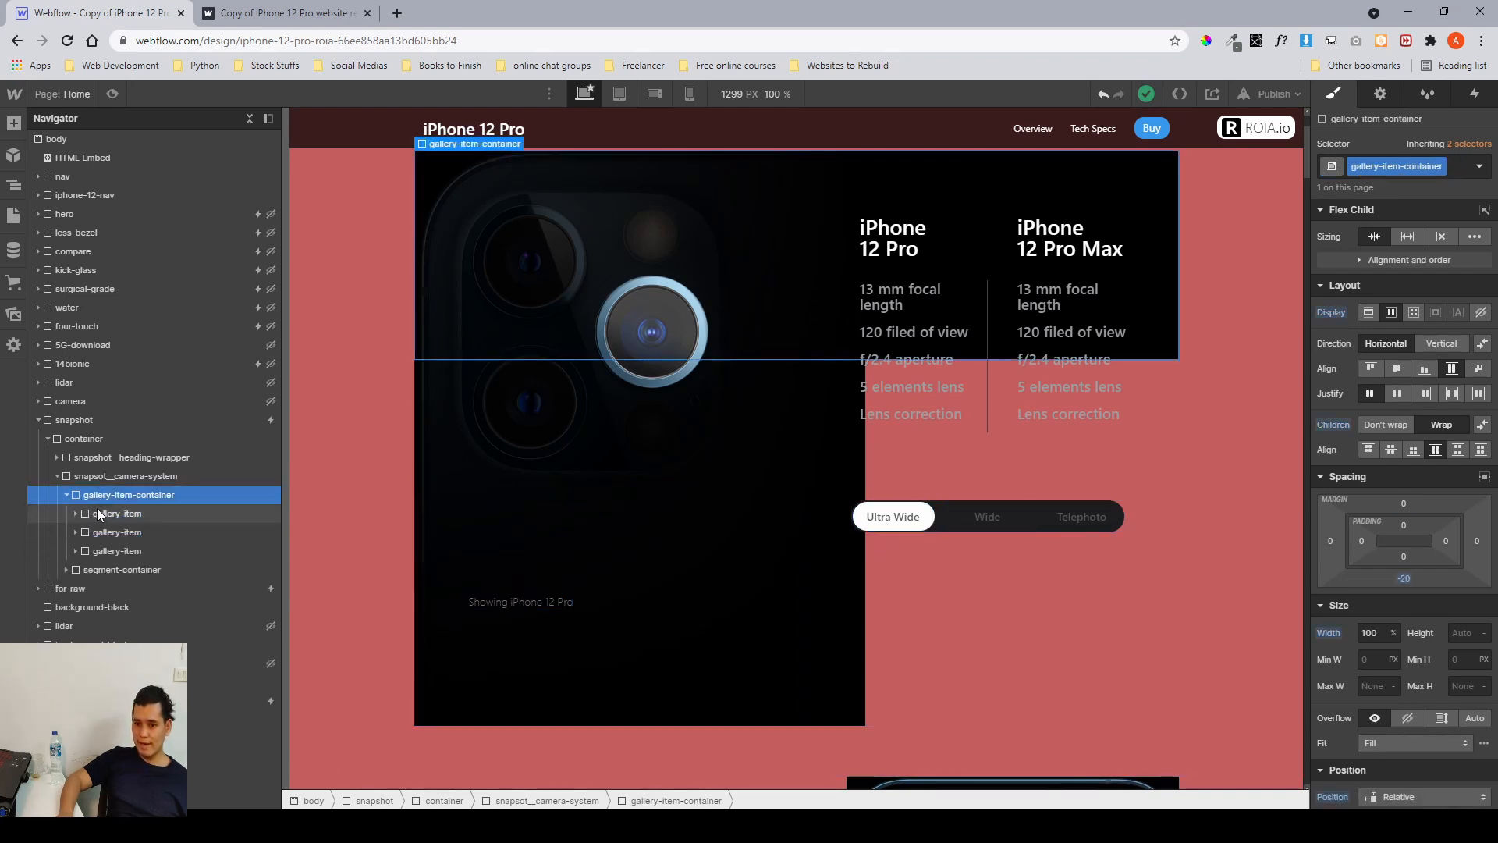
pyautogui.click(98, 508)
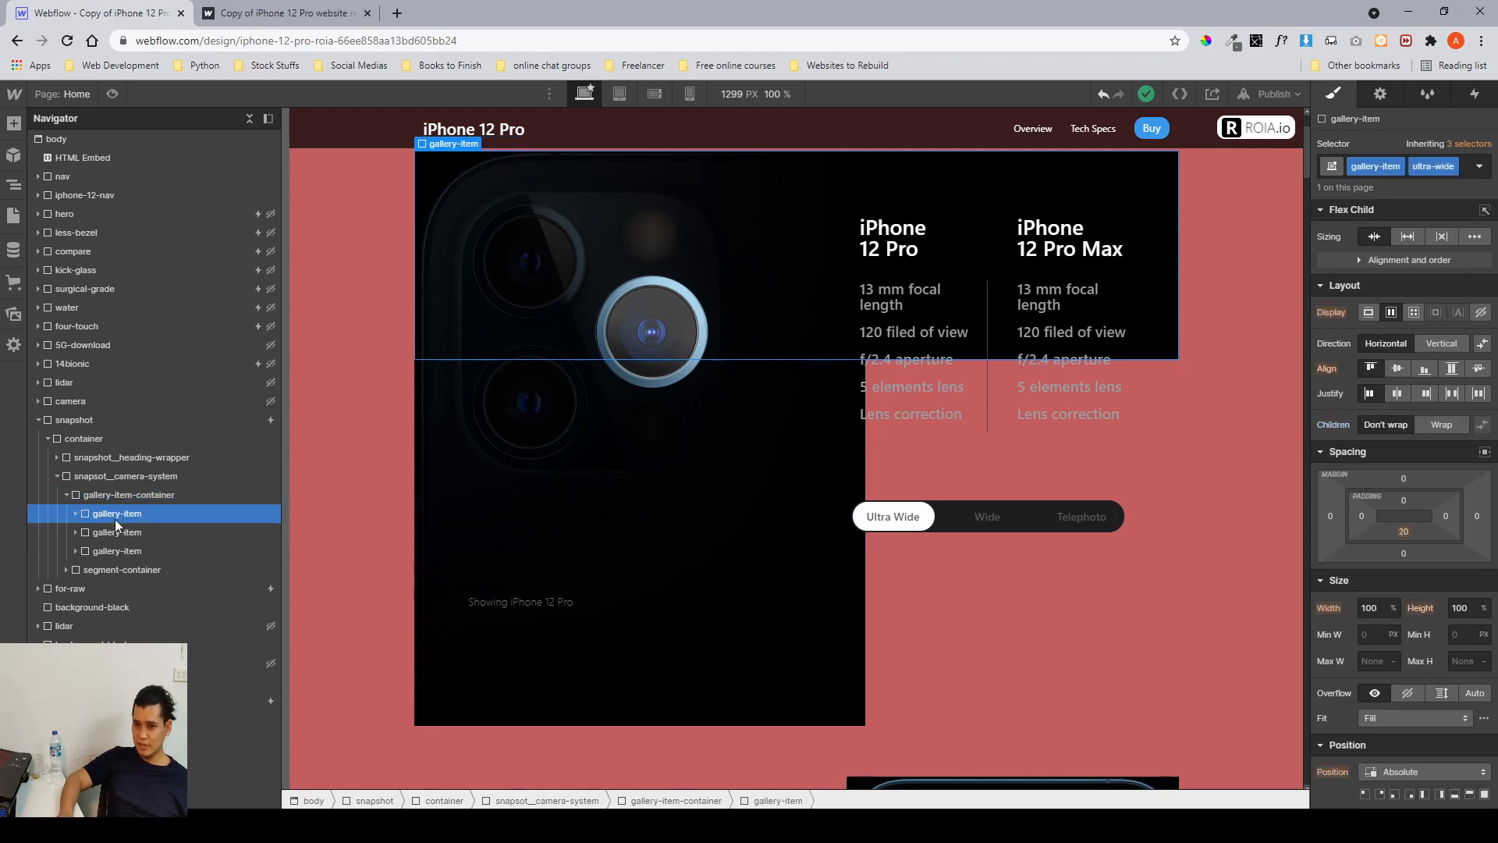
pyautogui.click(111, 550)
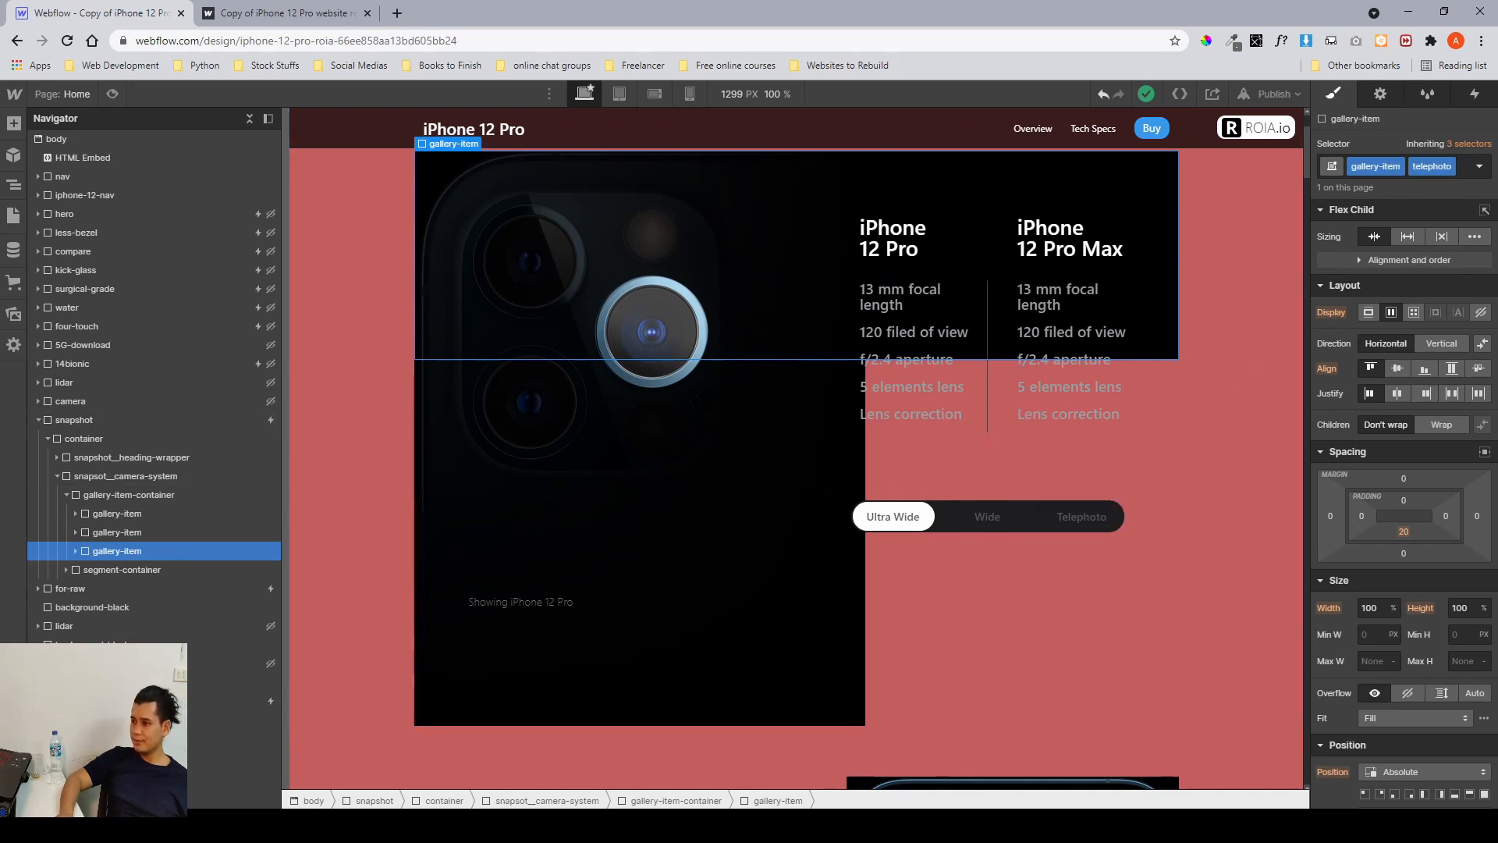
# Set the telephoto gallery item's opacity to 0 and the wide gallery item's opacity to 100.
pyautogui.scroll(-10, 1453, 449)
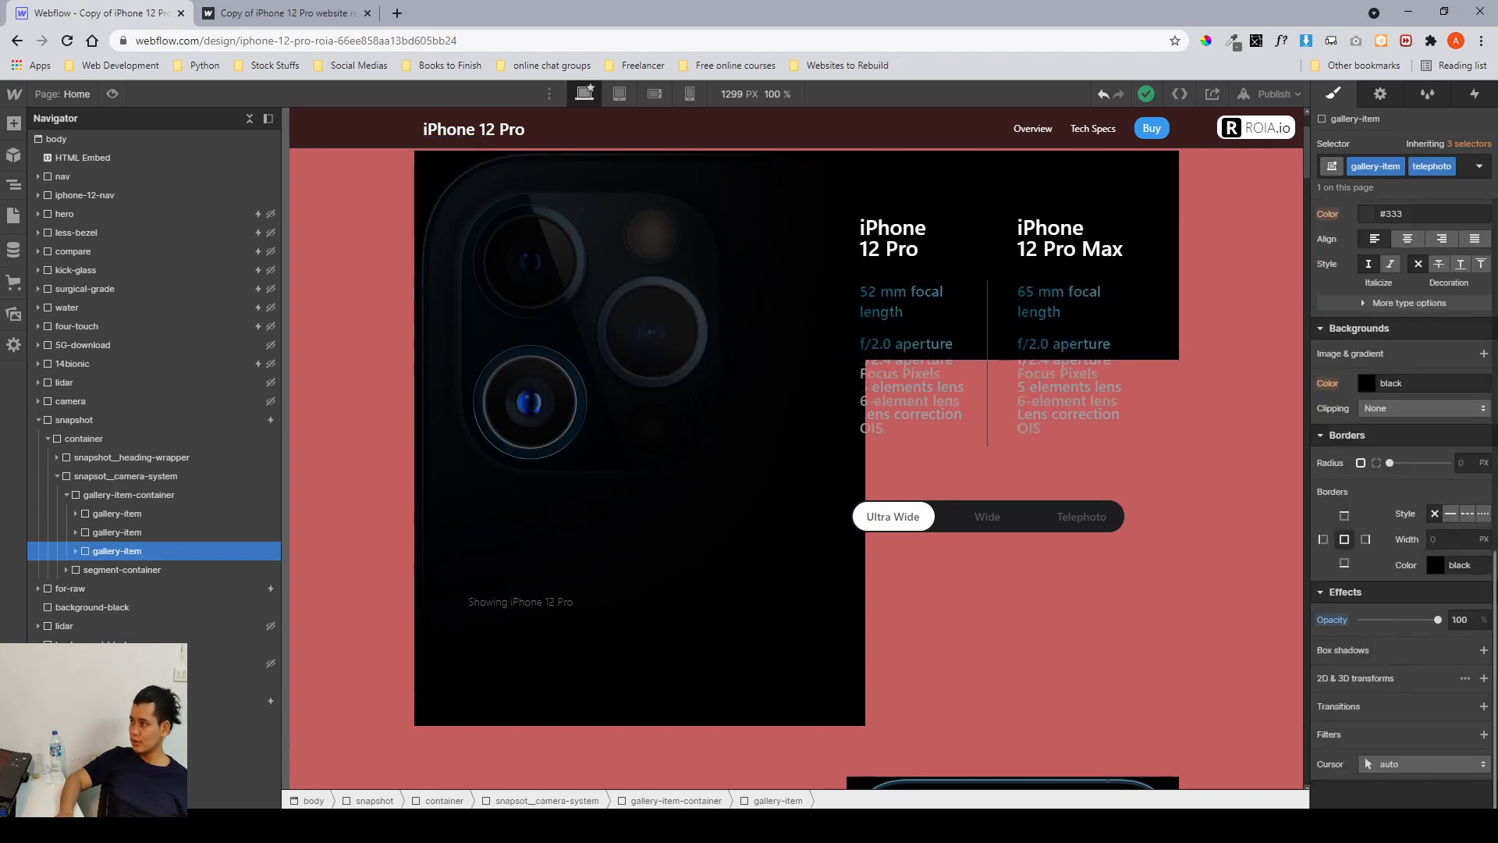
pyautogui.moveTo(1438, 620); pyautogui.dragTo(1362, 620)
pyautogui.click(214, 537)
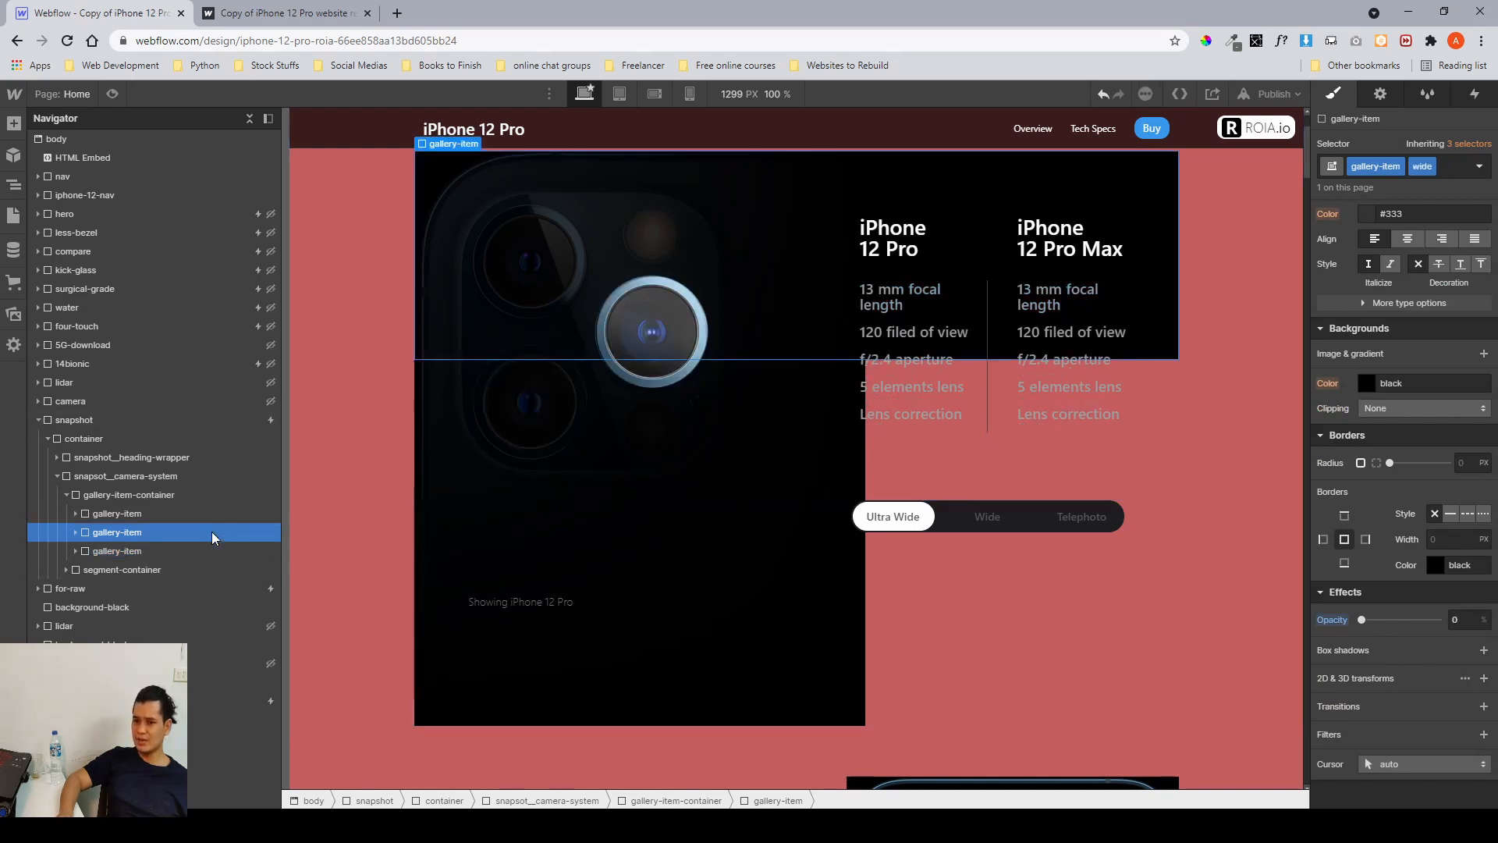
pyautogui.moveTo(1456, 619); pyautogui.dragTo(1497, 636)
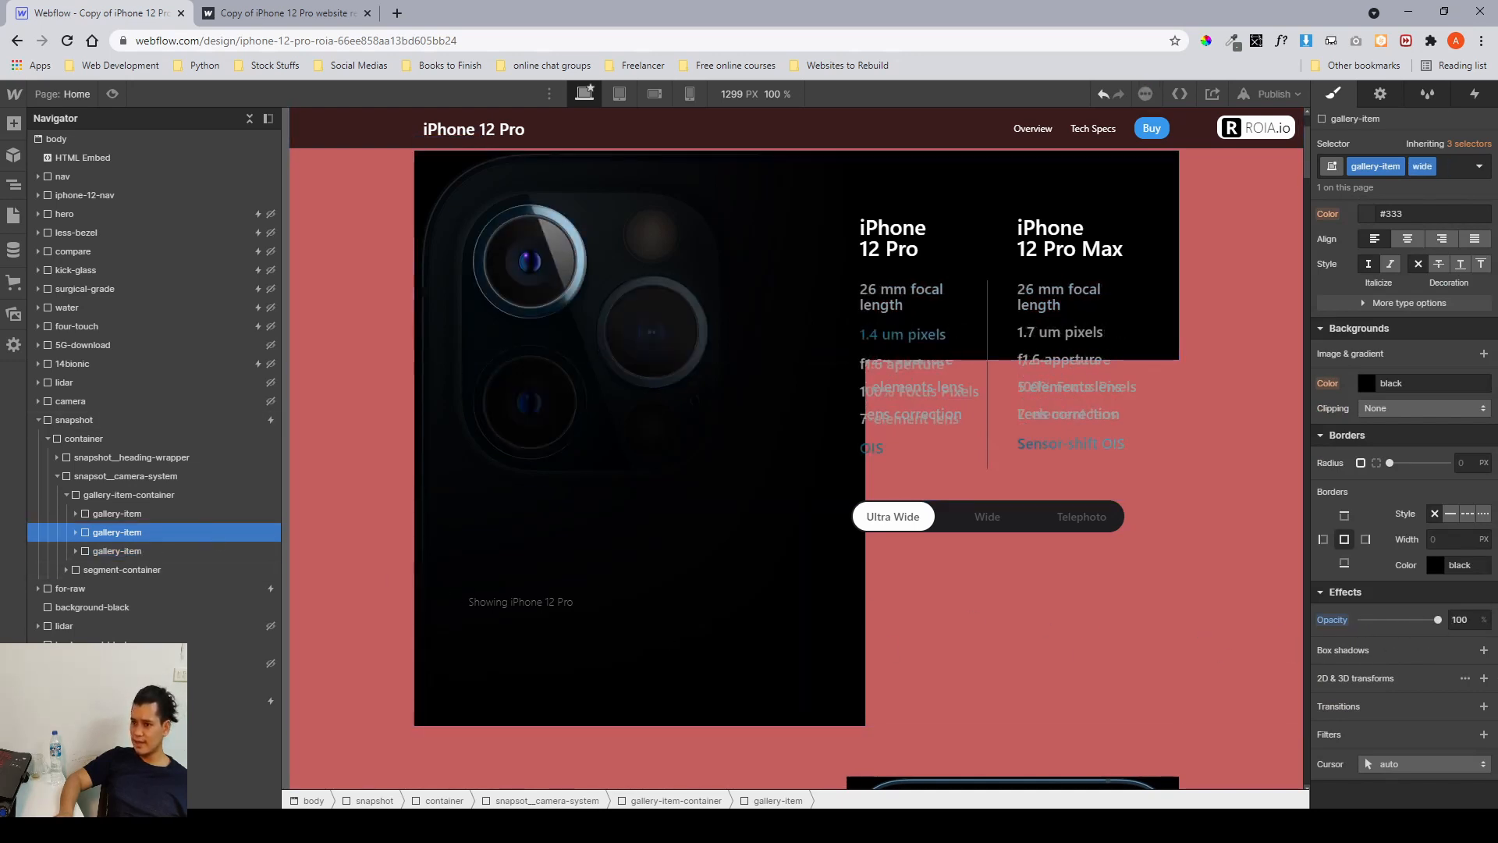
pyautogui.moveTo(1355, 635); pyautogui.dragTo(1482, 641)
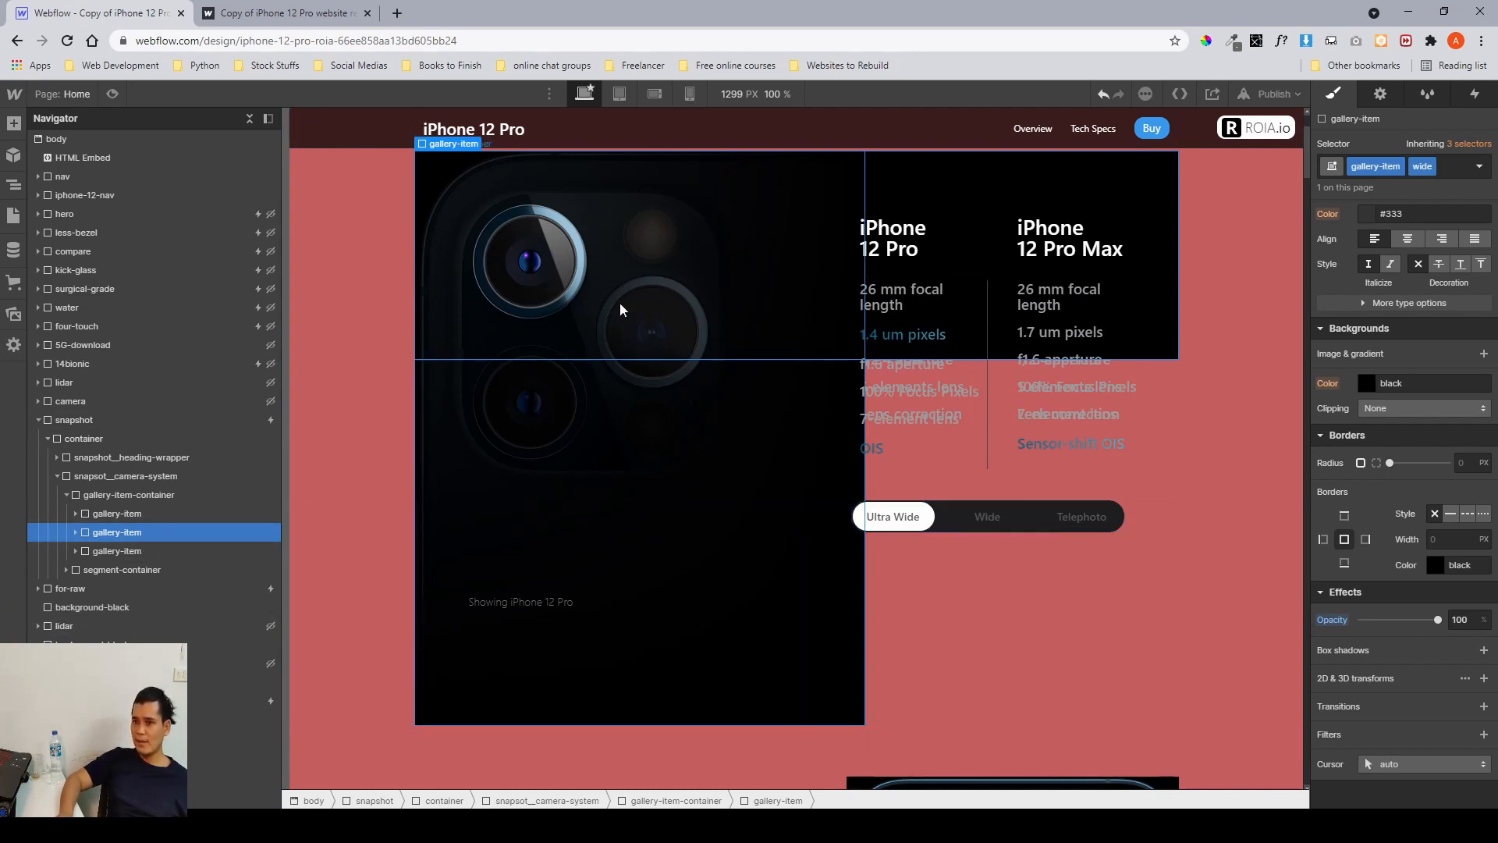
# Inspect the gallery items' children: gallery image with static and masked wrappers, gallery content, gallery copy and its rows.
pyautogui.click(129, 512)
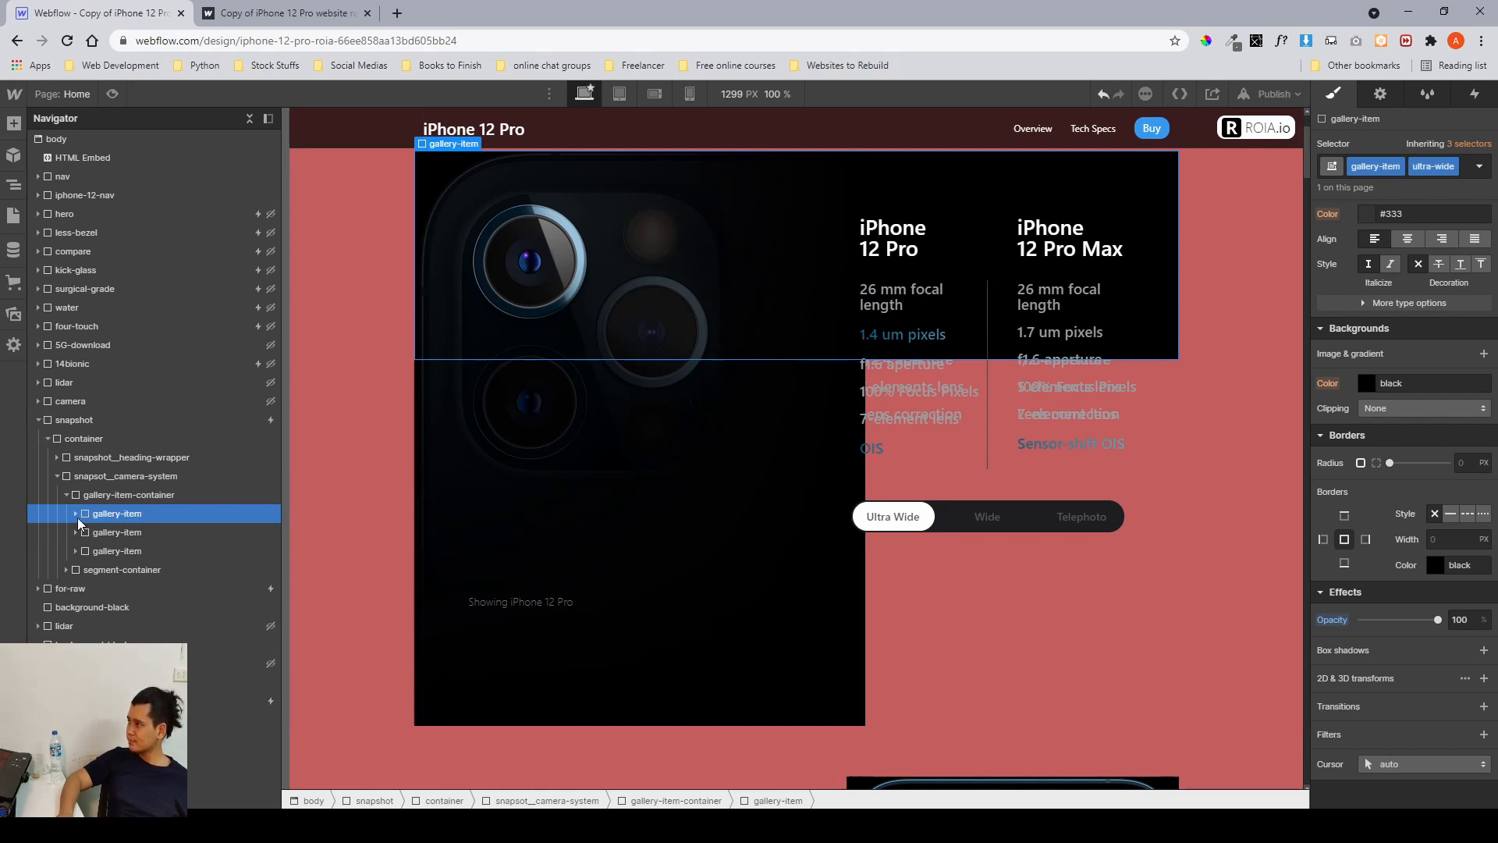
pyautogui.click(77, 516)
pyautogui.click(108, 531)
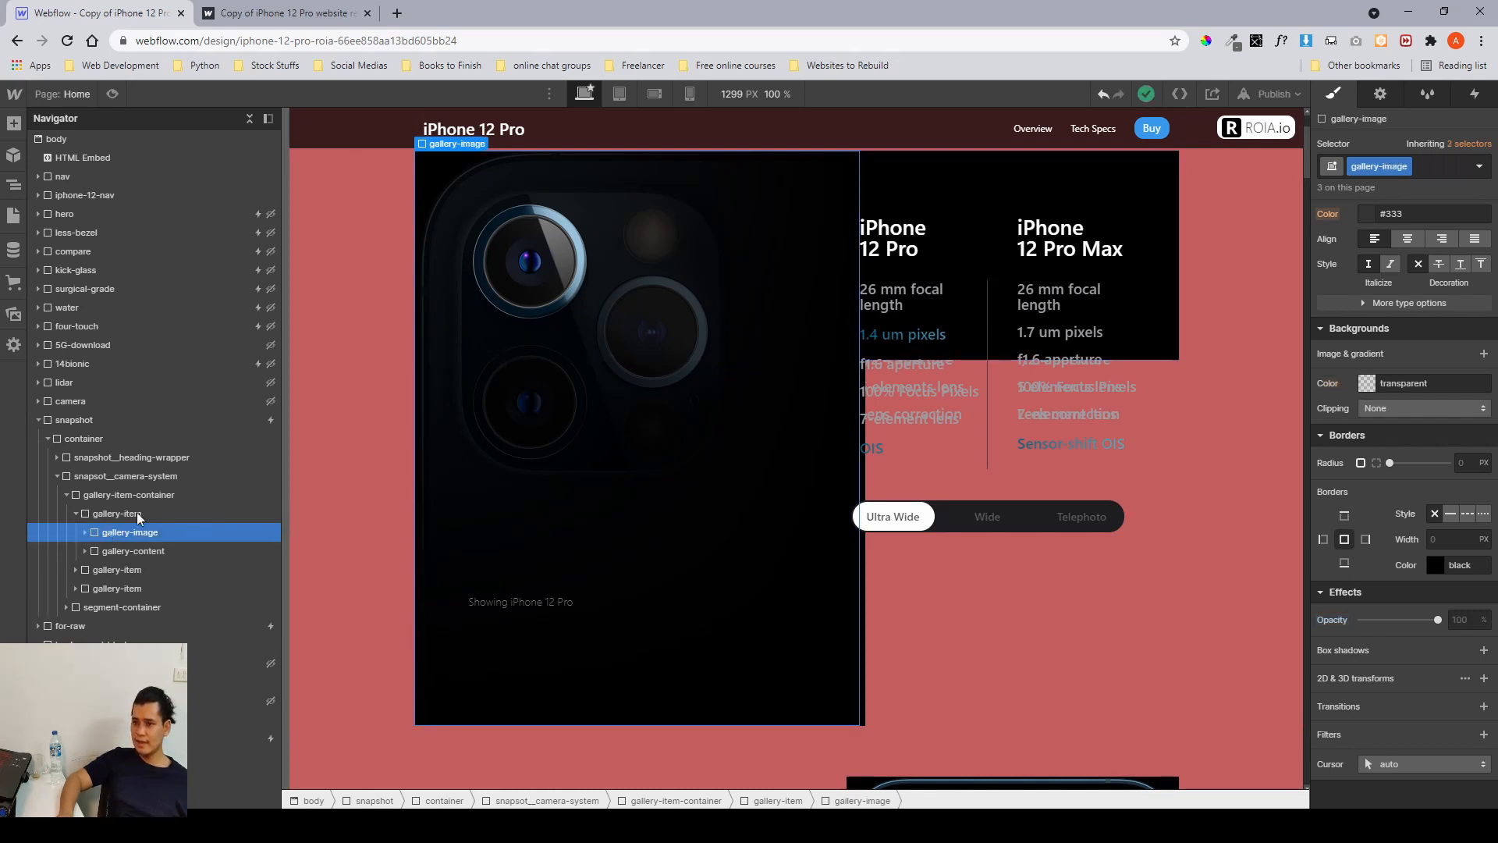
pyautogui.scroll(10, 1332, 367)
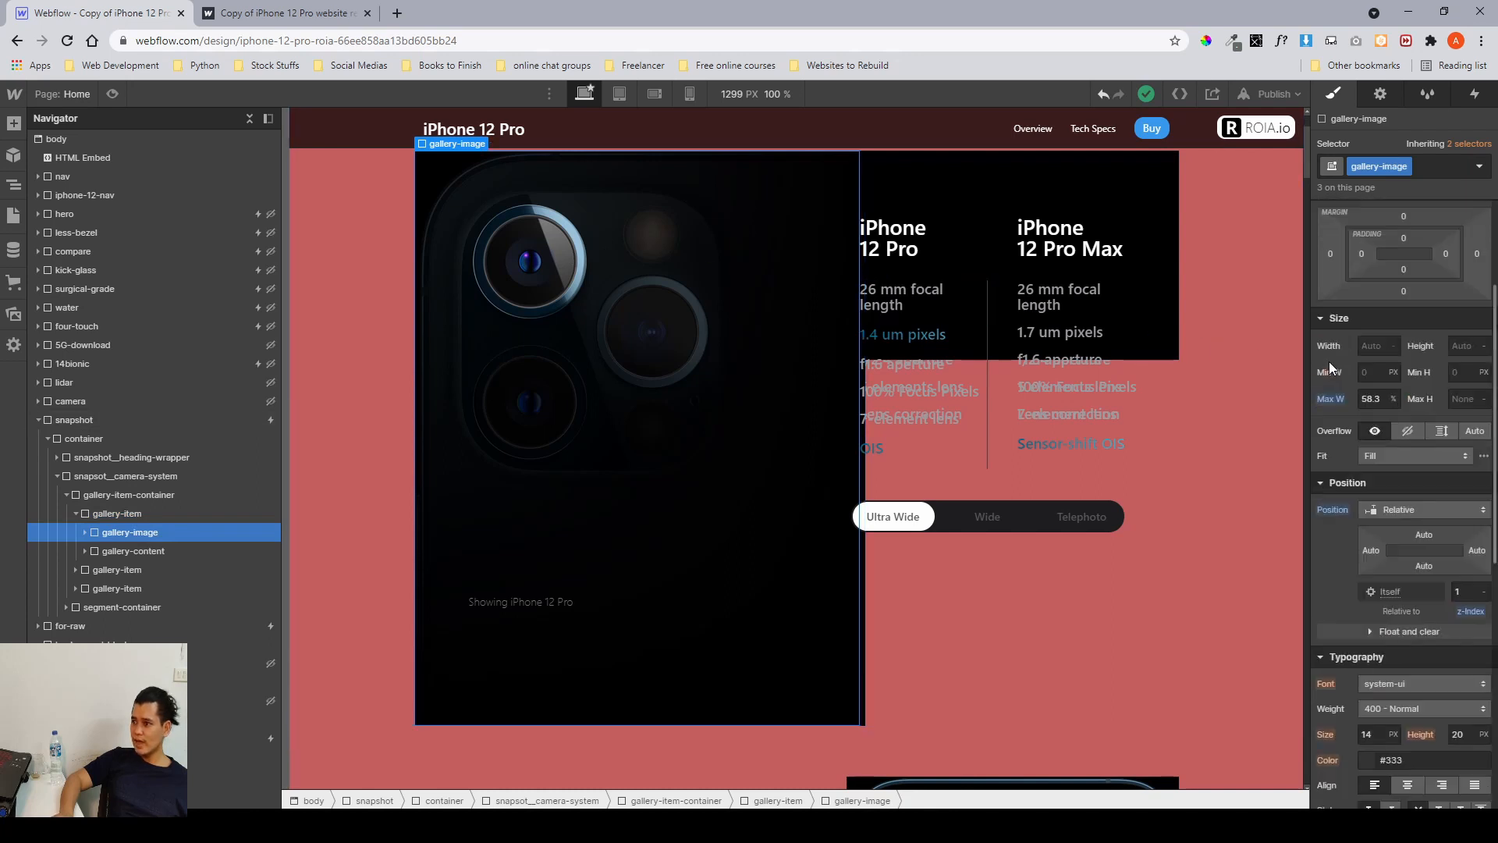
pyautogui.click(111, 512)
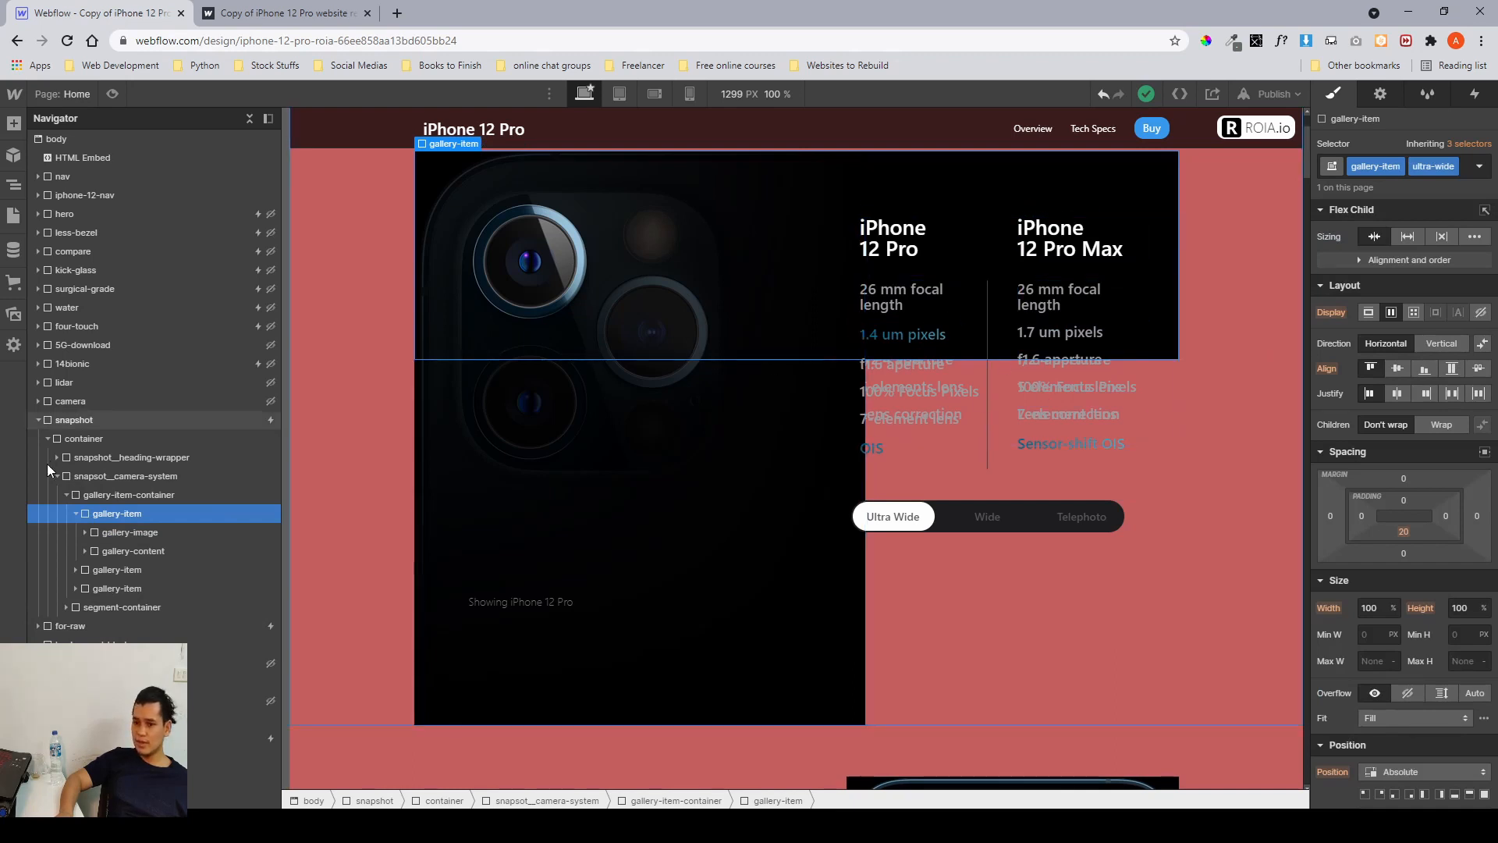
pyautogui.click(114, 537)
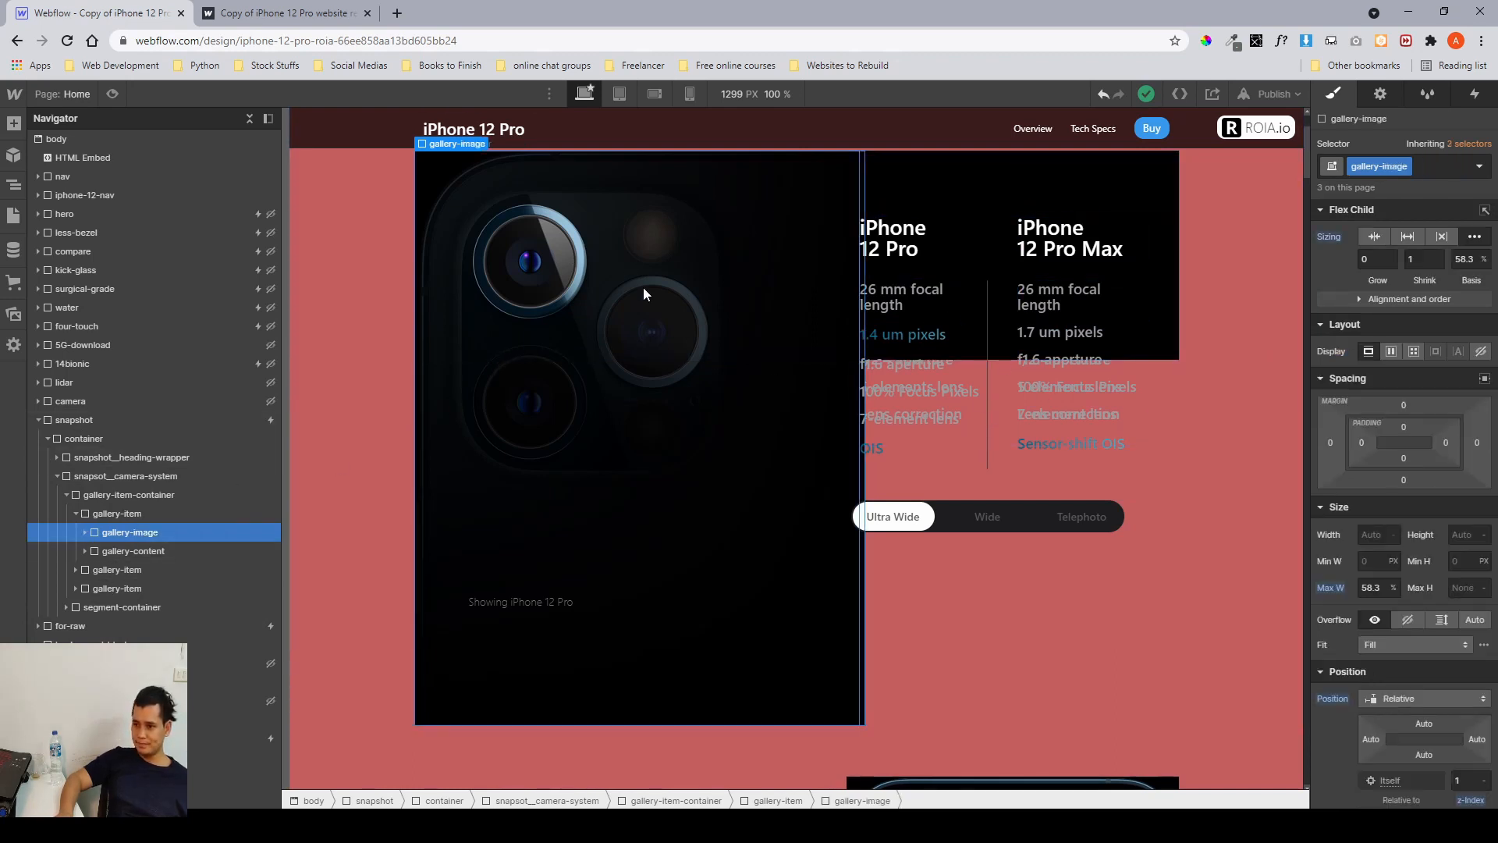
pyautogui.click(84, 532)
pyautogui.click(120, 552)
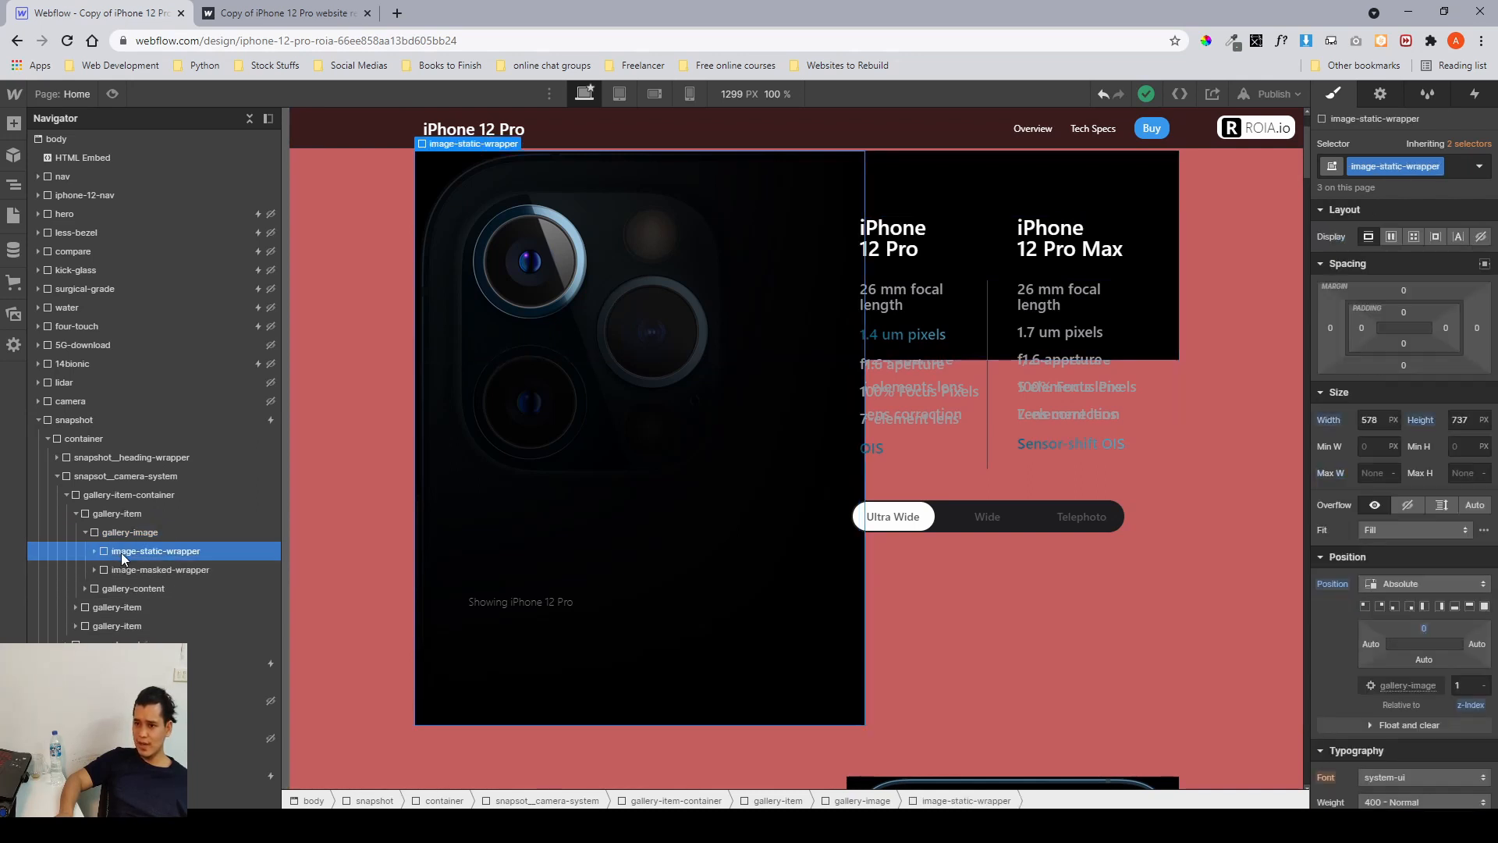
pyautogui.click(206, 570)
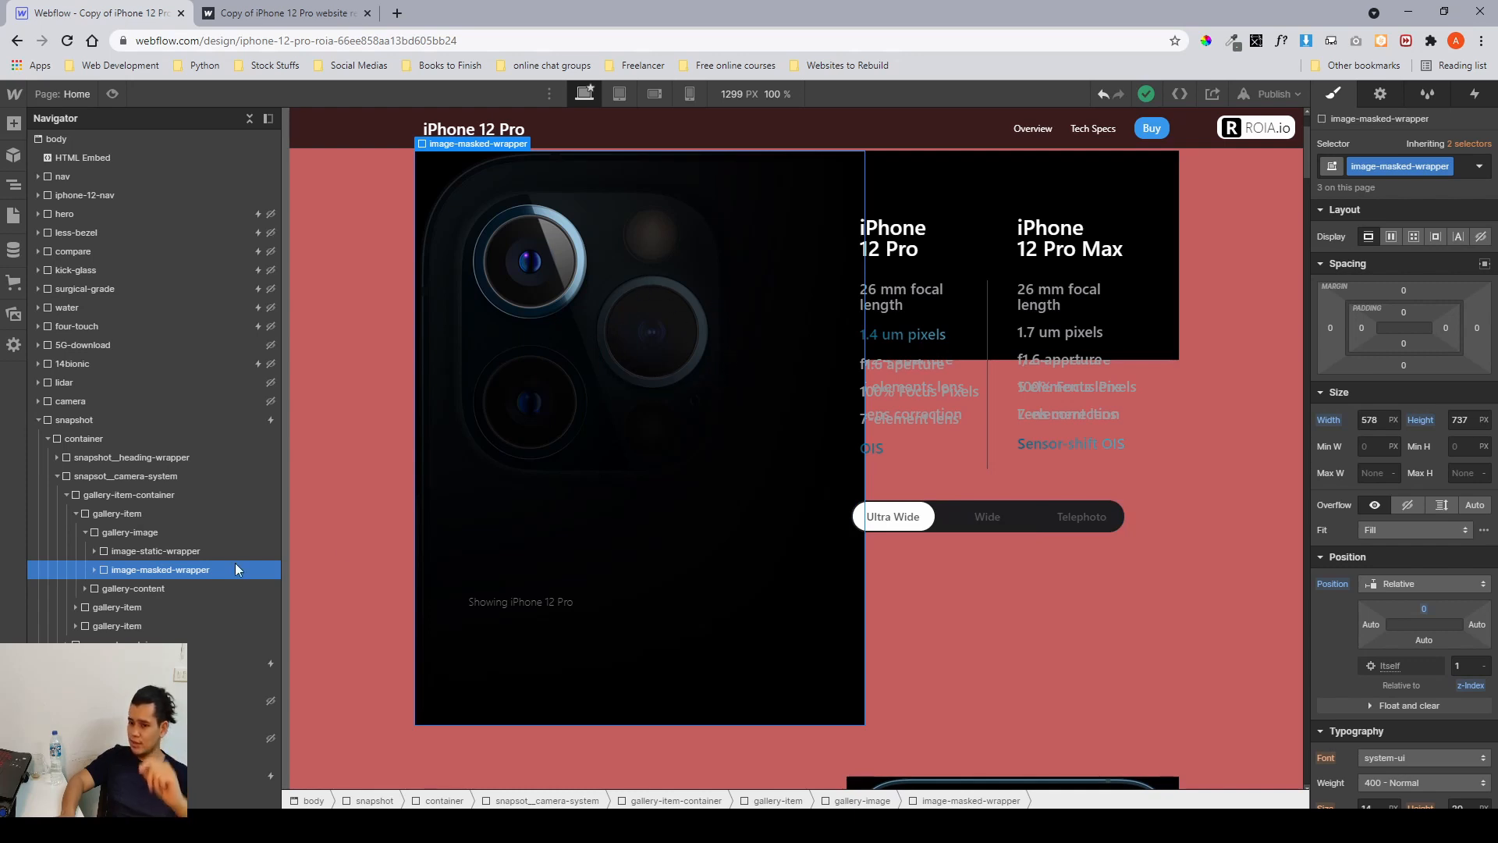
pyautogui.click(76, 515)
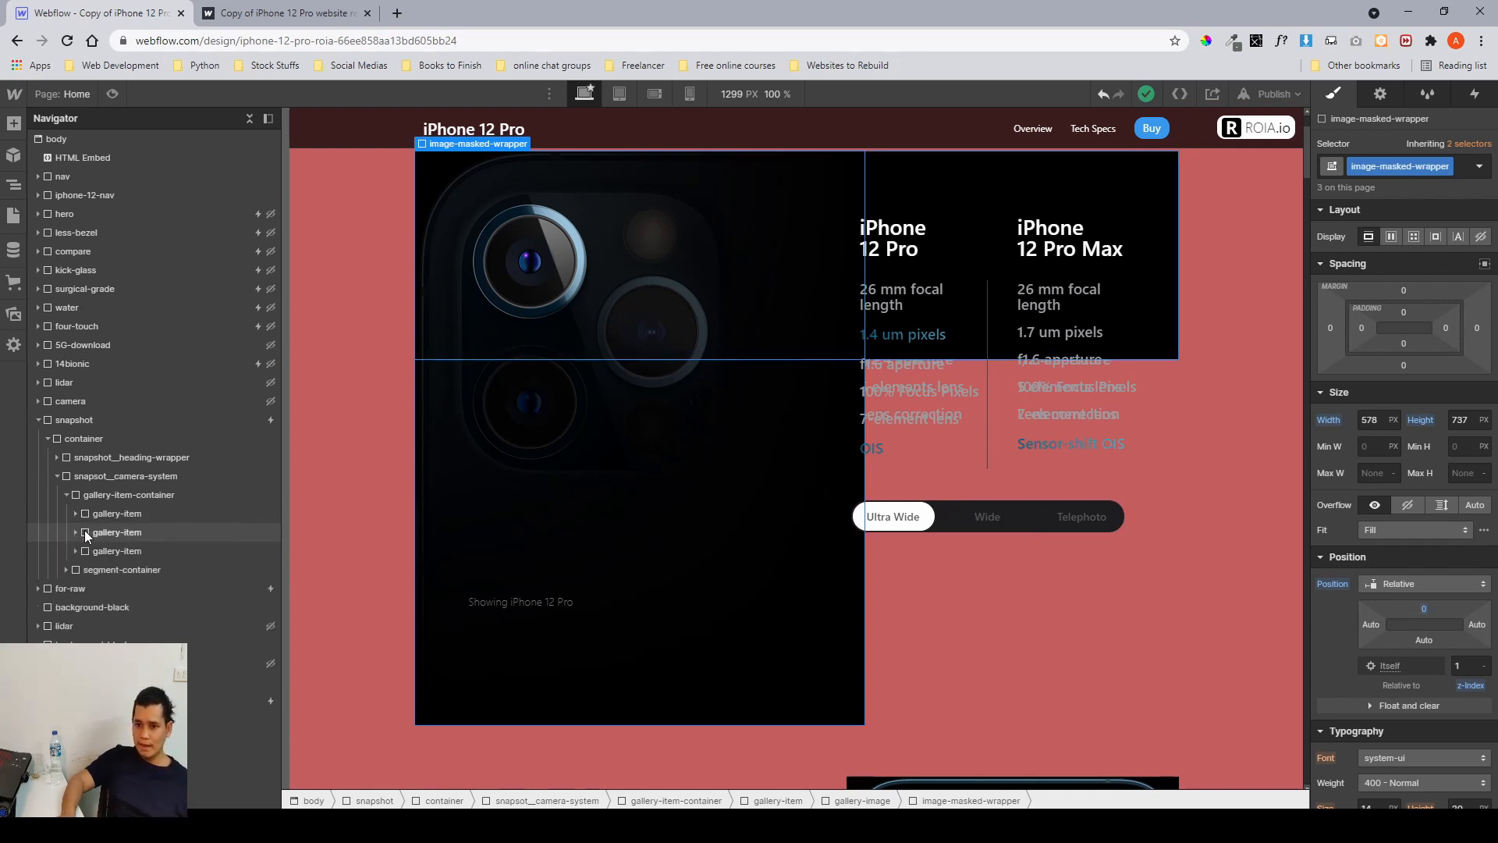
pyautogui.click(84, 533)
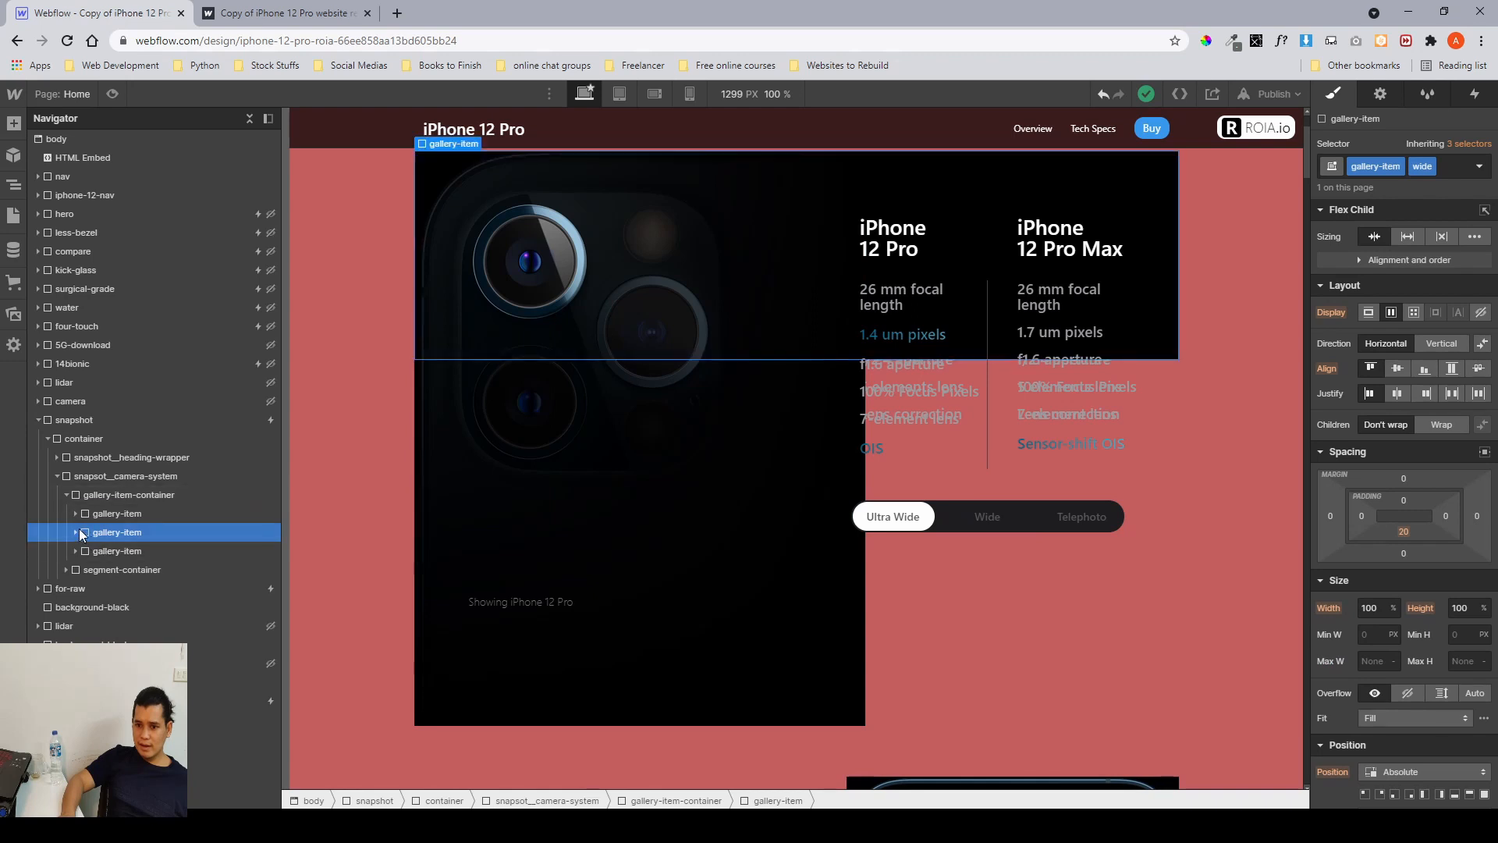
pyautogui.click(77, 531)
pyautogui.click(114, 569)
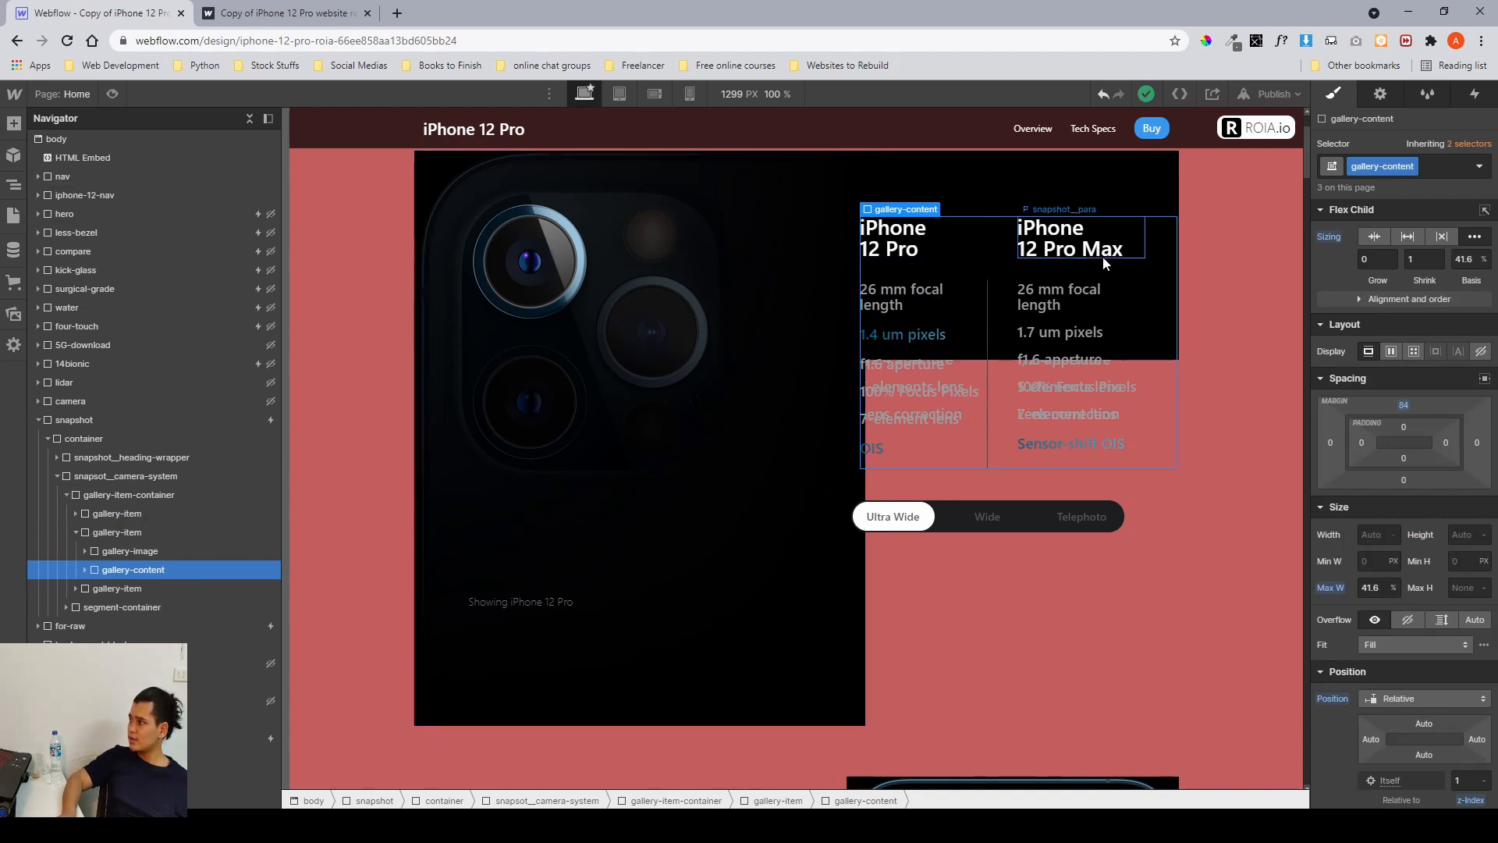
pyautogui.click(86, 570)
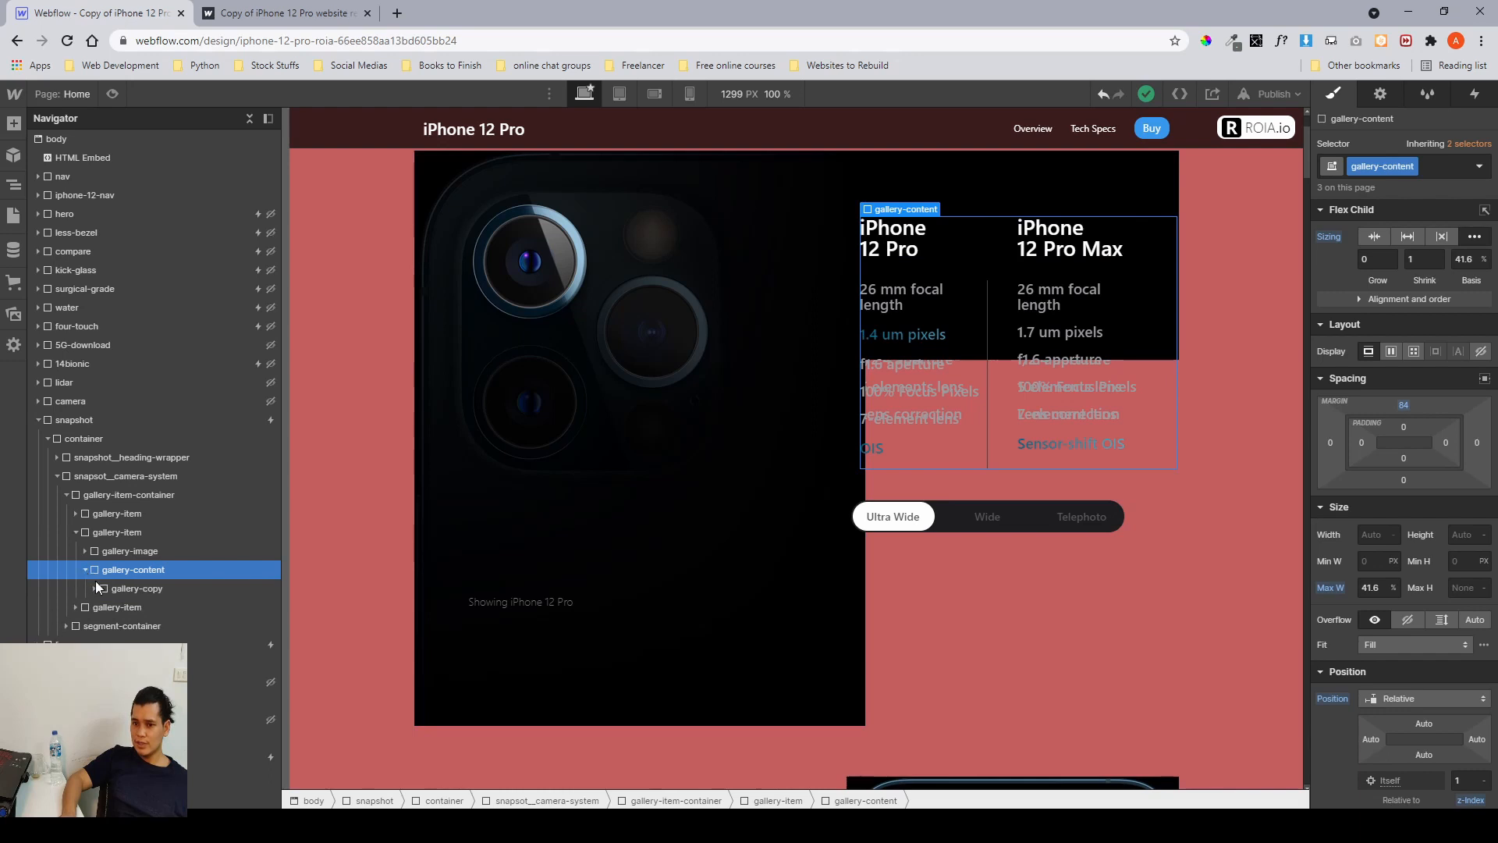
pyautogui.click(110, 585)
pyautogui.click(126, 606)
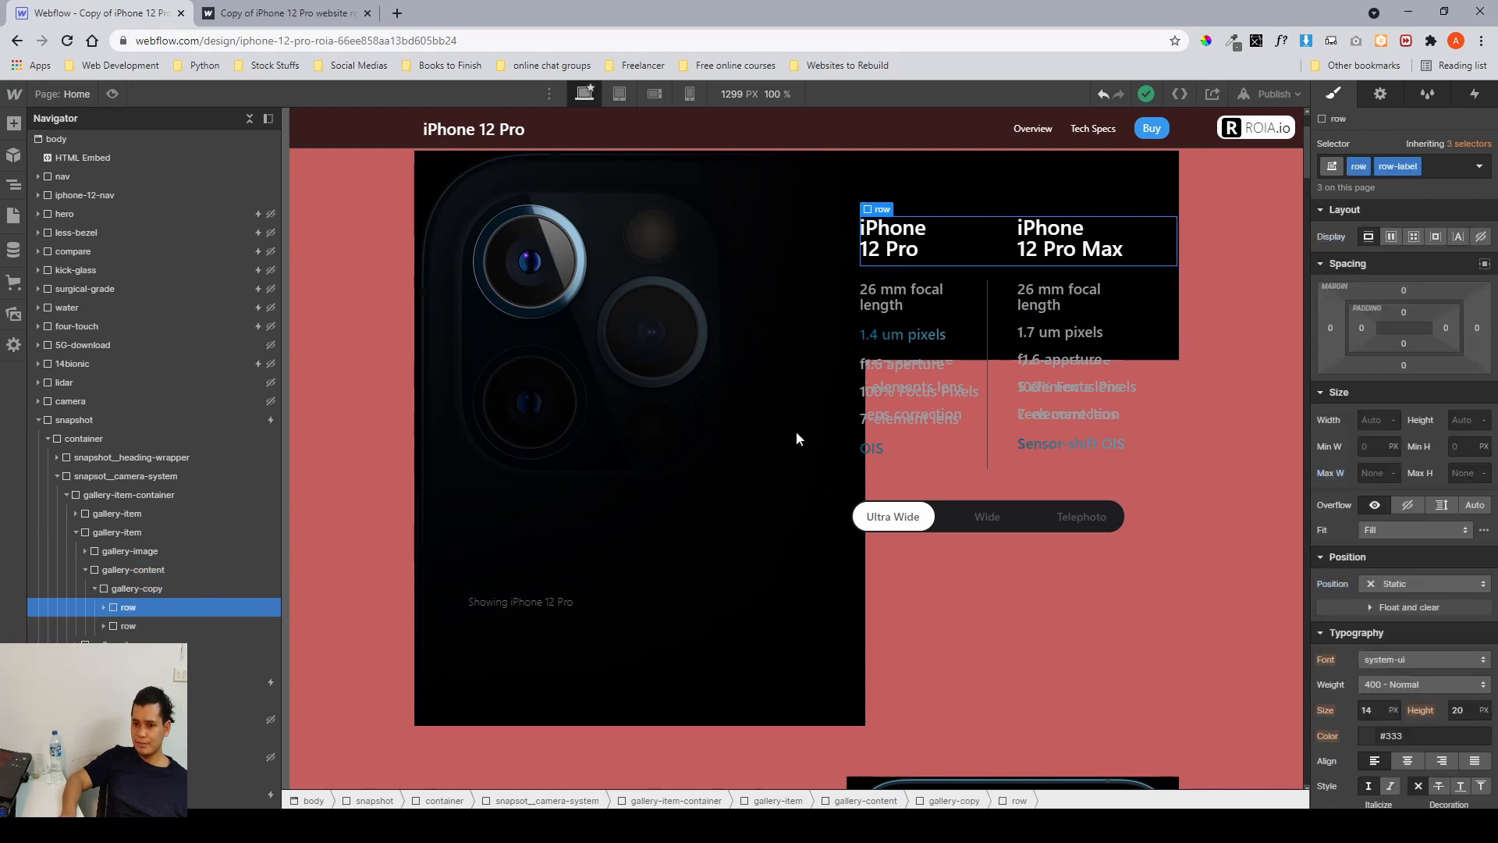
pyautogui.click(164, 627)
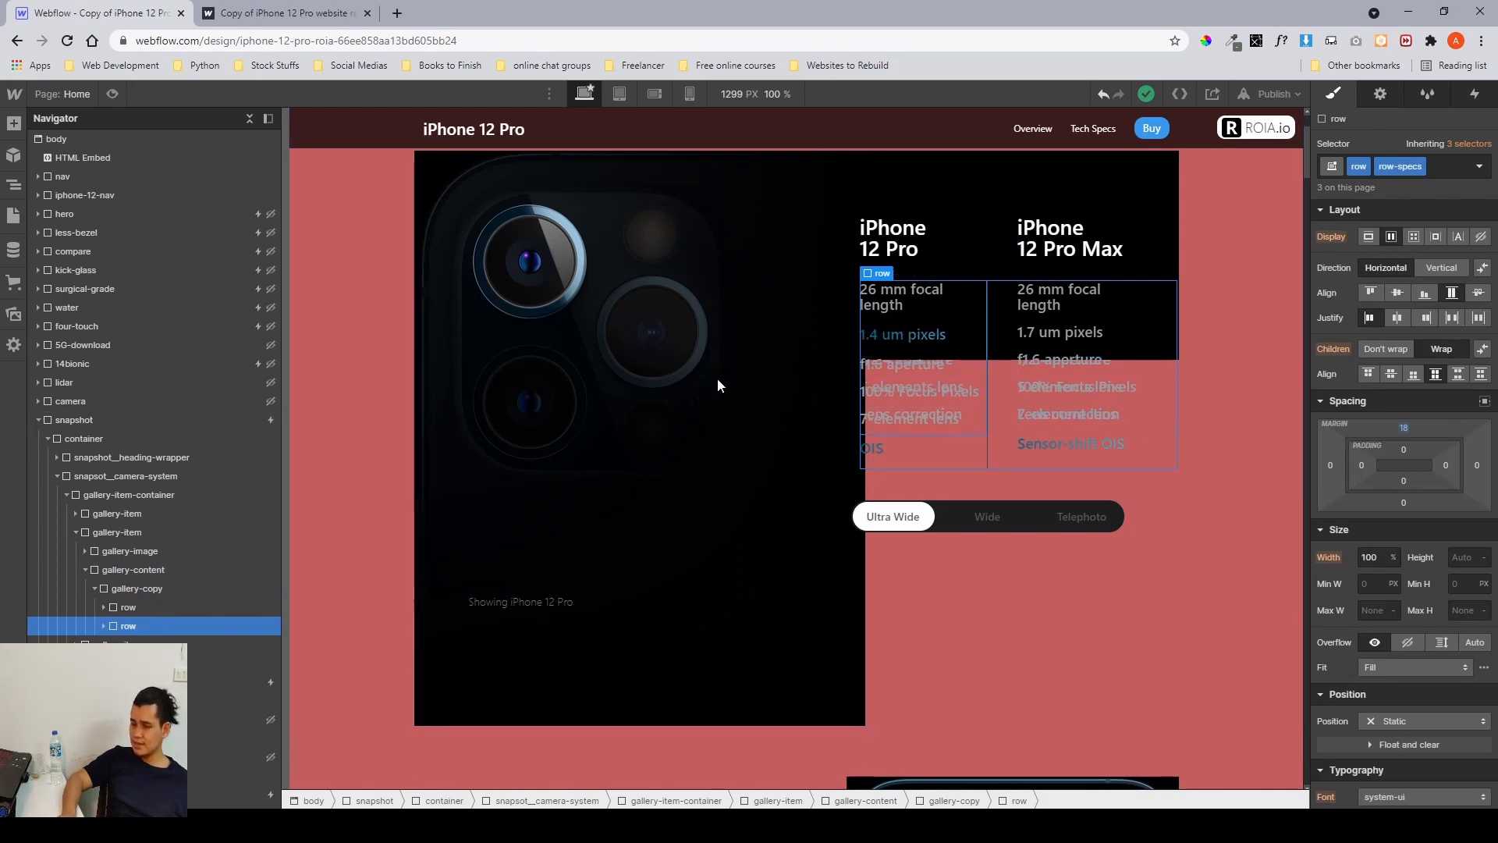
# Collapse the snapshot section's tree and hide the snapshot section by setting its display to none.
pyautogui.click(76, 532)
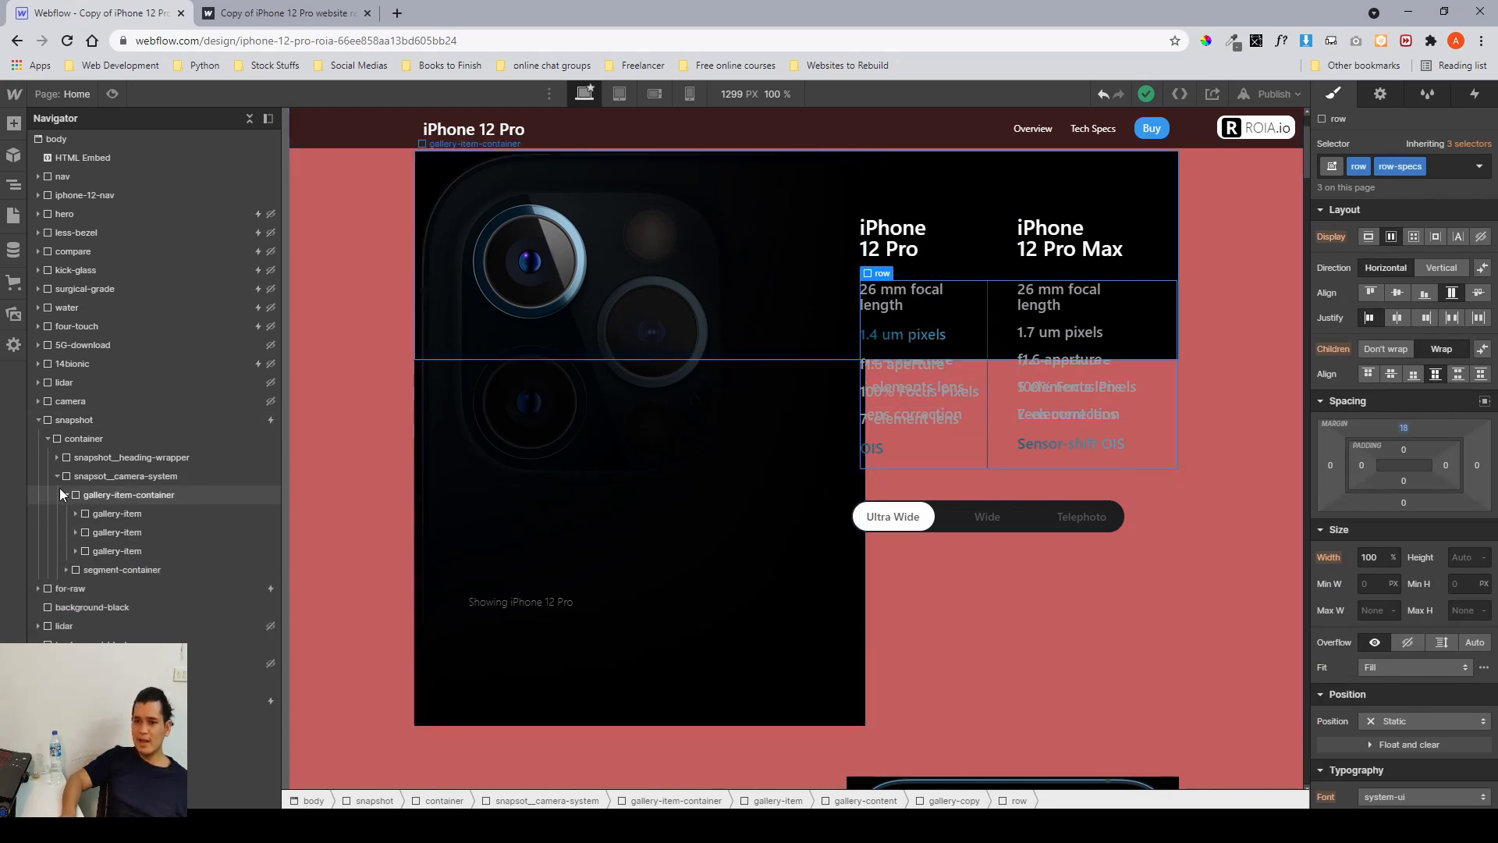
pyautogui.click(57, 477)
pyautogui.click(50, 439)
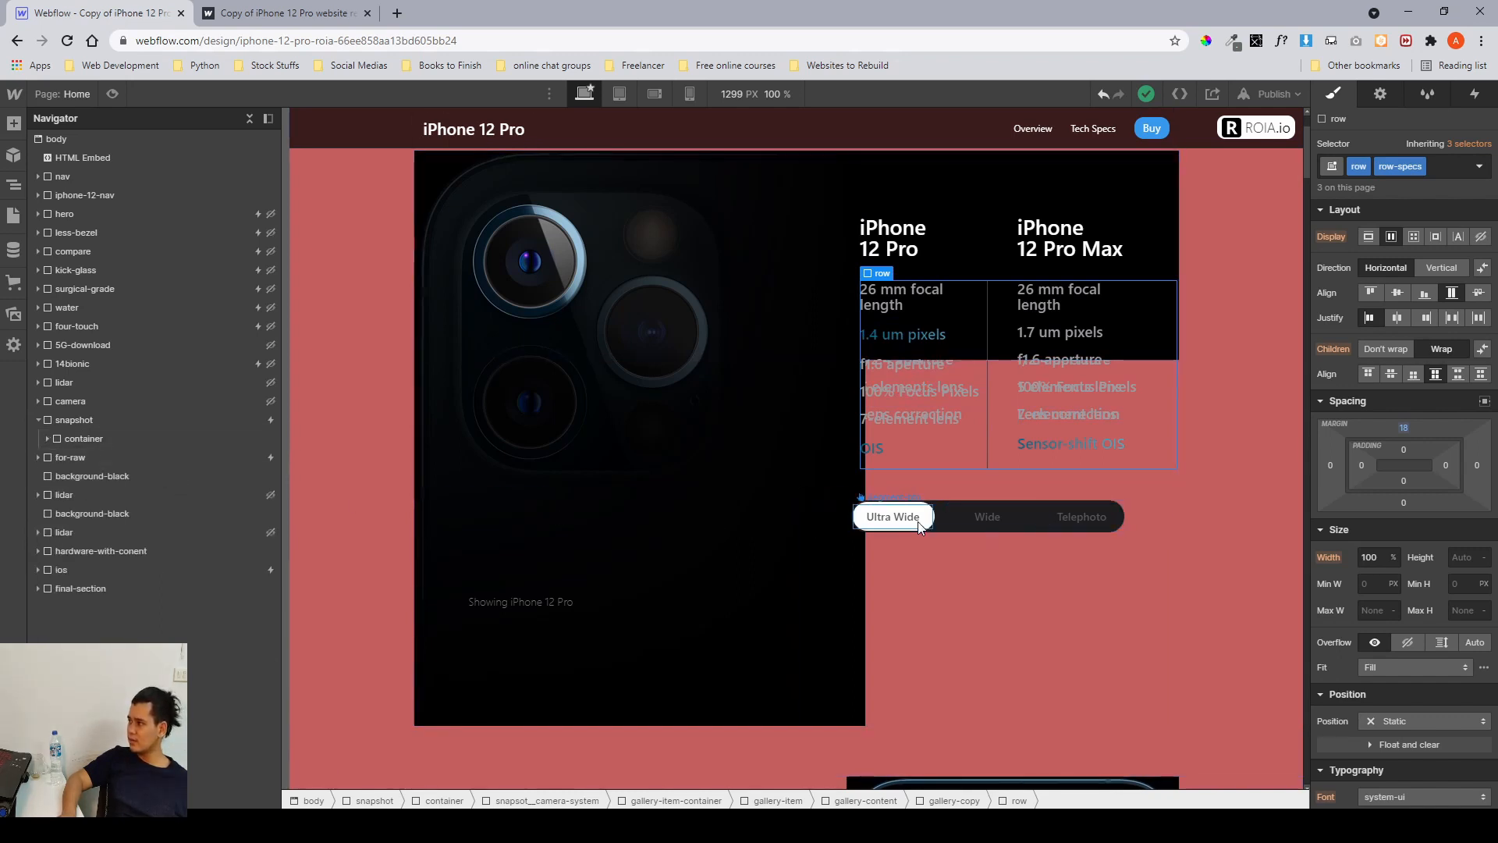
pyautogui.click(36, 419)
pyautogui.click(64, 423)
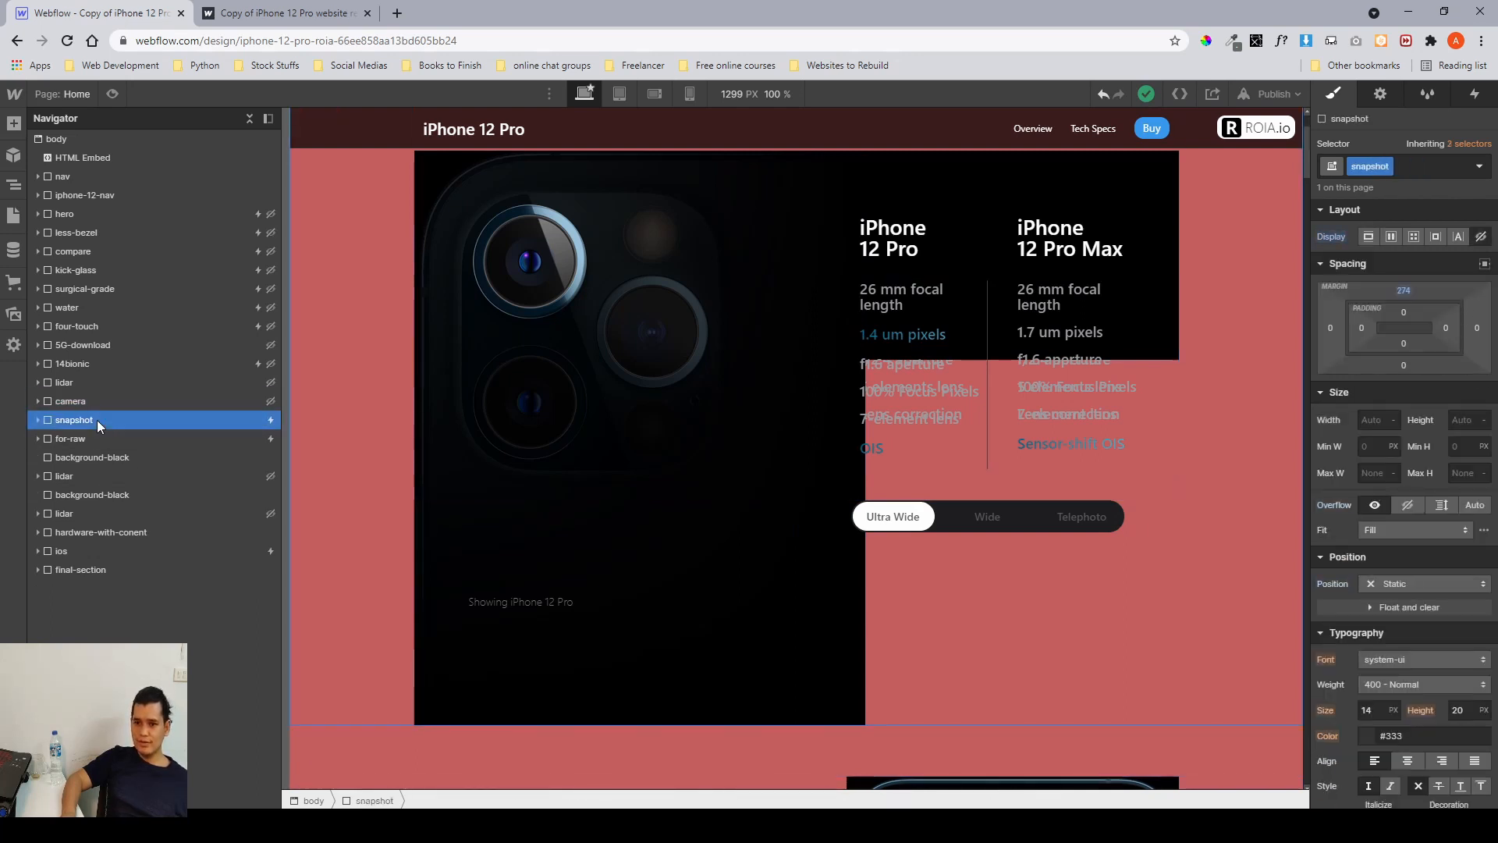
pyautogui.click(1481, 237)
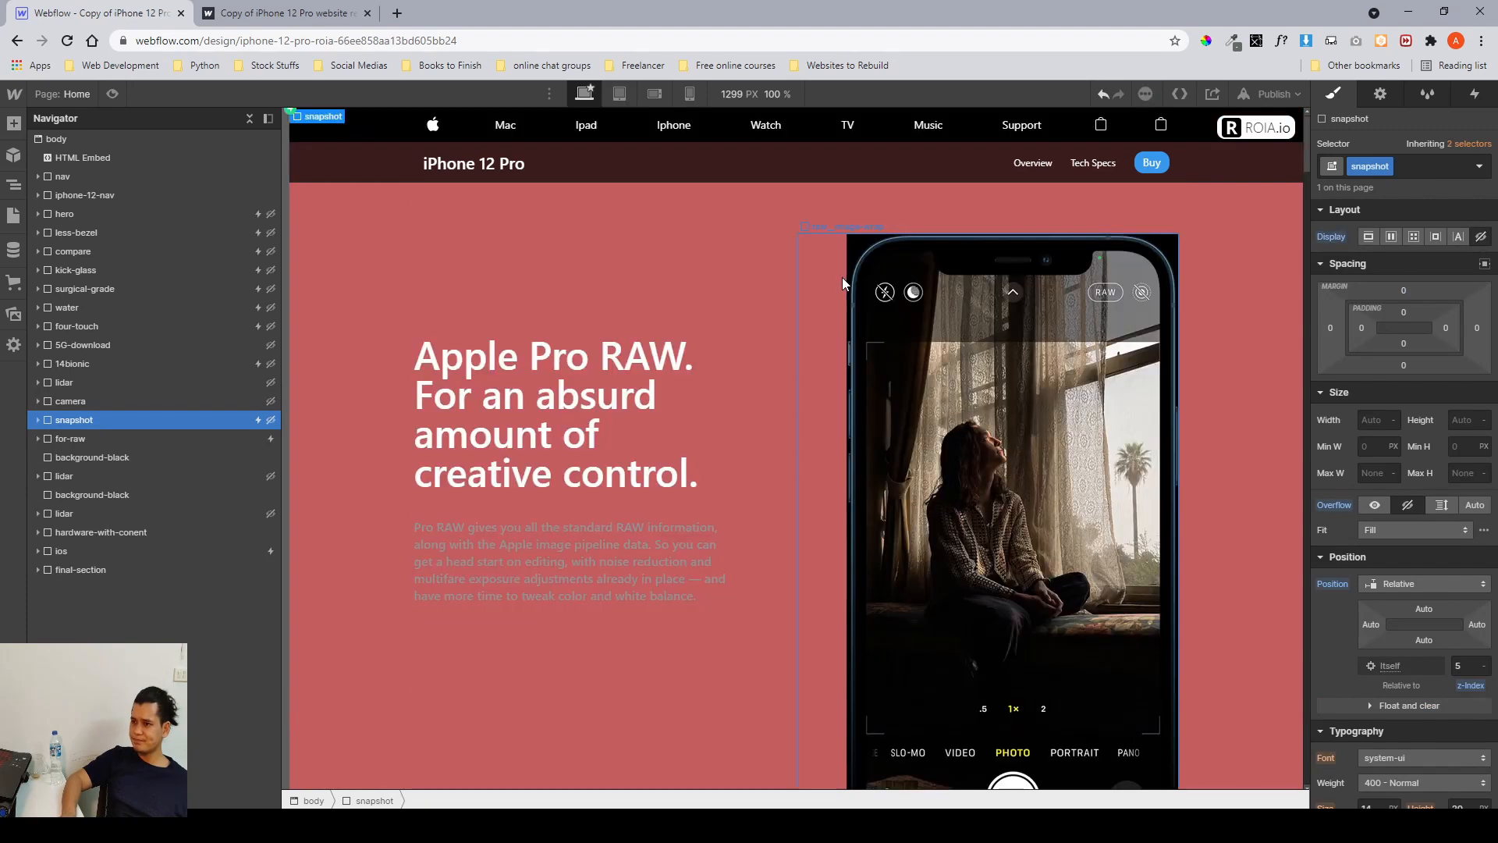
# Switch to Figma and examine the snapshot section's design frame and its Webflow mockup side by side.
pyautogui.hotkey('alt', 'Tab')
pyautogui.moveTo(710, 508); pyautogui.dragTo(945, 414)
pyautogui.moveTo(1021, 469); pyautogui.dragTo(658, 227)
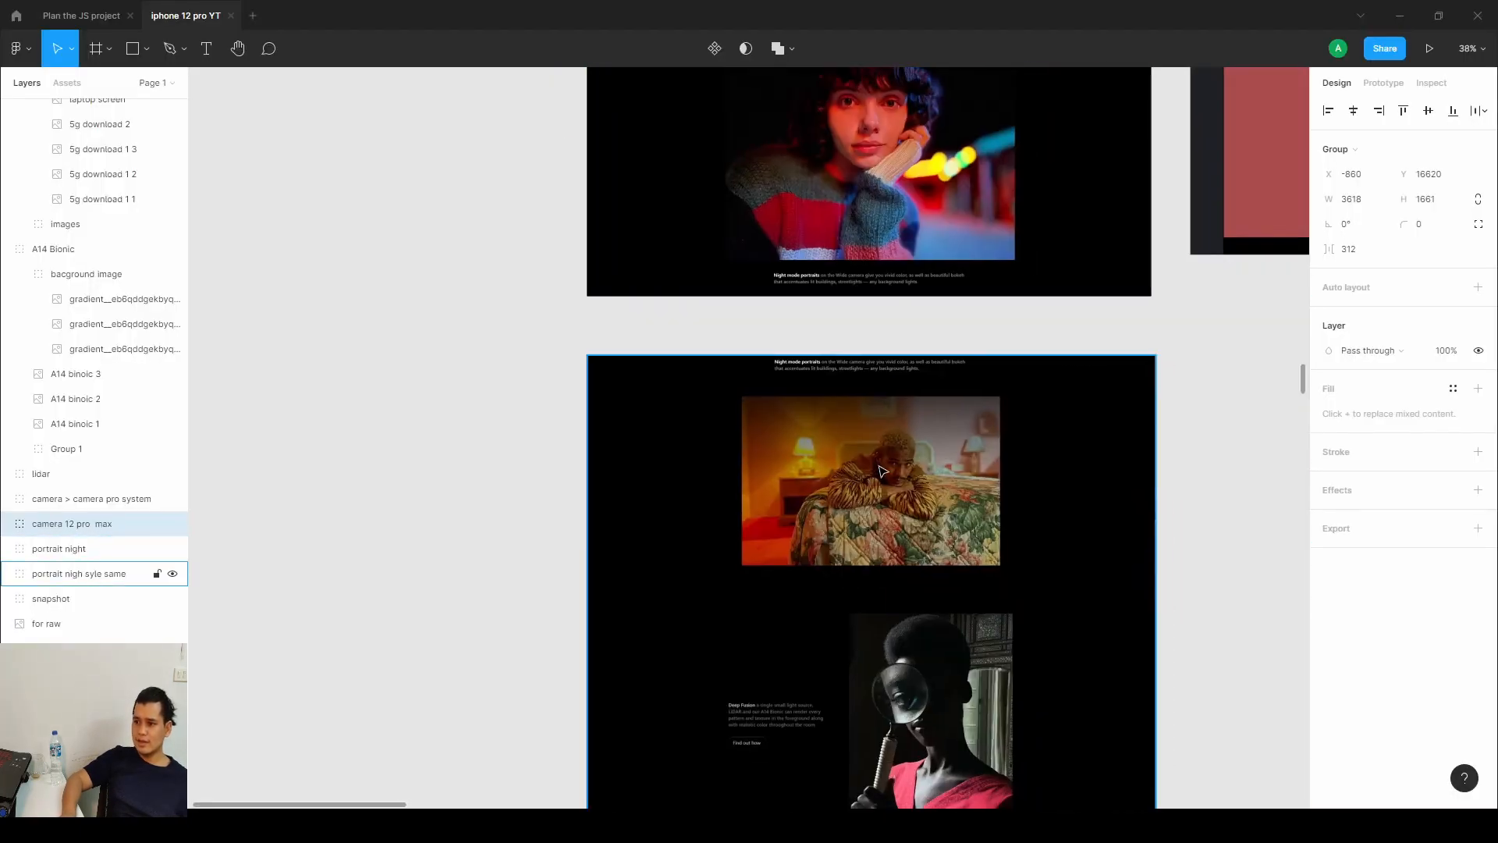
pyautogui.scroll(-3, 879, 467)
pyautogui.scroll(-3, 880, 467)
pyautogui.scroll(-10, 882, 468)
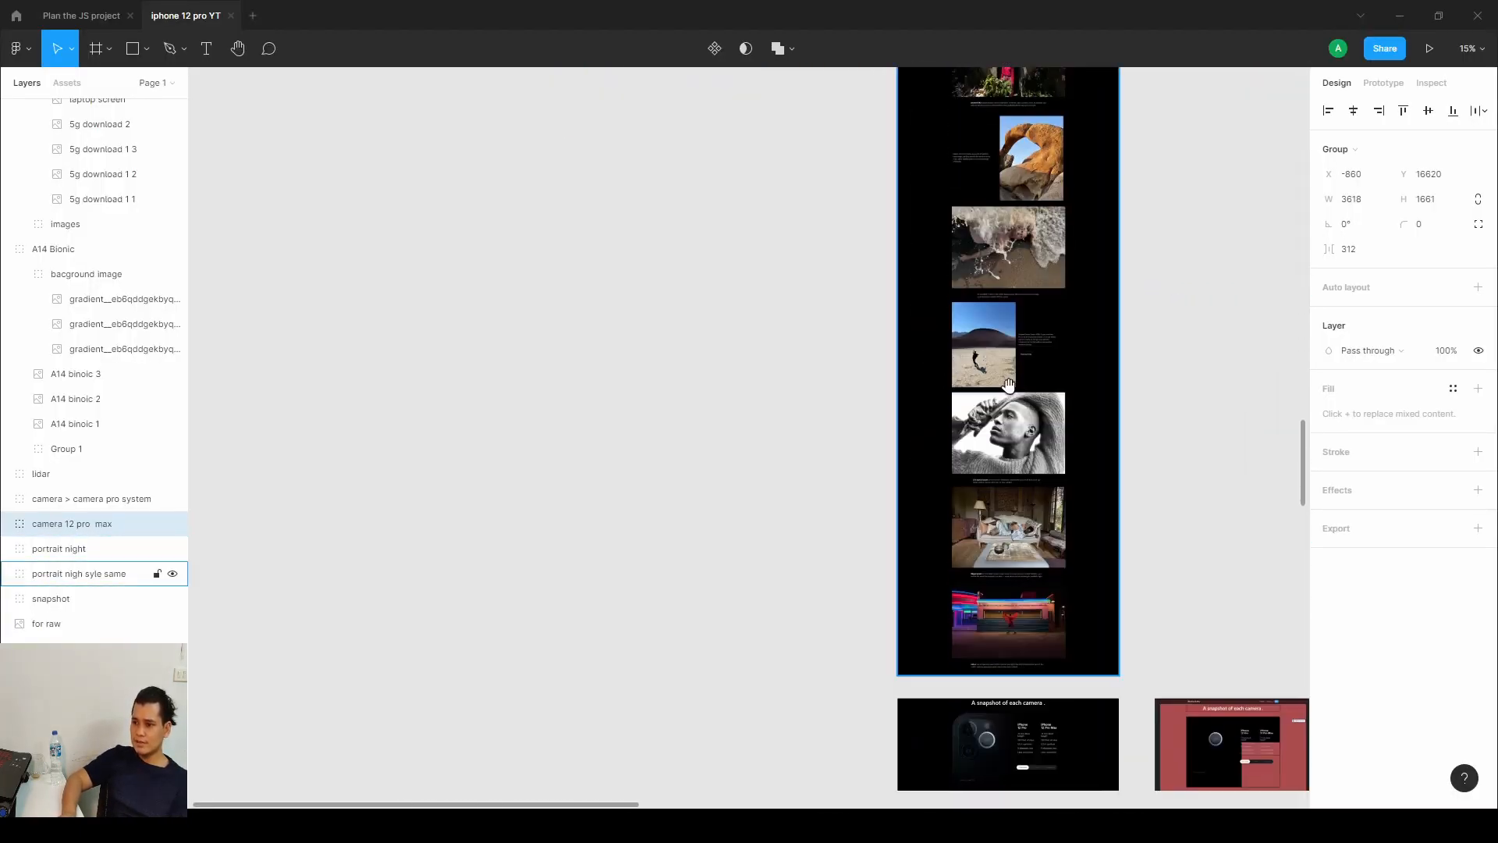
pyautogui.scroll(3, 864, 471)
pyautogui.scroll(6, 863, 471)
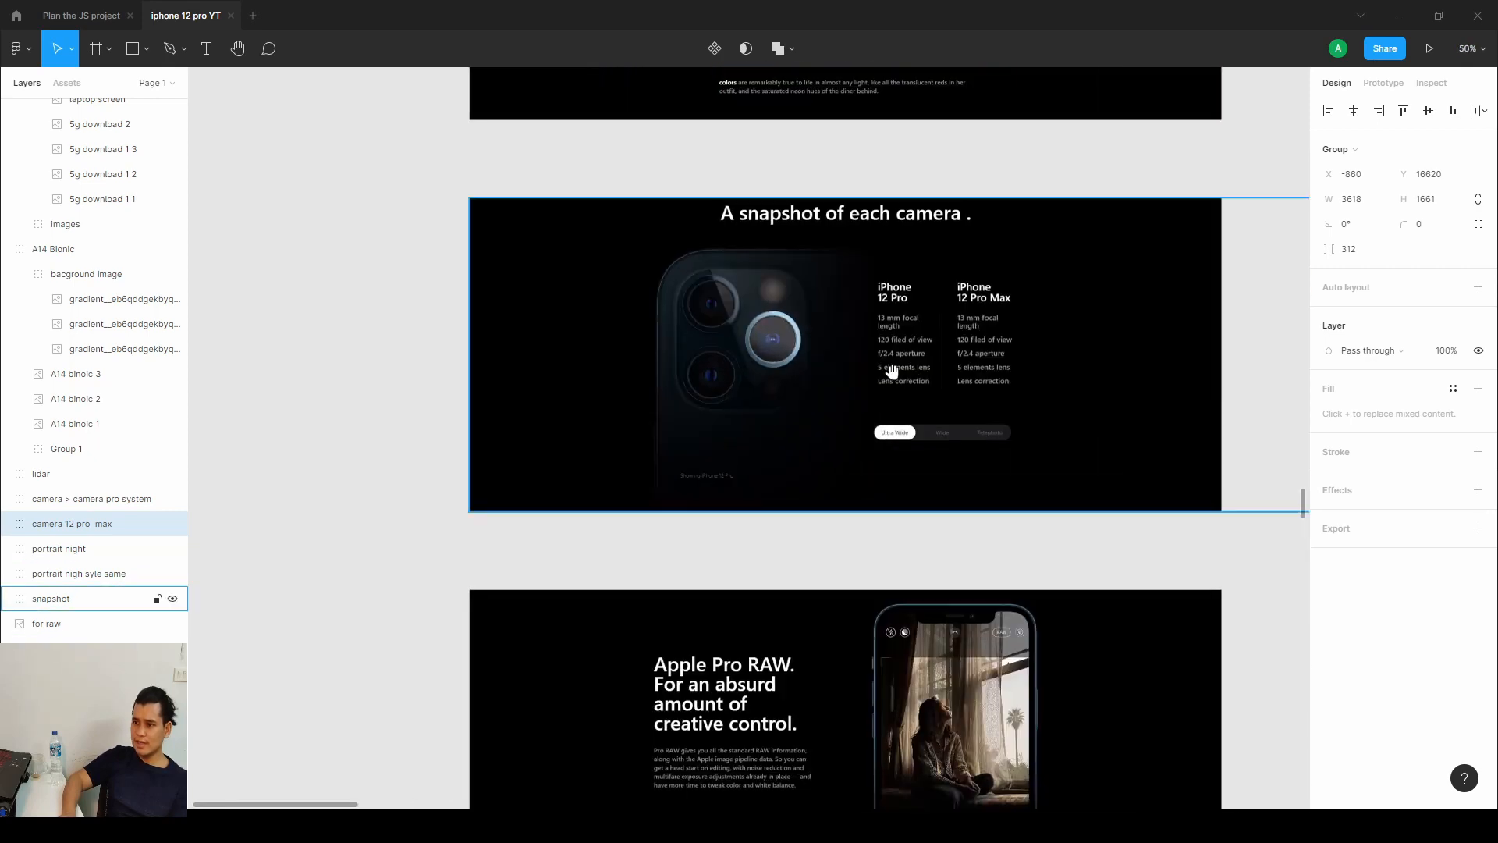
pyautogui.moveTo(475, 399); pyautogui.dragTo(448, 378)
pyautogui.scroll(5, 874, 324)
pyautogui.scroll(4, 826, 307)
pyautogui.scroll(-1, 772, 250)
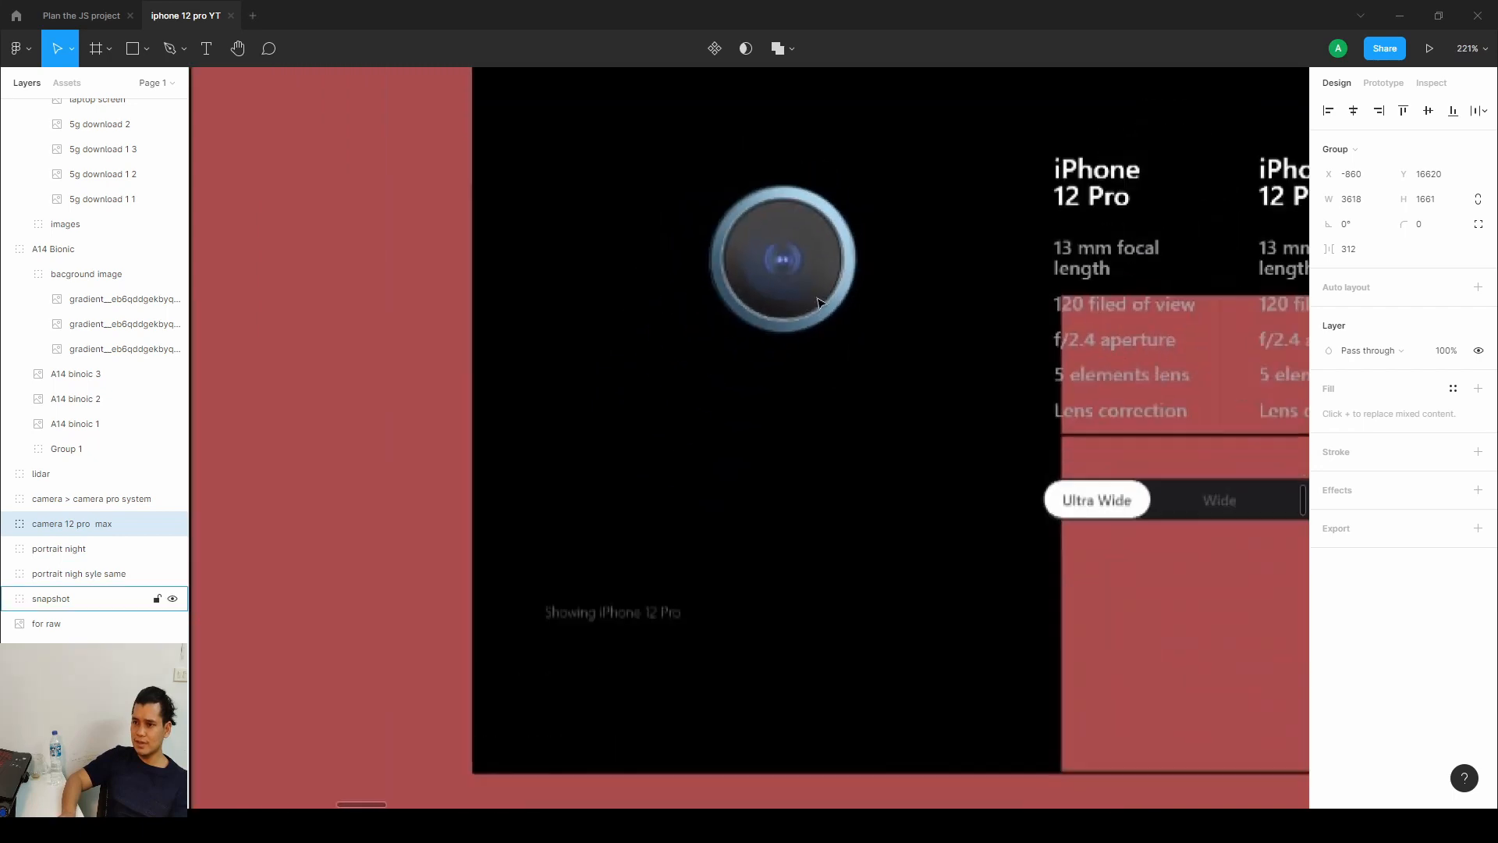
pyautogui.scroll(-4, 728, 296)
pyautogui.moveTo(733, 341); pyautogui.dragTo(1126, 354)
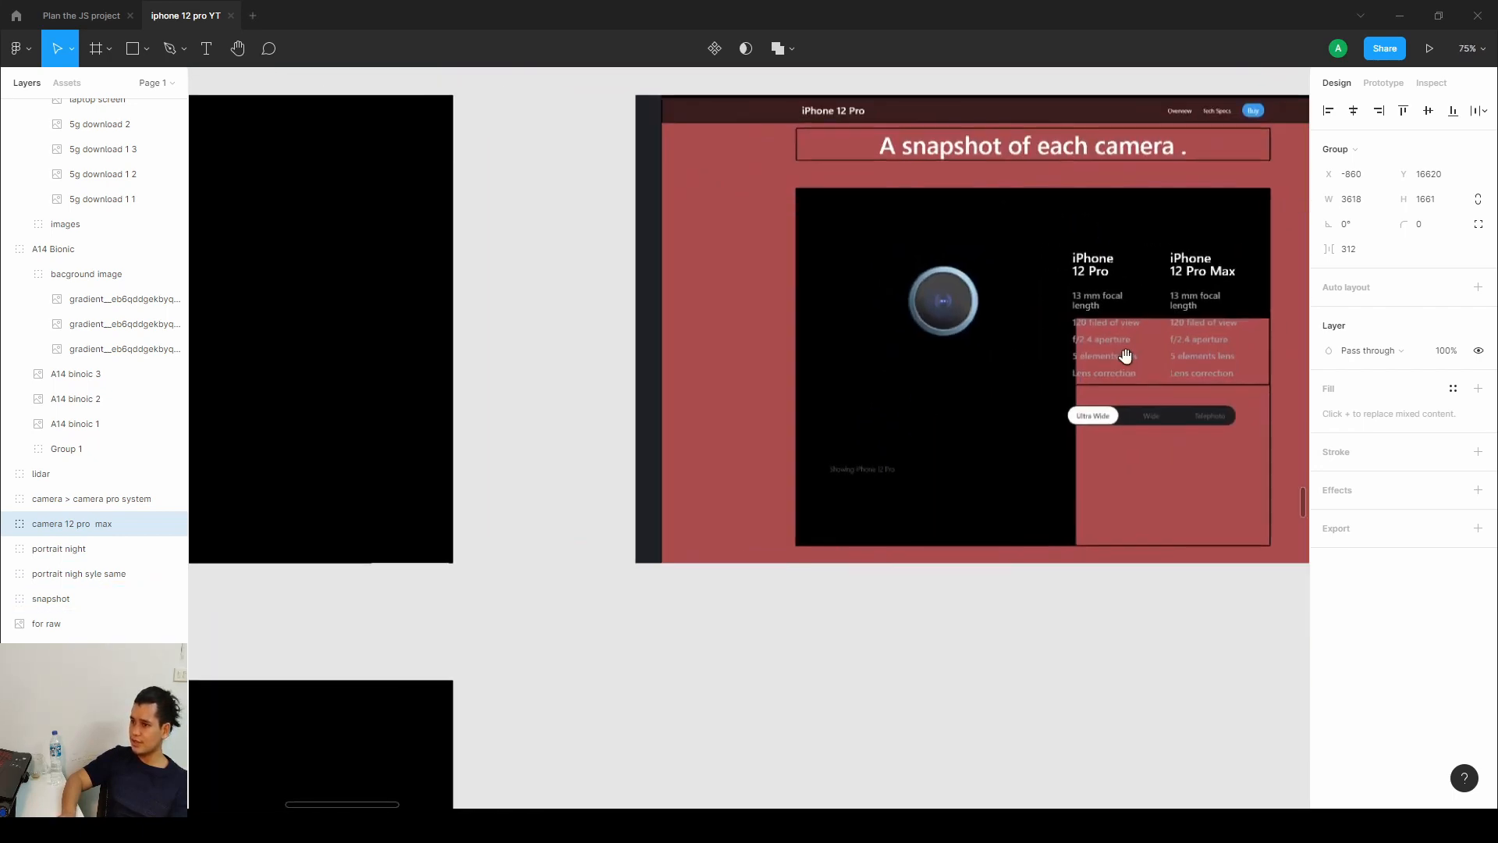
pyautogui.click(1140, 297)
pyautogui.scroll(-3, 1097, 358)
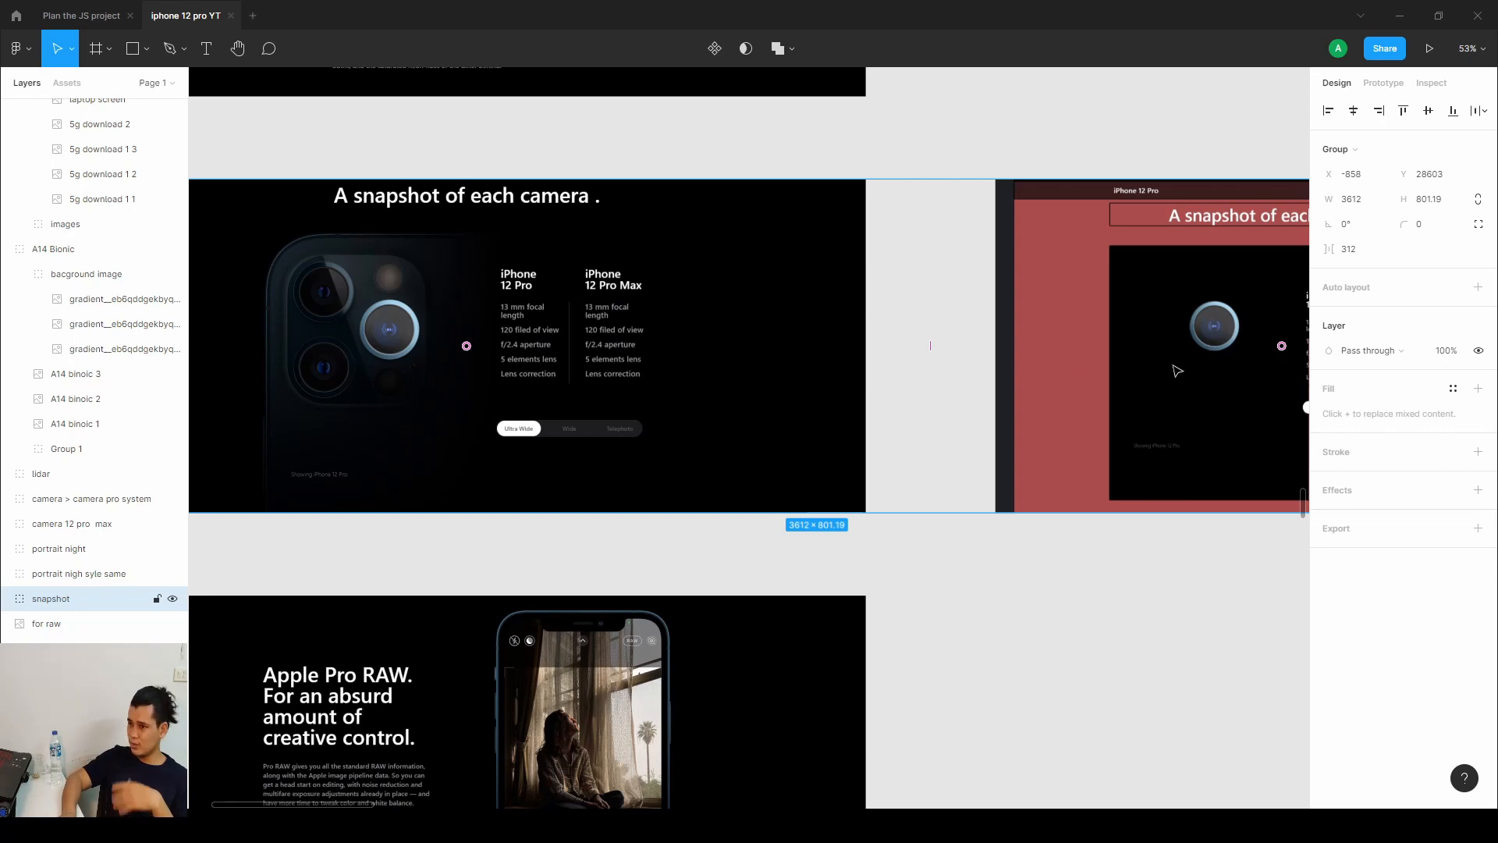
# Examine the Figma design frame of the Apple Pro RAW section below the snapshot section.
pyautogui.moveTo(400, 756); pyautogui.dragTo(617, 464)
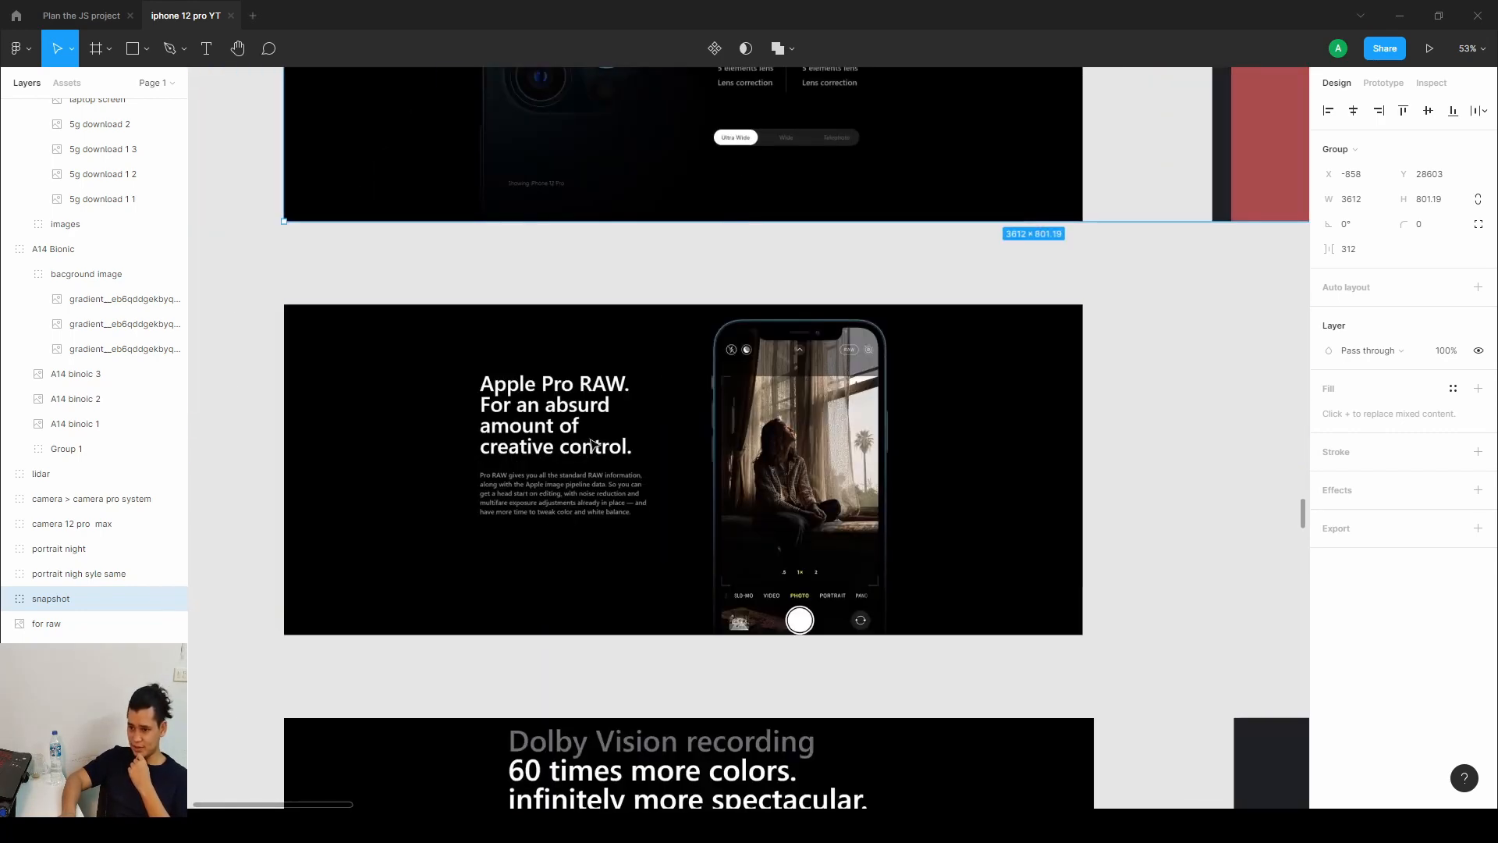
pyautogui.scroll(1, 619, 475)
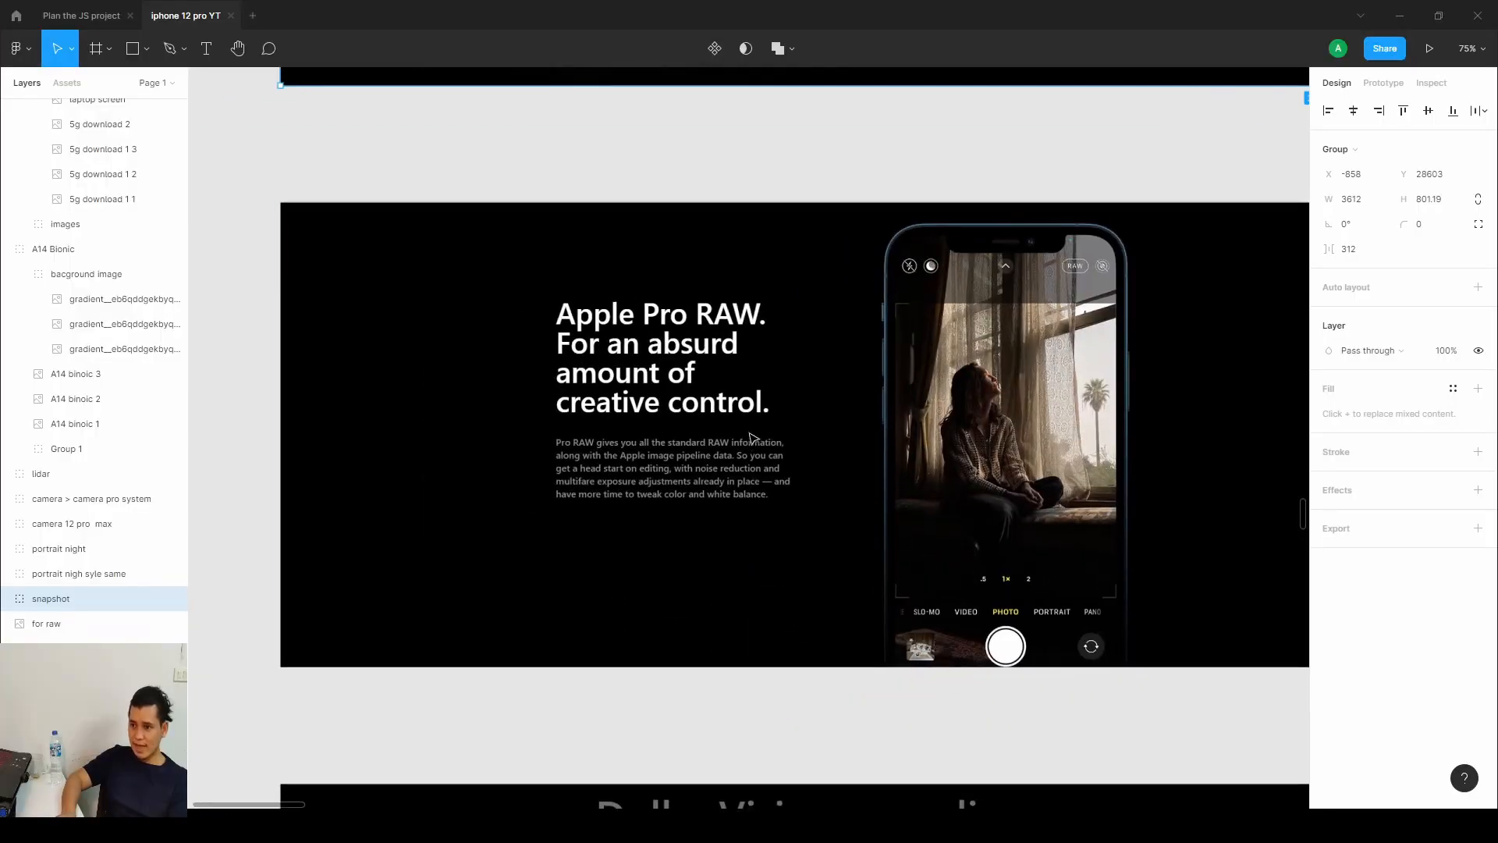
pyautogui.scroll(1, 749, 433)
pyautogui.moveTo(782, 455); pyautogui.dragTo(688, 412)
pyautogui.scroll(-1, 687, 412)
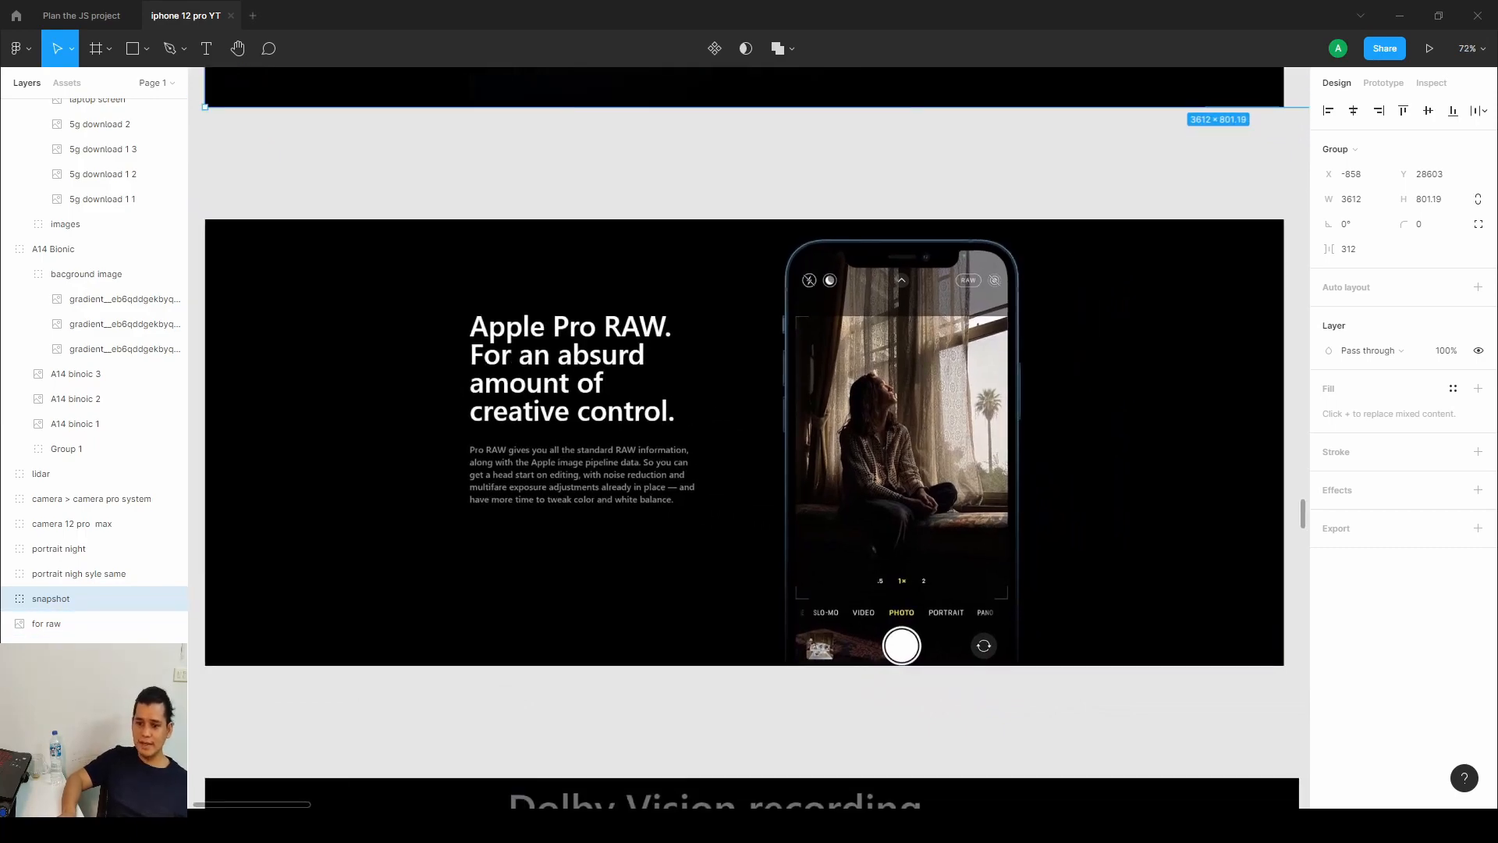
# Switch to Webflow and select the for-raw section in the navigator.
pyautogui.hotkey('alt', 'Tab')
pyautogui.scroll(-2, 898, 373)
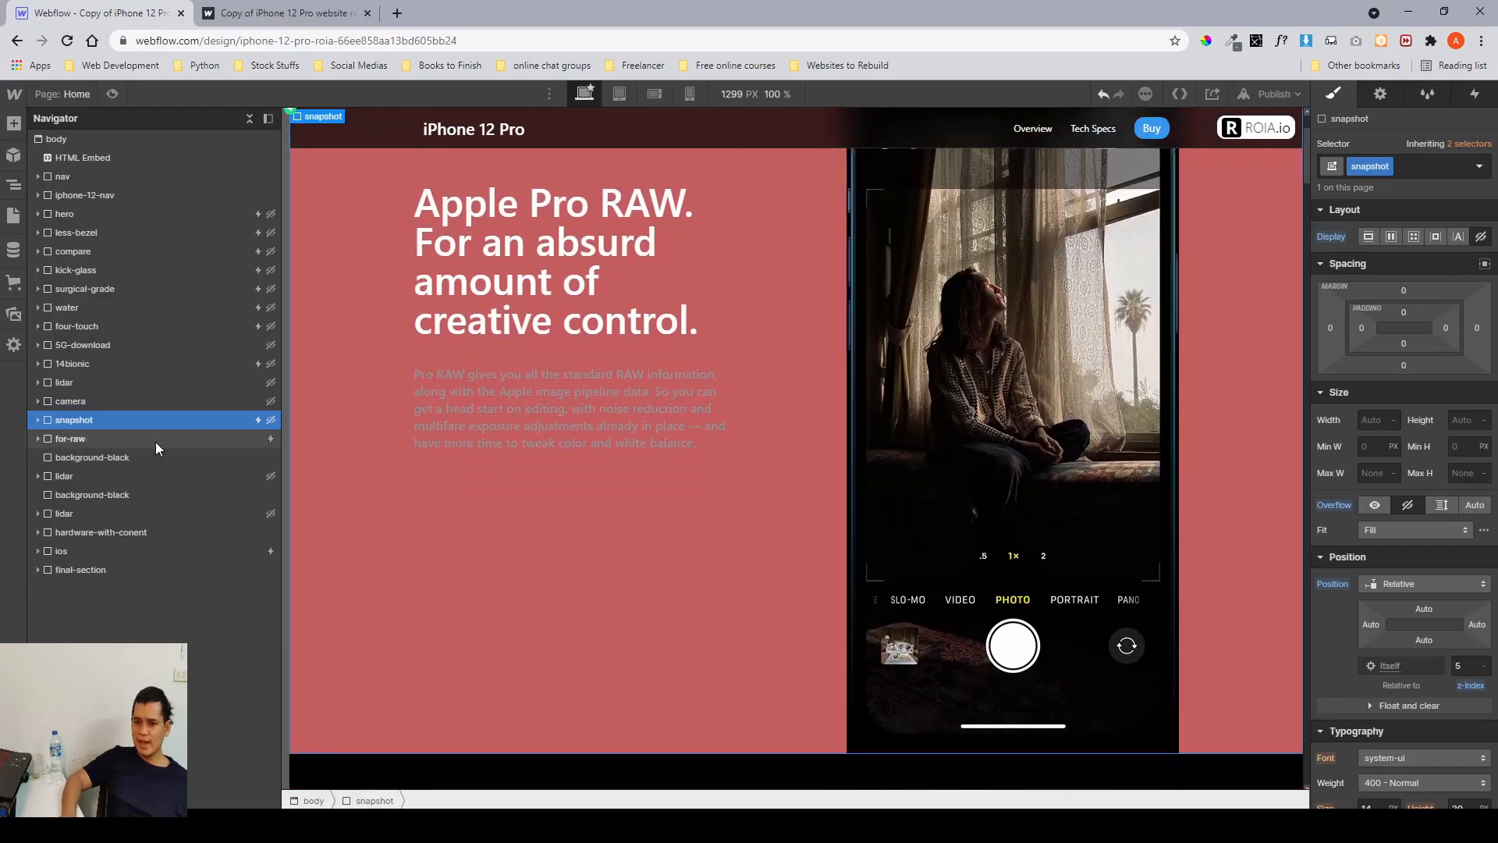
pyautogui.click(156, 441)
pyautogui.scroll(2, 579, 381)
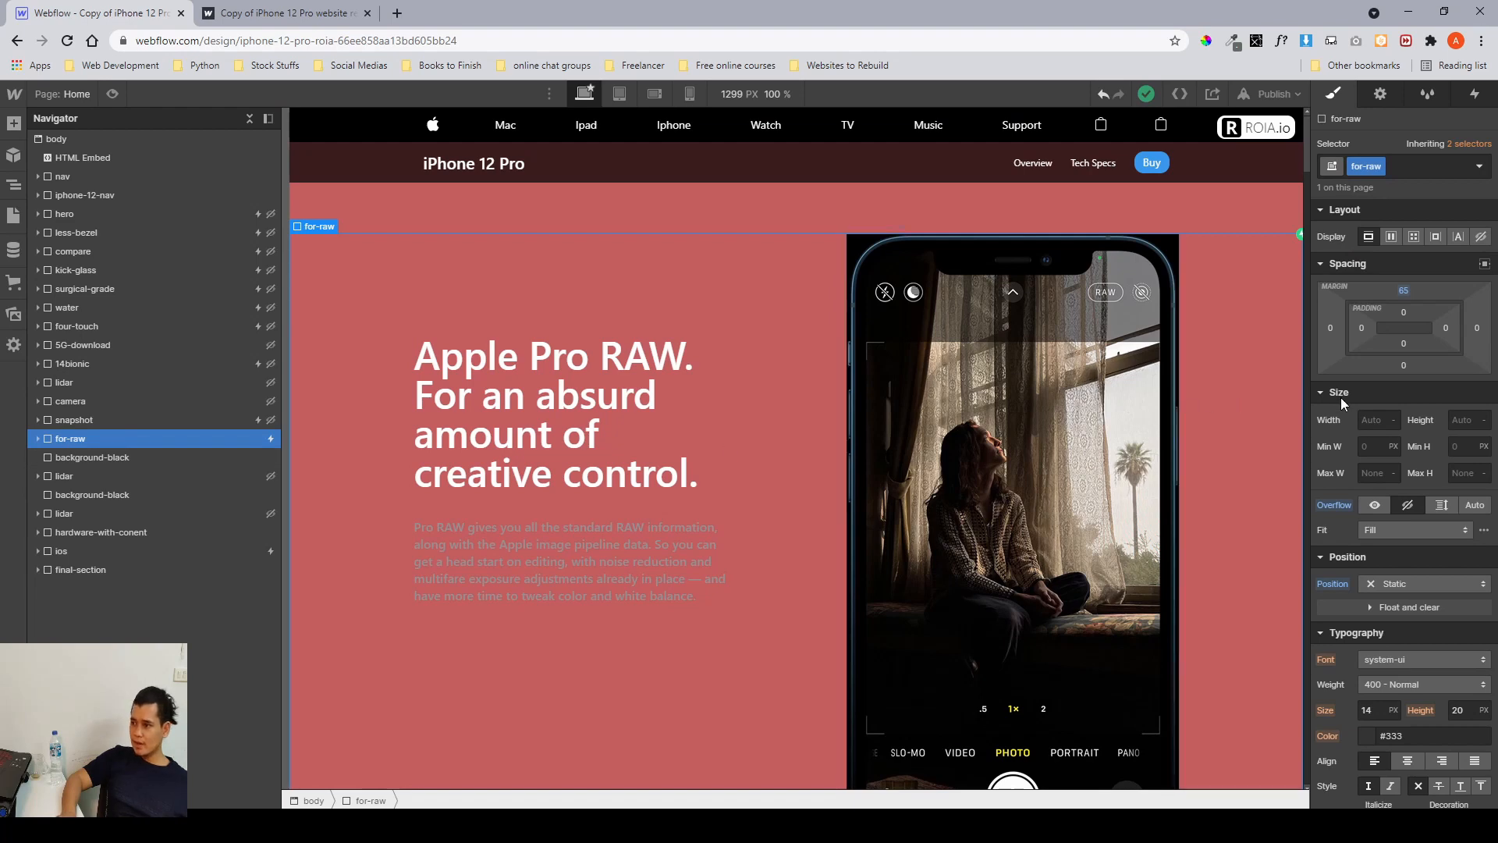
pyautogui.scroll(-7, 1341, 396)
pyautogui.scroll(7, 1340, 397)
pyautogui.scroll(-5, 1341, 396)
pyautogui.scroll(5, 1341, 397)
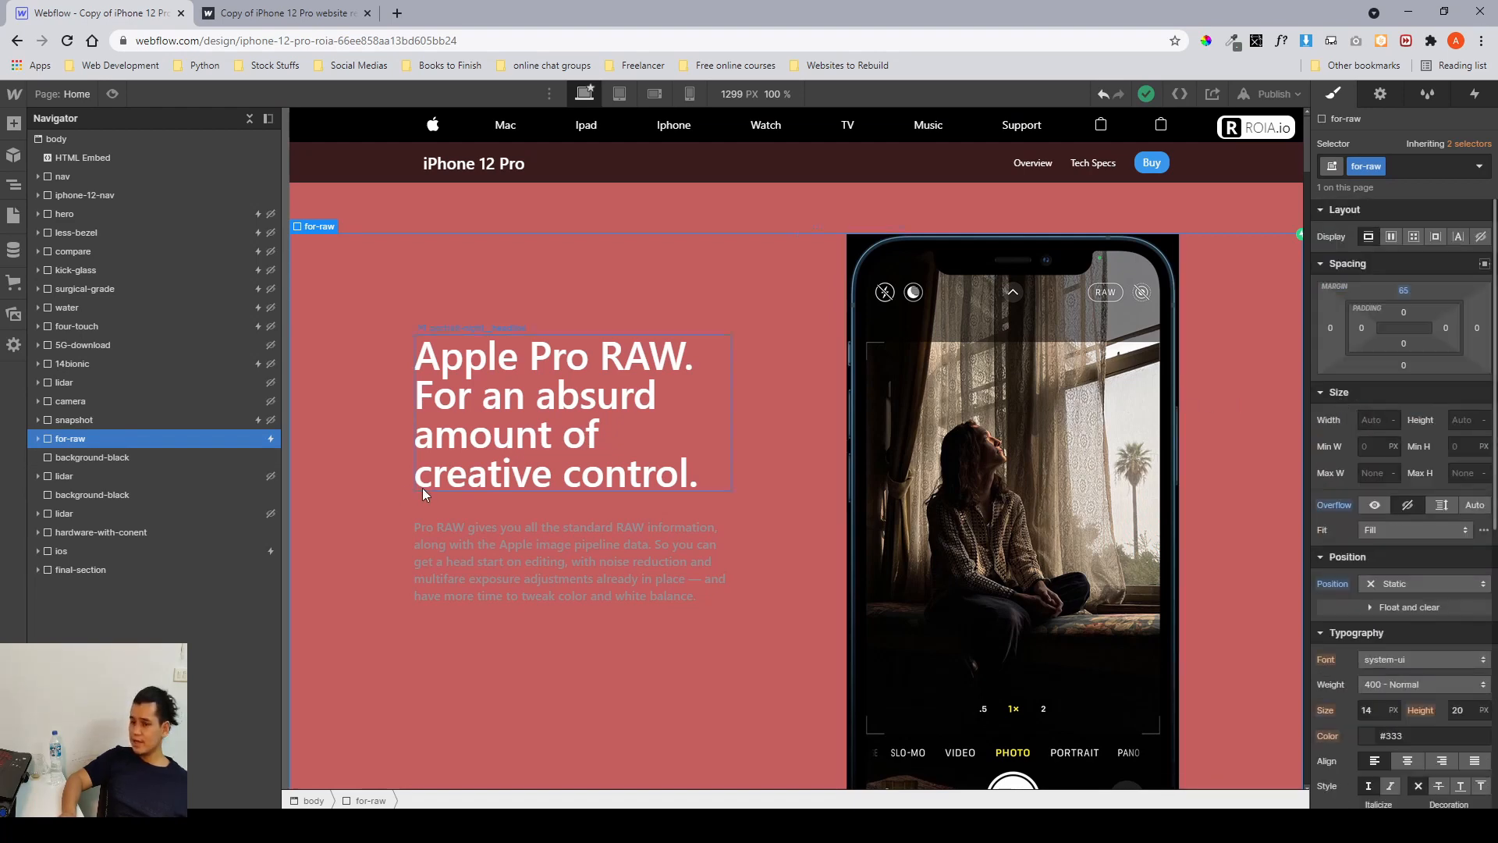
# Inspect the for-raw section's children: container, row, raw content and raw image wrap, then the following background-black block.
pyautogui.click(37, 438)
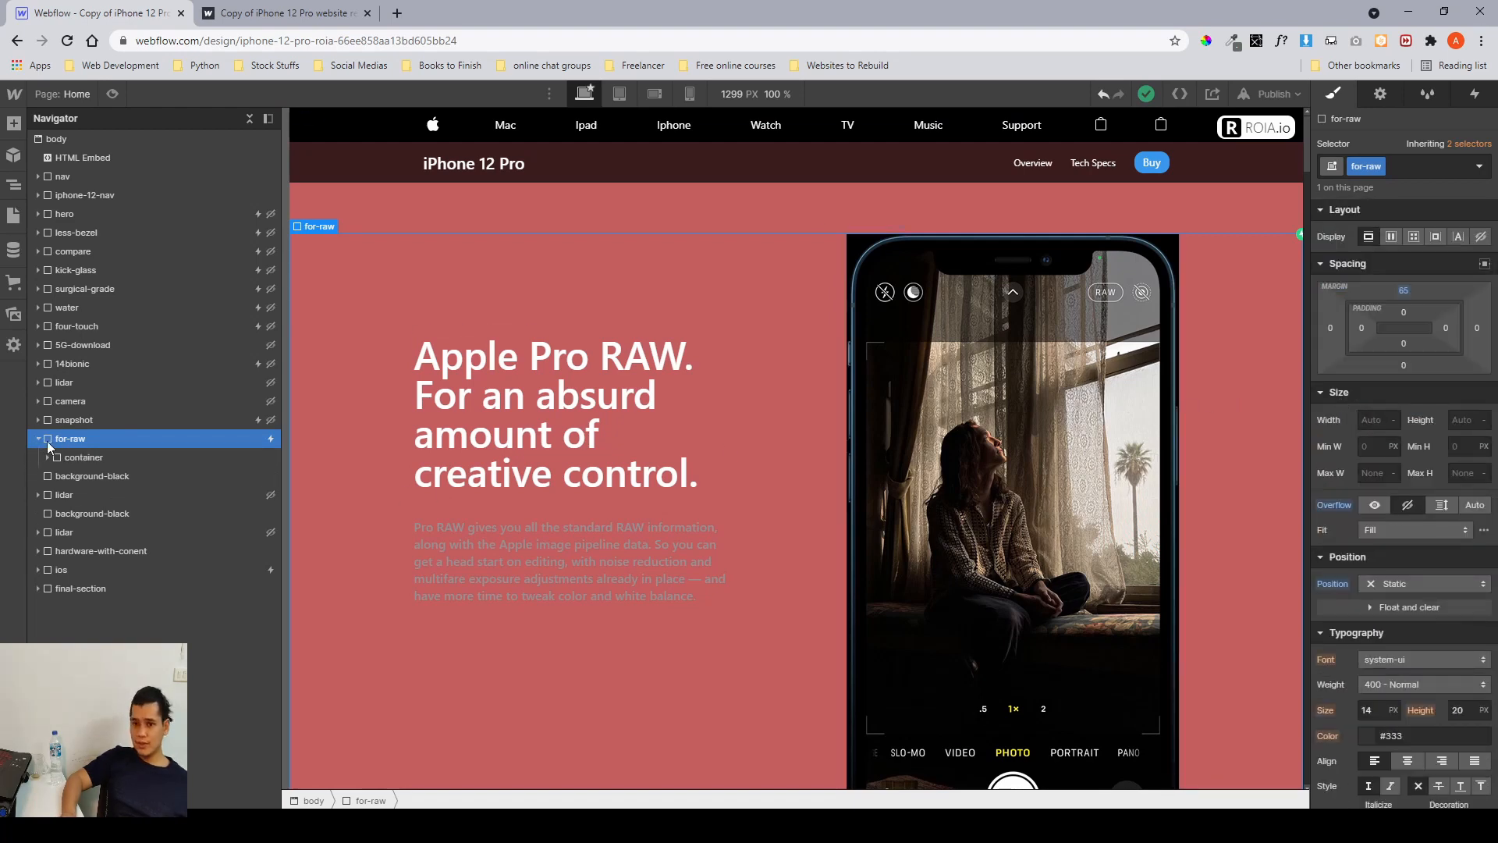
pyautogui.click(58, 457)
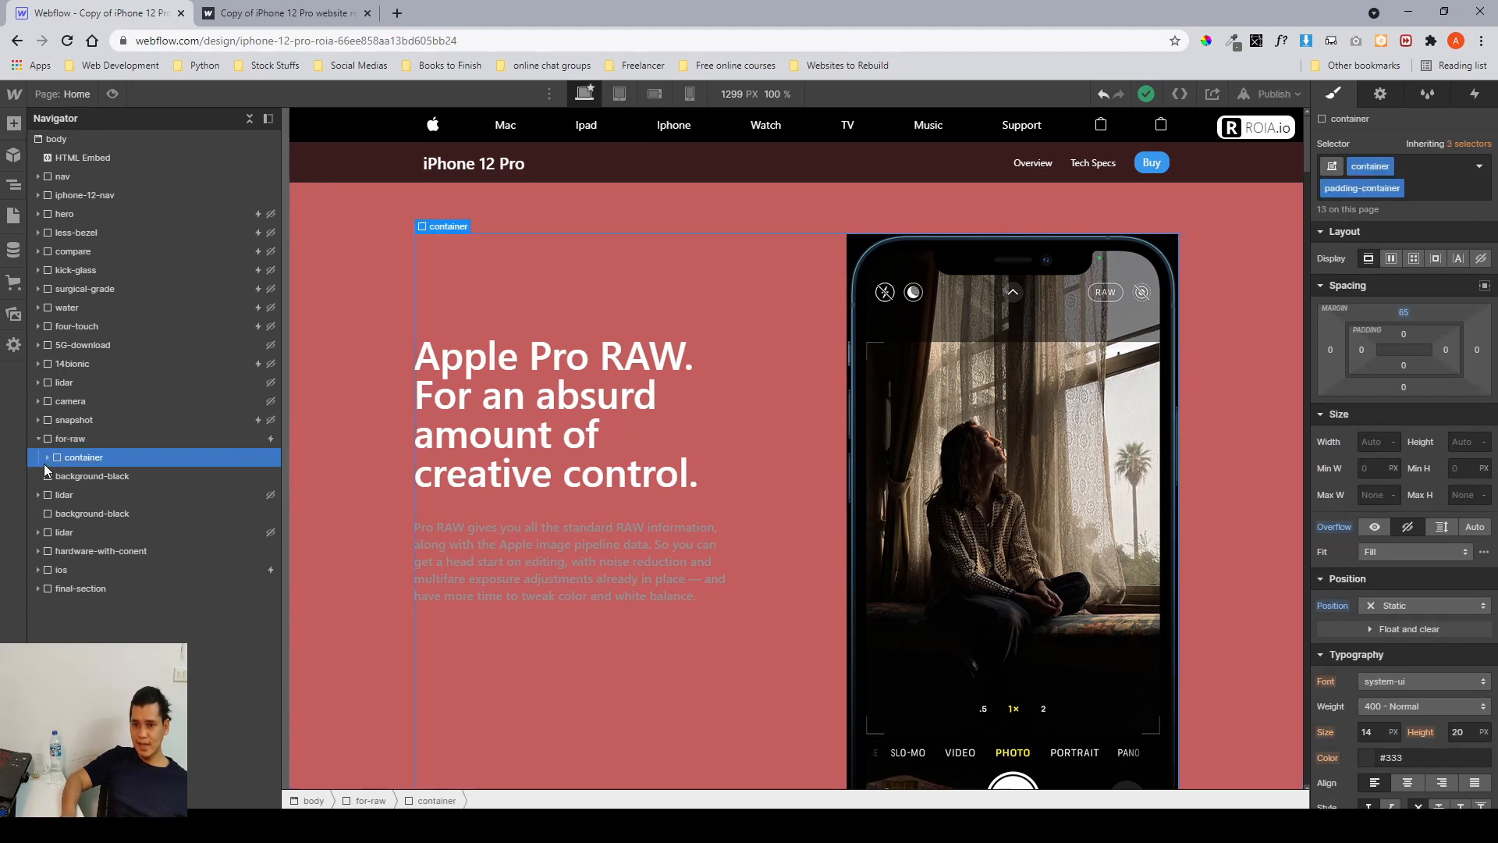
pyautogui.click(46, 459)
pyautogui.click(53, 479)
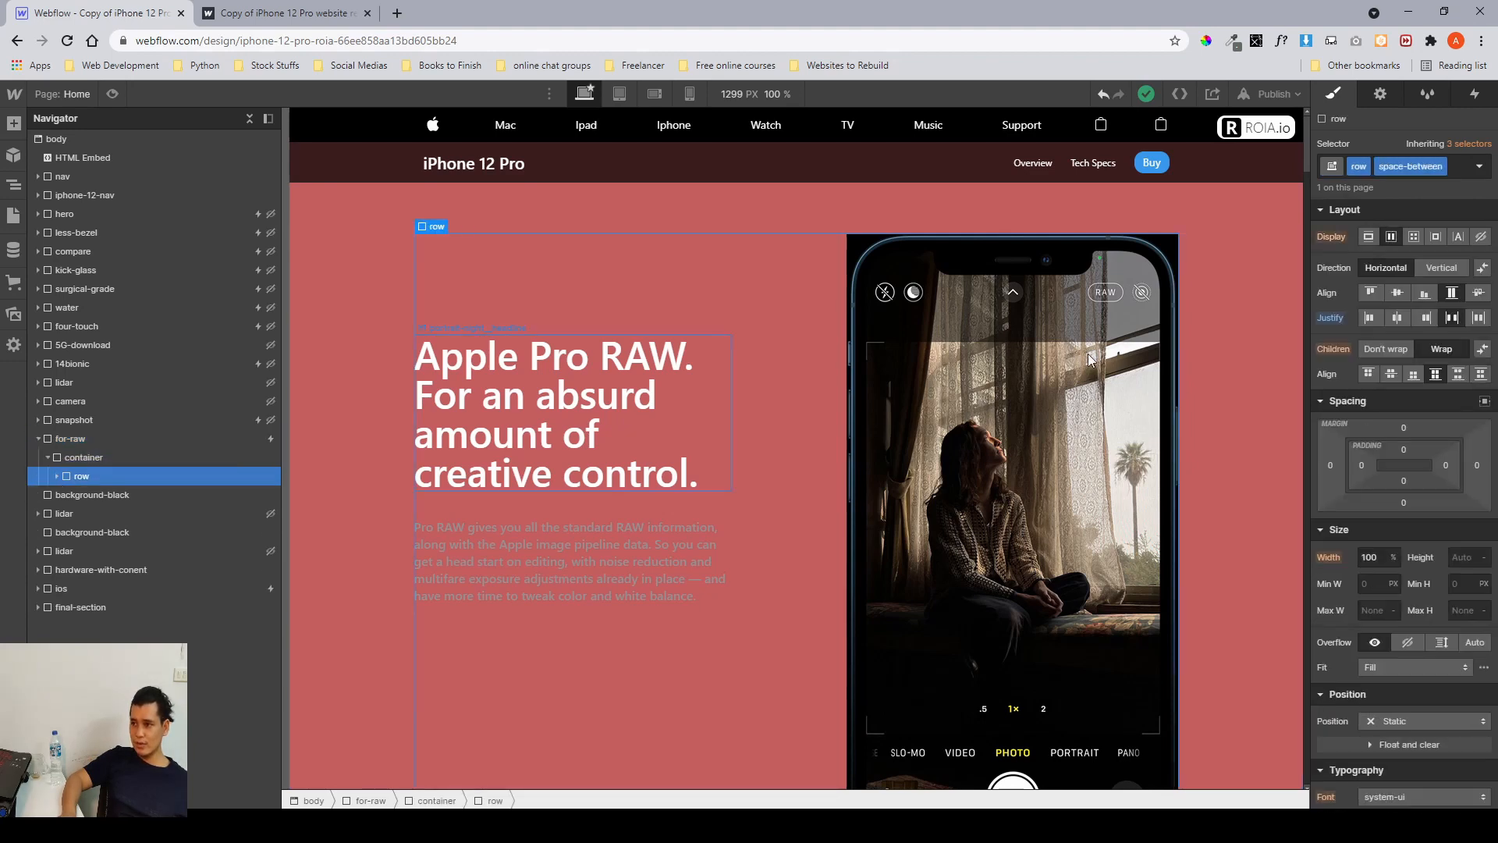
pyautogui.scroll(-2, 665, 412)
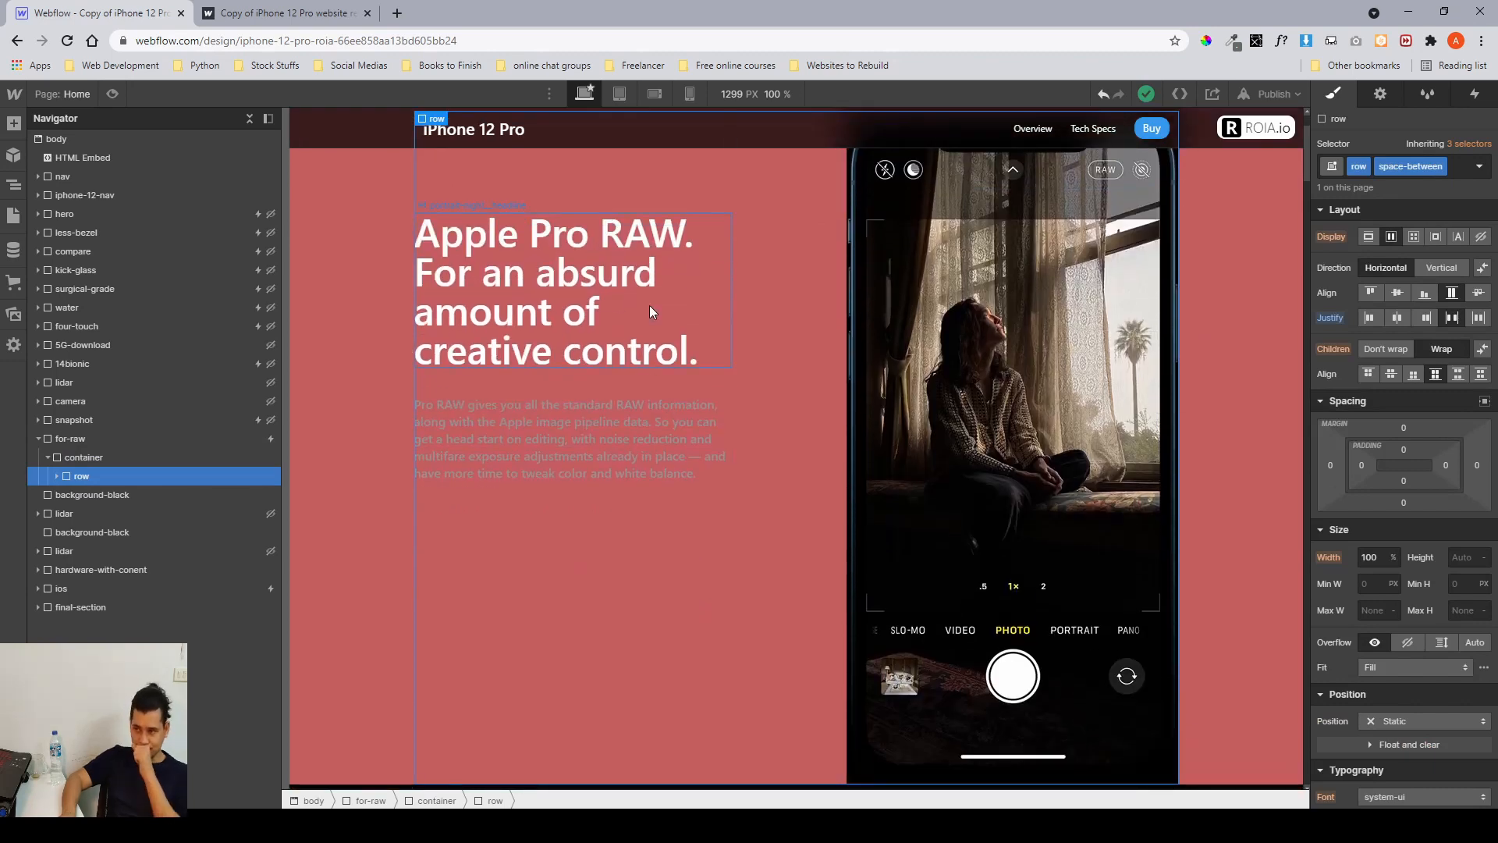
pyautogui.click(56, 477)
pyautogui.click(82, 495)
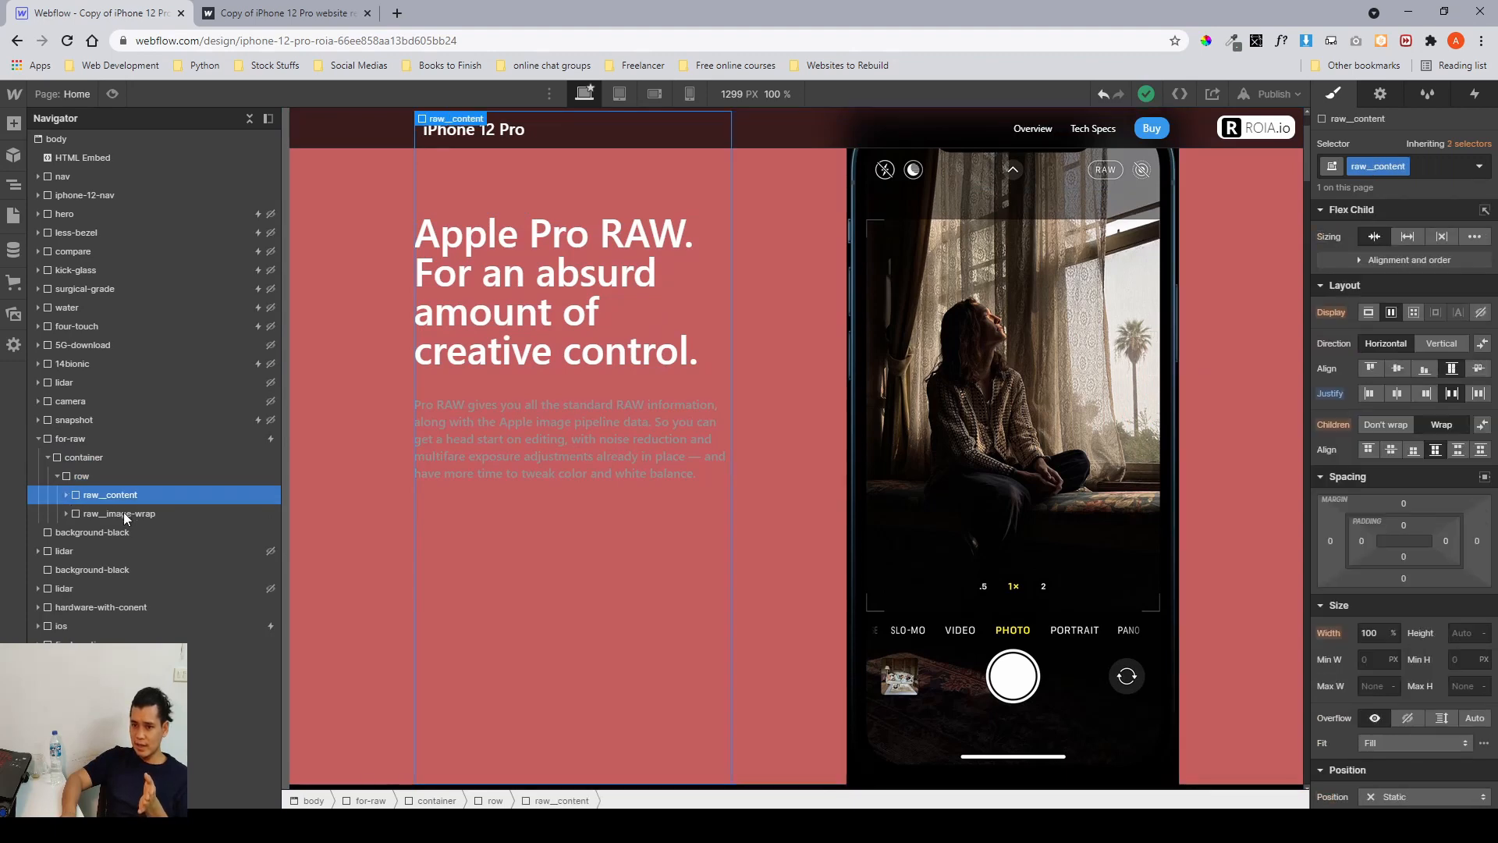
pyautogui.click(126, 515)
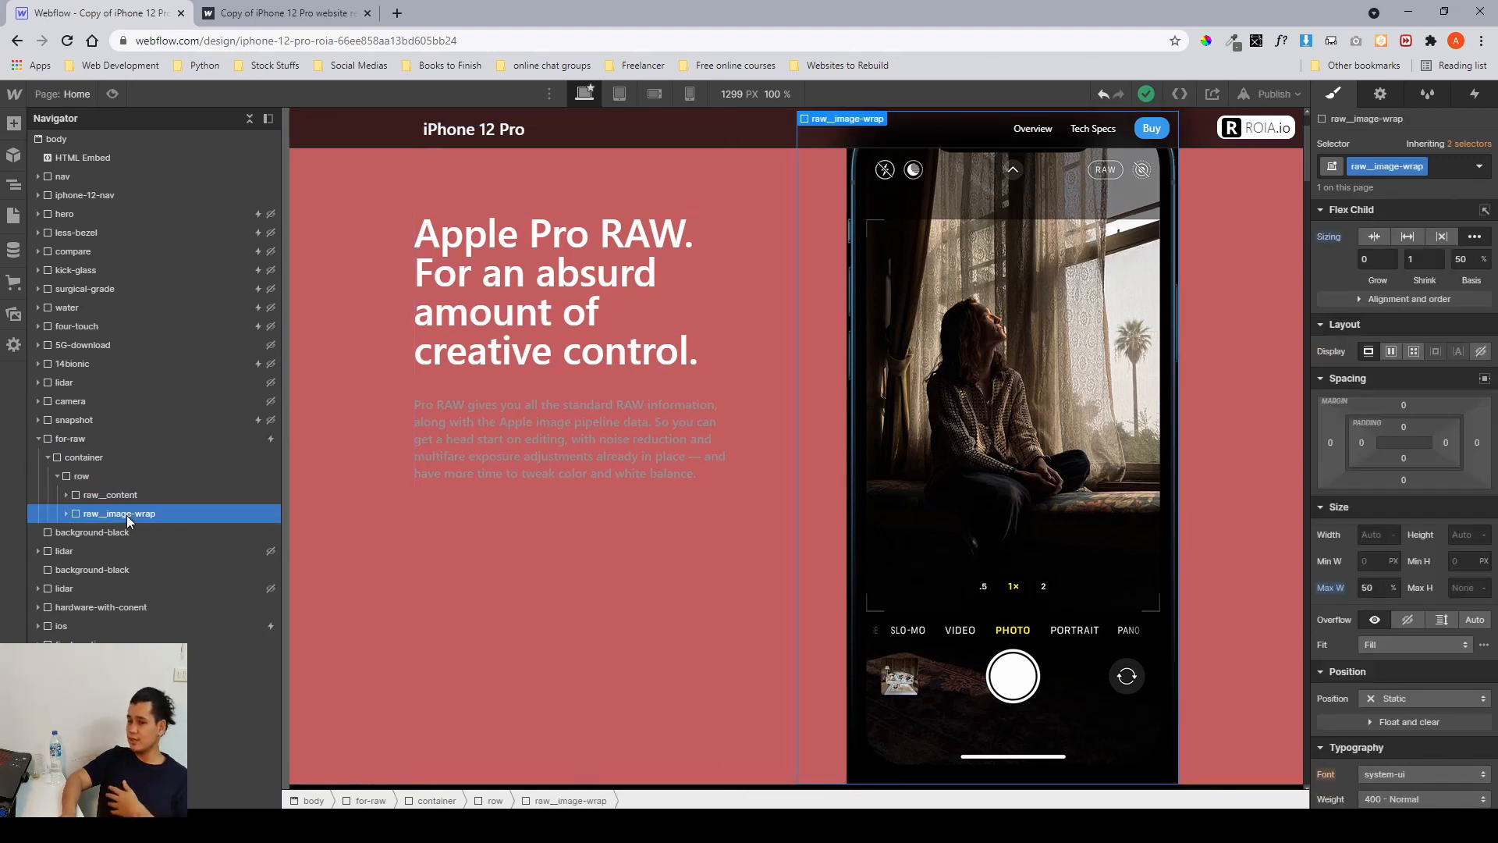
pyautogui.click(38, 439)
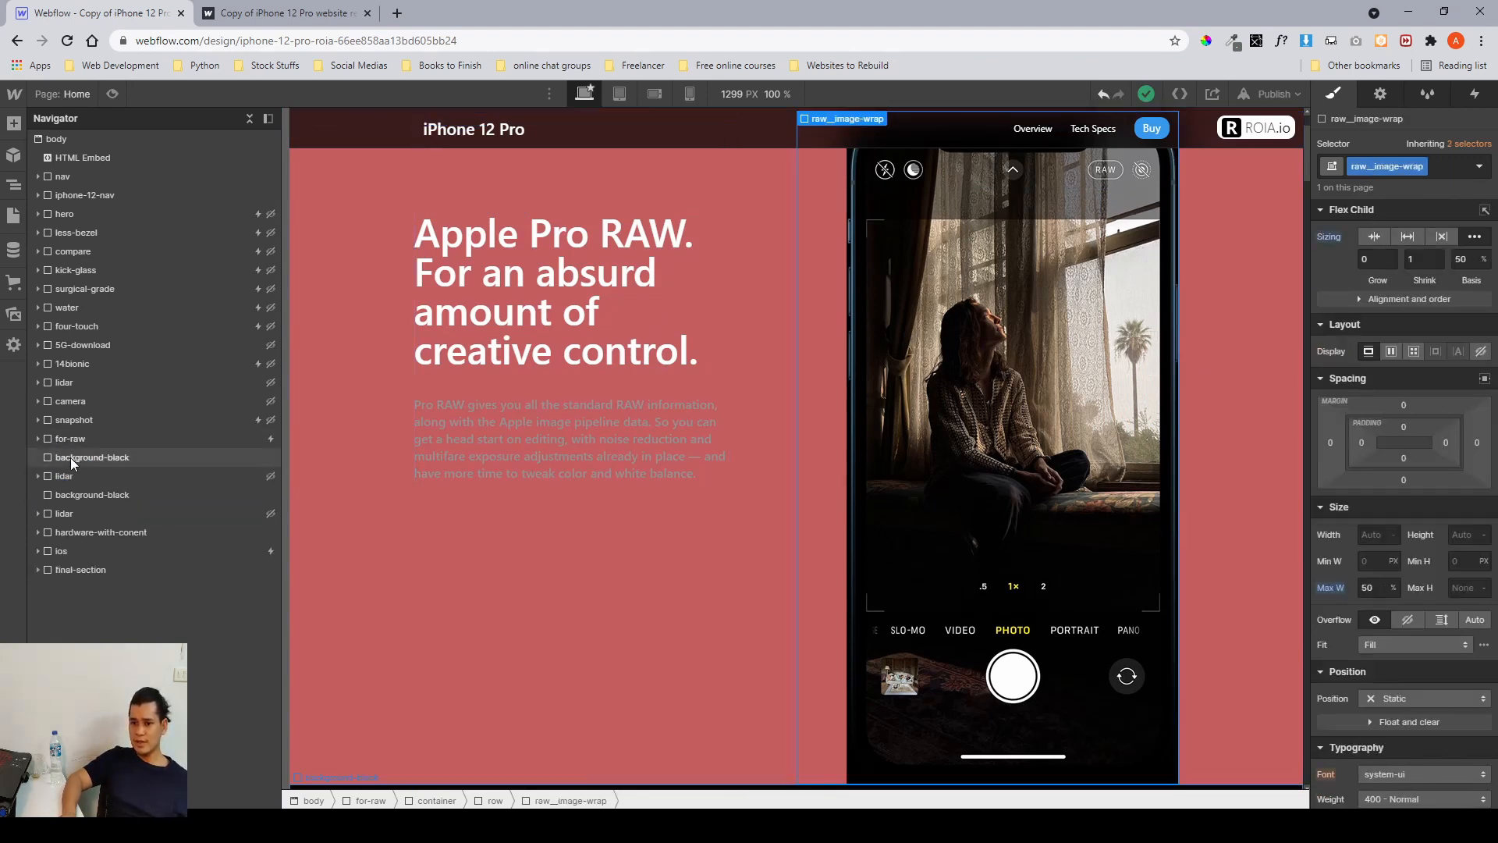
pyautogui.click(70, 457)
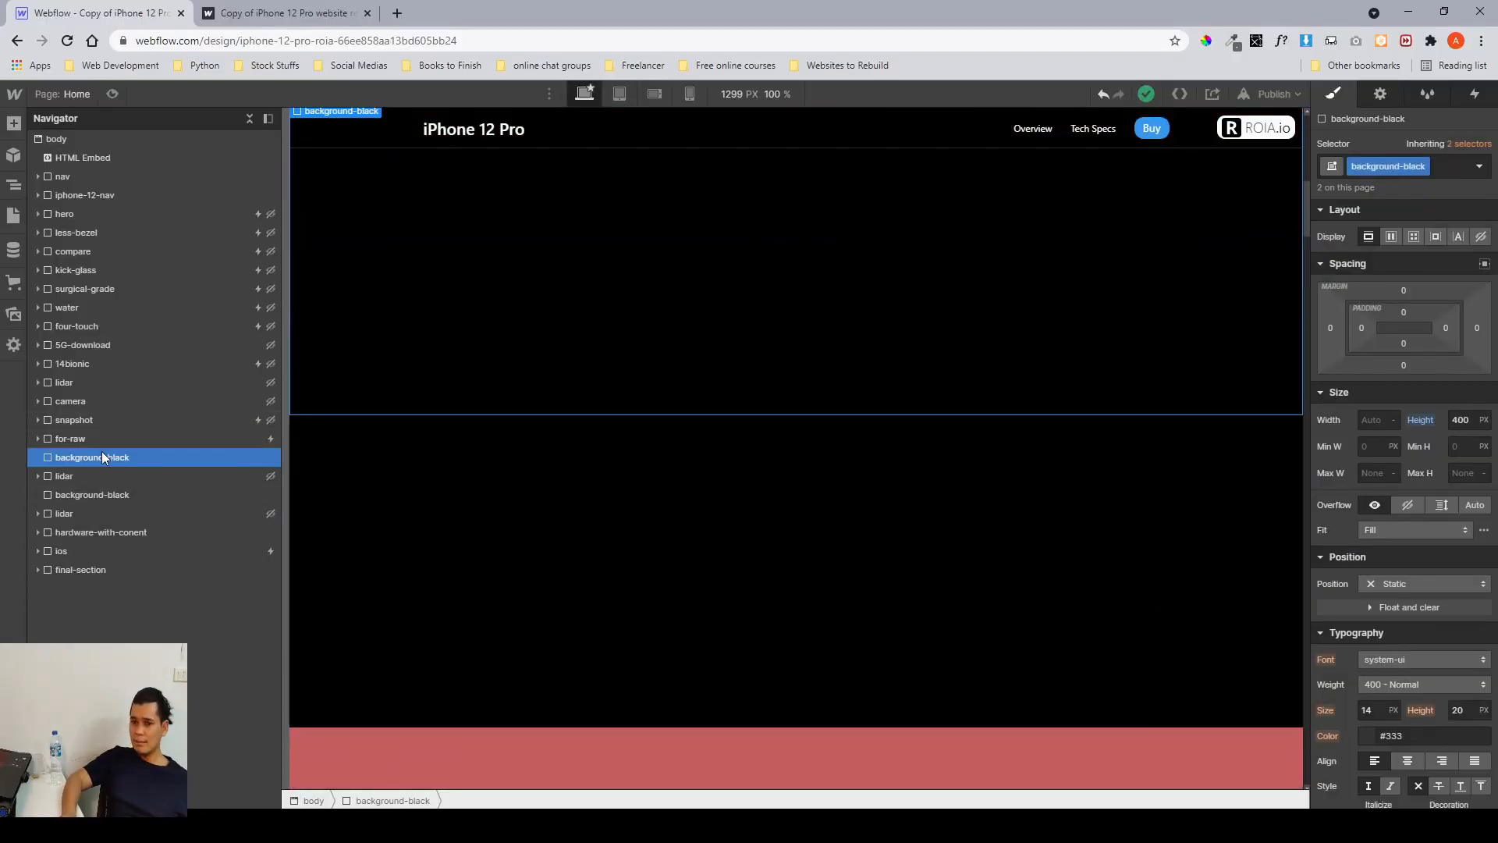
pyautogui.scroll(2, 582, 306)
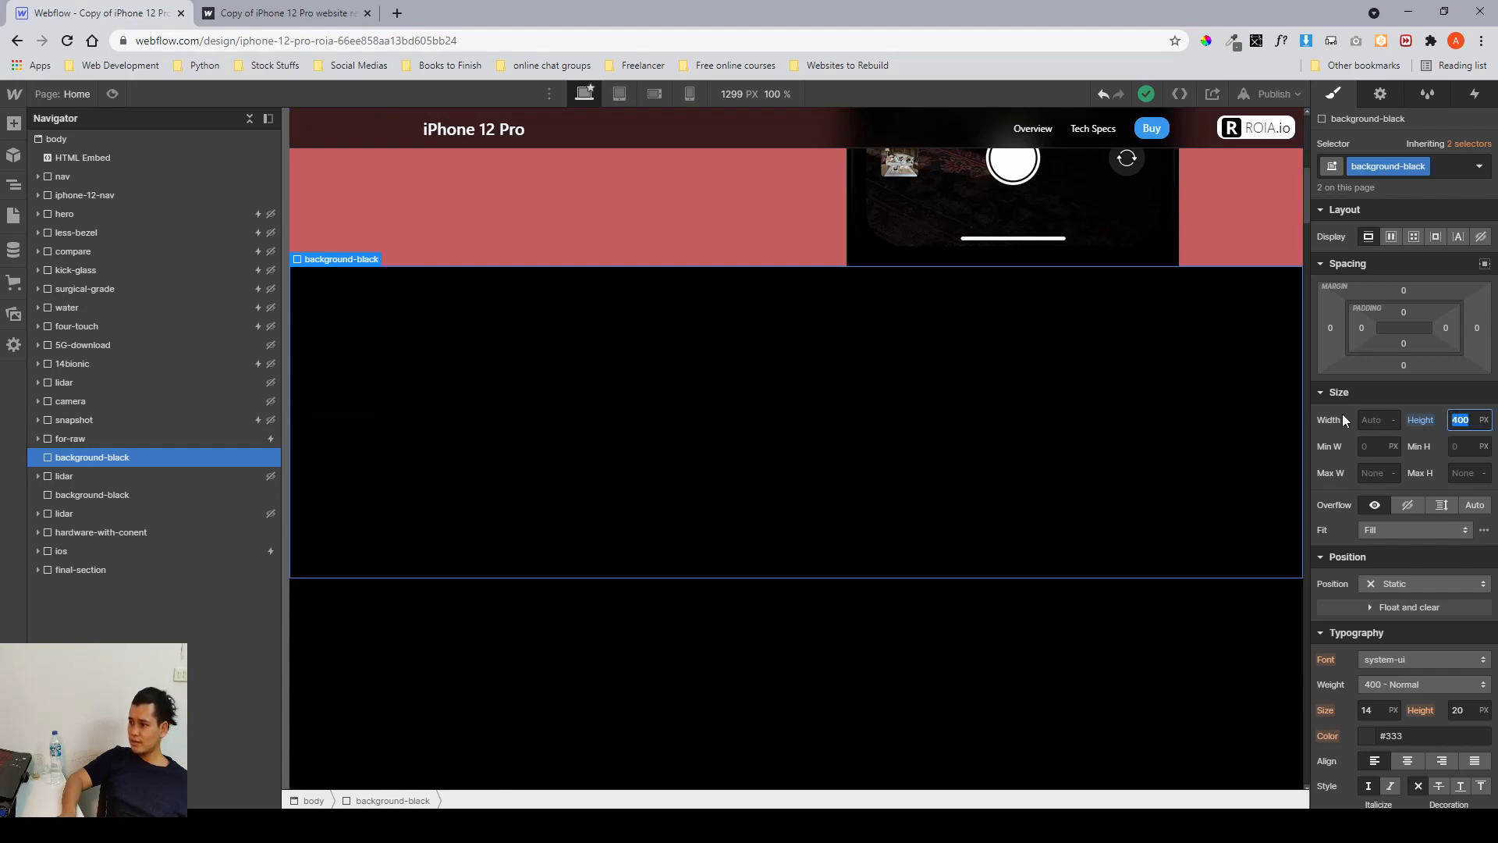
# Preview the published site around the Apple Pro RAW and Dolby Vision sections, then return to the Designer.
pyautogui.hotkey('ctrl', 'Tab')
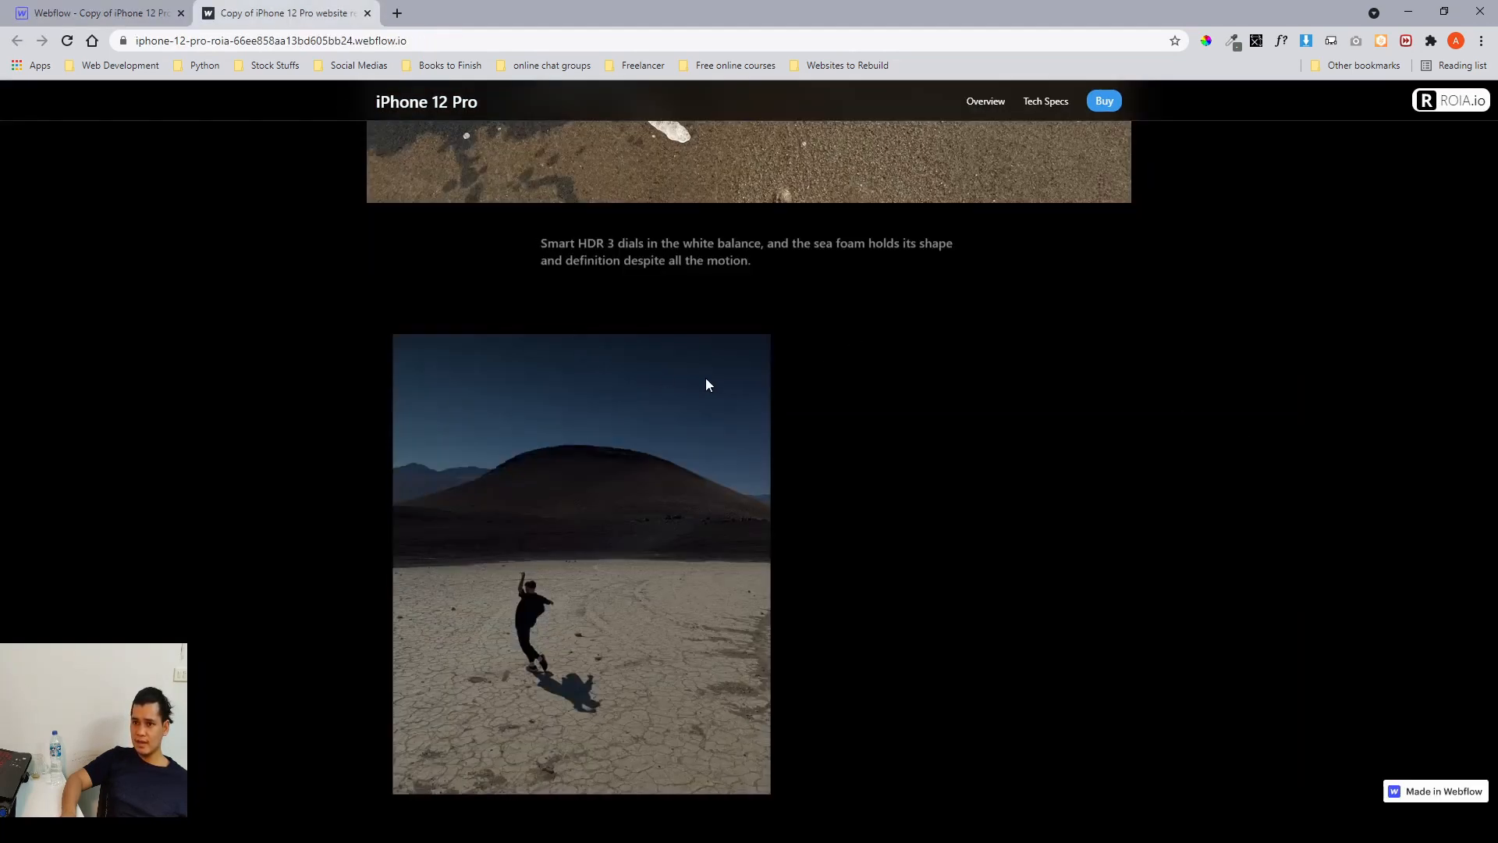
pyautogui.scroll(-10, 707, 378)
pyautogui.scroll(-10, 707, 383)
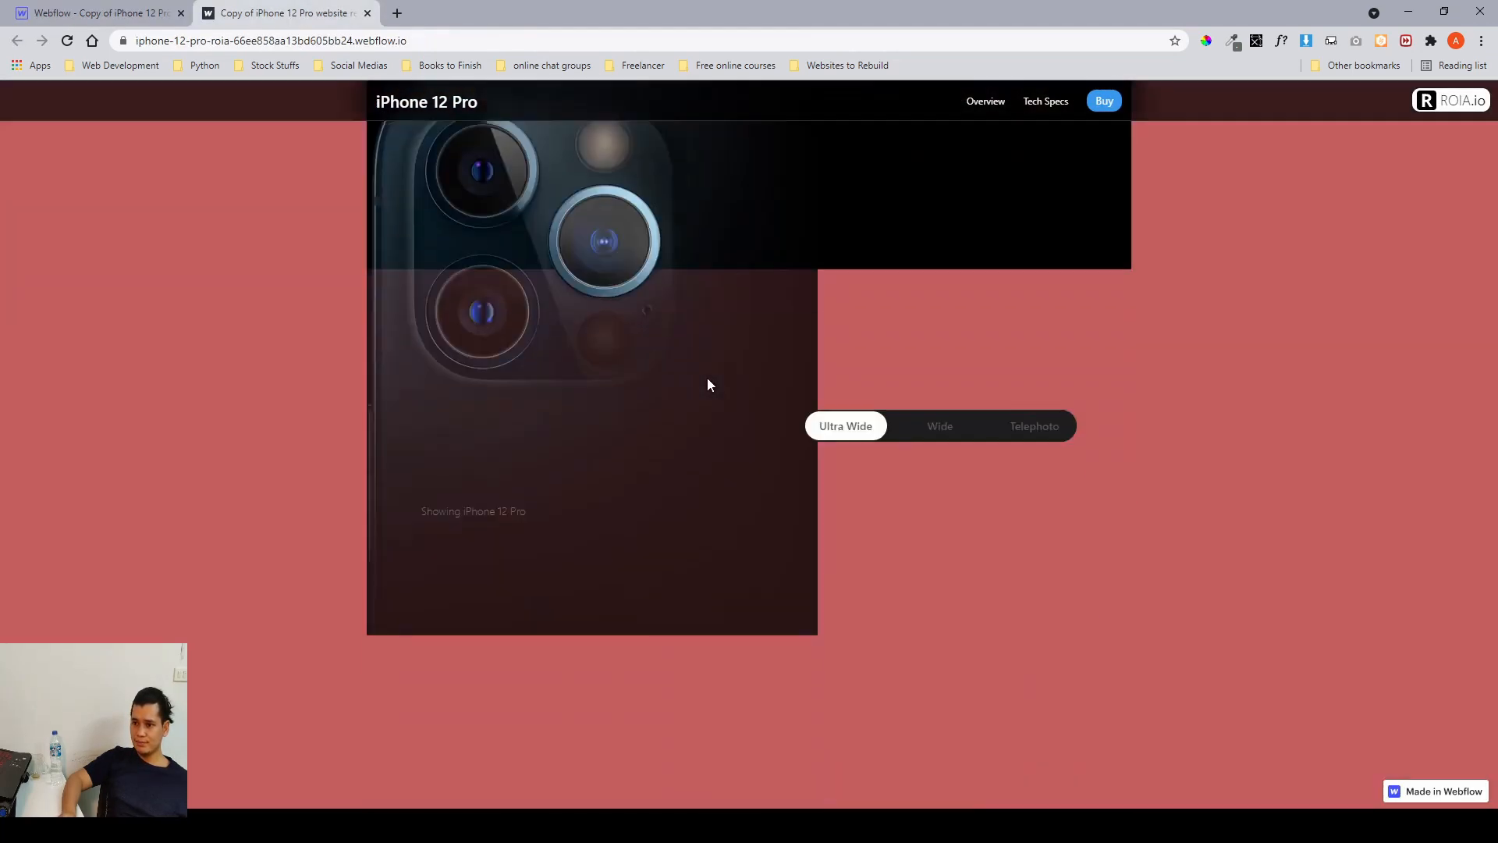
pyautogui.scroll(8, 707, 382)
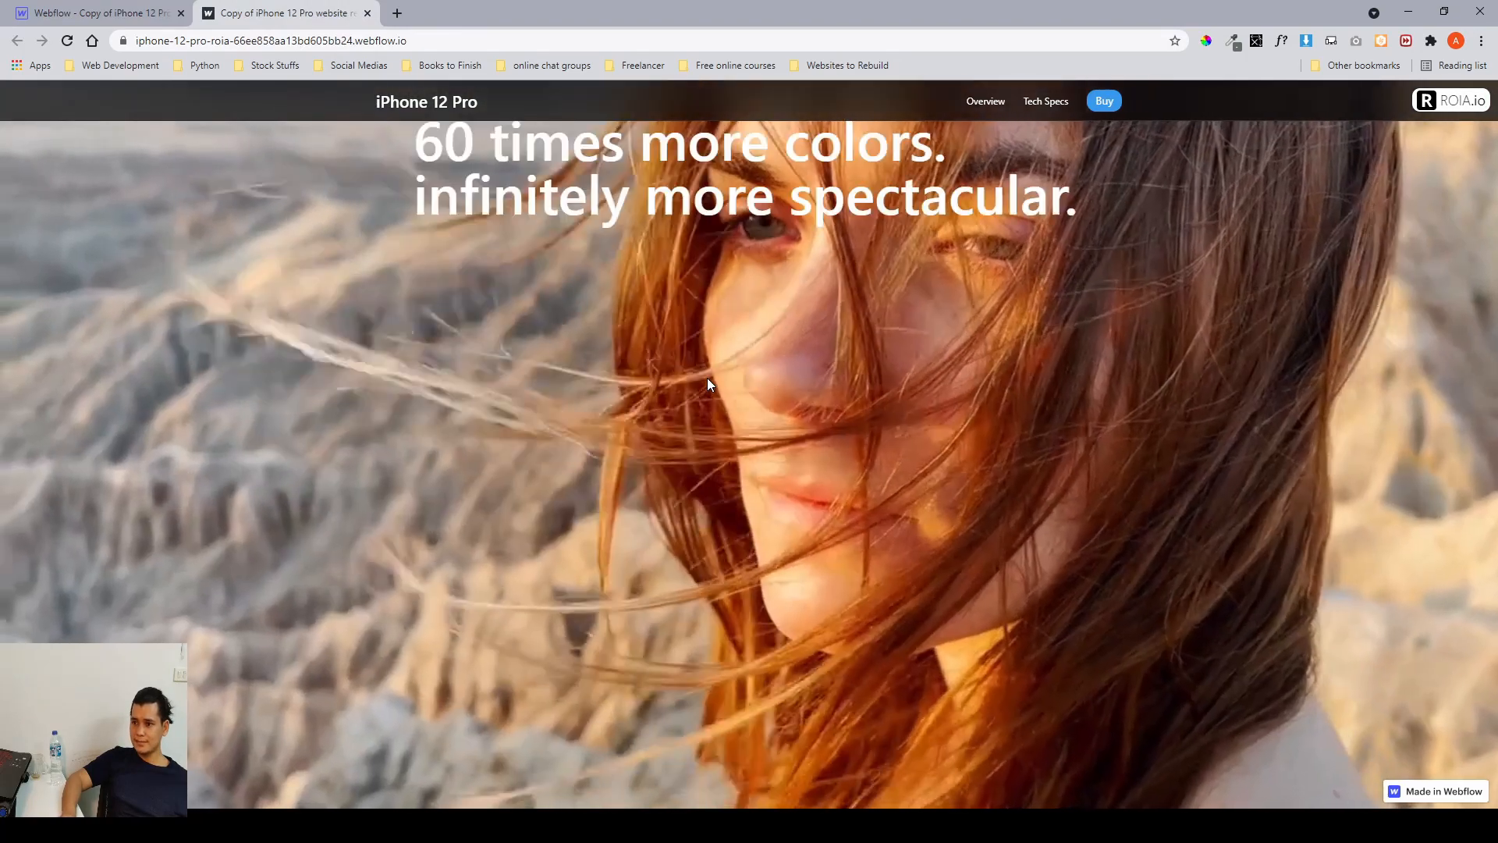
pyautogui.scroll(-4, 707, 384)
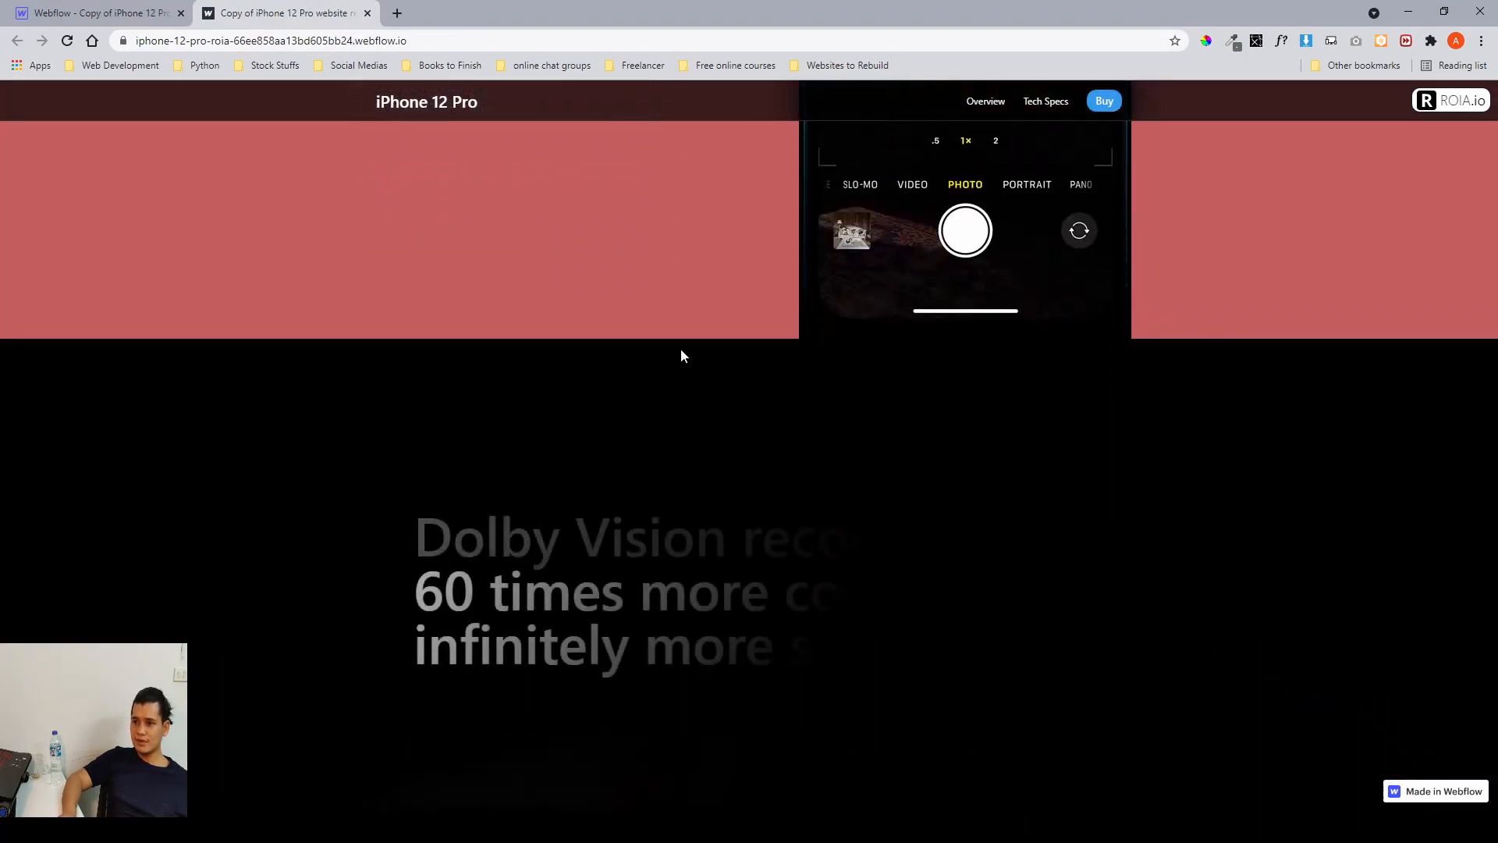
pyautogui.scroll(-2, 739, 397)
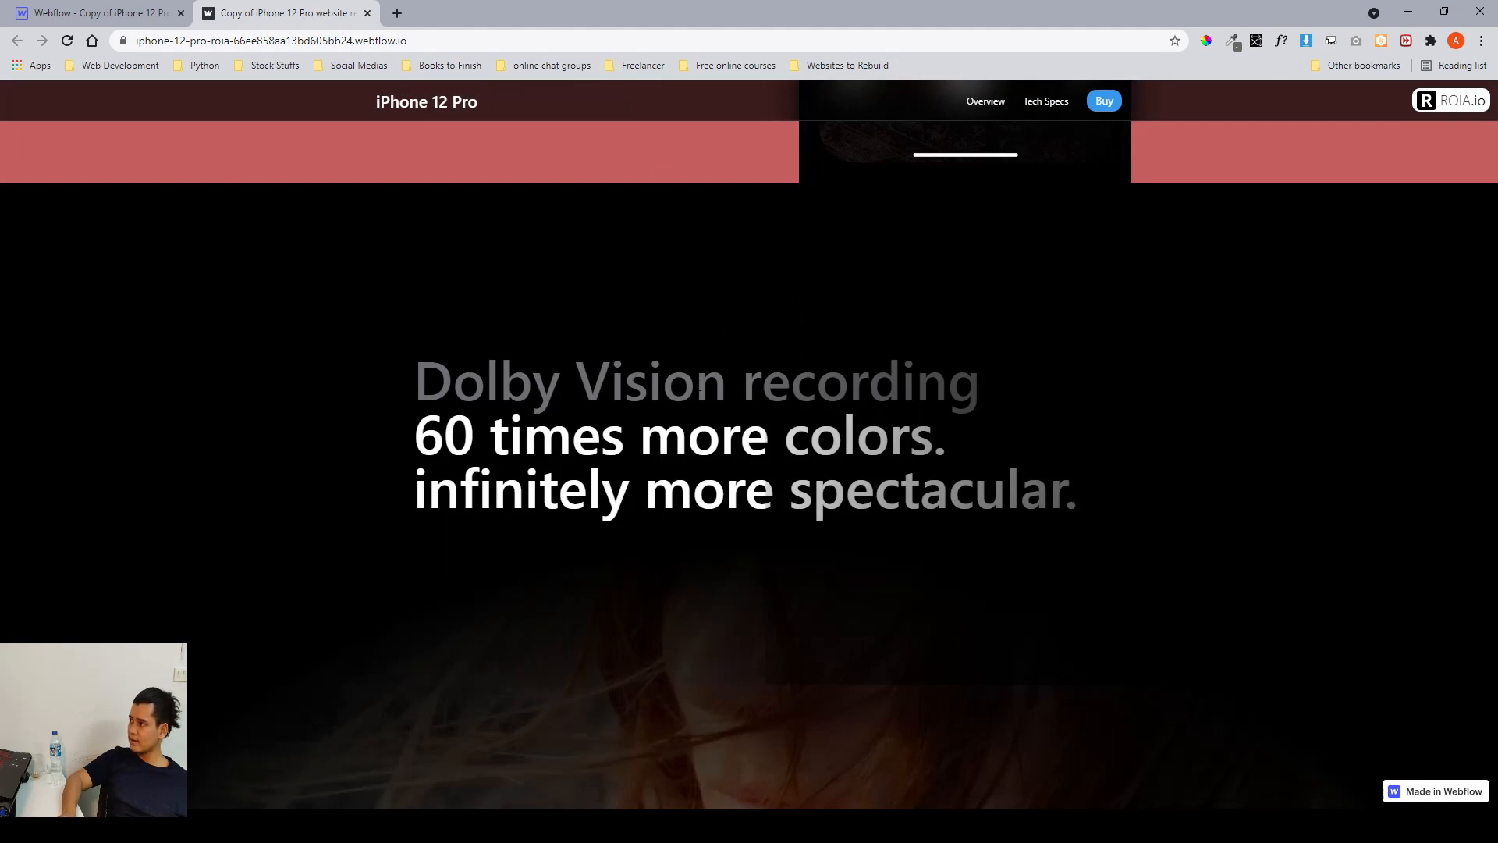
pyautogui.scroll(2, 630, 494)
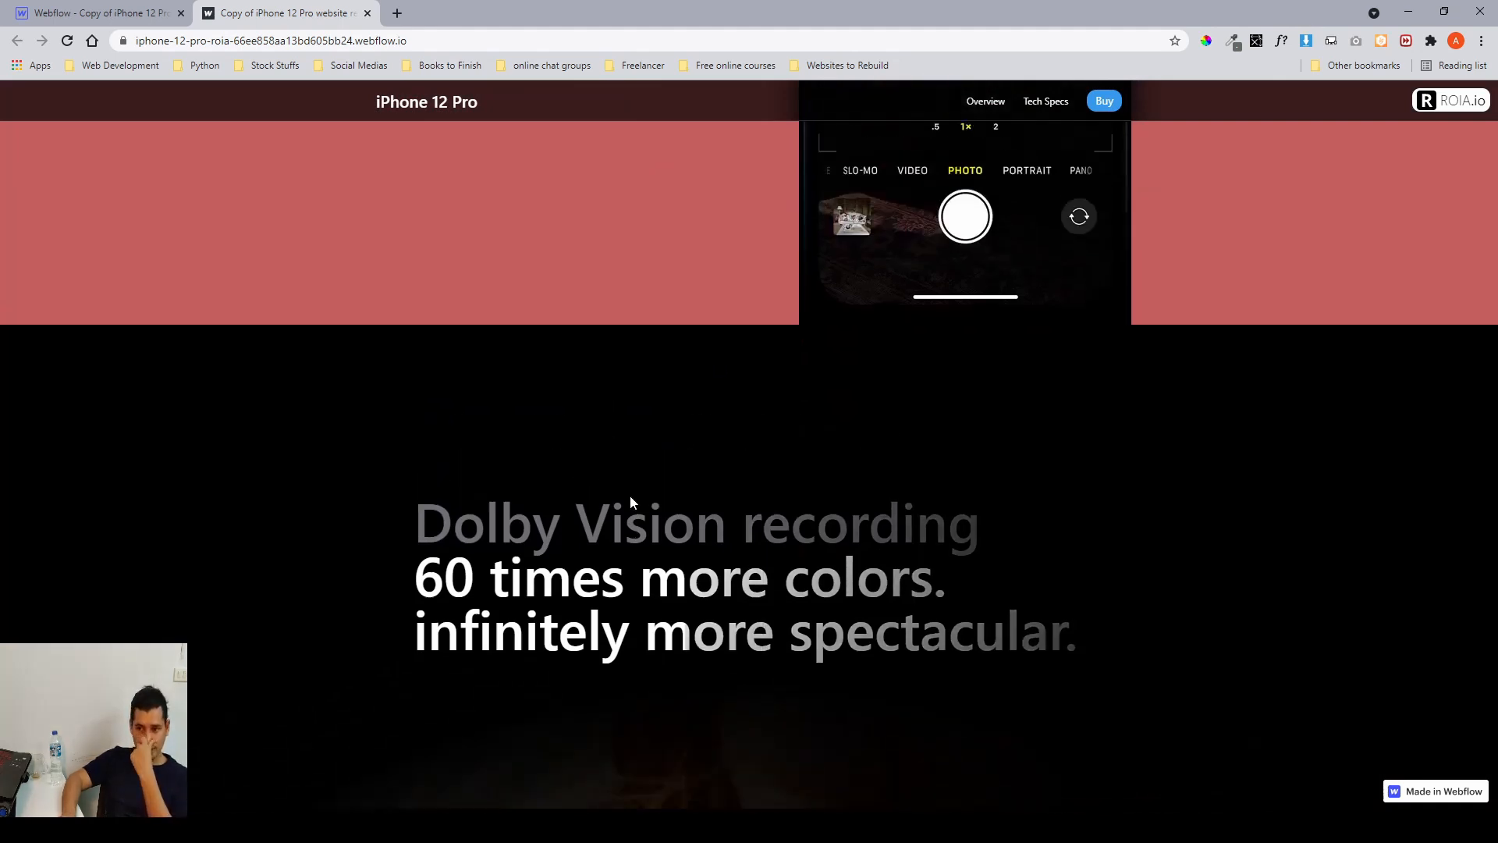
pyautogui.scroll(-4, 630, 495)
pyautogui.scroll(3, 630, 495)
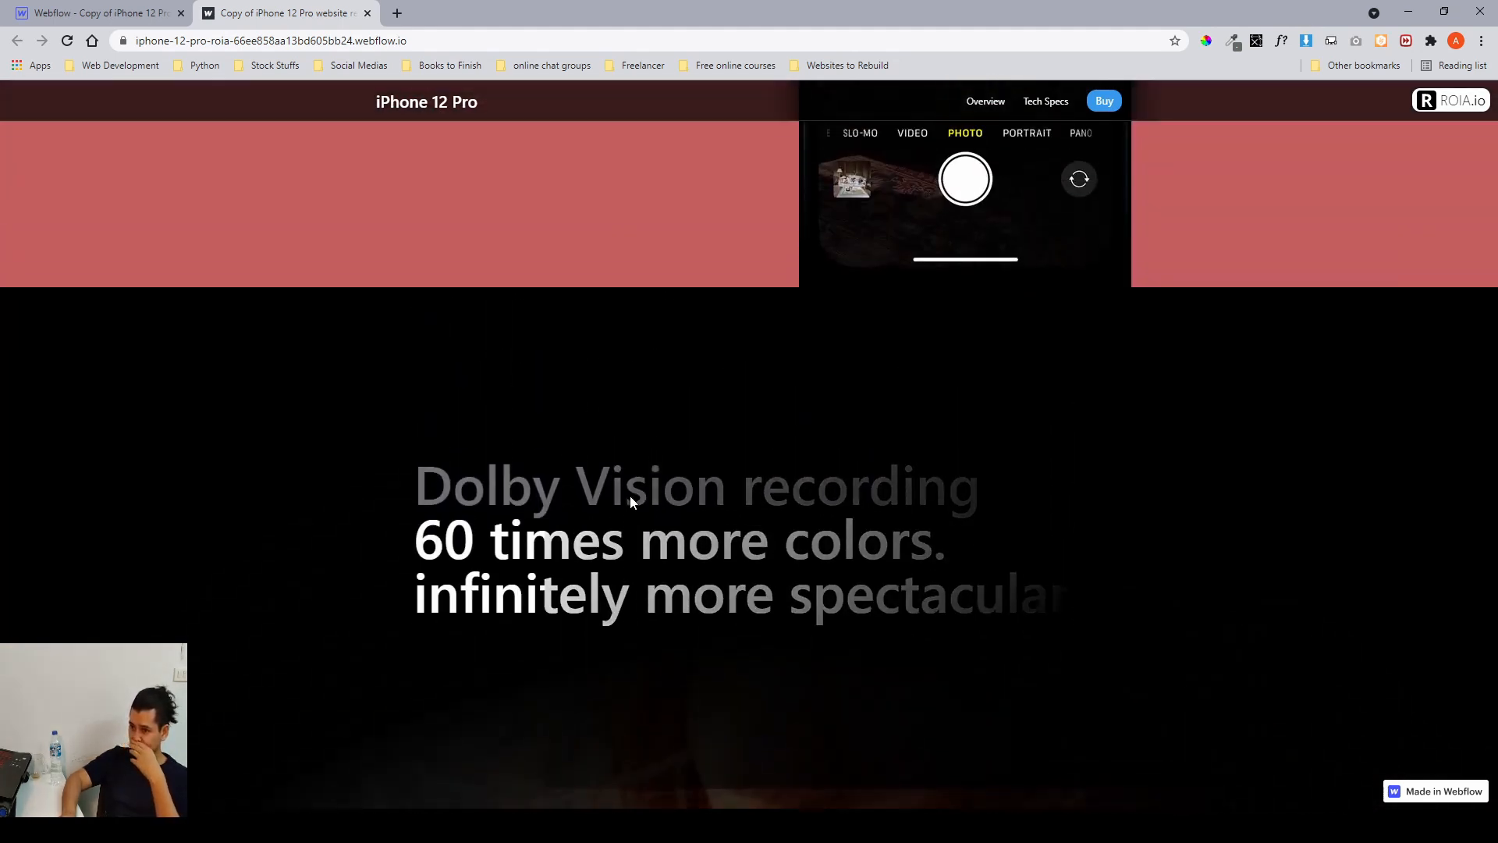
pyautogui.scroll(2, 631, 501)
pyautogui.scroll(-4, 630, 500)
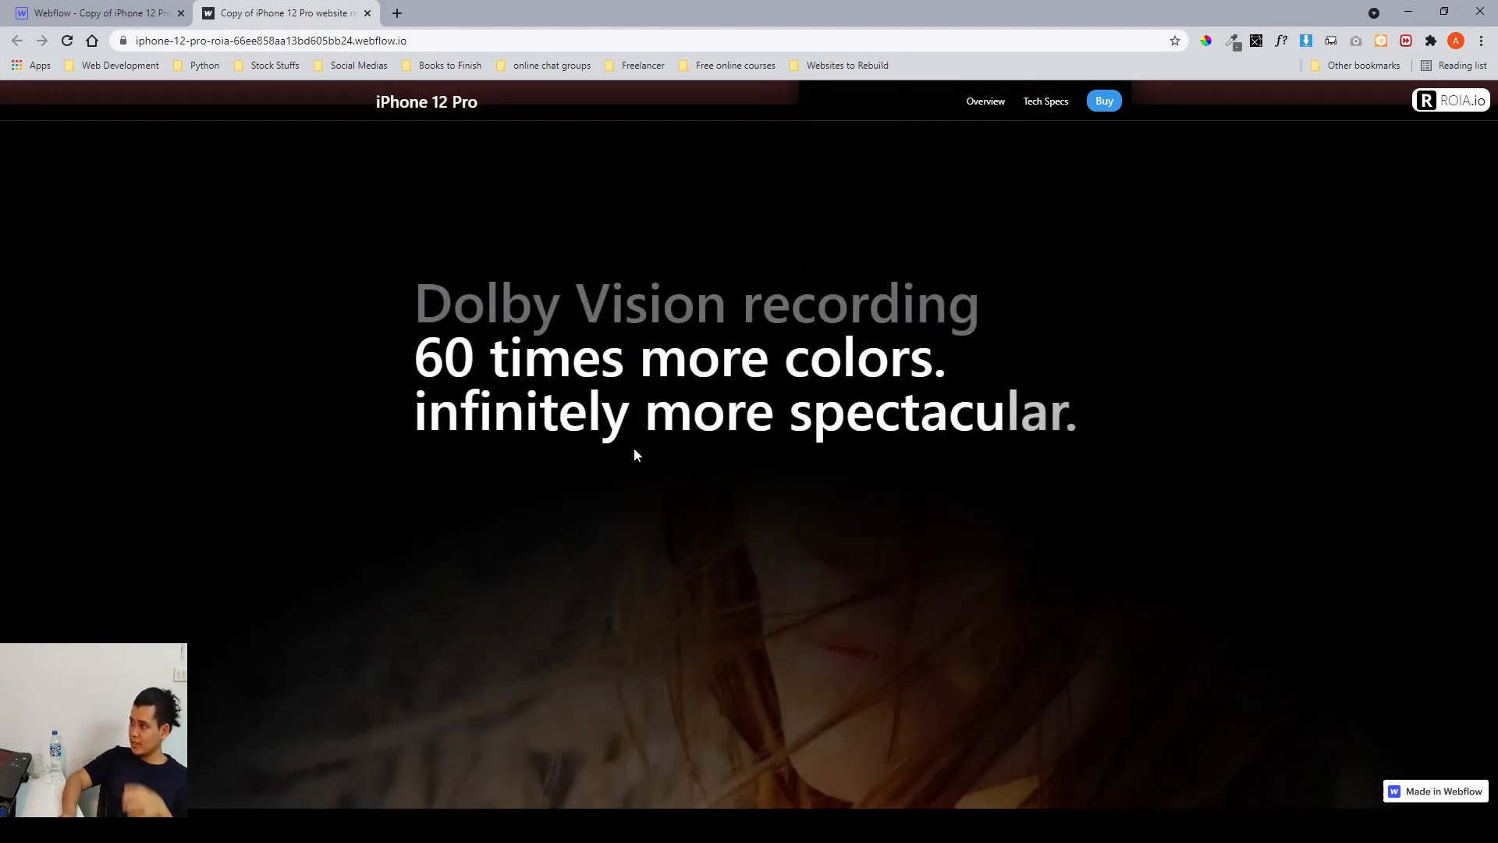
pyautogui.click(79, 17)
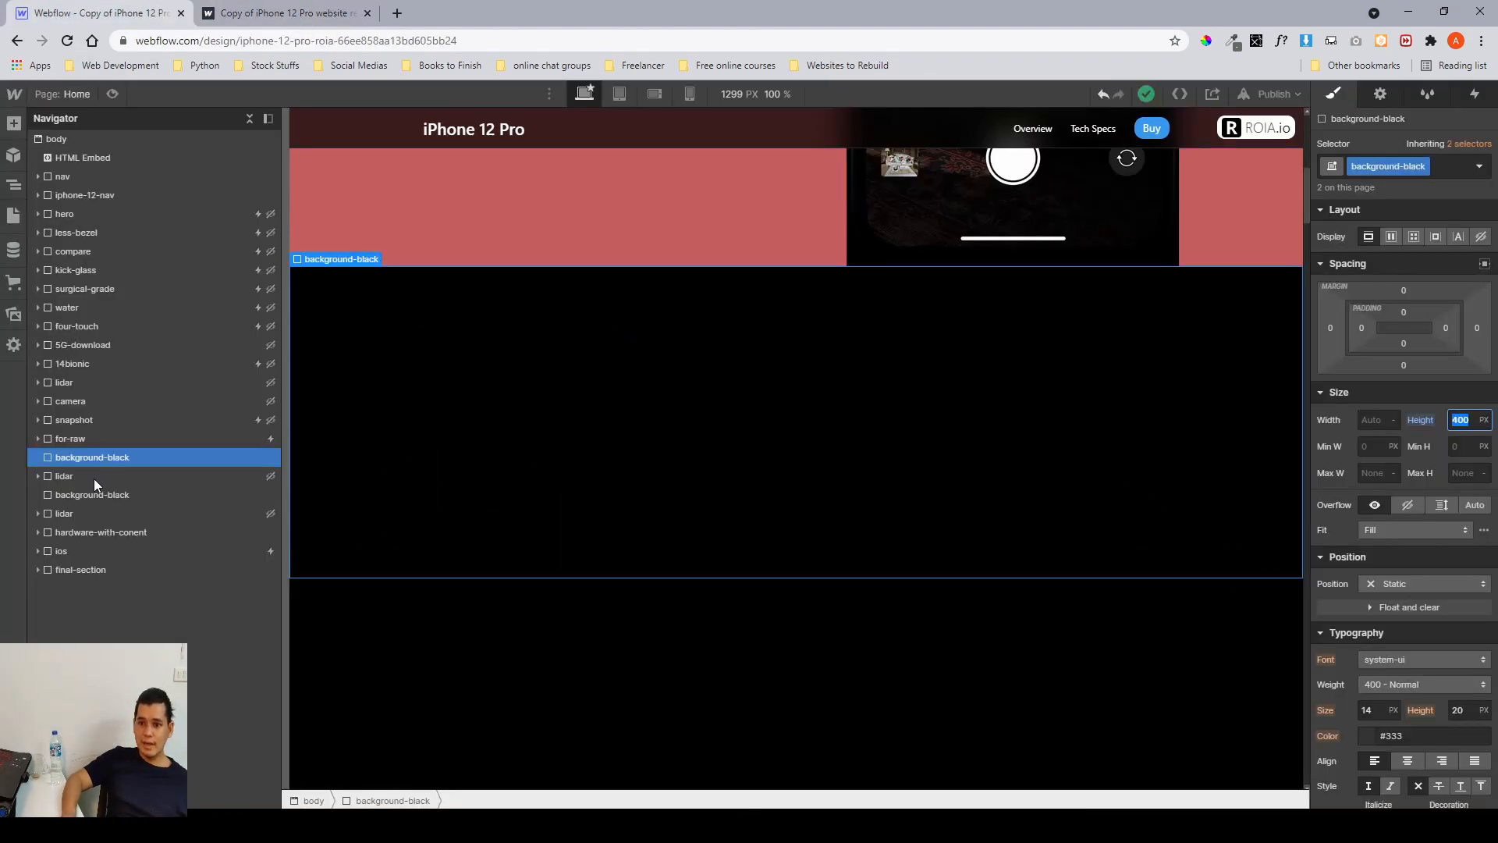
# Show the lidar section by setting its display to block.
pyautogui.click(54, 477)
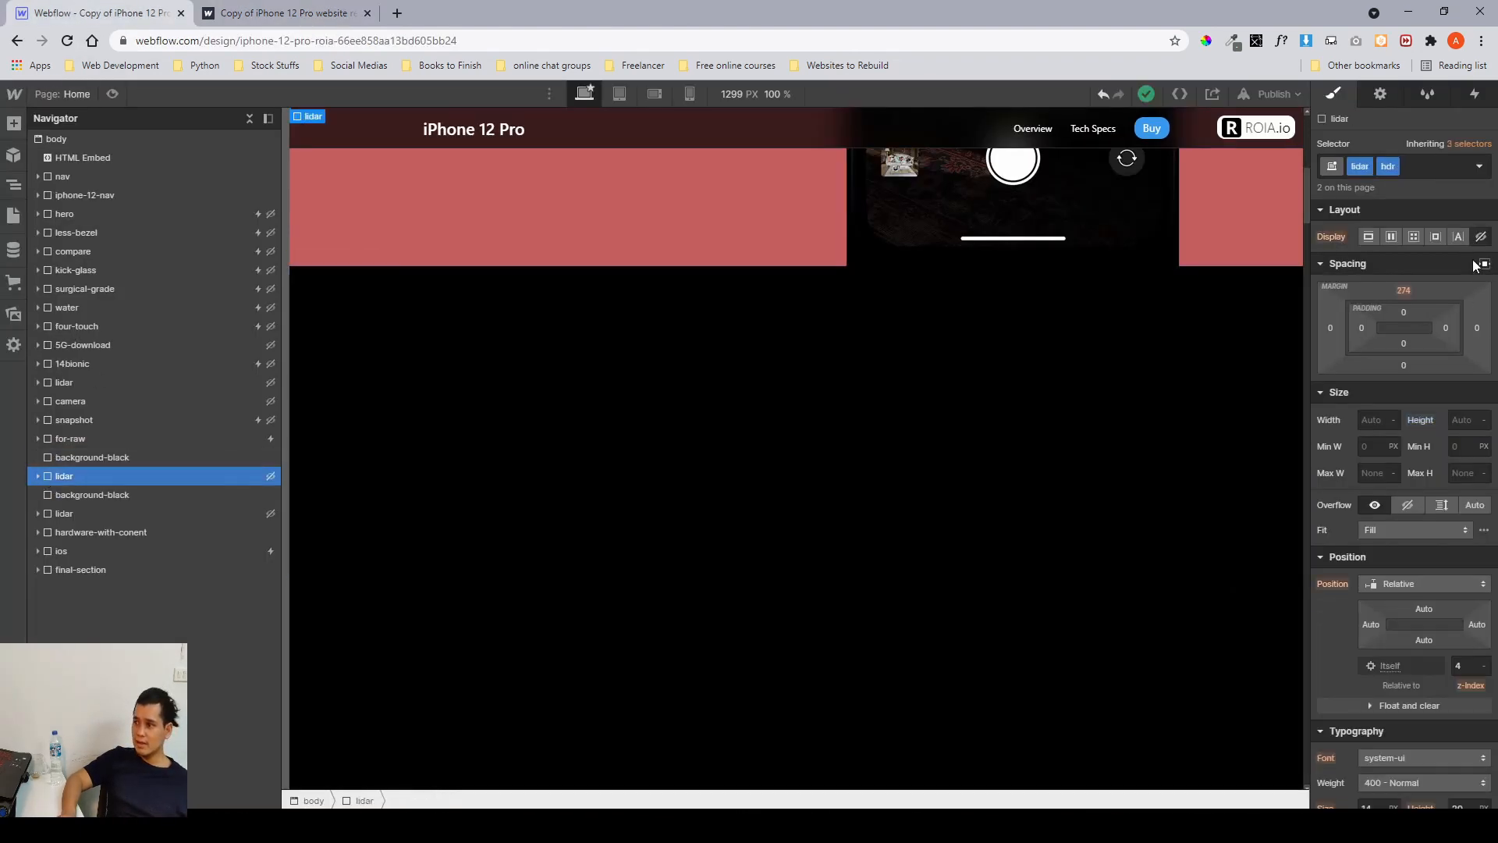
pyautogui.click(1369, 236)
pyautogui.scroll(-3, 821, 475)
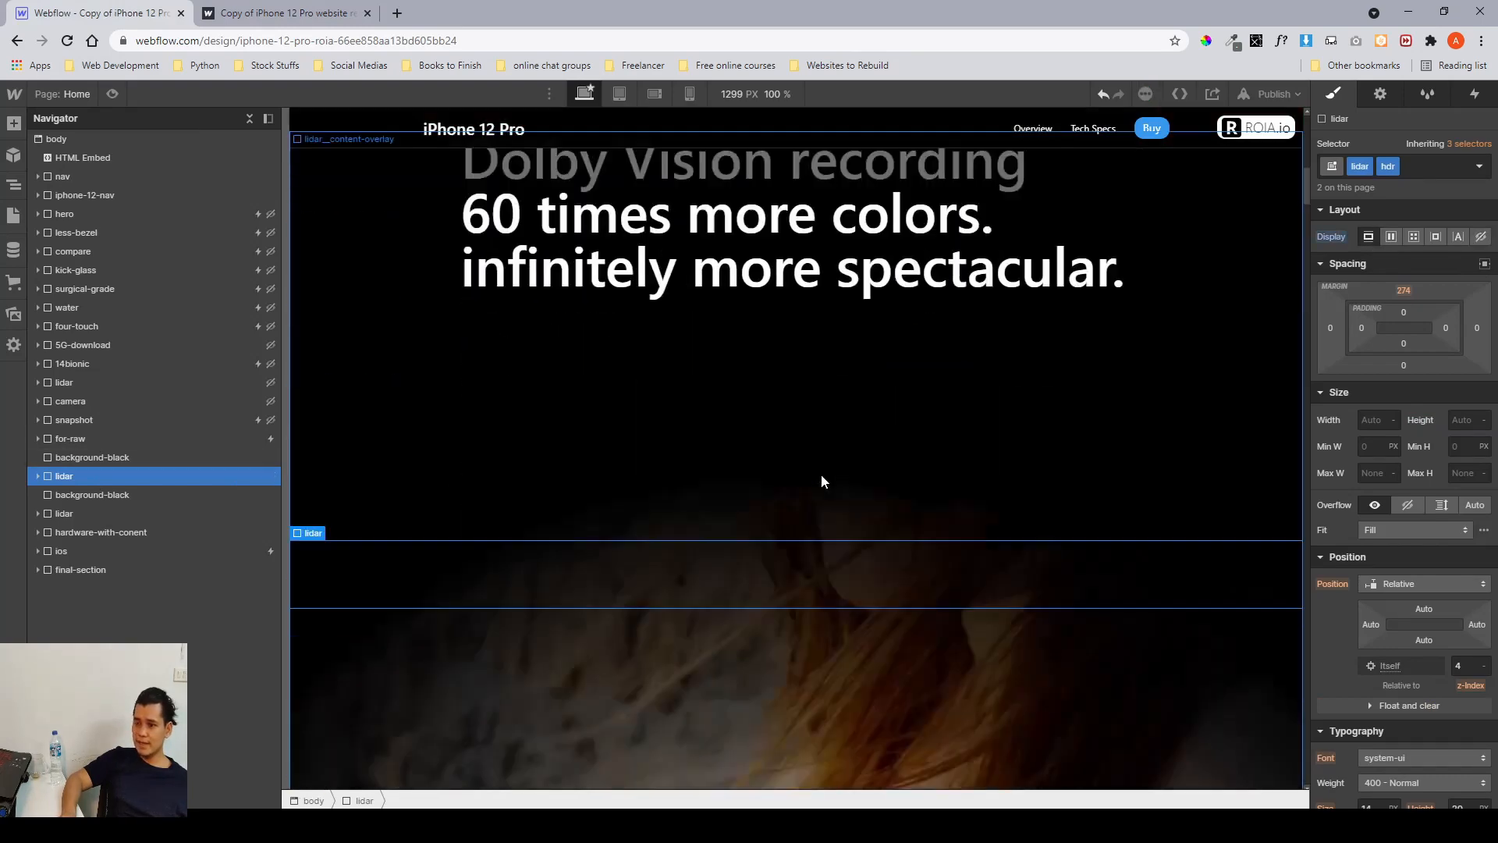
pyautogui.scroll(5, 821, 474)
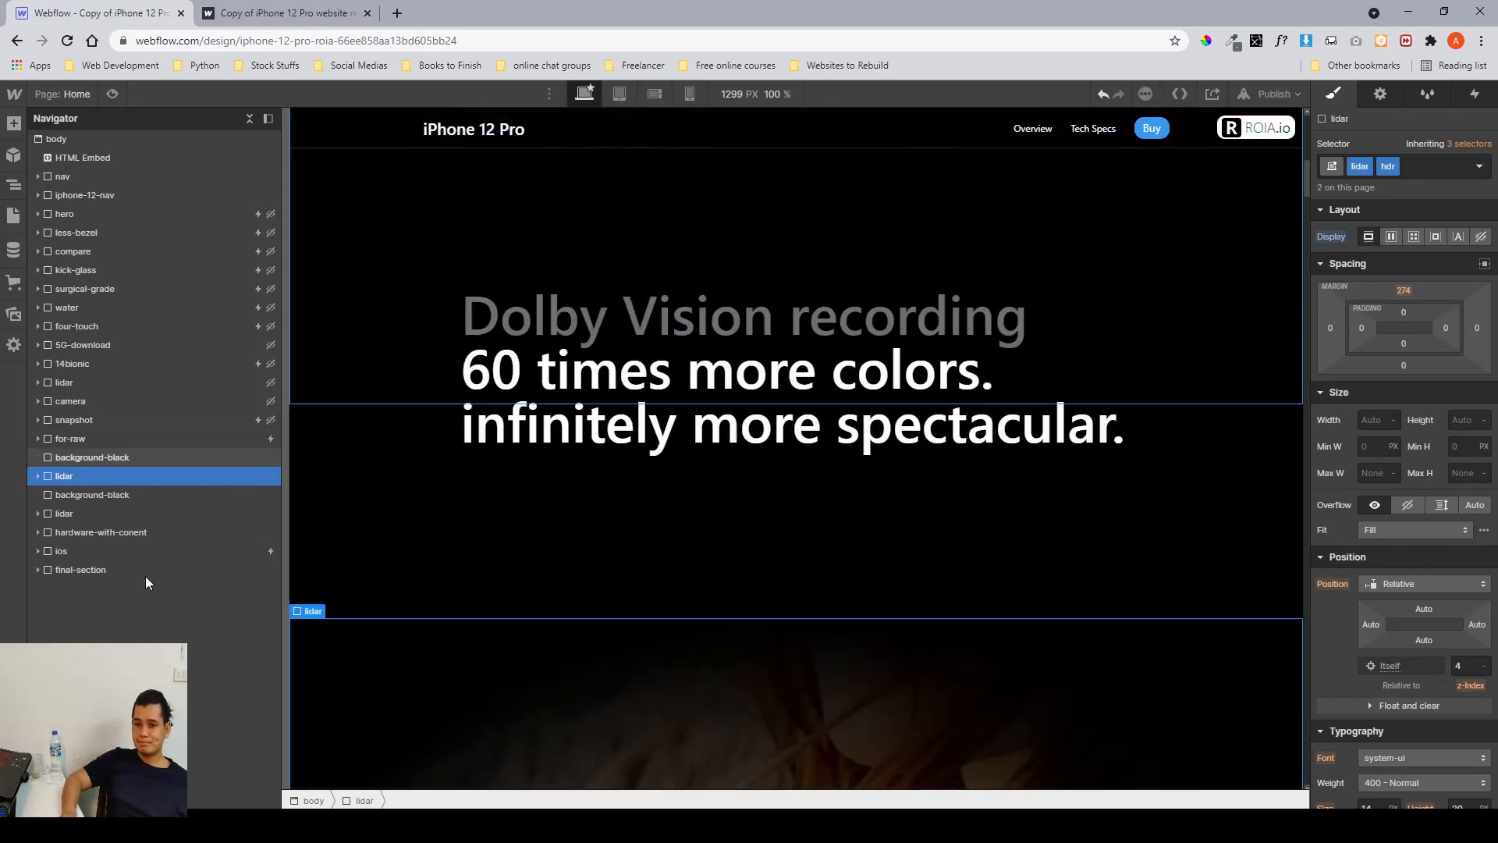
# Switch to Figma and examine the Dolby Vision section's design frames and its laptop mockup.
pyautogui.hotkey('alt', 'Tab')
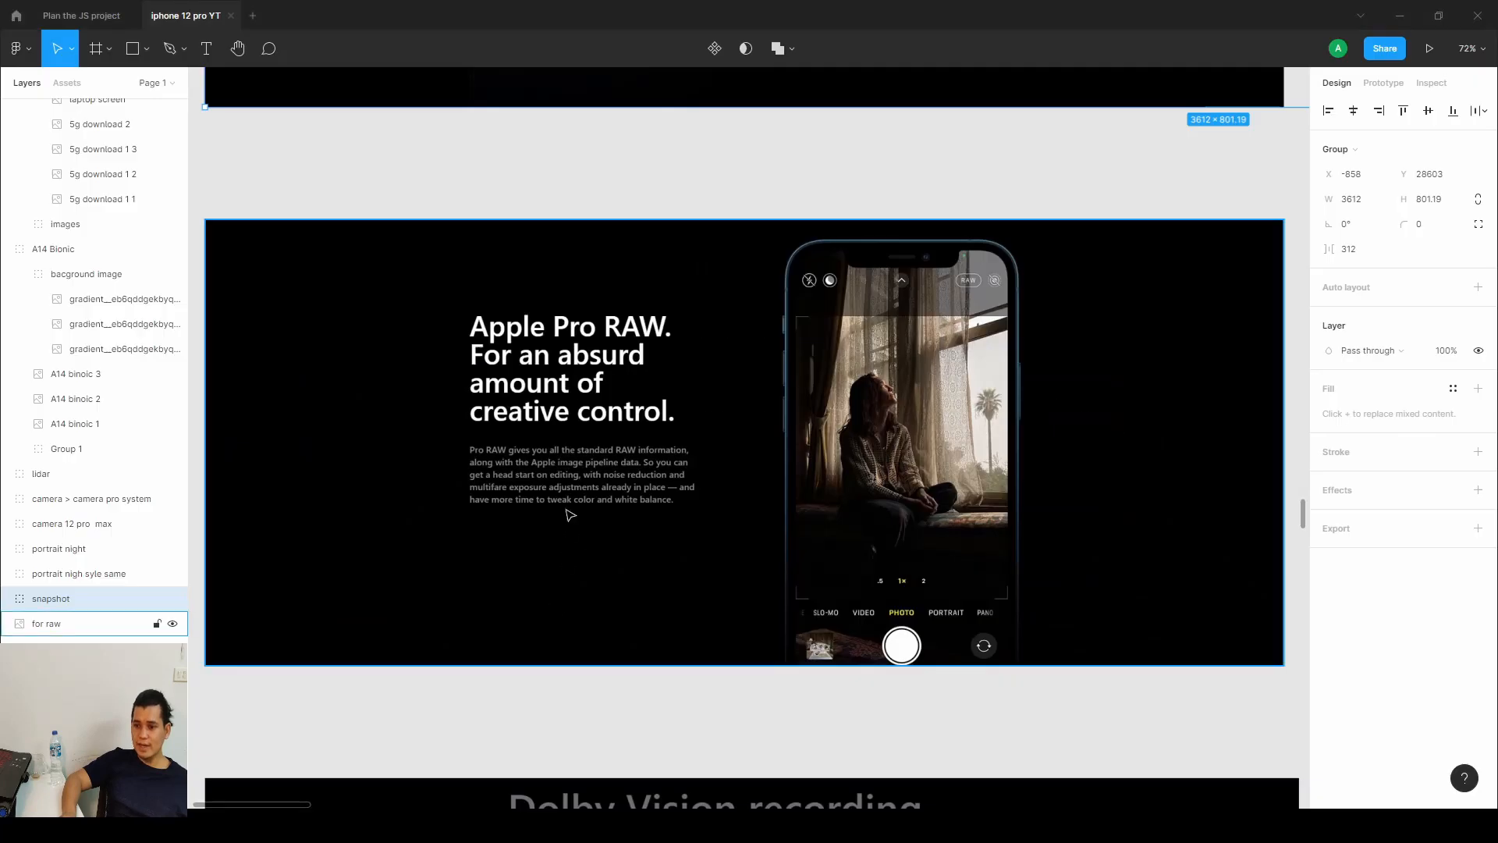
pyautogui.scroll(-5, 571, 515)
pyautogui.scroll(-6, 624, 484)
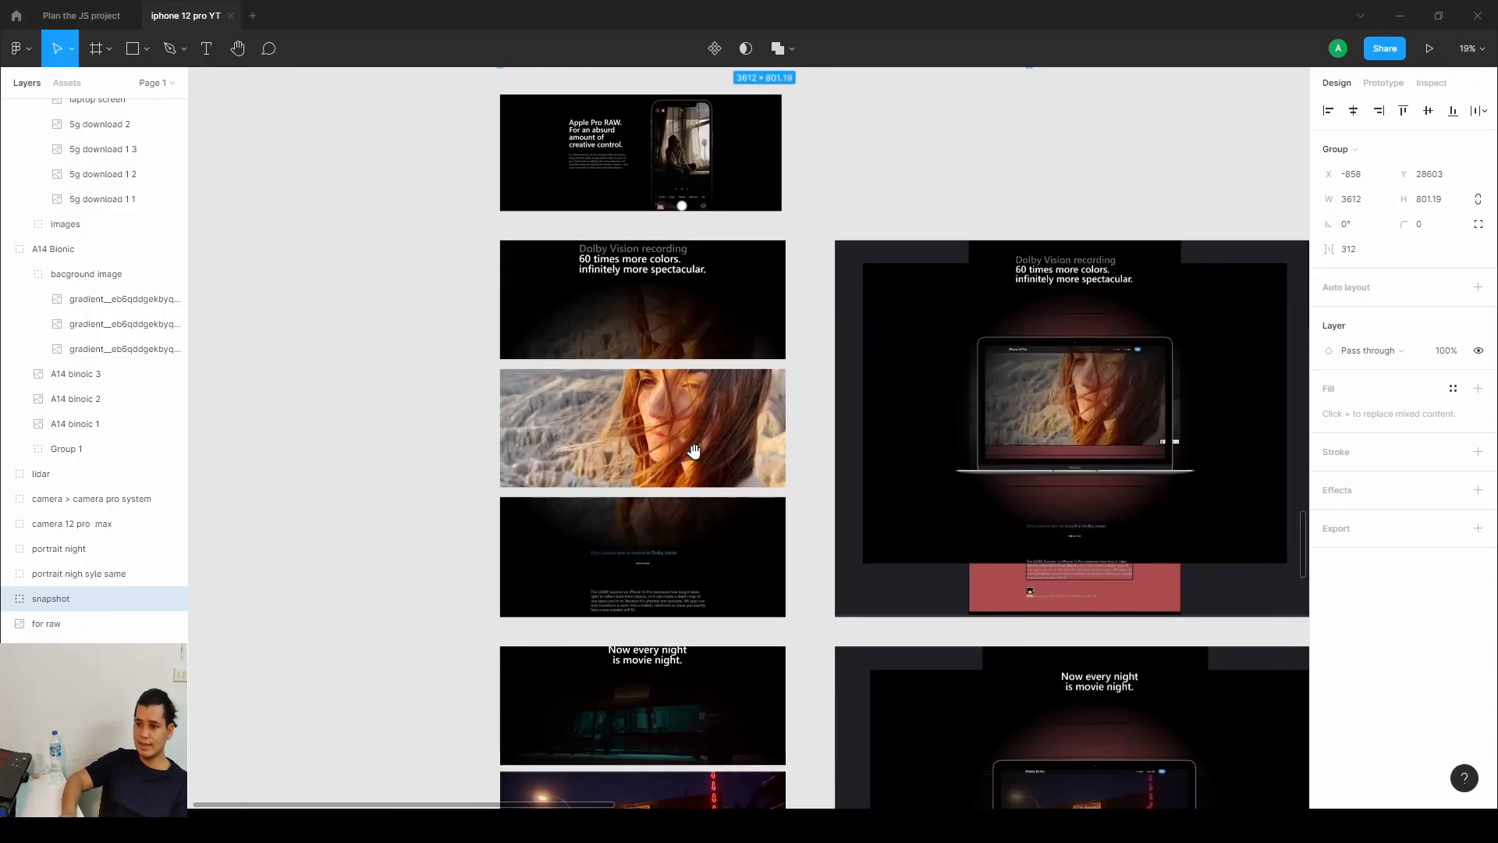
pyautogui.scroll(5, 698, 457)
pyautogui.scroll(3, 697, 457)
pyautogui.scroll(3, 880, 414)
pyautogui.scroll(-4, 807, 467)
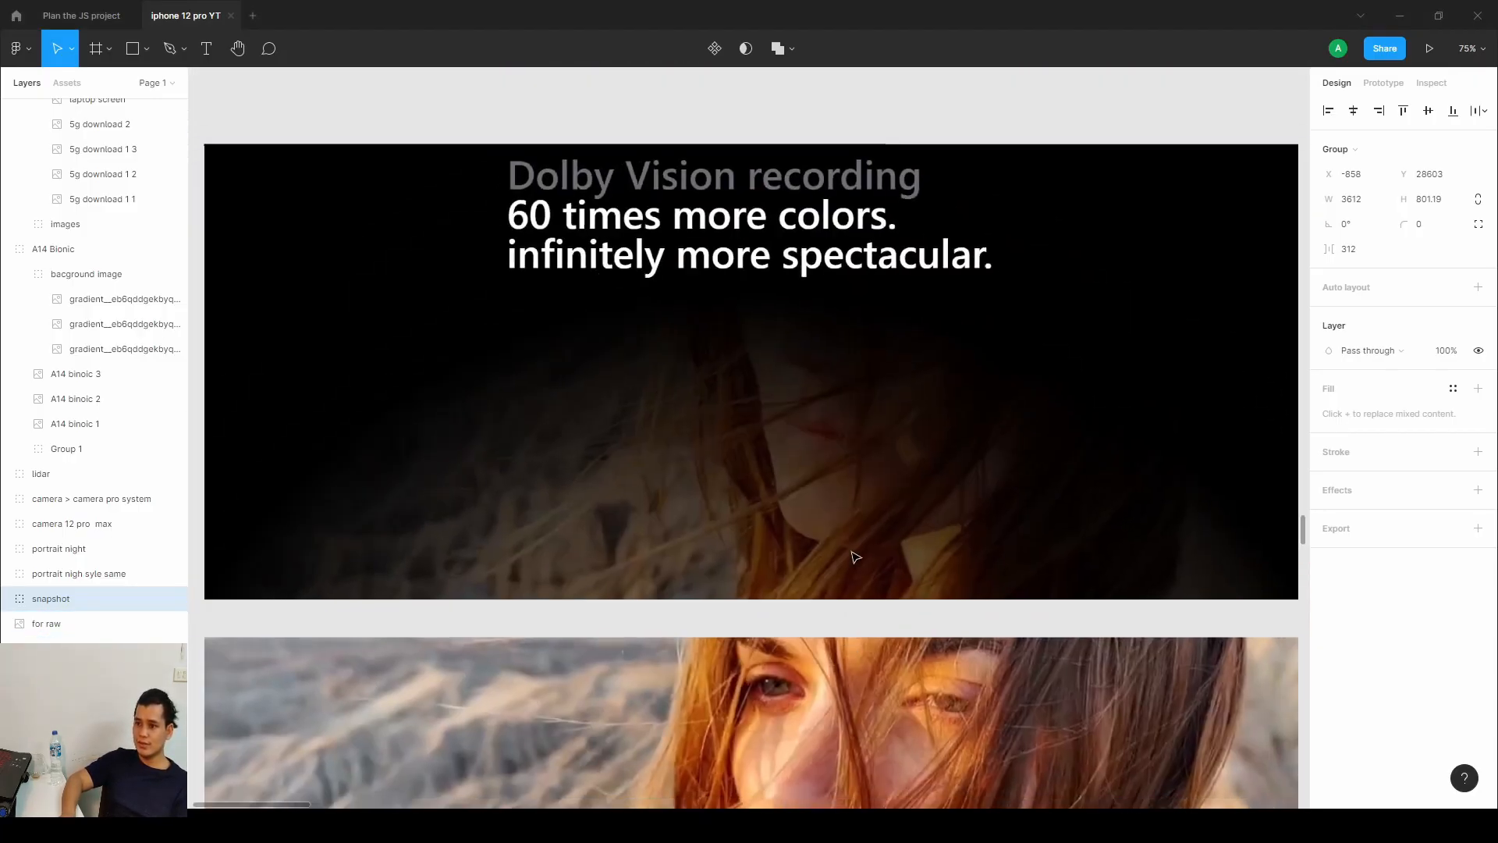
pyautogui.moveTo(826, 542); pyautogui.dragTo(831, 324)
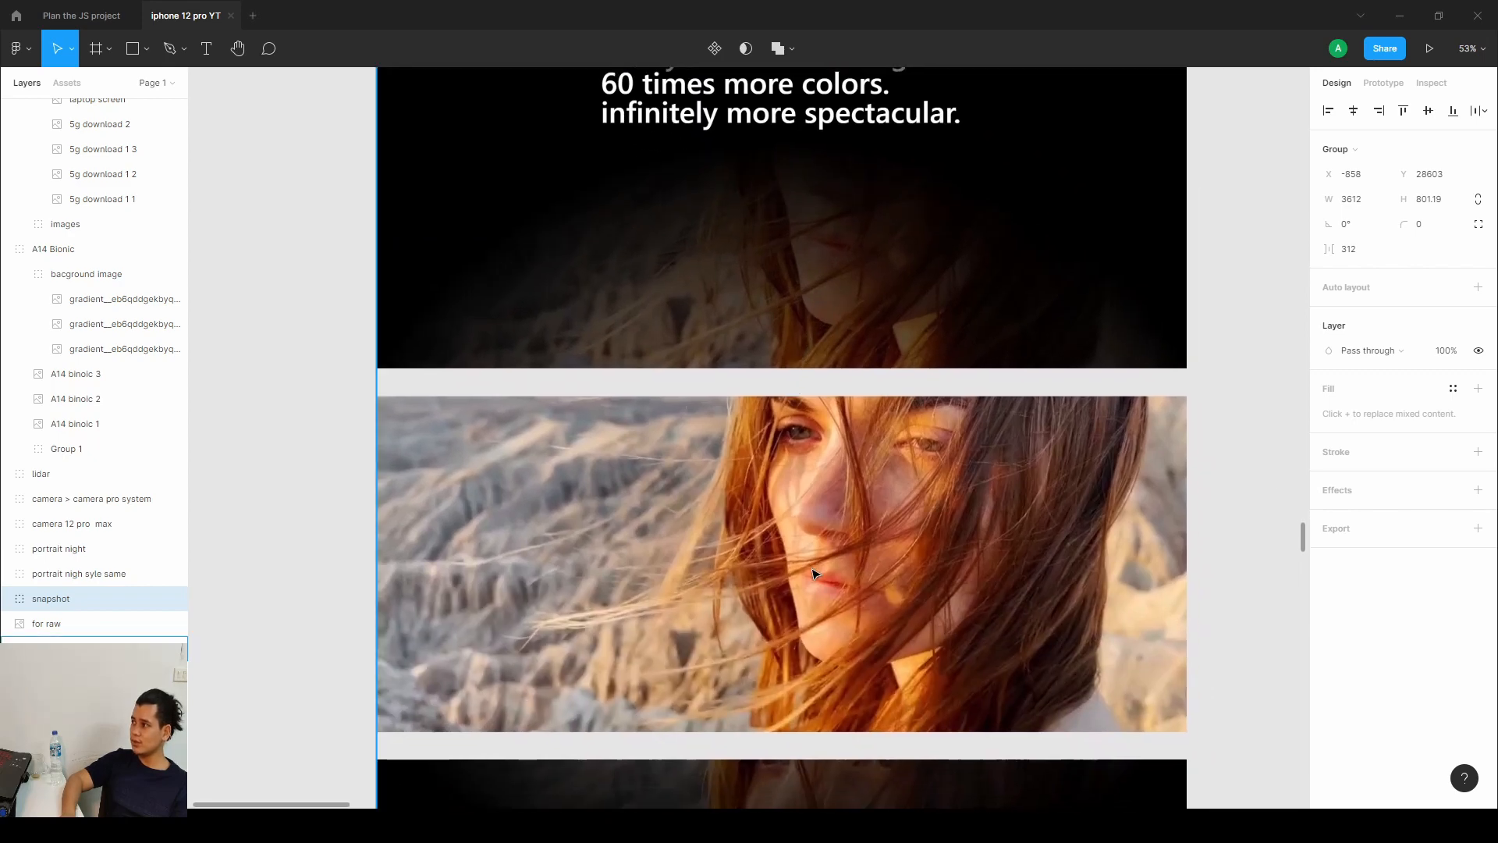
pyautogui.moveTo(791, 582); pyautogui.dragTo(743, 252)
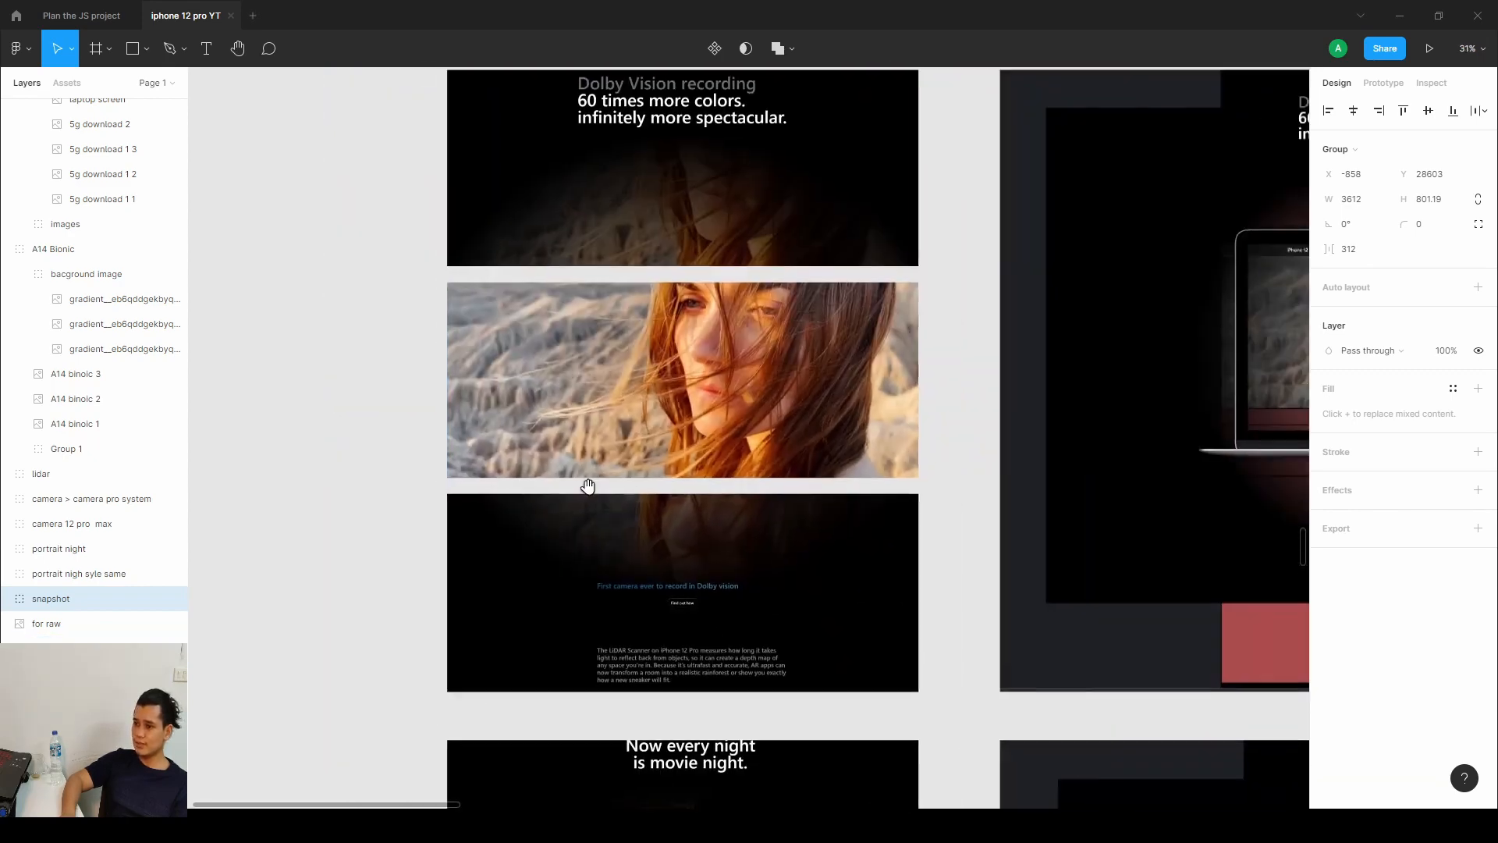
pyautogui.scroll(-5, 617, 406)
pyautogui.scroll(4, 622, 396)
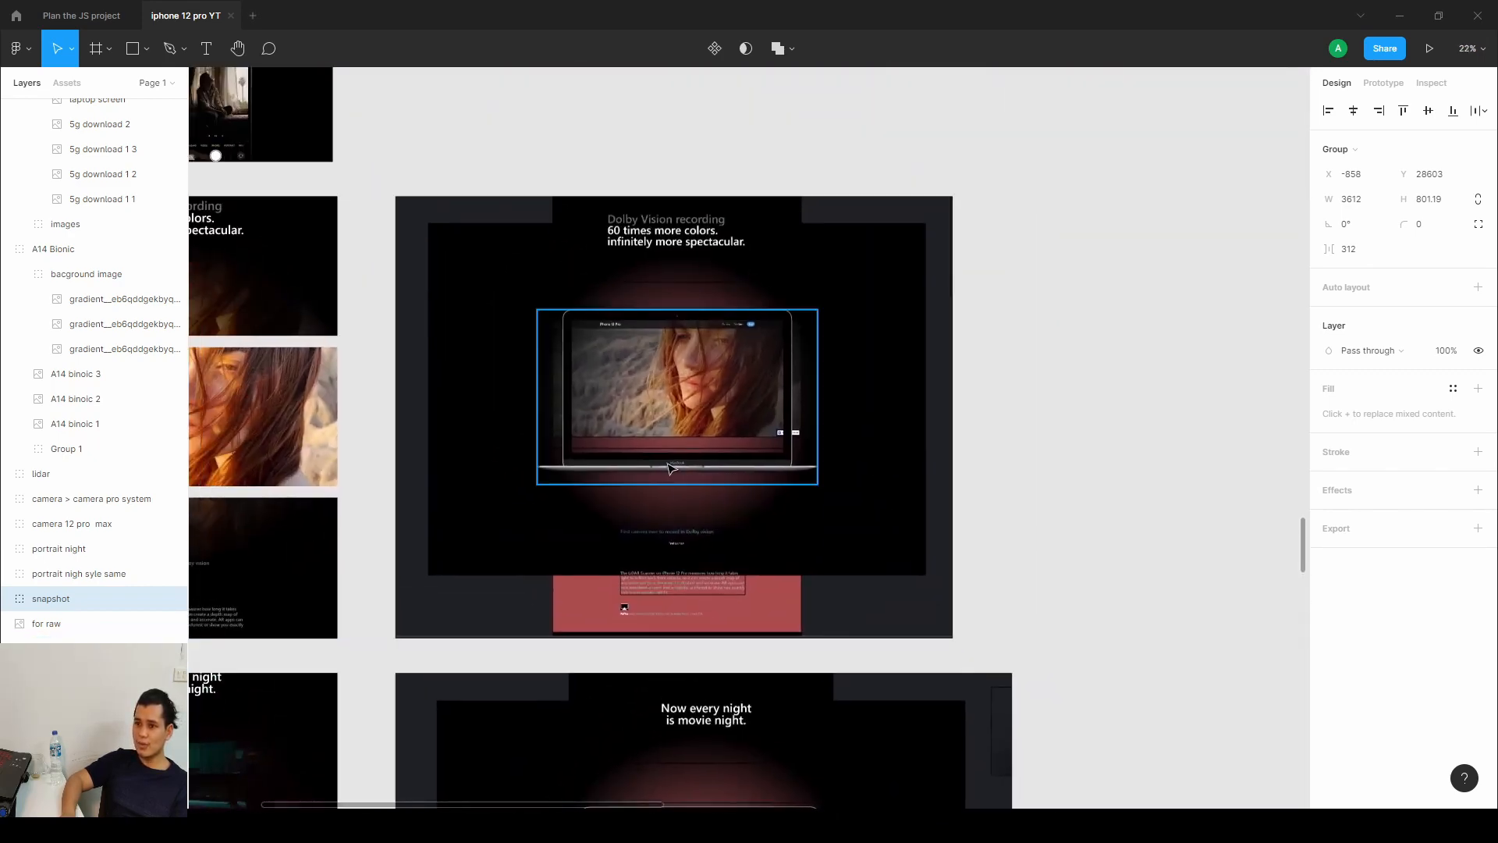
pyautogui.moveTo(709, 473); pyautogui.dragTo(729, 500)
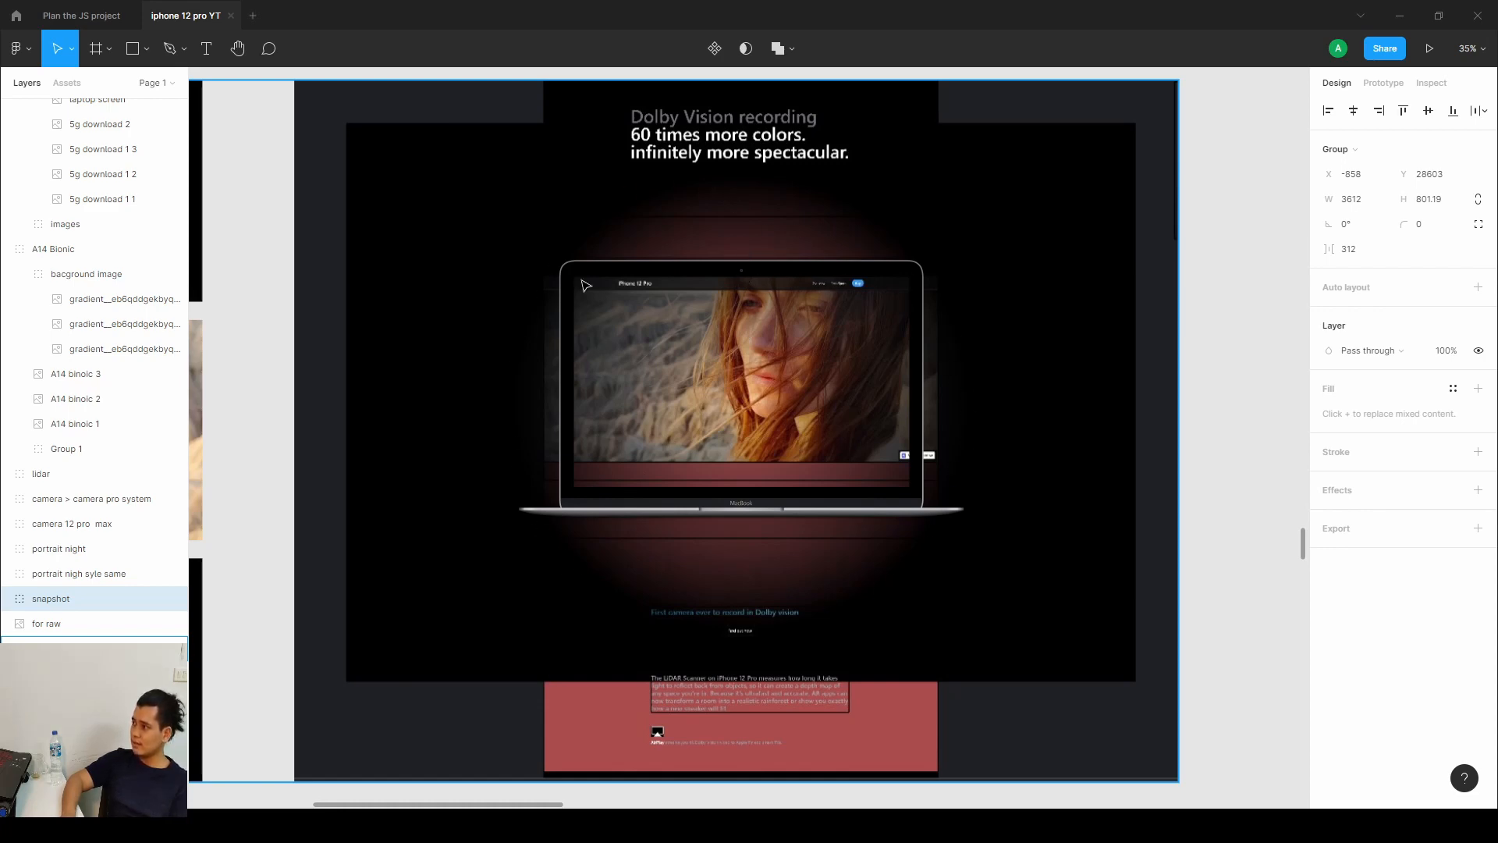
pyautogui.scroll(-3, 1044, 387)
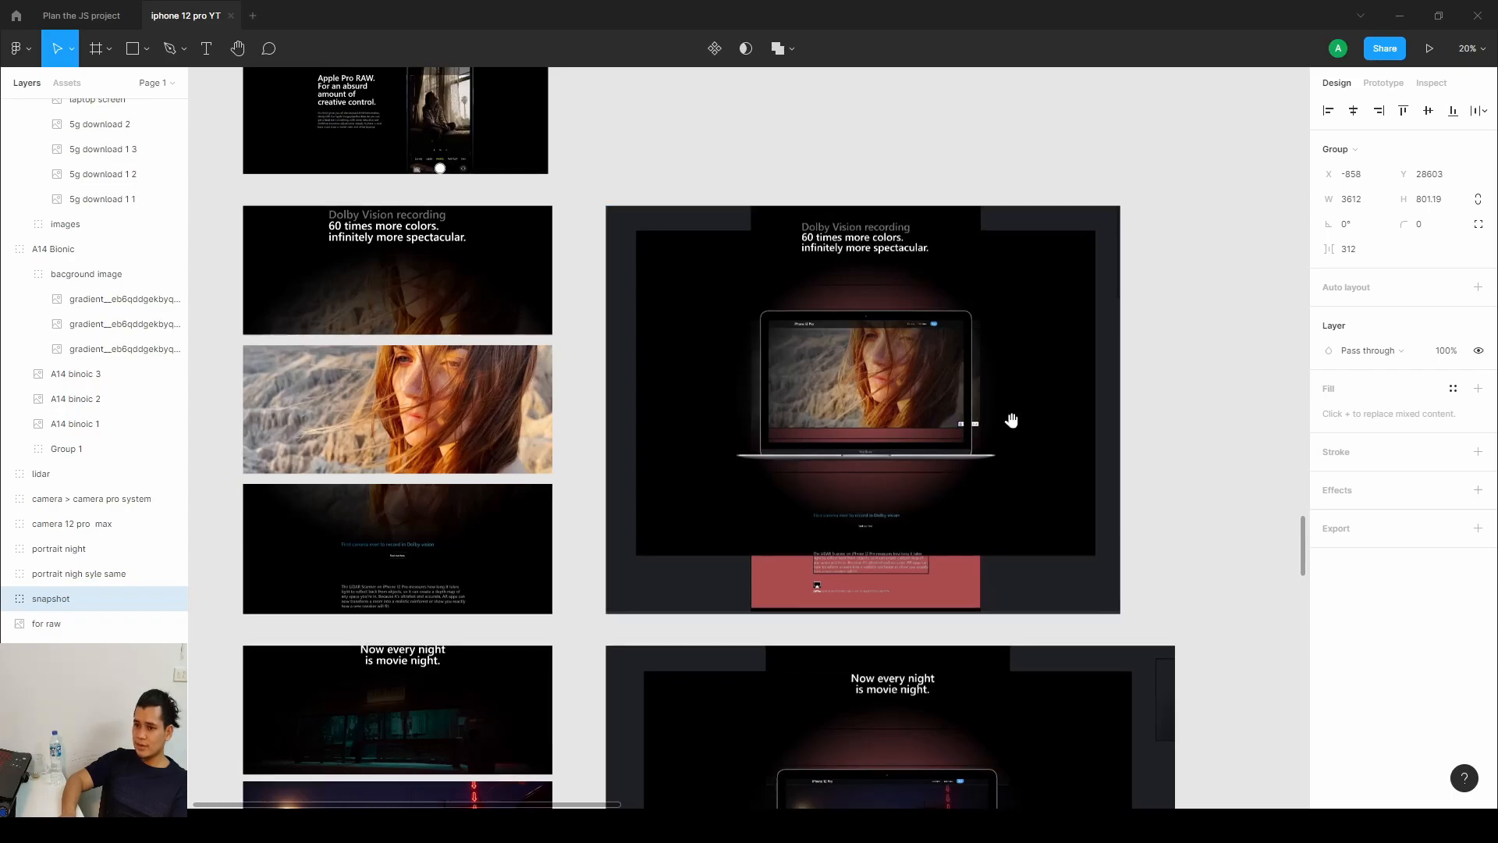
pyautogui.moveTo(1013, 422); pyautogui.dragTo(1478, 385)
pyautogui.click(1402, 16)
pyautogui.scroll(-2, 546, 498)
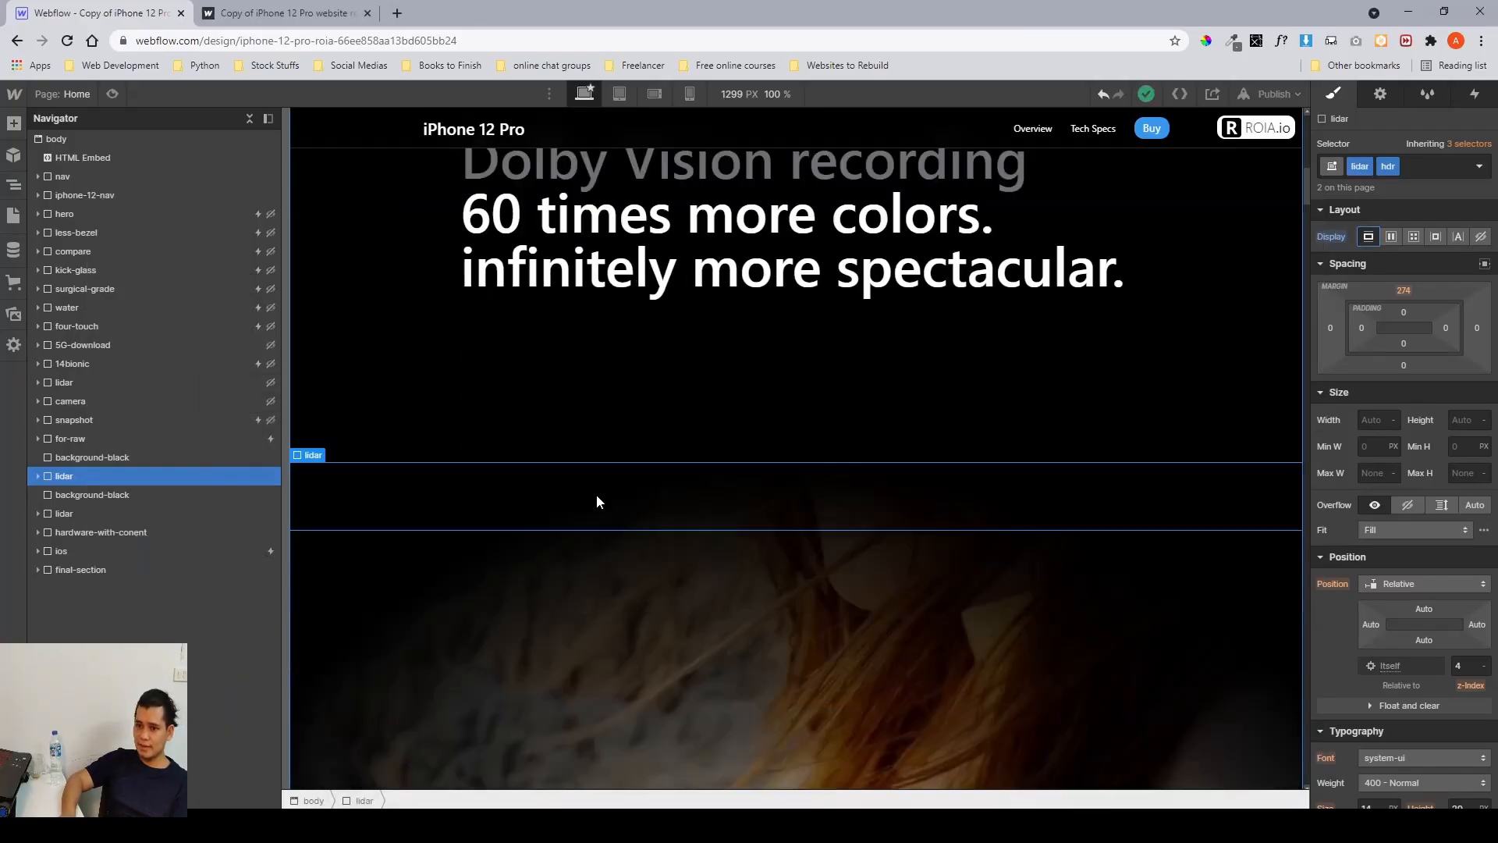
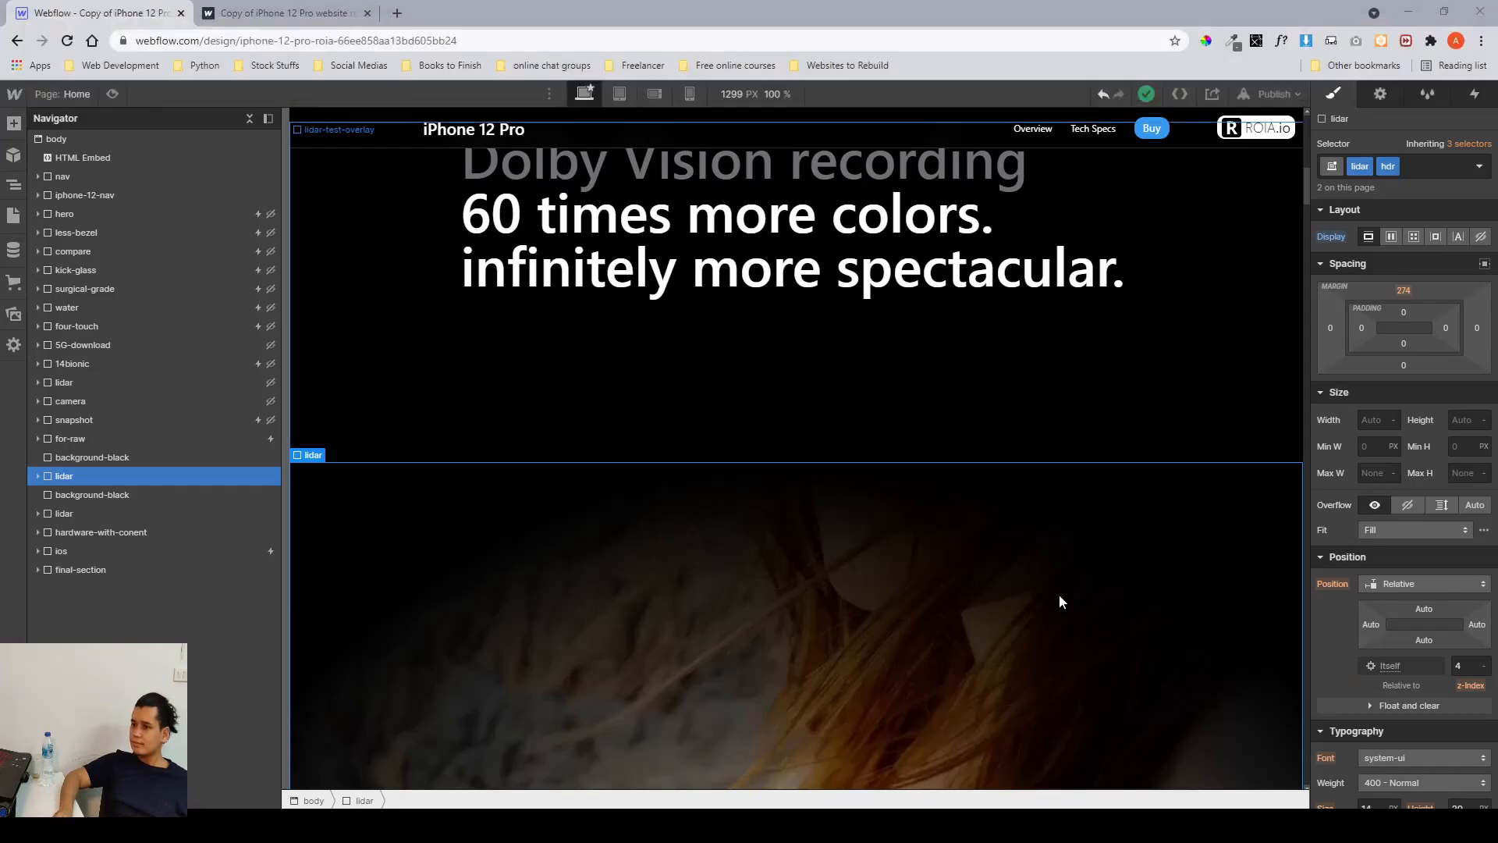
# Expand the lidar section in the navigator and inspect its content, content overlay, container and scroll container elements.
pyautogui.scroll(-4, 903, 567)
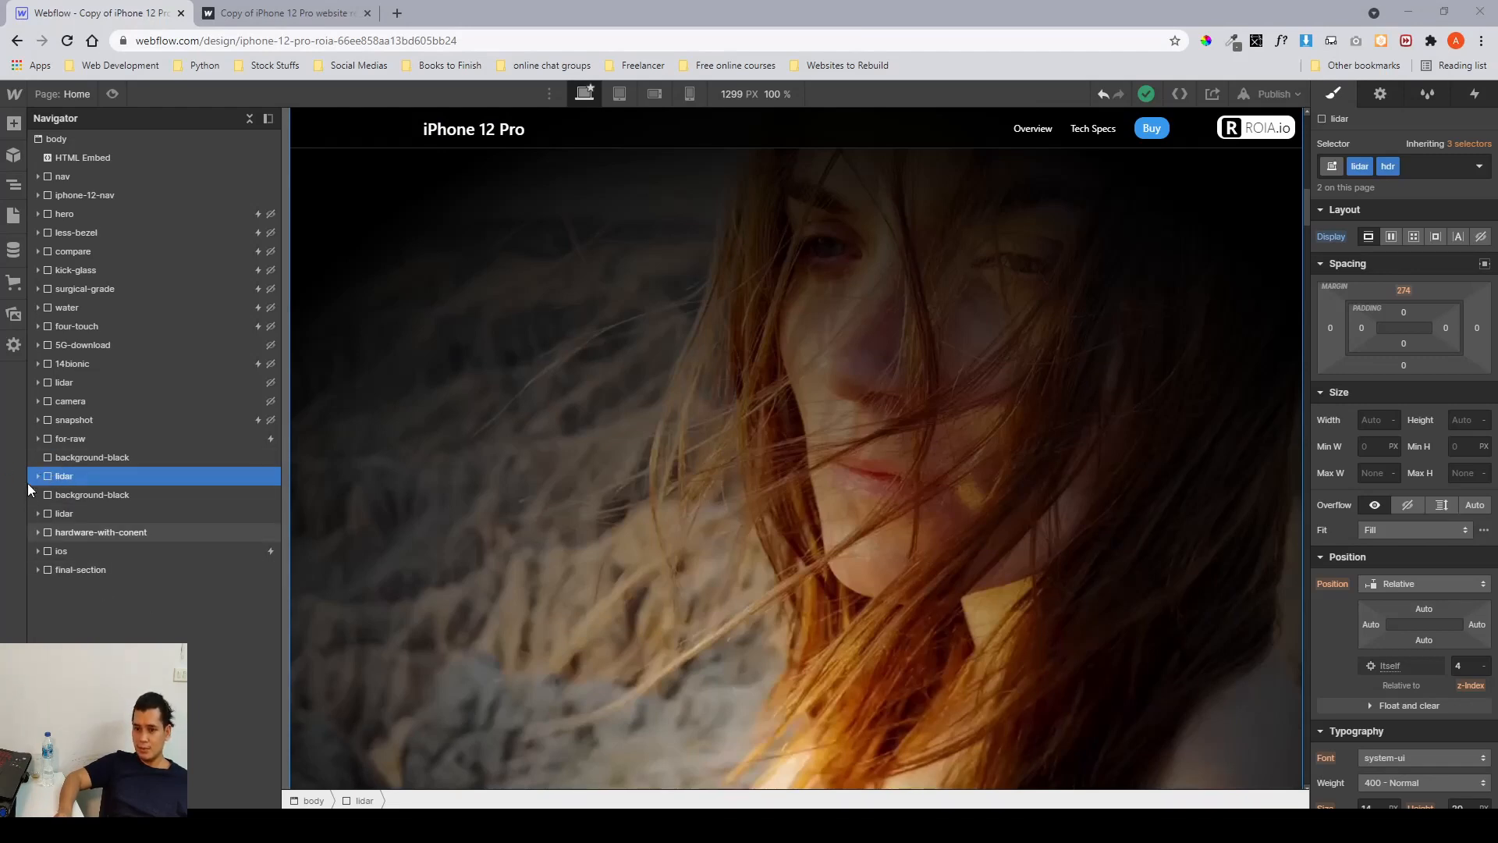
pyautogui.click(38, 477)
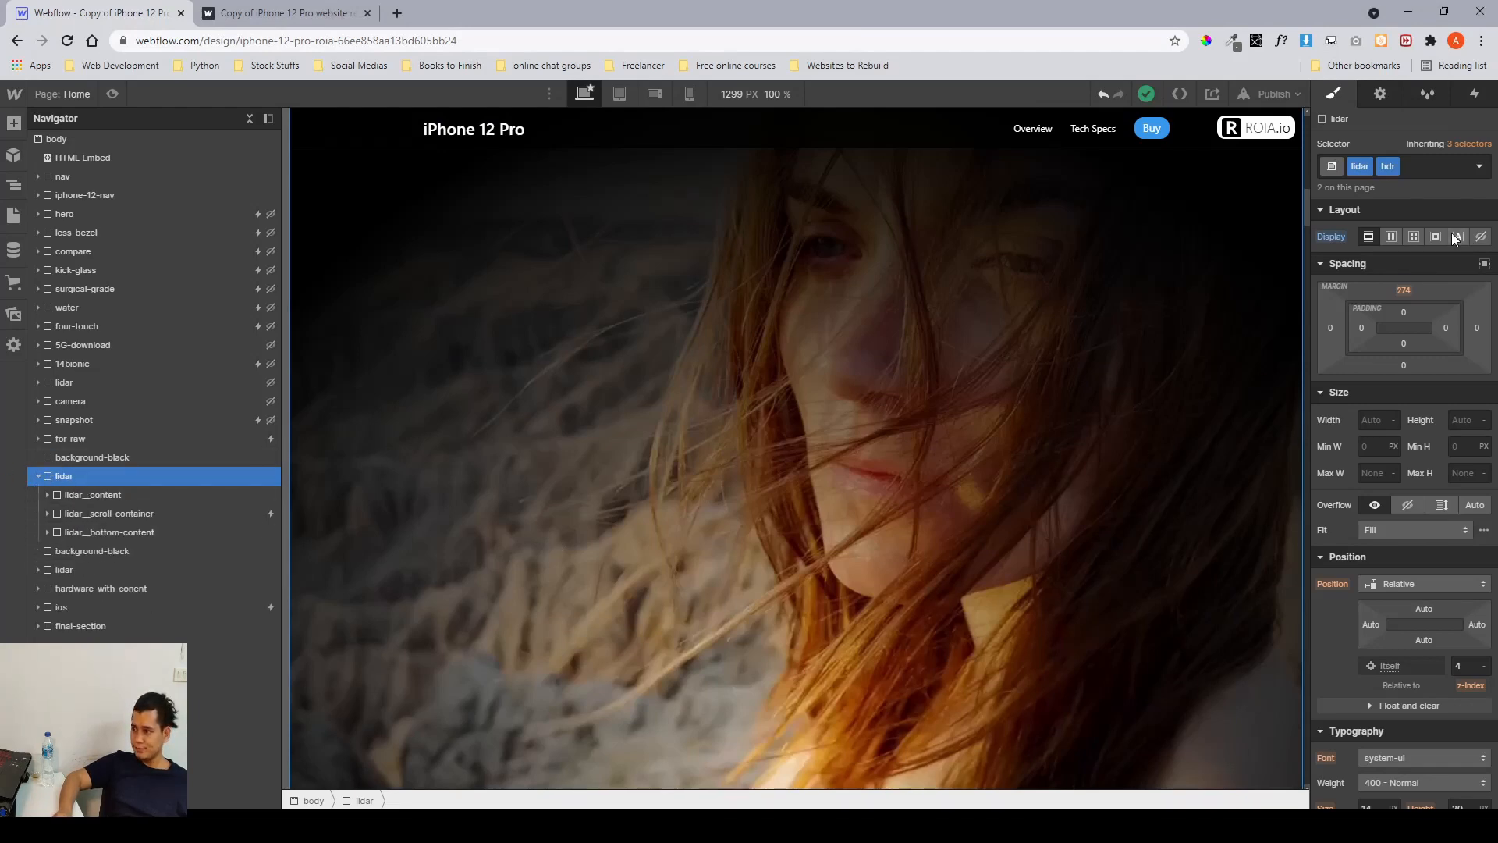
pyautogui.scroll(-5, 1446, 479)
pyautogui.scroll(3, 1446, 479)
pyautogui.scroll(-5, 1446, 479)
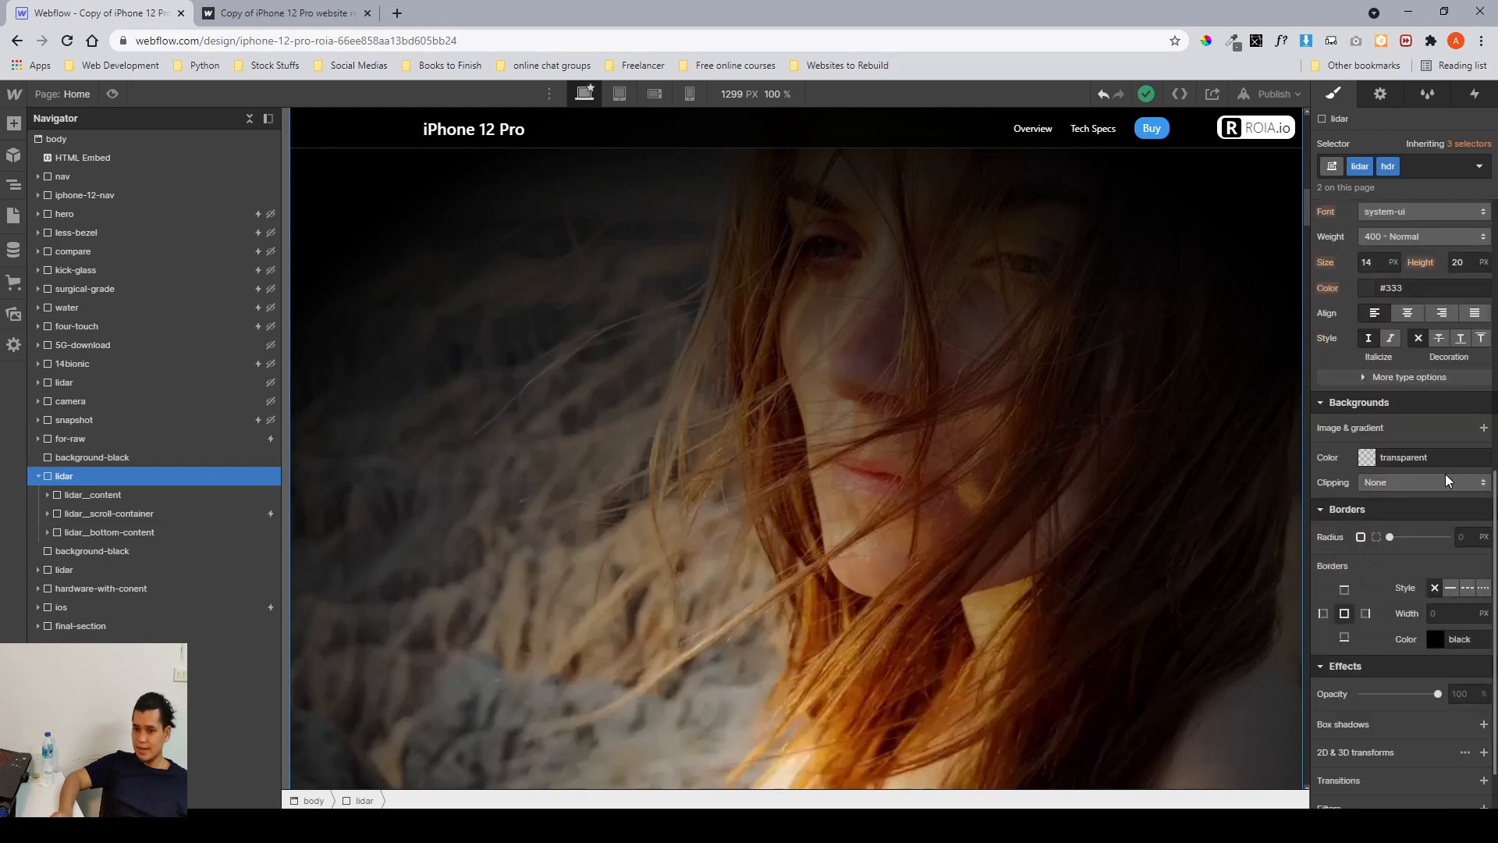
pyautogui.click(143, 496)
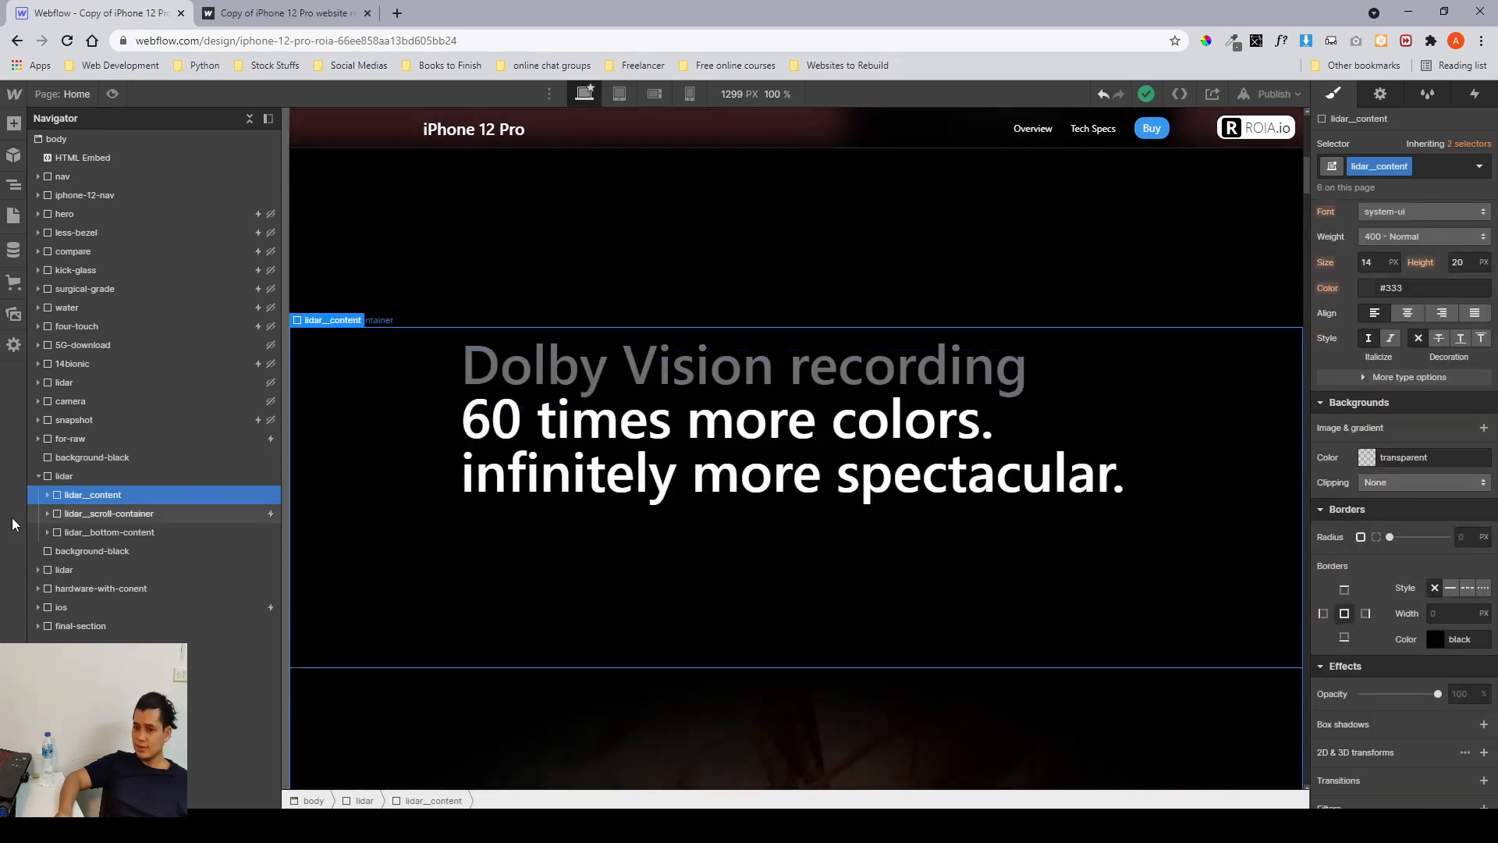
pyautogui.click(48, 495)
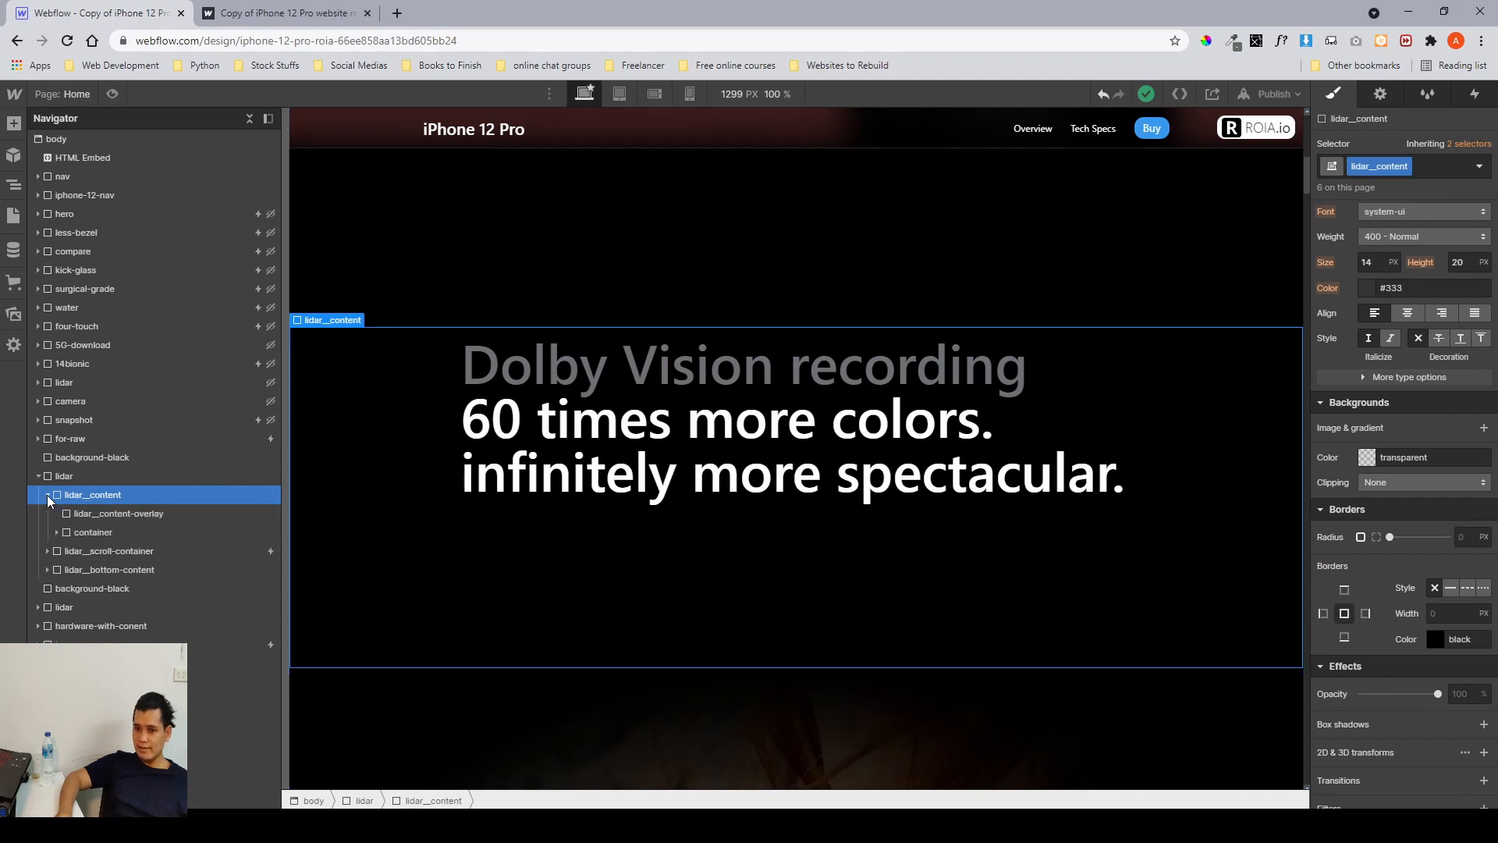
pyautogui.click(88, 511)
pyautogui.scroll(-3, 1341, 587)
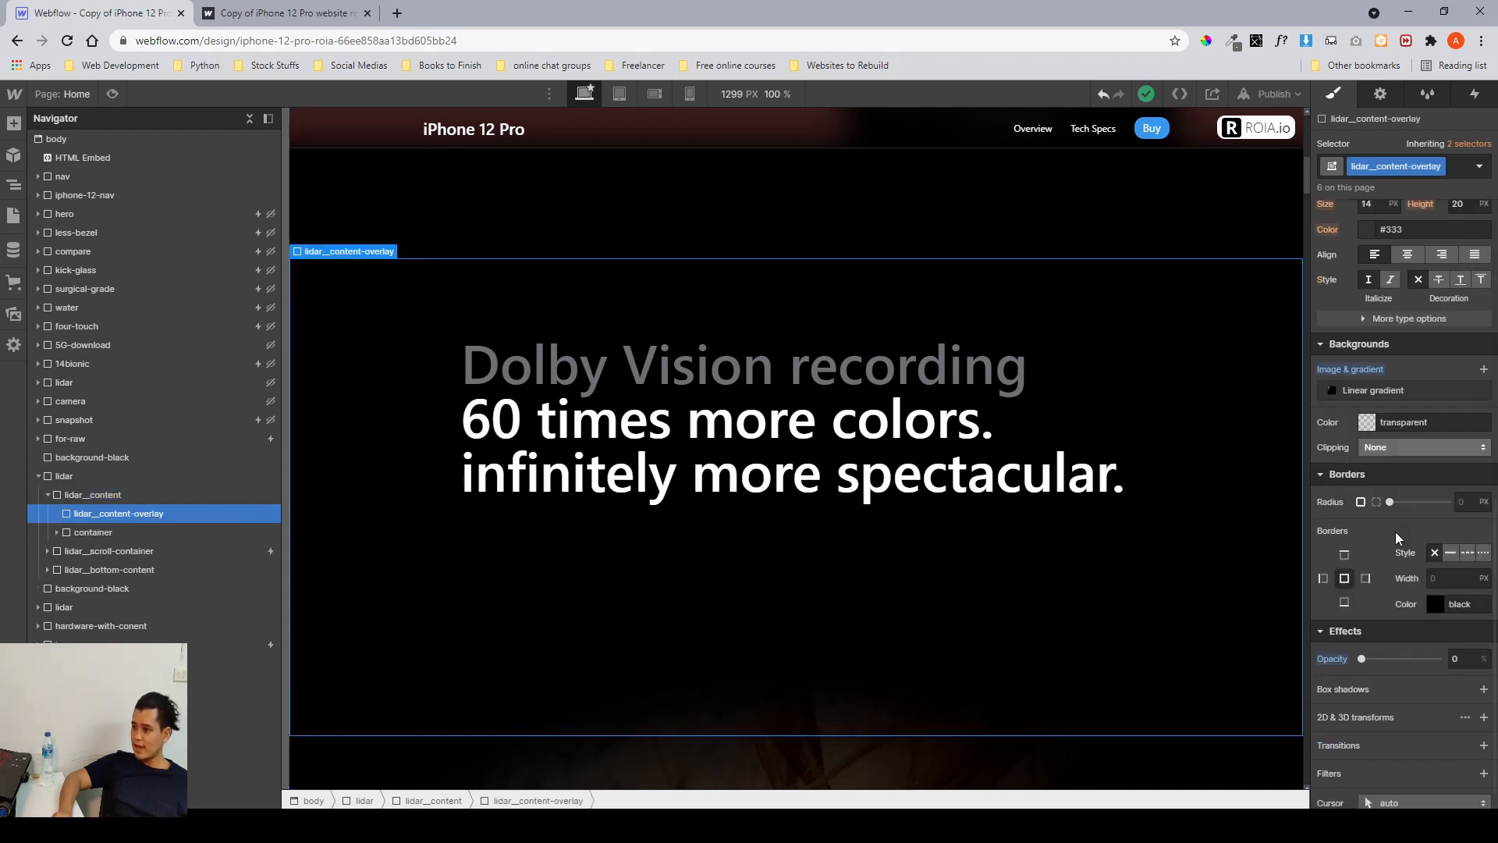
pyautogui.moveTo(1363, 621)
pyautogui.mouseDown()
pyautogui.moveTo(1452, 640)
pyautogui.moveTo(1364, 621)
pyautogui.mouseUp()
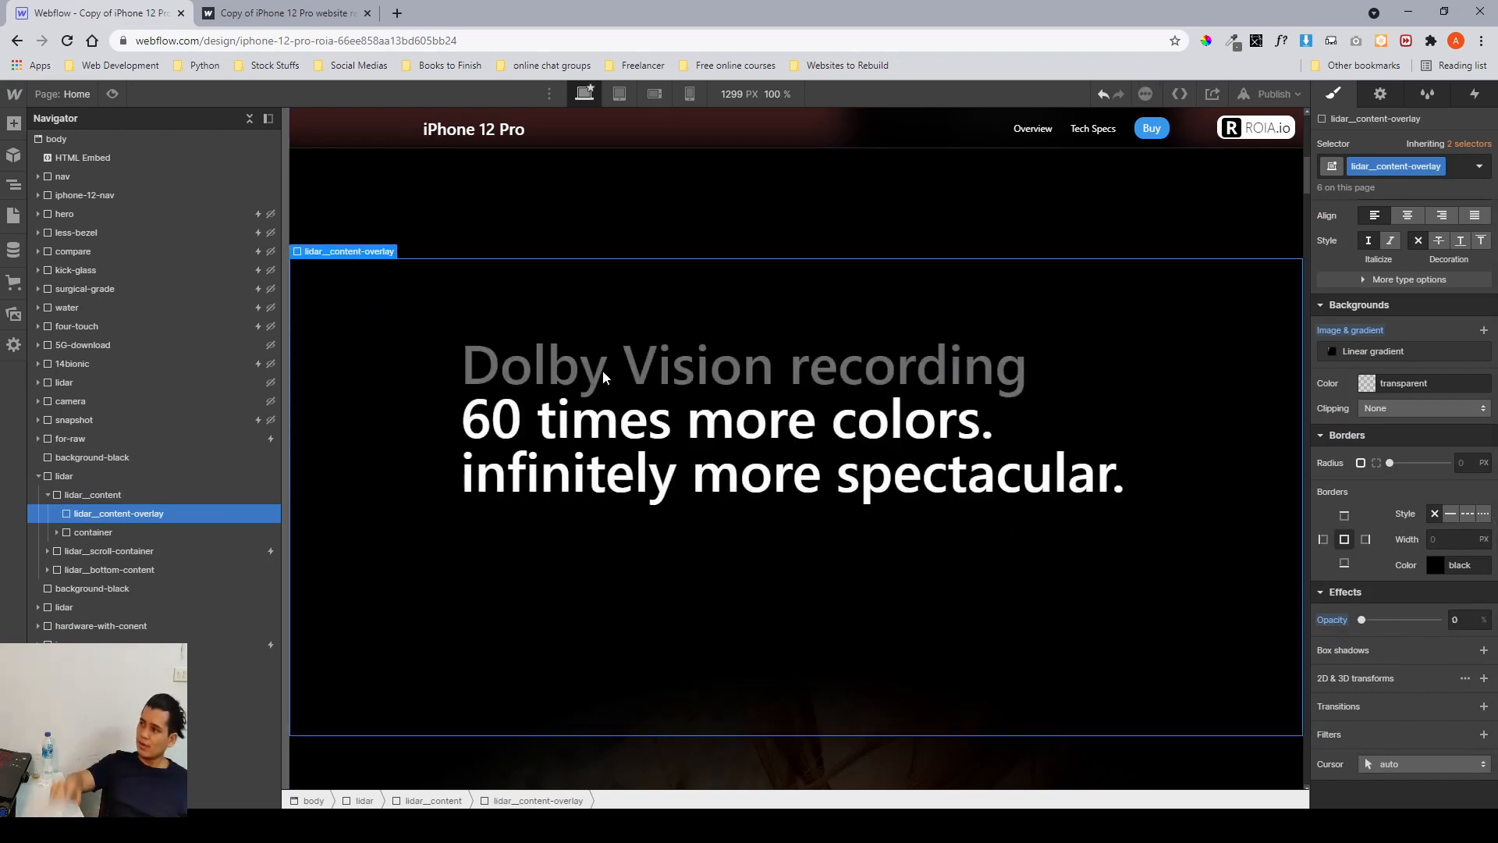
pyautogui.click(90, 531)
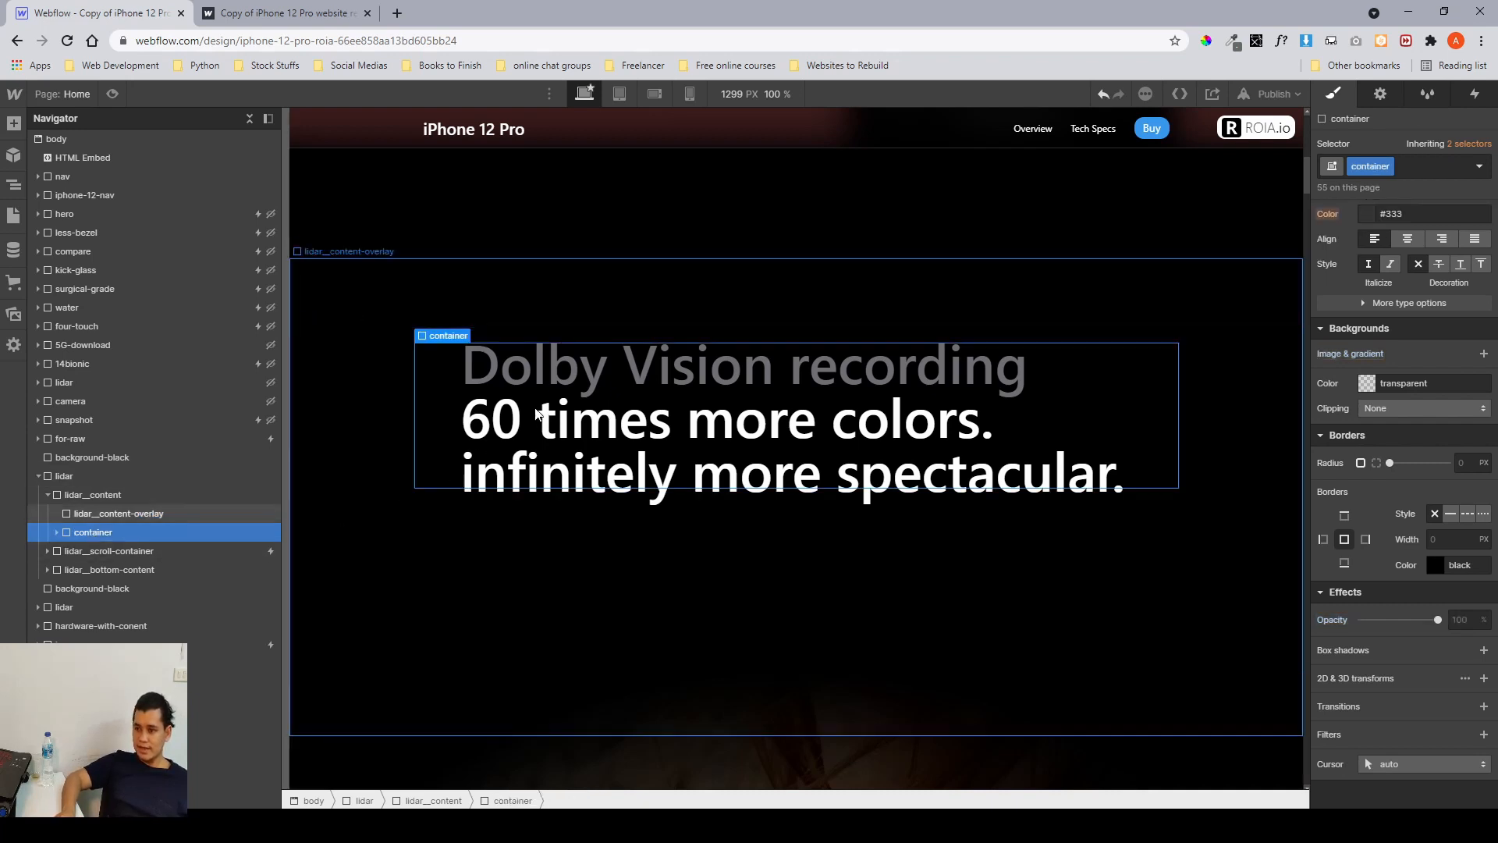
pyautogui.click(49, 495)
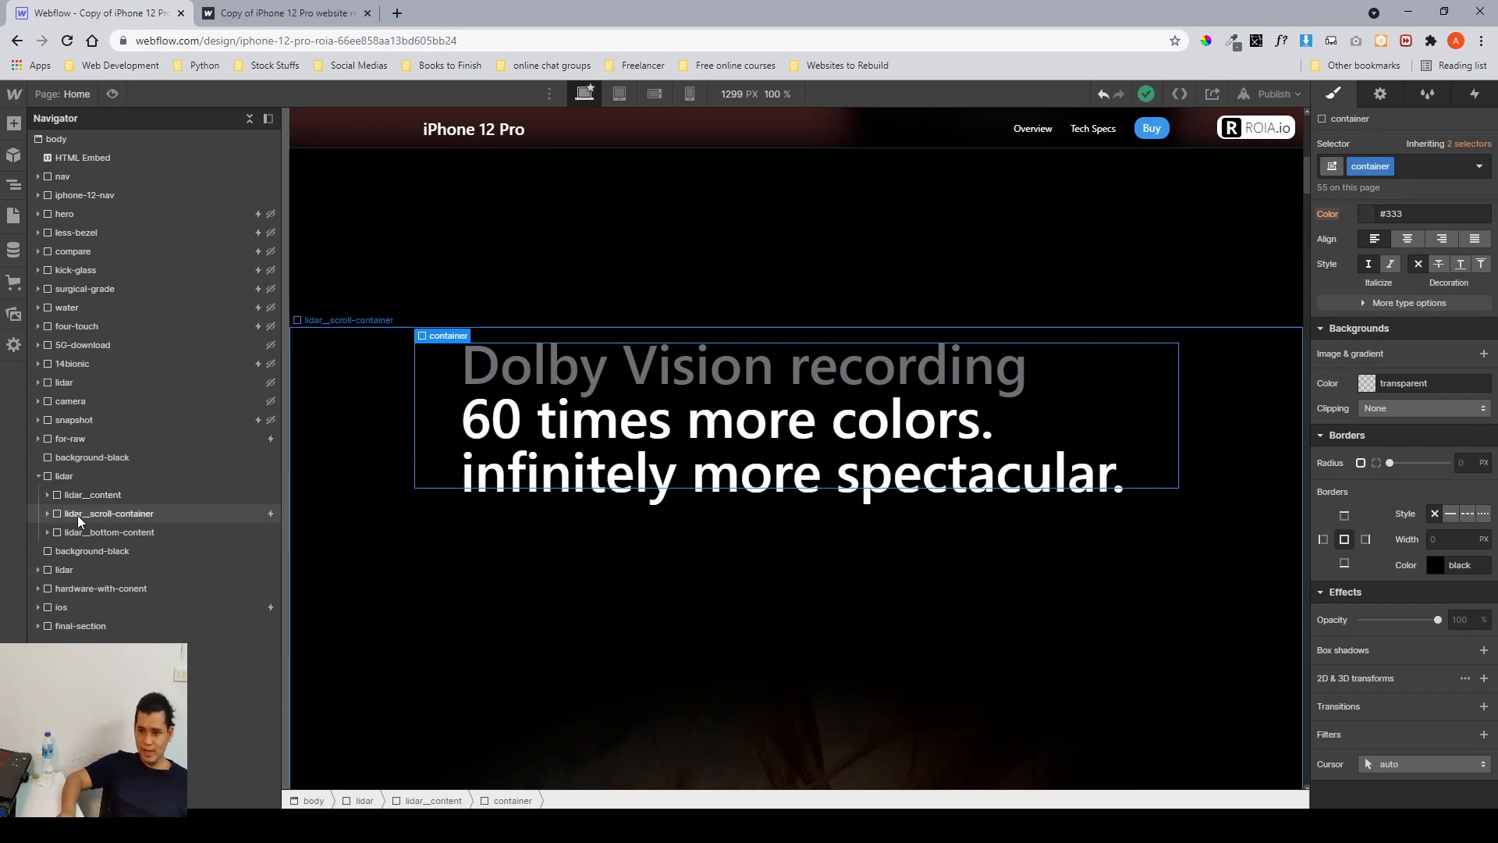
pyautogui.click(78, 515)
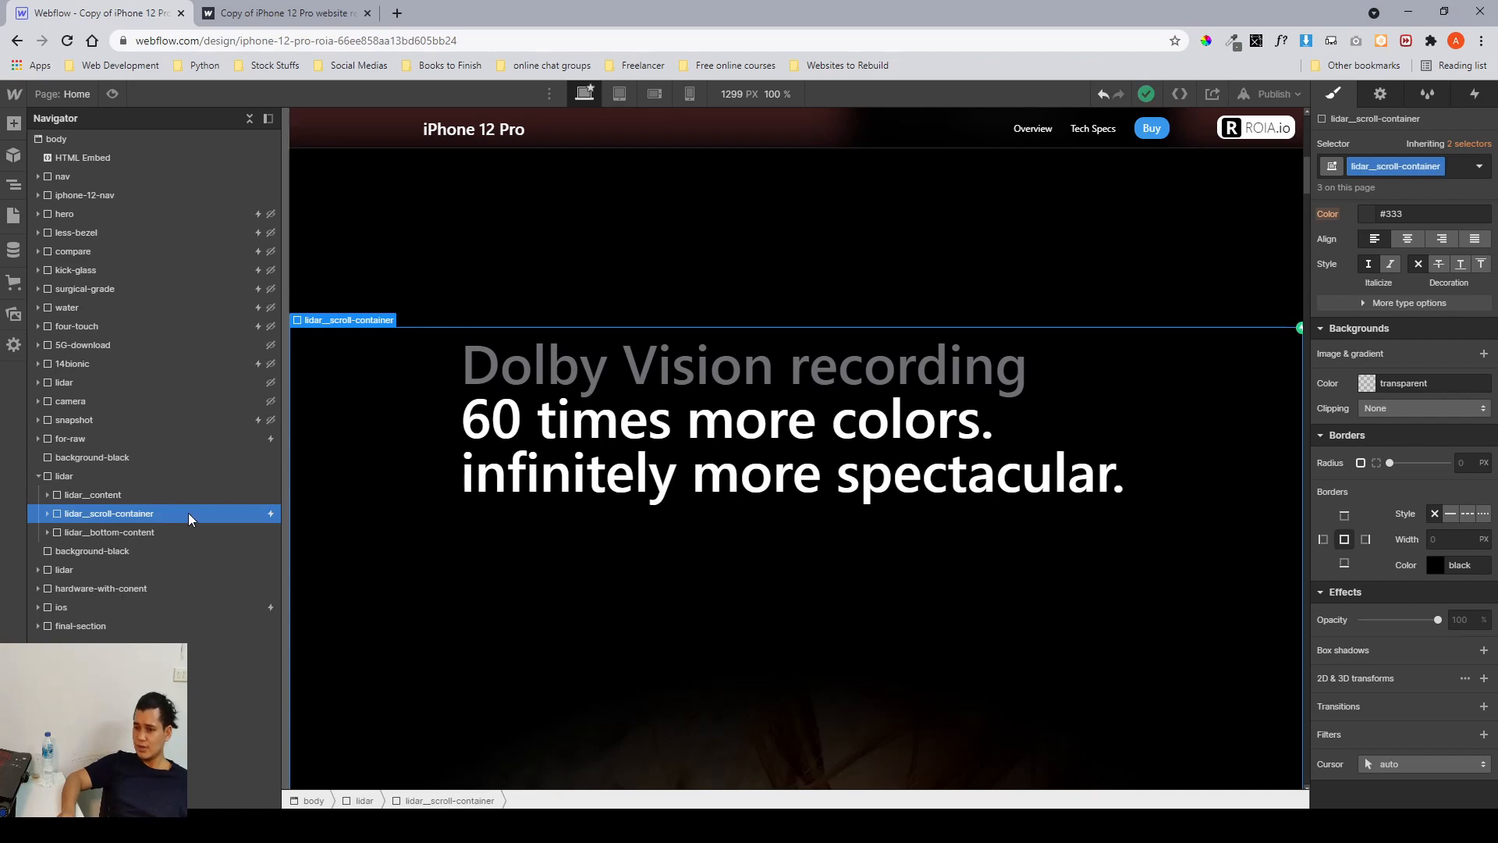
# Scroll through the lidar section on the canvas to check how the scroll container behaves.
pyautogui.scroll(-5, 1284, 523)
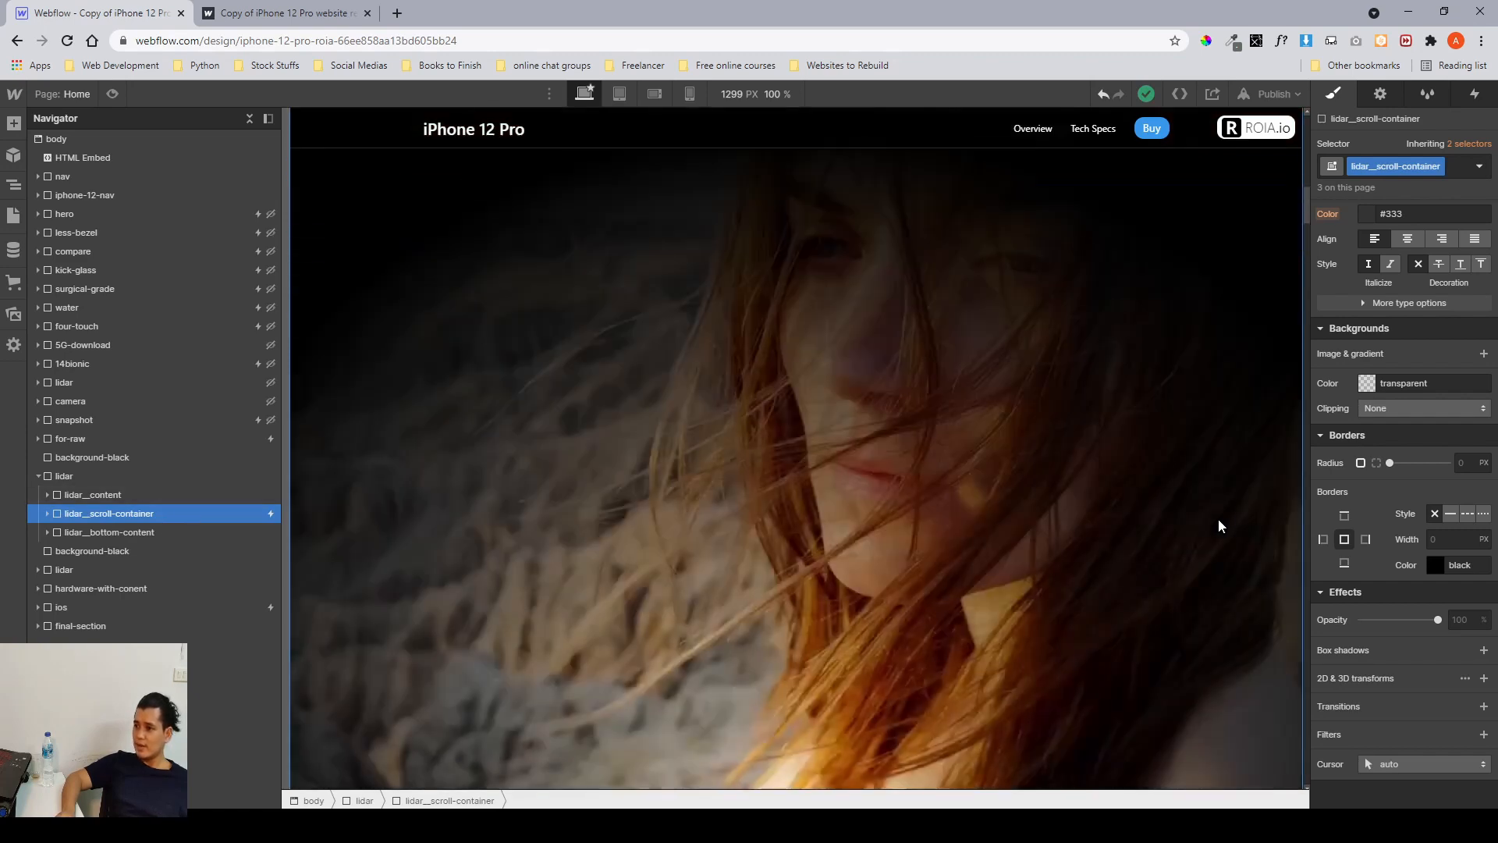
pyautogui.scroll(4, 1219, 520)
pyautogui.scroll(-4, 1218, 520)
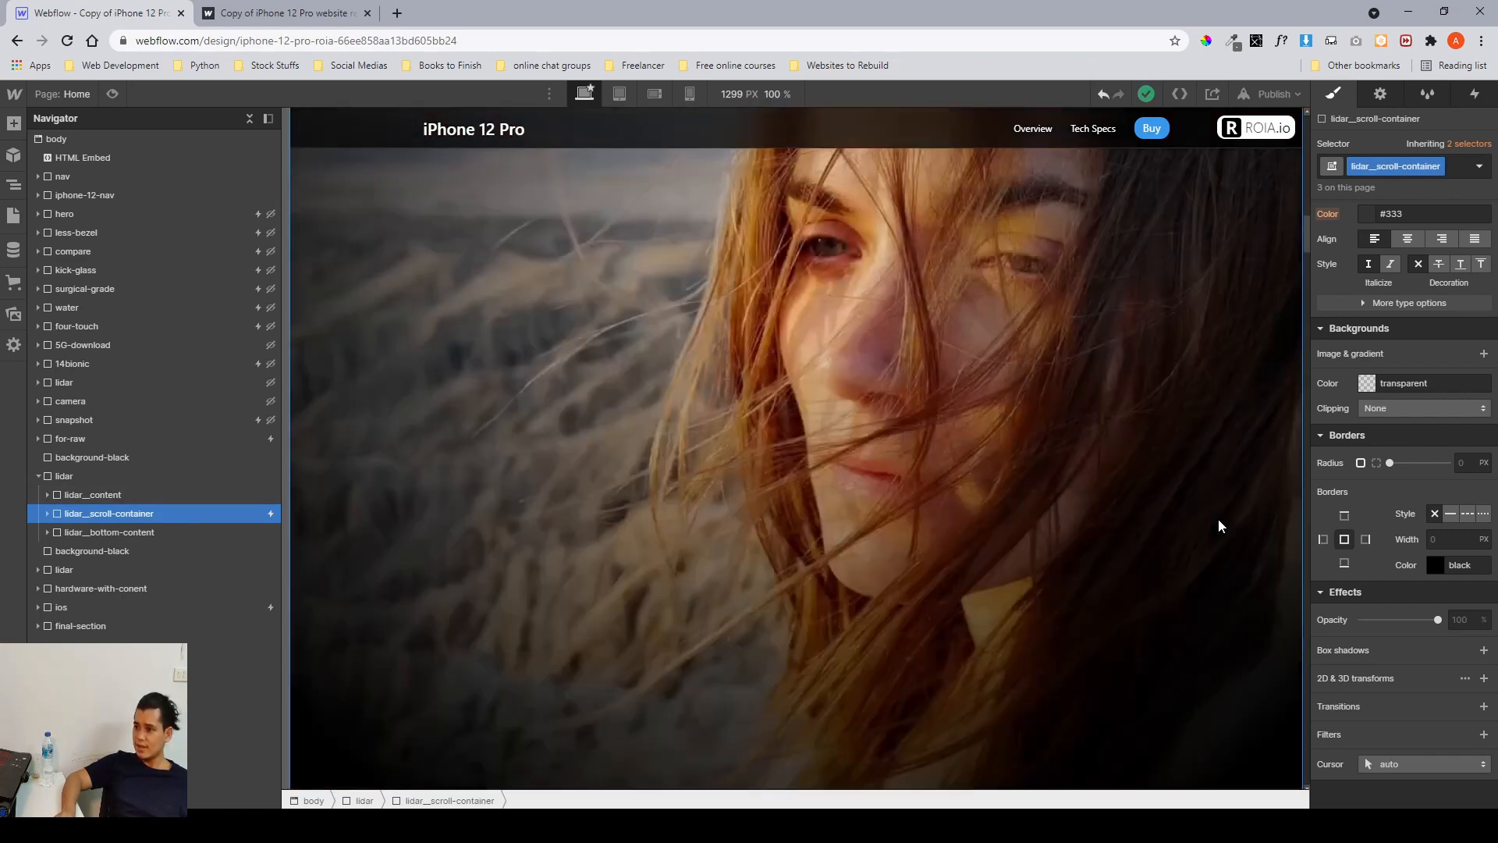
pyautogui.scroll(5, 1219, 518)
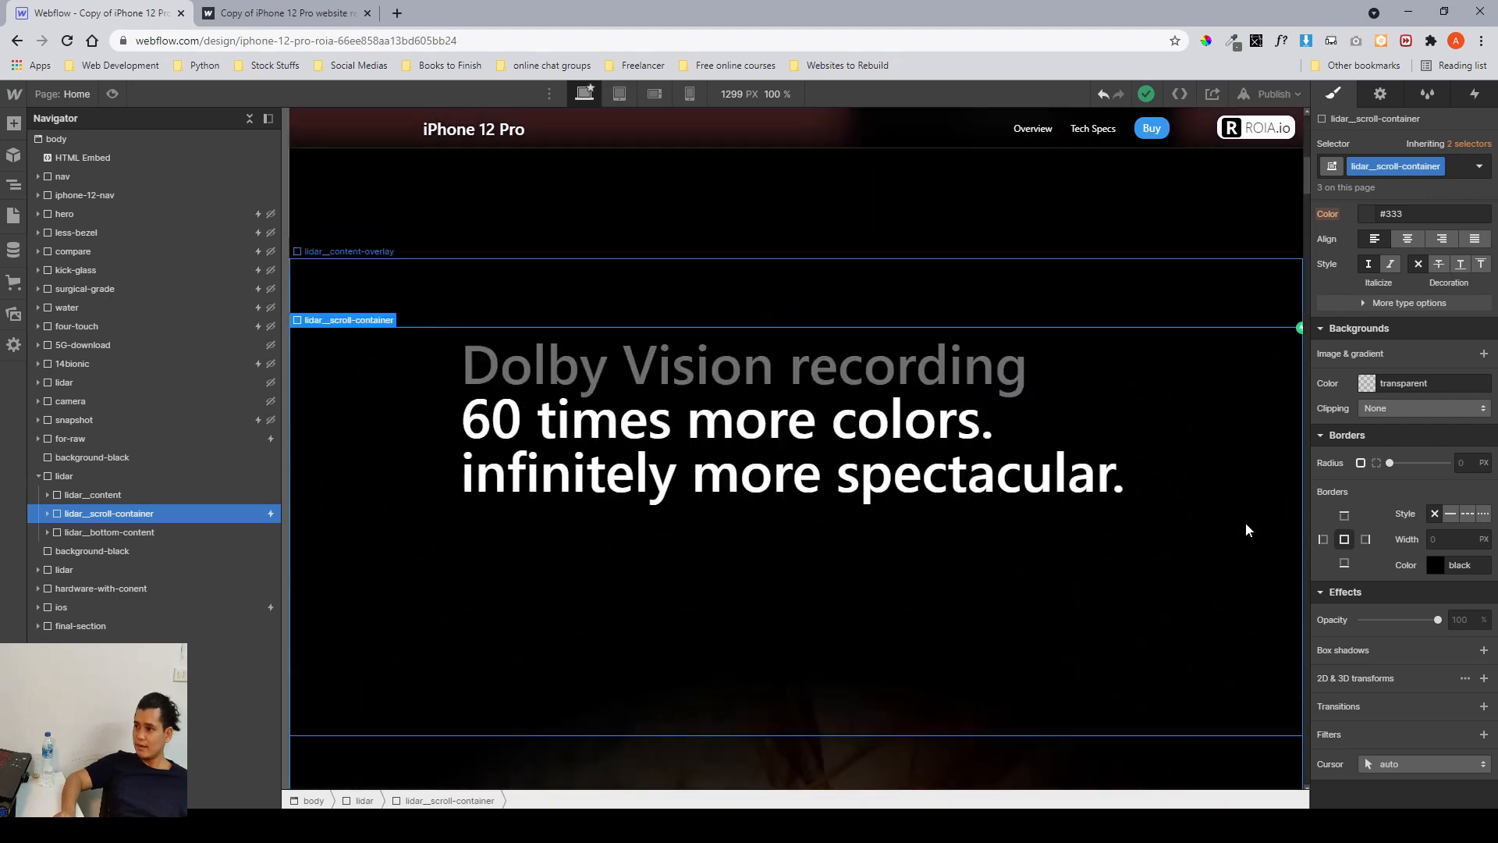
pyautogui.scroll(6, 1344, 521)
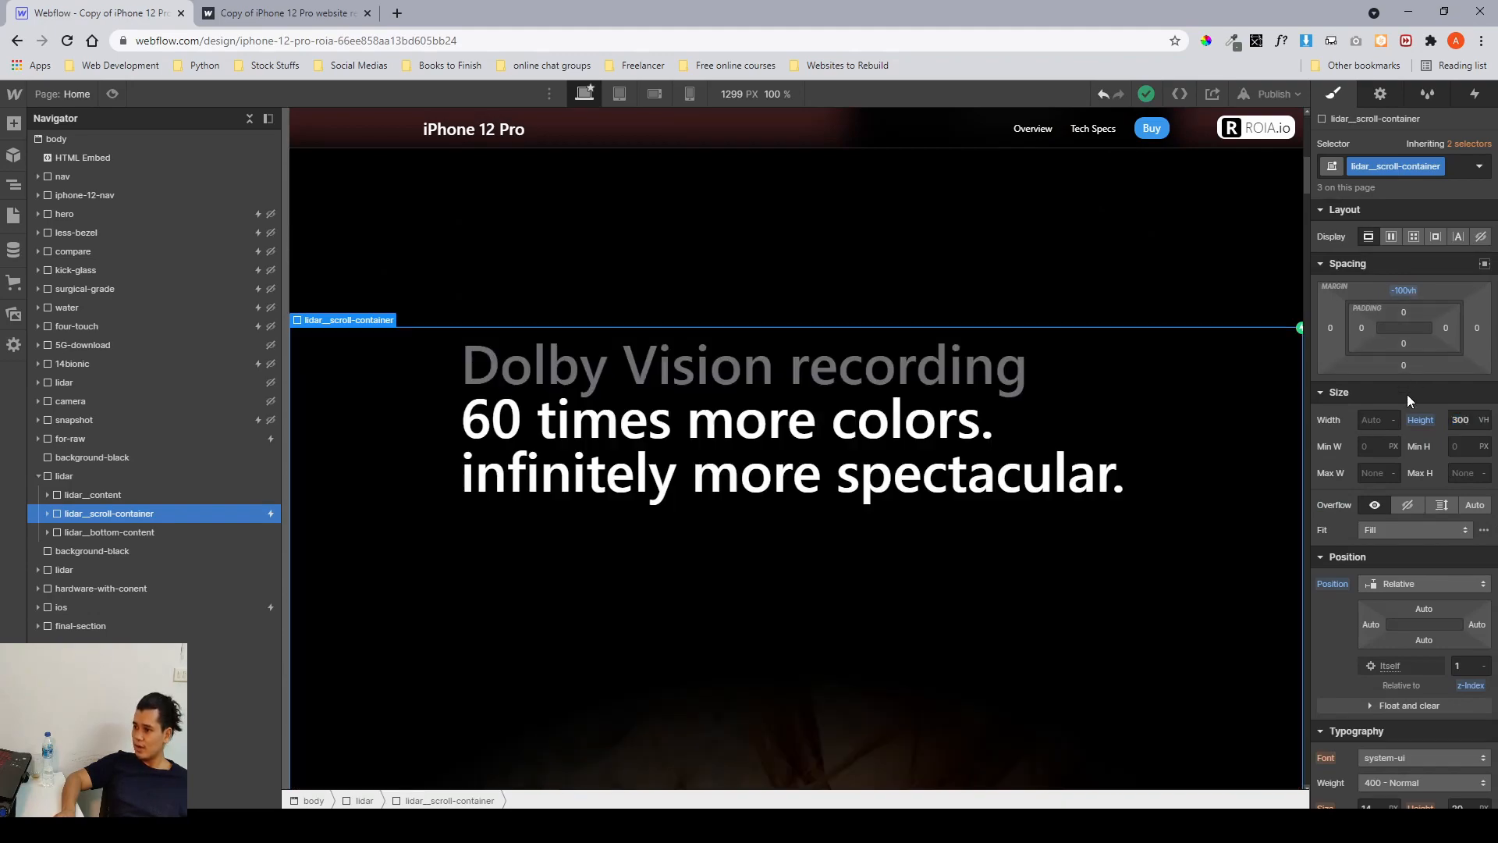
# Set the scroll container's top margin to 0 vh.
pyautogui.click(1407, 393)
pyautogui.click(1407, 394)
pyautogui.click(1413, 292)
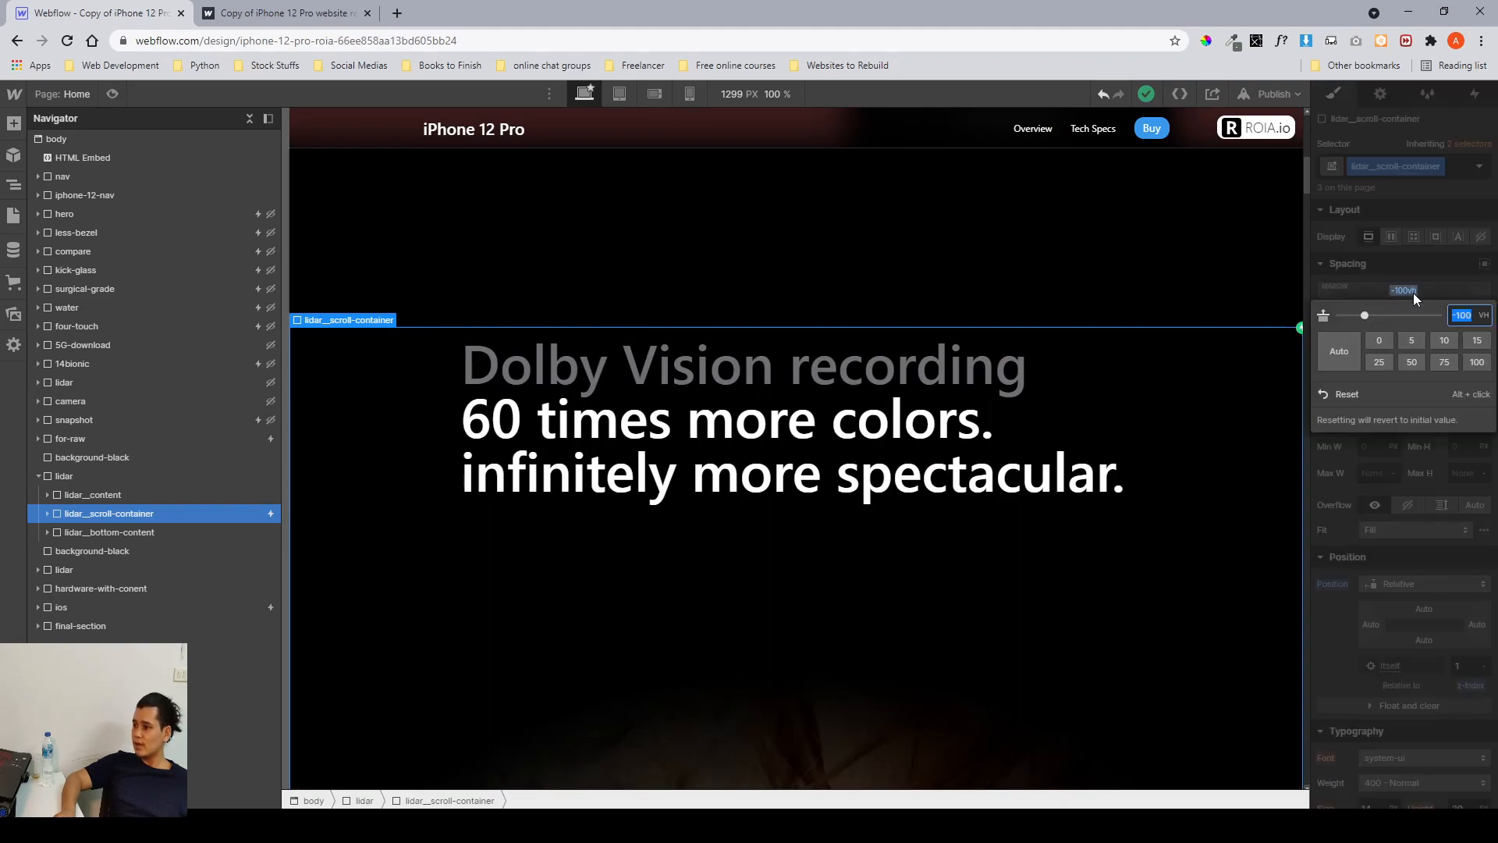
pyautogui.write('0')
pyautogui.press('Return')
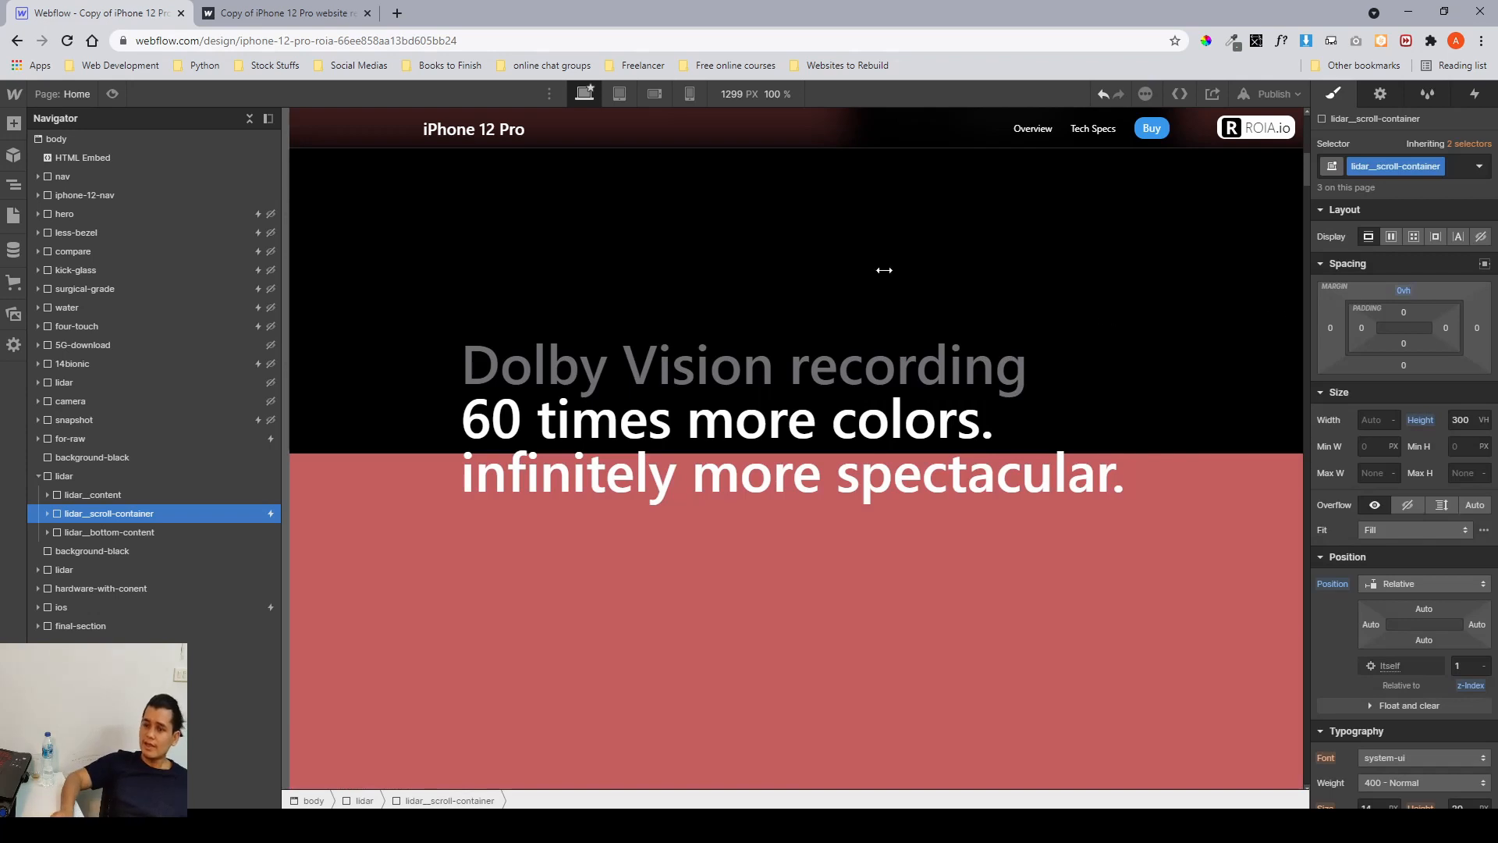
# Preview the page and scroll through the lidar section, then return to the designer.
pyautogui.click(113, 92)
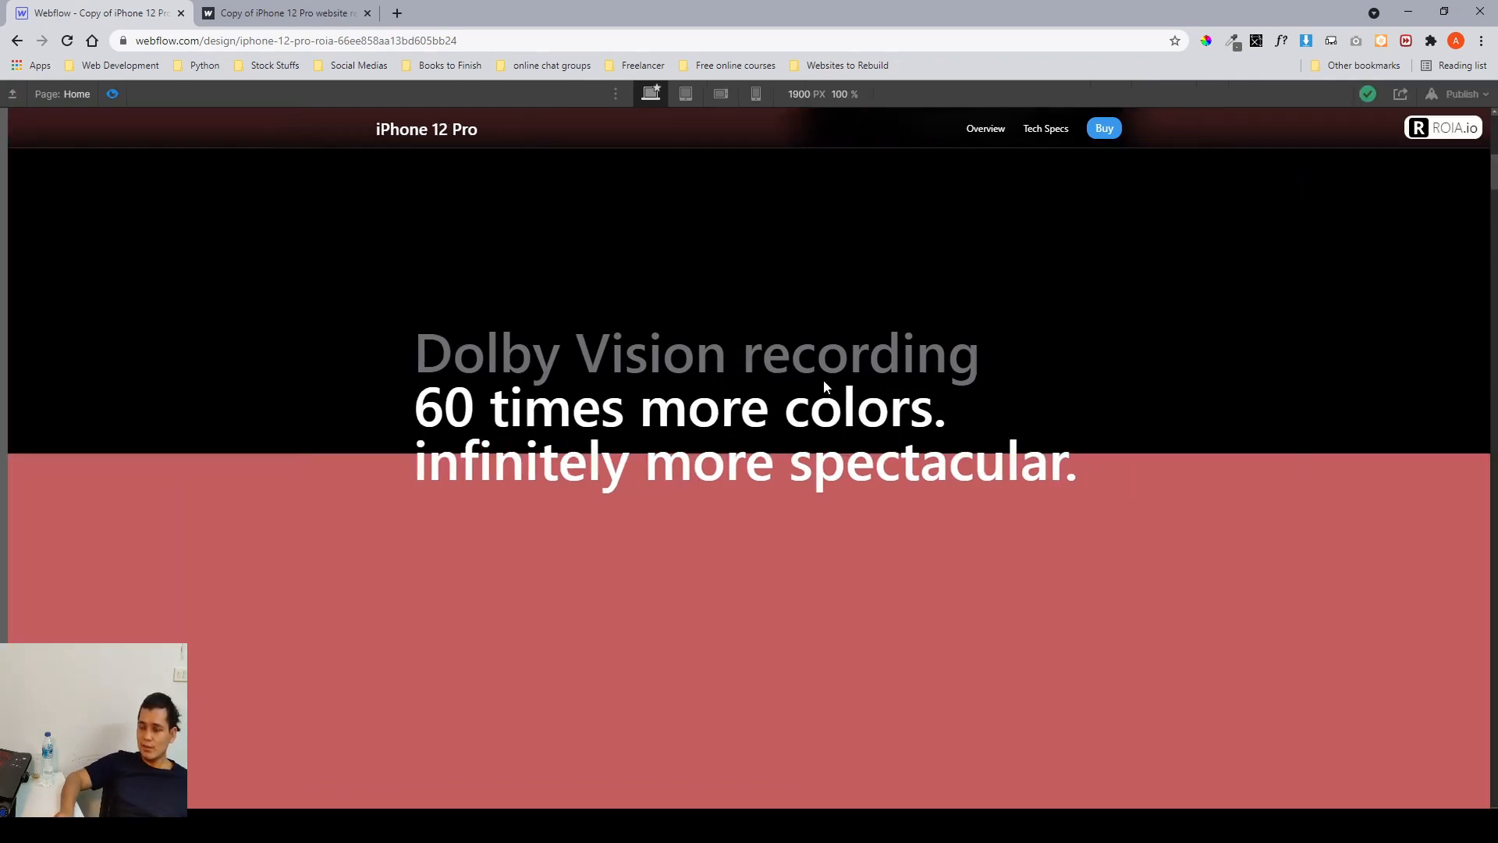
pyautogui.scroll(-8, 825, 387)
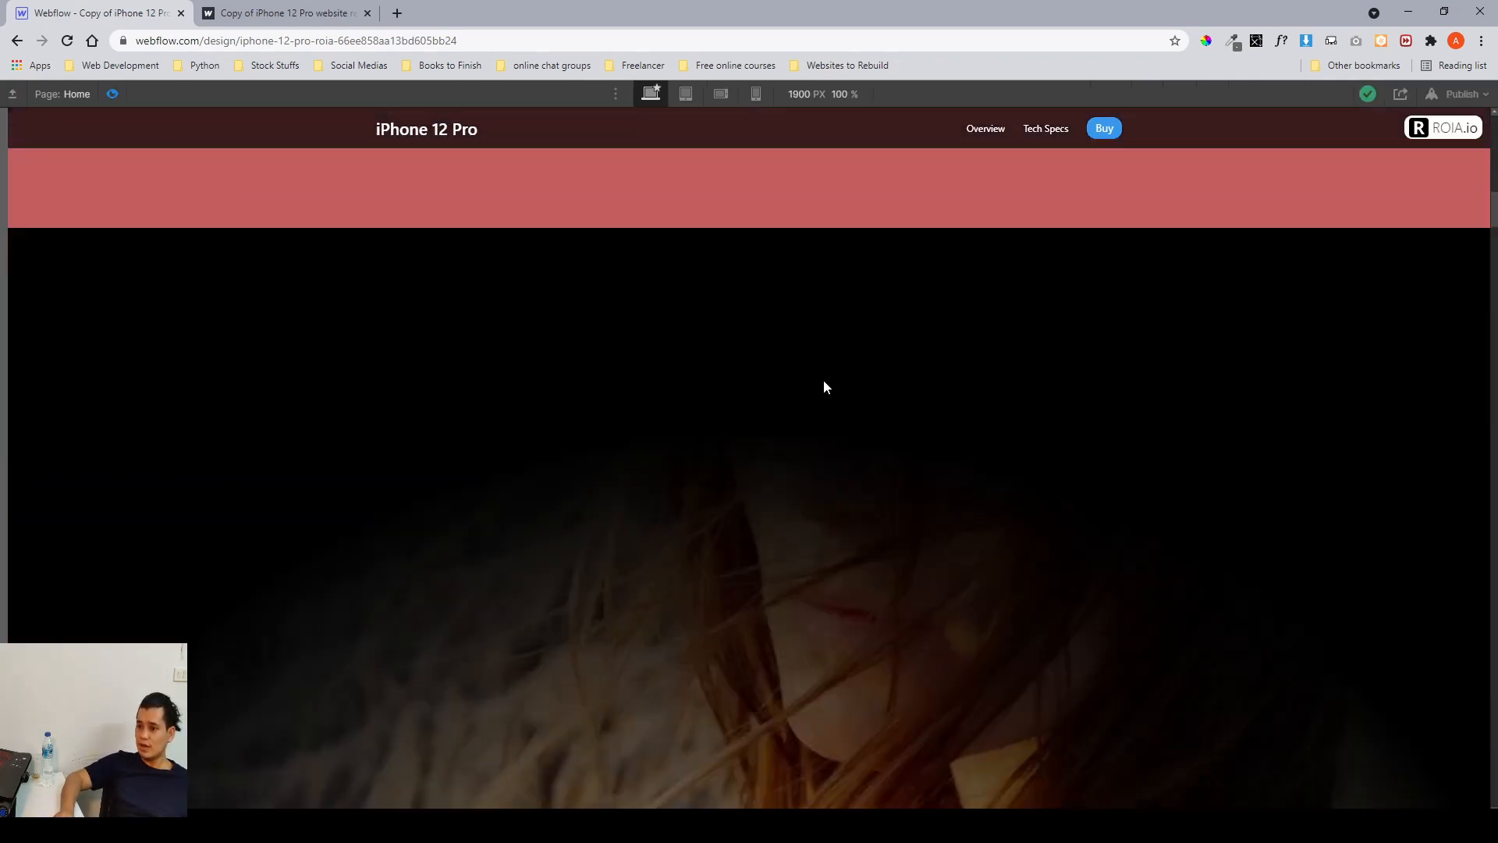
pyautogui.scroll(15, 825, 387)
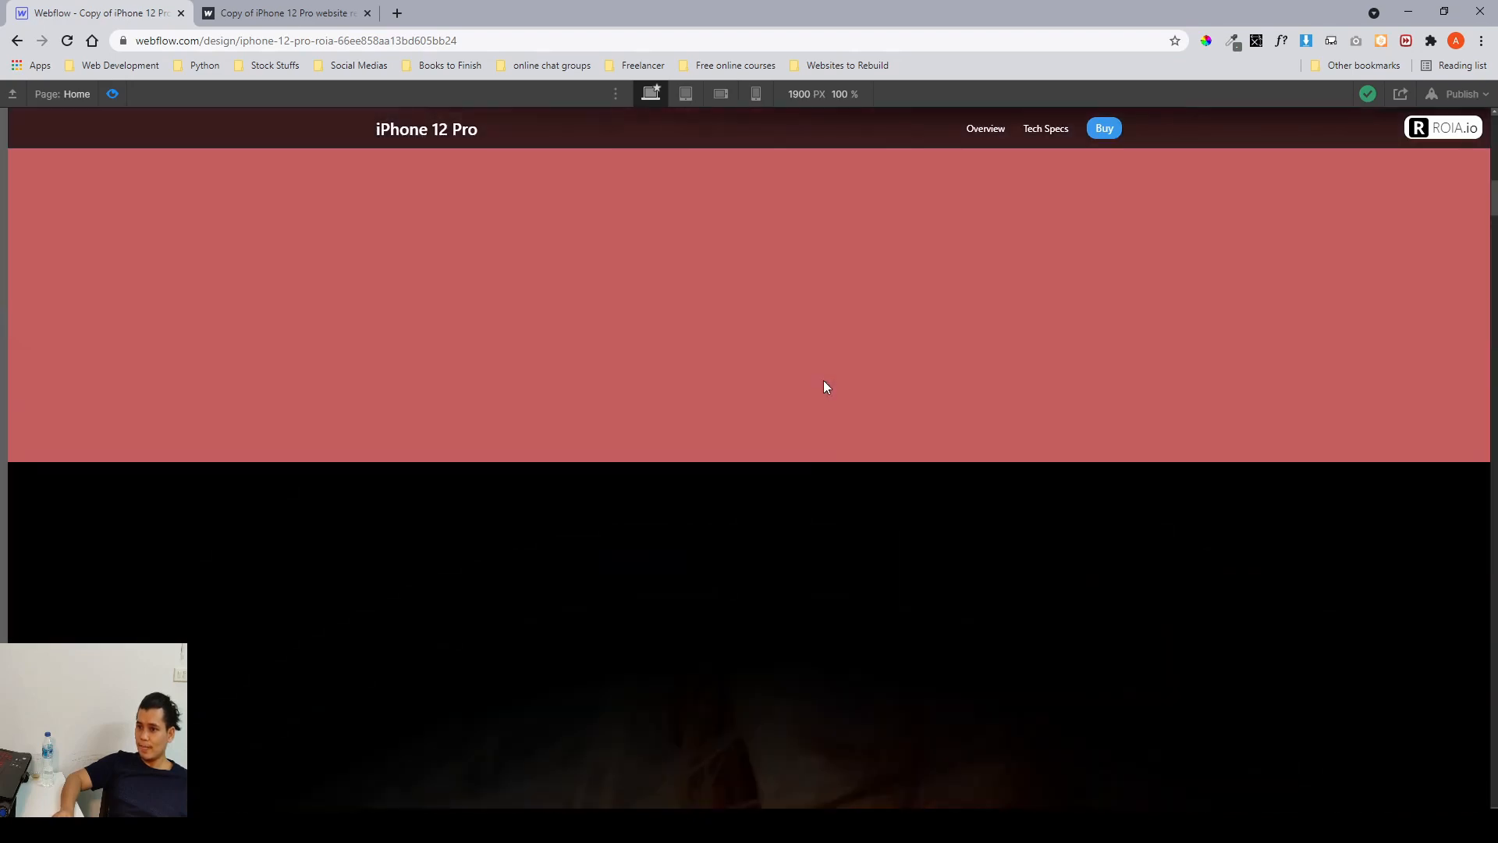
pyautogui.scroll(5, 824, 386)
pyautogui.scroll(-5, 825, 386)
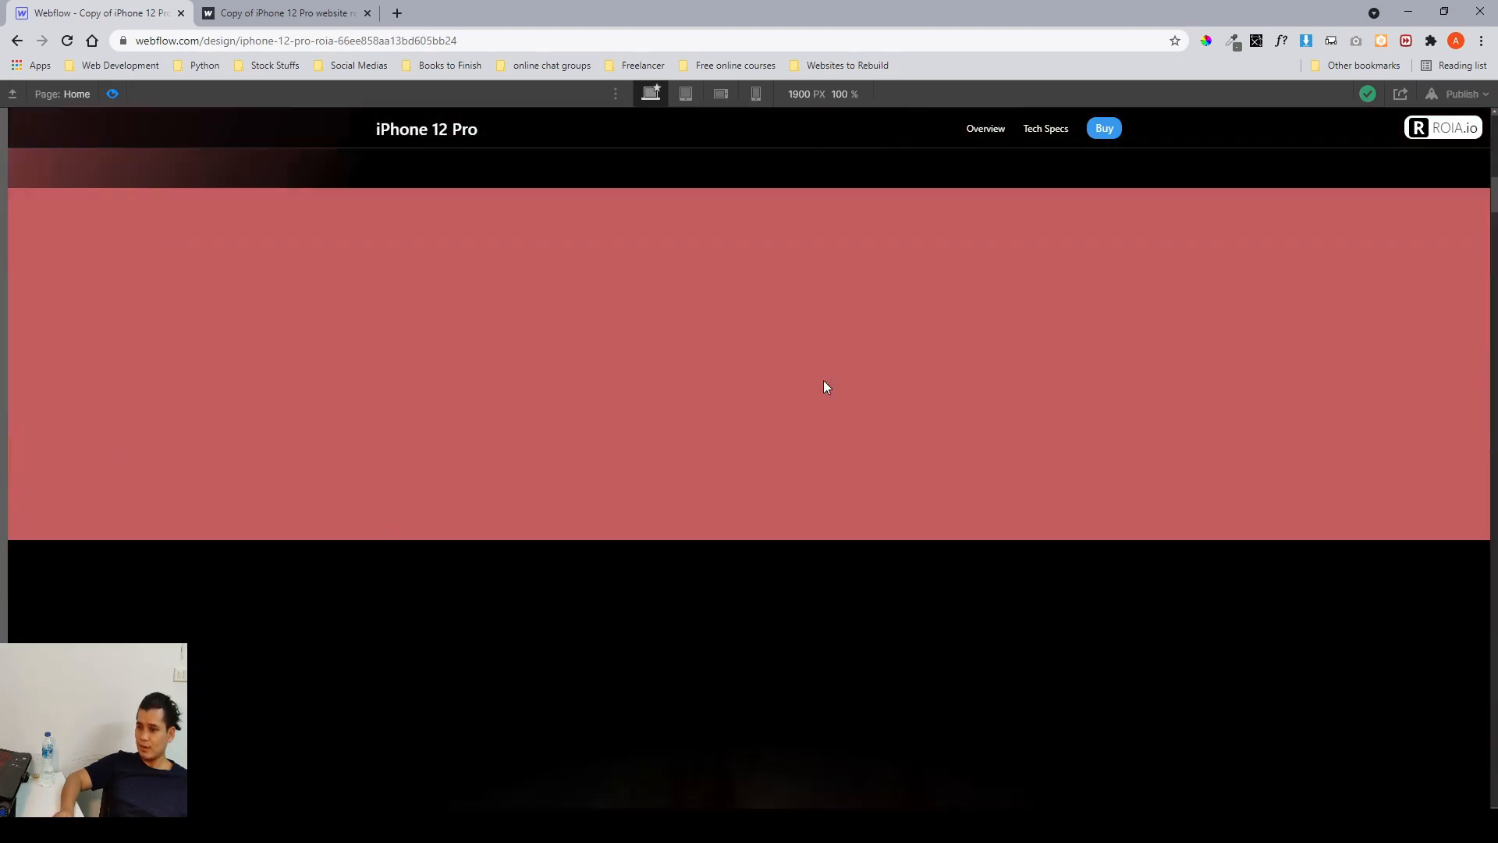
pyautogui.scroll(-5, 825, 386)
pyautogui.scroll(-3, 825, 386)
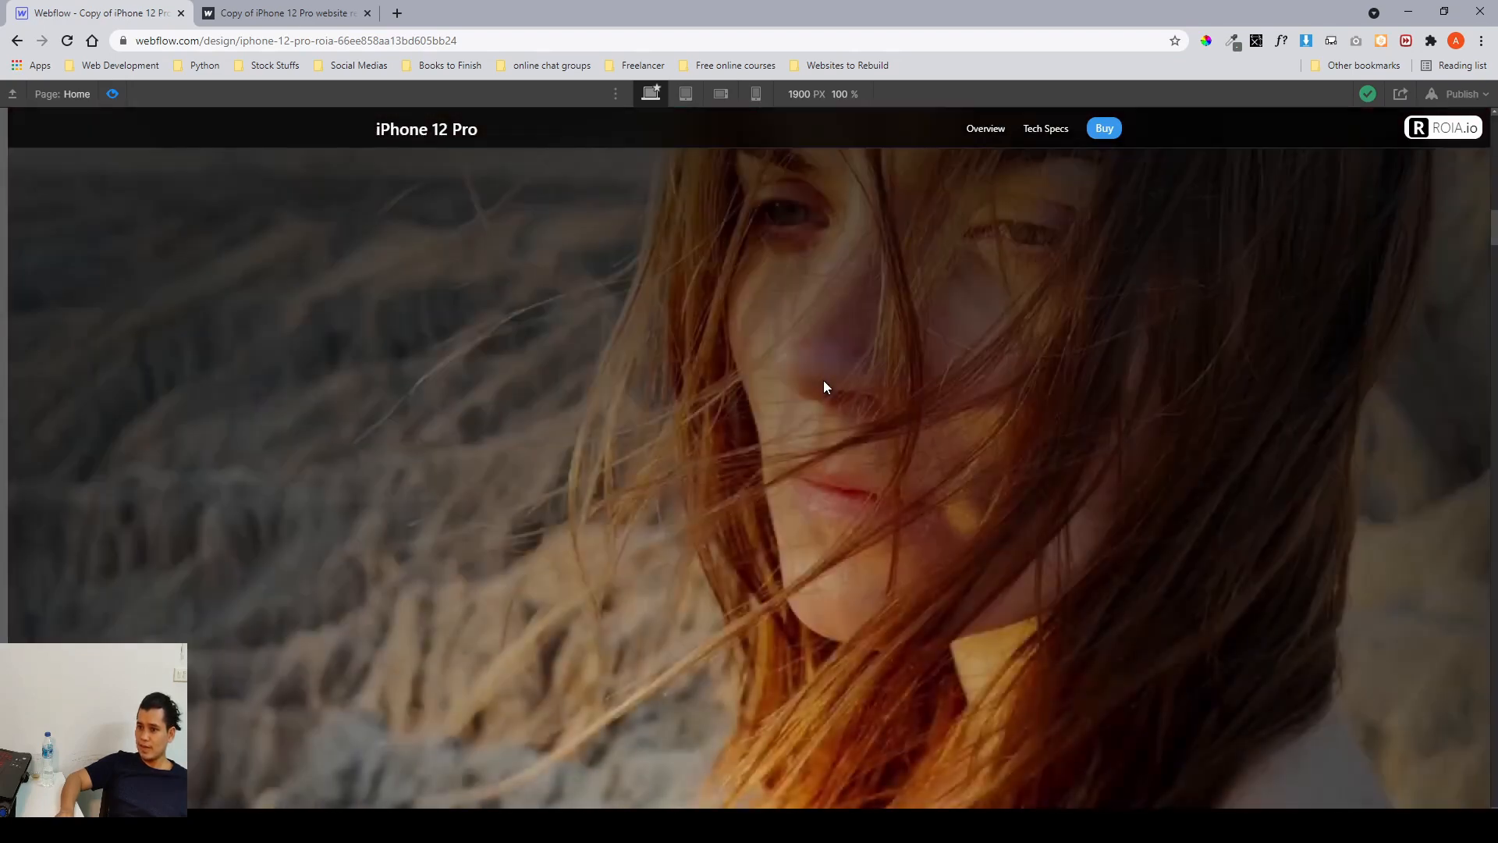
pyautogui.scroll(-10, 825, 386)
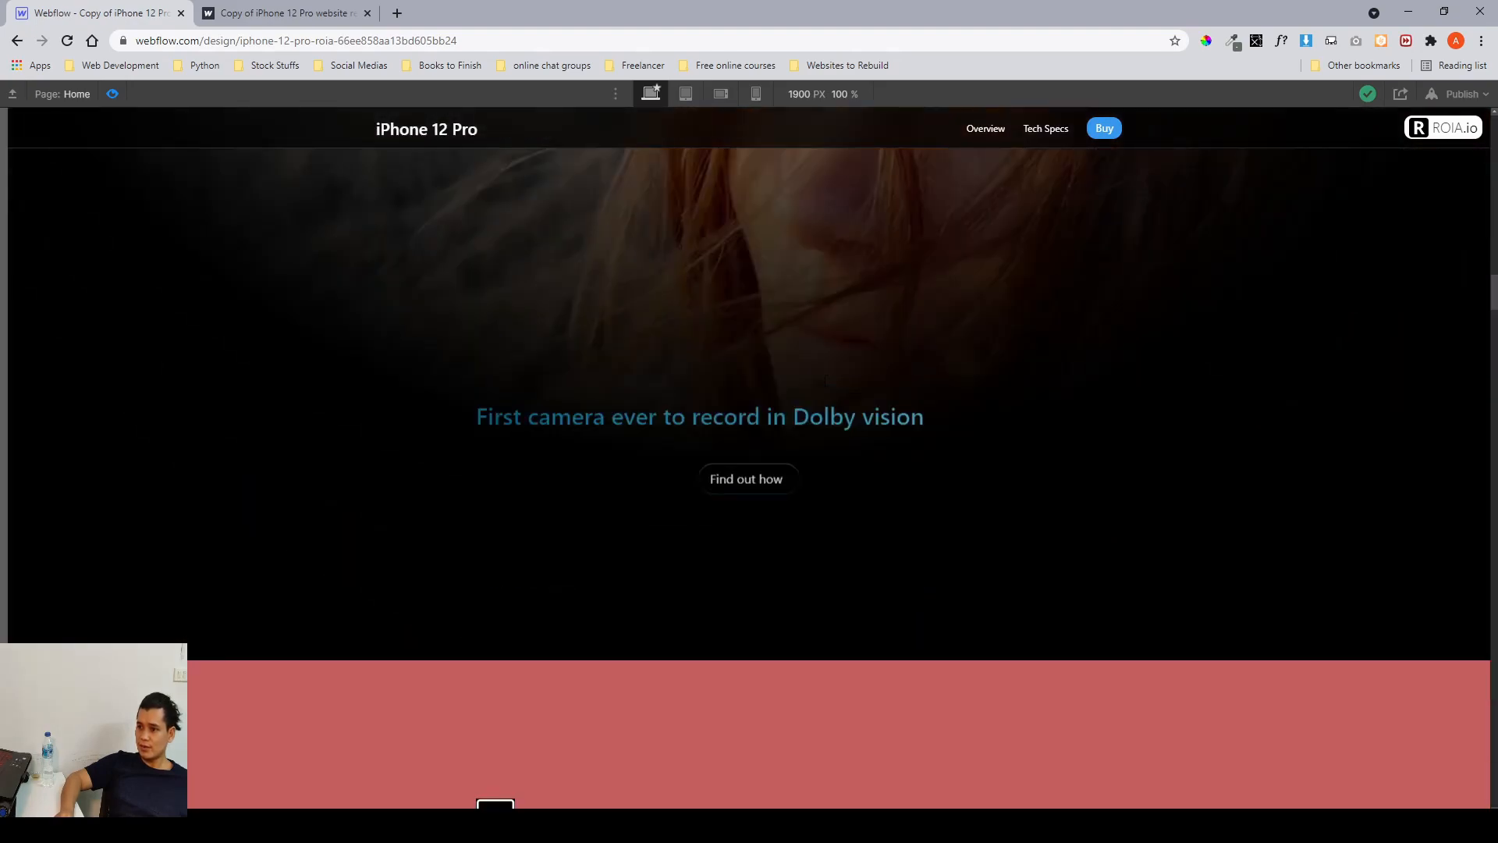
pyautogui.scroll(5, 825, 382)
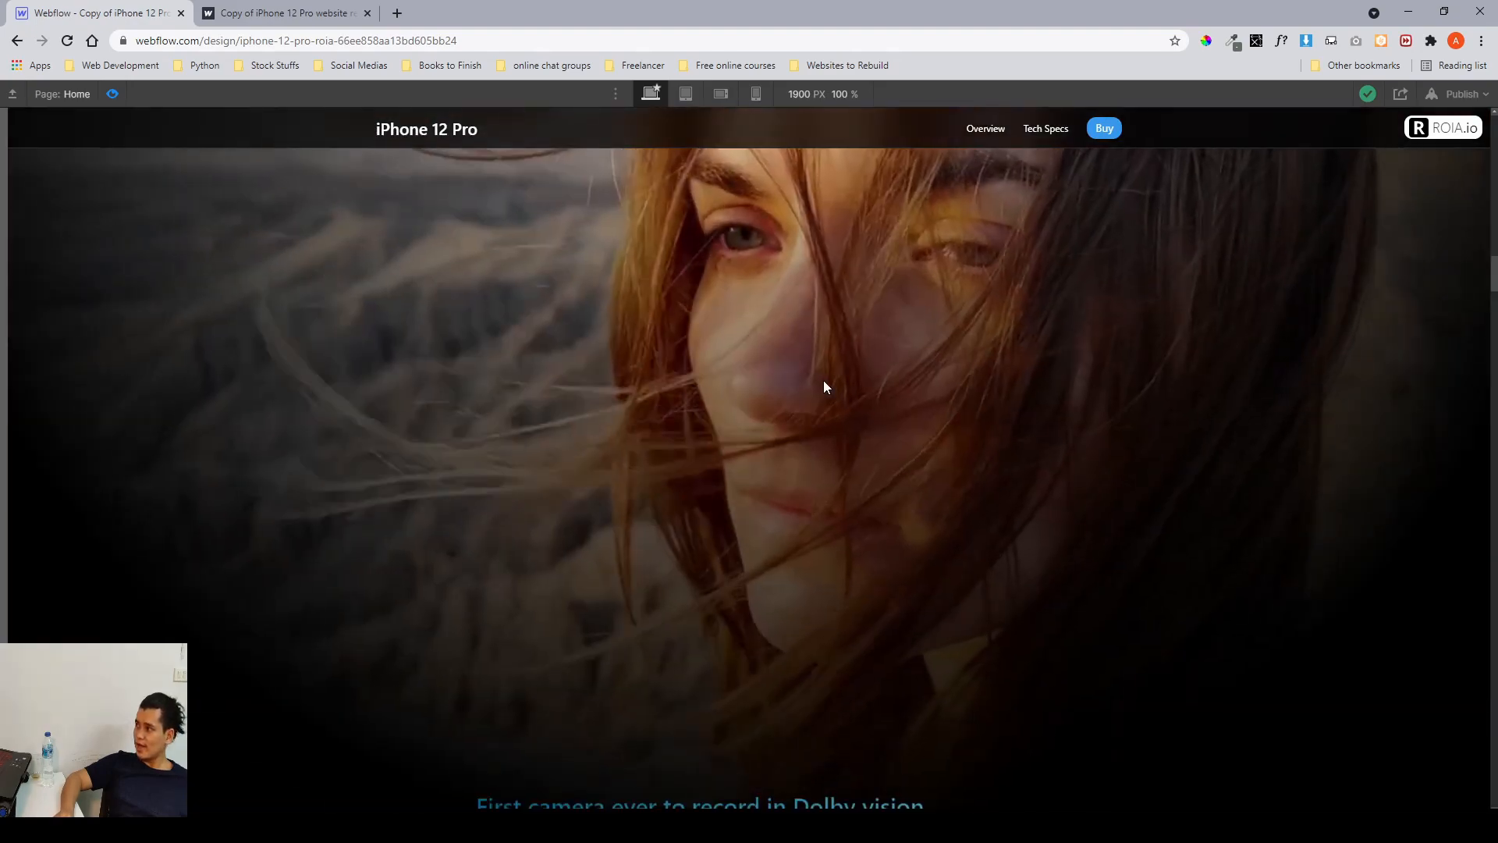
pyautogui.scroll(-2, 825, 387)
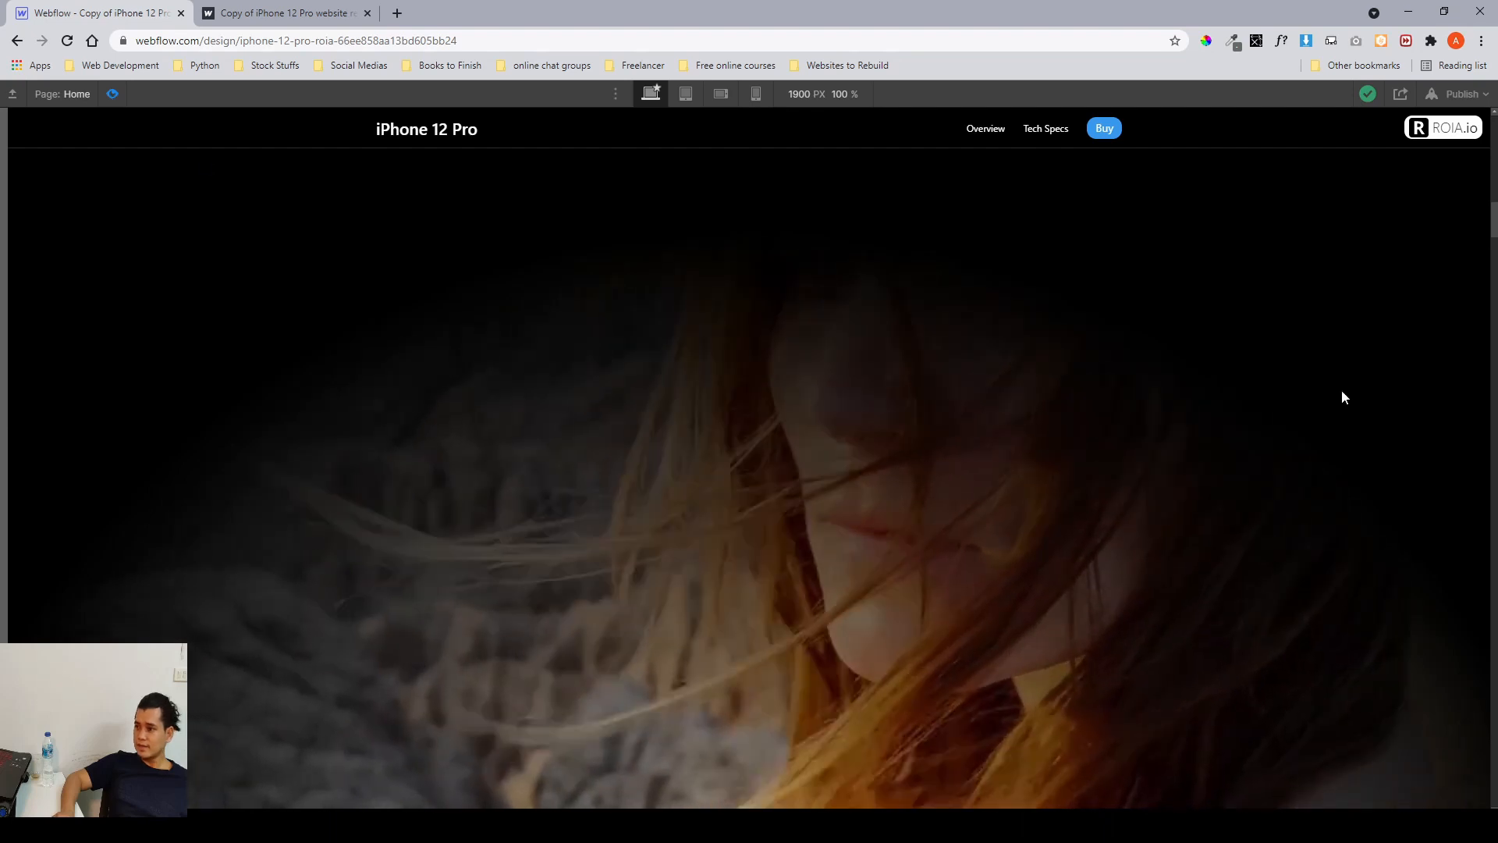
pyautogui.hotkey('ctrl', 'shift', 'p')
pyautogui.hotkey('ctrl', 'shift', 'p')
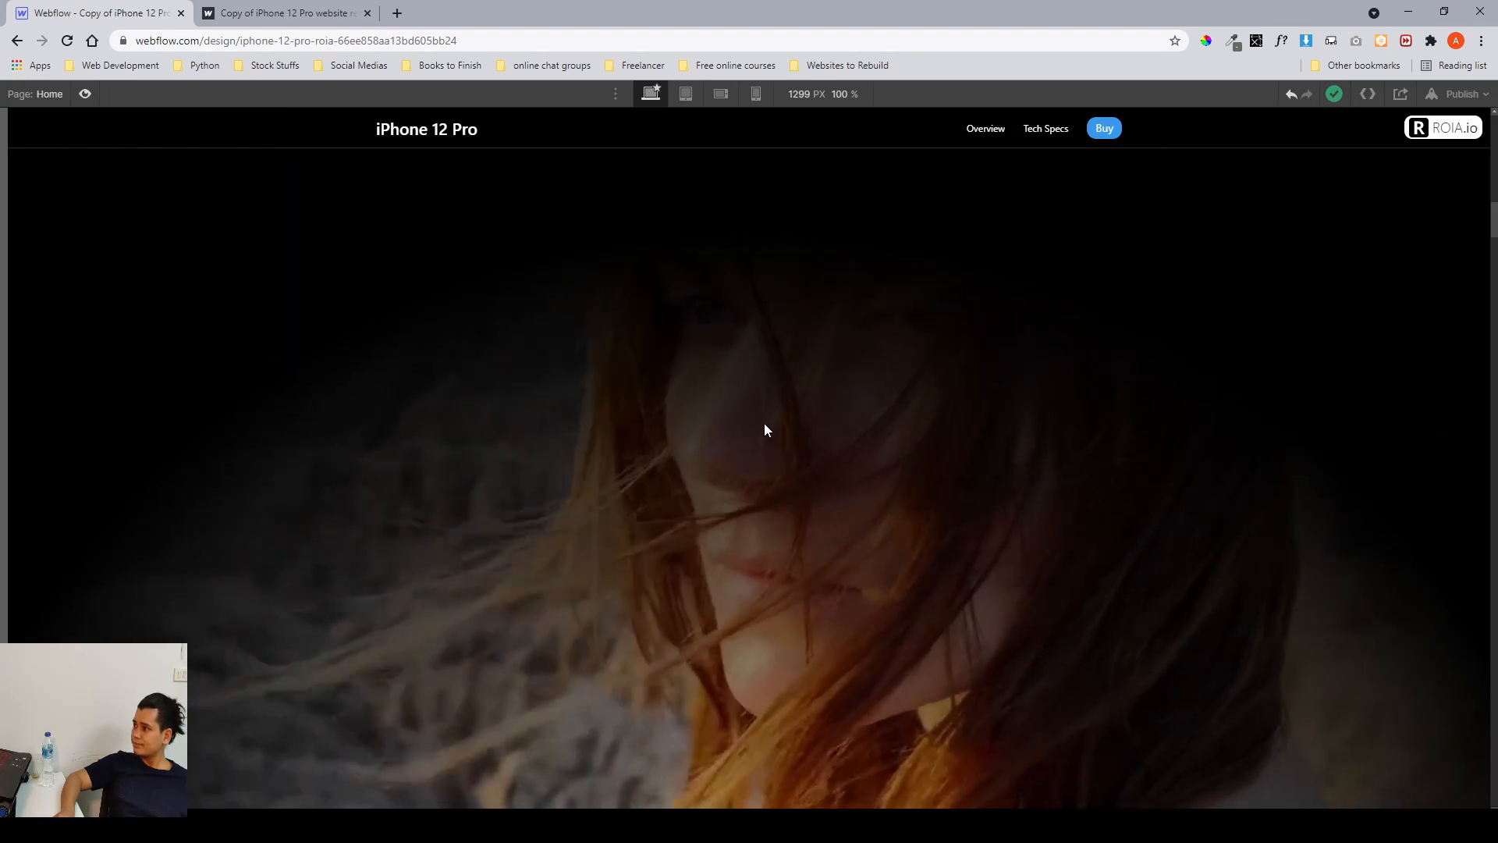
pyautogui.hotkey('ctrl', 'shift', 'p')
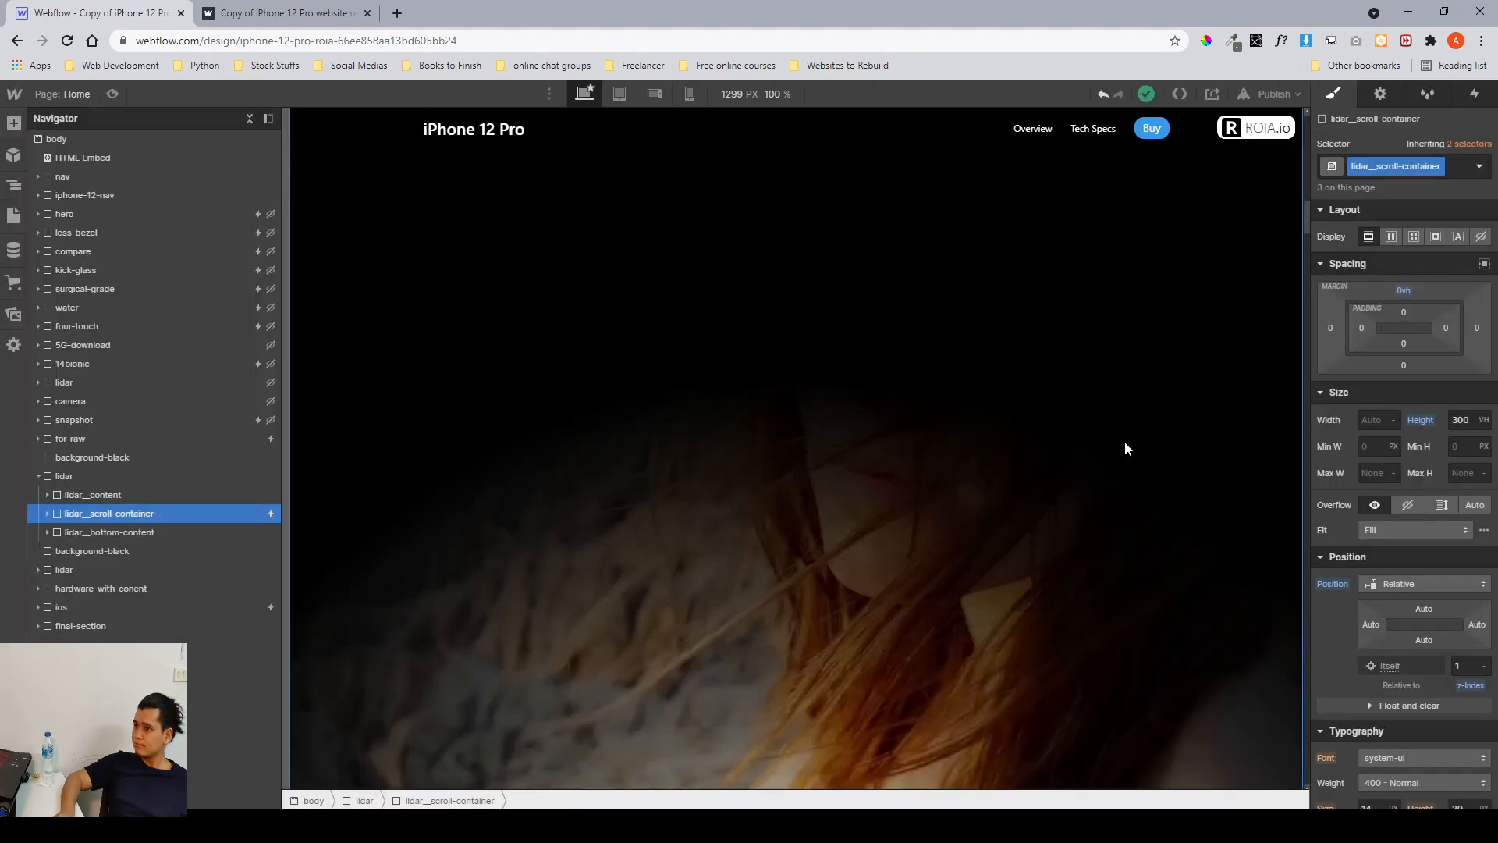
# Set the scroll container's top margin to -100 vh.
pyautogui.click(1403, 291)
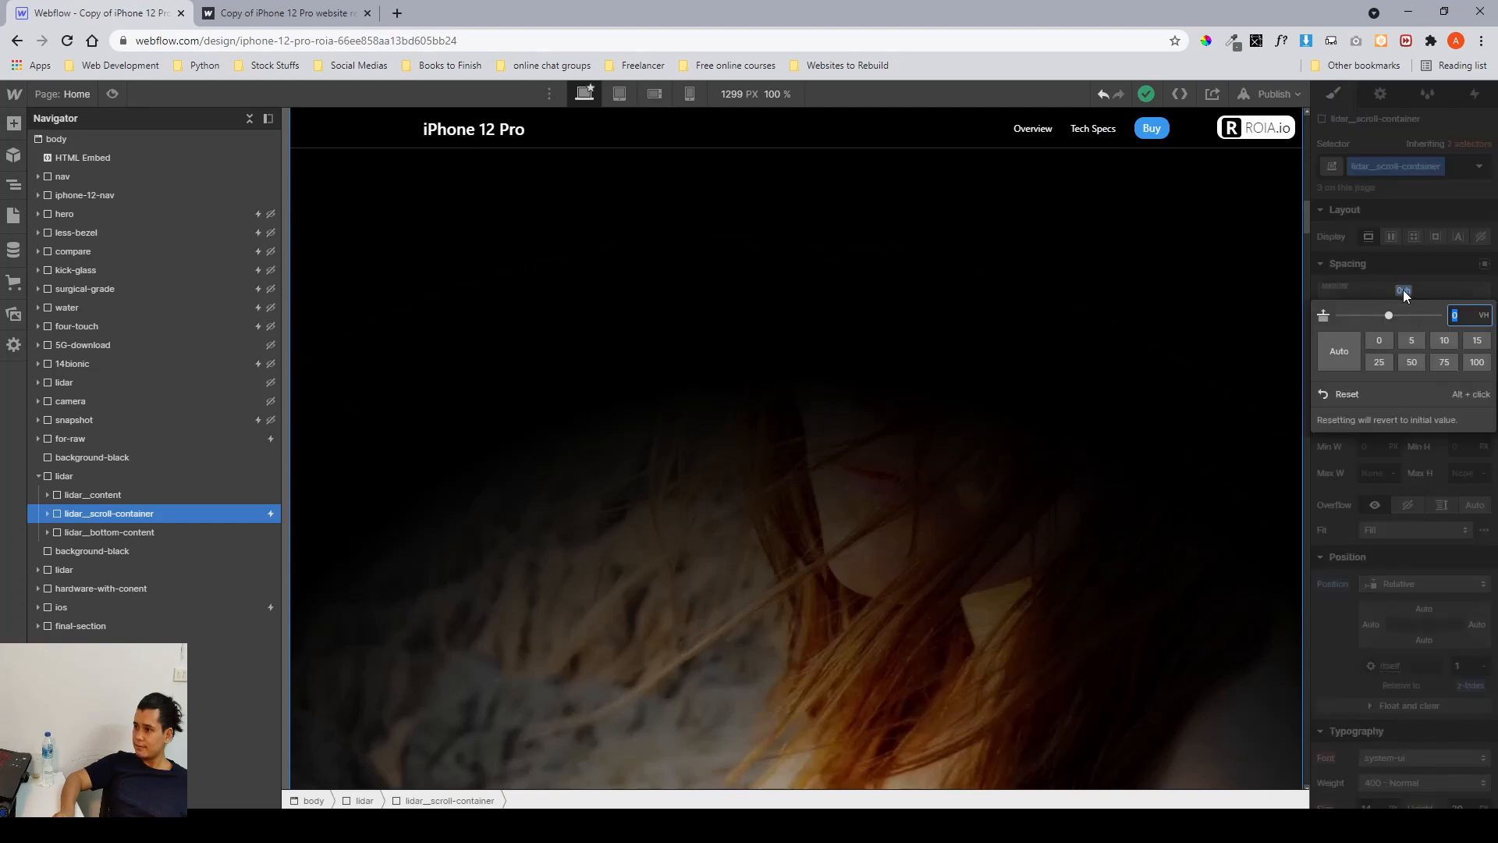
pyautogui.write('-100')
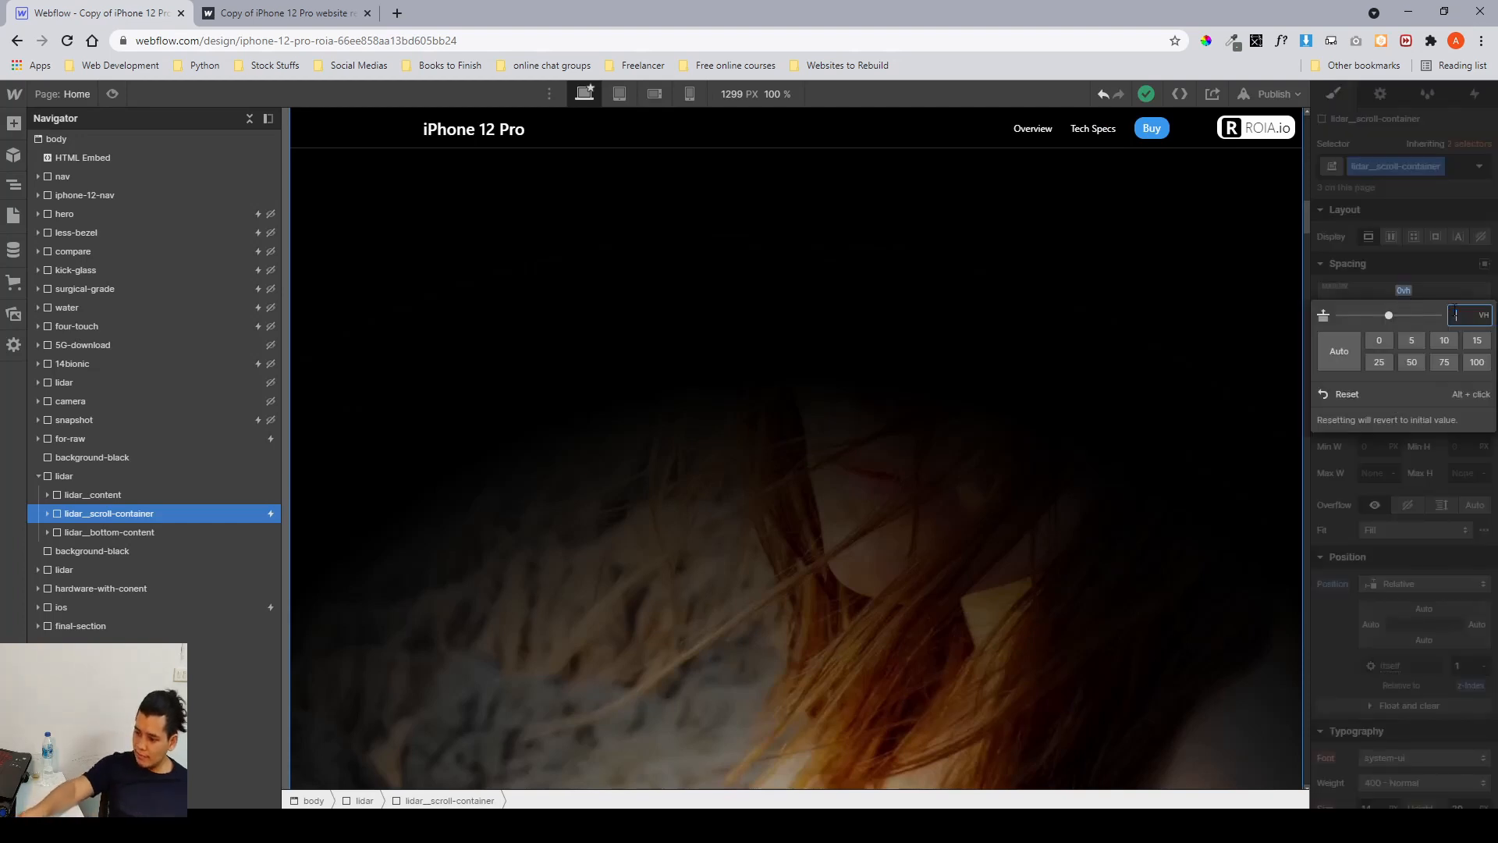
pyautogui.press('Return')
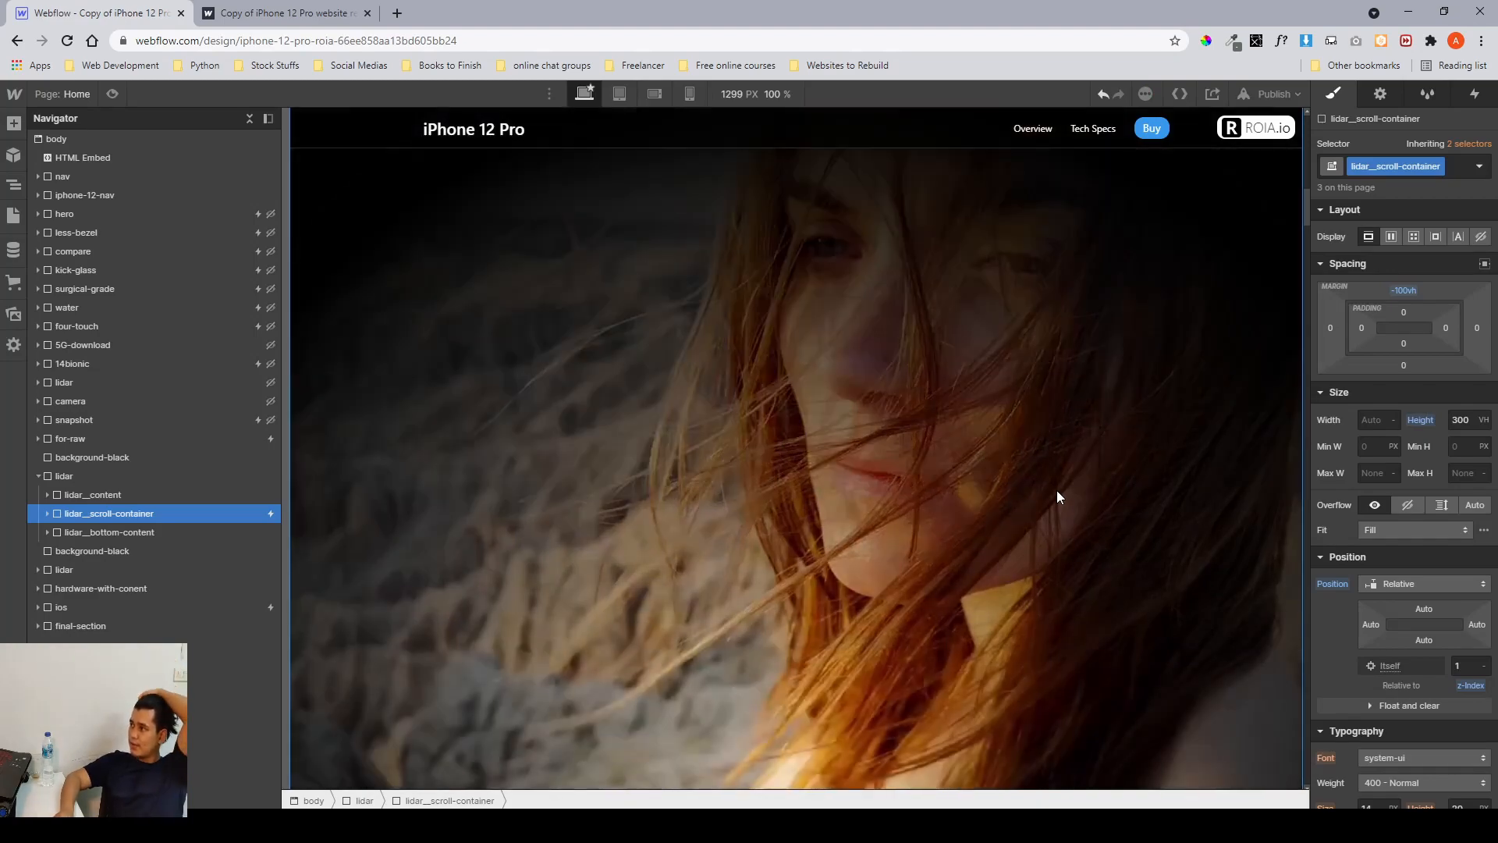
# Scroll through the lidar section and inspect the scroll container's height setting.
pyautogui.scroll(4, 1056, 490)
pyautogui.scroll(-7, 1056, 490)
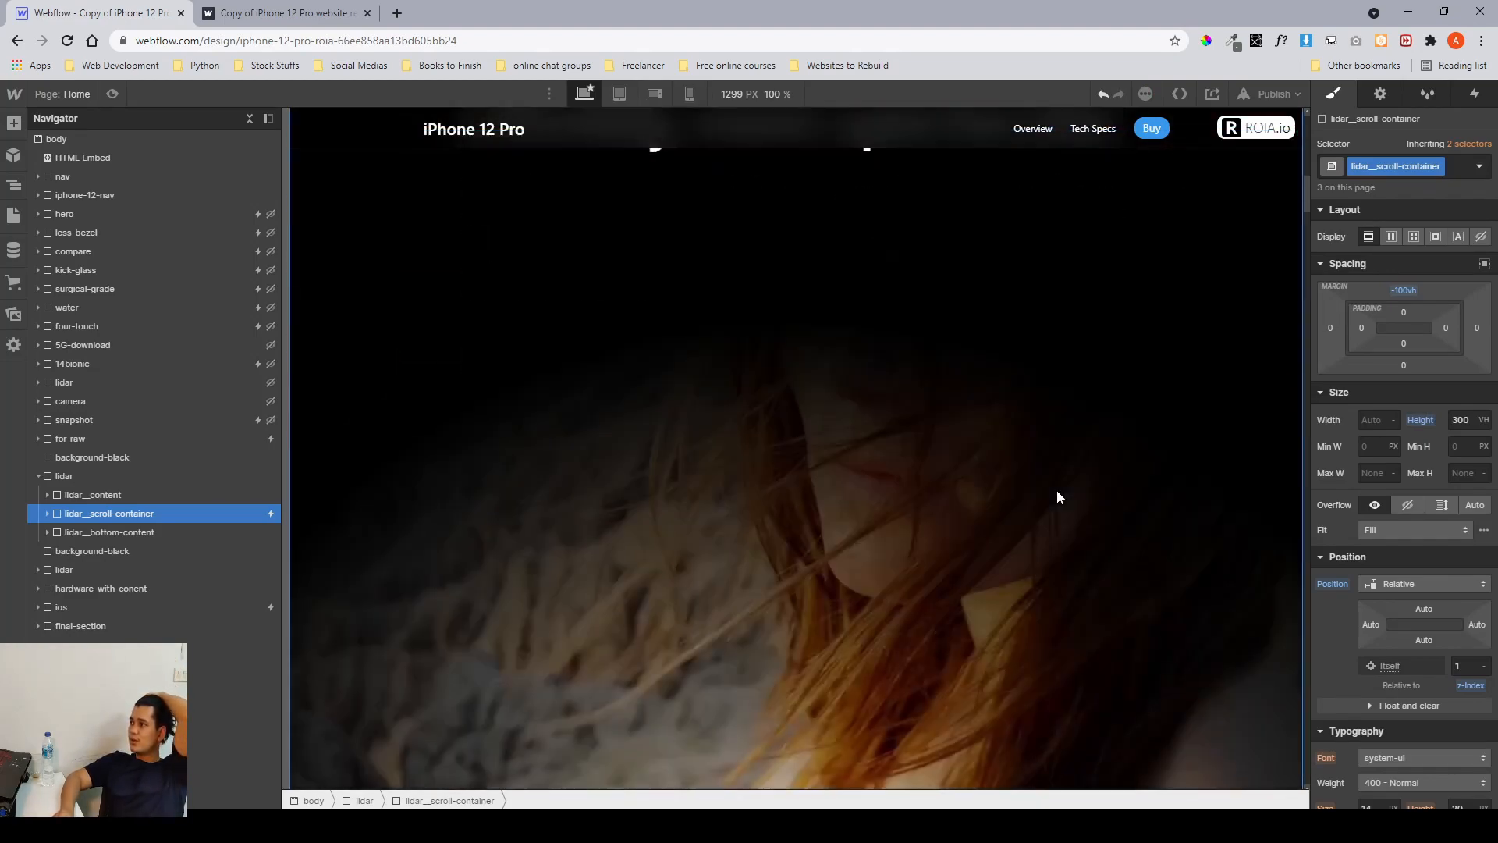
pyautogui.scroll(3, 1057, 489)
pyautogui.scroll(-4, 1056, 490)
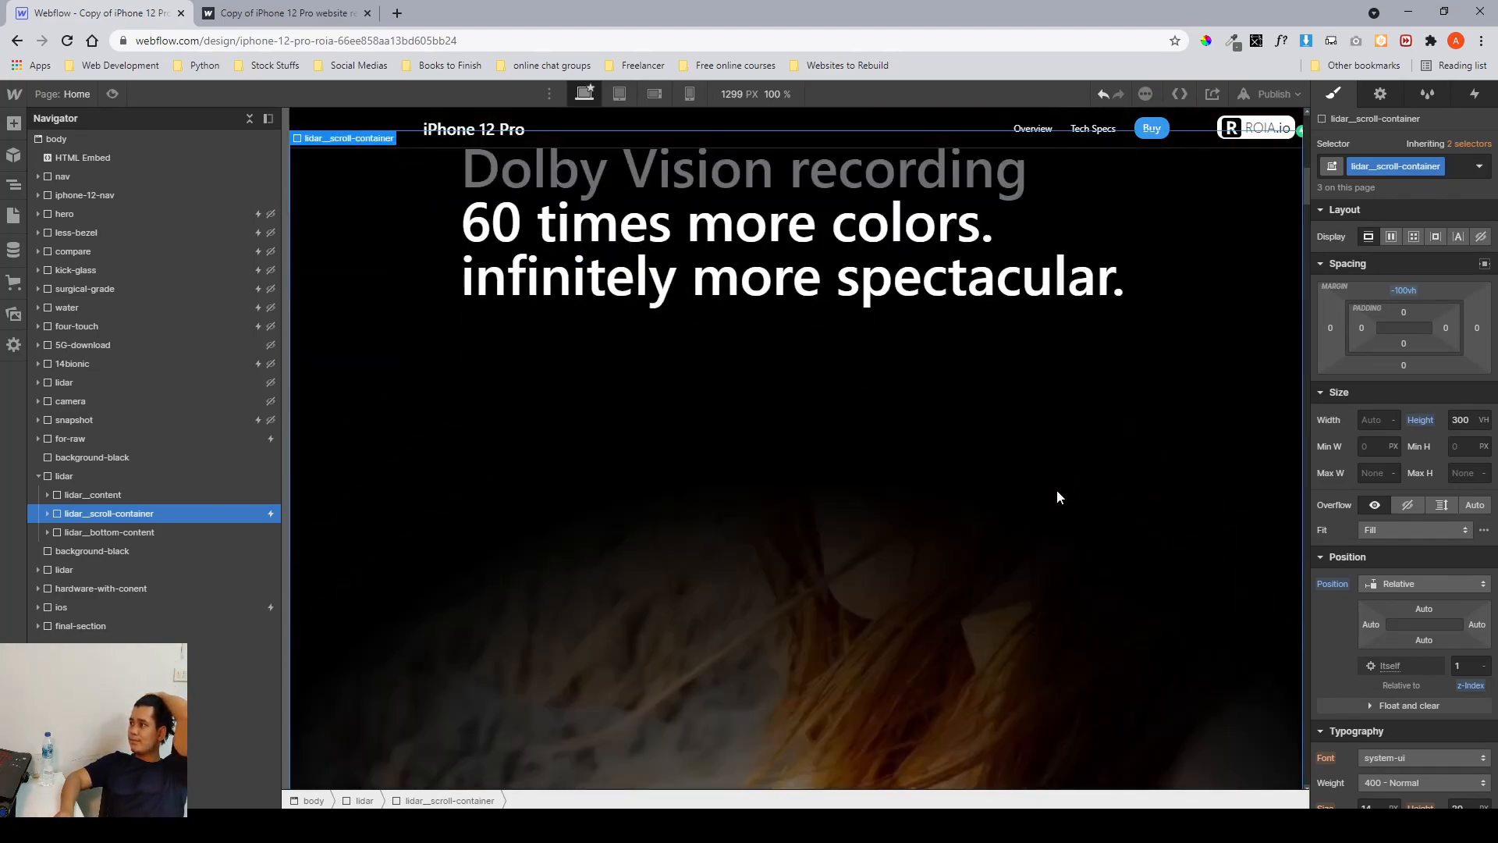
pyautogui.scroll(-4, 1057, 490)
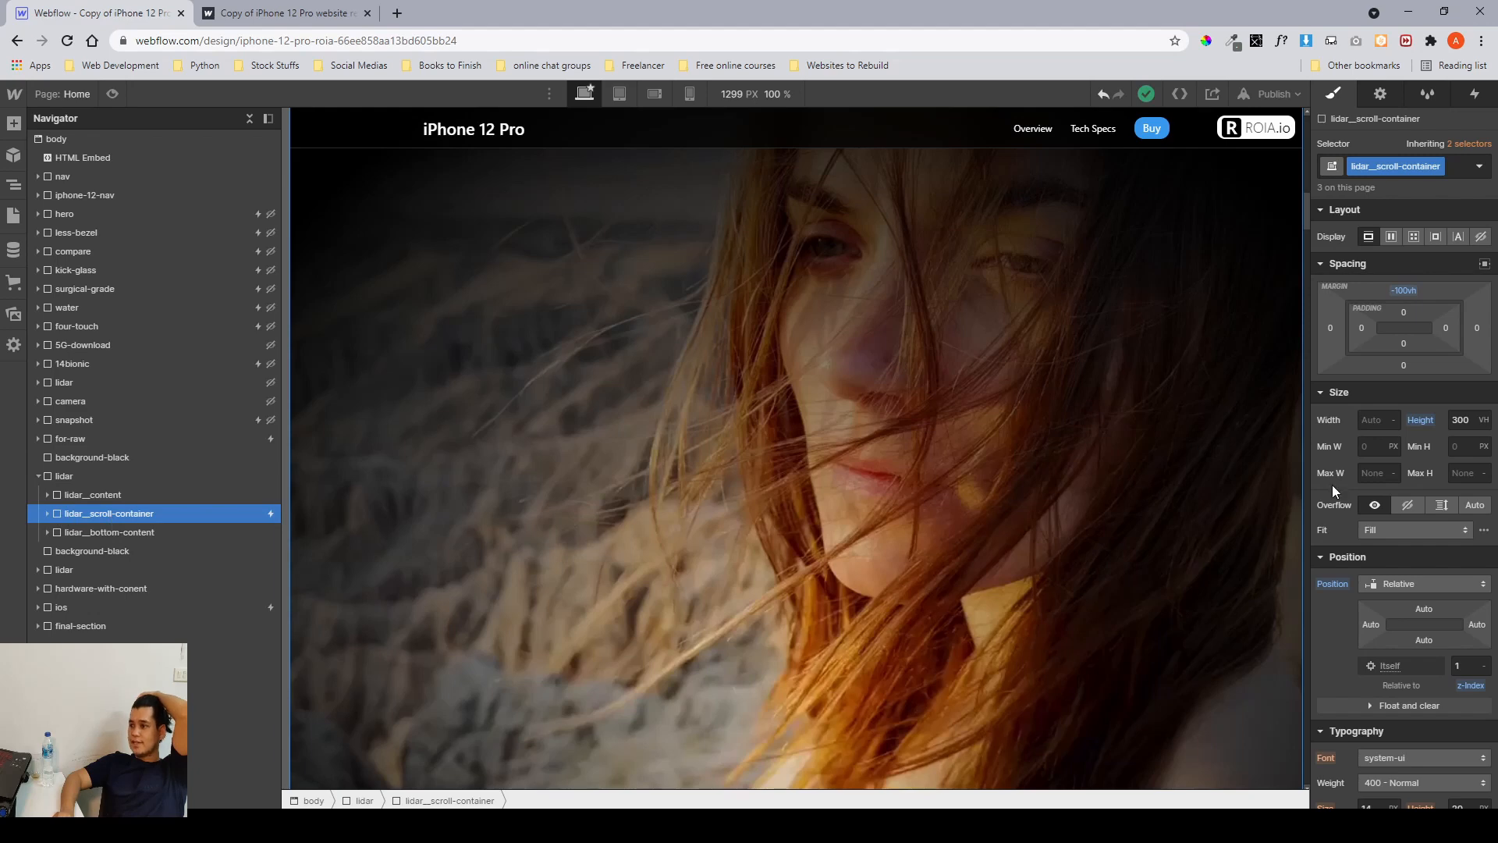
pyautogui.click(1457, 420)
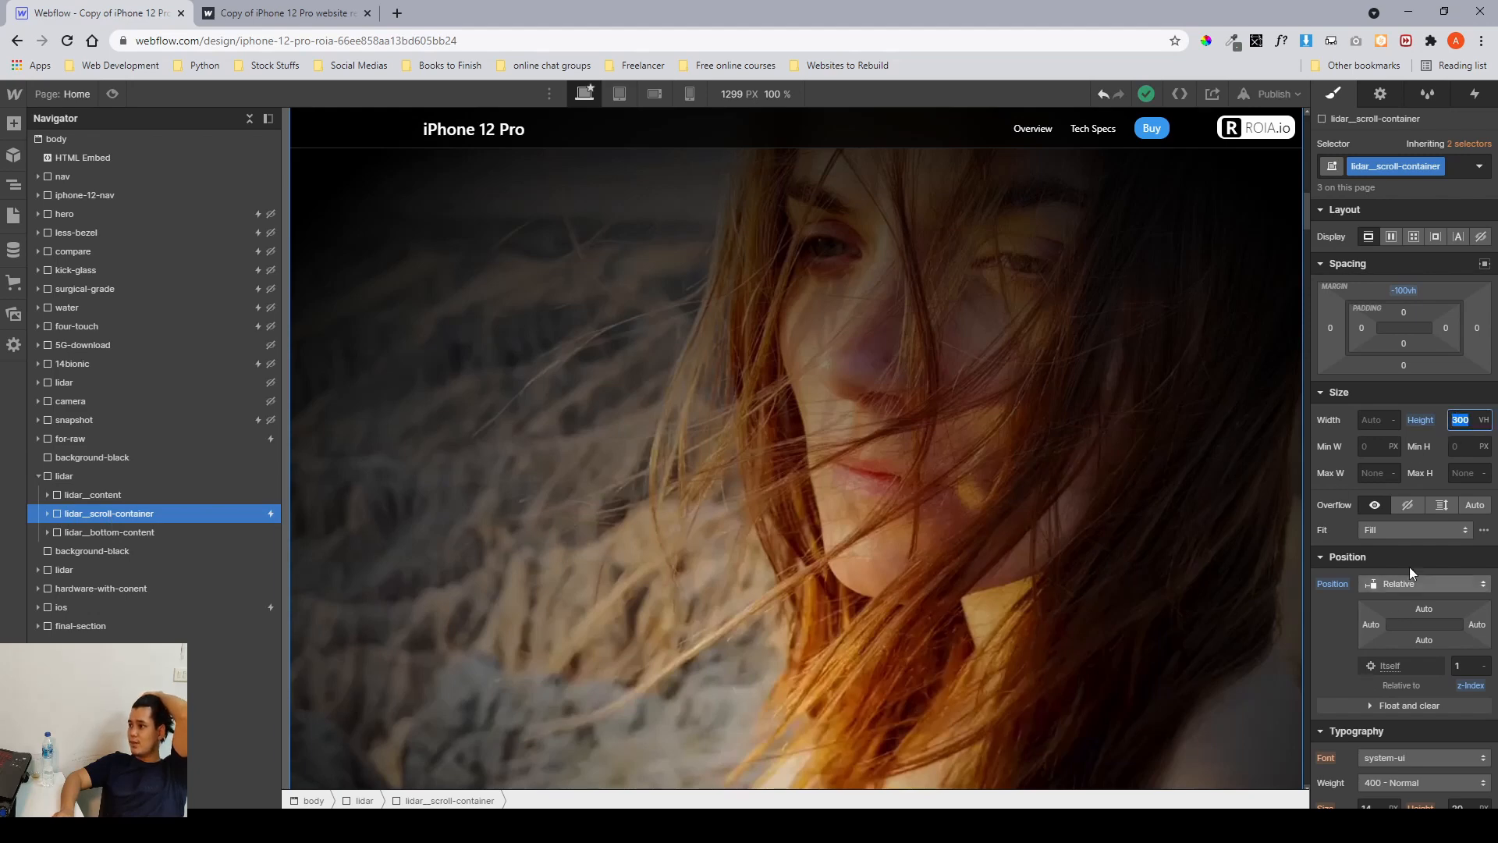
pyautogui.click(1456, 425)
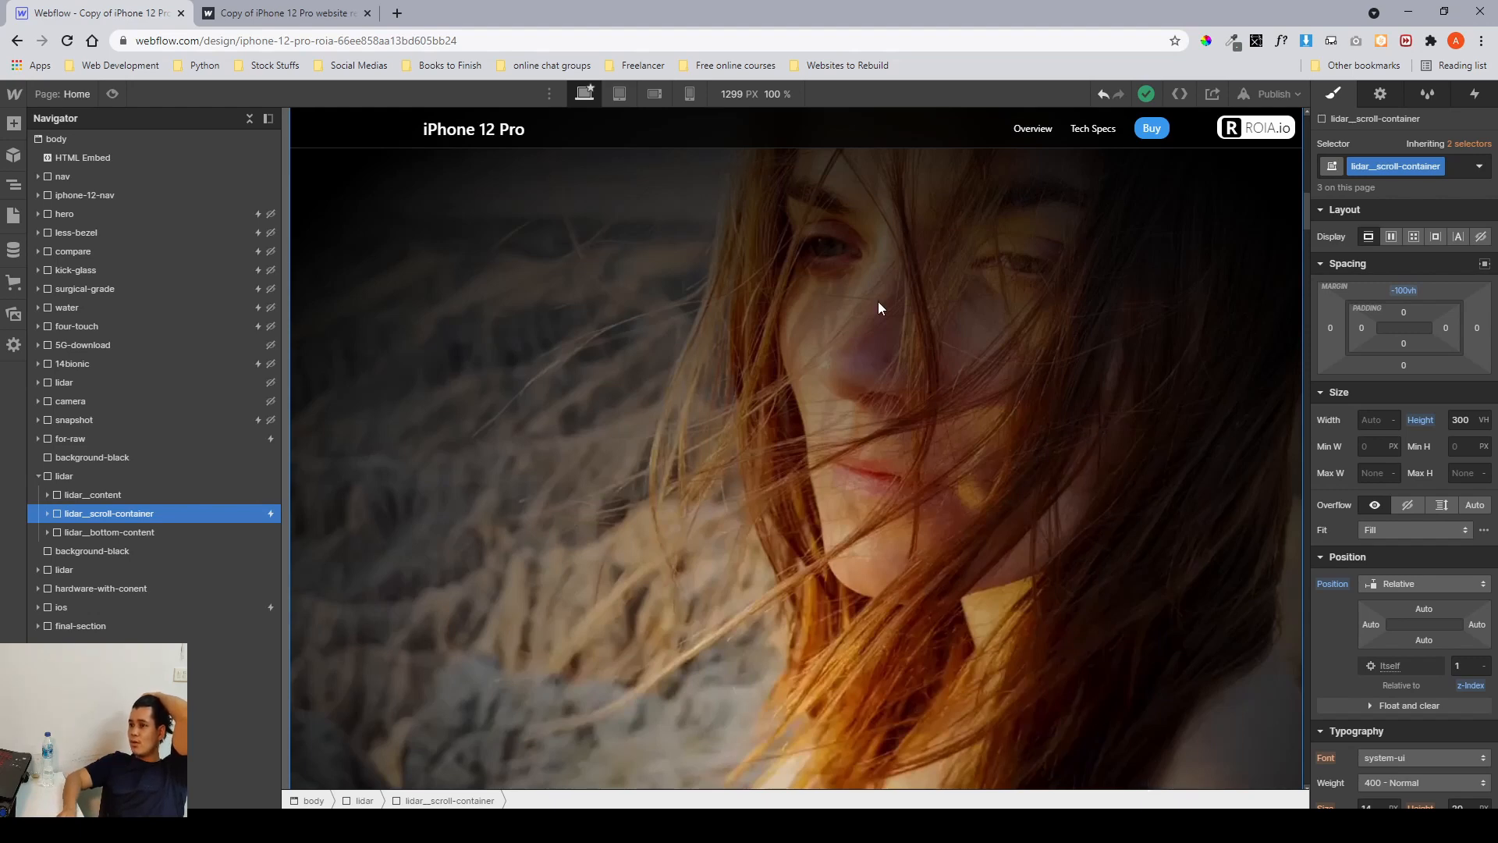
pyautogui.scroll(-5, 1029, 300)
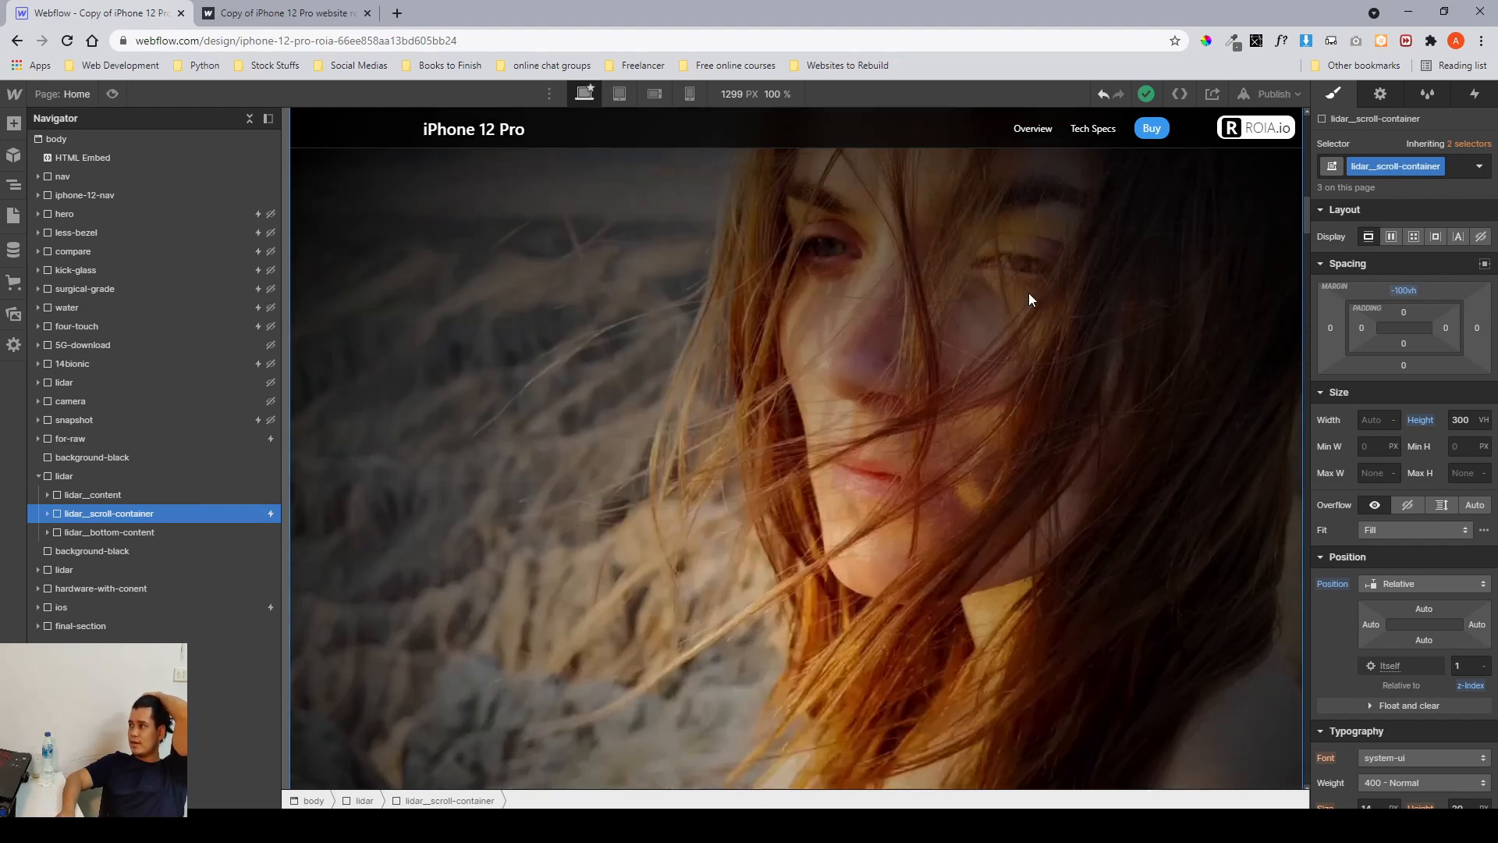
# Scroll through the lidar section on the canvas and inspect the overflow-hidden element's width and height settings.
pyautogui.scroll(-2, 1029, 299)
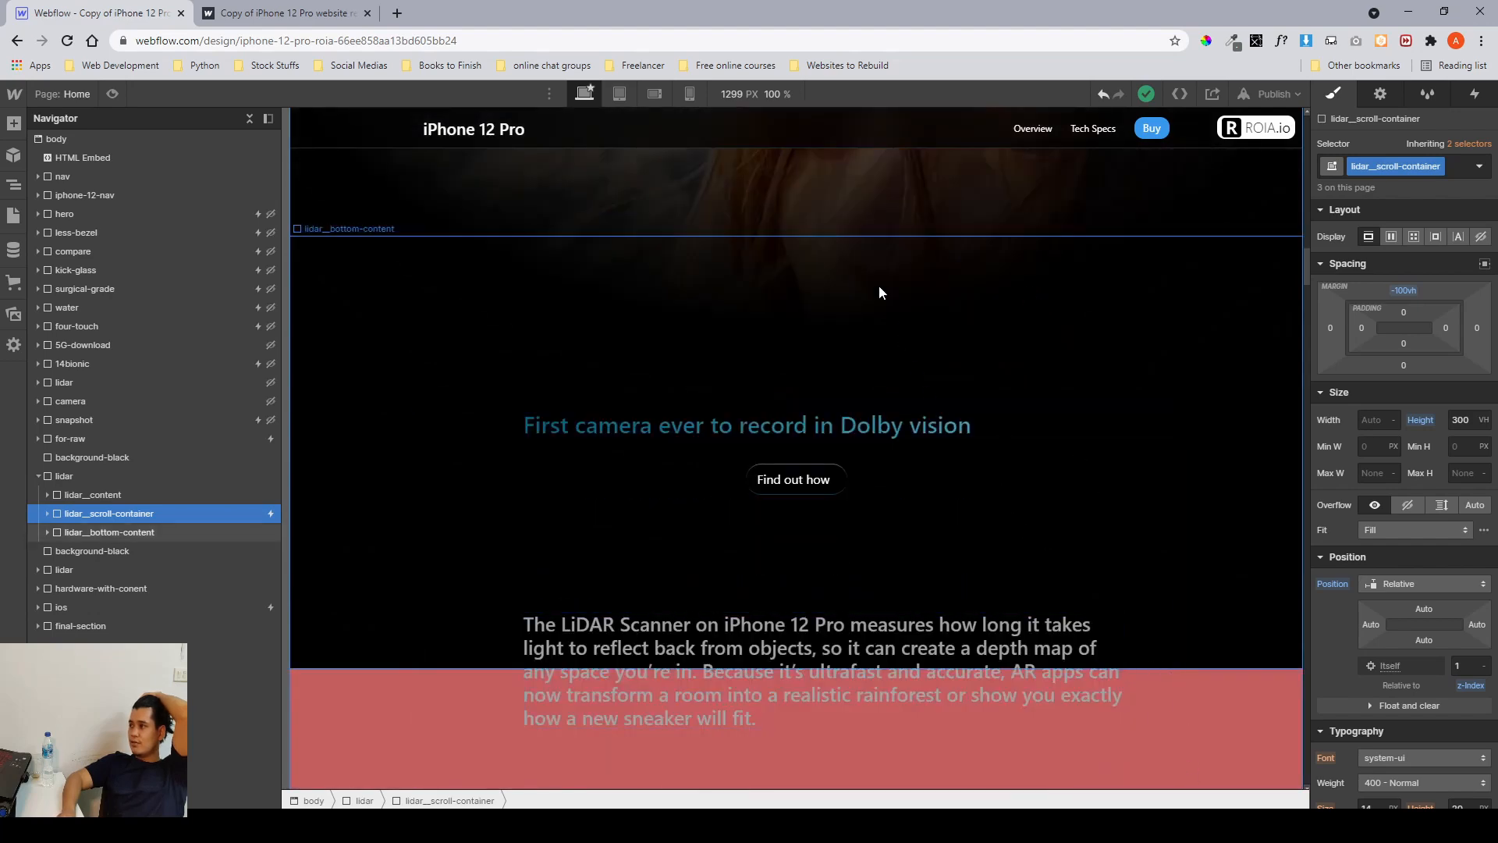
pyautogui.scroll(-8, 879, 292)
pyautogui.scroll(-10, 879, 292)
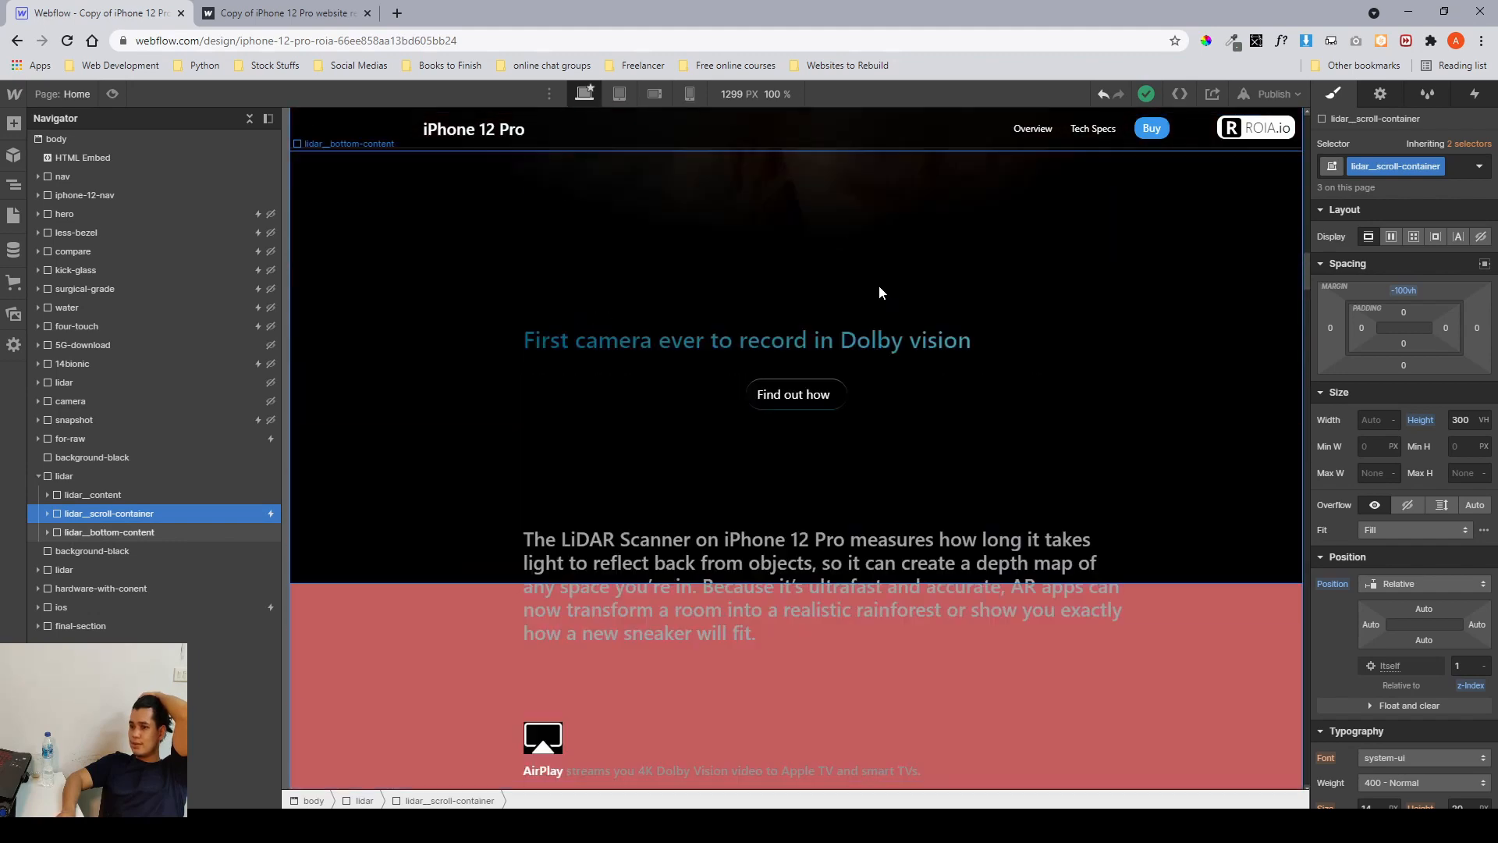
pyautogui.scroll(5, 879, 286)
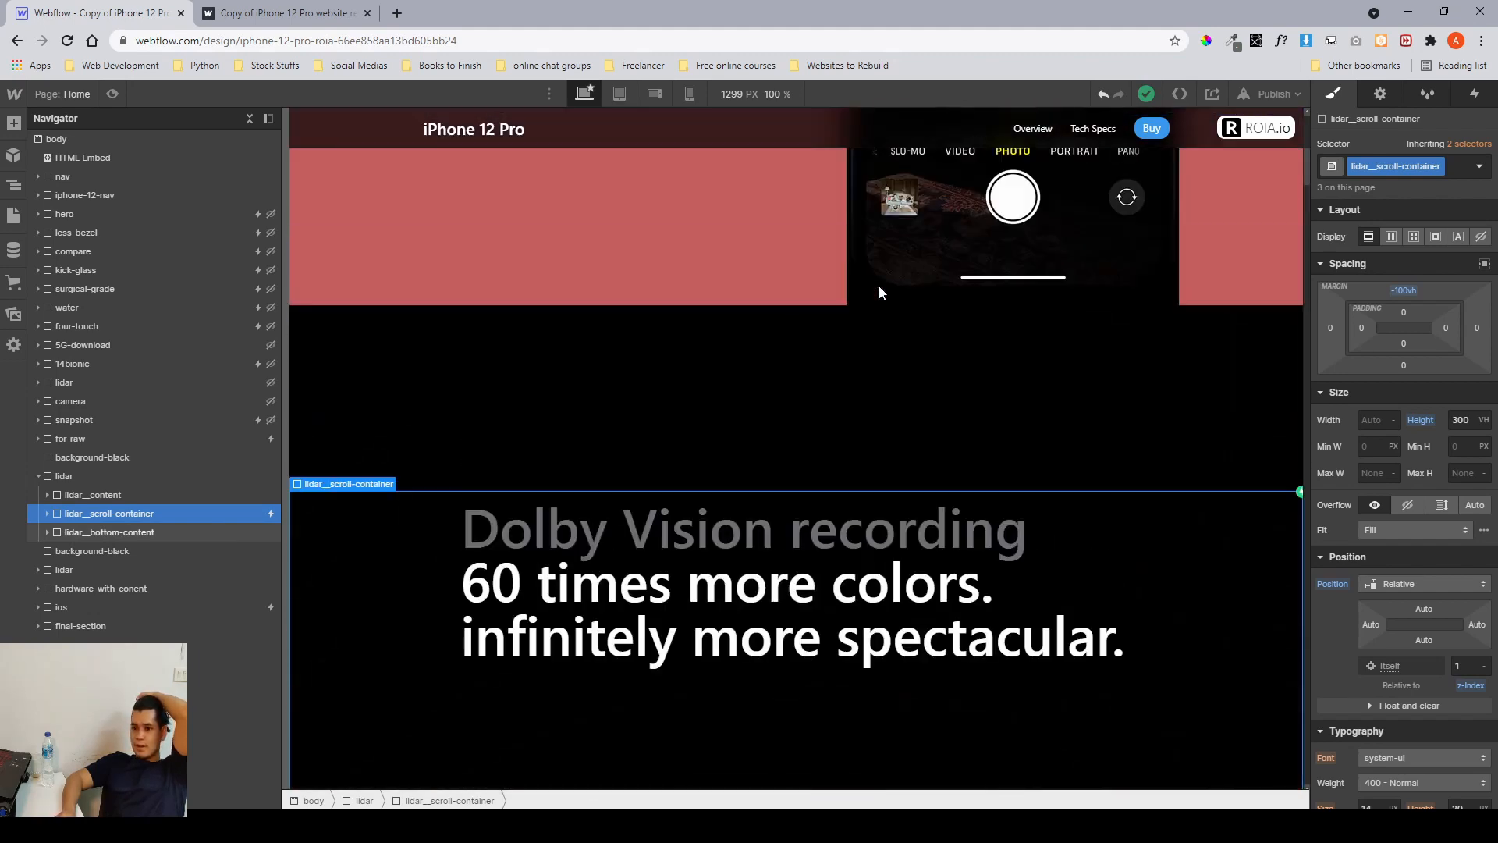
pyautogui.click(47, 513)
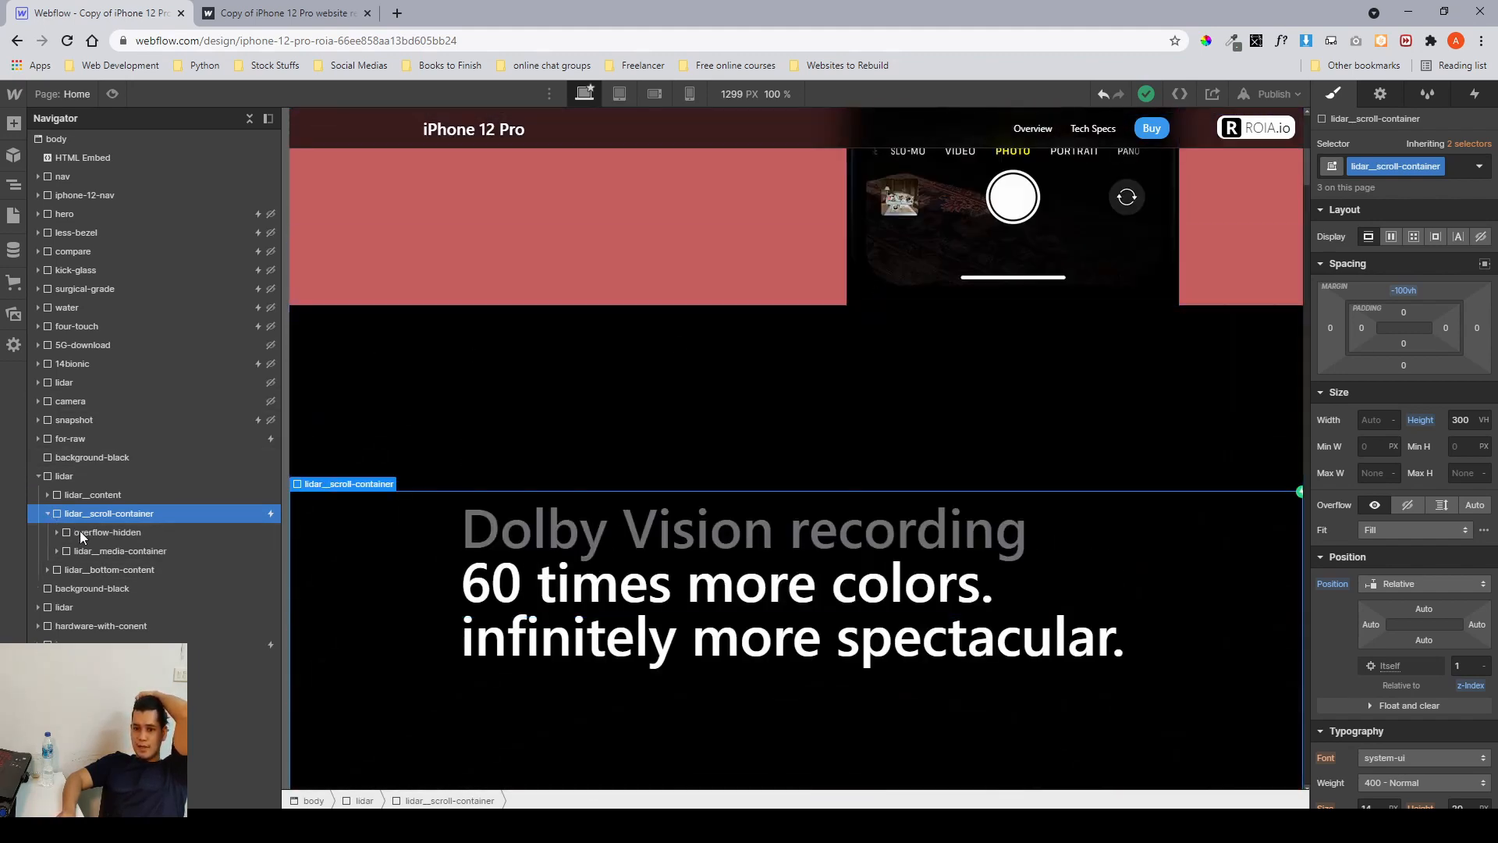
pyautogui.click(74, 533)
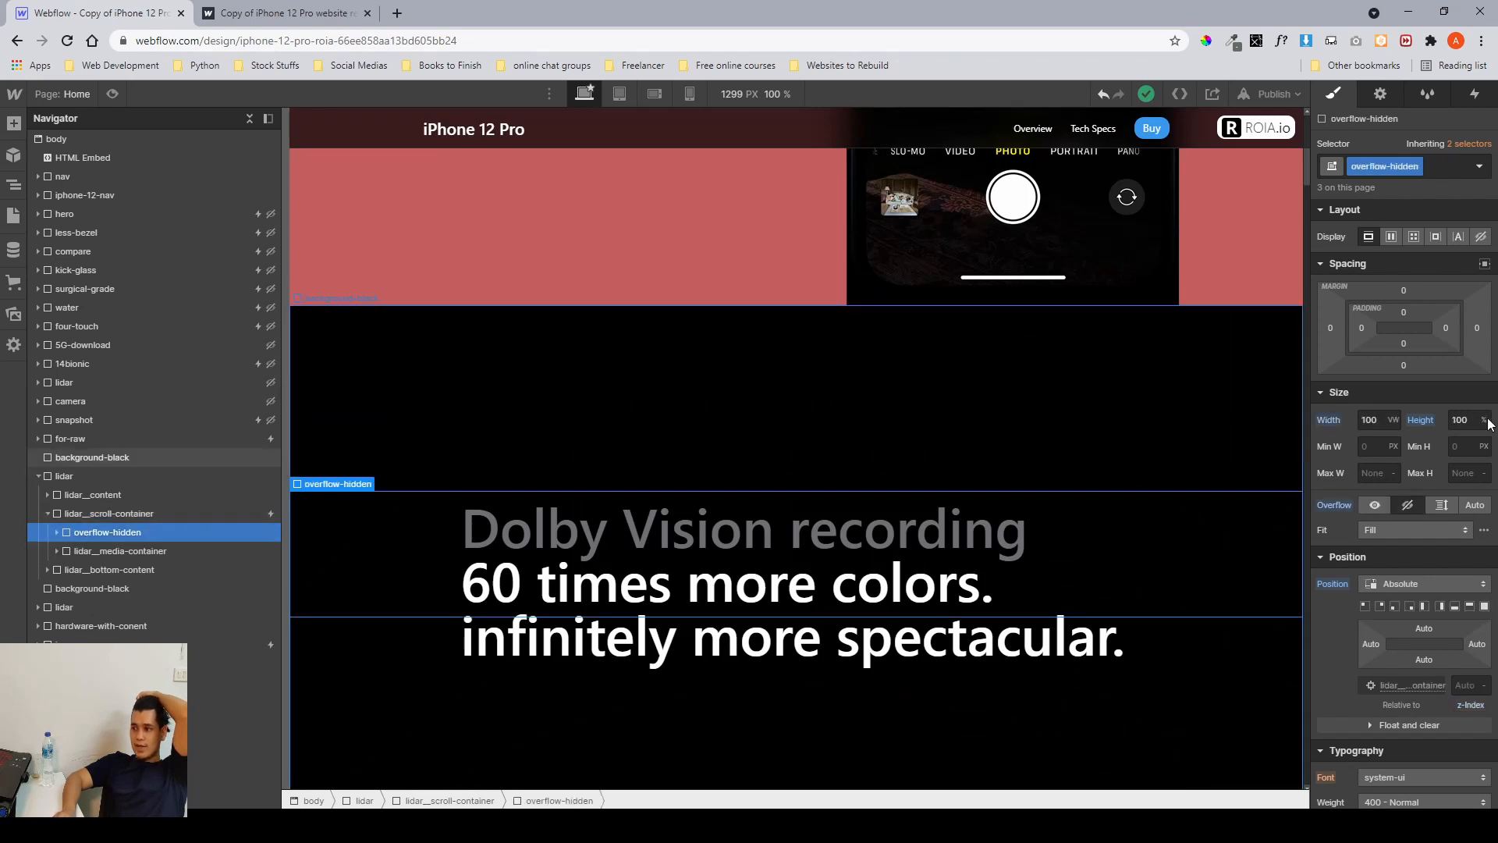
pyautogui.click(1373, 420)
pyautogui.scroll(-4, 957, 458)
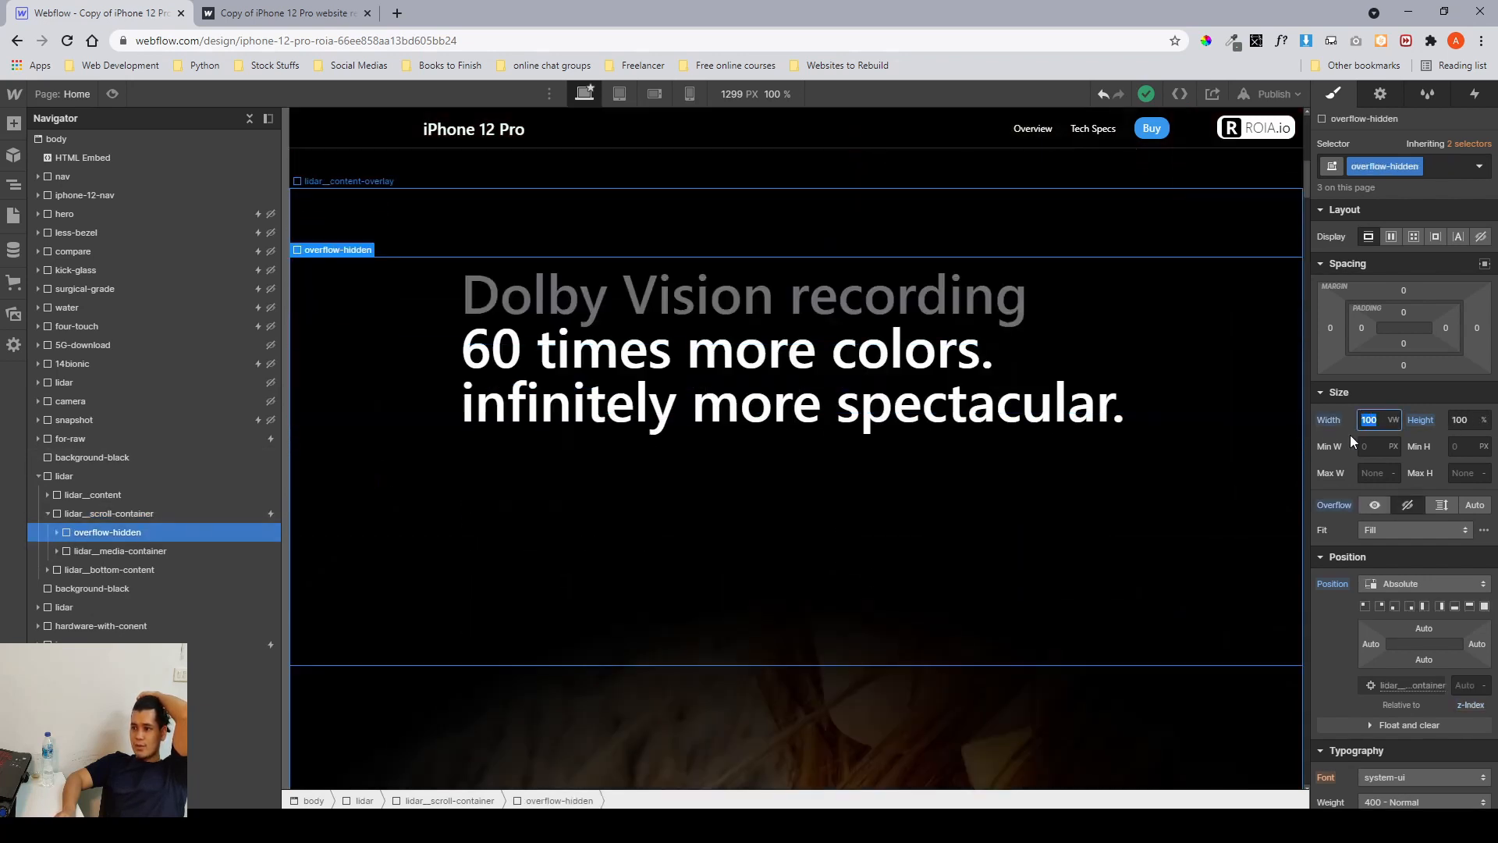
pyautogui.press('Tab')
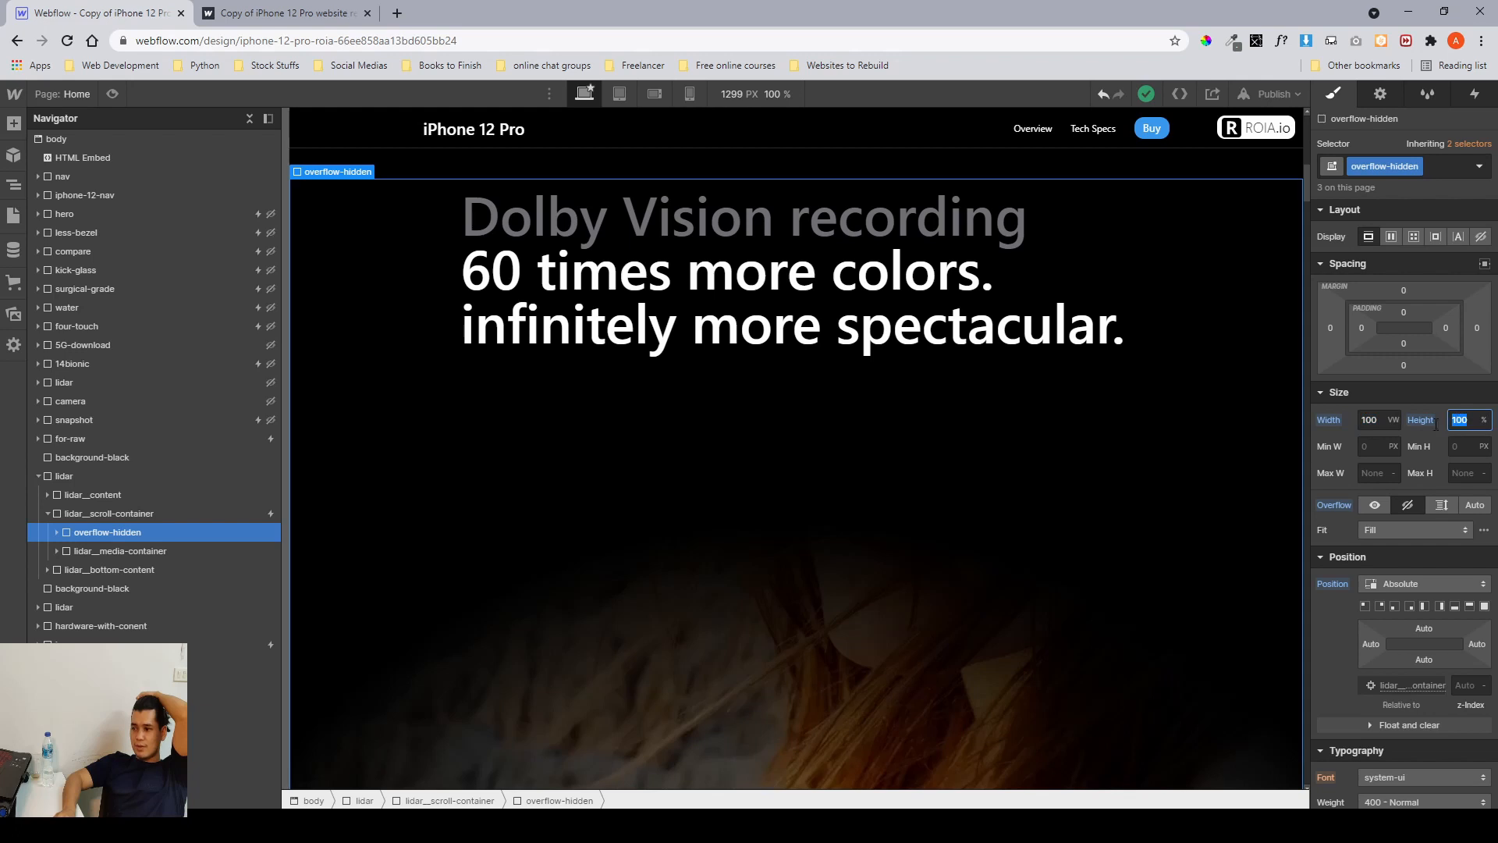
# Select the lidar-test-overlay inside overflow-hidden and inspect its radial gradient background settings.
pyautogui.click(57, 533)
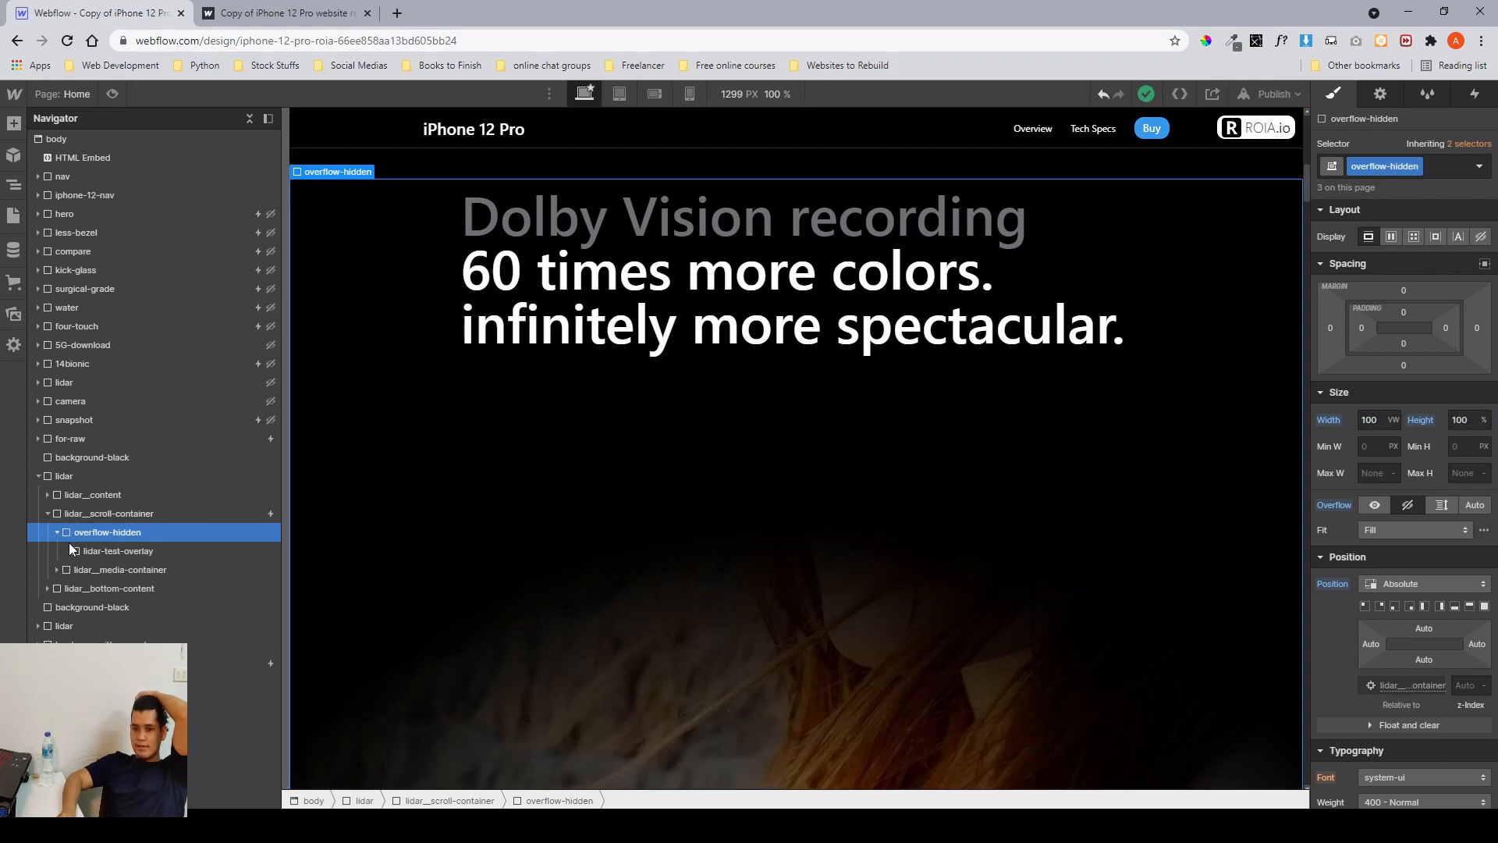
pyautogui.click(101, 551)
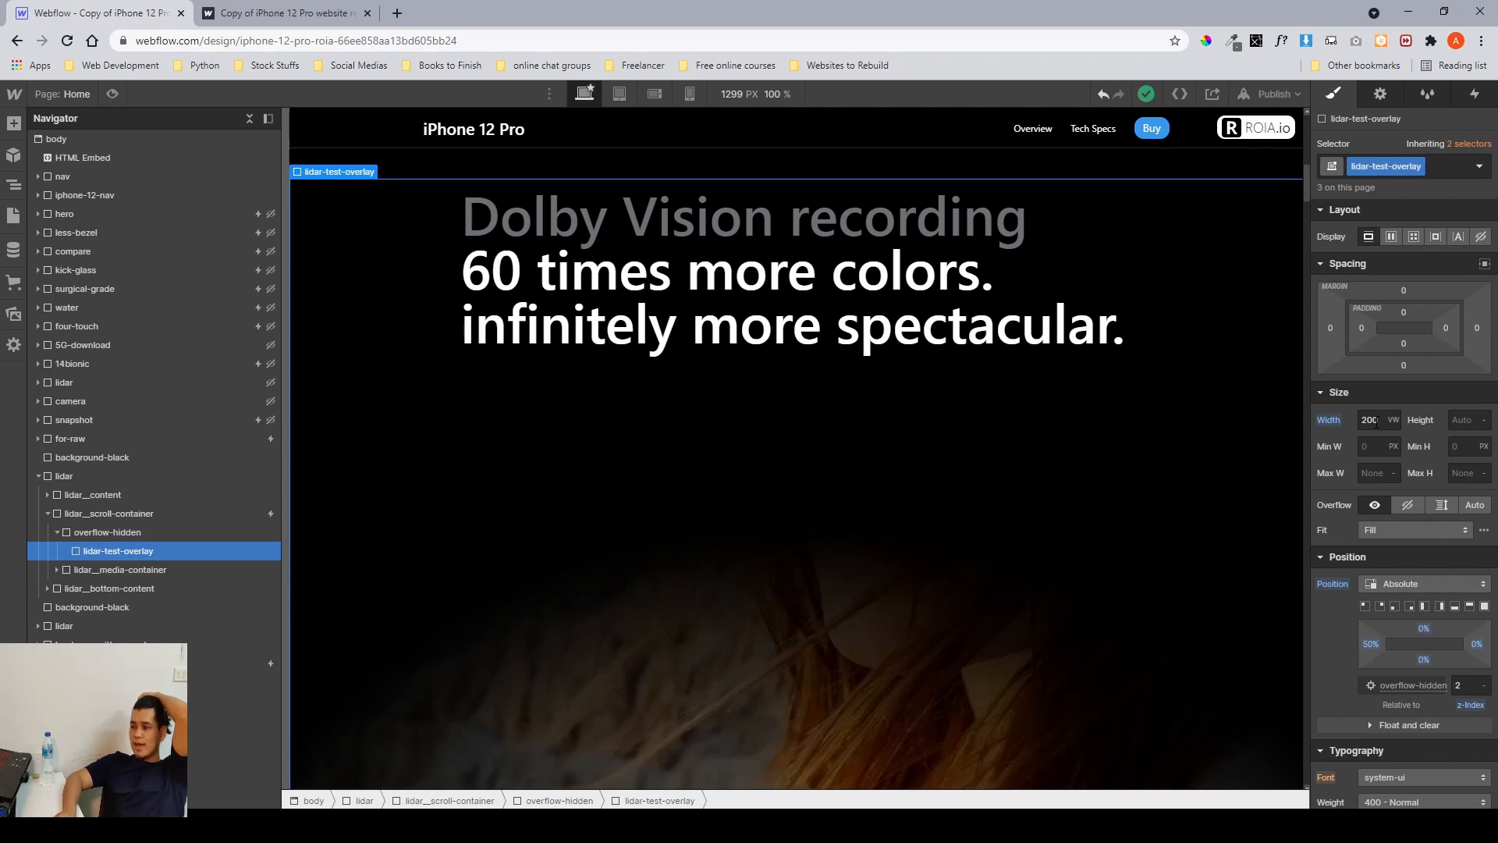
pyautogui.scroll(-3, 1376, 423)
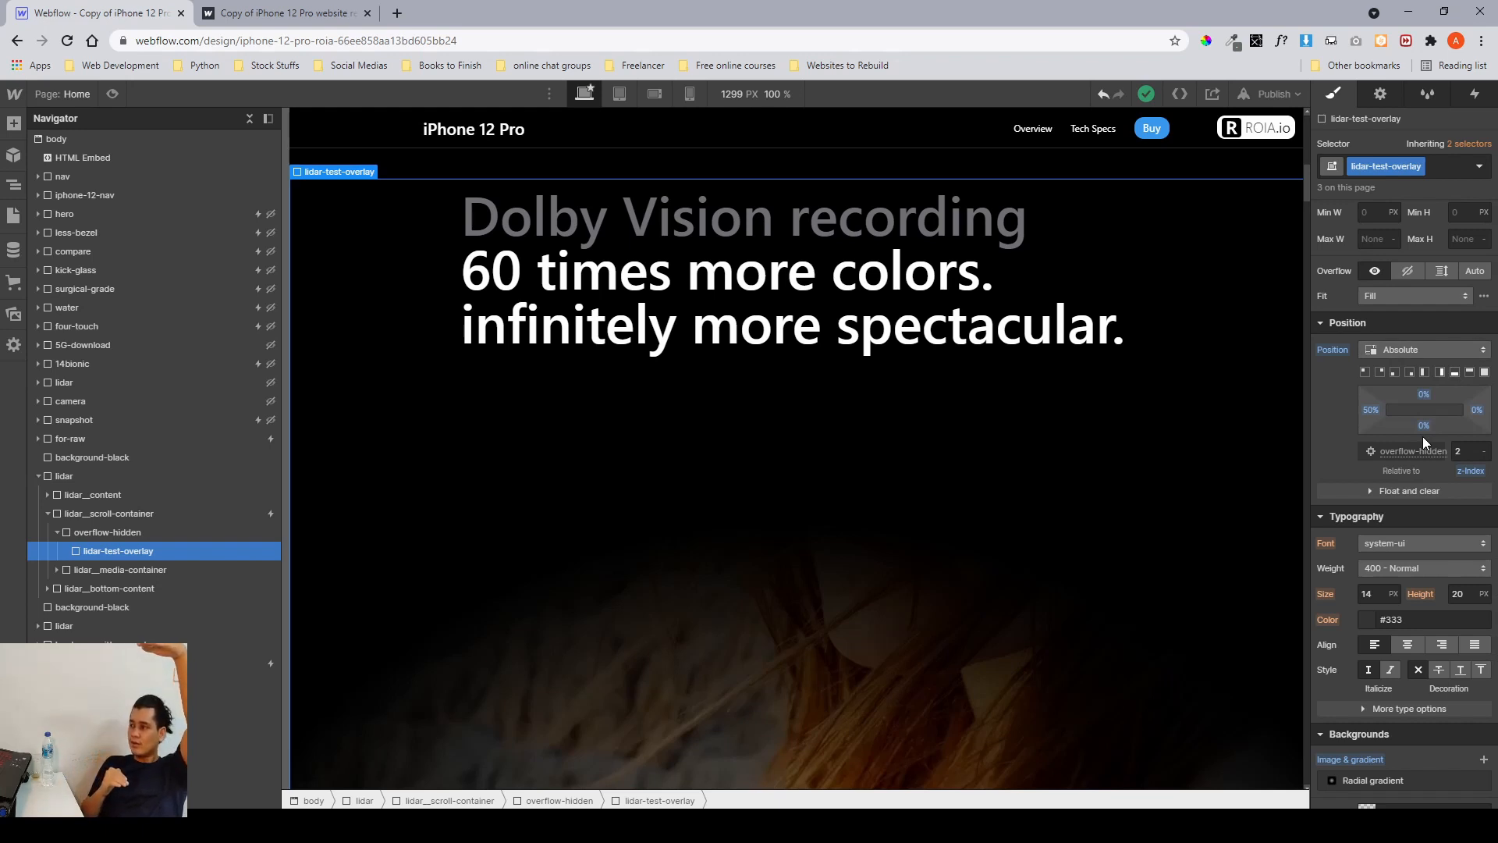
pyautogui.scroll(-6, 1422, 437)
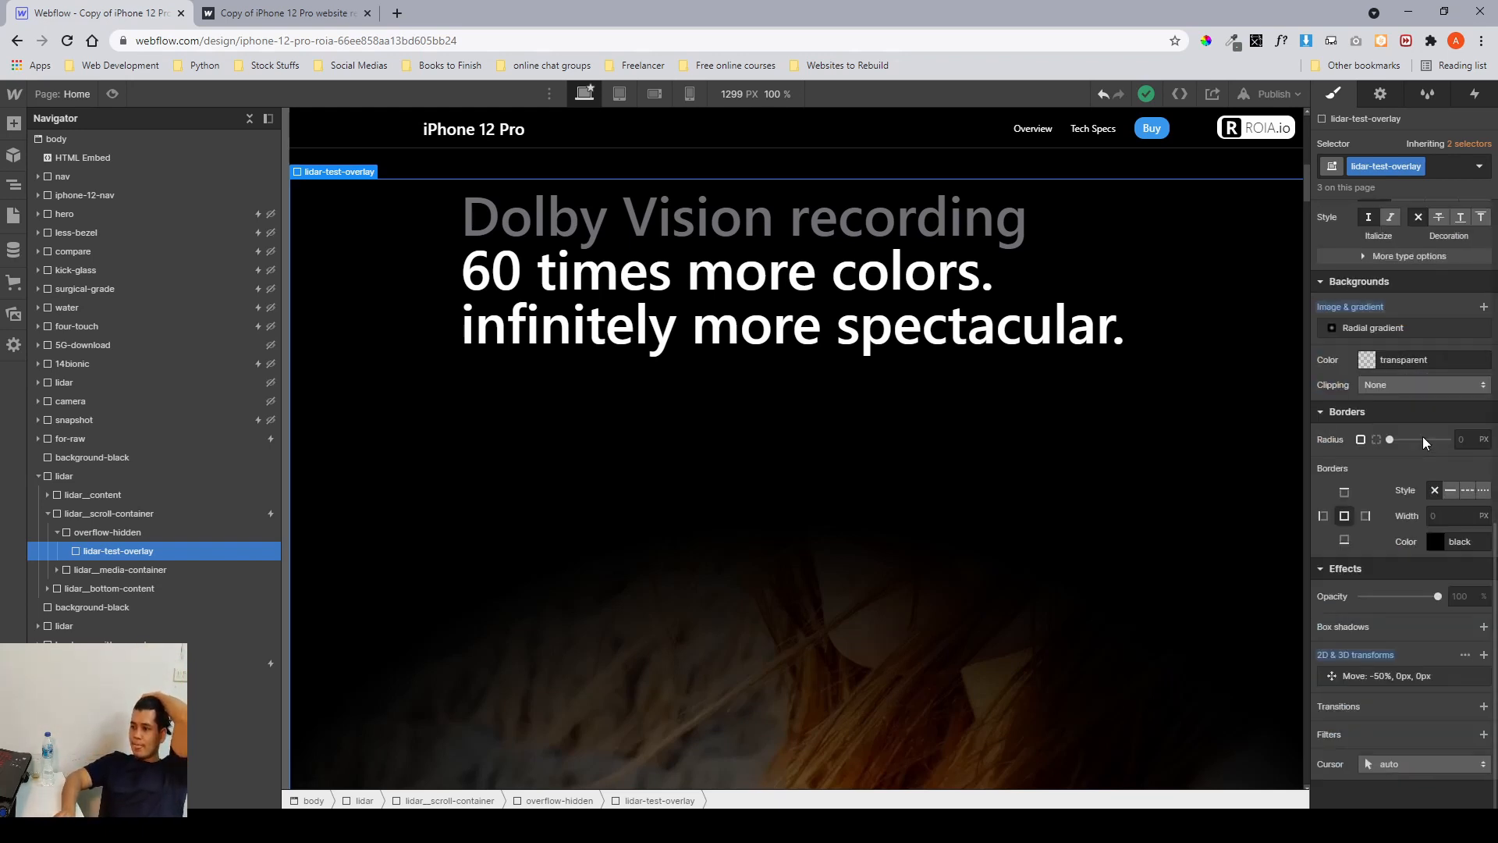
pyautogui.click(1389, 328)
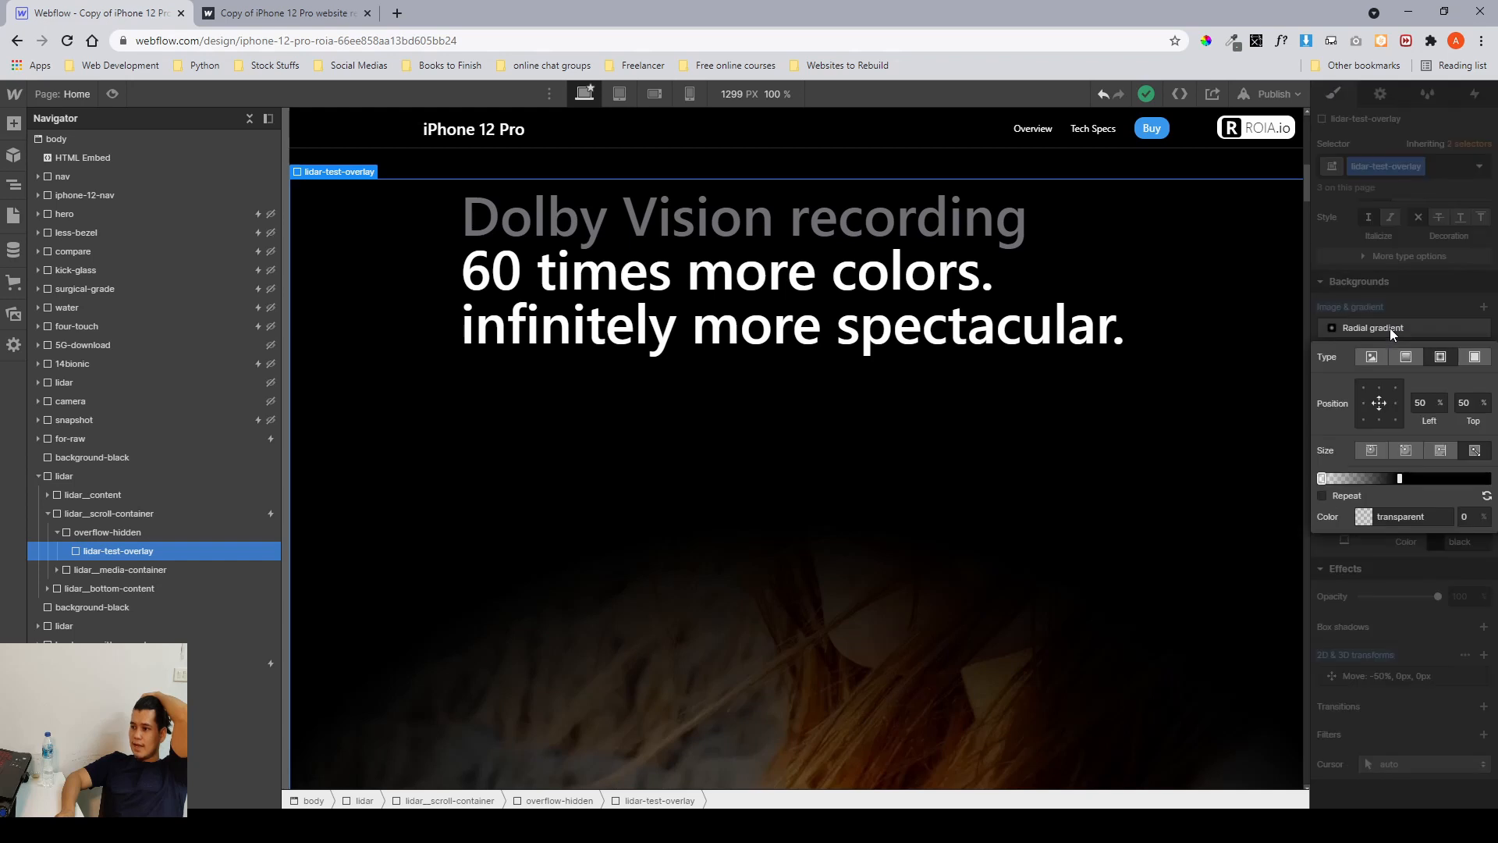
pyautogui.click(1389, 328)
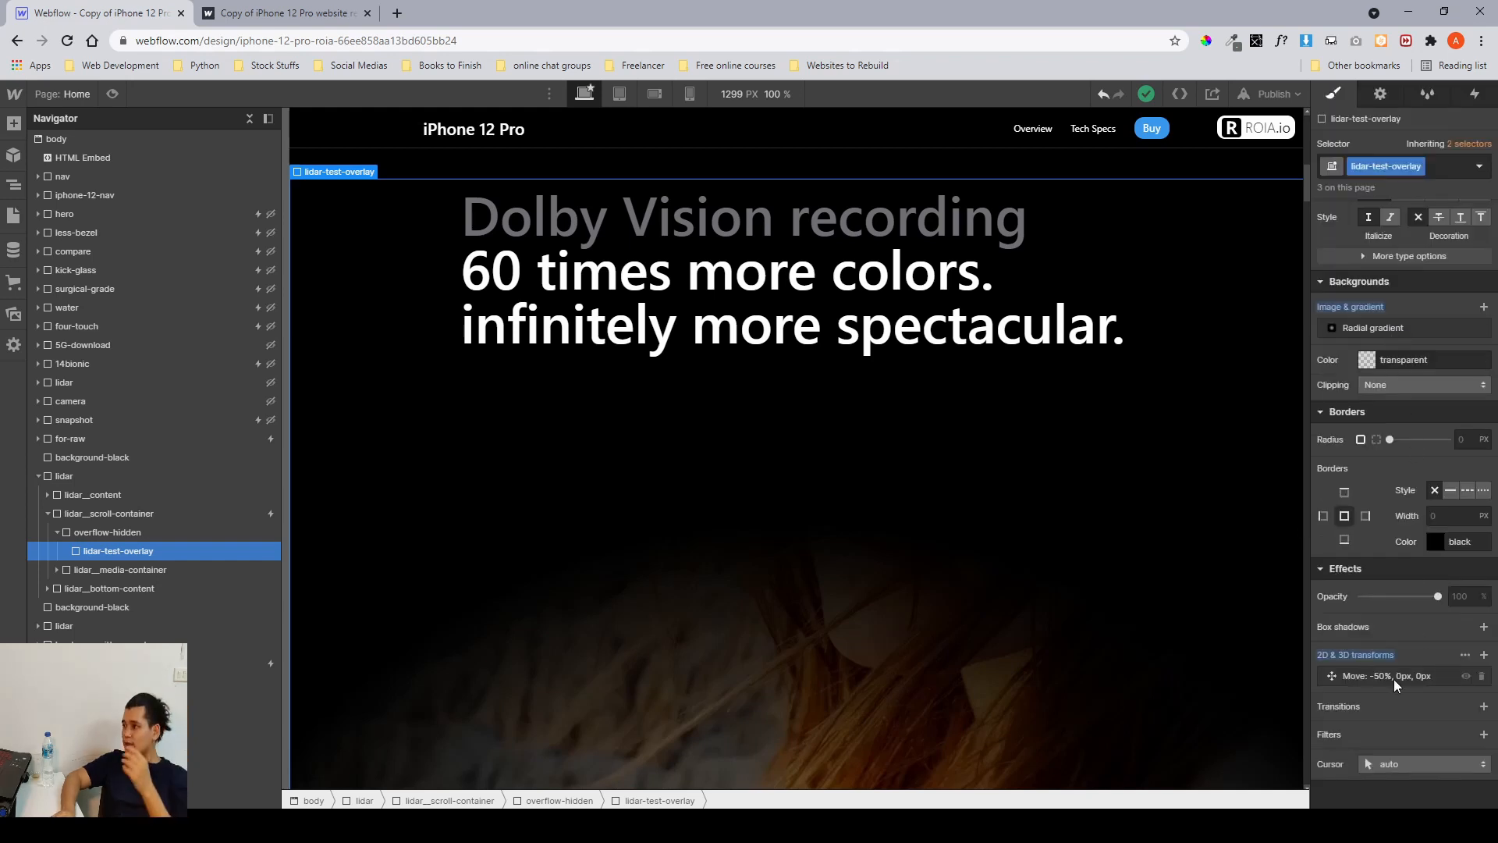
# Check the overlay's position settings, then compare against the lidar section mockup in Figma, zoomed to the selected group.
pyautogui.scroll(7, 1394, 679)
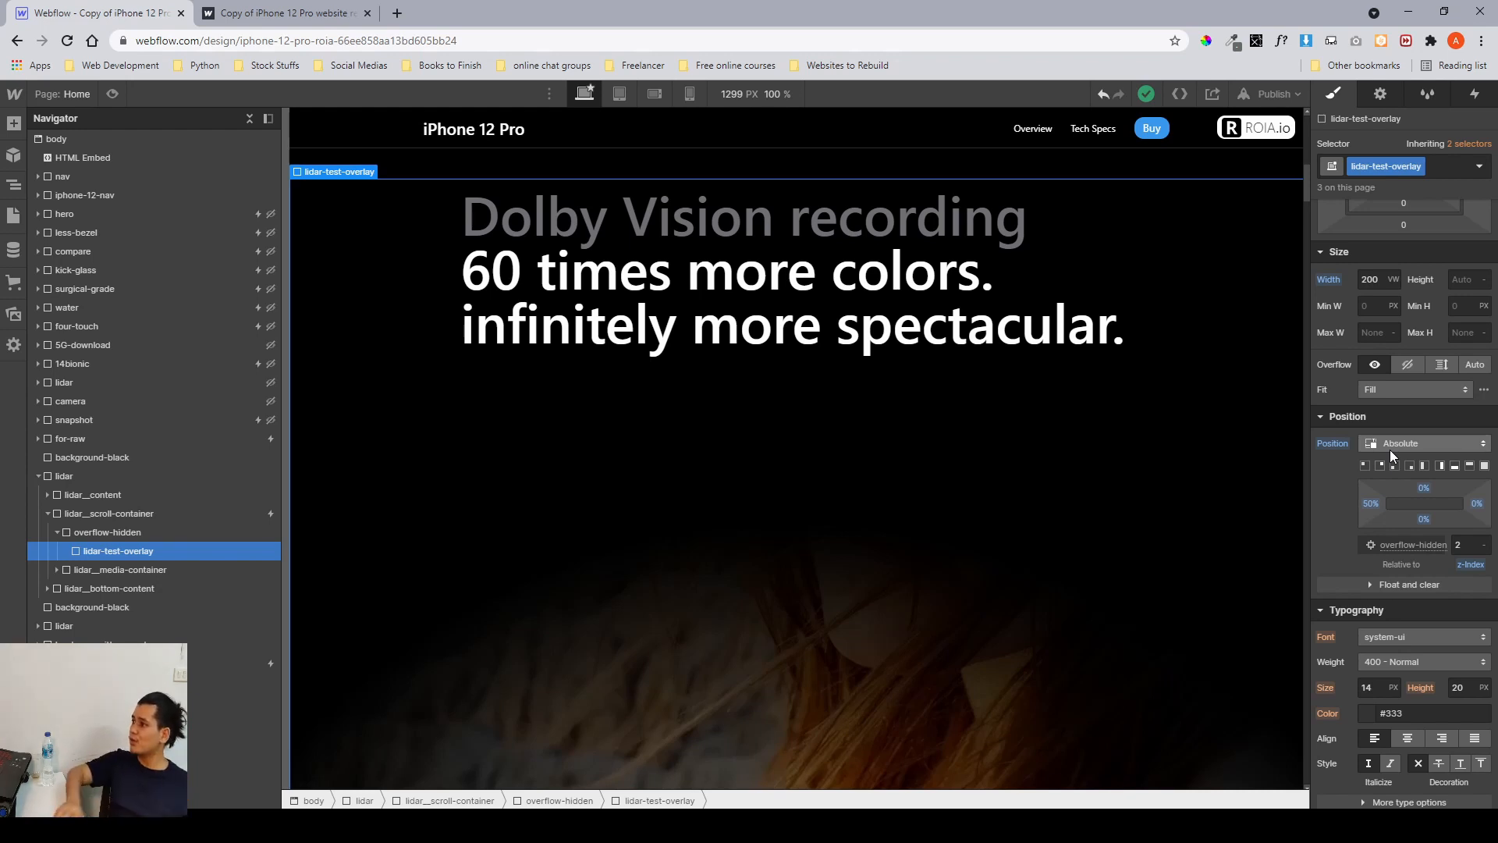
pyautogui.scroll(1, 1389, 450)
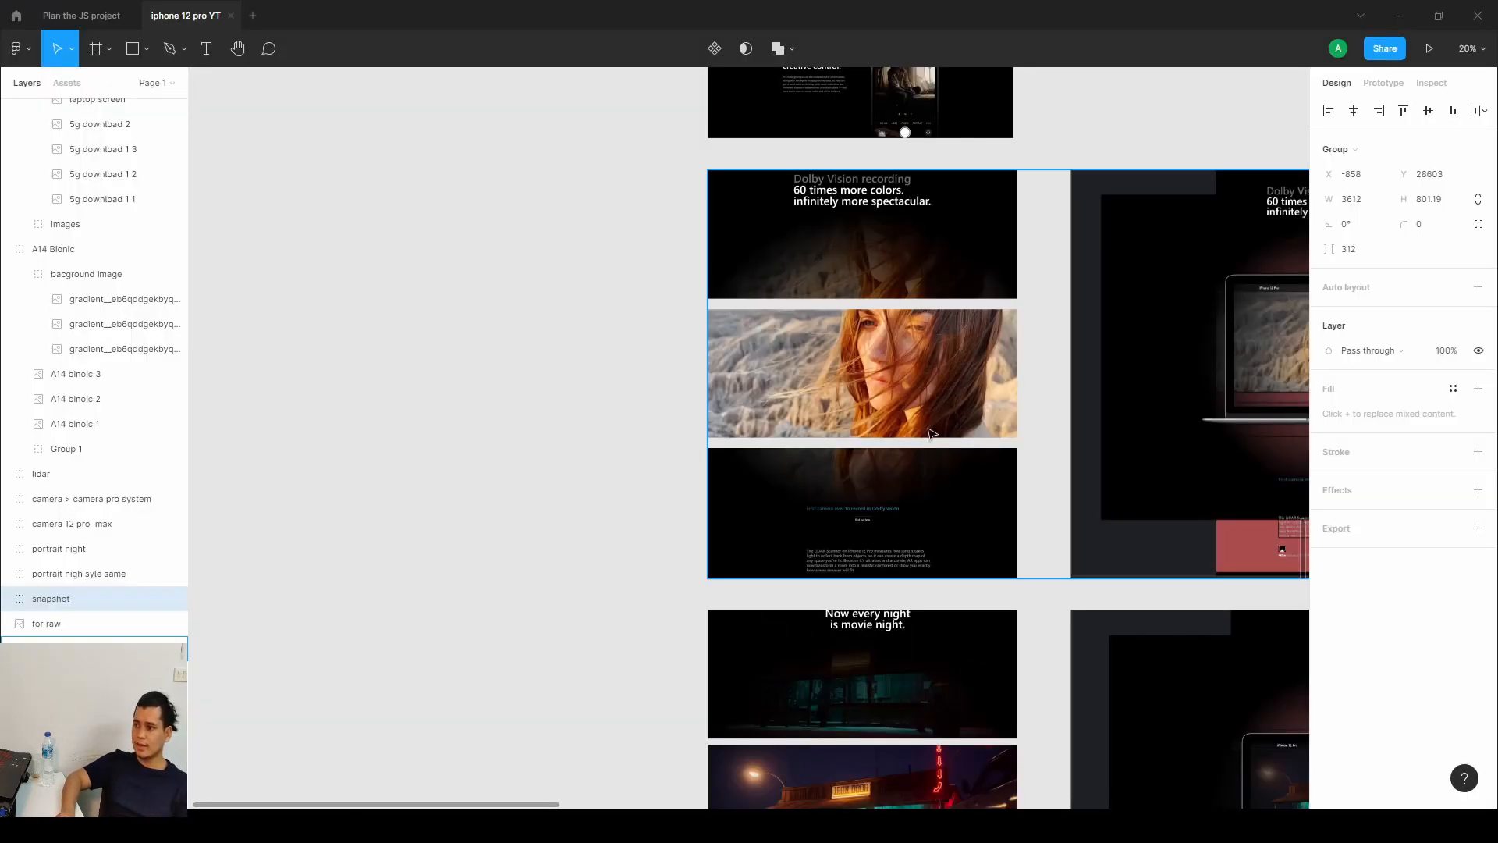
pyautogui.hotkey('shift', '2')
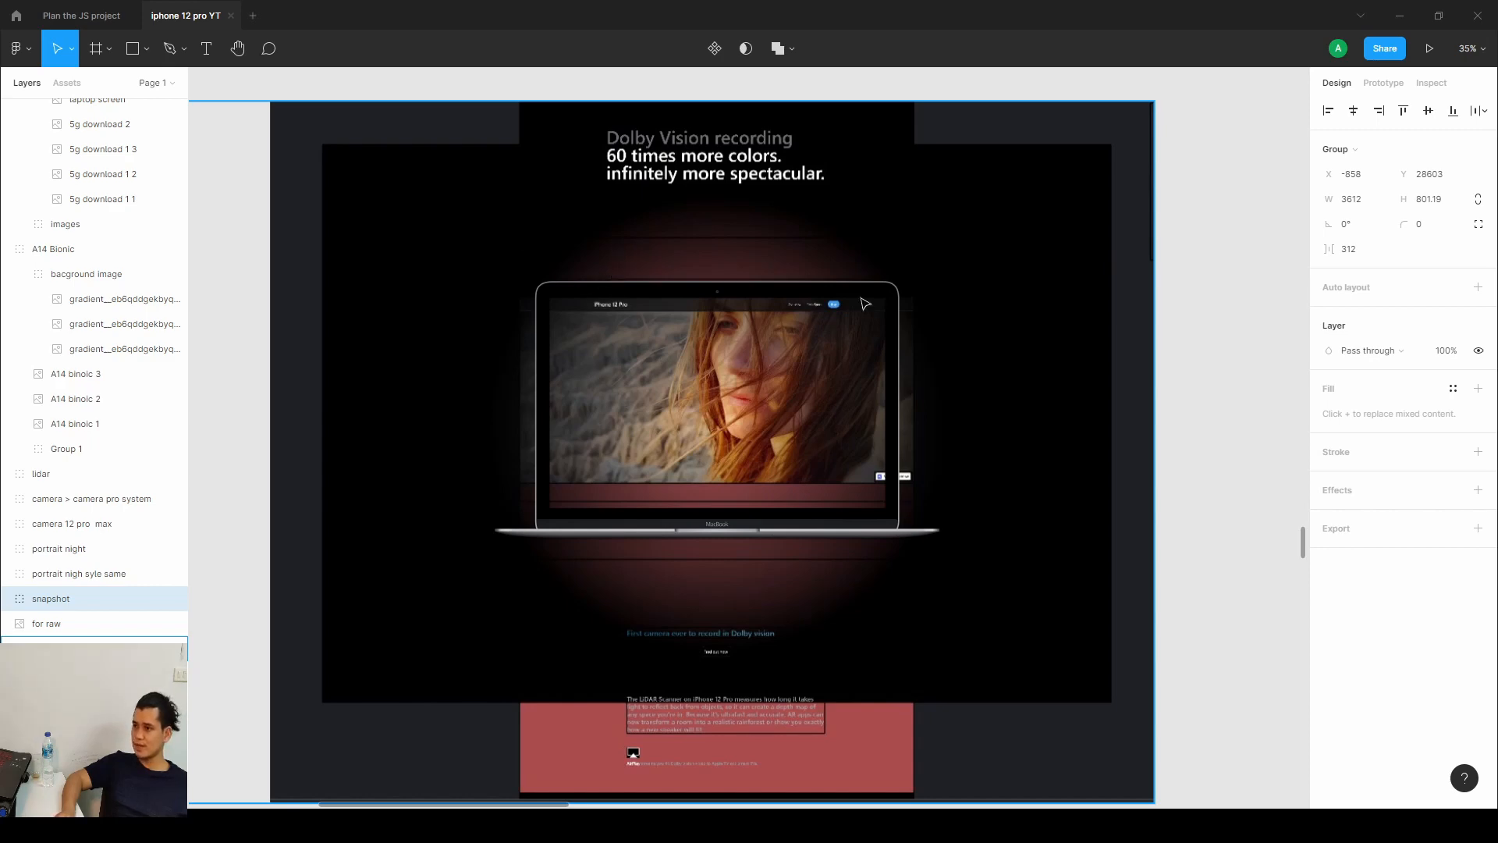
pyautogui.click(1386, 24)
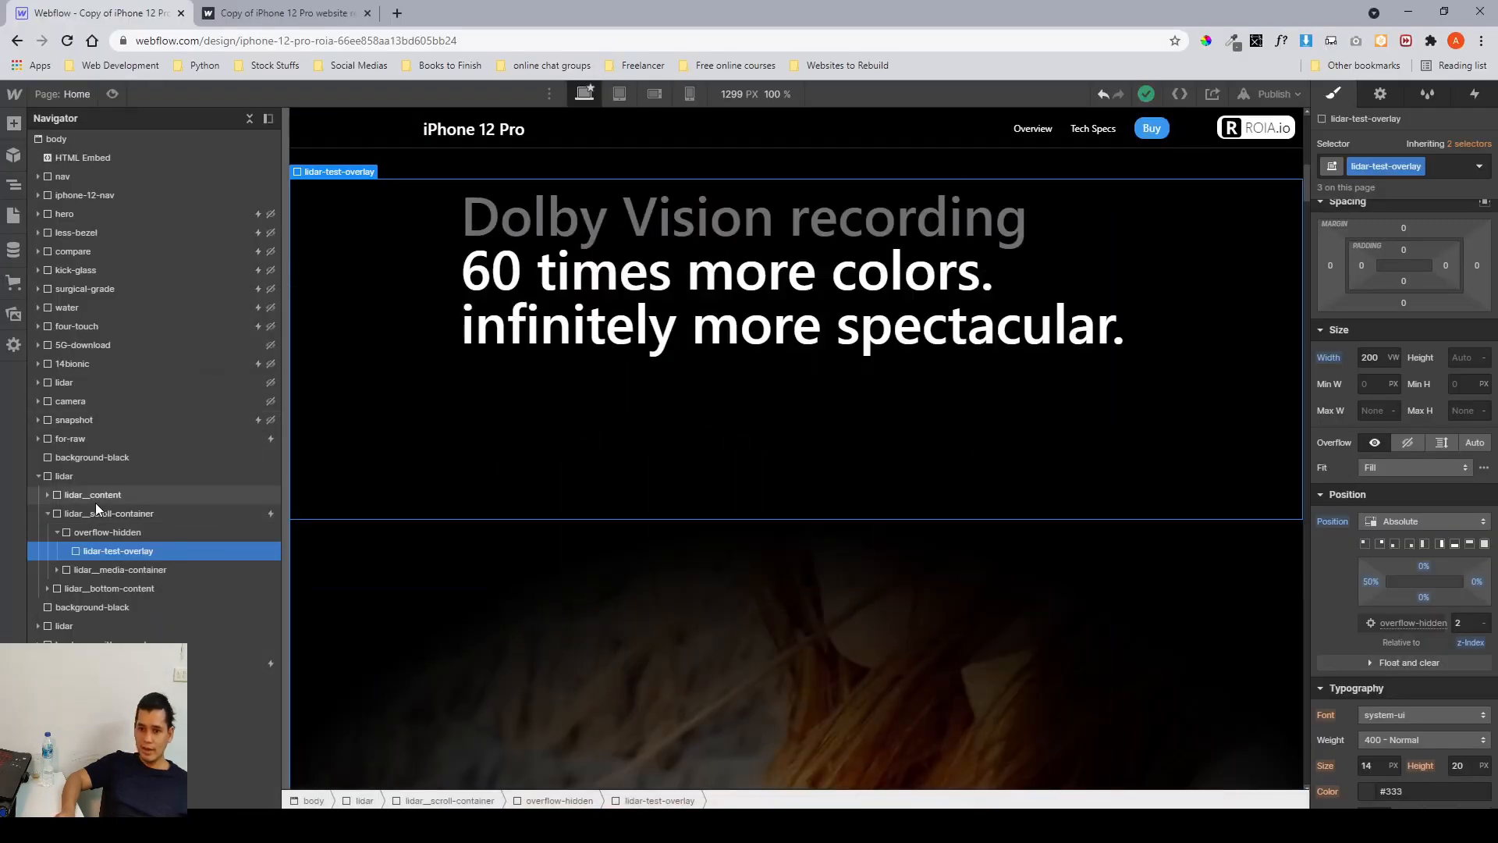
# Inspect the lidar media container, video container and lidar video elements inside the scroll container.
pyautogui.click(57, 533)
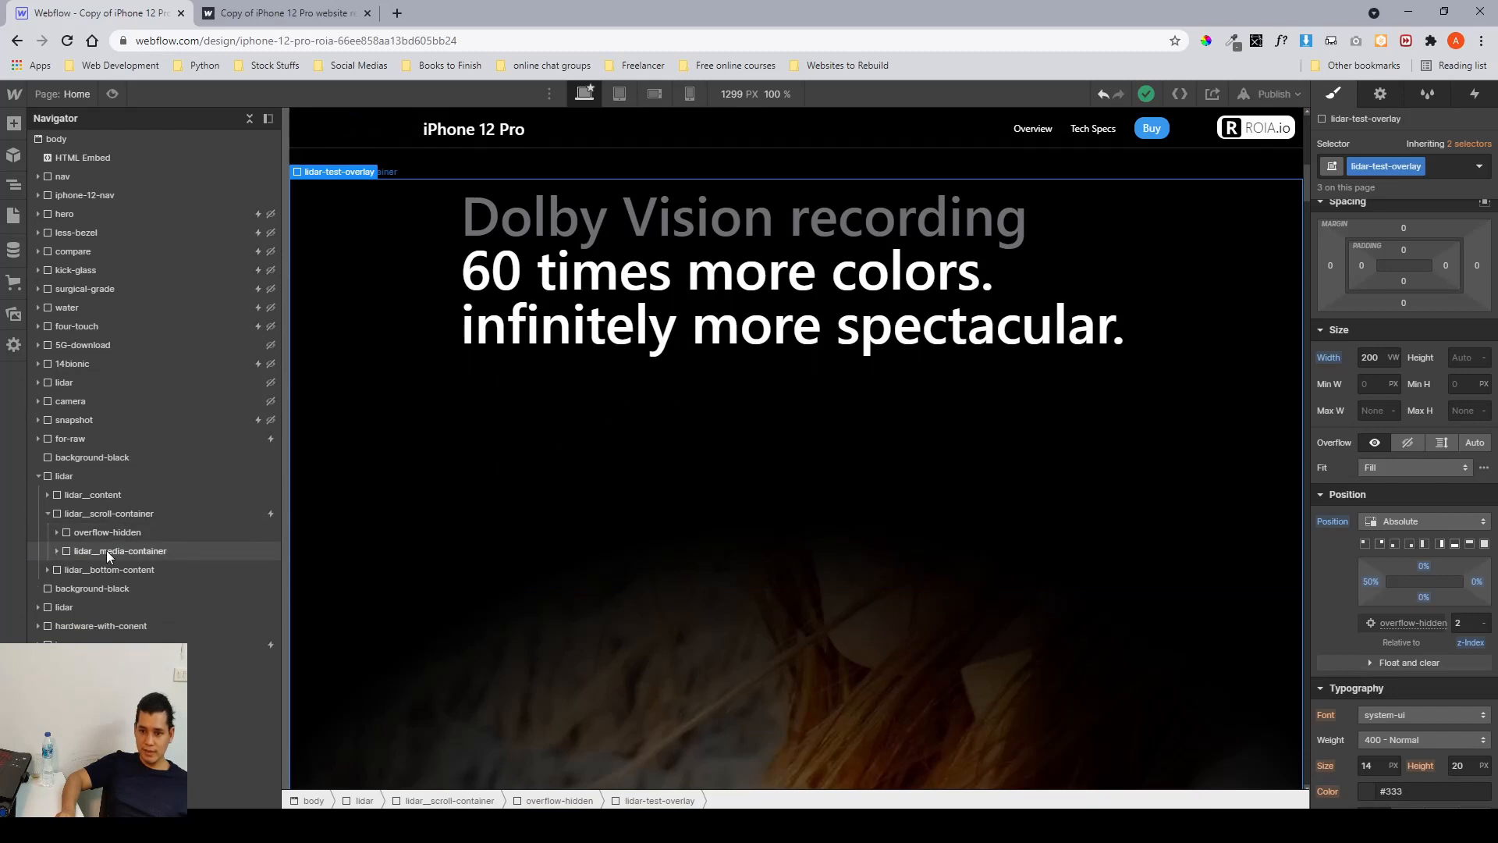
pyautogui.click(55, 548)
pyautogui.click(55, 550)
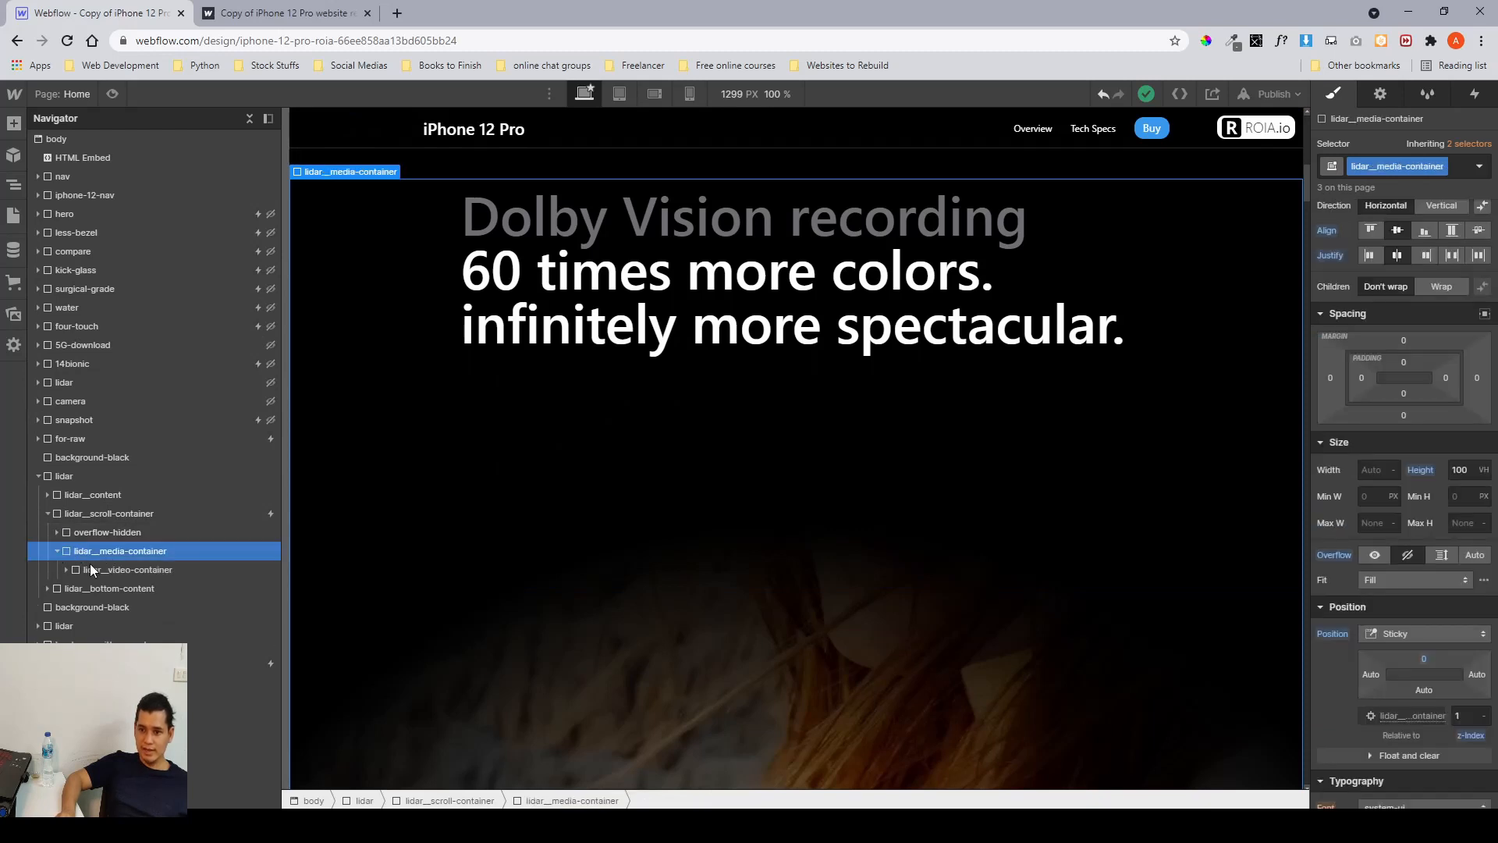
pyautogui.click(67, 571)
pyautogui.click(68, 571)
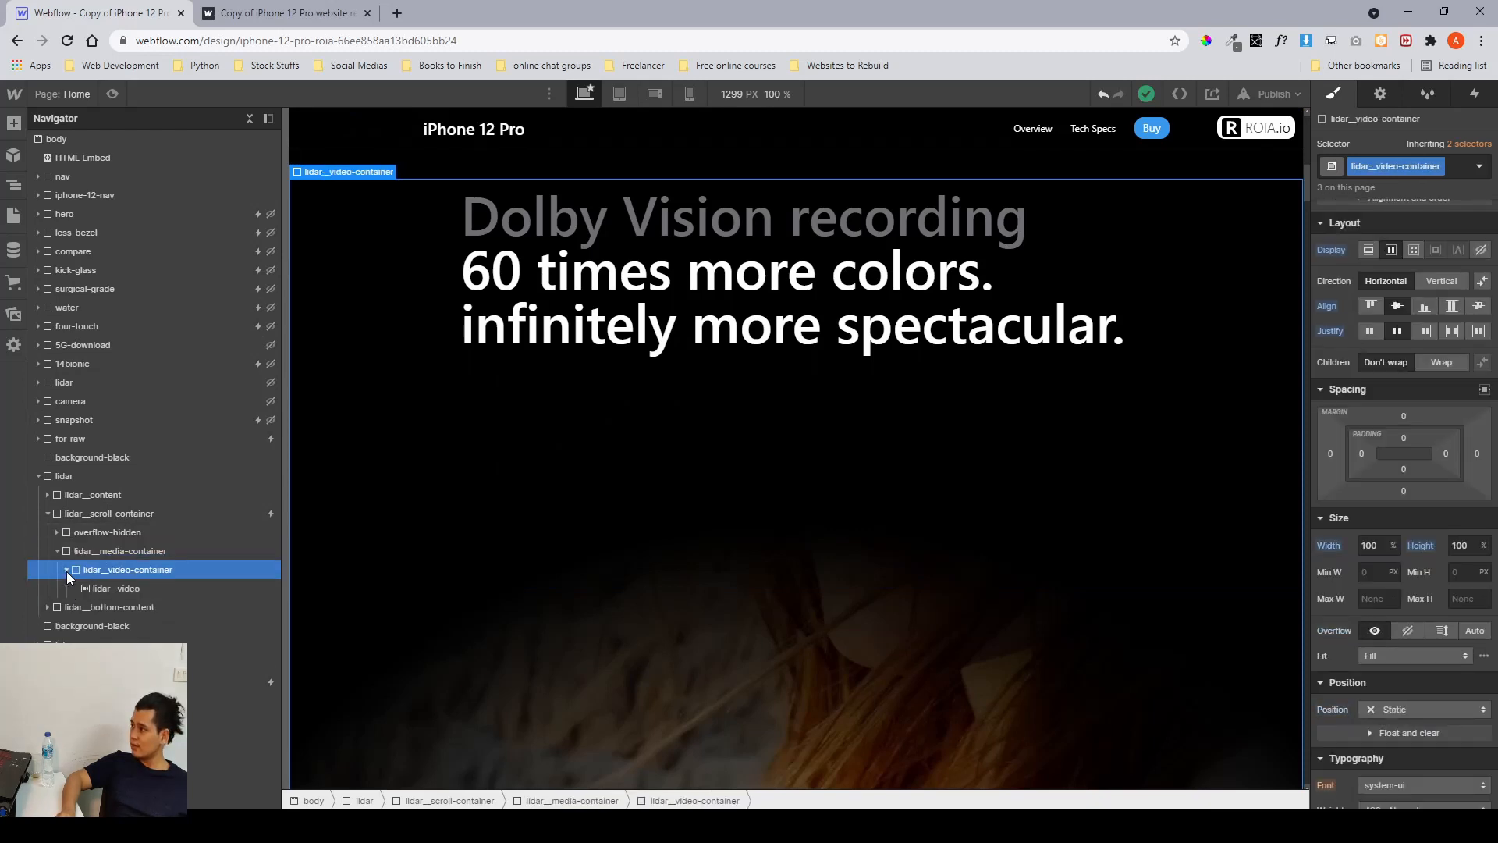
pyautogui.click(123, 585)
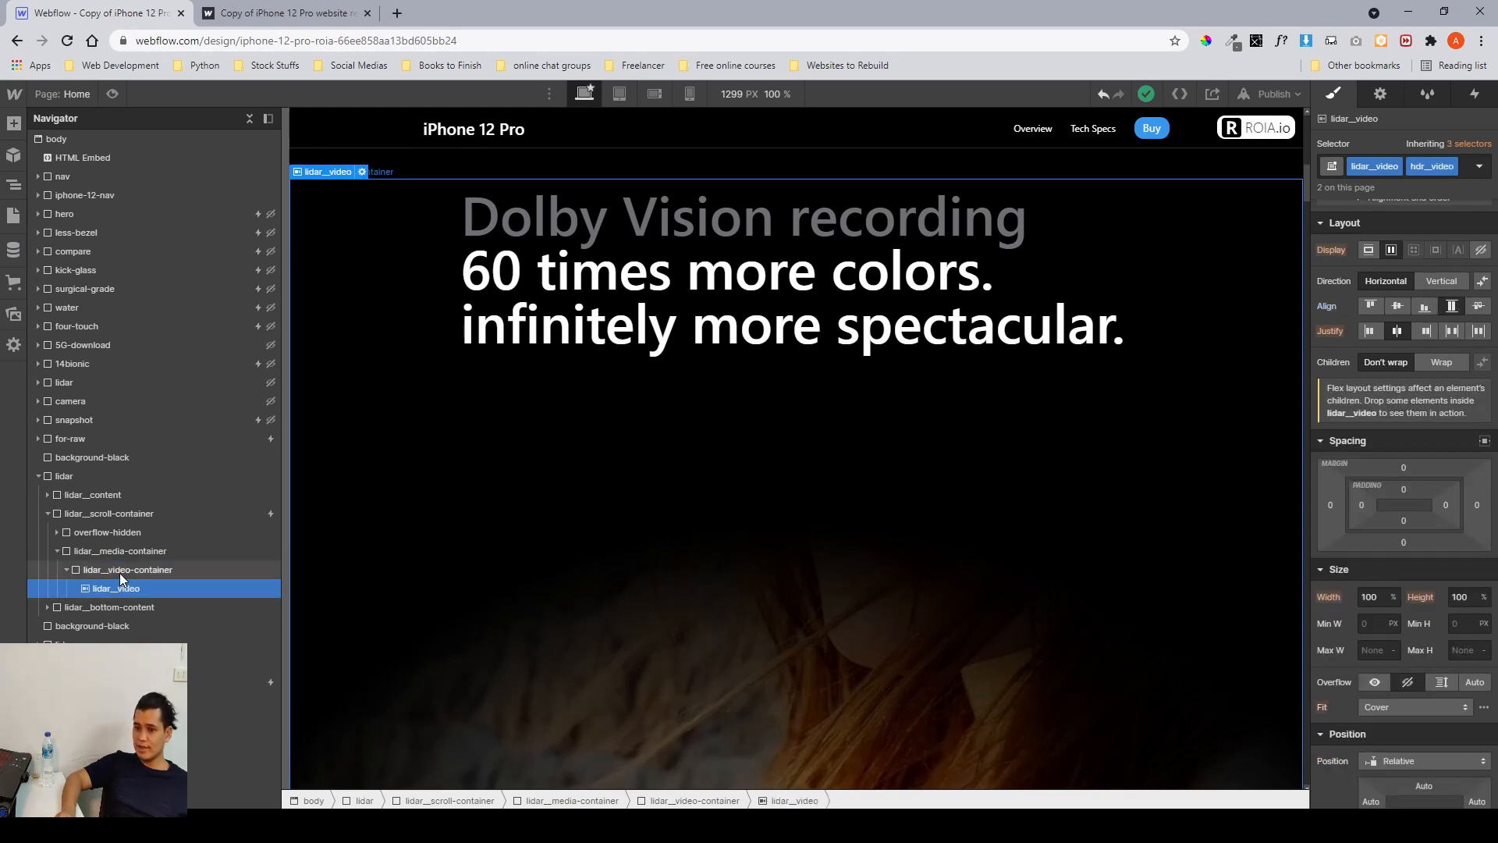
pyautogui.click(119, 570)
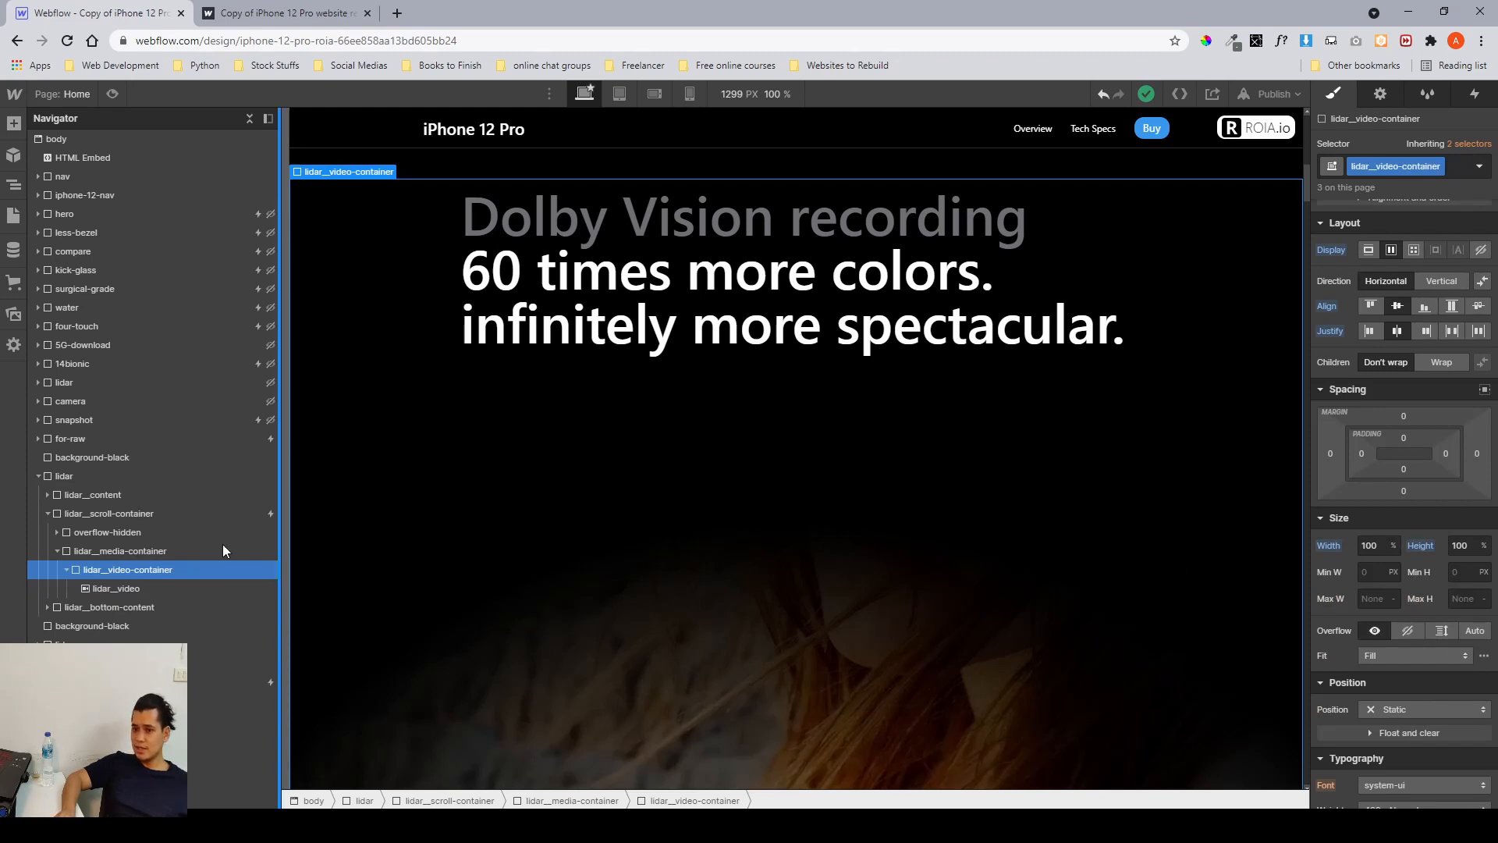
pyautogui.click(202, 550)
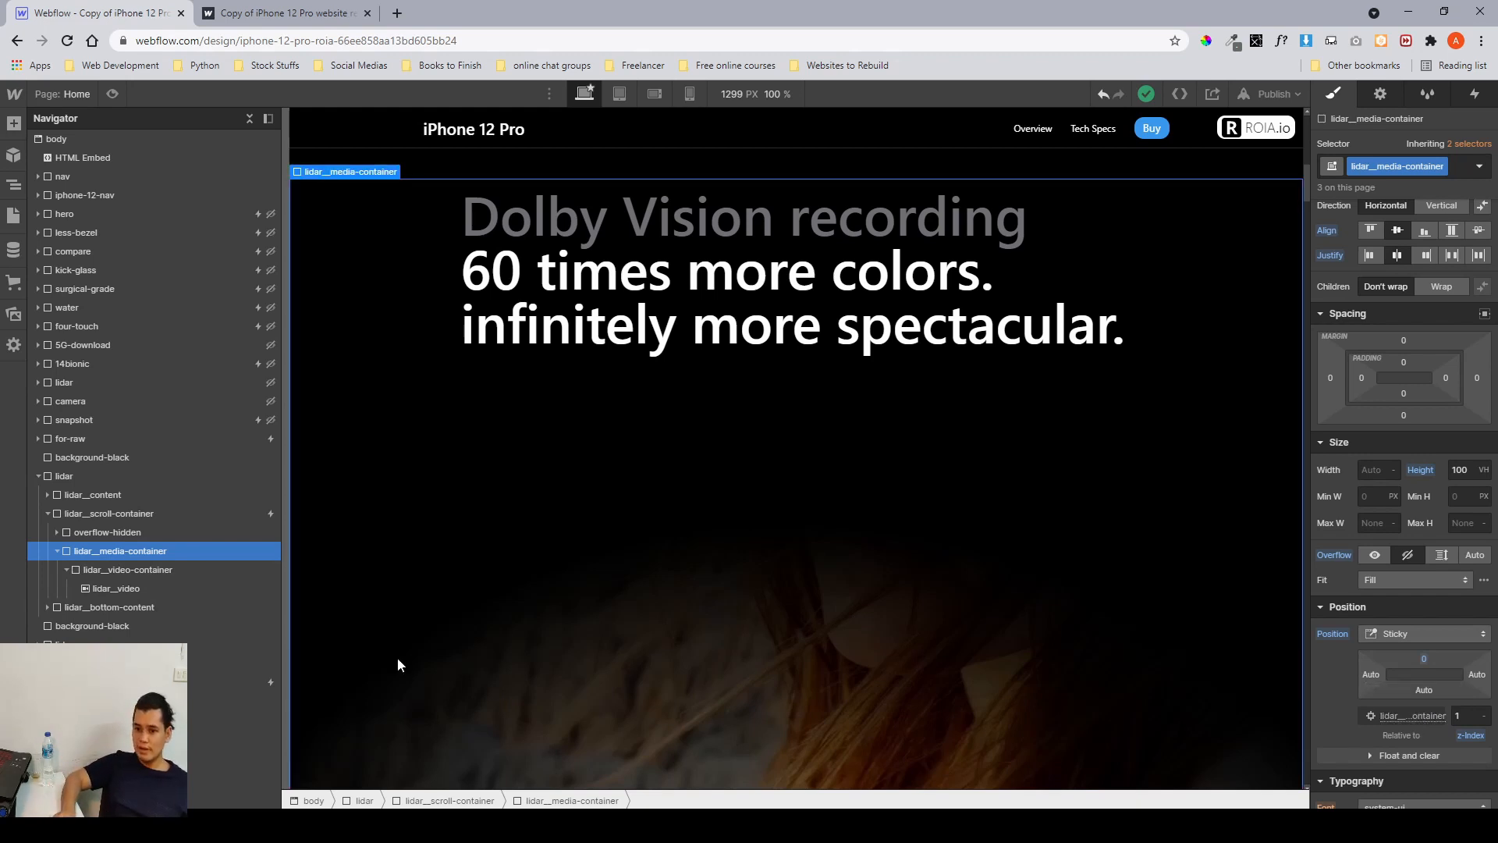
# Select the lidar bottom content and scroll through it on the canvas to inspect its spacing.
pyautogui.click(44, 515)
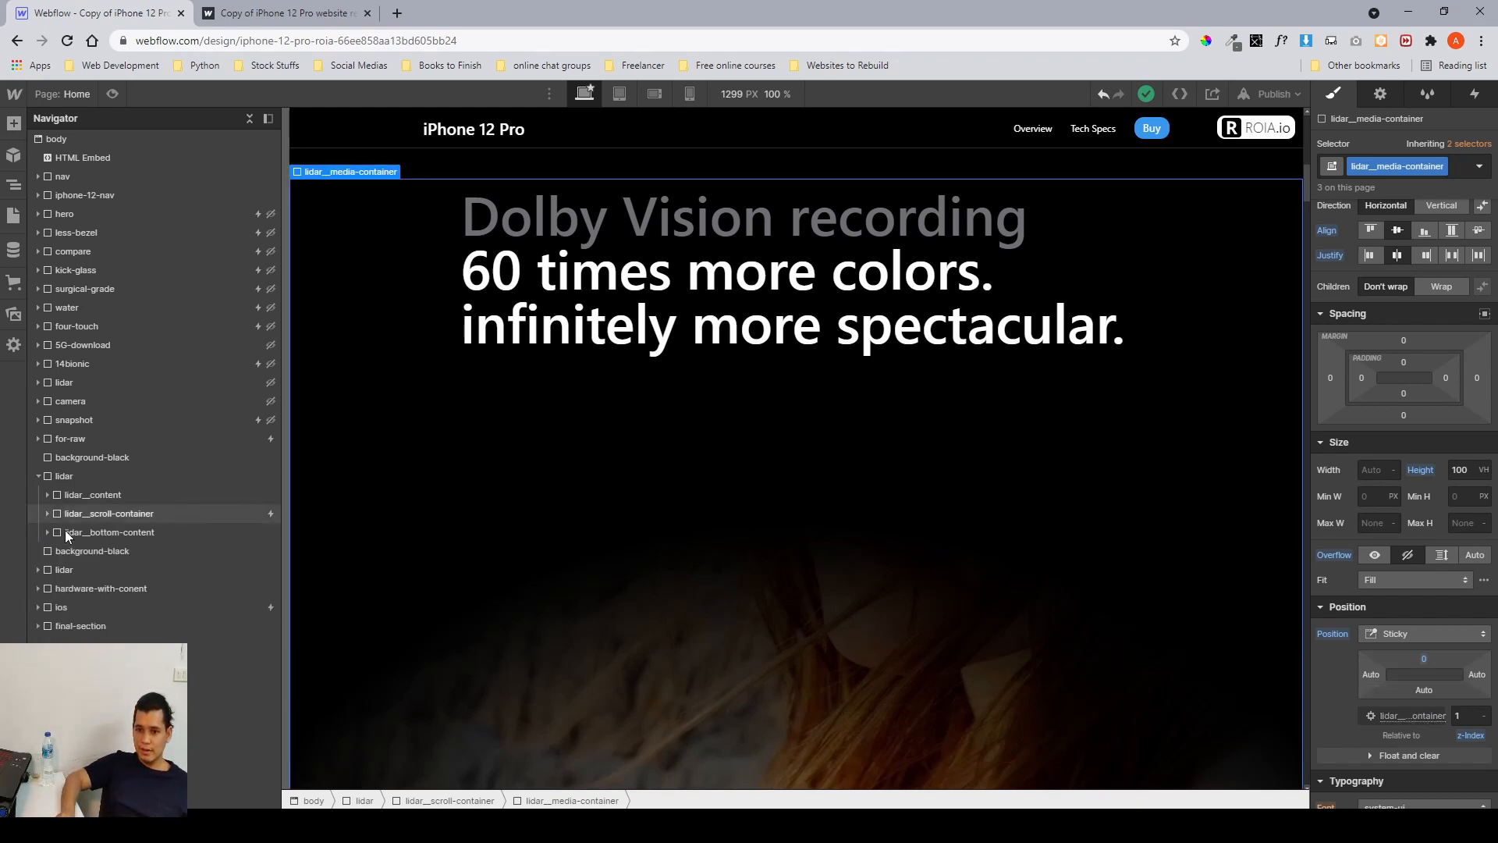
pyautogui.click(64, 532)
pyautogui.scroll(-15, 395, 555)
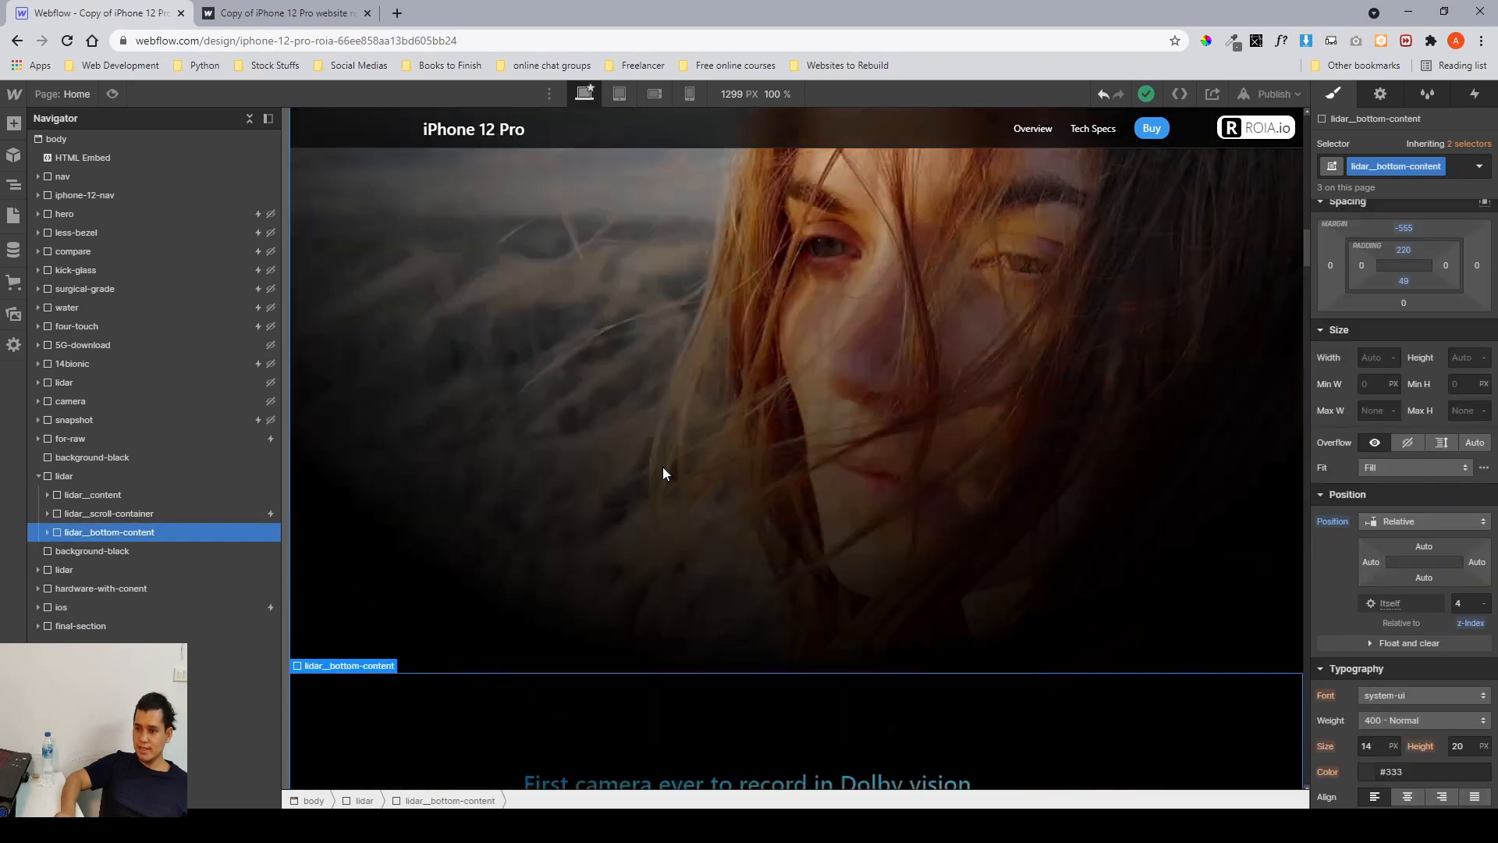
pyautogui.scroll(3, 833, 362)
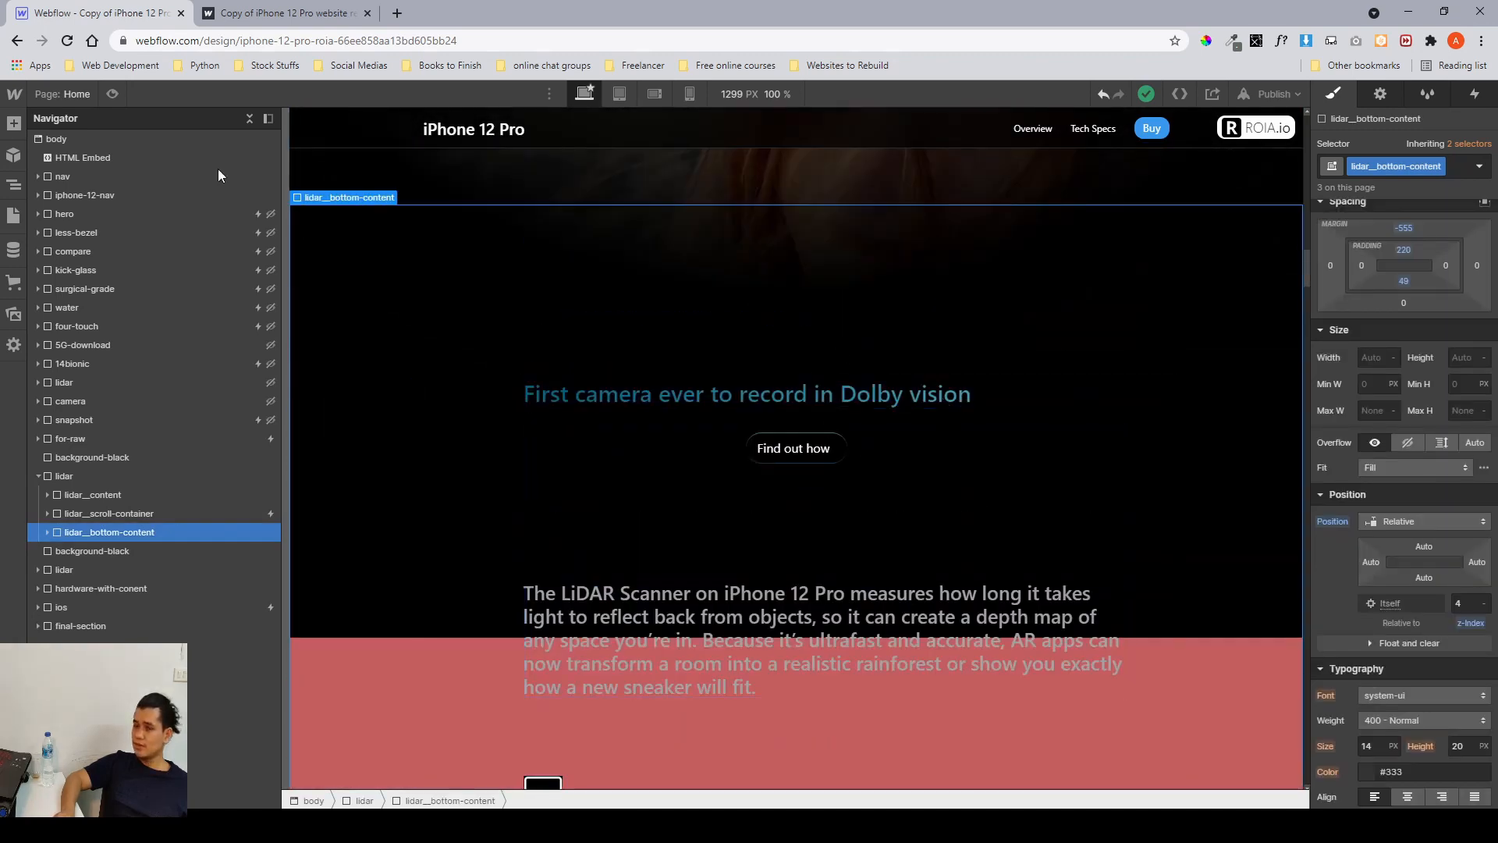
# Scroll through the lidar section on the published site, then return to the designer.
pyautogui.click(257, 13)
pyautogui.scroll(5, 841, 335)
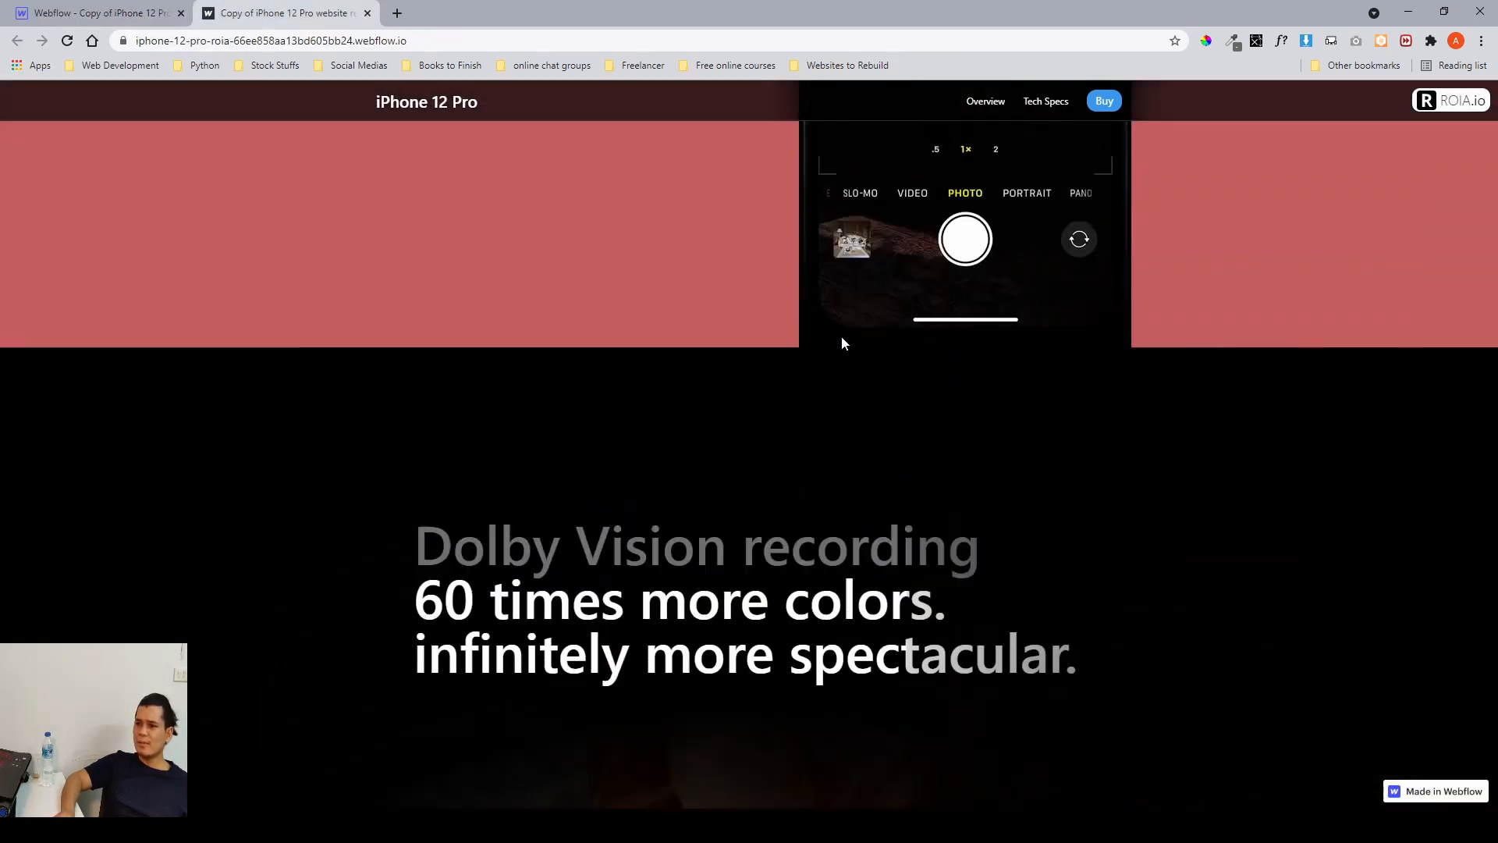
pyautogui.scroll(-3, 841, 335)
pyautogui.scroll(2, 841, 336)
pyautogui.scroll(2, 841, 343)
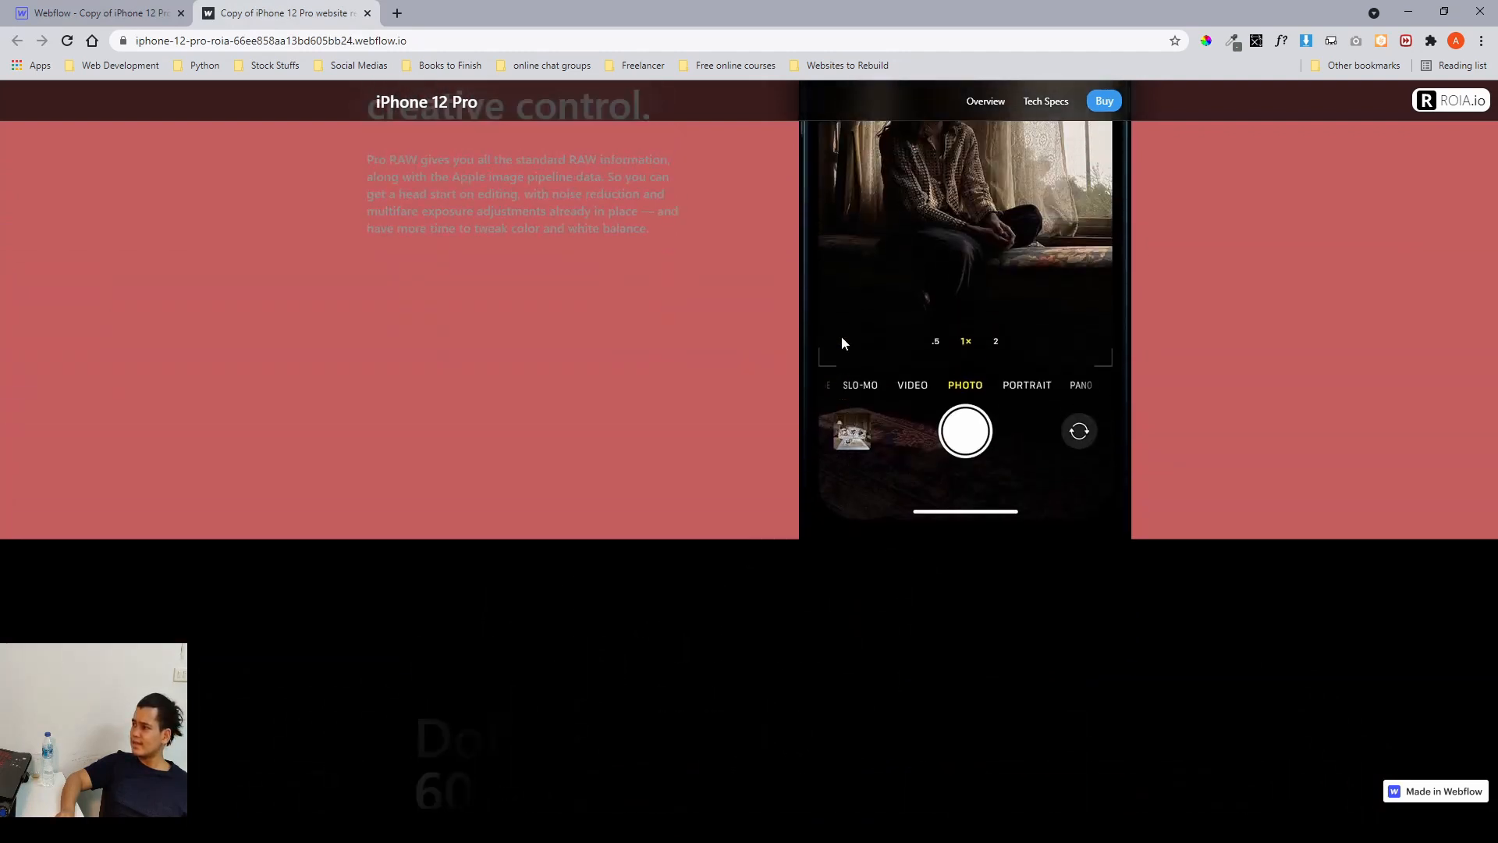
pyautogui.scroll(-4, 842, 344)
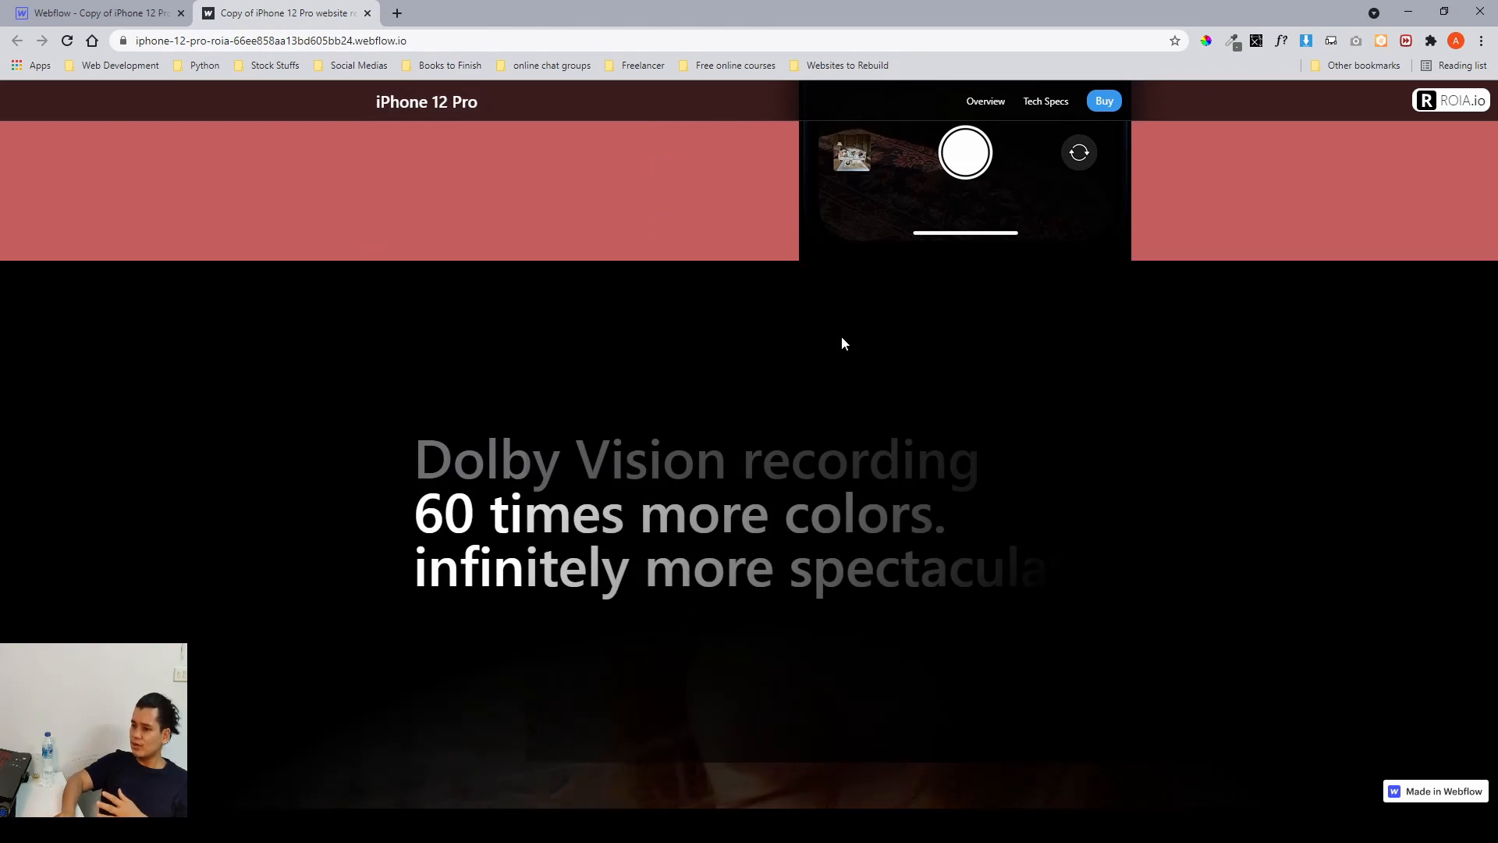
pyautogui.scroll(-5, 842, 343)
pyautogui.scroll(-1, 859, 343)
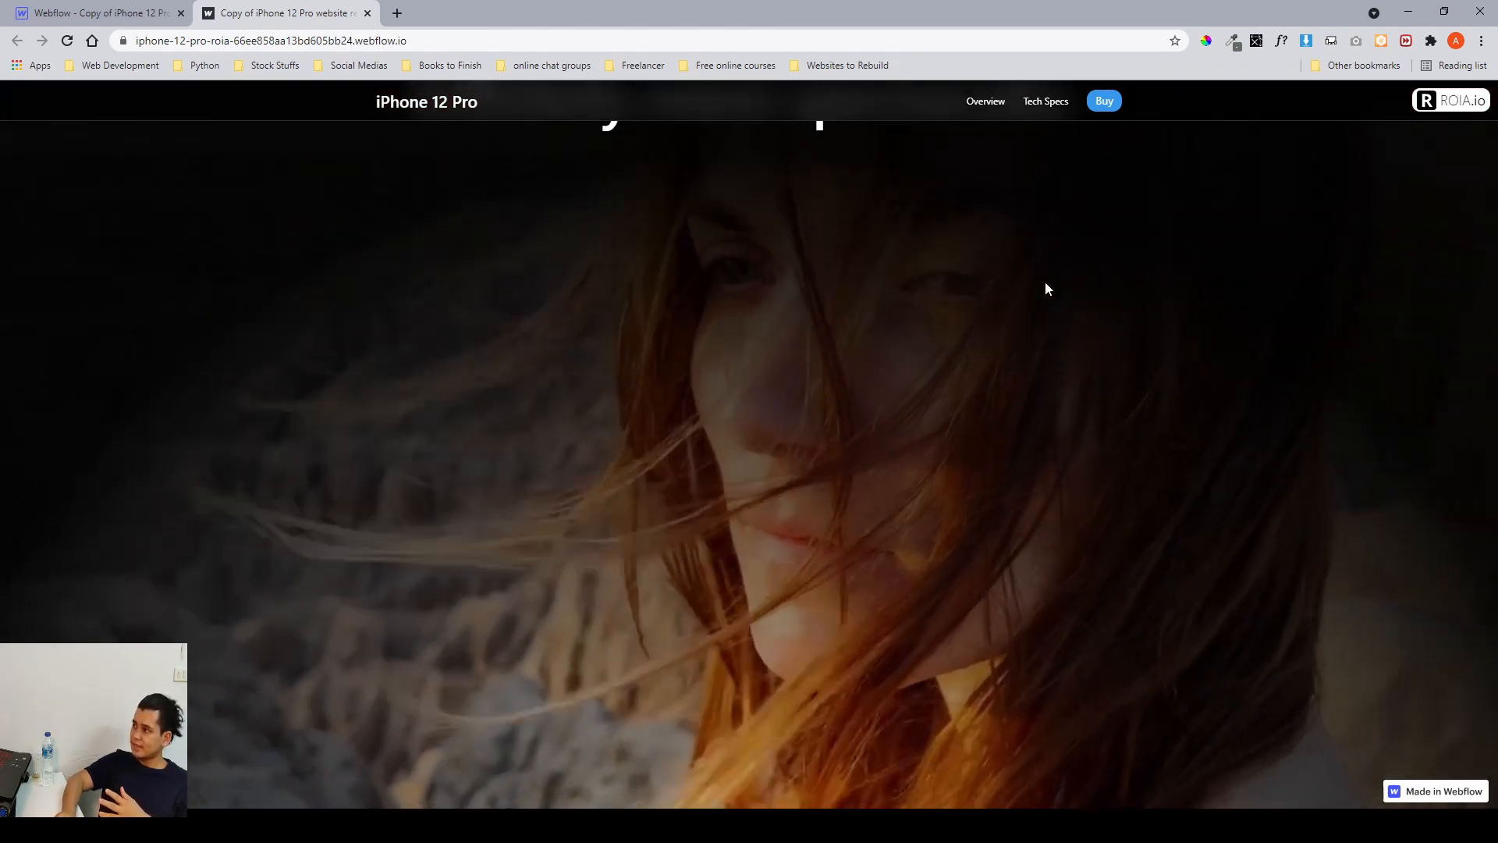
pyautogui.scroll(-4, 841, 262)
pyautogui.scroll(3, 841, 261)
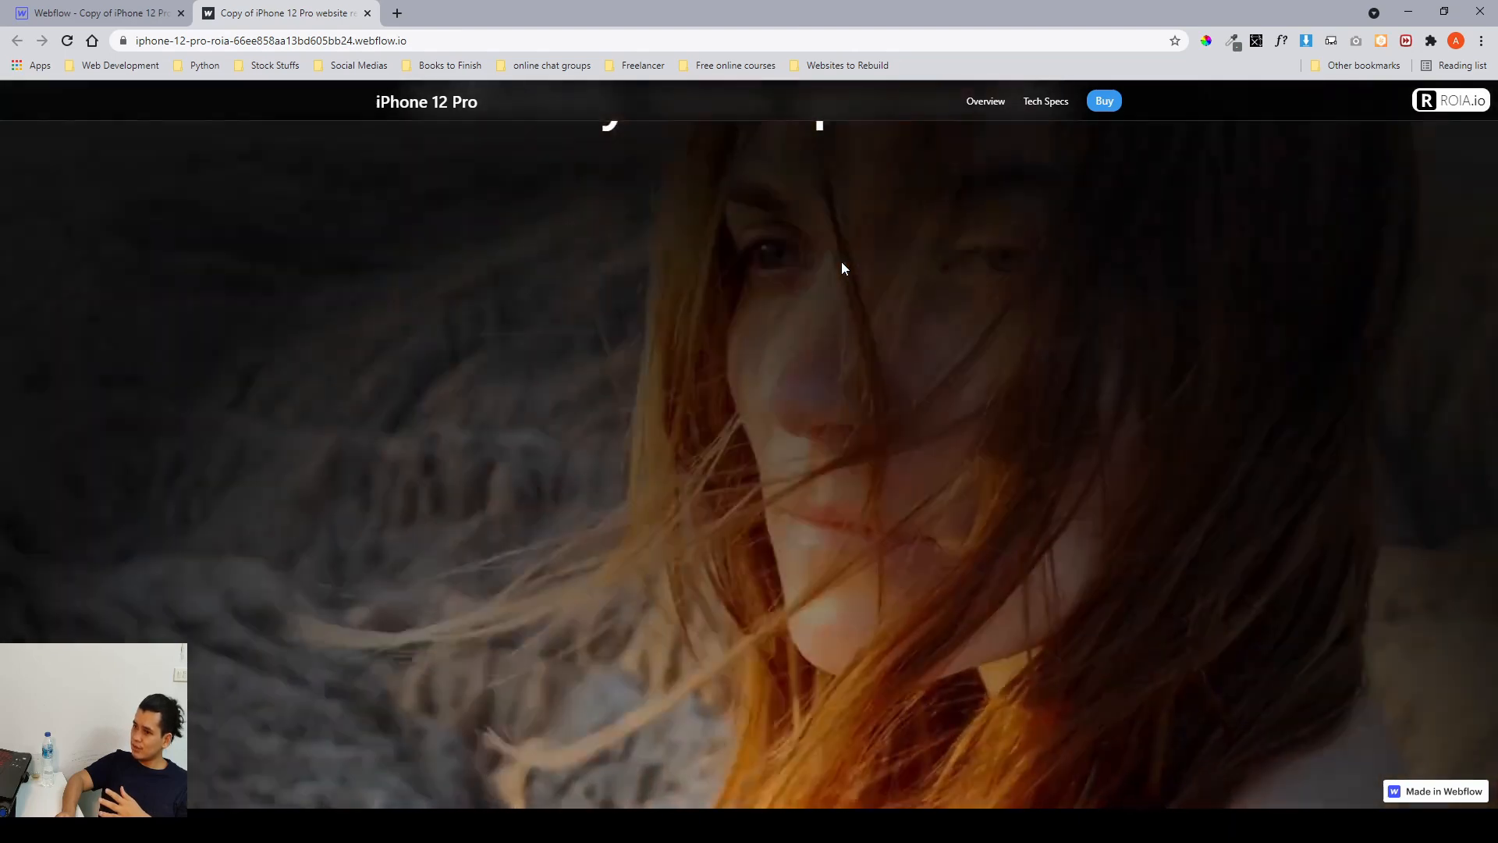
pyautogui.scroll(-3, 841, 260)
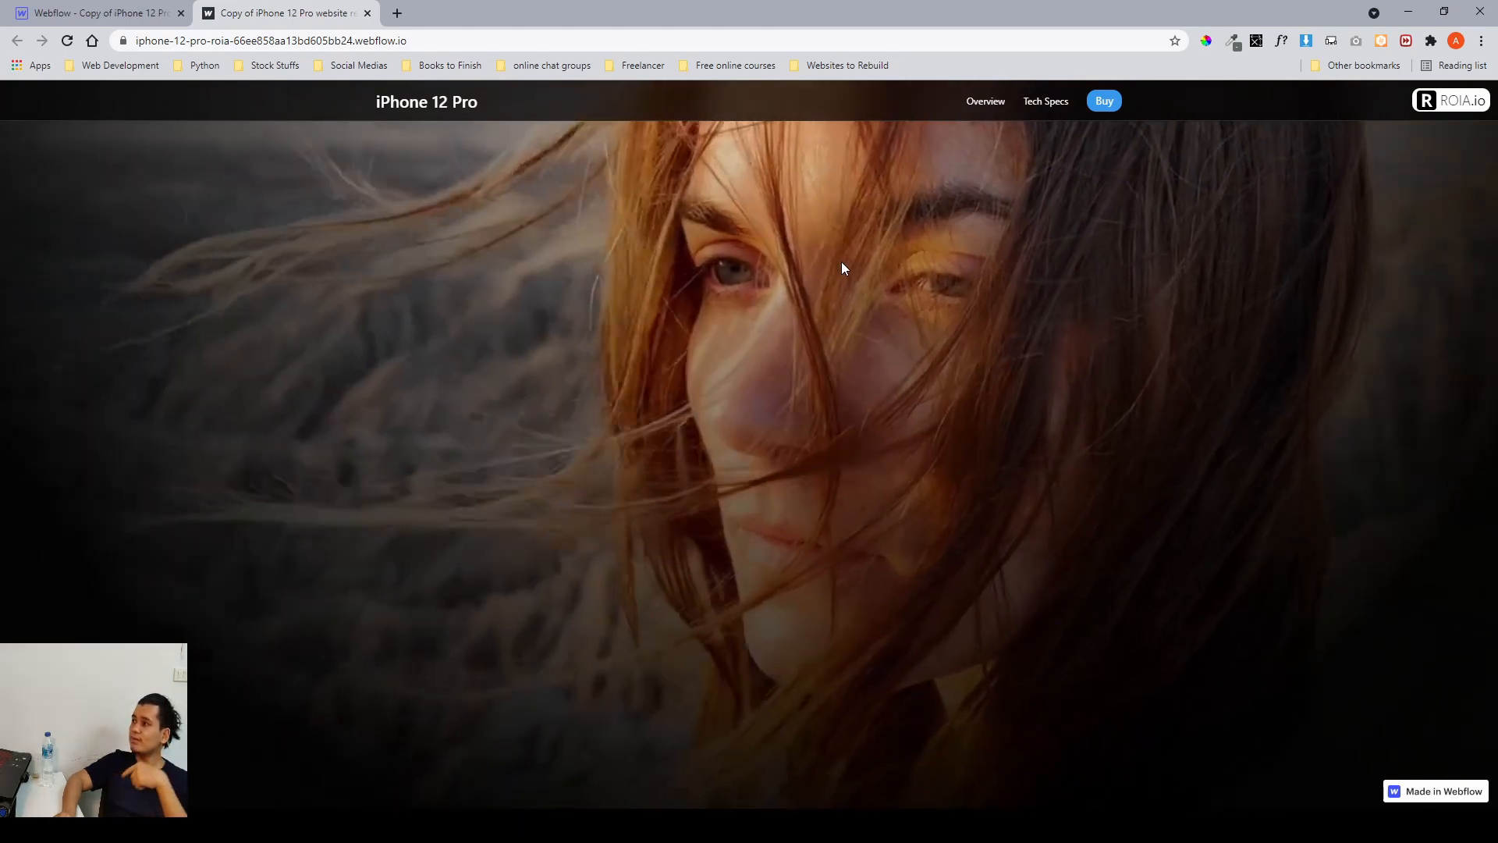
pyautogui.scroll(-3, 841, 268)
pyautogui.scroll(-5, 841, 268)
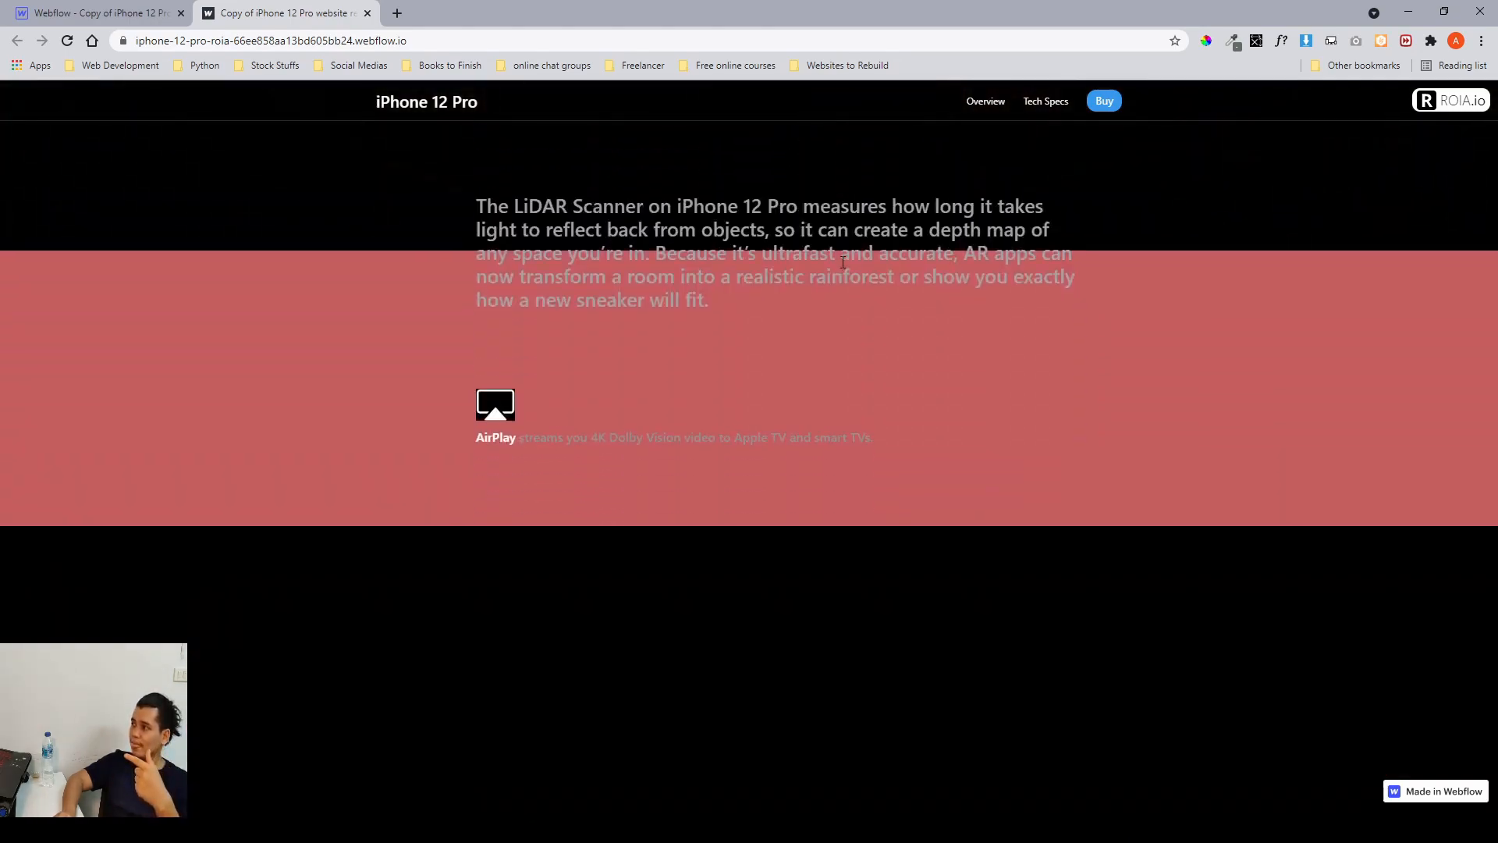
pyautogui.scroll(-6, 842, 261)
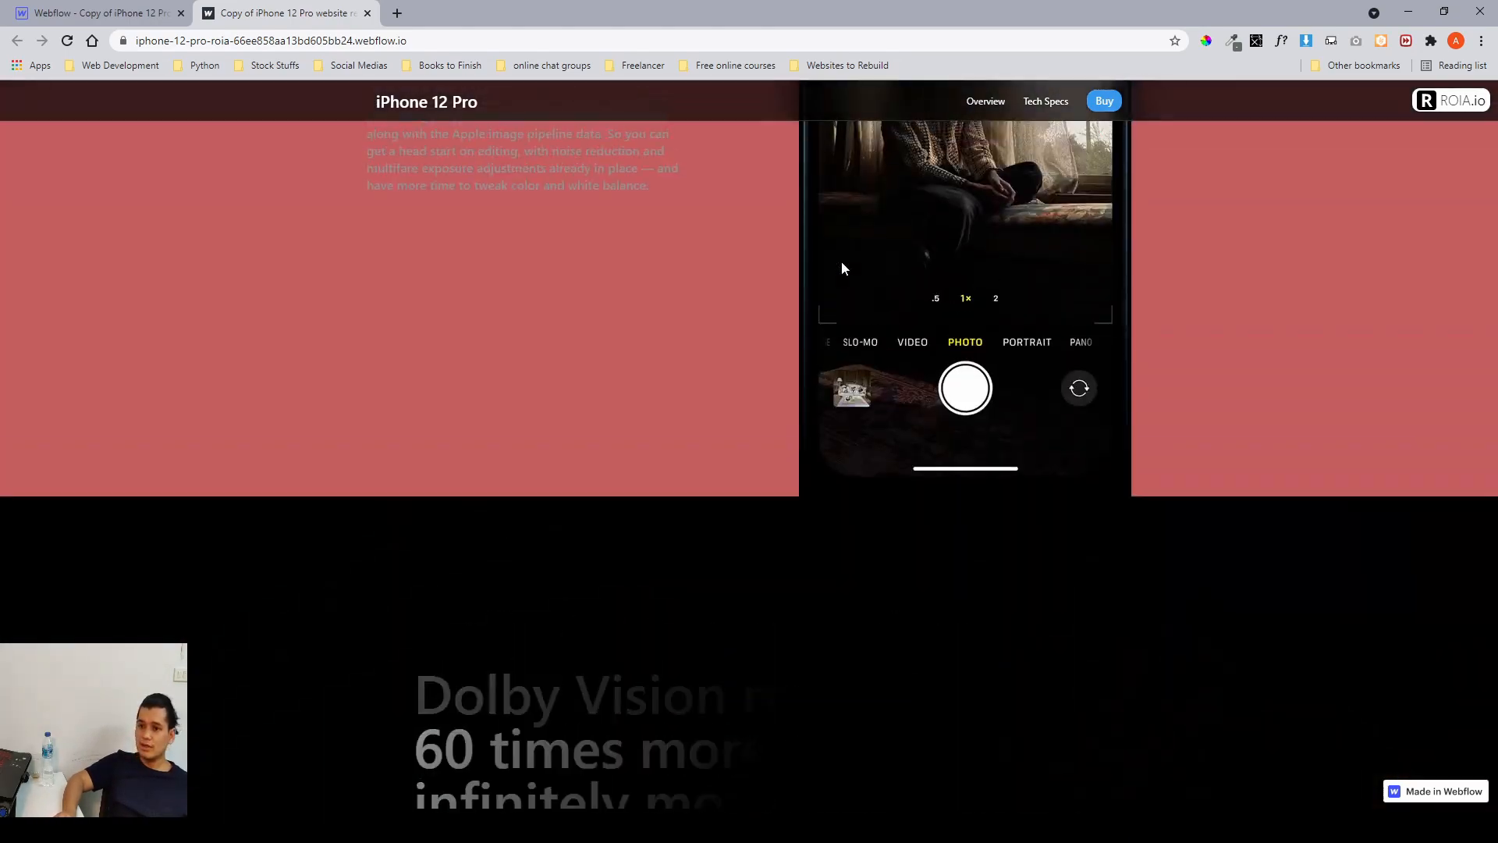
pyautogui.hotkey('ctrl', 'Tab')
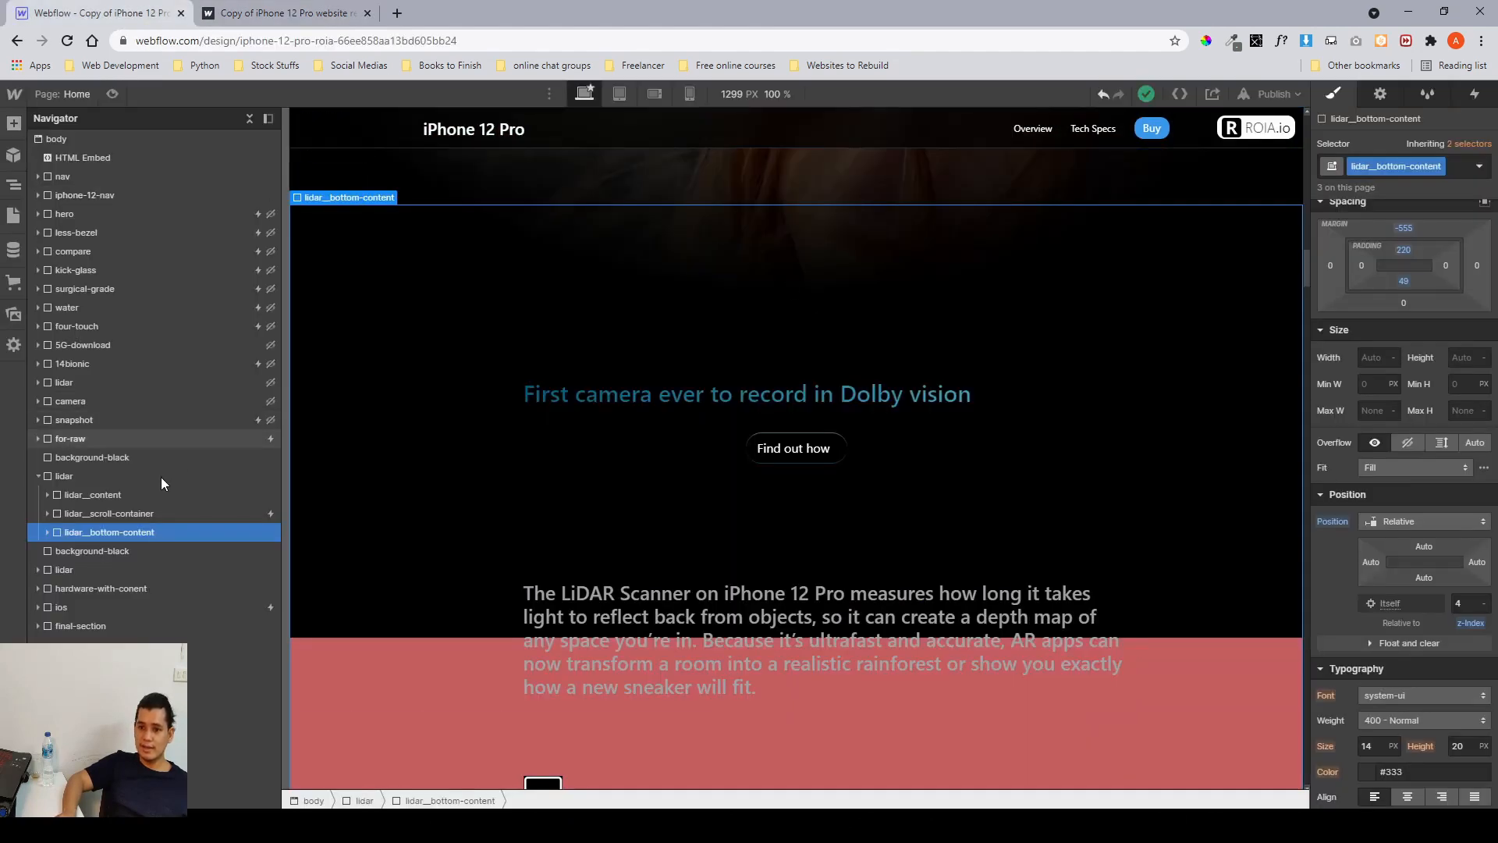
# Select the lidar scroll container and open its 'lidar + hdr scroll' scroll animation.
pyautogui.click(181, 518)
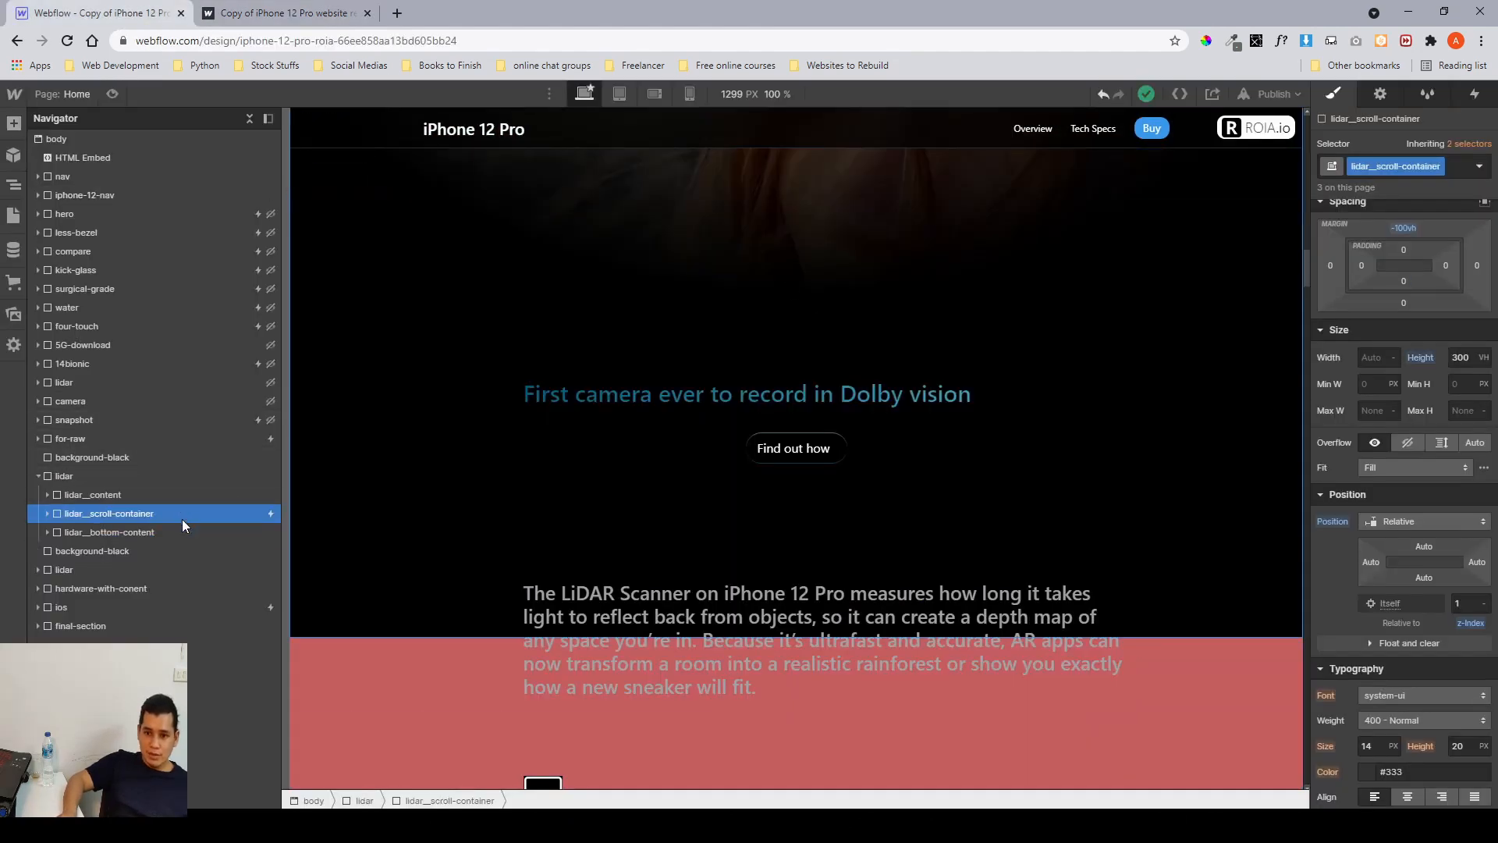
pyautogui.click(123, 499)
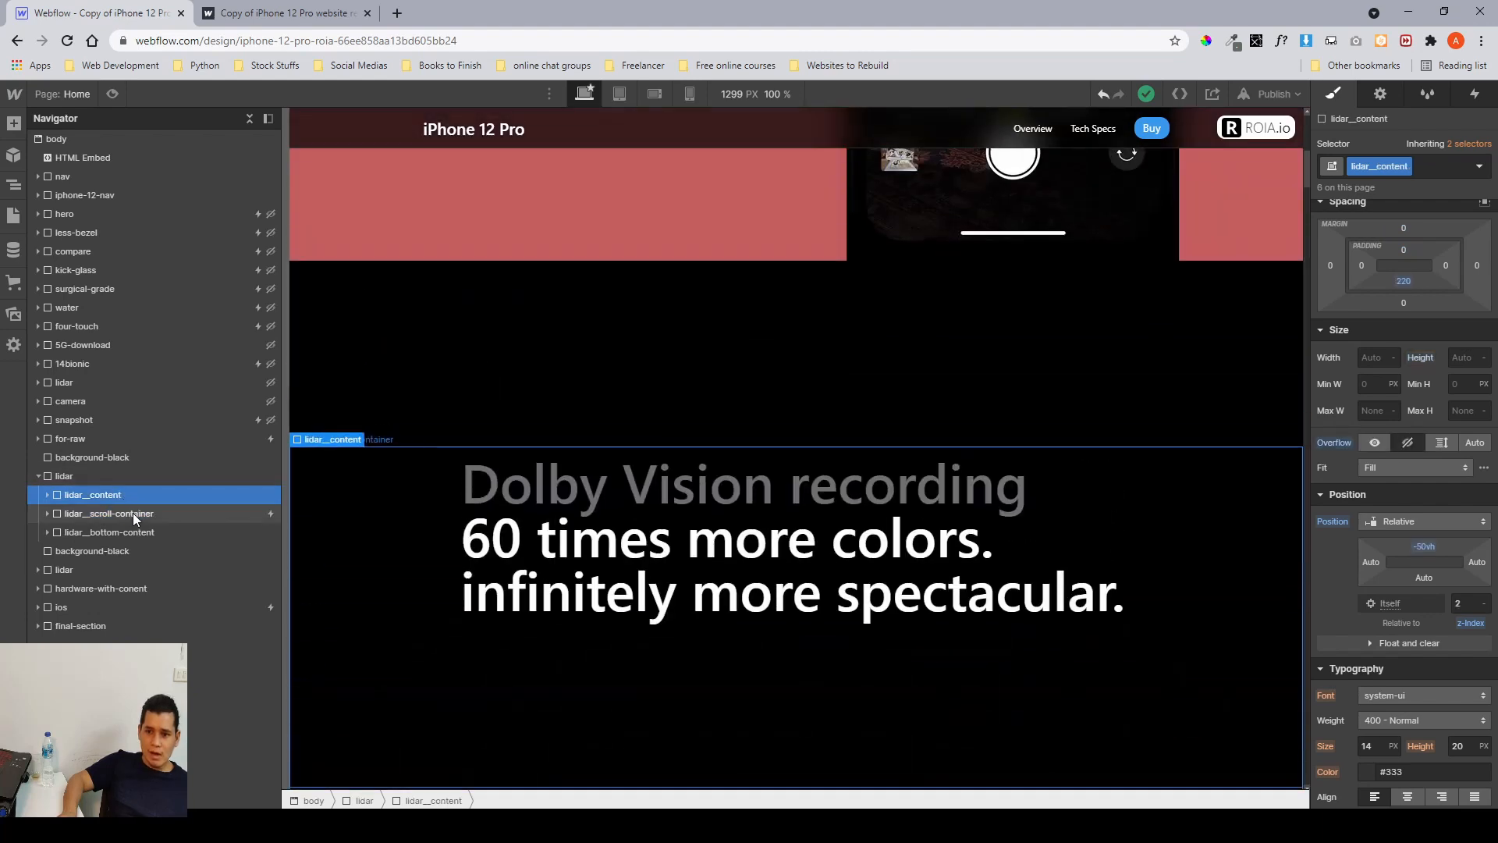
pyautogui.click(133, 513)
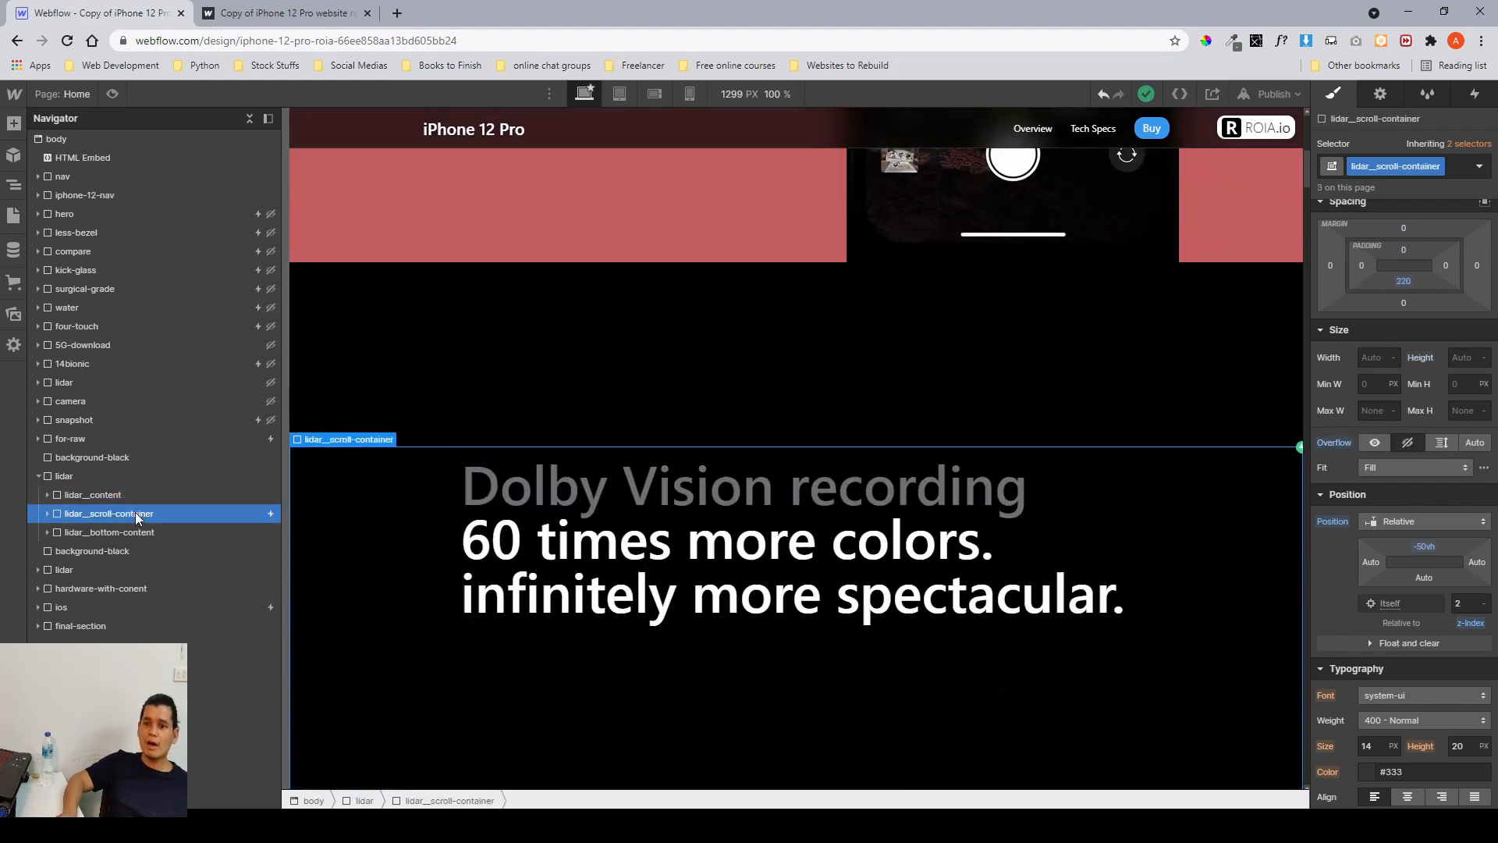
pyautogui.click(1475, 94)
pyautogui.click(1412, 173)
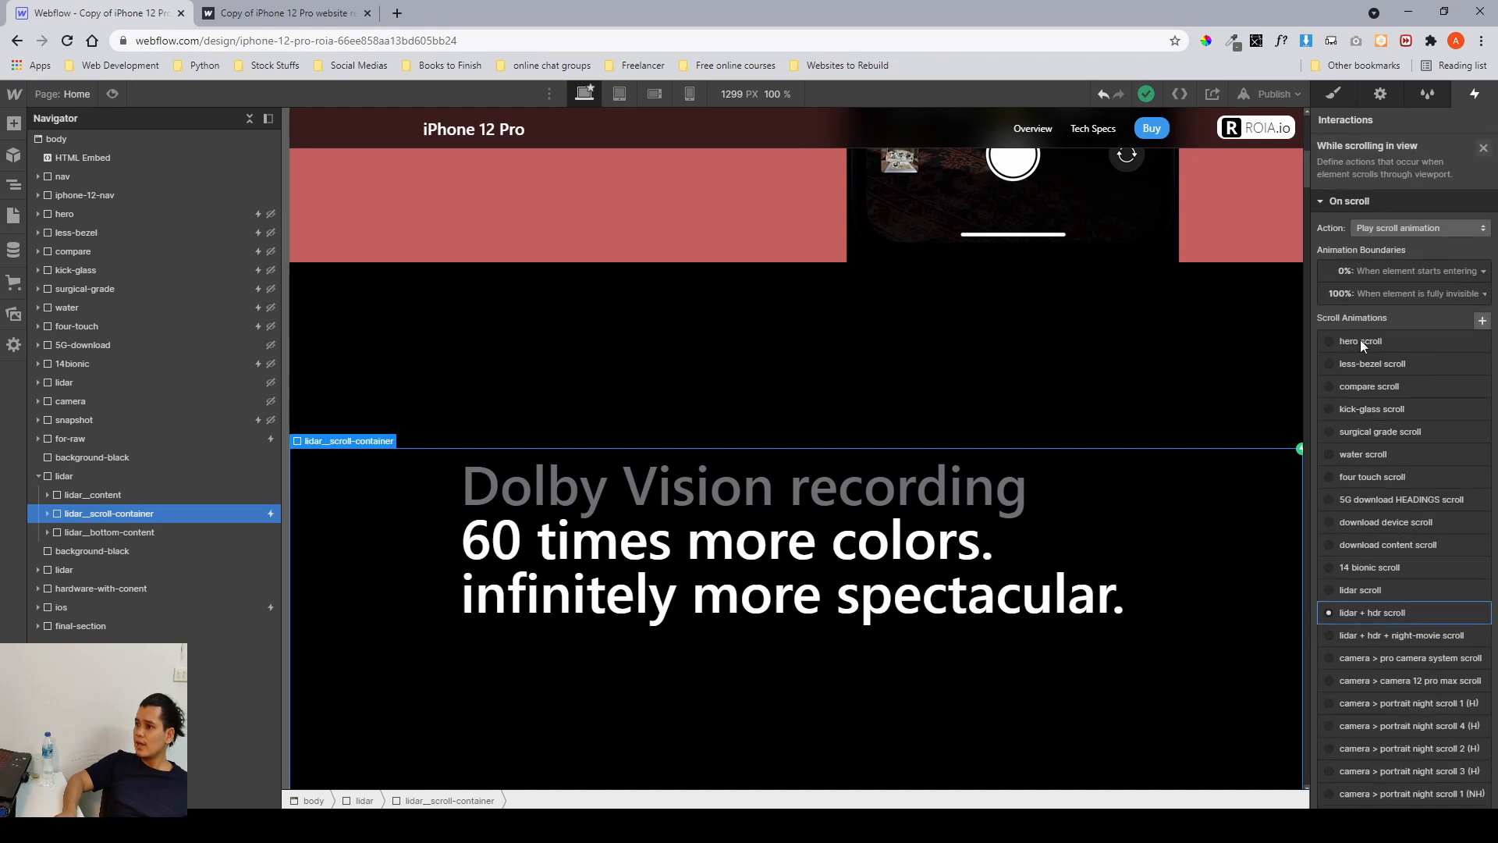
pyautogui.click(1385, 601)
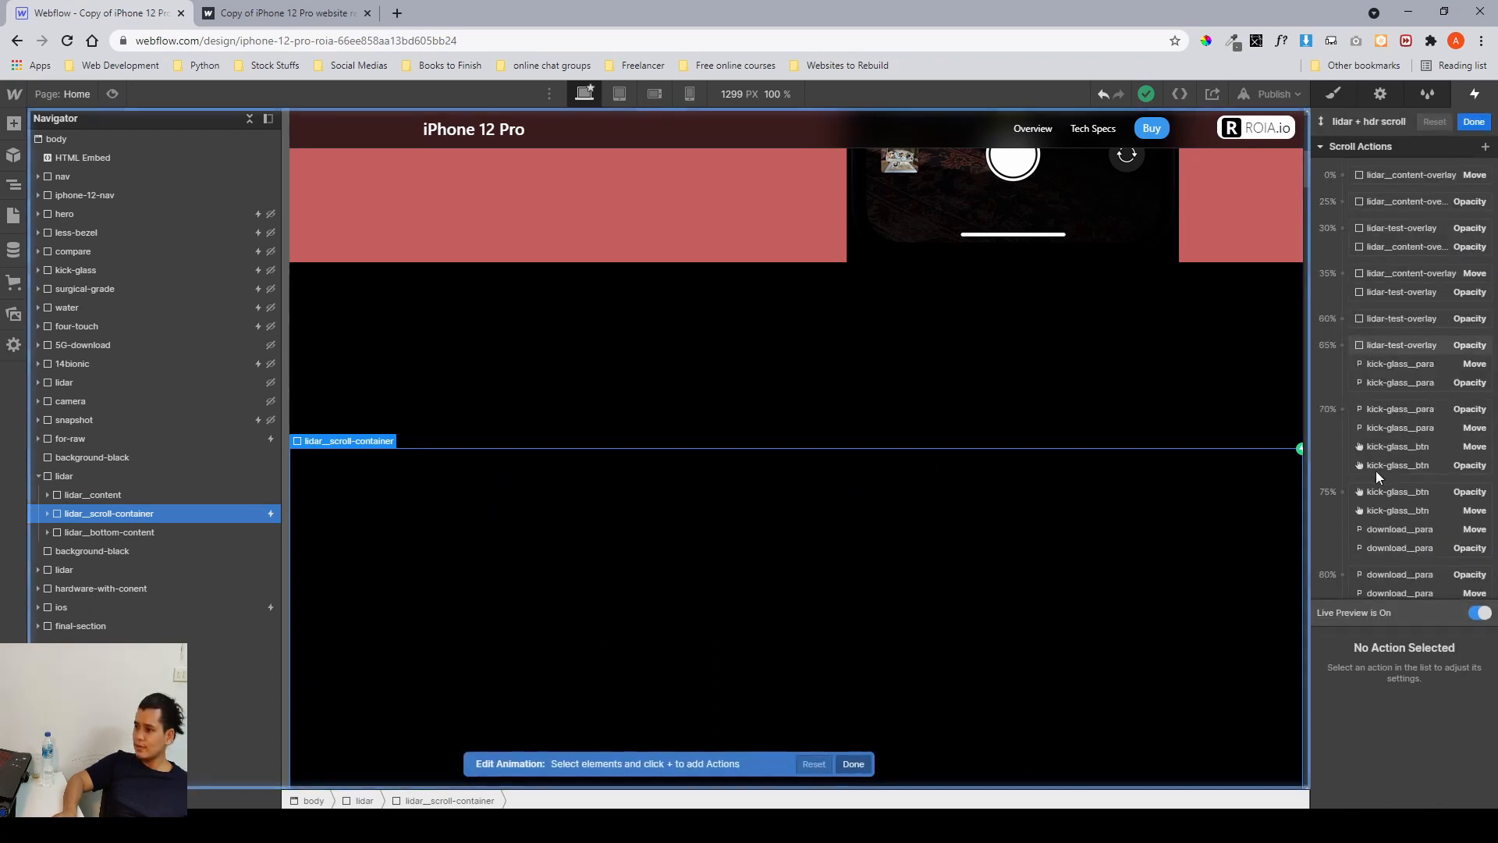
# Examine the lidar content overlay's Move and Opacity keyframes at 0%, 25%, 30% and 35% in the animation.
pyautogui.click(1365, 175)
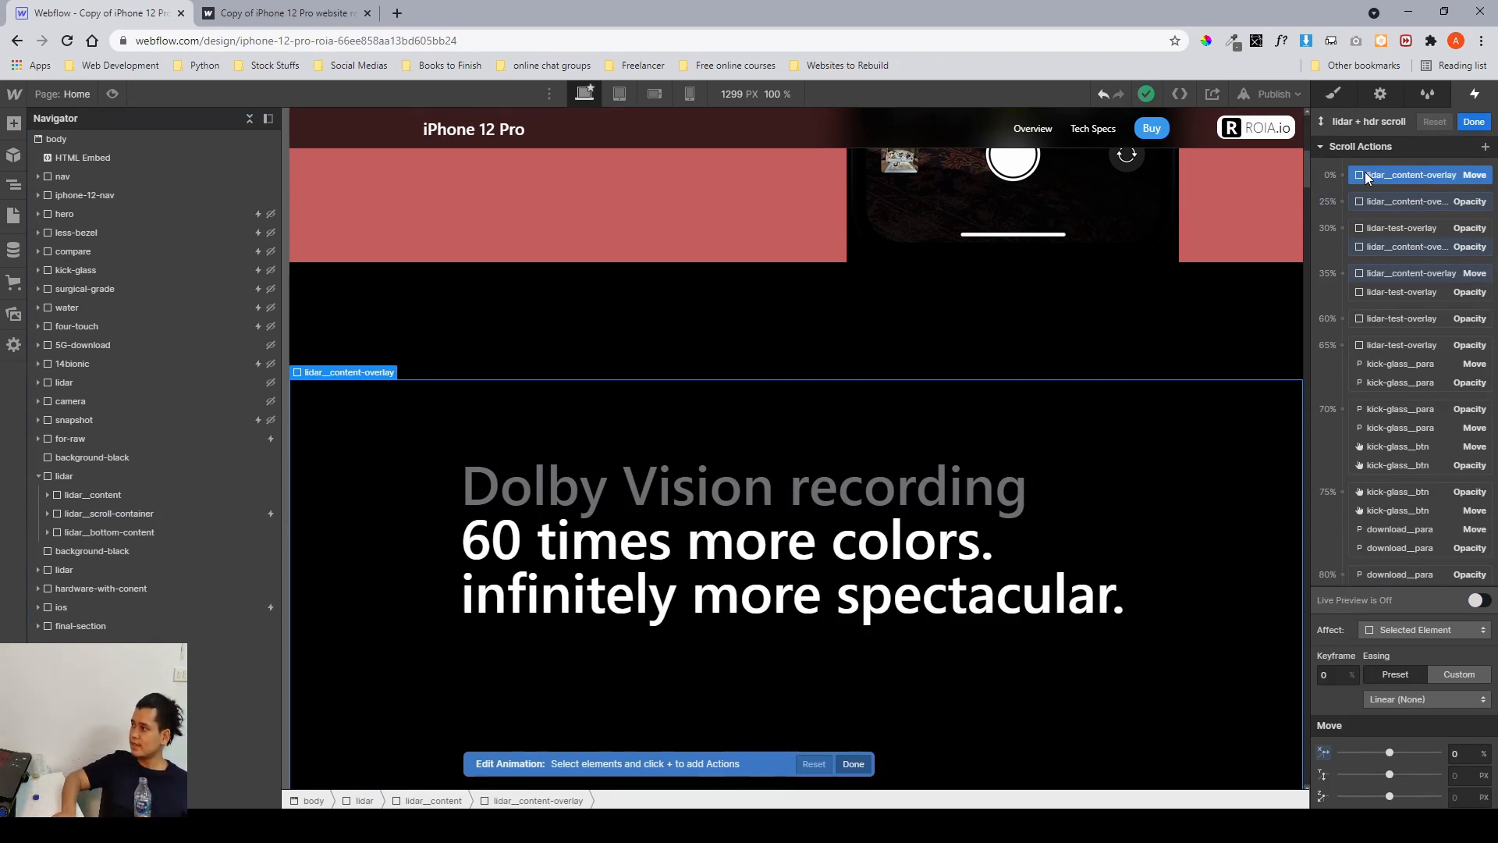
pyautogui.moveTo(1375, 180)
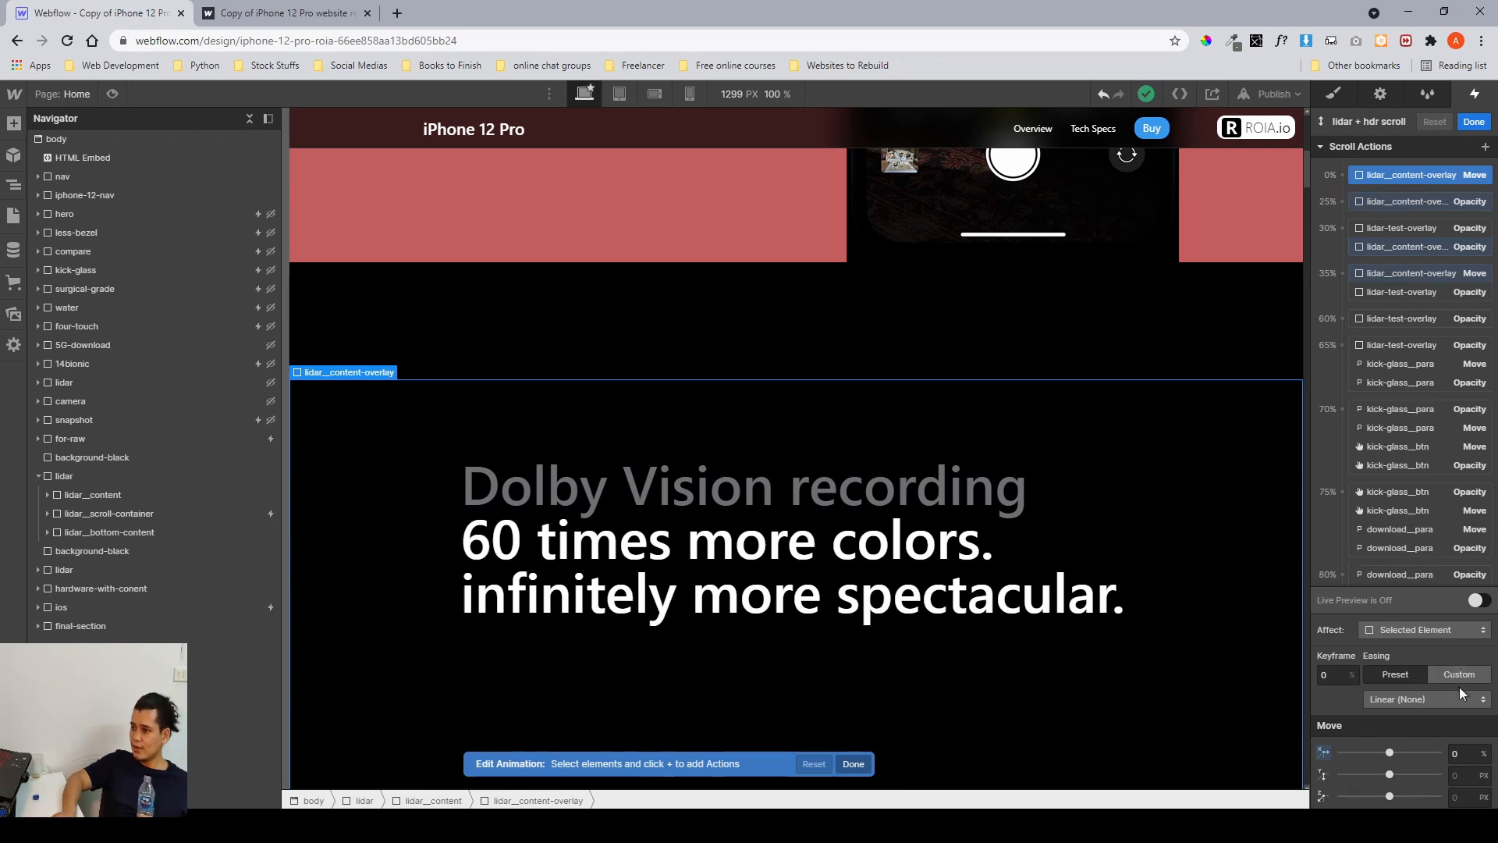
pyautogui.click(1401, 271)
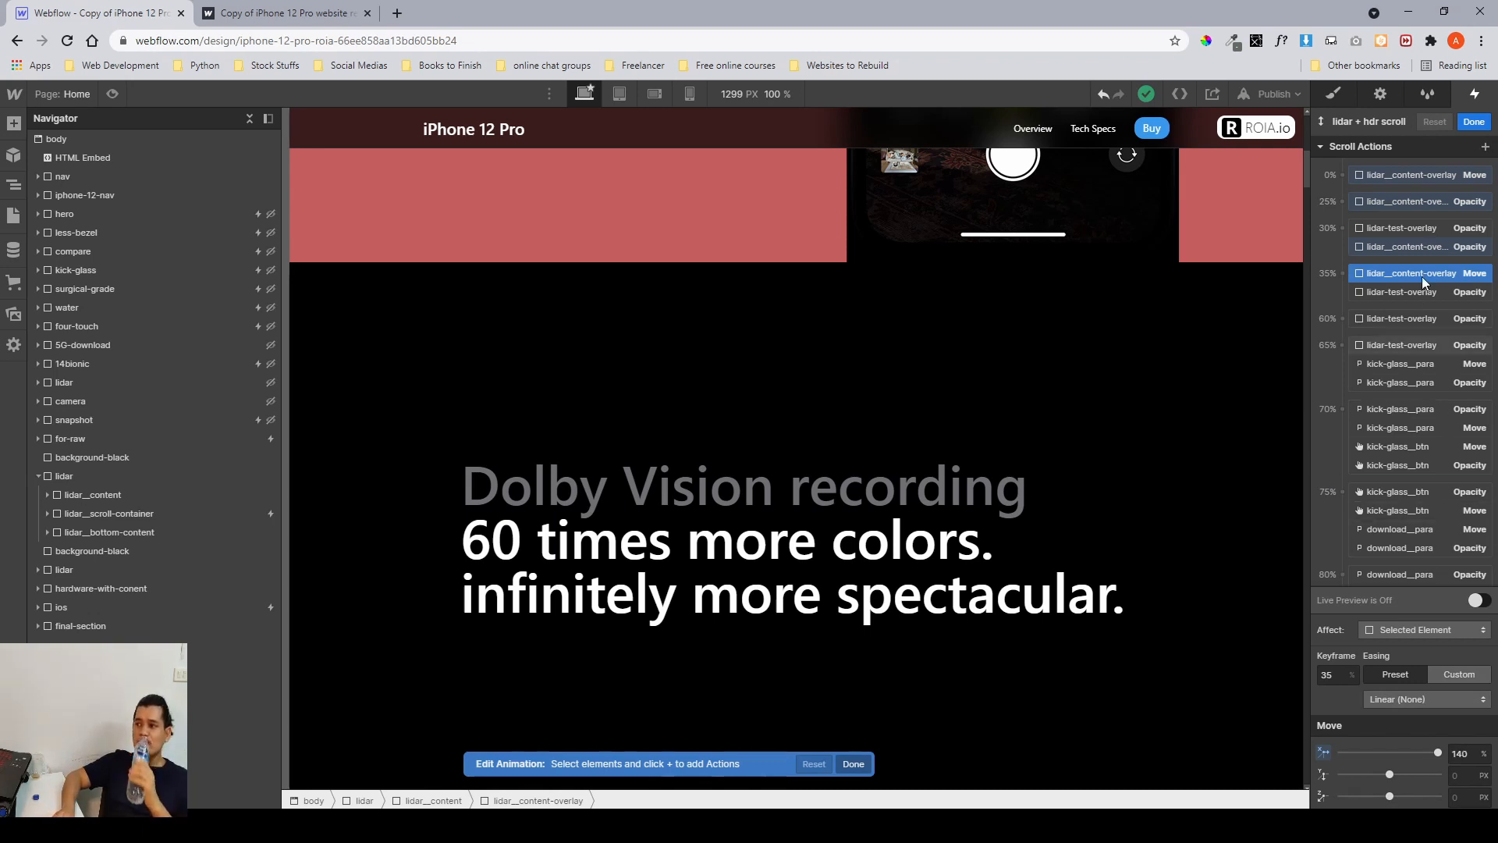
pyautogui.click(1423, 203)
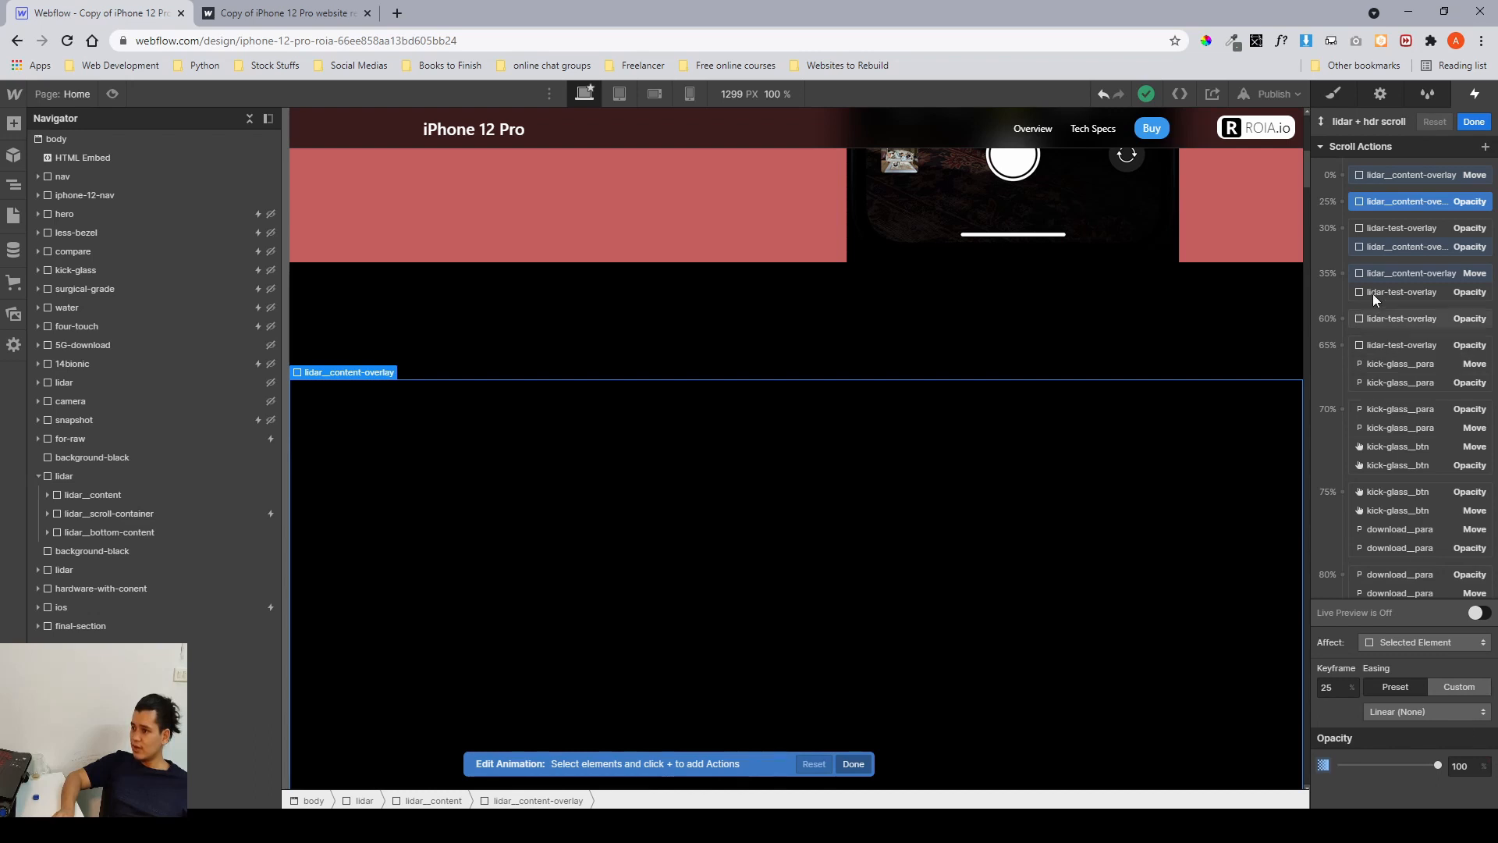
pyautogui.click(1364, 249)
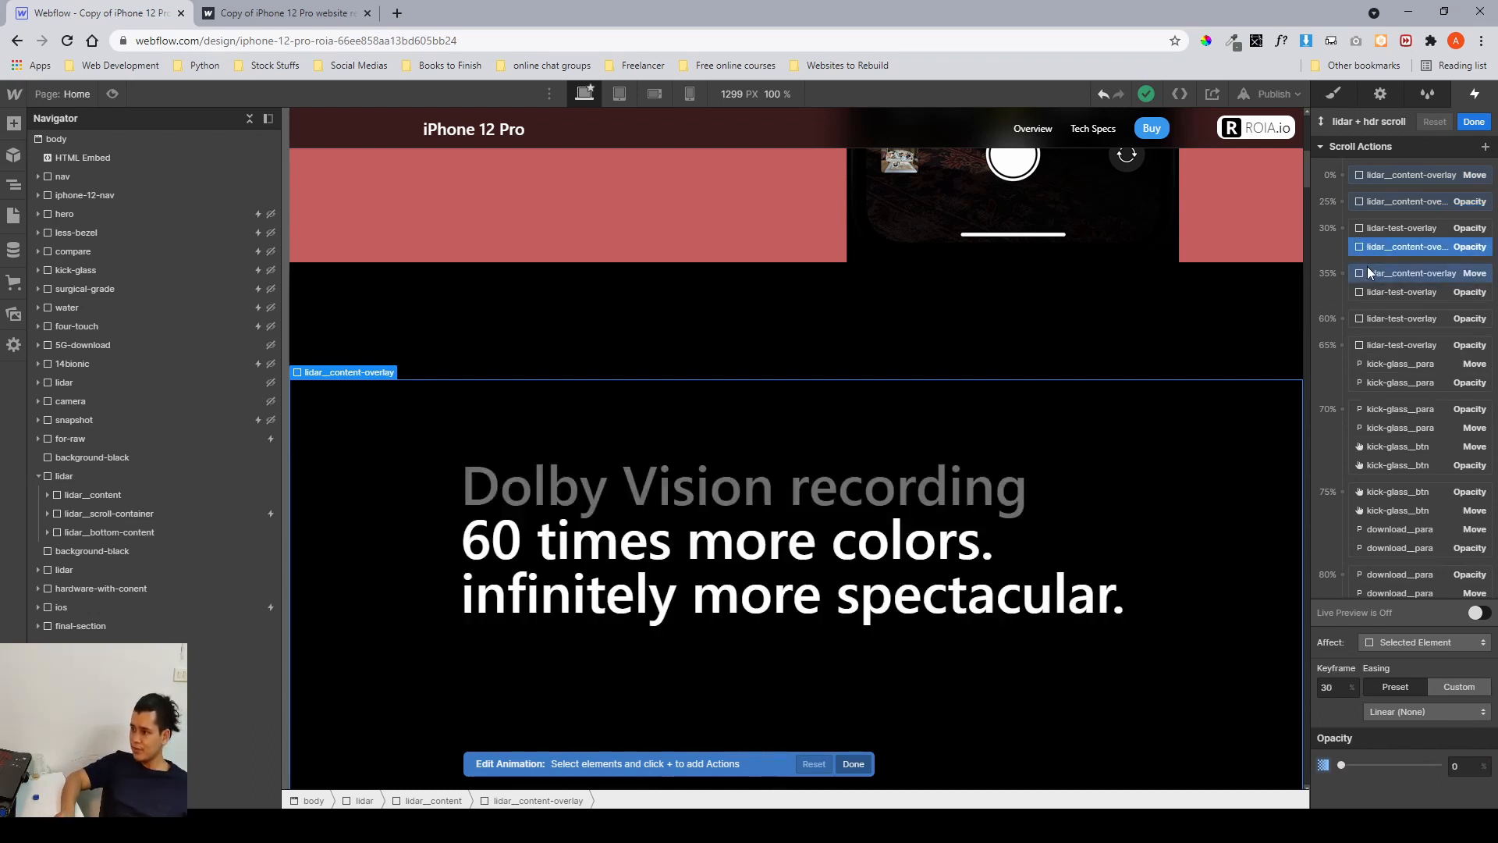
pyautogui.click(1377, 274)
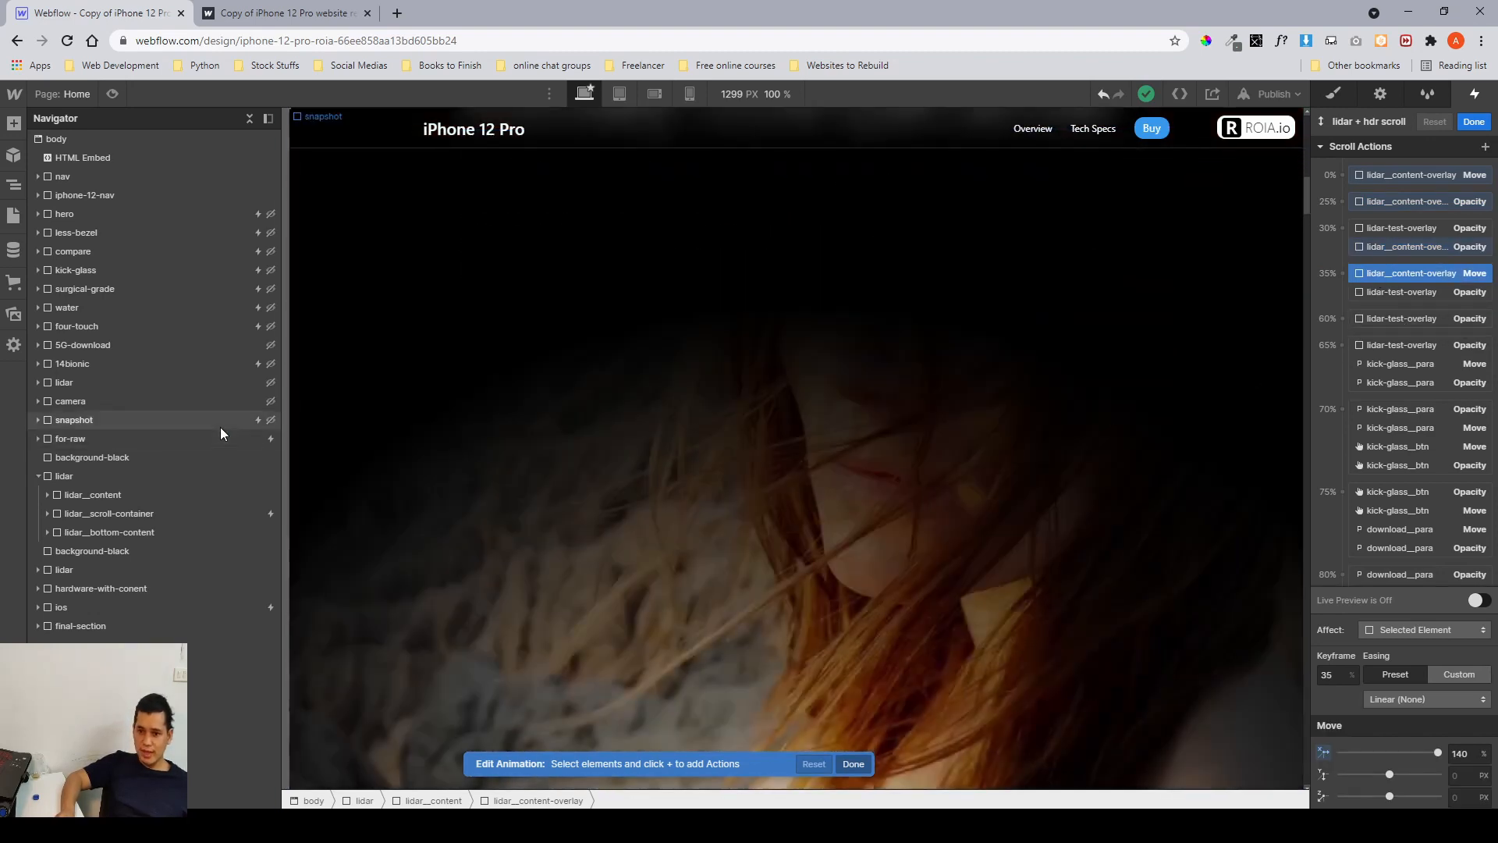
# Expand the lidar scroll container and inspect the lidar test overlay's opacity keyframes at 30% and 35%.
pyautogui.click(199, 439)
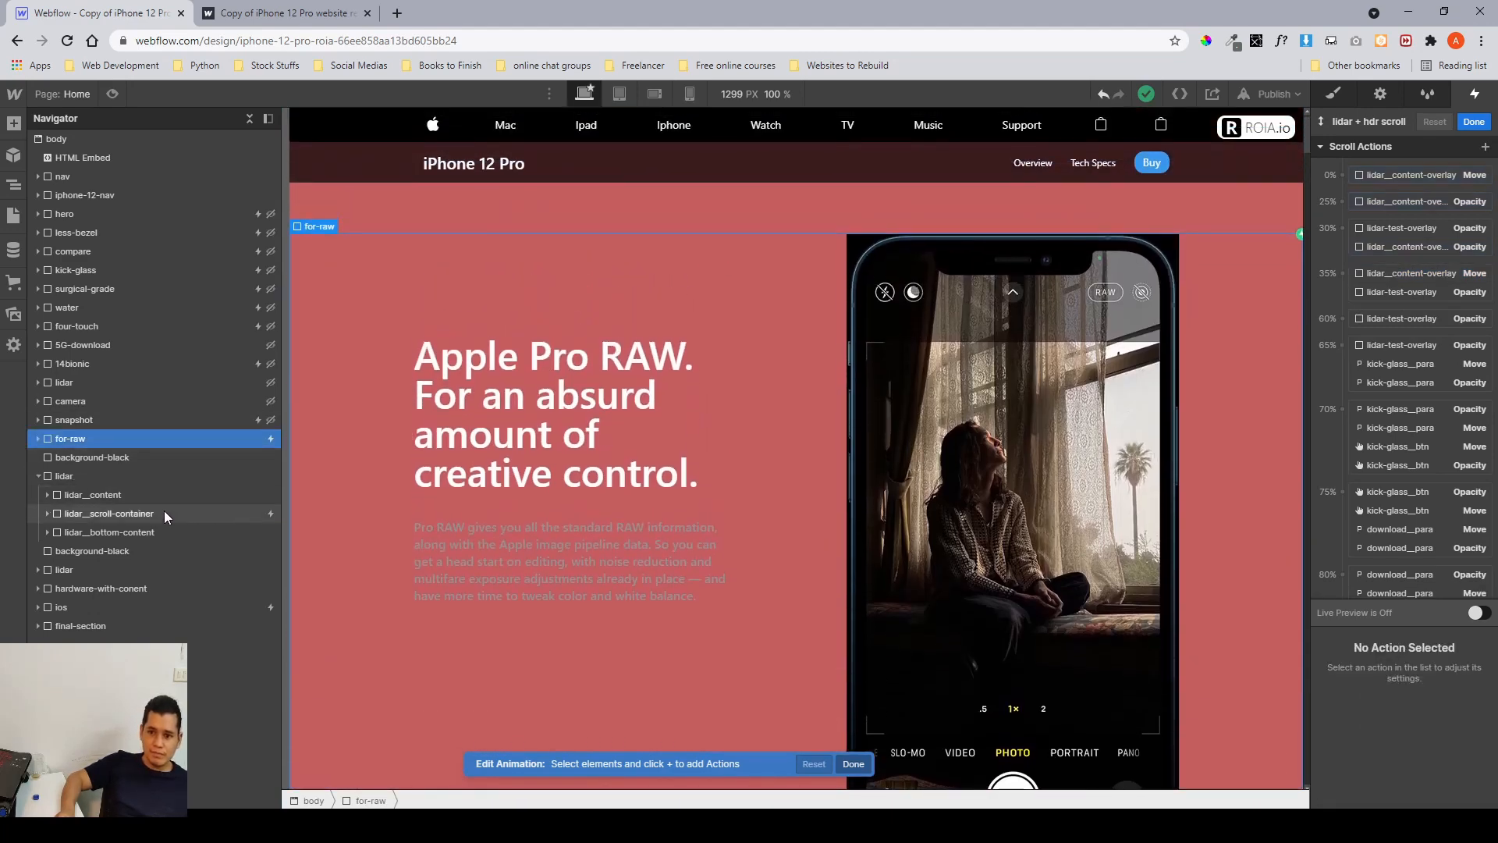
pyautogui.click(95, 515)
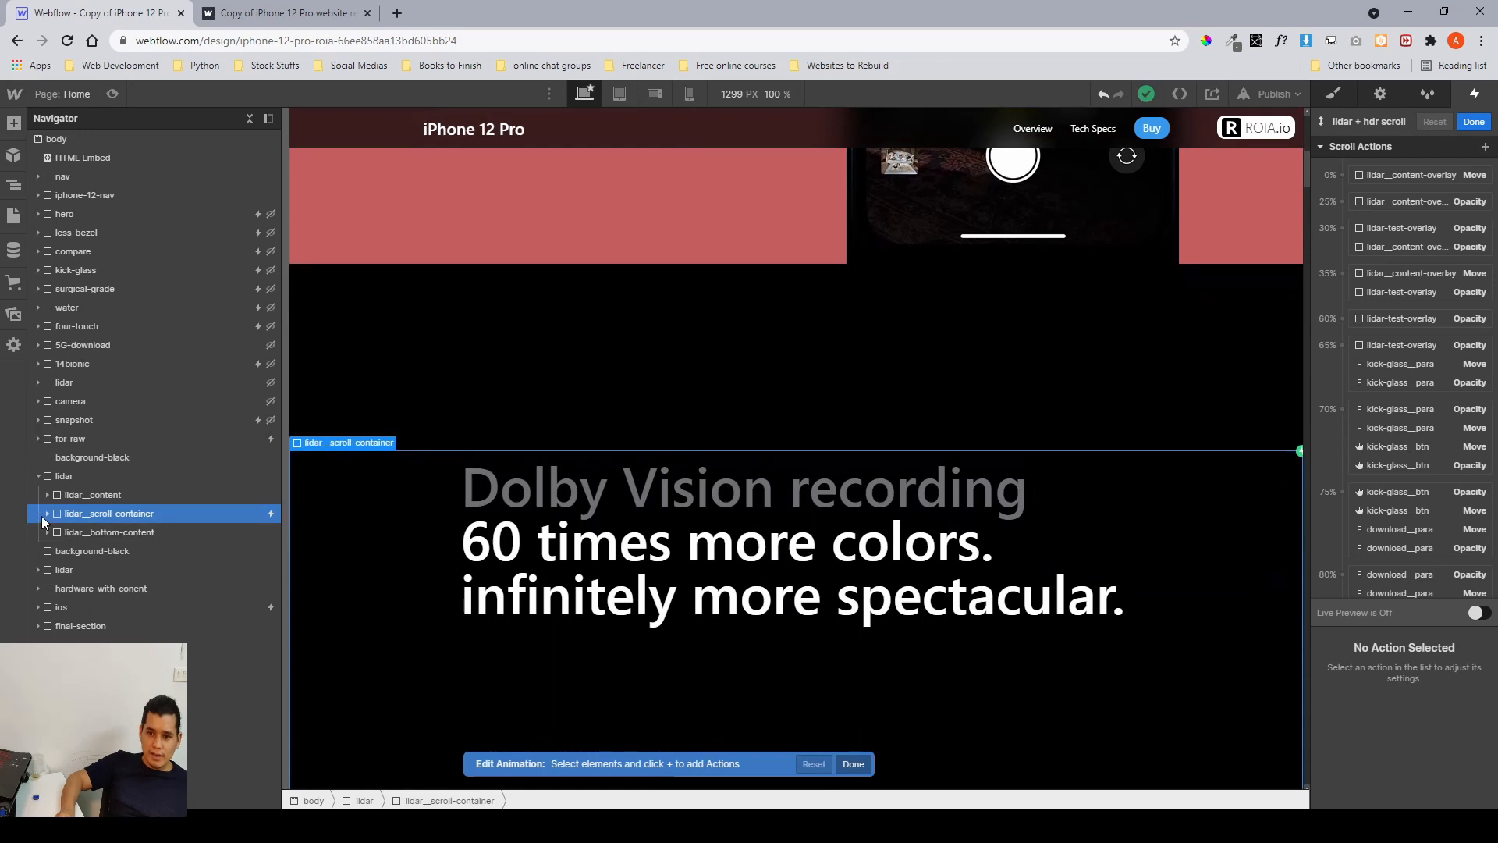
pyautogui.click(49, 515)
pyautogui.click(78, 532)
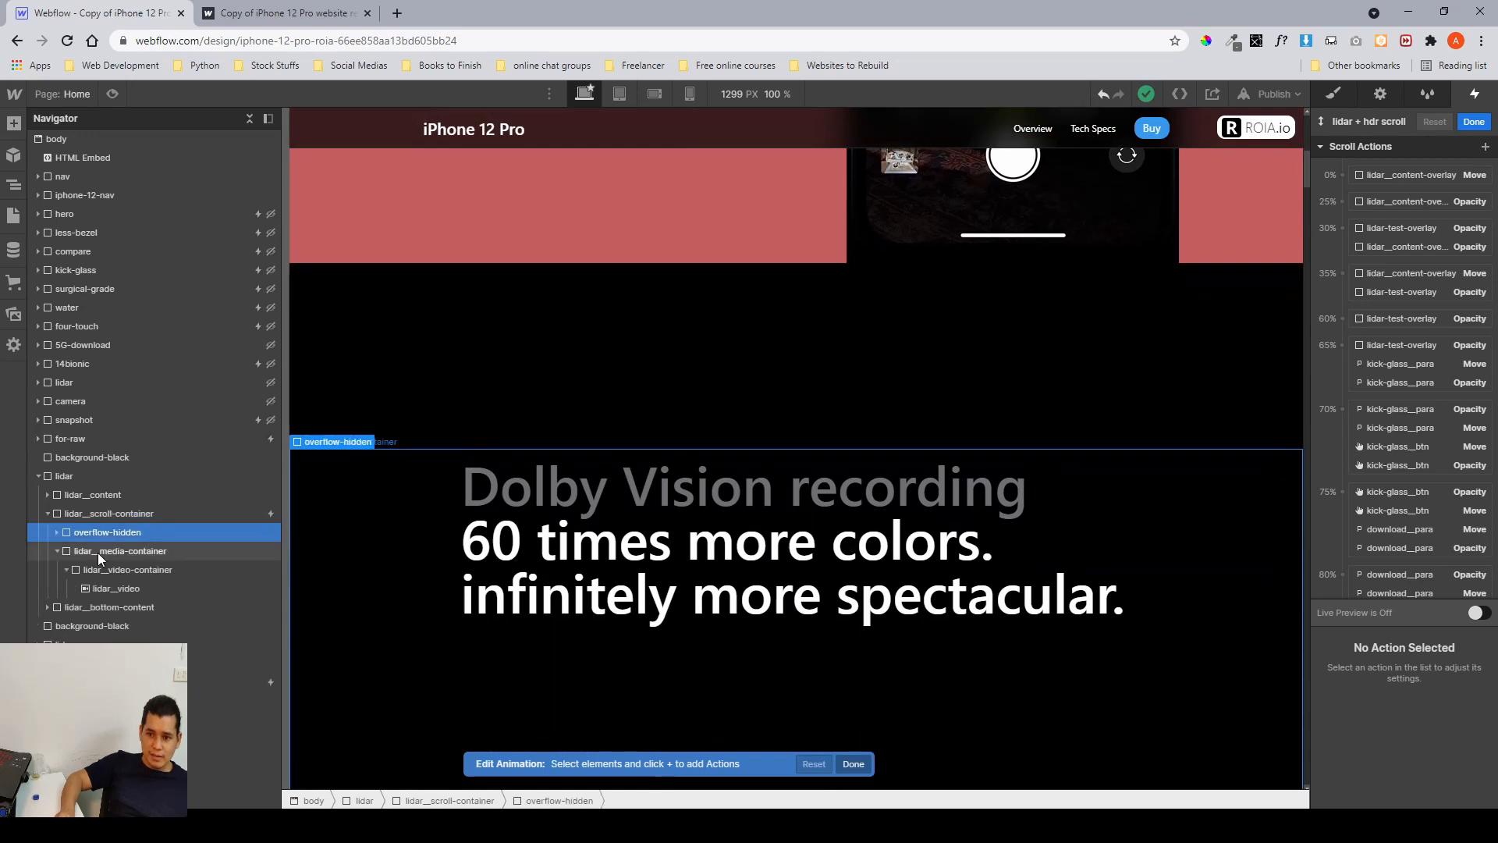
pyautogui.click(58, 532)
pyautogui.click(89, 547)
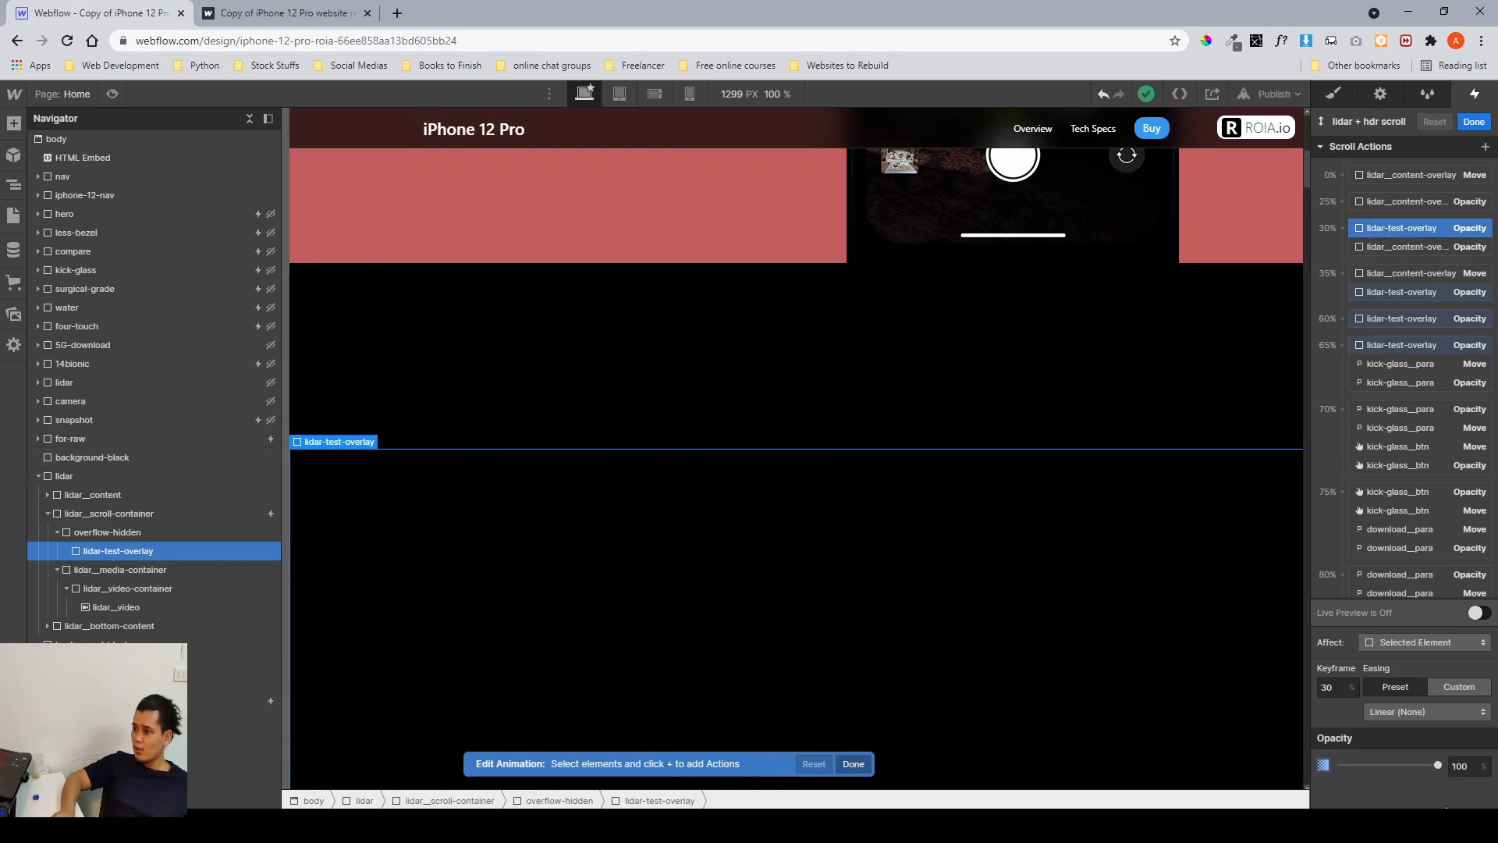
pyautogui.click(1374, 291)
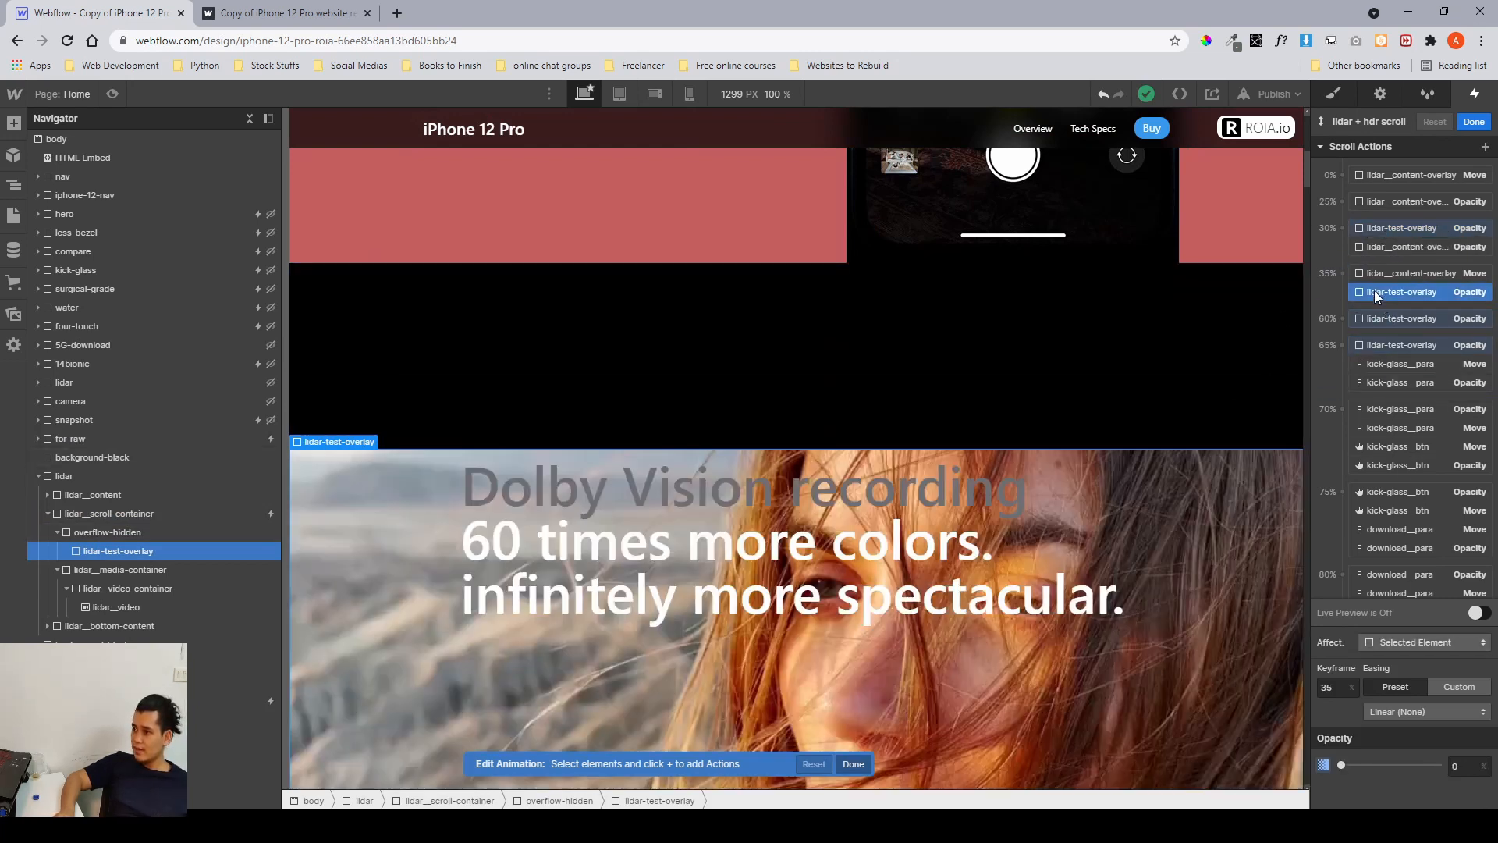
pyautogui.scroll(-3, 1079, 560)
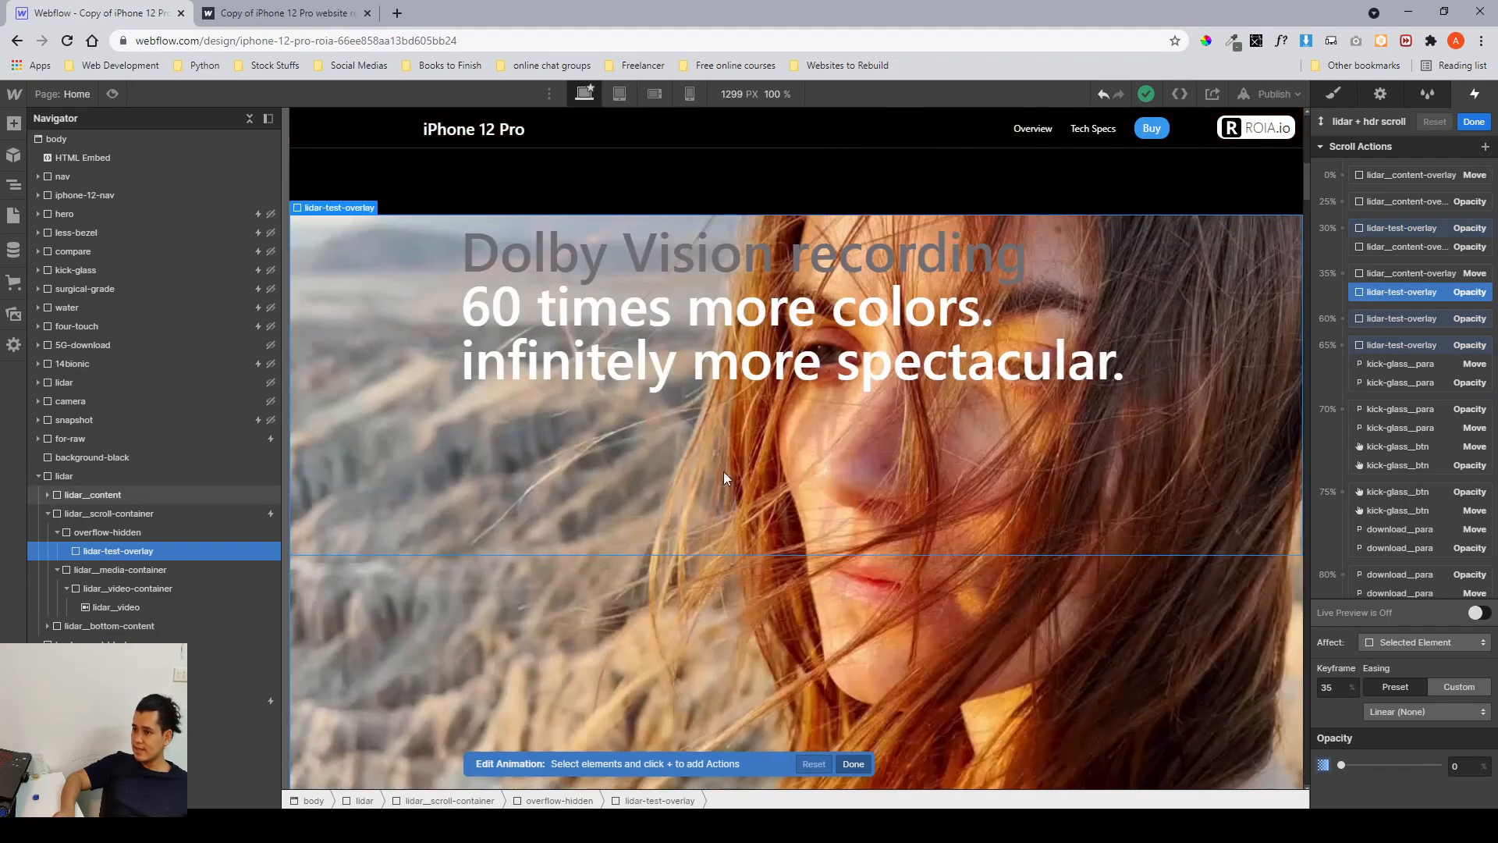
# Compare the overlay fade by scrolling the lidar section on the published site before returning to the designer.
pyautogui.click(242, 15)
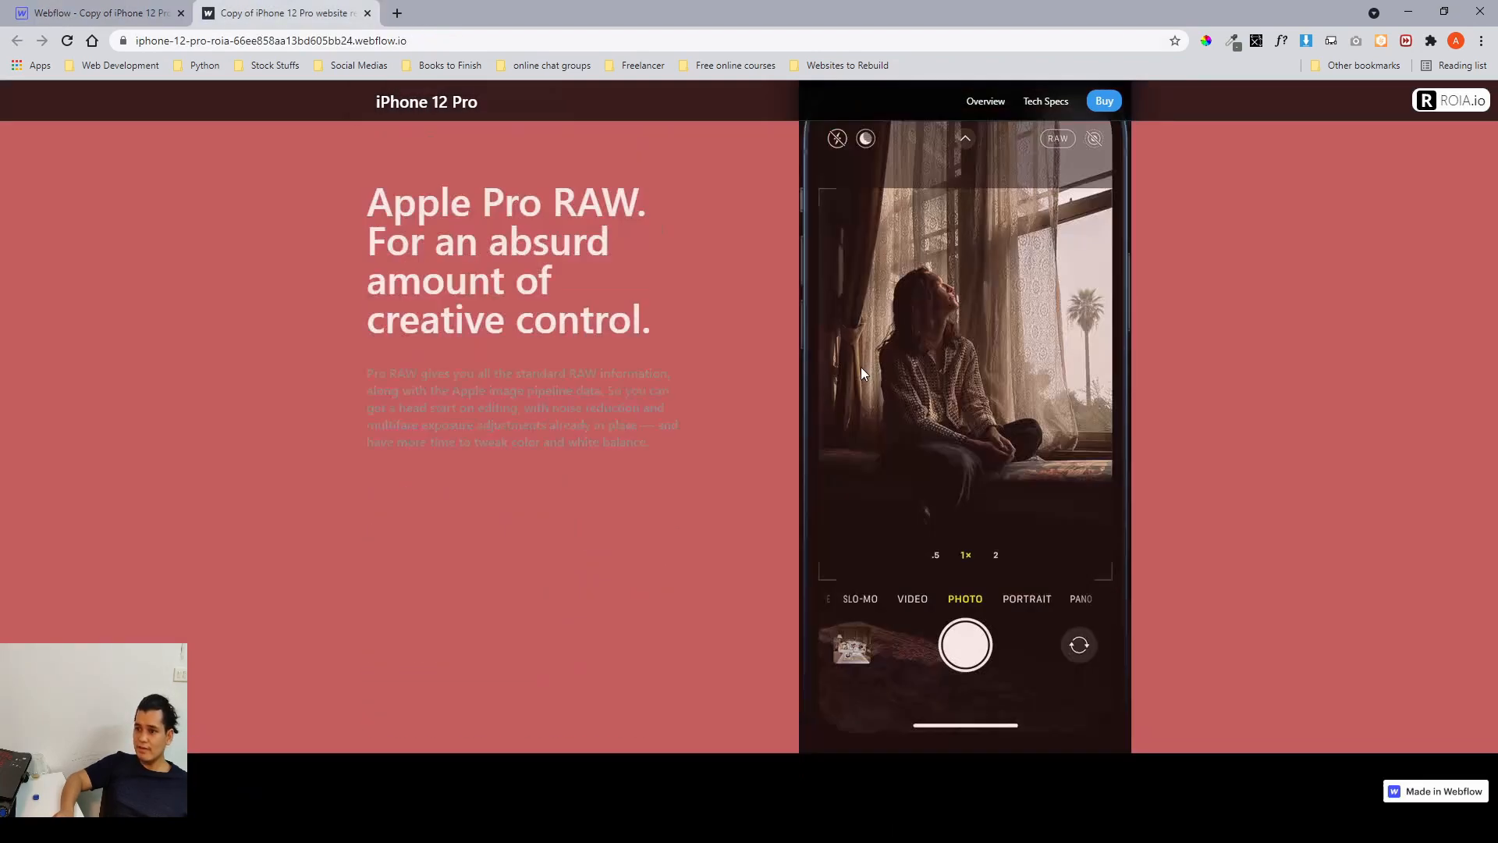
pyautogui.scroll(-5, 860, 390)
pyautogui.scroll(-5, 860, 435)
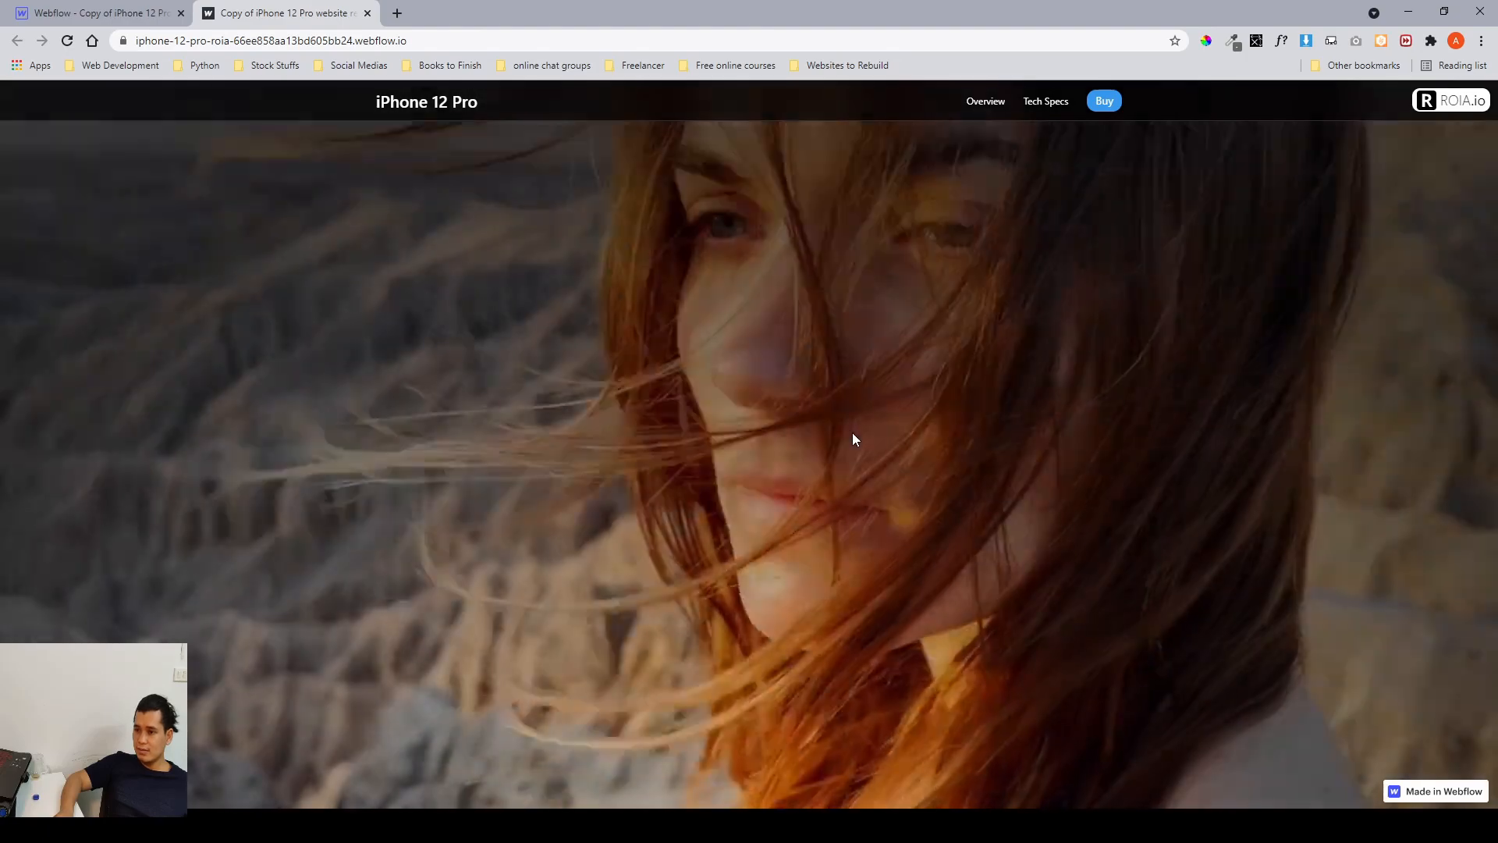
pyautogui.scroll(5, 852, 433)
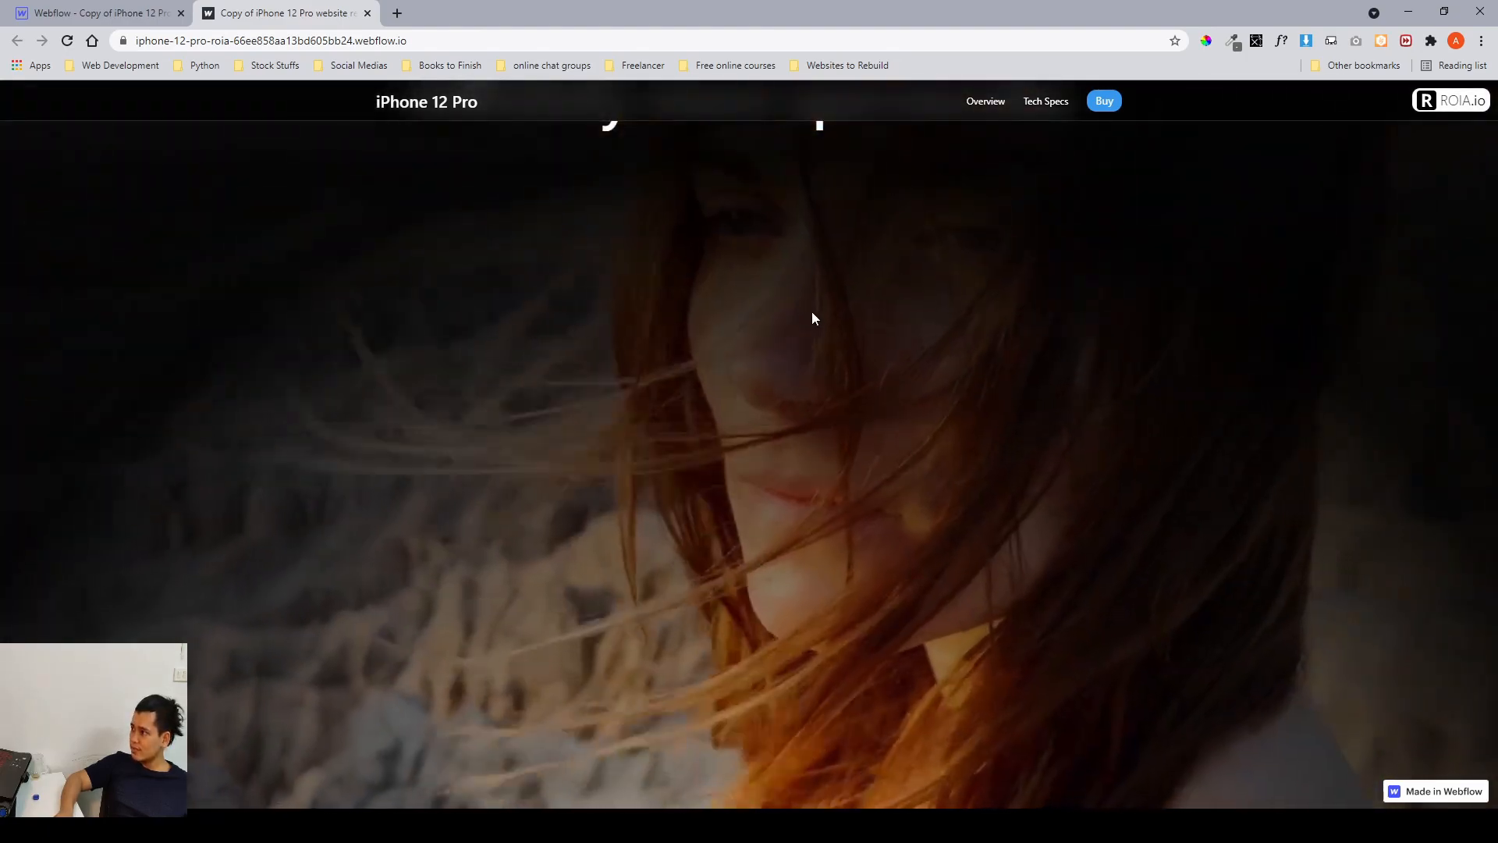
pyautogui.scroll(-4, 825, 315)
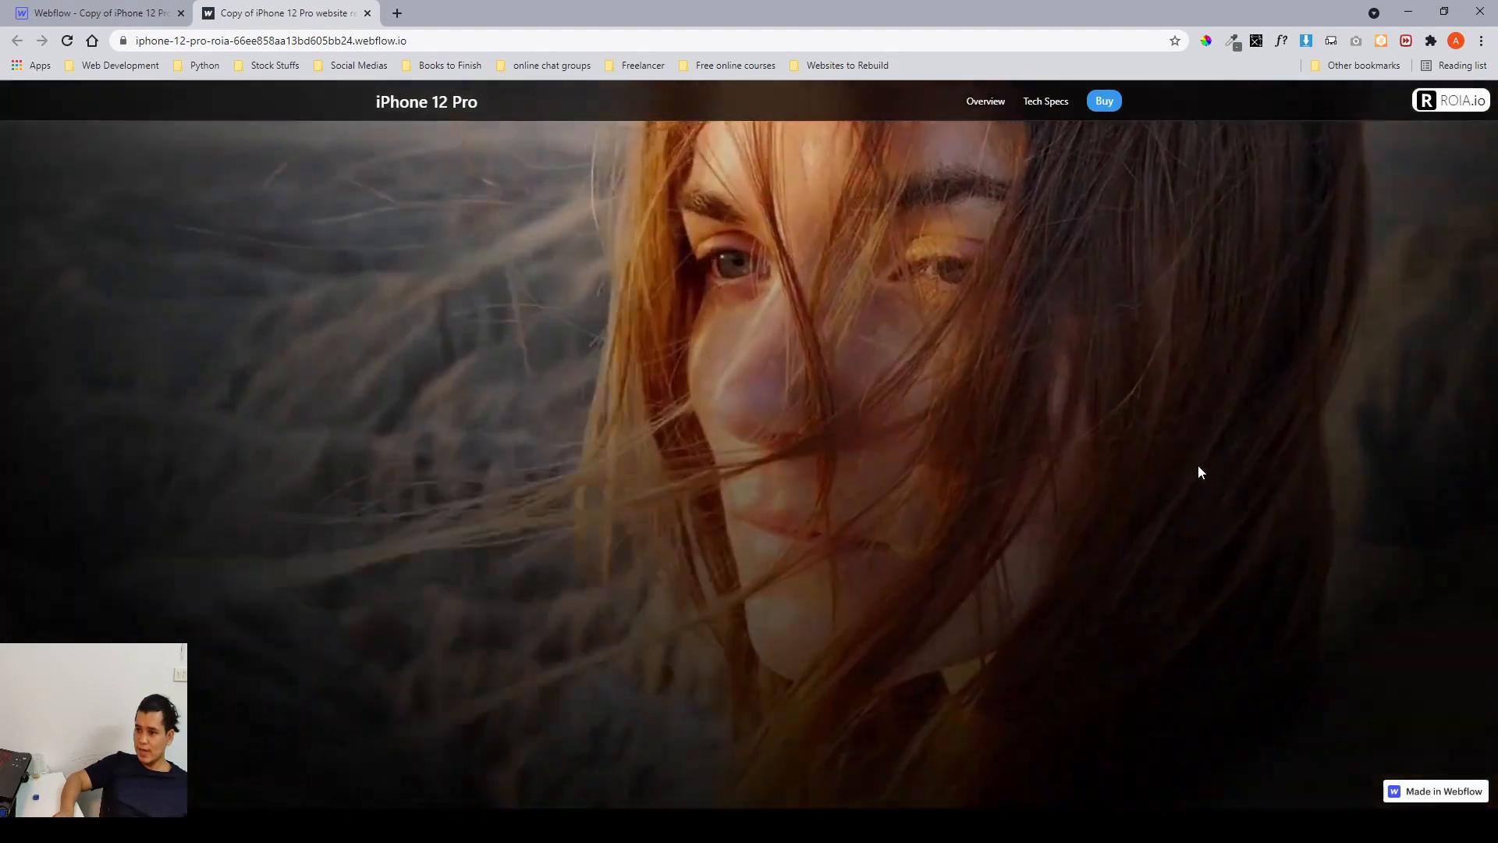
pyautogui.hotkey('ctrl', 'Tab')
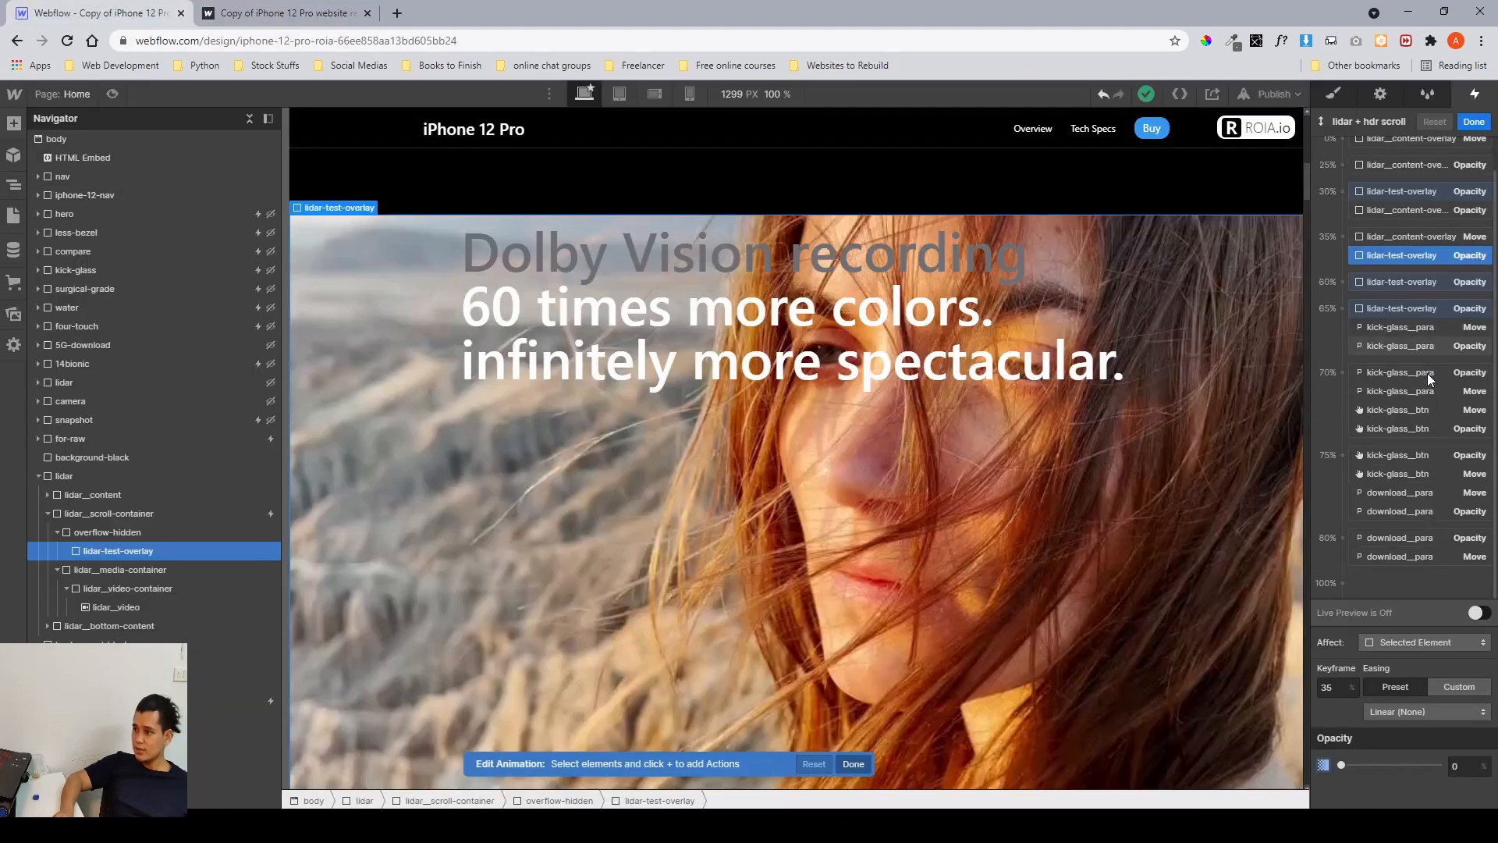
# Review the test overlay's 60% and 65% opacity keyframes, then close the animation editor.
pyautogui.click(1394, 316)
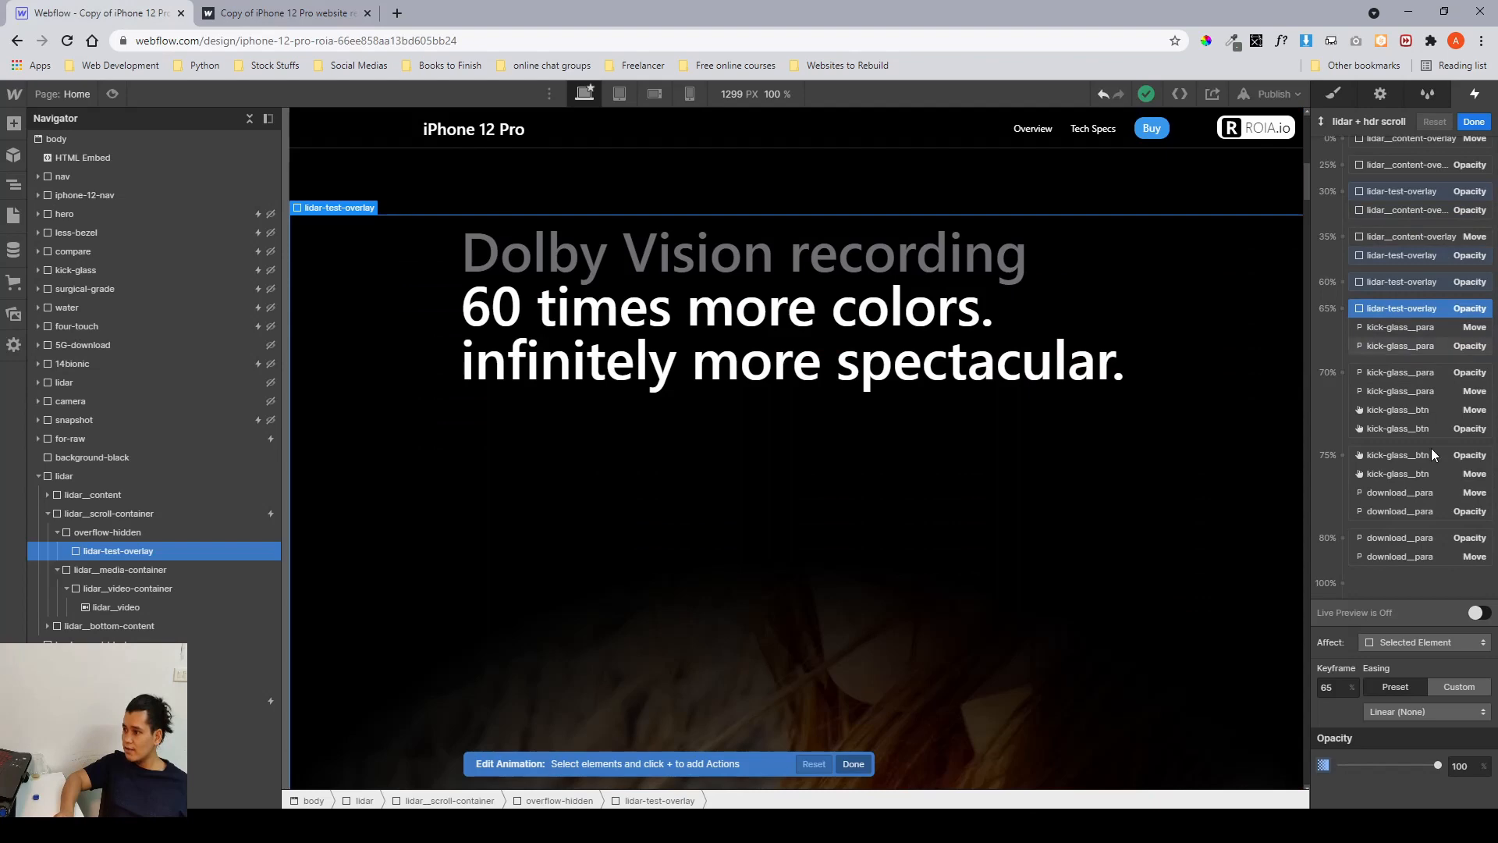
pyautogui.click(1364, 285)
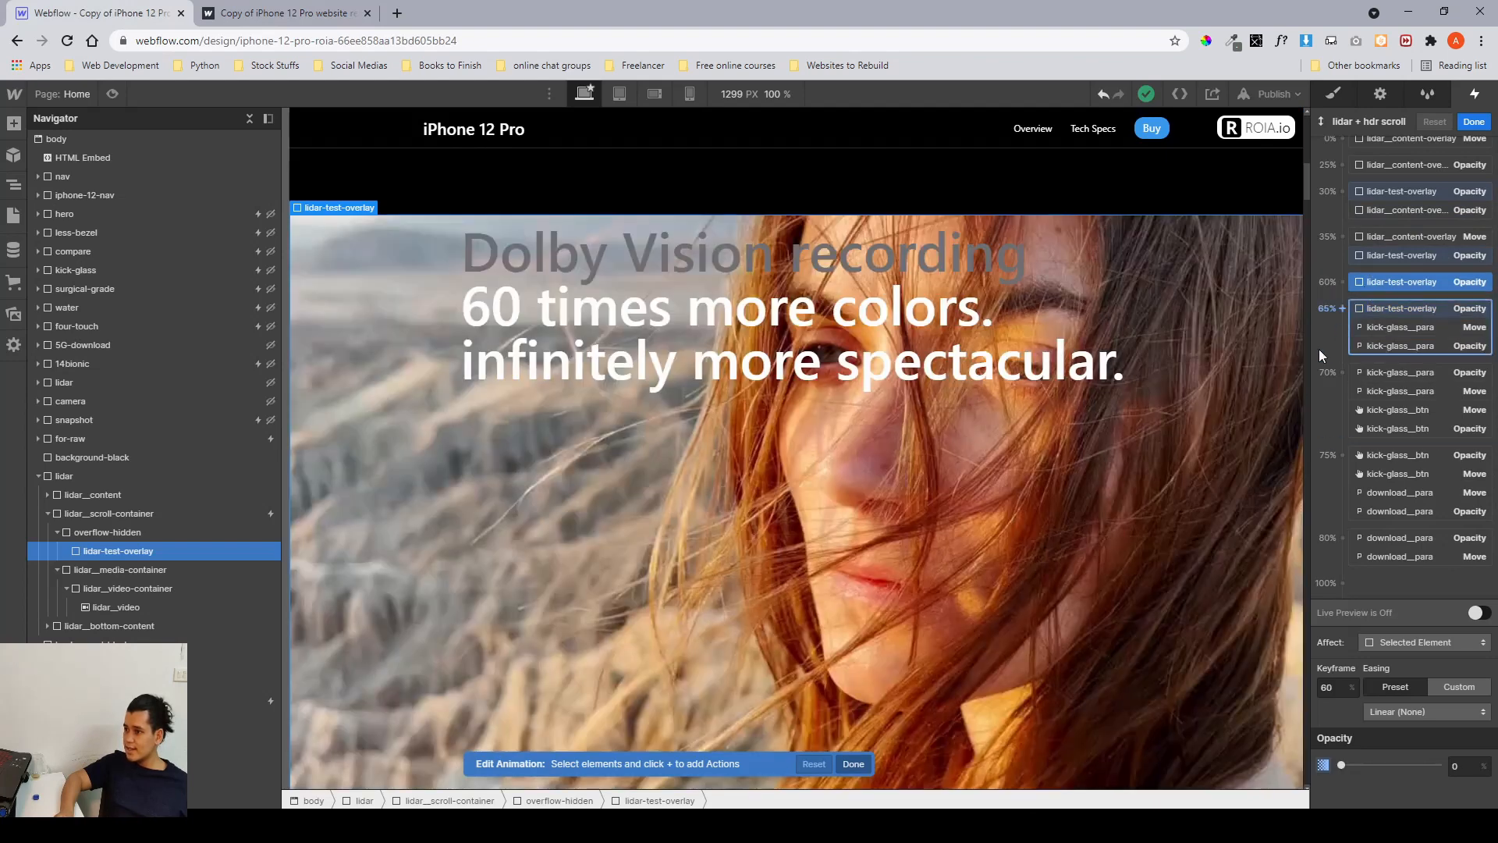
pyautogui.click(1389, 309)
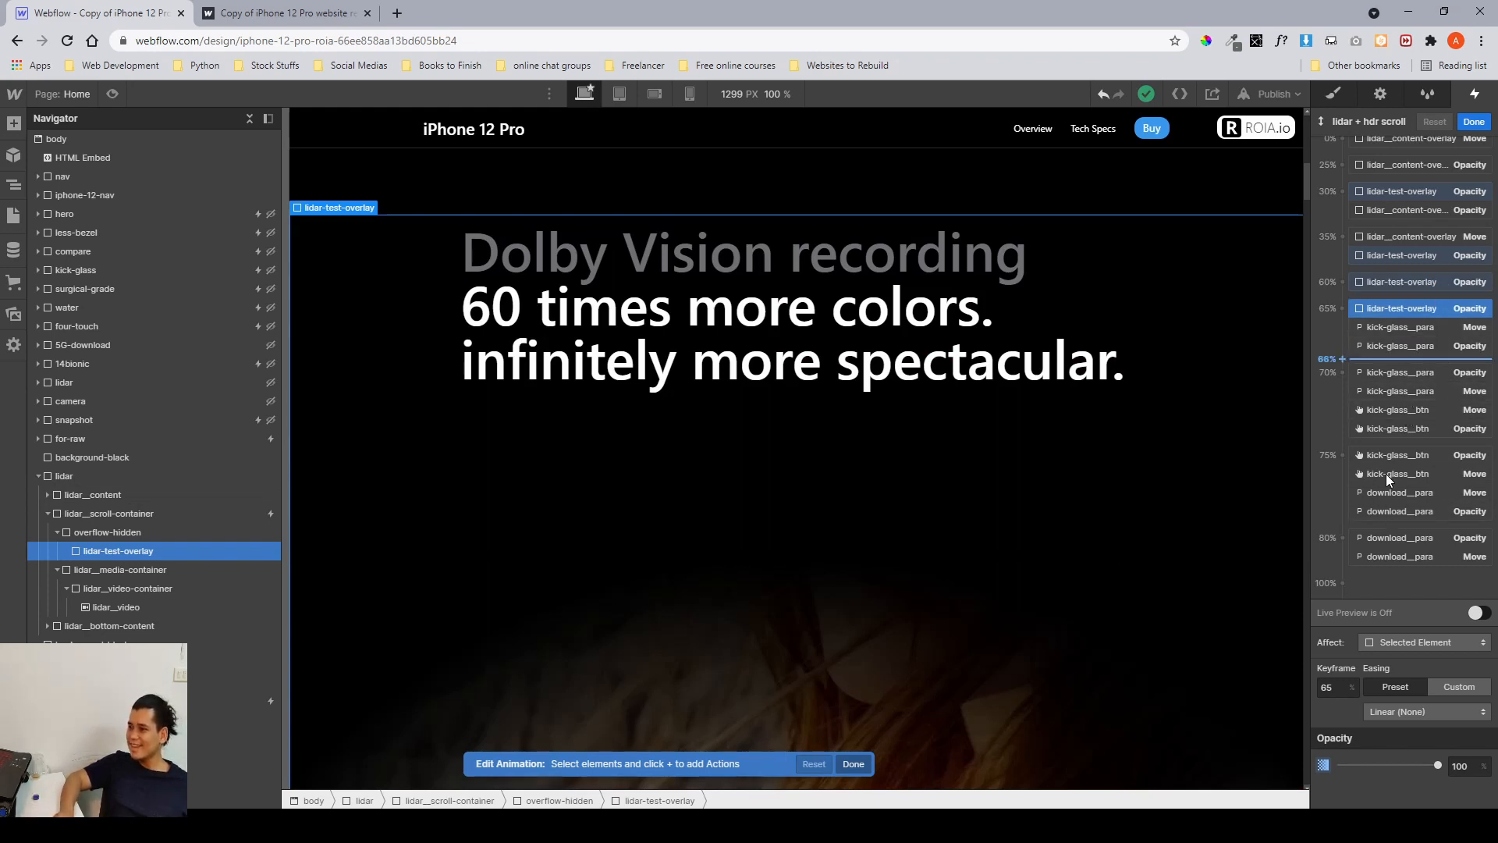
pyautogui.click(1474, 123)
pyautogui.click(1483, 148)
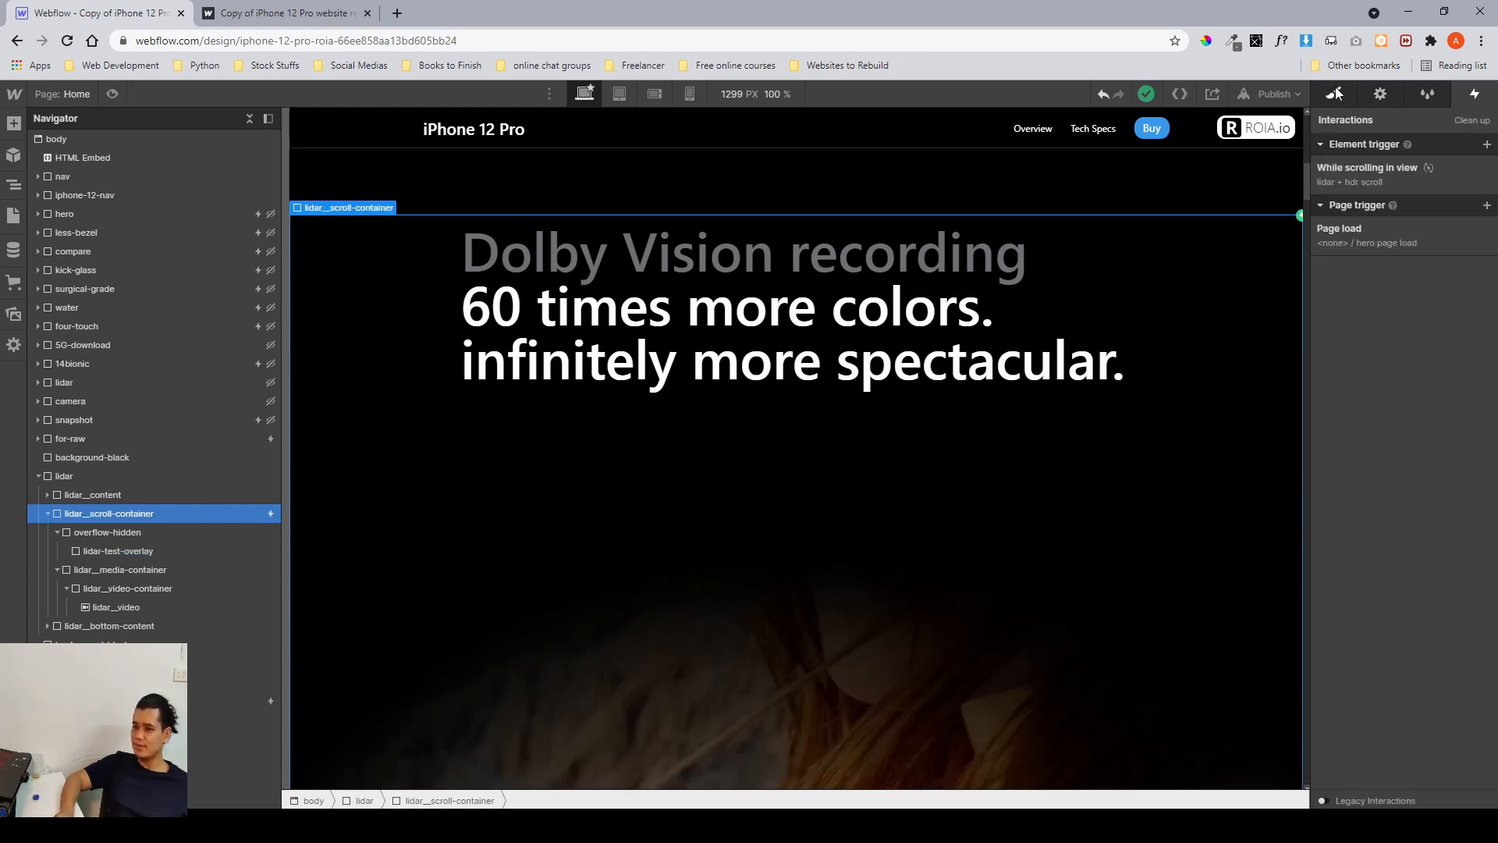
# Collapse the first lidar section and select the following background-black and second lidar sections.
pyautogui.click(1334, 93)
pyautogui.click(44, 475)
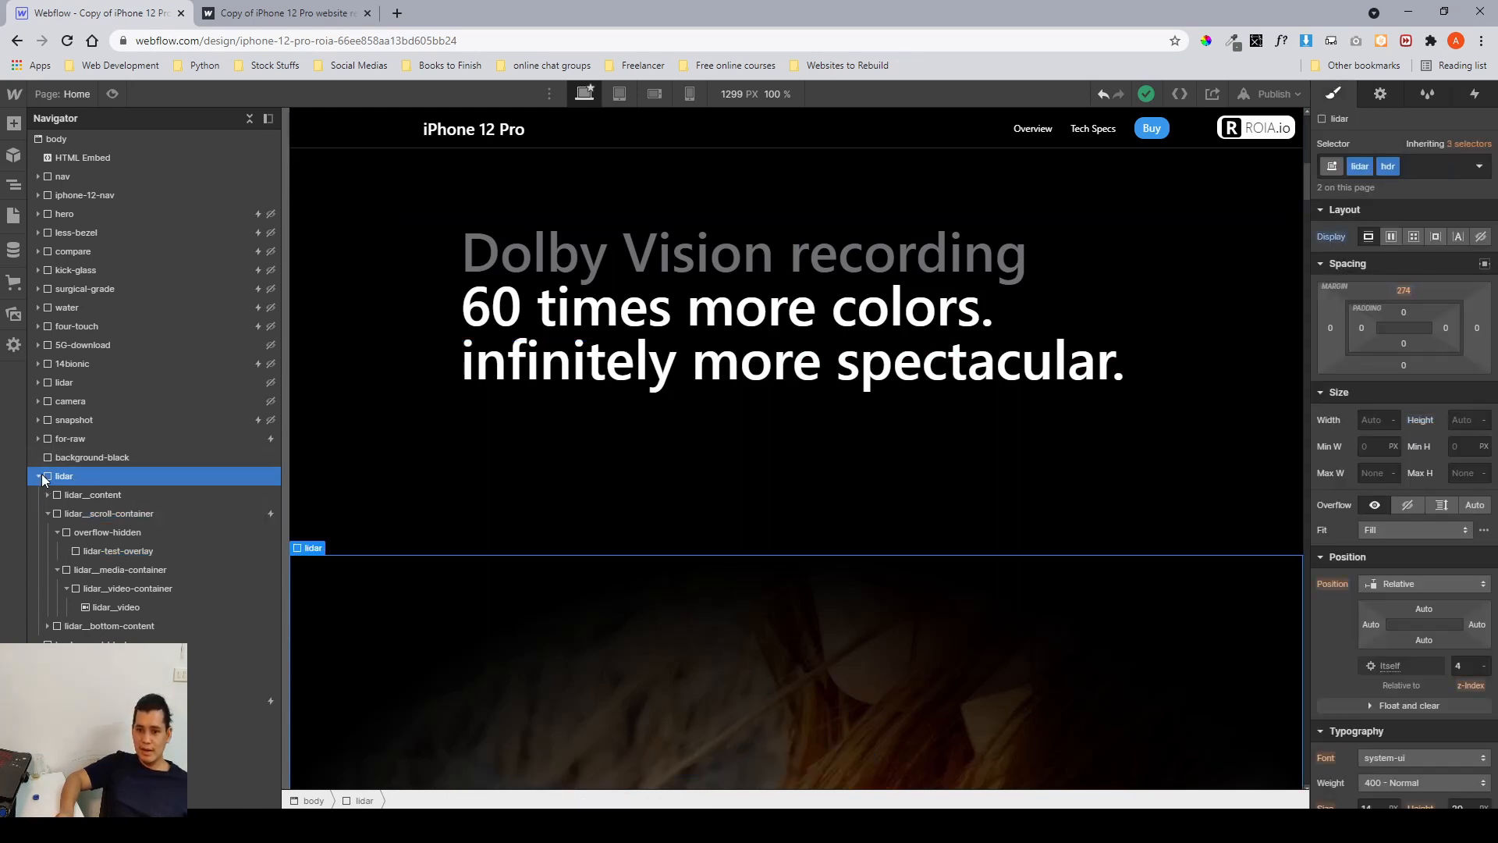
pyautogui.click(37, 478)
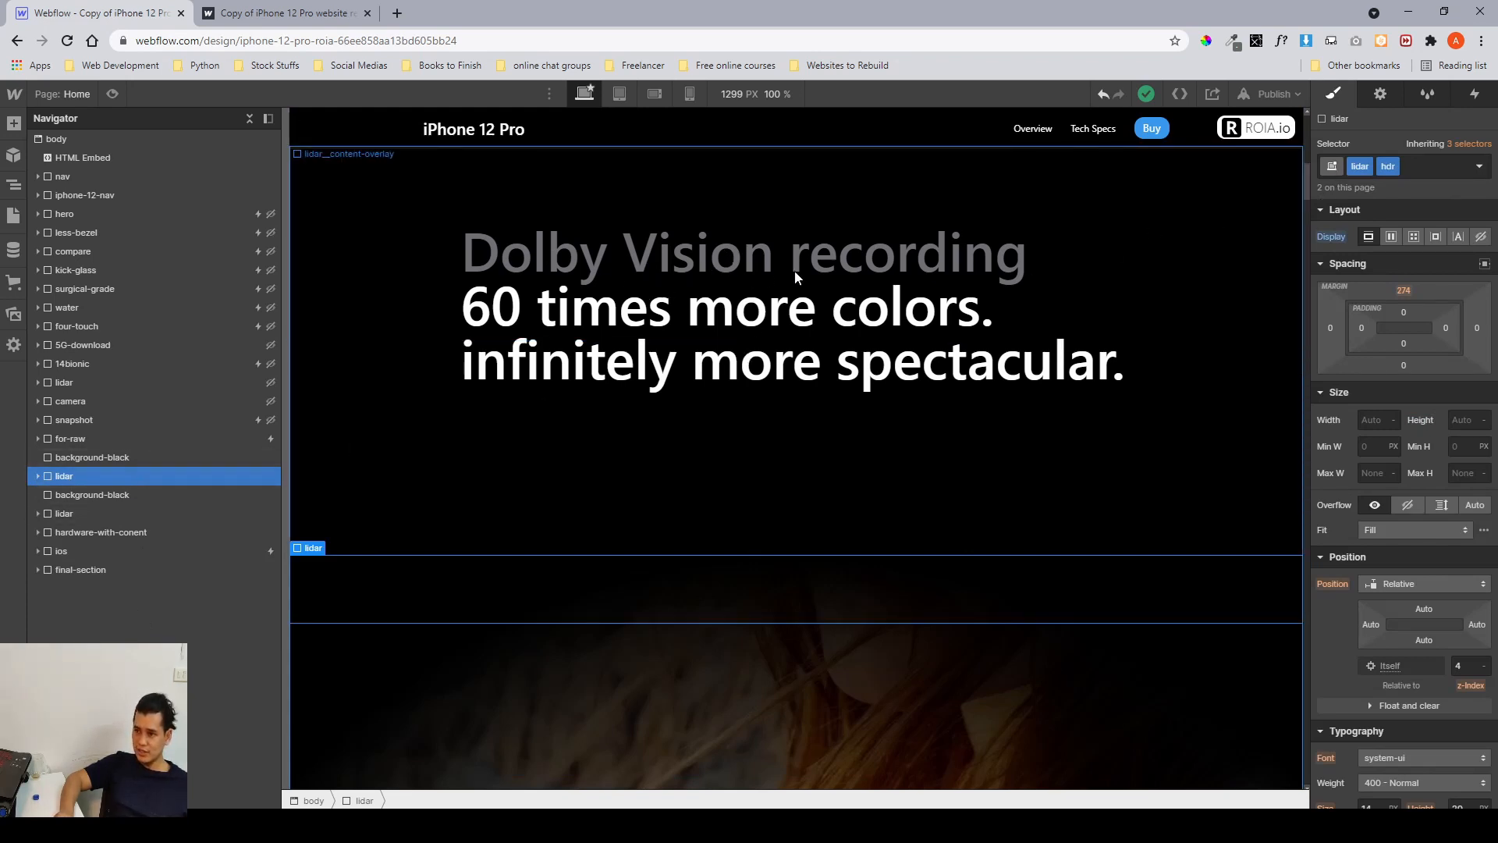
pyautogui.click(64, 494)
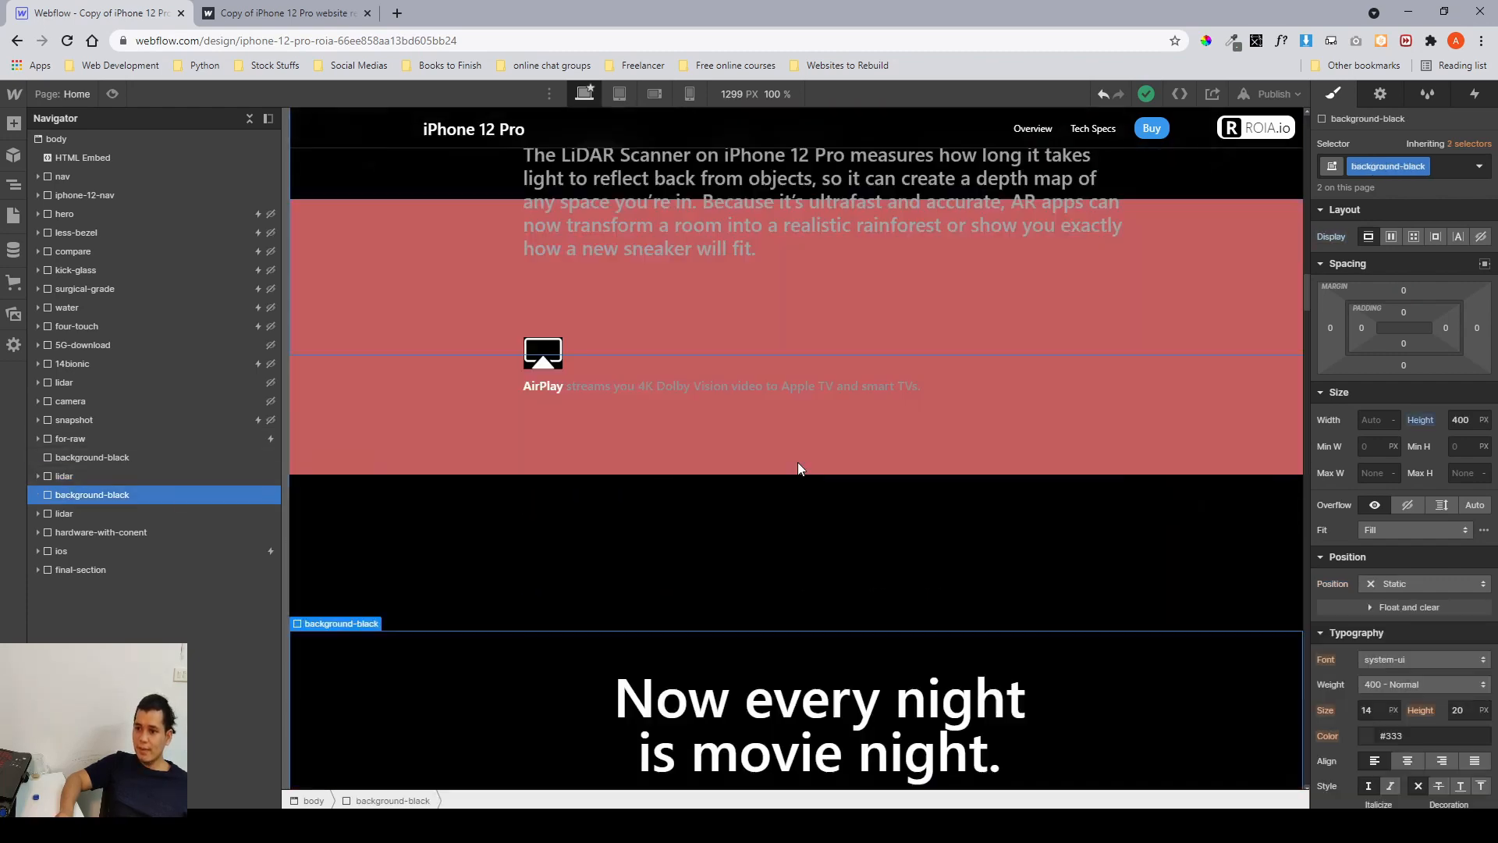
pyautogui.click(124, 511)
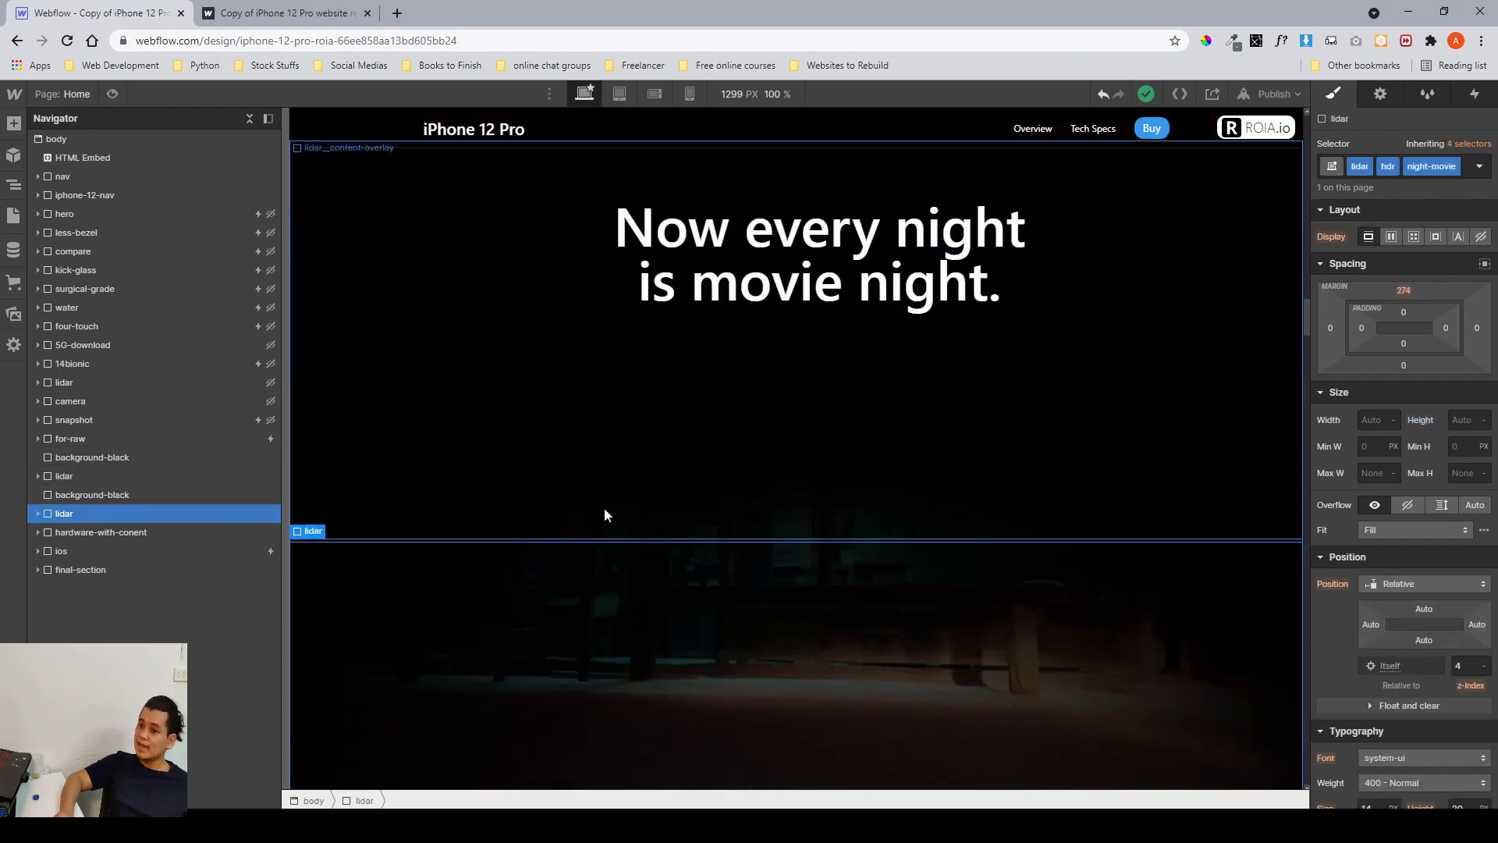
# Scroll through the second lidar section on the canvas and on the published site.
pyautogui.scroll(-1, 604, 507)
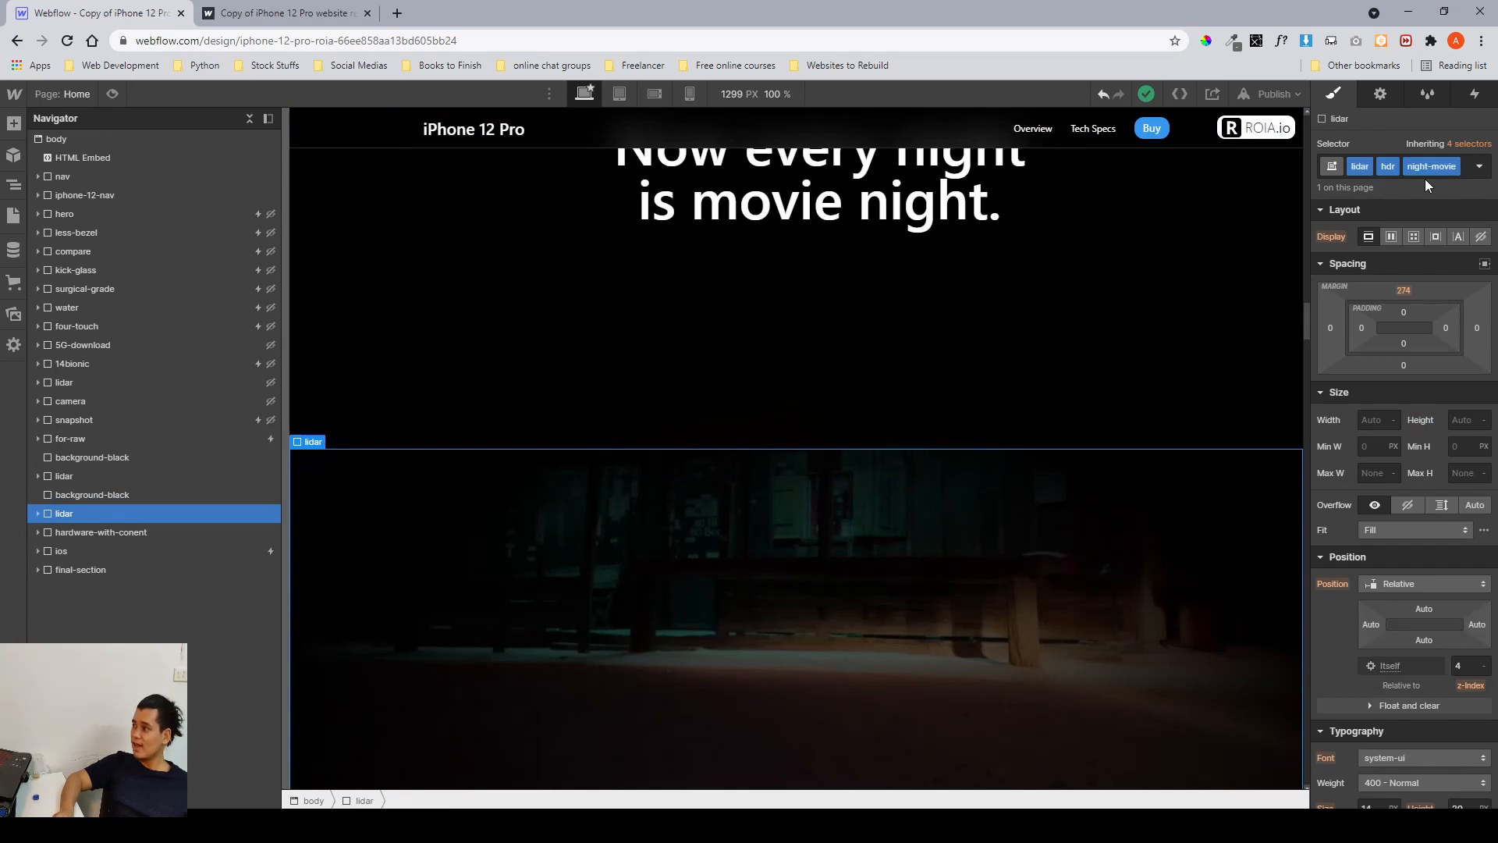
pyautogui.scroll(-2, 1425, 180)
pyautogui.scroll(-2, 1080, 336)
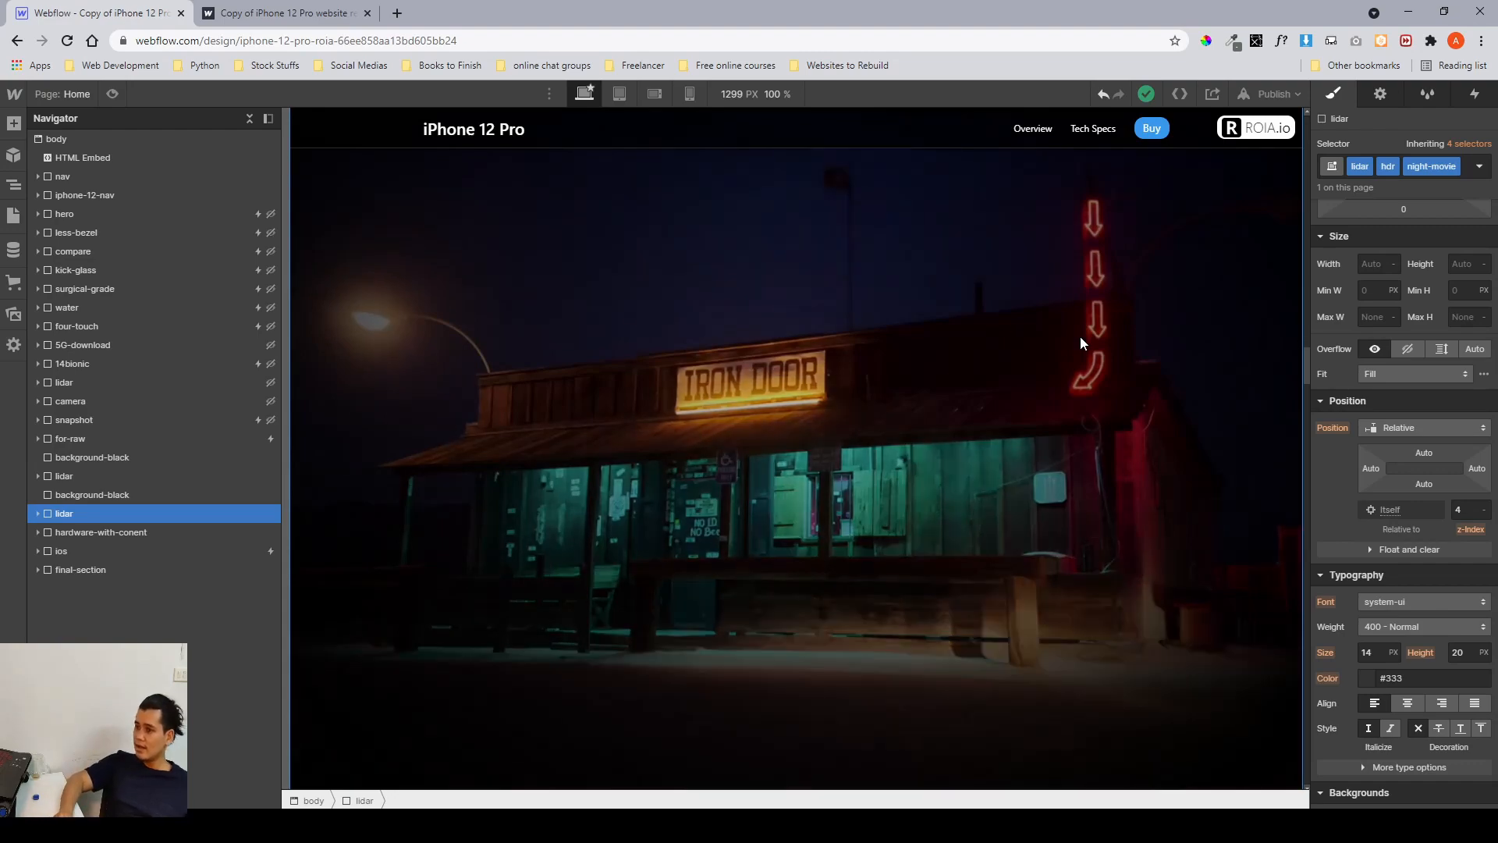
pyautogui.scroll(-5, 1081, 343)
pyautogui.scroll(-8, 1080, 335)
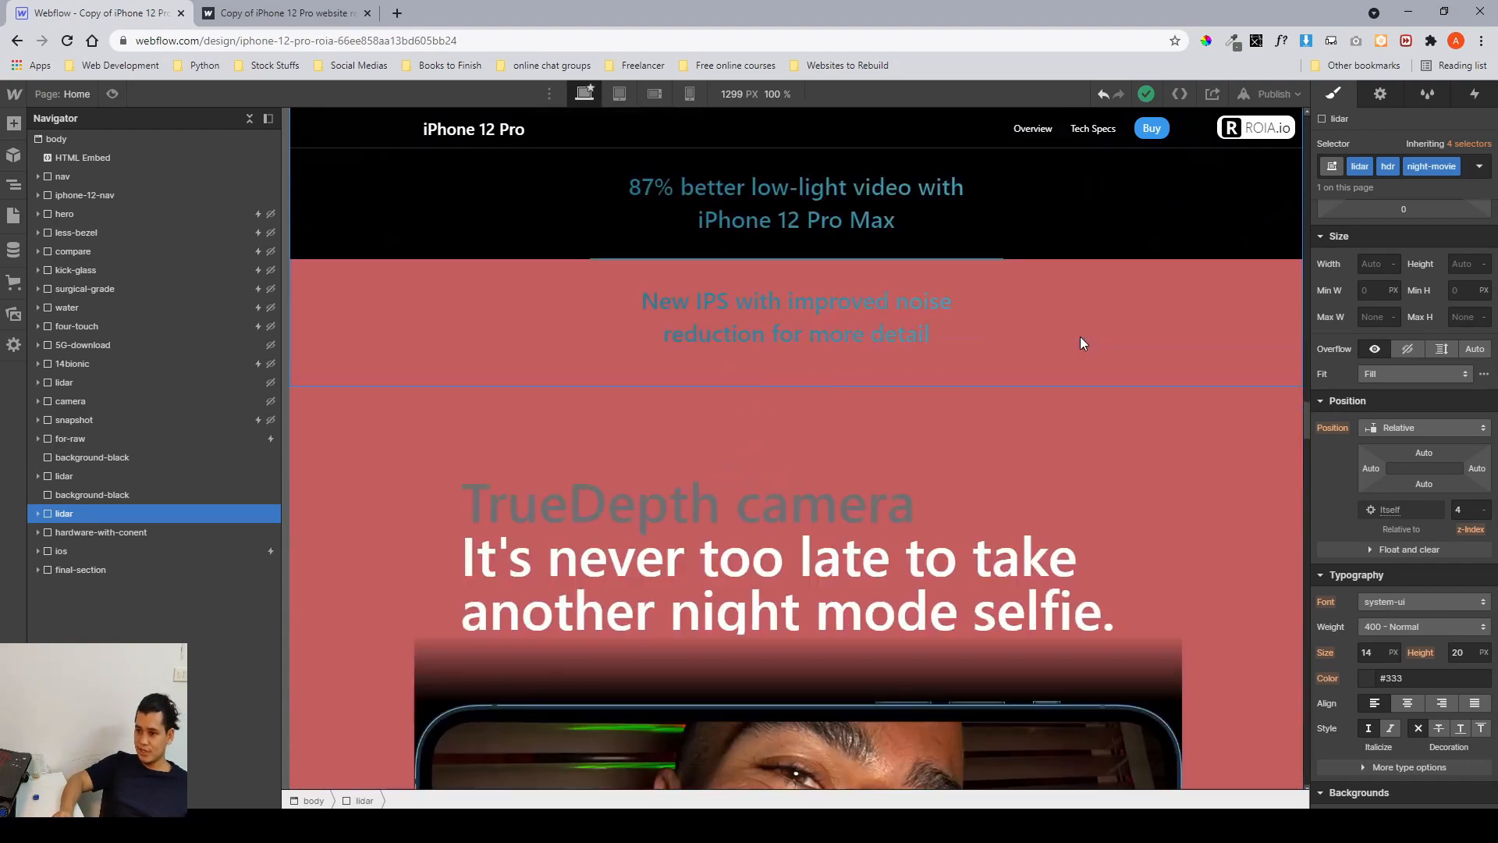
pyautogui.scroll(4, 1080, 336)
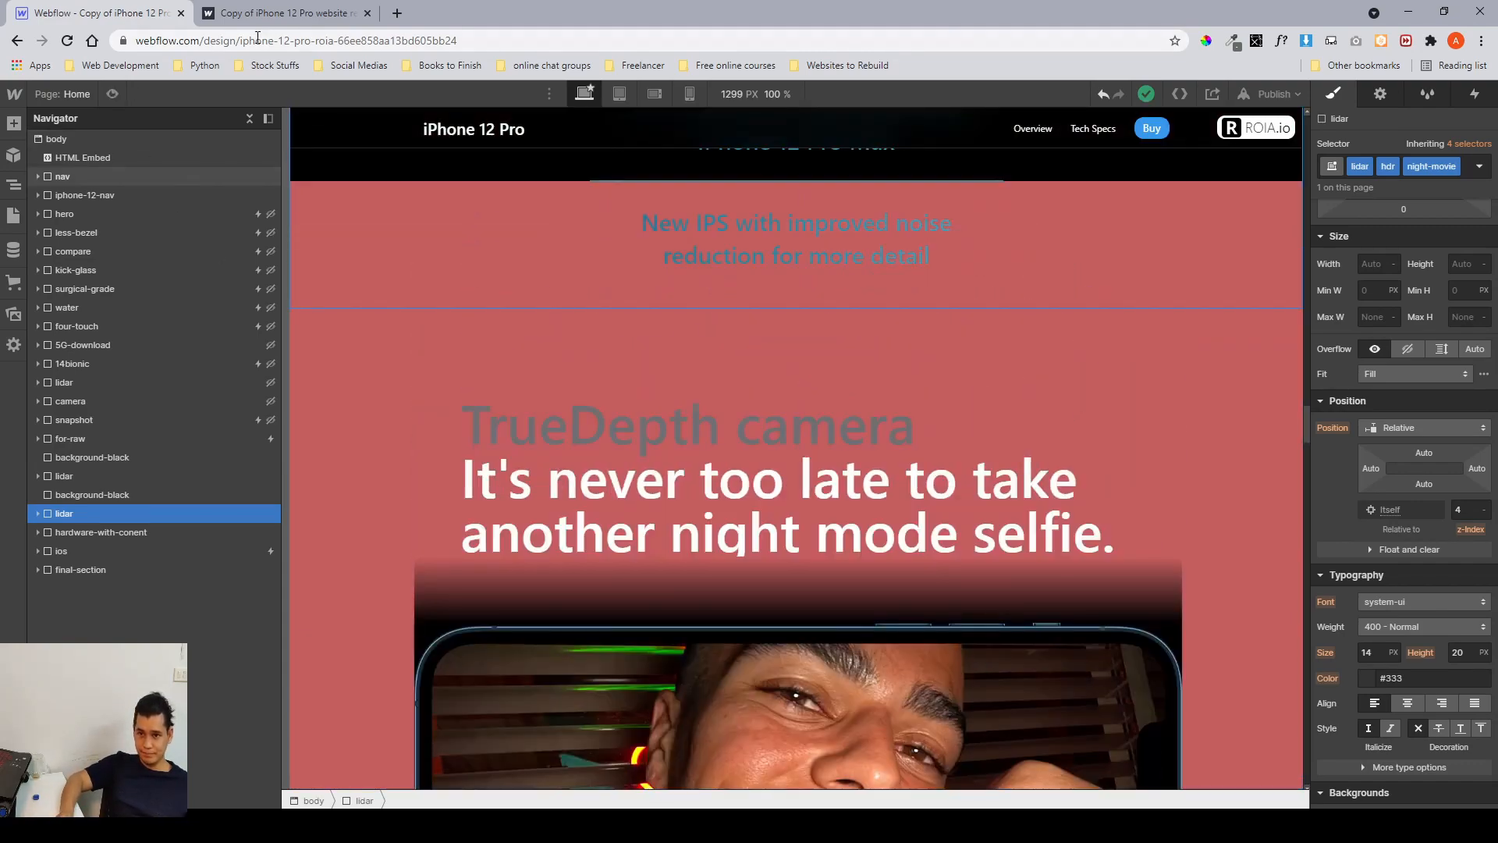
pyautogui.hotkey('ctrl', 'Tab')
pyautogui.scroll(-10, 730, 391)
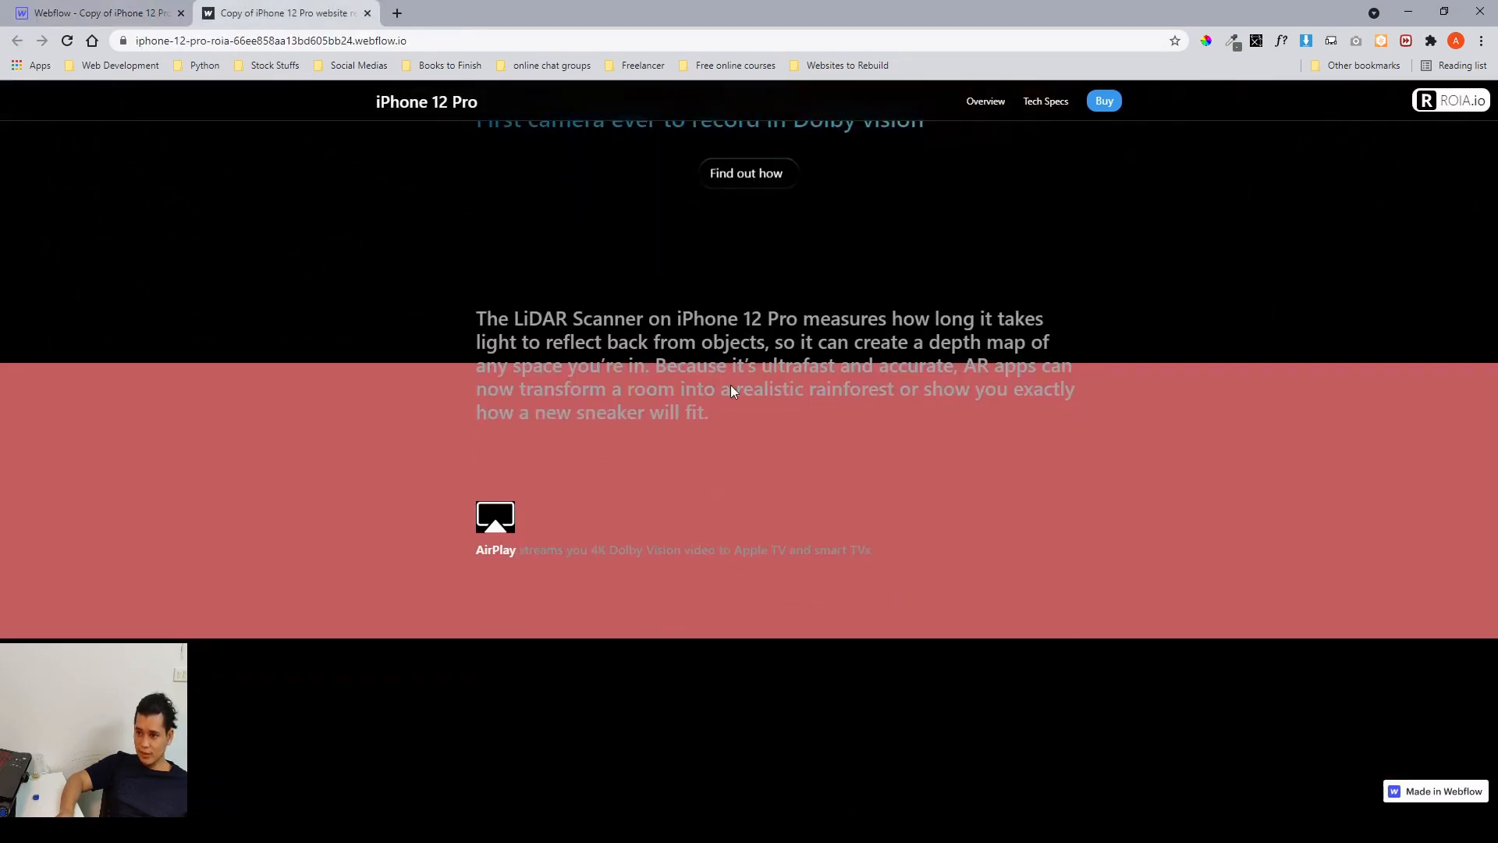
# Scroll the published site past the LiDAR text and Iron Door video to check the overlay fade.
pyautogui.scroll(-5, 731, 385)
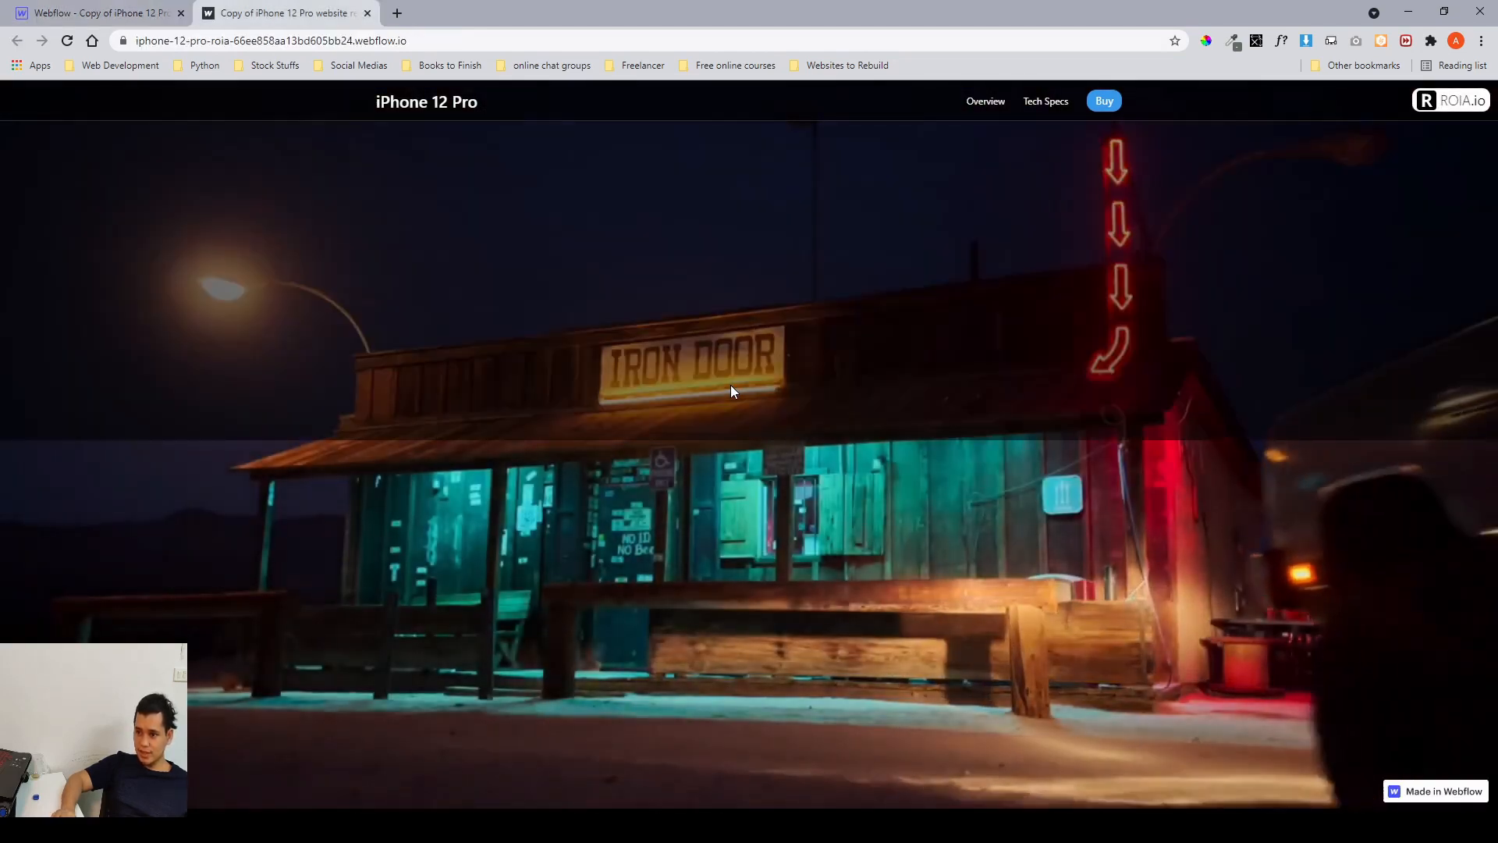
pyautogui.scroll(-6, 731, 385)
pyautogui.scroll(4, 730, 385)
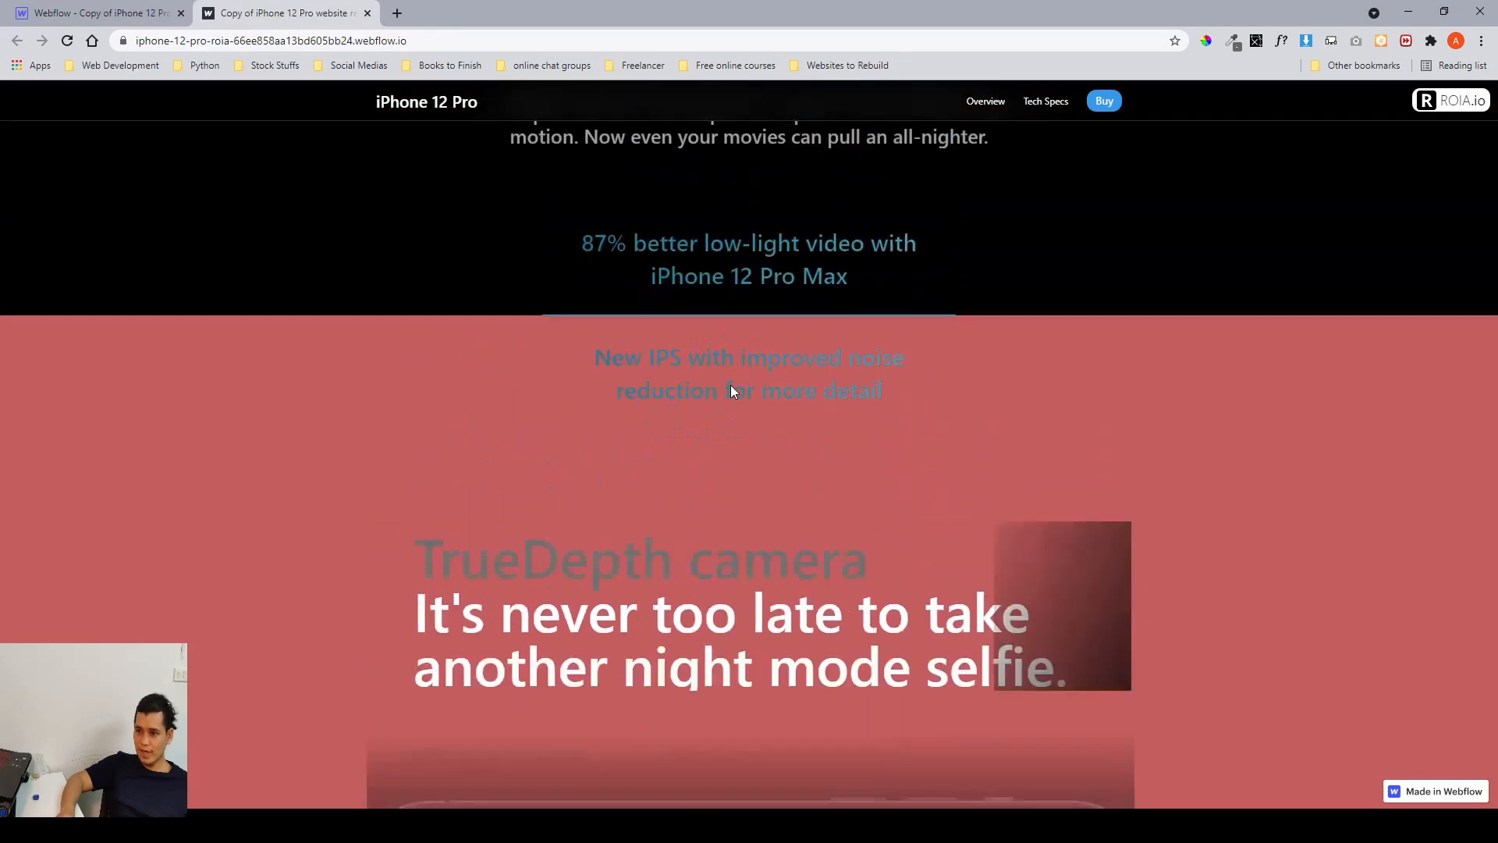
pyautogui.scroll(-3, 730, 385)
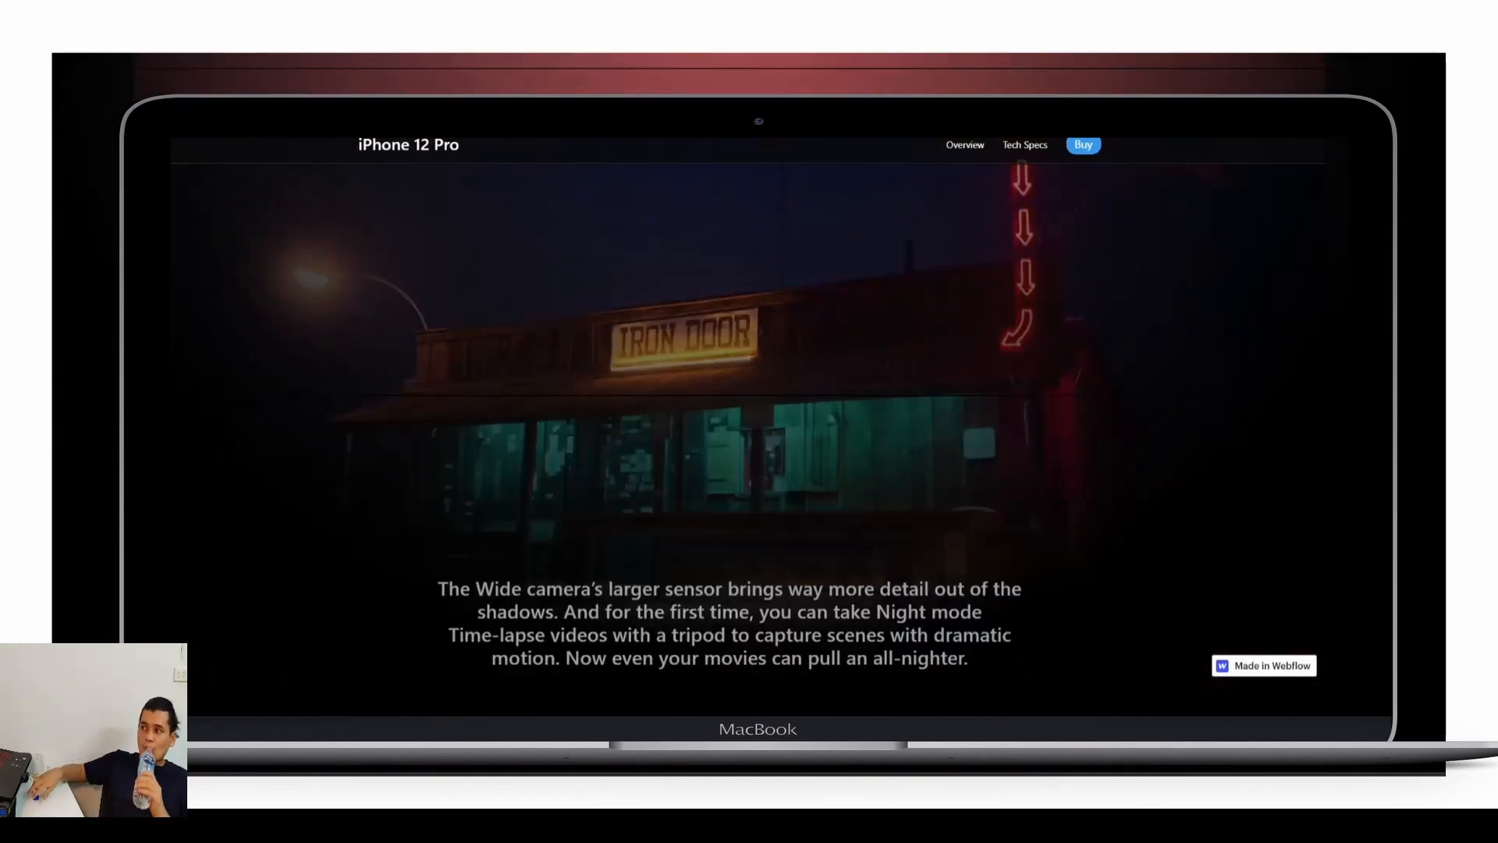
# Scroll up and down through the MacBook "Now every night is movie night" section on the published site.
pyautogui.scroll(-4, 749, 414)
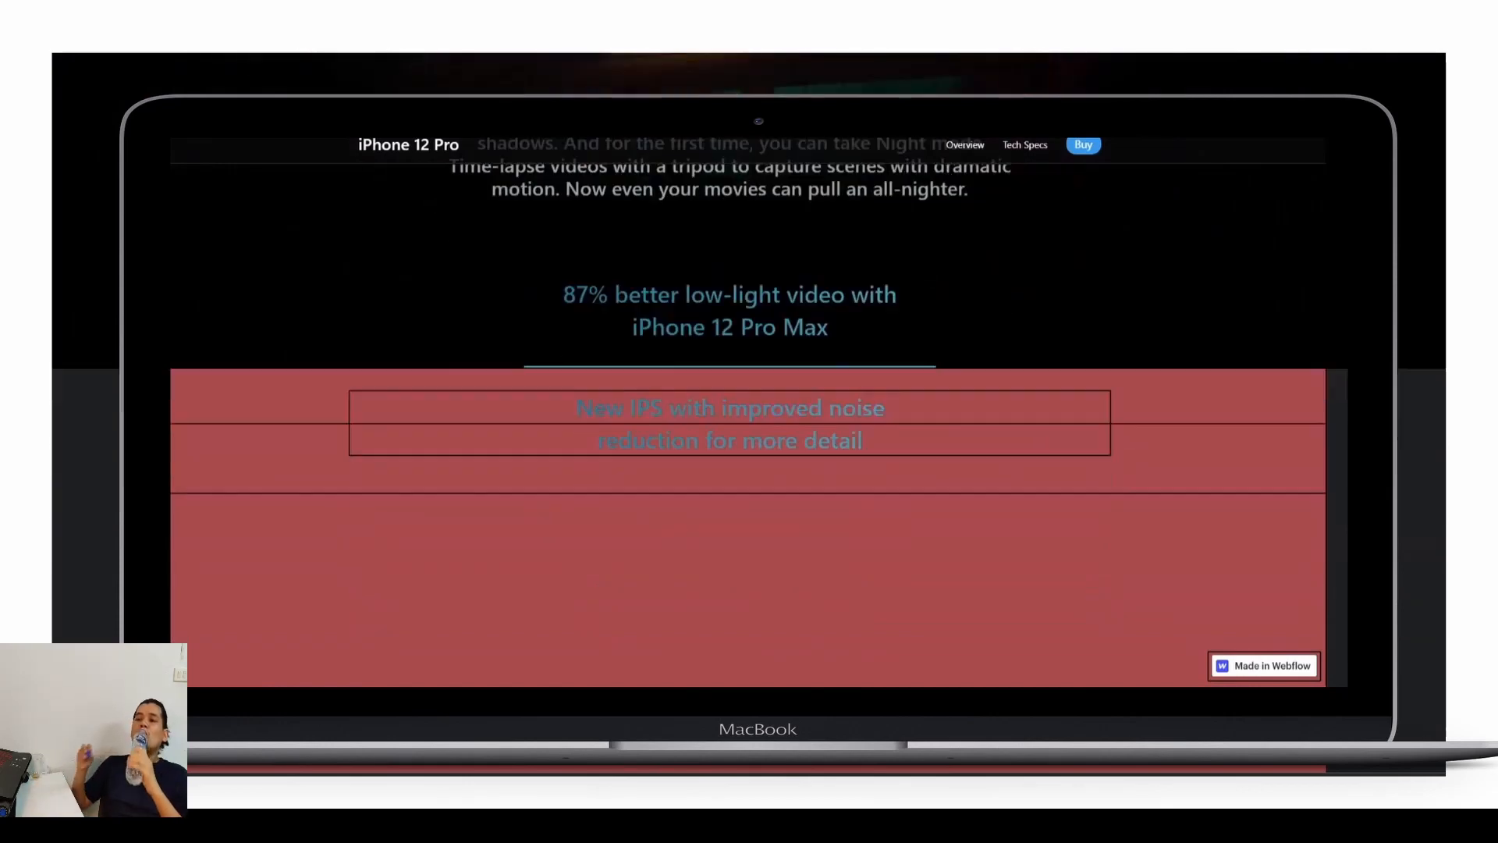
pyautogui.scroll(-5, 749, 414)
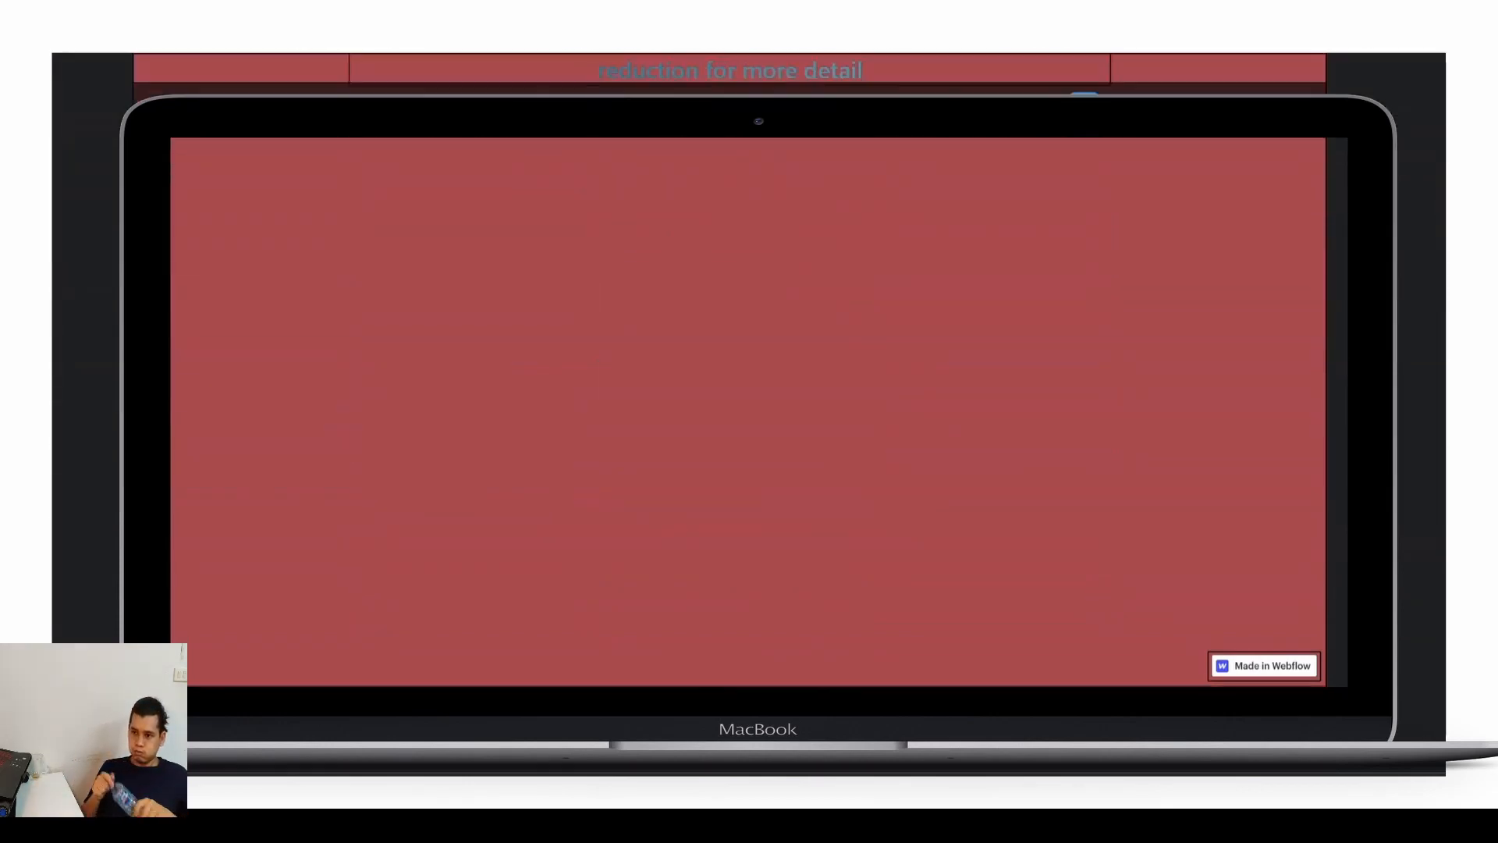
pyautogui.scroll(5, 749, 414)
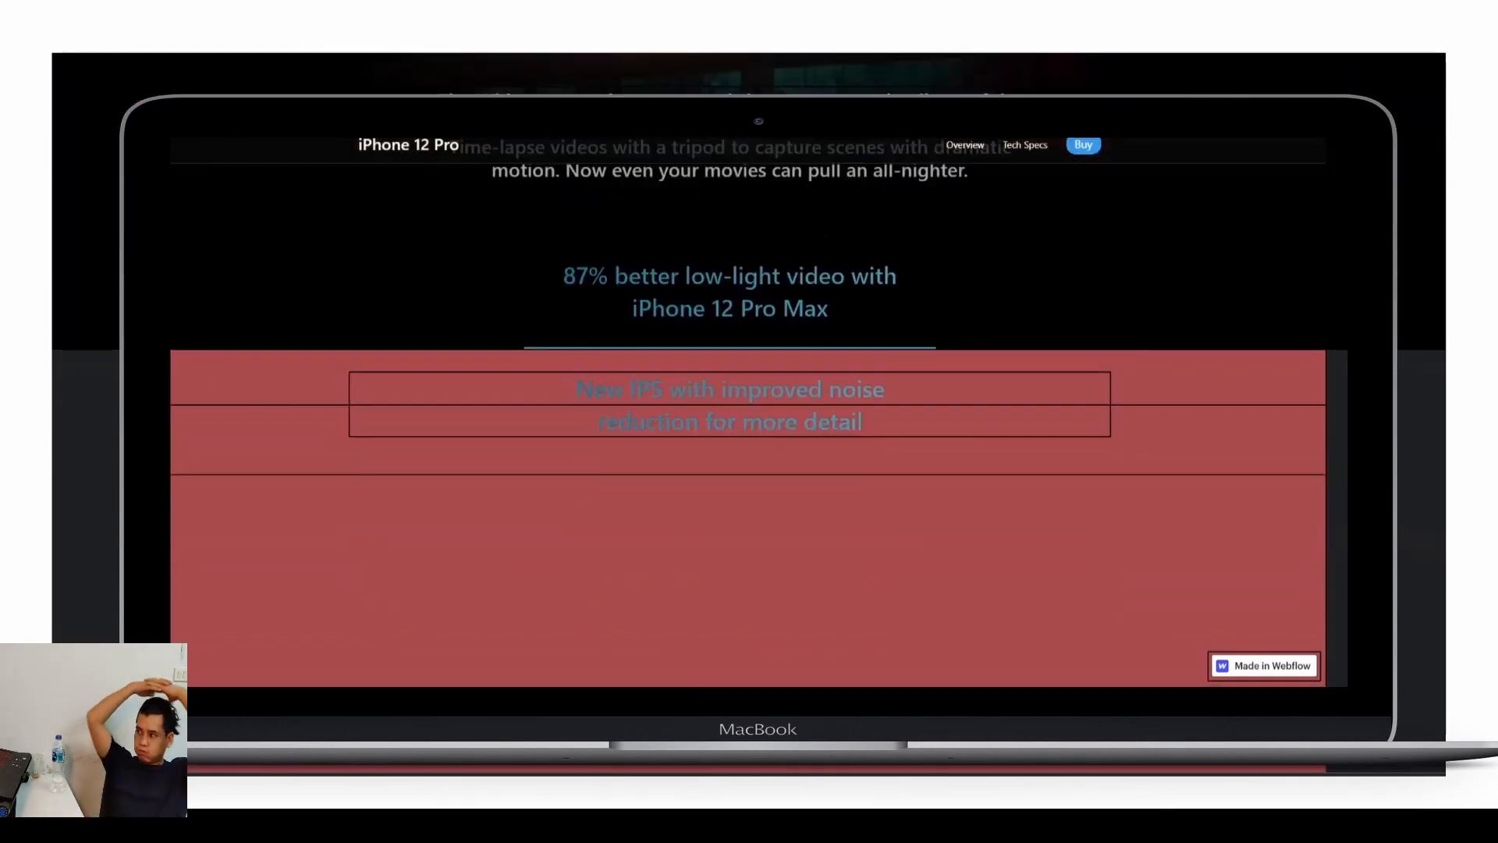
pyautogui.scroll(1, 749, 413)
pyautogui.scroll(5, 749, 414)
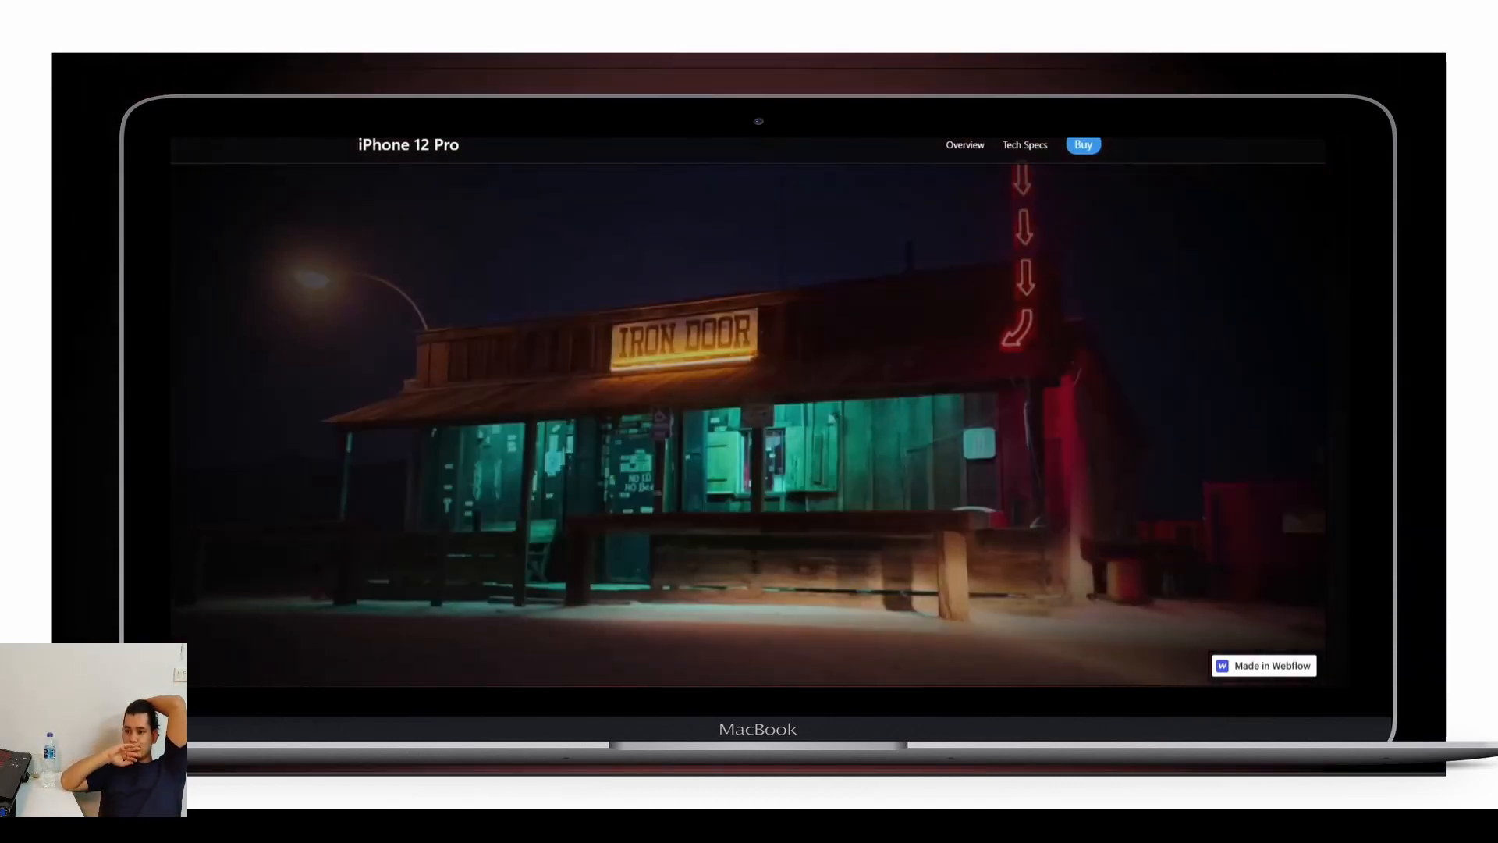
pyautogui.scroll(8, 749, 414)
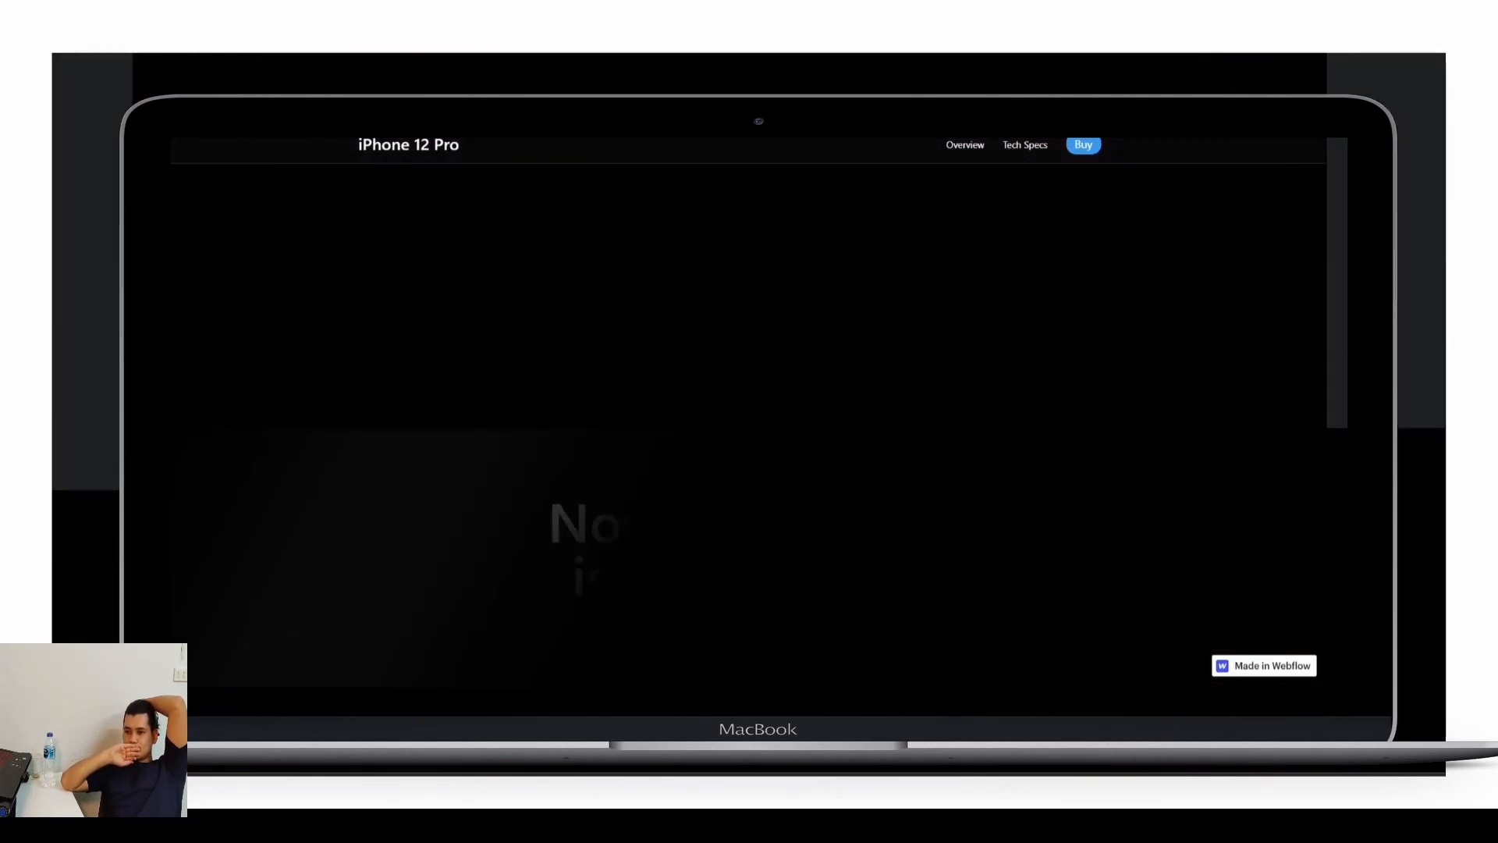
pyautogui.scroll(10, 749, 413)
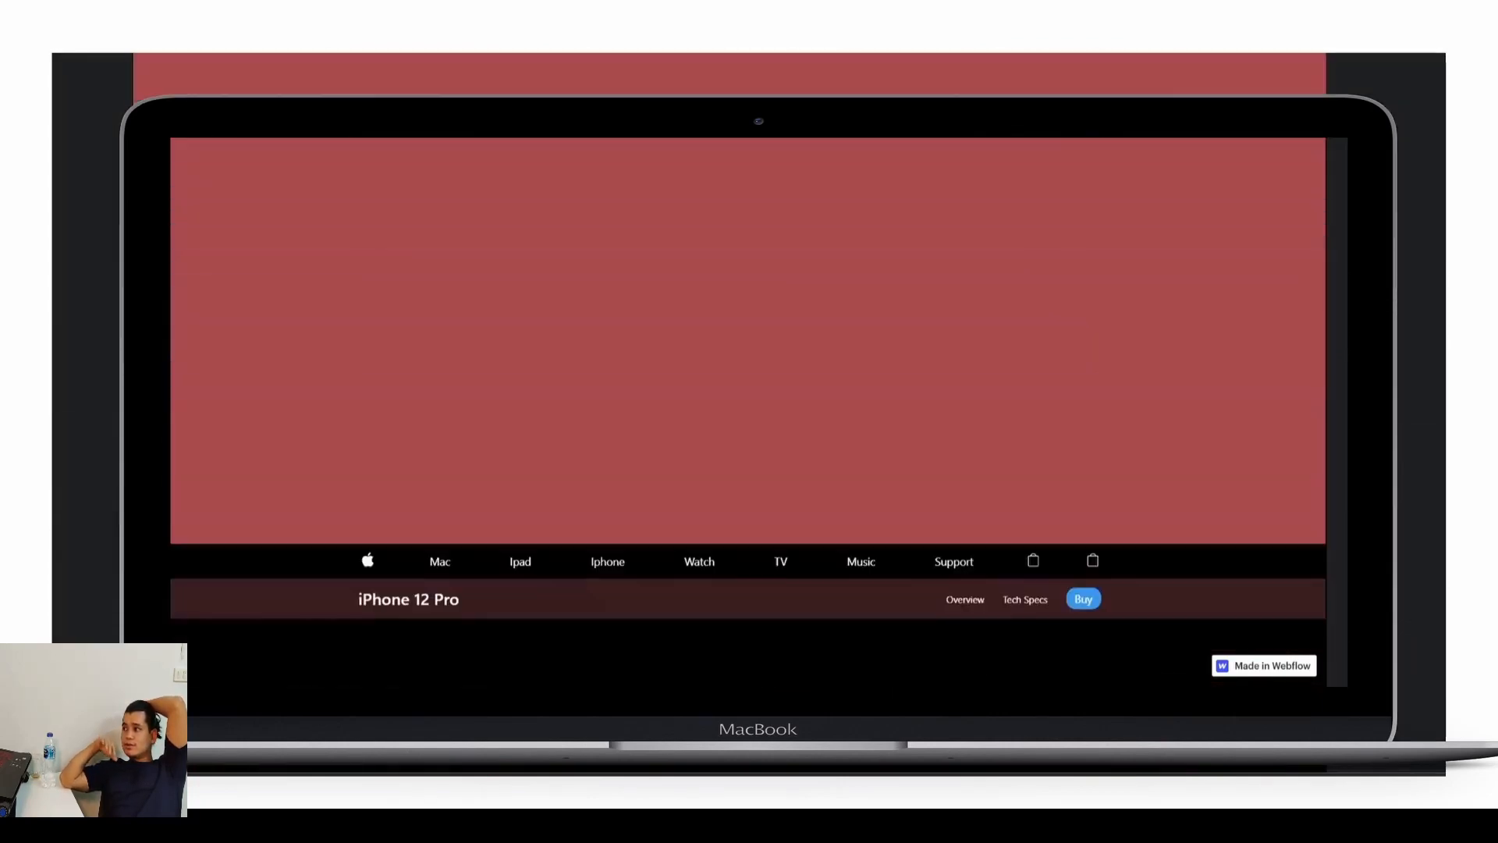
pyautogui.scroll(2, 749, 414)
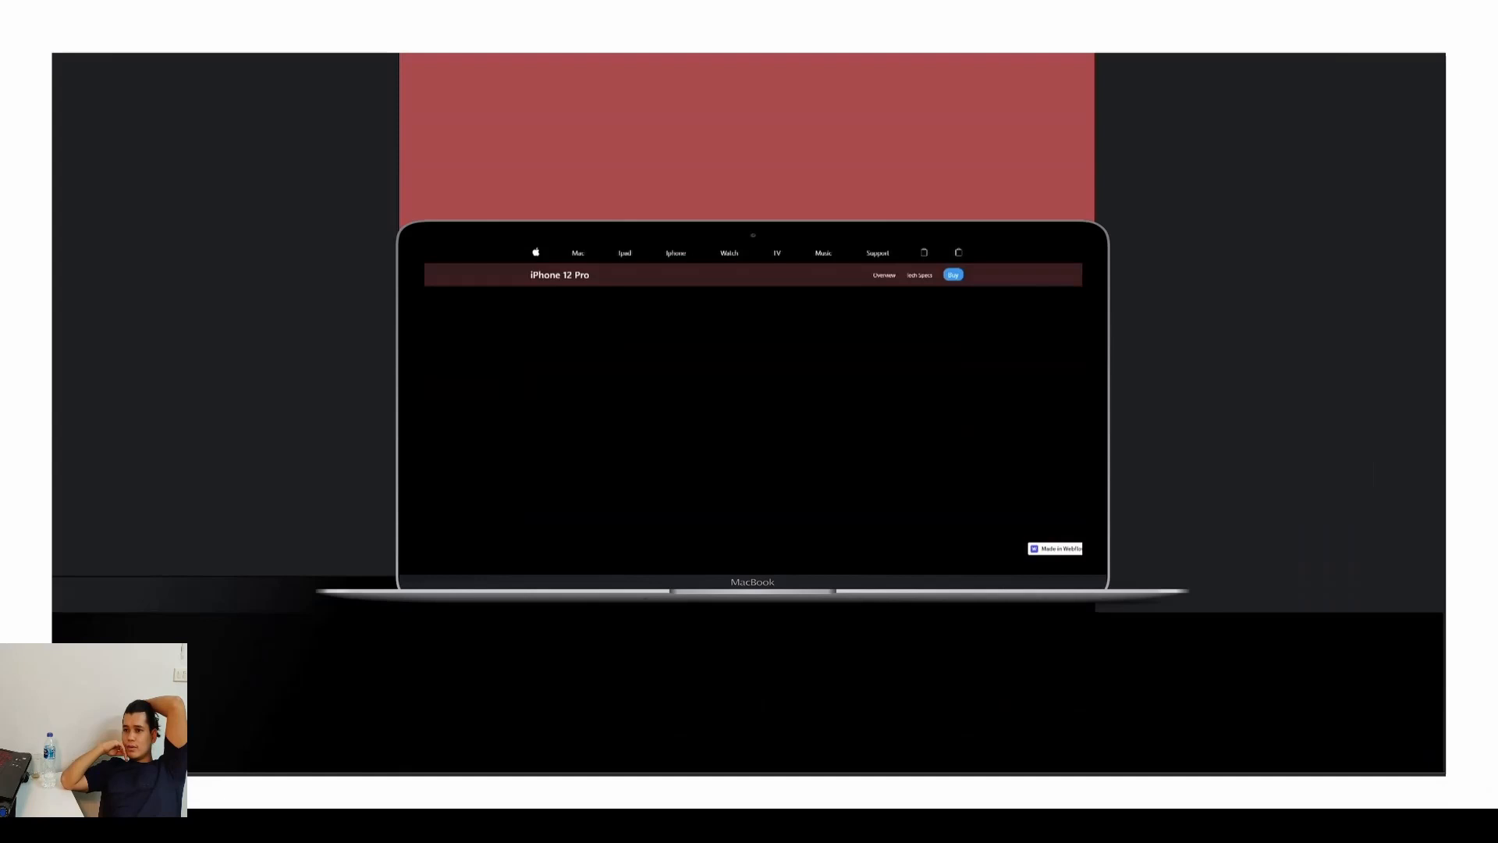
pyautogui.scroll(-1, 749, 414)
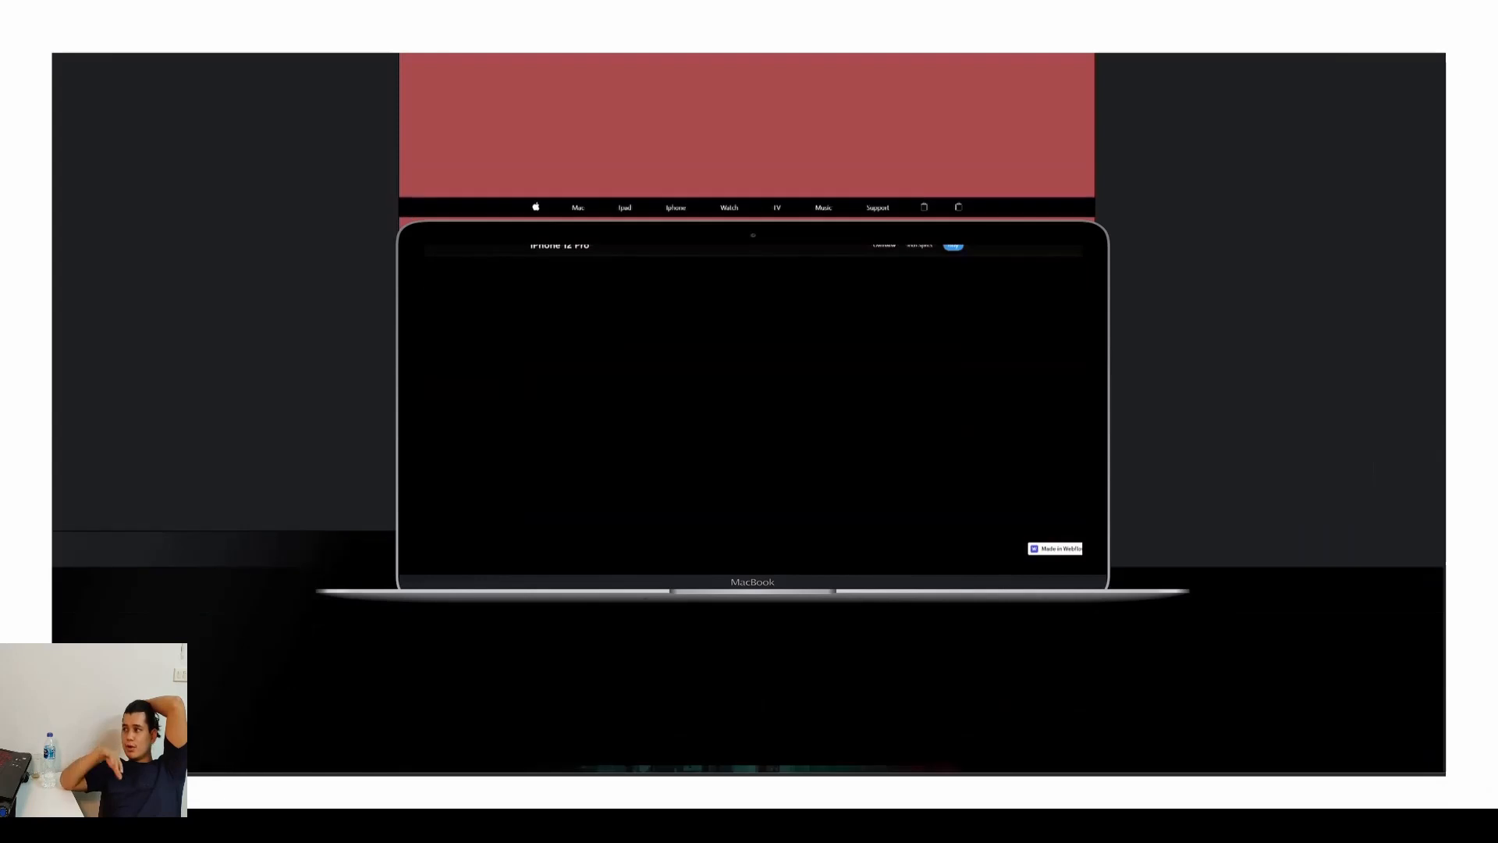
pyautogui.scroll(-3, 749, 414)
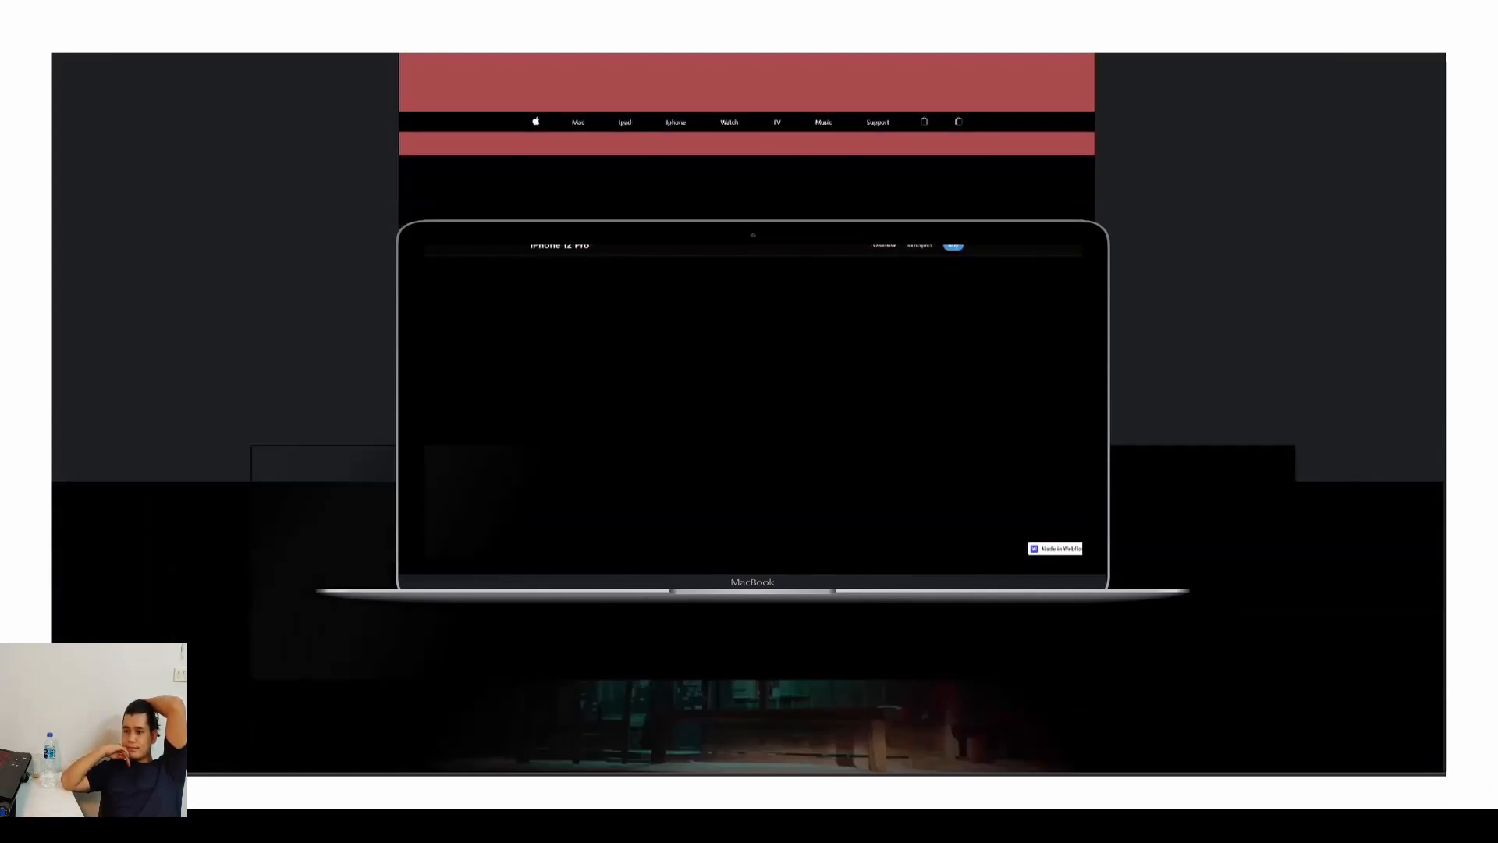
pyautogui.scroll(-1, 749, 413)
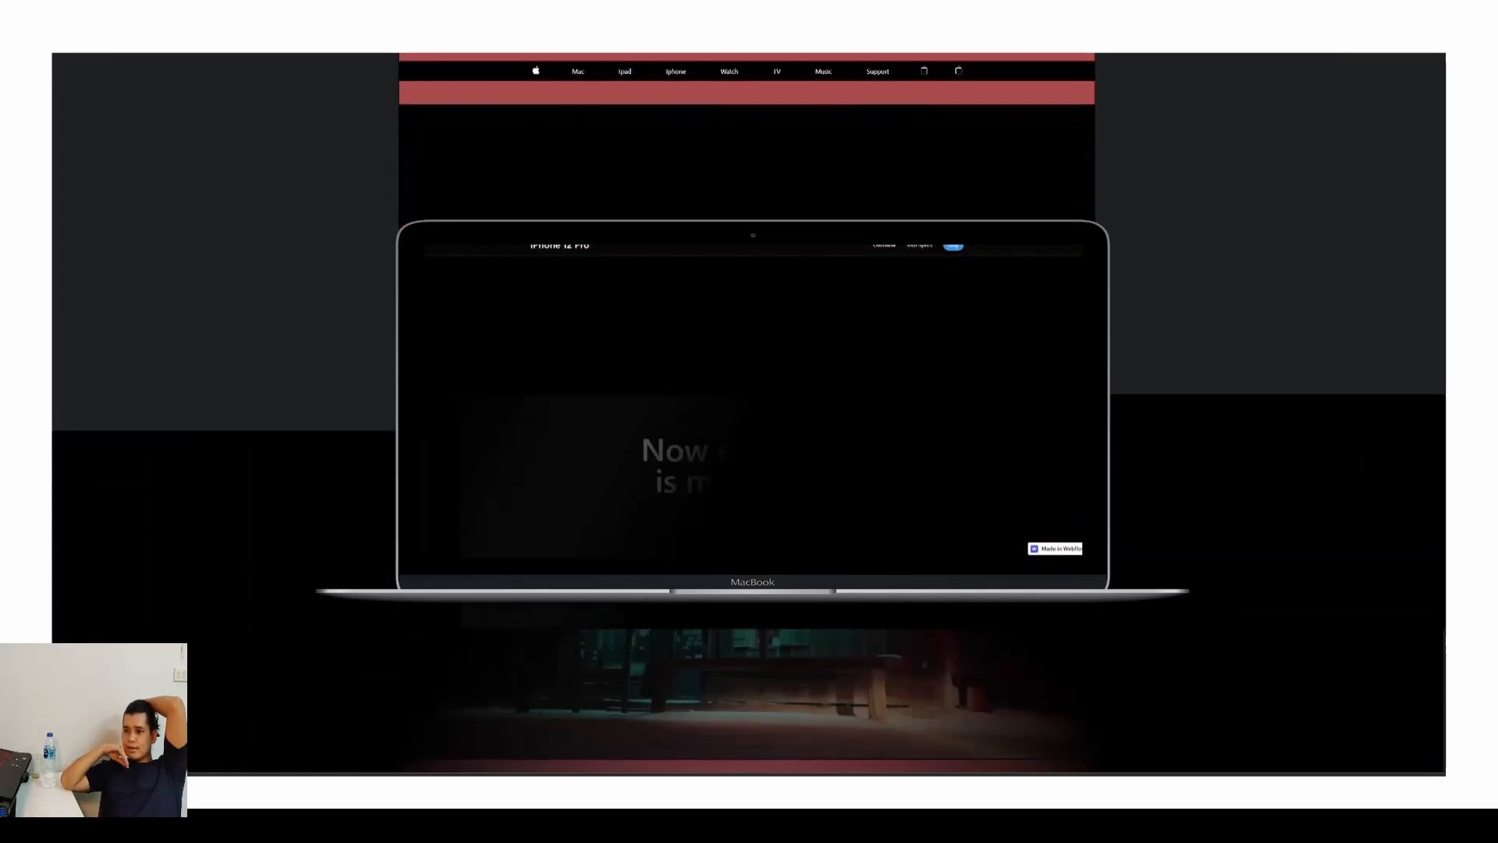
pyautogui.scroll(-2, 749, 414)
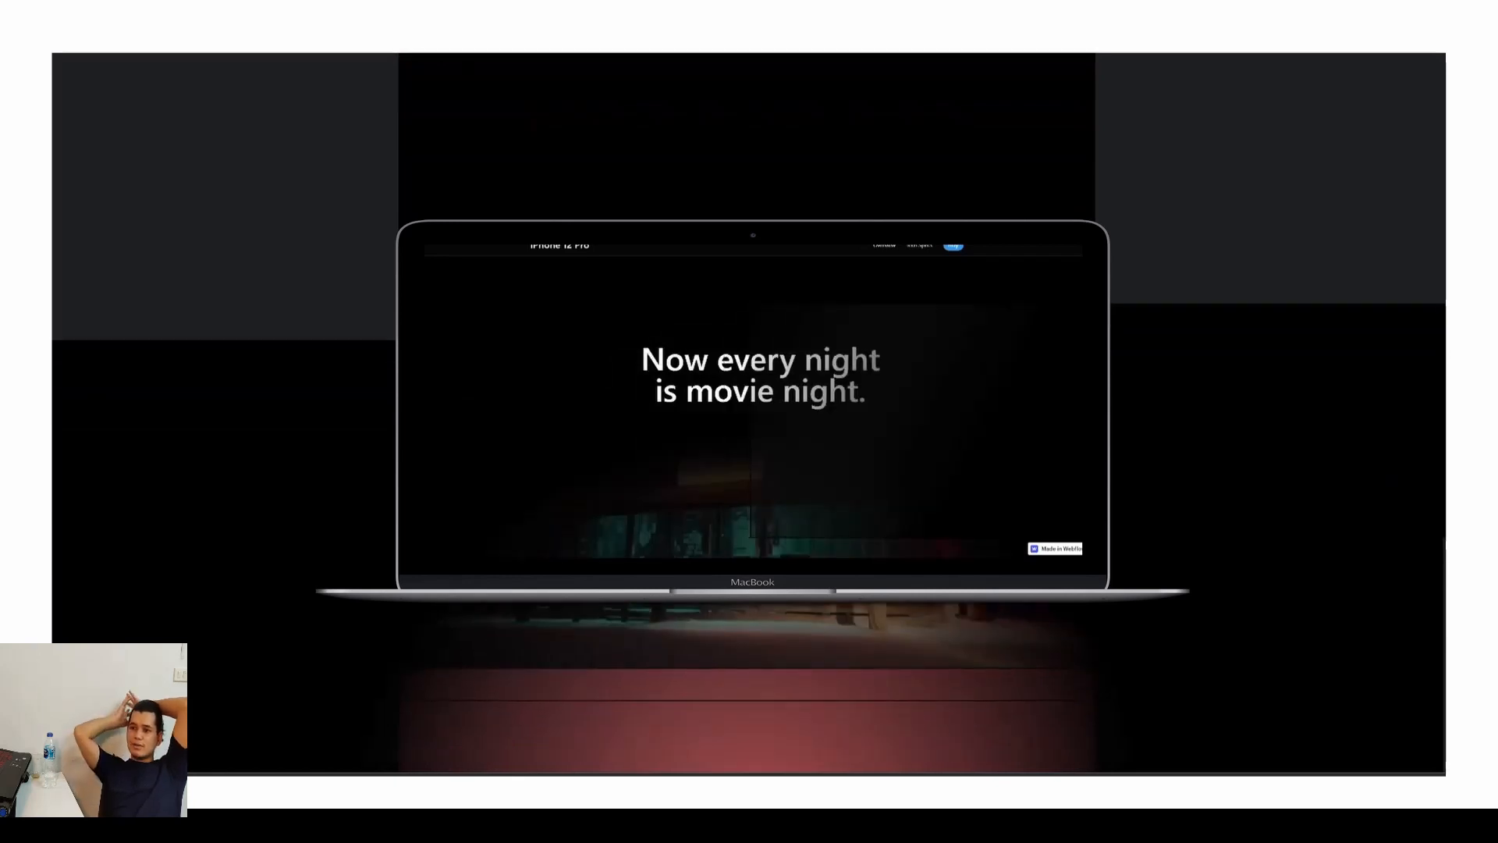
pyautogui.scroll(-1, 749, 414)
pyautogui.scroll(-2, 749, 413)
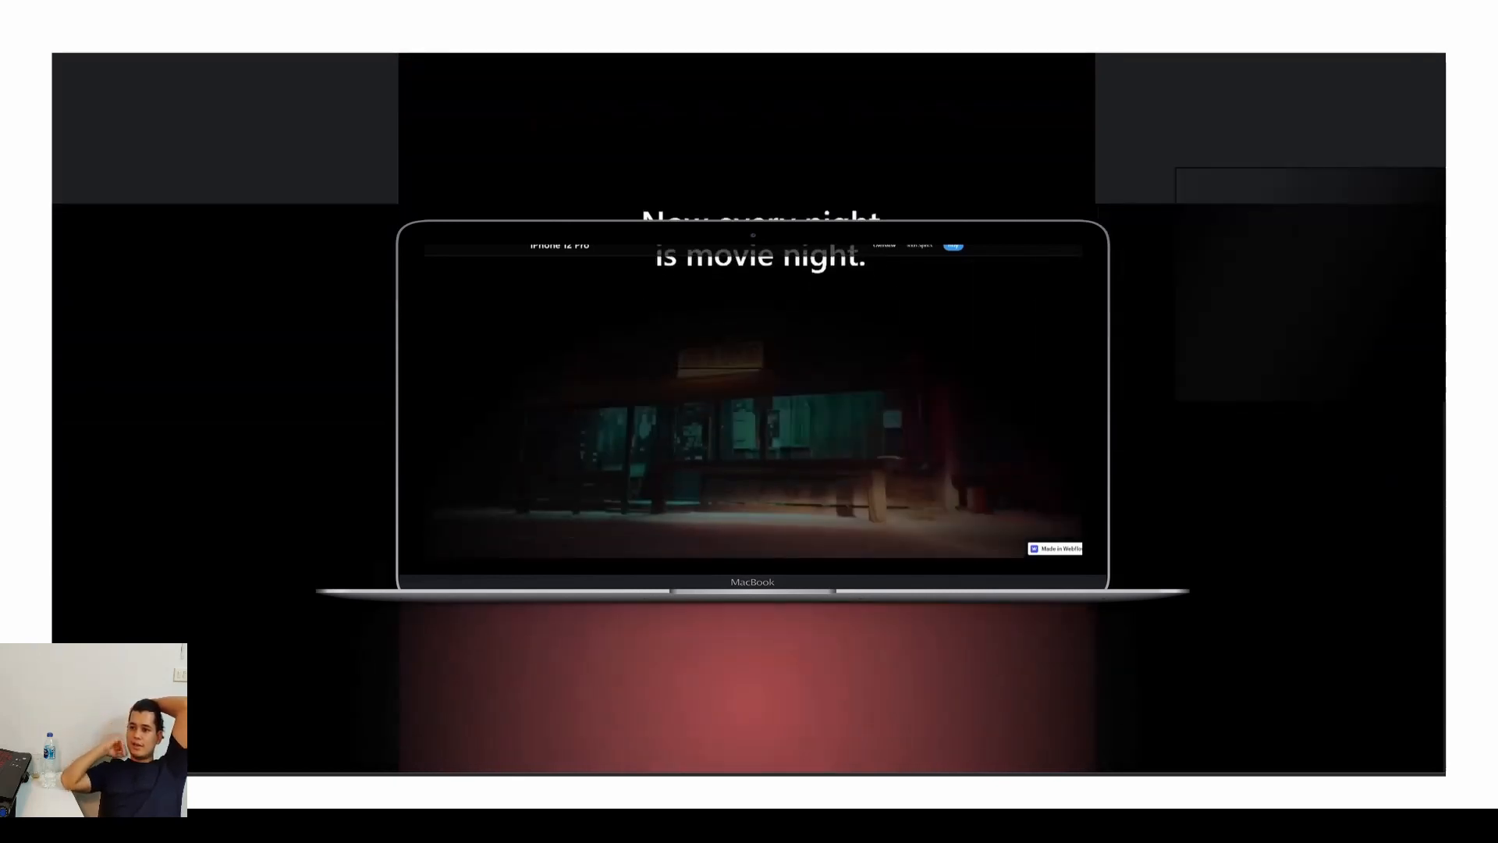
pyautogui.scroll(-1, 749, 414)
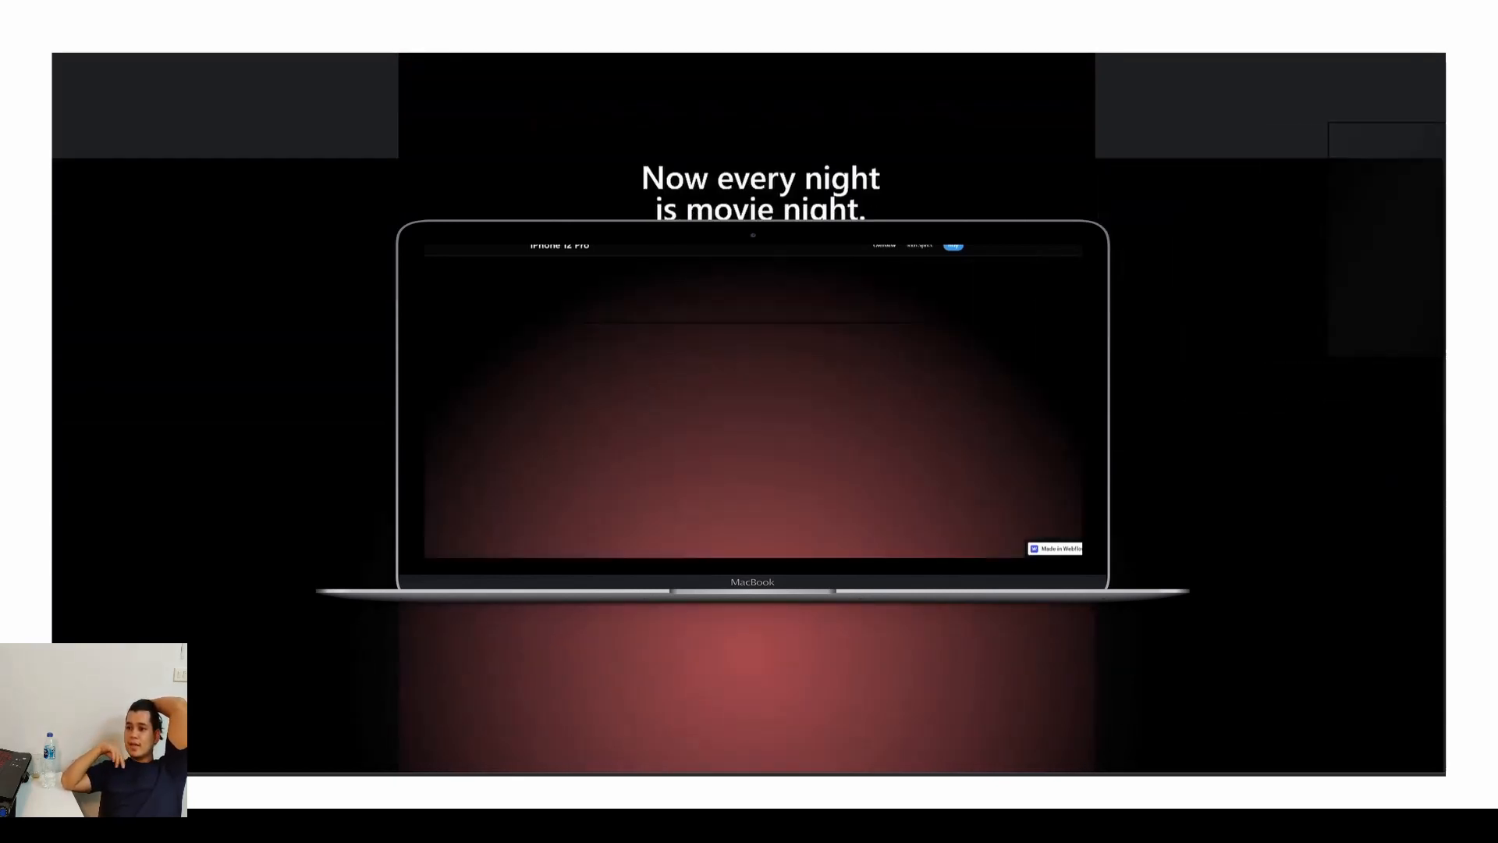
pyautogui.scroll(-1, 749, 414)
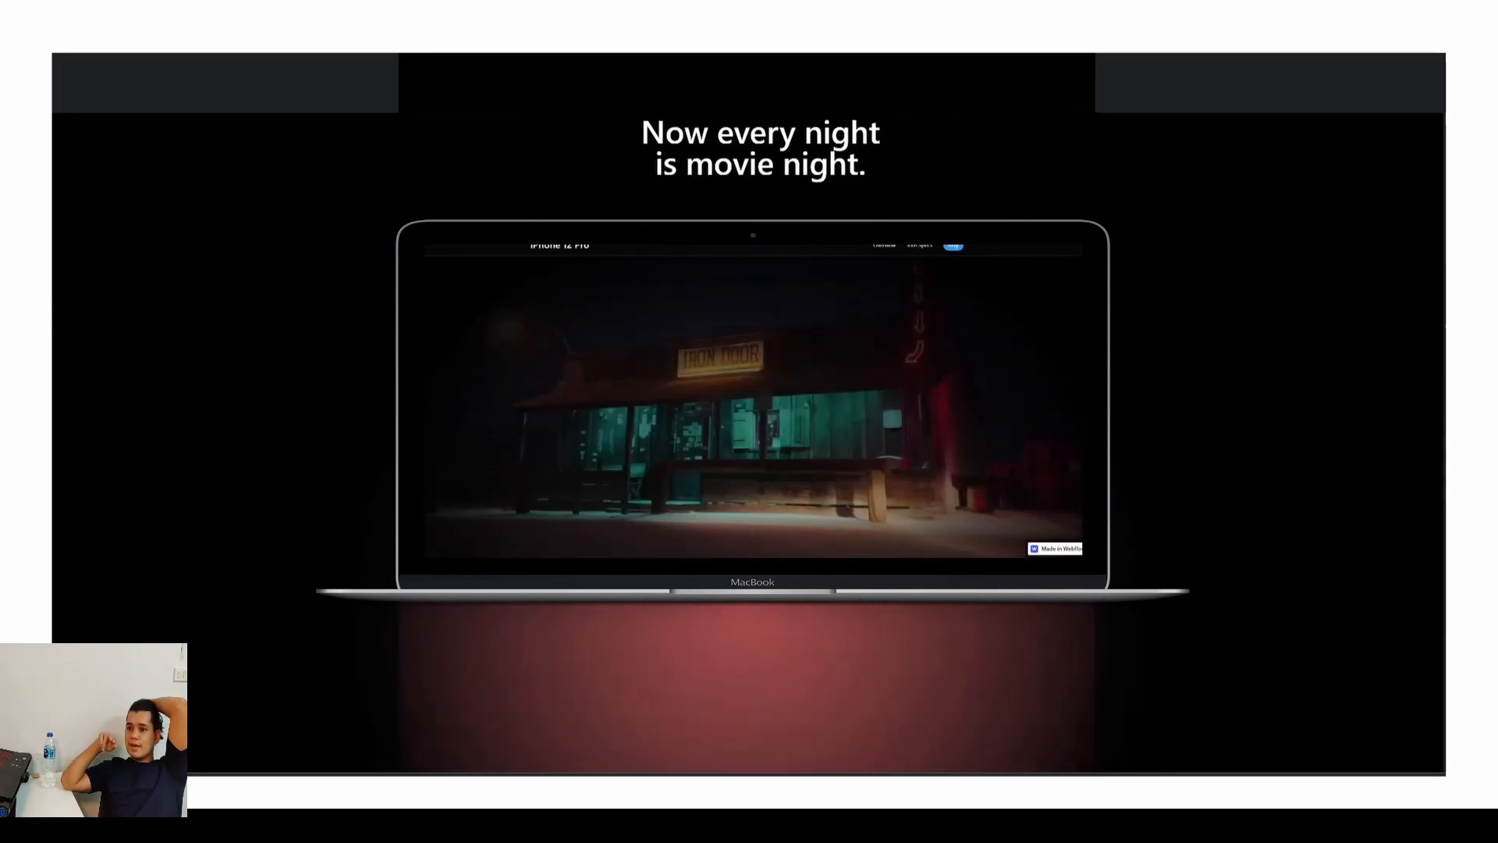
pyautogui.scroll(-1, 749, 414)
pyautogui.scroll(-1, 750, 414)
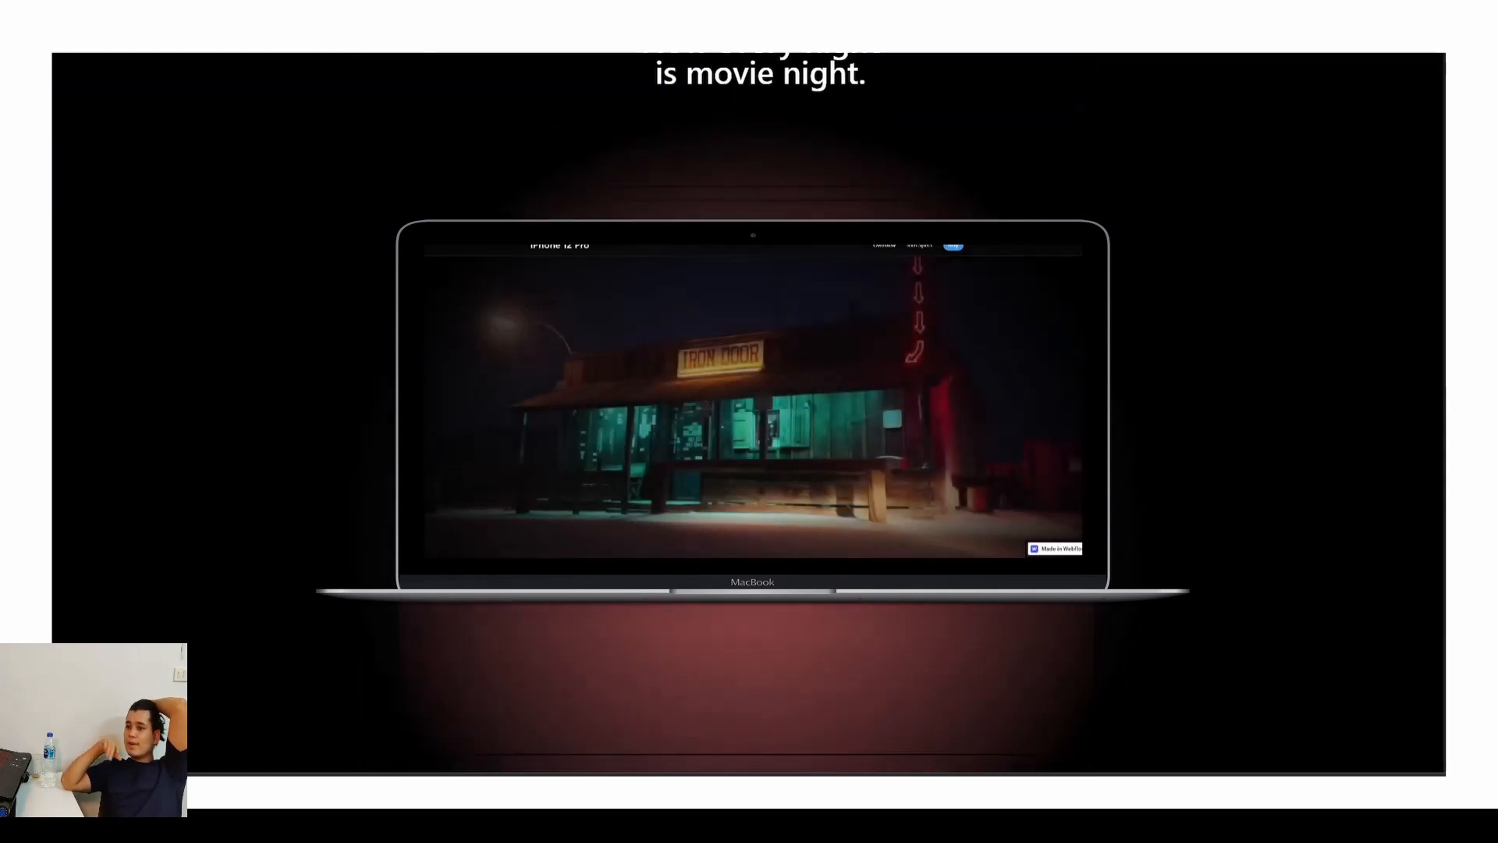
pyautogui.scroll(-1, 749, 413)
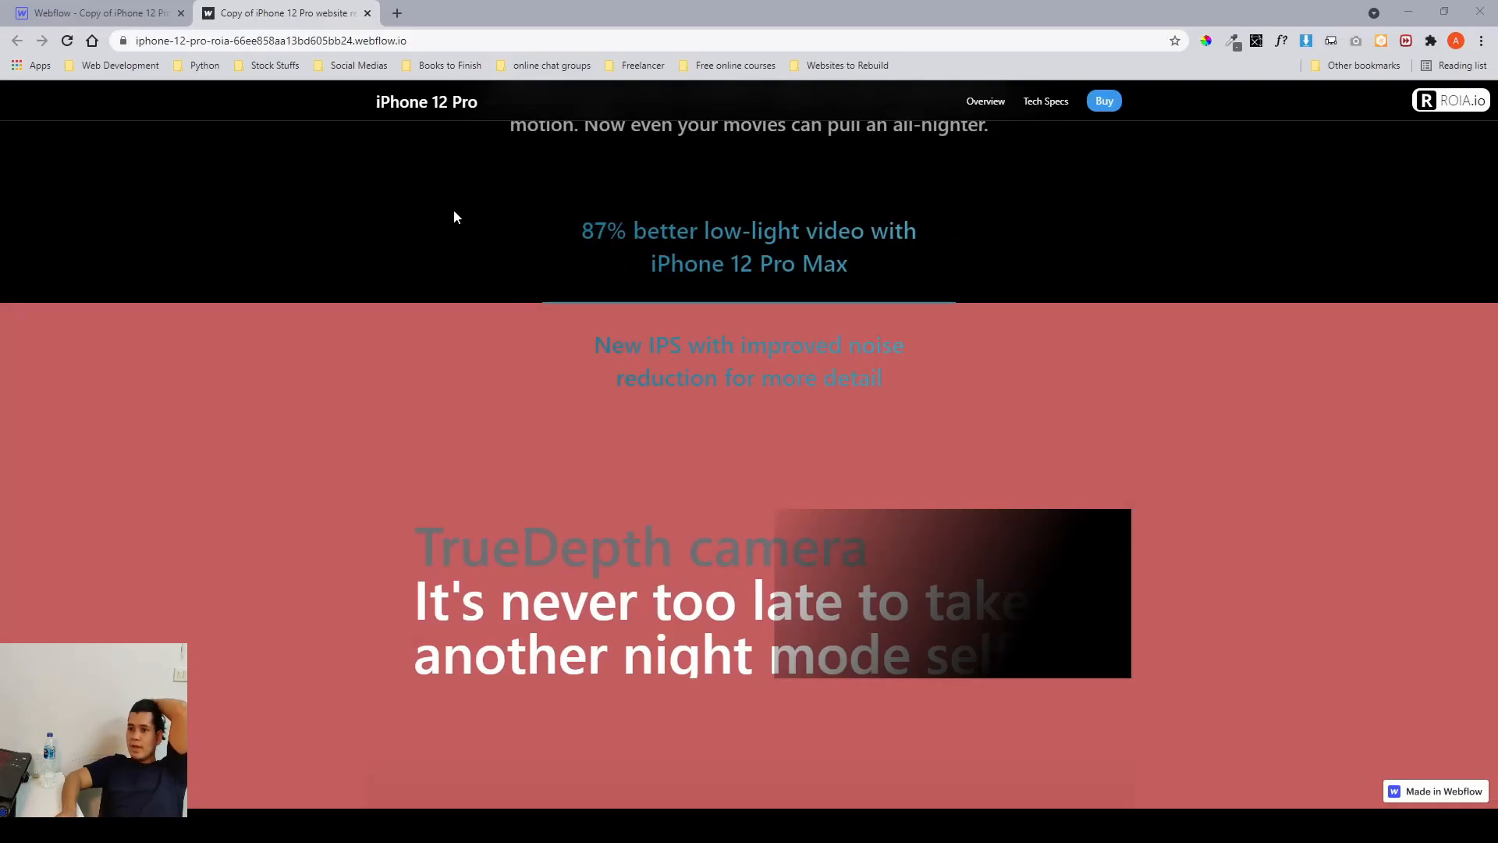
# Scroll through the TrueDepth camera and Super Retina XDR display blocks of the second lidar section on the published site.
pyautogui.scroll(-2, 641, 415)
pyautogui.scroll(2, 693, 393)
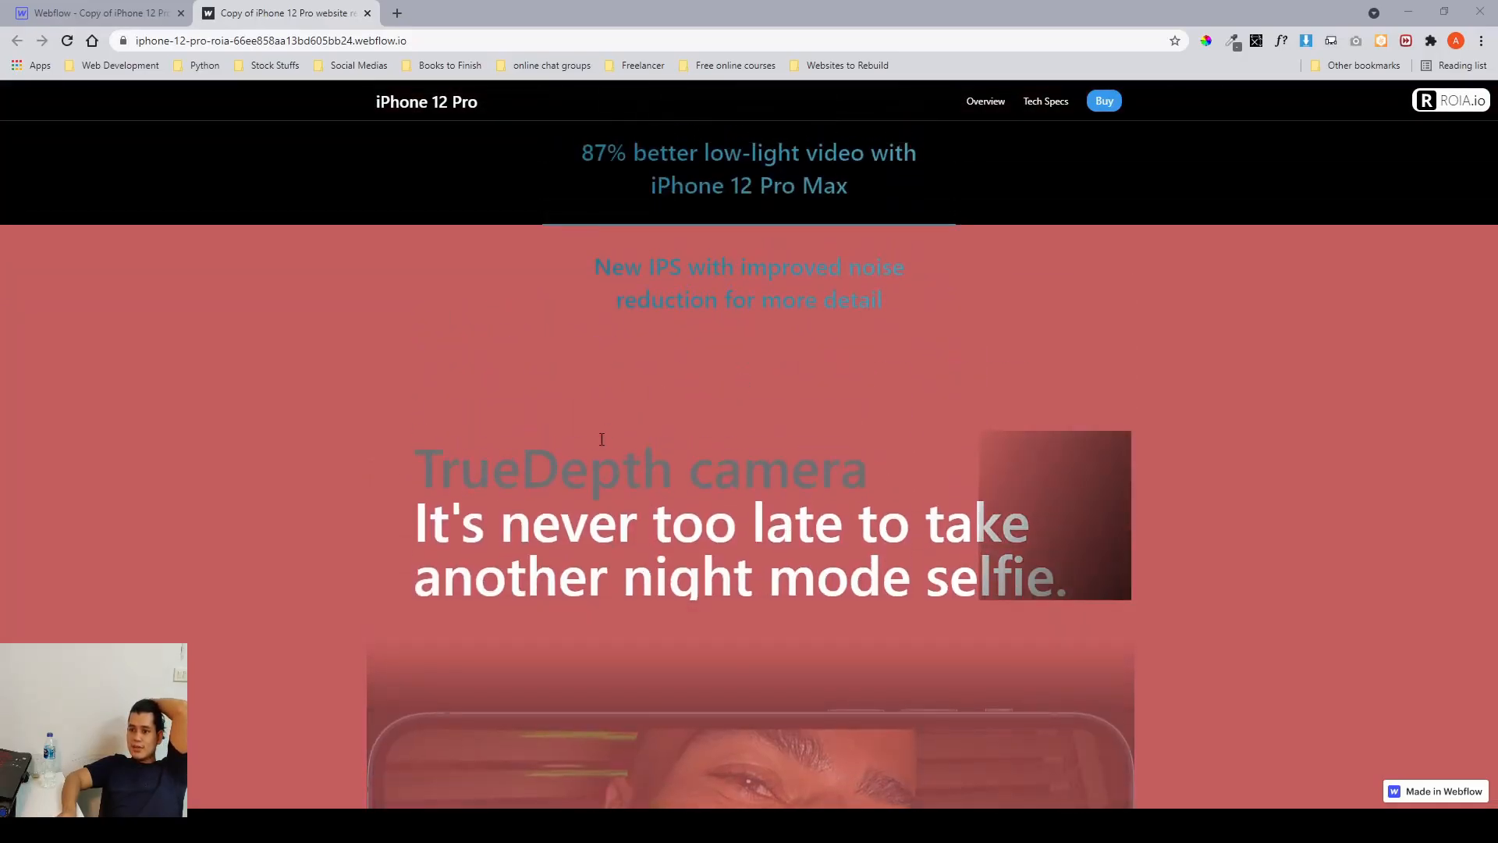
pyautogui.moveTo(601, 440); pyautogui.dragTo(657, 524)
pyautogui.click(685, 502)
pyautogui.scroll(-12, 651, 489)
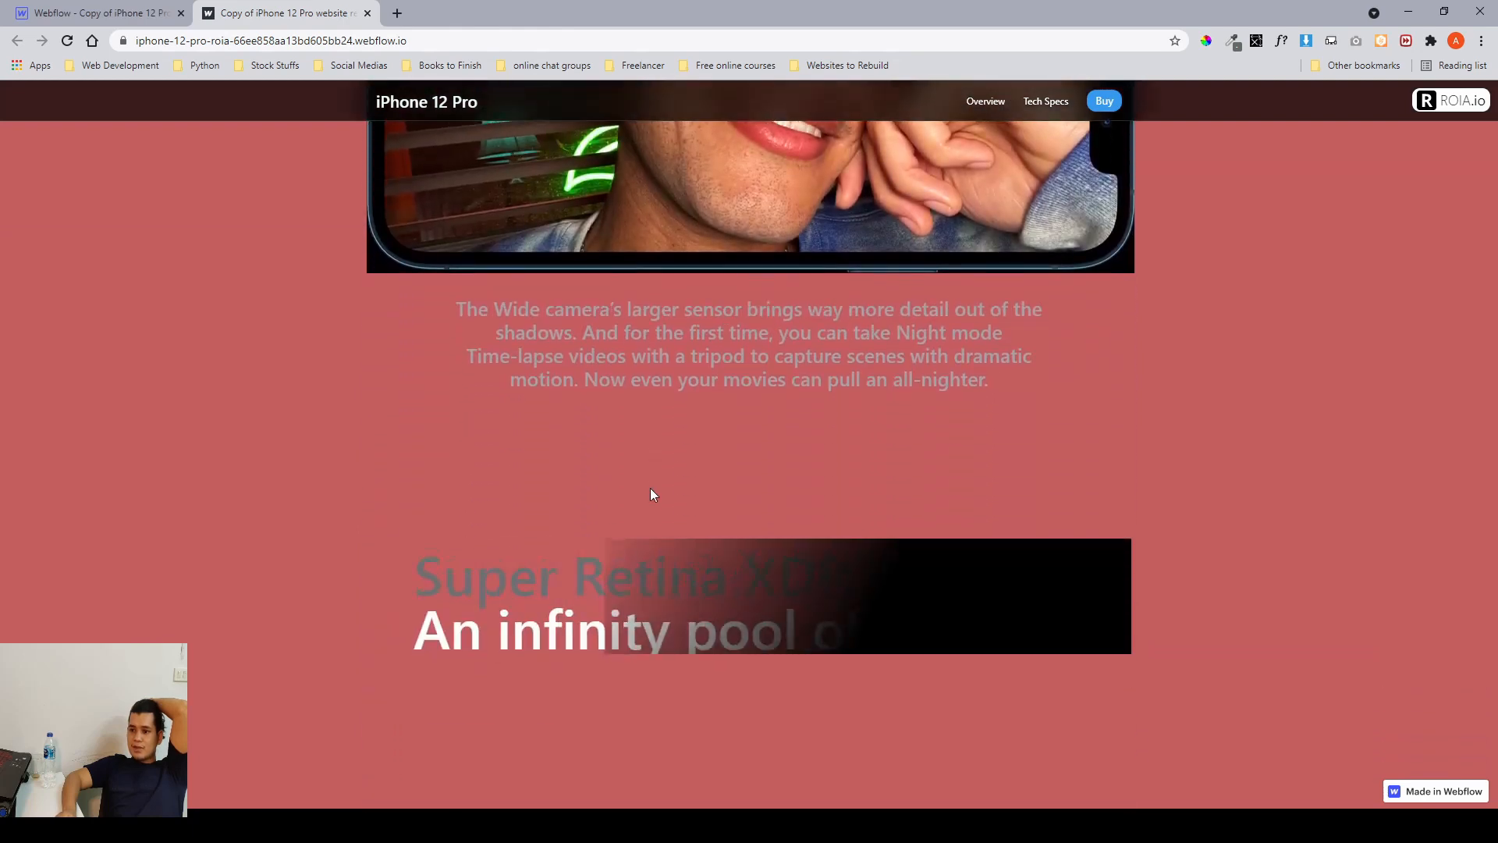
pyautogui.scroll(7, 652, 494)
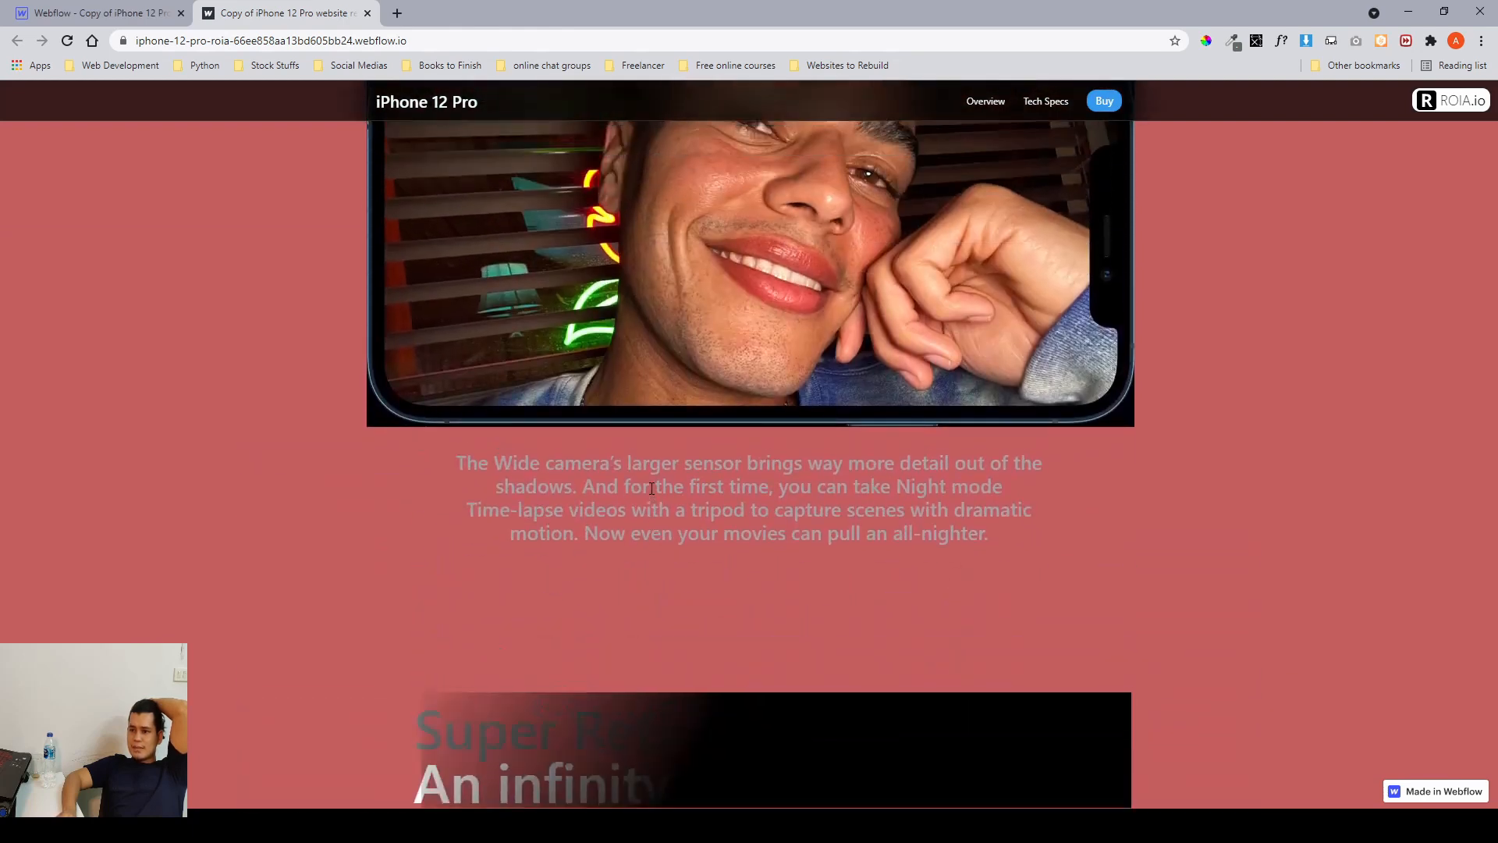
pyautogui.scroll(-5, 652, 492)
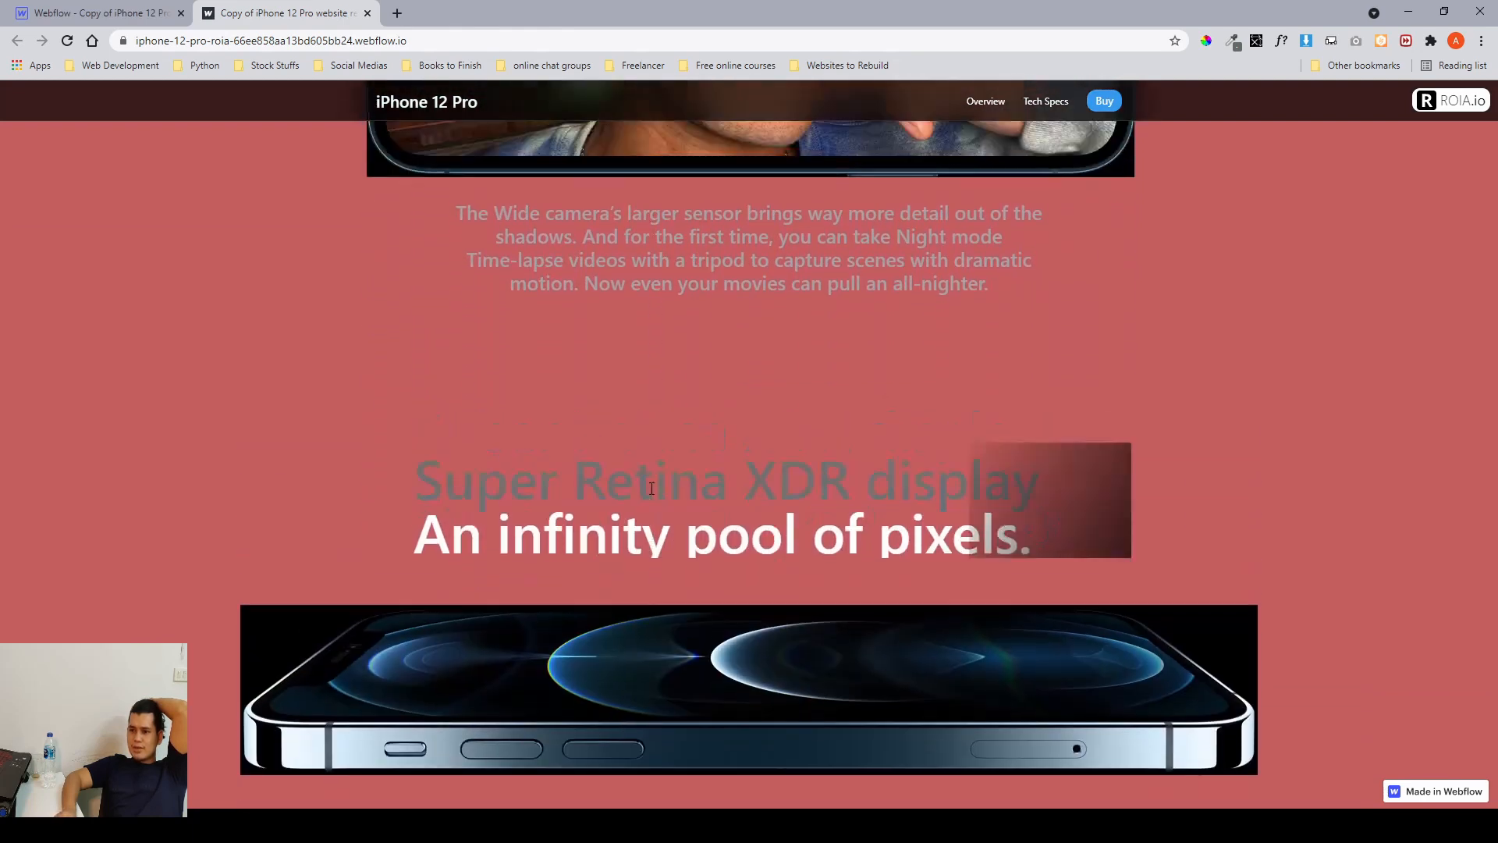
pyautogui.scroll(3, 652, 492)
pyautogui.scroll(4, 653, 493)
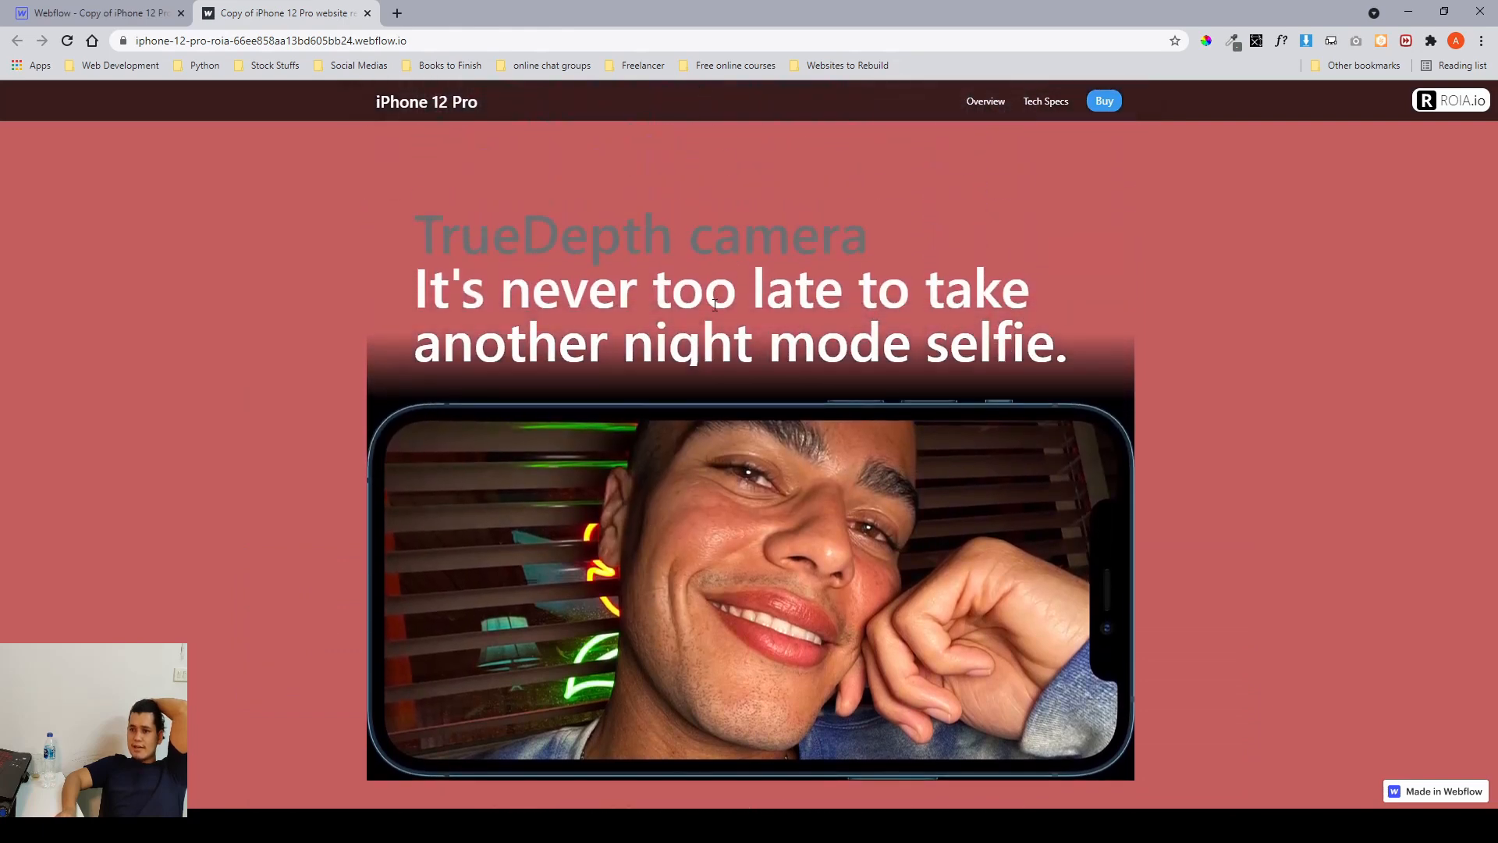
pyautogui.scroll(-8, 714, 305)
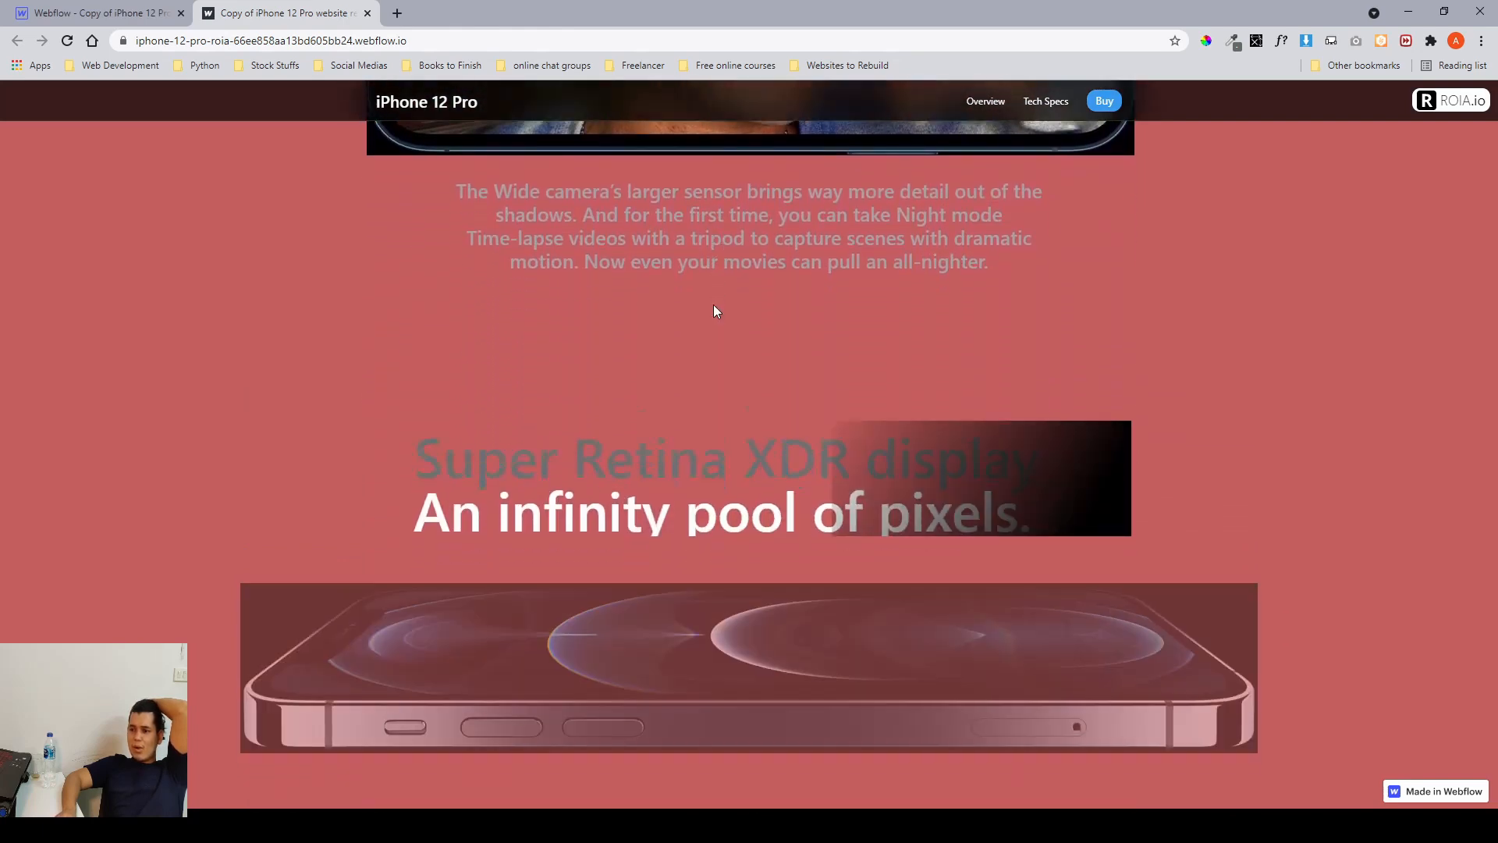
pyautogui.scroll(-1, 715, 310)
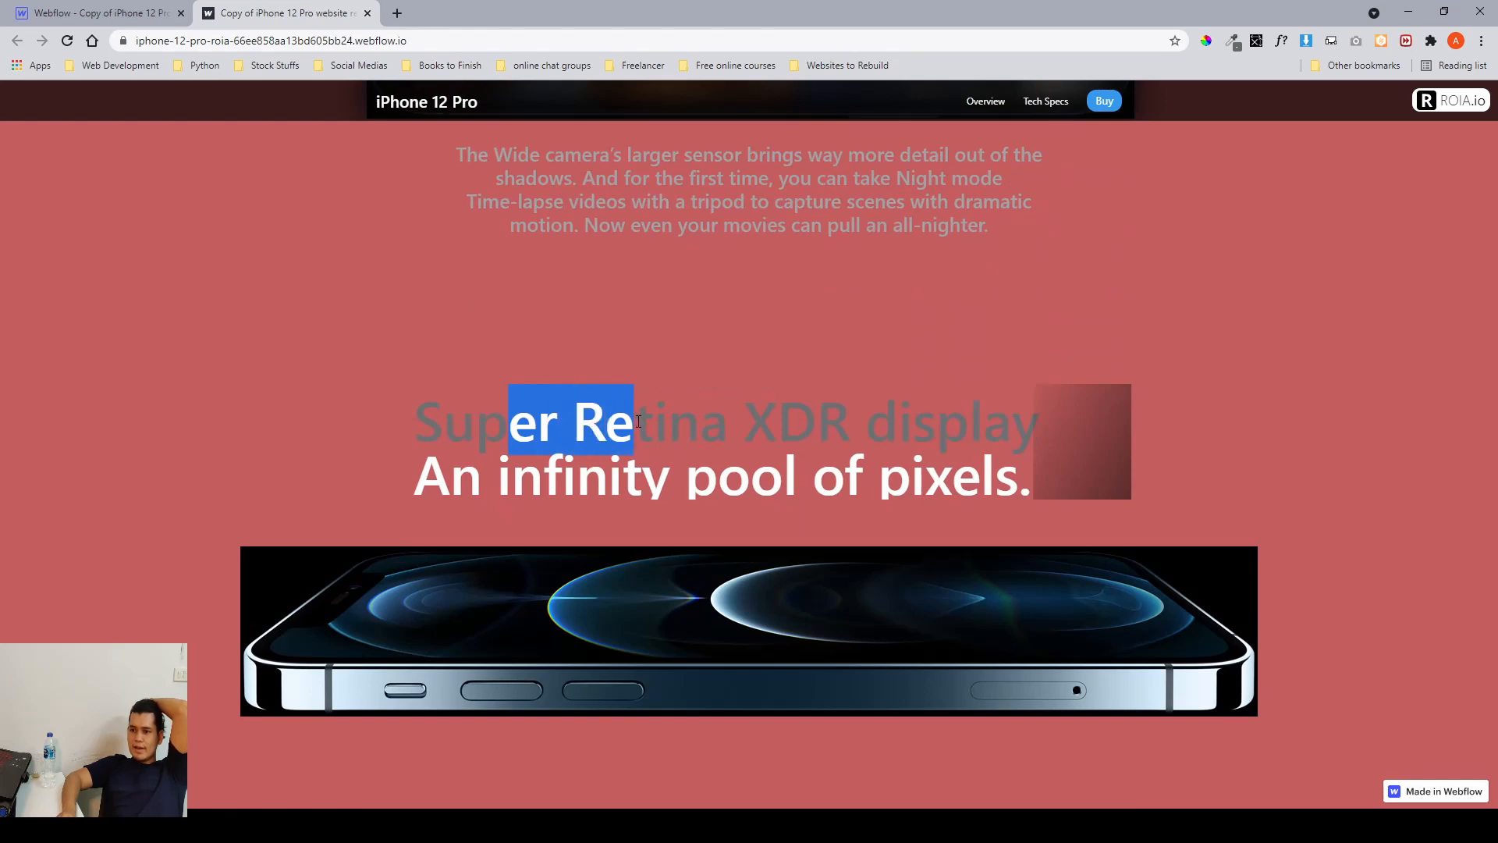
pyautogui.scroll(-1, 638, 421)
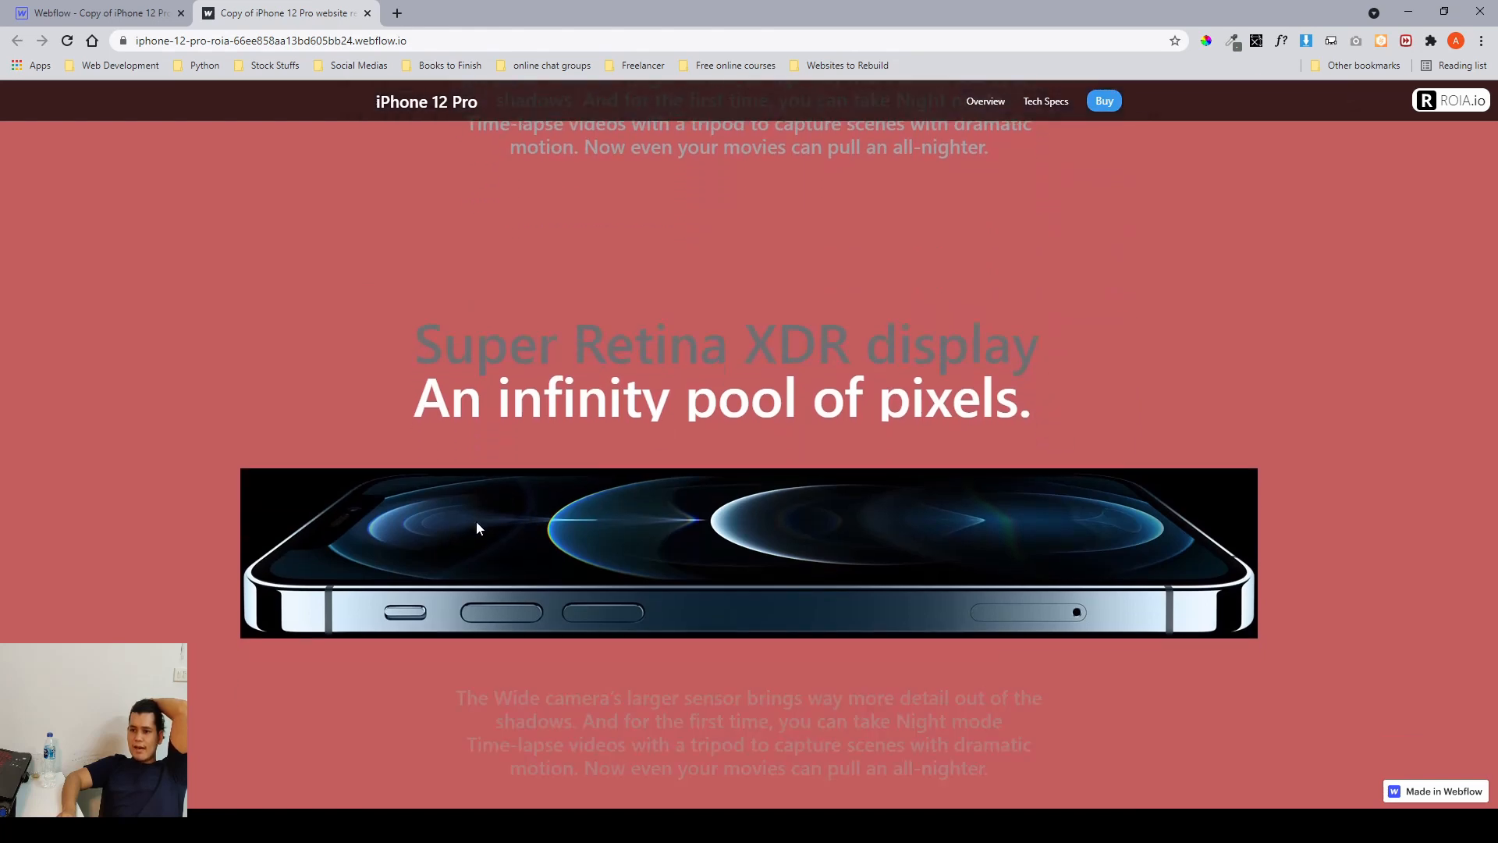
pyautogui.scroll(3, 624, 422)
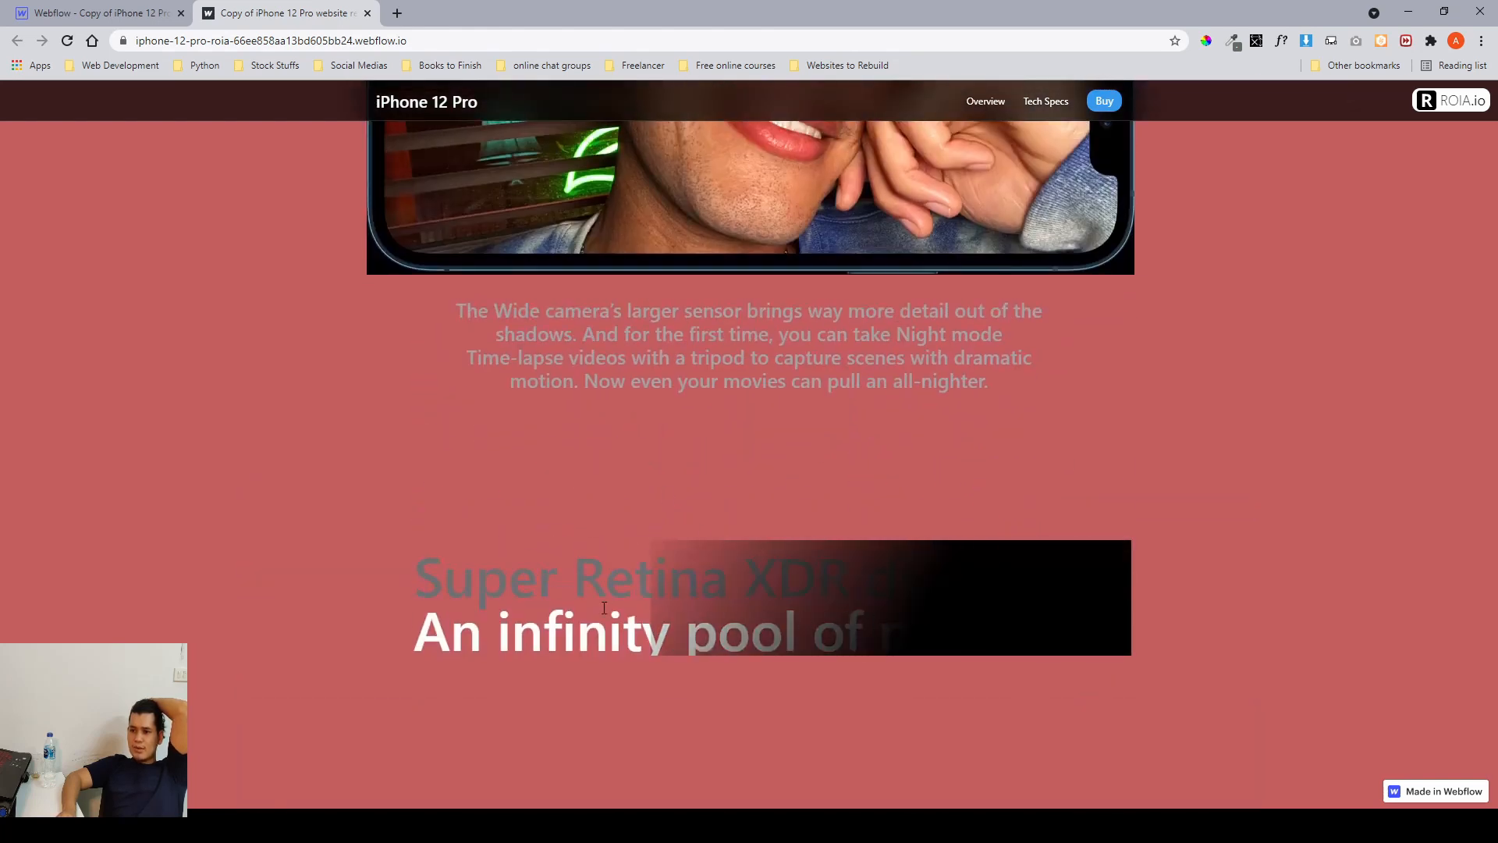
pyautogui.scroll(2, 603, 605)
pyautogui.scroll(-2, 603, 605)
pyautogui.scroll(-6, 1144, 546)
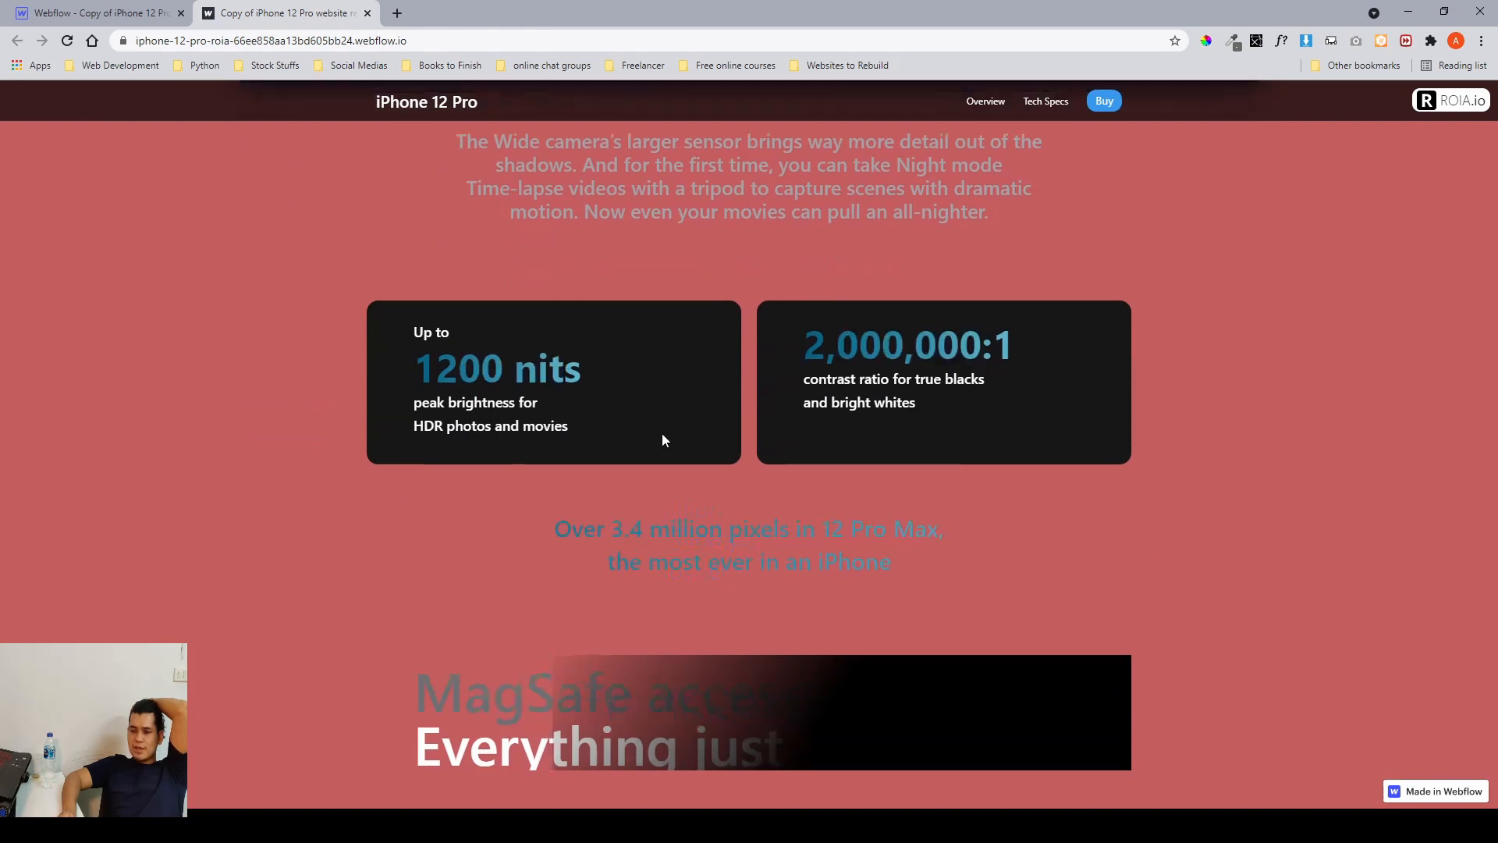
# Scroll through the display stats, MagSafe and Turbo Chargeable blocks to examine how the red overlay covers them.
pyautogui.scroll(-8, 661, 433)
pyautogui.scroll(-3, 661, 440)
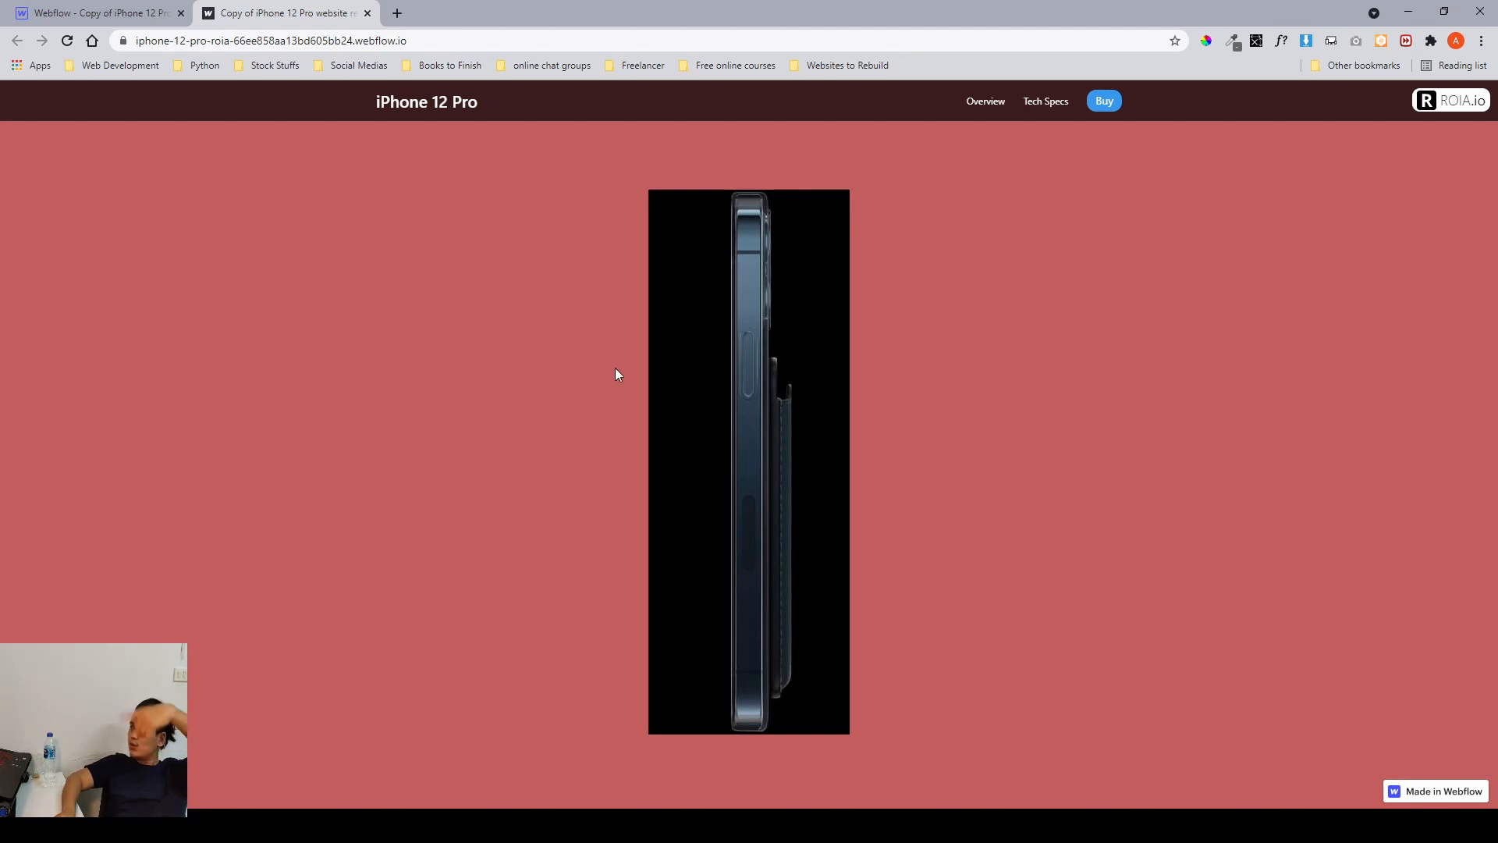
pyautogui.scroll(-5, 615, 374)
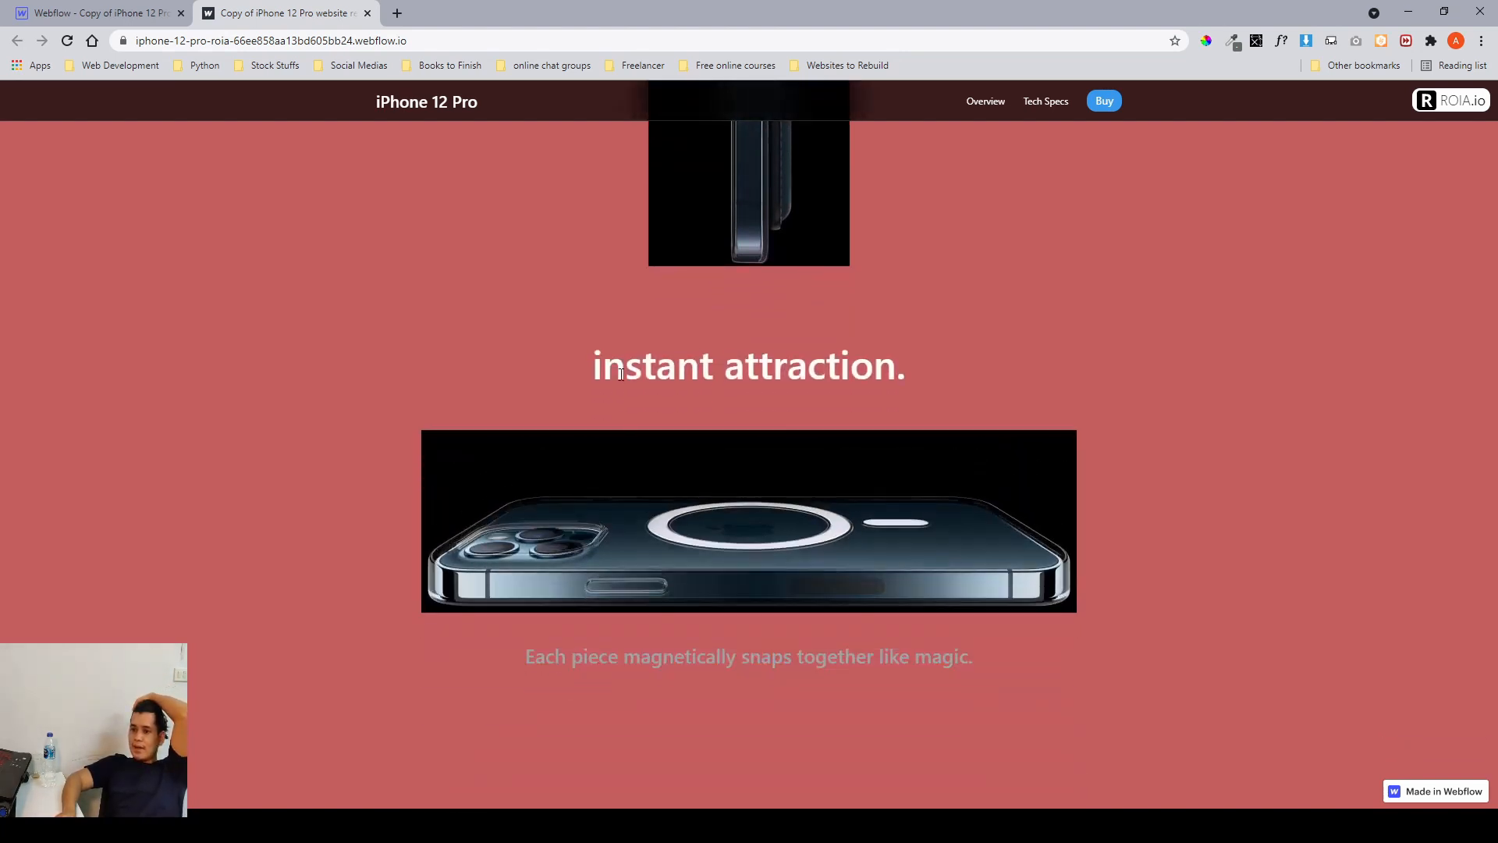
pyautogui.moveTo(624, 368); pyautogui.dragTo(778, 369)
pyautogui.scroll(-8, 667, 514)
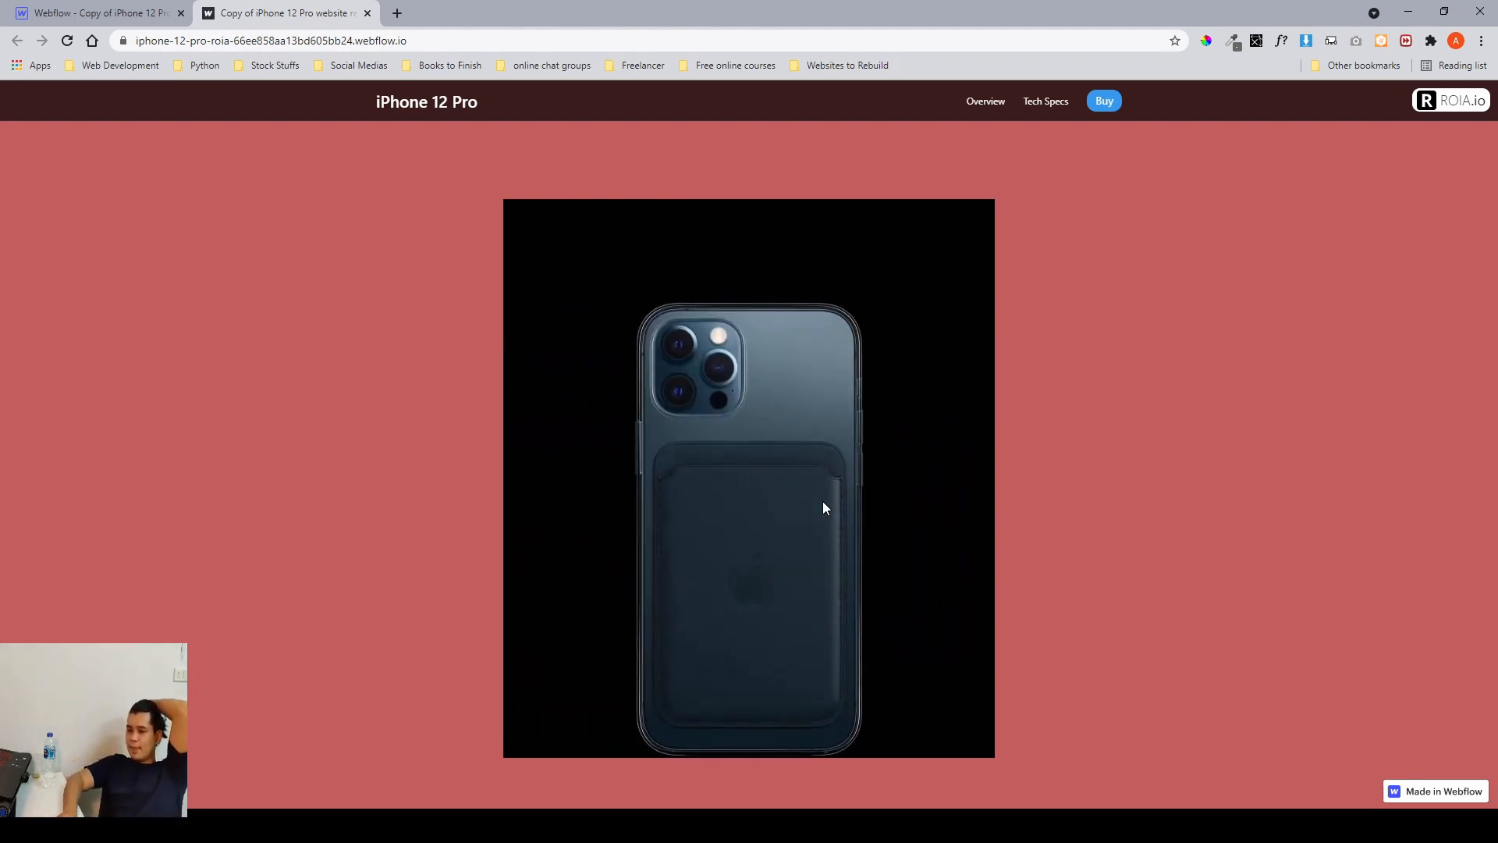
pyautogui.scroll(-7, 823, 501)
pyautogui.scroll(-3, 823, 501)
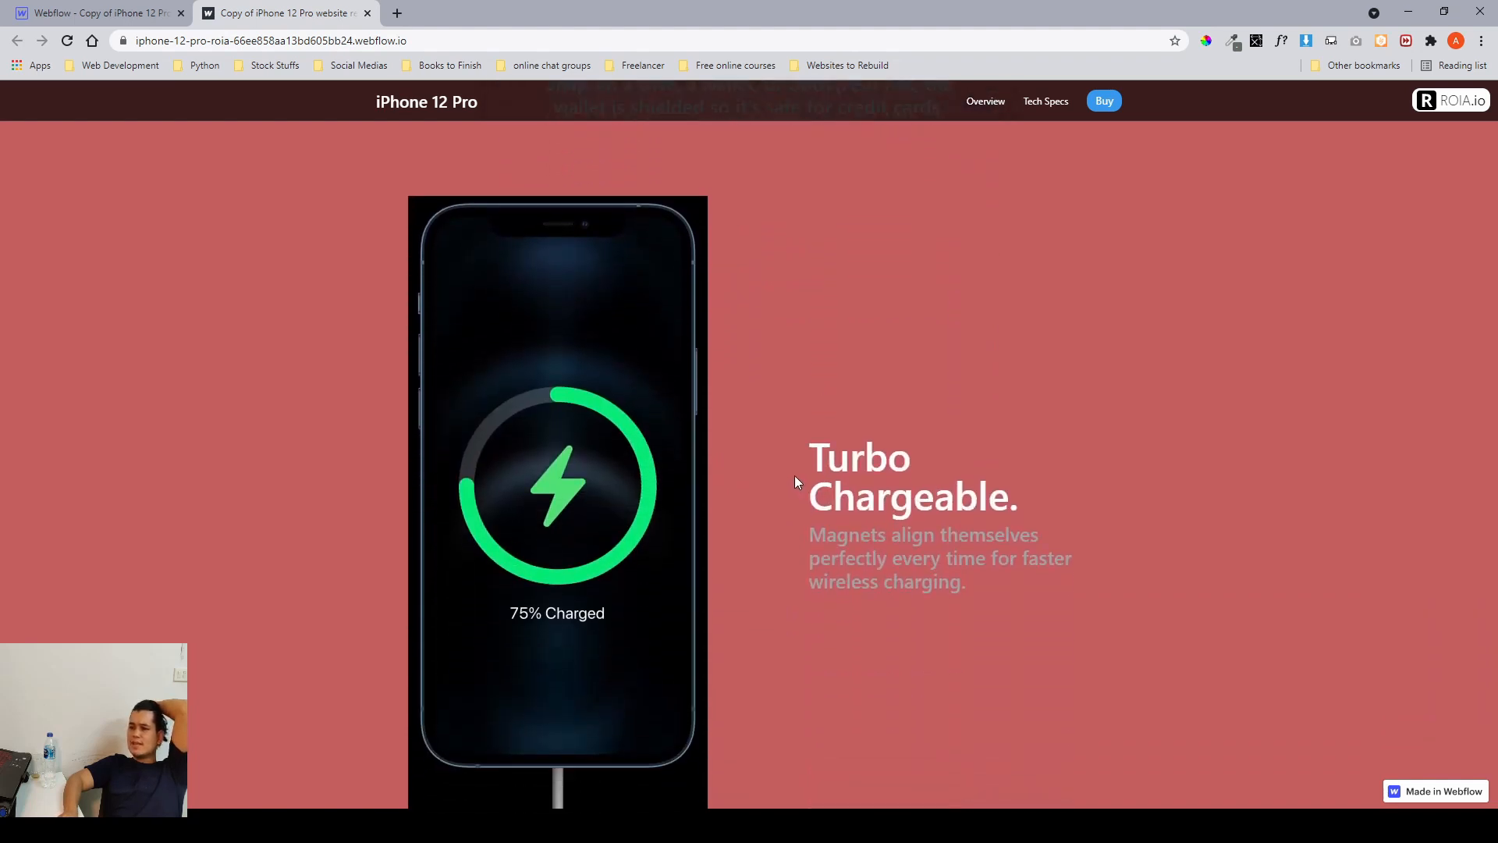
pyautogui.scroll(-2, 796, 477)
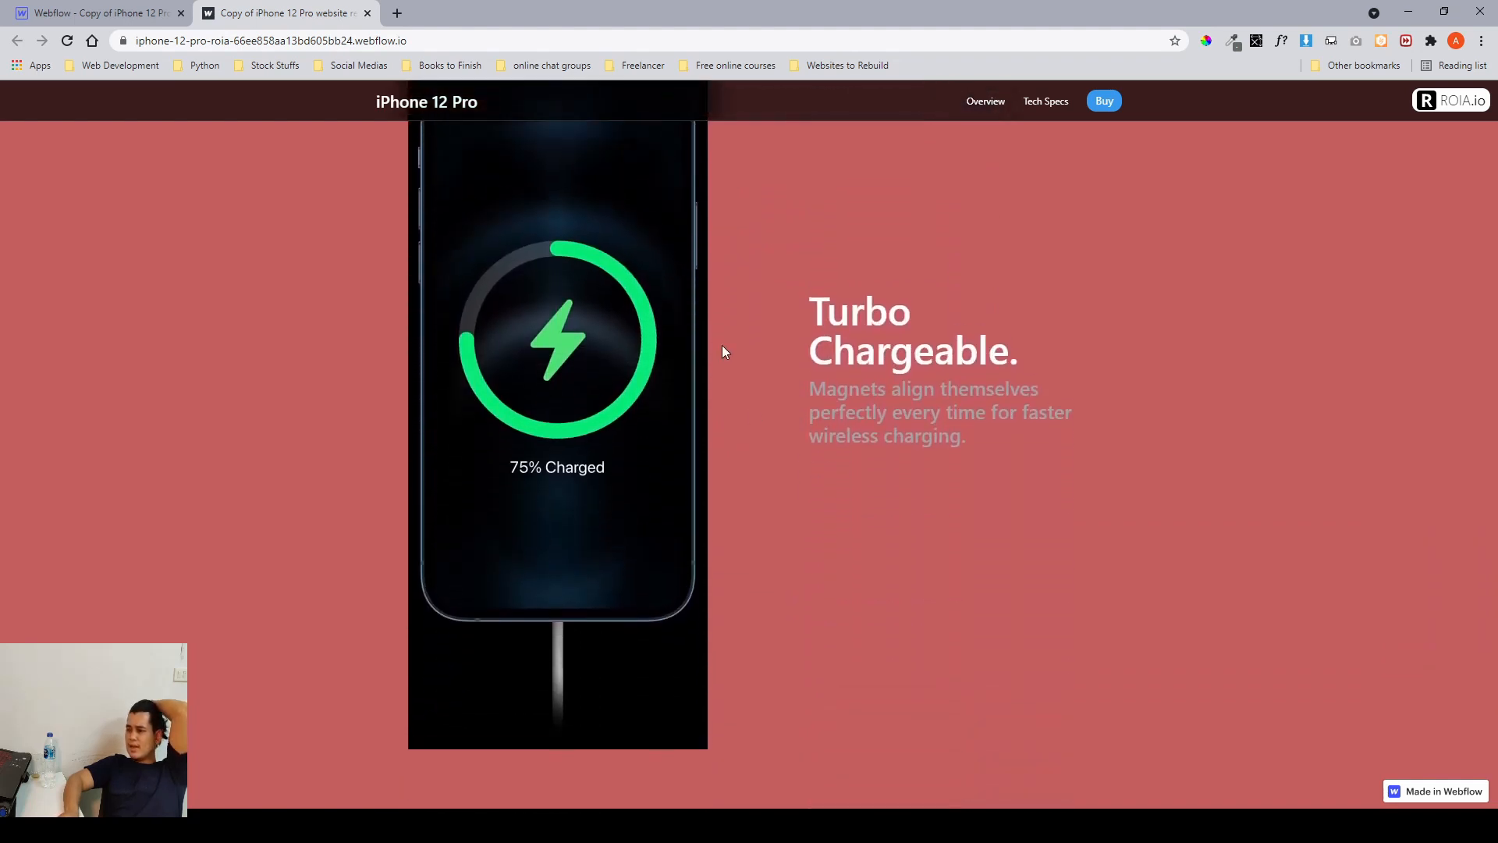
pyautogui.scroll(1, 721, 332)
pyautogui.scroll(1, 719, 317)
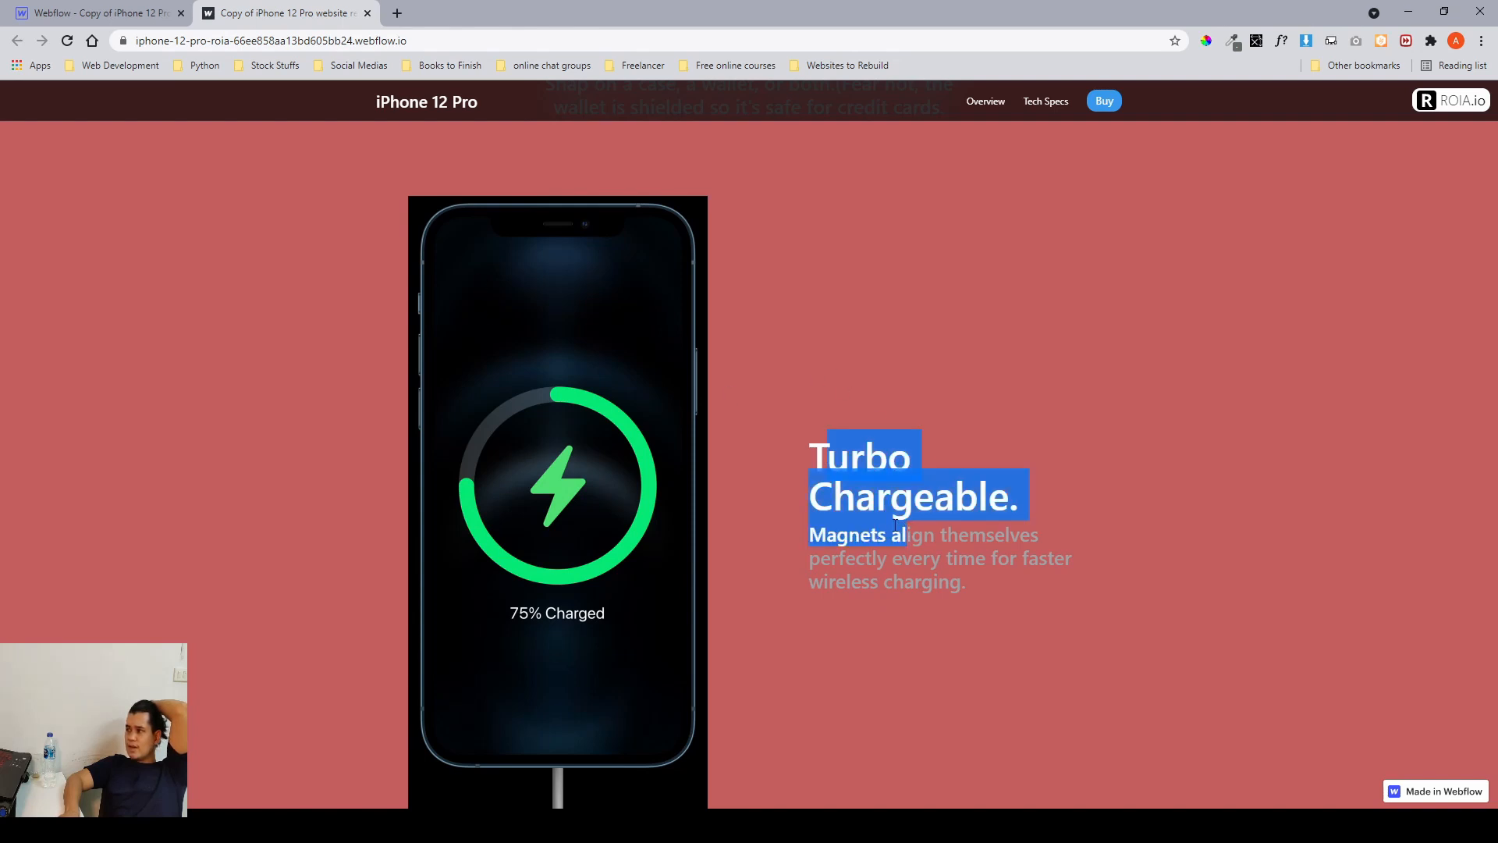
pyautogui.scroll(-7, 677, 486)
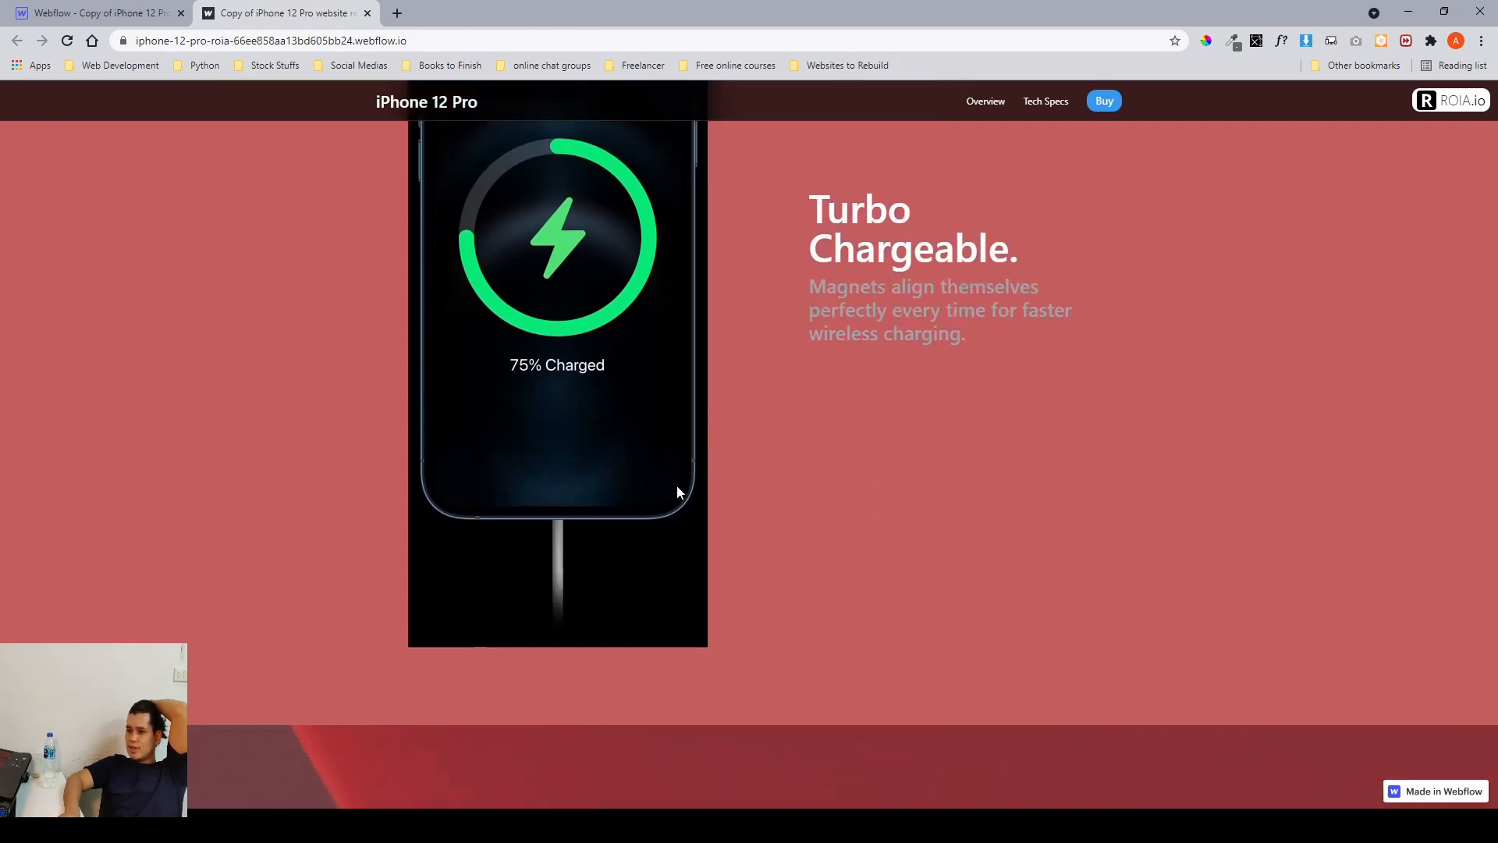
# Scroll the published site down through the iOS 14 section, its app cards and the contact footer.
pyautogui.scroll(-4, 677, 486)
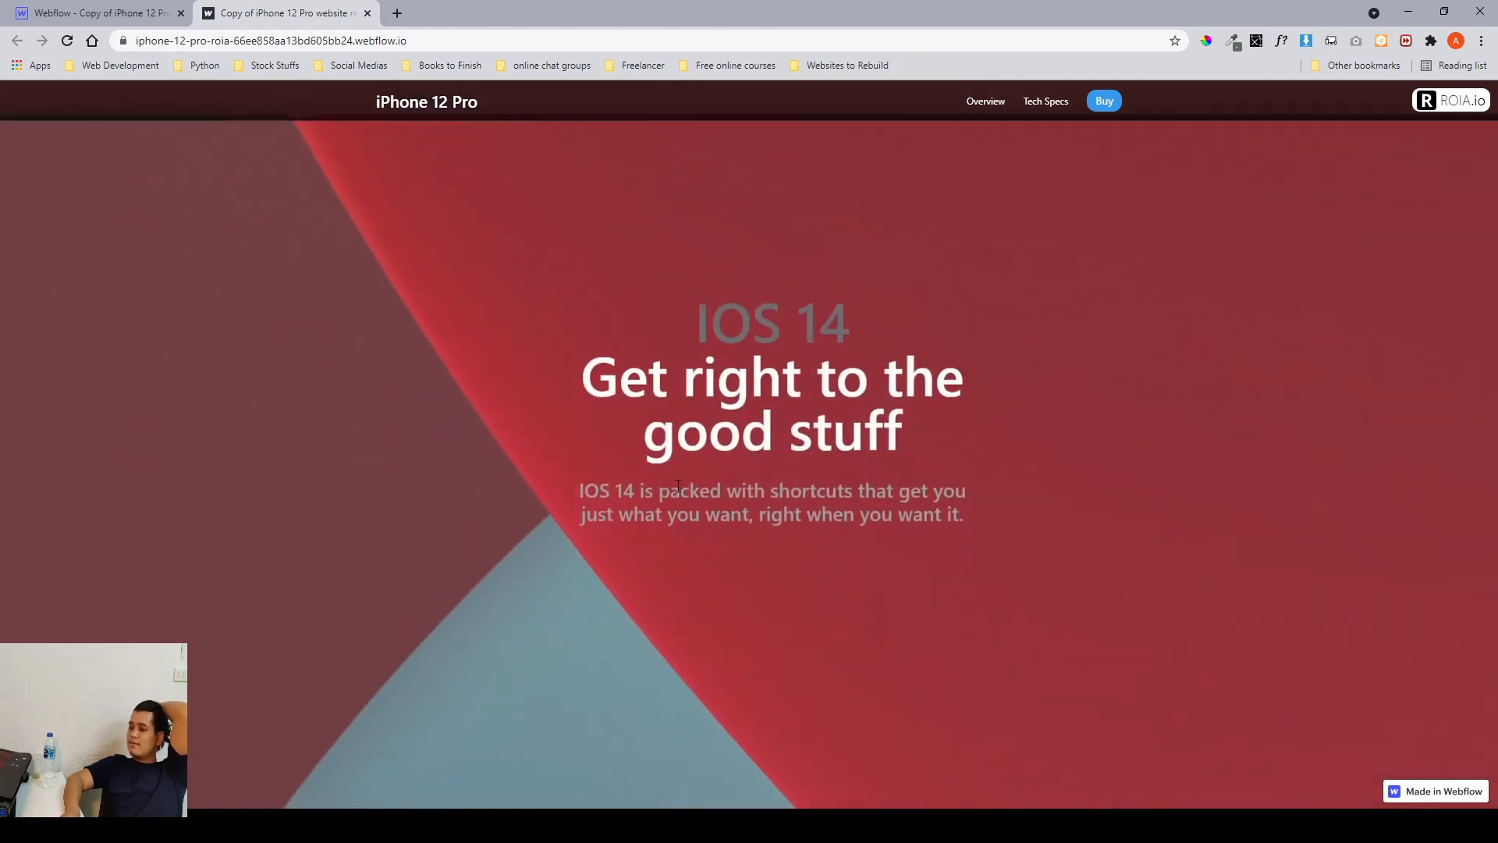
pyautogui.scroll(-2, 758, 479)
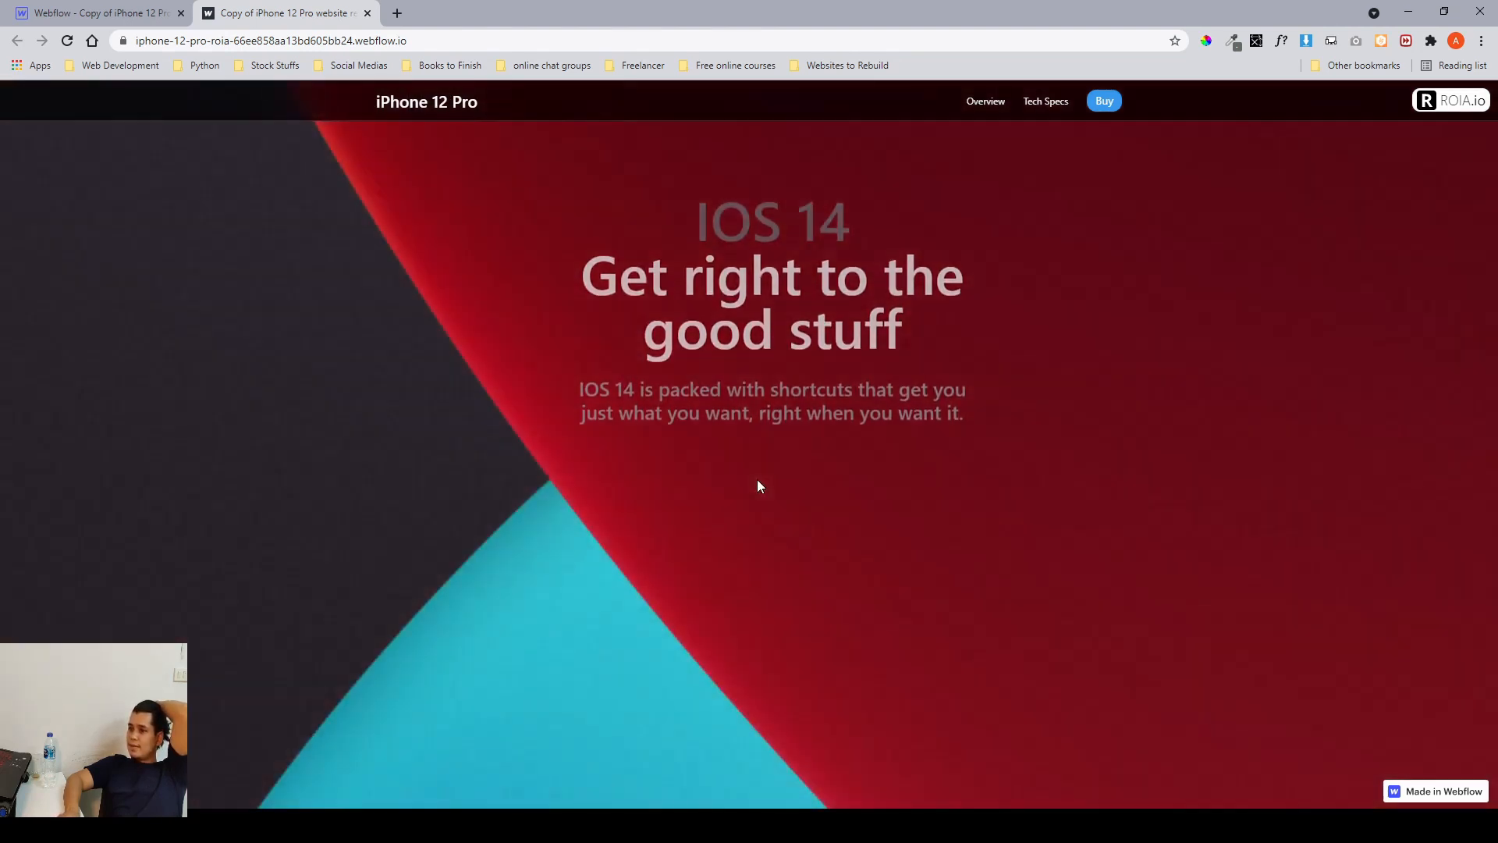
pyautogui.scroll(-4, 757, 485)
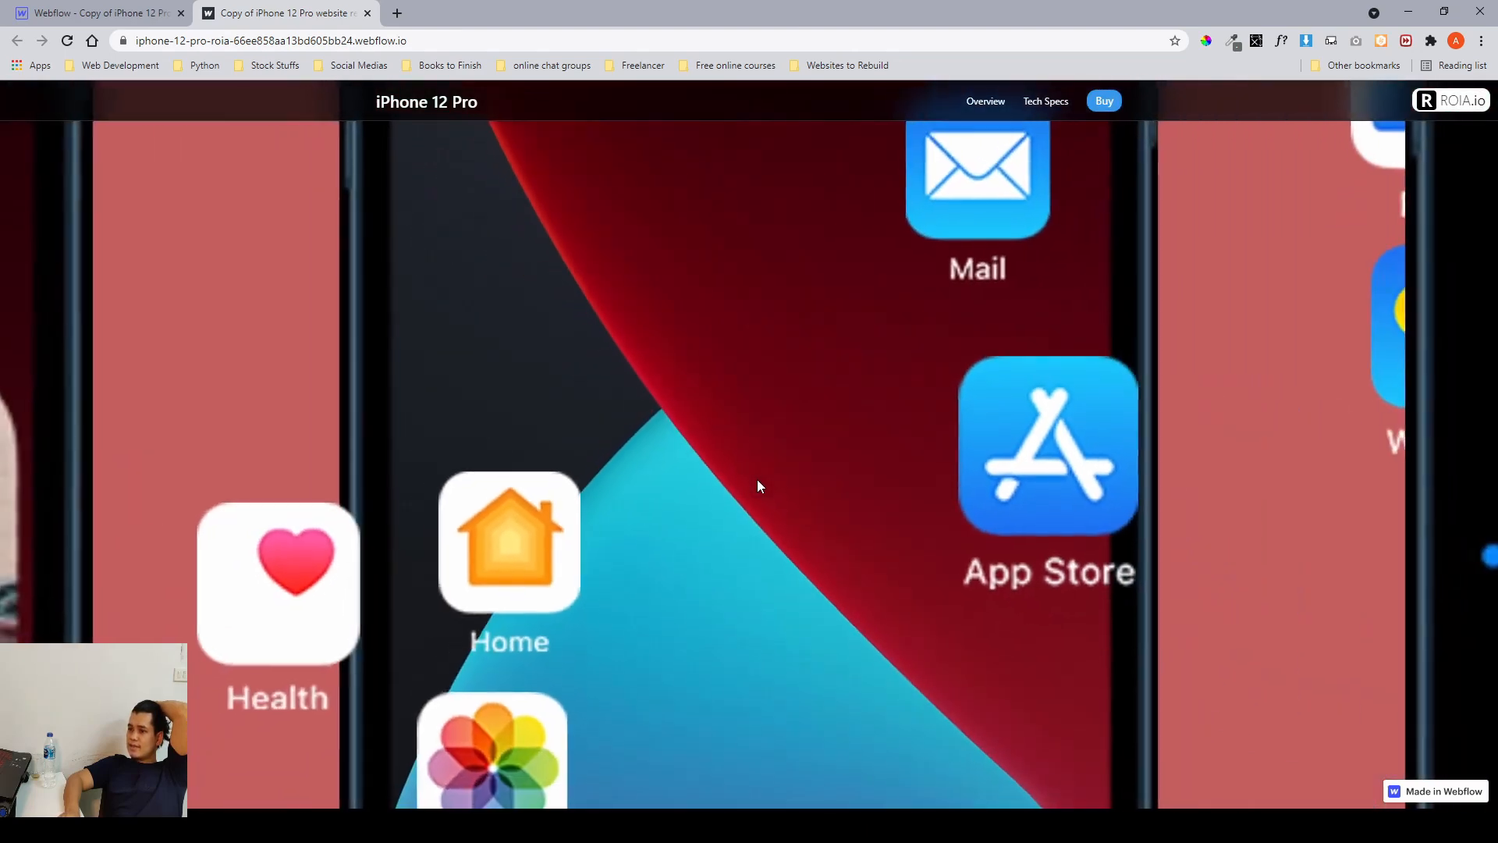
pyautogui.scroll(-4, 757, 484)
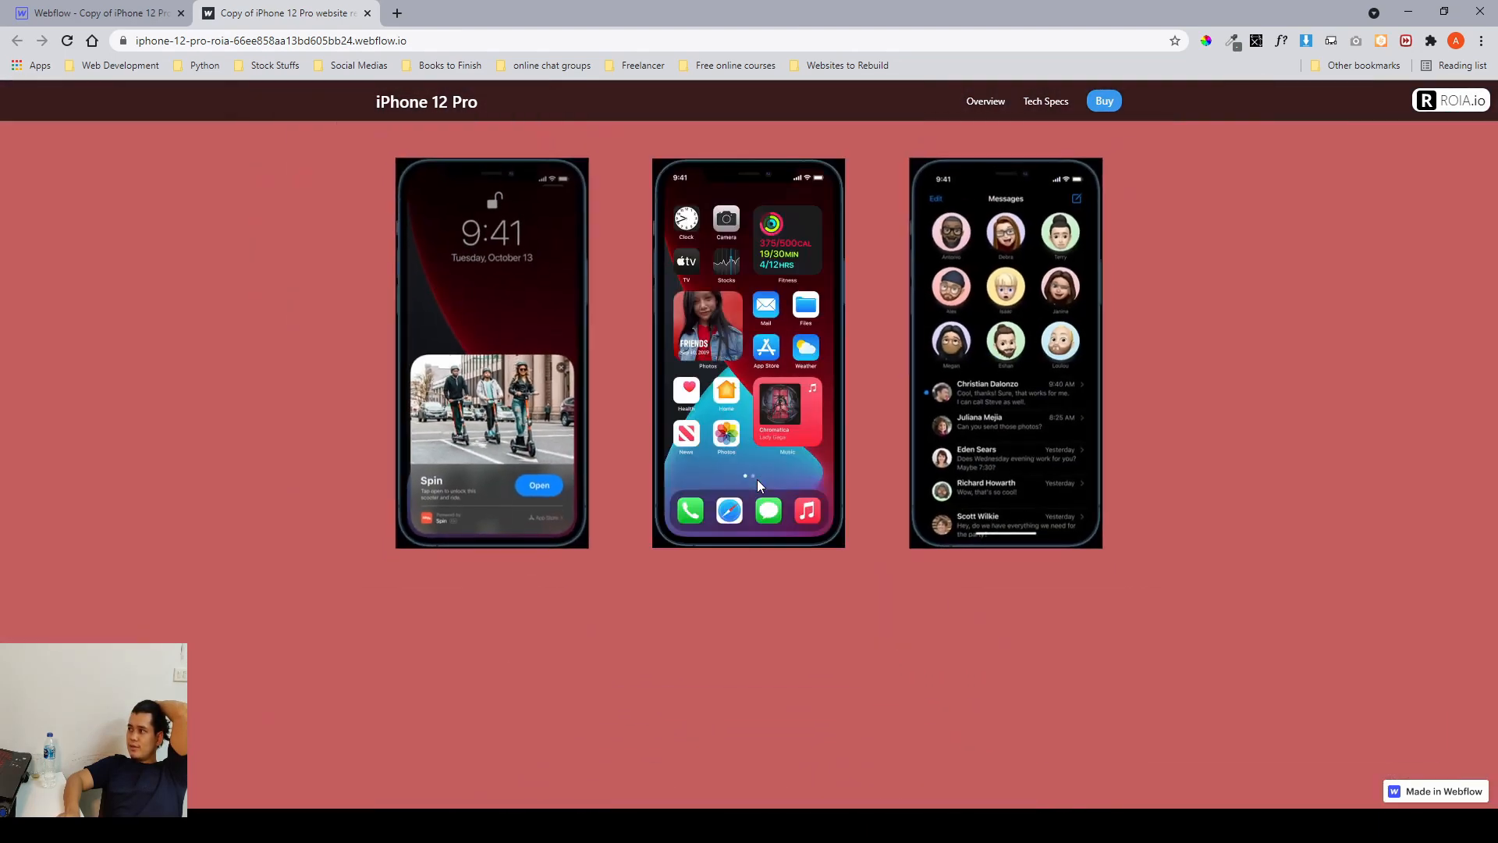
pyautogui.scroll(-5, 757, 479)
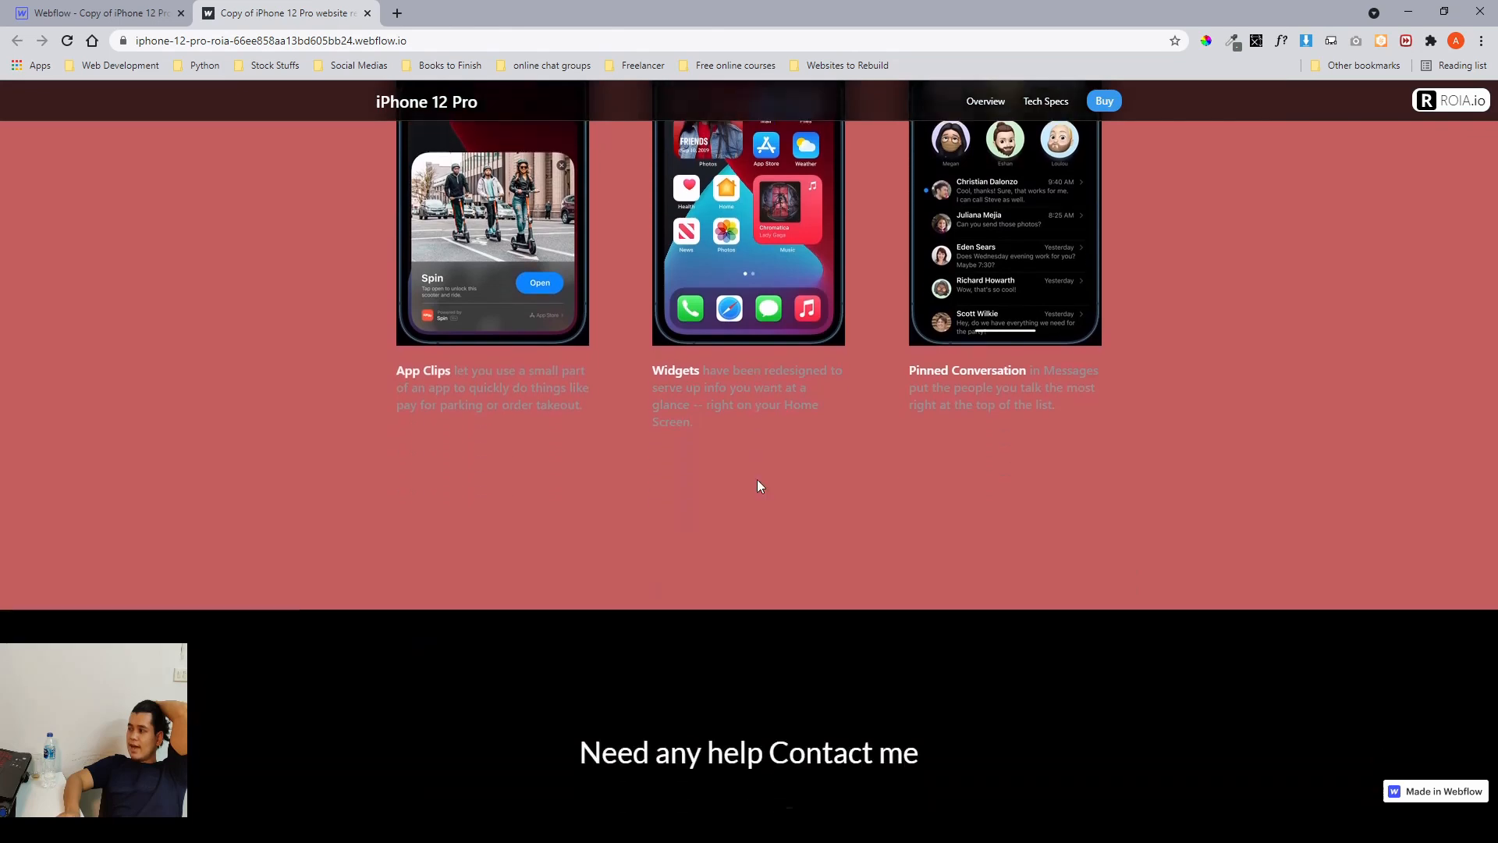
pyautogui.scroll(2, 757, 485)
pyautogui.scroll(-6, 757, 485)
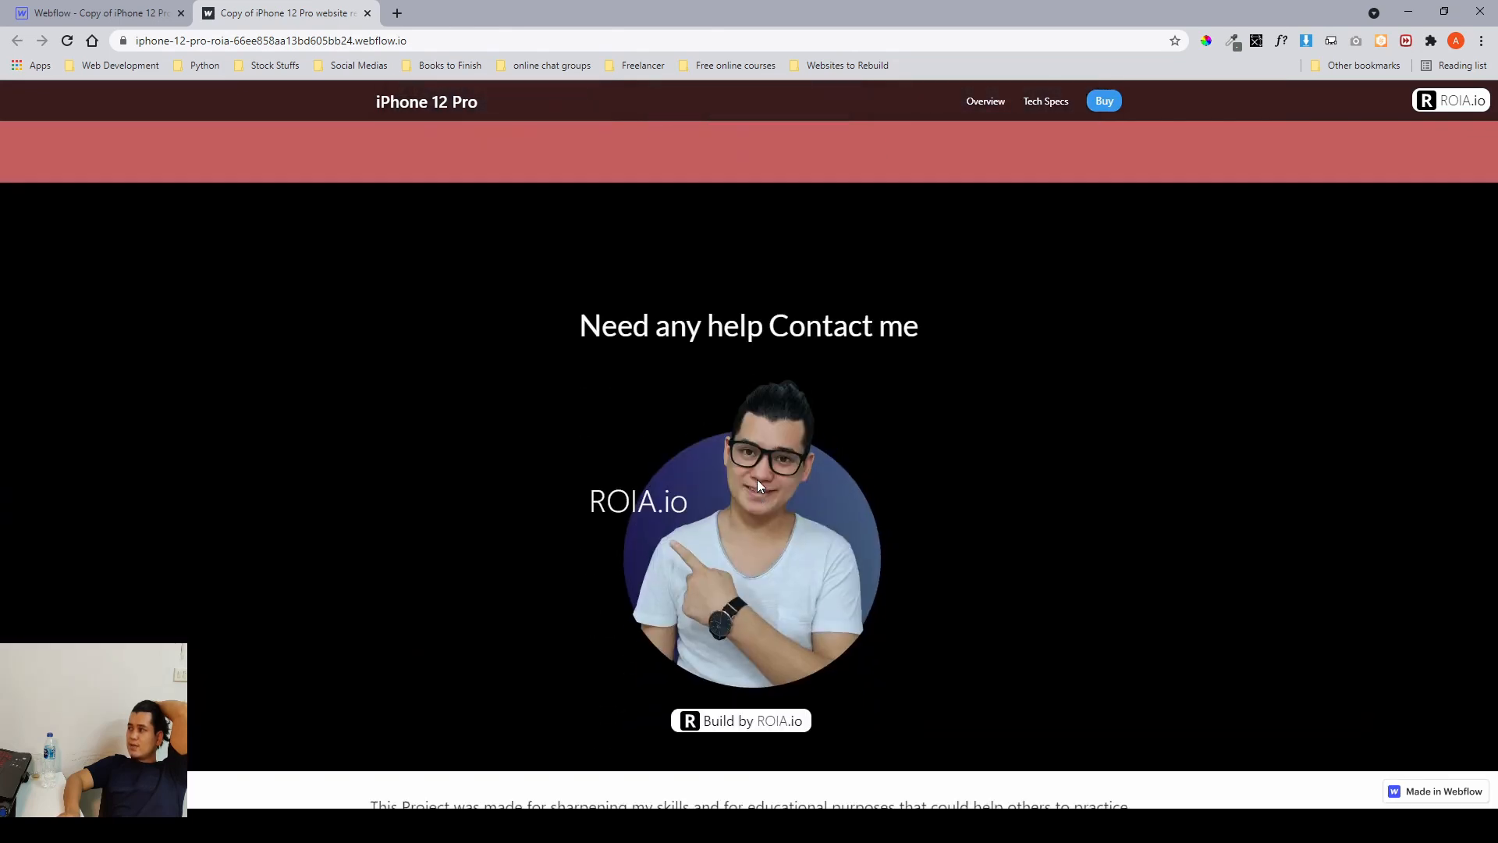
pyautogui.scroll(3, 757, 485)
pyautogui.scroll(5, 757, 484)
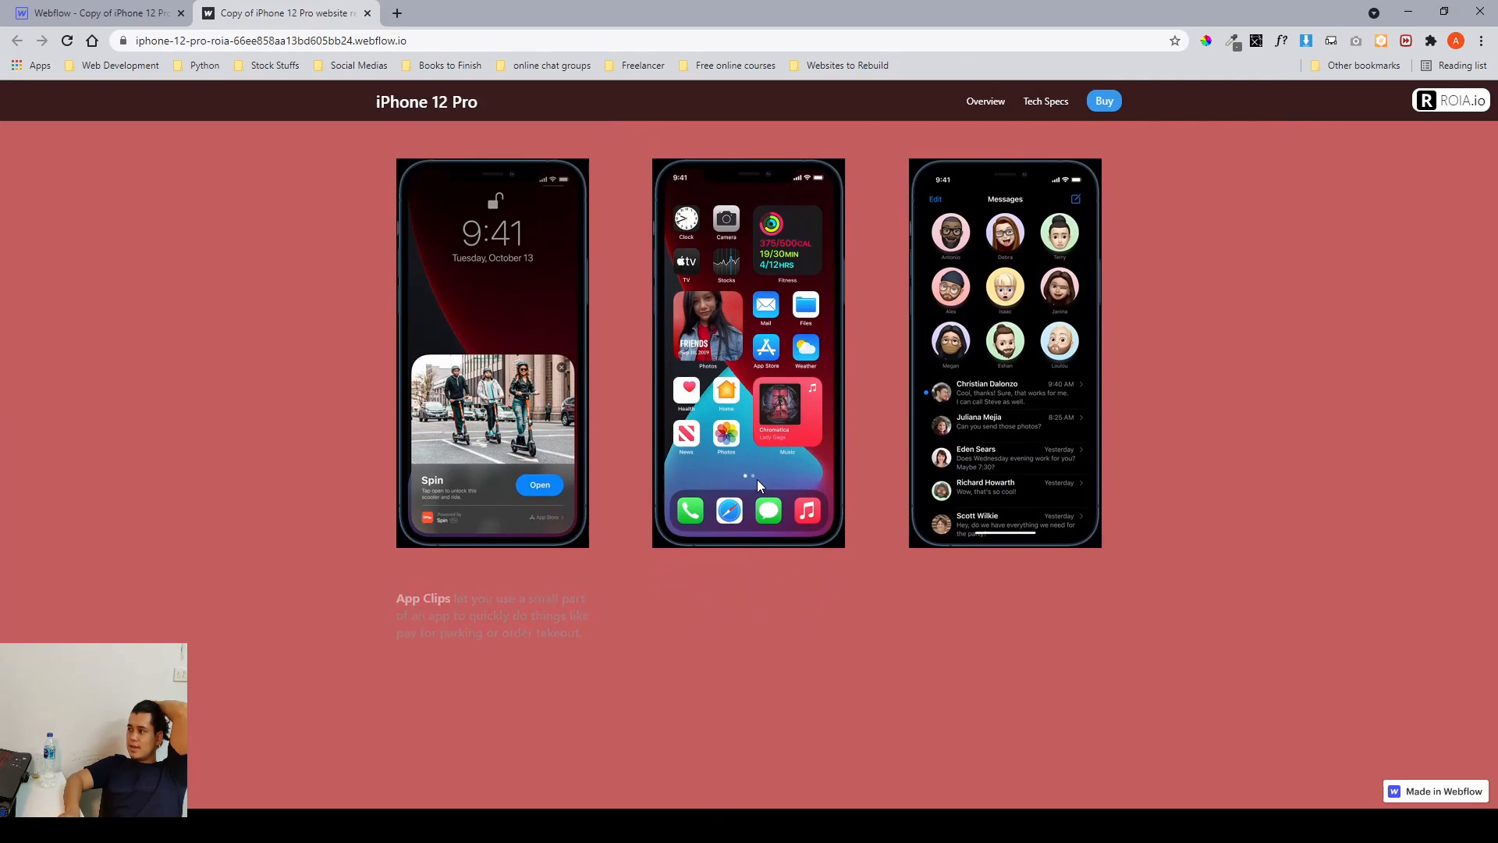
pyautogui.scroll(-5, 757, 485)
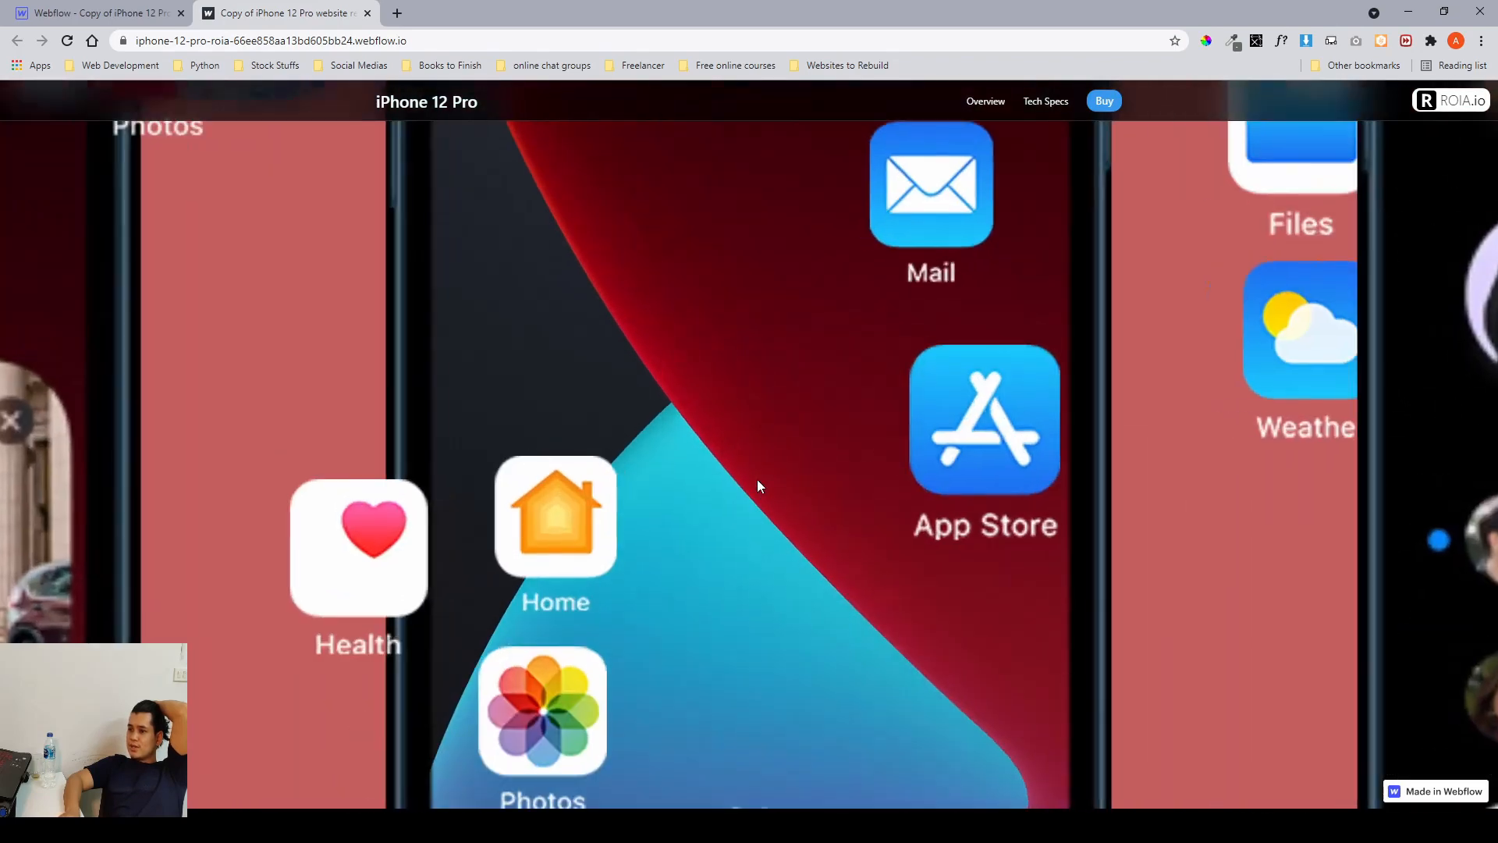
# Scroll the published site back up through the iOS, Turbo Chargeable, display stats and TrueDepth camera blocks.
pyautogui.scroll(3, 757, 479)
pyautogui.scroll(-5, 757, 479)
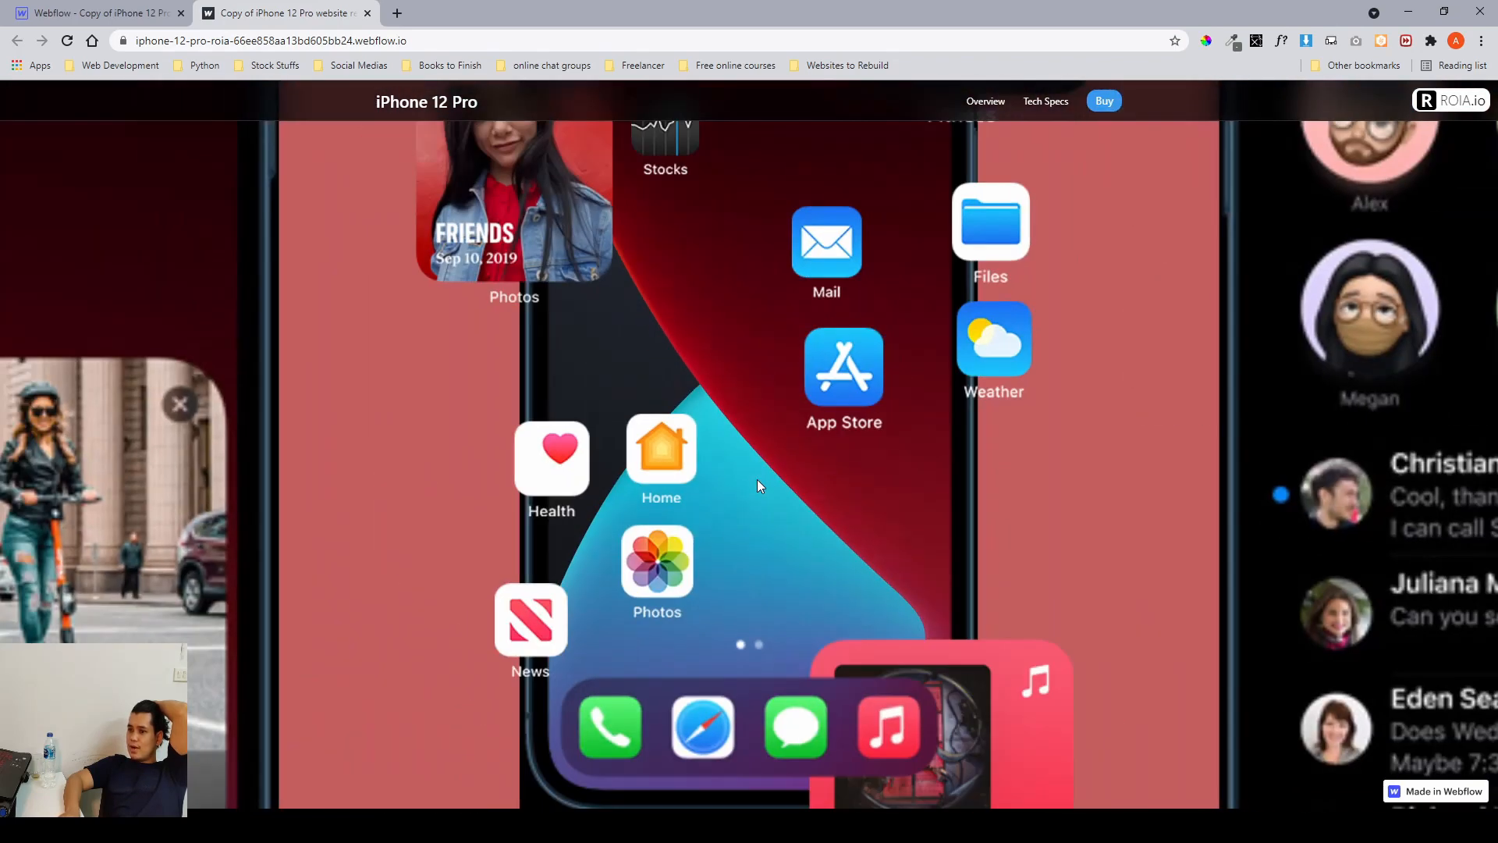
pyautogui.scroll(4, 757, 485)
pyautogui.scroll(-5, 757, 485)
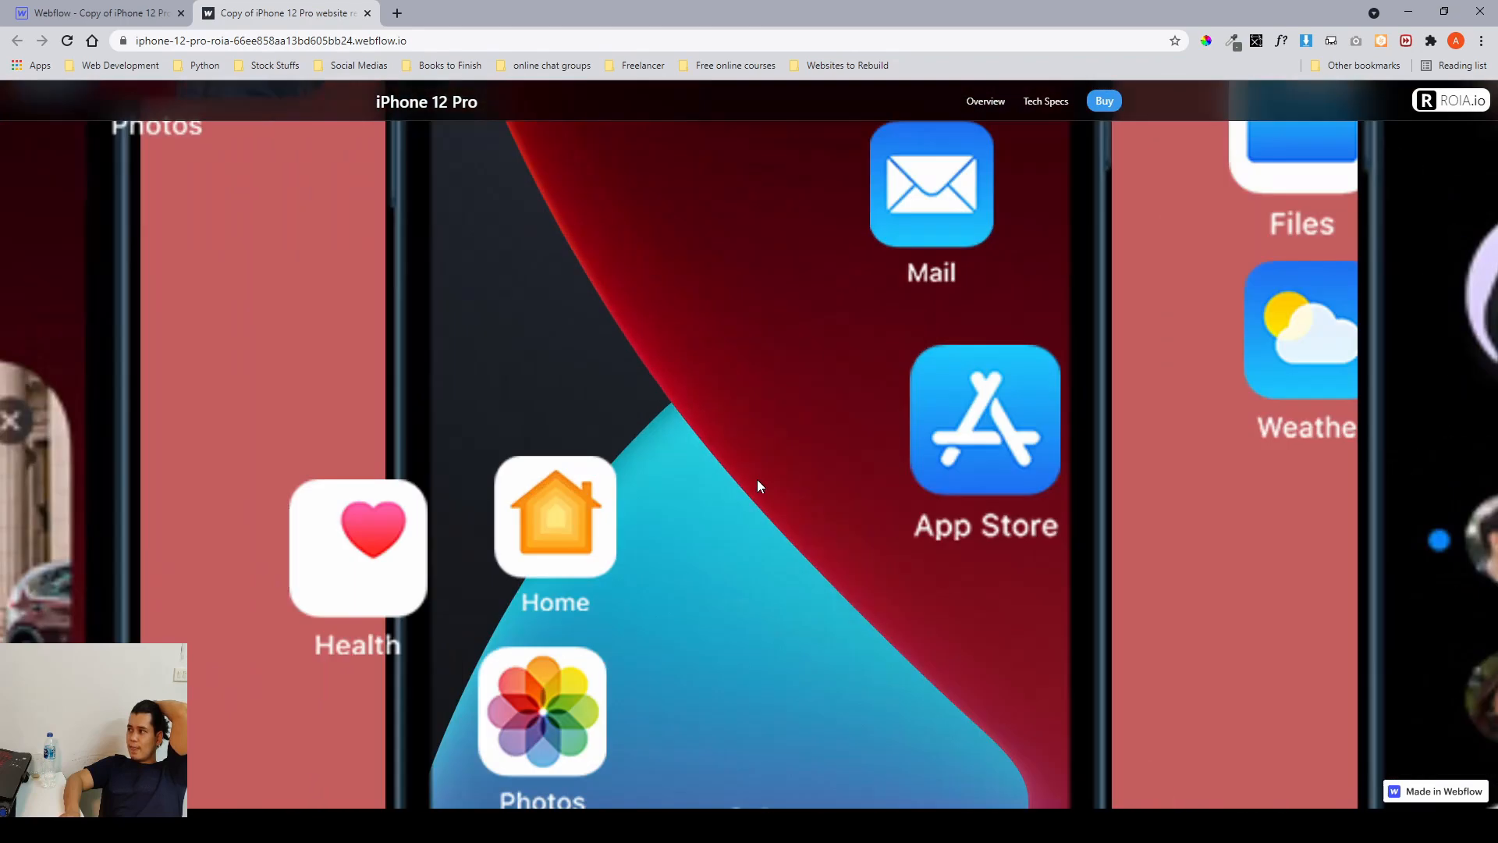
pyautogui.scroll(-8, 757, 485)
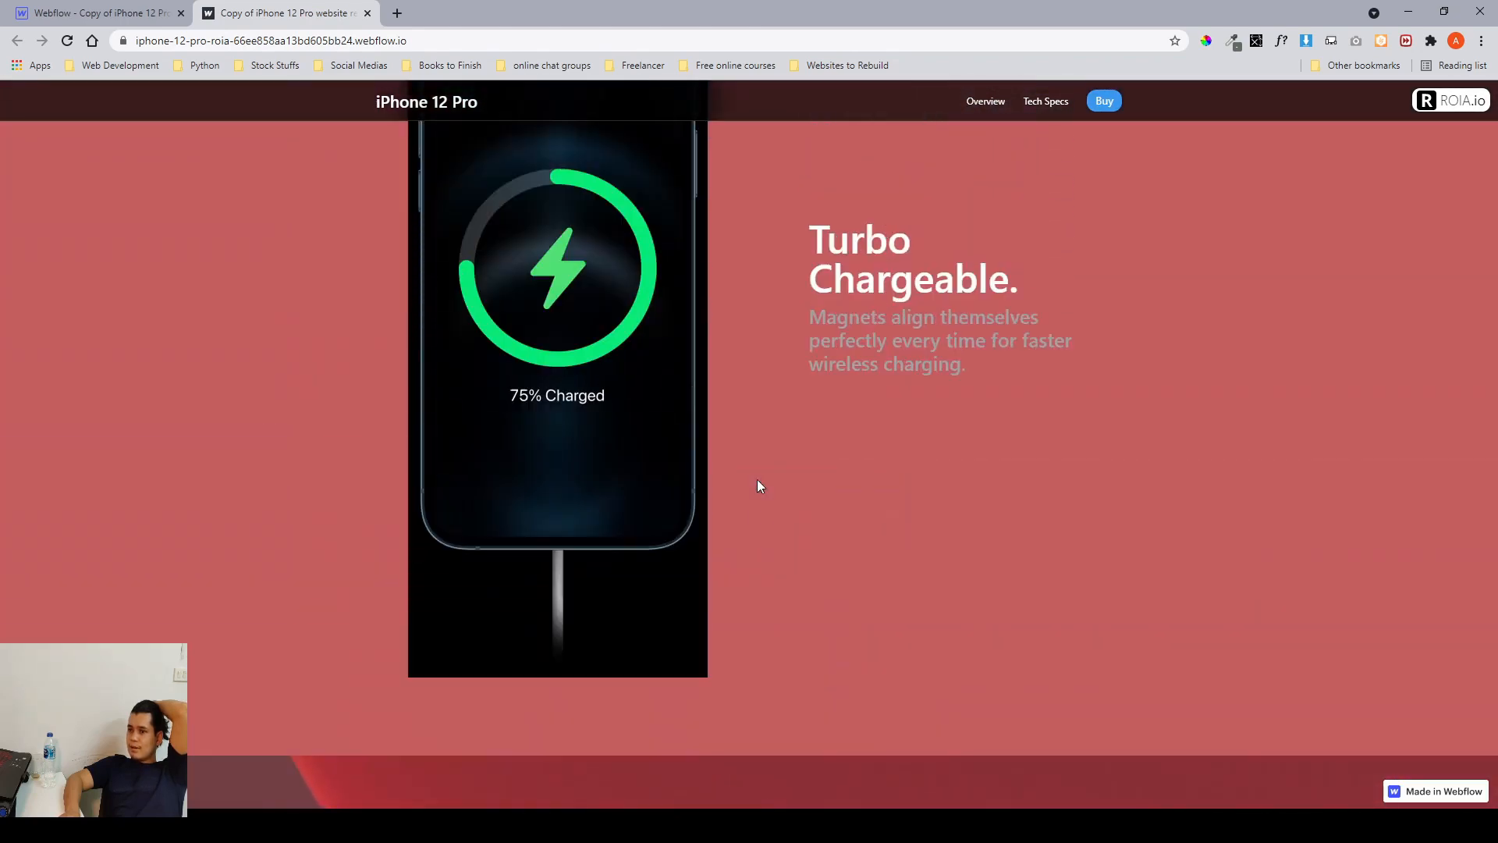
pyautogui.scroll(-10, 756, 485)
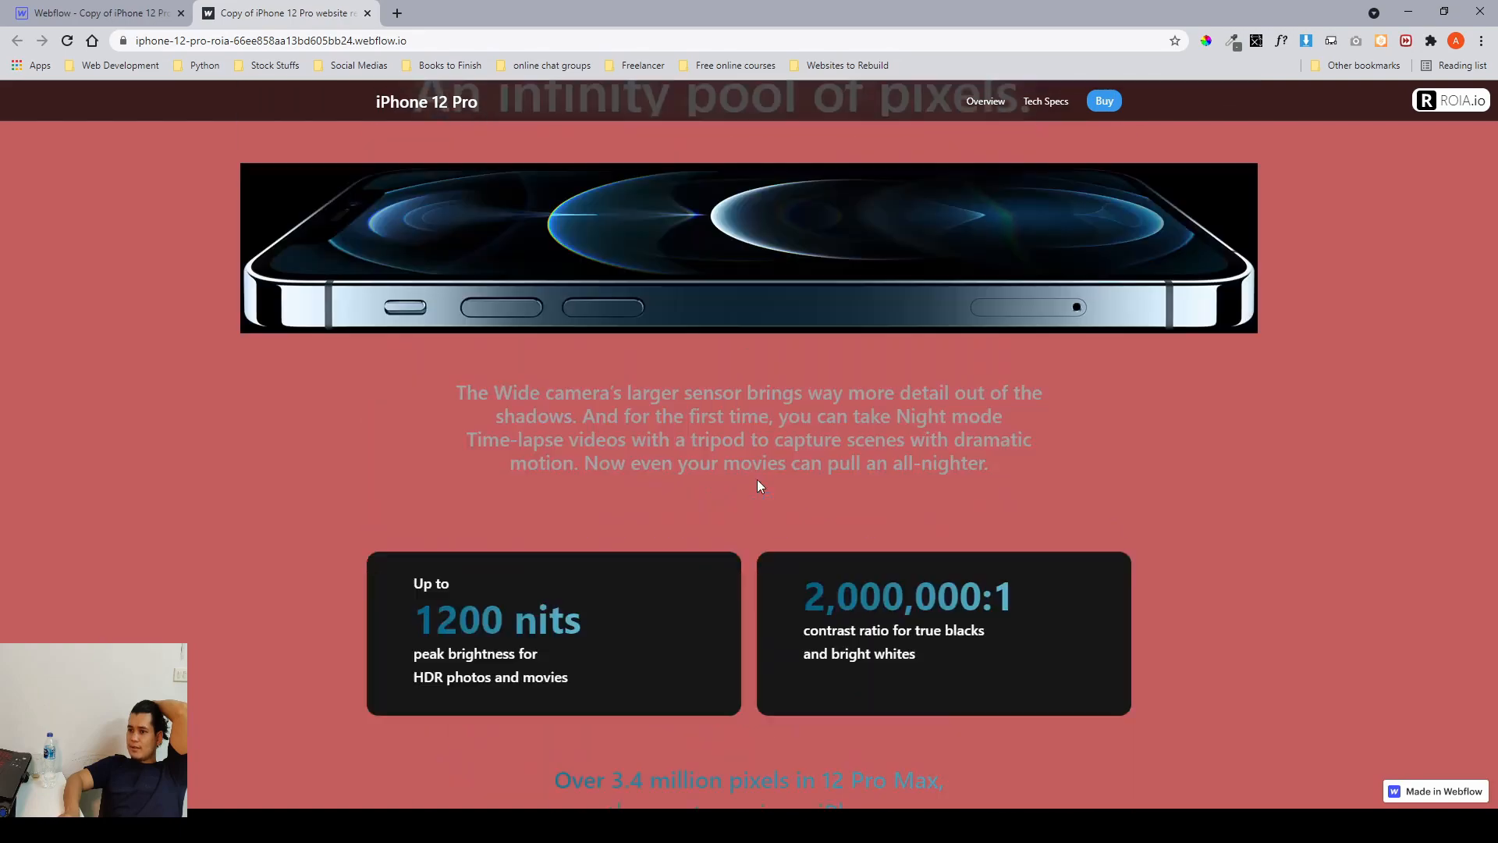
pyautogui.scroll(-8, 757, 485)
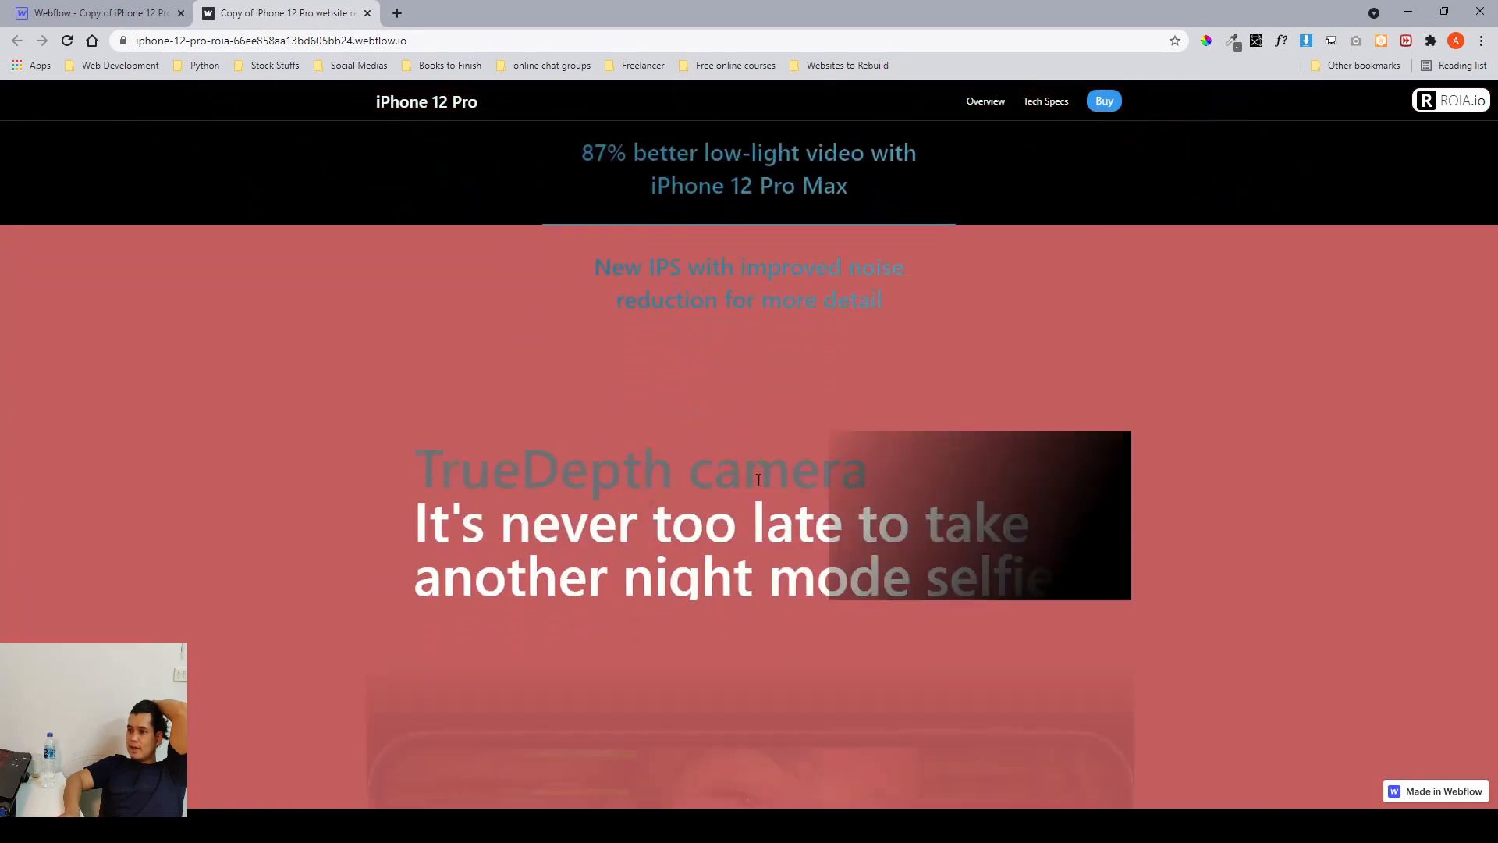
pyautogui.scroll(-2, 757, 479)
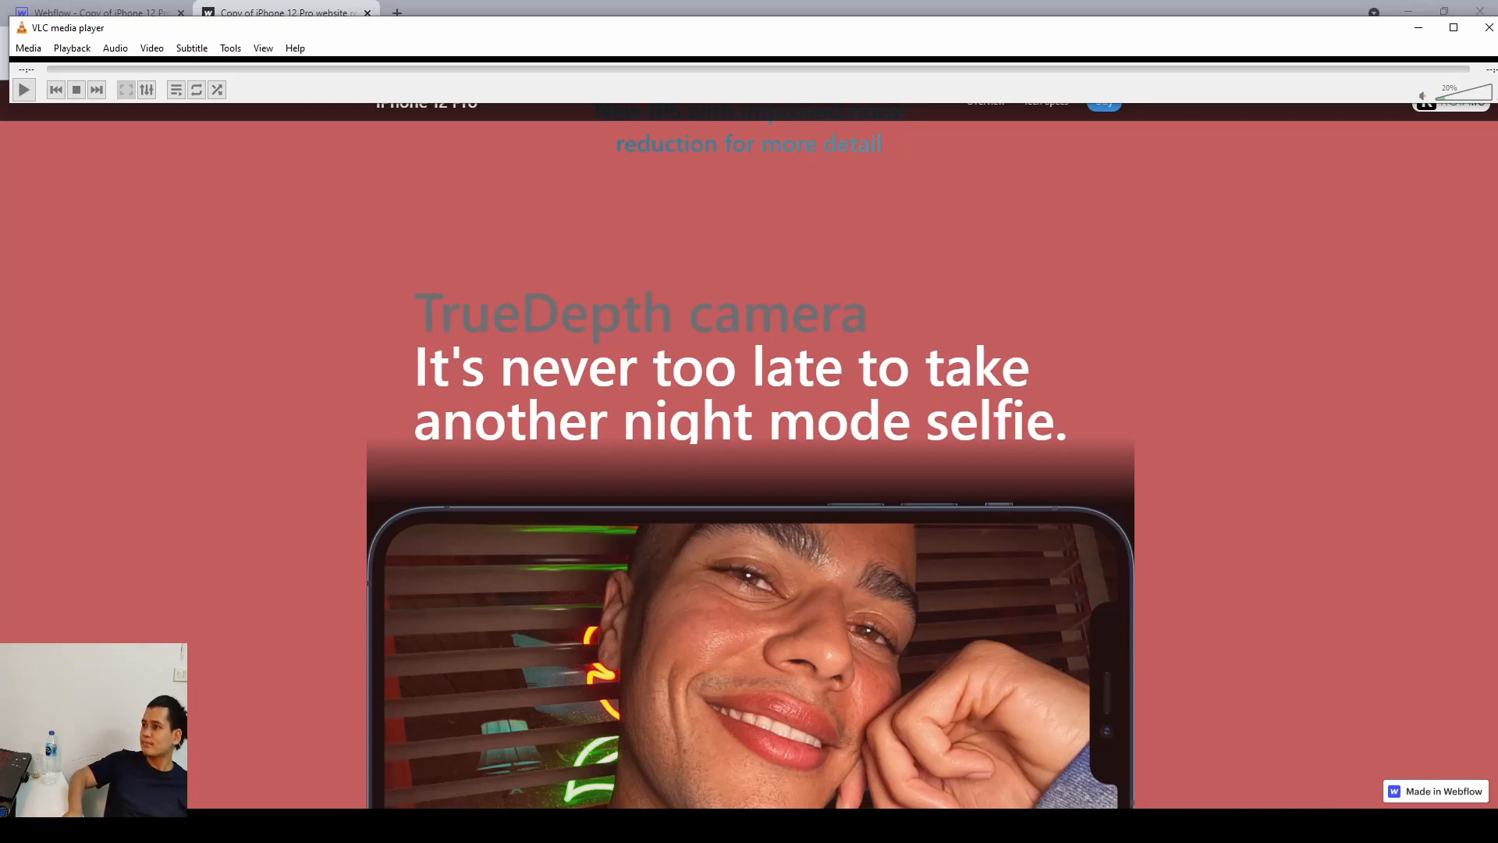
# Close the media player, return to the Webflow Designer and select the hardware-with-conent section in the Navigator.
pyautogui.click(1488, 29)
pyautogui.scroll(-3, 582, 424)
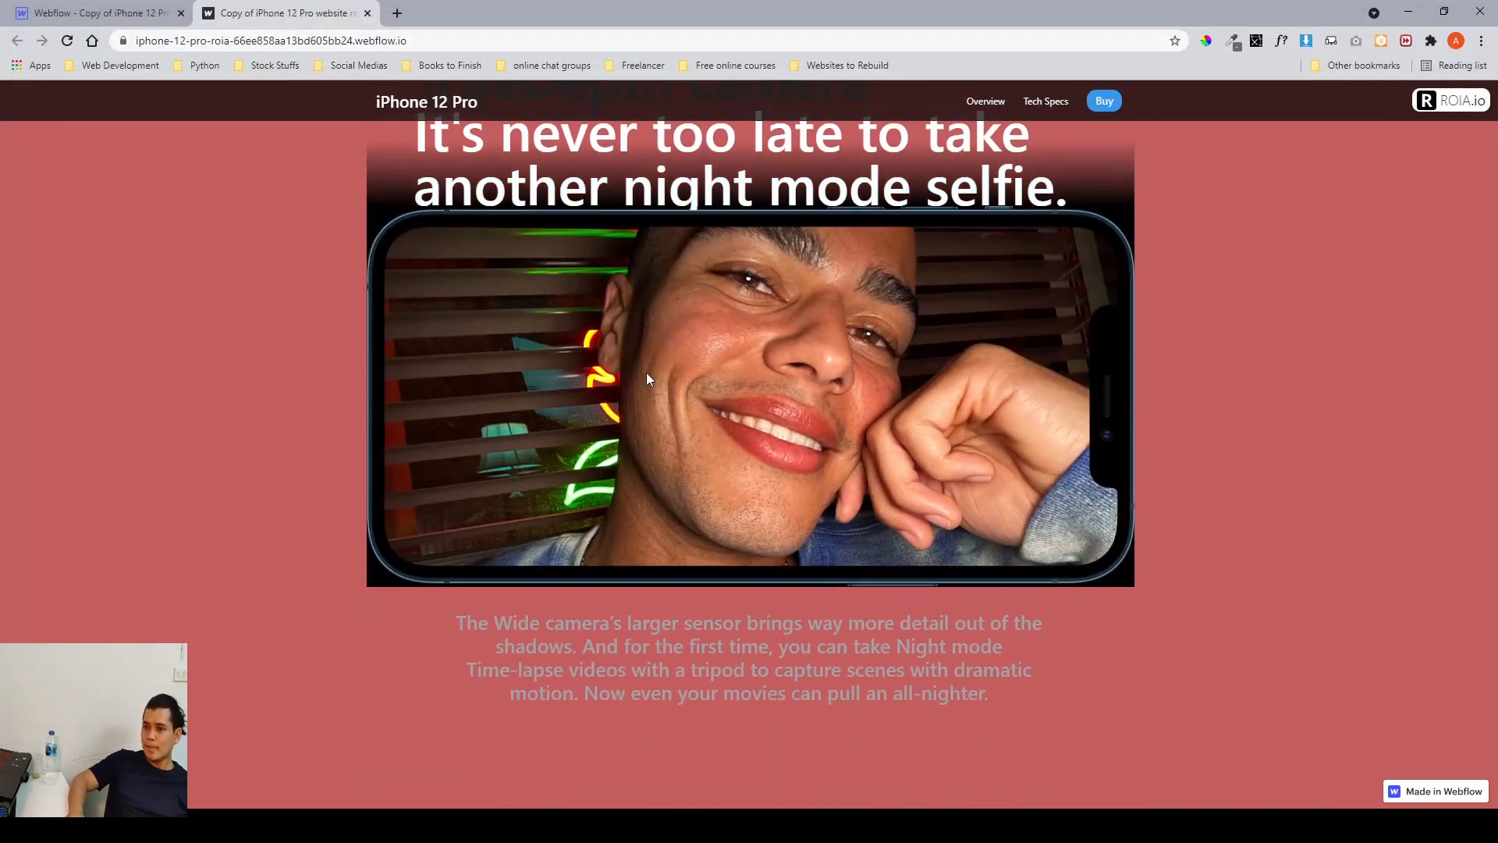
pyautogui.click(101, 13)
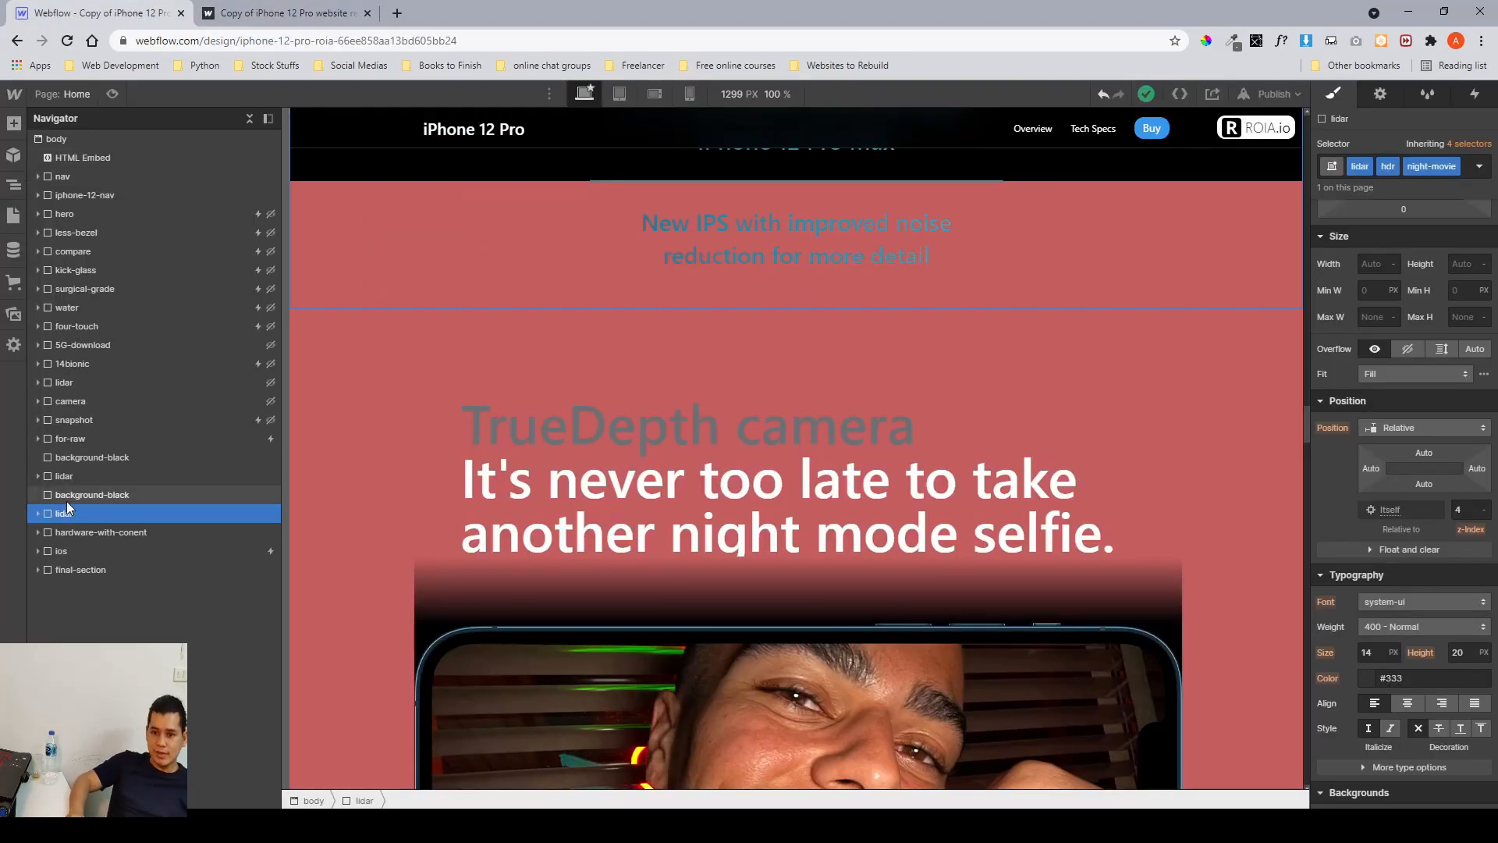
pyautogui.click(82, 532)
pyautogui.scroll(-6, 525, 434)
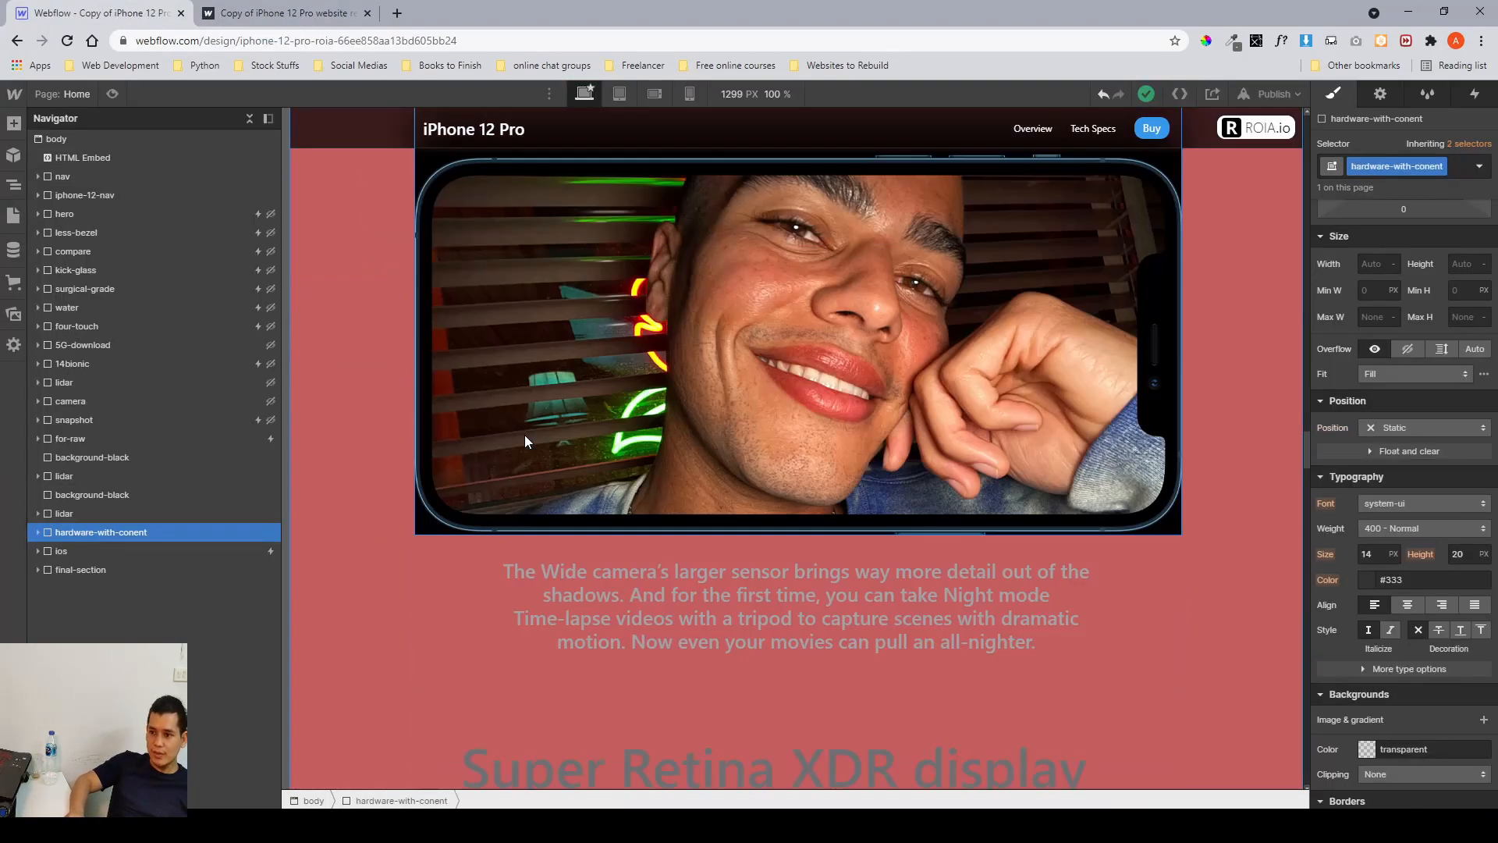
pyautogui.scroll(-5, 1431, 437)
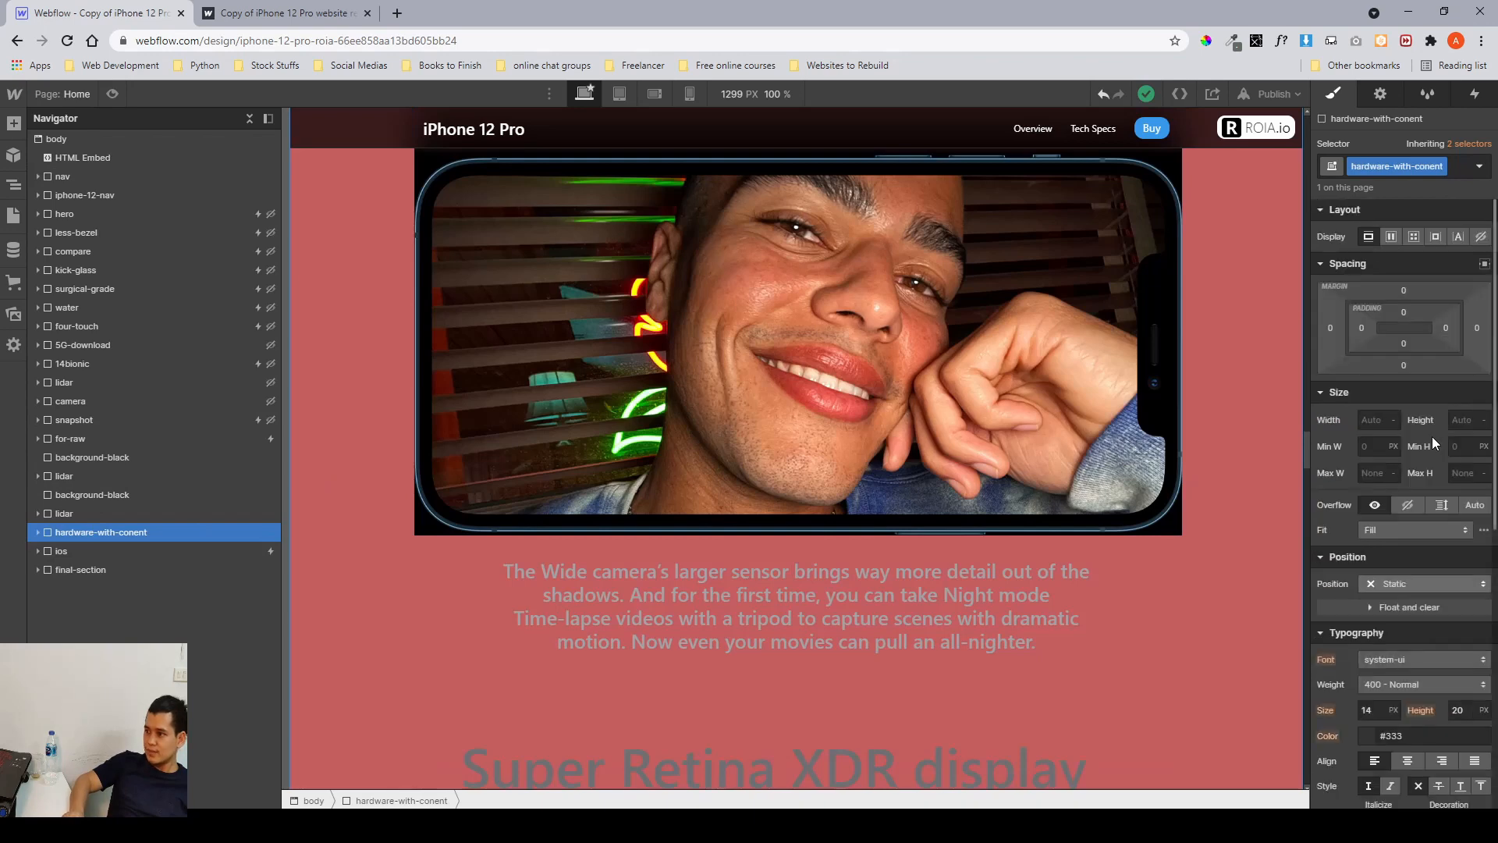
# Expand hardware-with-conent and inspect its true-depth, mag-safe and instant-attraction child blocks on the canvas.
pyautogui.click(35, 533)
pyautogui.click(104, 552)
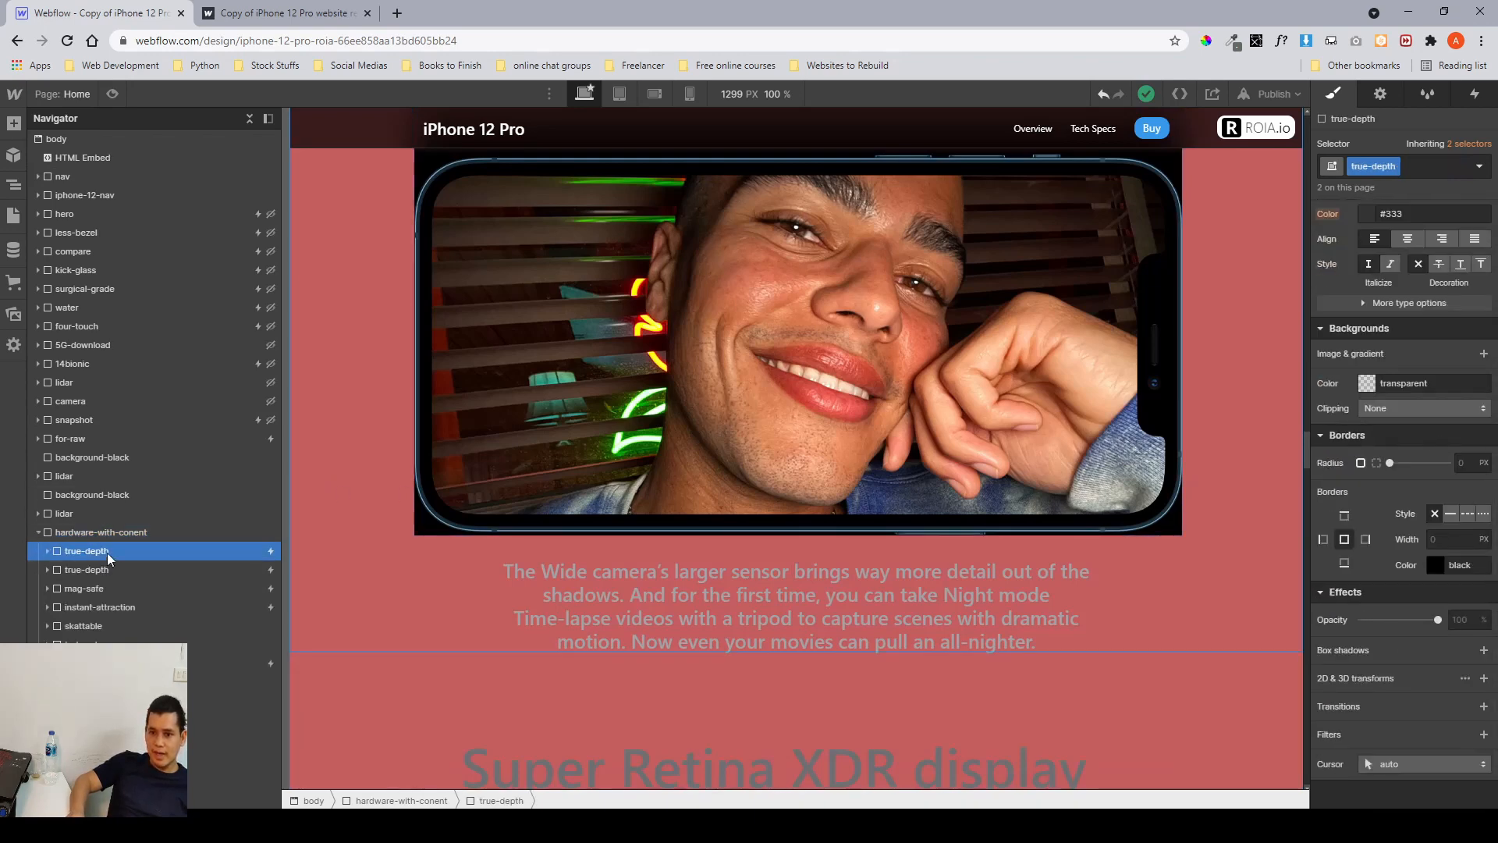
pyautogui.scroll(-6, 518, 494)
pyautogui.scroll(9, 579, 462)
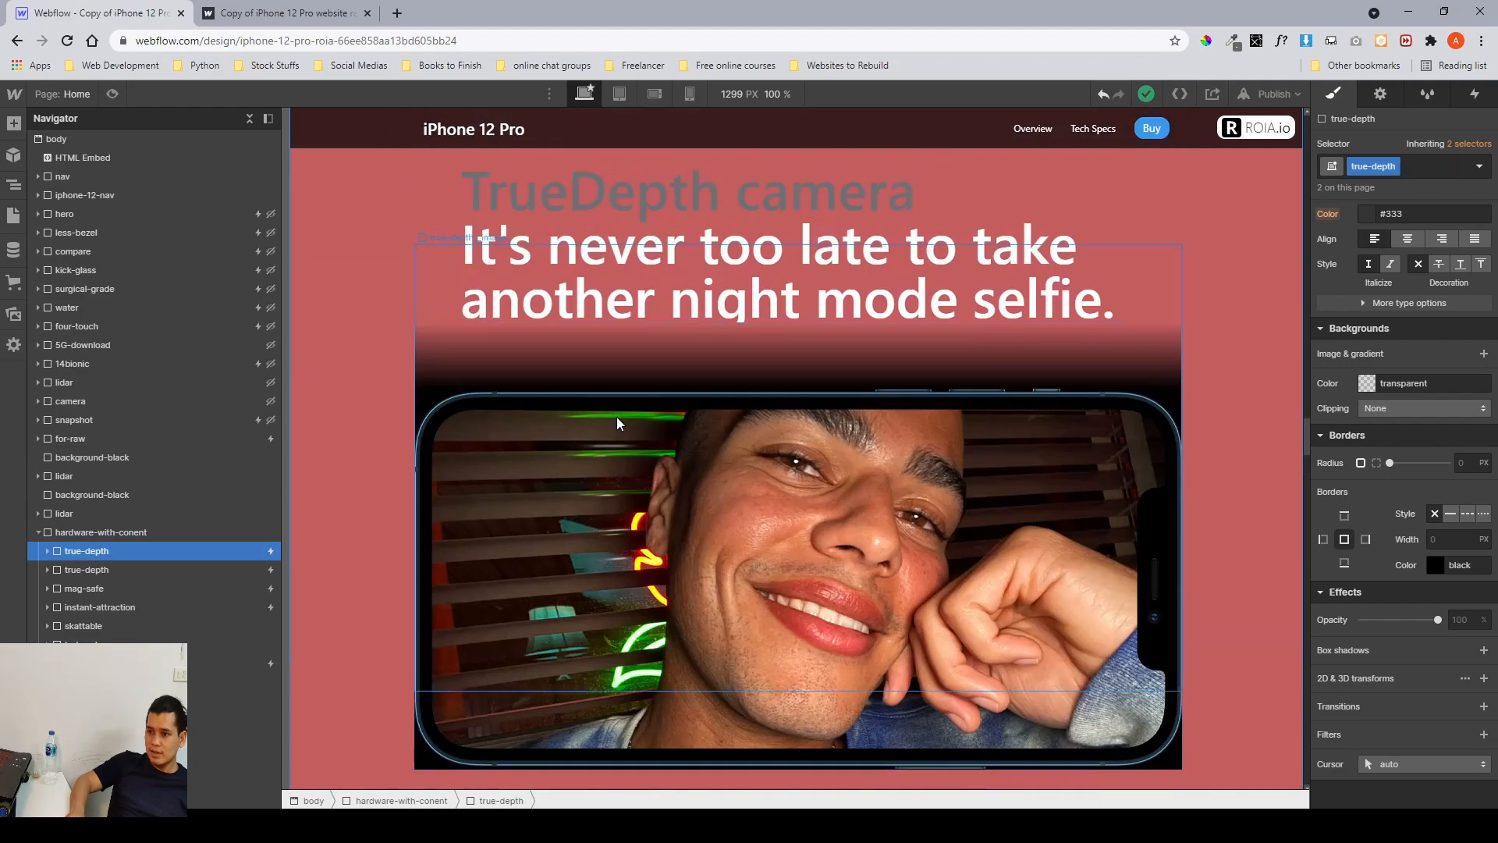
pyautogui.scroll(-20, 760, 402)
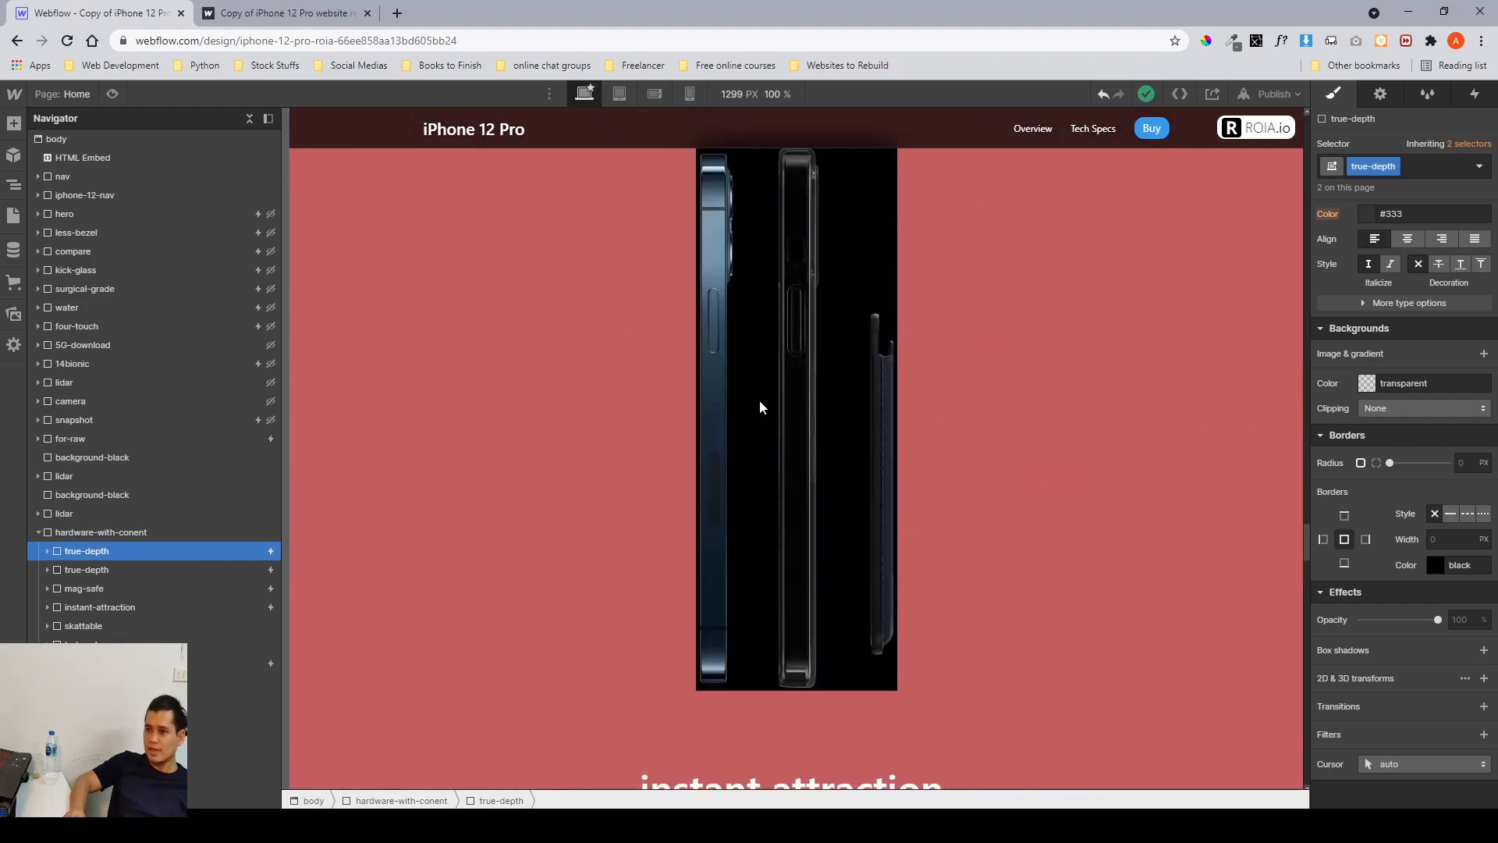
pyautogui.click(69, 571)
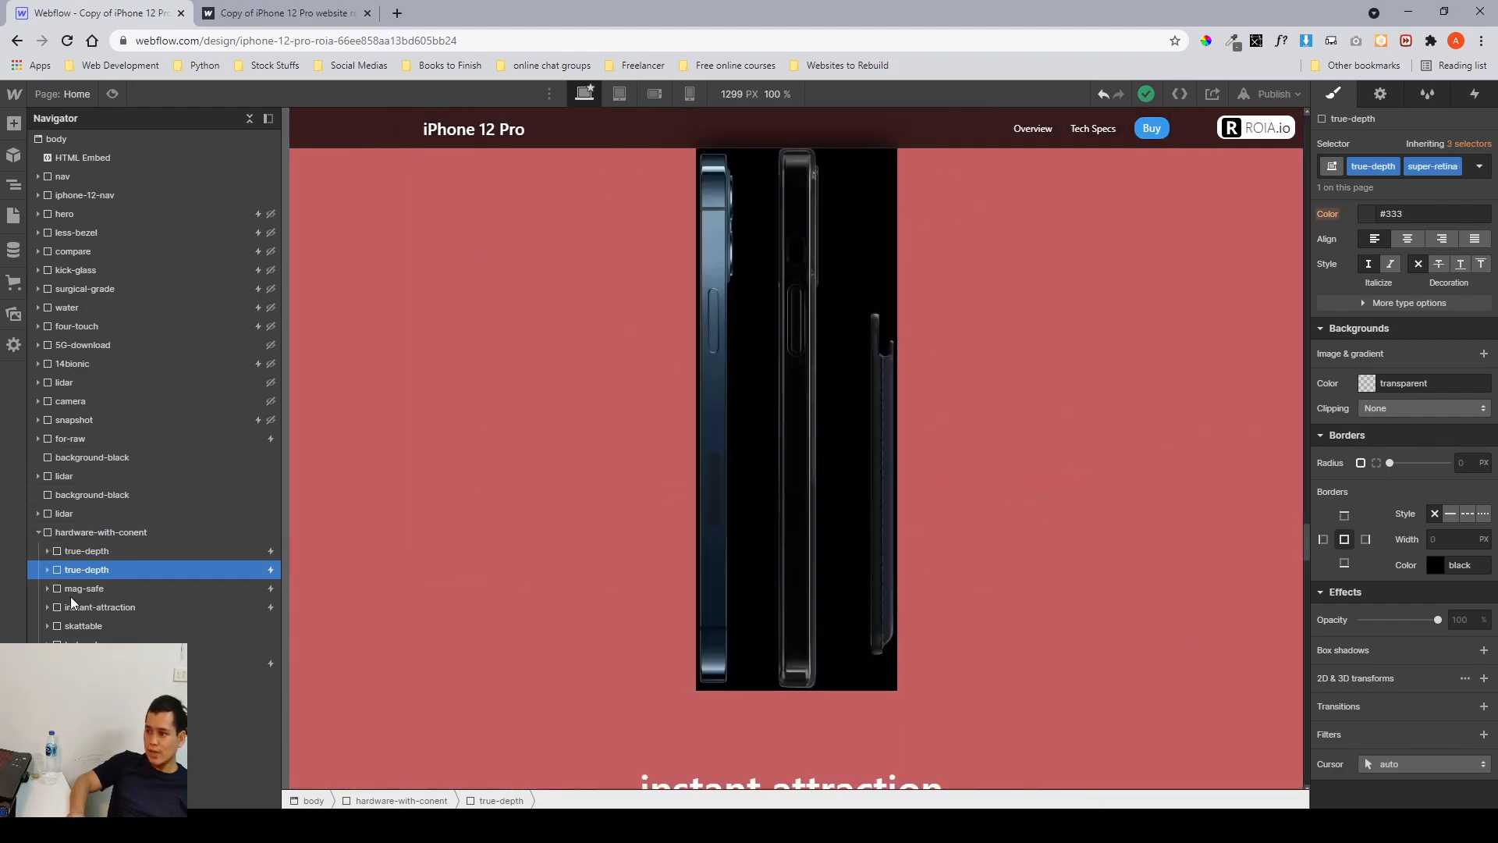
pyautogui.click(75, 590)
pyautogui.click(78, 607)
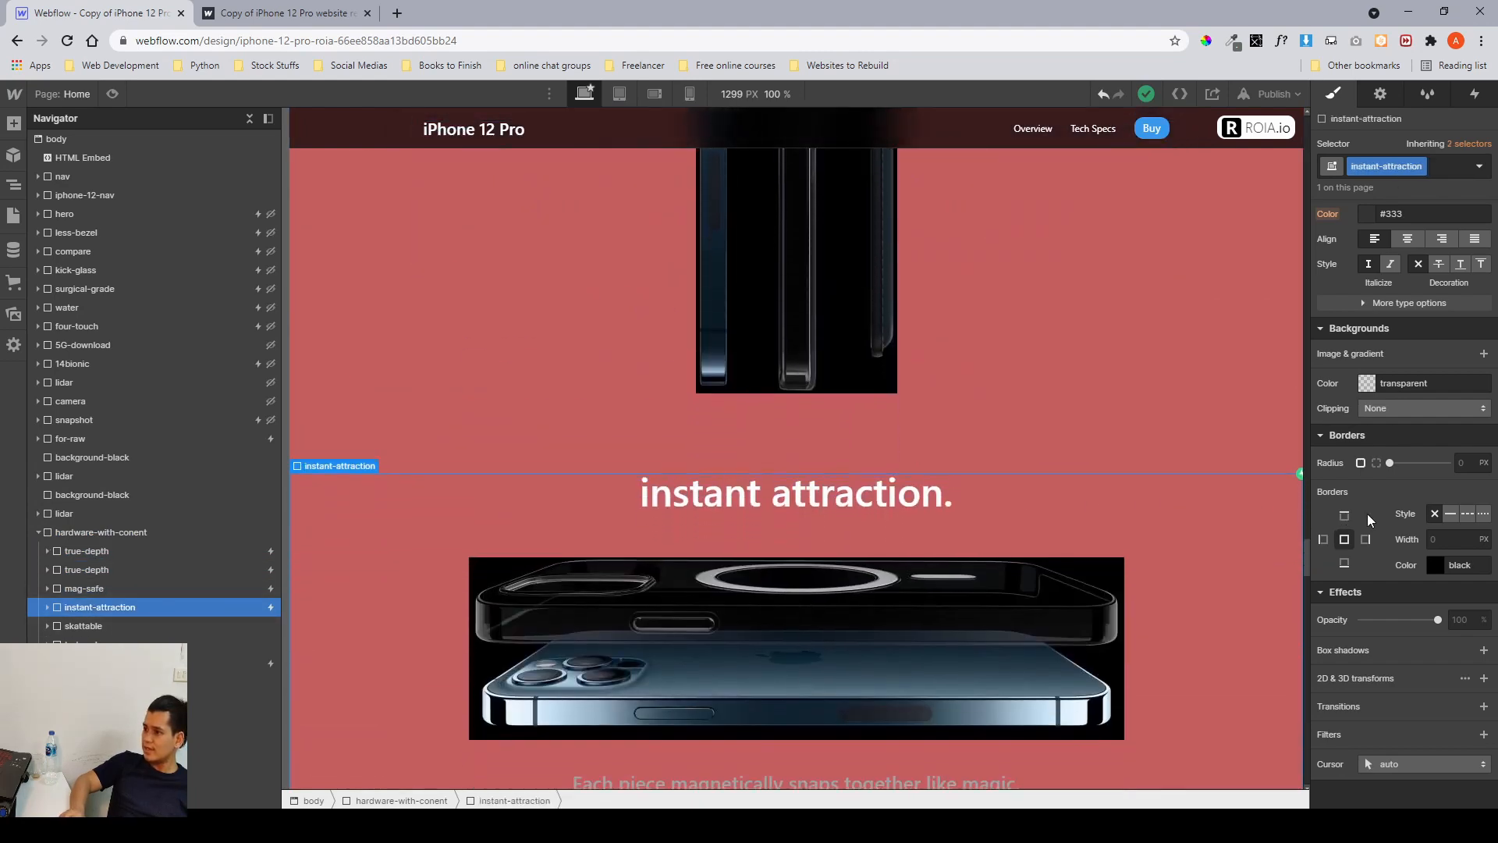
pyautogui.scroll(7, 1368, 517)
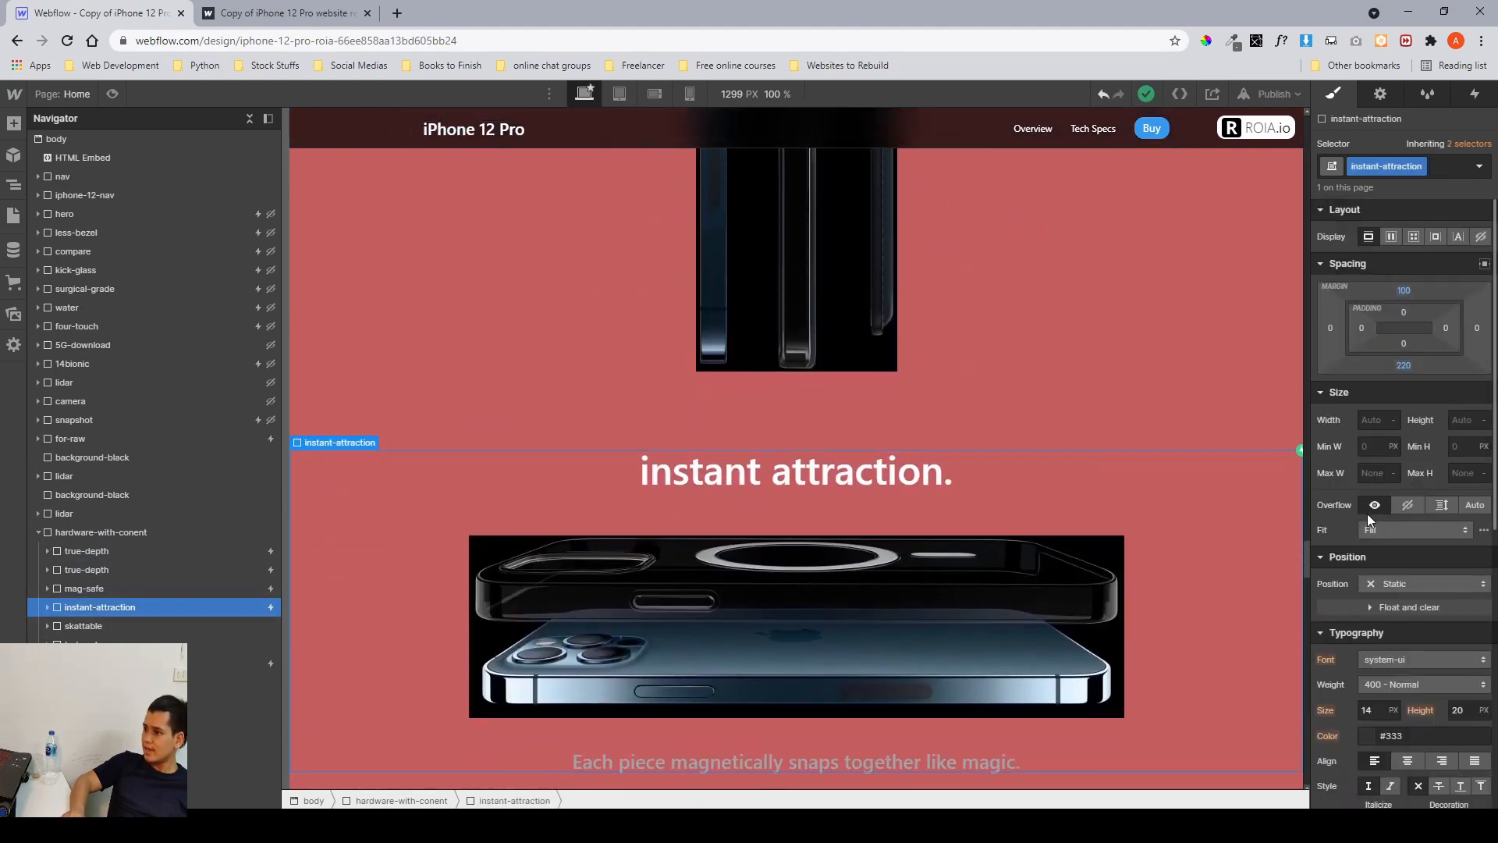
pyautogui.click(161, 550)
# Open the true depth scroll interaction to review its scroll actions, then close it and return to styles.
pyautogui.click(1475, 93)
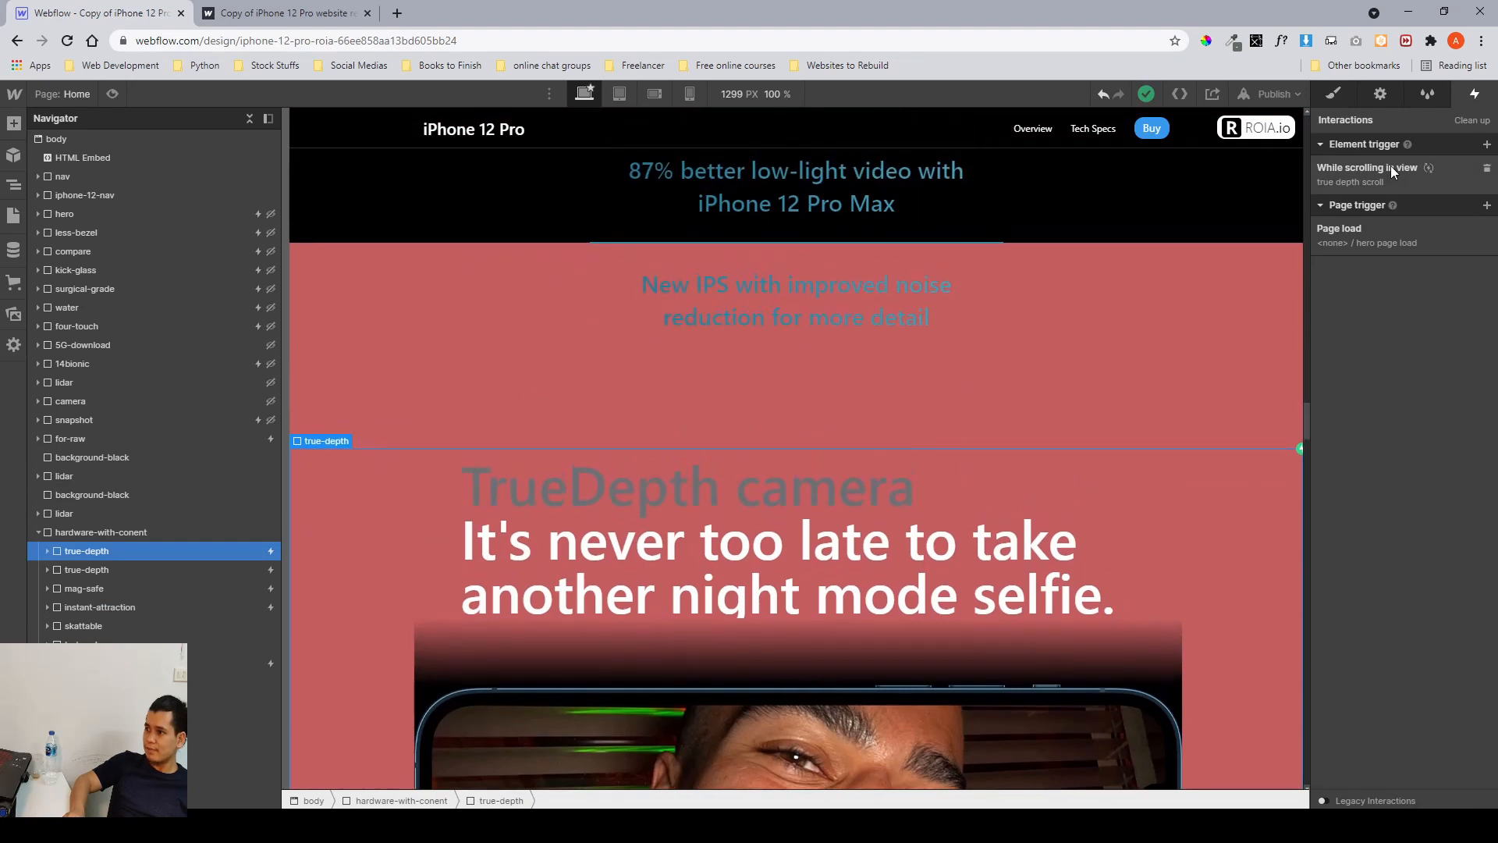
pyautogui.click(1391, 165)
pyautogui.scroll(-5, 1374, 601)
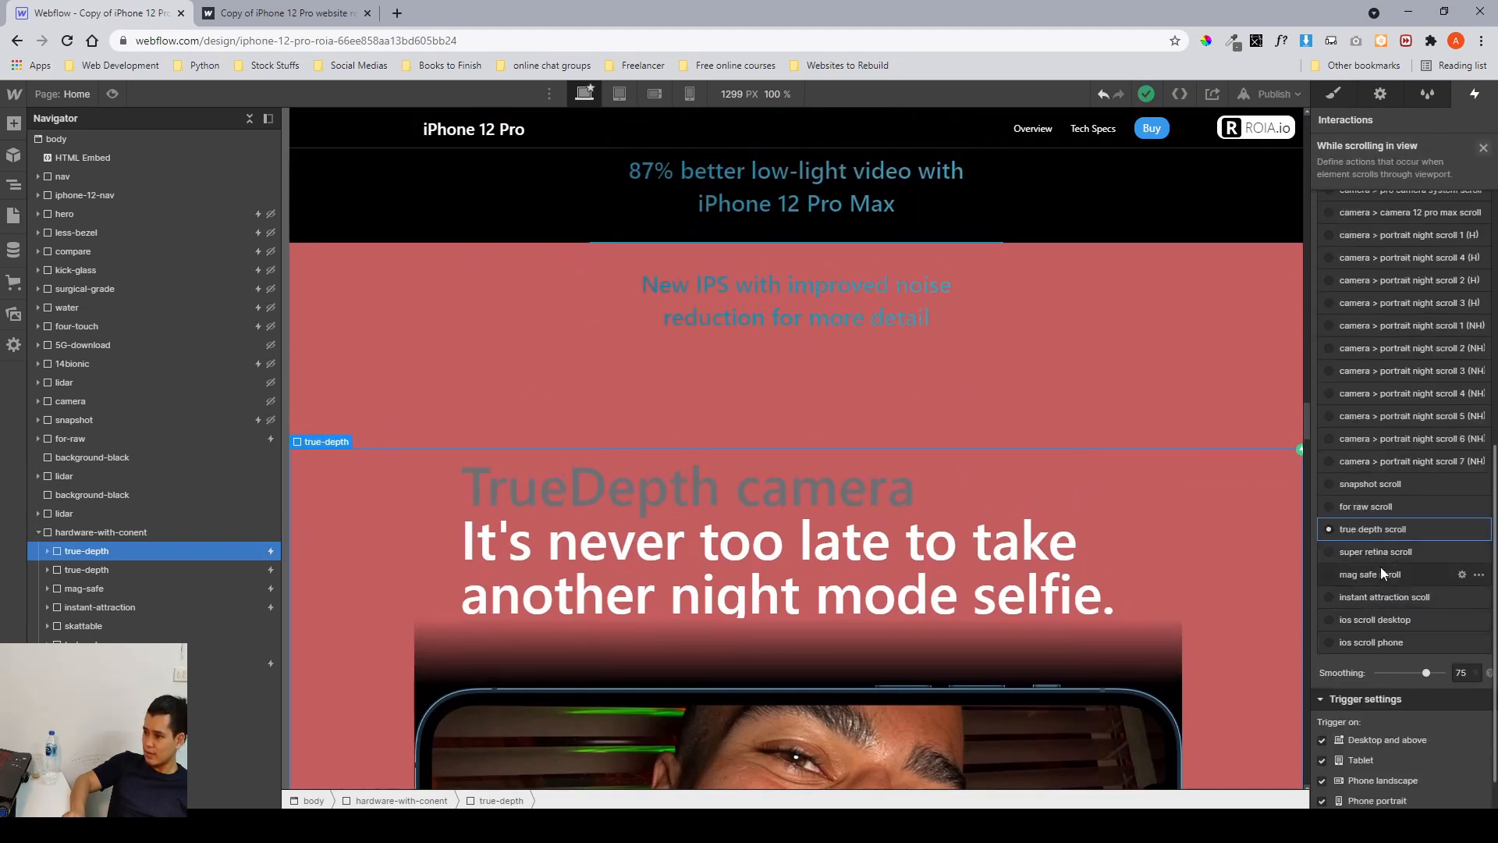
pyautogui.click(1375, 536)
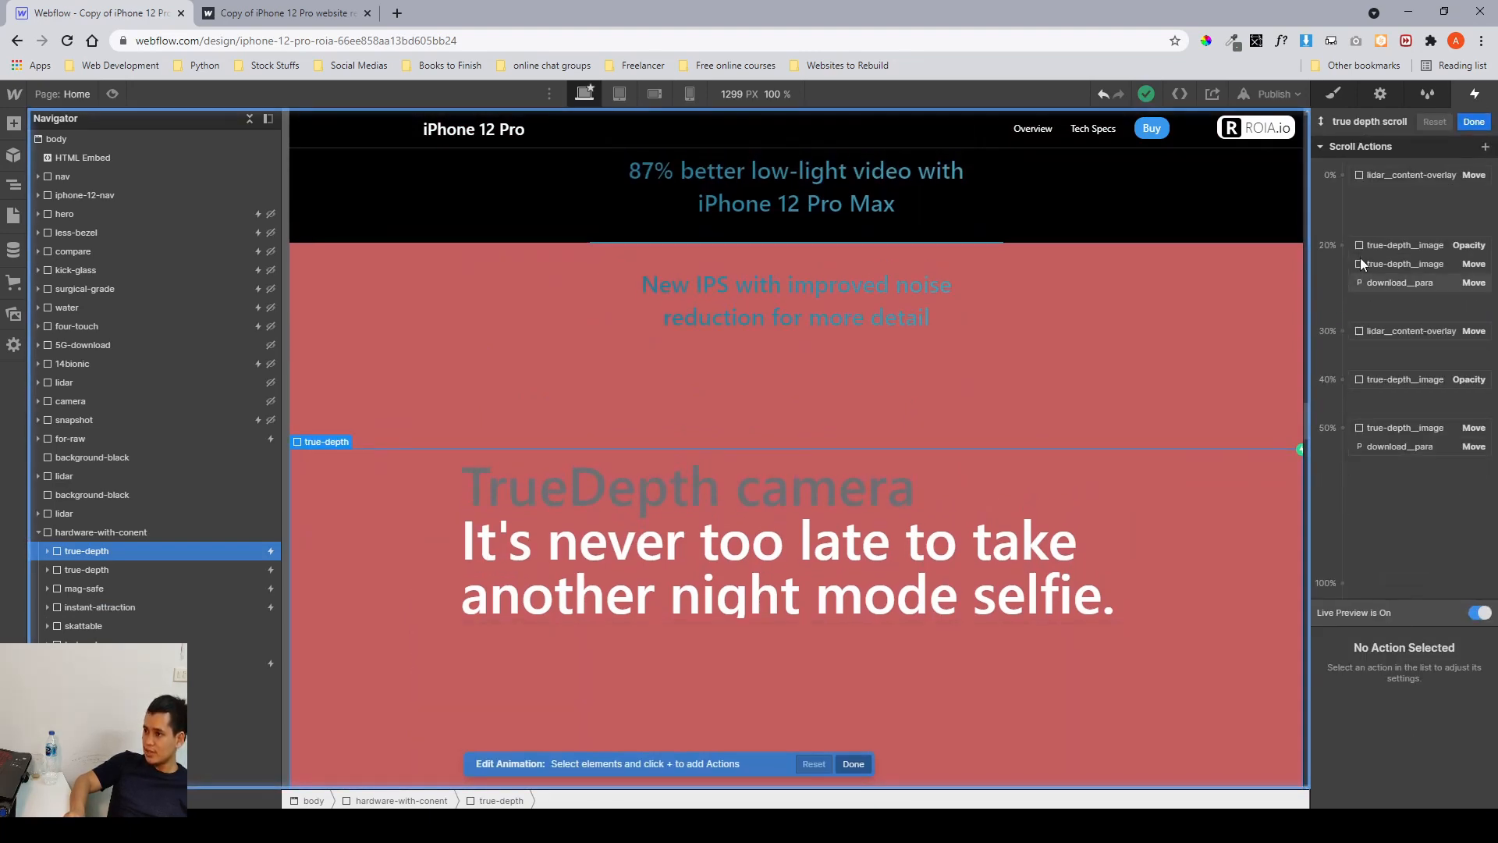
pyautogui.click(1474, 123)
pyautogui.click(1477, 152)
pyautogui.click(1332, 95)
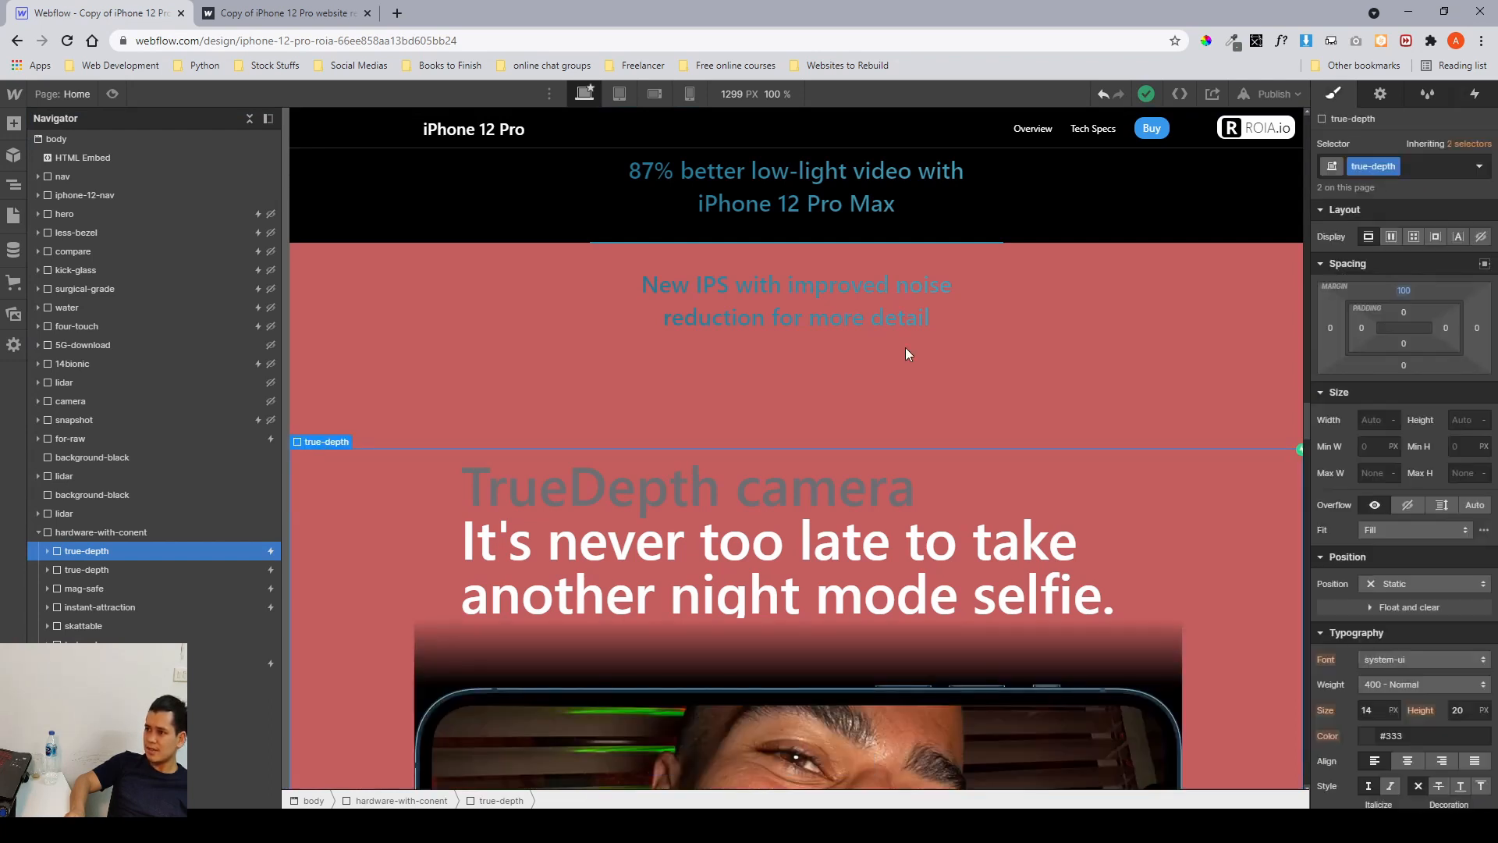
# Collapse hardware-with-conent in the Navigator and select the ios section to view it.
pyautogui.click(47, 535)
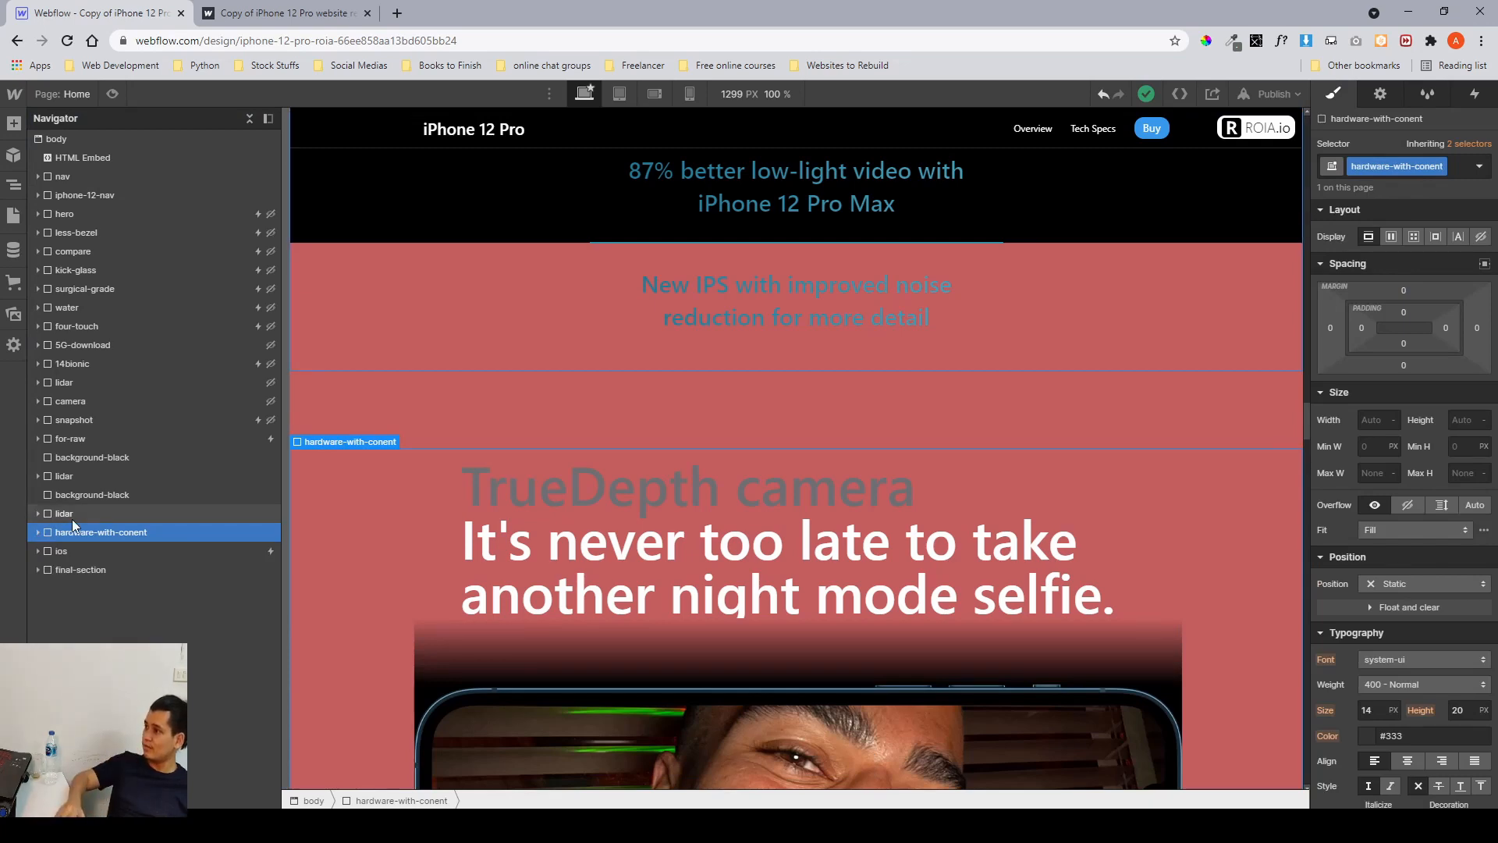
pyautogui.click(64, 551)
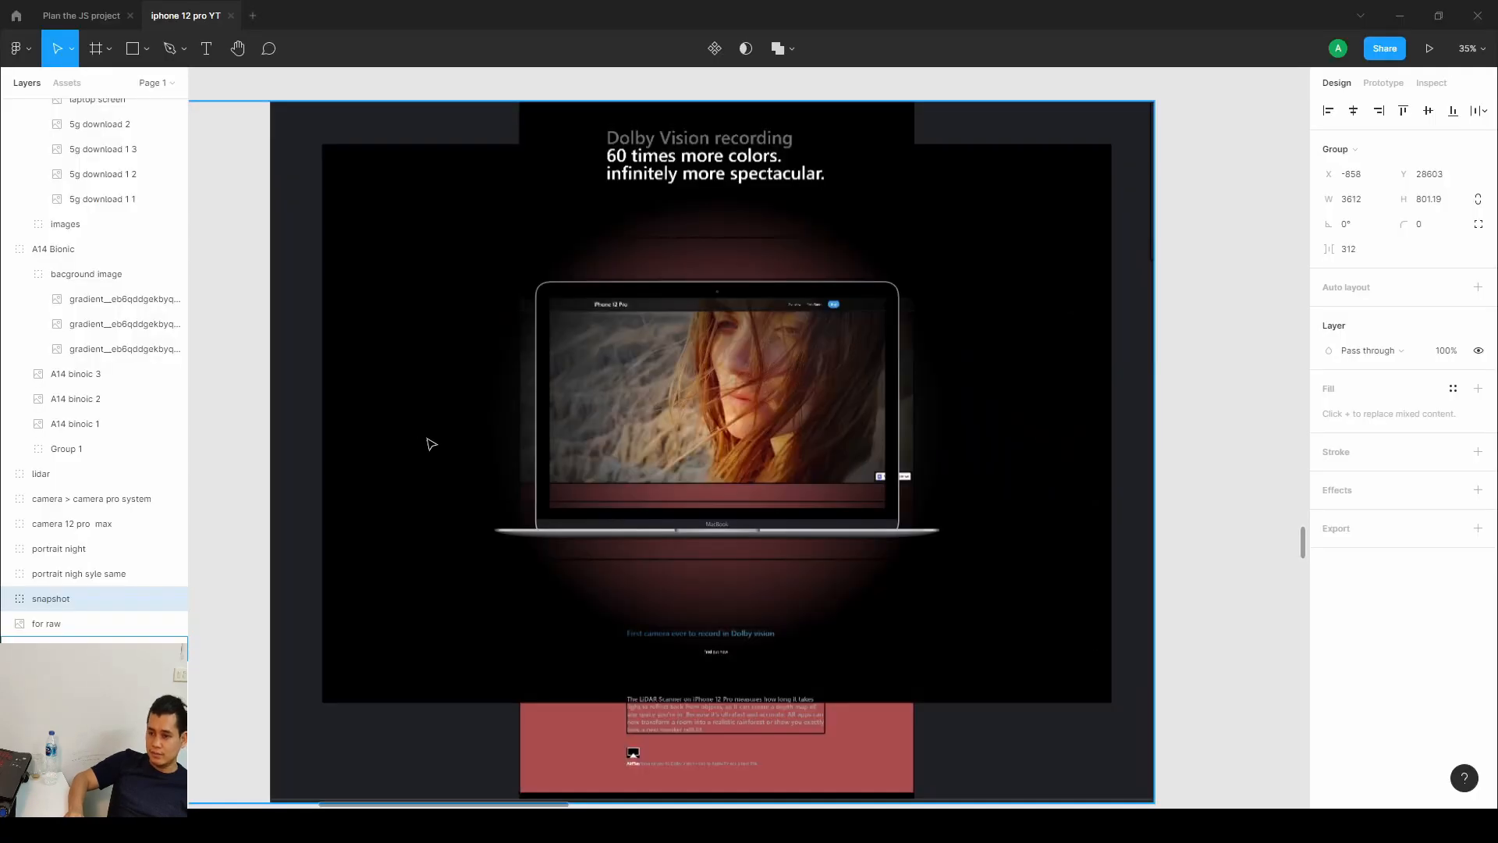
pyautogui.scroll(-10, 432, 444)
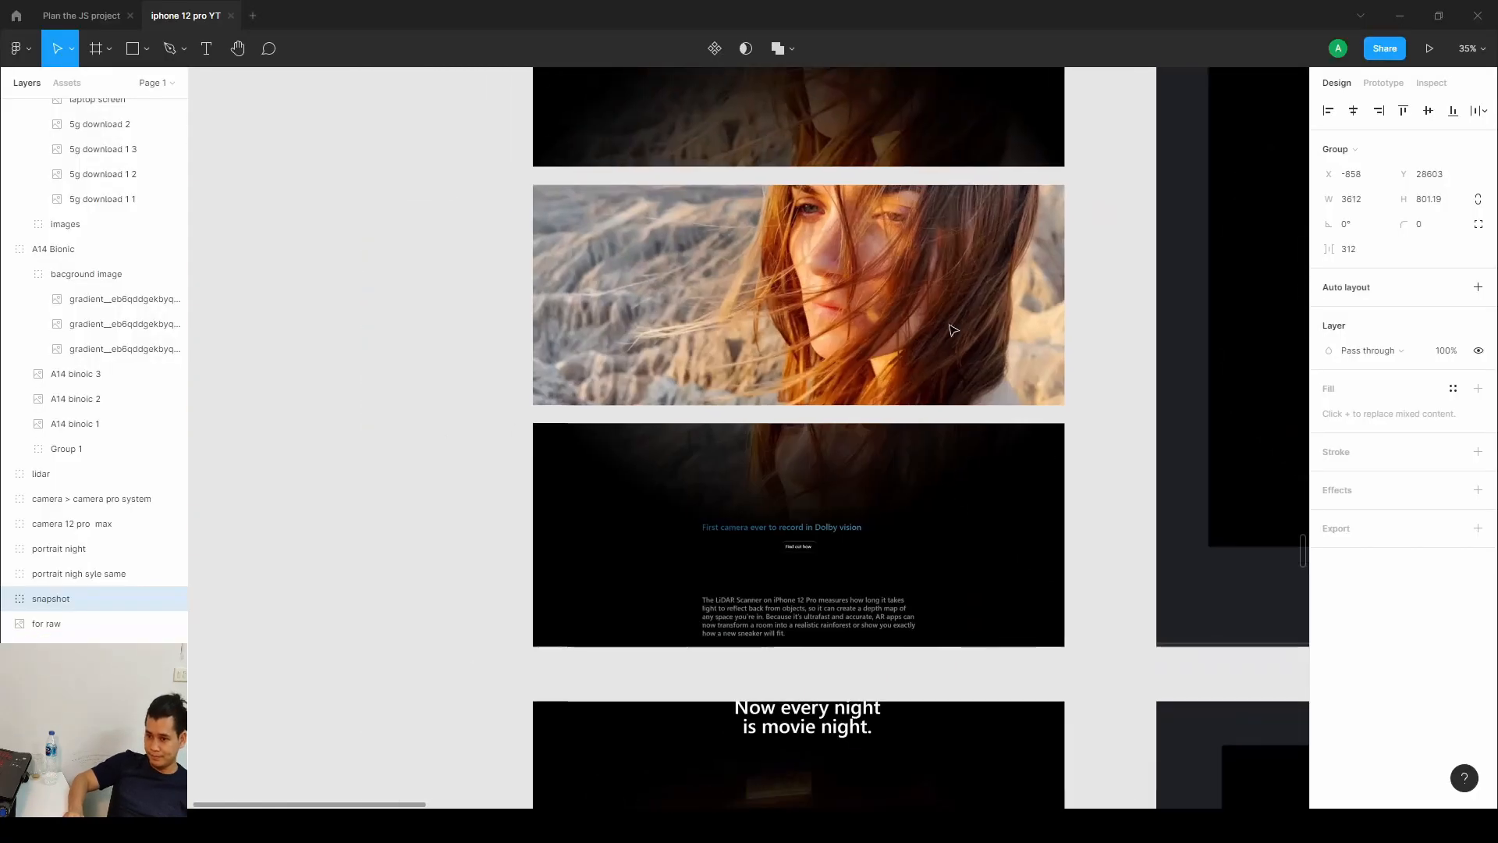
# In Figma, scroll the design through the lidar, display, MagSafe and iOS 14 frames.
pyautogui.scroll(-10, 901, 570)
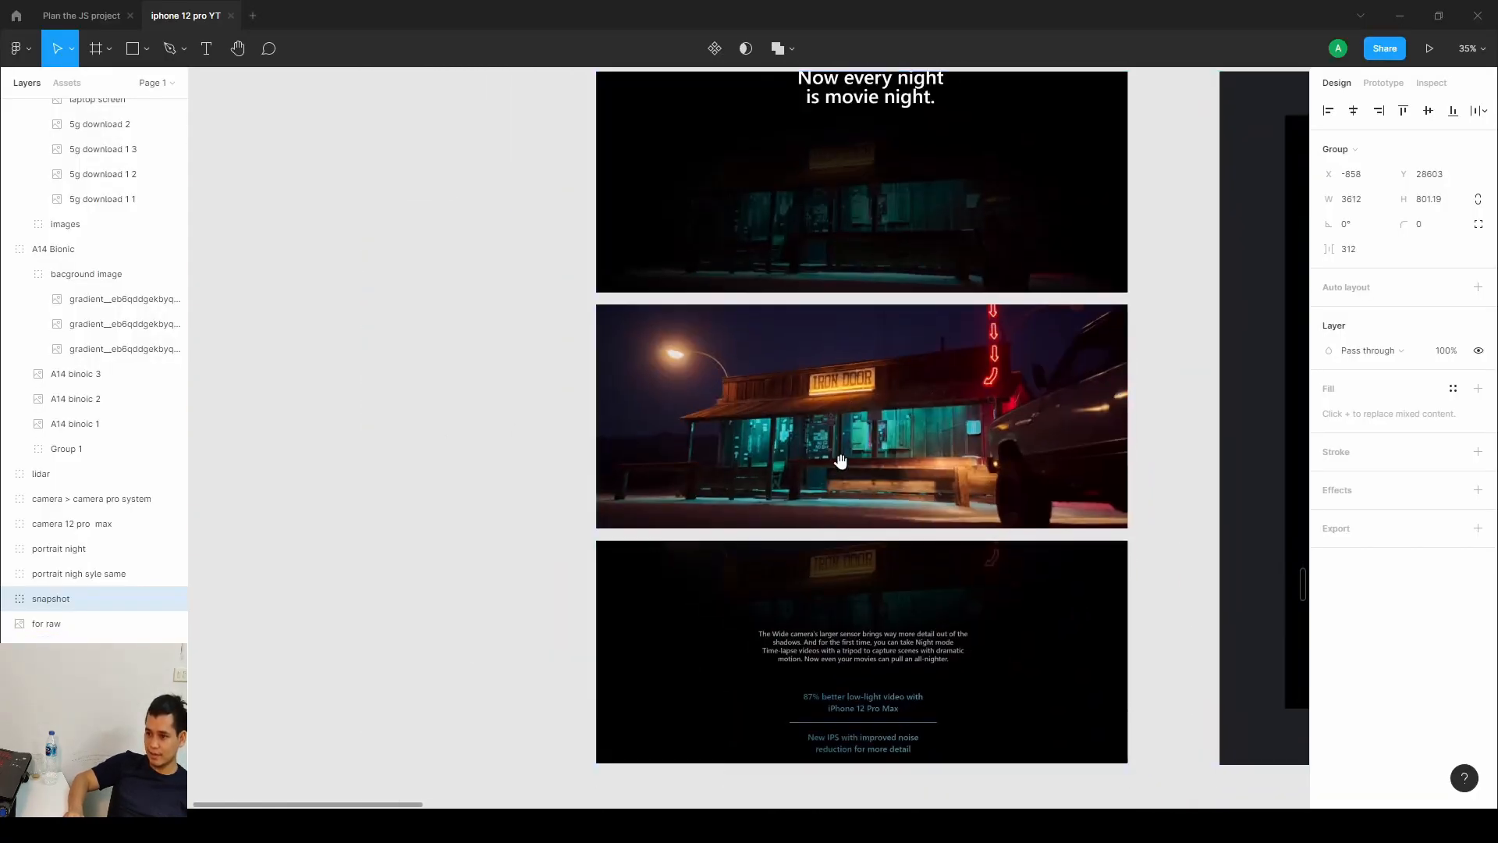
pyautogui.scroll(-10, 872, 478)
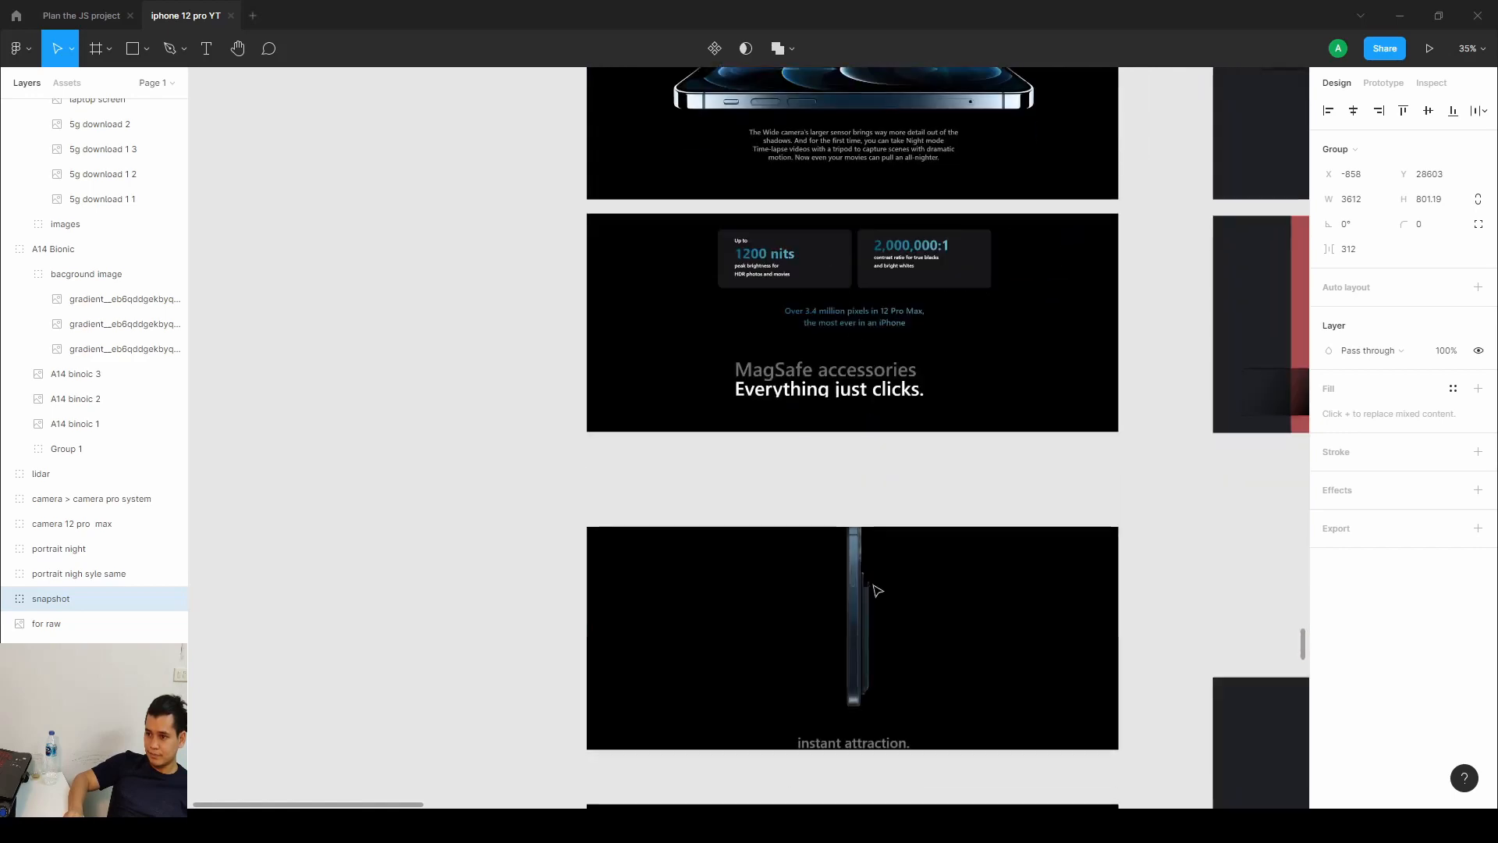
pyautogui.scroll(-8, 841, 327)
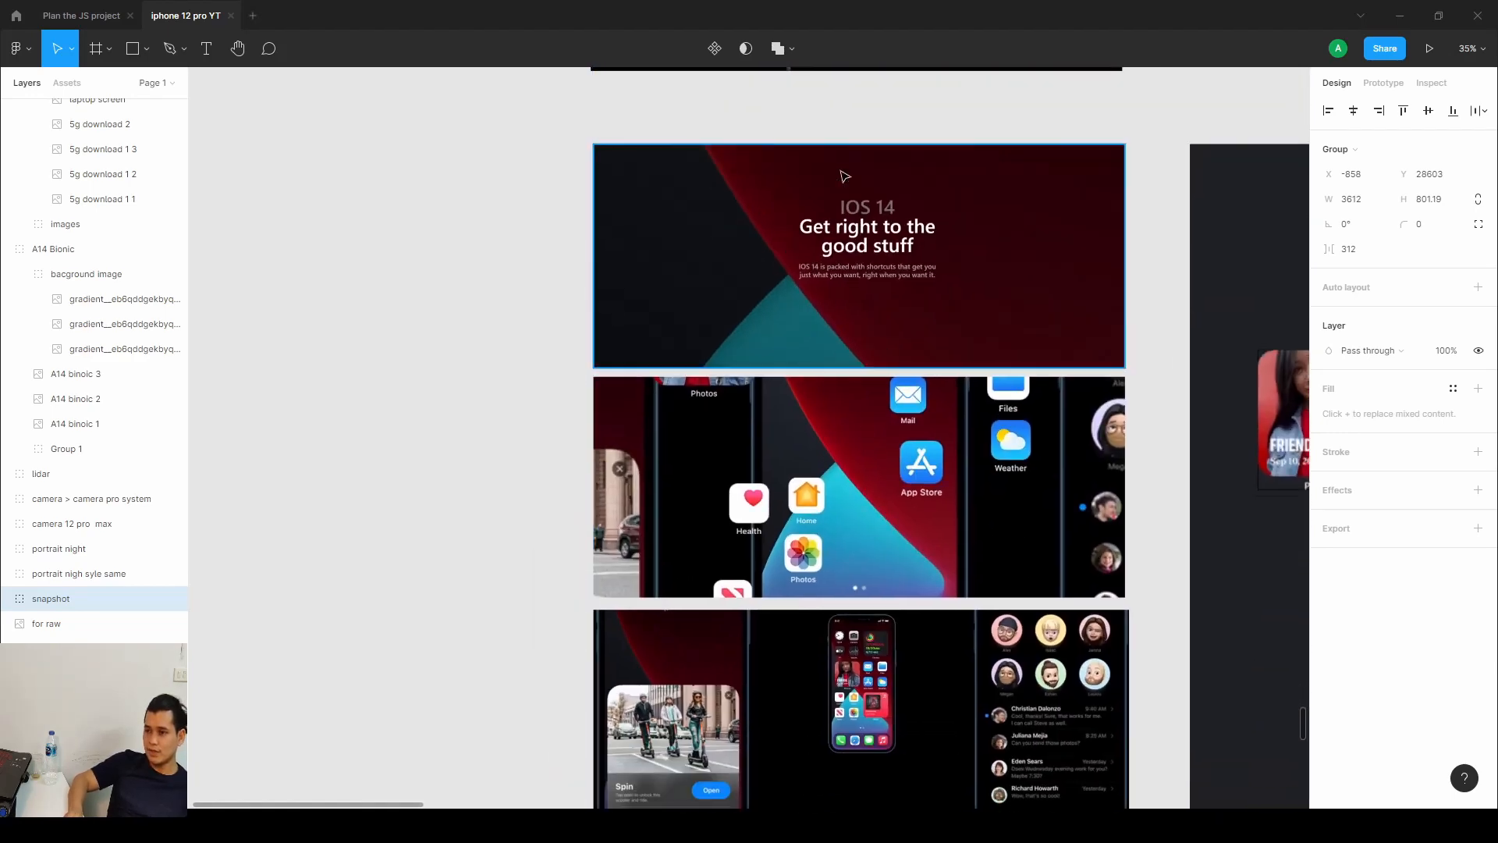
pyautogui.scroll(5, 843, 174)
pyautogui.scroll(-2, 836, 341)
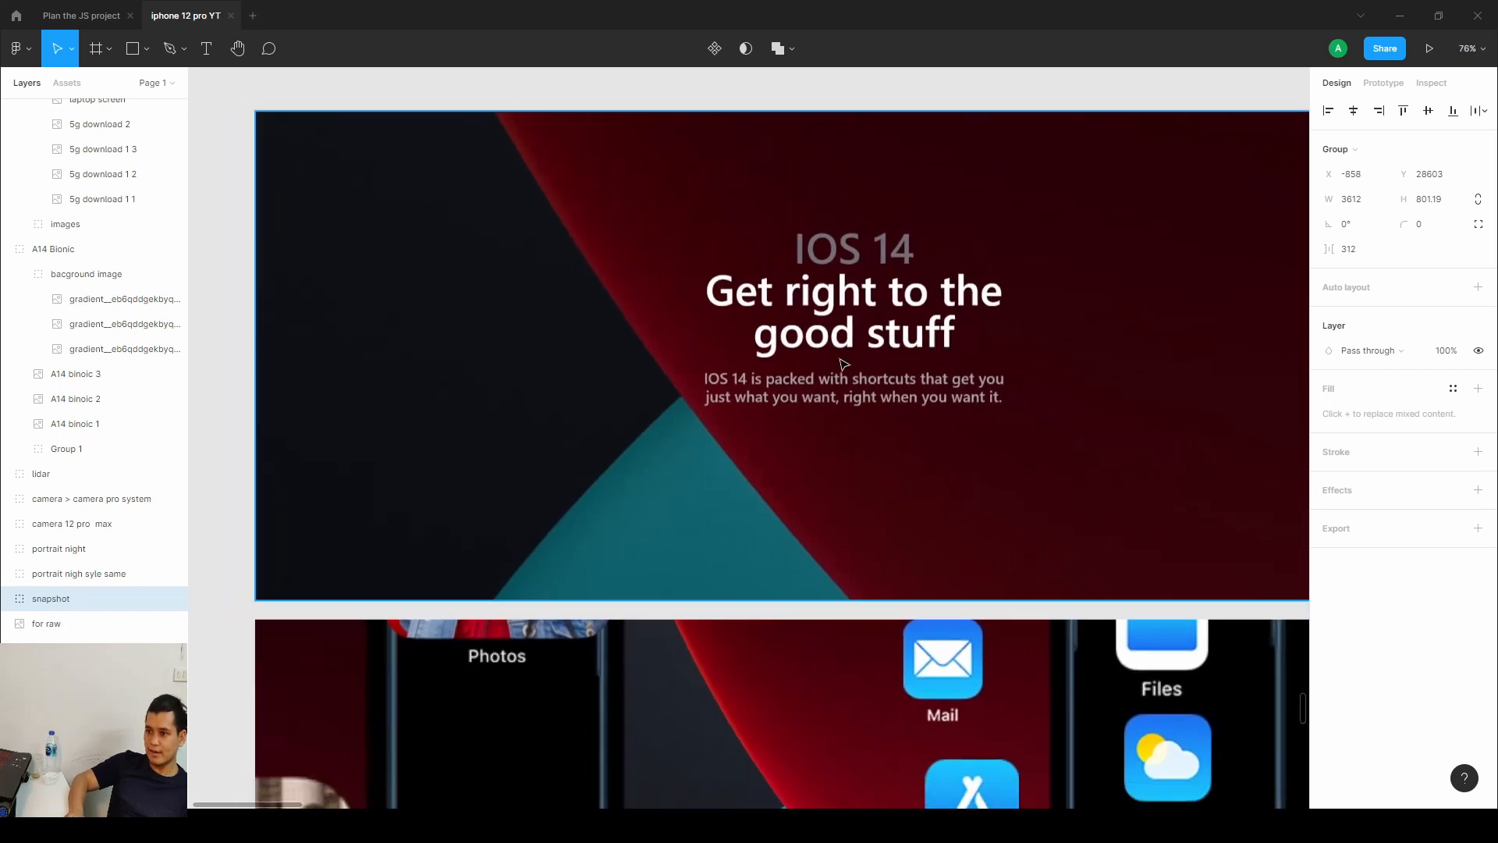
# Scroll through the Figma design's iOS 14 frames down to the App Clips, Widgets and Pinned Conversation frame.
pyautogui.scroll(-3, 802, 357)
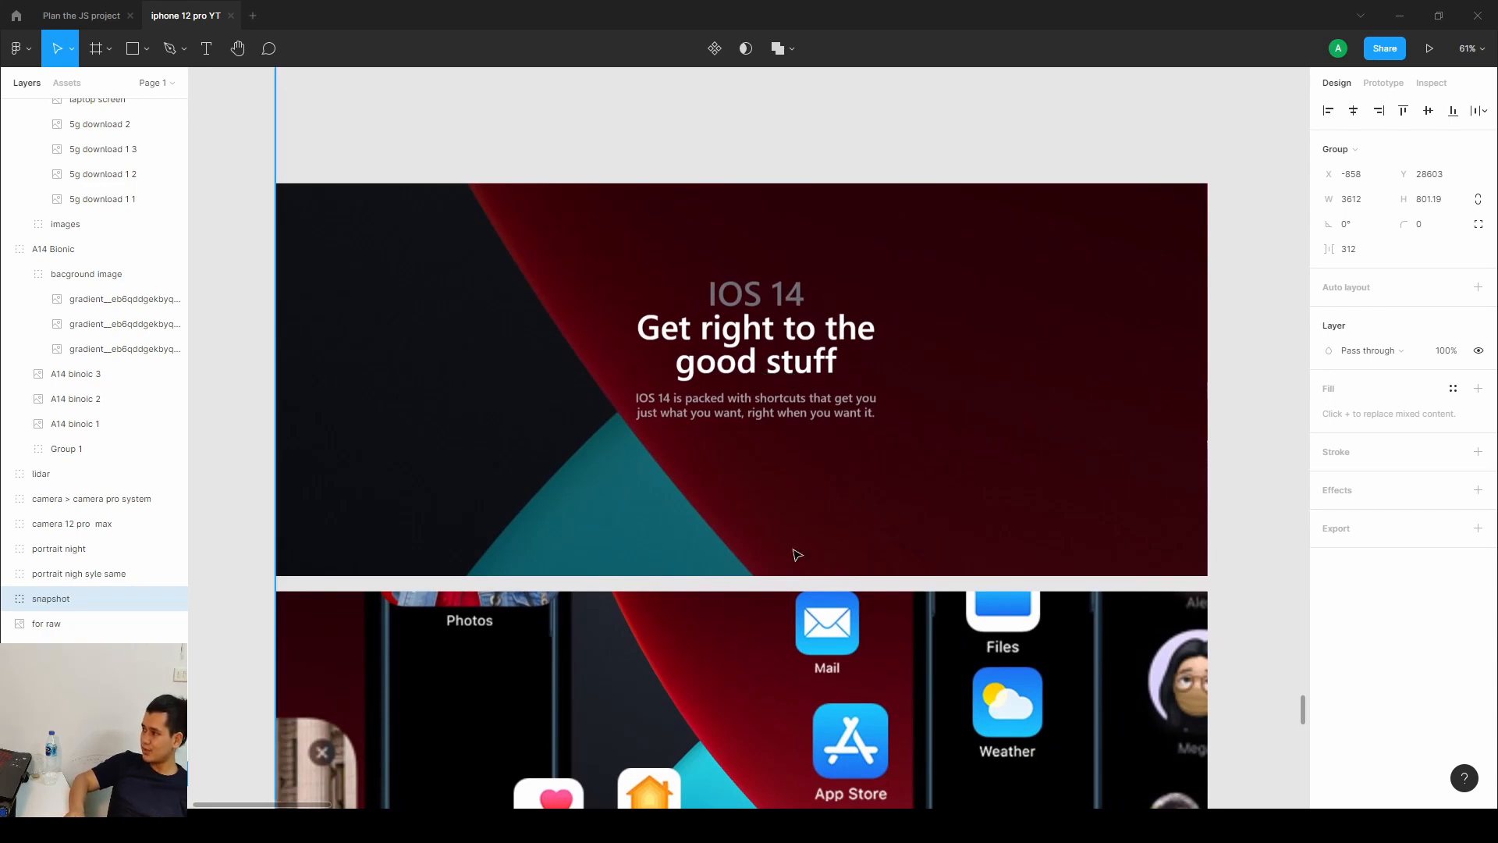
pyautogui.scroll(-5, 796, 554)
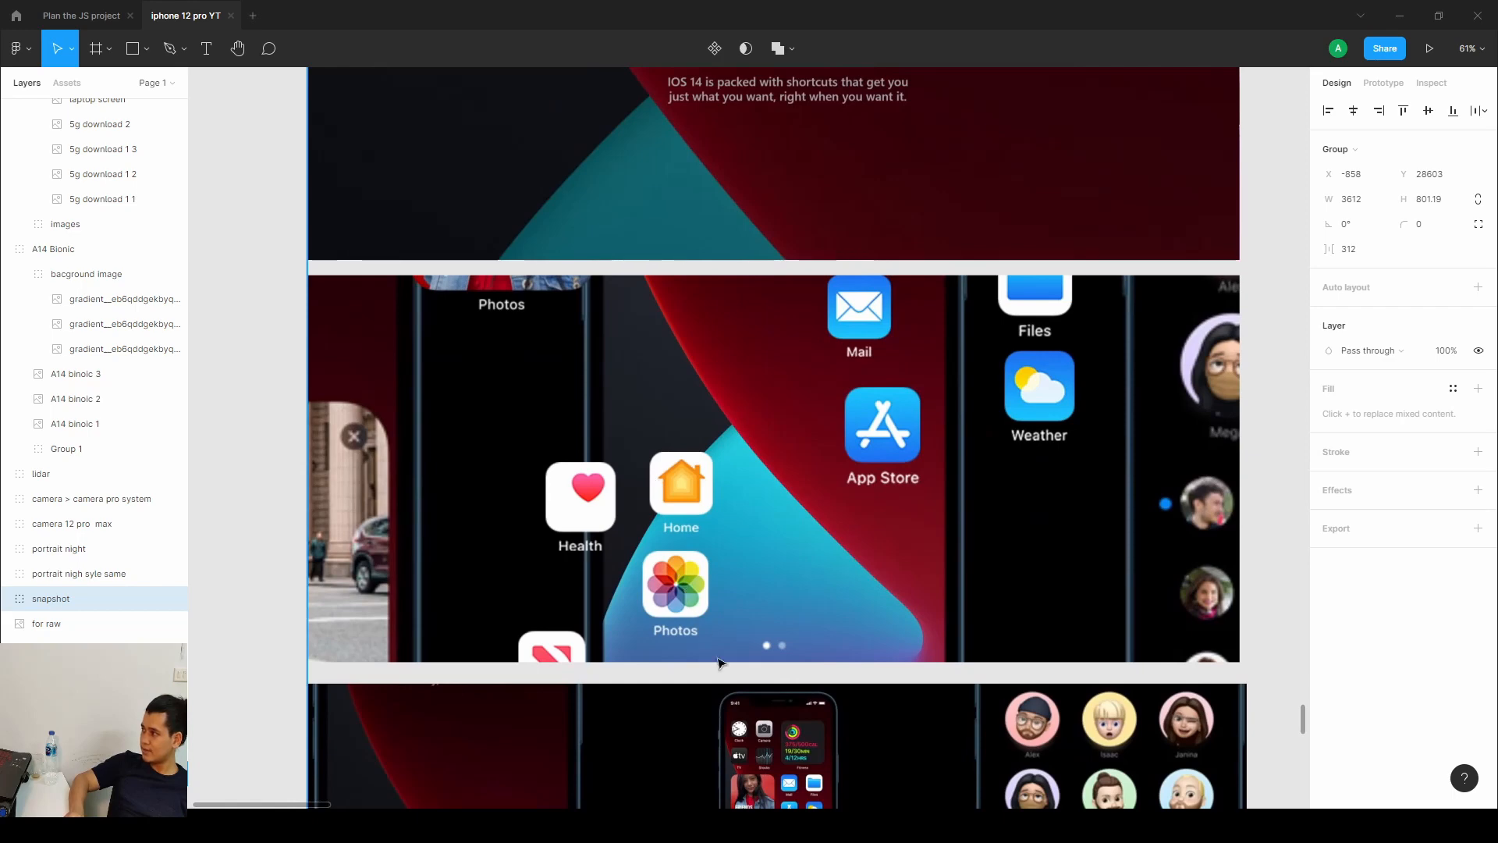
pyautogui.scroll(-8, 718, 663)
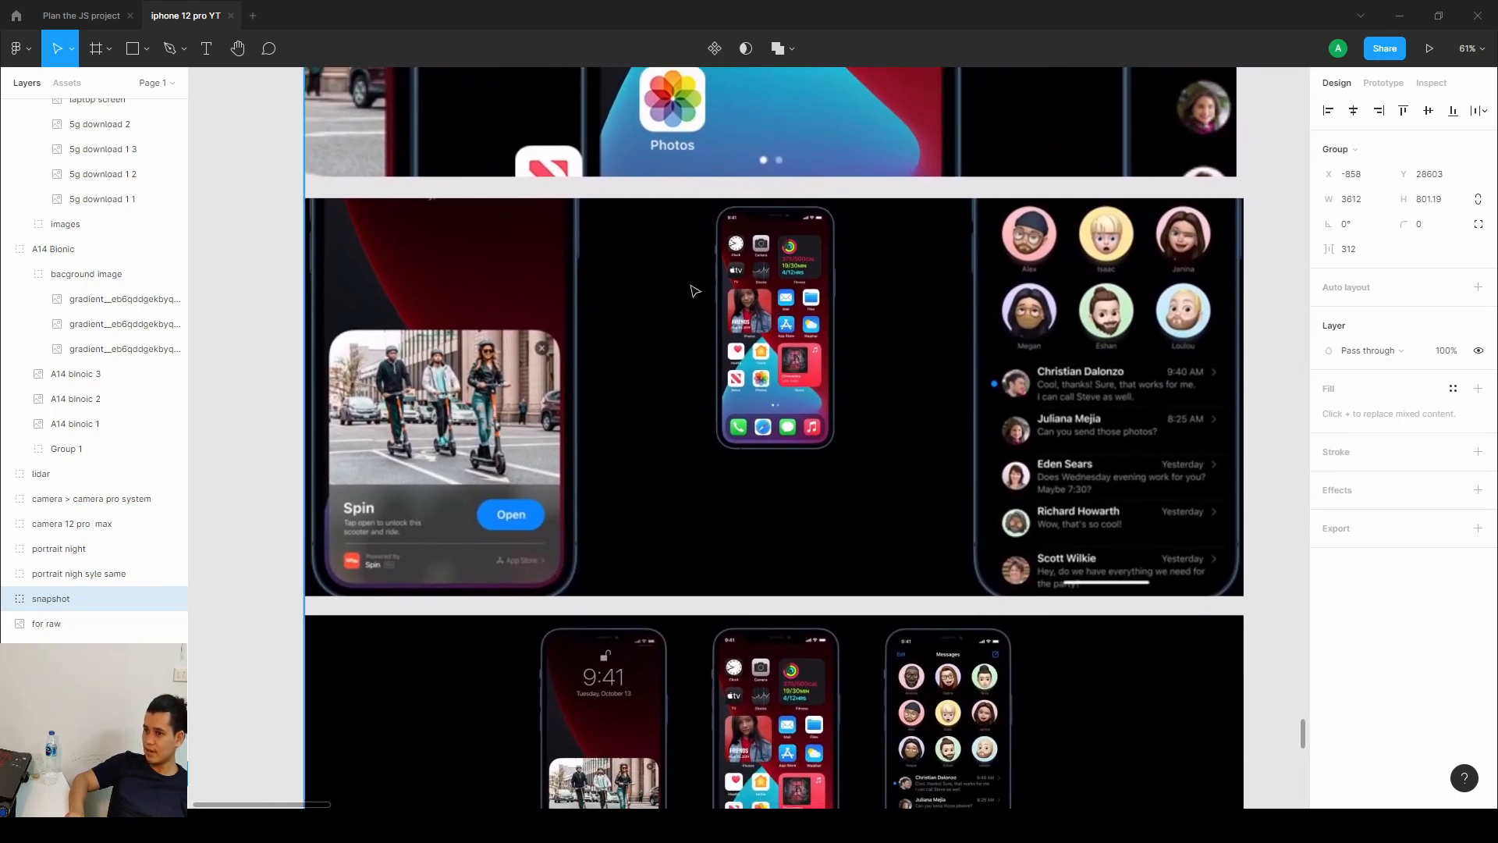
pyautogui.scroll(-5, 803, 403)
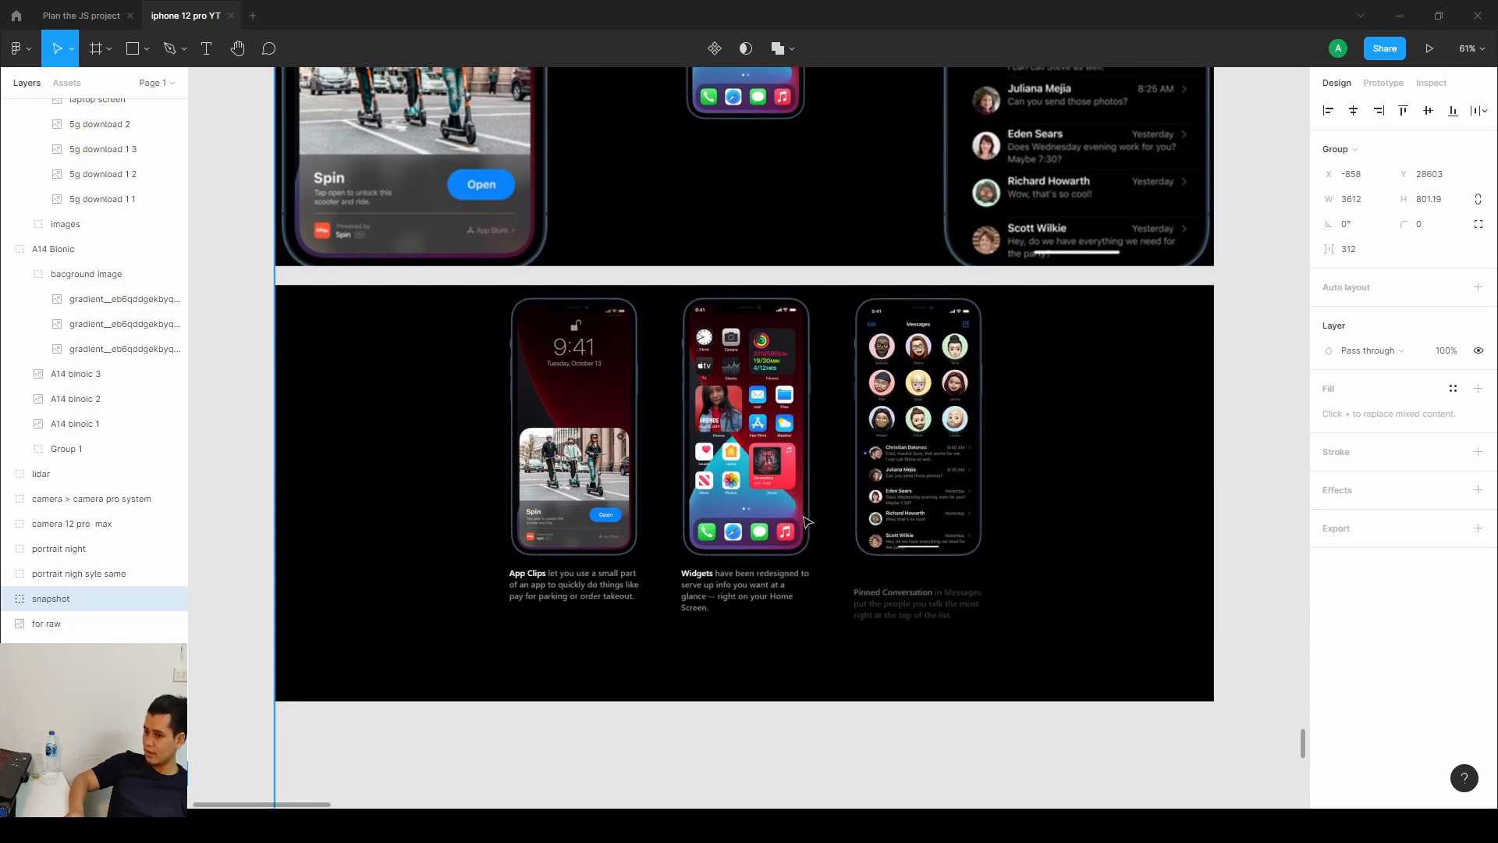
# Switch to the published site and scroll through the TrueDepth, display, MagSafe and iOS 14 sections to review them.
pyautogui.click(286, 756)
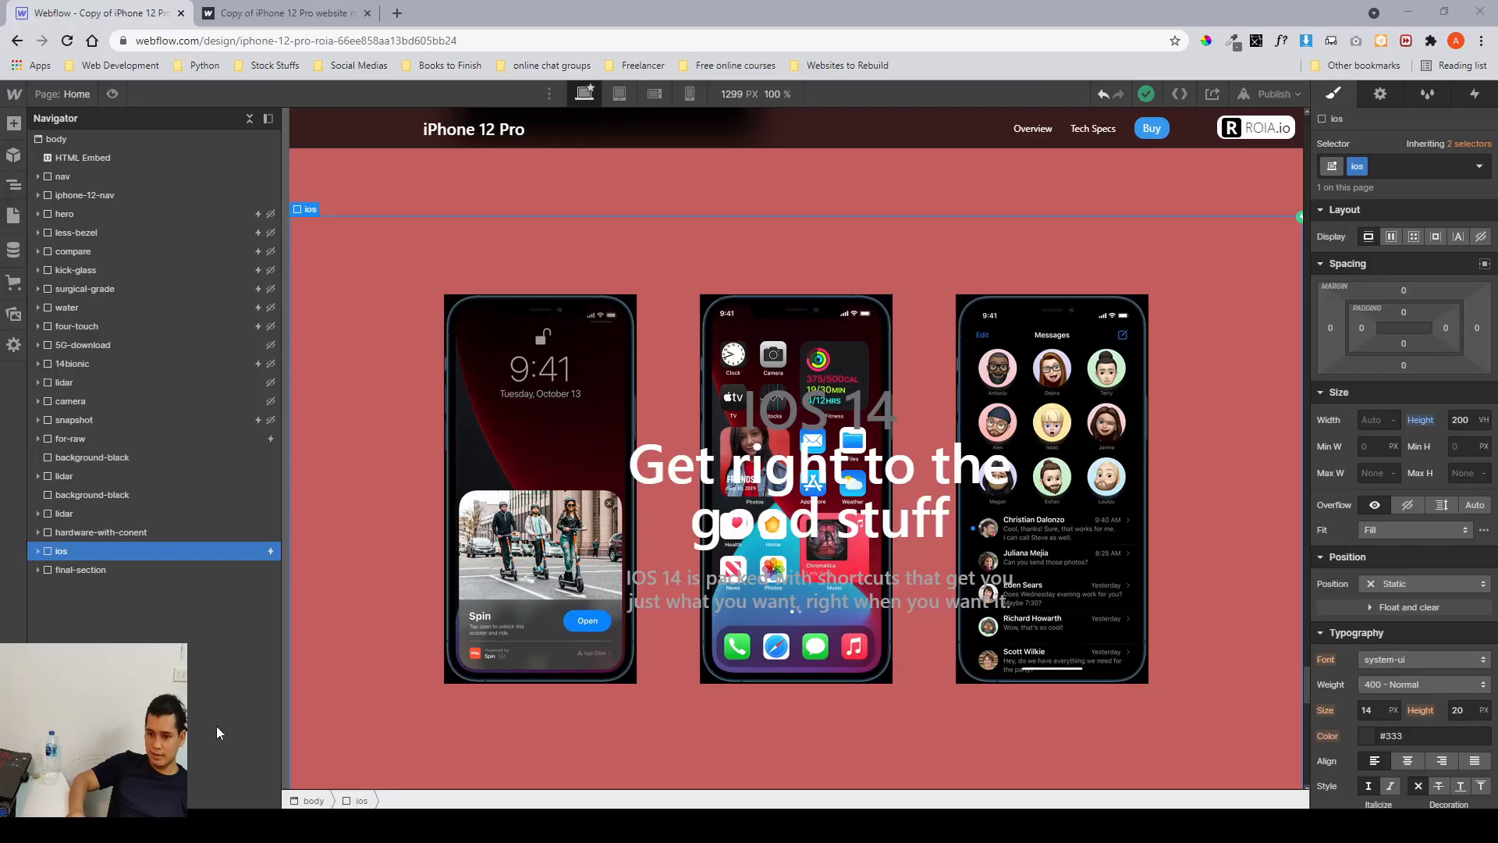
pyautogui.click(250, 14)
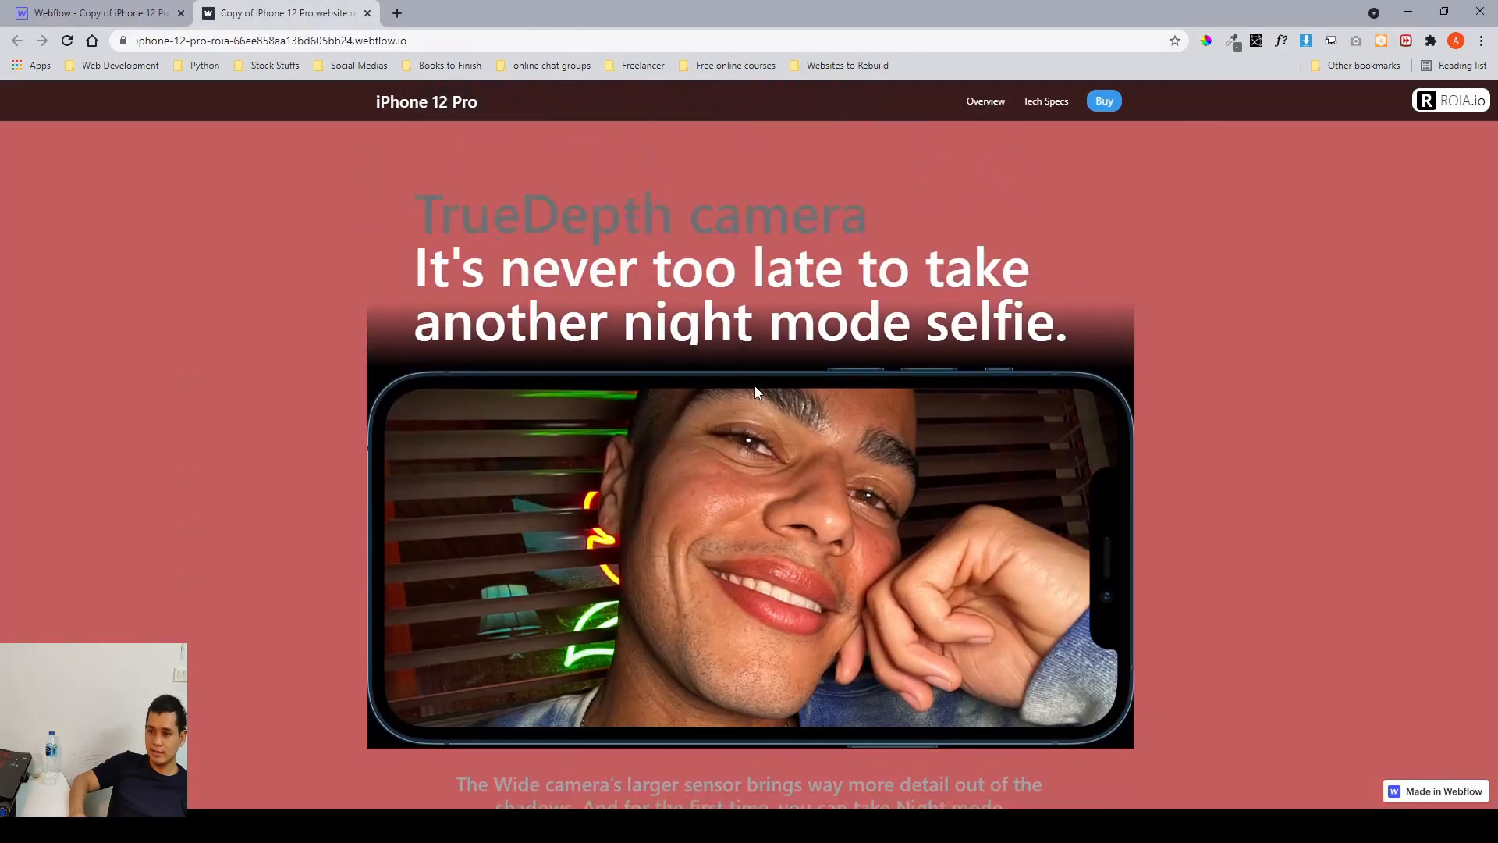
pyautogui.scroll(-6, 780, 374)
pyautogui.scroll(-12, 835, 409)
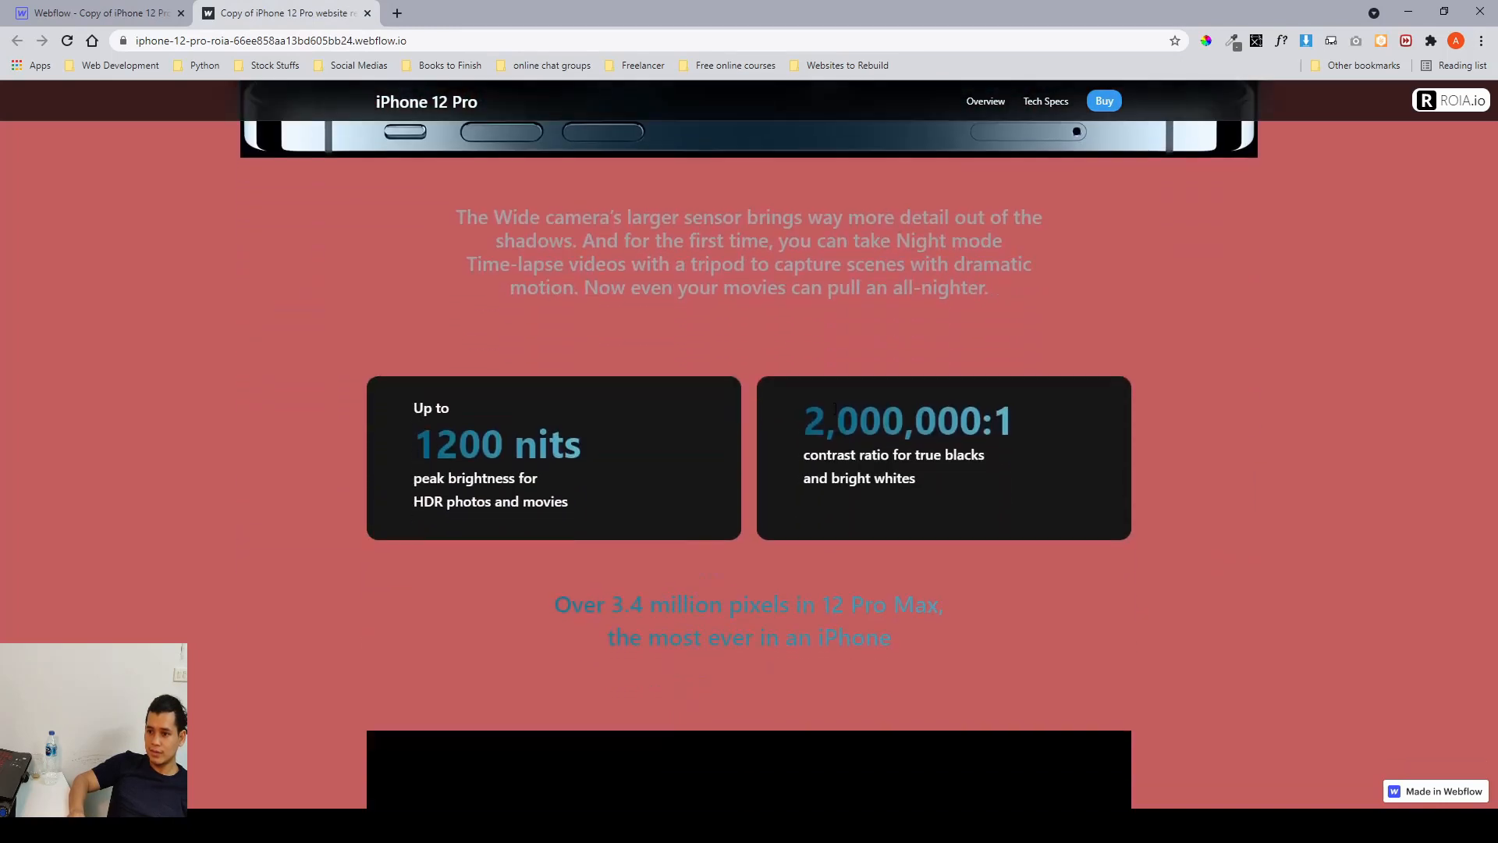
pyautogui.scroll(-10, 835, 409)
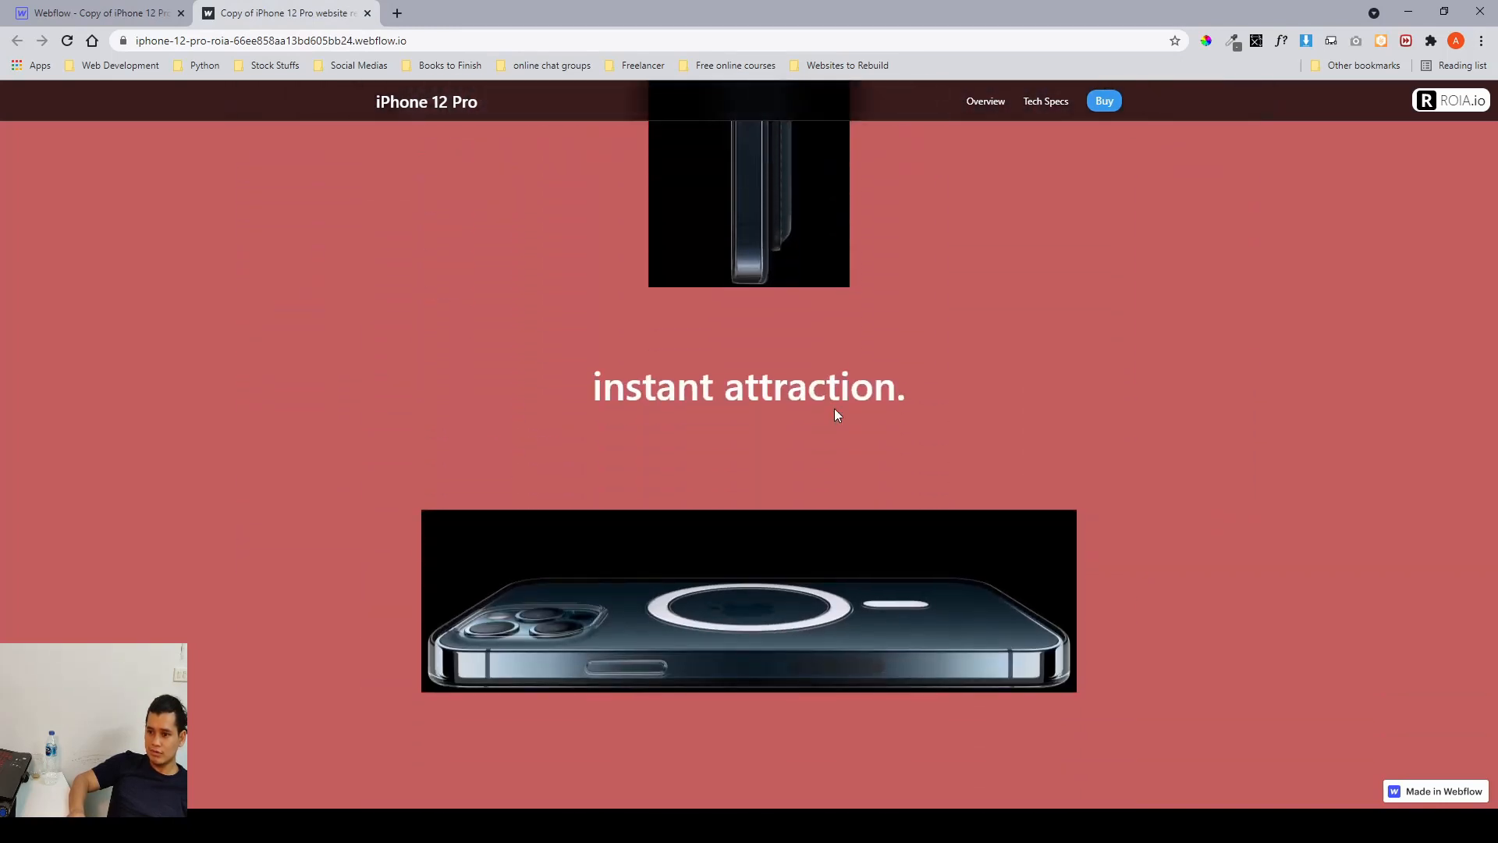
pyautogui.scroll(-10, 835, 409)
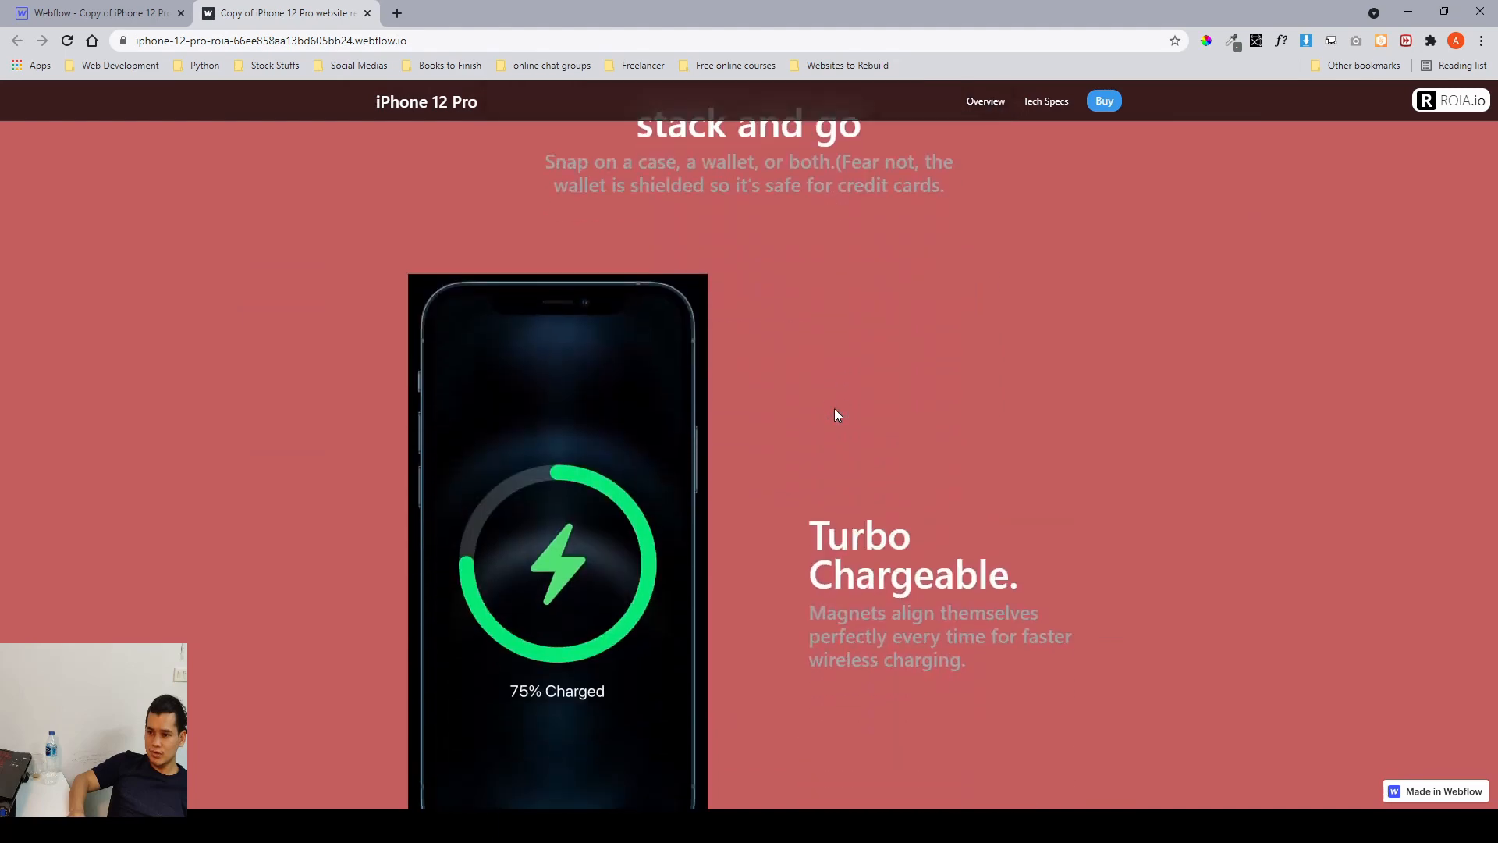
pyautogui.scroll(-6, 835, 409)
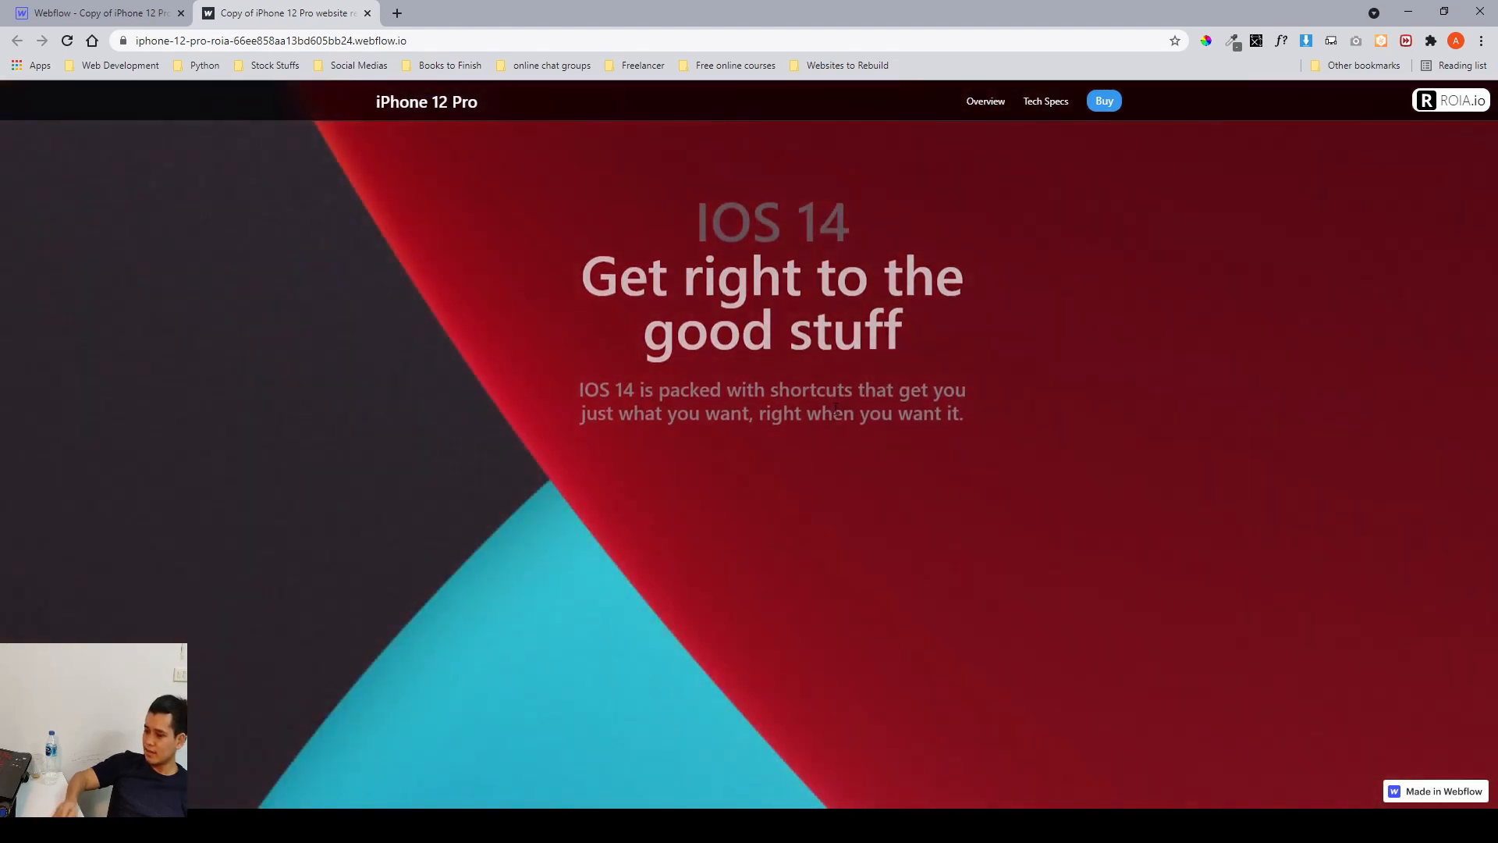
pyautogui.scroll(-8, 835, 409)
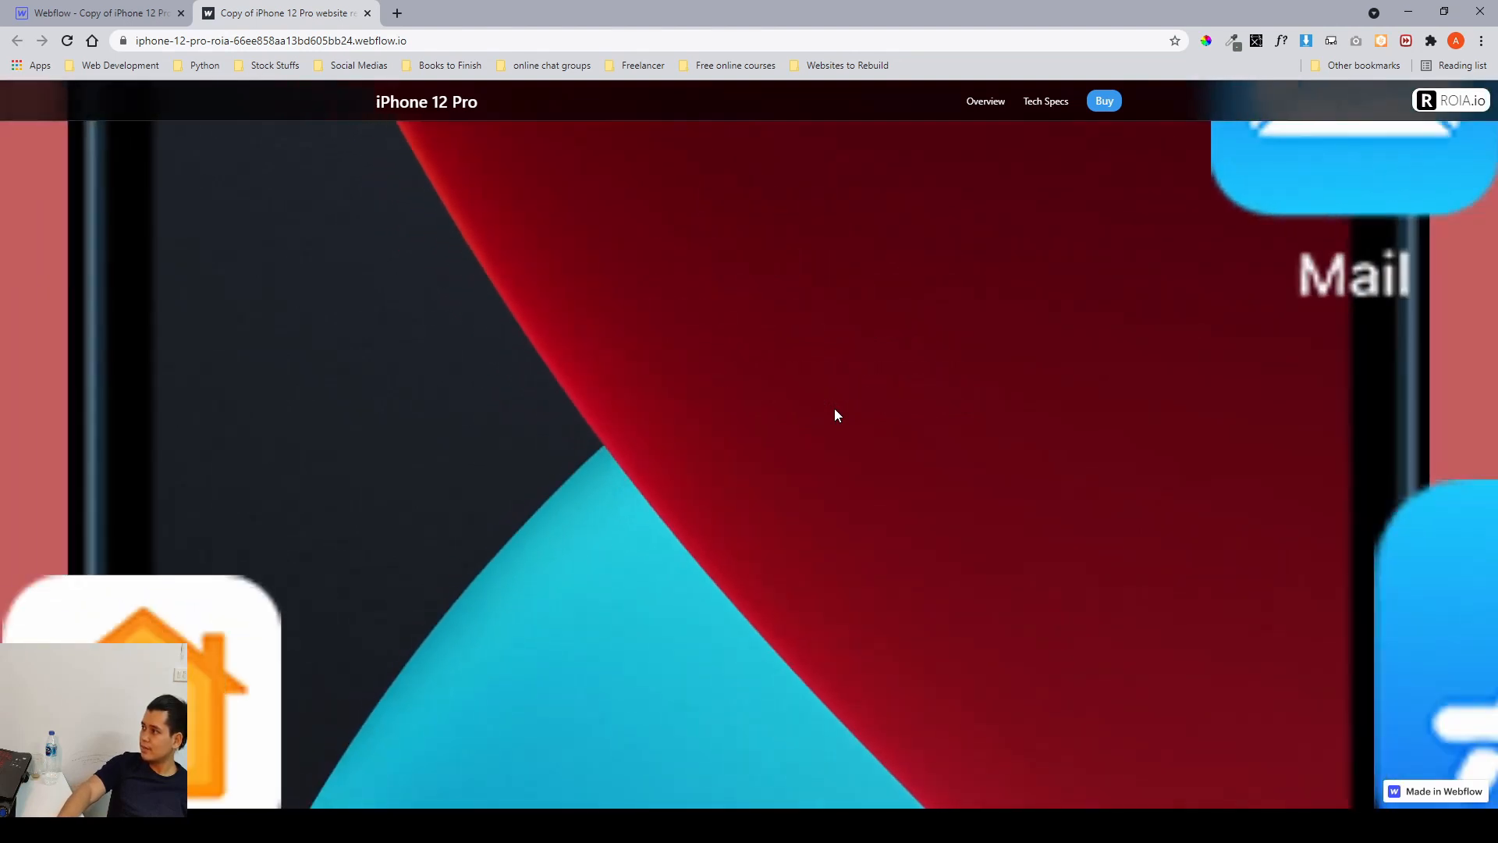
pyautogui.scroll(-5, 835, 415)
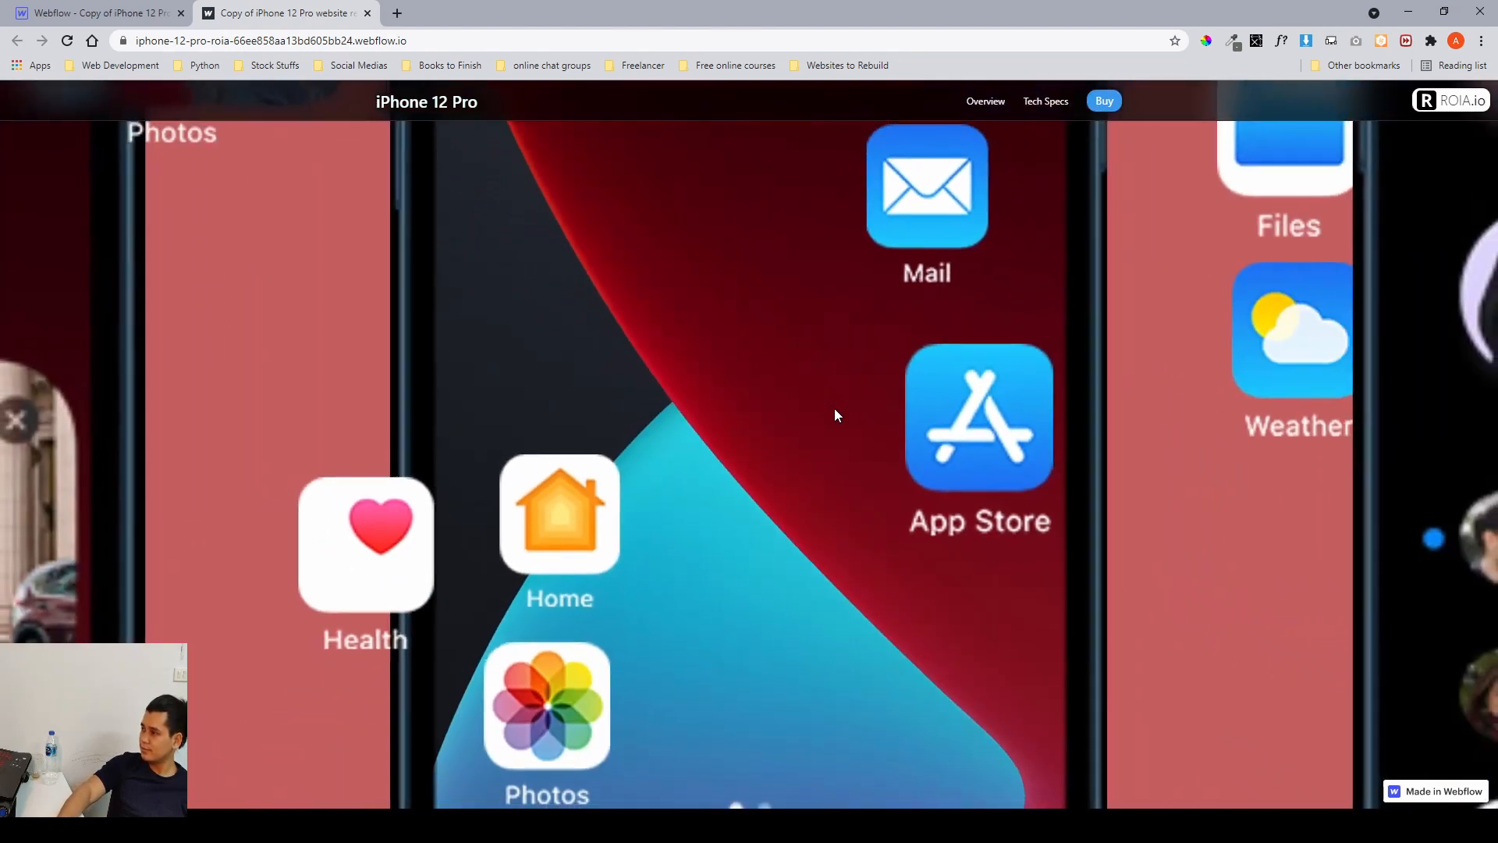
pyautogui.scroll(2, 835, 409)
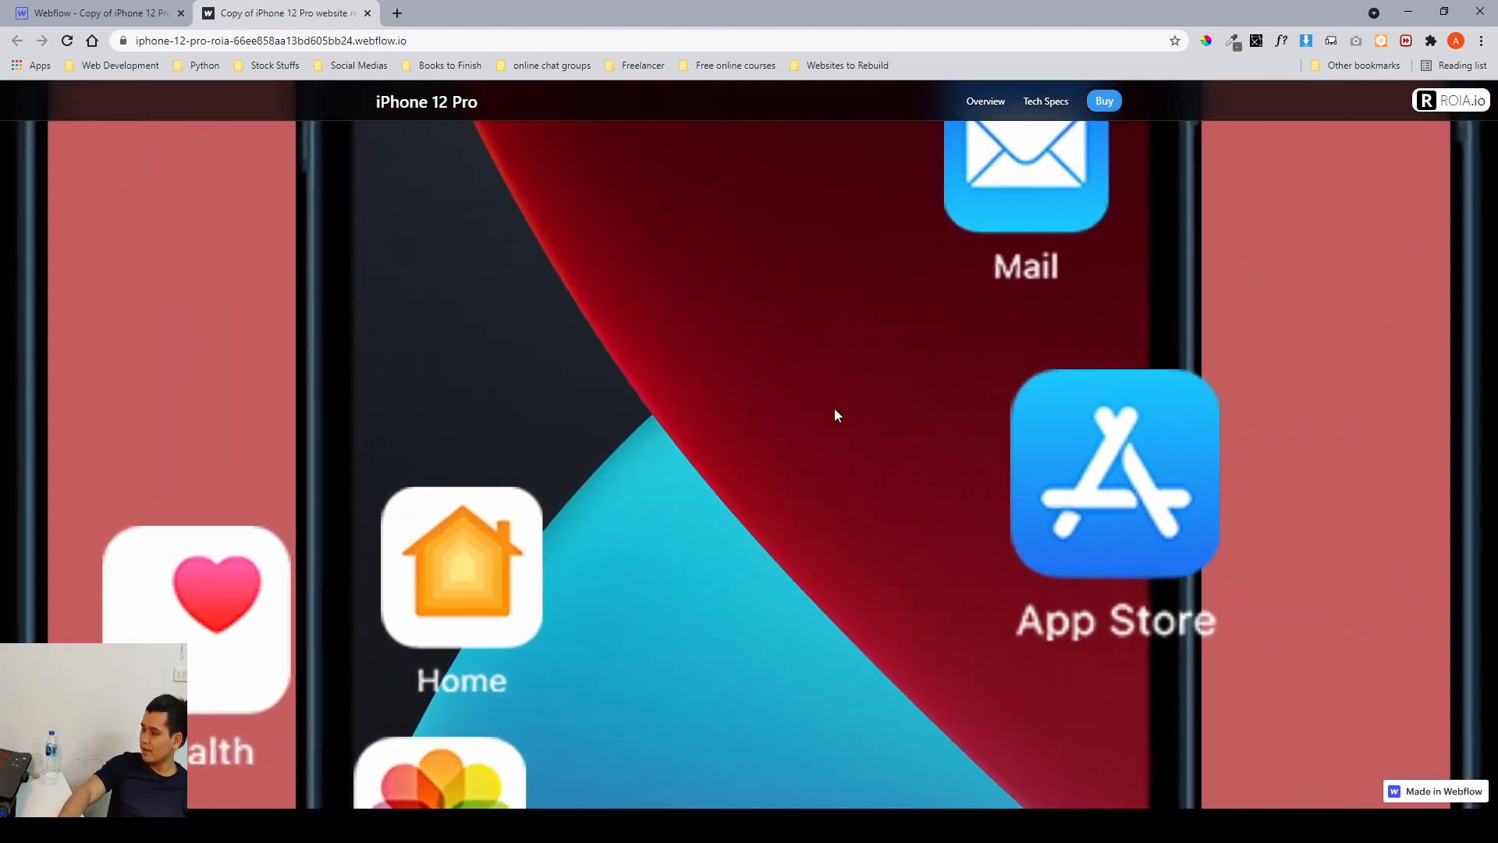
pyautogui.scroll(-2, 835, 409)
pyautogui.scroll(-6, 834, 410)
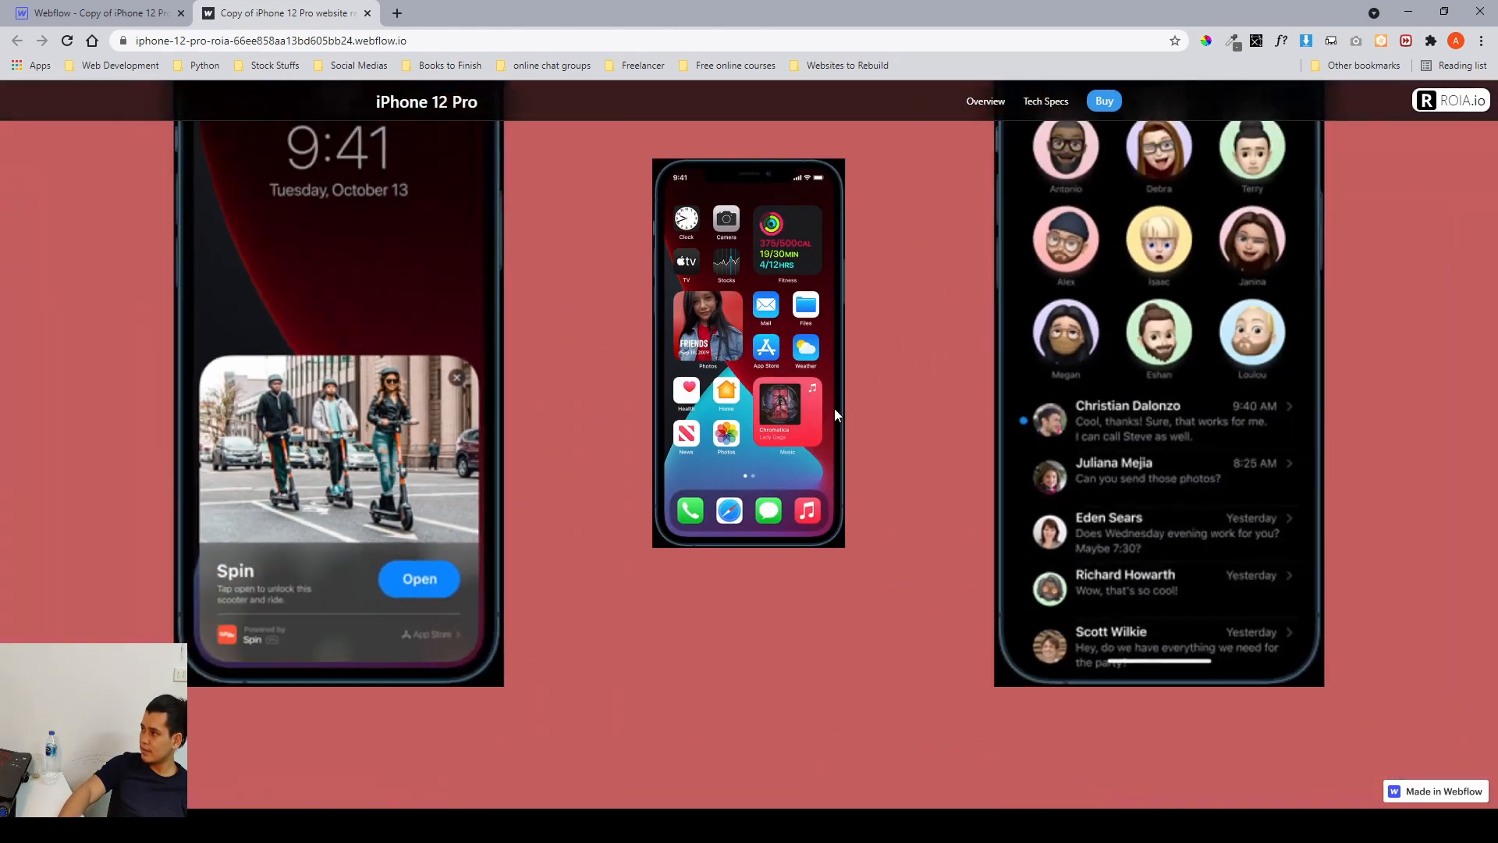
pyautogui.scroll(-2, 835, 408)
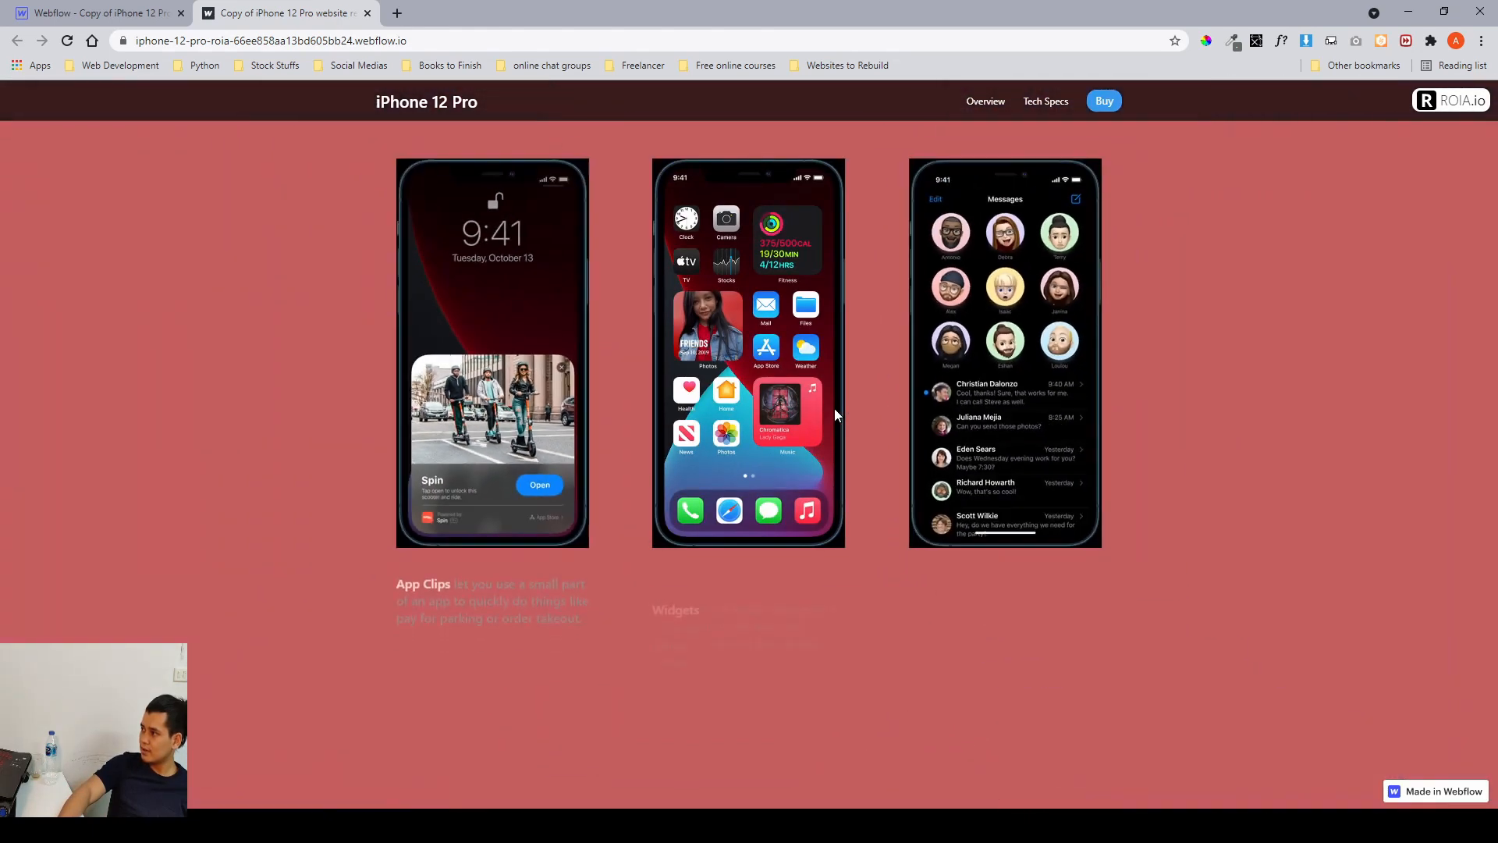
pyautogui.scroll(-2, 835, 409)
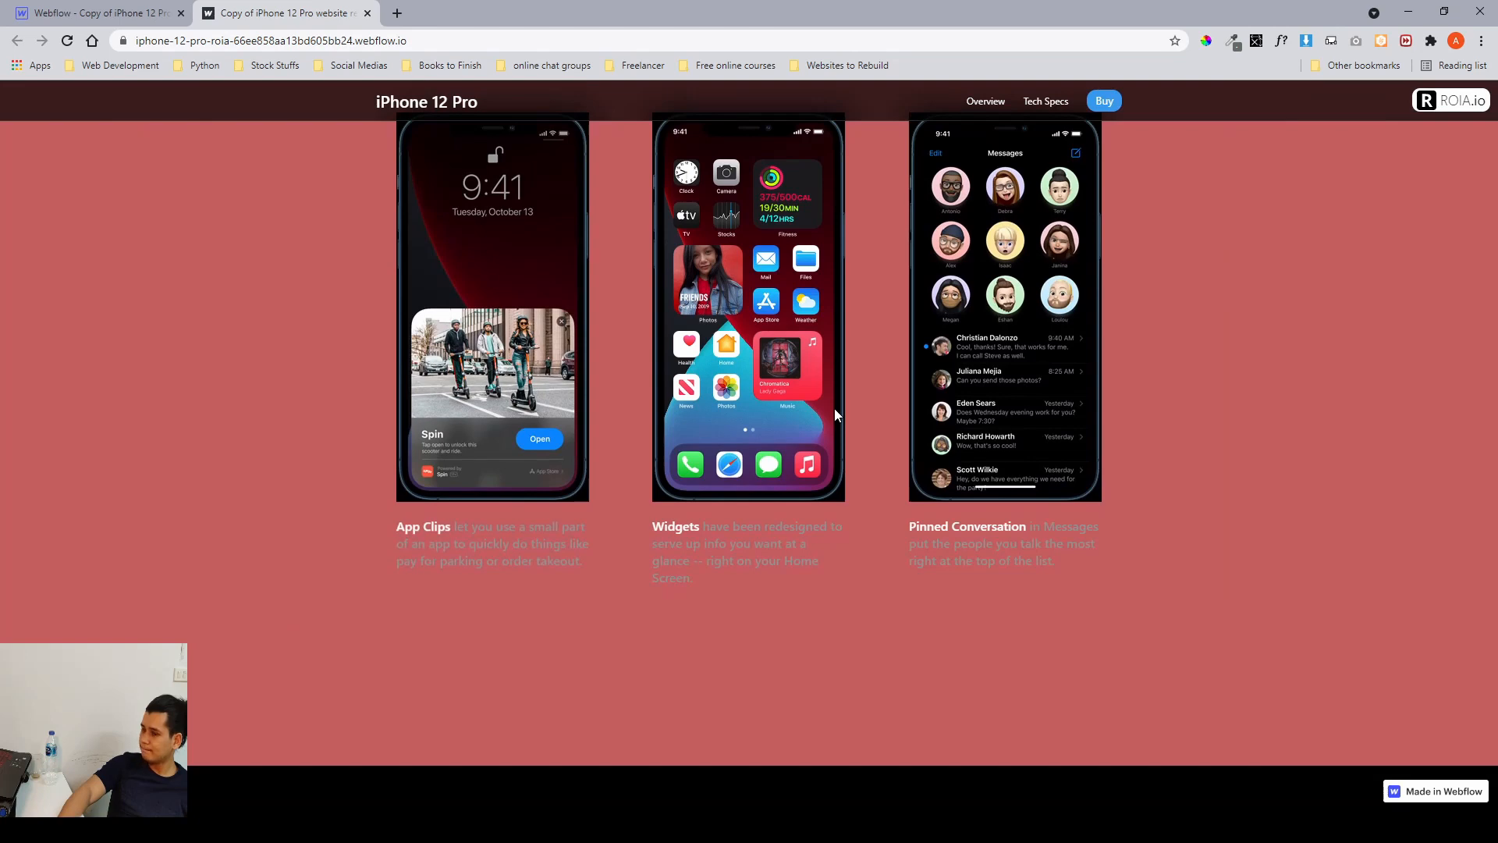
pyautogui.scroll(3, 835, 409)
pyautogui.scroll(5, 753, 395)
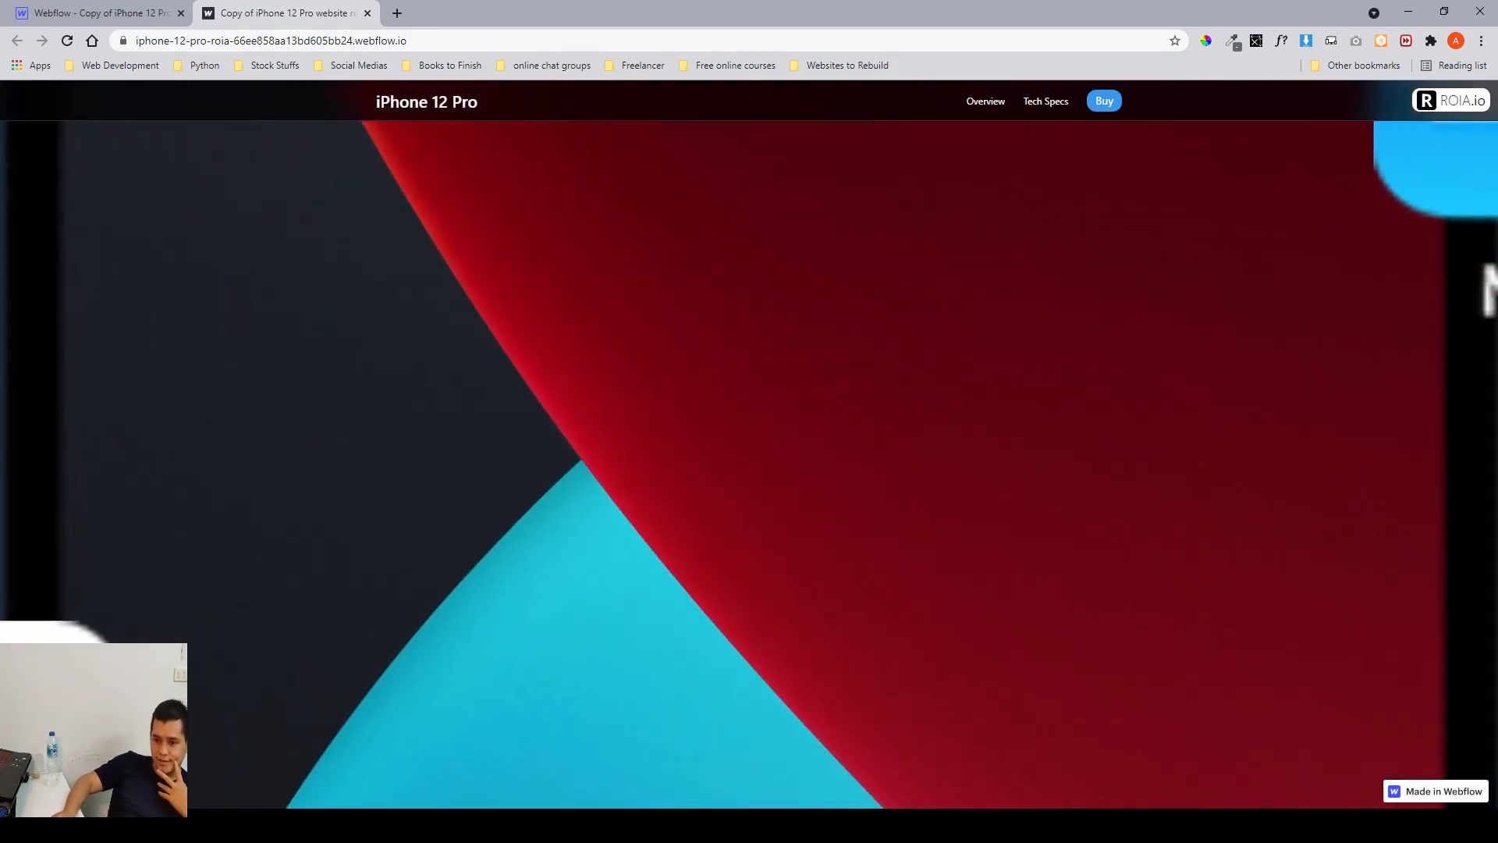
# Return to Figma and zoom into the iOS 14 asset frame's MacBook mockup among the phone screens.
pyautogui.hotkey('alt', 'Tab')
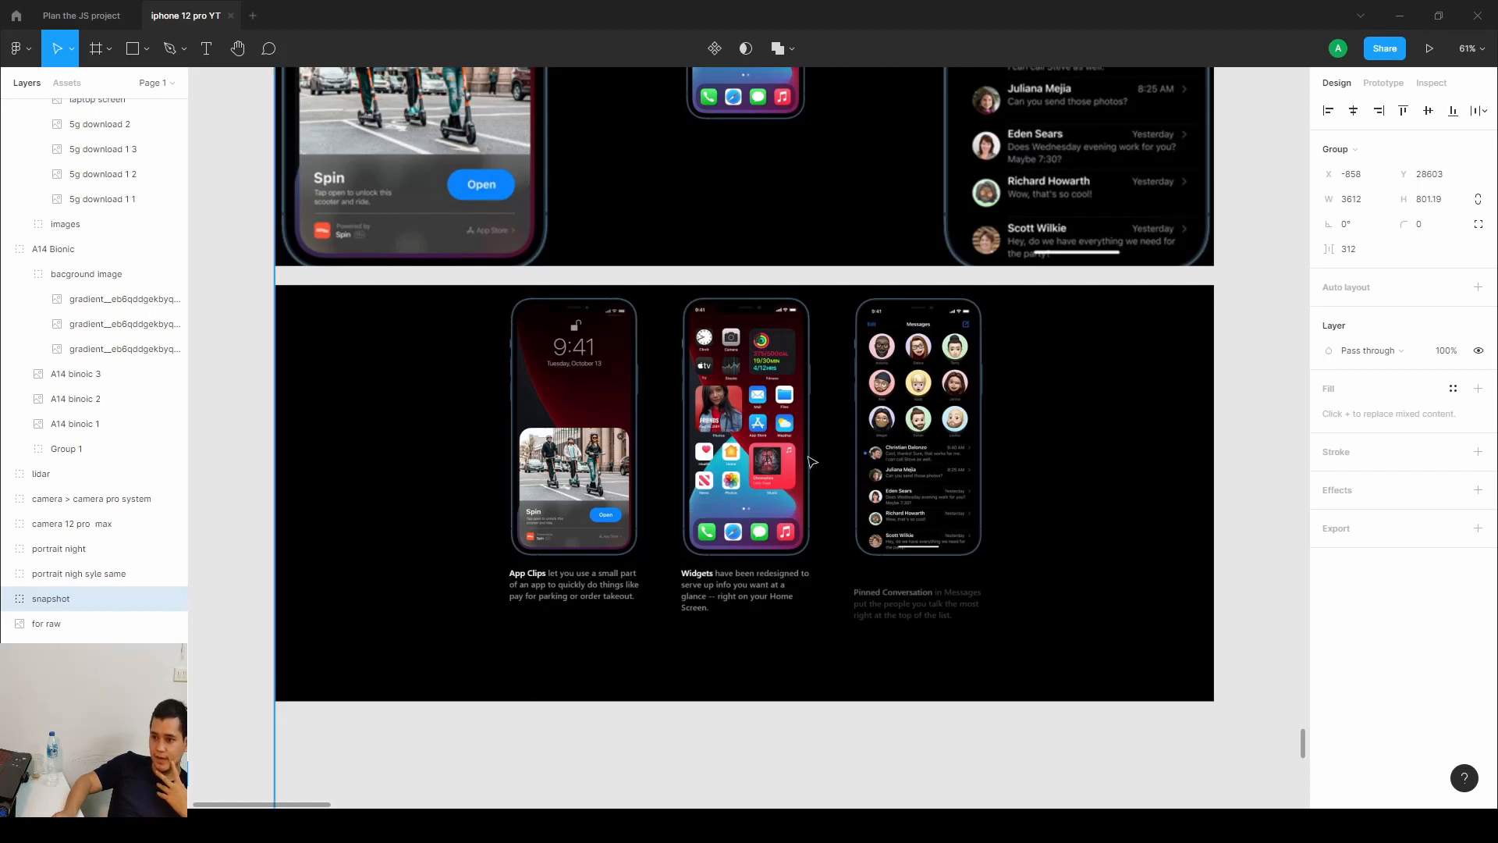
pyautogui.moveTo(1032, 312); pyautogui.dragTo(440, 455)
pyautogui.moveTo(882, 420); pyautogui.dragTo(637, 431)
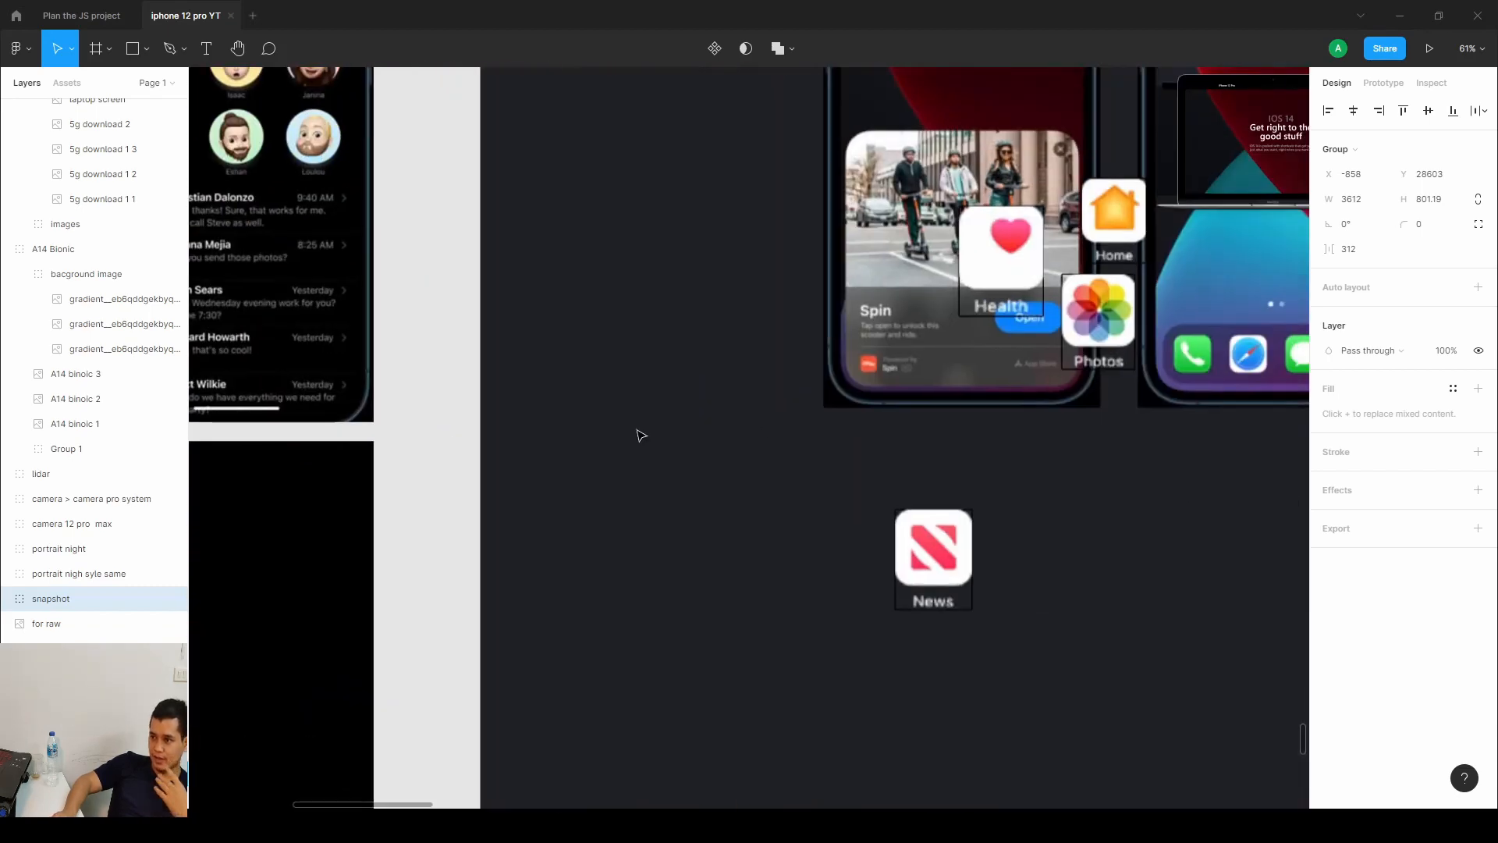
pyautogui.scroll(-10, 641, 435)
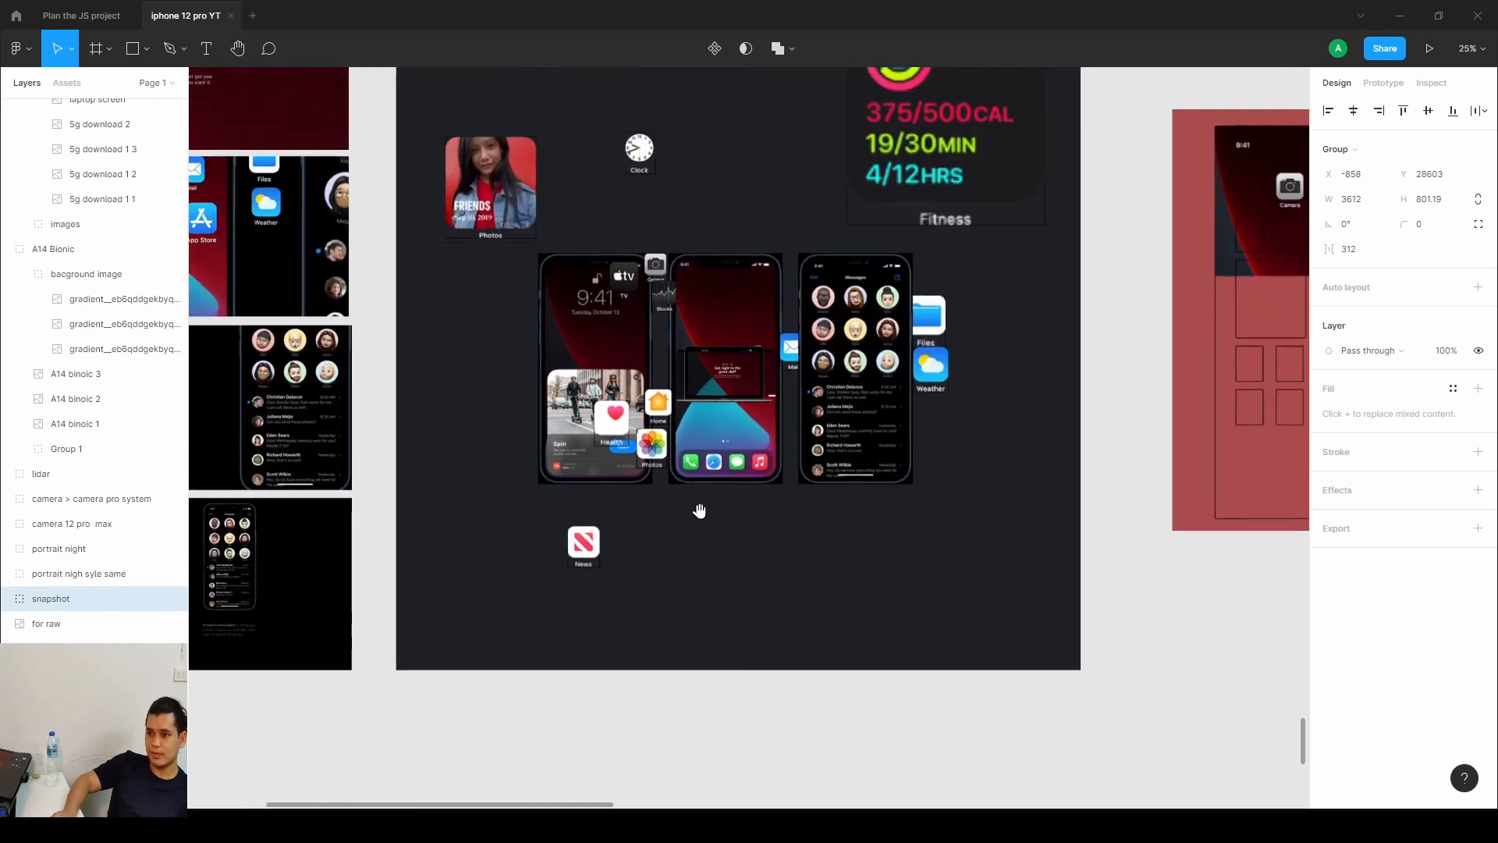
pyautogui.moveTo(746, 575); pyautogui.dragTo(787, 612)
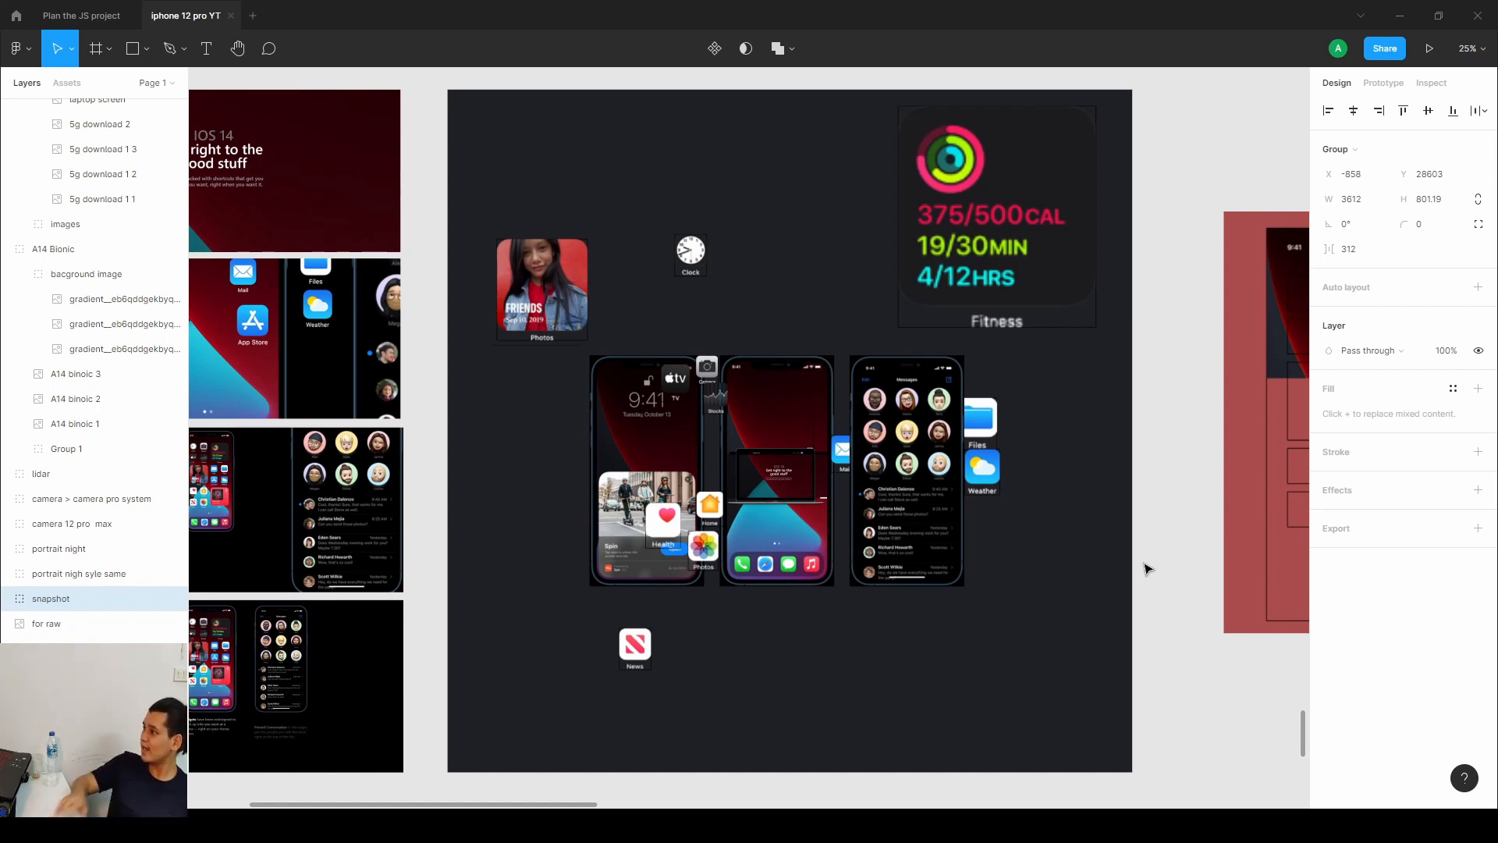
pyautogui.scroll(5, 802, 502)
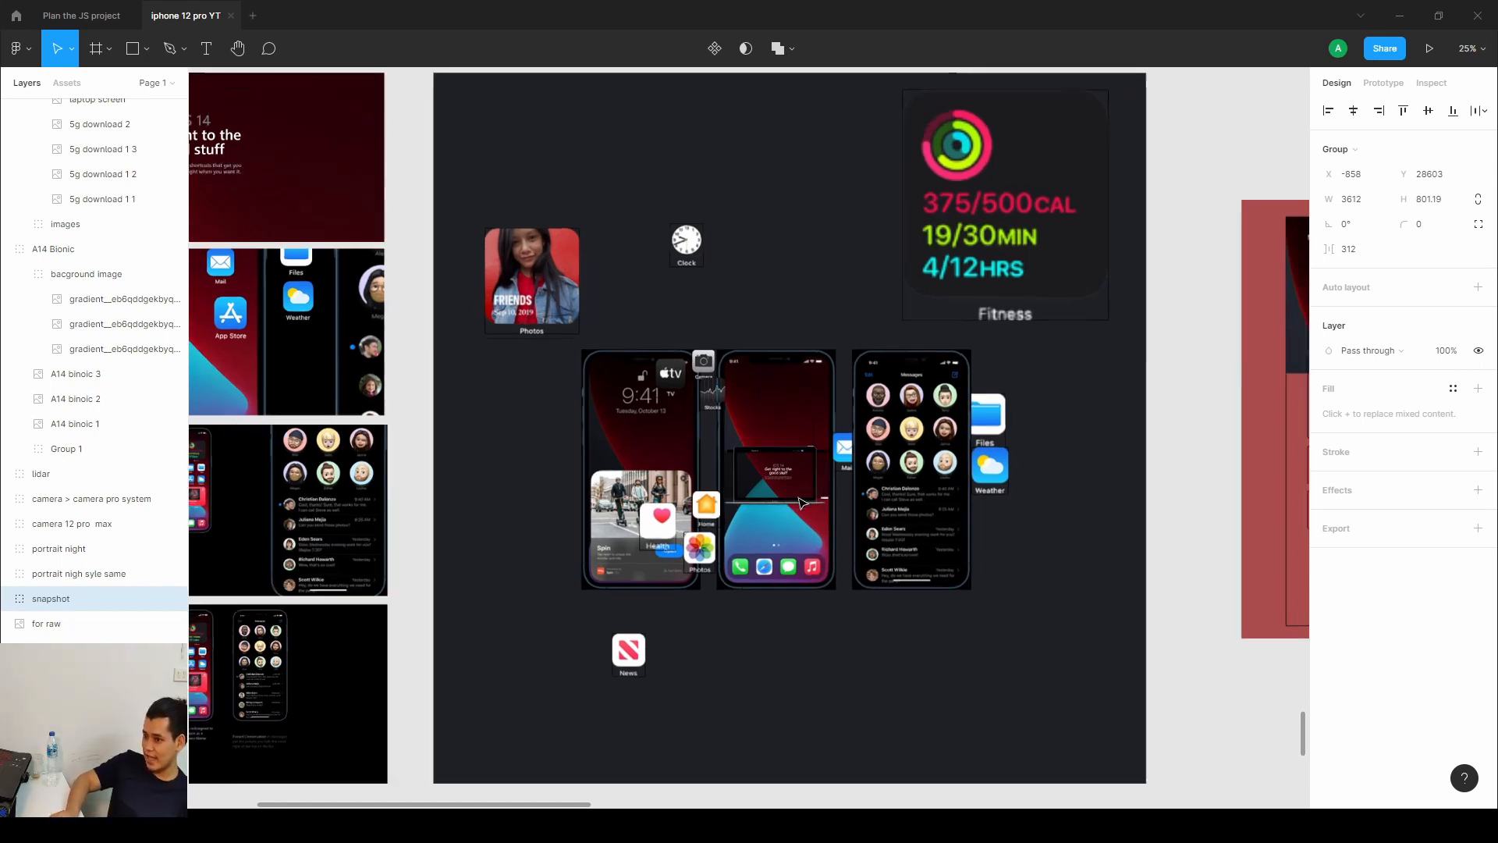
pyautogui.scroll(8, 802, 502)
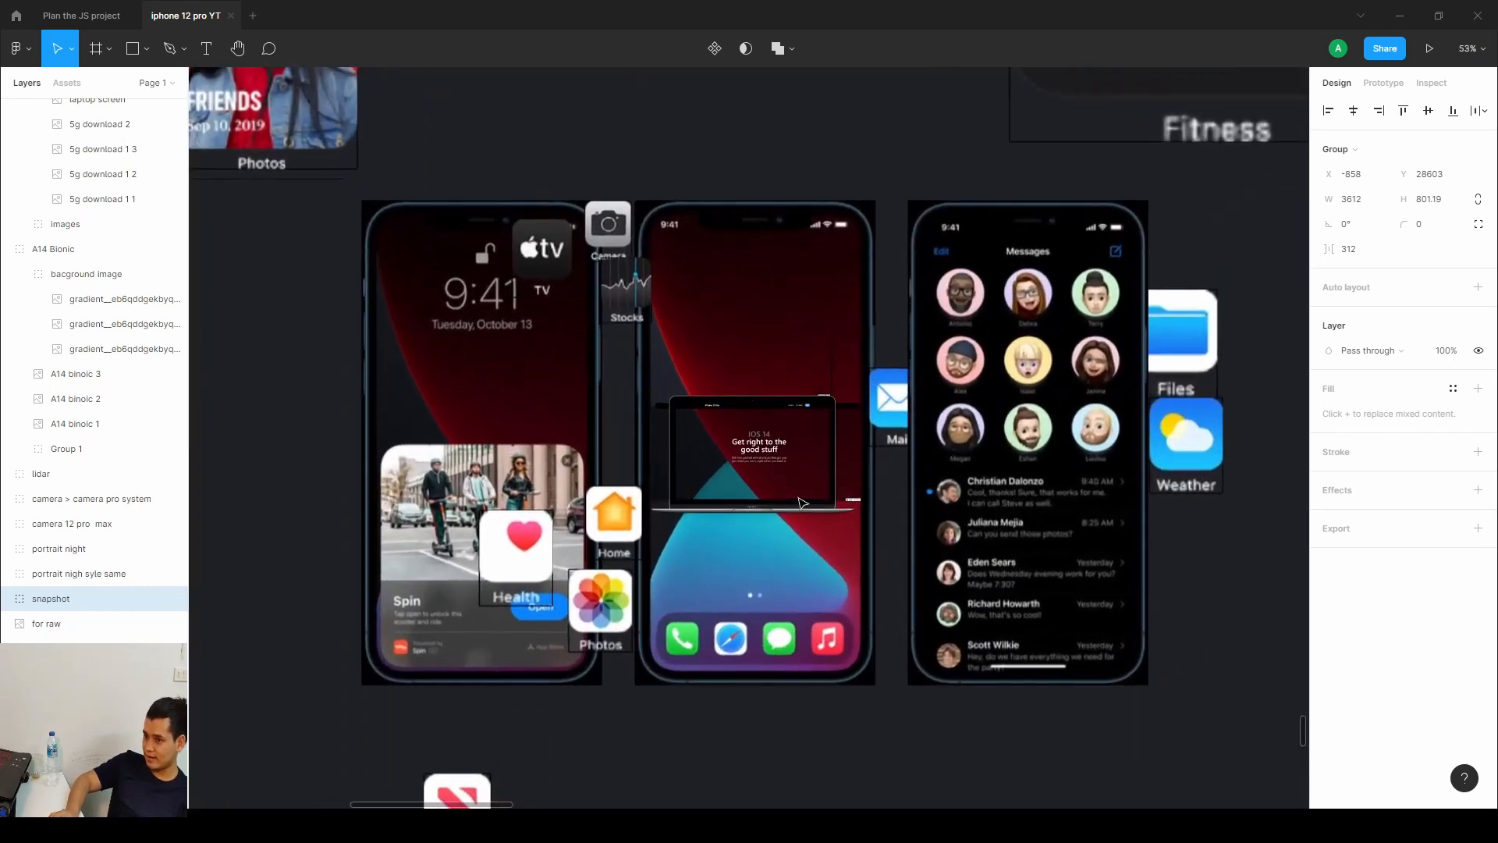
pyautogui.scroll(8, 802, 501)
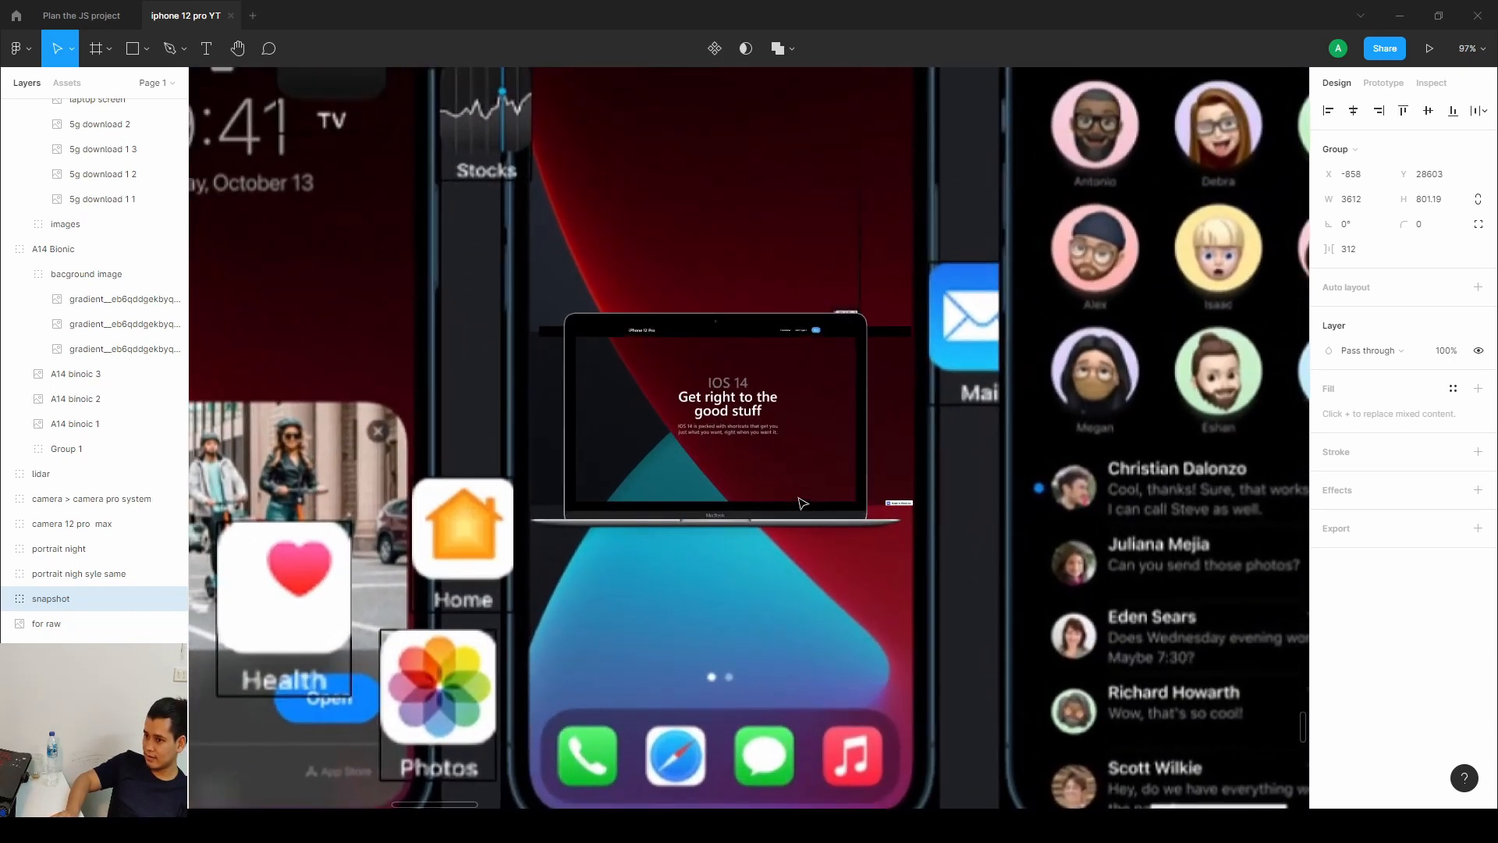
pyautogui.scroll(5, 733, 439)
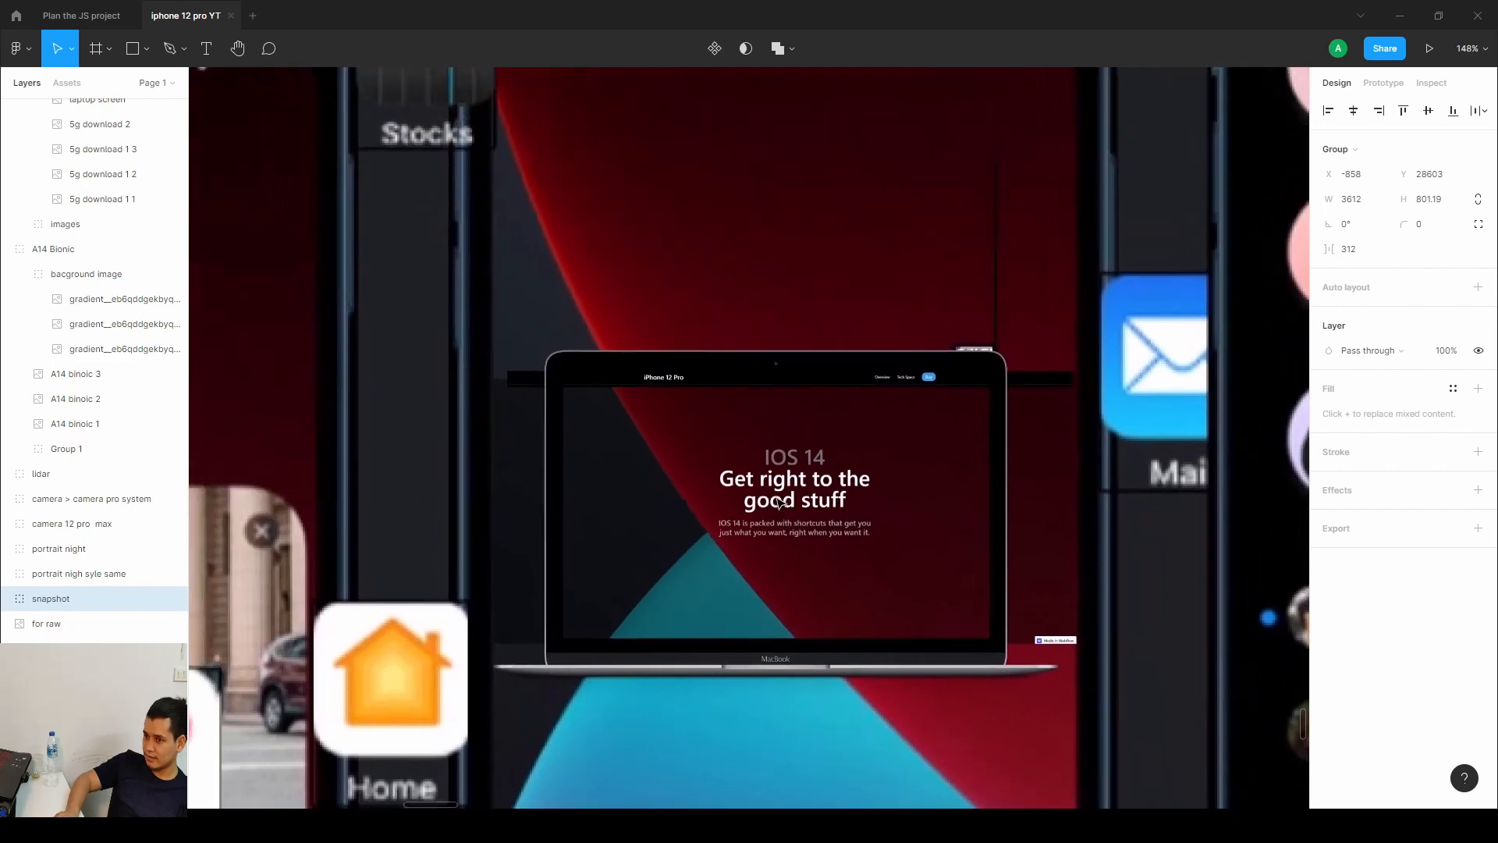
pyautogui.scroll(5, 812, 489)
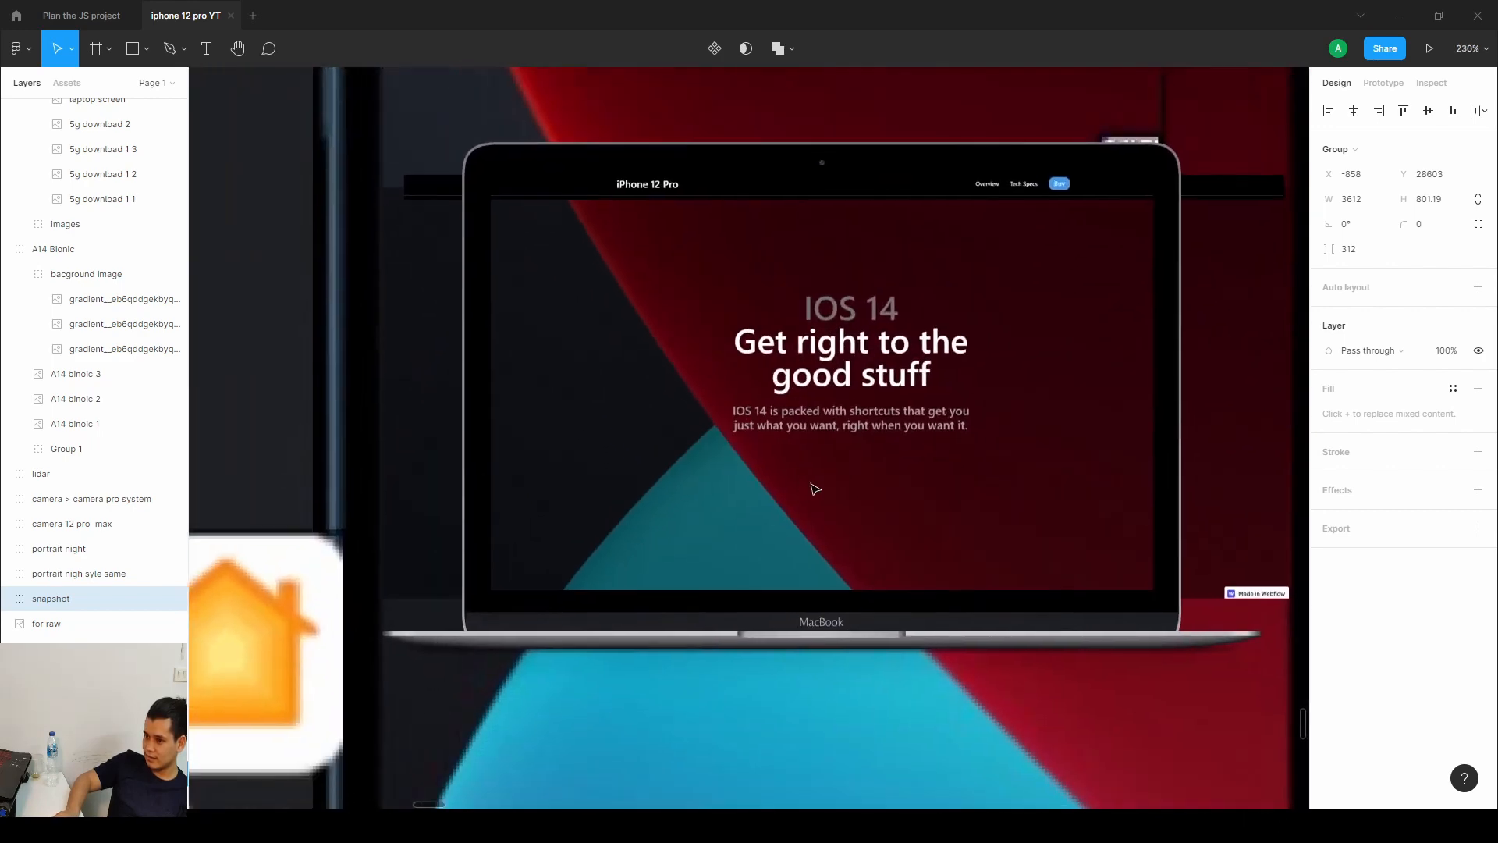
pyautogui.scroll(1, 812, 485)
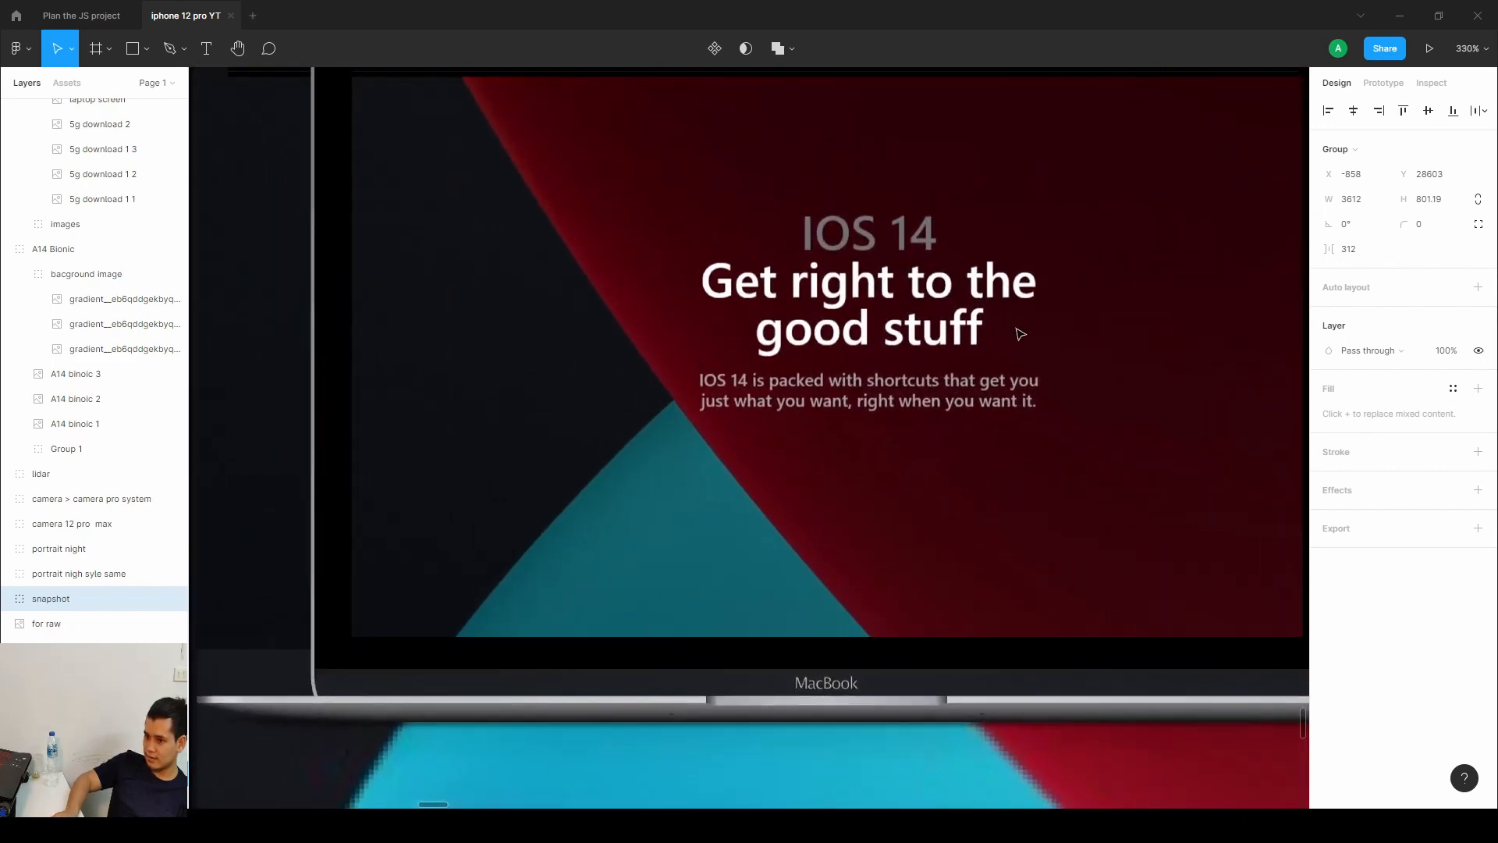
# Pan the MacBook mockup and zoom back out over the iOS 14 phone and app icon assets.
pyautogui.moveTo(1019, 334); pyautogui.dragTo(917, 416)
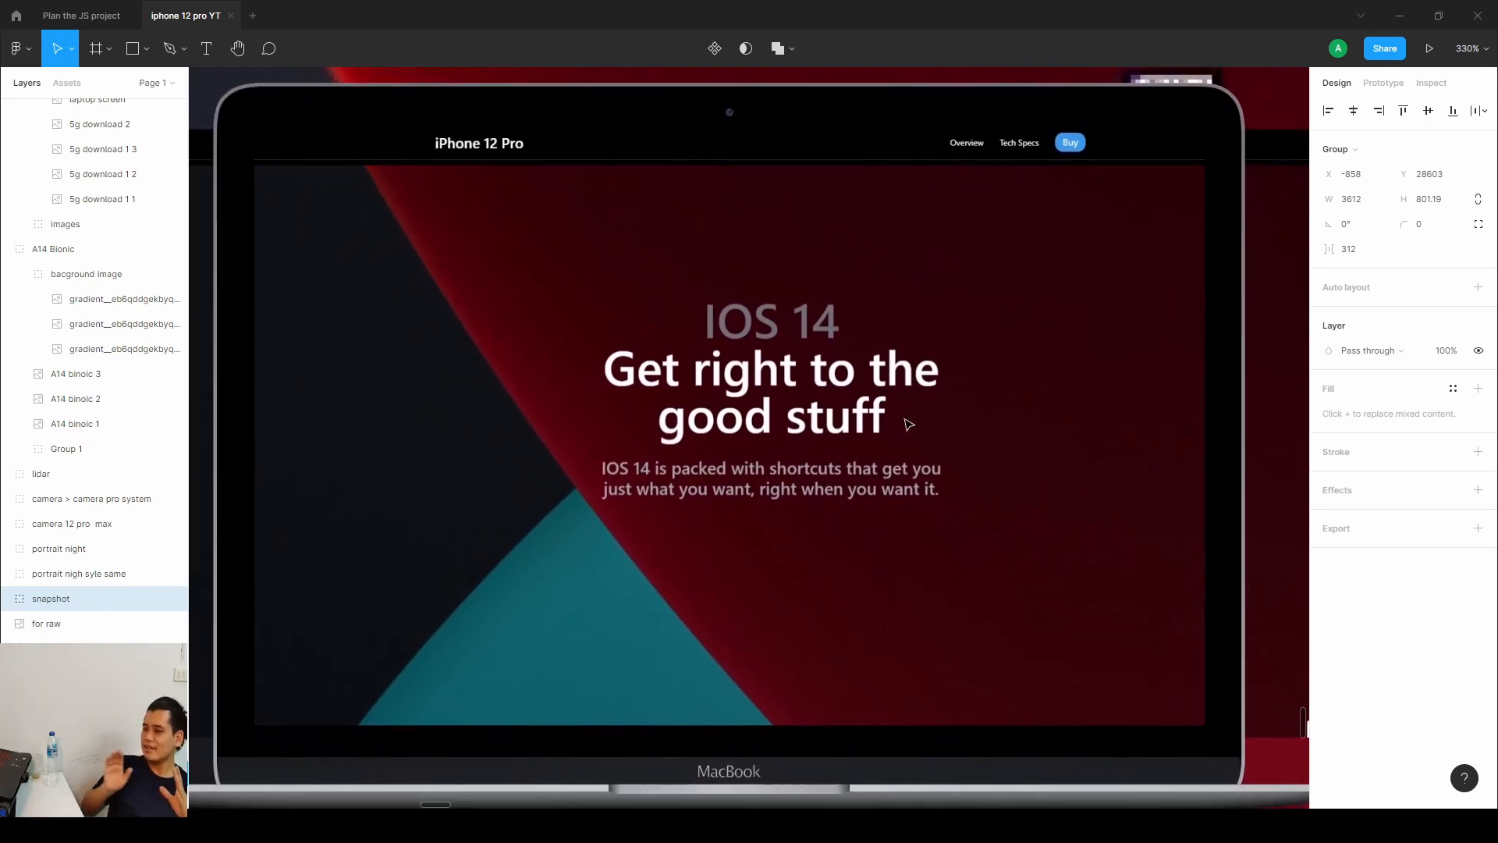
pyautogui.moveTo(729, 400); pyautogui.dragTo(742, 398)
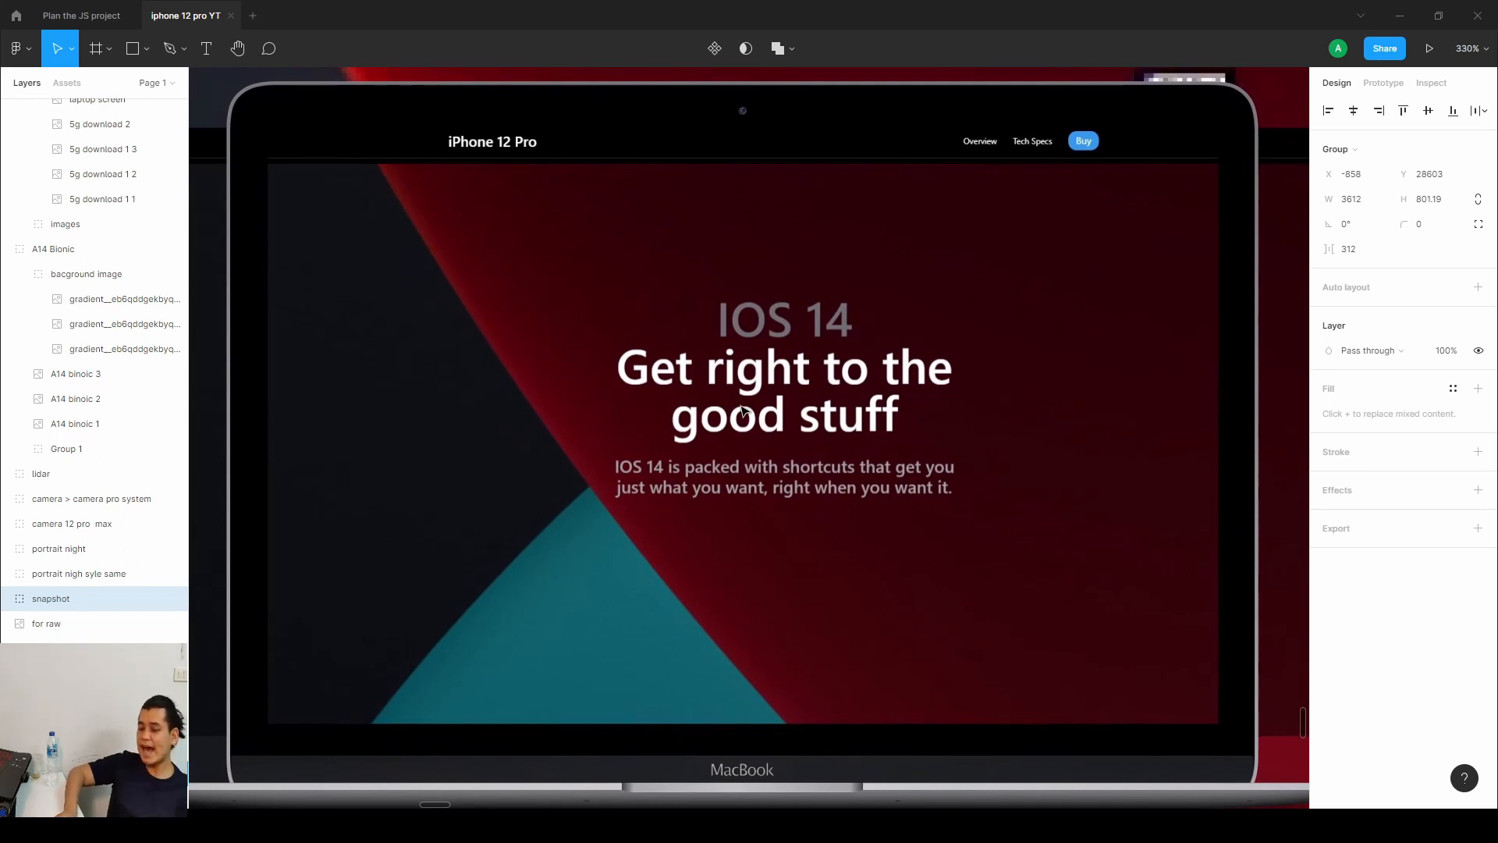
pyautogui.scroll(-5, 743, 411)
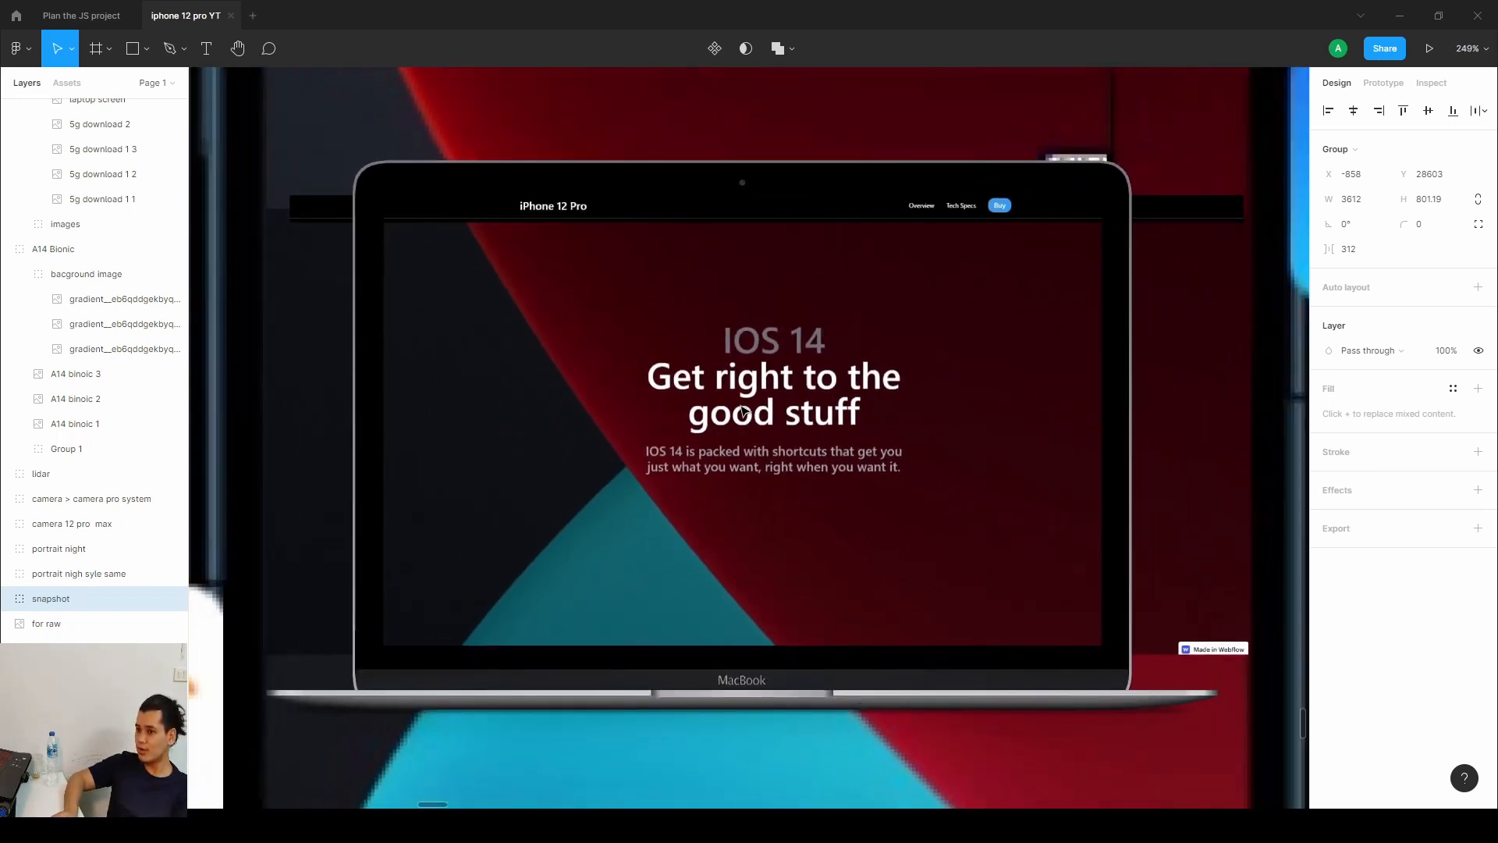
pyautogui.scroll(-2, 742, 411)
pyautogui.scroll(-5, 744, 411)
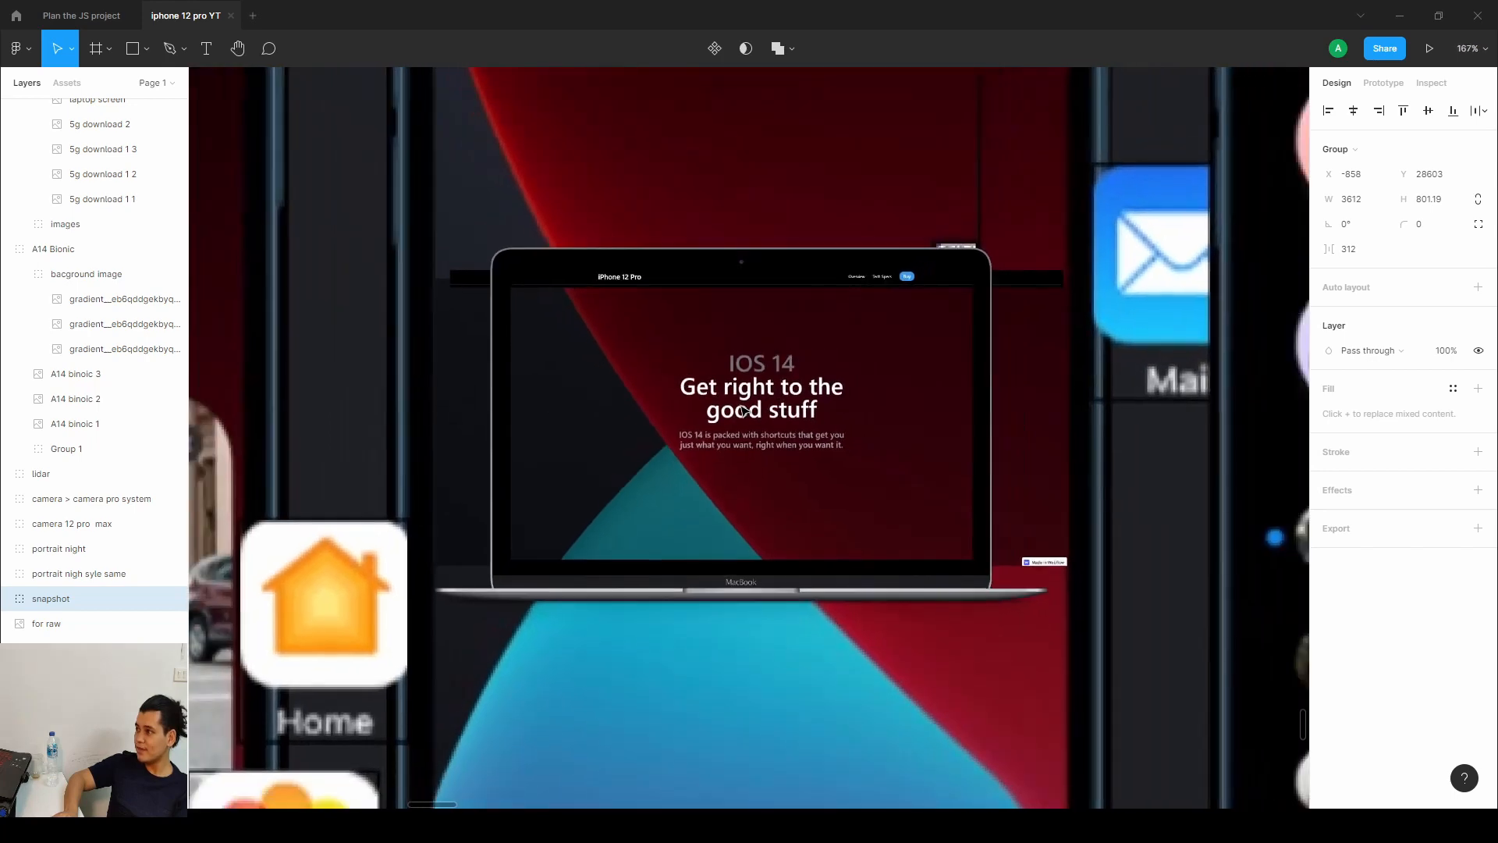
pyautogui.scroll(-2, 744, 412)
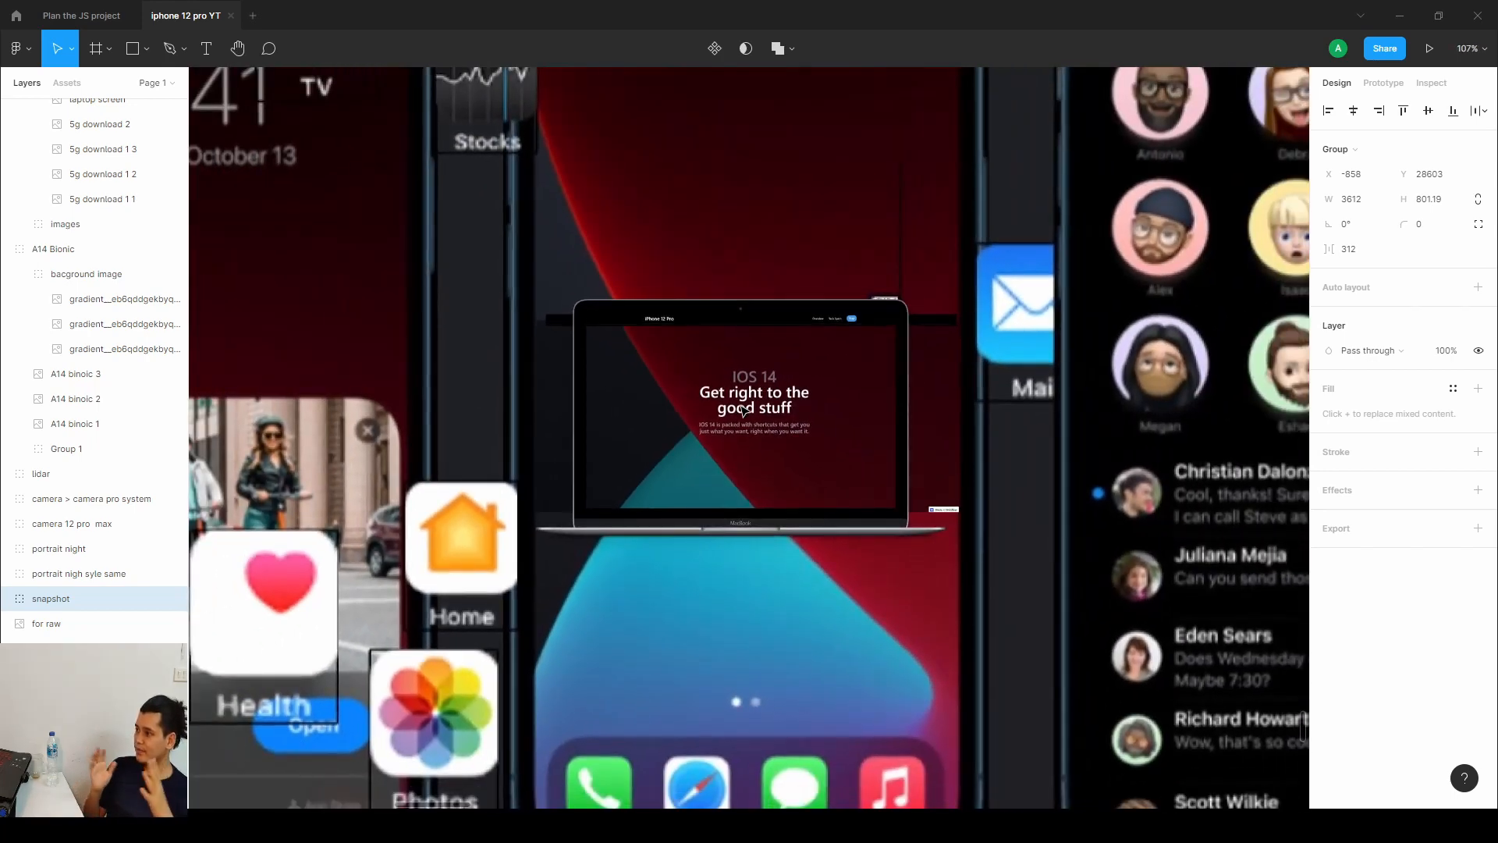
pyautogui.scroll(-3, 744, 411)
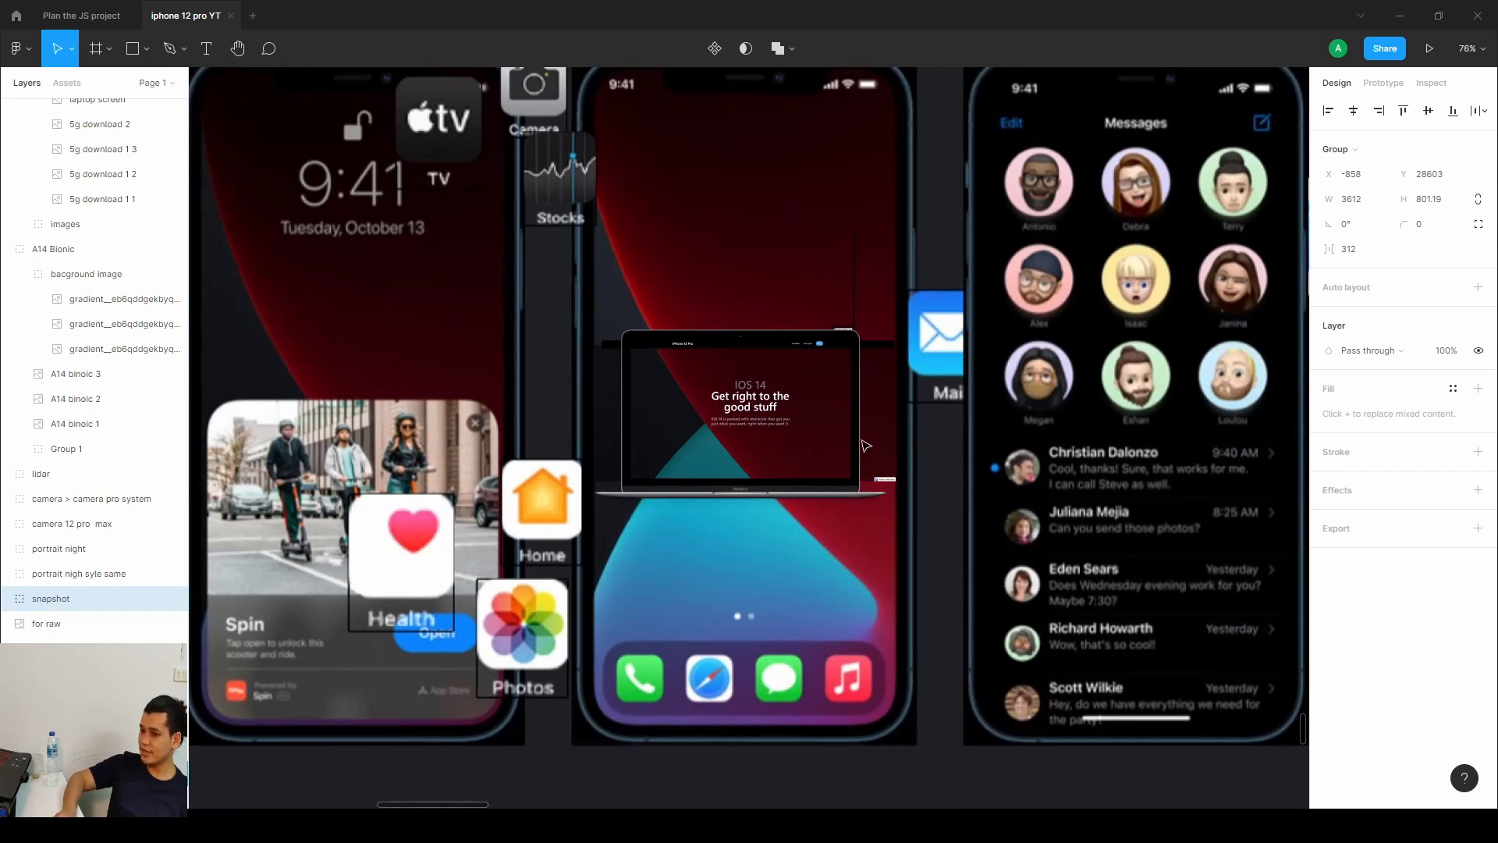
pyautogui.scroll(-5, 865, 445)
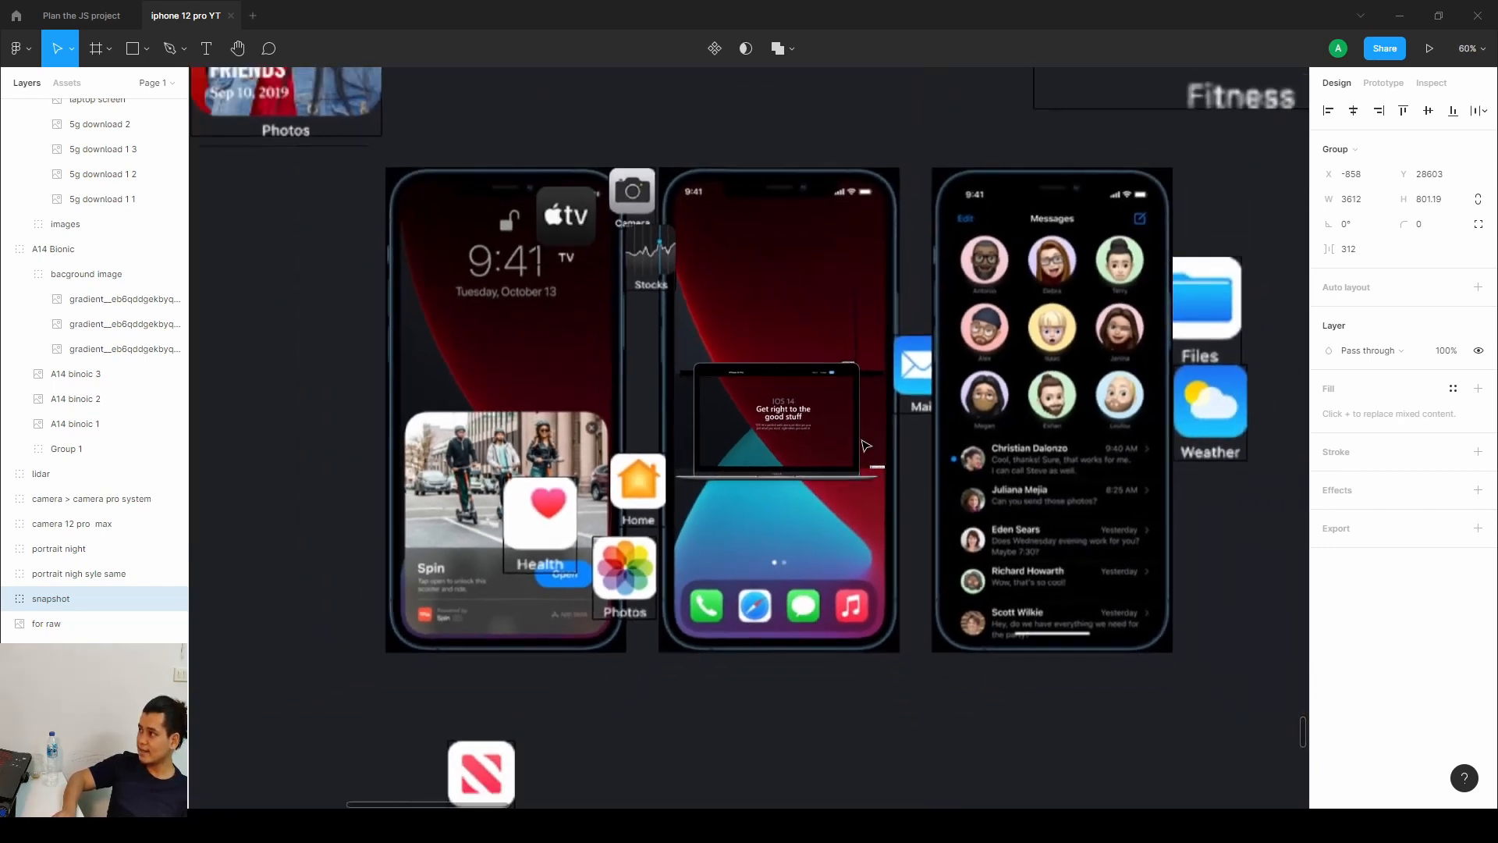
pyautogui.scroll(-5, 865, 446)
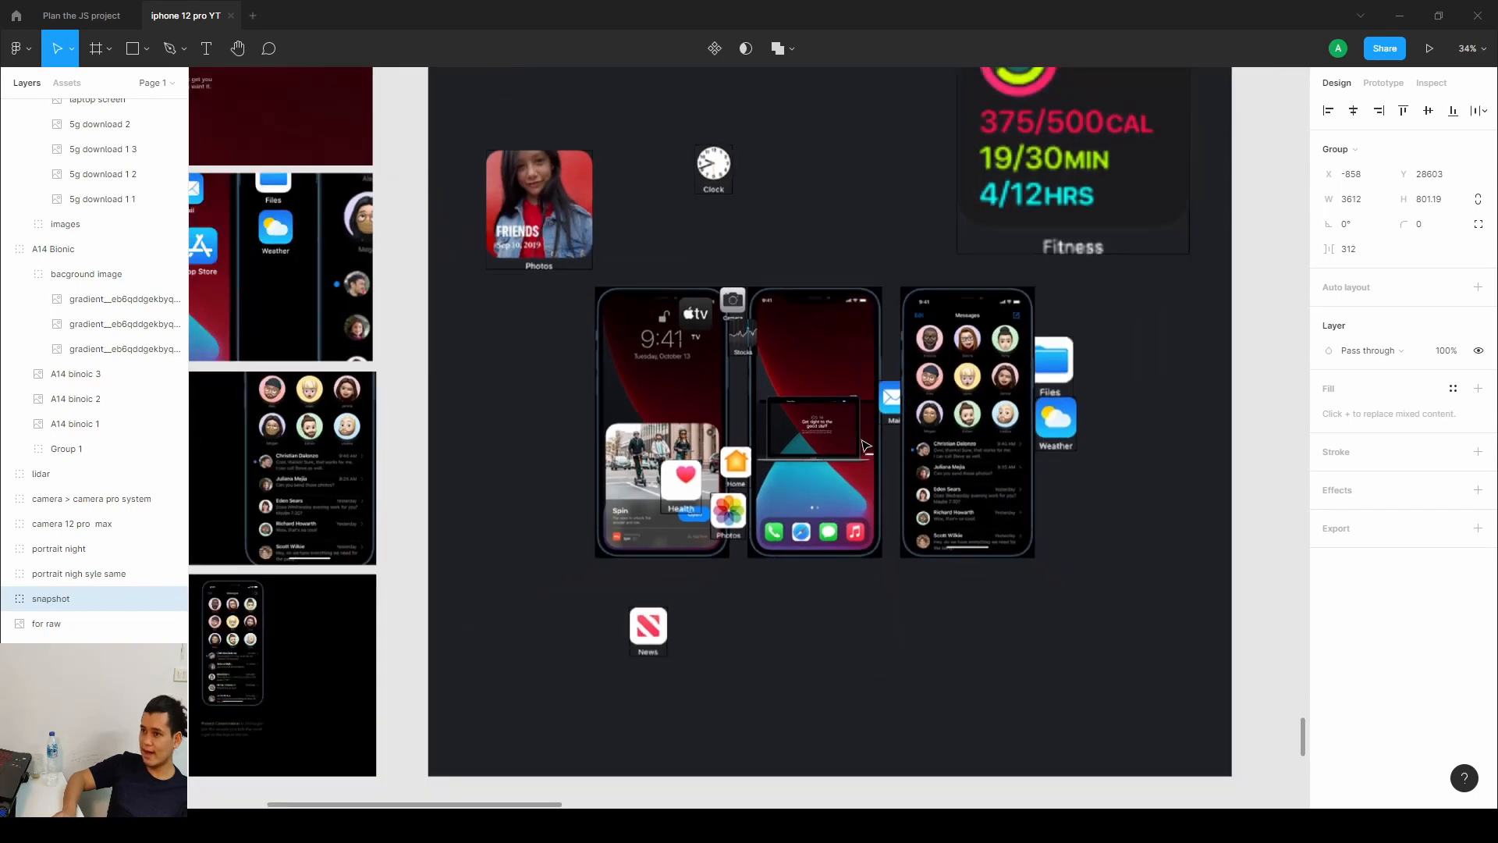
# Browse the iOS 14 asset frames, selecting the group of phone screens beside the red home-screen layouts.
pyautogui.scroll(-5, 865, 446)
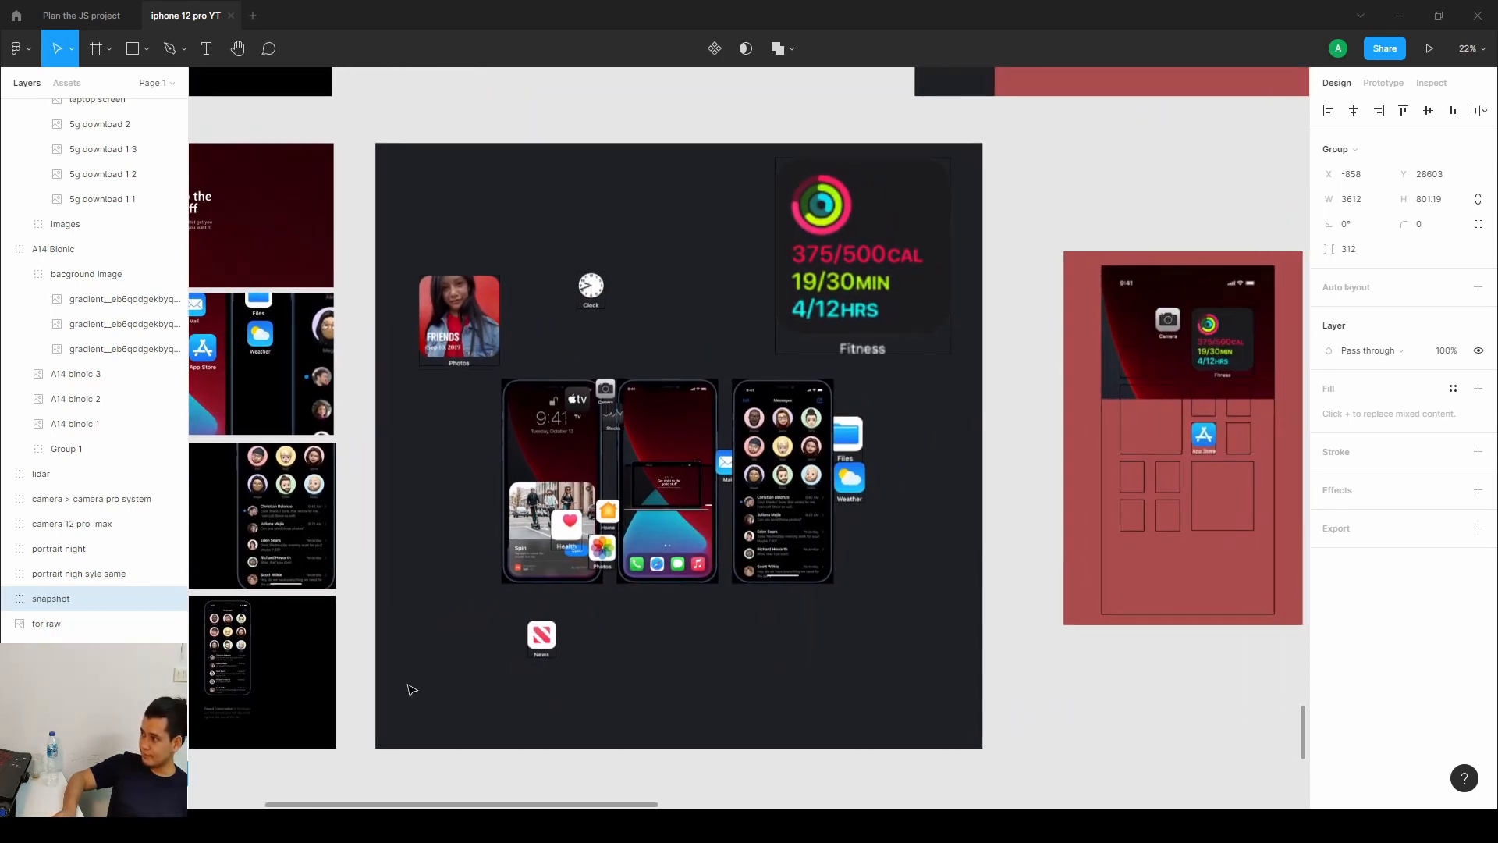
pyautogui.hscroll(10, 599, 443)
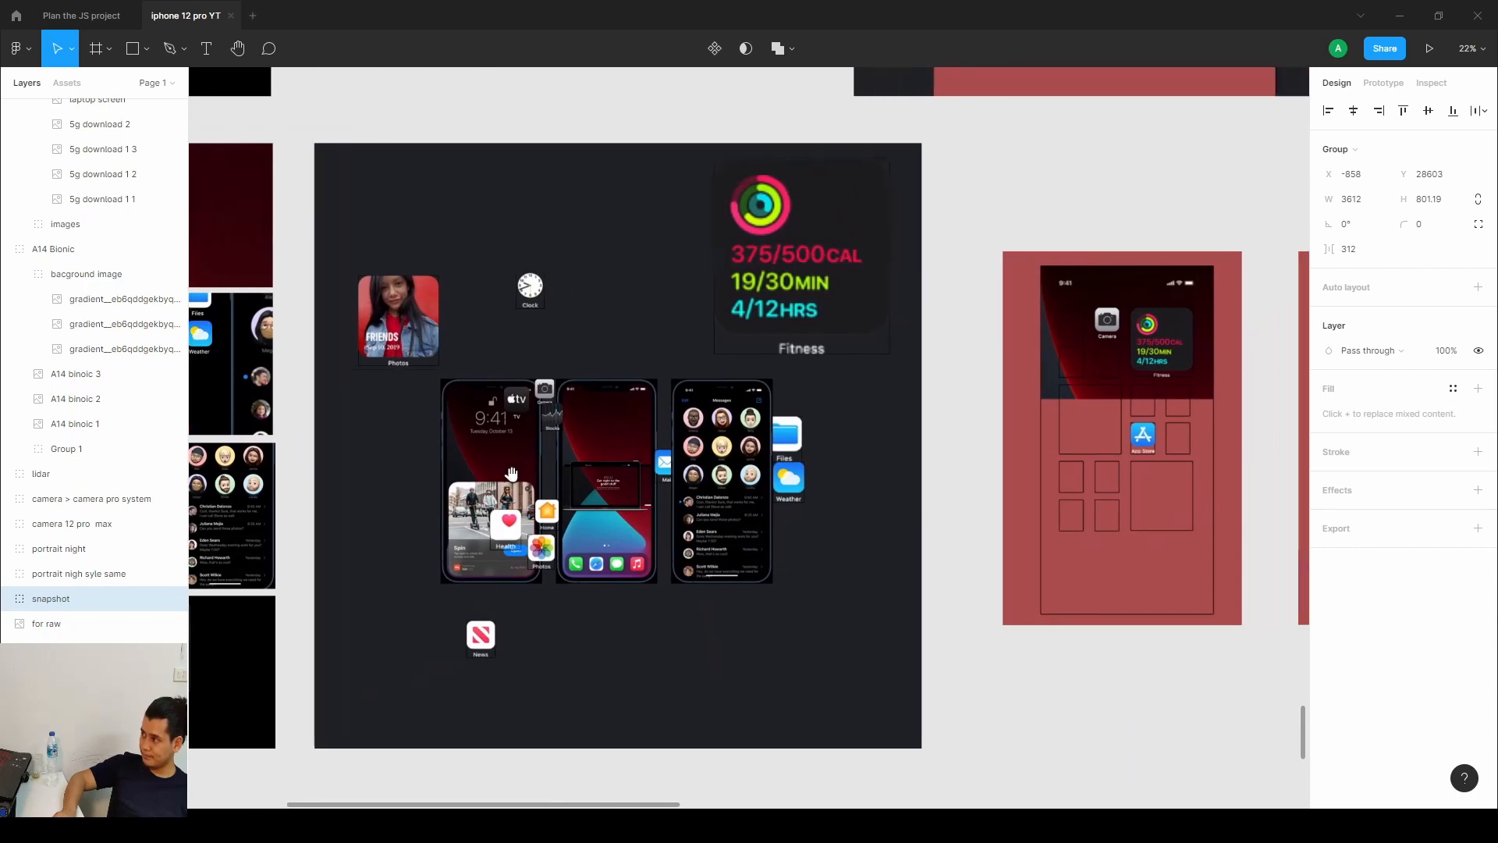
pyautogui.hscroll(4, 617, 457)
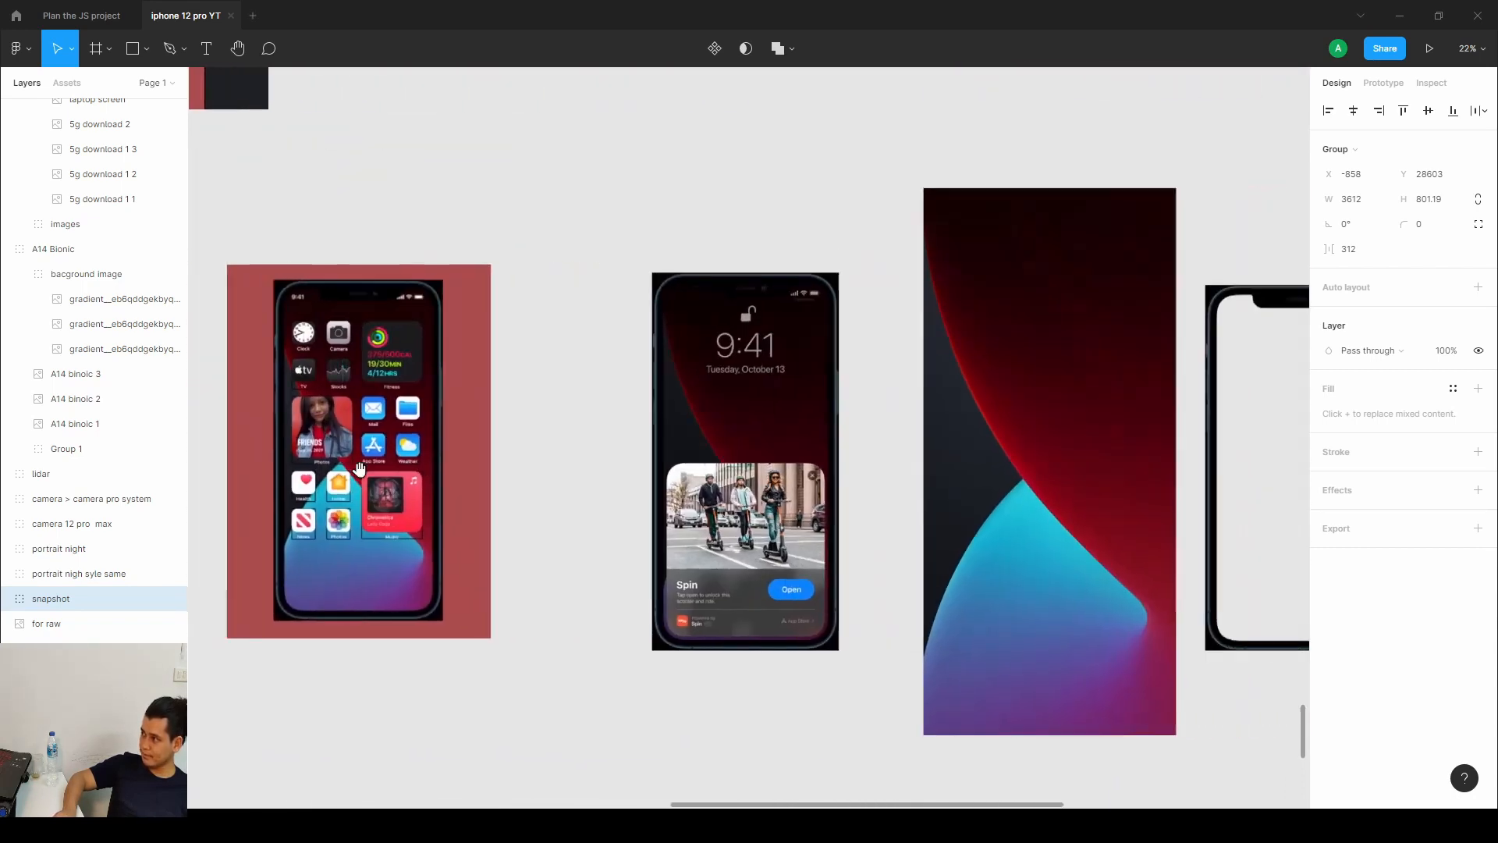
pyautogui.click(658, 351)
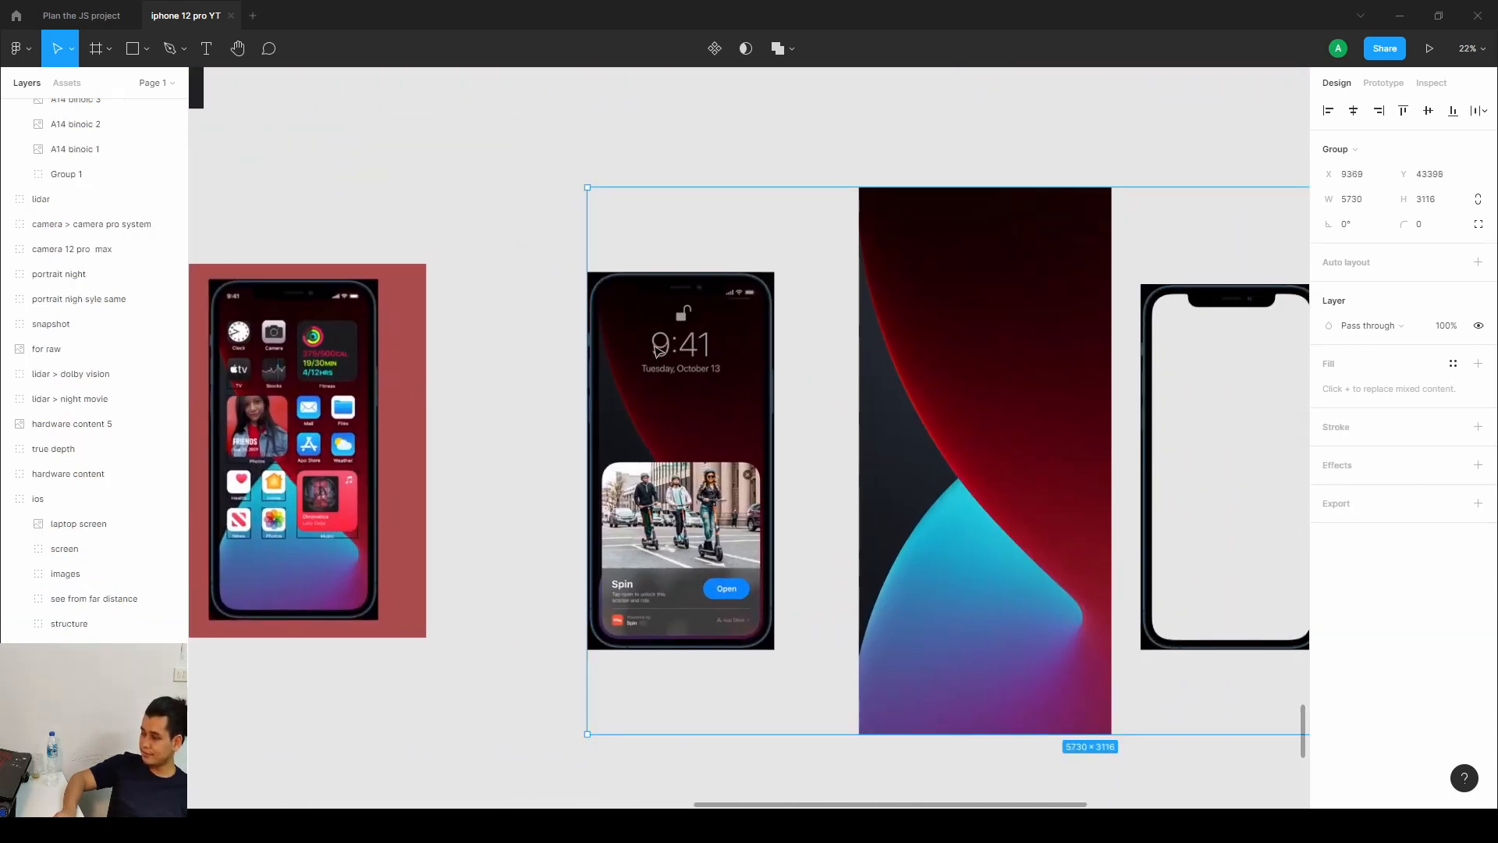
pyautogui.doubleClick(658, 351)
pyautogui.scroll(-3, 657, 351)
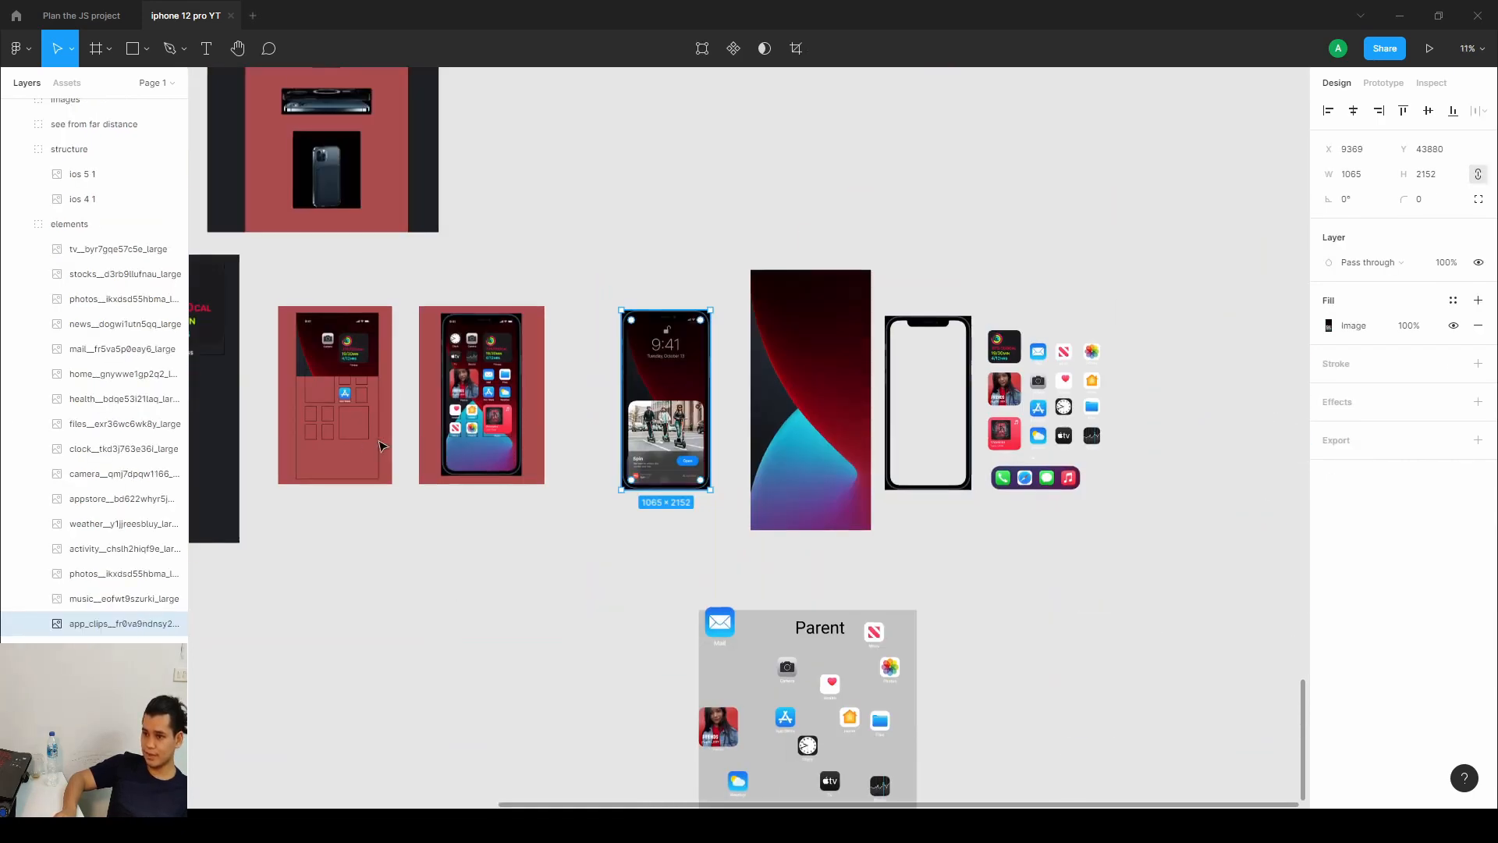
pyautogui.hscroll(-5, 380, 445)
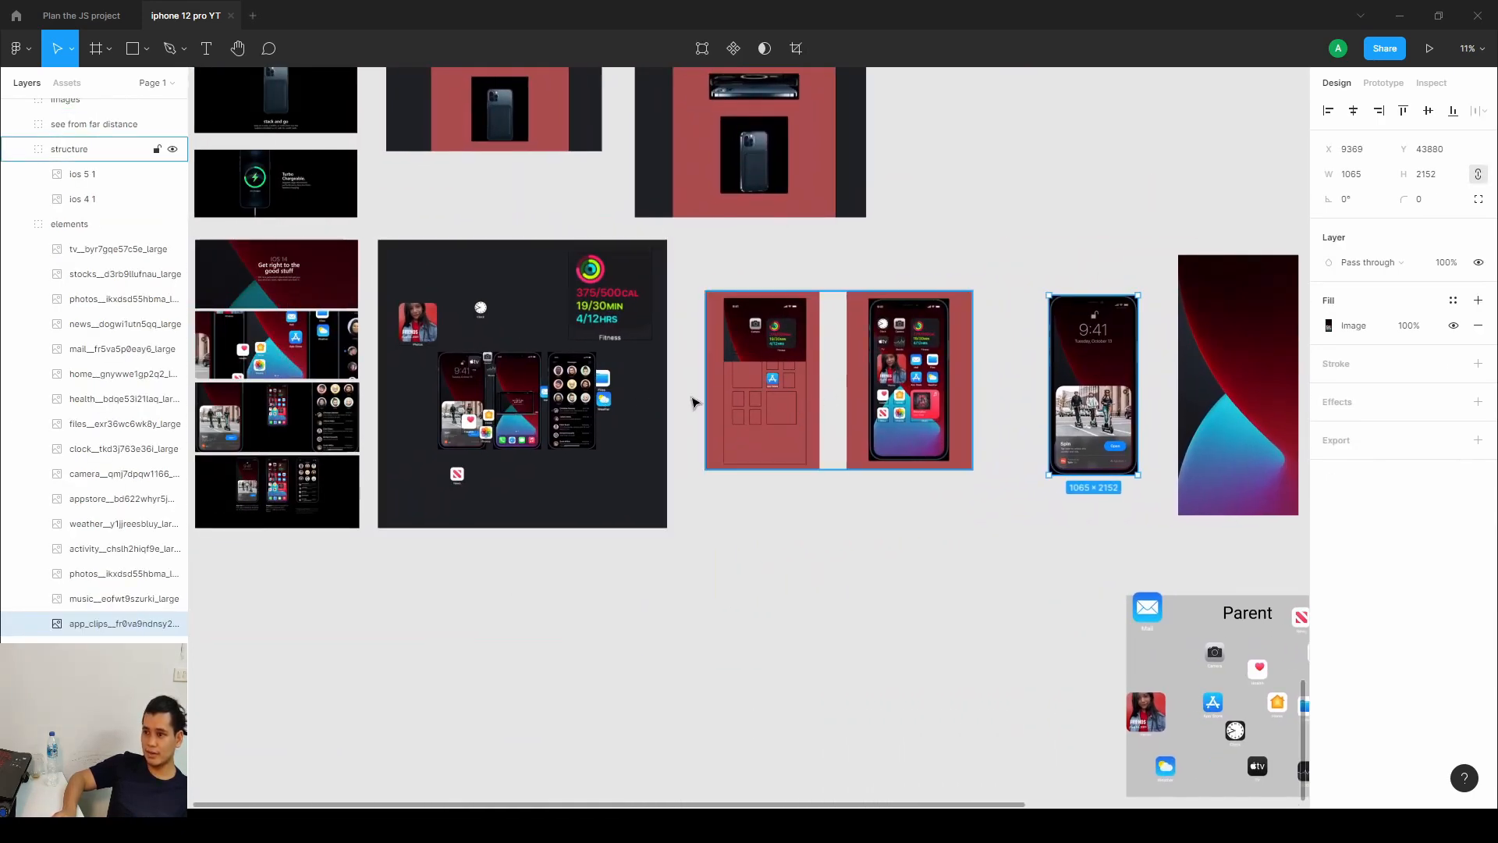
# Inspect the iOS 2 1 phone-screens image and its image fill settings.
pyautogui.click(460, 395)
pyautogui.scroll(5, 460, 394)
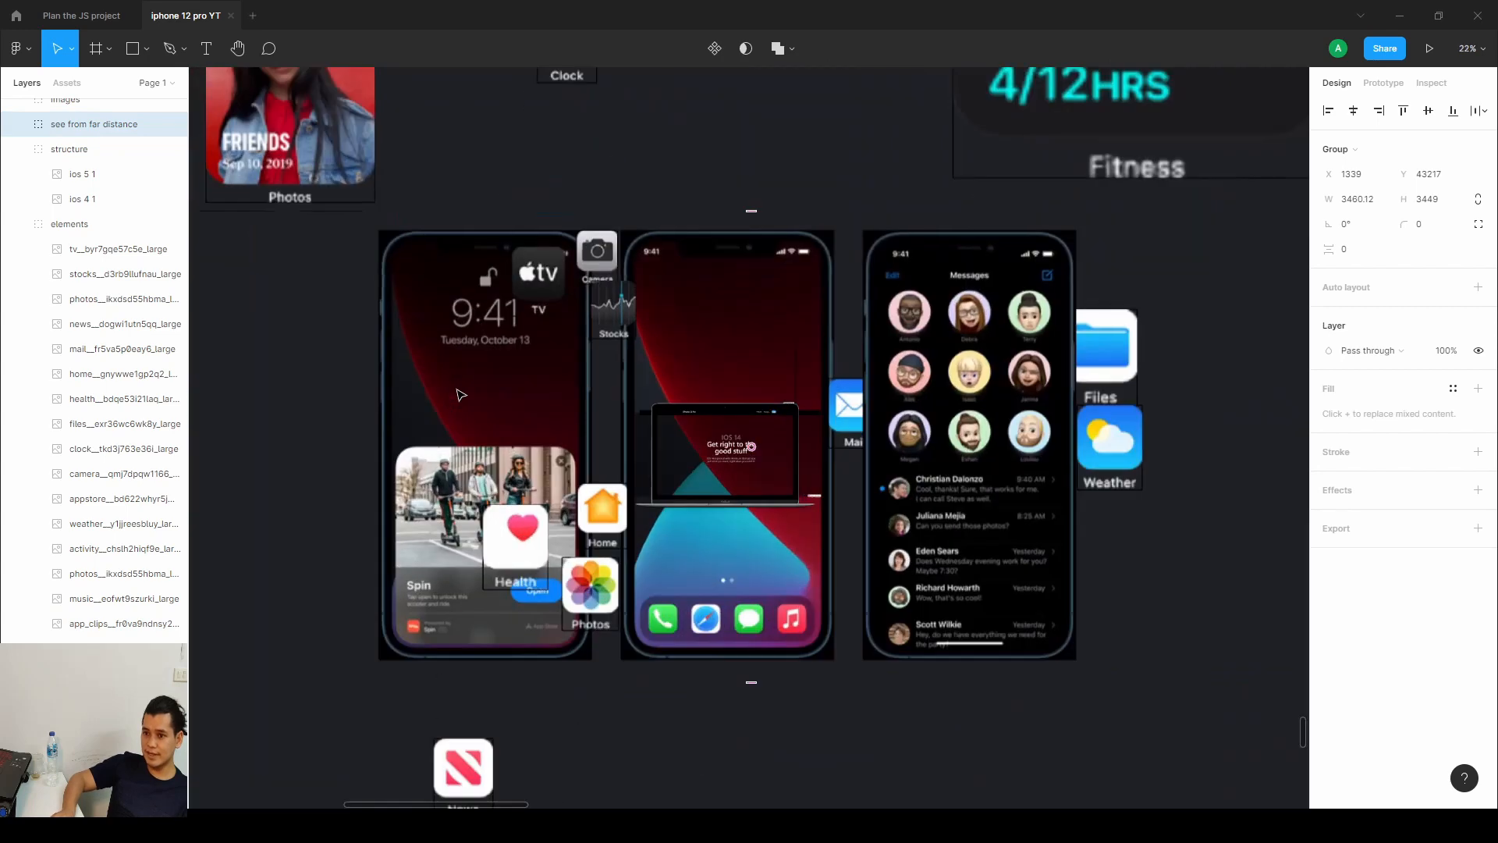
pyautogui.scroll(3, 461, 395)
pyautogui.doubleClick(460, 396)
pyautogui.doubleClick(459, 395)
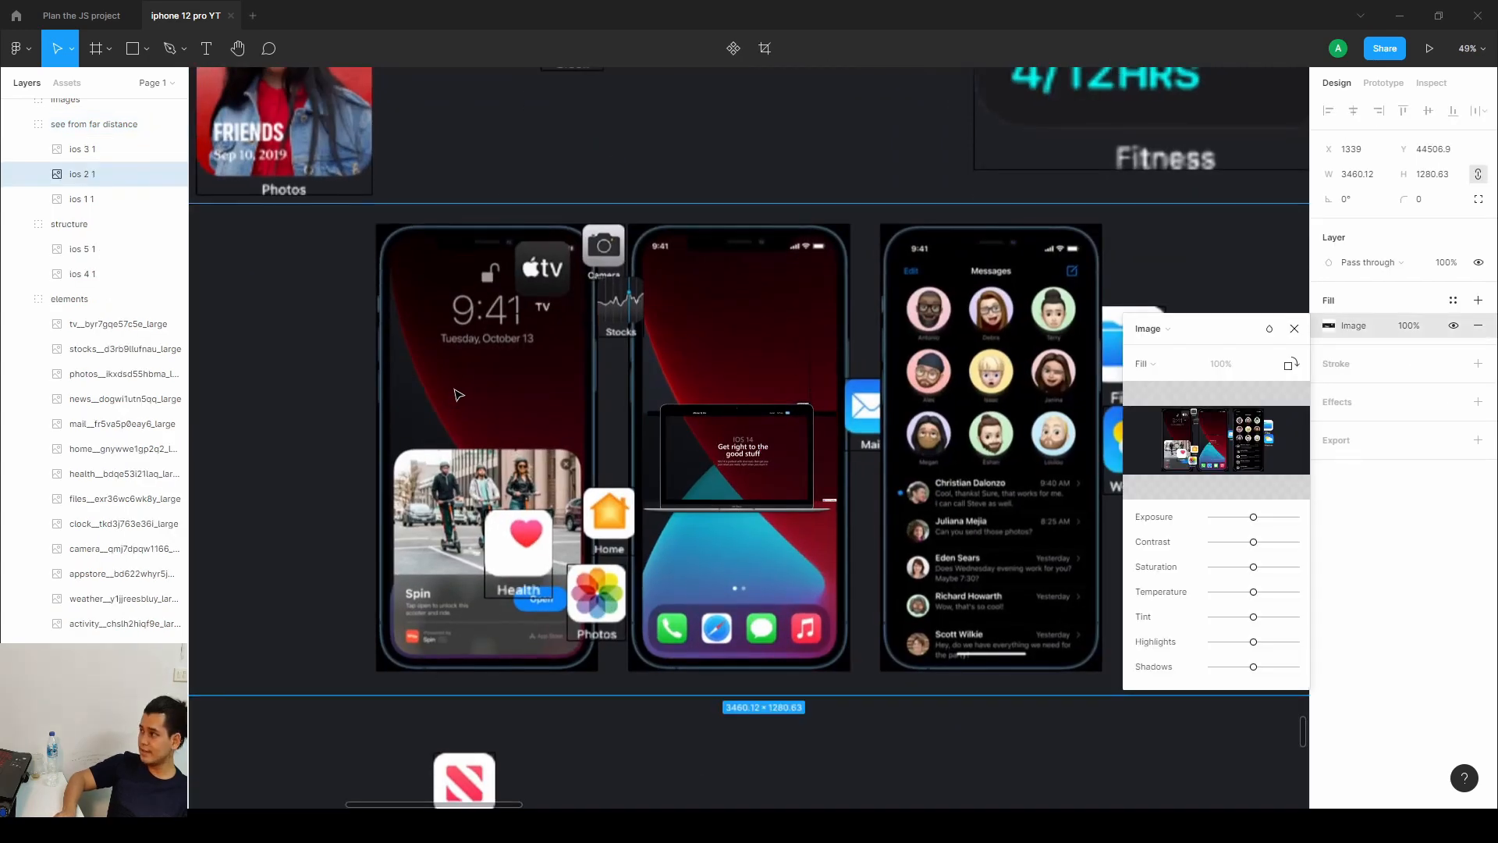
pyautogui.click(936, 411)
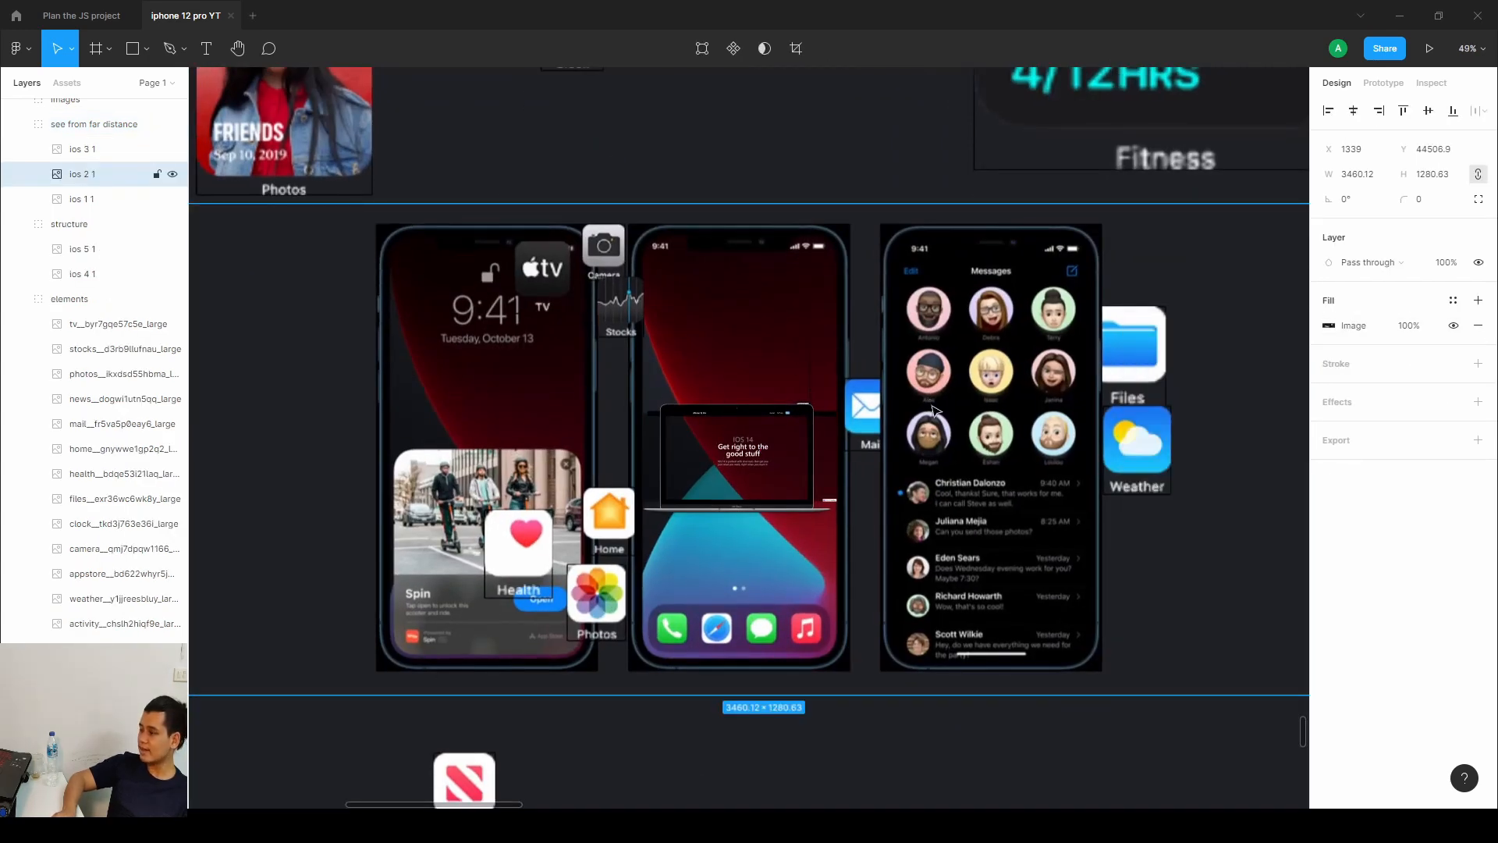
pyautogui.doubleClick(658, 355)
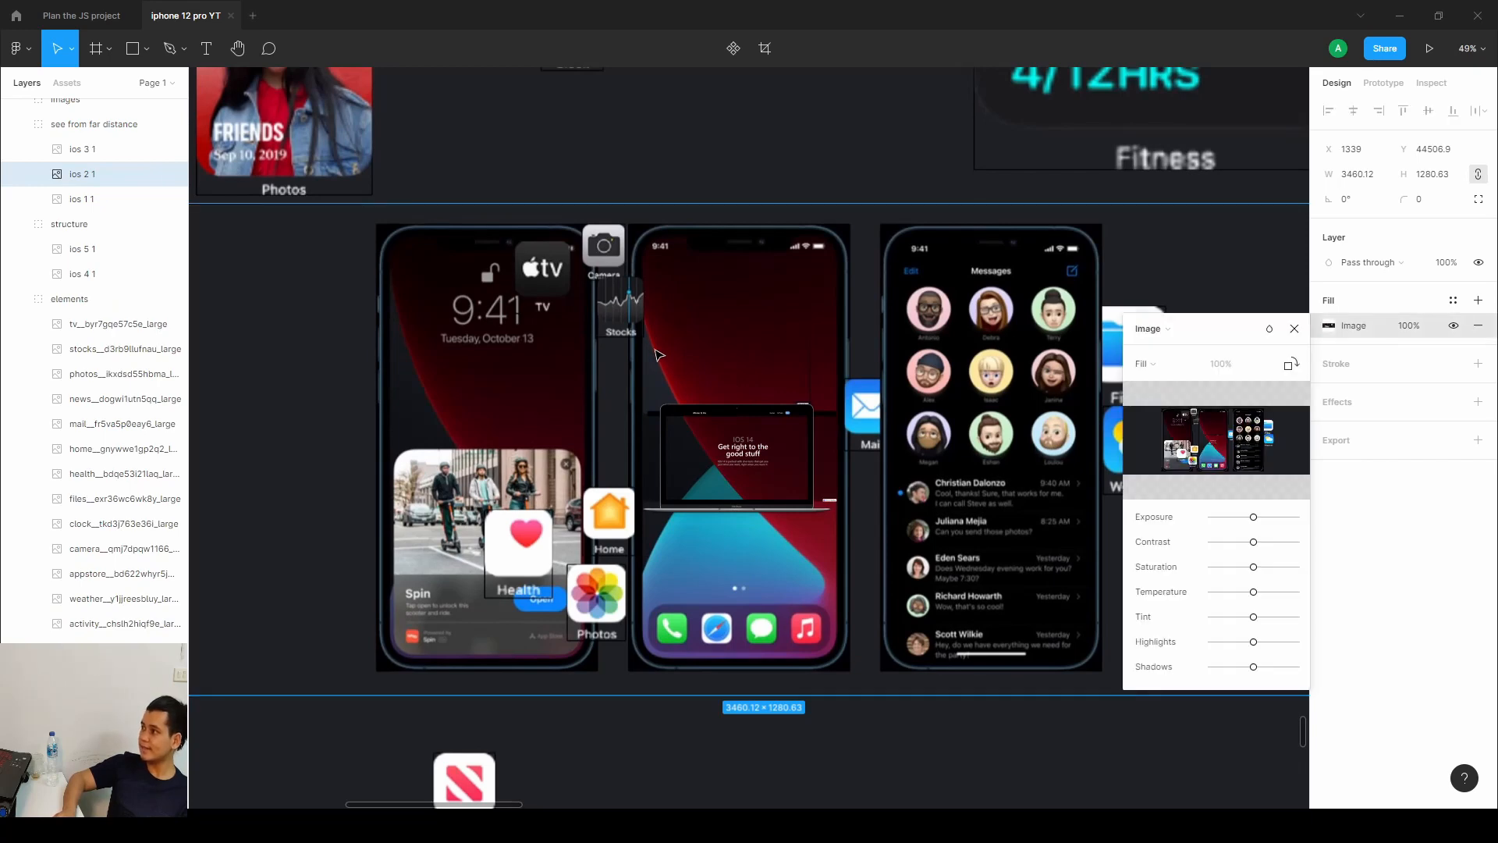
pyautogui.click(1293, 329)
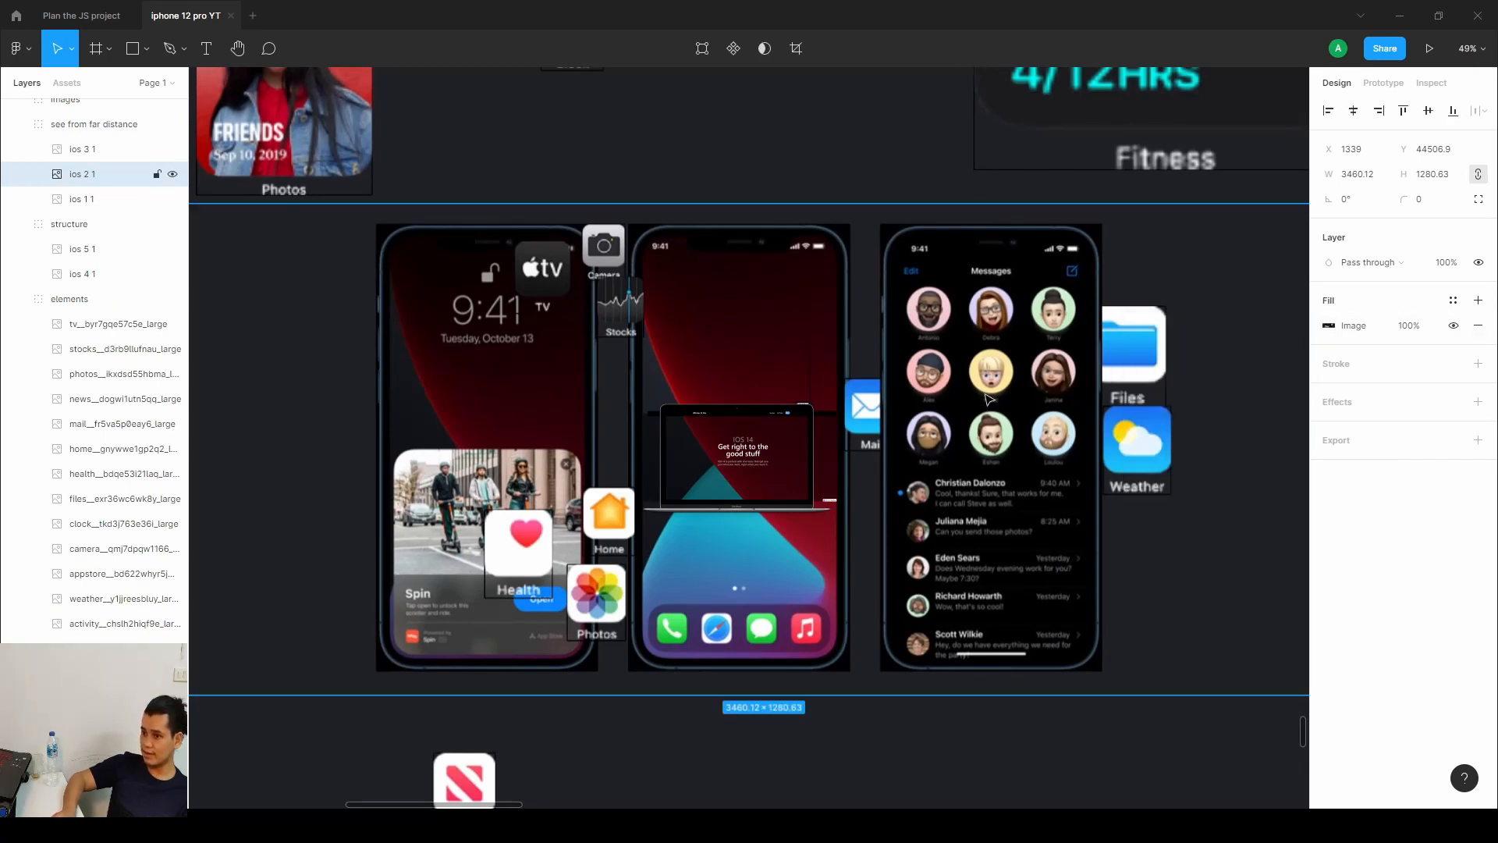
# Examine the home-screen structure group next to the finished iPhone home screen.
pyautogui.scroll(-3, 990, 399)
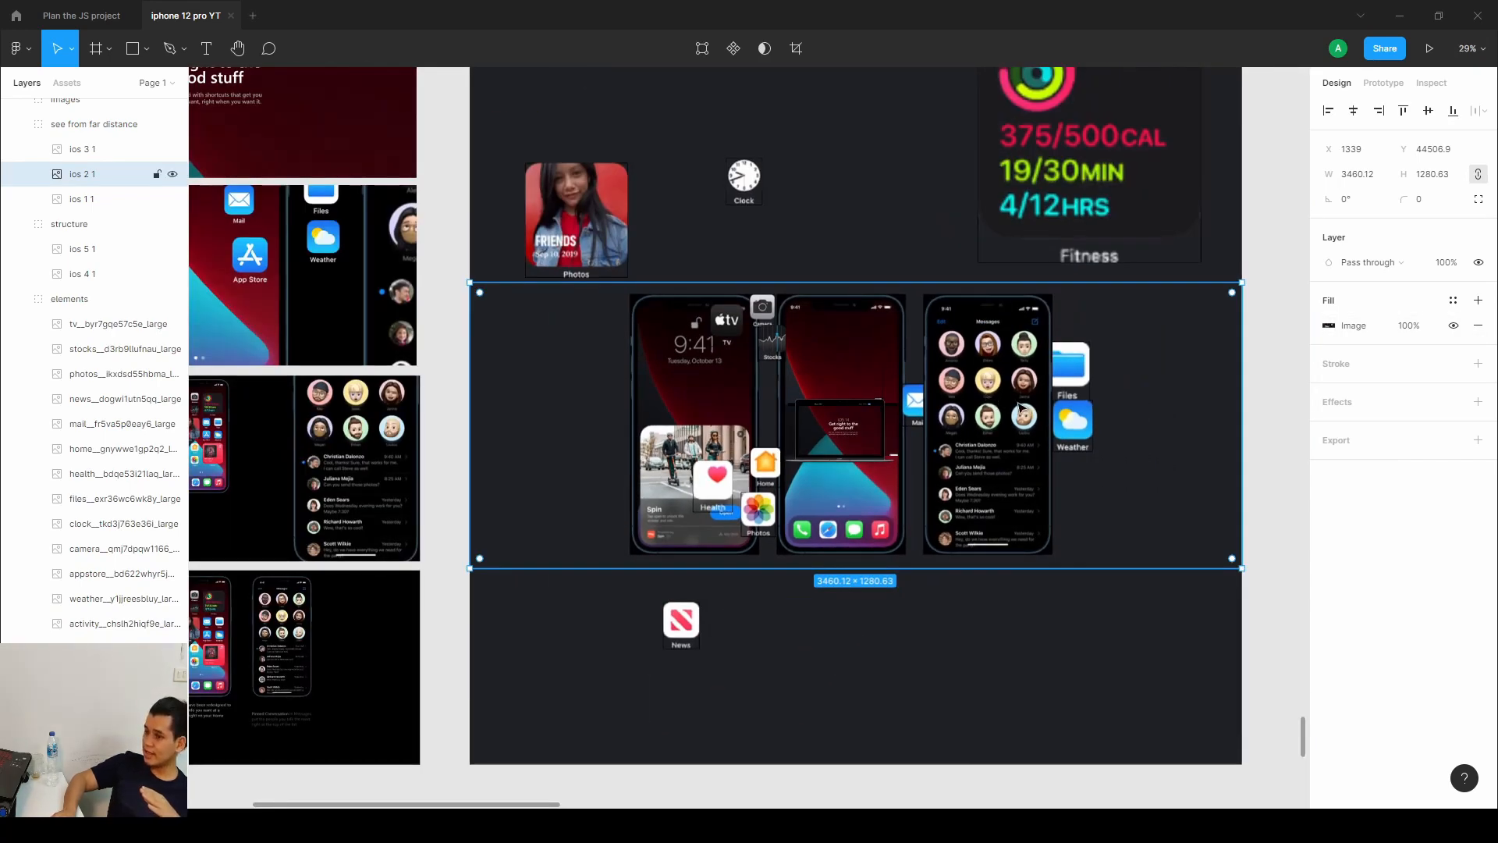
pyautogui.hscroll(5, 879, 388)
pyautogui.scroll(2, 783, 395)
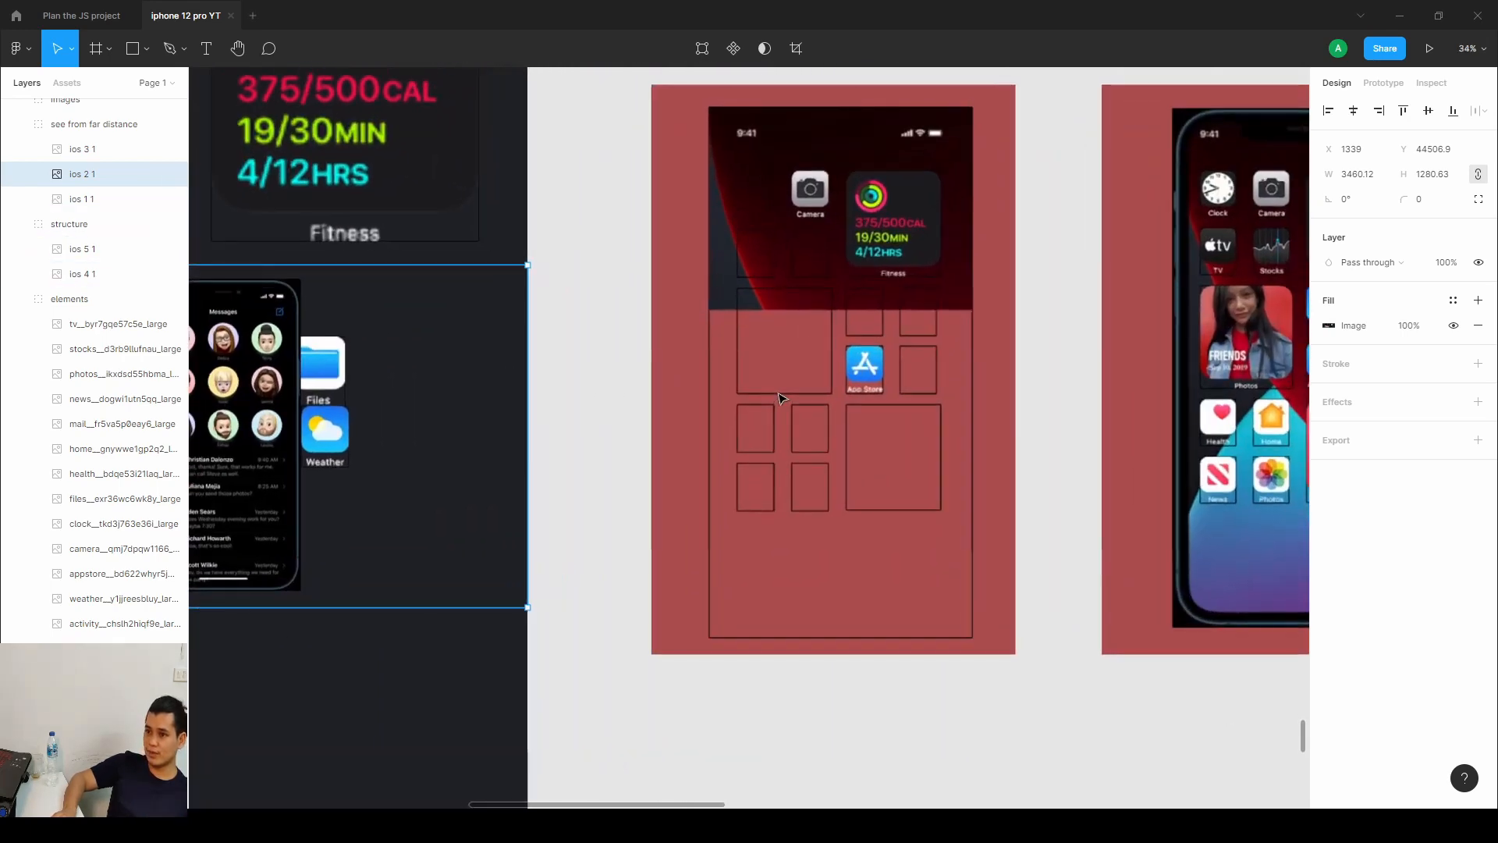
pyautogui.scroll(-2, 783, 399)
pyautogui.hscroll(5, 702, 437)
pyautogui.scroll(2, 576, 475)
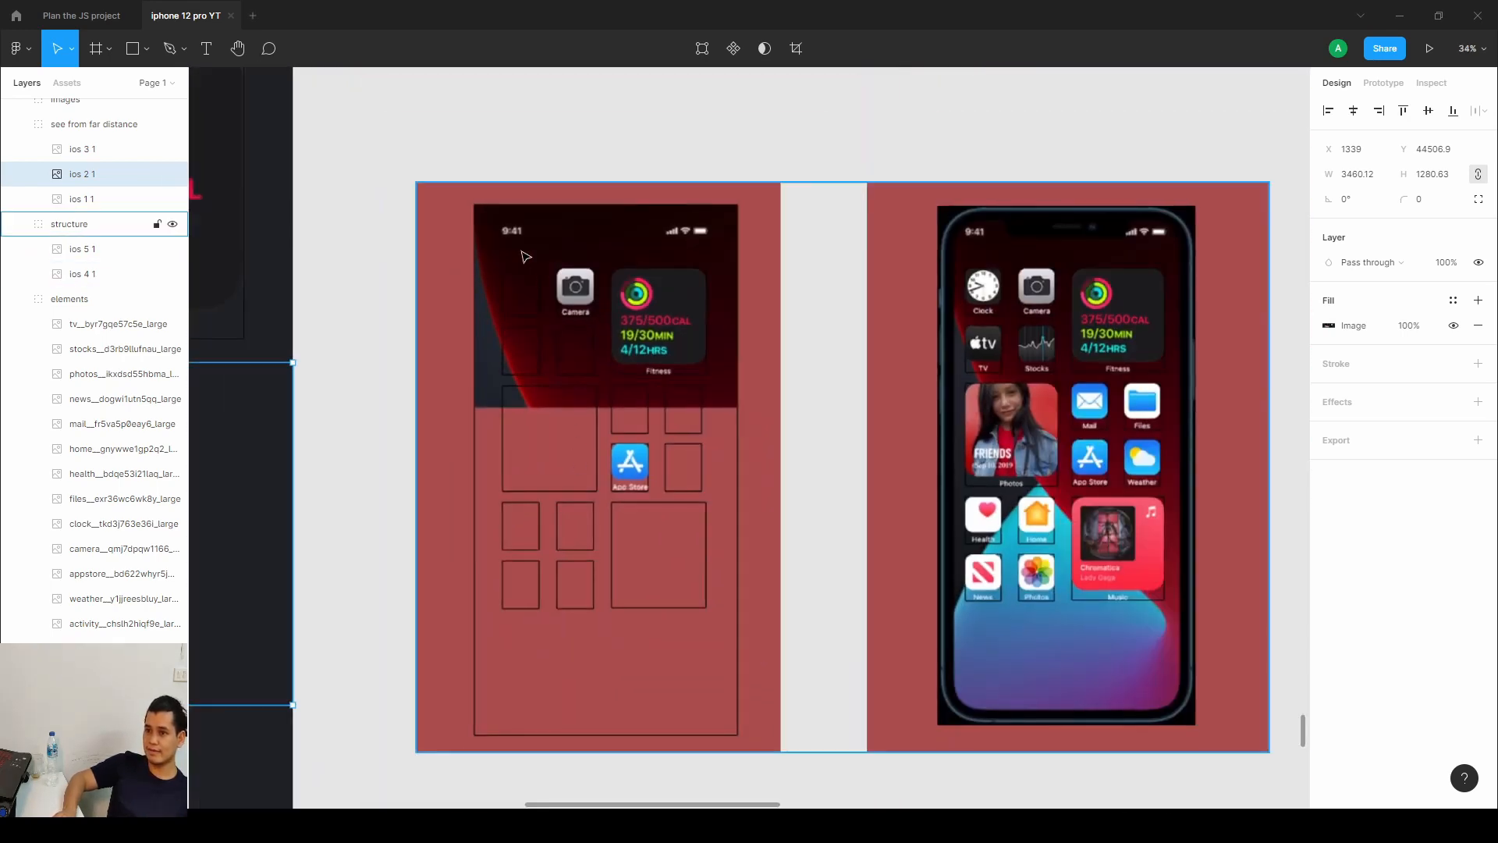
pyautogui.moveTo(513, 267); pyautogui.dragTo(504, 205)
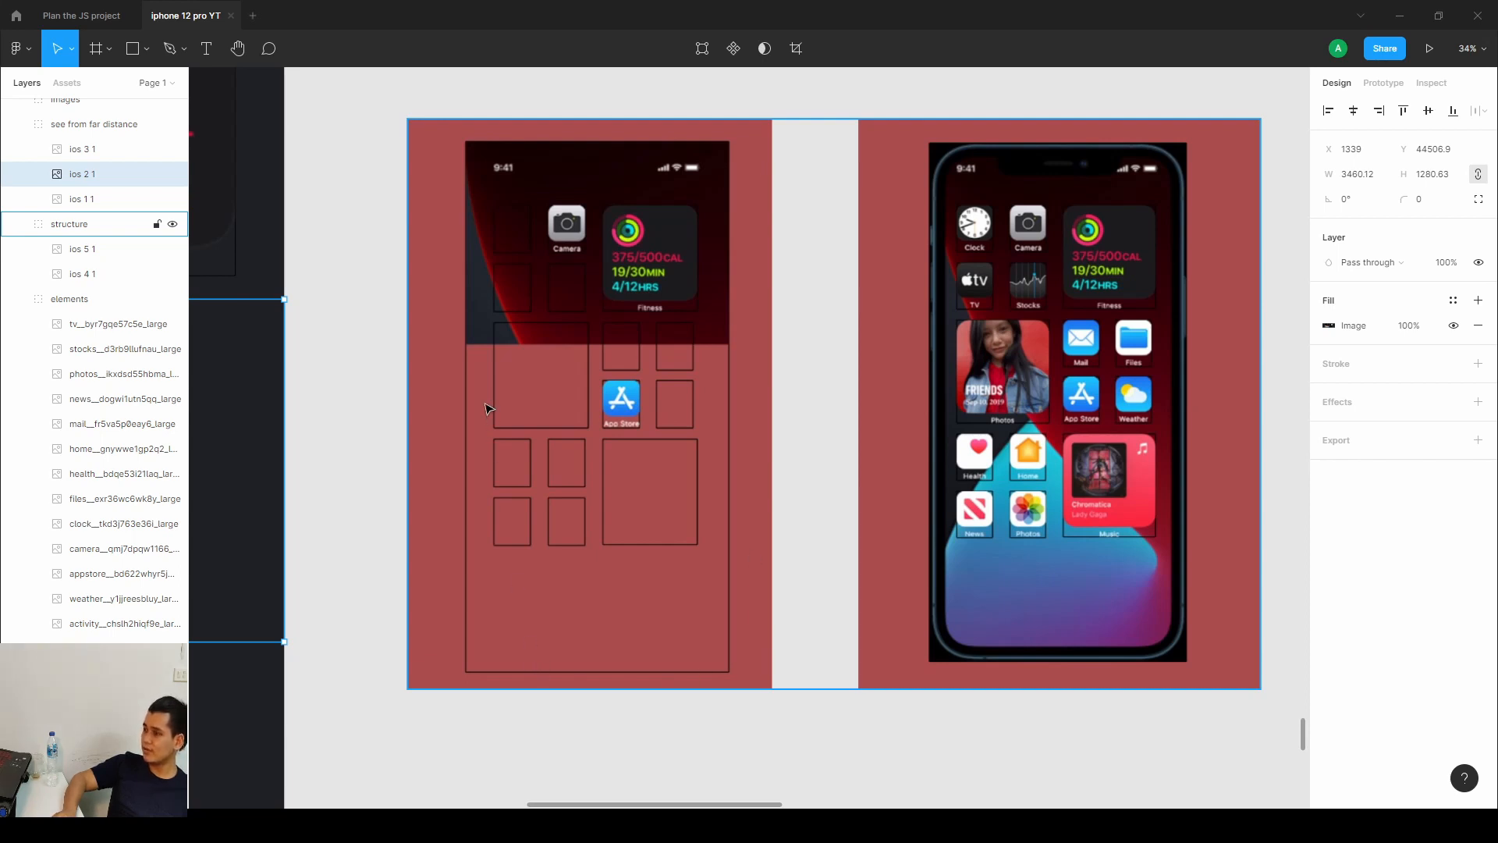
pyautogui.click(523, 237)
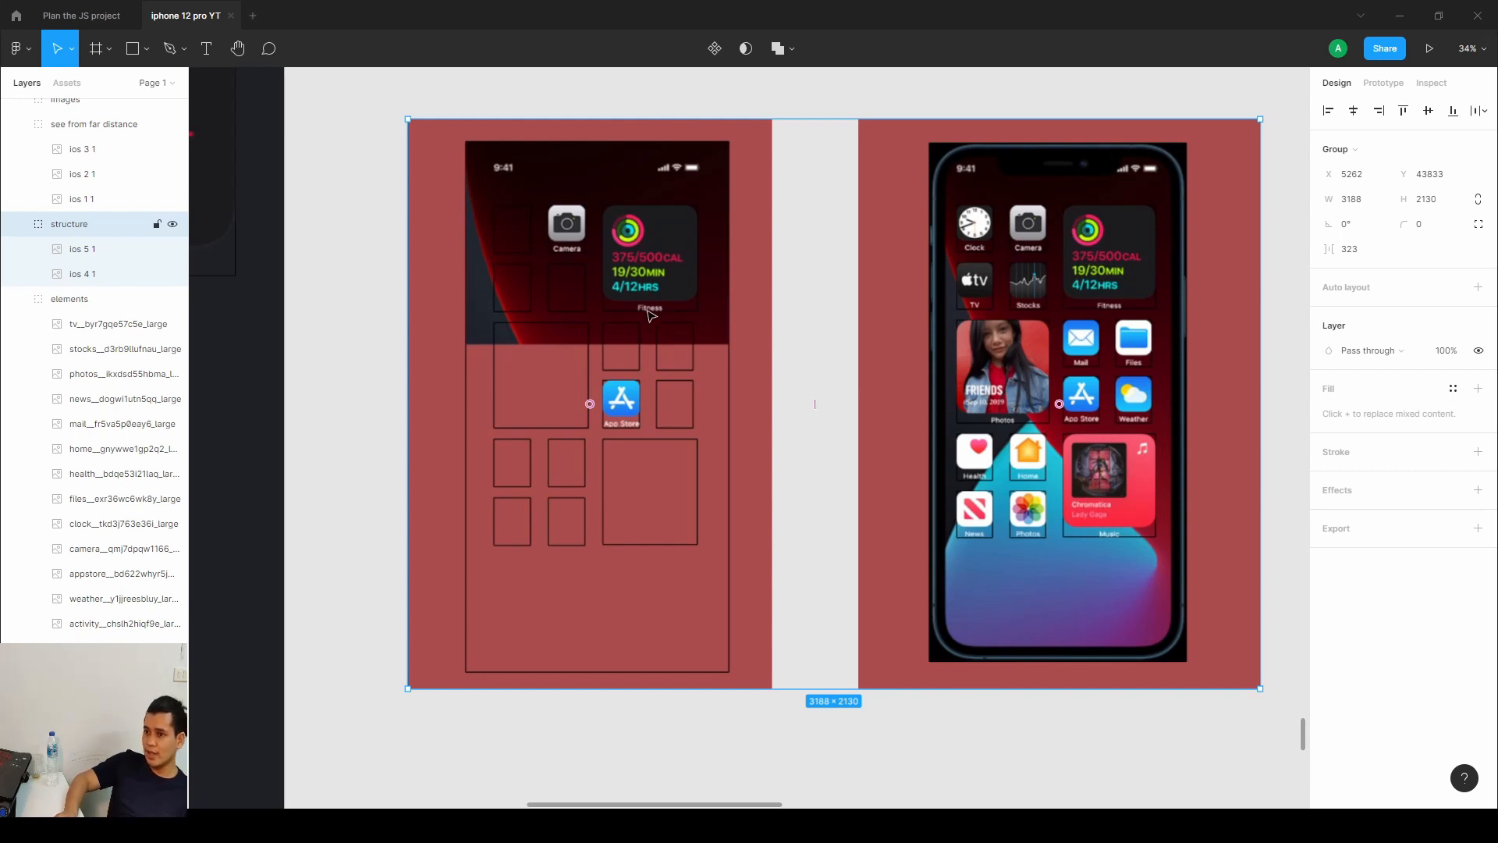
pyautogui.scroll(2, 650, 314)
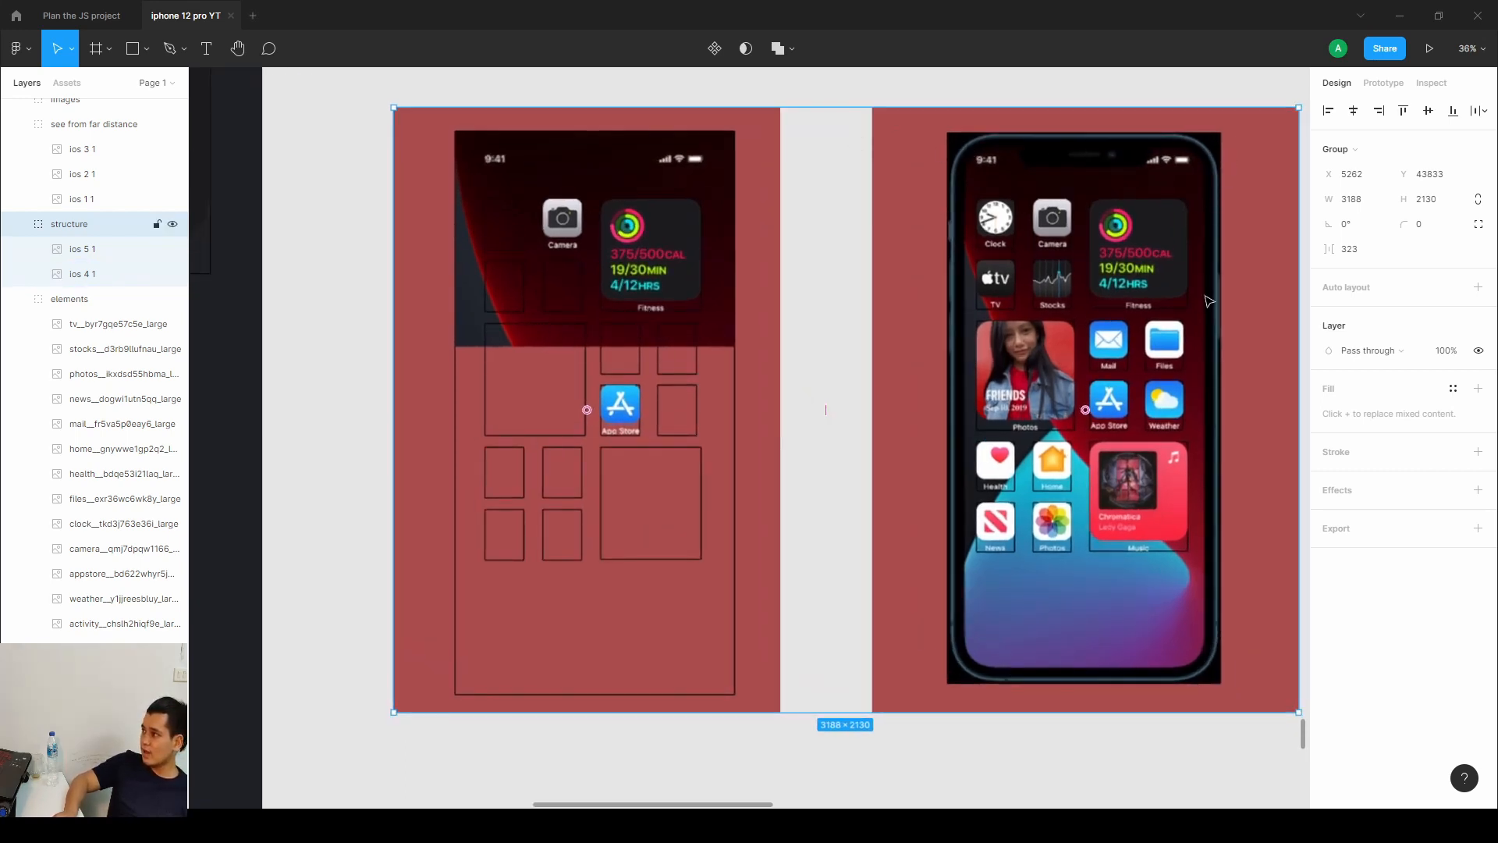
pyautogui.moveTo(1041, 393); pyautogui.dragTo(465, 355)
pyautogui.moveTo(654, 373); pyautogui.dragTo(991, 390)
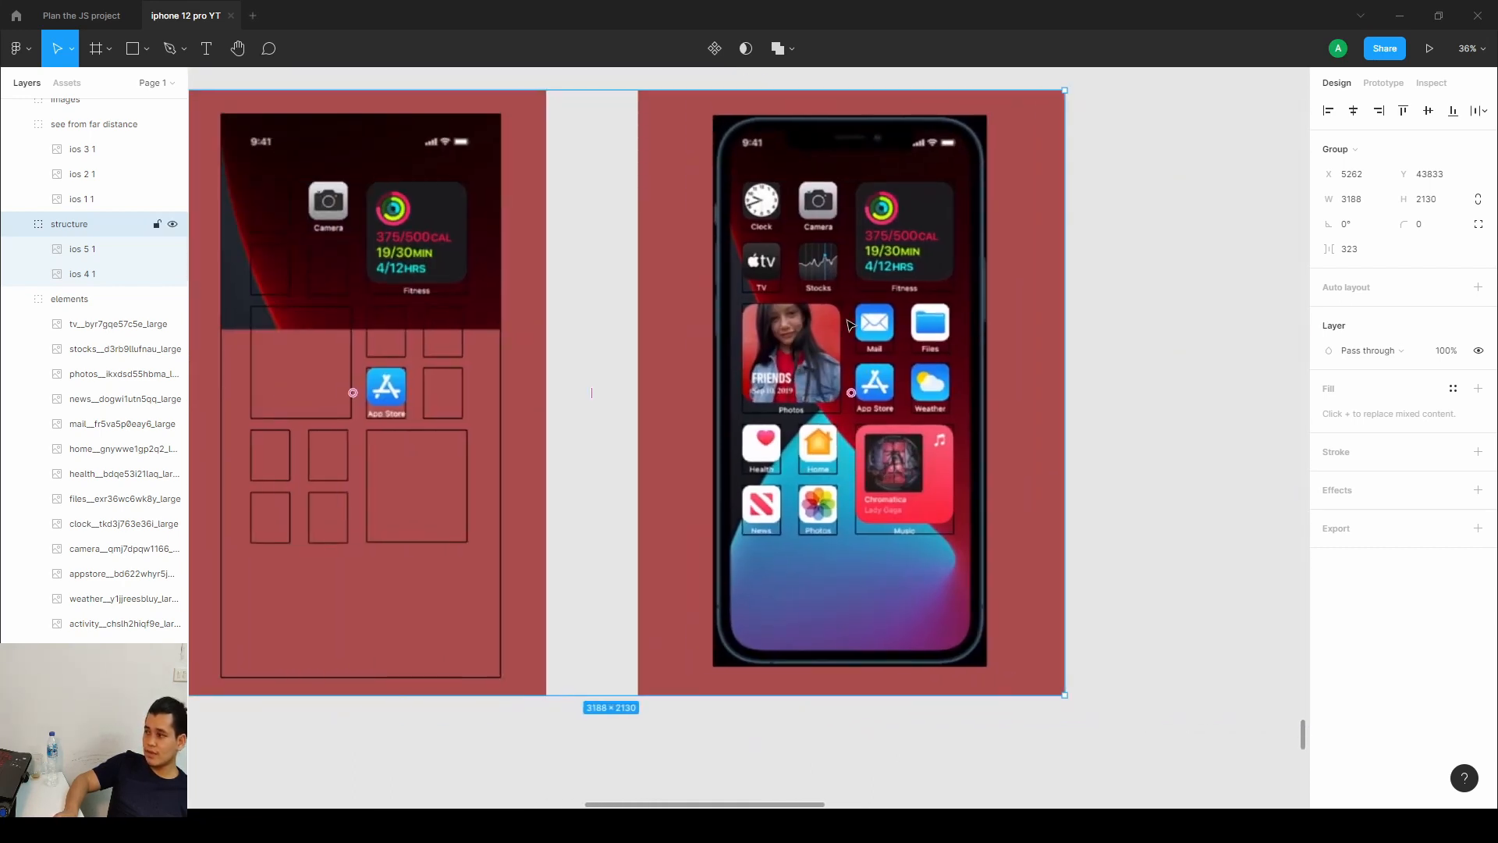
pyautogui.moveTo(869, 362); pyautogui.dragTo(884, 369)
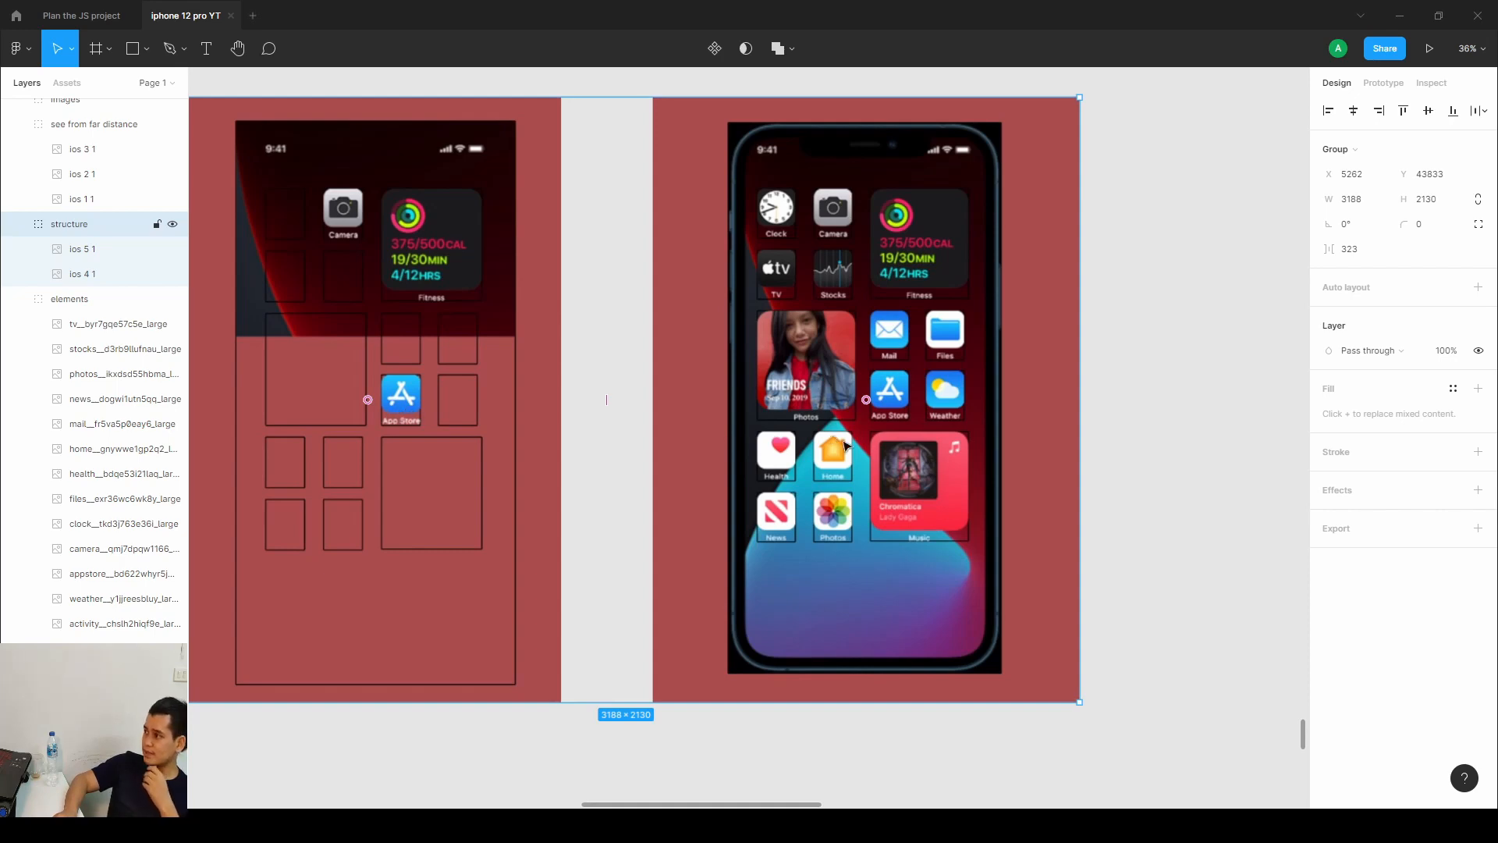
# Scroll across the lock screen, wallpaper, blank phone frame and app icon assets.
pyautogui.hscroll(10, 859, 441)
pyautogui.hscroll(2, 804, 409)
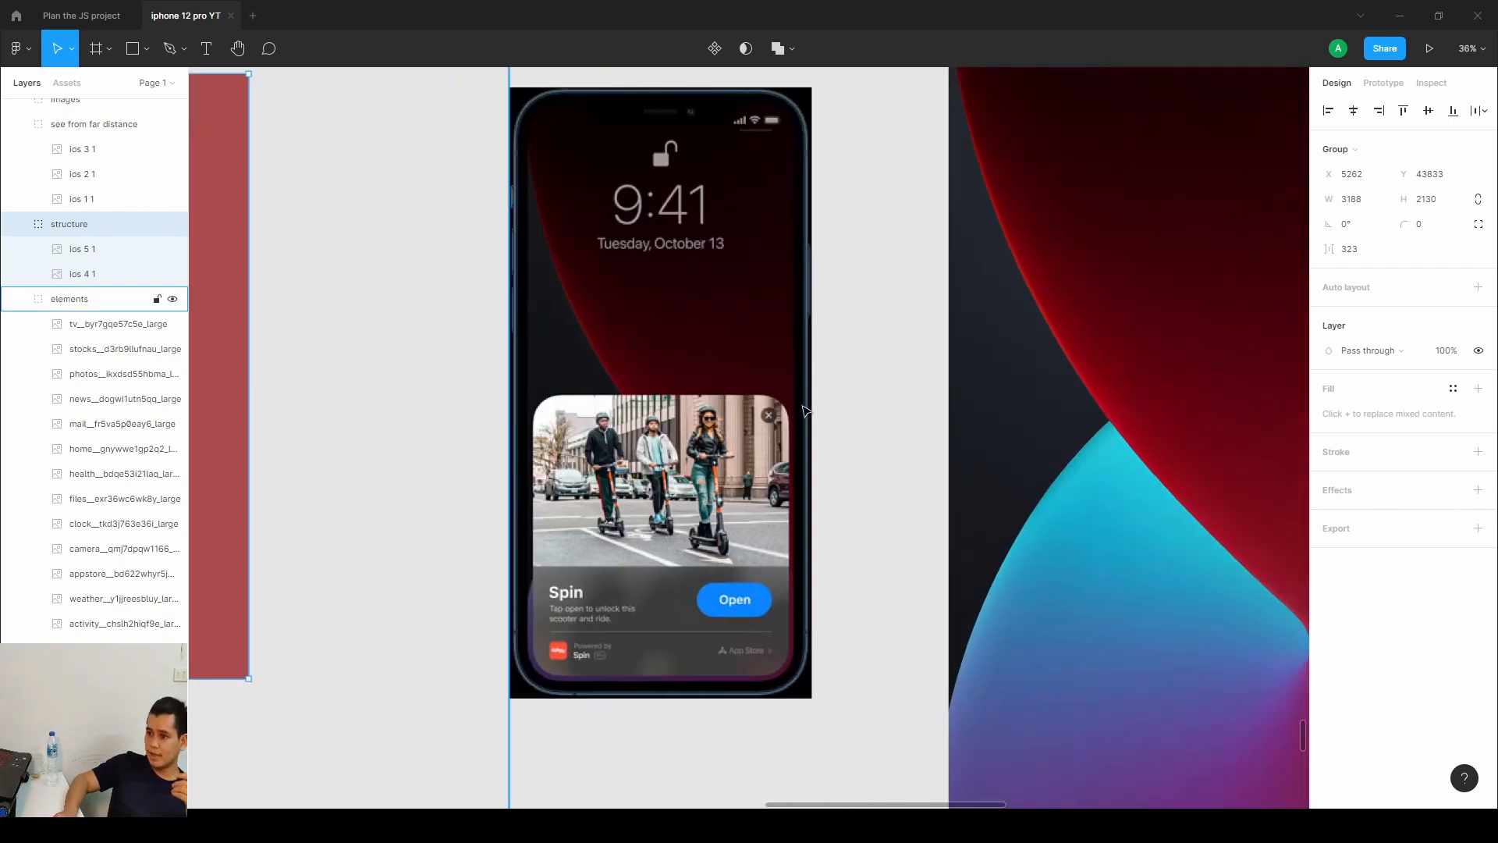
pyautogui.scroll(-3, 804, 410)
pyautogui.hscroll(8, 741, 375)
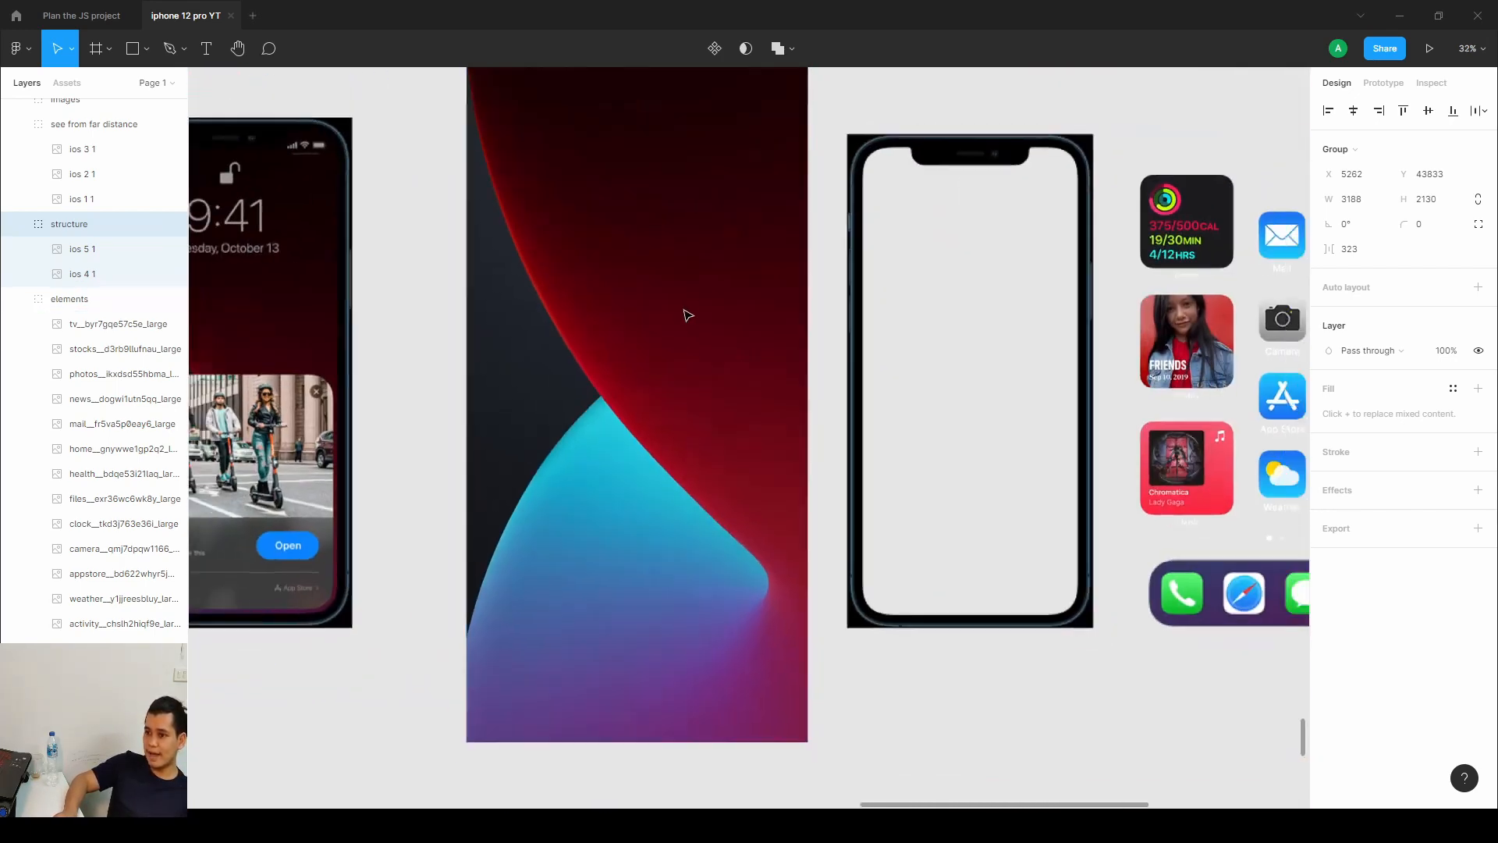
pyautogui.scroll(-2, 680, 312)
pyautogui.moveTo(680, 313); pyautogui.dragTo(686, 364)
pyautogui.scroll(-2, 686, 363)
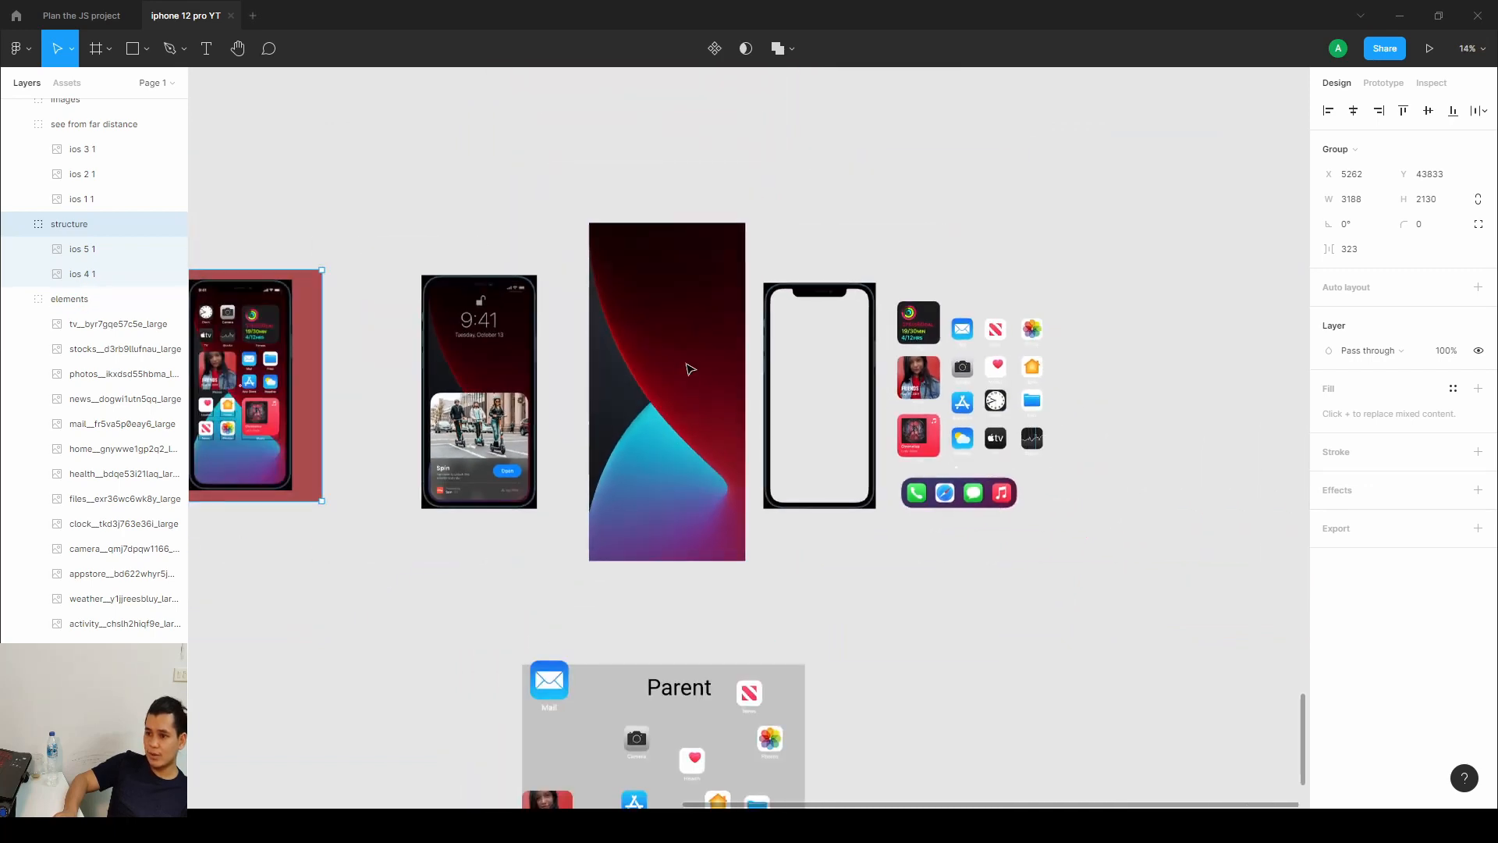
pyautogui.scroll(3, 686, 363)
pyautogui.scroll(-2, 936, 337)
pyautogui.hscroll(-9, 849, 329)
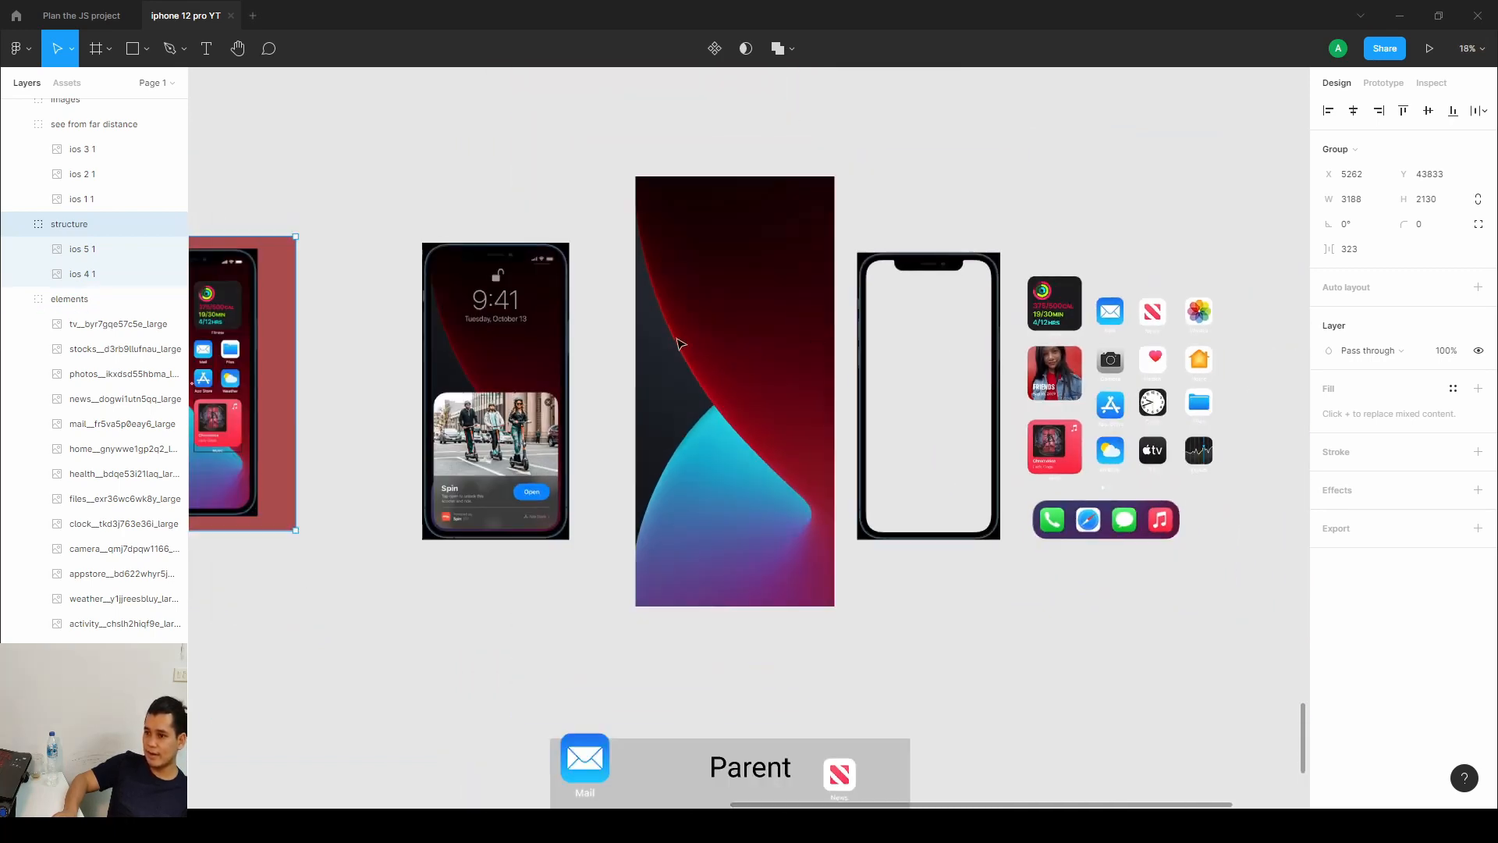
# Move the ios 4 1 home-screen structure image to the right of the app icon assets.
pyautogui.moveTo(845, 325); pyautogui.dragTo(1031, 322)
pyautogui.doubleClick(381, 309)
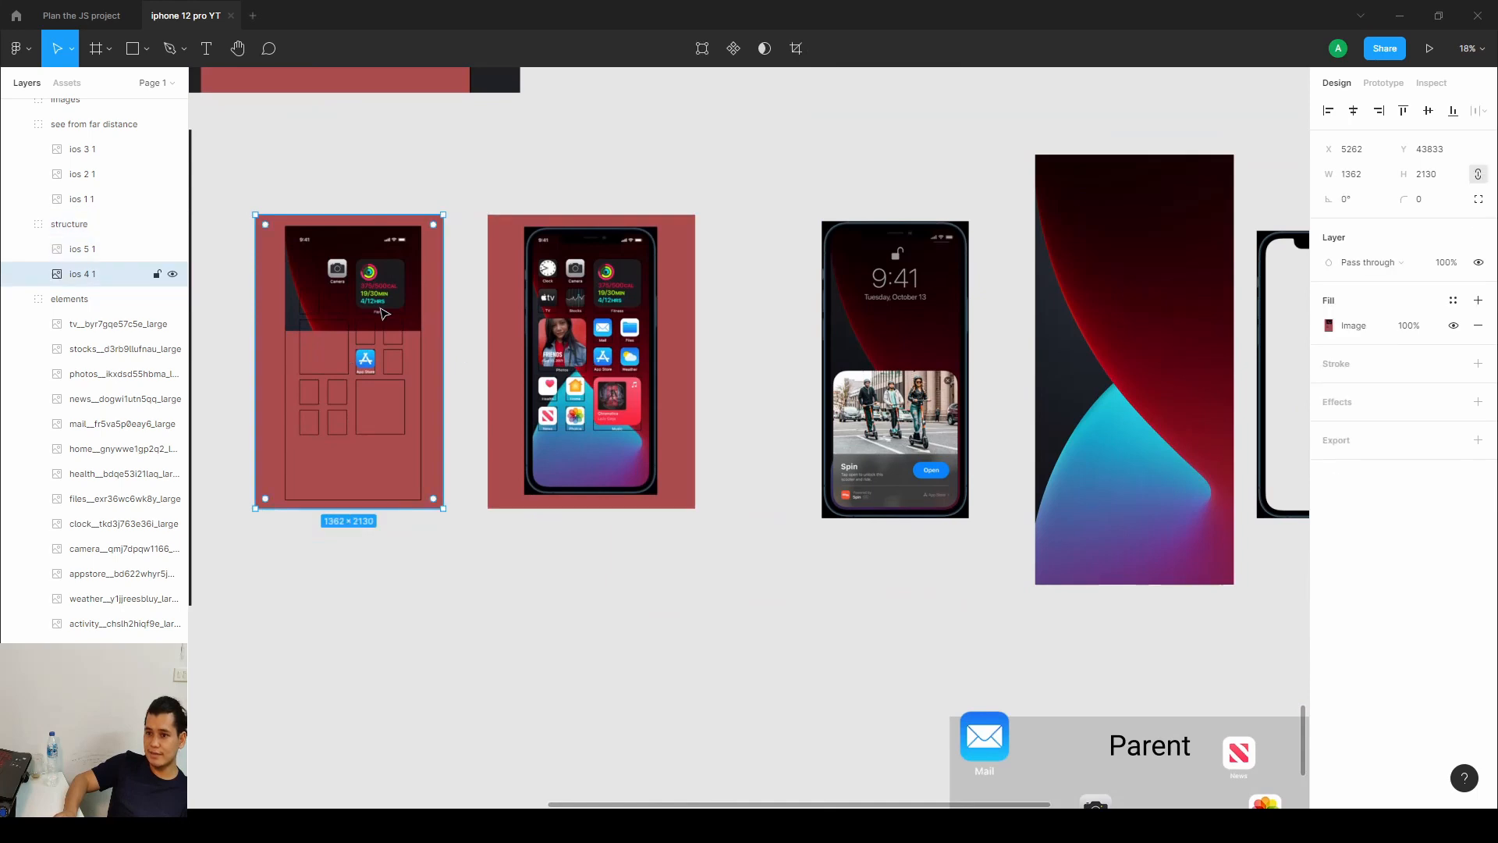
pyautogui.moveTo(381, 309); pyautogui.dragTo(878, 332)
pyautogui.moveTo(1110, 317); pyautogui.dragTo(345, 326)
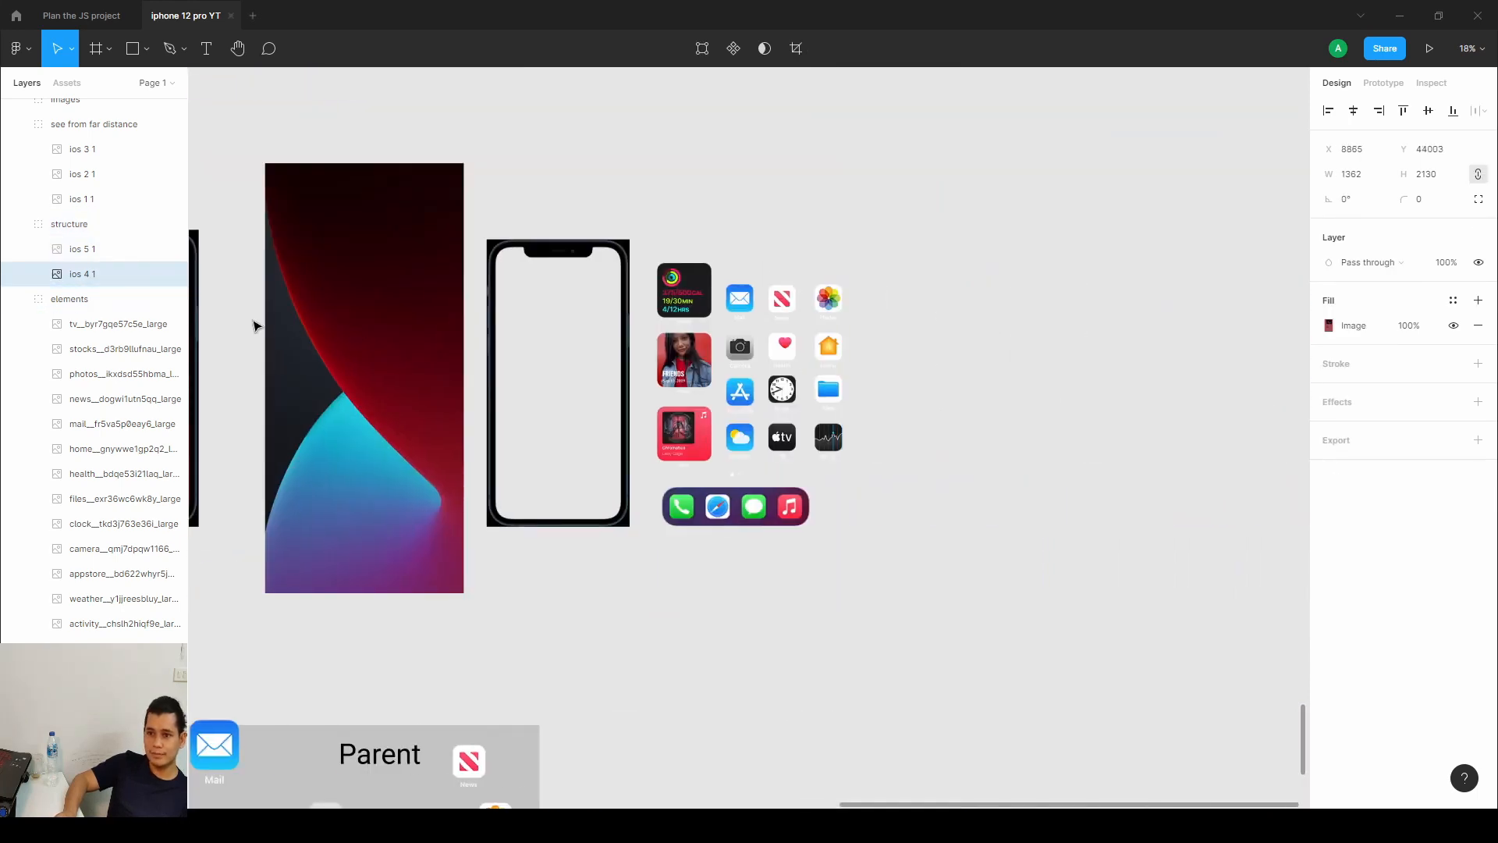
pyautogui.moveTo(255, 321); pyautogui.dragTo(1191, 249)
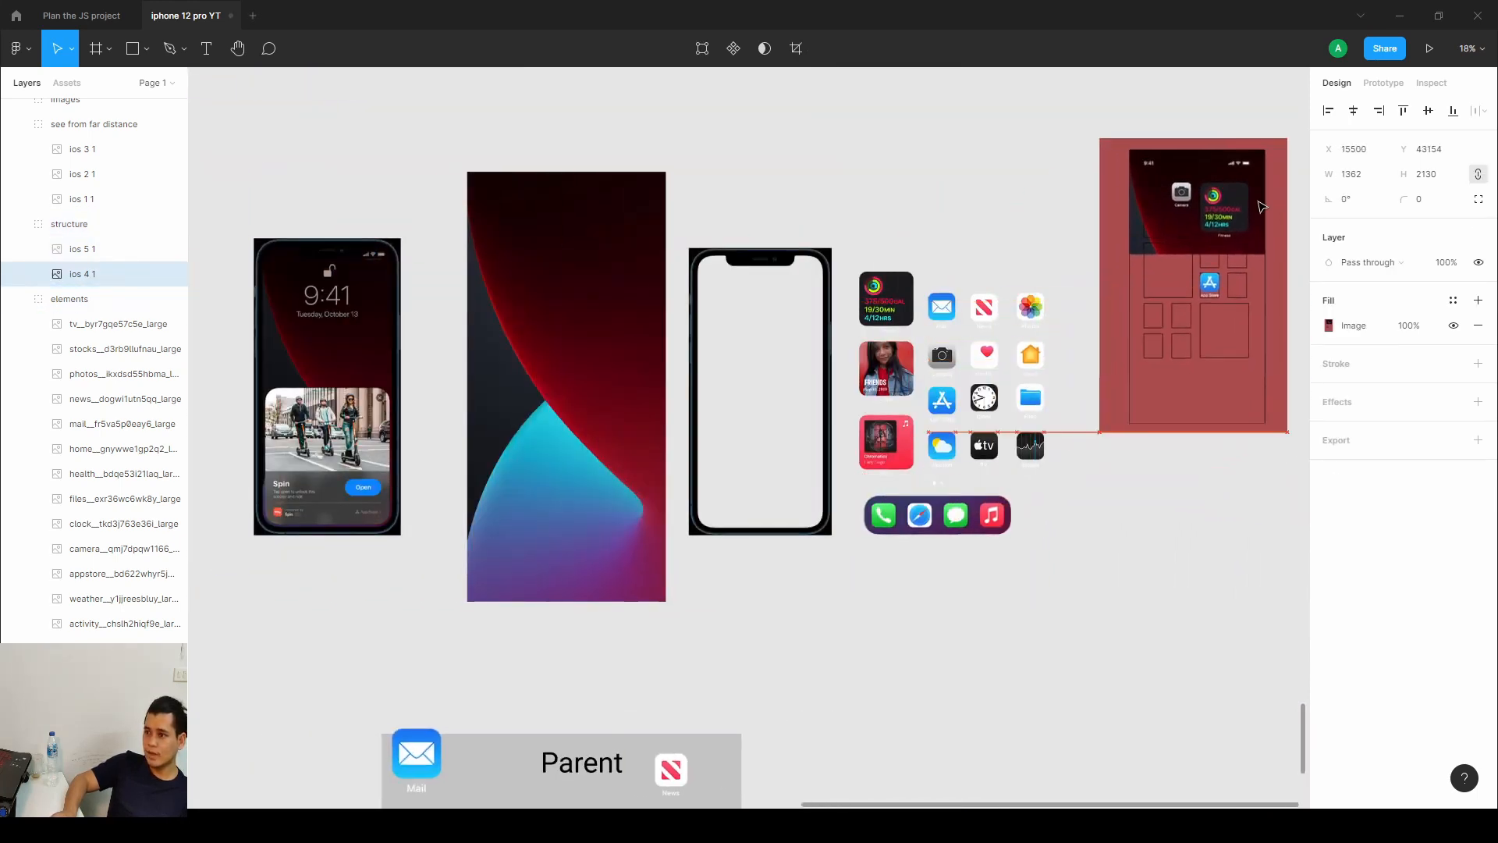
pyautogui.moveTo(1155, 301); pyautogui.dragTo(1046, 315)
# Inspect the blank phone frame image and its image fill settings.
pyautogui.click(697, 398)
pyautogui.moveTo(697, 398); pyautogui.dragTo(683, 361)
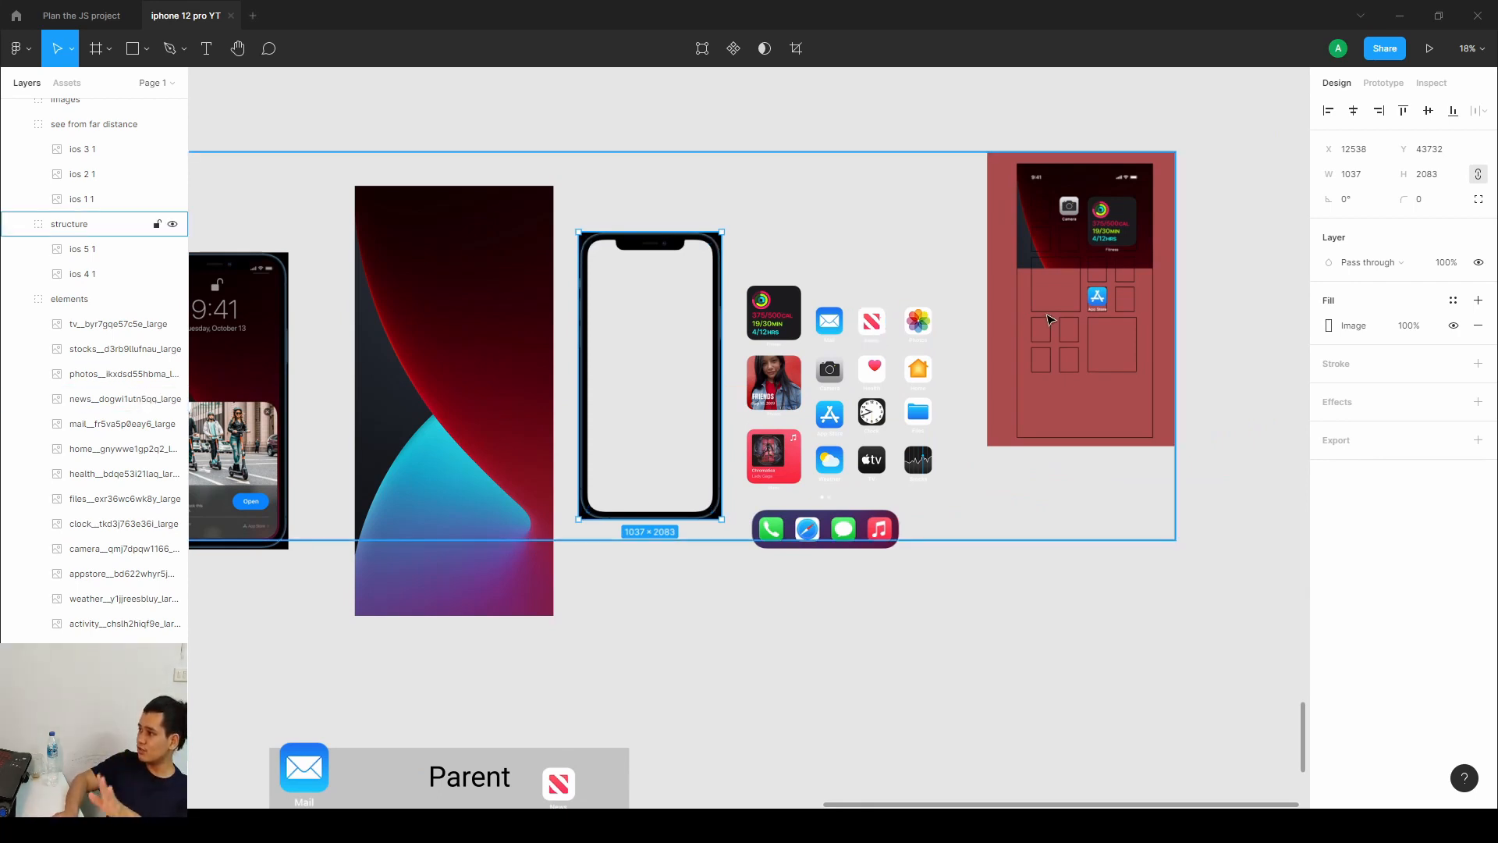
pyautogui.doubleClick(674, 302)
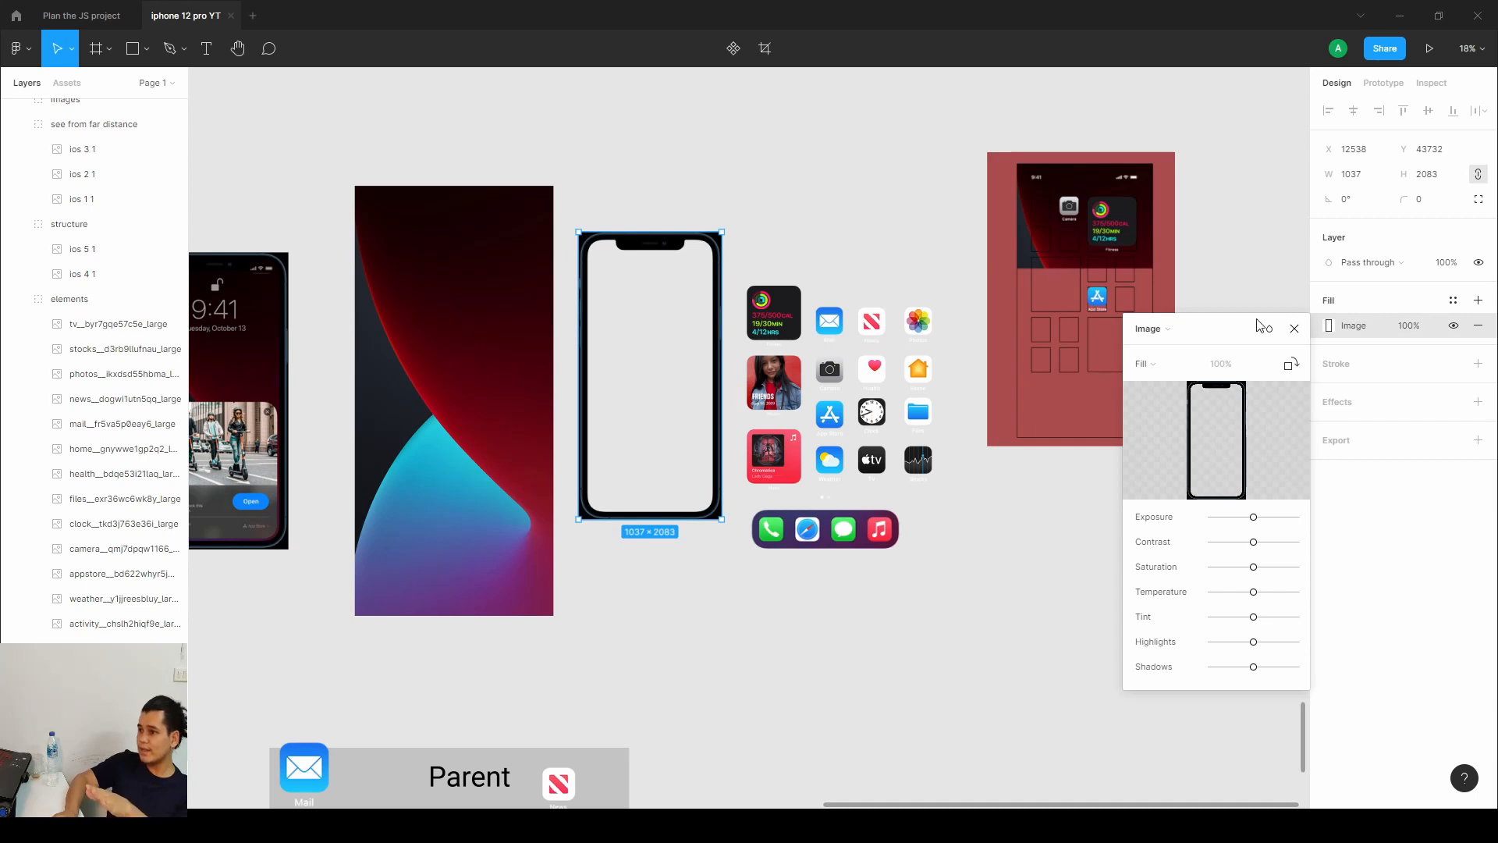
pyautogui.click(1294, 329)
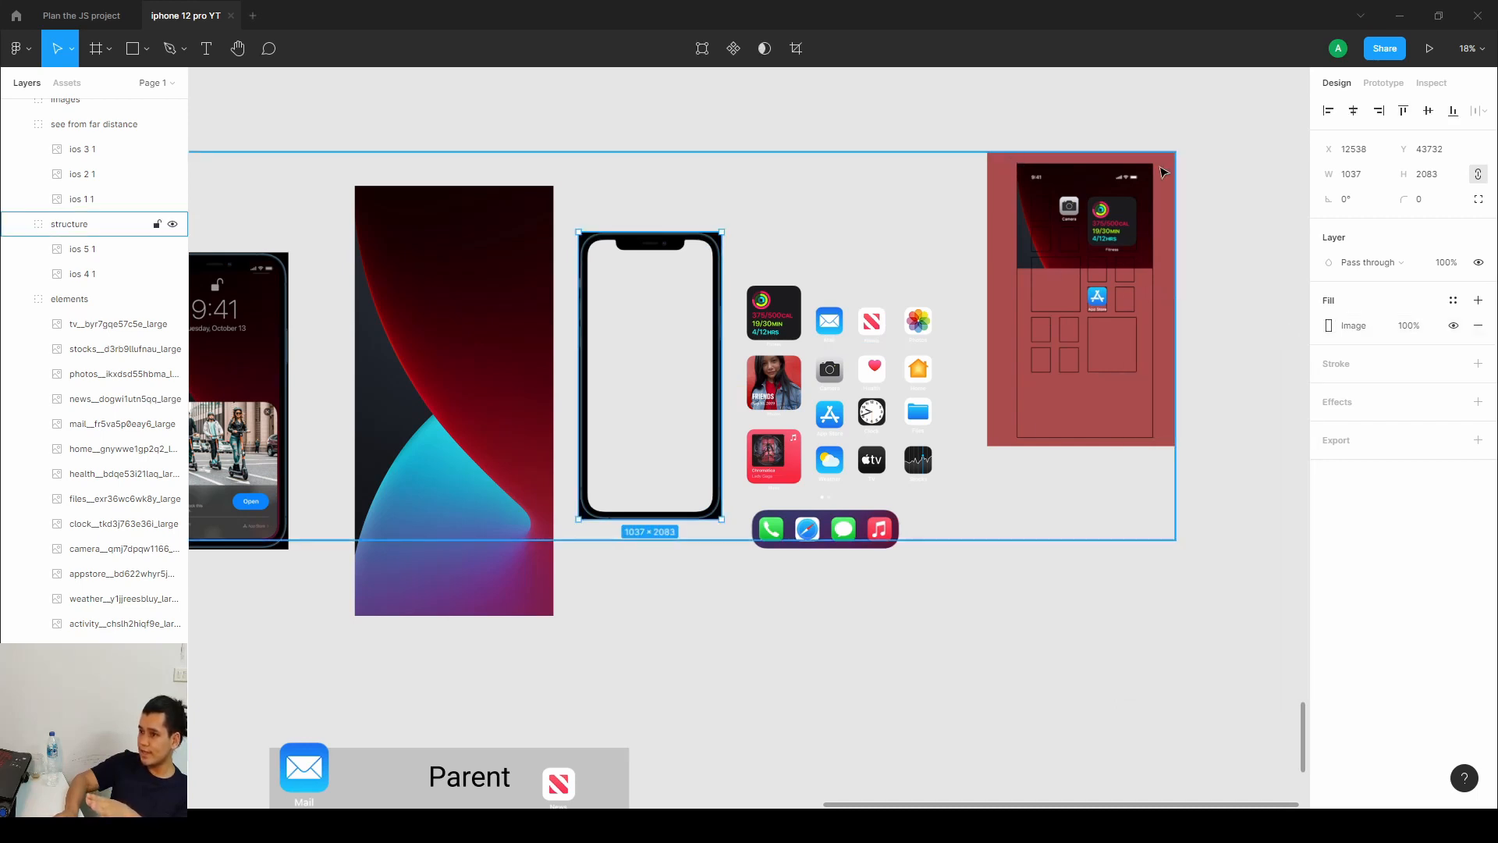
pyautogui.doubleClick(644, 363)
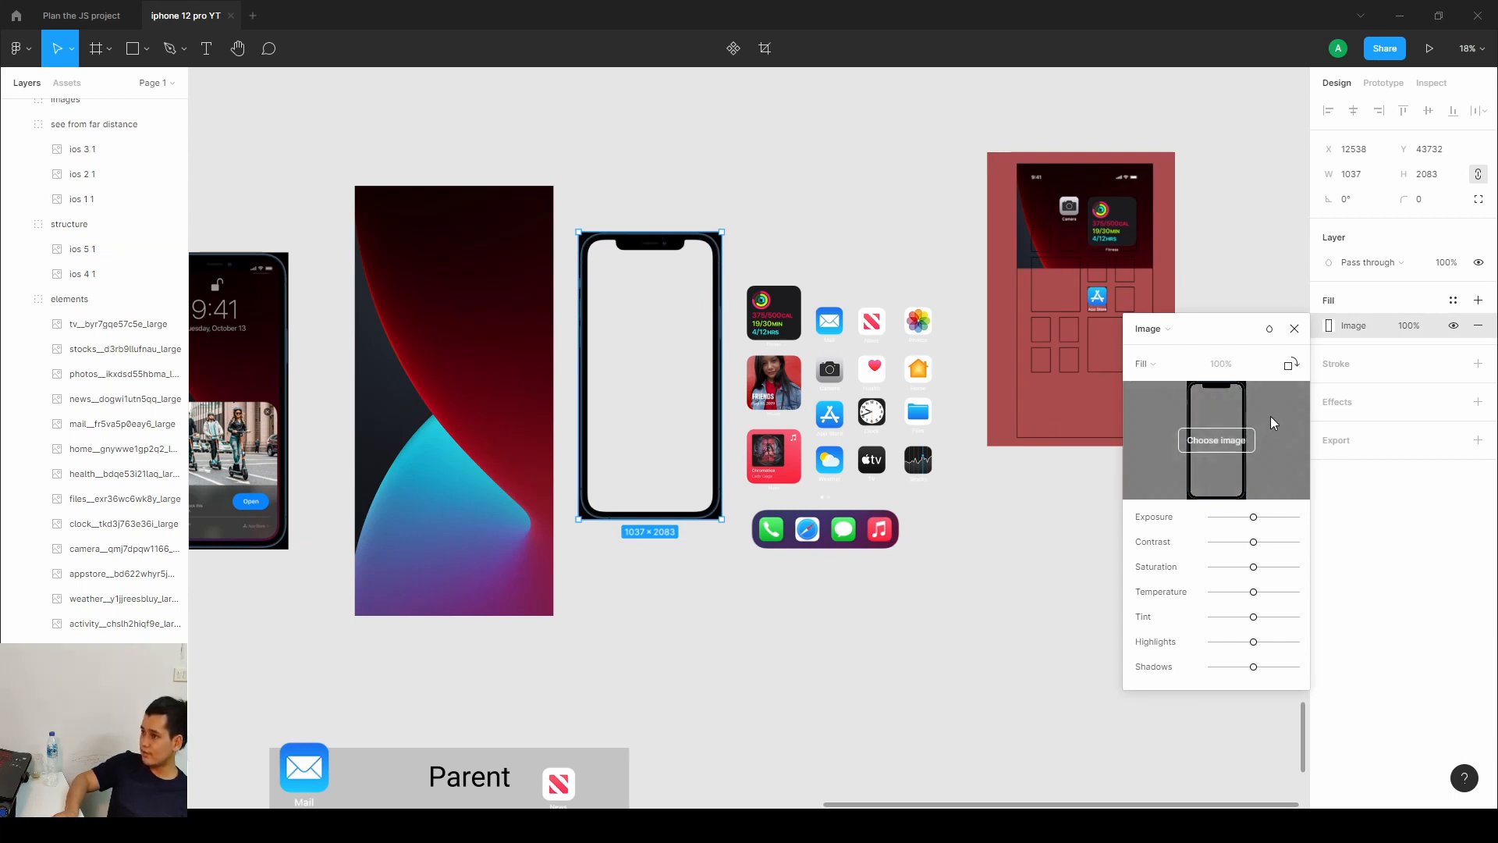
pyautogui.click(1295, 329)
# Place the red and blue wallpaper over the blank phone frame and resize it to the frame's 1037 × 2083 bounds.
pyautogui.doubleClick(511, 369)
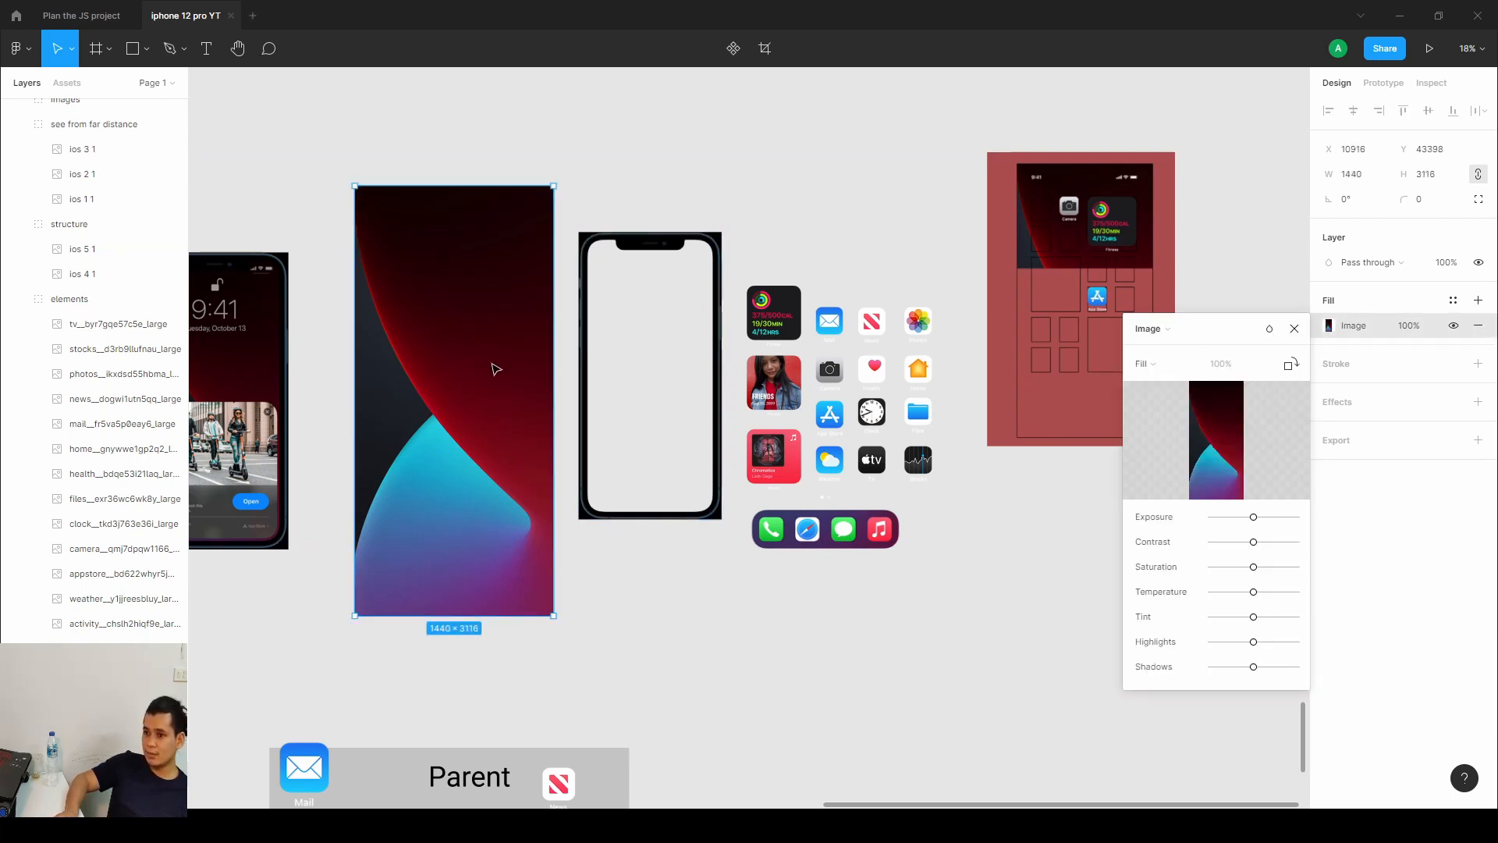
pyautogui.moveTo(497, 368); pyautogui.dragTo(684, 386)
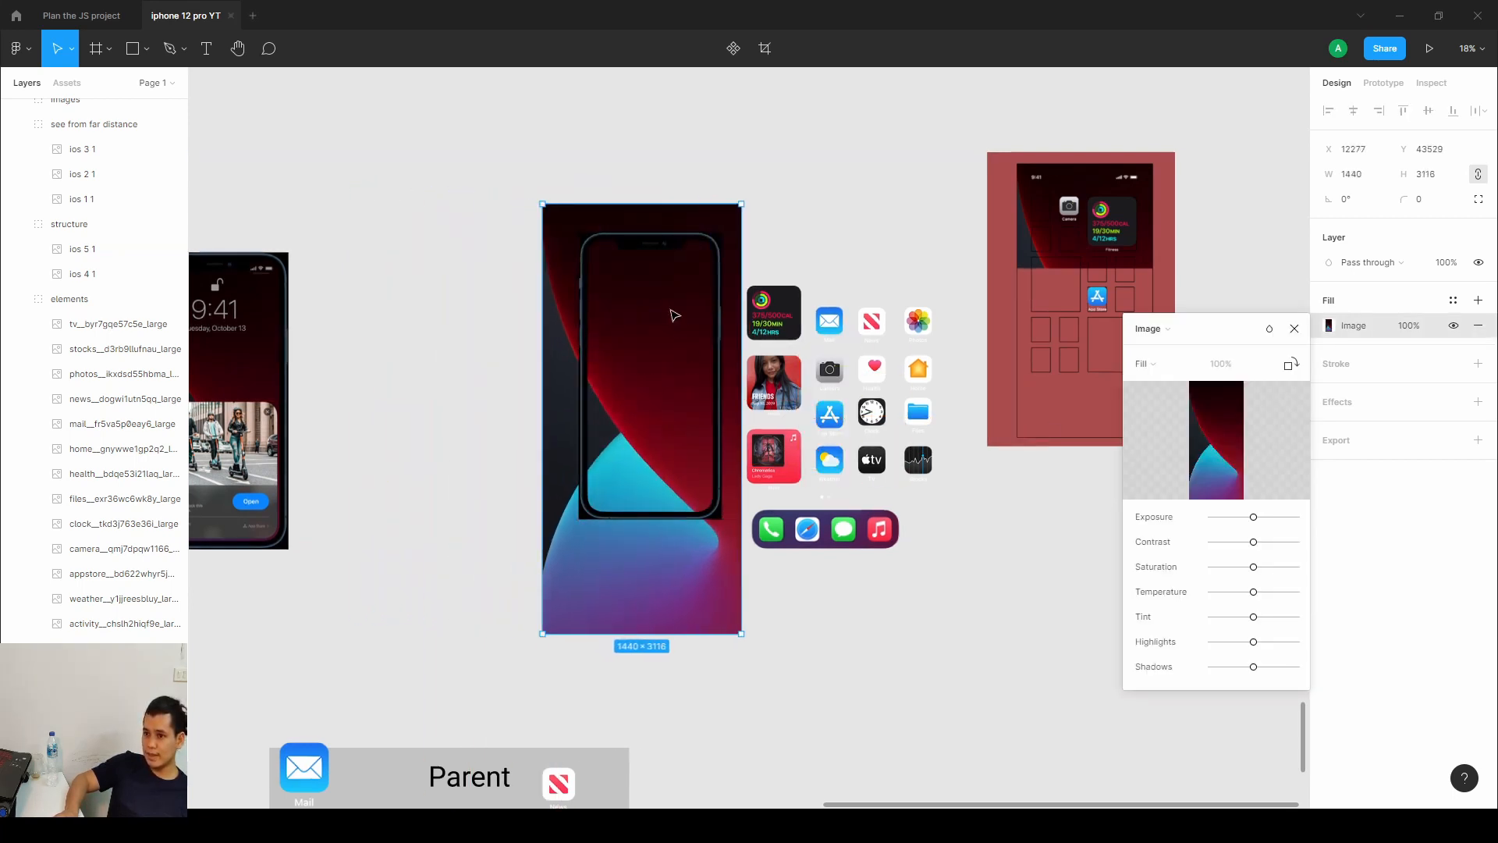
pyautogui.moveTo(637, 203); pyautogui.dragTo(632, 233)
pyautogui.moveTo(625, 632); pyautogui.dragTo(645, 519)
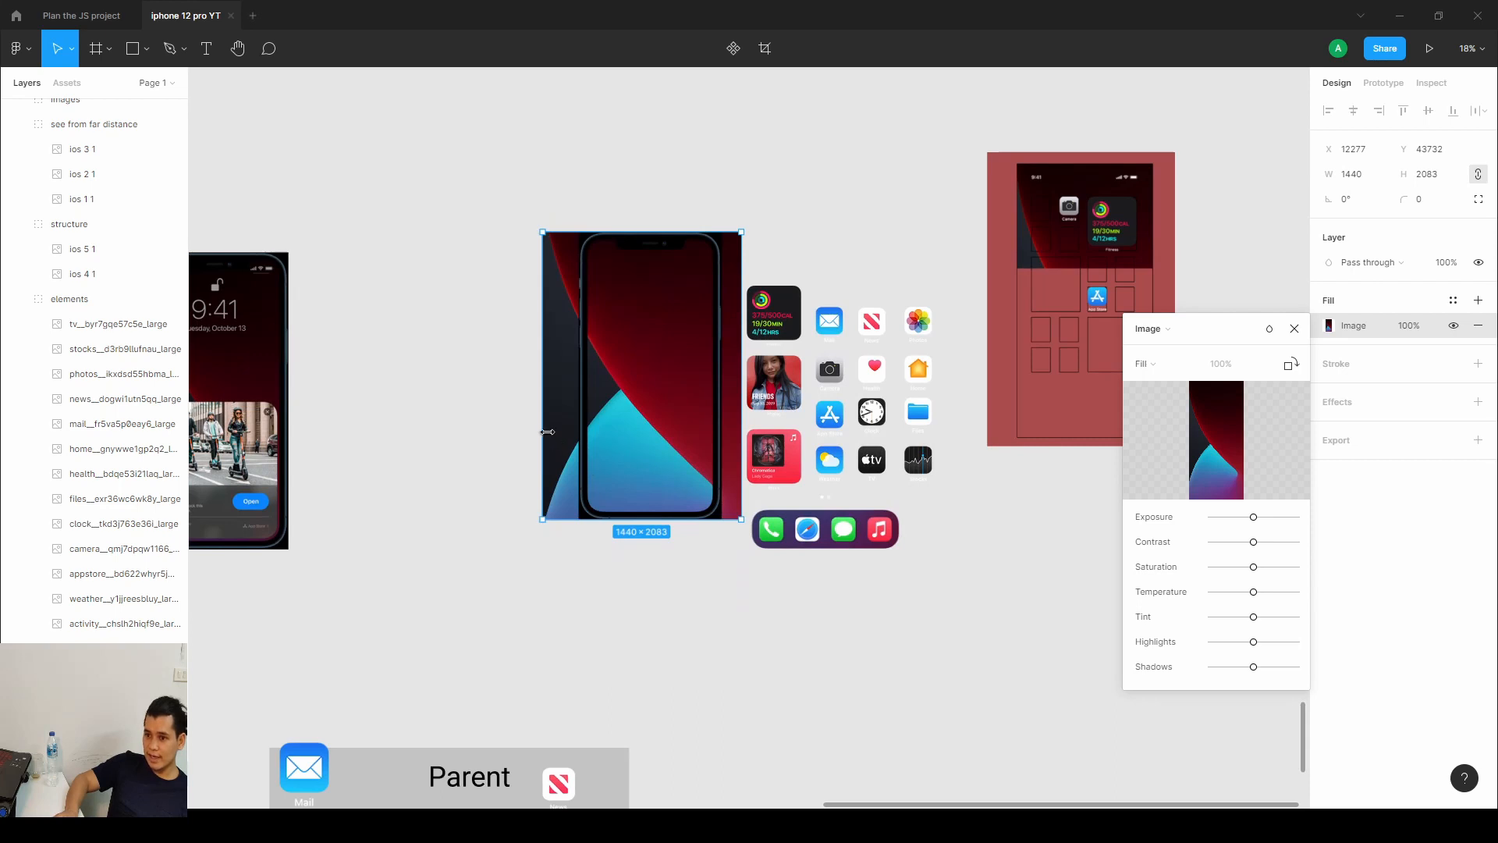
pyautogui.moveTo(549, 432); pyautogui.dragTo(584, 434)
pyautogui.moveTo(745, 425); pyautogui.dragTo(721, 416)
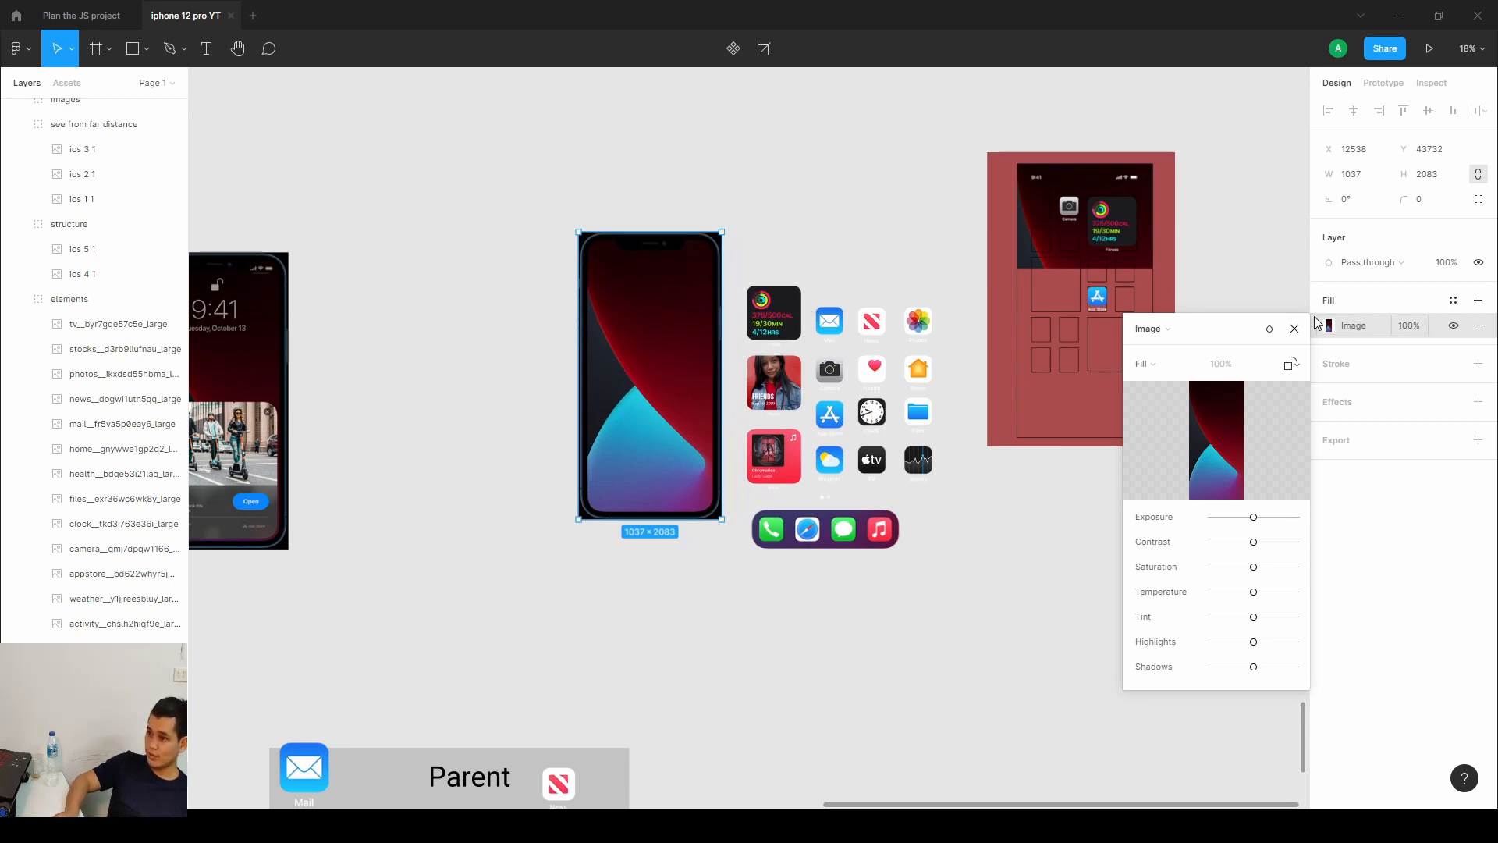
pyautogui.click(1294, 328)
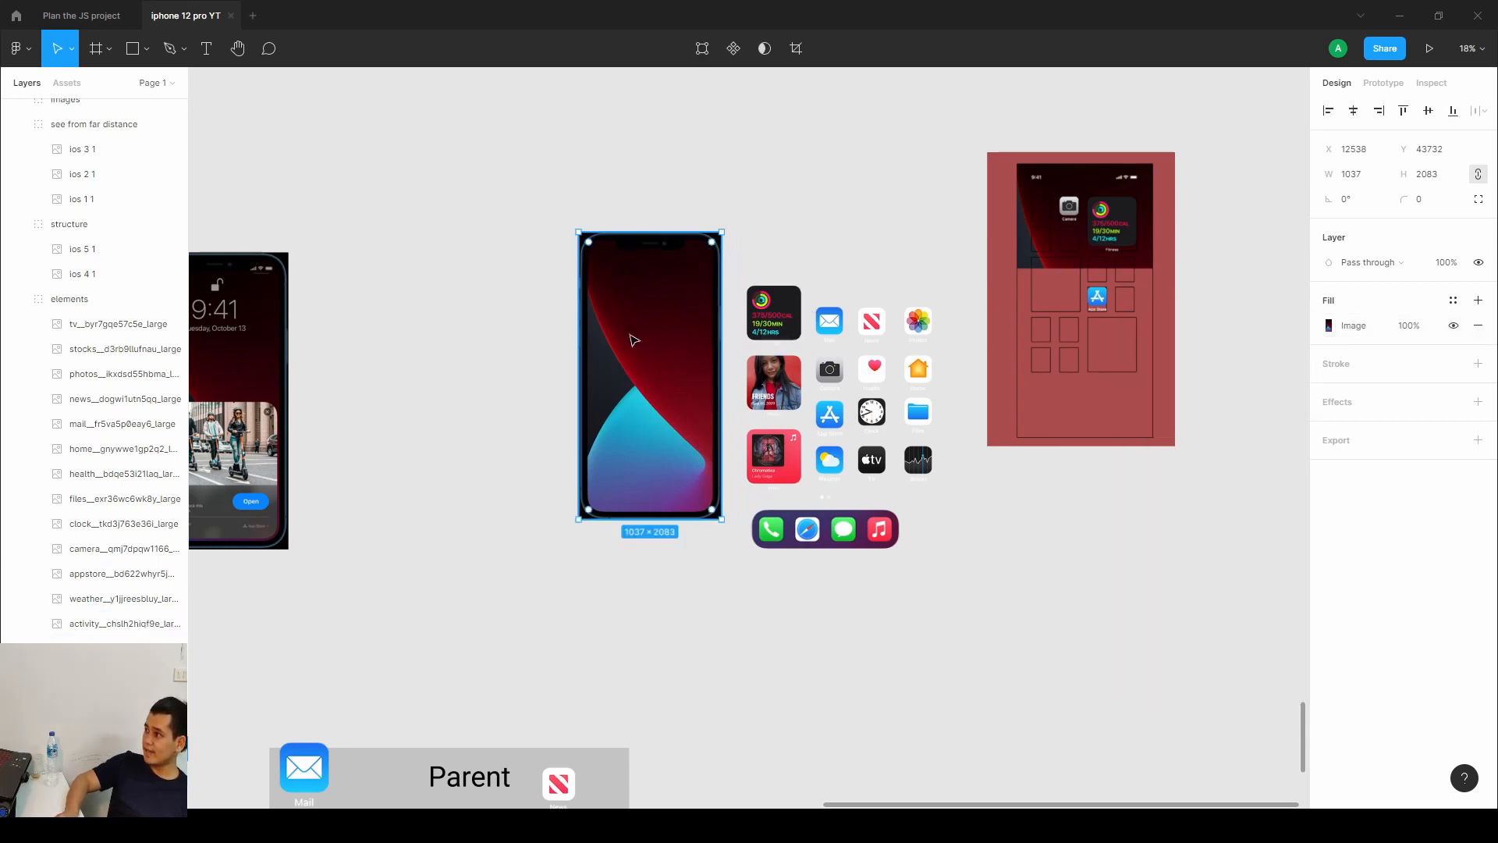
# Move the Fitness widget onto the top-right area of the phone's screen.
pyautogui.scroll(4, 650, 402)
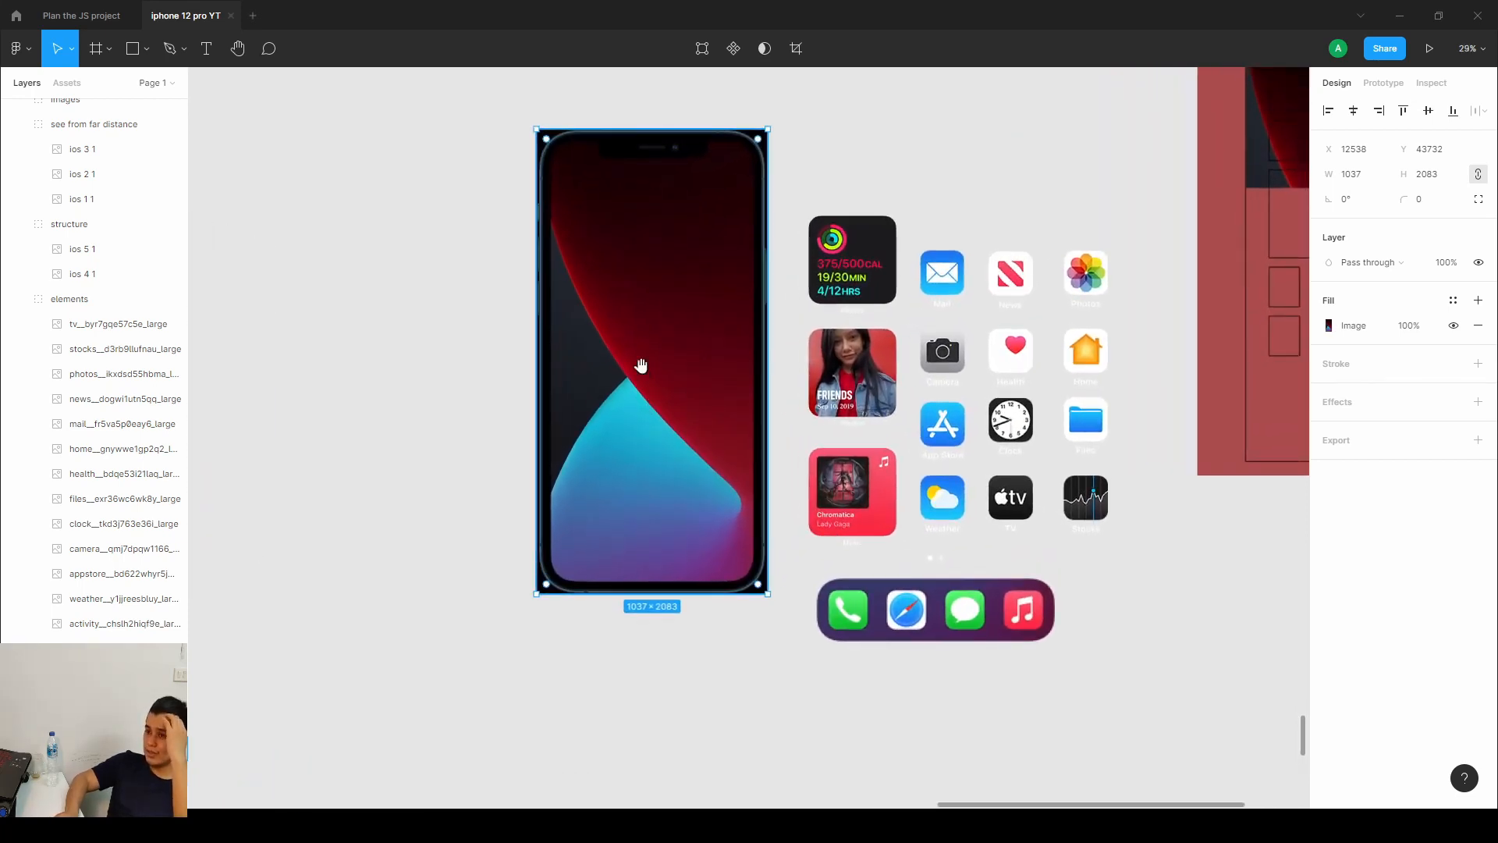
pyautogui.scroll(1, 638, 364)
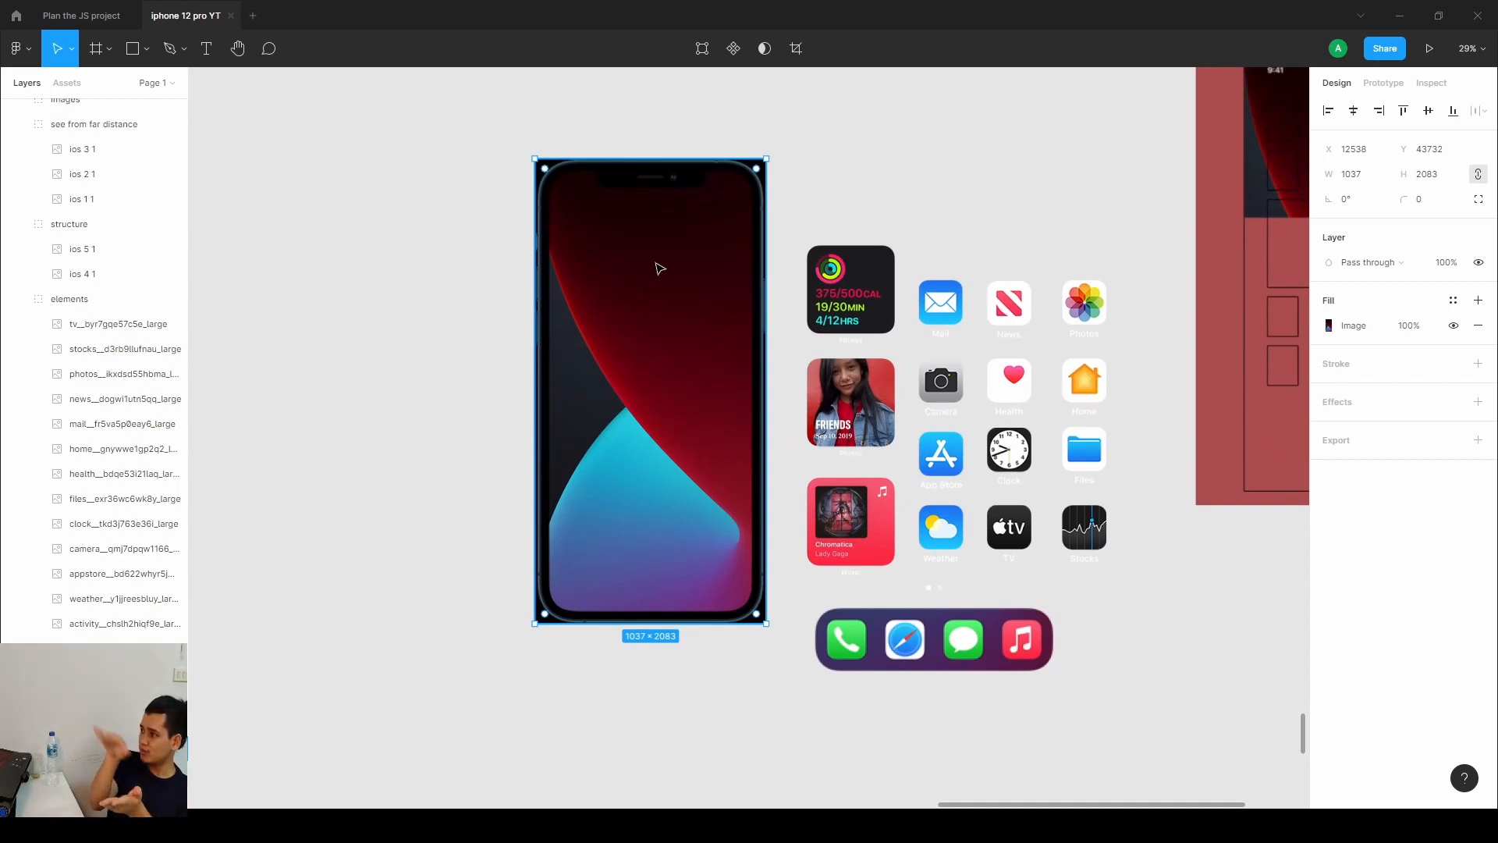
pyautogui.doubleClick(870, 310)
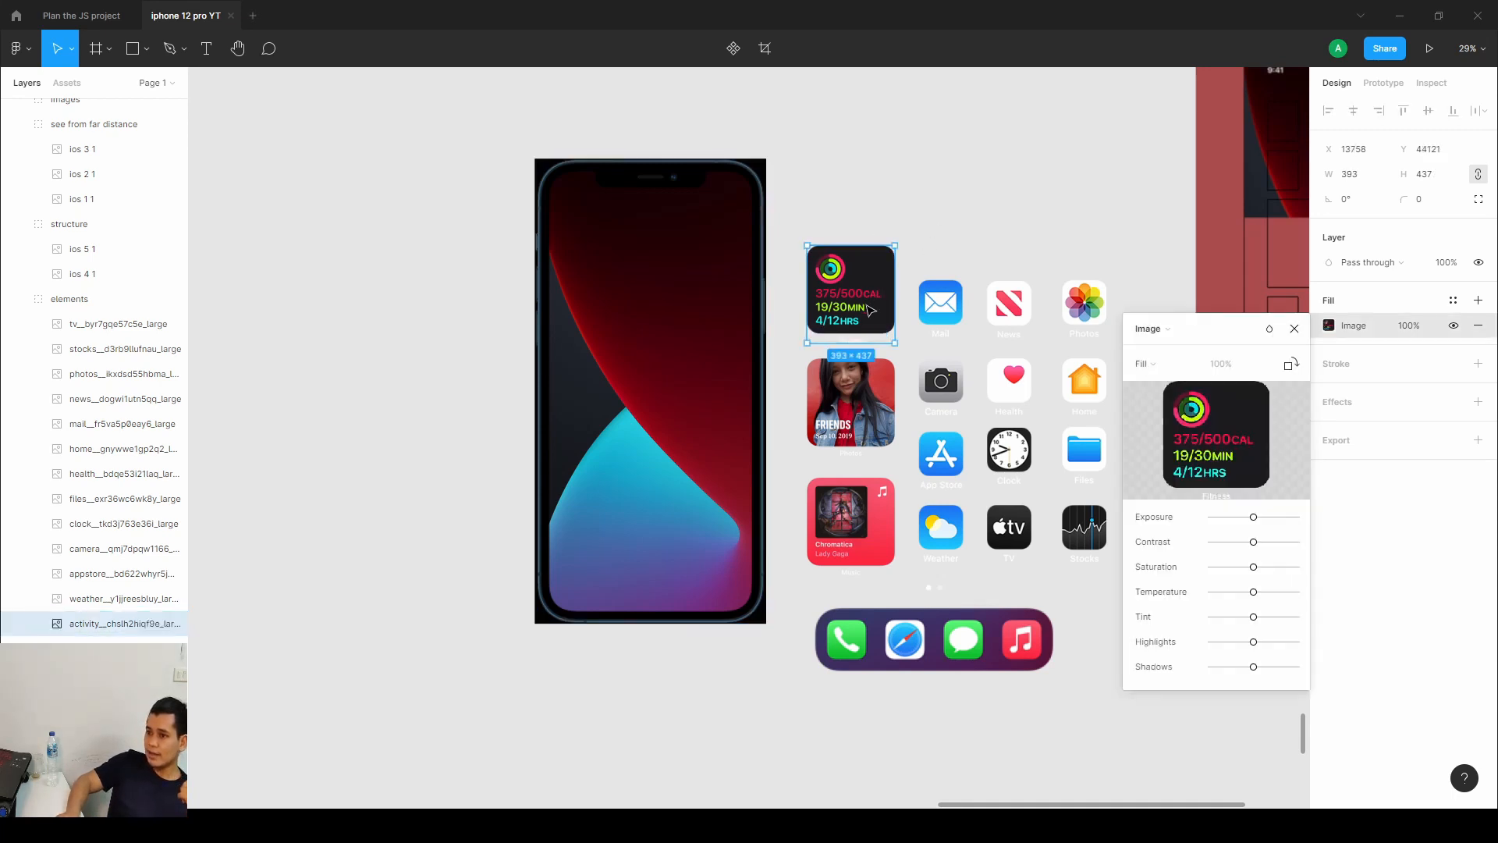
pyautogui.moveTo(870, 310); pyautogui.dragTo(718, 260)
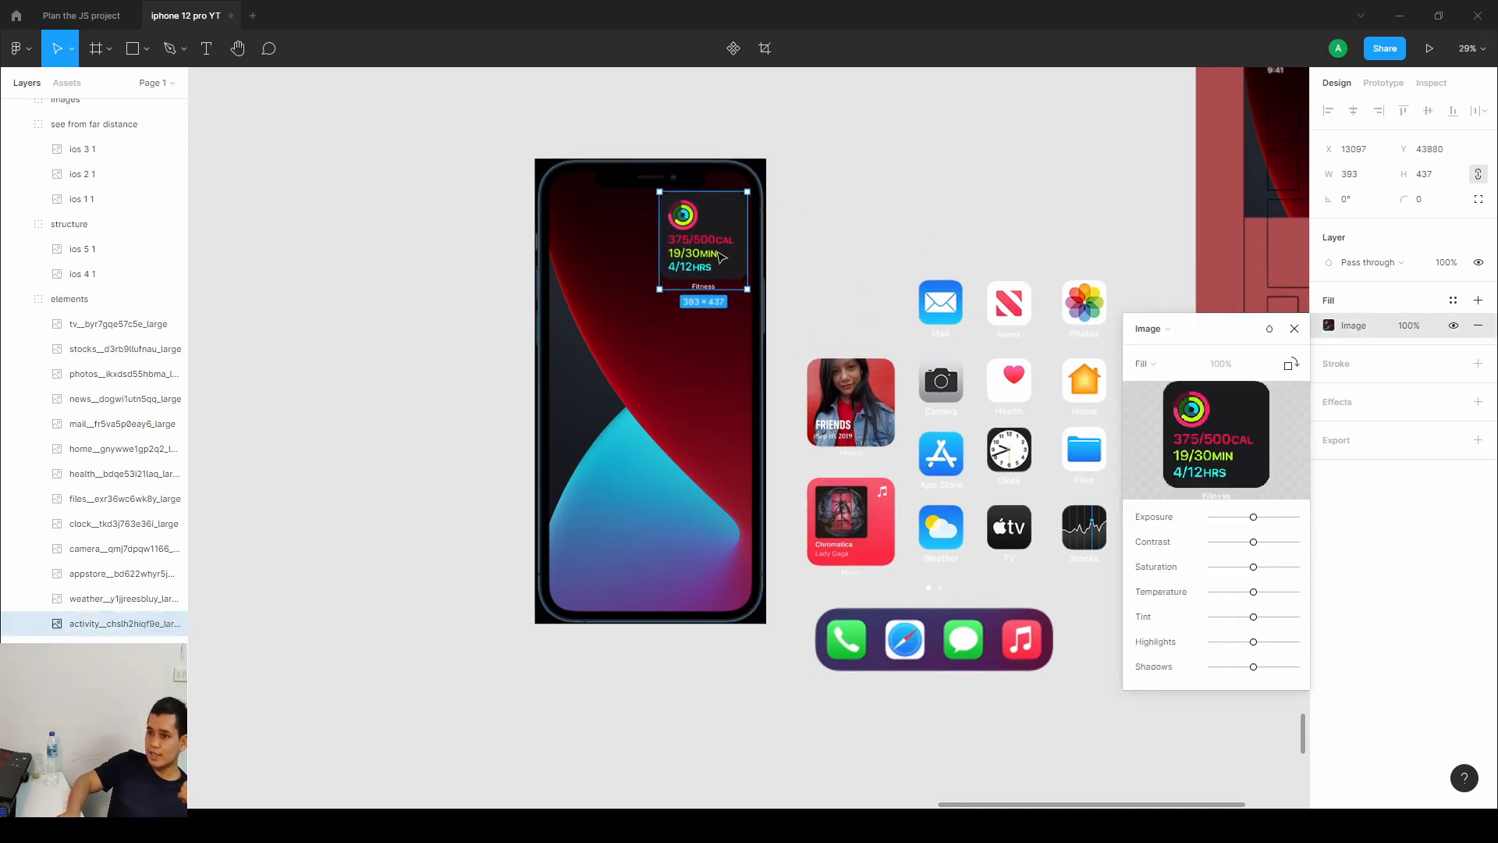
pyautogui.press('Escape')
# Place the Mail and News icons side by side in the top-left row of the phone screen.
pyautogui.doubleClick(950, 307)
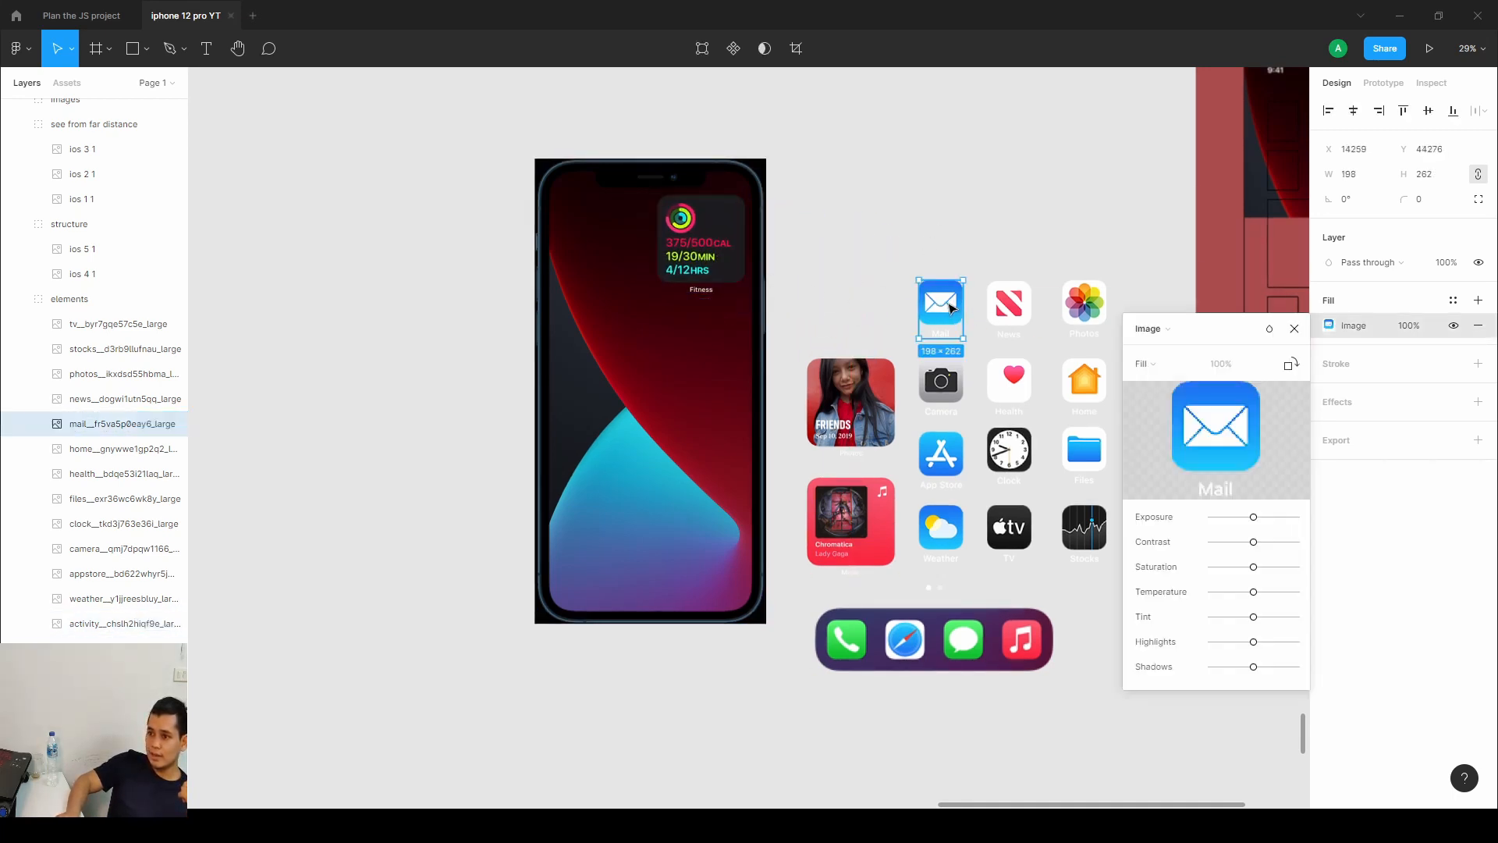
pyautogui.moveTo(925, 302); pyautogui.dragTo(591, 224)
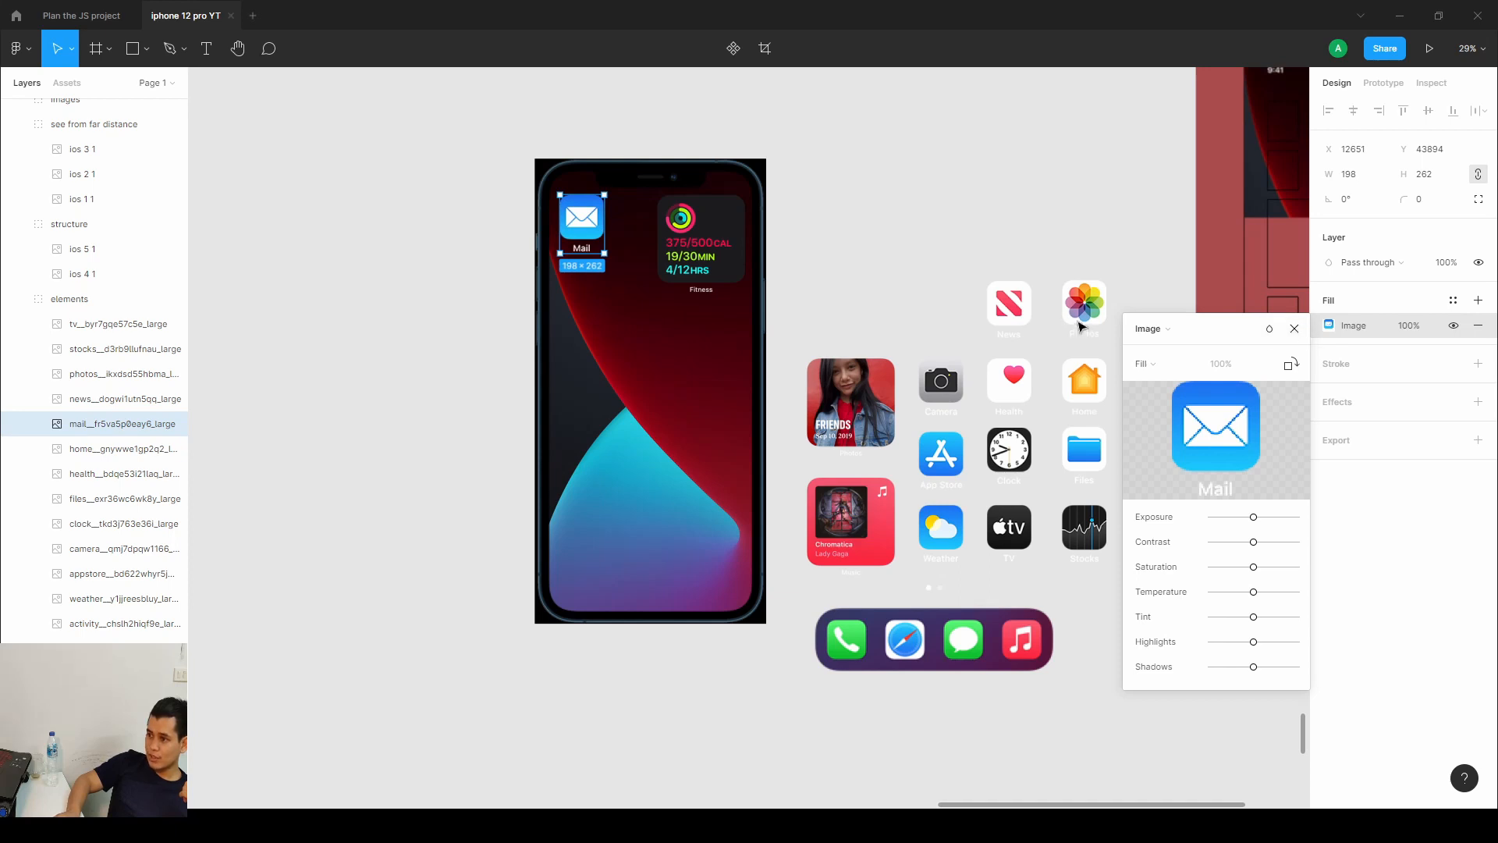
pyautogui.click(1295, 328)
pyautogui.click(1024, 309)
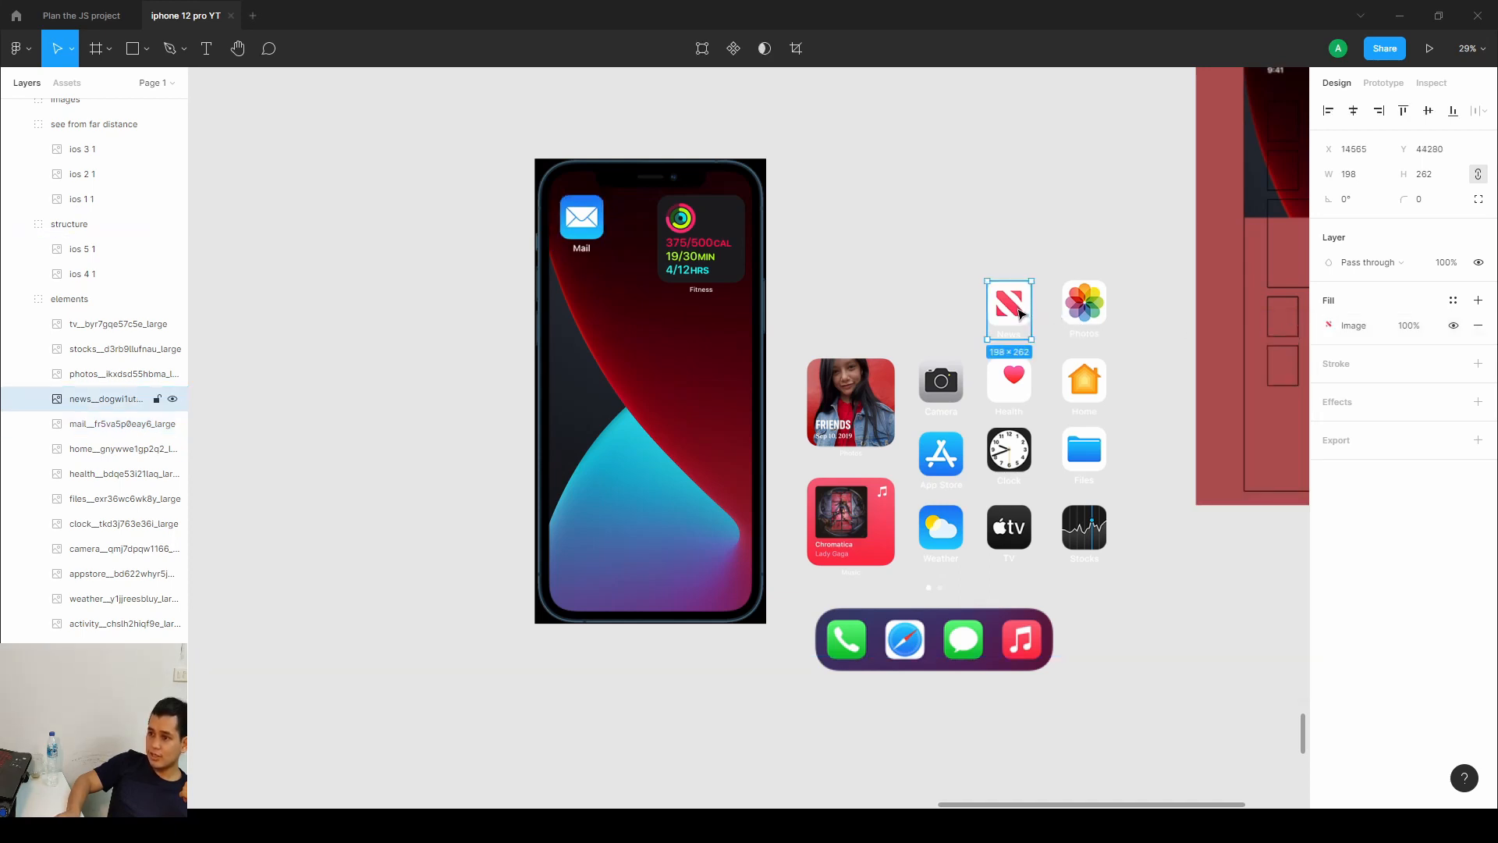
pyautogui.moveTo(1018, 314); pyautogui.dragTo(648, 229)
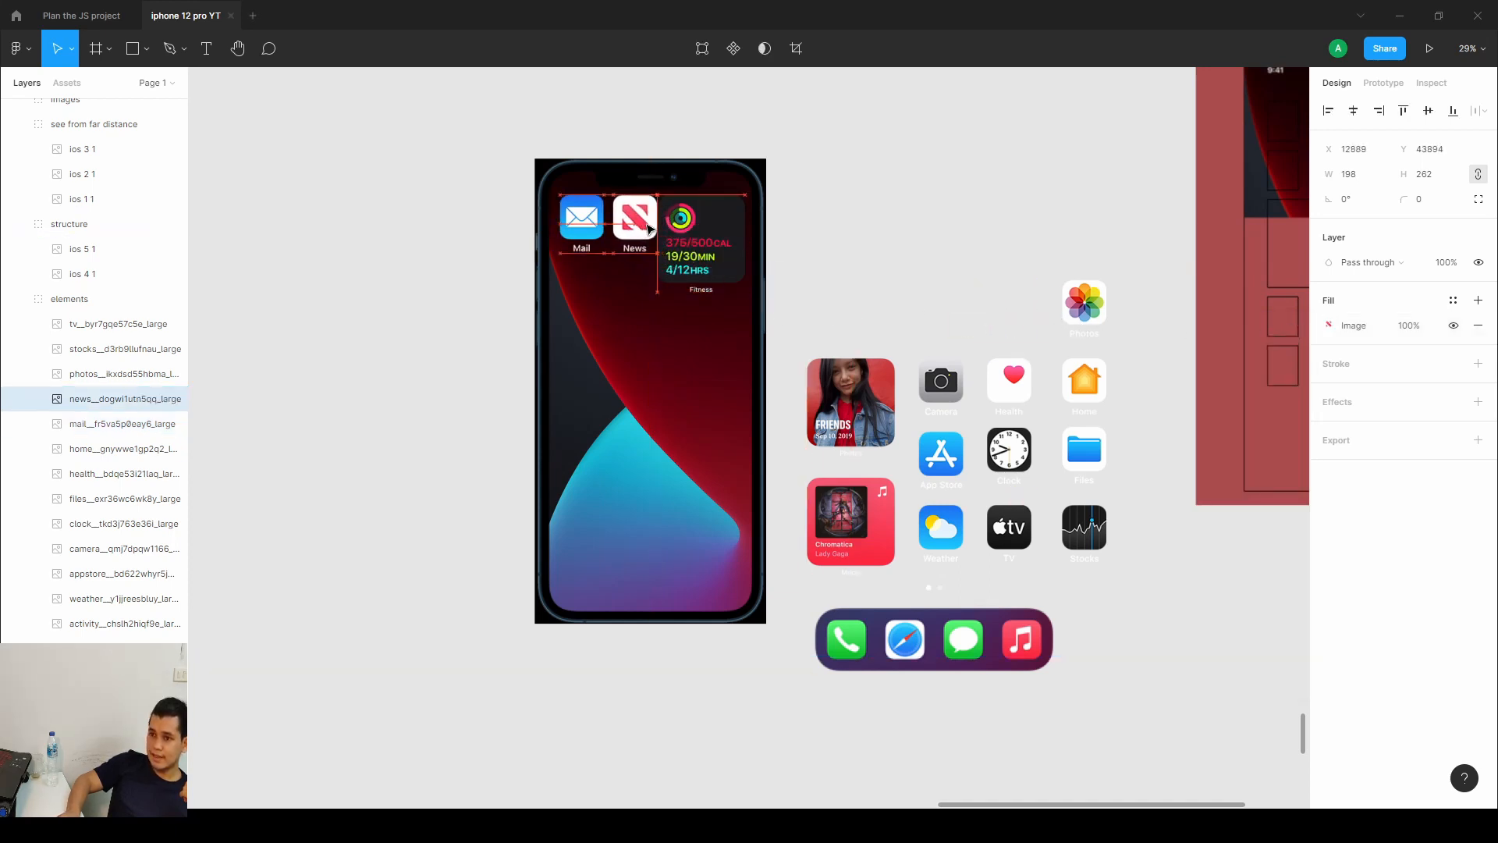
# Place the Photos and Camera icons in the second row beneath Mail and News.
pyautogui.click(1083, 305)
pyautogui.moveTo(1083, 304); pyautogui.dragTo(578, 278)
pyautogui.click(936, 381)
pyautogui.moveTo(936, 381); pyautogui.dragTo(609, 279)
# Move the dock with page dots to the bottom of the phone screen.
pyautogui.click(1088, 643)
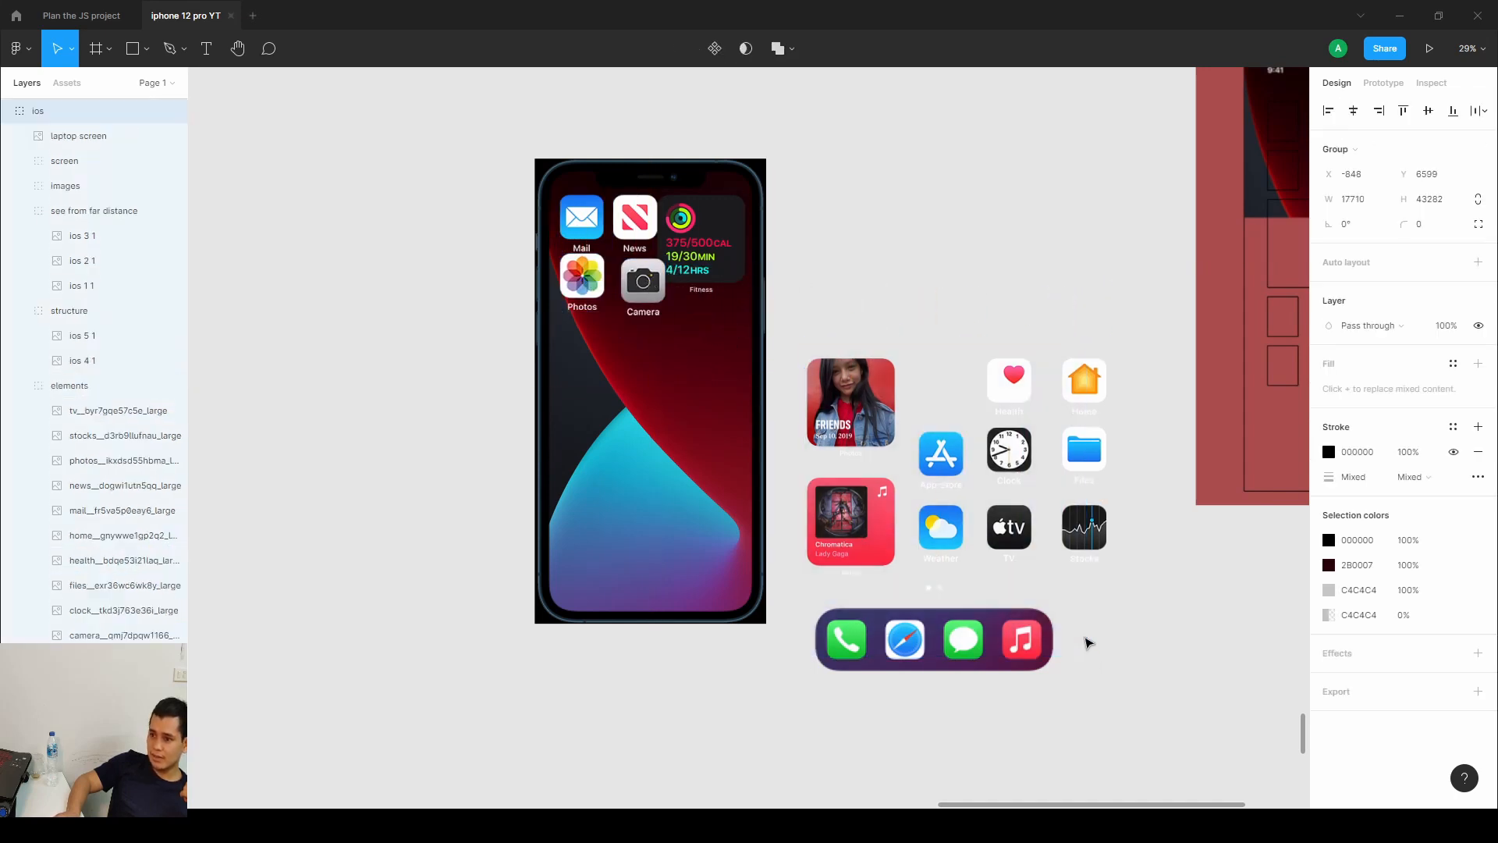
pyautogui.moveTo(1088, 643); pyautogui.dragTo(1068, 586)
pyautogui.click(862, 562)
pyautogui.click(862, 562)
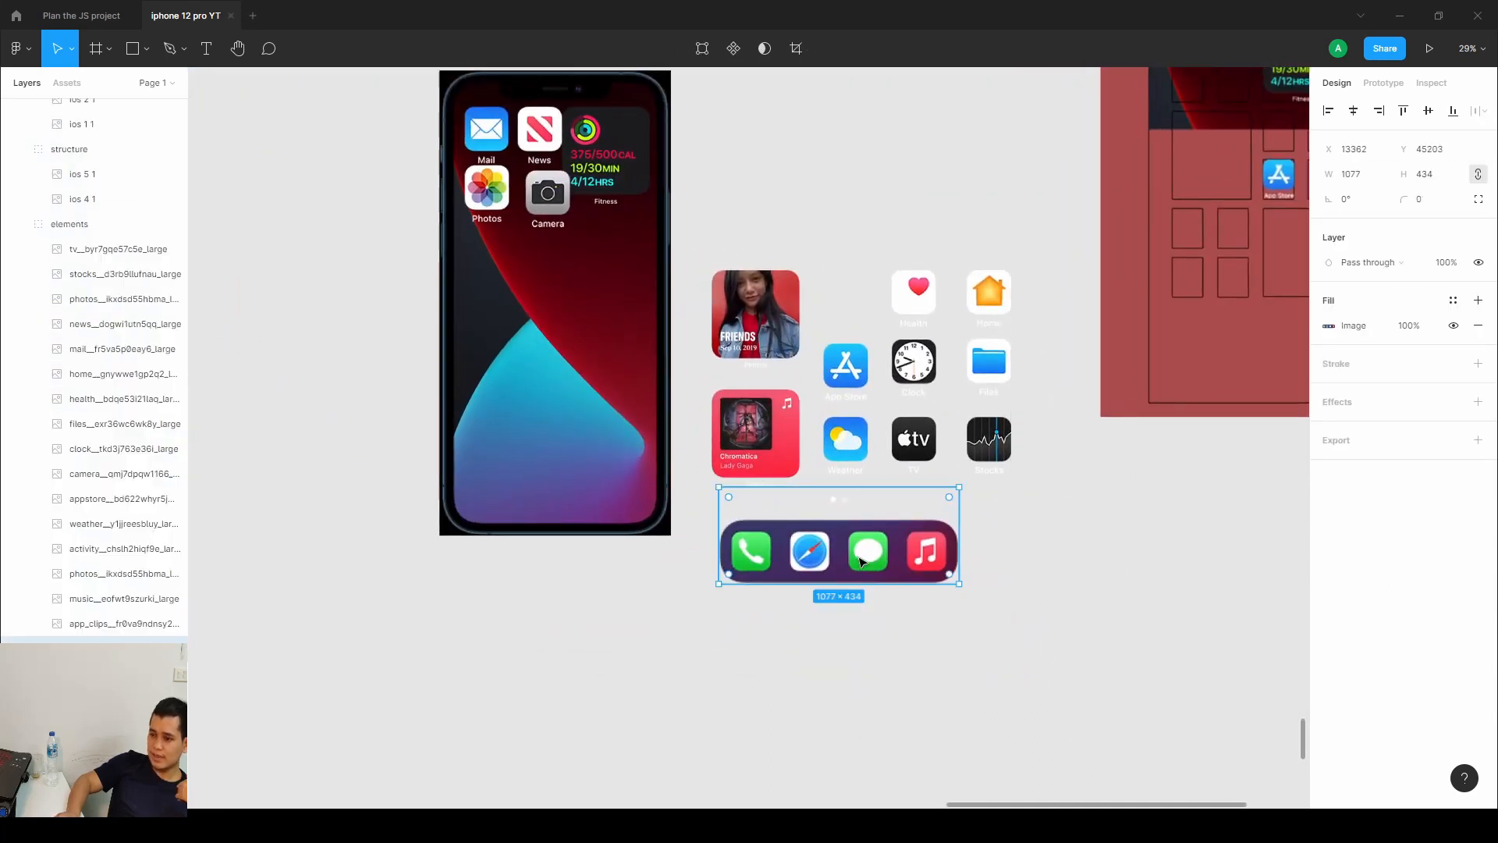
pyautogui.moveTo(862, 561); pyautogui.dragTo(581, 503)
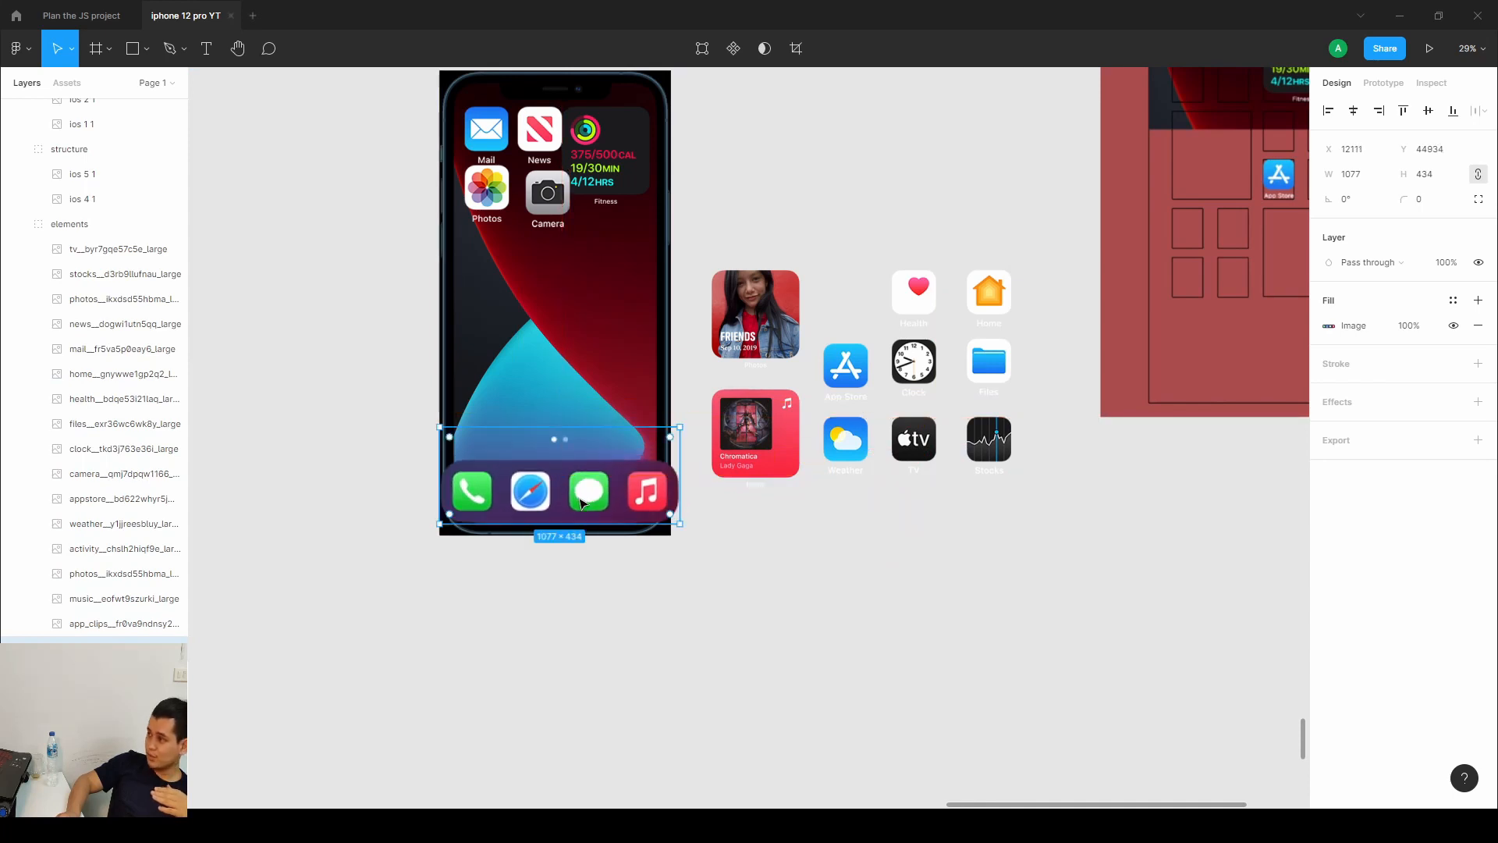
# Place the Music widget on the phone's lower-left area just above the dock.
pyautogui.click(787, 460)
pyautogui.moveTo(780, 453); pyautogui.dragTo(521, 404)
pyautogui.moveTo(1062, 505); pyautogui.dragTo(786, 287)
pyautogui.moveTo(722, 303); pyautogui.dragTo(766, 327)
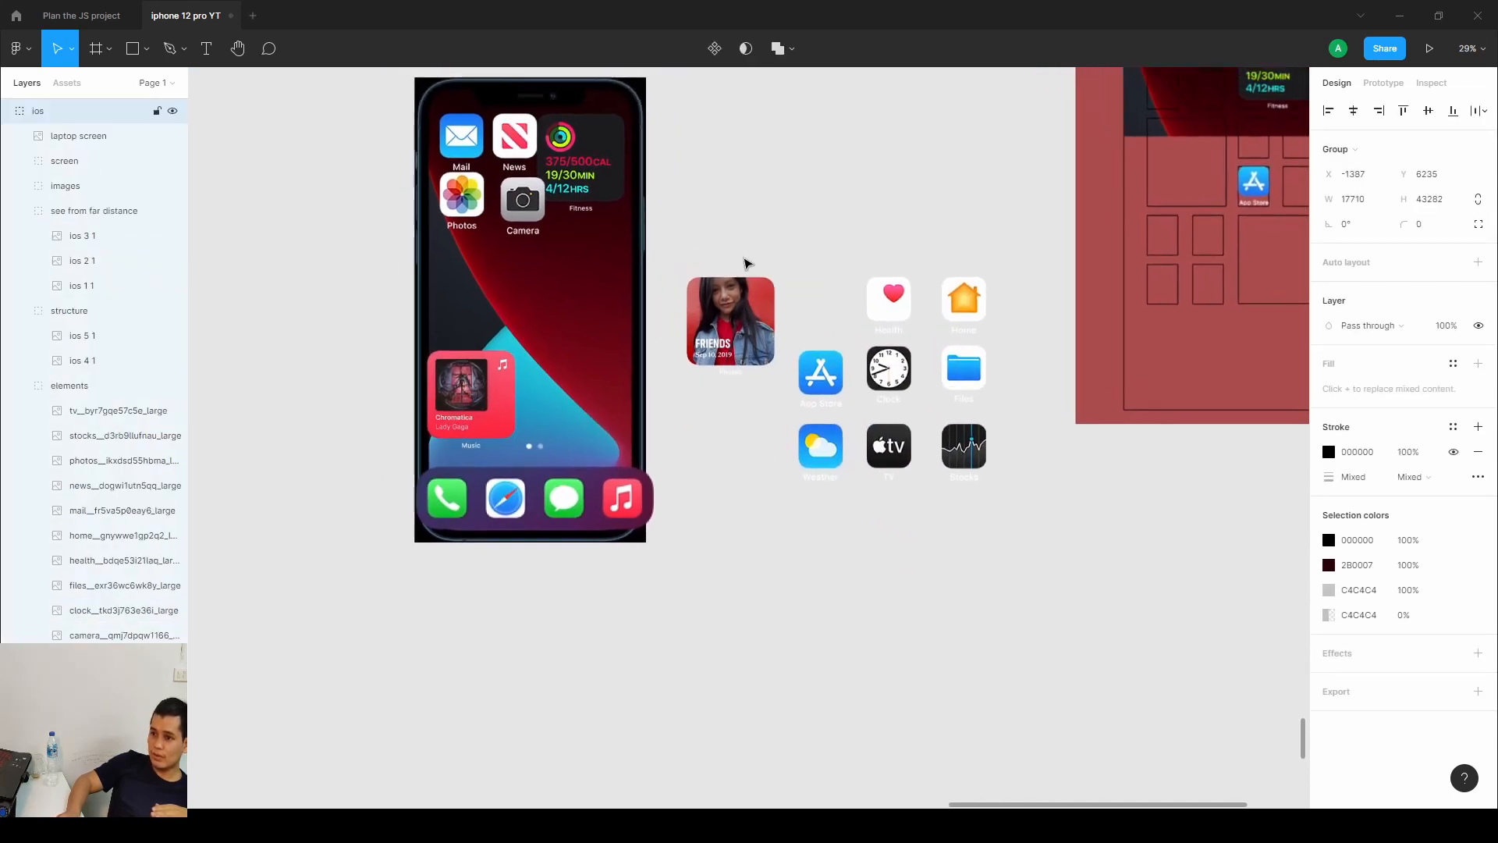
# Select the remaining Friends widget and app icons and move them onto the phone screen.
pyautogui.click(744, 260)
pyautogui.moveTo(685, 242); pyautogui.dragTo(985, 517)
pyautogui.moveTo(915, 349); pyautogui.dragTo(589, 260)
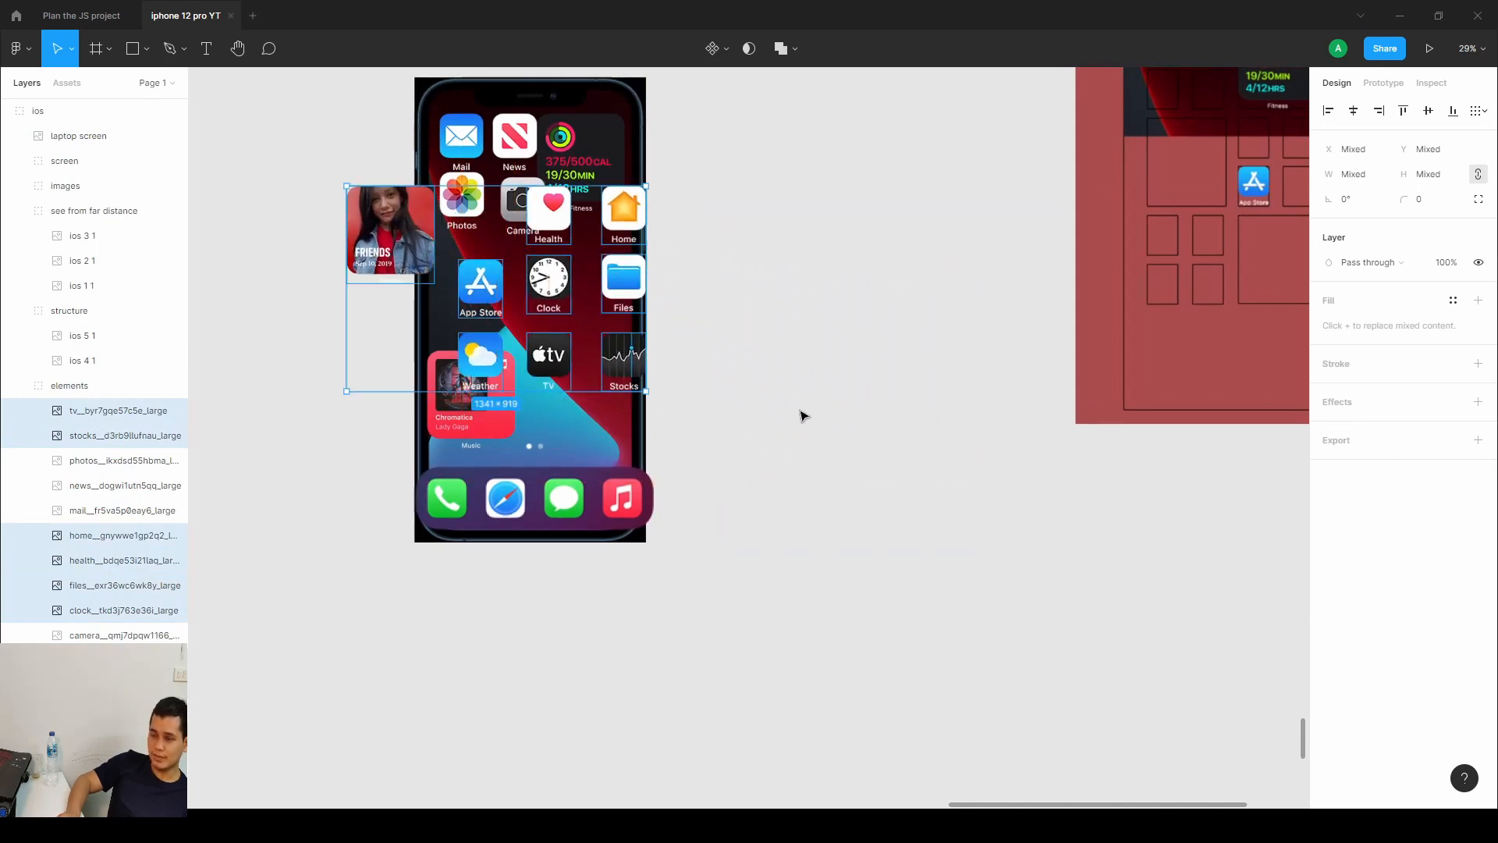
# Select the phone together with its icons and enlarge the group.
pyautogui.scroll(-3, 803, 414)
pyautogui.moveTo(803, 414); pyautogui.dragTo(871, 530)
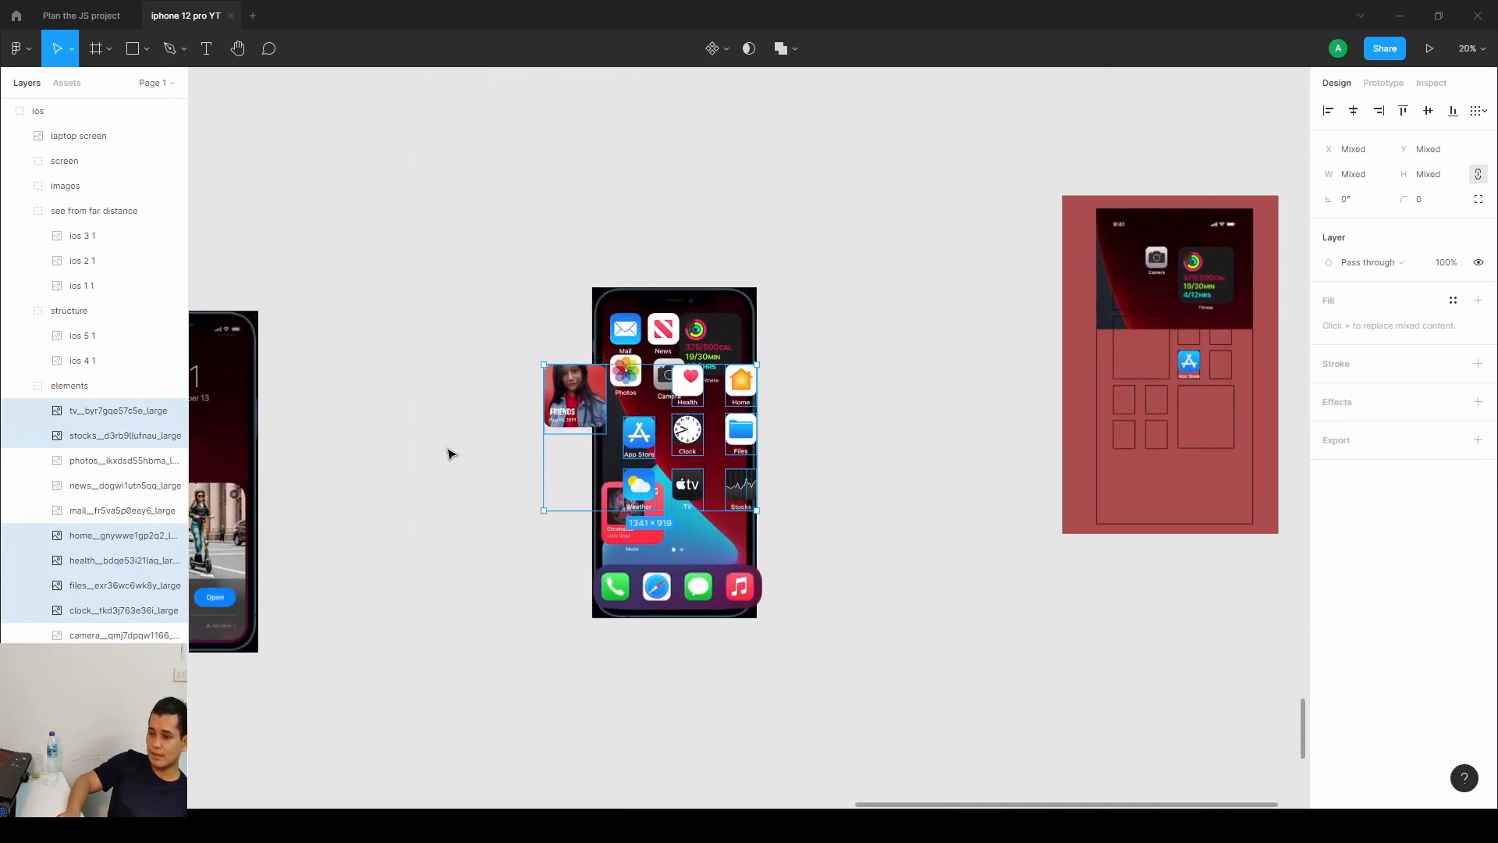
pyautogui.scroll(-3, 450, 455)
pyautogui.hscroll(-12, 718, 437)
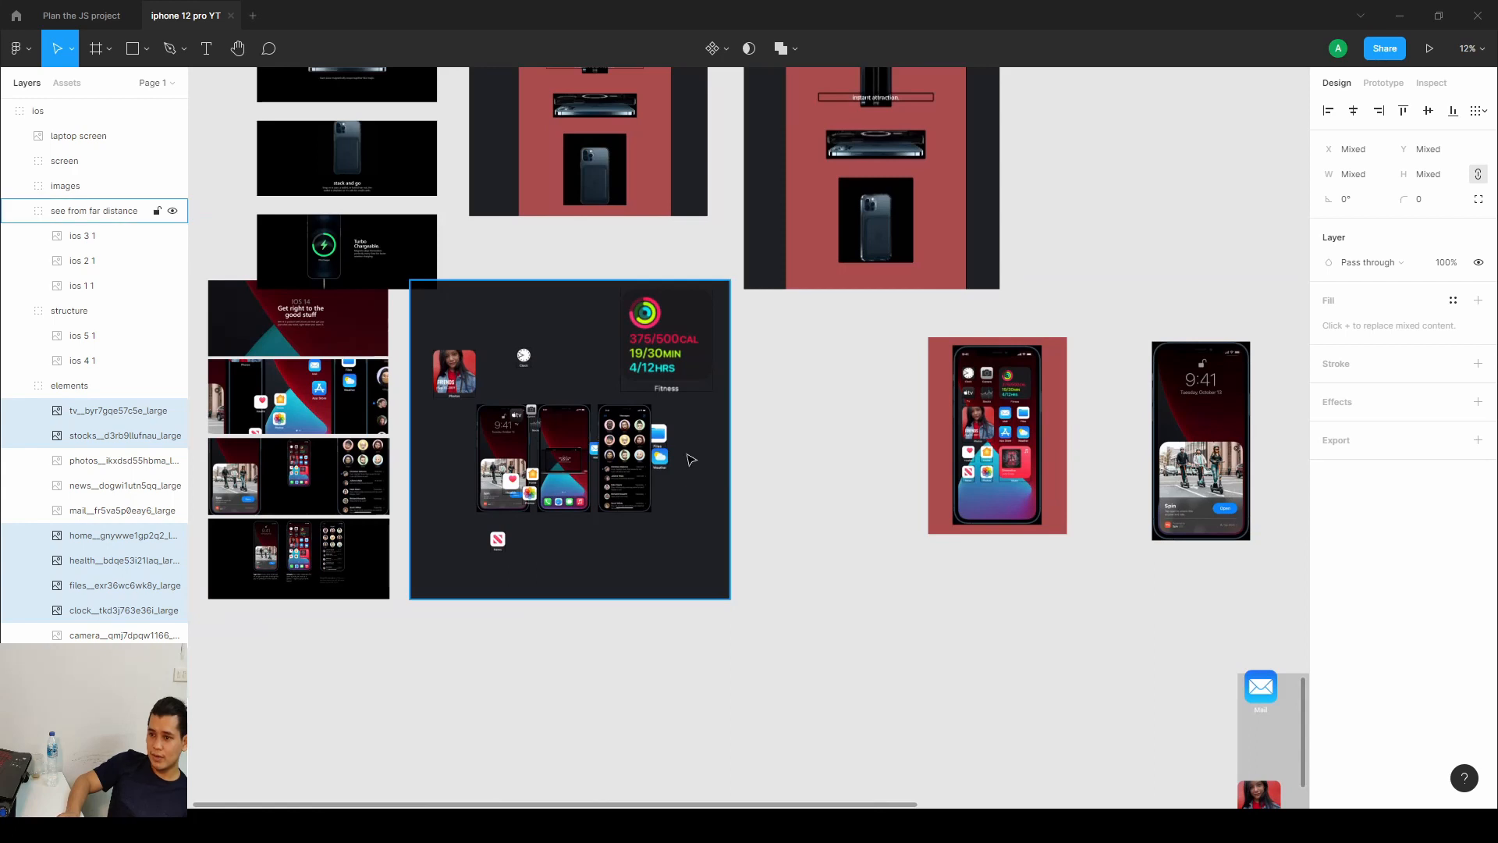
pyautogui.hscroll(10, 690, 459)
pyautogui.scroll(4, 796, 530)
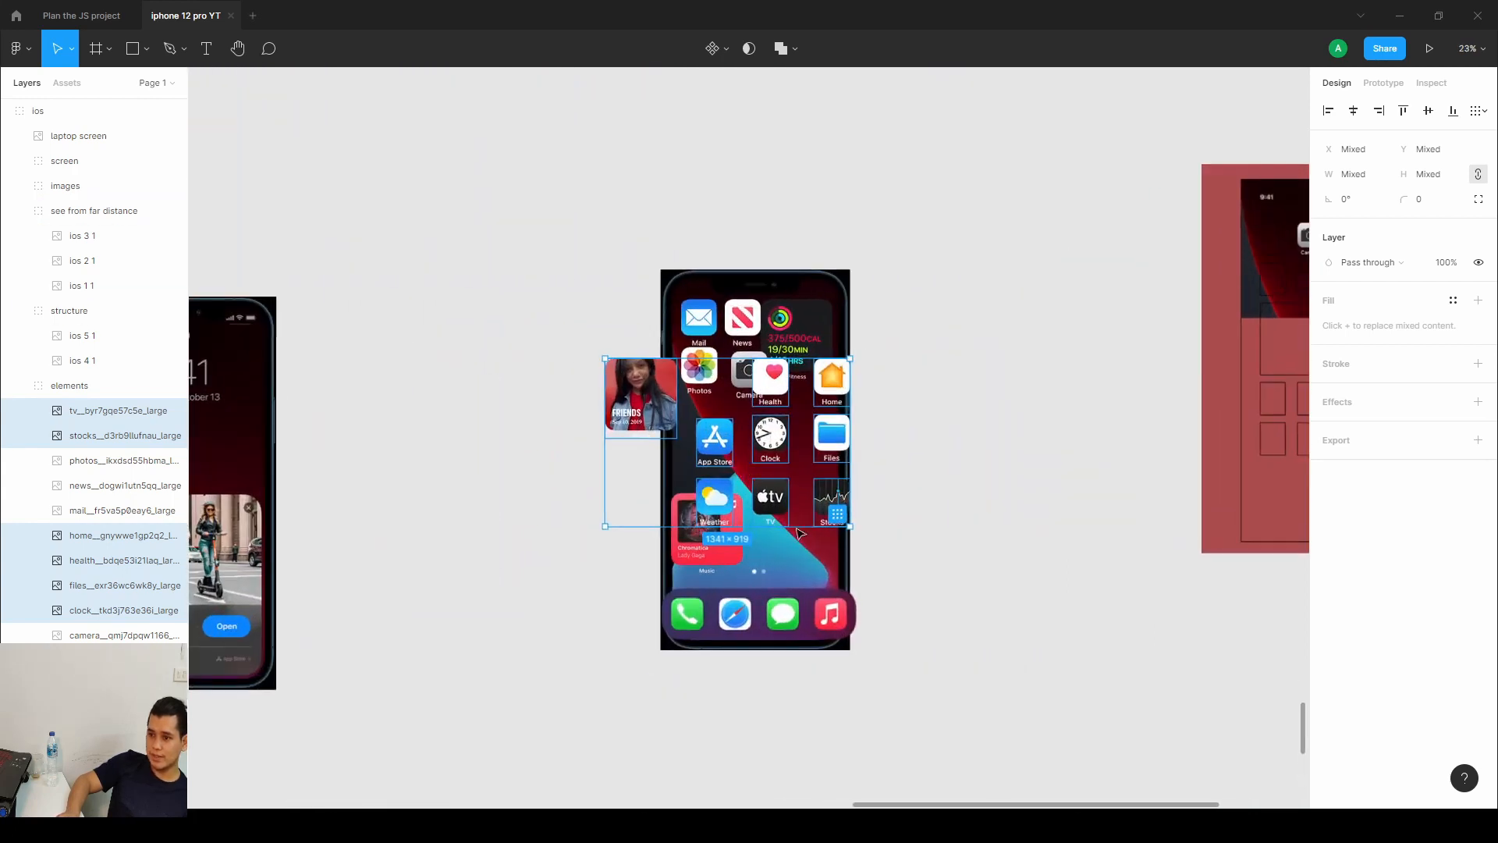
pyautogui.moveTo(618, 204); pyautogui.dragTo(965, 695)
pyautogui.moveTo(858, 272); pyautogui.dragTo(1171, 72)
pyautogui.moveTo(1035, 212); pyautogui.dragTo(817, 430)
pyautogui.scroll(-5, 818, 430)
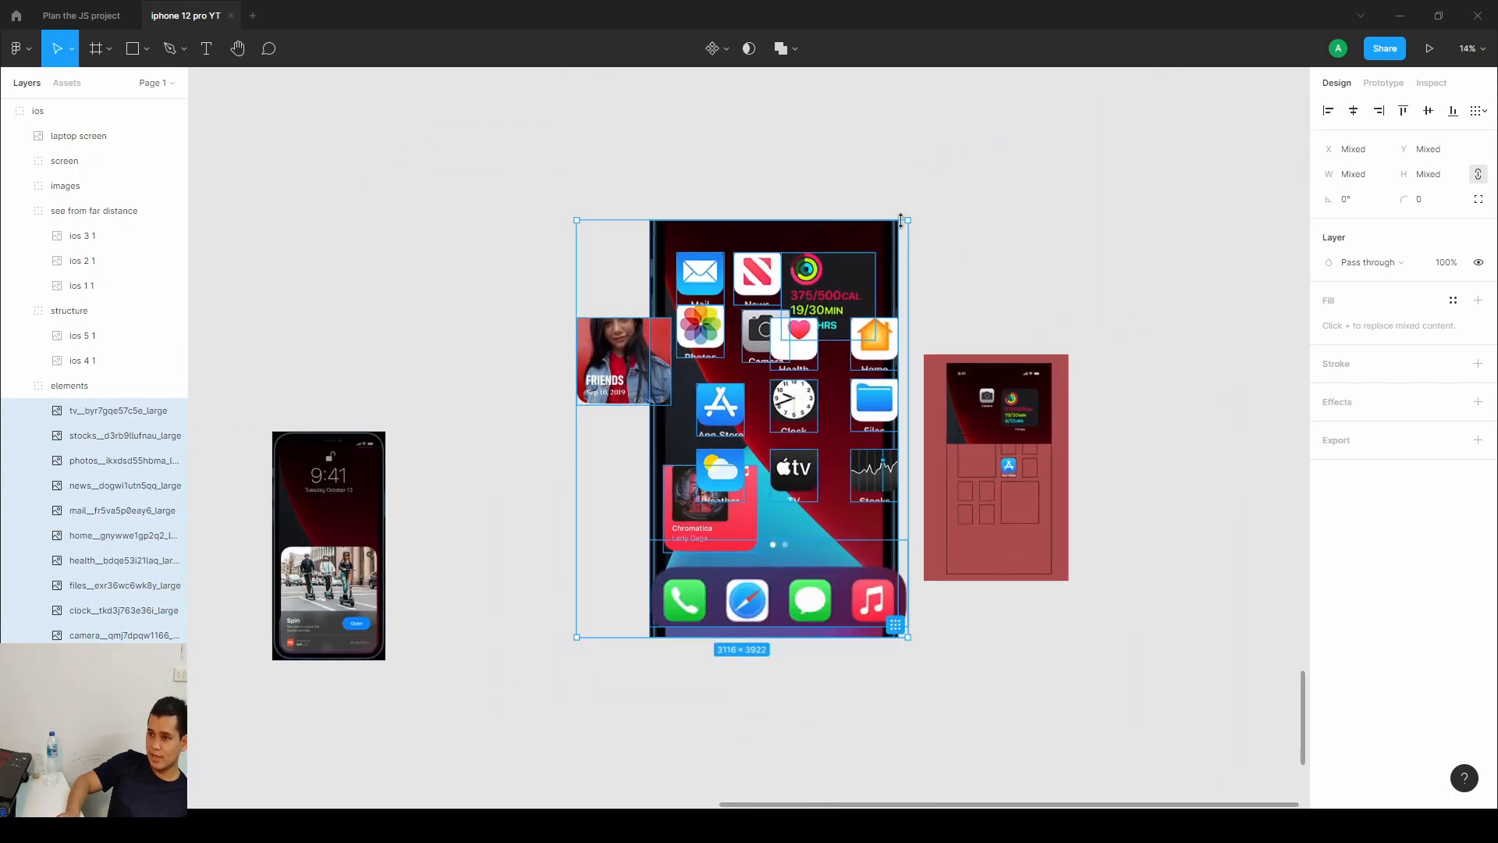
pyautogui.moveTo(893, 206); pyautogui.dragTo(830, 273)
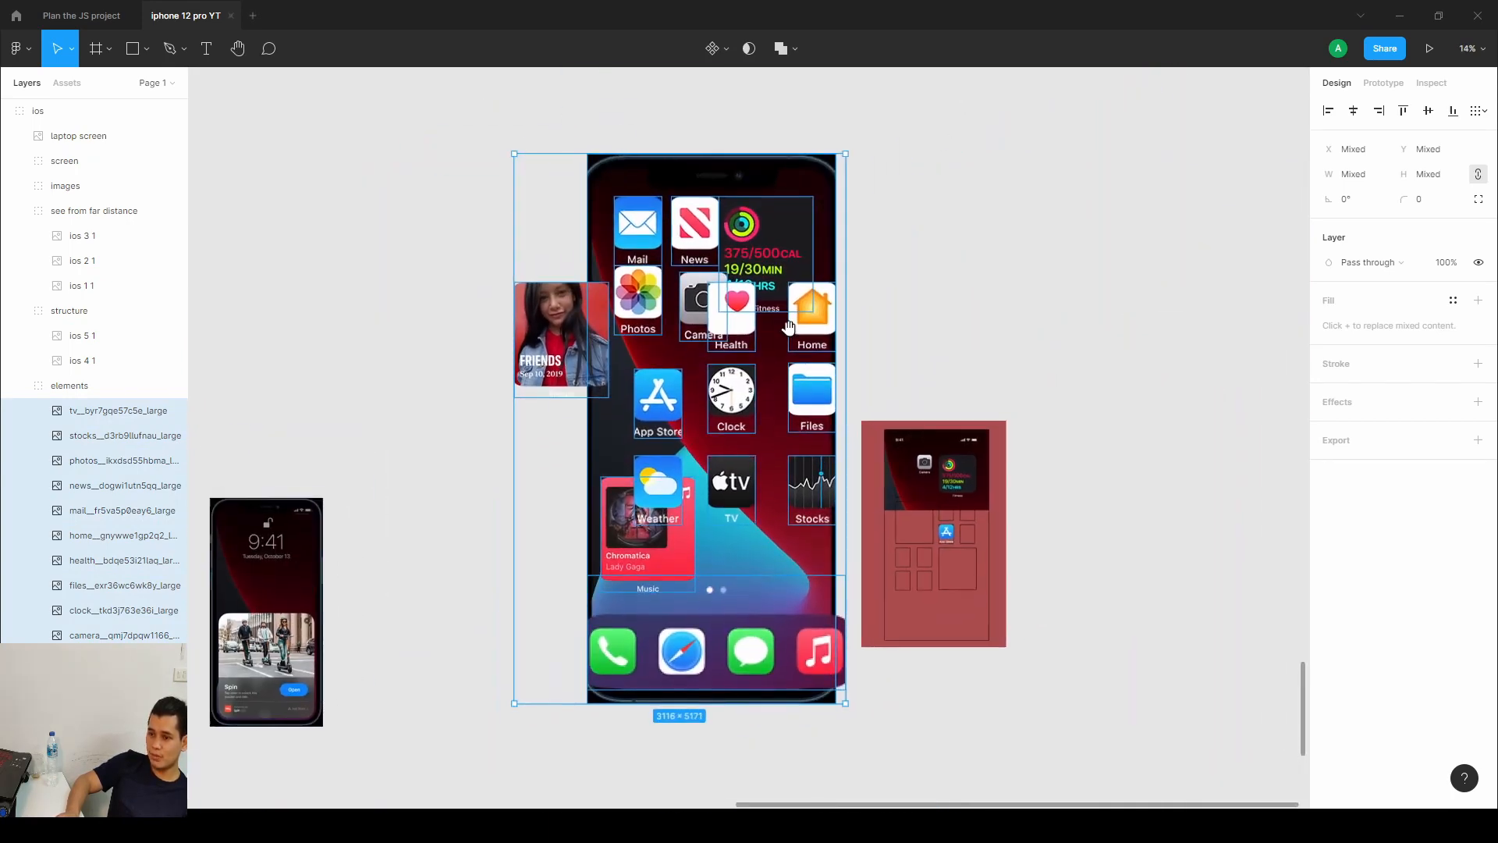
# Move the Friends photo widget to the left of the phone and the Mail icon above its right side.
pyautogui.doubleClick(578, 375)
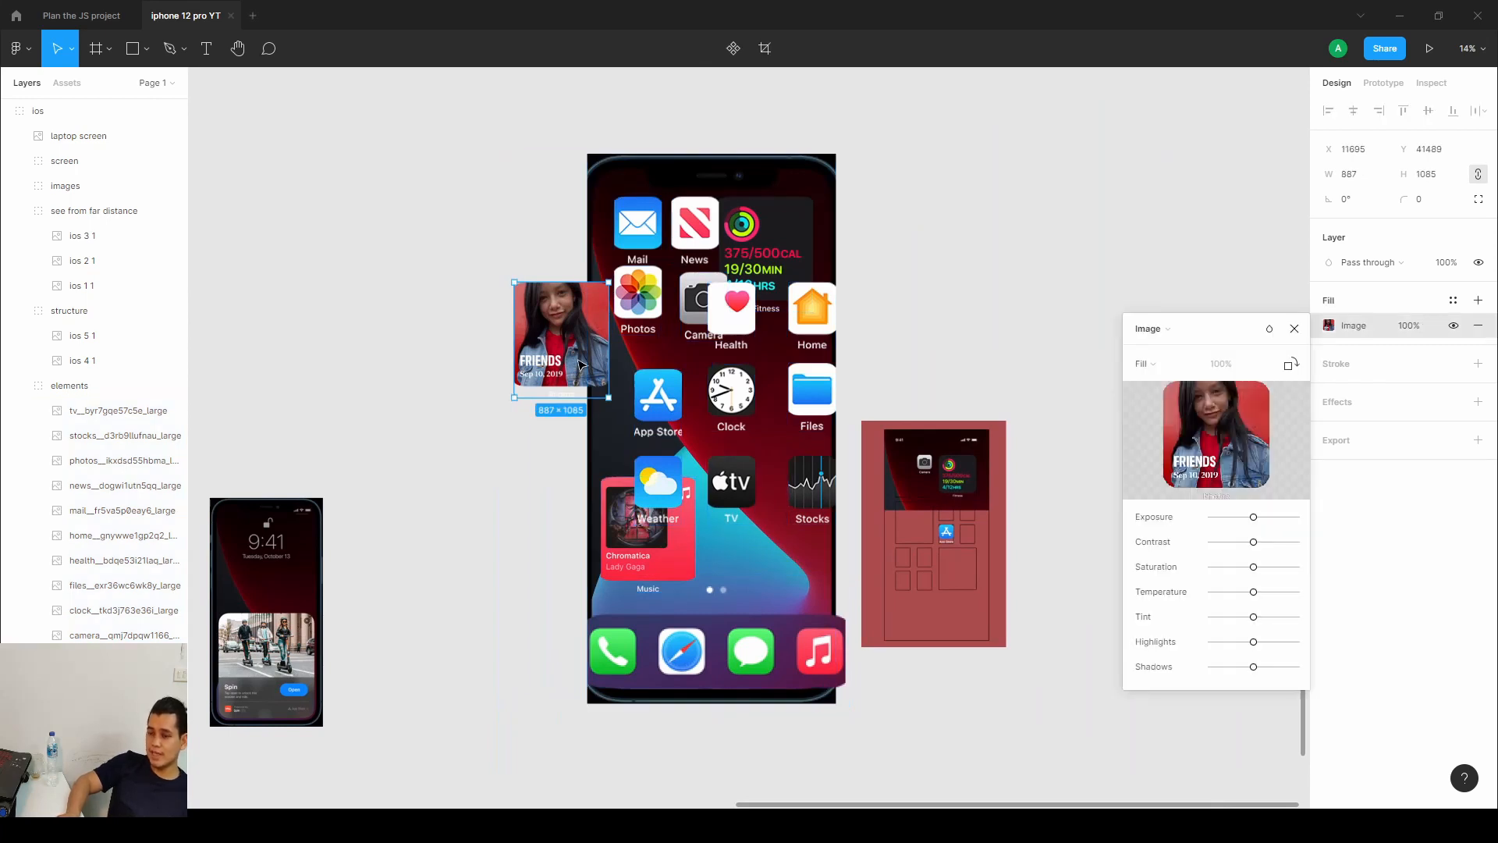
pyautogui.moveTo(580, 355); pyautogui.dragTo(293, 287)
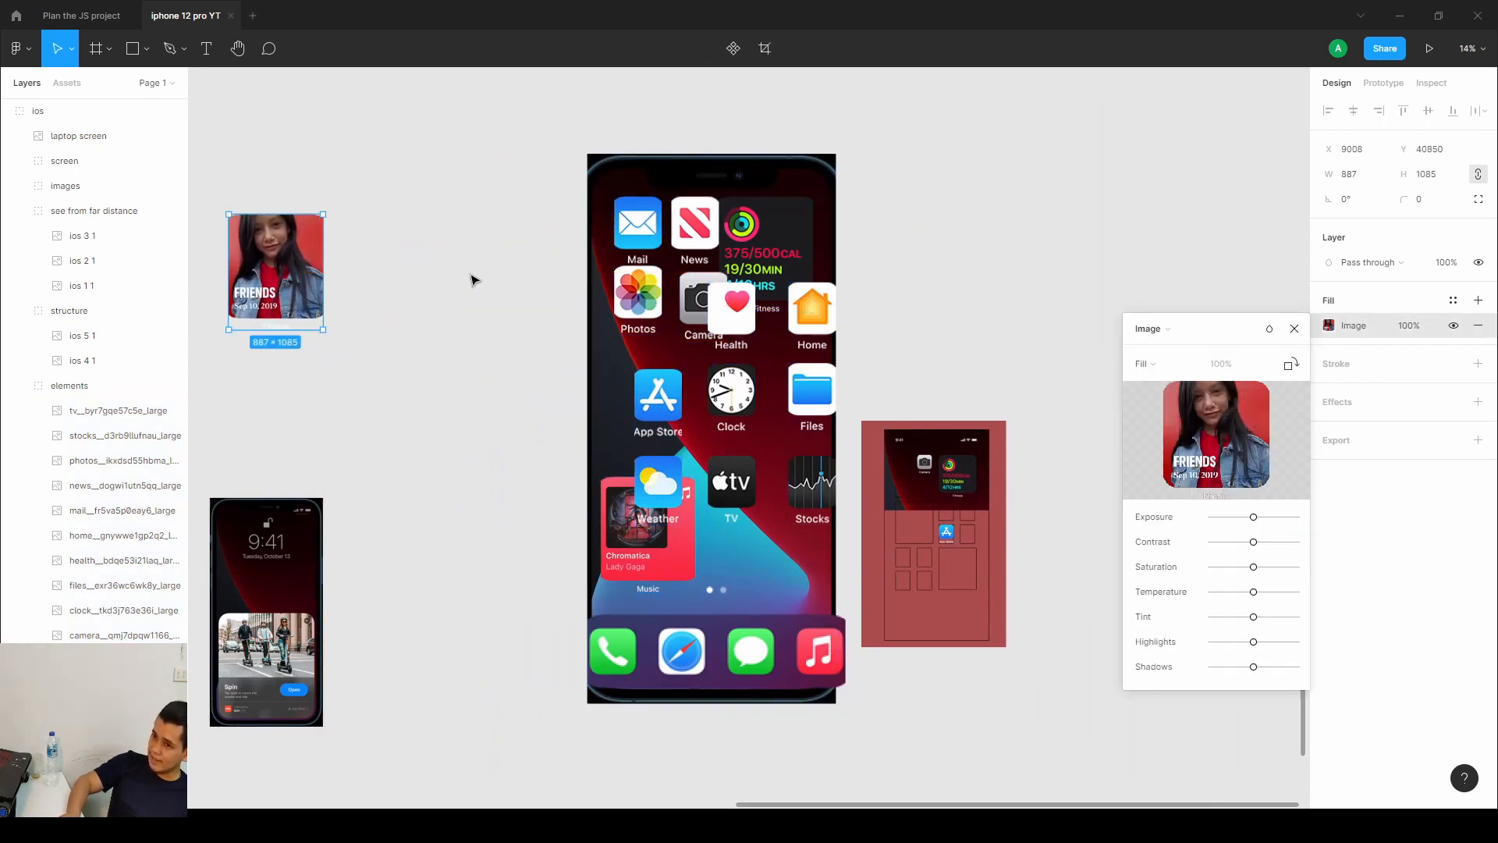
pyautogui.click(656, 233)
pyautogui.moveTo(647, 231); pyautogui.dragTo(1098, 118)
pyautogui.click(755, 229)
# Shorten the Fitness widget's height and move it off the phone to the right.
pyautogui.doubleClick(755, 229)
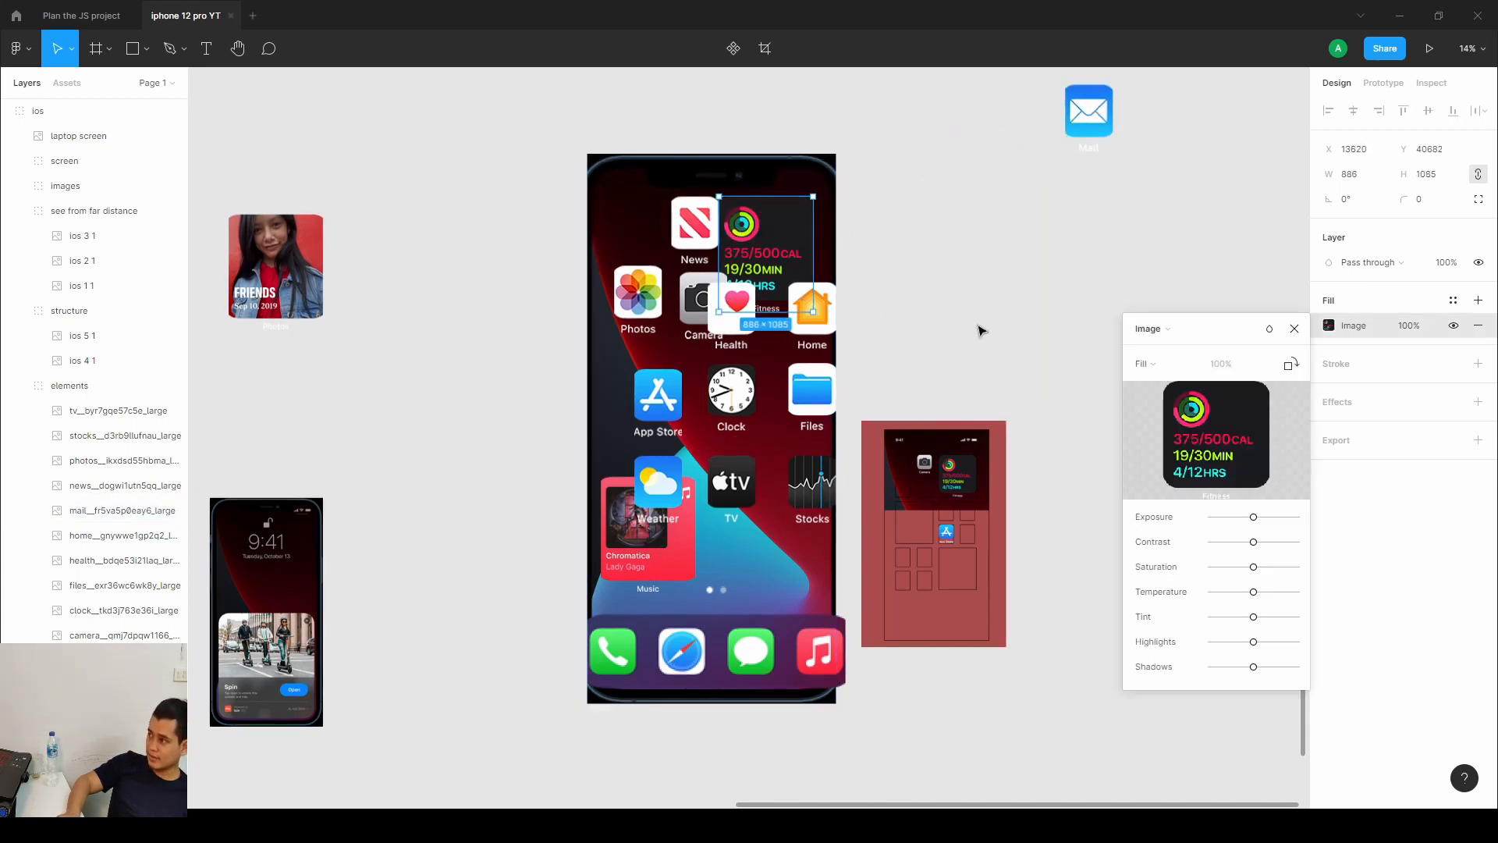
pyautogui.moveTo(756, 194); pyautogui.dragTo(880, 256)
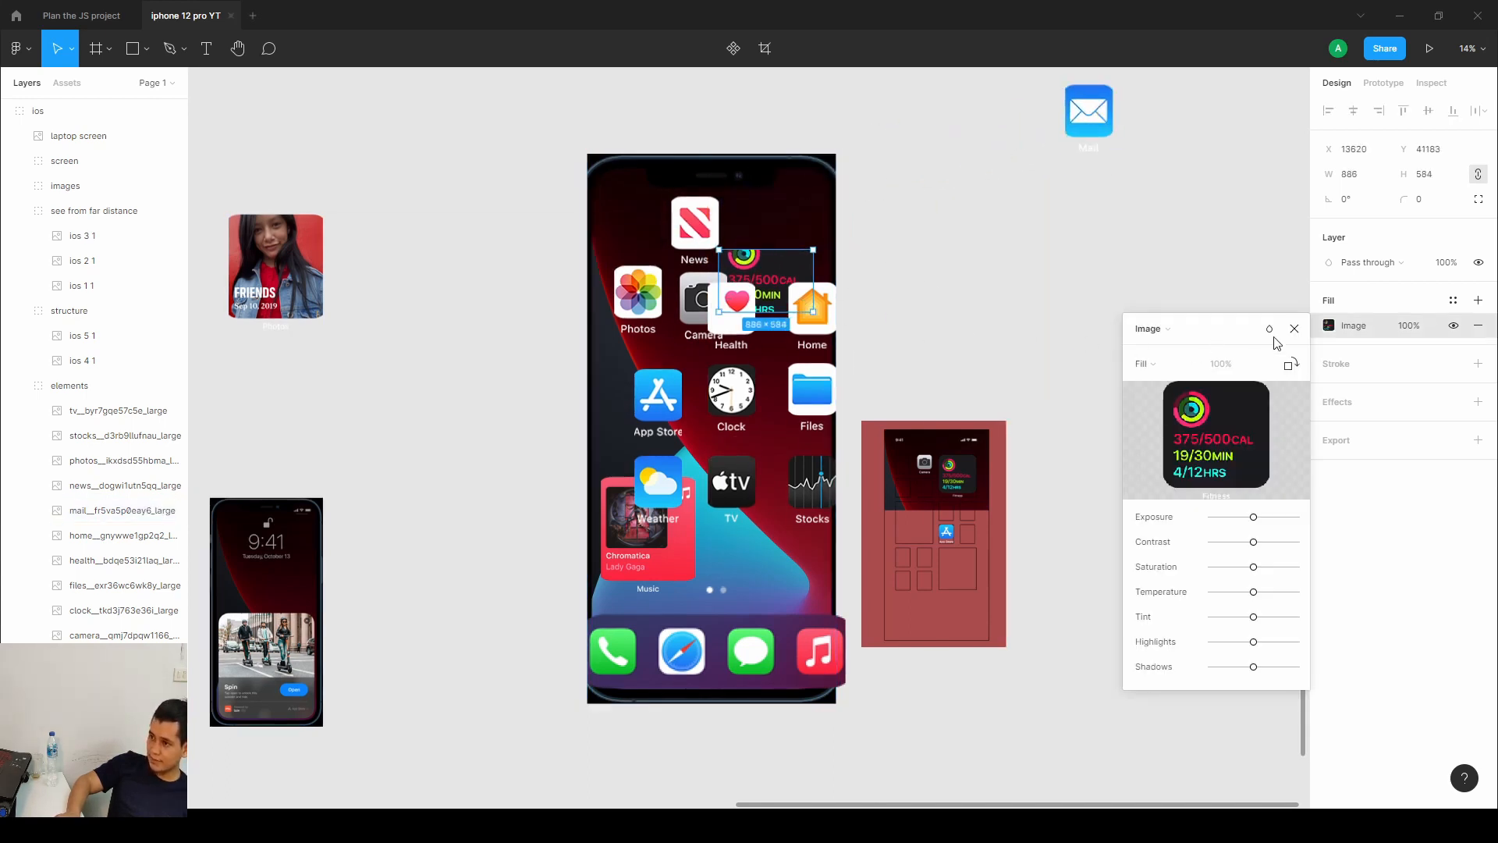
pyautogui.press('Escape')
pyautogui.click(733, 308)
pyautogui.moveTo(768, 279); pyautogui.dragTo(1153, 212)
# Move the Home and Health icons off the phone to scattered spots on the right.
pyautogui.click(812, 320)
pyautogui.doubleClick(812, 320)
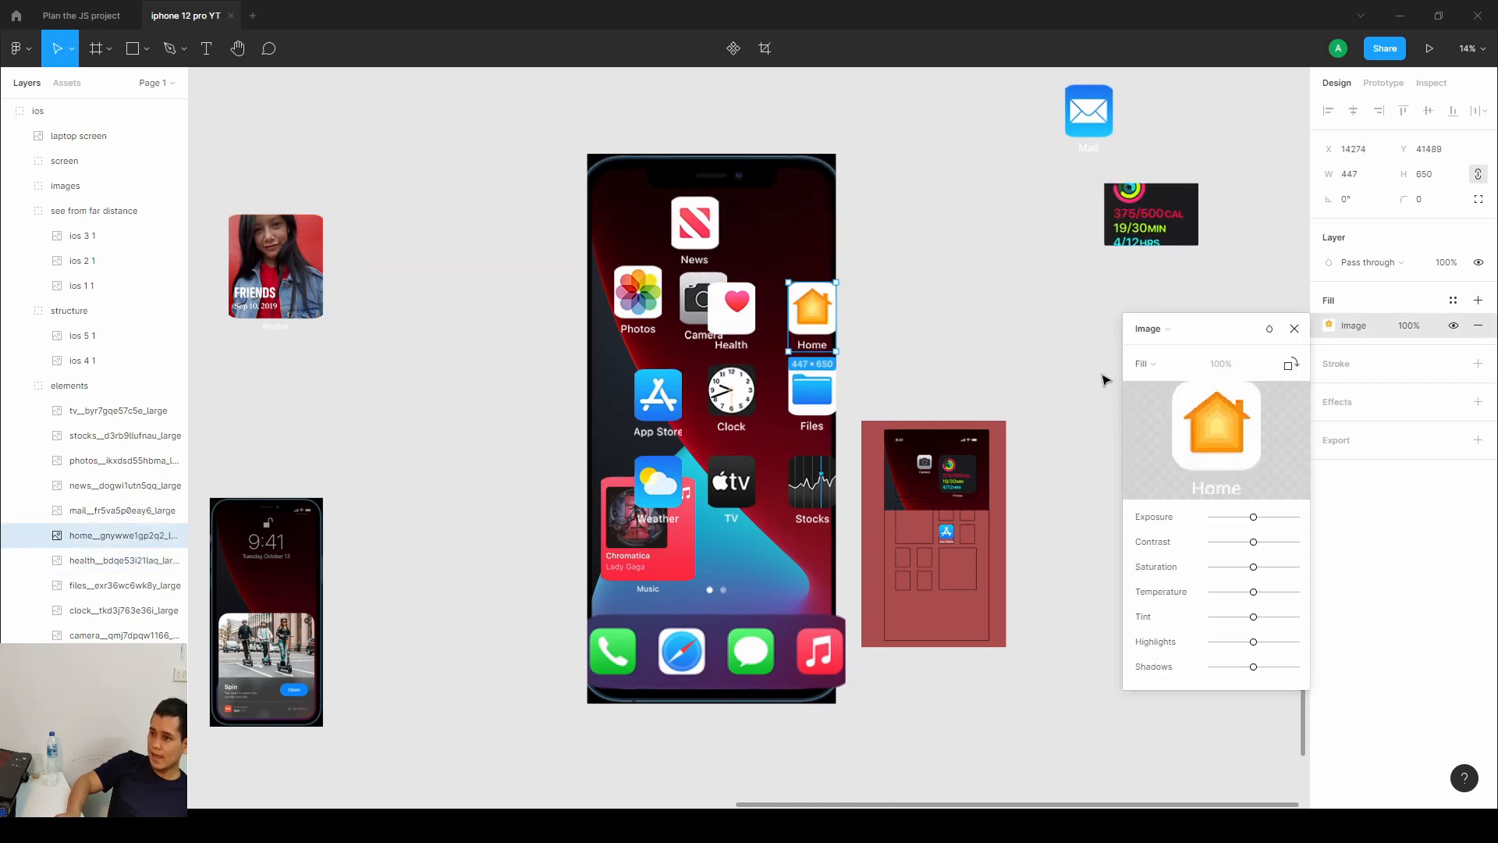
pyautogui.click(1294, 329)
pyautogui.moveTo(812, 320); pyautogui.dragTo(1136, 363)
pyautogui.moveTo(733, 312); pyautogui.dragTo(911, 173)
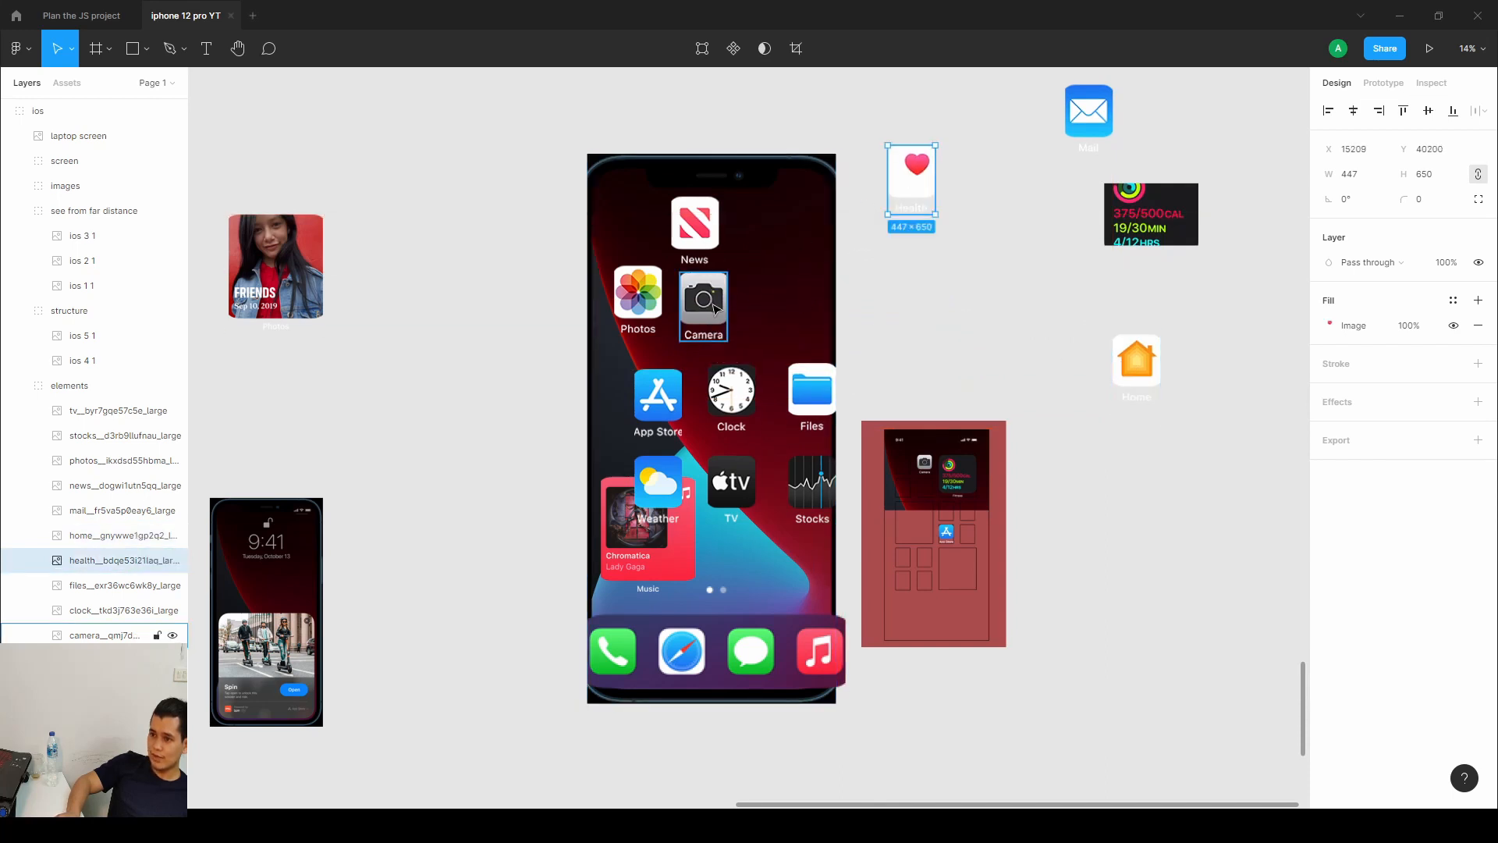
# Scatter the Camera, App Store, Weather, Music widget and dock around the phone.
pyautogui.moveTo(704, 301); pyautogui.dragTo(357, 546)
pyautogui.moveTo(664, 405); pyautogui.dragTo(448, 195)
pyautogui.moveTo(659, 480); pyautogui.dragTo(1245, 694)
pyautogui.moveTo(613, 566); pyautogui.dragTo(352, 729)
pyautogui.moveTo(781, 655); pyautogui.dragTo(1203, 776)
# Move the TV, Files, Clock and Stocks icons to scattered positions around the phone.
pyautogui.moveTo(734, 484); pyautogui.dragTo(943, 308)
pyautogui.moveTo(823, 400); pyautogui.dragTo(987, 197)
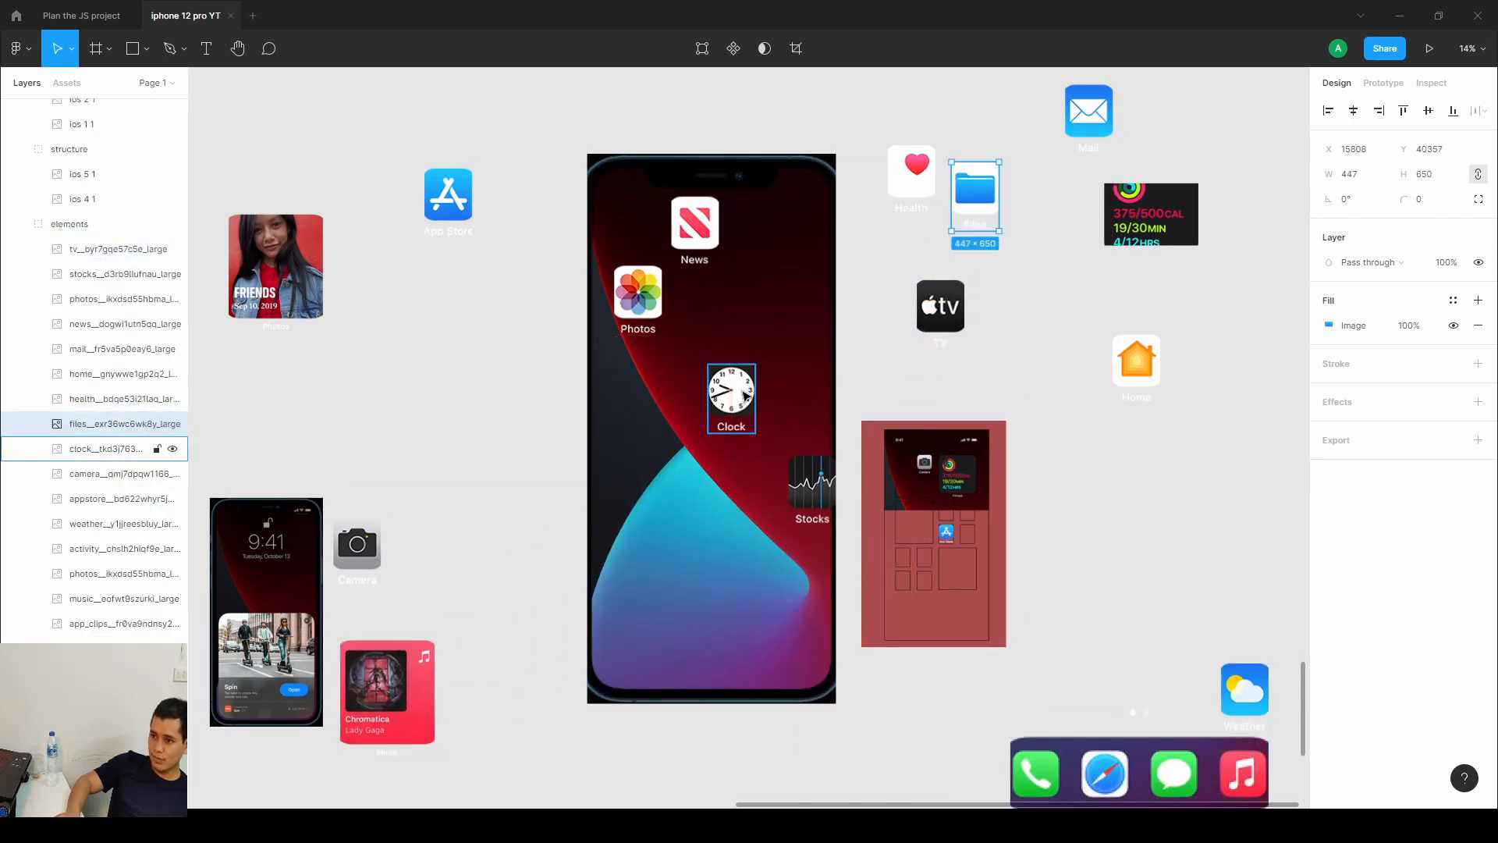
pyautogui.moveTo(731, 390); pyautogui.dragTo(420, 344)
pyautogui.moveTo(816, 492); pyautogui.dragTo(735, 470)
# Rotate the selected phone and scattered icon assets by about -2 degrees.
pyautogui.scroll(-3, 786, 356)
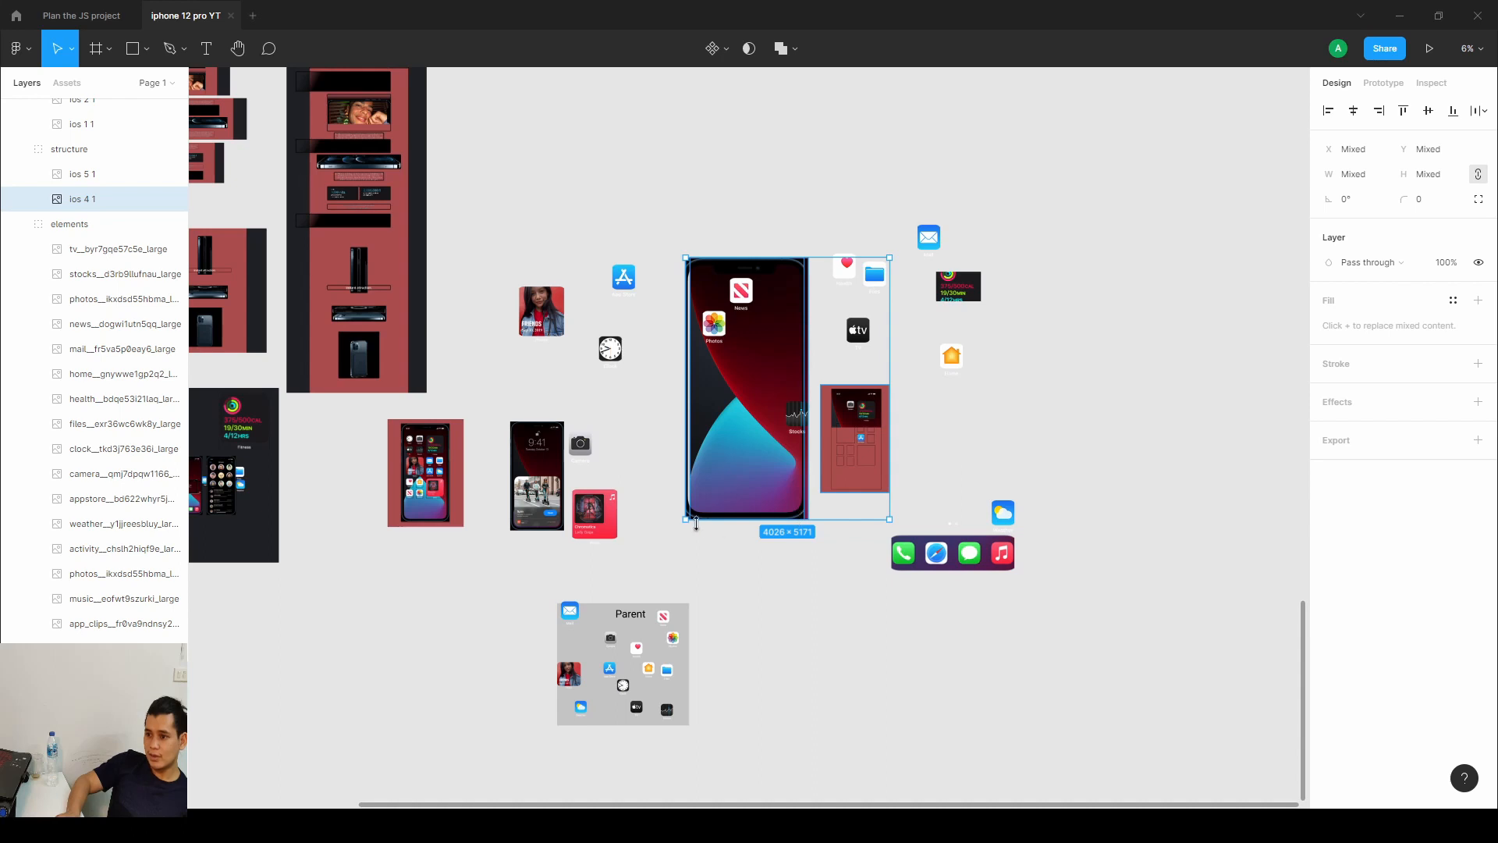
pyautogui.moveTo(689, 517); pyautogui.dragTo(656, 592)
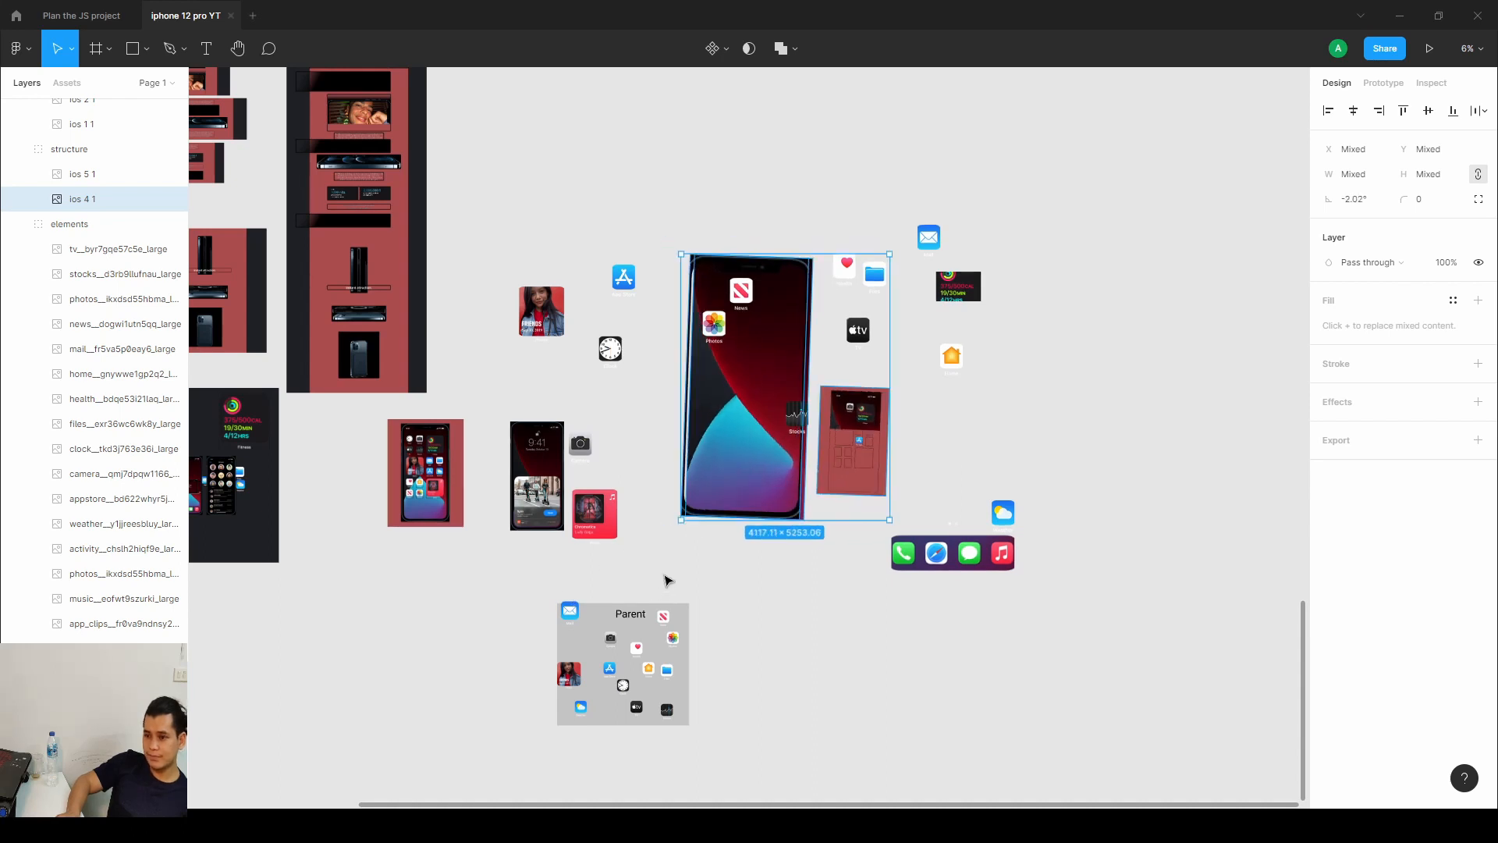
pyautogui.moveTo(679, 521); pyautogui.dragTo(431, 696)
pyautogui.moveTo(599, 641); pyautogui.dragTo(754, 504)
pyautogui.scroll(5, 848, 442)
pyautogui.scroll(1, 771, 509)
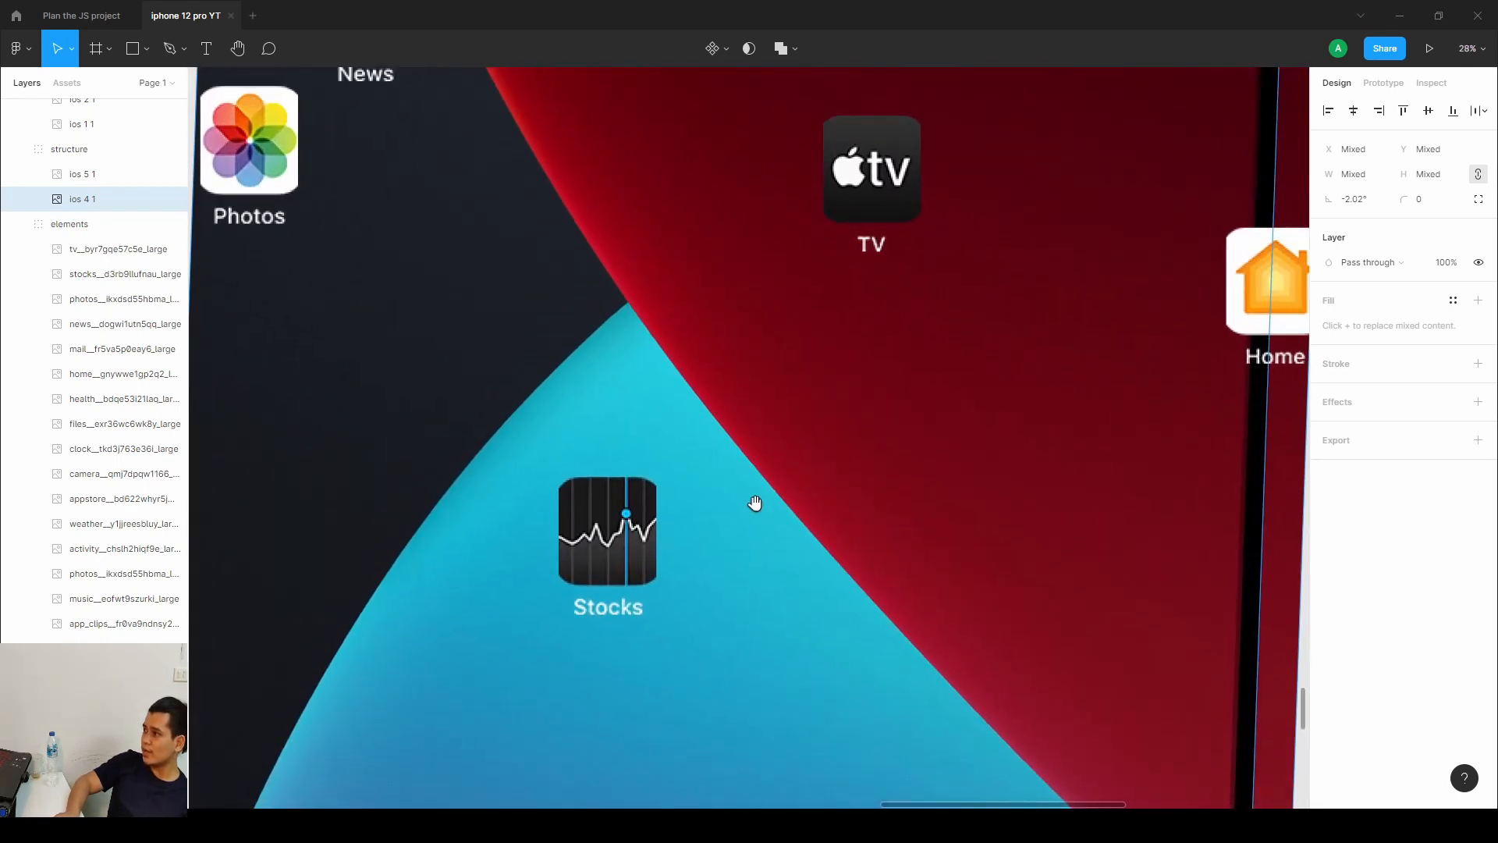
pyautogui.scroll(2, 757, 509)
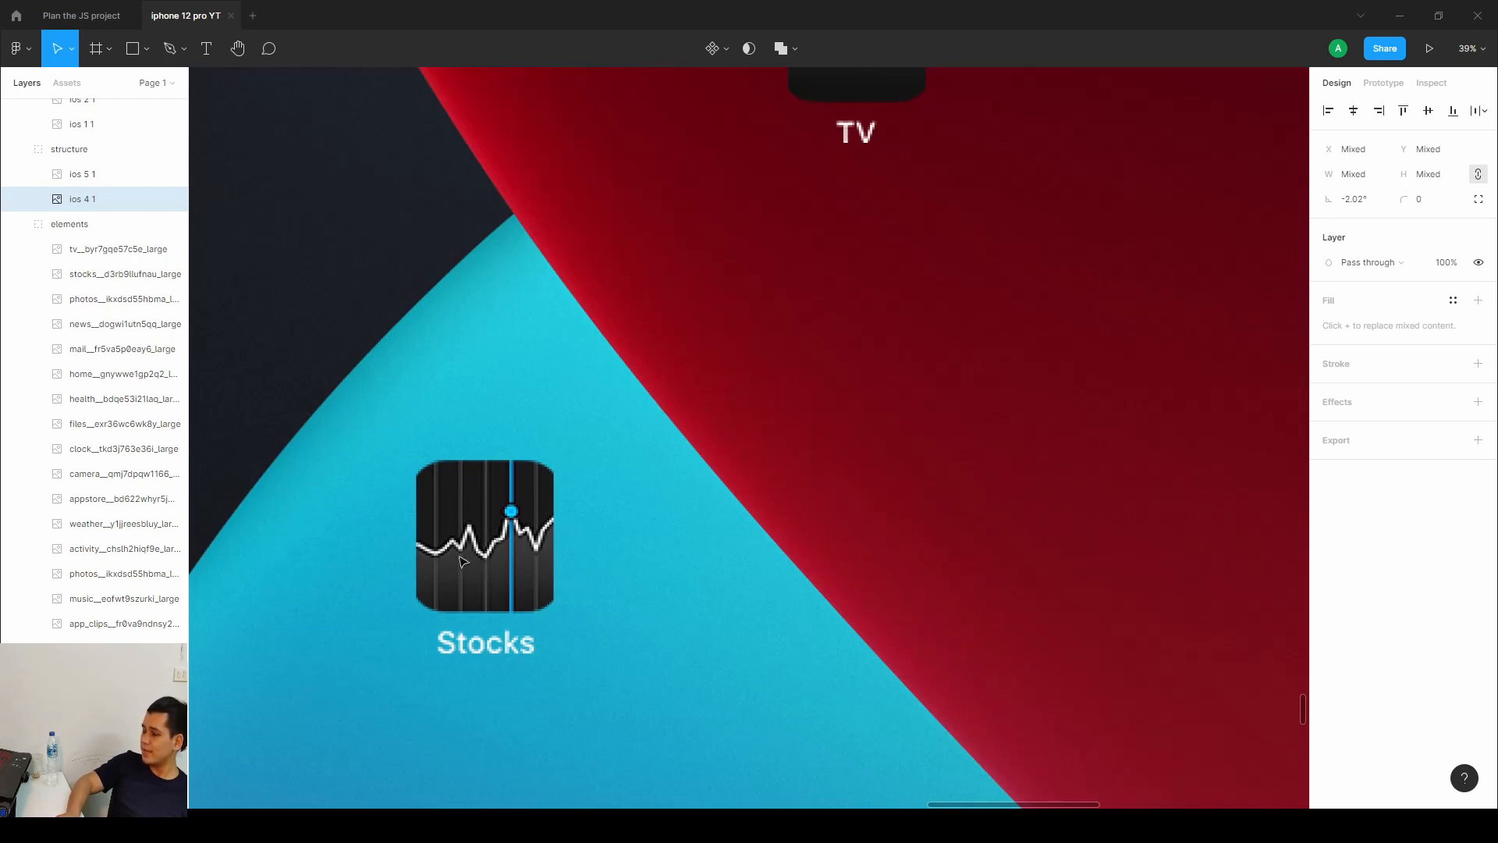
# Switch to the browser and scroll through the live site's iOS 14 section to study its scroll animation.
pyautogui.hotkey('alt', 'Tab')
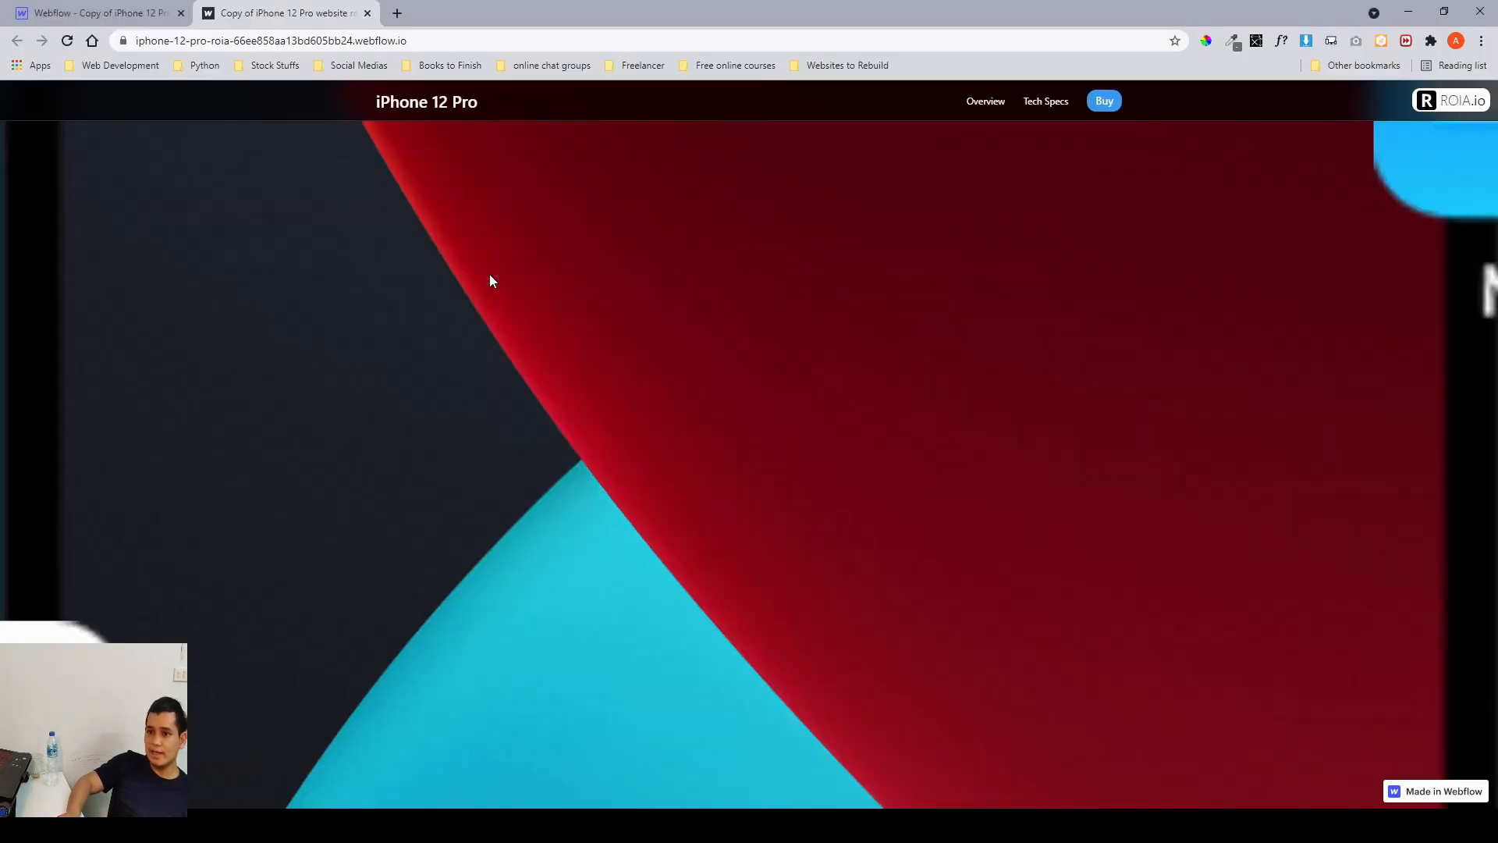
pyautogui.scroll(5, 715, 401)
pyautogui.scroll(4, 715, 399)
pyautogui.scroll(-4, 715, 400)
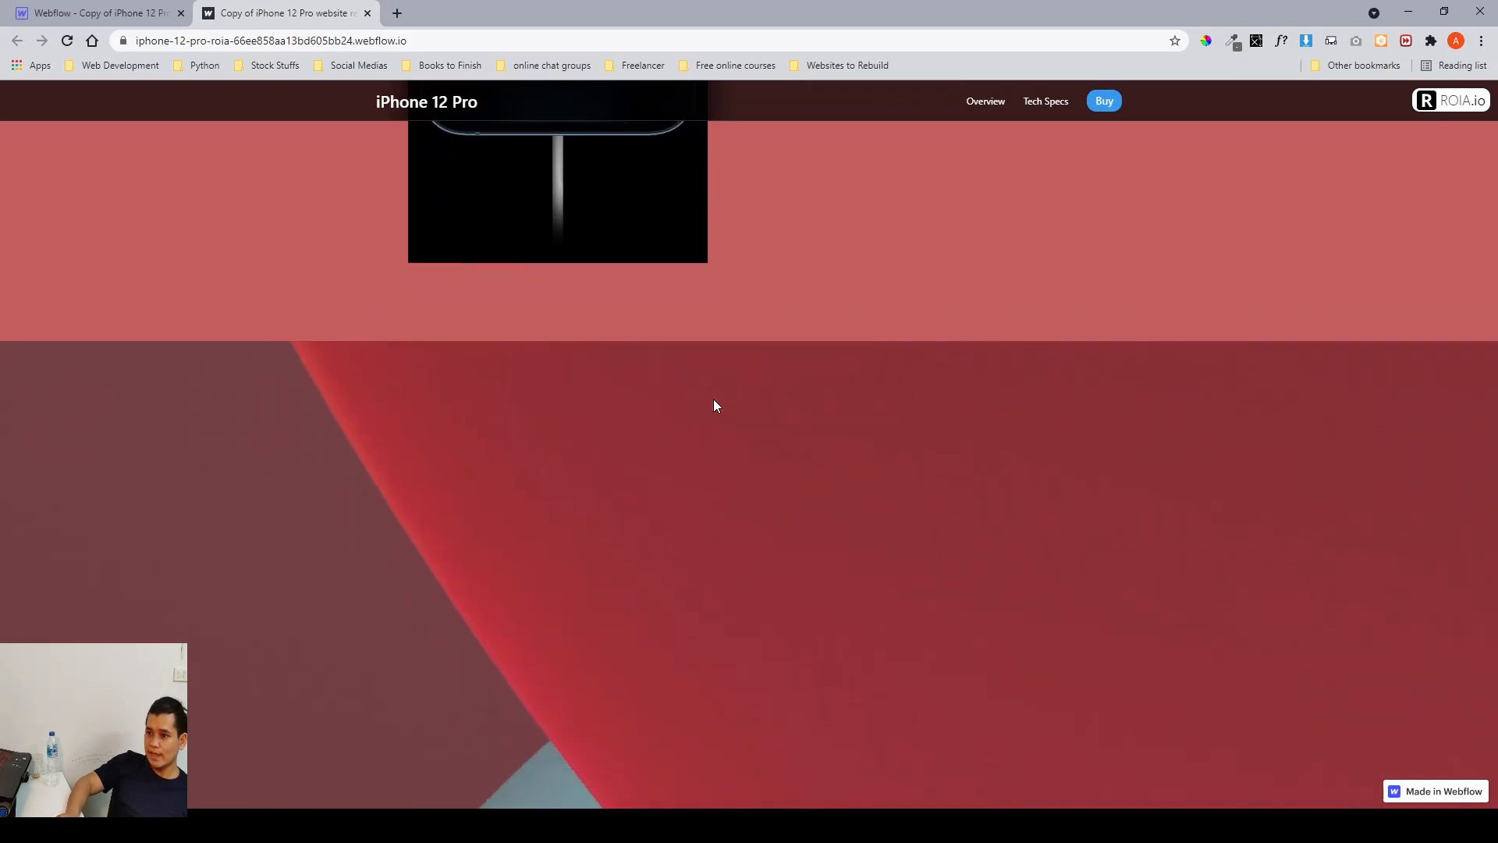
pyautogui.scroll(-1, 714, 400)
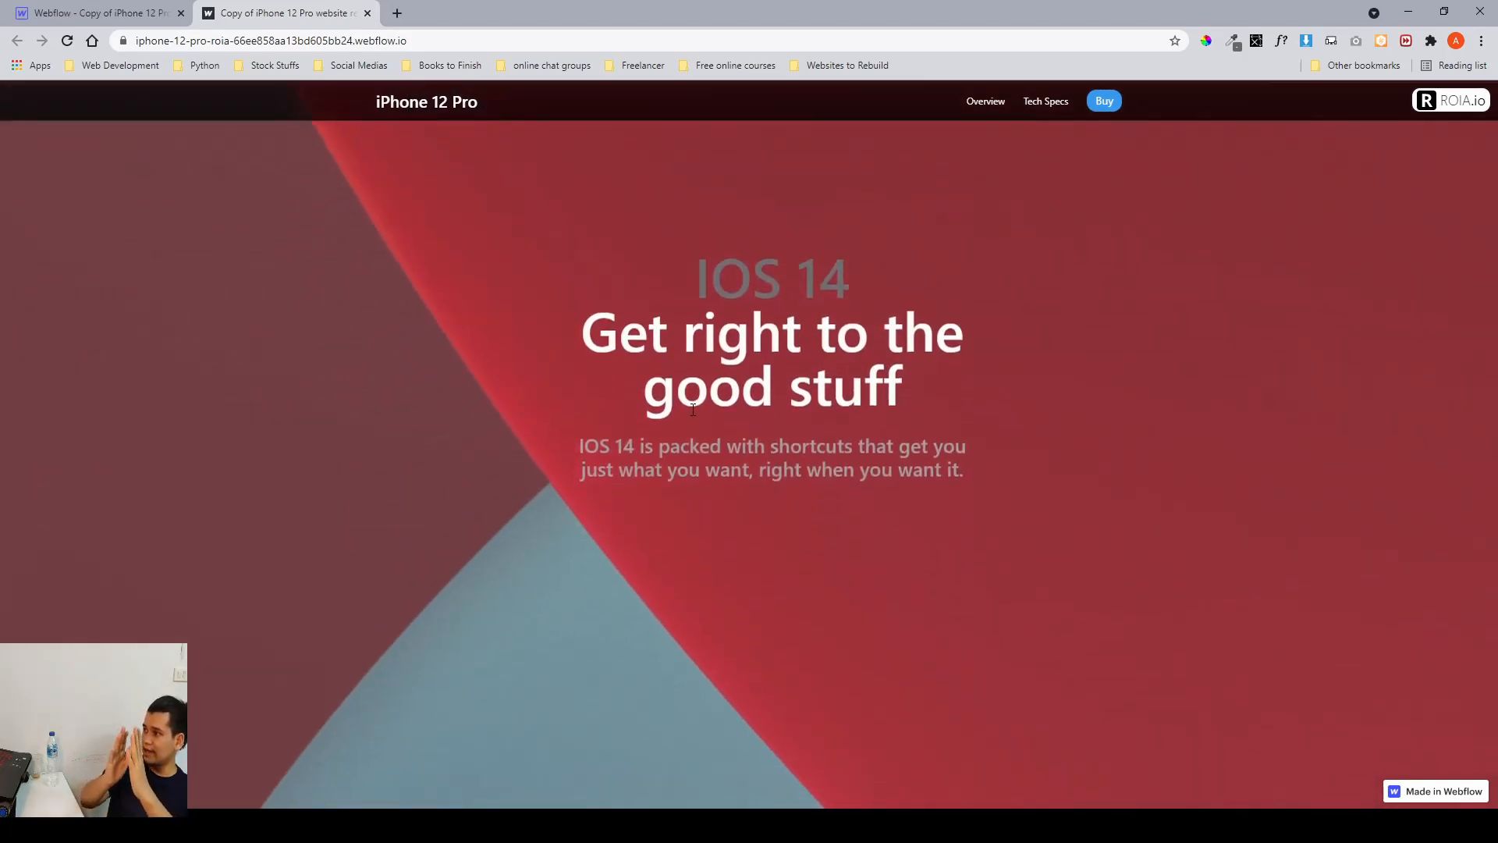
pyautogui.scroll(-1, 693, 410)
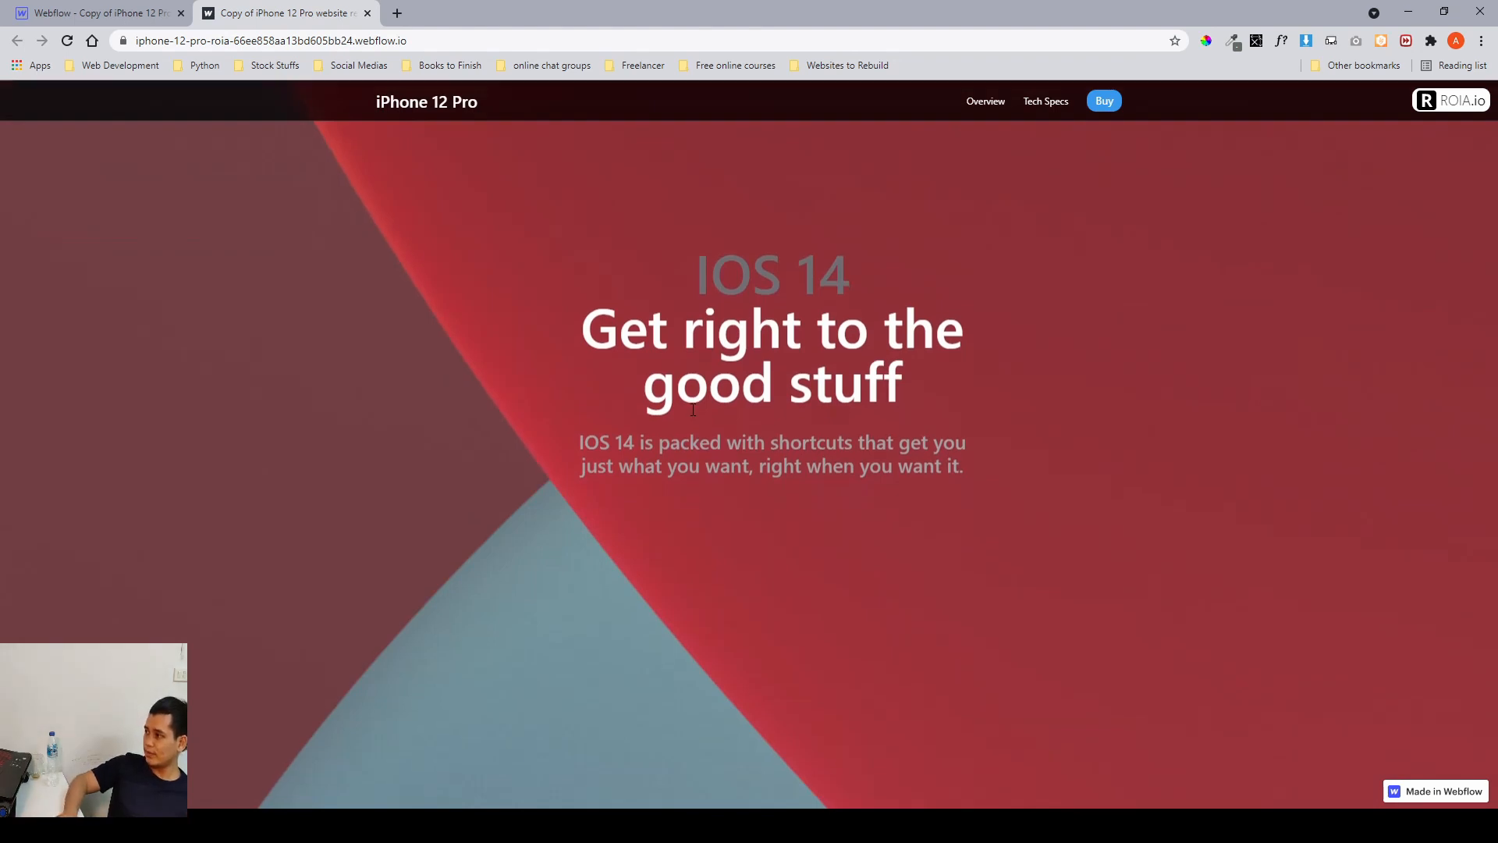
pyautogui.scroll(-3, 693, 410)
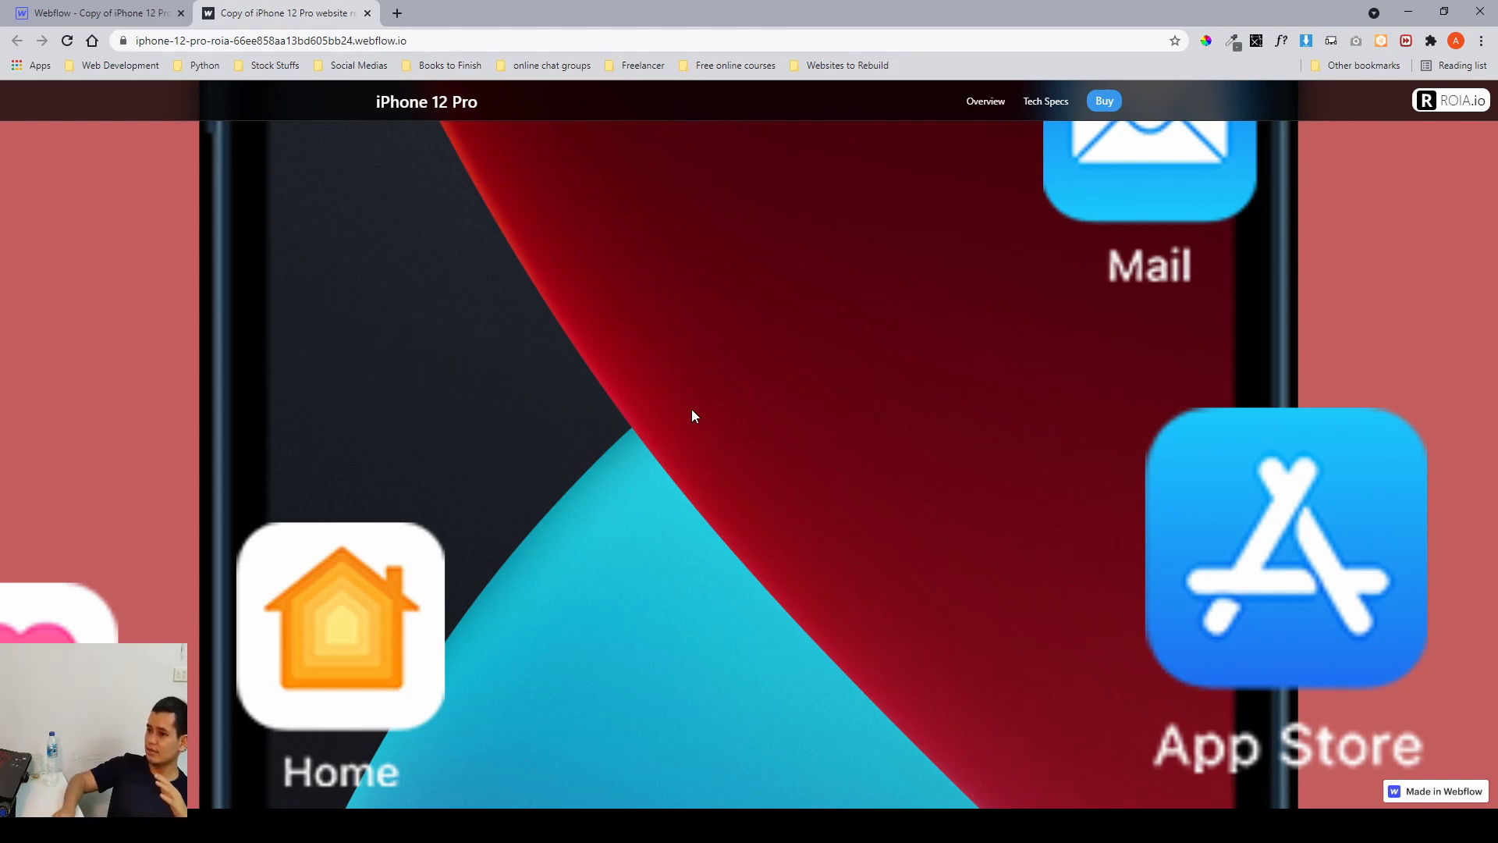
pyautogui.scroll(-5, 691, 416)
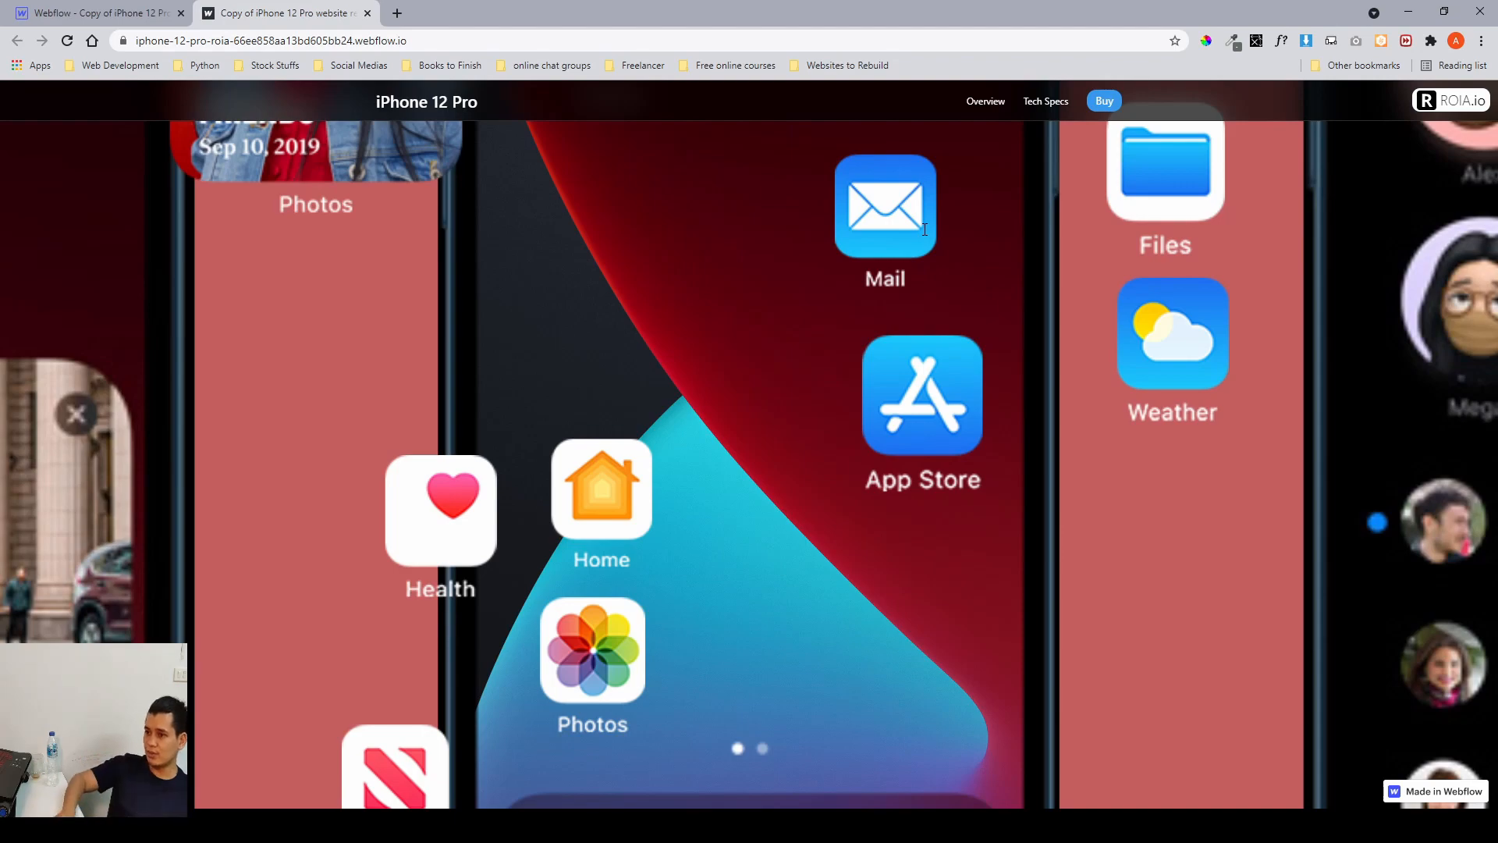
pyautogui.scroll(-8, 925, 229)
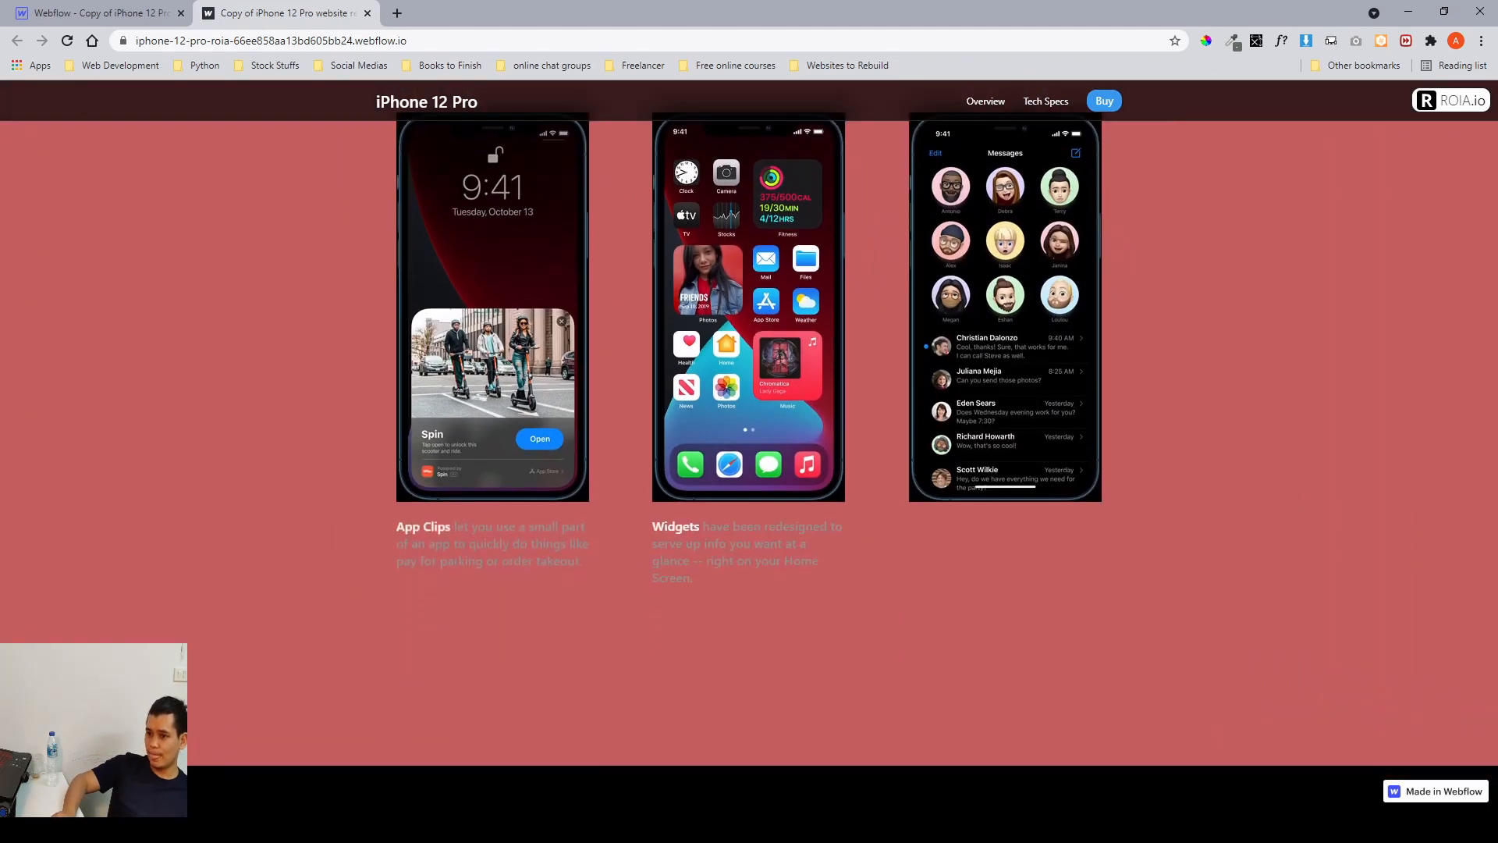
pyautogui.scroll(5, 925, 228)
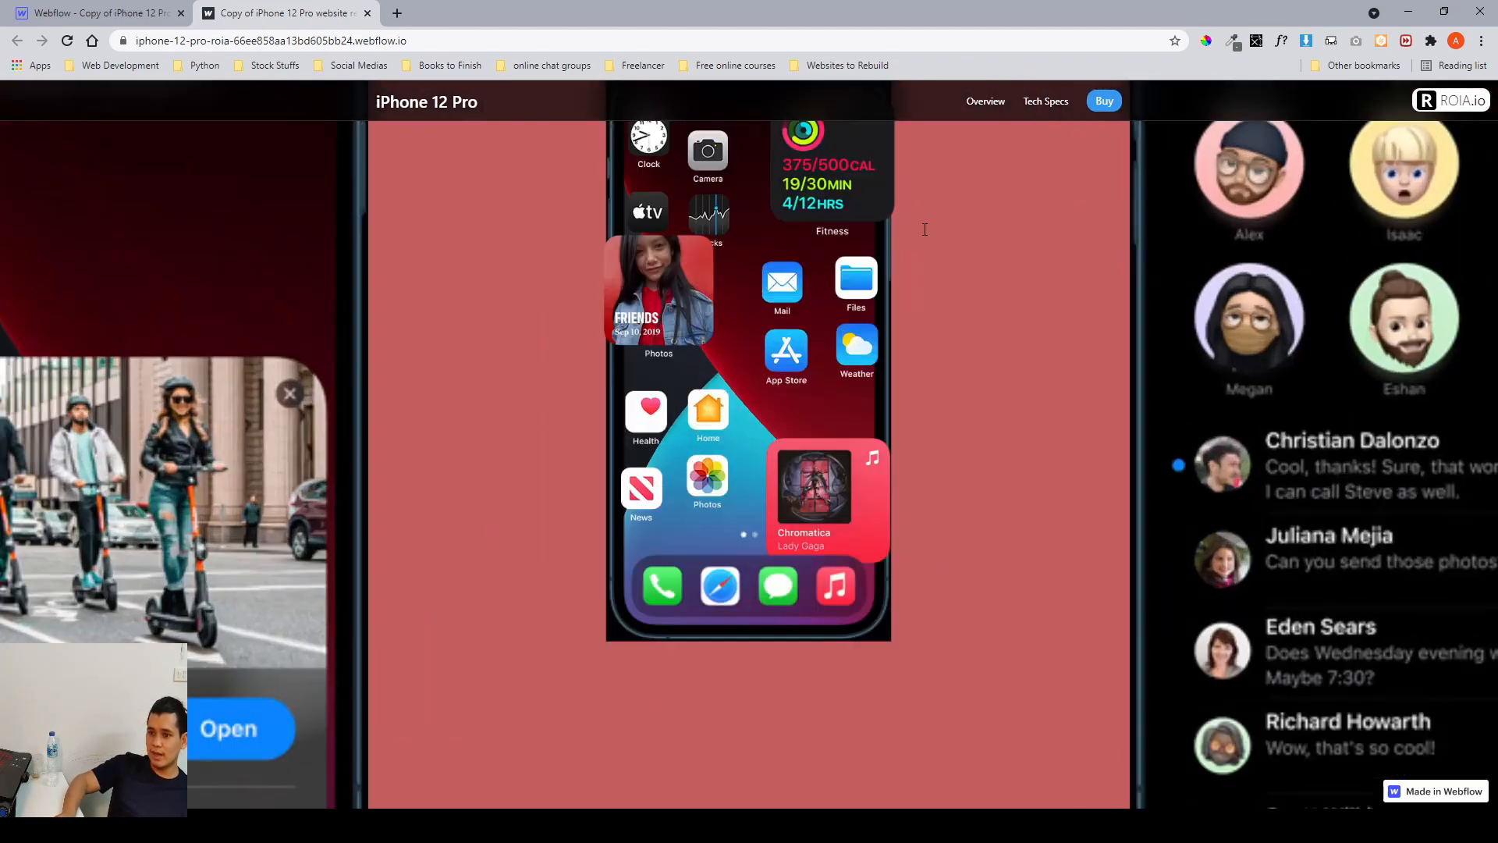
pyautogui.scroll(10, 925, 229)
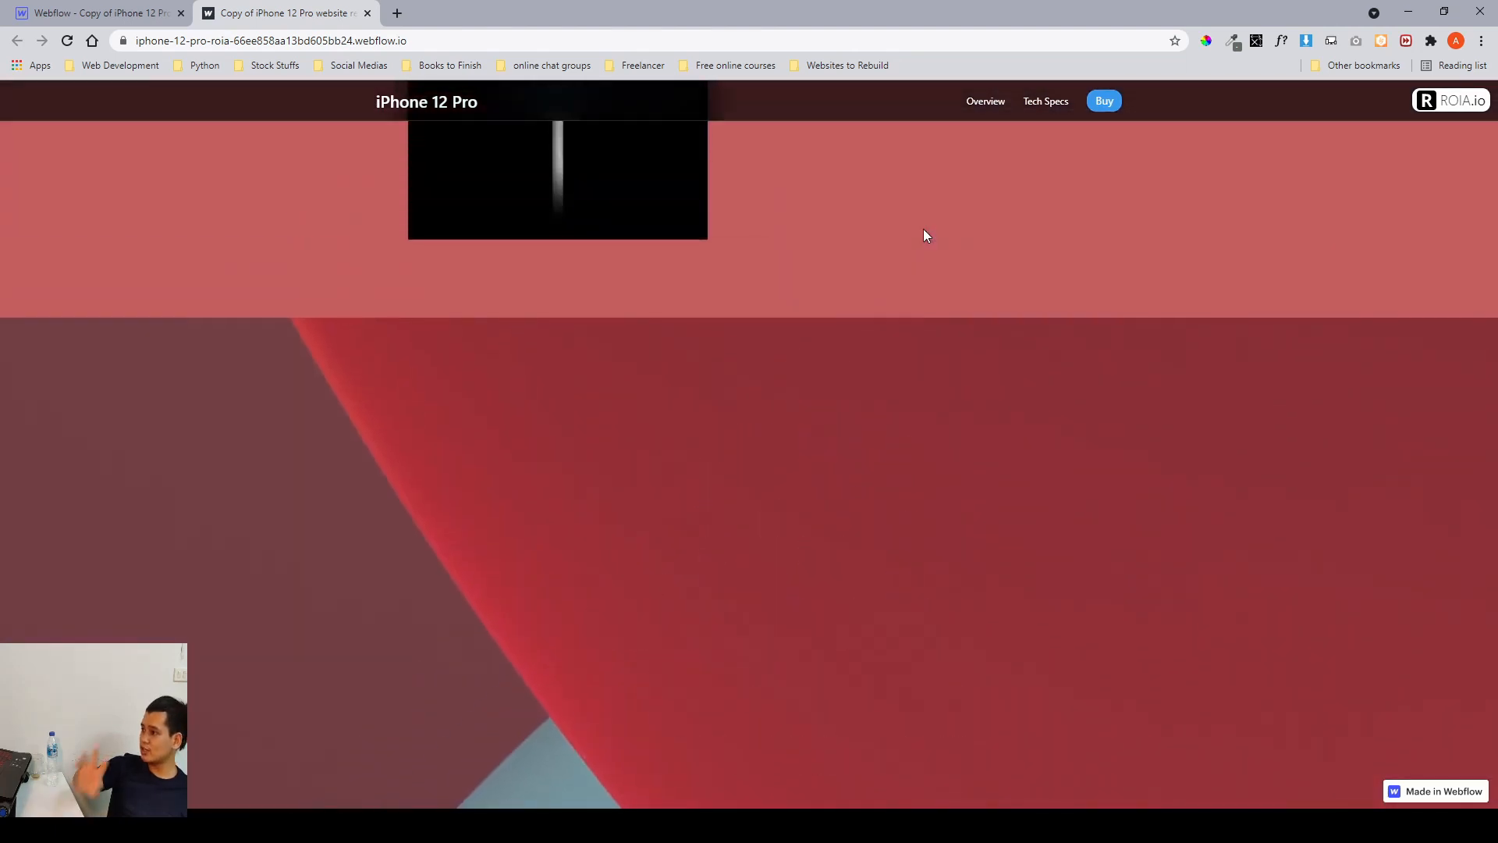
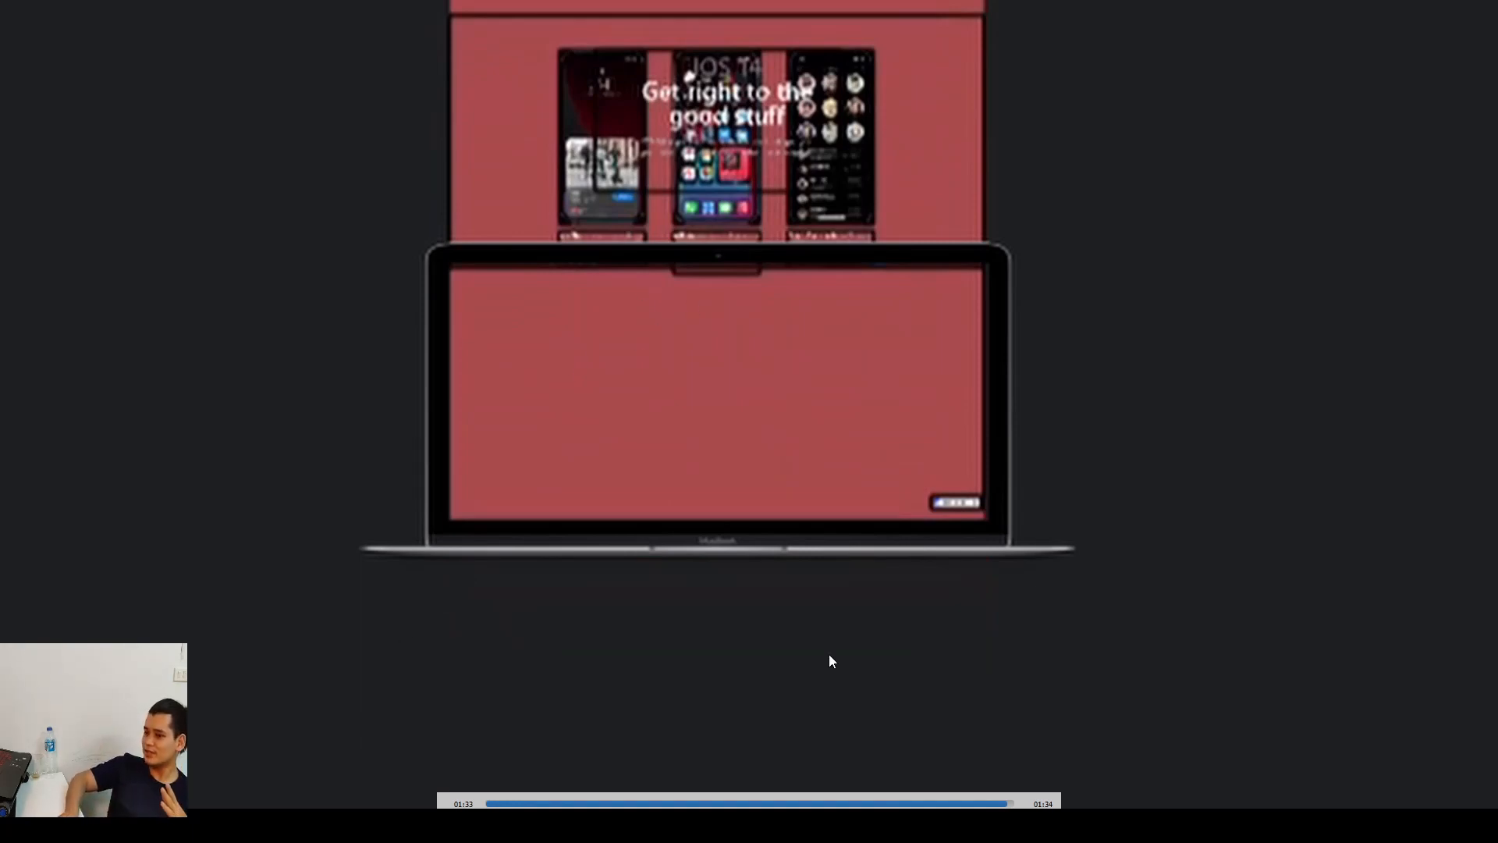
# Scrub through the reference recording of the iOS 14 animation, close the player and scroll the live site.
pyautogui.click(975, 803)
pyautogui.moveTo(976, 803)
pyautogui.mouseDown()
pyautogui.moveTo(850, 801)
pyautogui.moveTo(988, 803)
pyautogui.mouseUp()
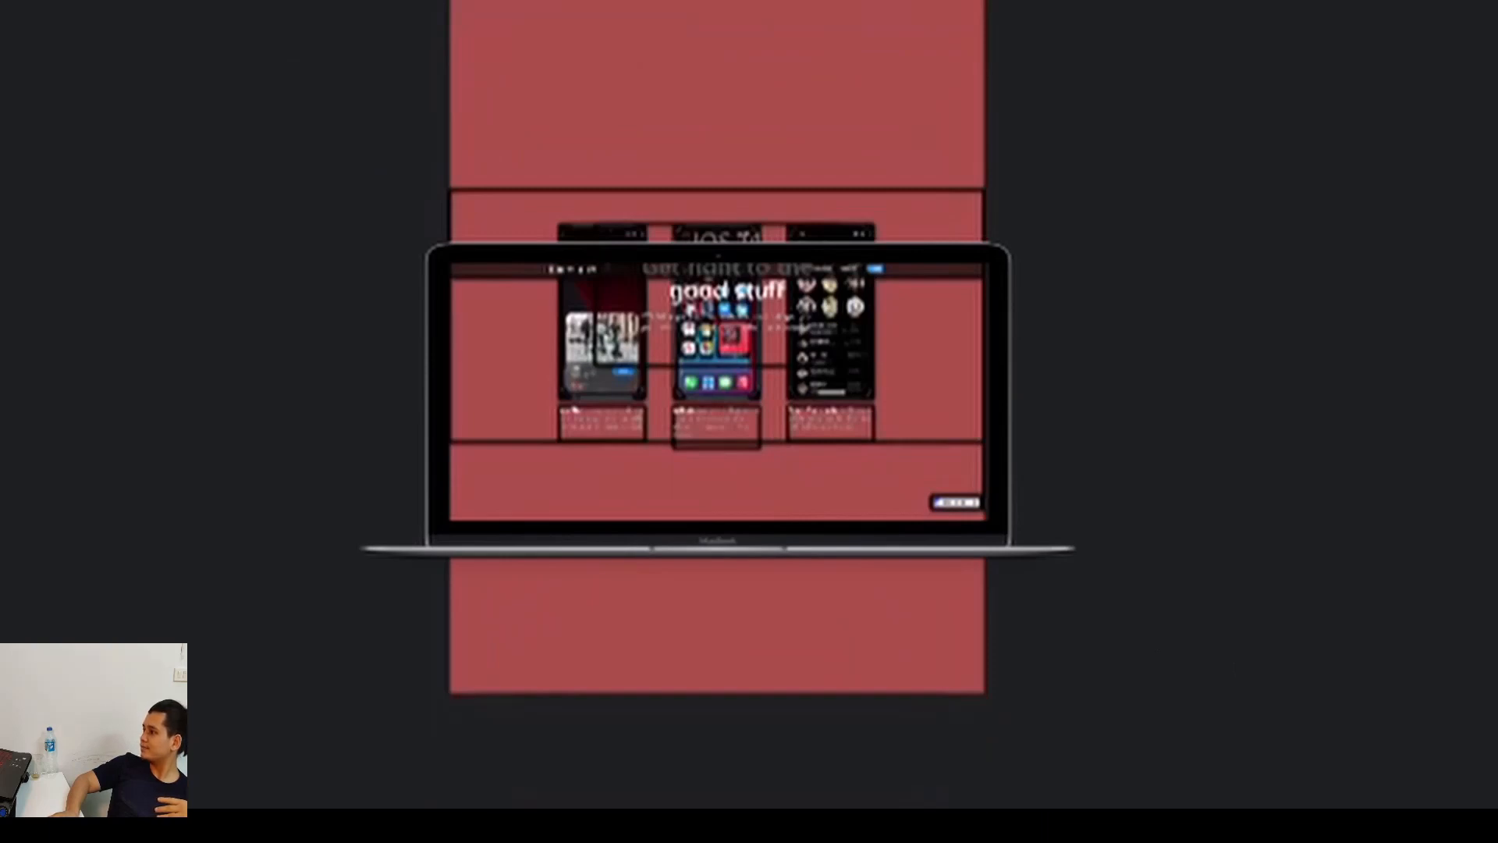
pyautogui.press('Escape')
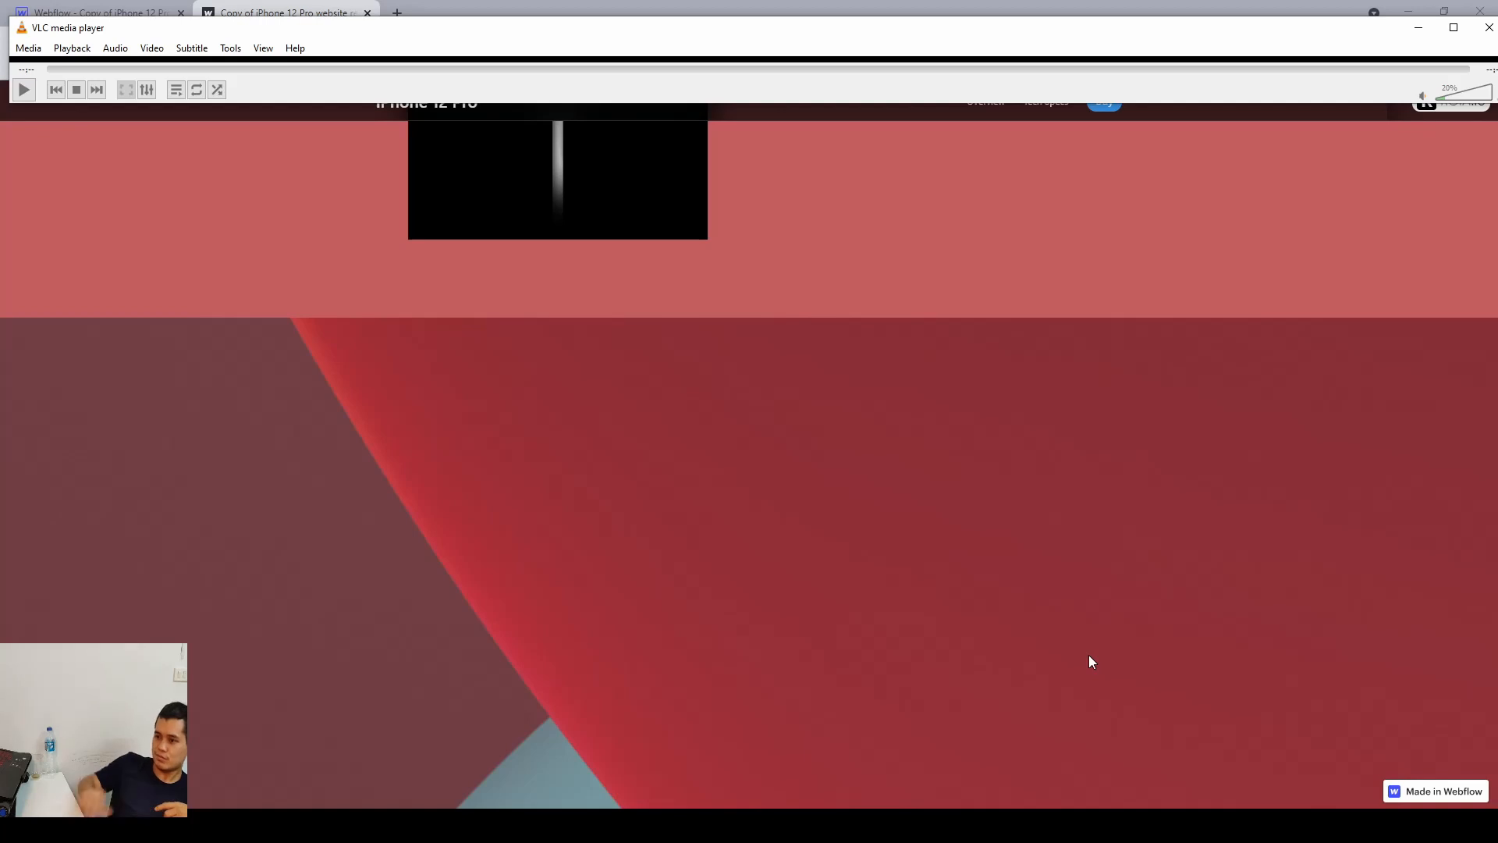
pyautogui.click(1488, 27)
pyautogui.scroll(5, 465, 406)
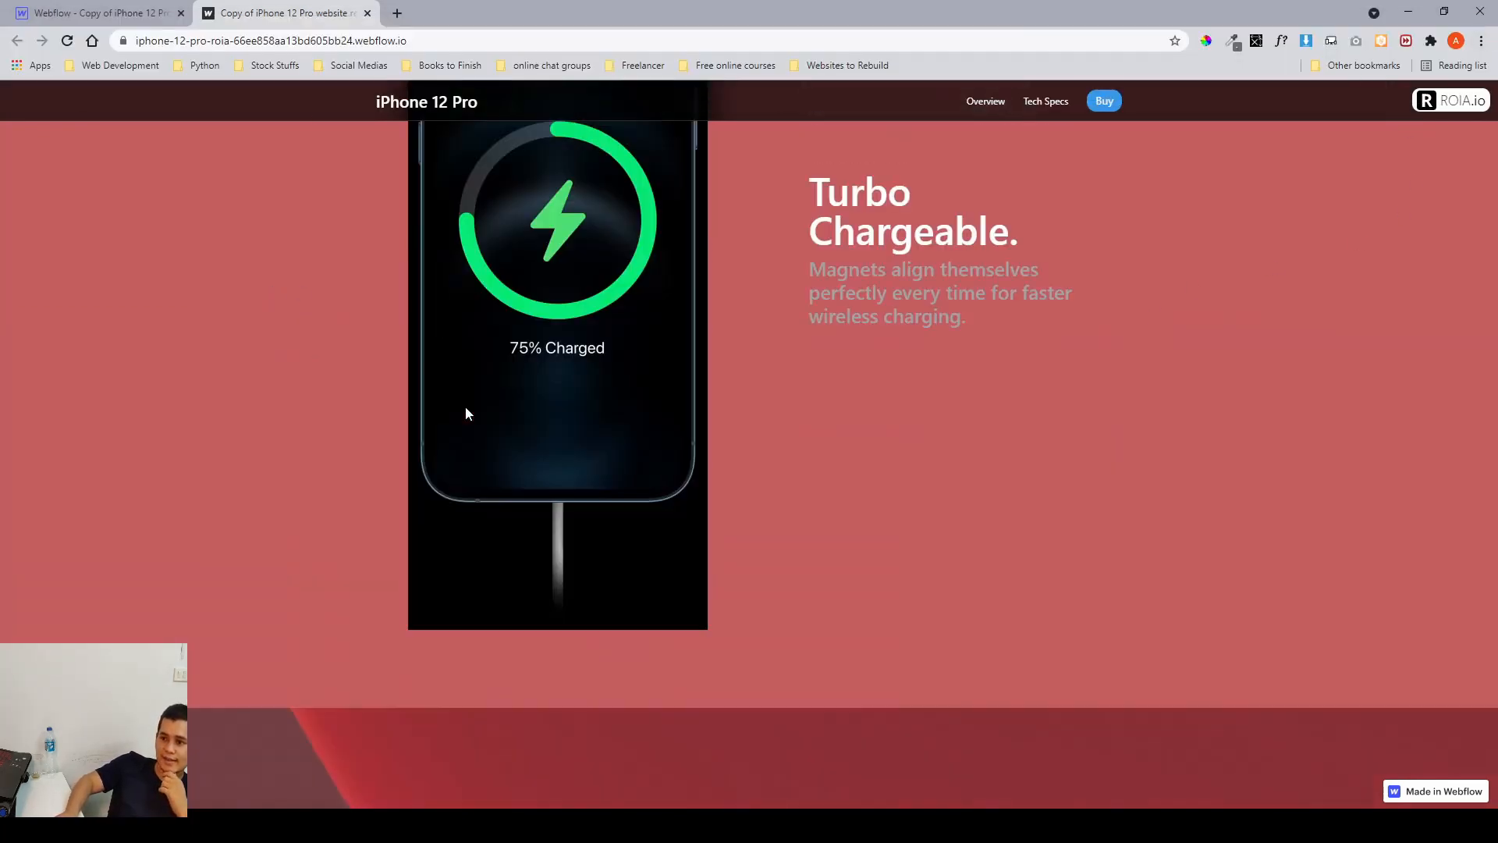
pyautogui.scroll(-8, 465, 405)
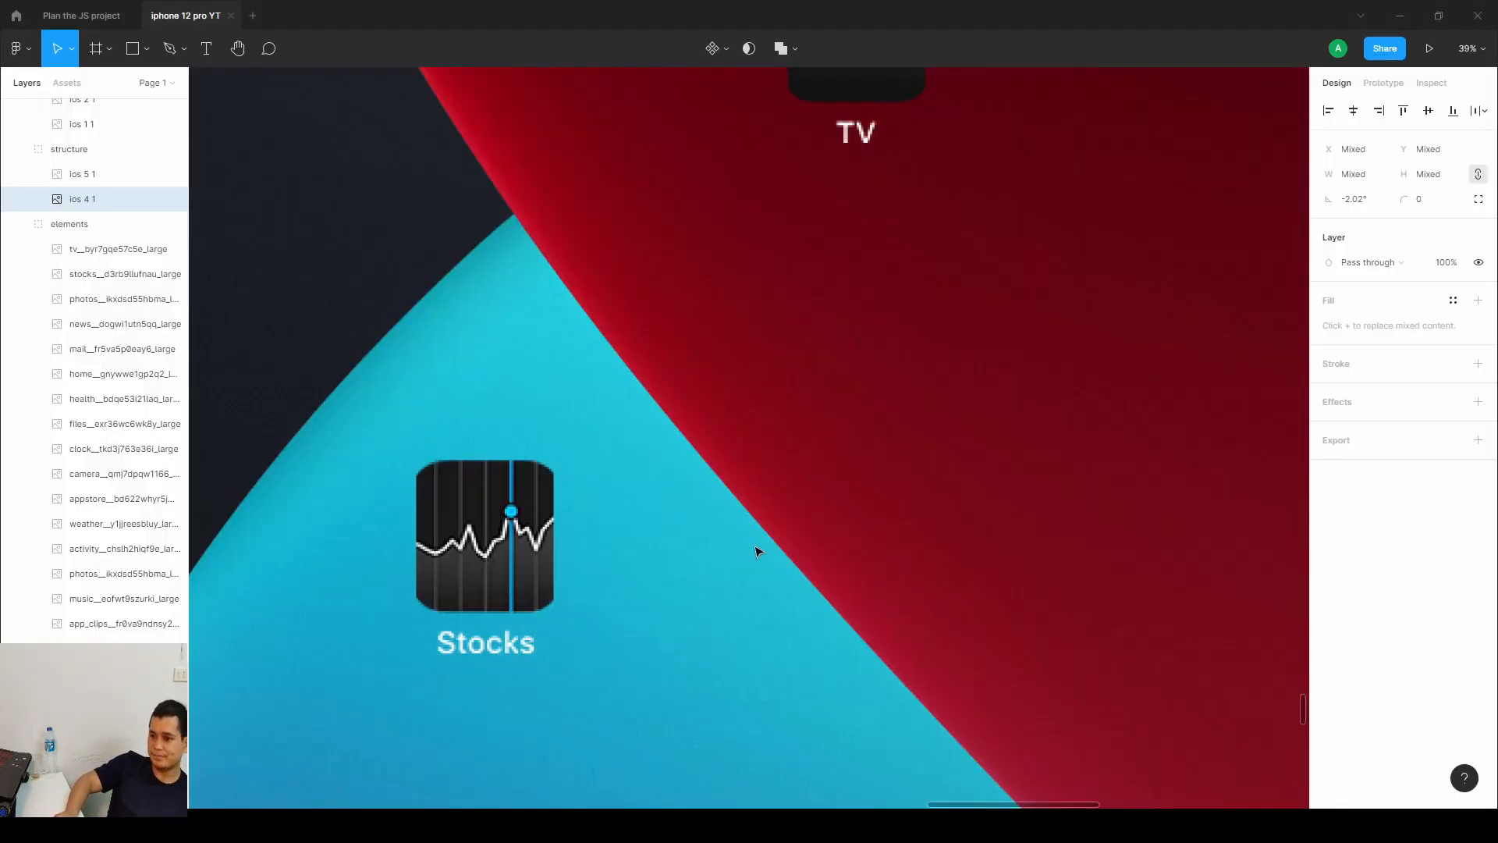
# Navigate the canvas to the Parent icon group mockup and select its Parent title.
pyautogui.scroll(-10, 755, 547)
pyautogui.moveTo(731, 449); pyautogui.dragTo(746, 263)
pyautogui.scroll(2, 654, 494)
pyautogui.moveTo(904, 554); pyautogui.dragTo(1138, 247)
pyautogui.moveTo(995, 305); pyautogui.dragTo(1389, 200)
pyautogui.moveTo(582, 528); pyautogui.dragTo(731, 488)
pyautogui.scroll(2, 651, 555)
pyautogui.scroll(8, 654, 560)
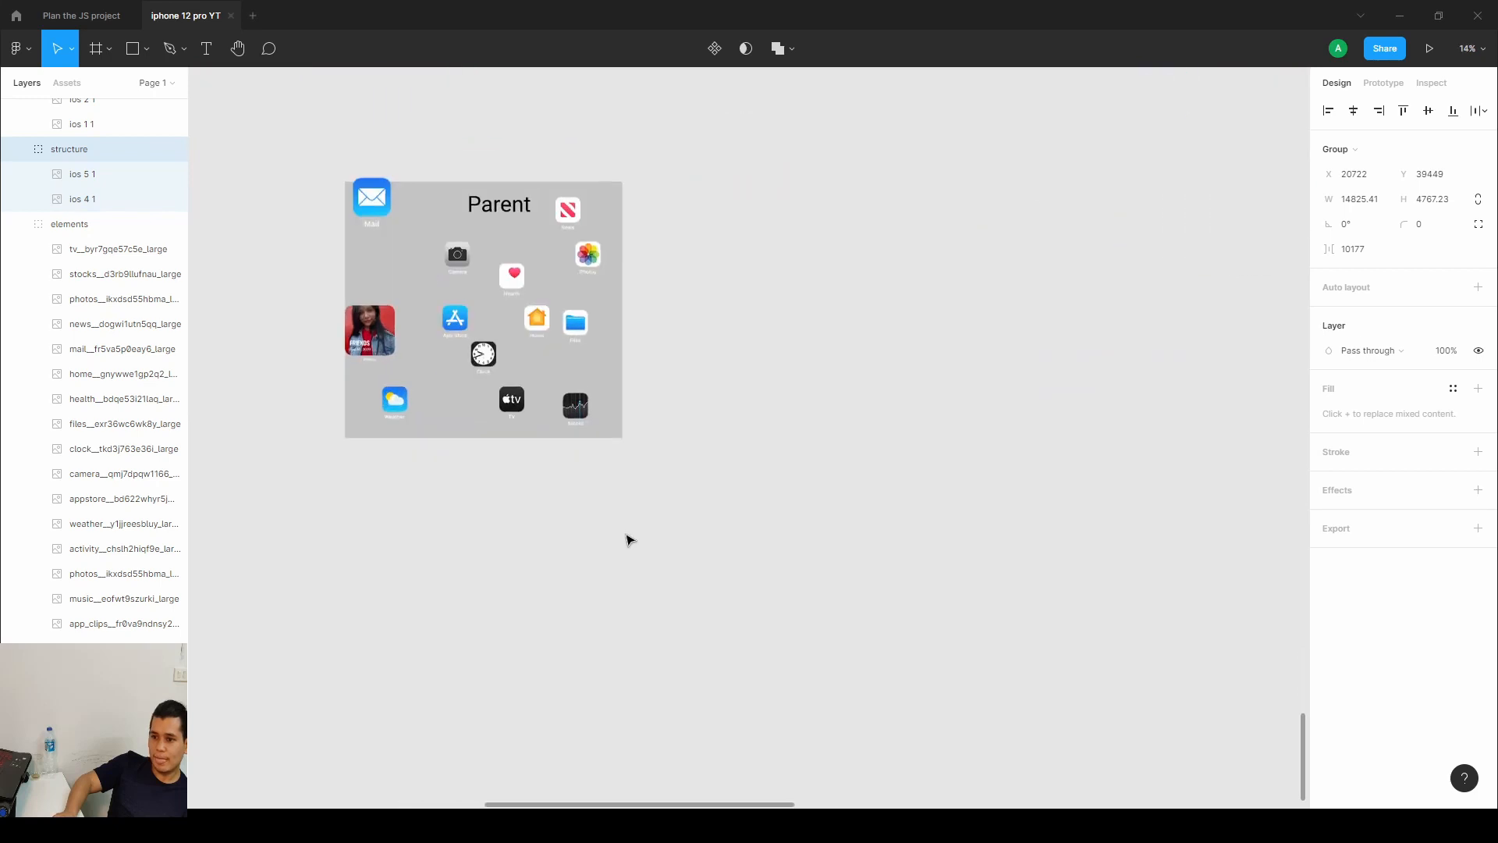
pyautogui.scroll(-3, 867, 593)
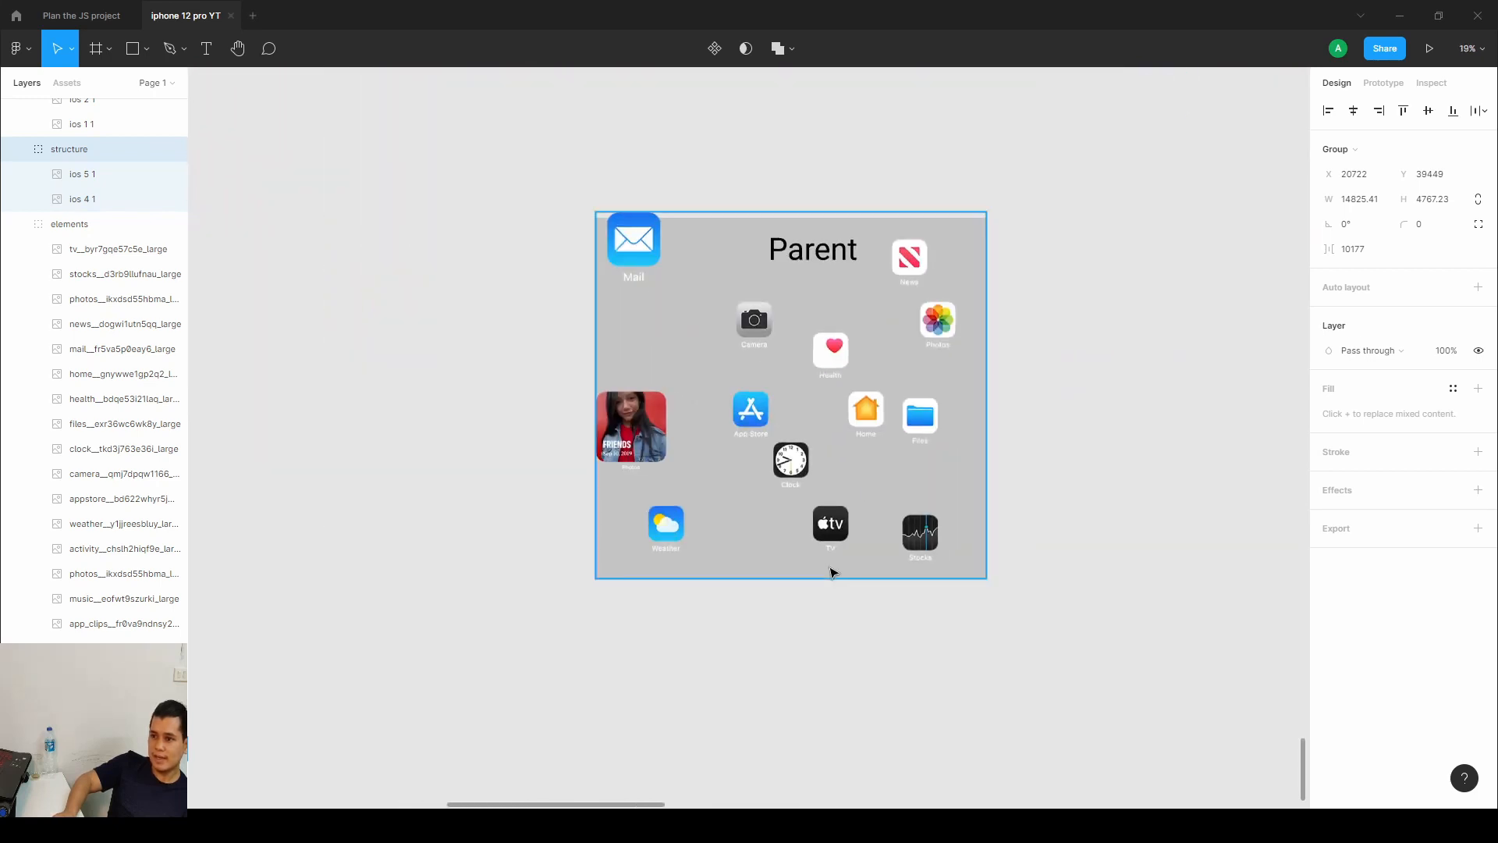
pyautogui.scroll(2, 830, 568)
pyautogui.click(828, 175)
pyautogui.click(829, 175)
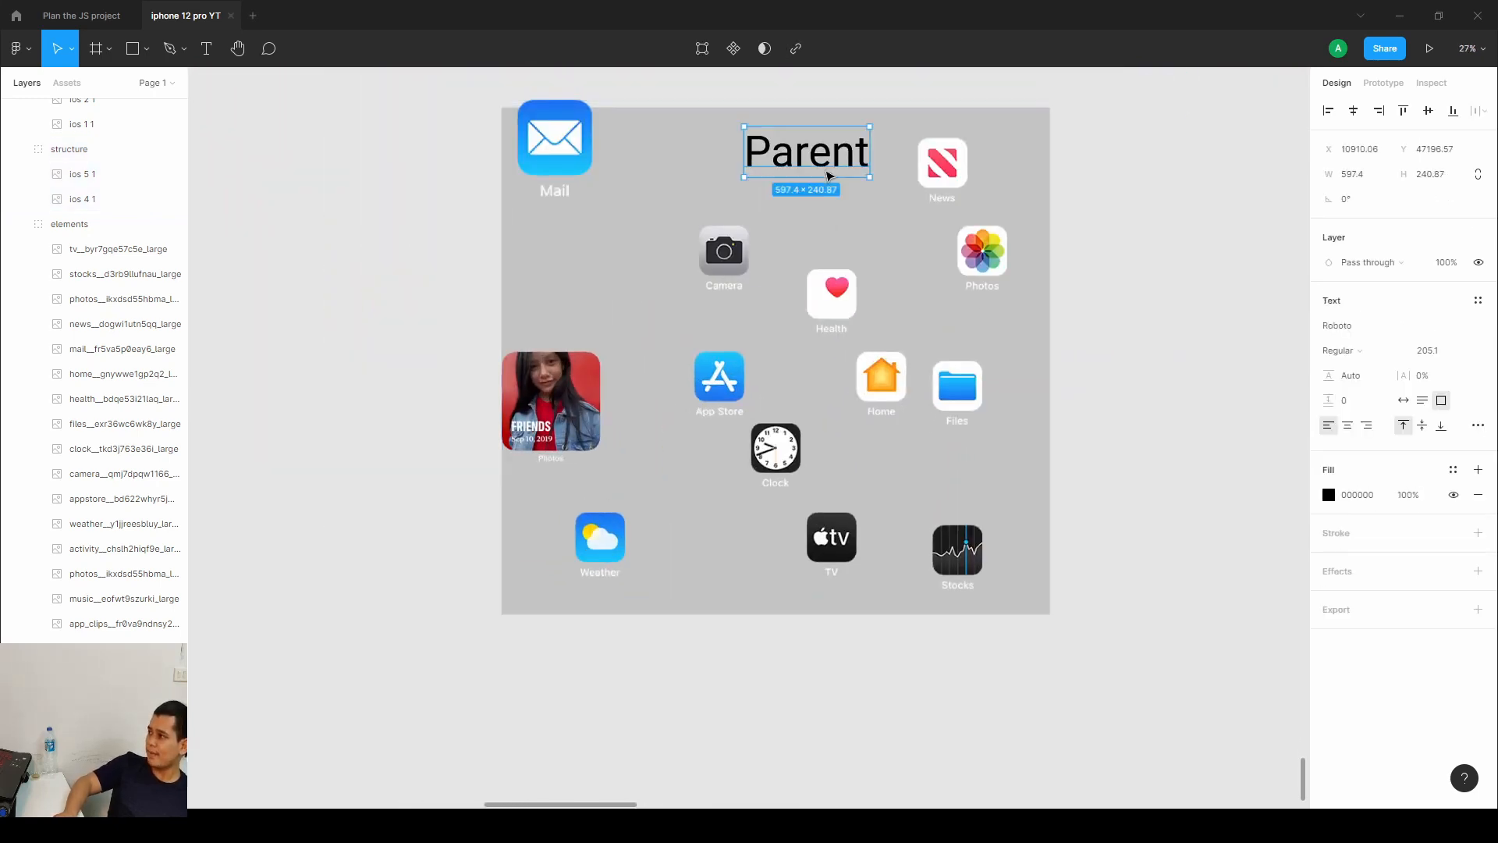
# Move the Mail icon slightly down and right inside the Parent group.
pyautogui.doubleClick(572, 169)
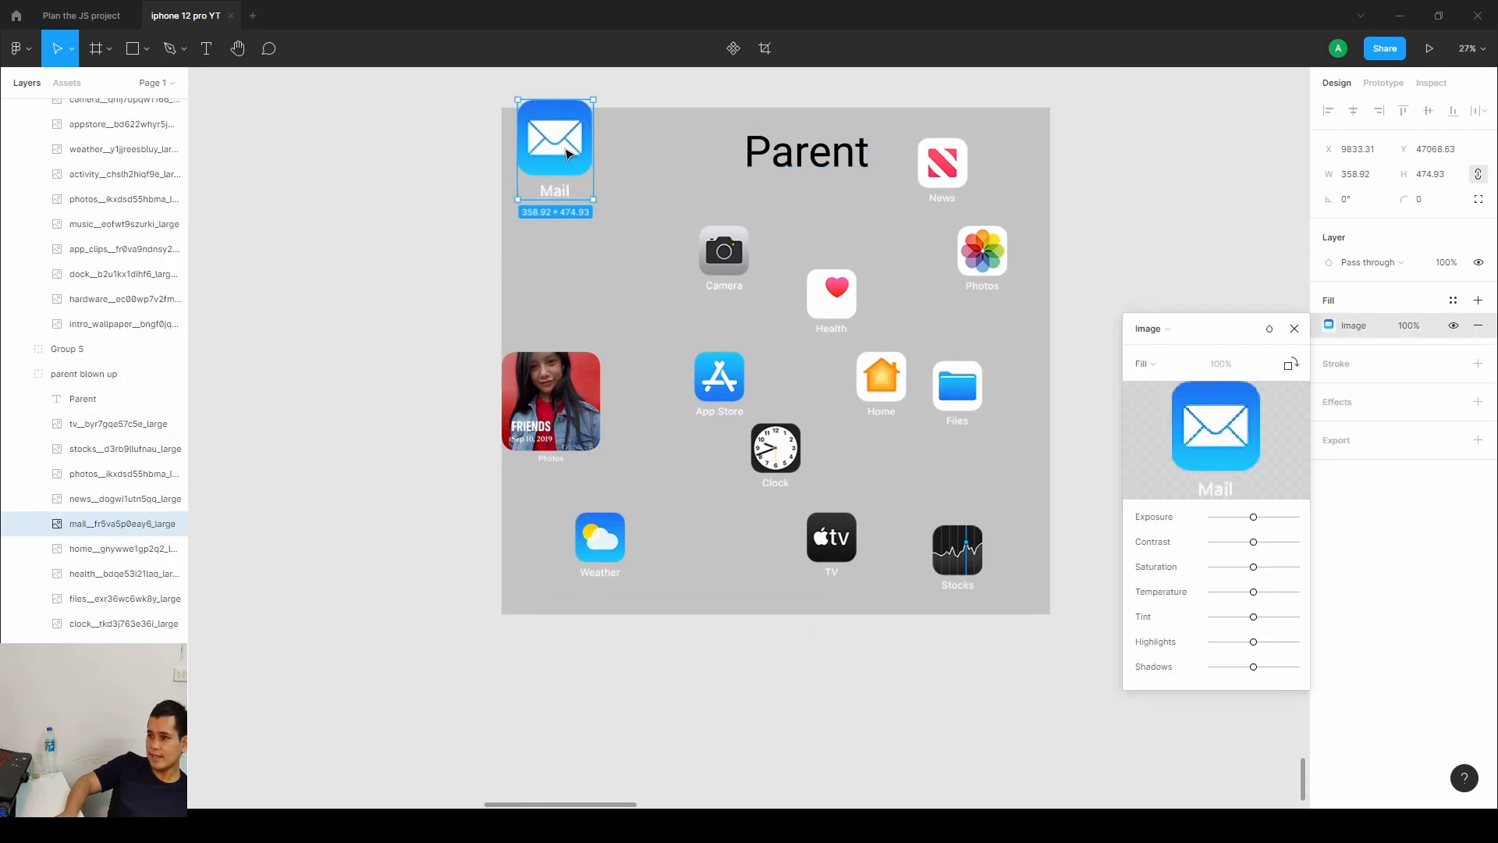
pyautogui.moveTo(568, 153); pyautogui.dragTo(602, 218)
# Switch to the Scale tool and scale the Parent frame up to about 2958 × 2734.
pyautogui.click(71, 48)
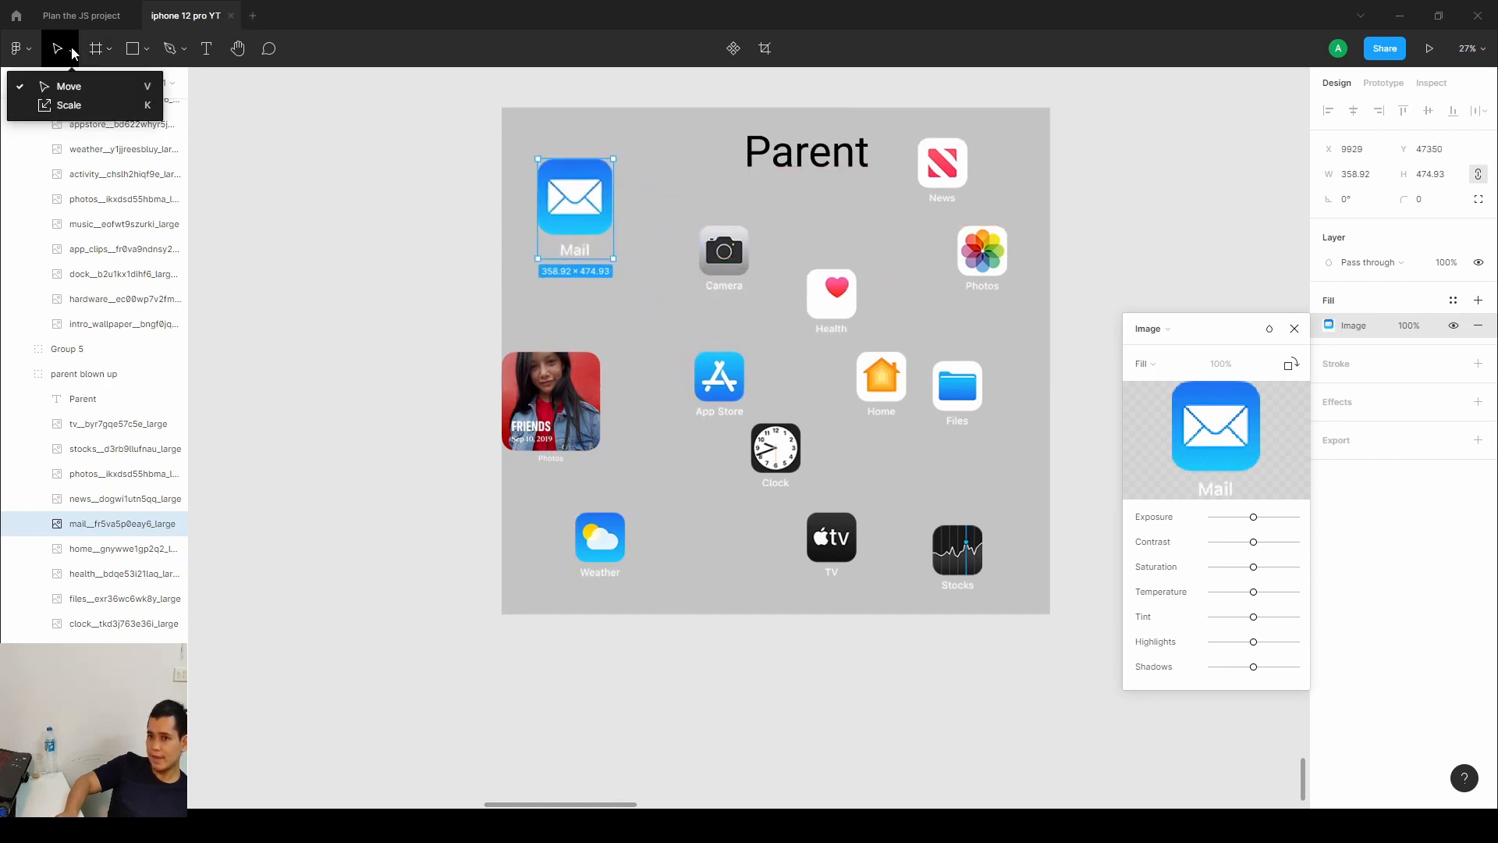
pyautogui.click(59, 109)
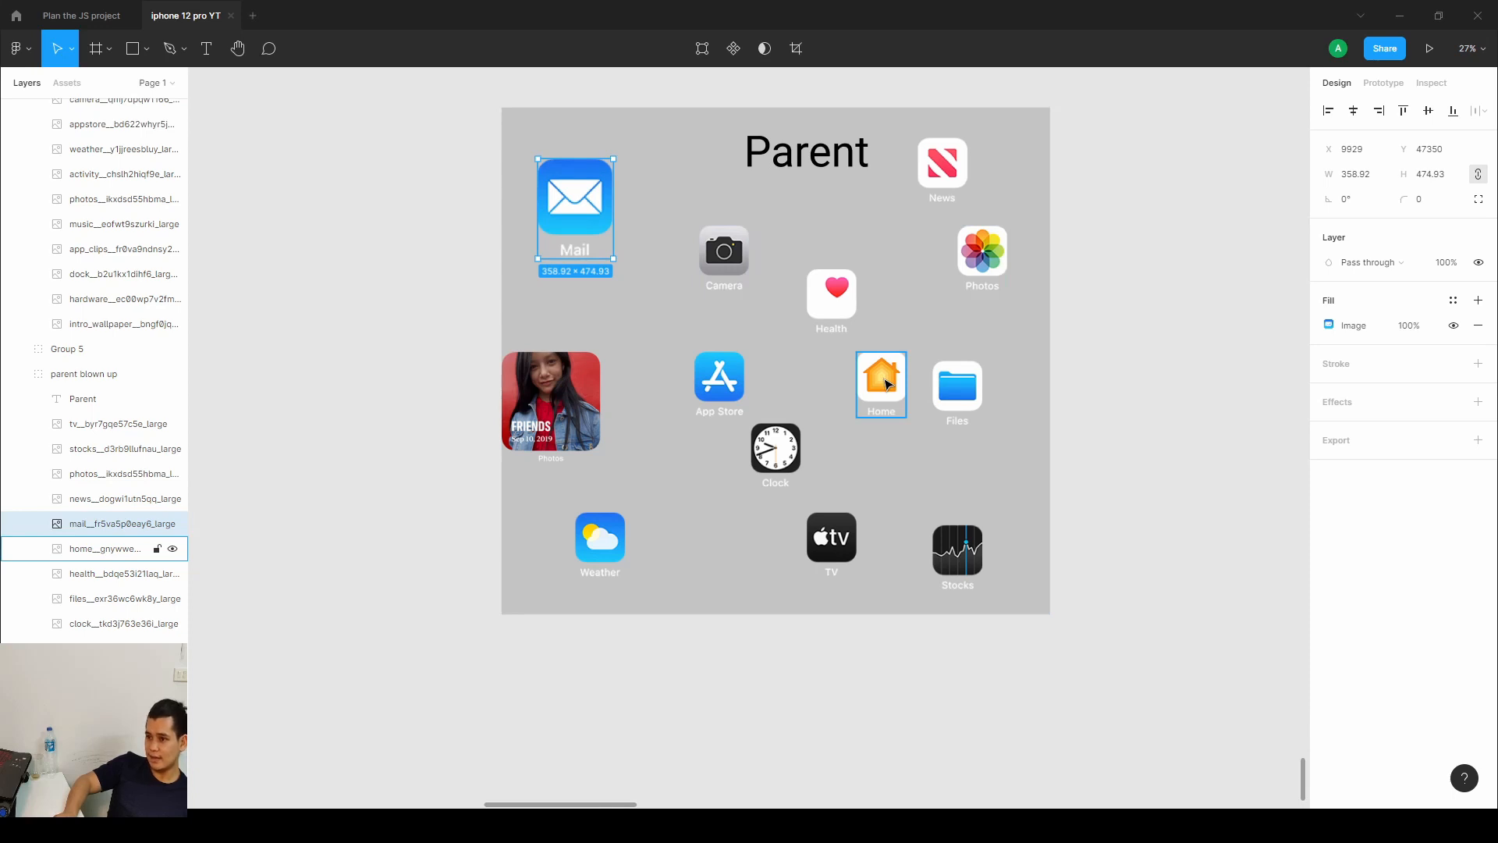
pyautogui.scroll(-3, 886, 384)
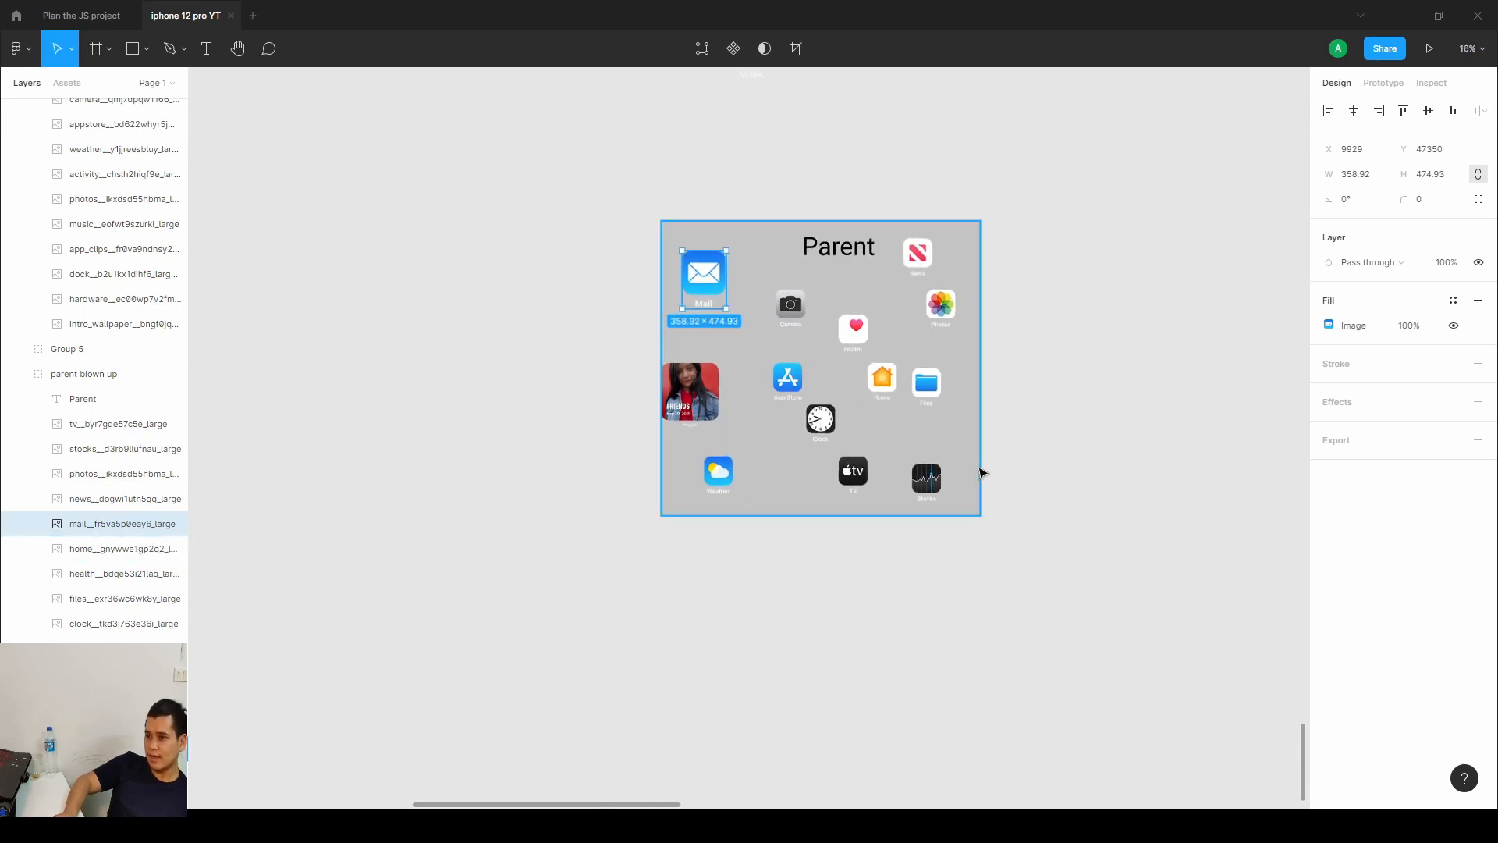
pyautogui.click(95, 49)
pyautogui.click(74, 53)
pyautogui.click(61, 106)
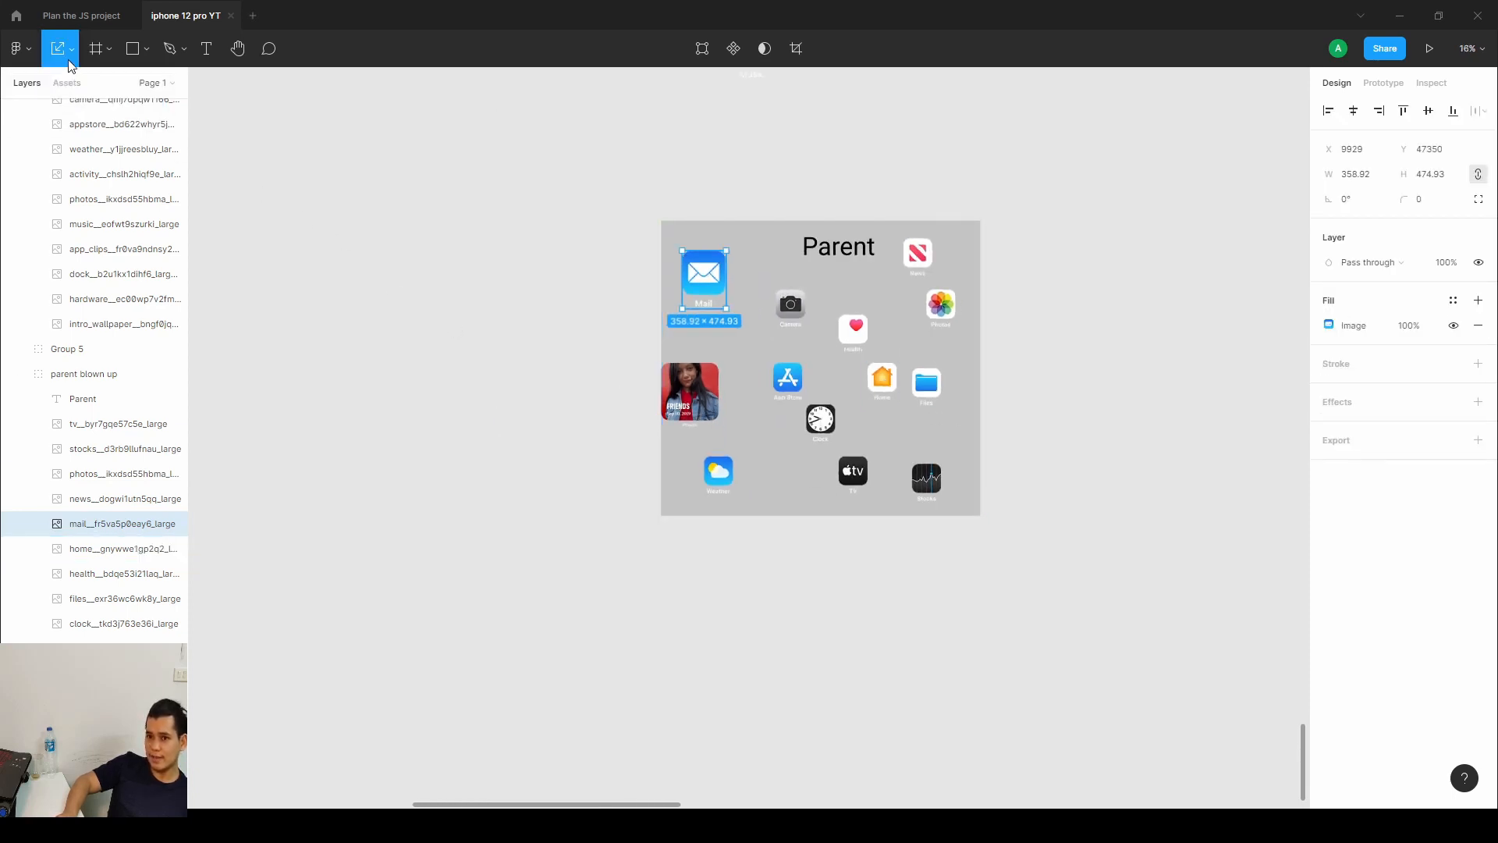
pyautogui.click(966, 234)
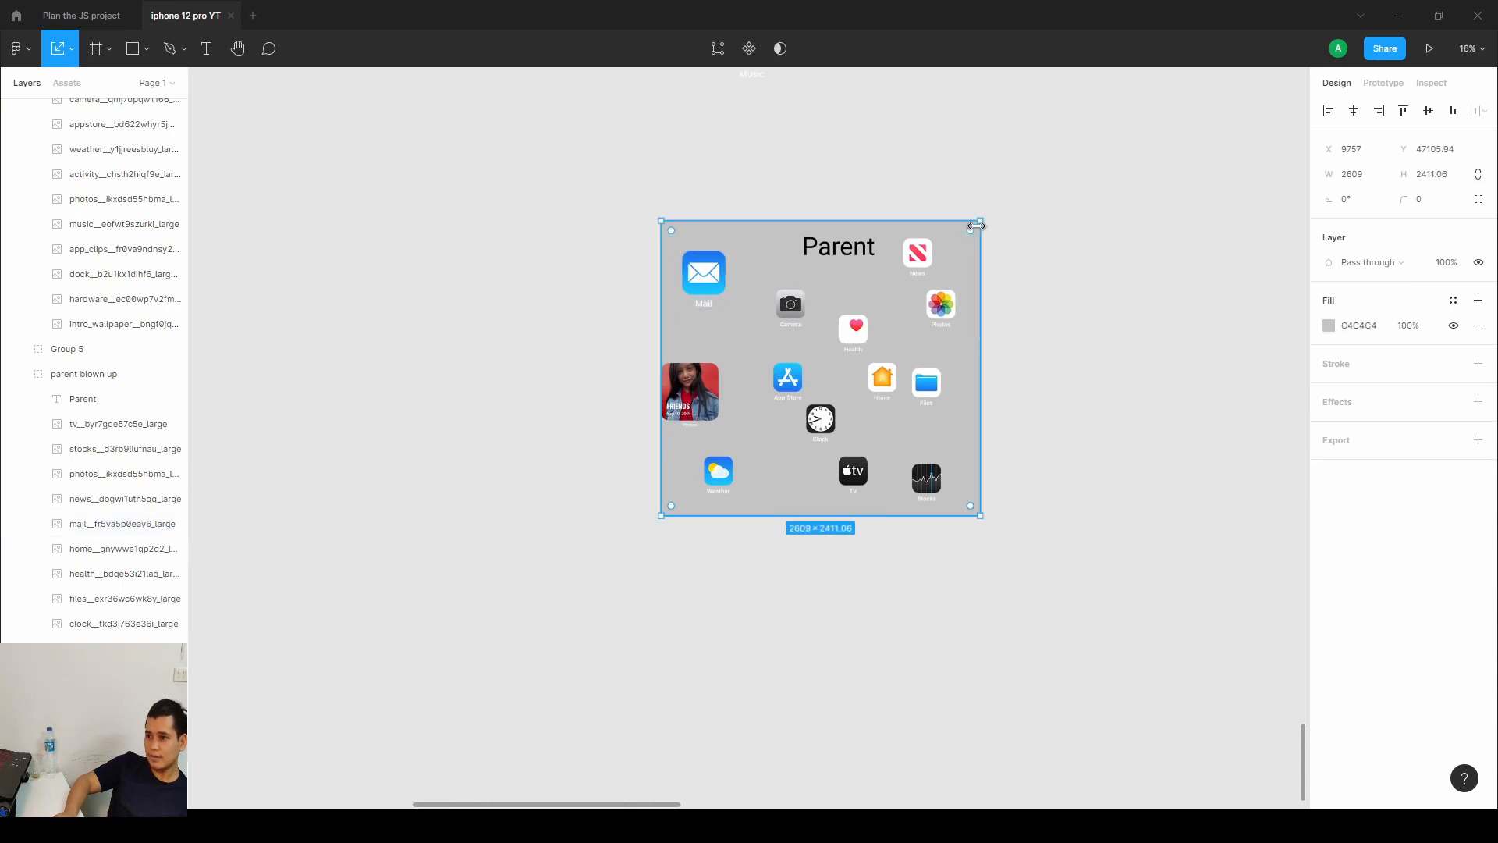
pyautogui.moveTo(978, 224); pyautogui.dragTo(1023, 181)
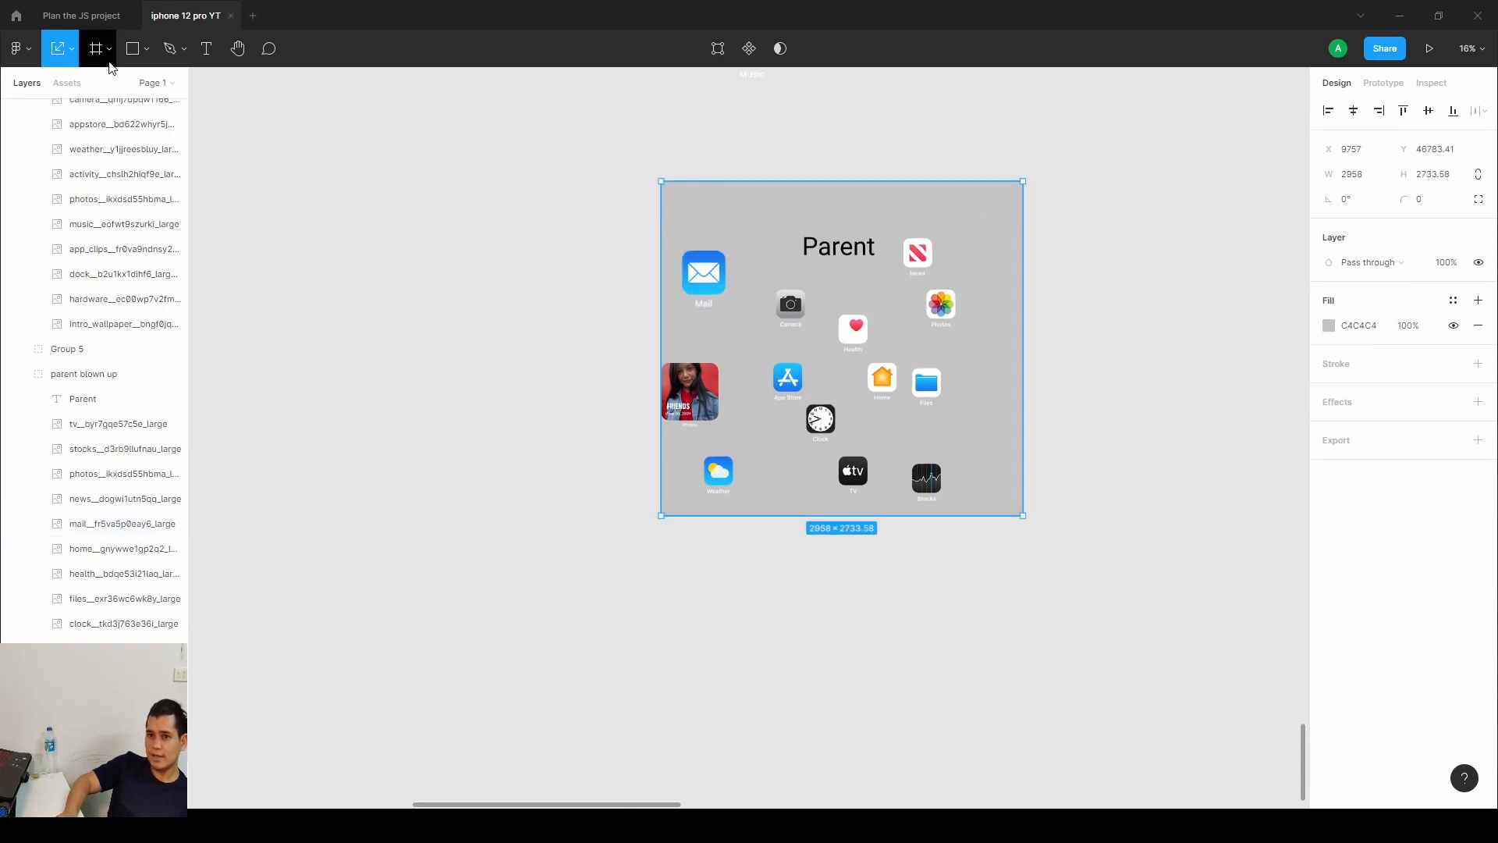
# Select the whole parent blown up group and scale it to about 4087 × 3777.
pyautogui.moveTo(614, 142); pyautogui.dragTo(1163, 693)
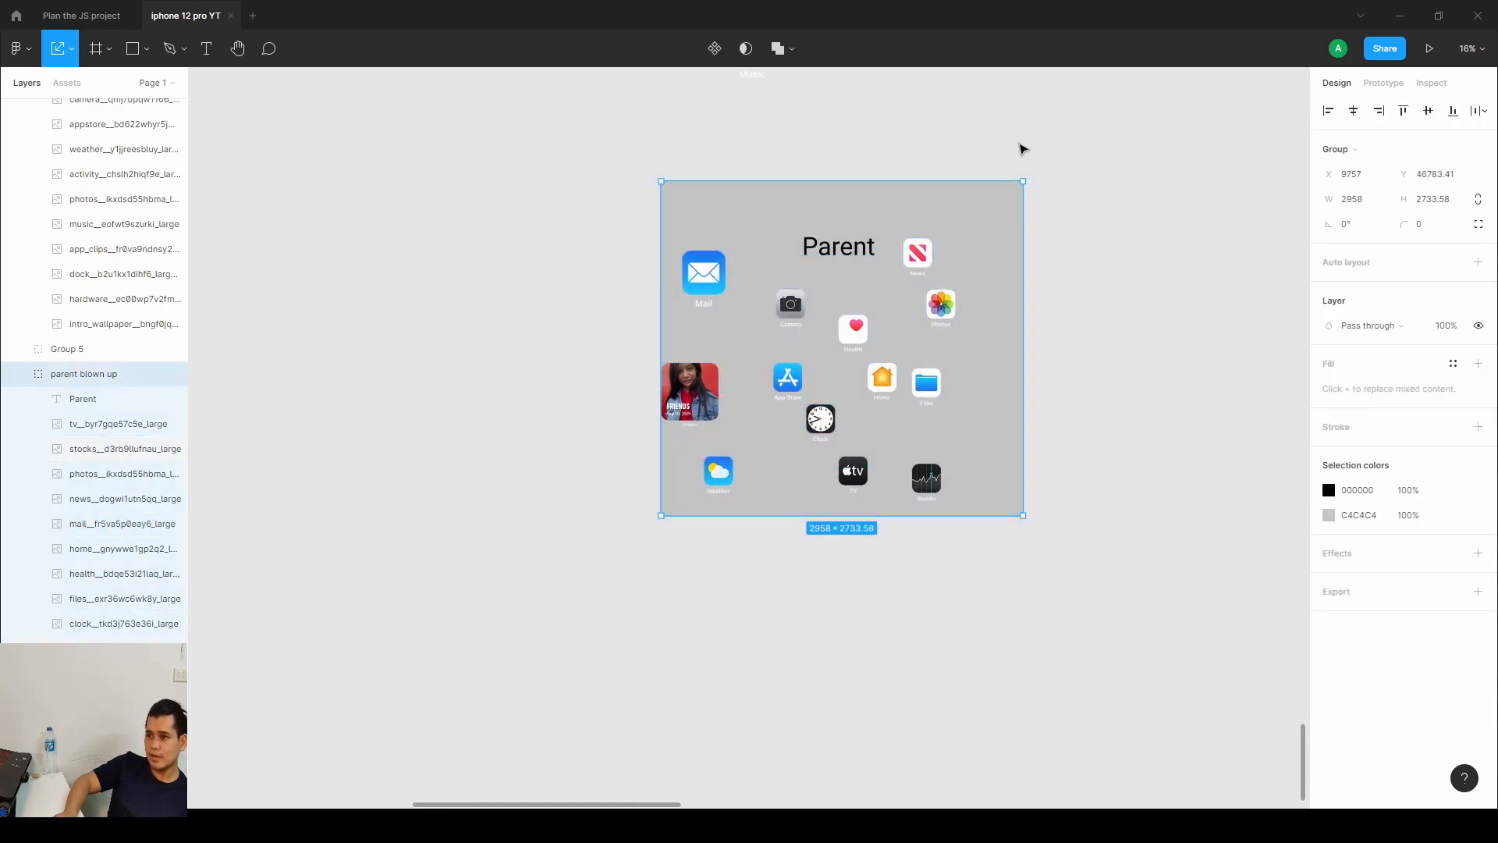
pyautogui.moveTo(1023, 179); pyautogui.dragTo(895, 288)
pyautogui.scroll(-5, 895, 379)
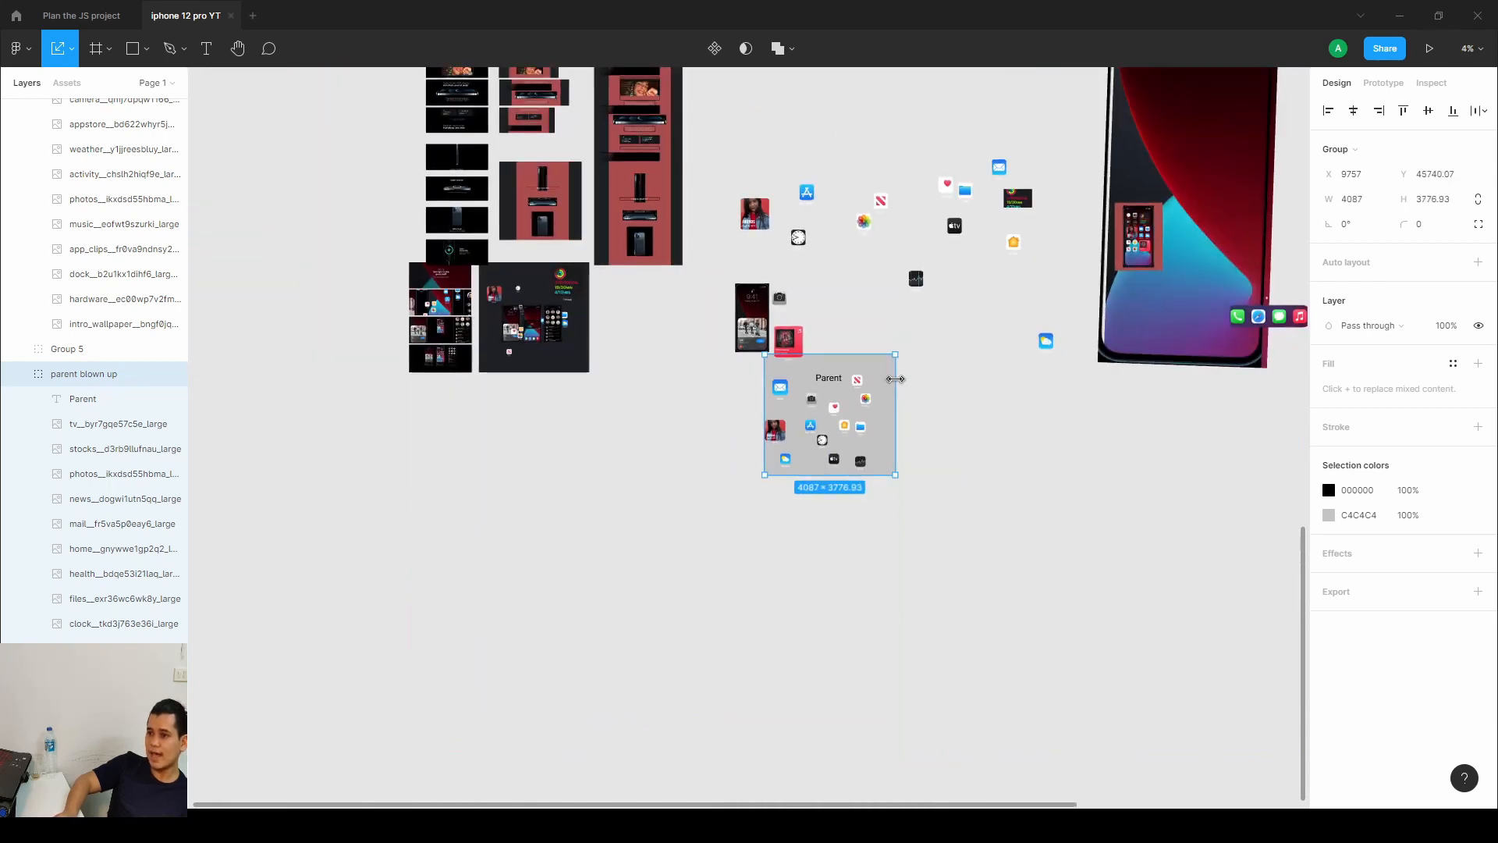
pyautogui.click(938, 406)
# Undo the recent scaling, moving and rotating edits one by one.
pyautogui.hotkey('ctrl', 'z')
pyautogui.hotkey('ctrl', 'z')
pyautogui.hotkey('ctrl', 'z')
pyautogui.hotkey('ctrl', 'z')
pyautogui.hotkey('ctrl', 'z')
pyautogui.hotkey('ctrl', 'z')
pyautogui.hotkey('ctrl', 'z')
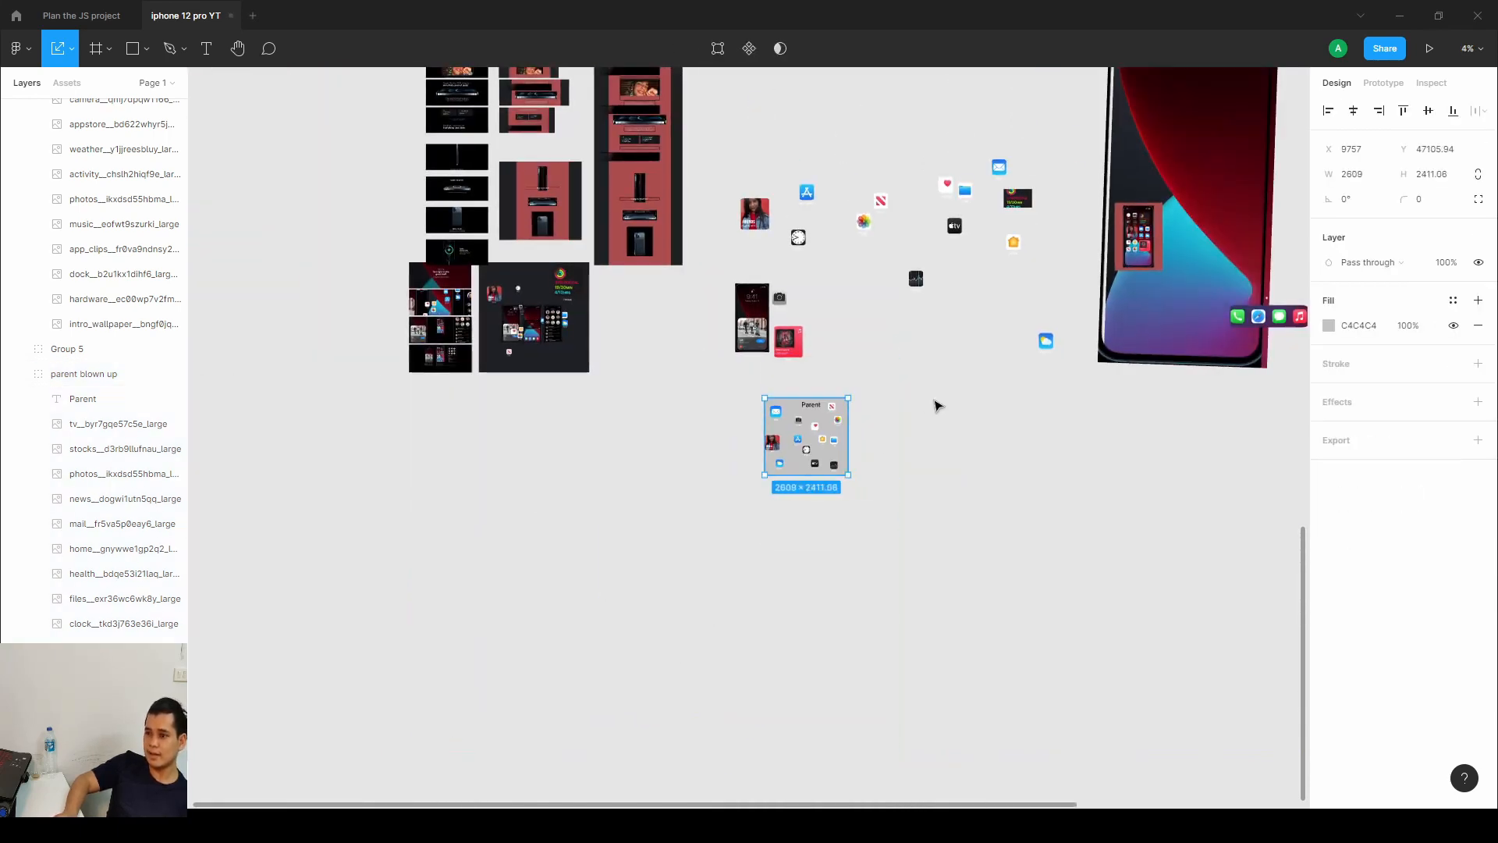
pyautogui.hotkey('ctrl', 'z')
pyautogui.hotkey('ctrl', 'z')
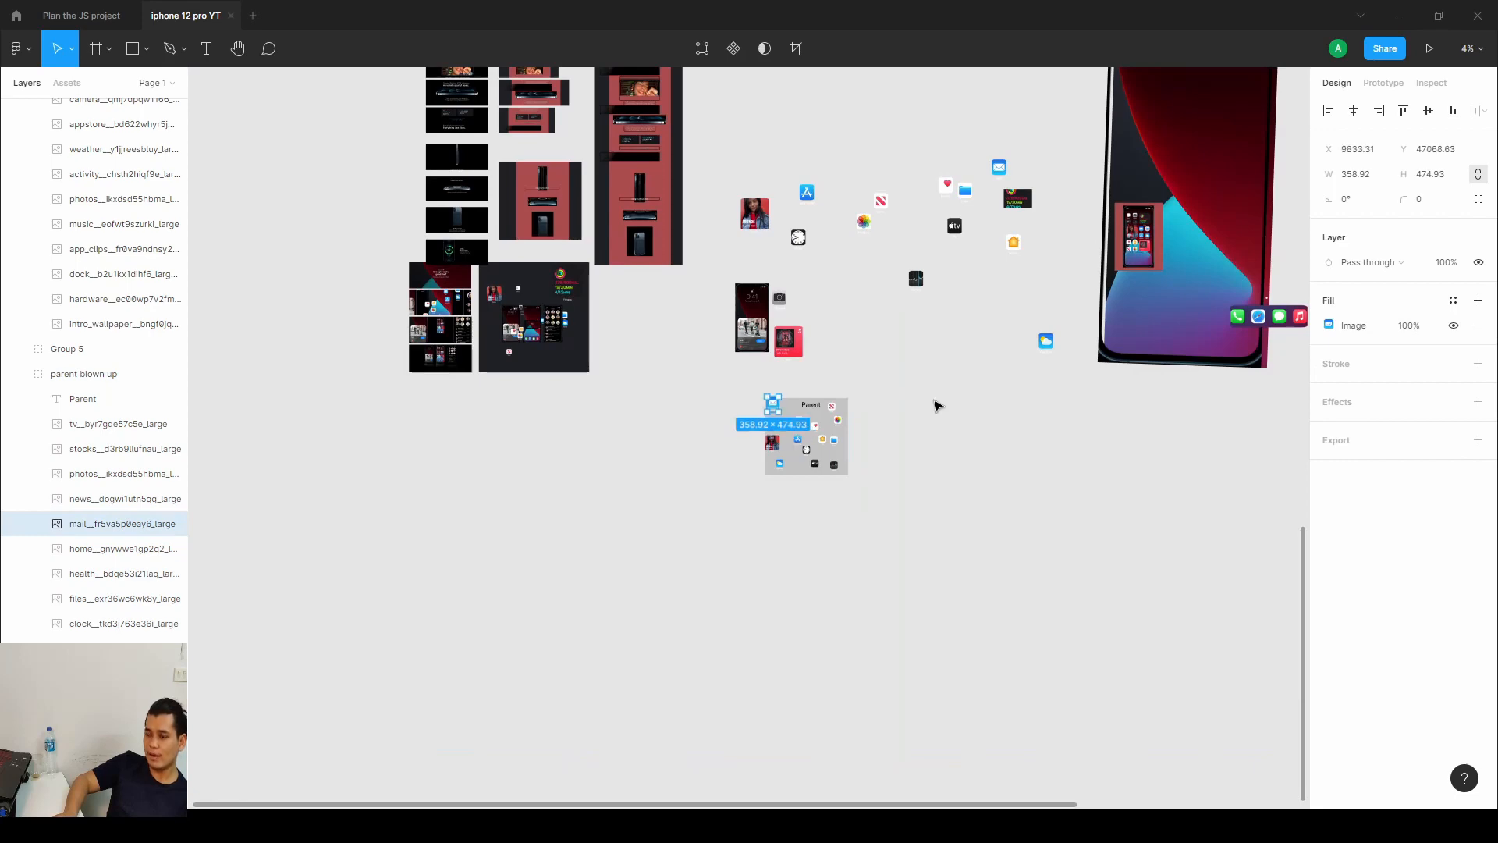
pyautogui.hotkey('ctrl', 'z')
pyautogui.hotkey('ctrl', 'z')
pyautogui.hotkey('ctrl', 'z')
pyautogui.hotkey('ctrl', 'z')
pyautogui.hotkey('ctrl', 'z')
pyautogui.hotkey('ctrl', 'z')
pyautogui.hotkey('ctrl', 'z')
pyautogui.hotkey('ctrl', 'z')
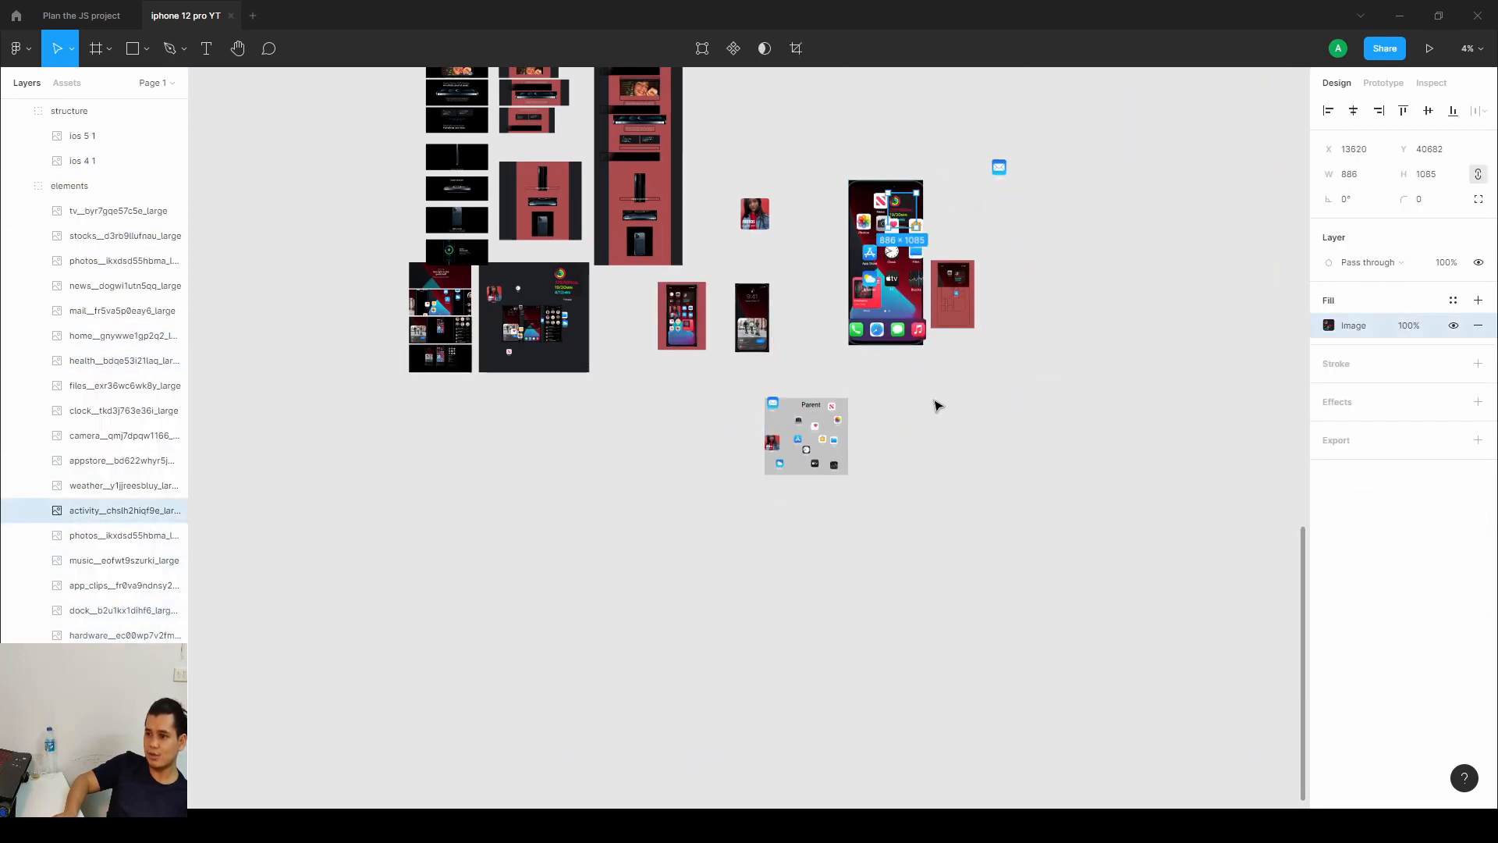
pyautogui.hotkey('ctrl', 'z')
pyautogui.hotkey('ctrl', 'z')
pyautogui.hotkey('ctrl', 'z')
pyautogui.hotkey('ctrl', 'z')
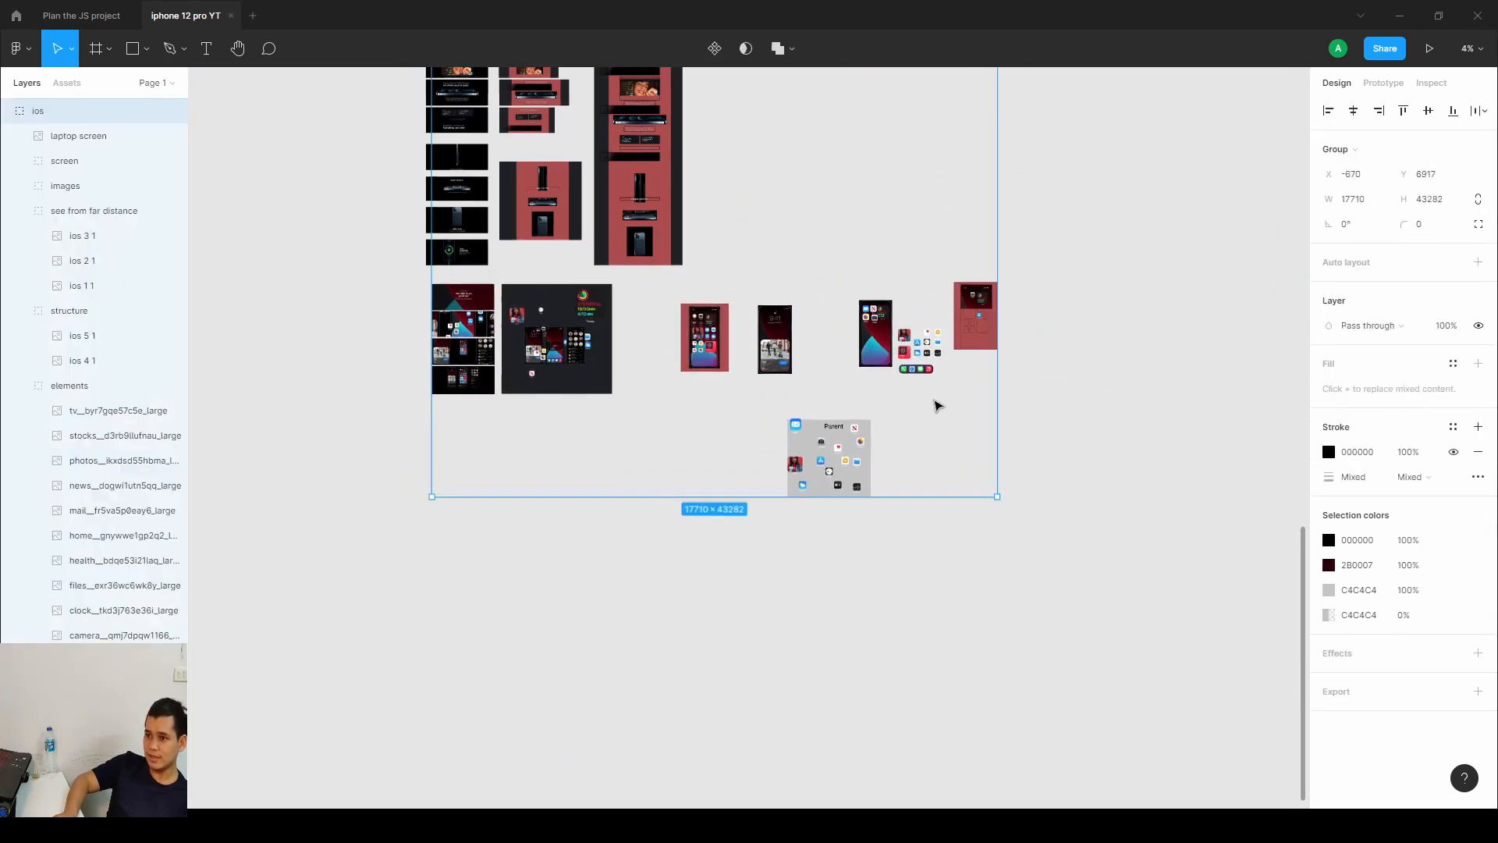
pyautogui.hotkey('ctrl', 'z')
pyautogui.hotkey('ctrl', 'z')
pyautogui.hotkey('ctrl', 'z')
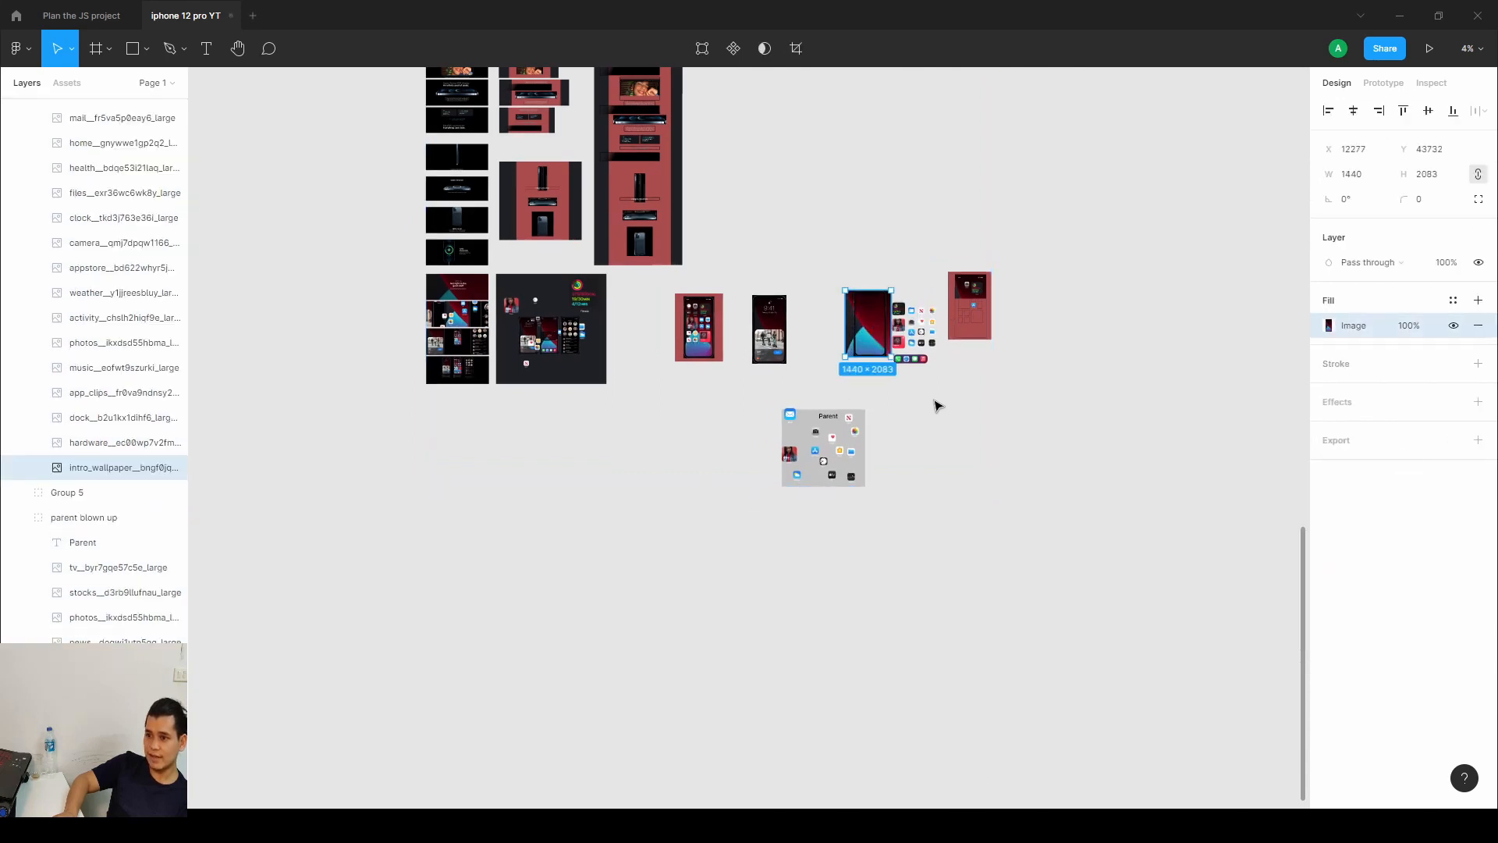
pyautogui.hotkey('ctrl', 'z')
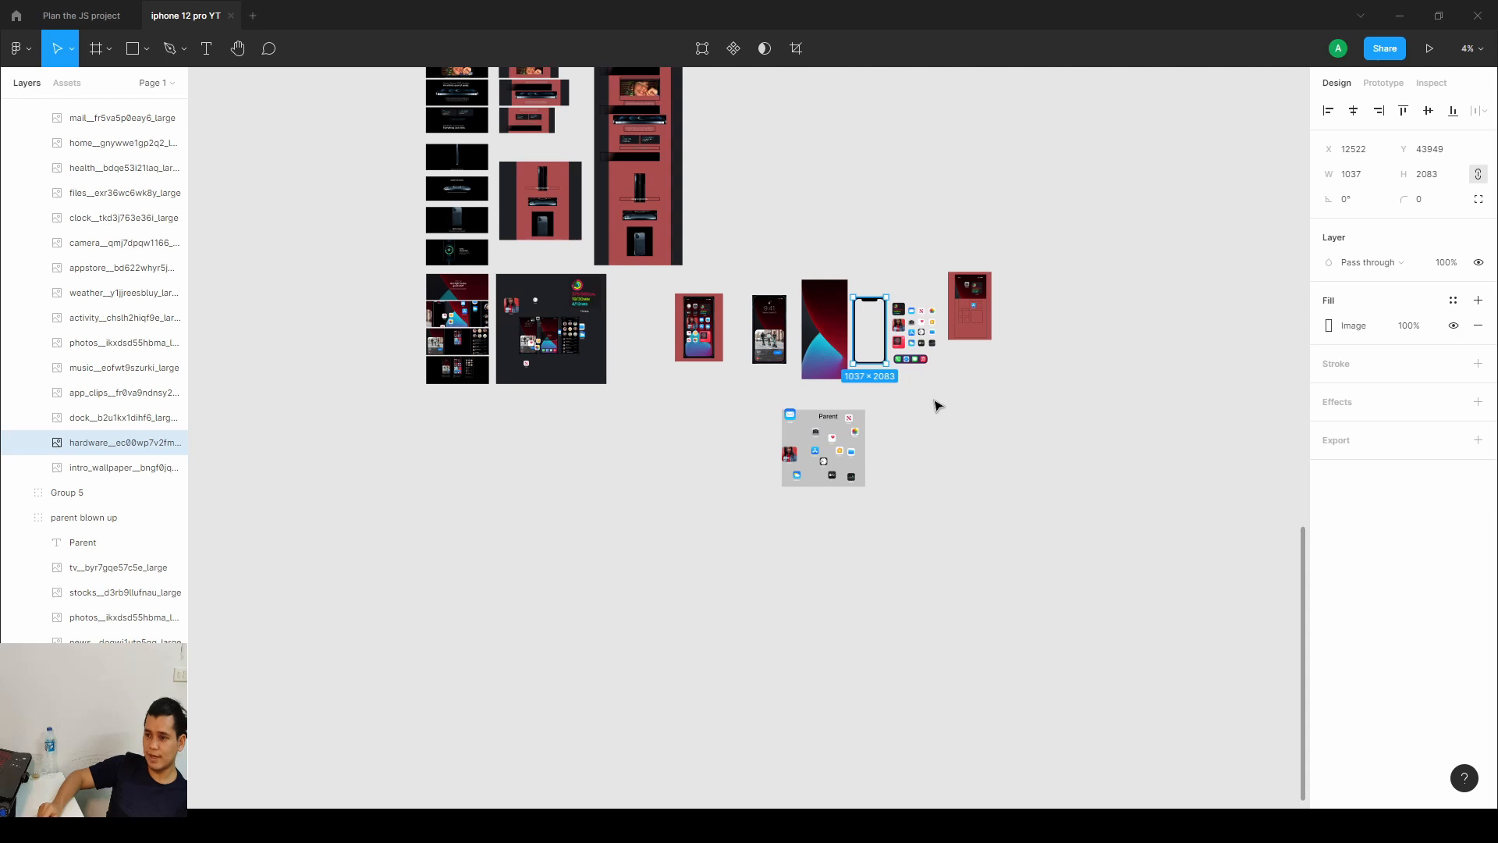
pyautogui.scroll(-5, 980, 505)
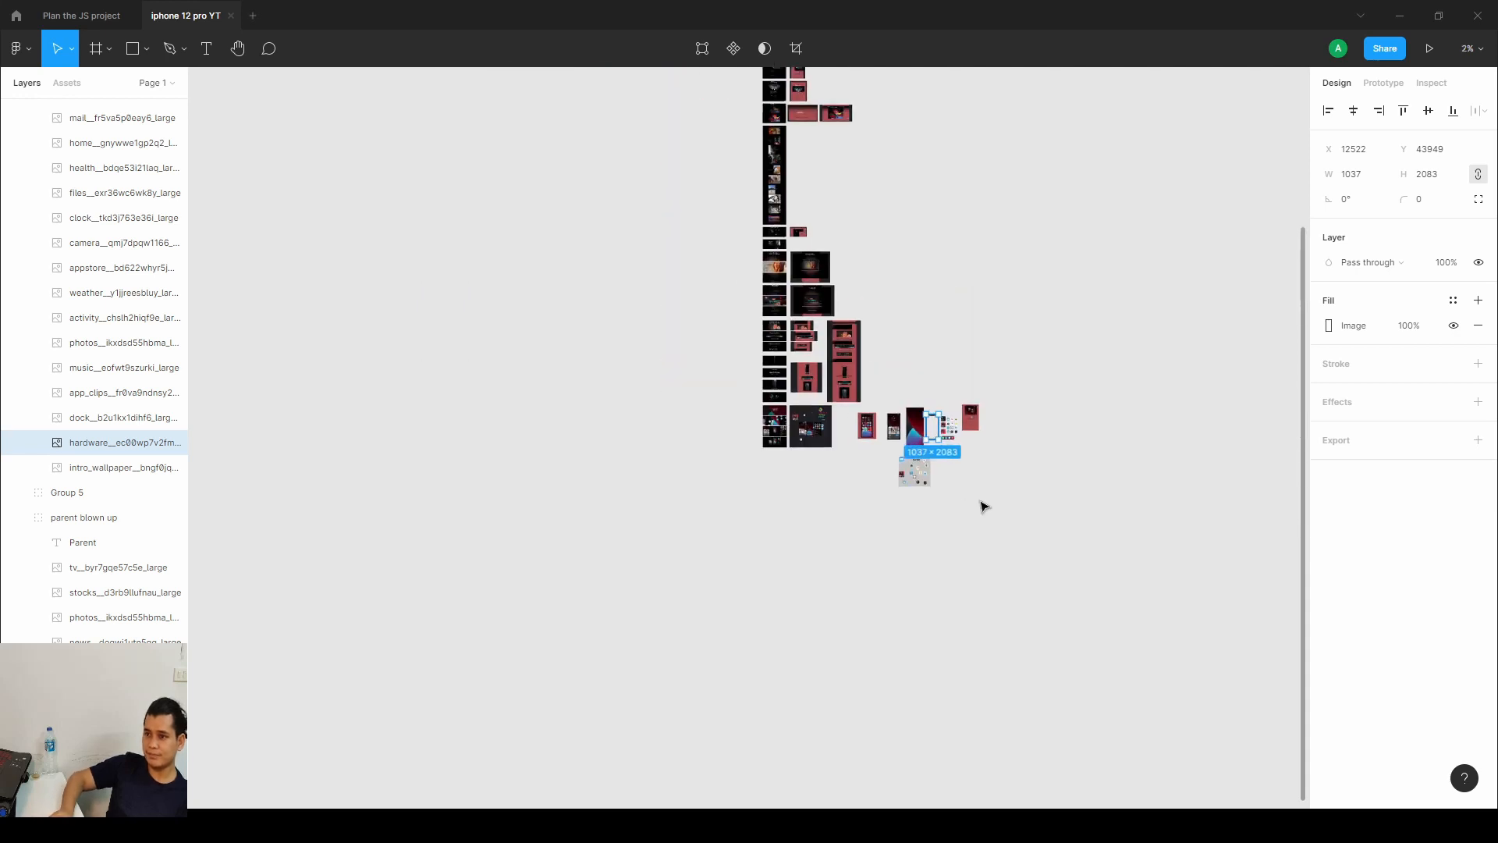
pyautogui.moveTo(810, 414); pyautogui.dragTo(676, 501)
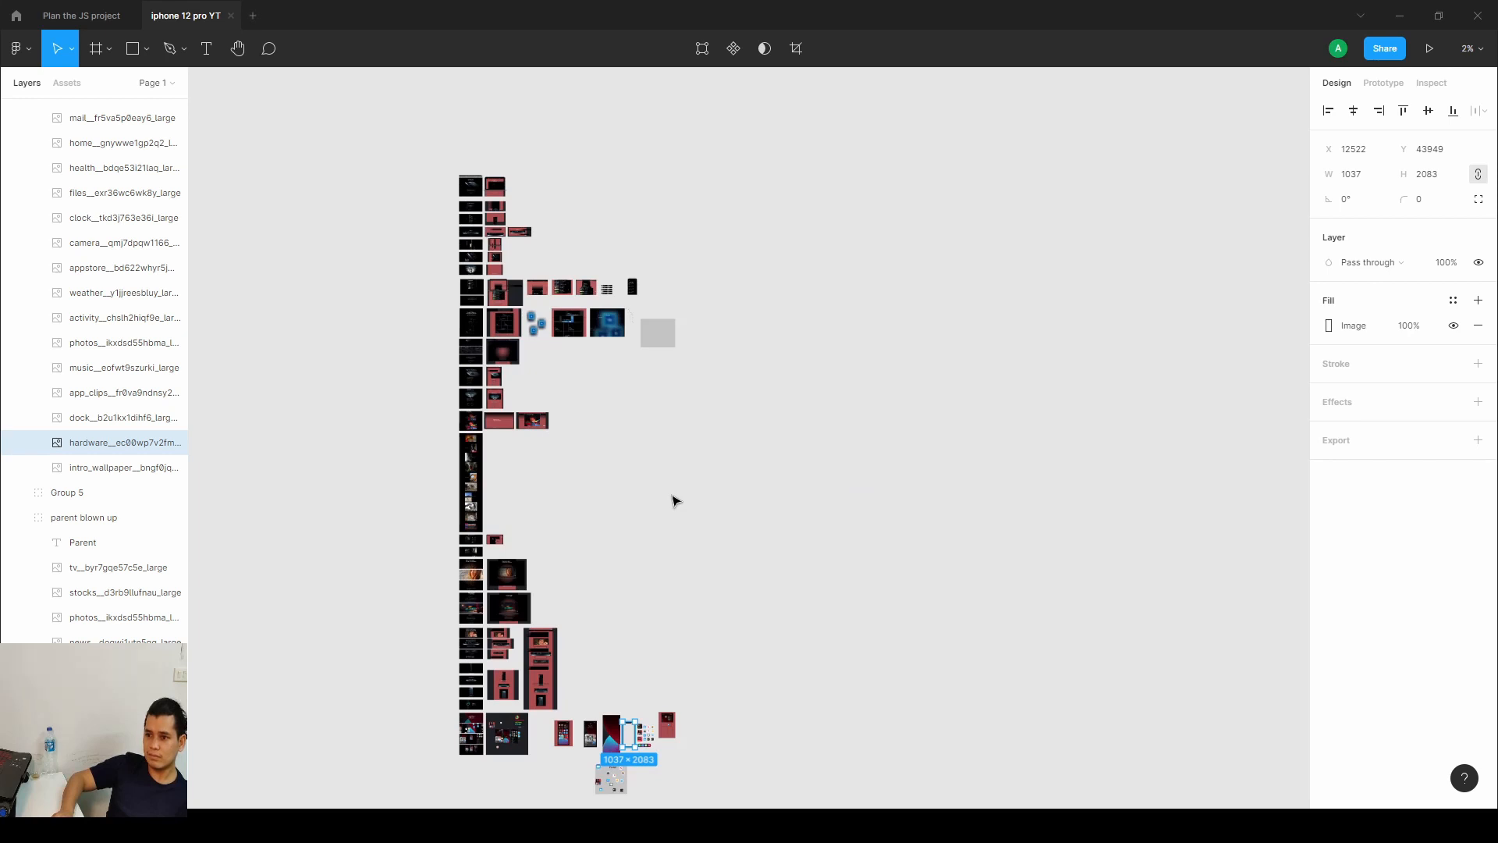
pyautogui.press('Escape')
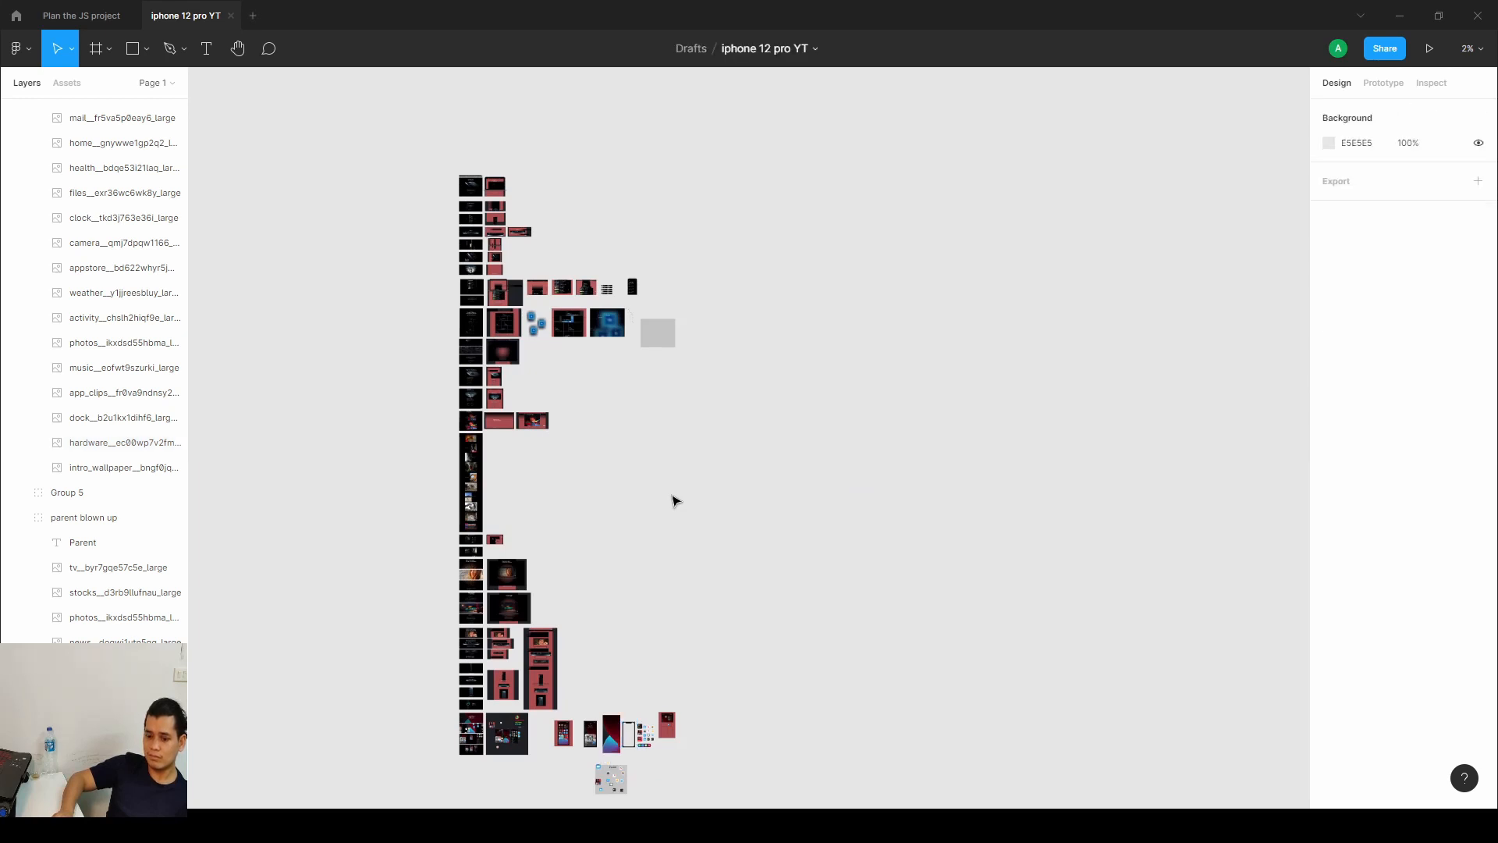
pyautogui.hotkey('ctrl', 'z')
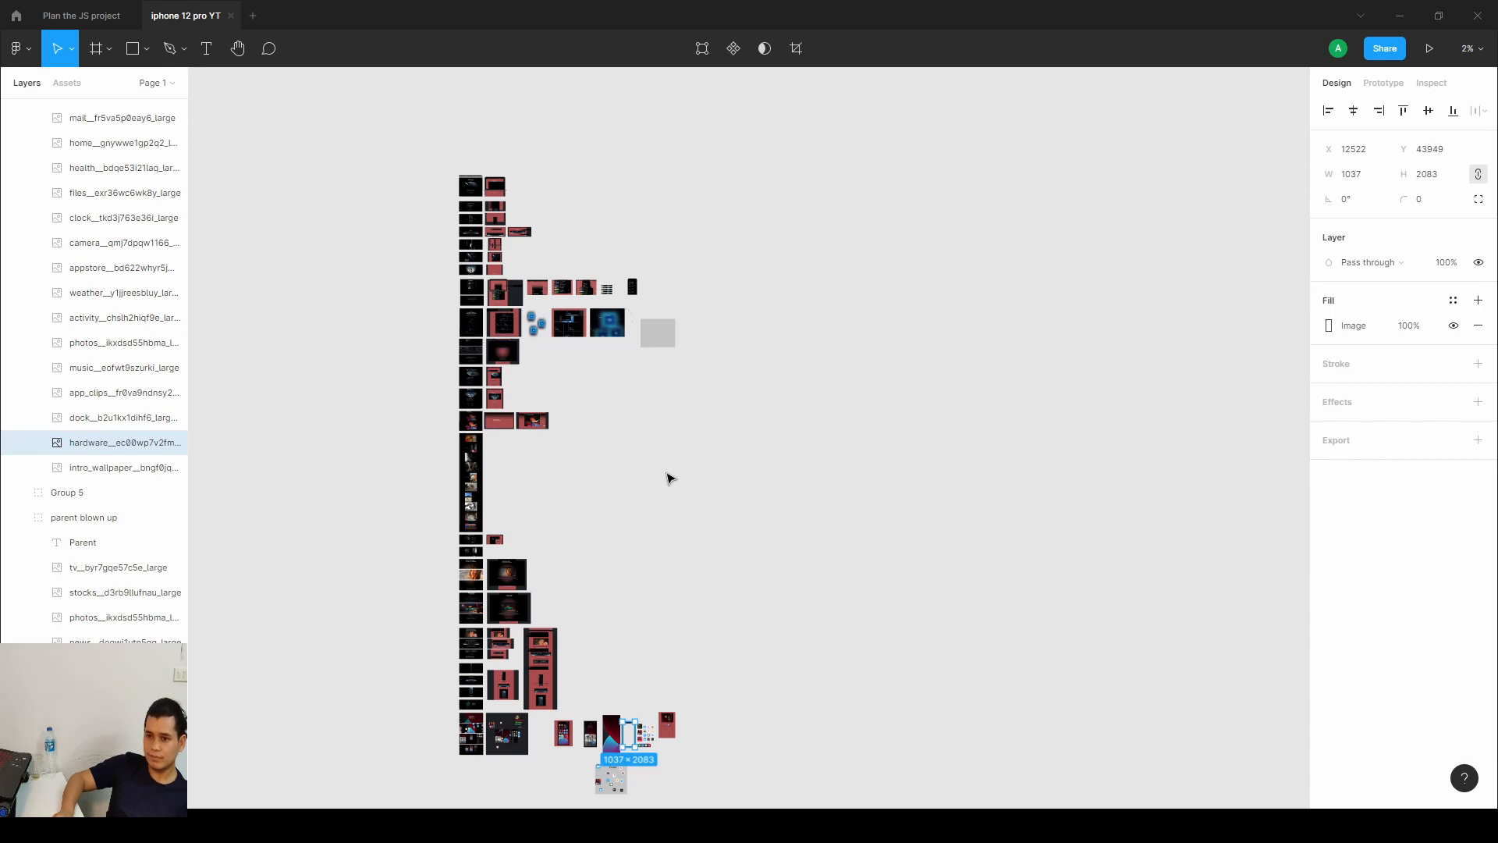
# Delete the leftover gray rectangle and the dotted arc next to the layout frames.
pyautogui.scroll(6, 669, 477)
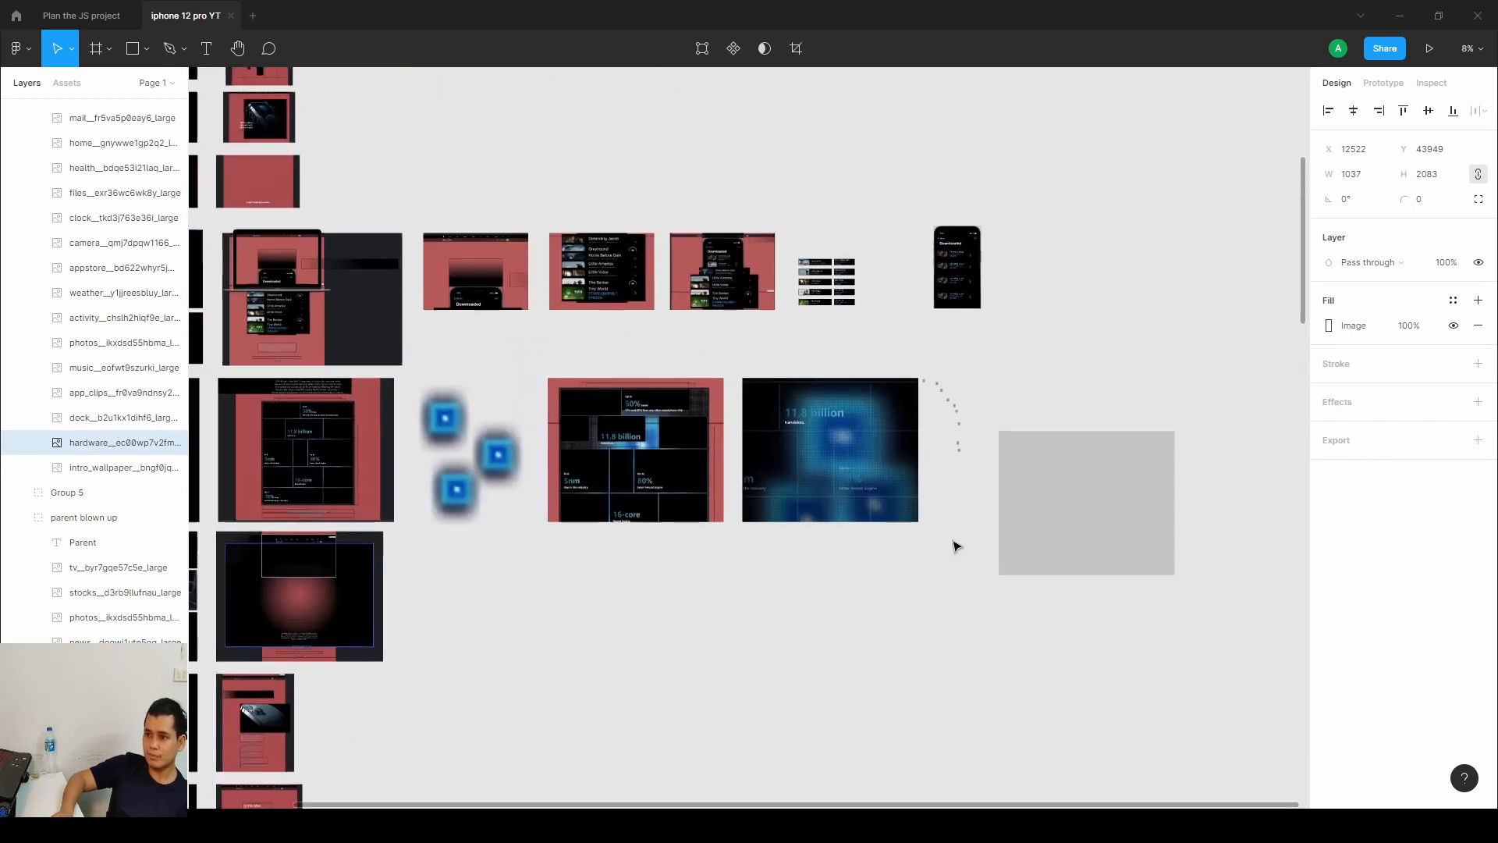
pyautogui.click(1090, 539)
pyautogui.press('Delete')
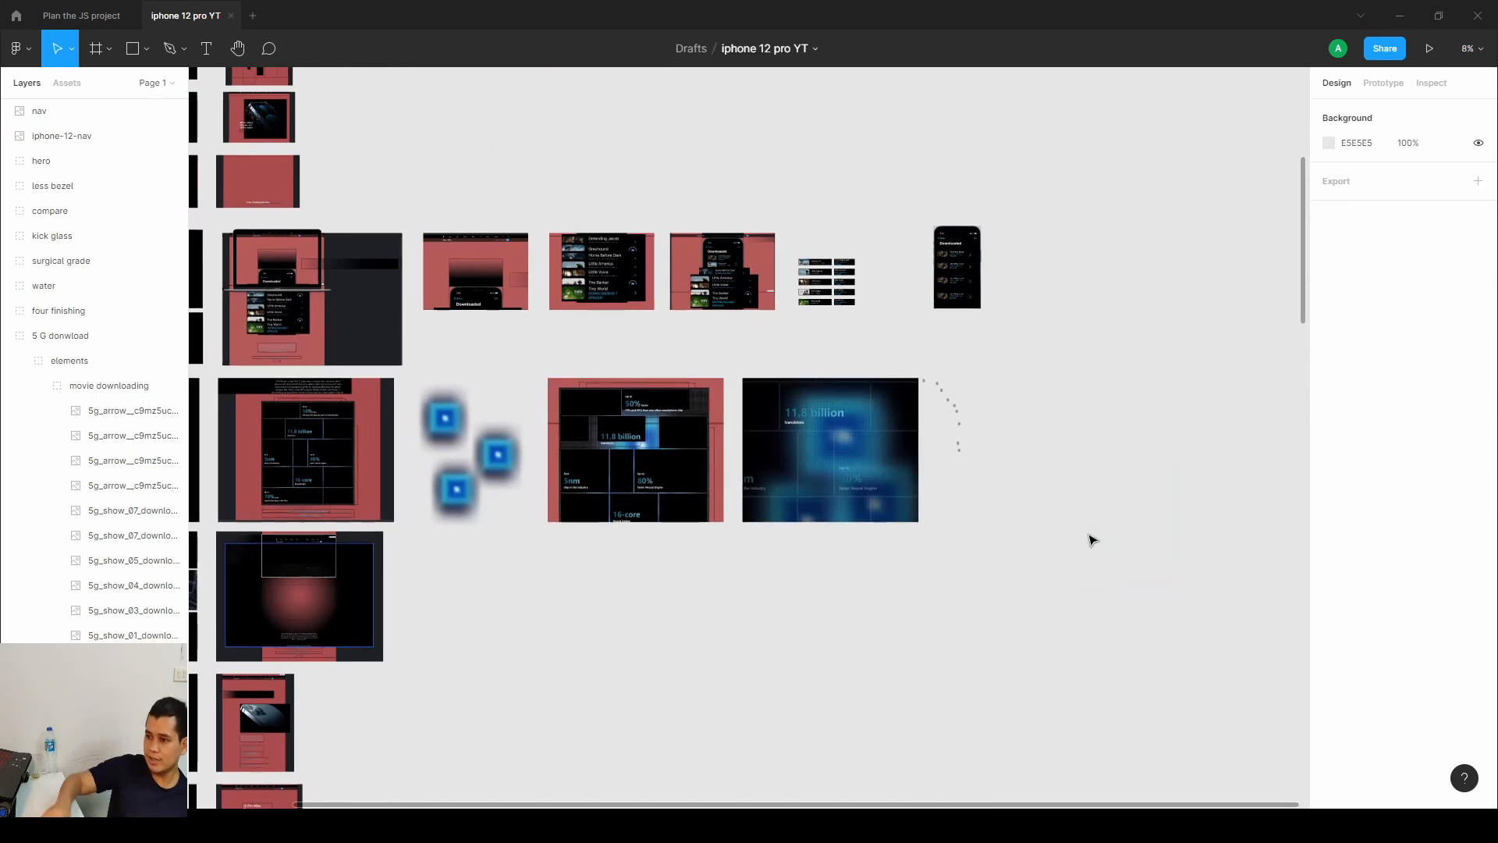
pyautogui.moveTo(1089, 534); pyautogui.dragTo(926, 378)
pyautogui.press('Delete')
pyautogui.scroll(-5, 926, 377)
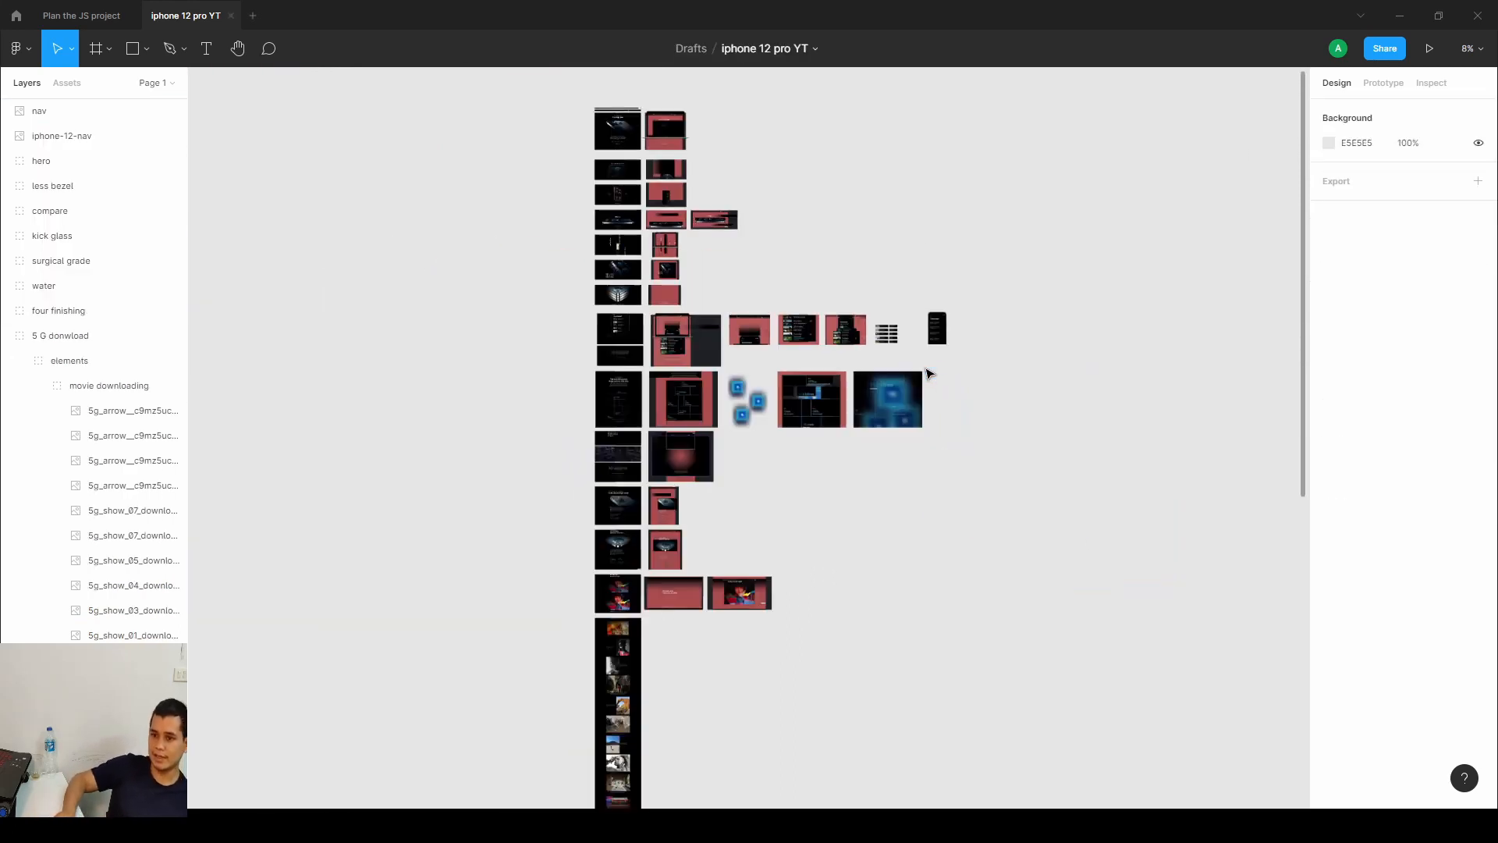
# Switch to the Webflow Designer and inspect the ios section and its sticky-container style settings.
pyautogui.click(1401, 15)
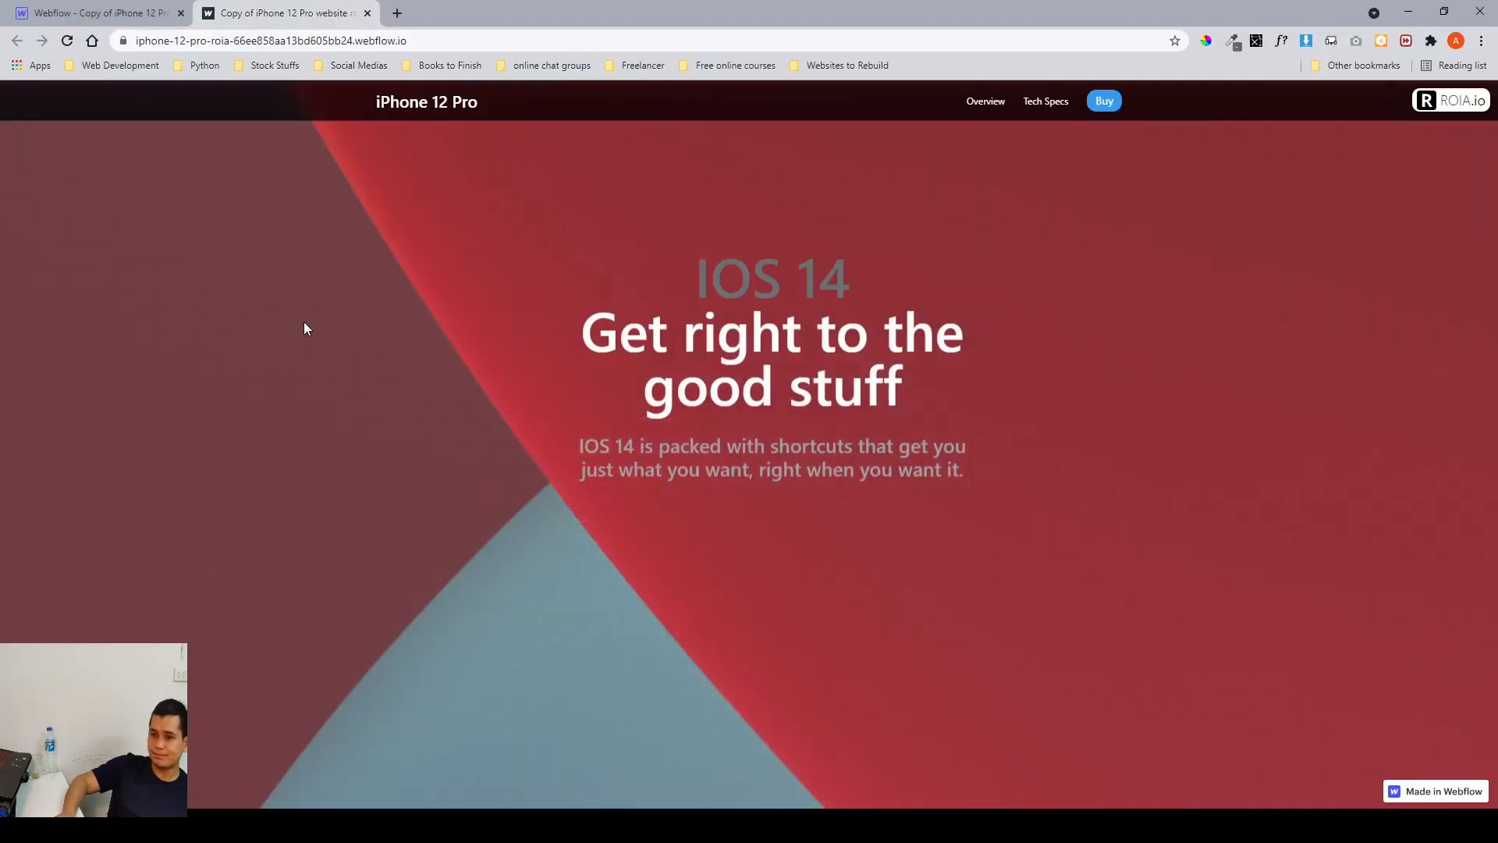
pyautogui.click(134, 19)
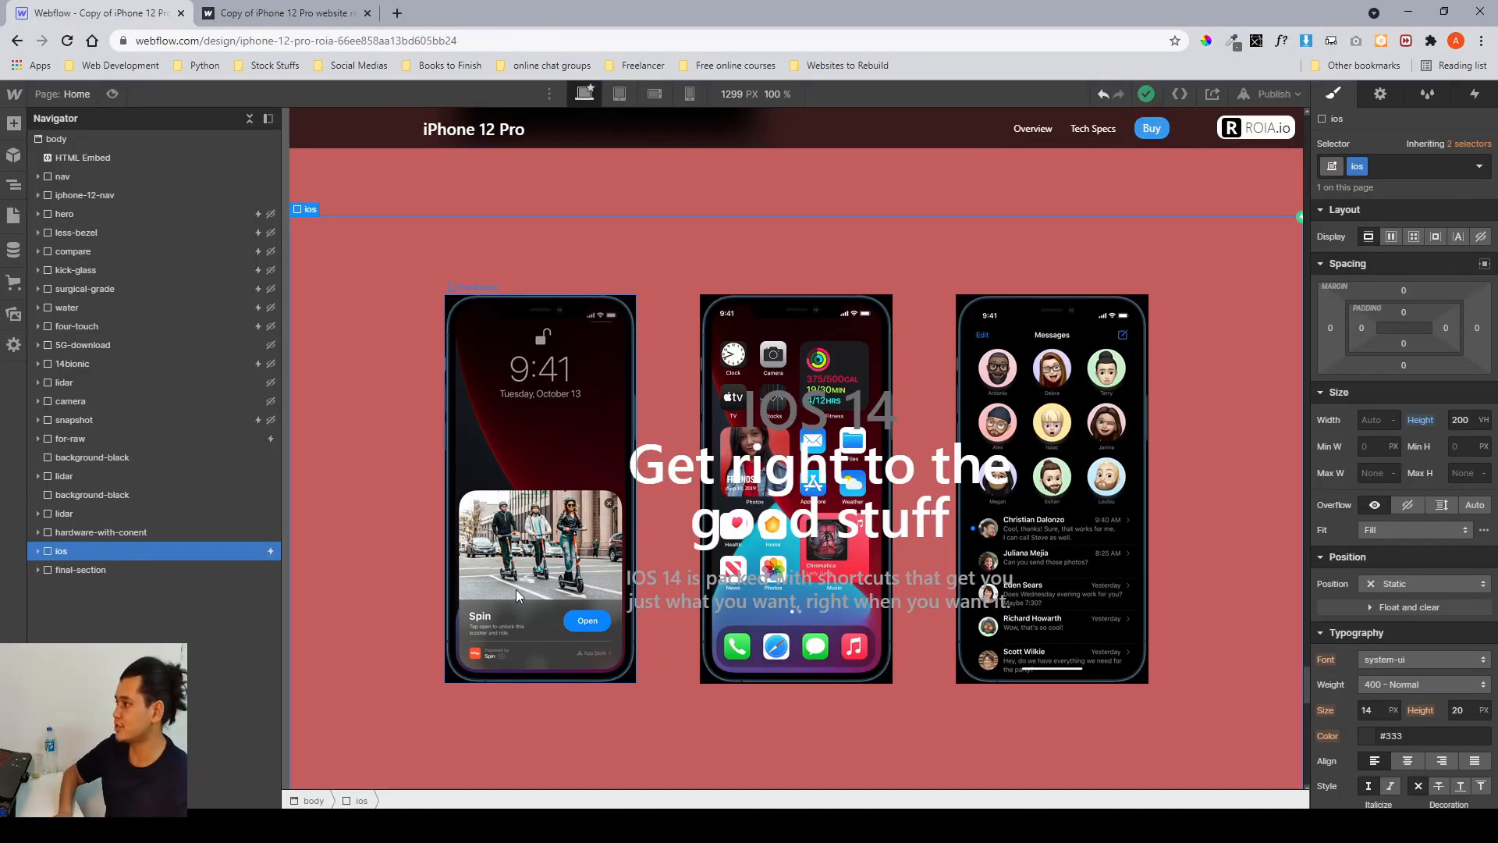
pyautogui.click(39, 551)
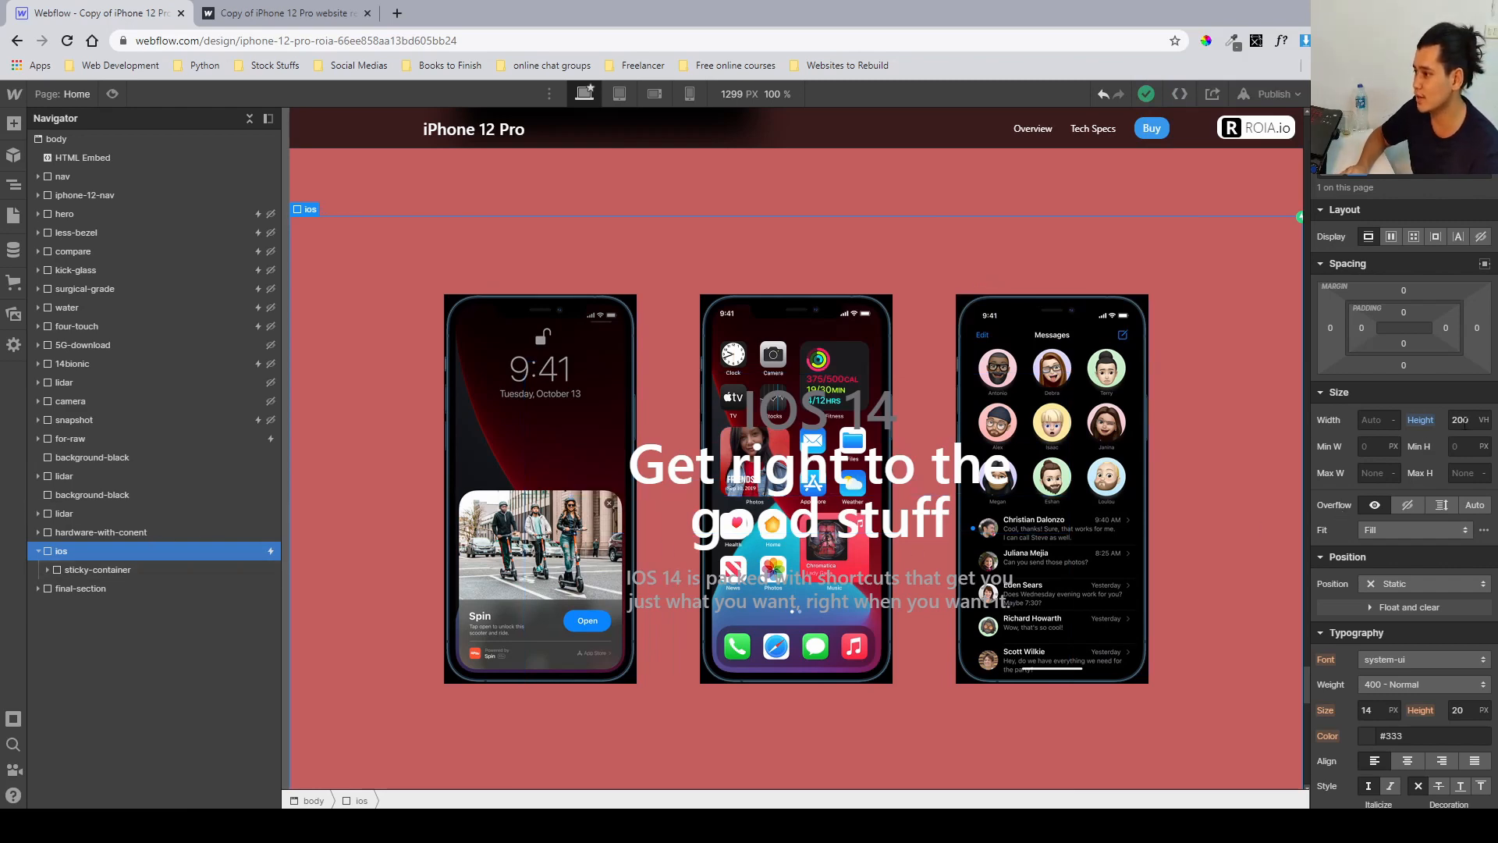
pyautogui.scroll(-5, 1459, 421)
pyautogui.scroll(5, 1461, 426)
pyautogui.scroll(-5, 1465, 429)
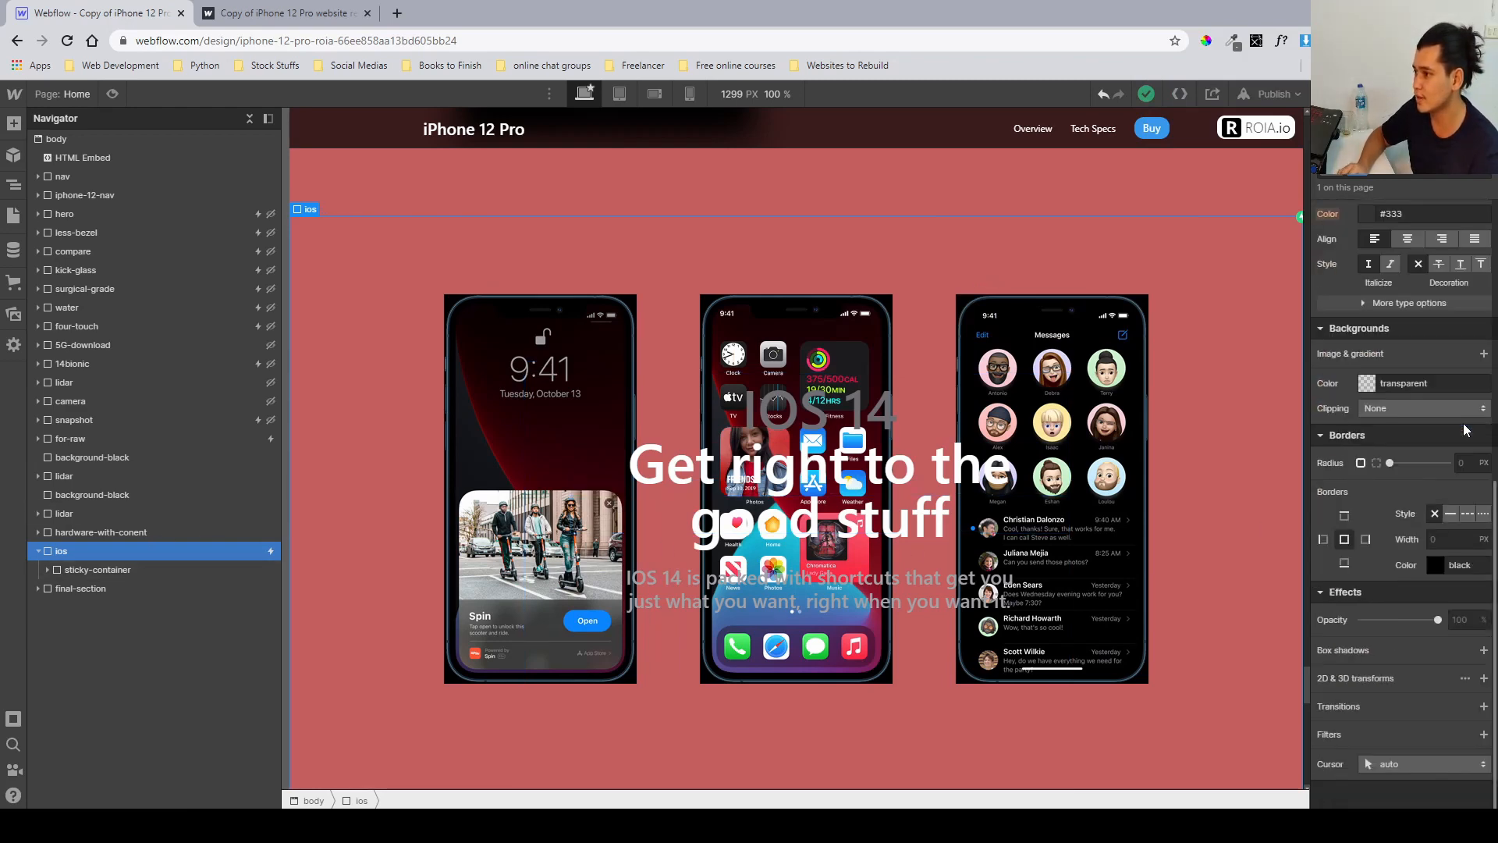
pyautogui.scroll(5, 1465, 429)
pyautogui.click(109, 570)
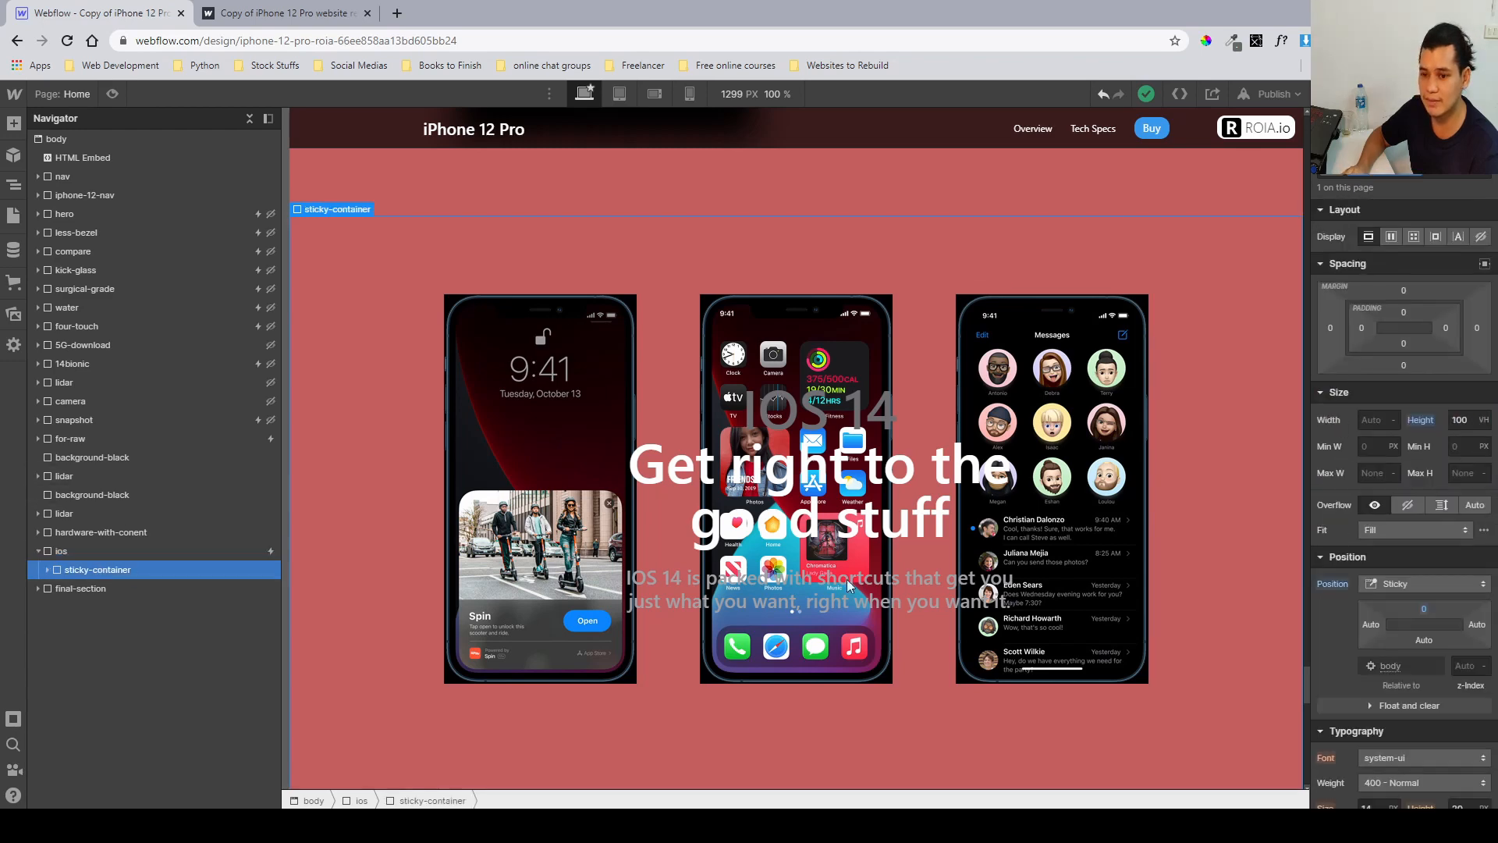
pyautogui.scroll(-4, 1452, 437)
pyautogui.scroll(2, 1452, 437)
pyautogui.scroll(-1, 1100, 474)
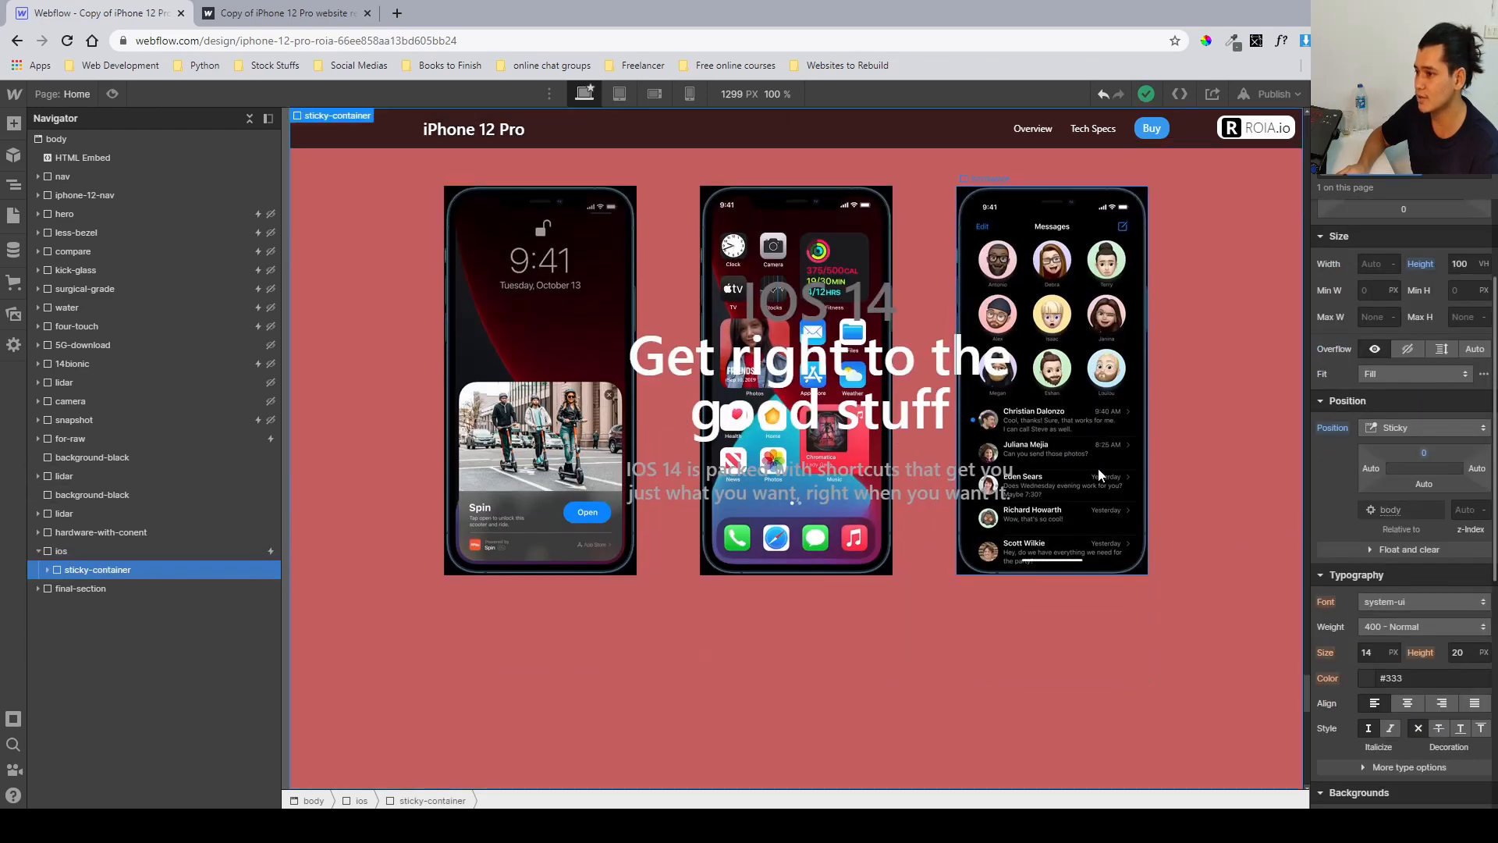
# Inspect the sticky container's height setting and scroll through the ios section on the canvas.
pyautogui.click(1457, 265)
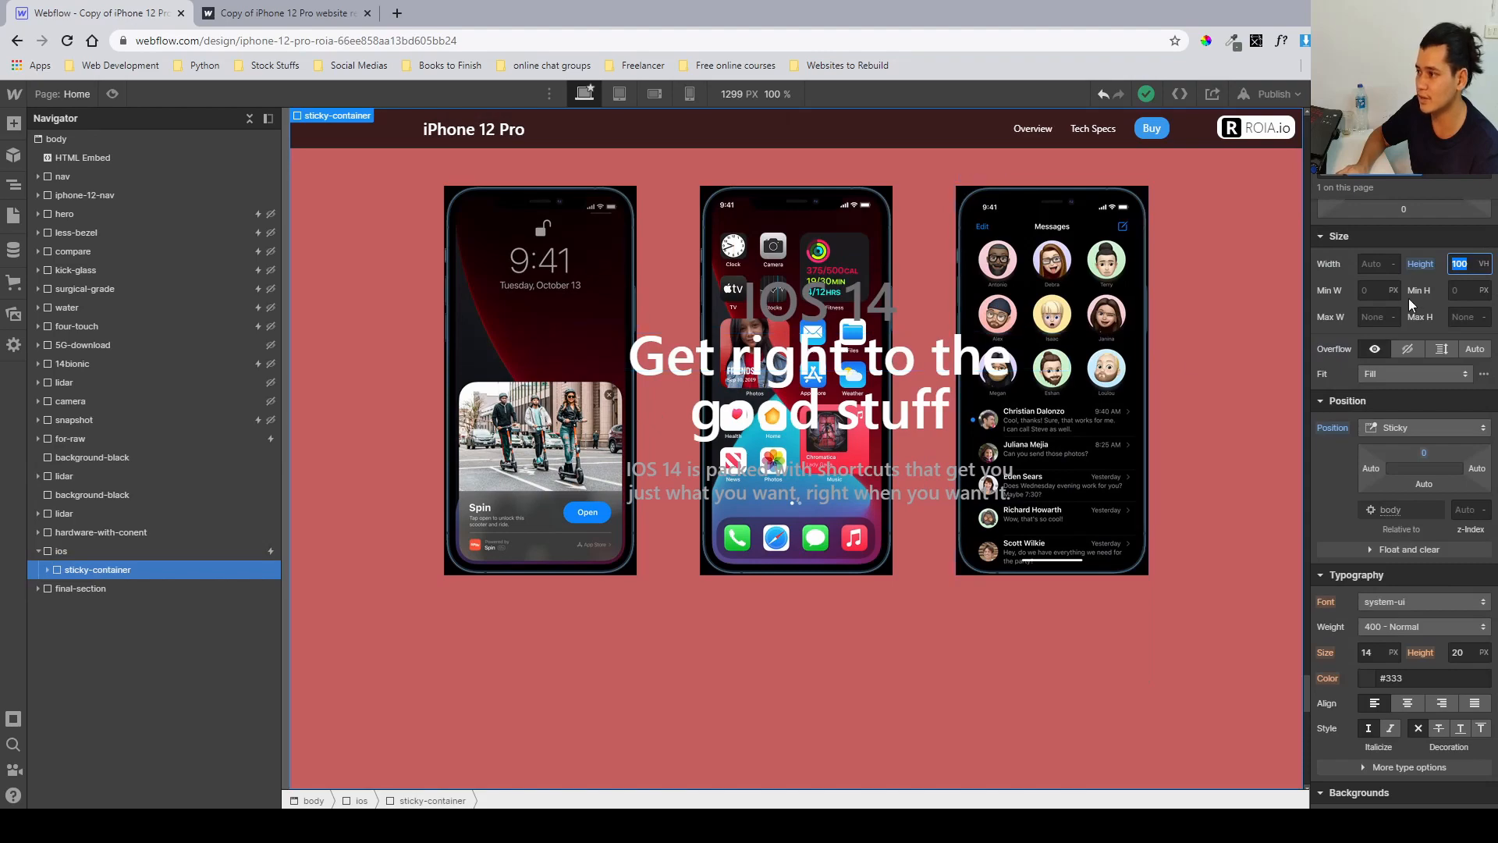
pyautogui.scroll(5, 905, 428)
pyautogui.scroll(-6, 905, 427)
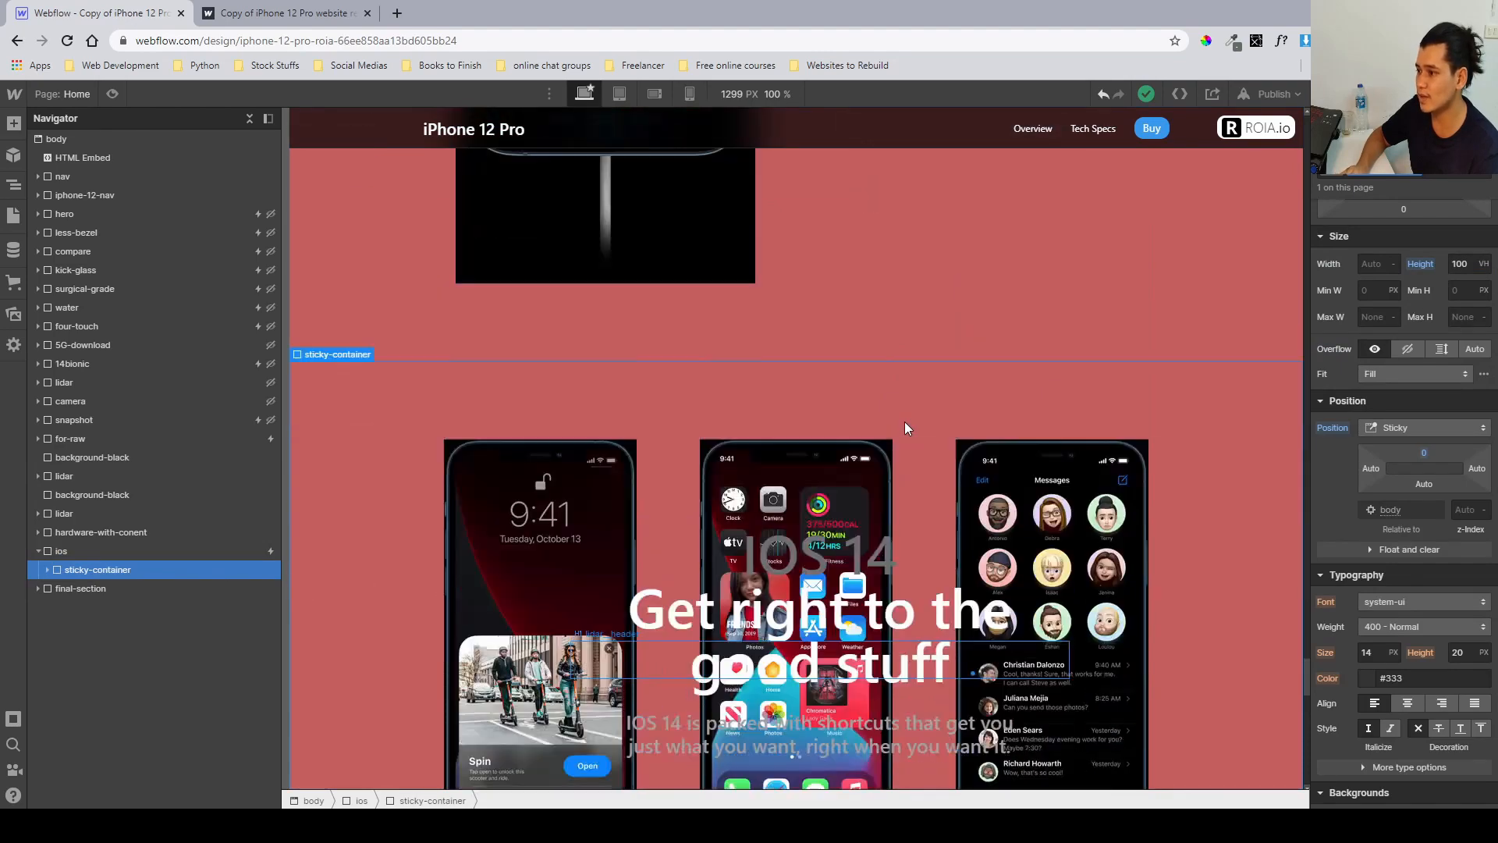
pyautogui.scroll(-2, 905, 422)
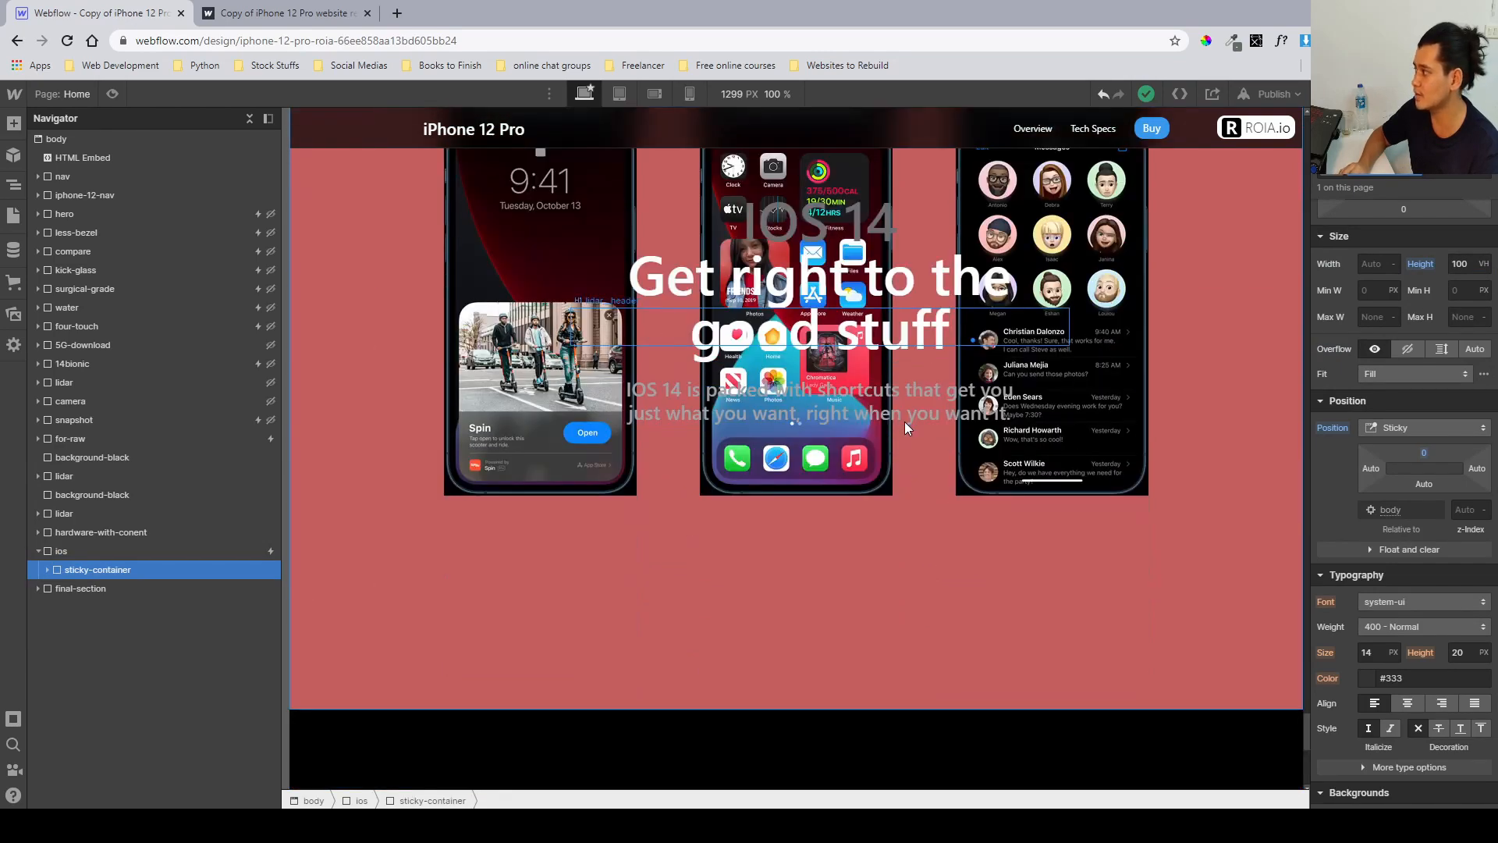
pyautogui.scroll(2, 905, 421)
pyautogui.scroll(-2, 905, 421)
pyautogui.scroll(-1, 905, 421)
pyautogui.scroll(2, 905, 422)
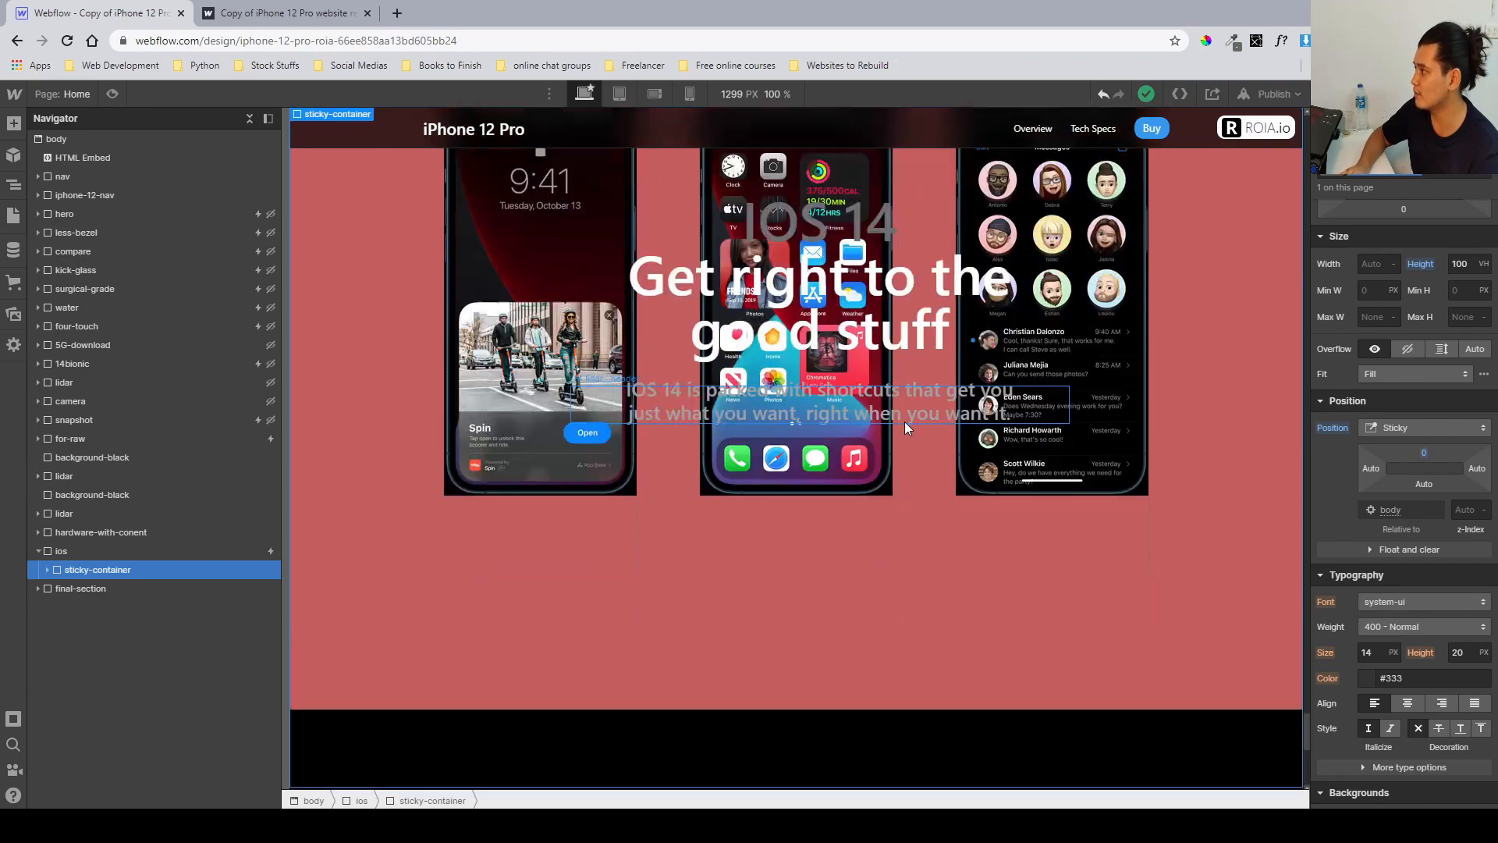
# Scroll through the iOS section on the published site to review its scrolling behaviour, then return to the Designer.
pyautogui.hotkey('ctrl', 'Tab')
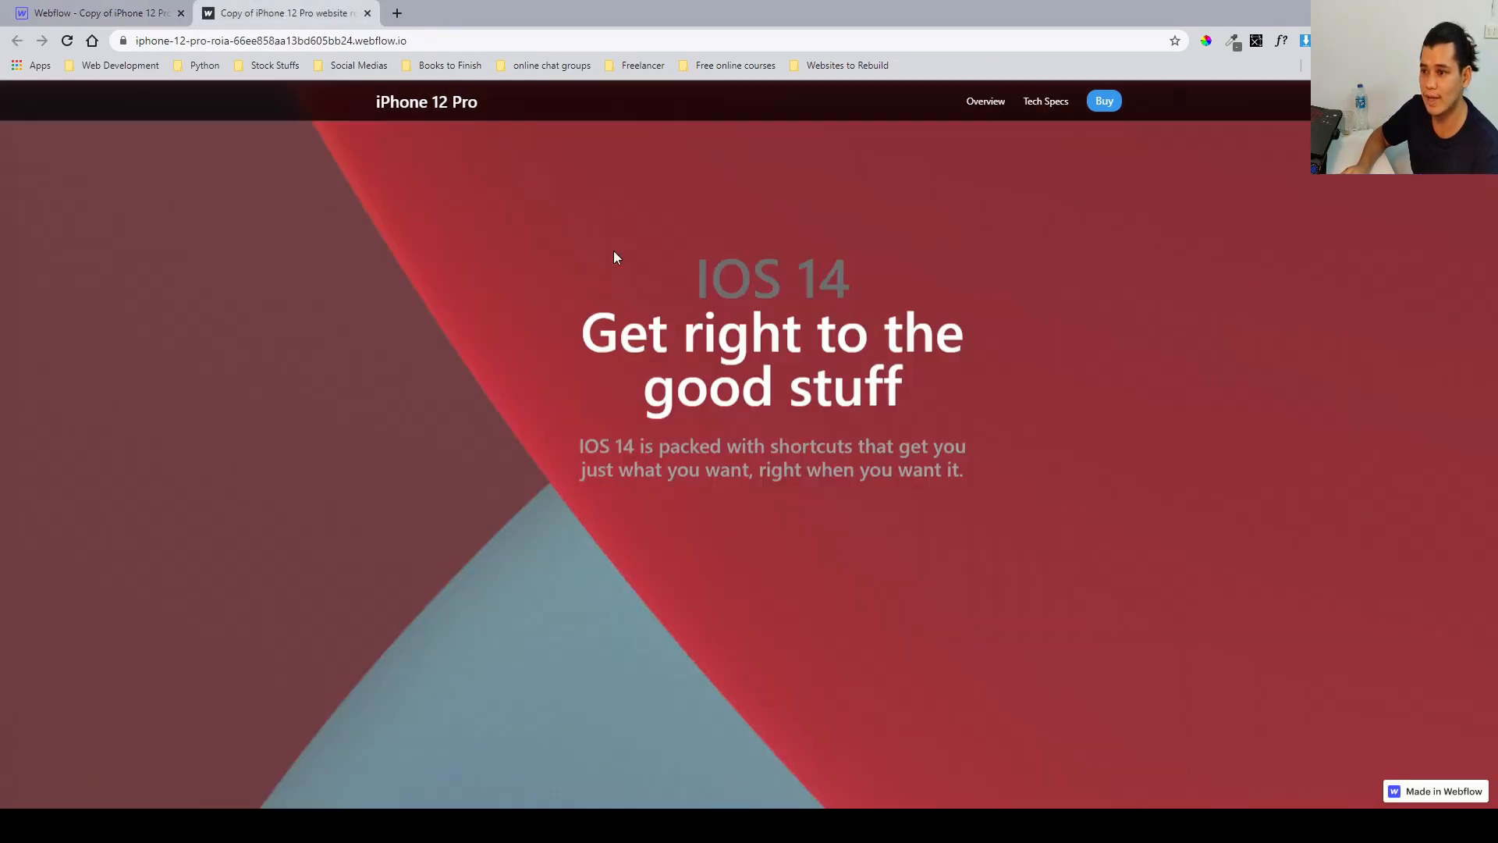
pyautogui.scroll(-3, 614, 250)
pyautogui.scroll(-5, 615, 251)
pyautogui.scroll(2, 699, 282)
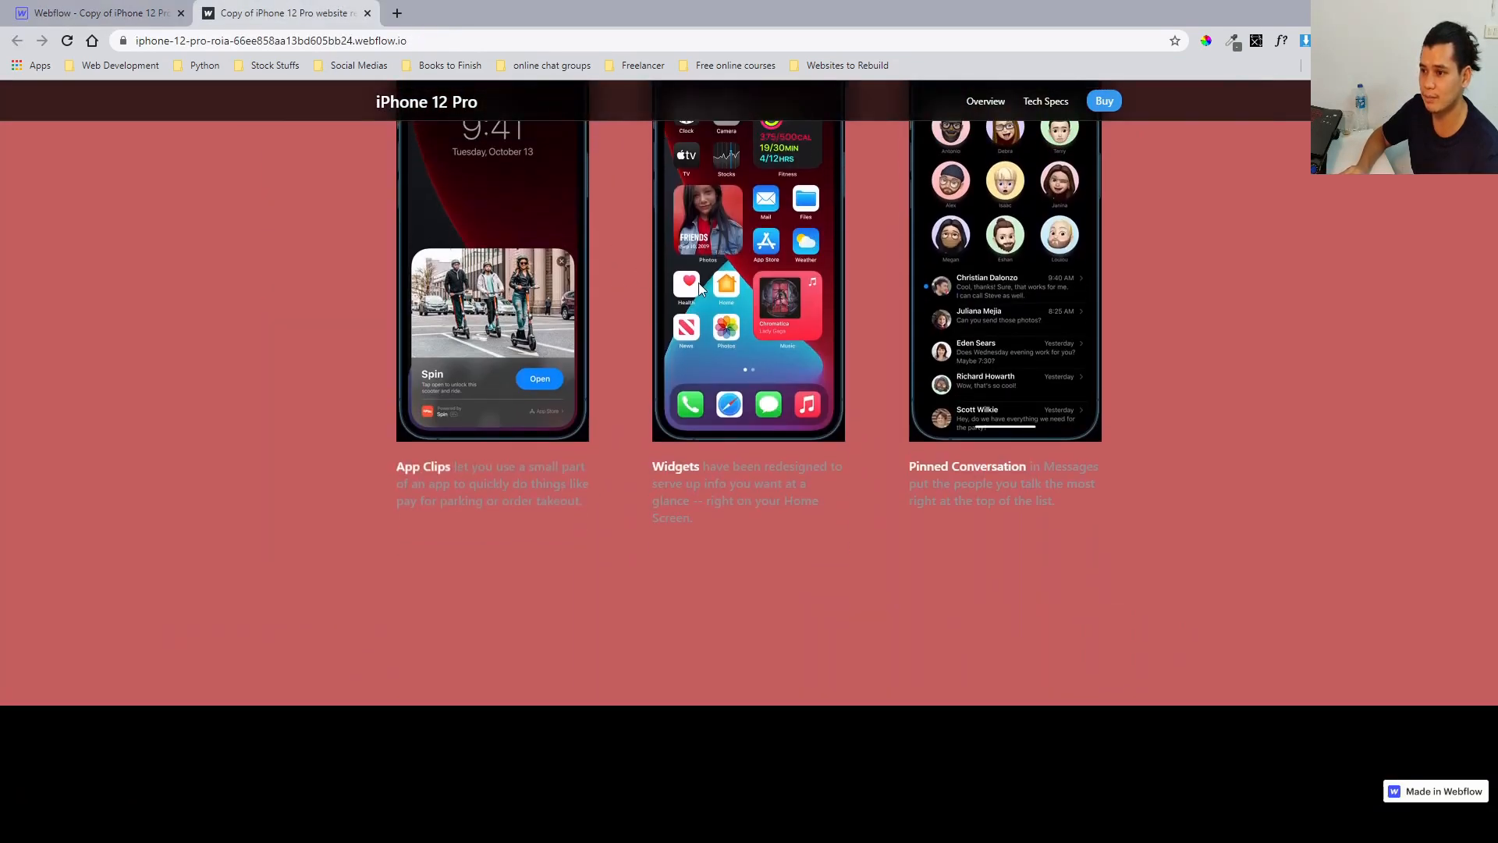
pyautogui.scroll(-3, 763, 334)
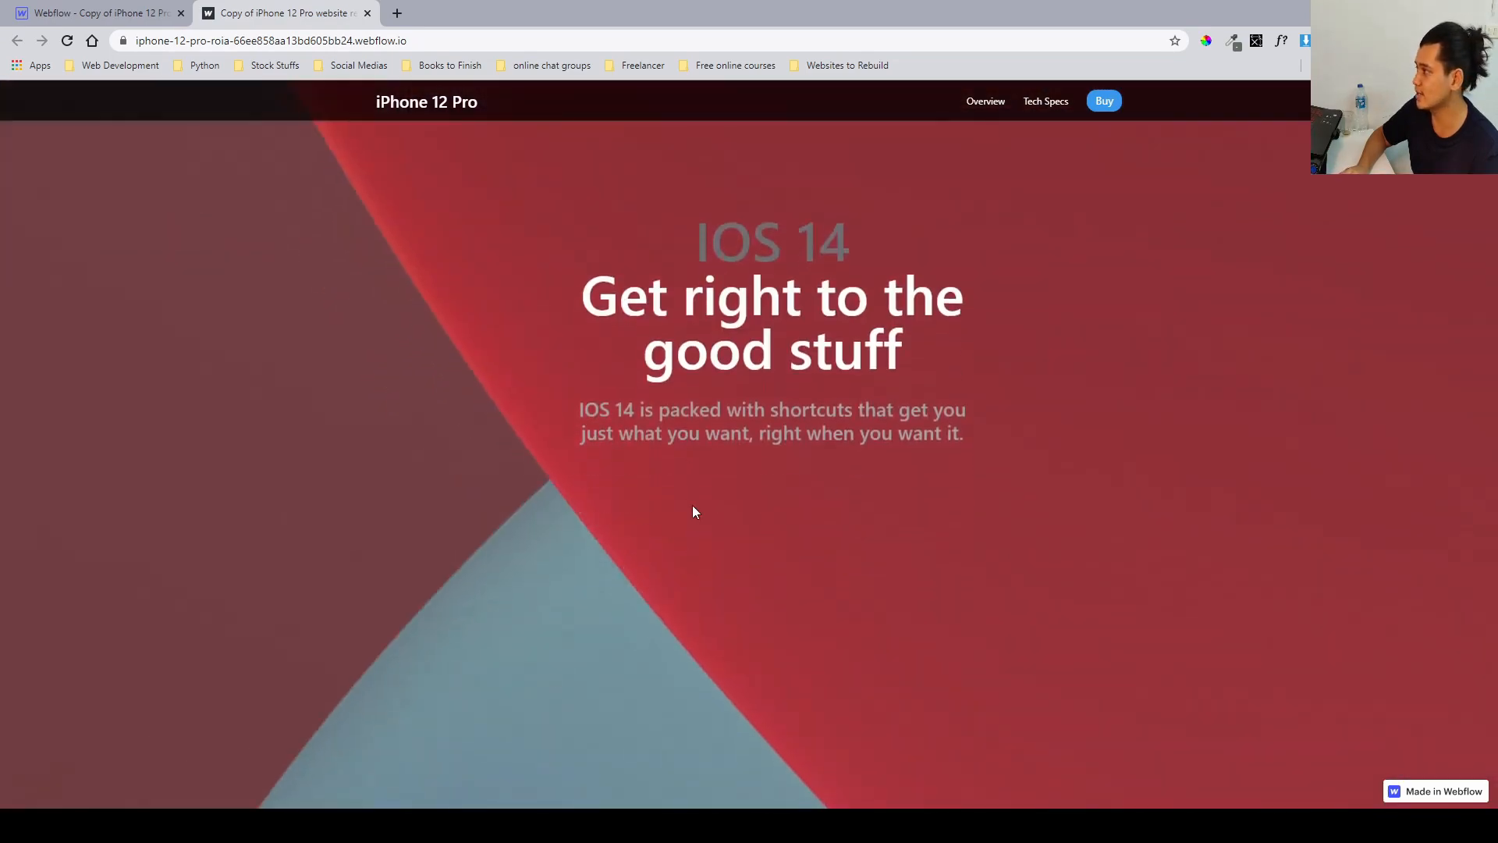
pyautogui.scroll(5, 694, 511)
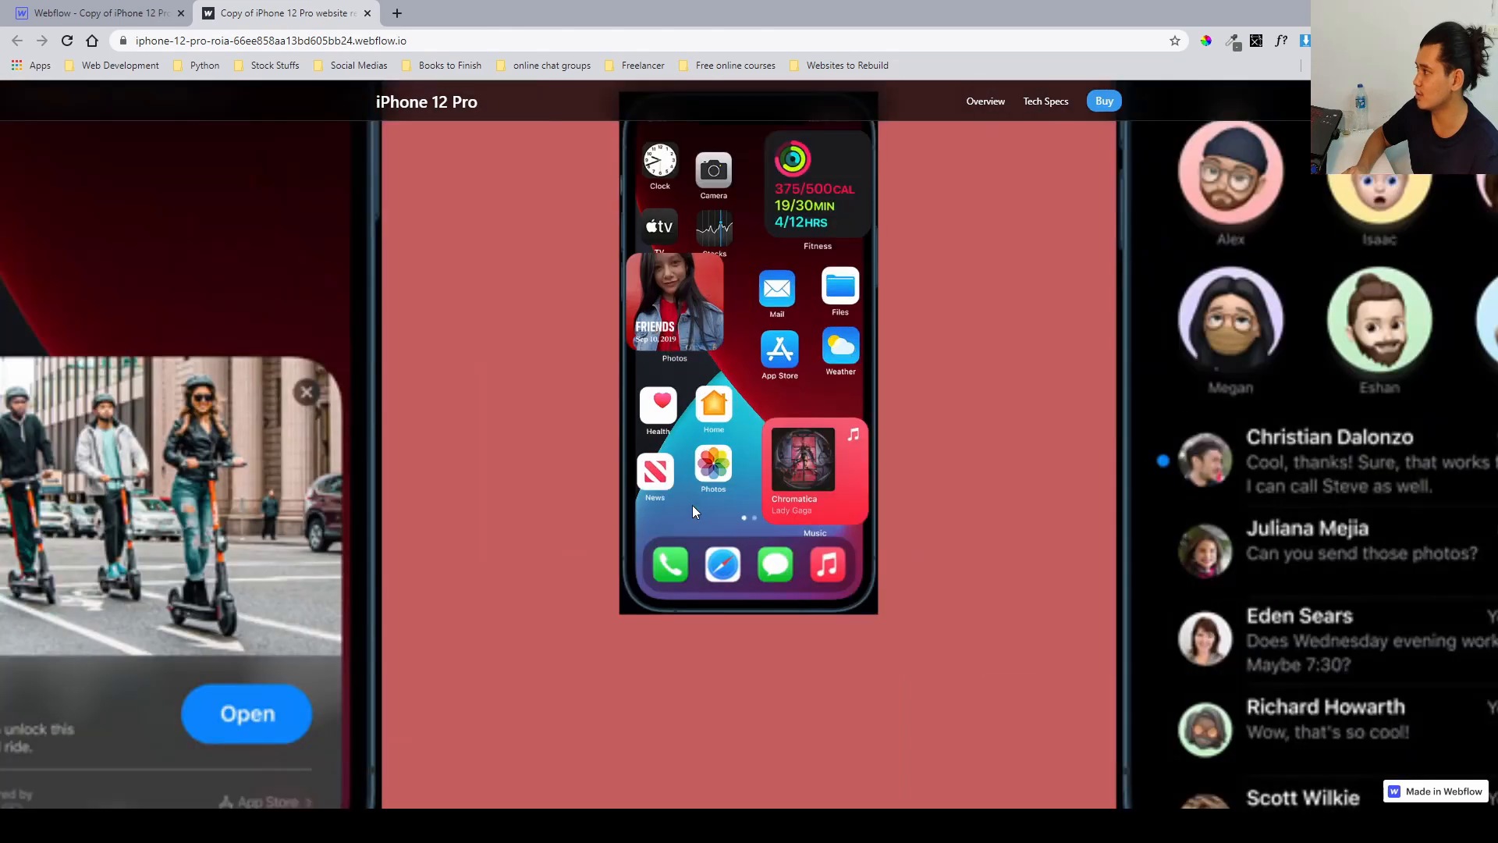
pyautogui.scroll(-5, 345, 351)
pyautogui.click(98, 12)
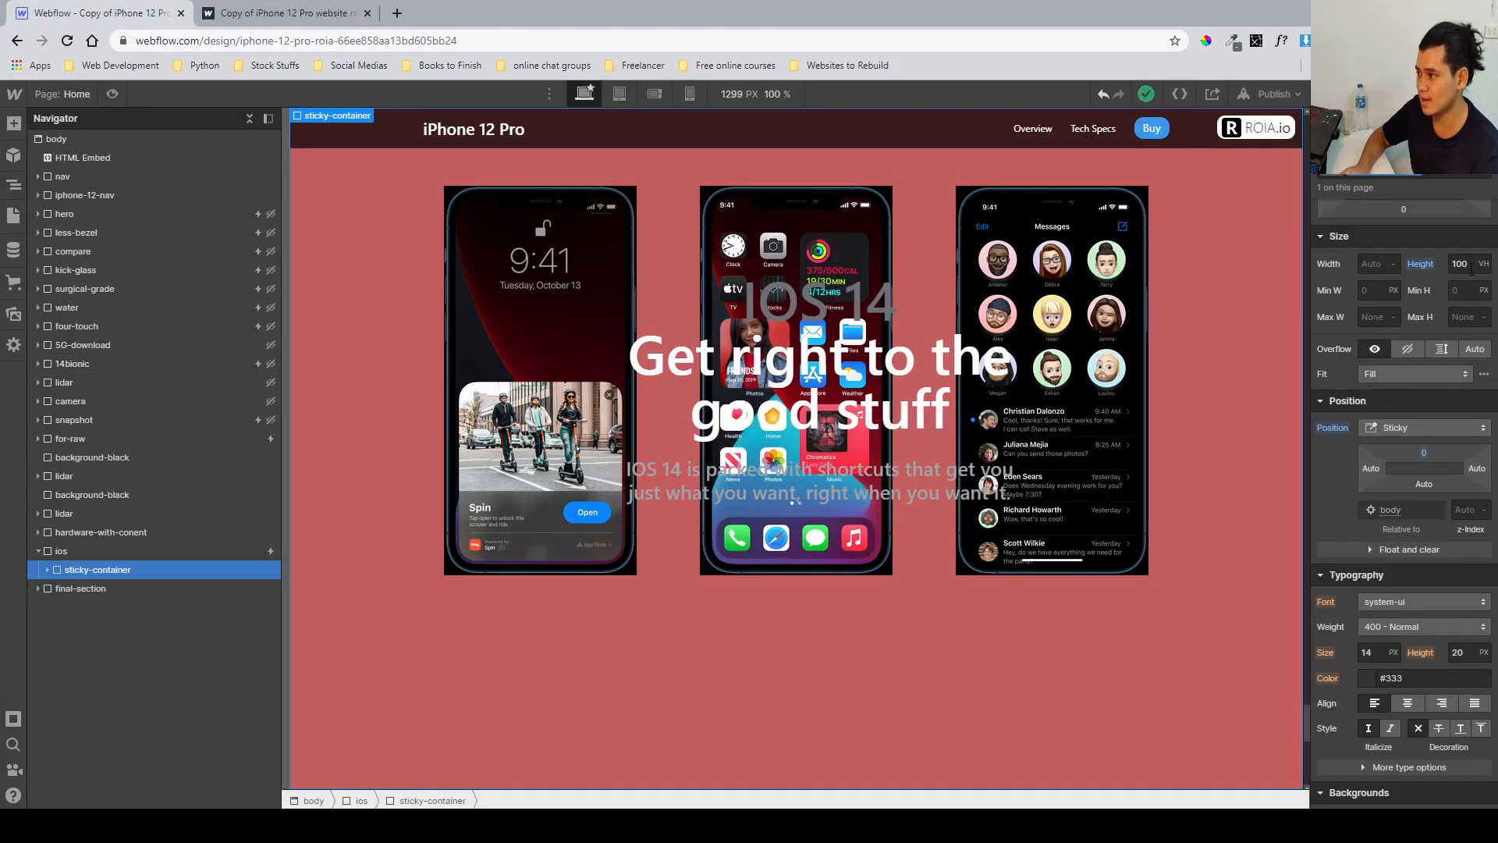
# Expand the sticky container and inspect its nested ios__overflow-hiddne wrapper's width and height settings.
pyautogui.click(47, 570)
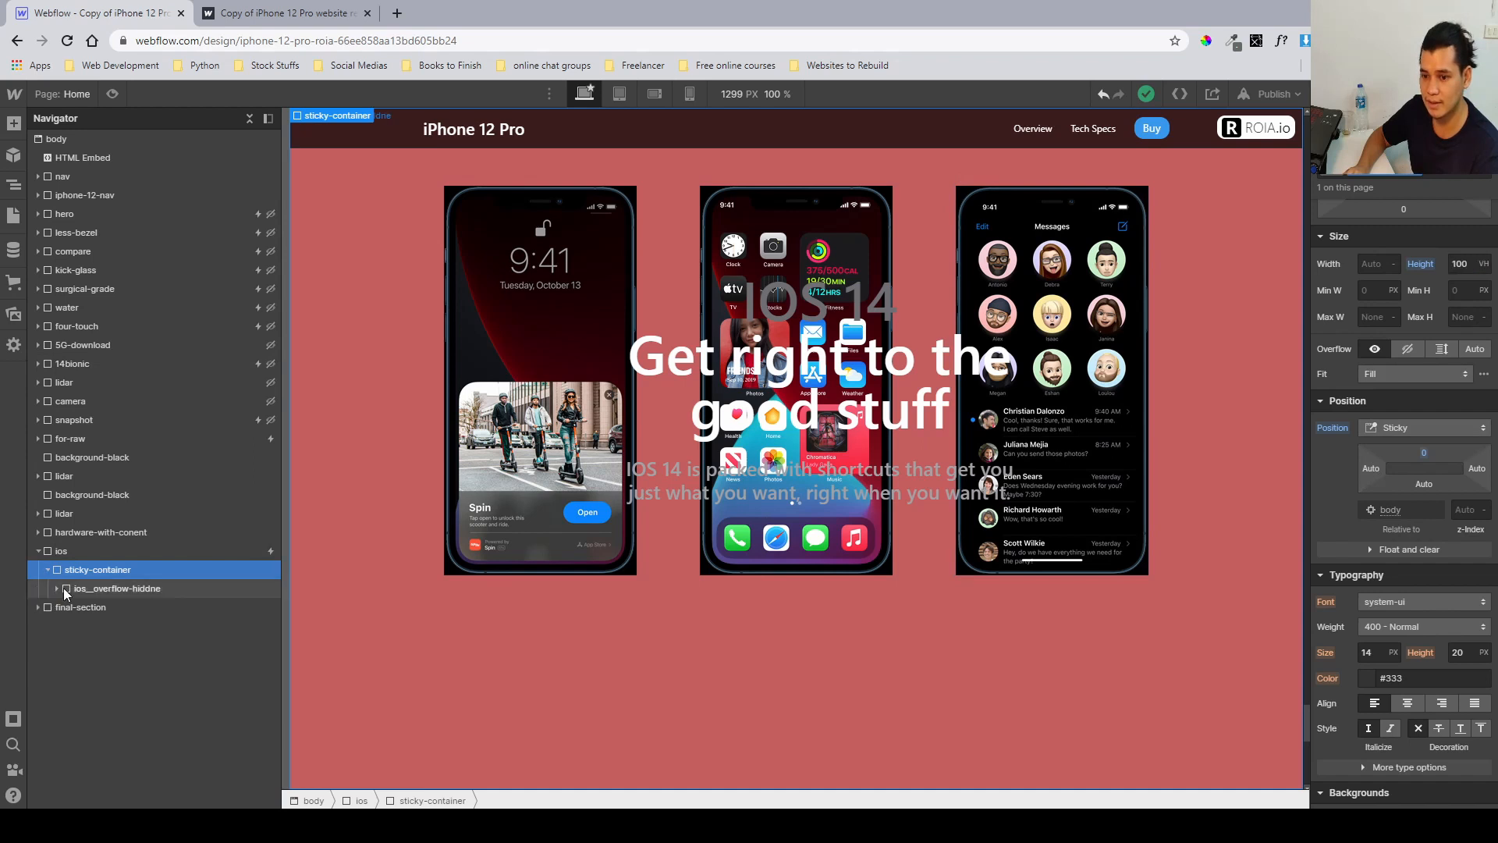
pyautogui.click(70, 554)
pyautogui.click(77, 569)
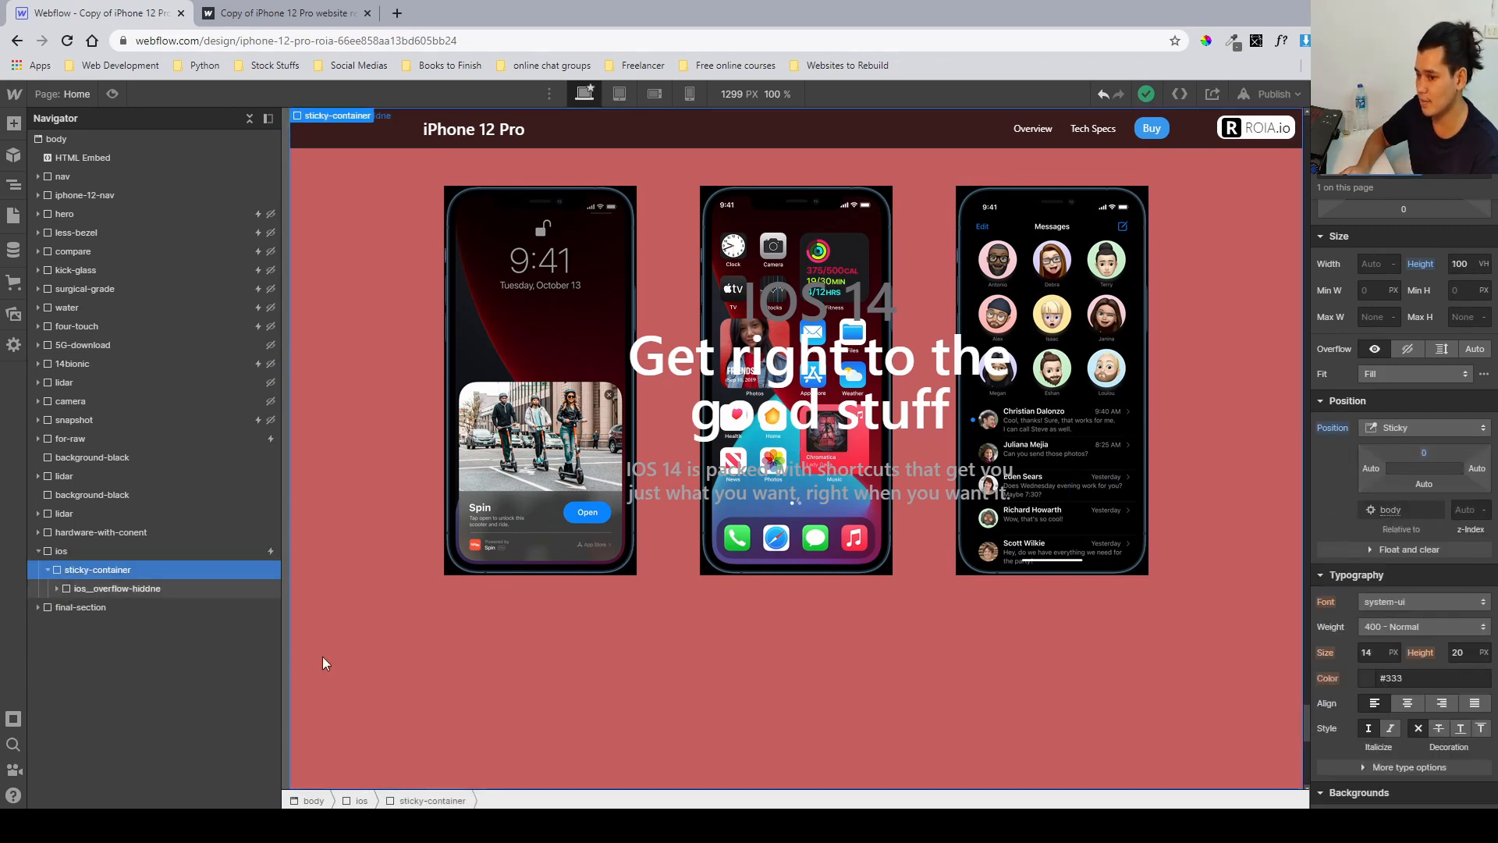
pyautogui.click(114, 591)
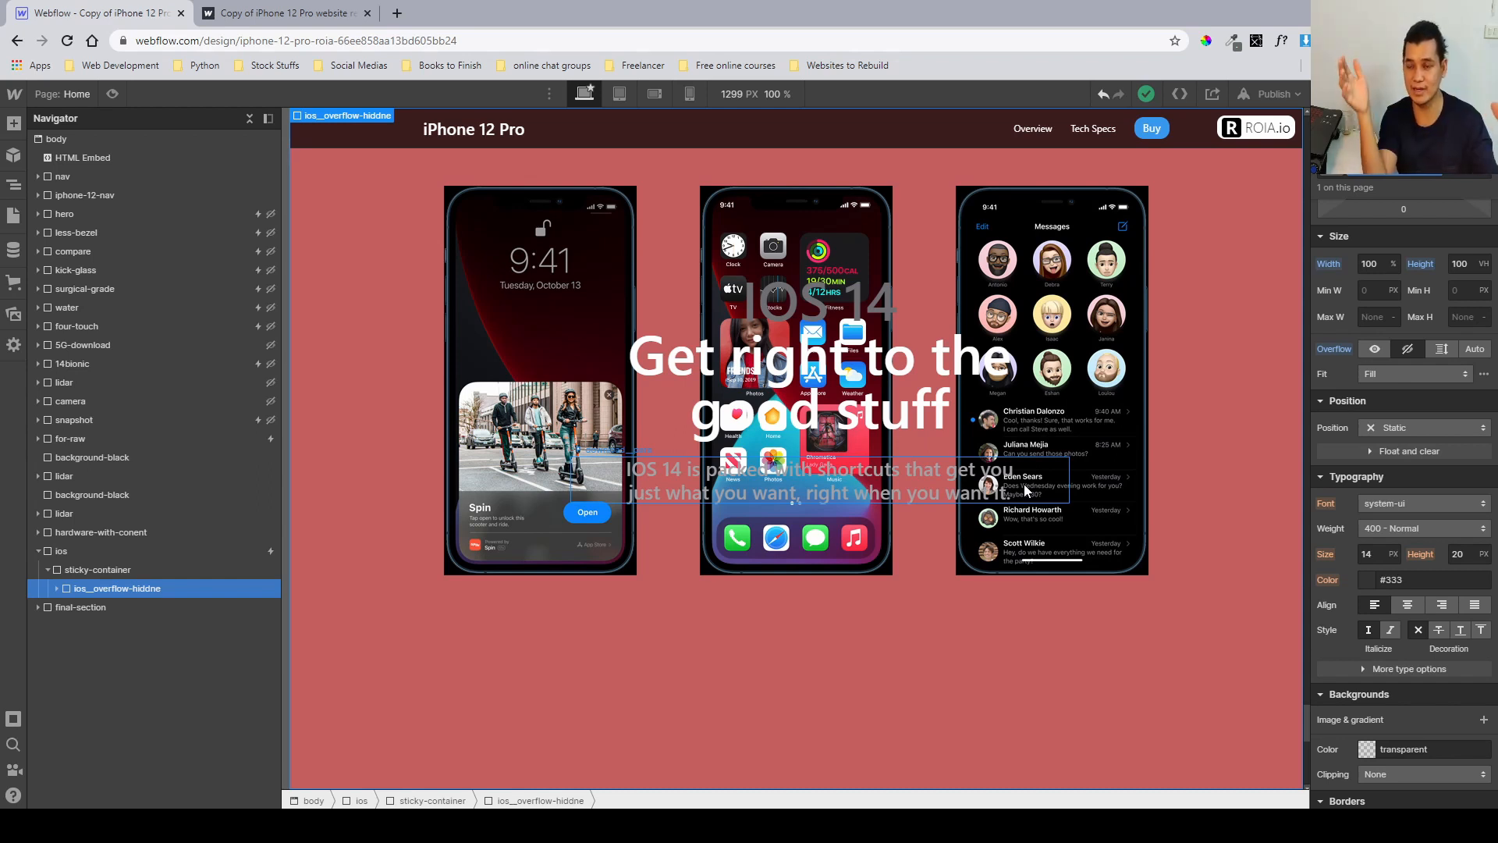
pyautogui.click(94, 570)
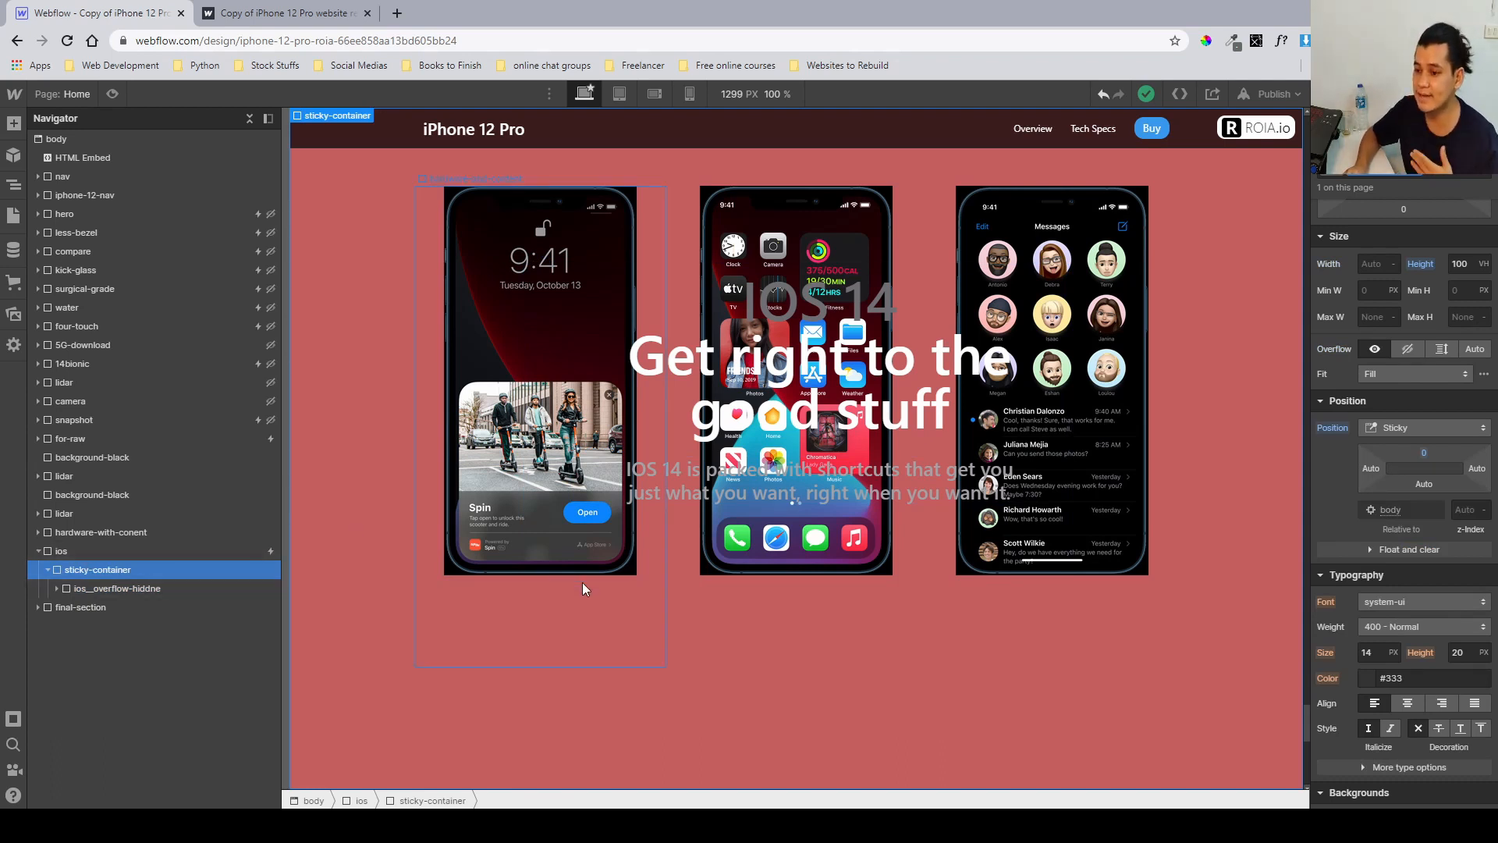
pyautogui.click(160, 589)
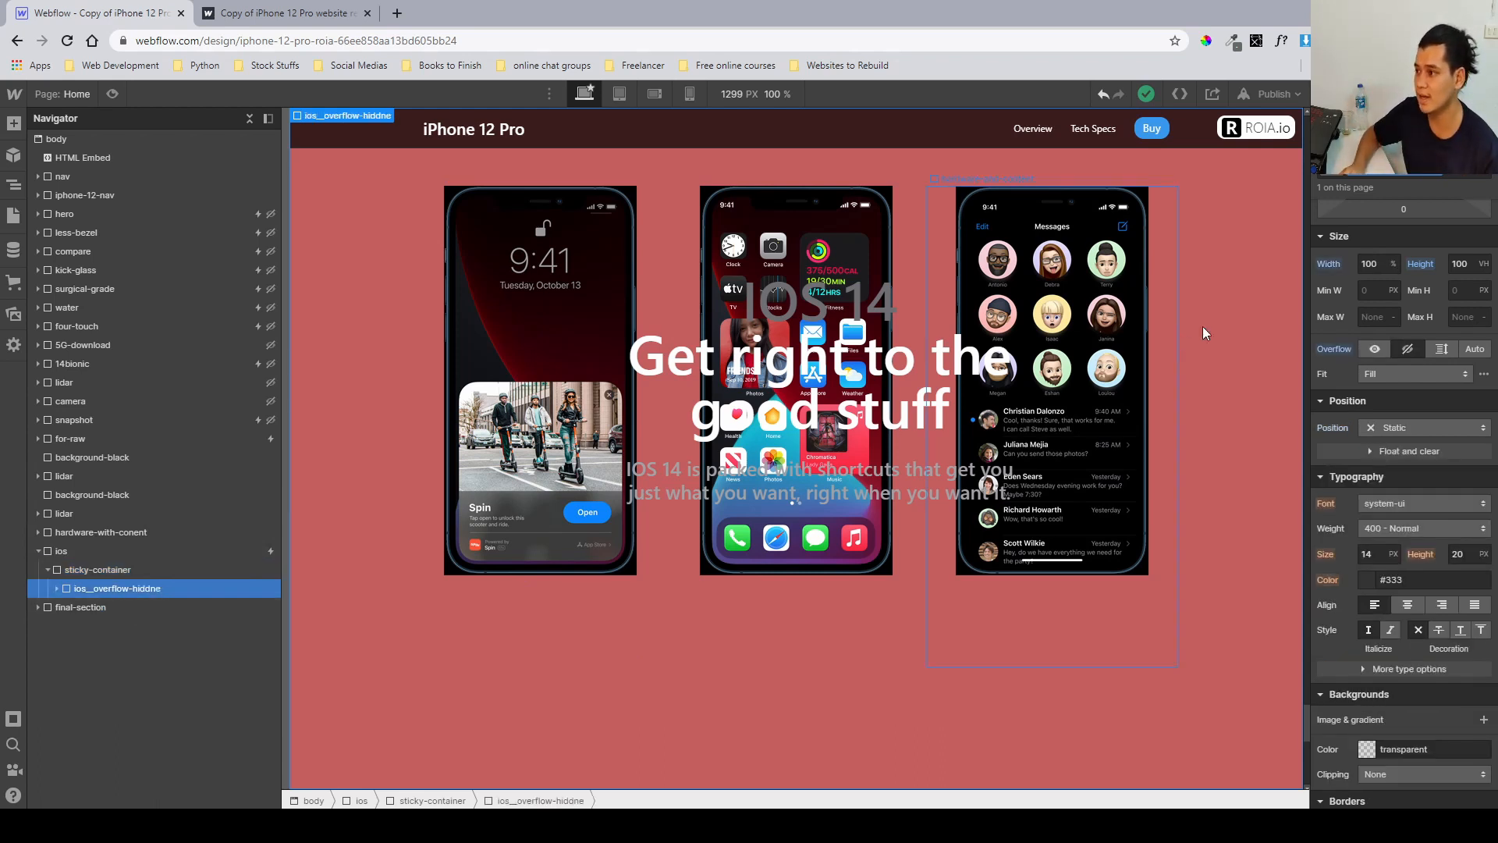
pyautogui.click(1363, 264)
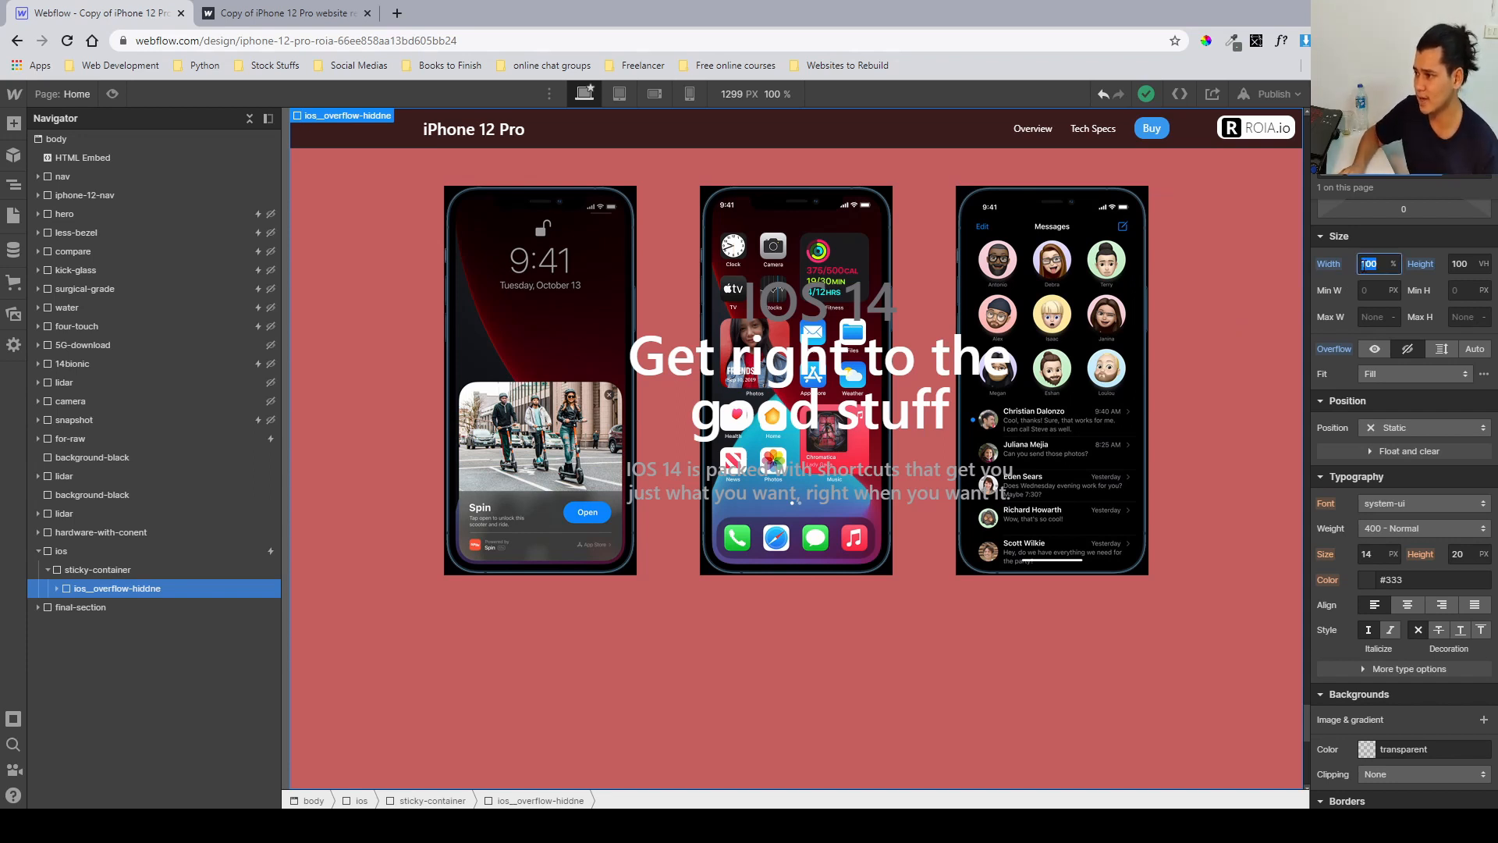
pyautogui.press('Tab')
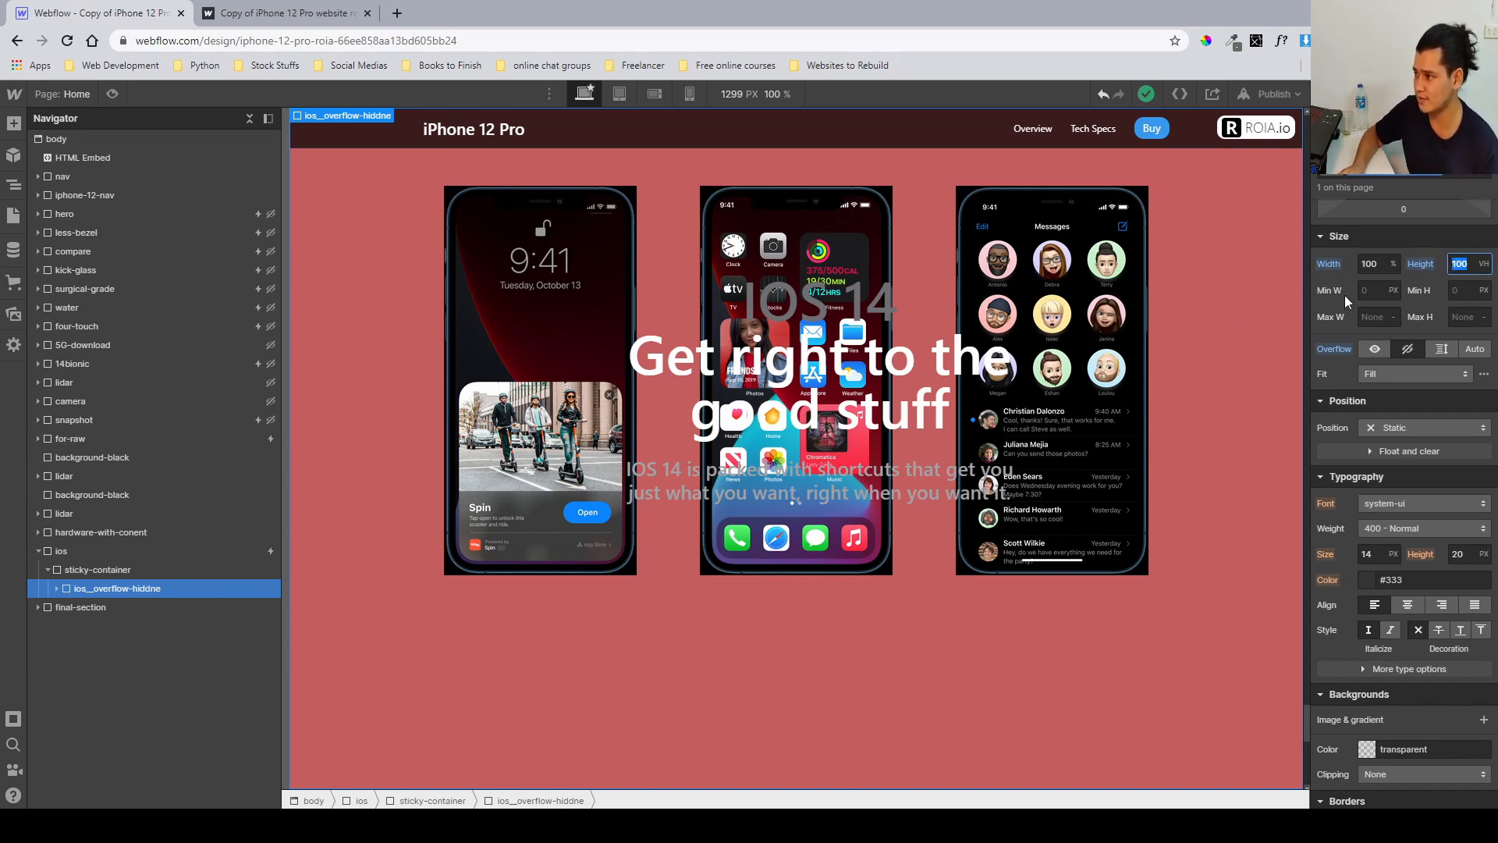
pyautogui.hotkey('shift', 'Tab')
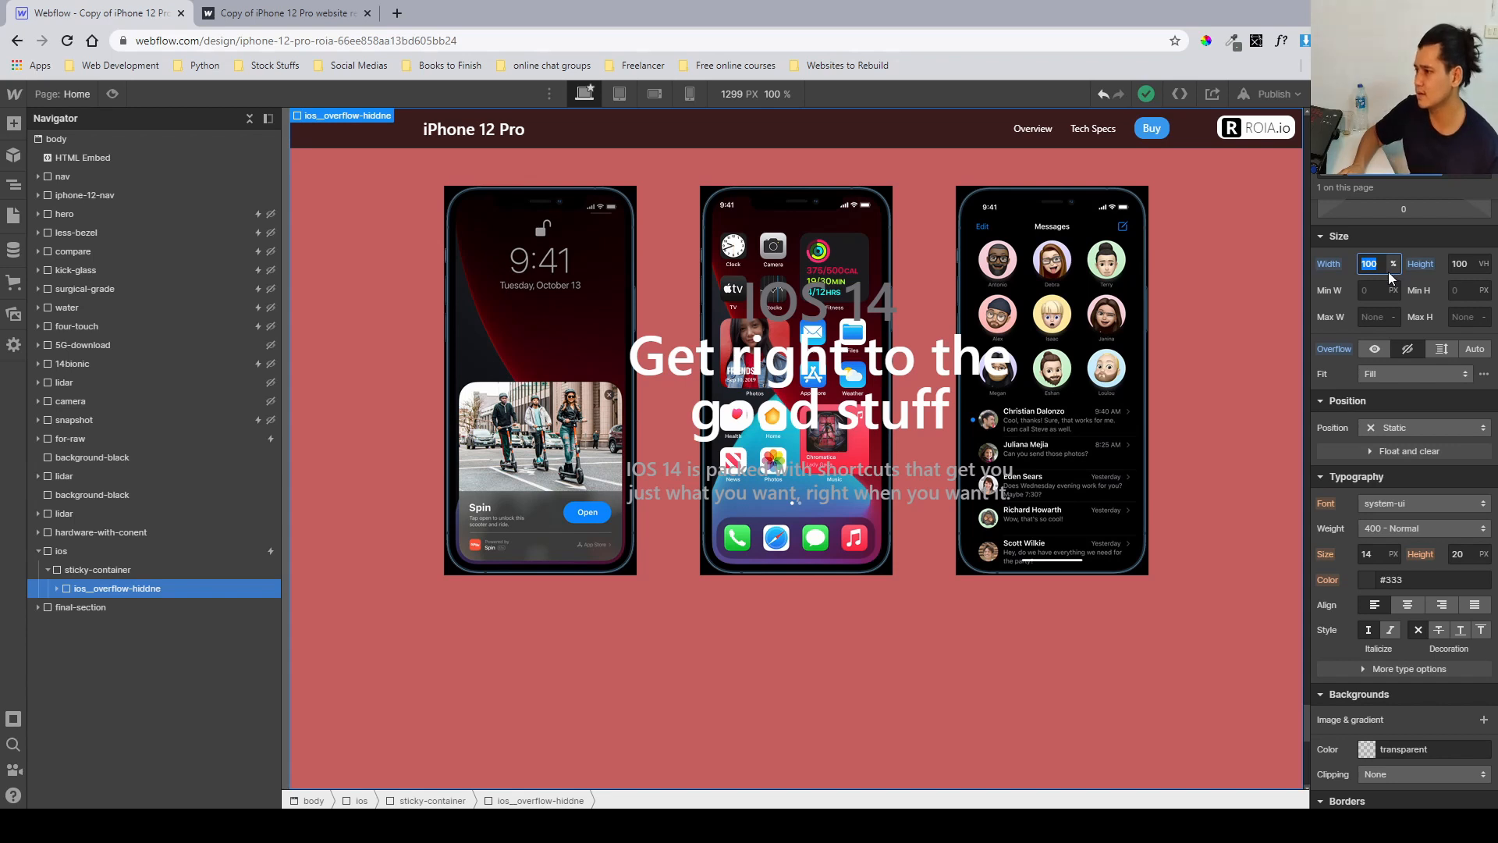
# Expand the overflow wrapper down to its container and select the ios__intro element to inspect its position settings.
pyautogui.click(164, 569)
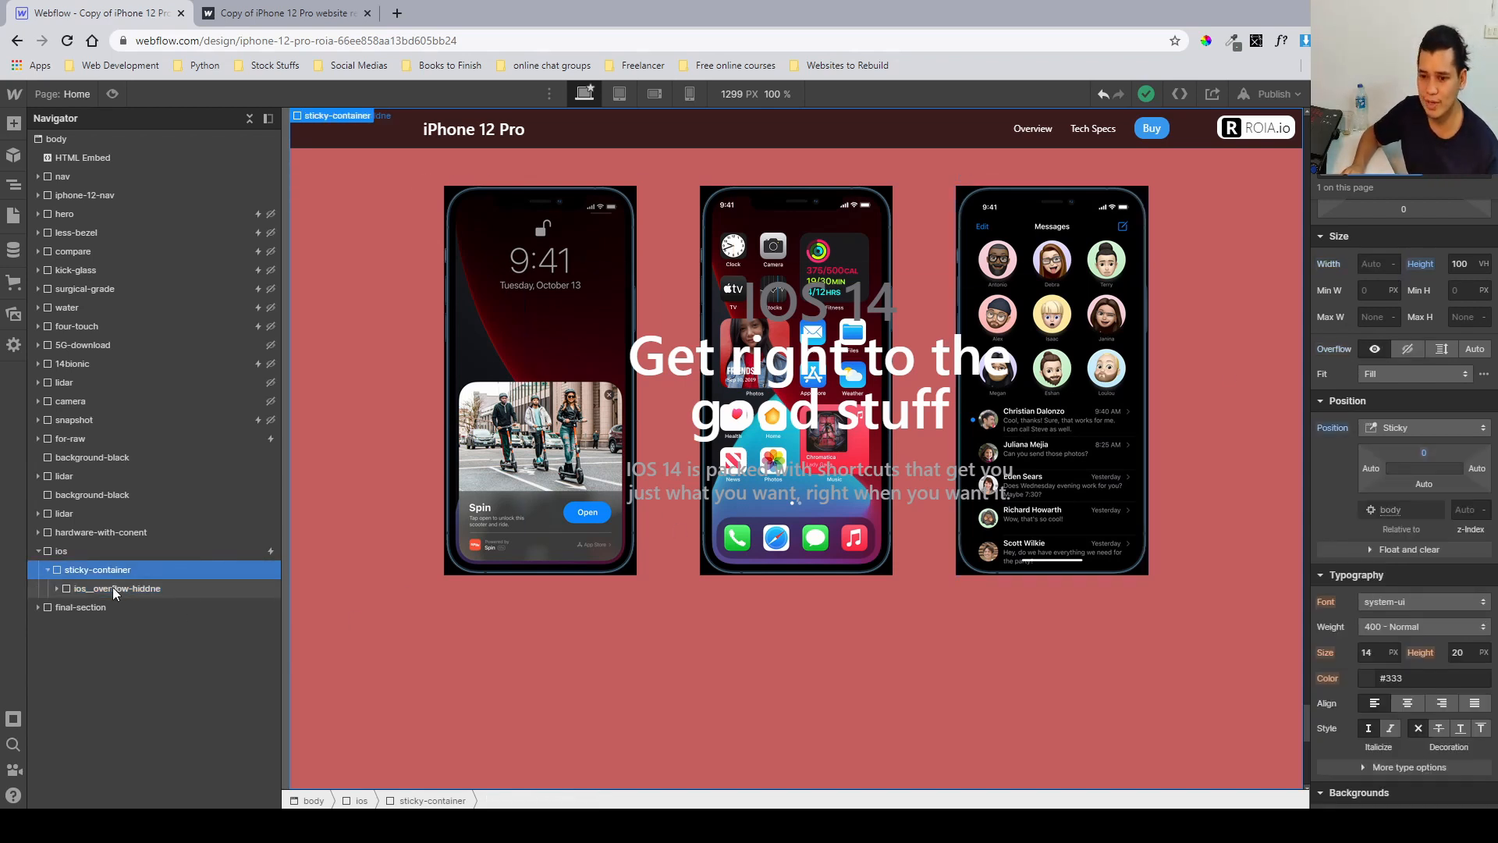
pyautogui.click(78, 588)
pyautogui.click(56, 588)
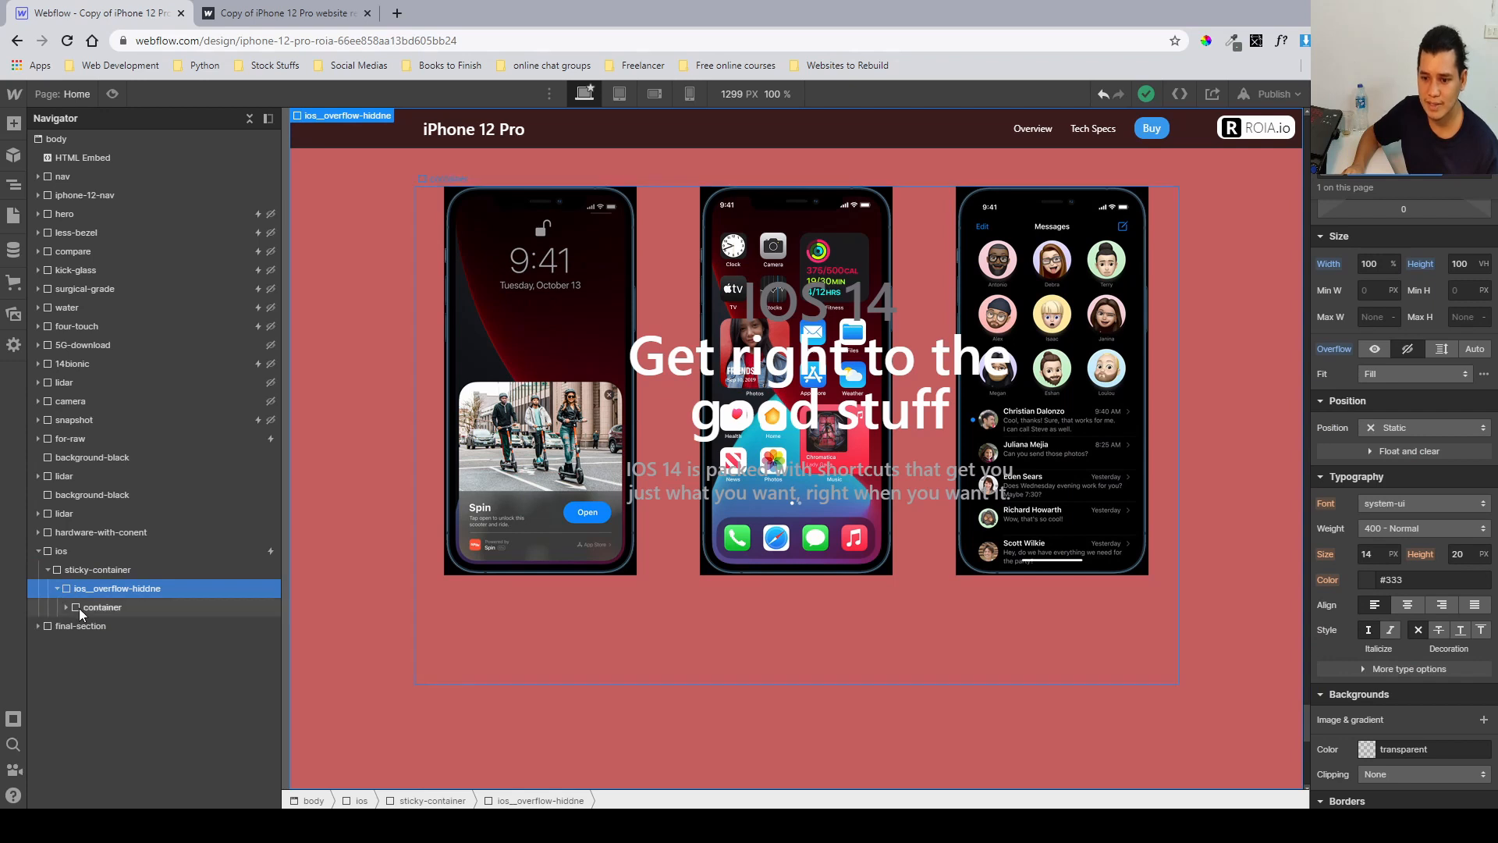
pyautogui.click(78, 607)
pyautogui.click(67, 609)
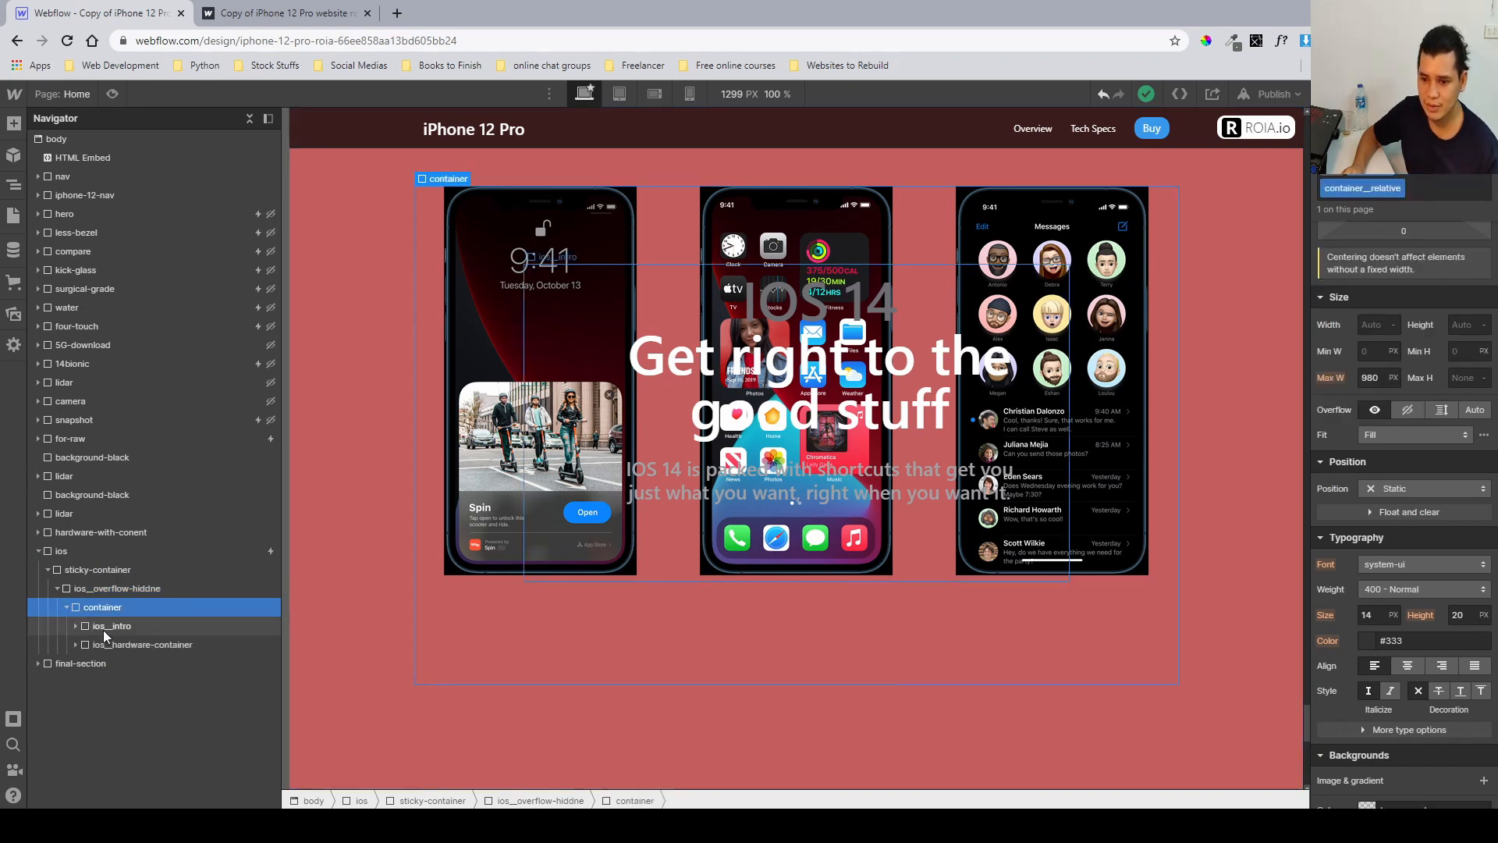
pyautogui.click(103, 630)
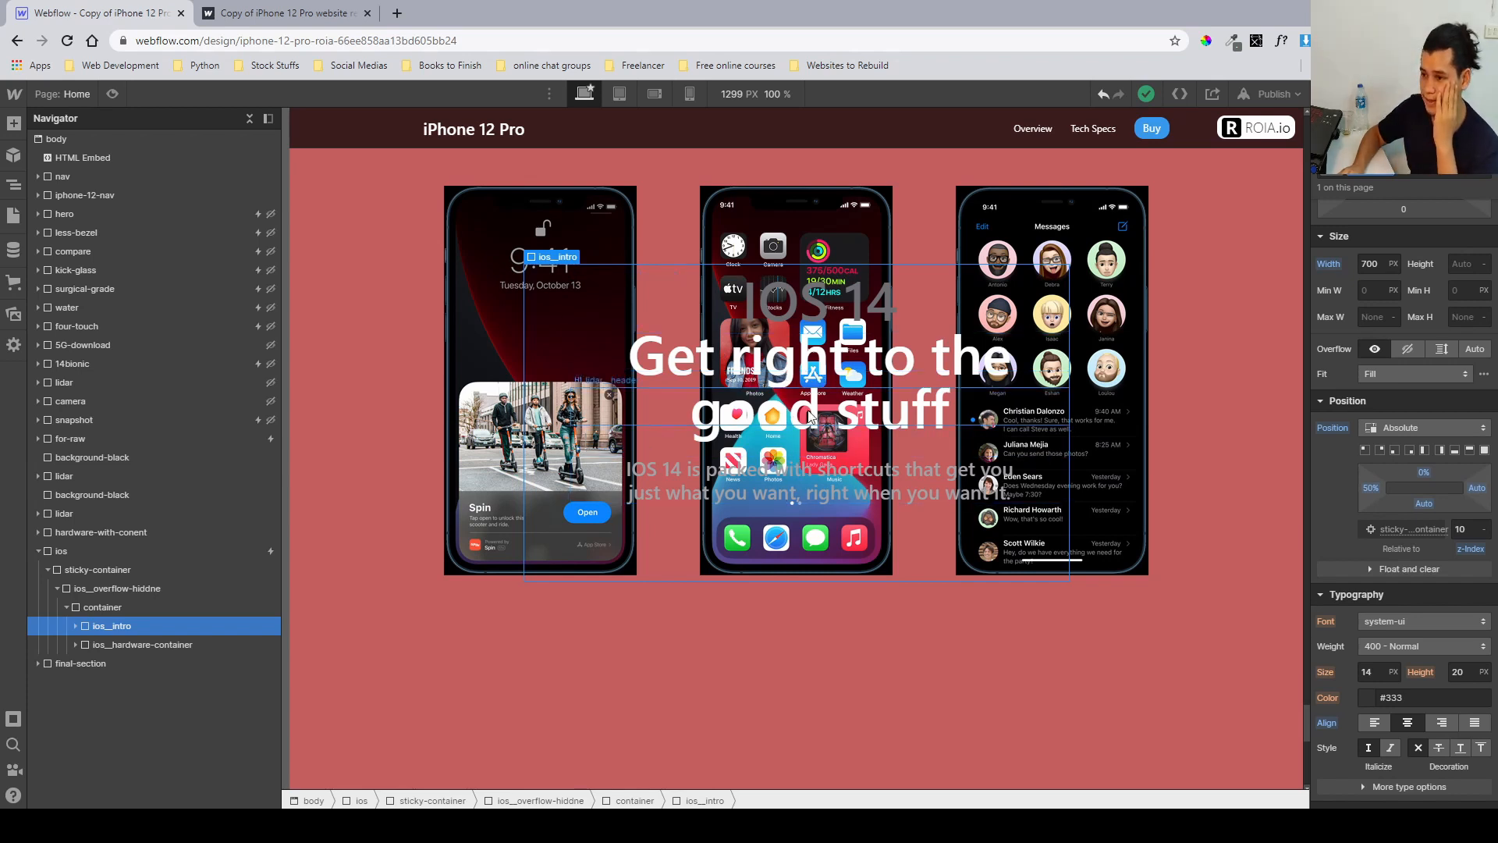
# Scroll through the iOS intro on the published site again to compare it with the Designer layout.
pyautogui.click(284, 26)
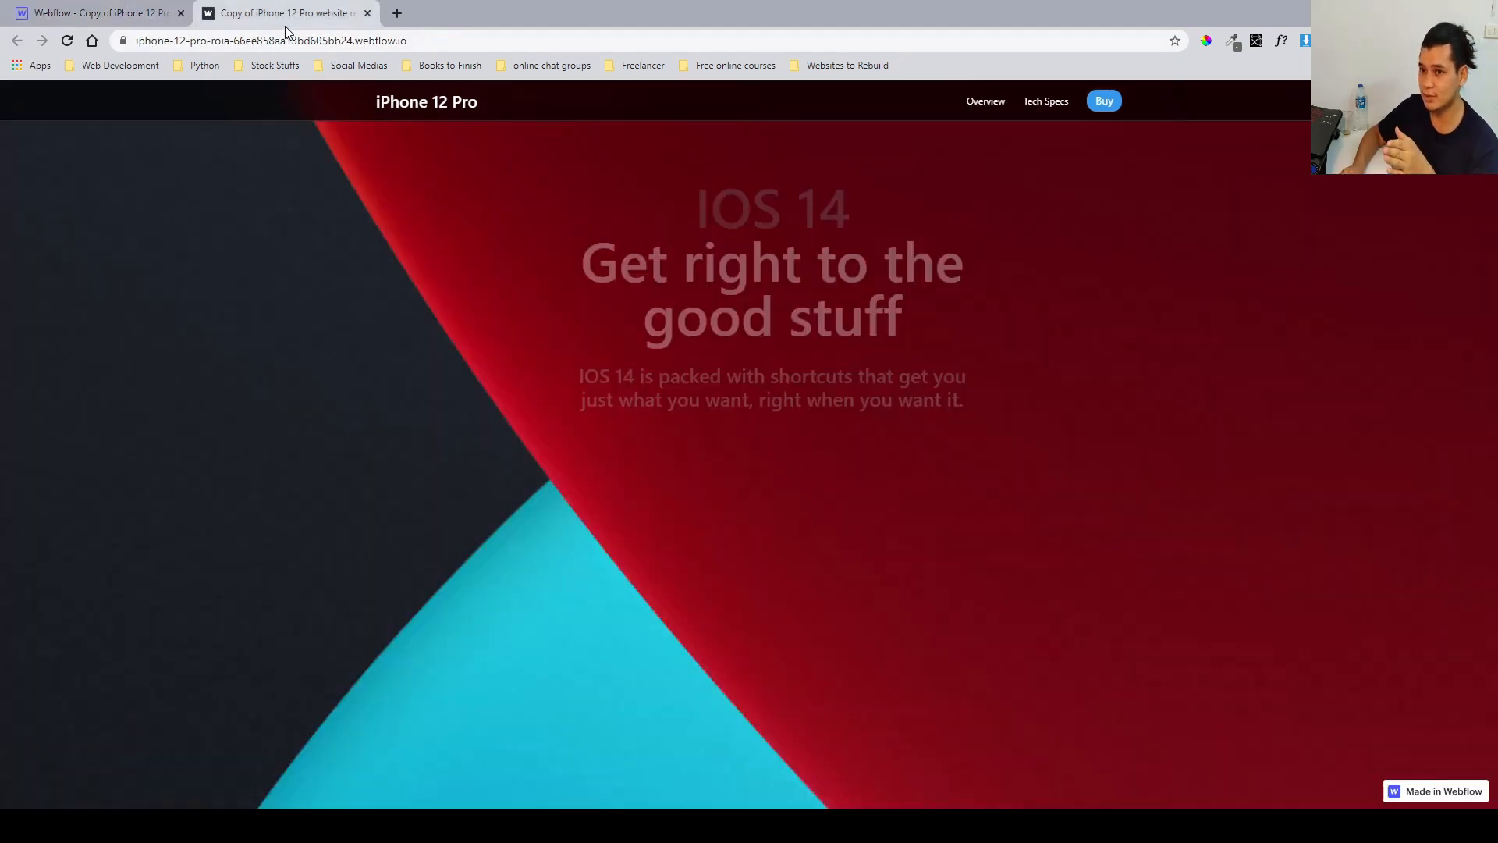
pyautogui.scroll(-5, 749, 355)
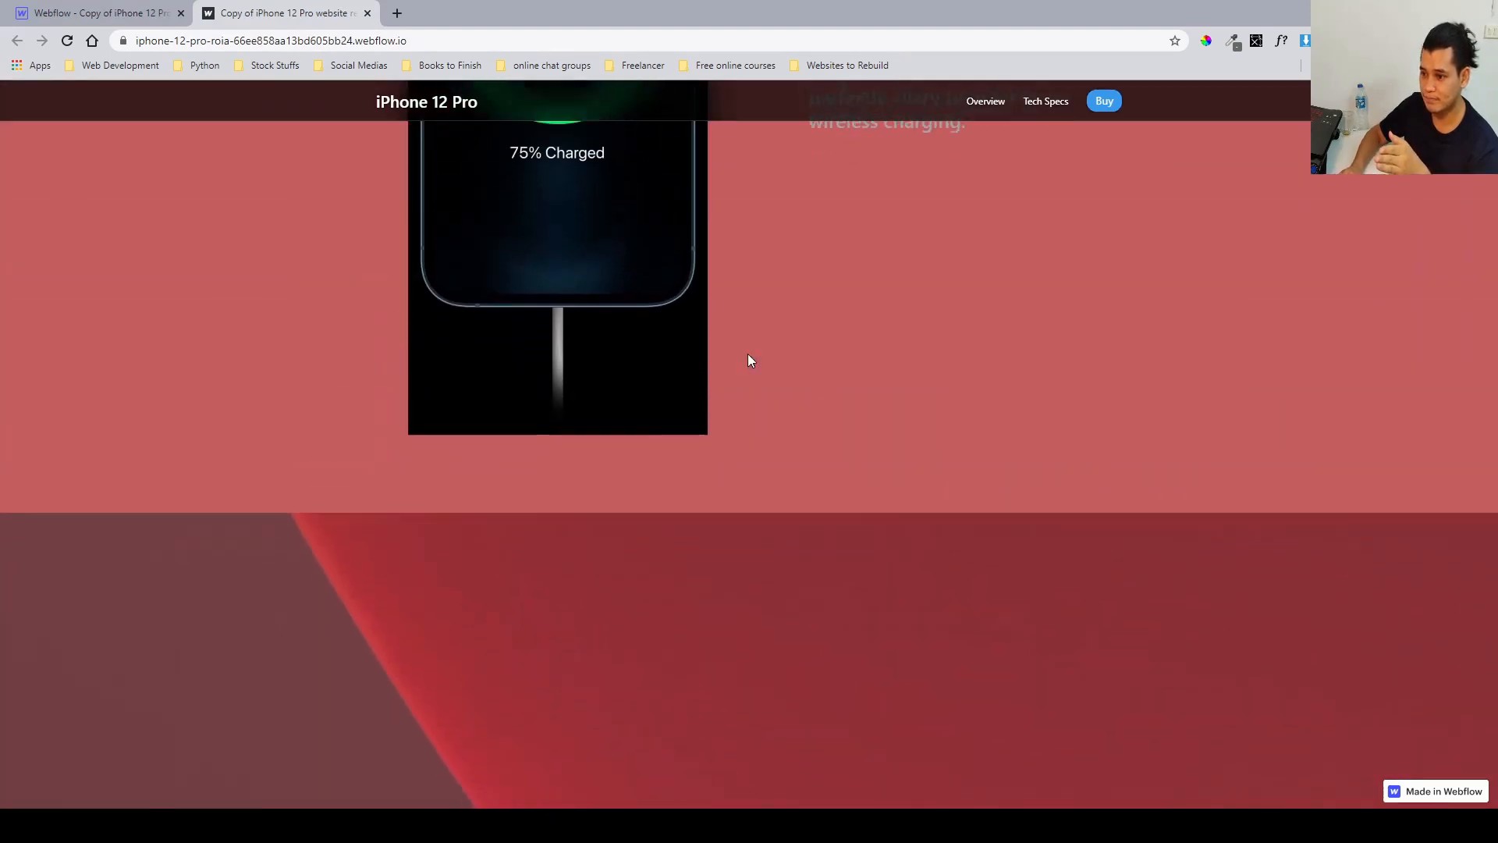
pyautogui.scroll(-1, 750, 359)
pyautogui.scroll(-1, 765, 507)
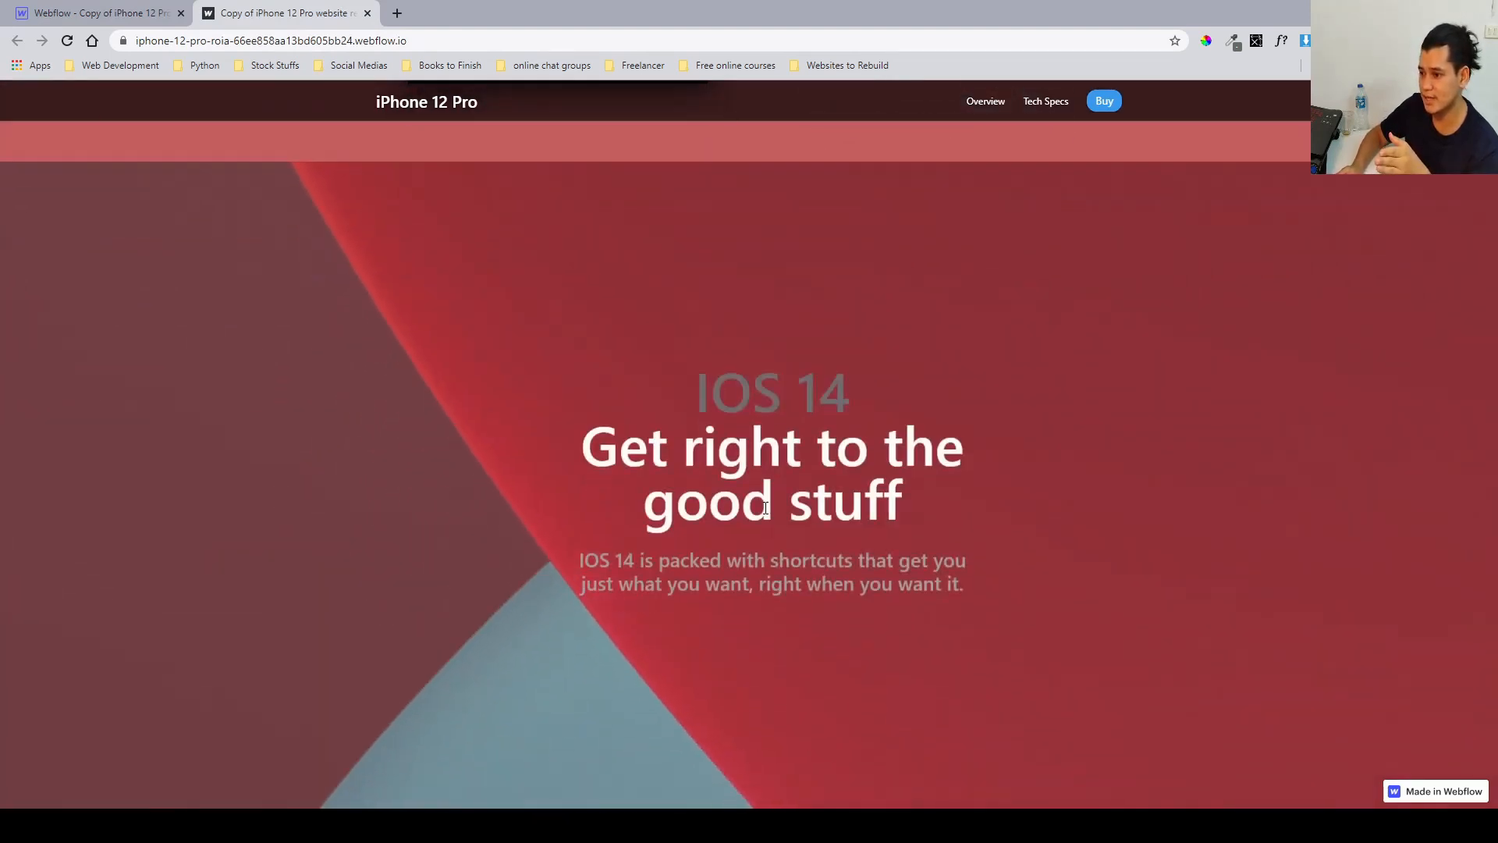
pyautogui.scroll(1, 765, 508)
pyautogui.scroll(1, 772, 546)
pyautogui.scroll(-3, 787, 611)
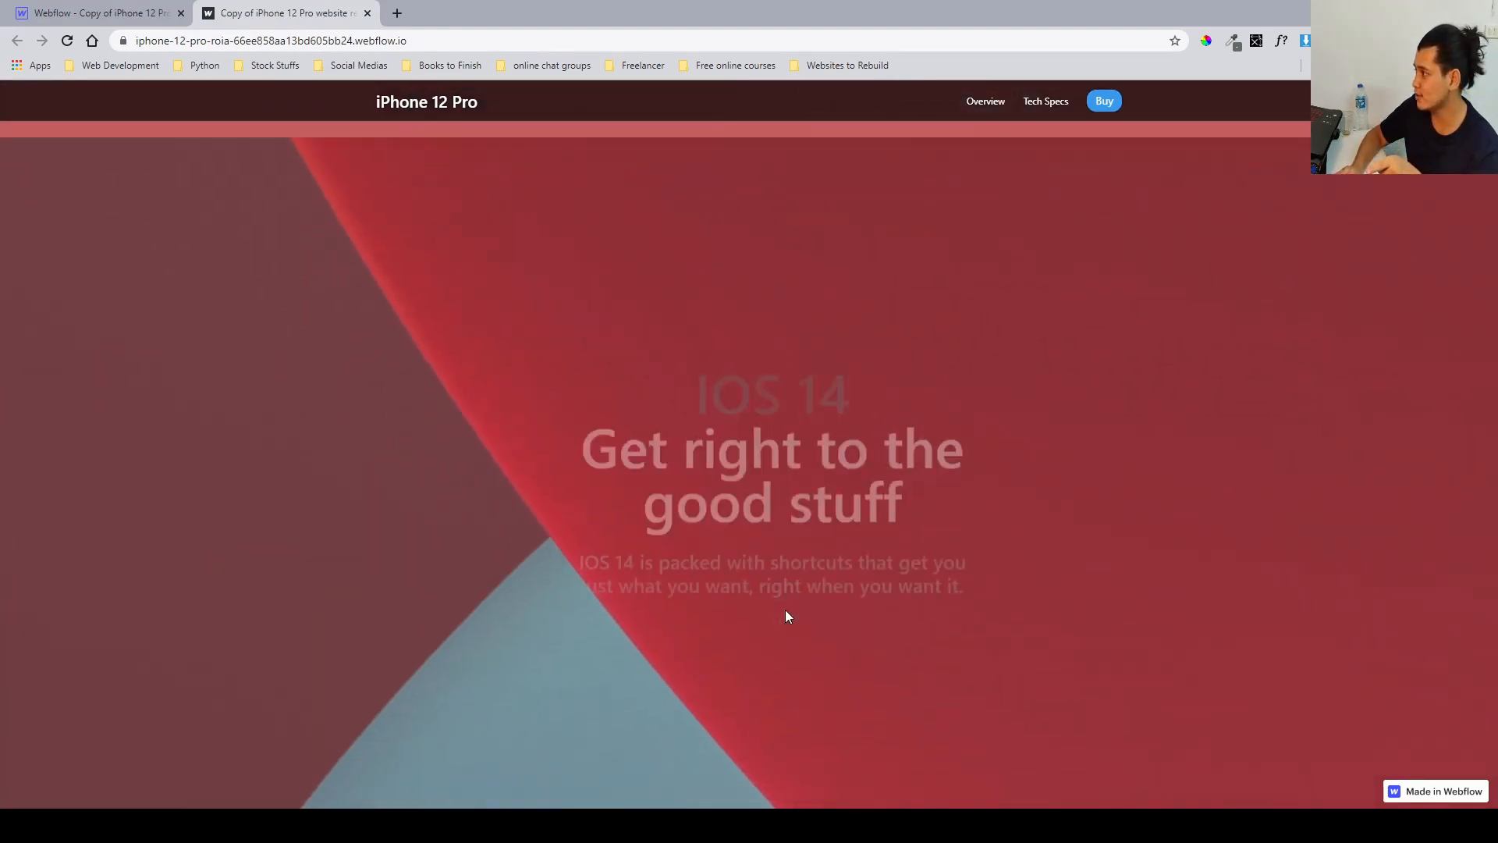
pyautogui.scroll(-3, 784, 615)
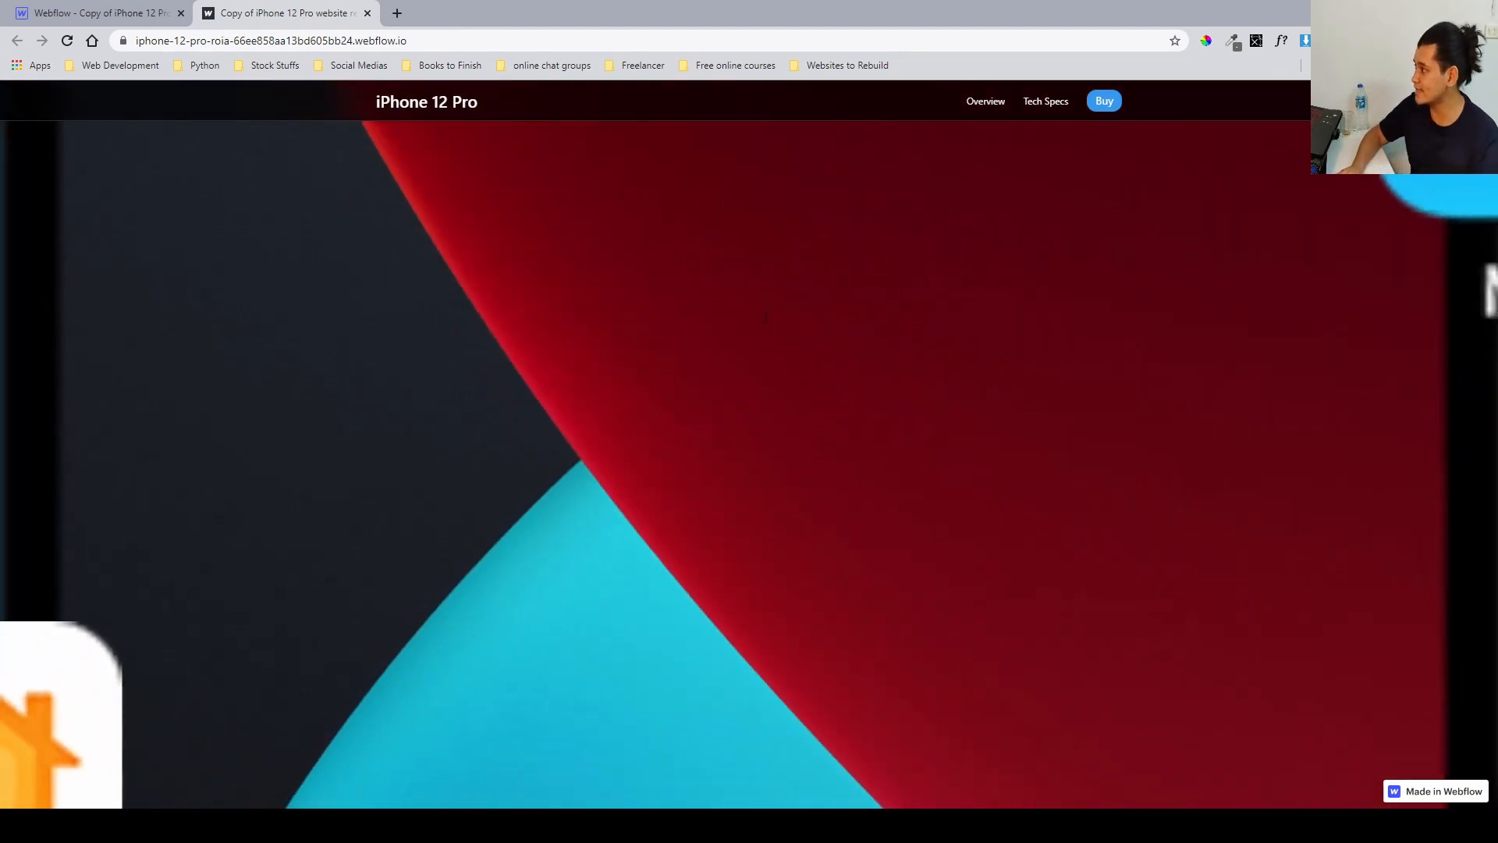
pyautogui.scroll(-5, 858, 292)
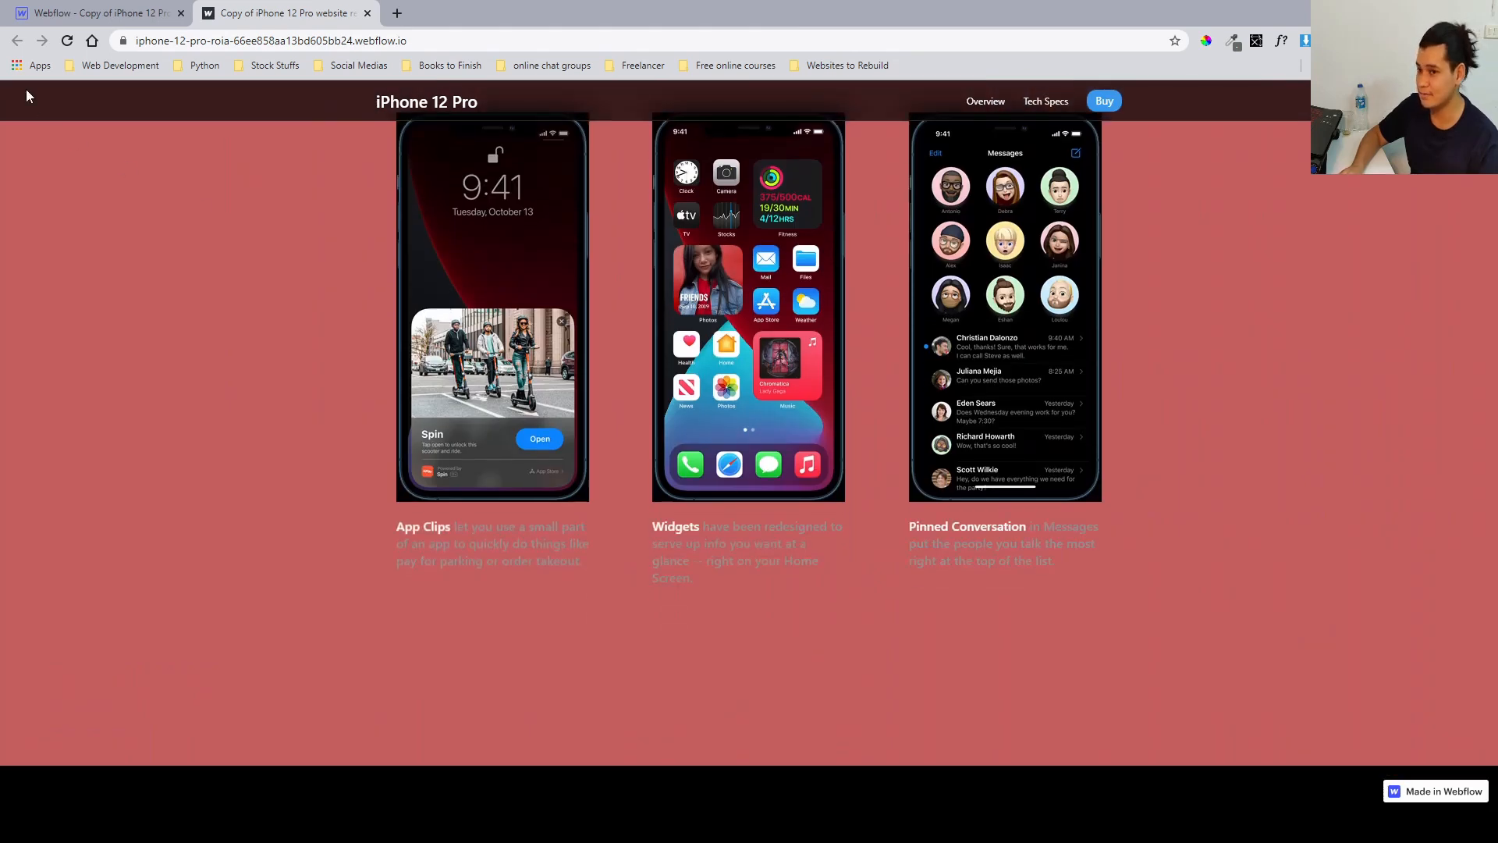
pyautogui.click(55, 13)
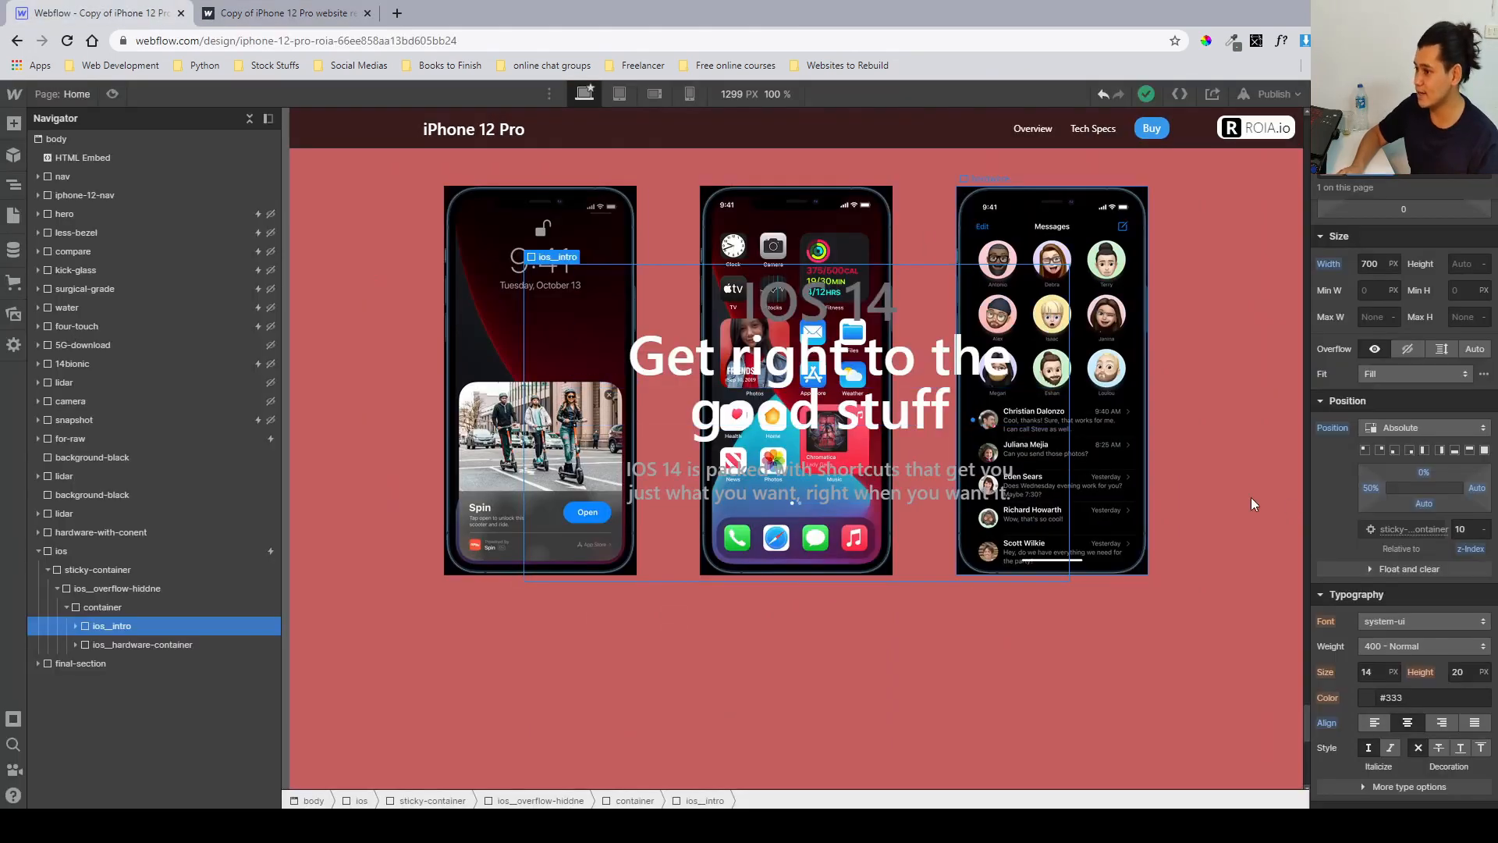
# Set the ios__intro element's opacity to 0.
pyautogui.scroll(-5, 1389, 470)
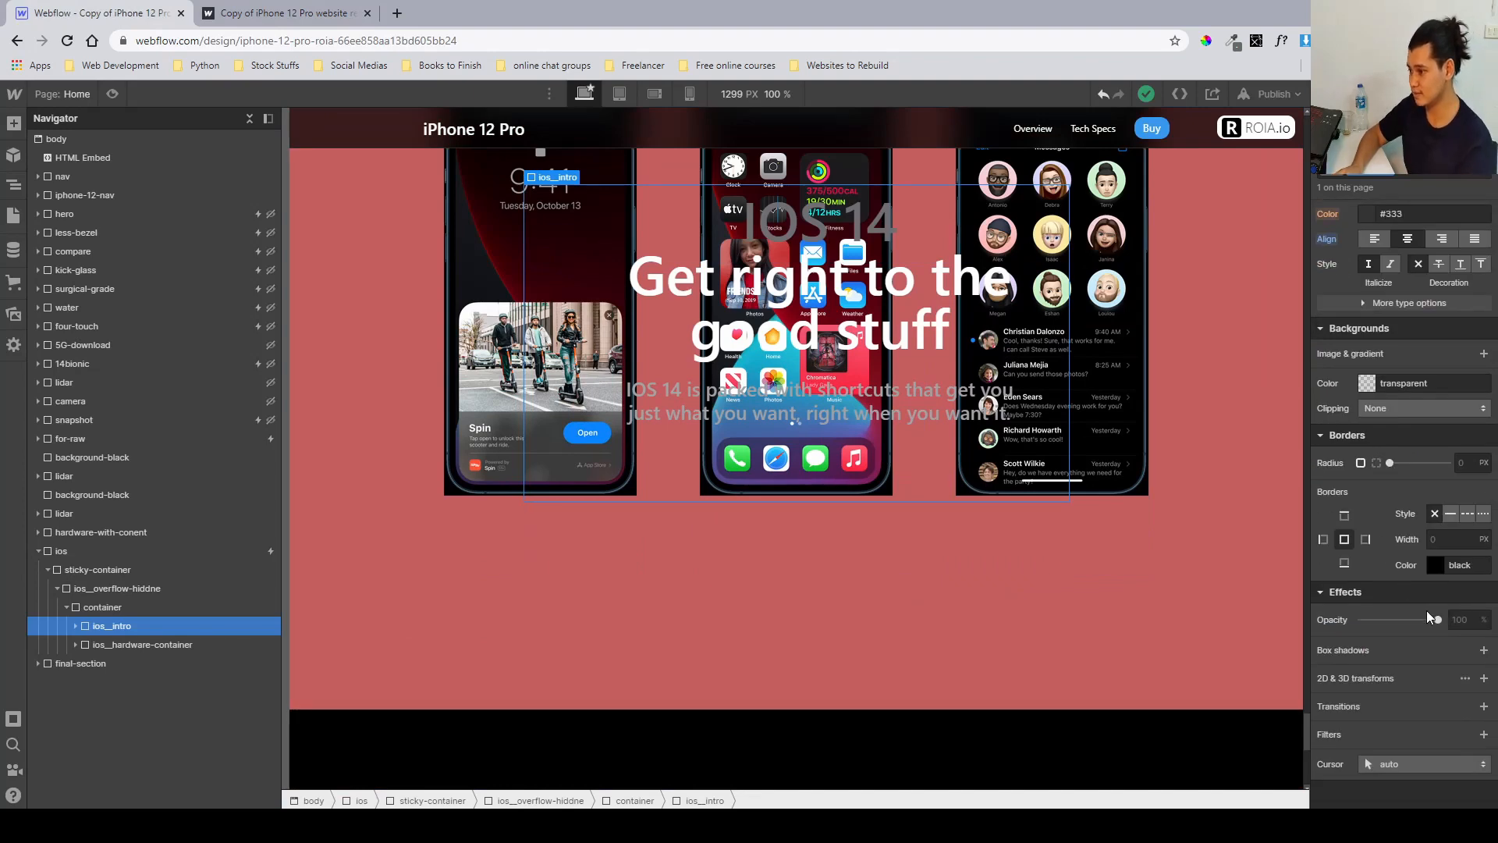
pyautogui.moveTo(1434, 620); pyautogui.dragTo(1303, 614)
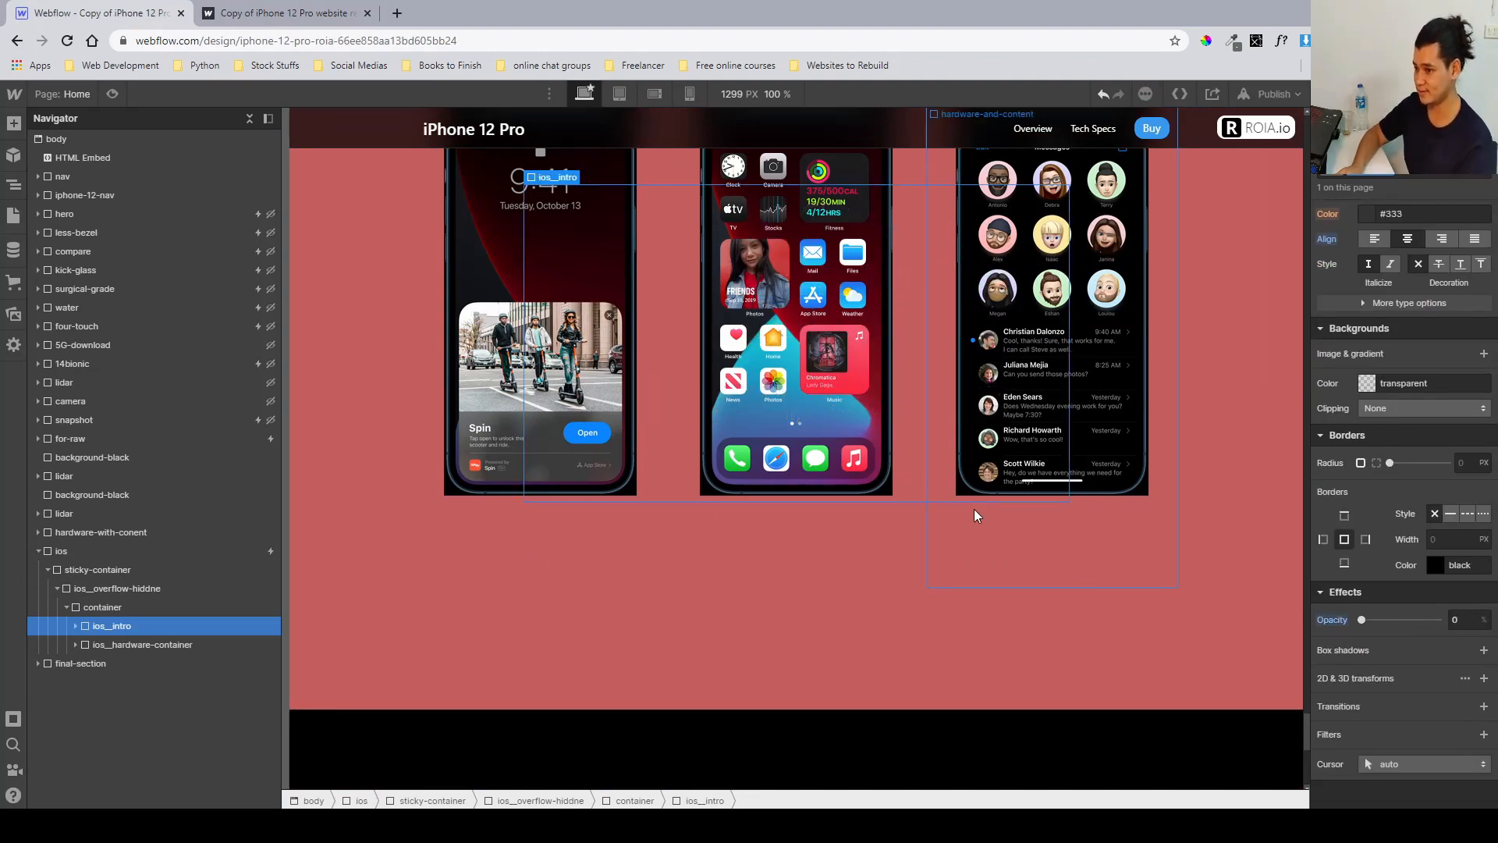
pyautogui.scroll(1, 974, 508)
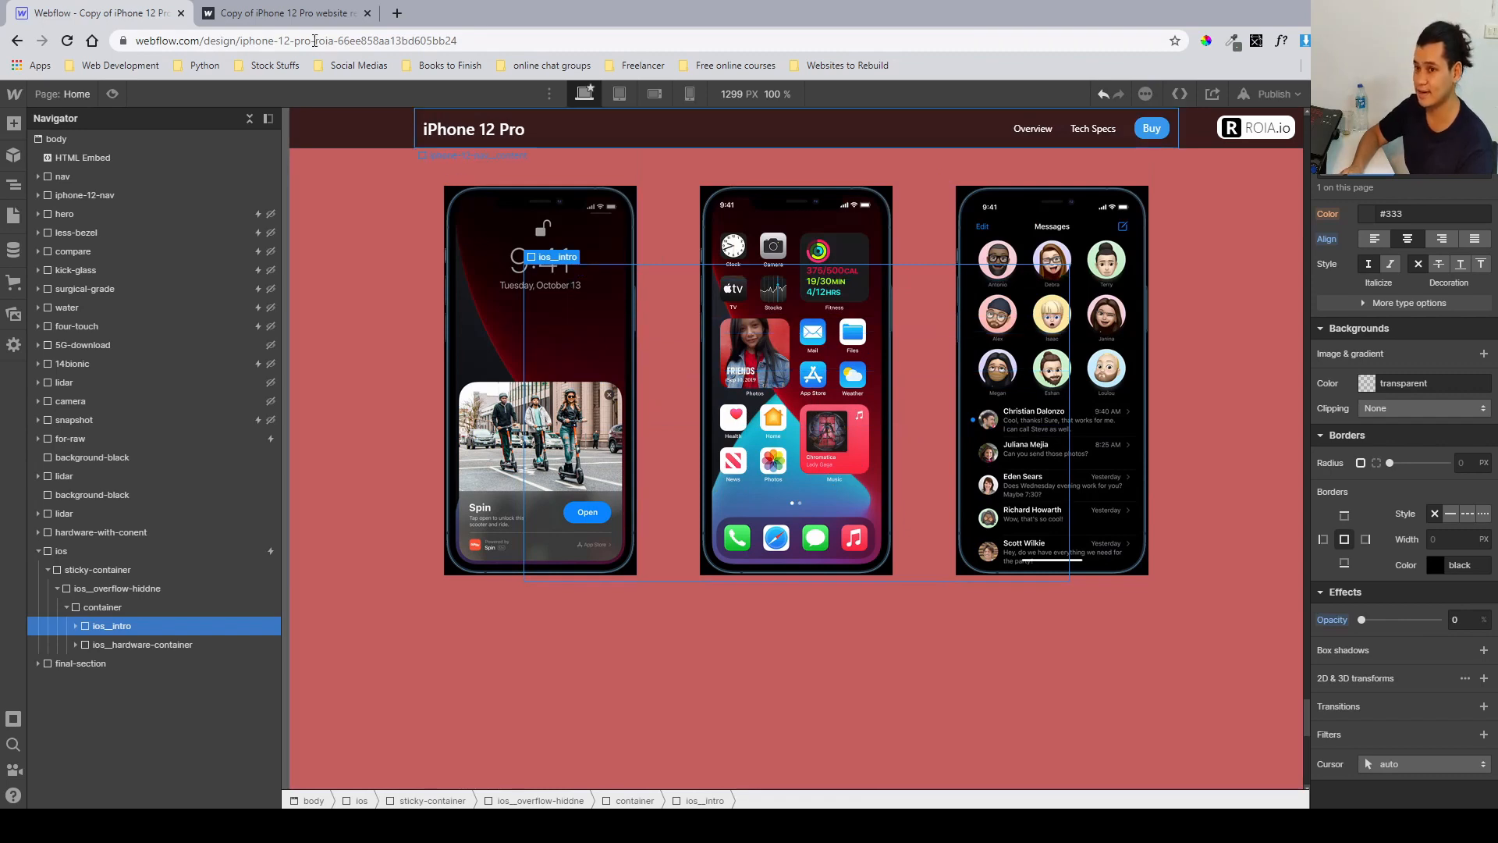
# Compare the three-phone layout on the published site.
pyautogui.hotkey('ctrl', 'Tab')
pyautogui.scroll(6, 925, 466)
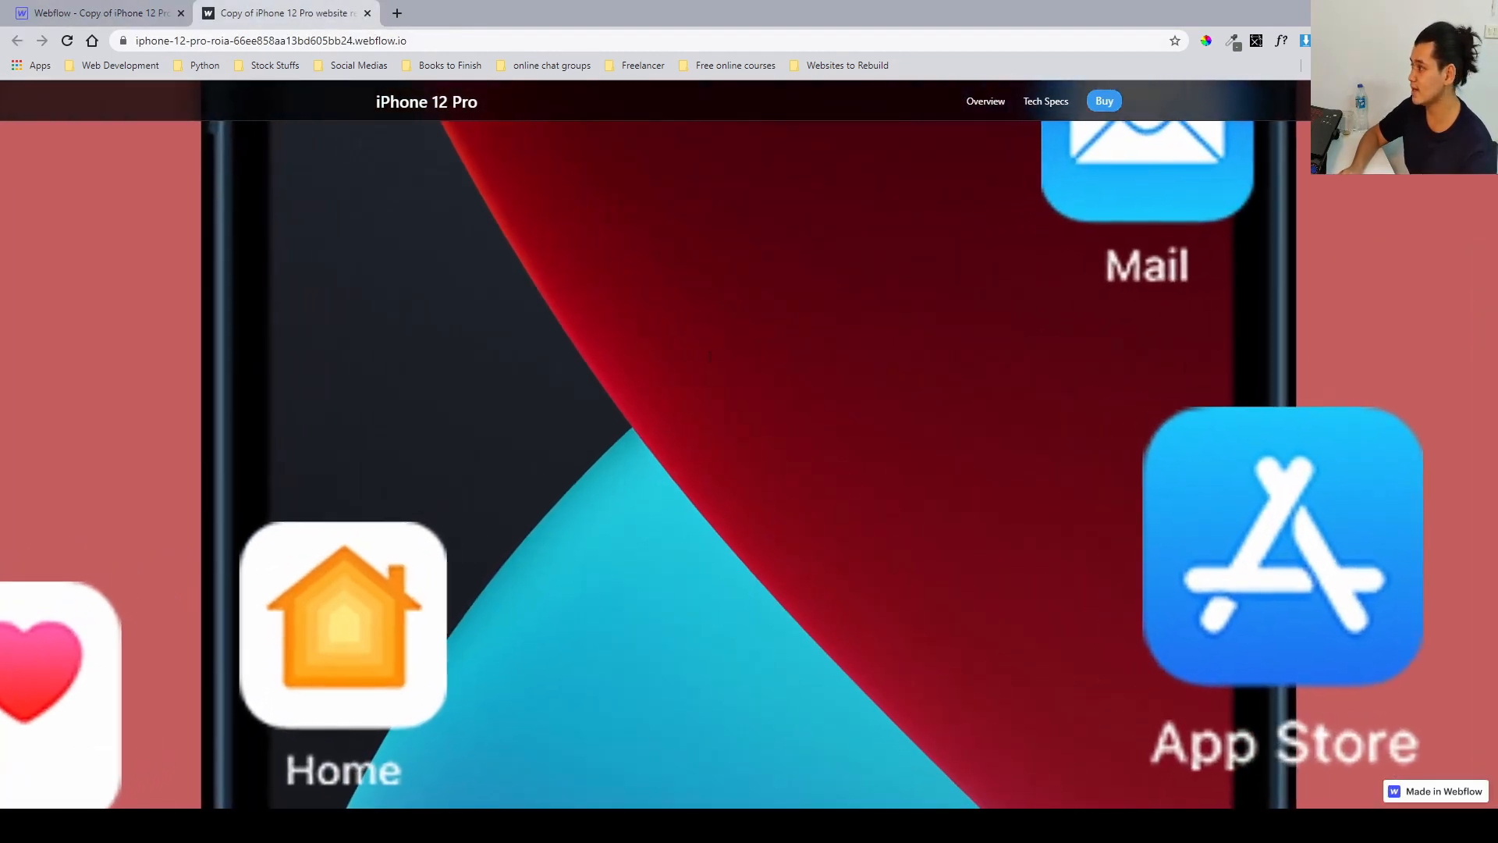
pyautogui.scroll(-5, 925, 466)
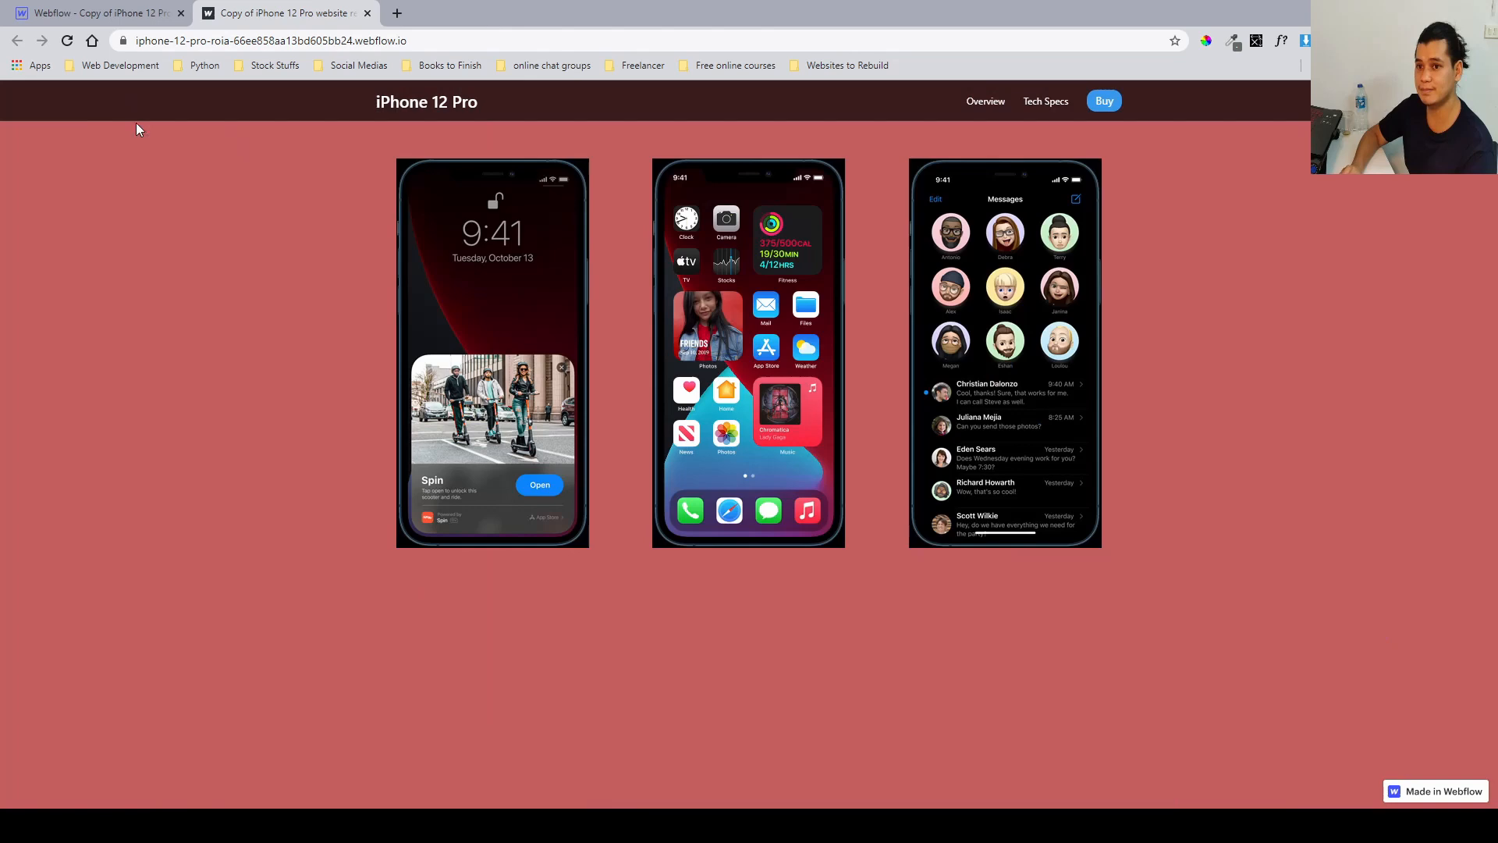
# Restore the ios__intro element's opacity to 100.
pyautogui.click(148, 14)
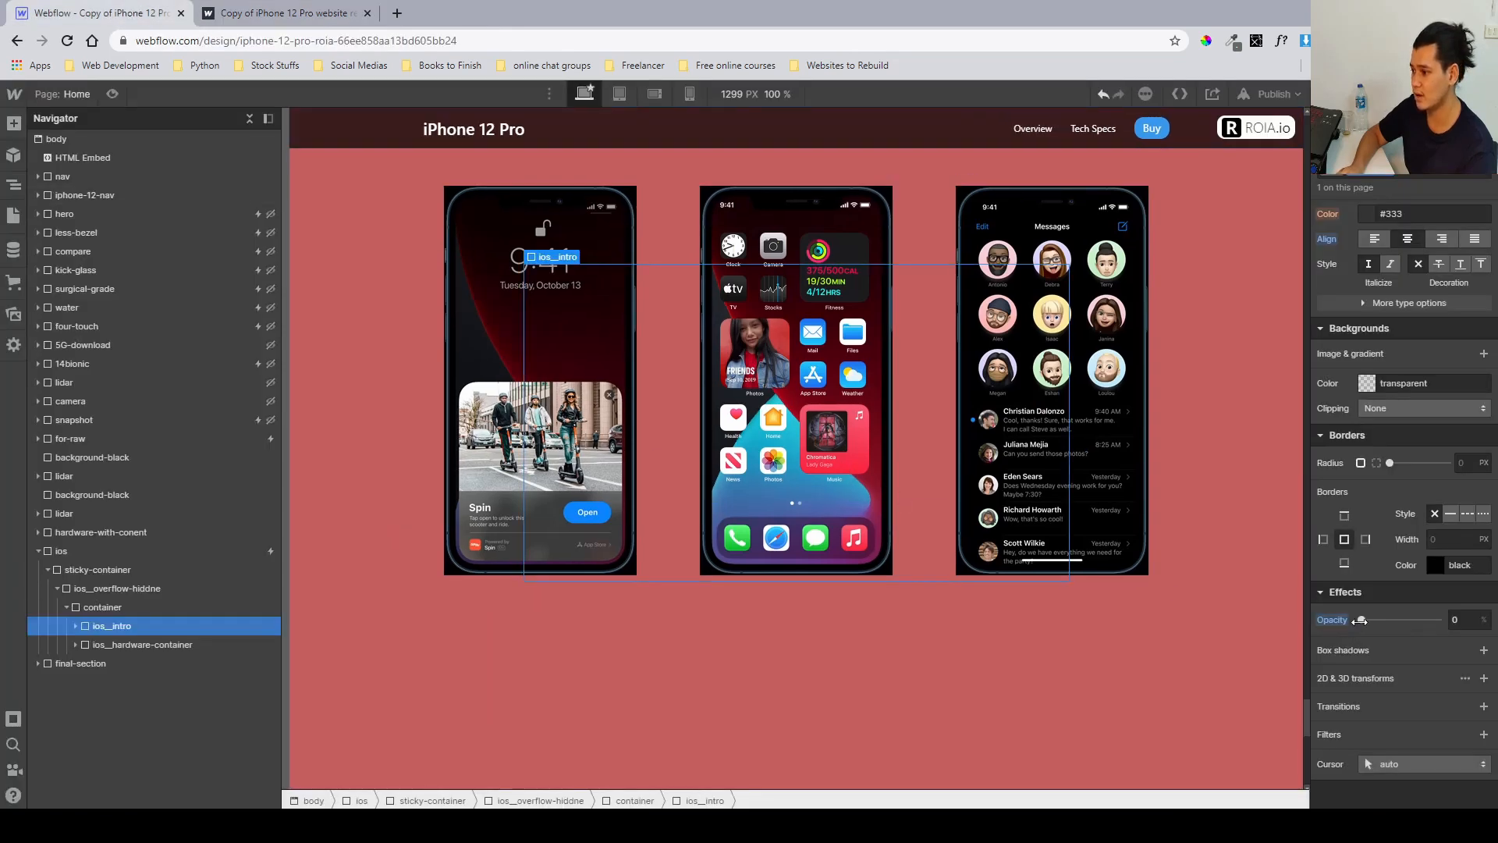
pyautogui.moveTo(1361, 620); pyautogui.dragTo(1438, 619)
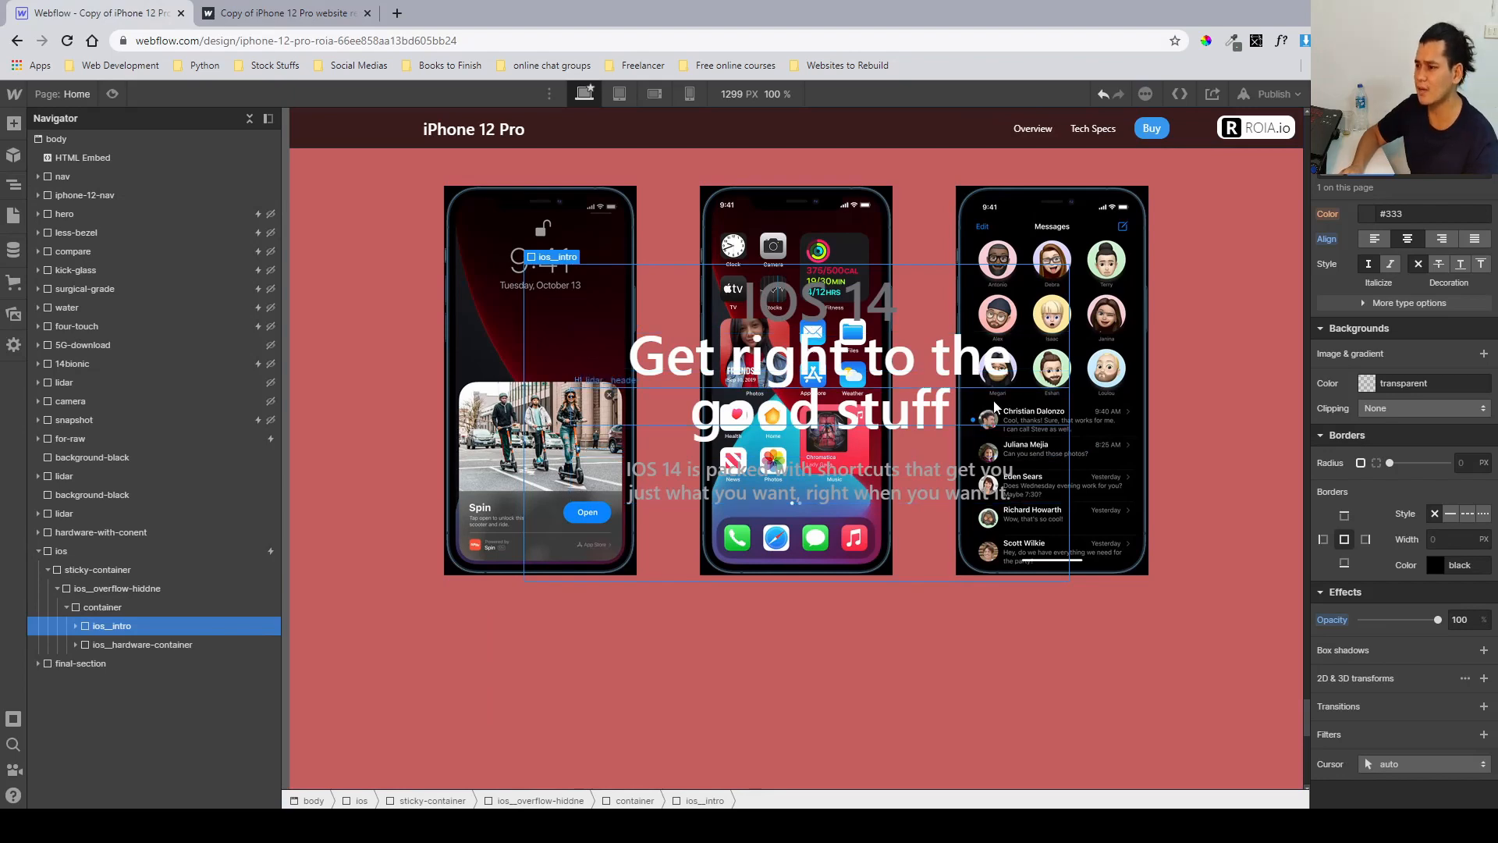
# Hide the ios__intro element by setting its display to none.
pyautogui.scroll(10, 1355, 433)
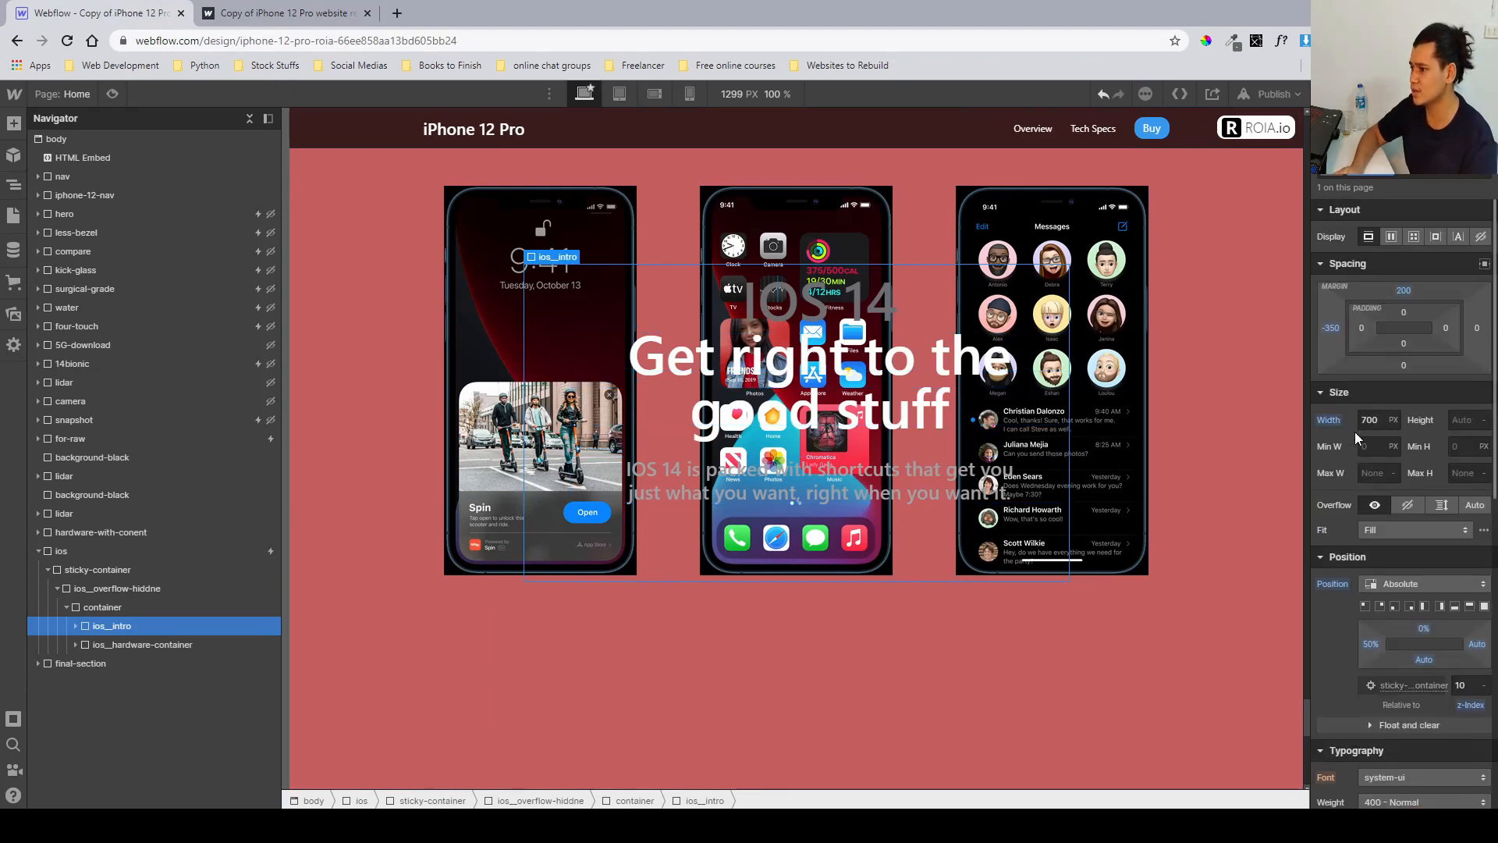
pyautogui.click(1481, 236)
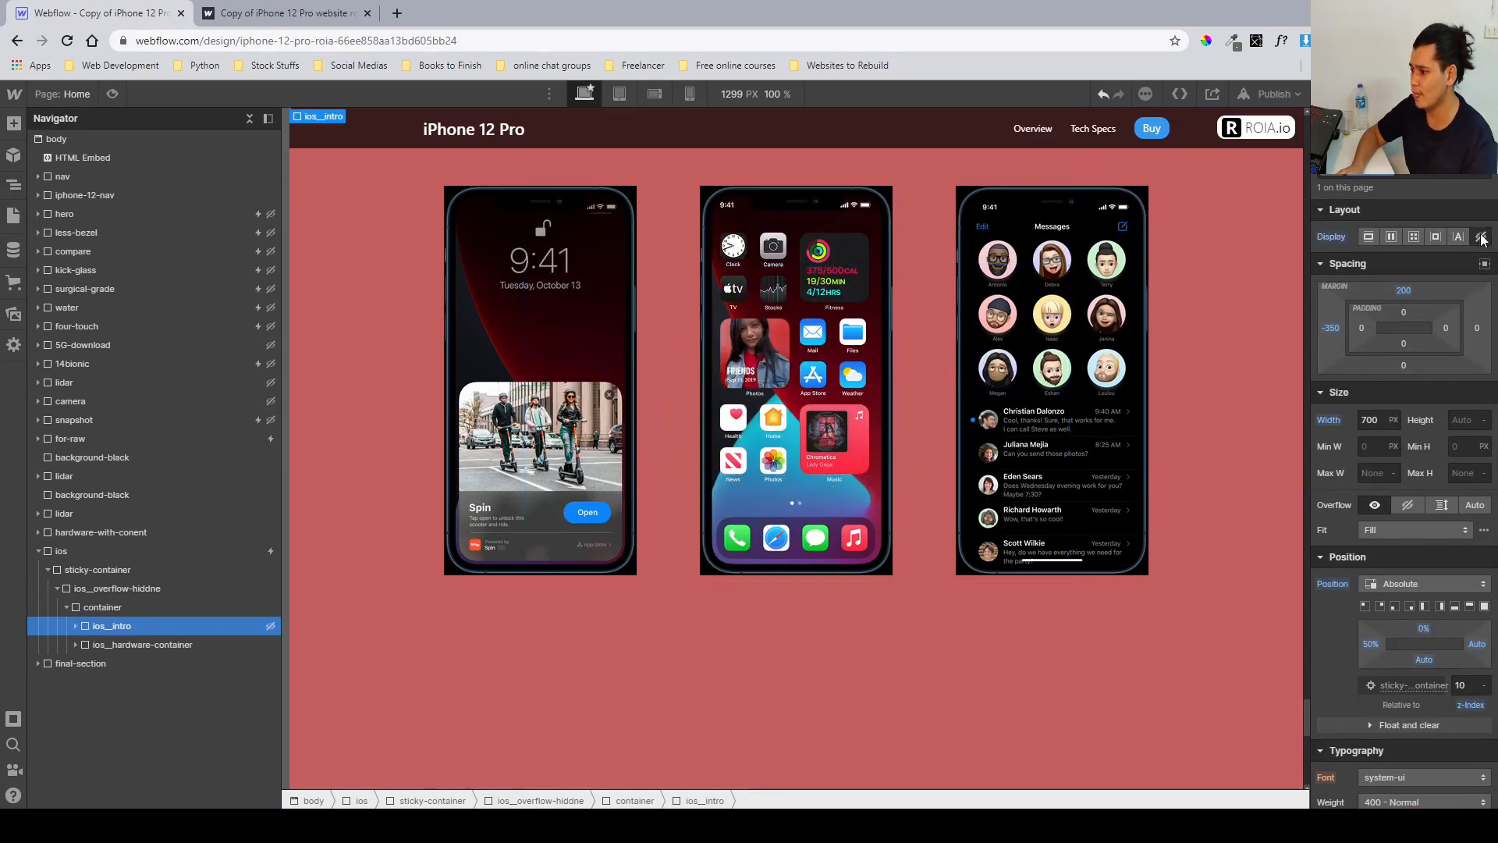
# Inspect the ios__hardware-container and its three hardware-and-content children, opening the first one's hardware element.
pyautogui.click(133, 644)
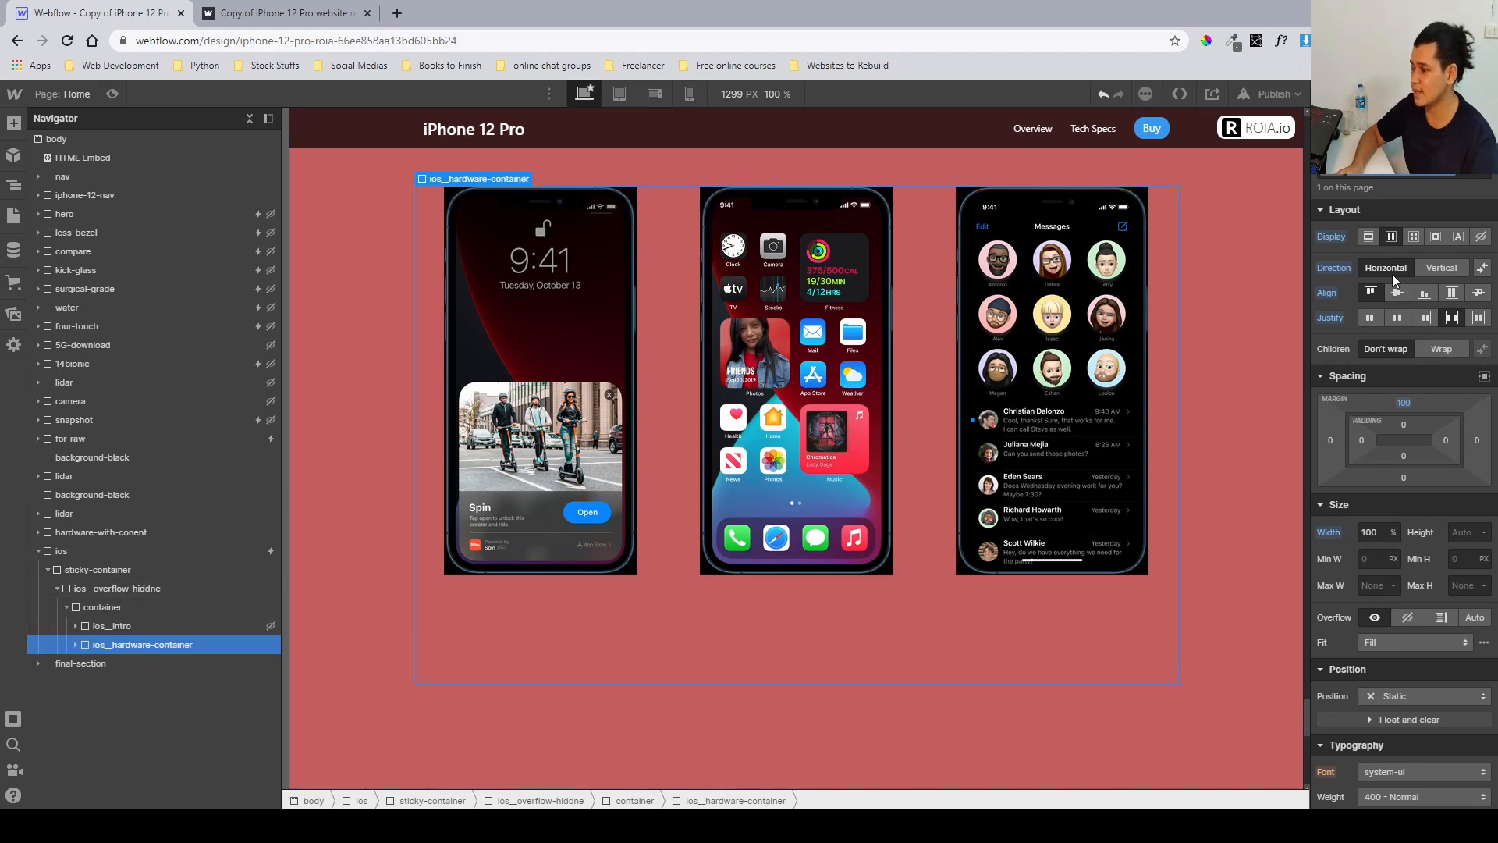
pyautogui.scroll(-5, 1412, 410)
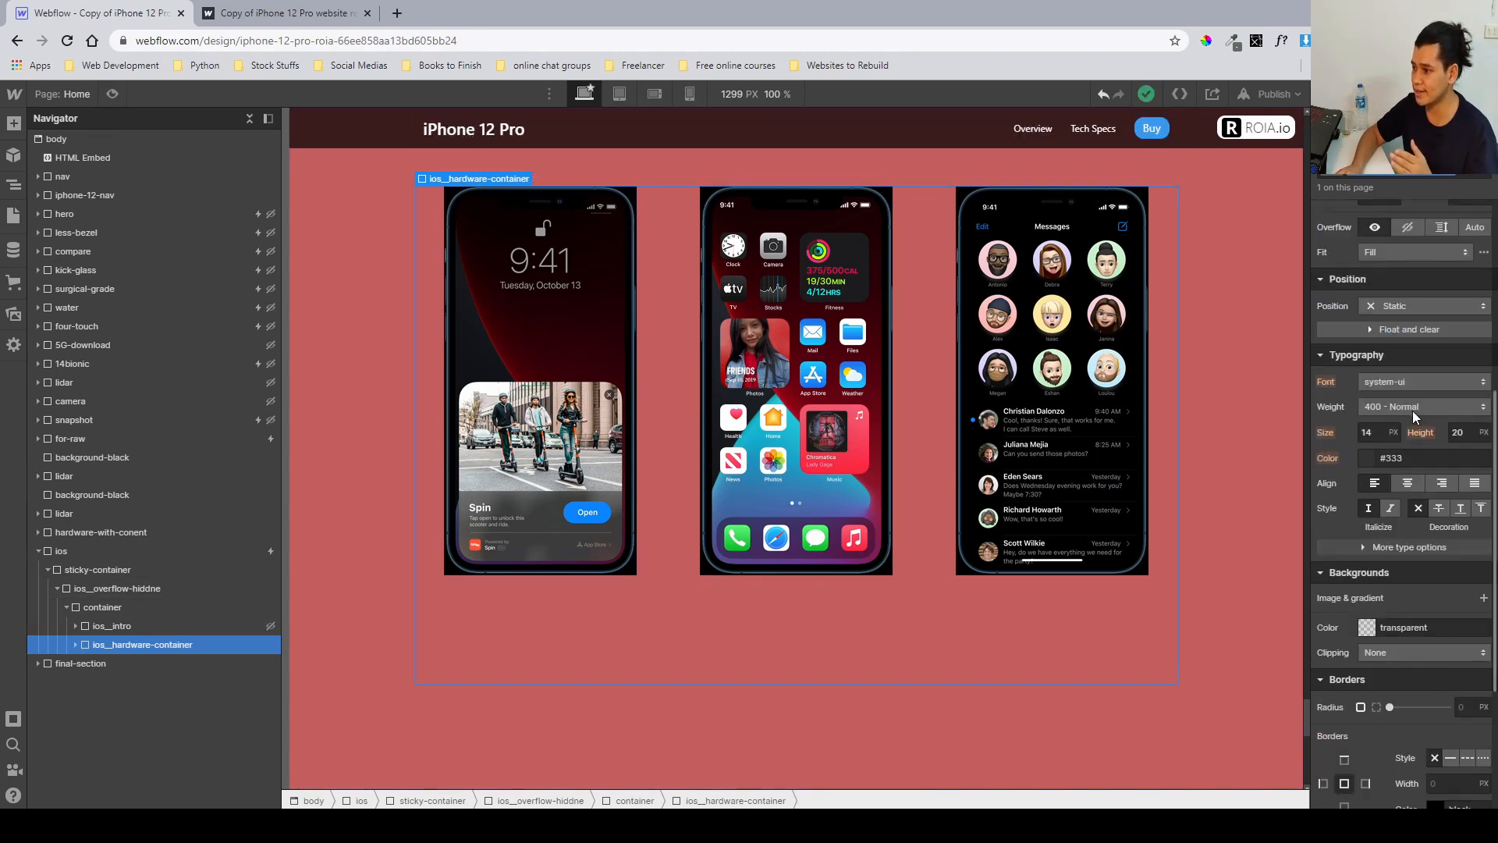
pyautogui.scroll(5, 1412, 410)
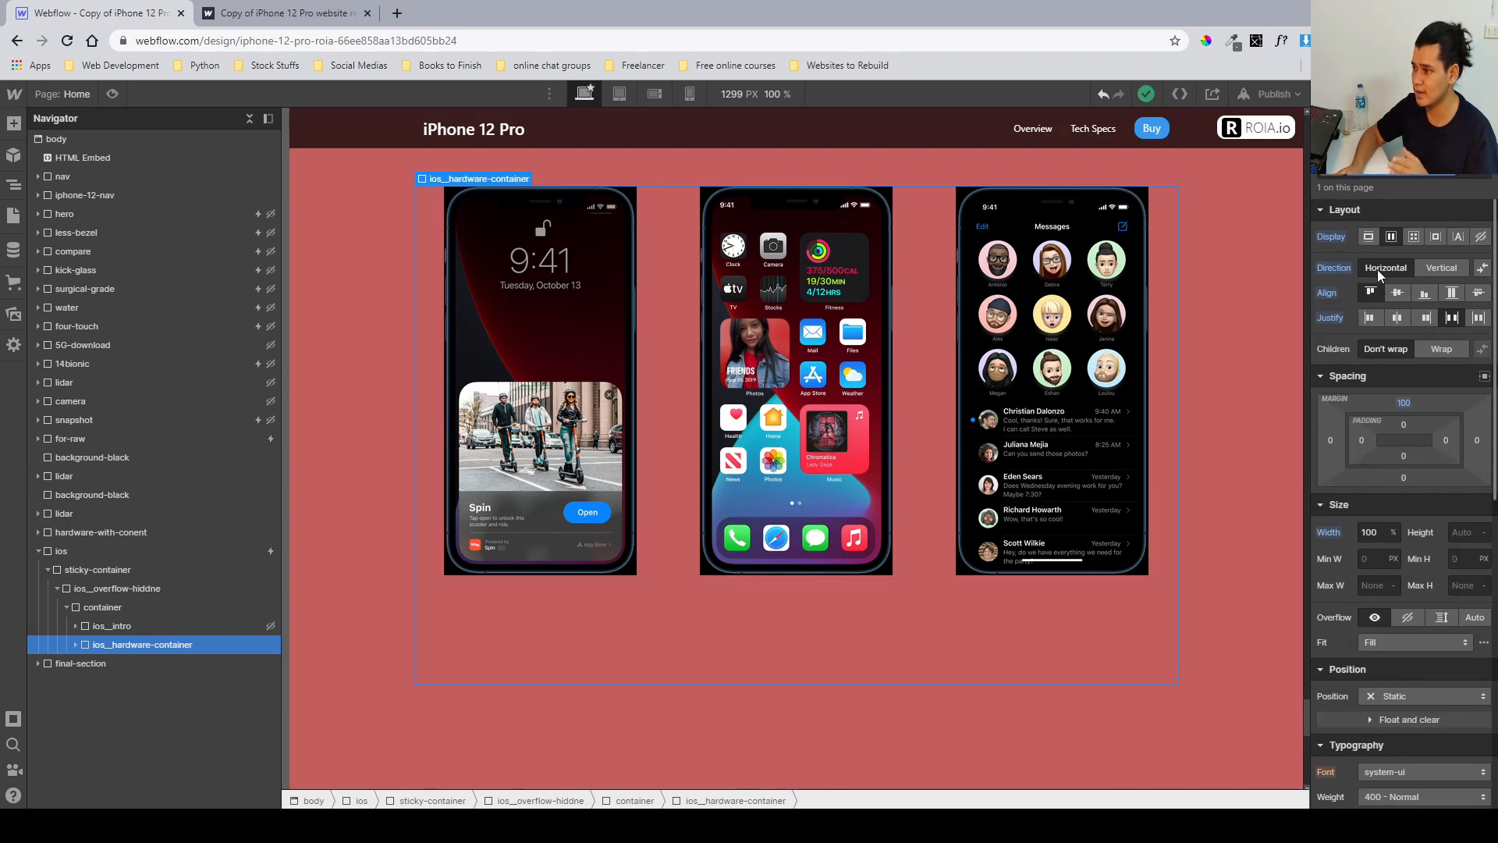
pyautogui.click(72, 648)
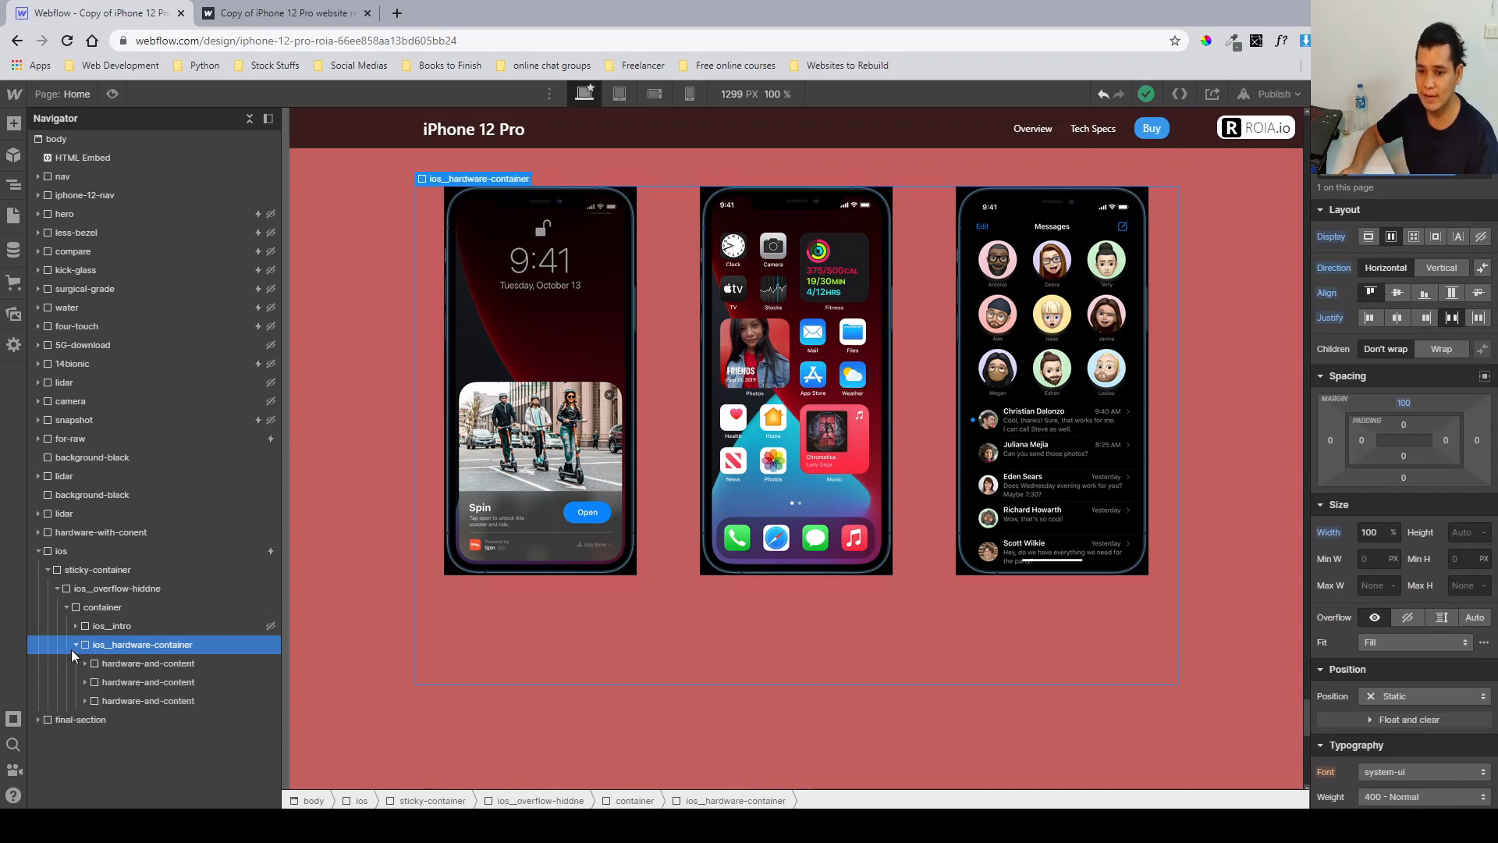
pyautogui.click(120, 663)
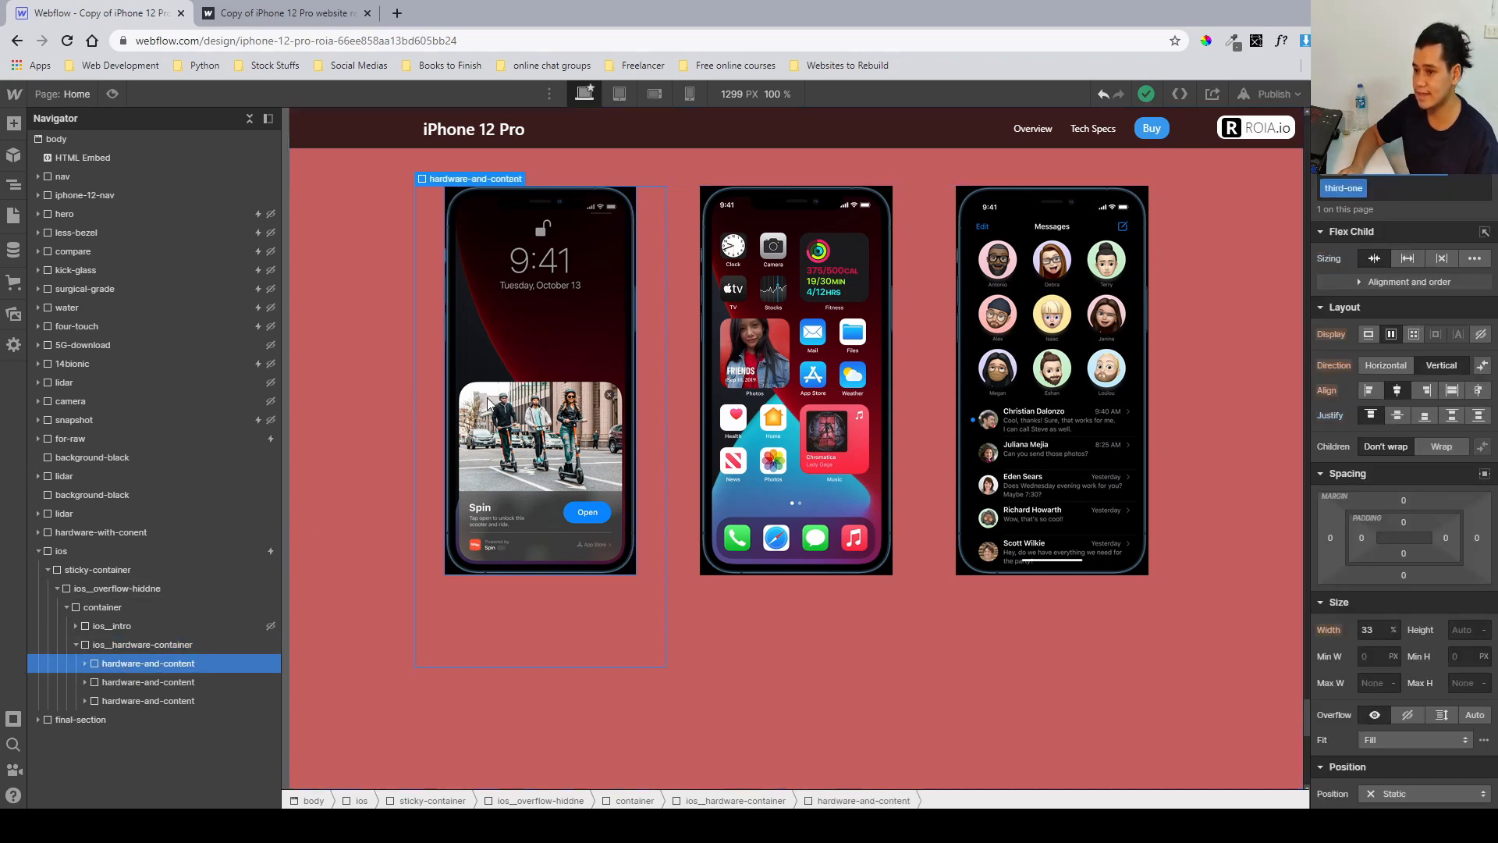
pyautogui.click(188, 682)
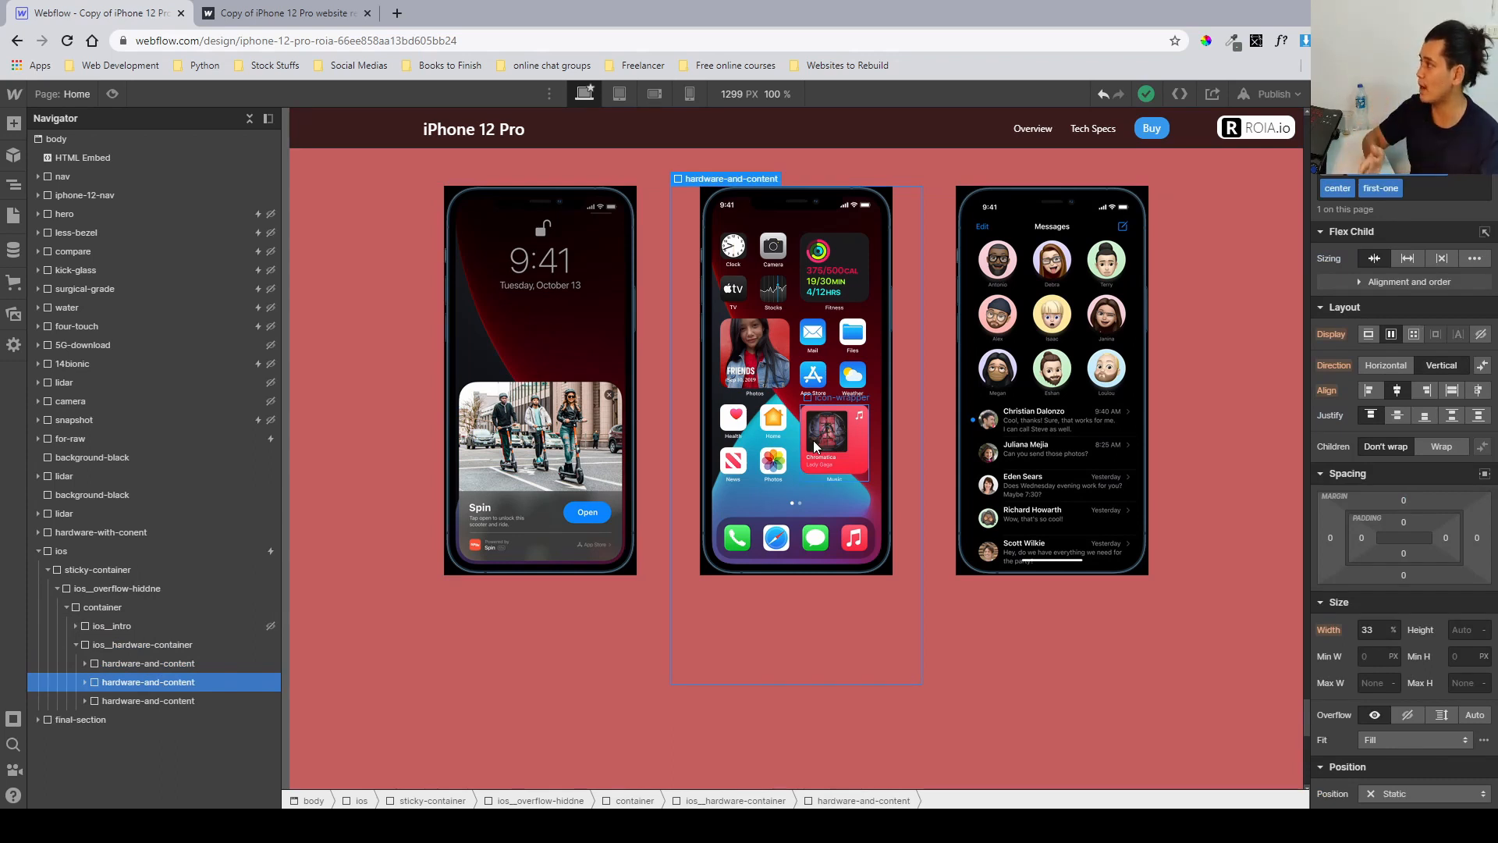
pyautogui.click(206, 698)
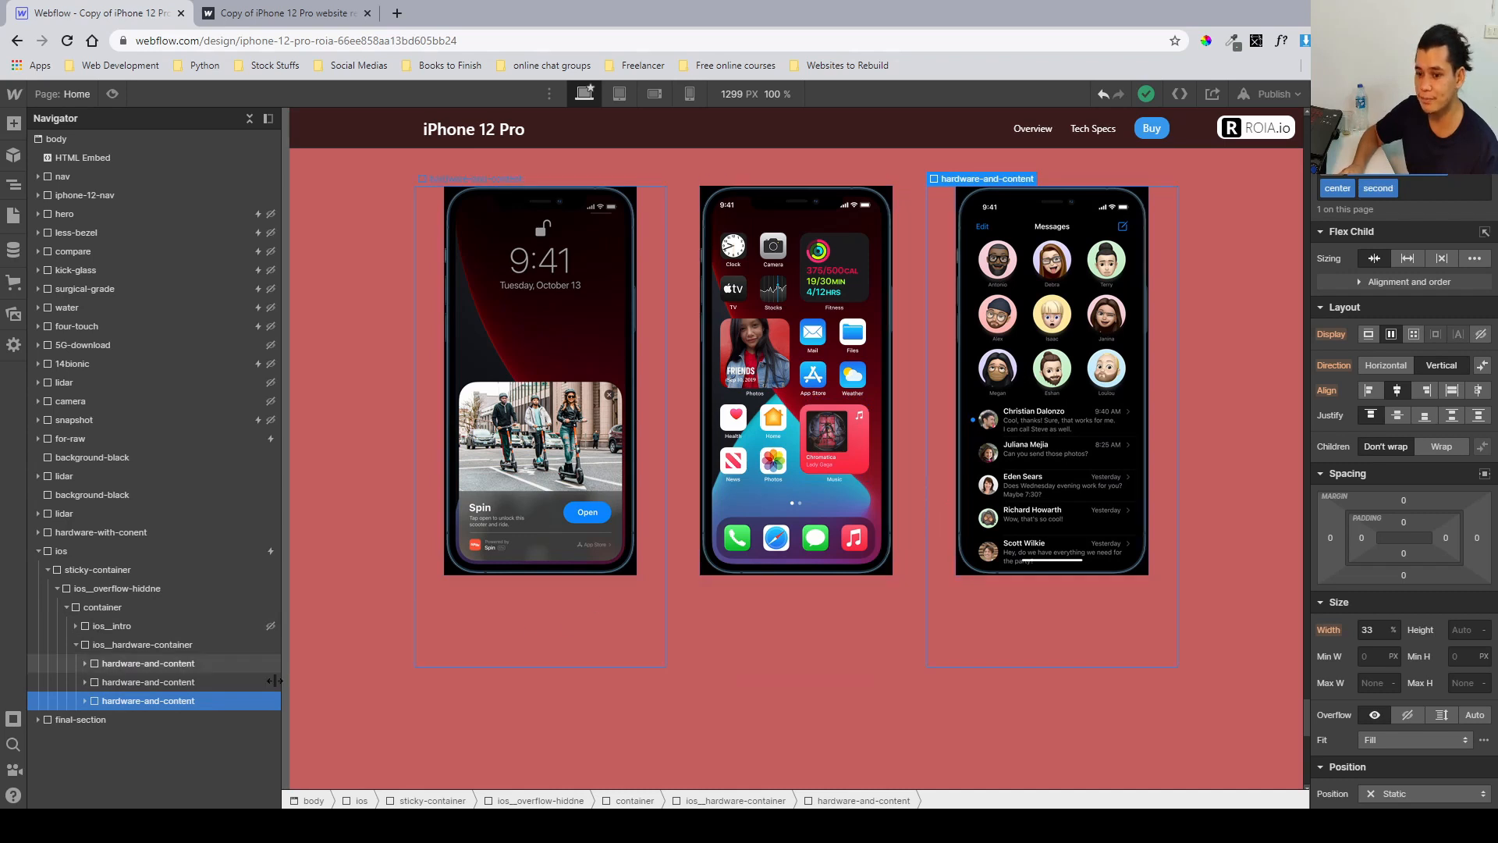
pyautogui.click(184, 667)
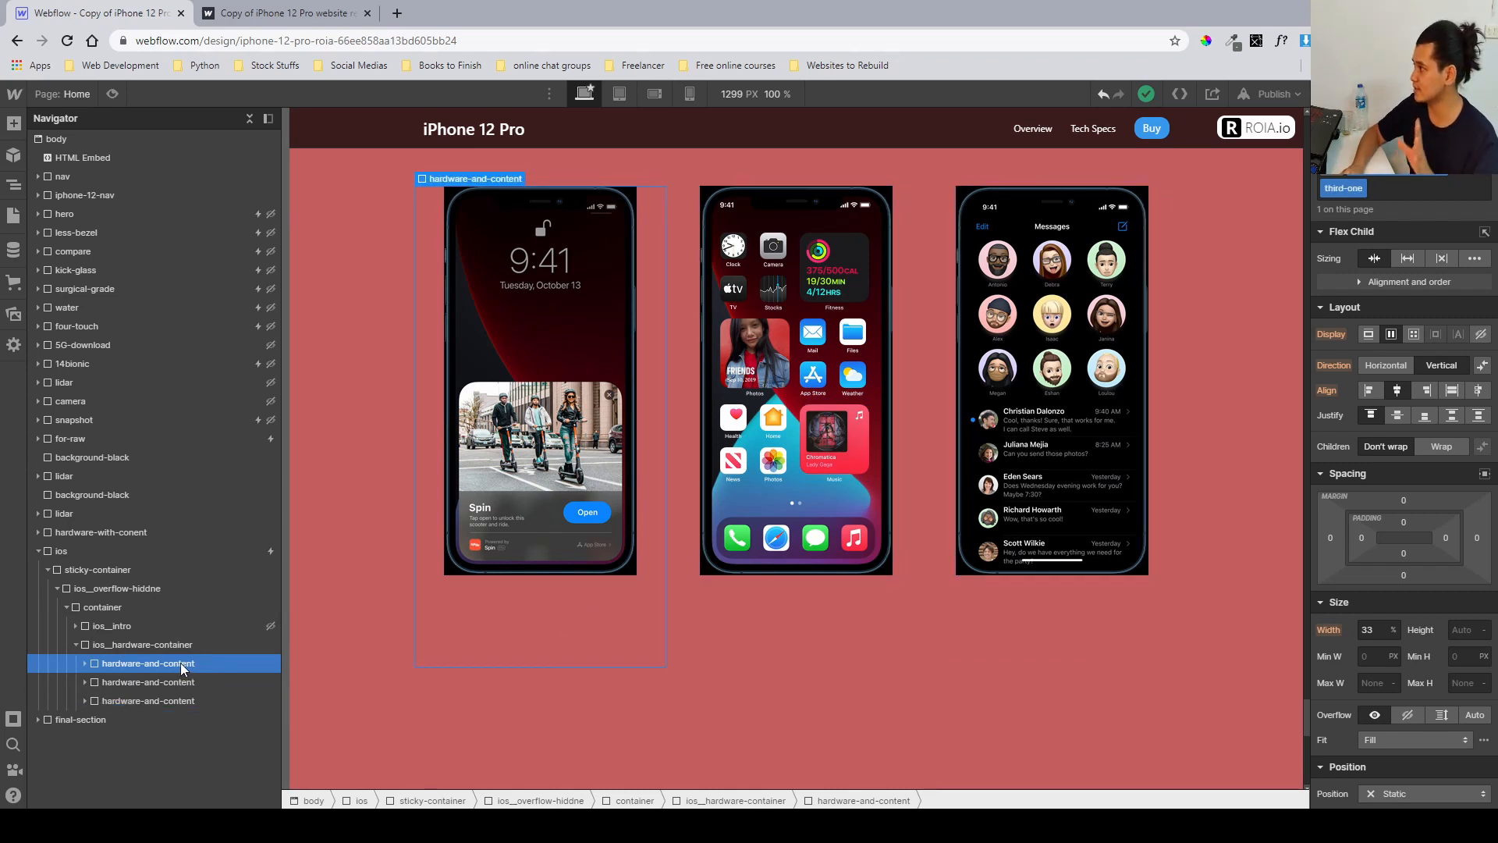
pyautogui.click(85, 664)
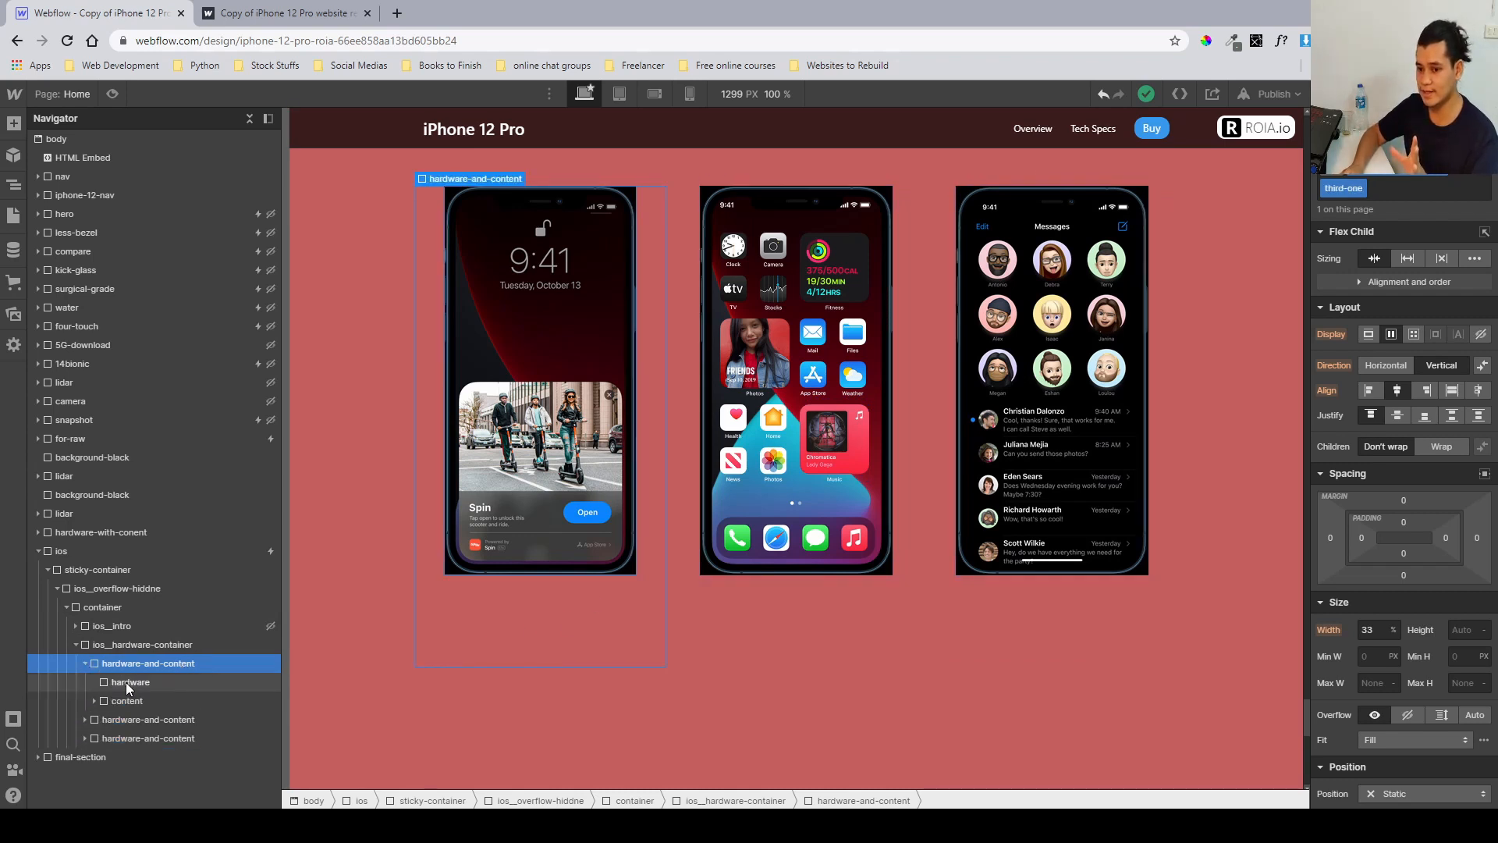
pyautogui.click(125, 682)
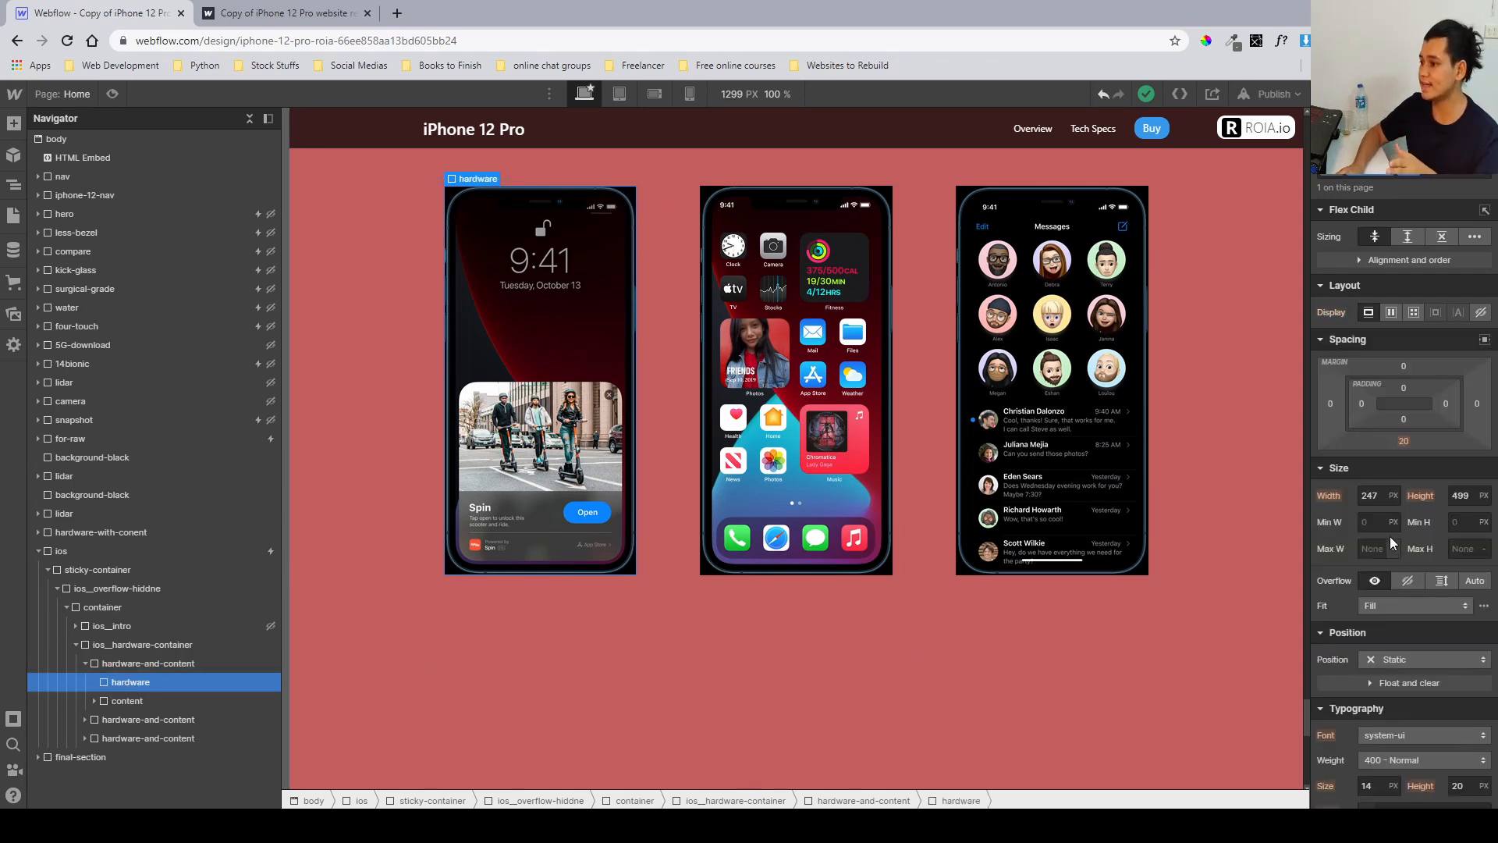
# Examine the first hardware element's width, height and background image settings.
pyautogui.click(1369, 499)
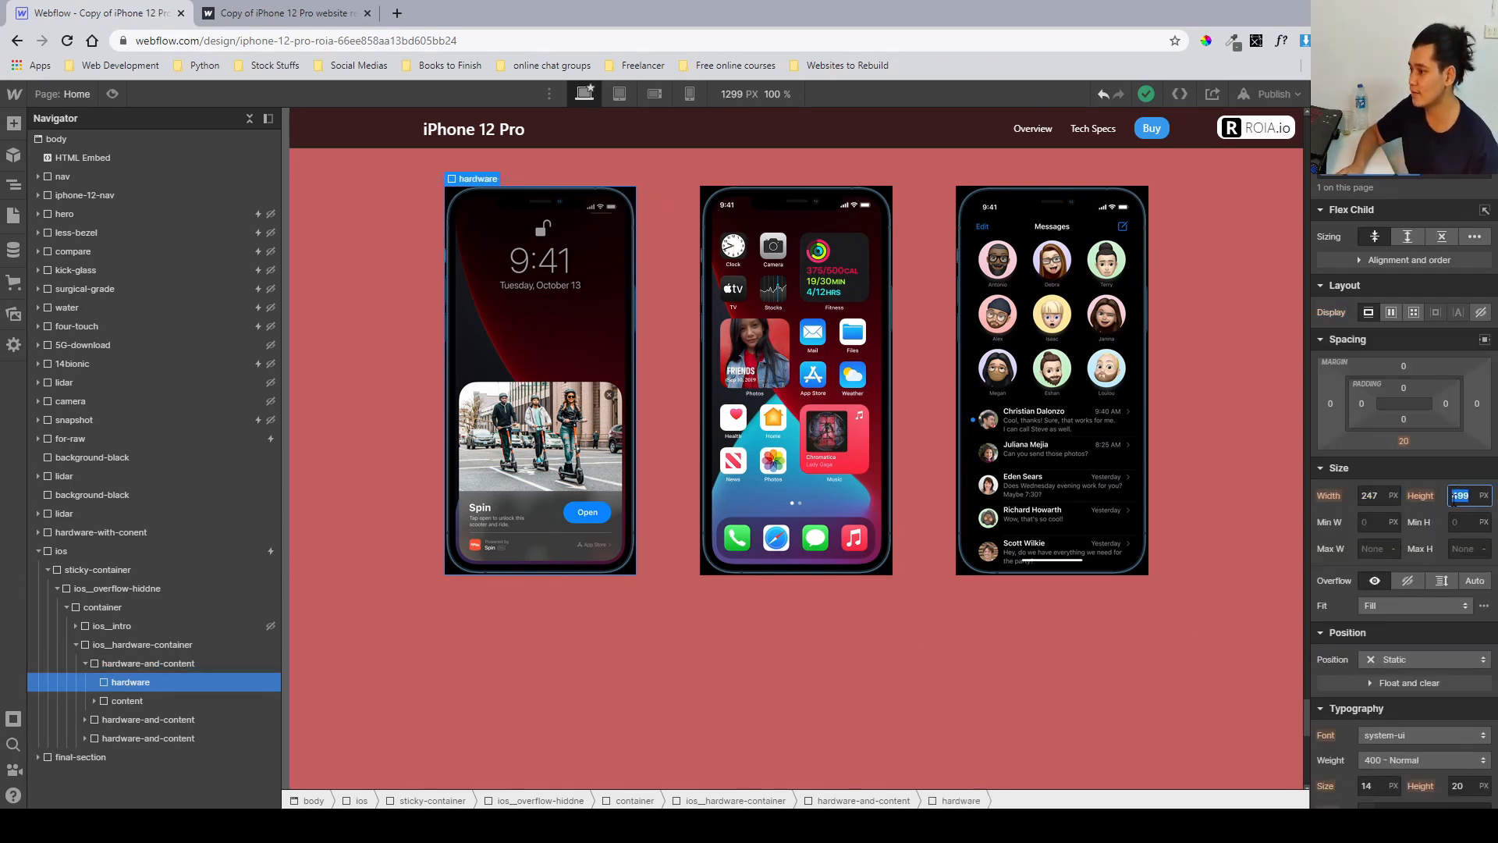
pyautogui.scroll(-8, 1447, 499)
pyautogui.click(1332, 351)
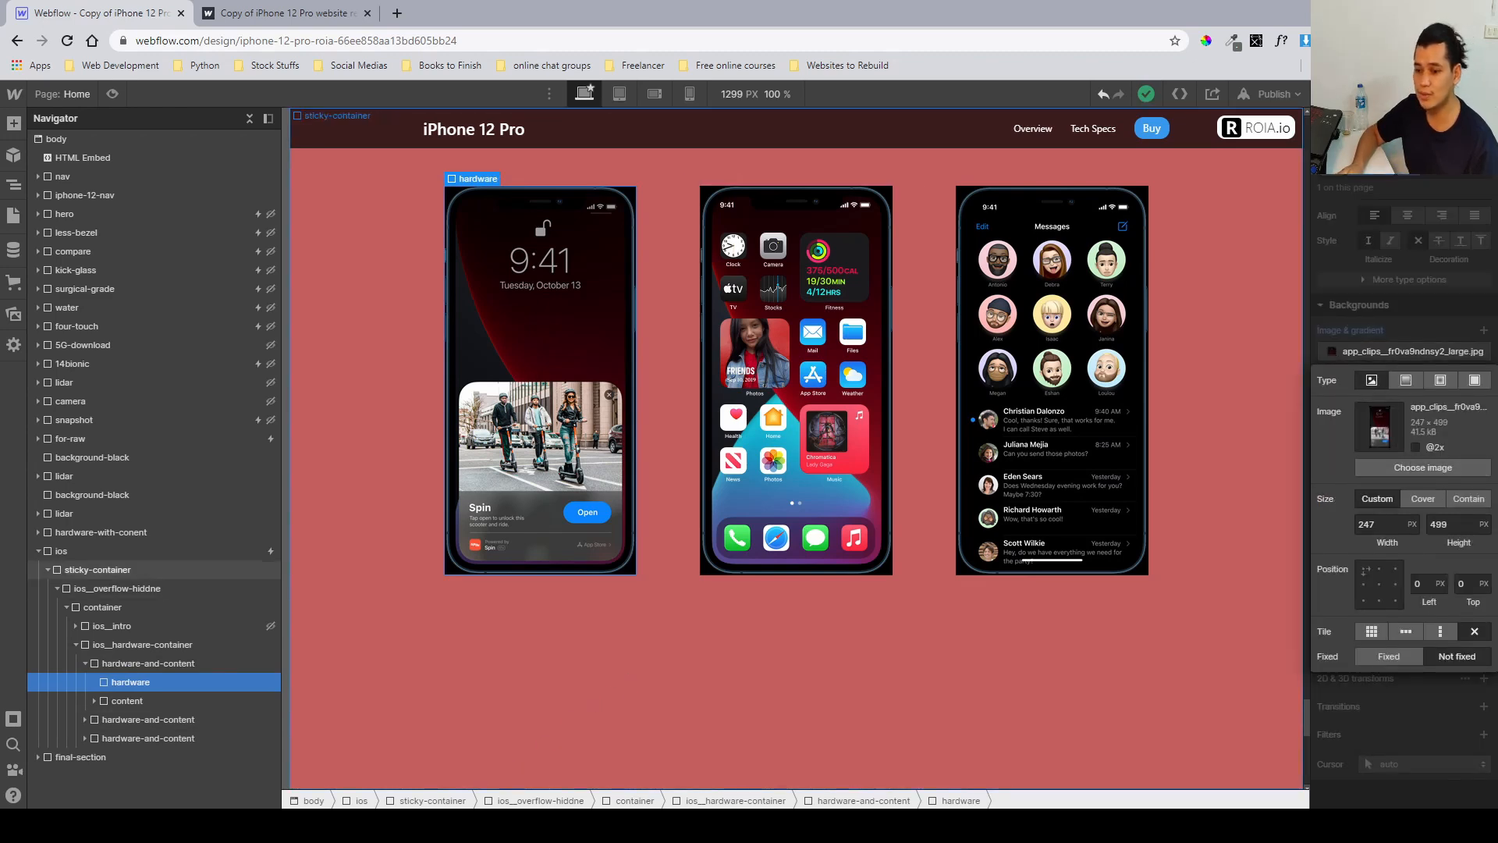
# Compare the three-phone iOS layout in the Figma design file.
pyautogui.hotkey('alt', 'Tab')
pyautogui.scroll(-10, 739, 585)
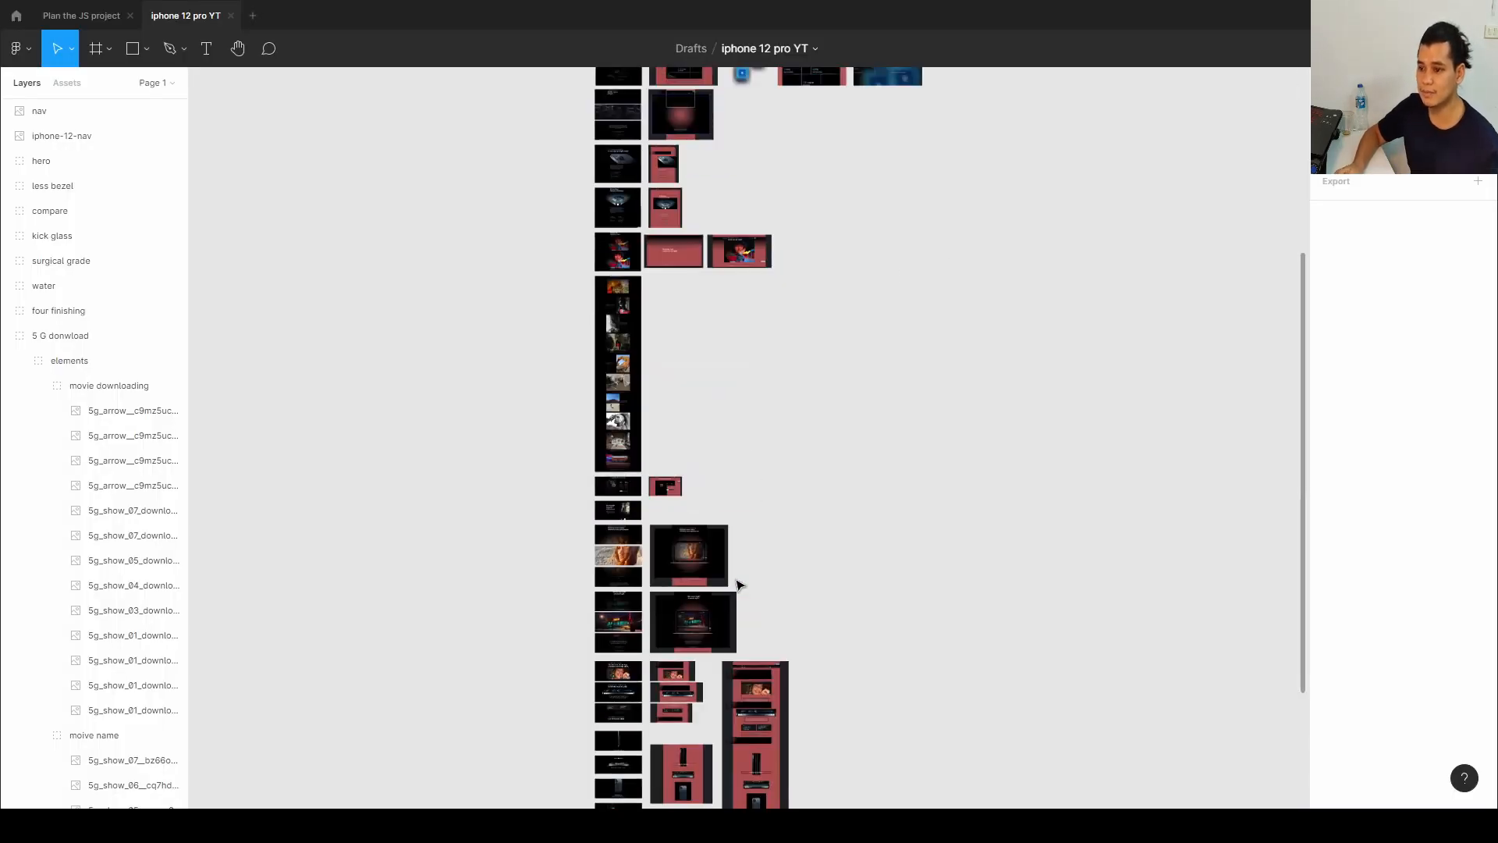
pyautogui.scroll(10, 661, 484)
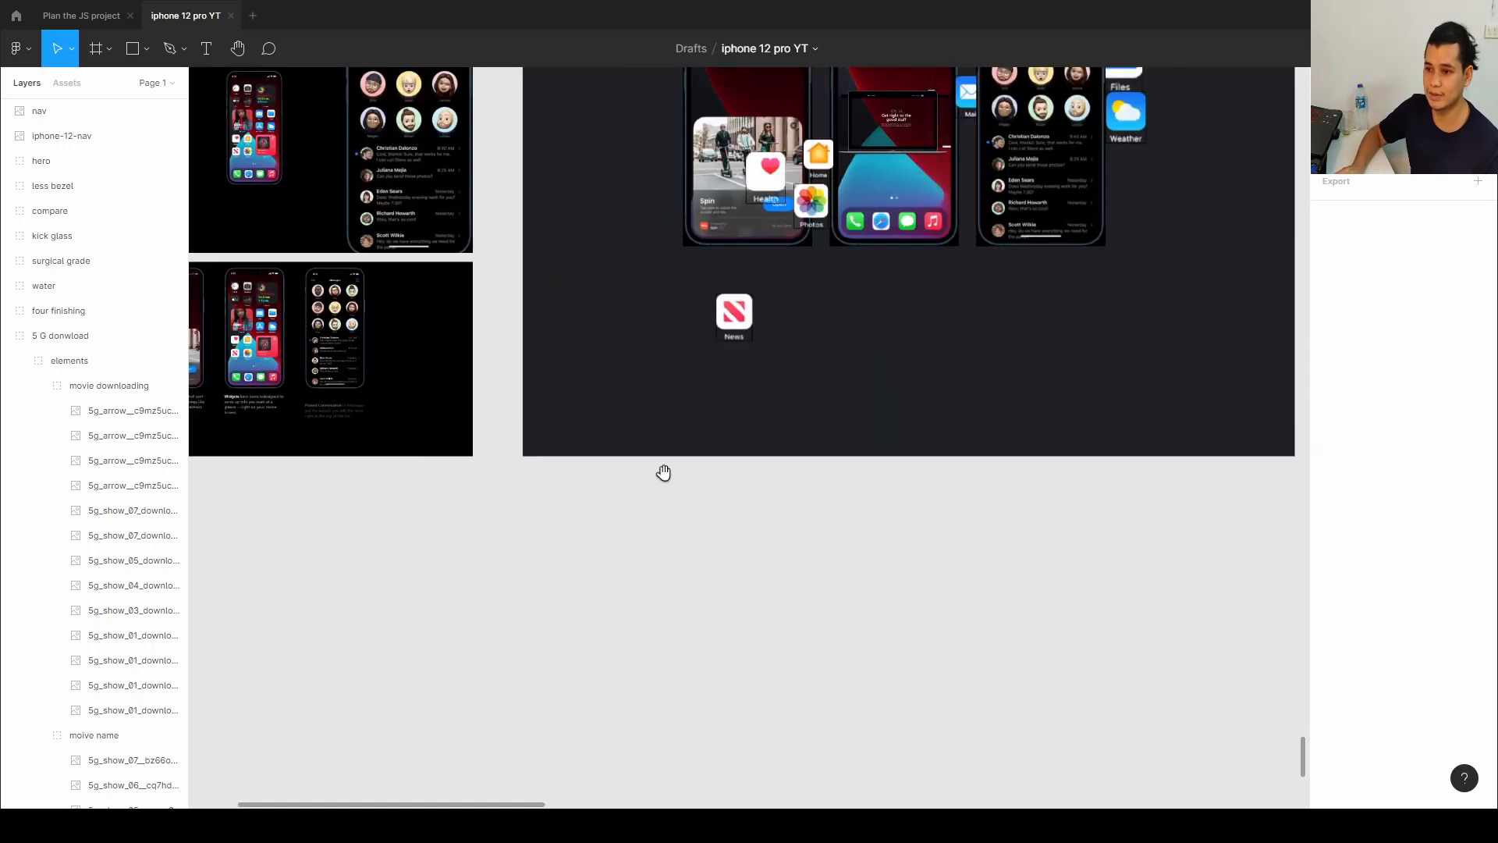
pyautogui.scroll(10, 763, 506)
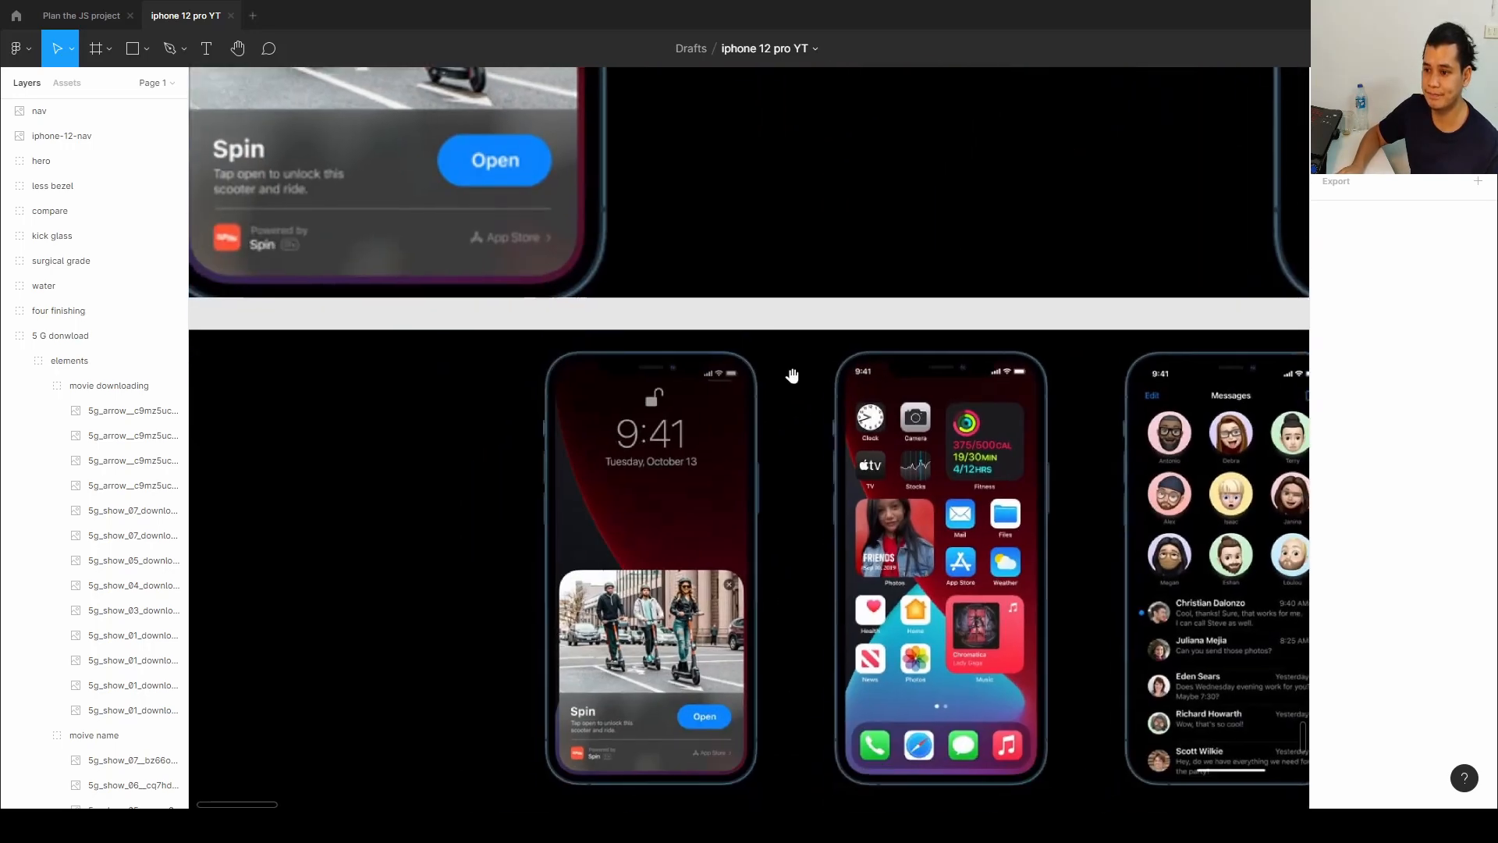
pyautogui.scroll(-2, 676, 433)
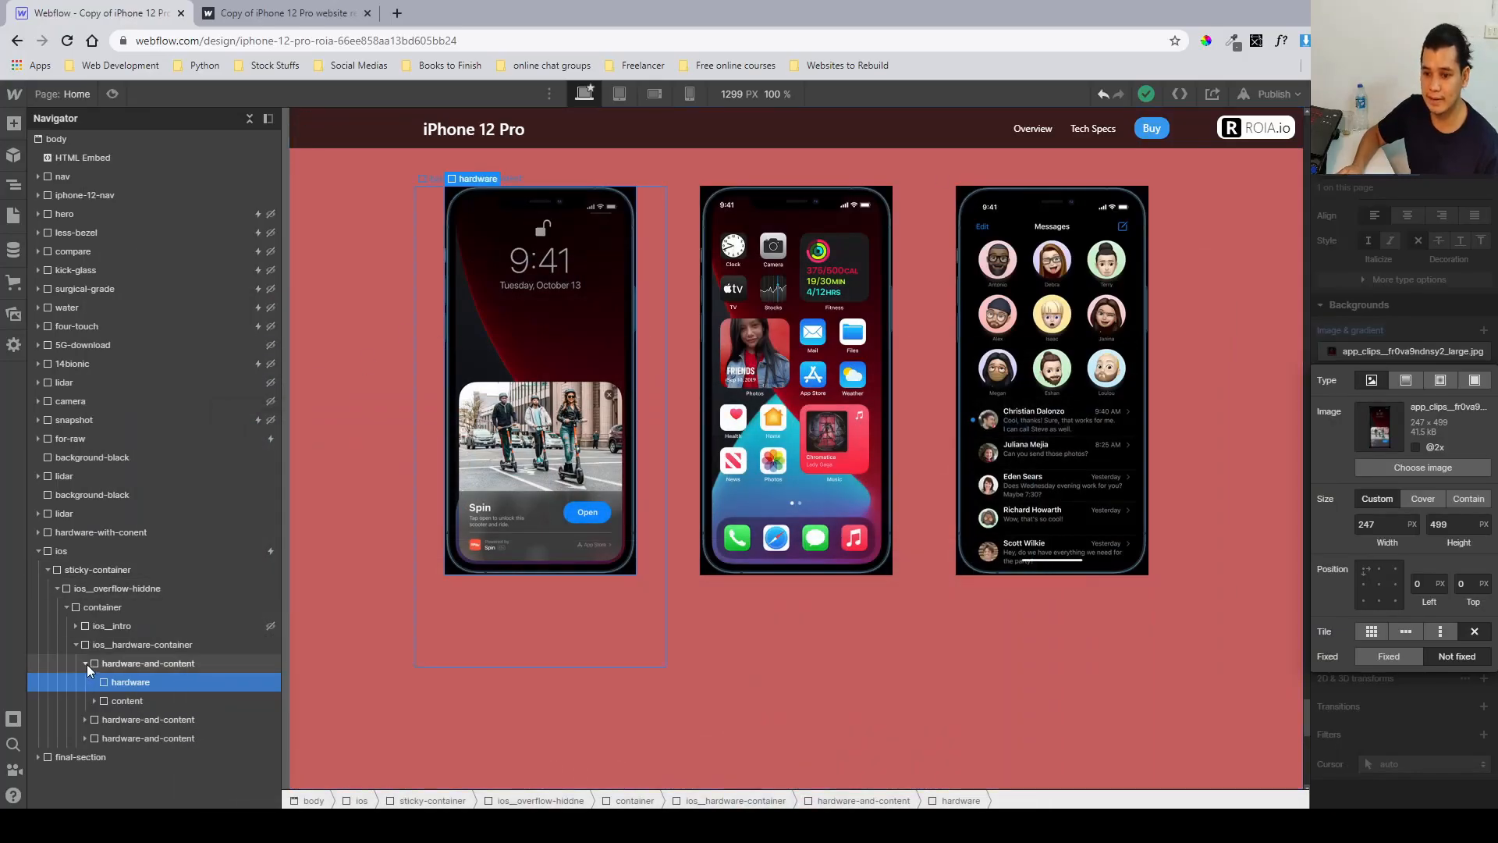
# Inspect the third phone's hardware element, checking its background image and size settings.
pyautogui.click(86, 663)
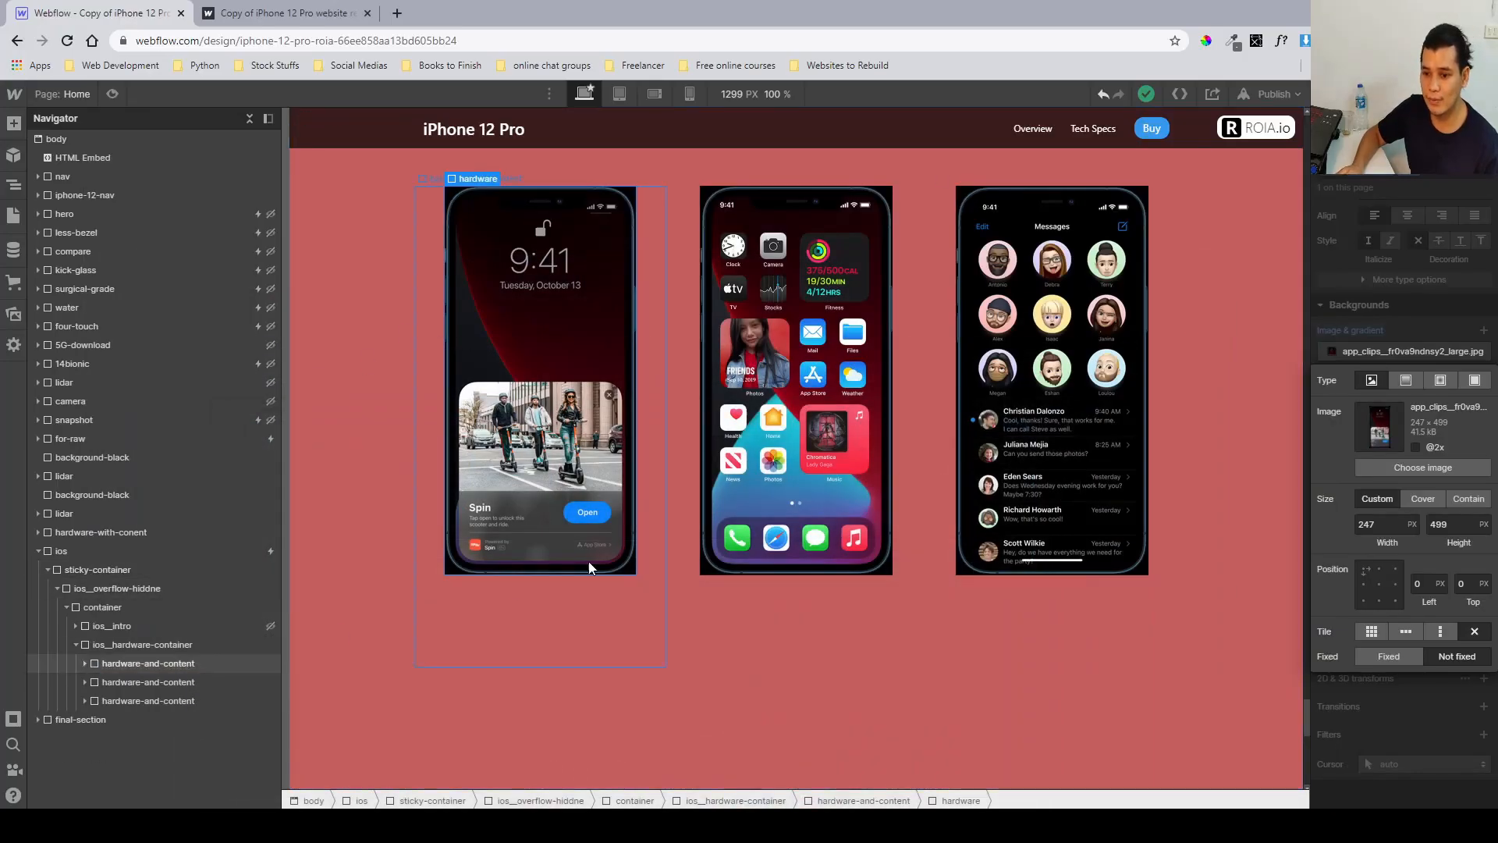
pyautogui.click(85, 703)
pyautogui.click(115, 720)
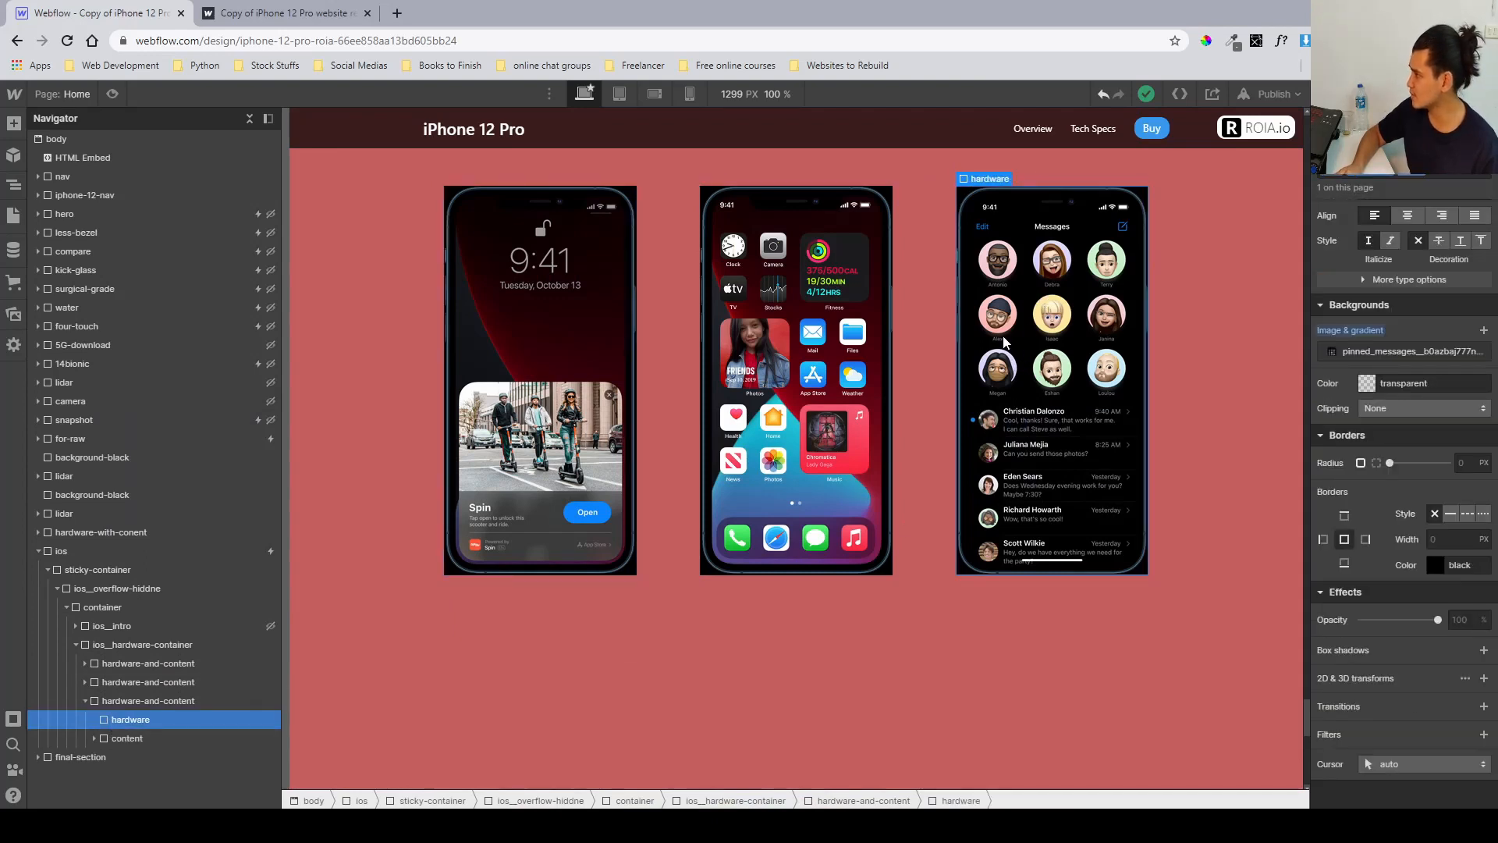
pyautogui.click(1396, 352)
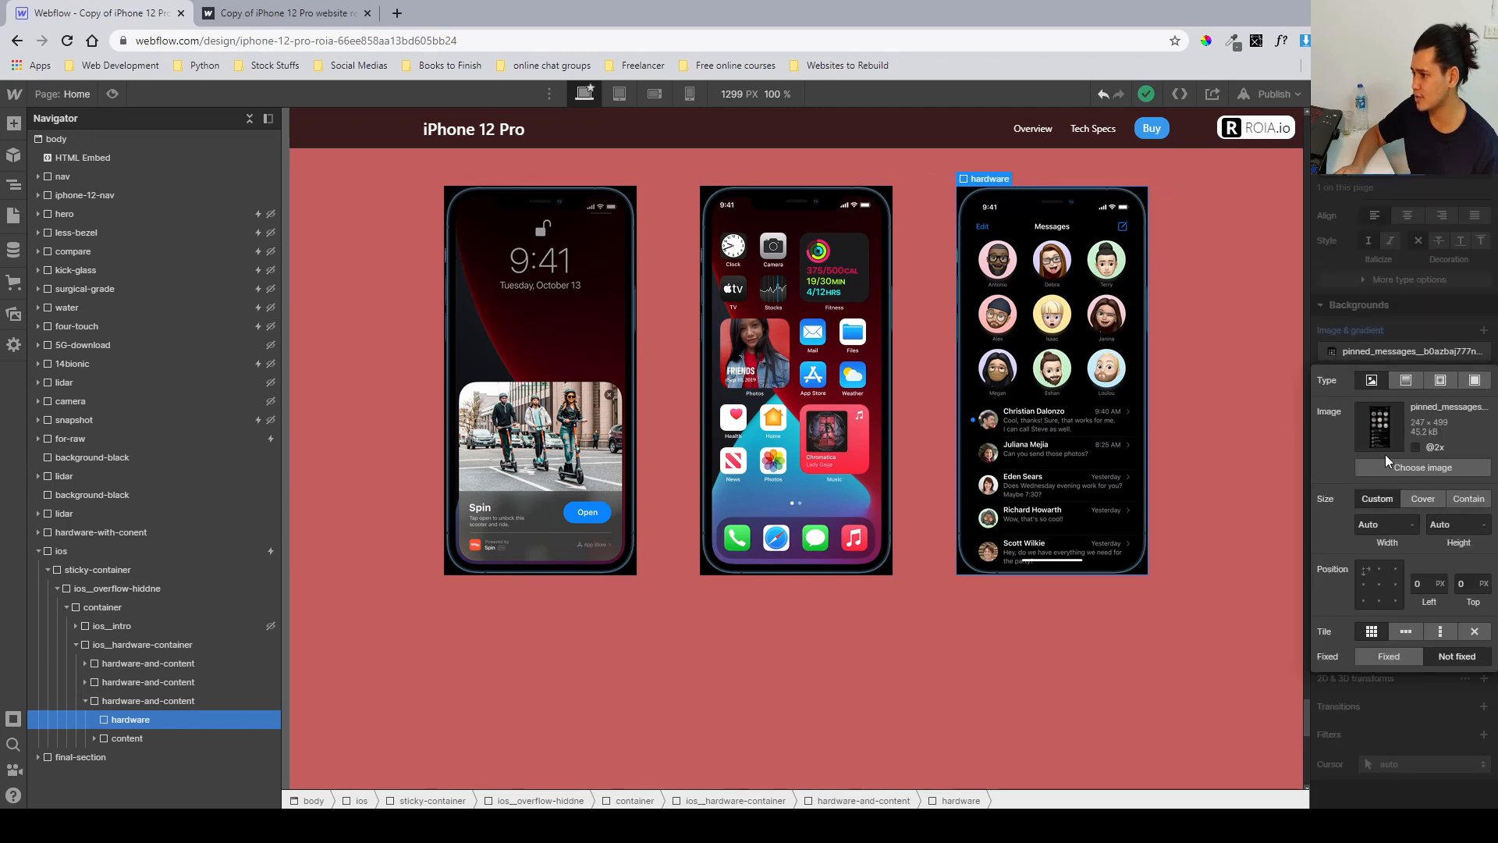
pyautogui.click(1354, 344)
pyautogui.click(1362, 357)
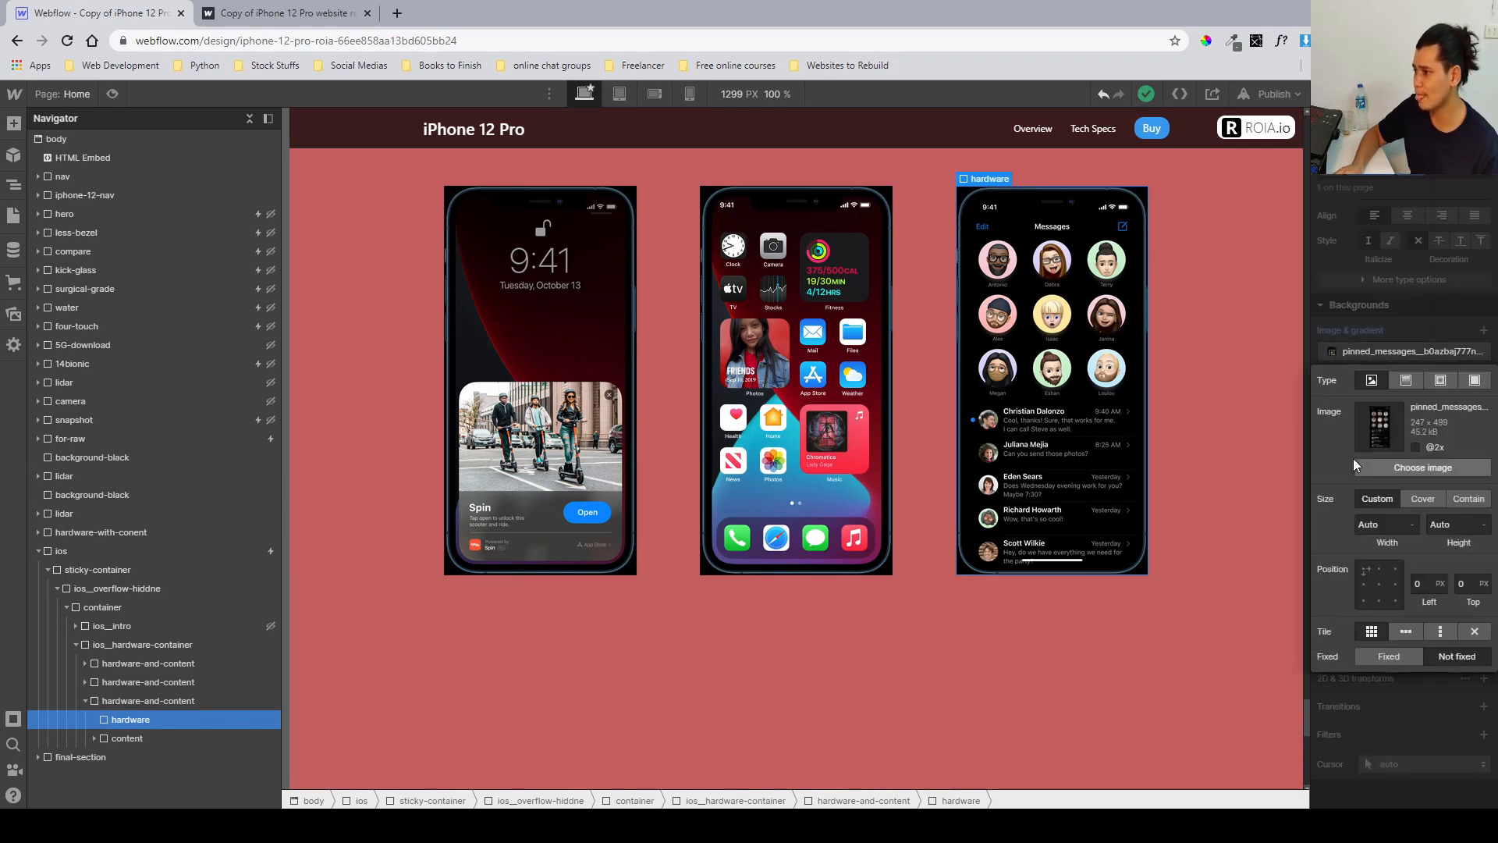
pyautogui.click(1454, 329)
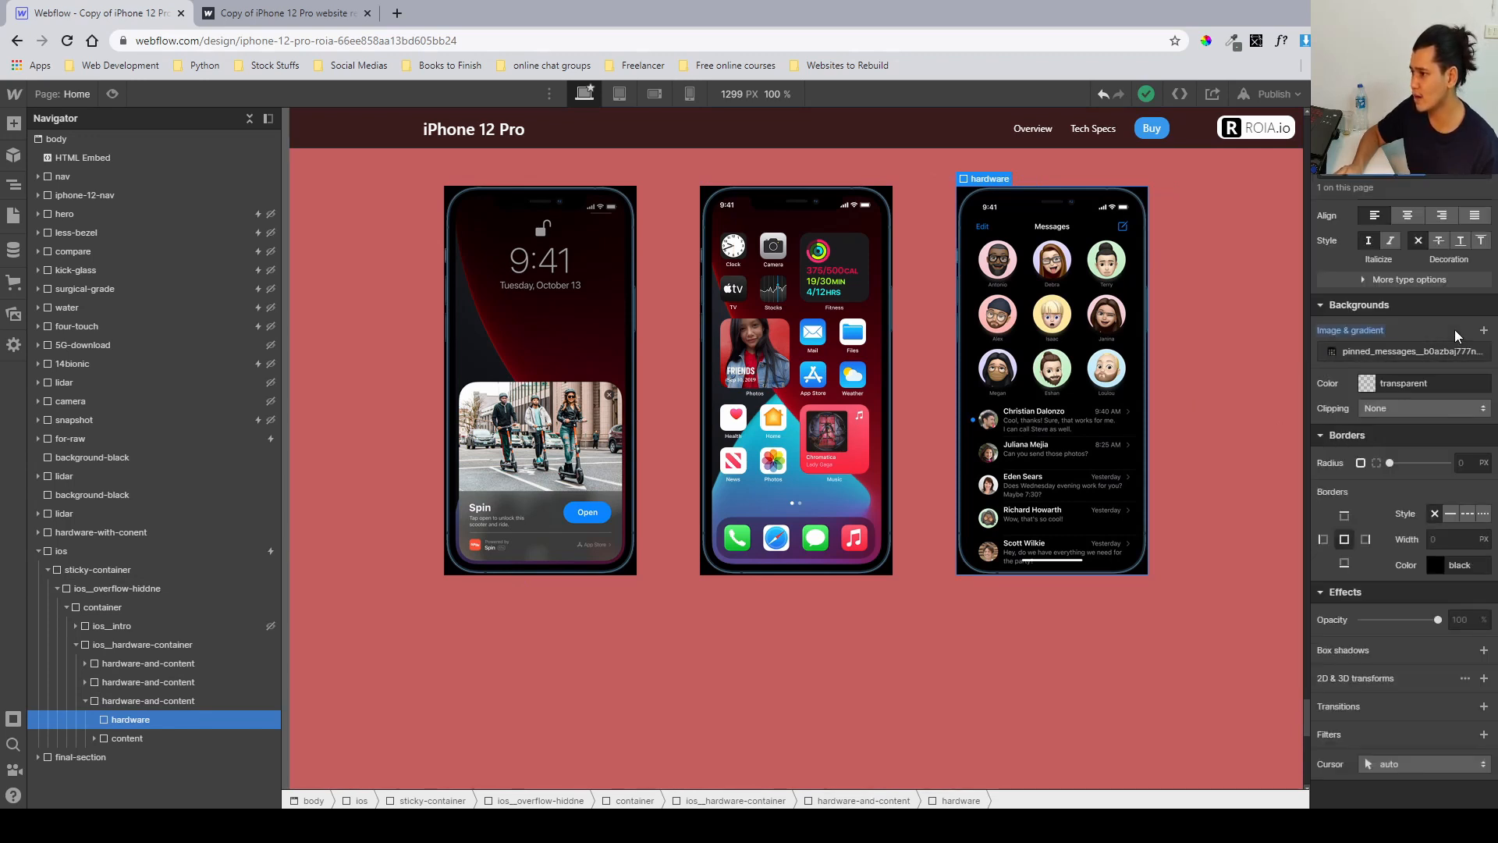
pyautogui.scroll(9, 1455, 329)
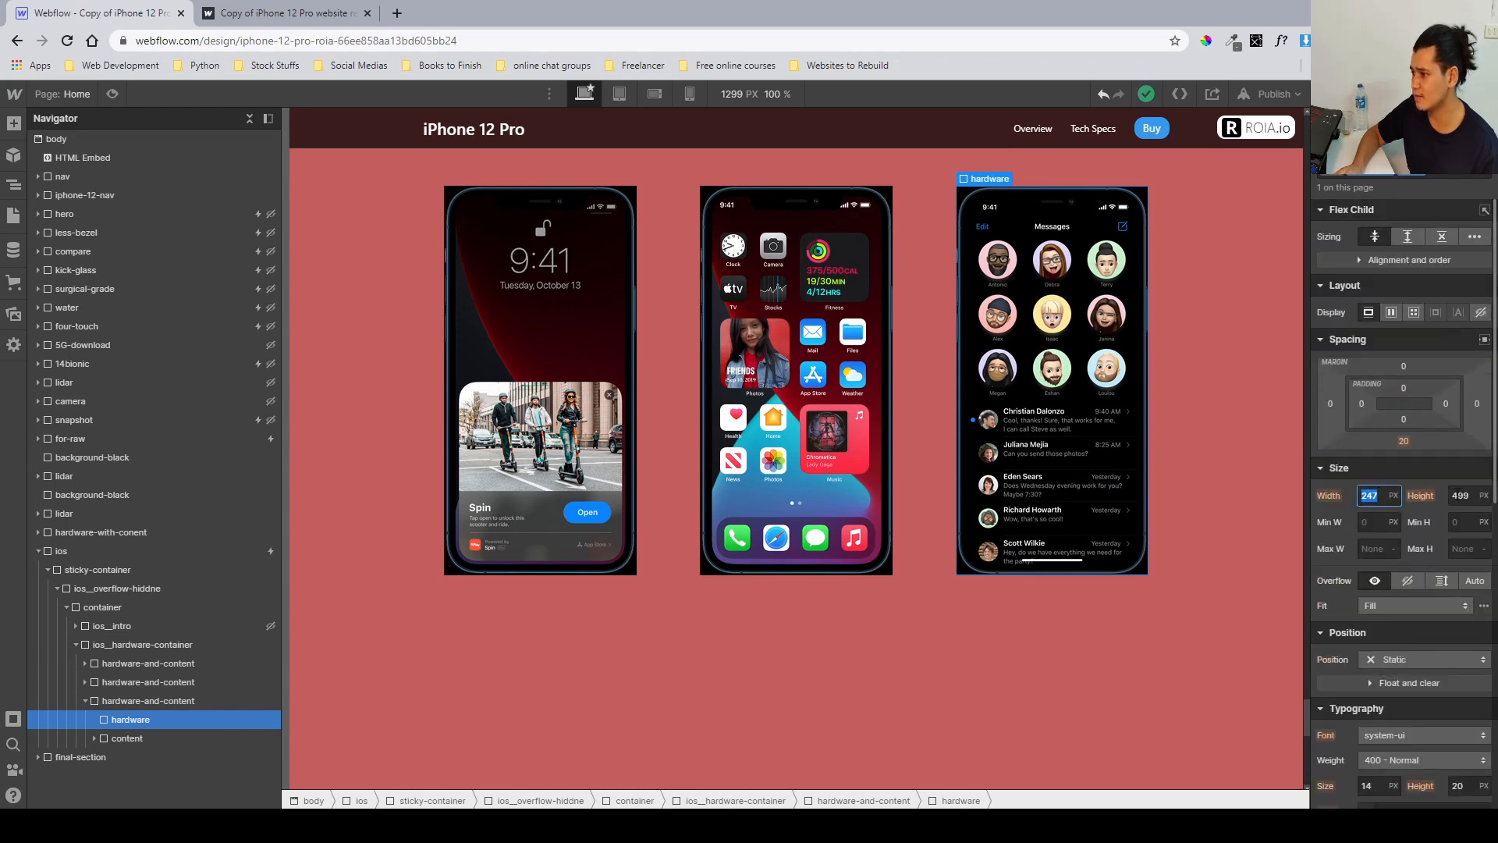
pyautogui.press('Tab')
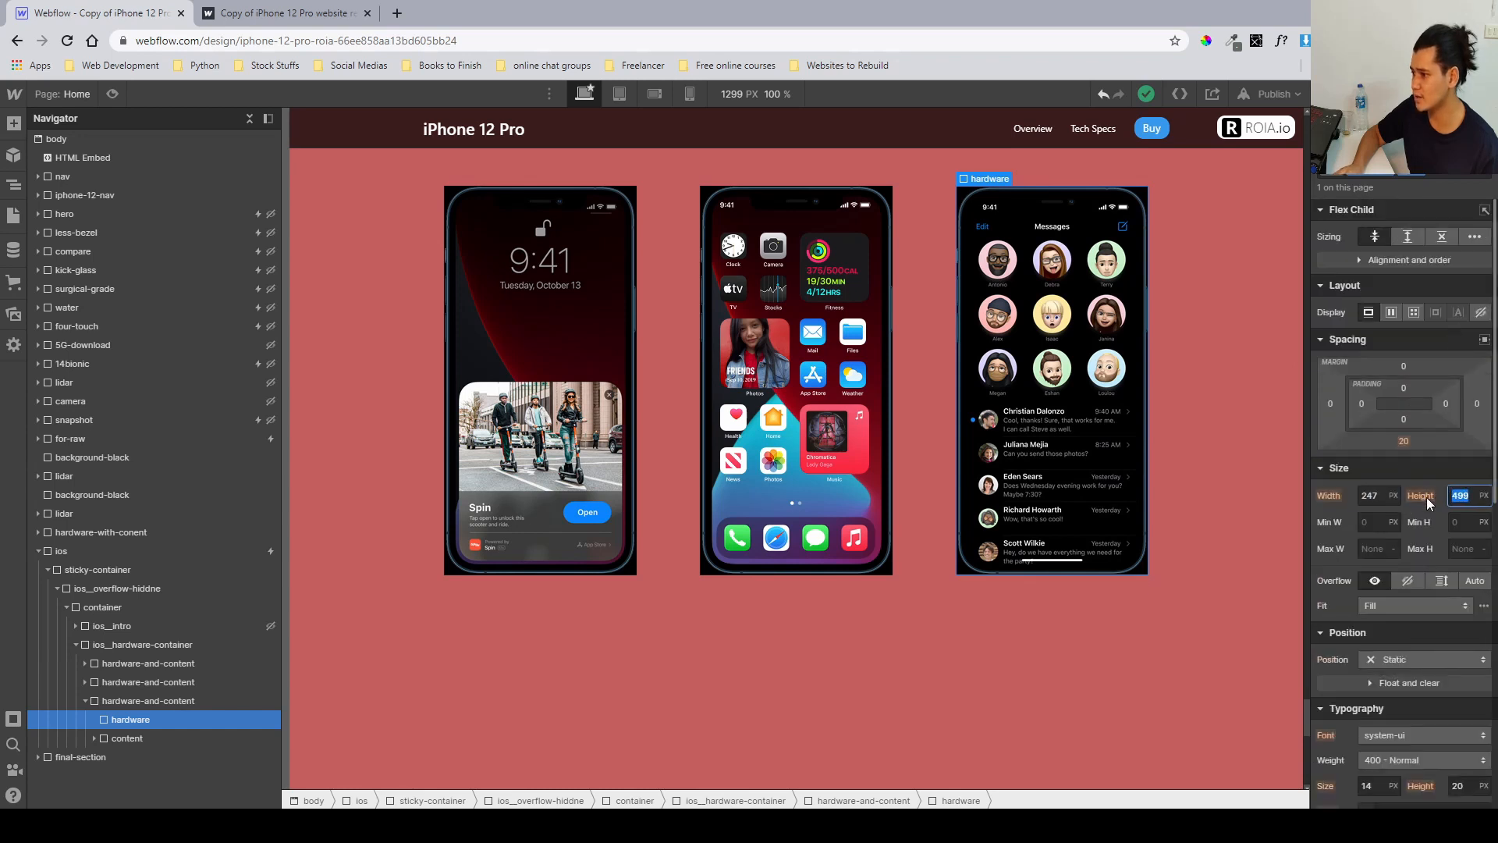
pyautogui.click(1348, 495)
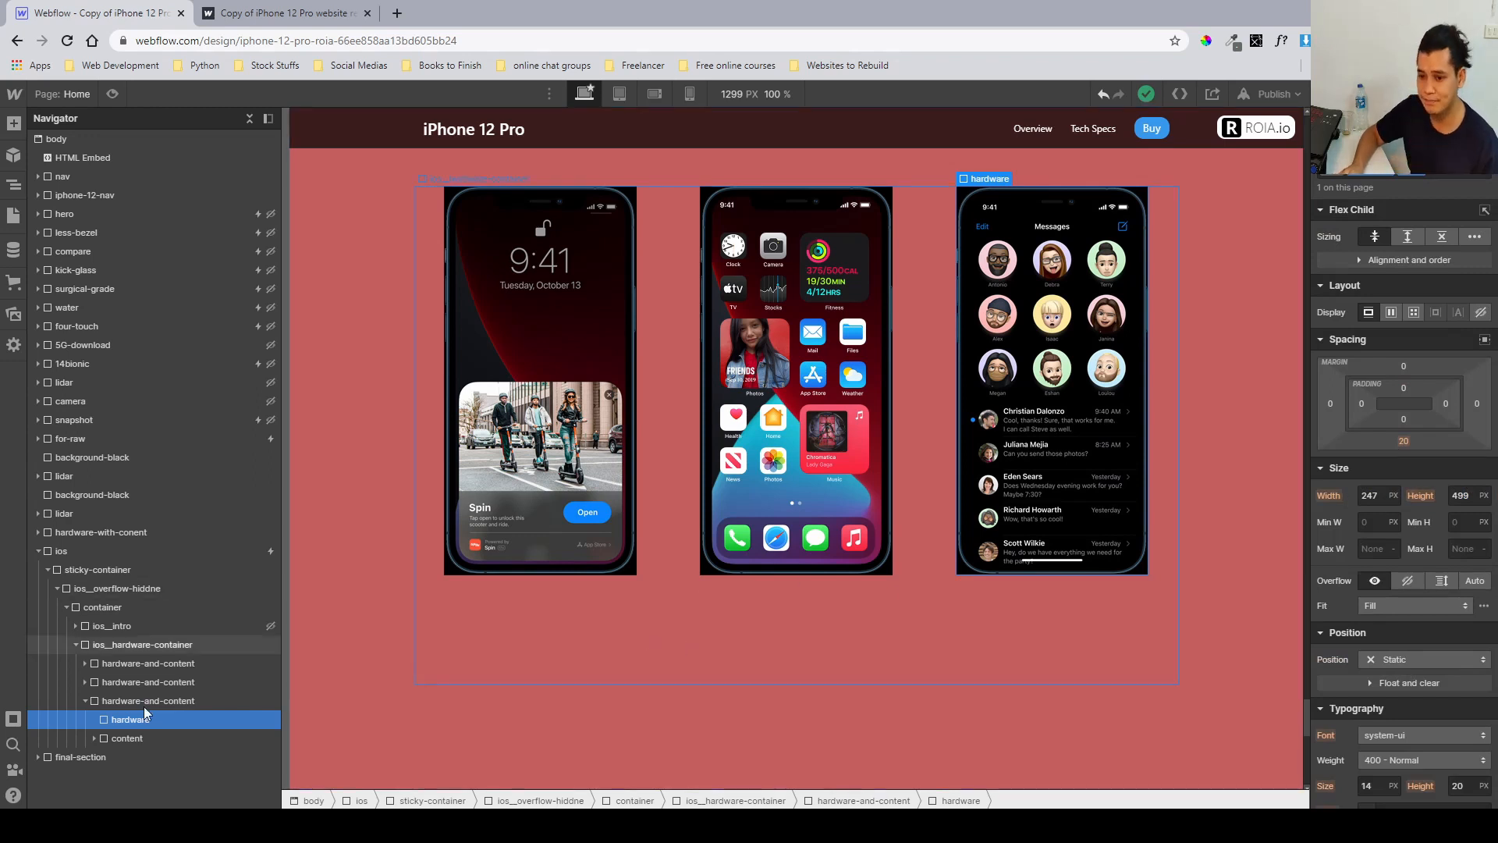
# Preview the text under the phones by briefly raising the content block's opacity to 100, then returning it to 0.
pyautogui.click(143, 740)
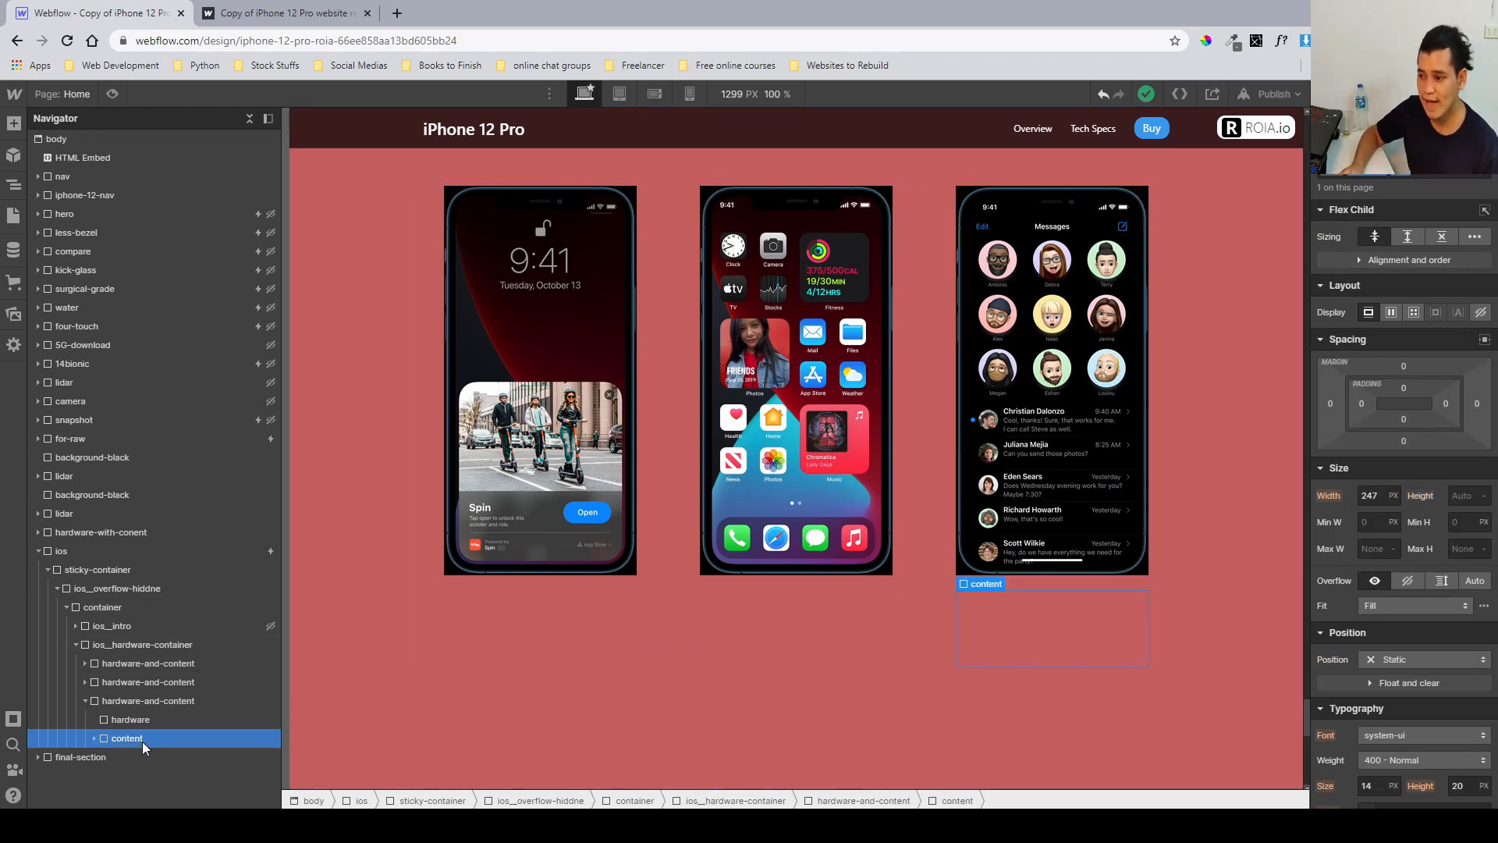
pyautogui.click(86, 700)
pyautogui.click(98, 667)
pyautogui.click(86, 664)
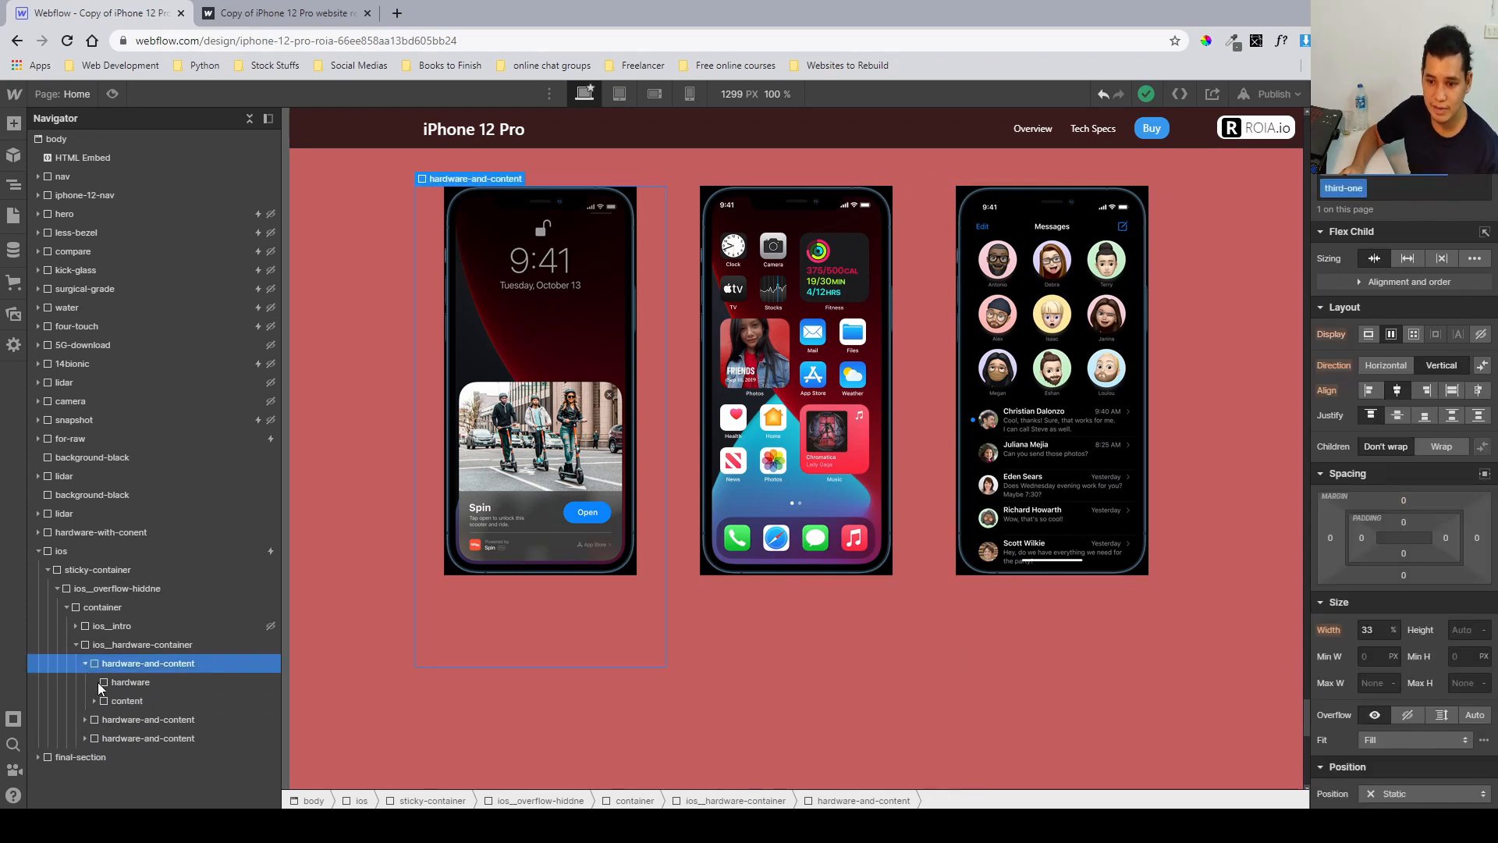
pyautogui.click(106, 700)
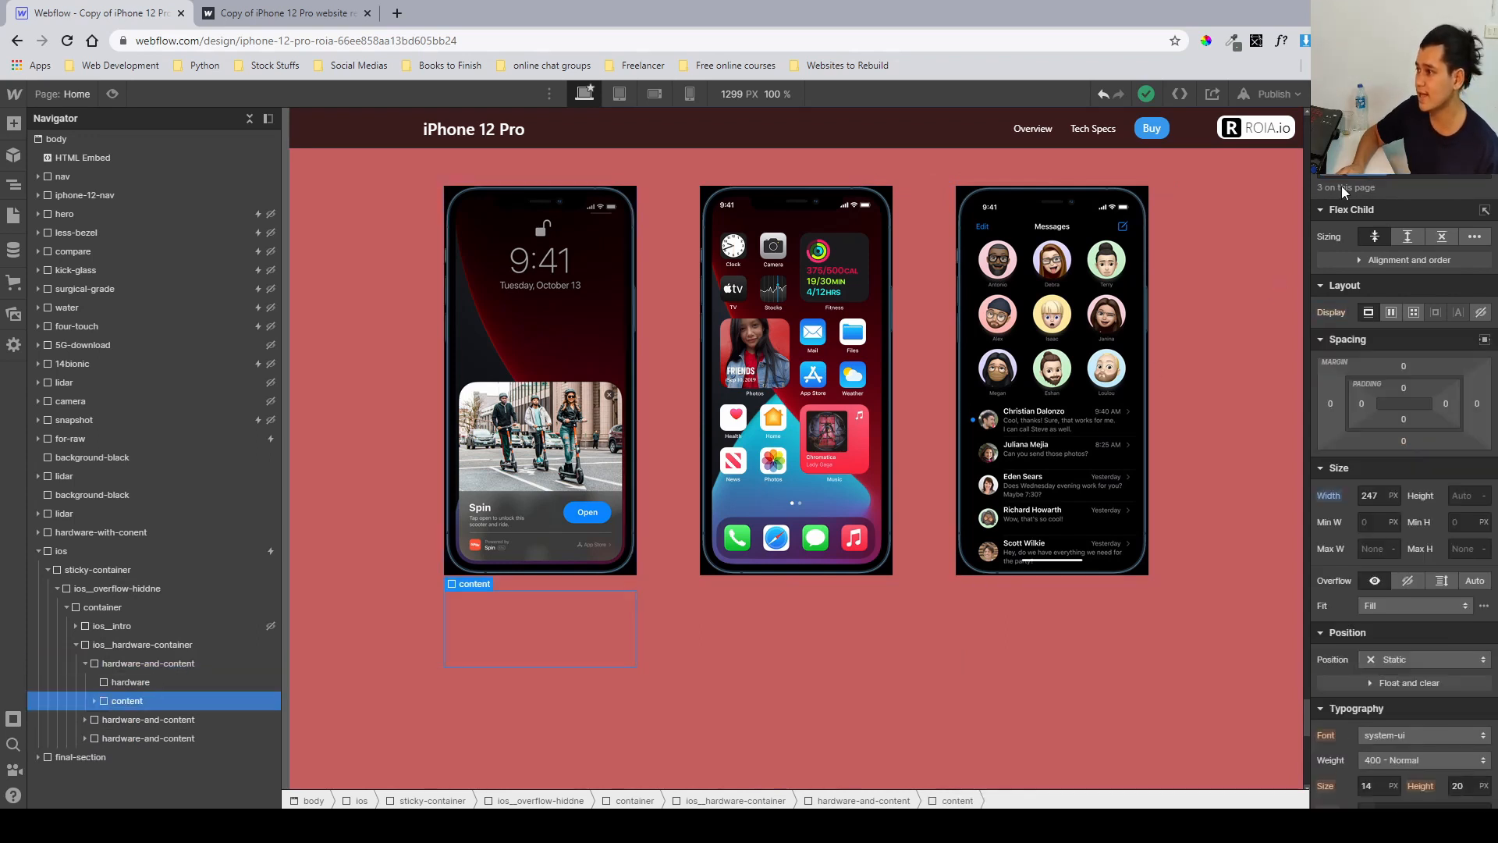
pyautogui.scroll(-8, 1392, 391)
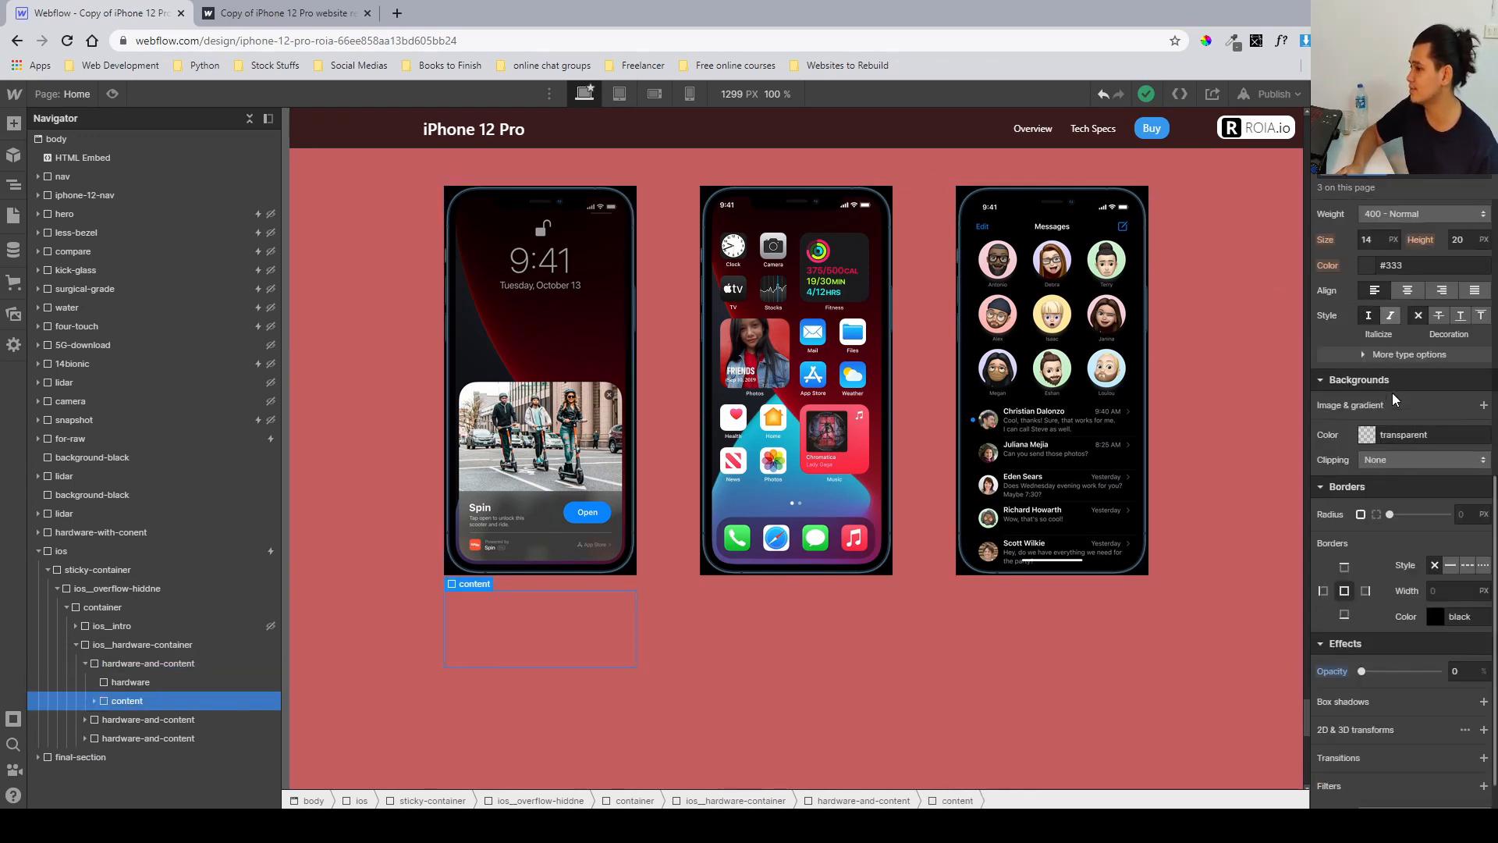
pyautogui.moveTo(1361, 619); pyautogui.dragTo(1438, 620)
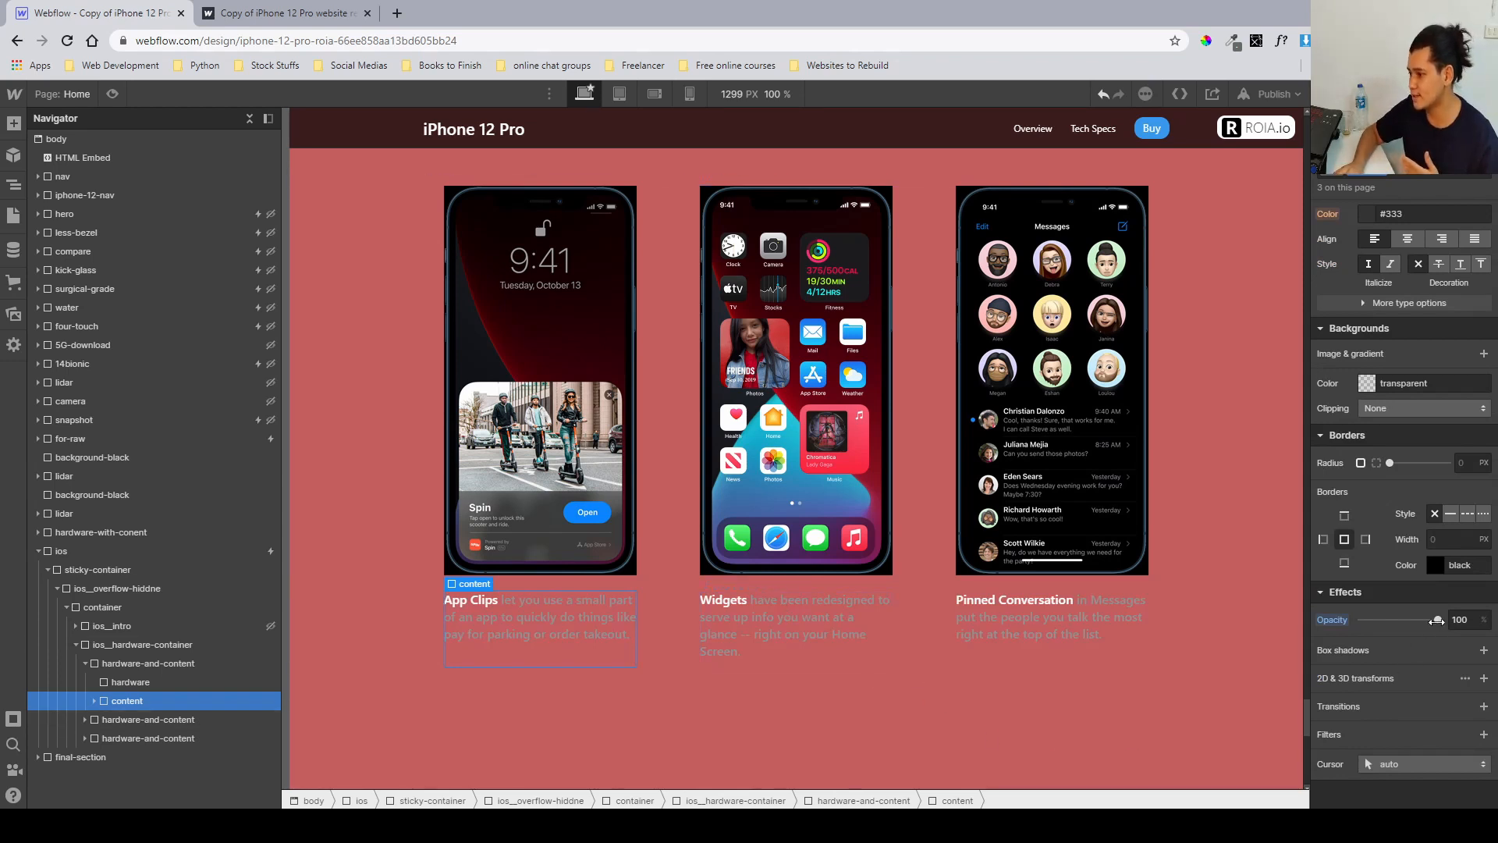
pyautogui.moveTo(1438, 619); pyautogui.dragTo(1308, 617)
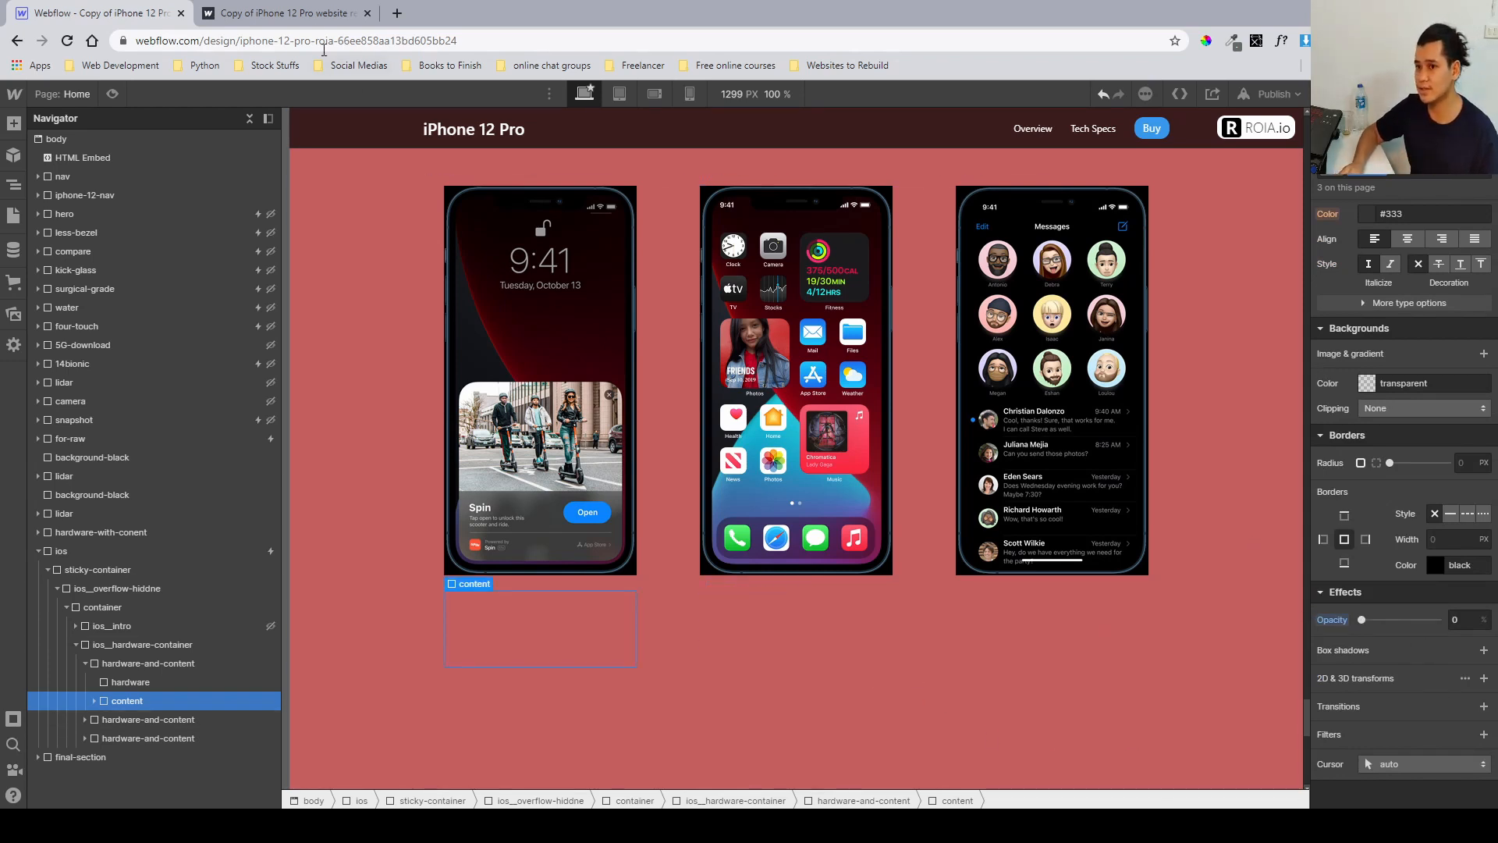
# Scroll the published site to check how the content text under the phones appears.
pyautogui.click(312, 14)
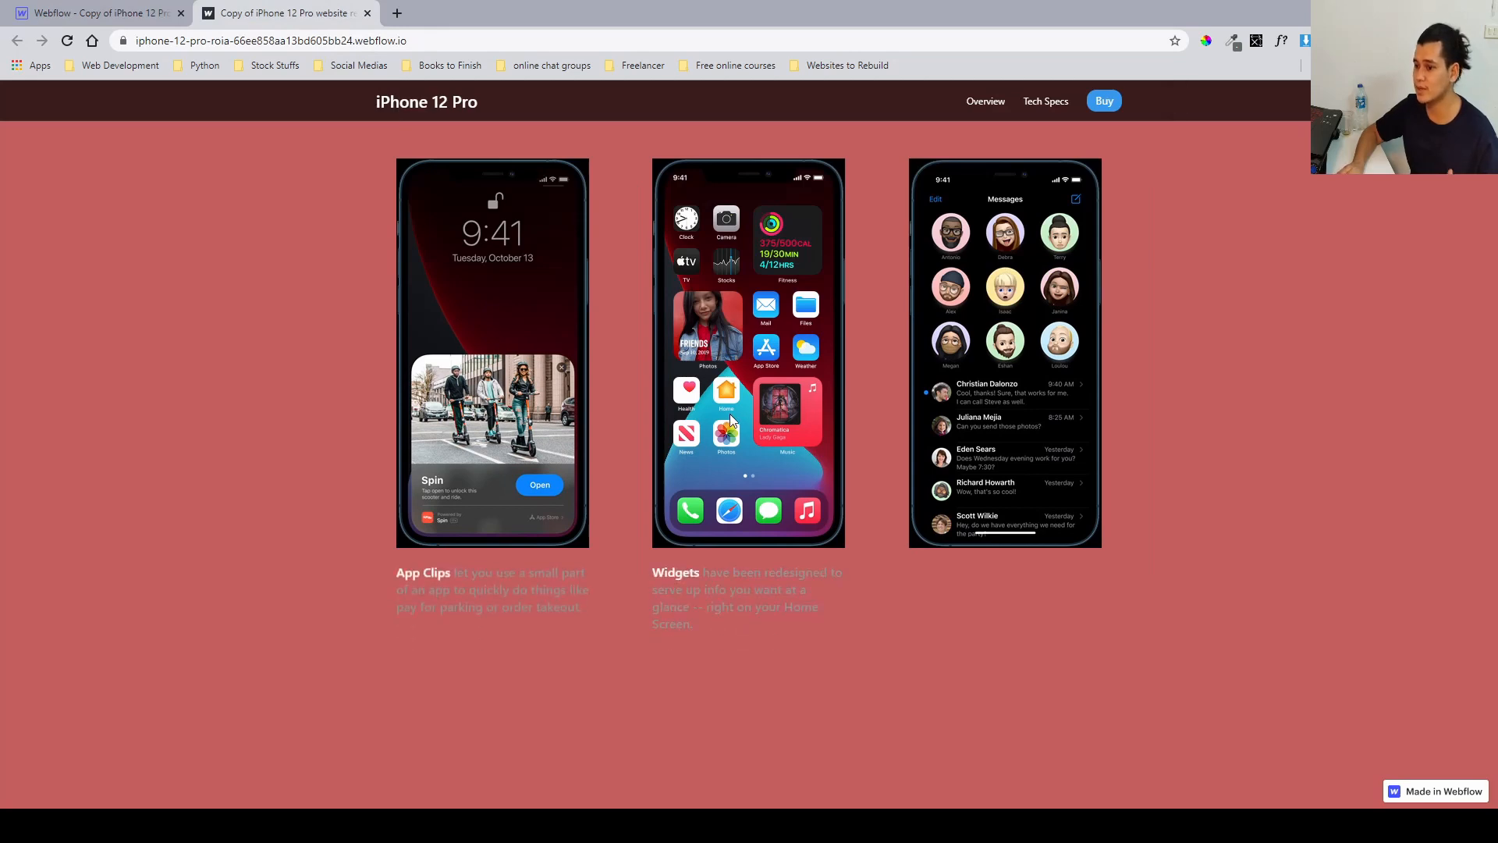
pyautogui.scroll(-3, 732, 414)
pyautogui.scroll(3, 732, 413)
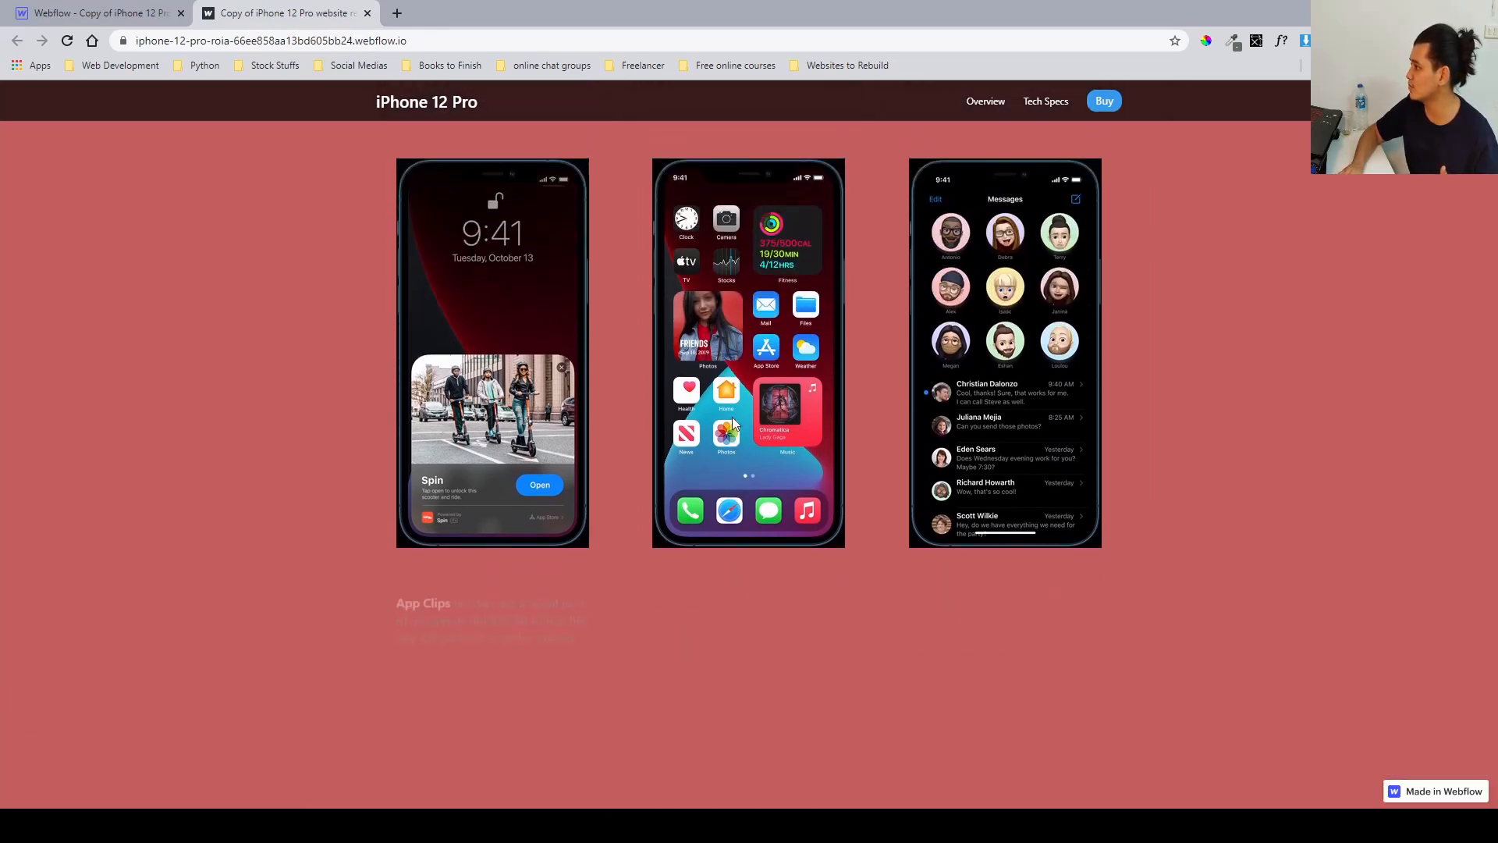
pyautogui.scroll(-2, 732, 417)
pyautogui.click(95, 11)
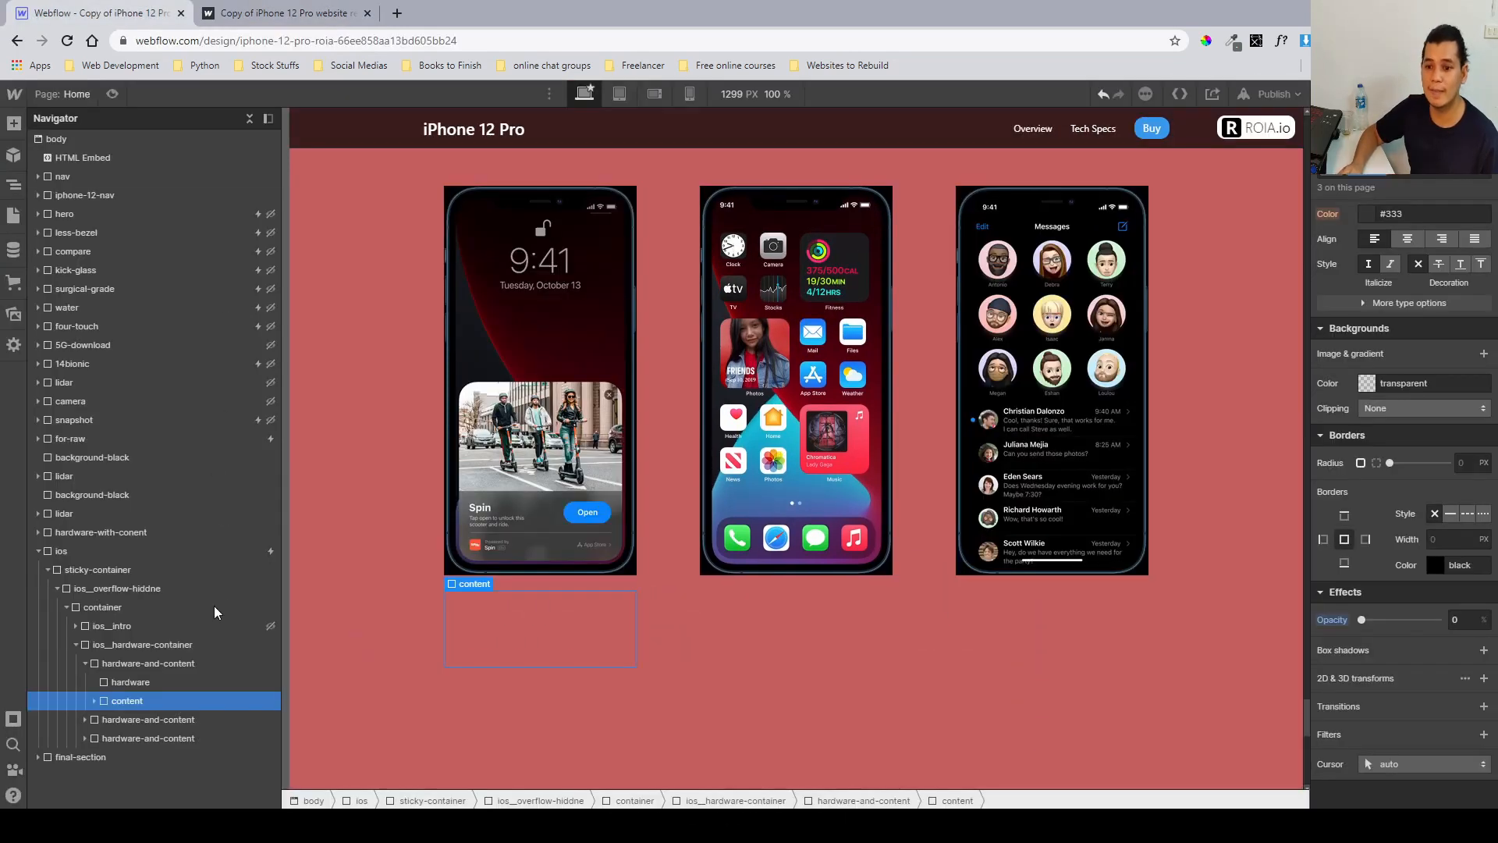
# Inspect the second phone column's hardware-and-content wrapper and its content block settings in the navigator.
pyautogui.click(184, 676)
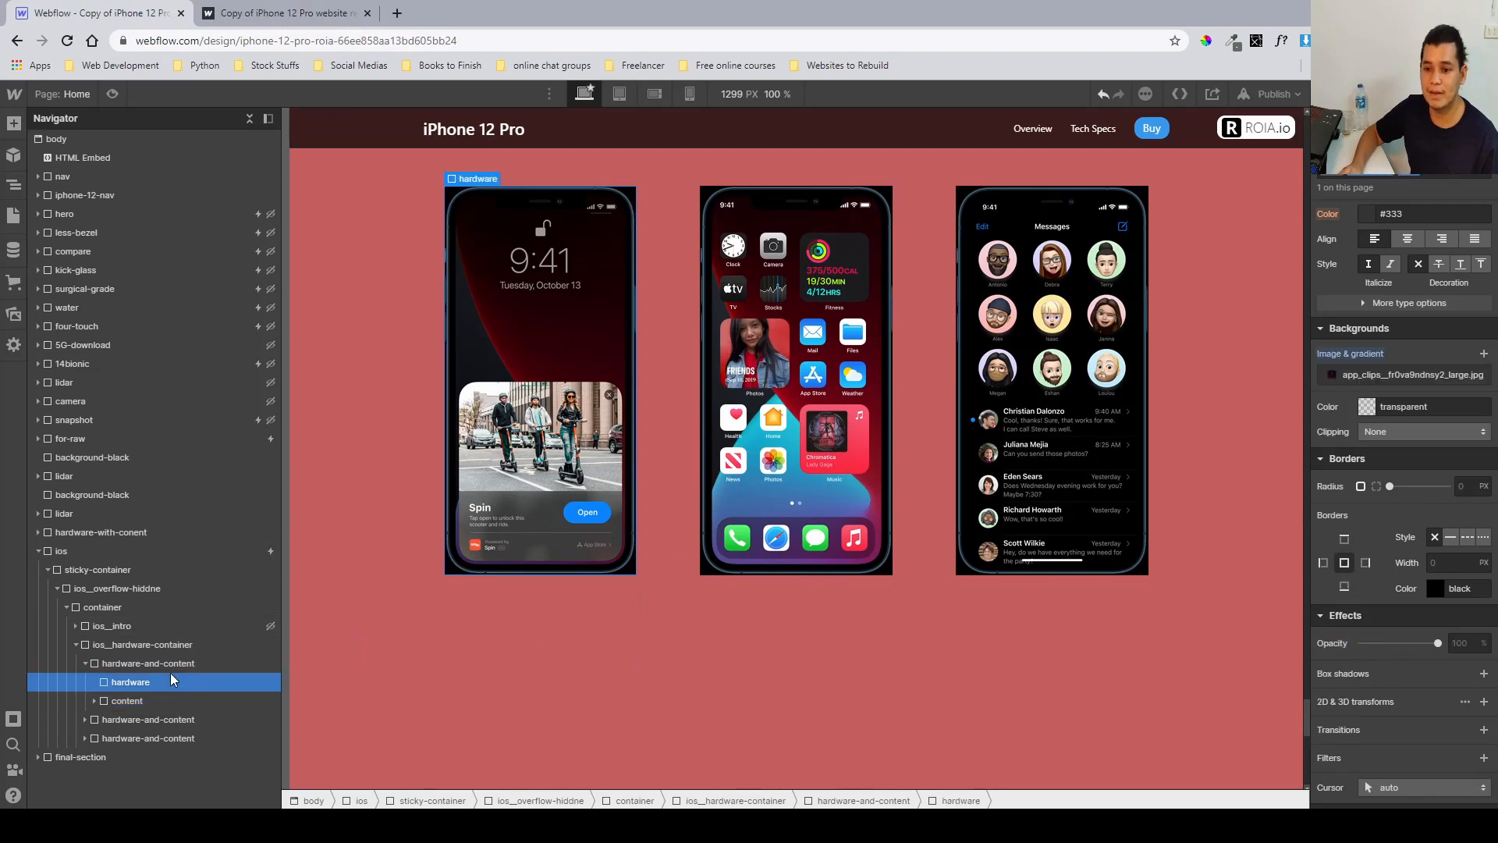
pyautogui.click(86, 664)
pyautogui.click(116, 679)
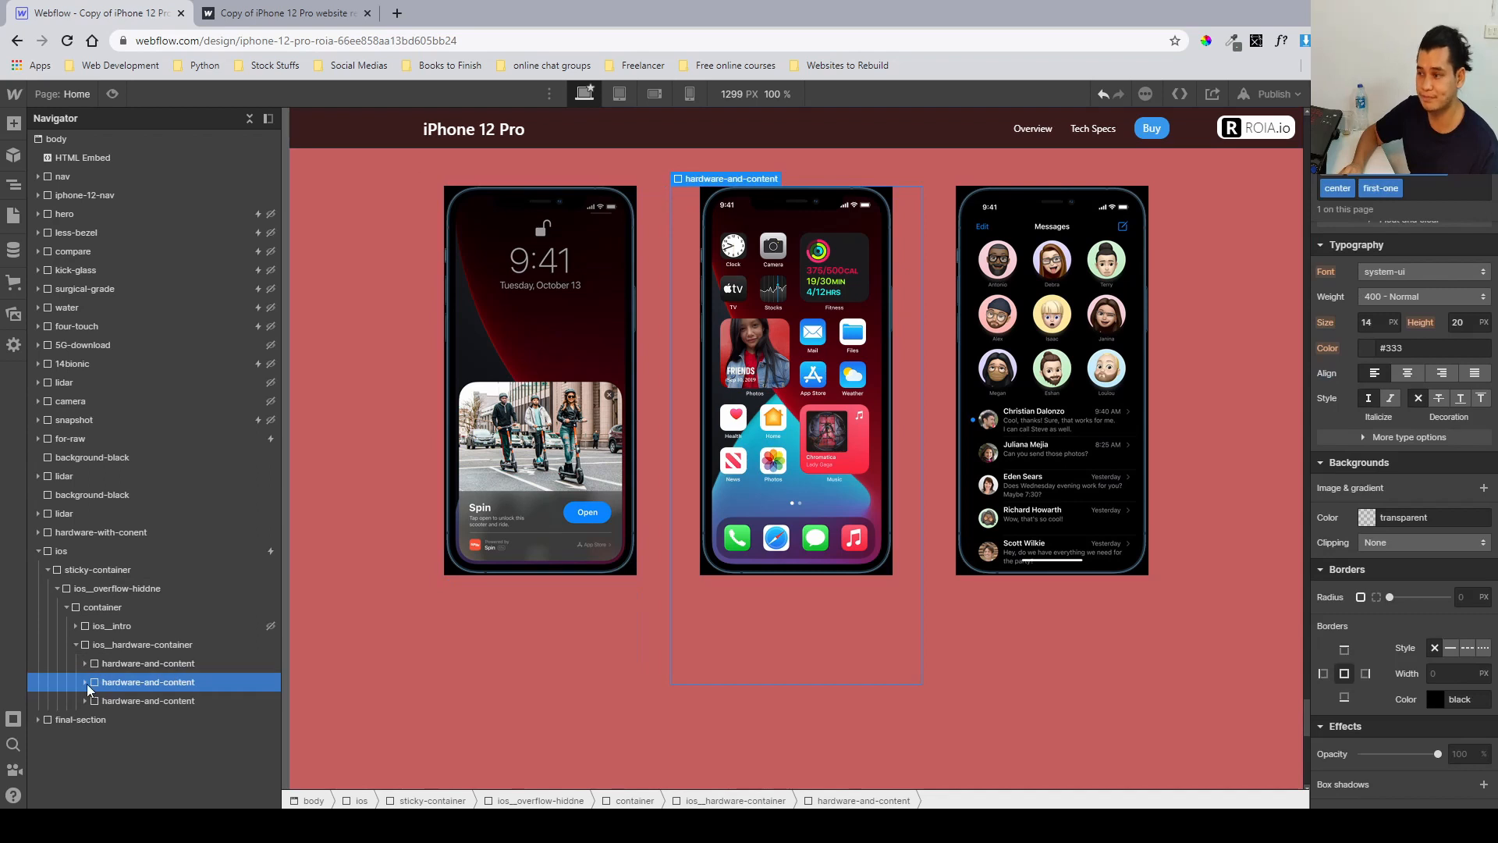
pyautogui.scroll(8, 1325, 437)
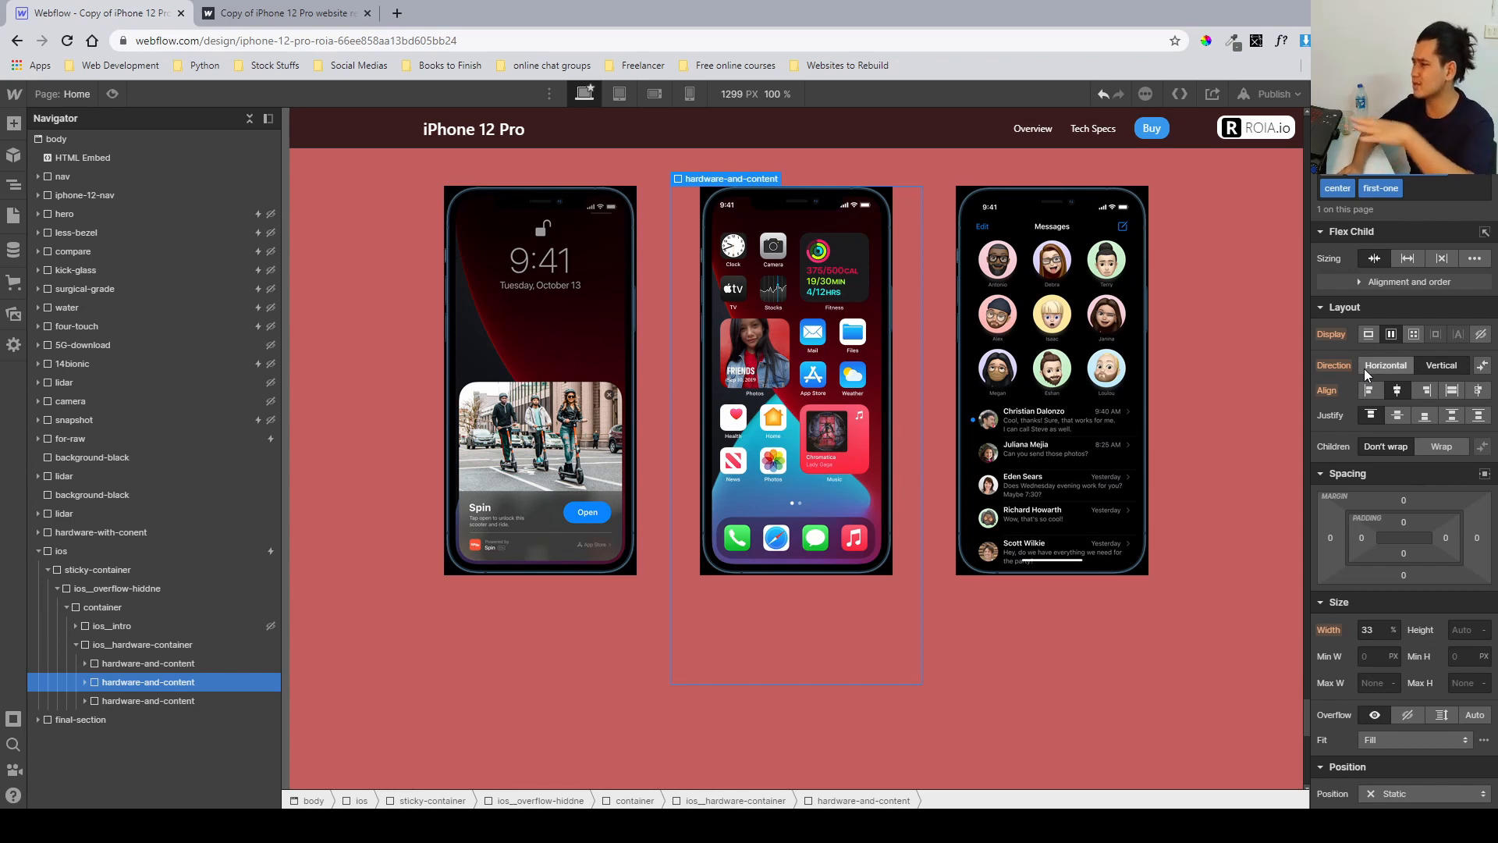
pyautogui.scroll(-4, 1363, 368)
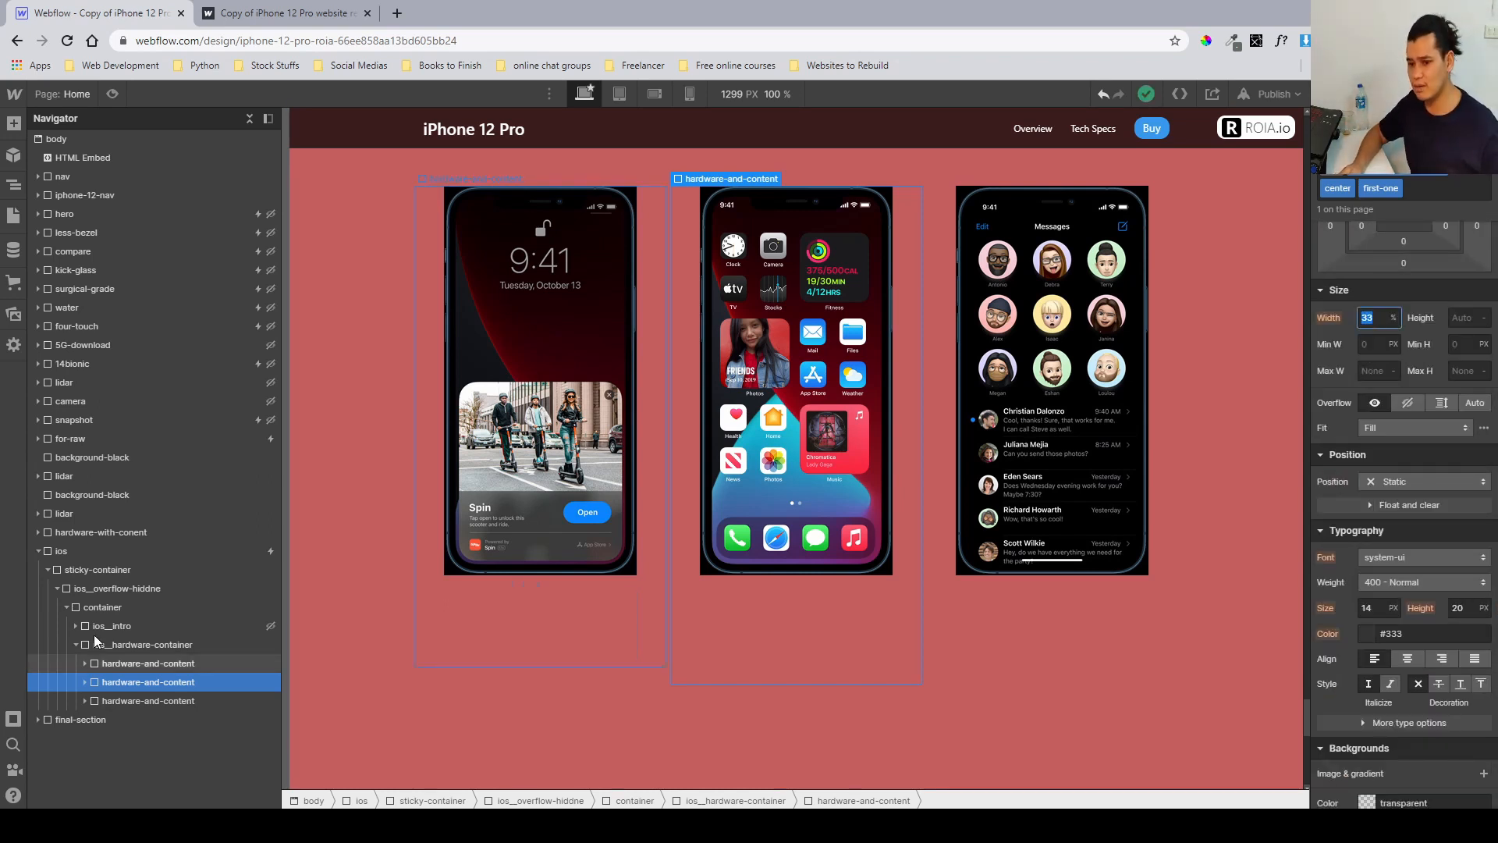
pyautogui.click(116, 663)
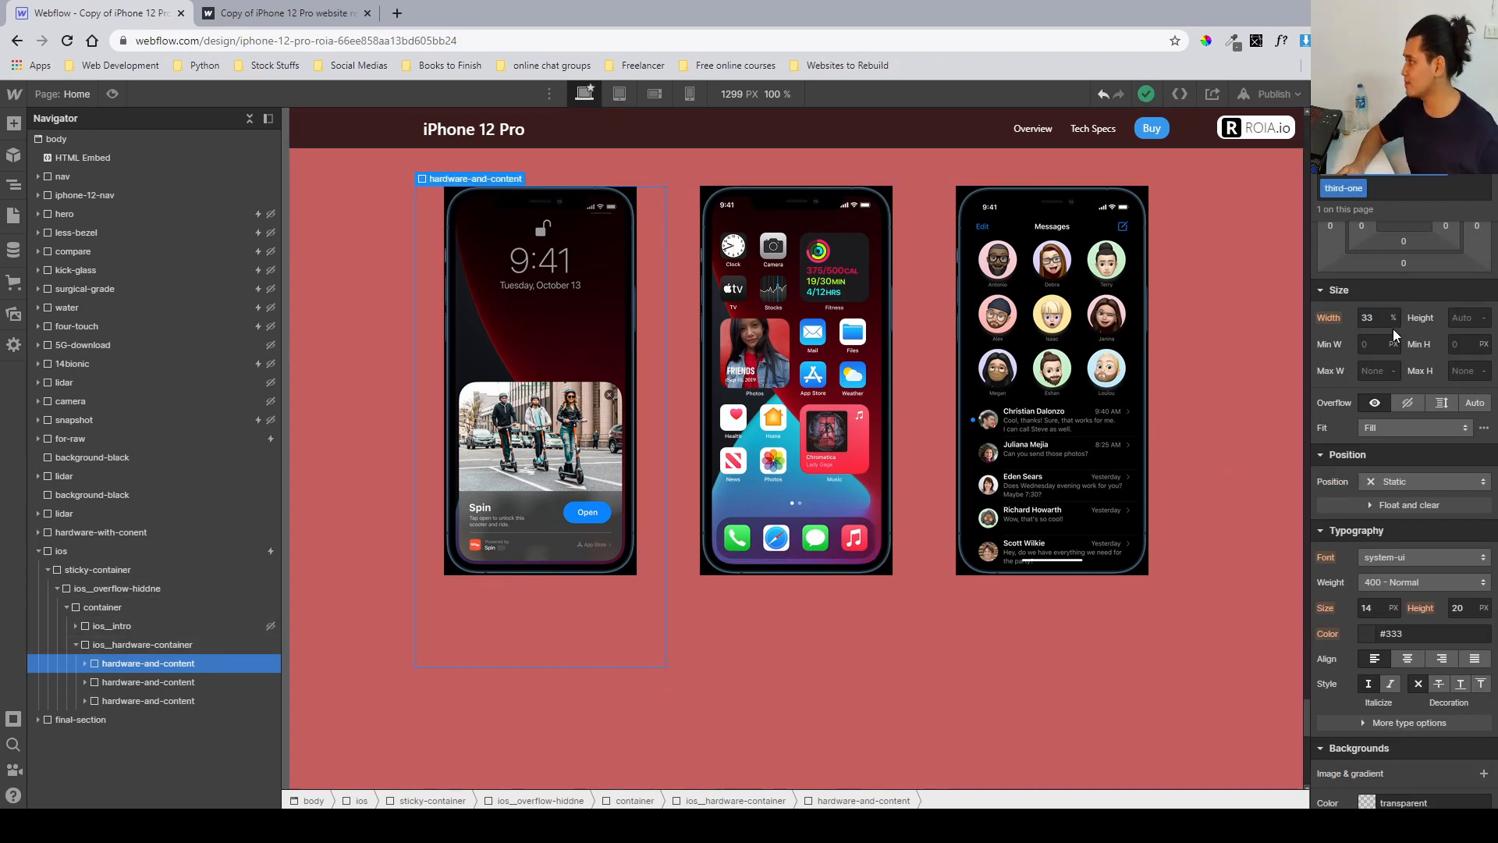
pyautogui.click(149, 682)
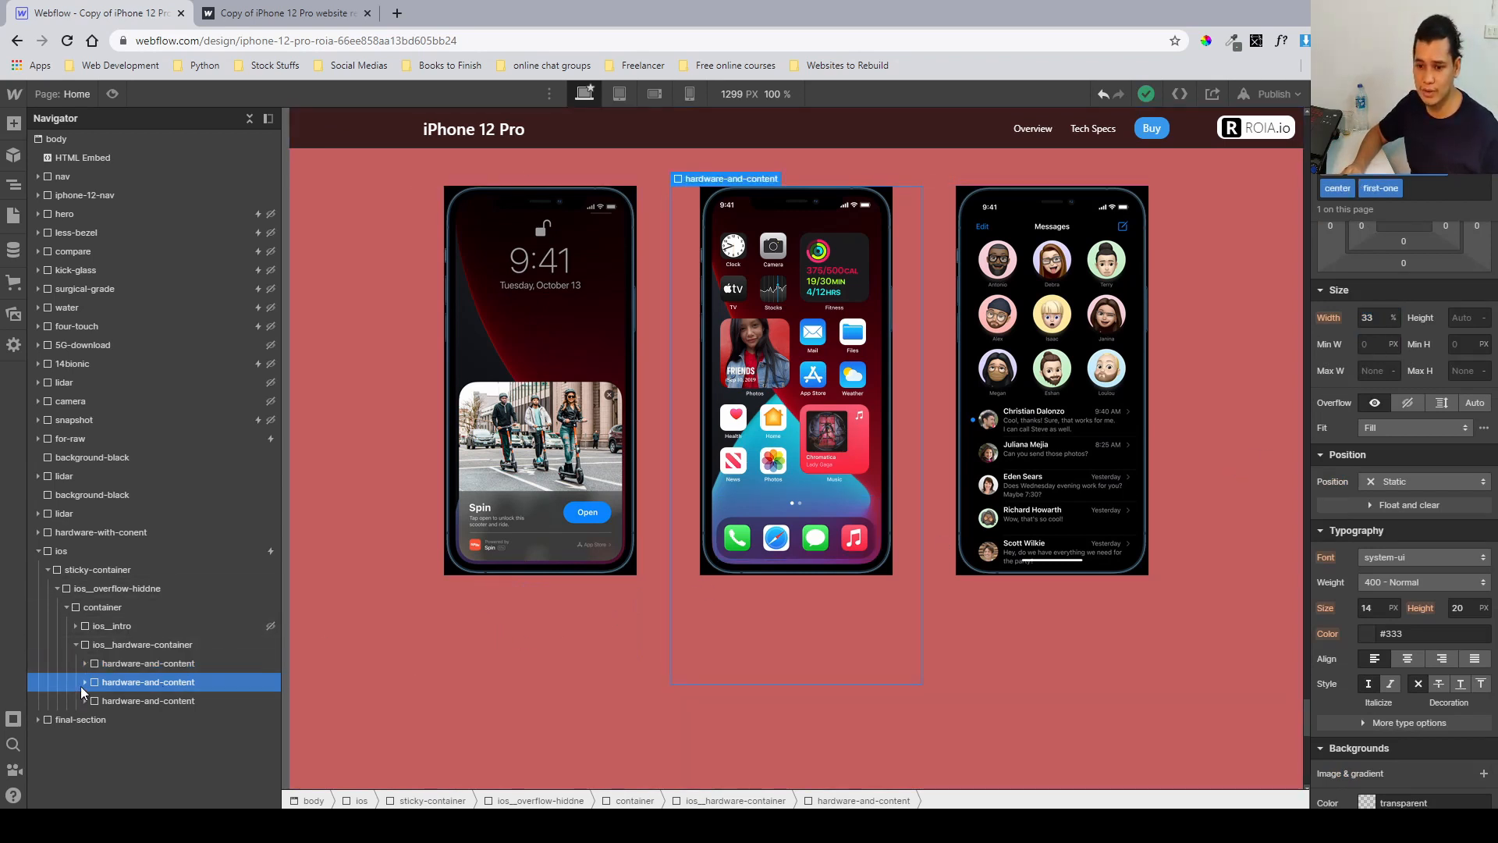
pyautogui.click(83, 684)
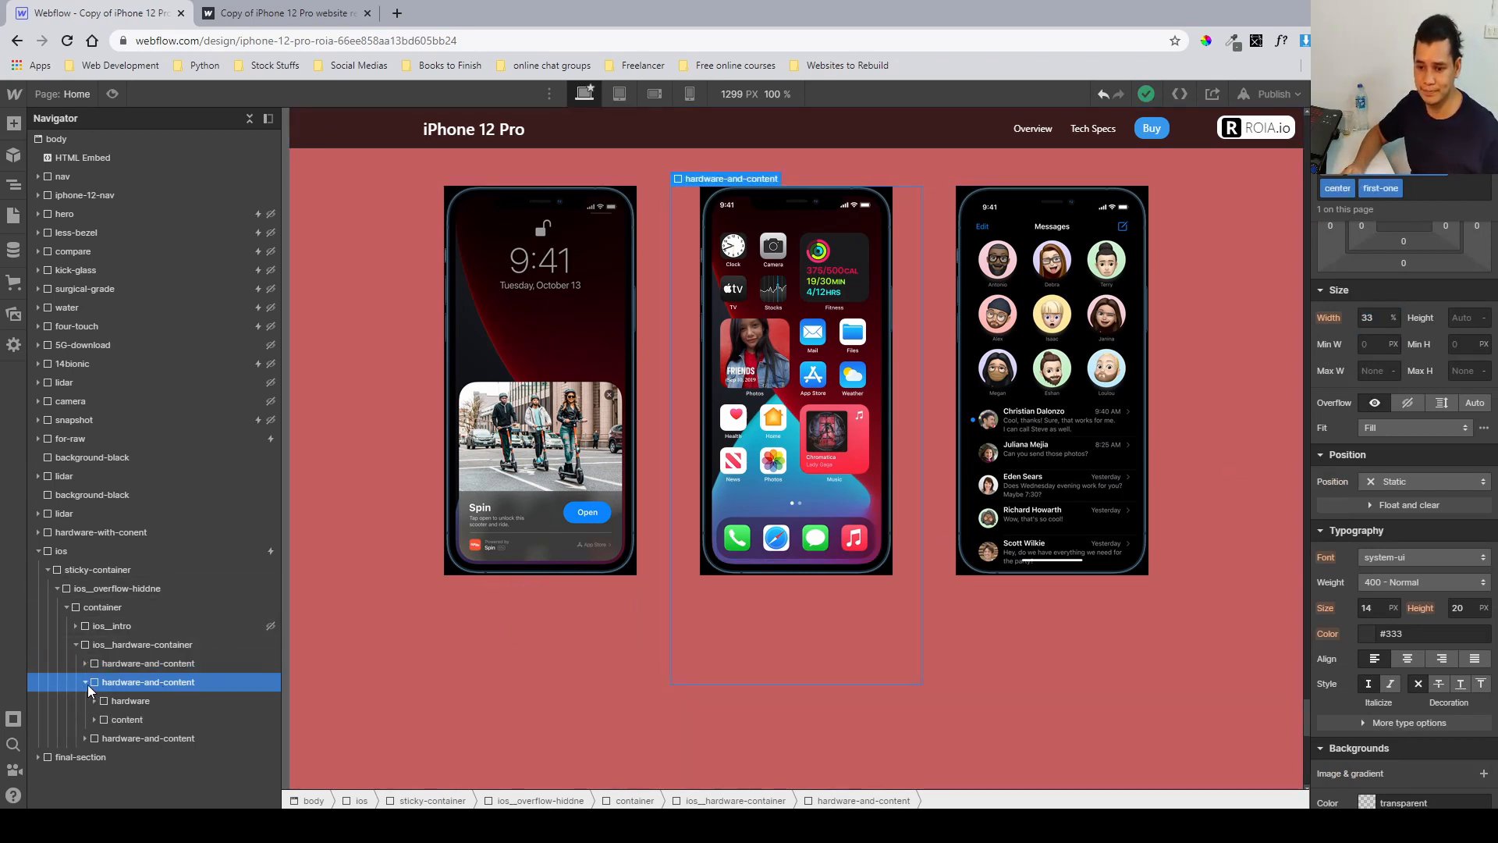
pyautogui.click(134, 714)
pyautogui.scroll(-5, 1359, 631)
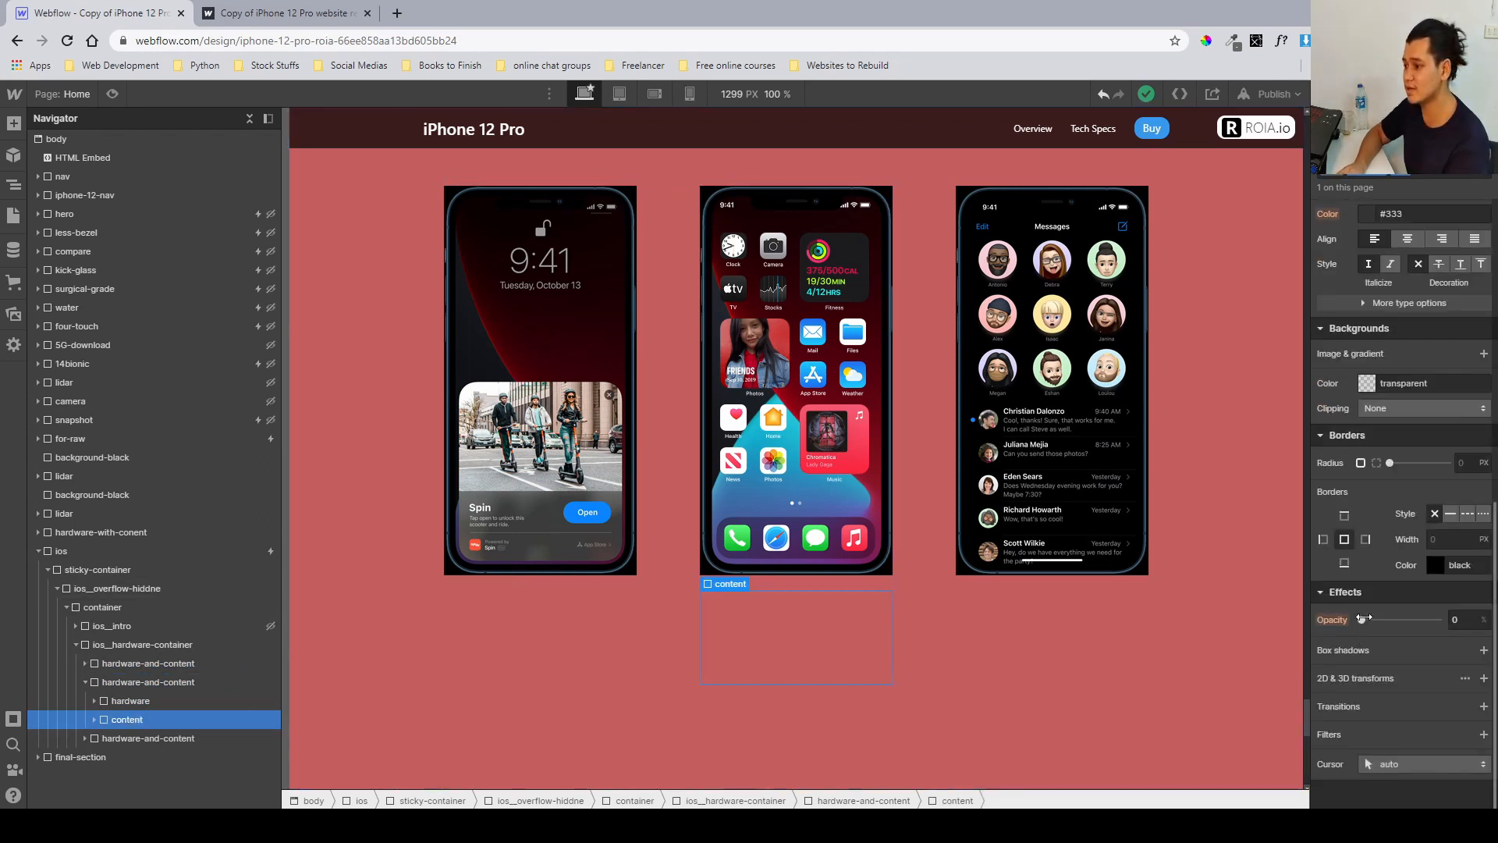
pyautogui.moveTo(1363, 619); pyautogui.dragTo(1298, 611)
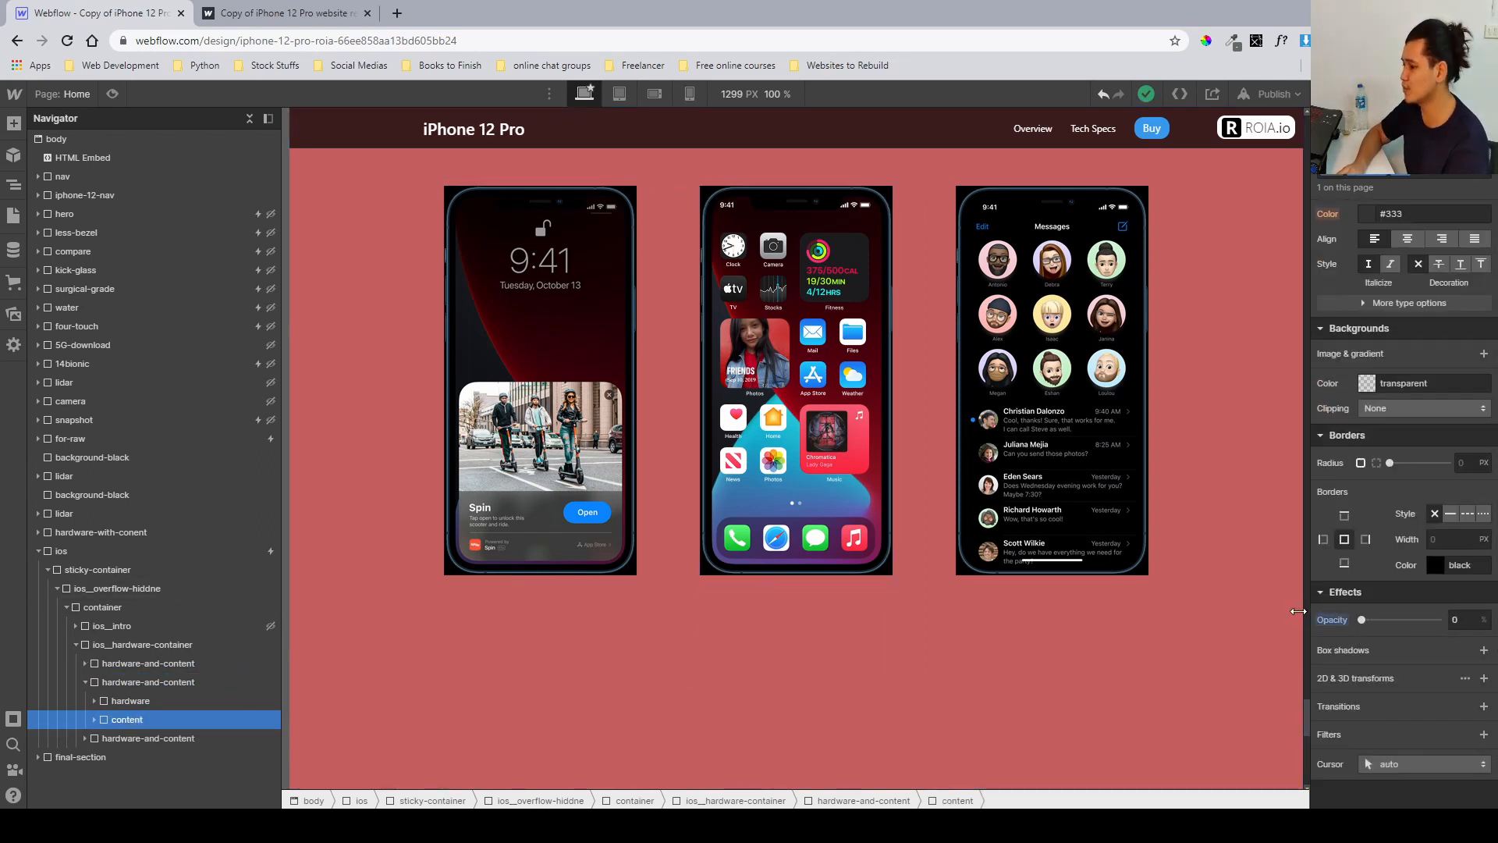
# Examine the size and absolute position settings of the phone's hardware and hardware-and-ui elements.
pyautogui.click(132, 701)
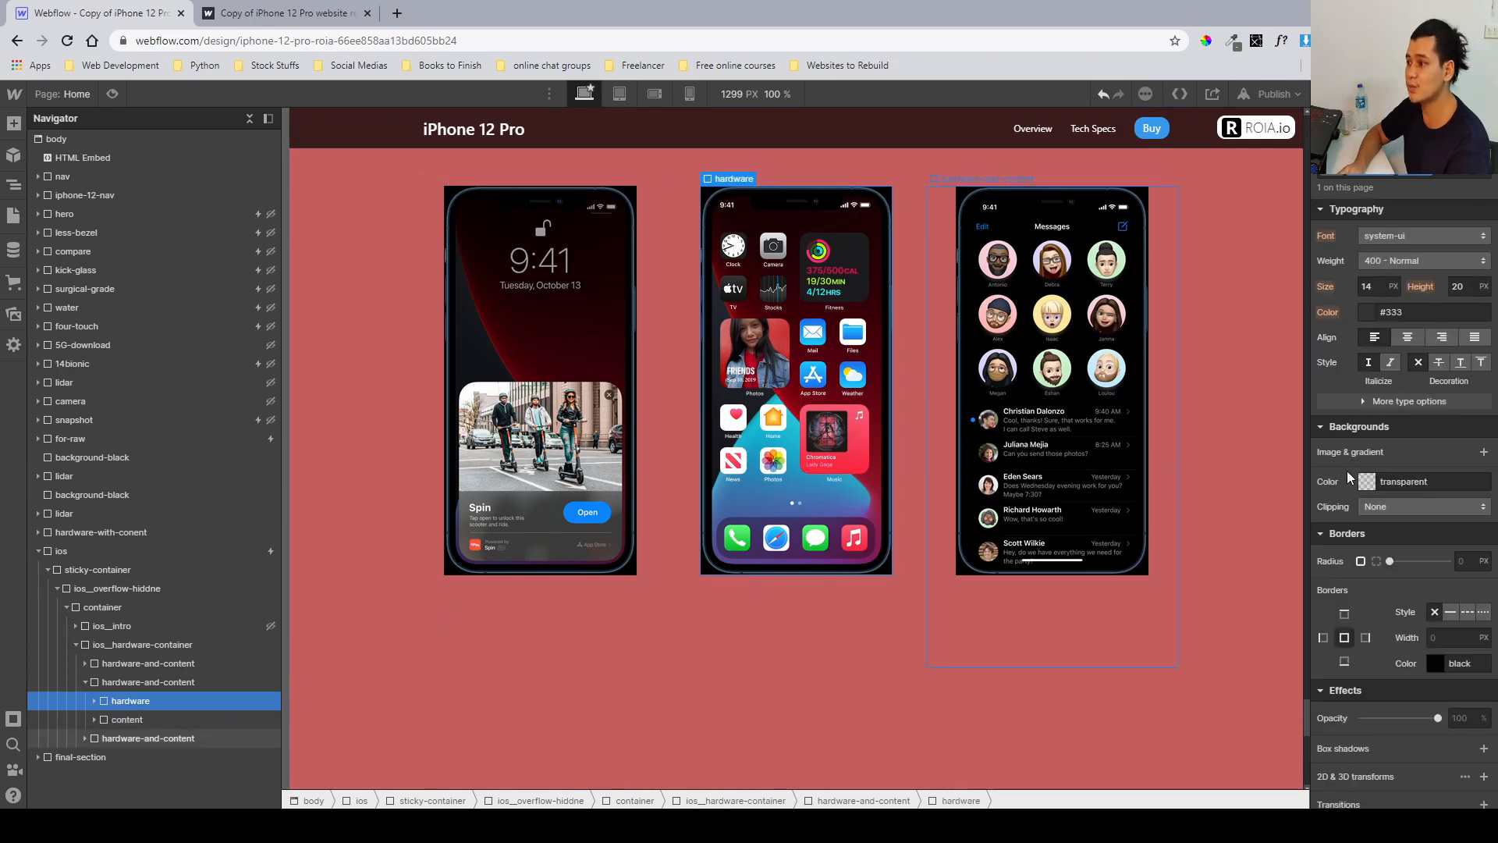
pyautogui.scroll(5, 1356, 473)
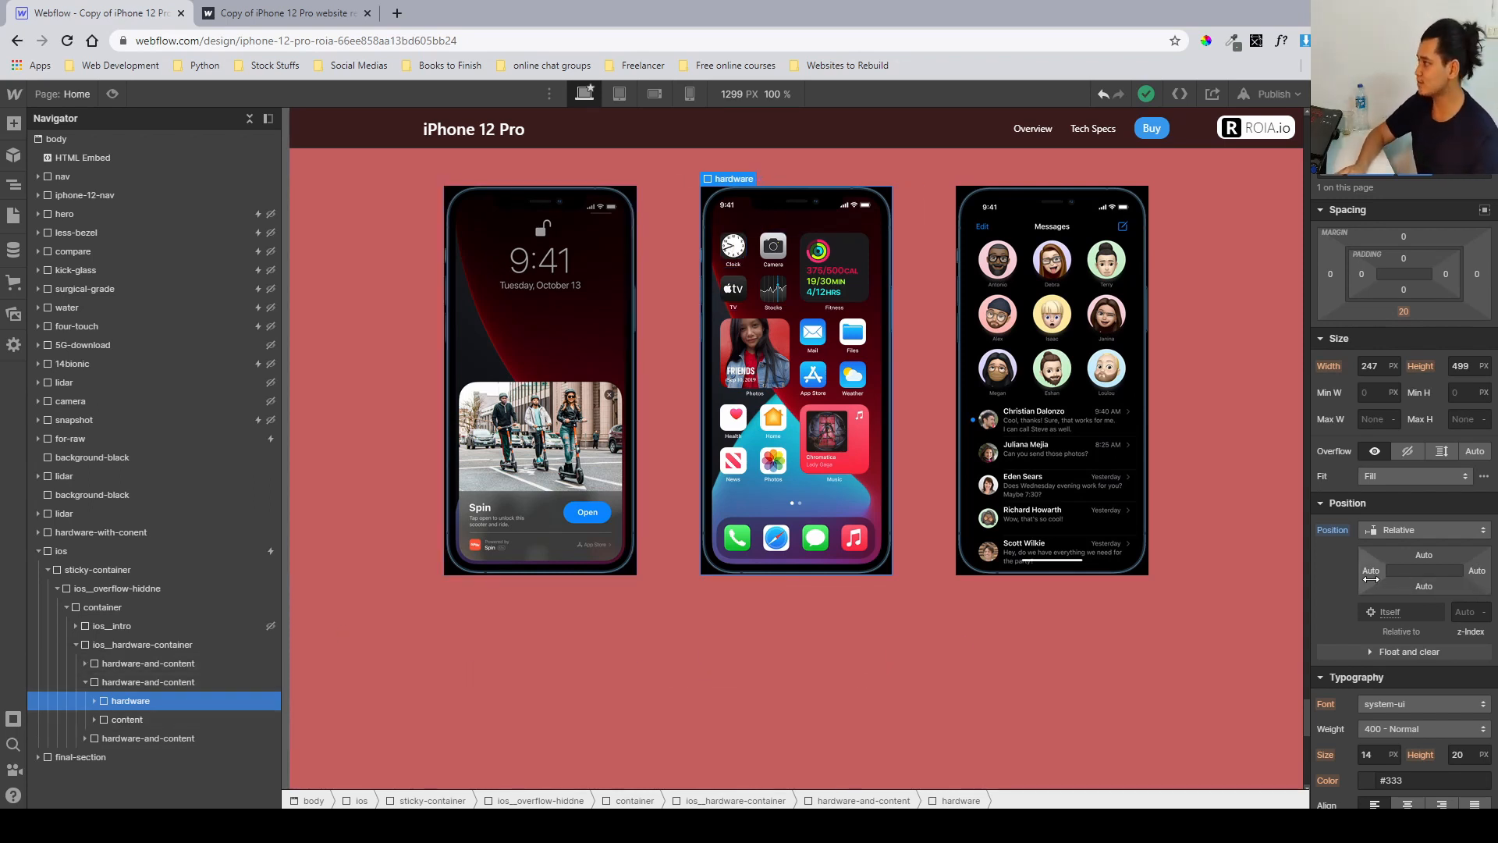
pyautogui.scroll(-5, 1371, 579)
pyautogui.scroll(5, 1371, 579)
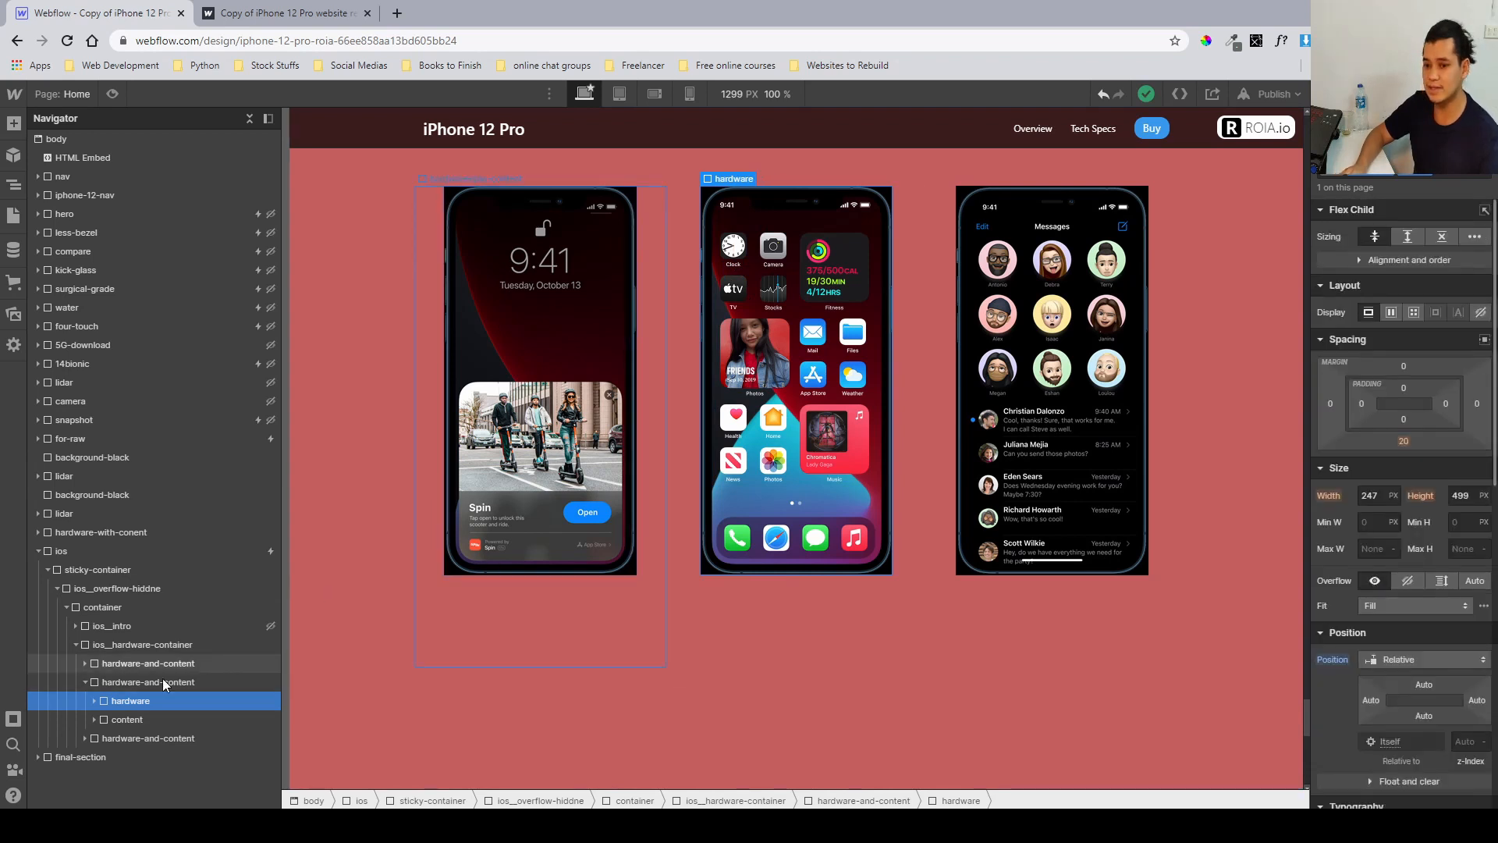
pyautogui.click(95, 701)
pyautogui.click(130, 719)
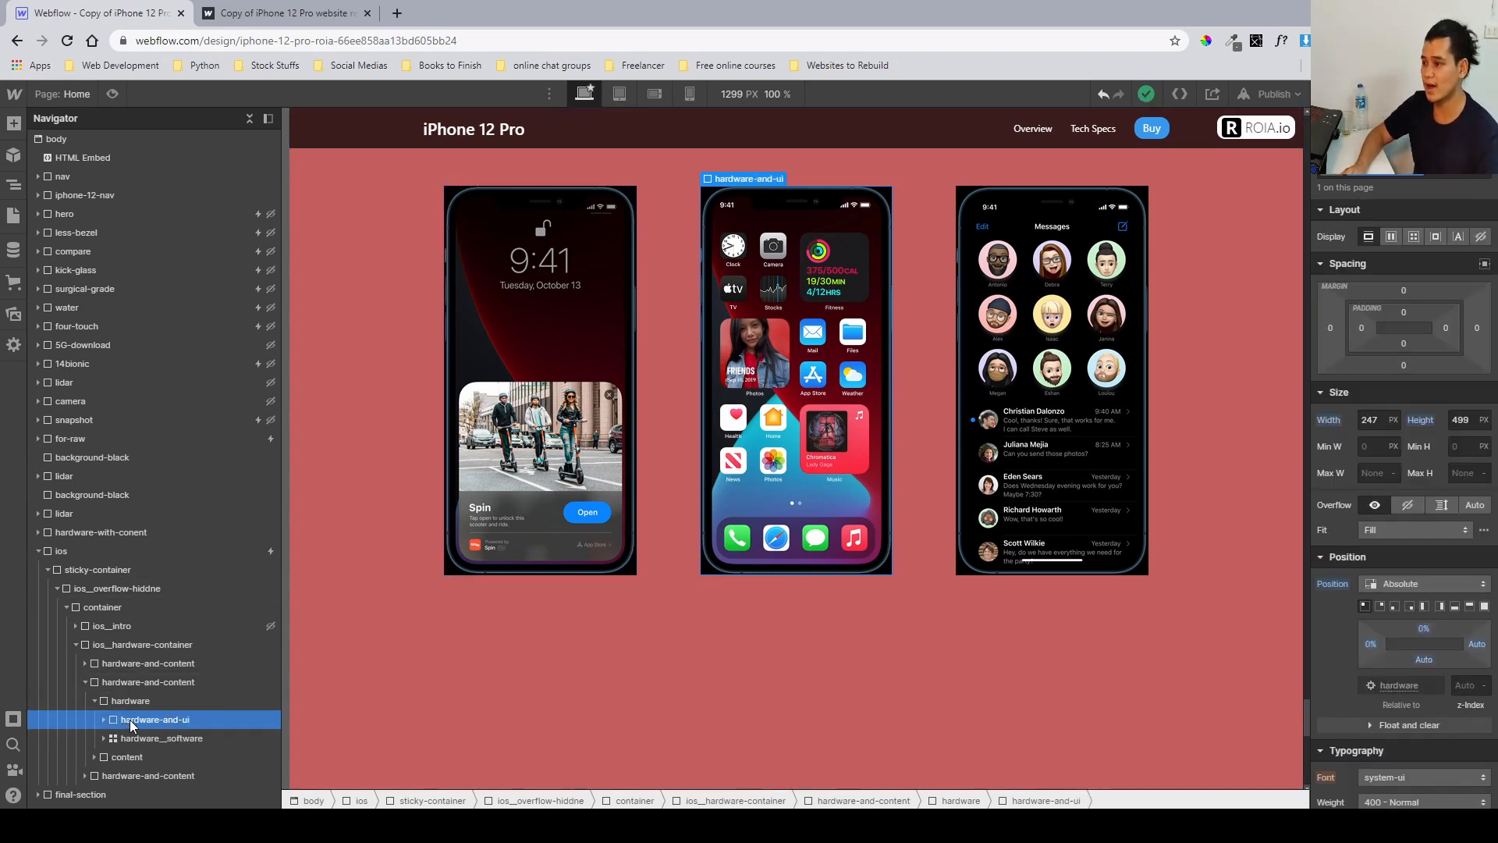
pyautogui.scroll(-1, 1397, 411)
pyautogui.scroll(1, 1397, 411)
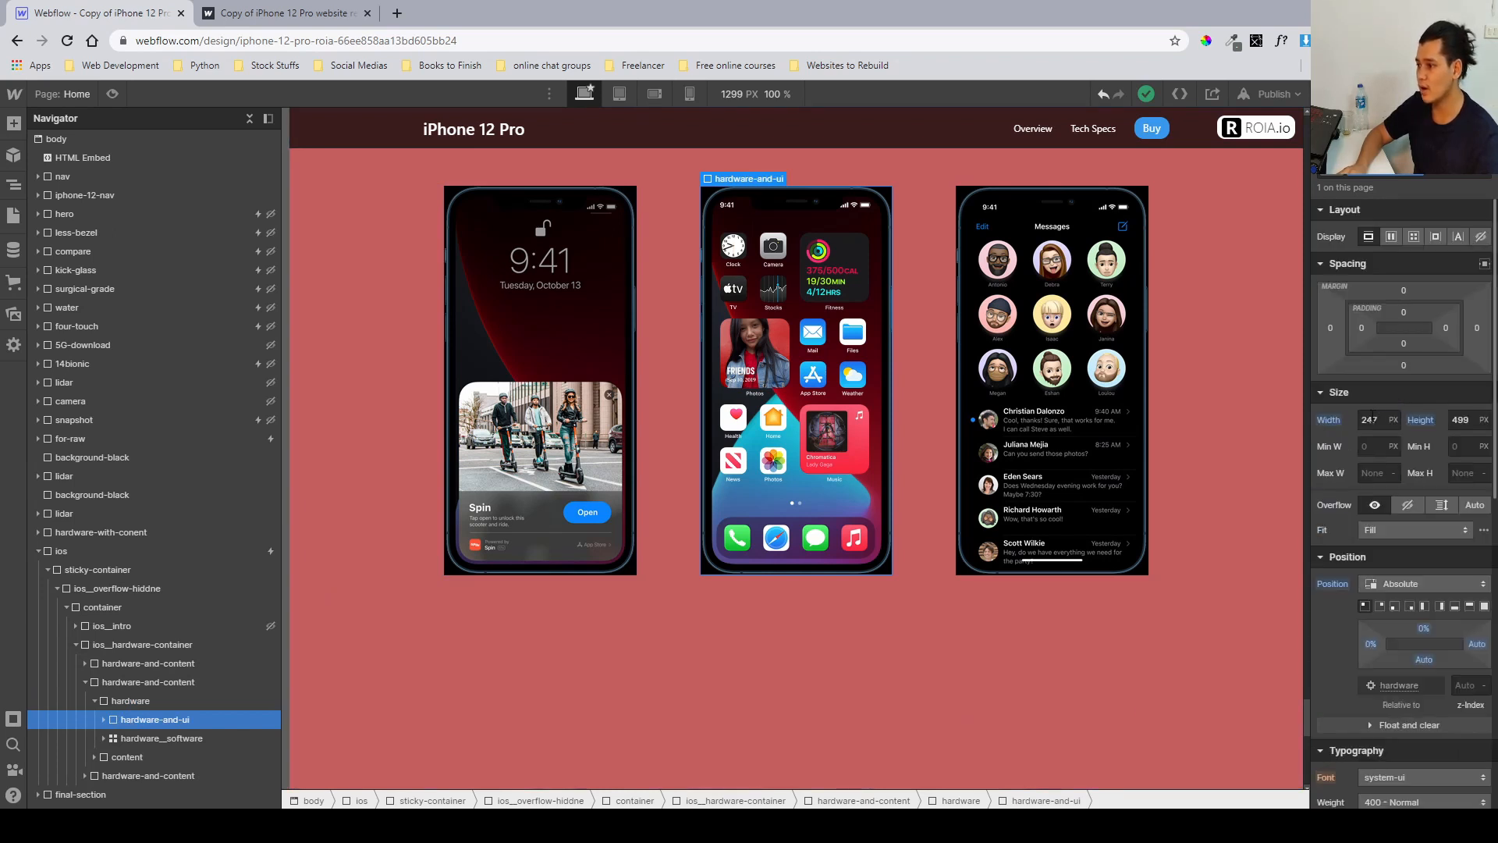
pyautogui.click(1372, 416)
pyautogui.click(1453, 421)
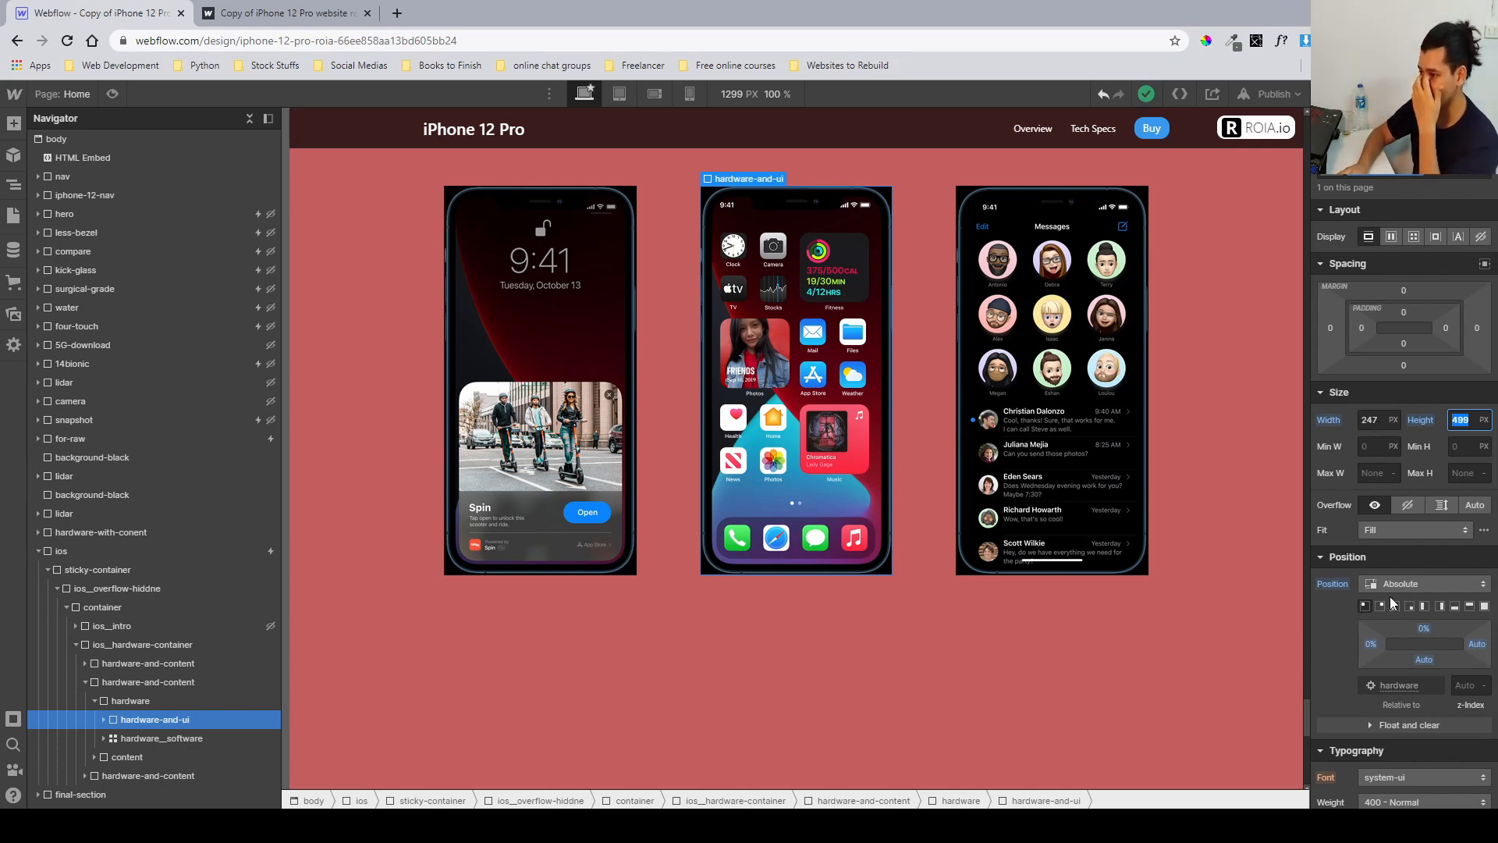
pyautogui.scroll(-2, 1393, 592)
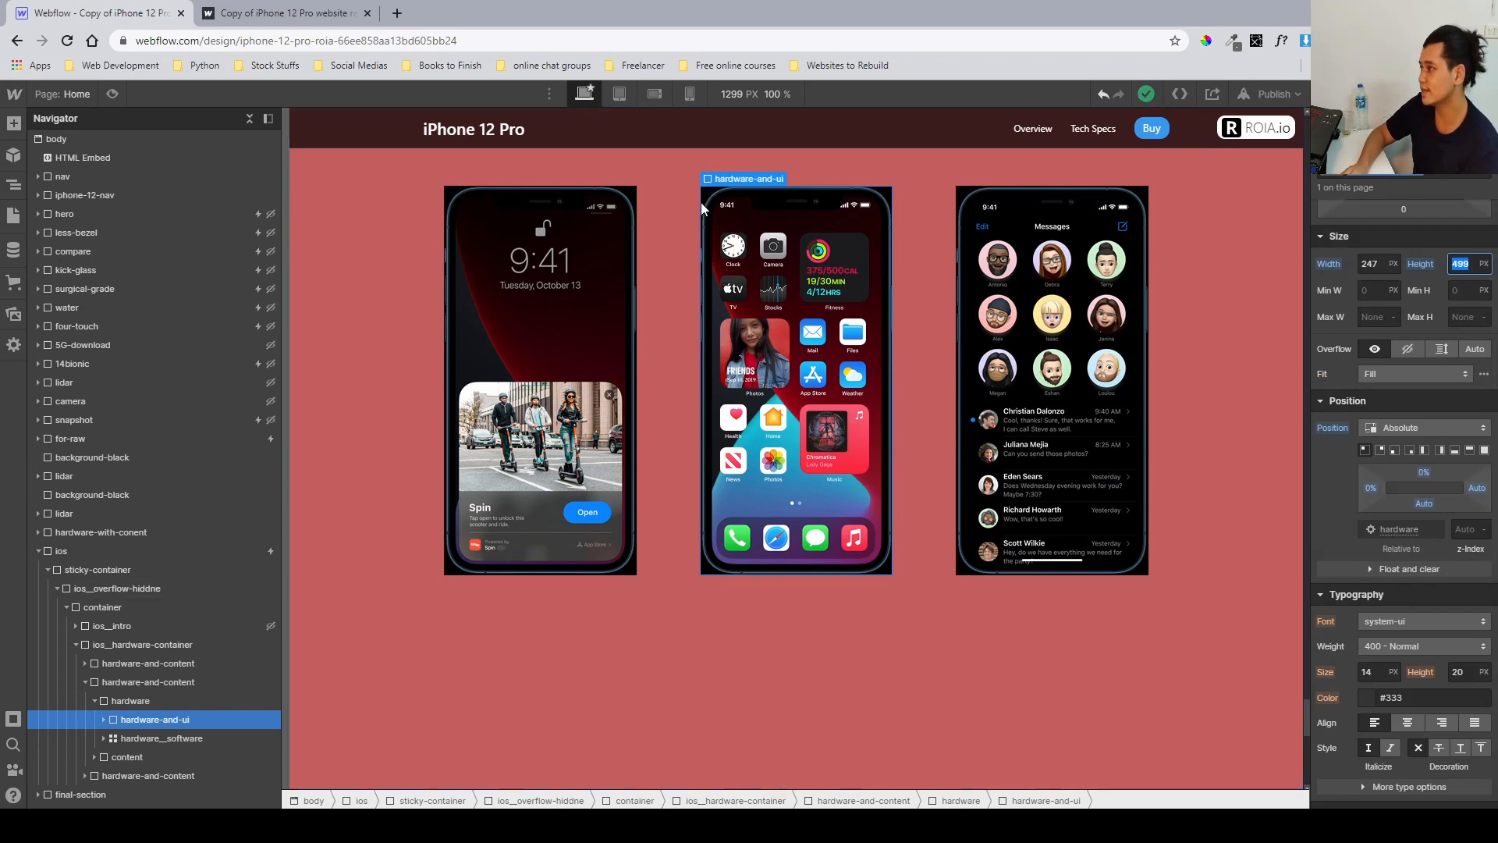
pyautogui.scroll(-6, 1441, 467)
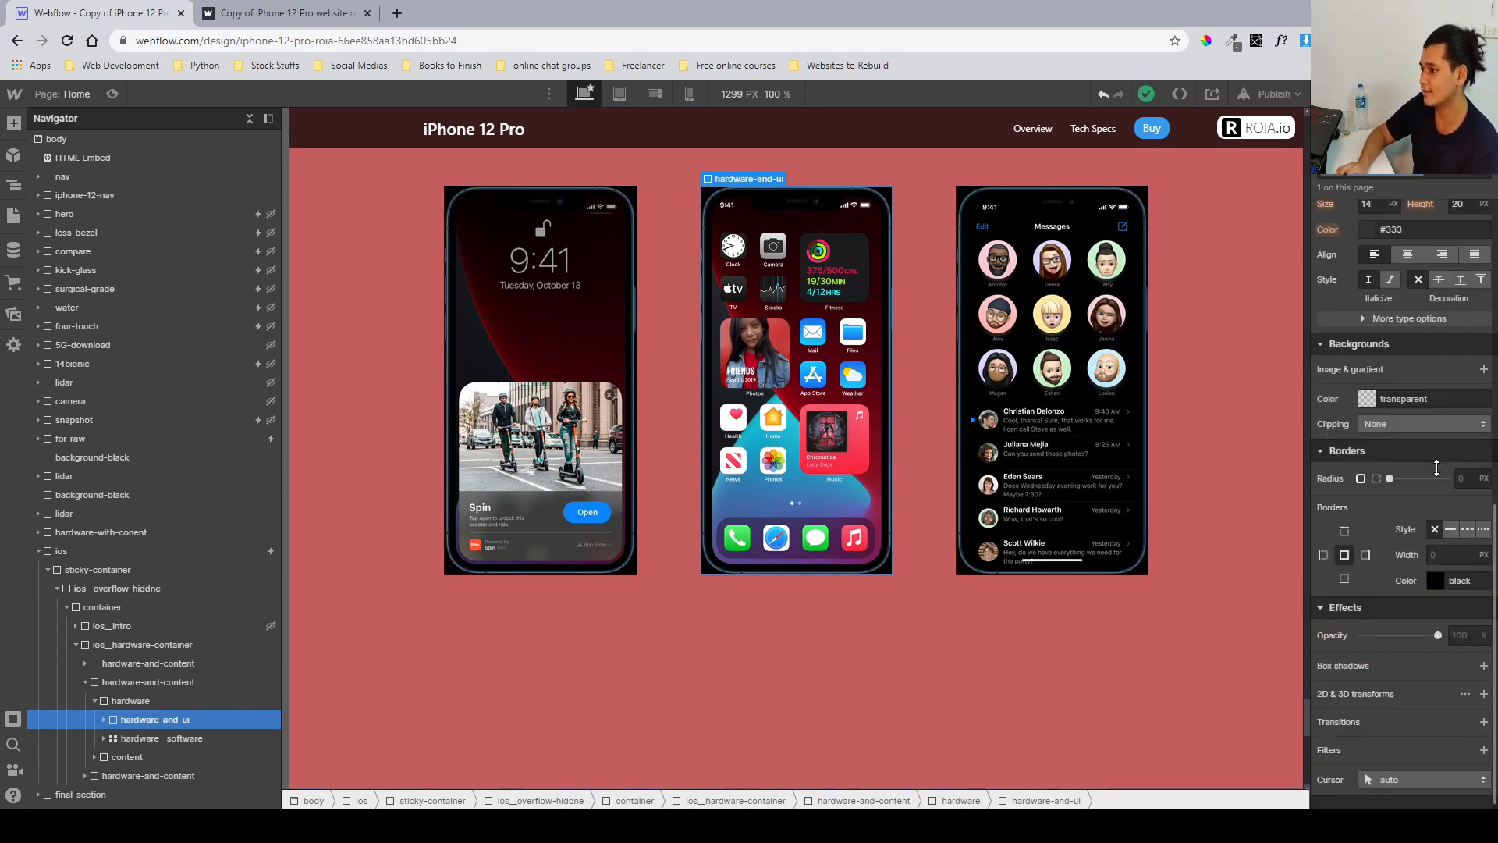
# Inspect the hardware_top-ui element's background image settings and browse the image assets.
pyautogui.click(104, 720)
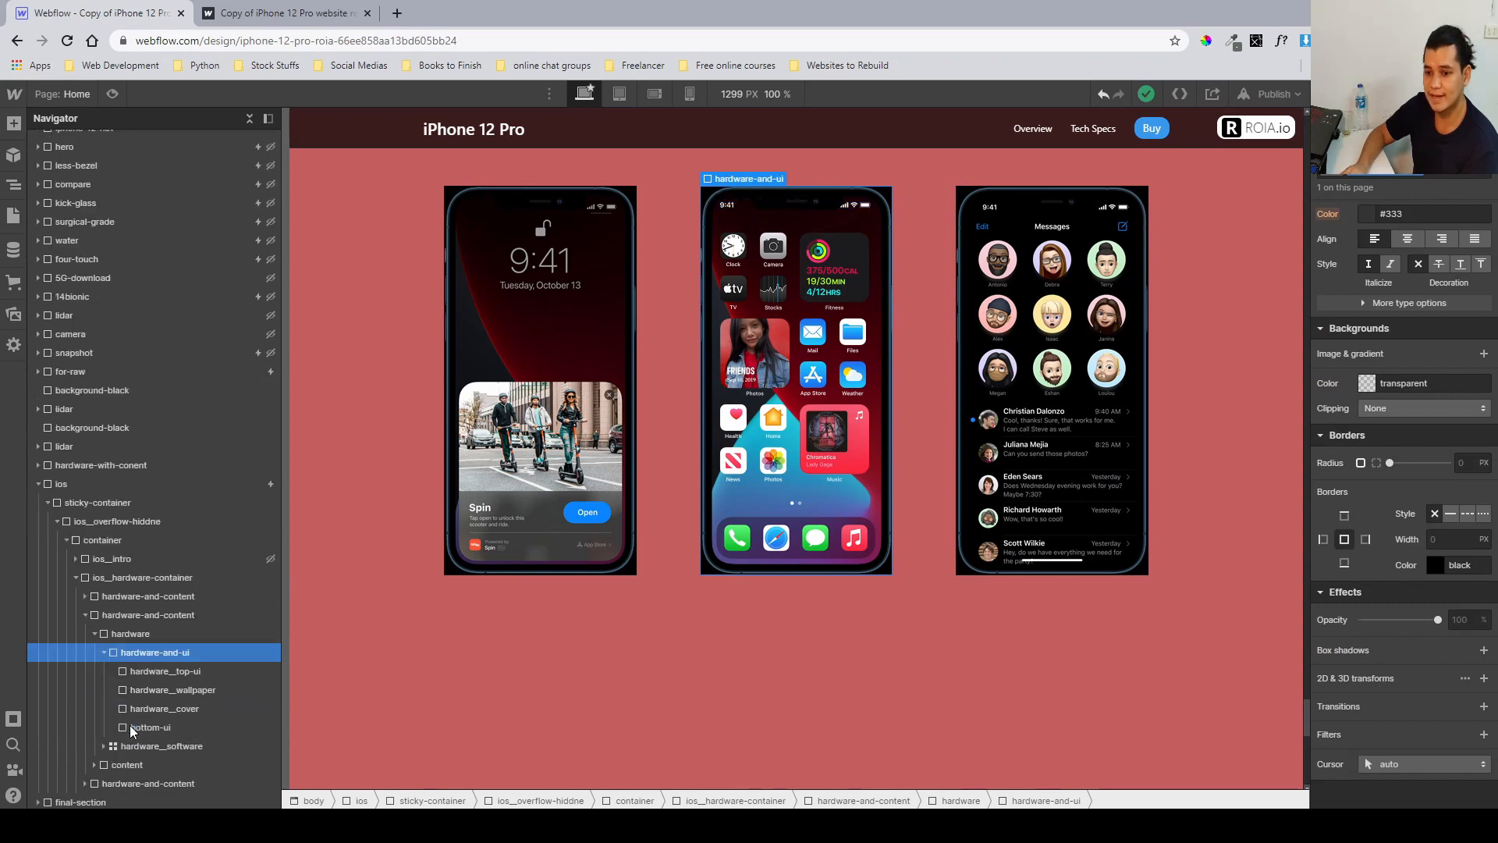
pyautogui.click(171, 676)
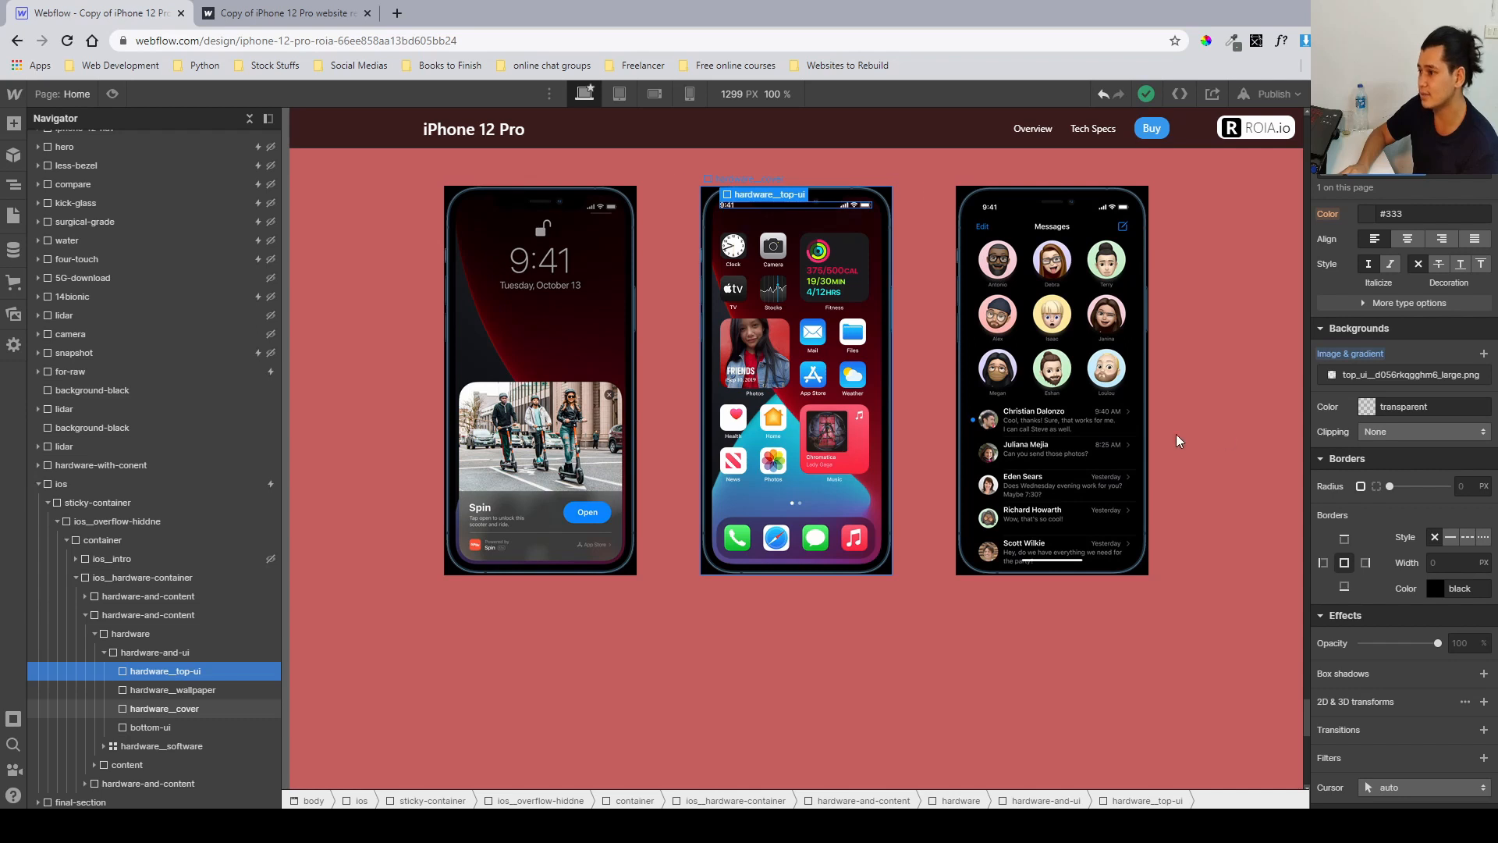
pyautogui.click(1398, 376)
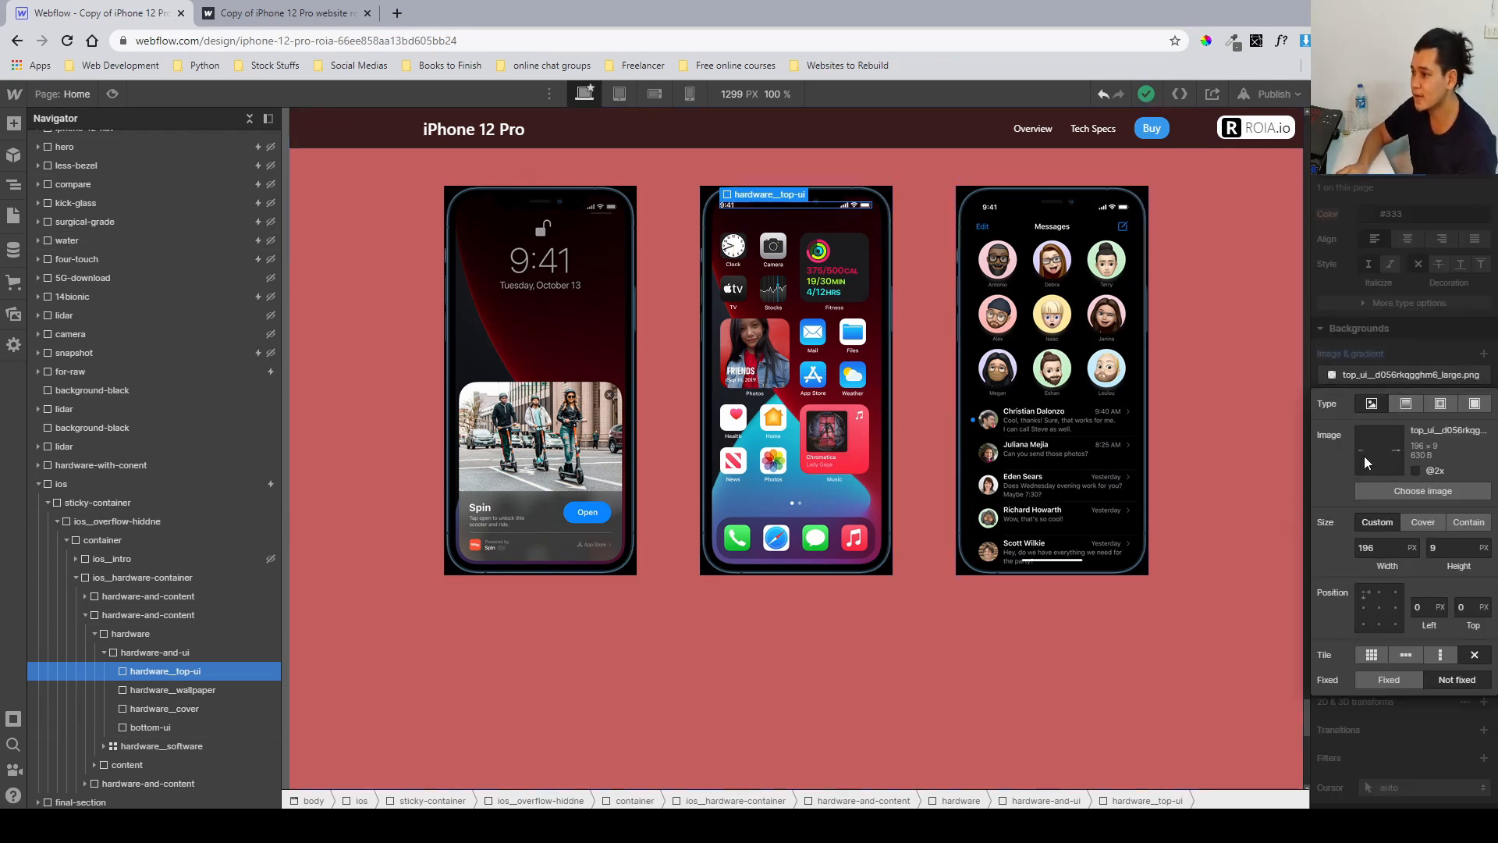
pyautogui.click(1429, 490)
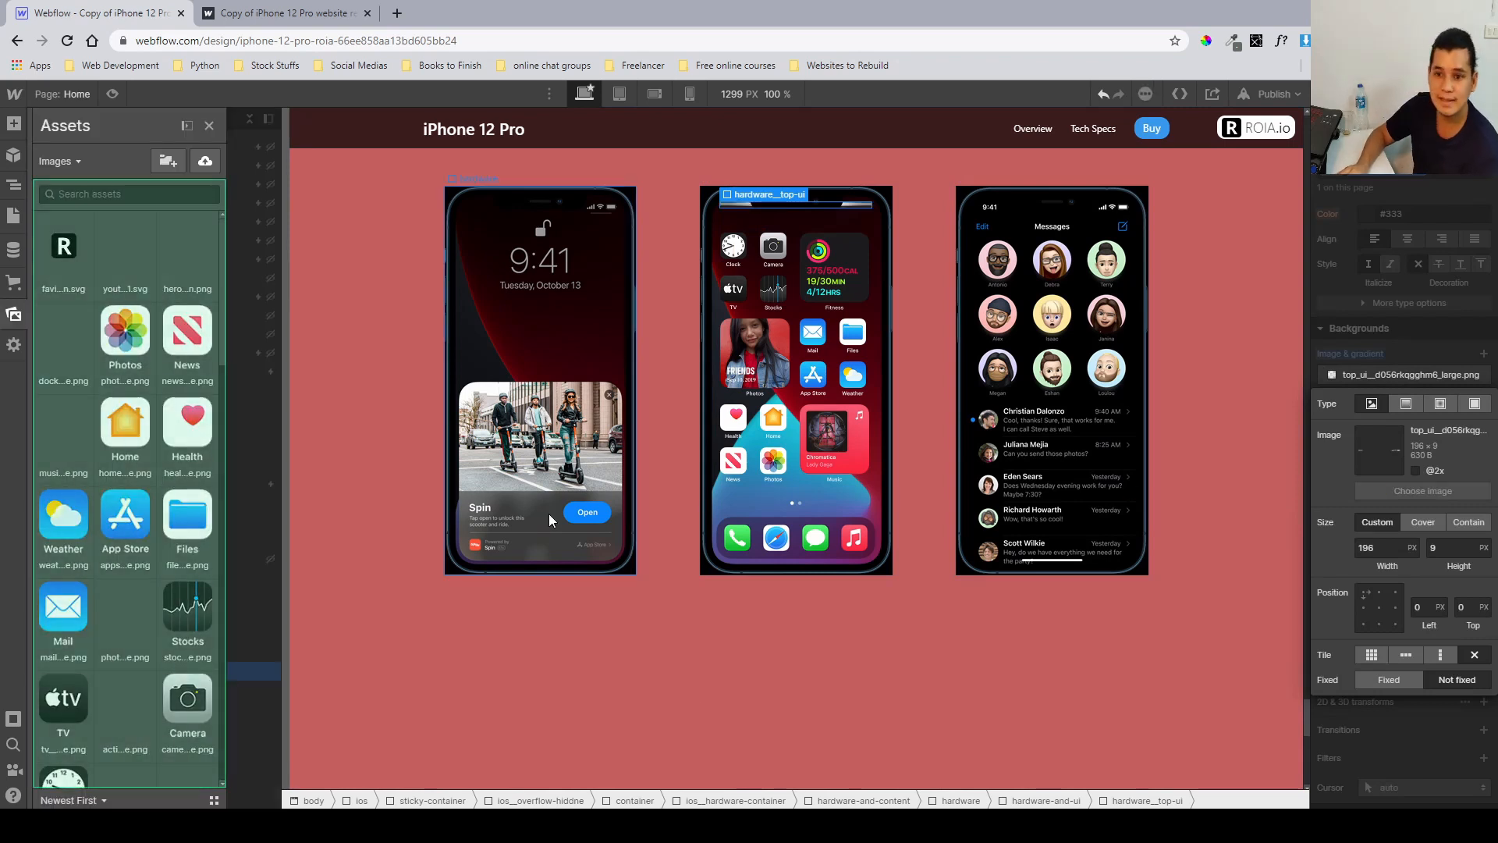
pyautogui.scroll(-15, 113, 578)
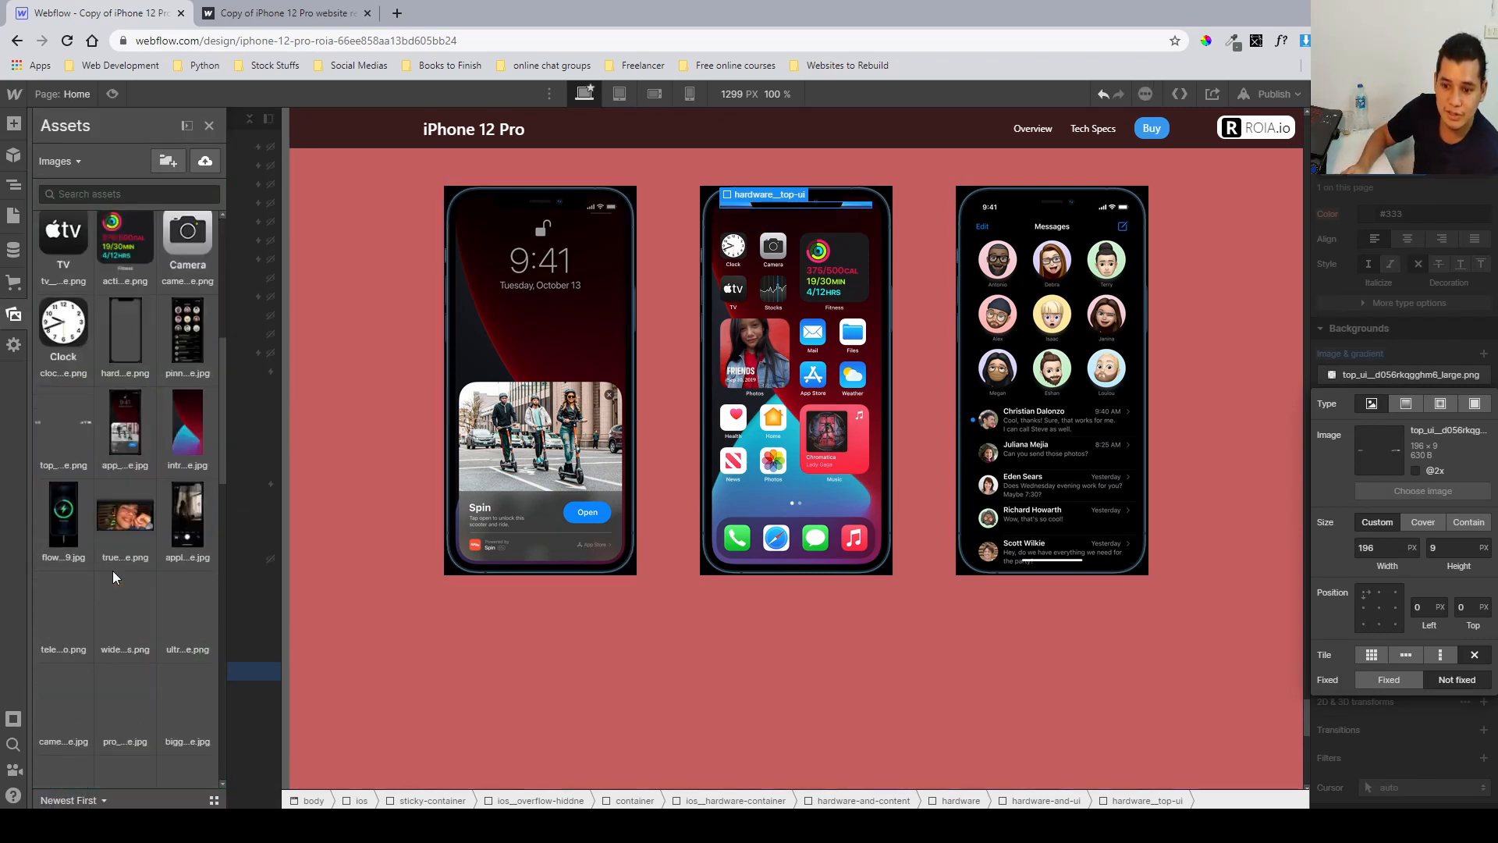
pyautogui.click(1331, 341)
# Try moving the hardware_top-ui bar lower by changing its top offset, then undo the change.
pyautogui.click(739, 251)
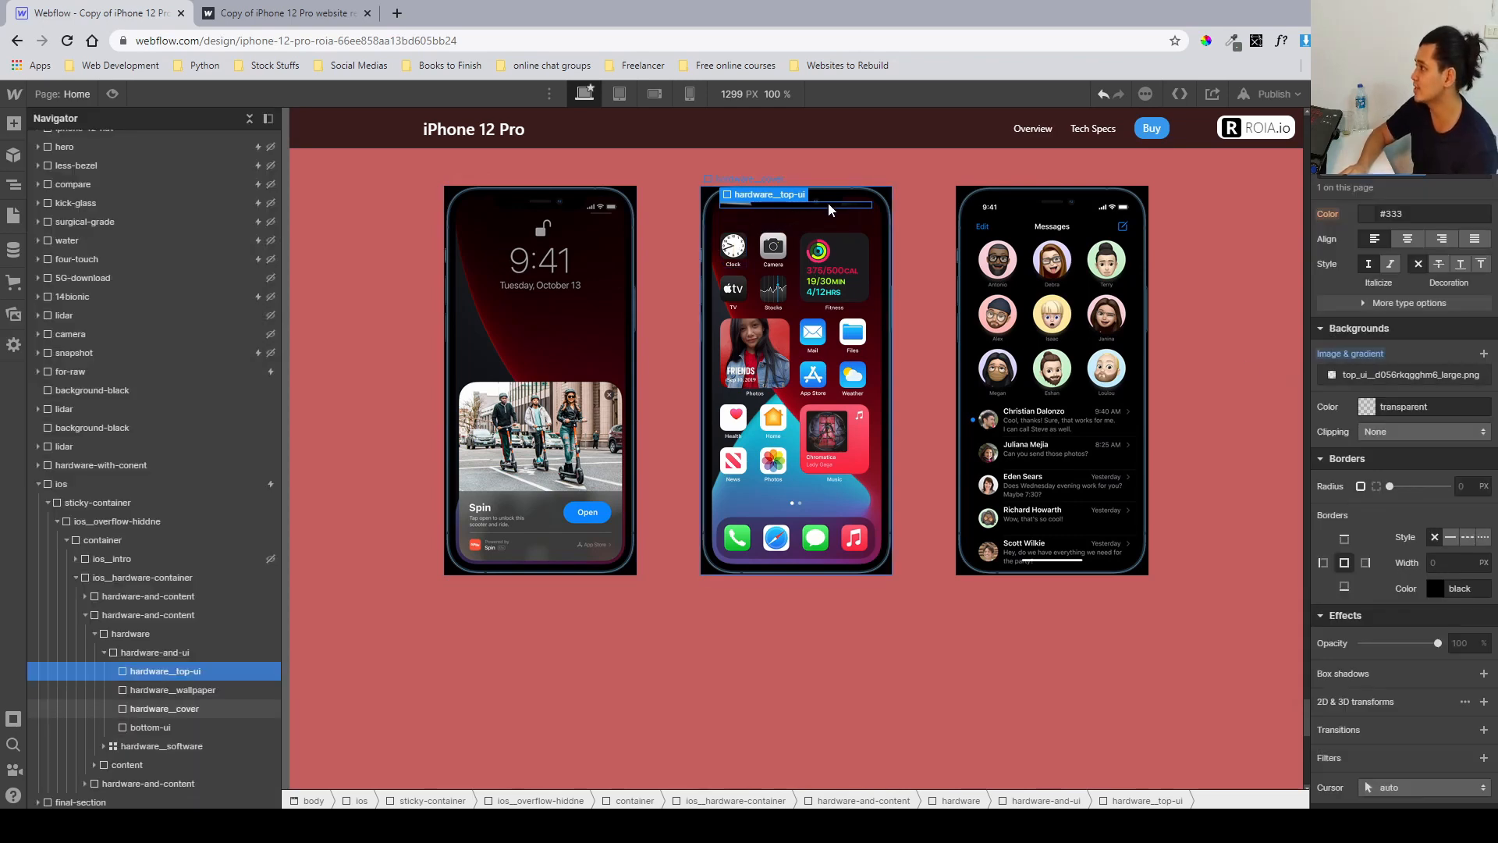
pyautogui.scroll(7, 1416, 375)
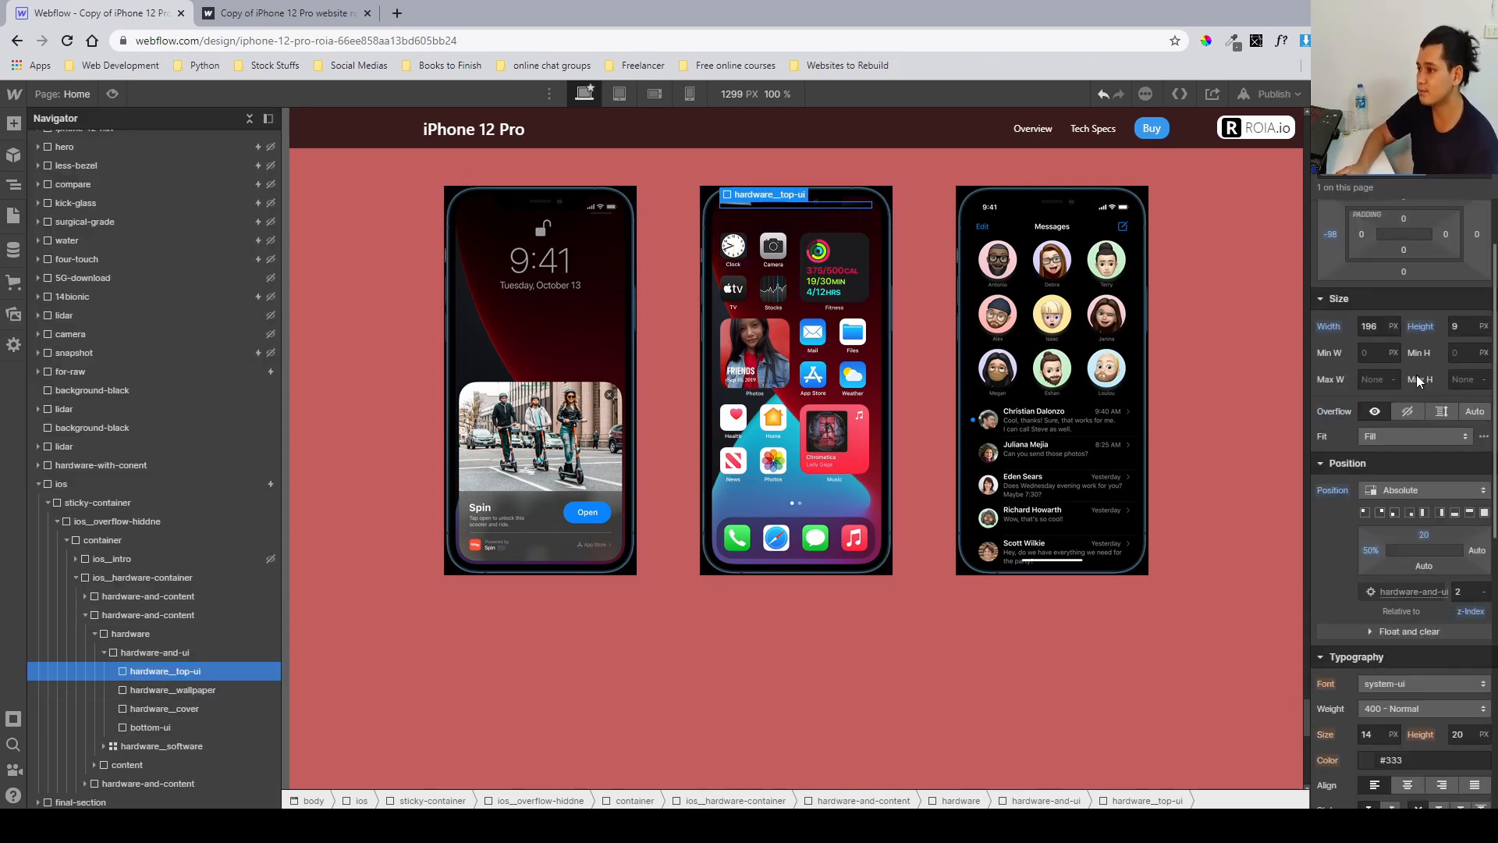
pyautogui.scroll(-1, 1421, 515)
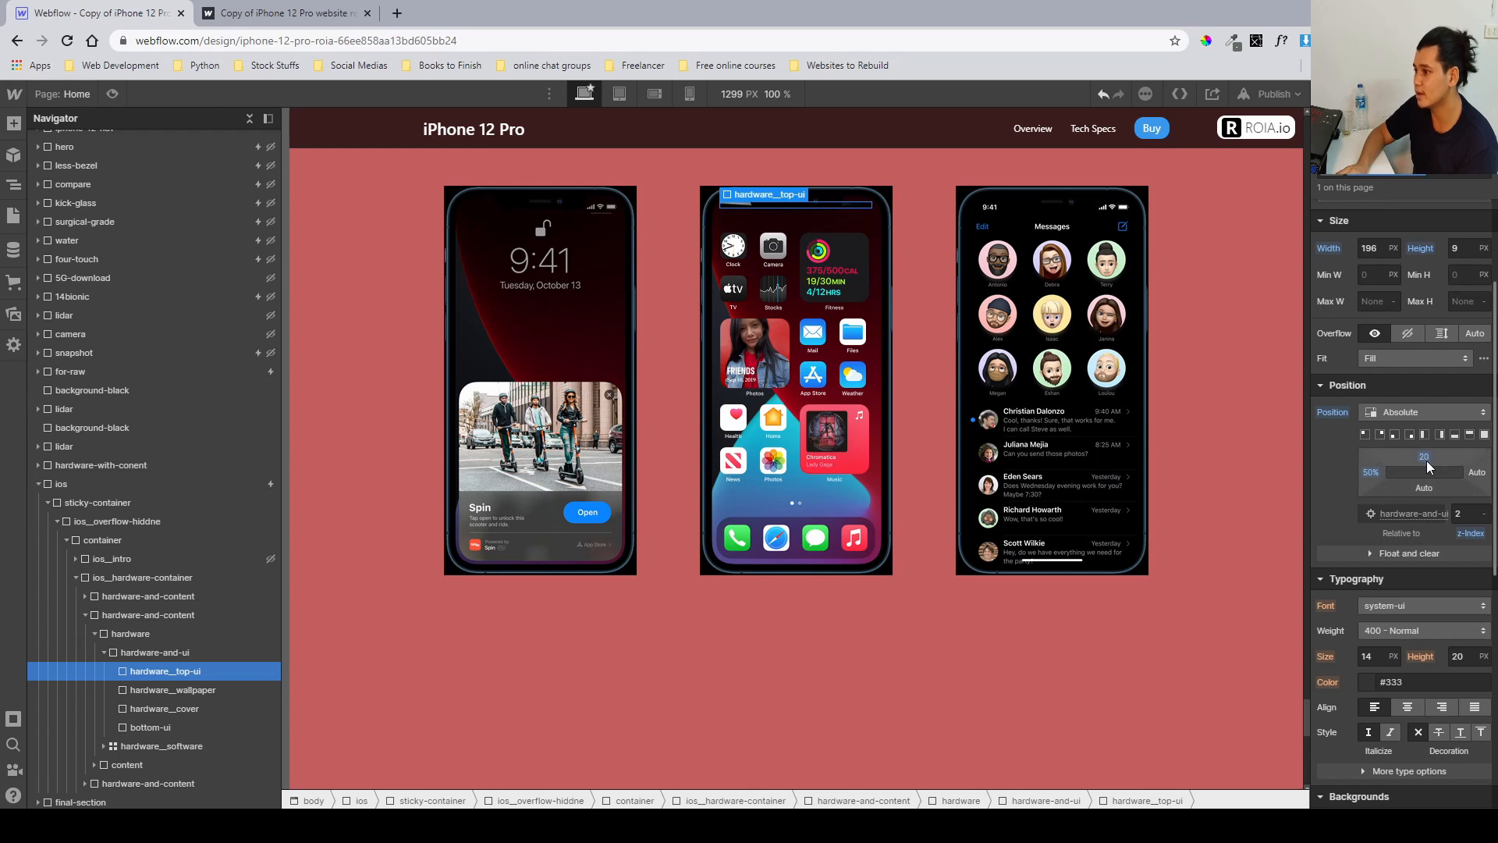
pyautogui.moveTo(1427, 465); pyautogui.dragTo(1431, 547)
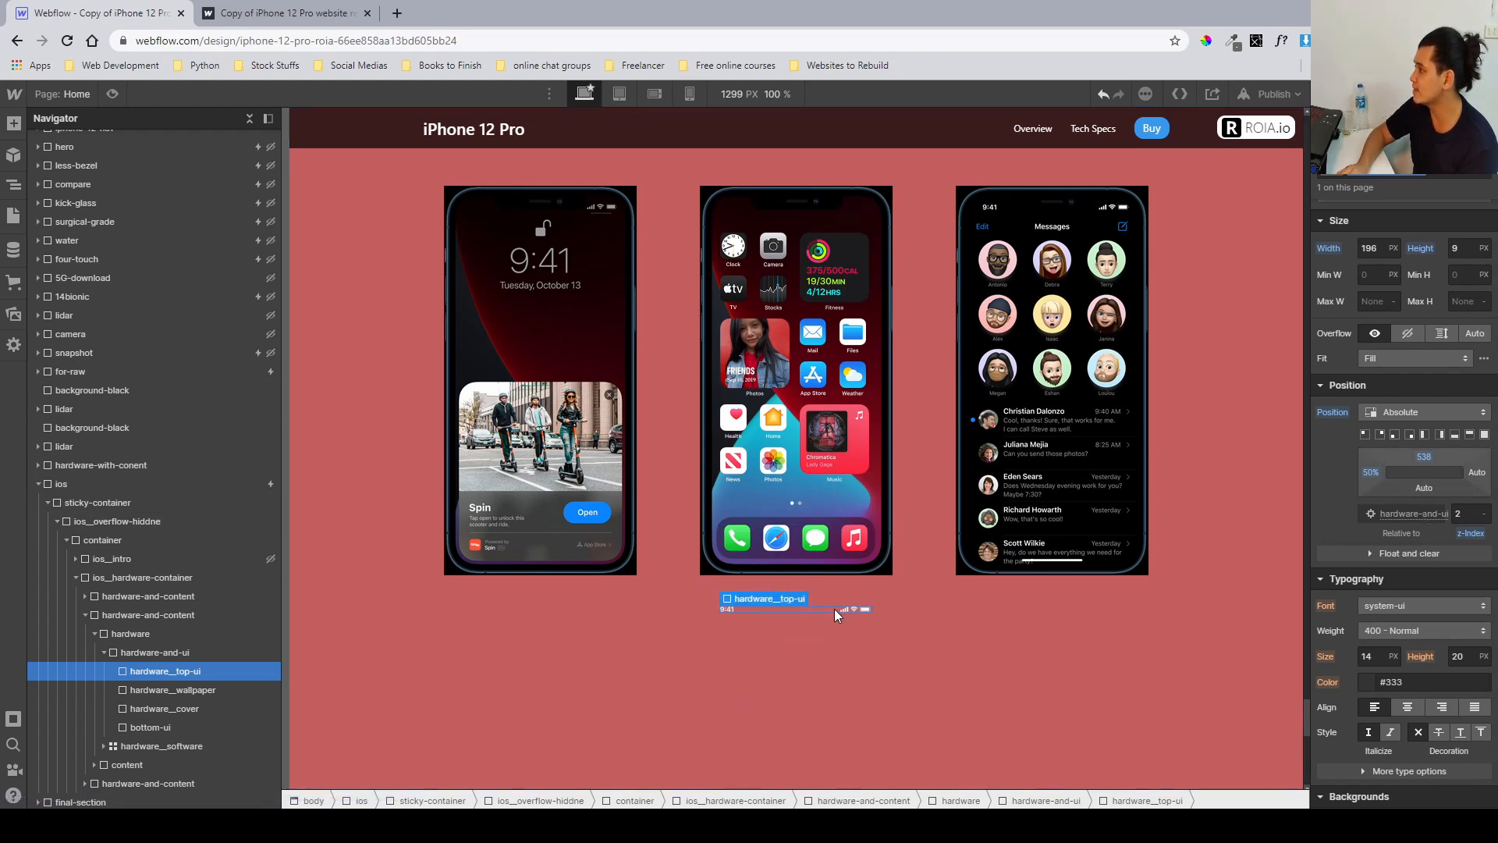
pyautogui.hotkey('ctrl', 'z')
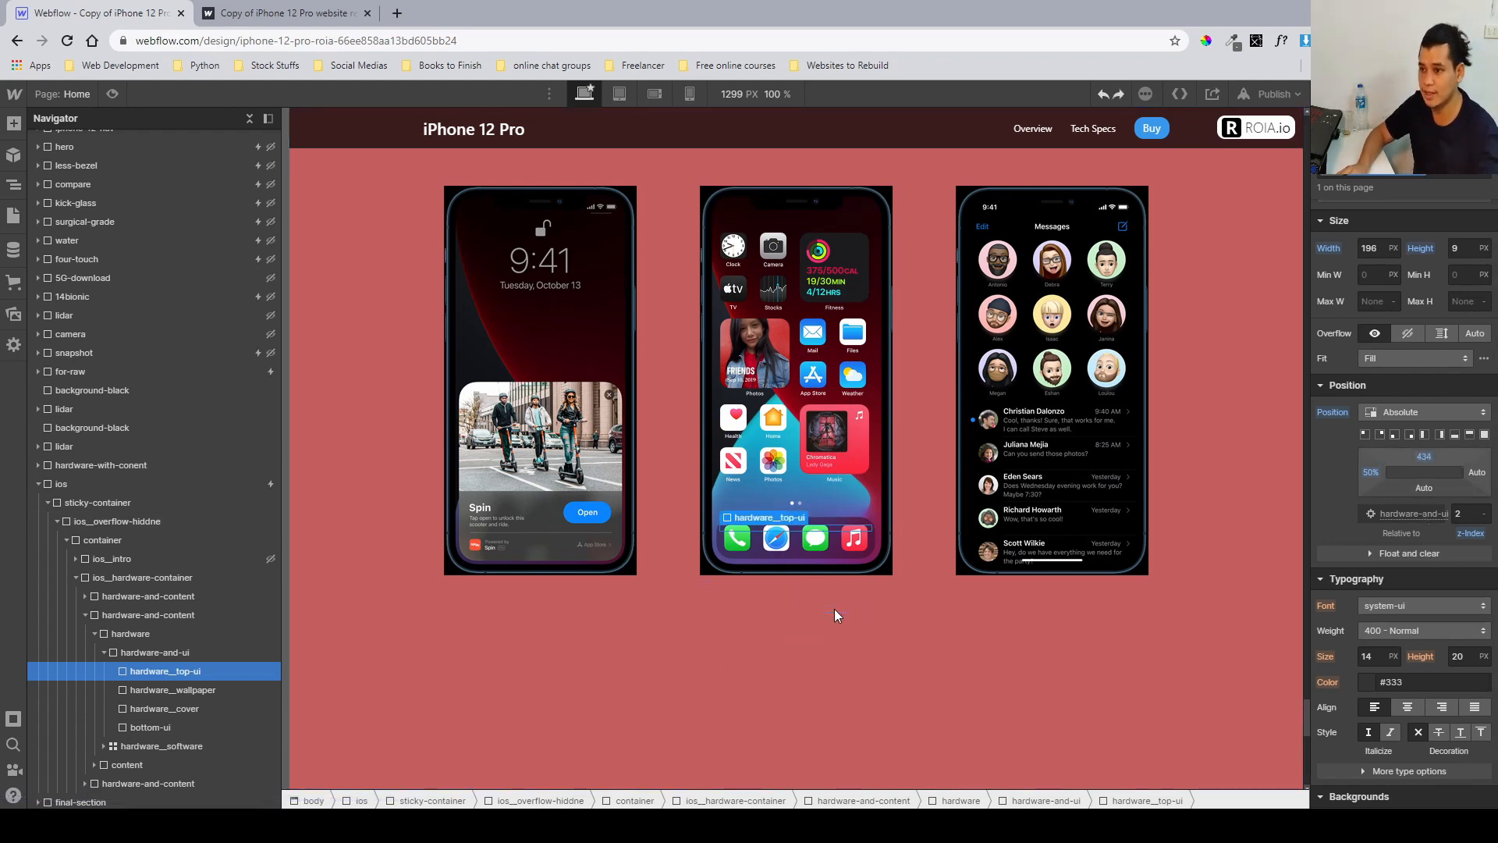
pyautogui.hotkey('ctrl', 'z')
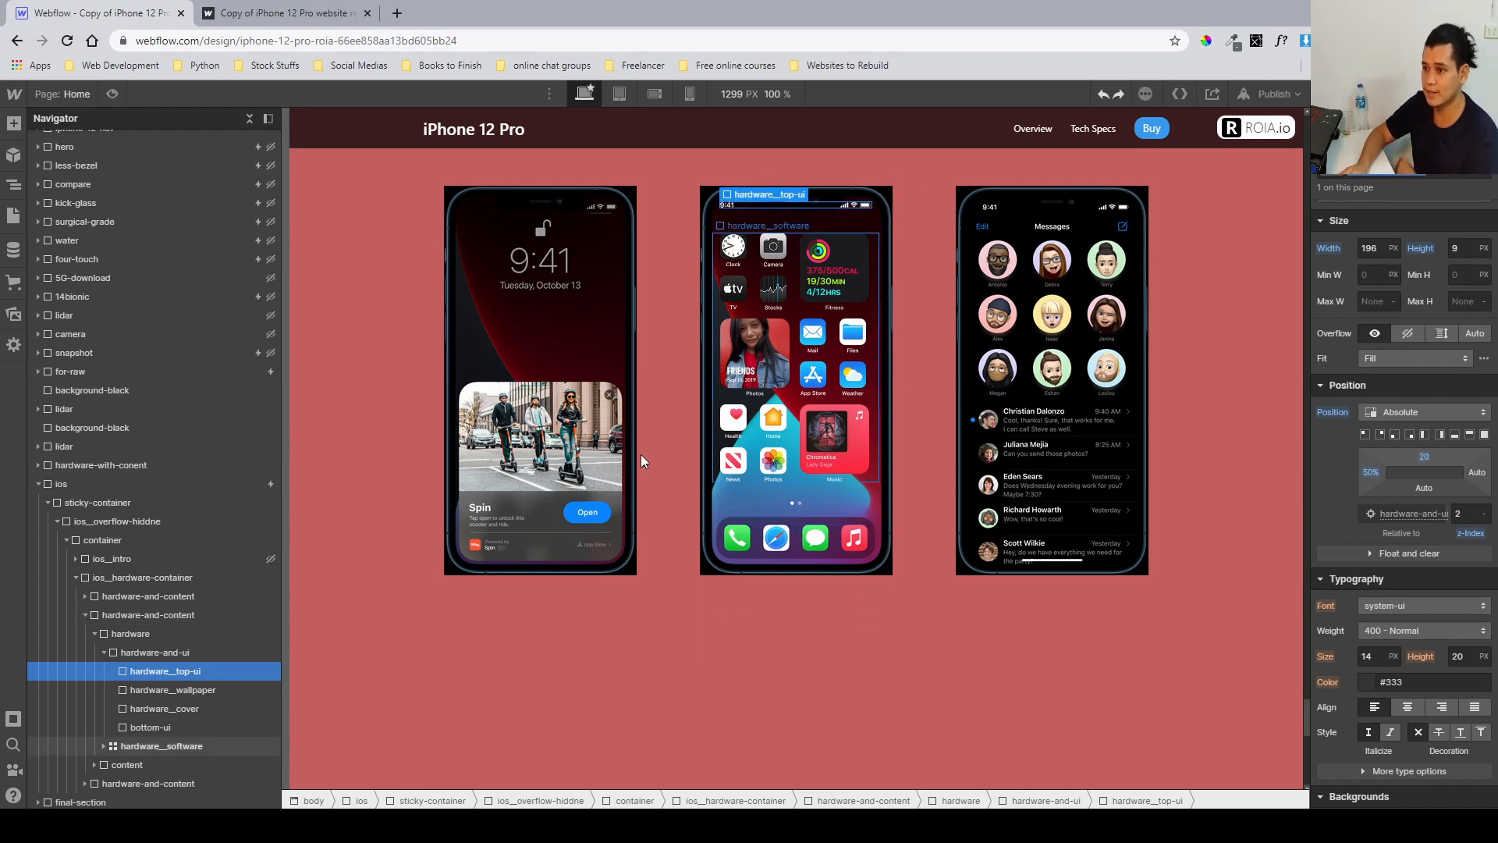
# Scroll the published site to check how the iOS 14 intro and phone section behave.
pyautogui.click(162, 691)
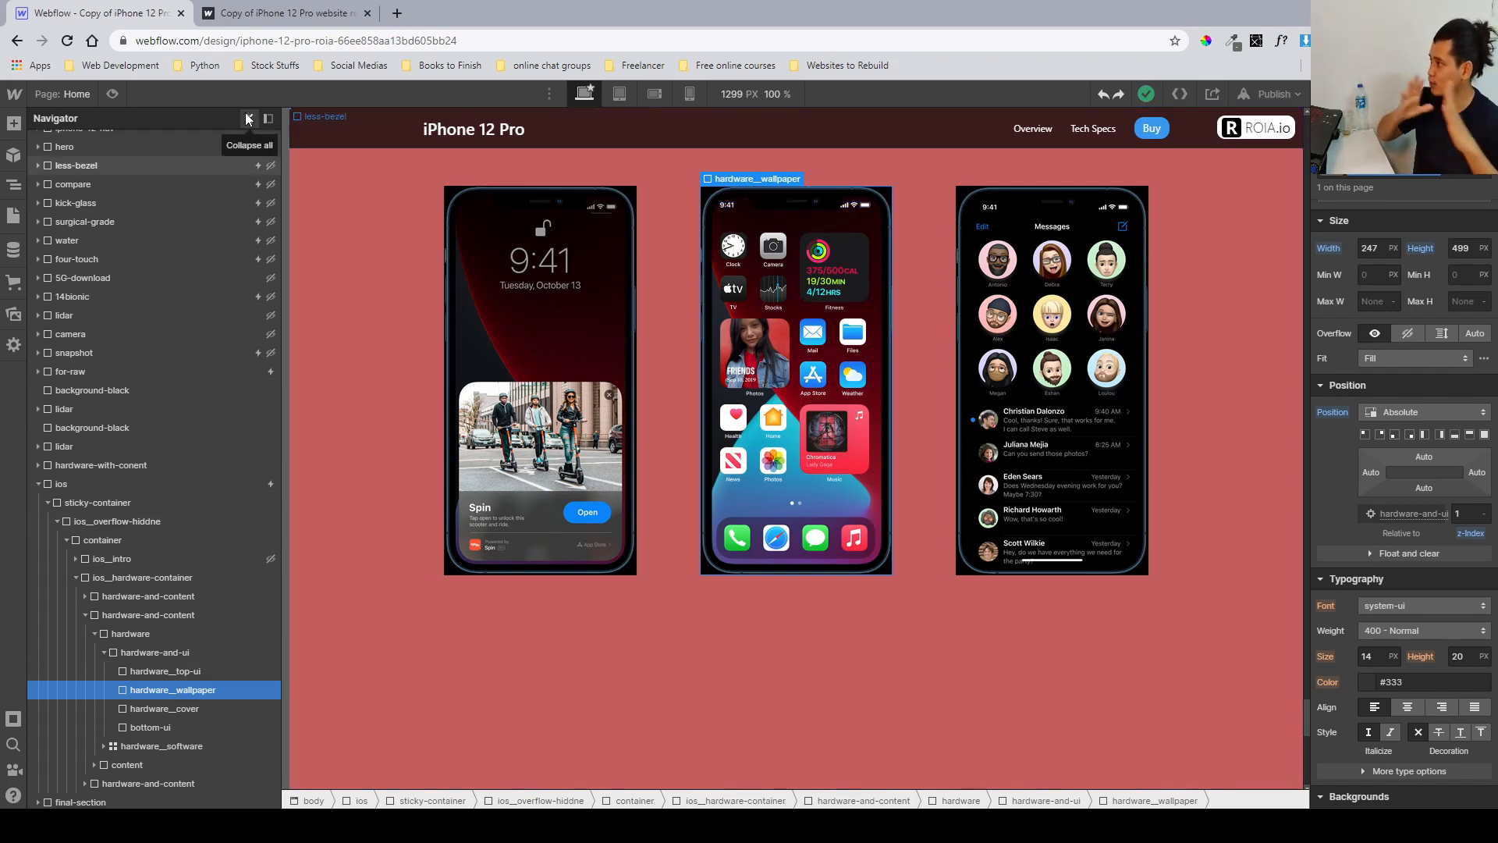
pyautogui.click(285, 12)
pyautogui.scroll(-5, 639, 338)
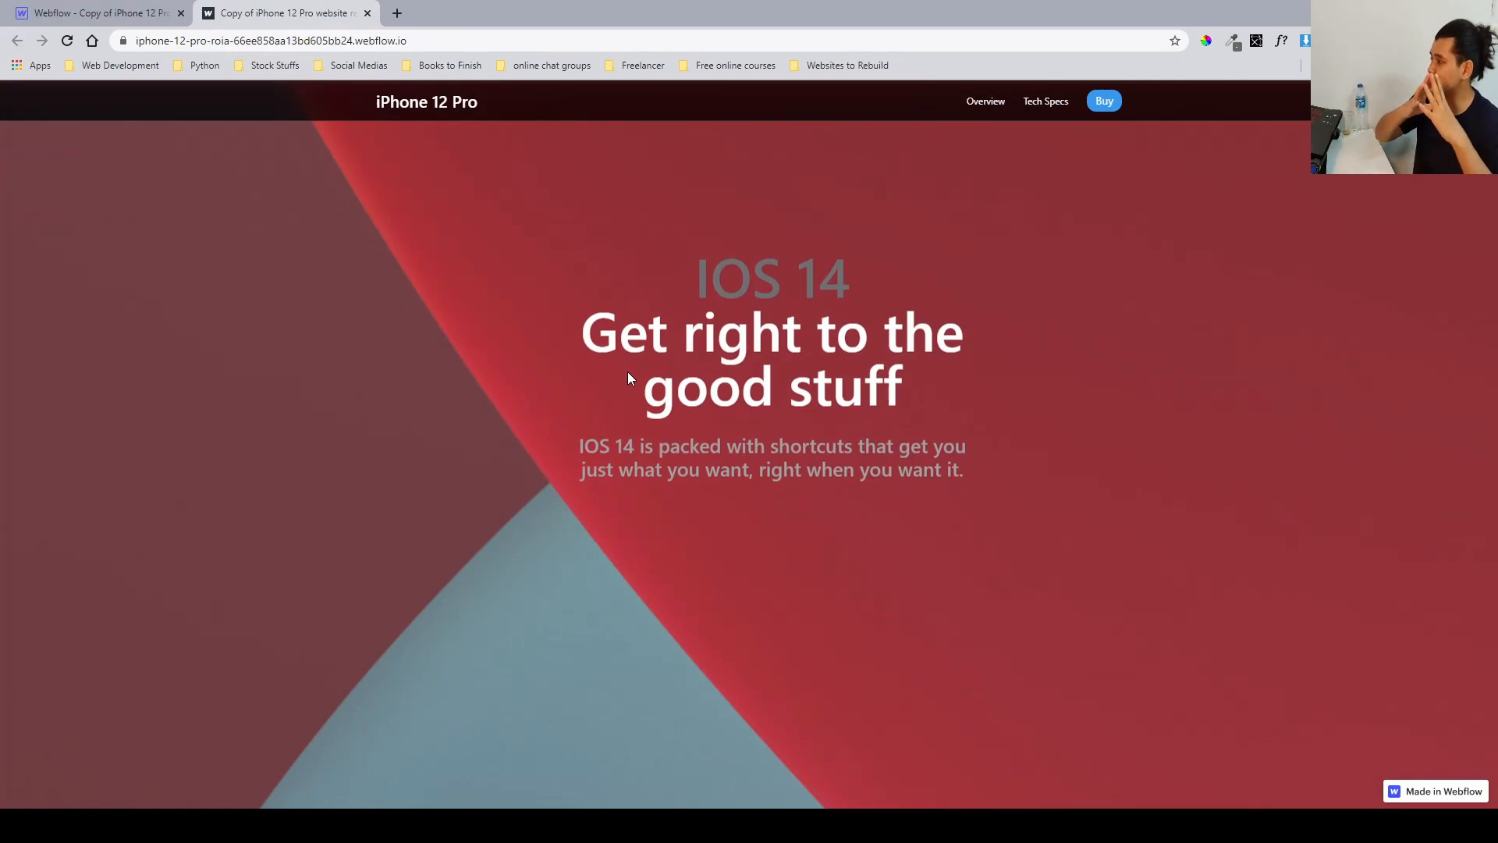
pyautogui.scroll(-5, 630, 368)
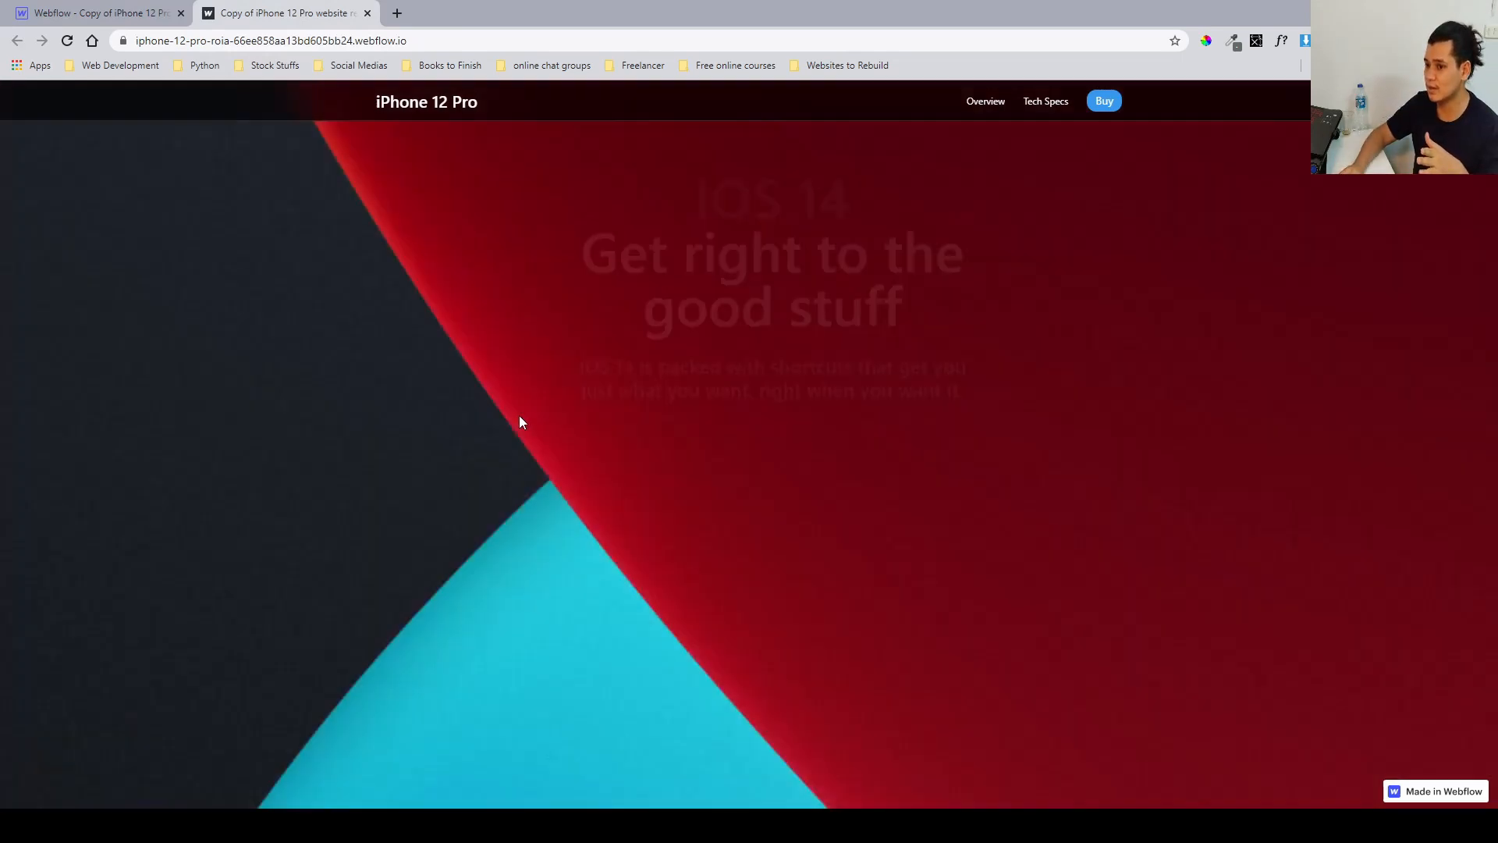
pyautogui.scroll(3, 749, 442)
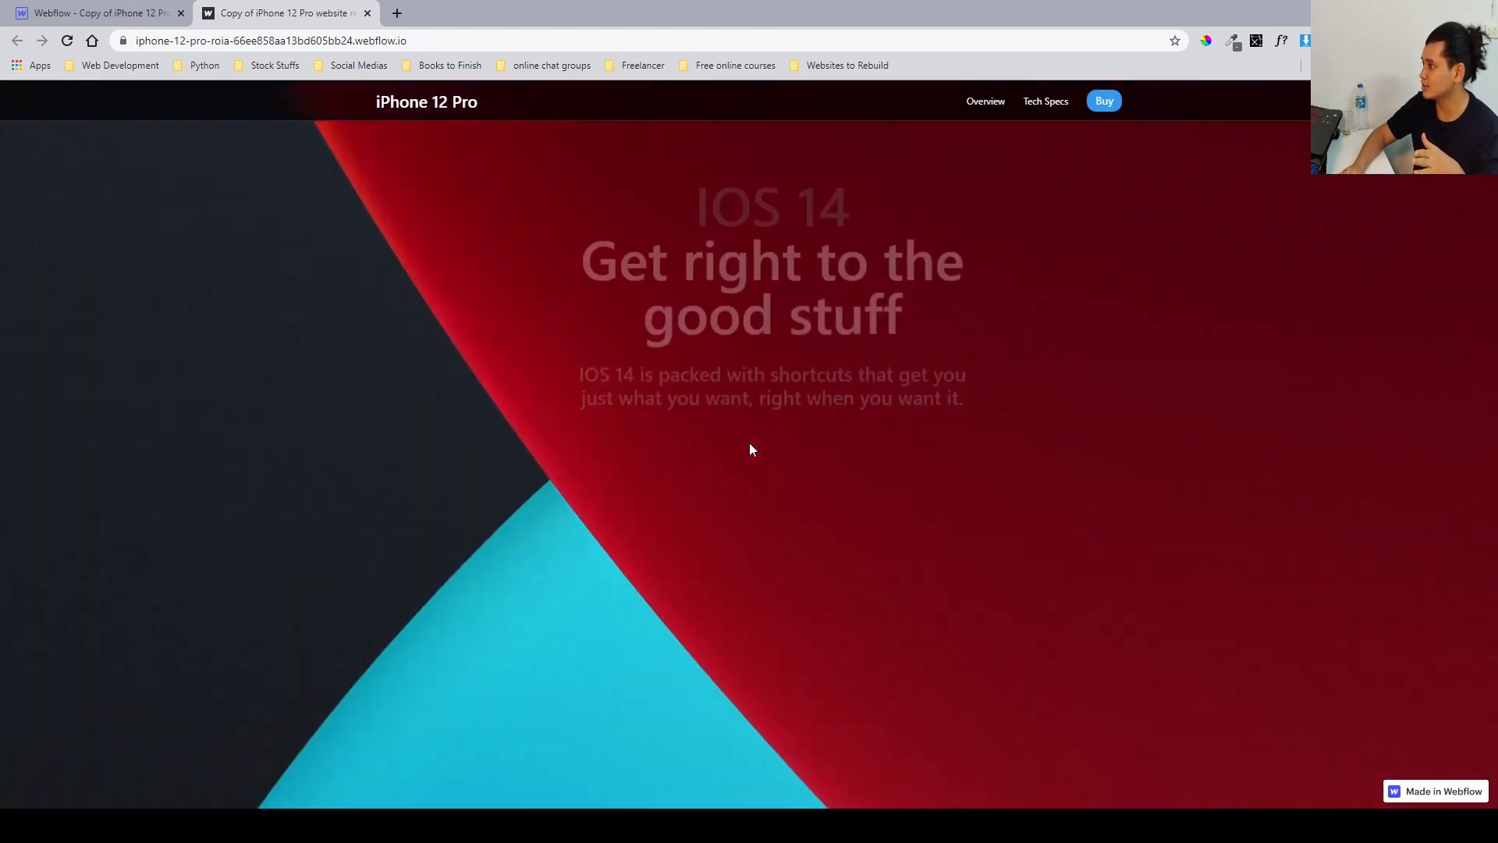
pyautogui.scroll(-2, 725, 491)
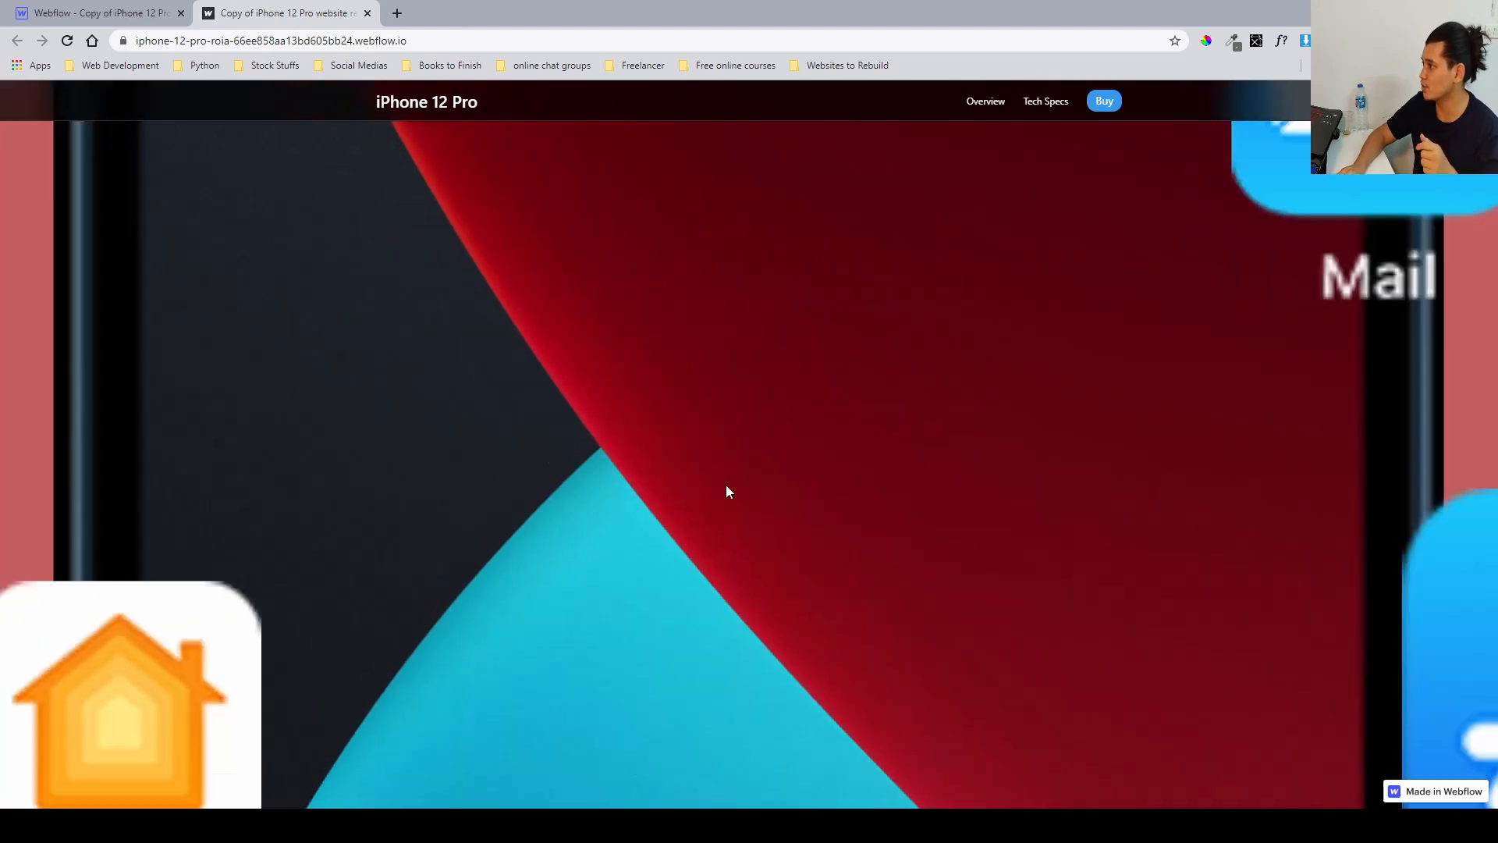
# Switch to the Figma design file and review the three-phone iOS layout with captions.
pyautogui.click(102, 13)
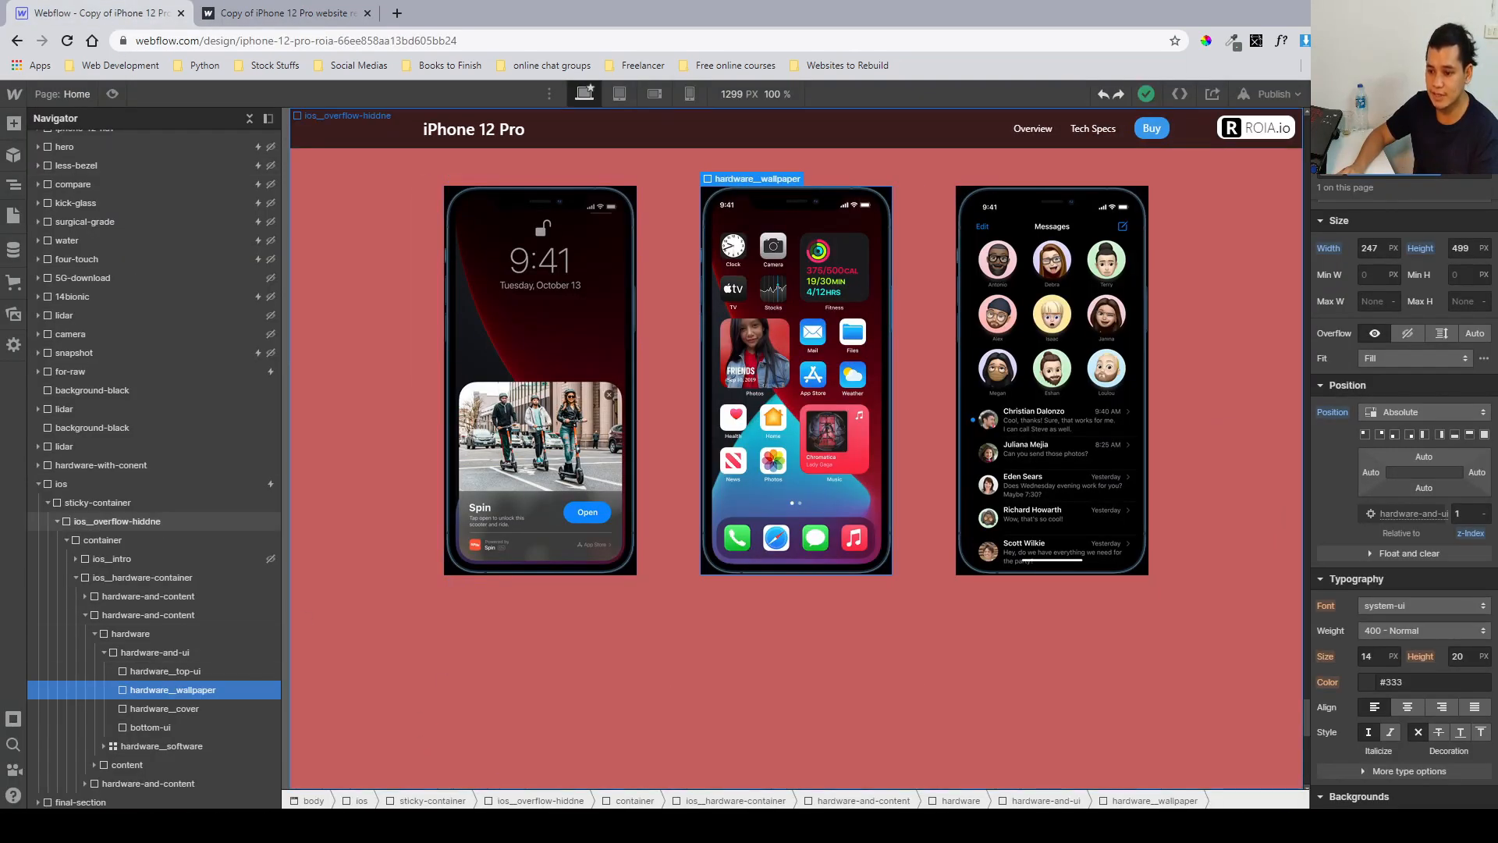
pyautogui.hotkey('alt', 'Tab')
pyautogui.scroll(-10, 874, 511)
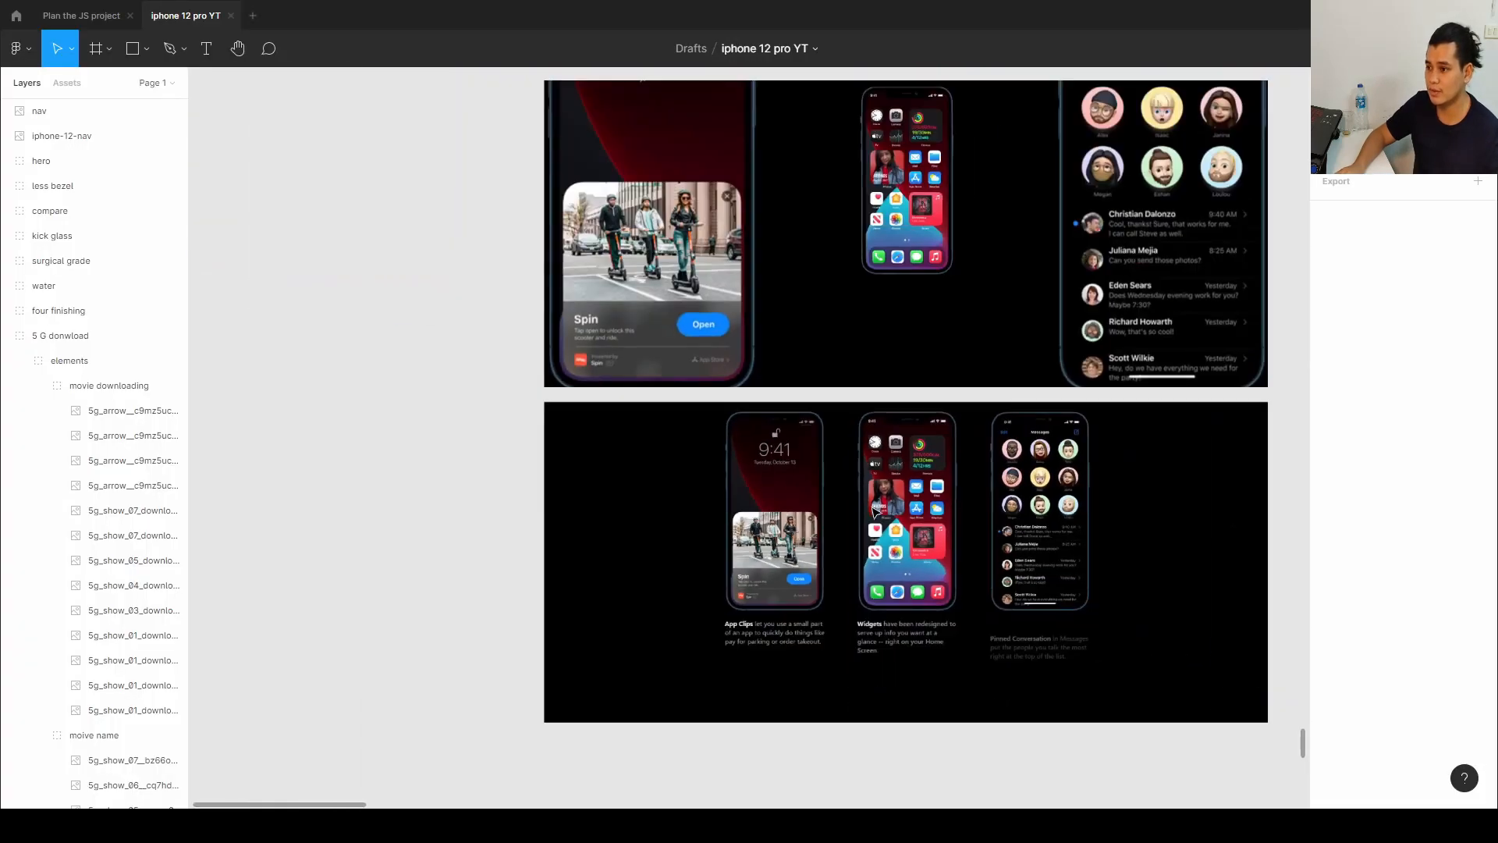
# Browse the Figma canvas to locate the phone wallpaper, frame and app icon assets.
pyautogui.hscroll(5, 999, 472)
pyautogui.hscroll(7, 999, 472)
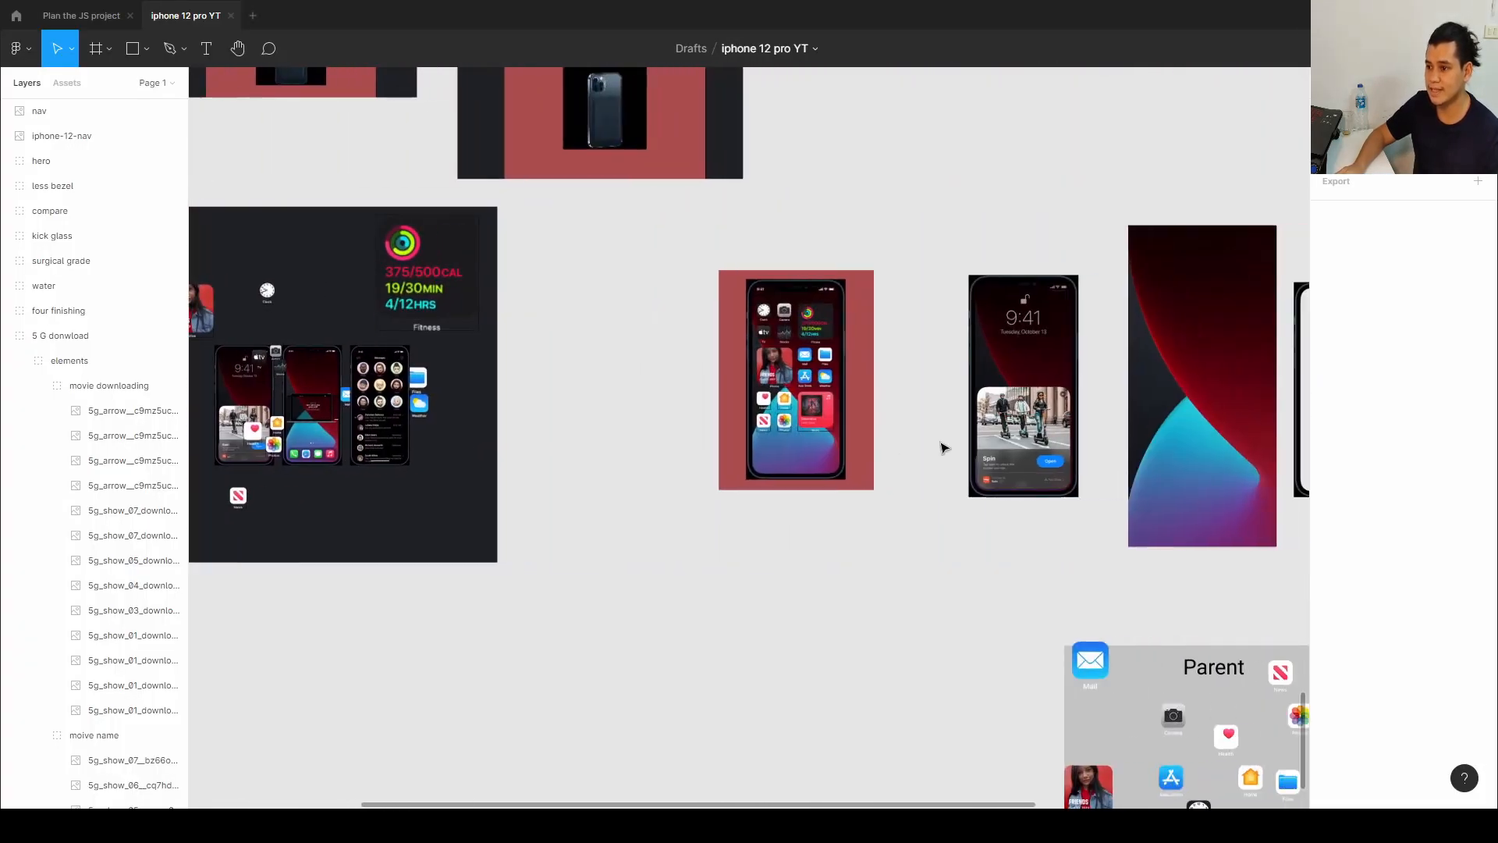
pyautogui.scroll(-1, 946, 438)
pyautogui.click(957, 321)
pyautogui.doubleClick(956, 321)
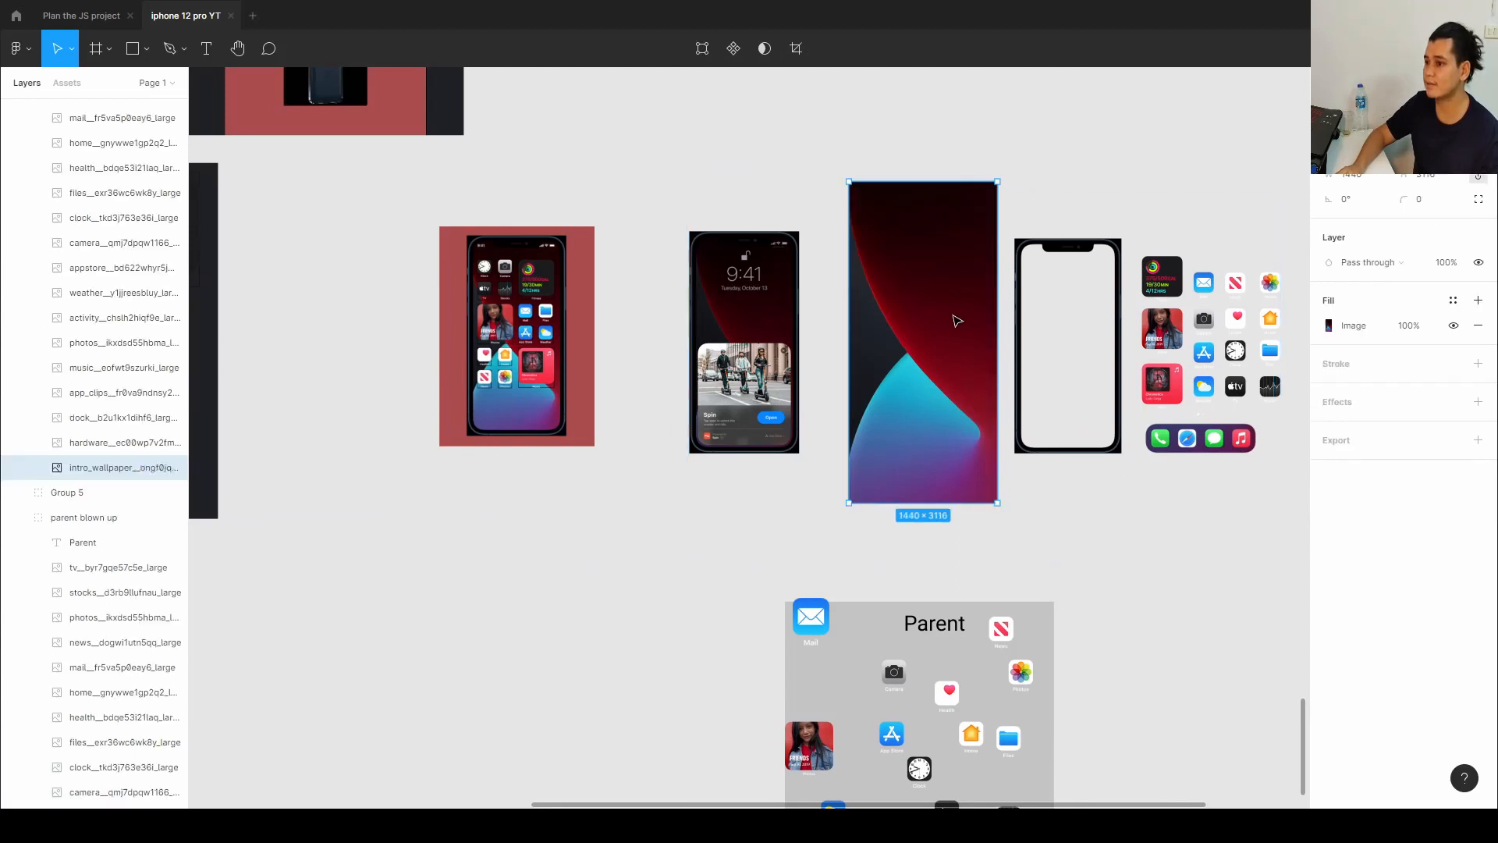
pyautogui.hscroll(2, 956, 321)
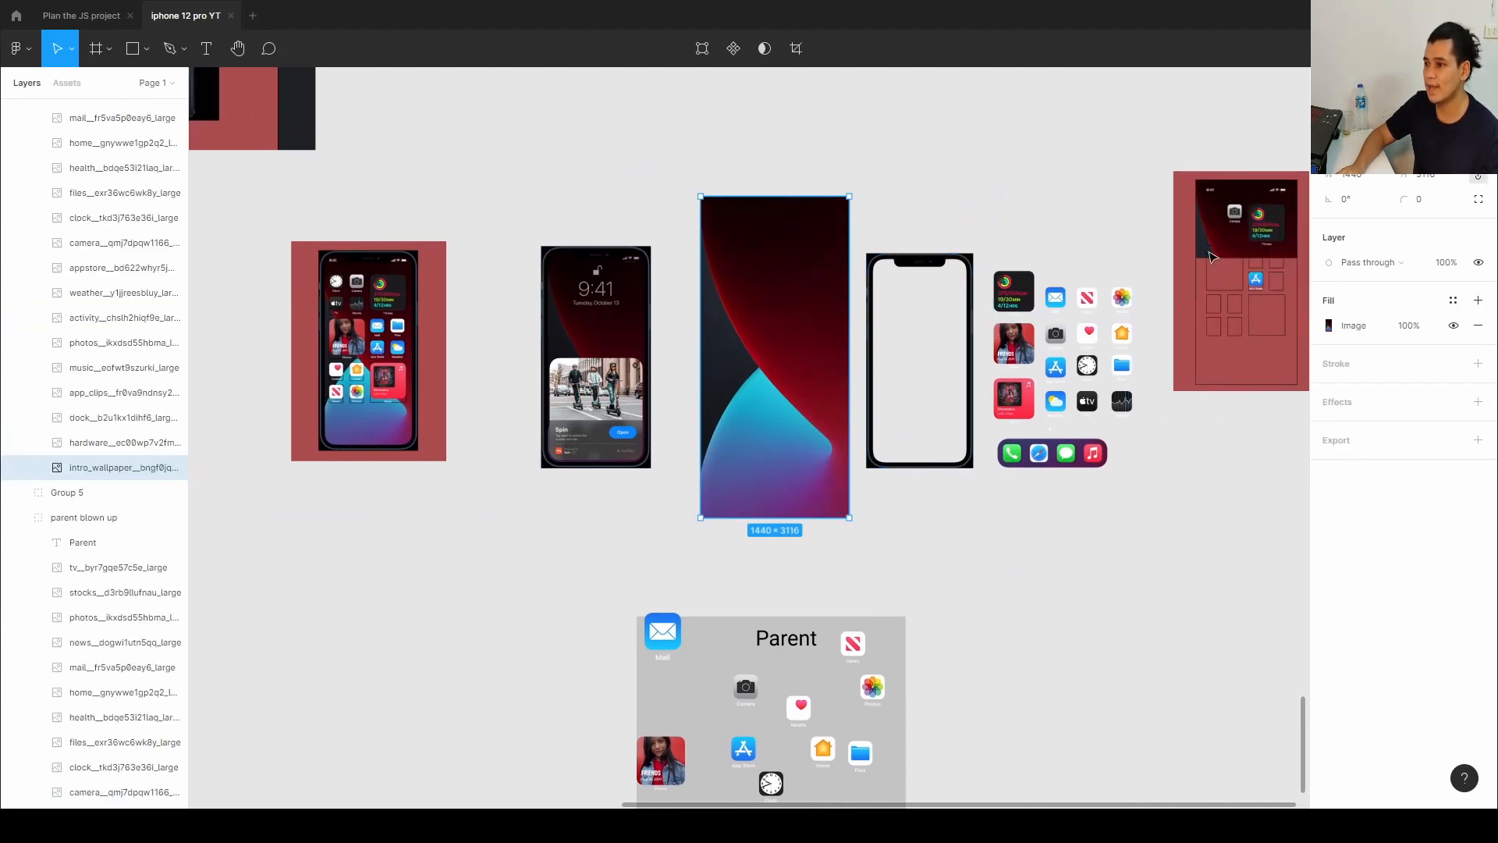
pyautogui.hscroll(5, 944, 370)
pyautogui.scroll(-3, 944, 370)
pyautogui.hscroll(2, 999, 351)
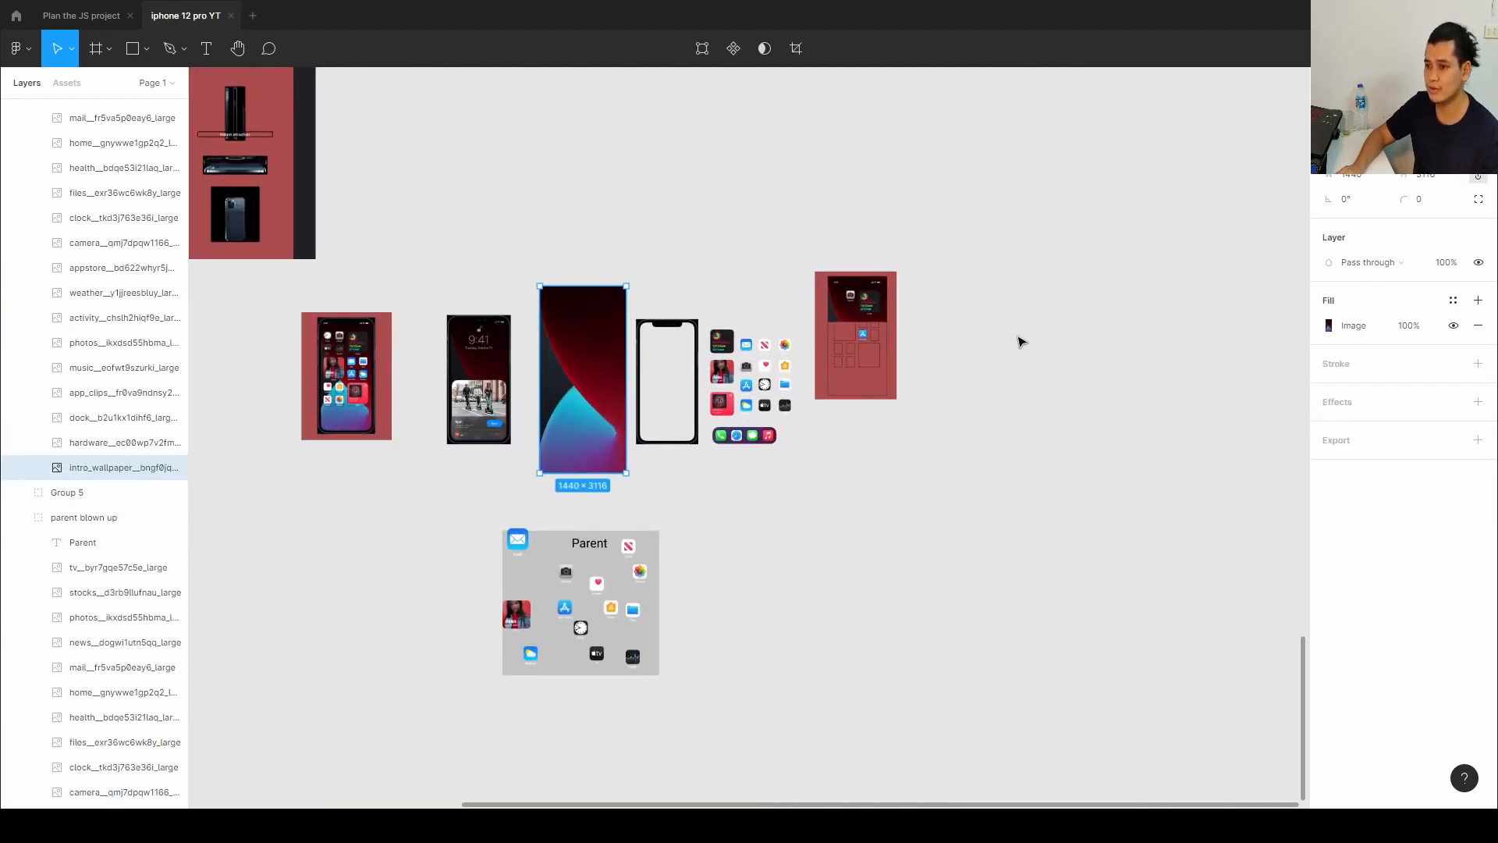
# Move the intro wallpaper image underneath the hardware phone frame in the Figma file.
pyautogui.click(662, 380)
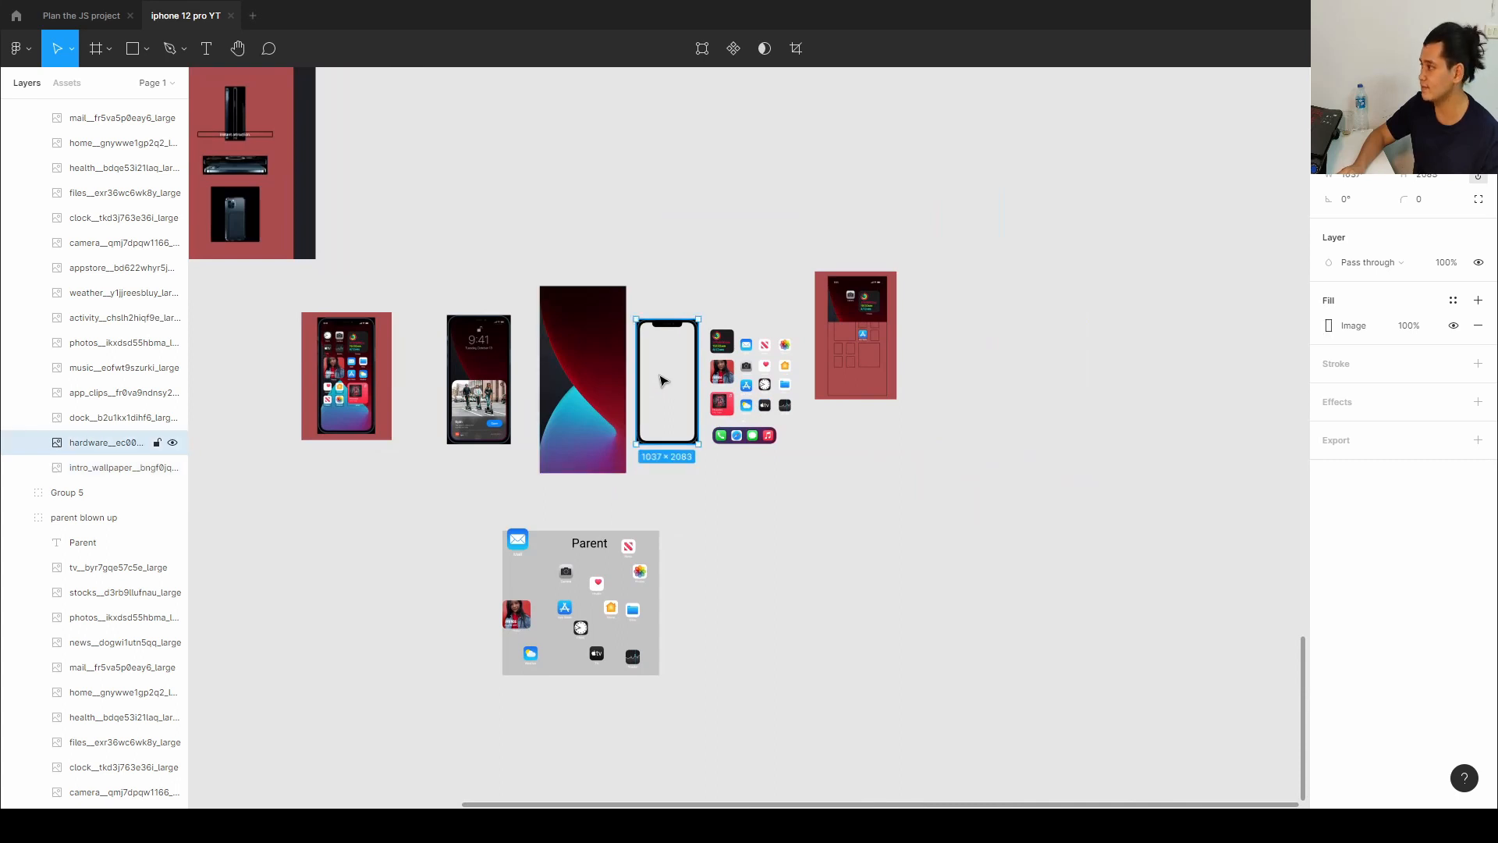
pyautogui.click(577, 379)
pyautogui.moveTo(577, 379); pyautogui.dragTo(659, 375)
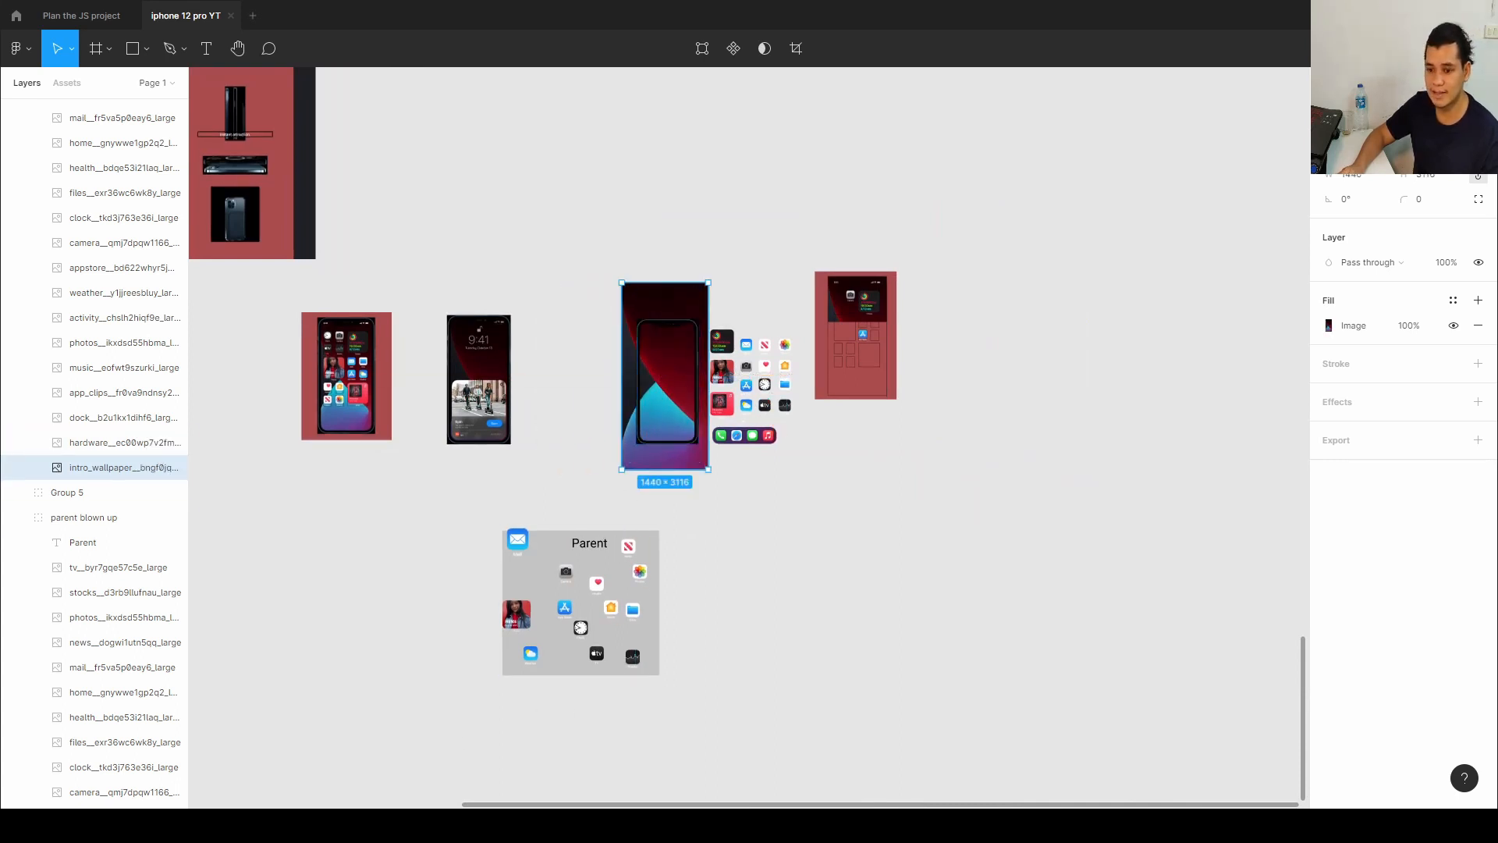
# Switch to Webflow and select the hardware_cover element to review its style settings.
pyautogui.hotkey('alt', 'Tab')
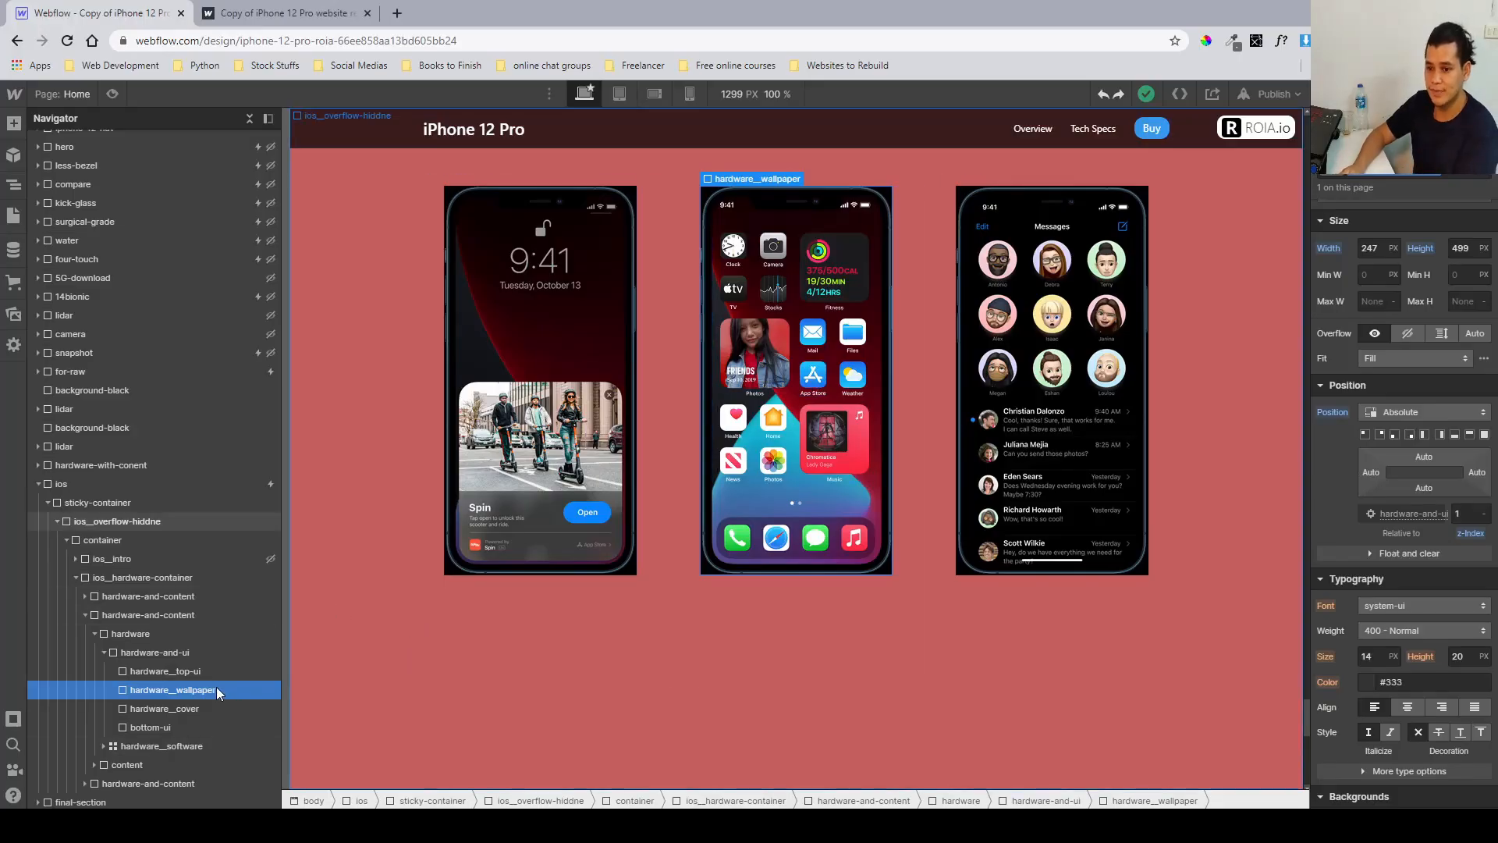
pyautogui.click(212, 709)
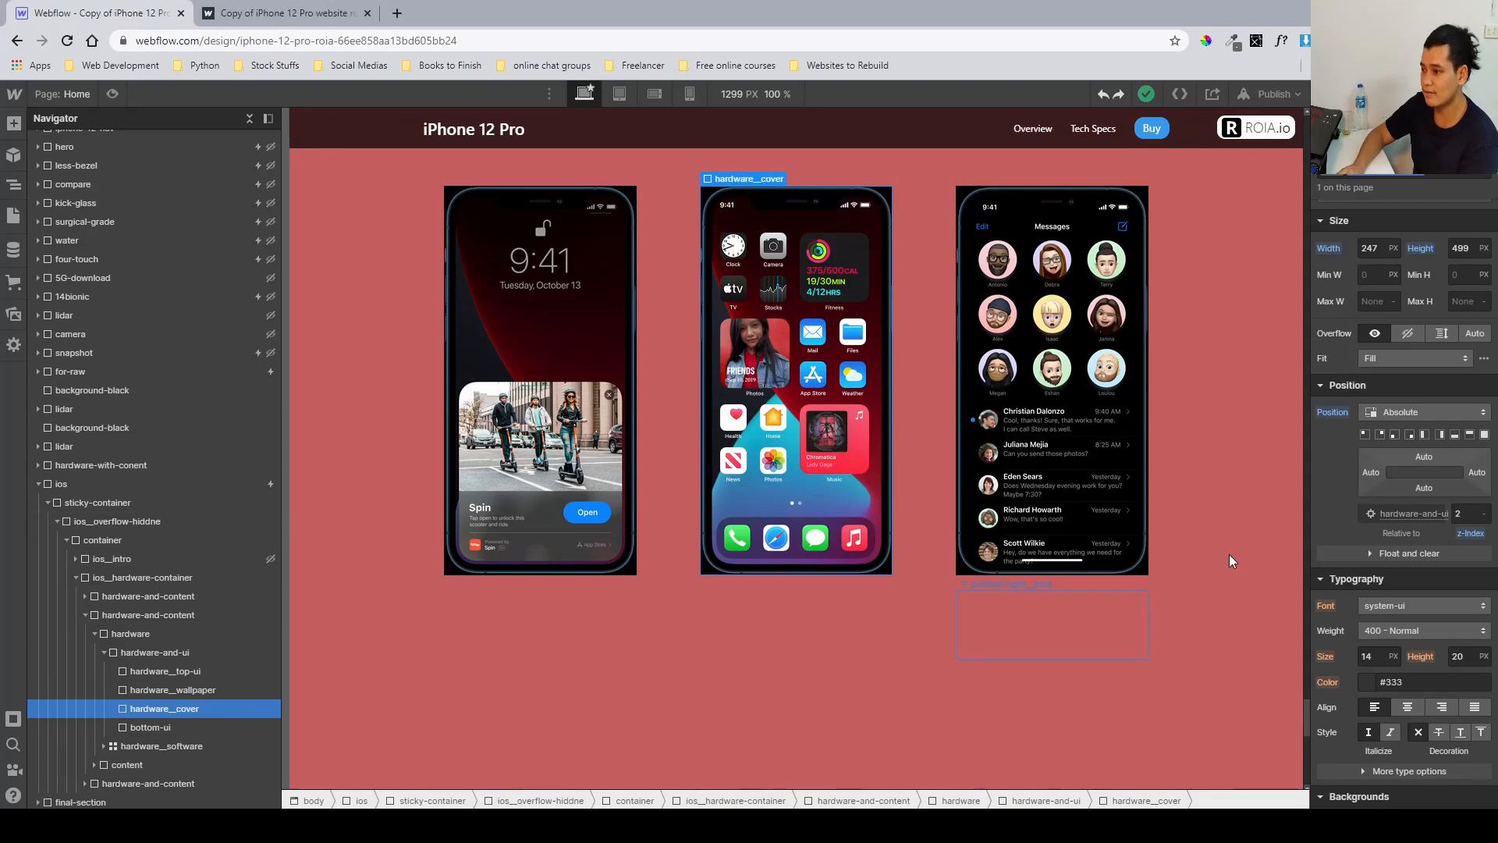
pyautogui.scroll(-6, 1319, 534)
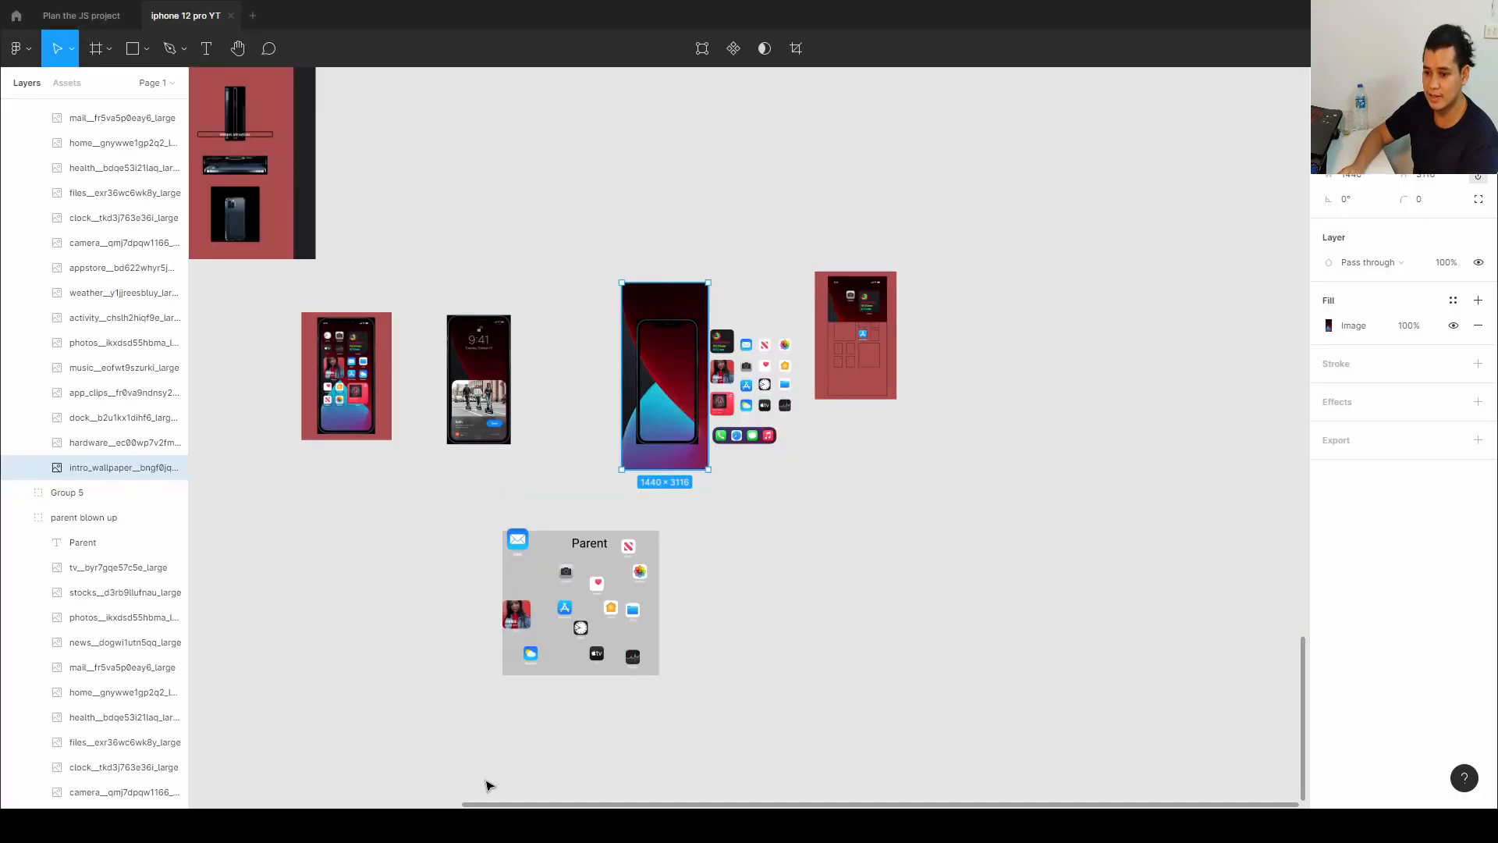
# Move the hardware phone frame image off the wallpaper in Figma and close its image settings.
pyautogui.hotkey('alt', 'Tab')
pyautogui.doubleClick(669, 441)
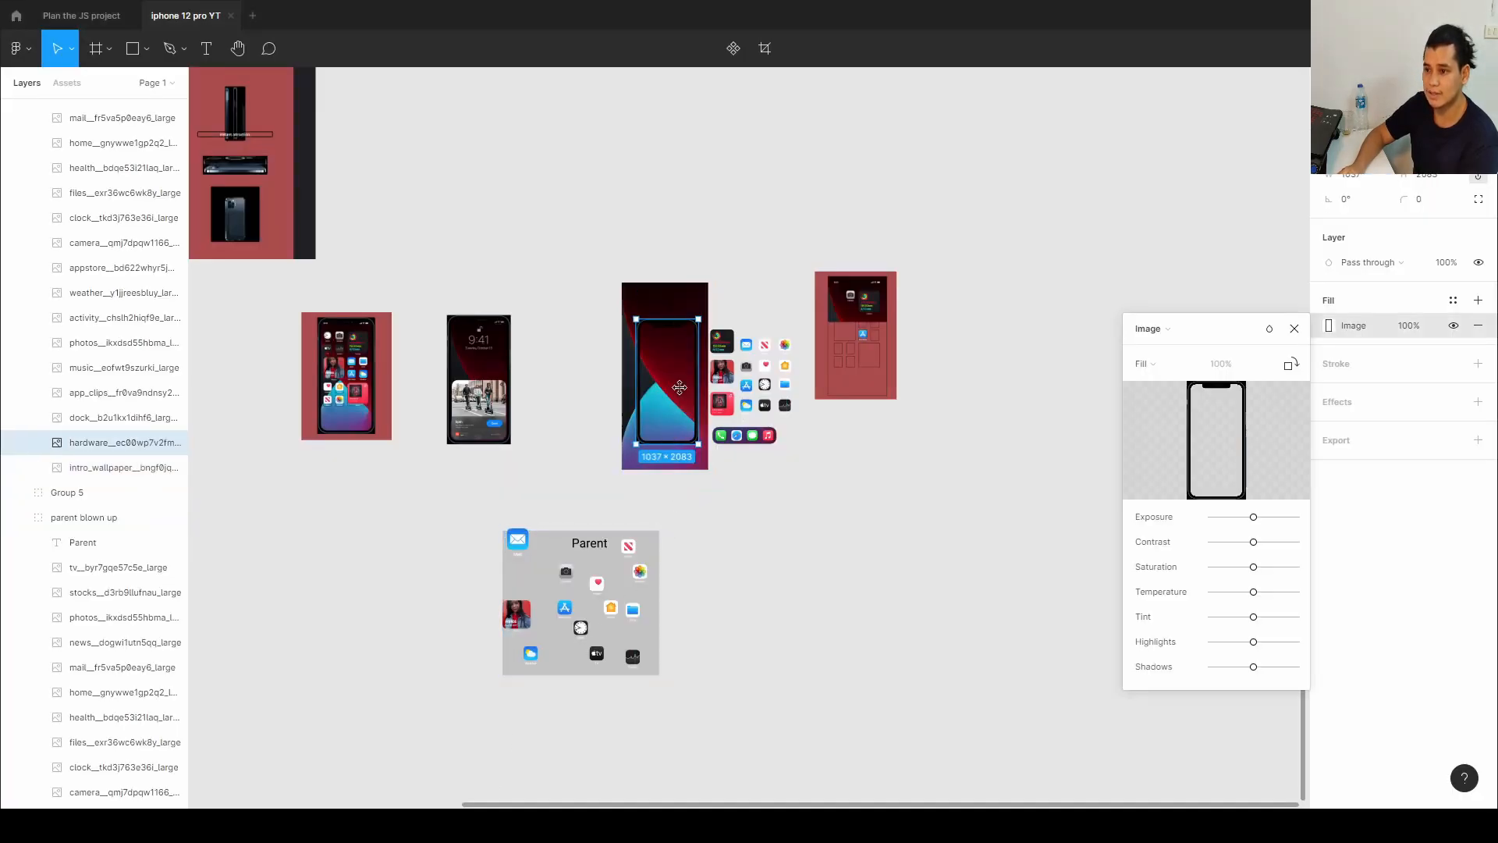
pyautogui.moveTo(680, 387); pyautogui.dragTo(972, 360)
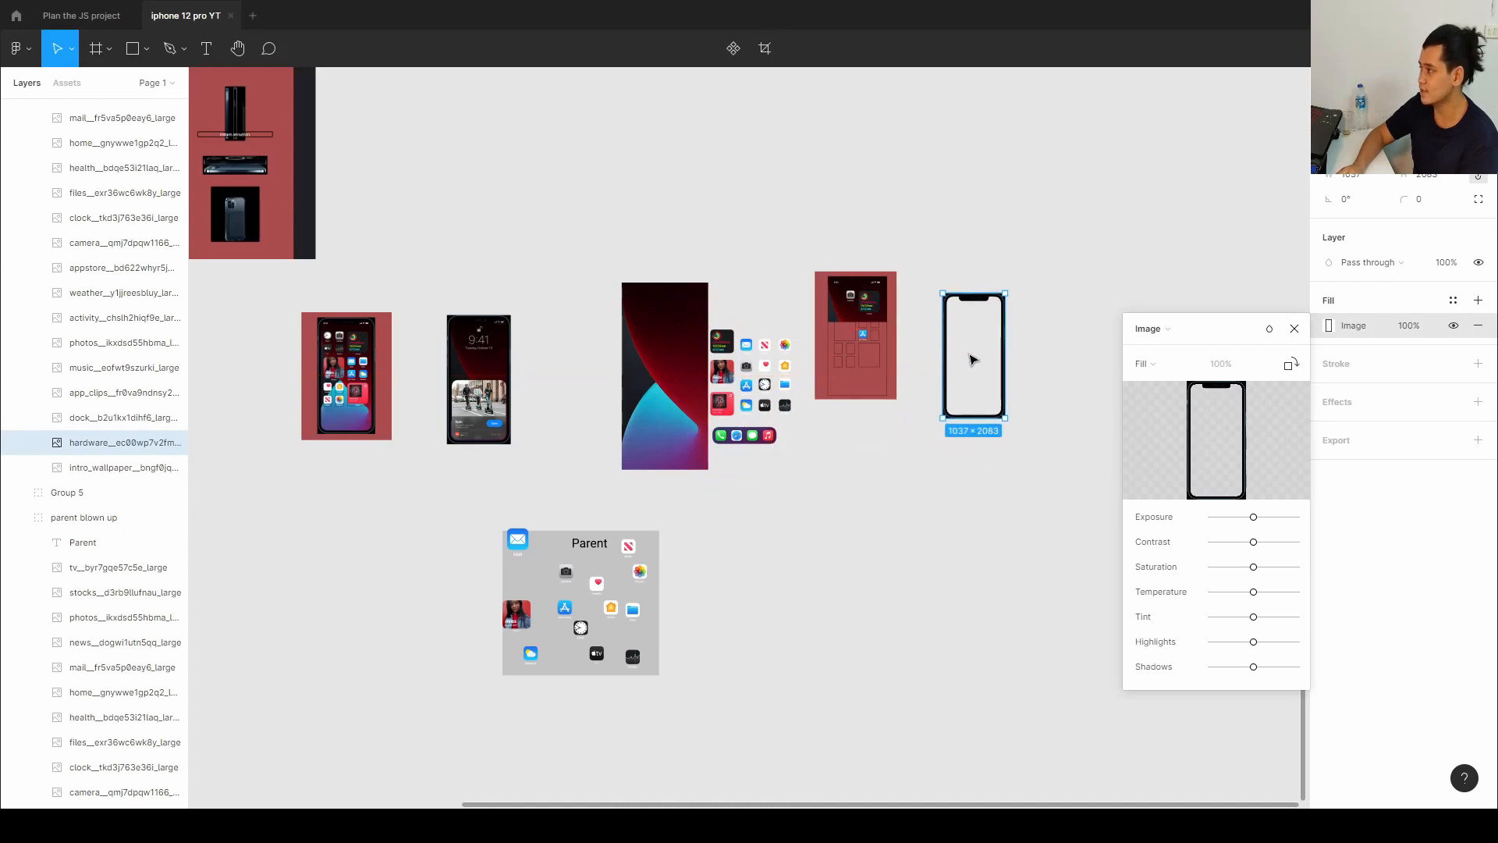
pyautogui.click(1295, 329)
pyautogui.hotkey('alt', 'Tab')
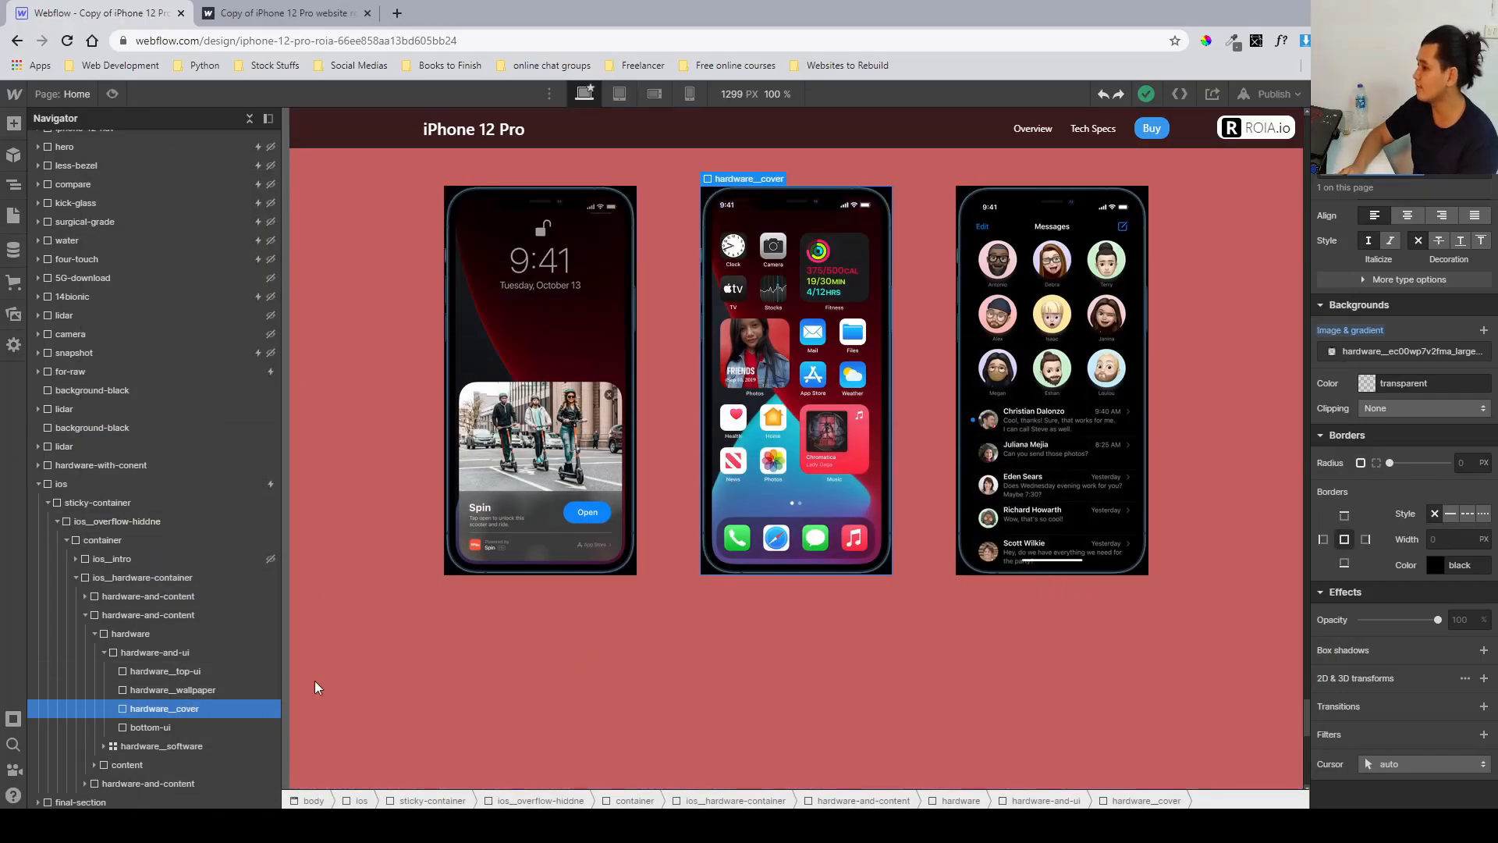
# Inspect the hardware_cover background image and size, then the bottom-ui element's dimensions in Webflow.
pyautogui.click(1339, 352)
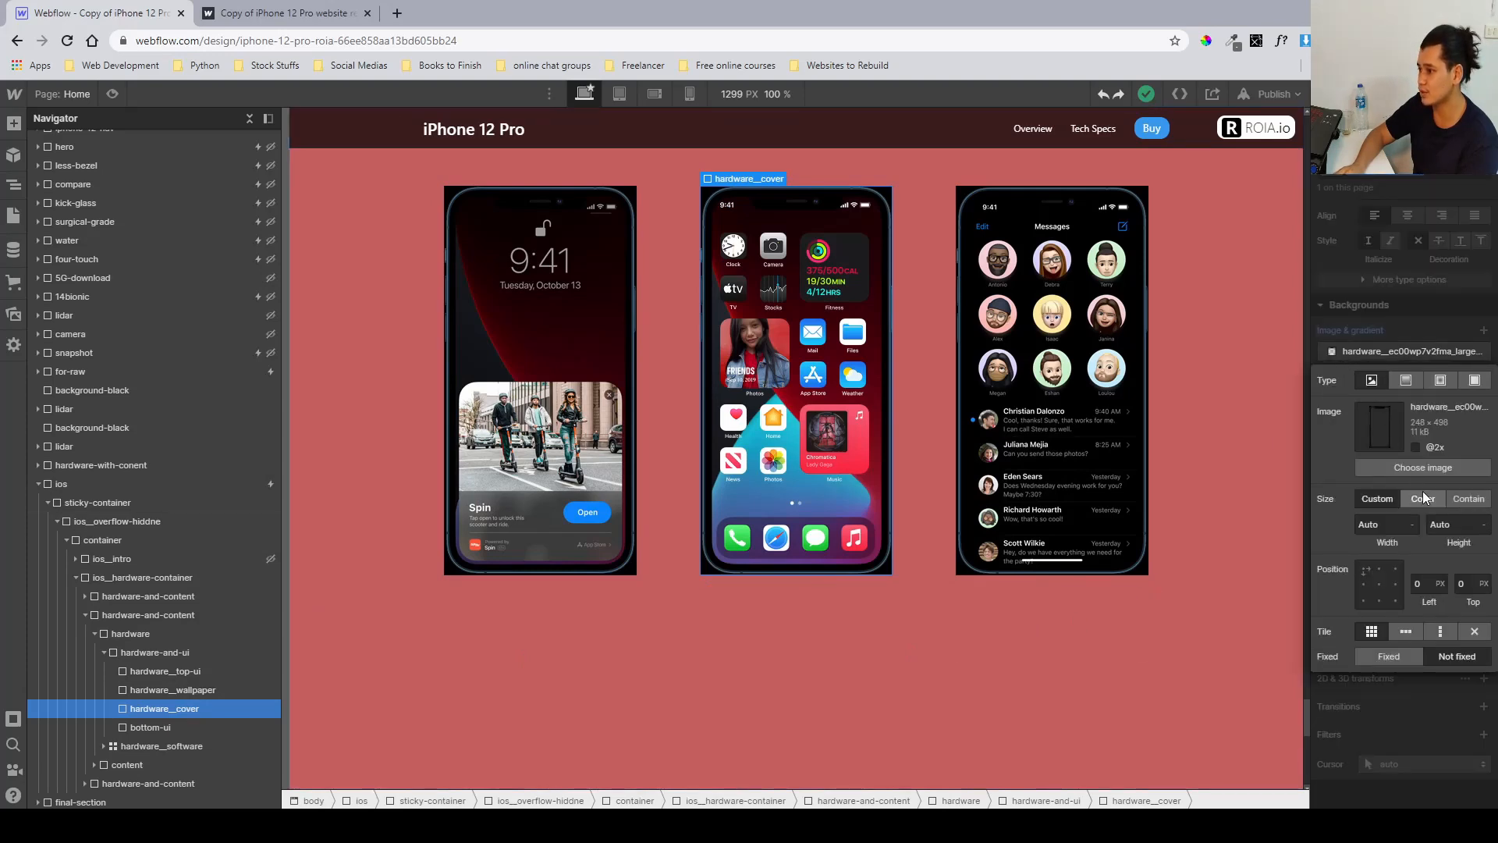
pyautogui.click(1365, 352)
pyautogui.scroll(10, 1364, 344)
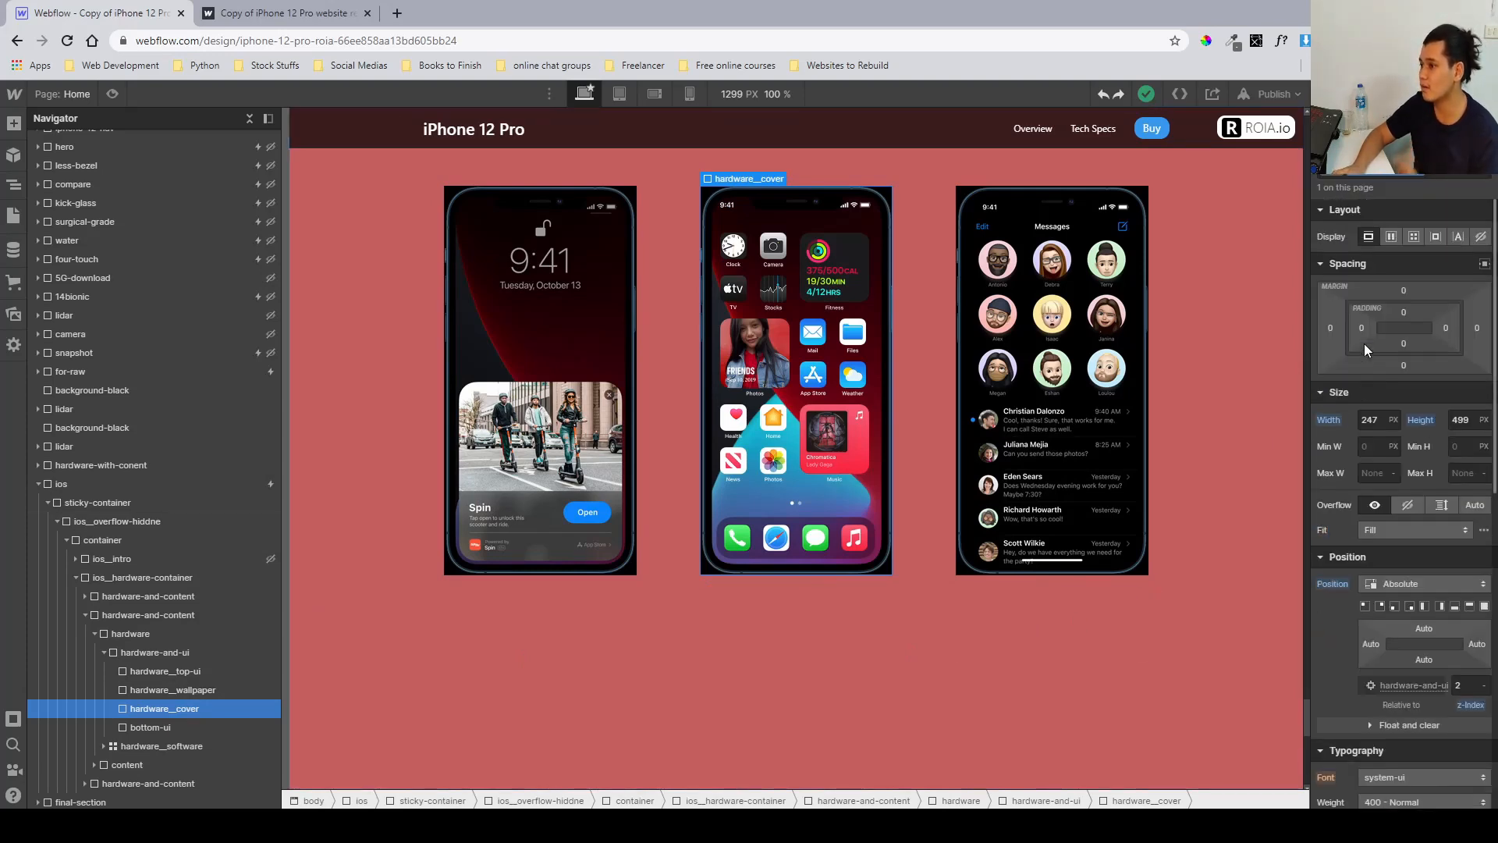
pyautogui.click(1367, 422)
pyautogui.click(1460, 422)
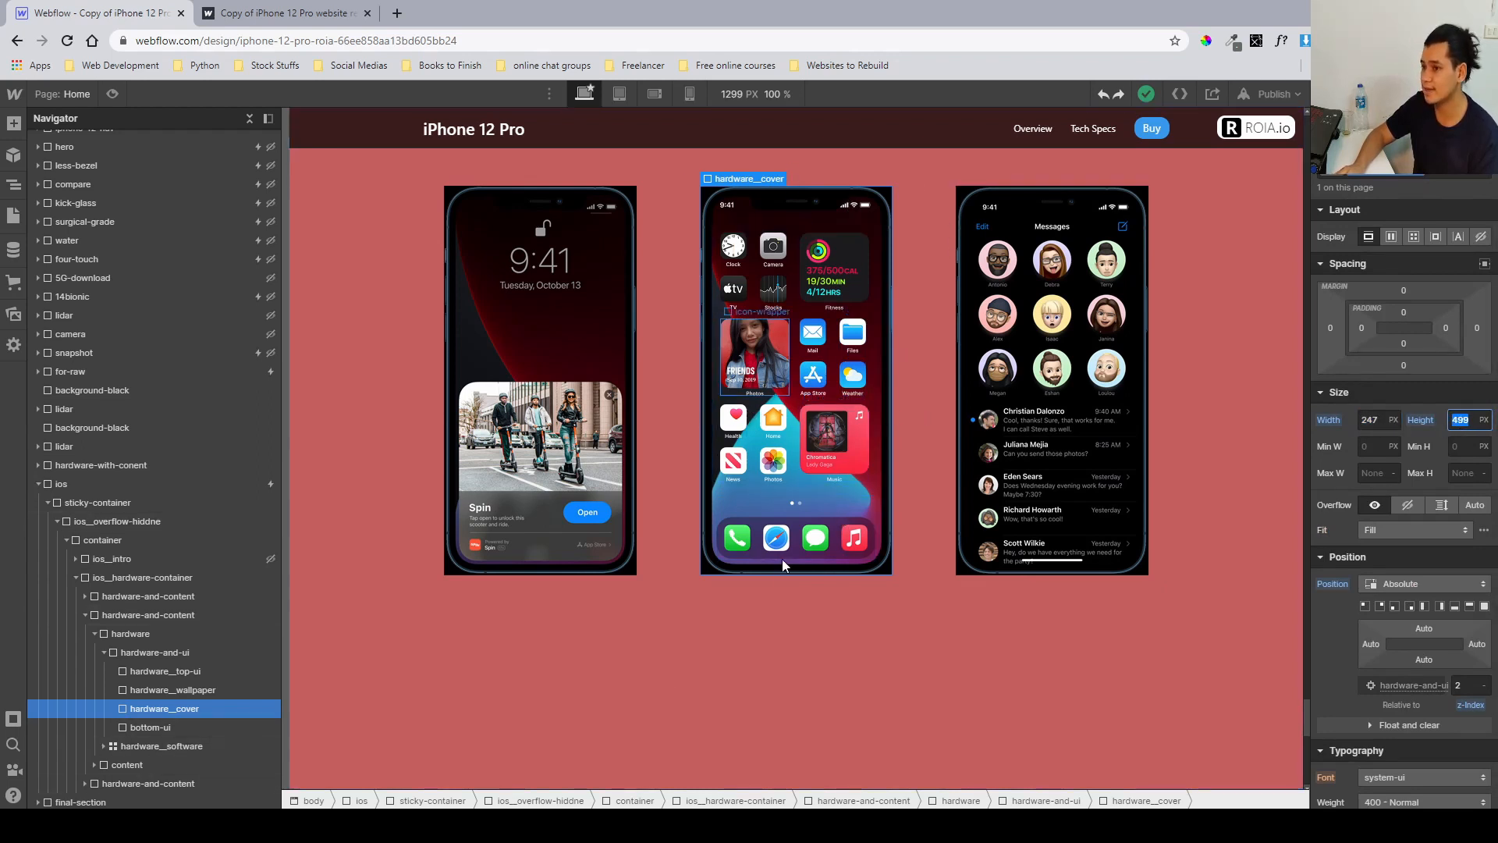
pyautogui.click(166, 725)
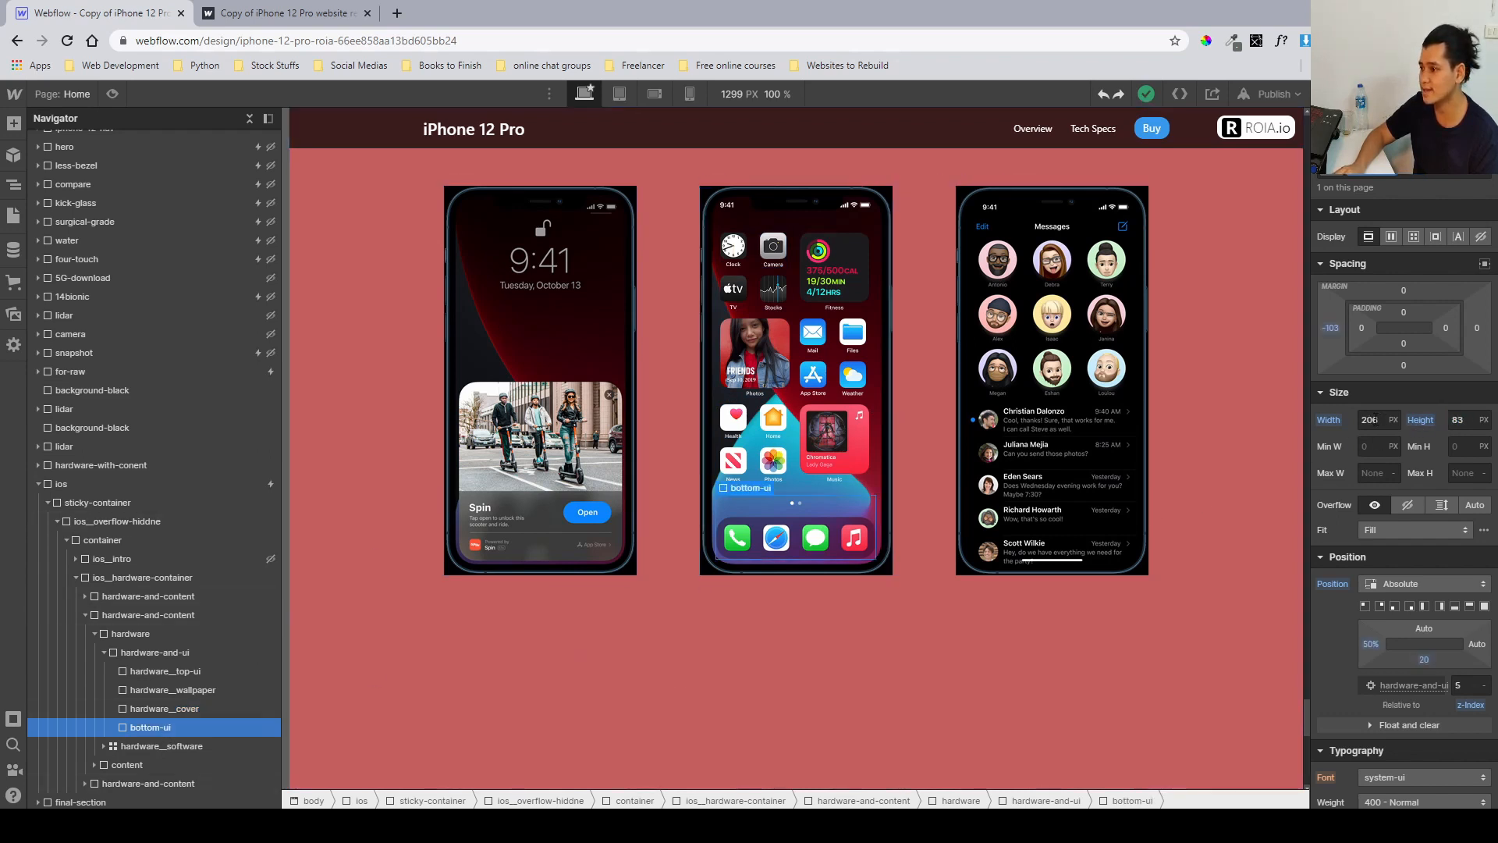
pyautogui.click(1457, 421)
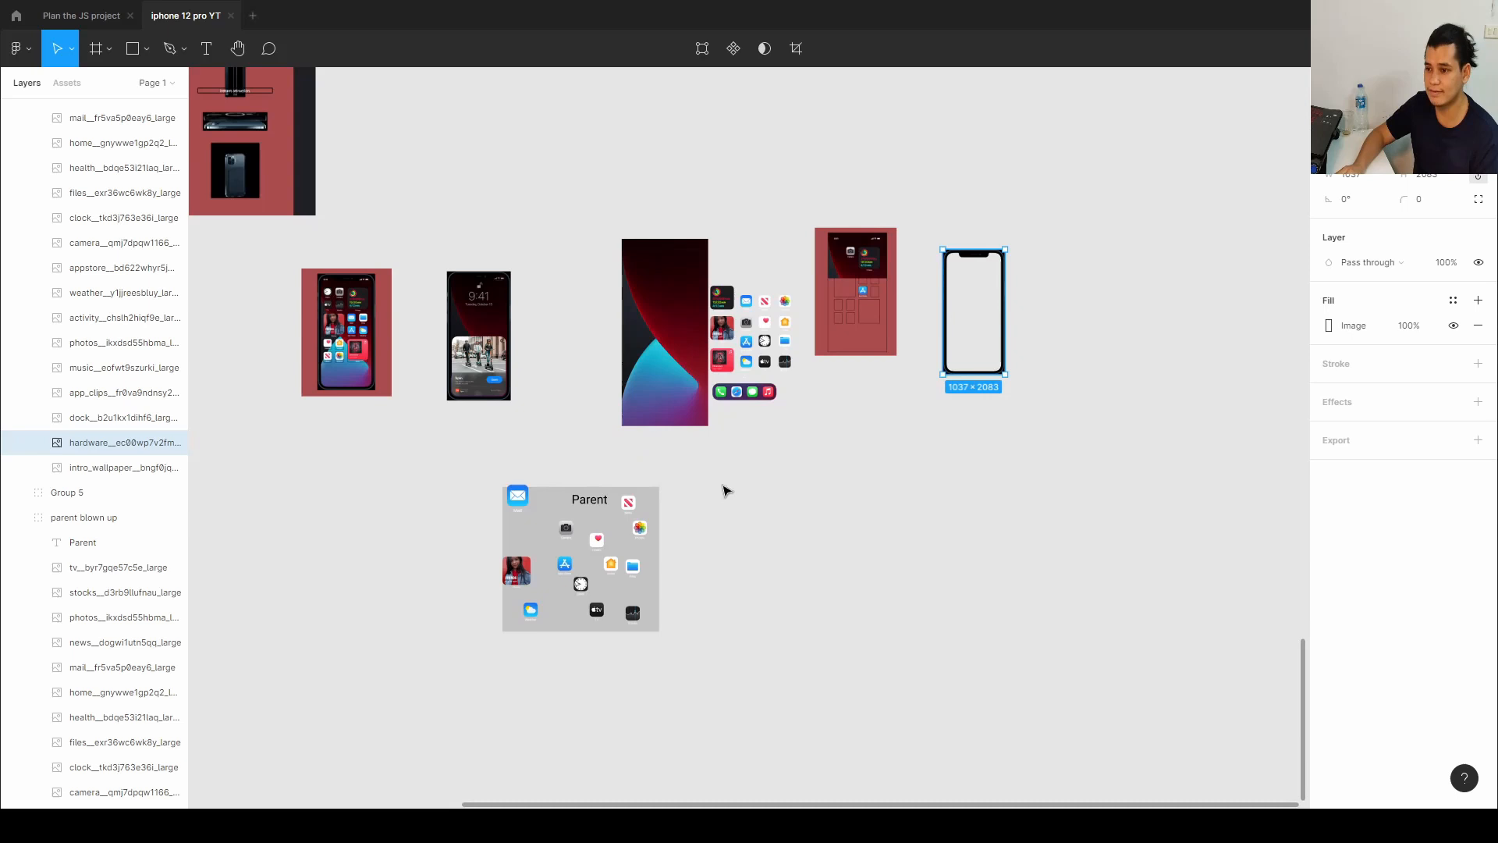
# Move the dock image aside in Figma and close its image fill panel.
pyautogui.doubleClick(751, 394)
pyautogui.moveTo(752, 397); pyautogui.dragTo(849, 432)
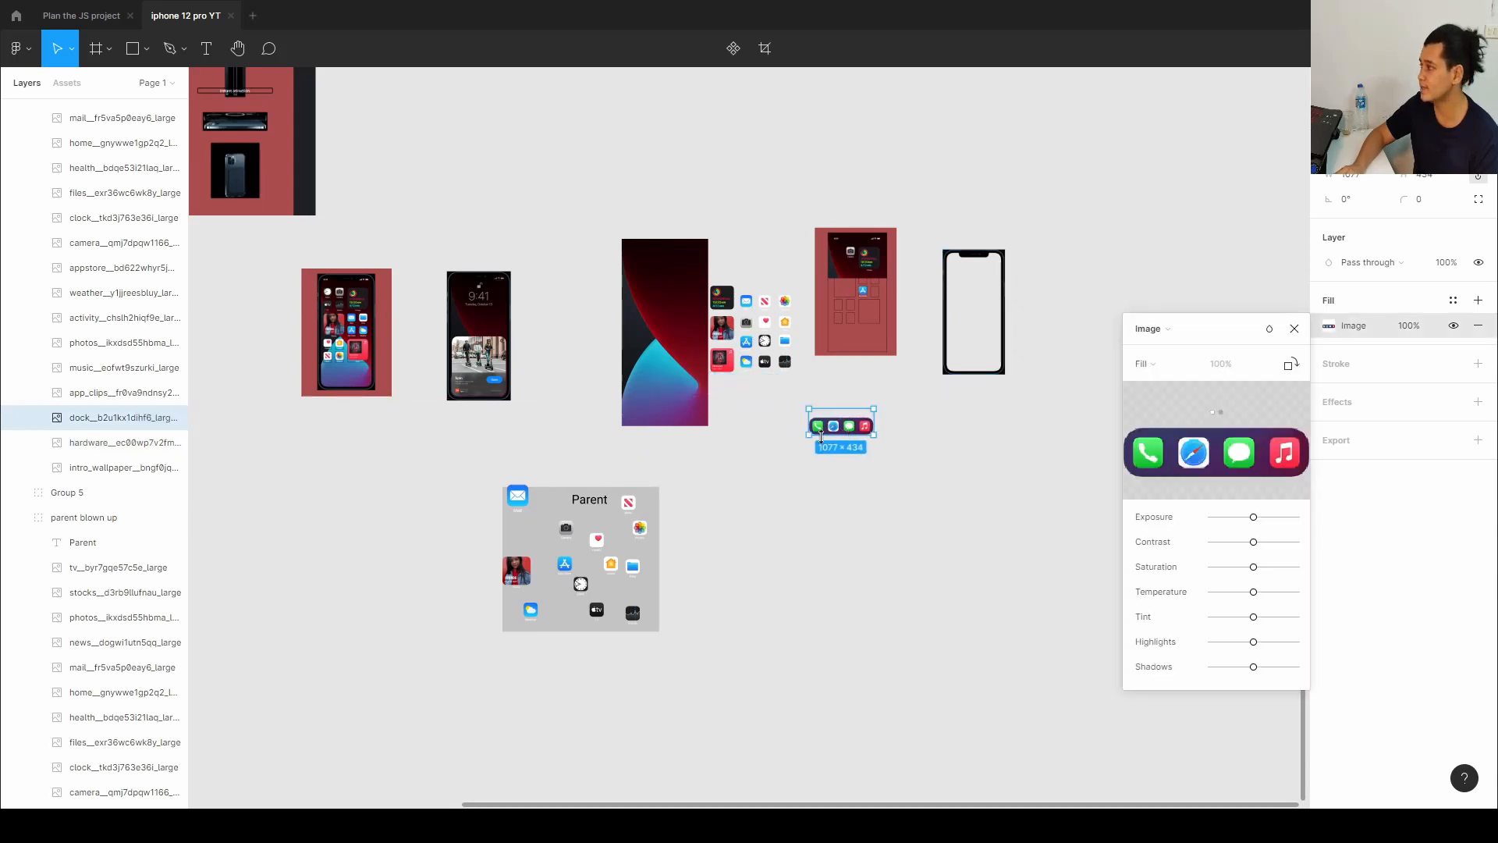
pyautogui.click(1294, 329)
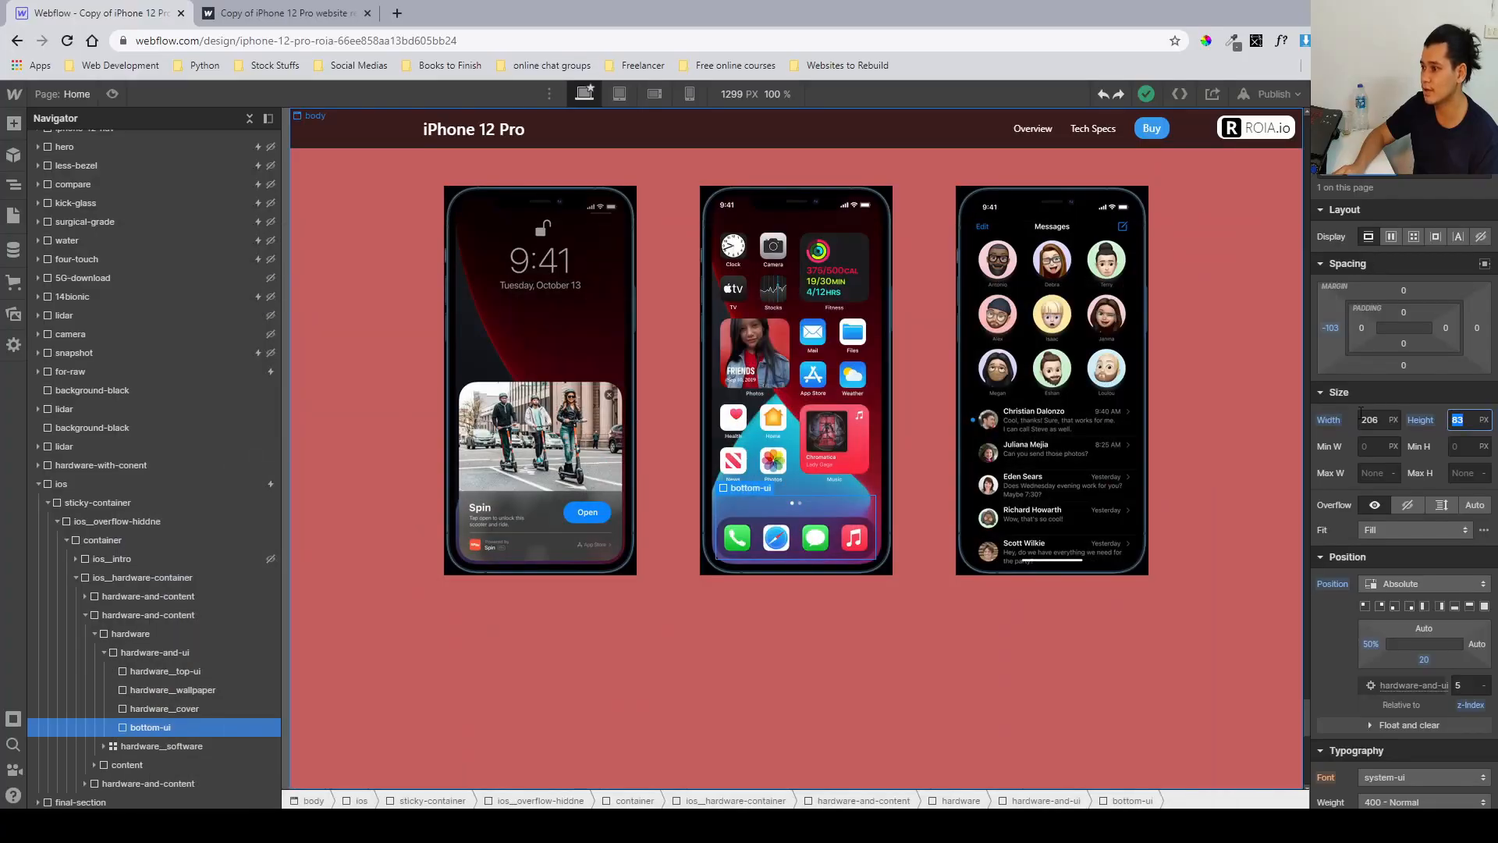
# Inspect the bottom-ui width and margin, then select and expand the hardware_software grid element.
pyautogui.click(1375, 421)
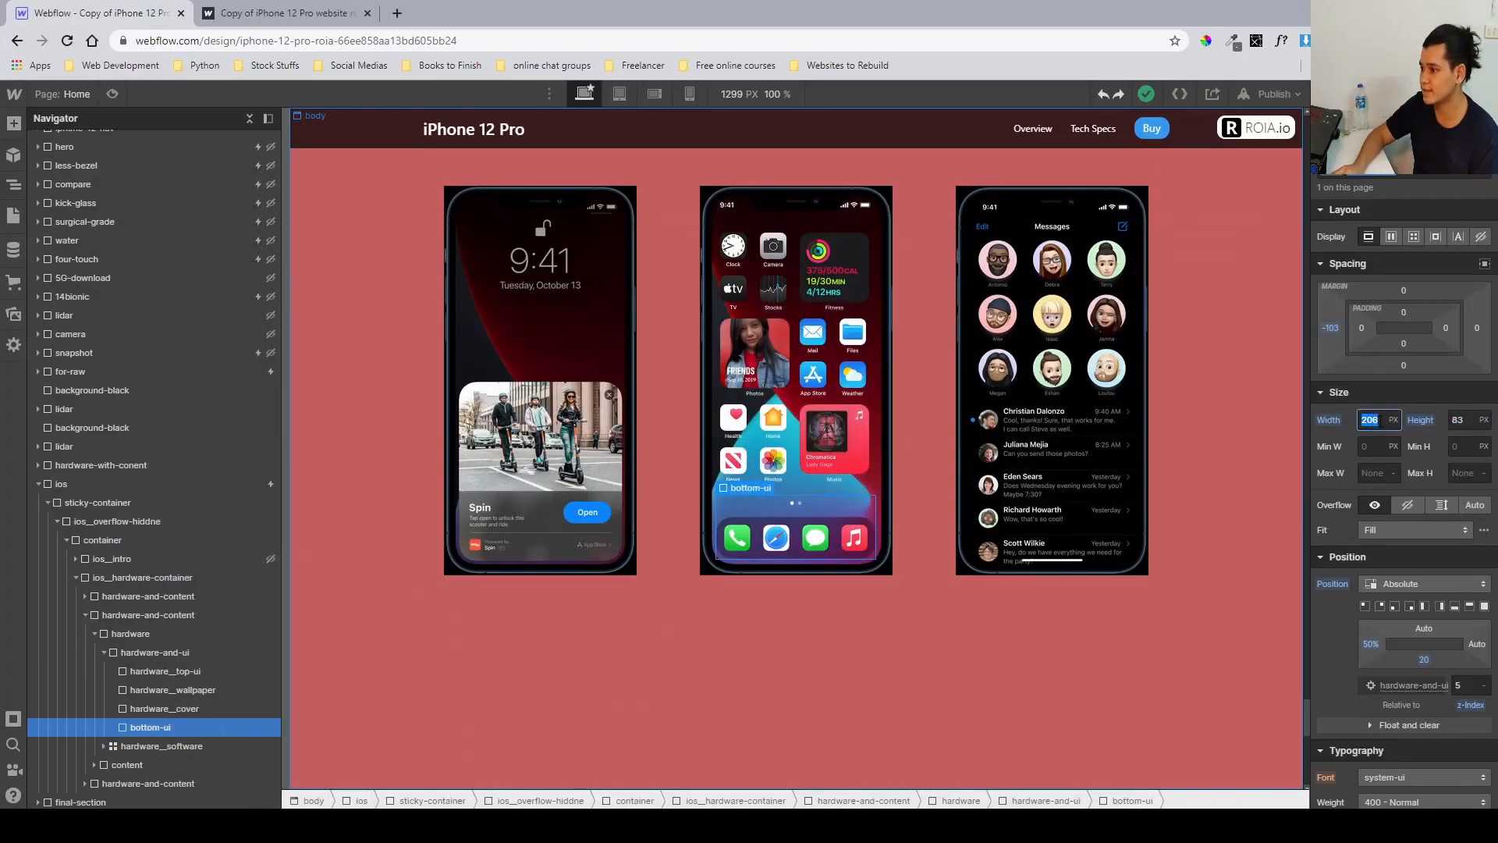
pyautogui.click(1334, 446)
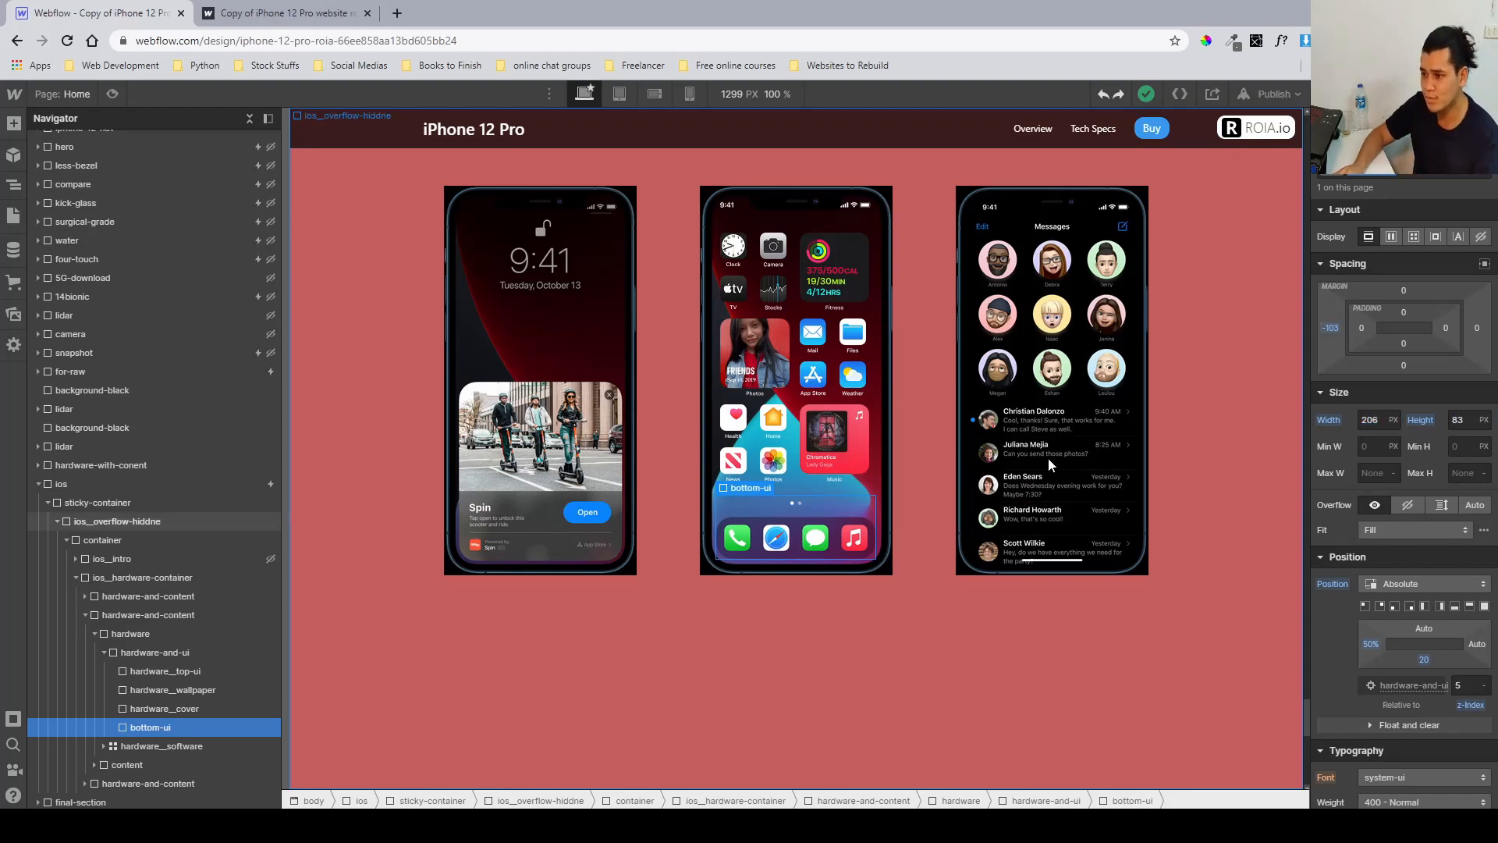
pyautogui.click(133, 747)
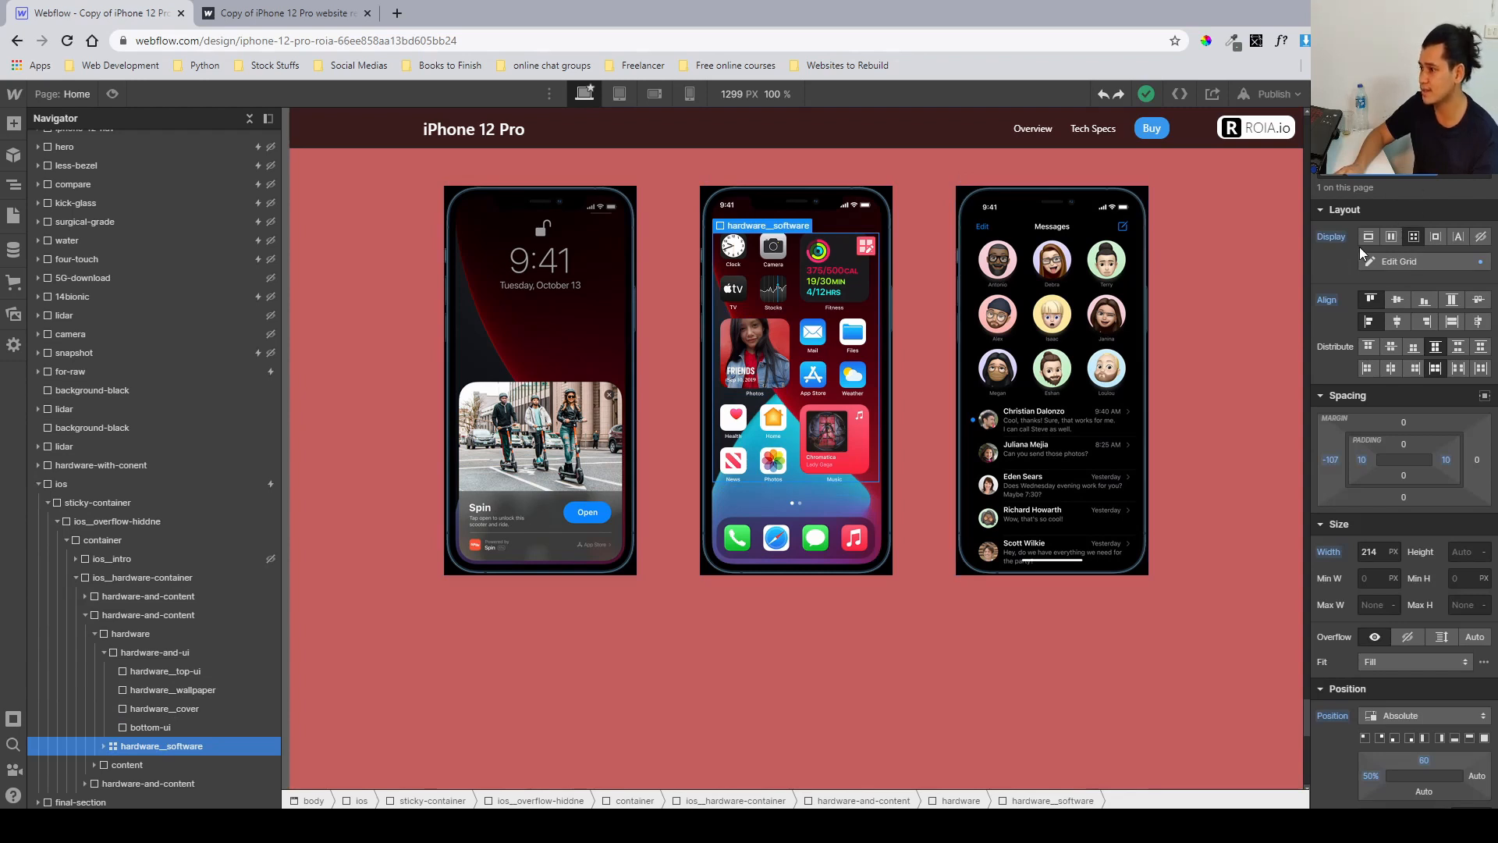
pyautogui.click(103, 746)
pyautogui.scroll(-4, 156, 537)
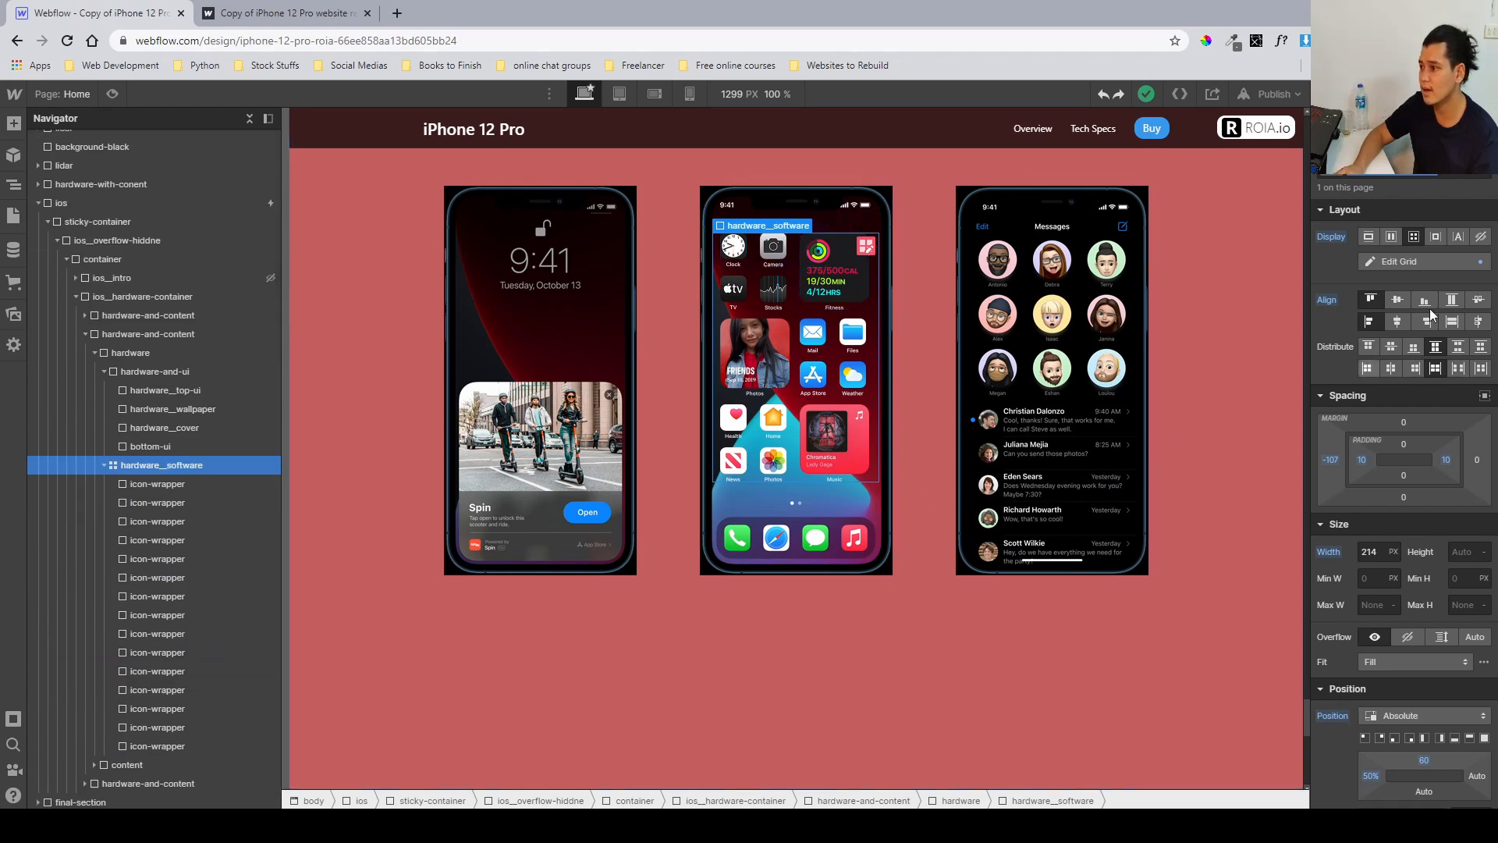
# Open the hardware_software grid editor to review its gap, columns and rows, then exit.
pyautogui.click(1453, 258)
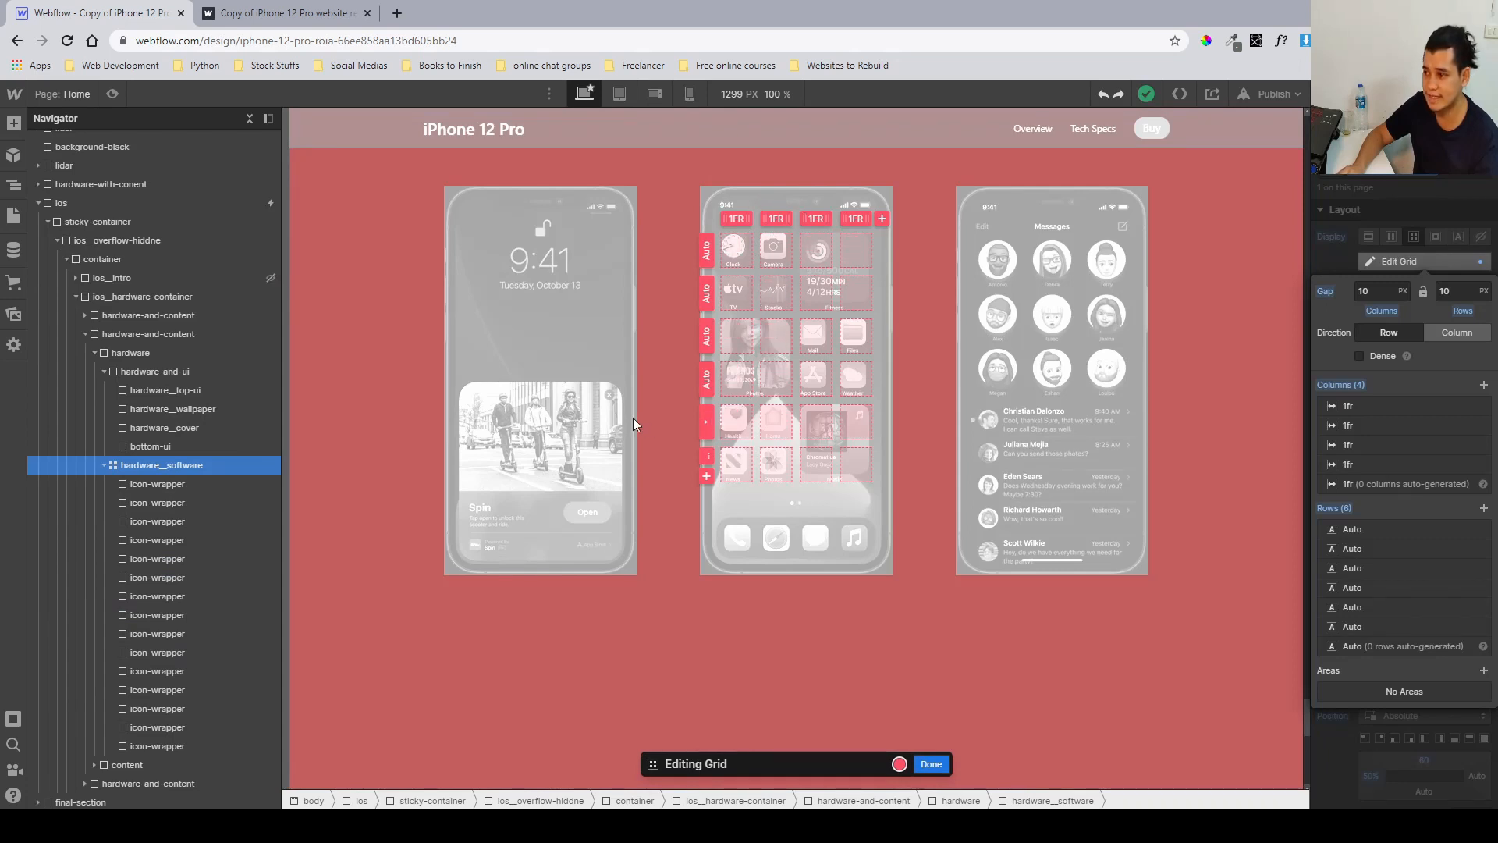
pyautogui.click(1373, 291)
pyautogui.press('Escape')
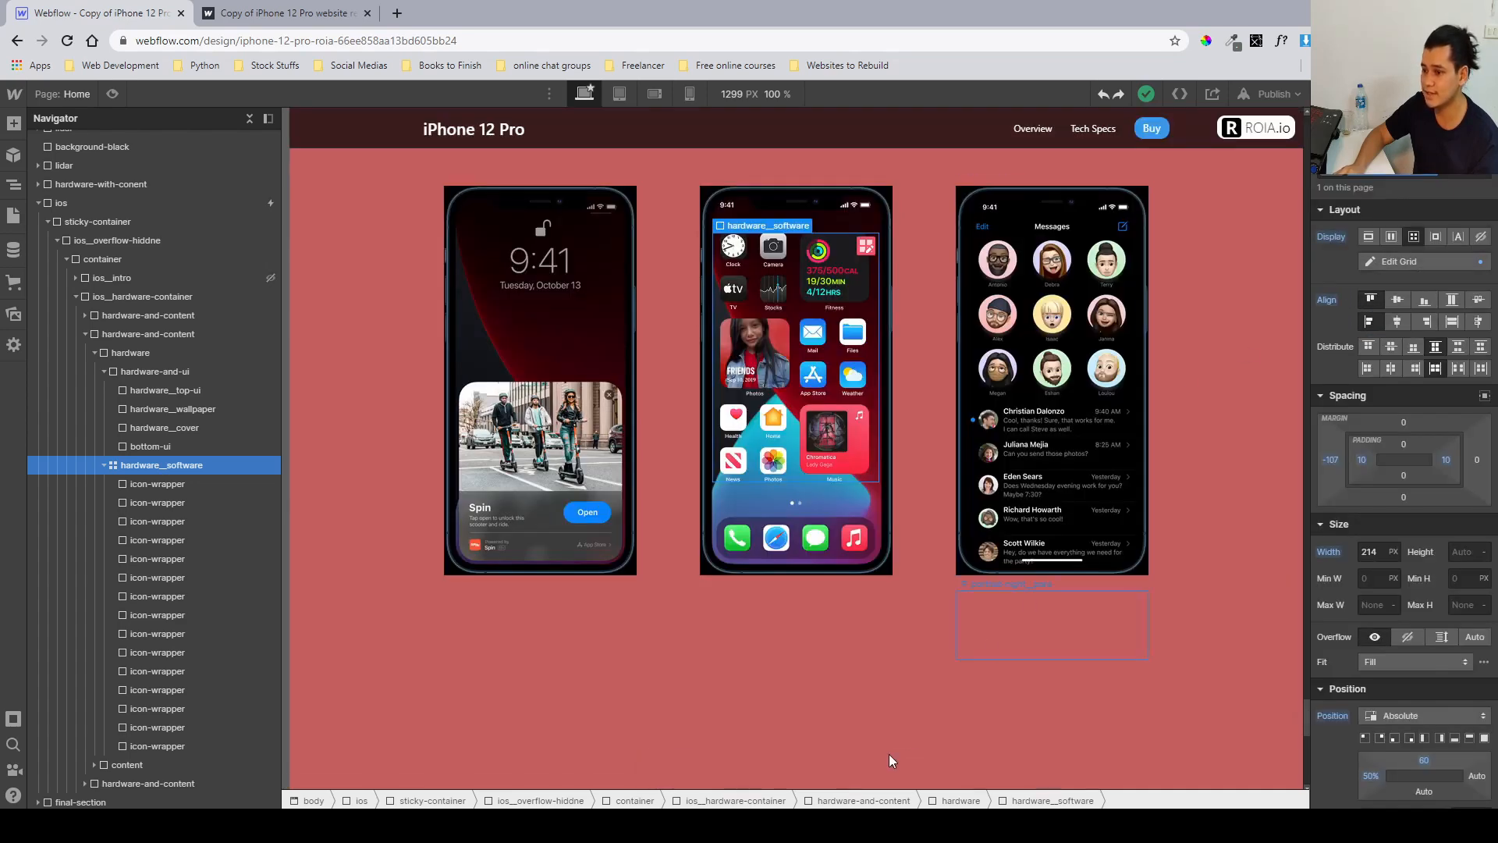
# Select the first icon-wrapper inside hardware_software and inspect its width and height.
pyautogui.click(178, 487)
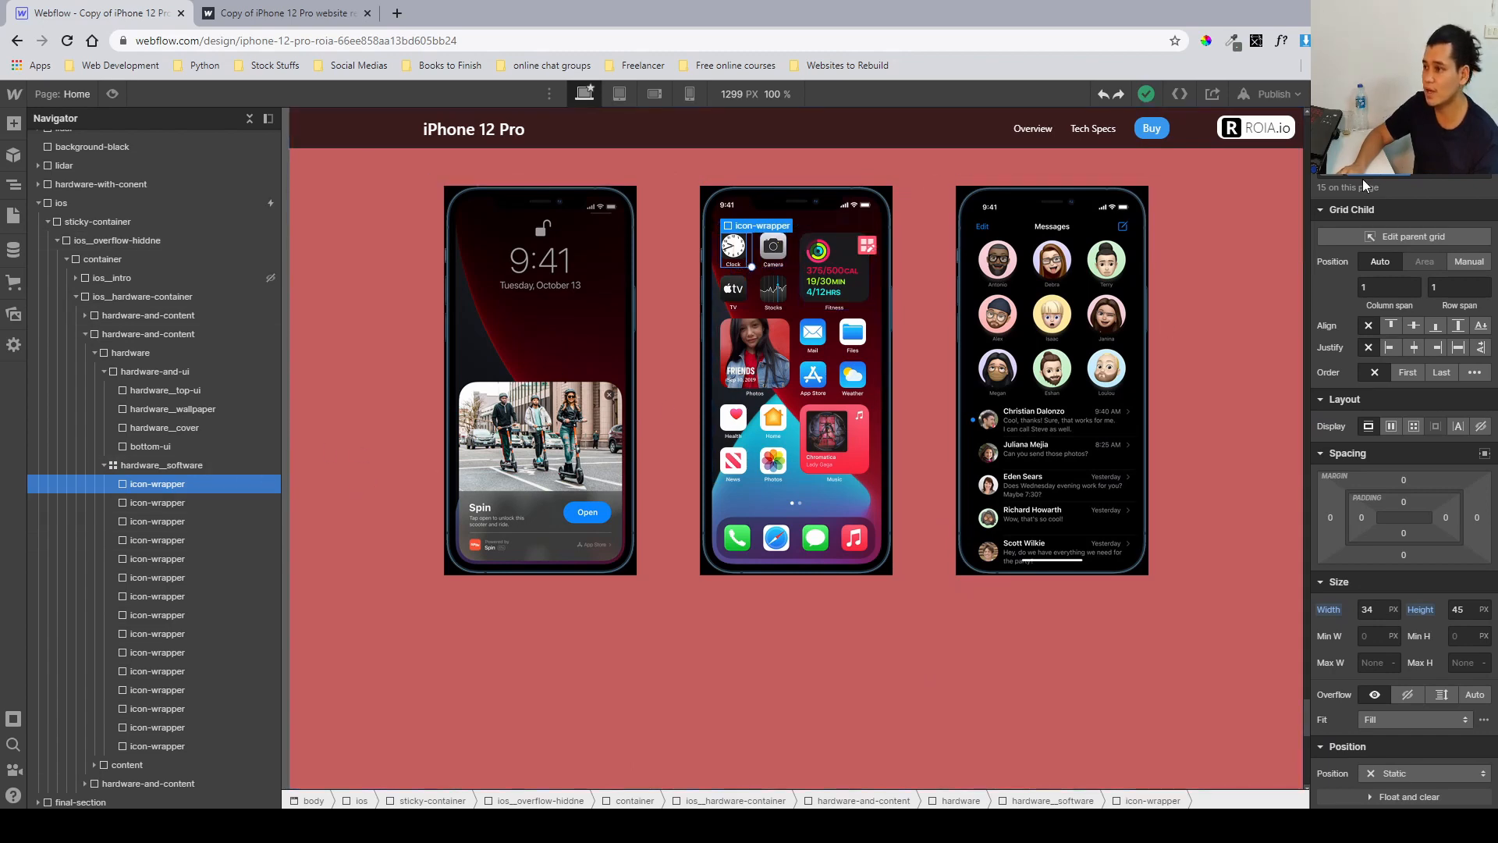
pyautogui.scroll(-4, 1383, 269)
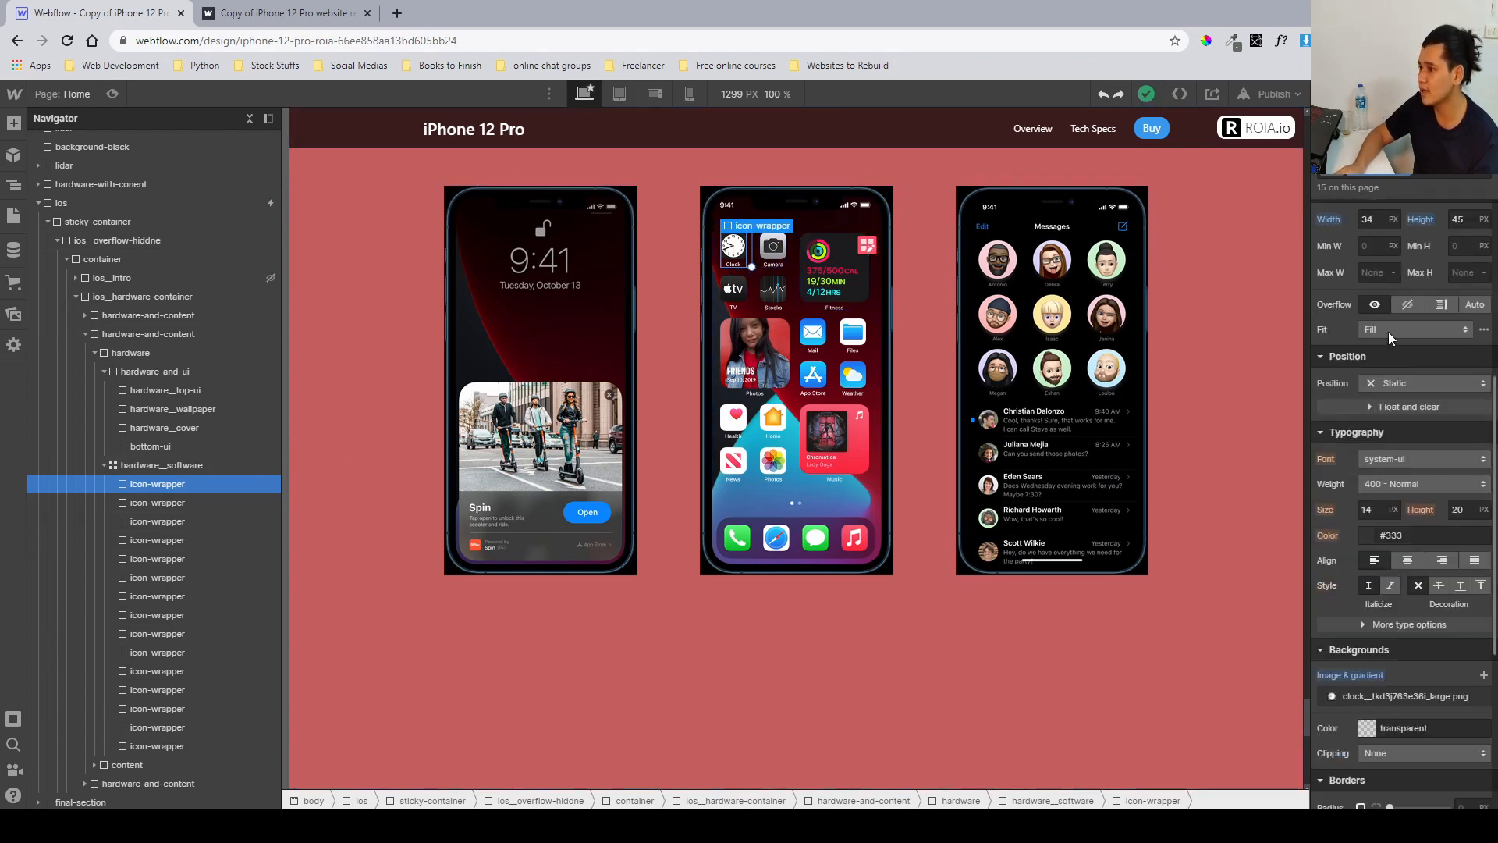
pyautogui.click(1369, 298)
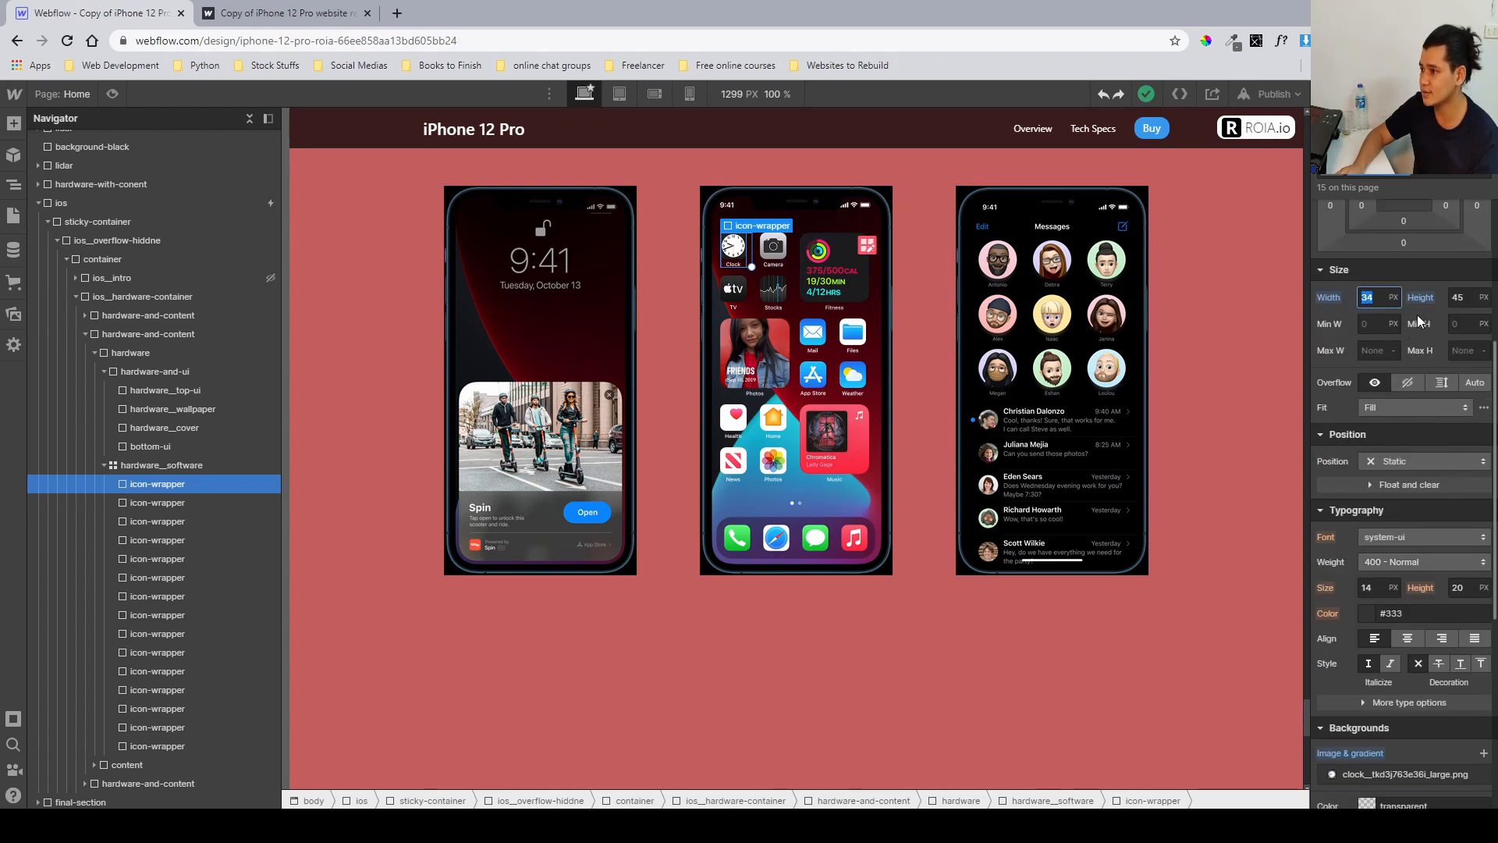
pyautogui.click(1454, 299)
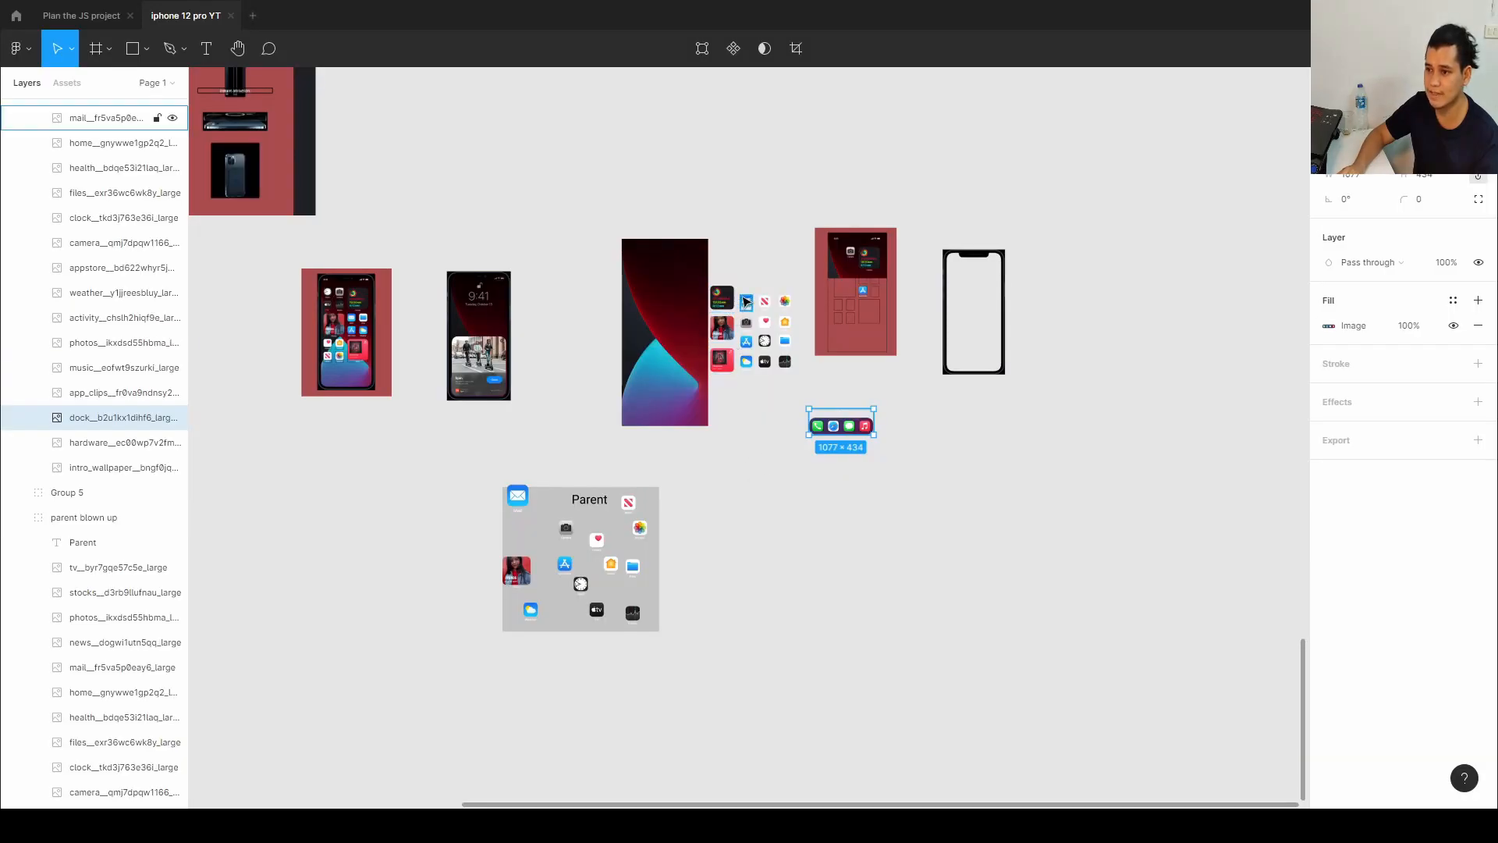
# Compare the icon-wrapper background images for the clock, camera and mail icons against the Figma icons.
pyautogui.click(747, 301)
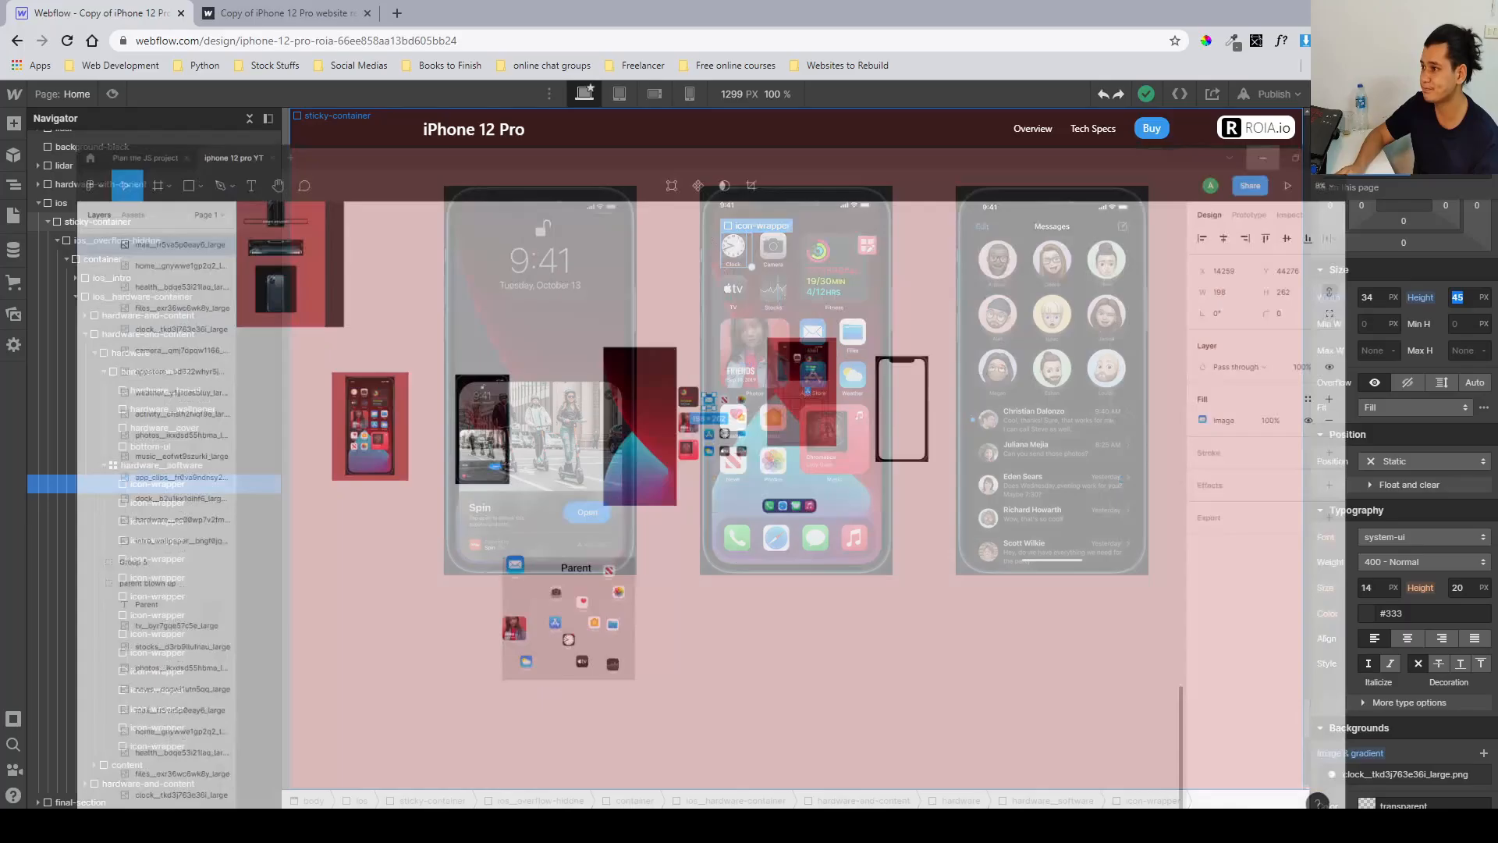
pyautogui.scroll(-3, 1342, 478)
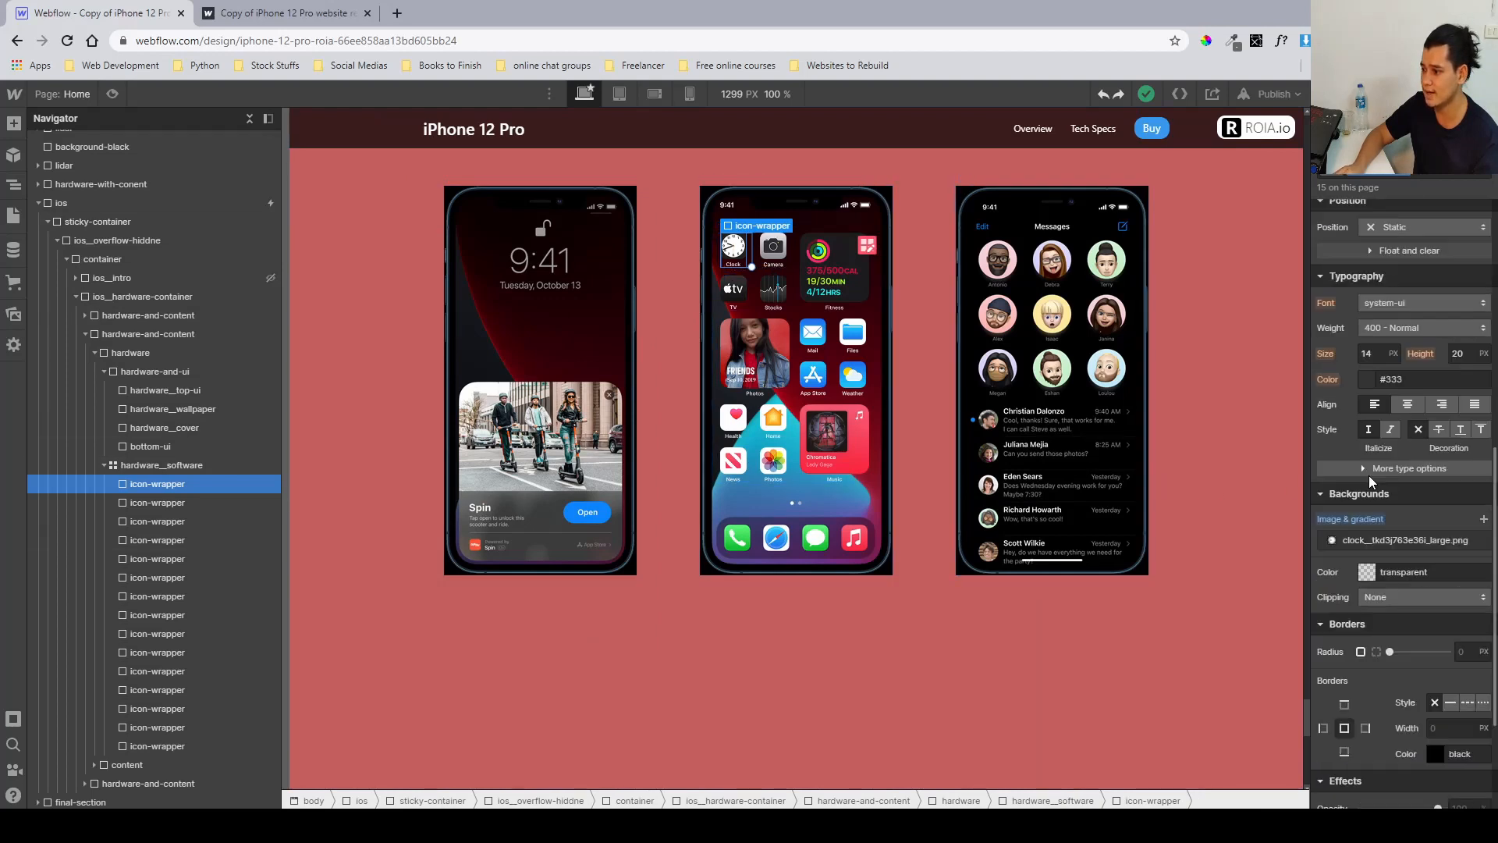
pyautogui.click(1393, 544)
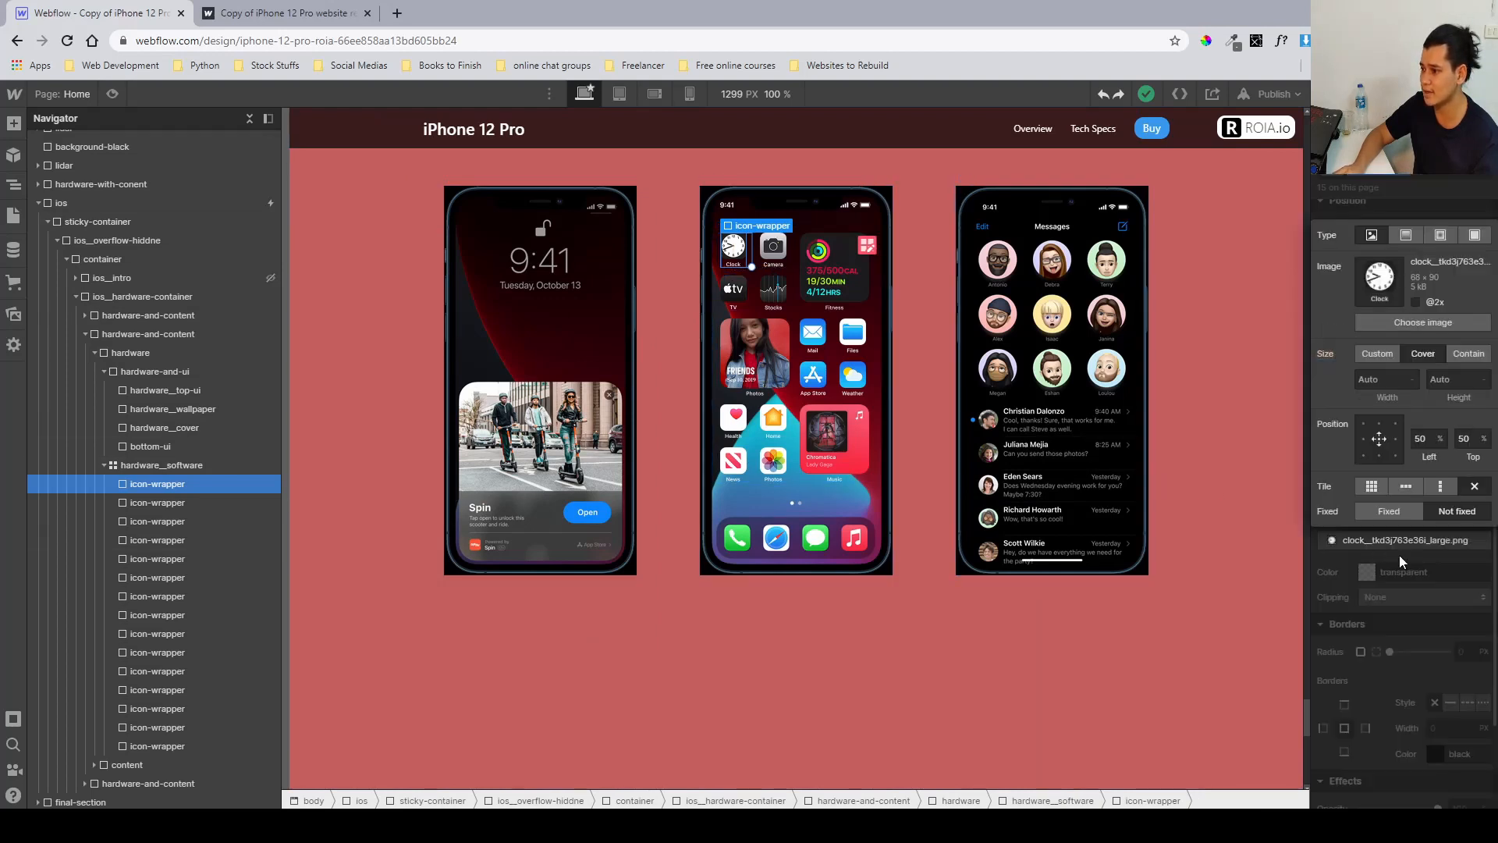
pyautogui.click(1413, 187)
pyautogui.click(775, 250)
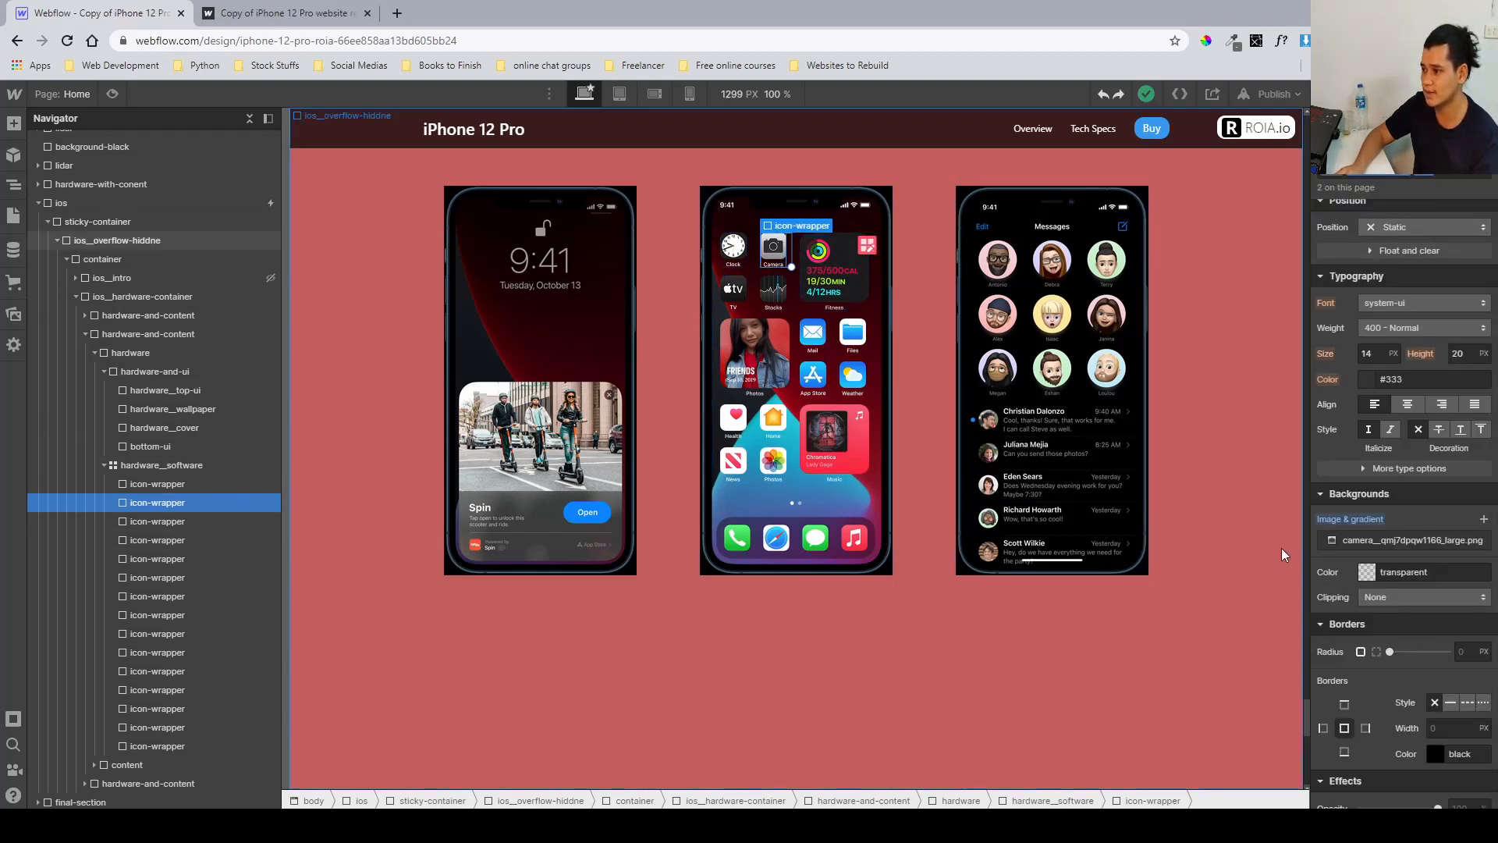
pyautogui.click(1338, 538)
pyautogui.click(1376, 202)
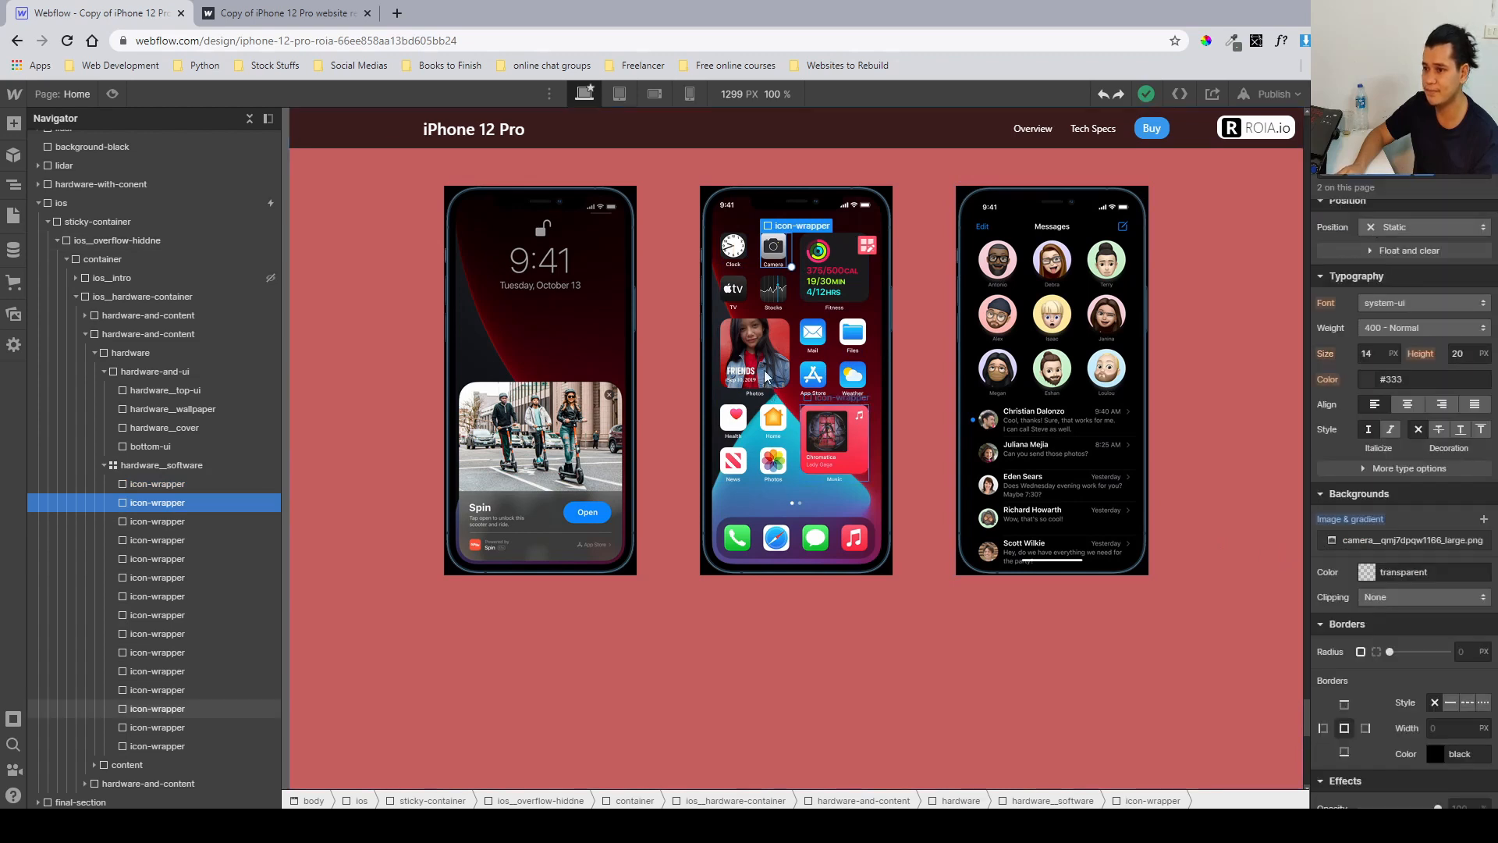
pyautogui.click(812, 334)
pyautogui.click(1408, 540)
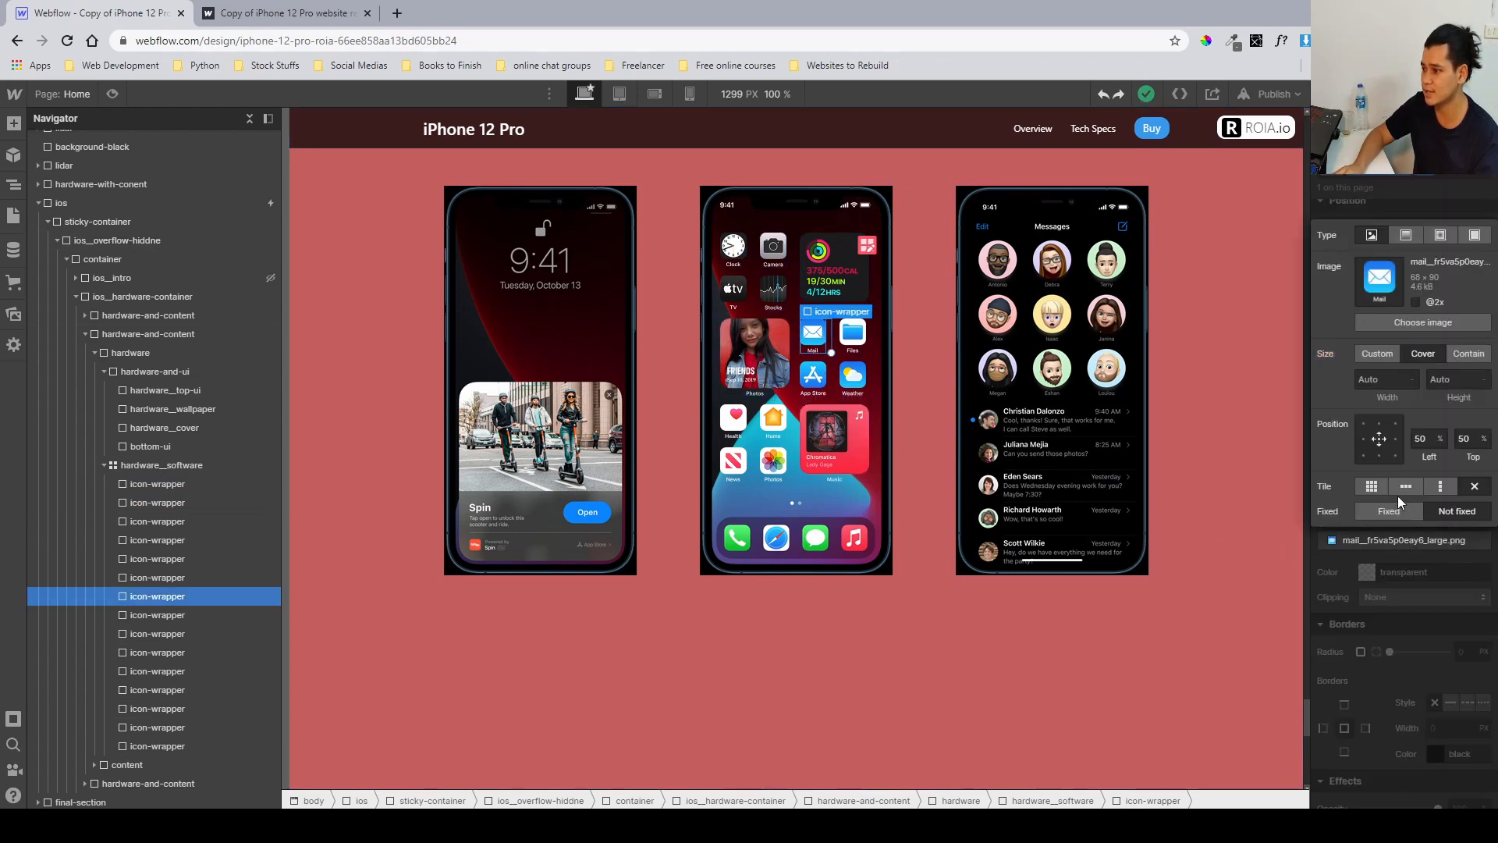
# Collapse the hardware_software and ios trees in the Navigator and select the ios section.
pyautogui.click(1367, 195)
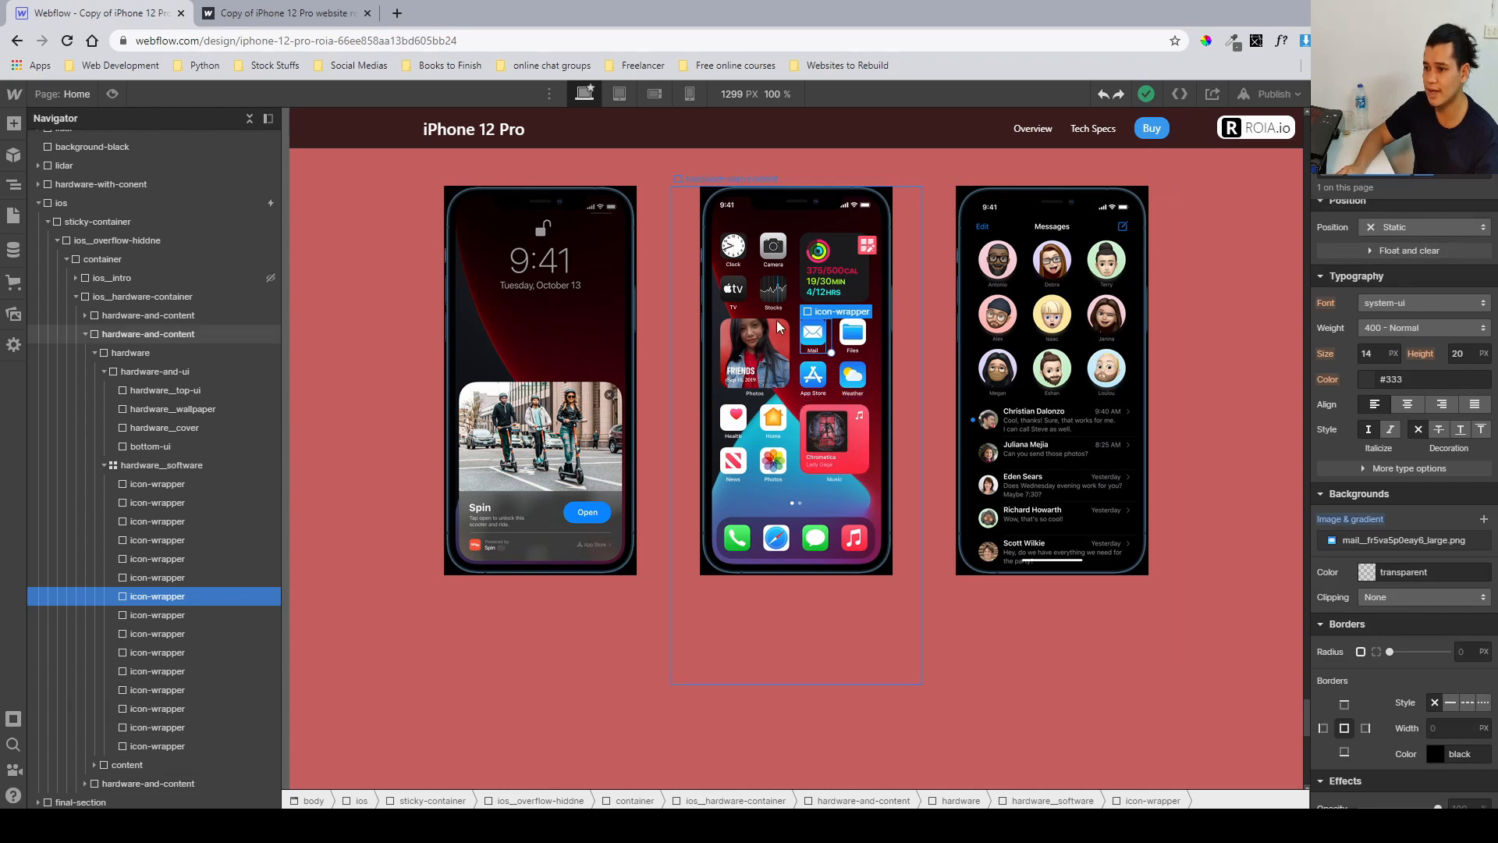
pyautogui.click(111, 466)
pyautogui.click(106, 470)
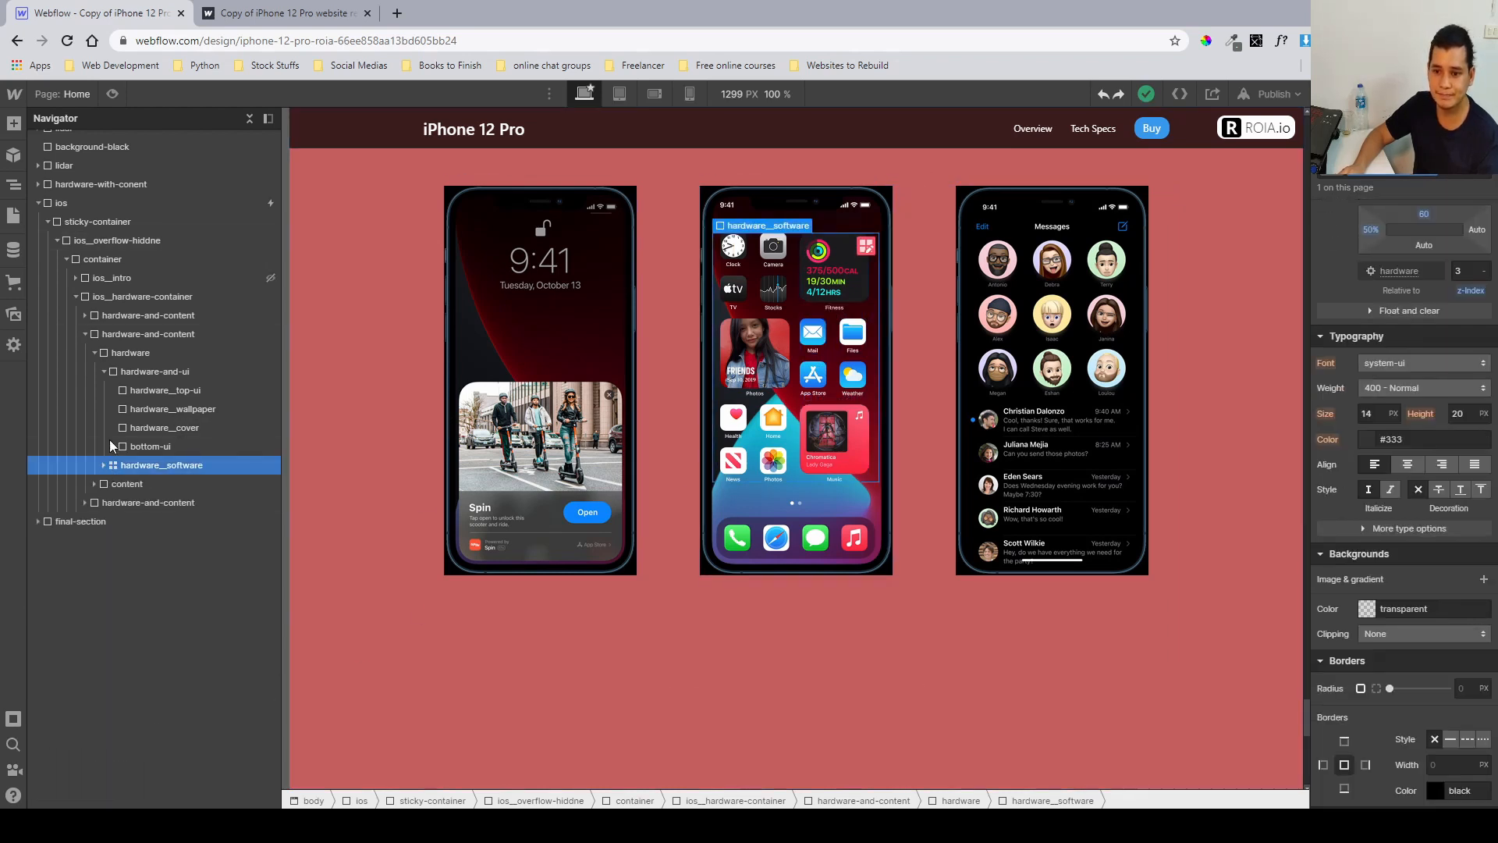
pyautogui.click(102, 372)
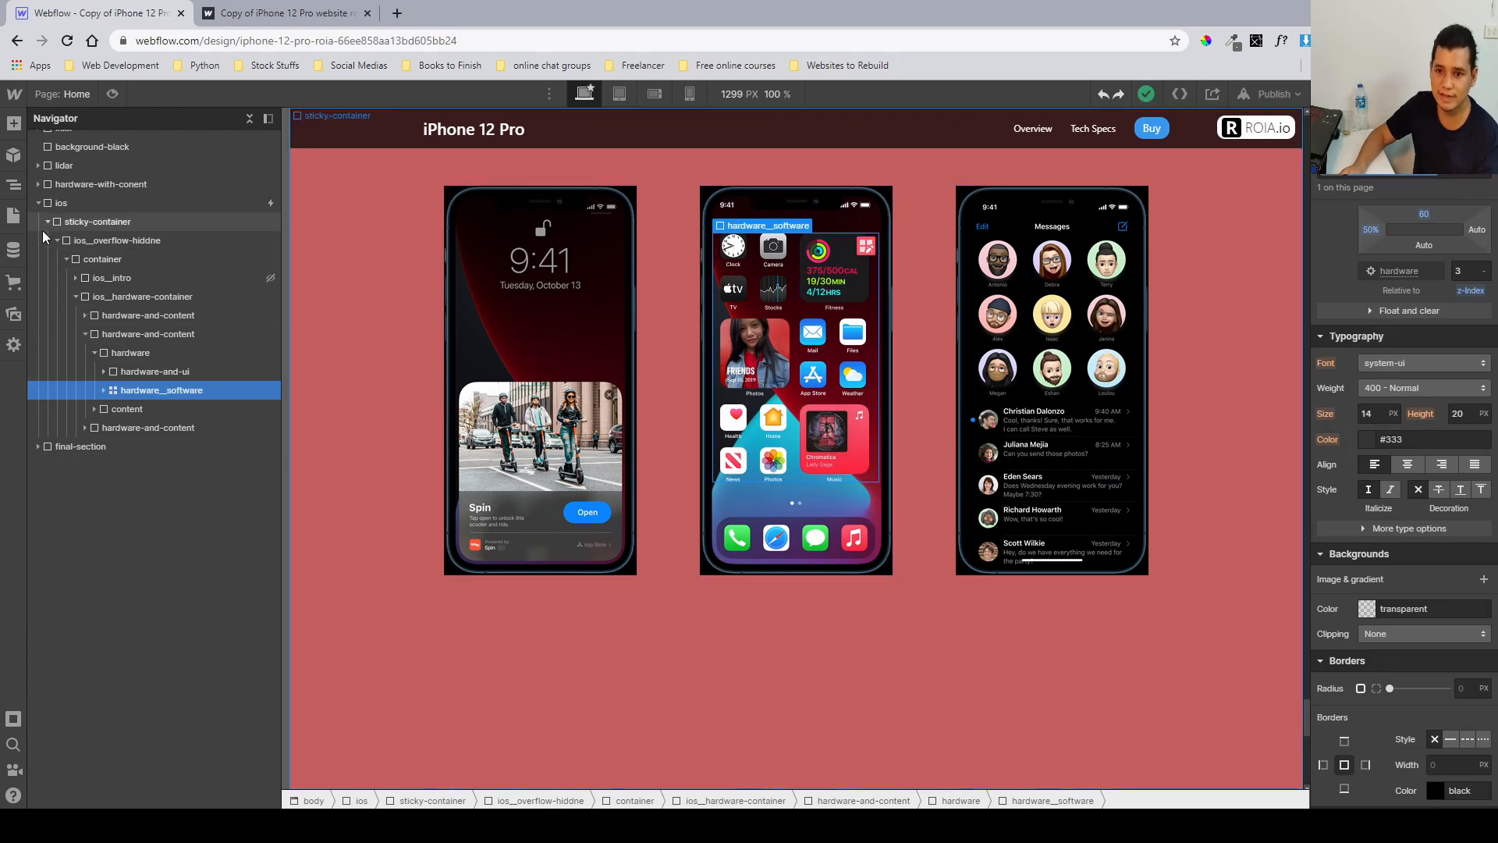
pyautogui.click(39, 202)
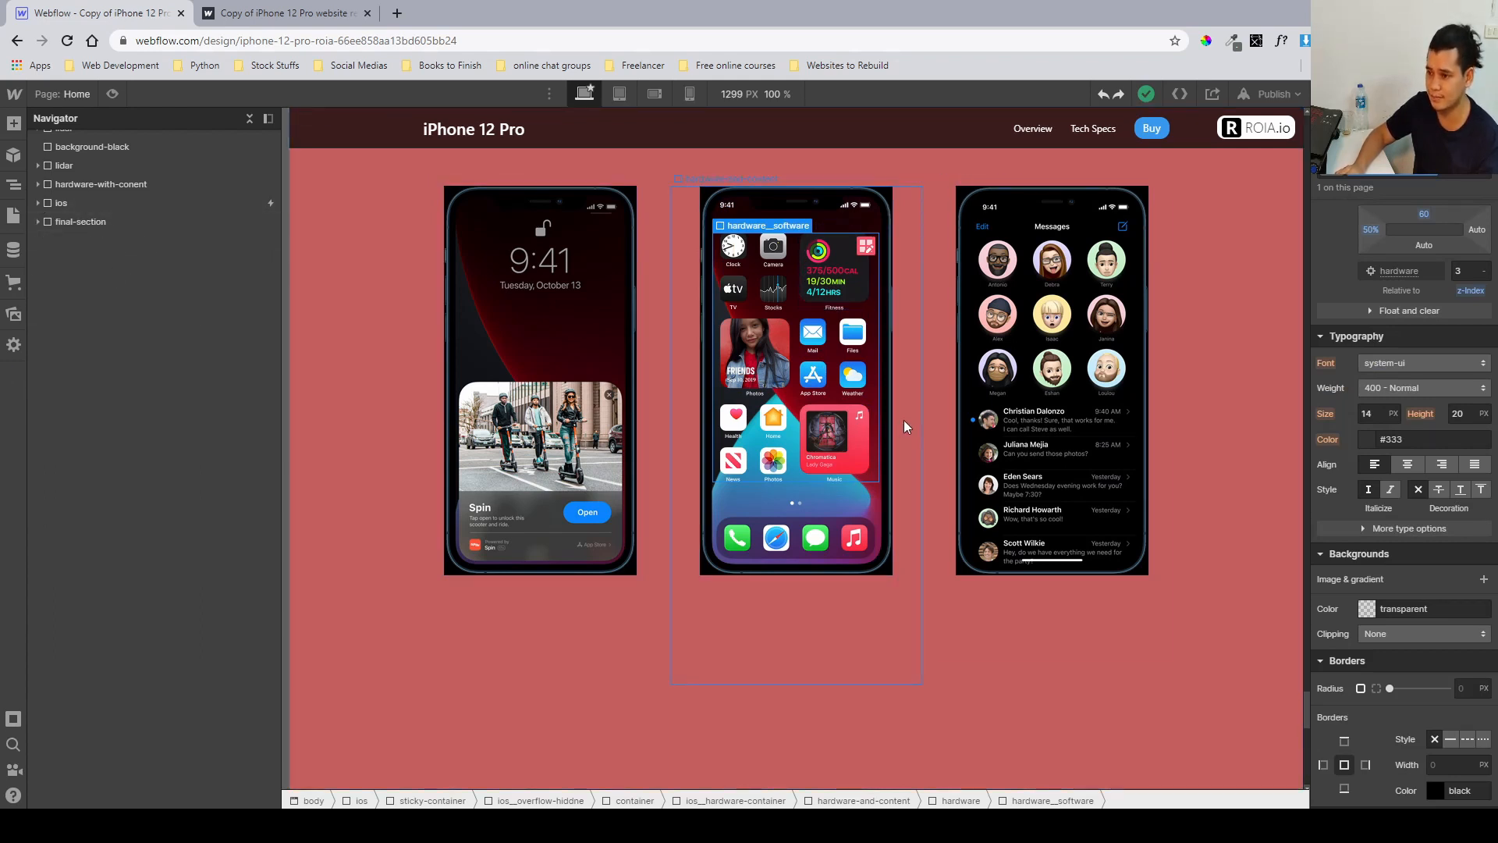
pyautogui.scroll(5, 904, 420)
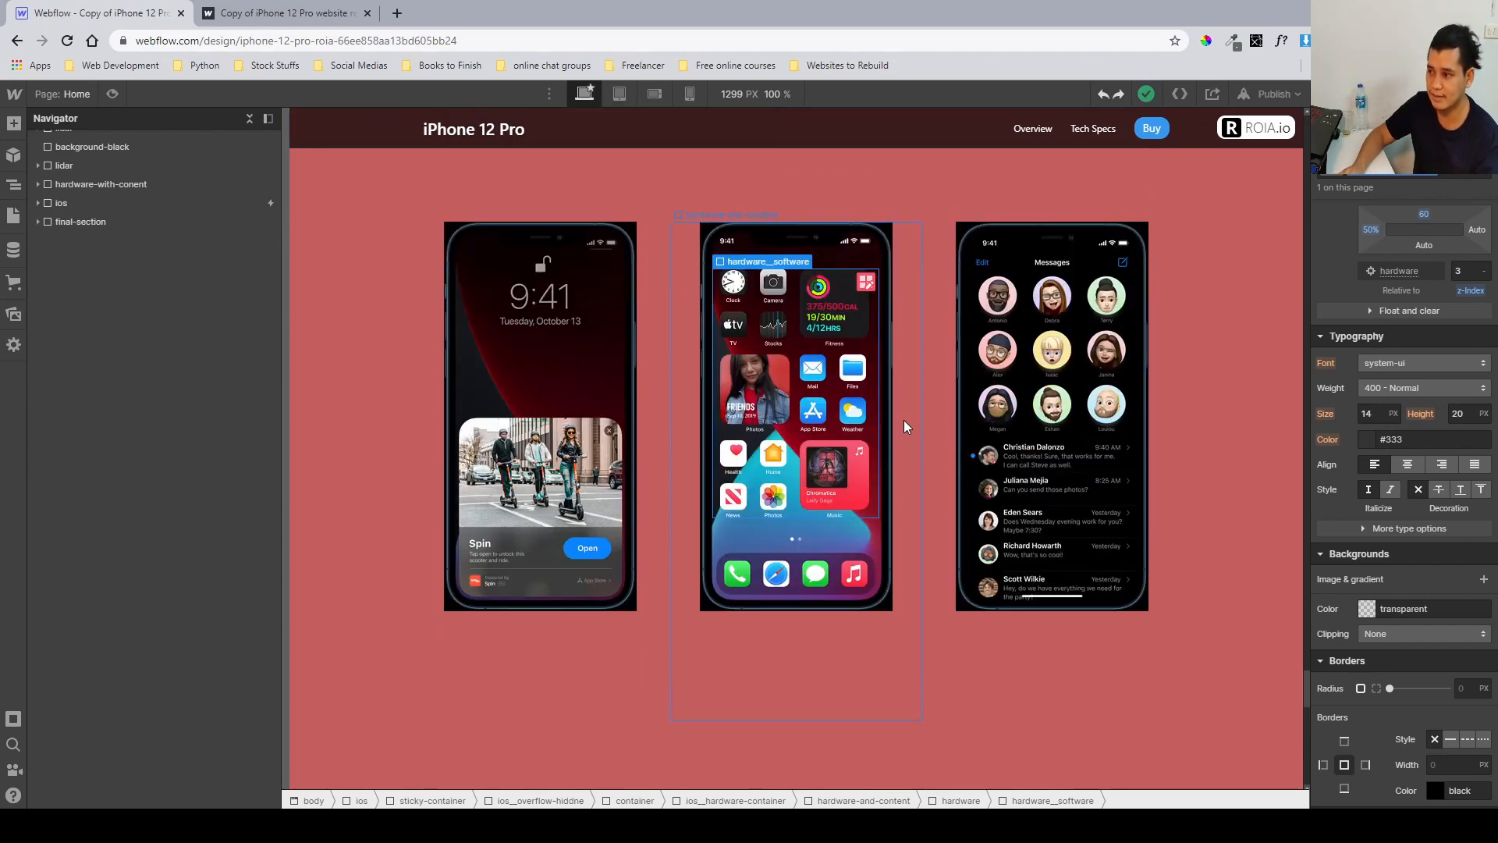
pyautogui.click(72, 205)
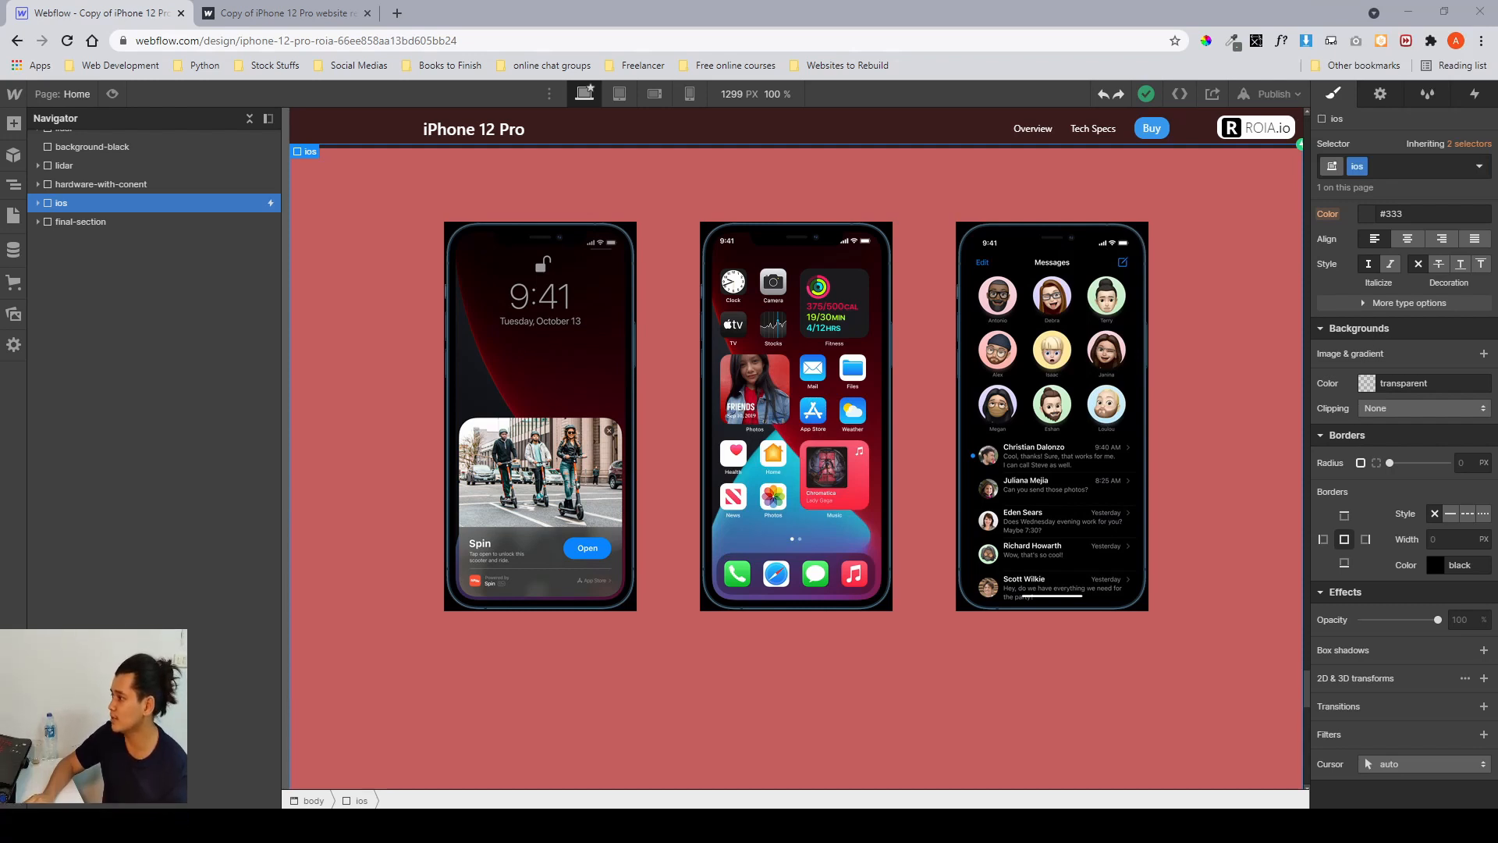
# Preview the ios section's scroll behaviour in the mobile portrait and desktop views, then leave preview.
pyautogui.click(1474, 95)
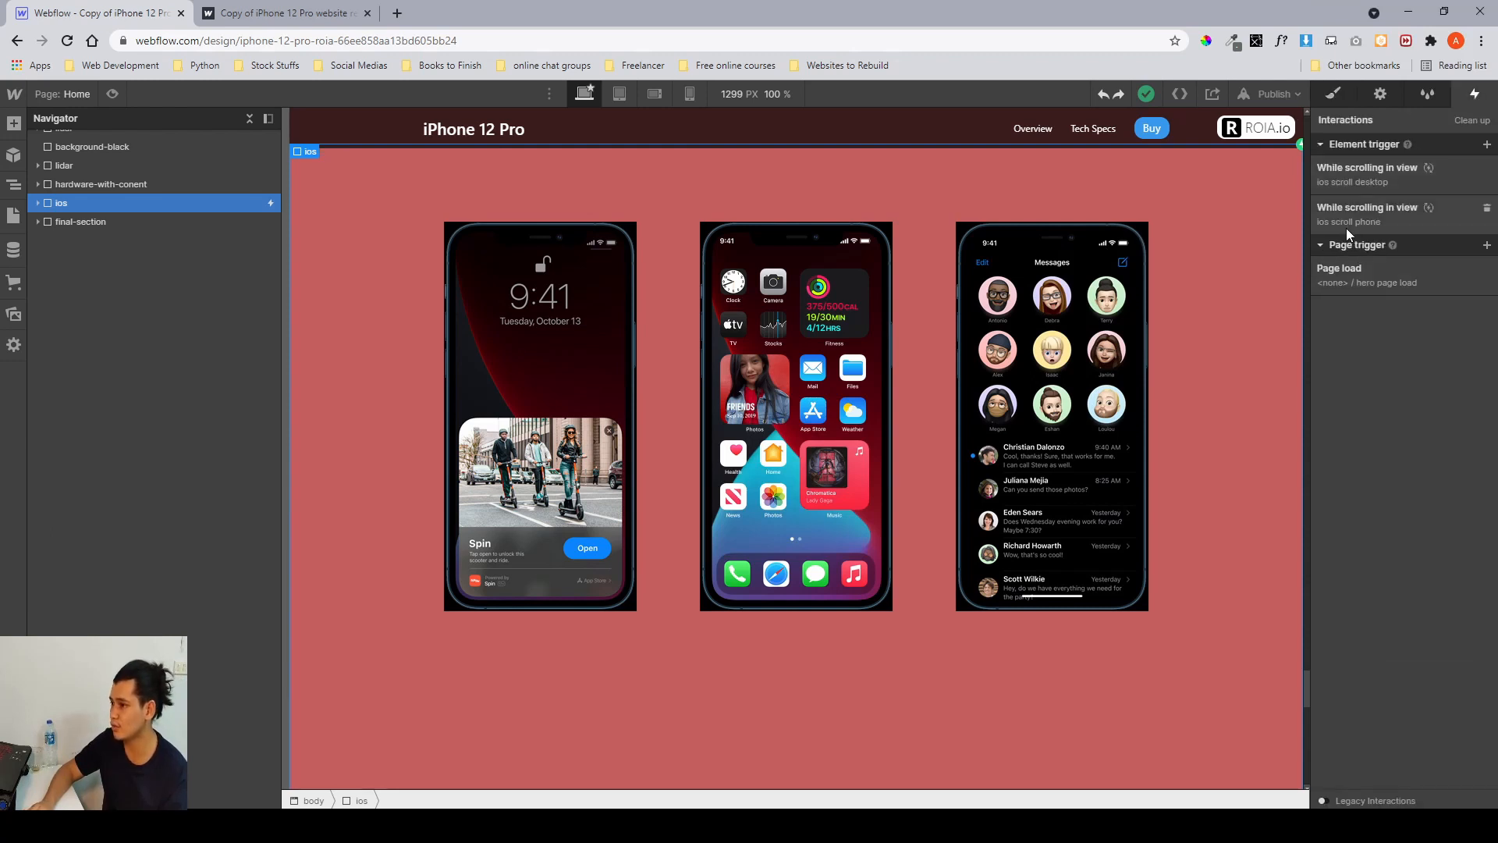
pyautogui.click(690, 94)
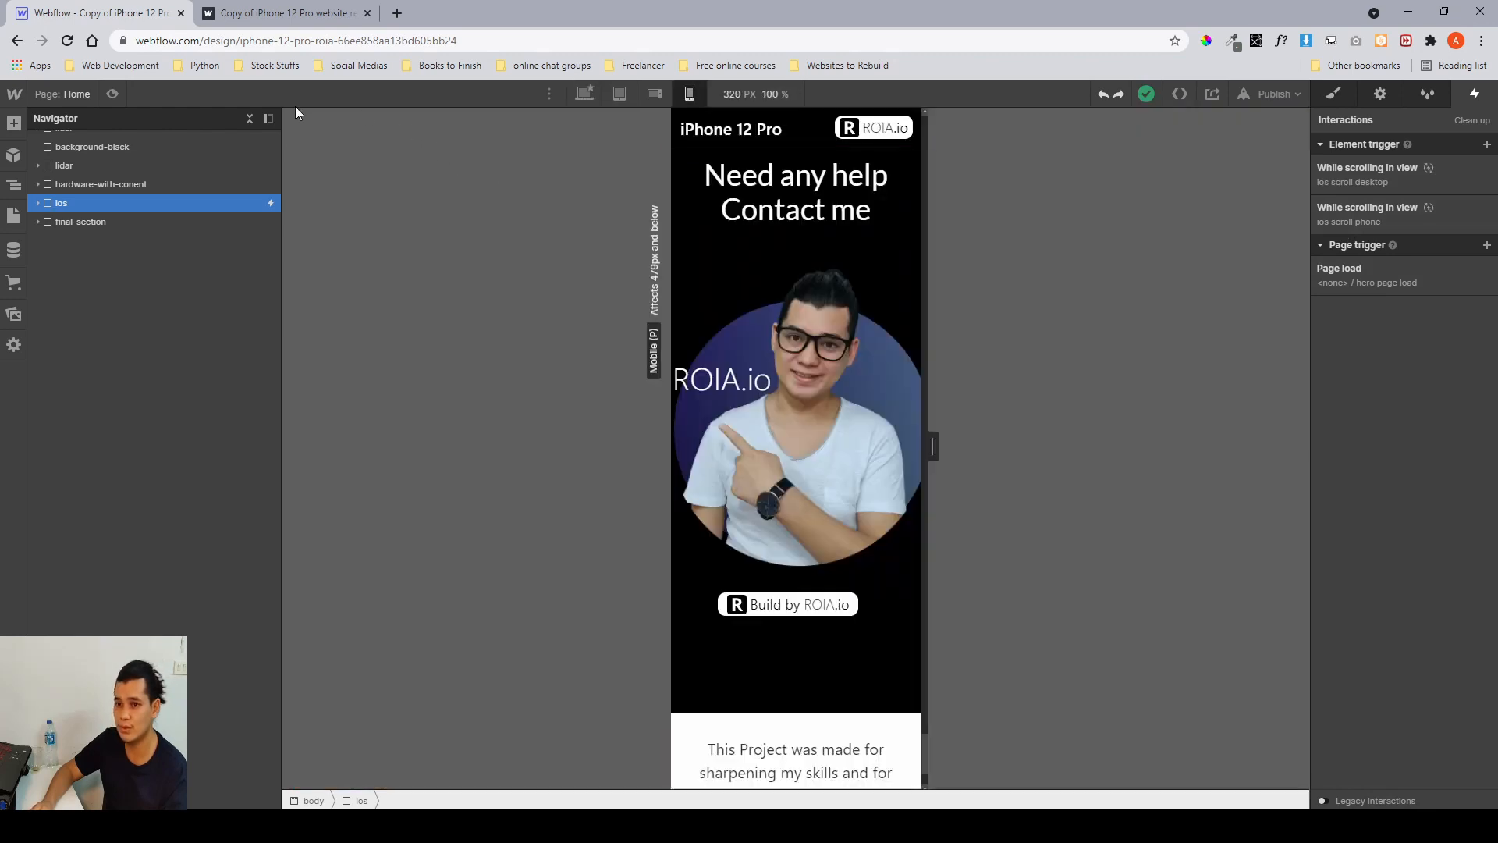
pyautogui.click(112, 95)
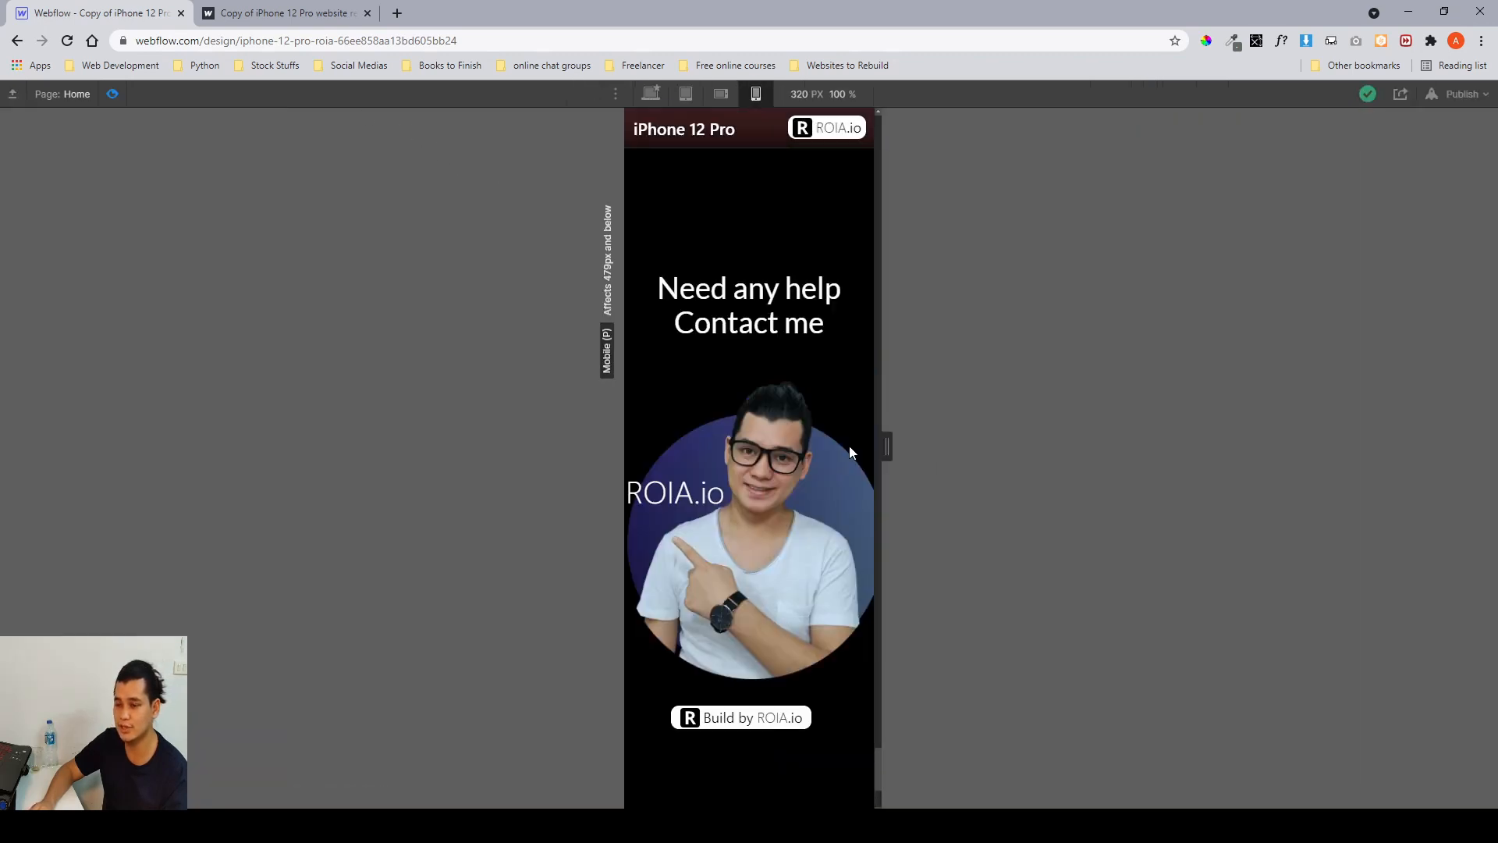
pyautogui.scroll(2, 848, 447)
pyautogui.scroll(5, 849, 446)
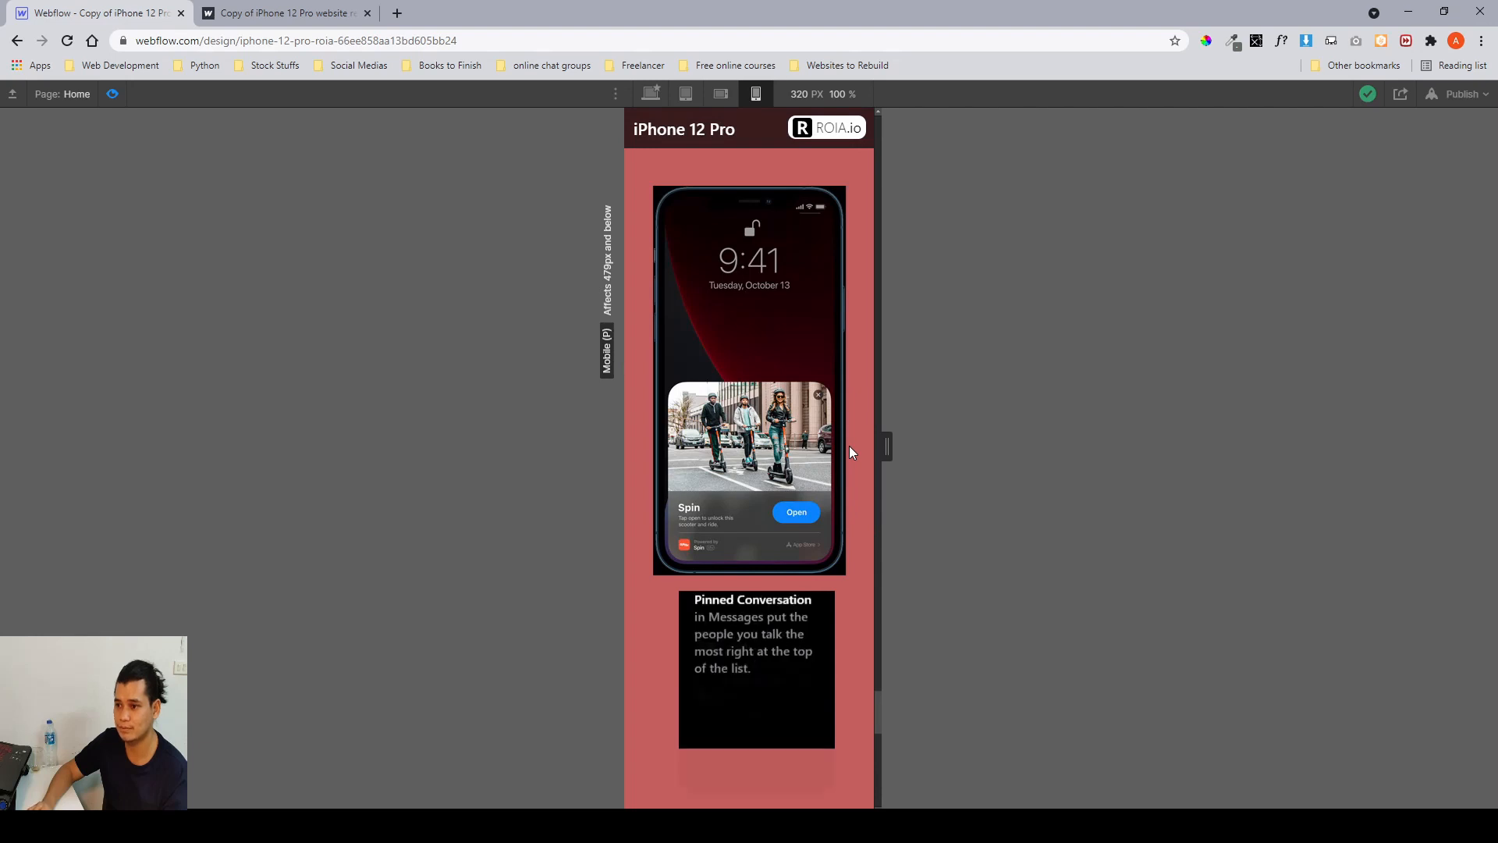
pyautogui.scroll(6, 849, 446)
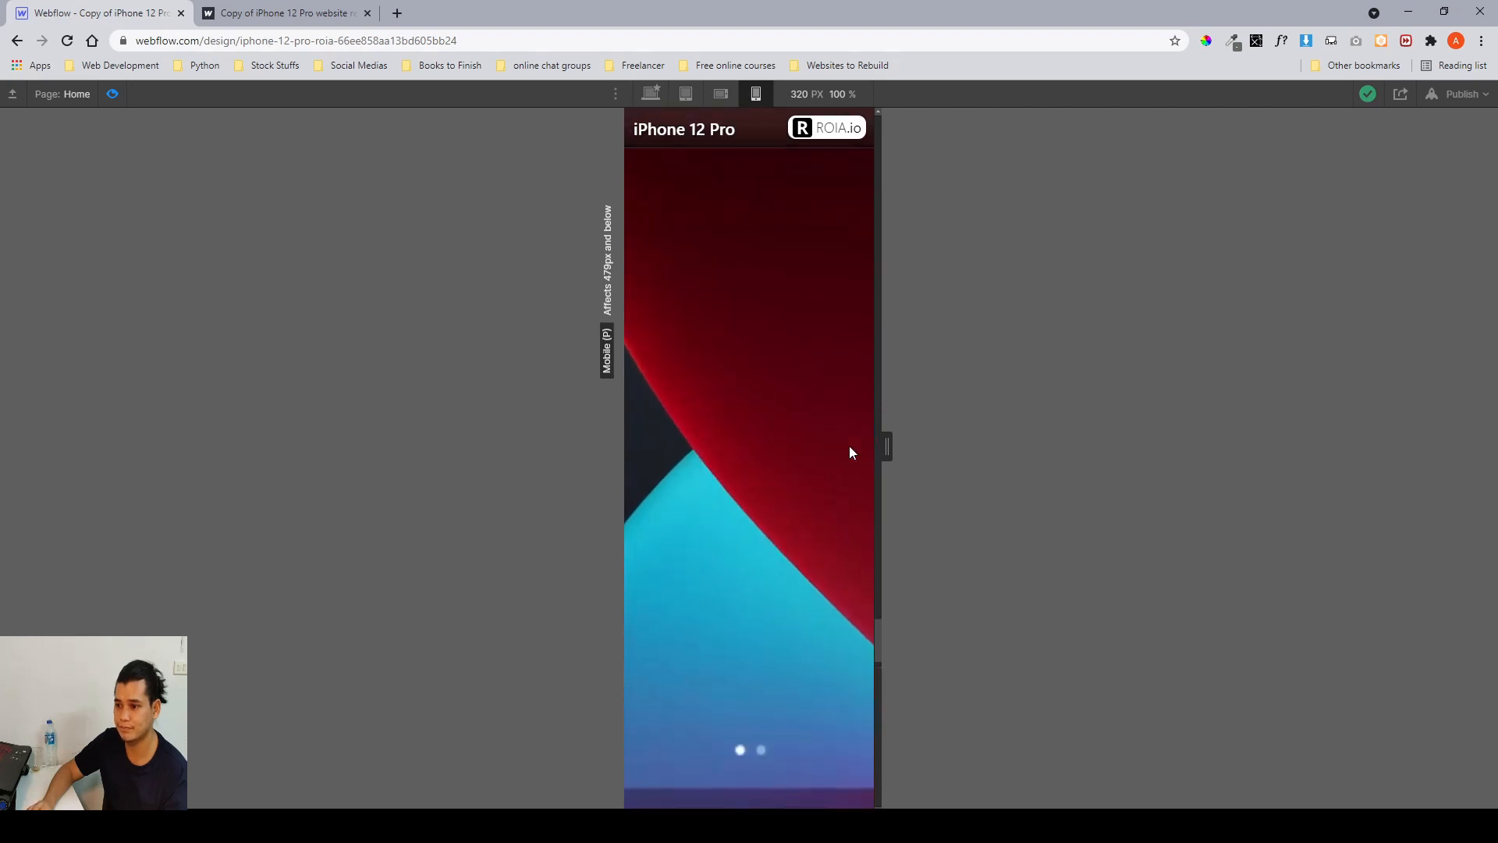
pyautogui.scroll(-5, 849, 447)
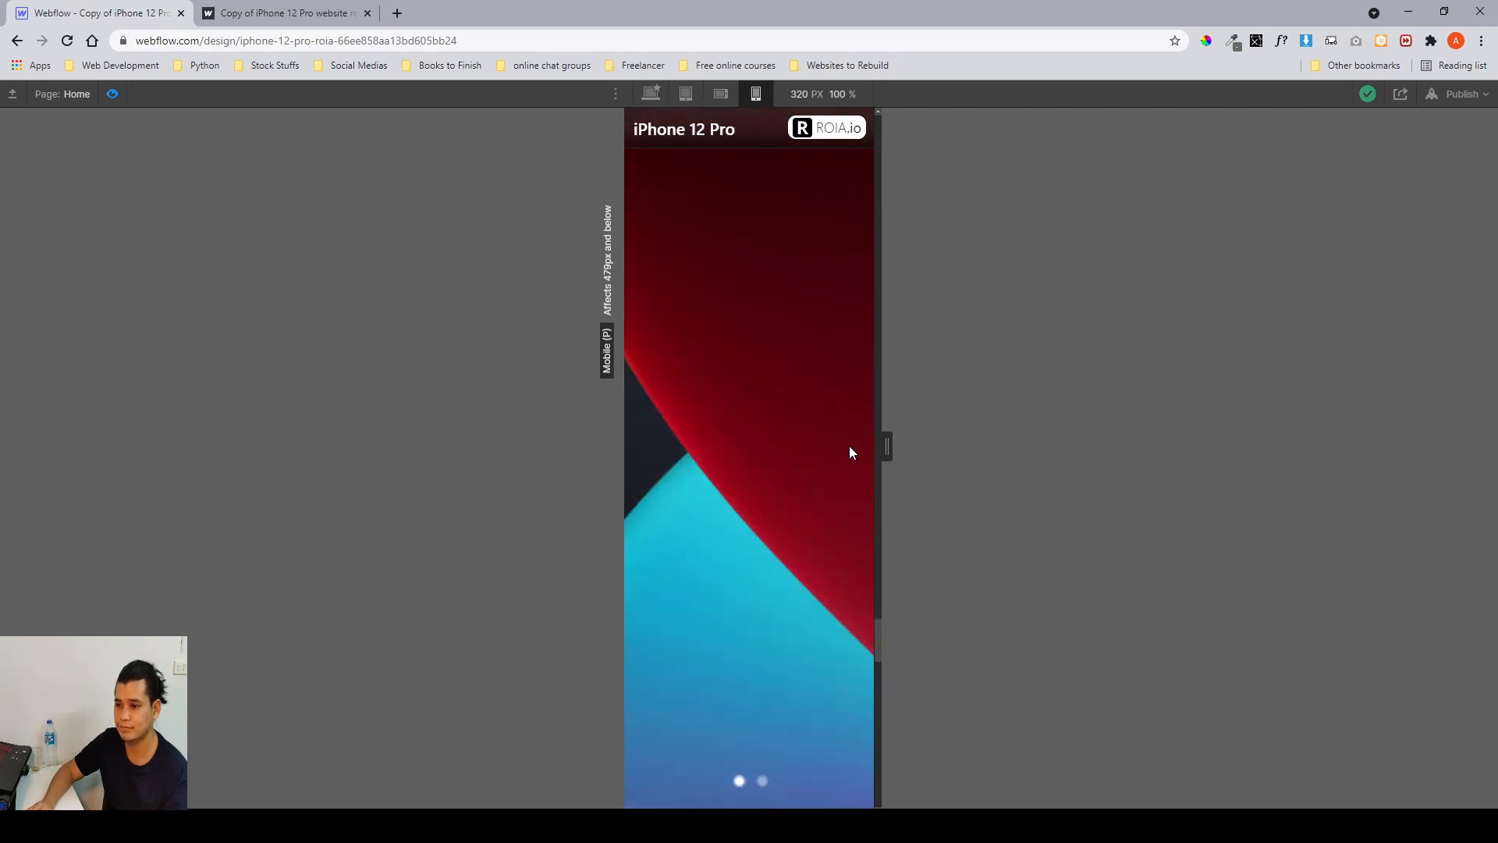
pyautogui.scroll(-3, 850, 453)
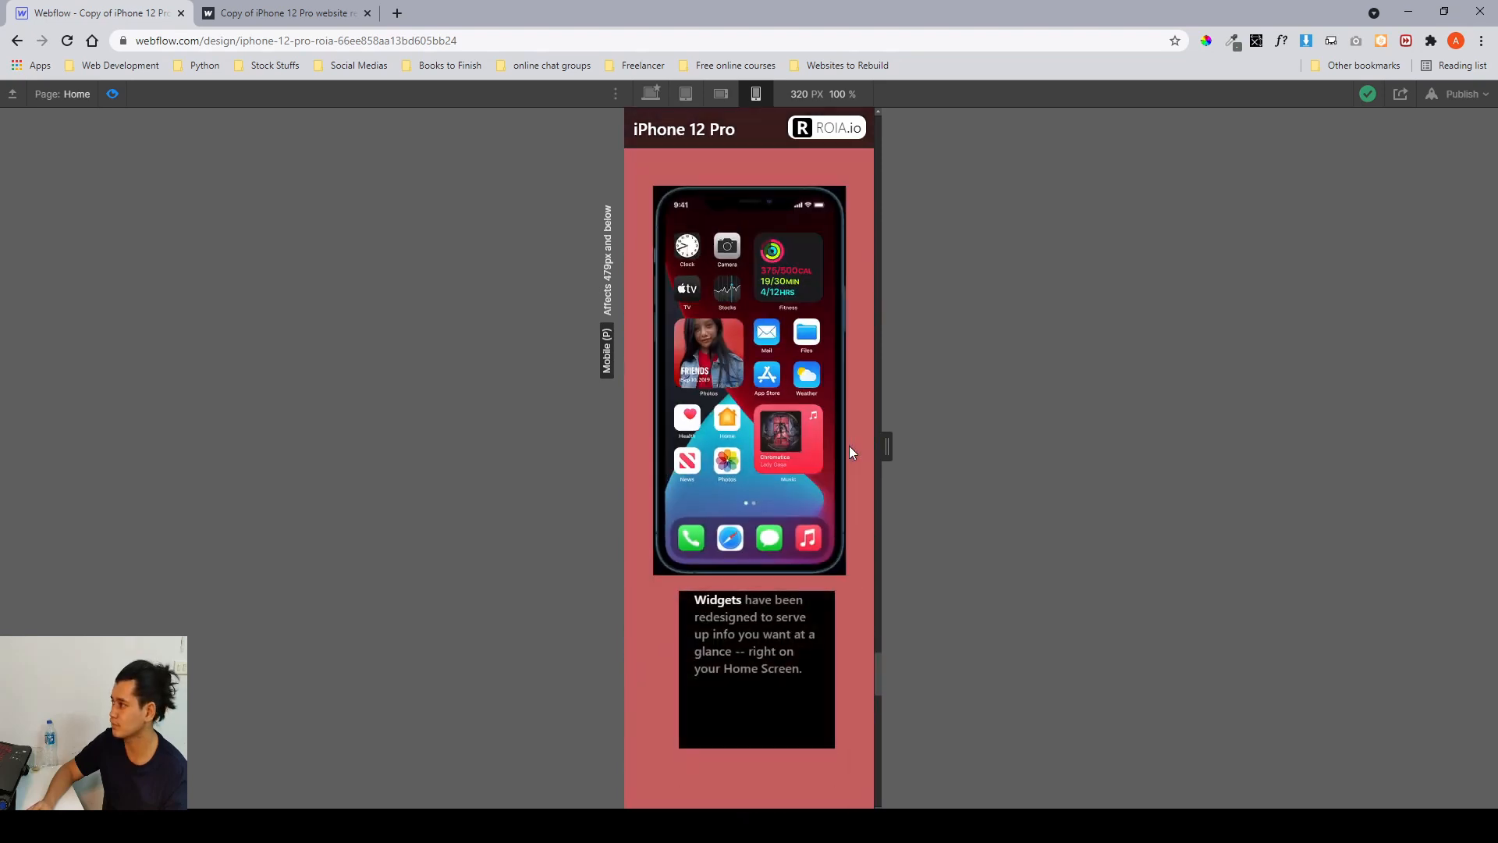
pyautogui.scroll(-3, 849, 451)
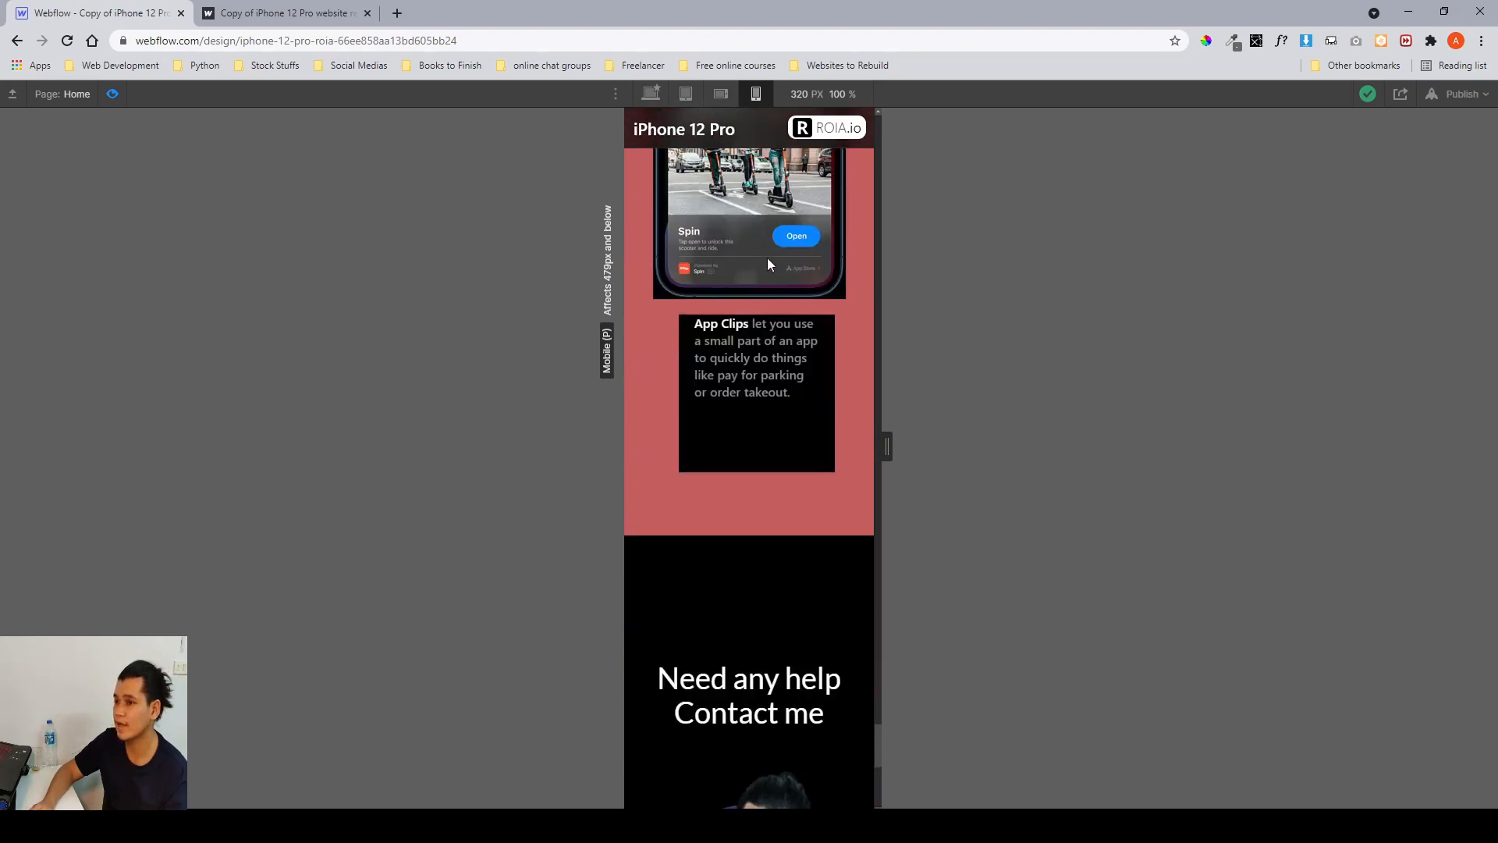
pyautogui.click(654, 96)
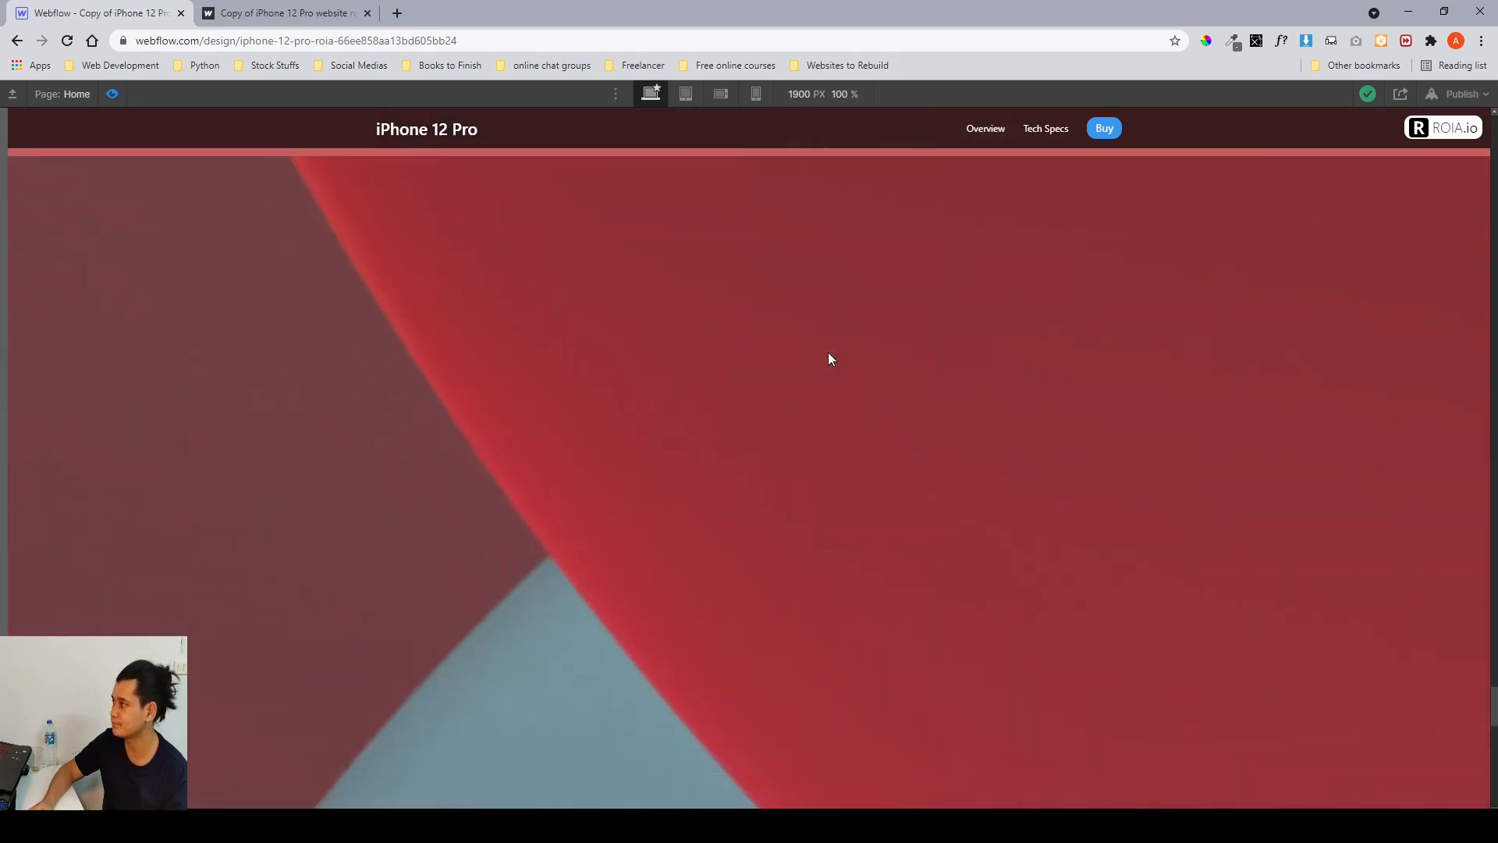
pyautogui.scroll(-10, 829, 359)
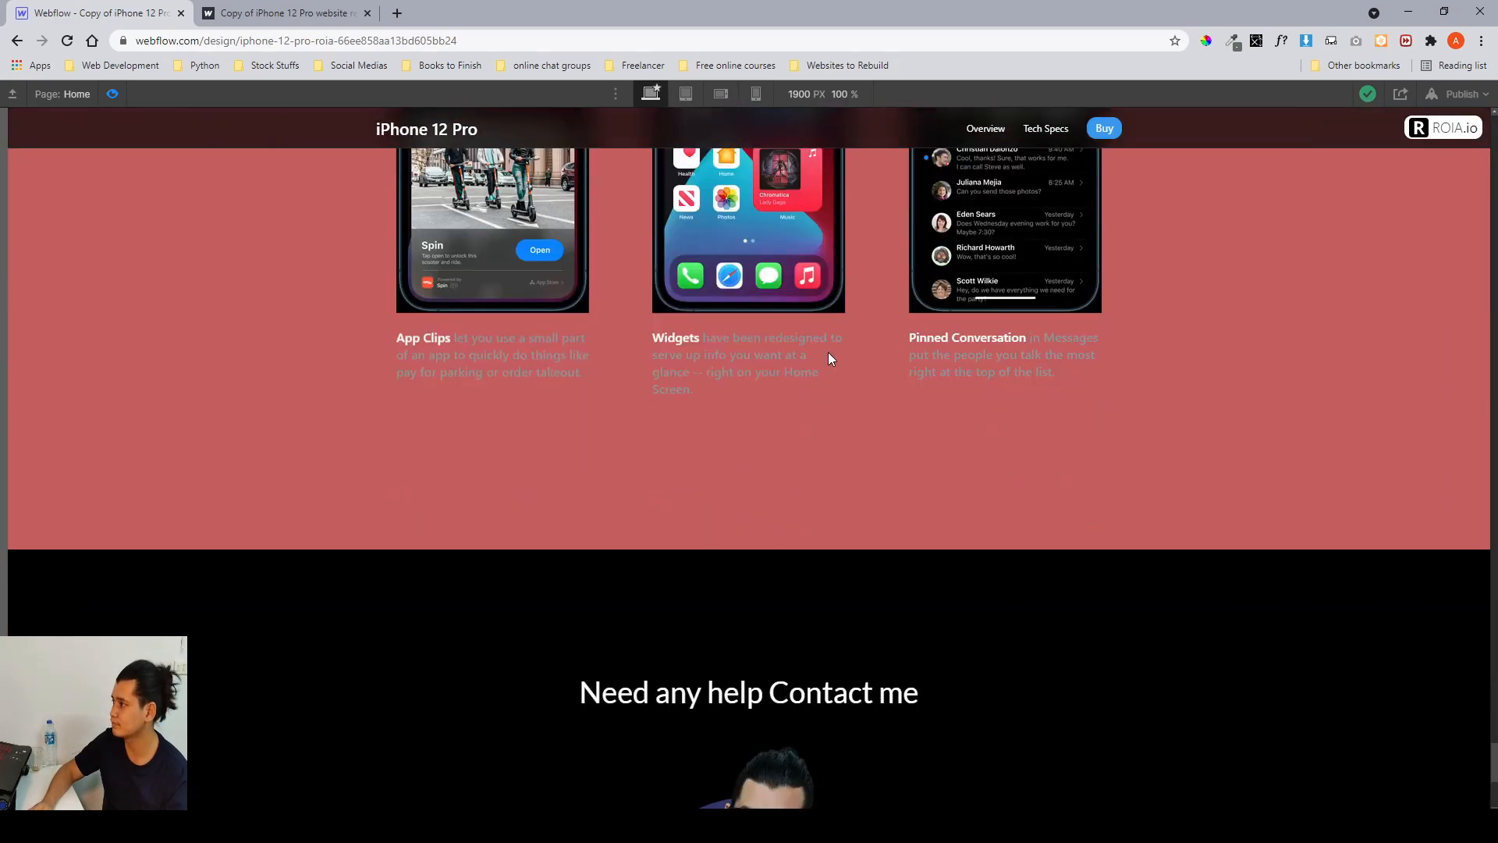
pyautogui.scroll(10, 827, 353)
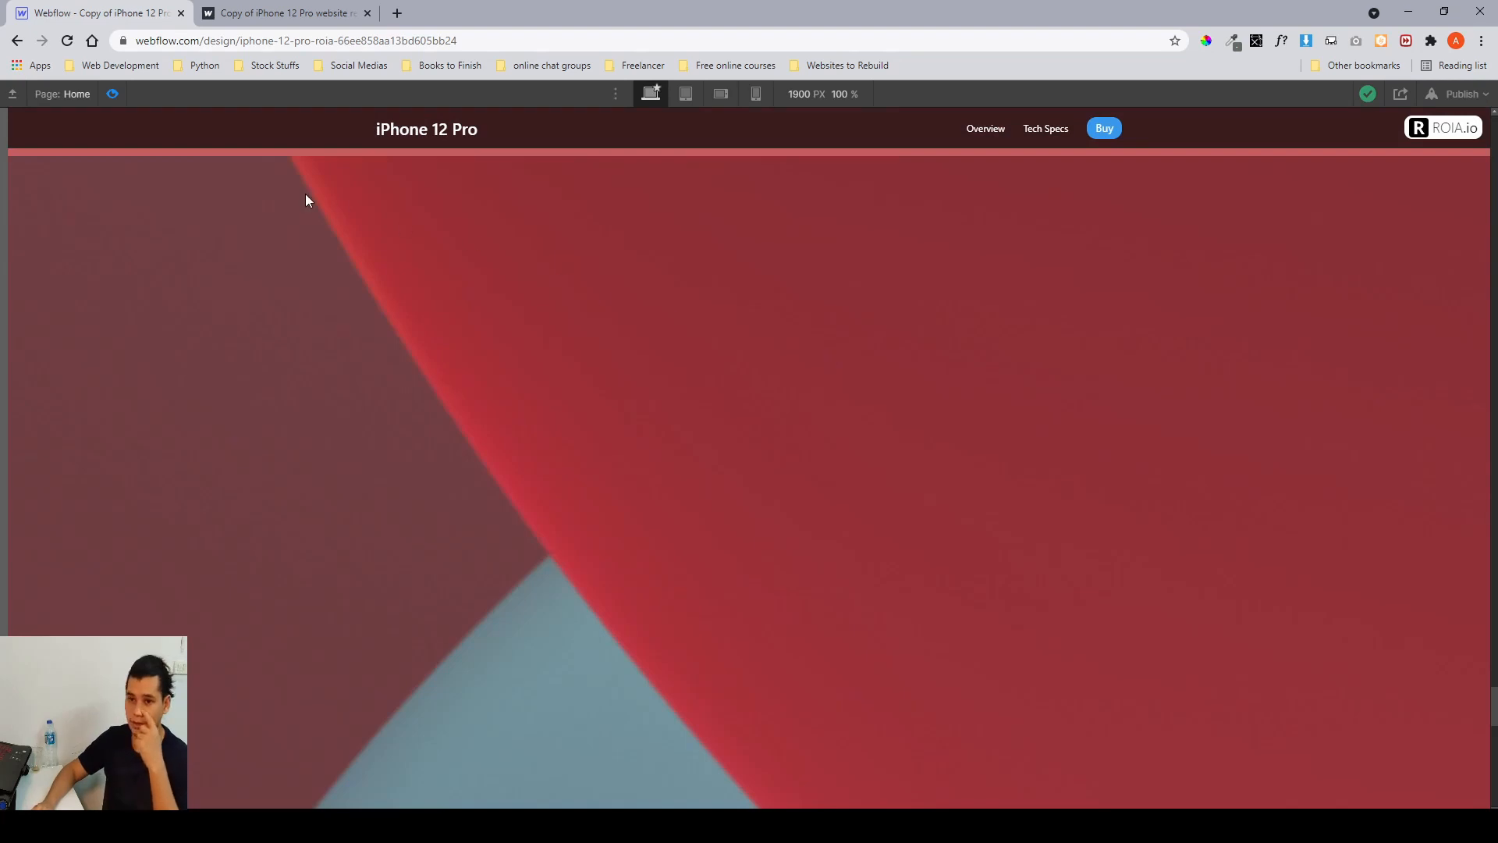
pyautogui.click(112, 93)
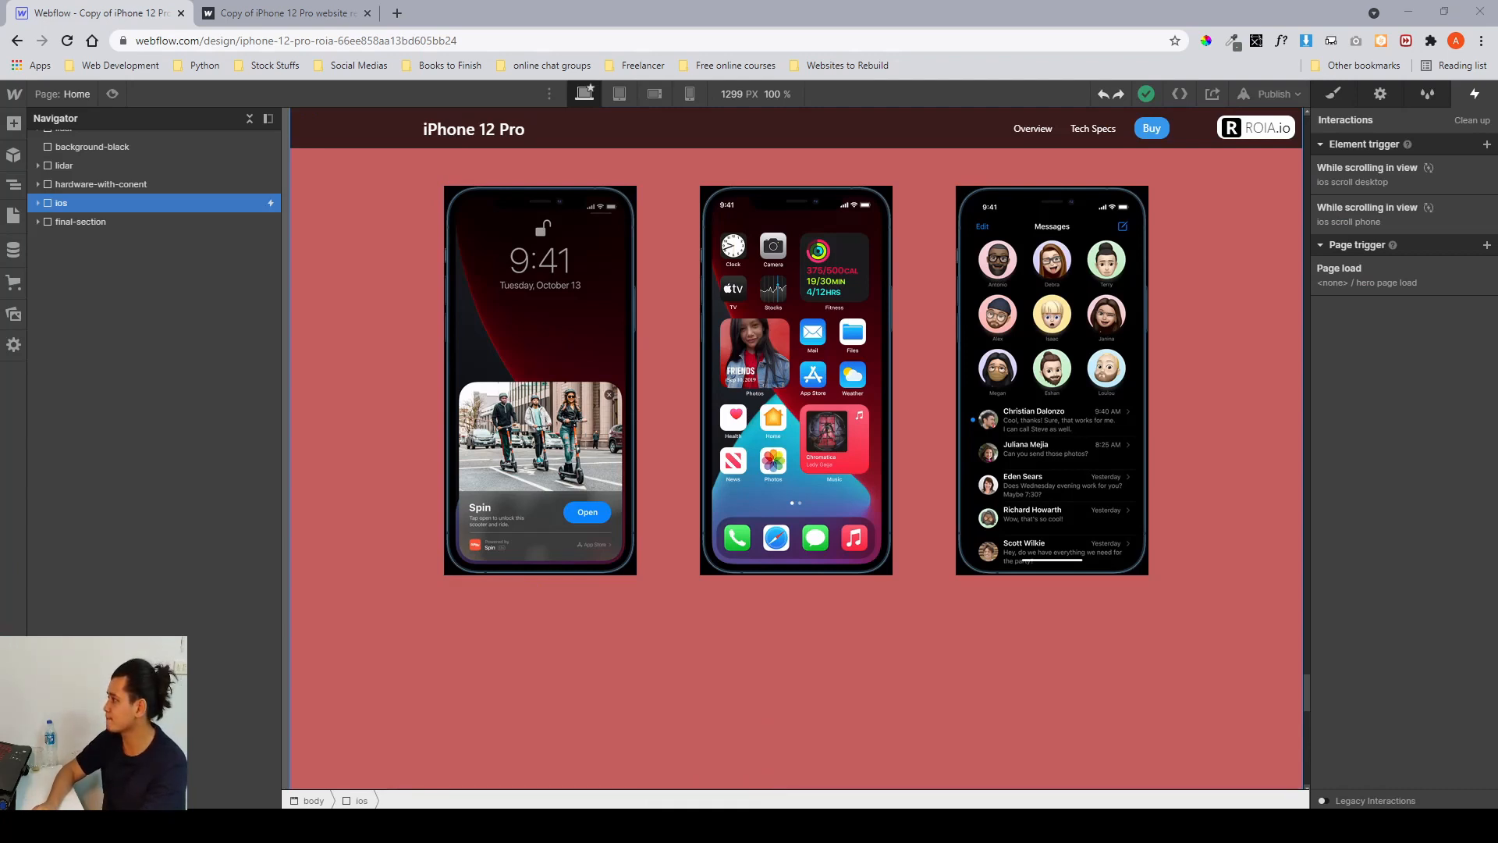
# Open the ios scroll desktop scroll animation on the ios section and inspect the ios__intro Move action's styles.
pyautogui.click(1378, 175)
pyautogui.scroll(-5, 1404, 531)
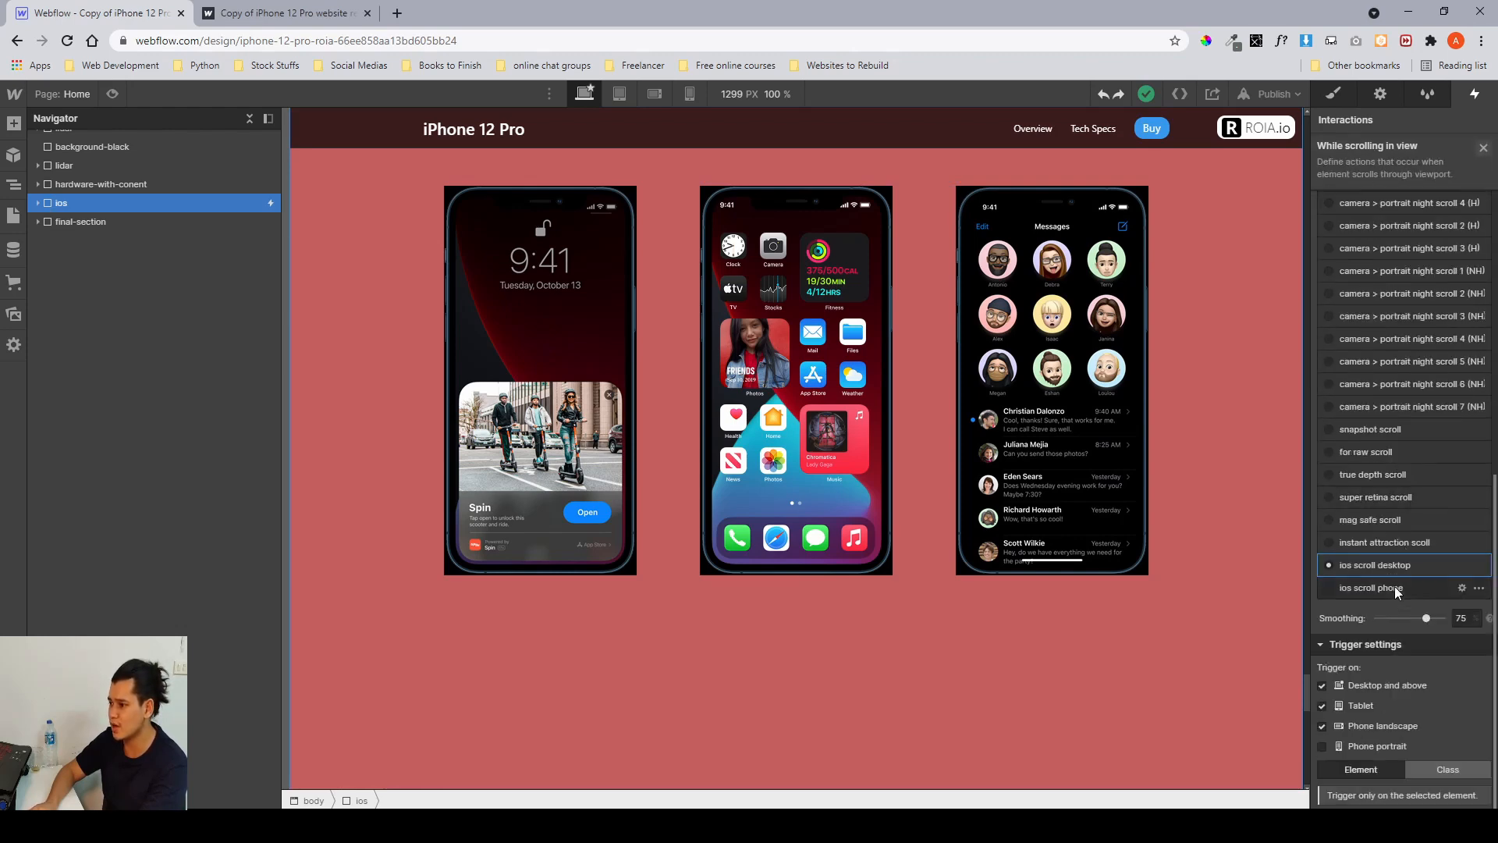
pyautogui.click(1375, 565)
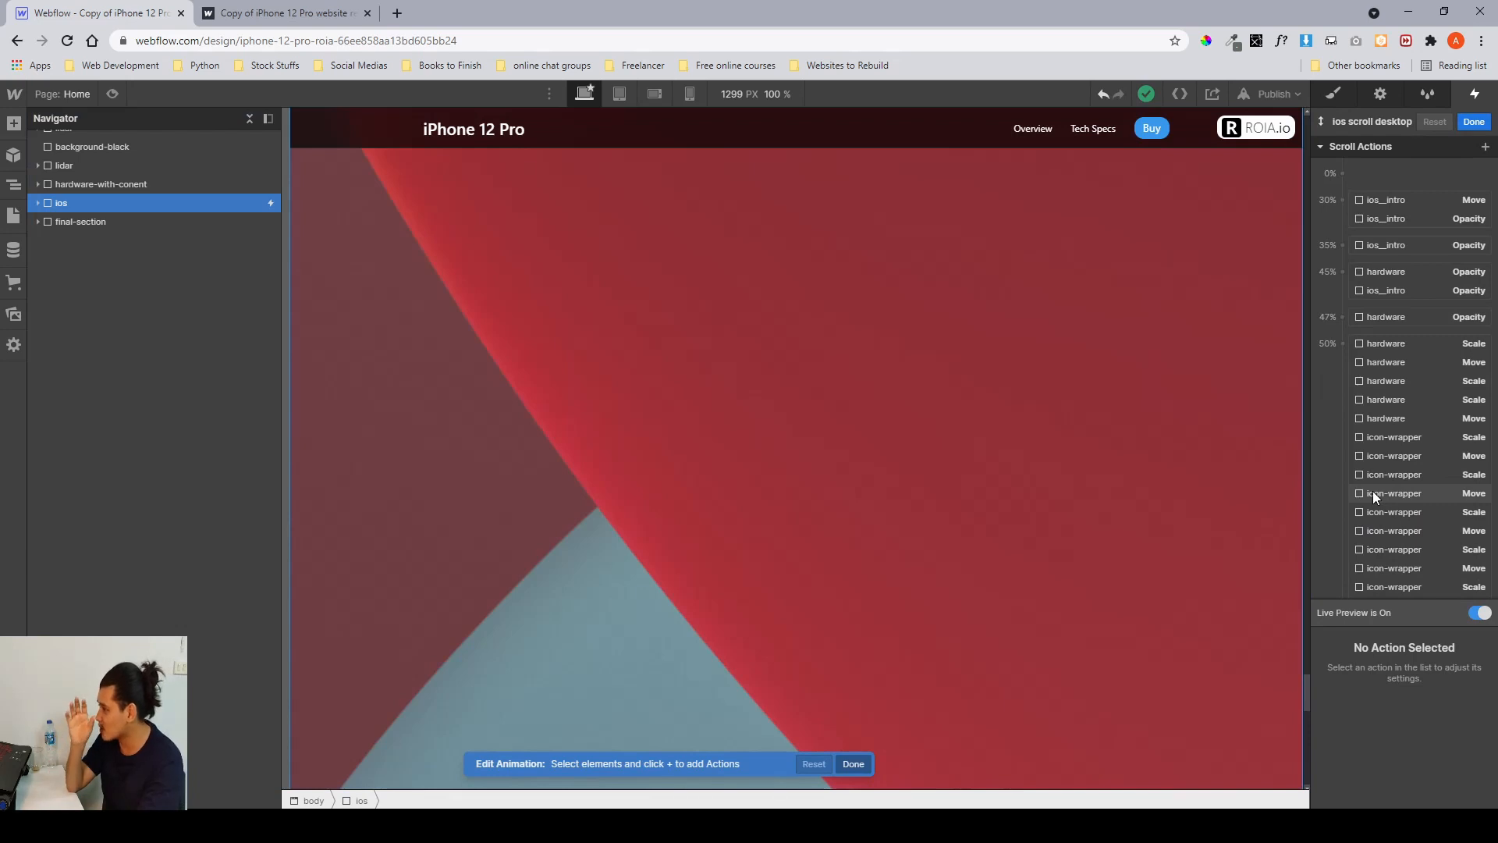
pyautogui.click(1369, 198)
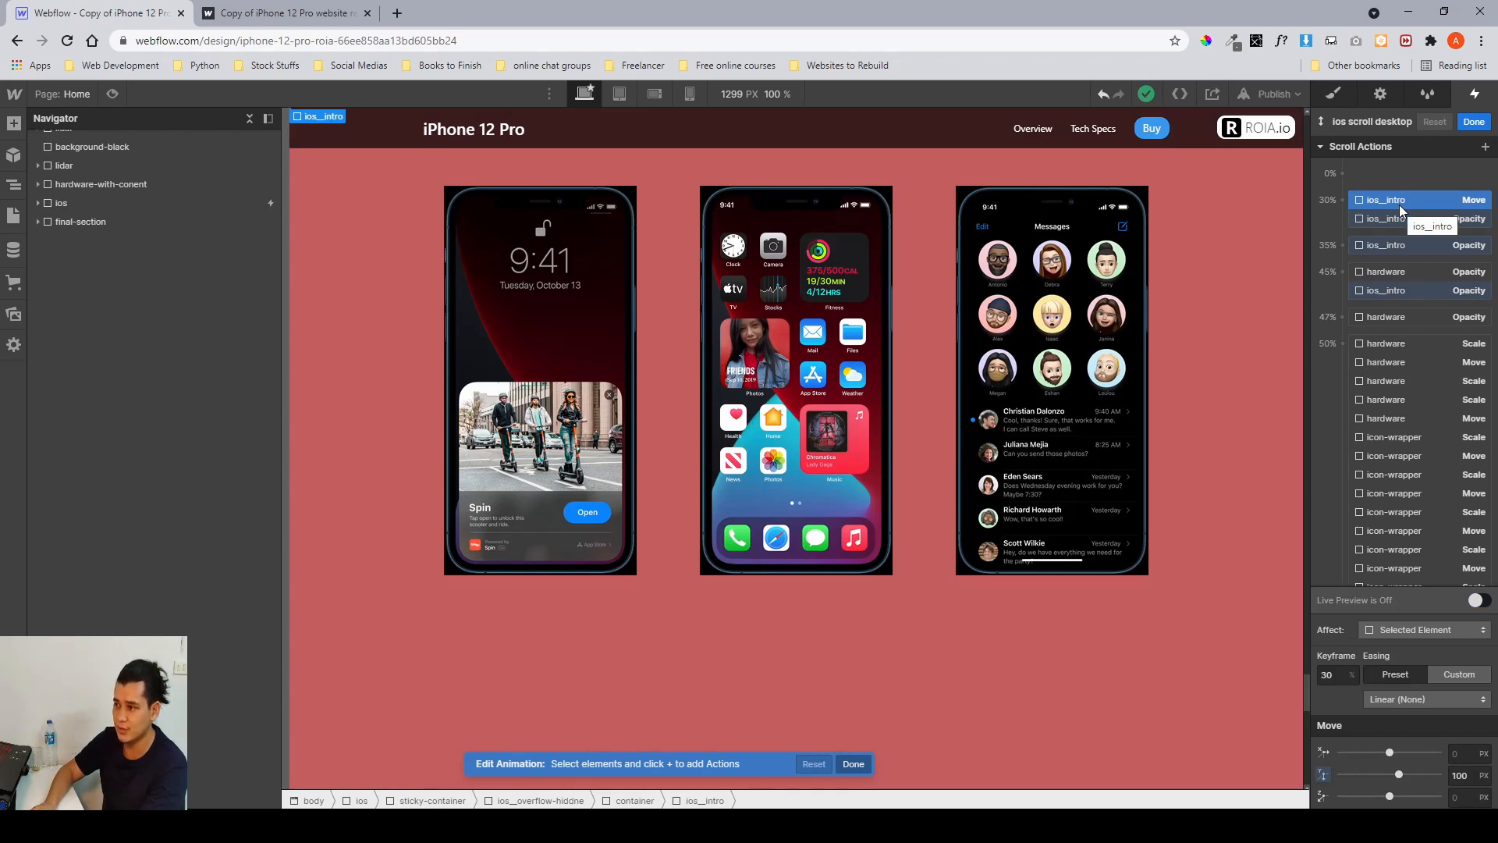
pyautogui.click(1332, 94)
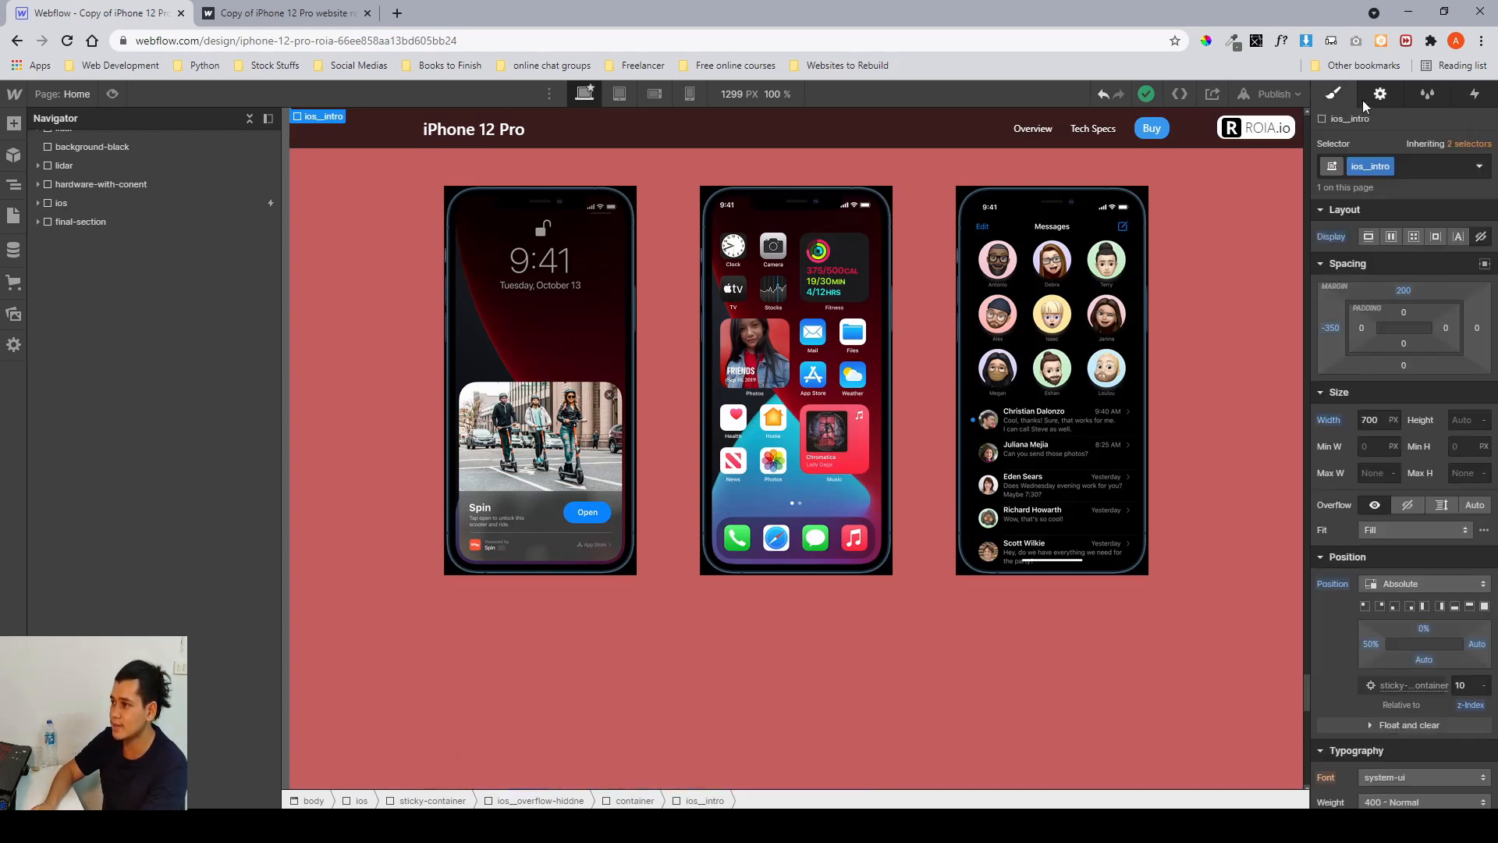
# Expand ios in the Navigator, reselect the ios section and reopen its ios scroll desktop animation.
pyautogui.click(38, 203)
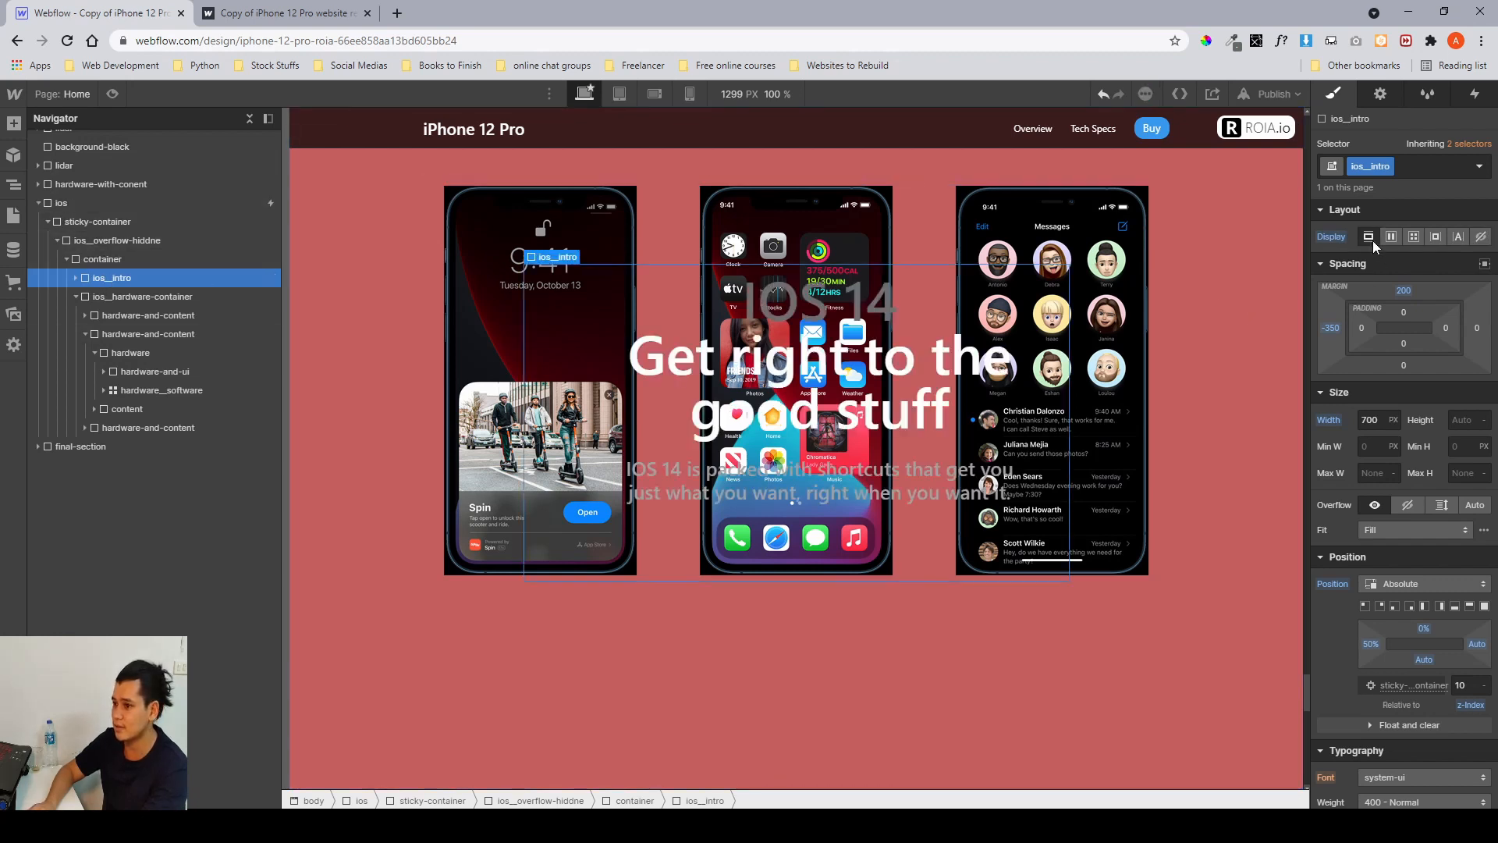
pyautogui.click(1475, 94)
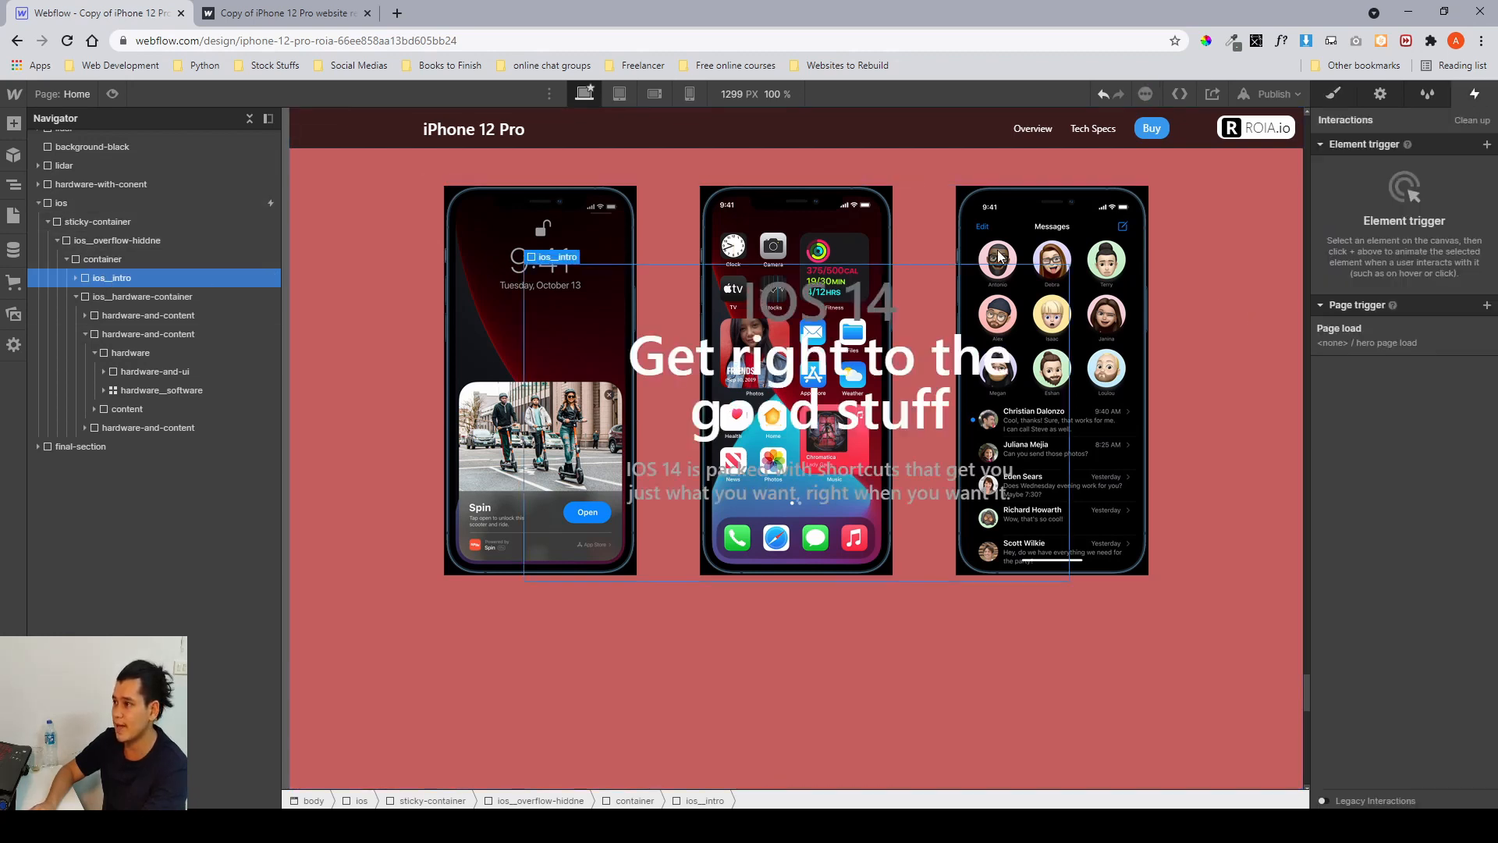
pyautogui.click(133, 223)
pyautogui.click(203, 199)
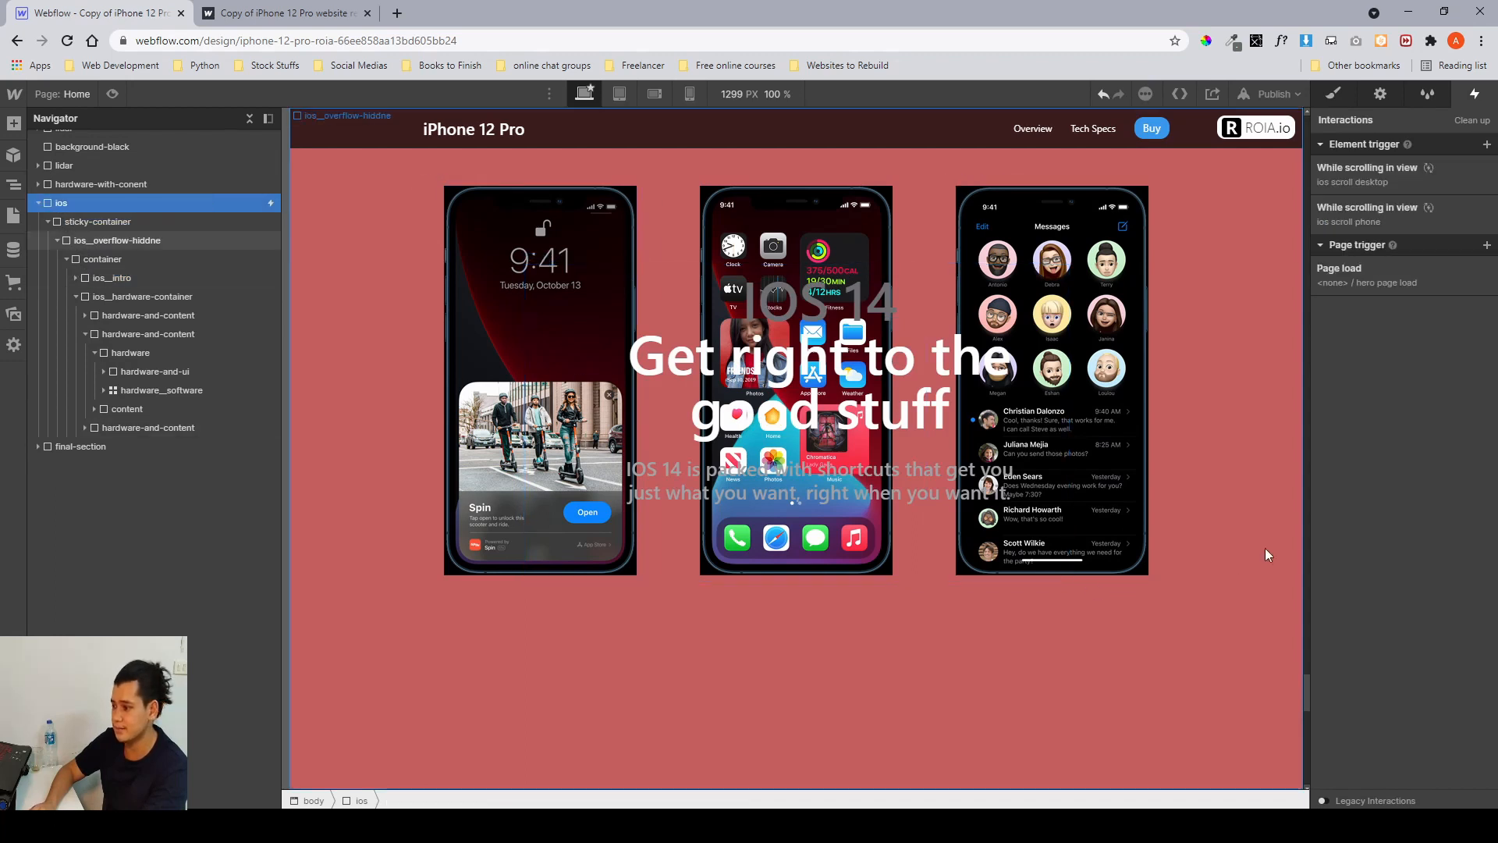
pyautogui.click(1409, 175)
pyautogui.scroll(-6, 1414, 438)
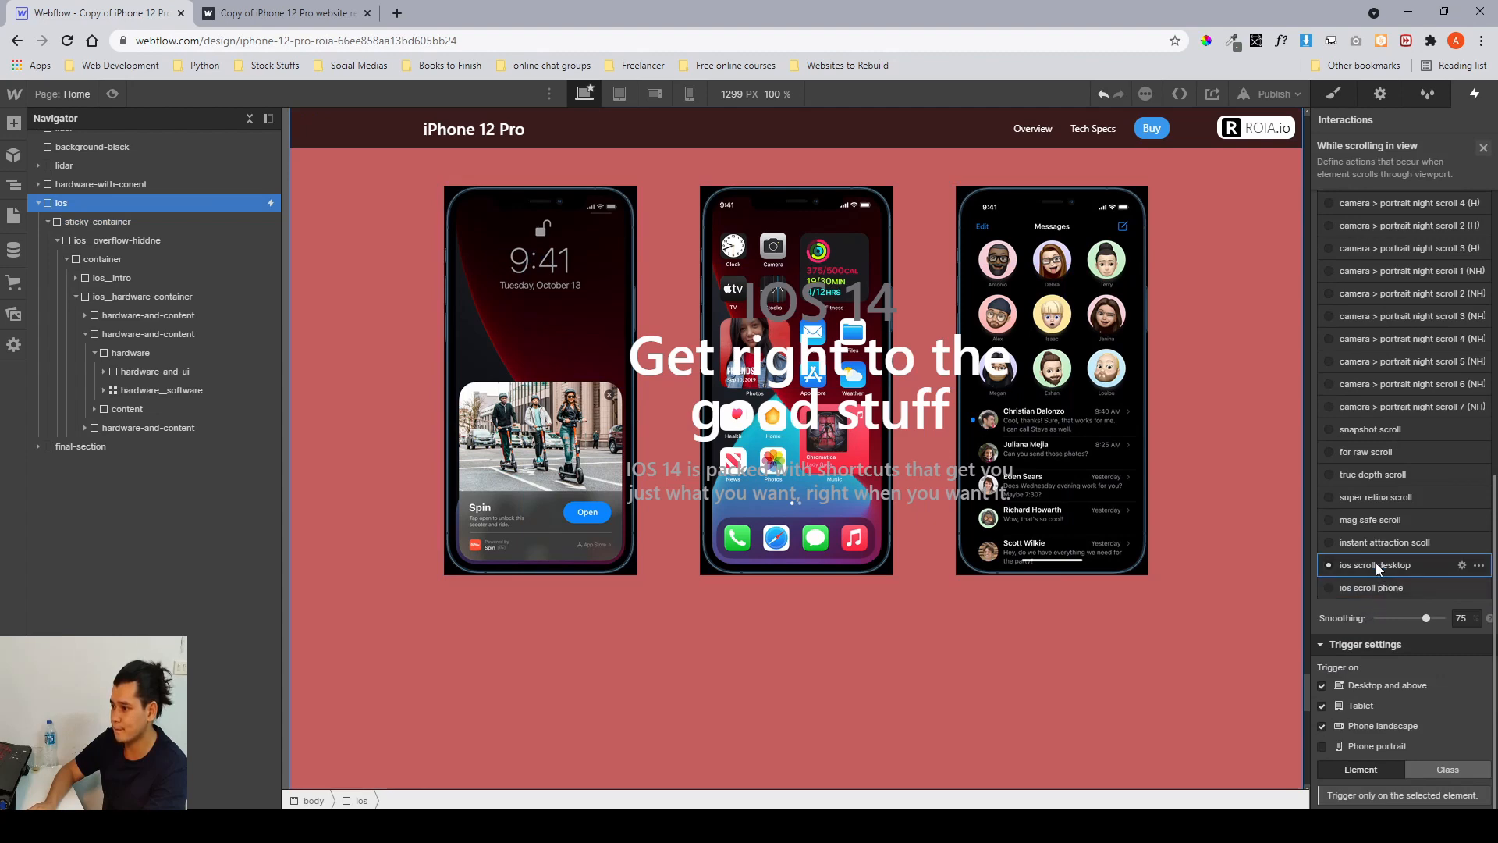
pyautogui.click(1375, 564)
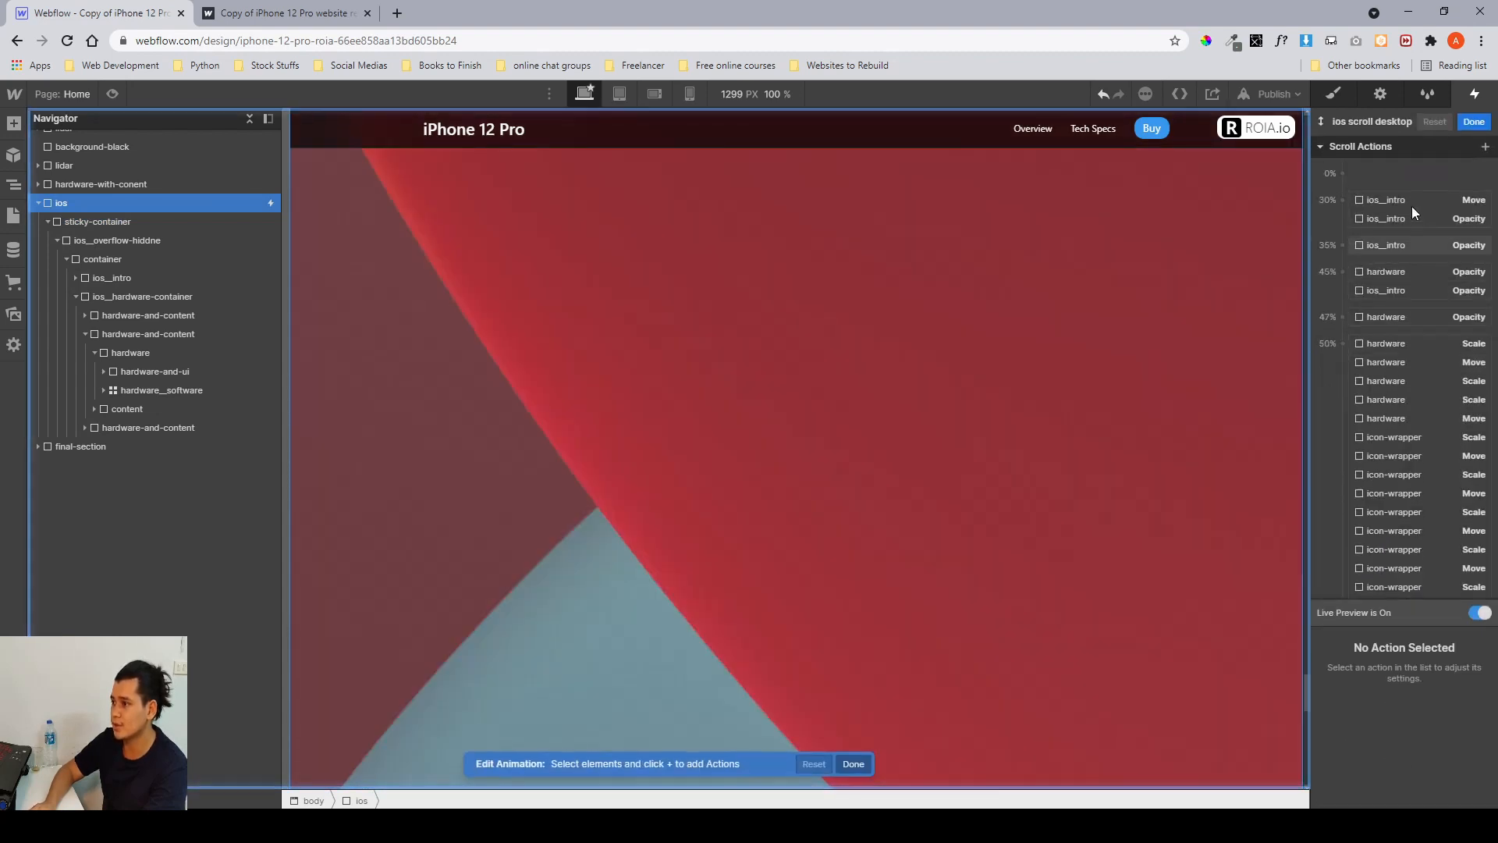
# Review the ios__intro Move and Opacity actions at the 30%, 35%, 45% and 50% keyframes of the animation.
pyautogui.click(1411, 203)
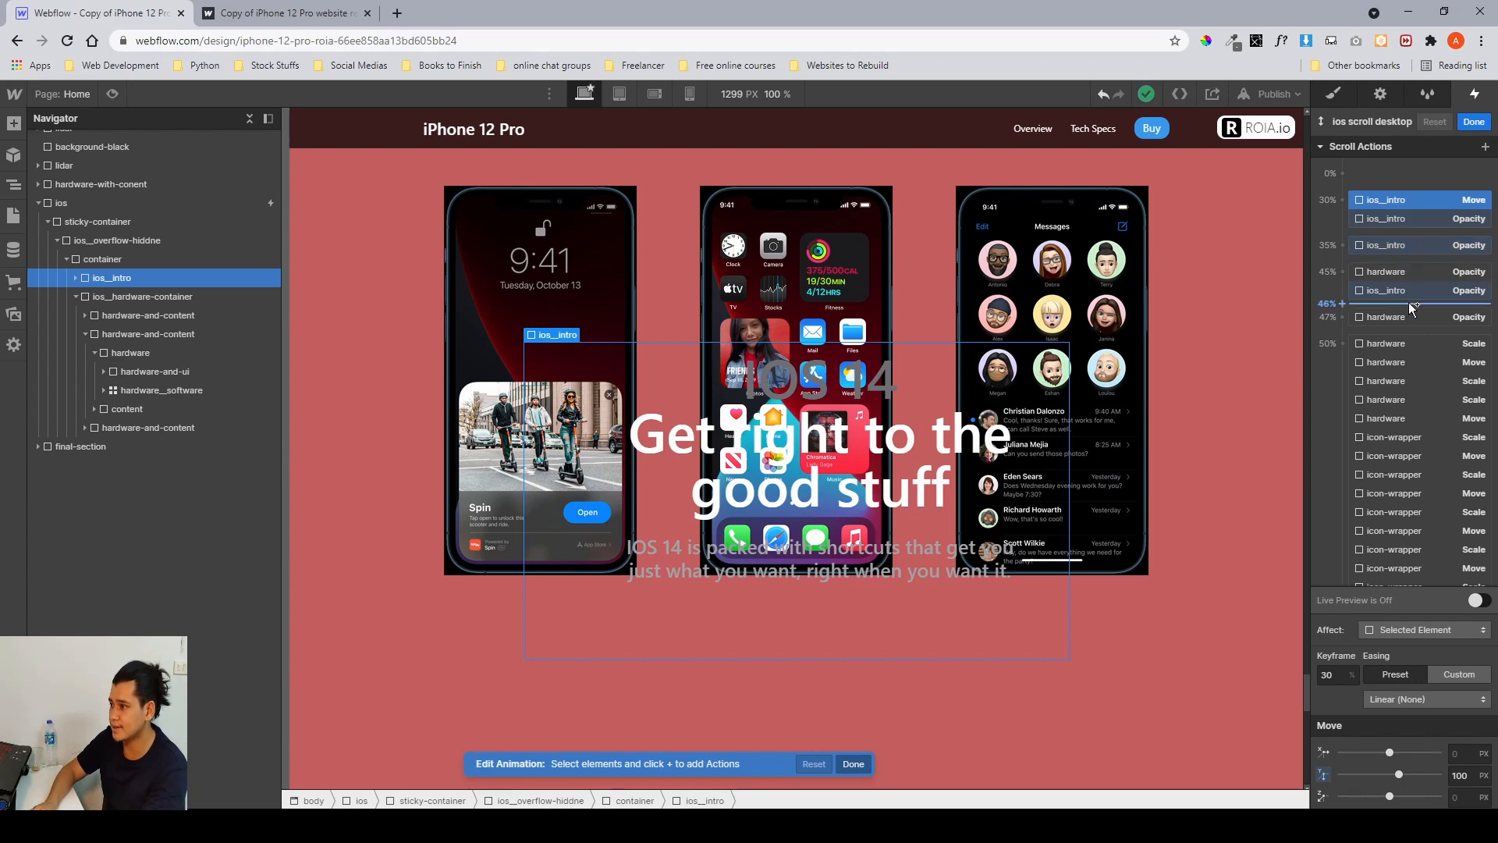
pyautogui.scroll(-3, 1409, 328)
pyautogui.scroll(-3, 1409, 347)
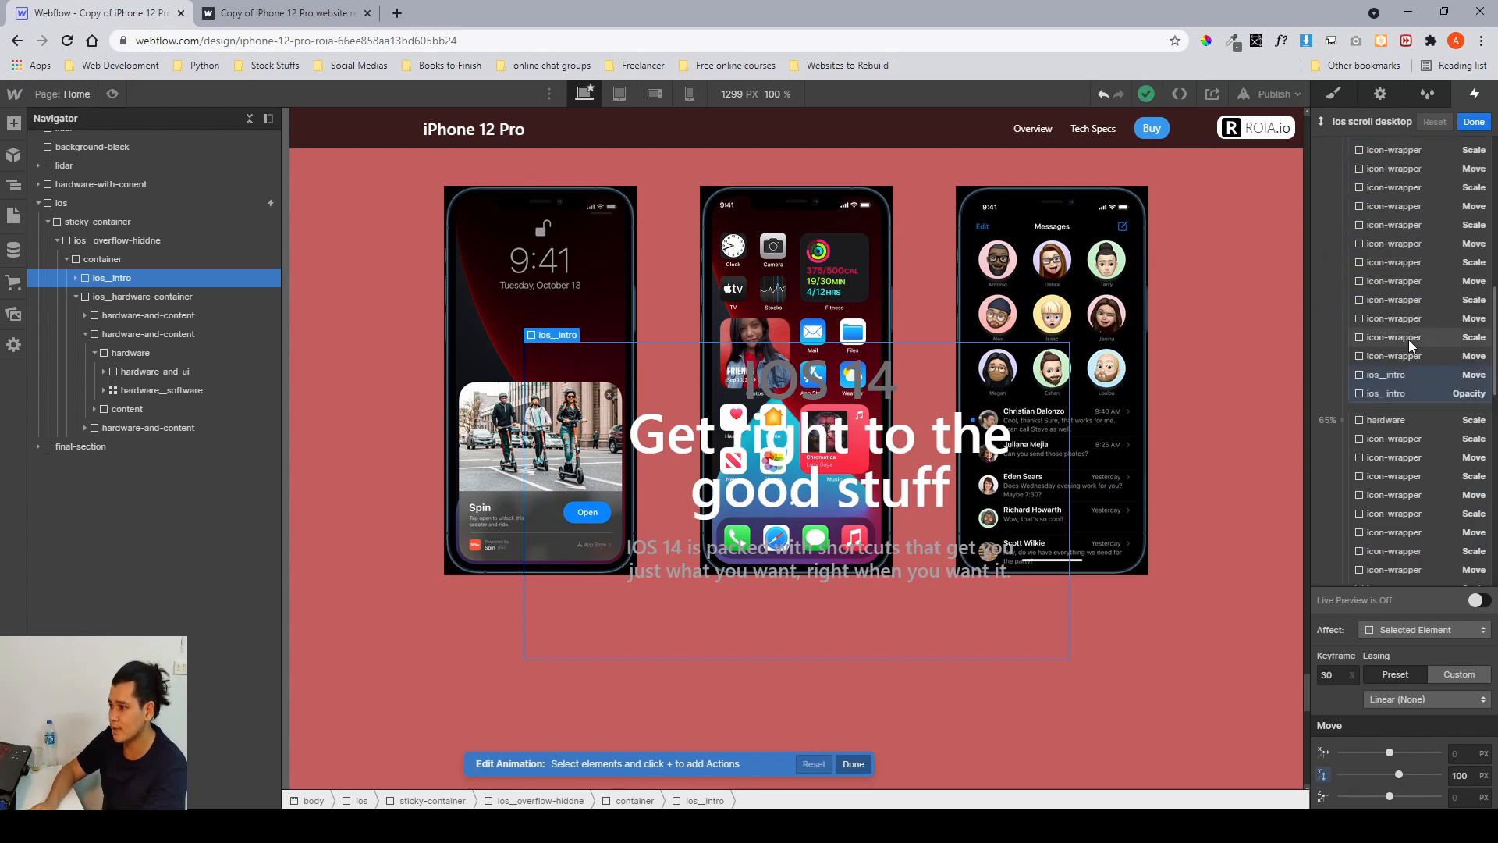
pyautogui.click(1403, 374)
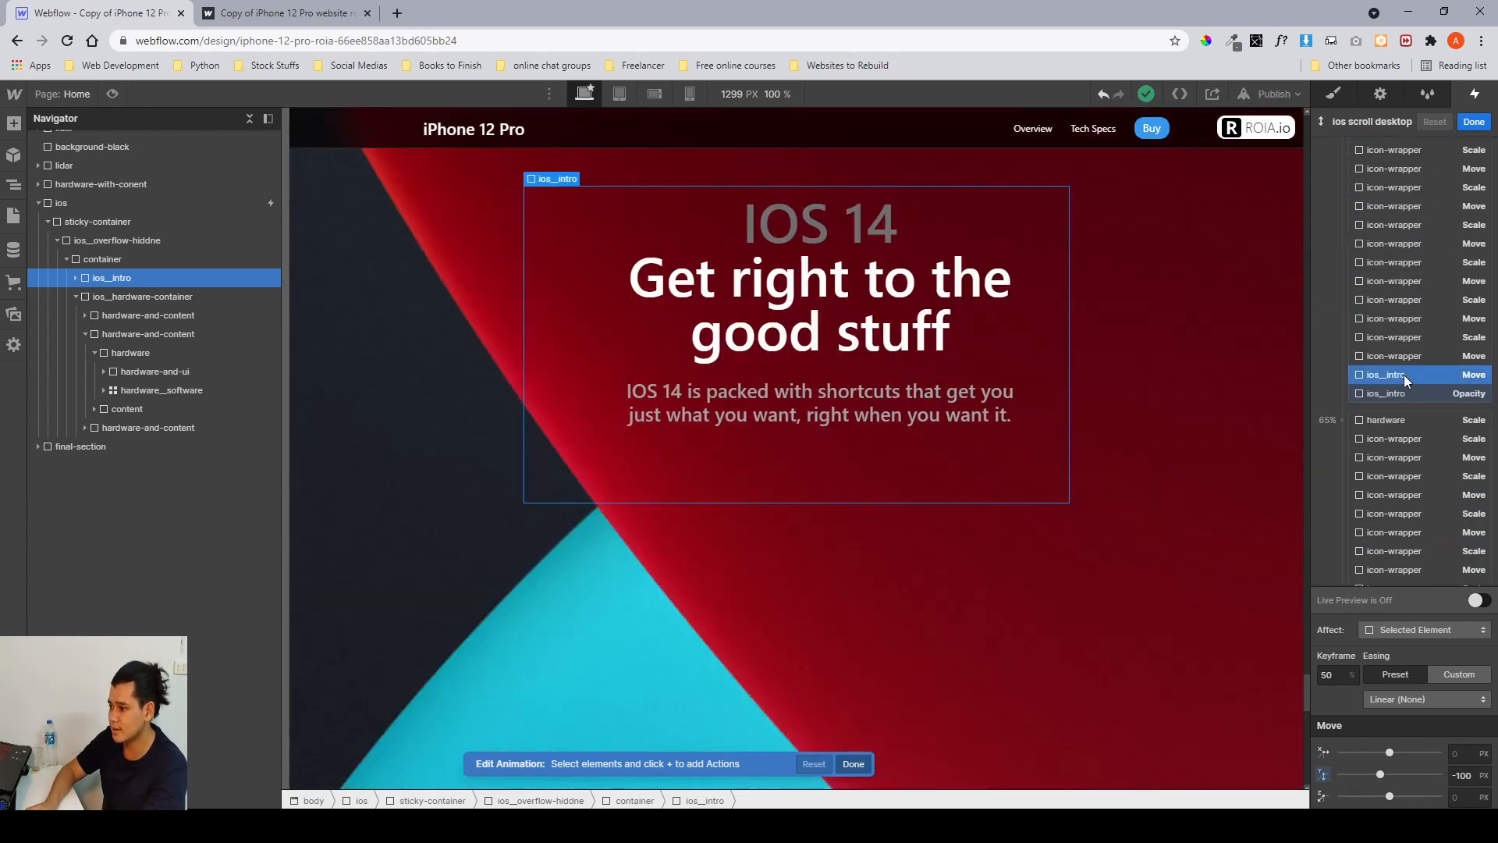
pyautogui.scroll(5, 1403, 375)
pyautogui.scroll(-5, 1389, 363)
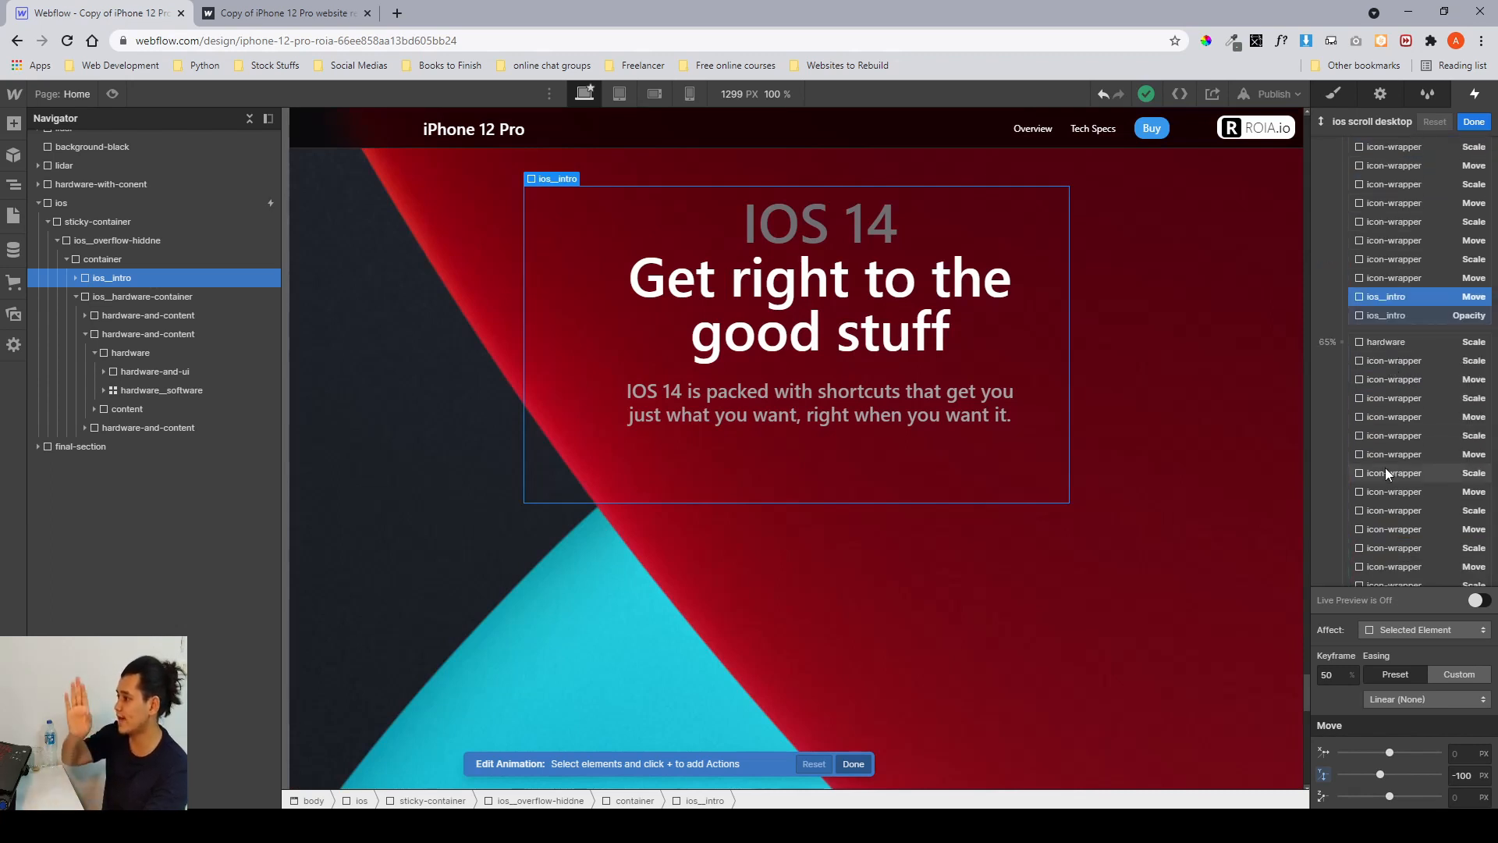
pyautogui.scroll(5, 1384, 467)
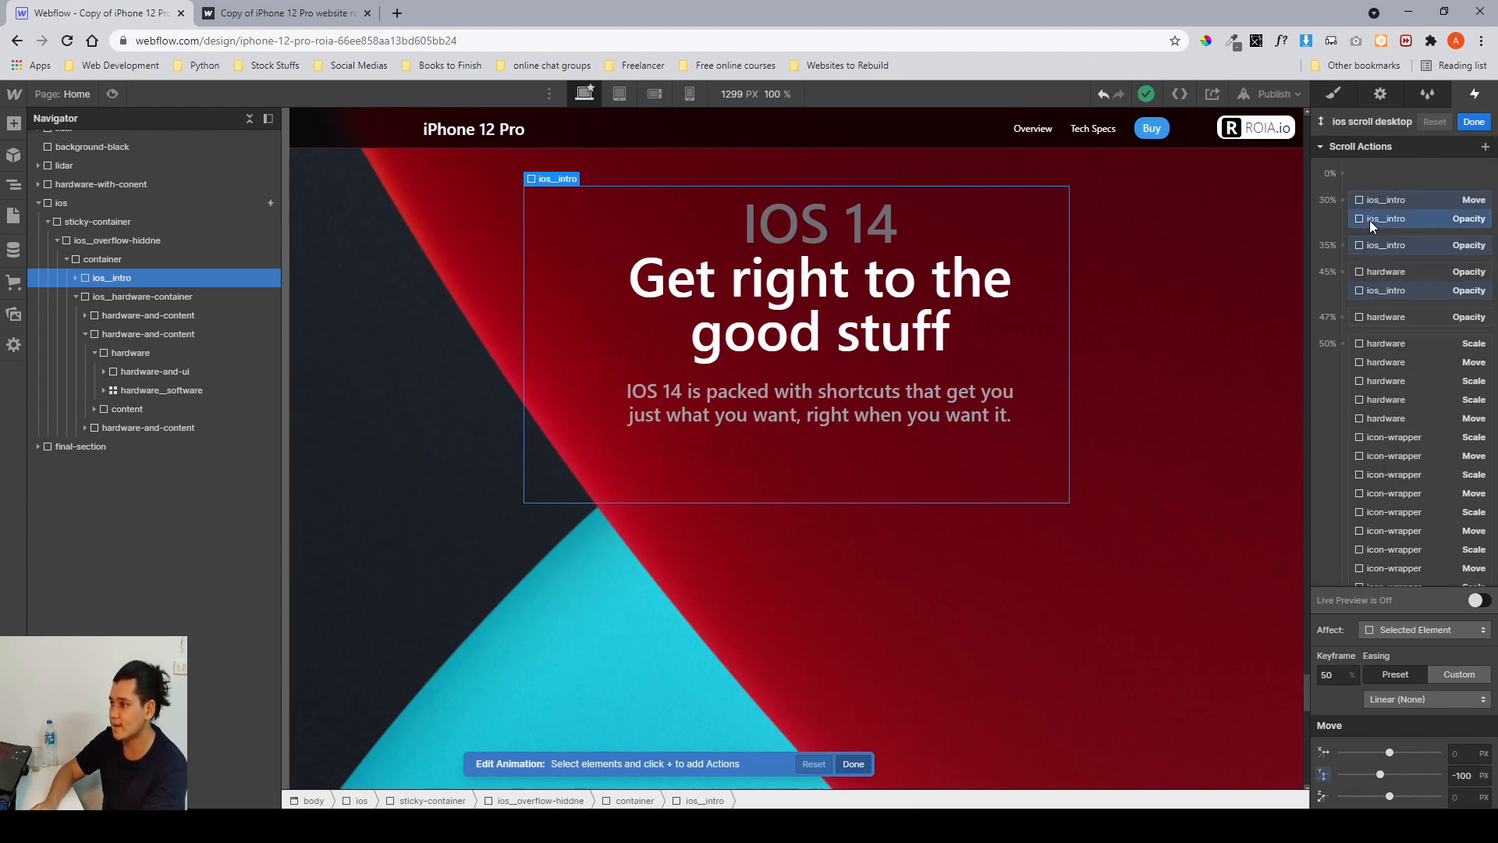
pyautogui.click(1369, 220)
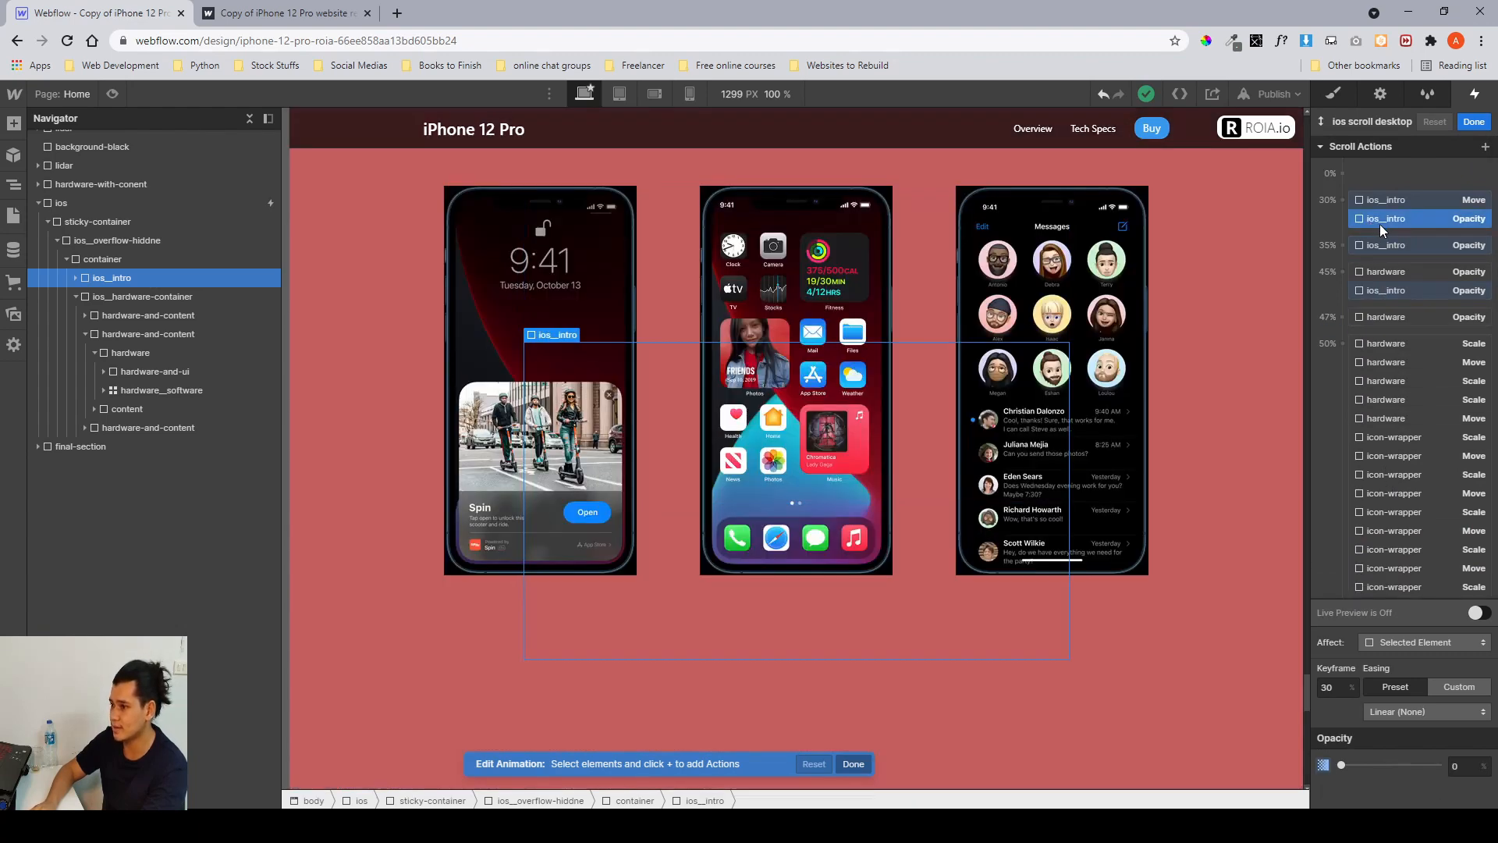
pyautogui.click(1388, 246)
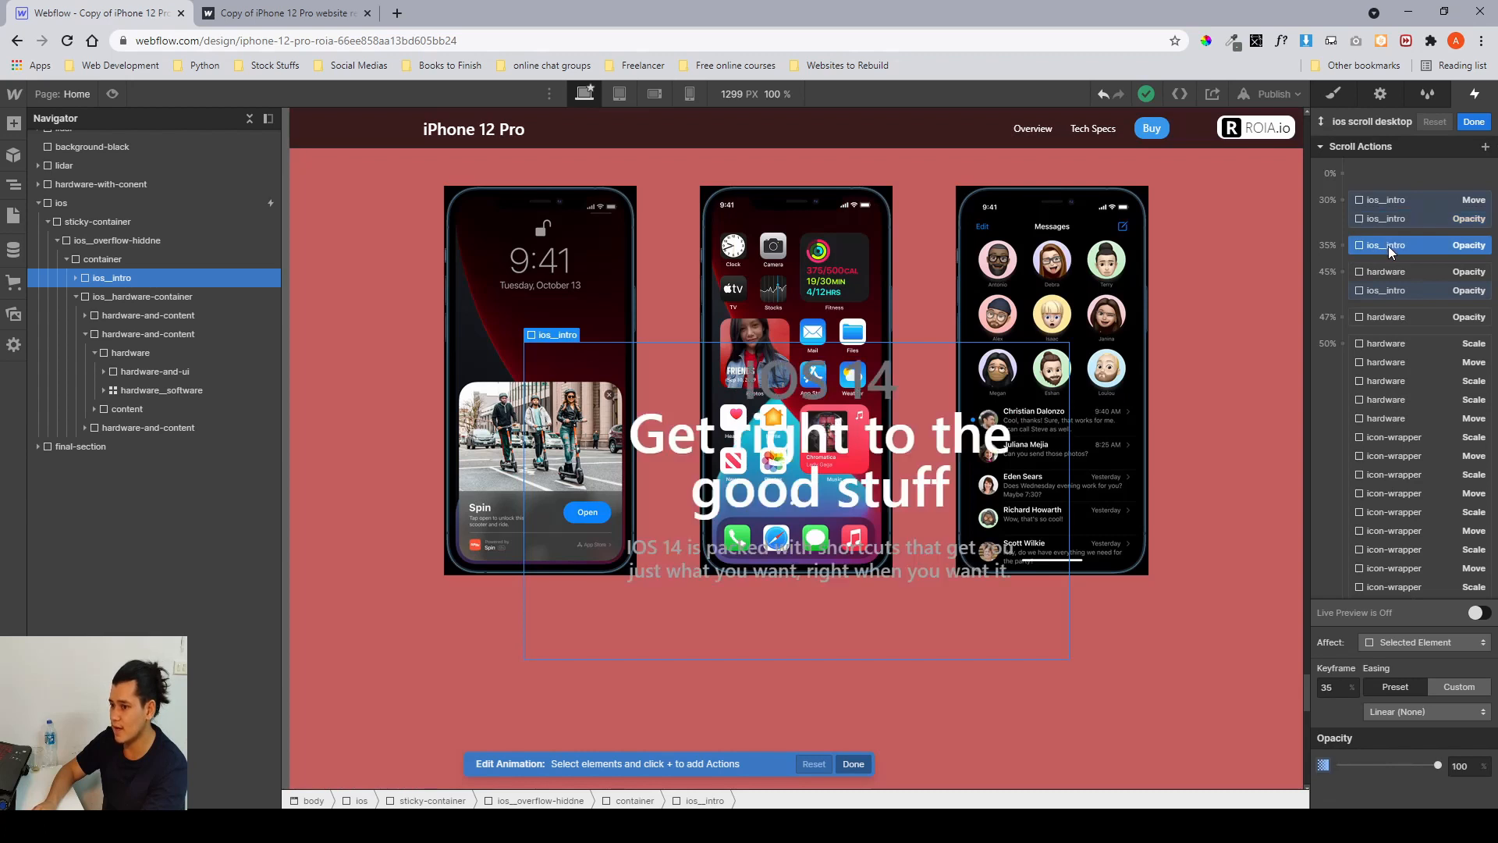
pyautogui.click(1392, 291)
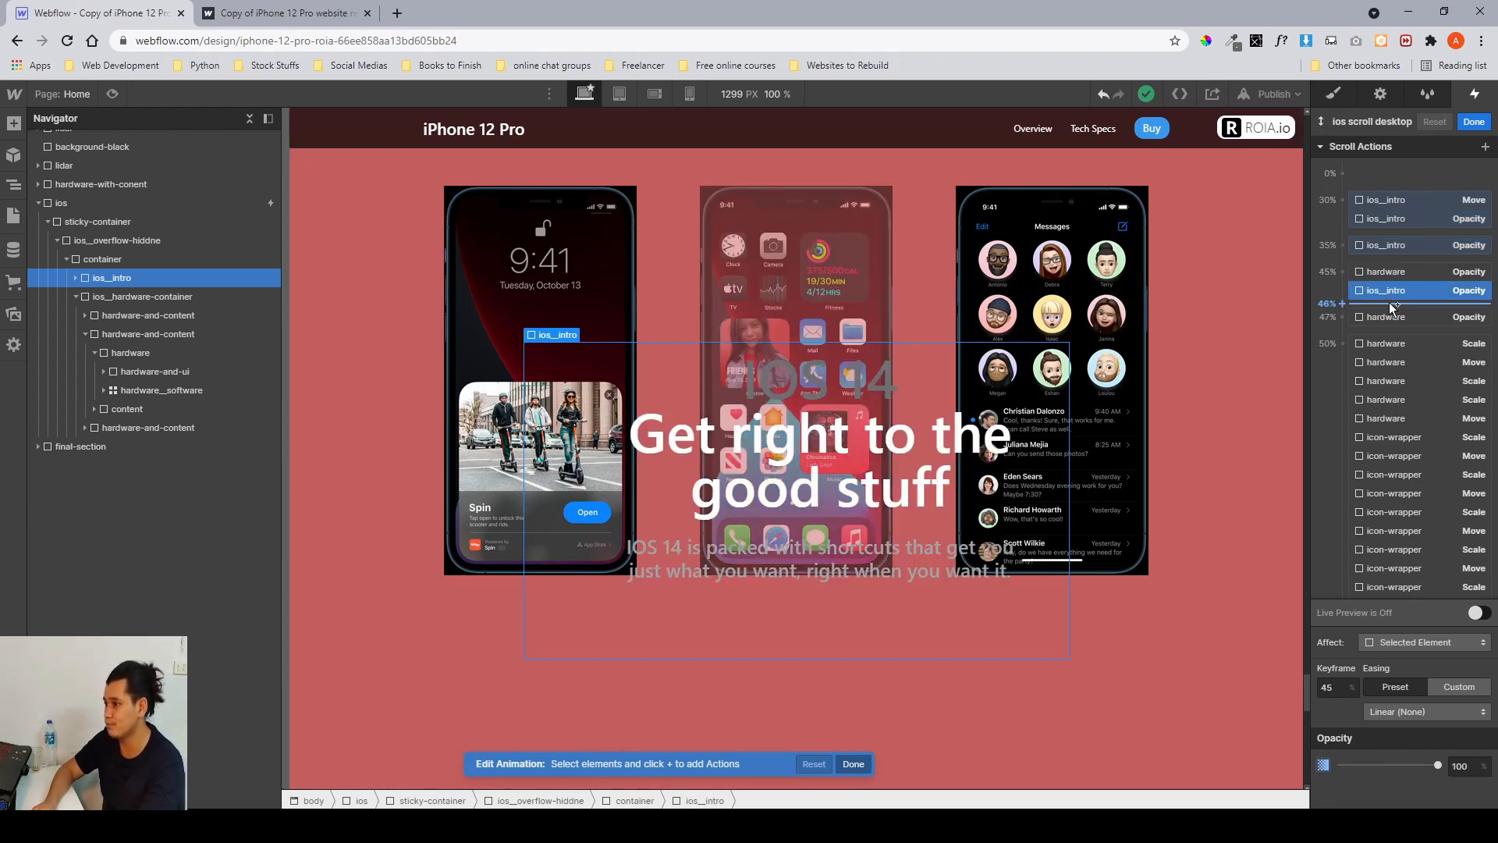
# Inspect the hardware and icon-wrapper actions at the 47%, 50% and 65% keyframes of the animation.
pyautogui.scroll(-1, 1388, 303)
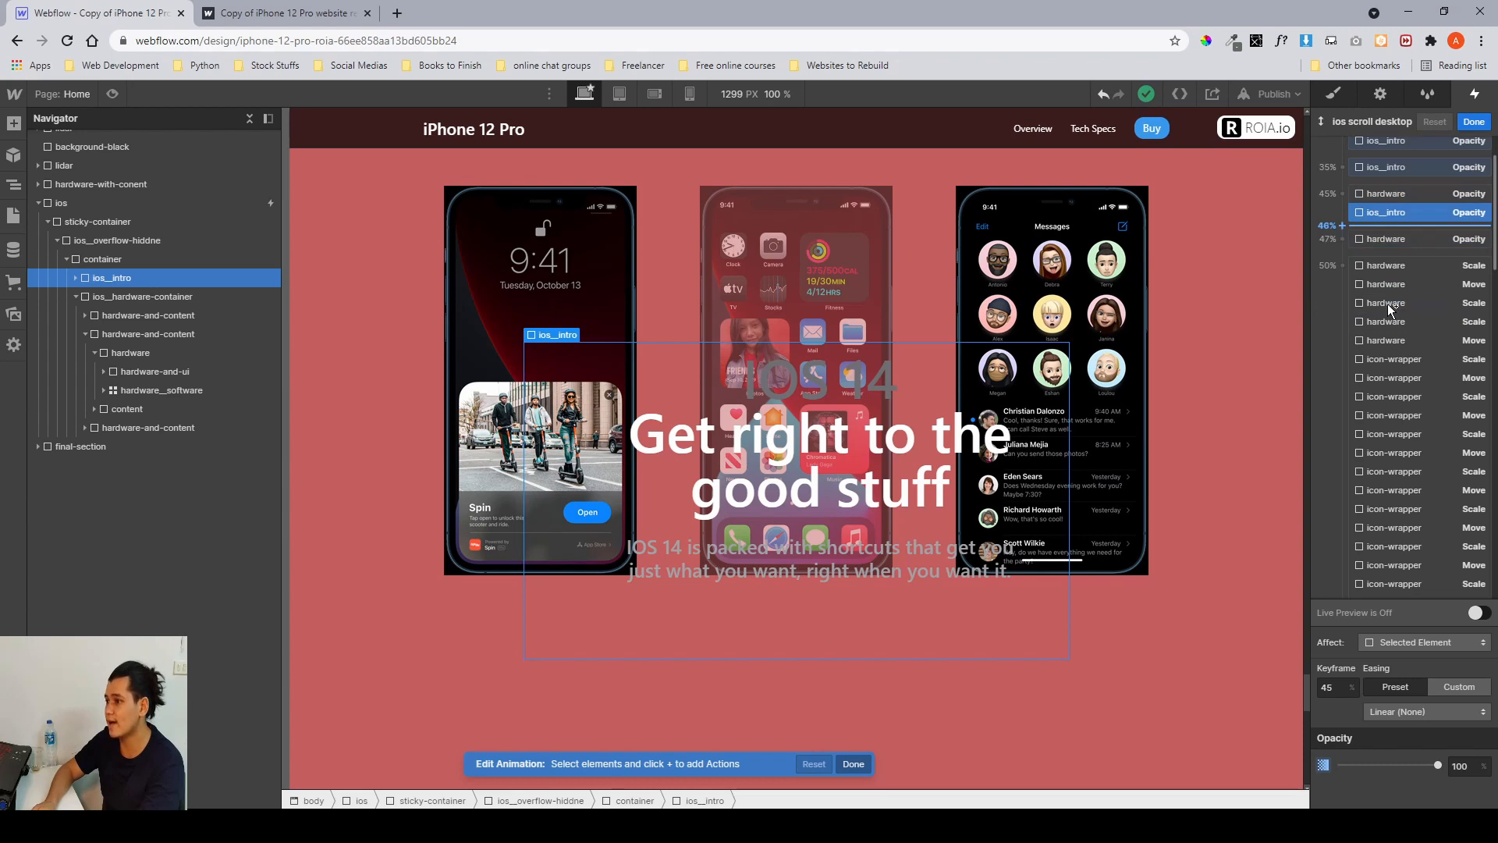
pyautogui.click(1390, 239)
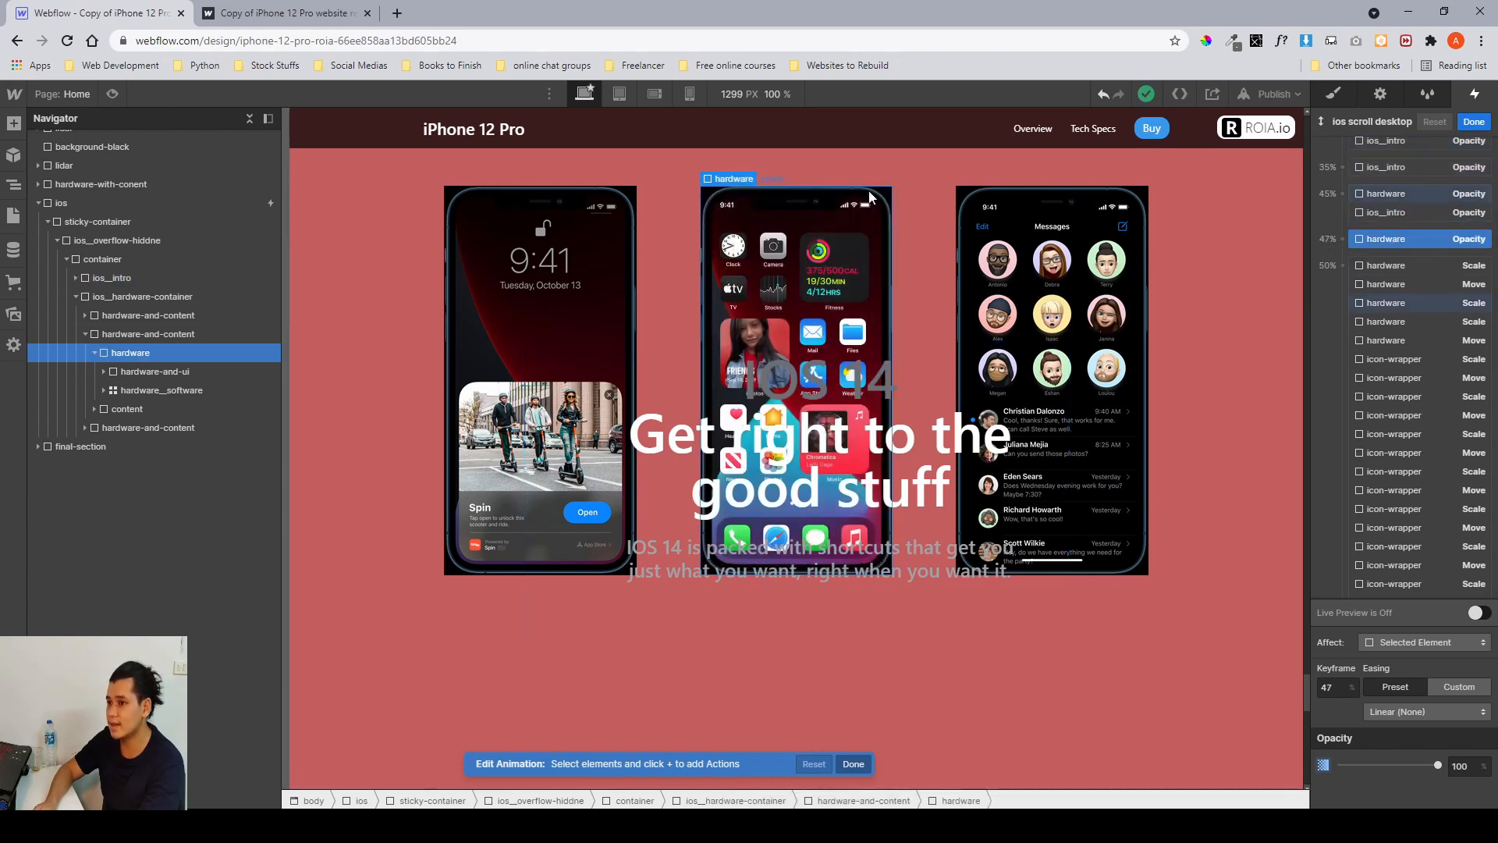
pyautogui.click(1385, 265)
pyautogui.scroll(-5, 1389, 367)
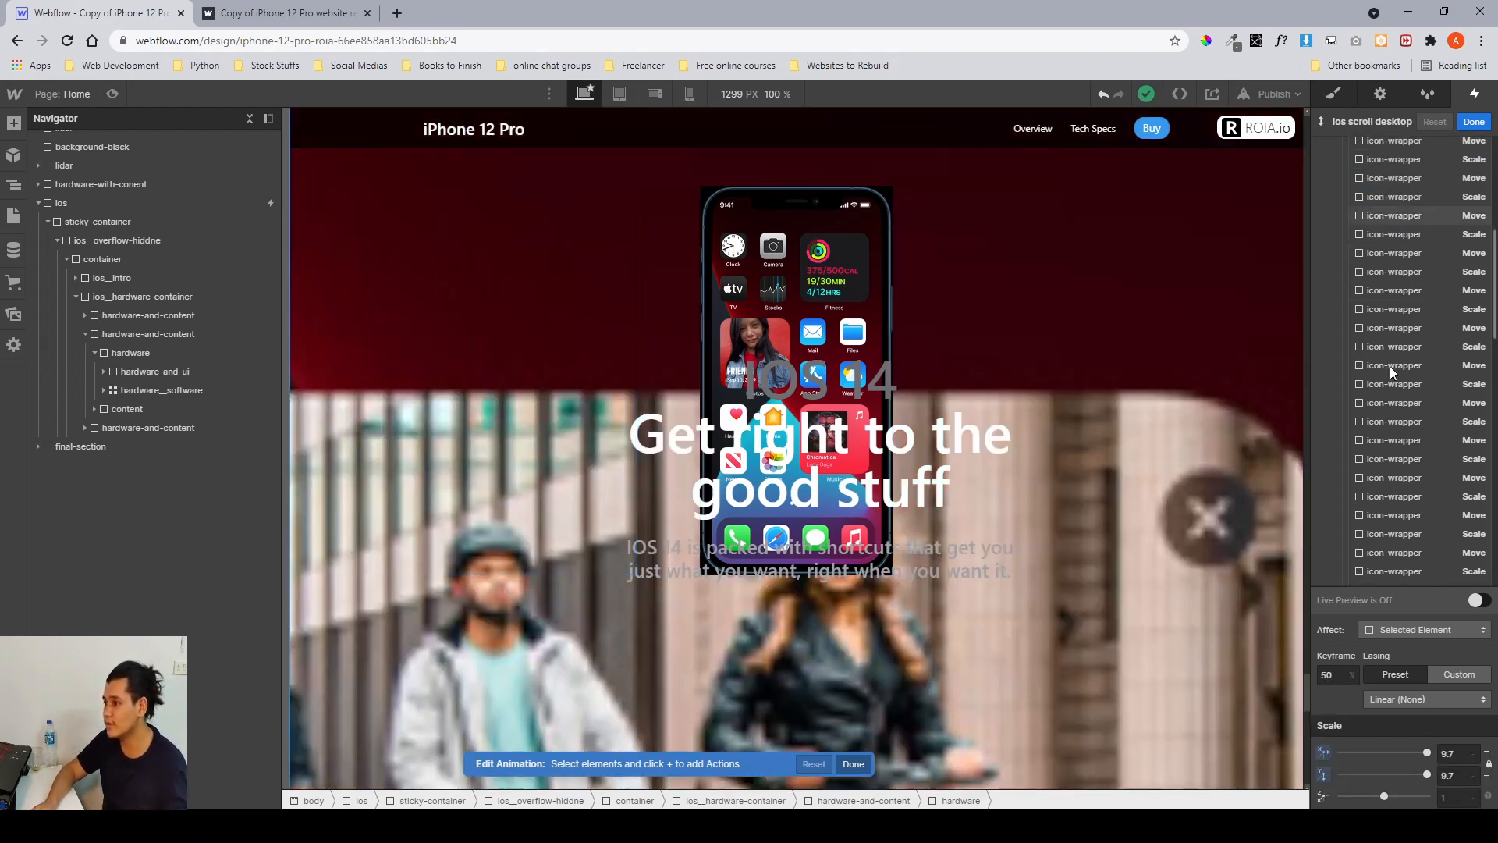
pyautogui.scroll(-2, 1389, 366)
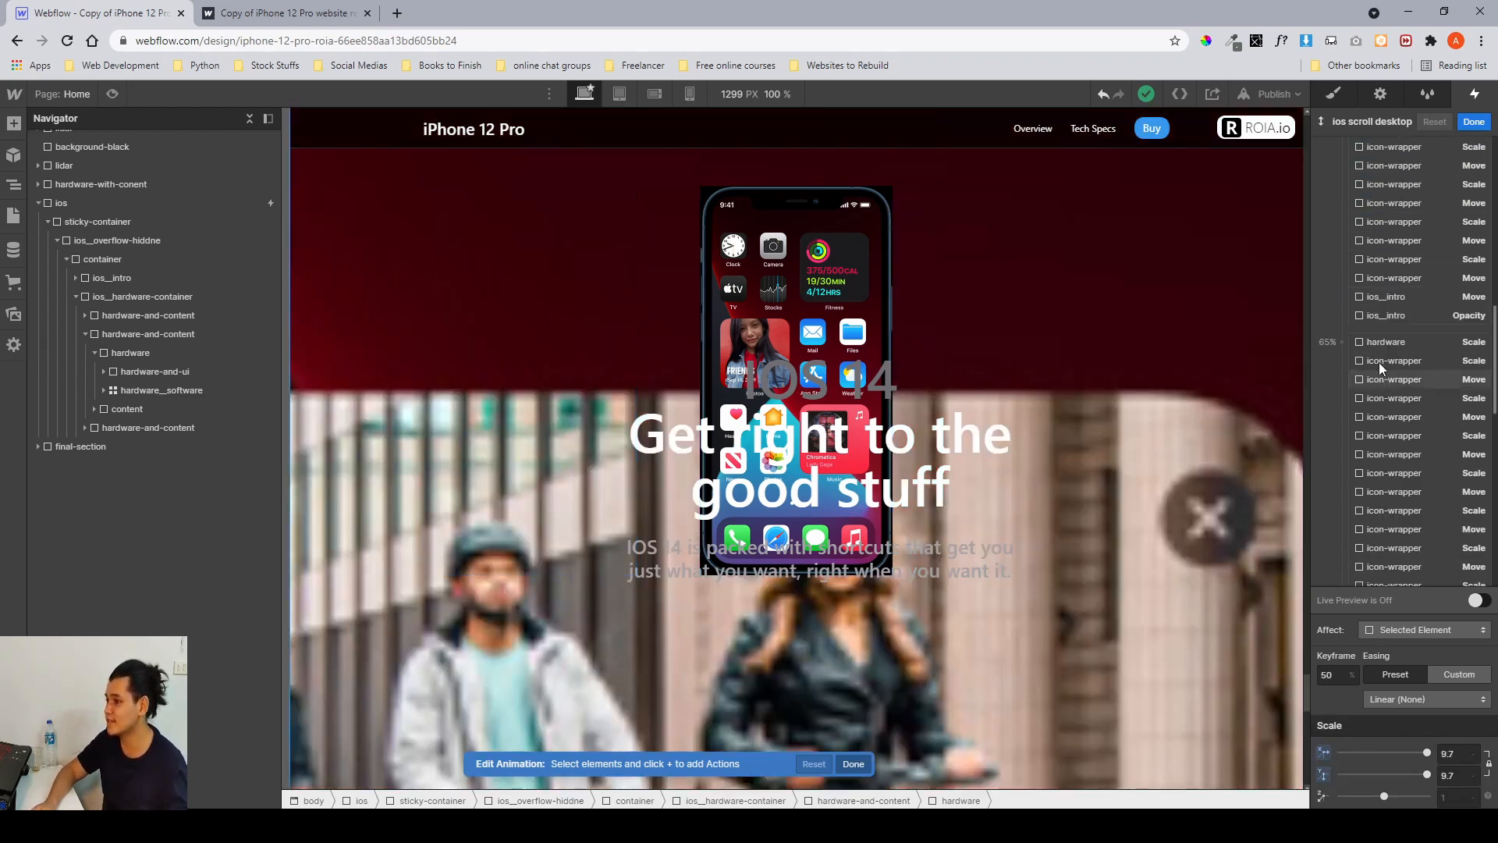
pyautogui.keyDown('shift'); pyautogui.click(1369, 317); pyautogui.keyUp('shift')
pyautogui.scroll(4, 1368, 317)
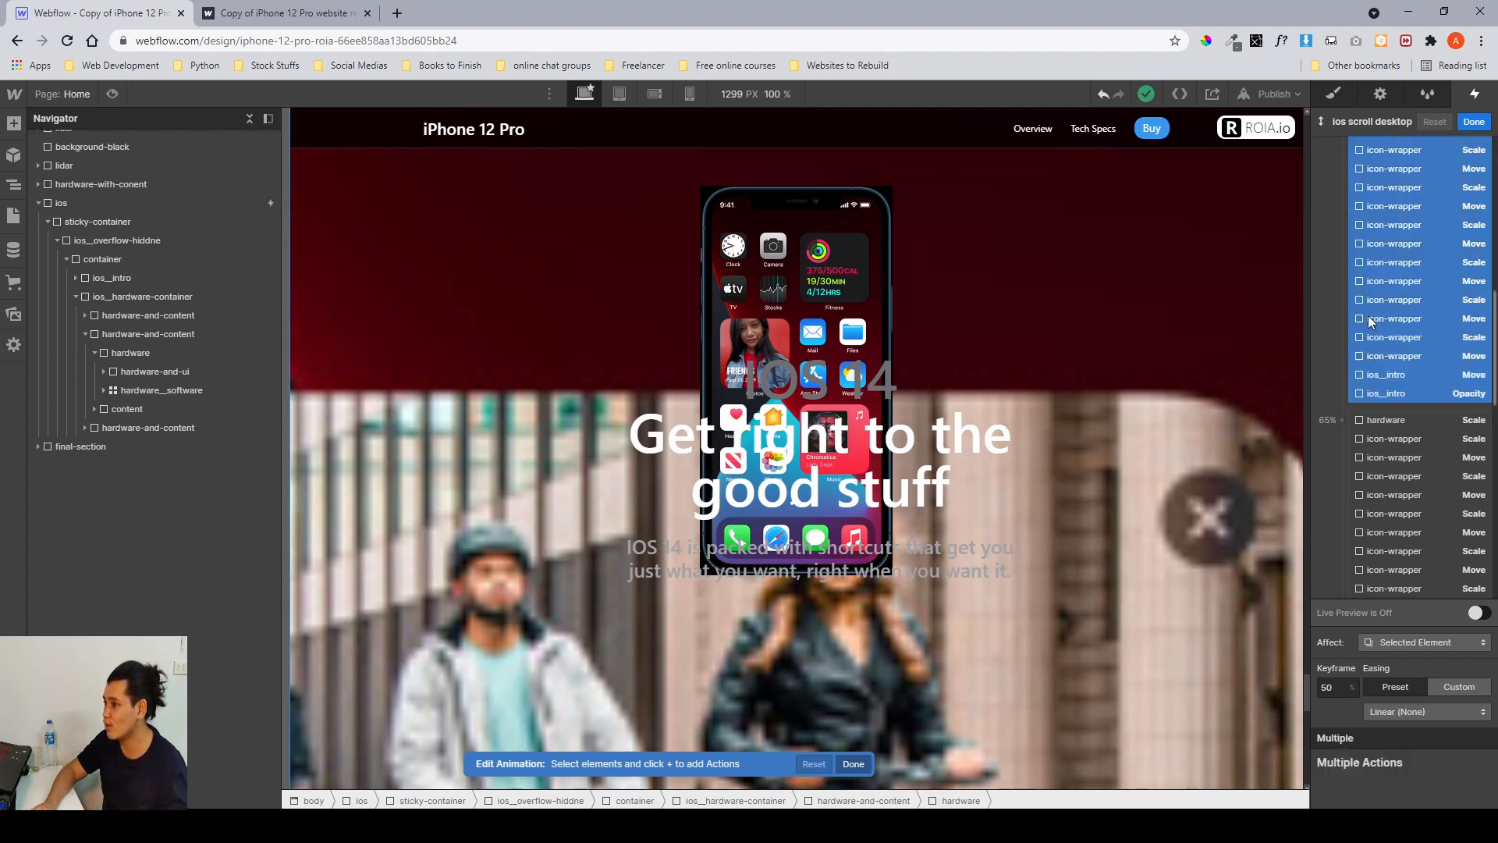
pyautogui.scroll(2, 1368, 320)
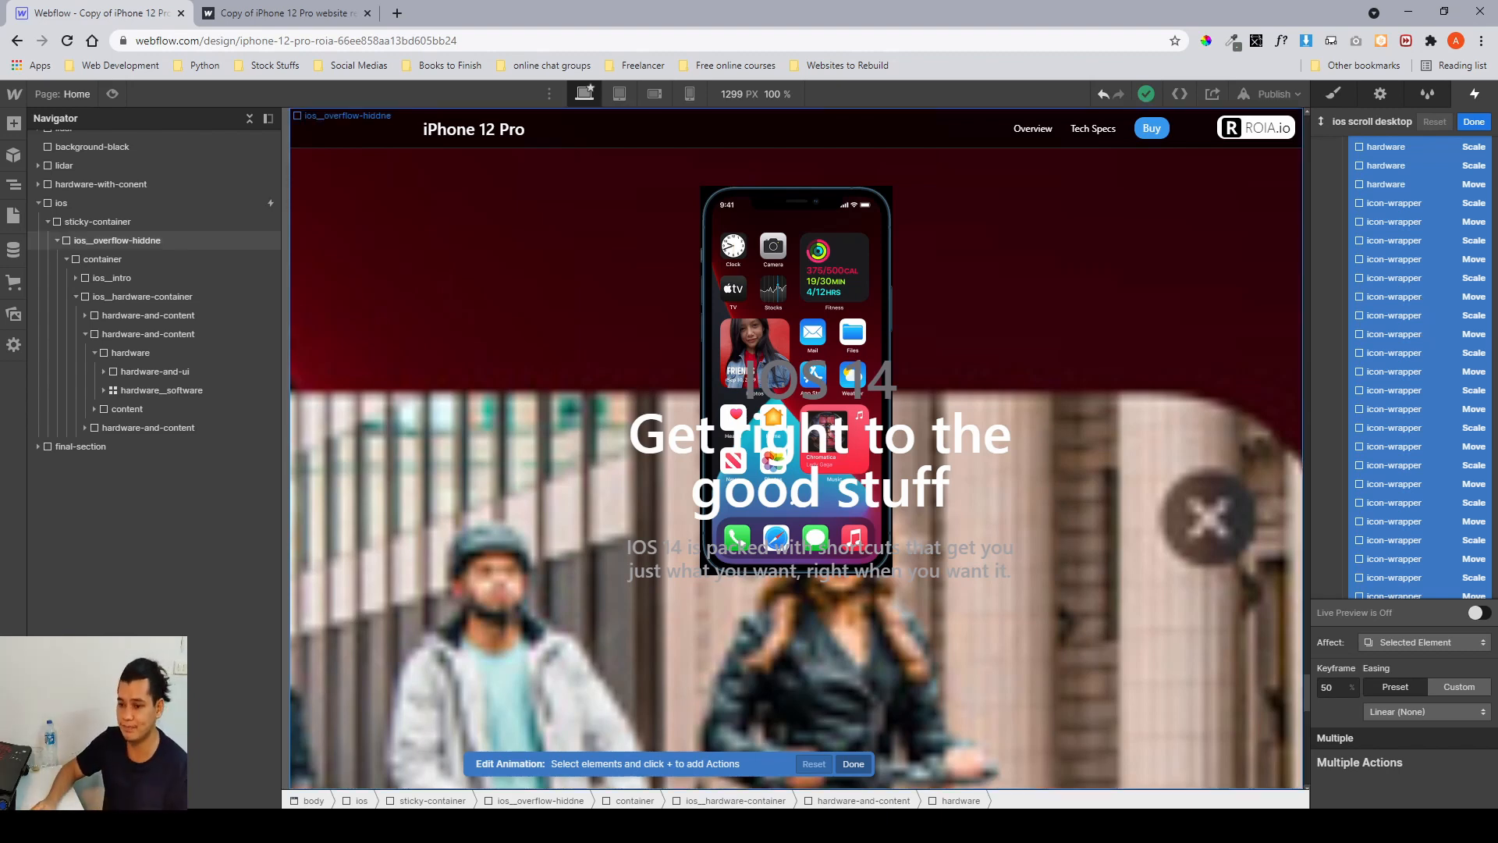
# Switch to Figma and examine the iOS section reference frames, then return to Webflow.
pyautogui.hotkey('alt', 'Tab')
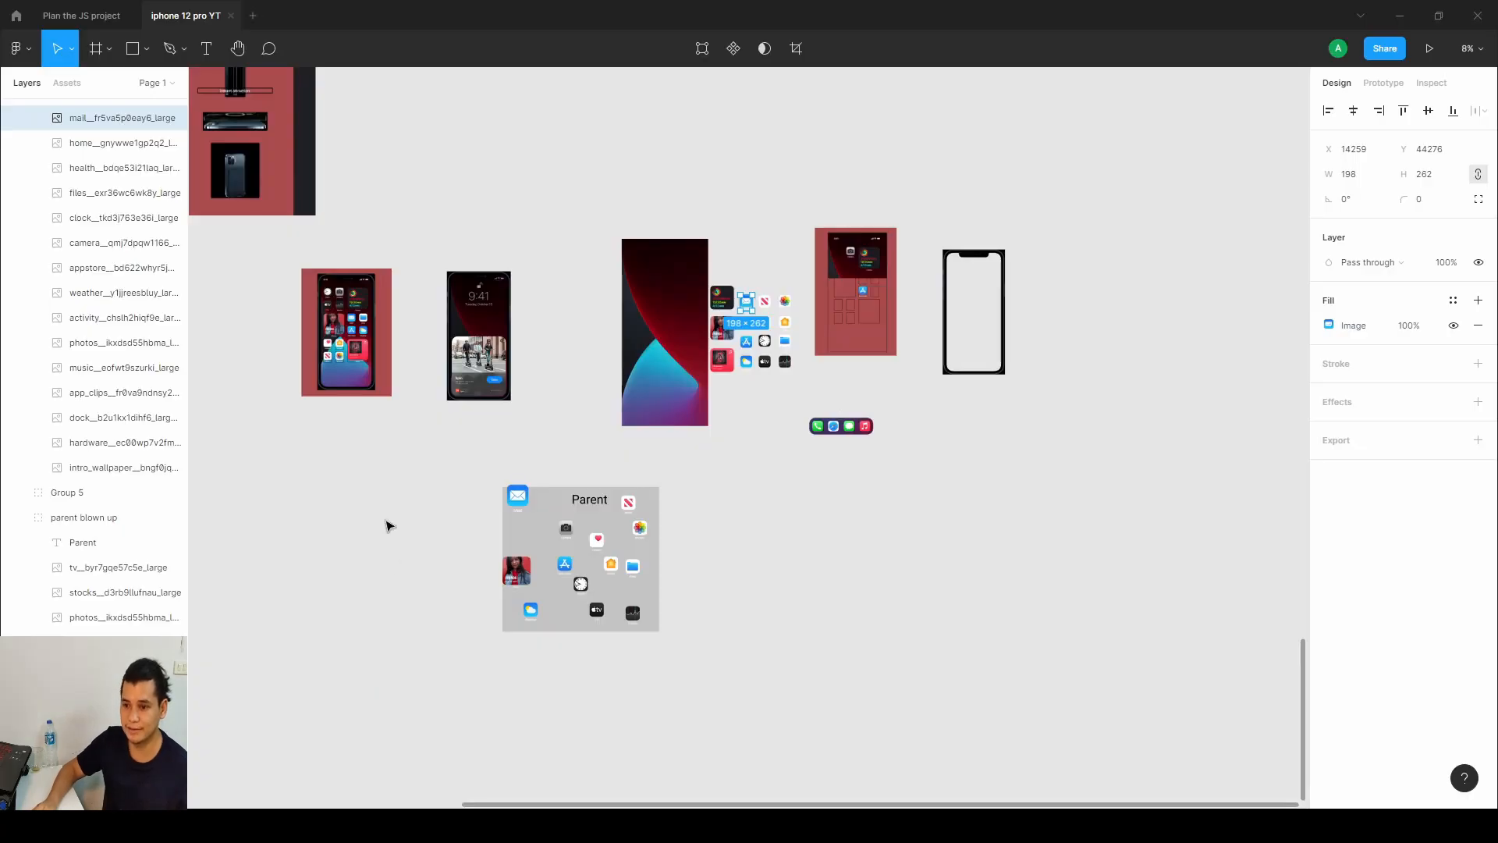
pyautogui.scroll(-3, 385, 525)
pyautogui.moveTo(476, 379); pyautogui.dragTo(919, 385)
pyautogui.scroll(5, 919, 385)
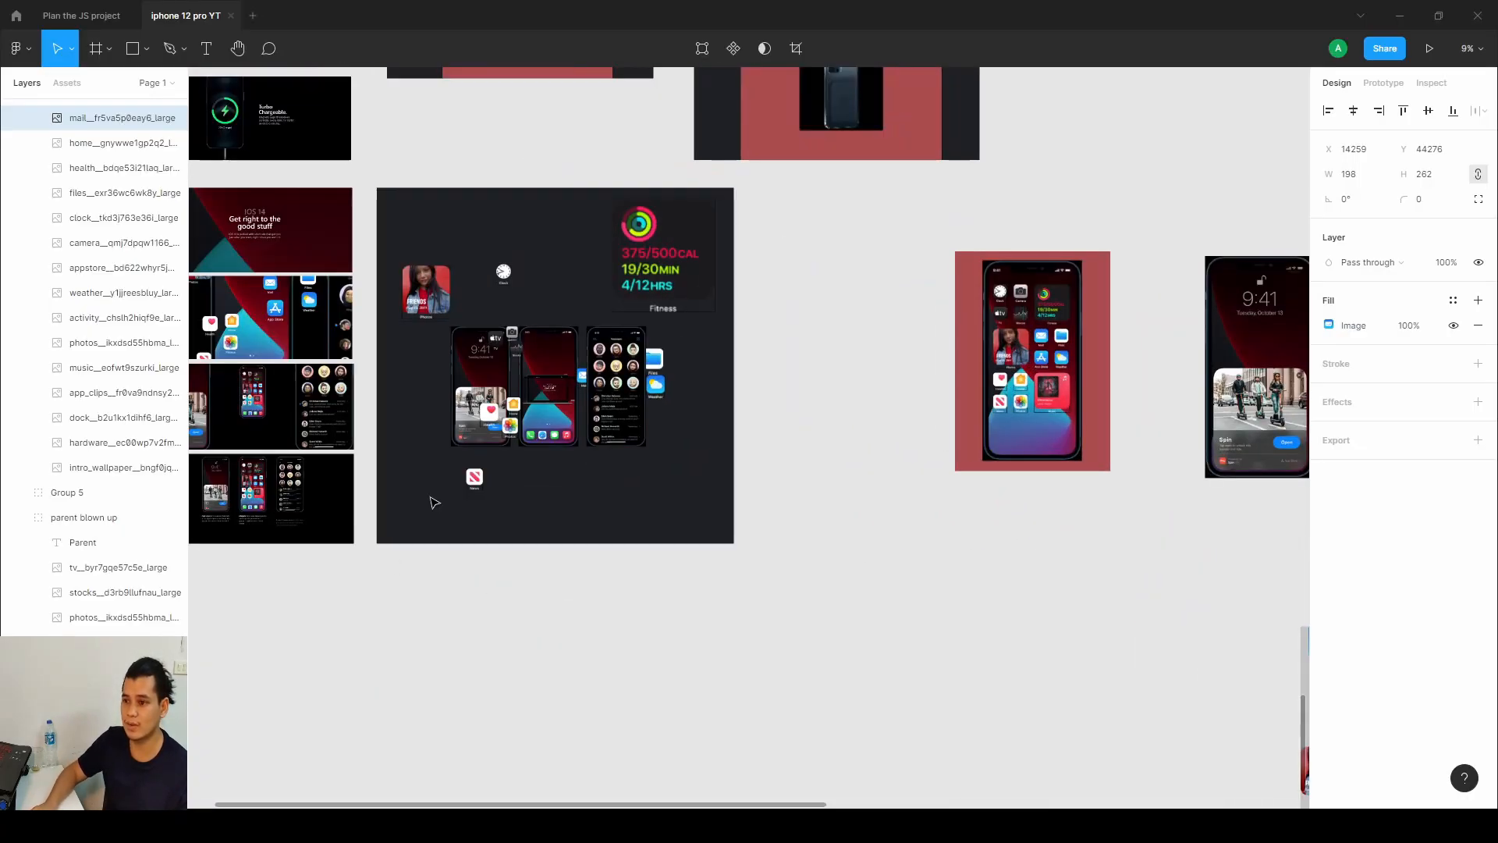
pyautogui.moveTo(428, 502); pyautogui.dragTo(533, 672)
pyautogui.scroll(5, 913, 501)
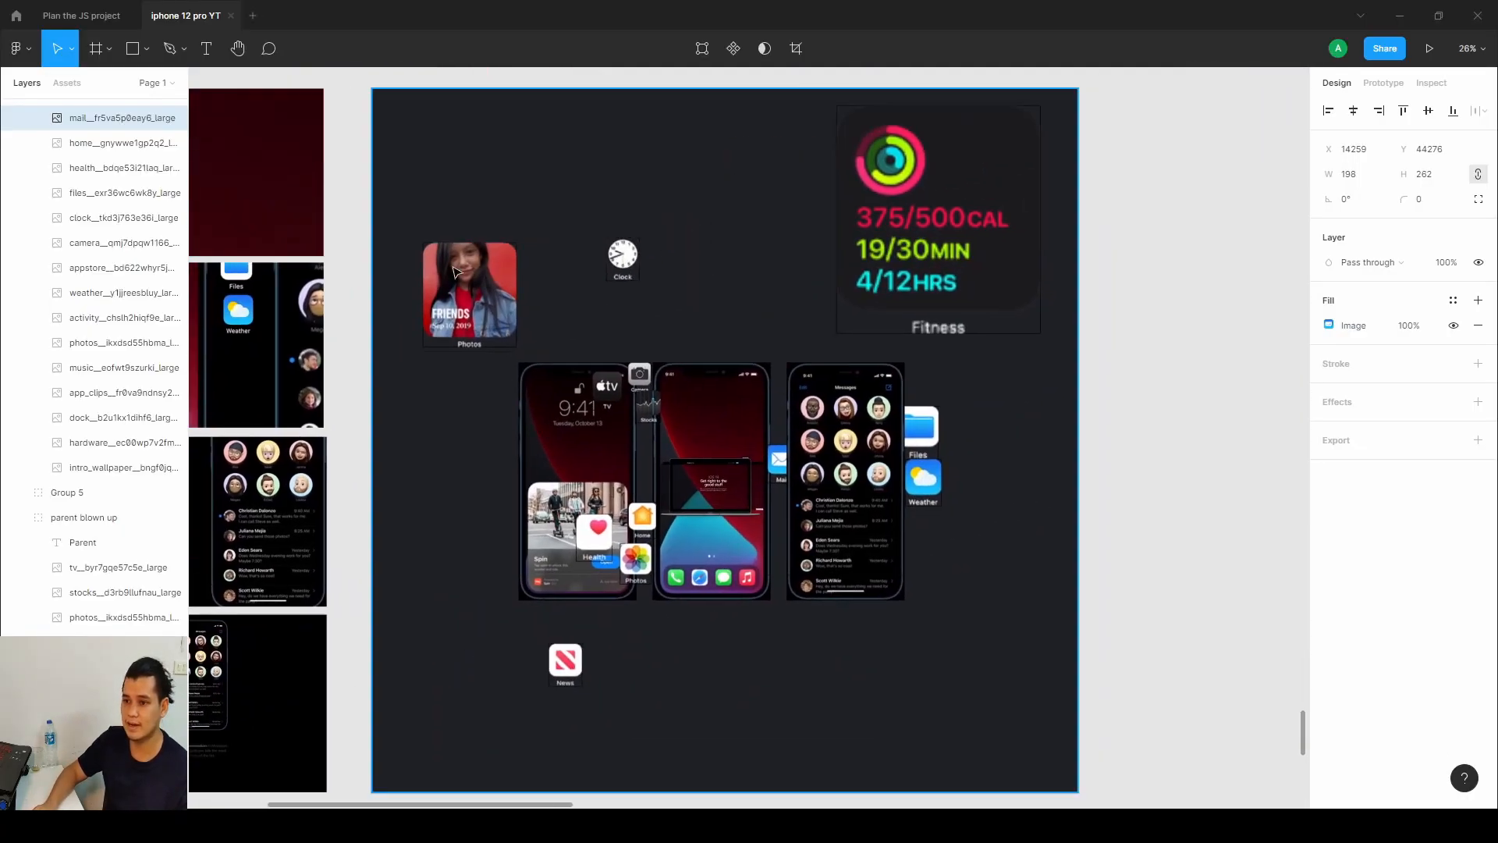
pyautogui.click(628, 279)
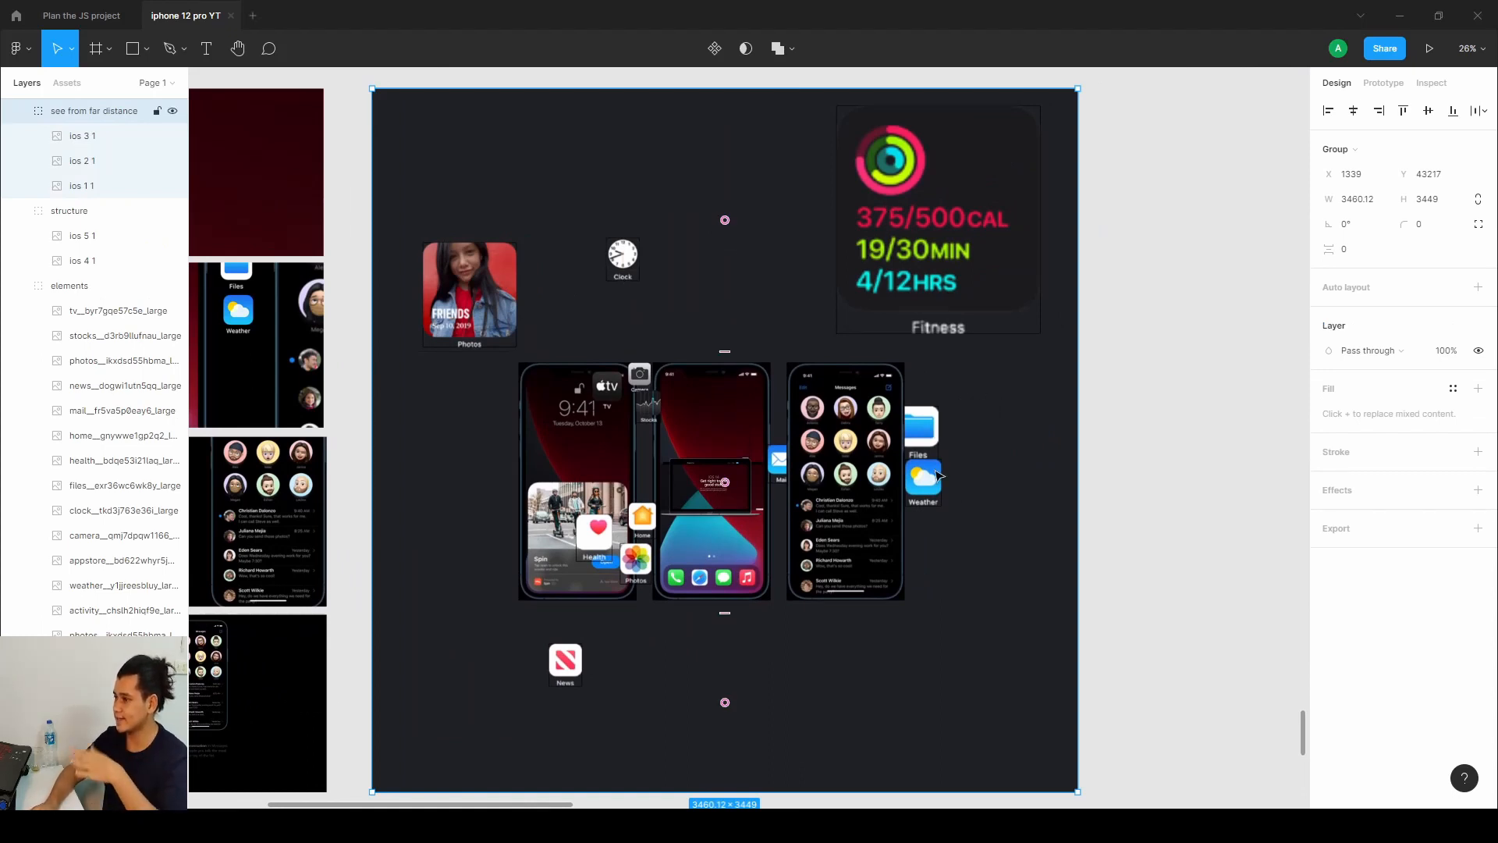
pyautogui.hotkey('alt', 'Tab')
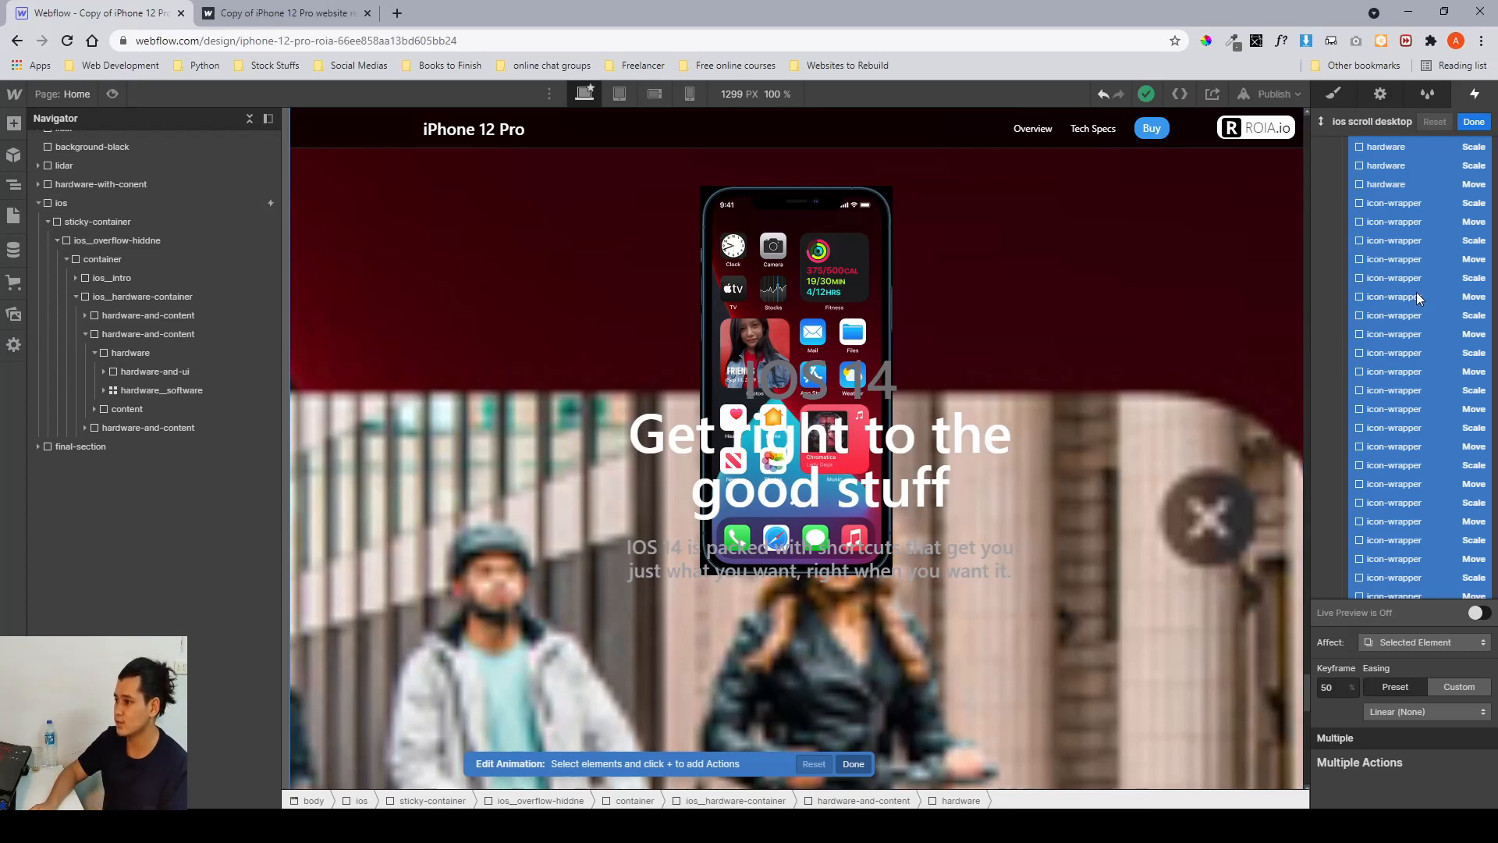
# Turn on Live Preview and scroll through the actions and canvas to preview the hardware animation.
pyautogui.scroll(-10, 1406, 265)
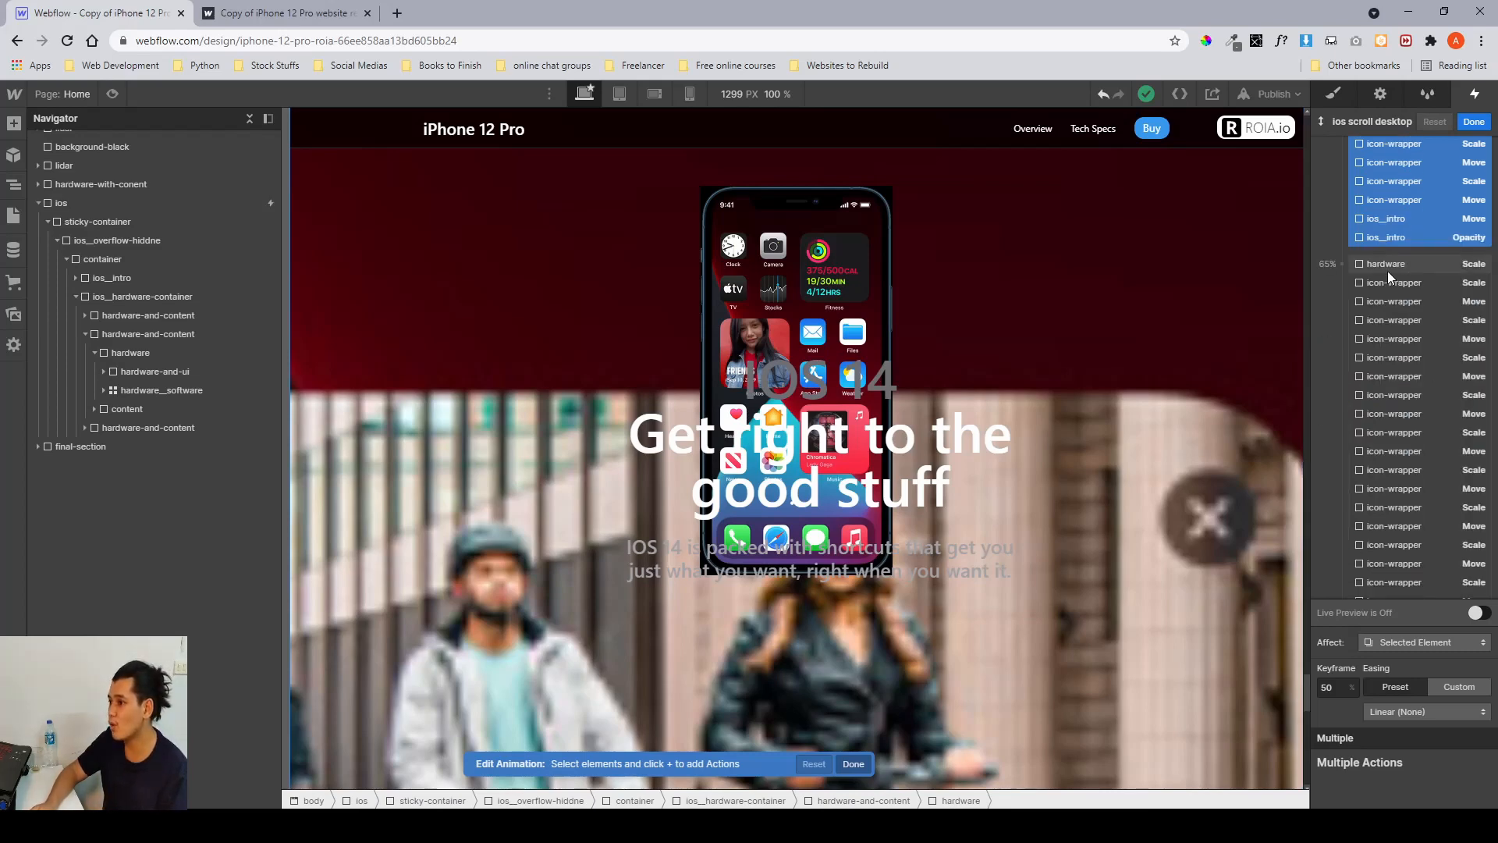
pyautogui.scroll(-5, 1387, 270)
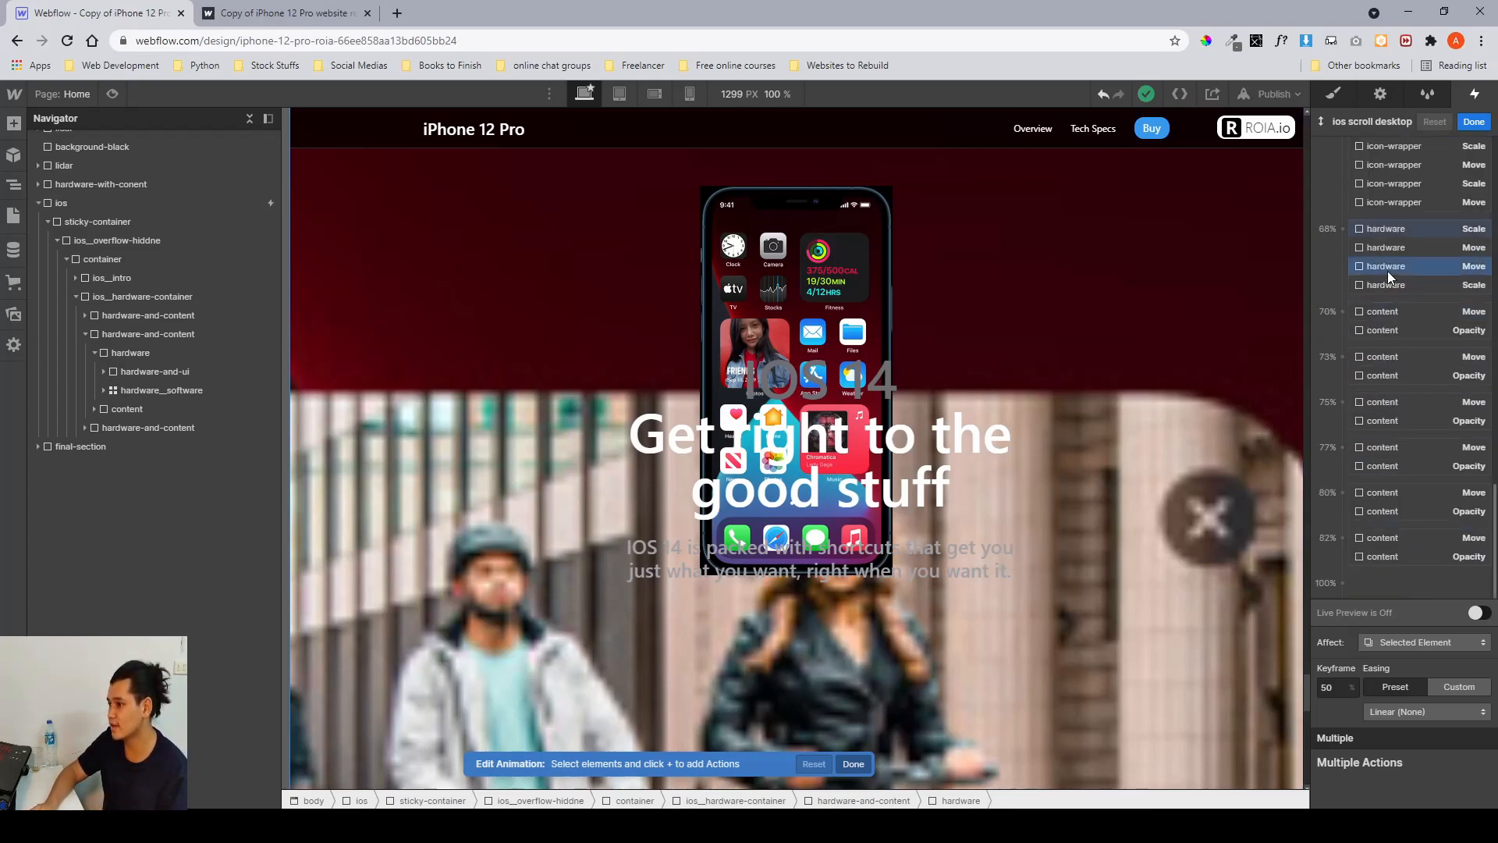
pyautogui.scroll(3, 1387, 275)
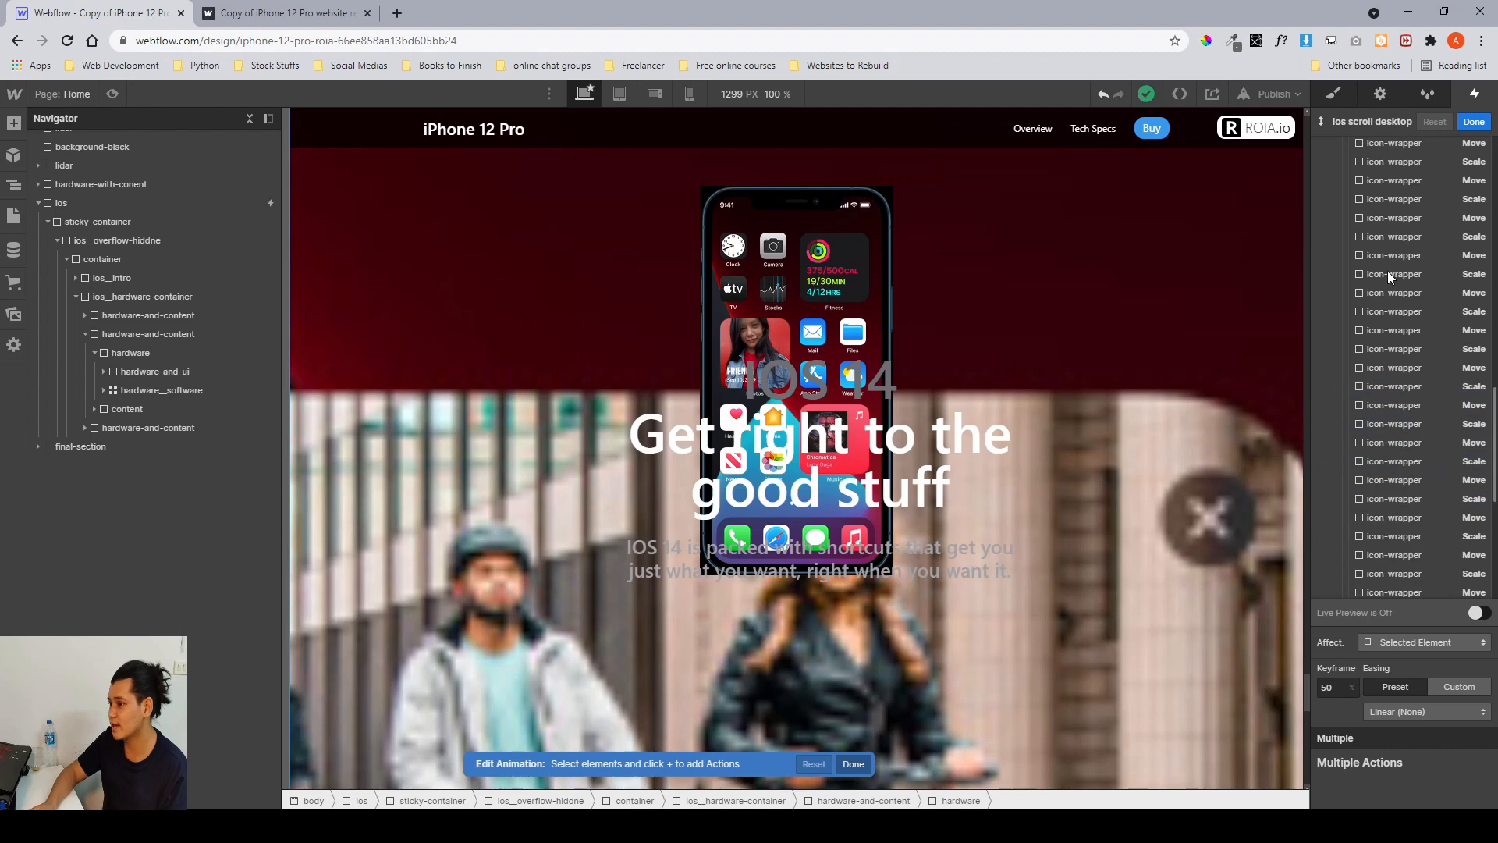
pyautogui.click(1476, 610)
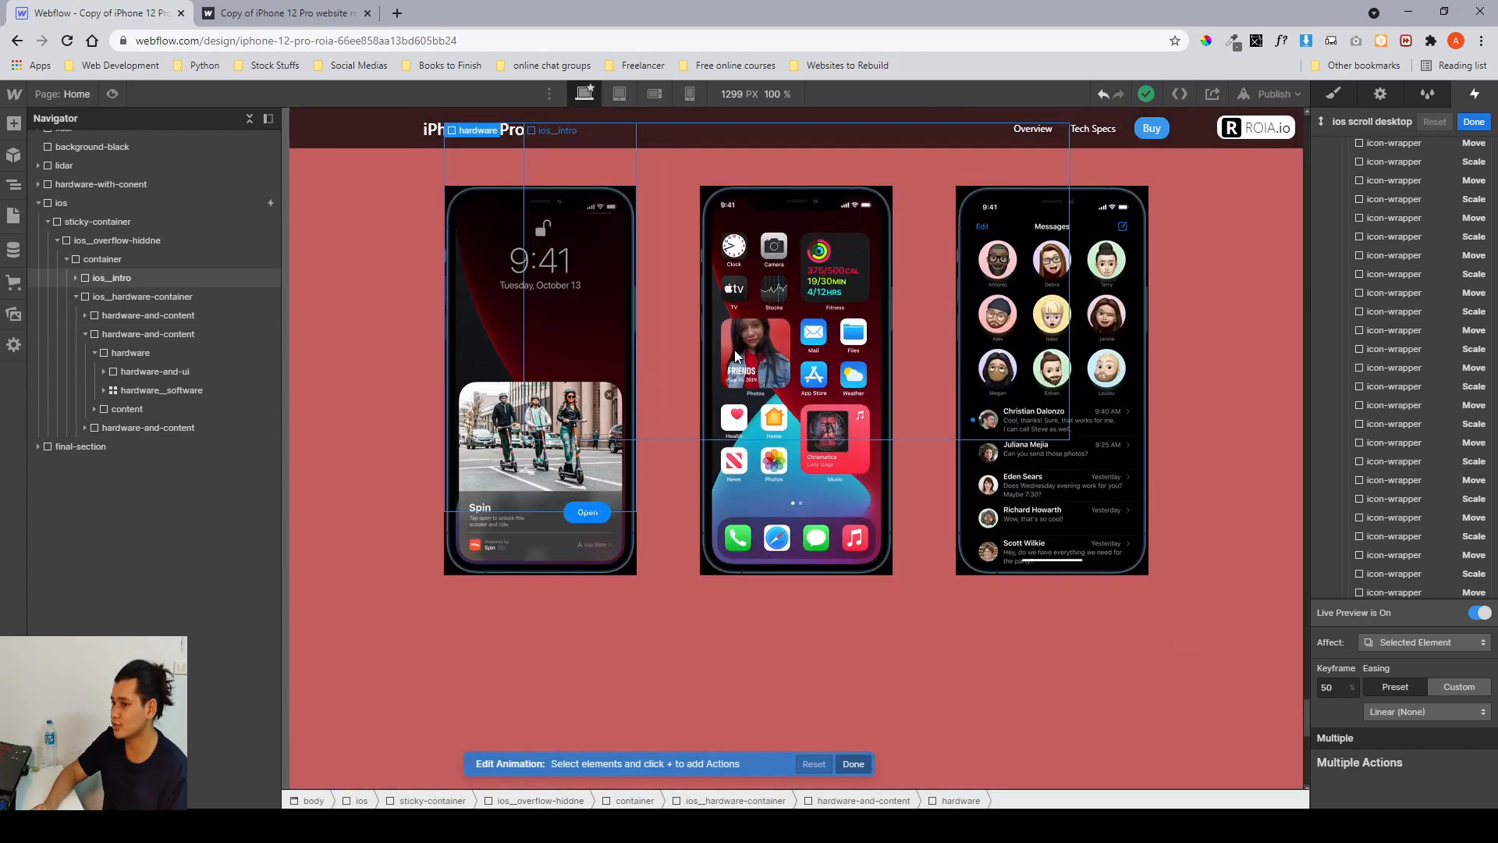
pyautogui.scroll(5, 734, 349)
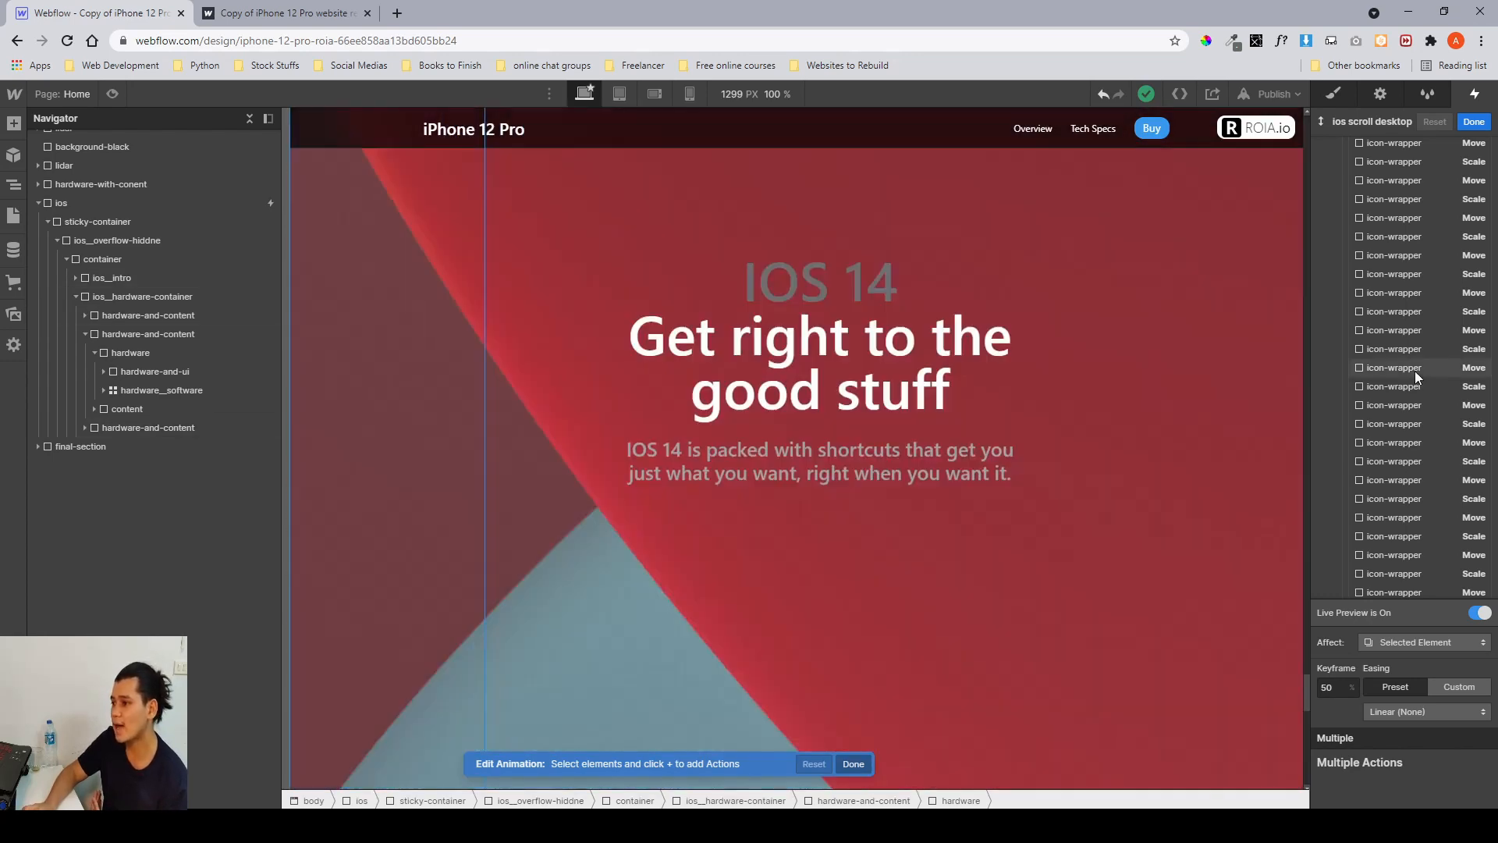
pyautogui.scroll(5, 1416, 371)
pyautogui.scroll(-1, 1416, 371)
pyautogui.scroll(5, 1416, 372)
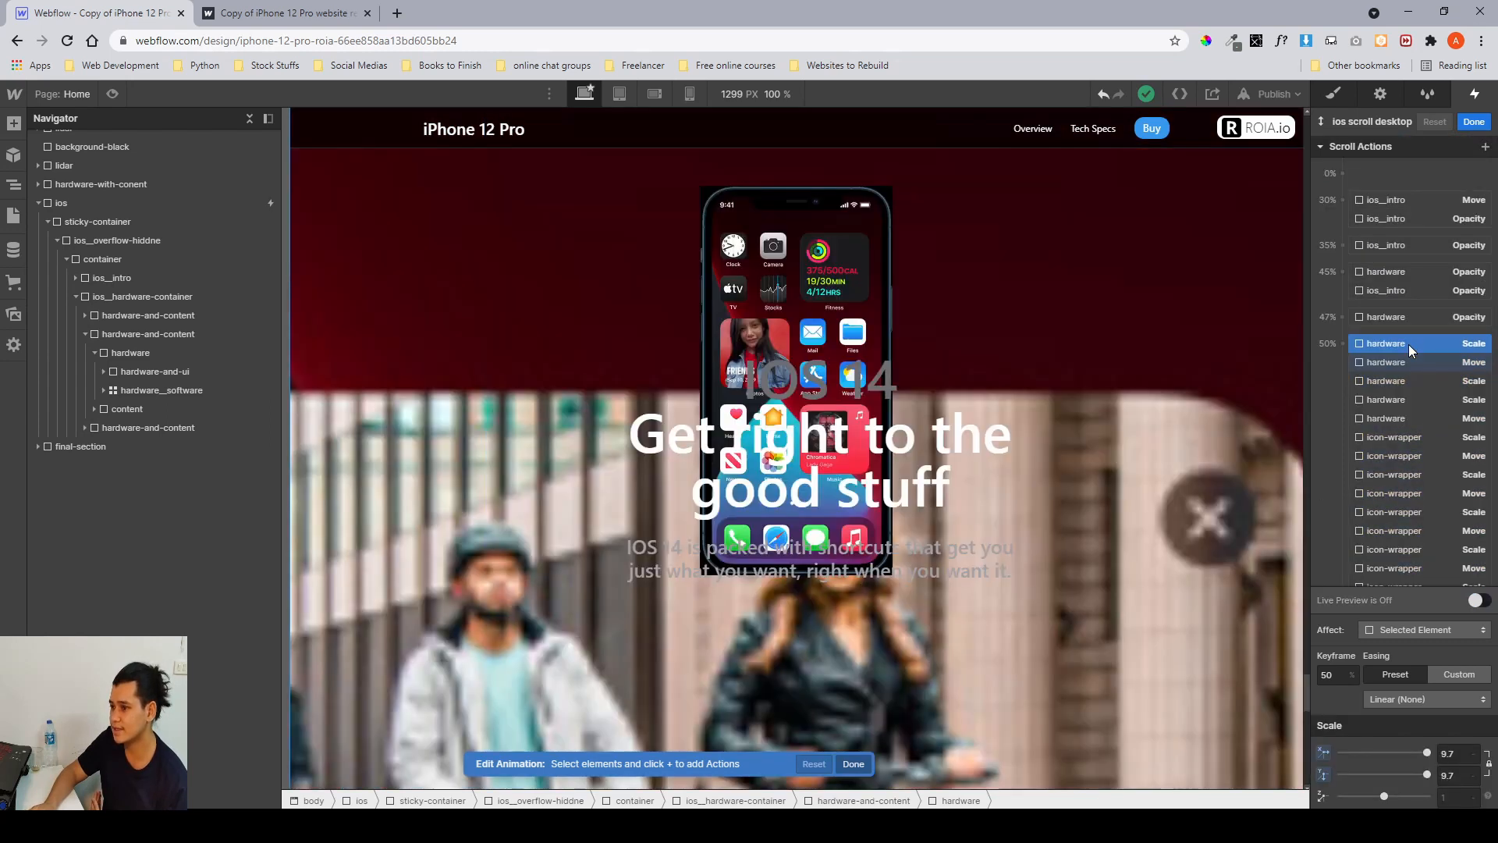
pyautogui.scroll(-1, 1396, 348)
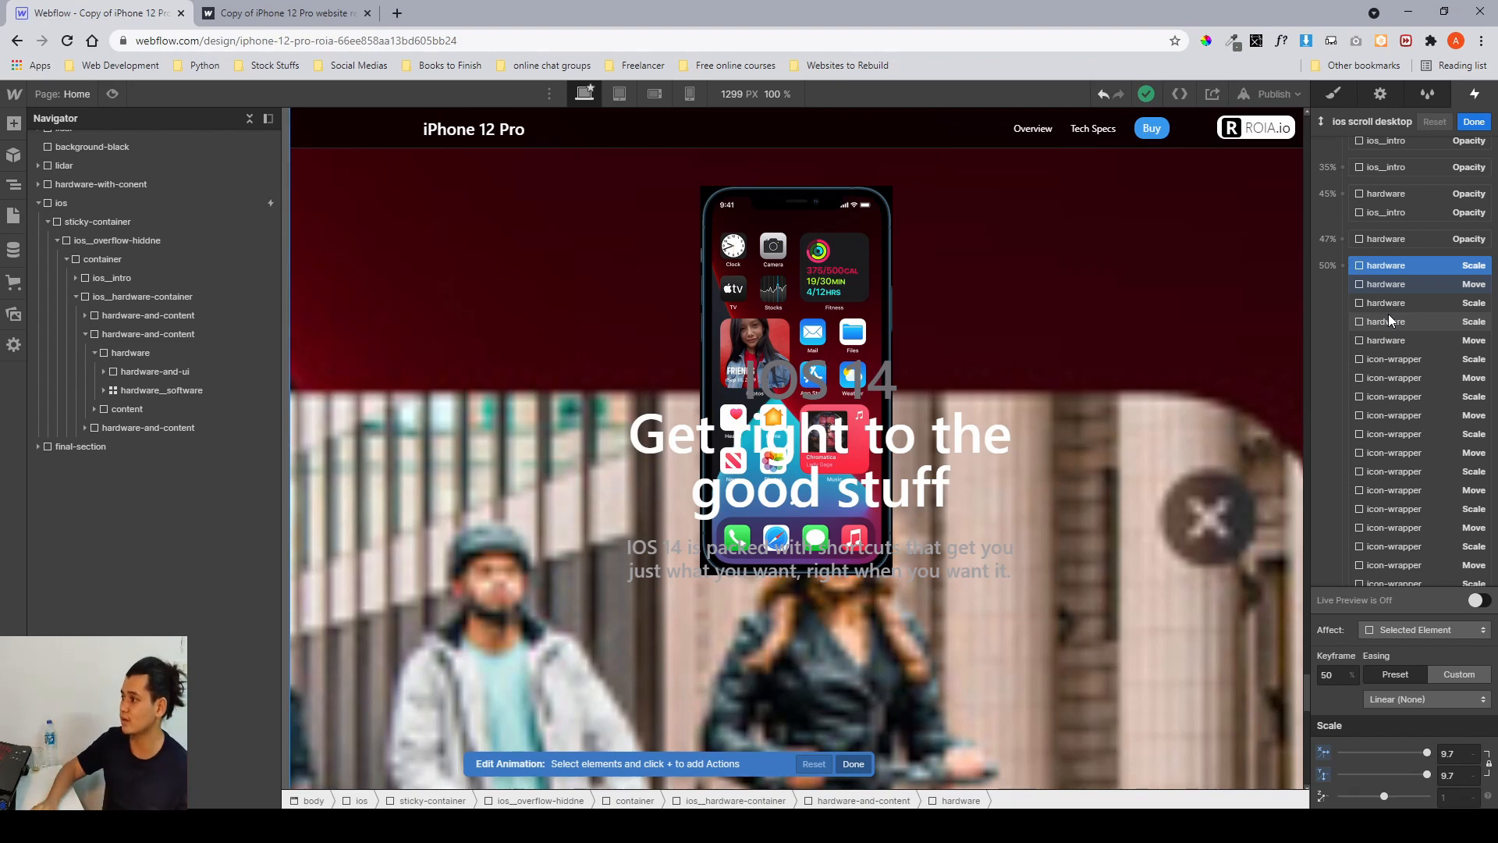
# Zoom into the iOS reference screenshots in Figma to compare the phone layouts, then return to Webflow.
pyautogui.hotkey('alt', 'Tab')
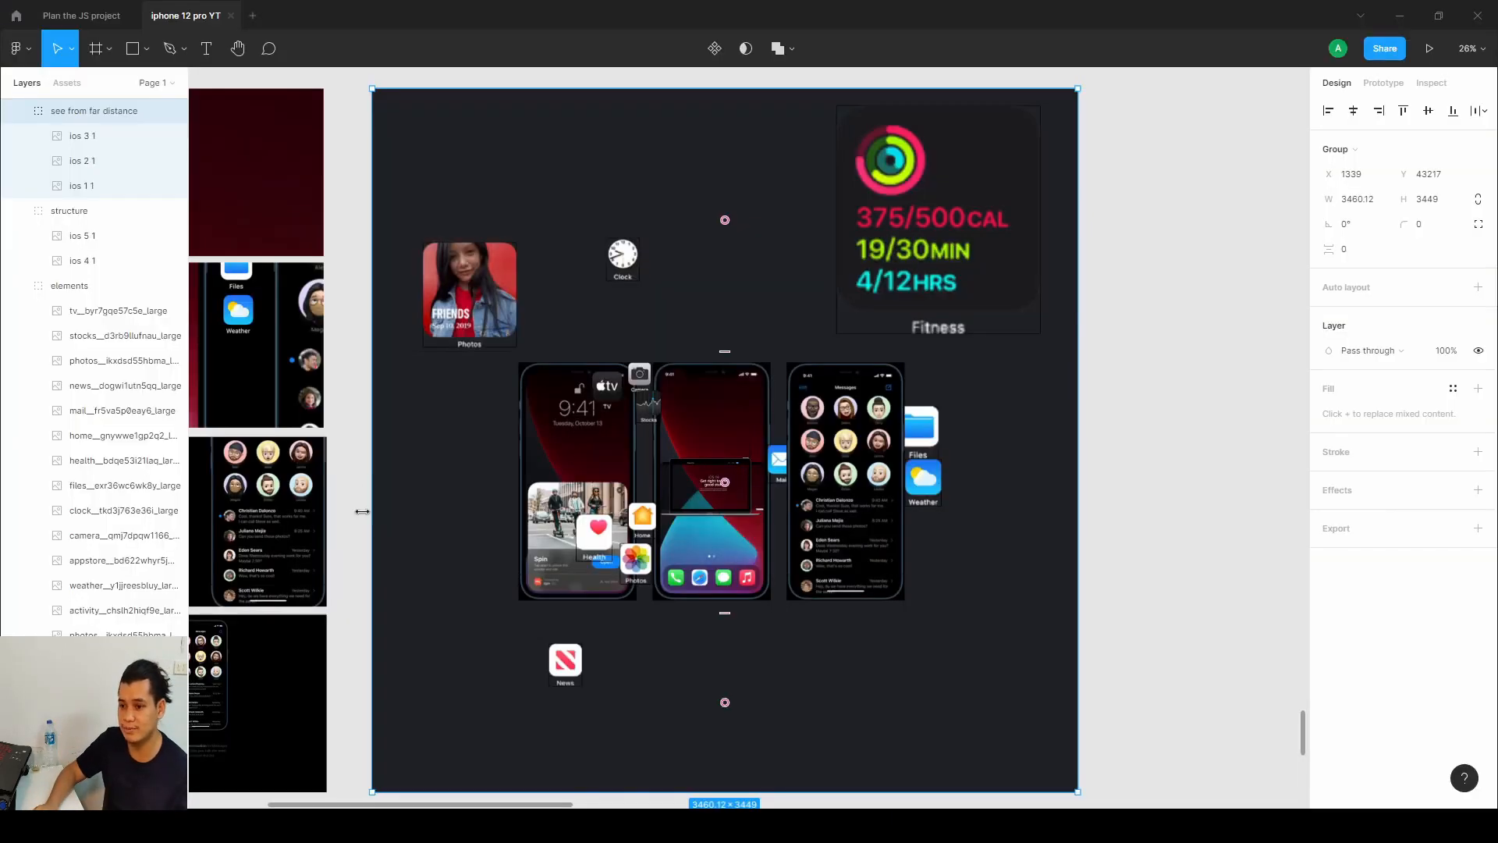
pyautogui.moveTo(385, 468); pyautogui.dragTo(1159, 368)
pyautogui.moveTo(856, 263); pyautogui.dragTo(893, 363)
pyautogui.scroll(3, 916, 462)
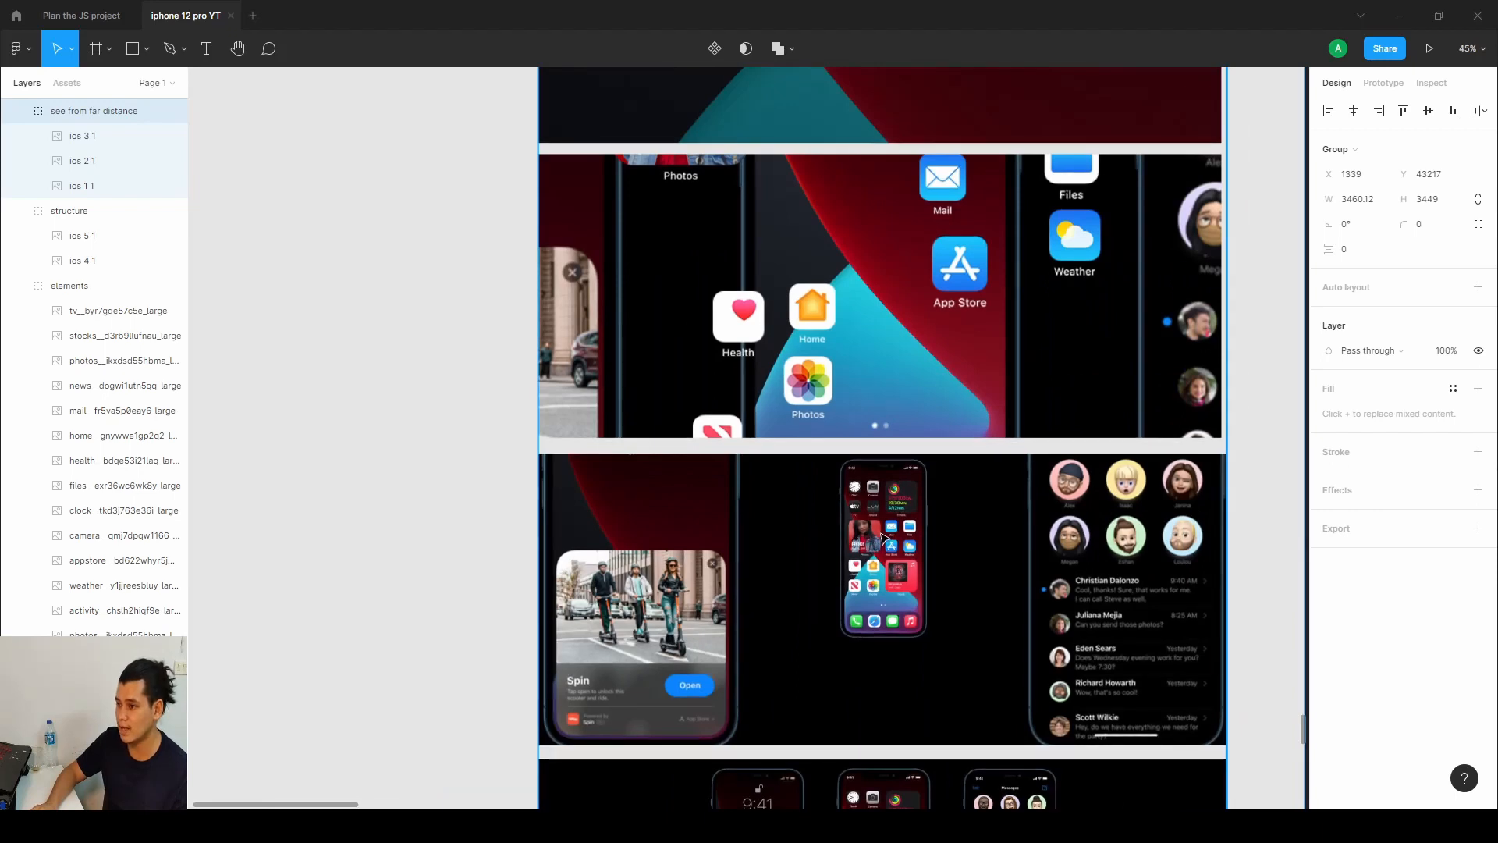
pyautogui.scroll(-1, 893, 506)
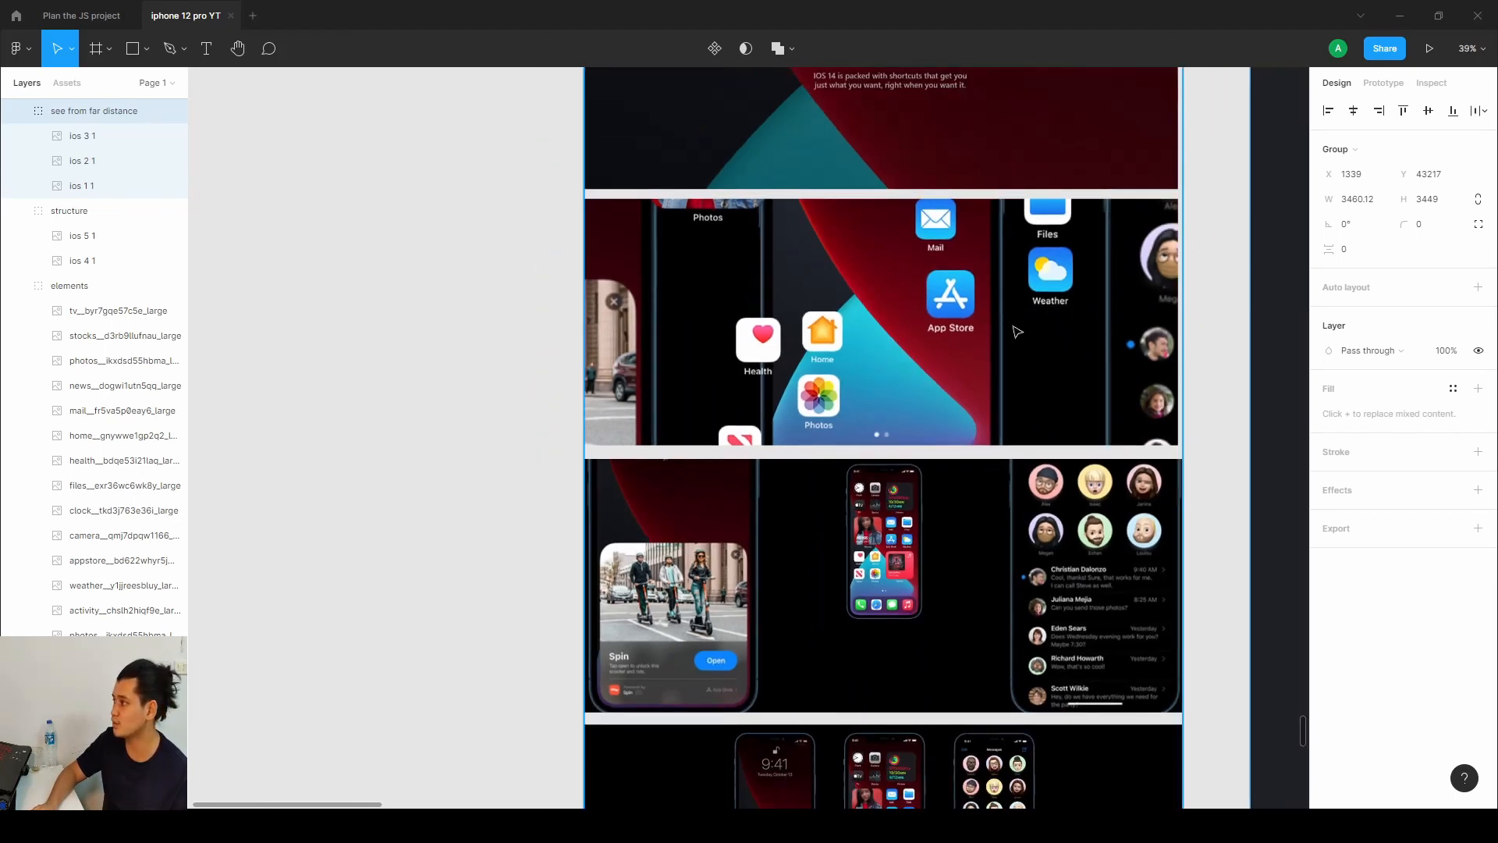
pyautogui.click(1400, 16)
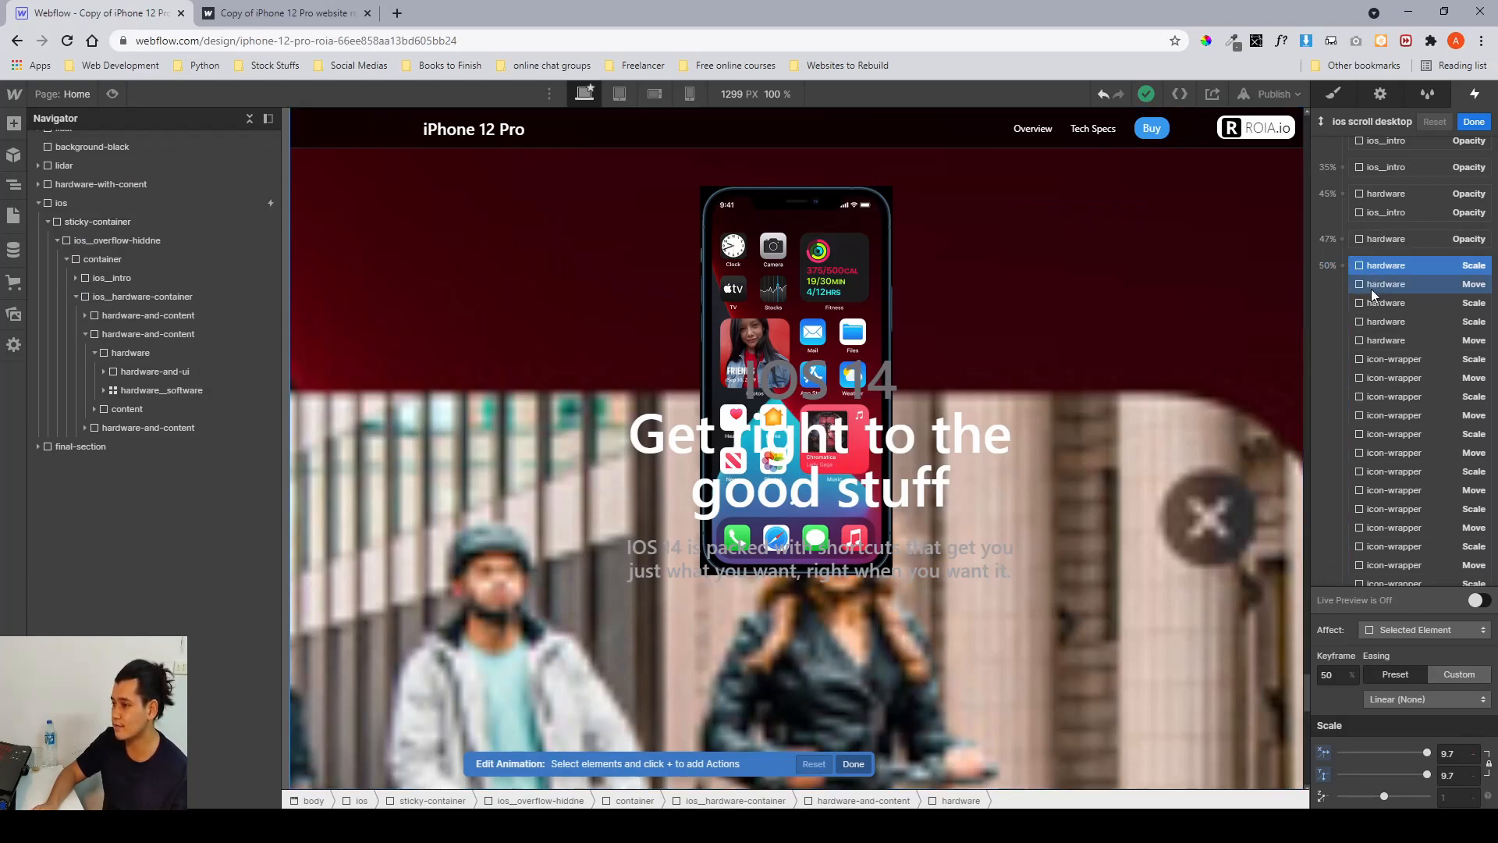
# Try changing the hardware Scale action at the 68% keyframe, dragging the X scale to 1.8 and setting it to 1.
pyautogui.scroll(-5, 1374, 289)
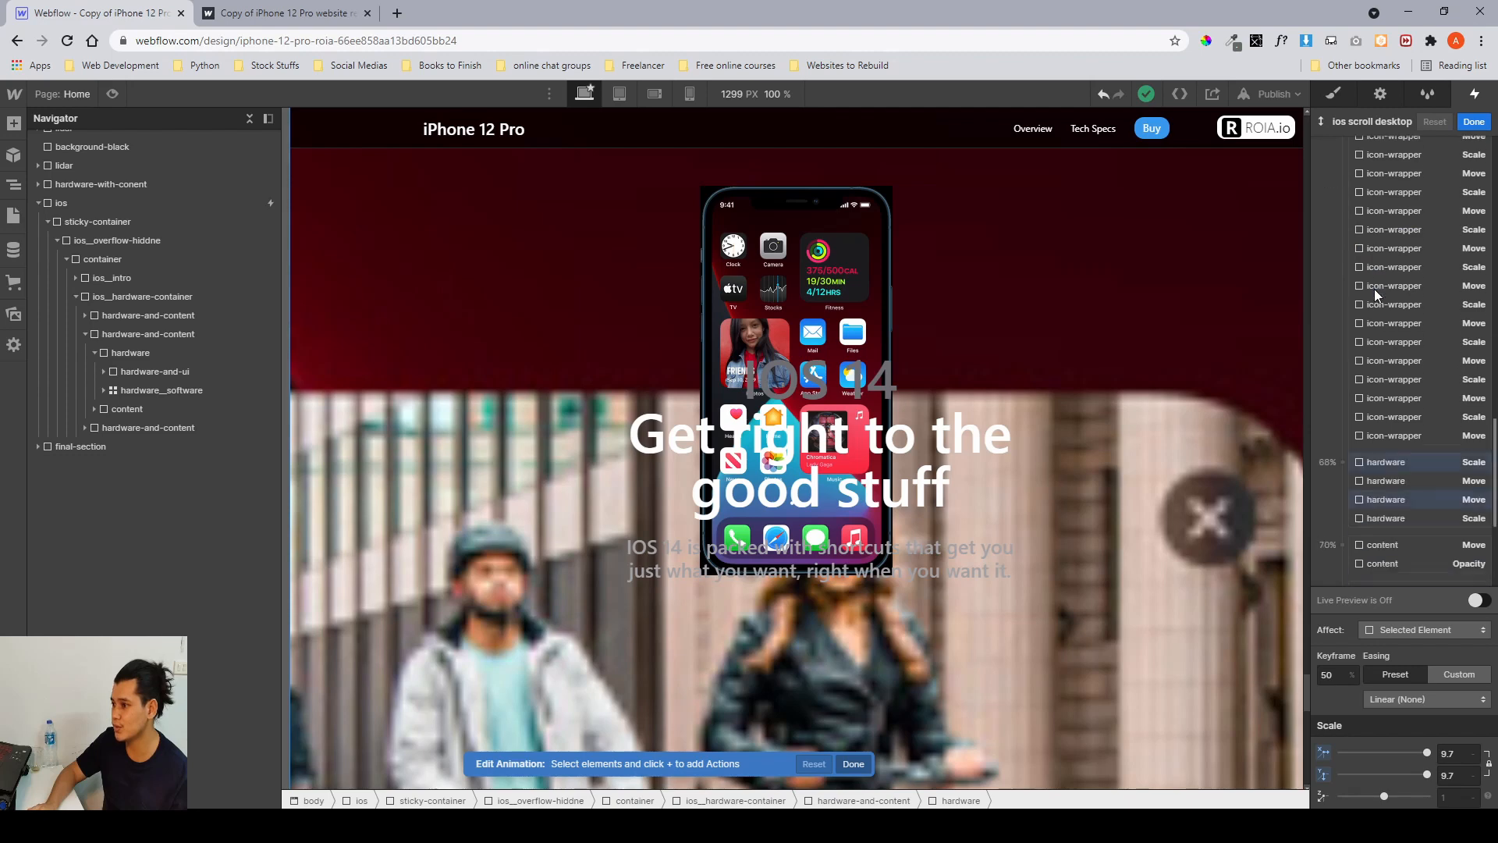
pyautogui.scroll(-1, 1374, 289)
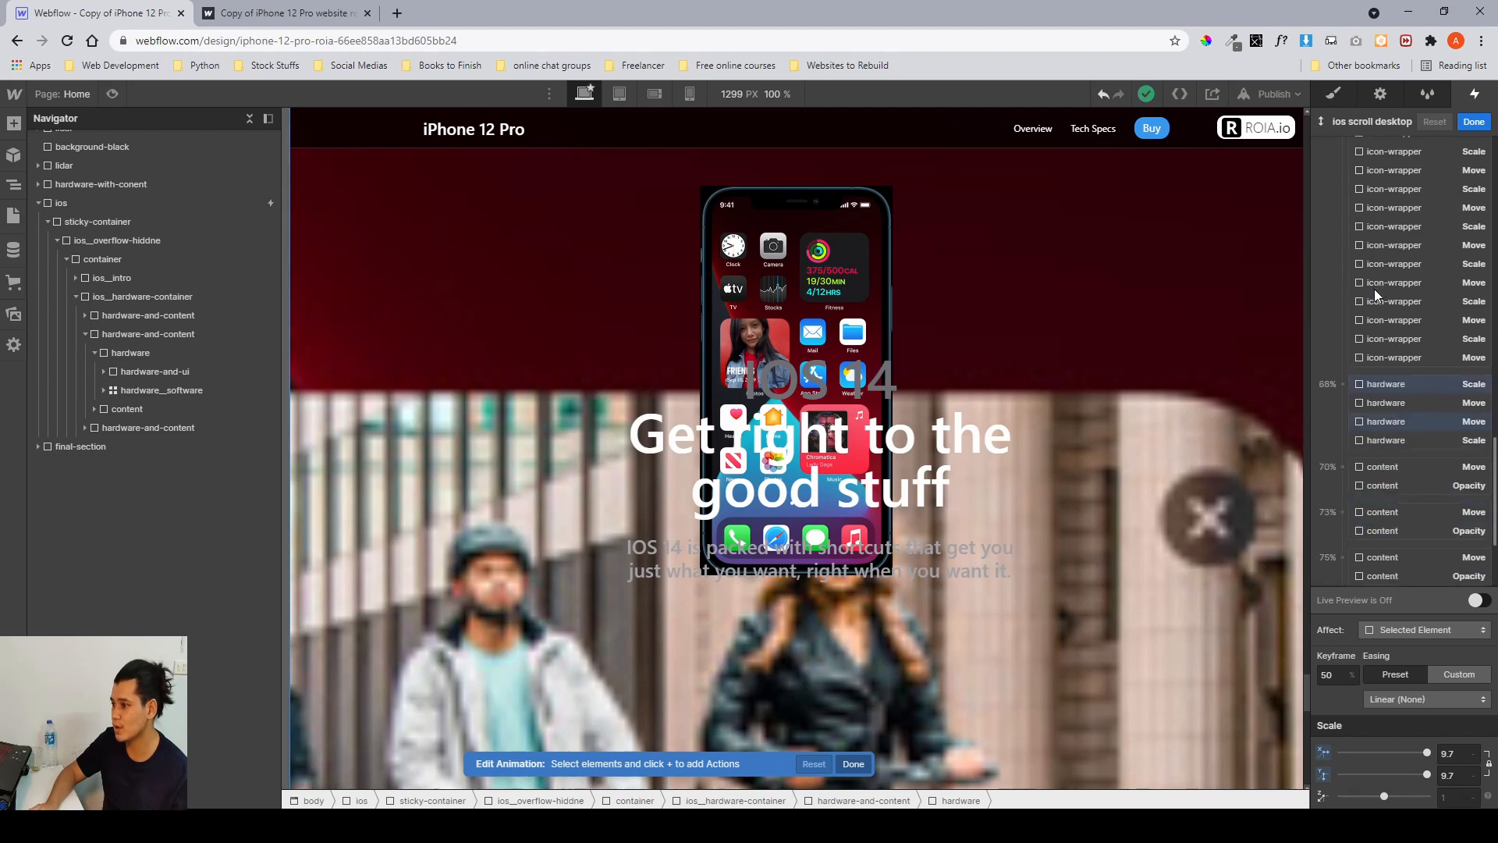
pyautogui.click(1362, 385)
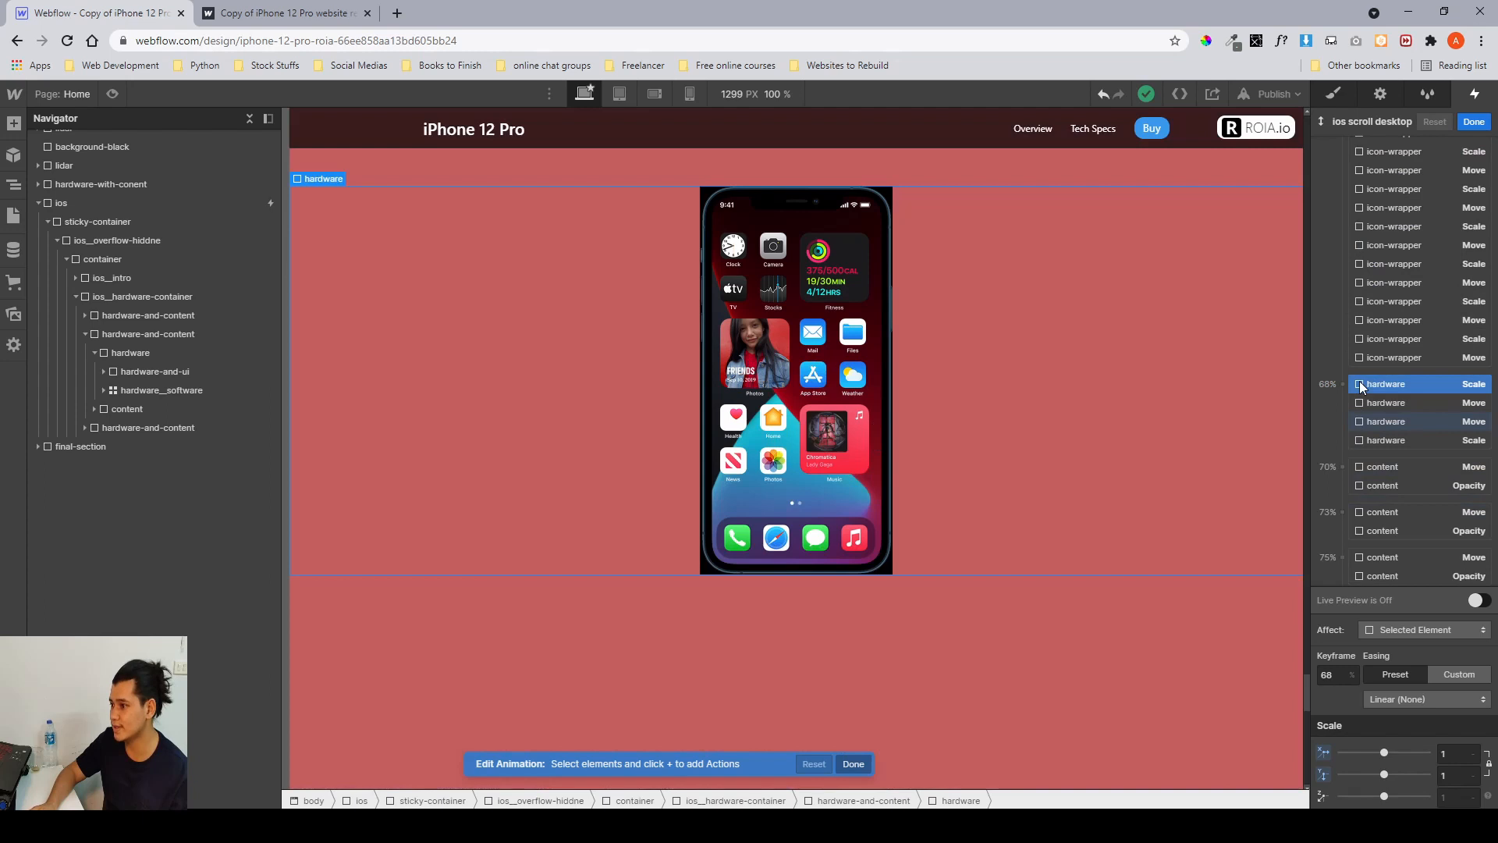
pyautogui.click(1454, 755)
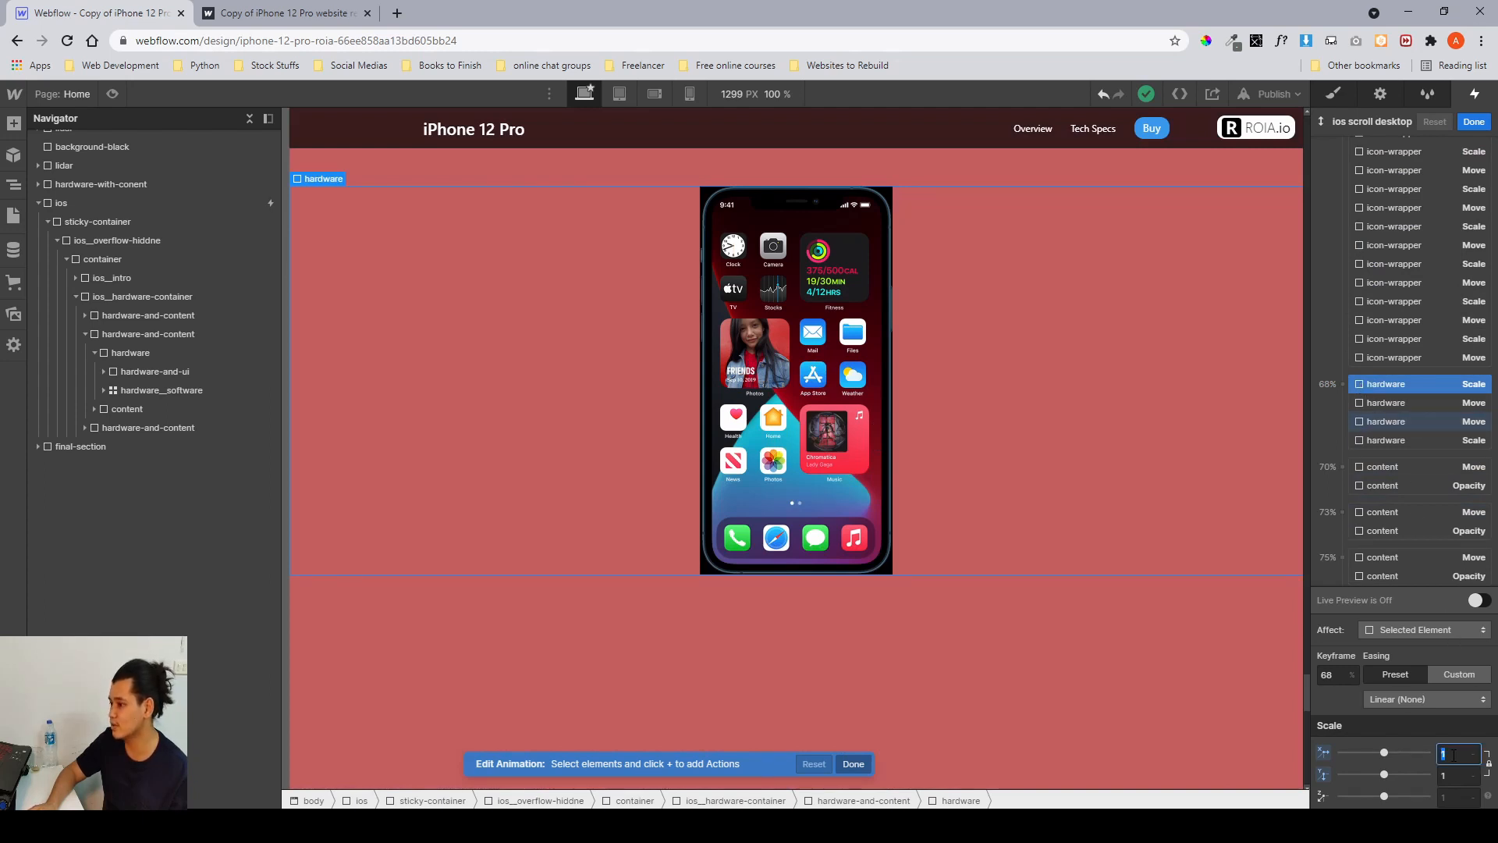
pyautogui.moveTo(1420, 749); pyautogui.dragTo(1432, 748)
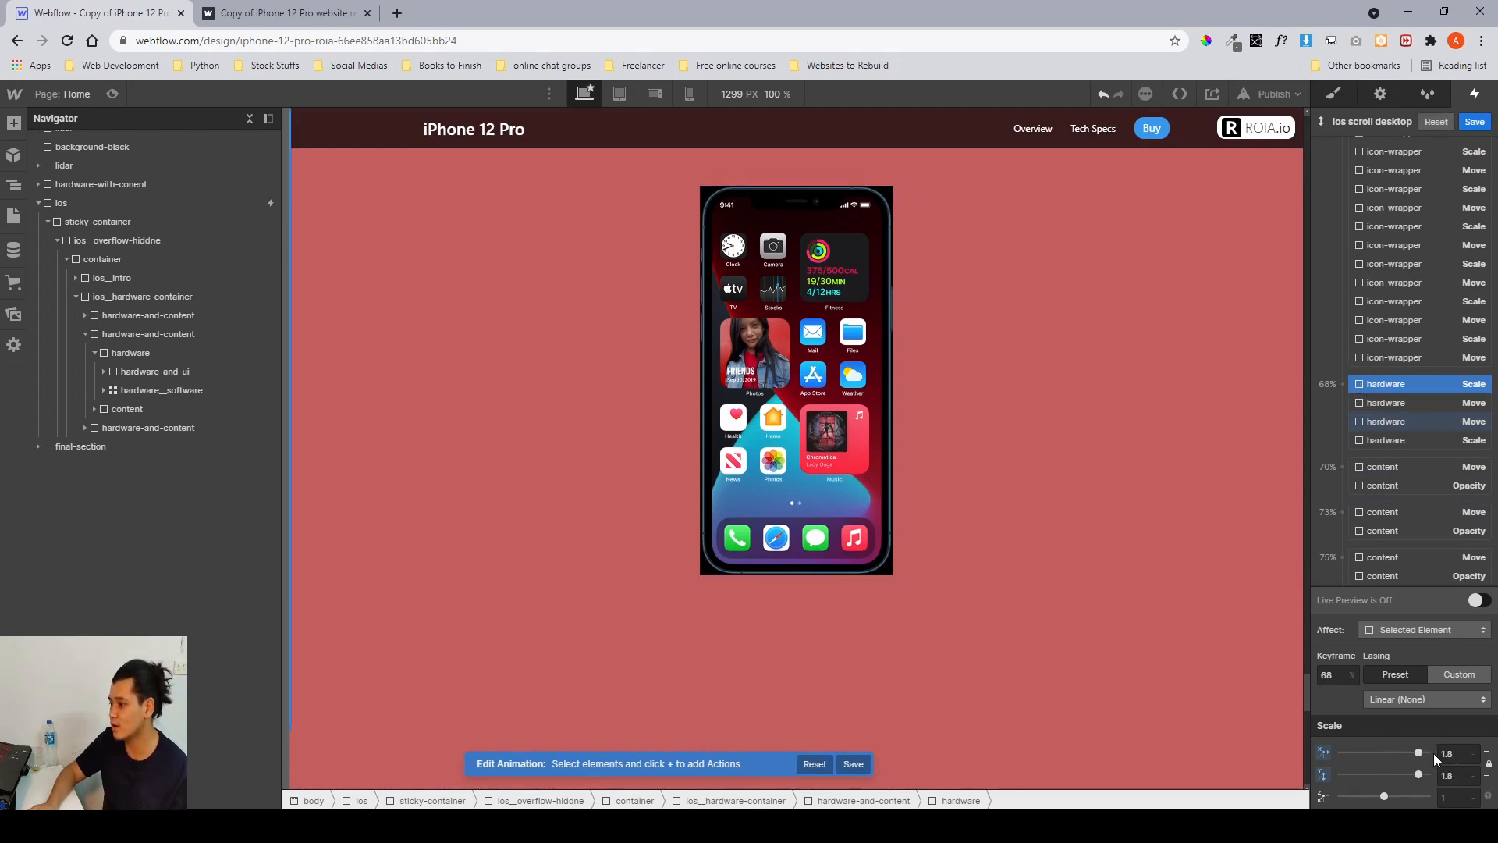
pyautogui.click(1456, 756)
pyautogui.write('1')
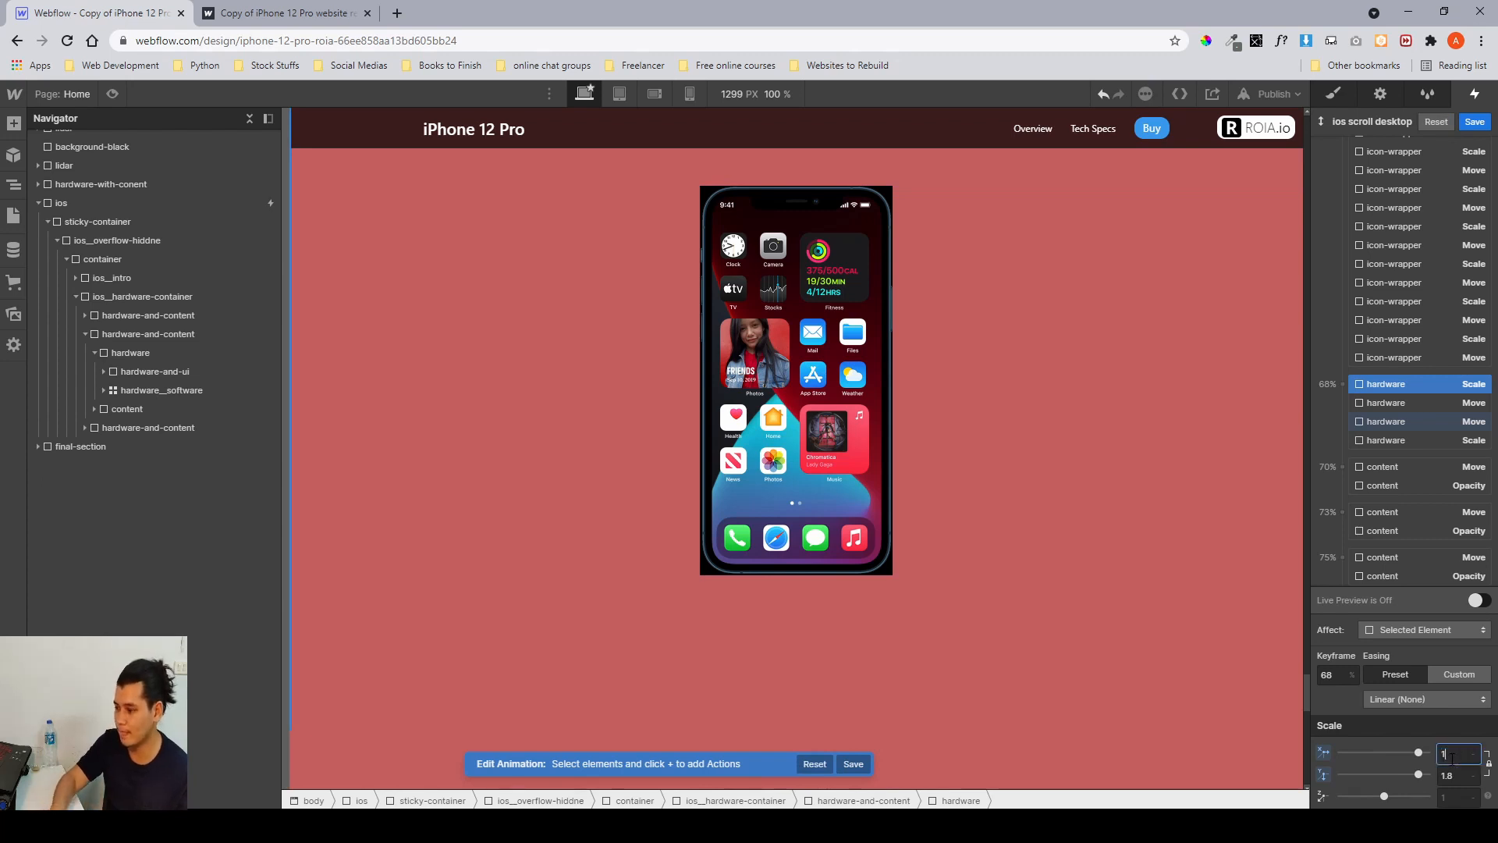
pyautogui.press('Return')
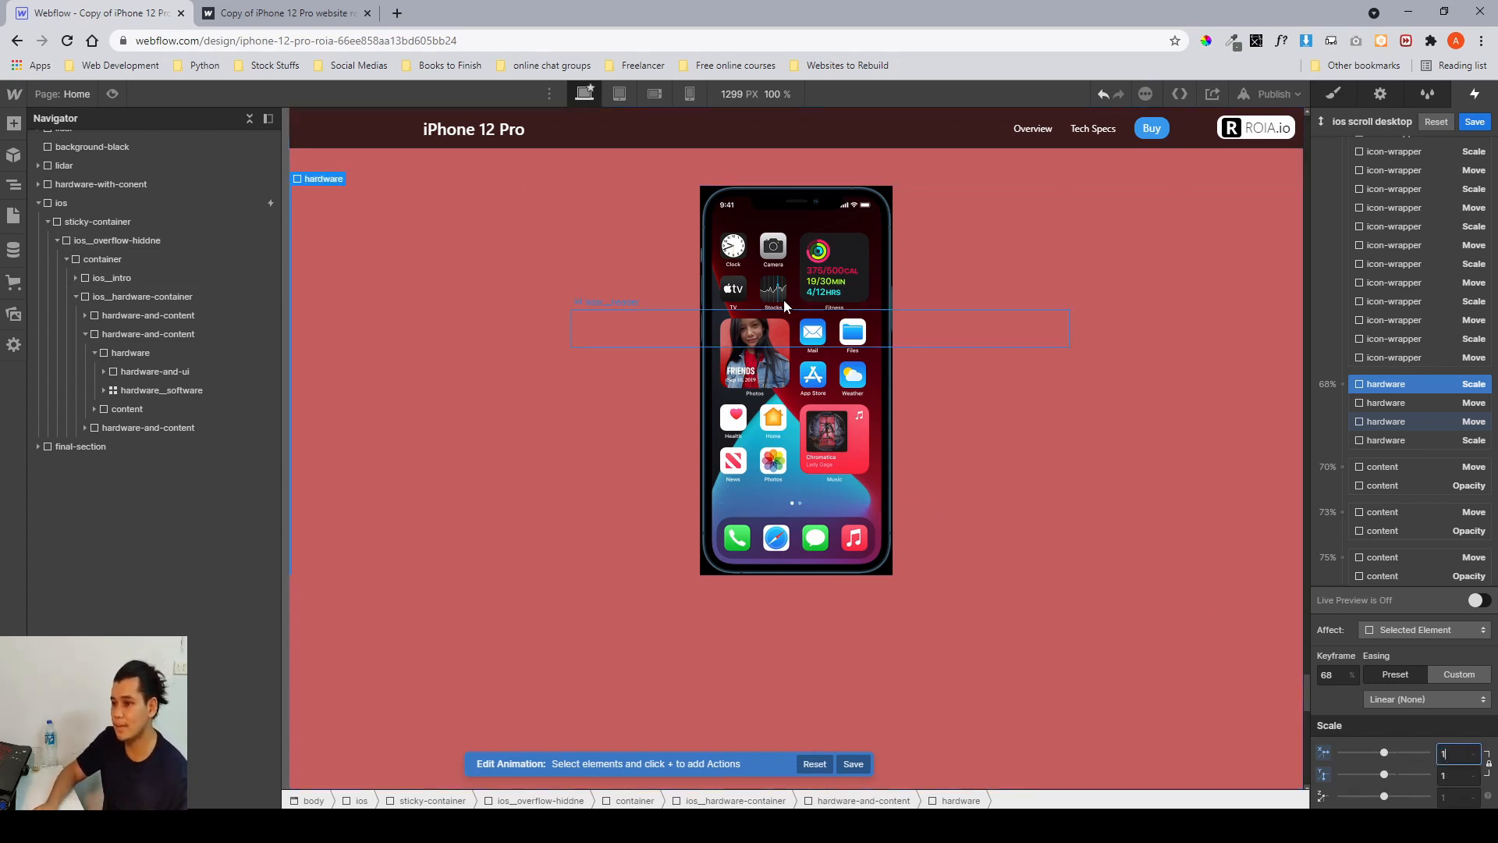
# Inspect the hardware Move action at 68% and the hardware Scale action at 50%.
pyautogui.click(1420, 426)
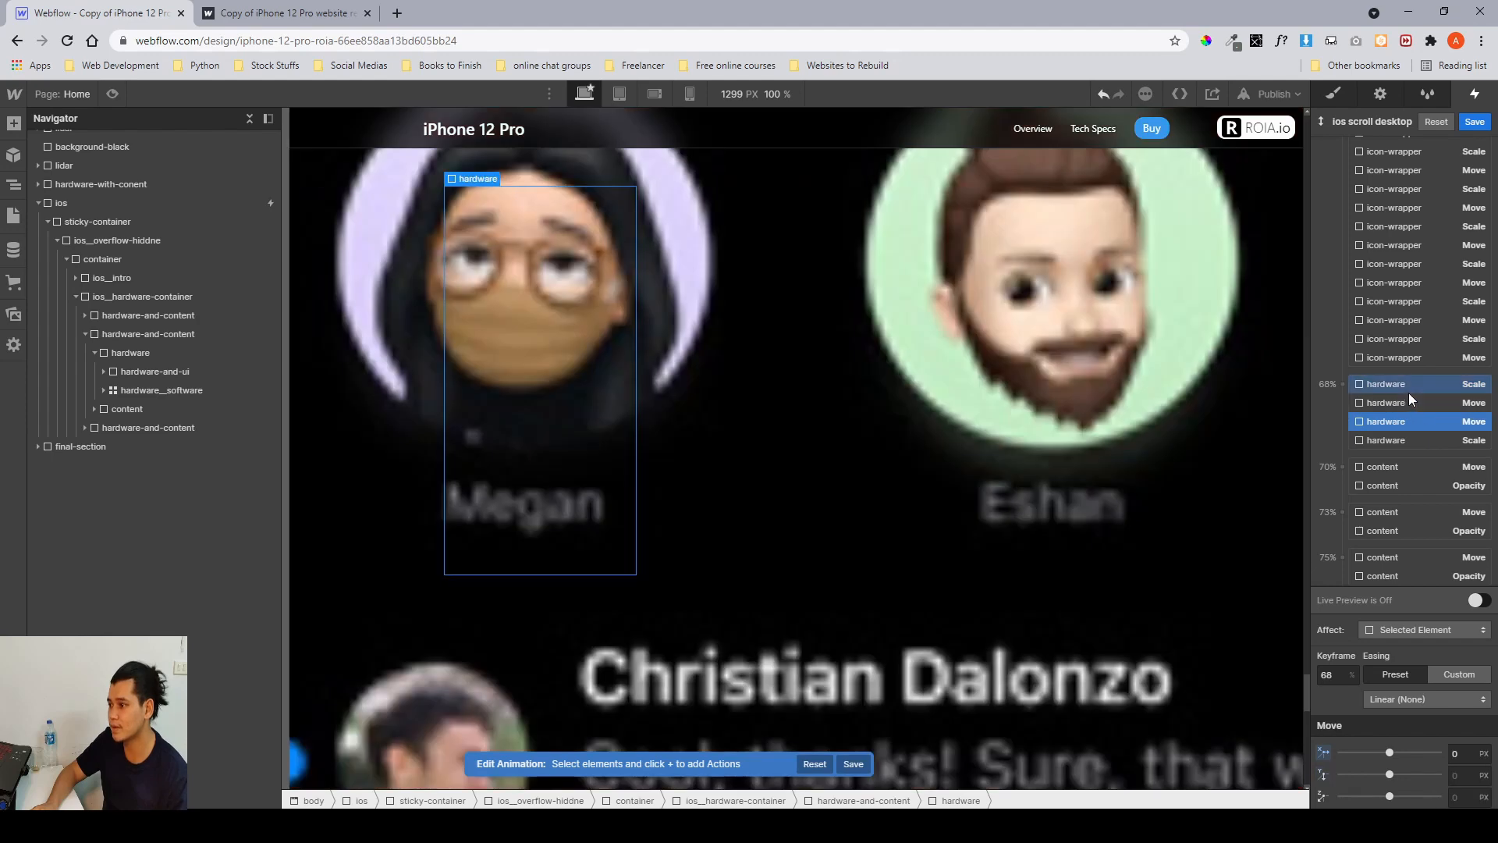
pyautogui.click(1411, 387)
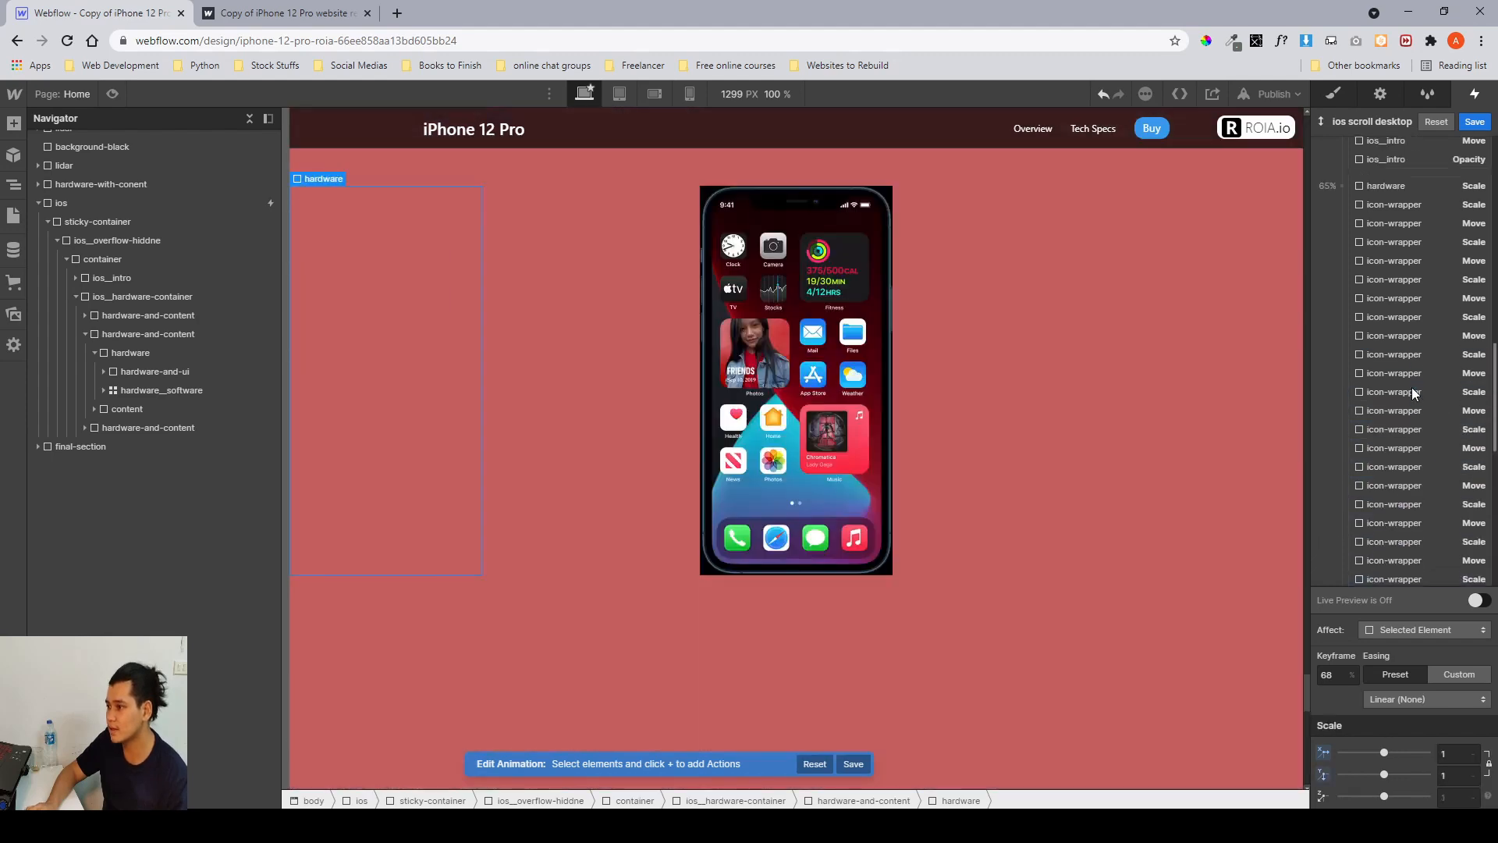
pyautogui.click(1417, 345)
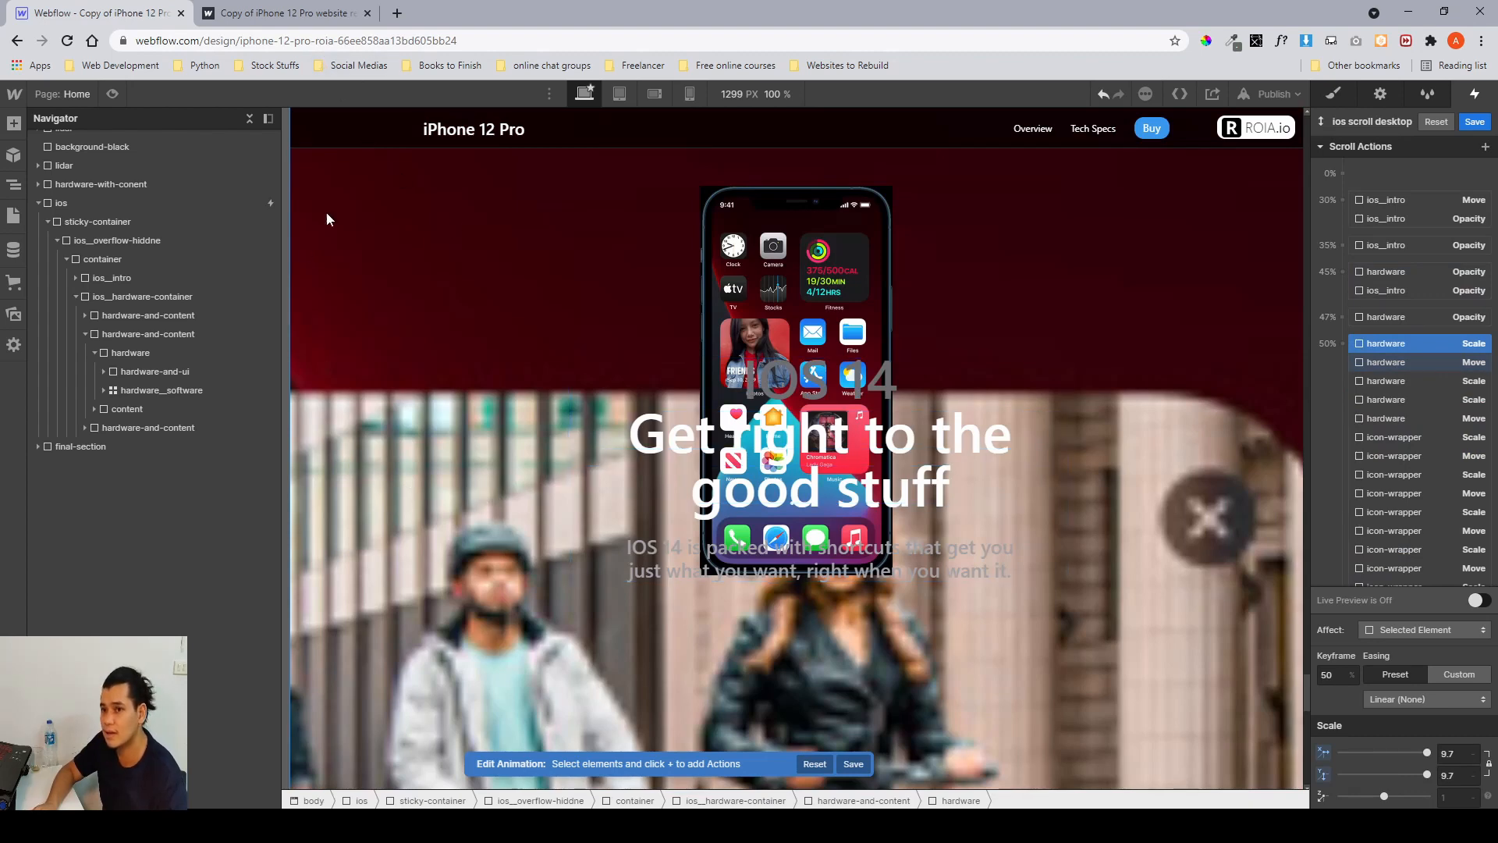
# Select the iOS reference screenshot in Figma to check its layout, then return to Webflow.
pyautogui.click(446, 825)
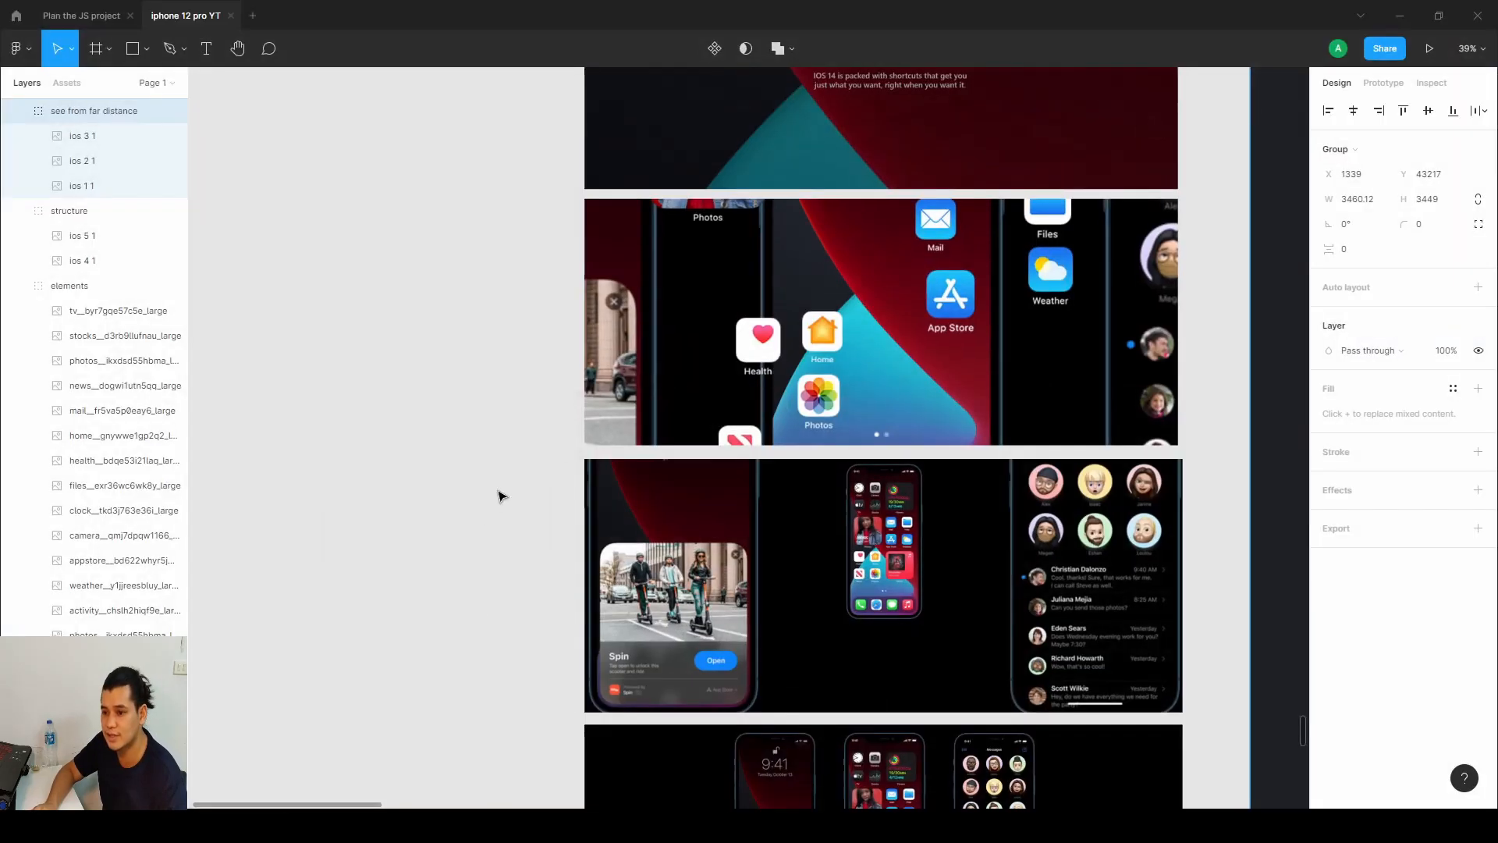
pyautogui.doubleClick(650, 565)
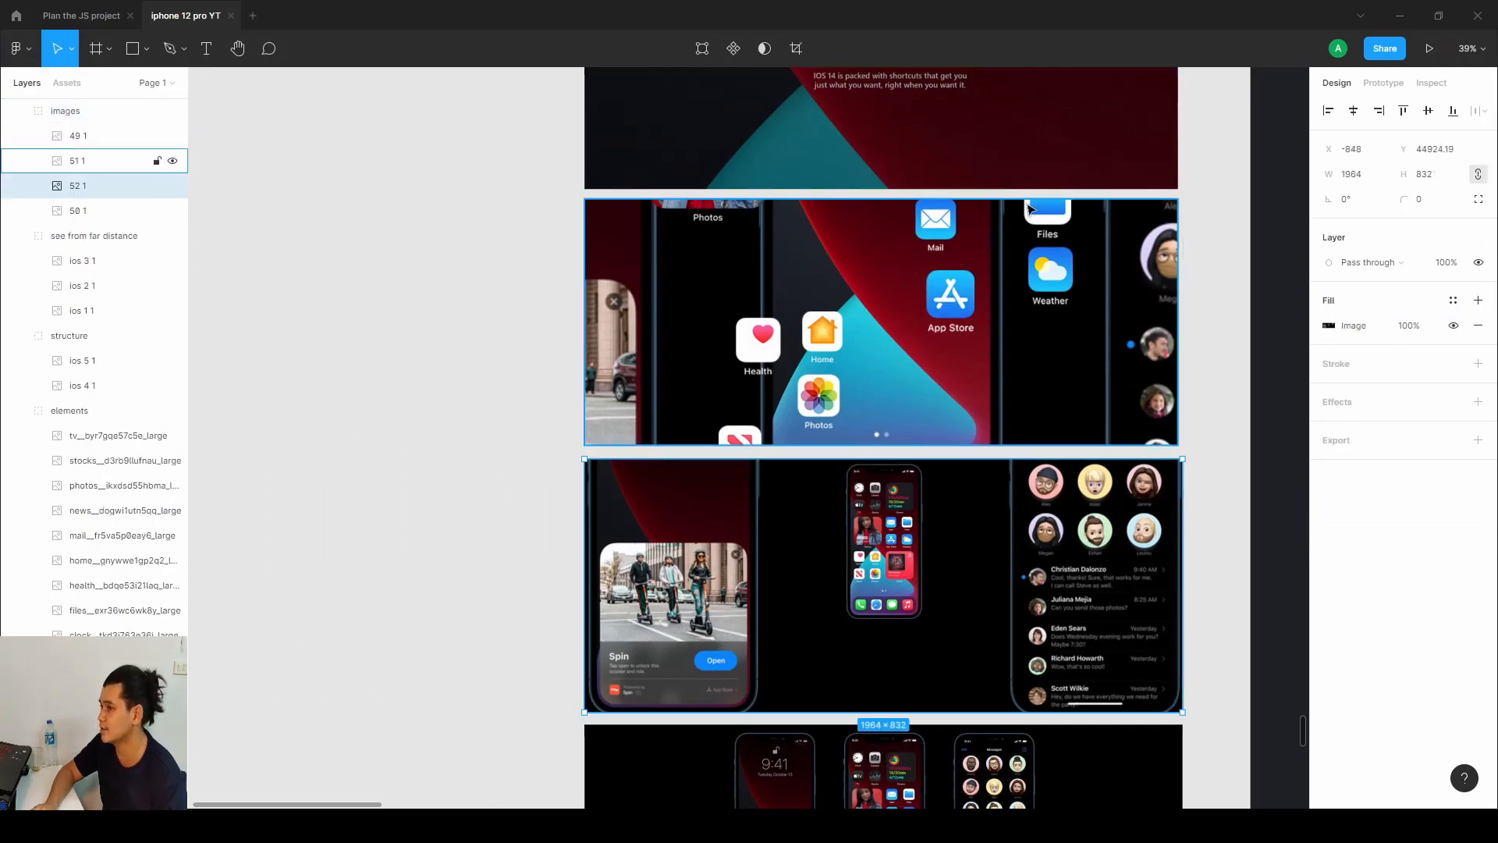
pyautogui.click(1400, 15)
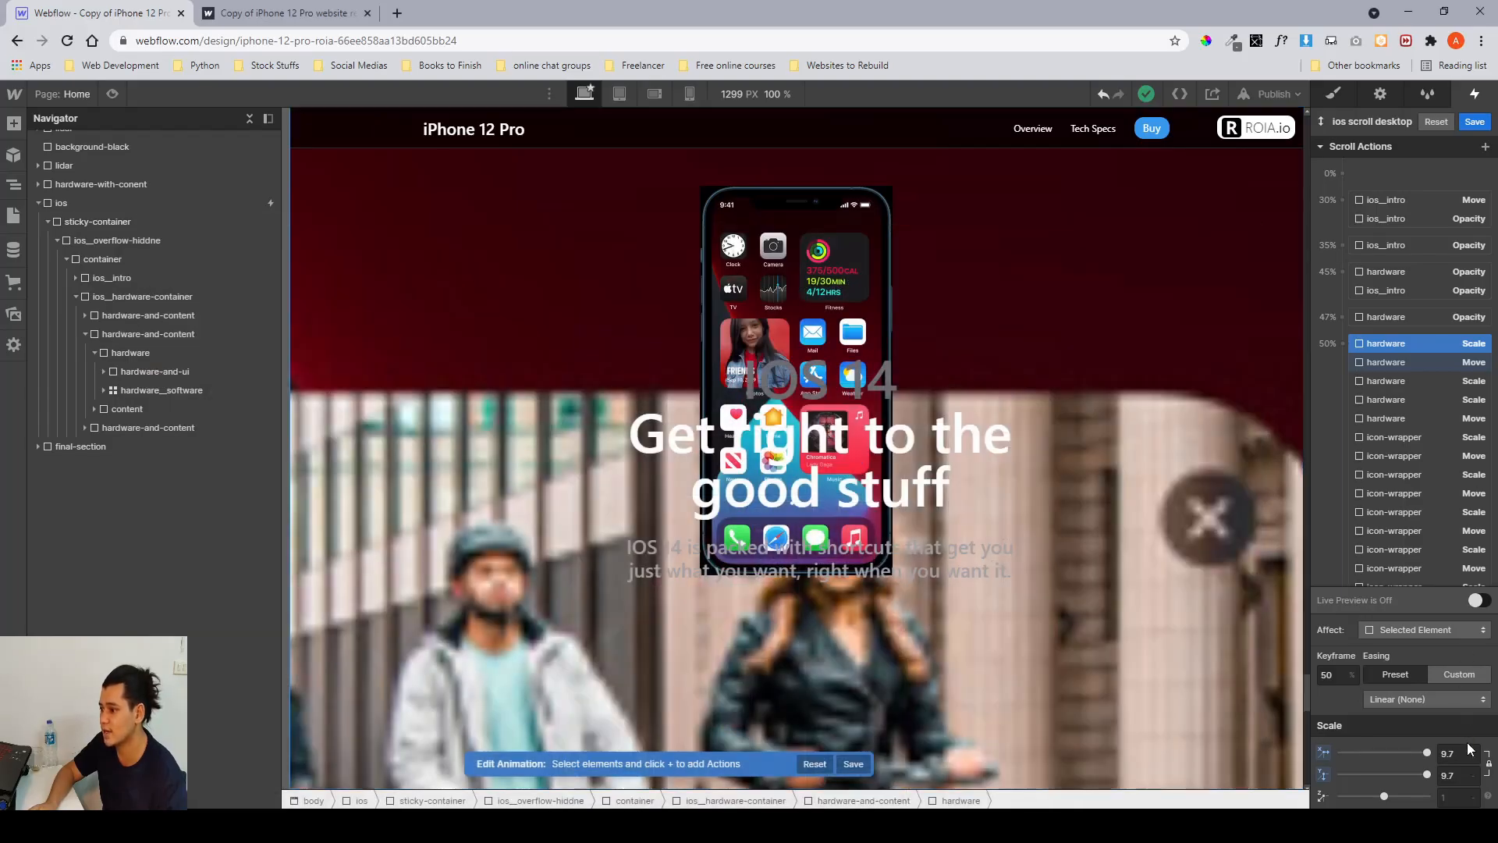
# Inspect the hardware Scale action at the 50% keyframe and the hardware Scale and Move actions at 68%.
pyautogui.click(1449, 754)
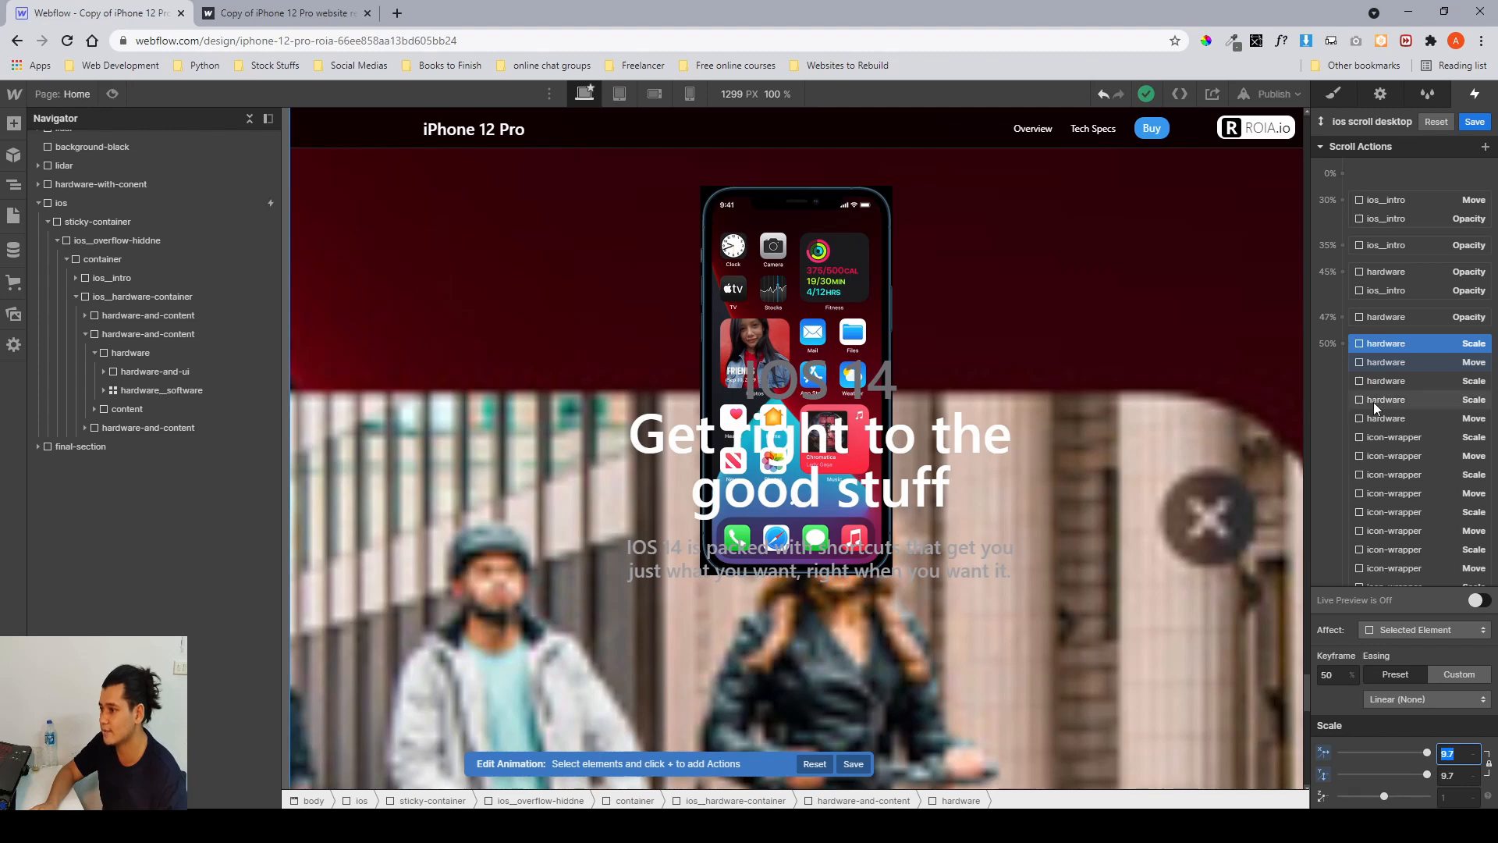
pyautogui.scroll(-5, 1373, 401)
pyautogui.scroll(-5, 1373, 401)
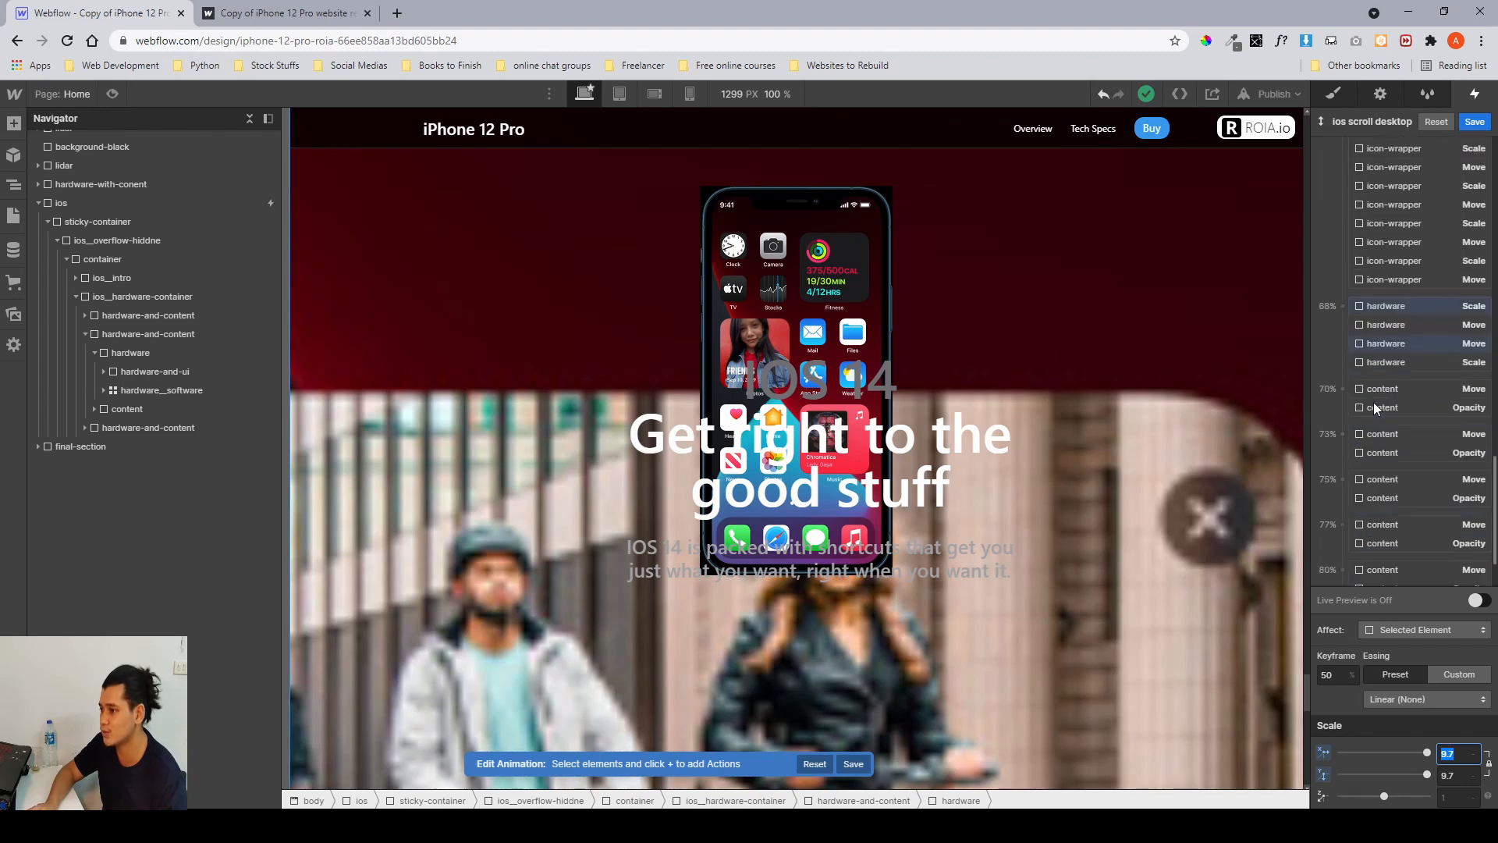
pyautogui.click(1375, 312)
pyautogui.click(1375, 312)
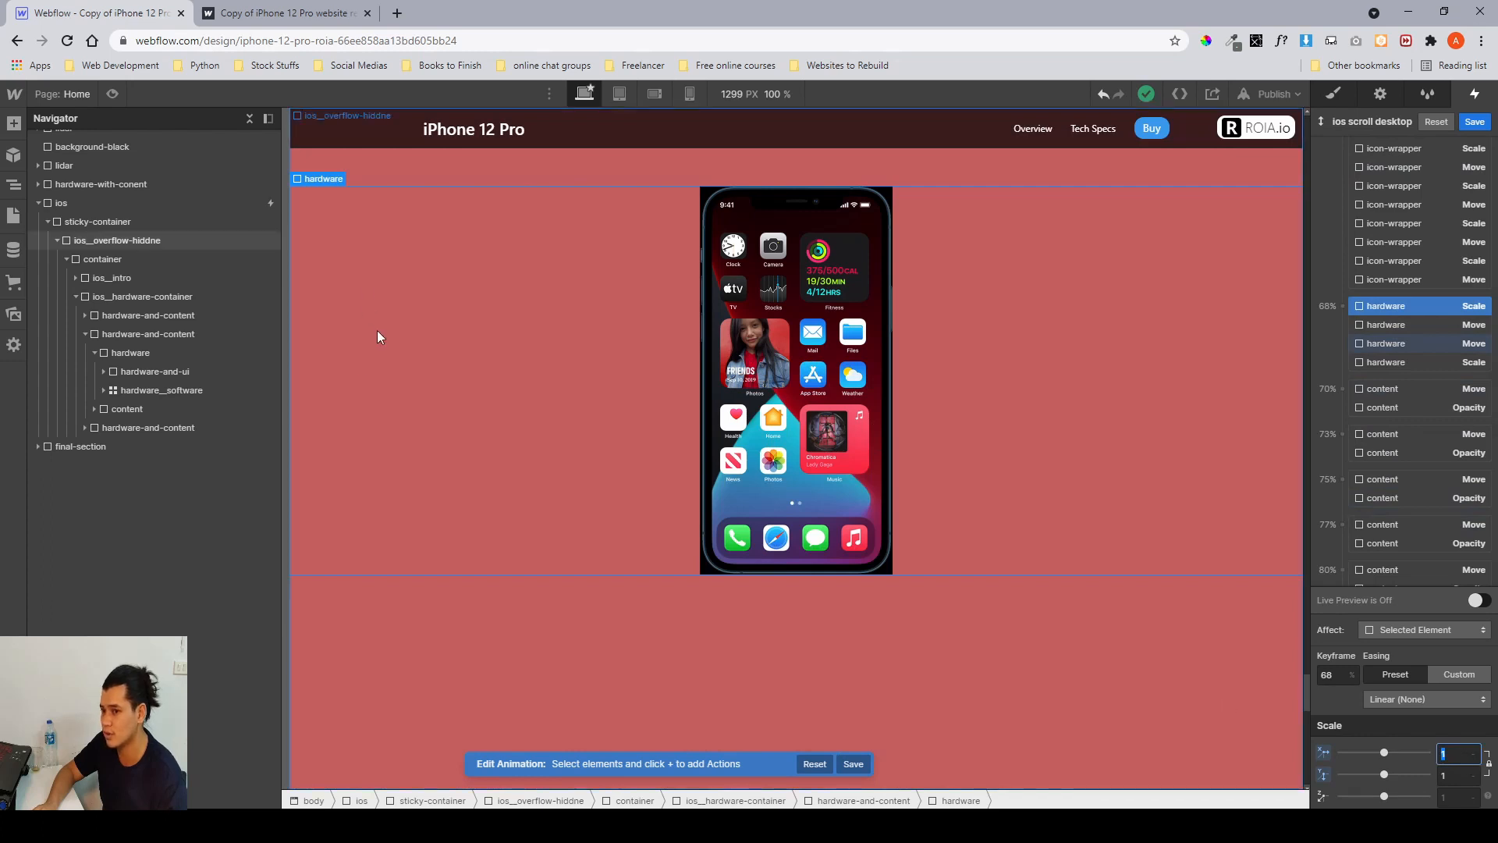
pyautogui.click(1368, 346)
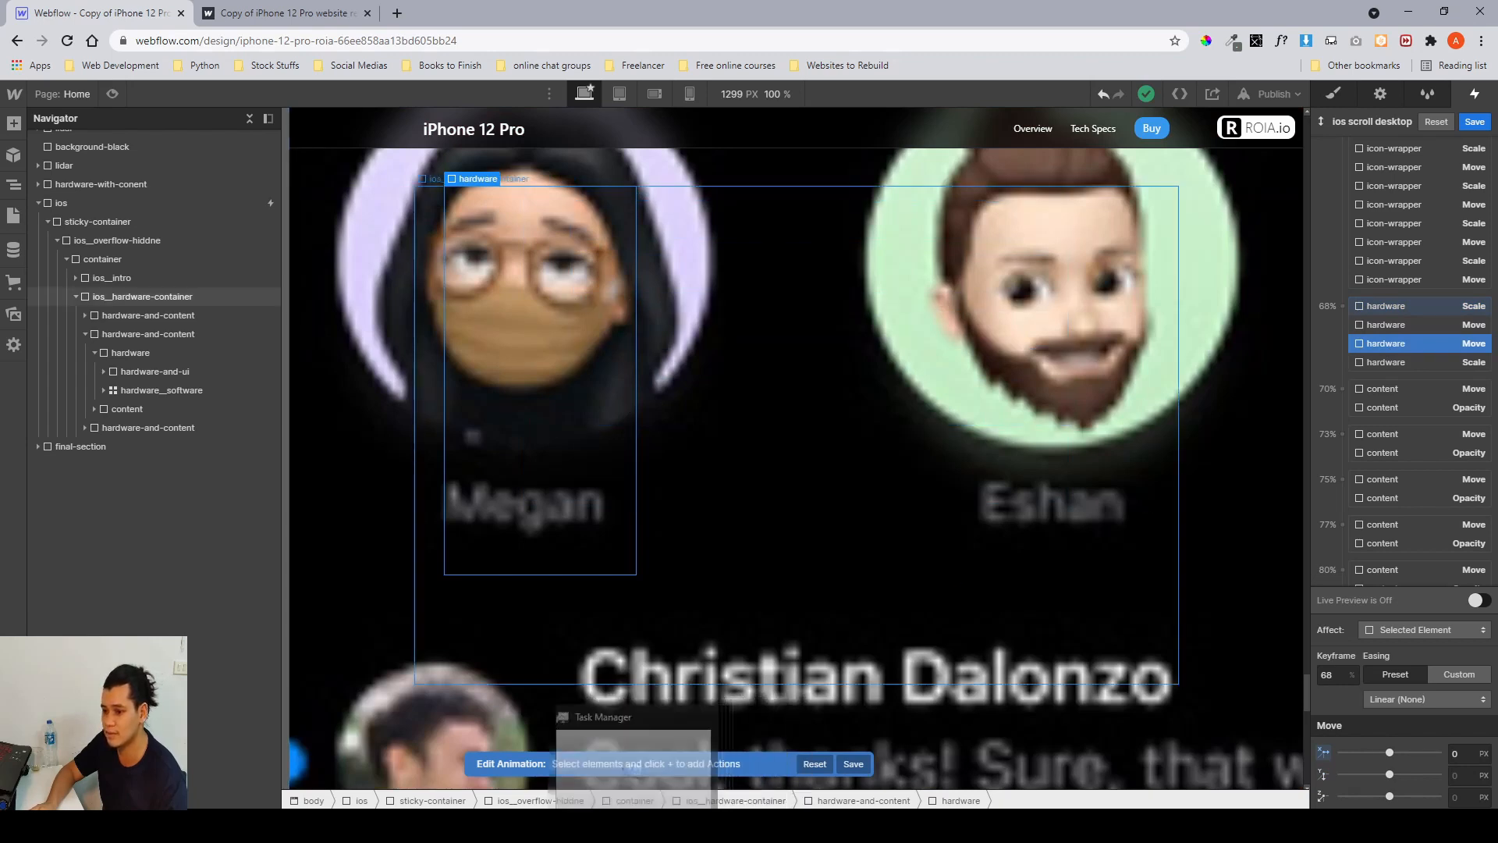
# Compare with the iOS reference screenshot in Figma, then inspect the content Move action at the 77% keyframe.
pyautogui.click(441, 826)
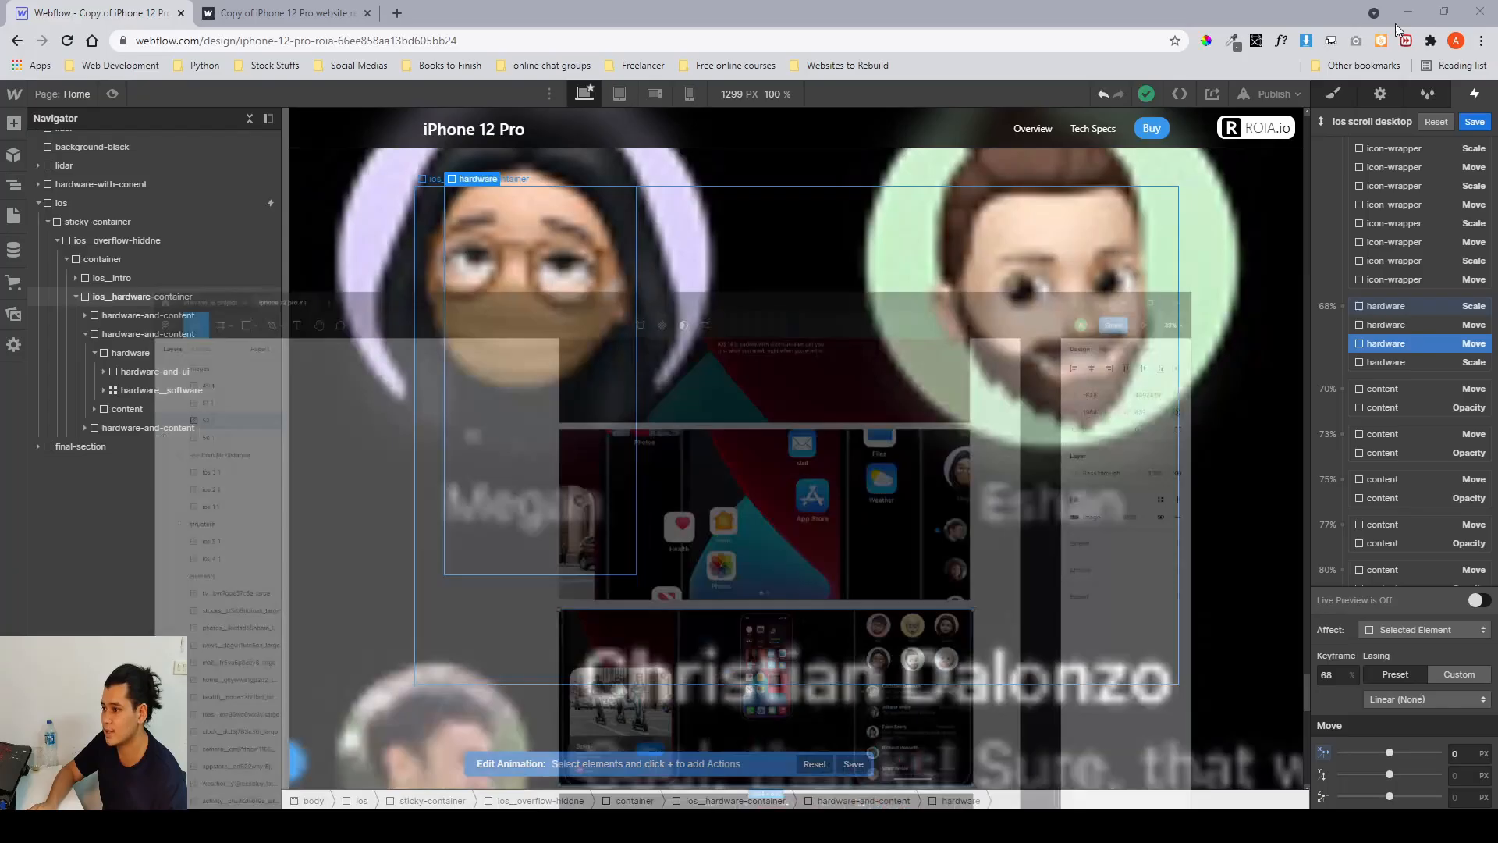
pyautogui.click(1400, 16)
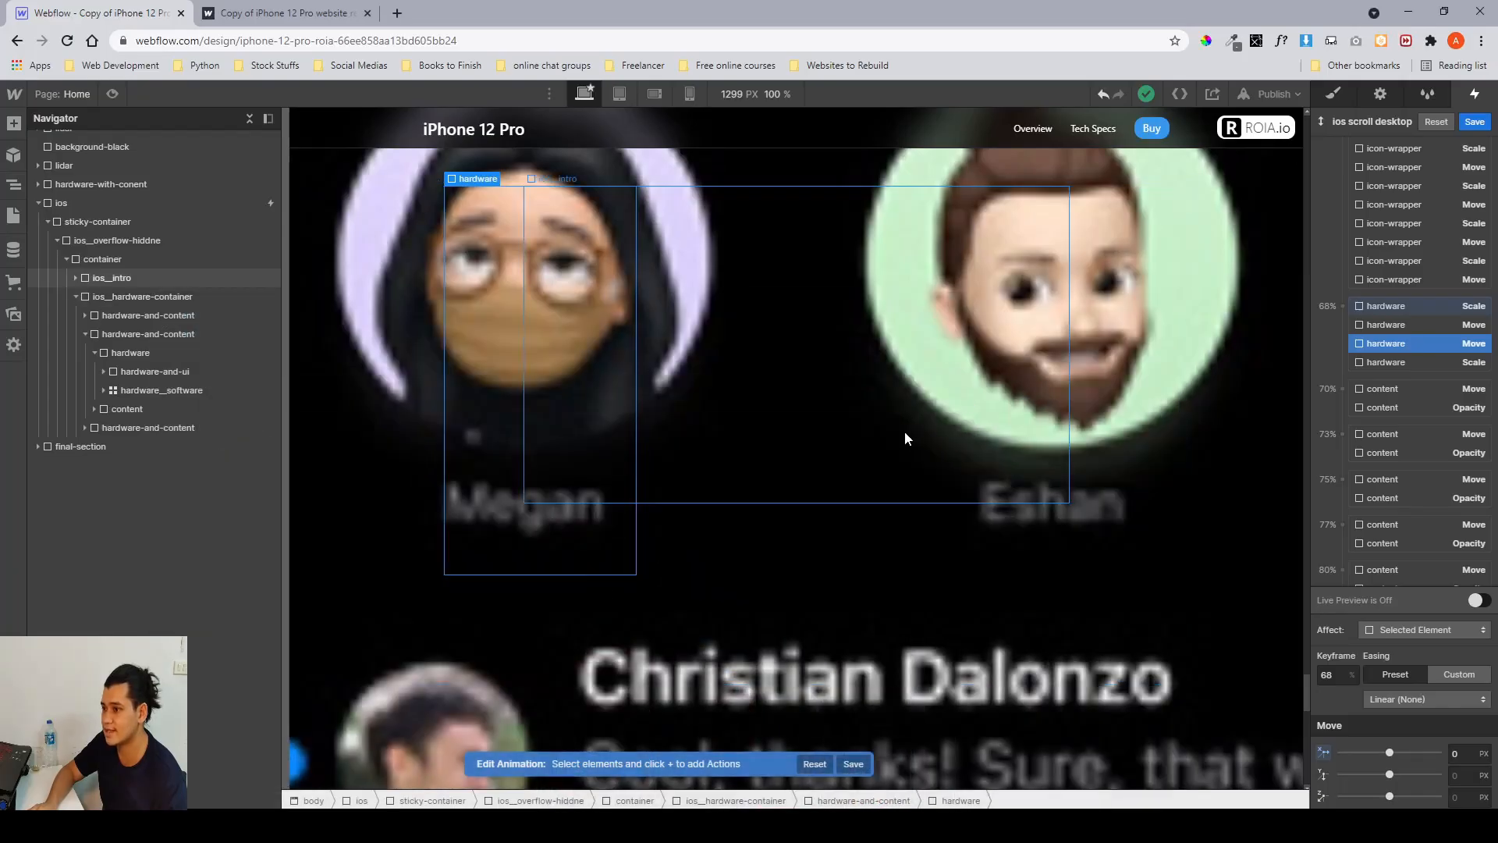
pyautogui.scroll(-2, 1442, 368)
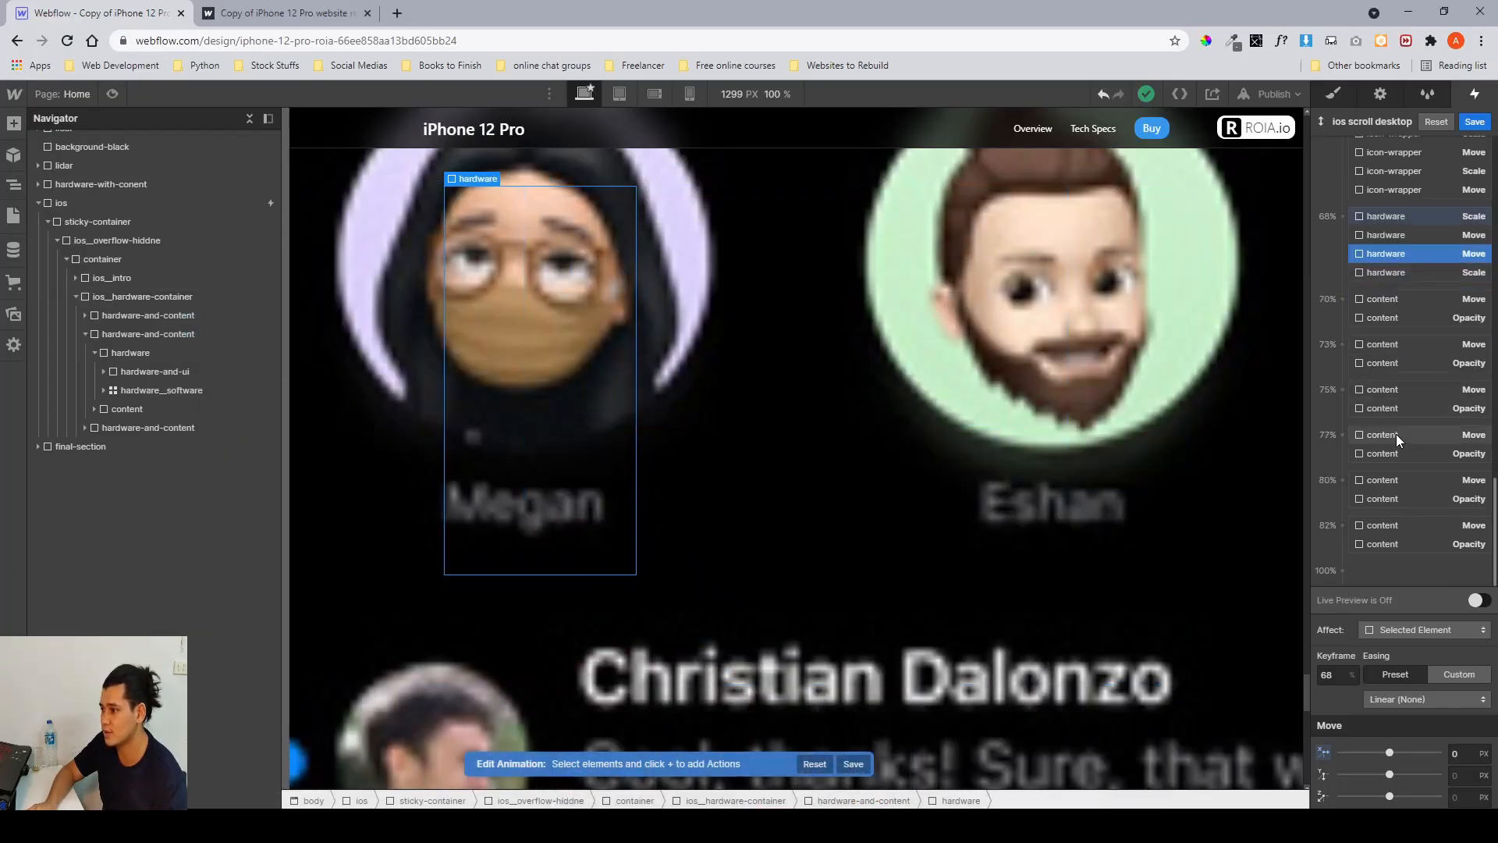
pyautogui.click(1397, 434)
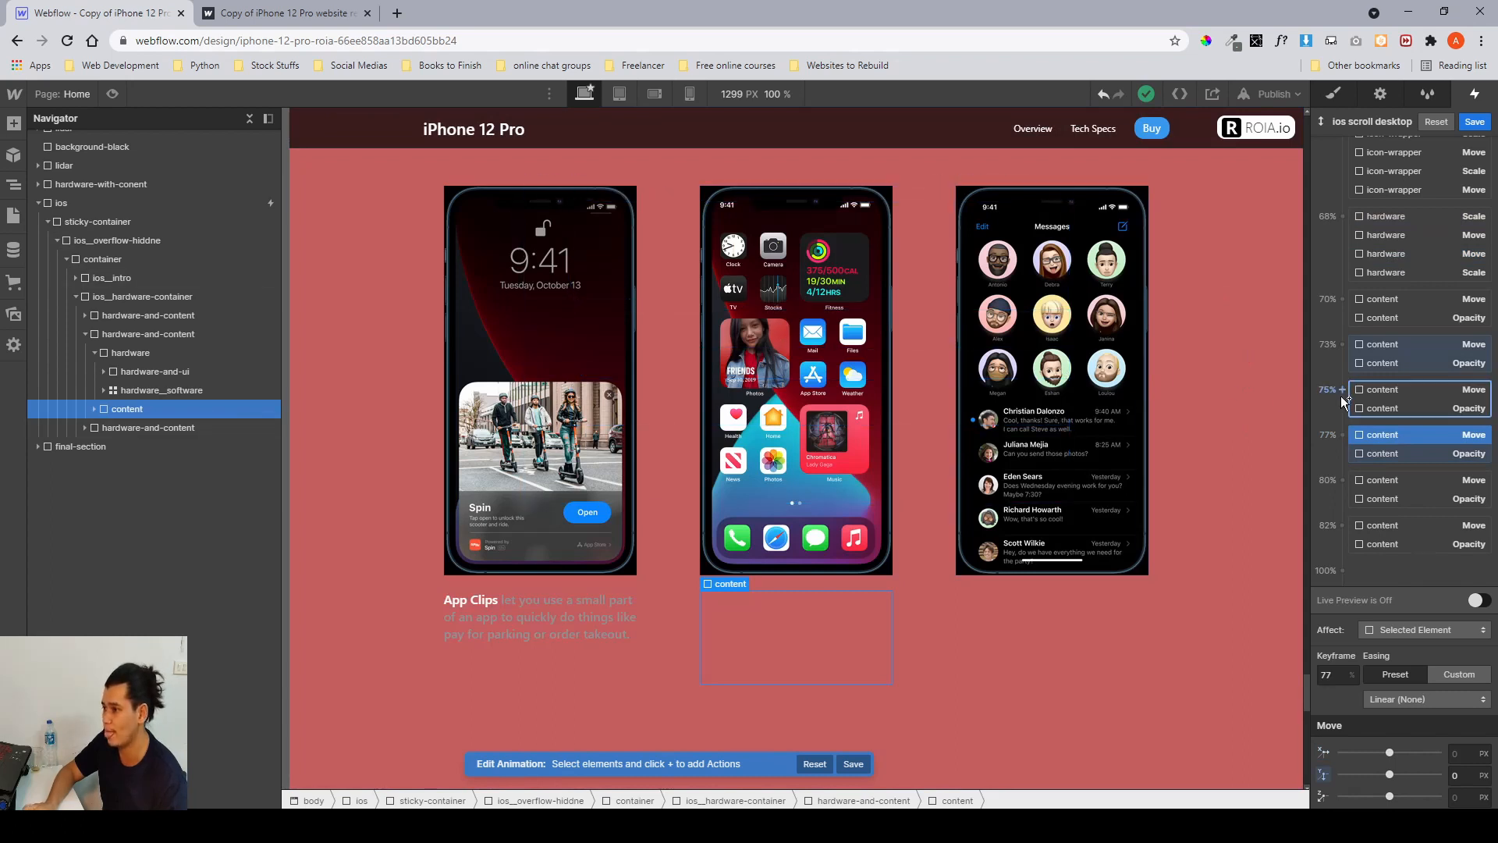
# Review the hardware Scale values at the 50% keyframe and at the 65% keyframe.
pyautogui.scroll(5, 1341, 398)
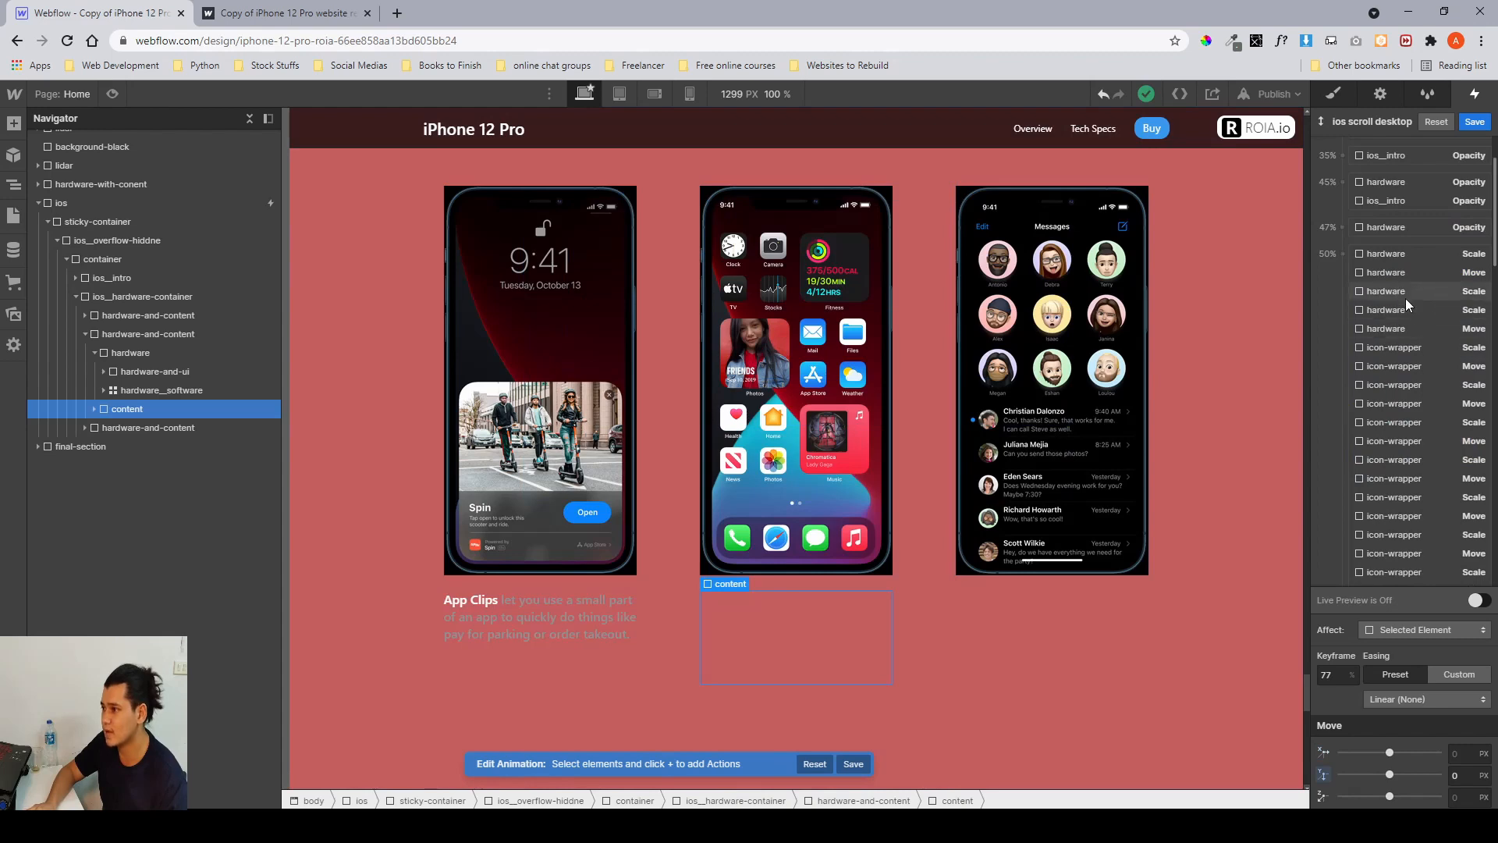
pyautogui.click(1397, 291)
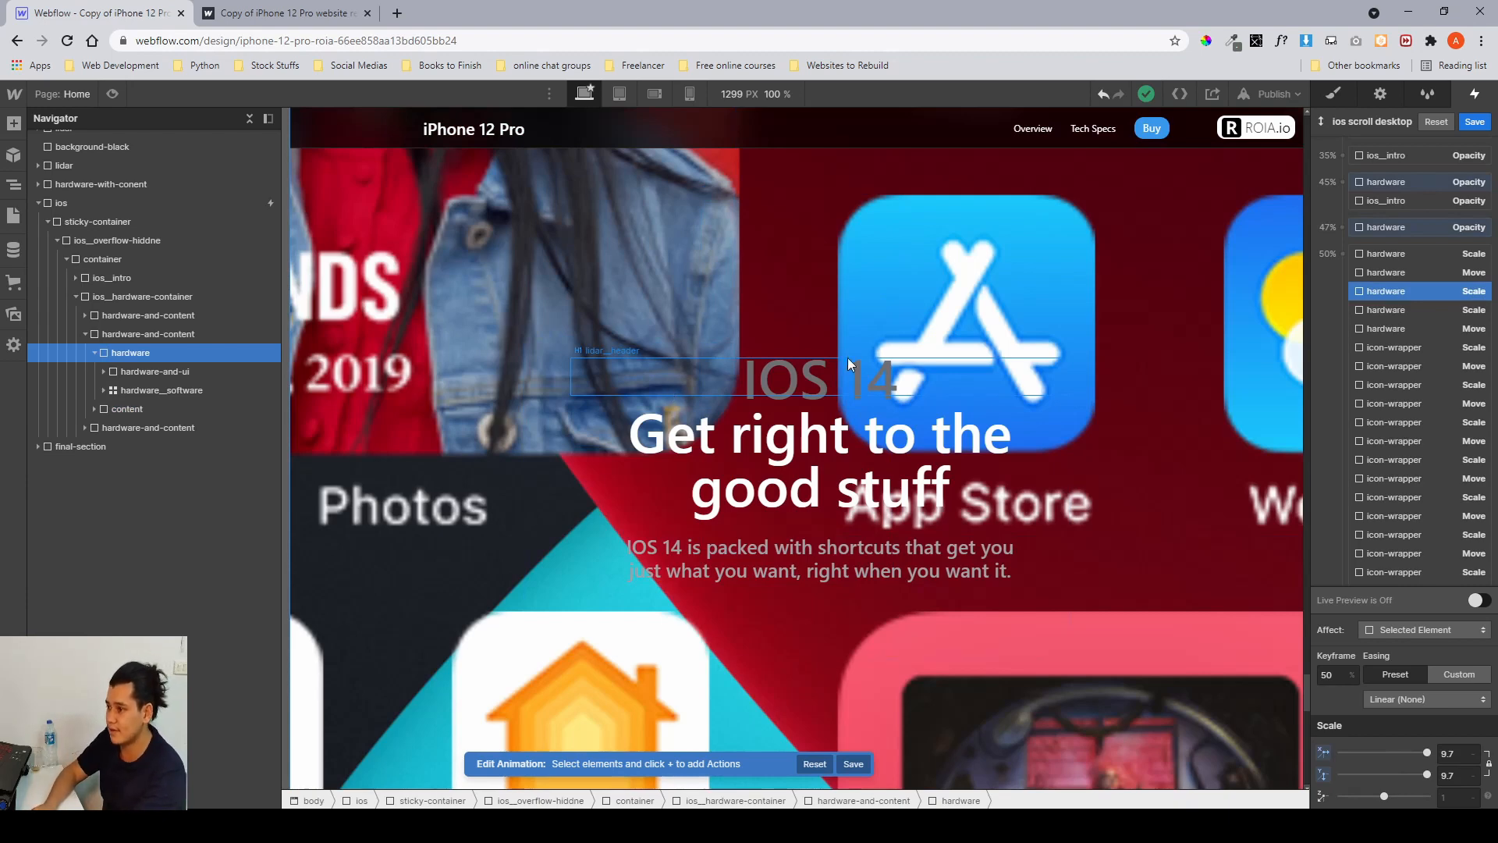
pyautogui.click(1466, 757)
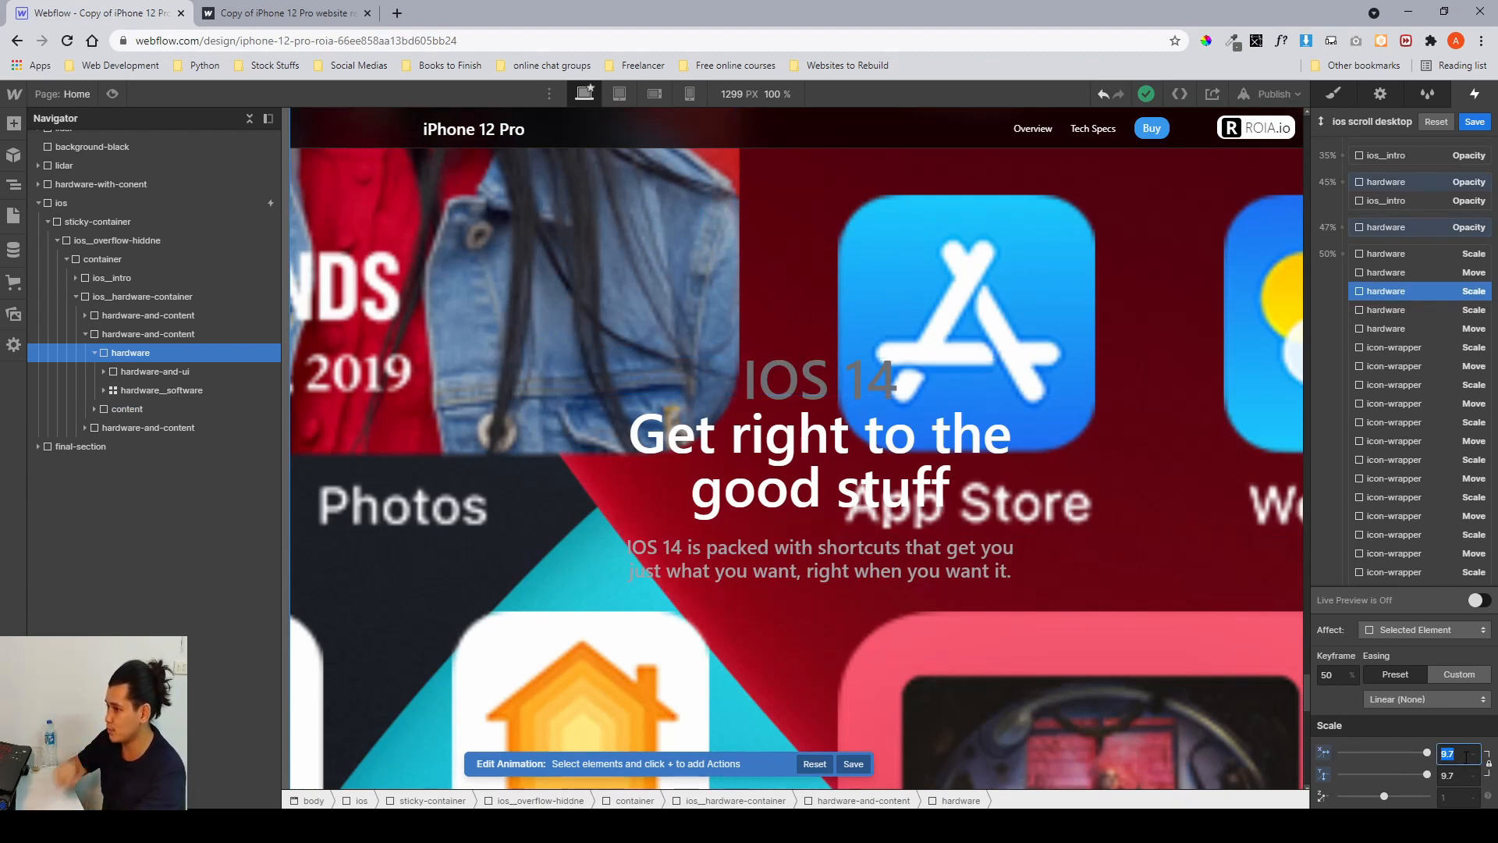
pyautogui.scroll(-2, 1360, 344)
pyautogui.scroll(-5, 1360, 345)
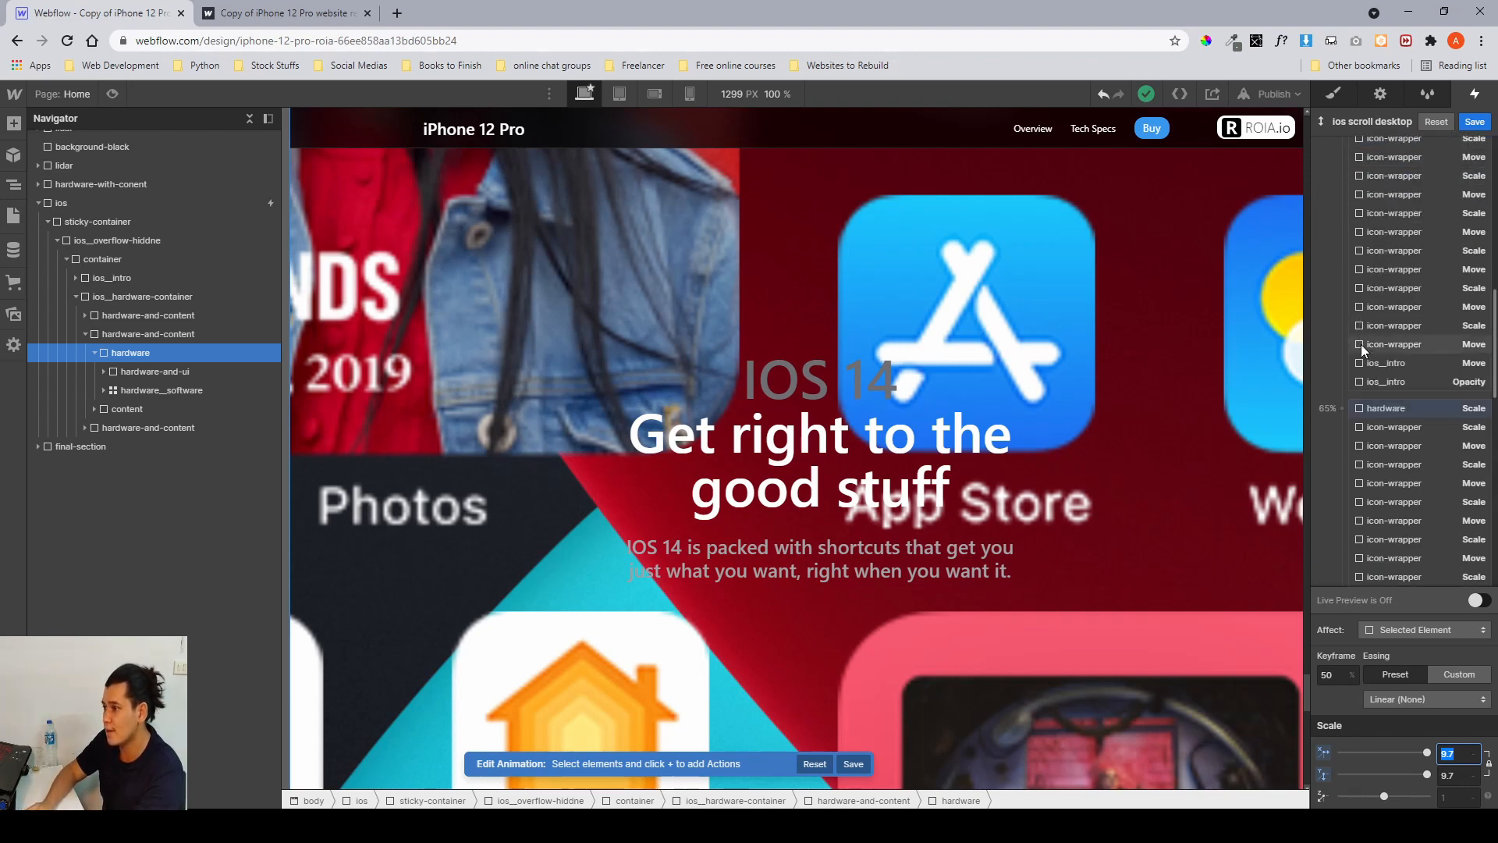
pyautogui.click(1387, 327)
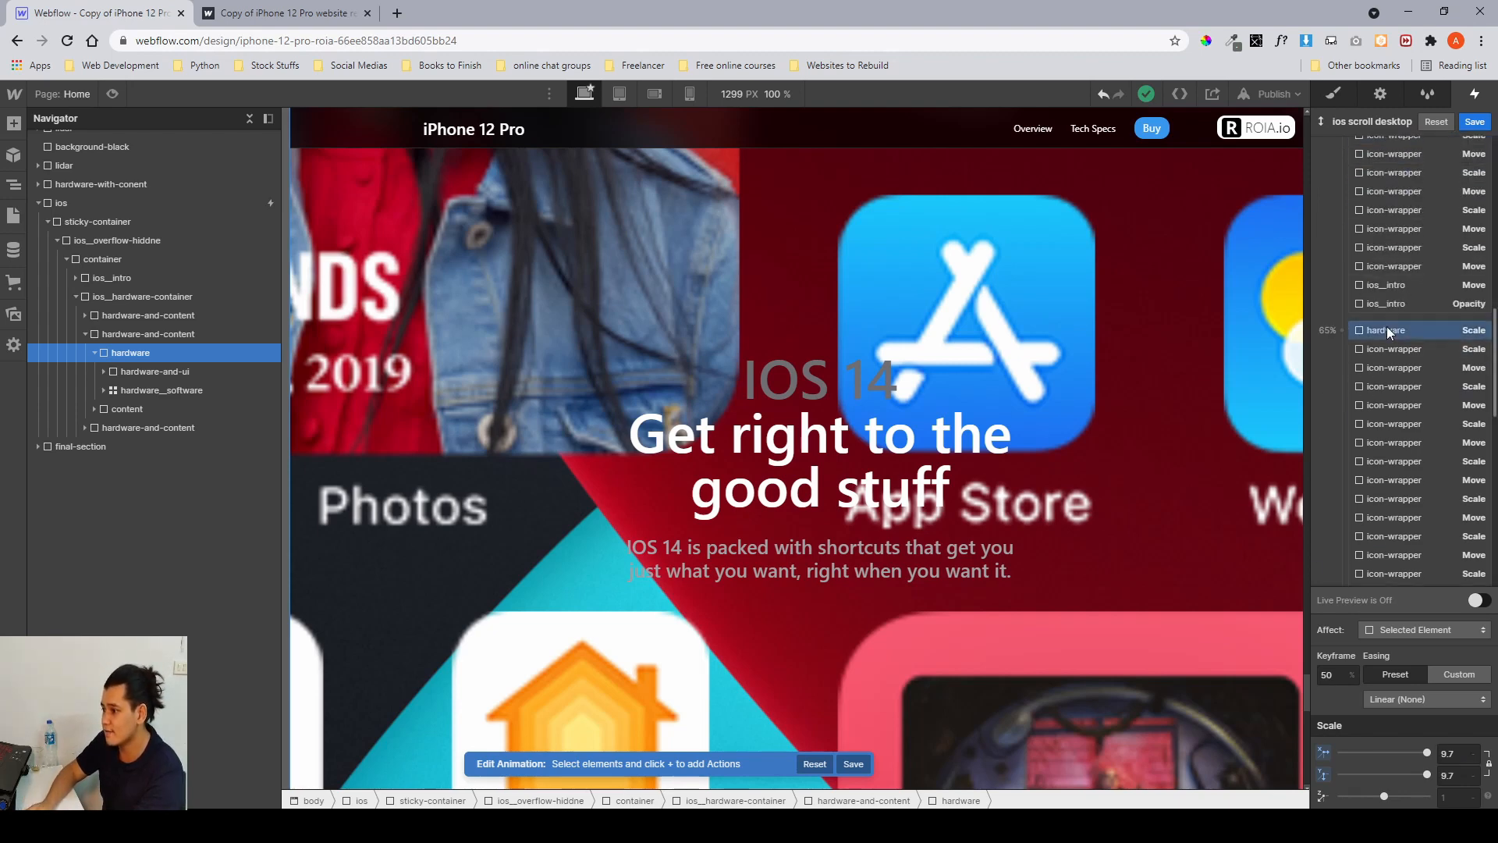
pyautogui.click(1387, 327)
pyautogui.click(1449, 751)
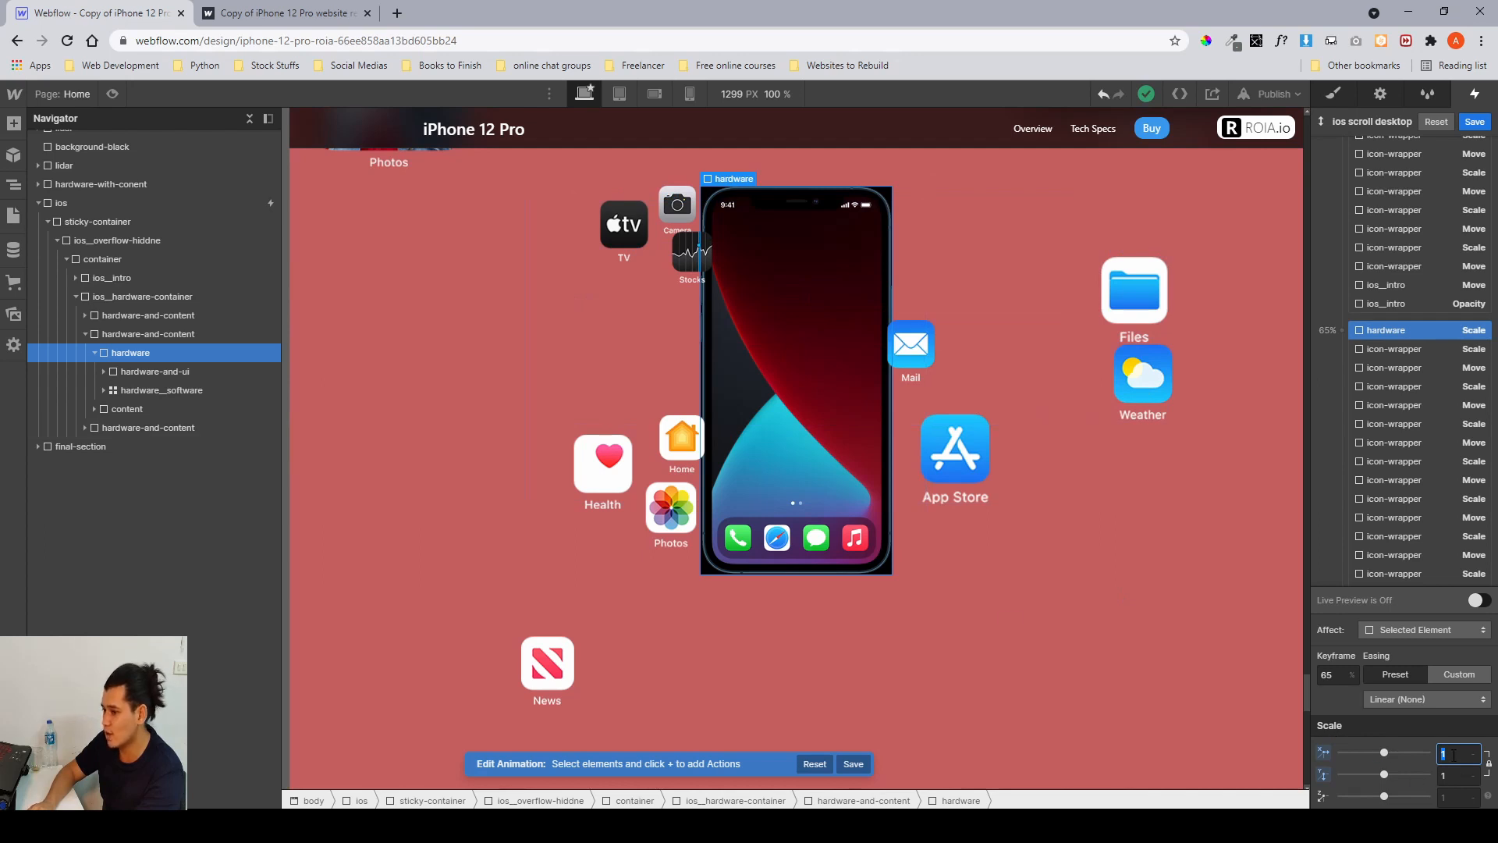
# Inspect the ios_intro Opacity action, then reselect the hardware Scale at 65% and scroll the canvas to preview the layout.
pyautogui.click(944, 445)
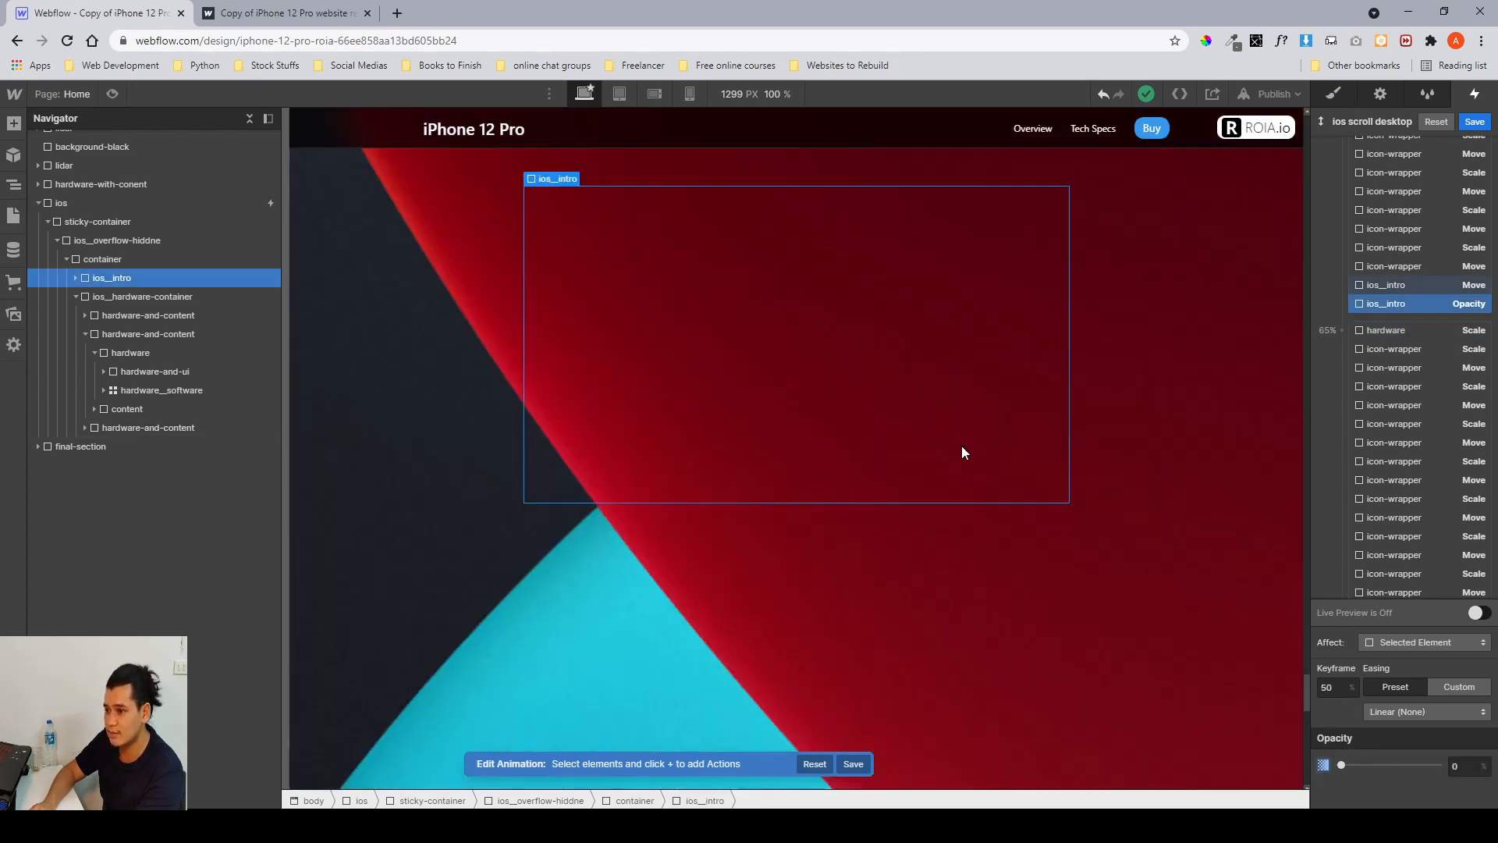
pyautogui.click(1388, 335)
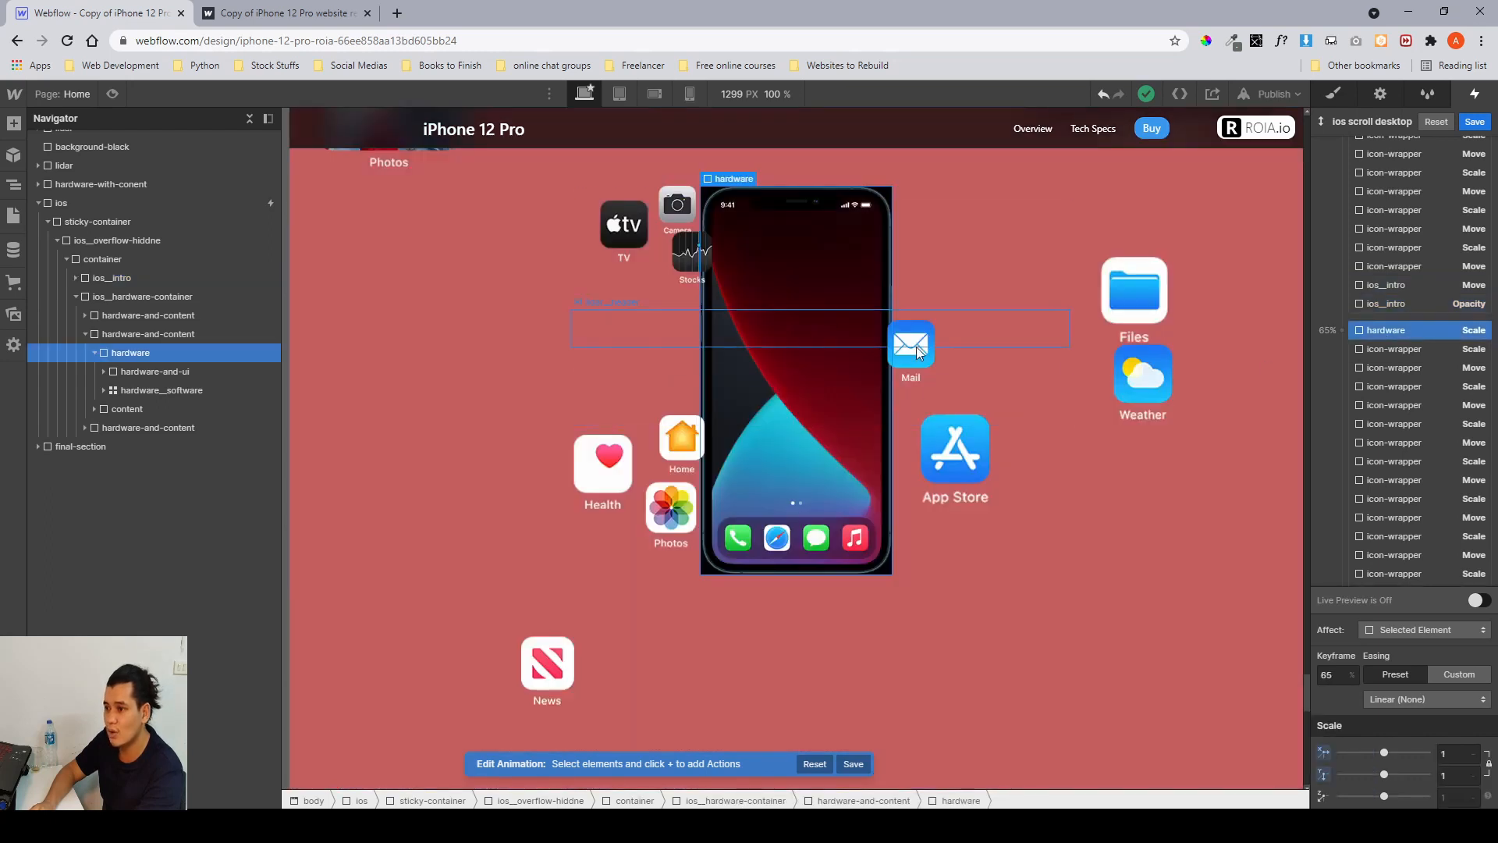
pyautogui.scroll(2, 445, 274)
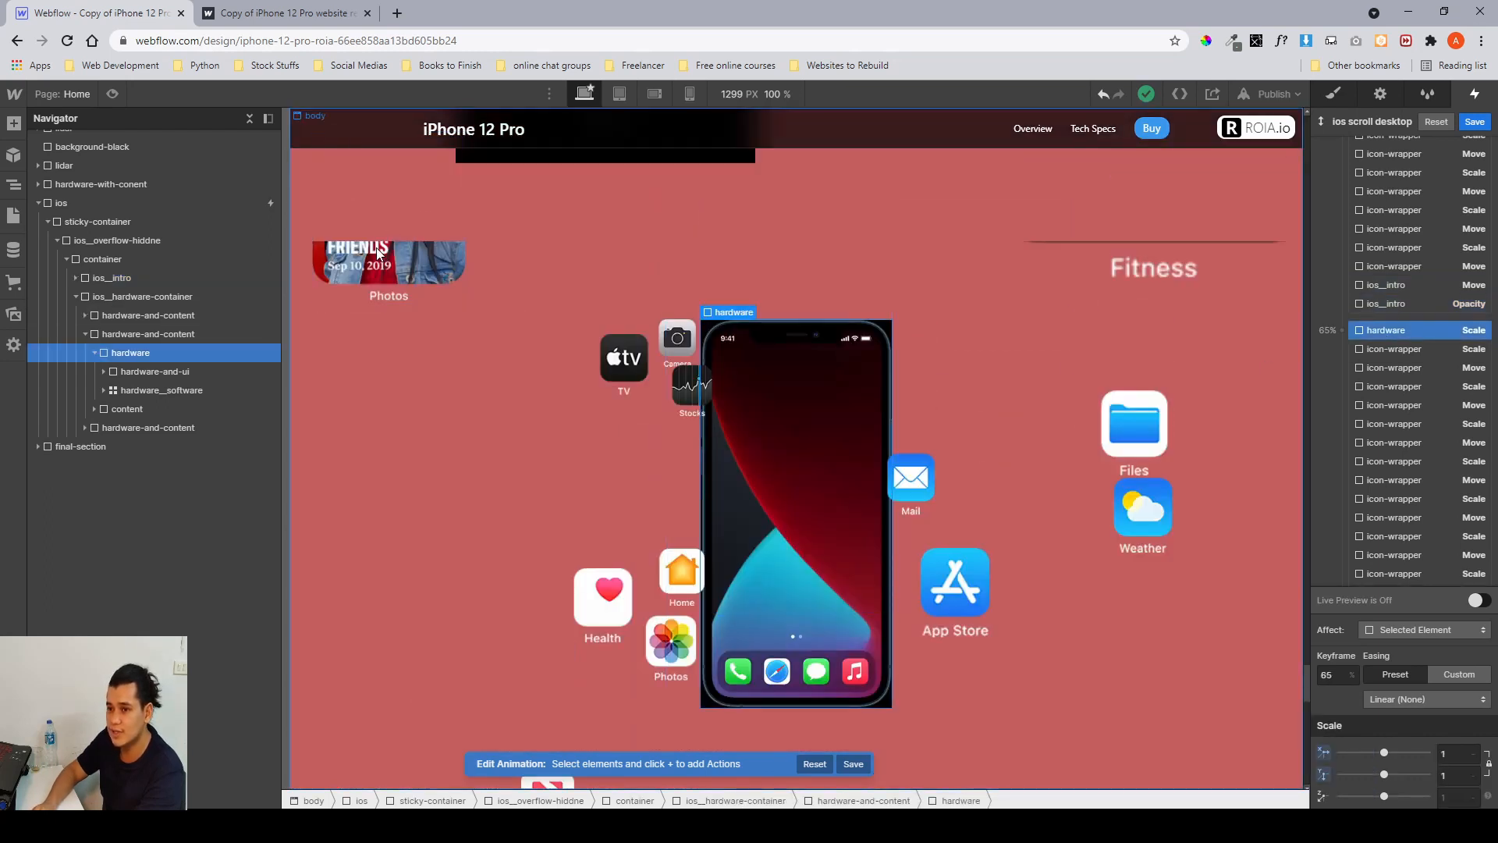
pyautogui.scroll(-2, 1053, 266)
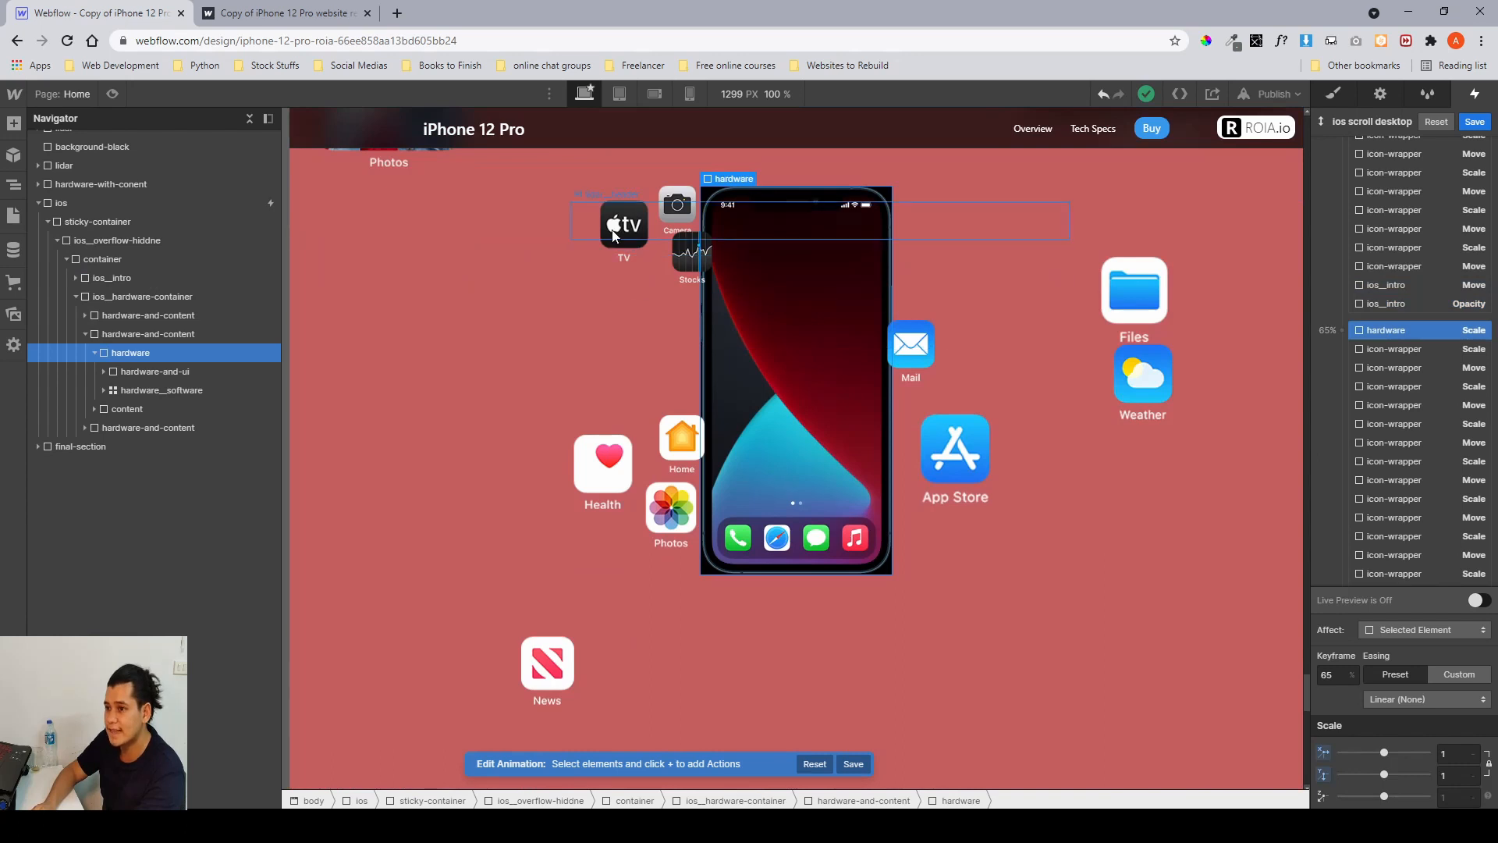
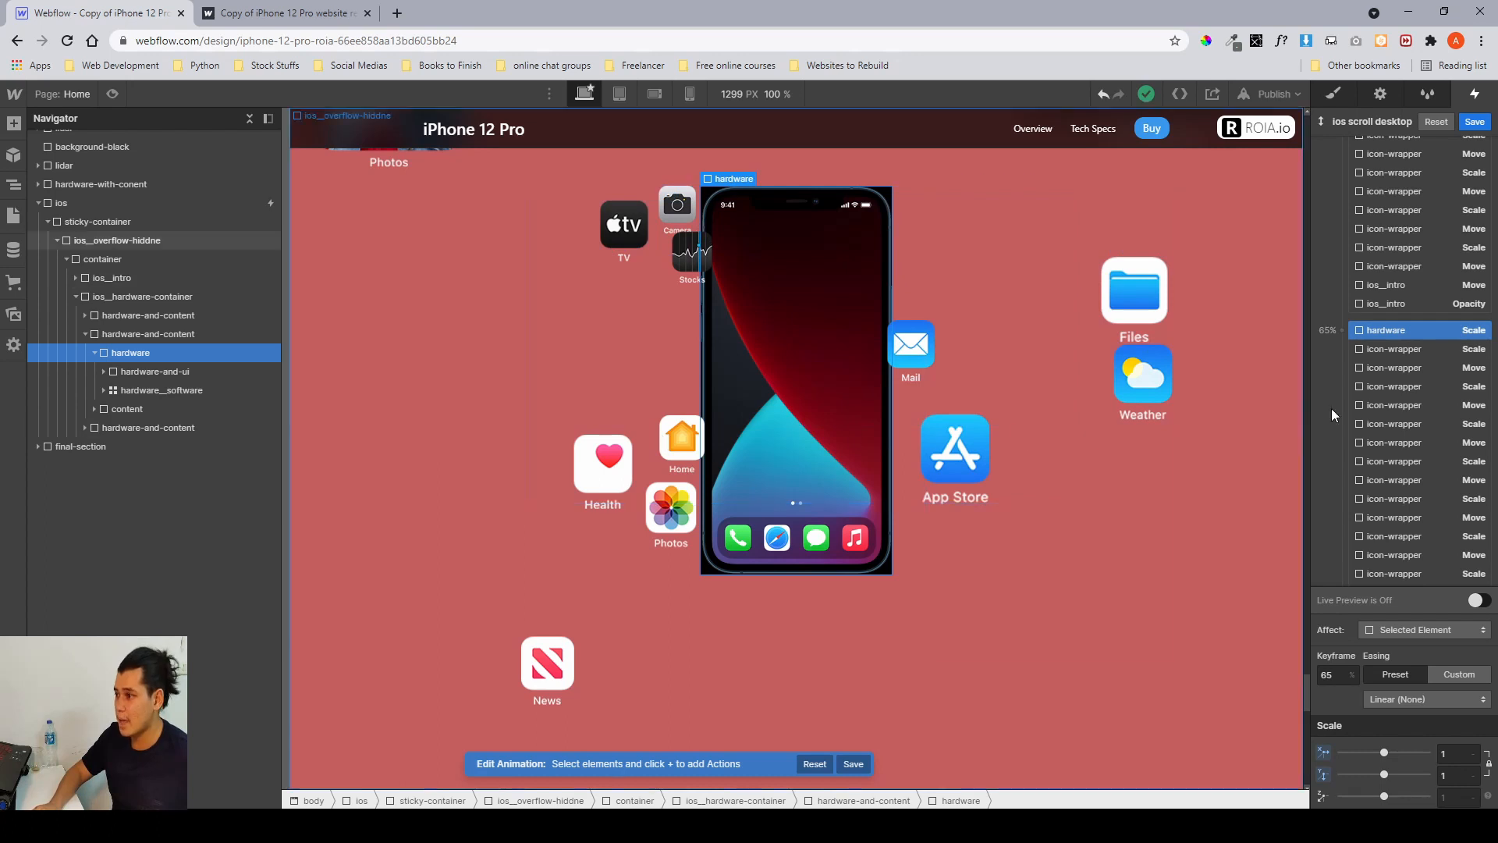
# Inspect the hardware and icon-wrapper Scale and Move actions at the 50% keyframe while previewing them on the canvas.
pyautogui.scroll(5, 1344, 403)
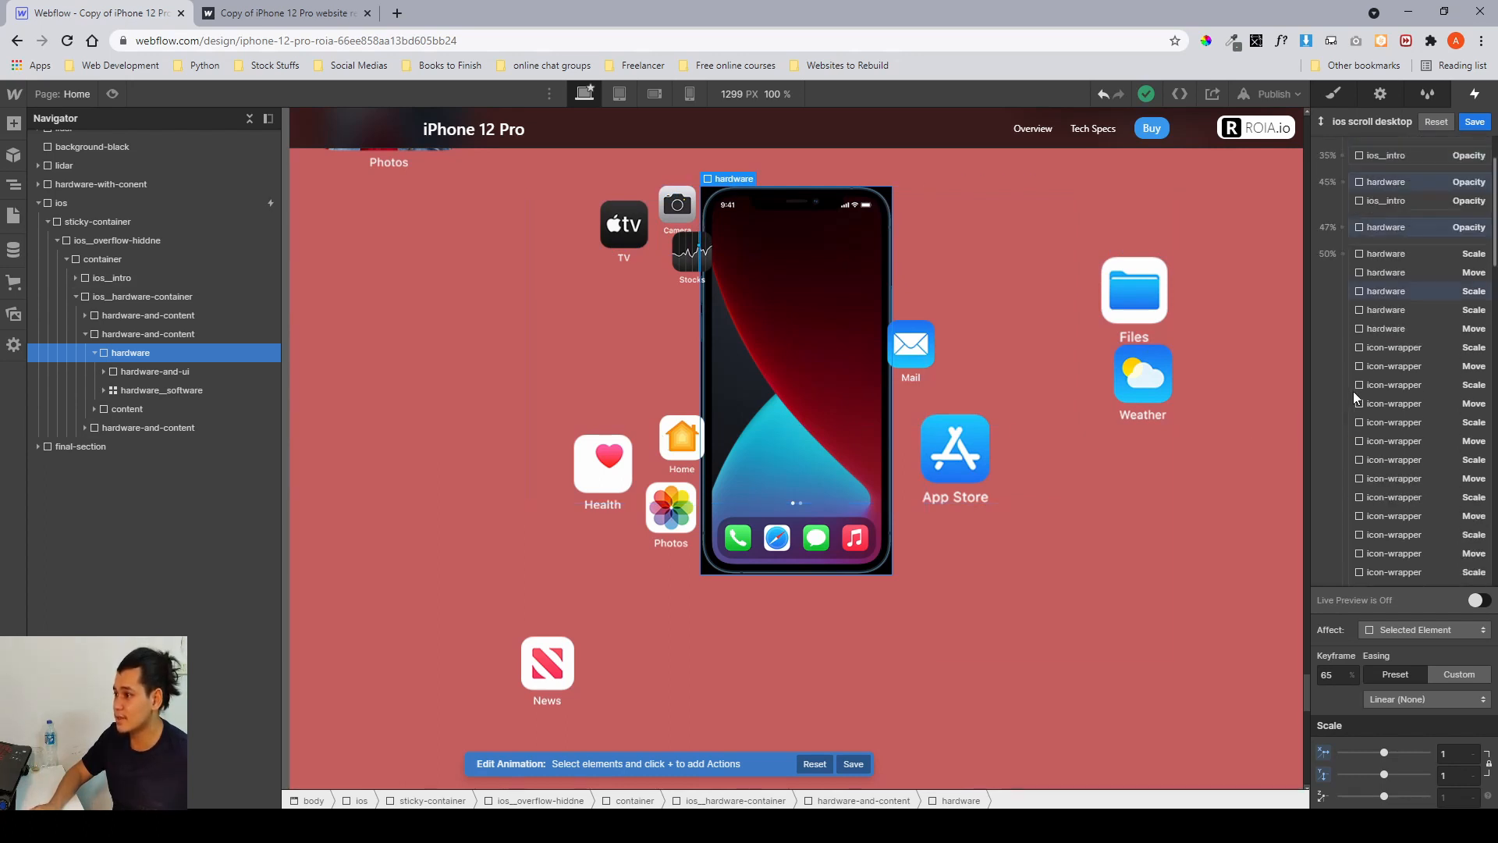
pyautogui.click(1407, 292)
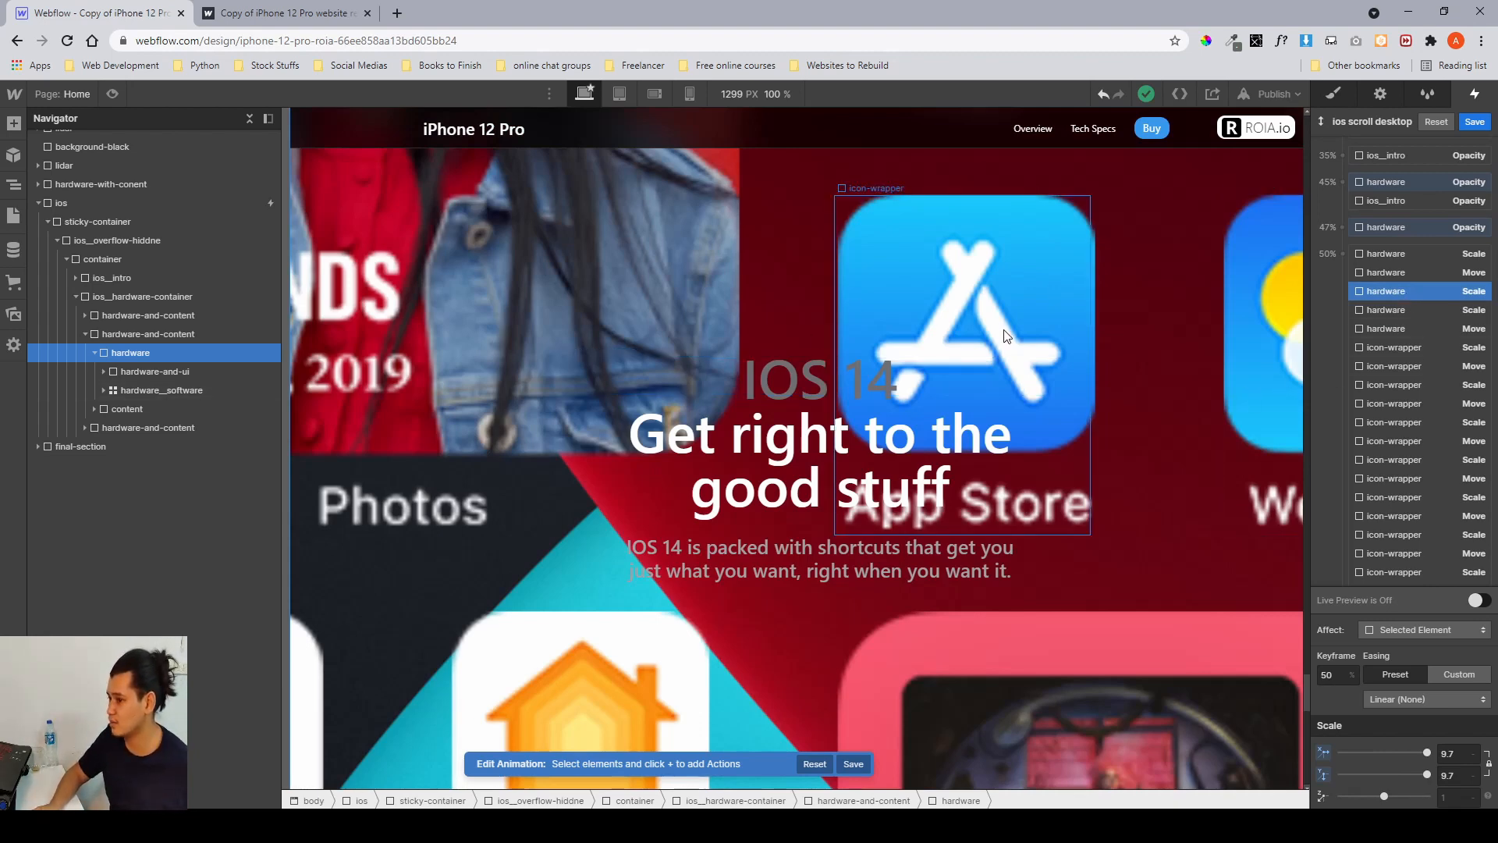
pyautogui.click(1423, 348)
pyautogui.scroll(-2, 1417, 344)
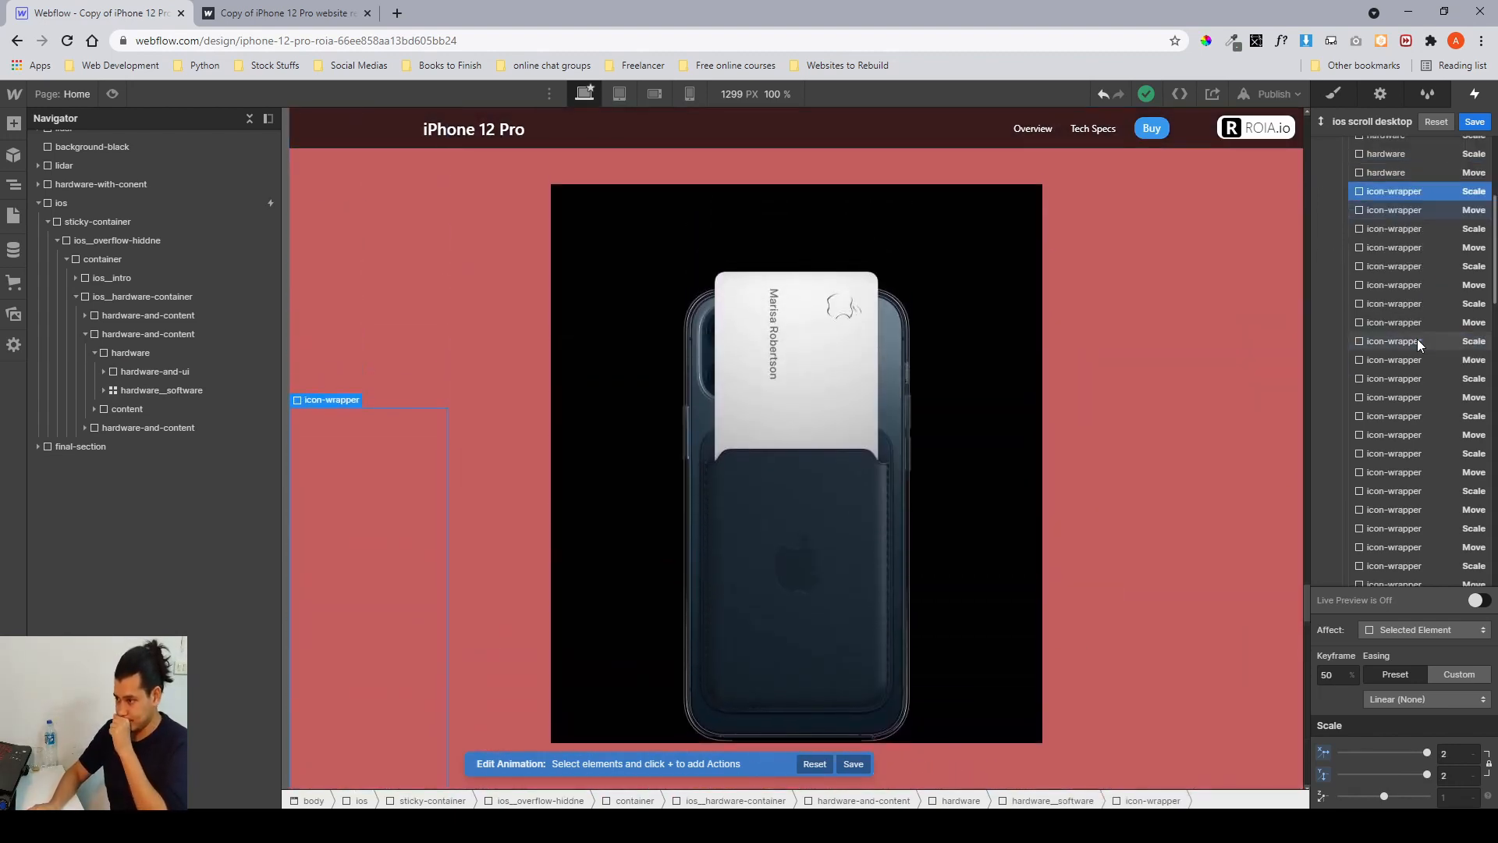
pyautogui.scroll(-2, 1417, 341)
pyautogui.click(1406, 377)
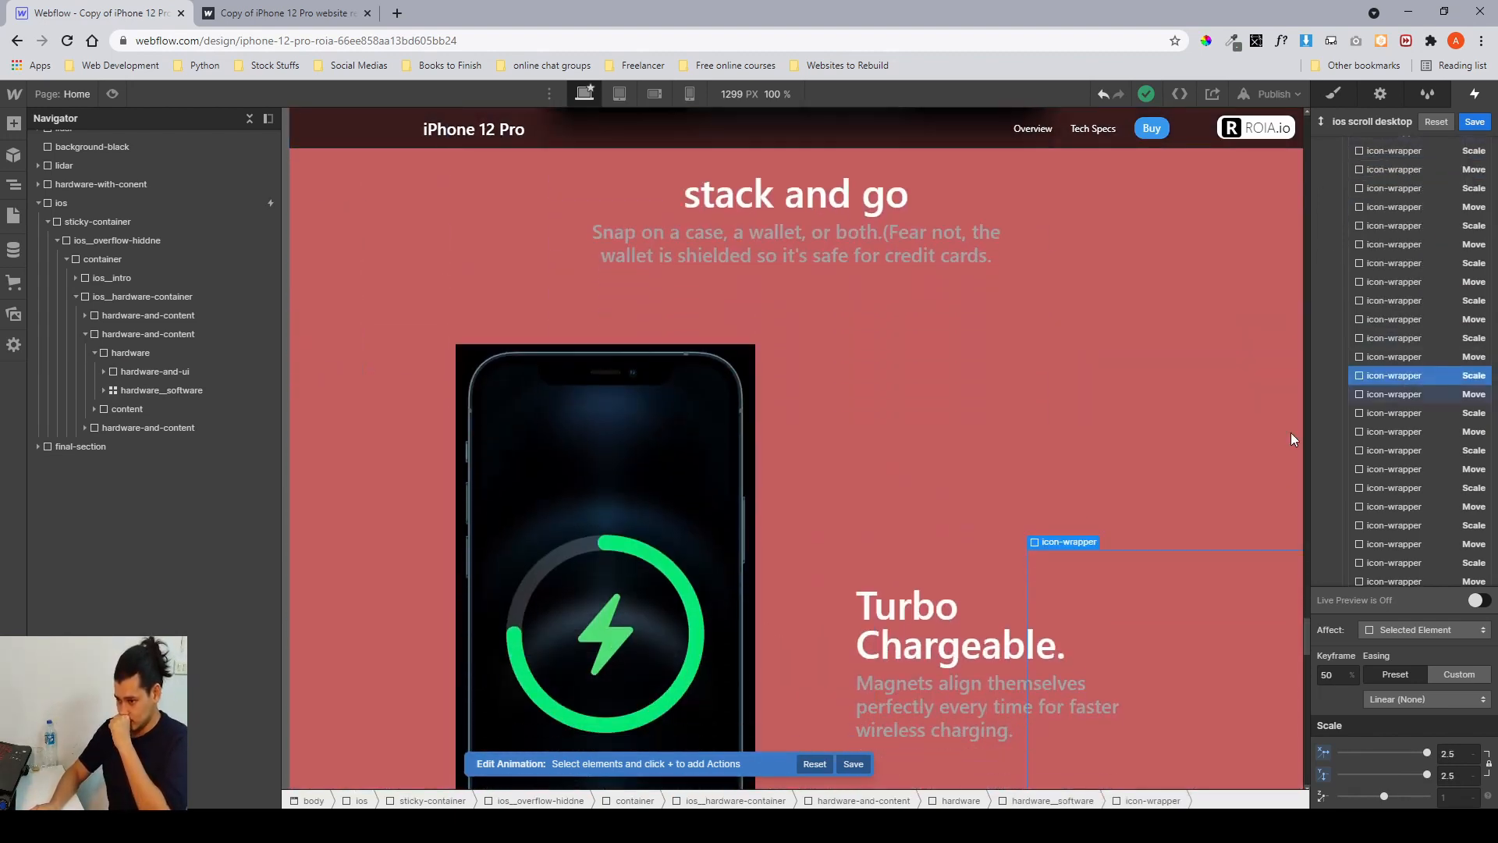
pyautogui.scroll(-10, 1036, 489)
pyautogui.scroll(-3, 1451, 444)
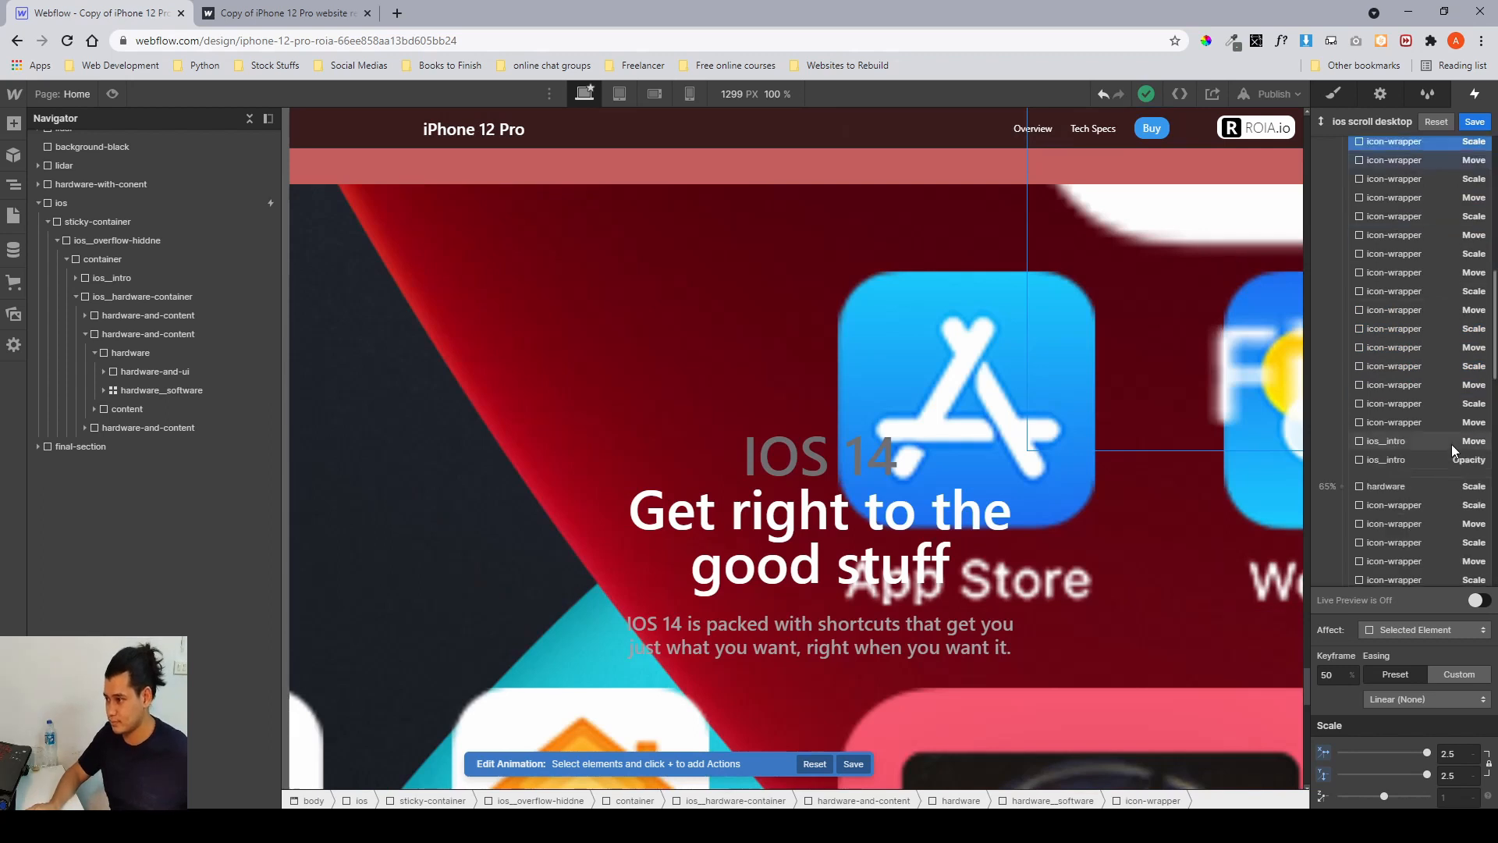
pyautogui.scroll(-2, 1451, 443)
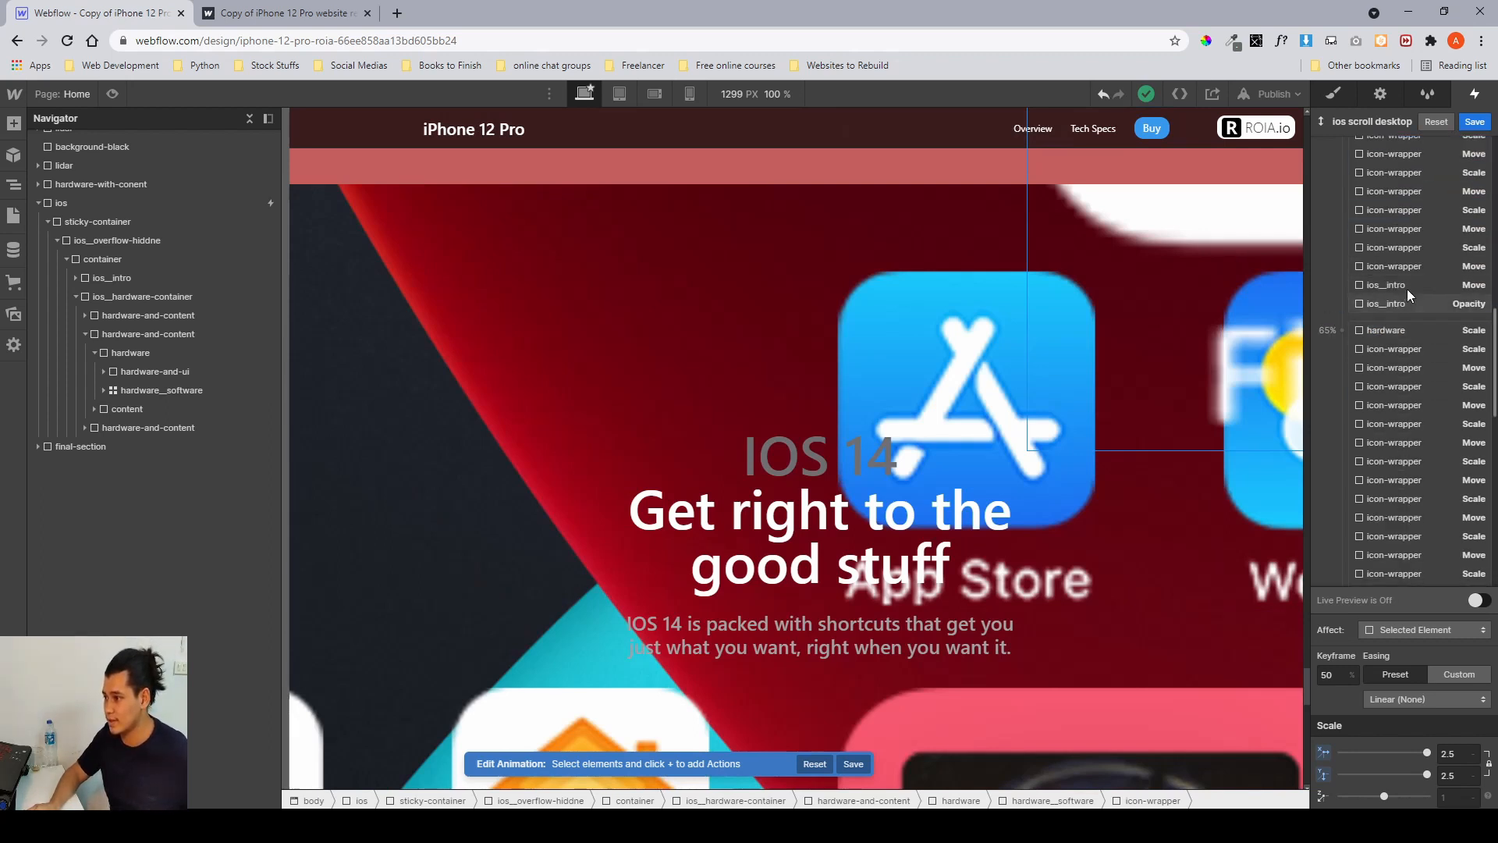
pyautogui.click(1403, 260)
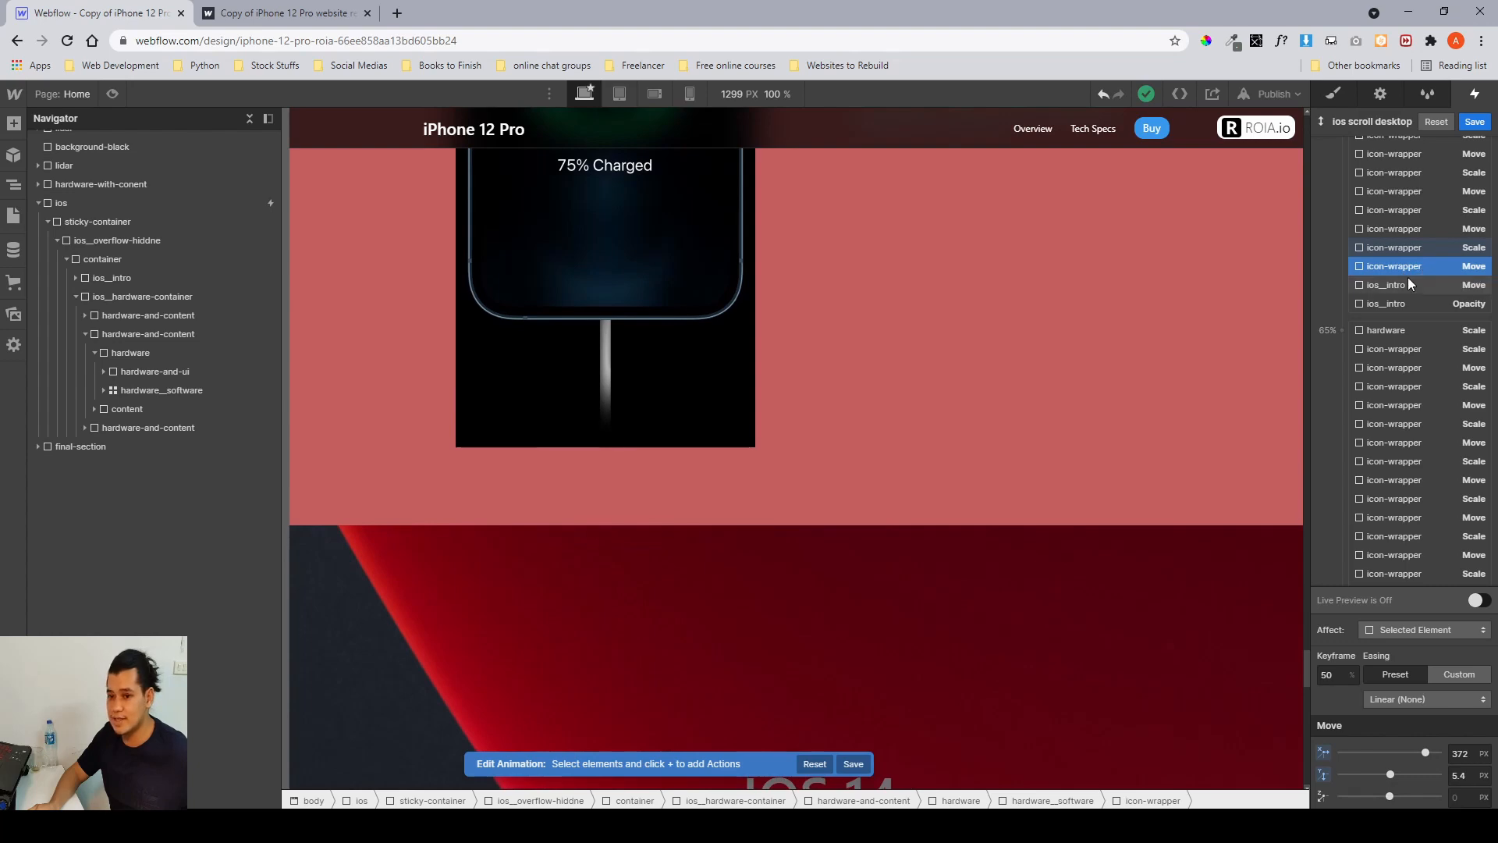
pyautogui.scroll(-3, 928, 441)
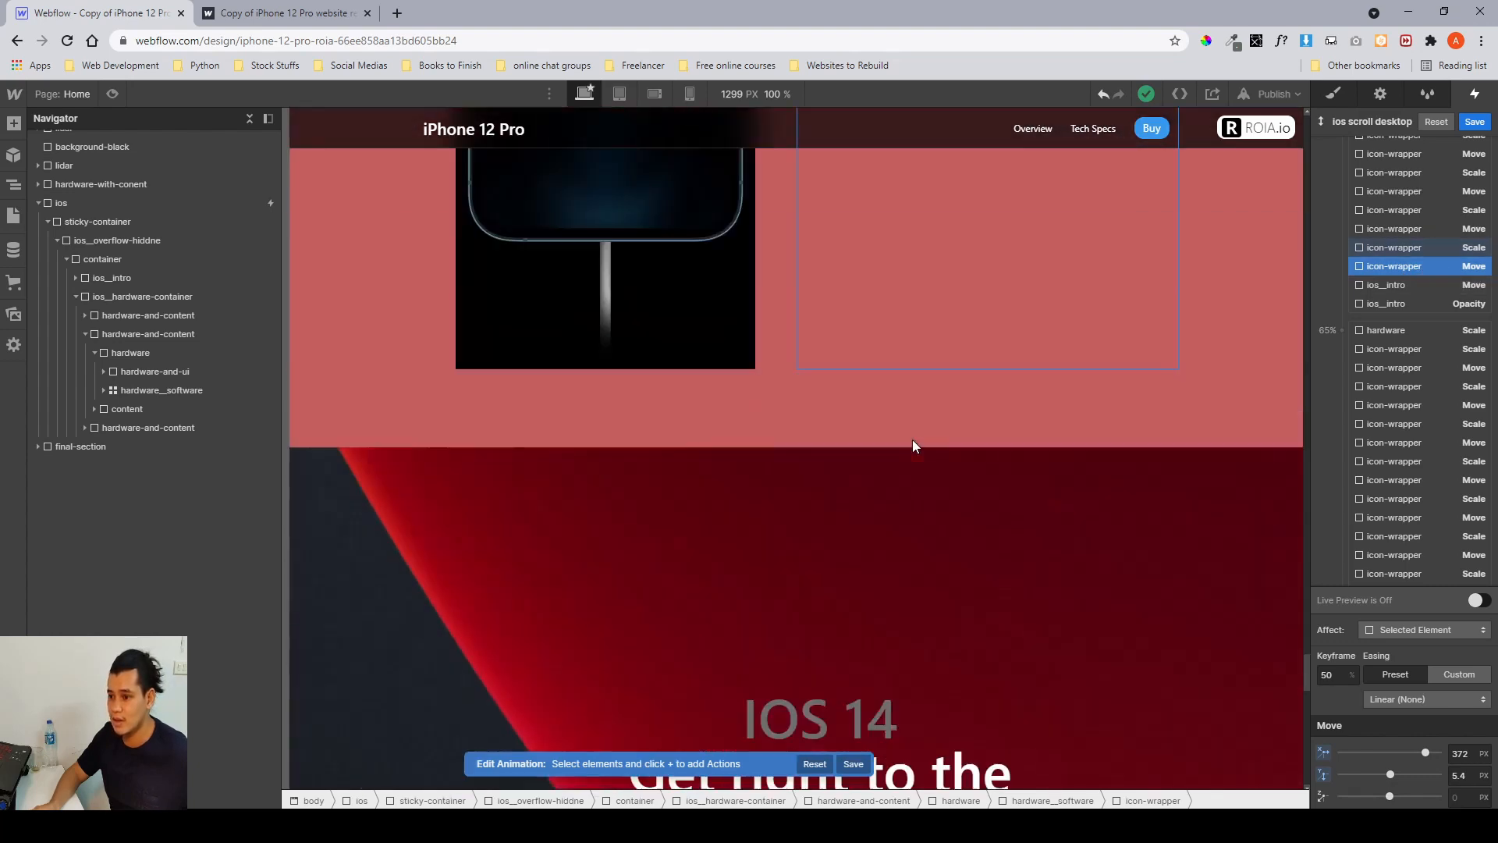
pyautogui.scroll(5, 916, 446)
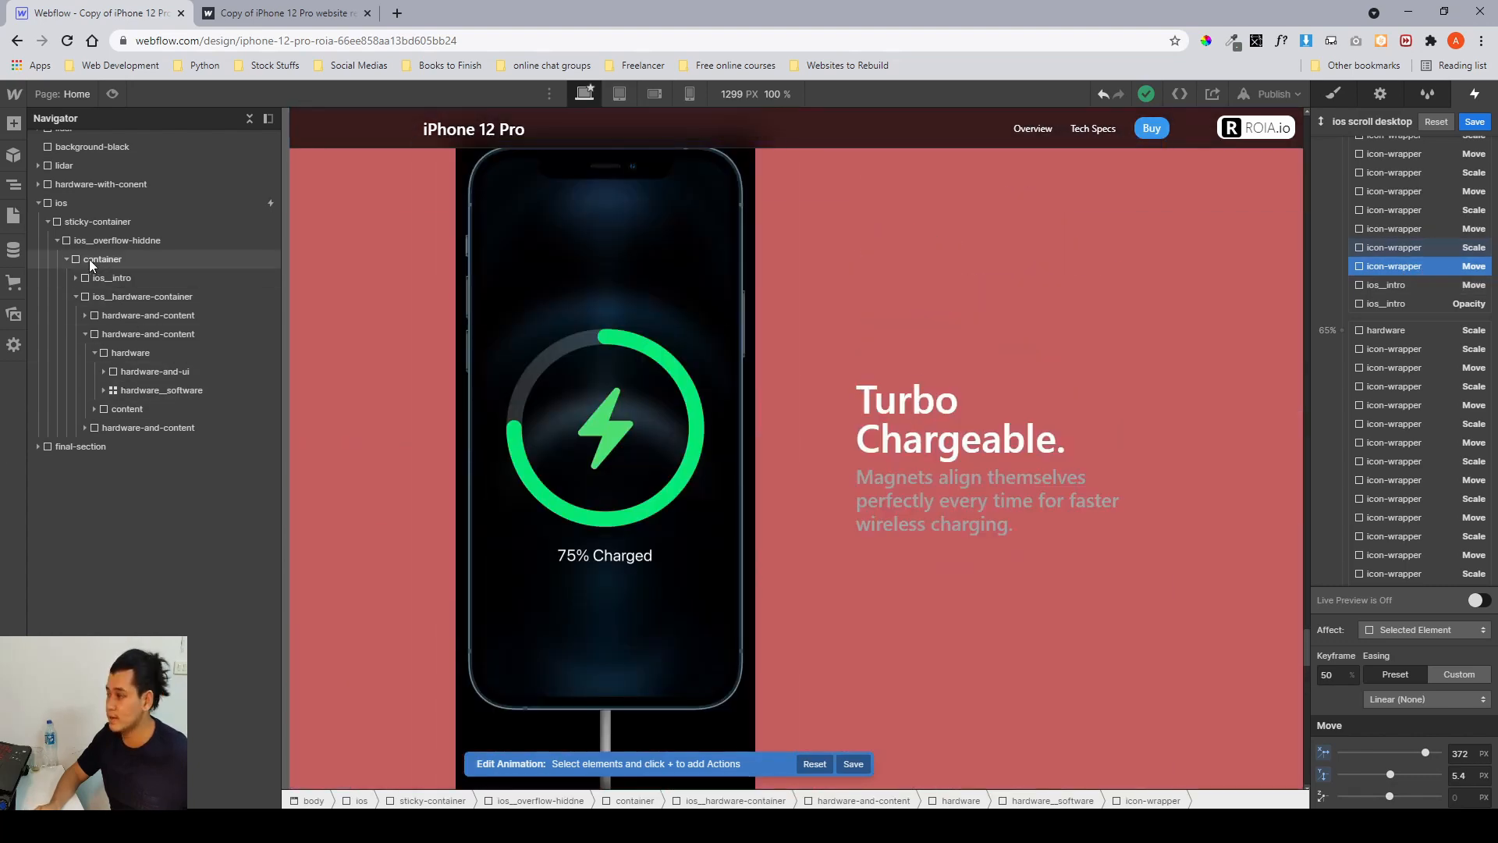
# Expand hardware_software and review the Move and Scale values of several icon-wrapper actions at the 50% keyframe.
pyautogui.click(105, 391)
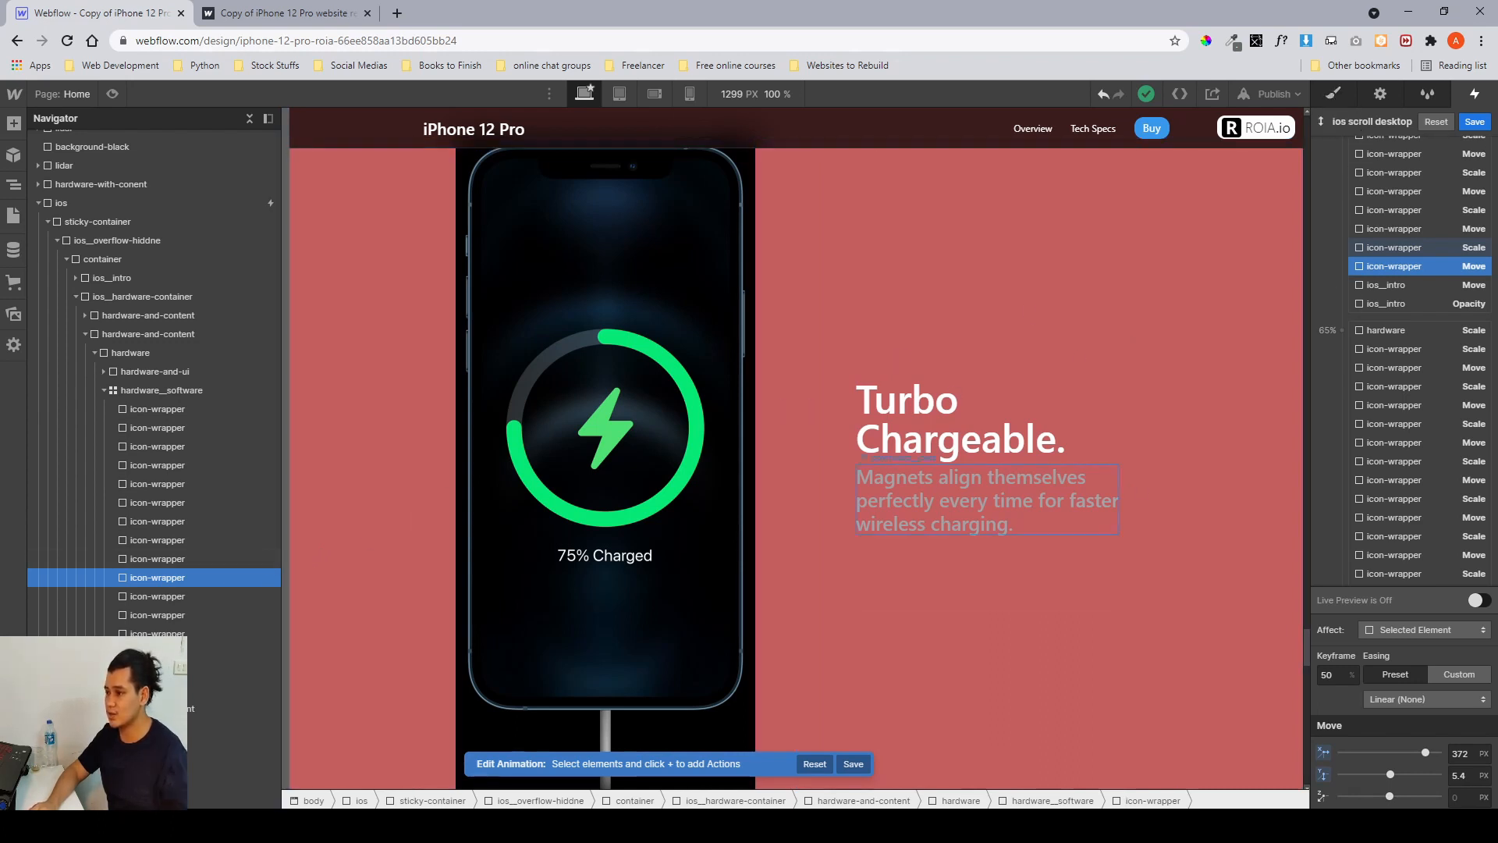
pyautogui.scroll(2, 1396, 306)
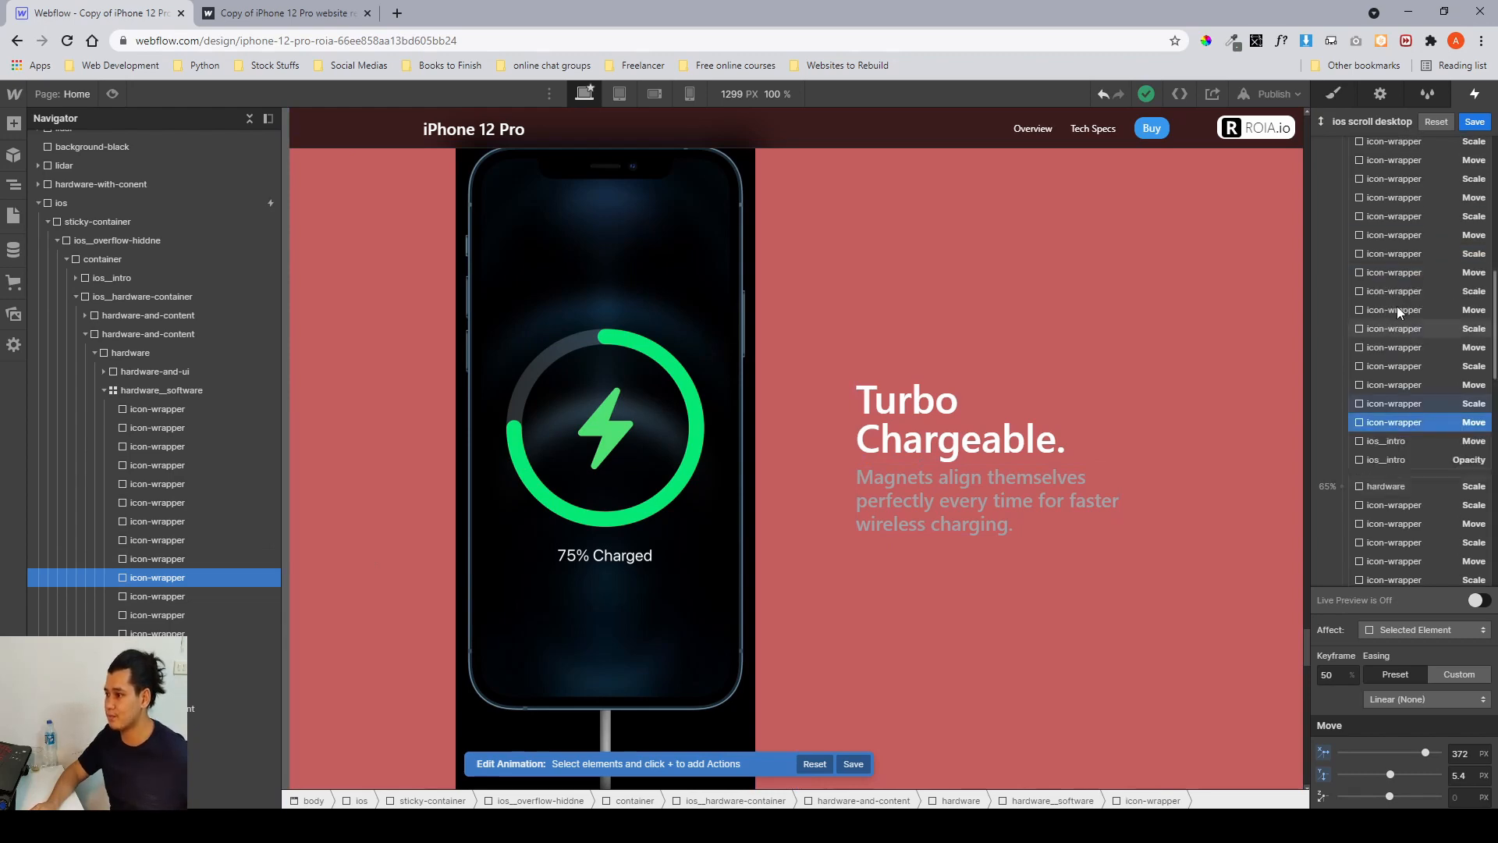
pyautogui.click(1398, 238)
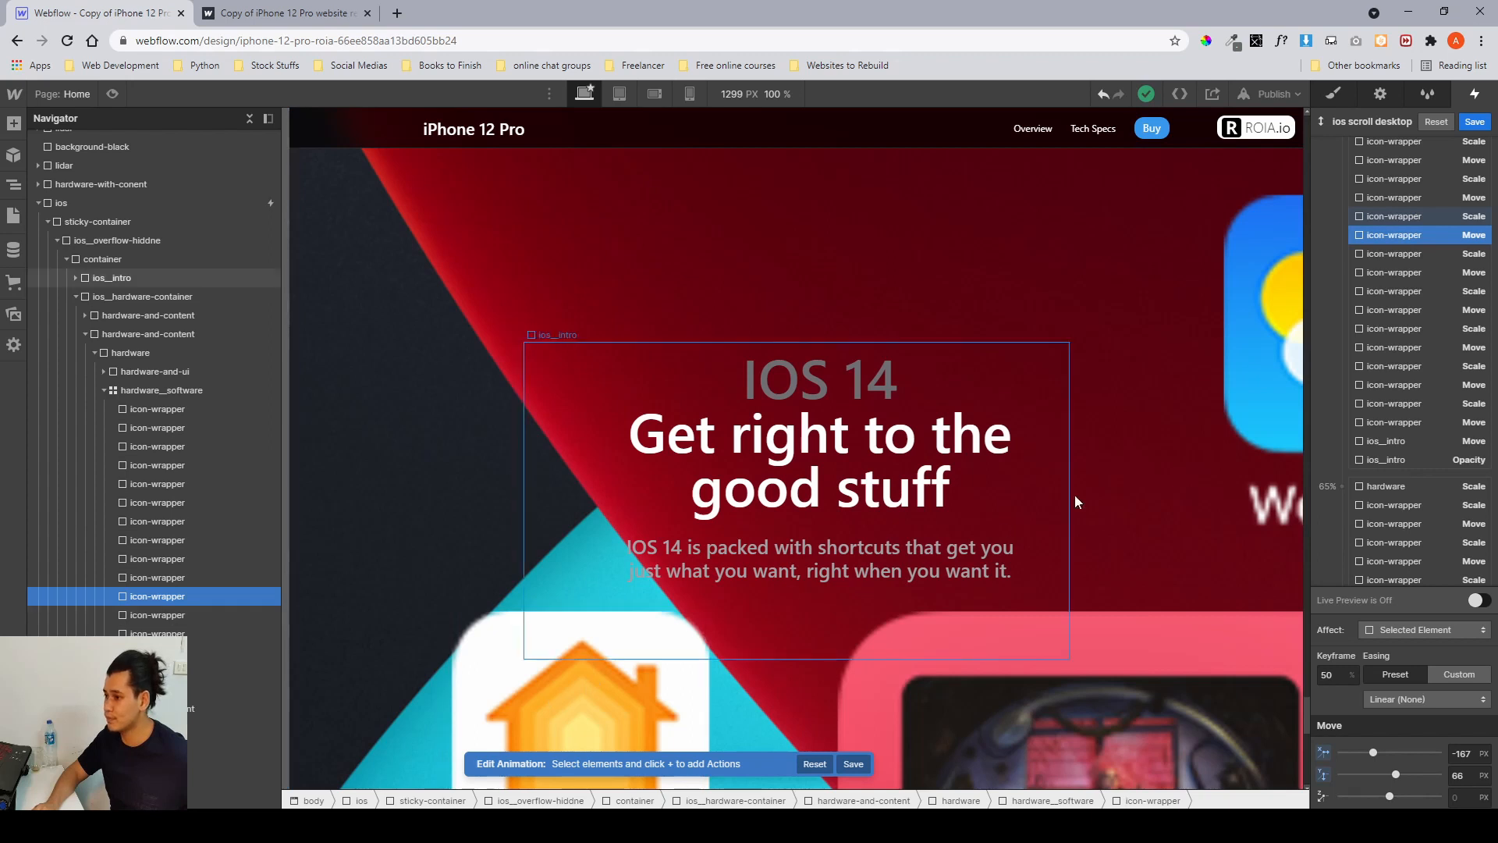
pyautogui.click(1470, 751)
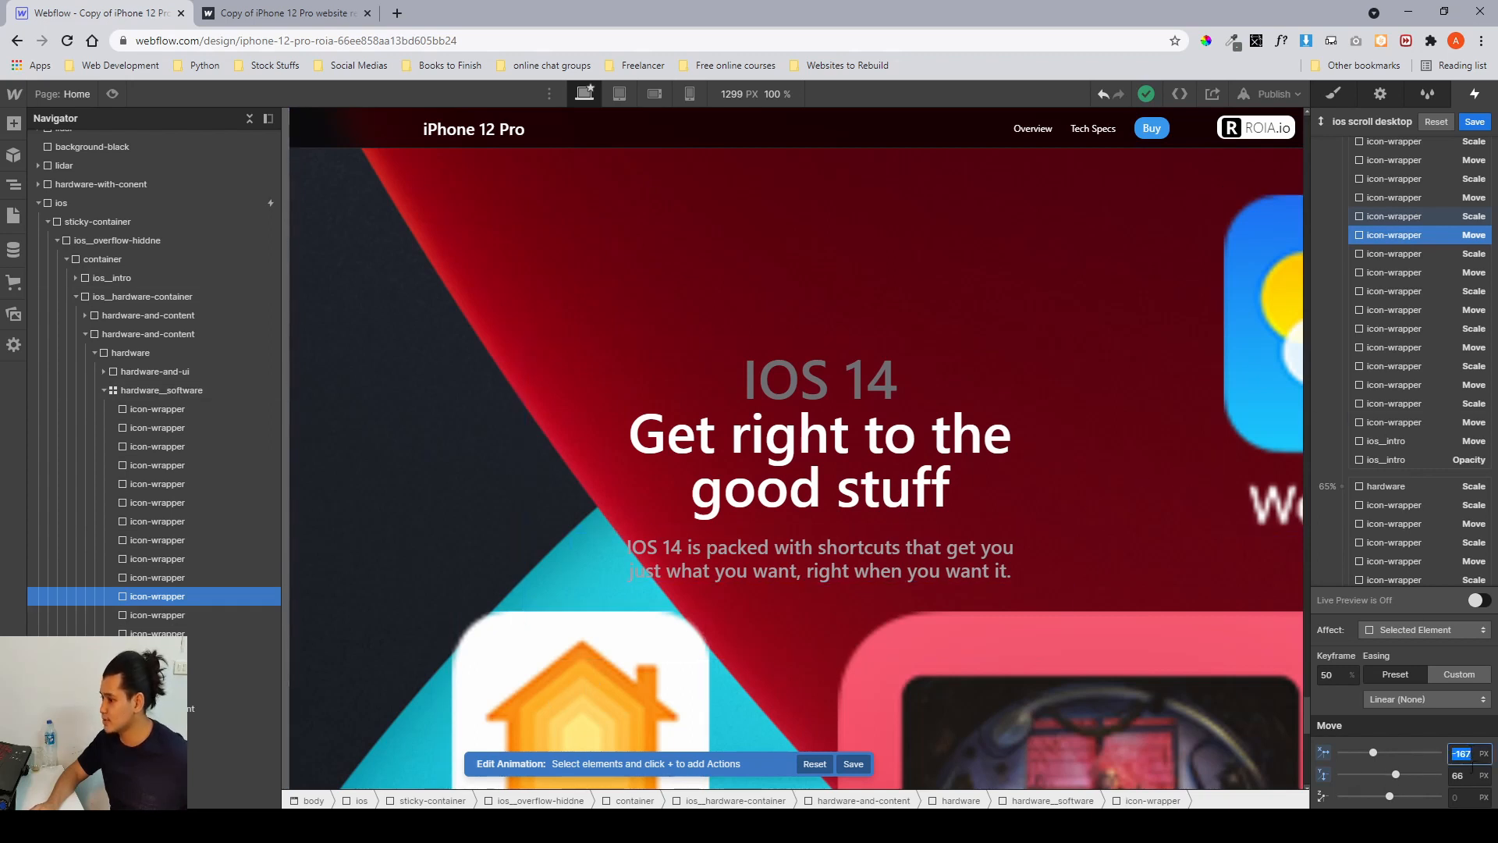
pyautogui.press('Return')
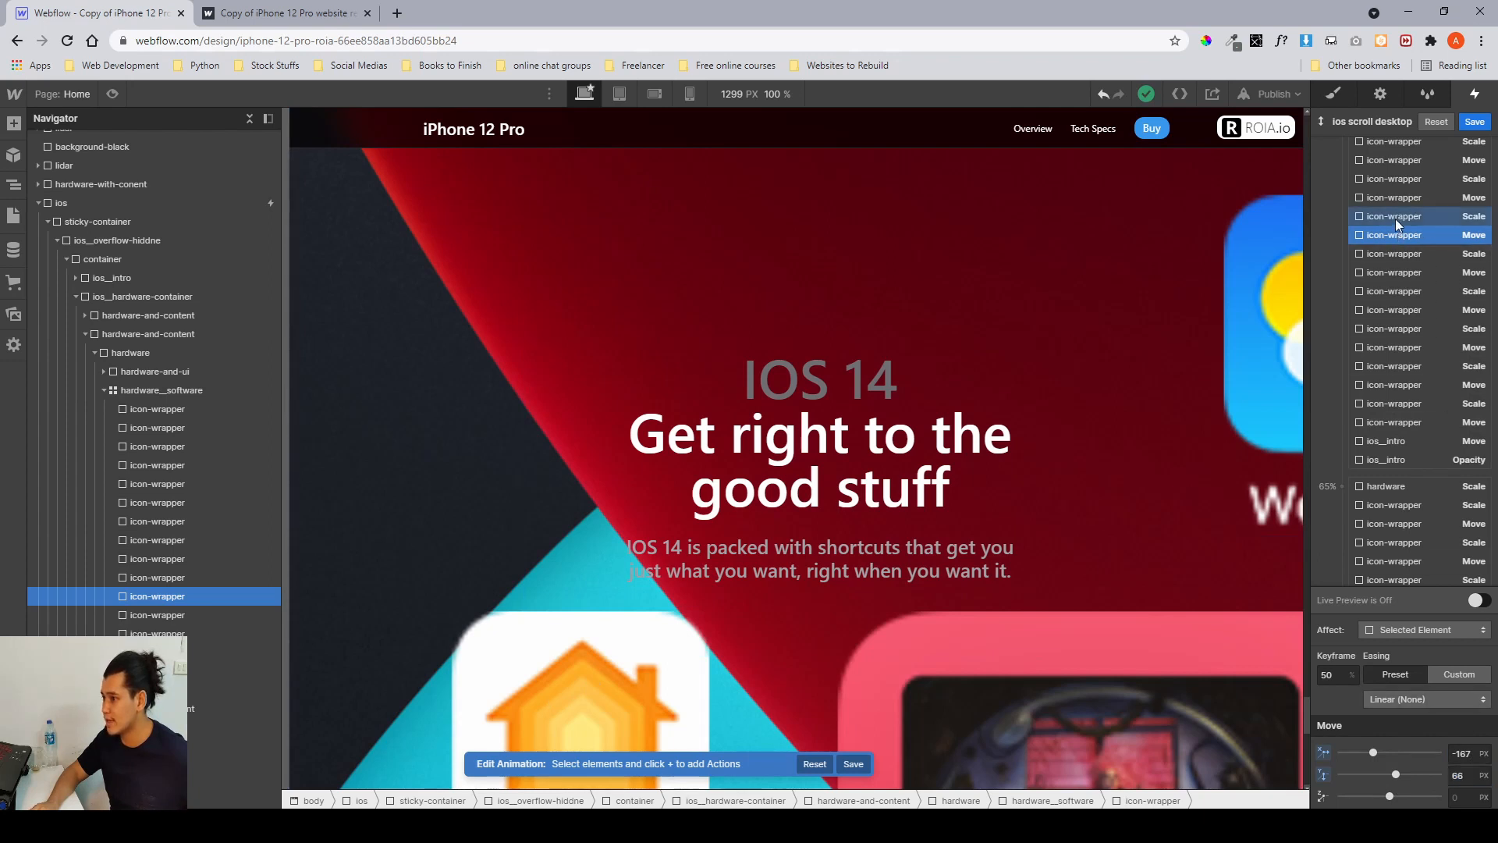
pyautogui.click(1397, 217)
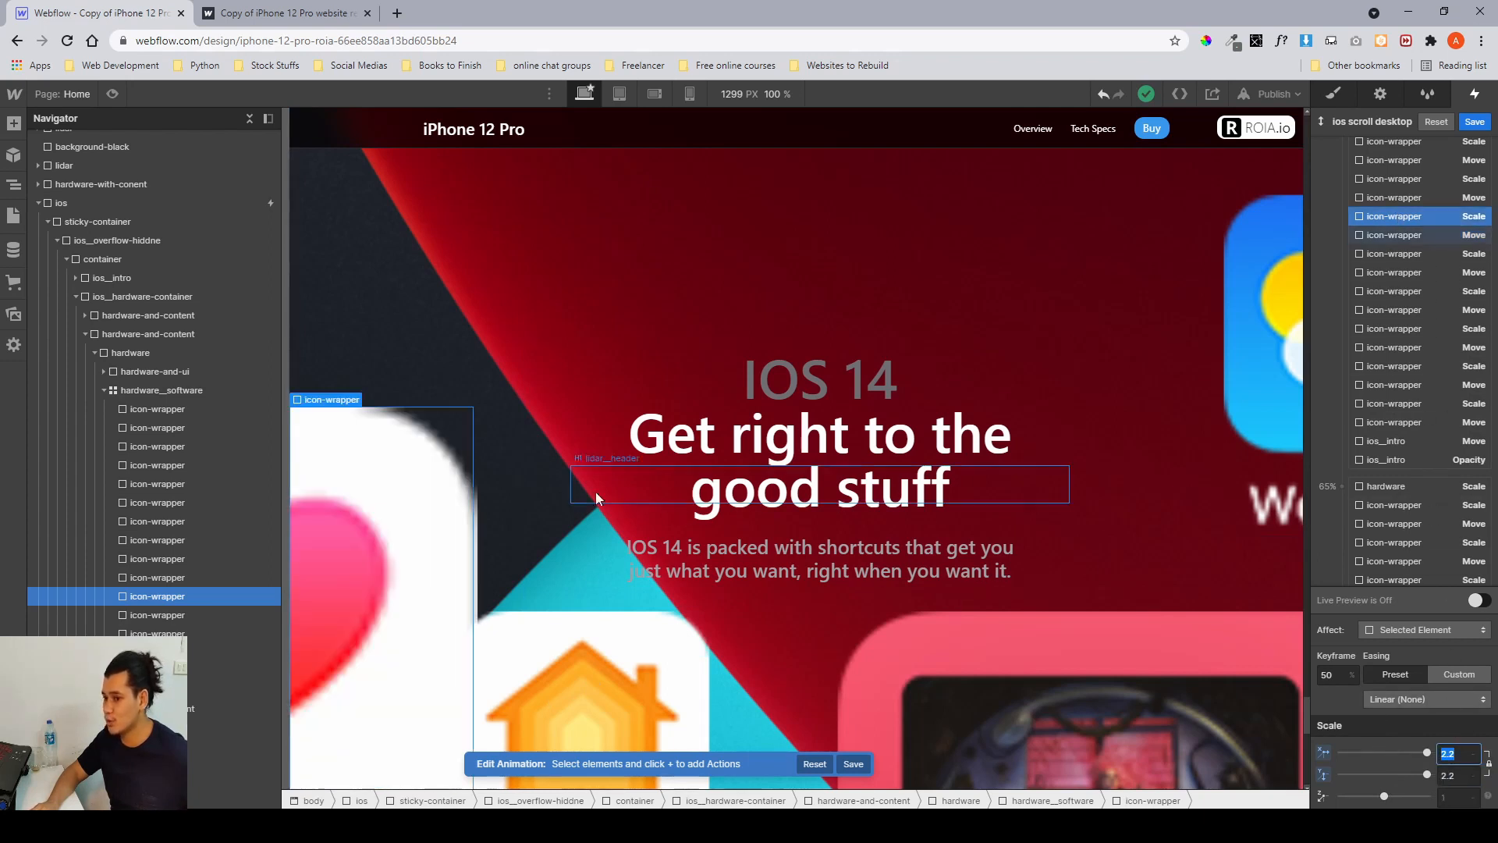
pyautogui.scroll(2, 1400, 210)
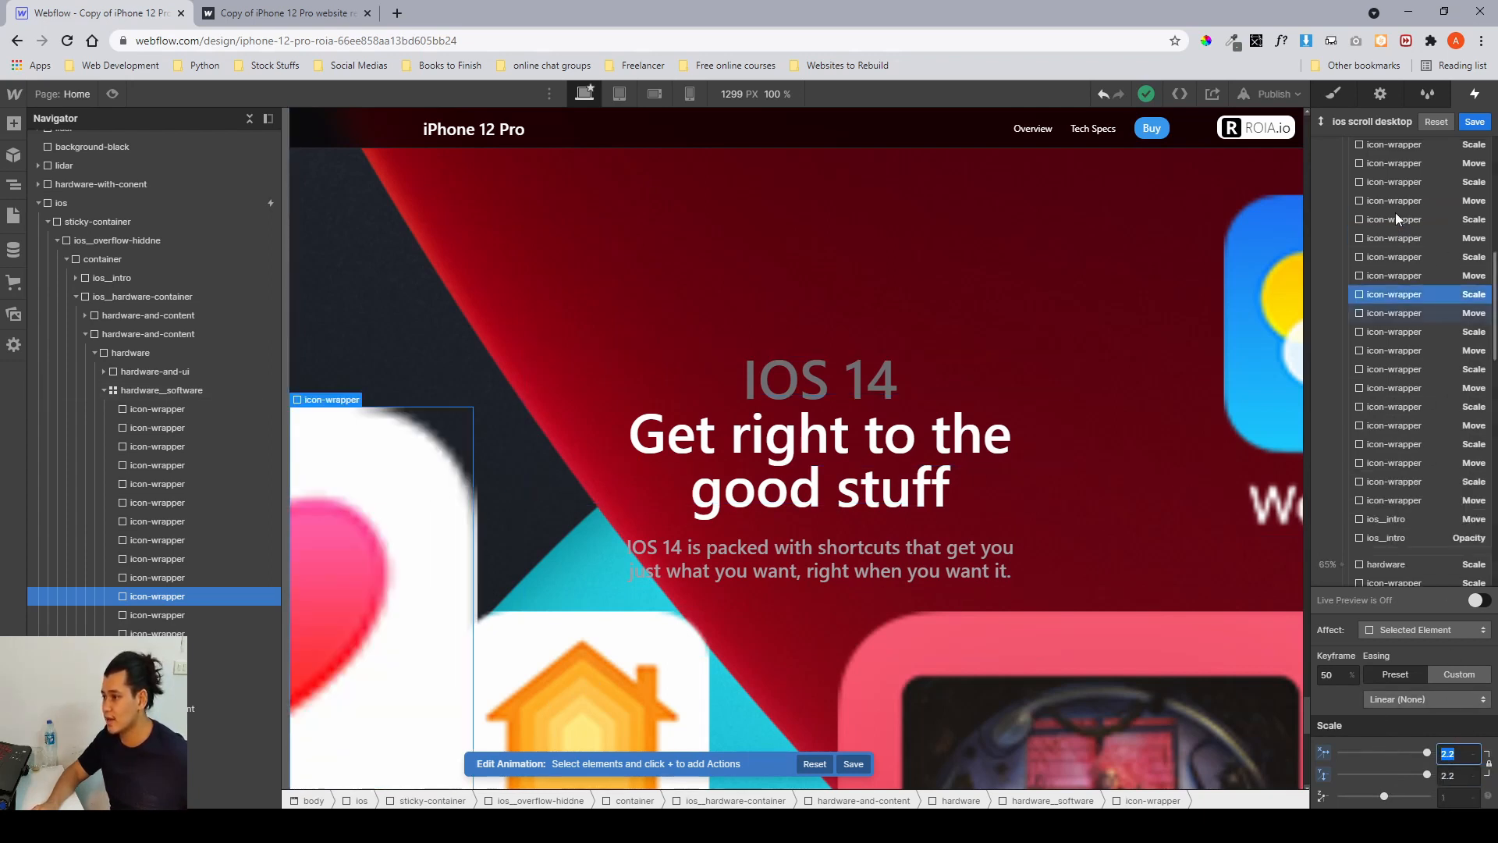
pyautogui.click(1399, 204)
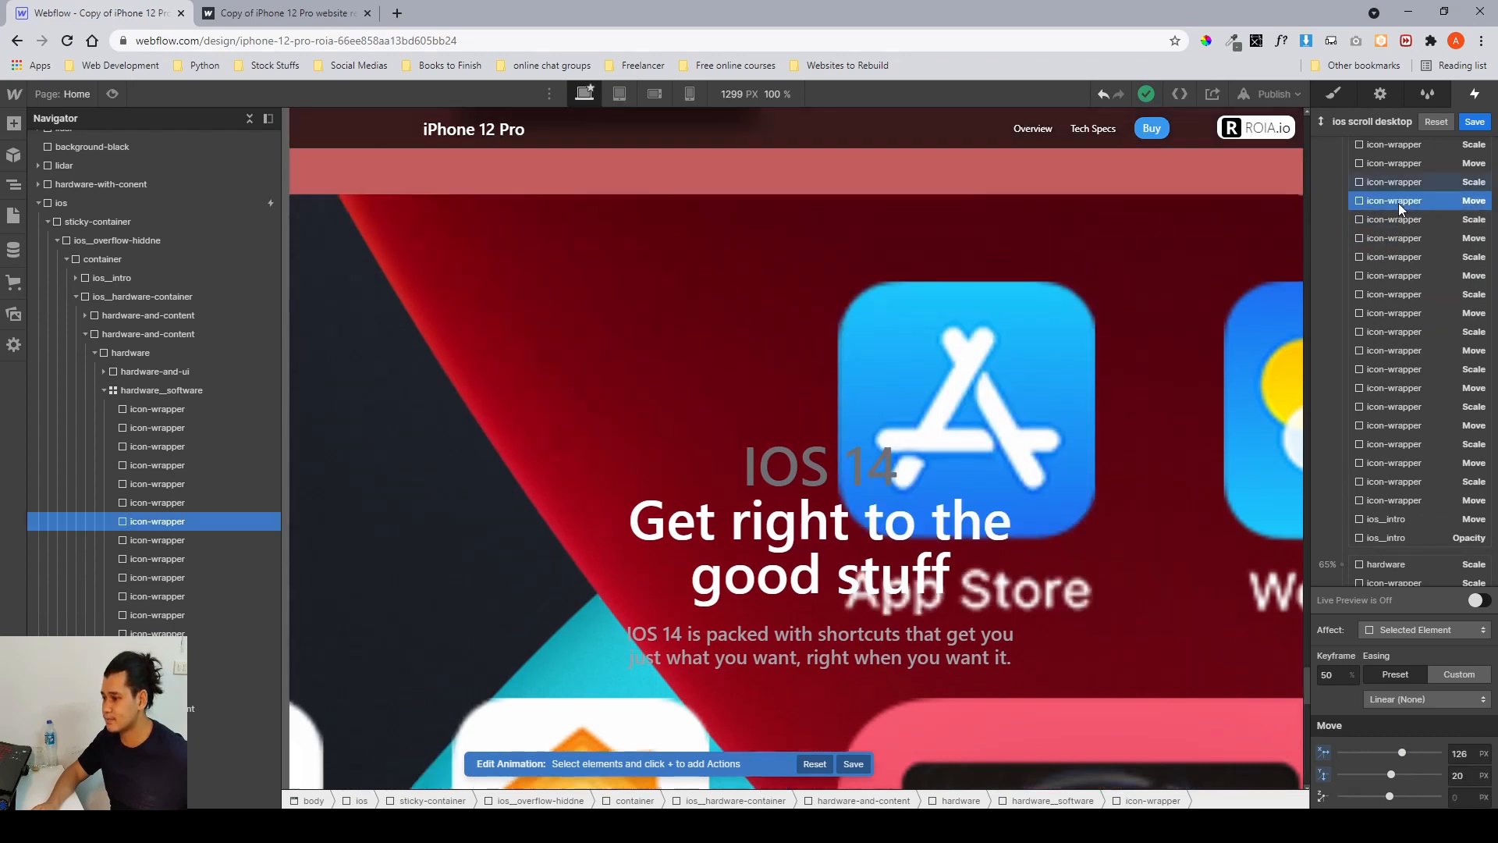
pyautogui.click(1458, 754)
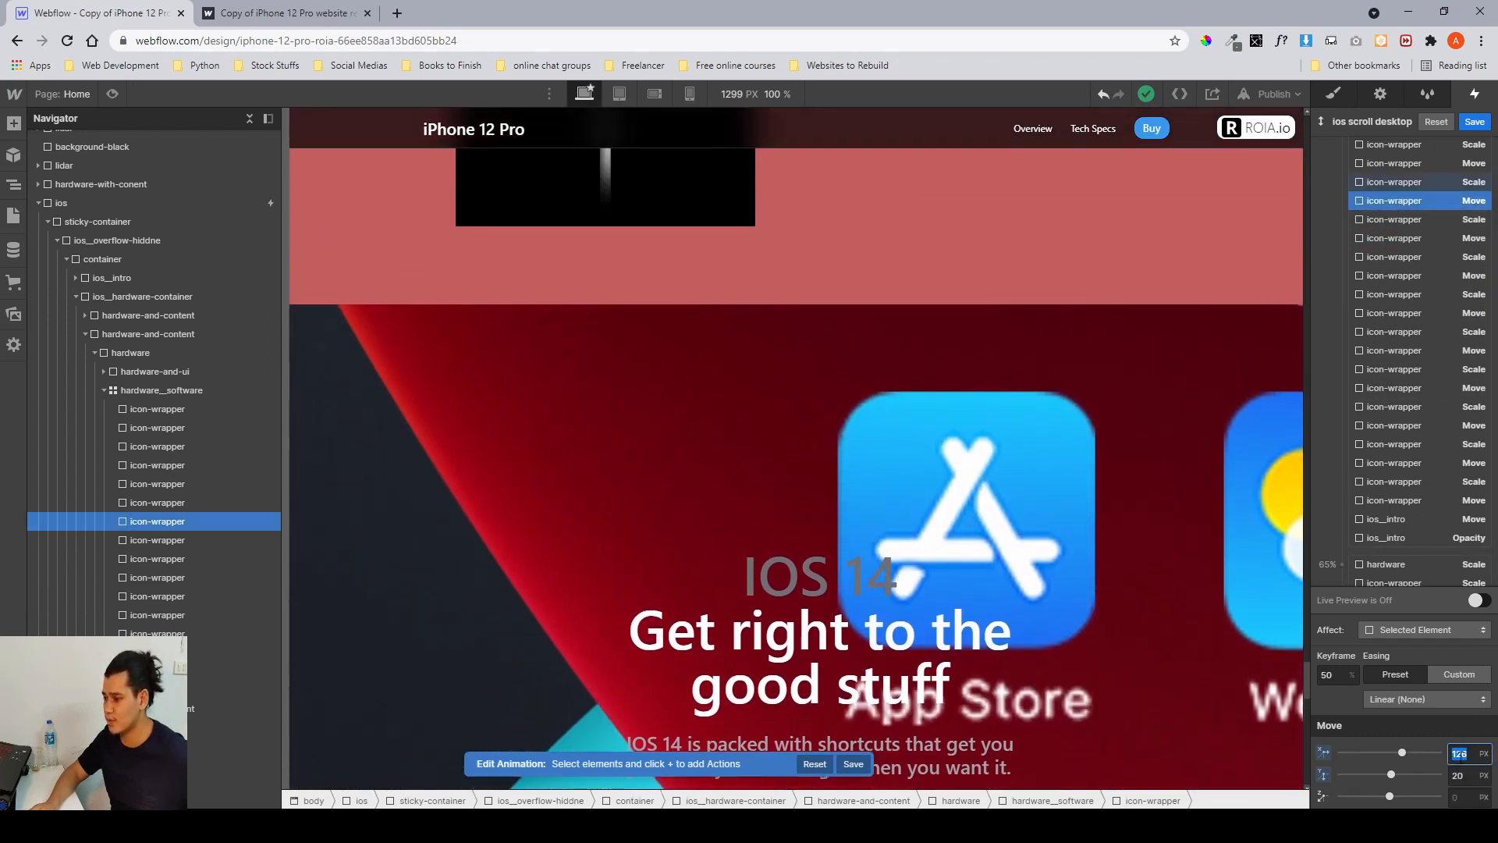
pyautogui.click(1403, 184)
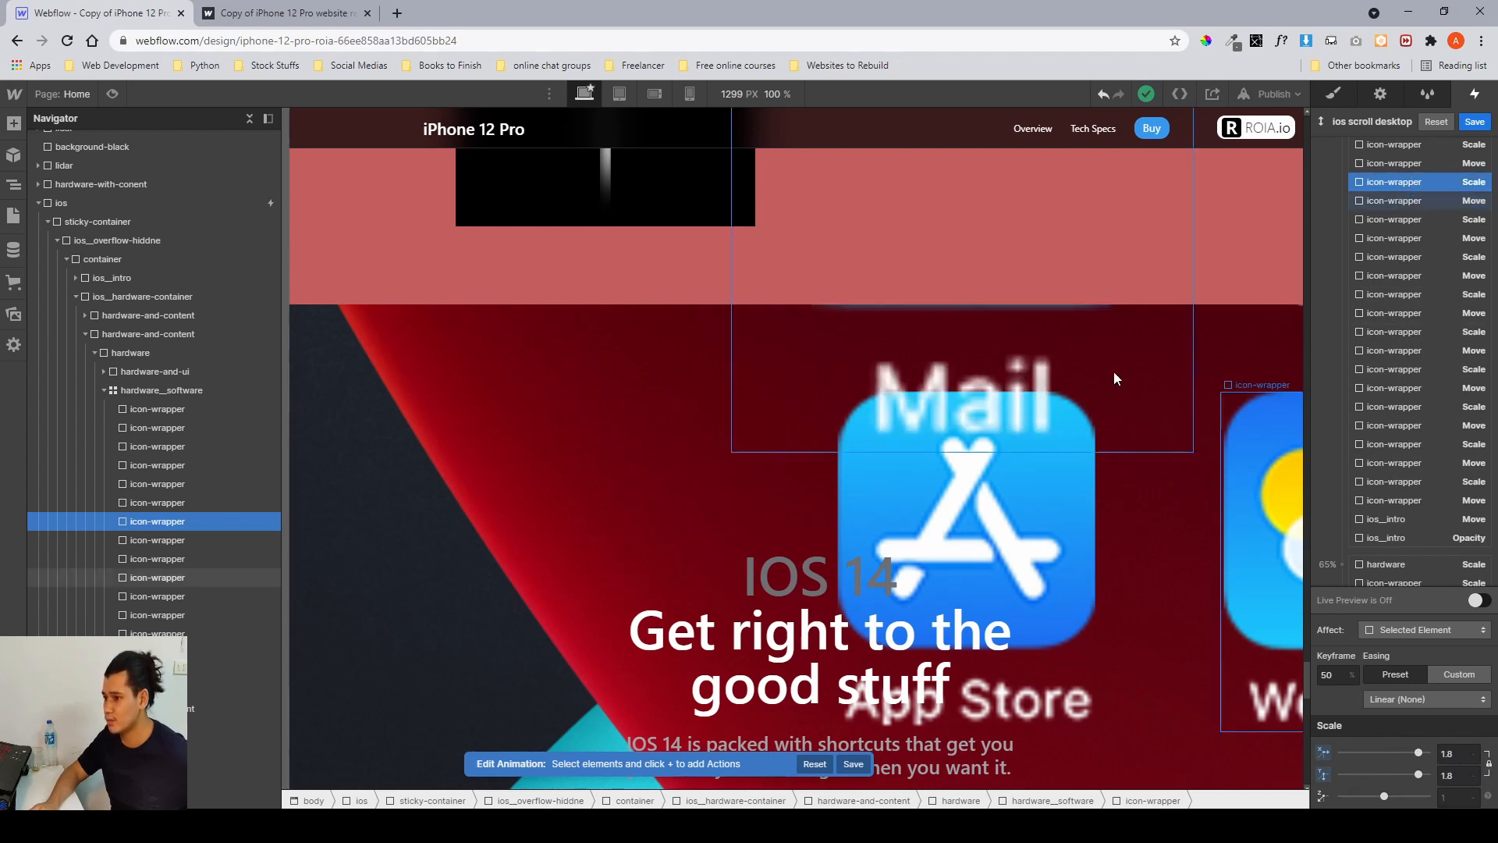
# Save the ios scroll desktop animation and close the interaction editor, returning to element styles.
pyautogui.scroll(2, 972, 391)
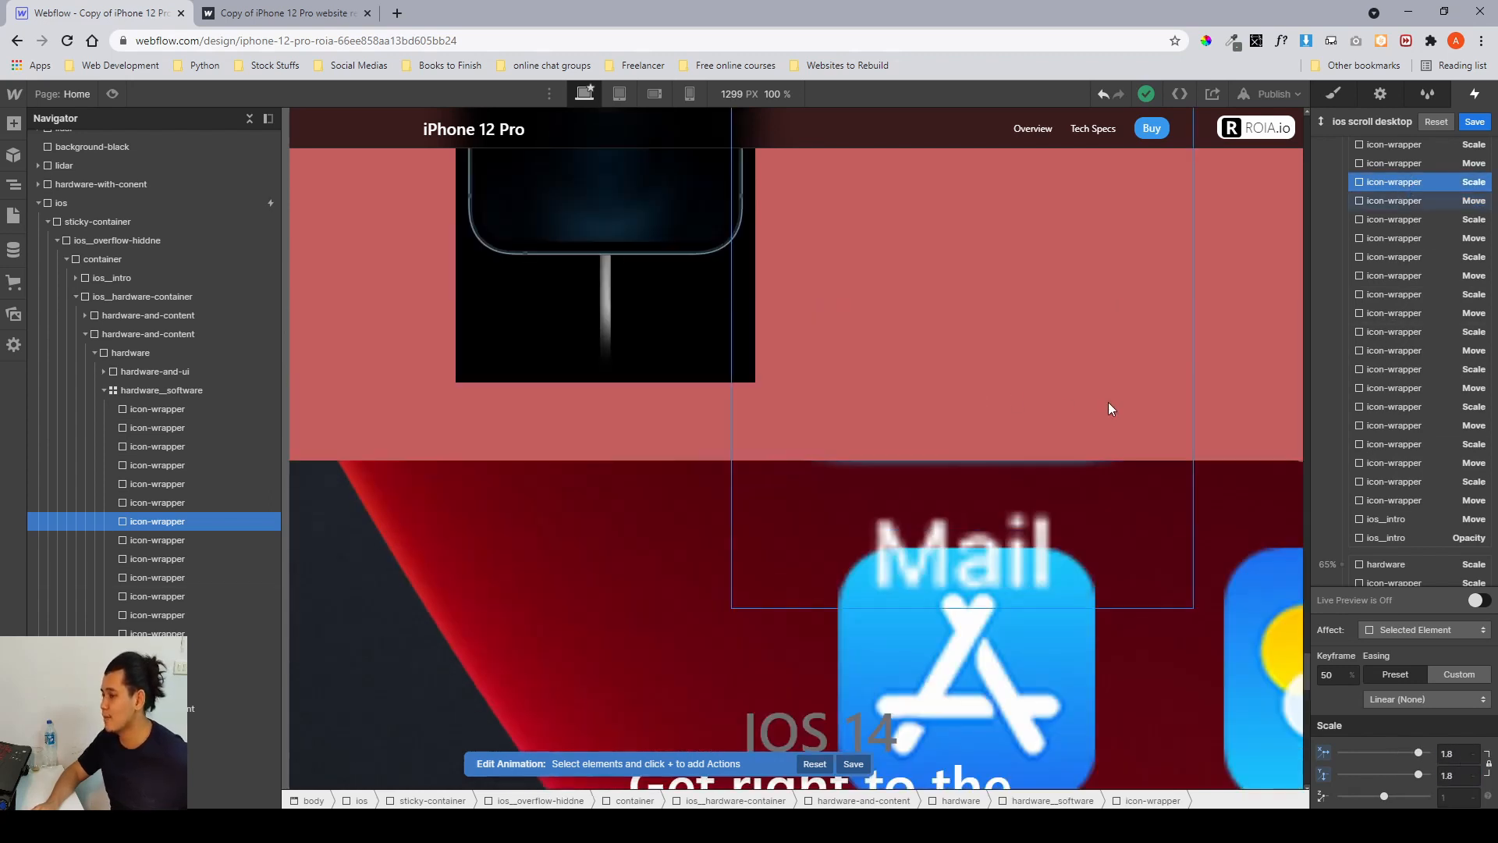
pyautogui.scroll(5, 1378, 307)
pyautogui.scroll(-8, 1379, 307)
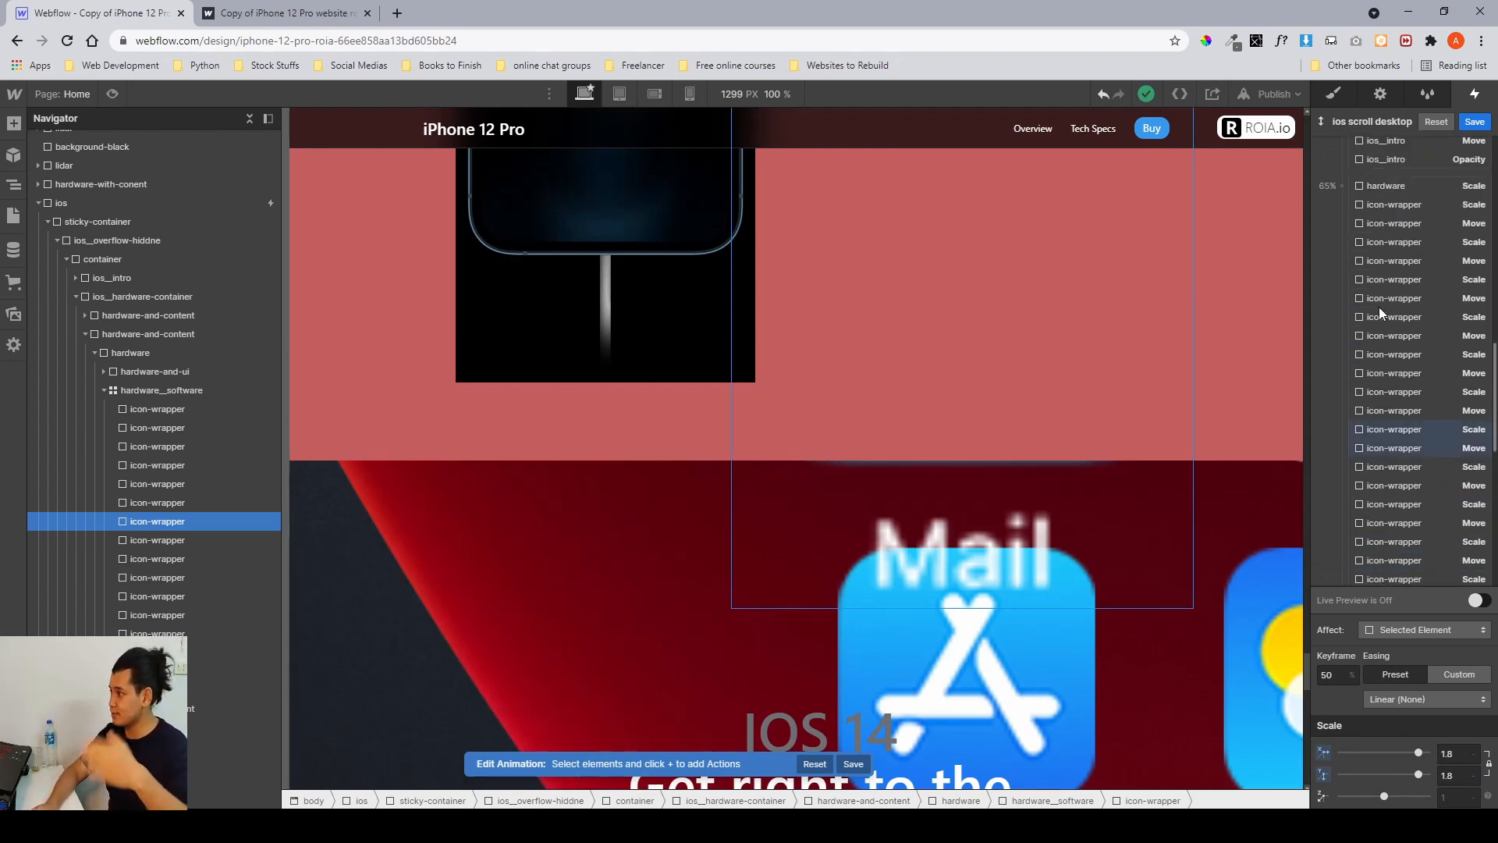
pyautogui.scroll(3, 1379, 306)
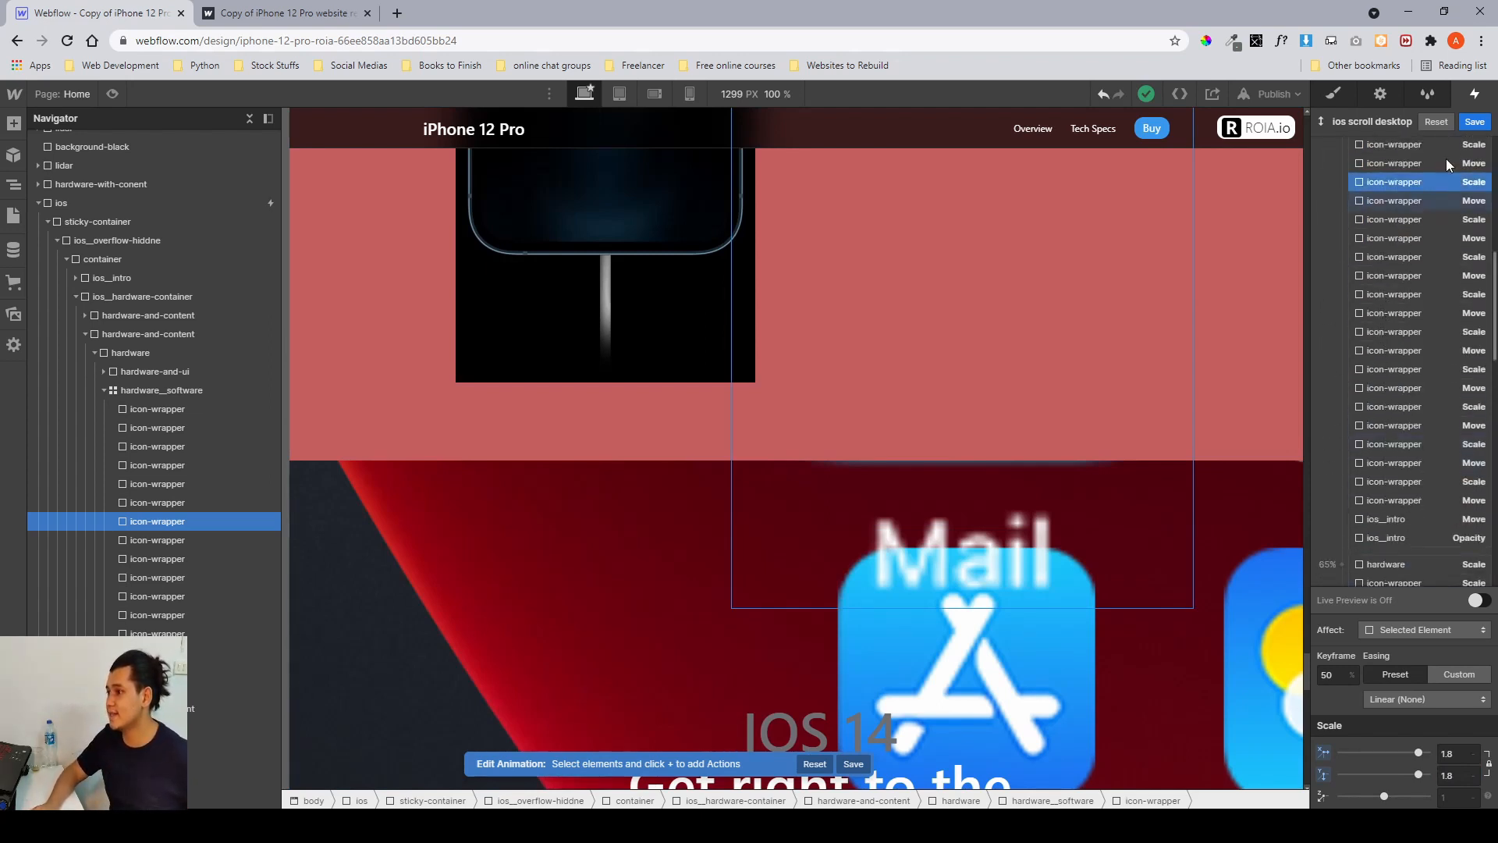
pyautogui.click(1475, 121)
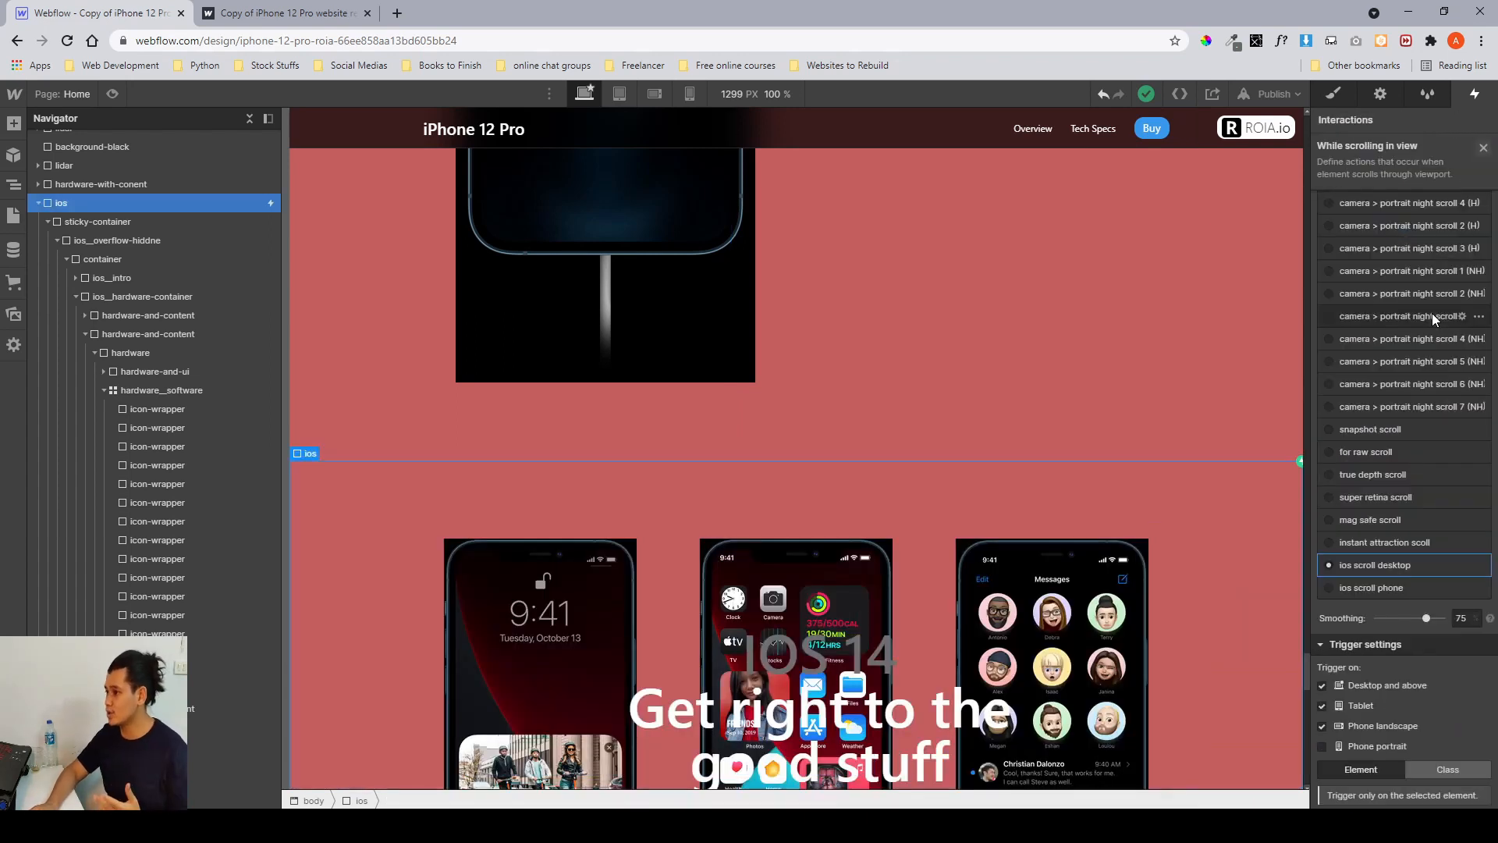
pyautogui.click(1482, 148)
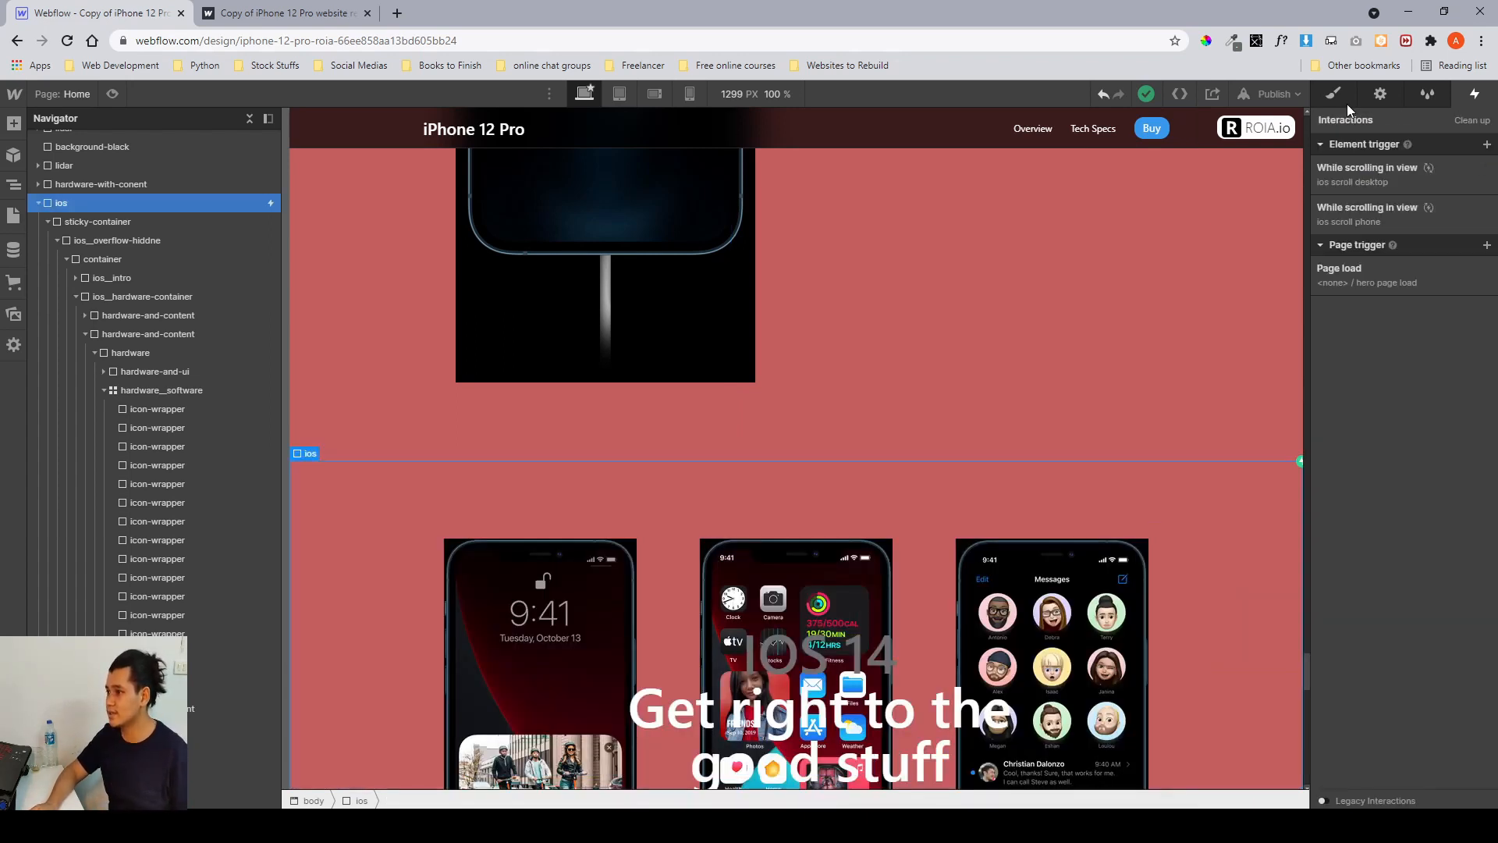
pyautogui.press('s')
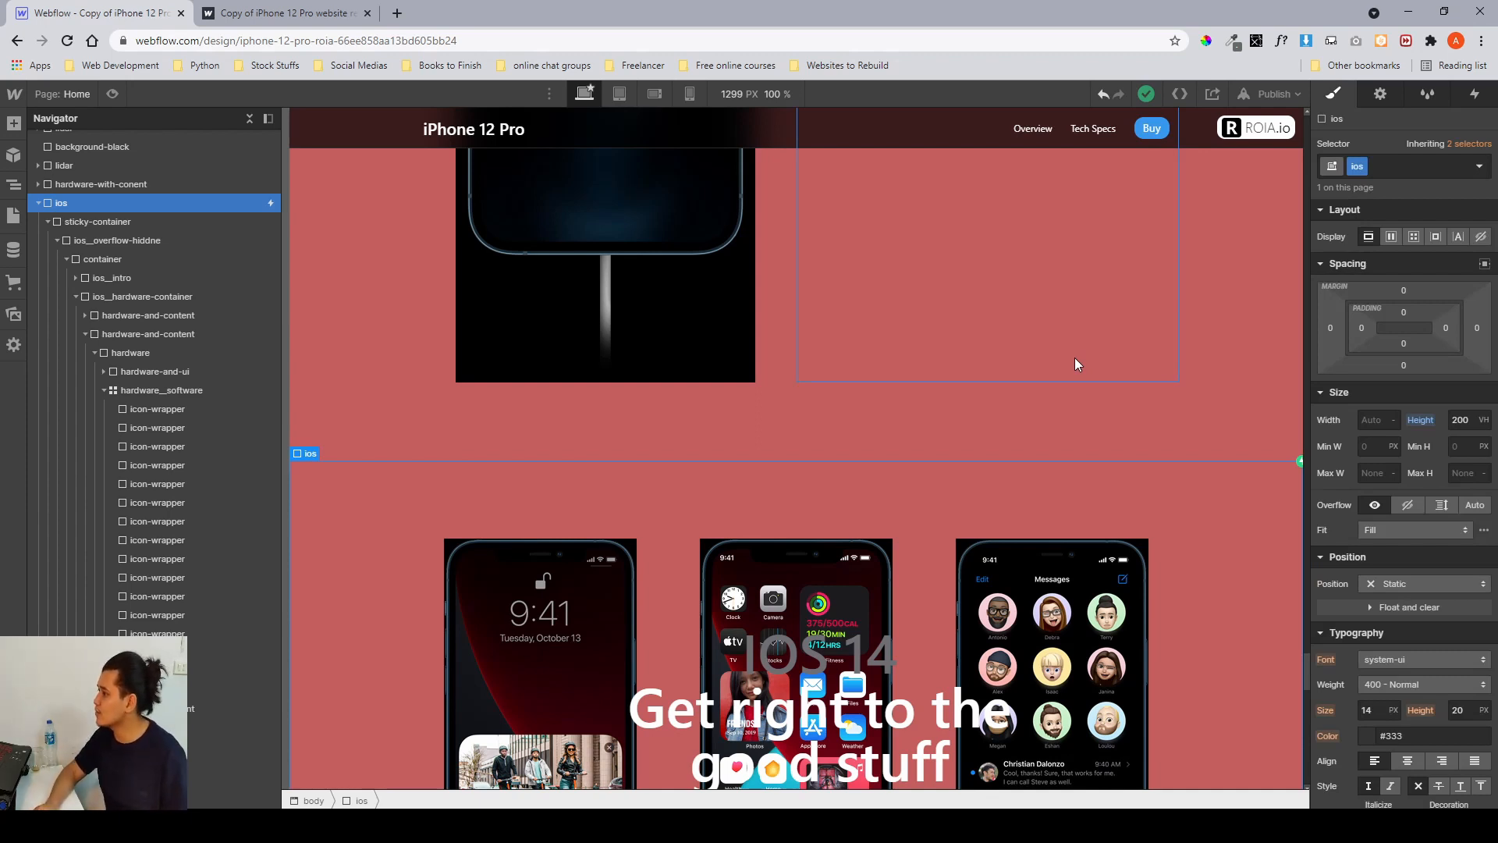
# Collapse the ios section's element tree and scroll the canvas down to the contact footer.
pyautogui.scroll(-5, 1074, 357)
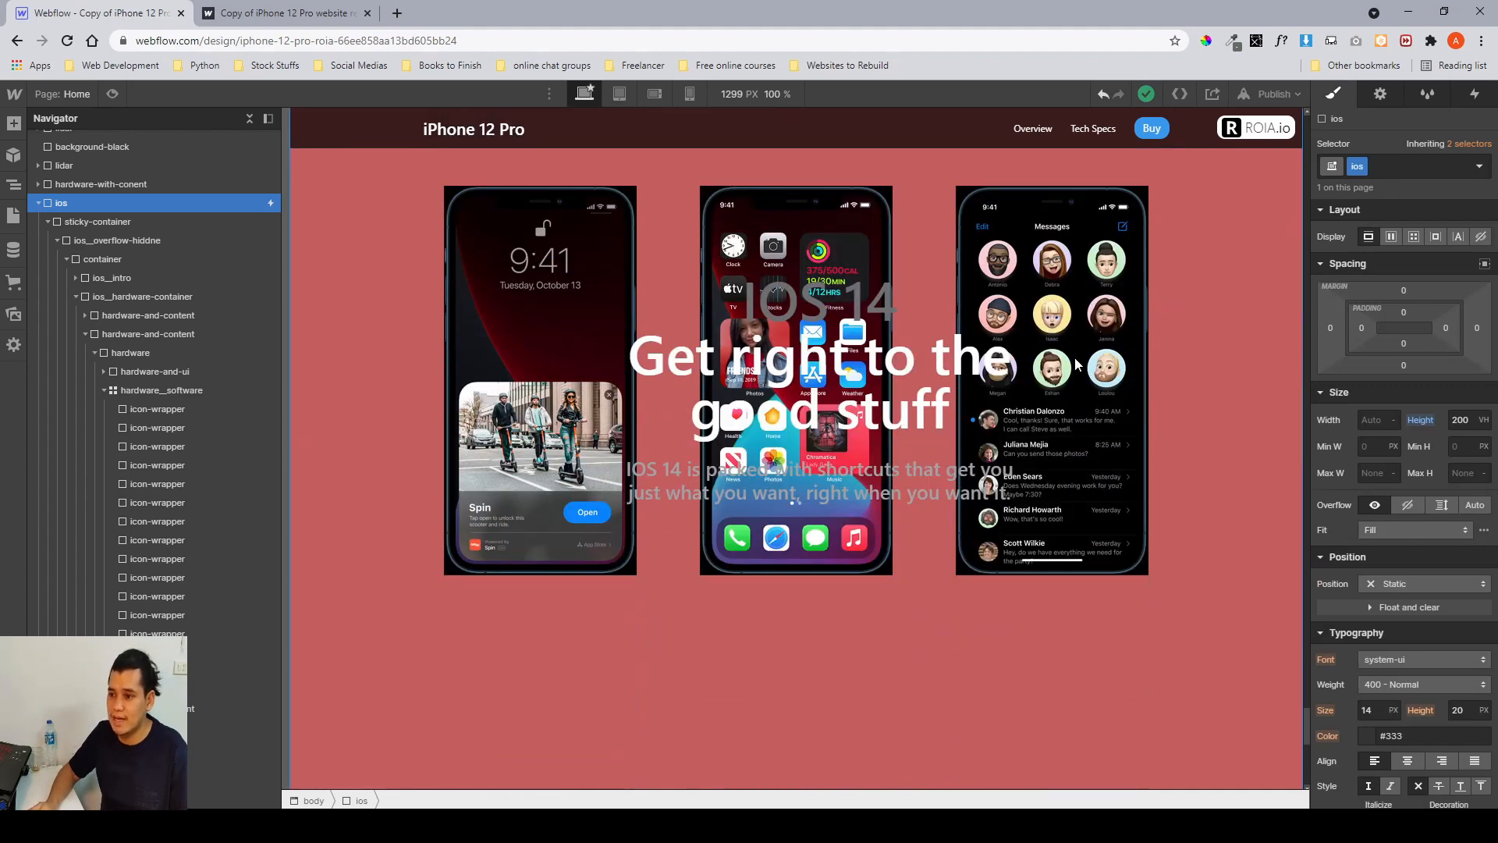
pyautogui.click(37, 204)
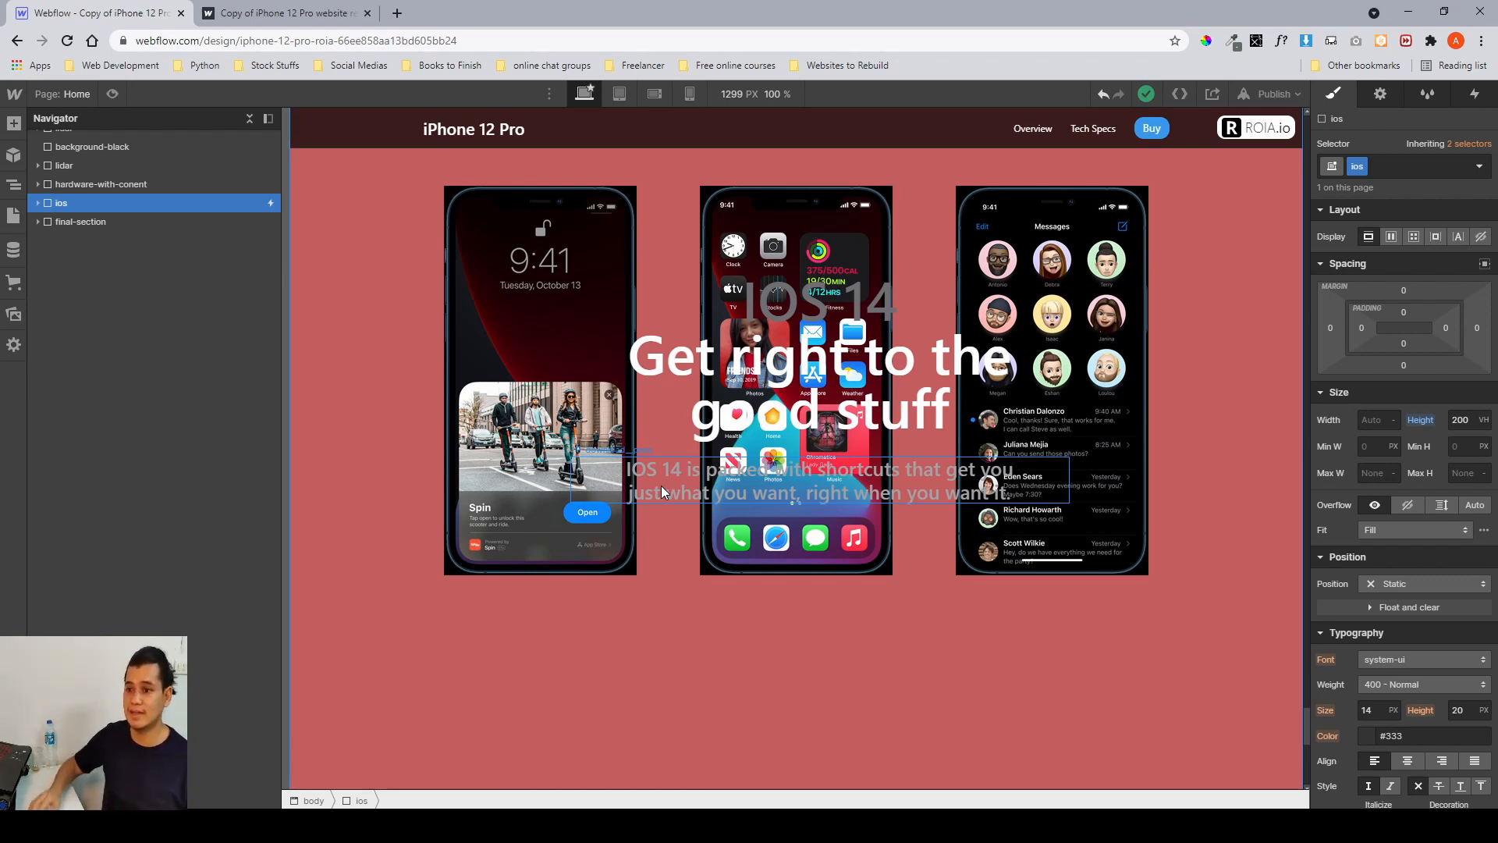
pyautogui.scroll(-10, 661, 485)
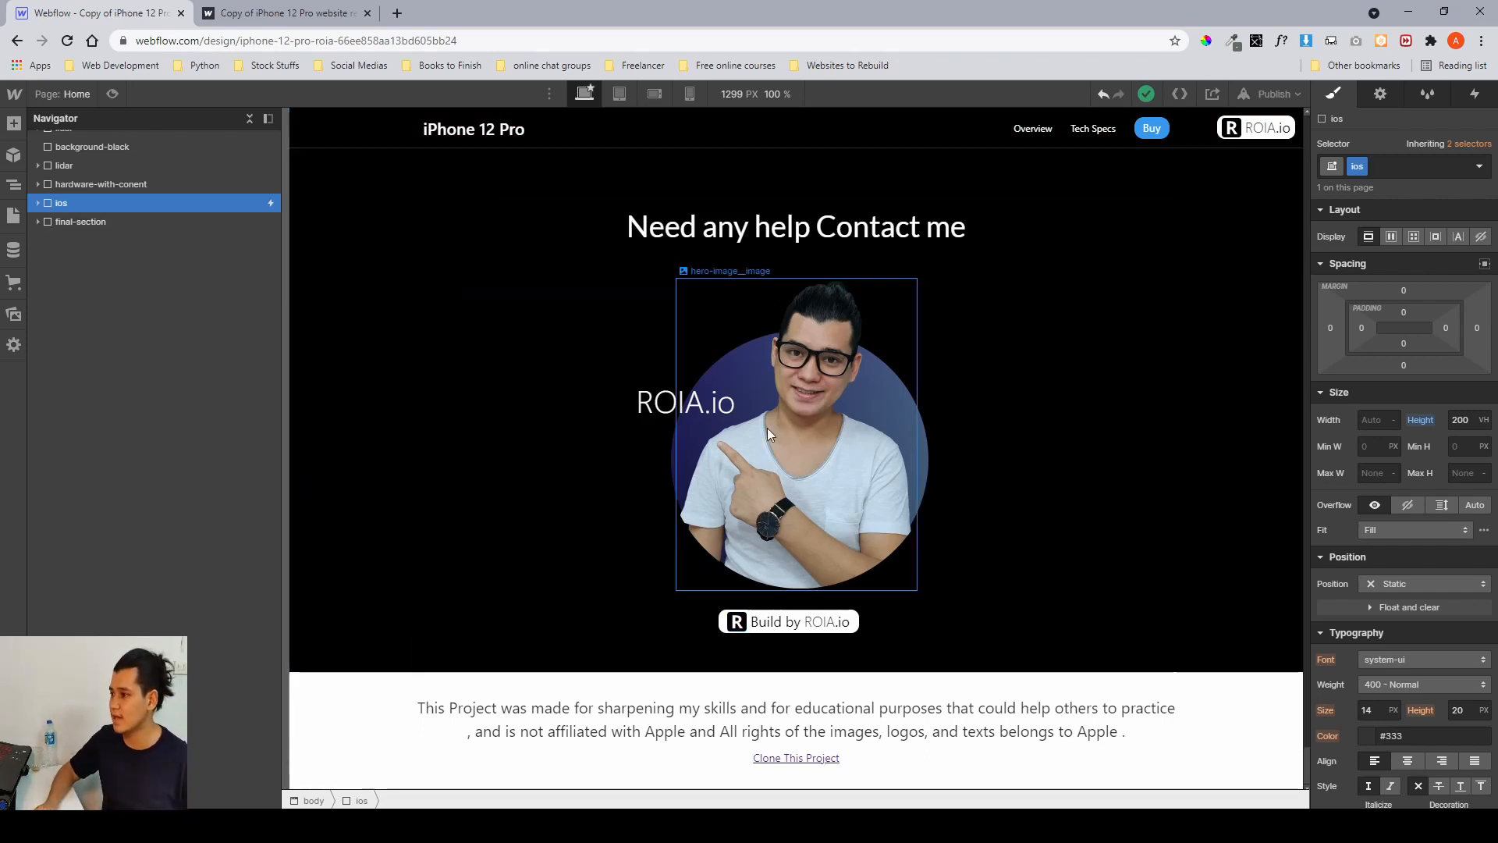
pyautogui.scroll(-6, 1348, 388)
# Switch to Figma and look over the iOS section reference screenshots.
pyautogui.scroll(6, 1347, 383)
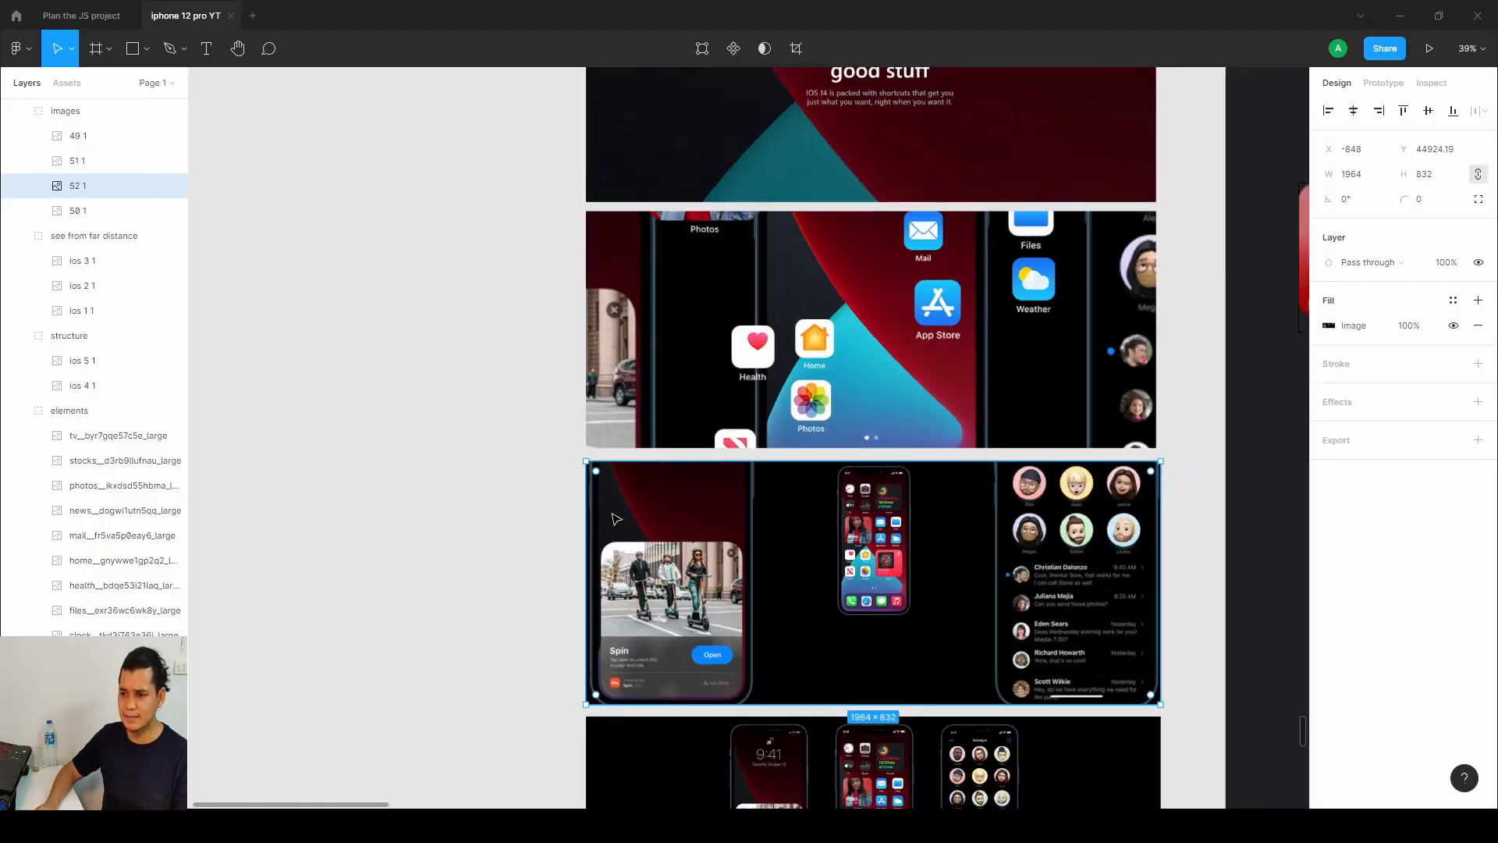
pyautogui.scroll(-10, 616, 516)
pyautogui.scroll(-1, 617, 517)
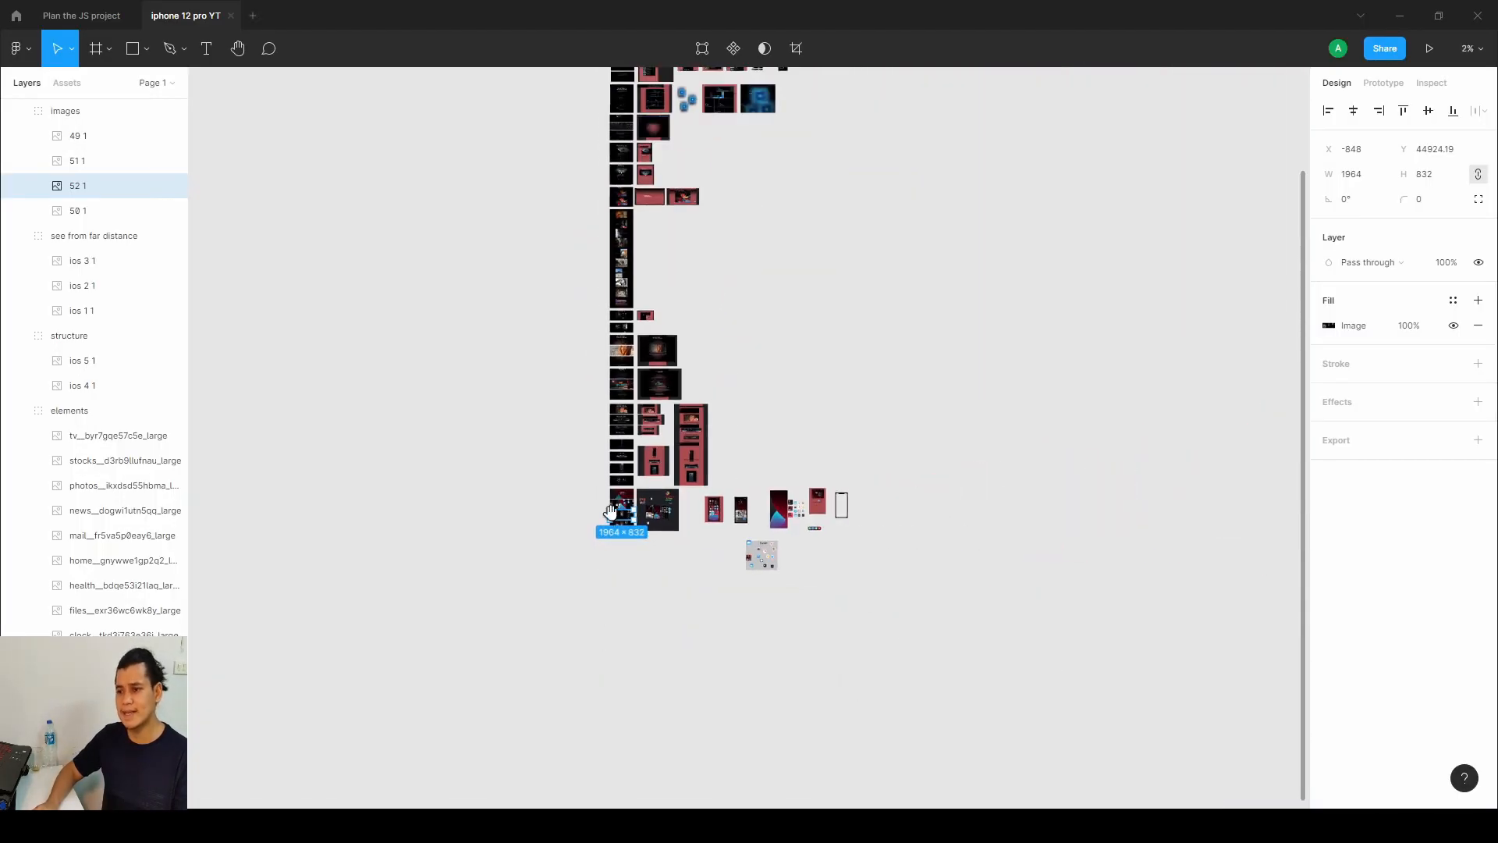
pyautogui.moveTo(620, 506); pyautogui.dragTo(609, 585)
pyautogui.moveTo(585, 342); pyautogui.dragTo(584, 419)
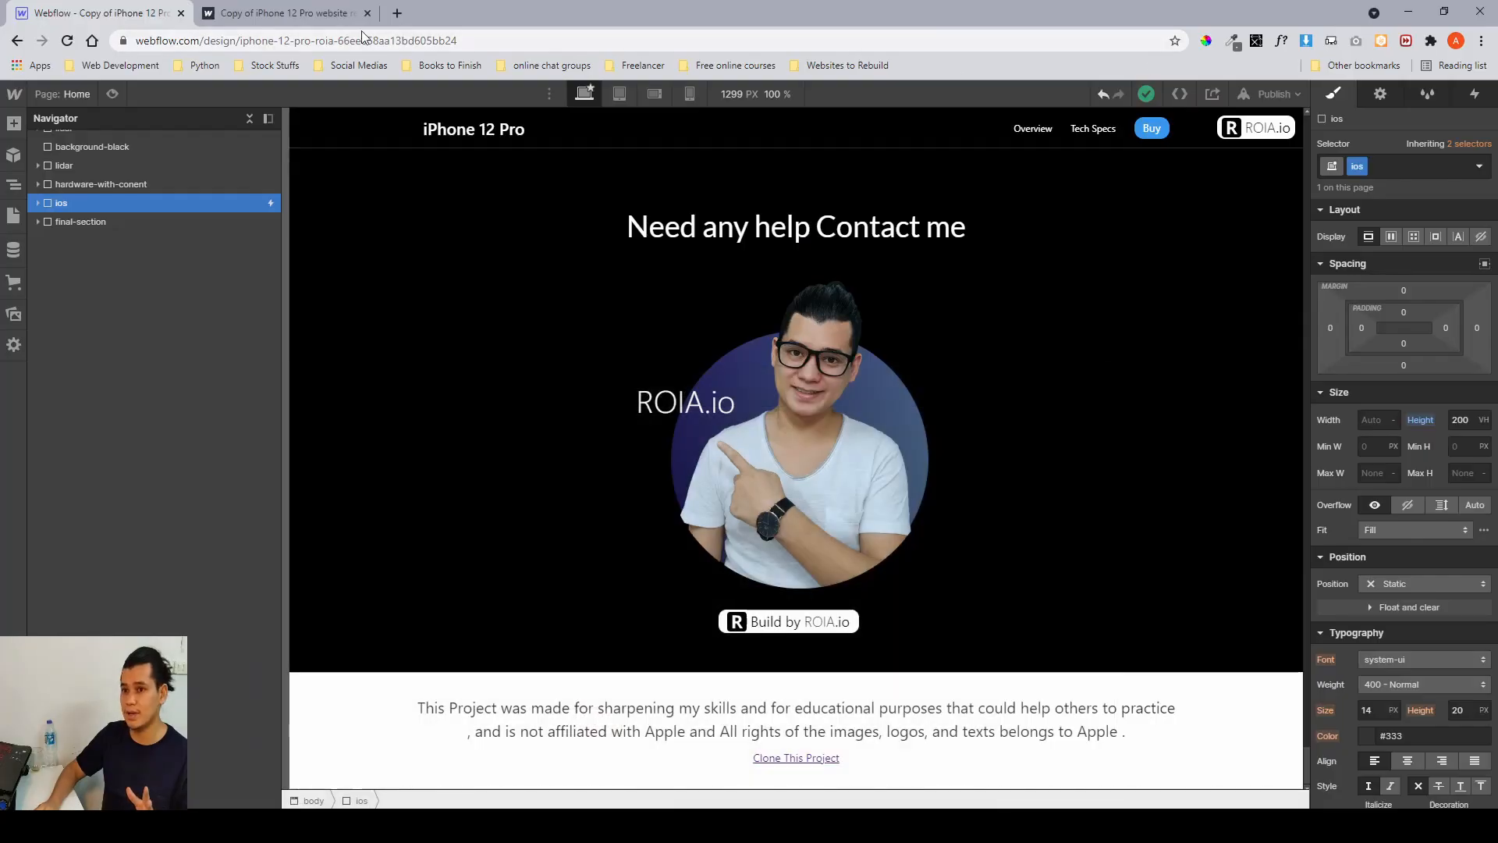
# Switch to the published site tab and scroll through the page to preview the sections.
pyautogui.click(320, 16)
pyautogui.scroll(-3, 622, 379)
pyautogui.scroll(-5, 622, 378)
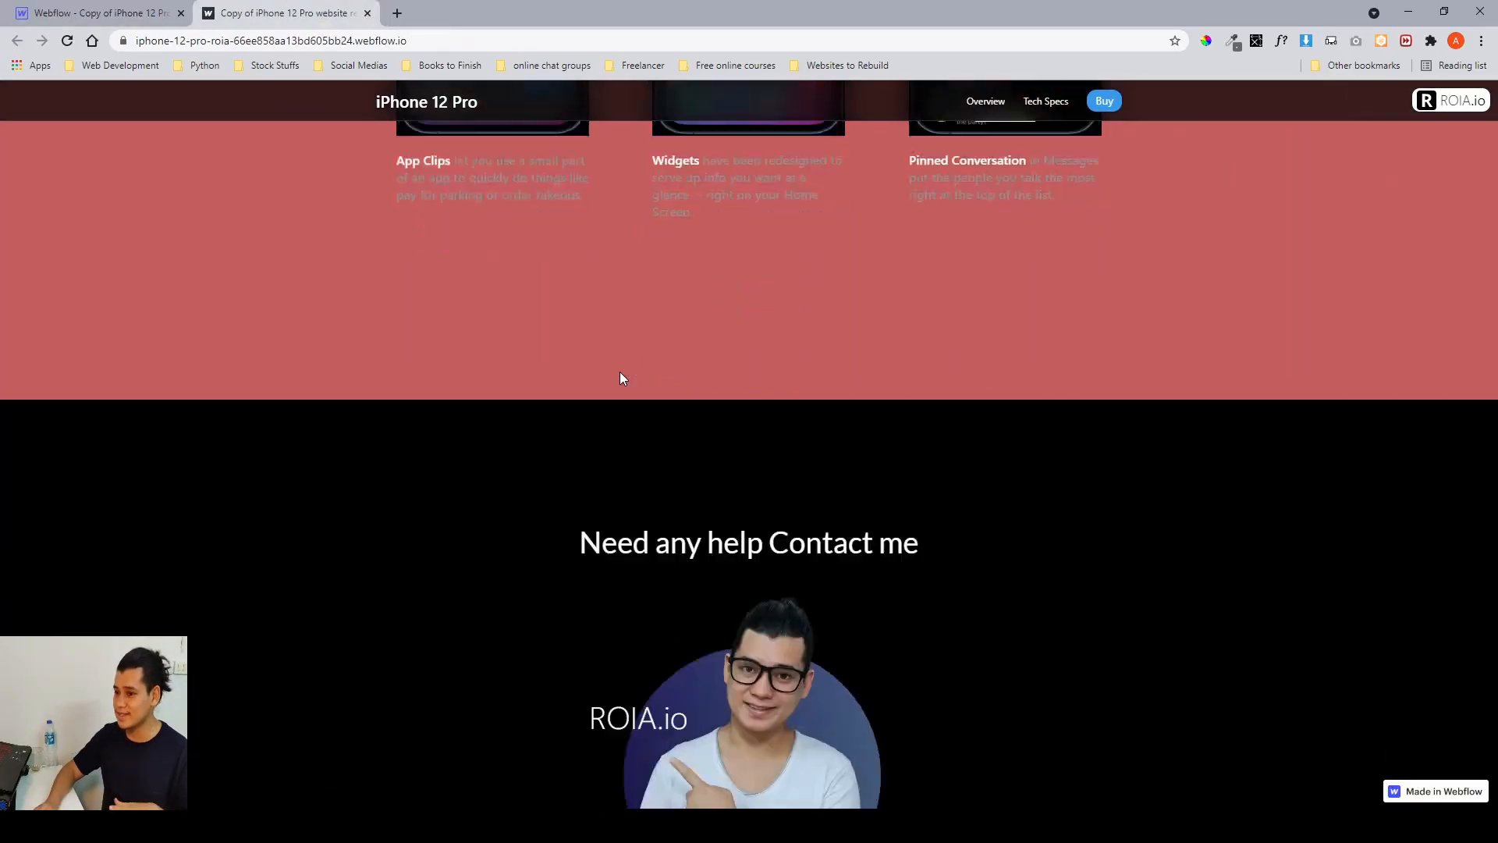
pyautogui.scroll(10, 622, 378)
pyautogui.scroll(15, 622, 378)
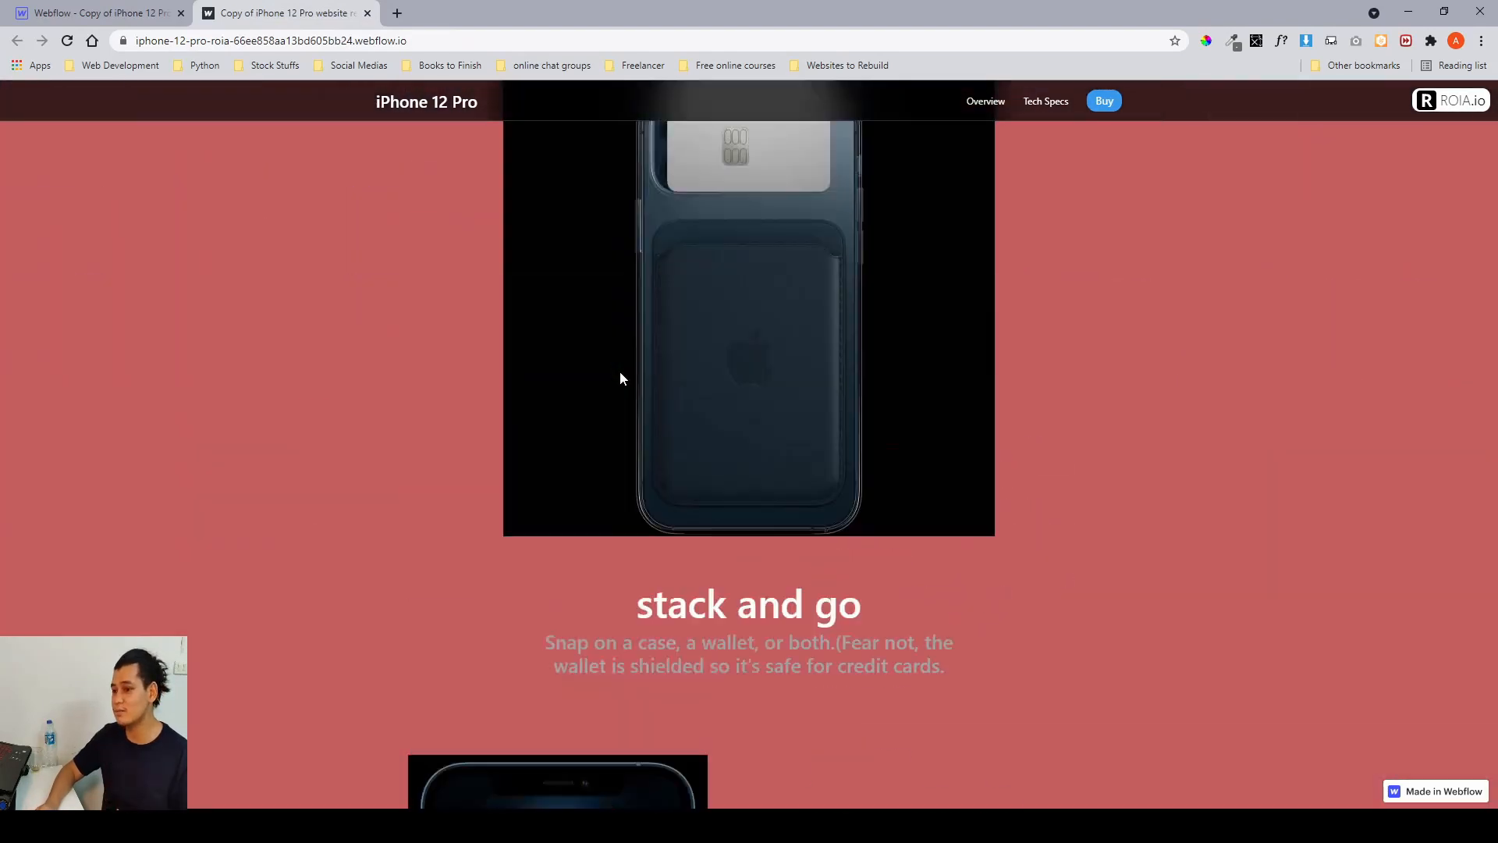
pyautogui.scroll(8, 621, 371)
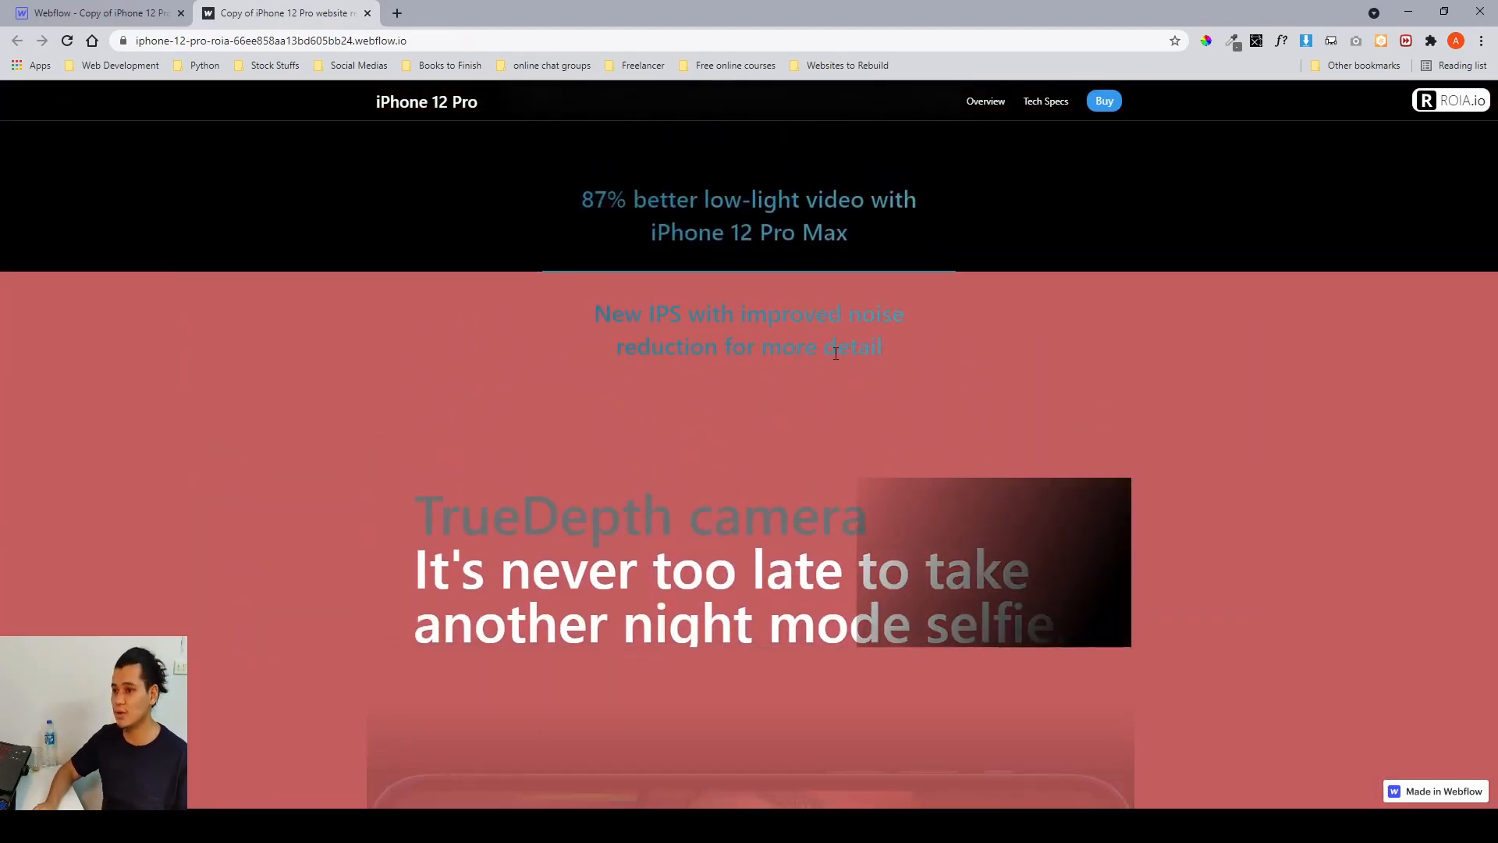
pyautogui.scroll(8, 831, 344)
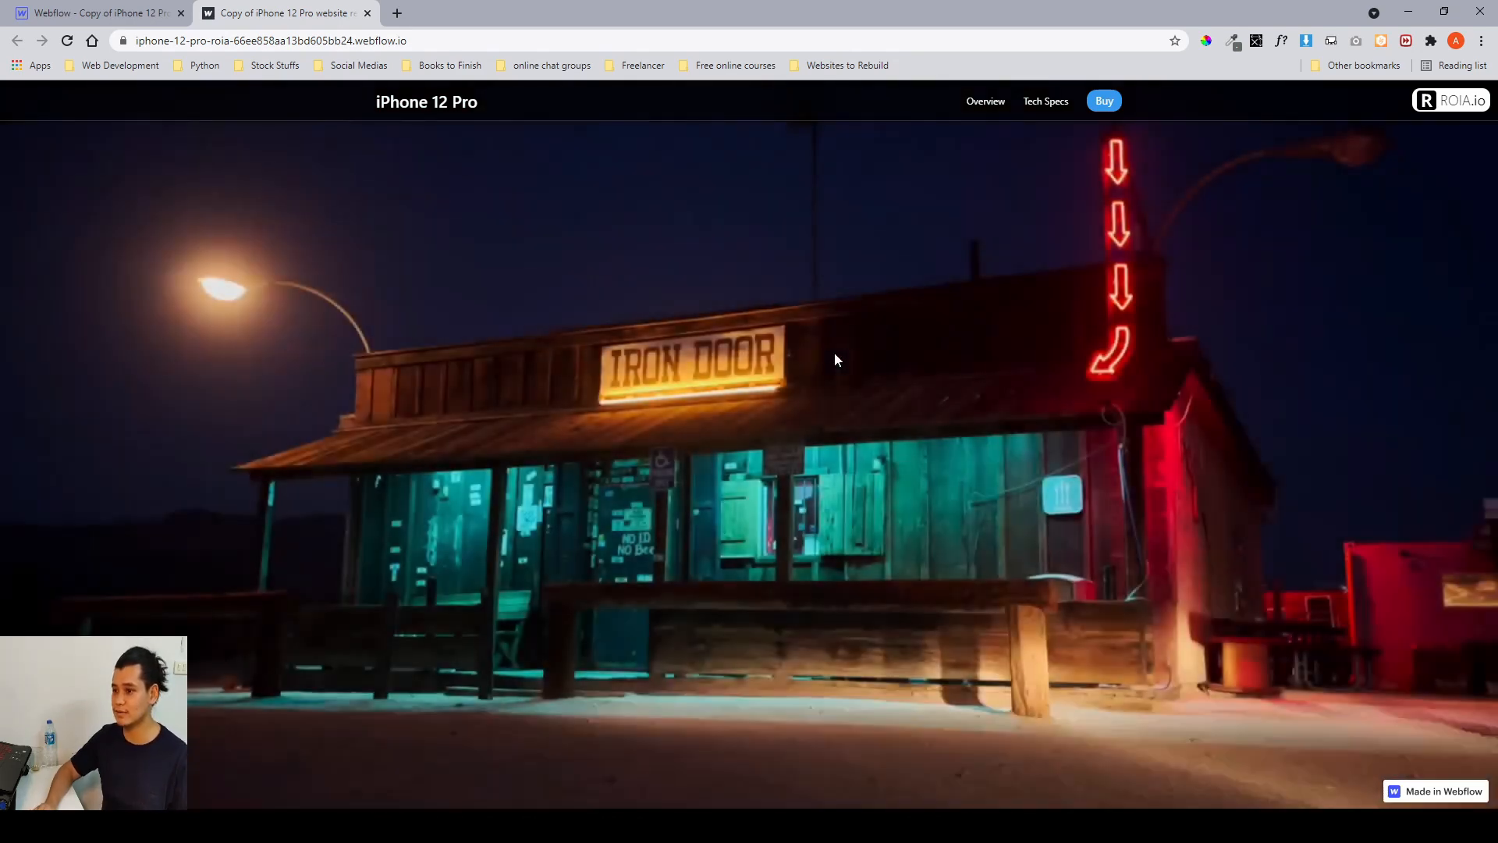
# Scroll back and forth on the published page to compare the lidar, iOS and contact sections.
pyautogui.scroll(-10, 835, 355)
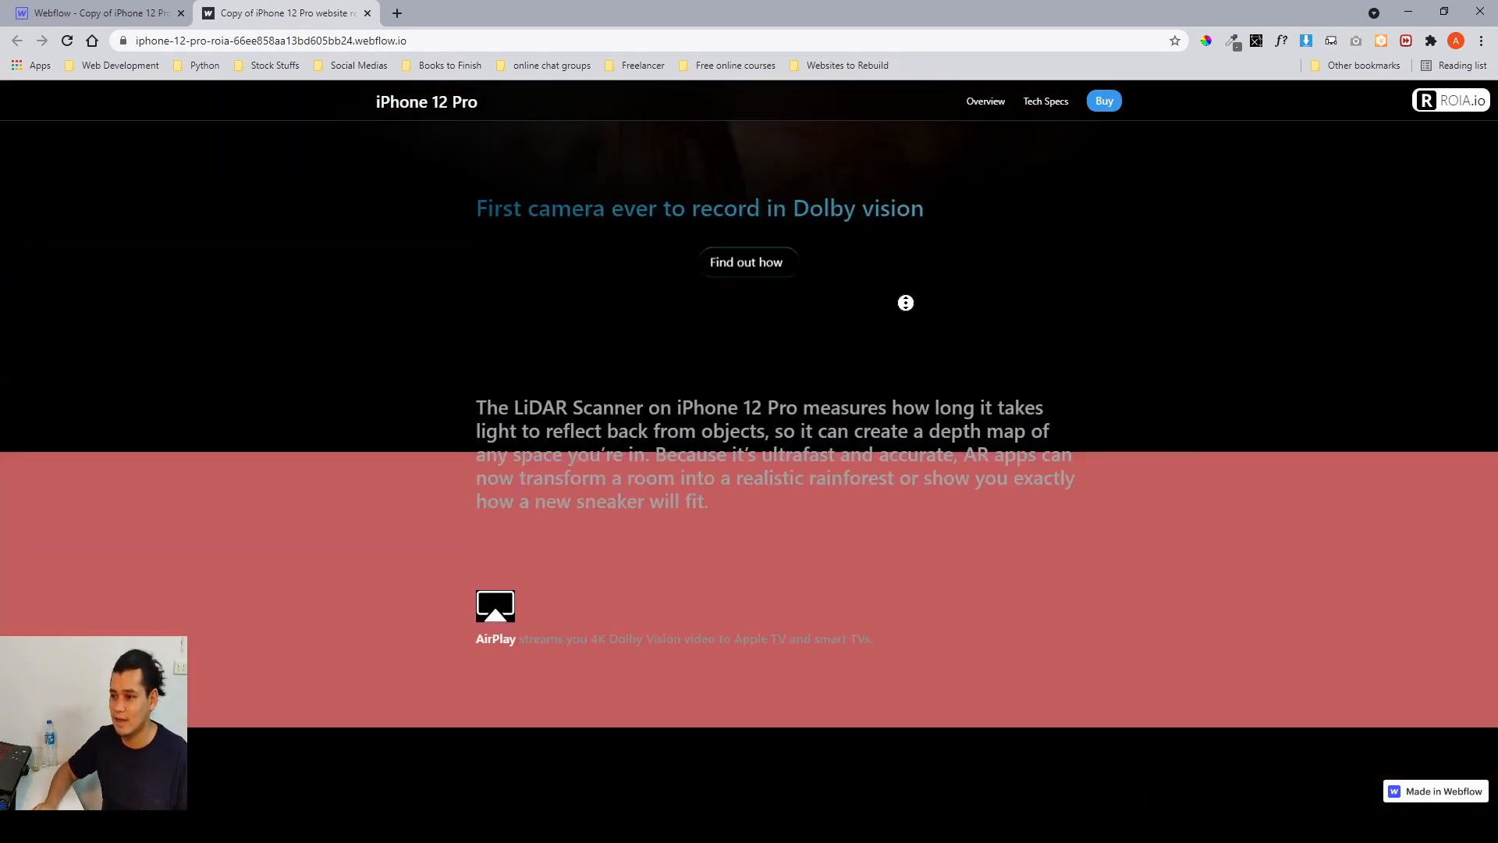
pyautogui.scroll(8, 958, 593)
pyautogui.scroll(-15, 957, 591)
pyautogui.scroll(10, 957, 590)
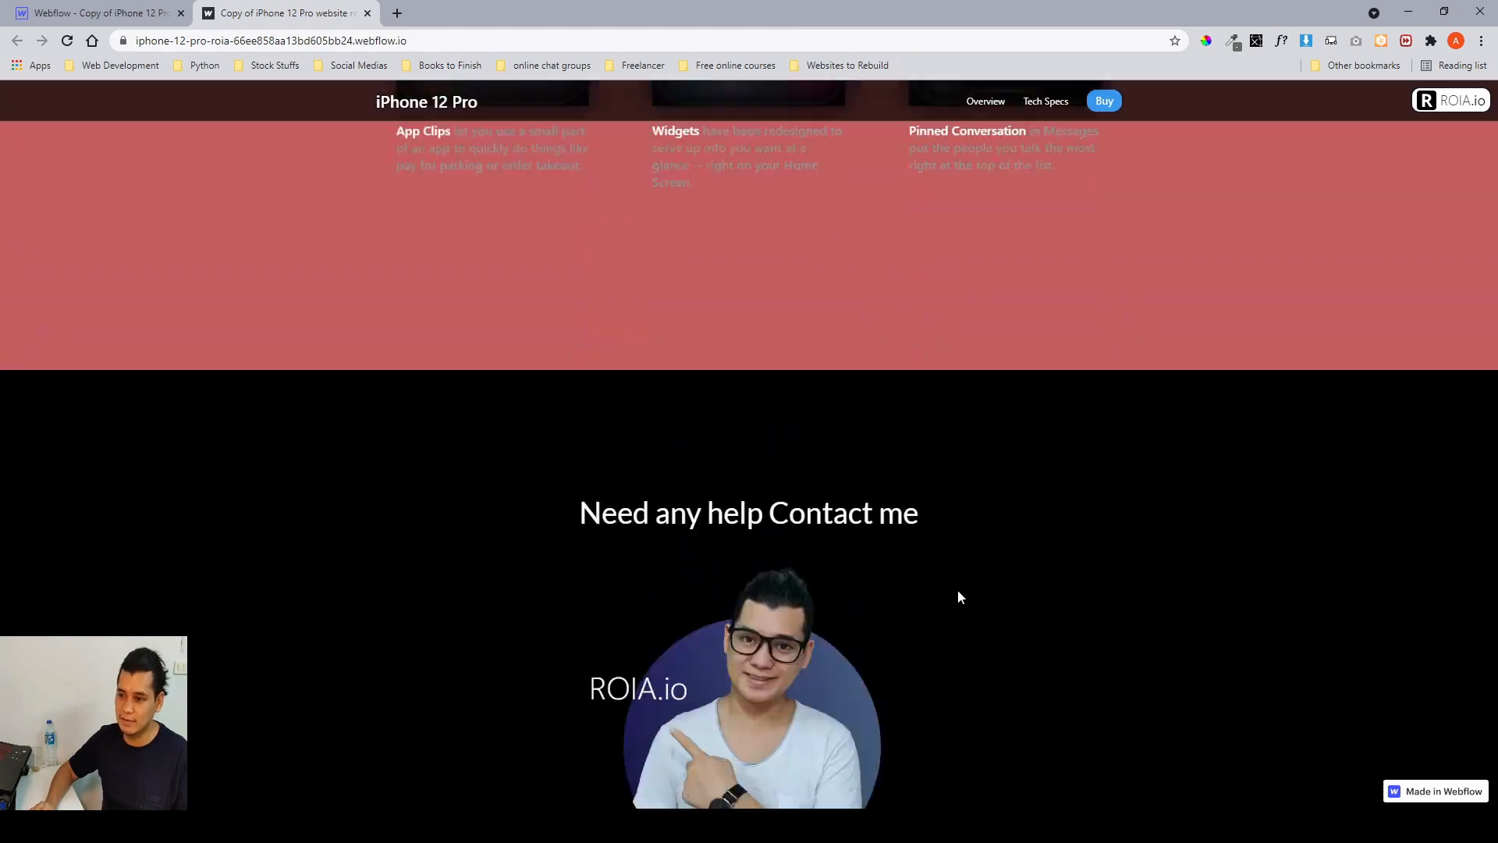
pyautogui.scroll(10, 959, 590)
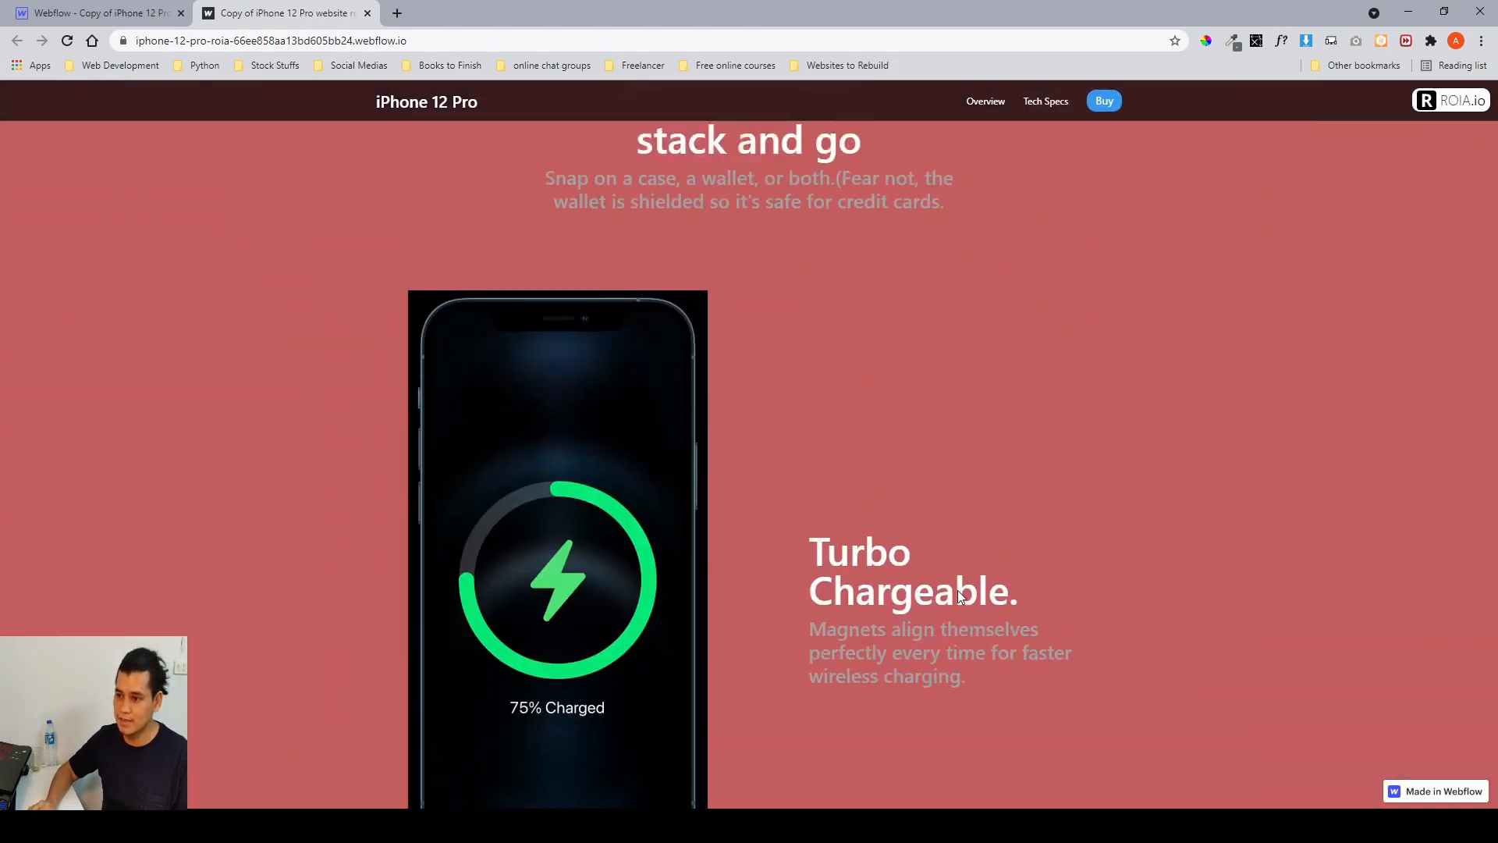
# Return to the Webflow designer and bring the iOS section back into view on the canvas.
pyautogui.click(47, 17)
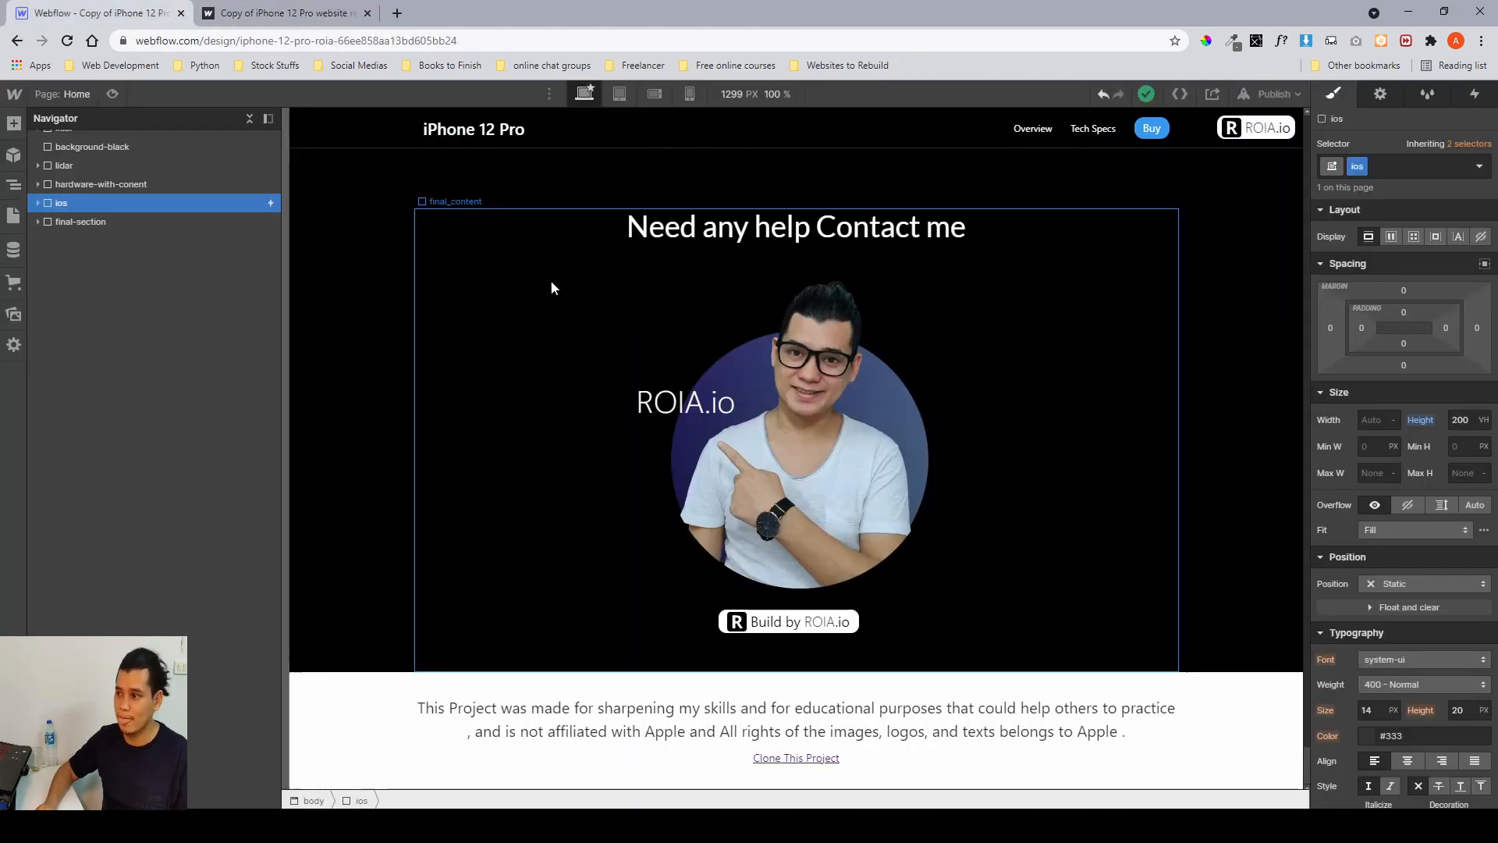
pyautogui.scroll(8, 901, 405)
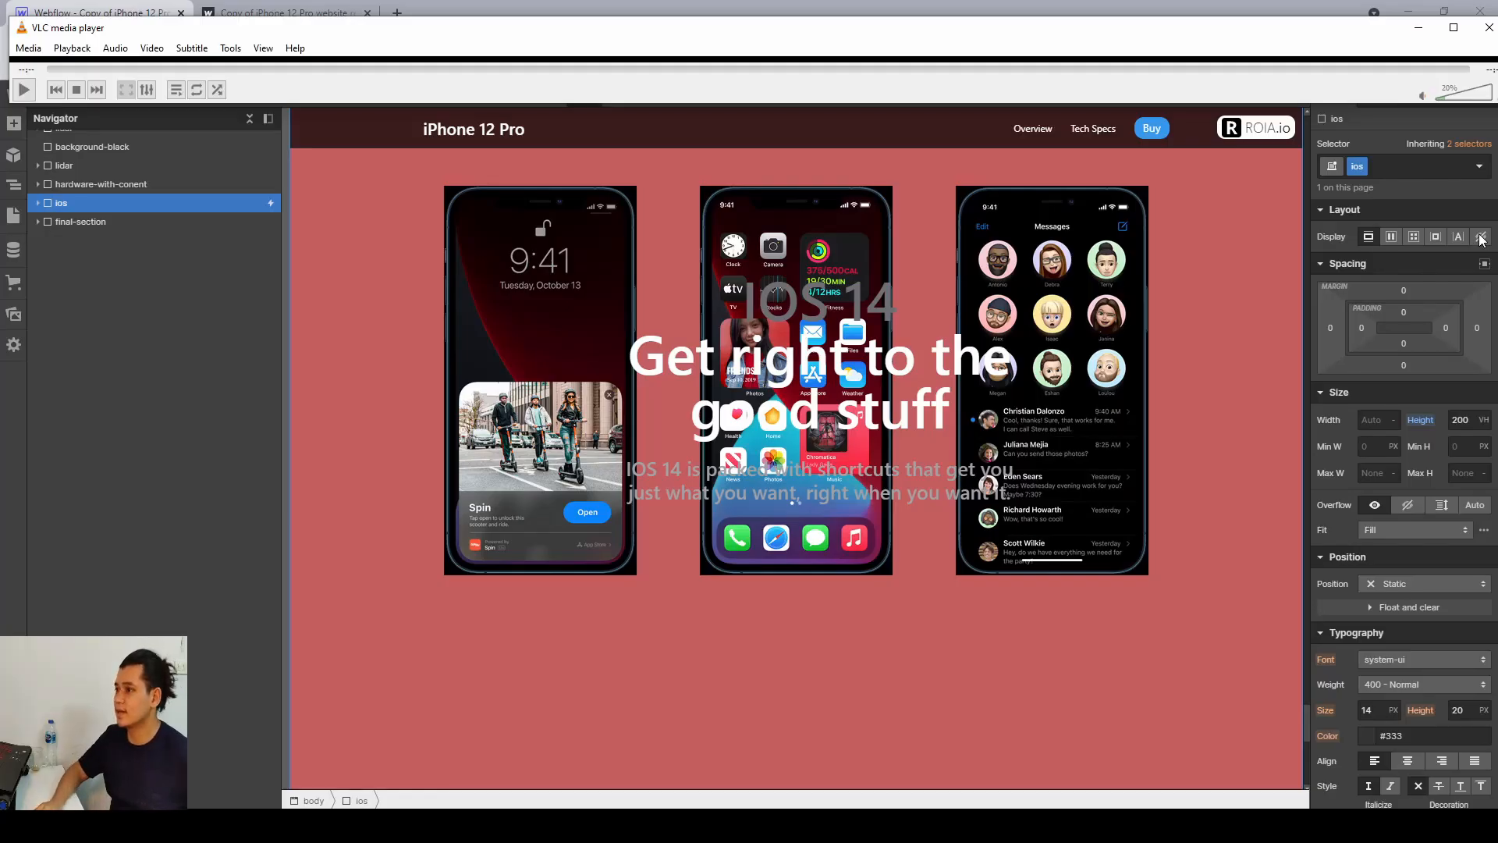
pyautogui.click(1488, 27)
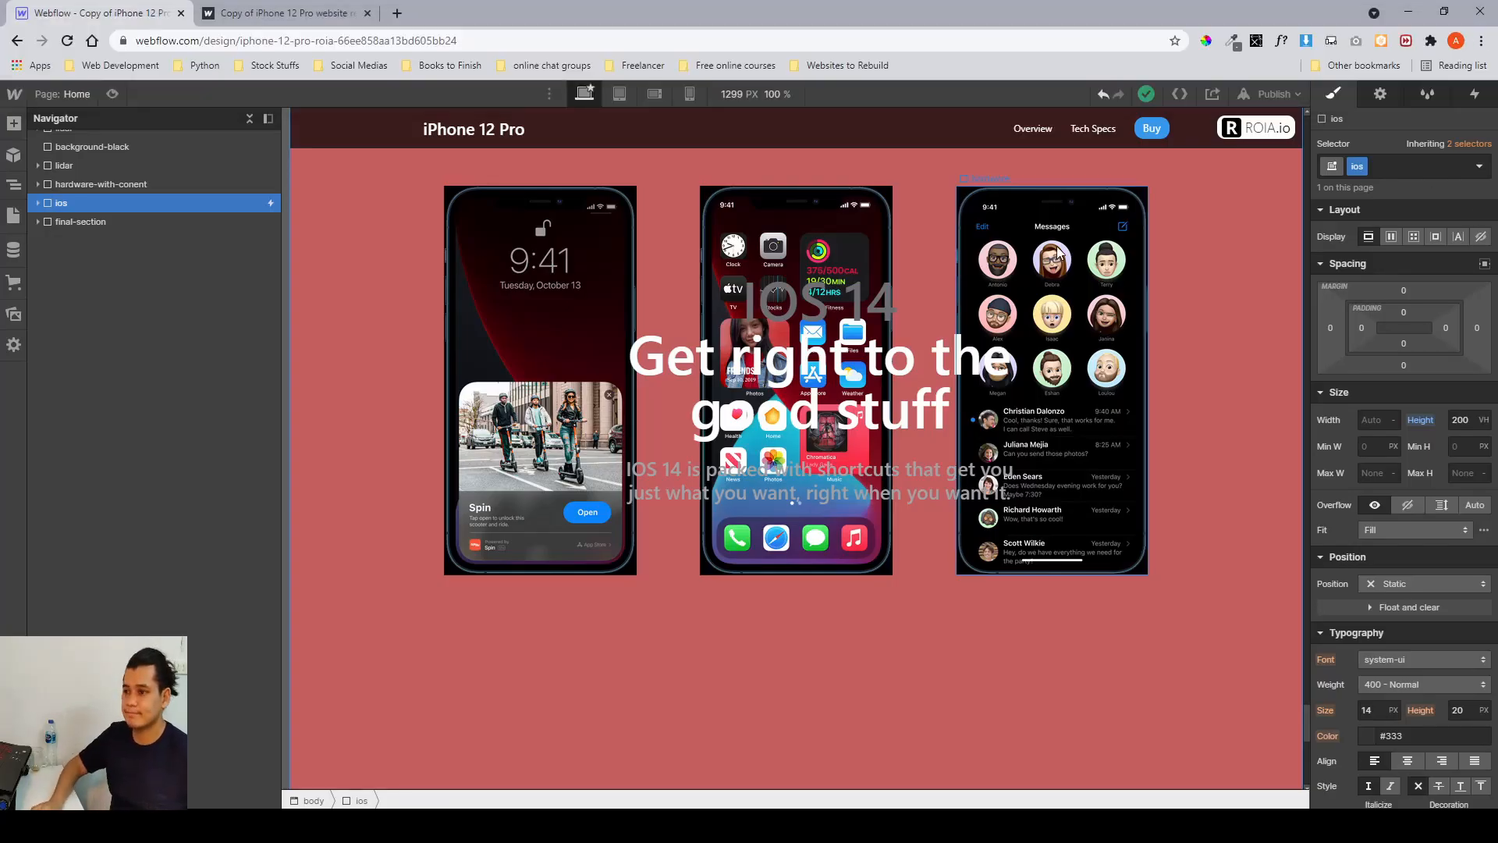